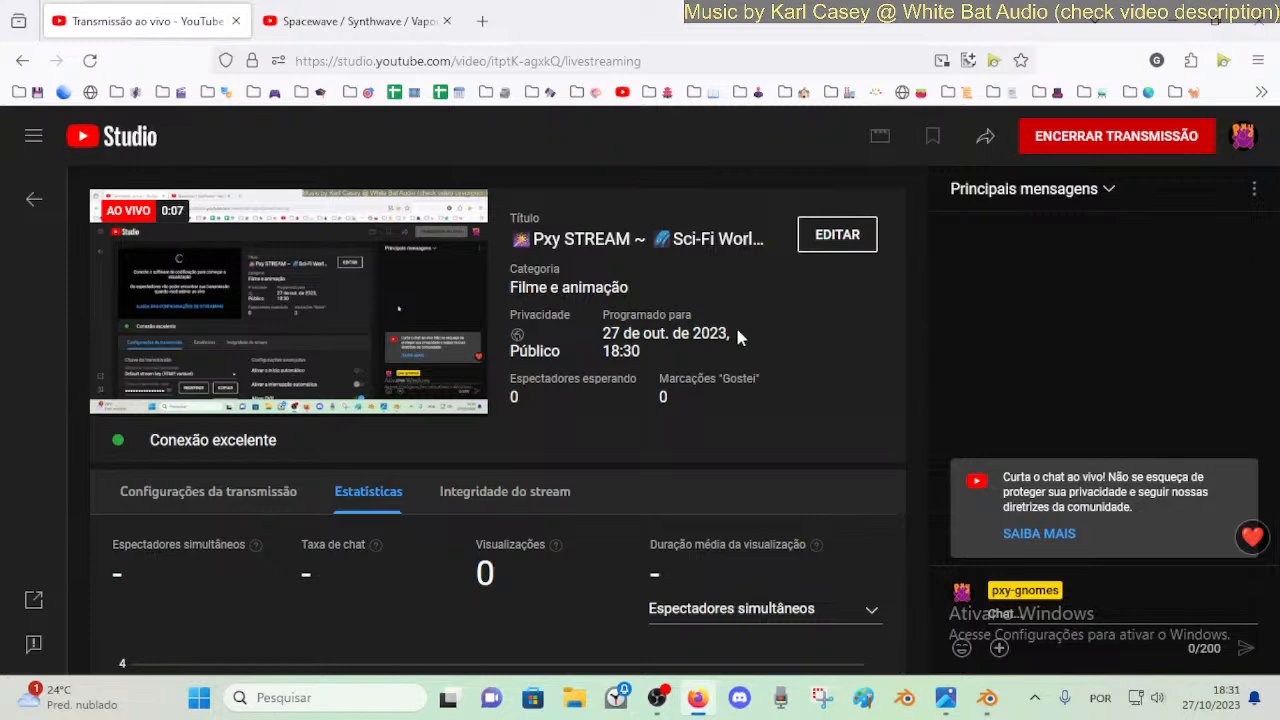
- Switch to Blender and examine the shuttle's corridor and bridge interior in walk navigation
click(986, 708)
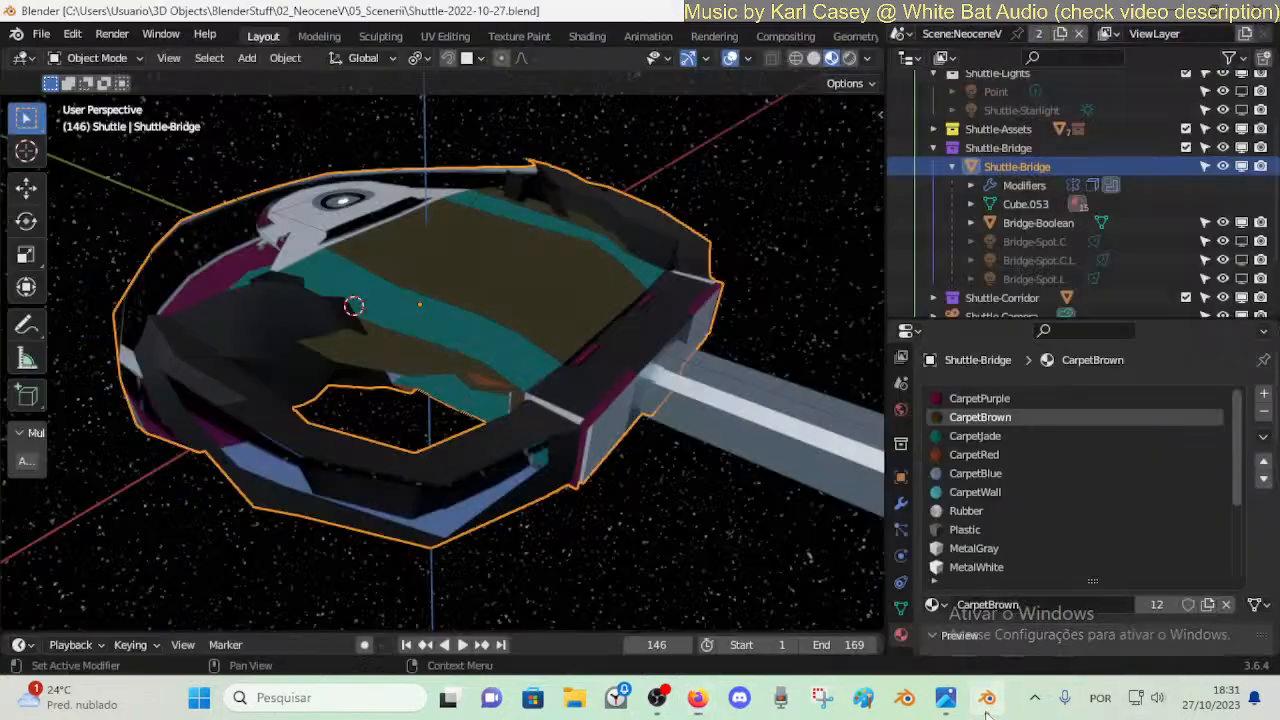
key(shift+grave)
key(w)
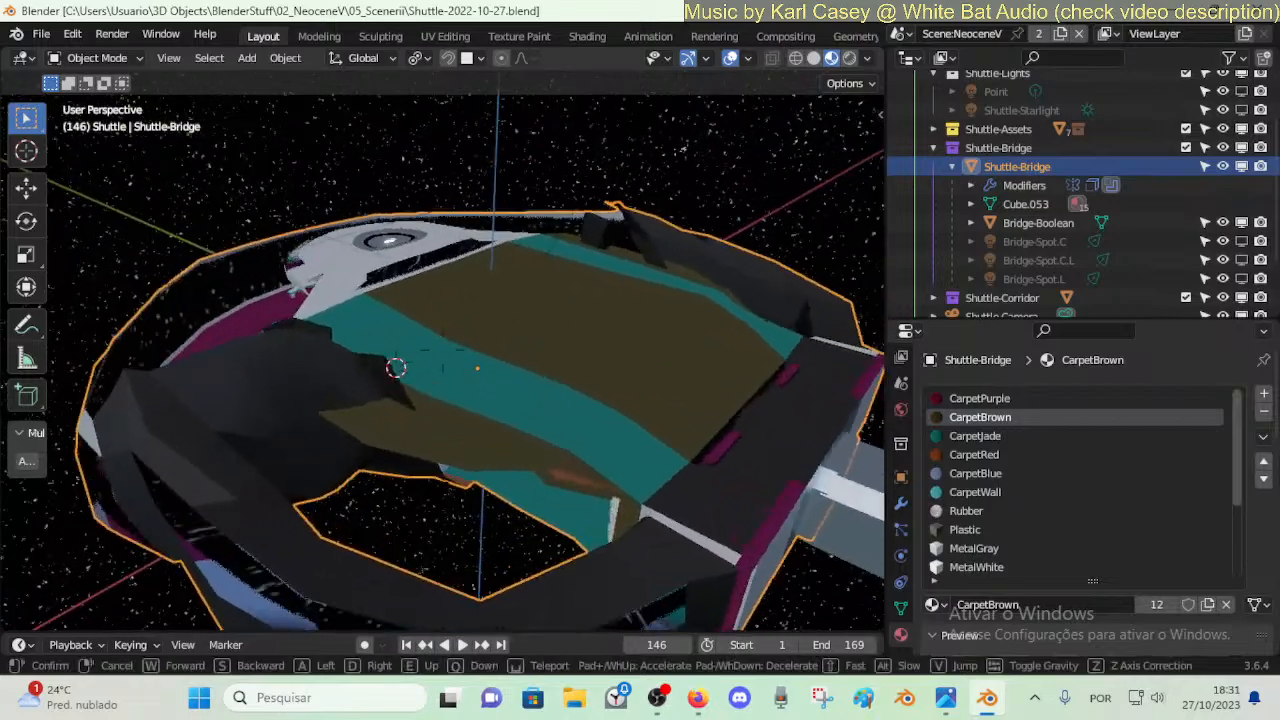
key(d)
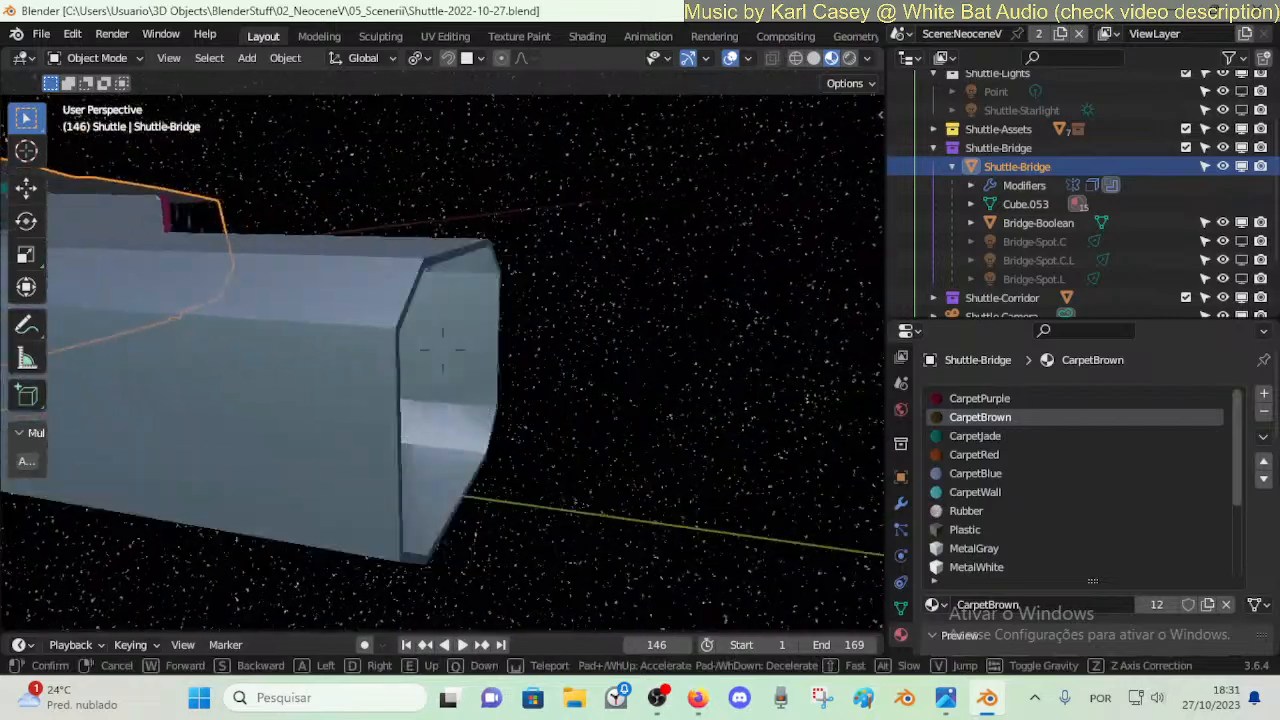
key(w)
key(w)
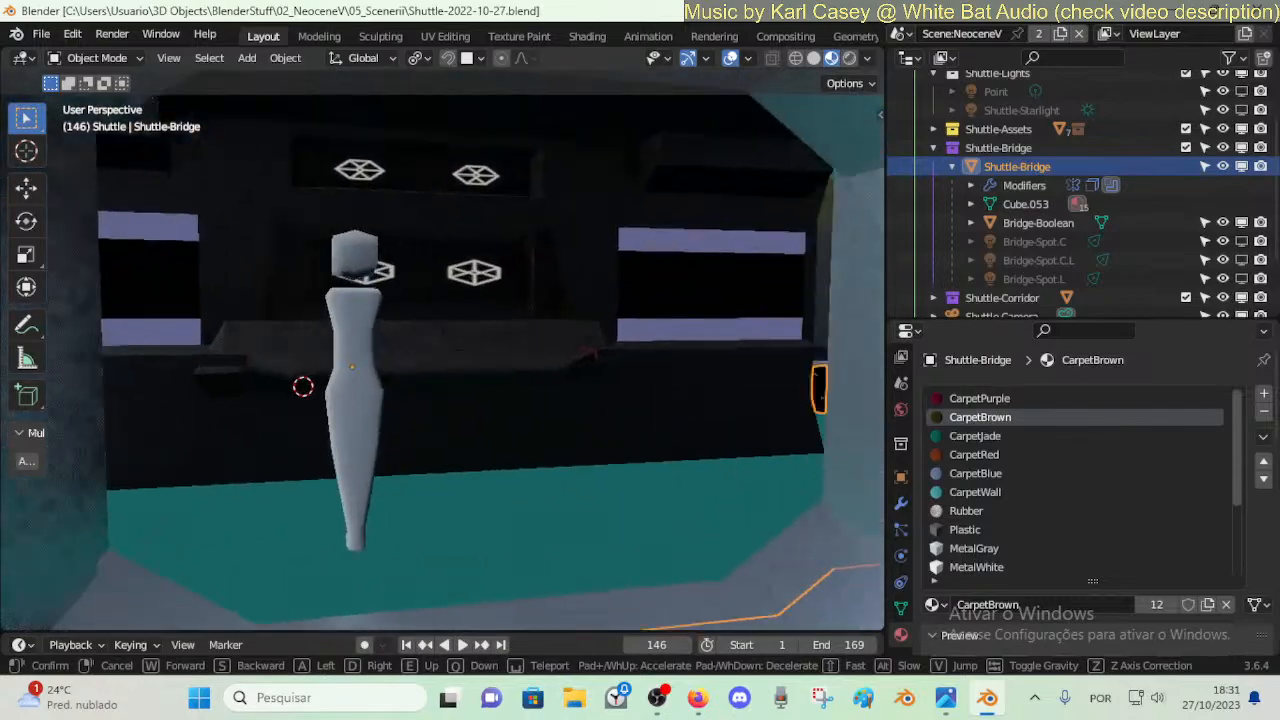
key(w)
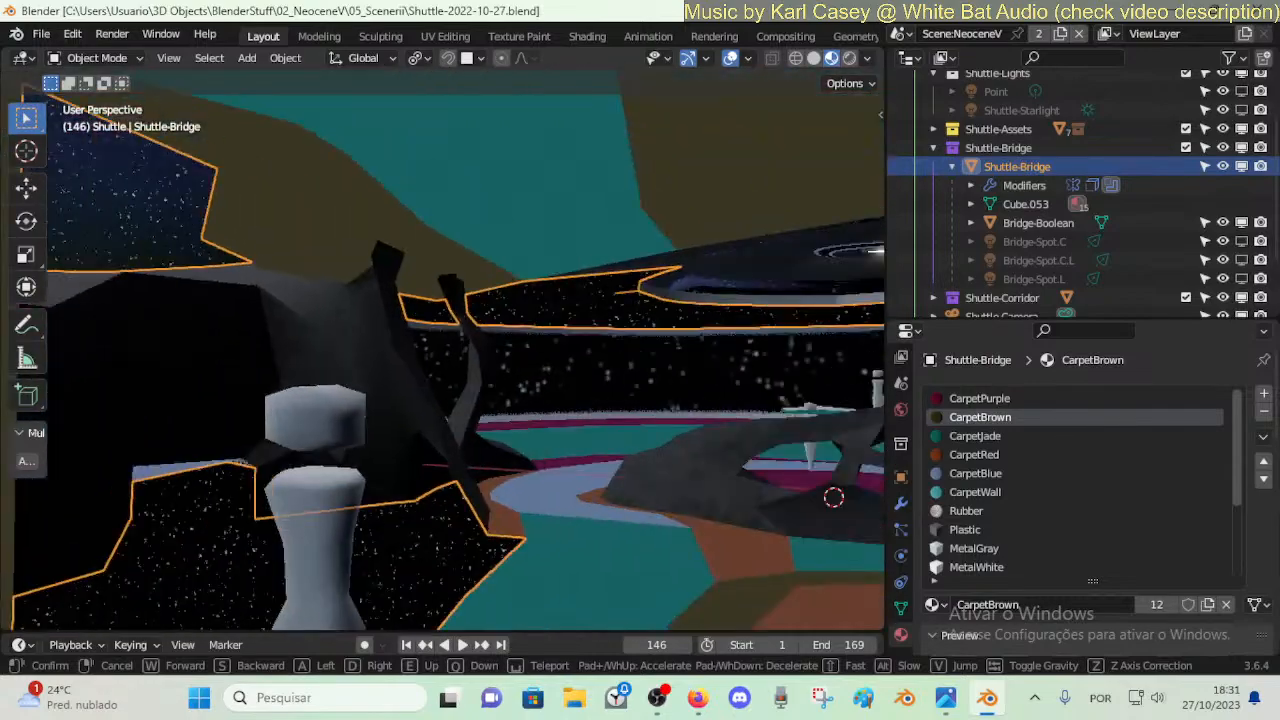
key(w)
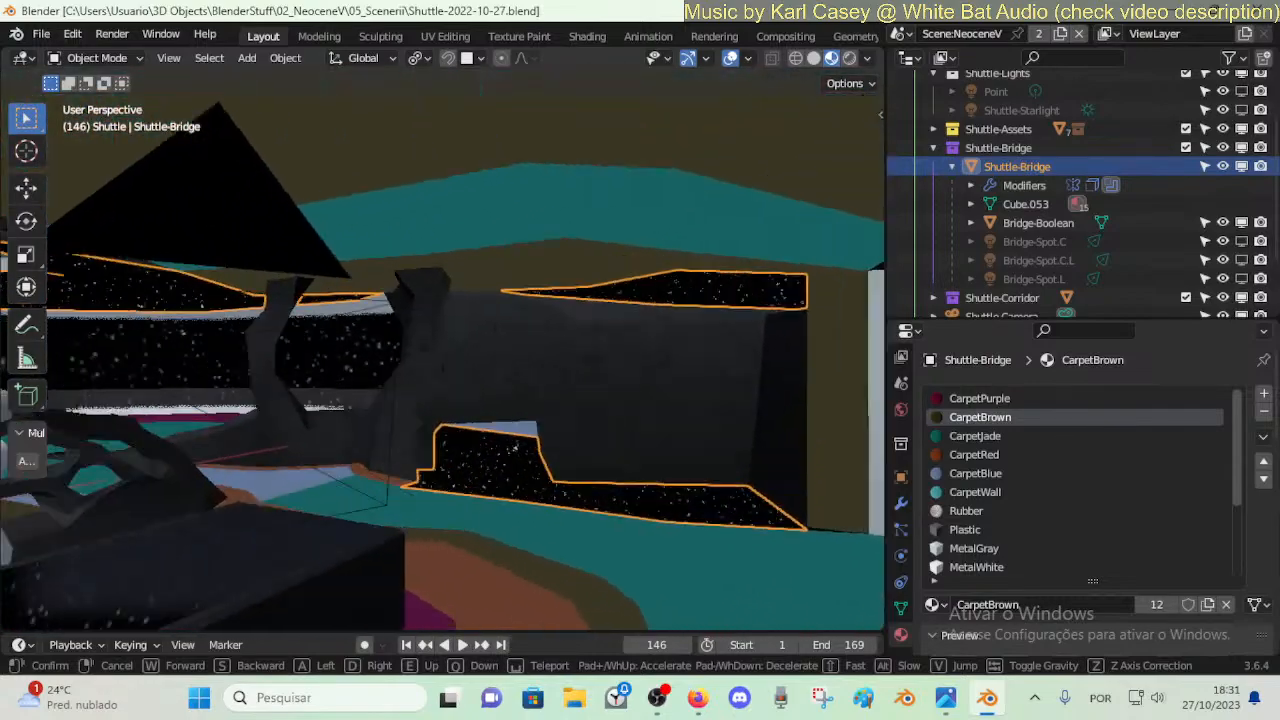
key(w)
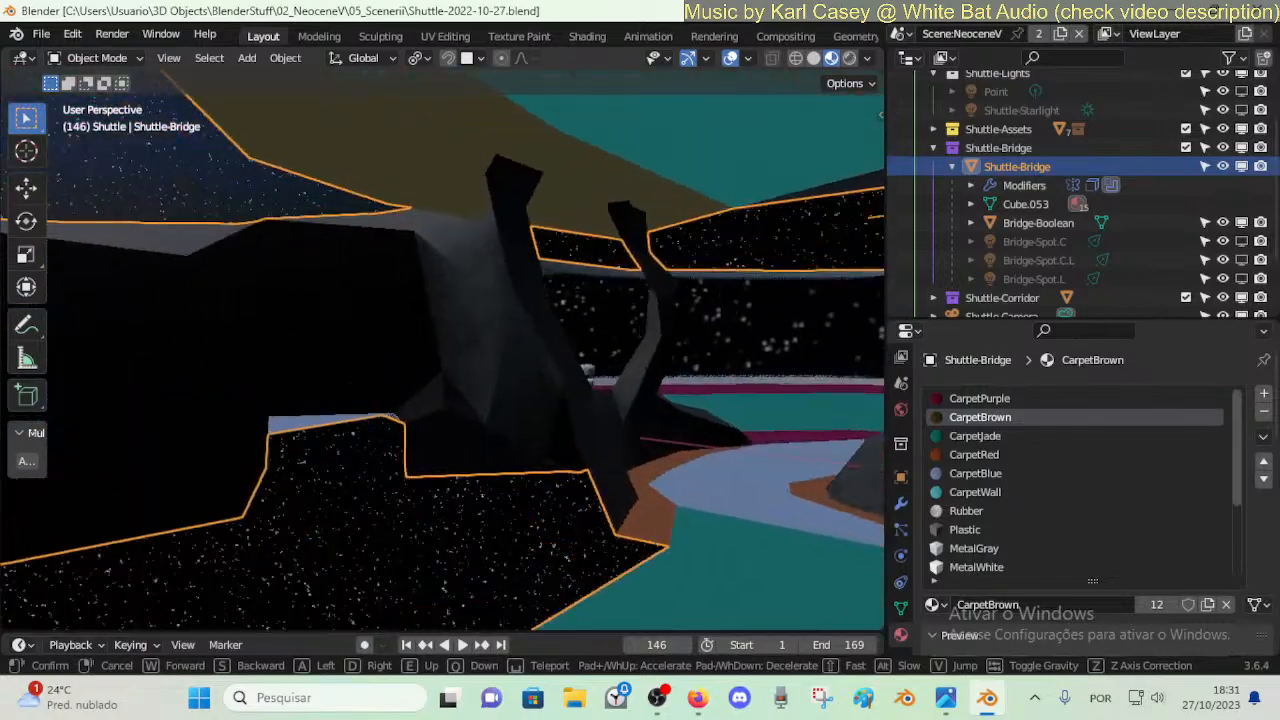
key(w)
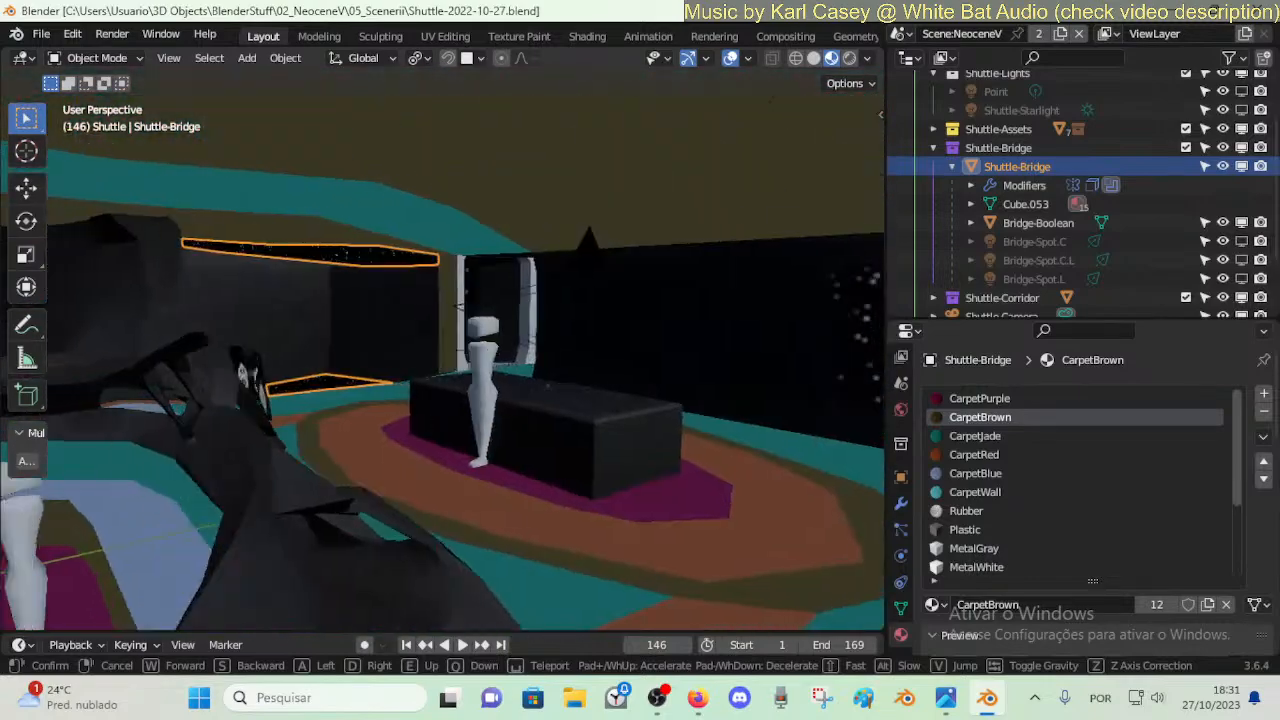
key(w)
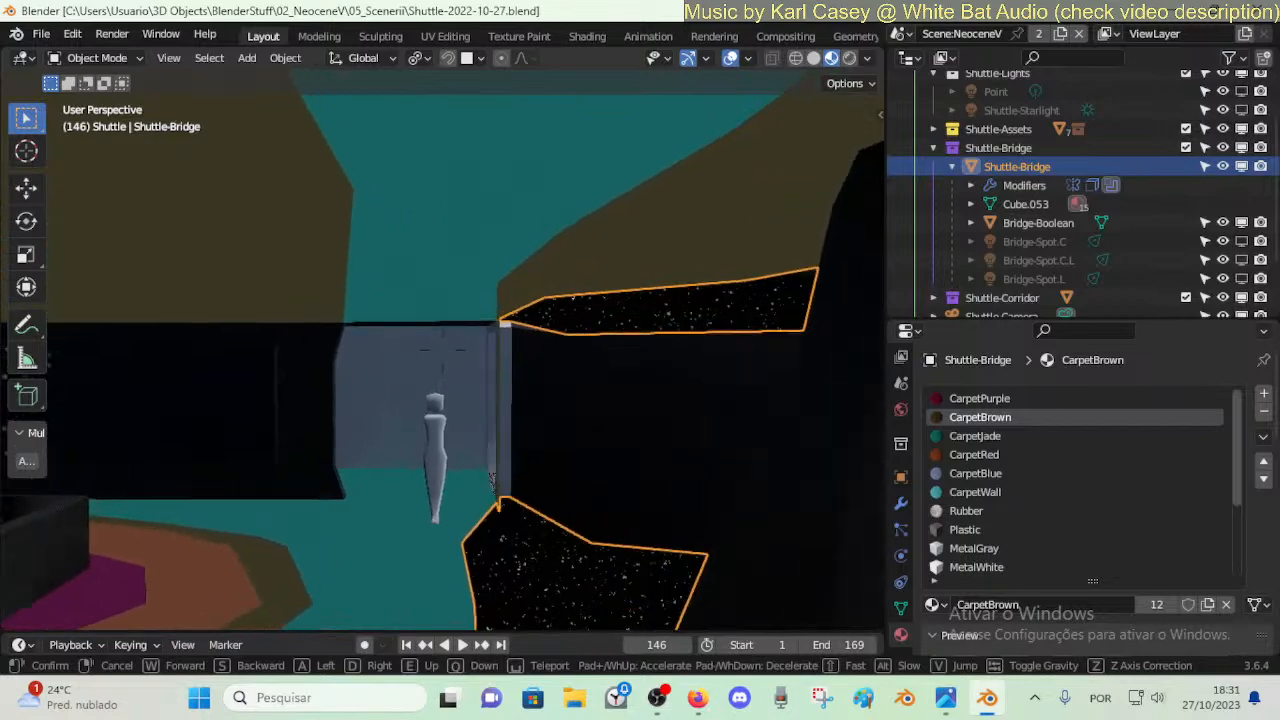
key(s)
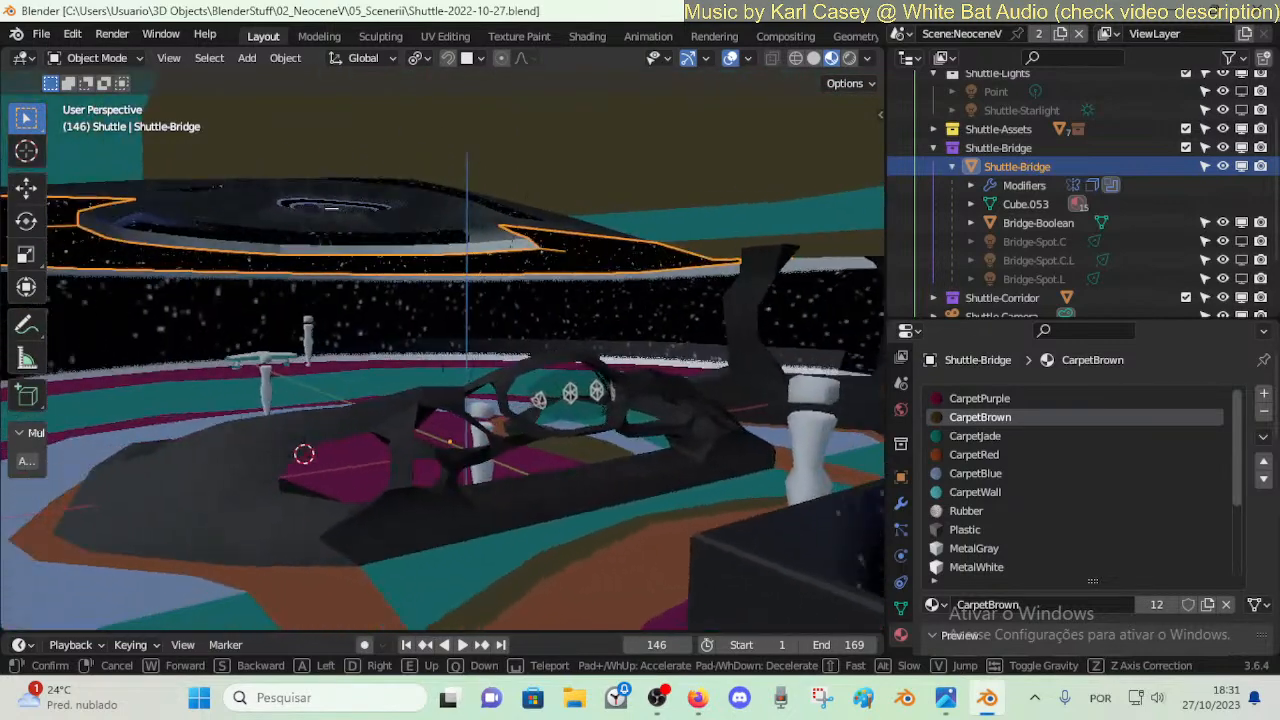
key(w)
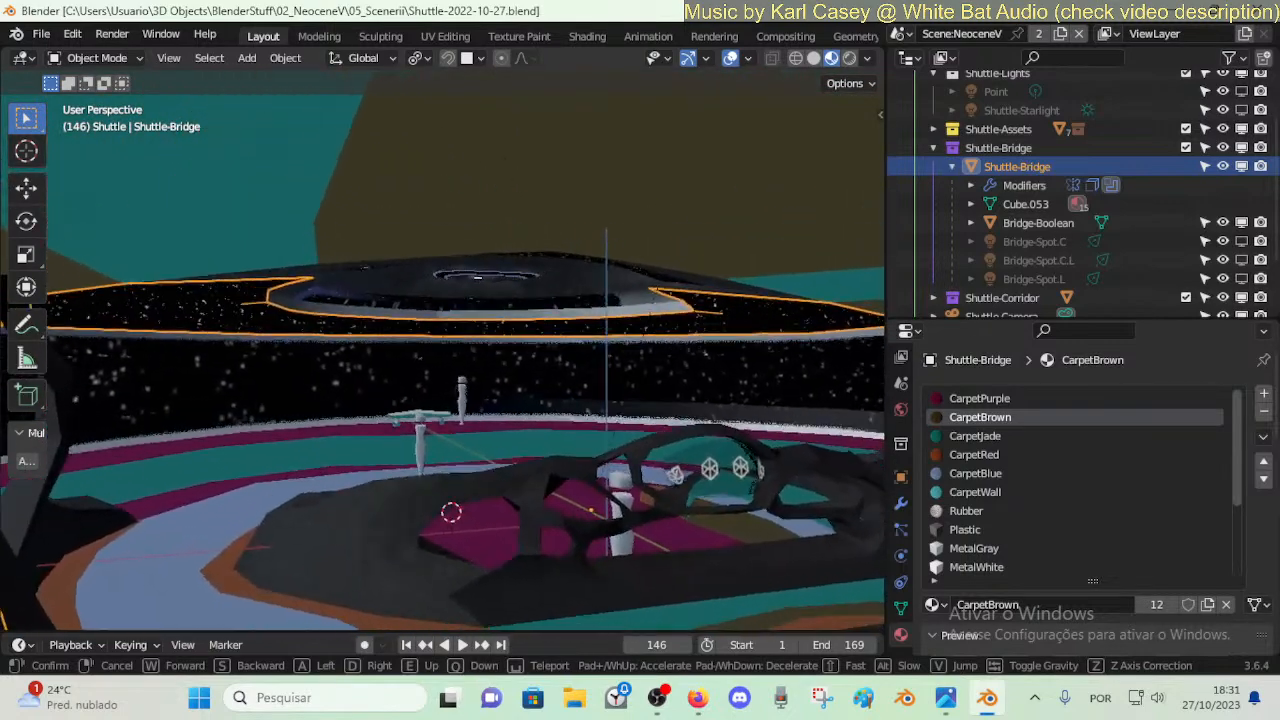
- Switch to Firefox, play the Spacewave / Synthwave / Vaporwave video from the Synthwave Bat playlist, and open the system's quick settings
click(699, 698)
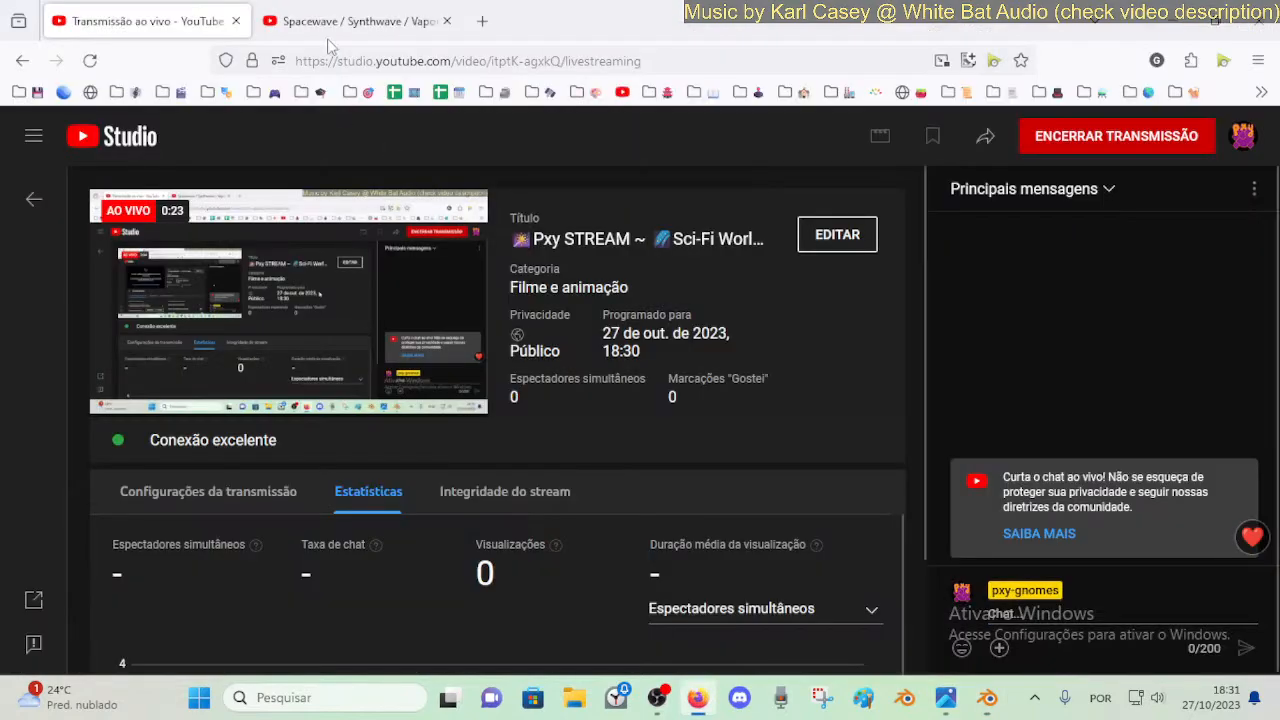
click(355, 21)
click(175, 557)
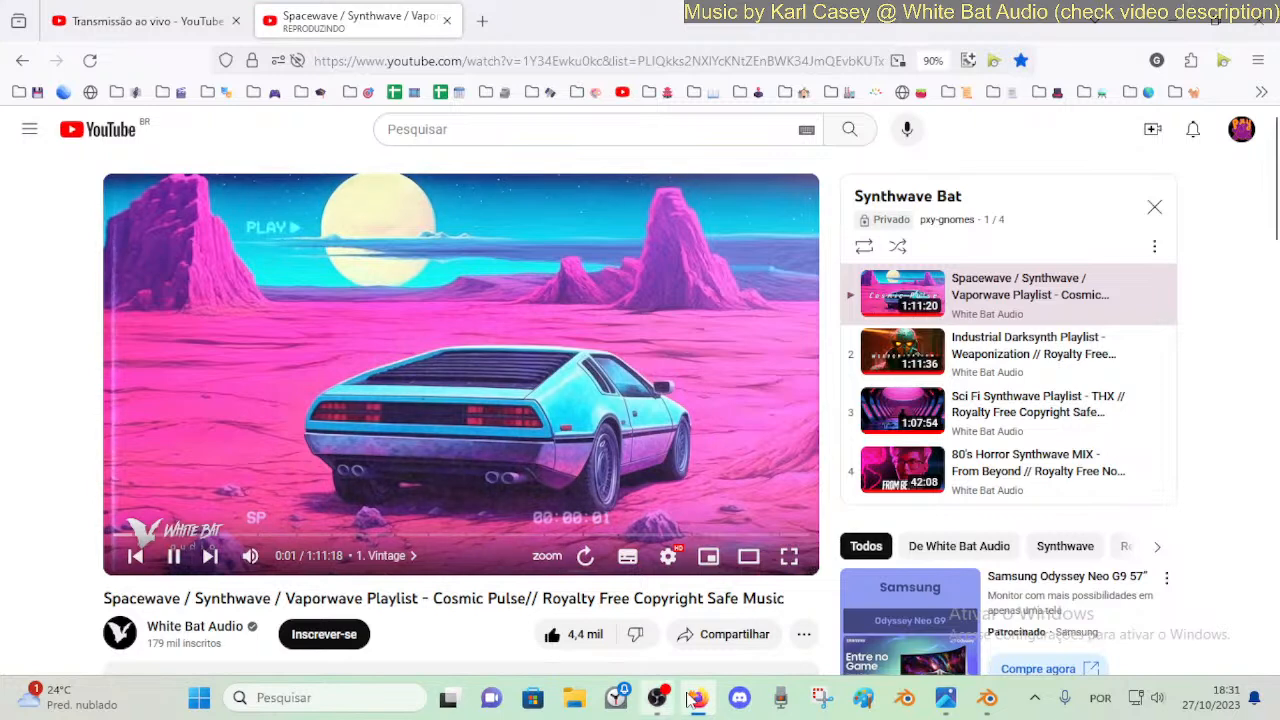
click(1146, 697)
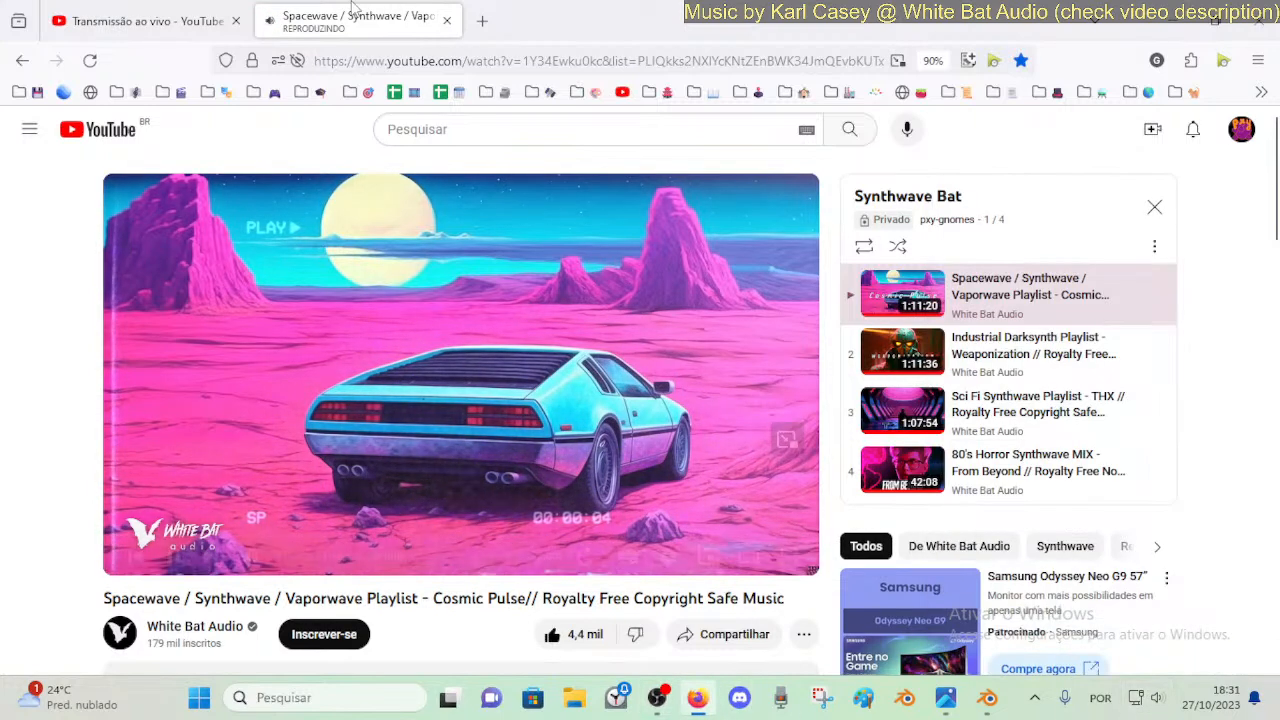
- Pop the livestream's chat out of YouTube Studio into a separate window and shrink it to a small floating window
click(70, 10)
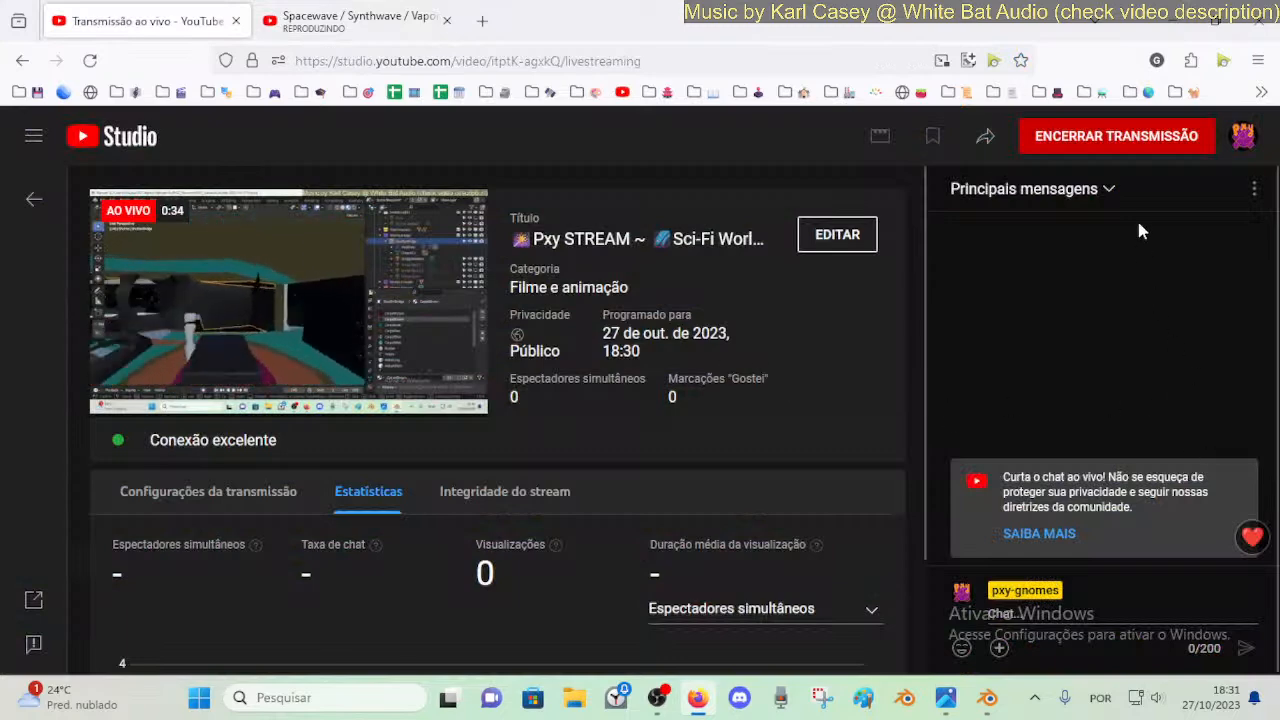
click(1253, 189)
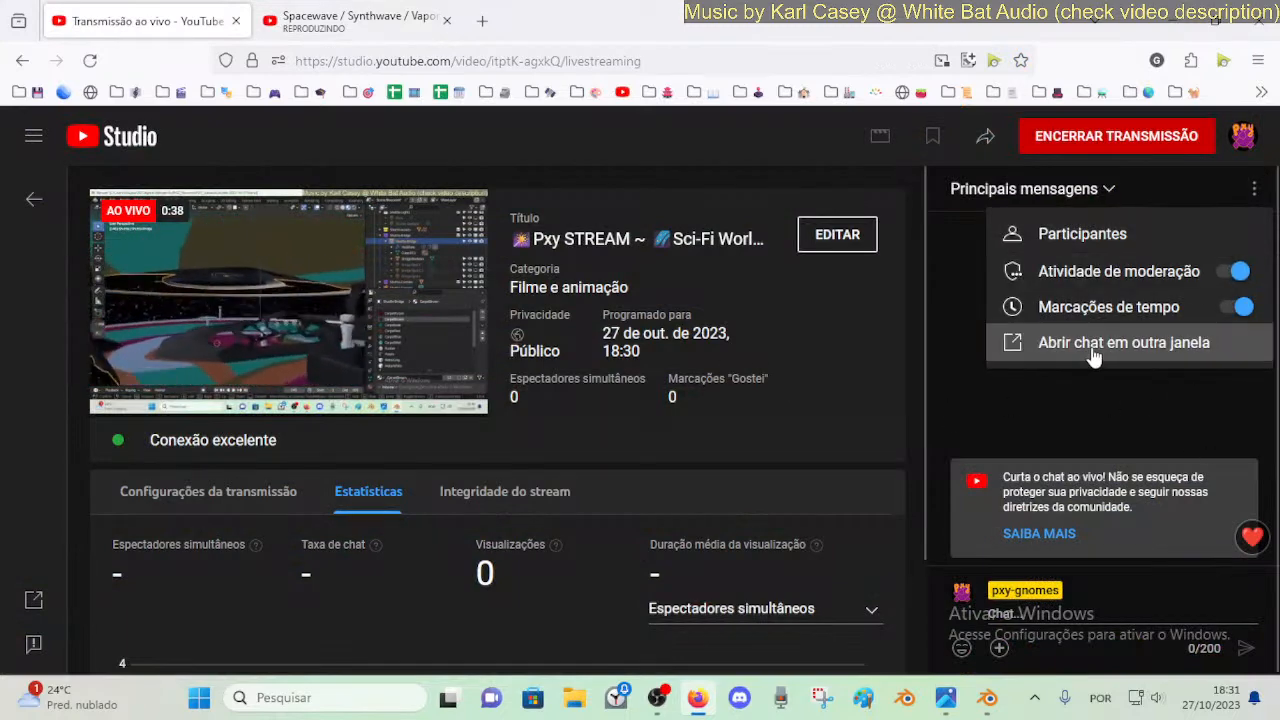
click(1030, 342)
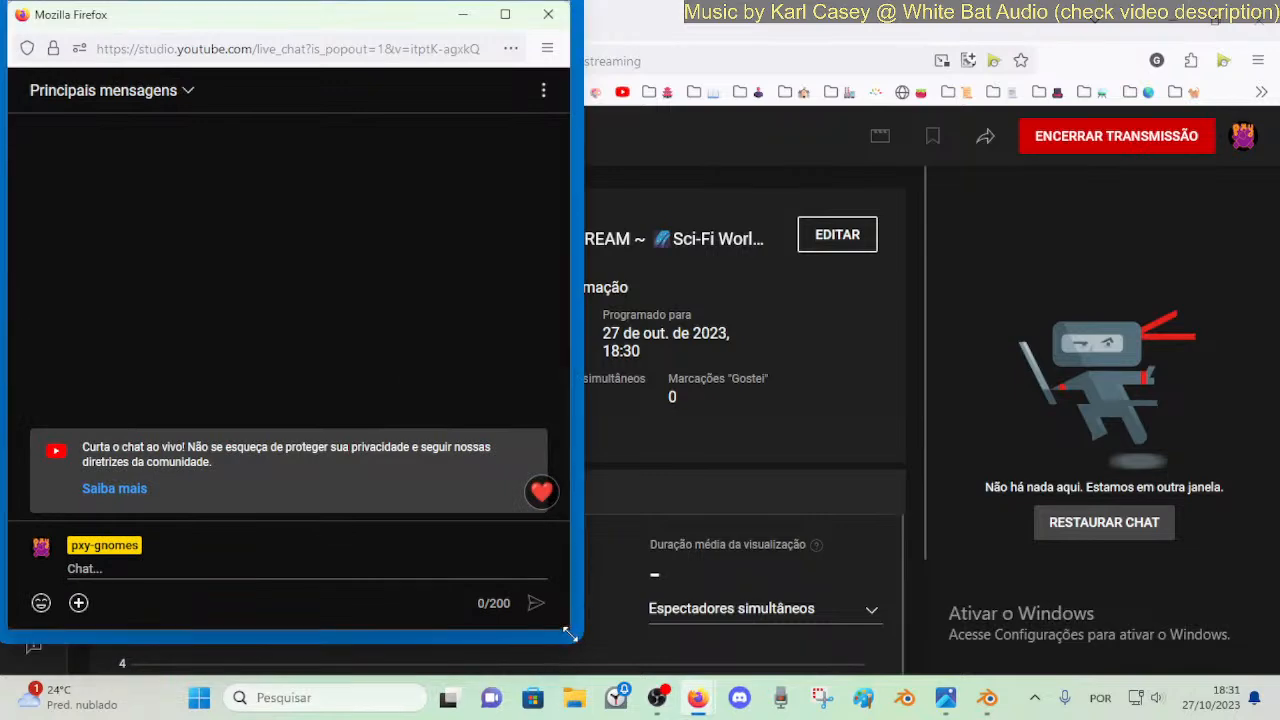
drag(562, 633, 210, 312)
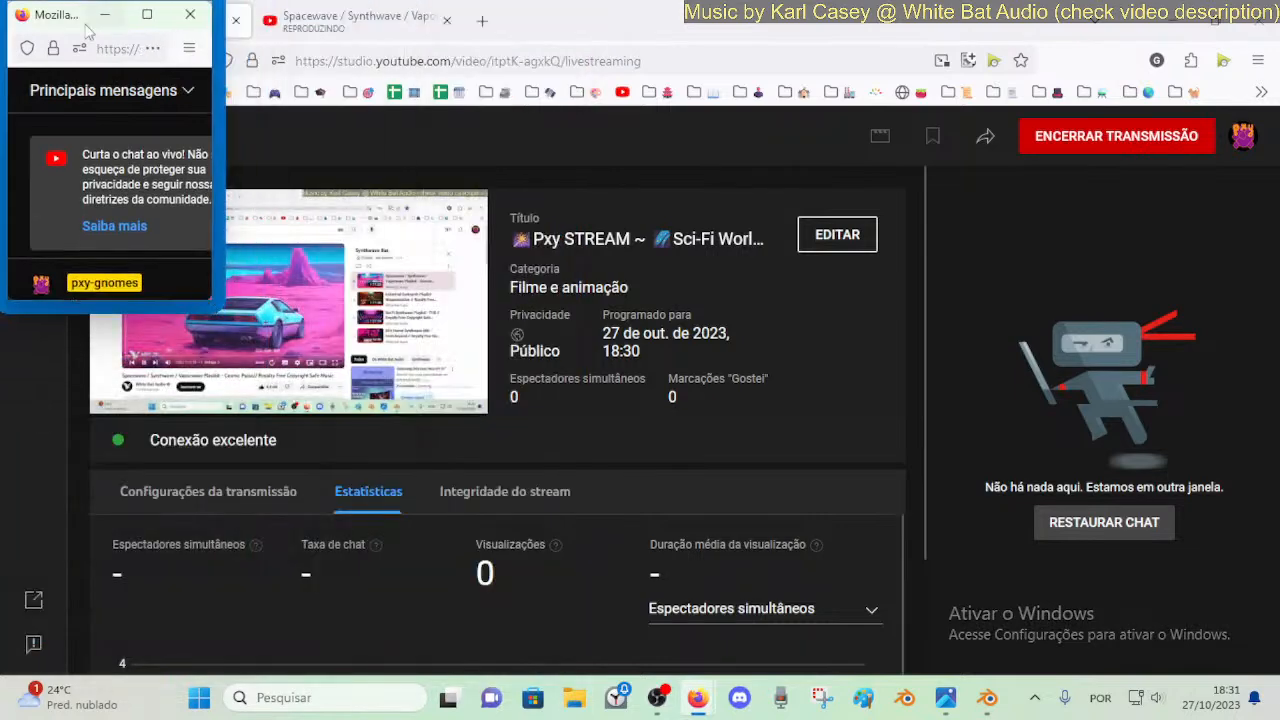
drag(54, 16, 195, 281)
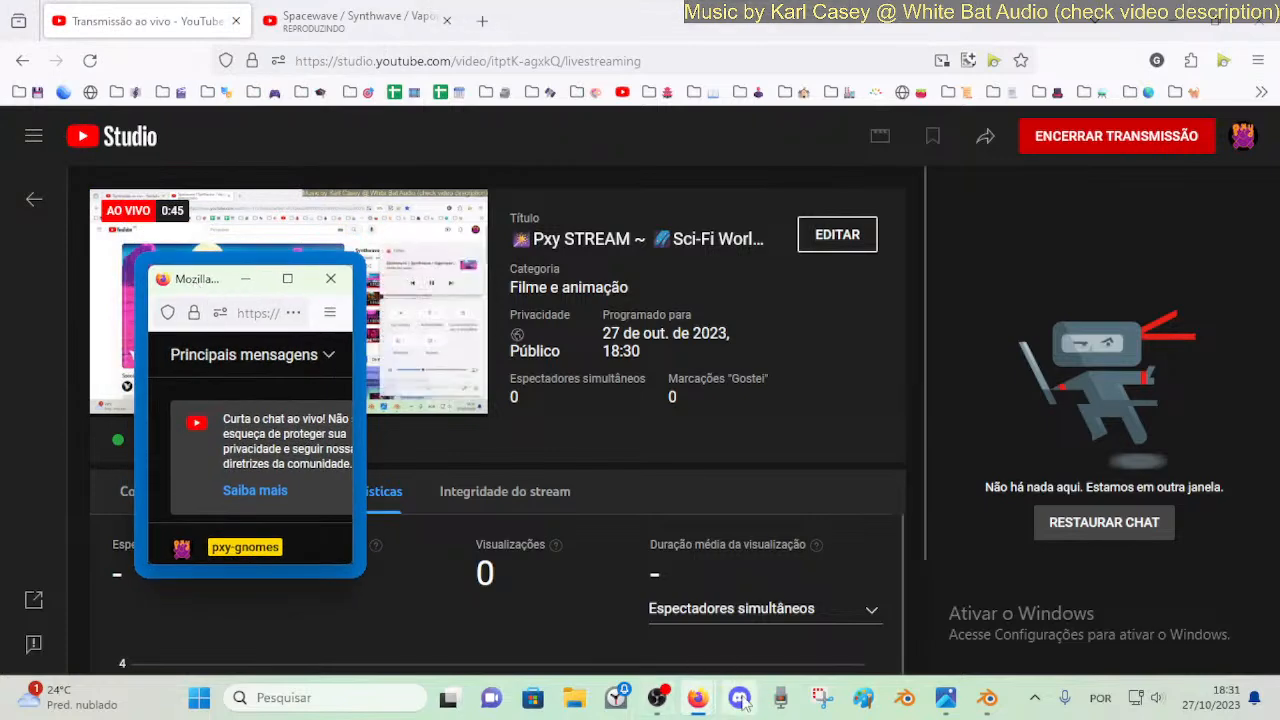
mouse_move(700, 708)
- Switch back to Blender, place the floating chat window over the 3D viewport, and check the system volume
click(988, 699)
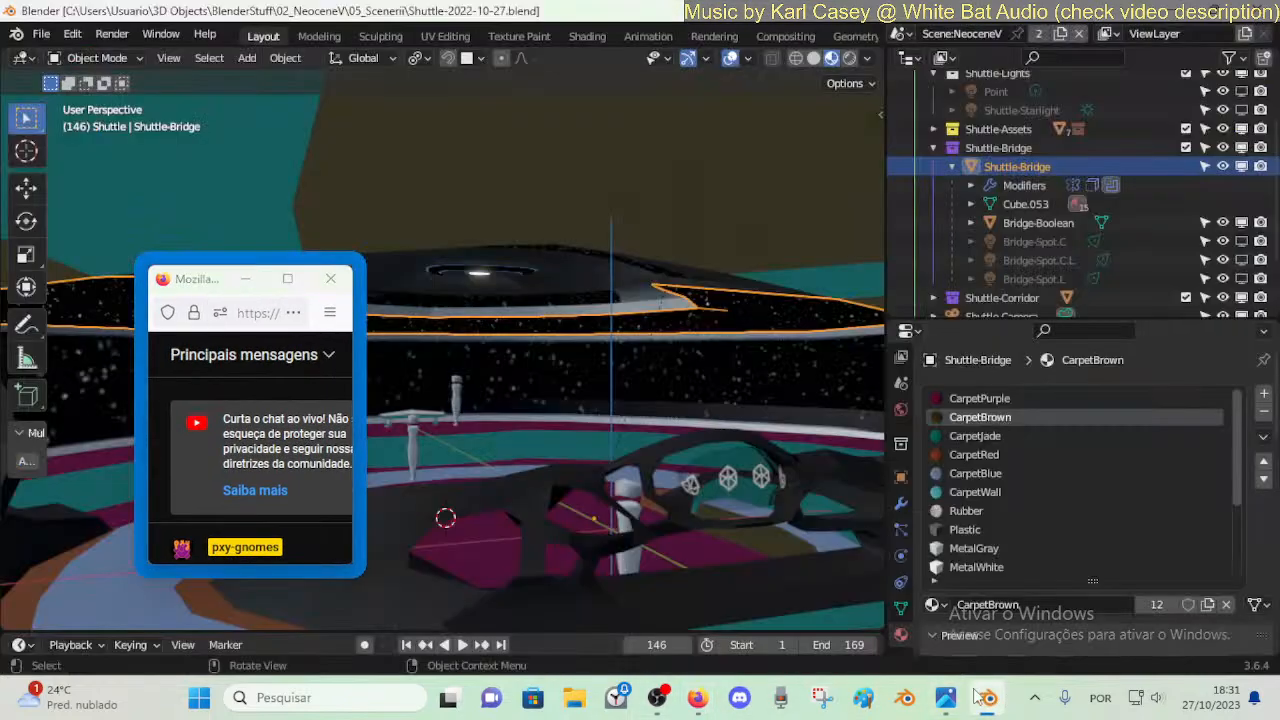
drag(216, 289, 160, 222)
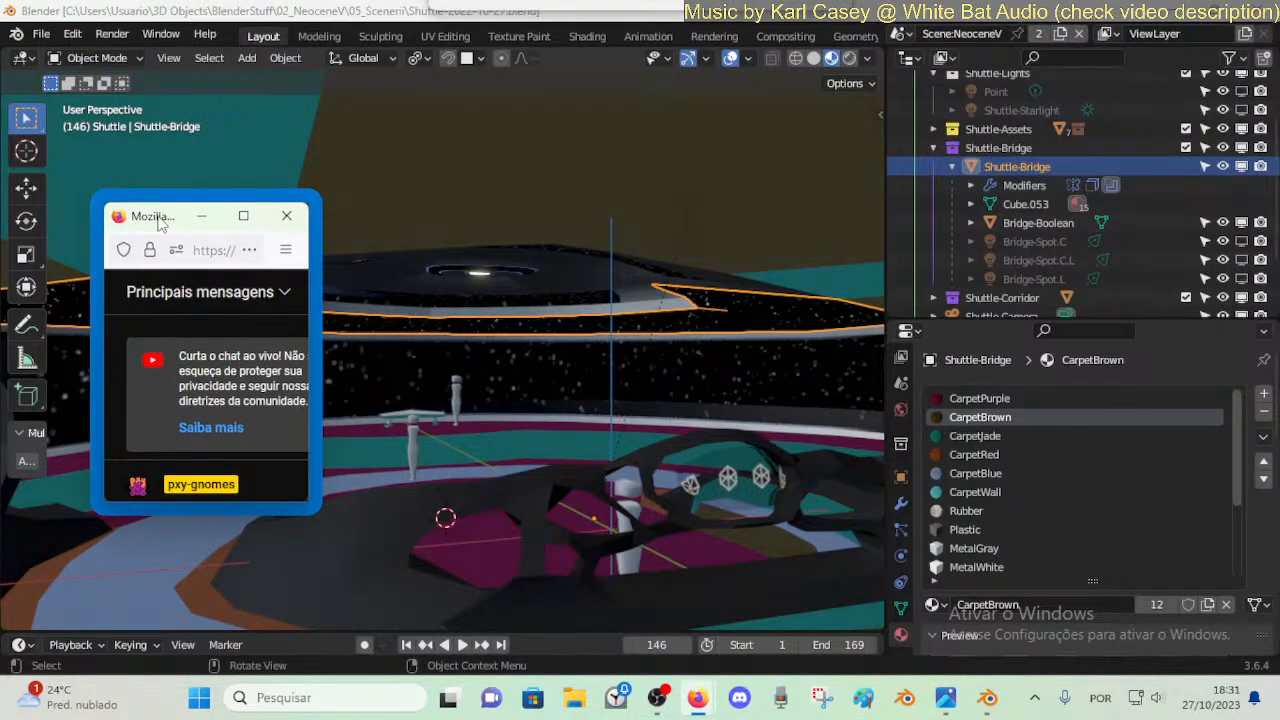
click(1155, 697)
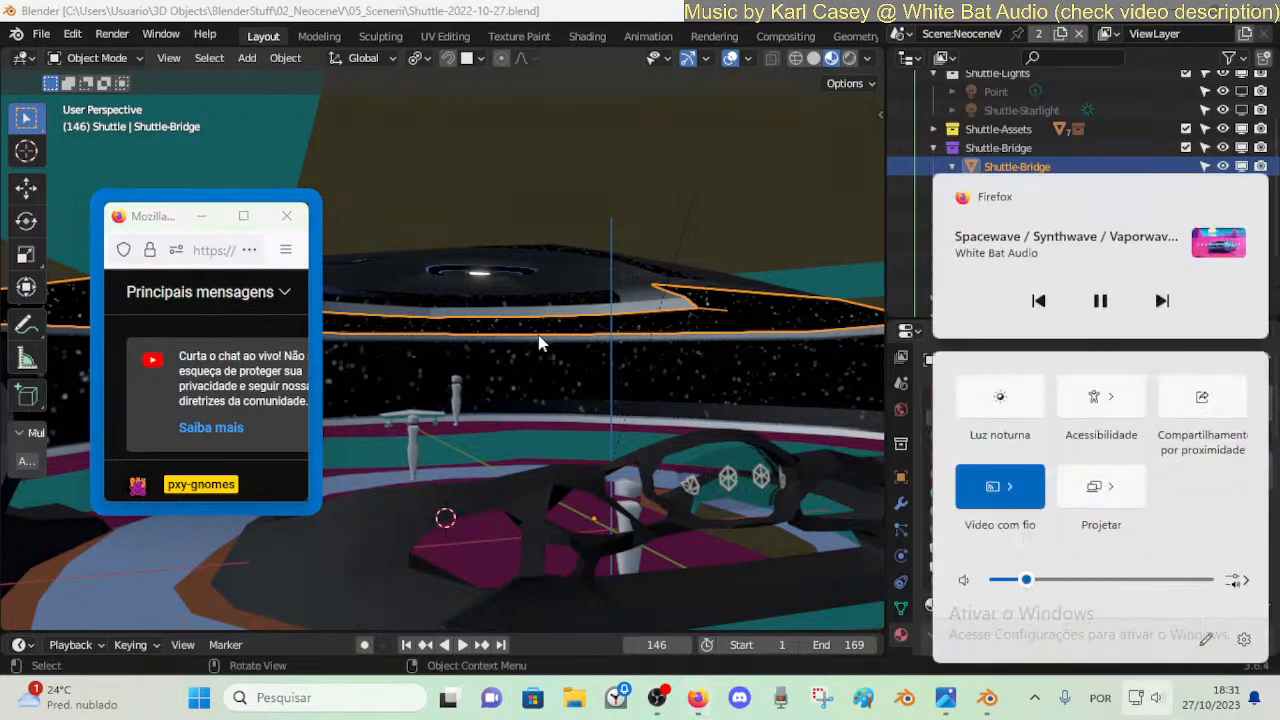
click(538, 346)
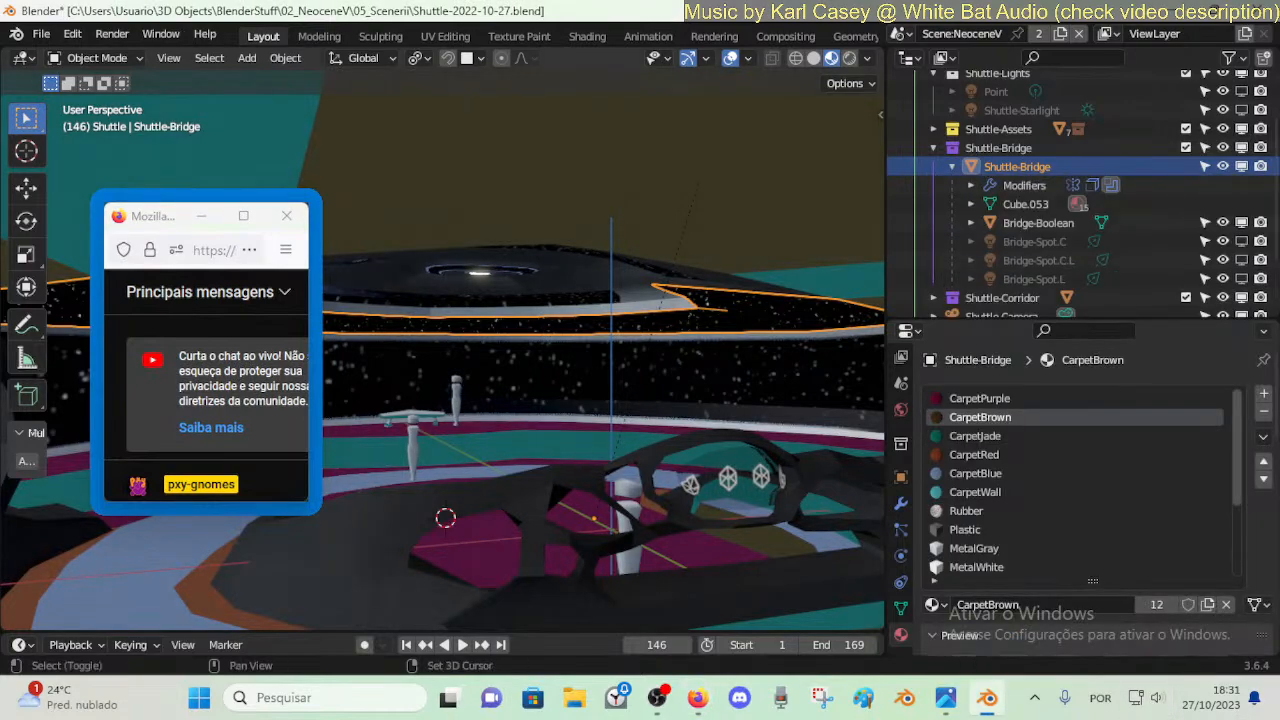
- Show the wireframe overlay and examine the bridge's side walls, central pit and sunken purple floor in walk navigation
key(shift+grave)
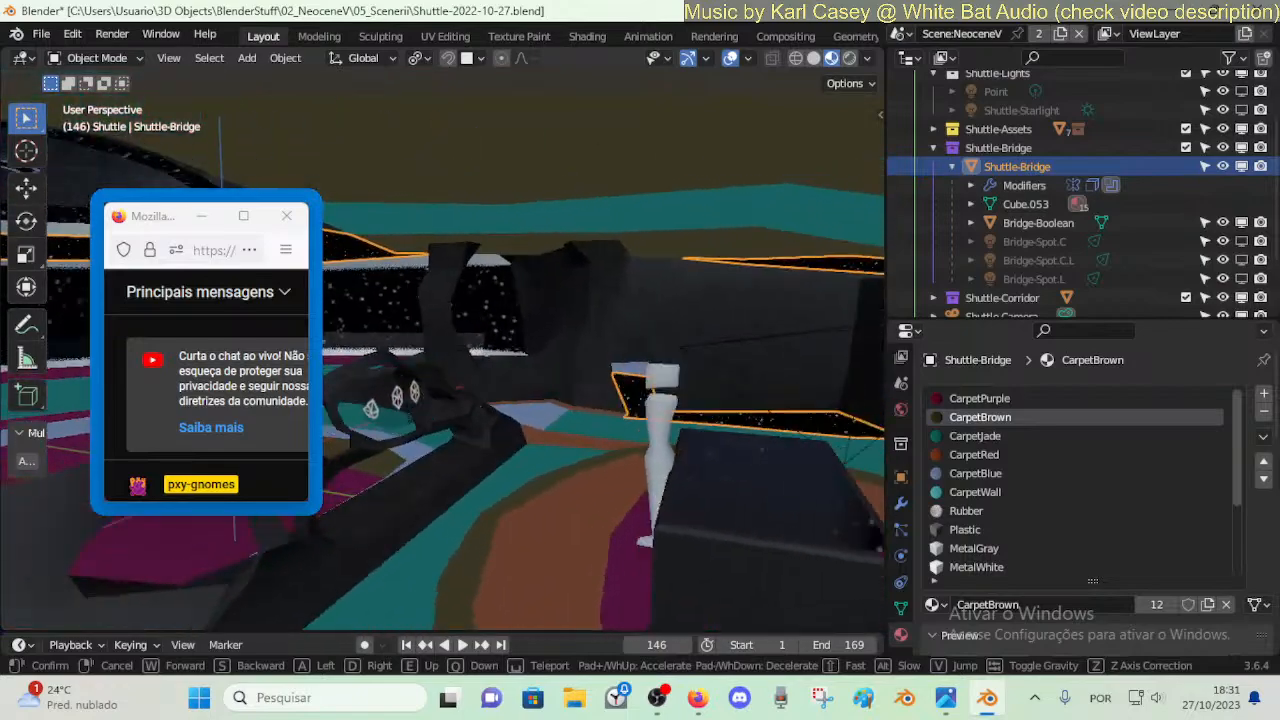
key(shift+grave)
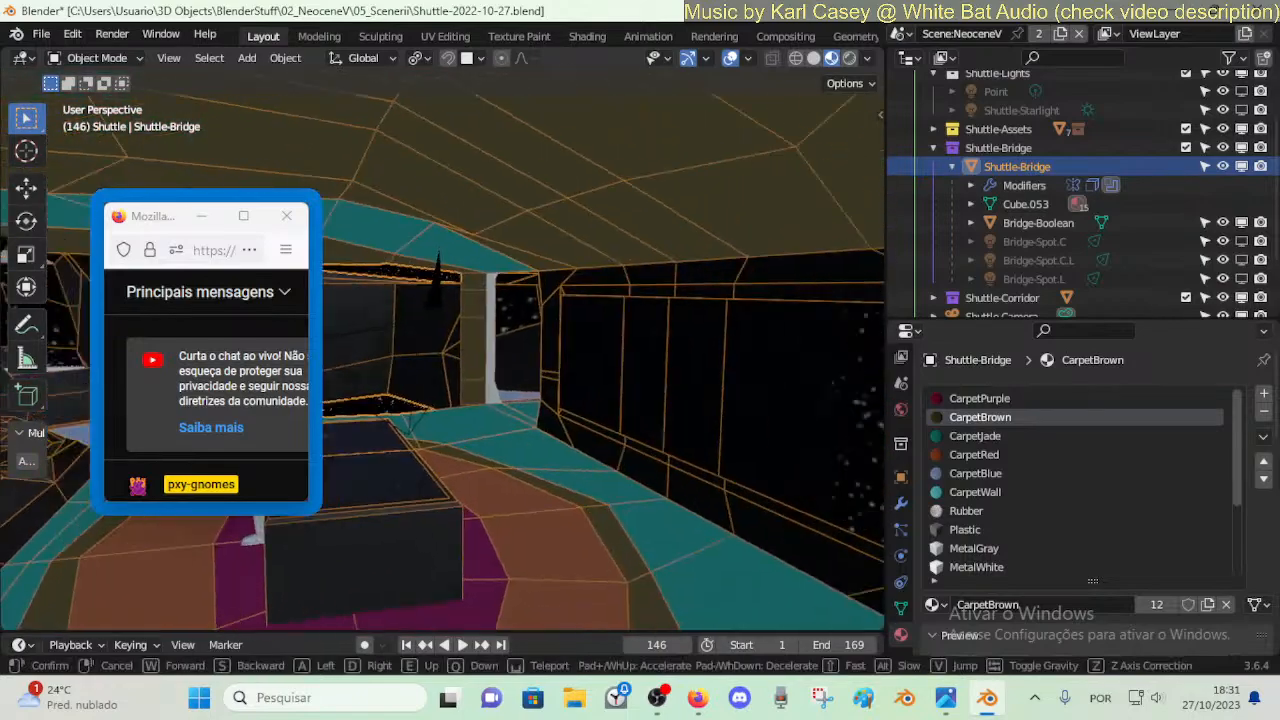
key(w)
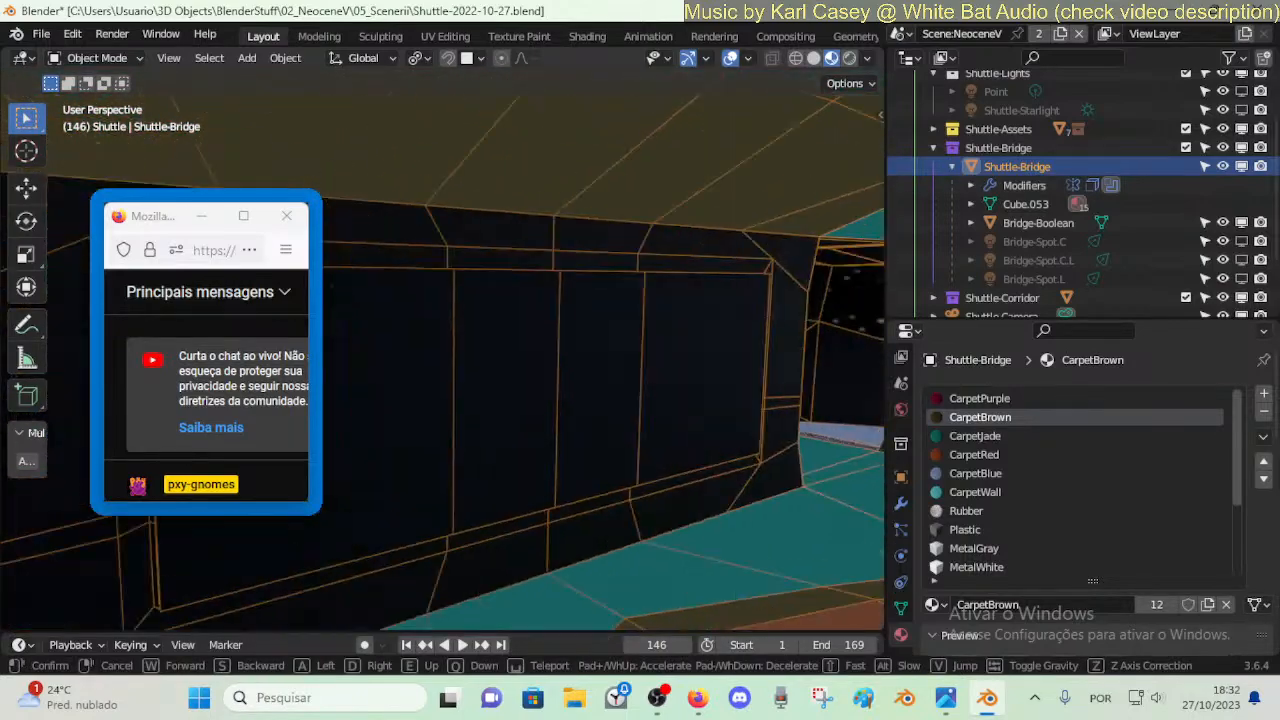
key(w)
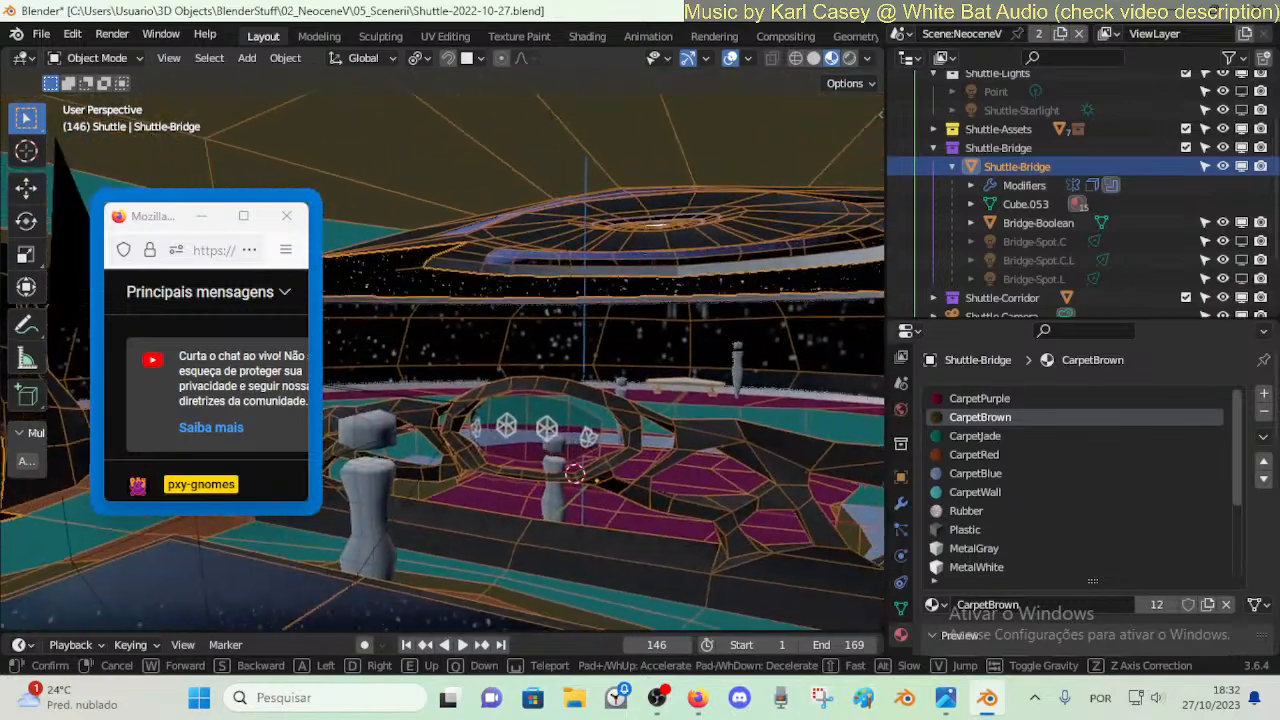
key(s)
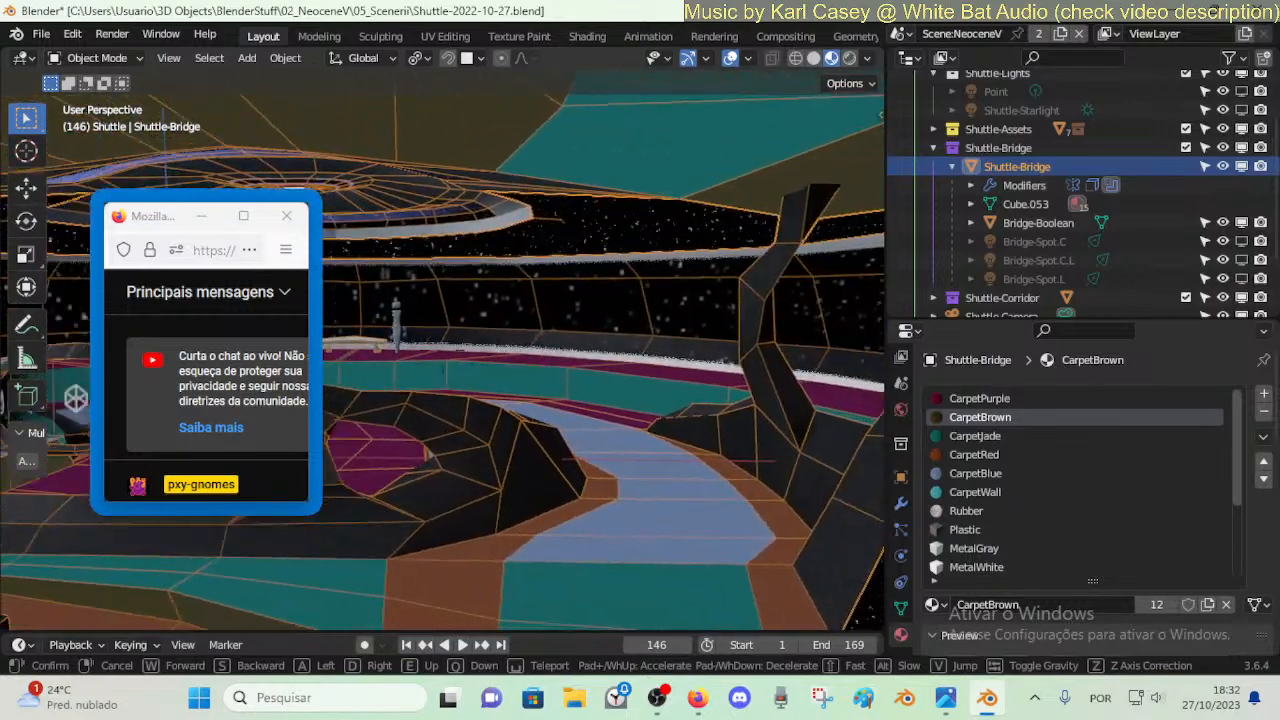
key(w)
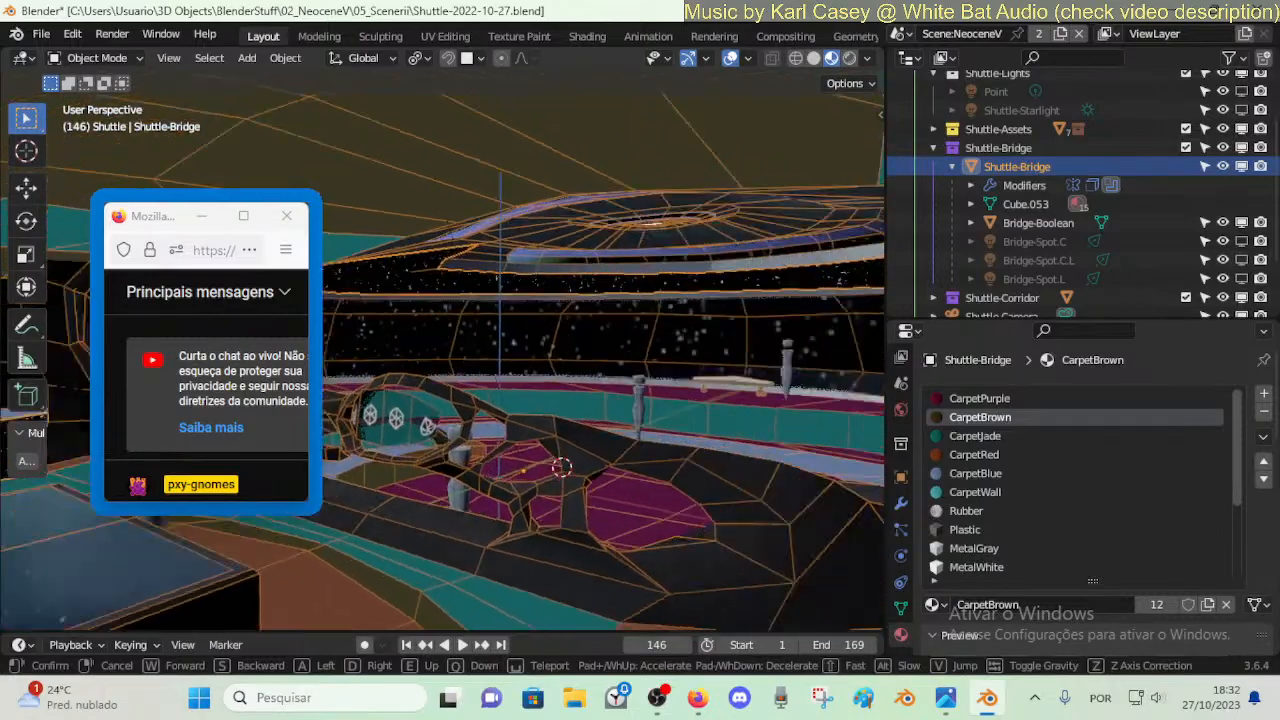
key(w)
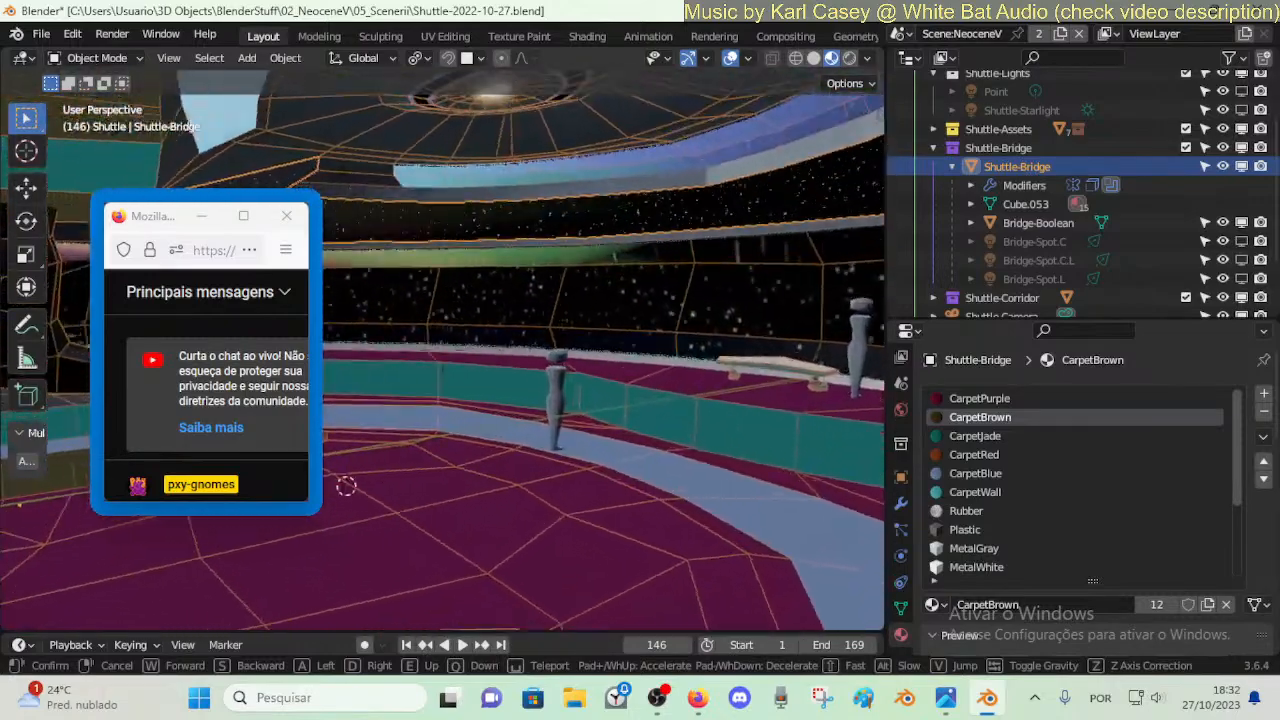
key(s)
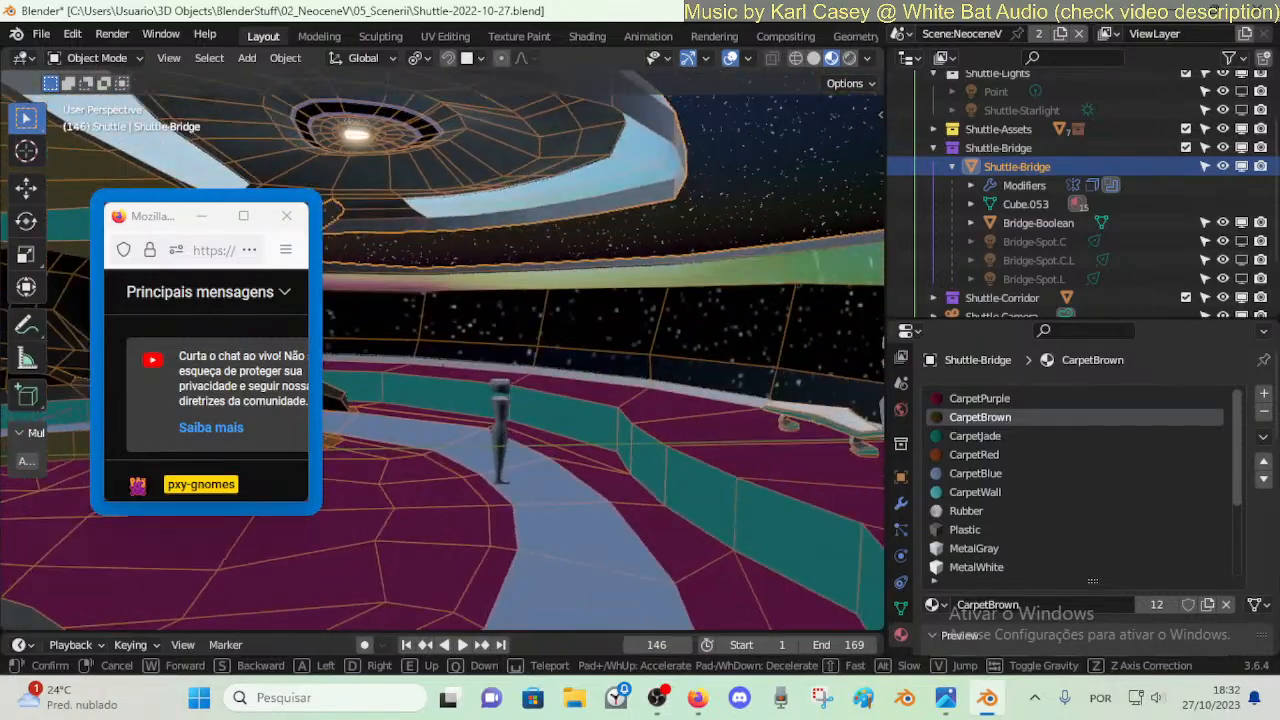
- Examine the bridge's raised purple deck, panoramic windows and dark side structures with the wireframe overlay in walk navigation
key(w)
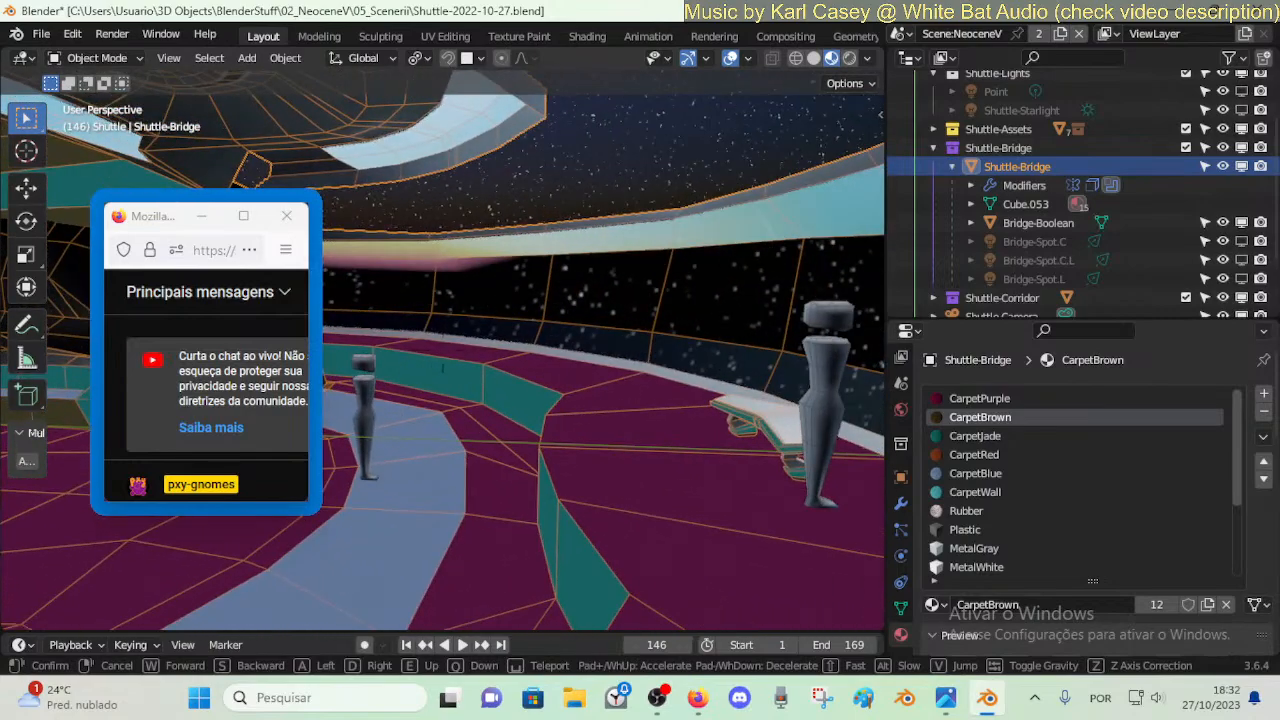
key(s)
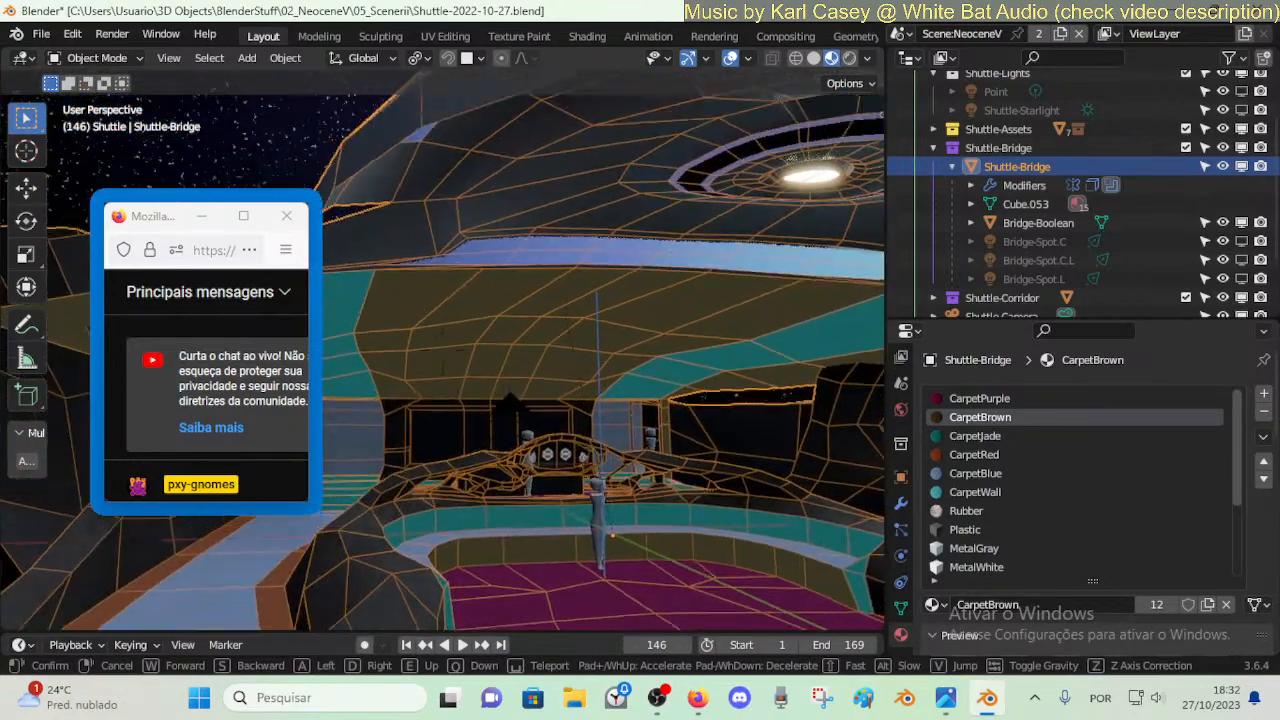
key(s)
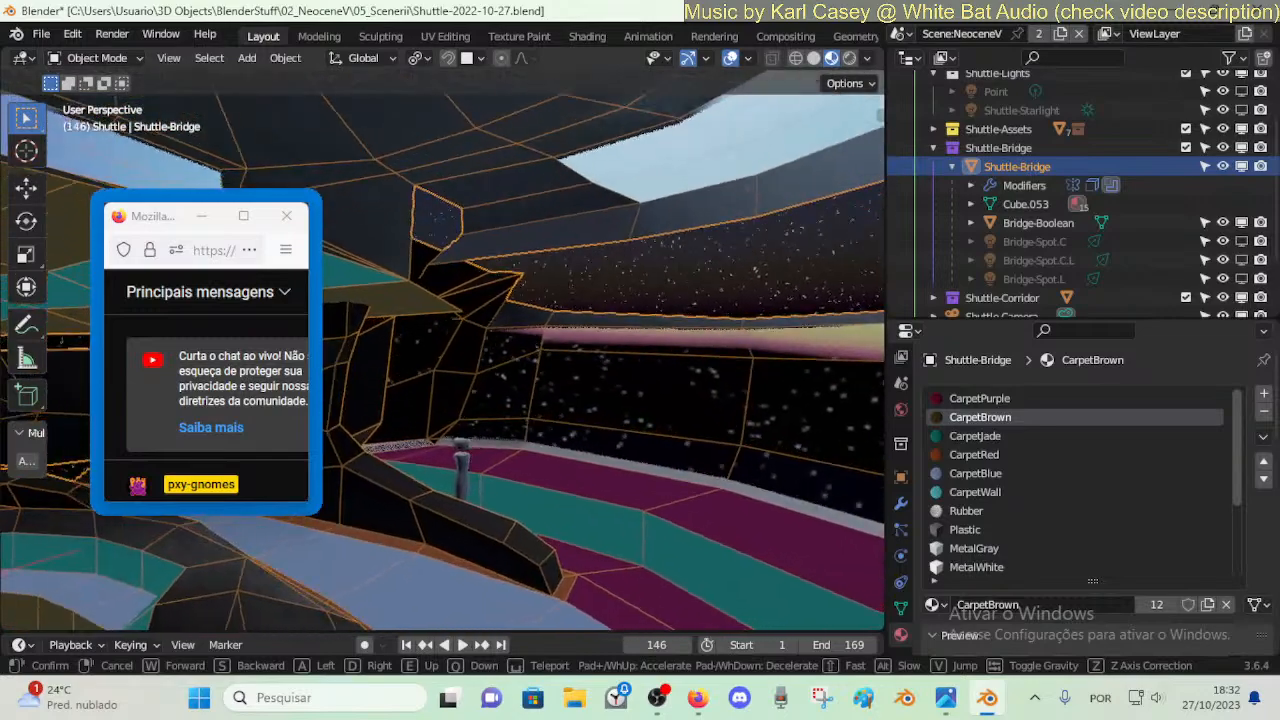
key(w)
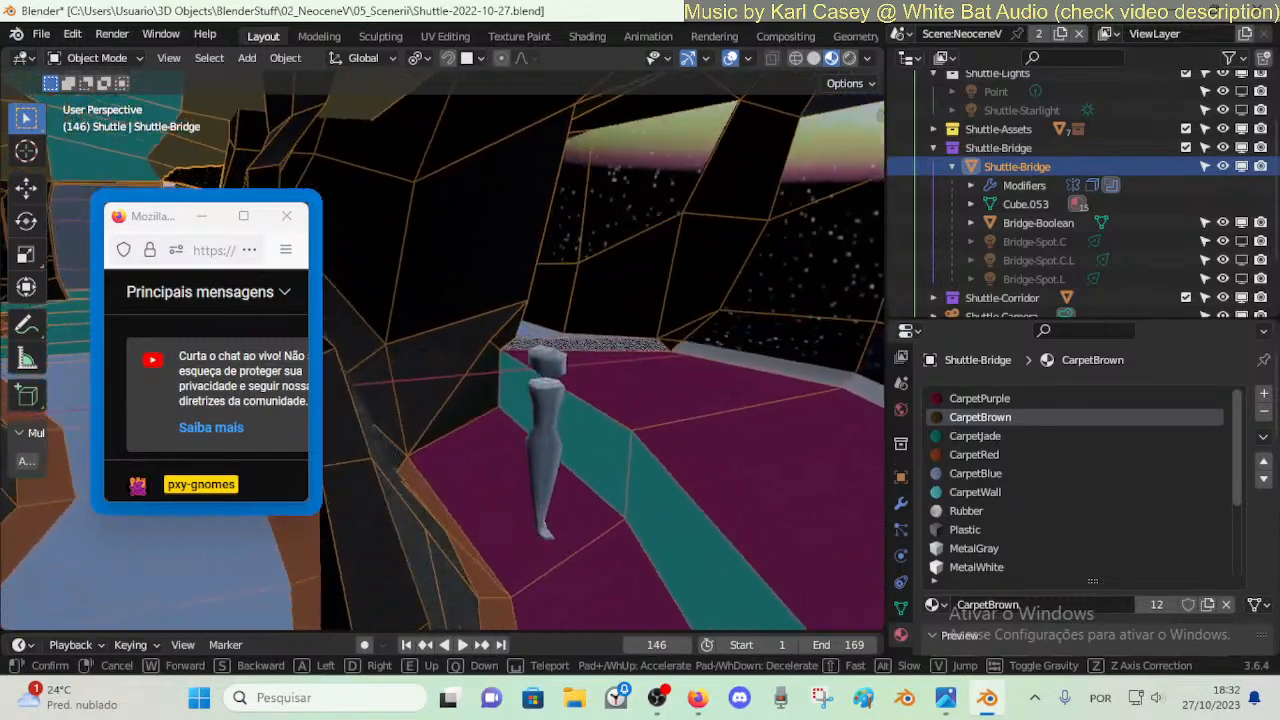
key(s)
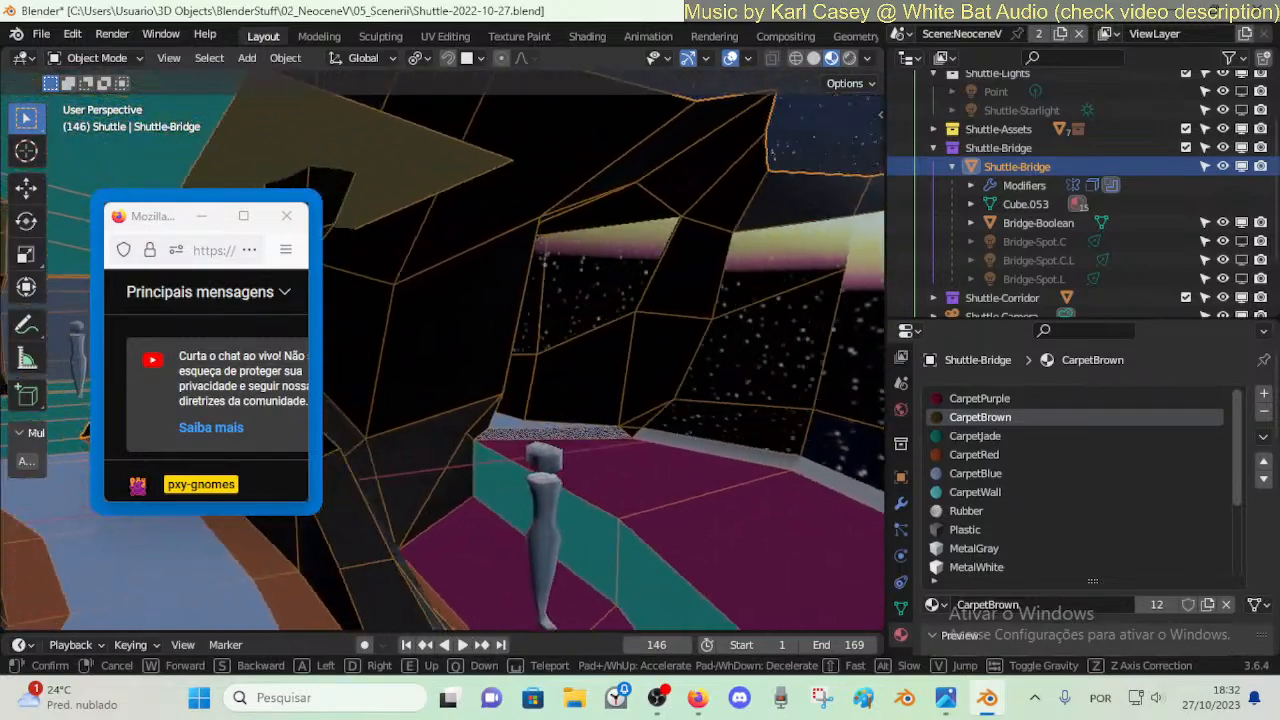
key(w)
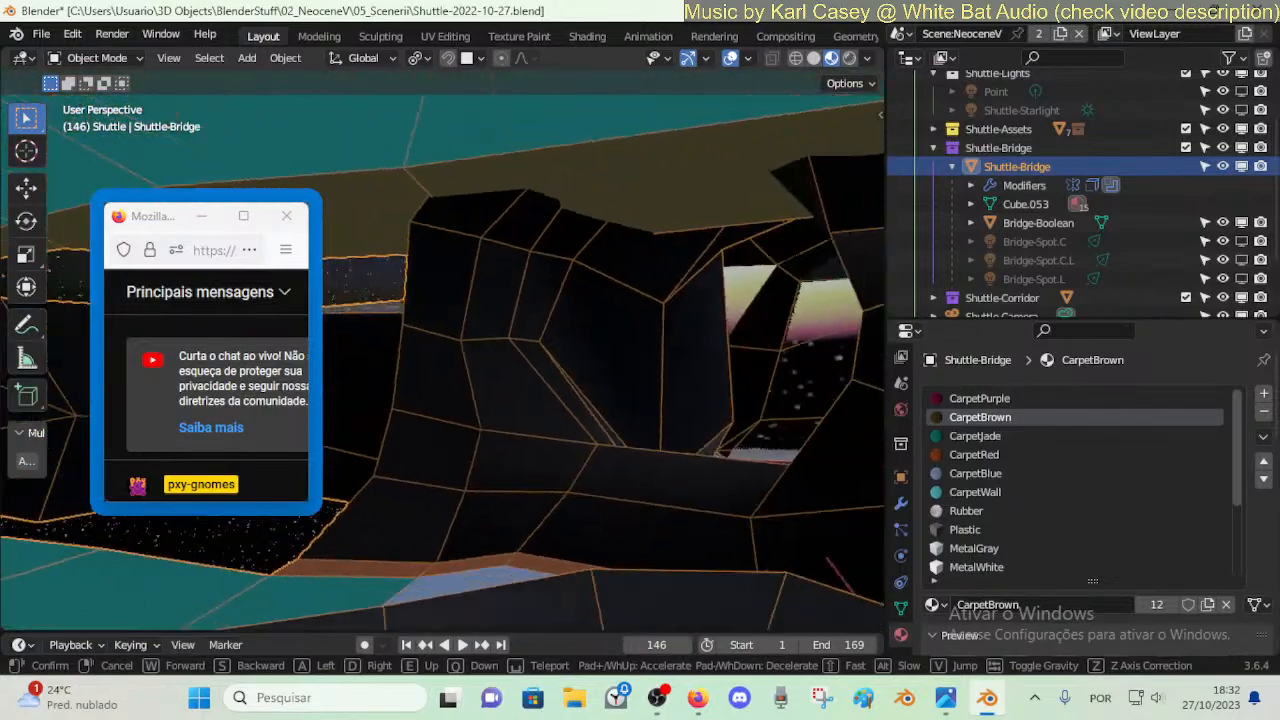
key(d)
- Hide the wireframe overlay, inspect the starfield-patterned section of the dark side wall, and deselect the Shuttle-Bridge object
click(666, 361)
key(shift+z)
key(shift+grave)
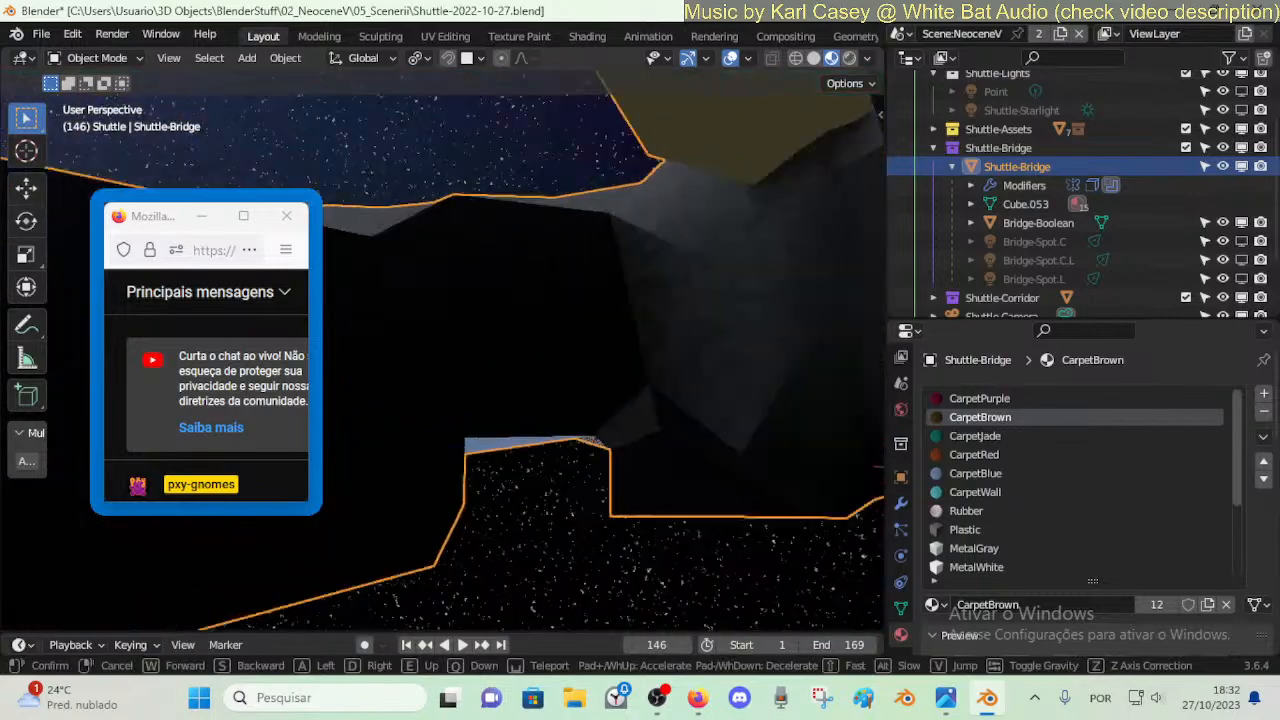
key(w)
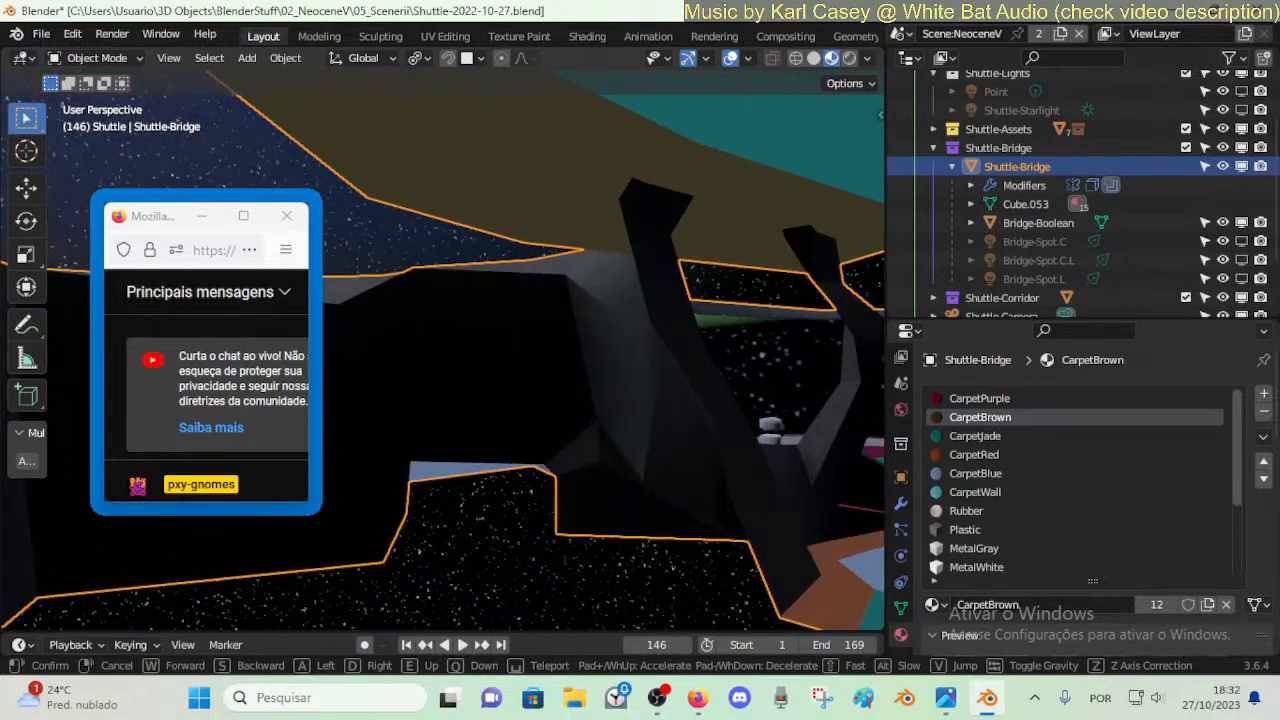
key(w)
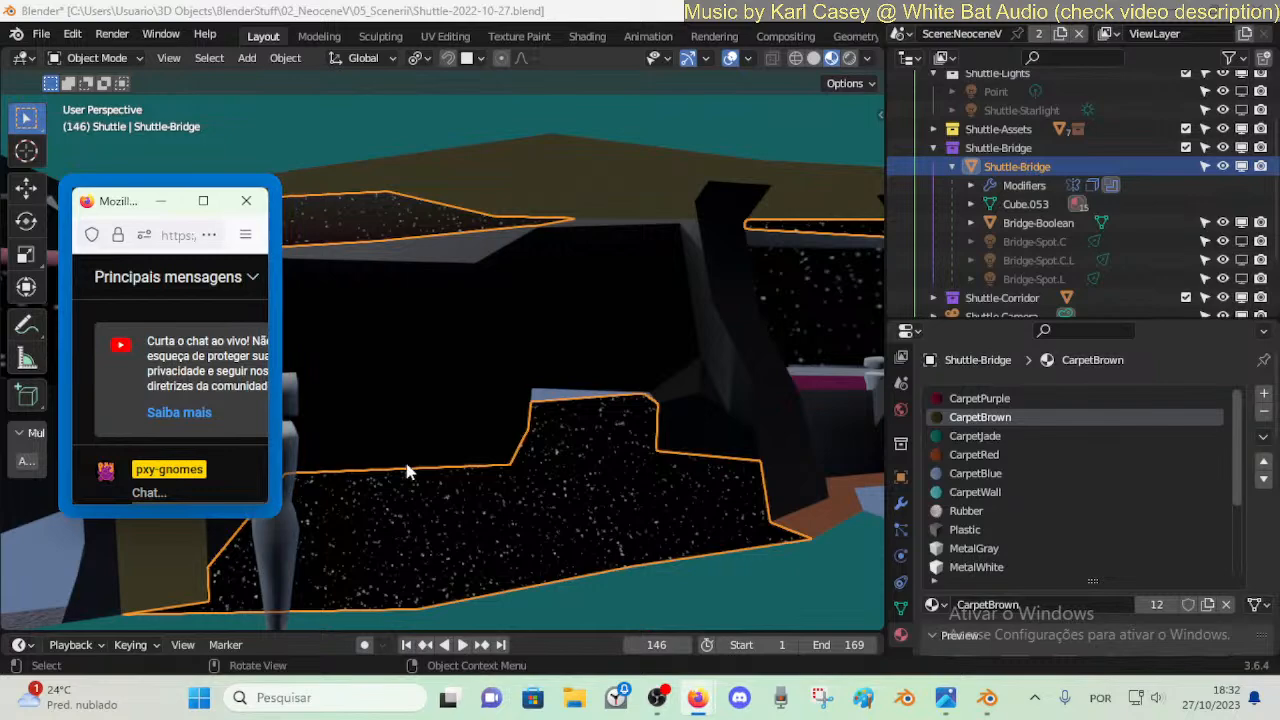
click(545, 477)
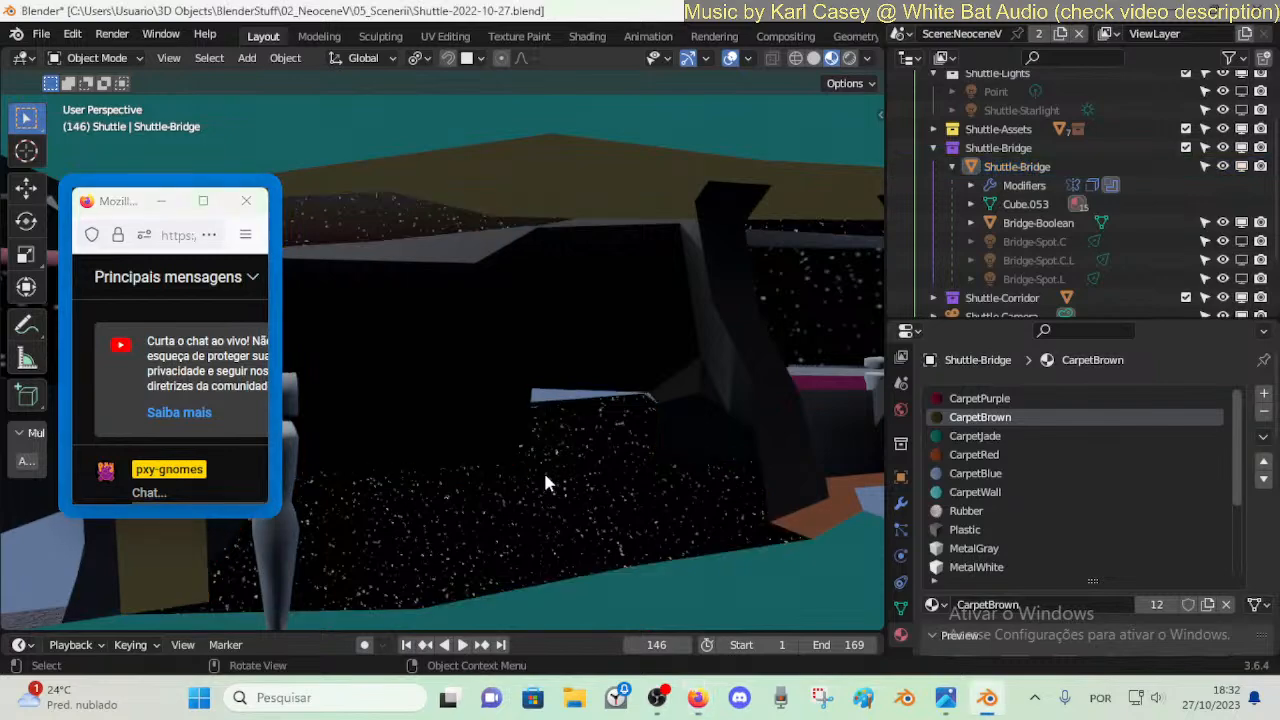
- Walk through the side wall and examine the framed doorway and the passage behind it
key(shift+grave)
key(a)
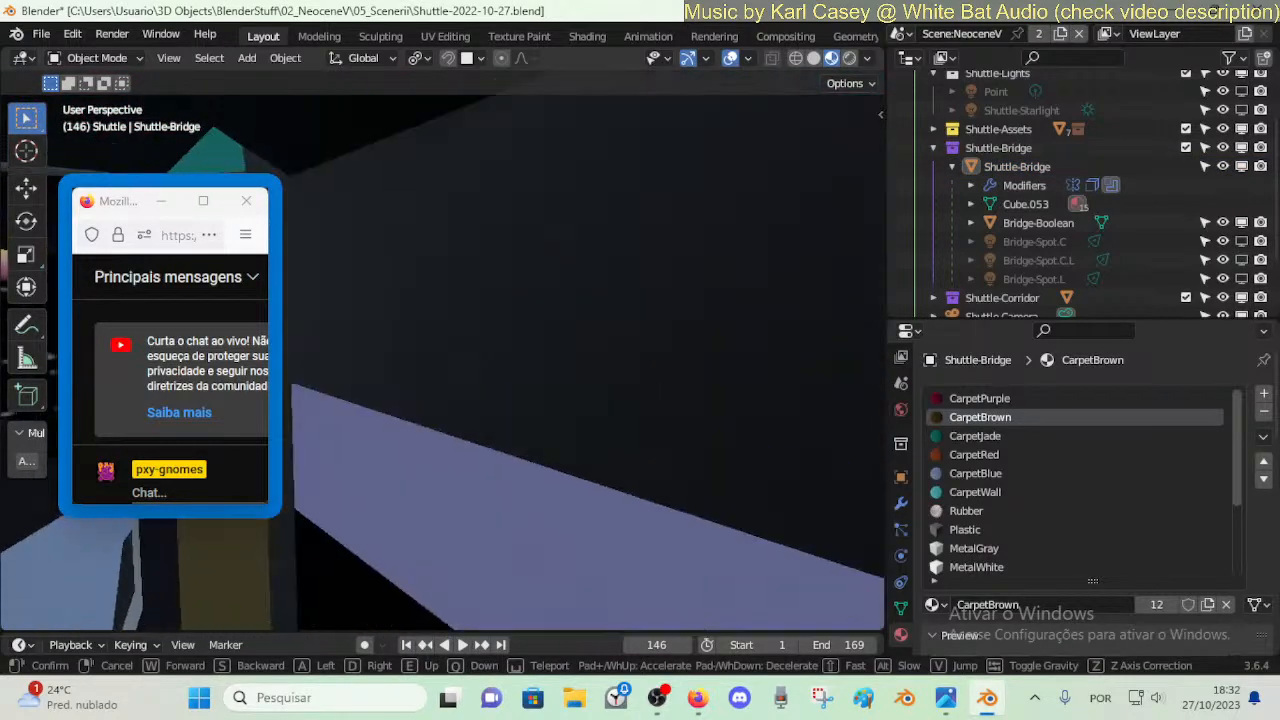
key(s)
key(w)
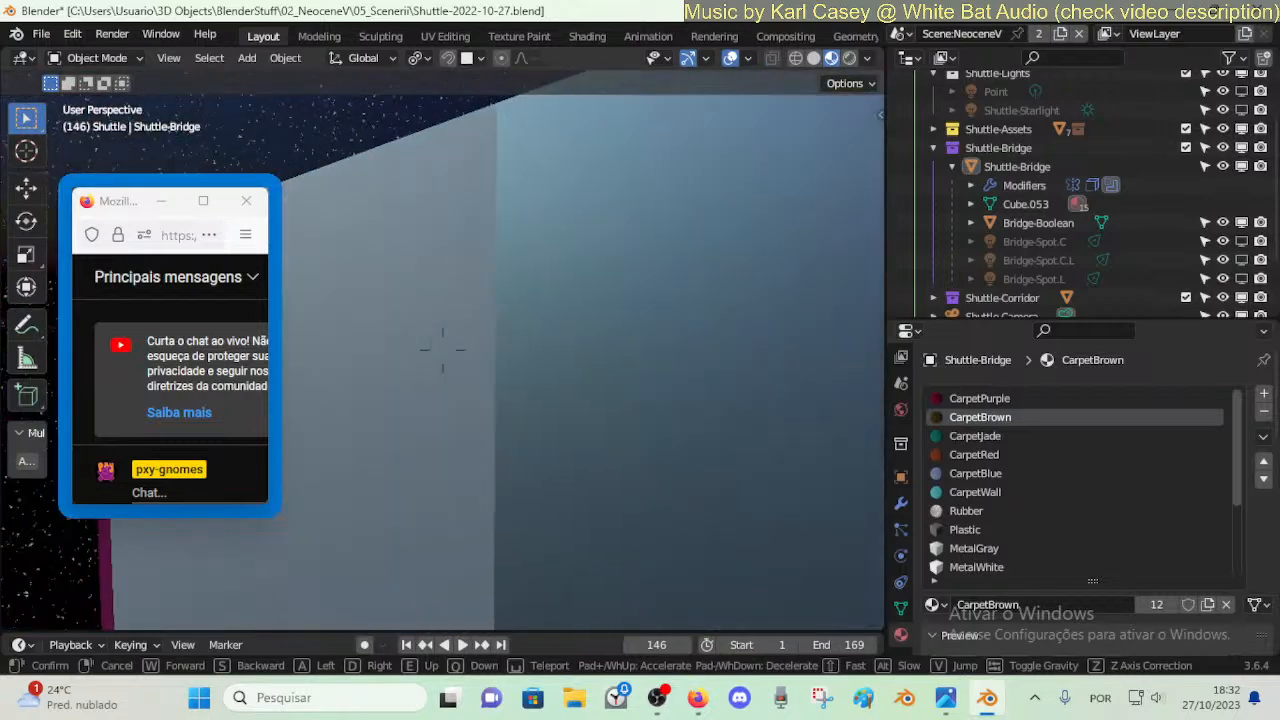
key(w)
key(w)
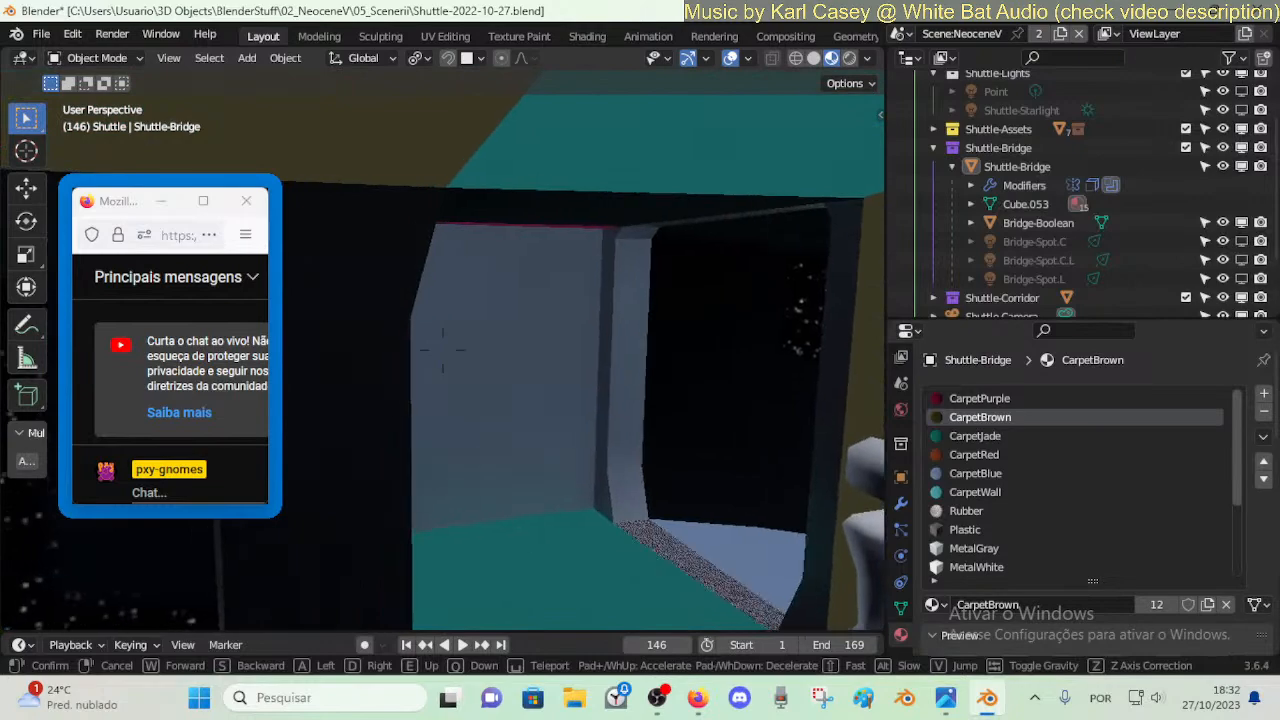
key(w)
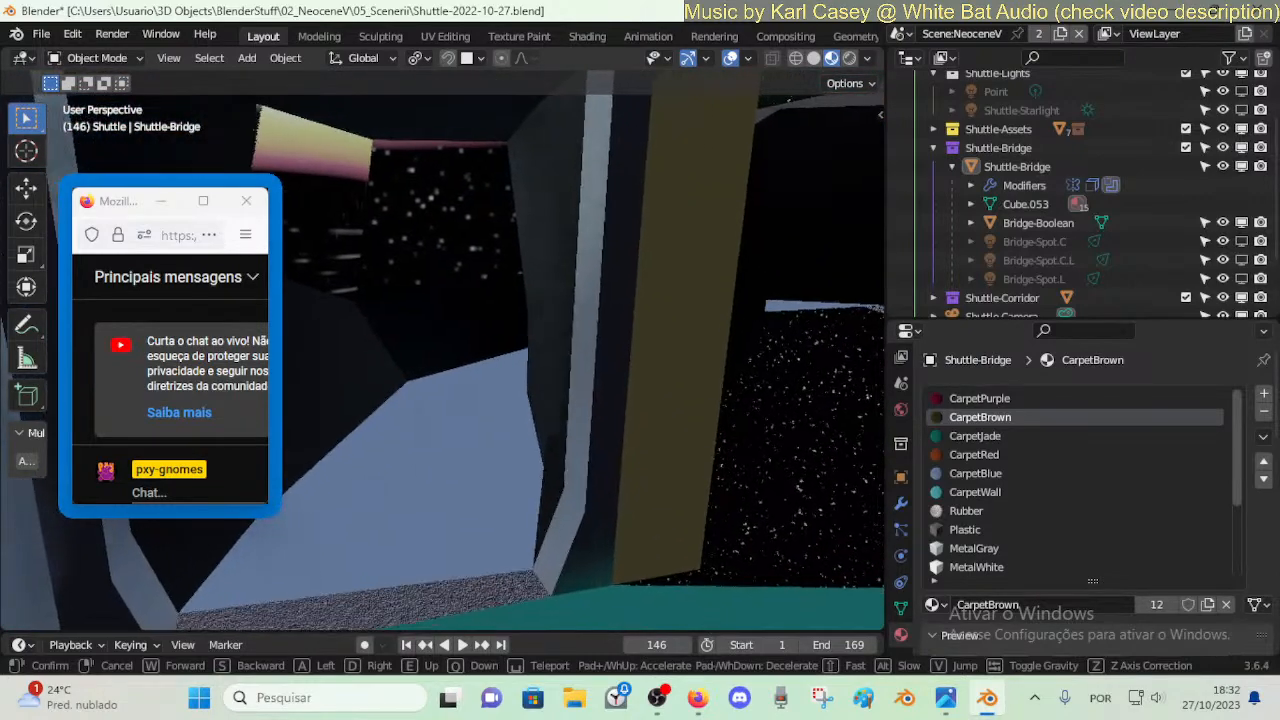
key(w)
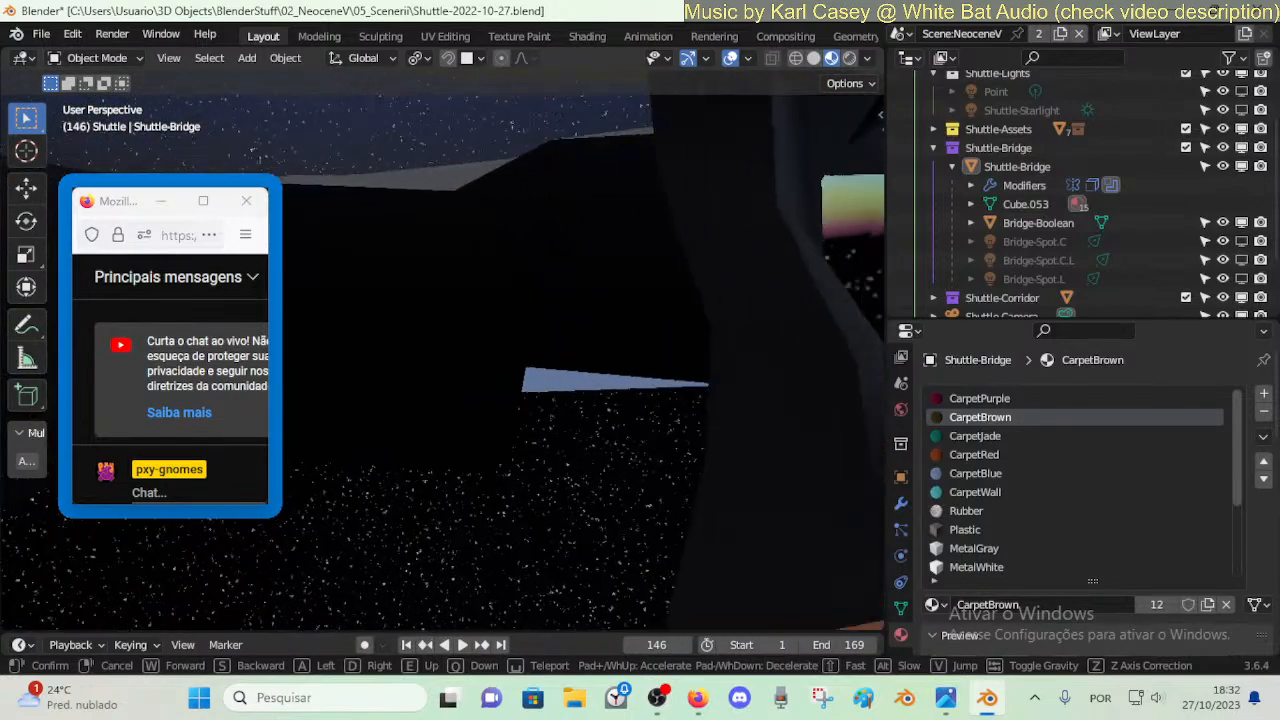
- Examine the starfield wall section between the side doorway and the curved columns from several viewpoints
key(w)
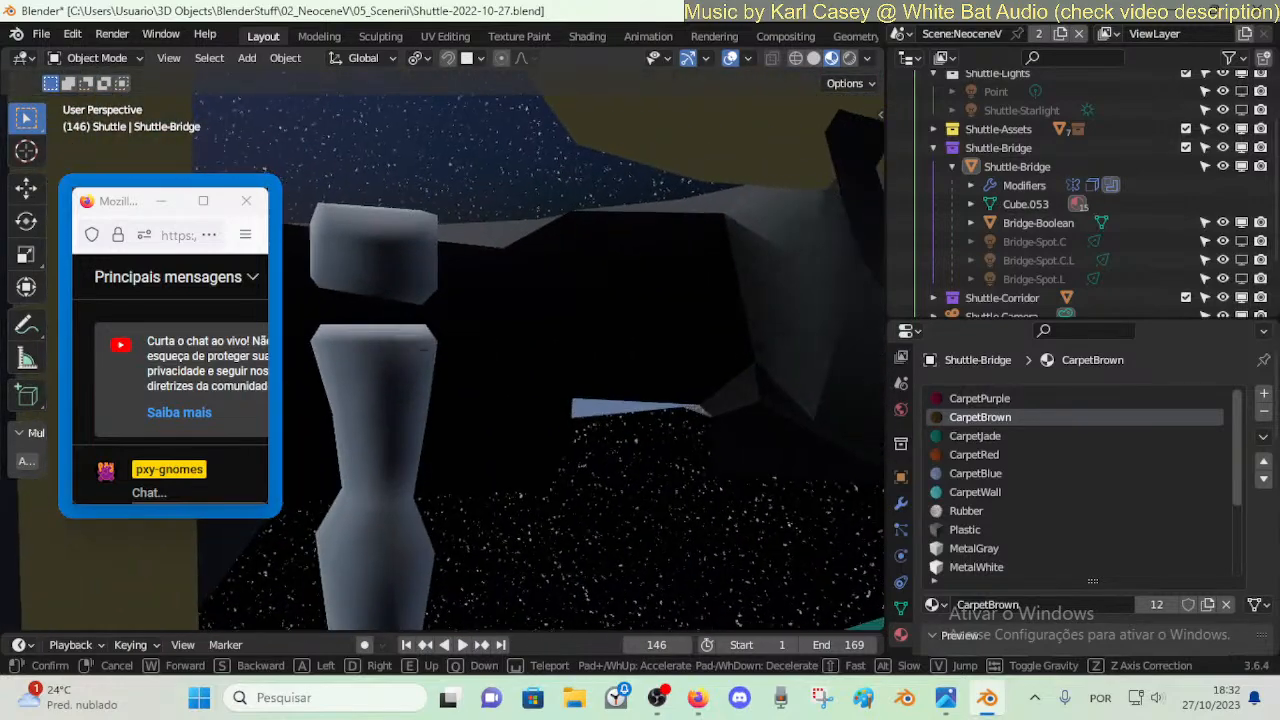
key(w)
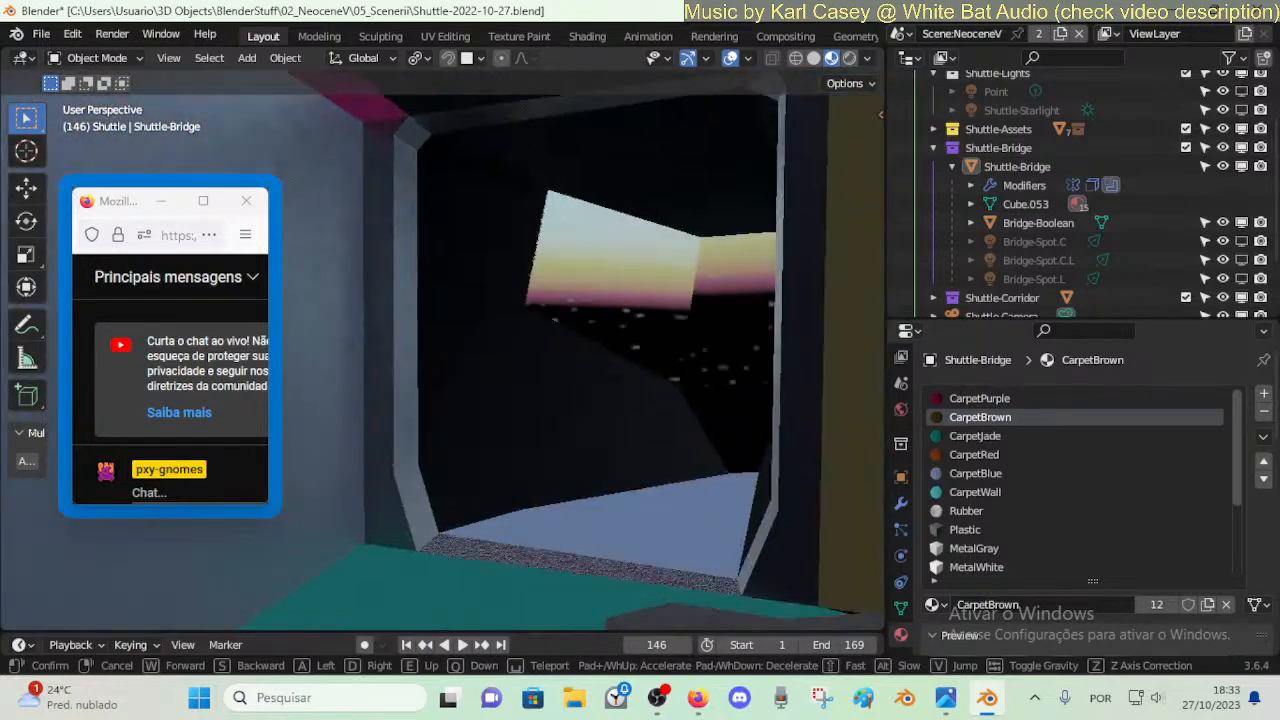
key(w)
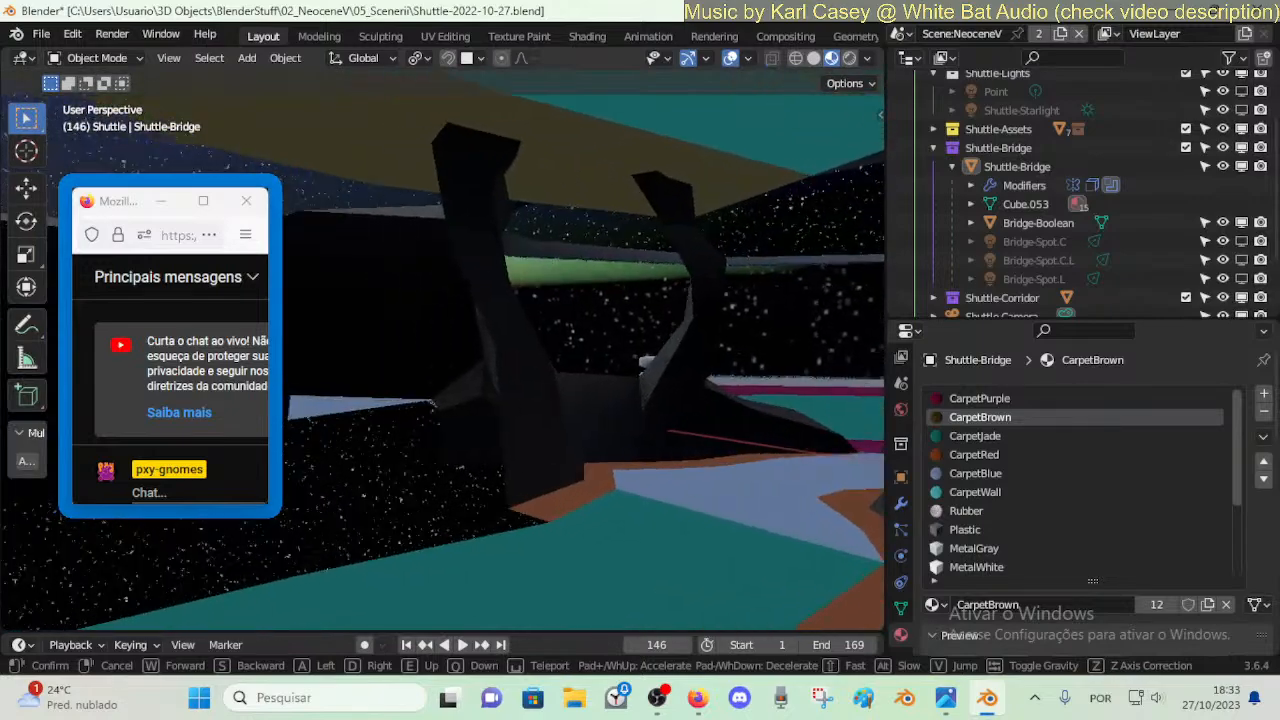
key(w)
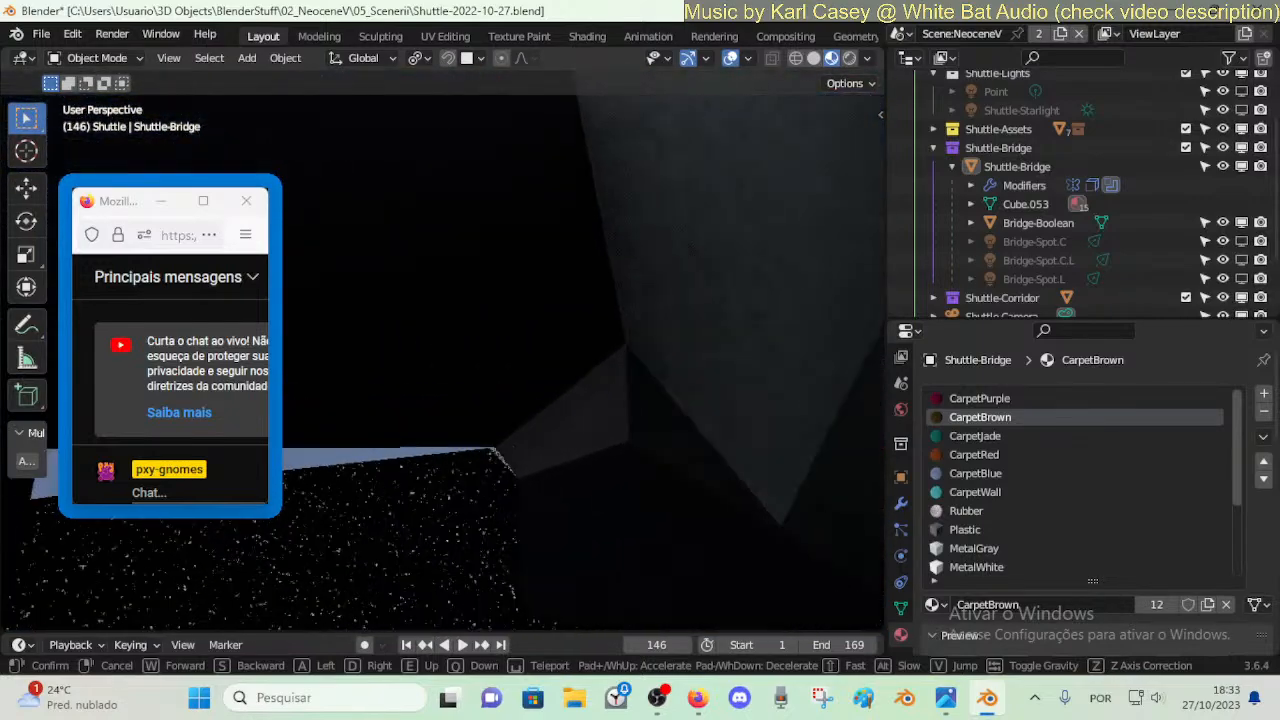
key(w)
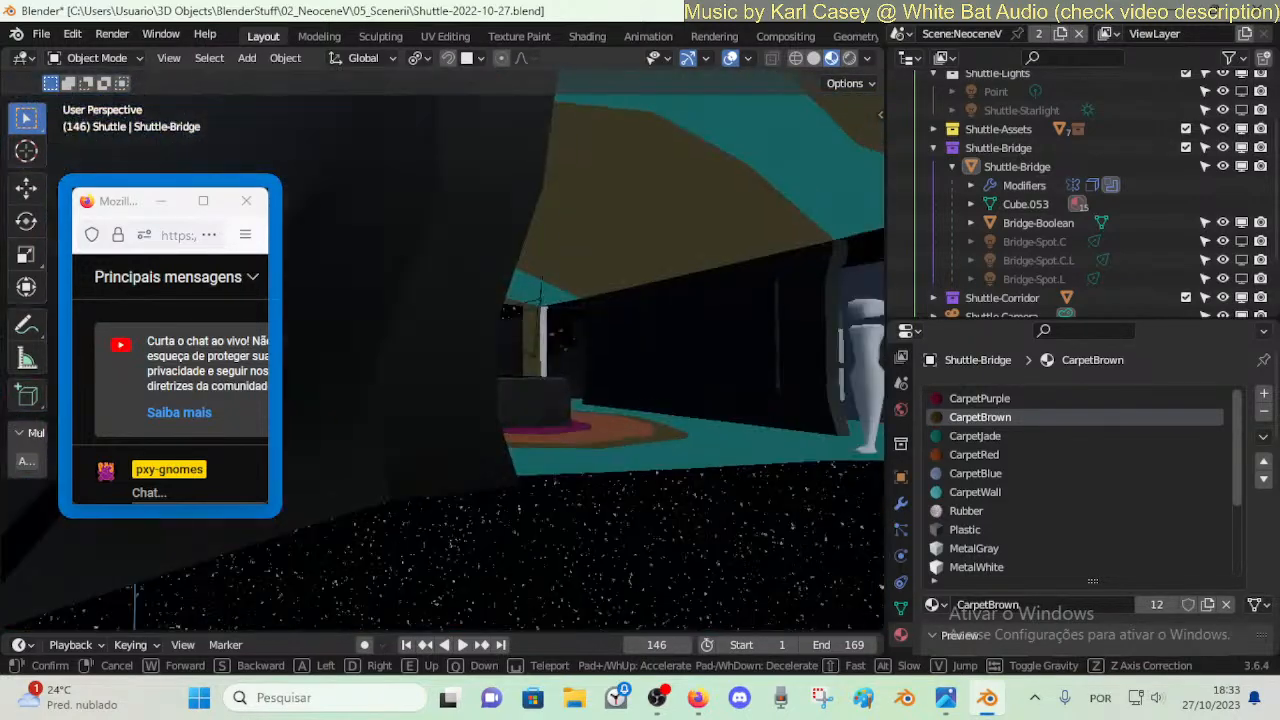
key(w)
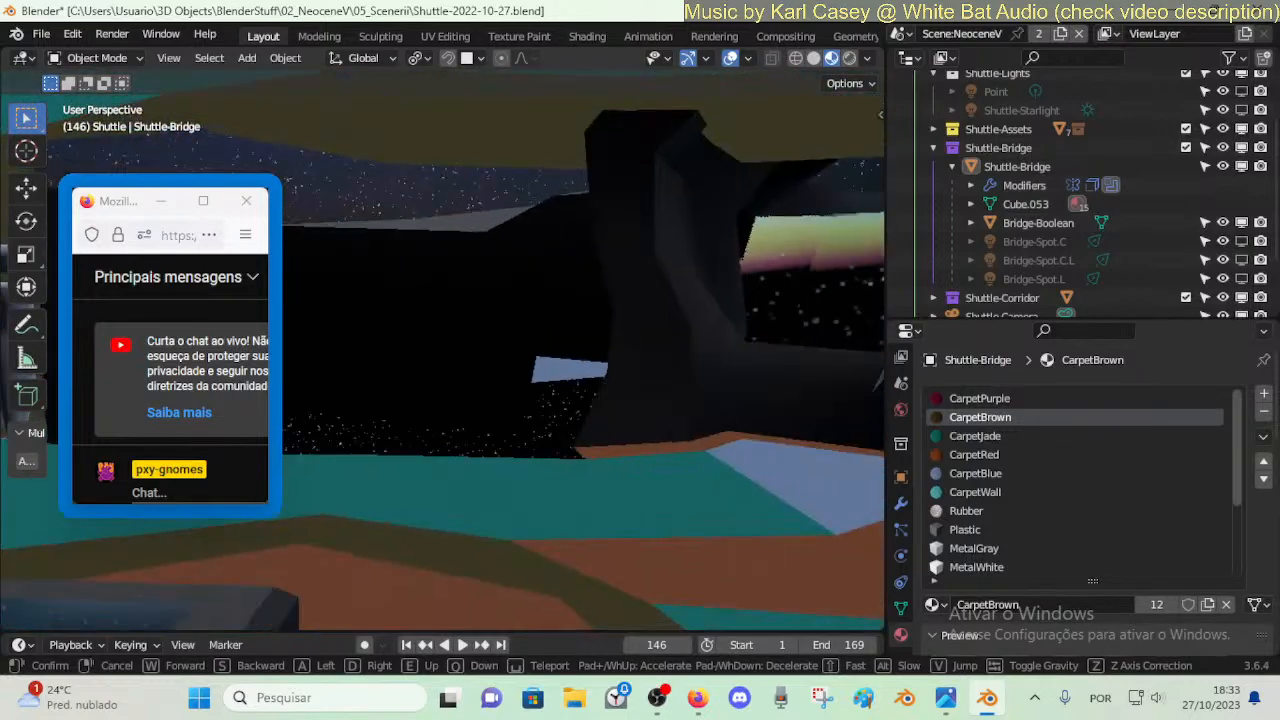
key(w)
click(542, 469)
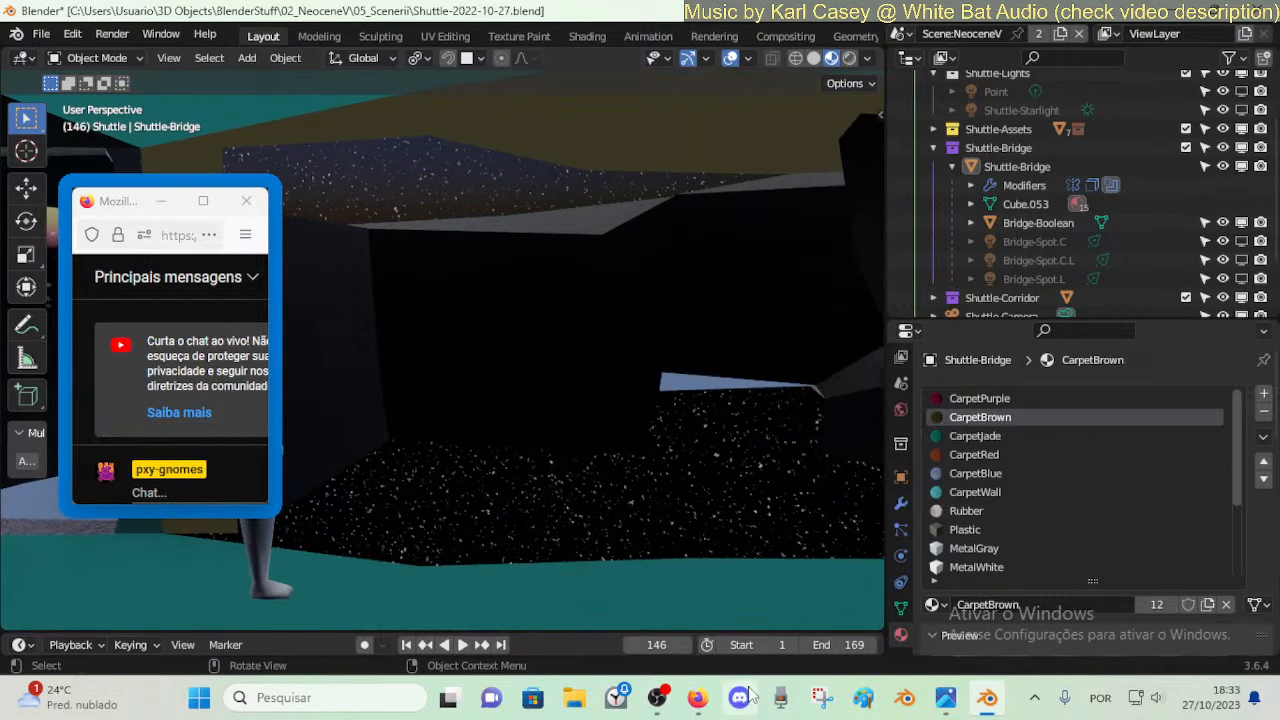
- Review the control console reference image in the photo viewer and return to the bridge model in Blender
click(947, 699)
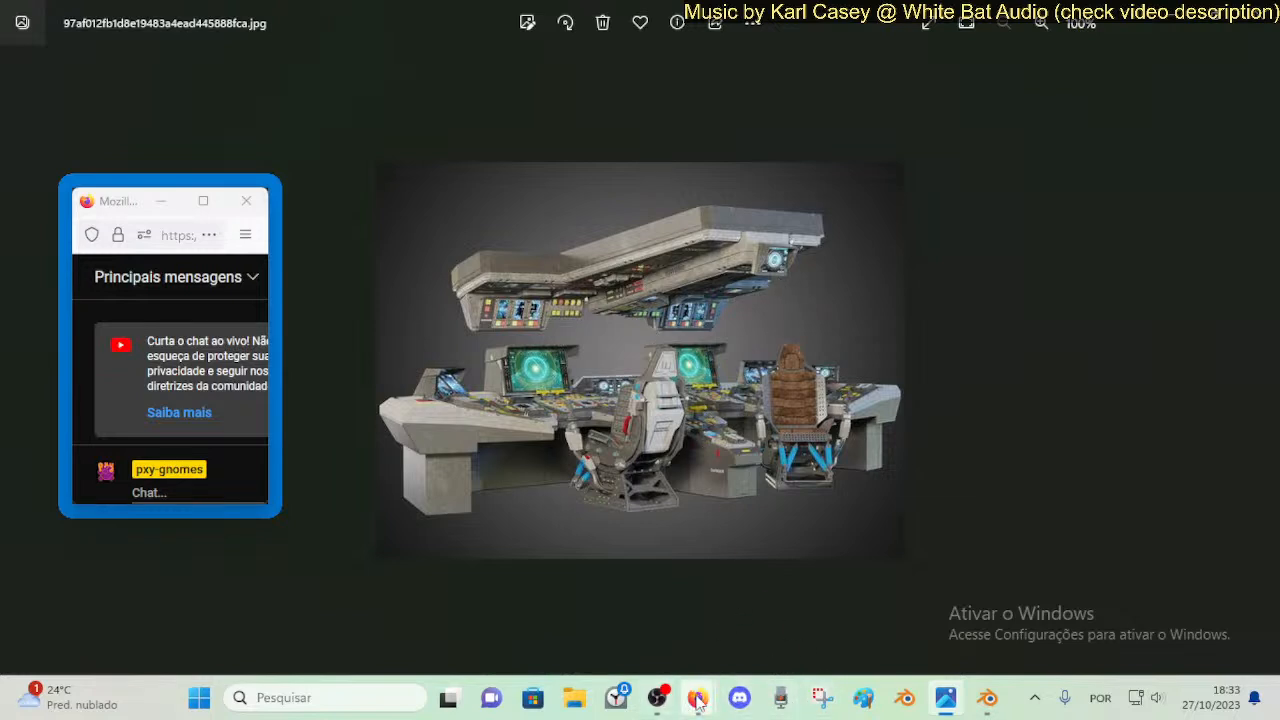
mouse_move(699, 704)
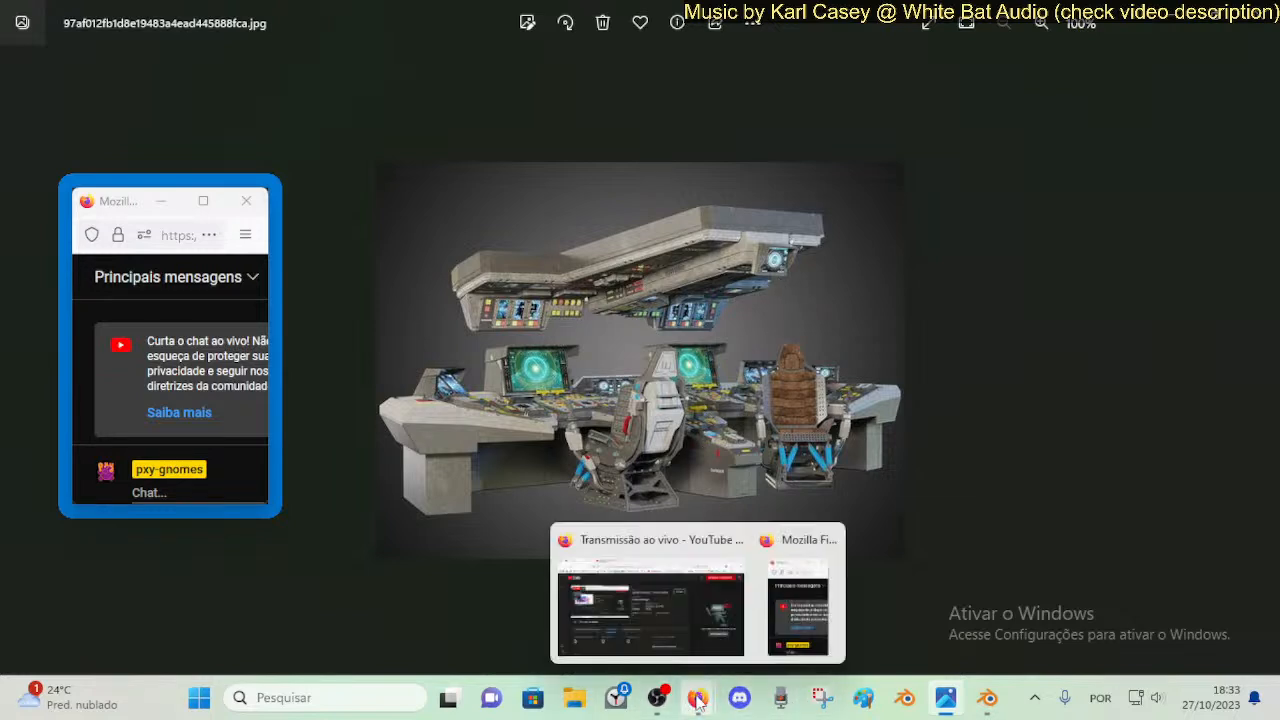
click(982, 699)
- Walk through the bridge and examine the raised purple deck, panoramic windows, curved columns and starfield gap beside the jade floor
key(w)
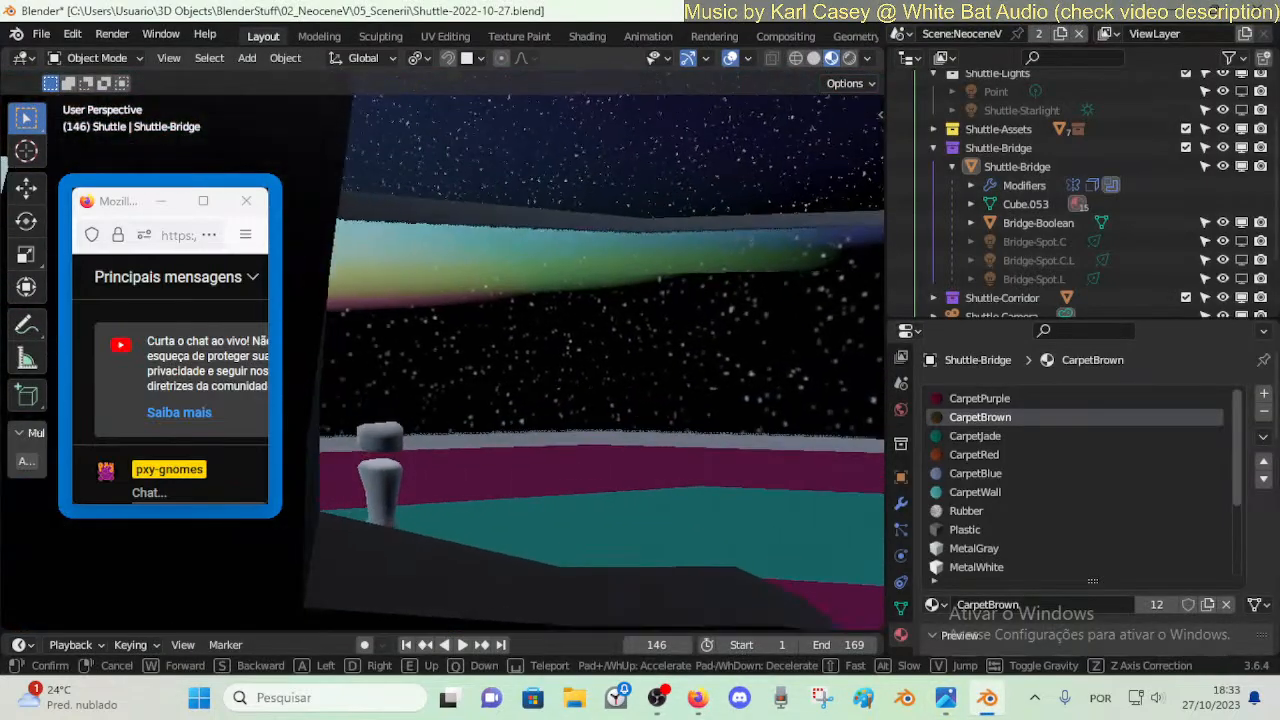
key(w)
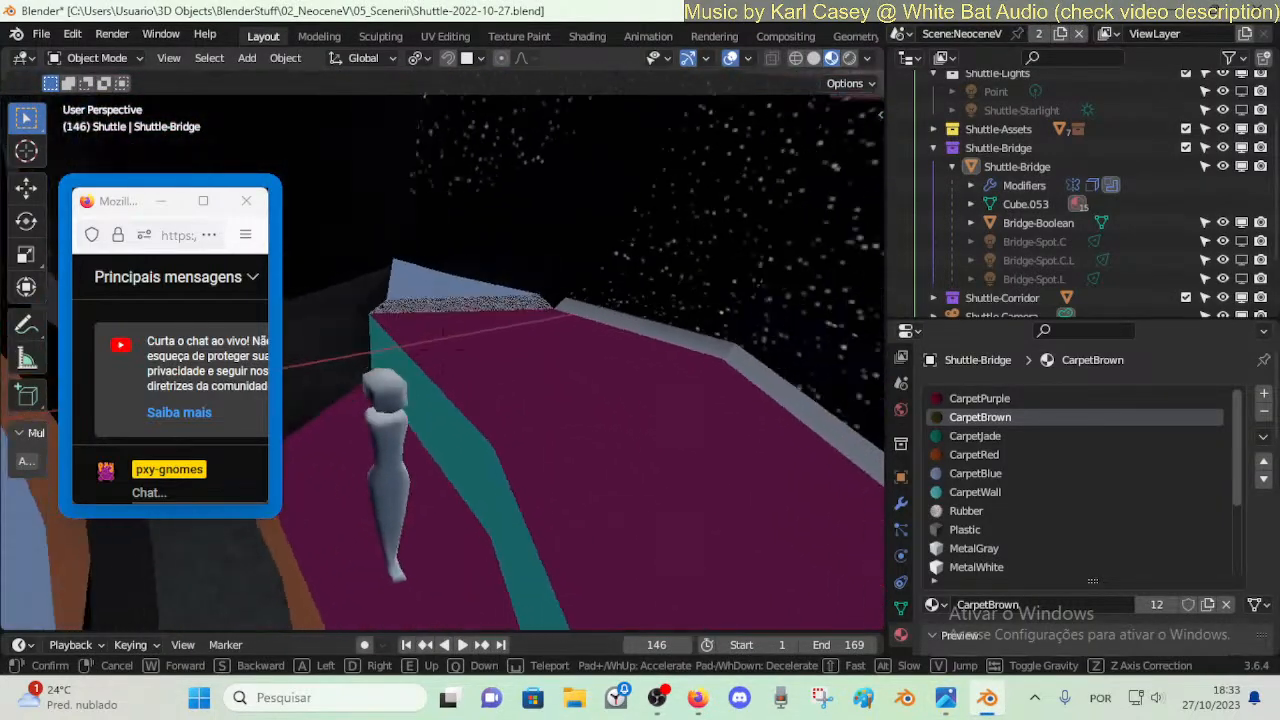
key(w)
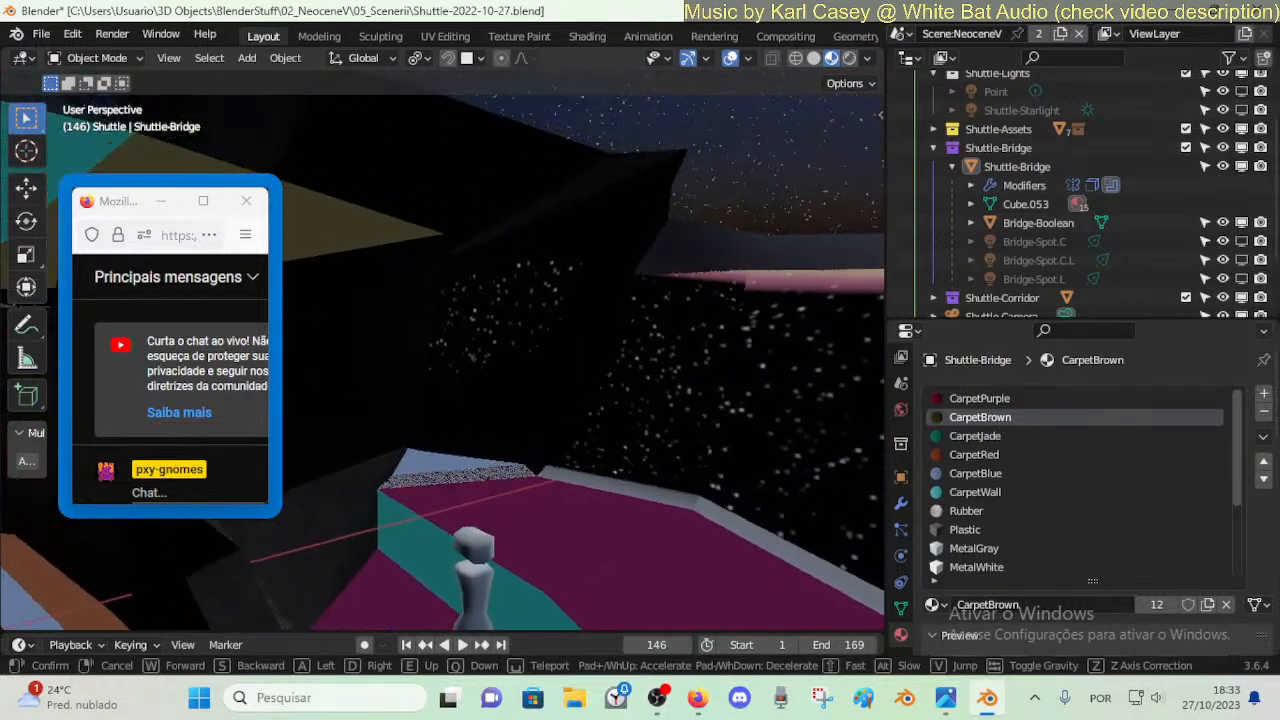
key(a)
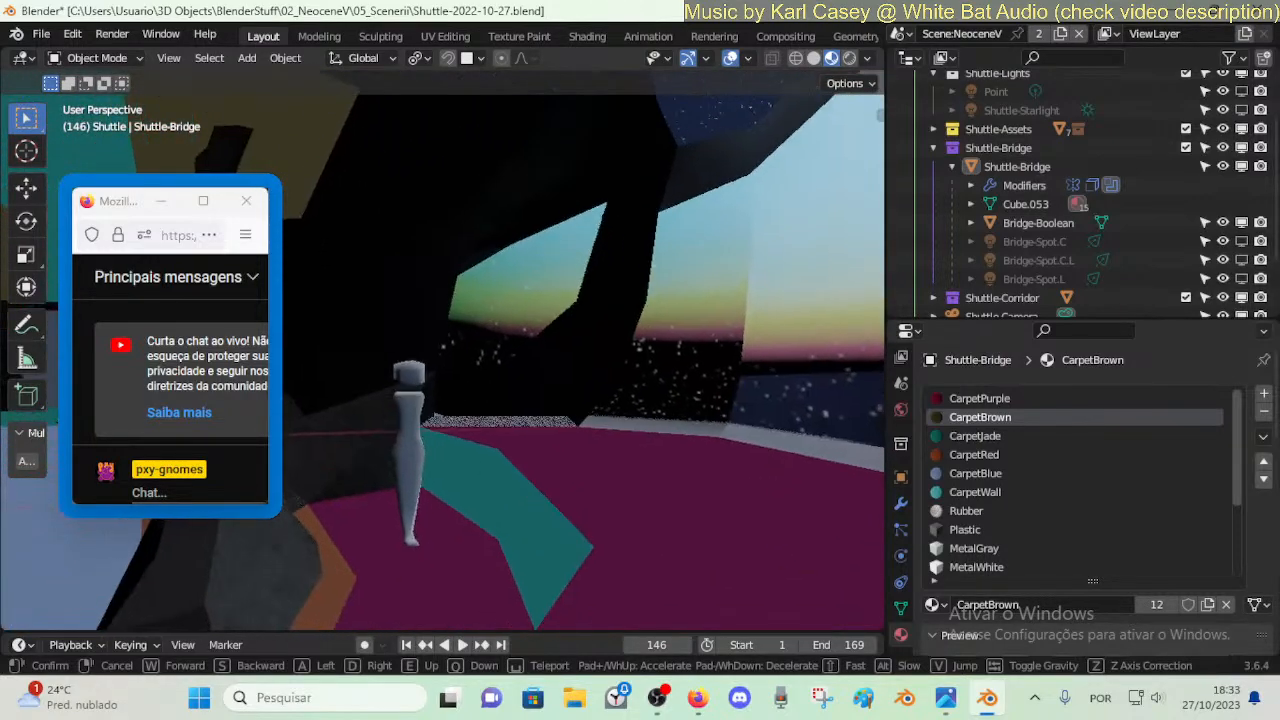
key(e)
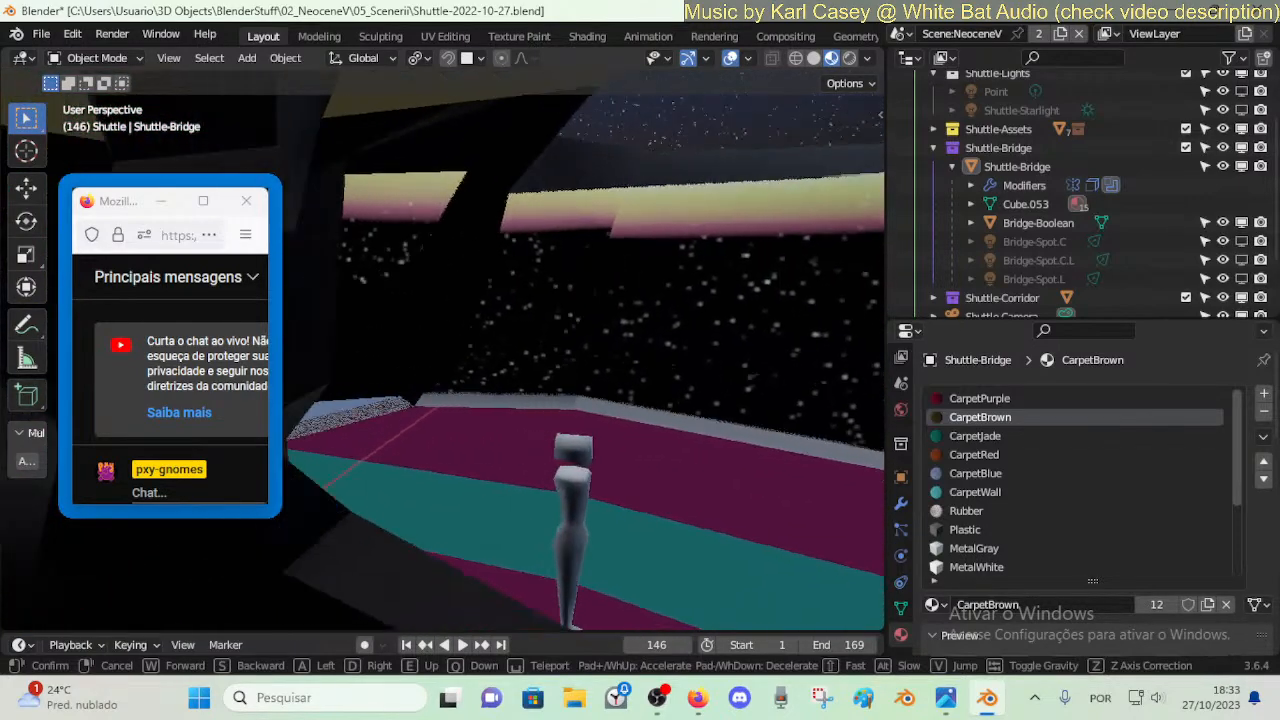
key(a)
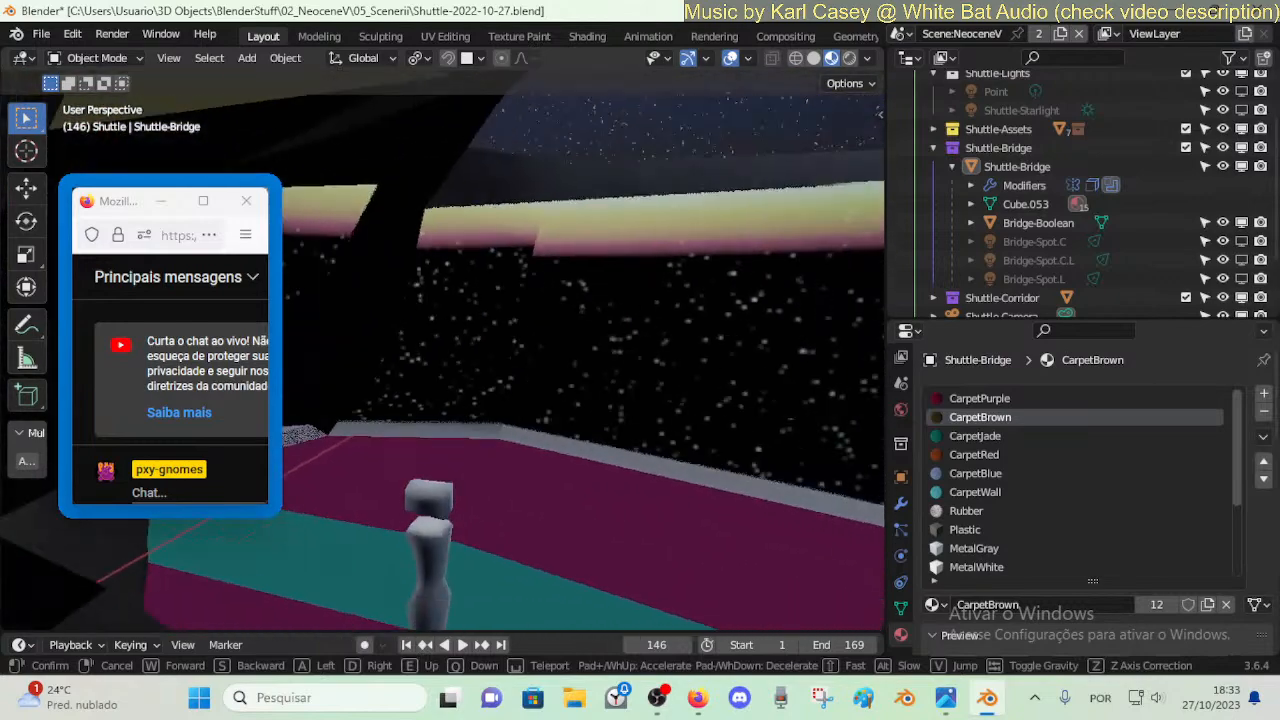
key(s)
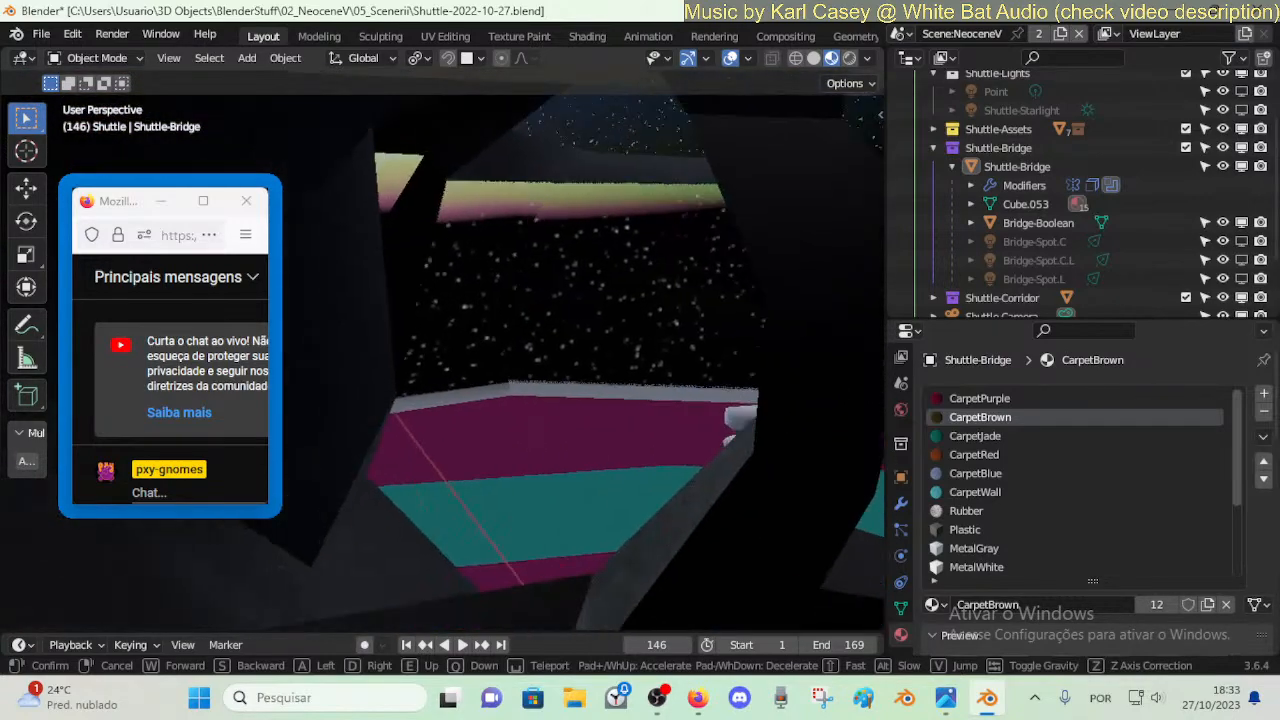
key(w)
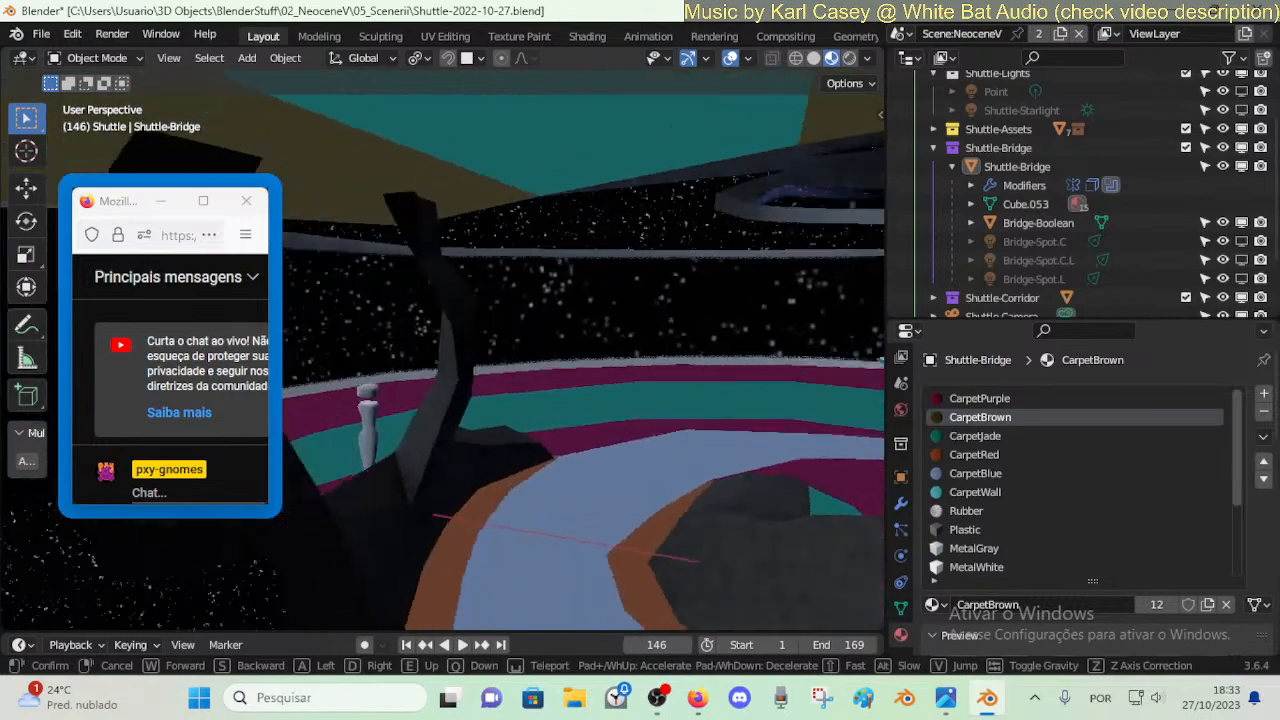
key(s)
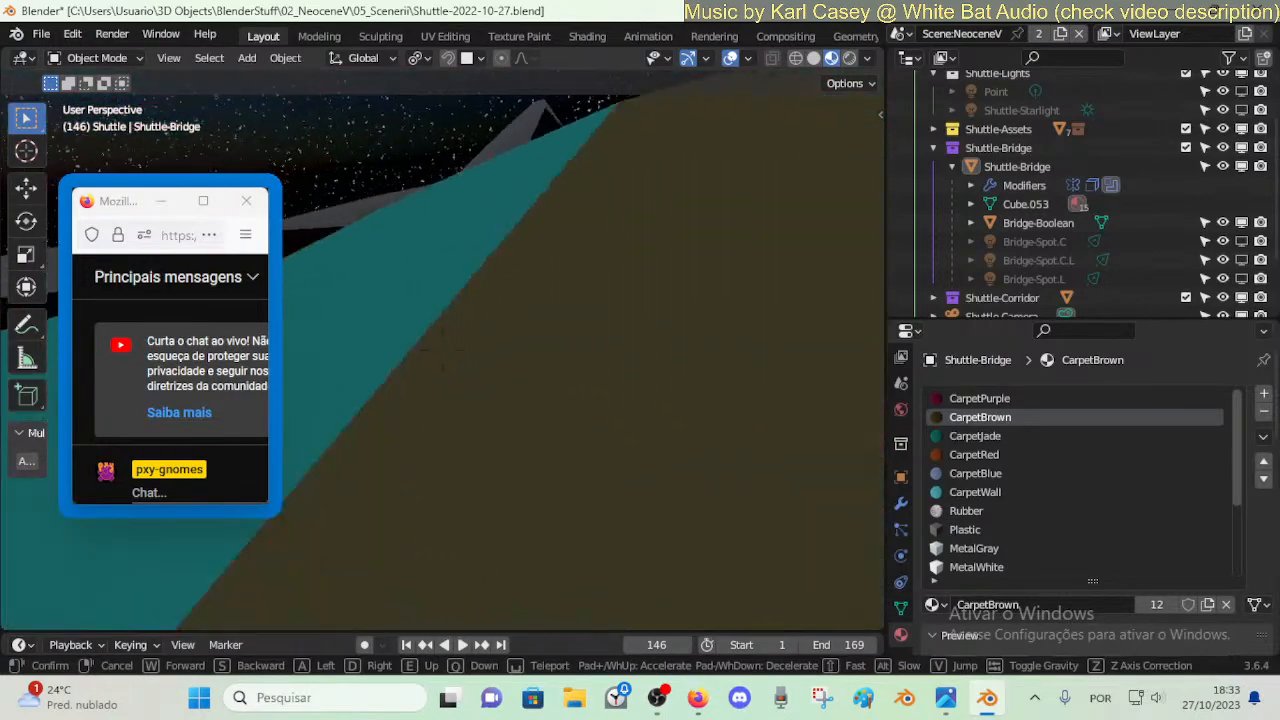
key(w)
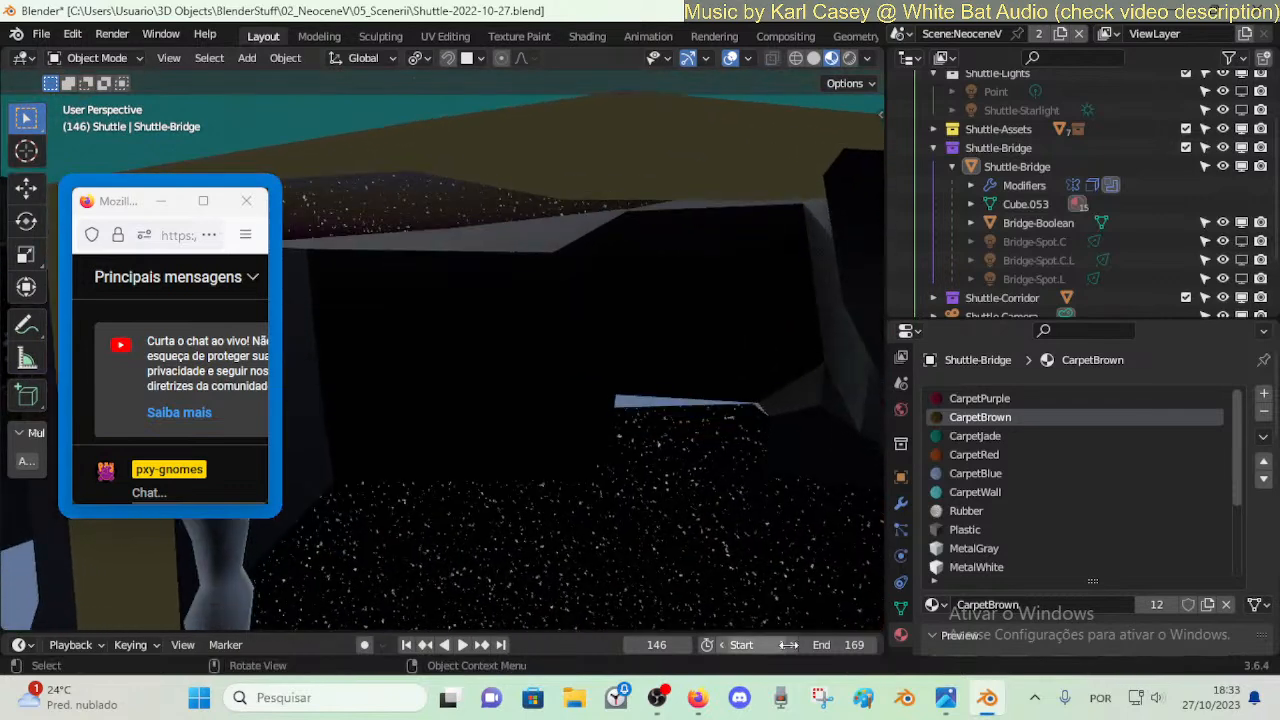
- Browse the reference images in the photo viewer from the control console picture to the bridge interior view3.jpg
click(948, 698)
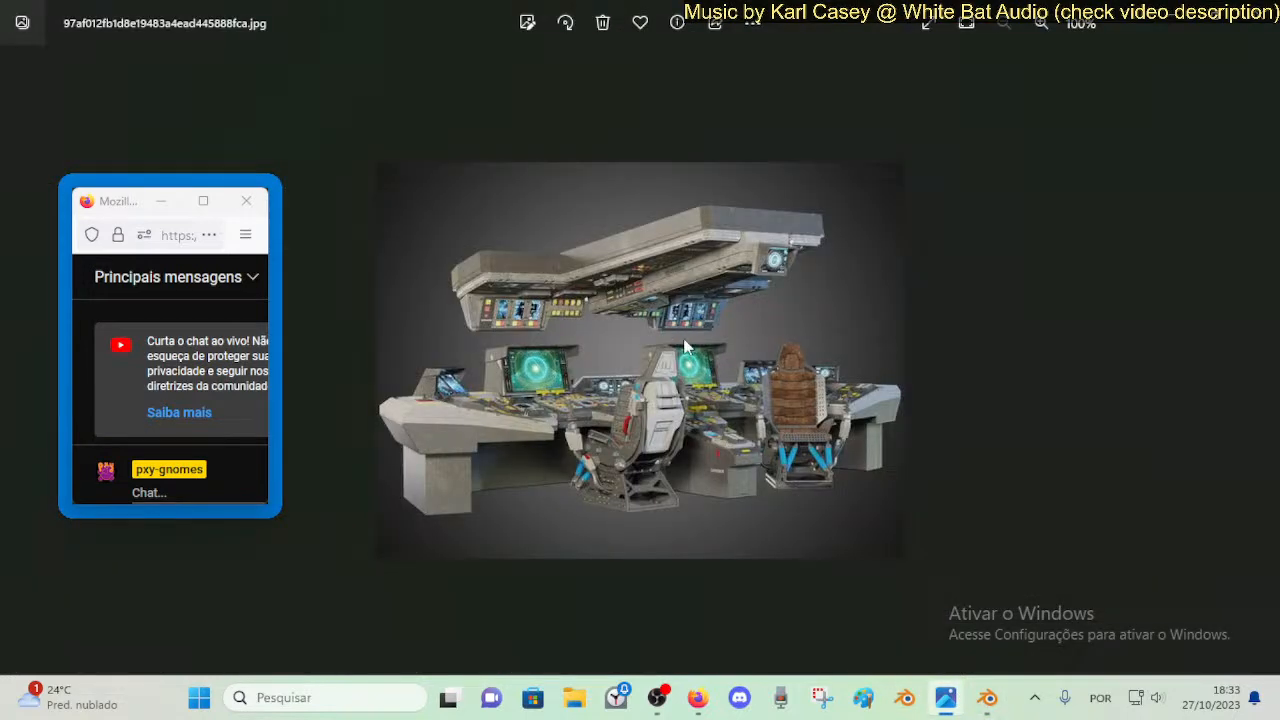
key(Right)
key(Left)
key(Right)
key(Right)
key(Right)
key(Right)
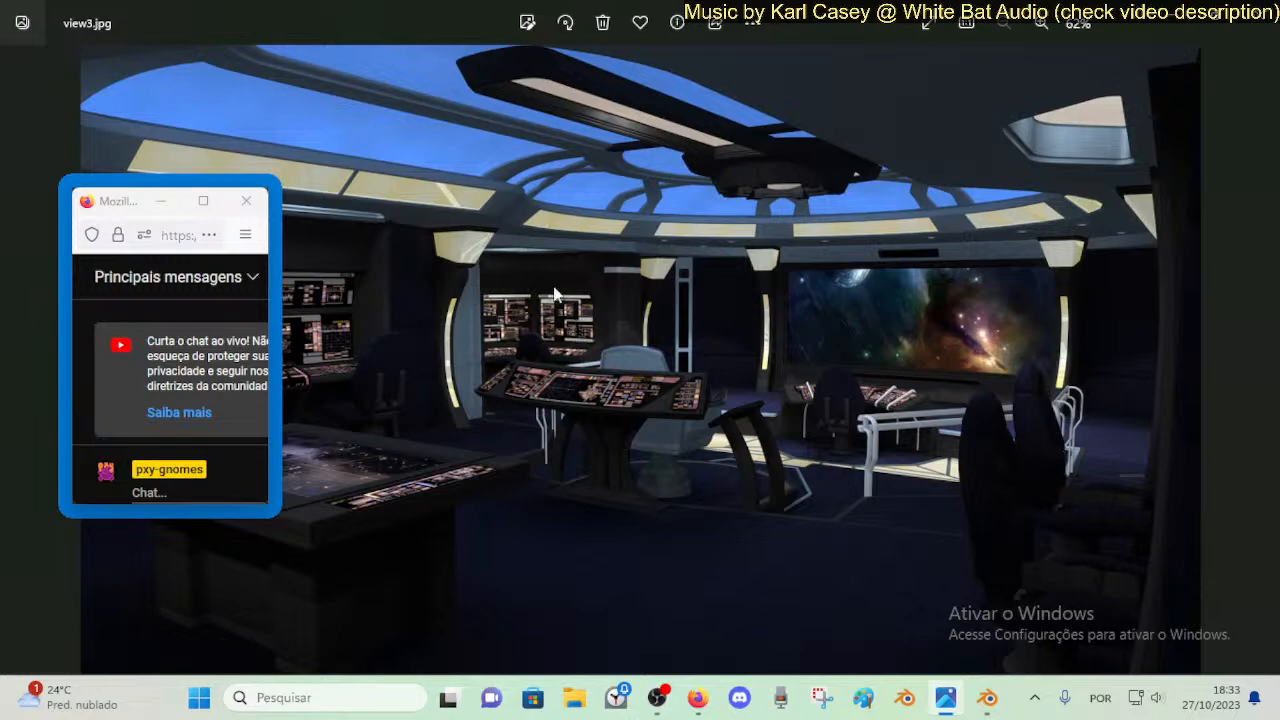
- Check the livestream dashboard in YouTube Studio and return to the bridge model in Blender
click(987, 699)
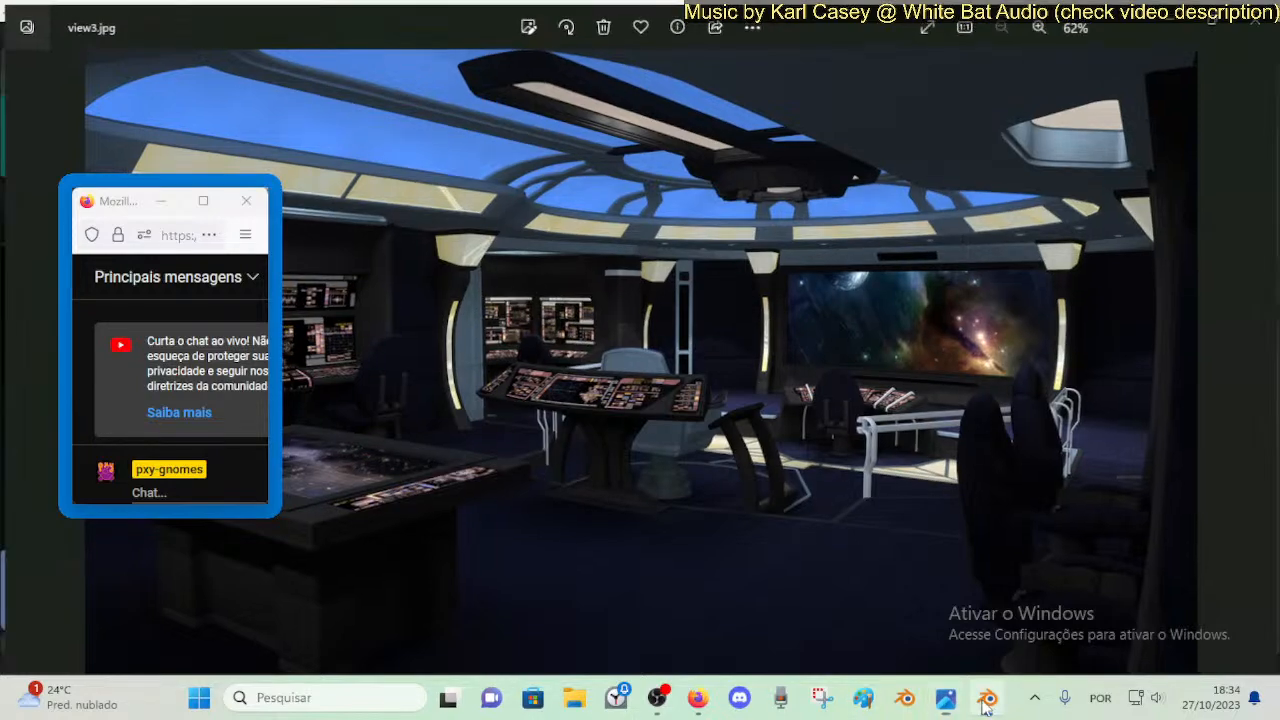
click(698, 698)
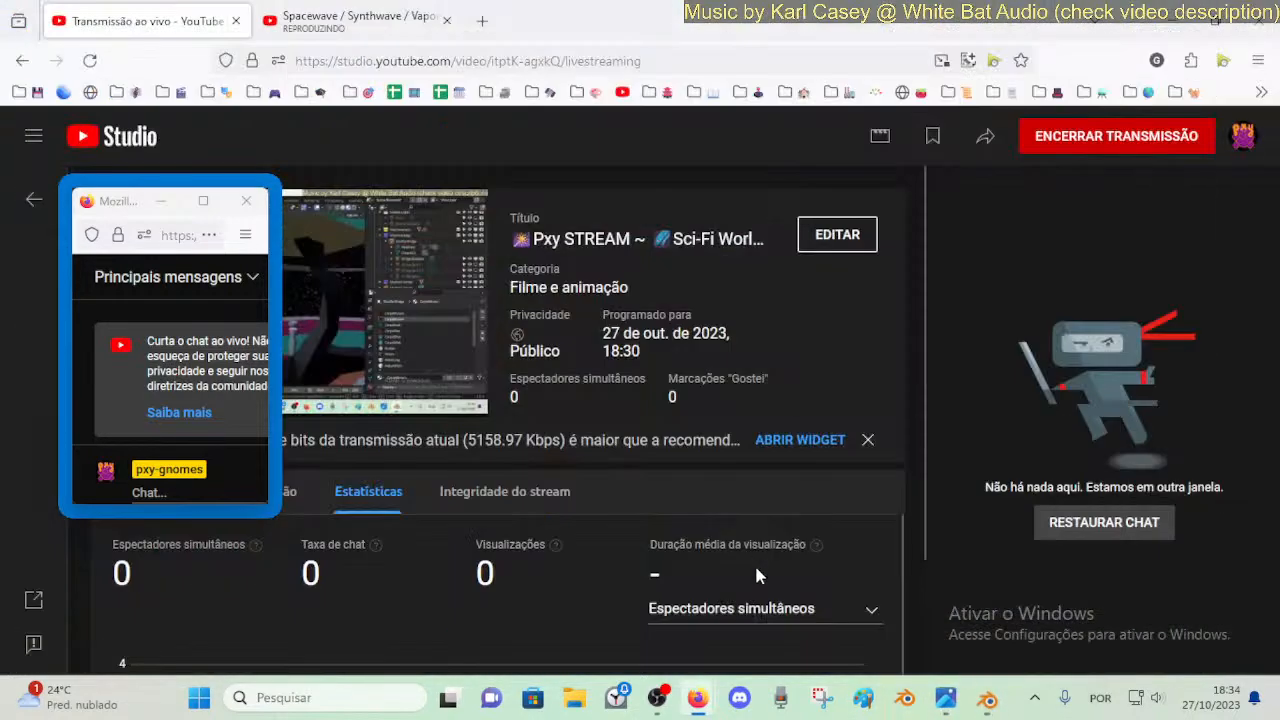
click(987, 699)
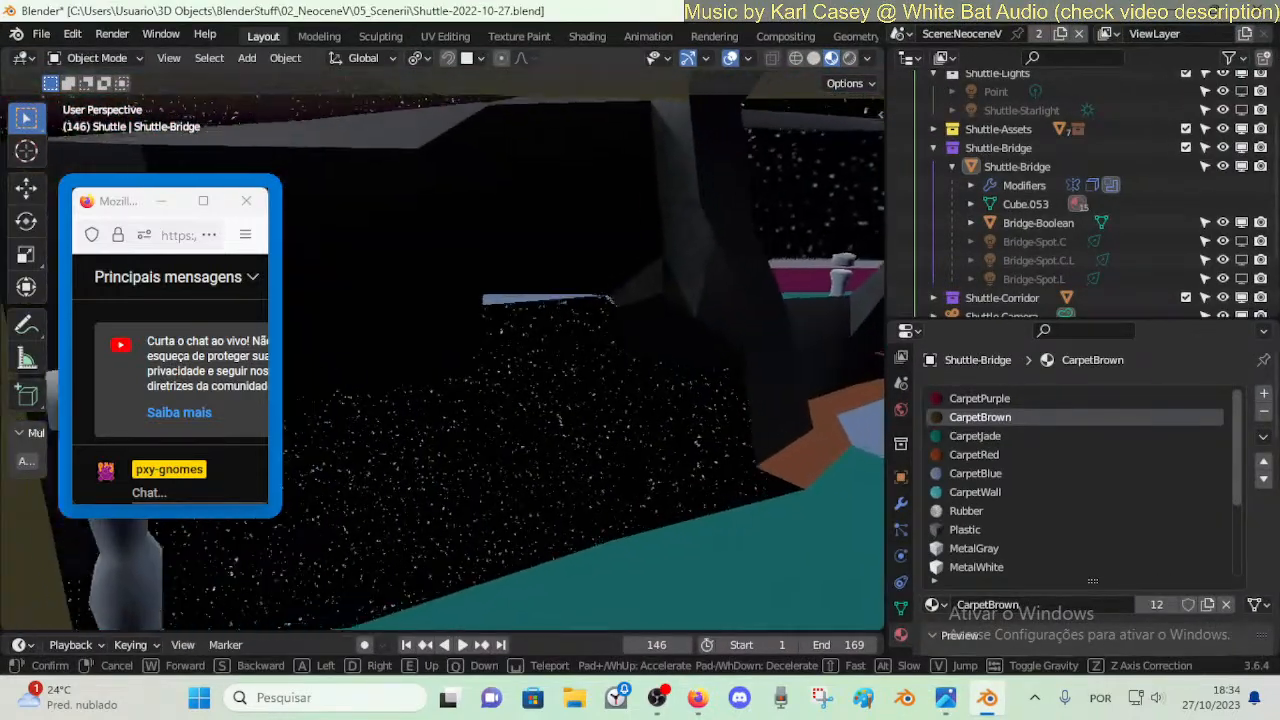
- Enter Edit Mode on Shuttle-Bridge and extrude the jade floor's edge outward over the starfield gap as a flat strip
click(642, 462)
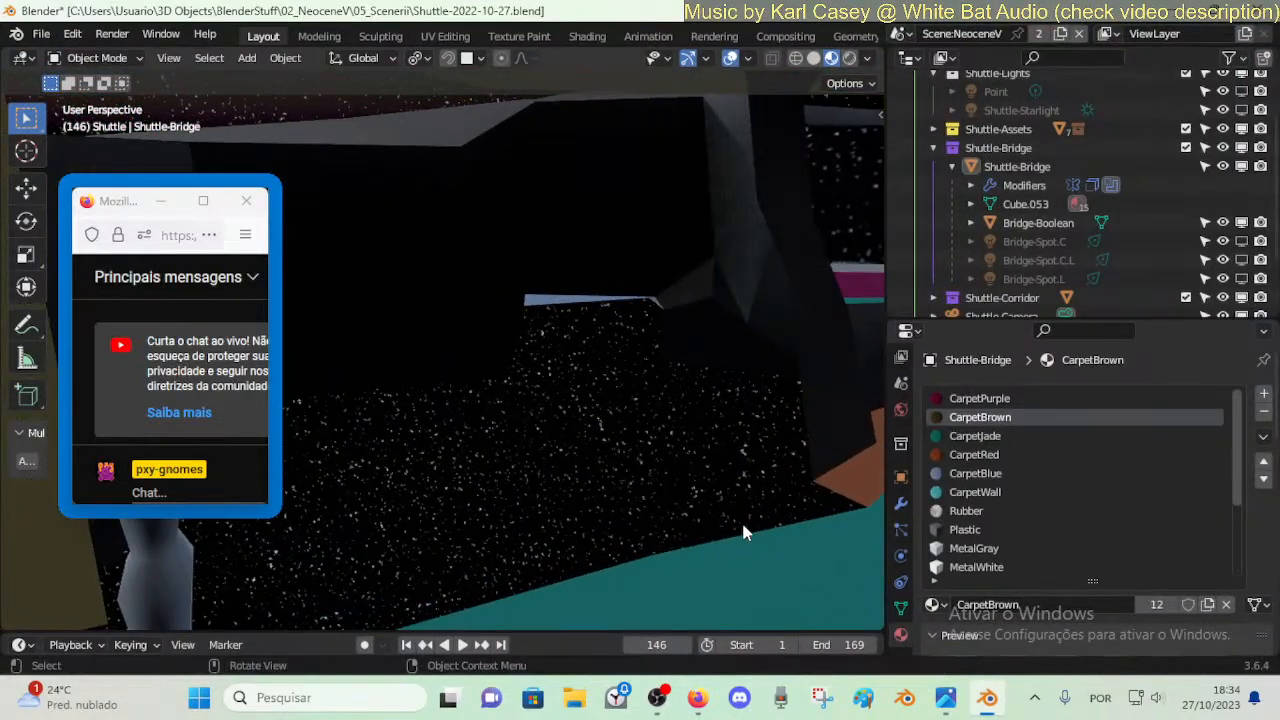
key(Tab)
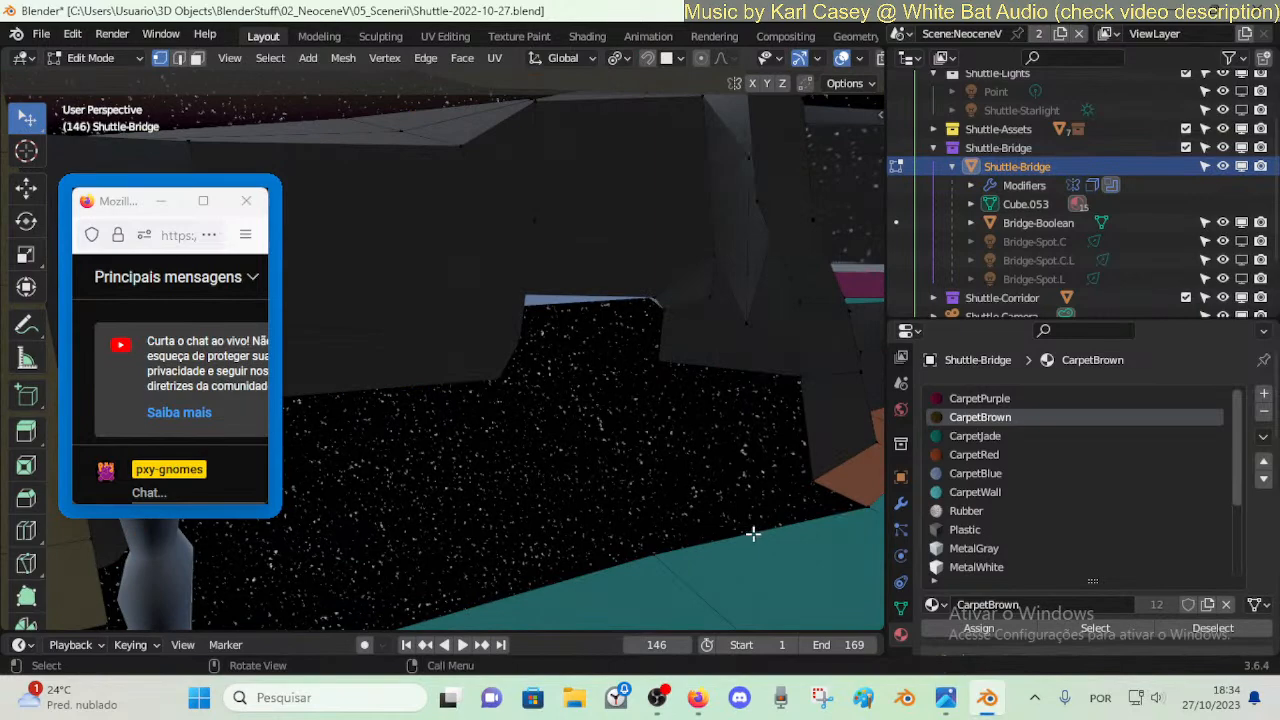
key(s)
click(753, 534)
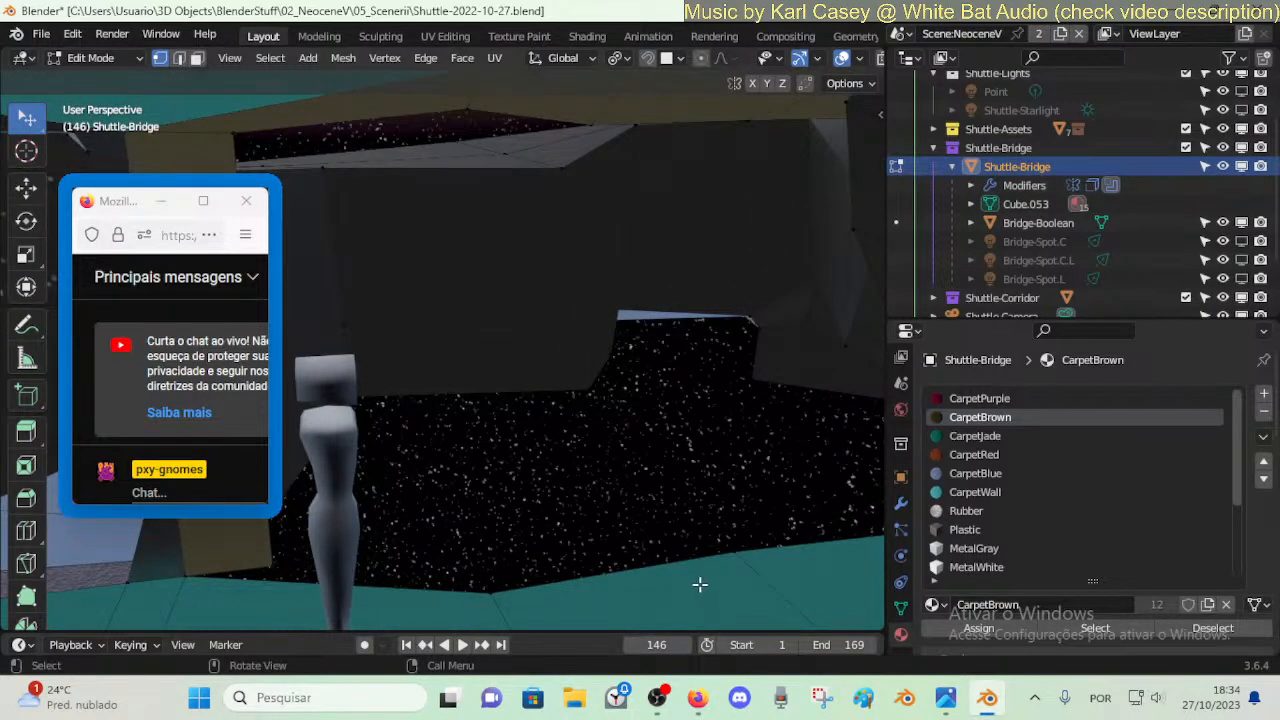
key(shift+grave)
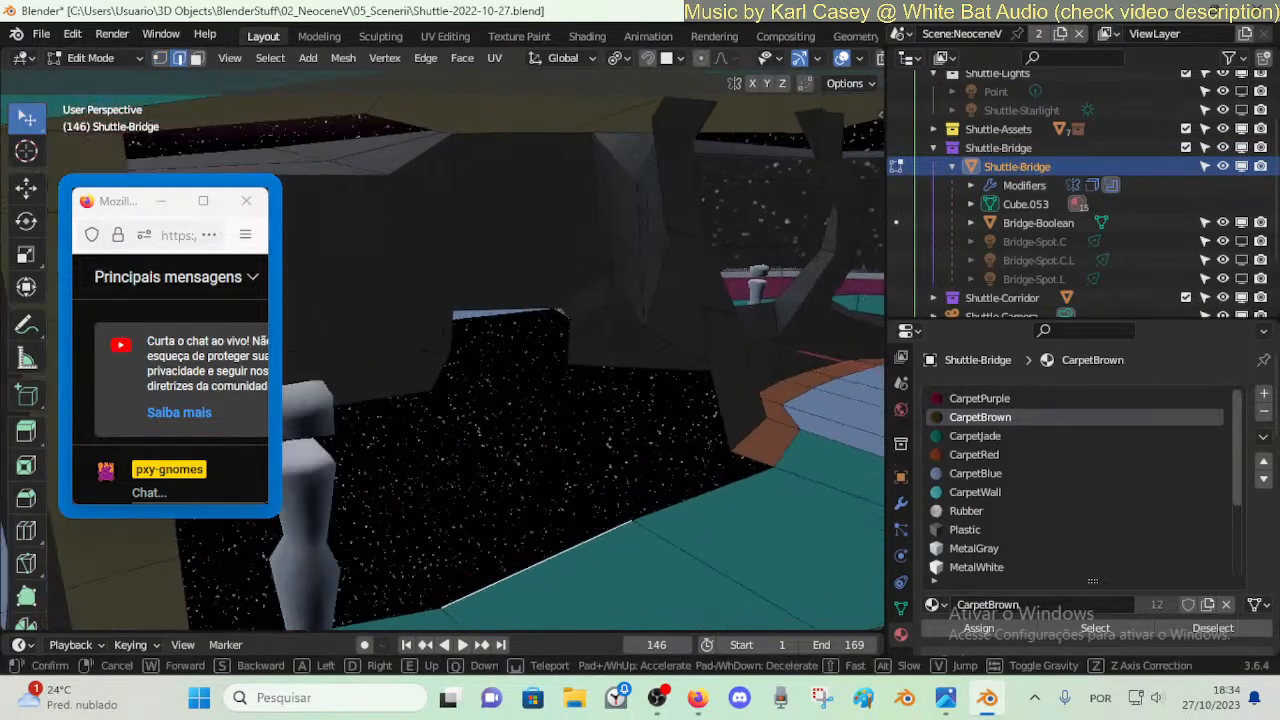
key(s)
click(672, 553)
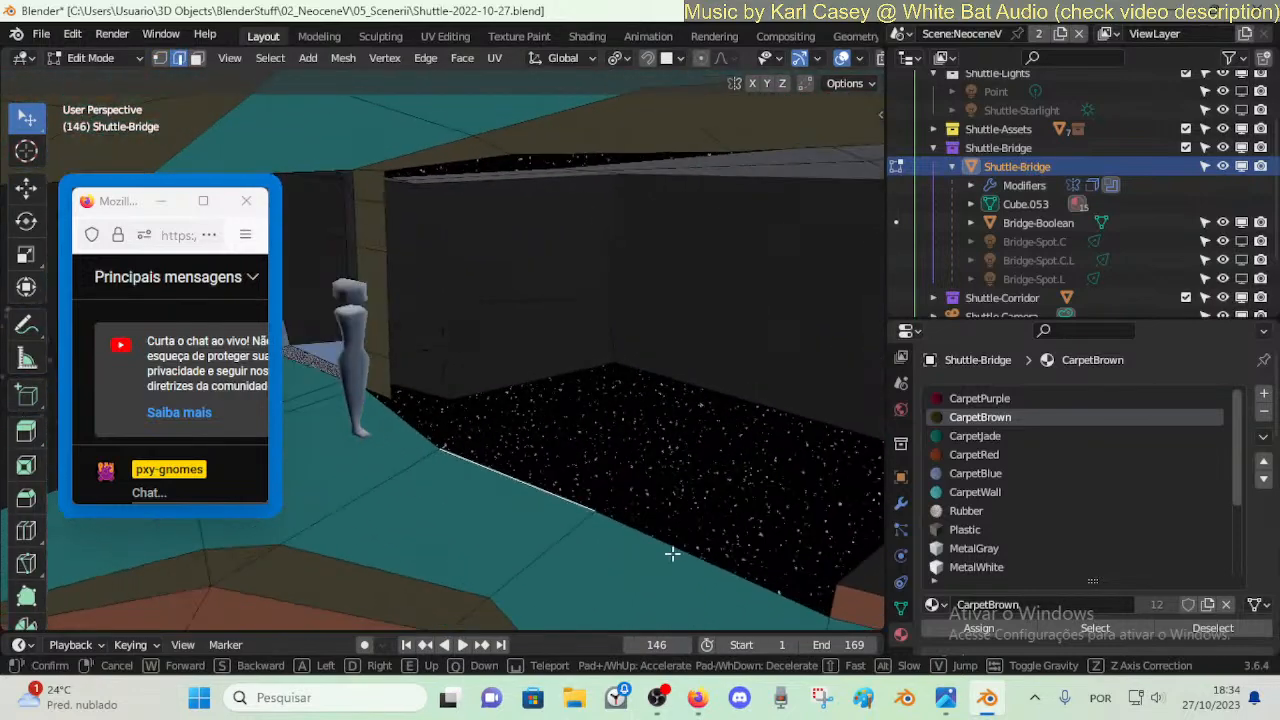
click(680, 416)
- Add one loop cut across the extruded jade strip, close to where it joins the main floor
key(shift+grave)
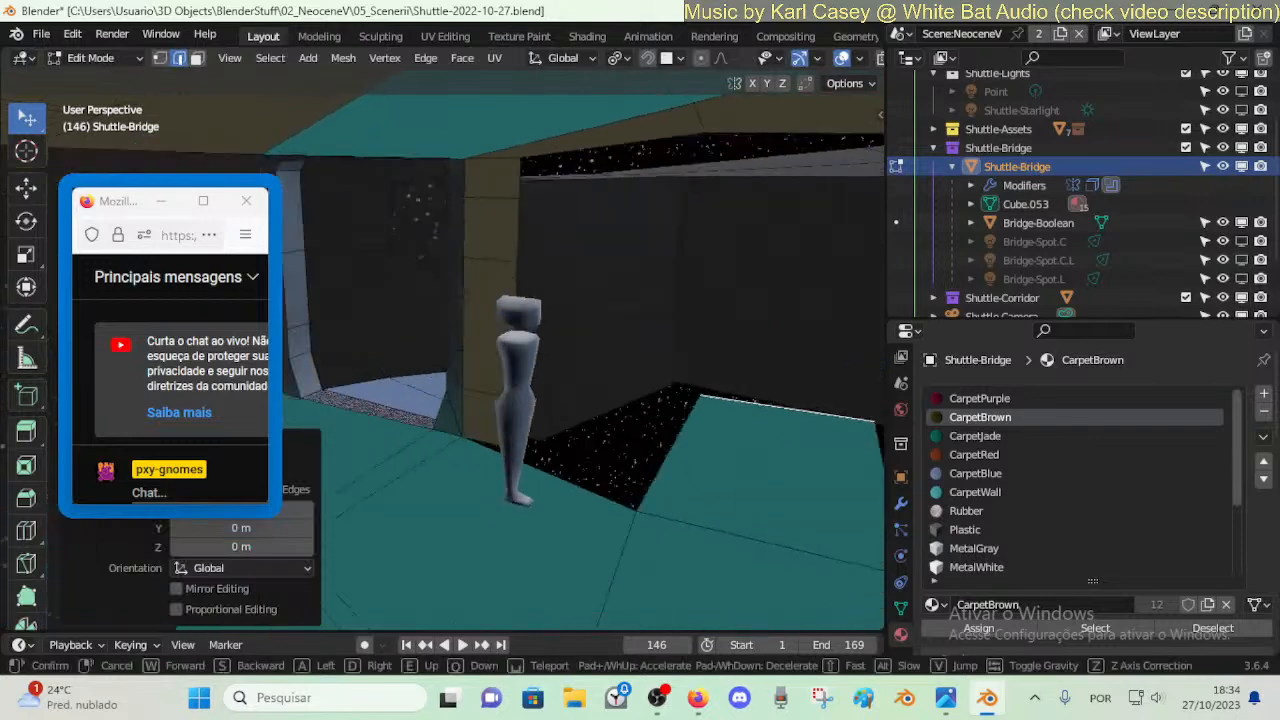
click(626, 419)
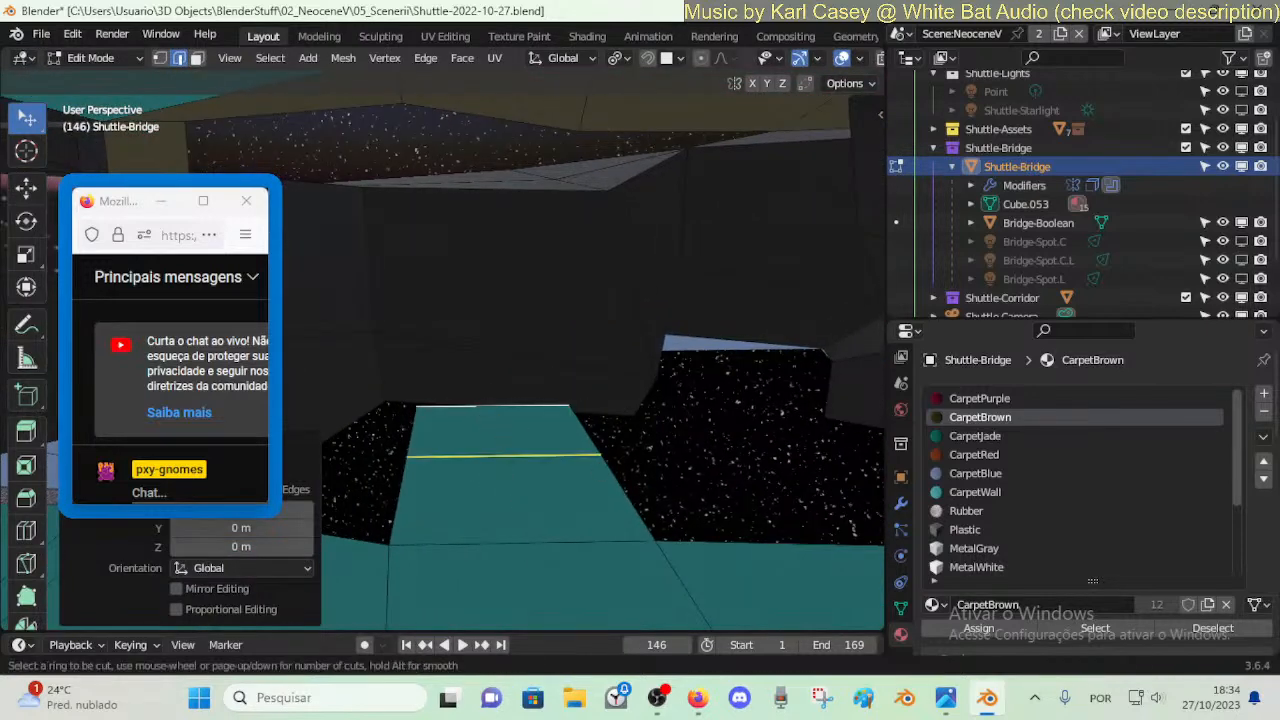
click(597, 507)
click(600, 522)
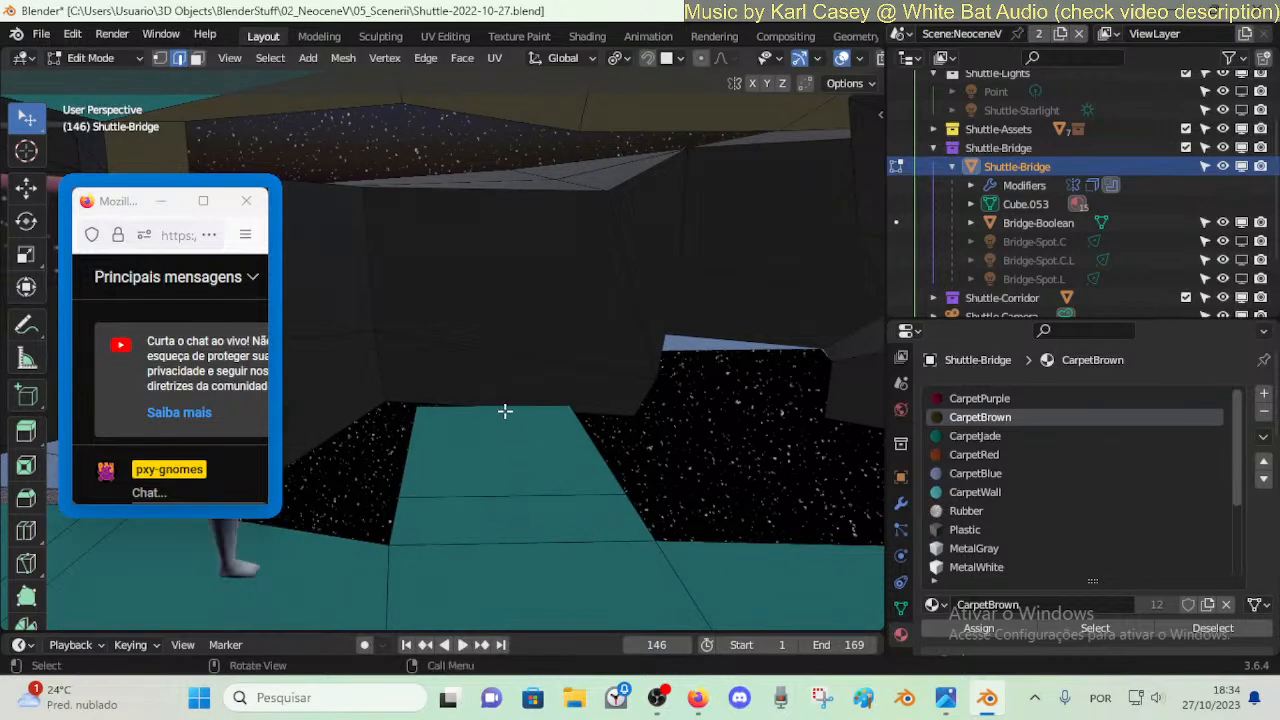
- Extrude the strip's outer face upward about 1.35 m along the global Z axis to form a block
key(3)
click(510, 425)
key(e)
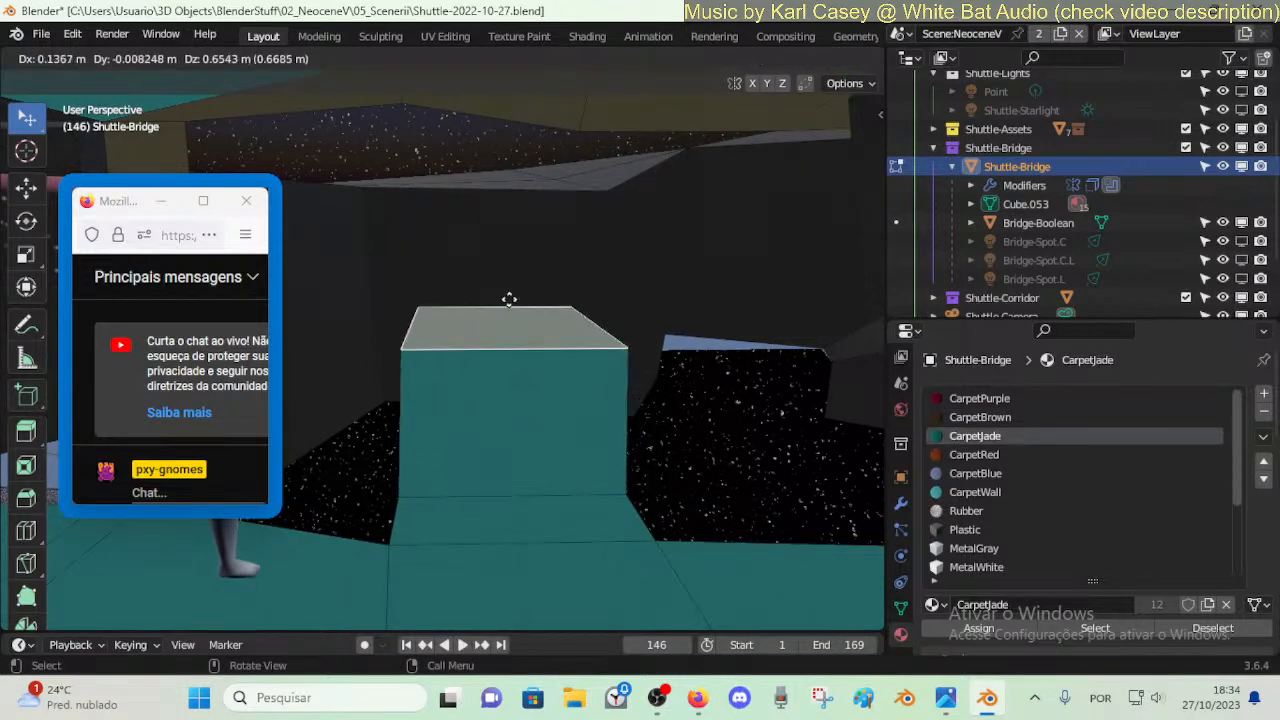
key(z)
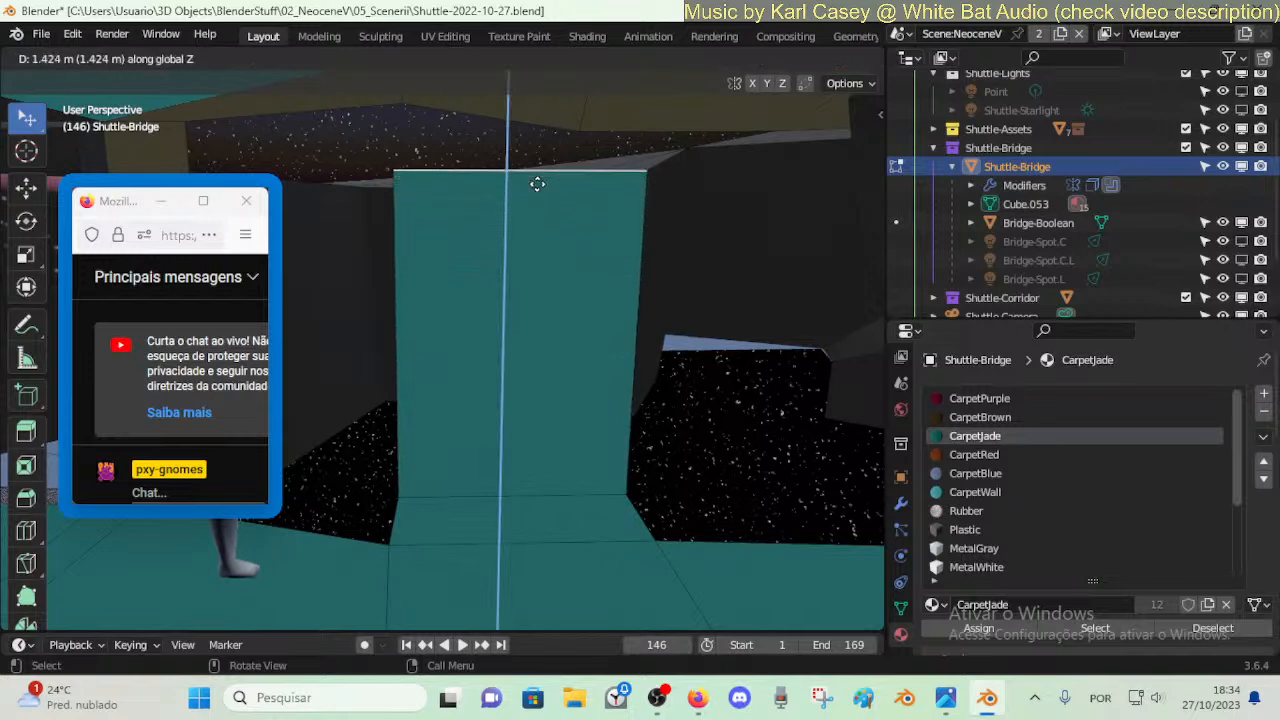
click(537, 186)
- Select the purple side face of the raised block nearest the standing figure
key(shift+grave)
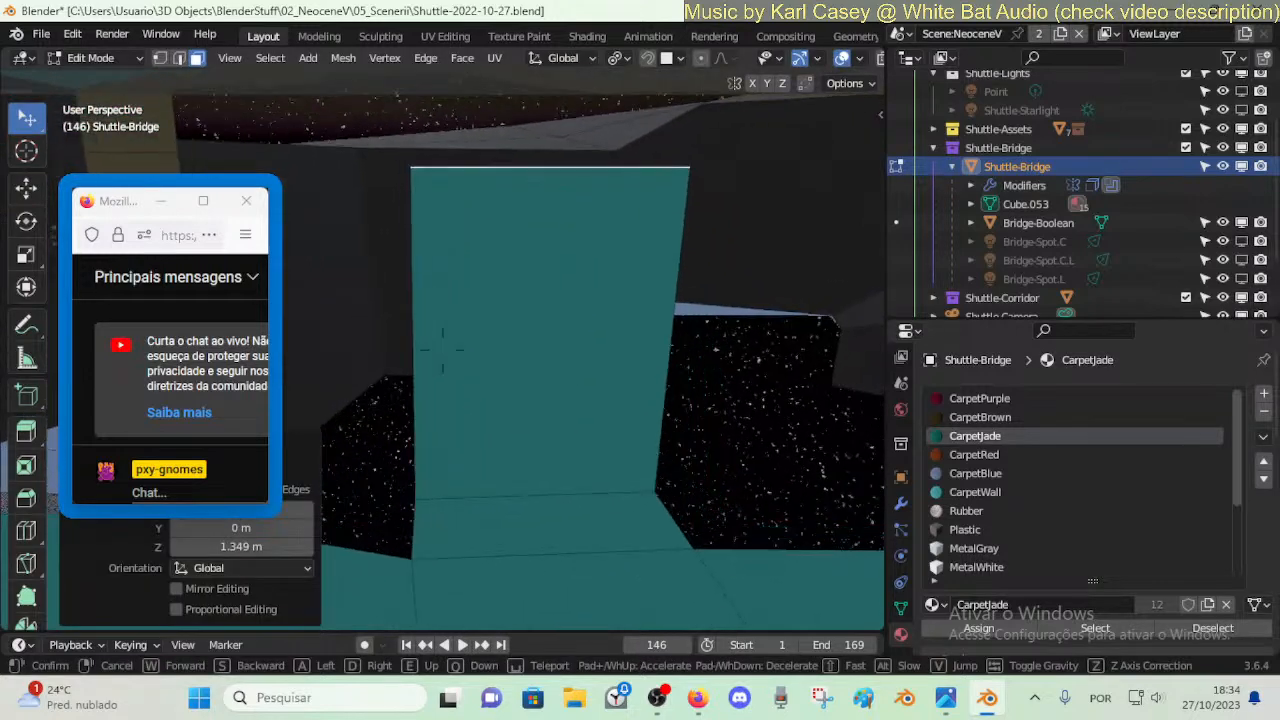
click(486, 176)
key(shift+grave)
key(a)
key(d)
click(446, 166)
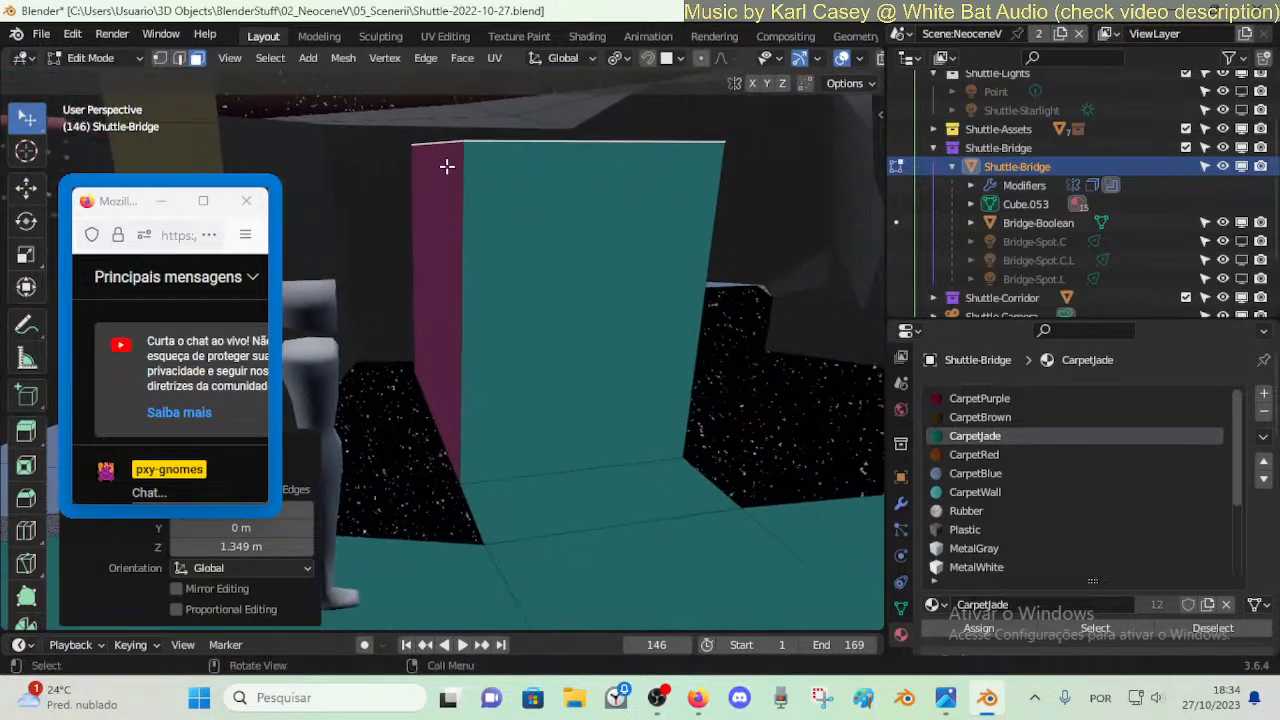
click(447, 234)
- Examine the raised block's outer faces and its placement relative to the side doorway and the surrounding bridge
key(w)
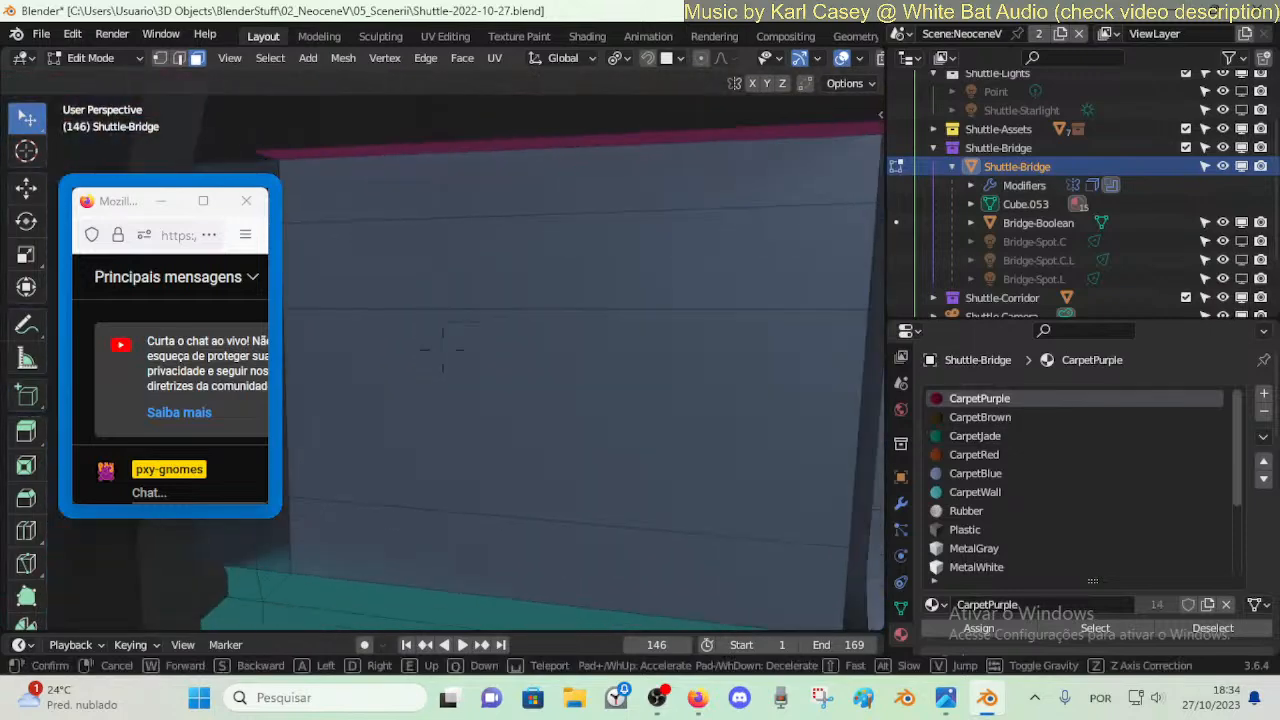
key(s)
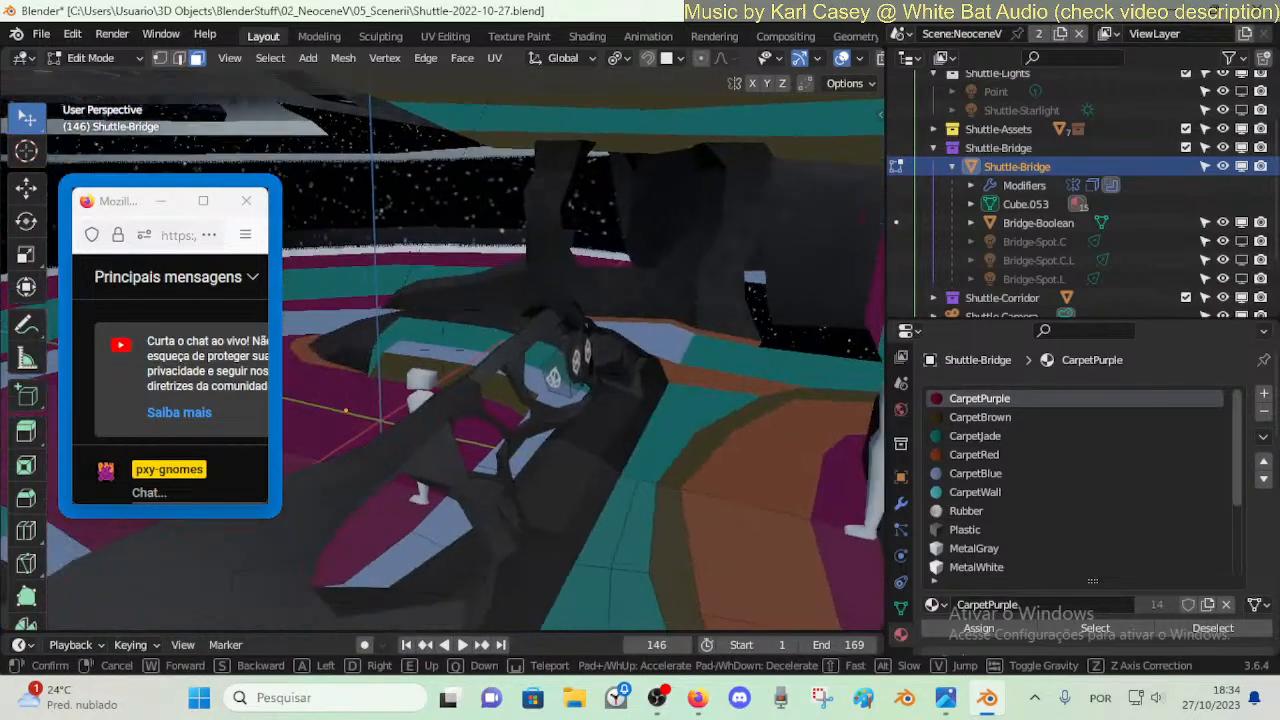
key(w)
key(s)
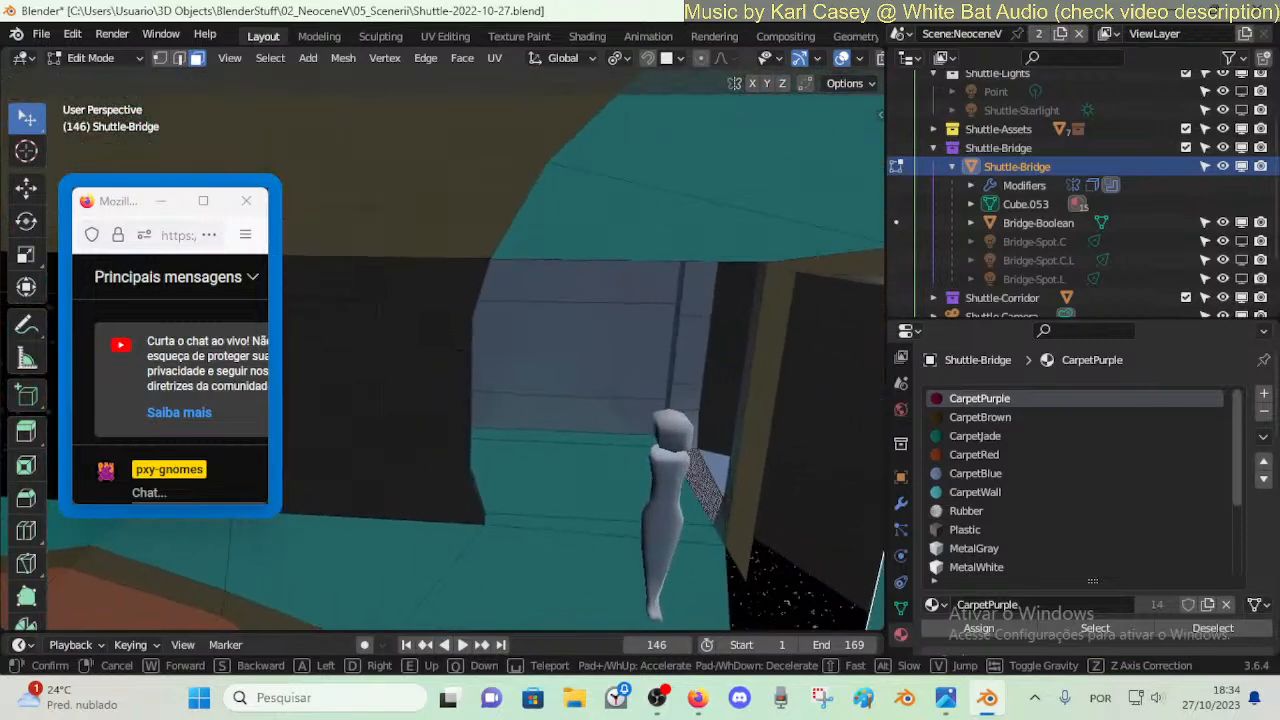
key(w)
key(s)
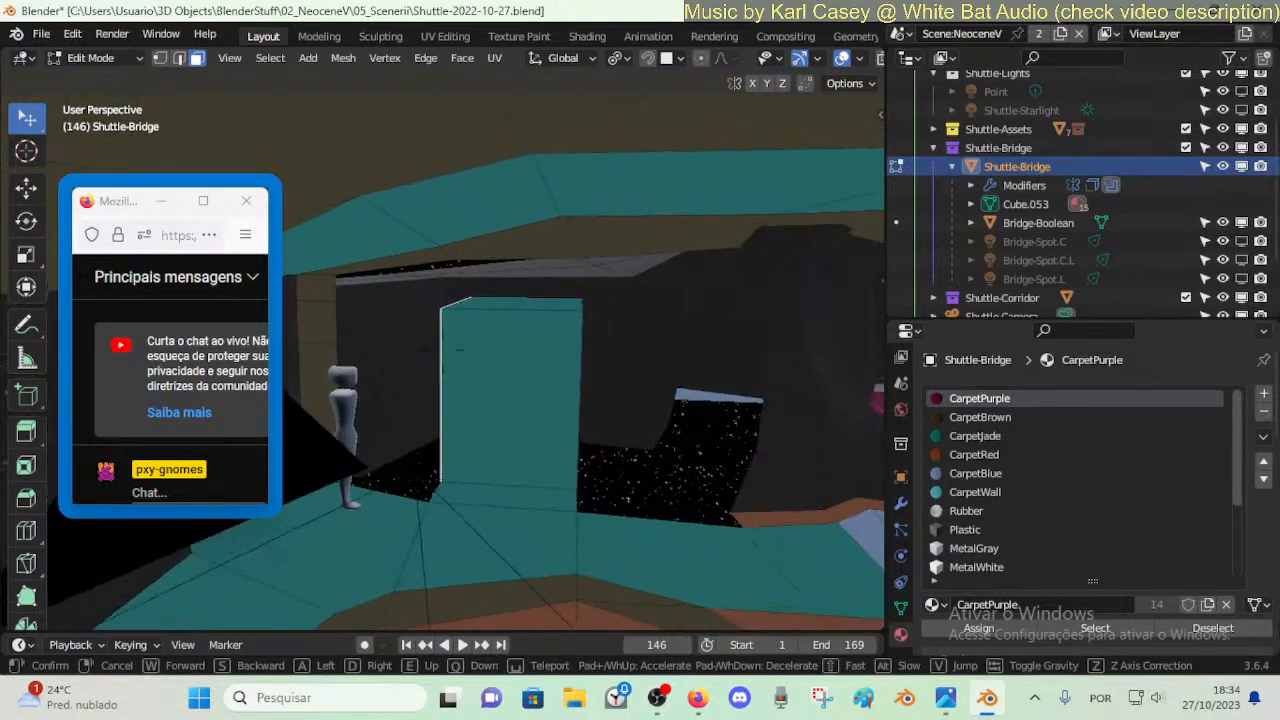
key(w)
key(w)
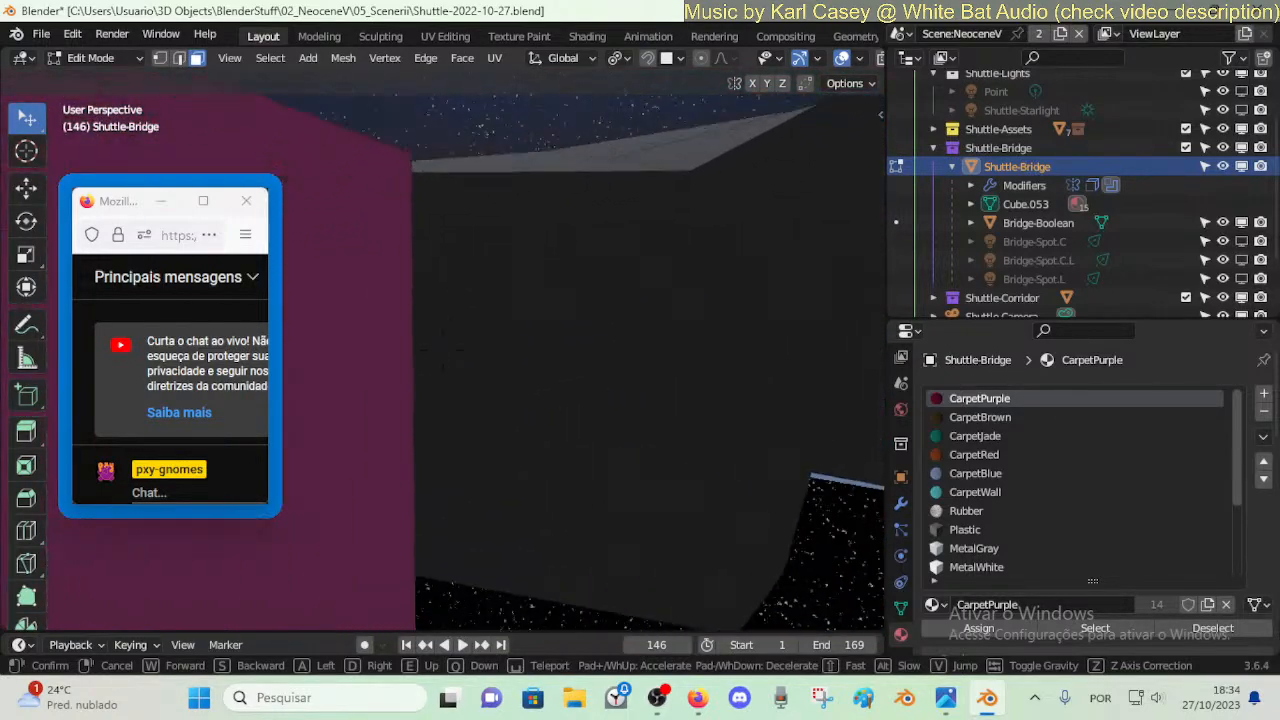
key(s)
key(s)
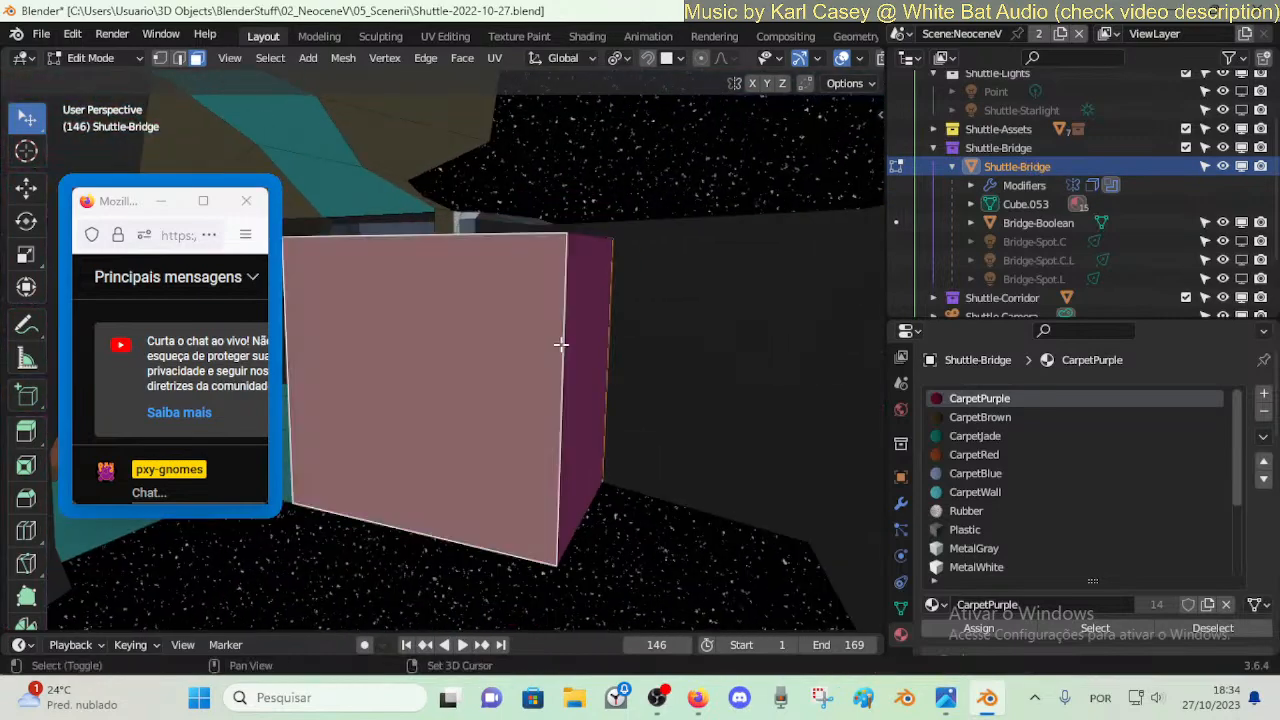
- Extrude the raised block's selected outer face in place with zero offset
key(w)
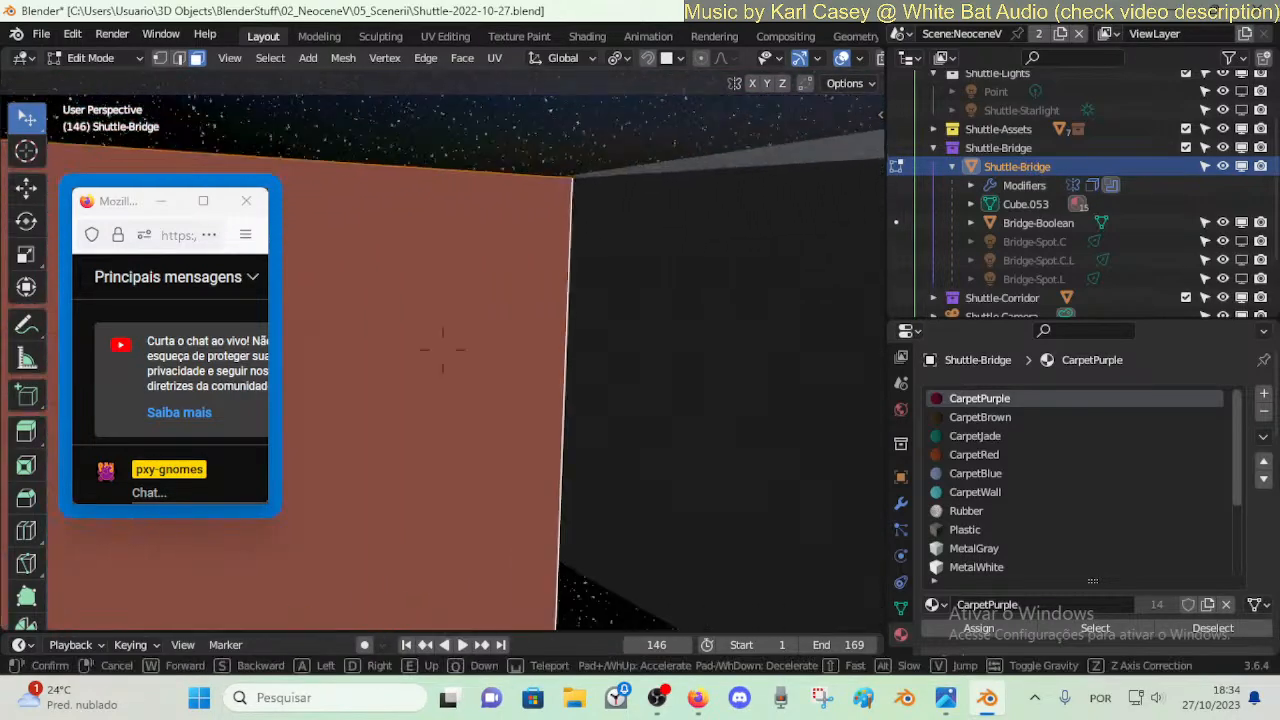
key(a)
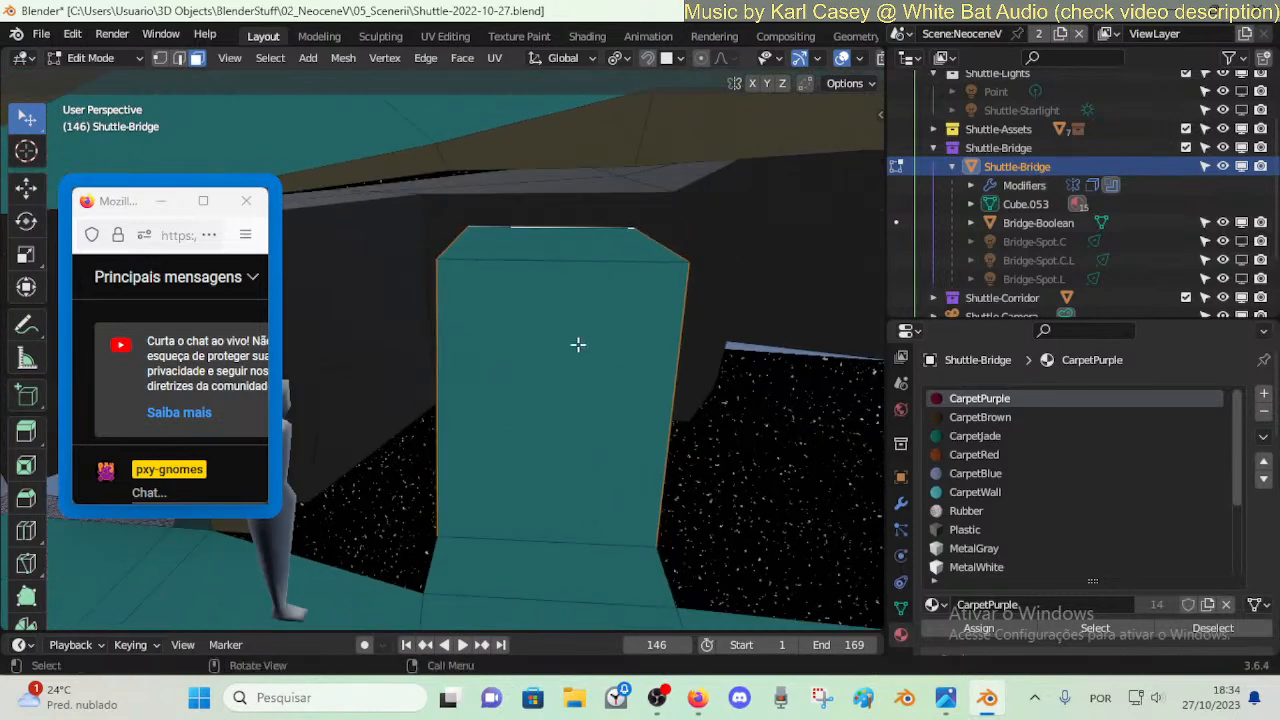
key(s)
key(Escape)
key(e)
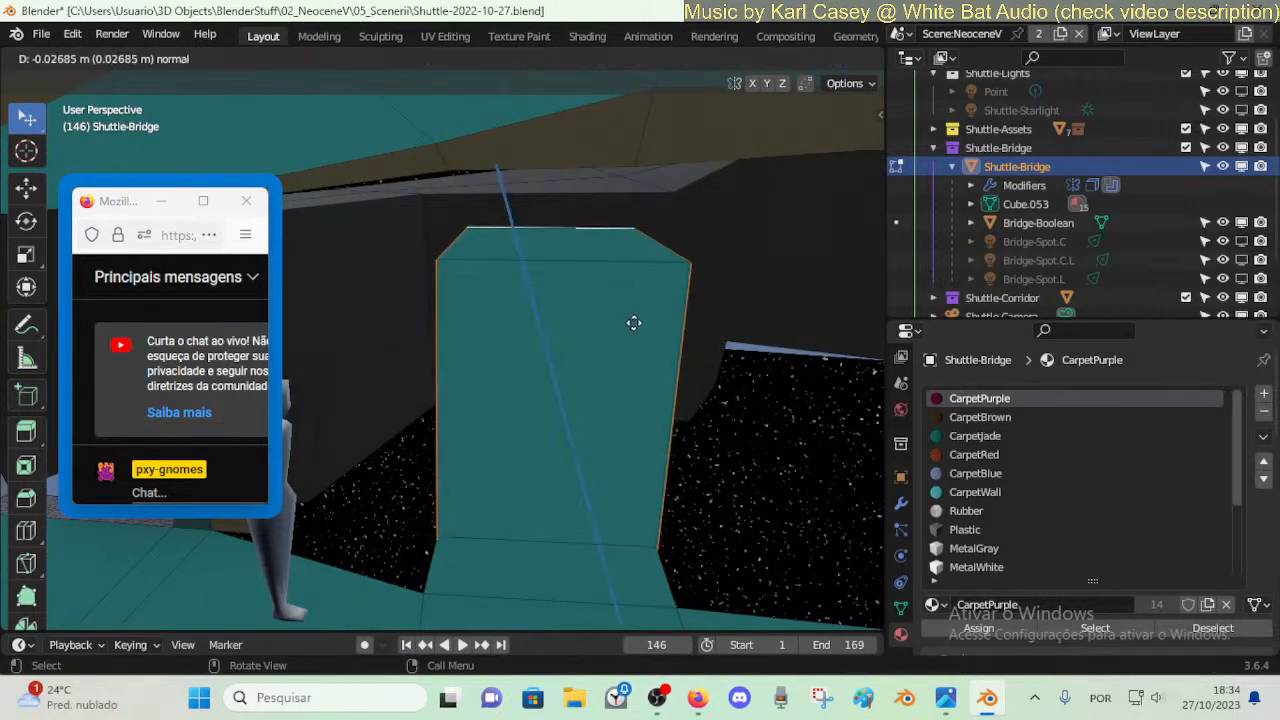
click(626, 305)
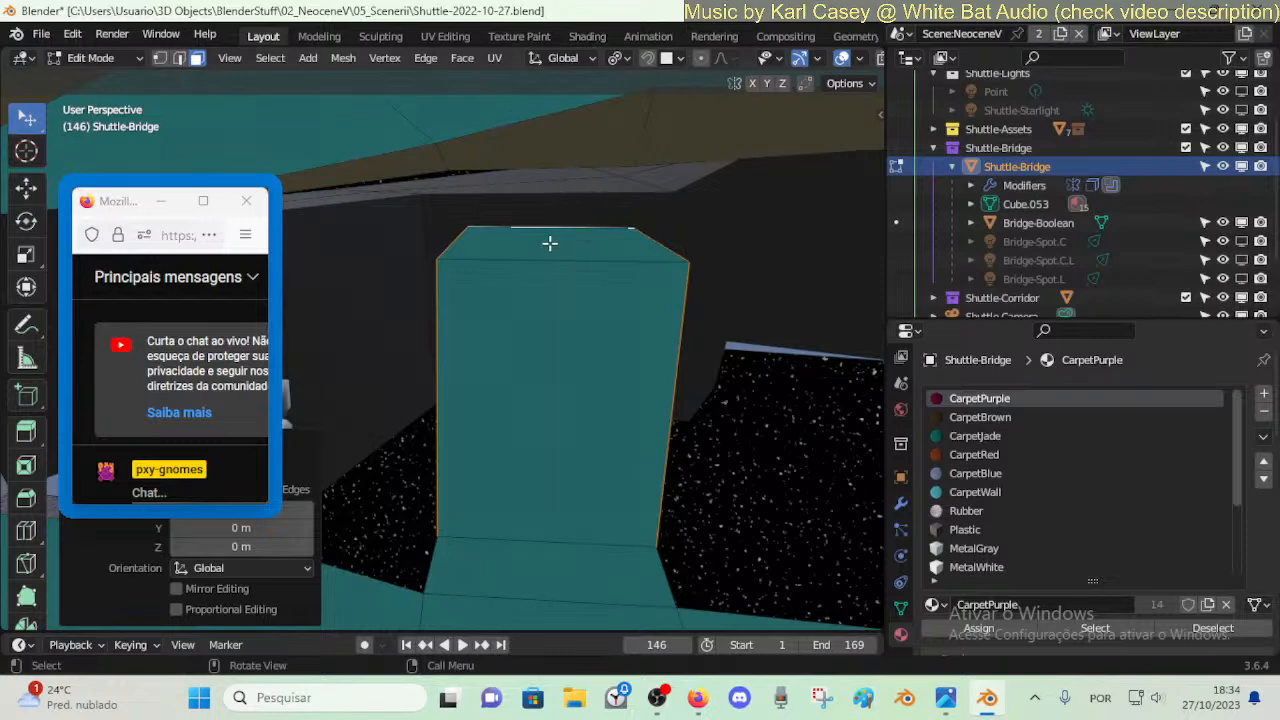
- Switch the transform orientation to Normal and scale the extruded face by about 1.564, followed by a reduction of about 0.905
click(556, 58)
click(531, 157)
key(s)
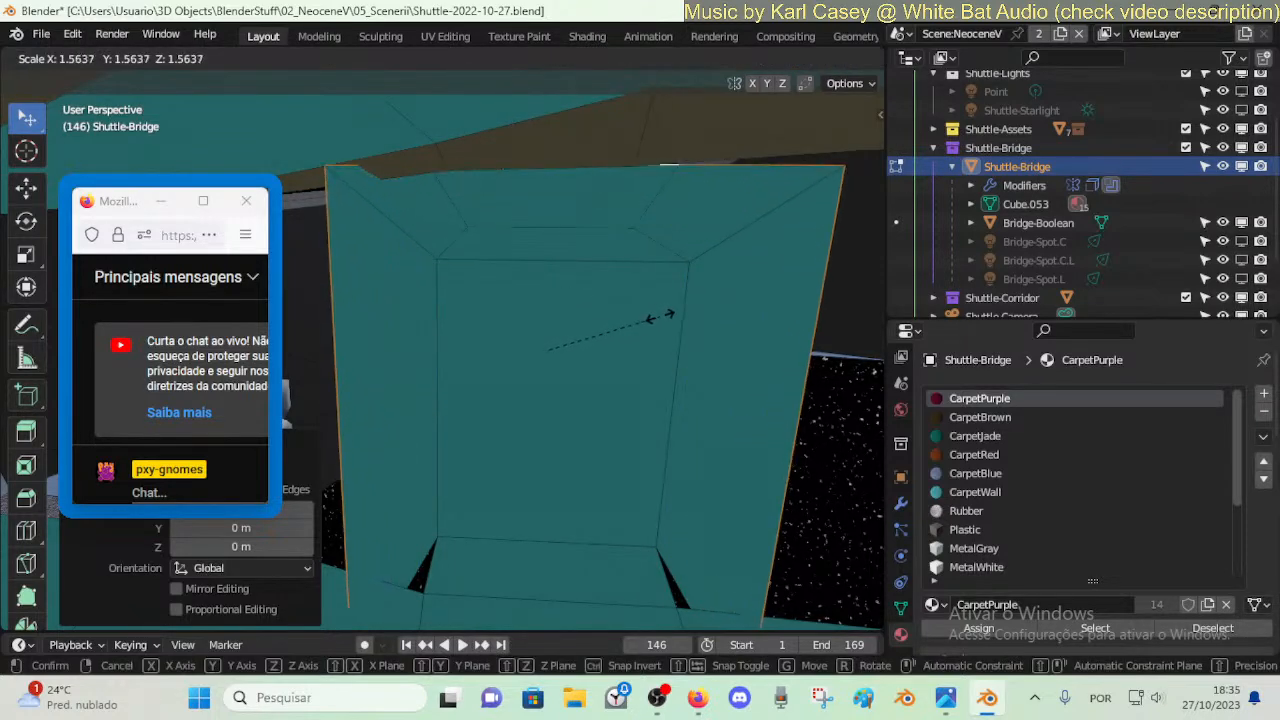
click(660, 316)
key(s)
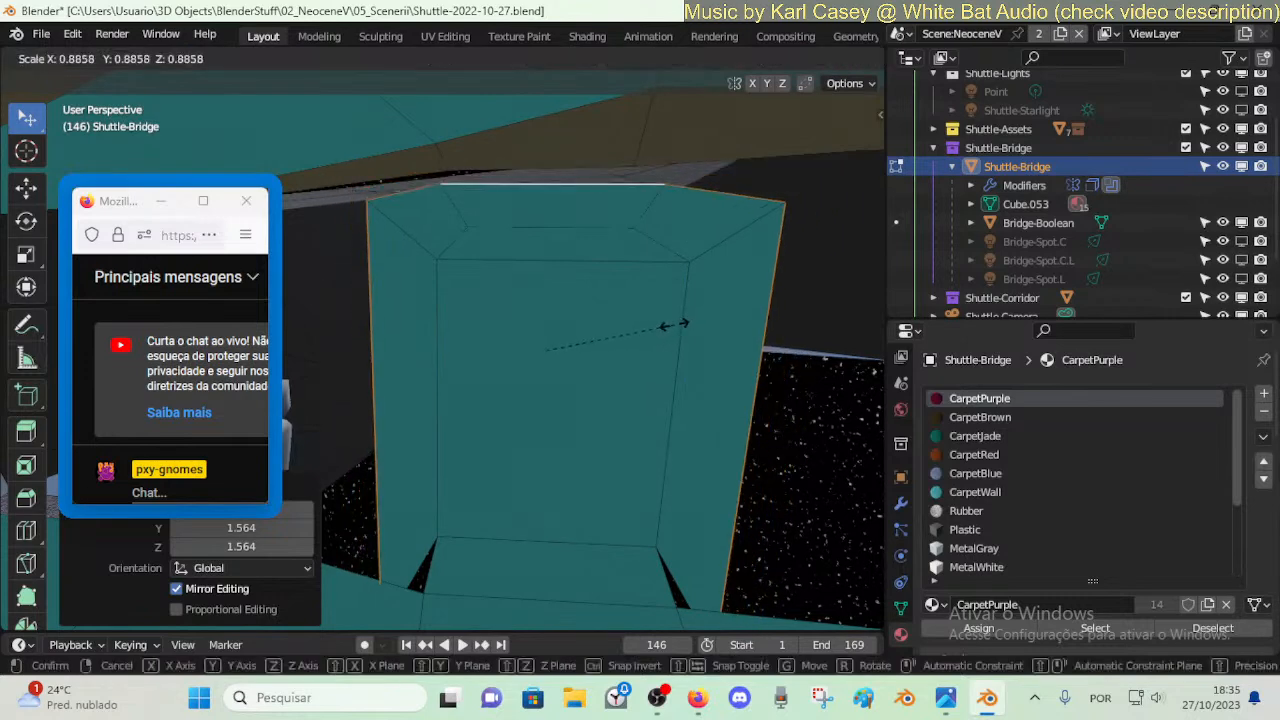
click(677, 324)
key(s)
key(z)
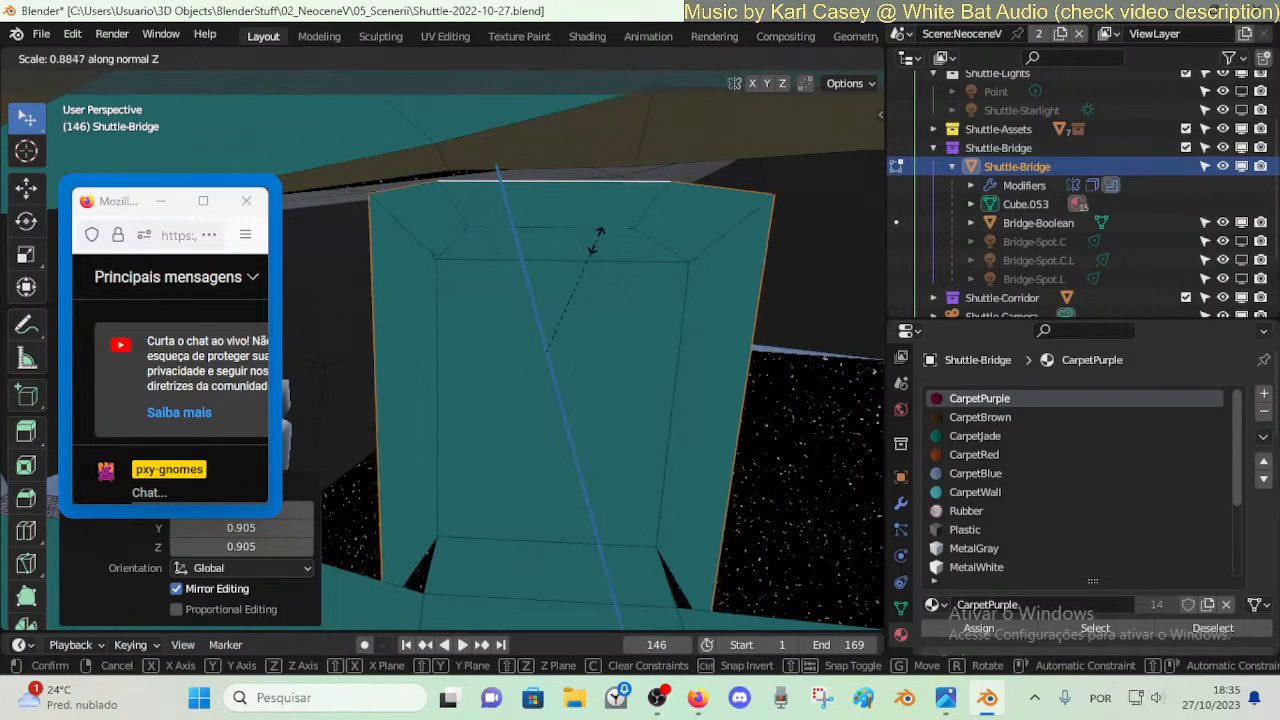
key(Escape)
- Snap the 3D cursor to the selected extruded face and scale that face by about 0.937
mouse_move(572, 216)
middle_down()
mouse_move(530, 225)
mouse_move(578, 233)
middle_up()
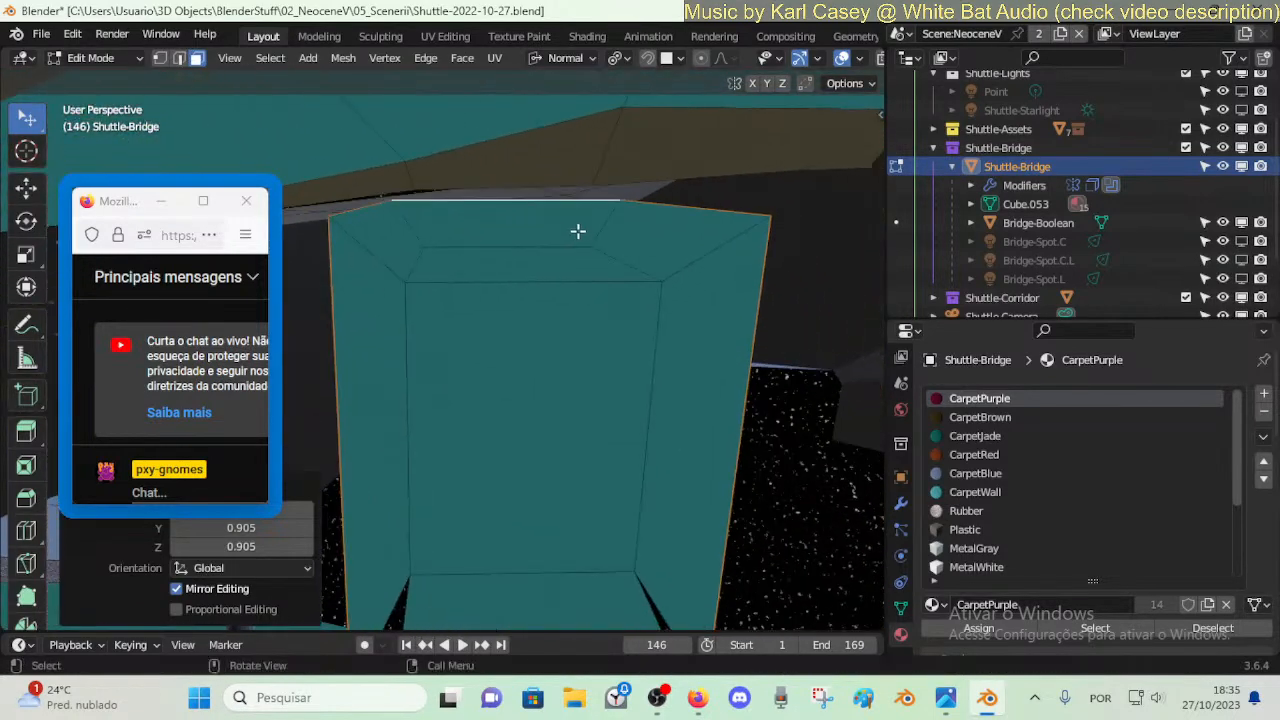
key(shift+s)
click(554, 269)
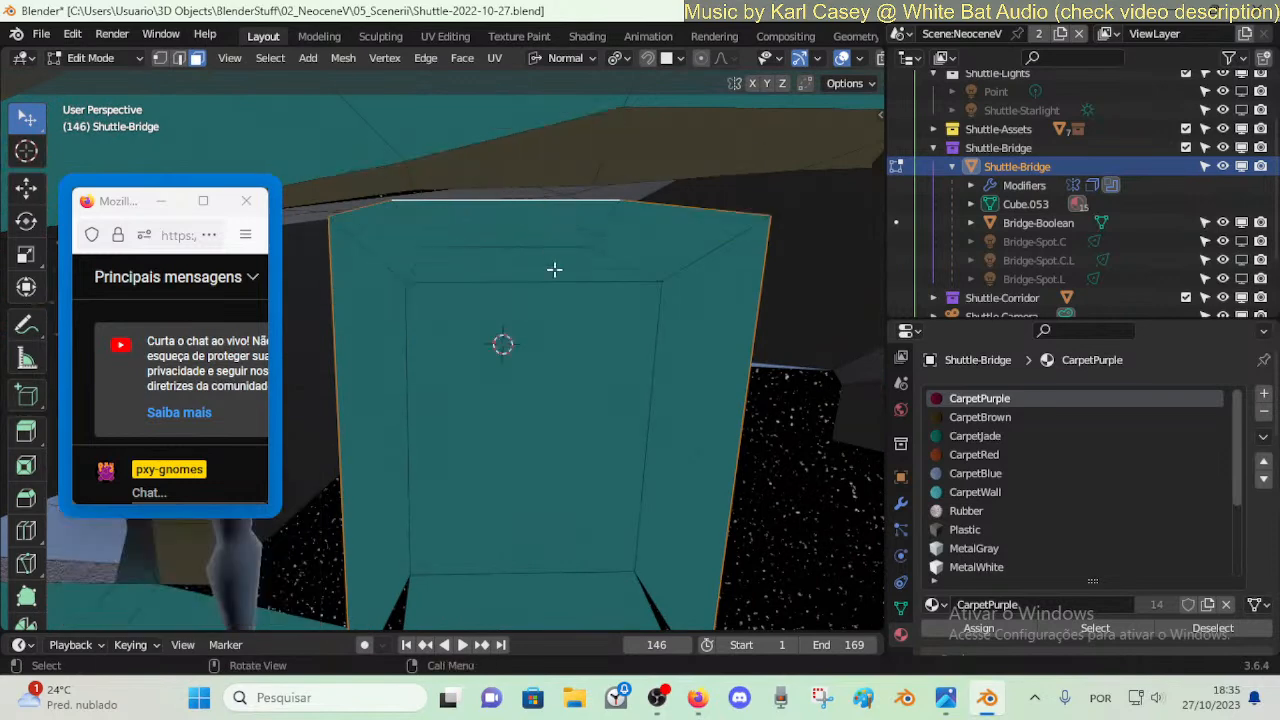
mouse_move(530, 235)
middle_down()
mouse_move(545, 236)
mouse_move(530, 235)
middle_up()
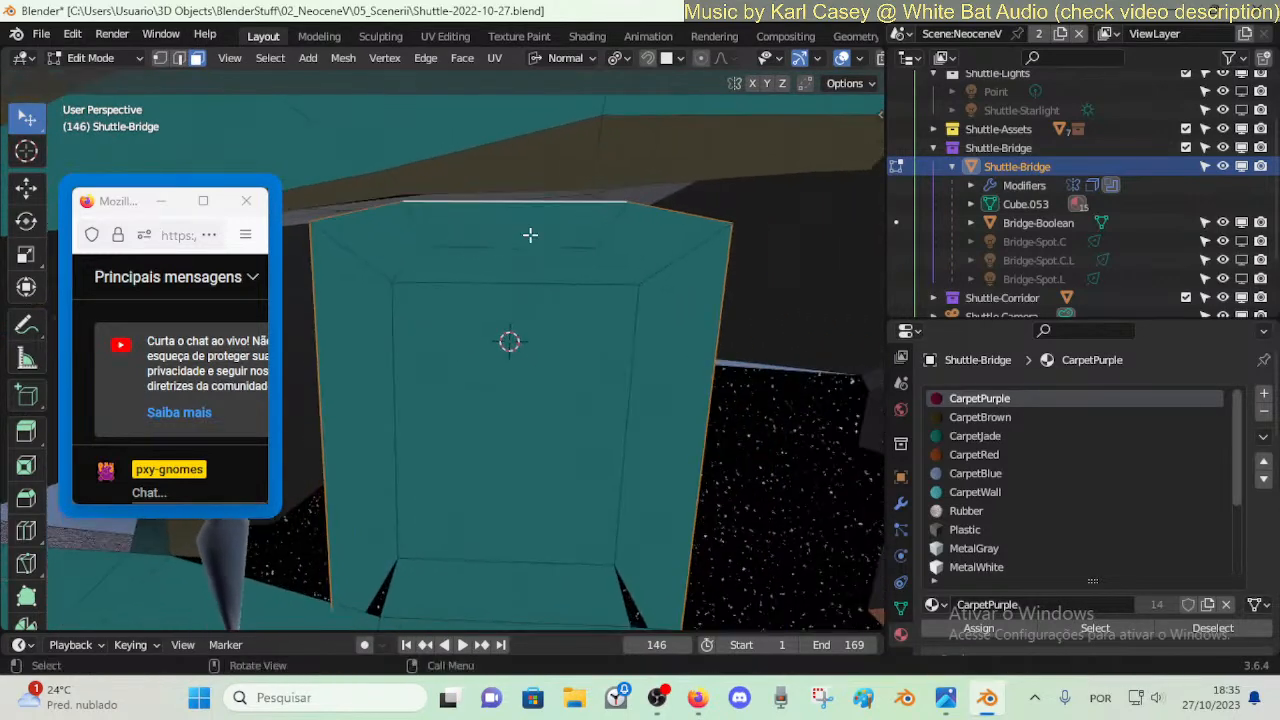
key(s)
click(514, 254)
key(s)
key(z)
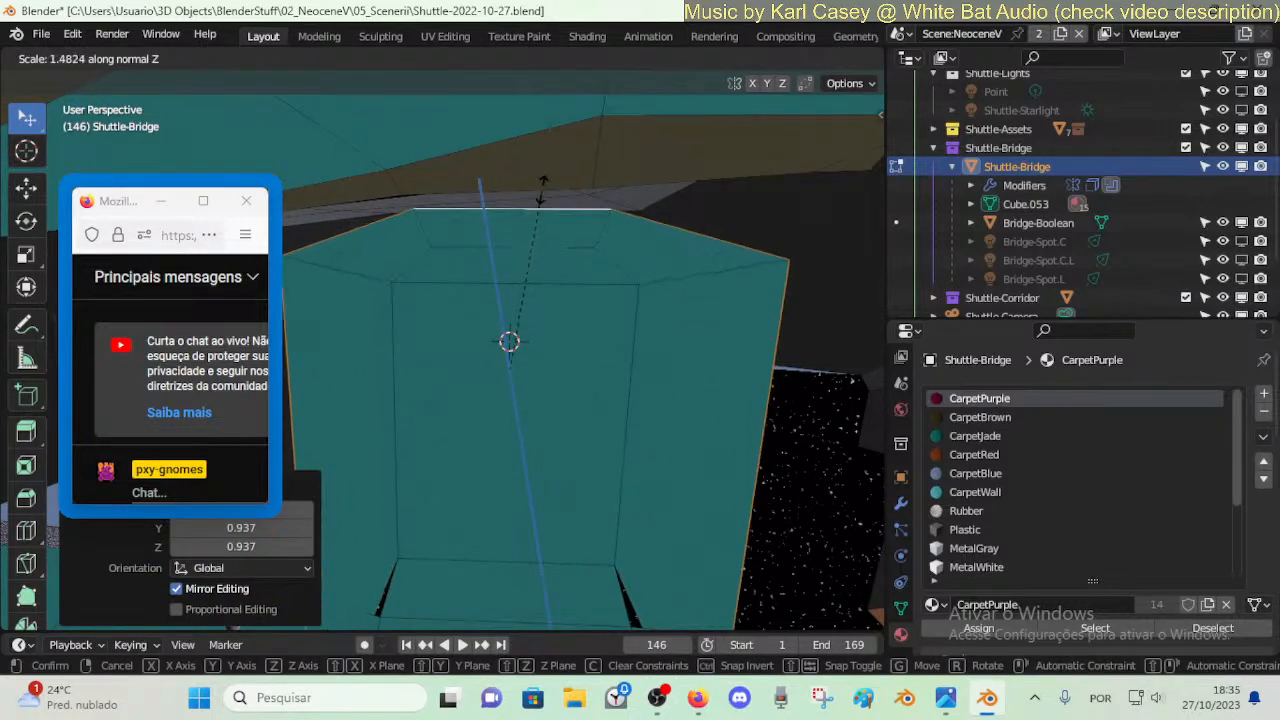
click(526, 231)
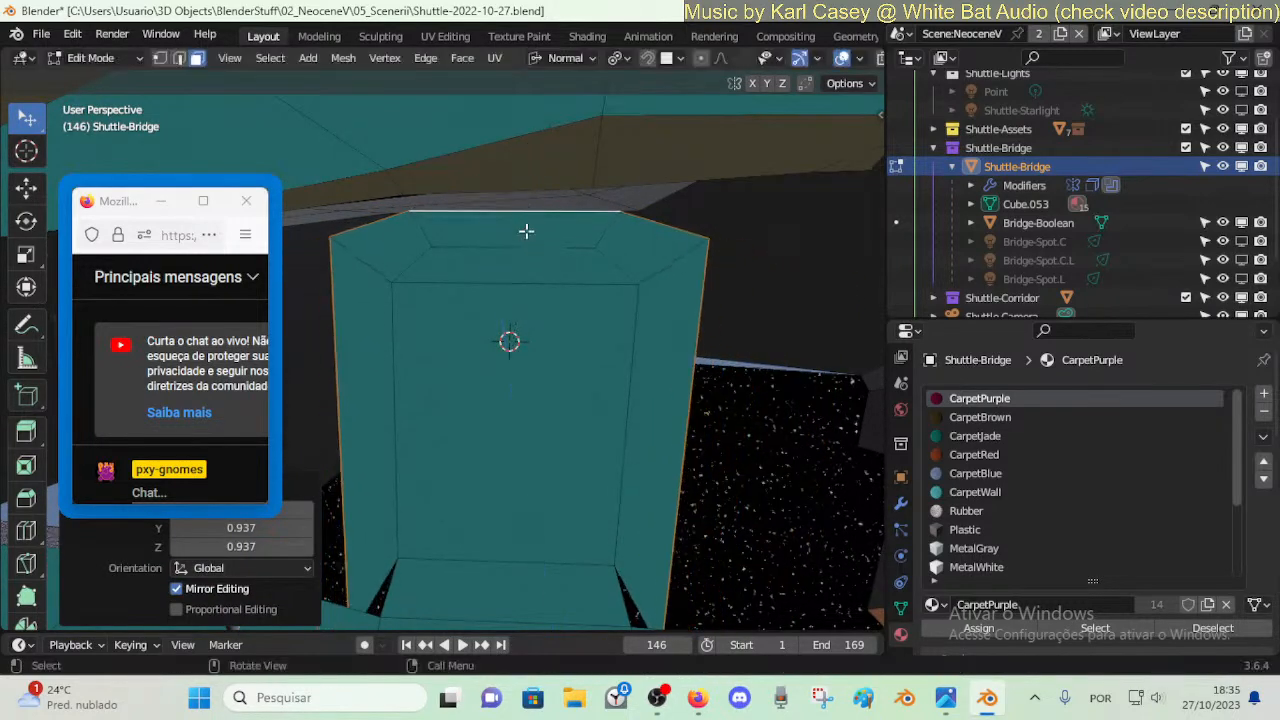
- Widen the extruded face along its normal X axis
key(s)
key(x)
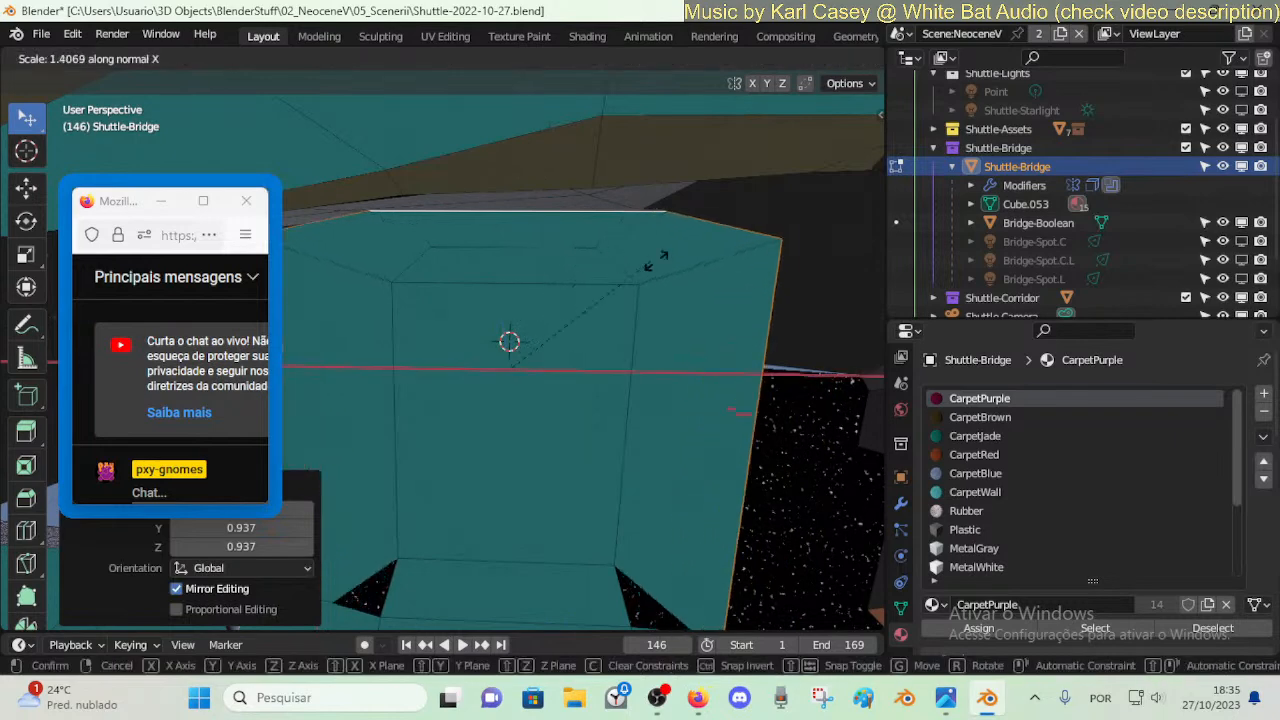
click(562, 218)
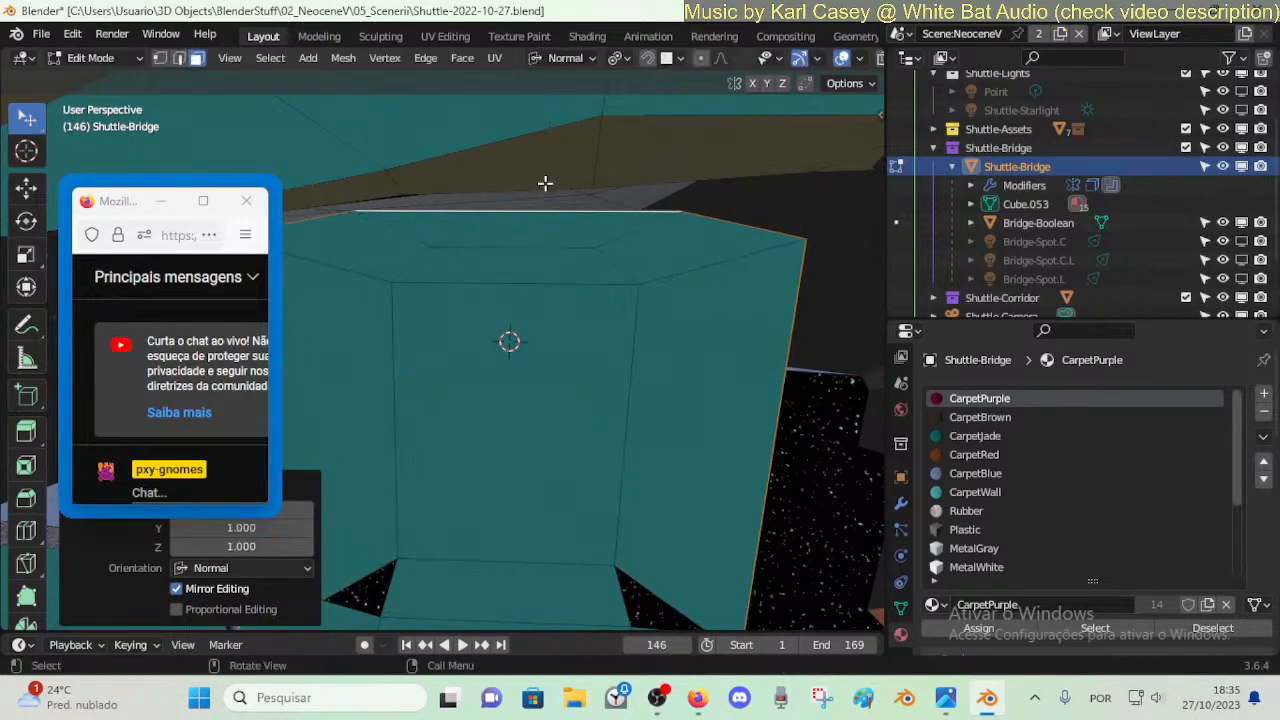
- Set the transform orientation back to Global and scale the extruded face uniformly by about 0.639
click(550, 60)
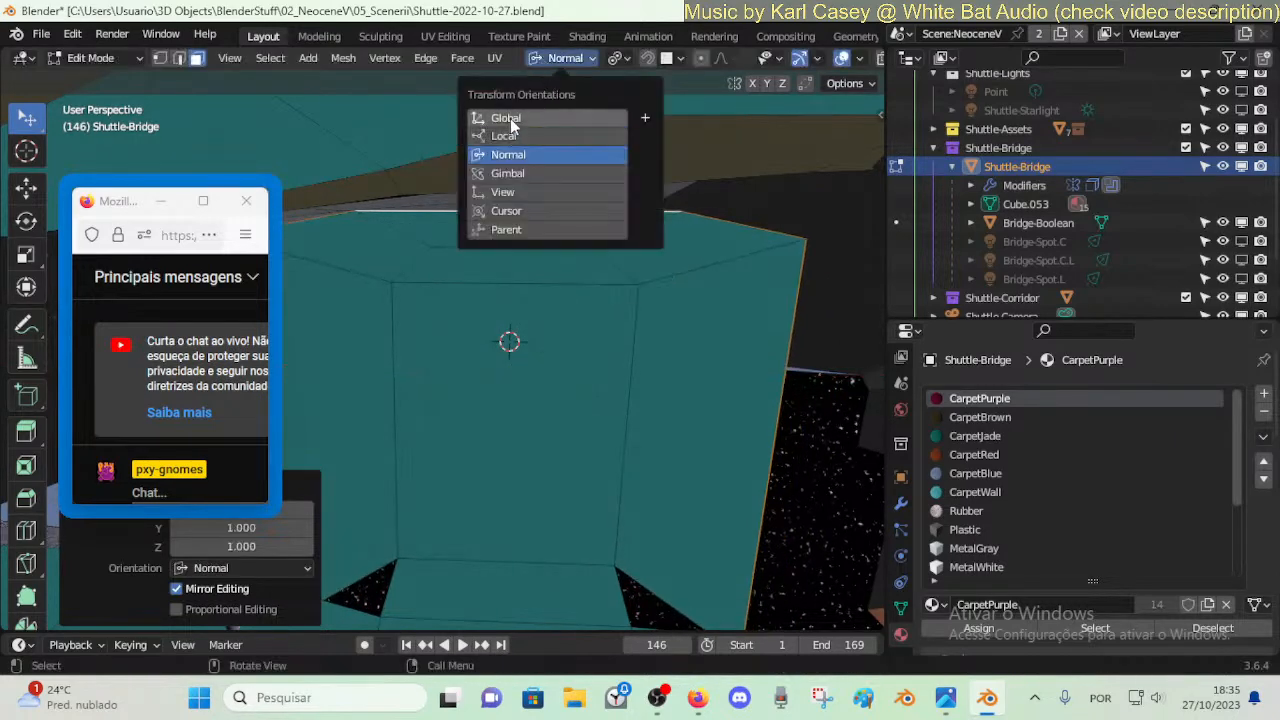
click(506, 118)
key(s)
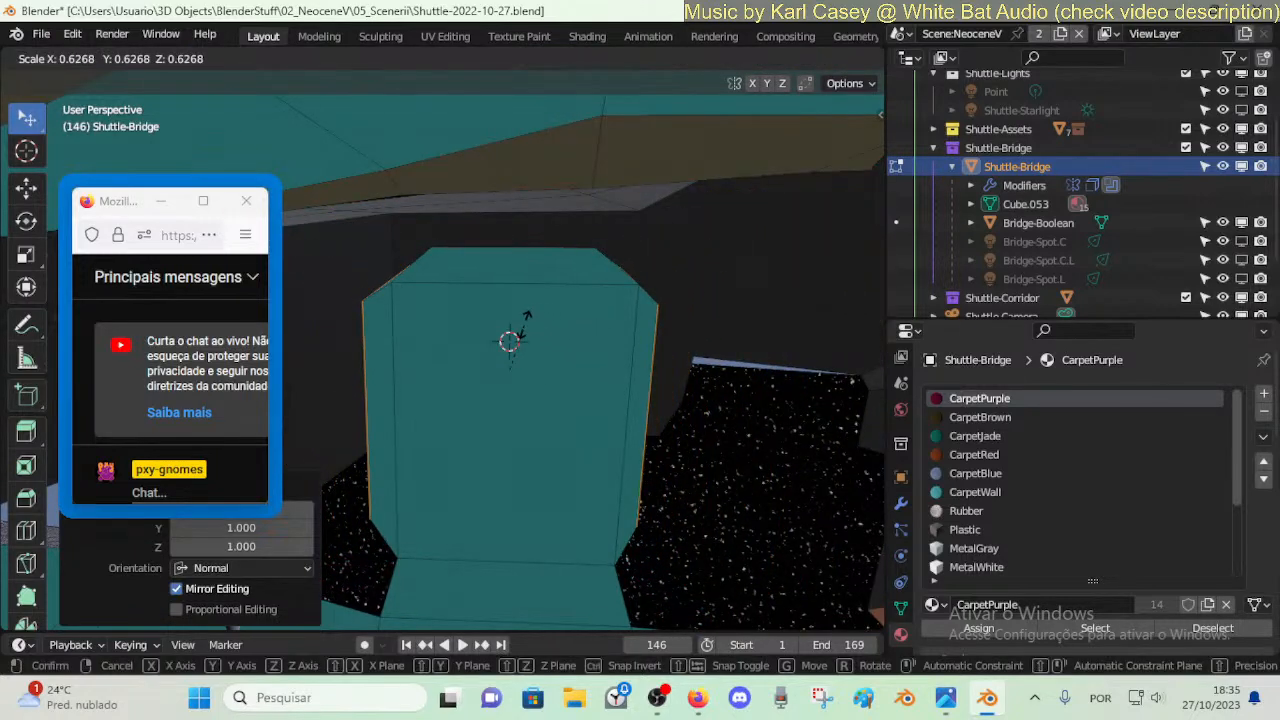
click(527, 325)
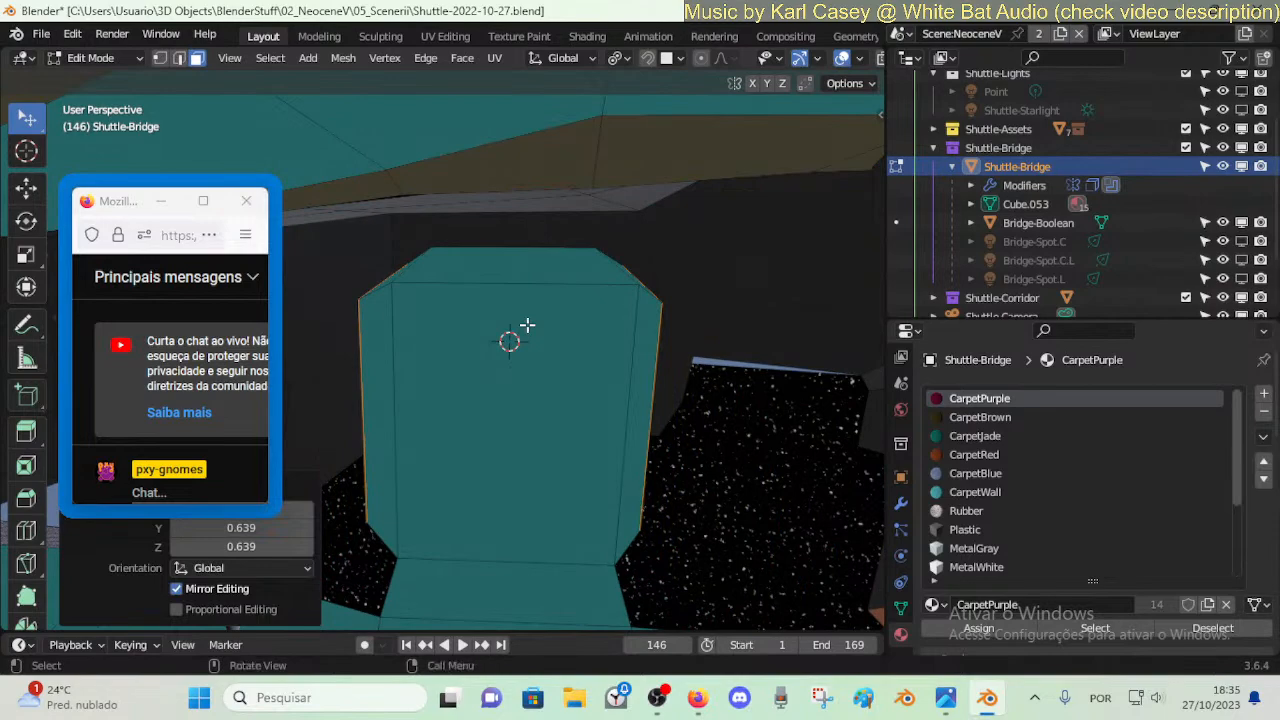
- Examine the flared block's proportions against the standing figure, the side wall and the ceiling opening
key(KP_3)
key(ctrl+KP_3)
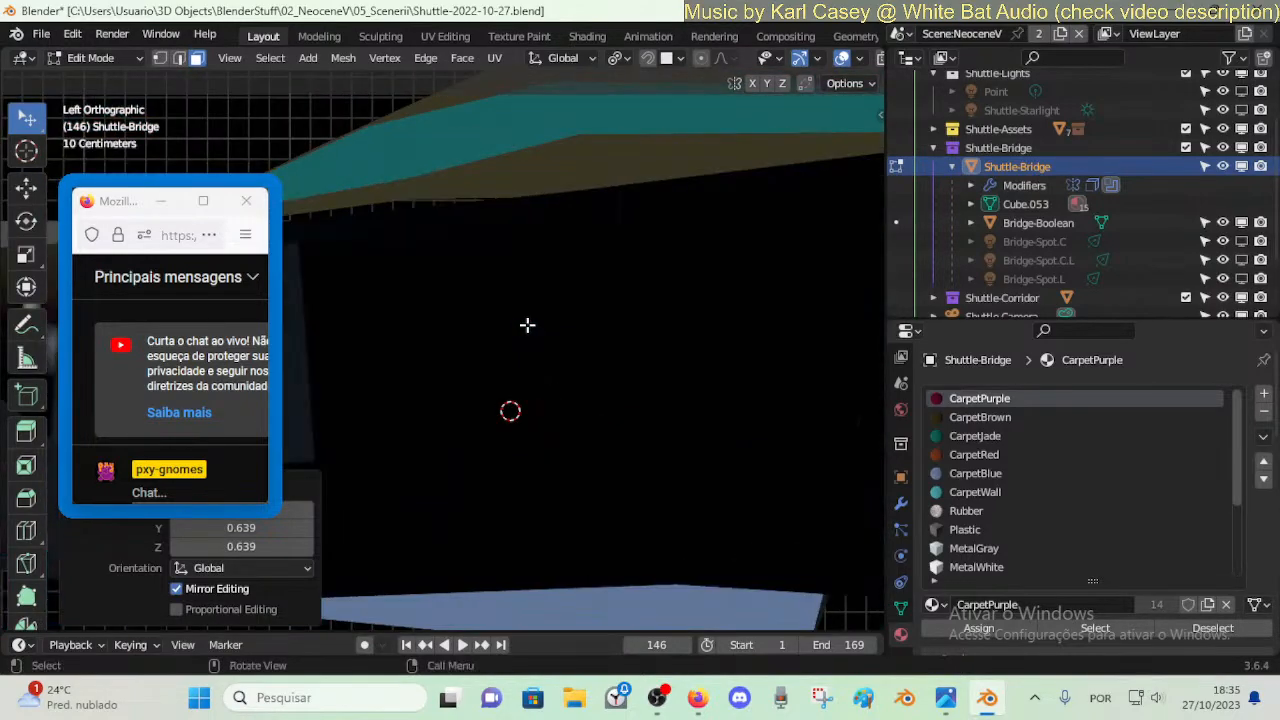
key(KP_1)
key(shift+grave)
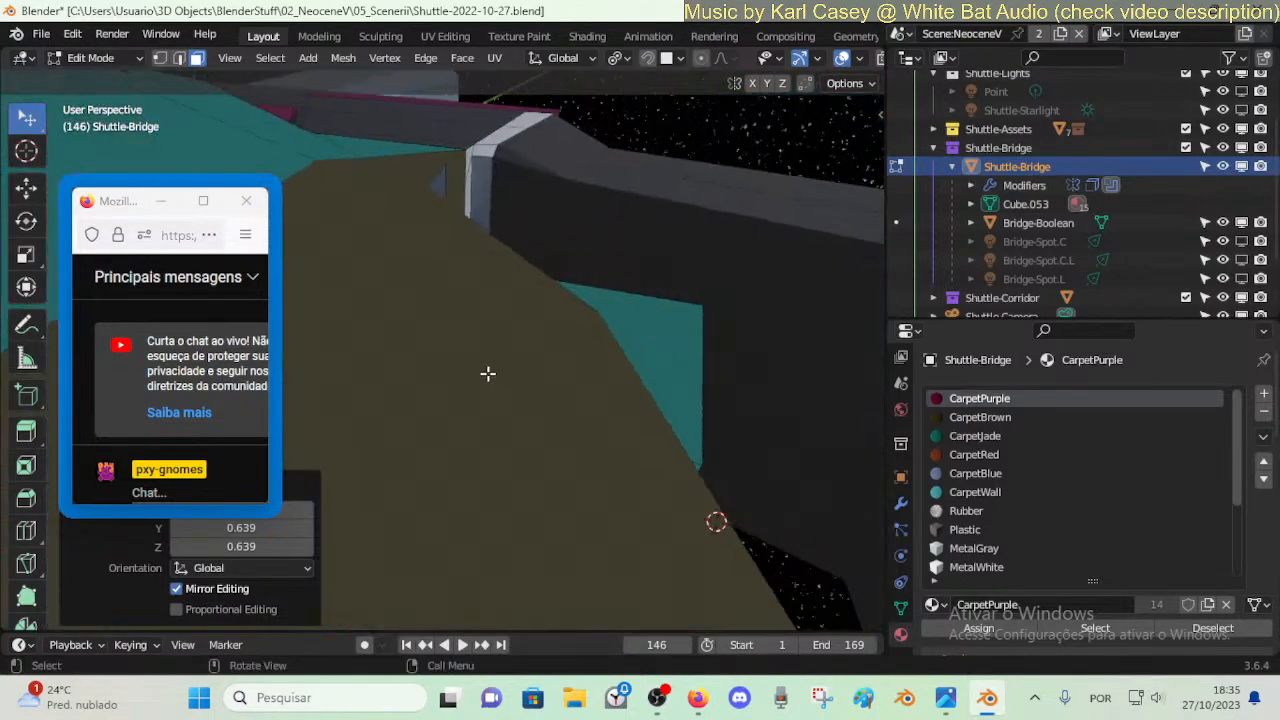
key(s)
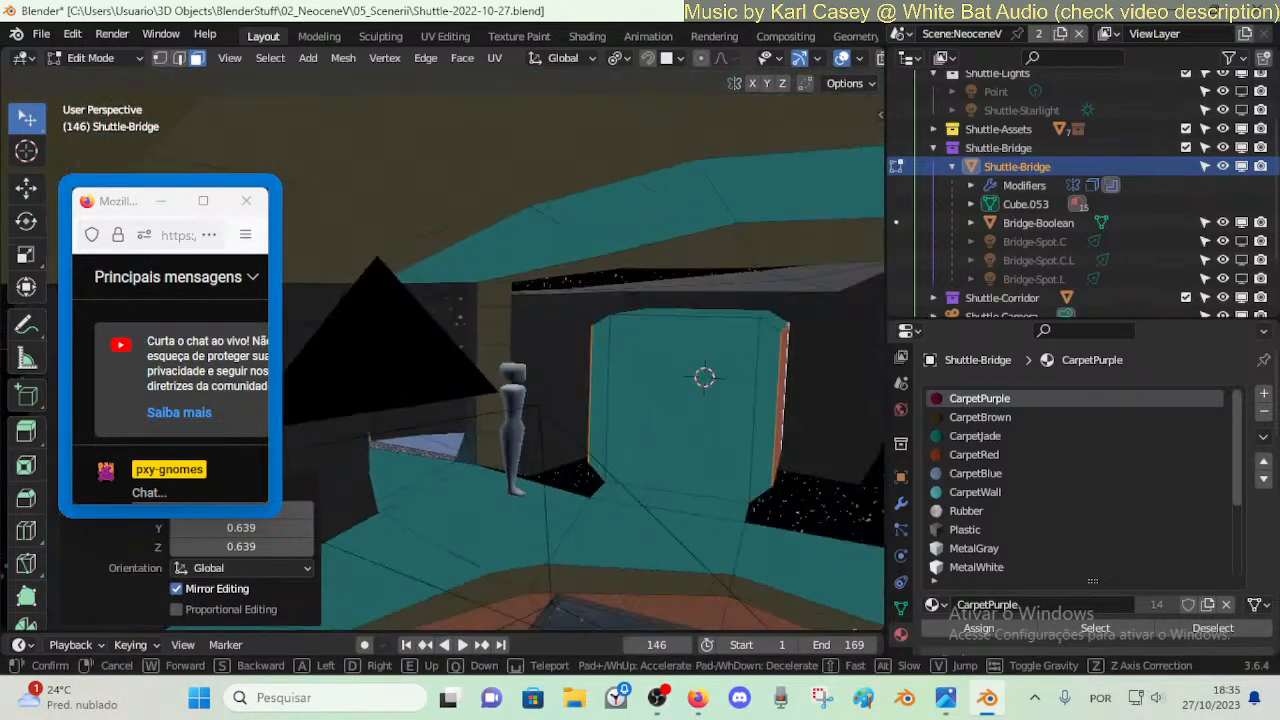
key(w)
key(w)
key(a)
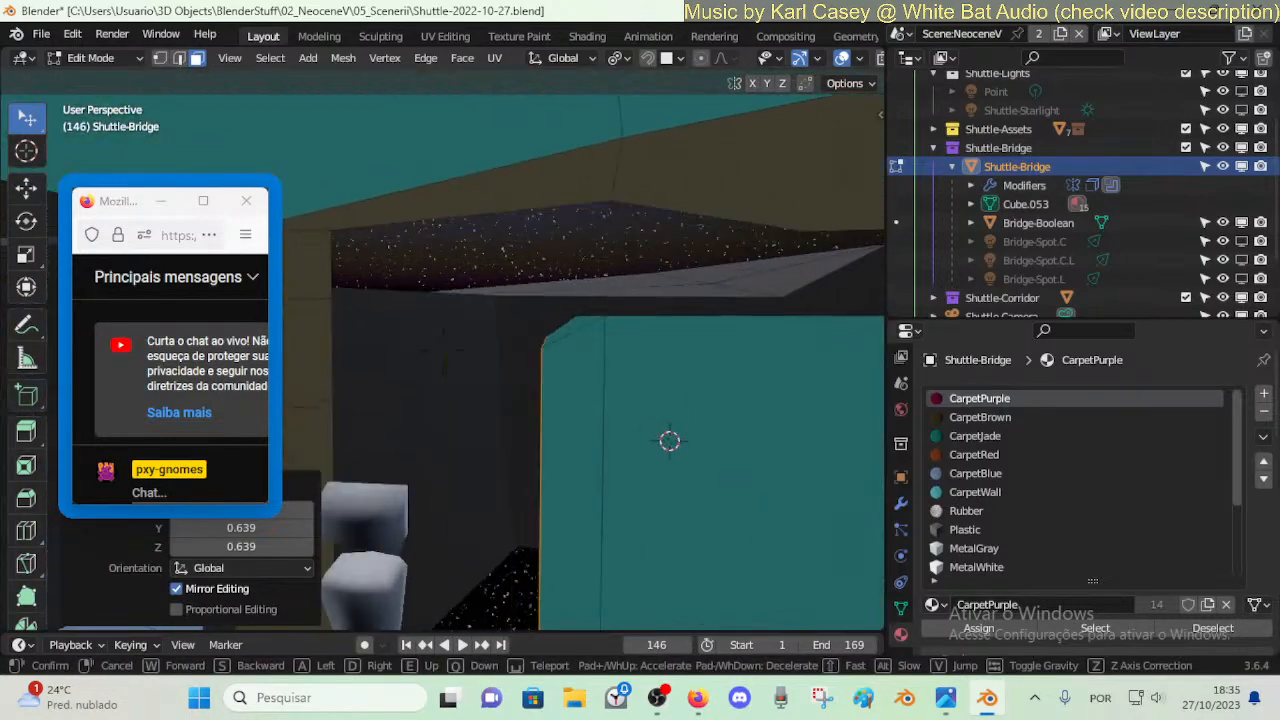
key(d)
key(a)
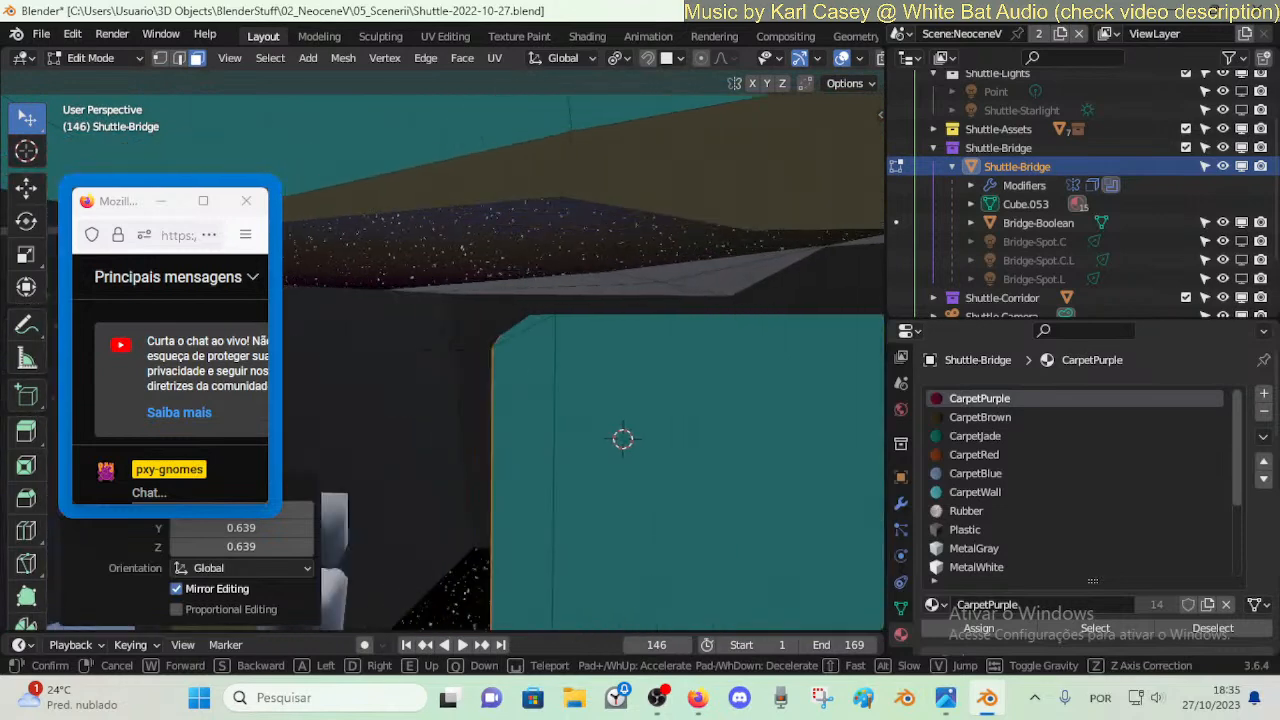
key(d)
key(s)
click(412, 355)
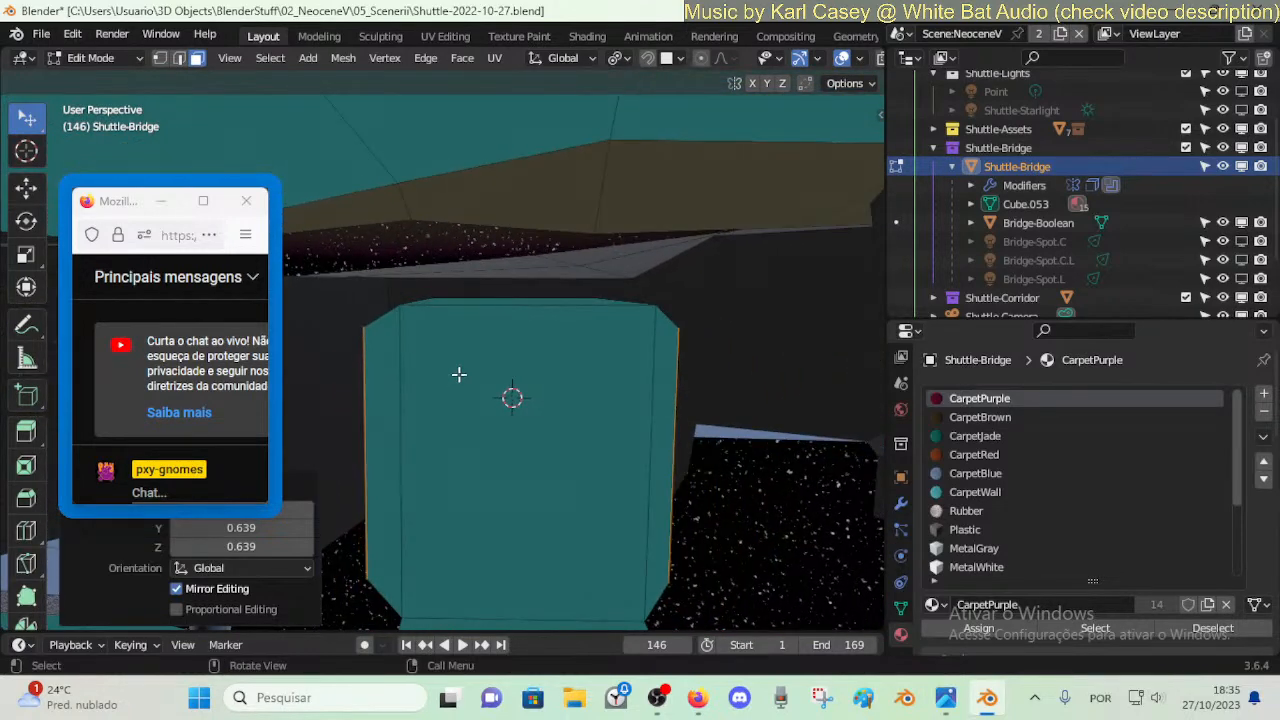
- In vertex mode, snap the 3D cursor to the flared block's upper corner vertex and use the cursor as pivot point
key(1)
key(shift+s)
click(704, 370)
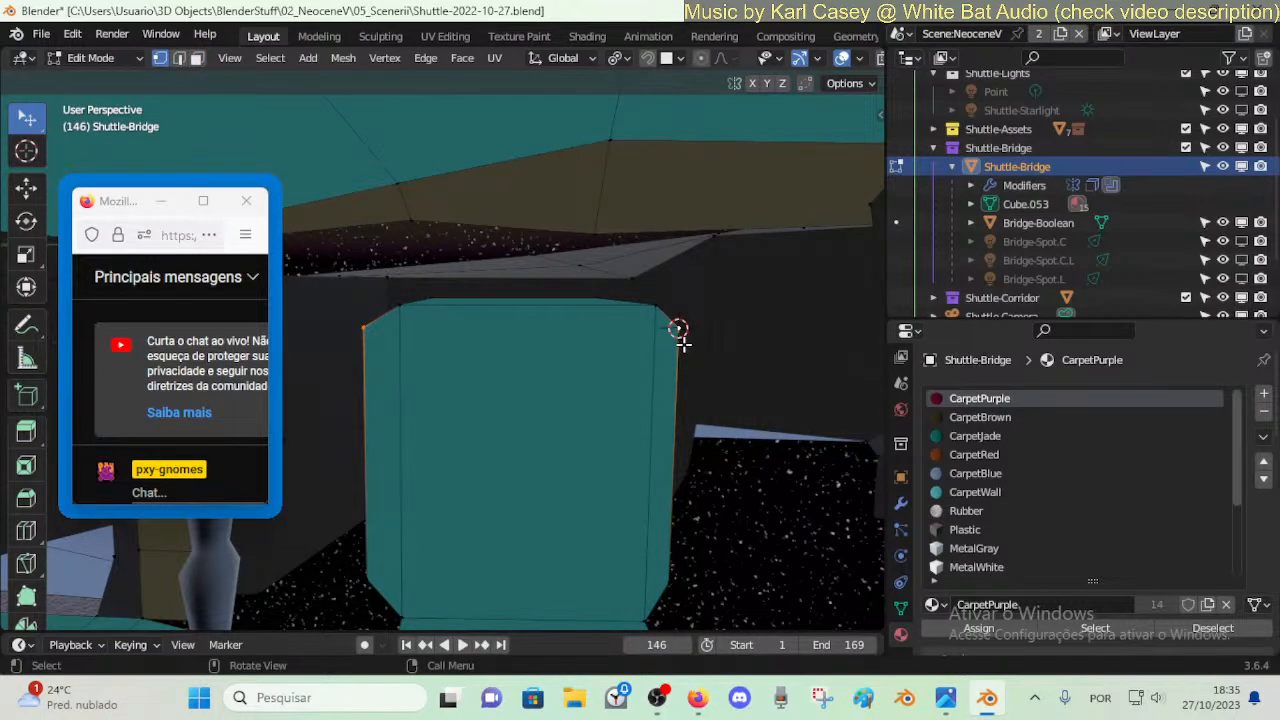
key(less)
click(592, 366)
- Level the block's selected upper corner vertices to the 3D cursor's height by scaling them to 0 along Z
key(s)
key(z)
key(0)
key(Return)
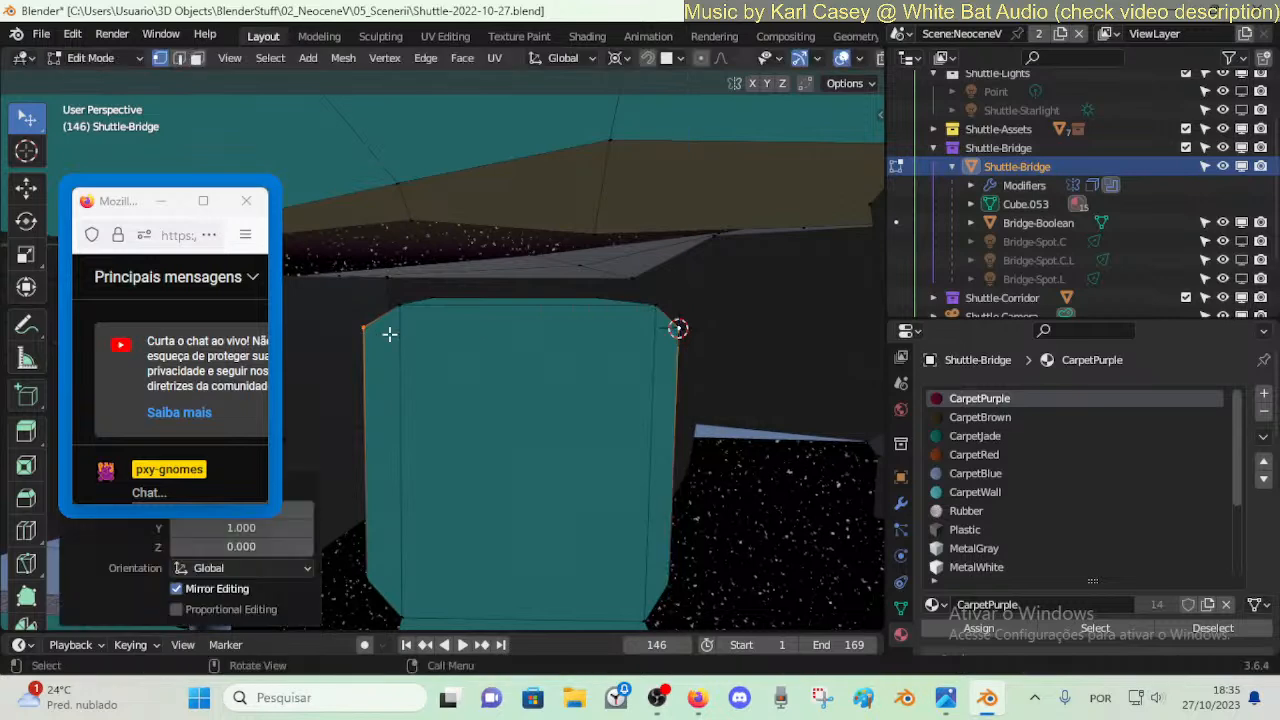
key(s)
key(z)
key(0)
key(Return)
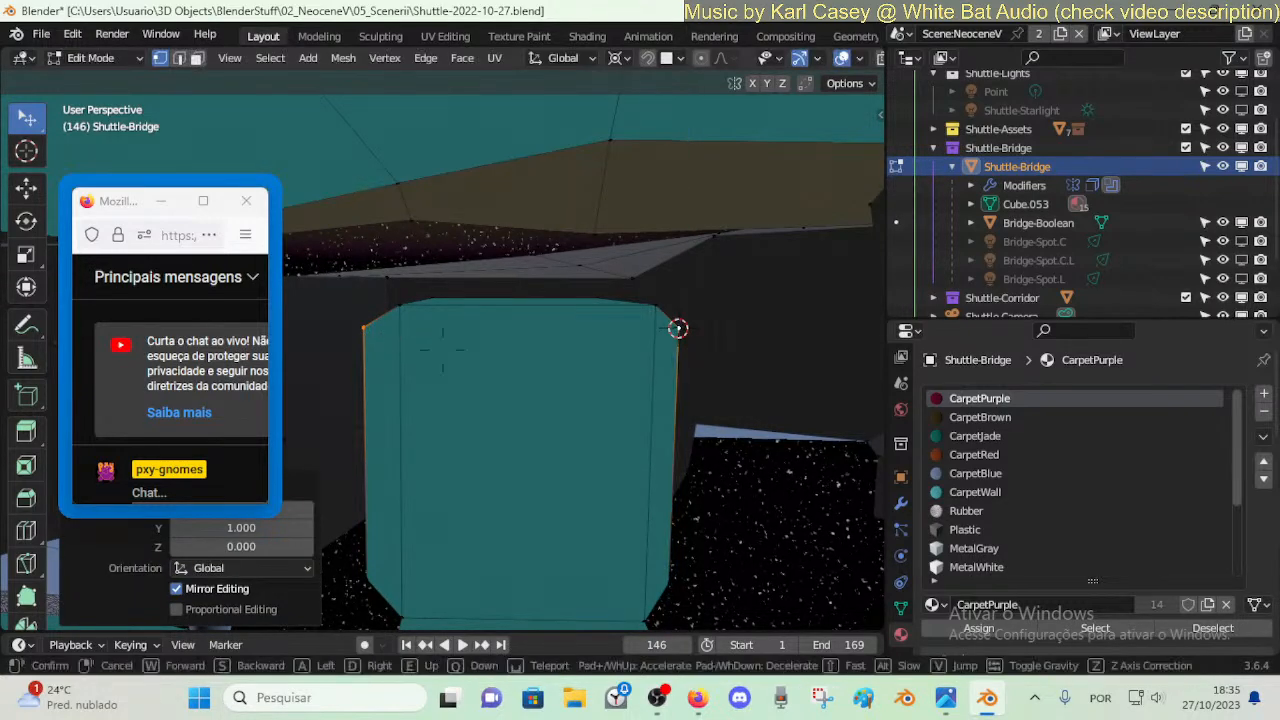
- Examine the levelled block's bevelled edges and side faces from the front, both sides and above
key(shift+grave)
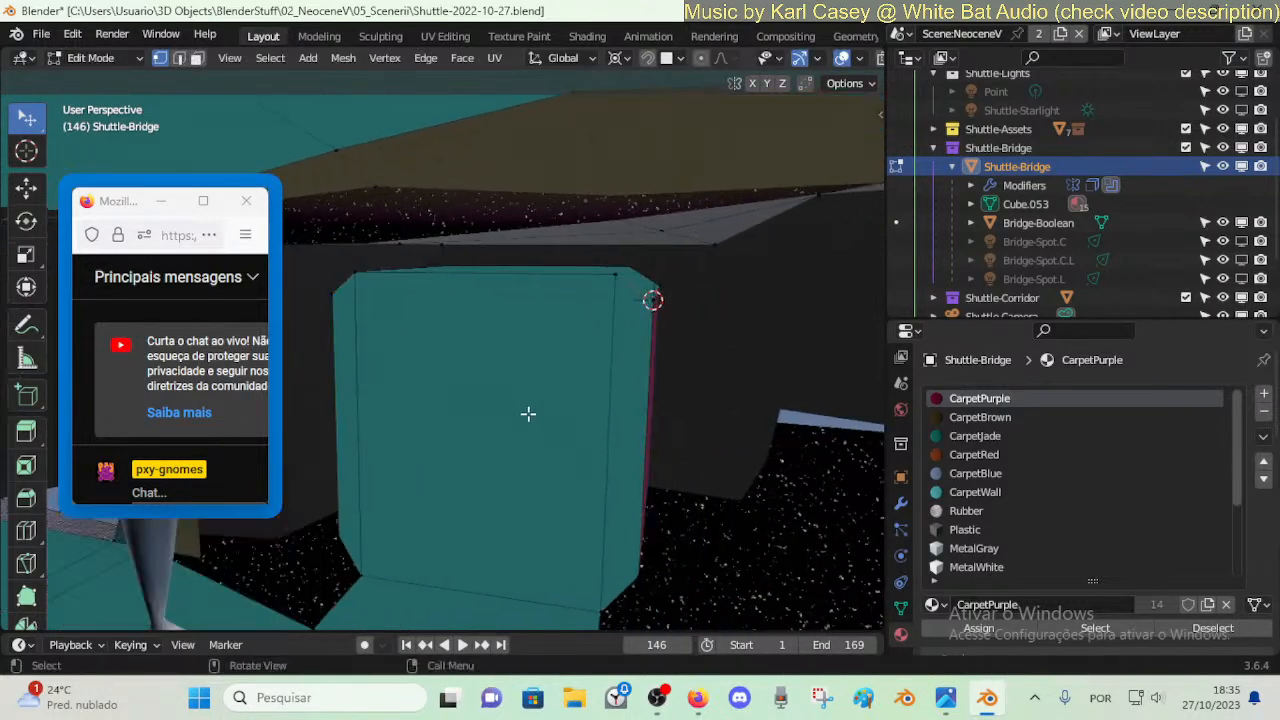
click(528, 414)
key(shift+grave)
key(d)
key(s)
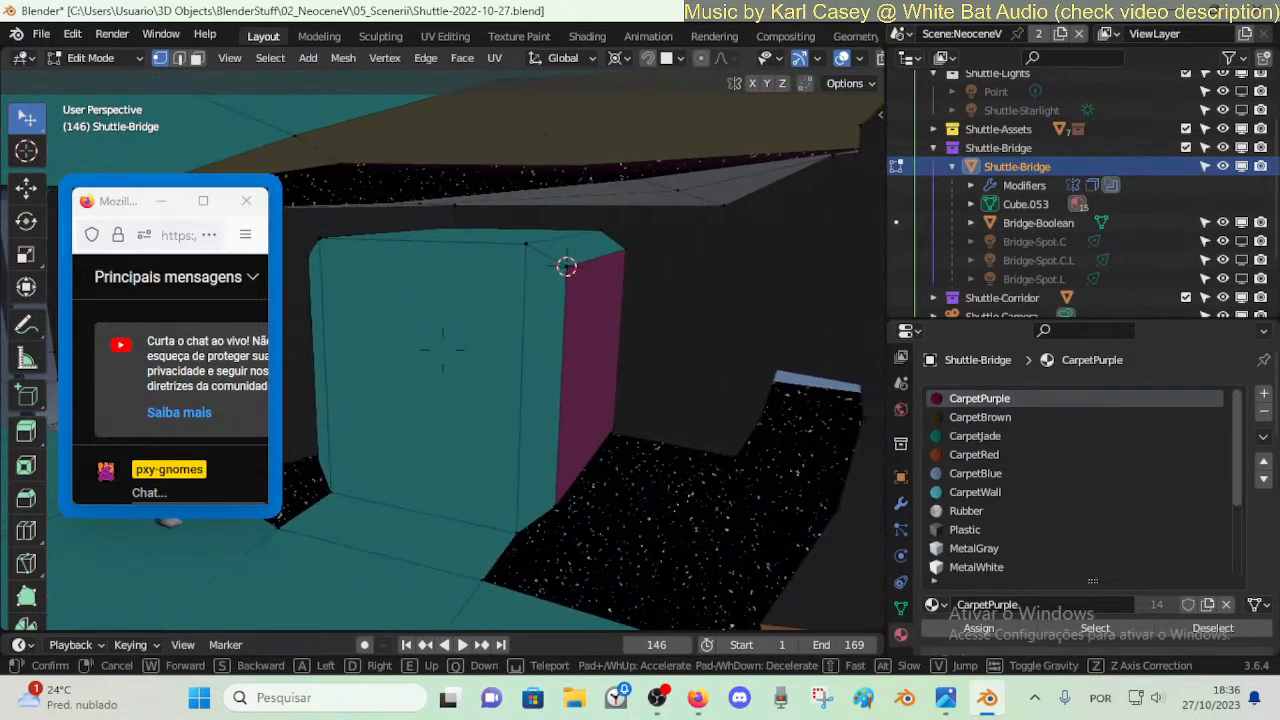
key(shift+grave)
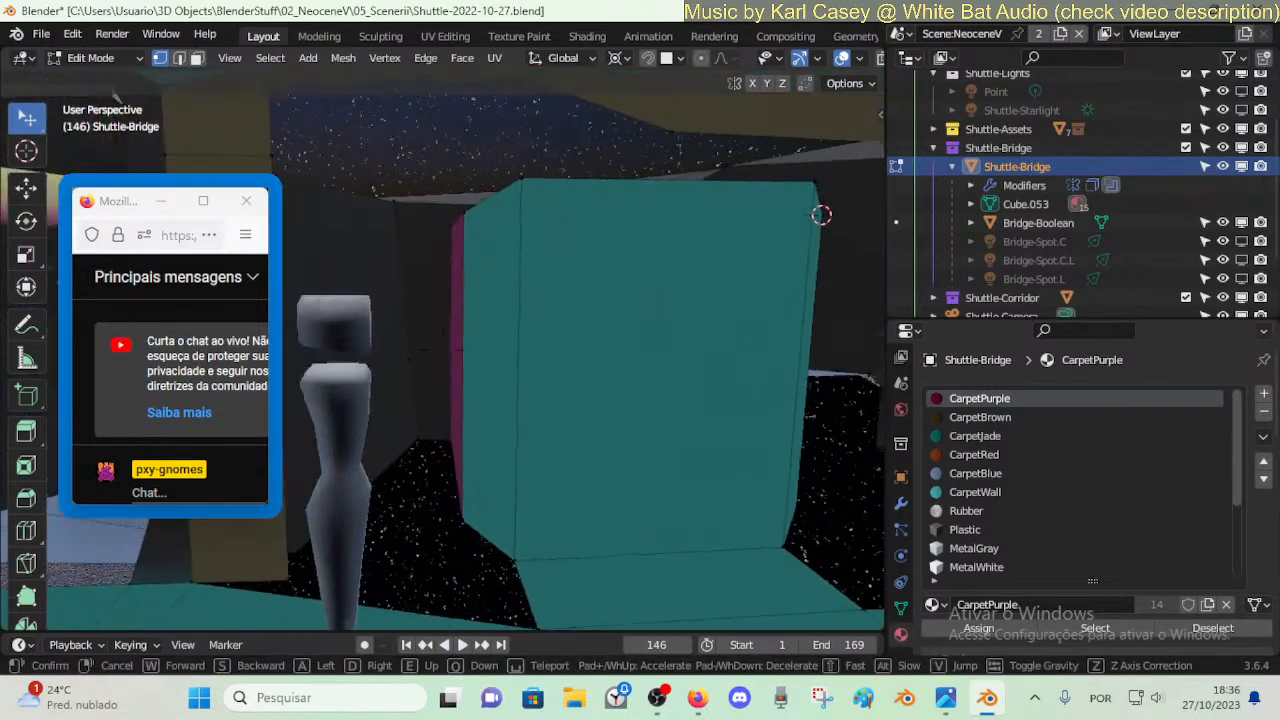
click(553, 420)
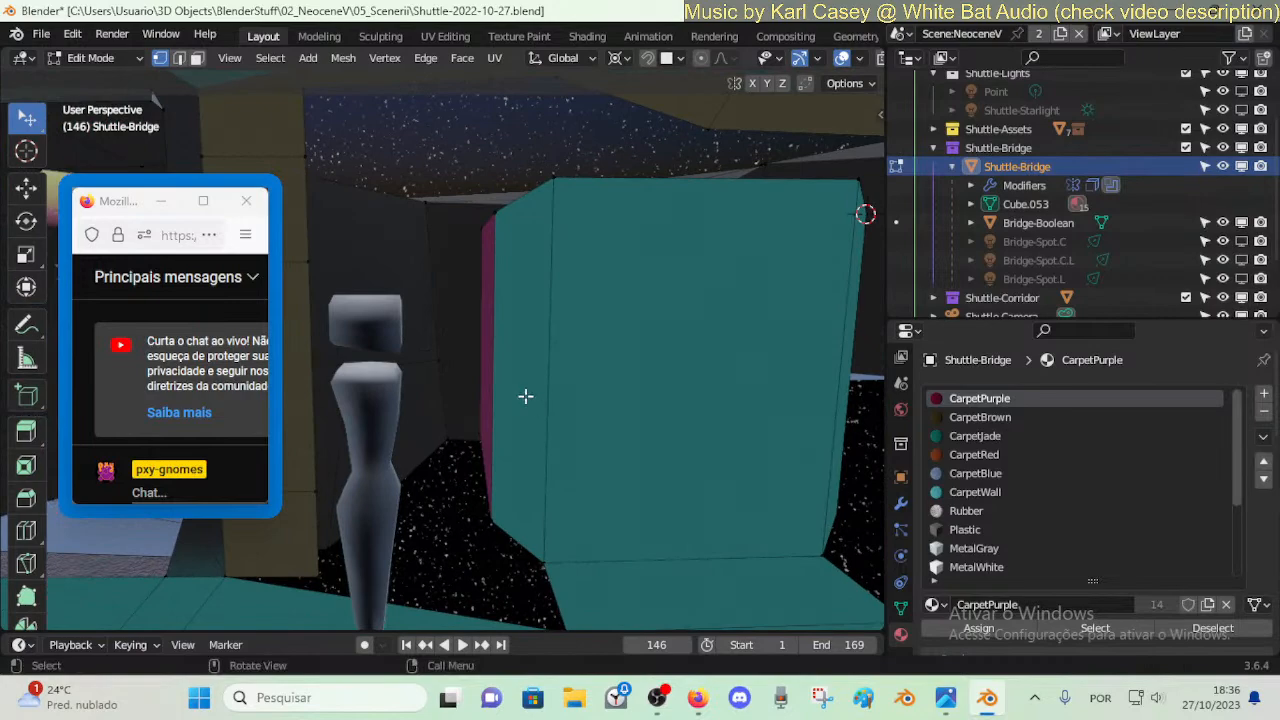
key(shift+grave)
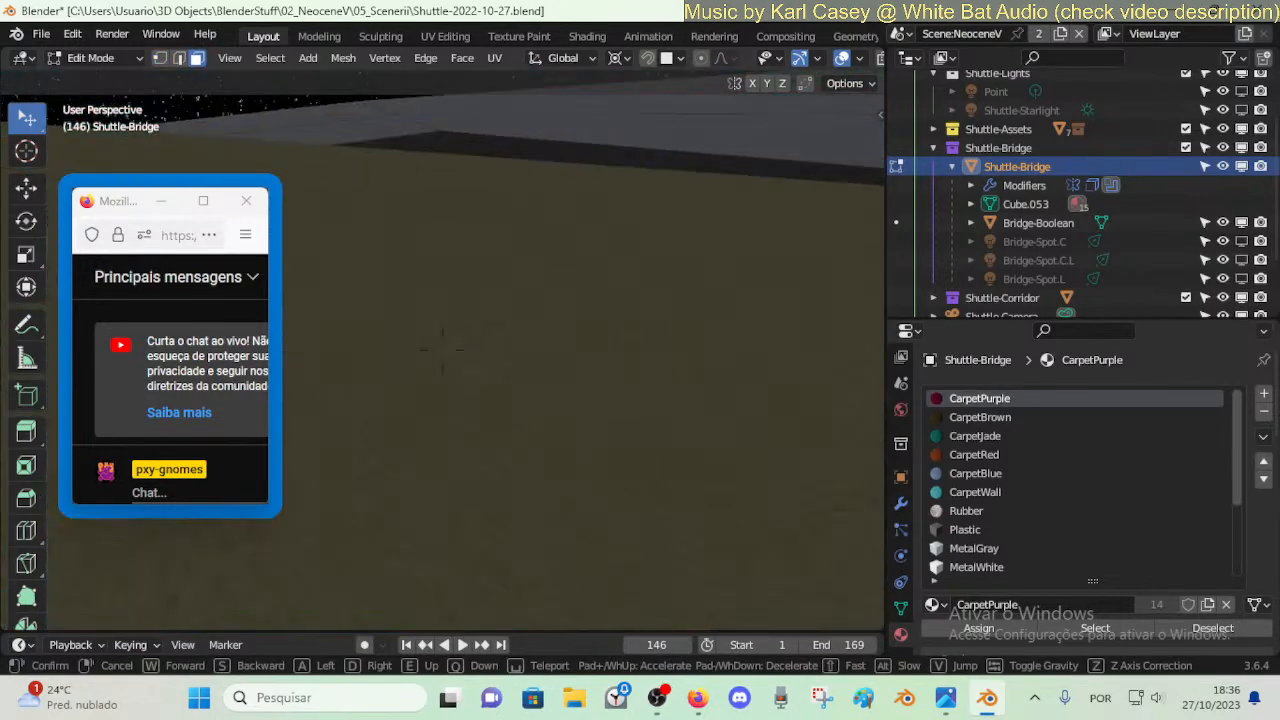
key(s)
click(521, 199)
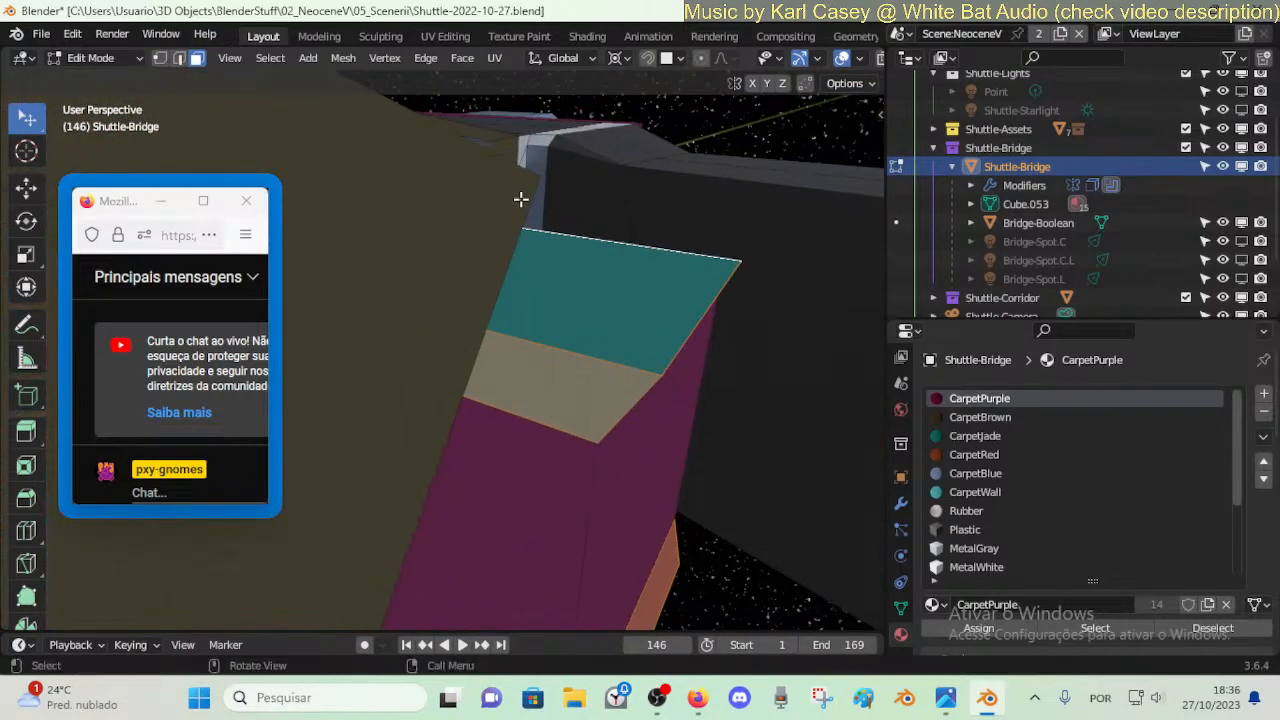
- Move the upper back face of the flared block about 0.38 m outward along the global X axis
key(shift+grave)
key(w)
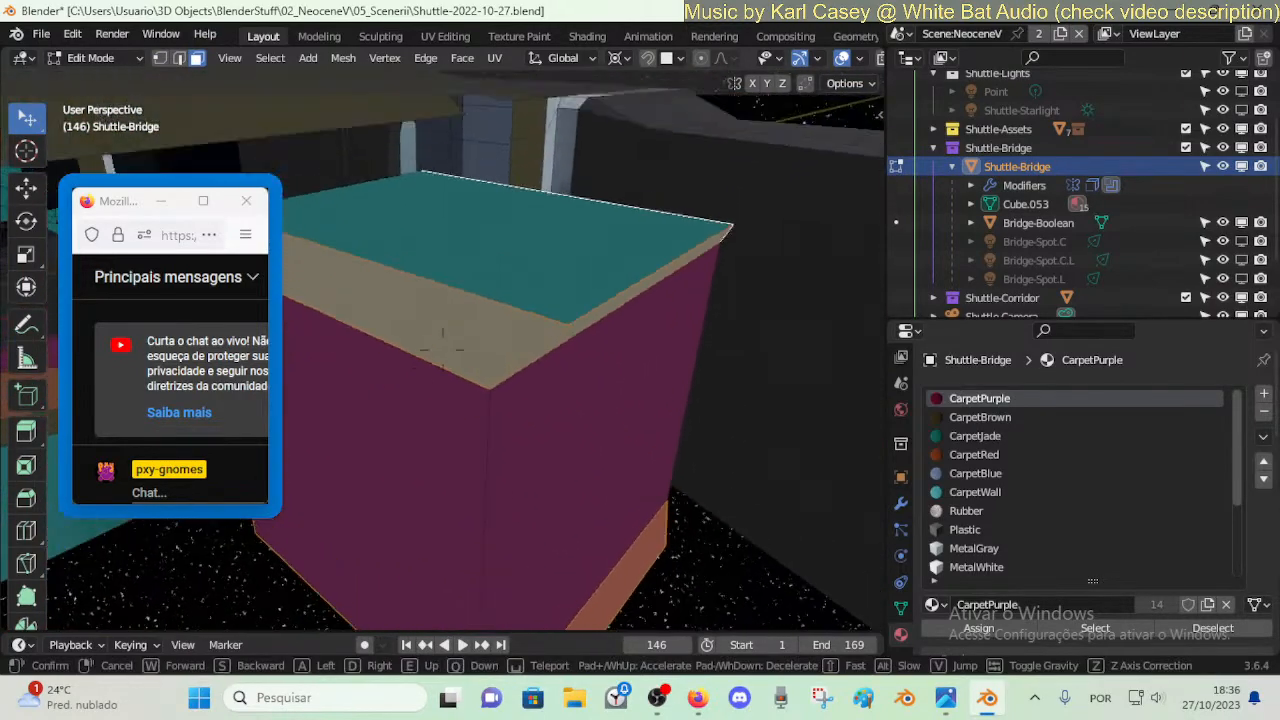
click(662, 375)
click(651, 324)
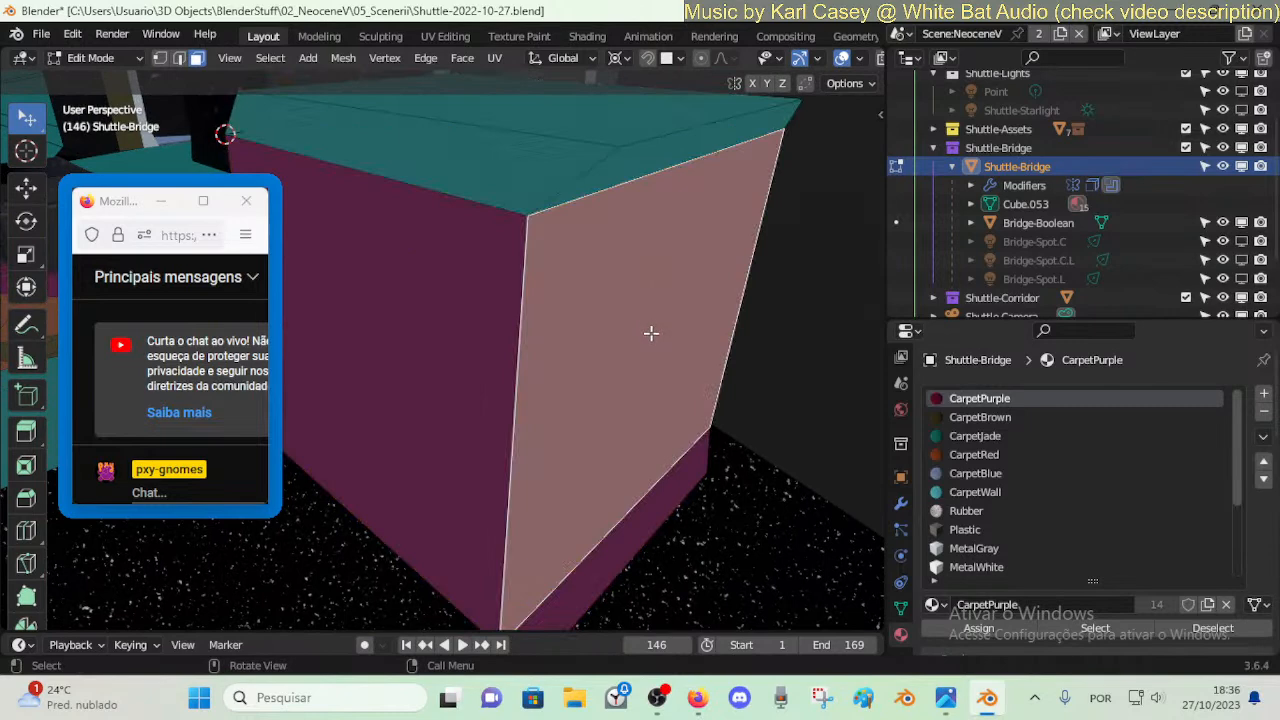
key(g)
key(x)
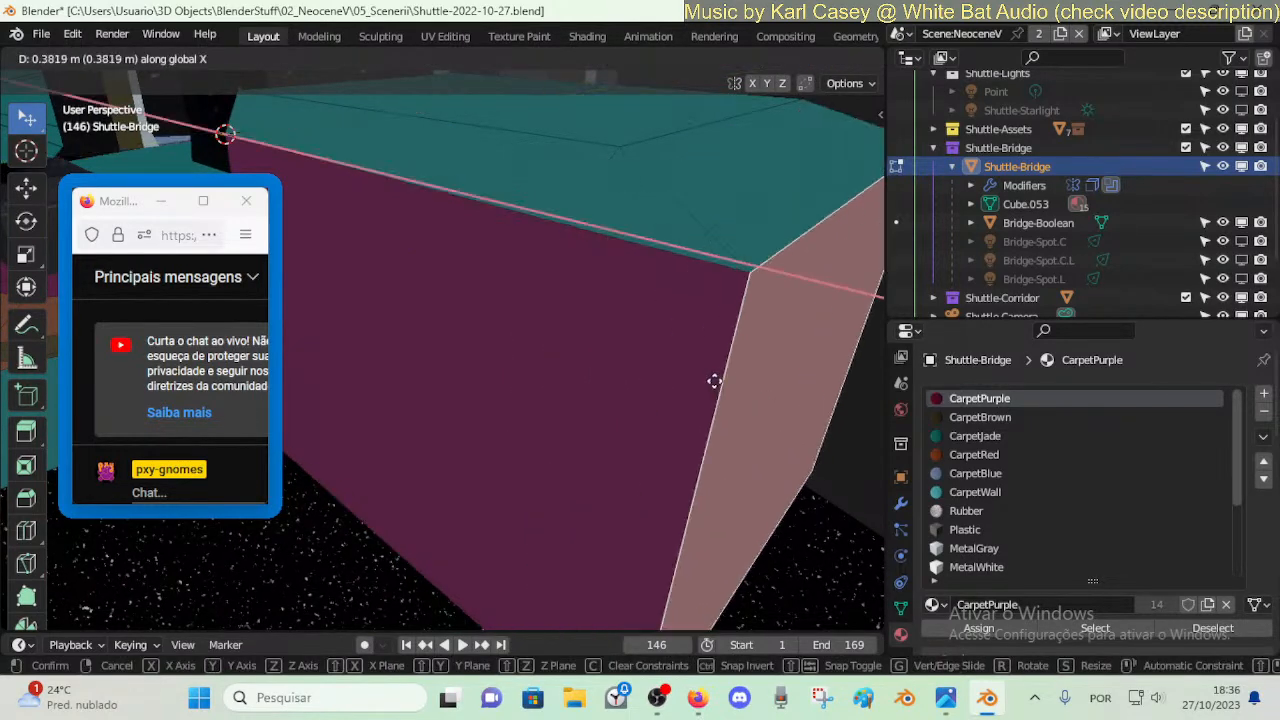
click(723, 386)
- Delete the flared block's jade front face so the block opens towards the bridge floor
key(shift+grave)
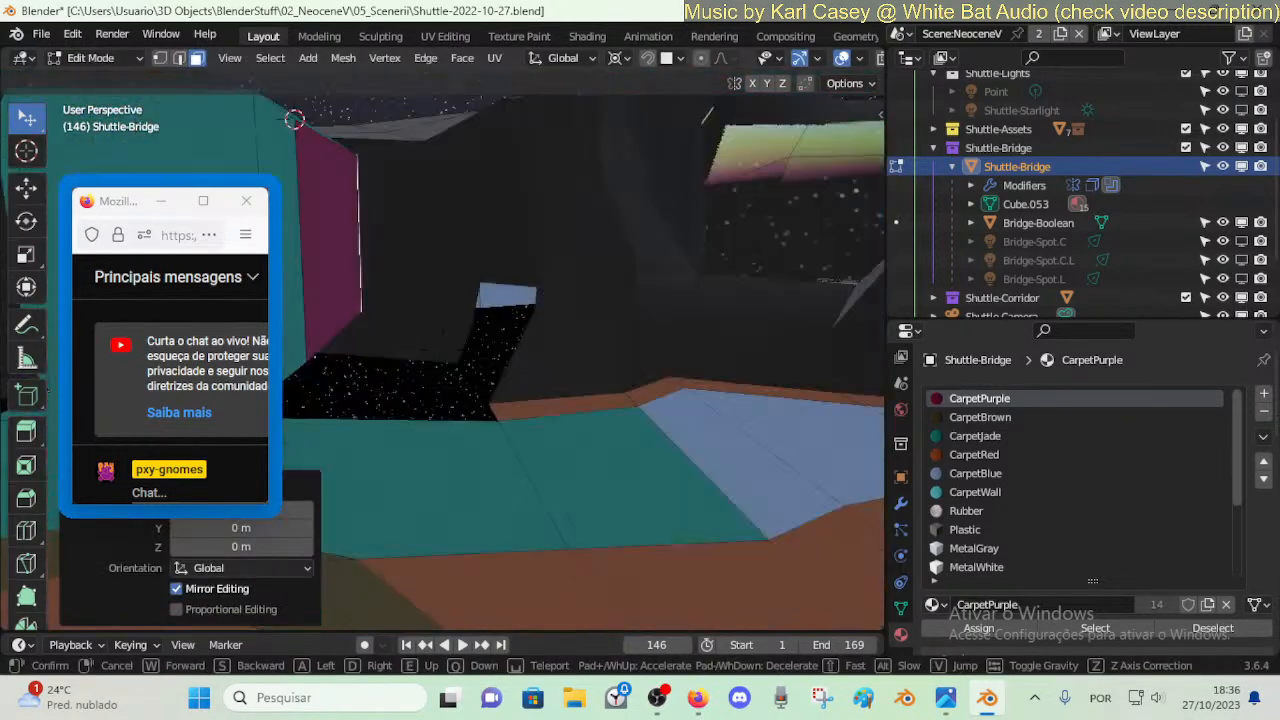
click(648, 462)
click(567, 391)
key(x)
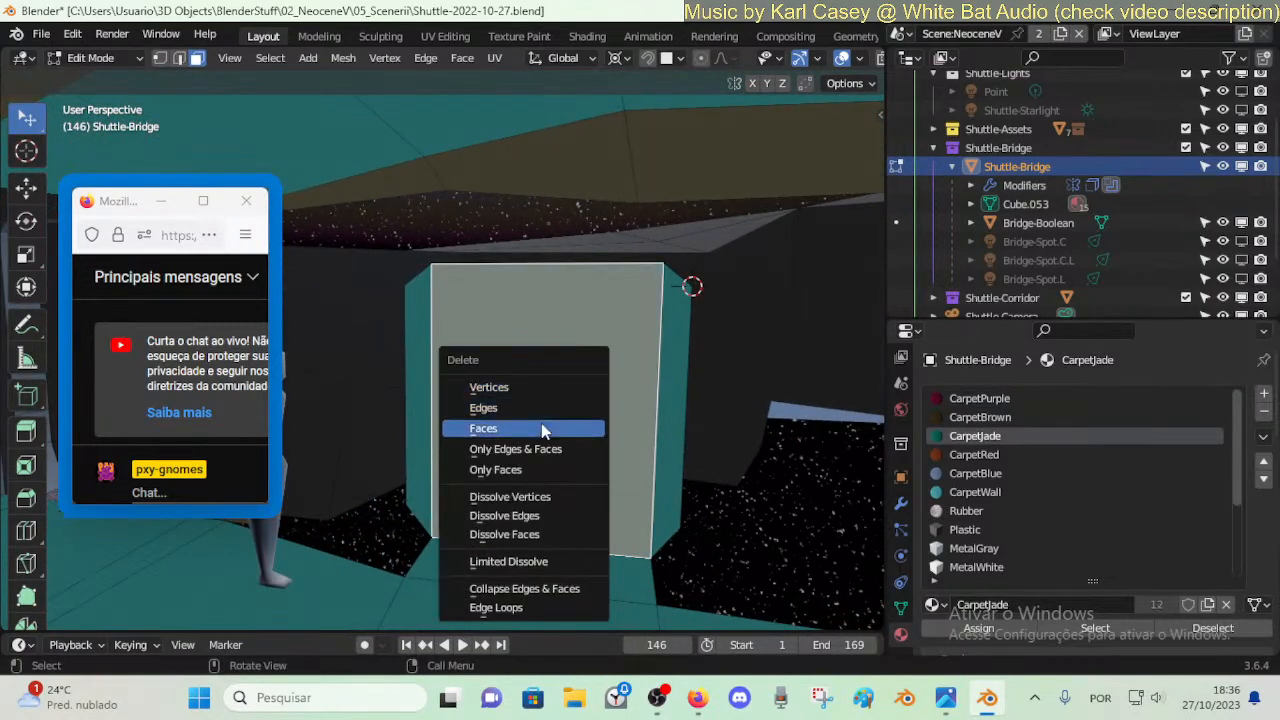
click(541, 423)
scroll(561, 420, up, 2)
mouse_move(545, 363)
middle_down()
mouse_move(572, 415)
mouse_move(545, 363)
middle_up()
key(shift+grave)
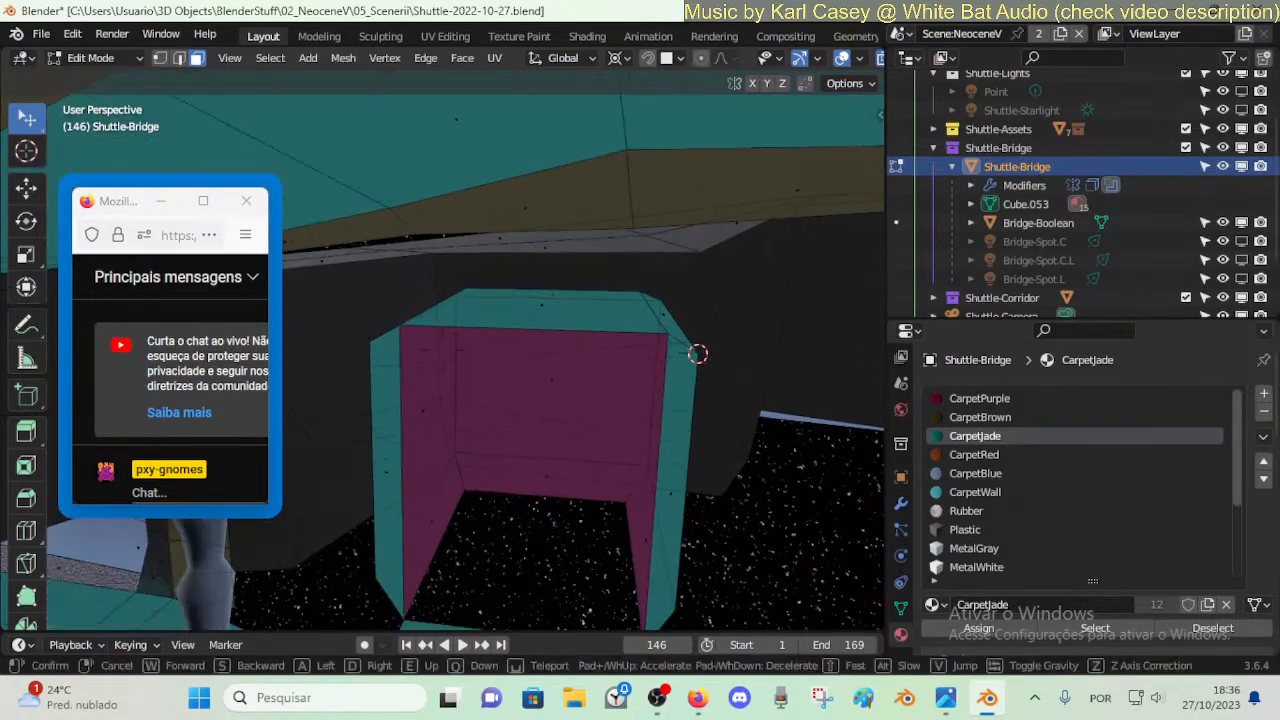
key(shift+grave)
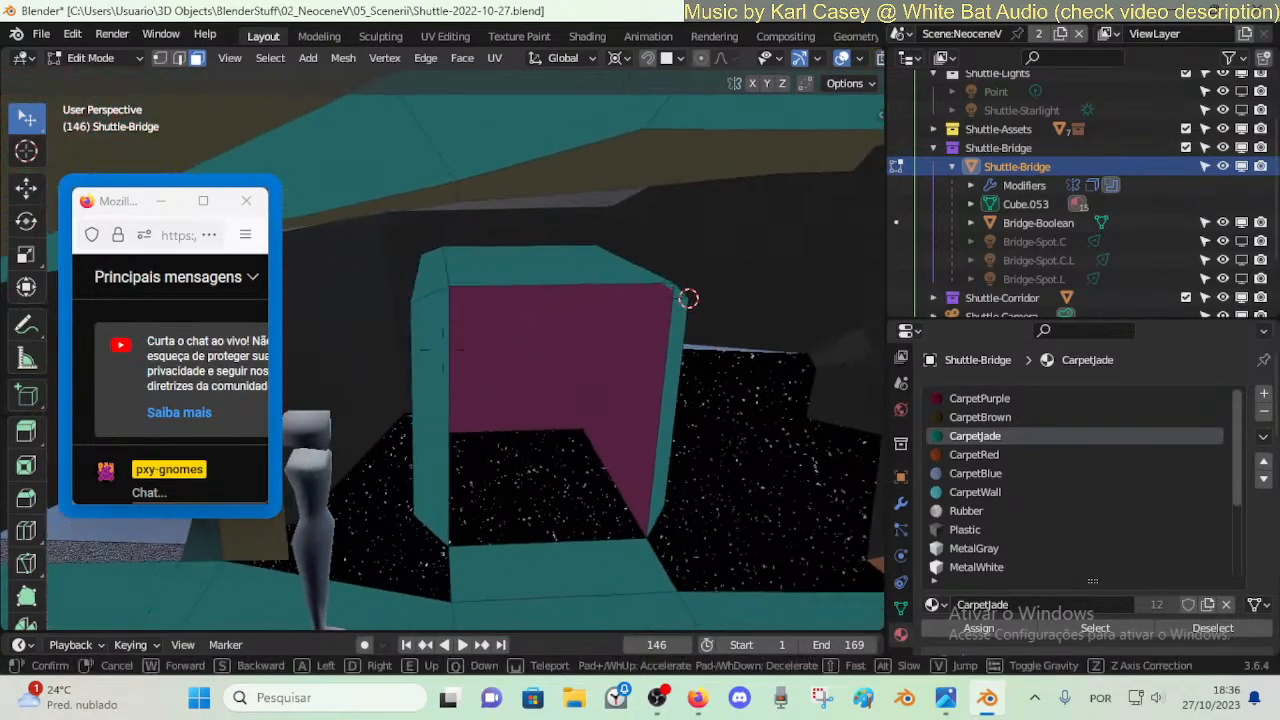
click(437, 417)
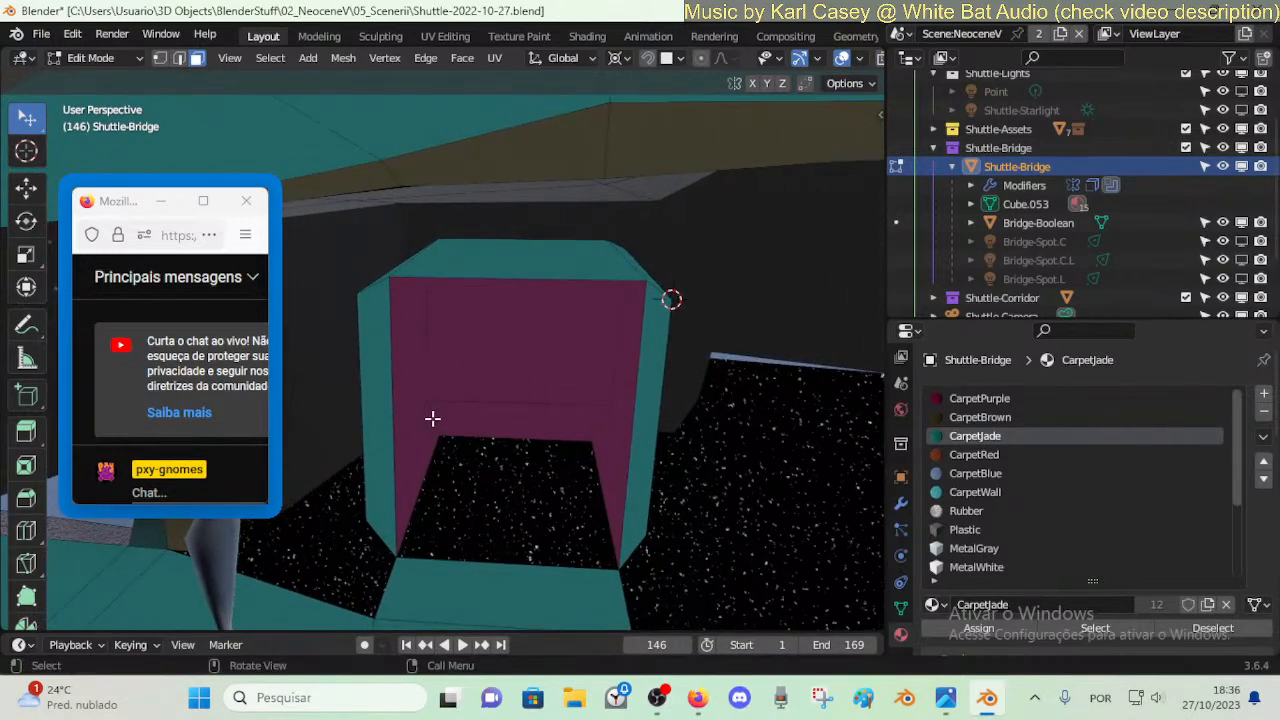
click(428, 430)
shift+click(409, 399)
shift+click(503, 423)
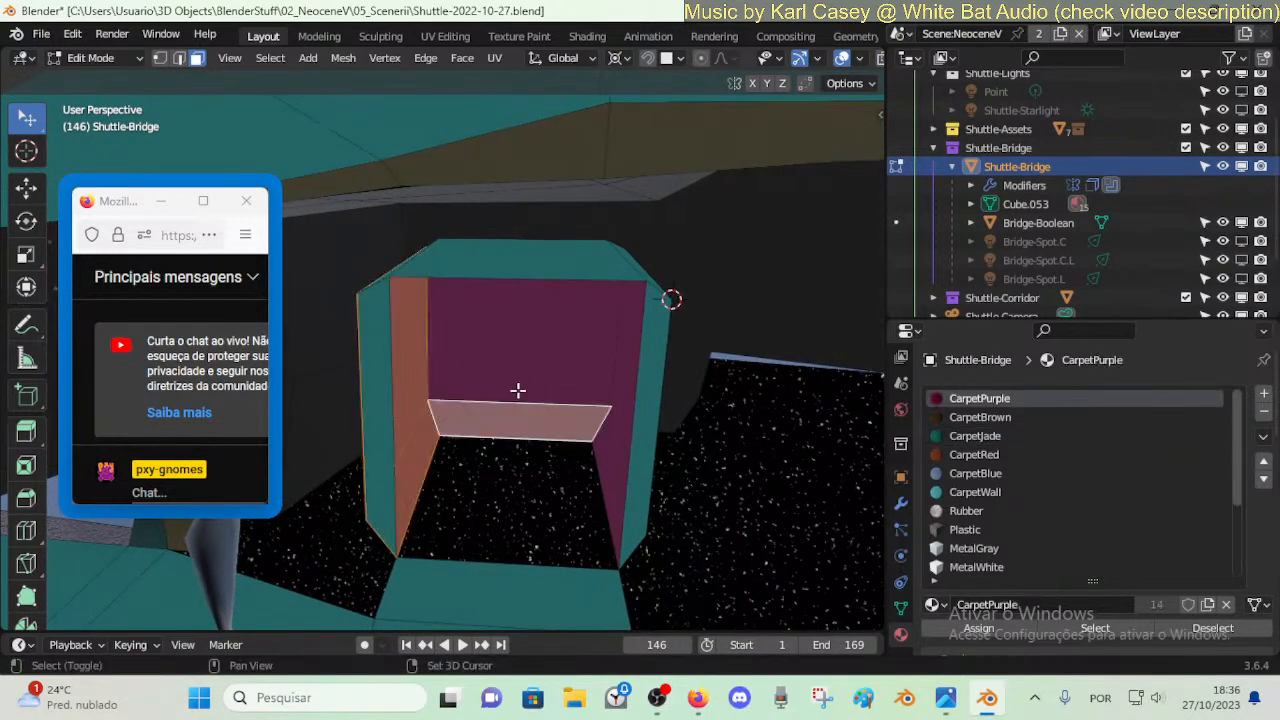
shift+click(517, 389)
click(450, 450)
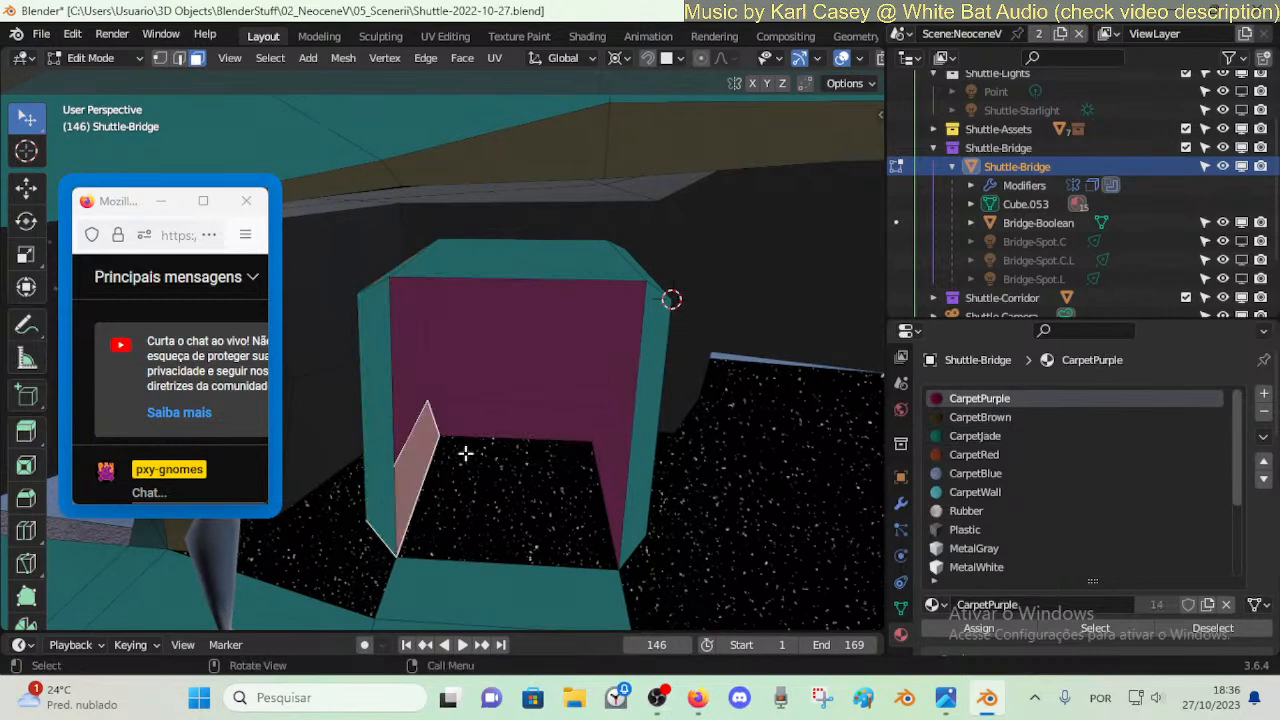
shift+click(422, 389)
shift+click(610, 460)
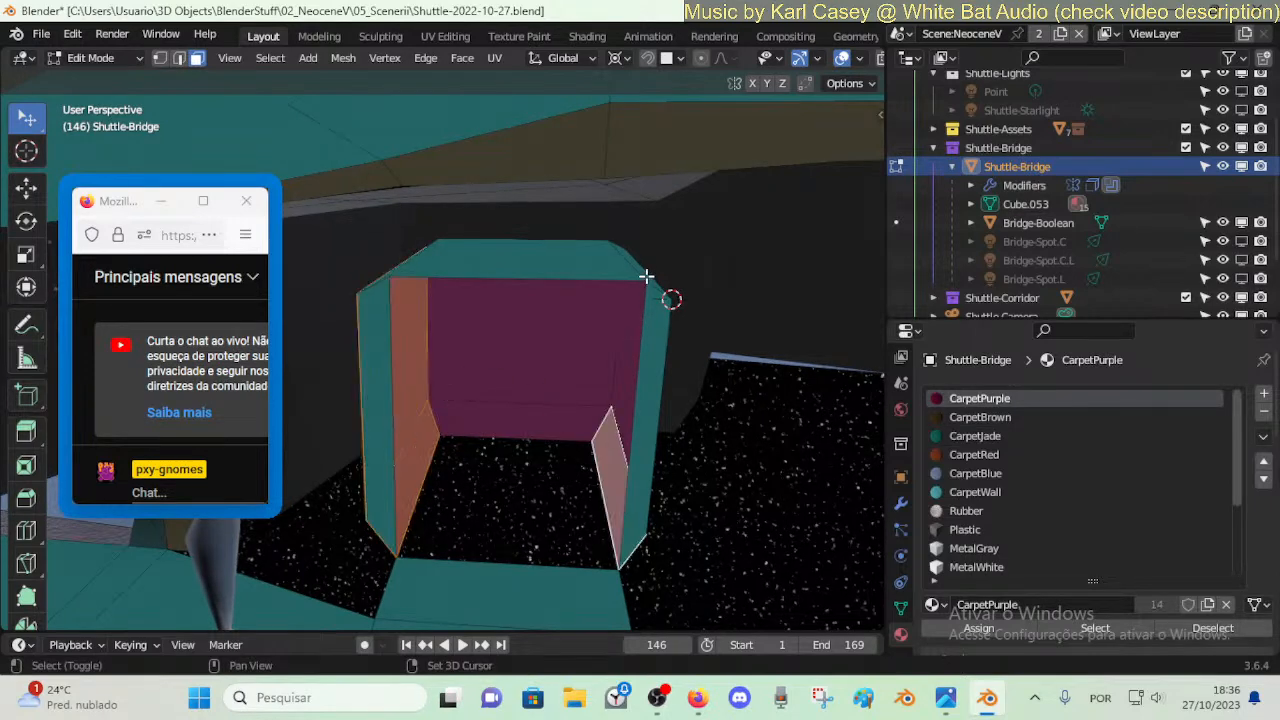
shift+click(615, 354)
key(alt+a)
alt+click(410, 252)
key(alt+a)
- Select the face loop across the recess's sides and top, and widen it along Y from the 3D cursor
alt+click(407, 261)
key(s)
key(x)
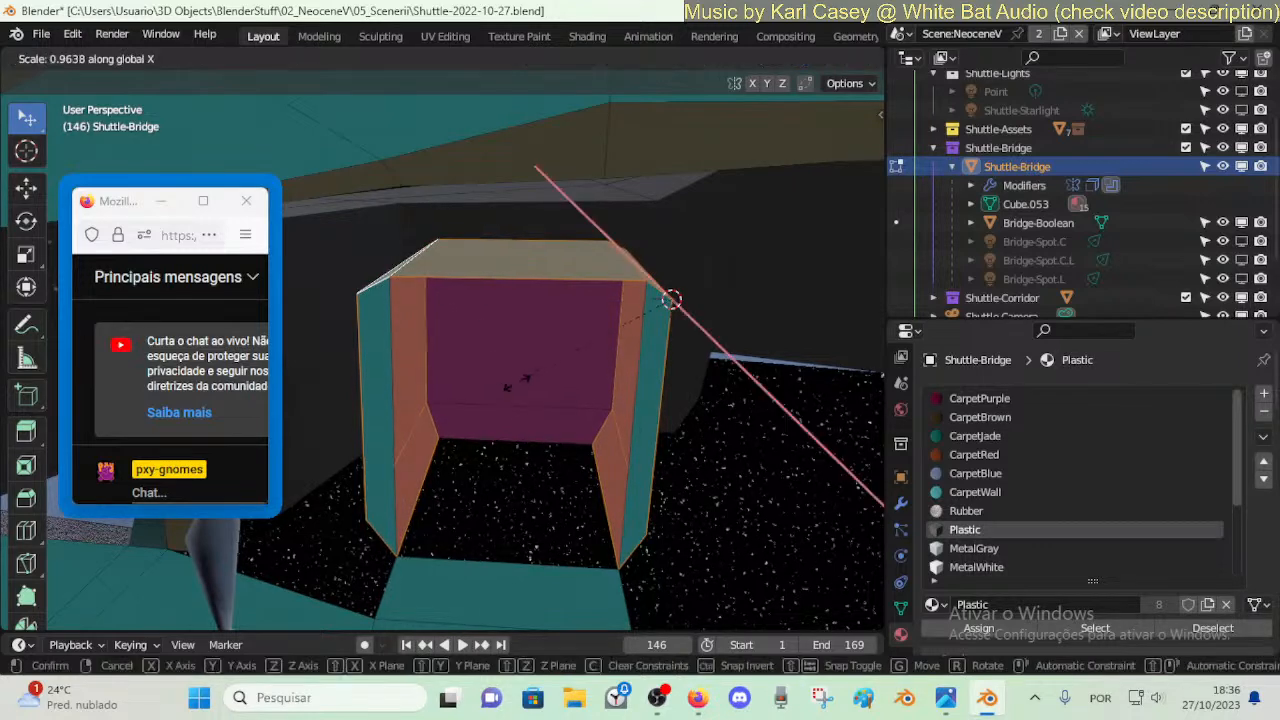
key(y)
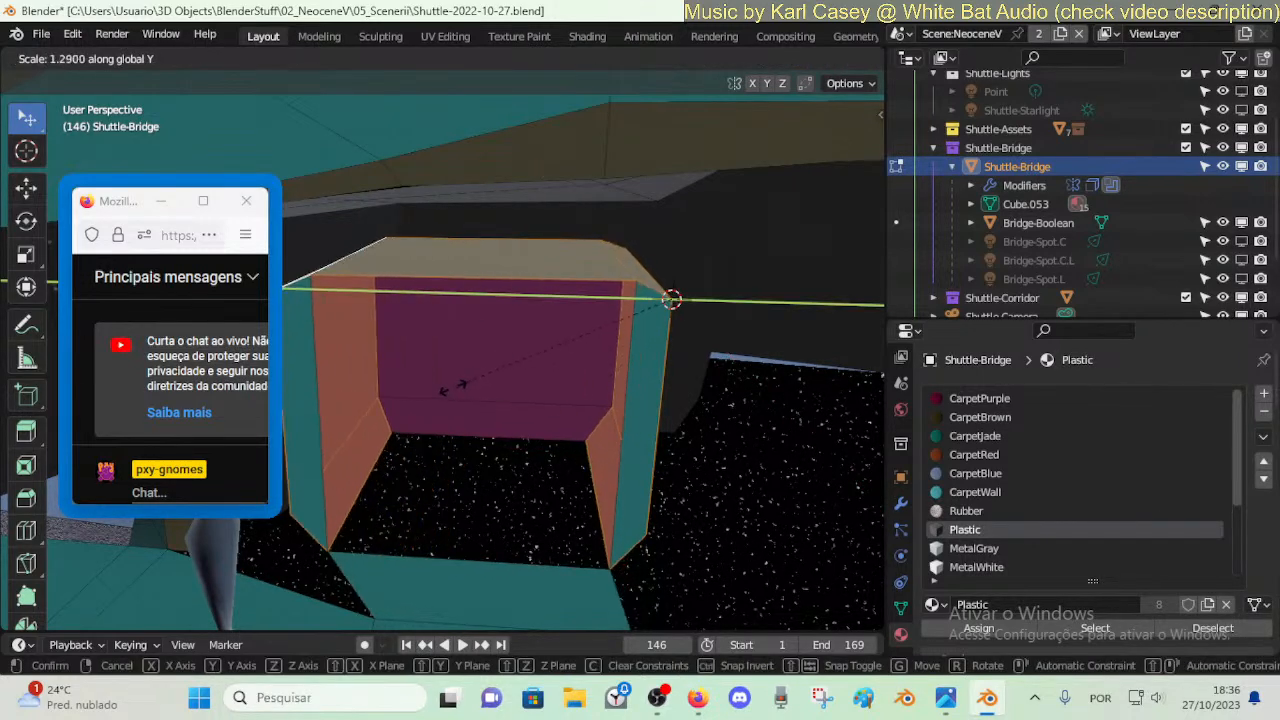
key(Escape)
key(s)
key(y)
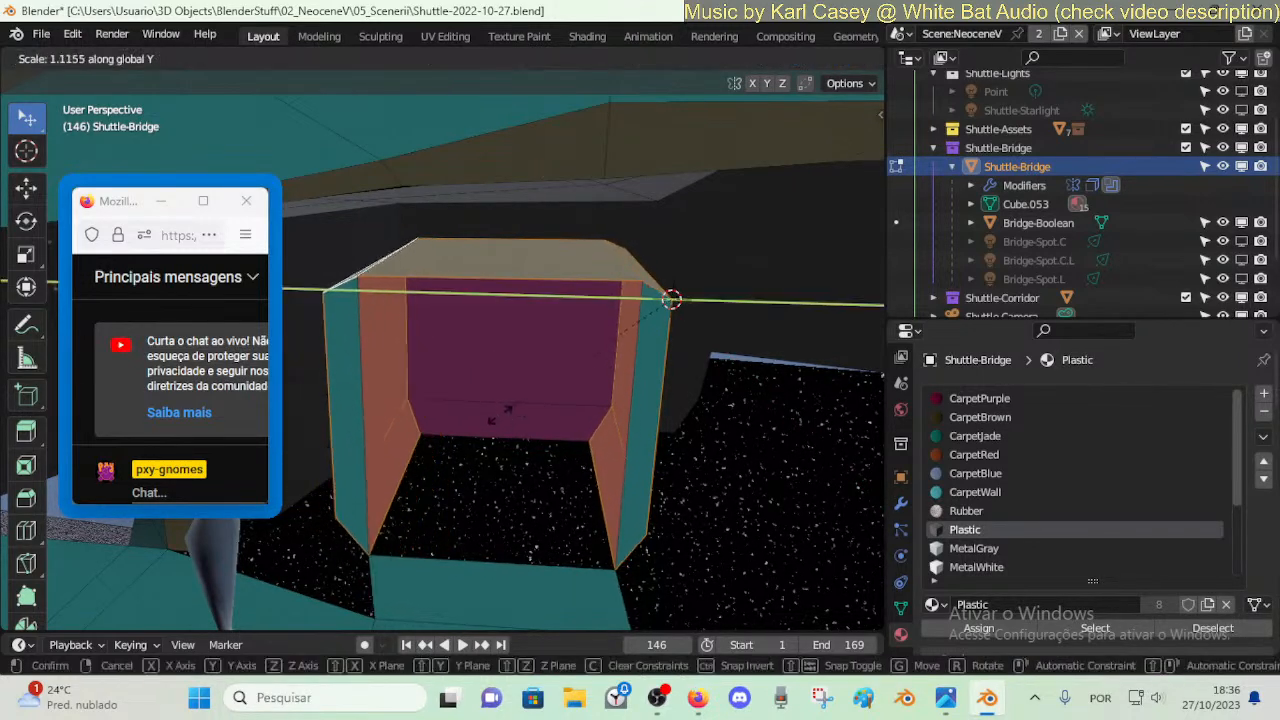
click(577, 434)
- Select the faces of the recess's side wall nearest the 3D cursor and move them -0.92275 m along Y
click(618, 385)
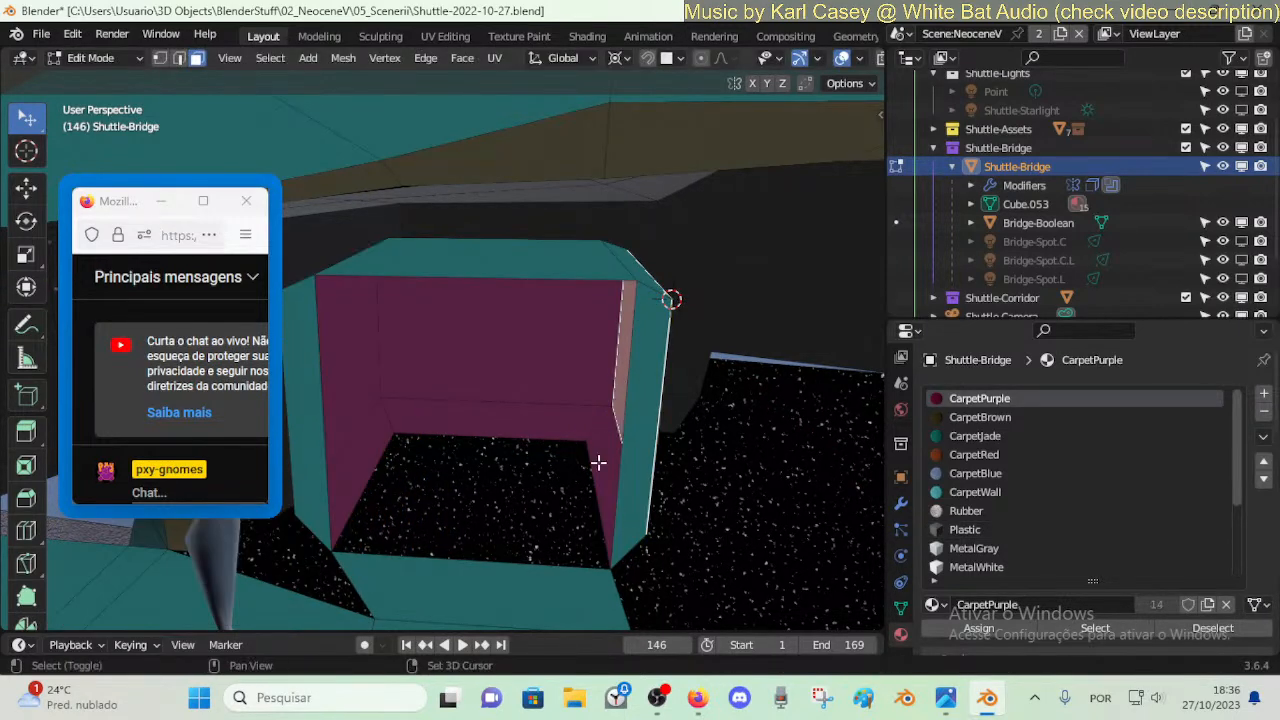
shift+click(638, 270)
key(g)
key(x)
key(y)
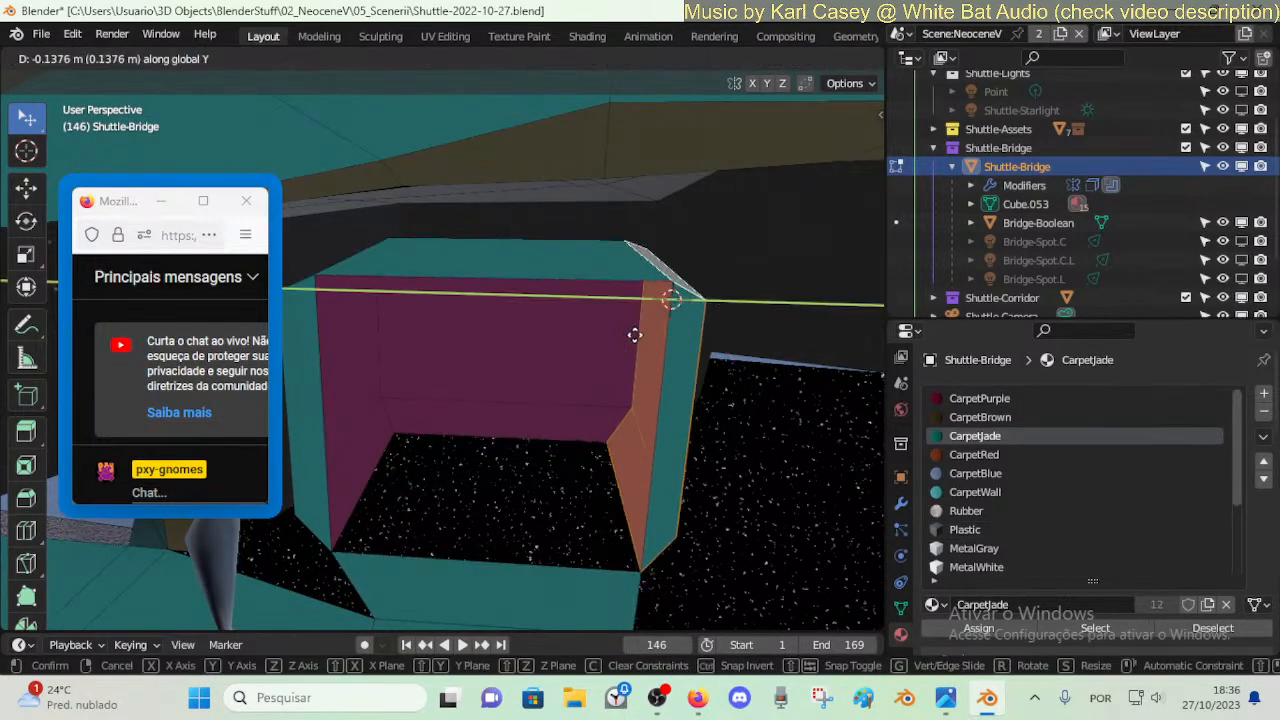
click(834, 366)
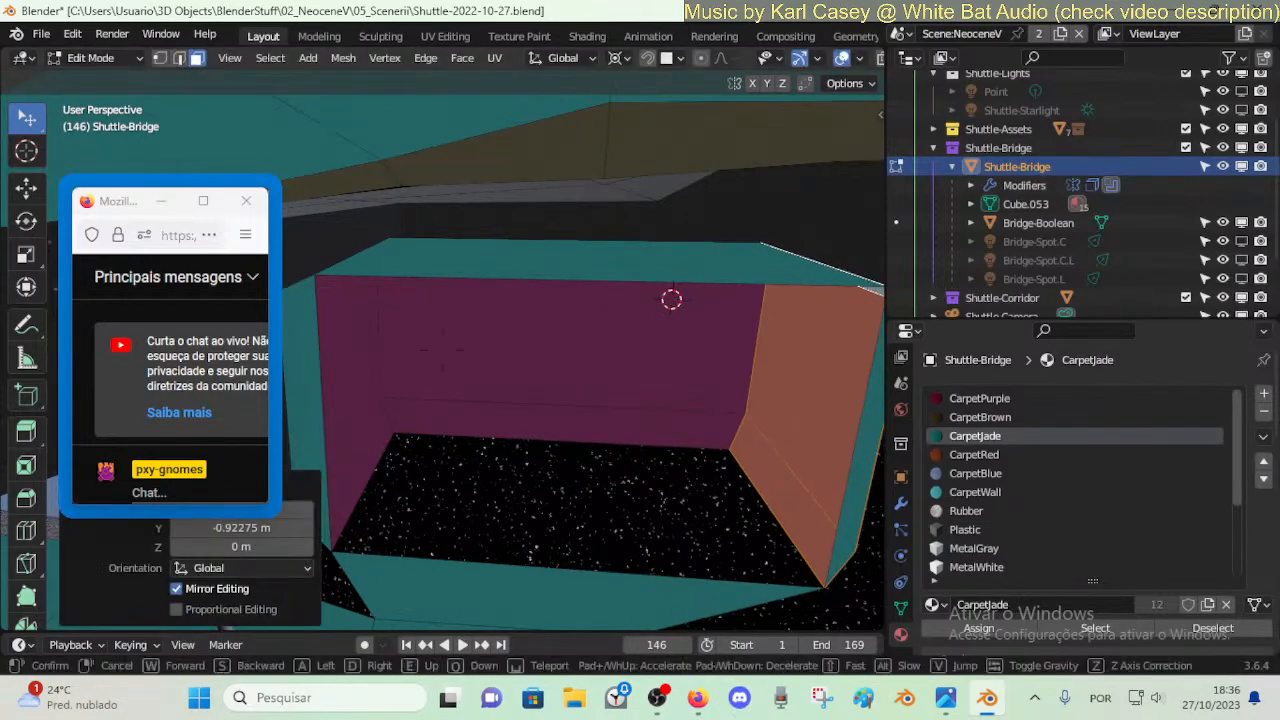
- Add two evenly spaced loop cuts across the recess's top and back wall
key(shift+grave)
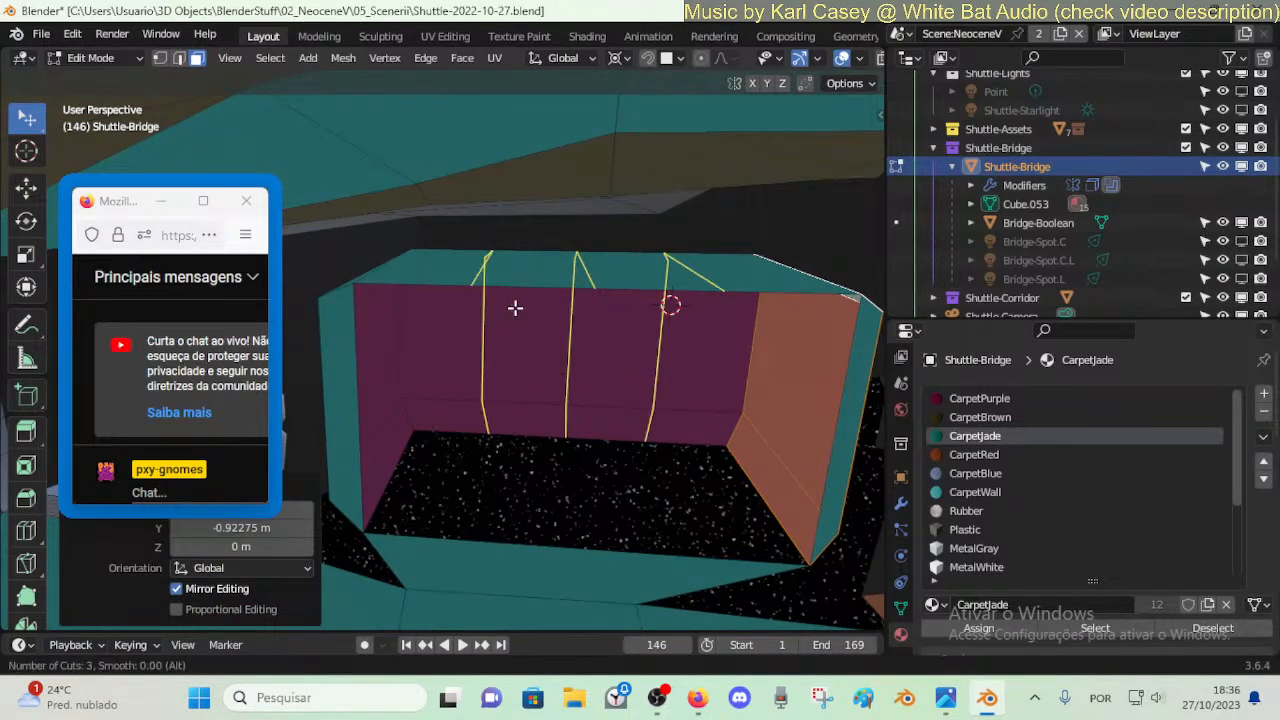
click(514, 307)
right_click(514, 307)
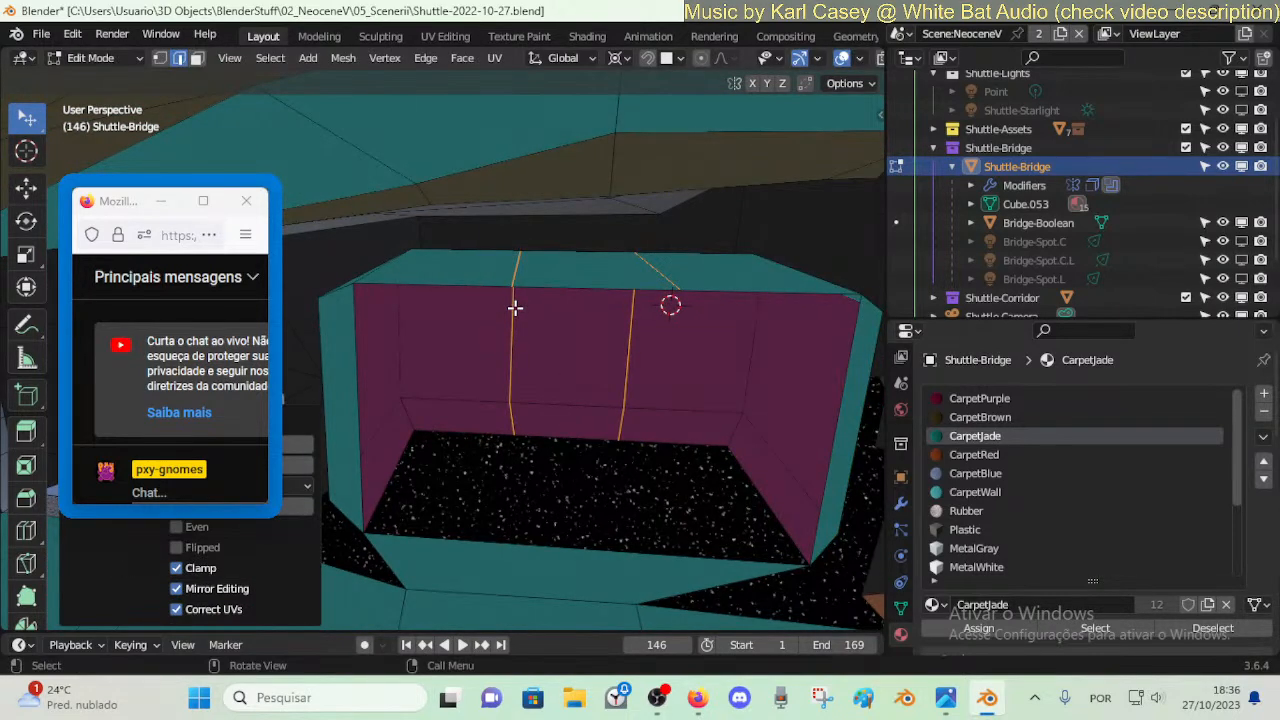
- Select the middle face loop of the recess's top and back wall and move it about 0.55 m along X
alt+click(676, 411)
alt+shift+click(456, 404)
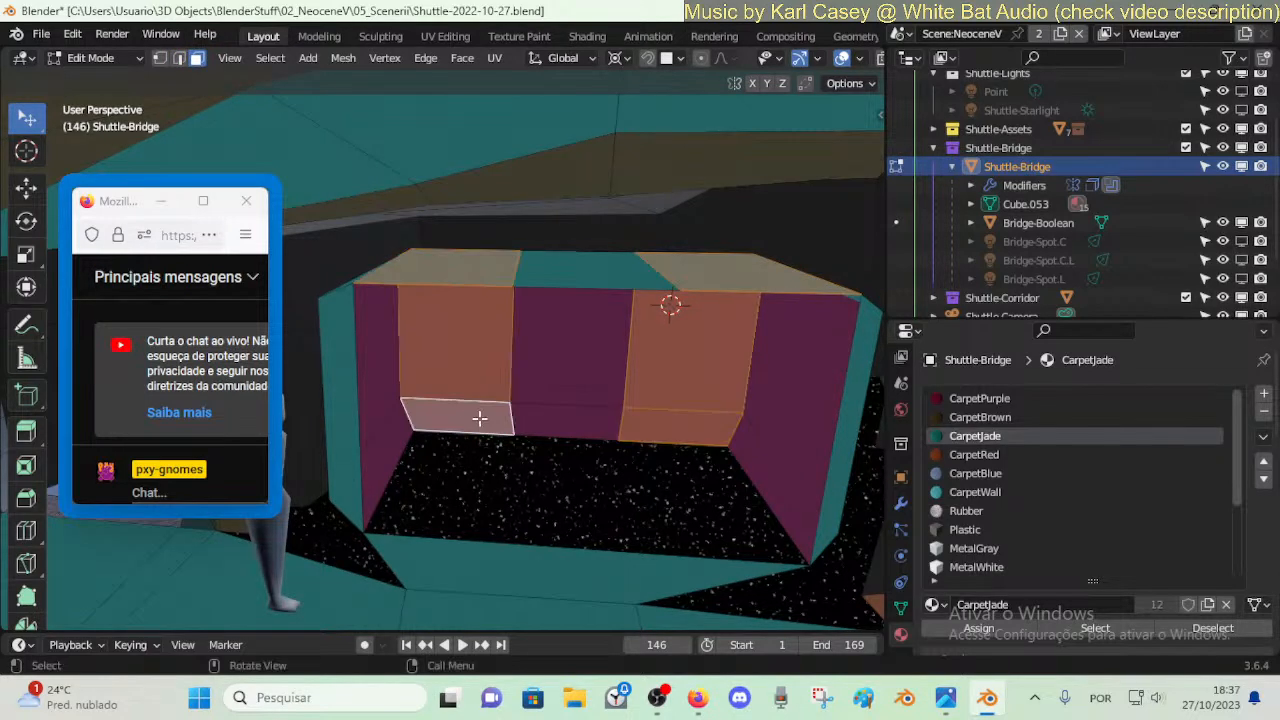
alt+click(555, 403)
key(g)
key(x)
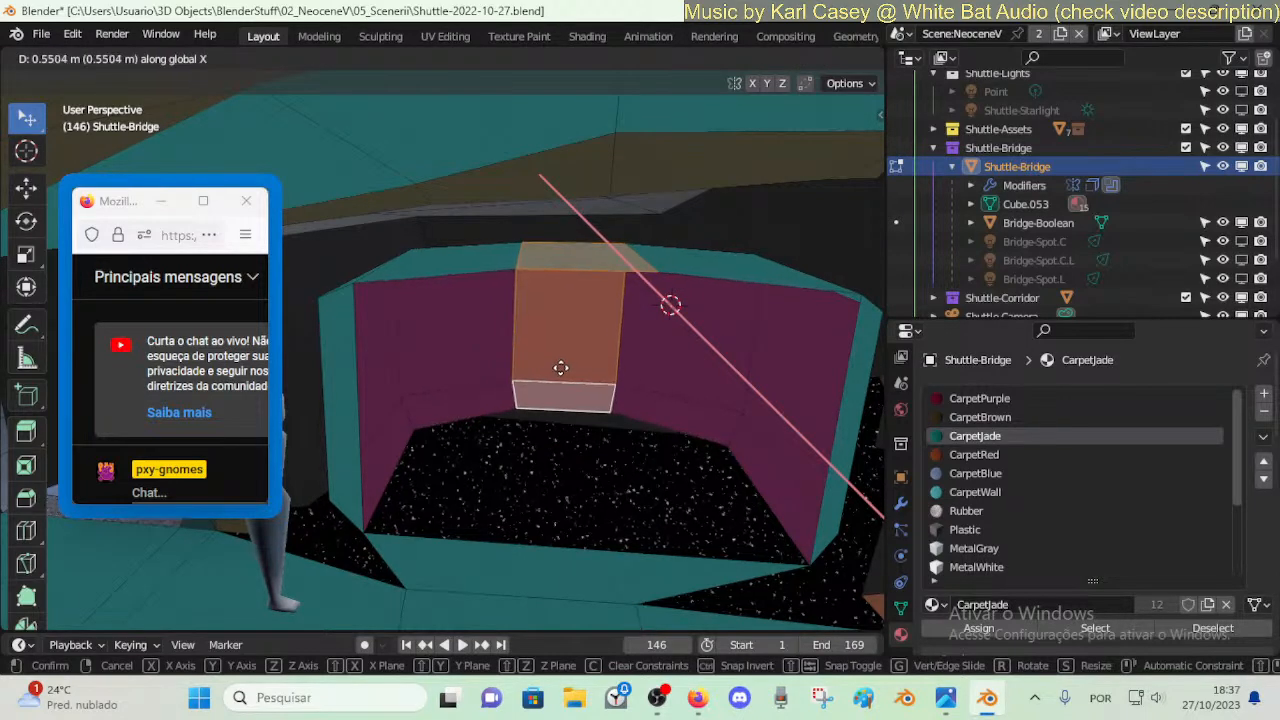
click(561, 368)
- Select the face loop across the recess's sides and top and scale it to 1.212 along Y
key(shift+grave)
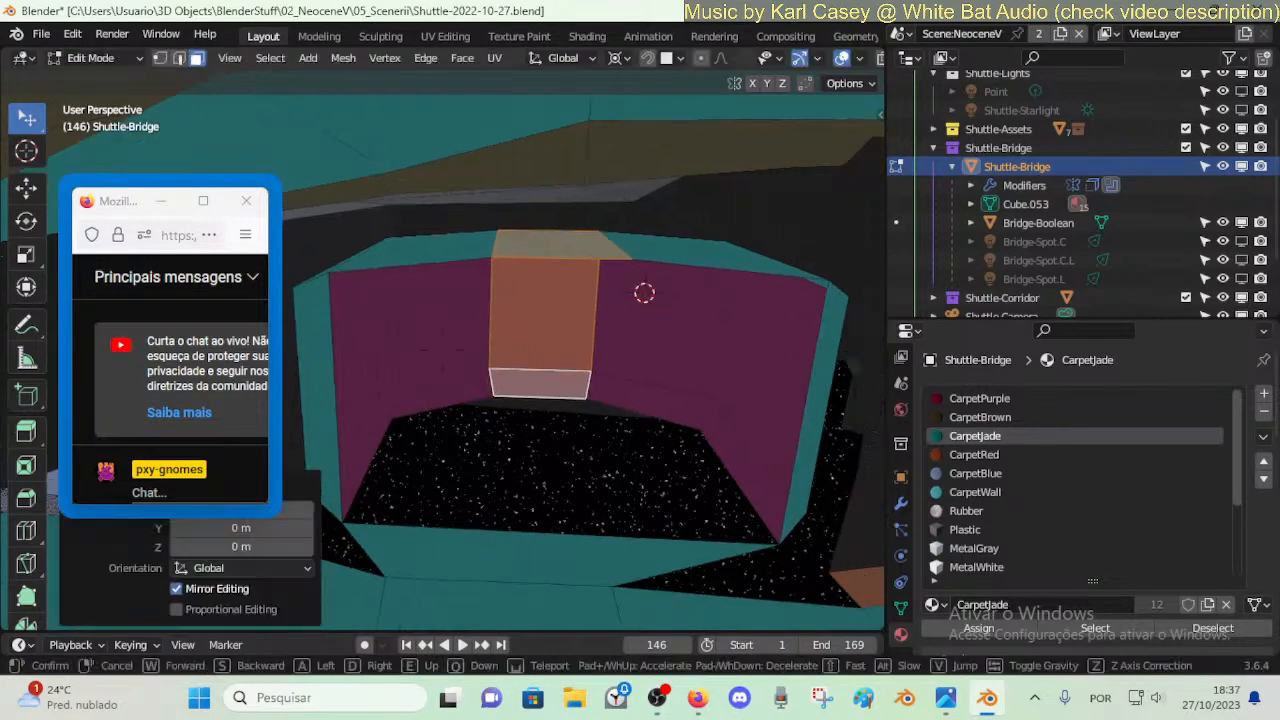
key(d)
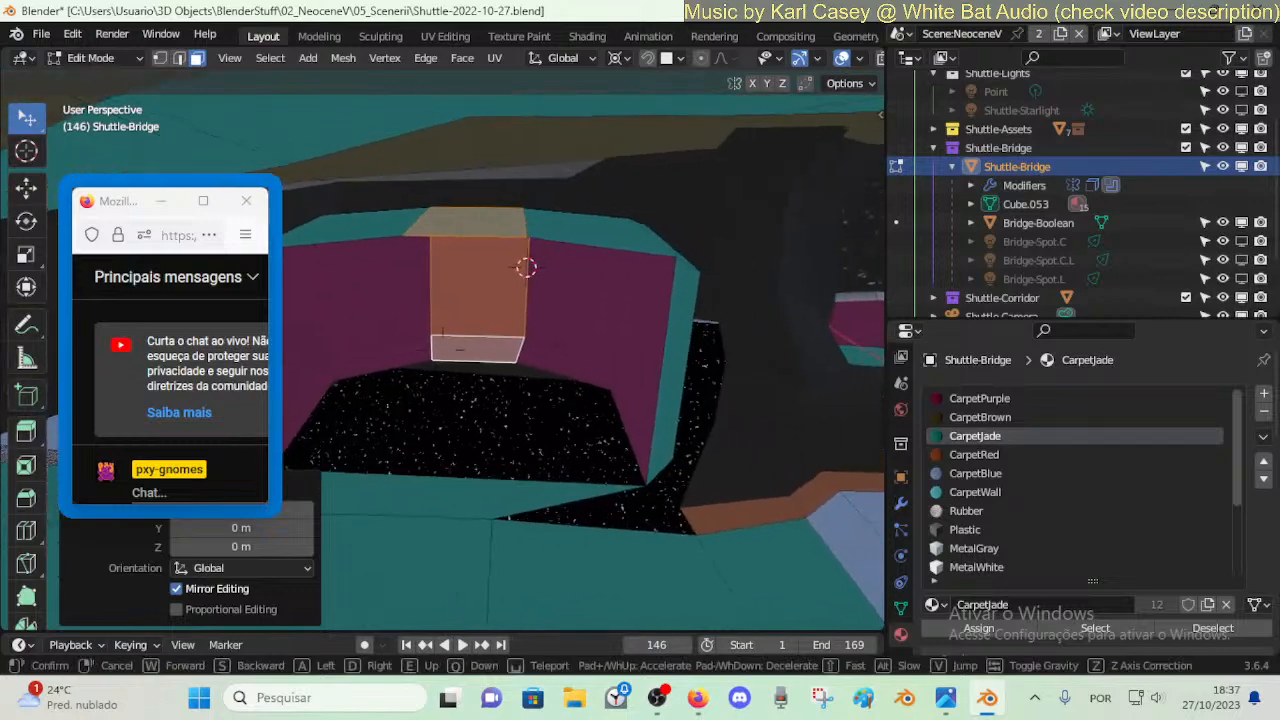
click(520, 385)
middle_drag(511, 362, 621, 381)
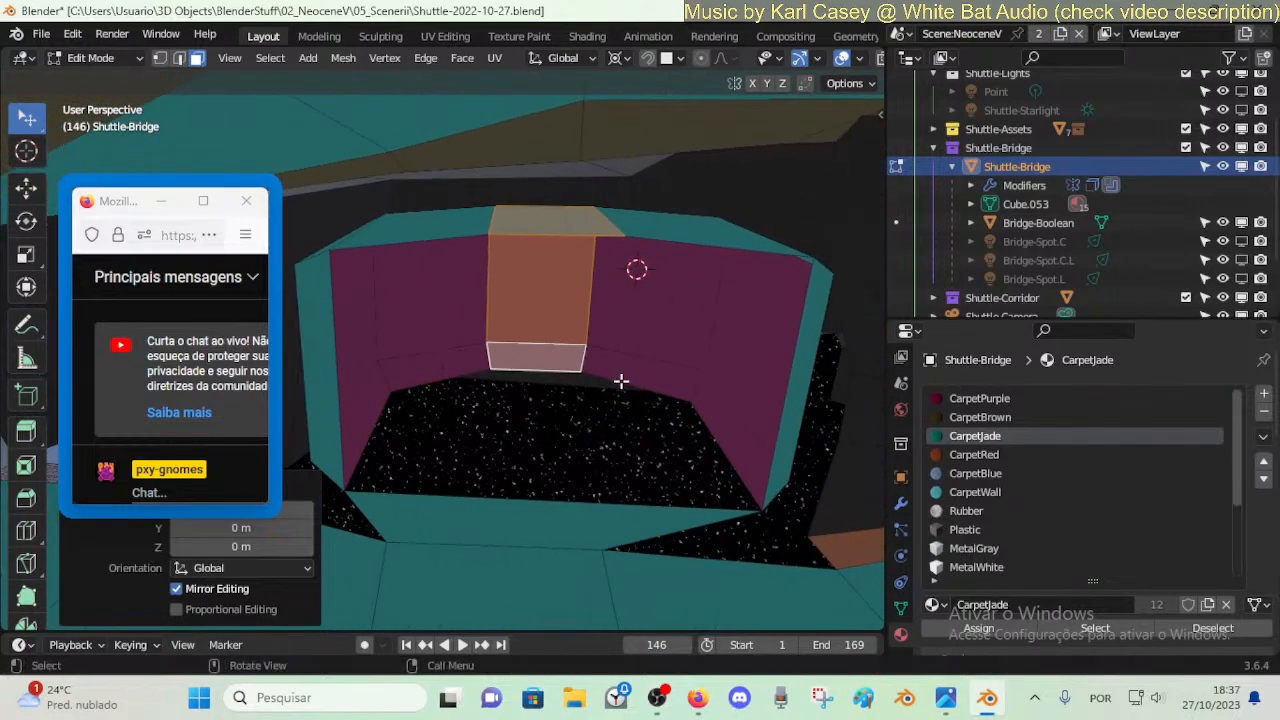
key(alt+a)
alt+click(729, 401)
key(s)
key(x)
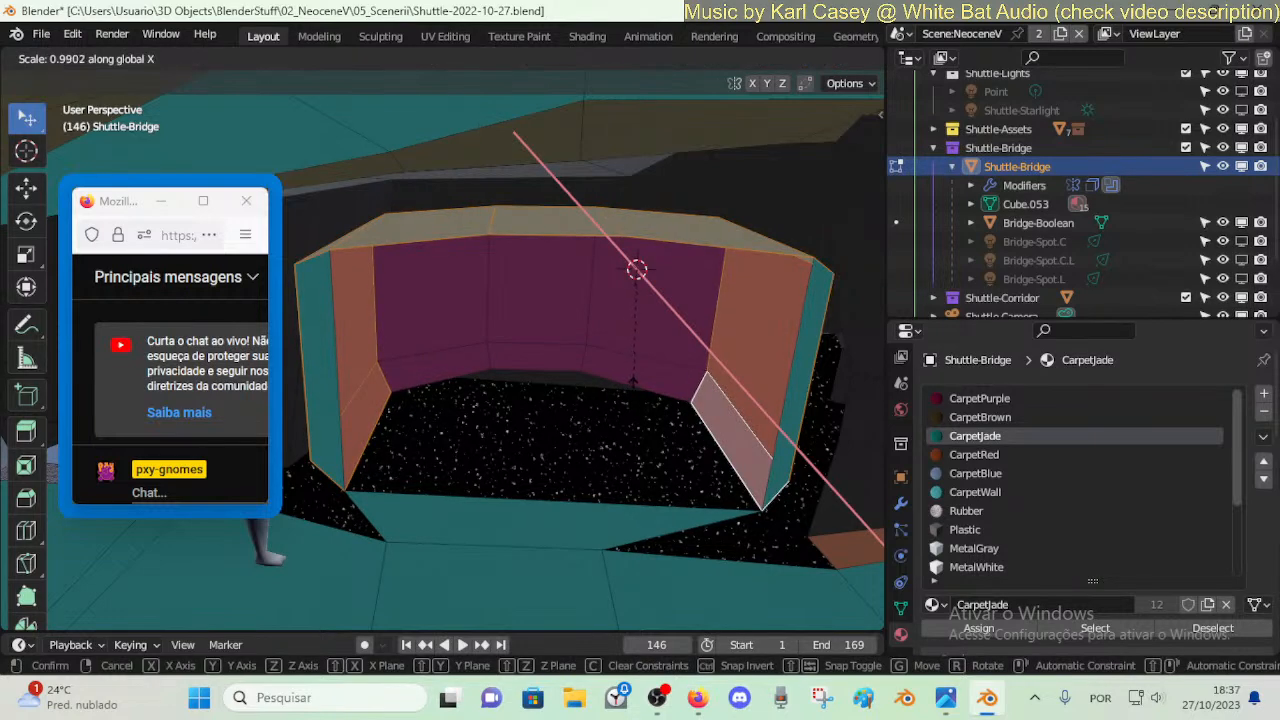
right_click(628, 390)
key(s)
key(y)
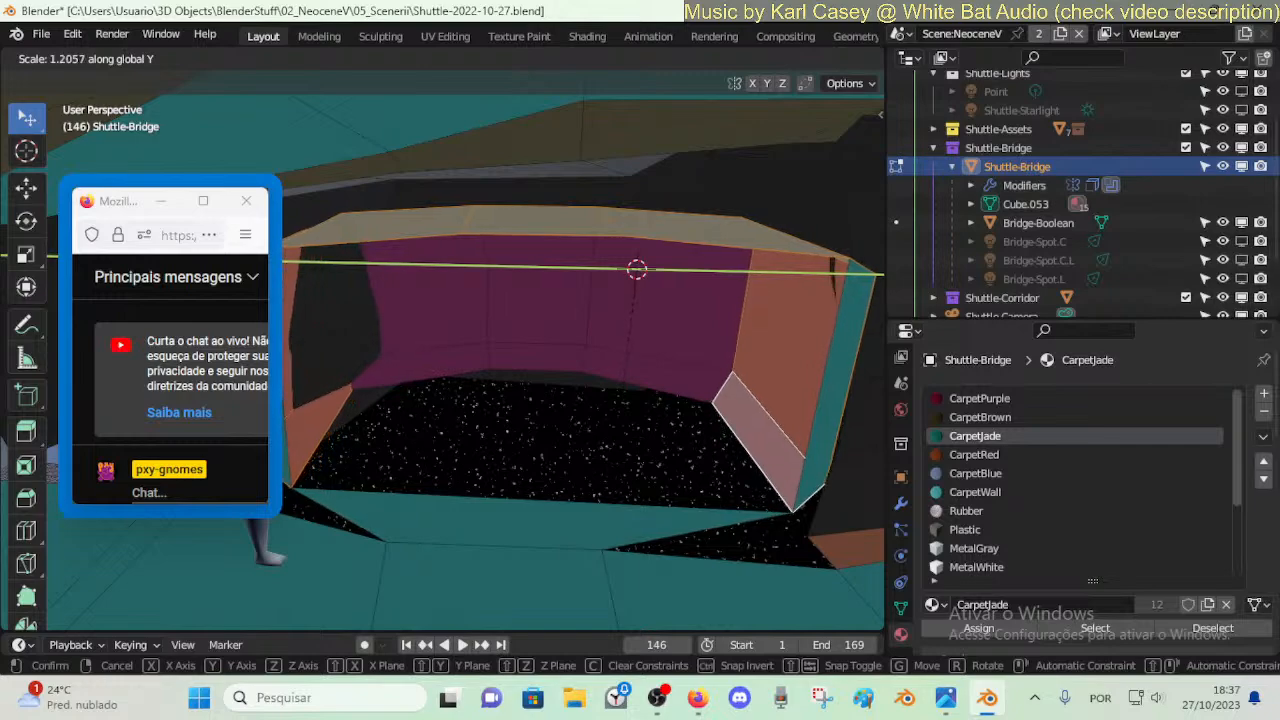
click(620, 434)
- Narrow the recess's selected side and top faces by scaling them to about 0.95 along Y
key(shift+grave)
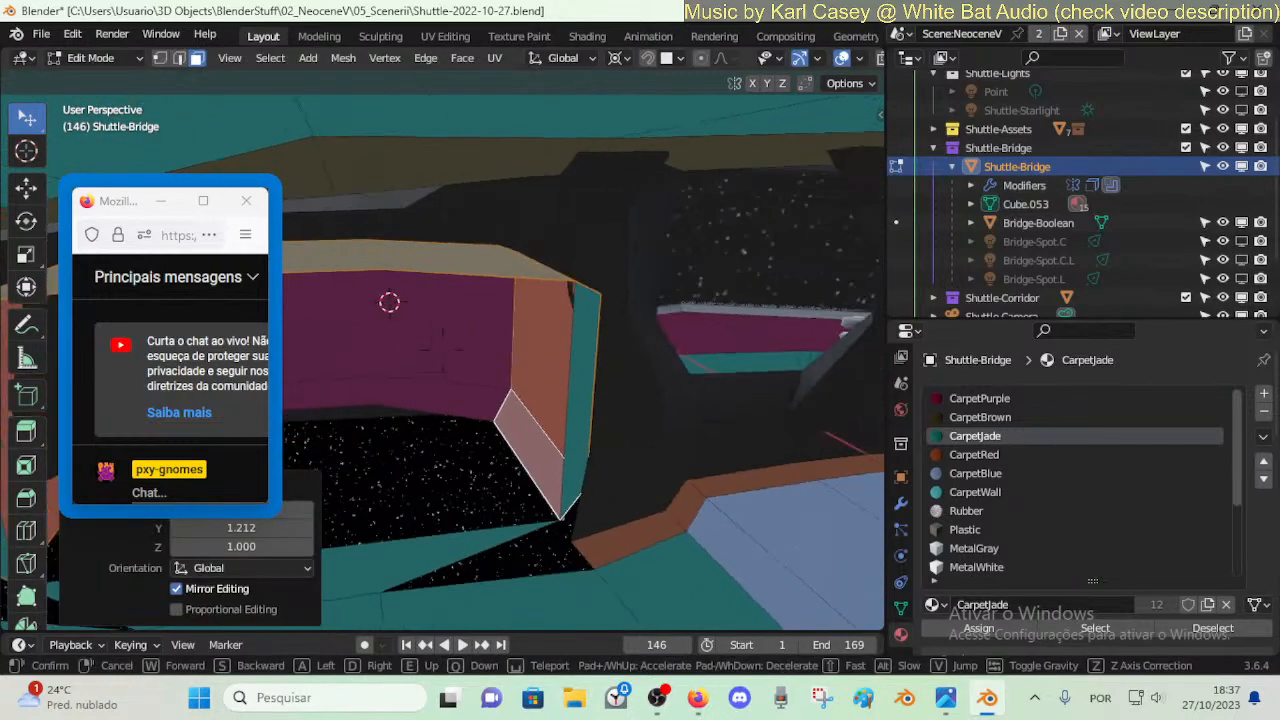
key(a)
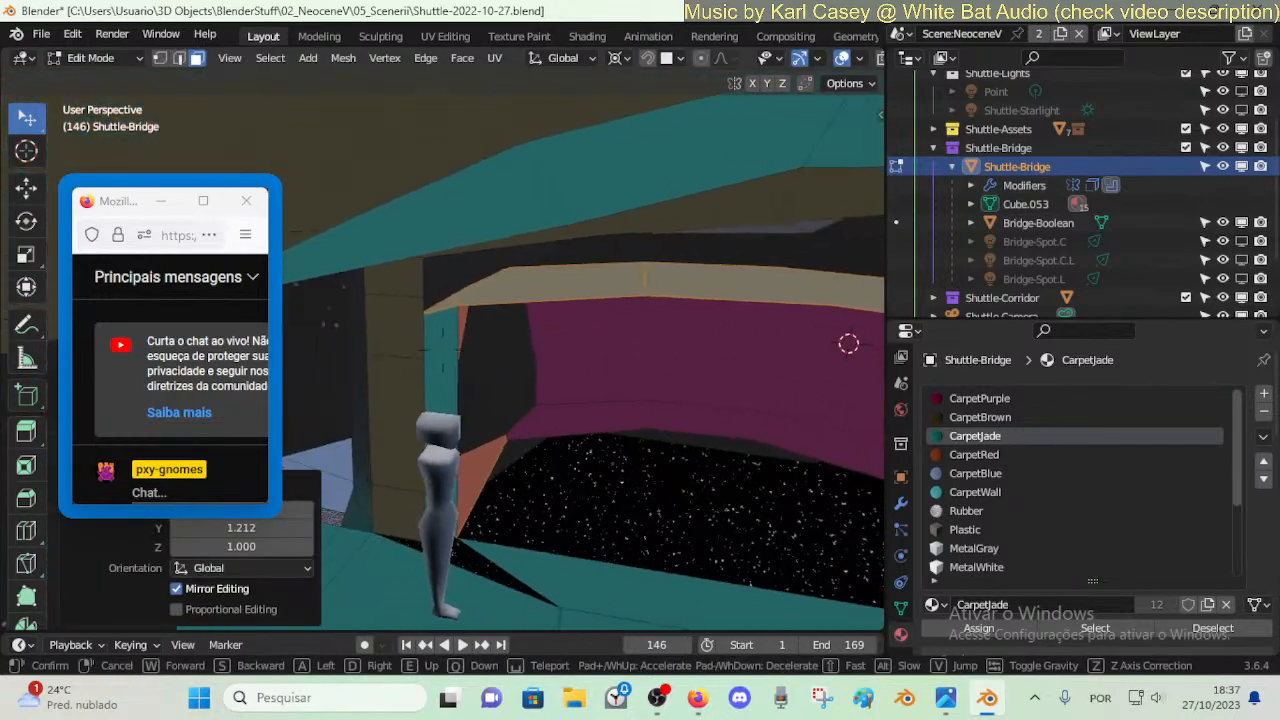
click(619, 433)
key(s)
key(y)
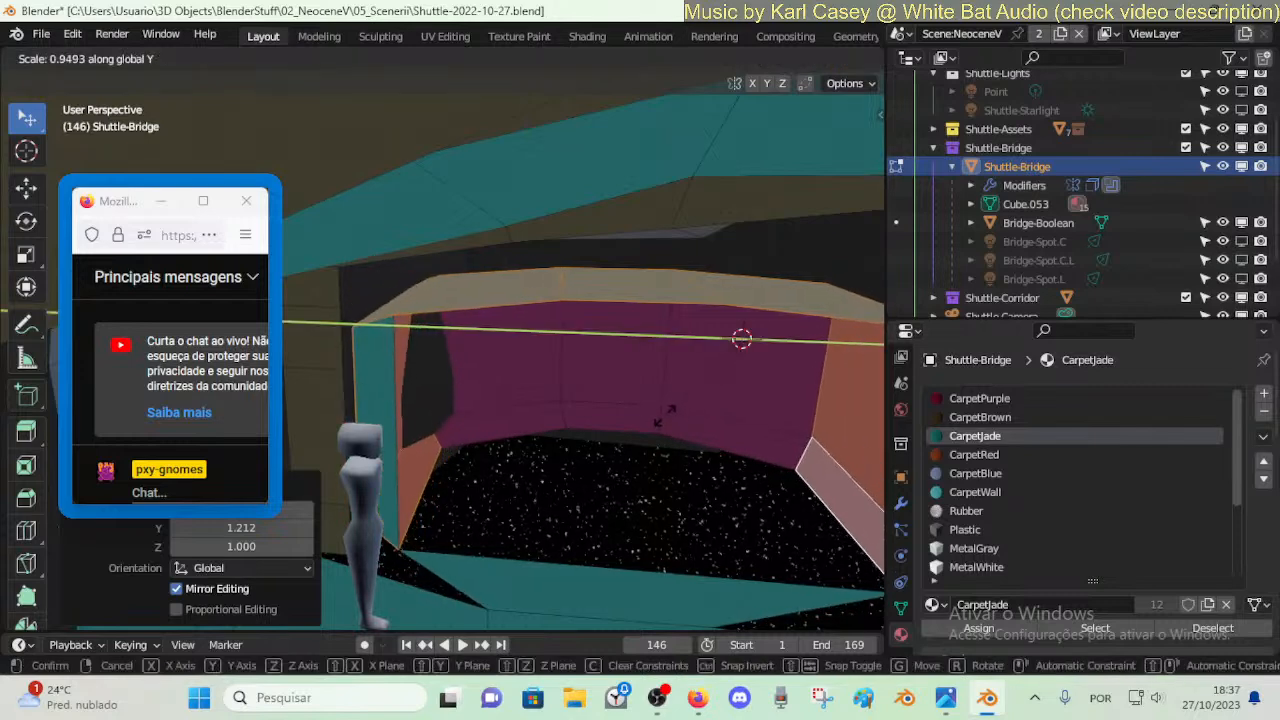
click(666, 418)
- Move the dark wall edge protruding into the recess about 0.9 m along X and 0.29409 m along Y
click(425, 383)
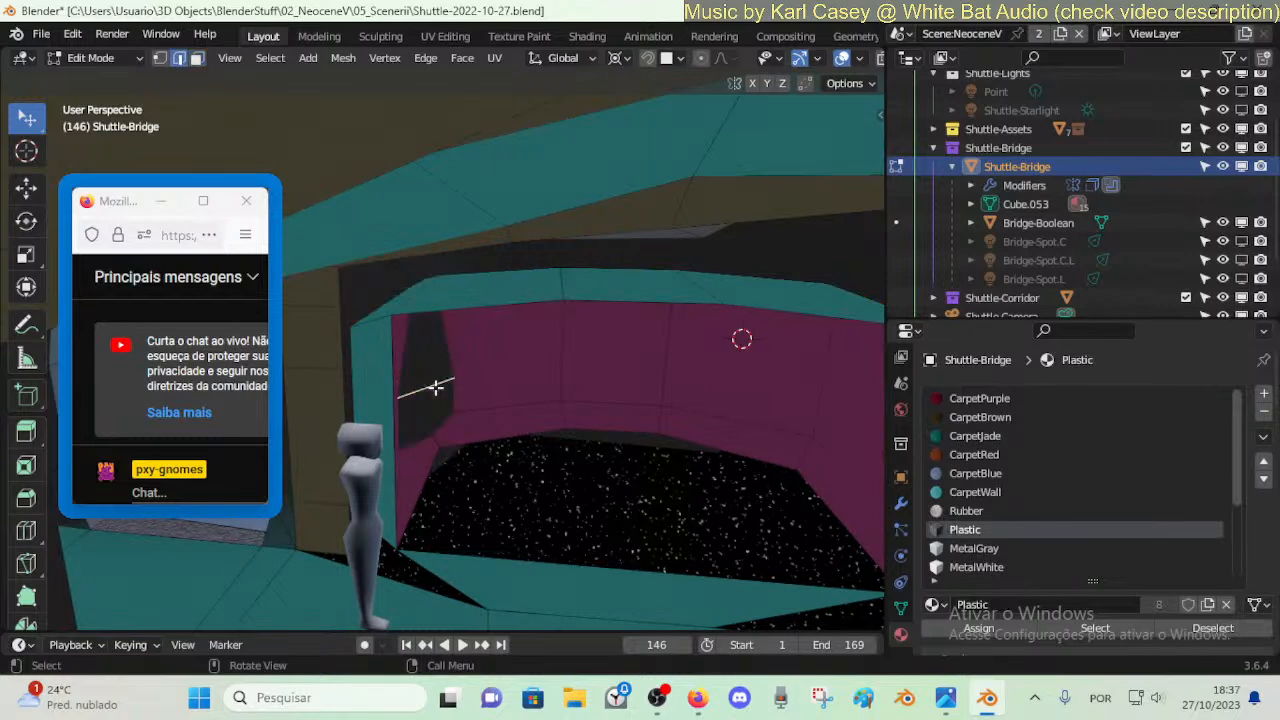
key(g)
key(x)
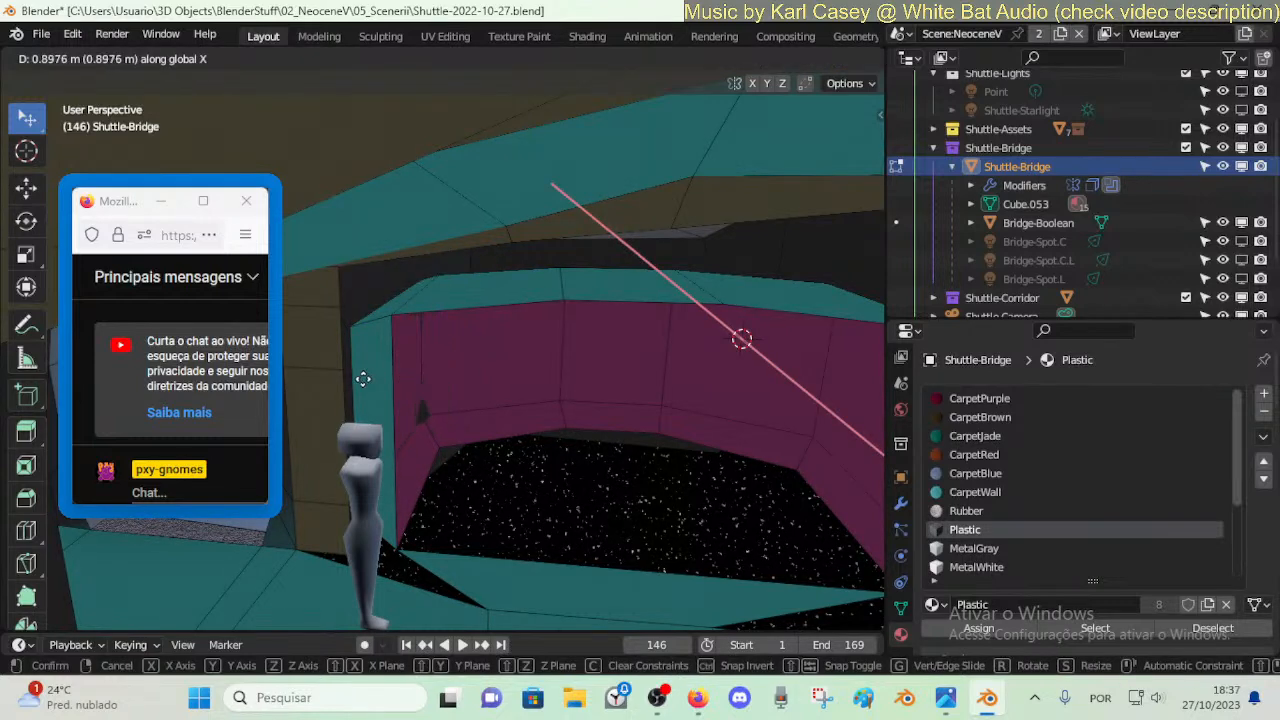
click(365, 380)
key(g)
key(y)
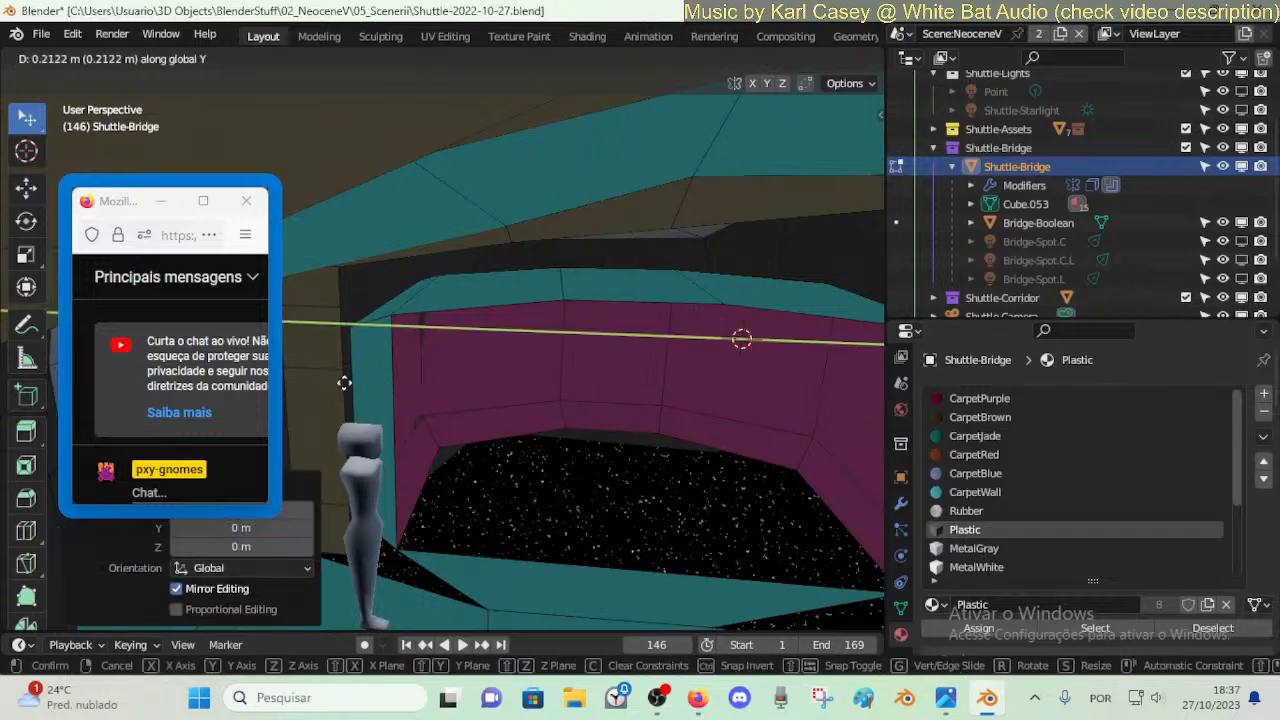
click(326, 377)
- Select the teal faces along the recess's ceiling, corner faces included, and raise them 0.21129 m along Z
key(shift+grave)
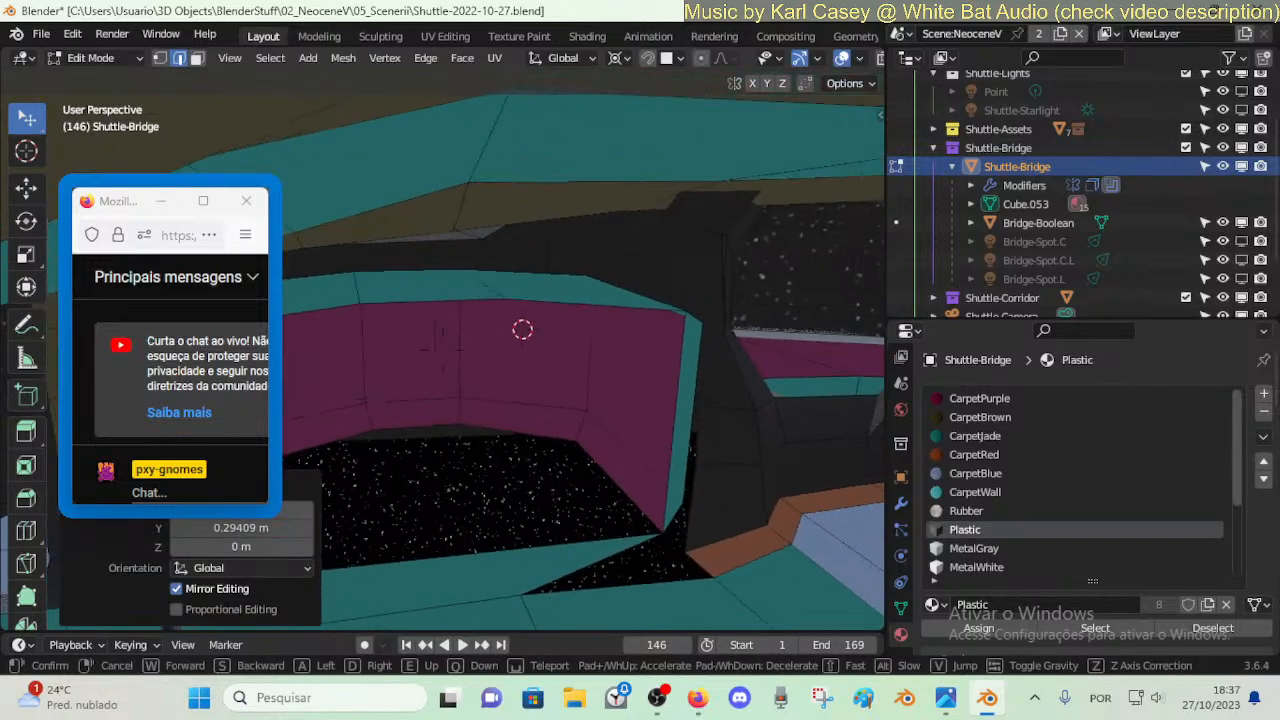
click(502, 369)
click(519, 300)
shift+click(620, 296)
shift+click(710, 293)
key(g)
key(z)
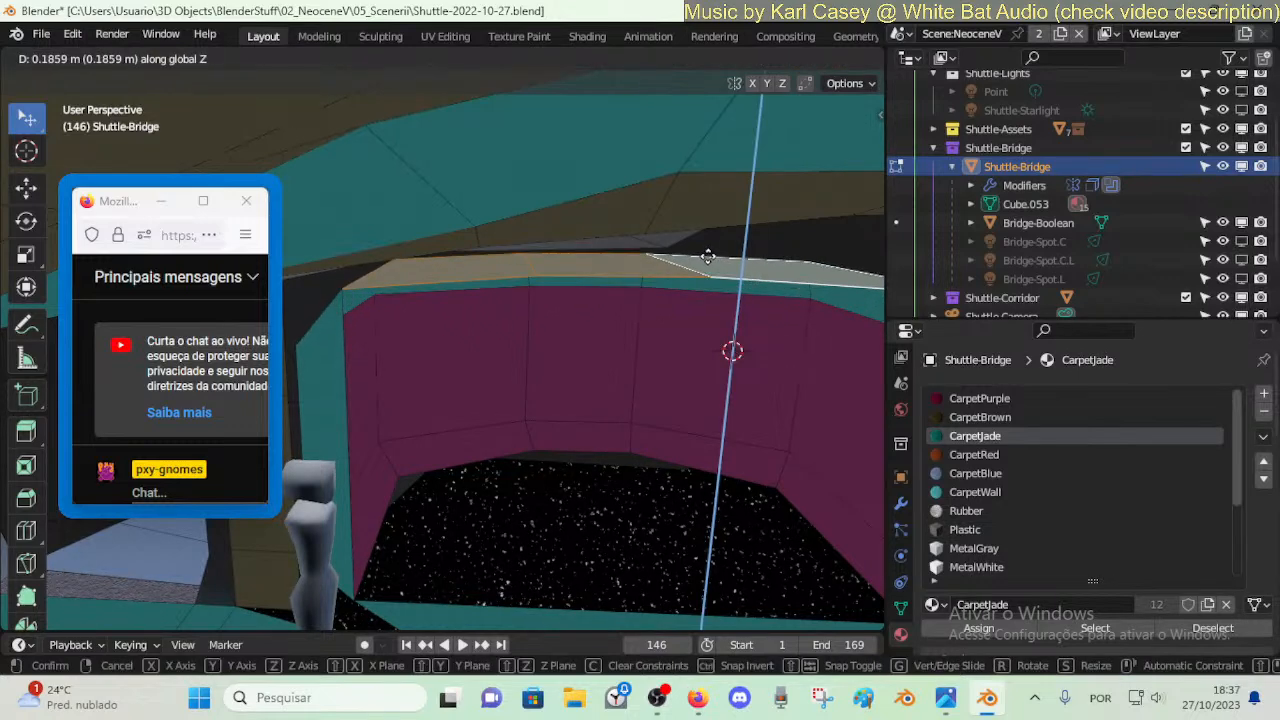
click(679, 308)
middle_drag(357, 311, 352, 312)
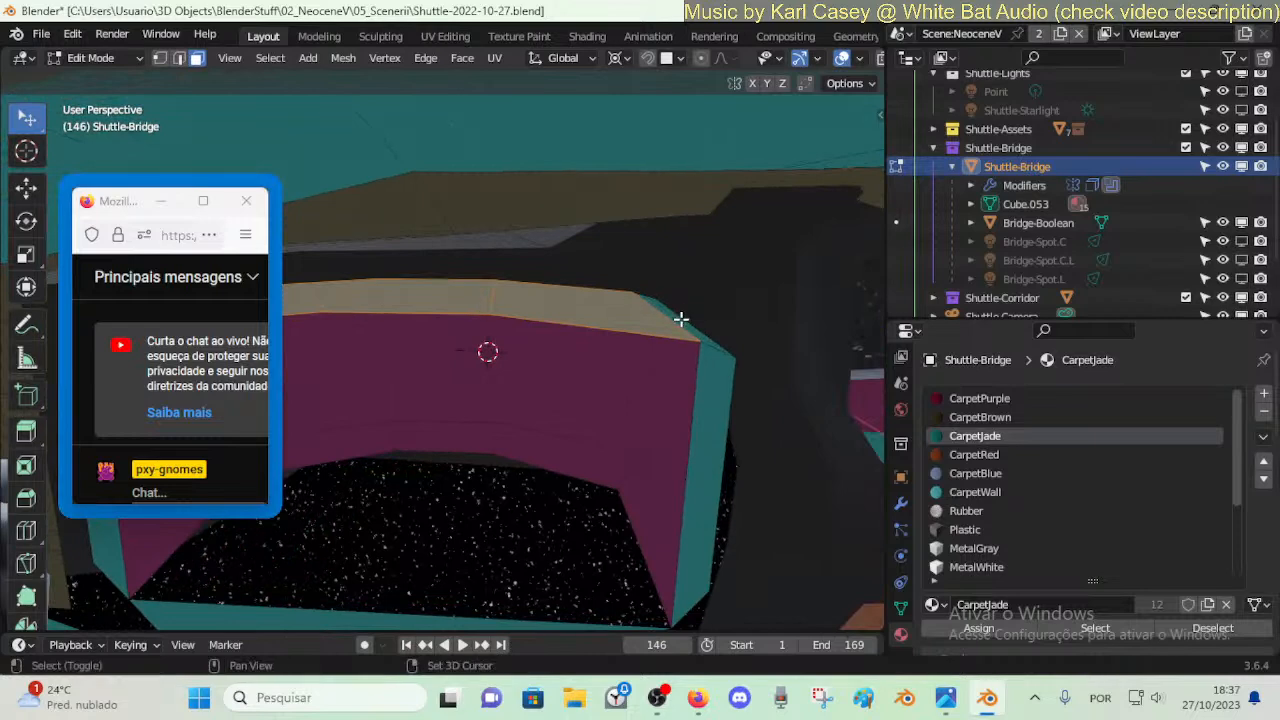
key(g)
key(z)
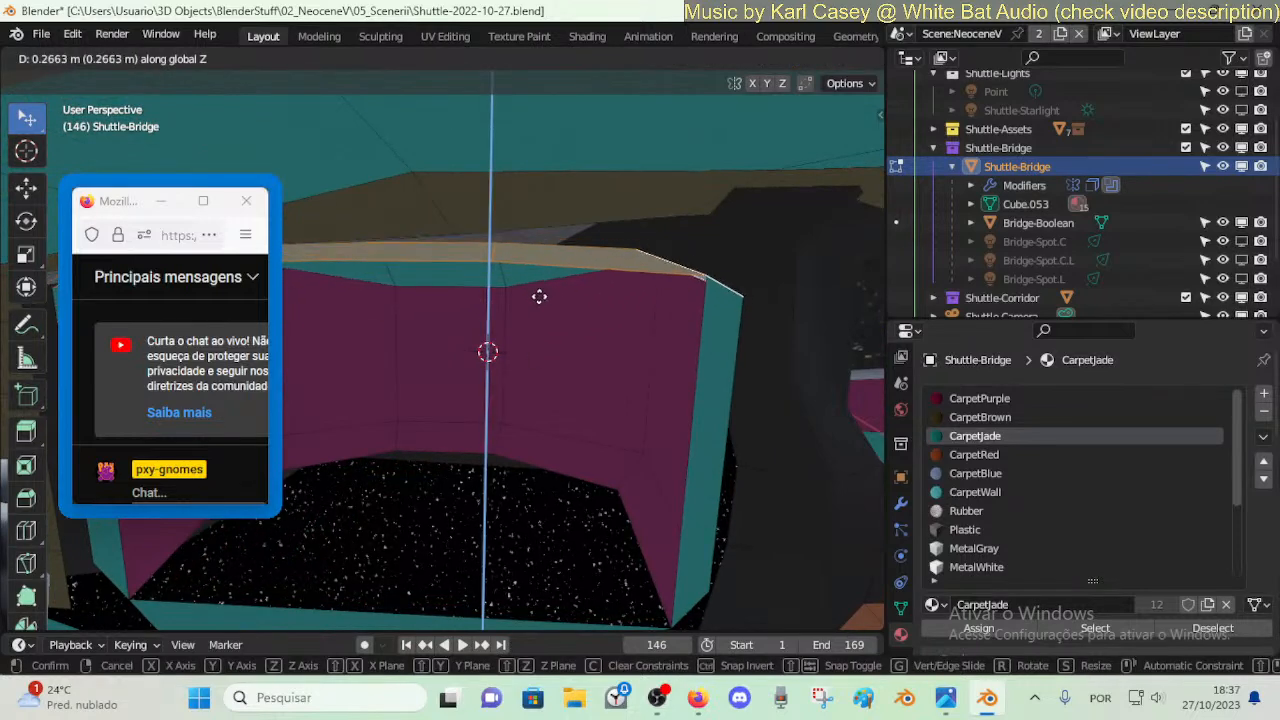
key(Escape)
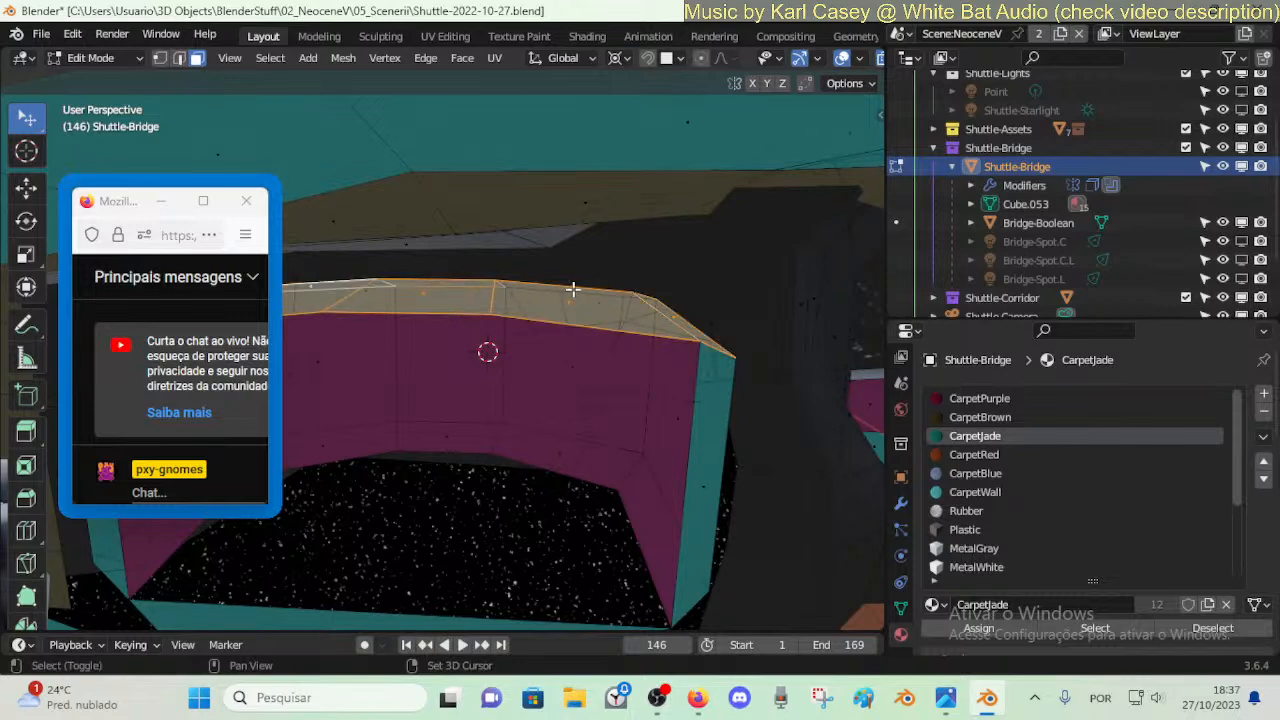
key(g)
key(z)
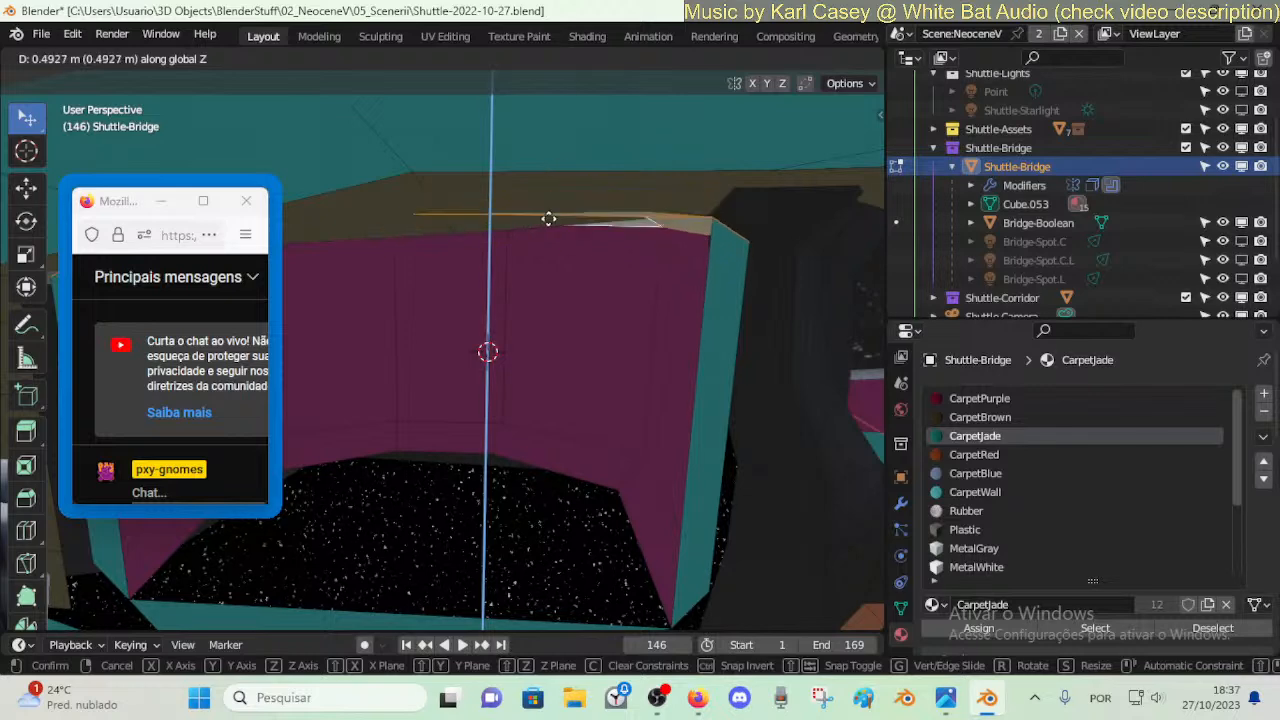
click(545, 255)
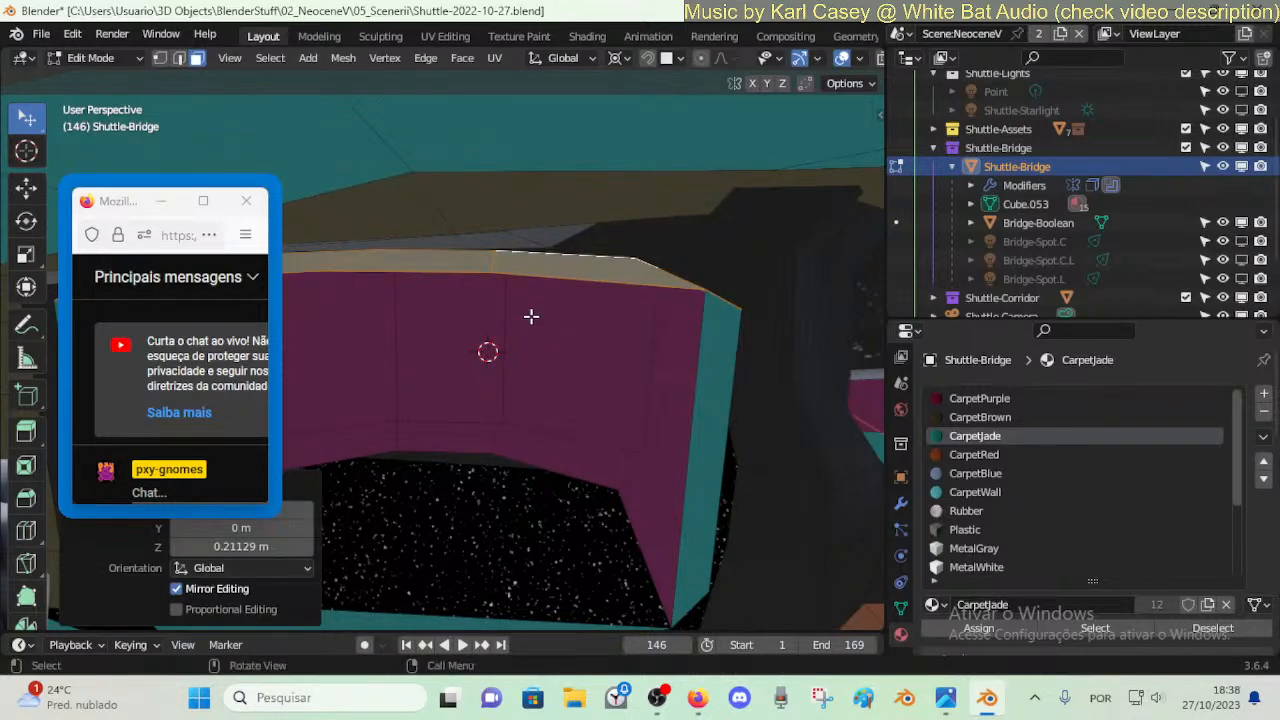
- Cut two knife edges across the teal floor strip, from its front vertices to the recess's front edge
click(444, 279)
middle_drag(531, 459, 539, 513)
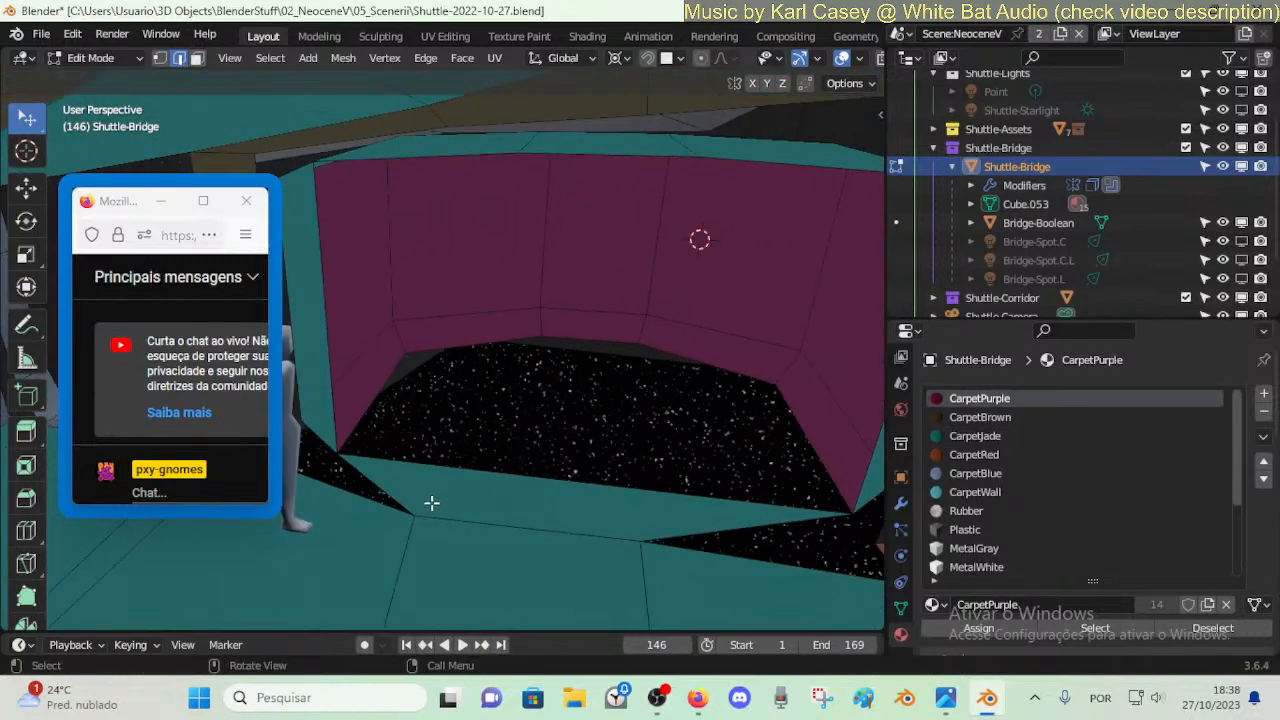
key(k)
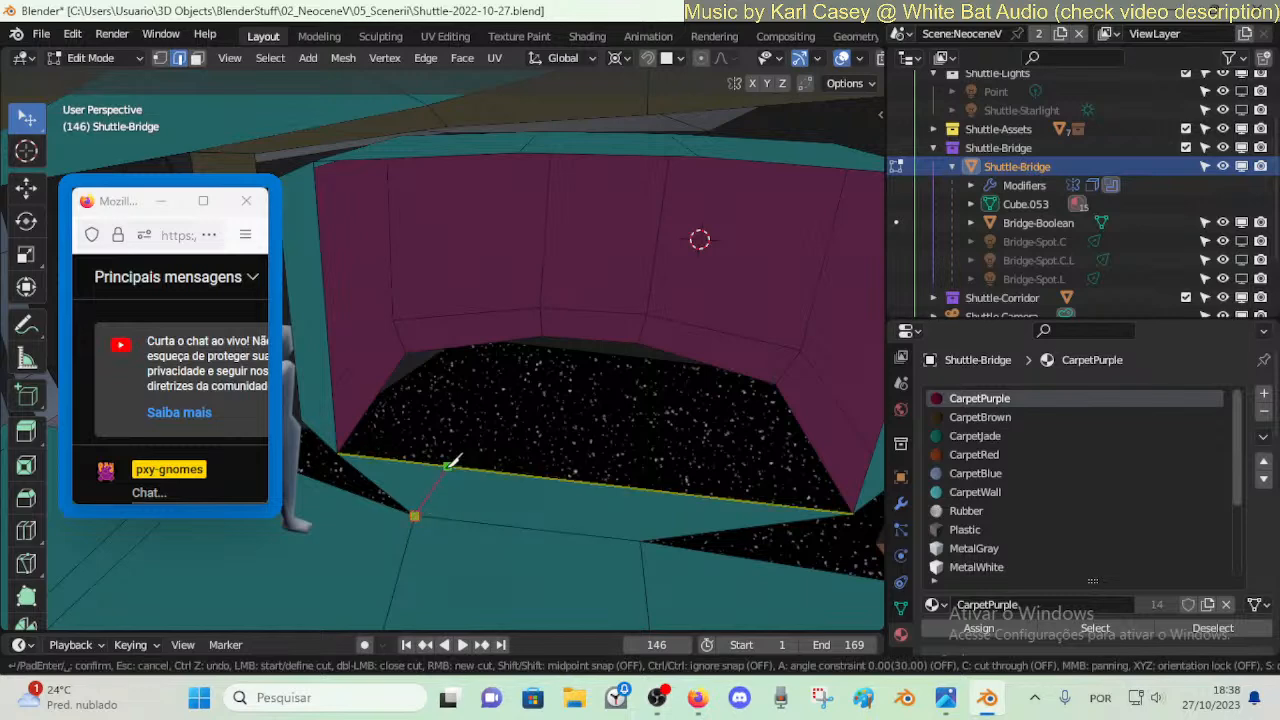
key(Return)
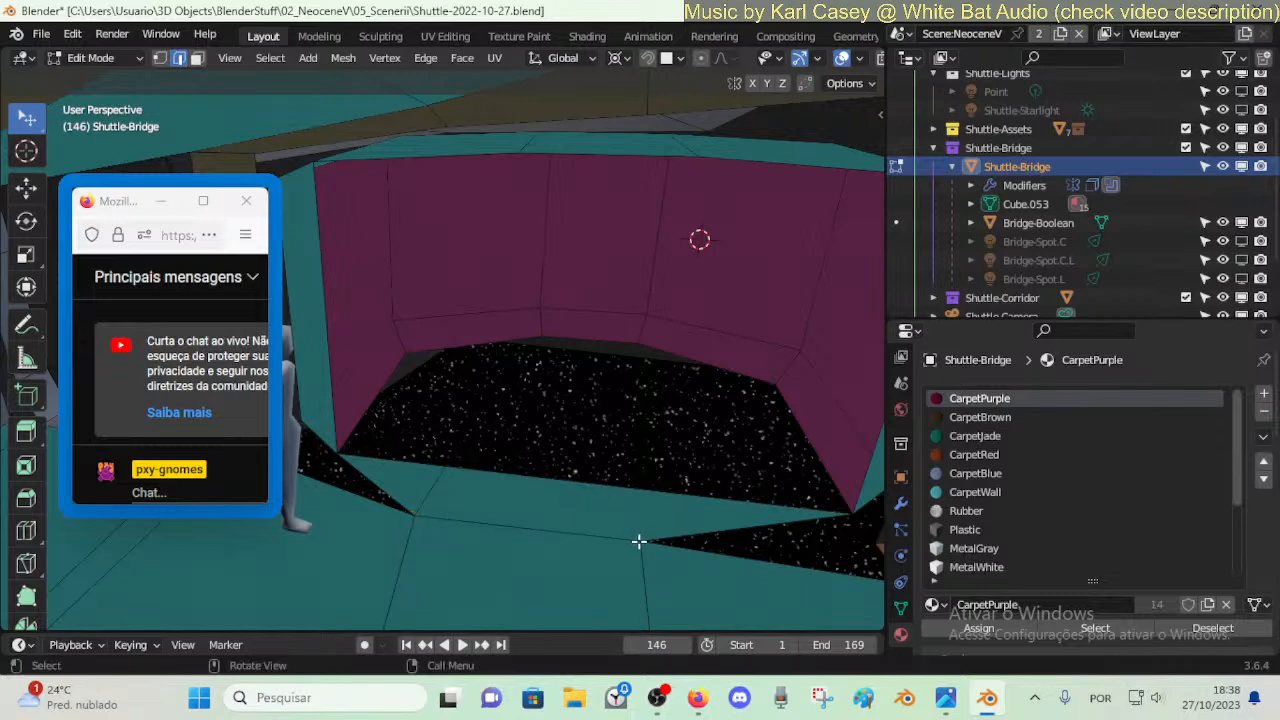
key(k)
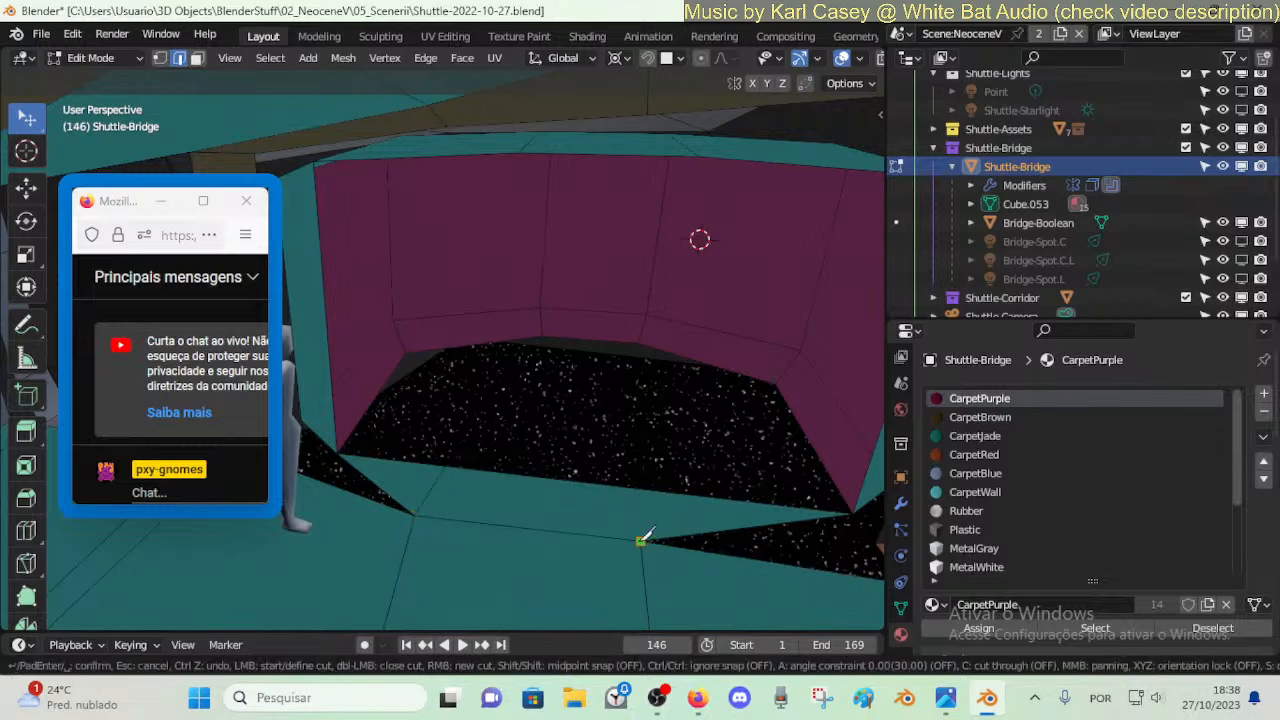
click(637, 488)
key(Return)
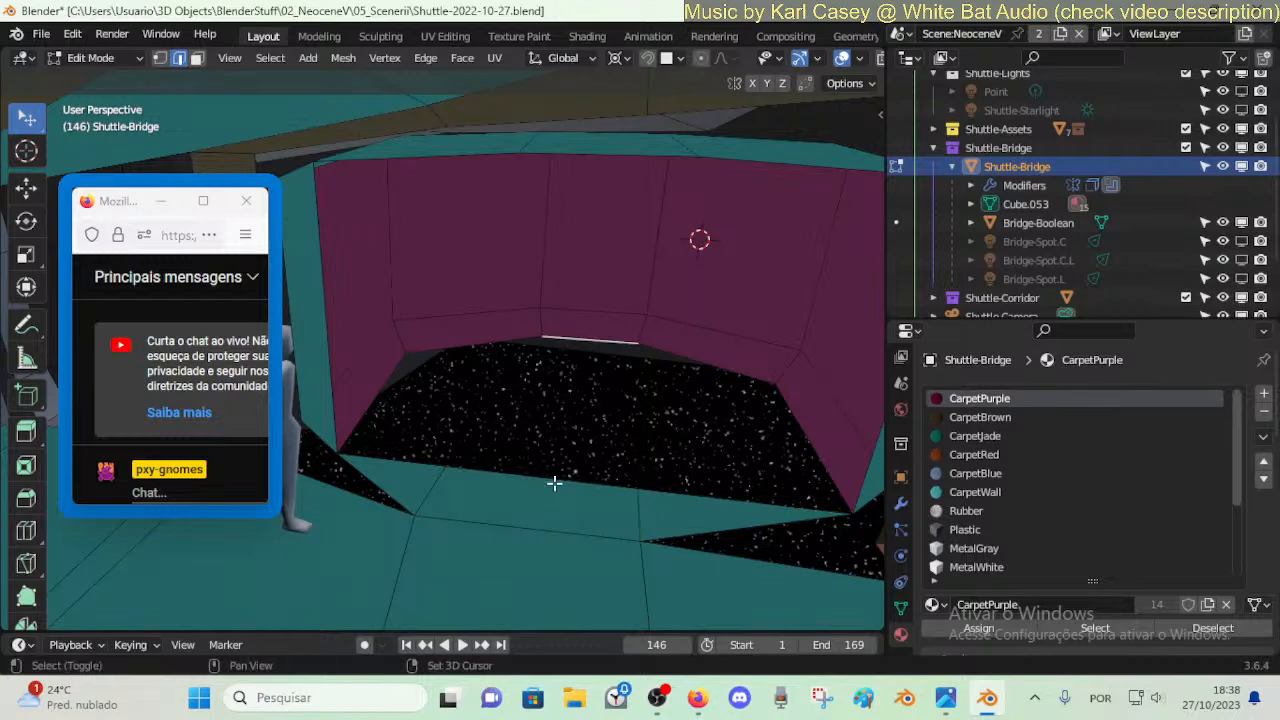
- Fill the recess's open floor with faces between the back wall's lower edges and the front edge, then clear the selection
key(f)
key(f)
click(724, 365)
key(f)
key(alt+a)
- Leave mesh editing, duplicate the dummy beside the recess and place the copy in front of the opening, -0.79273 m along Y
key(shift+grave)
click(736, 500)
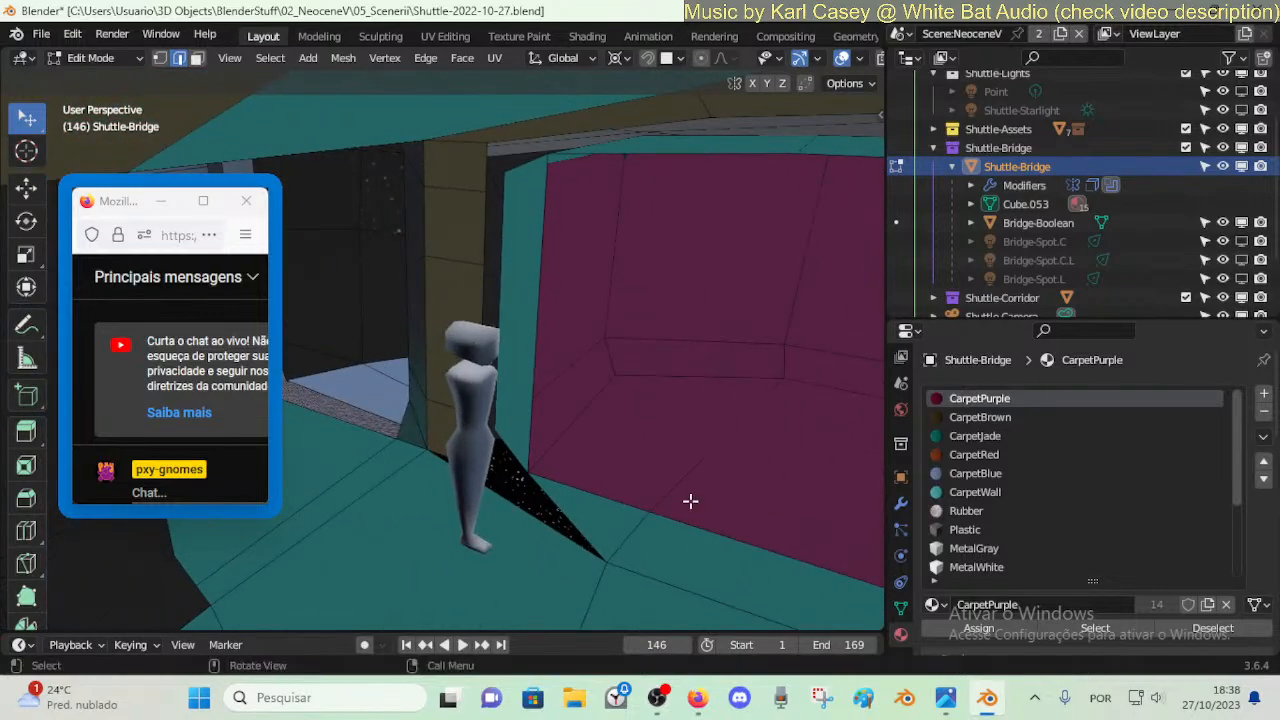
key(shift+grave)
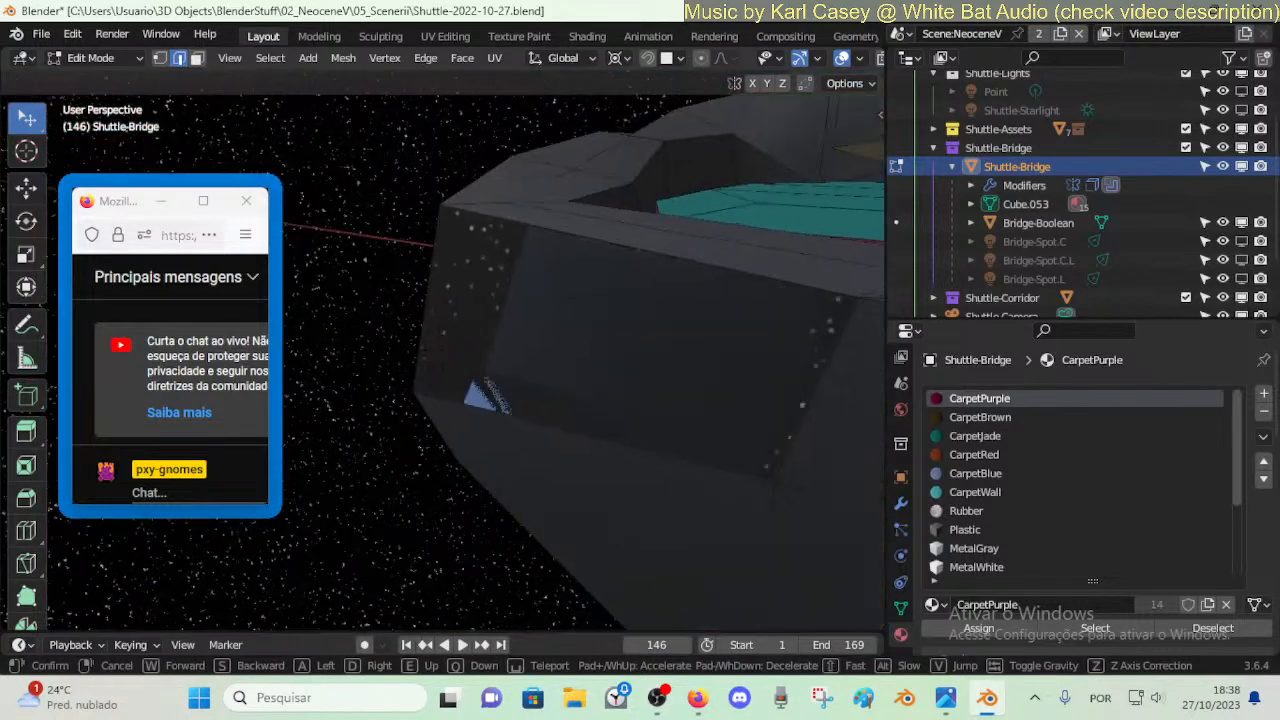
key(w)
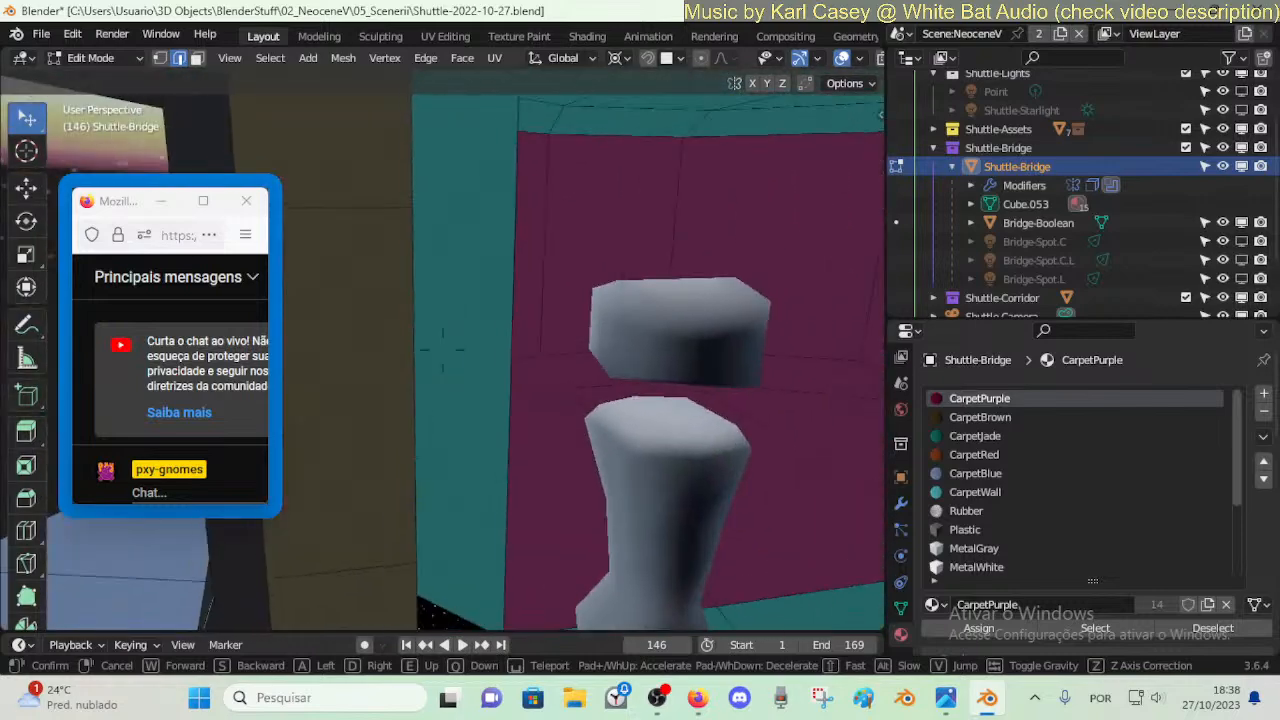
key(s)
click(542, 475)
key(ctrl+Tab)
click(393, 441)
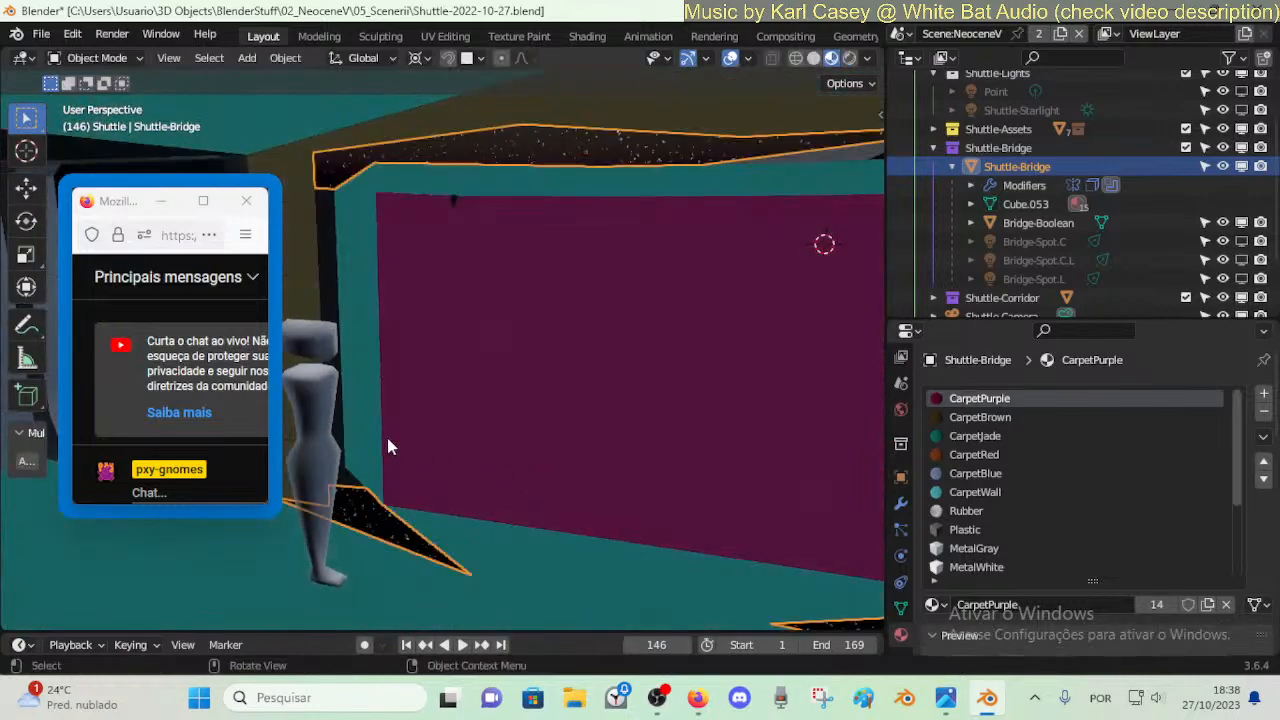
click(331, 438)
key(shift+d)
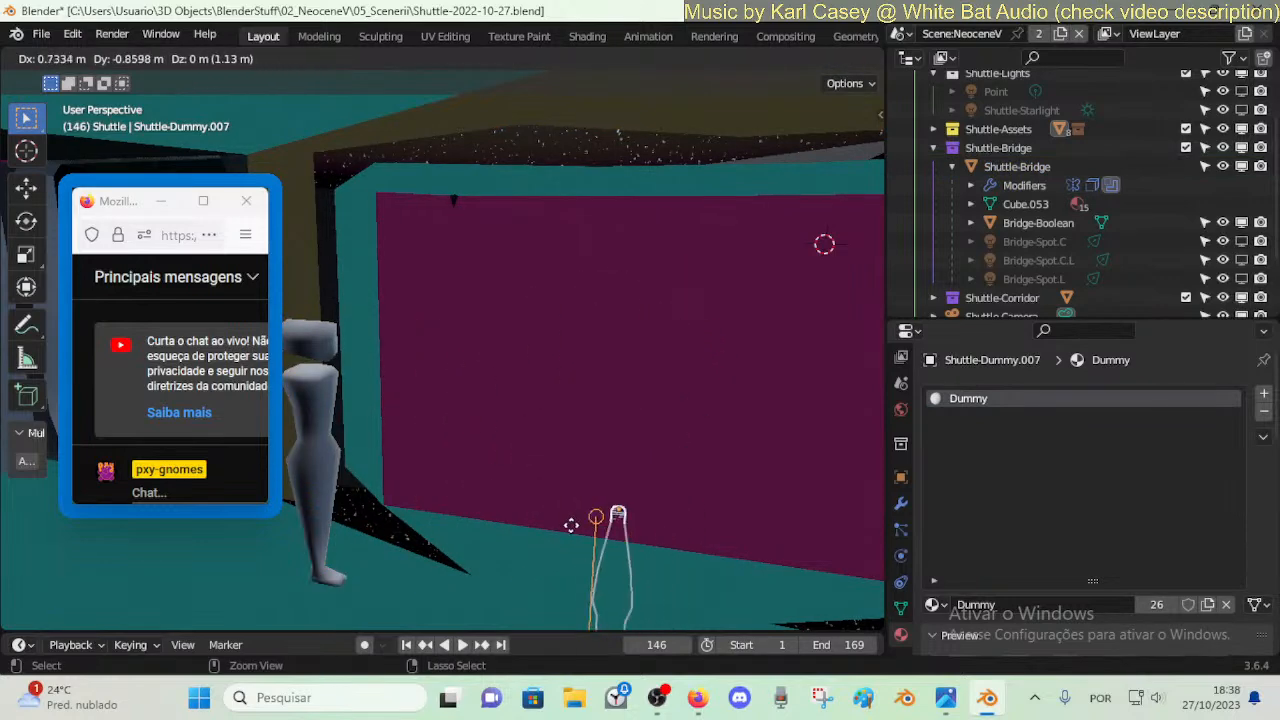
click(570, 568)
- Move the duplicated dummy along X so that it stands inside the recess
key(shift+grave)
key(s)
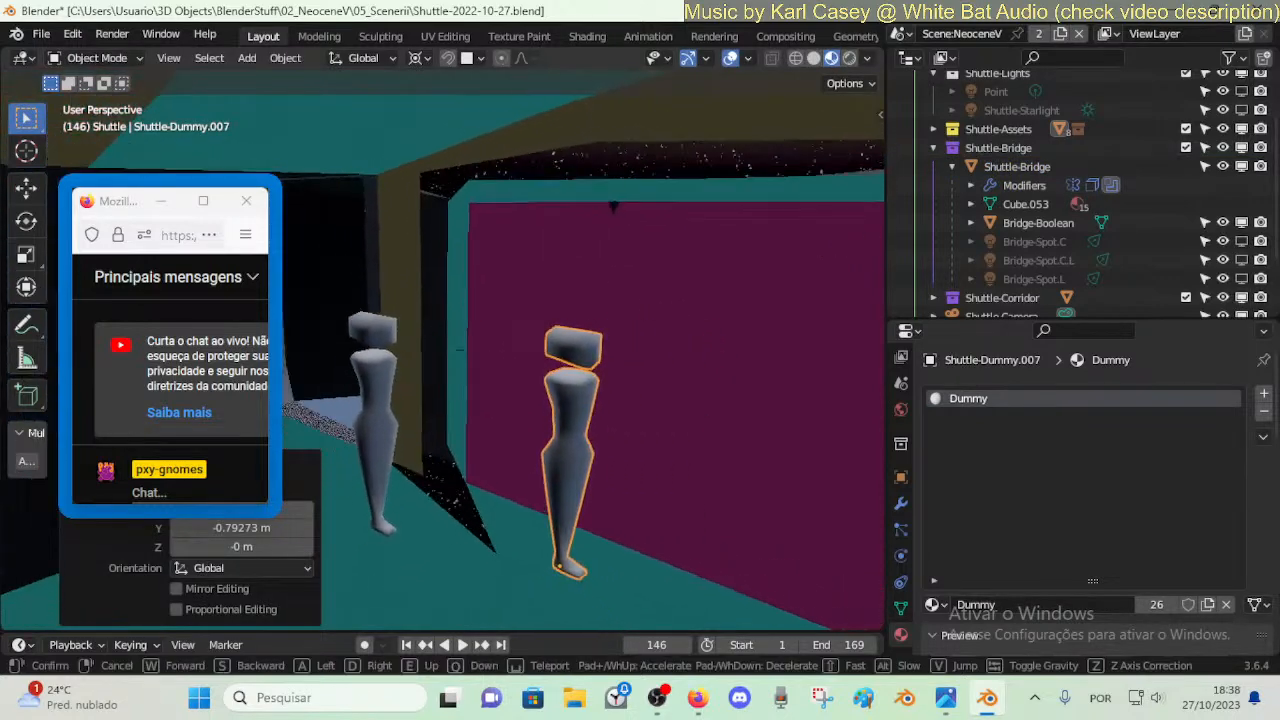
click(561, 560)
key(g)
key(x)
click(574, 498)
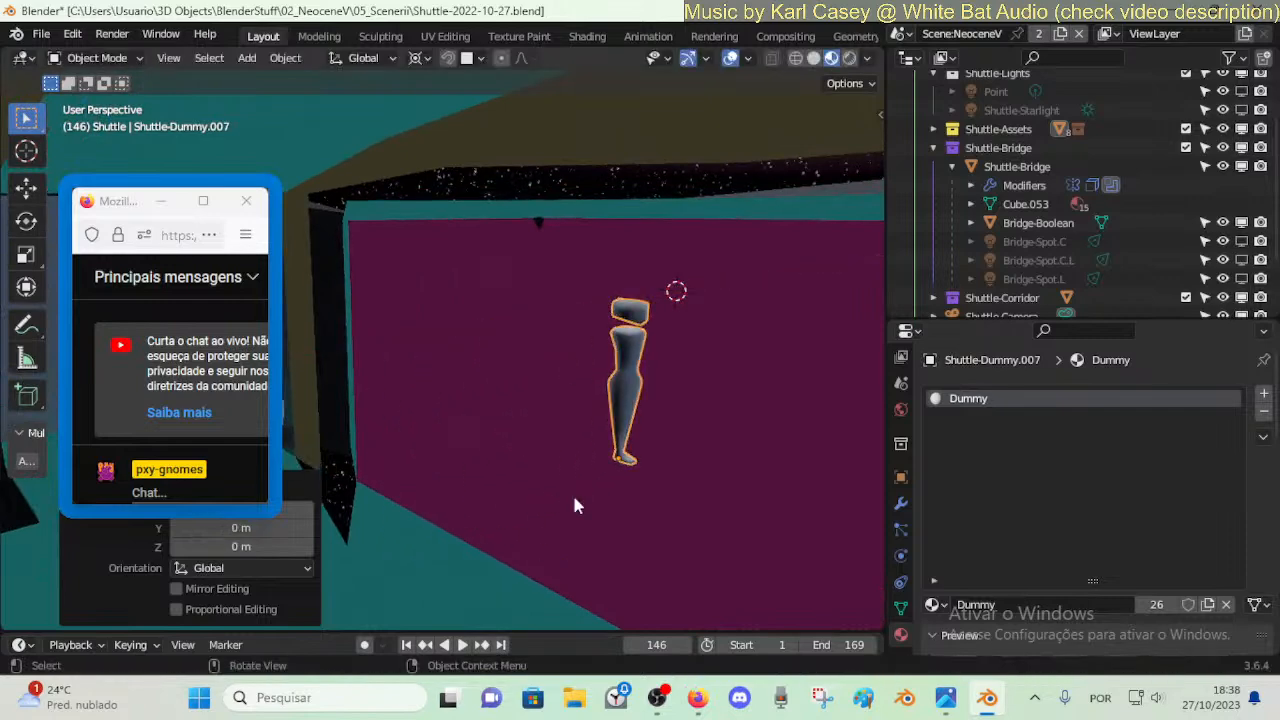
- Select the bridge and open its mesh for editing at the recess's end next to the dark pillar
key(shift+grave)
key(a)
click(622, 473)
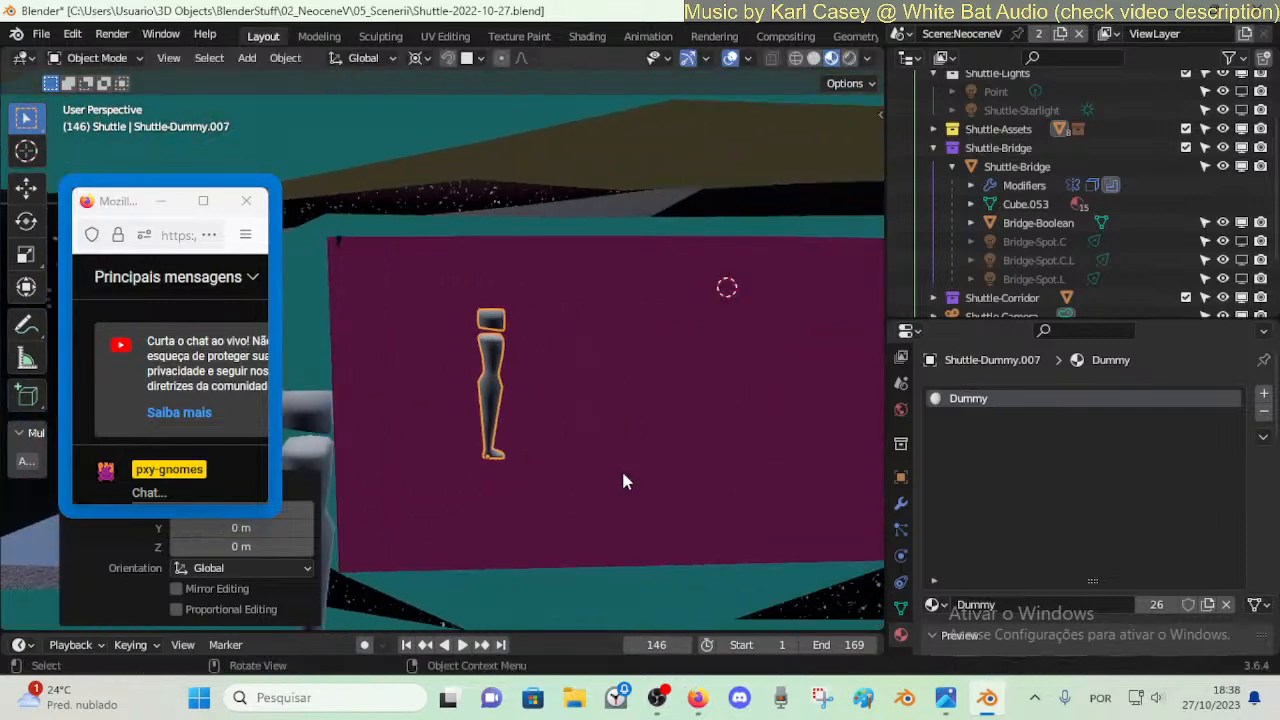
click(623, 474)
key(Tab)
key(Tab)
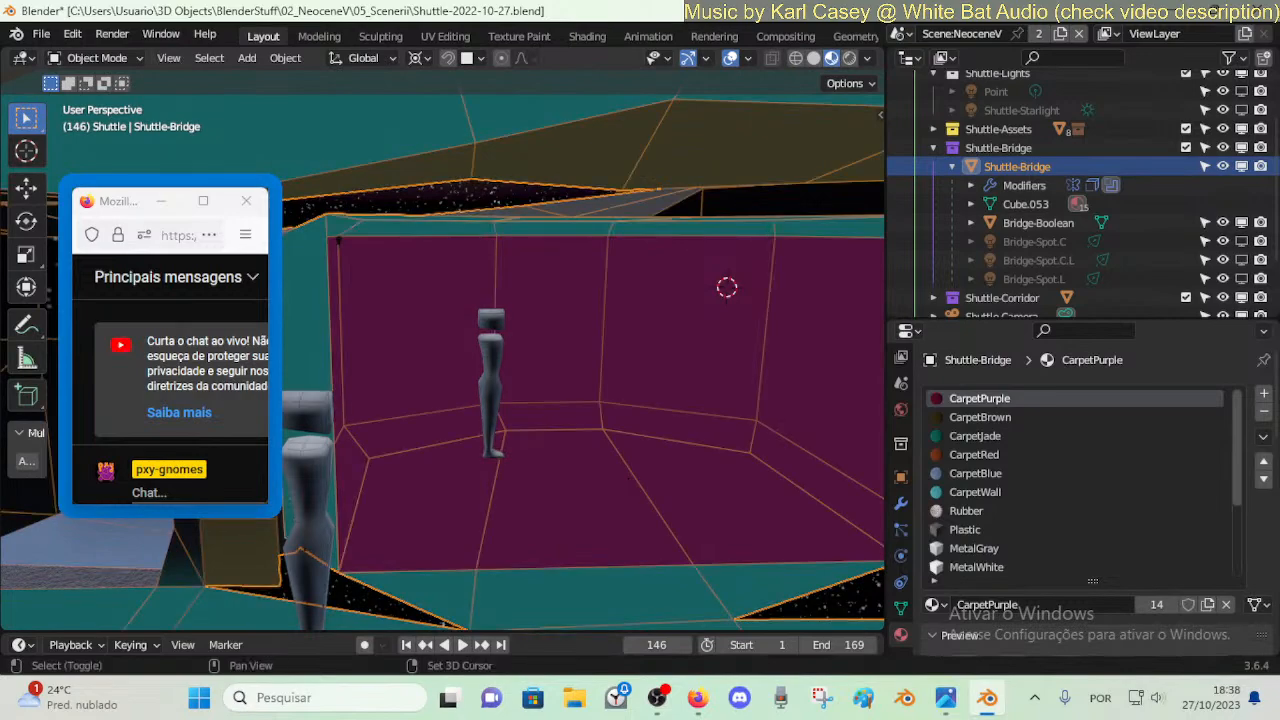
key(shift+grave)
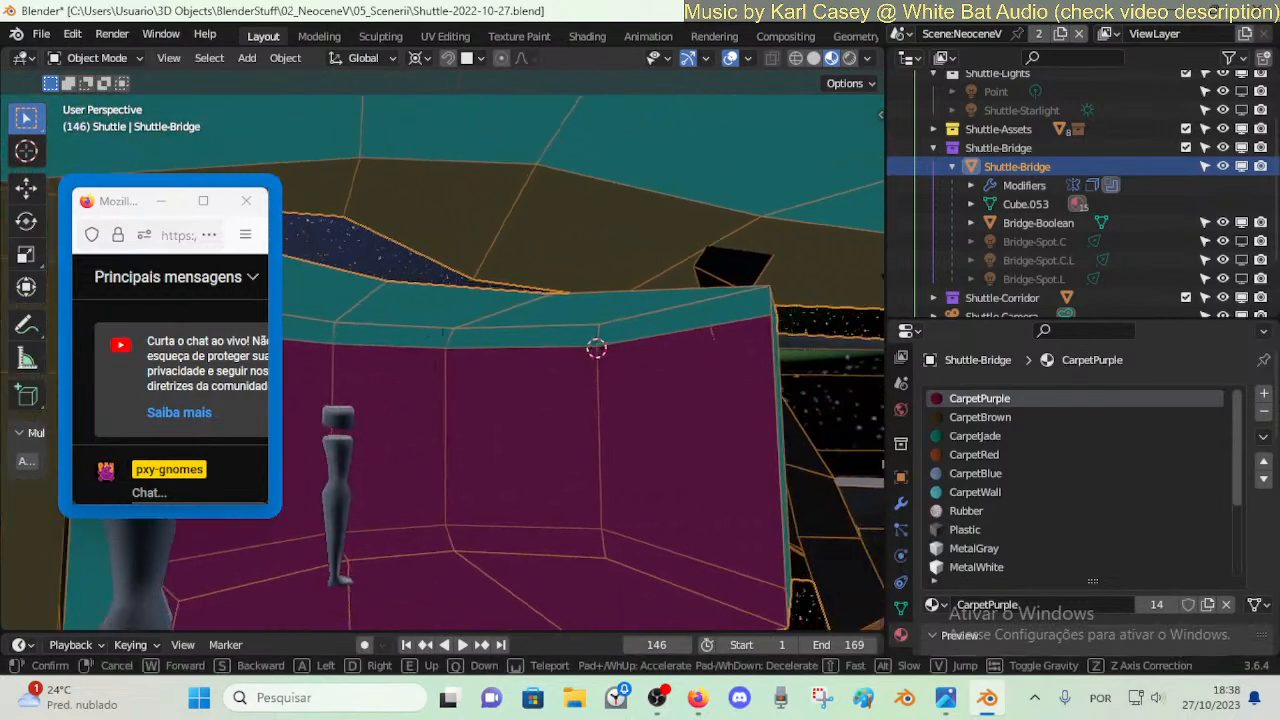
key(d)
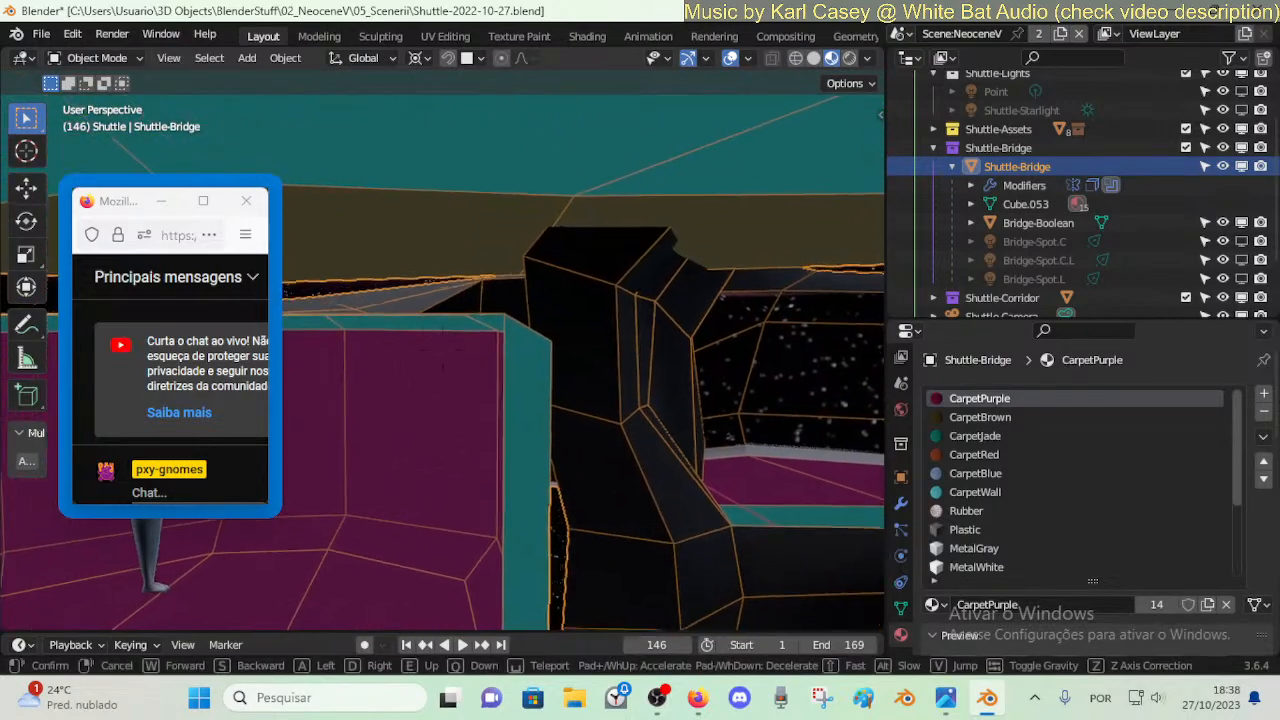
key(w)
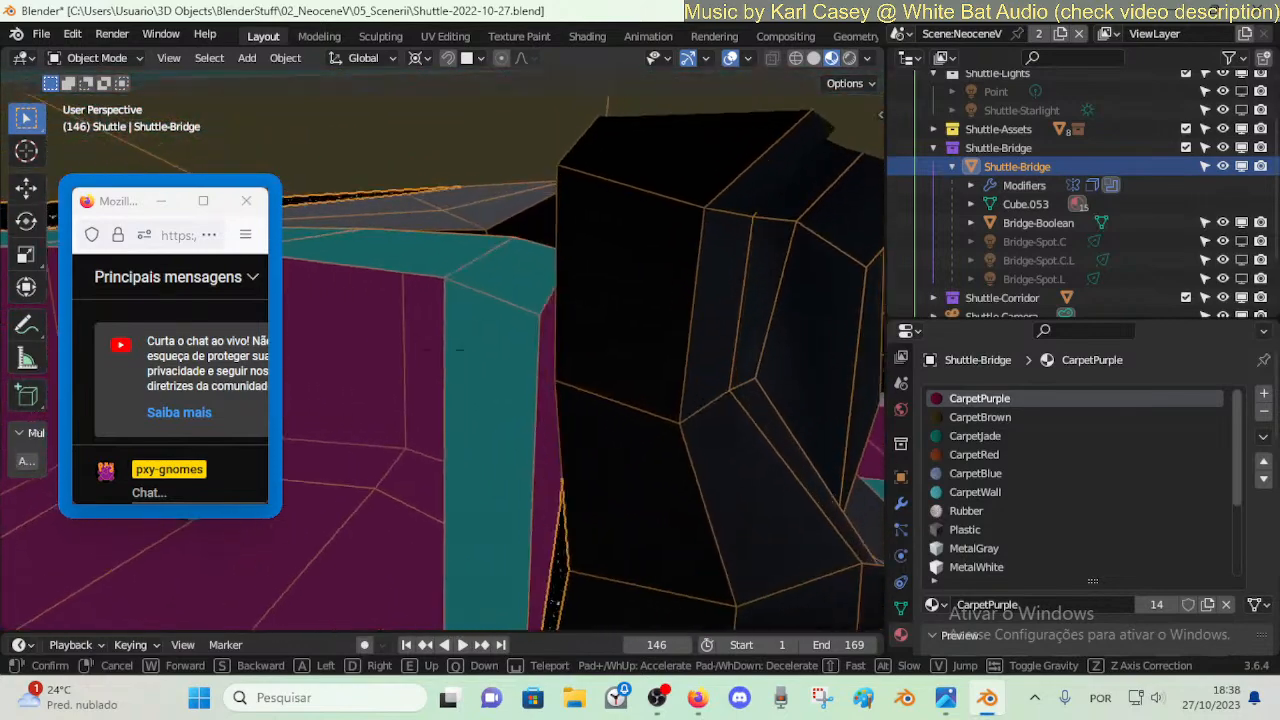
key(s)
click(499, 316)
key(Tab)
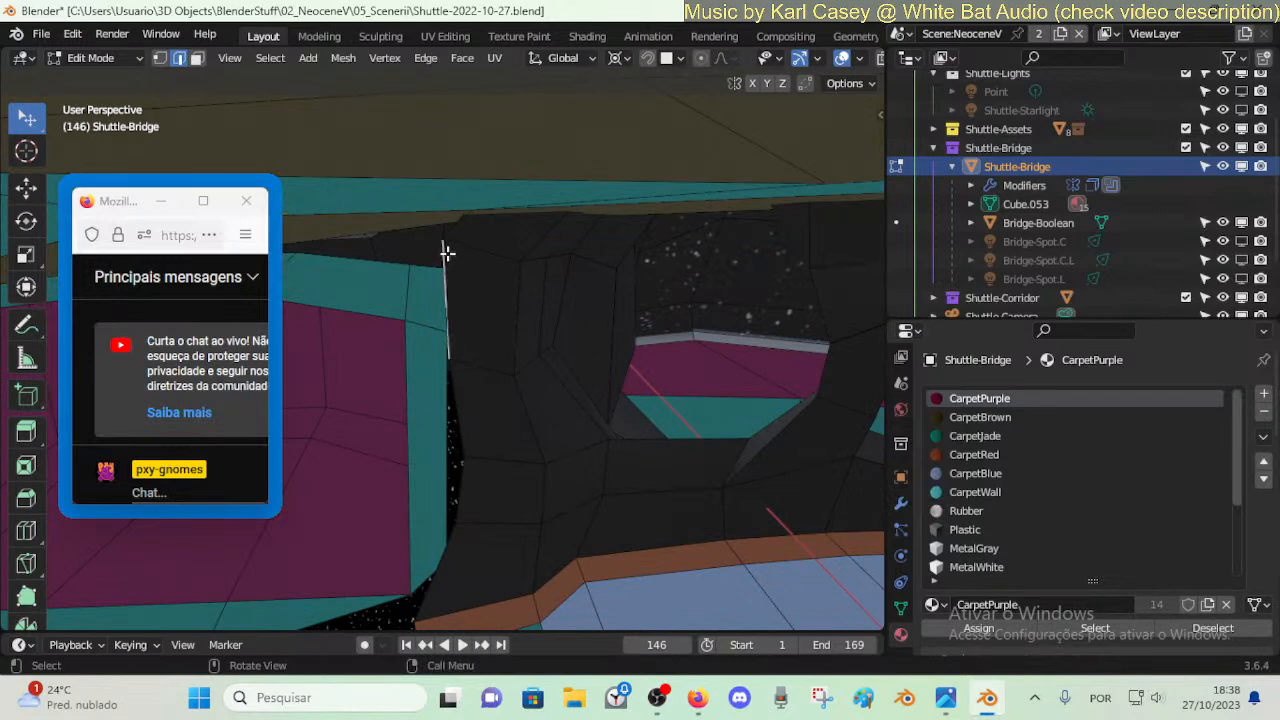
- Move the dark pillar's border edge and vertices one after another away from the recess's teal side frame
key(g)
click(457, 309)
key(g)
click(462, 380)
key(g)
click(472, 498)
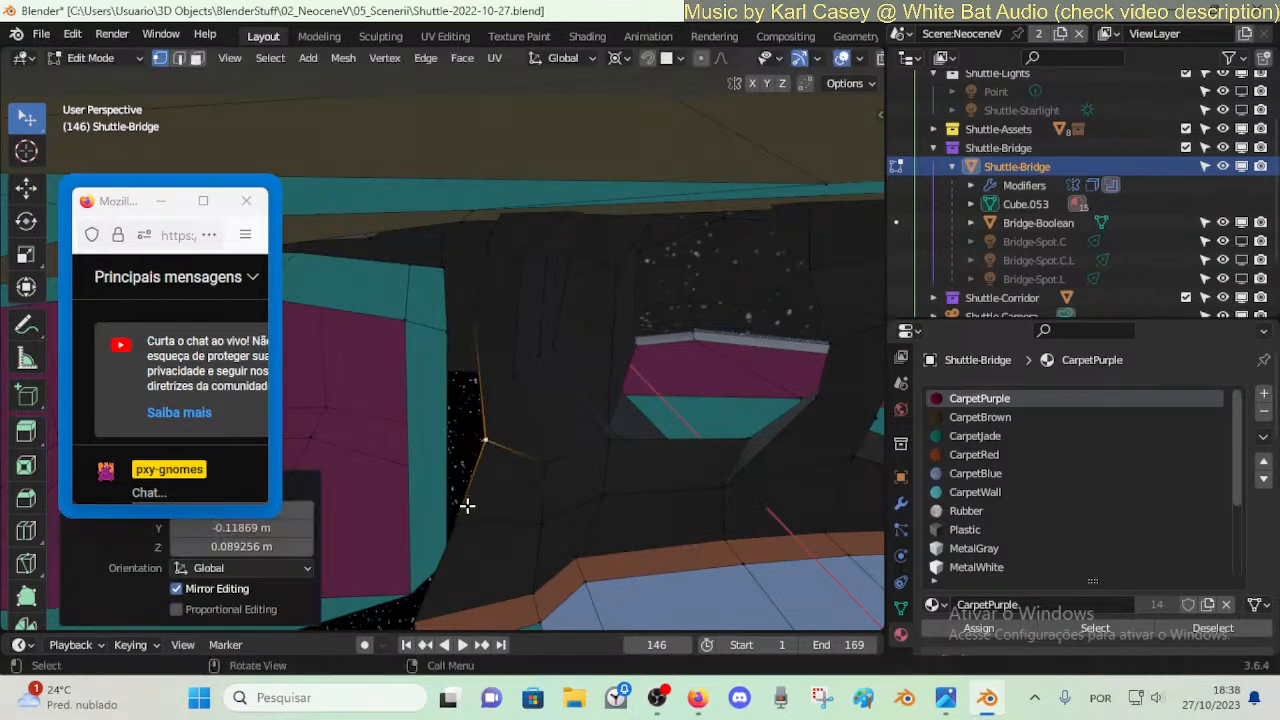
key(g)
click(508, 500)
- Move the end edge of the brown floor trim -0.49388 m along Y and about 0.37 m along X
shift+middle_drag(432, 612, 490, 555)
scroll(452, 590, down, 1)
key(2)
key(1)
key(shift+grave)
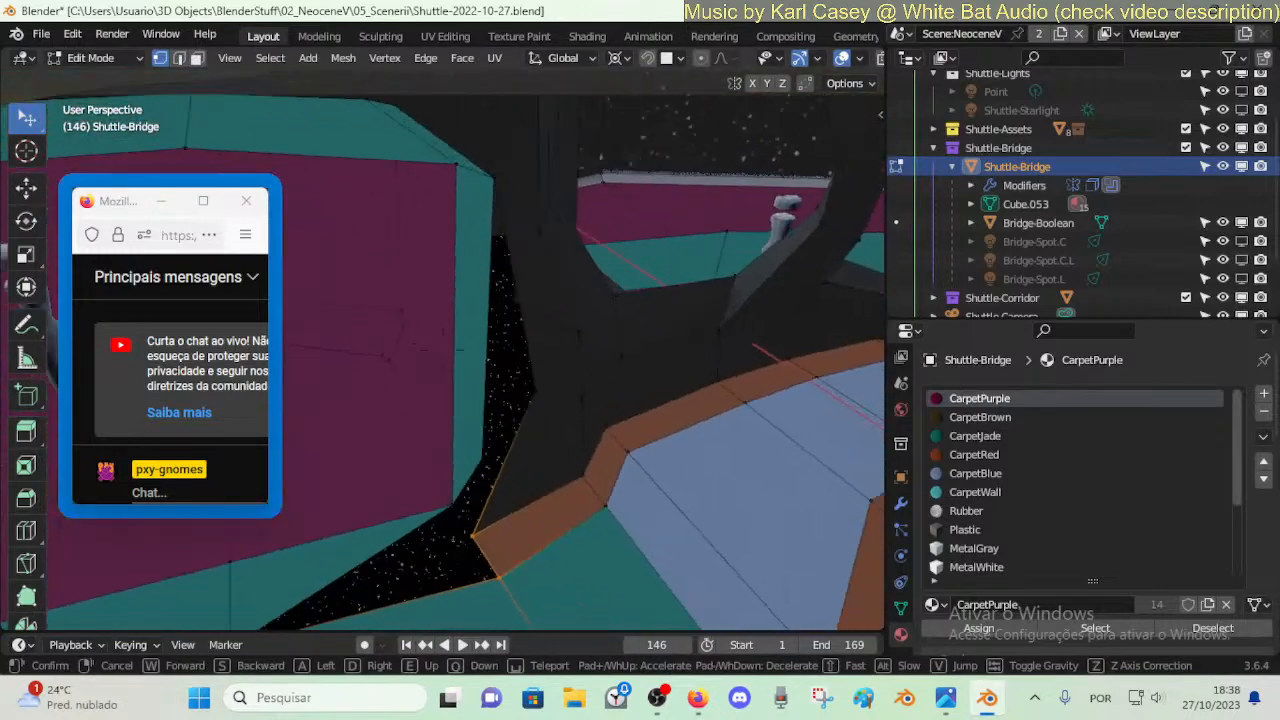
click(478, 534)
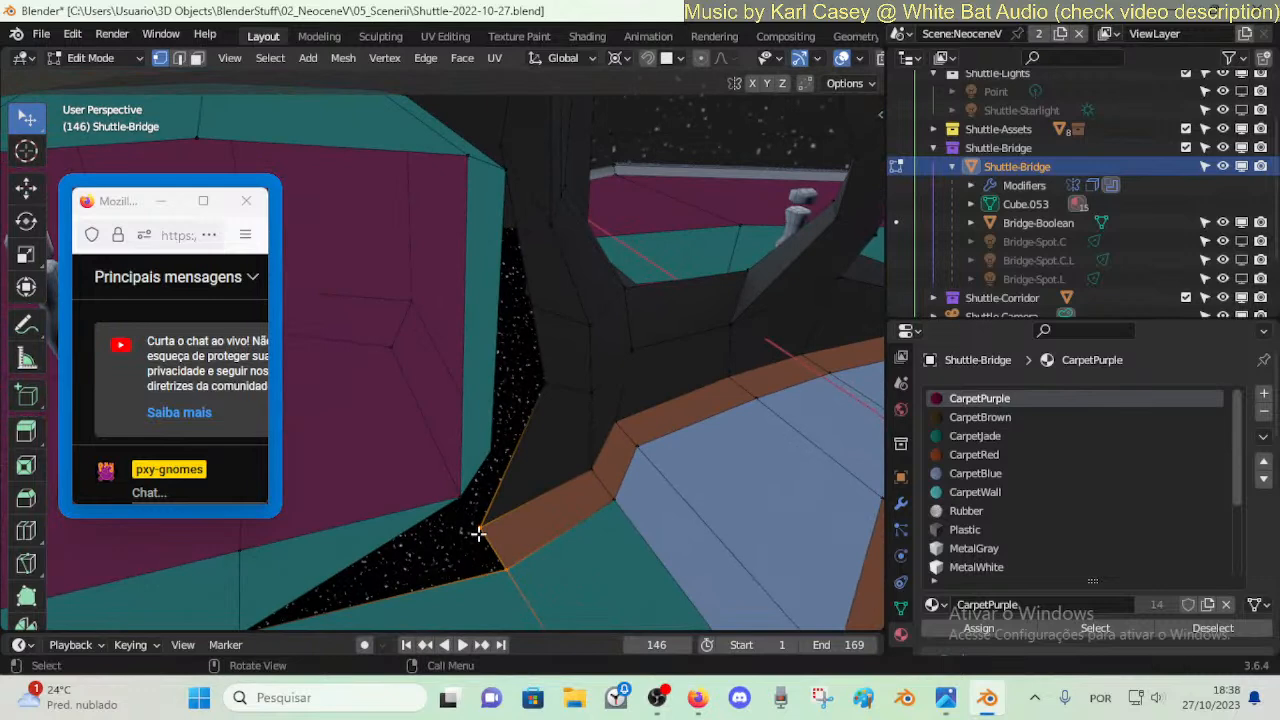
key(g)
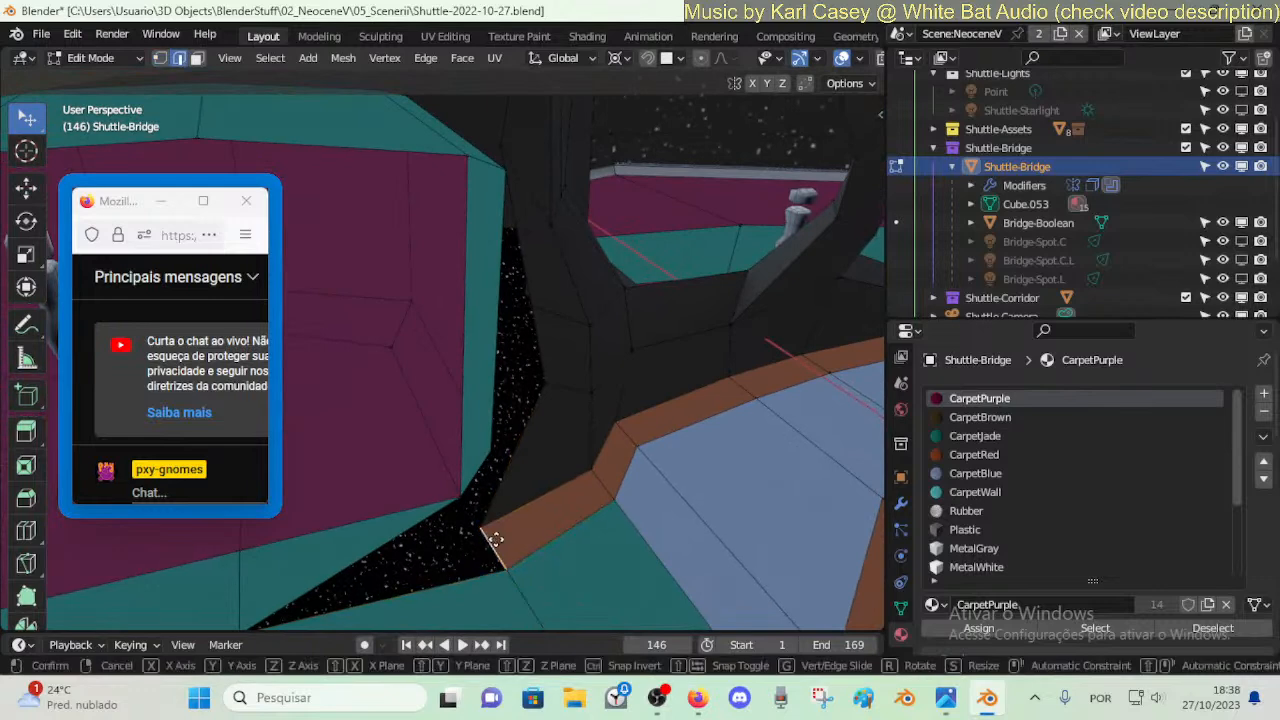
key(y)
click(634, 488)
key(g)
key(x)
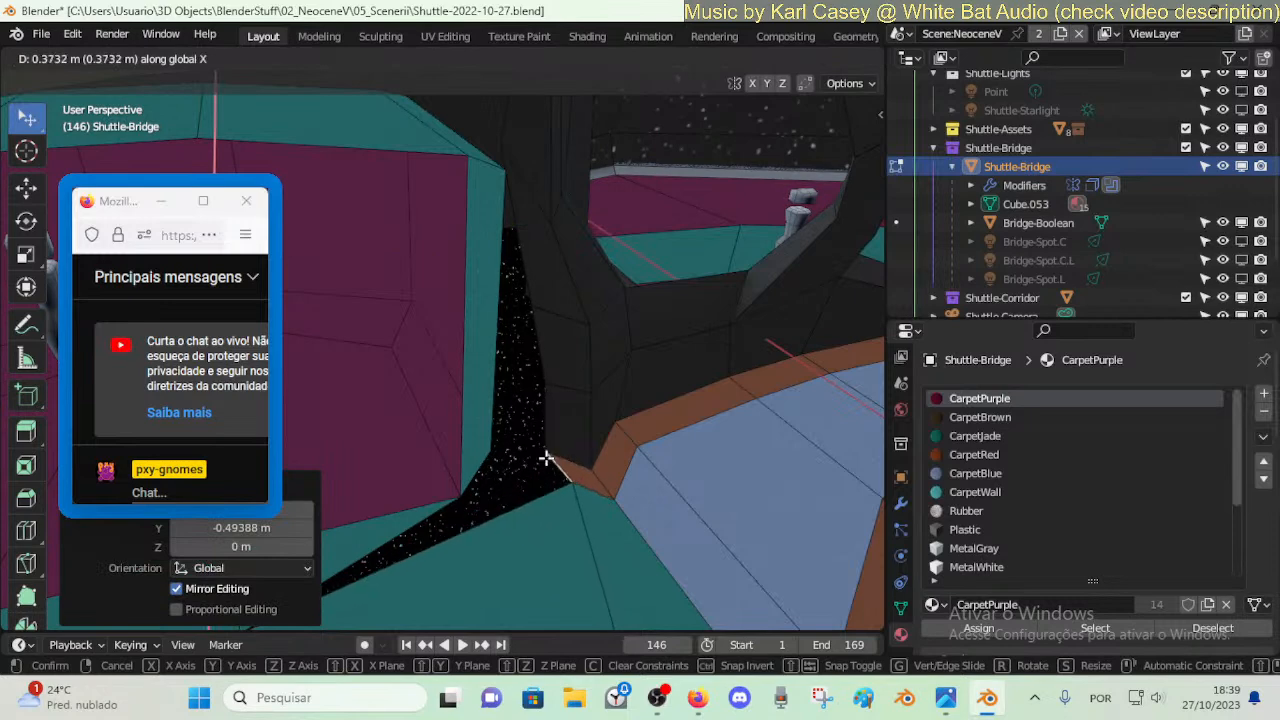
click(546, 458)
- Reposition the dark pillar's border vertex beside the upper corner of the recess's teal side frame
key(shift+grave)
click(586, 388)
key(1)
click(596, 325)
key(g)
click(594, 366)
- Select the face loop across the recess's side and back walls and try to widen it along Y
key(3)
alt+click(551, 323)
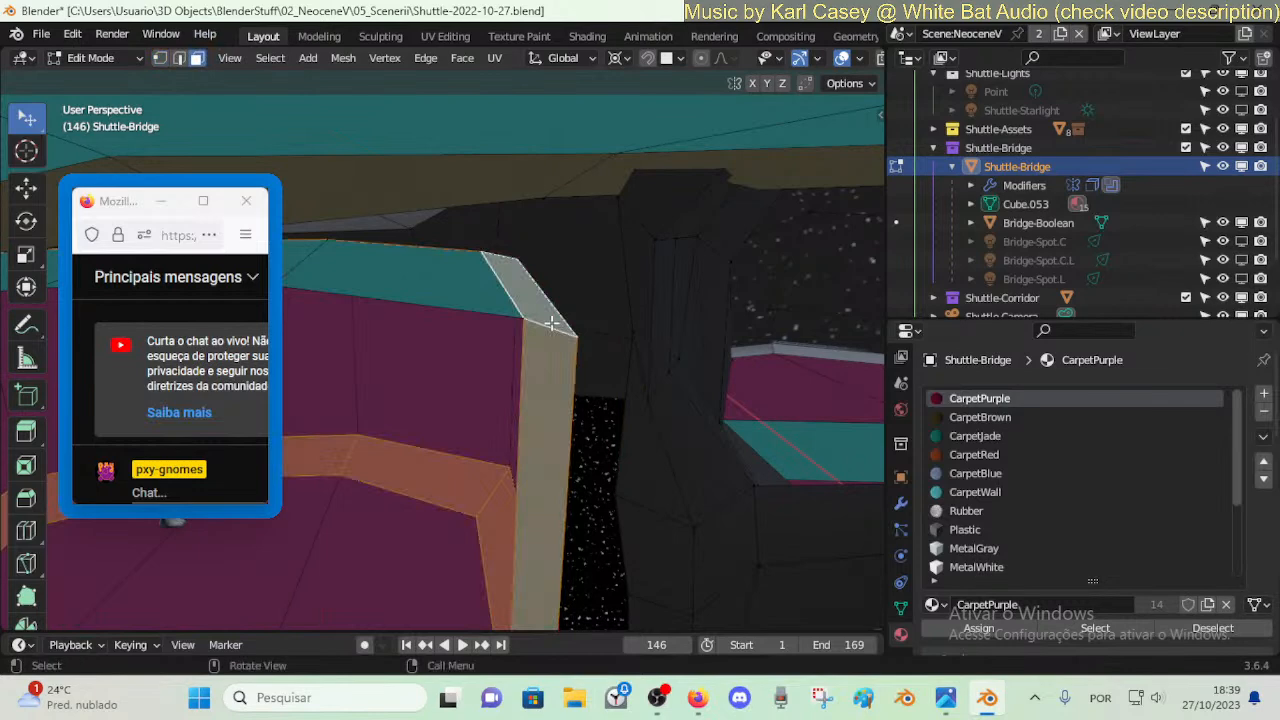
key(shift+grave)
key(s)
click(552, 323)
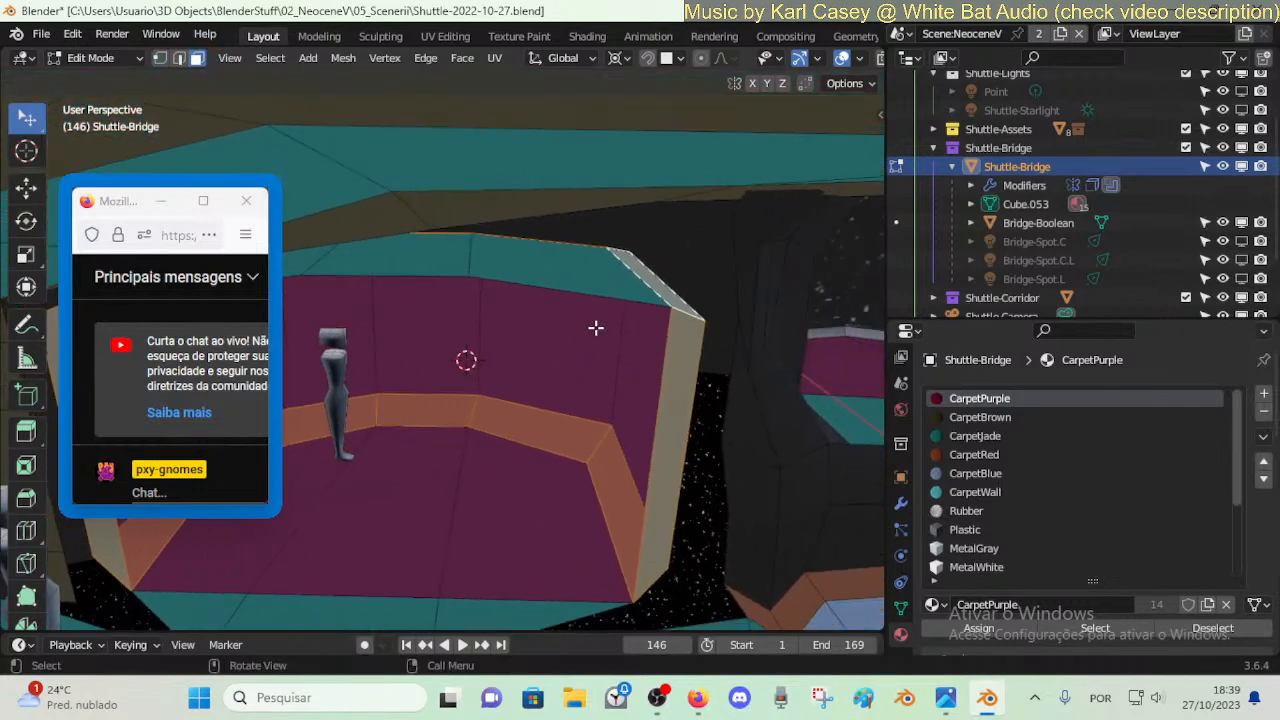
click(634, 334)
shift+click(672, 292)
click(672, 375)
key(alt+a)
alt+click(476, 362)
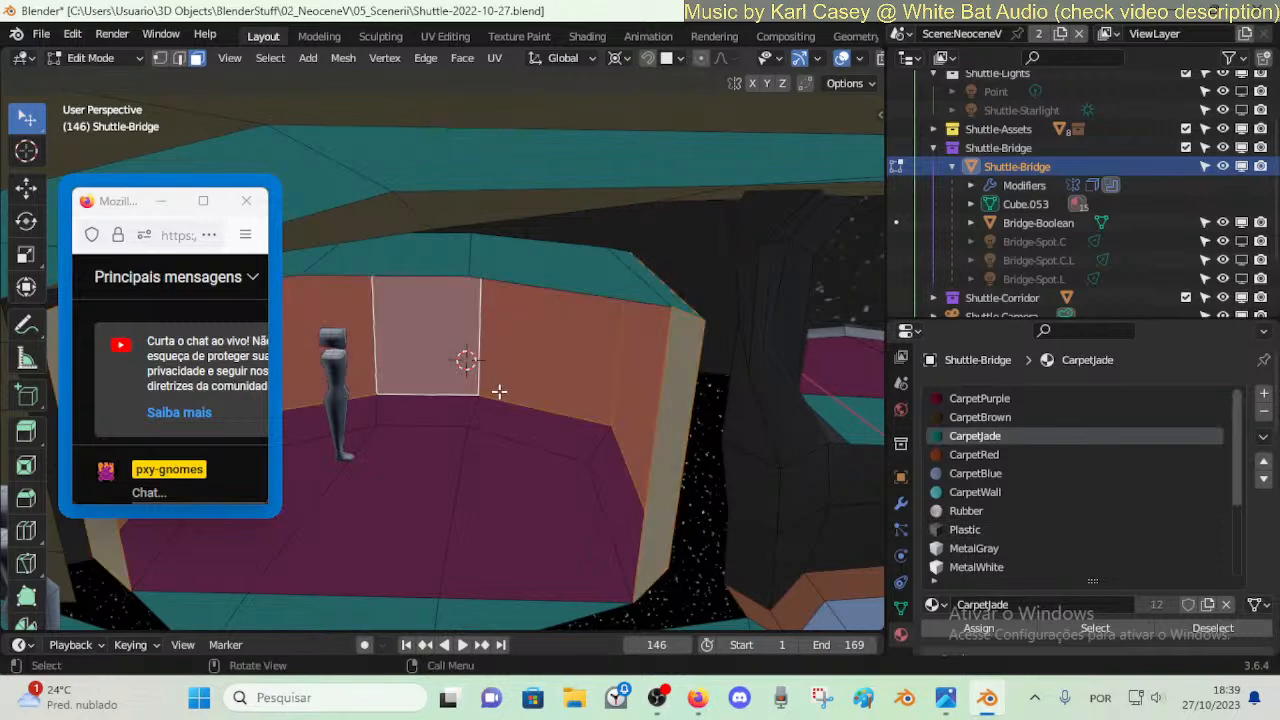
key(s)
key(y)
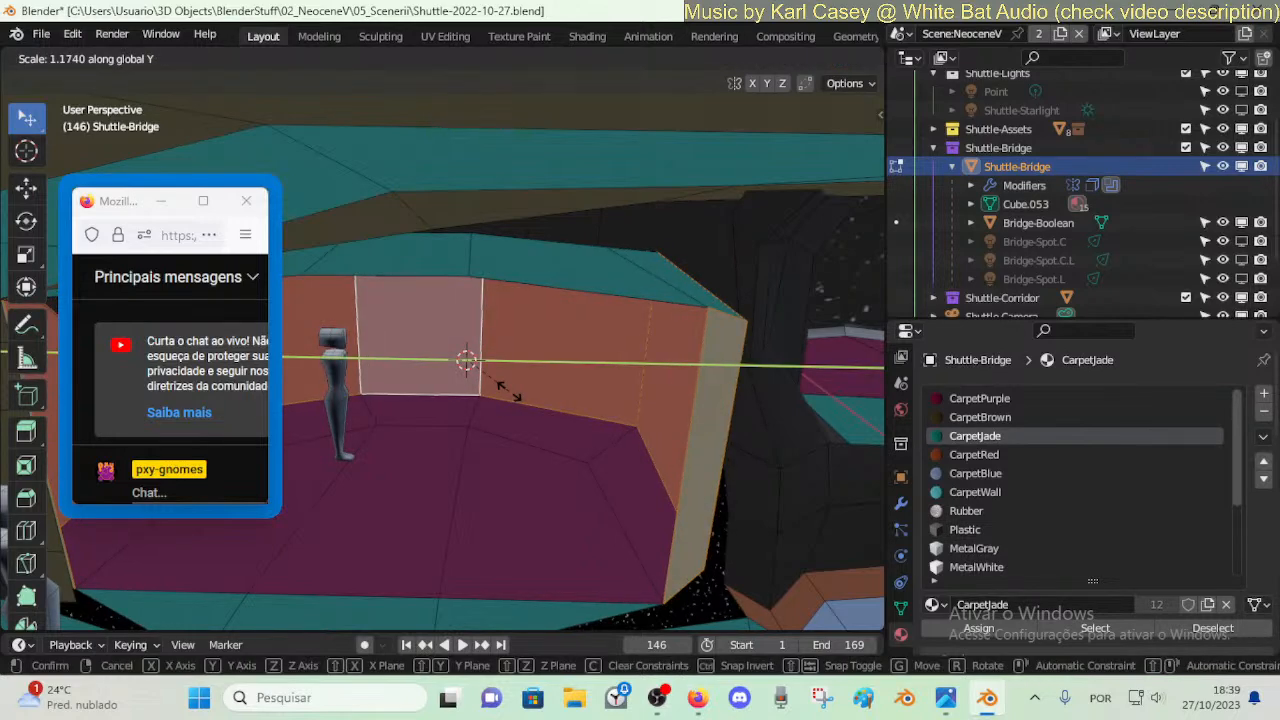
right_click(509, 391)
key(shift+grave)
key(a)
click(509, 391)
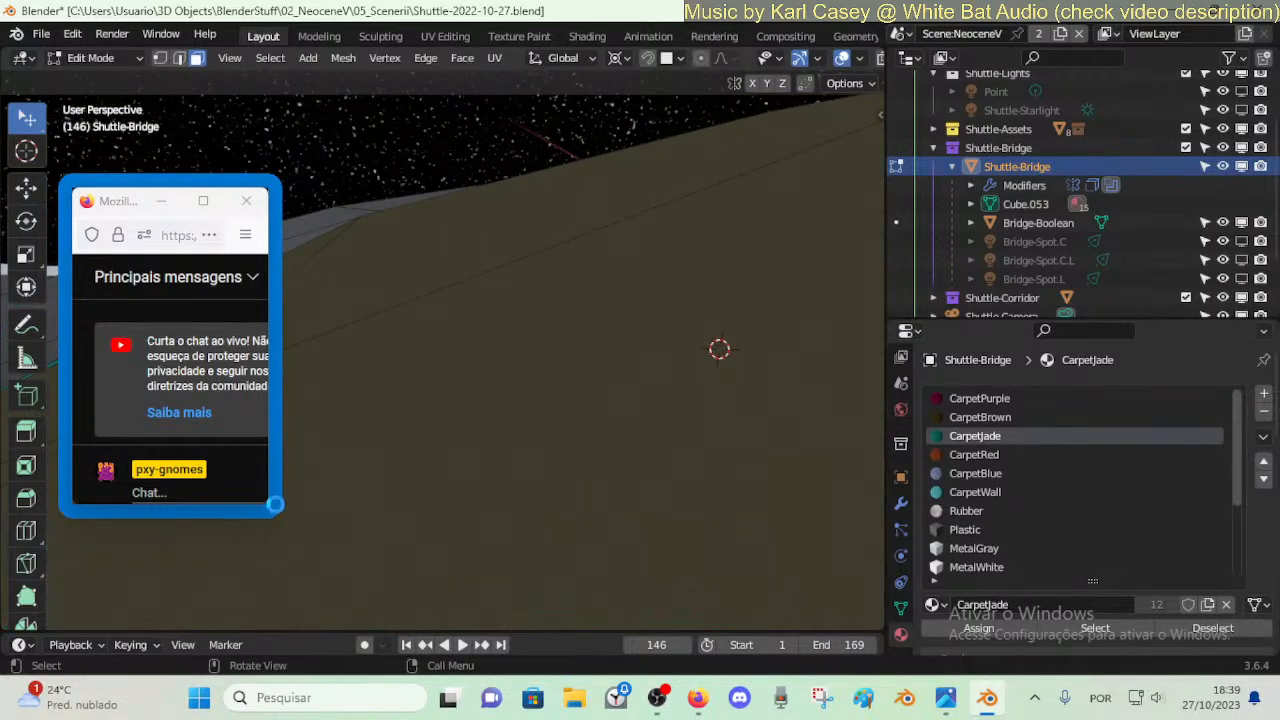
- Shrink the floating browser chat window and return to the bridge mesh
drag(264, 505, 234, 495)
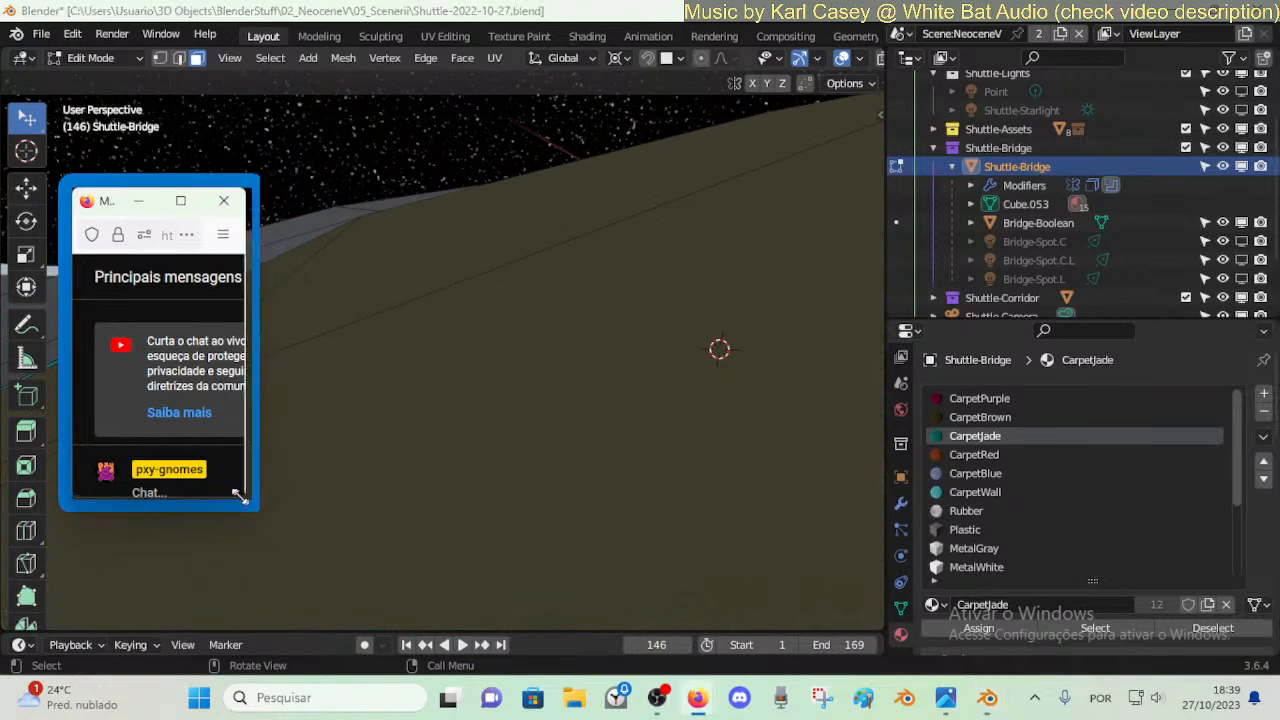
click(420, 418)
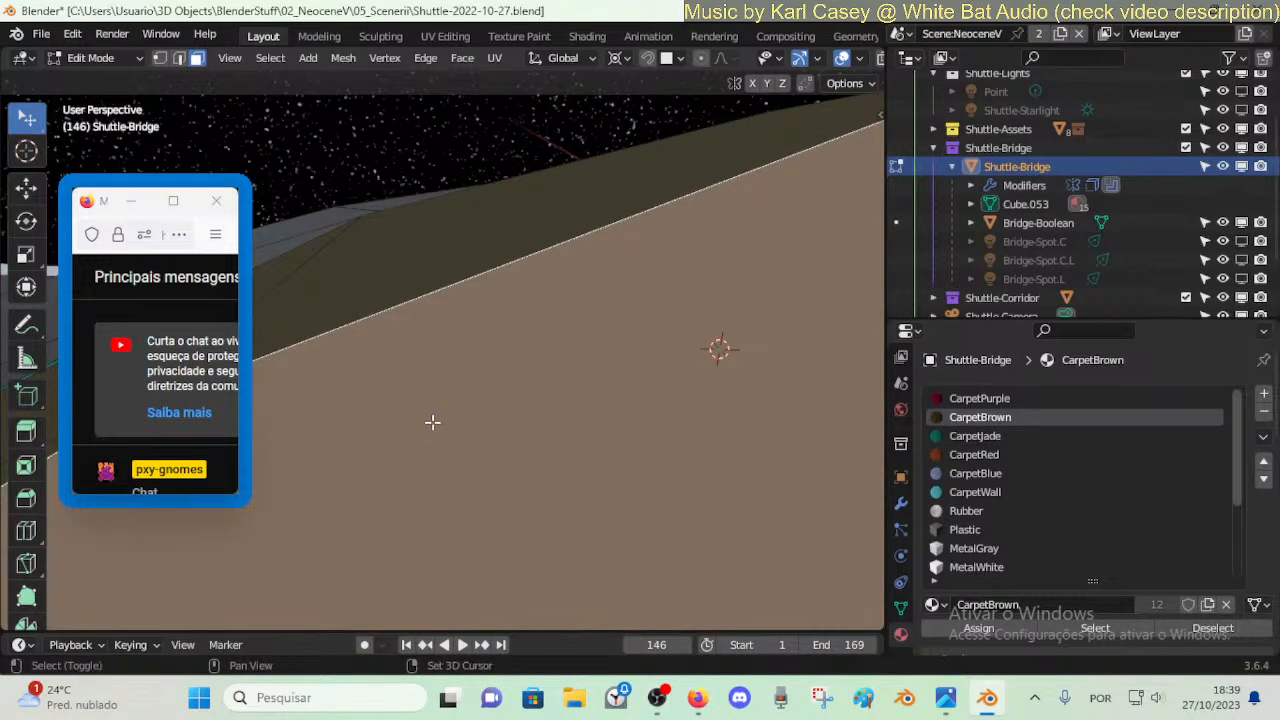
- Select the face loop across the recess's back and side walls again and try to scale it along Y
key(shift+grave)
key(s)
click(432, 423)
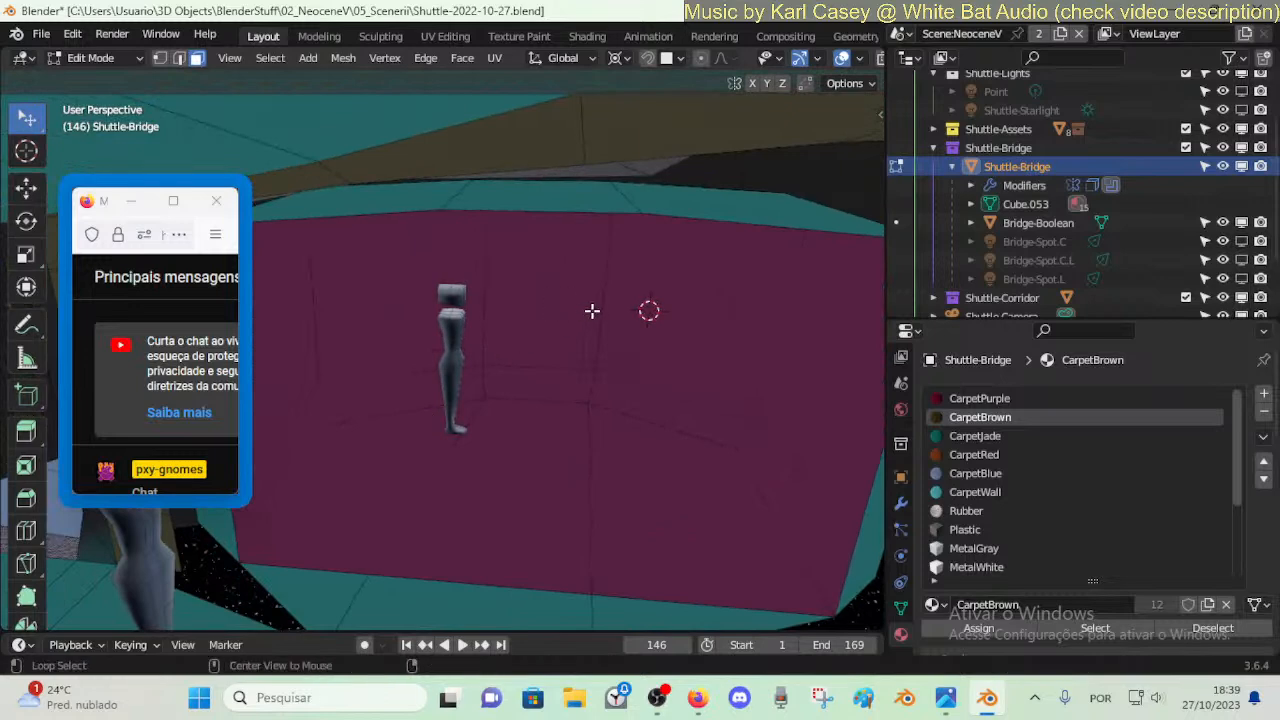
click(591, 311)
key(s)
key(y)
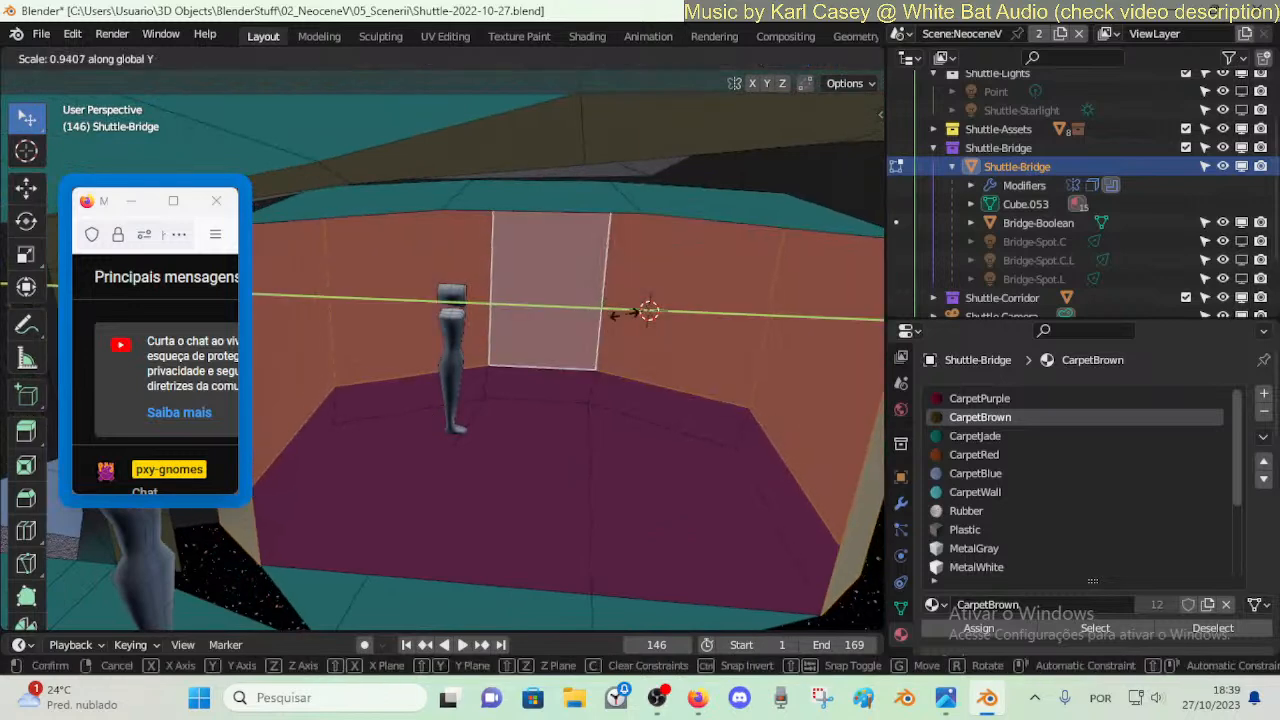
click(567, 295)
key(shift+grave)
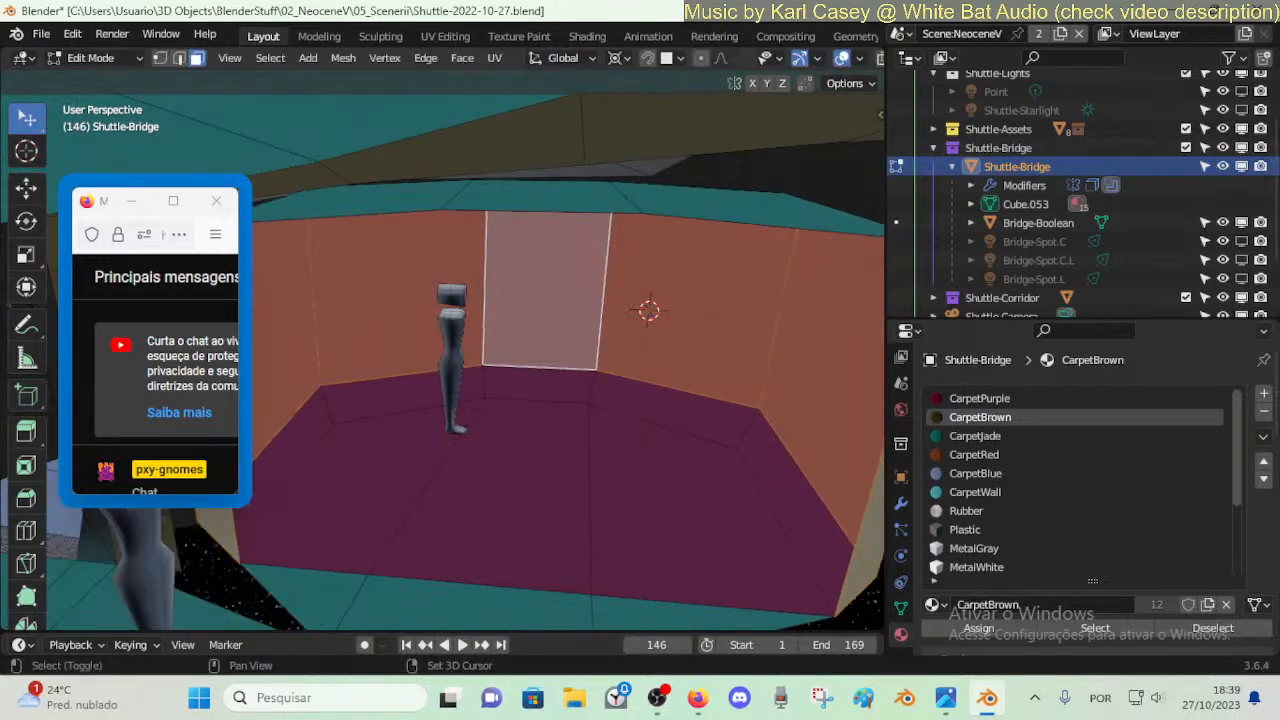
key(s)
key(a)
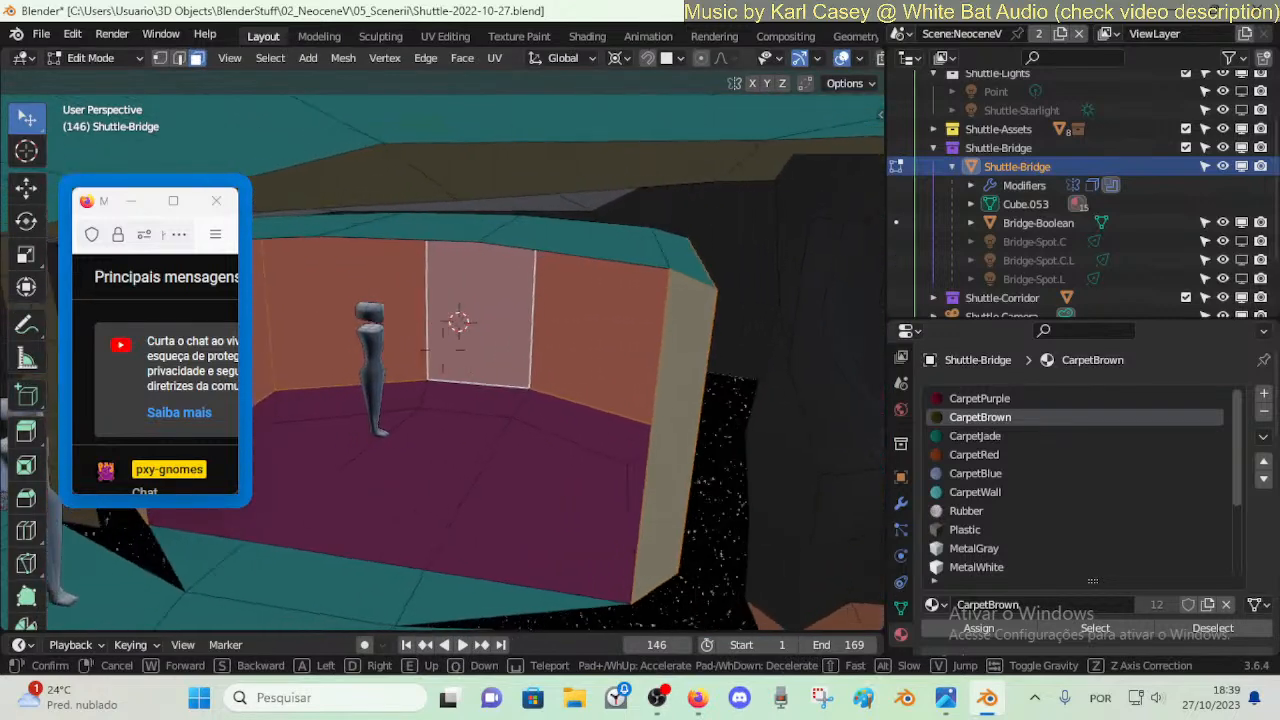
click(566, 295)
- Try a small shift of the recess's wall loop along X and scale the loop 1.111 along Y
key(g)
key(y)
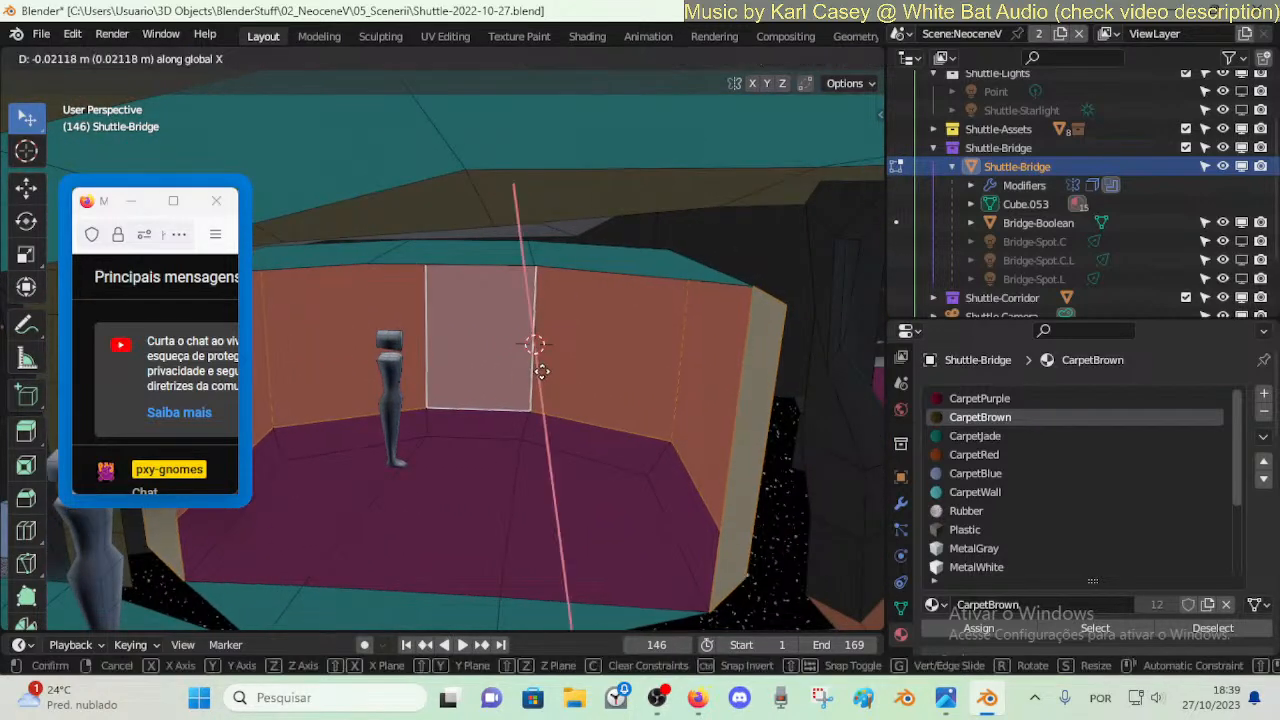
click(550, 373)
key(s)
key(y)
click(556, 375)
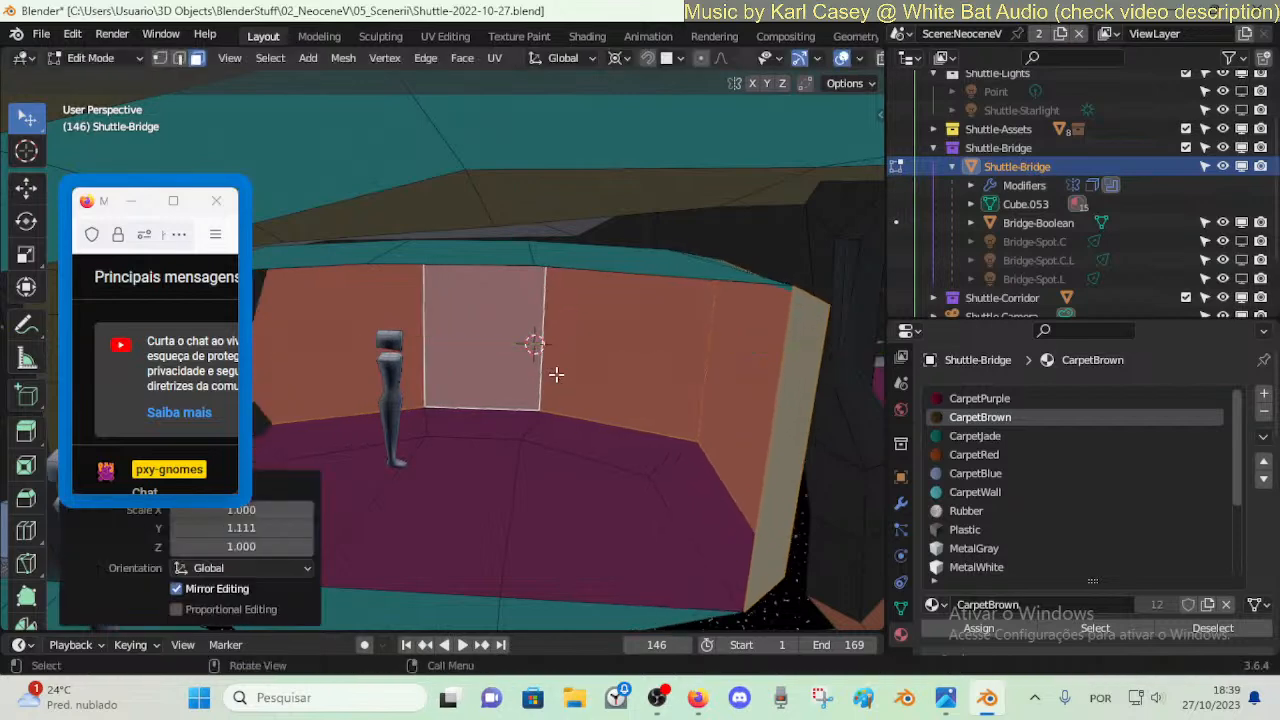
- Move the dark wall edge piercing the recess's corner 0.18285 m along X and 0.23483 m along Y
key(shift+grave)
key(a)
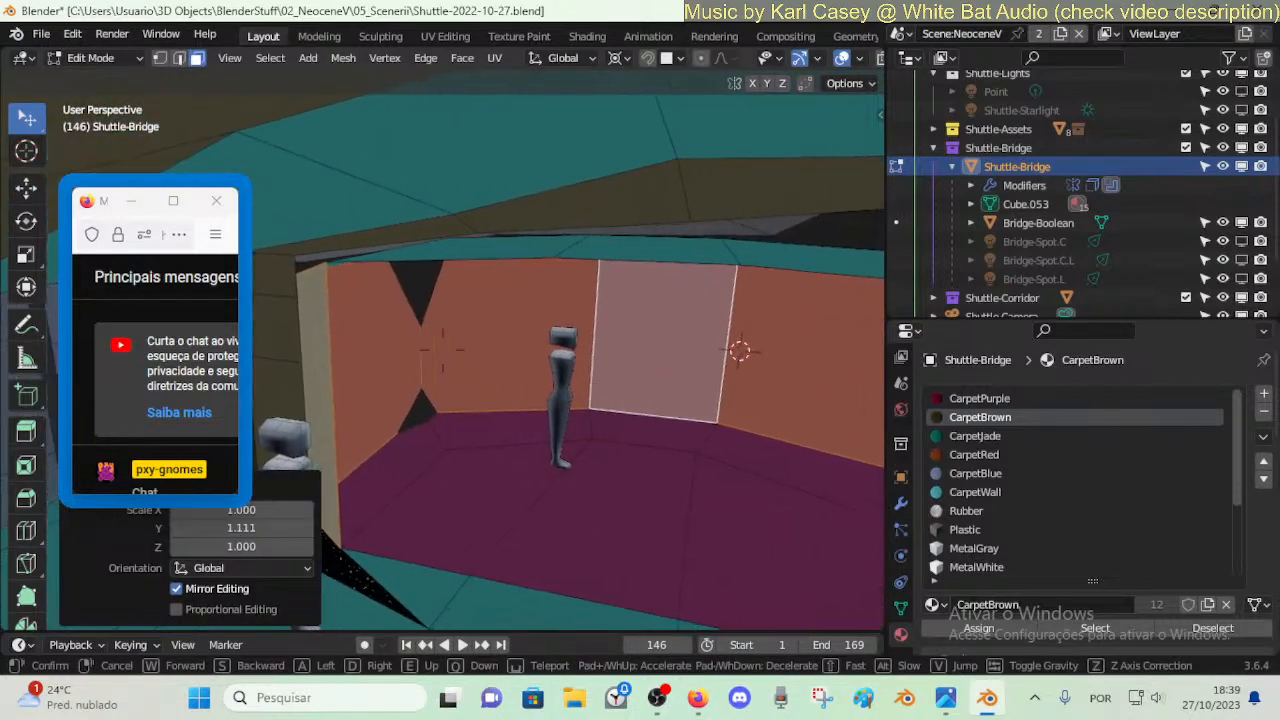
click(499, 376)
key(1)
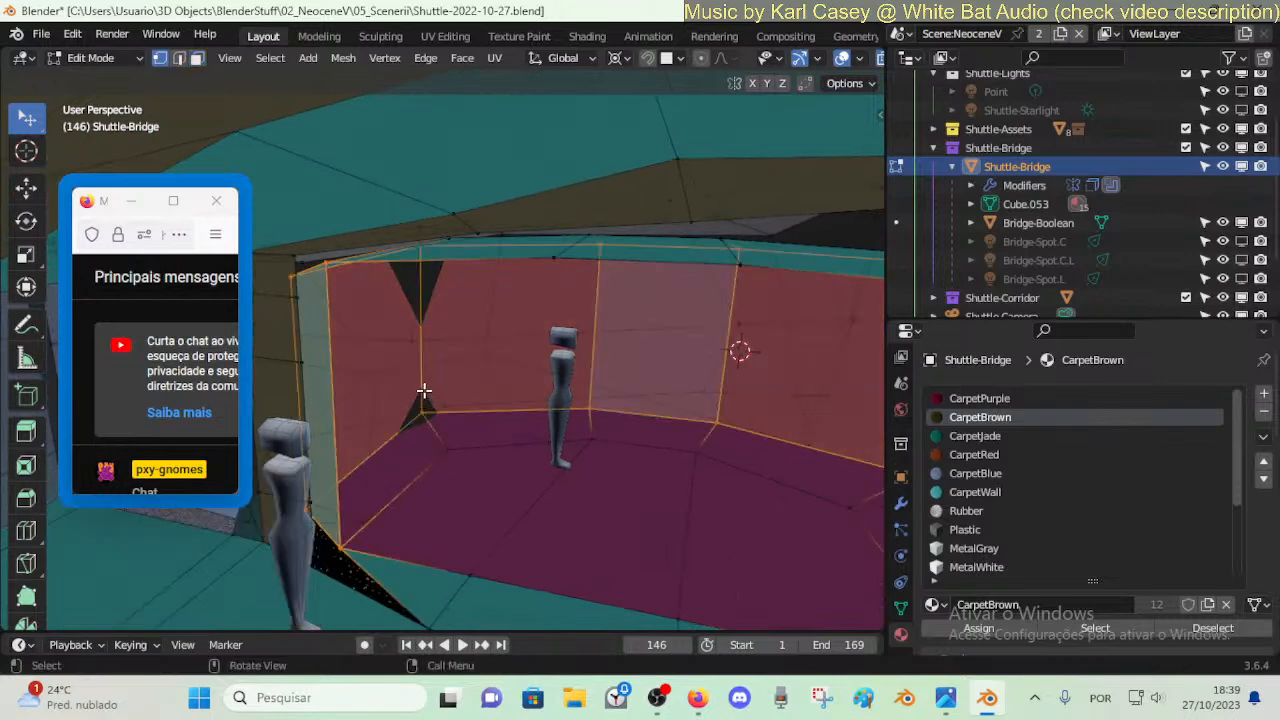
key(2)
click(441, 365)
key(g)
key(x)
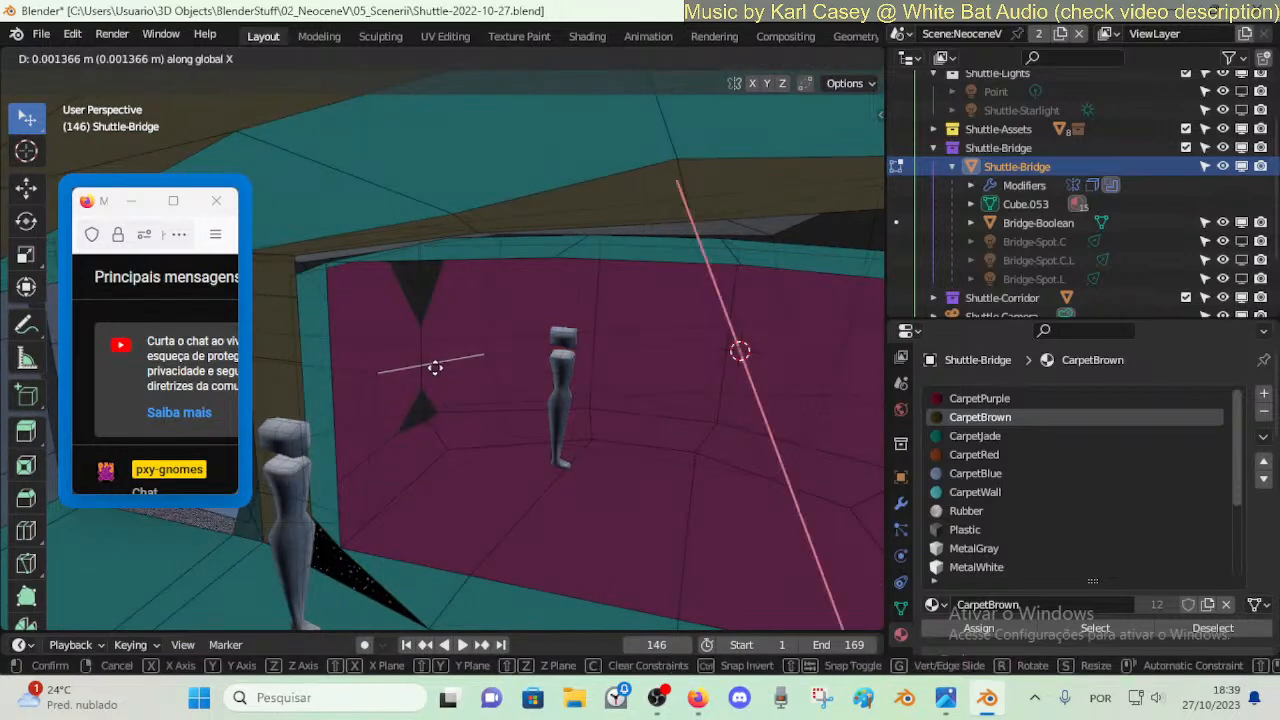
click(476, 346)
key(g)
key(y)
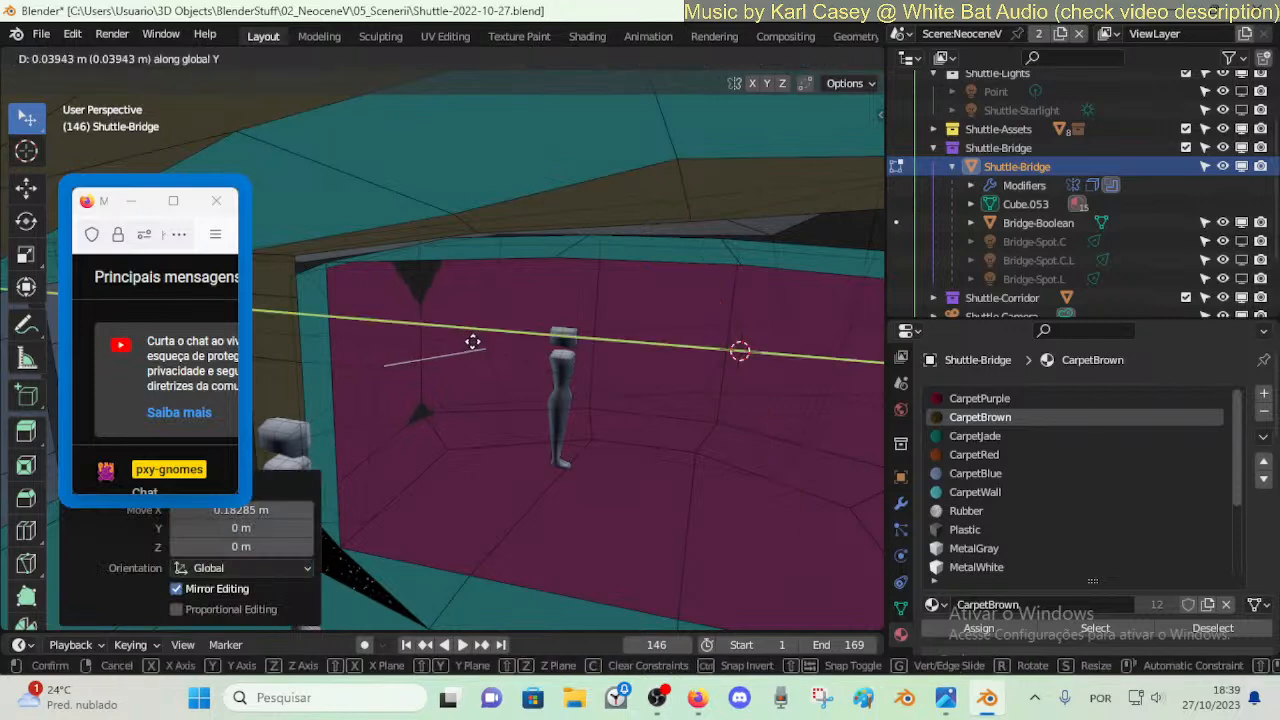
click(425, 343)
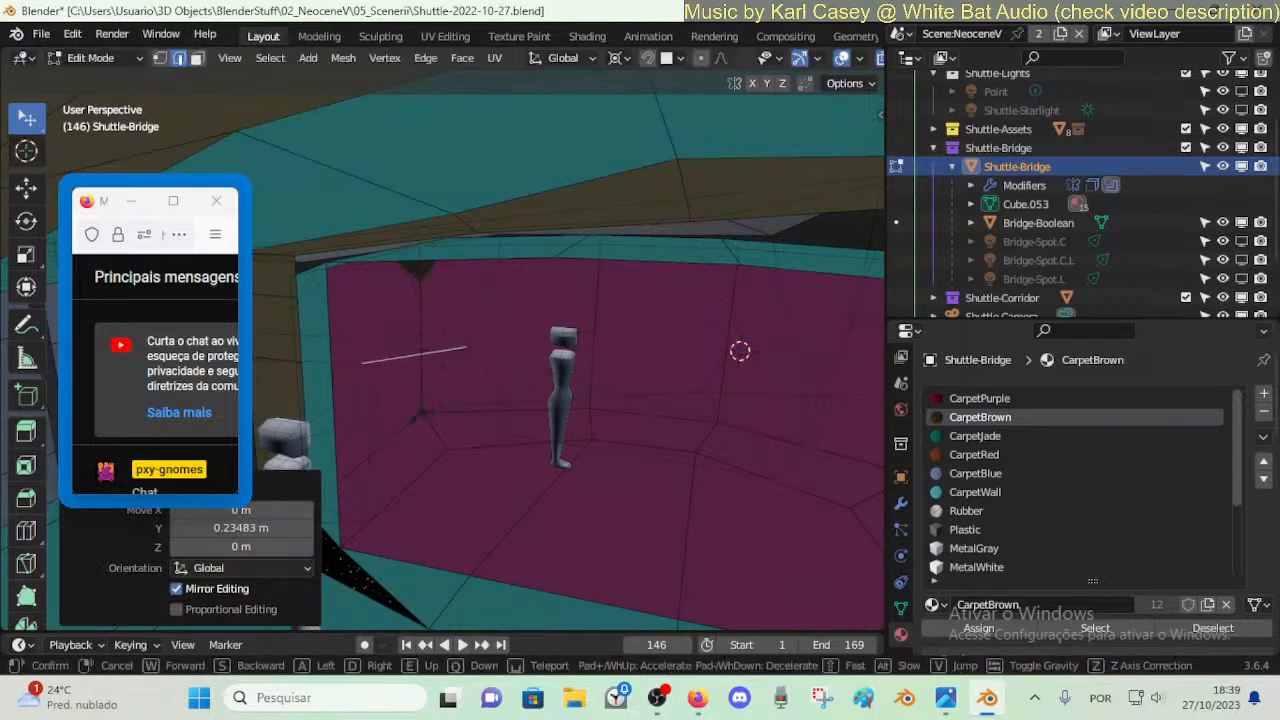
- Move the dark outer wall's upper edge beside the recess corner 0.36217 m along Y
key(shift+grave)
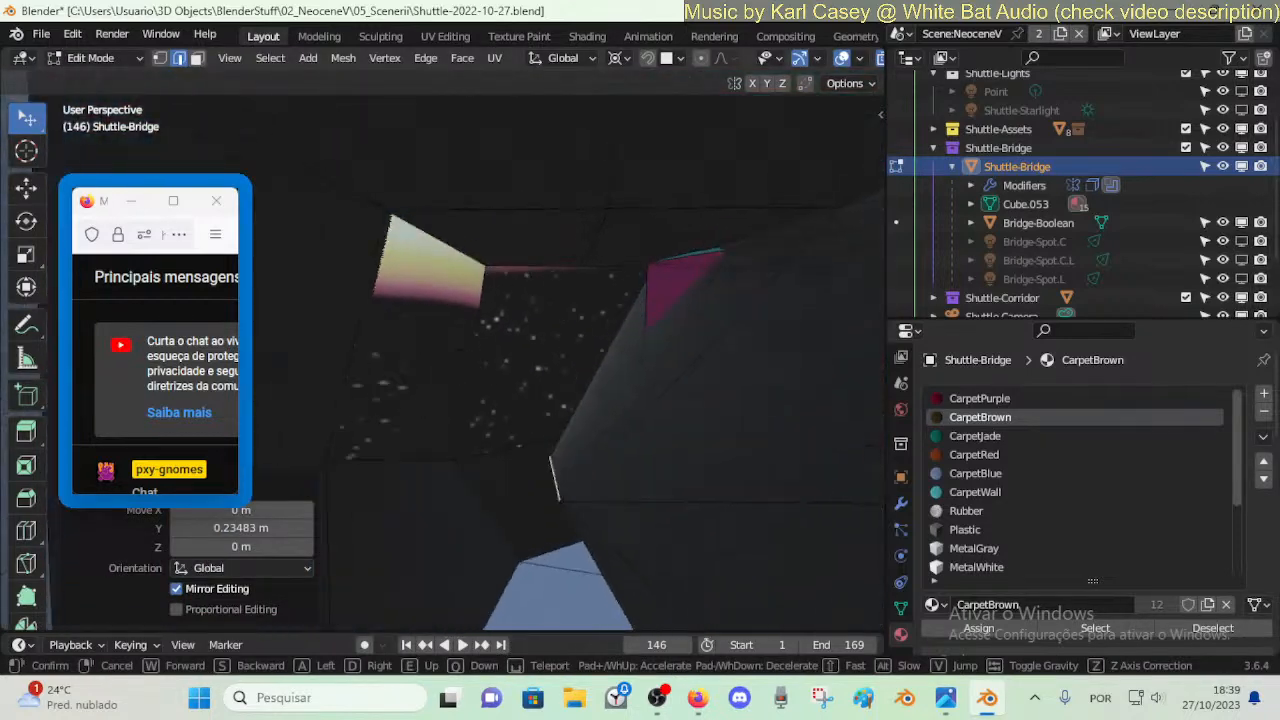
click(409, 214)
click(546, 197)
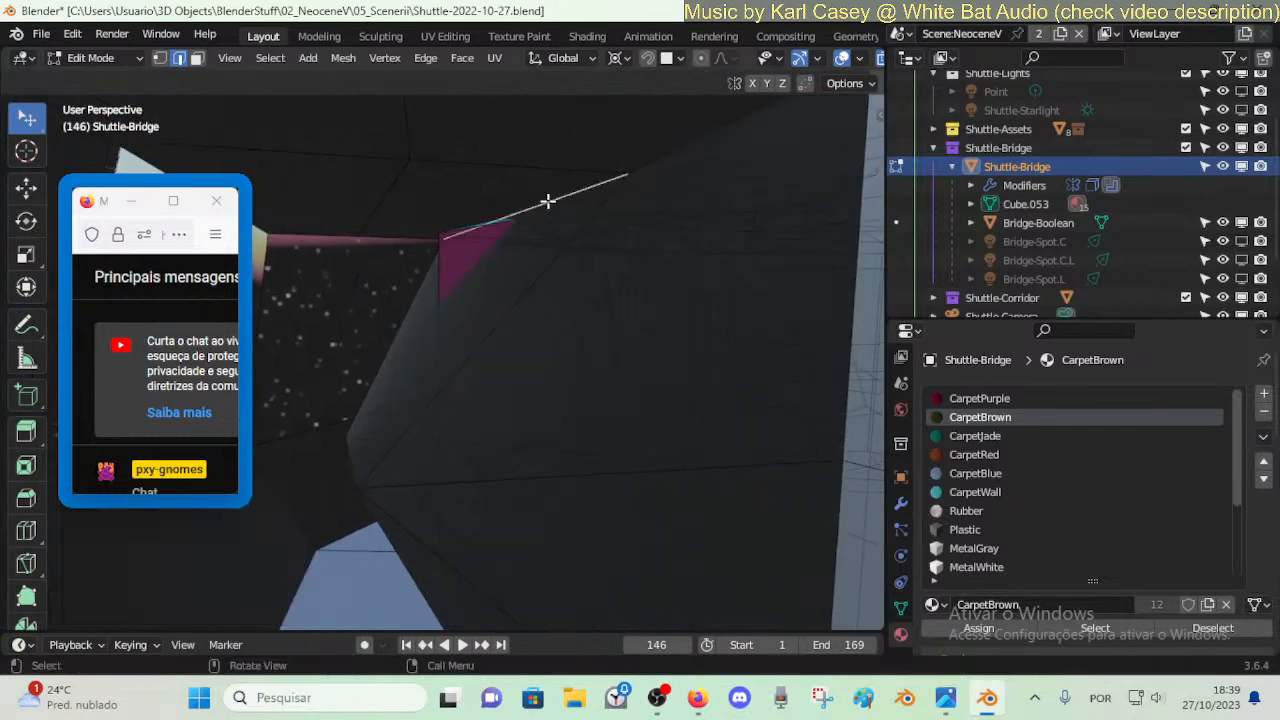
key(g)
key(y)
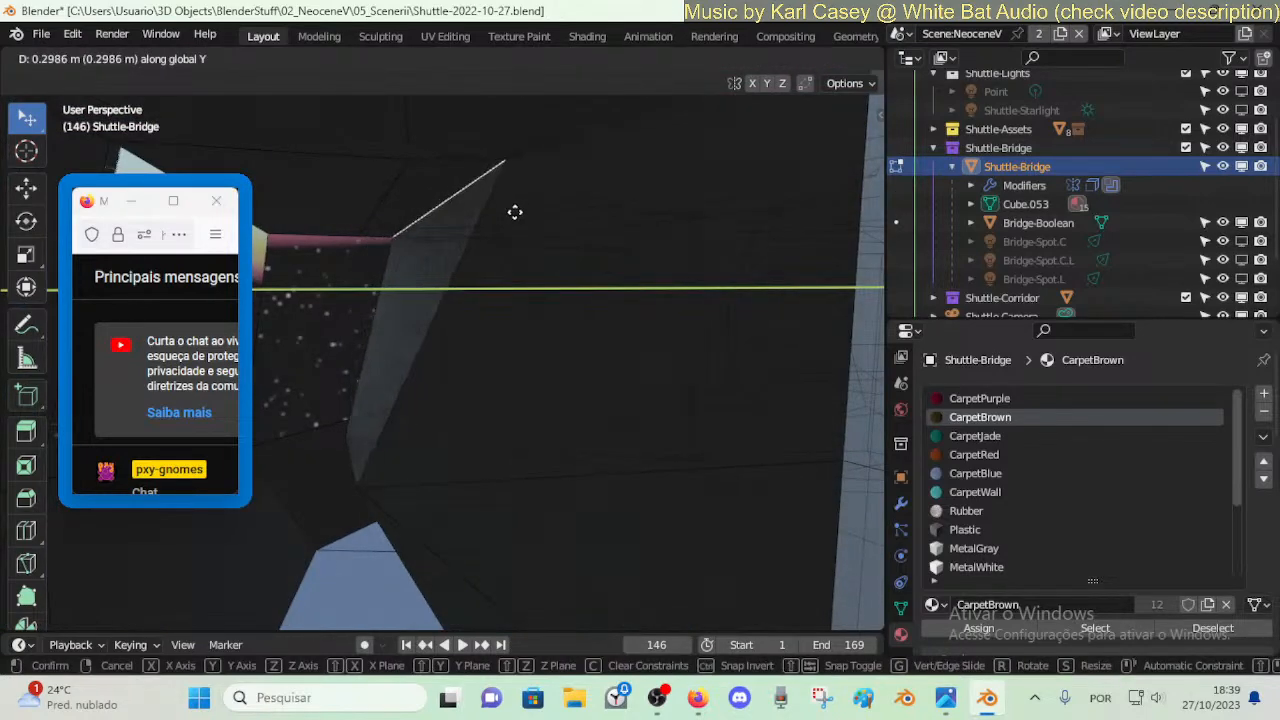
click(510, 214)
key(shift+grave)
click(489, 222)
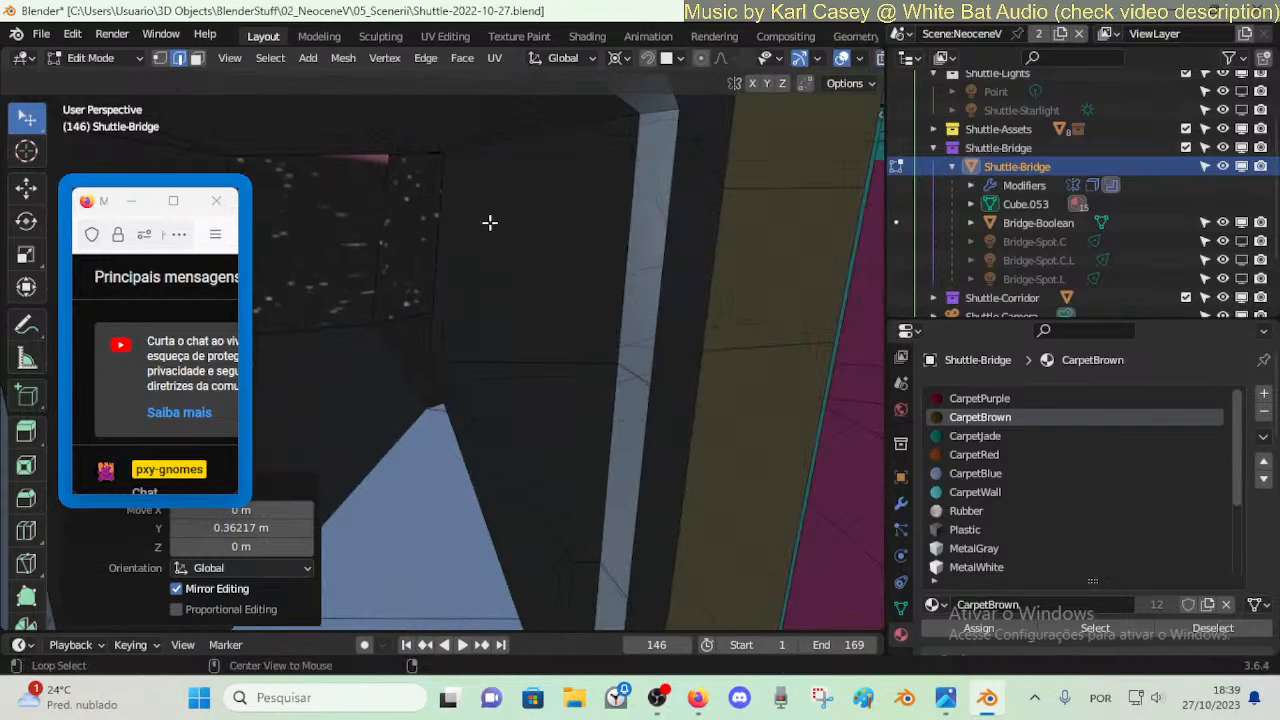
- Check the recess against the bridge reference image view3.jpg and return to Blender
key(shift+grave)
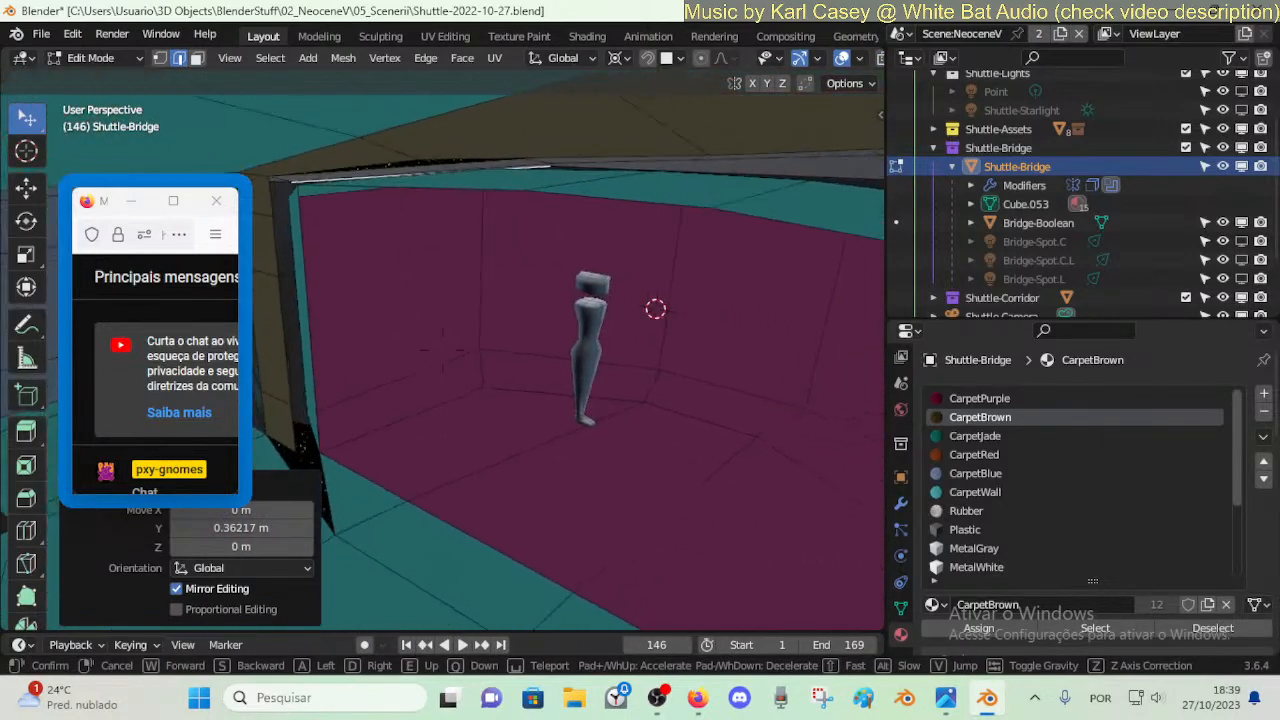
click(520, 202)
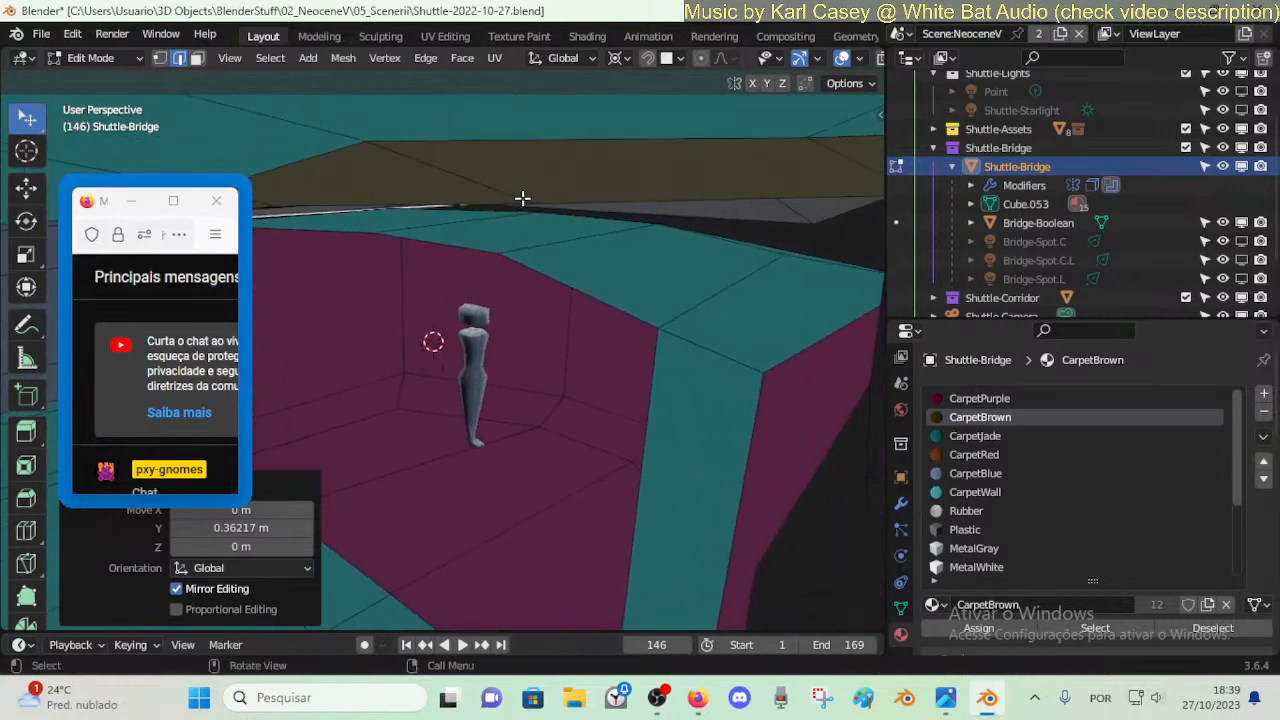
click(945, 703)
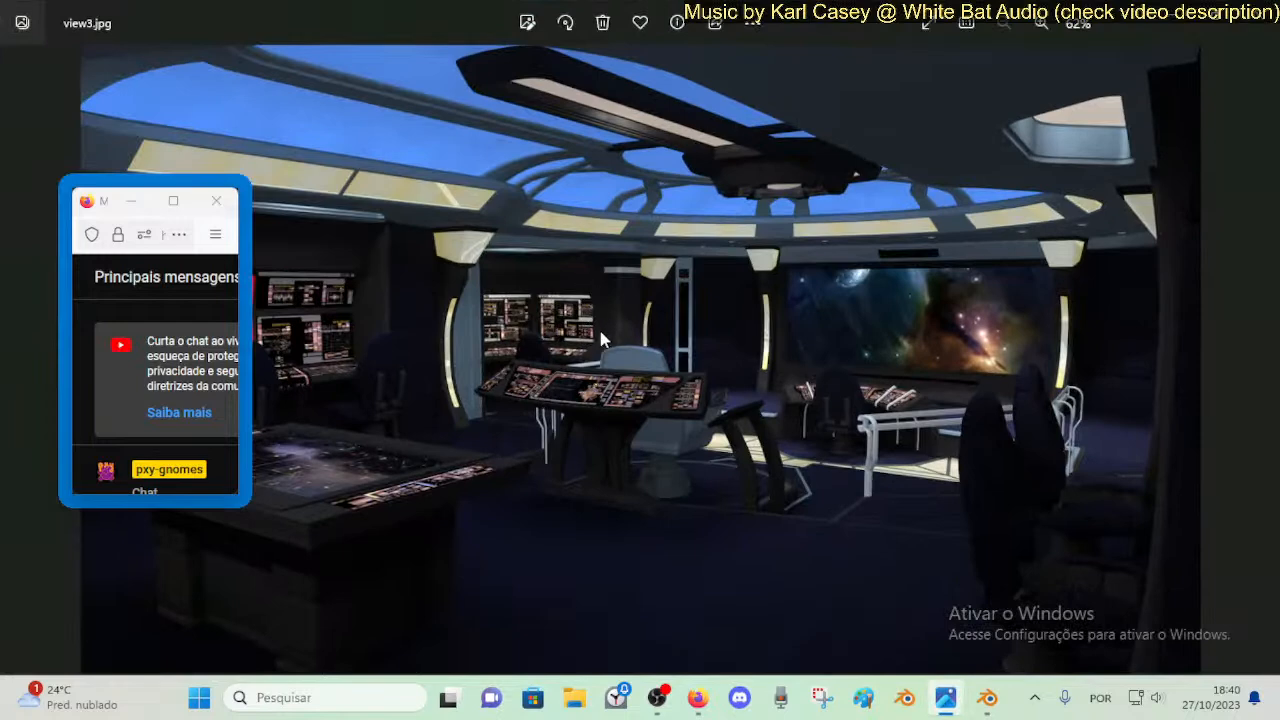
click(986, 698)
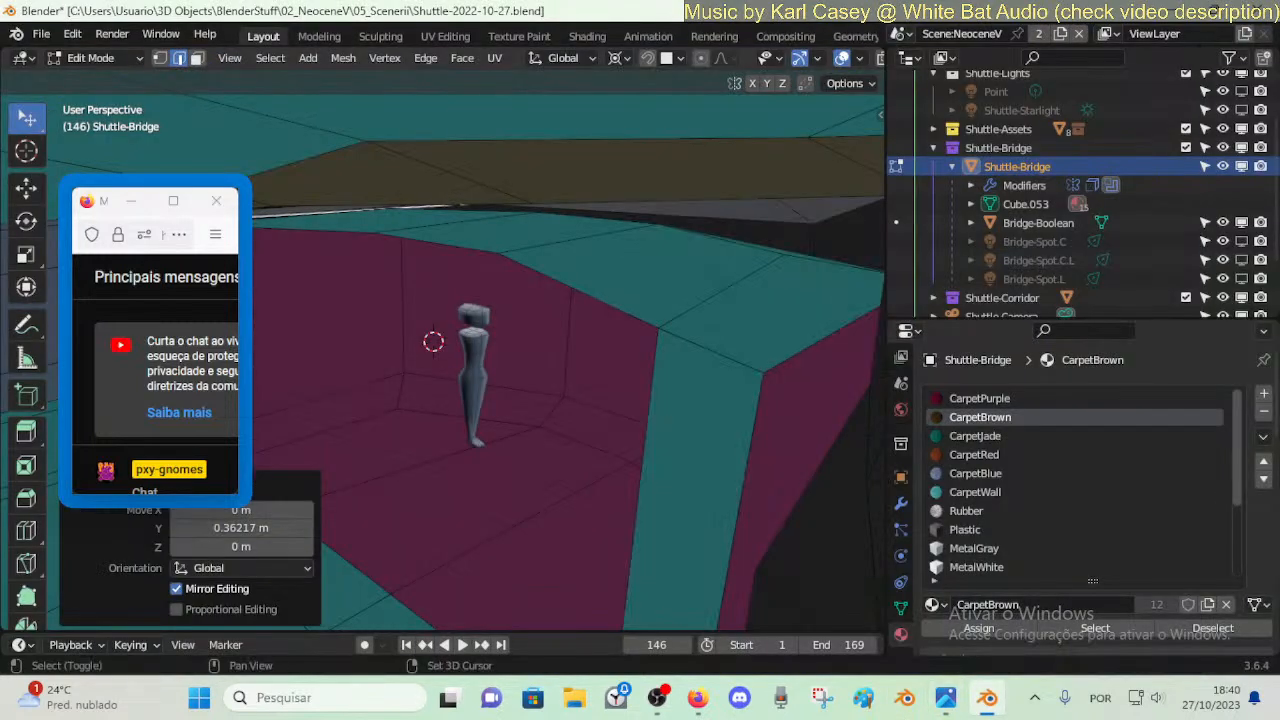
- Examine the recess from across the bridge and save the file
key(shift+grave)
key(w)
key(s)
key(w)
key(w)
key(a)
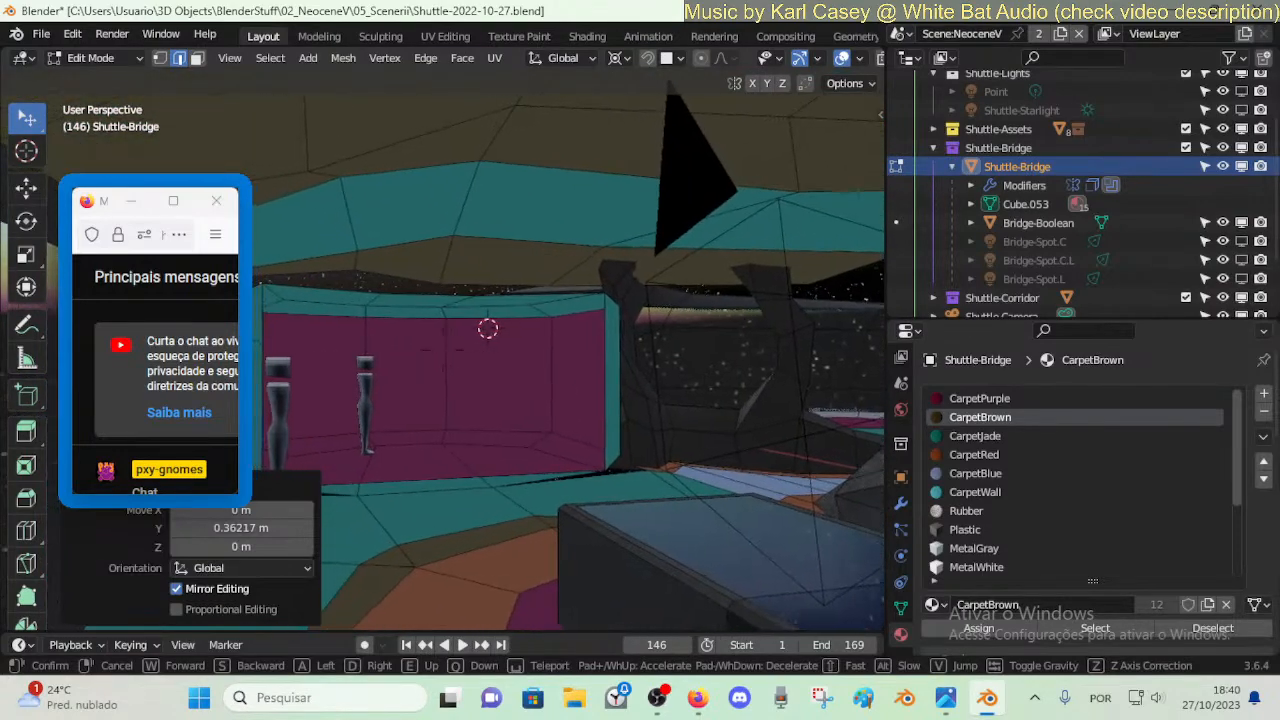
key(ctrl+s)
key(w)
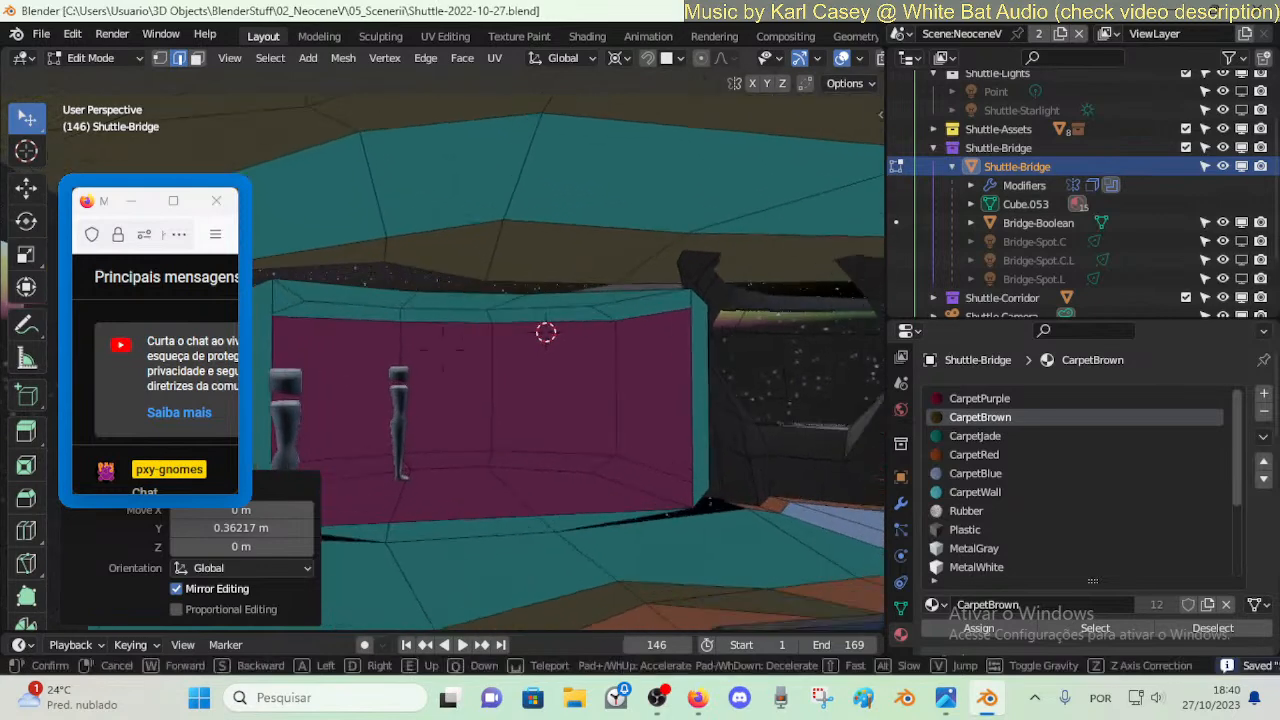
key(w)
click(489, 409)
- Slide the middle vertices of the recess's teal ceiling strip along their edges
key(shift+grave)
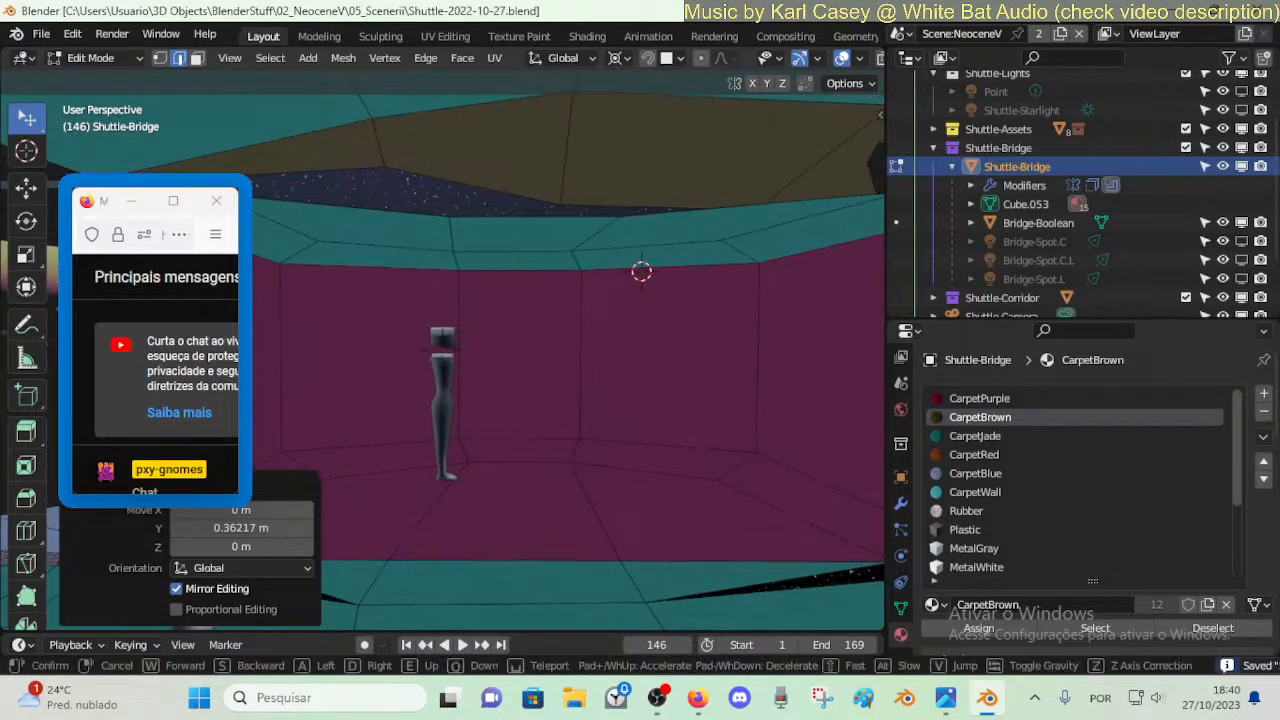
click(500, 397)
key(g)
key(g)
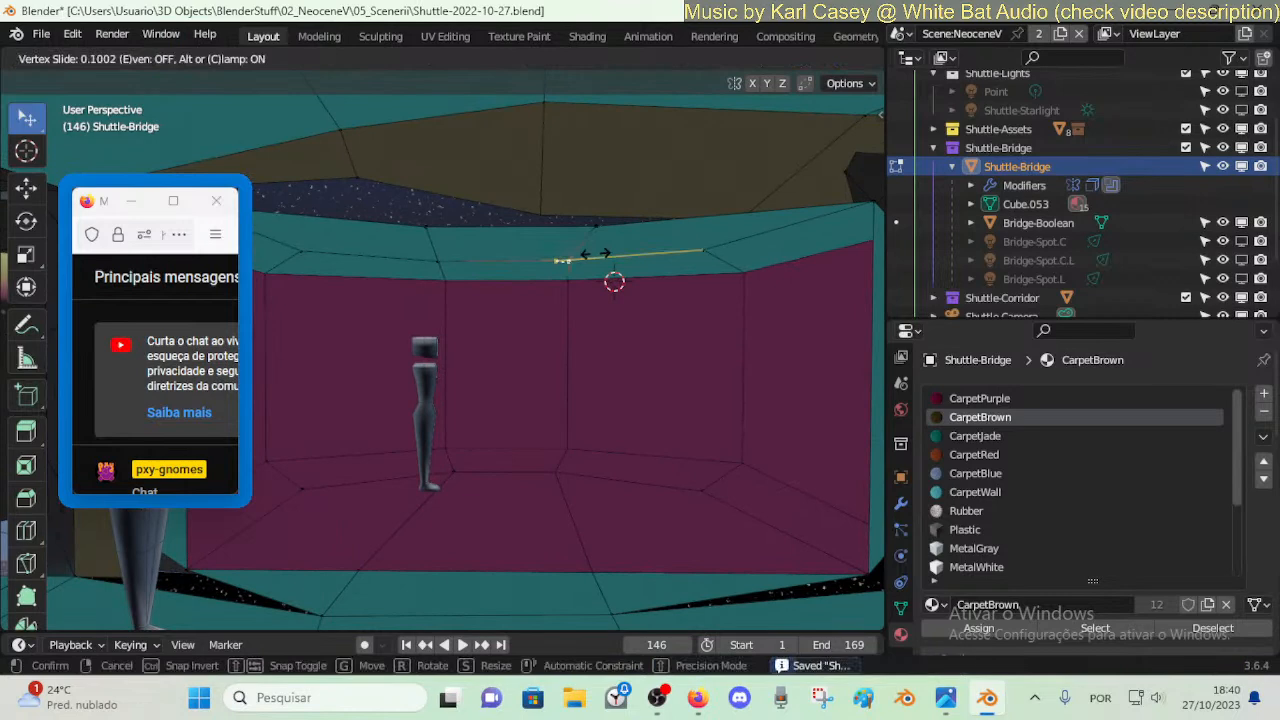
click(605, 254)
key(g)
key(g)
click(437, 263)
key(g)
key(g)
click(586, 257)
- Select the top edge of the recess's back wall and snap the 3D cursor to its middle
key(shift+grave)
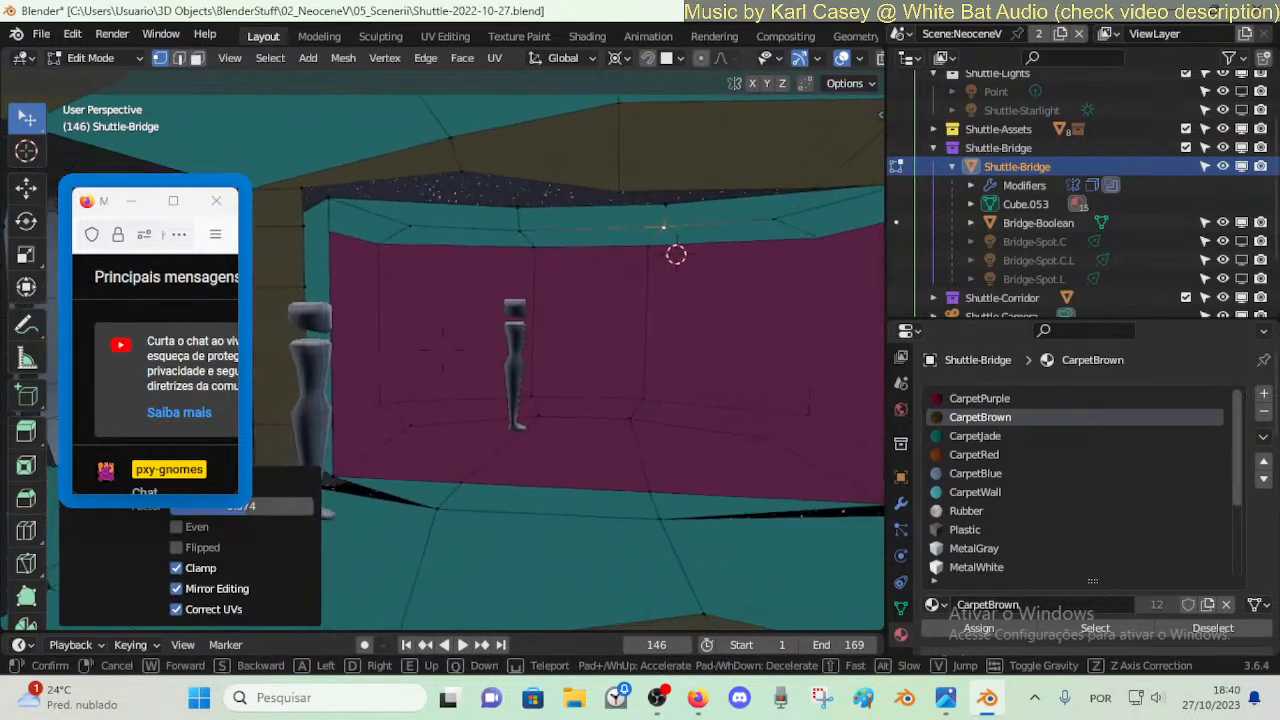
click(605, 316)
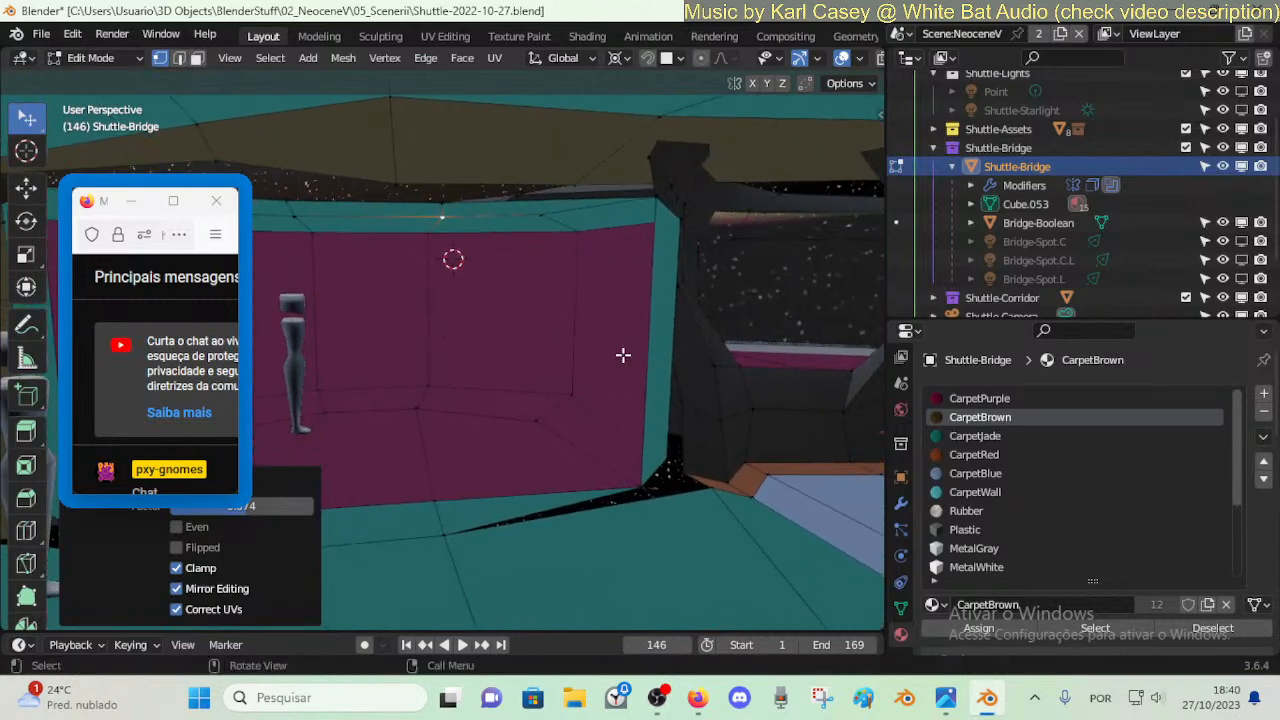
click(641, 486)
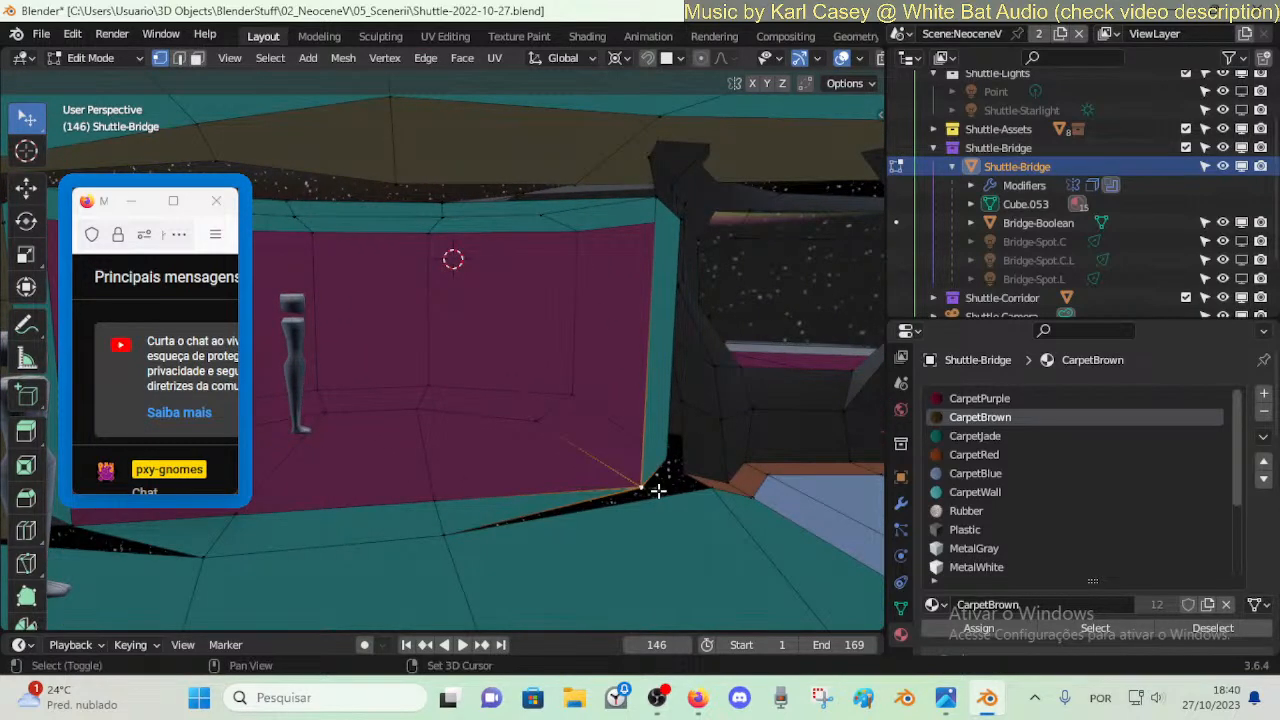
click(658, 277)
key(shift+grave)
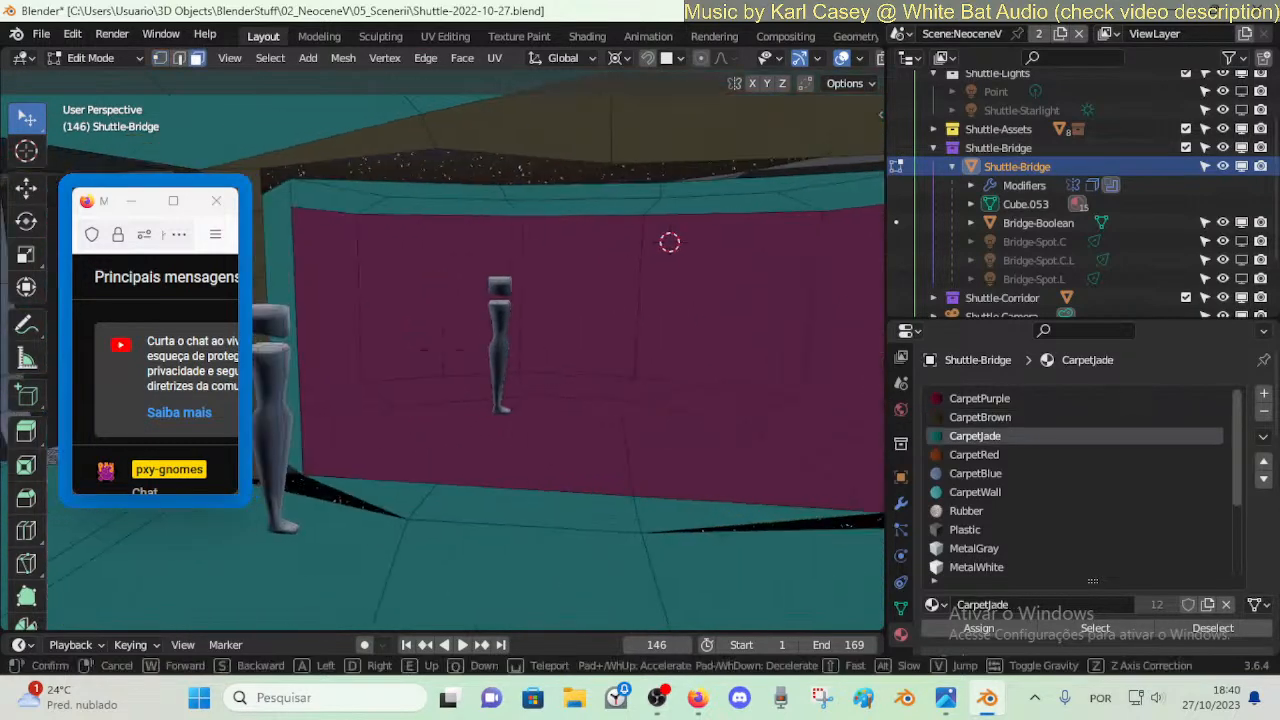
click(660, 277)
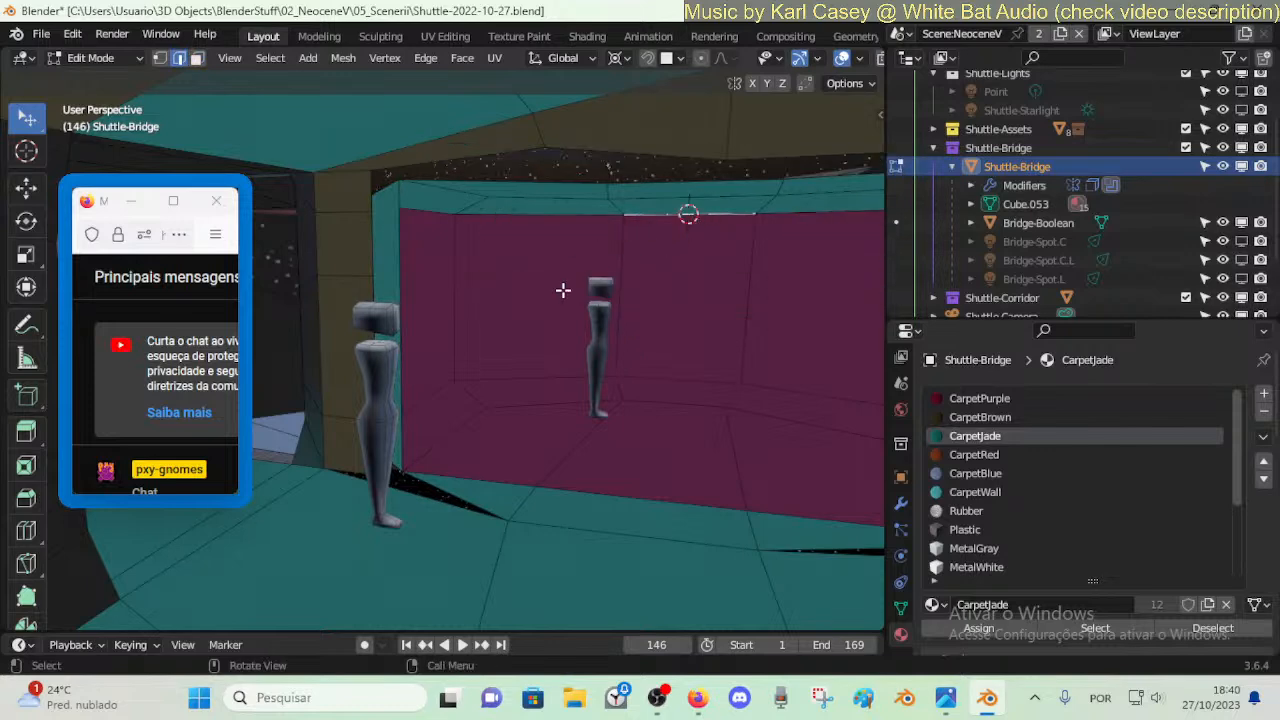
- Select the teal side frame faces at both ends of the recess and scale them 1.067 along Y about the 3D cursor
key(shift+grave)
click(386, 246)
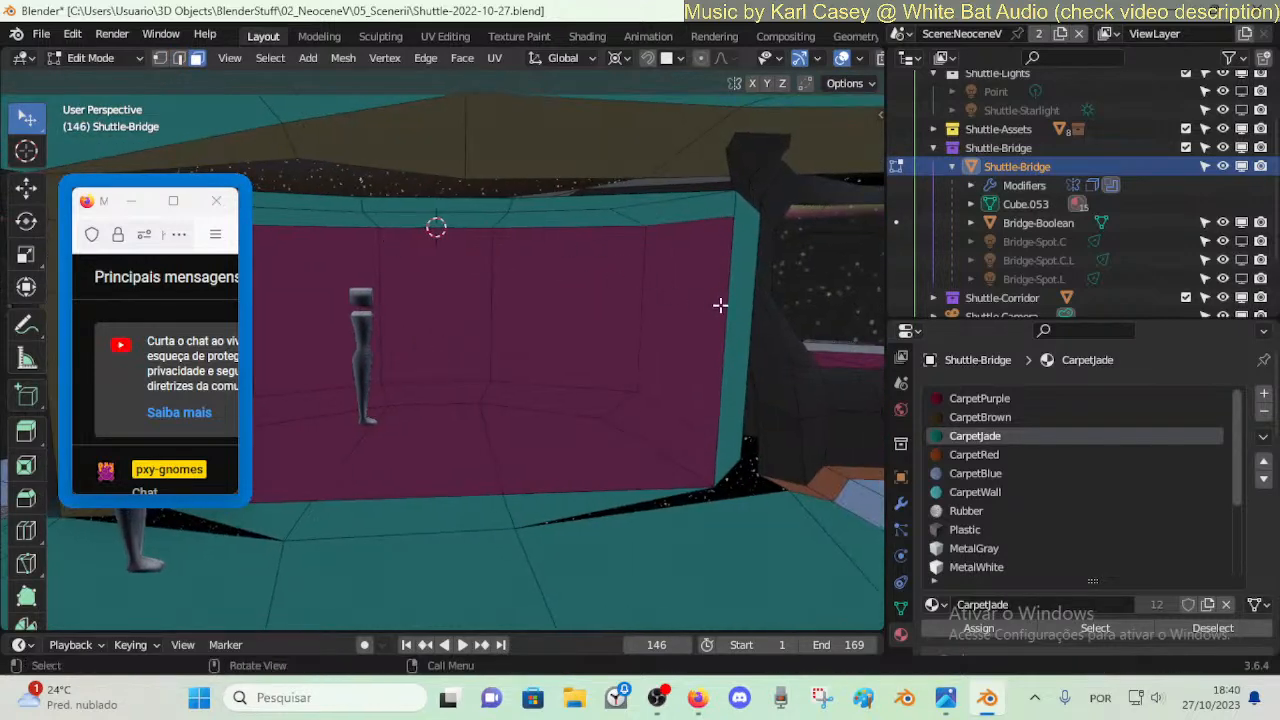
click(737, 296)
key(shift+grave)
click(686, 329)
key(s)
key(y)
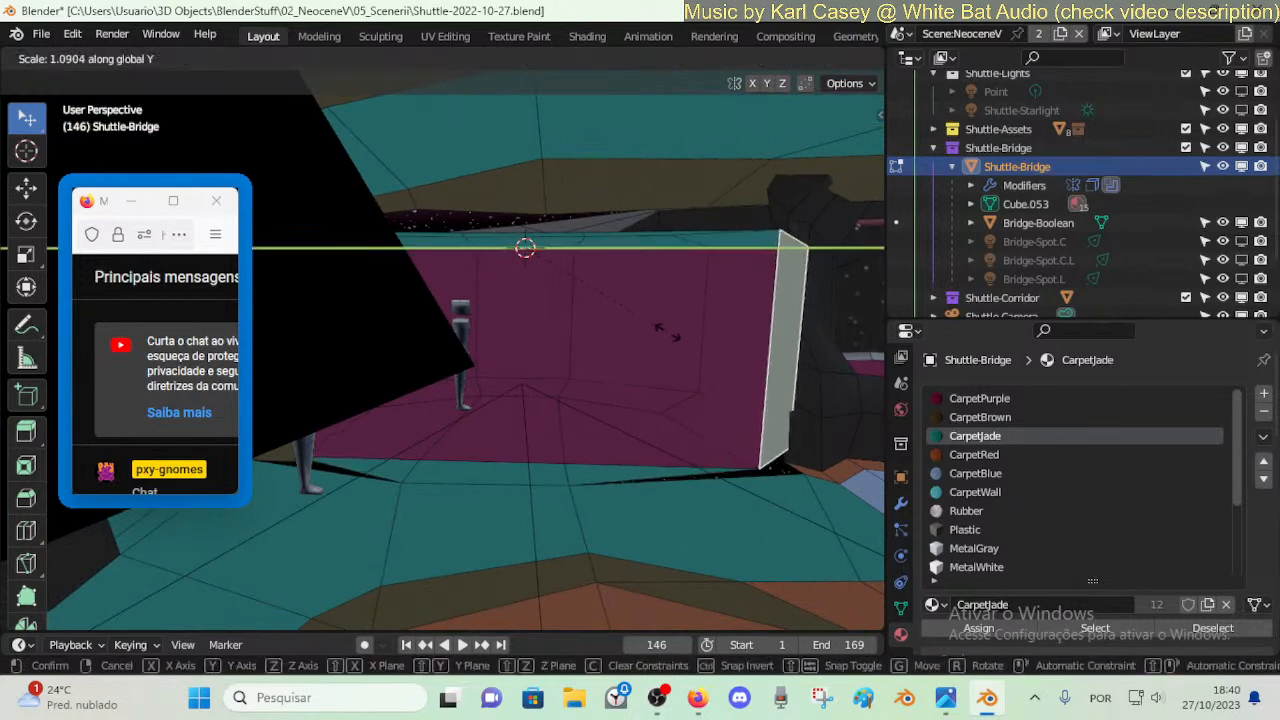
click(663, 333)
- Select the vertical edge of the brown wall frame at the end of the recess
key(shift+grave)
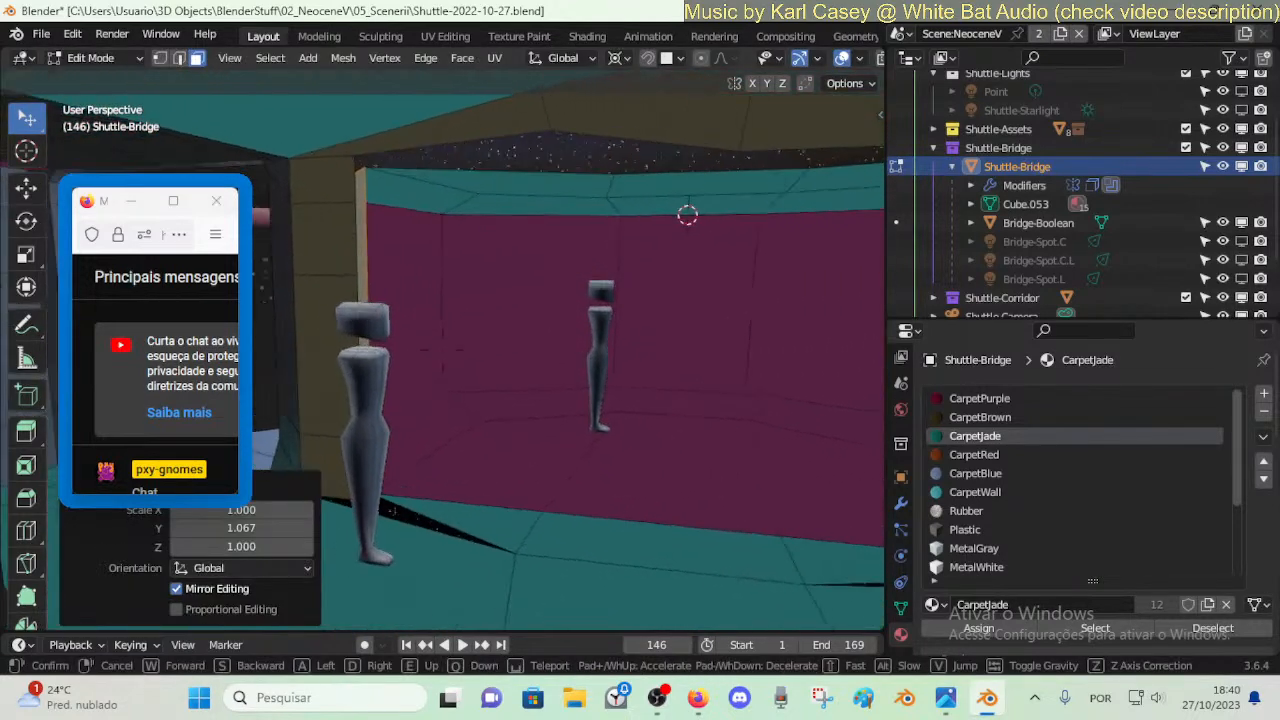
click(664, 328)
key(2)
click(469, 213)
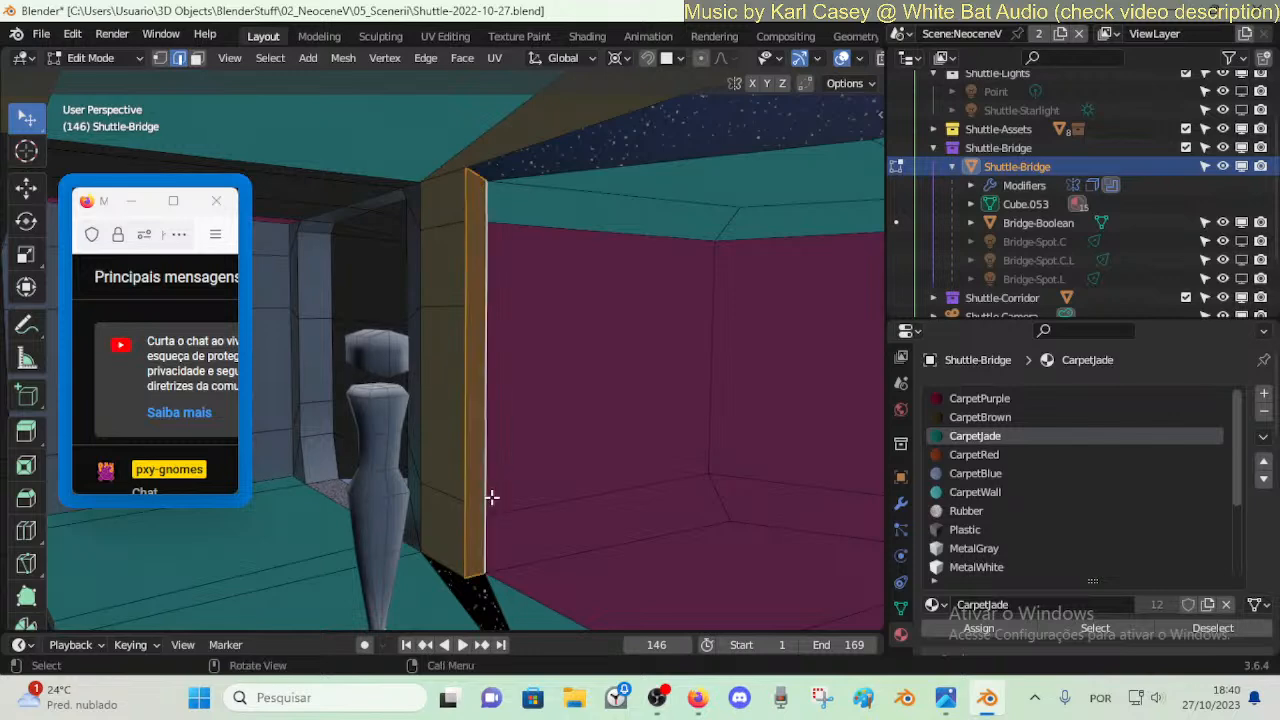
- Move the dark pillar's vertices beside the recess's teal side frame along Y, and about -0.25 m along X
key(shift+grave)
key(d)
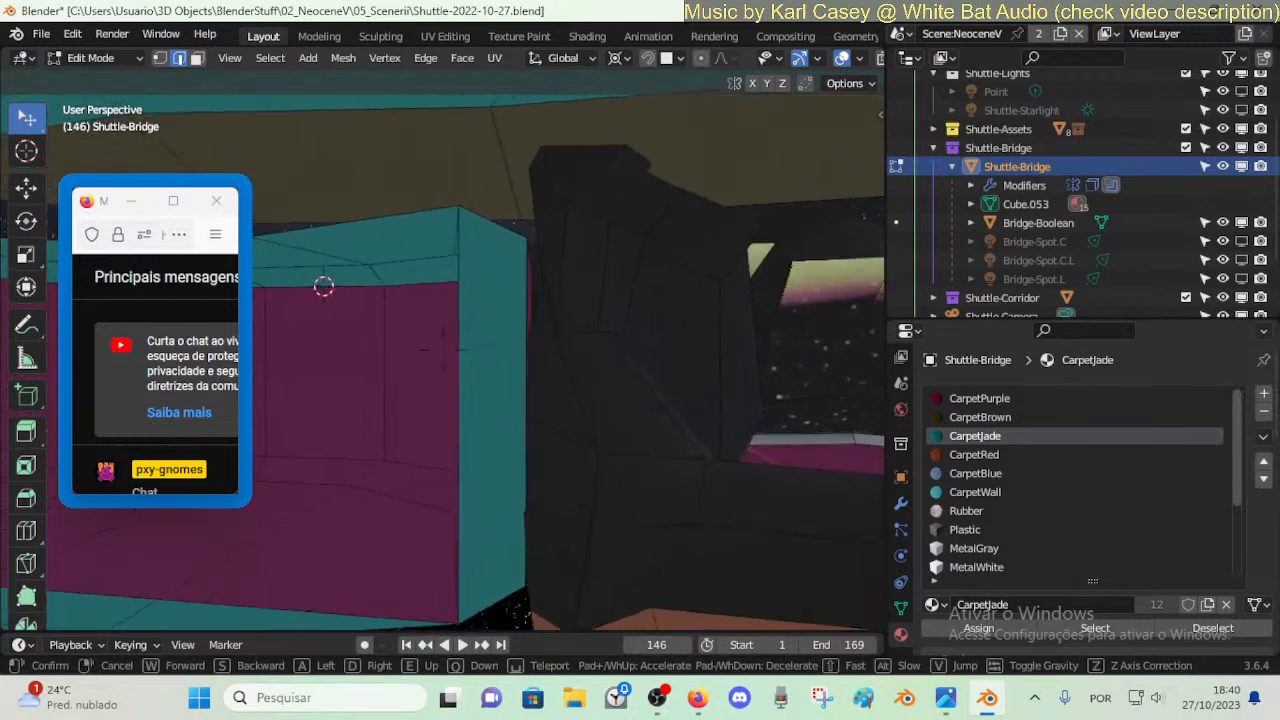
click(516, 298)
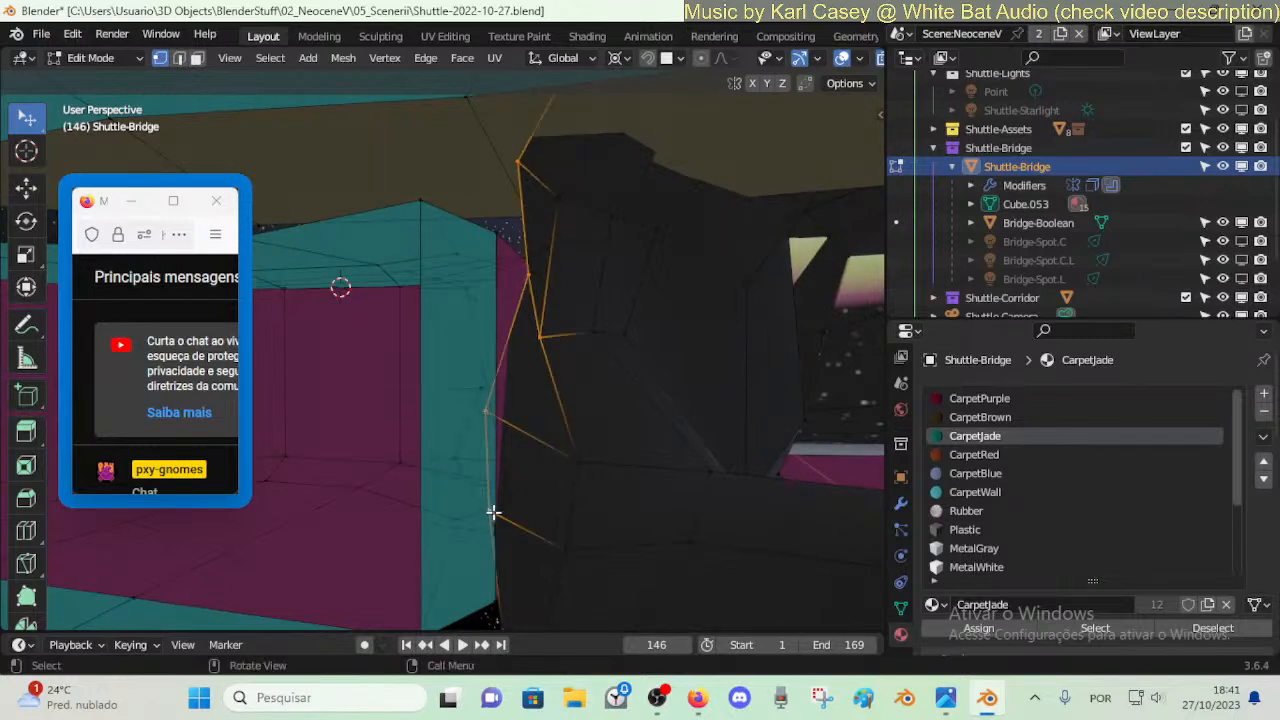
key(g)
key(y)
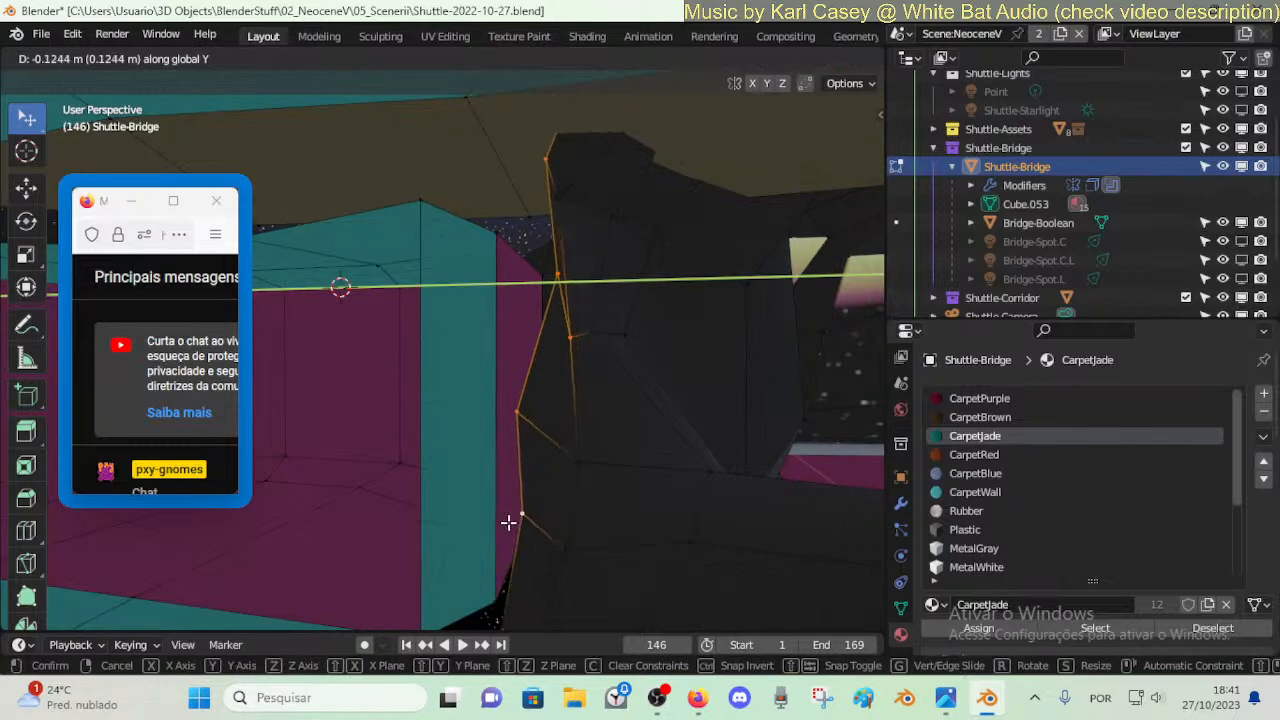
click(500, 530)
key(g)
key(x)
click(490, 538)
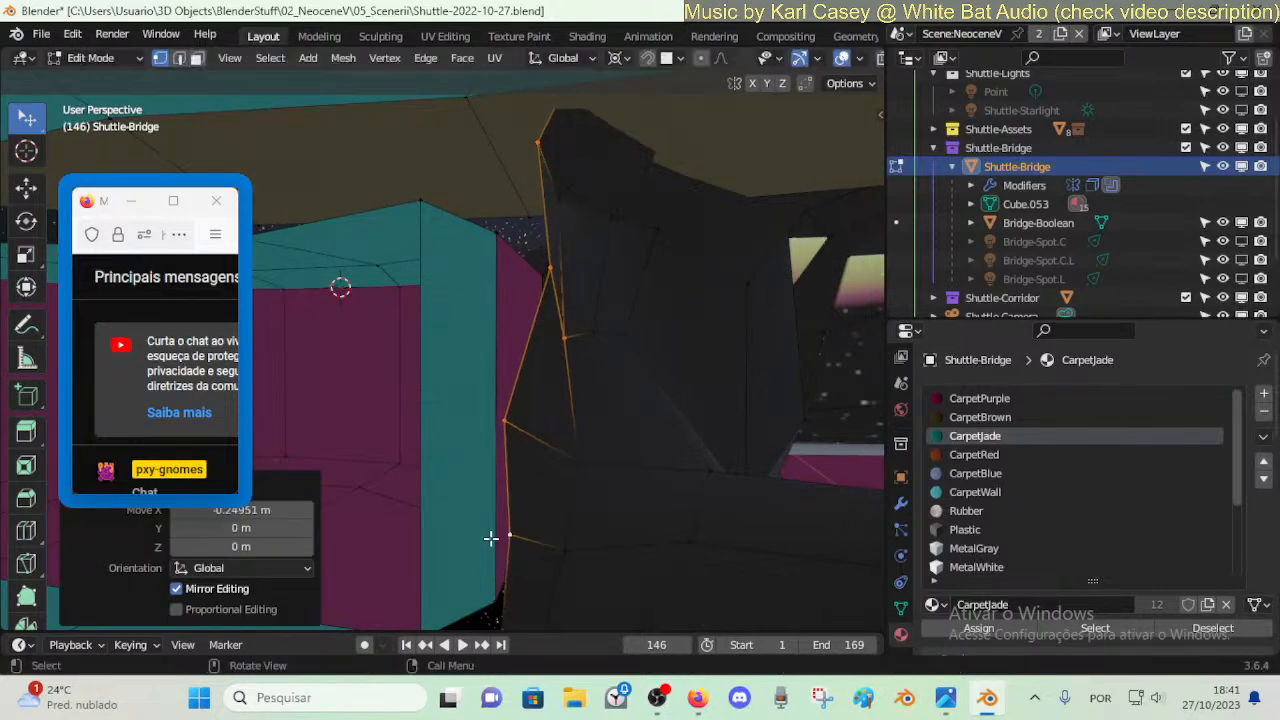
- Reposition the dark pillar's upper vertex nearest the recess freely, and shift it about -0.99 m along X
click(527, 271)
key(g)
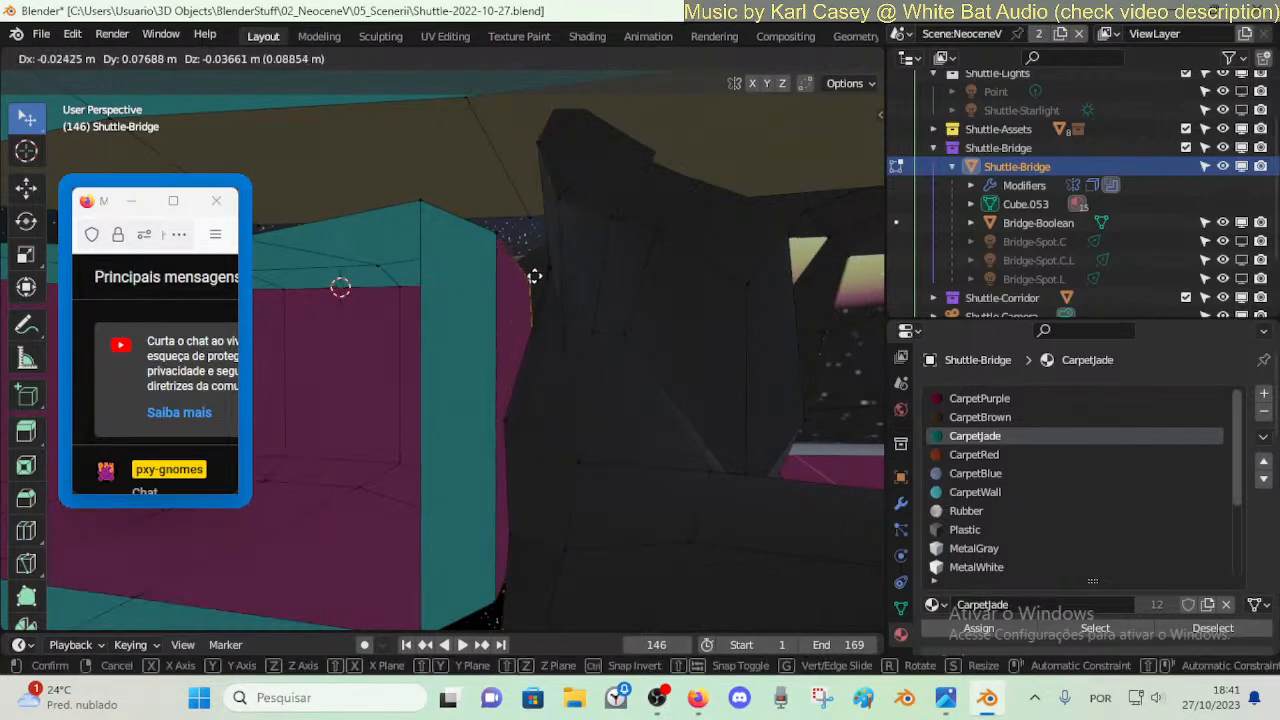
click(545, 273)
key(g)
key(x)
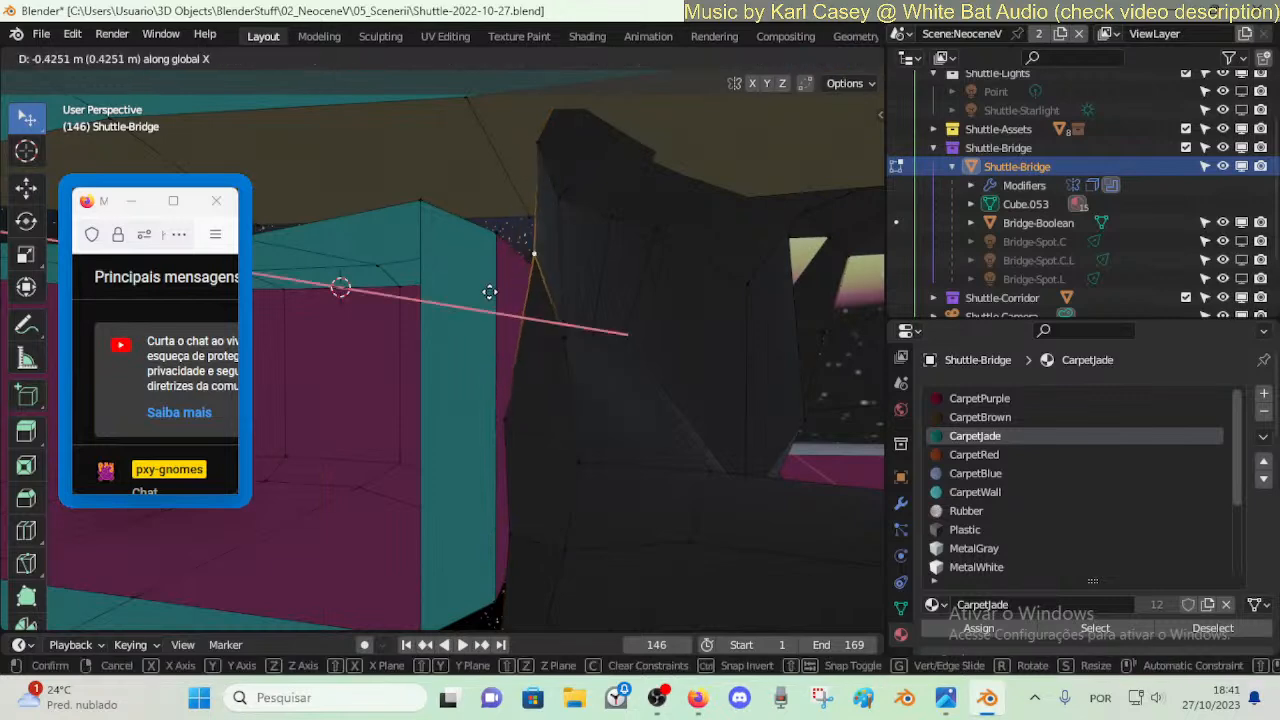
click(468, 288)
- Move the stretched pillar vertex back along positive X and adjust it freely to follow the pillar's contour
key(shift+grave)
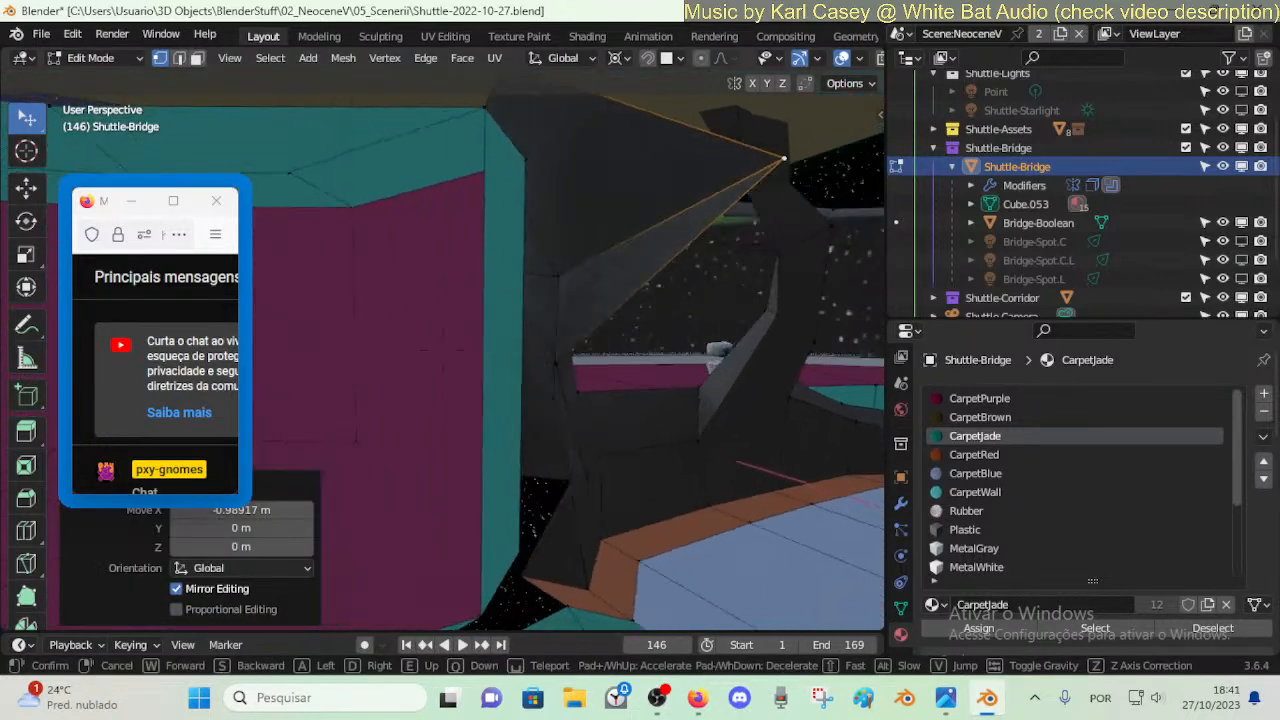
click(462, 285)
key(g)
key(x)
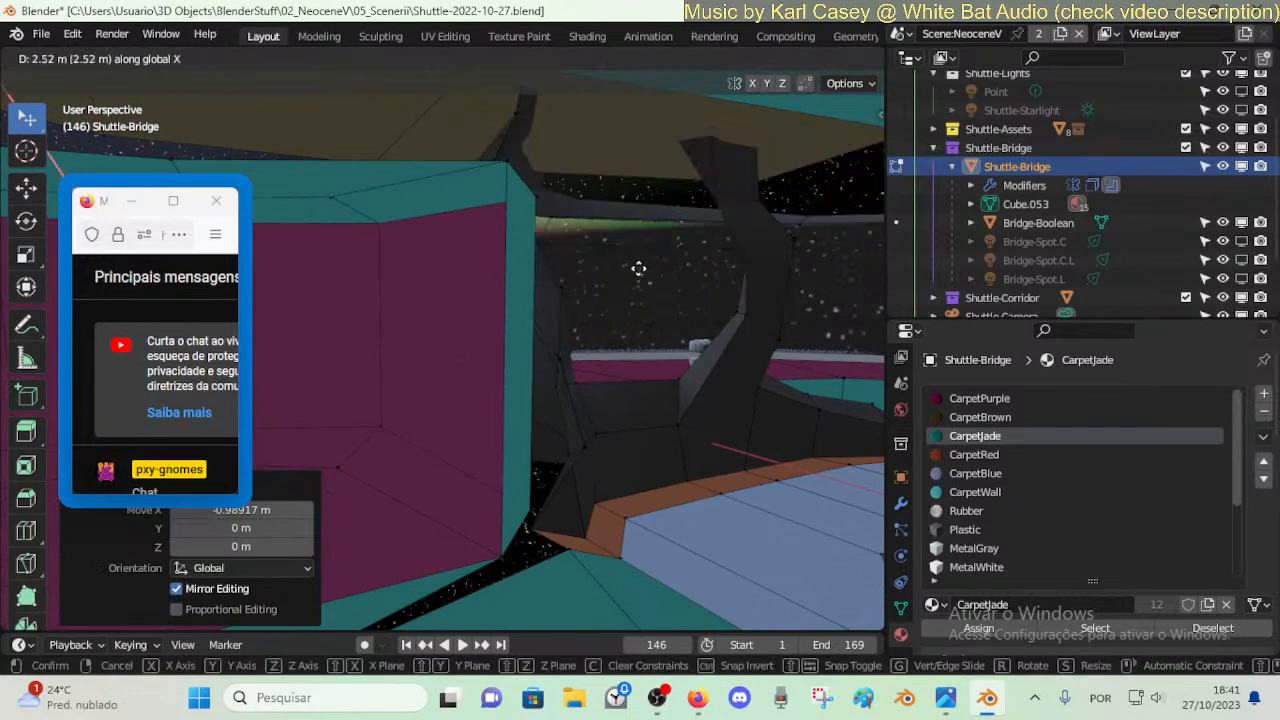
click(632, 250)
key(g)
click(567, 392)
- Move the pillar's lower vertex just above its base slightly upward and away from the recess
key(shift+grave)
key(a)
click(574, 420)
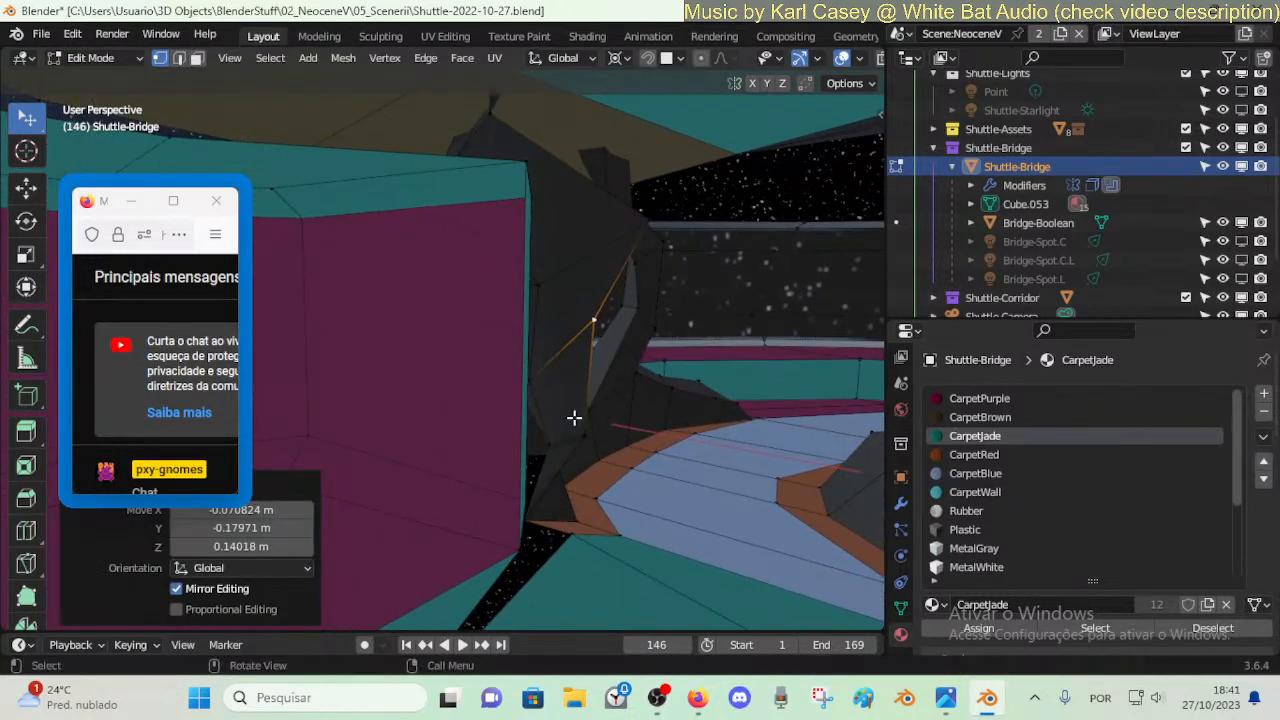
click(580, 437)
key(g)
click(590, 416)
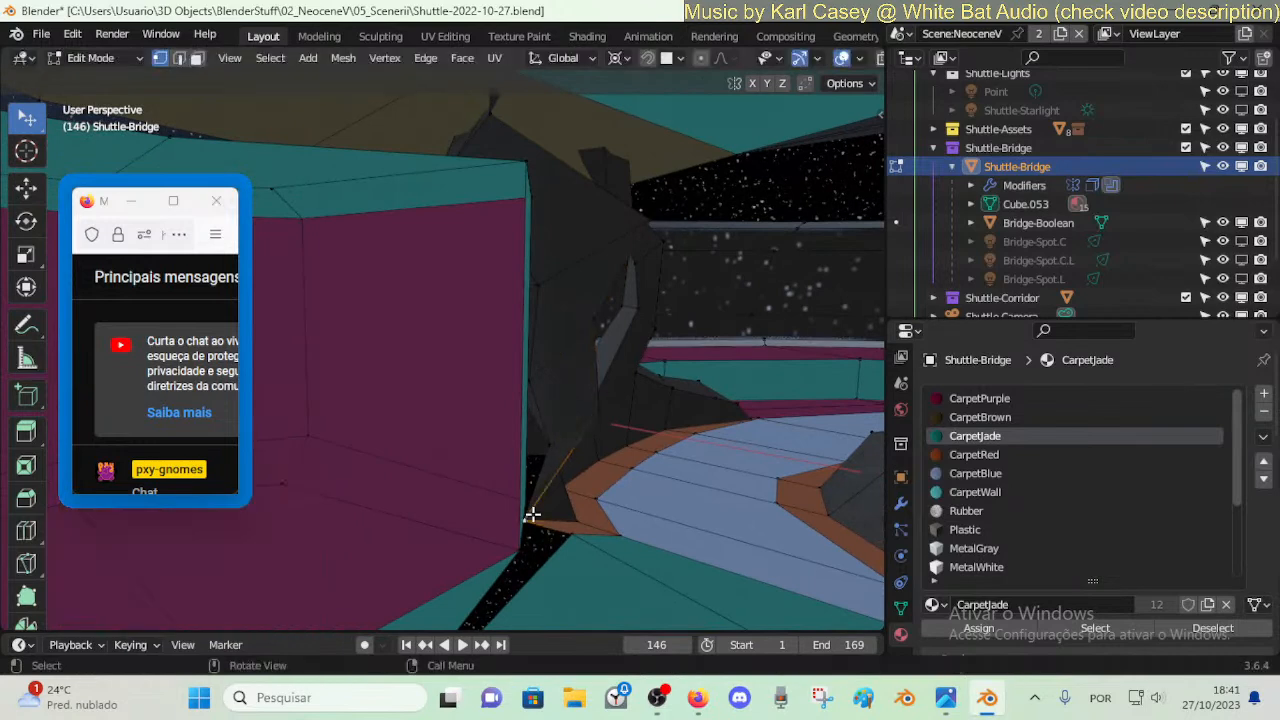
- Try to shift the pillar's bottom corner vertex away from the recess's teal side frame
click(531, 517)
key(g)
click(566, 491)
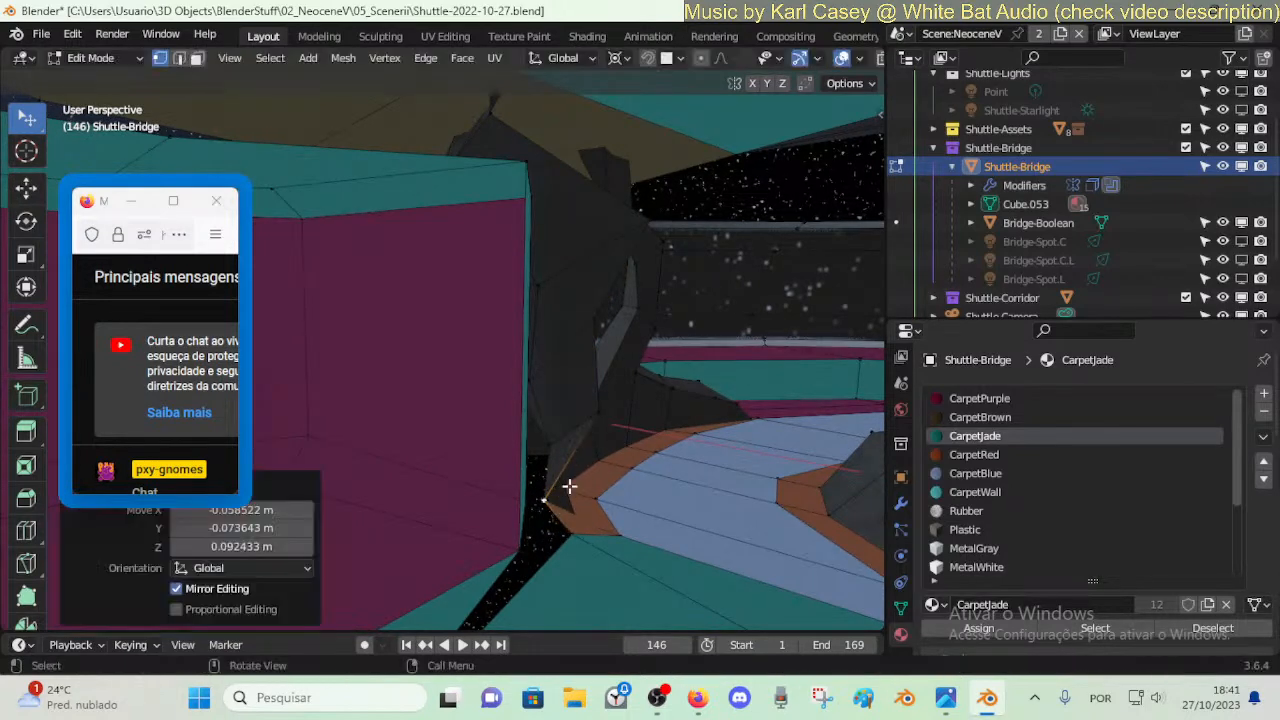
click(569, 490)
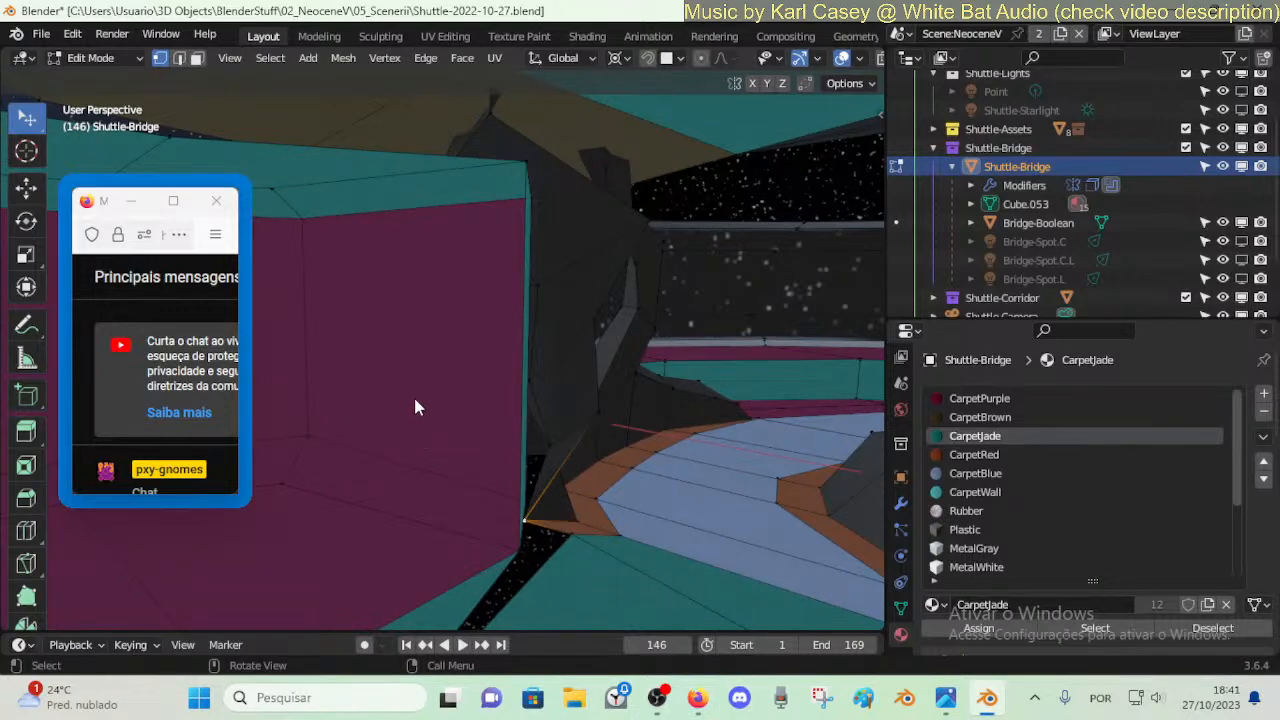
- Examine the gap between the recess's side frame and the dark pillar from several angles, and save the file
key(shift+grave)
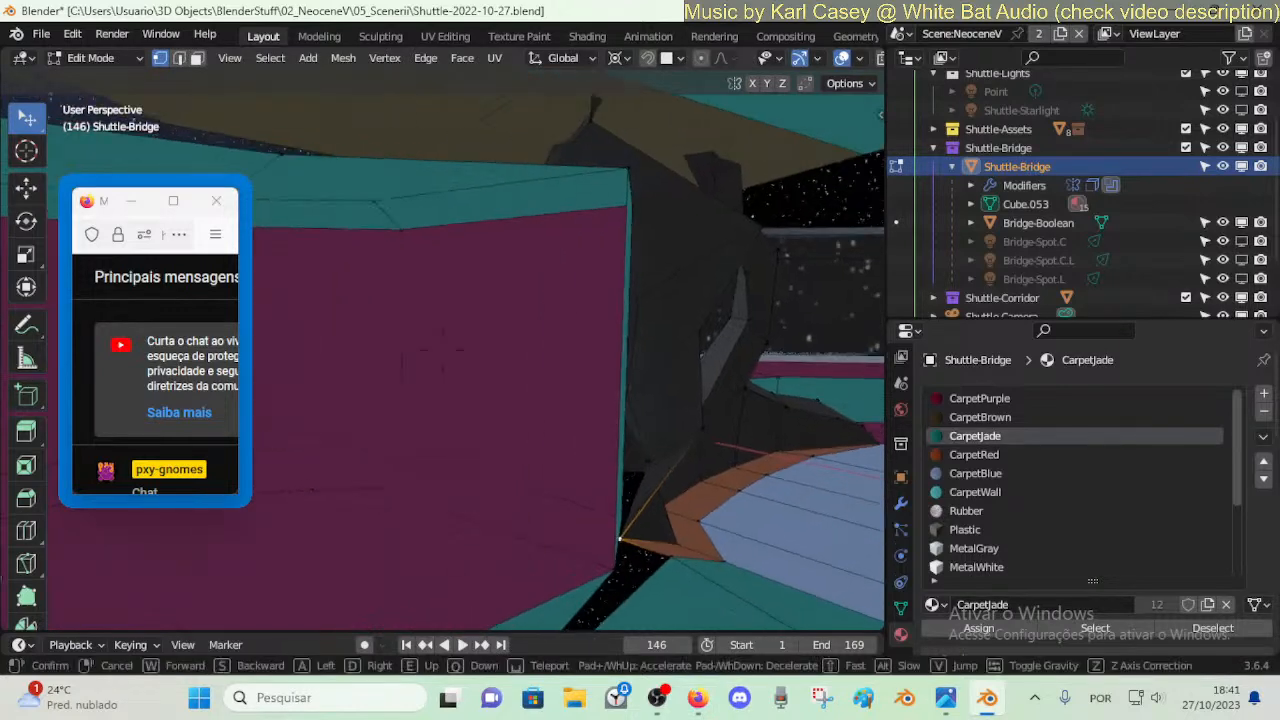
click(514, 408)
key(shift+grave)
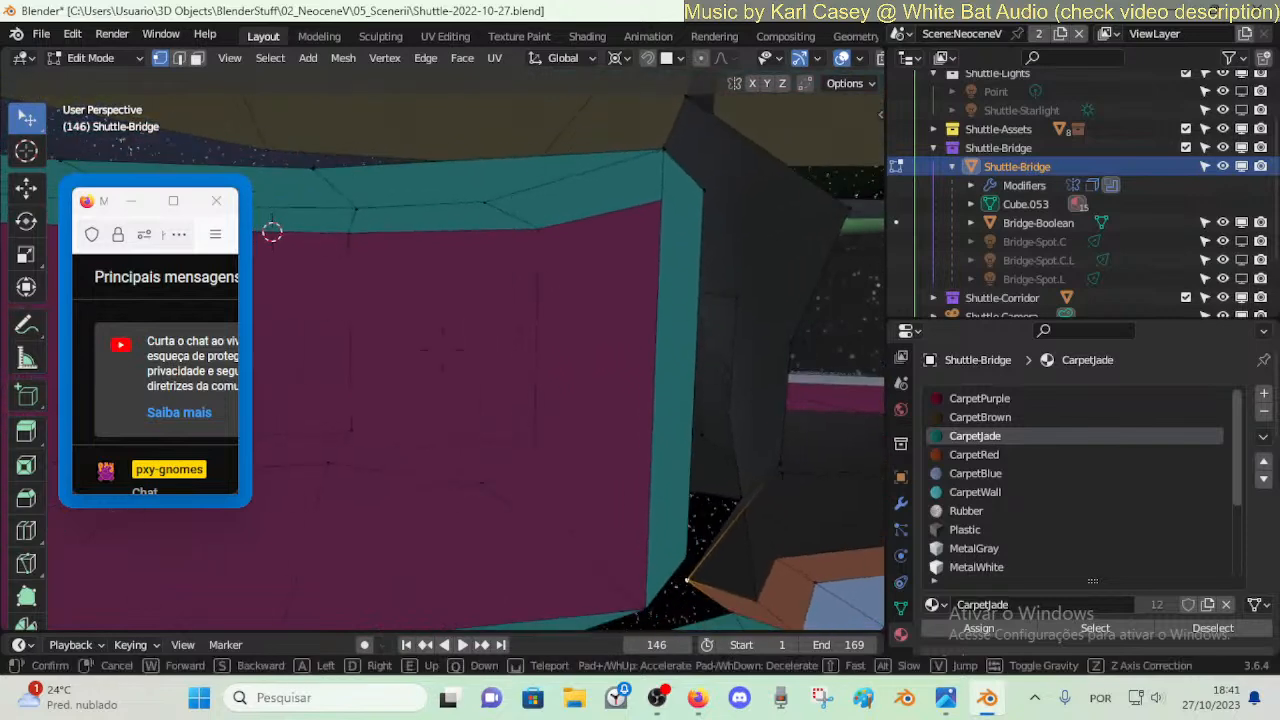
key(d)
key(s)
click(516, 422)
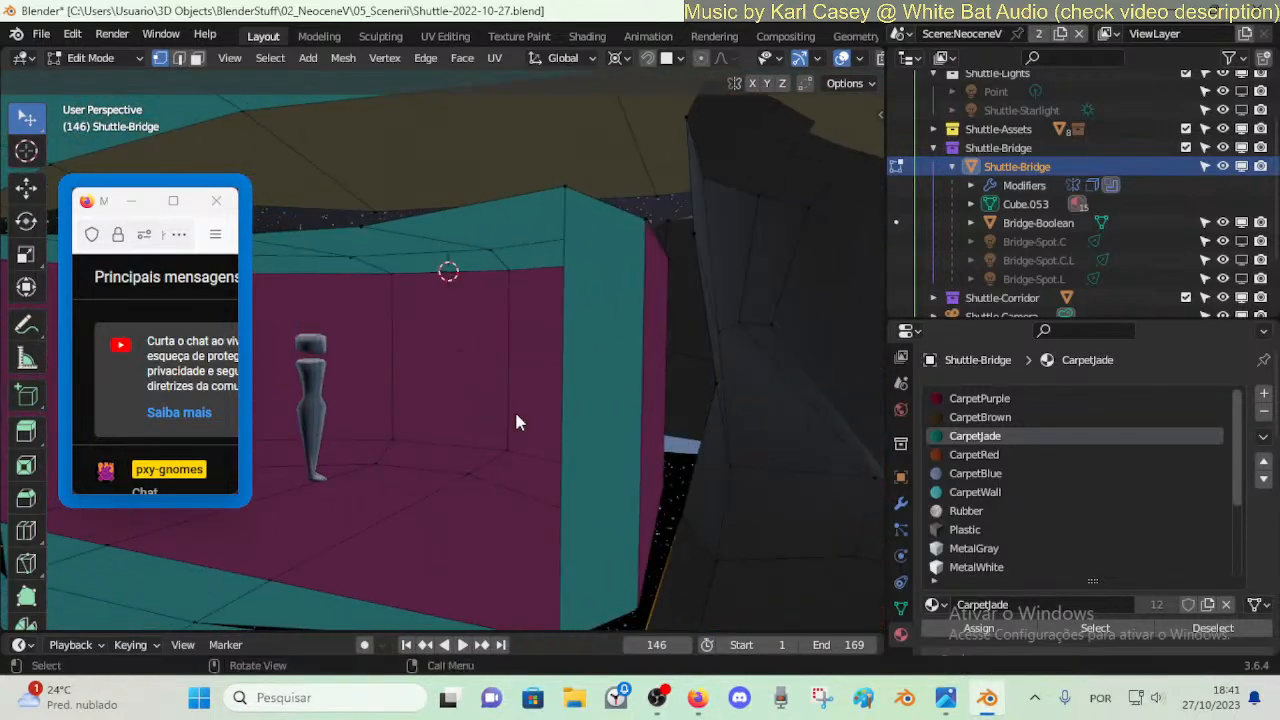
key(shift+grave)
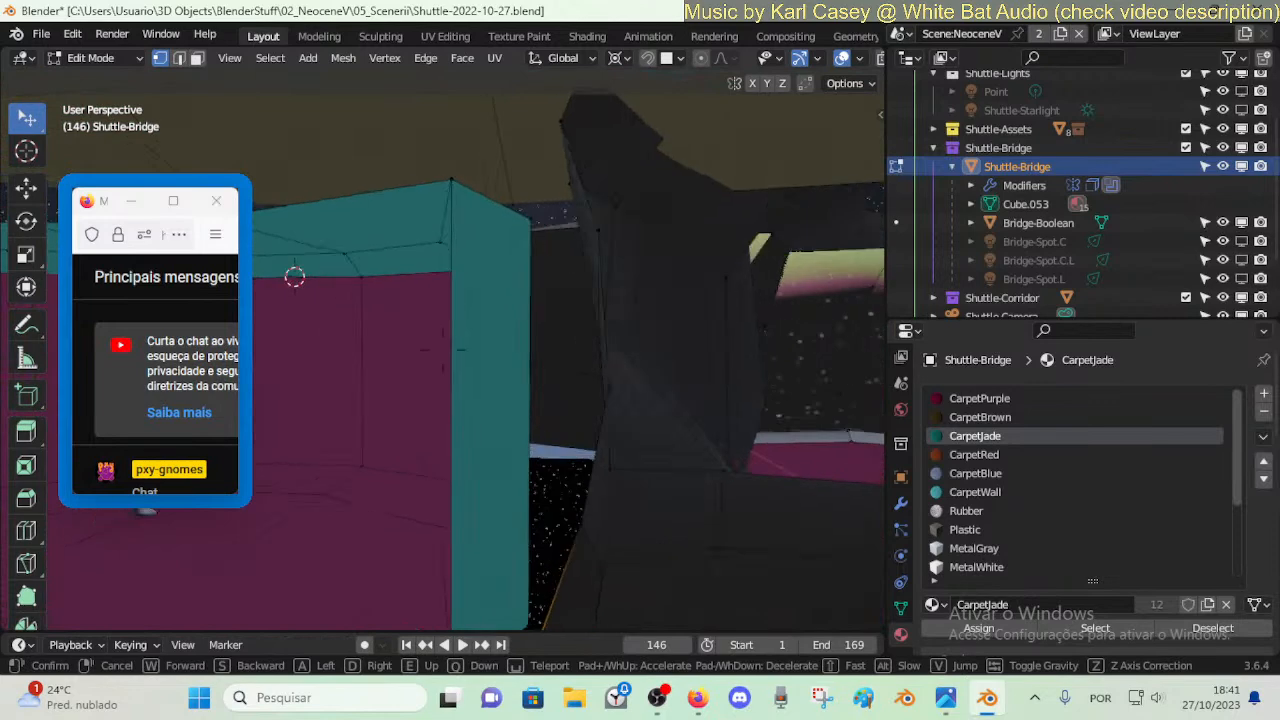
key(w)
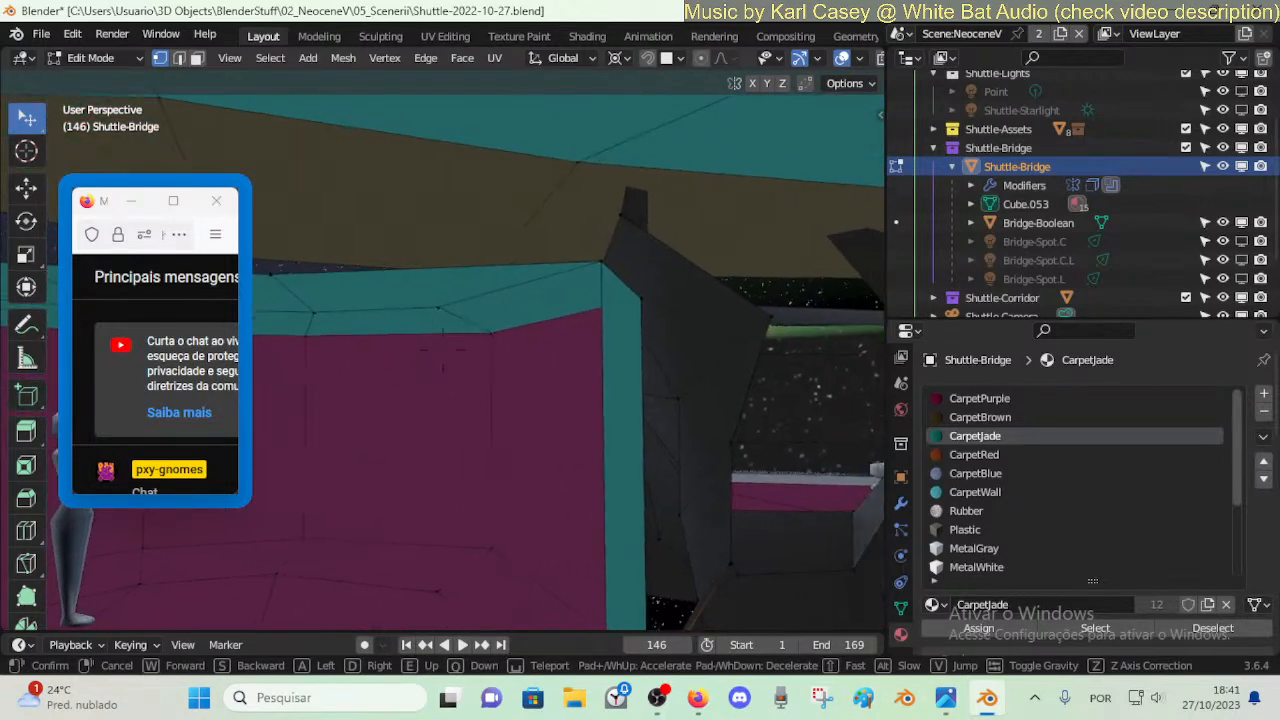
key(s)
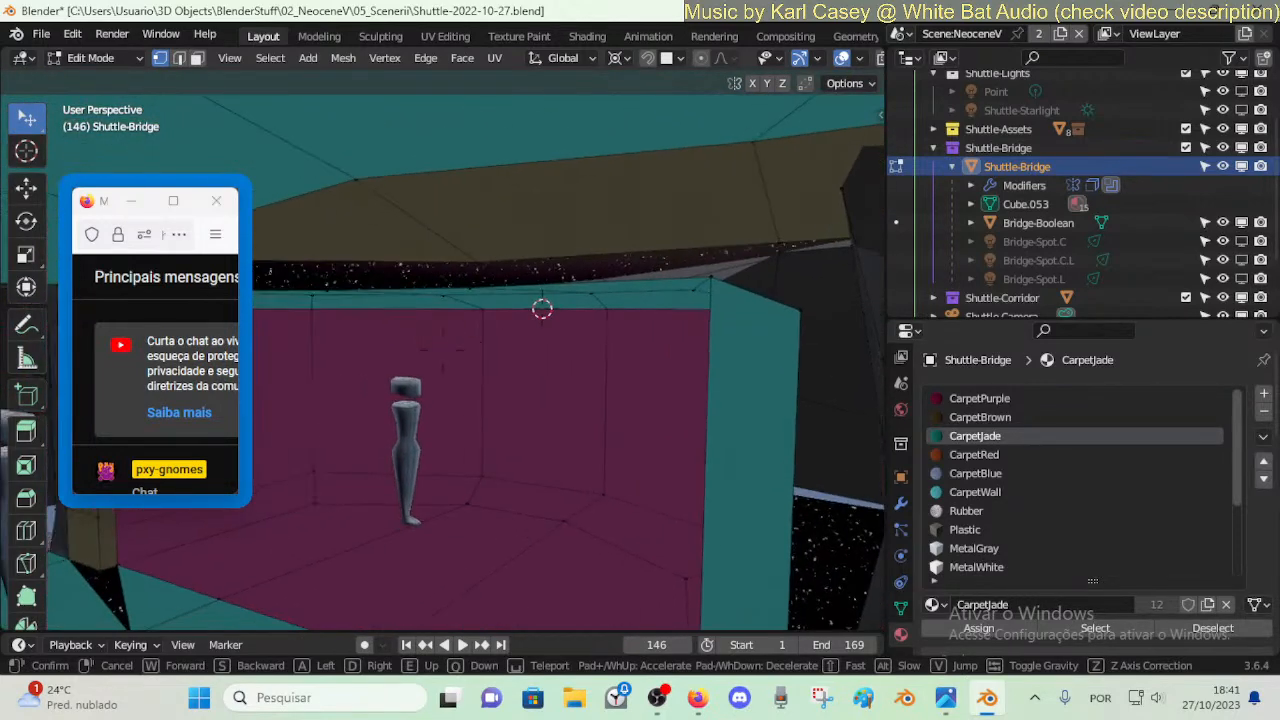
key(w)
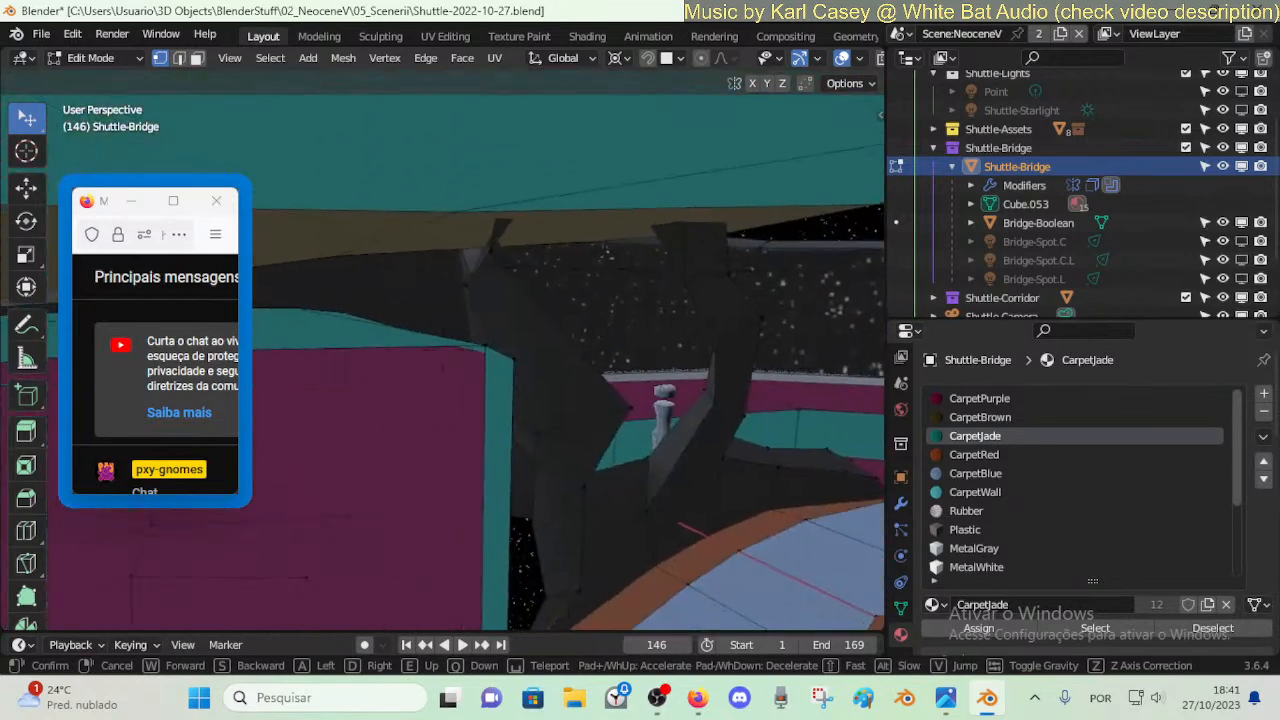
click(358, 428)
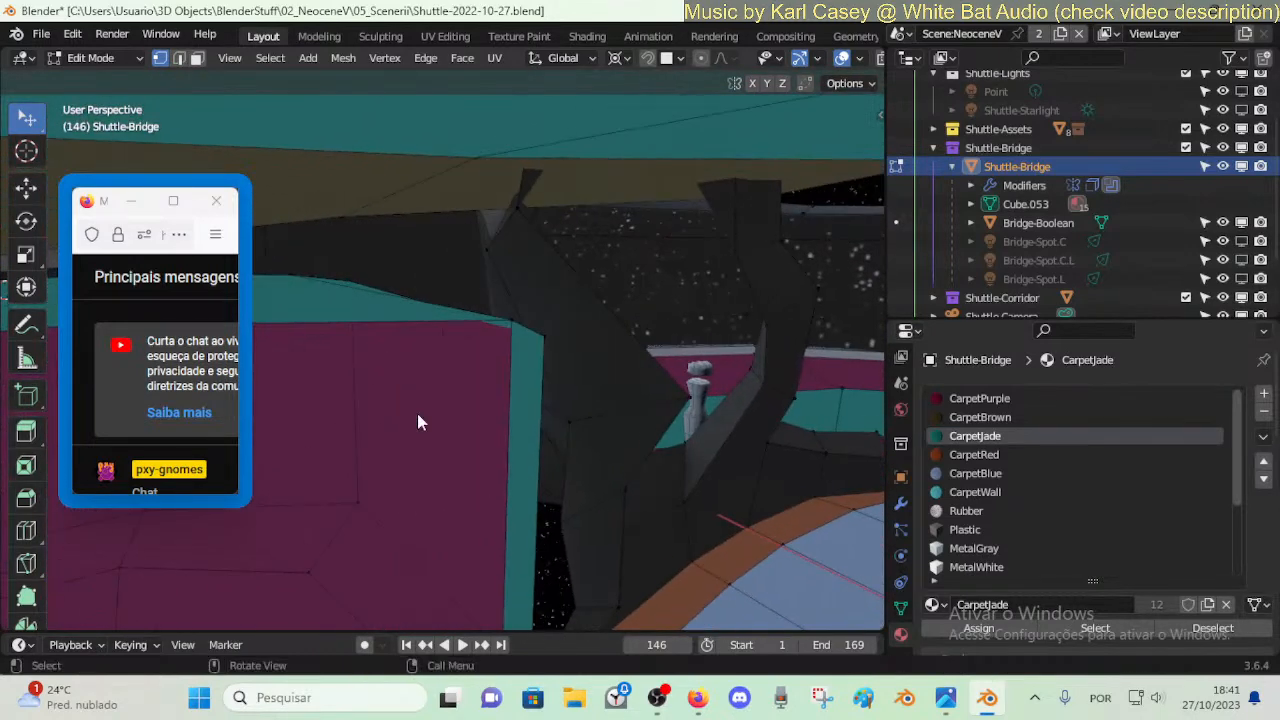
key(ctrl+s)
- Switch to Firefox, open a new browser tab and shift the floating chat window slightly aside
mouse_move(698, 695)
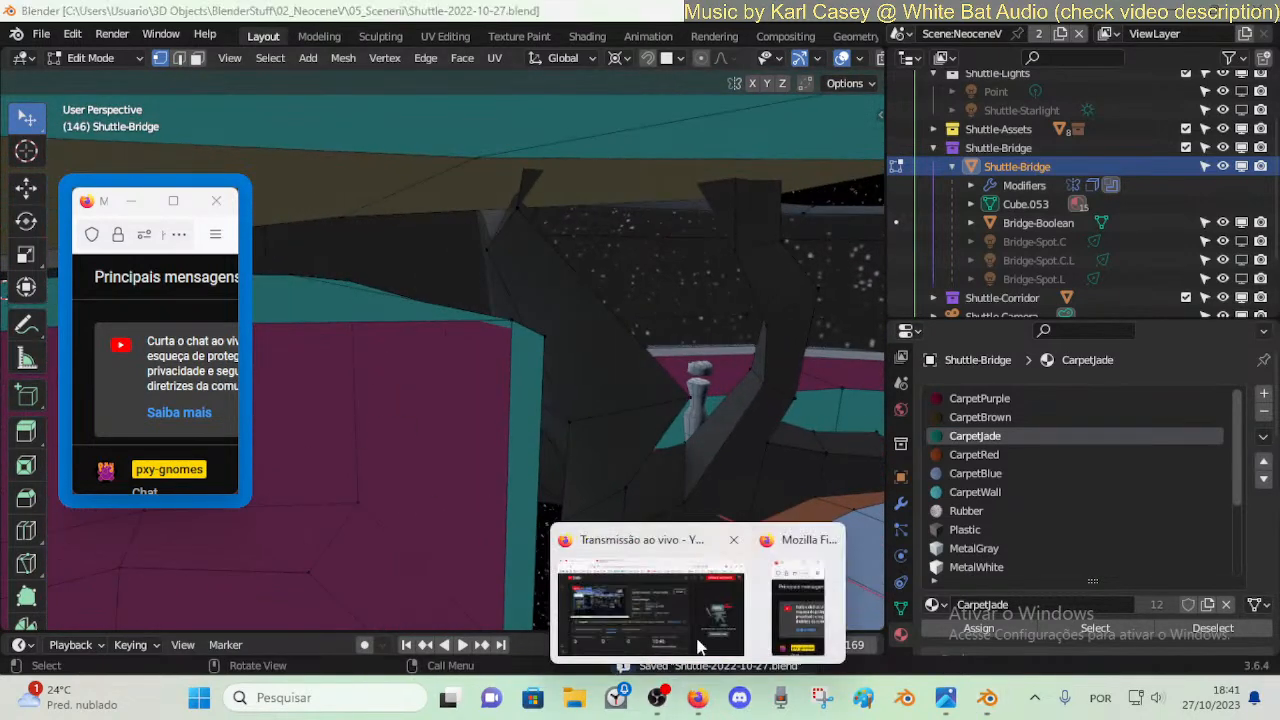
click(698, 621)
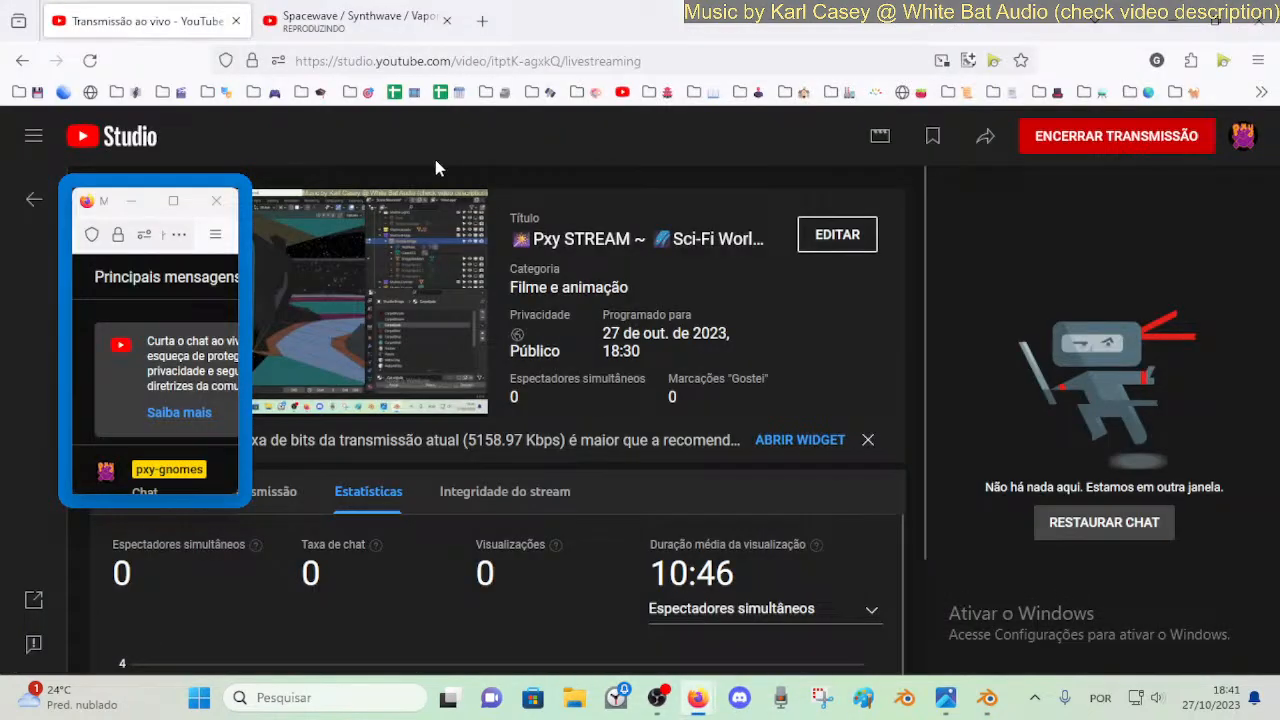
click(482, 21)
click(490, 340)
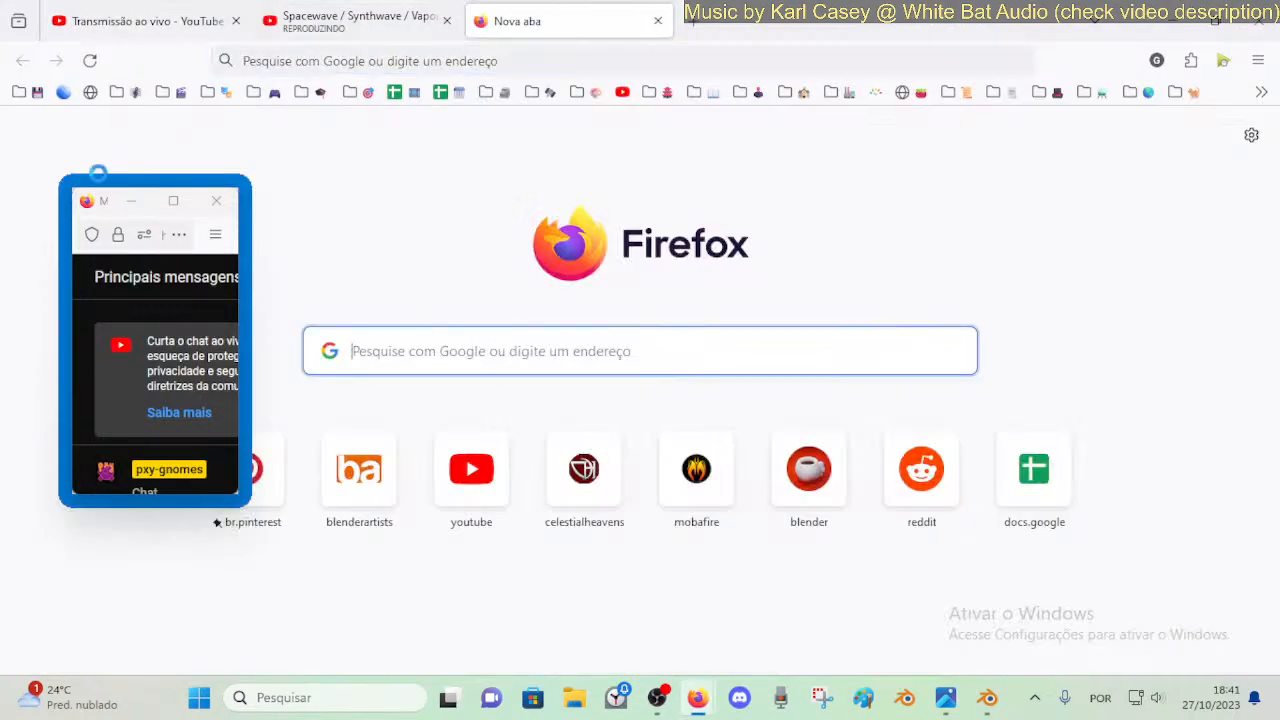
drag(100, 208, 85, 207)
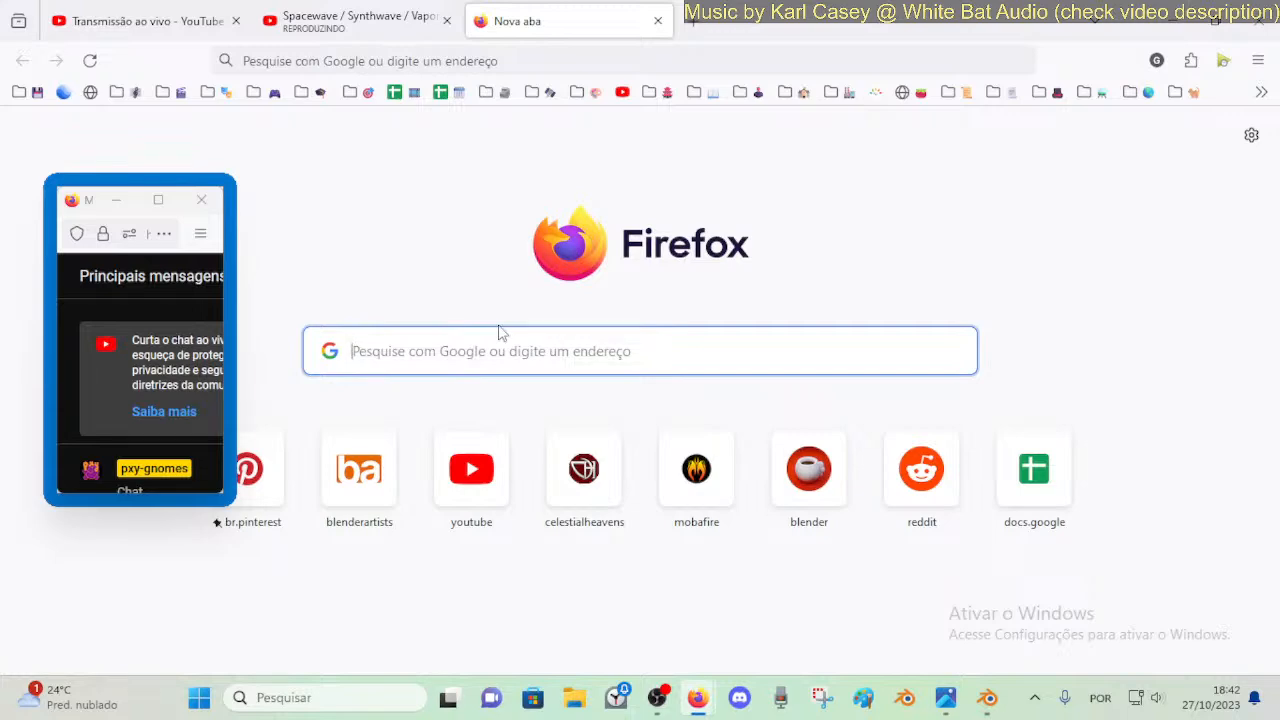
- Search Google for "museu ciência e tecnologia da PUCRS dinossauros"
text(museu ci)
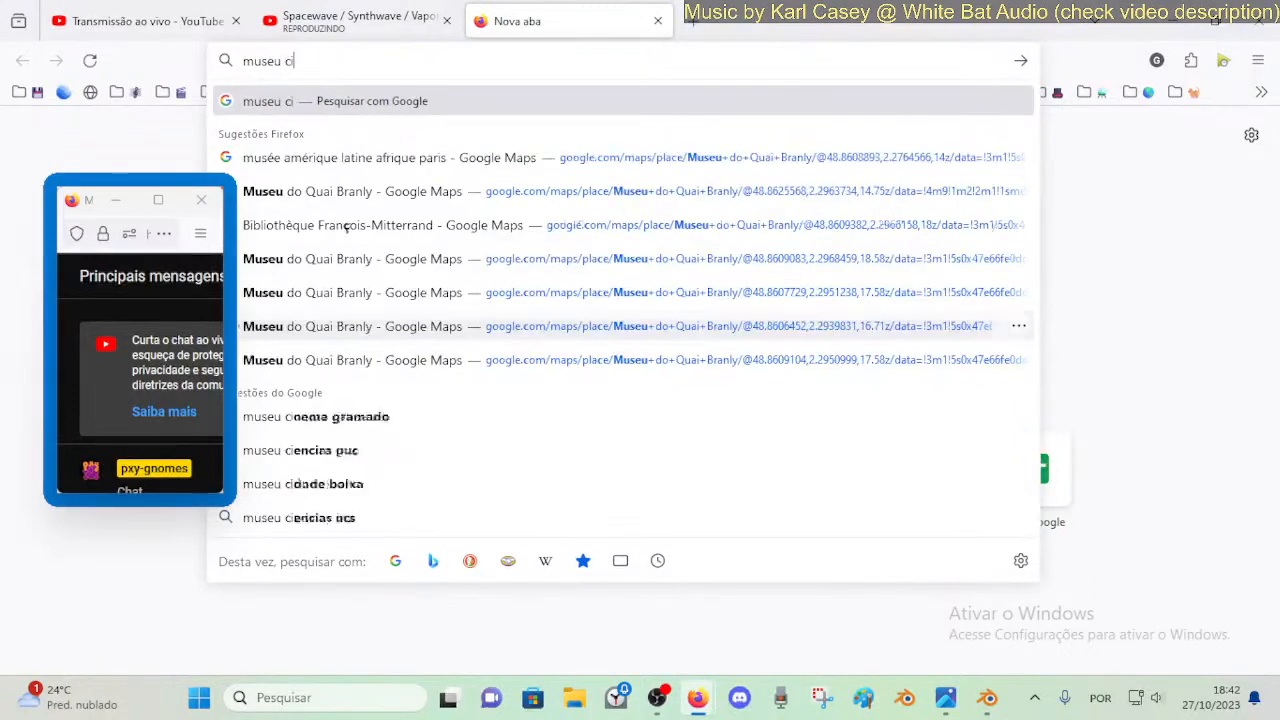
text(ência)
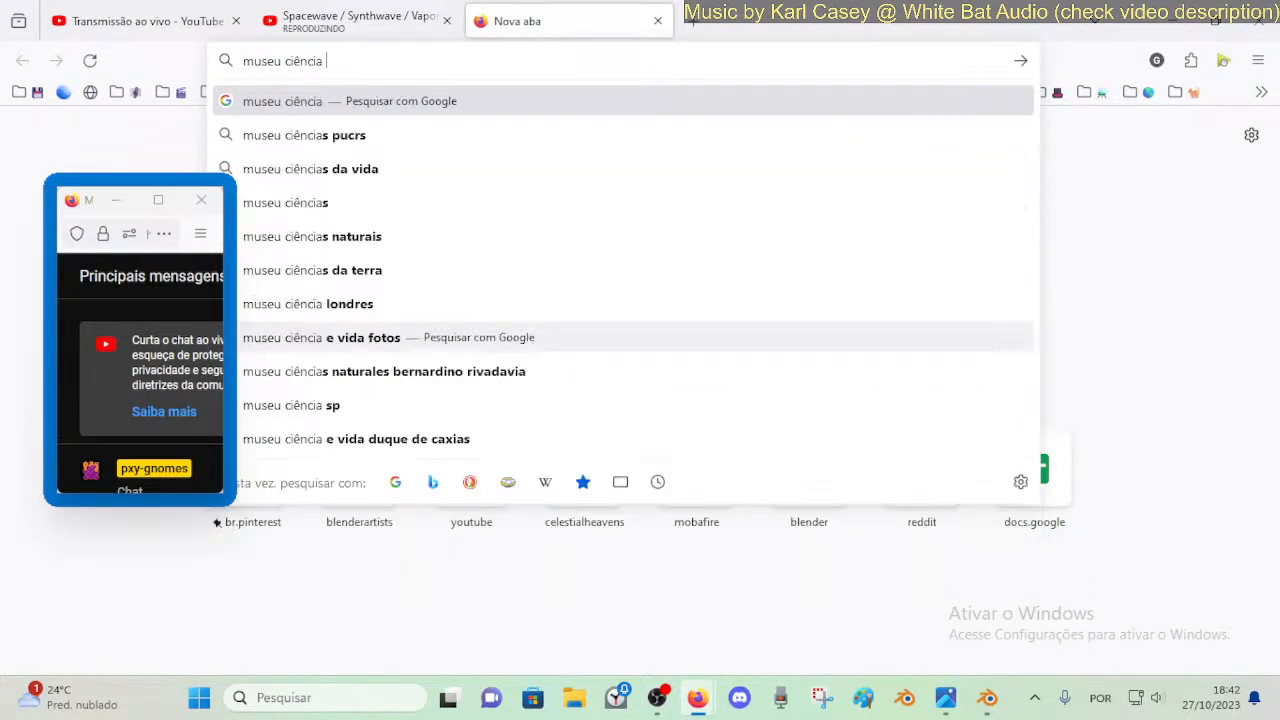
text( e tecno)
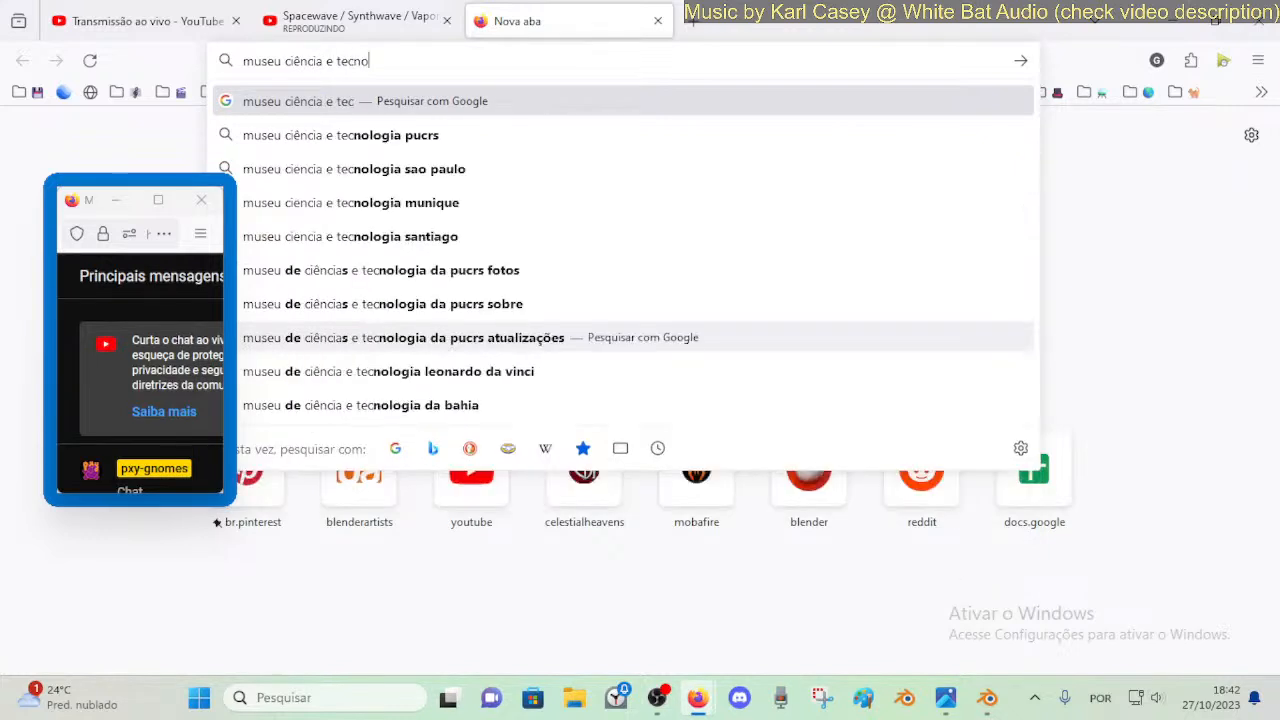
text(logia da PUCRS din)
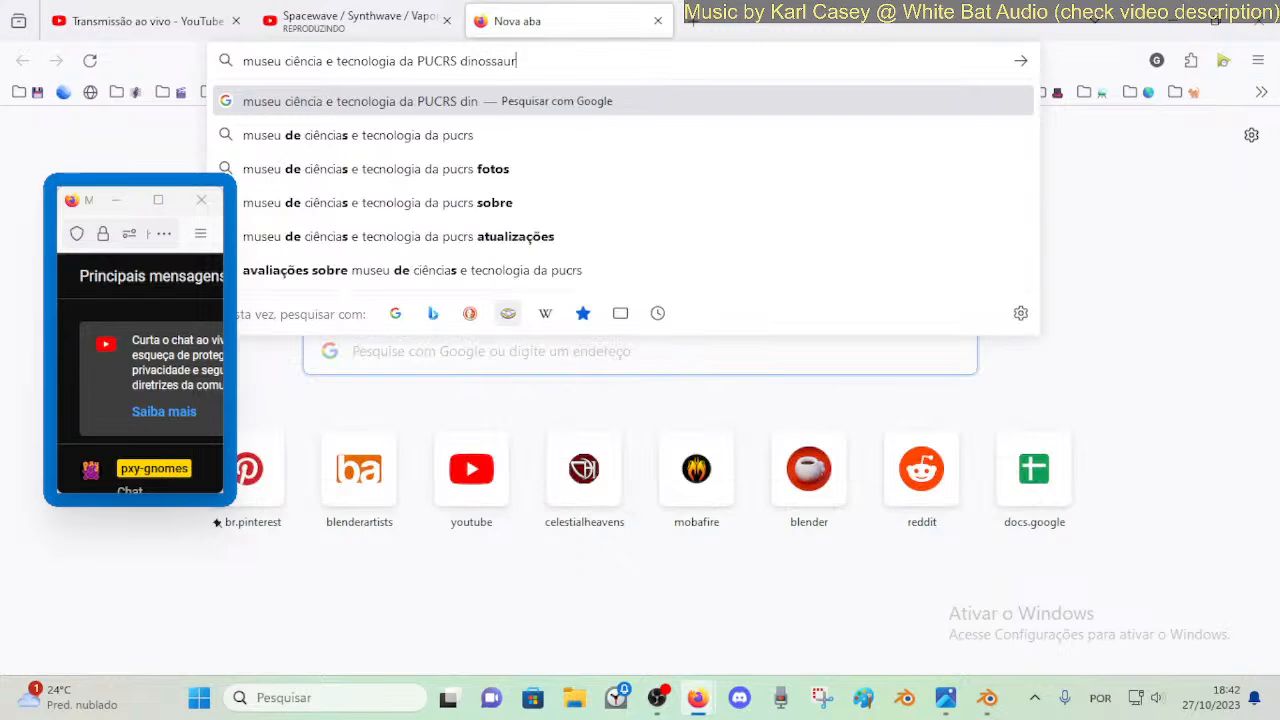
text(os)
key(Return)
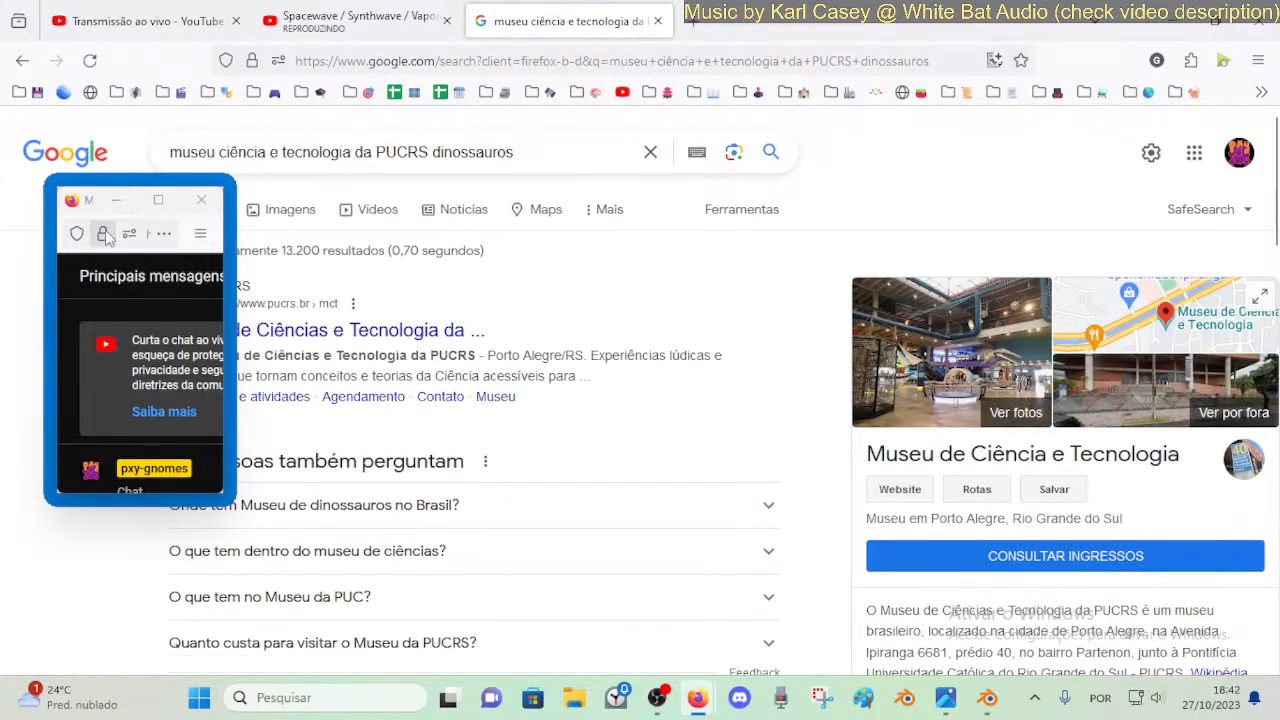
- Open the PUCRS science and technology museum's website from the results and look through its home page for exhibitions
drag(85, 214, 87, 304)
click(363, 340)
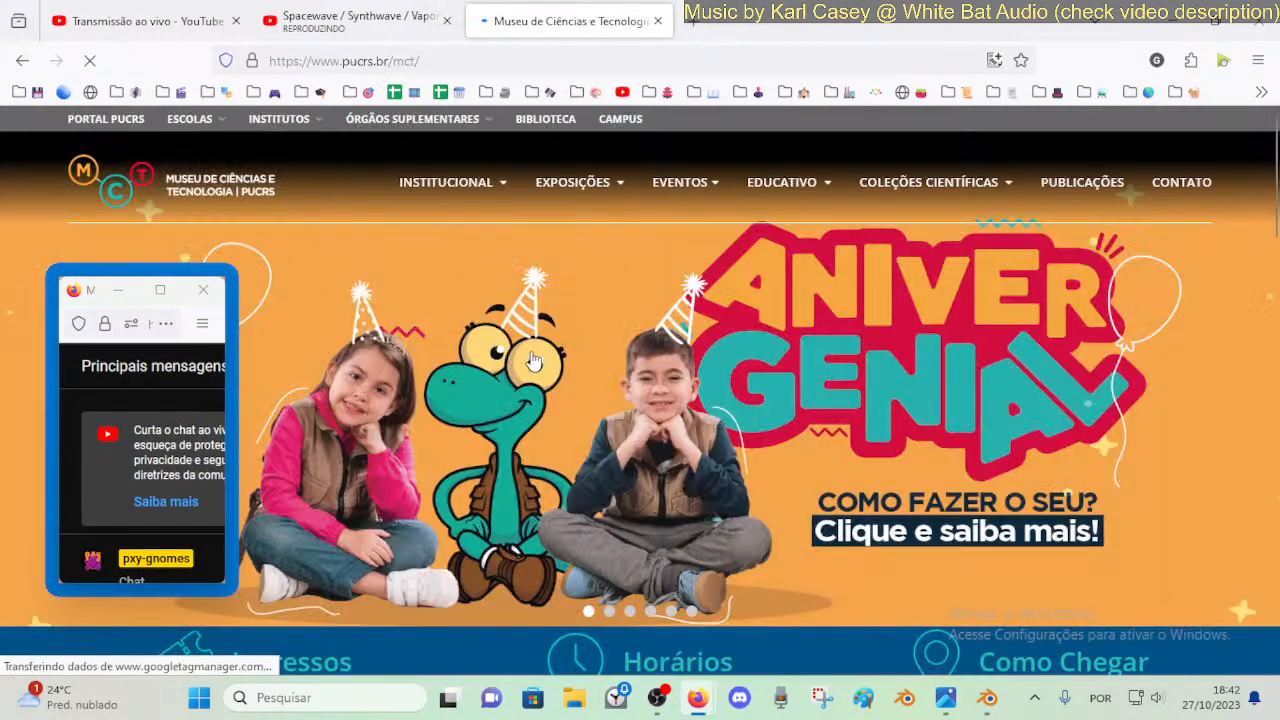
scroll(537, 327, down, 5)
scroll(537, 327, down, 10)
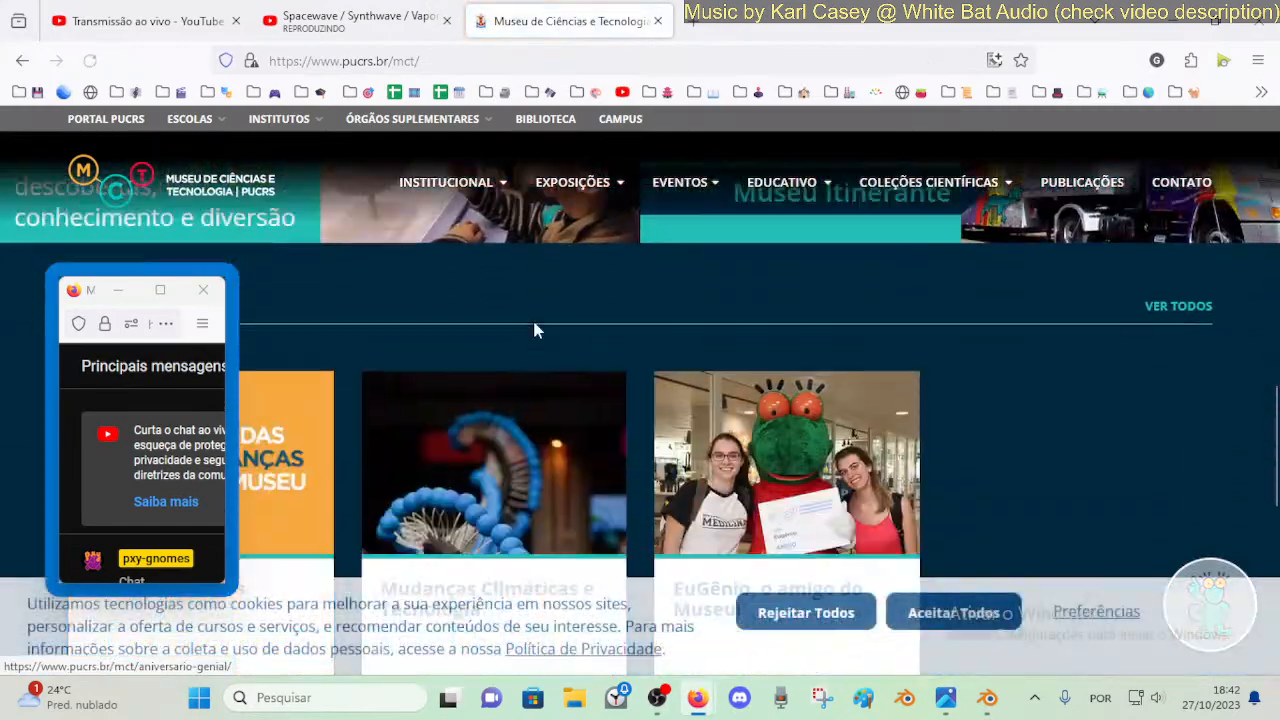
scroll(533, 330, up, 15)
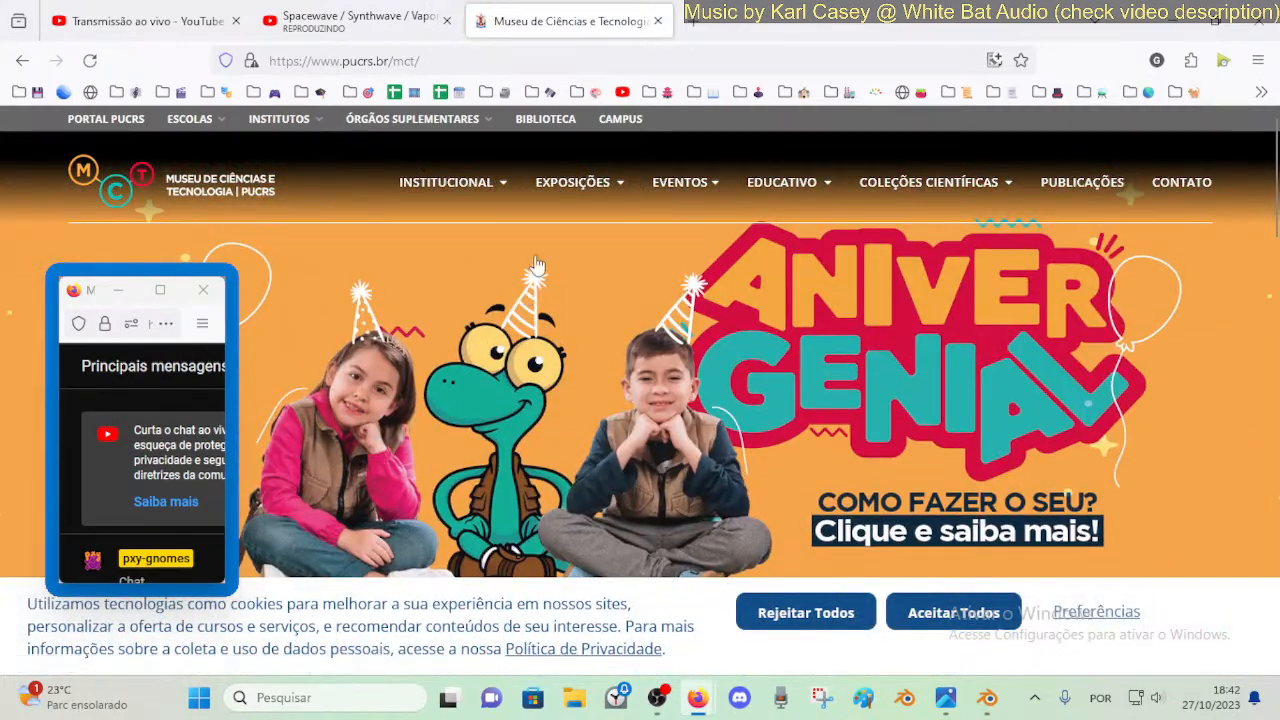
mouse_move(605, 188)
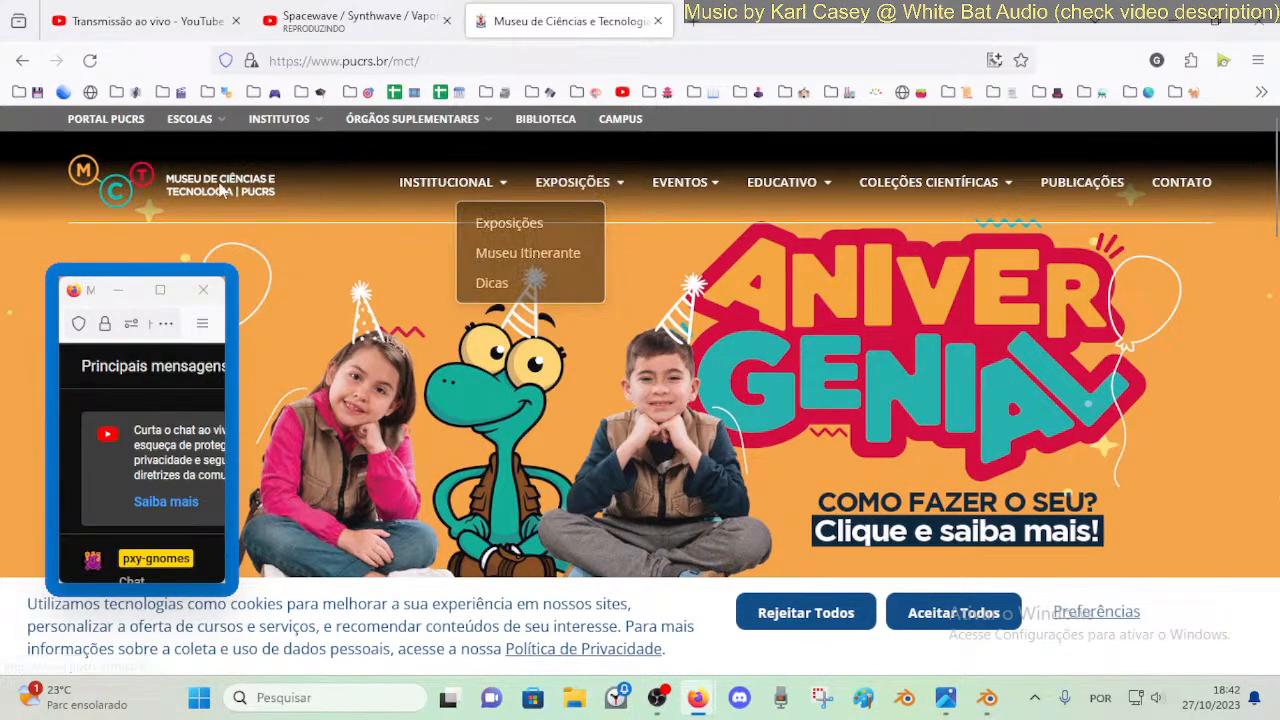
- Return from the museum site to the Google results, show the image results and look through the dinosaur exhibit photos
click(22, 60)
click(275, 213)
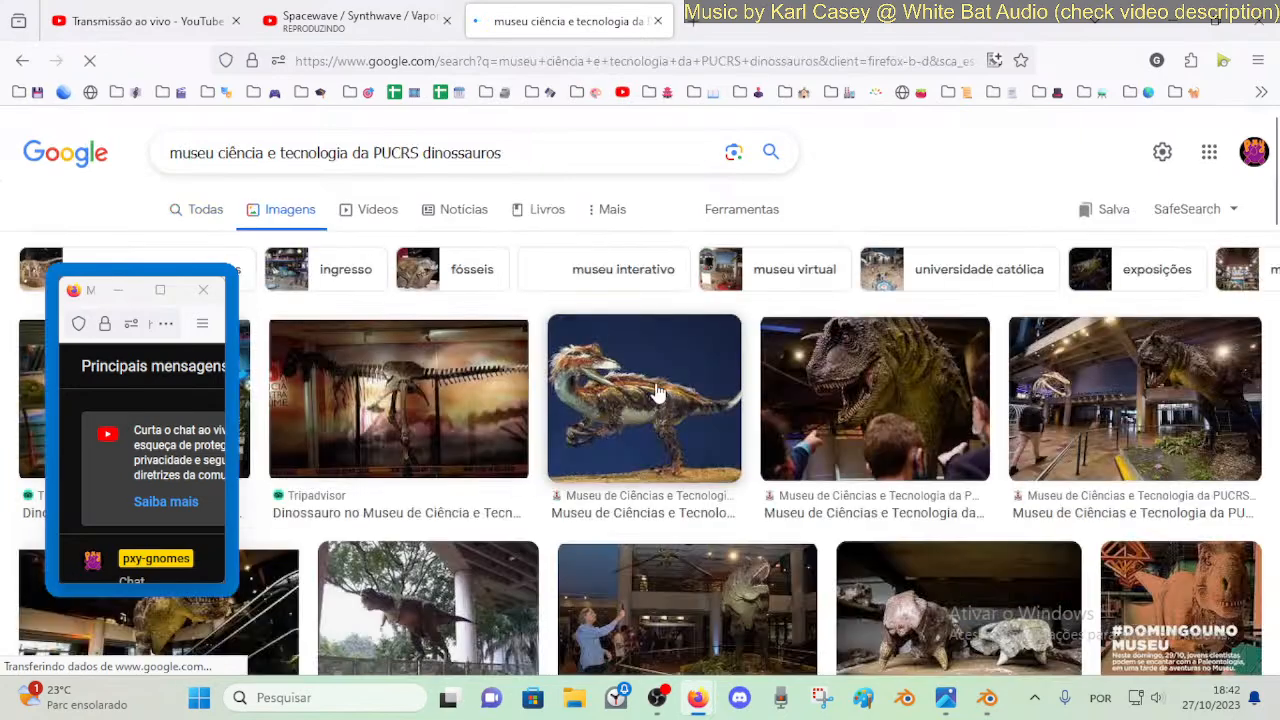
scroll(567, 473, down, 2)
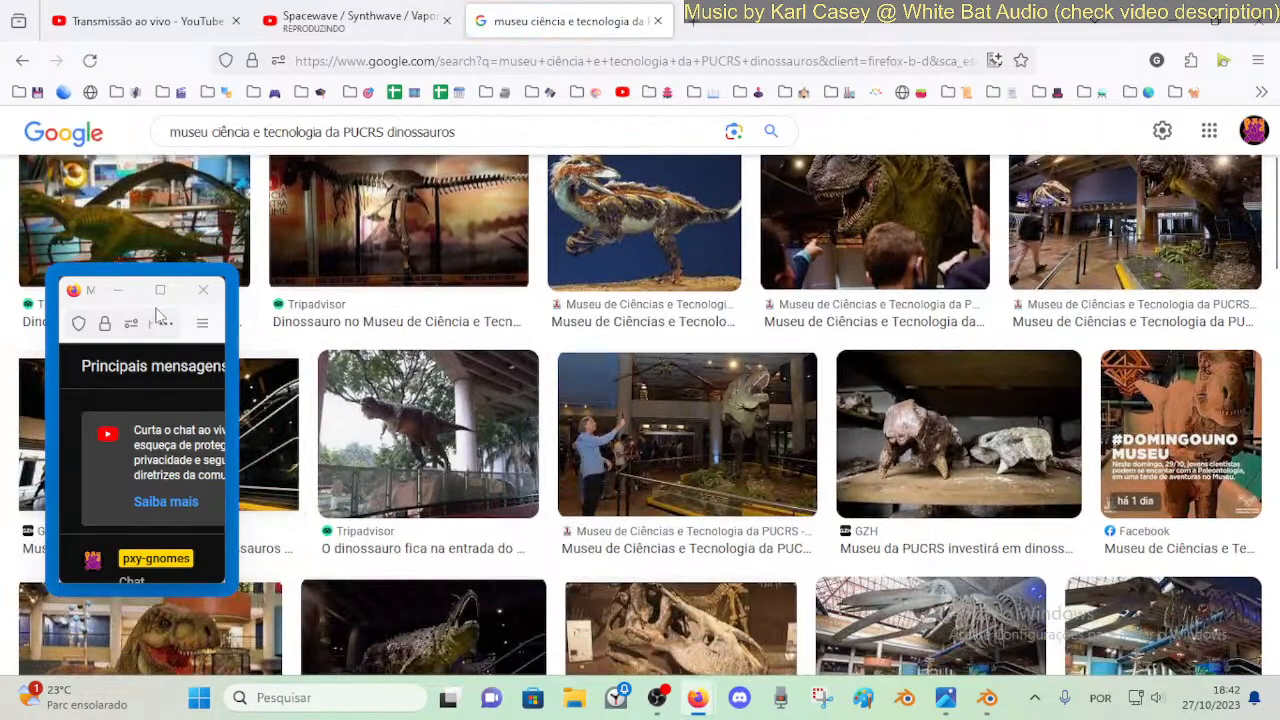
scroll(470, 395, down, 5)
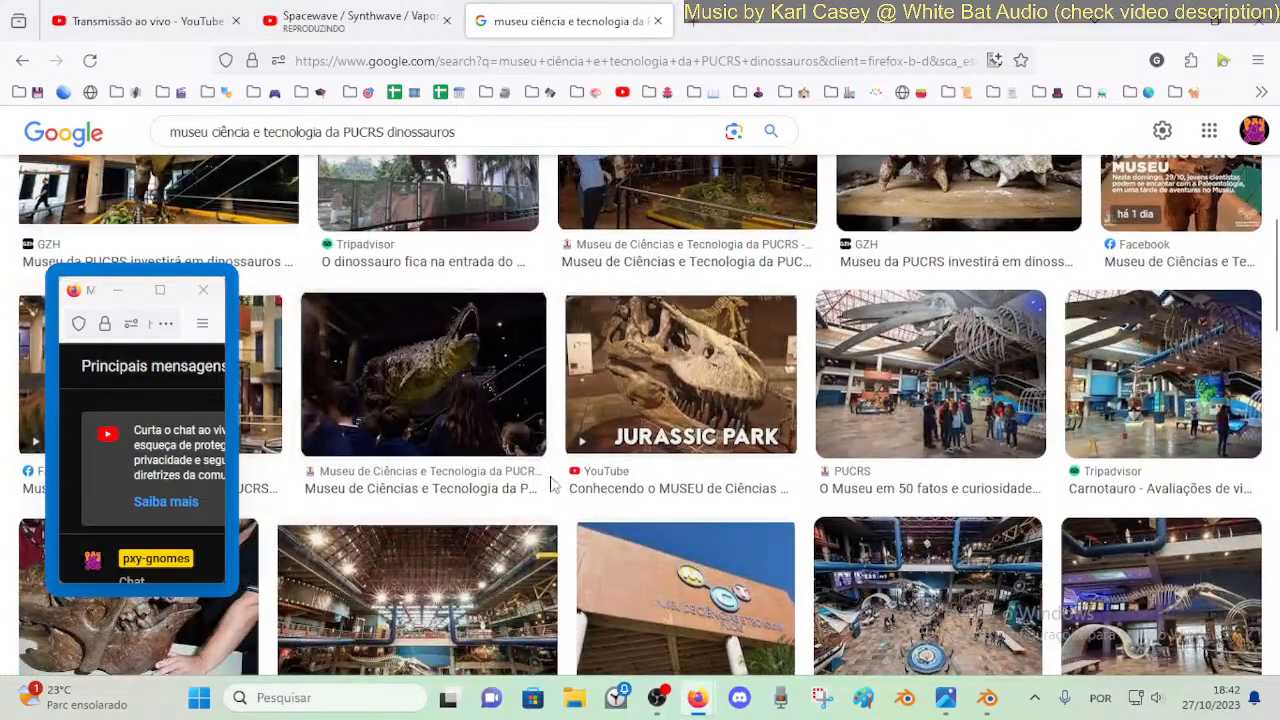
scroll(548, 487, down, 5)
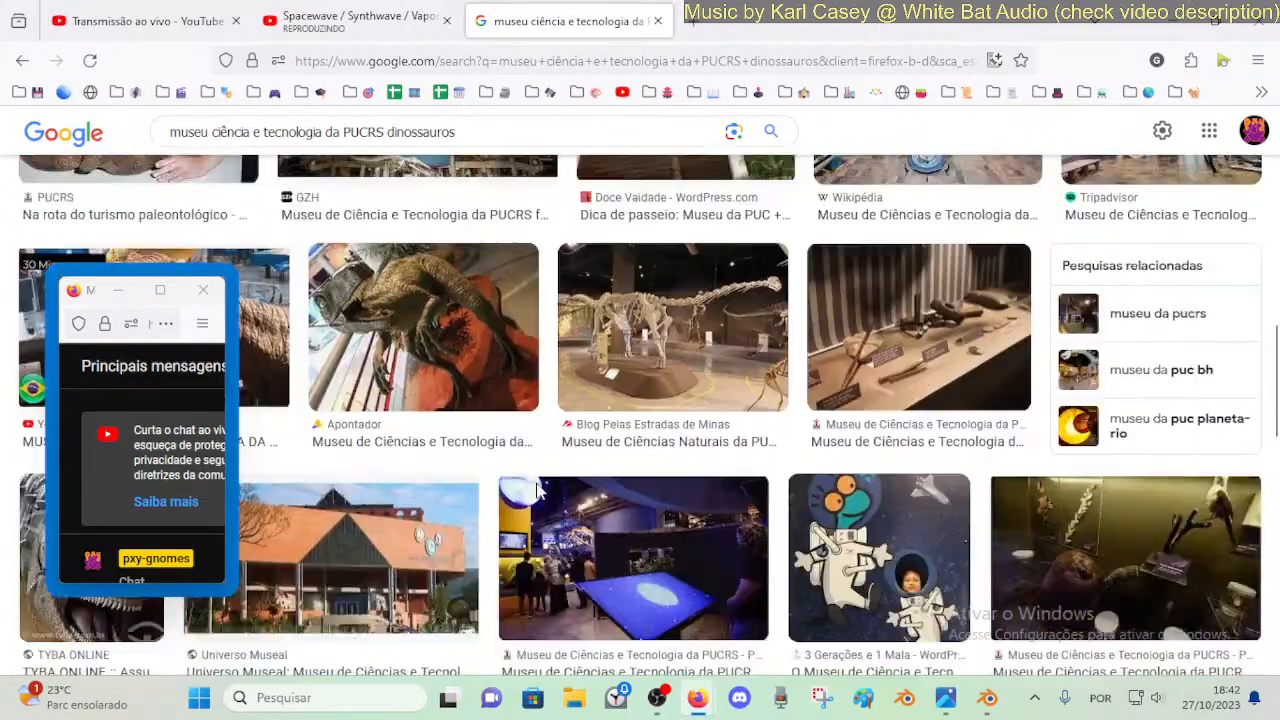
scroll(519, 502, down, 2)
scroll(519, 502, up, 1)
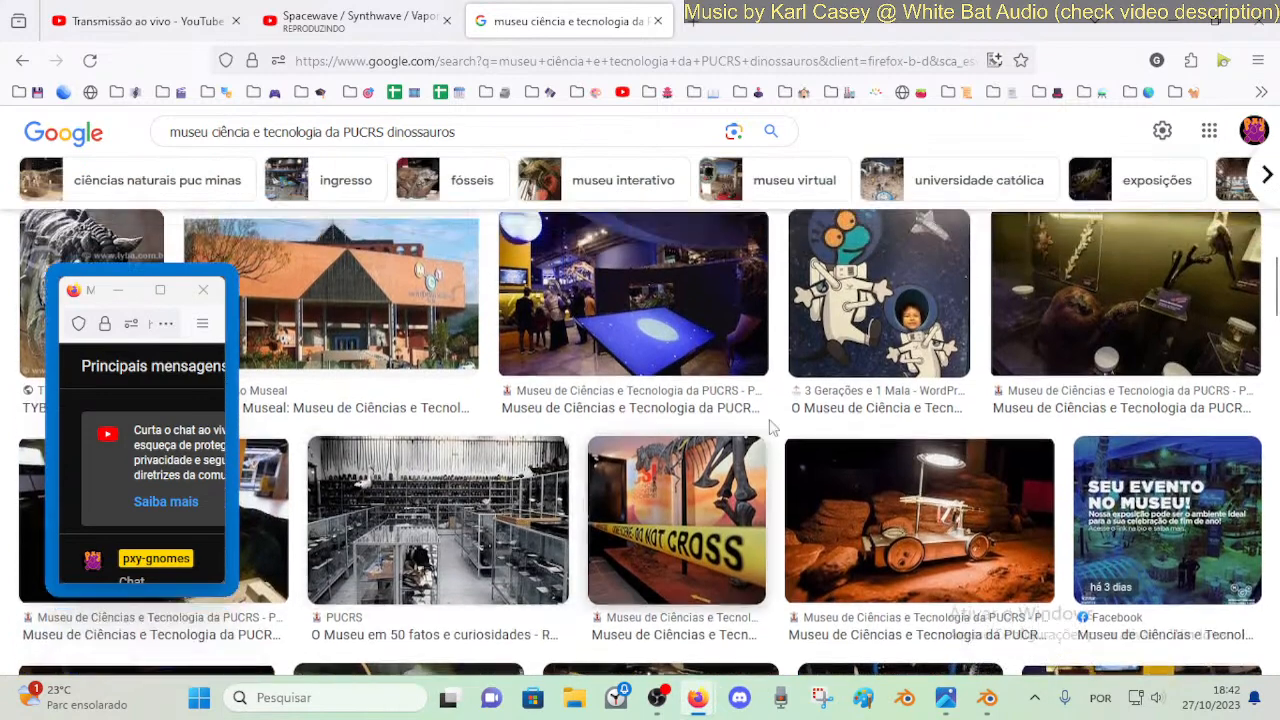
scroll(357, 391, up, 10)
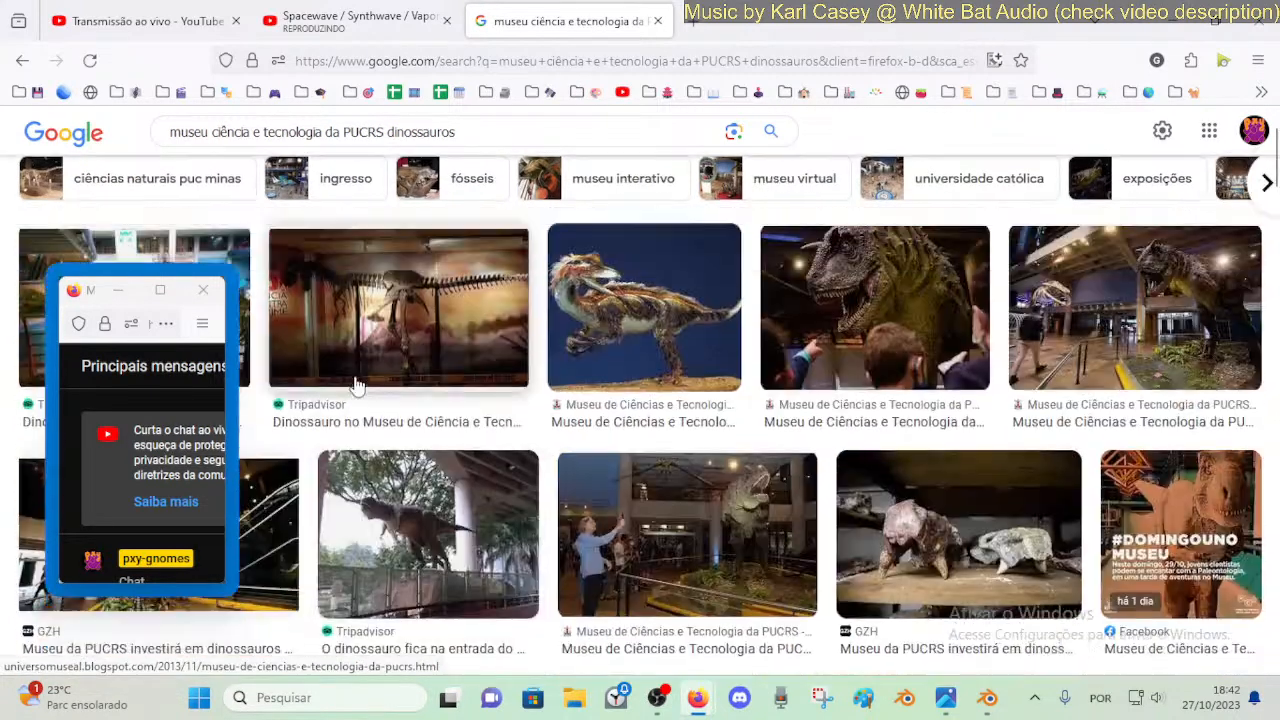
- Search Google Images for "museu ciência e tecnologia da PUCRS geologia"
click(268, 150)
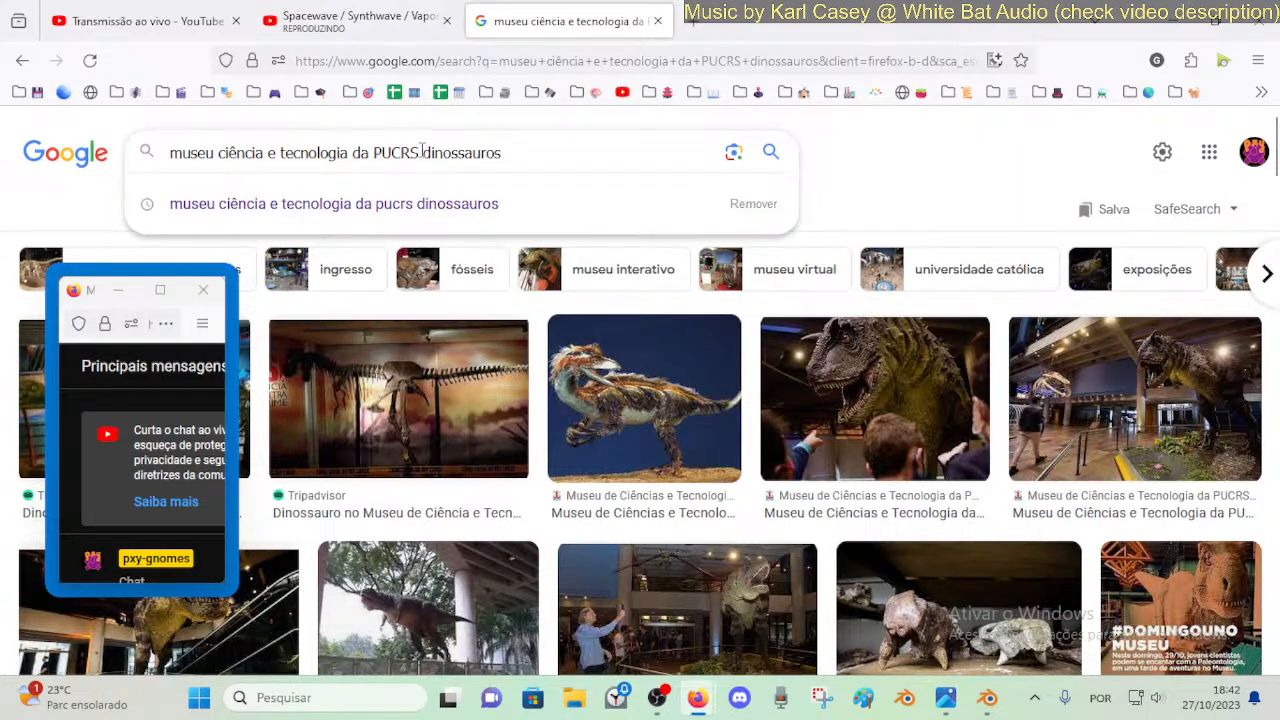
key(BackSpace)
key(BackSpace)
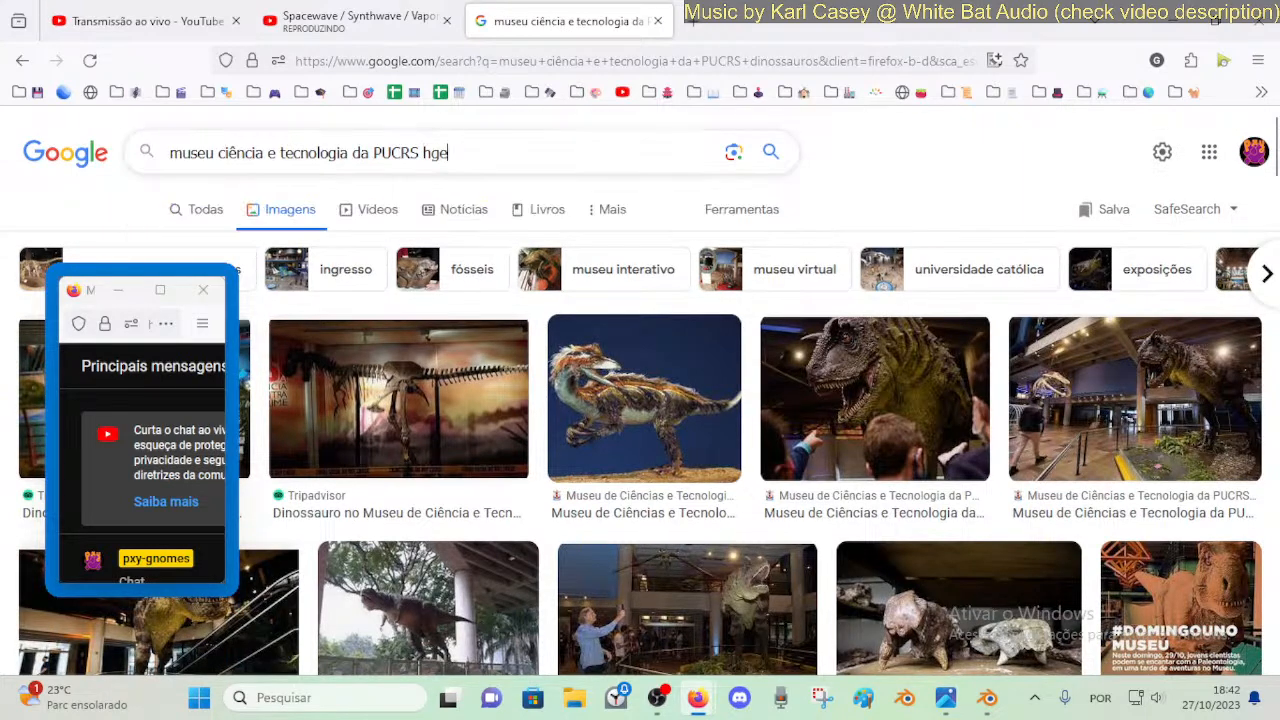
key(Return)
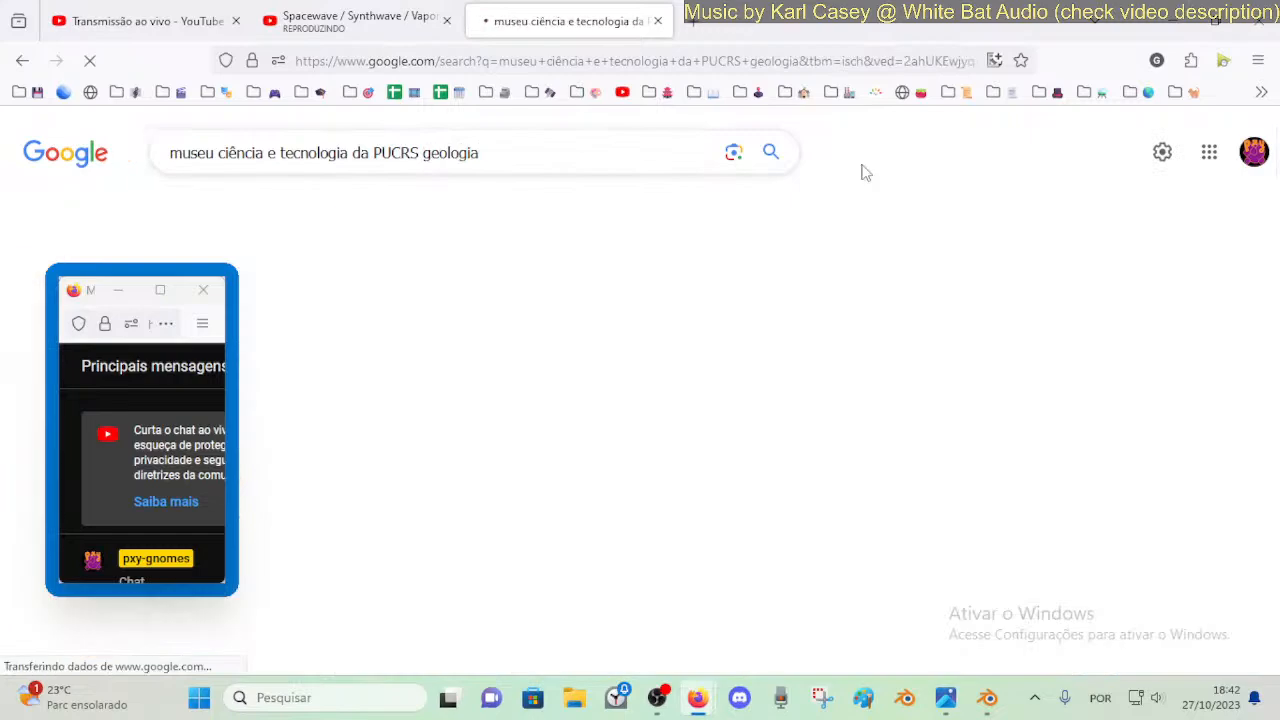
- Look through the geology image results and preview the photo of the lamp-lit rover exhibit
scroll(742, 414, down, 1)
scroll(742, 414, down, 5)
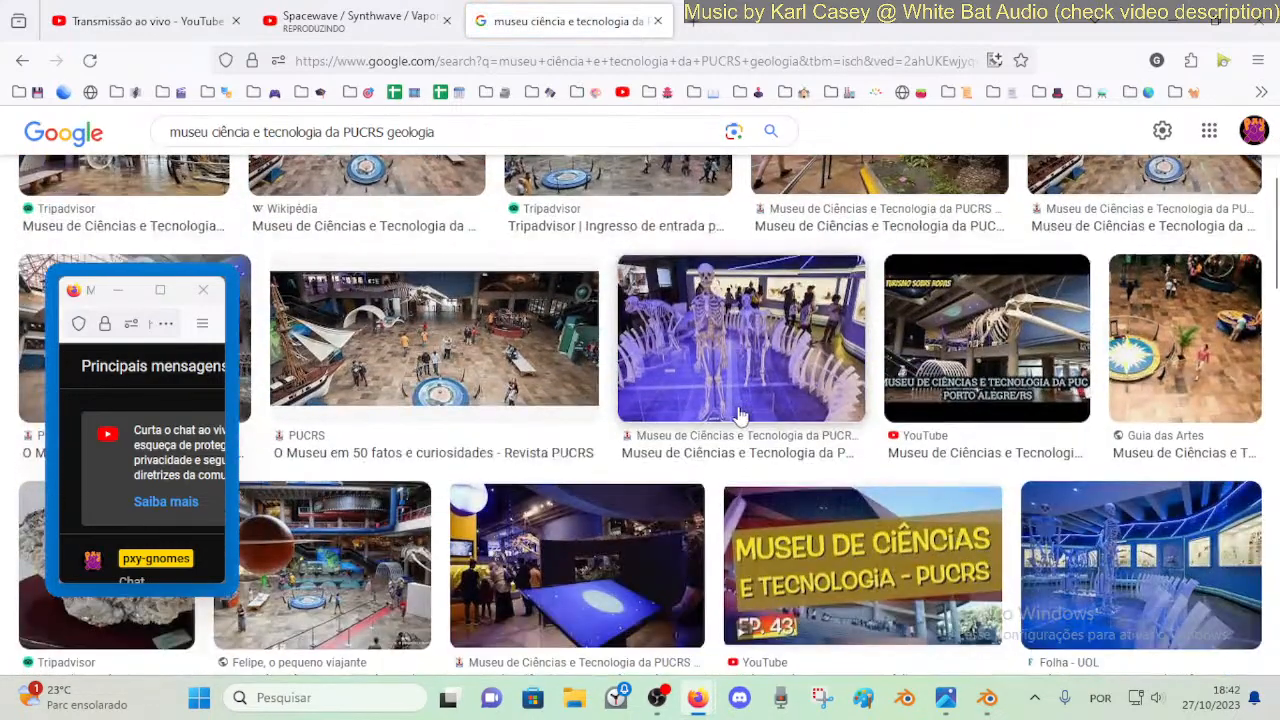
scroll(618, 350, down, 1)
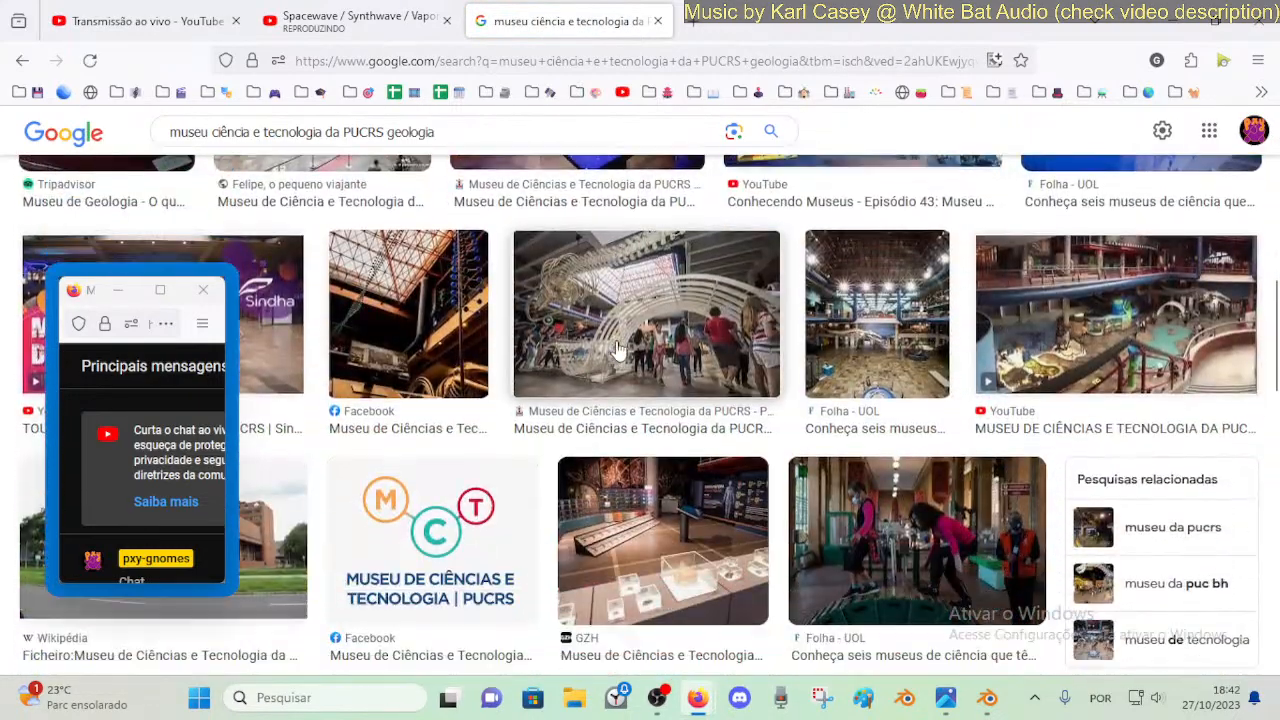
scroll(516, 338, down, 2)
scroll(516, 338, down, 2)
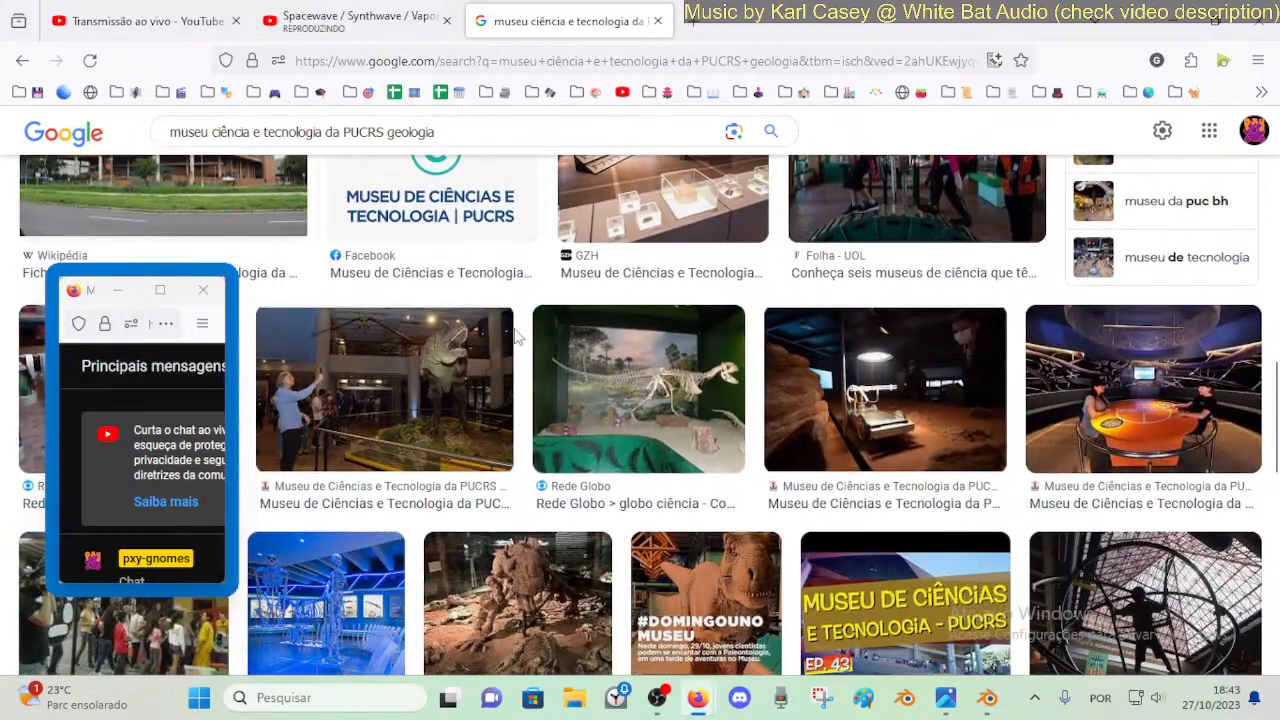
click(803, 402)
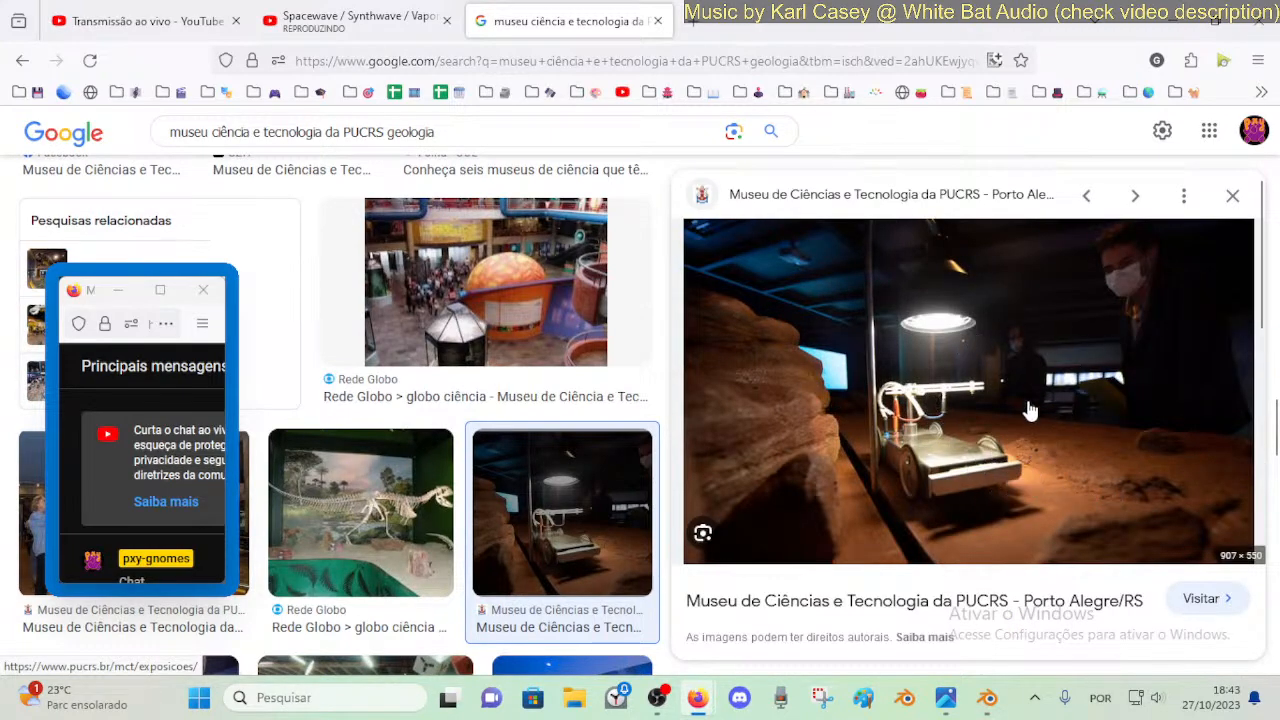
- Look further through the geology image results for exhibit photos, previewing the "SEU EVENTO NO MUSEU!" Facebook poster
scroll(390, 343, down, 4)
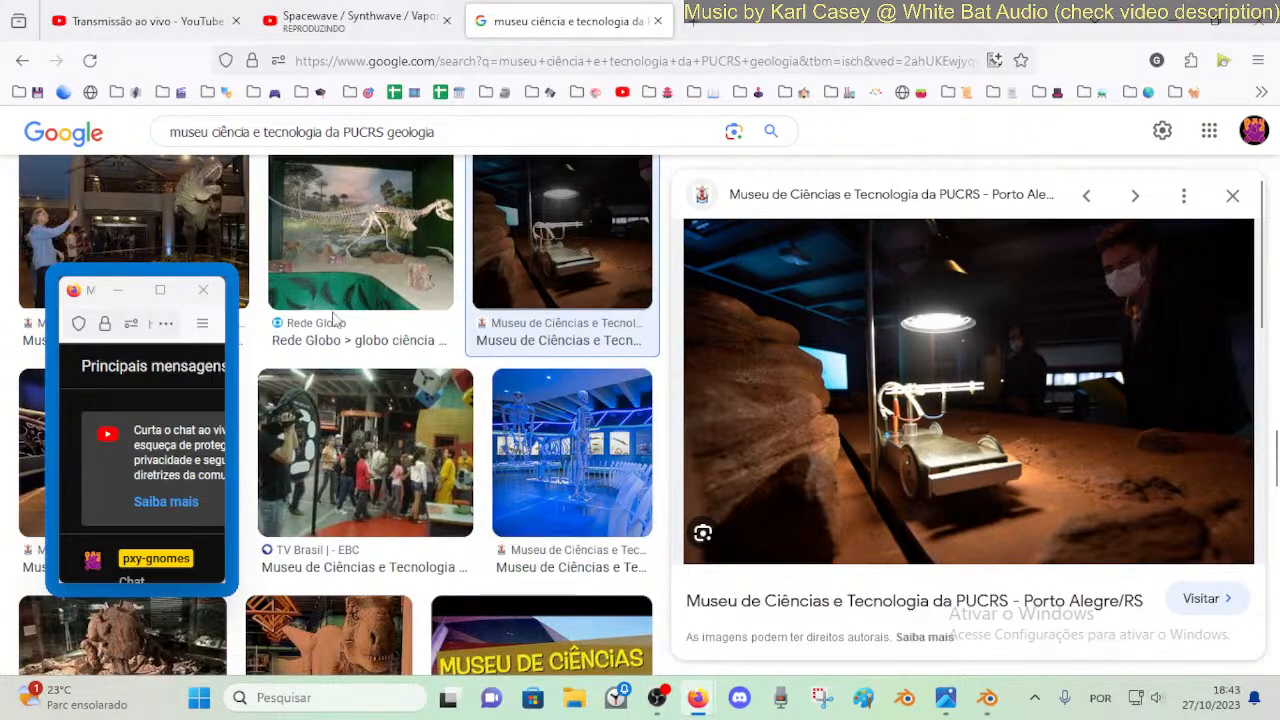
scroll(420, 350, down, 5)
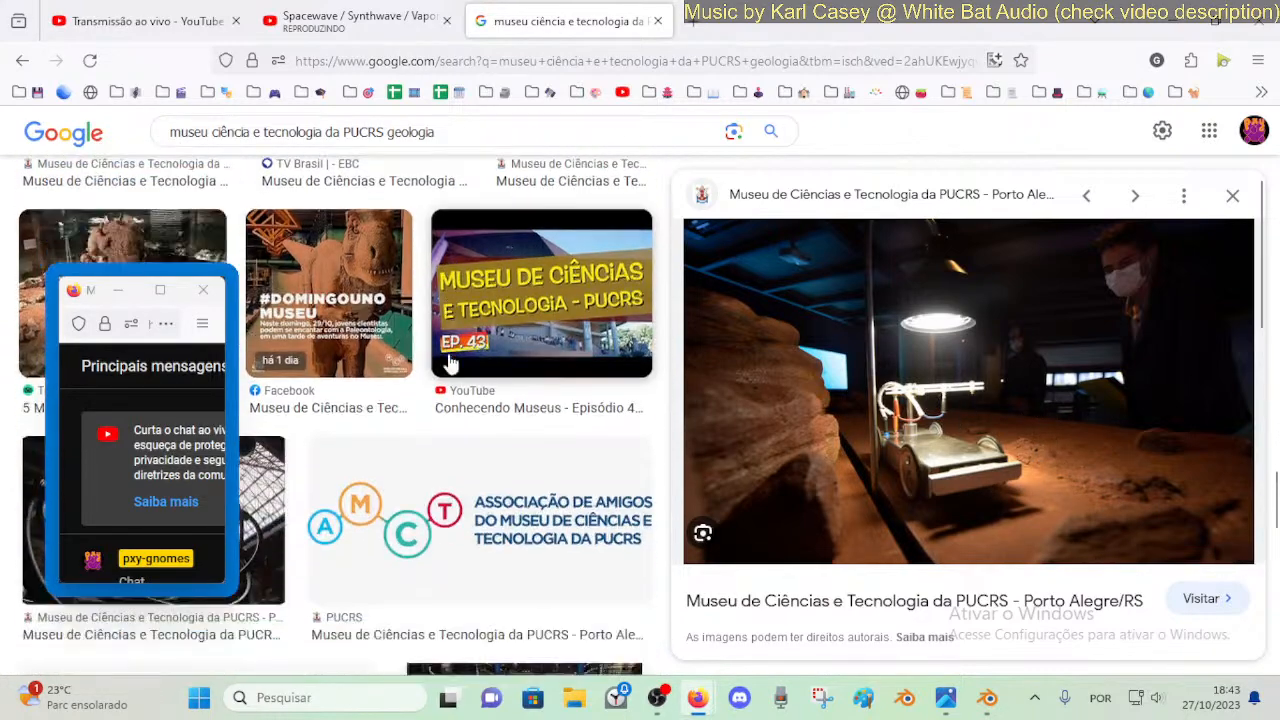
scroll(447, 363, up, 2)
scroll(443, 363, down, 3)
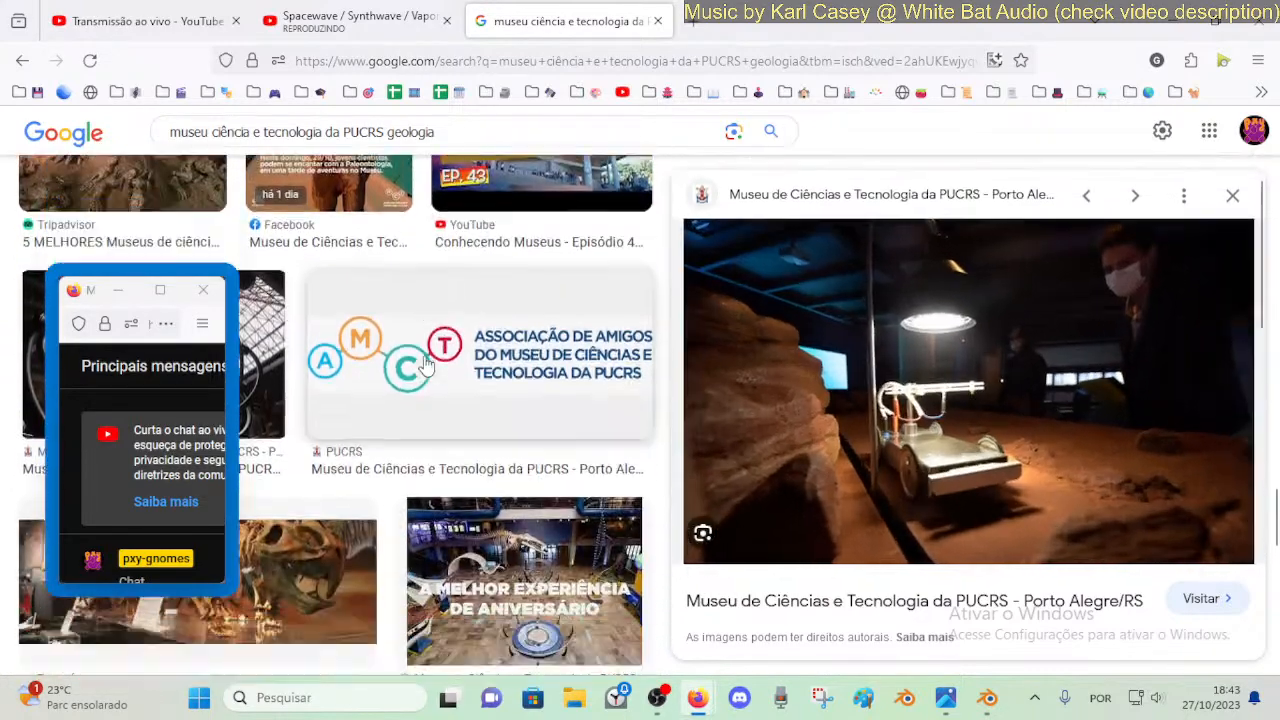
scroll(427, 365, up, 3)
scroll(427, 365, down, 3)
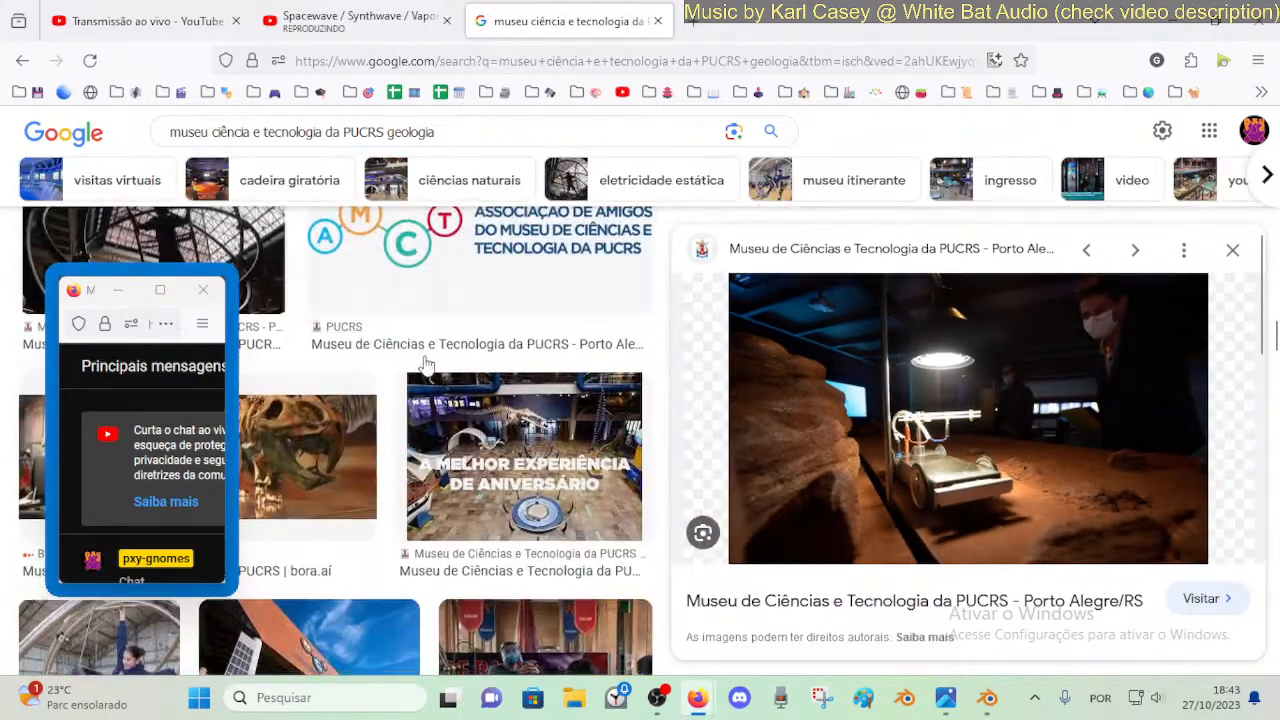
scroll(427, 365, down, 6)
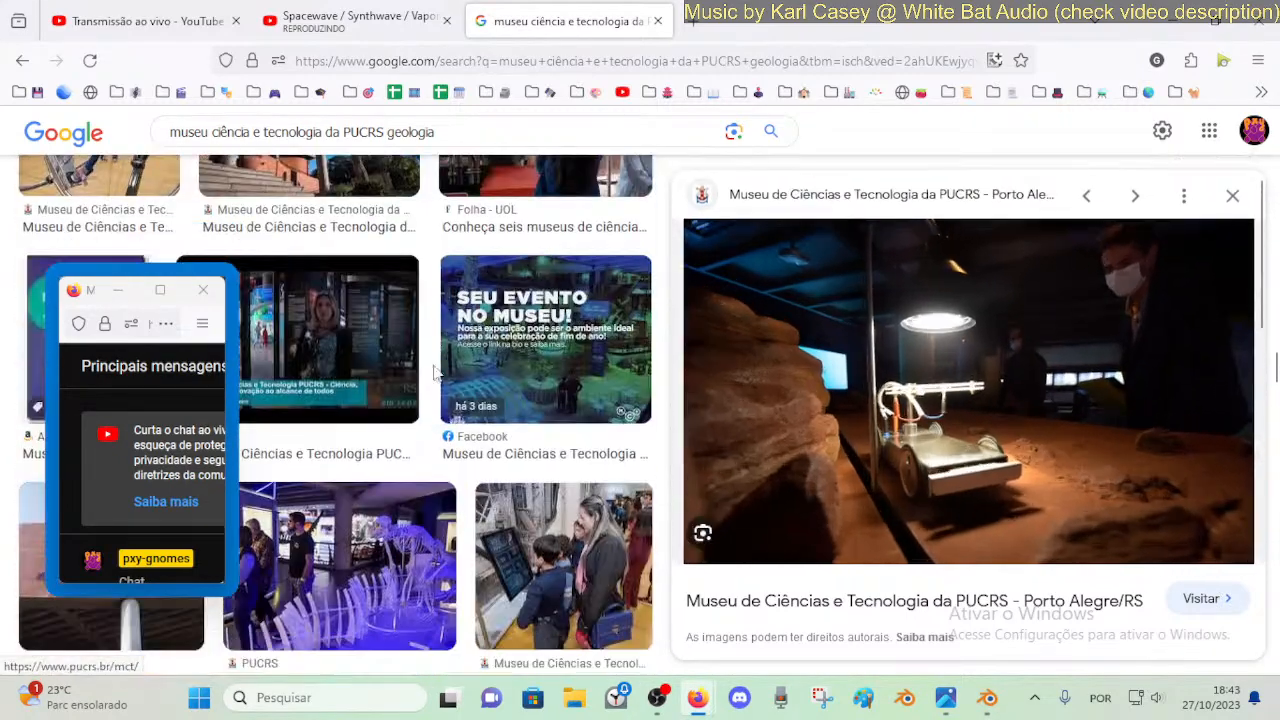
click(545, 393)
scroll(443, 409, down, 5)
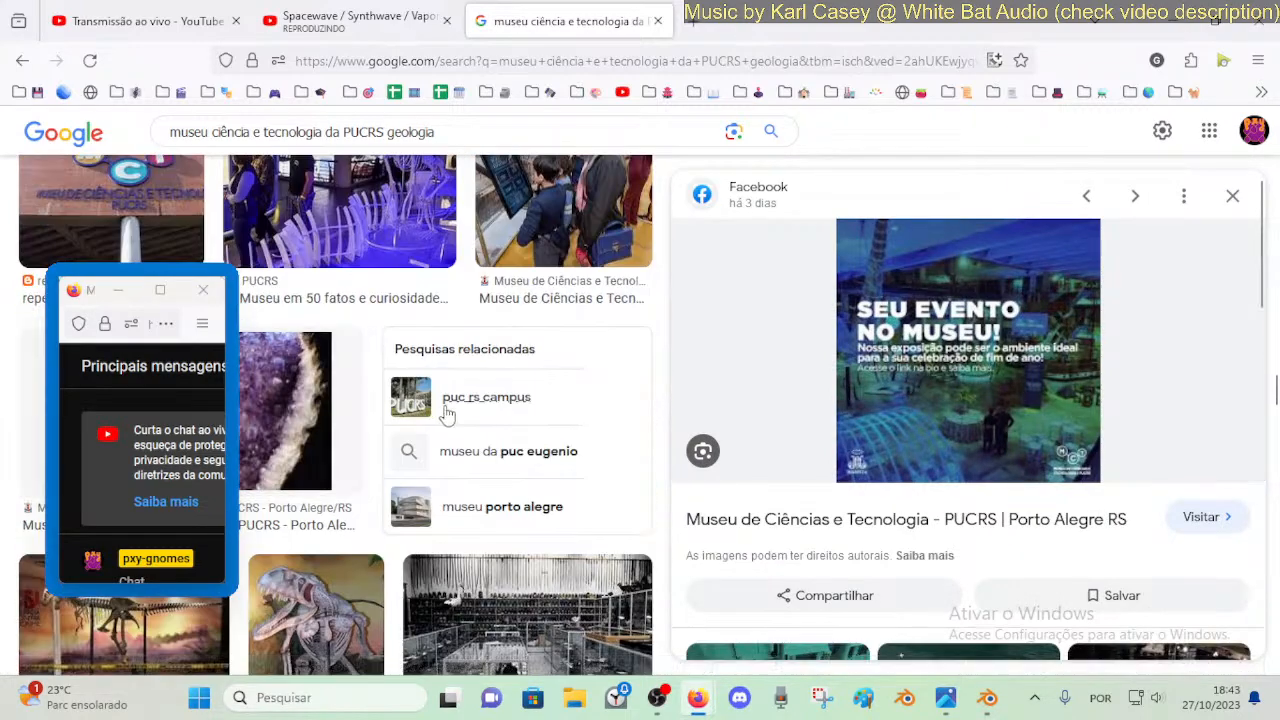
scroll(447, 412, down, 3)
scroll(448, 406, up, 2)
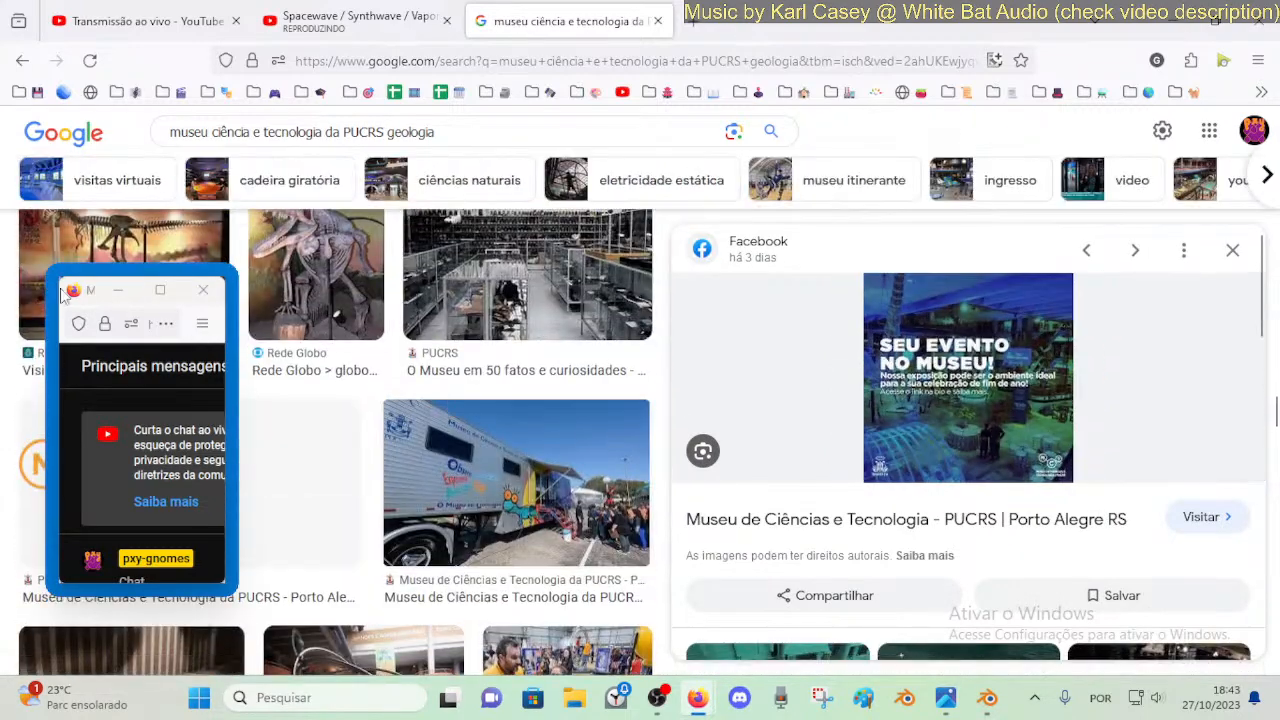
- Move the floating chat window off the first column of thumbnails and look through the remaining geology images
drag(90, 310, 443, 266)
scroll(171, 394, down, 5)
scroll(171, 397, down, 10)
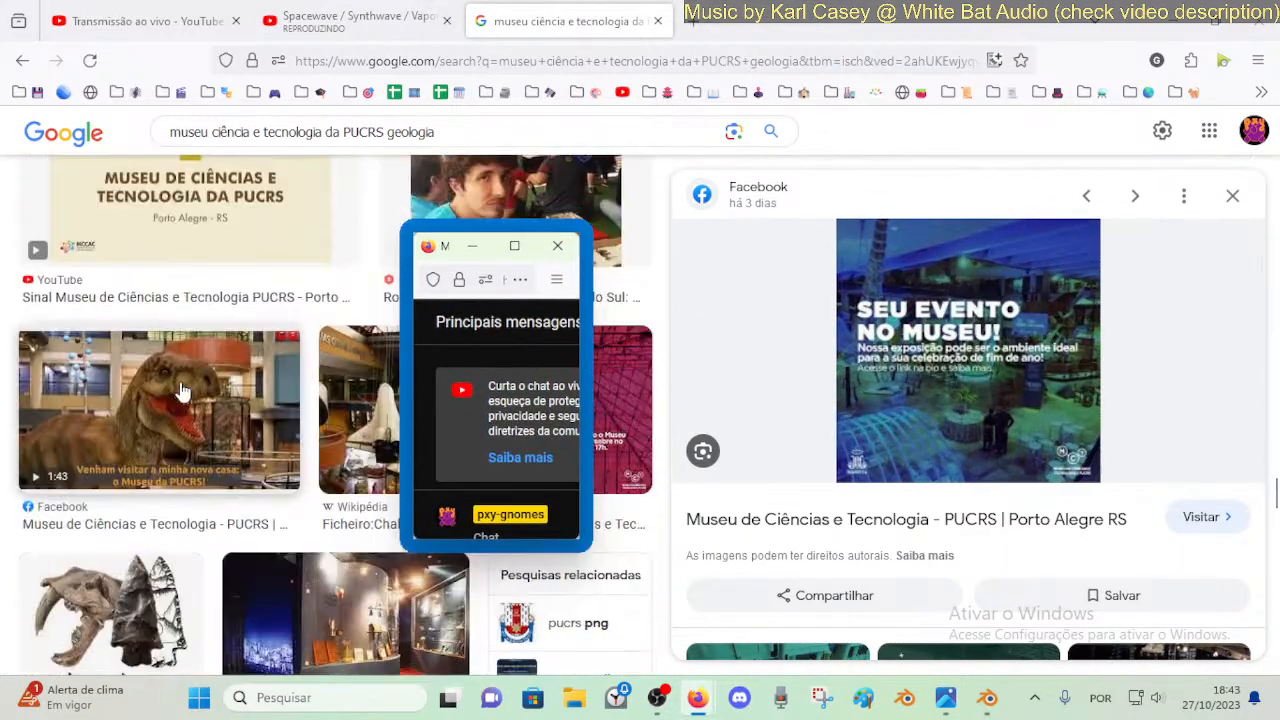
scroll(180, 390, down, 12)
scroll(208, 288, up, 20)
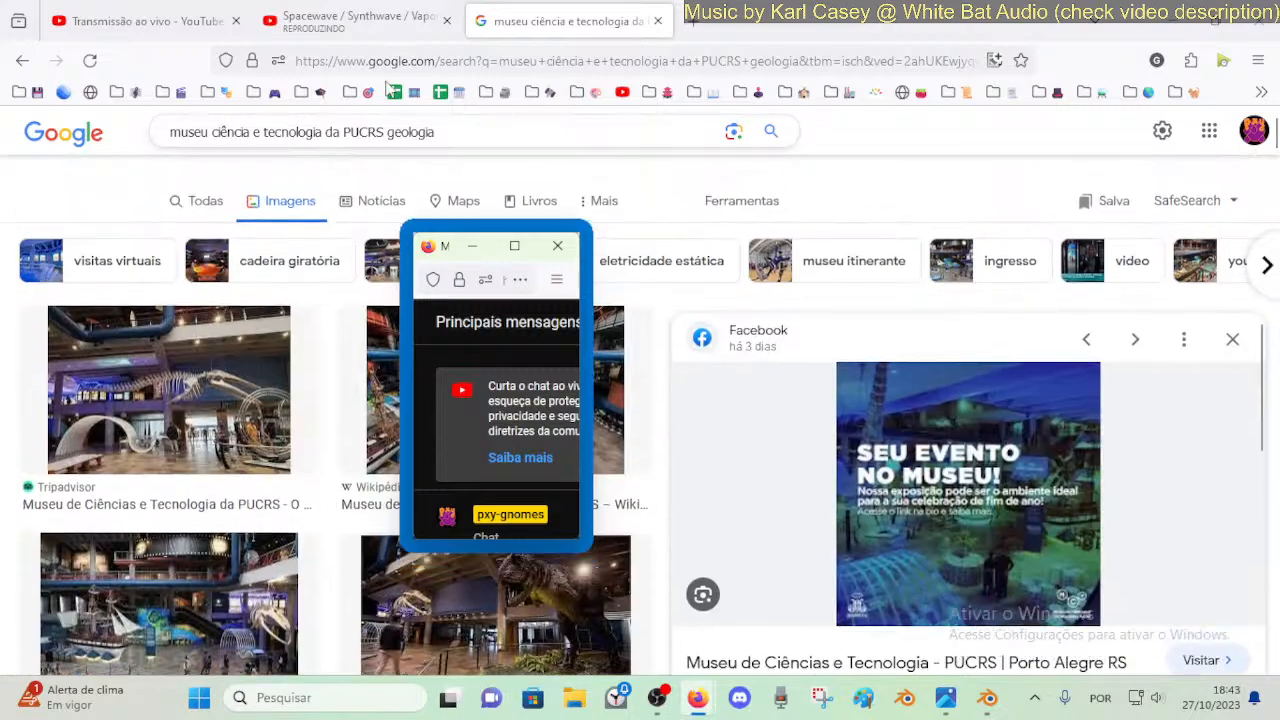
- Search Google Images for "museu ciência e tecnologia da PUCRS vulcão"
double_click(432, 150)
text(ter)
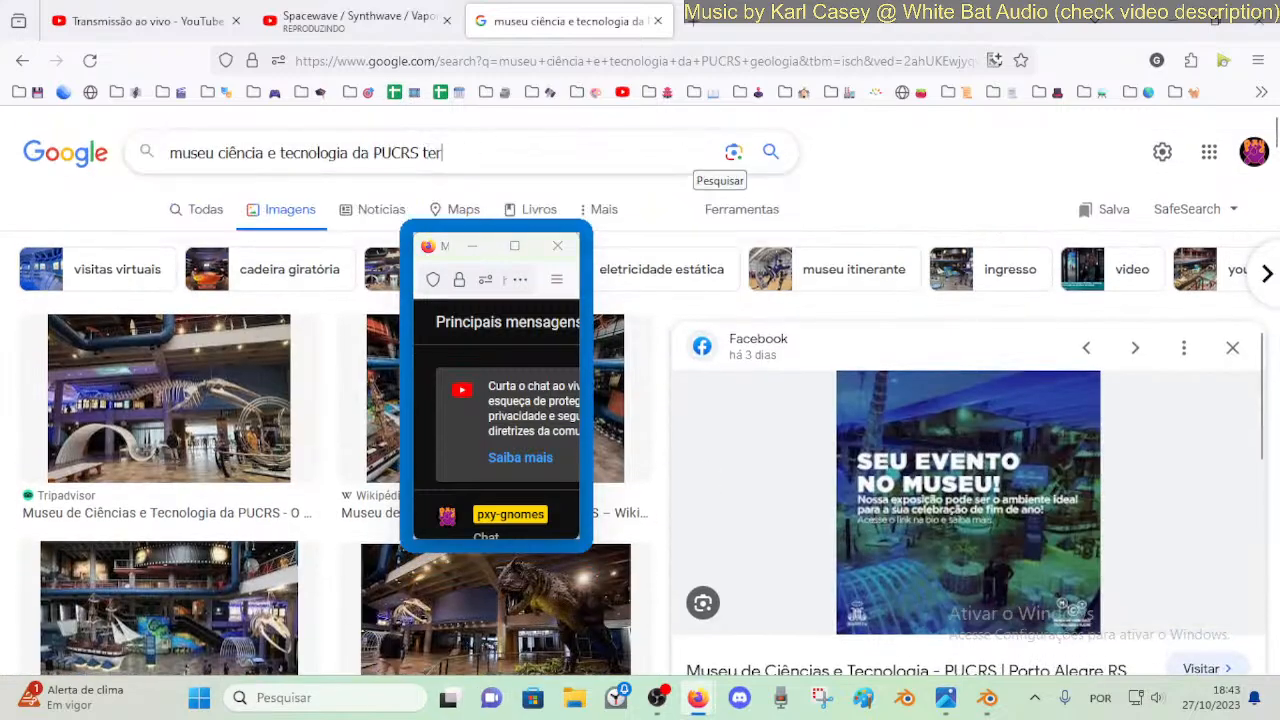
key(BackSpace)
text(vo)
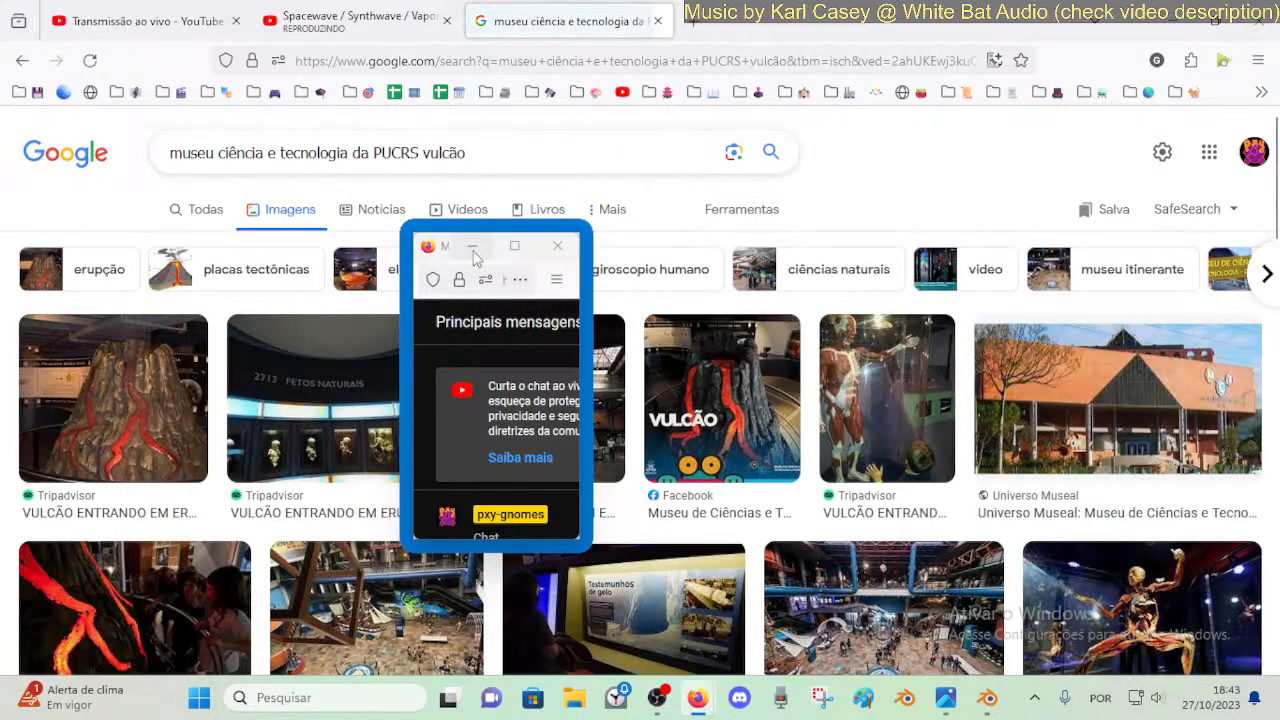
- Minimise the floating chat window and look over the first rows of volcano image results
click(474, 247)
scroll(315, 487, down, 2)
scroll(315, 487, up, 2)
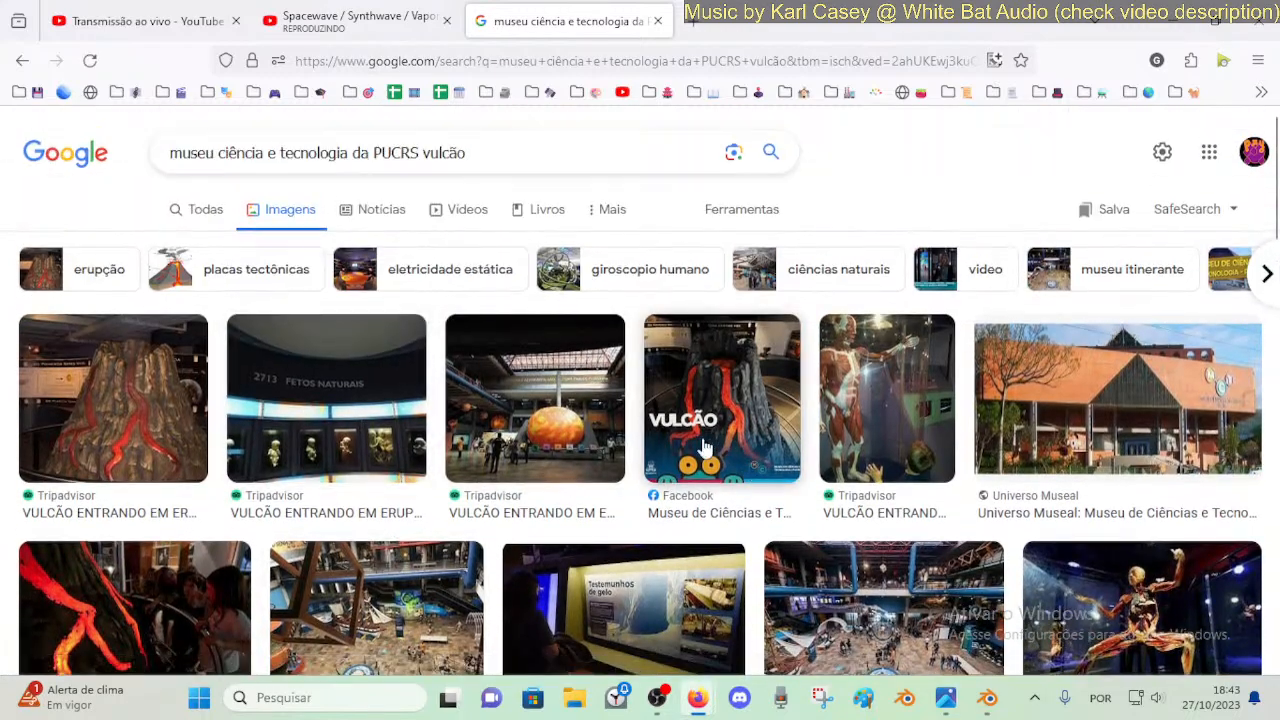
scroll(627, 472, down, 3)
scroll(1092, 311, up, 2)
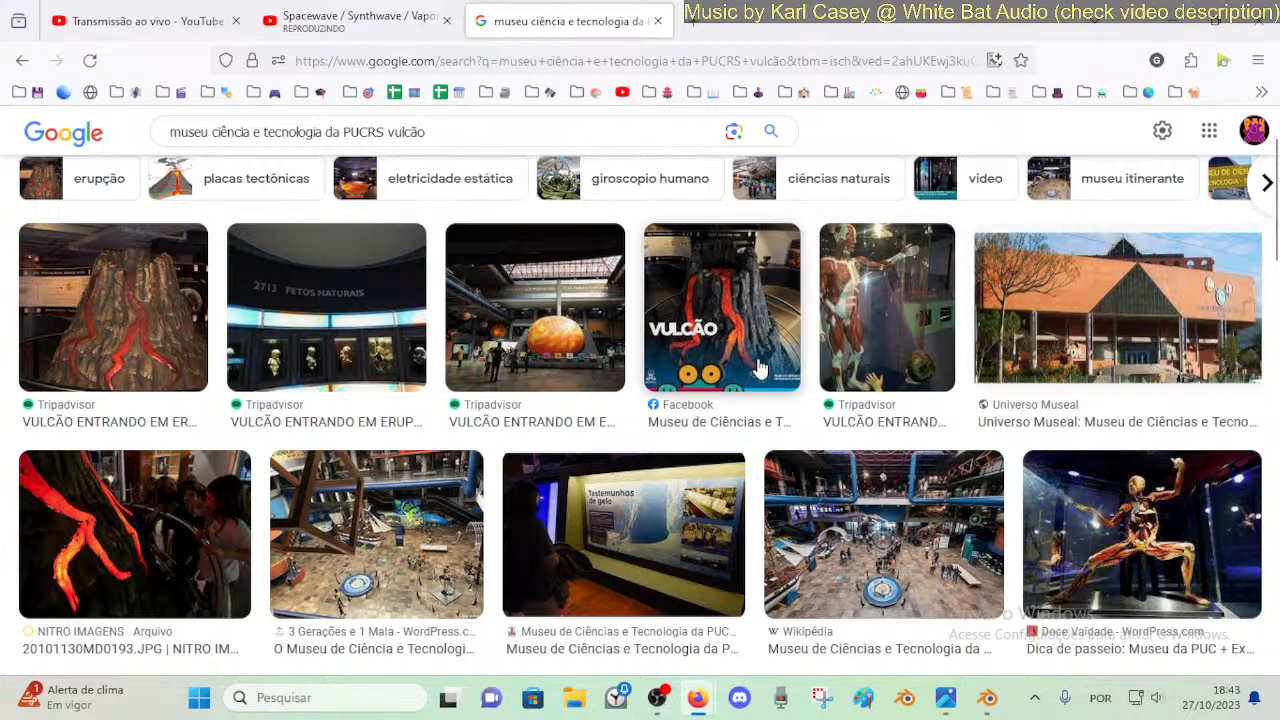
scroll(592, 366, down, 1)
scroll(592, 366, down, 1)
scroll(580, 362, up, 3)
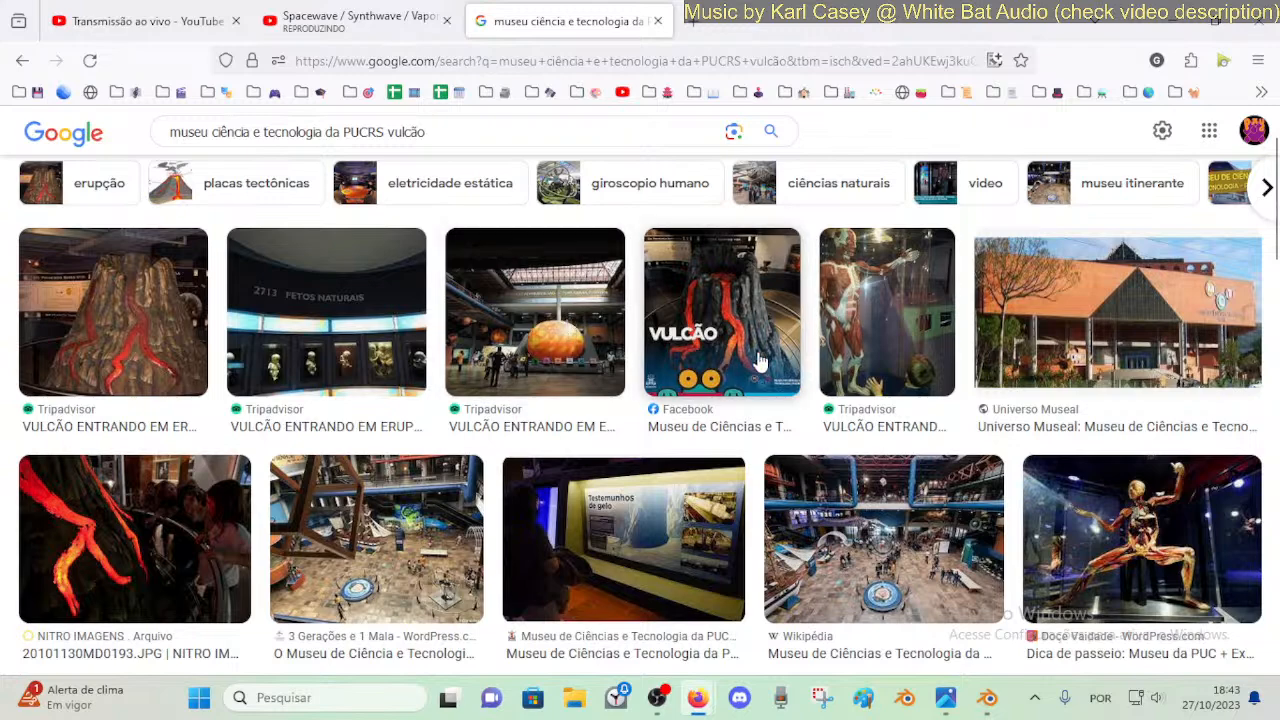
- Preview the NITRO IMAGENS close-up photo of the glowing lava model, and close the preview
click(142, 535)
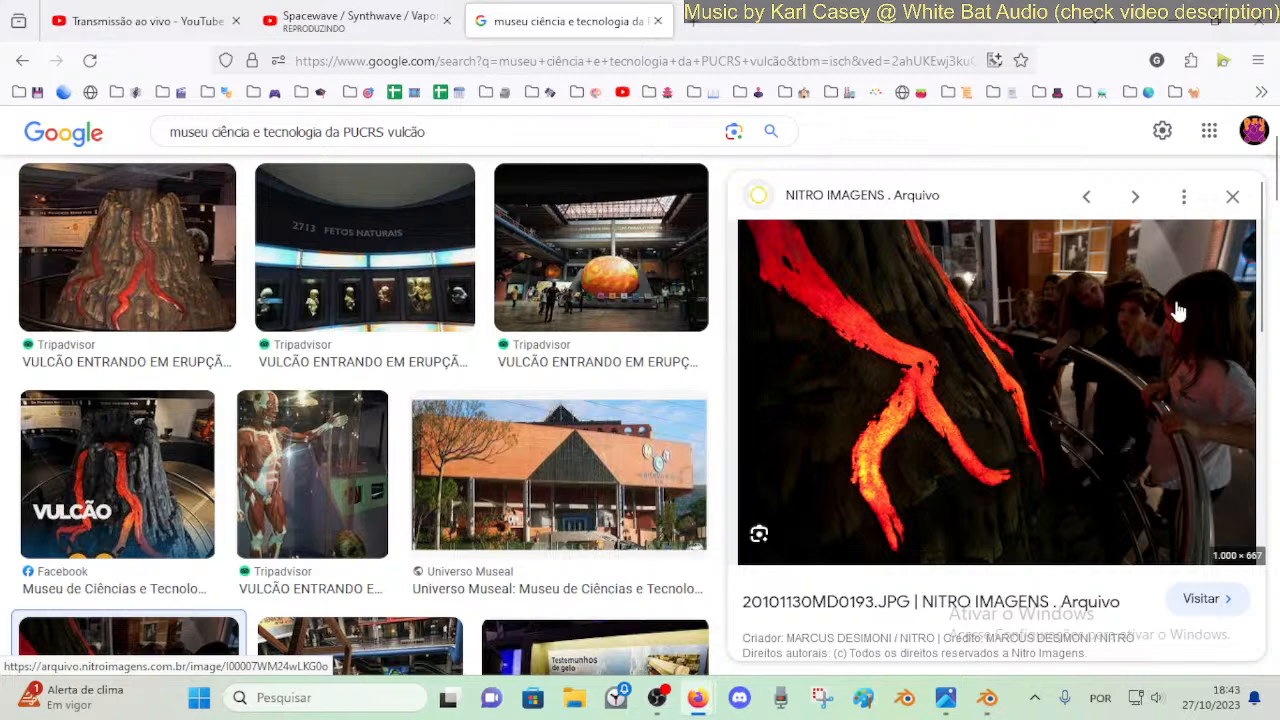
scroll(300, 420, down, 3)
click(143, 414)
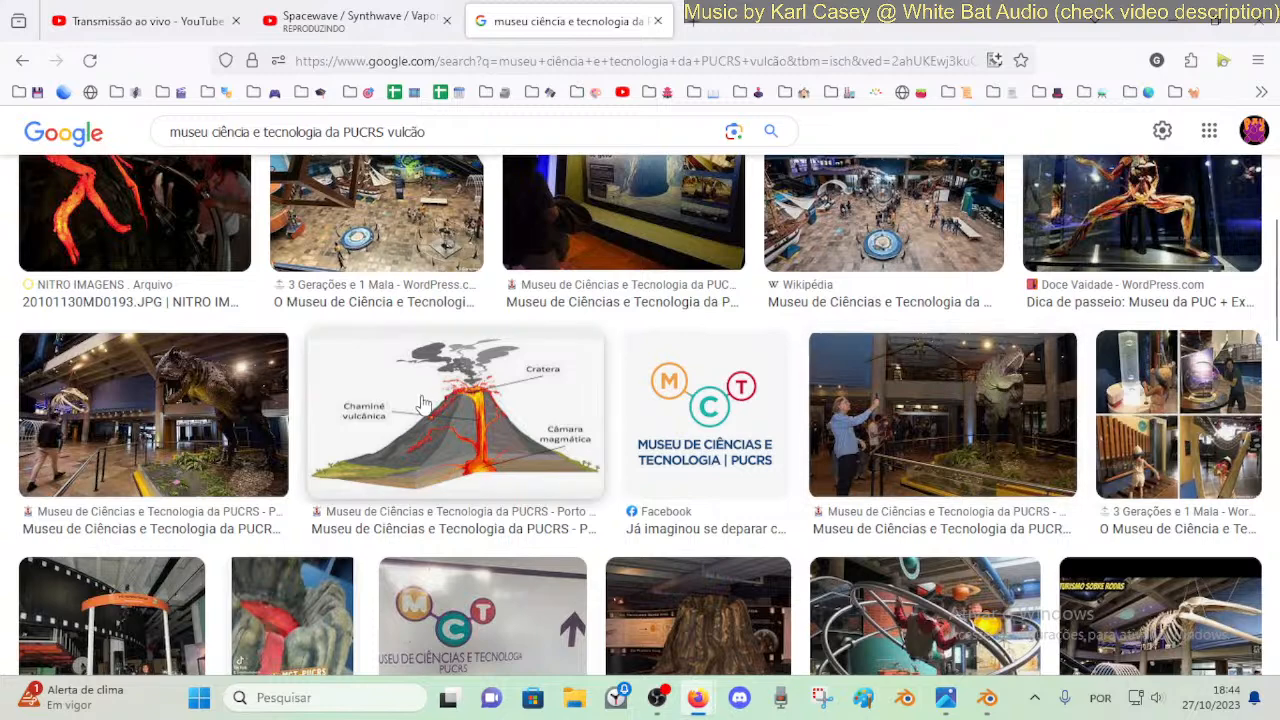
- Look further down the volcano results and preview the dark exhibition hall photo and the Tripadvisor photo of the unlit volcano model
scroll(470, 428, down, 3)
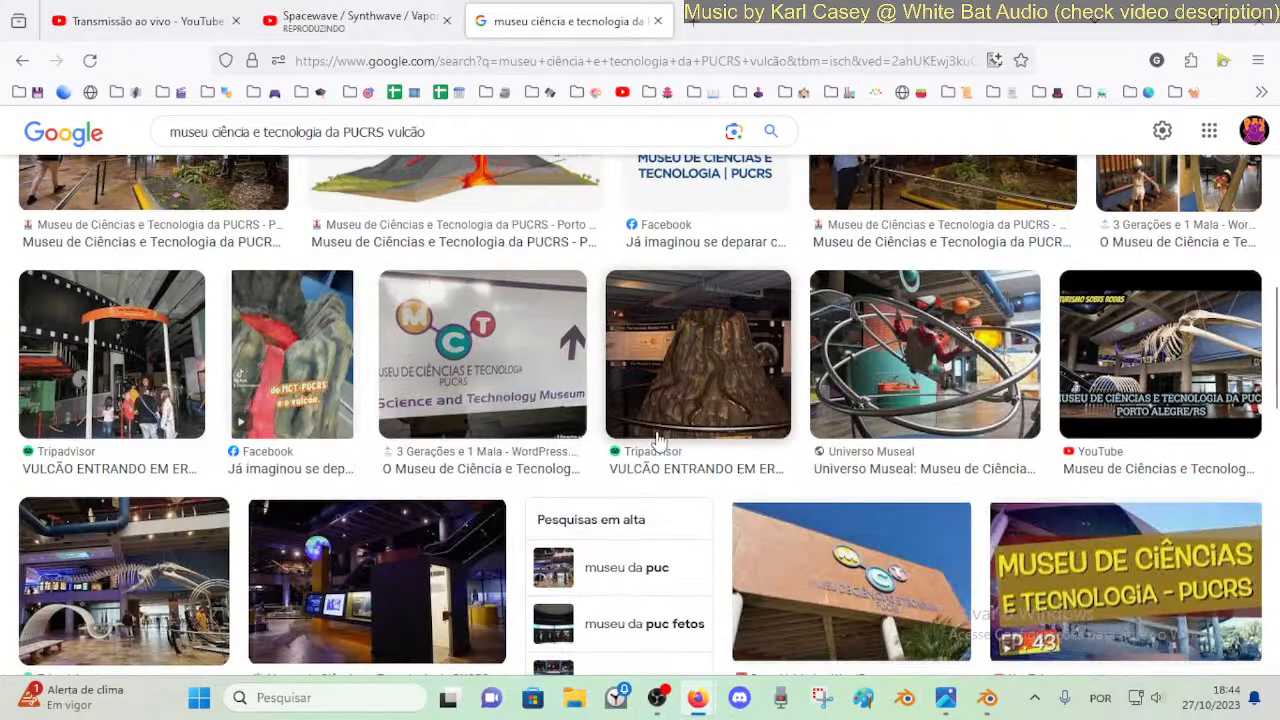
scroll(510, 443, down, 2)
click(400, 433)
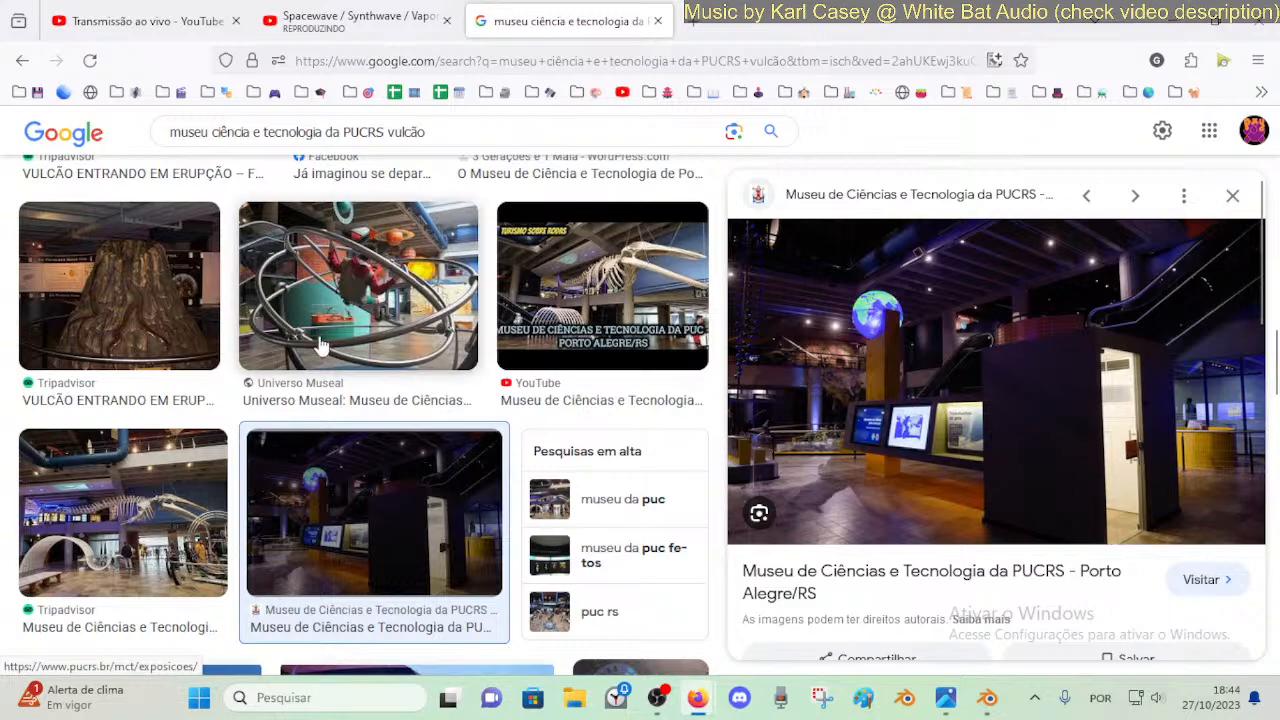
click(143, 286)
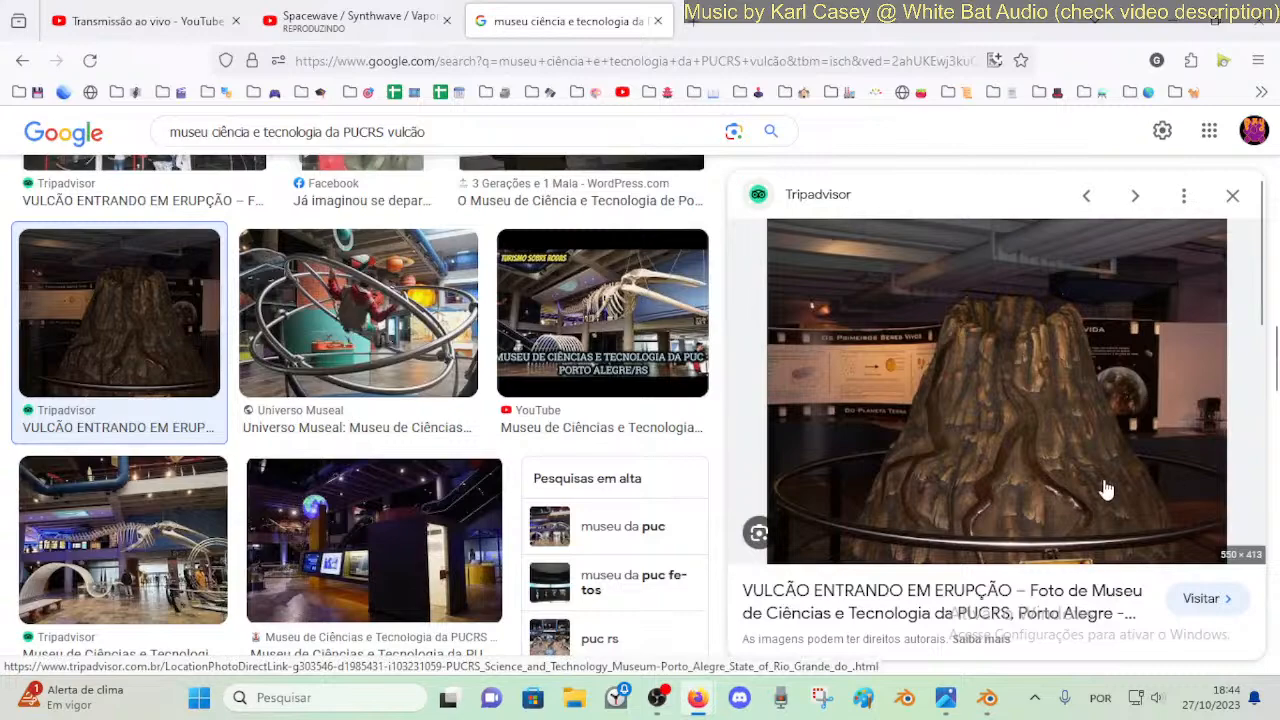
- Look through the related images under the volcano photo and preview the exhibit with the large globe and wall-mounted world maps
scroll(1094, 531, down, 6)
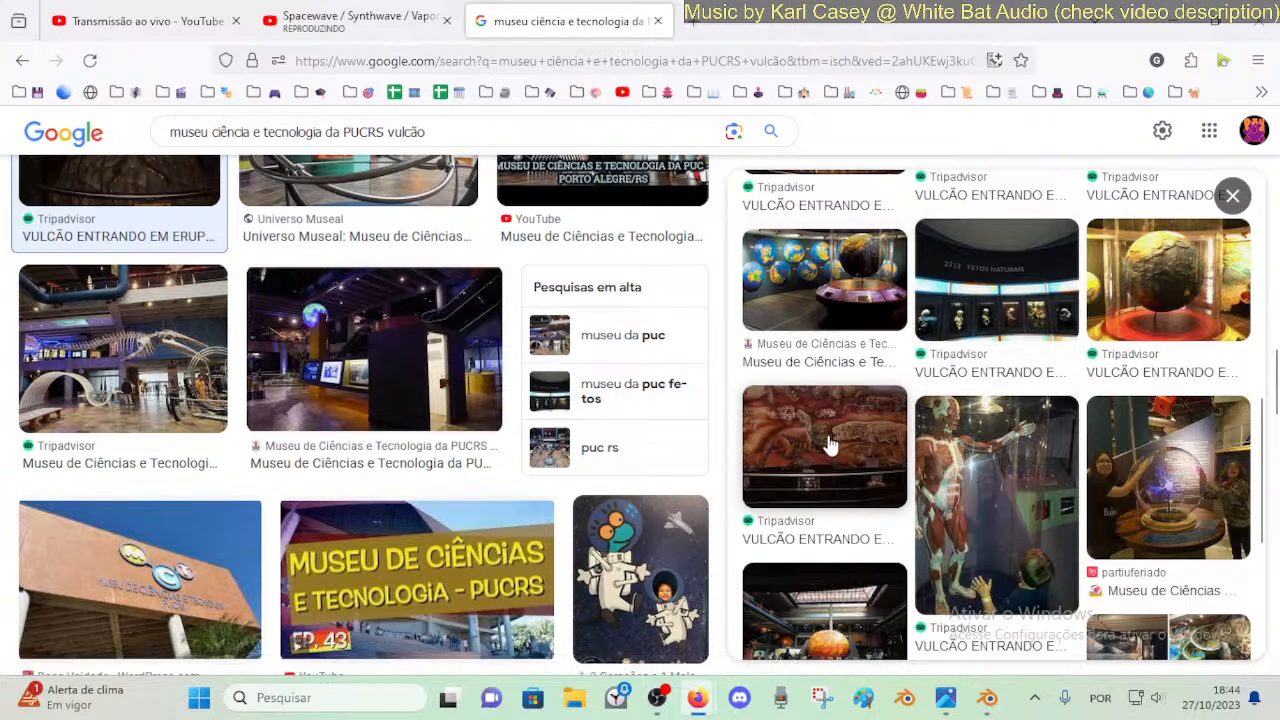
scroll(1130, 413, down, 3)
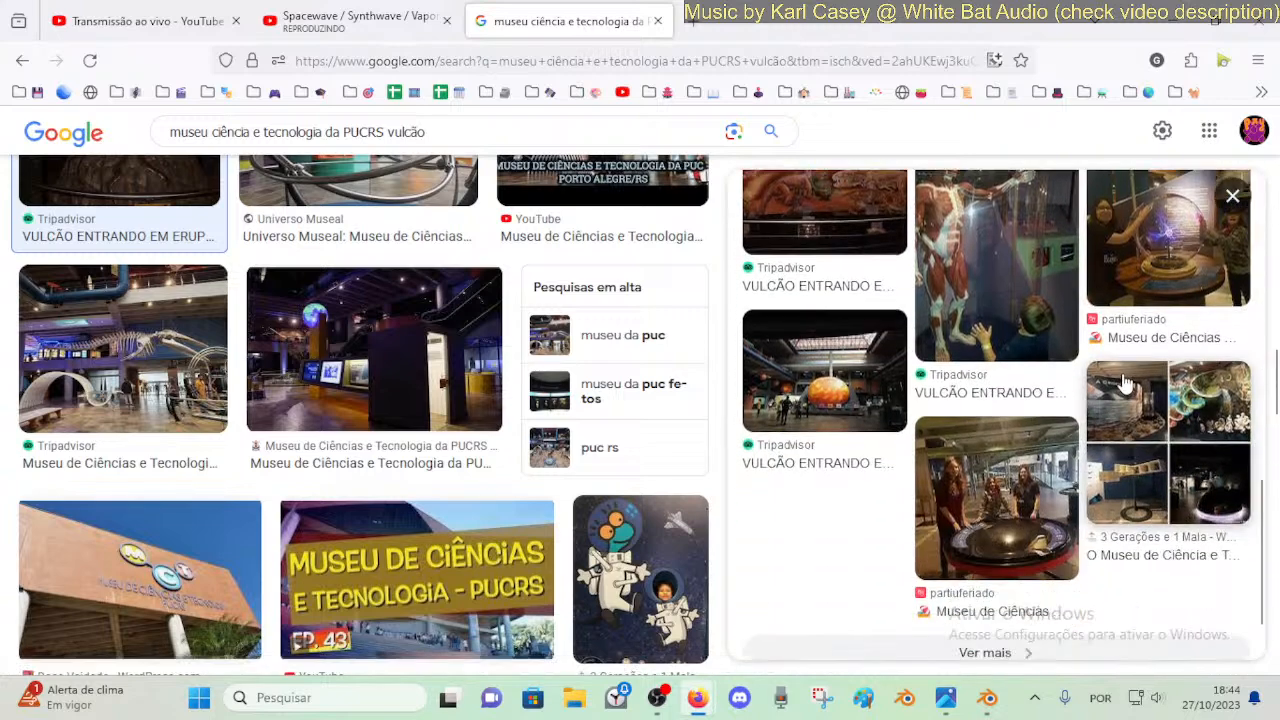
scroll(1125, 383, up, 3)
click(840, 368)
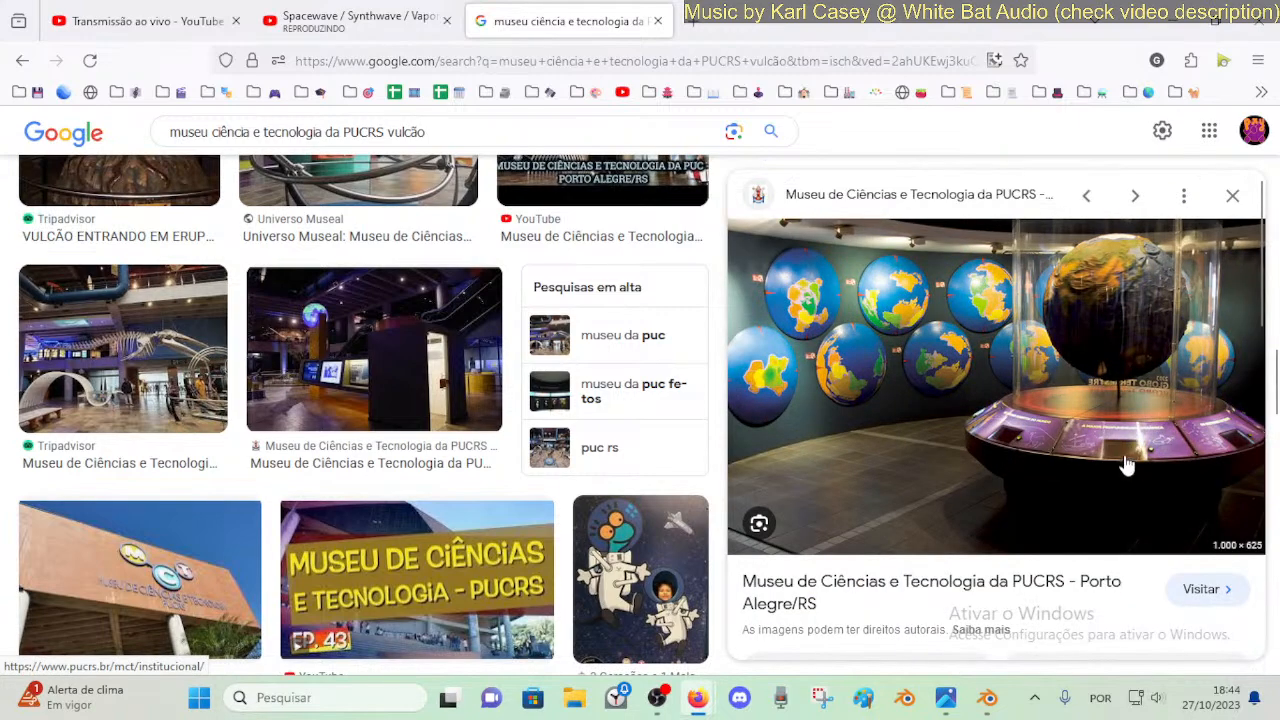
- Look through the related globe exhibit images and the remaining volcano image results, and return to the first rows
scroll(1000, 425, down, 3)
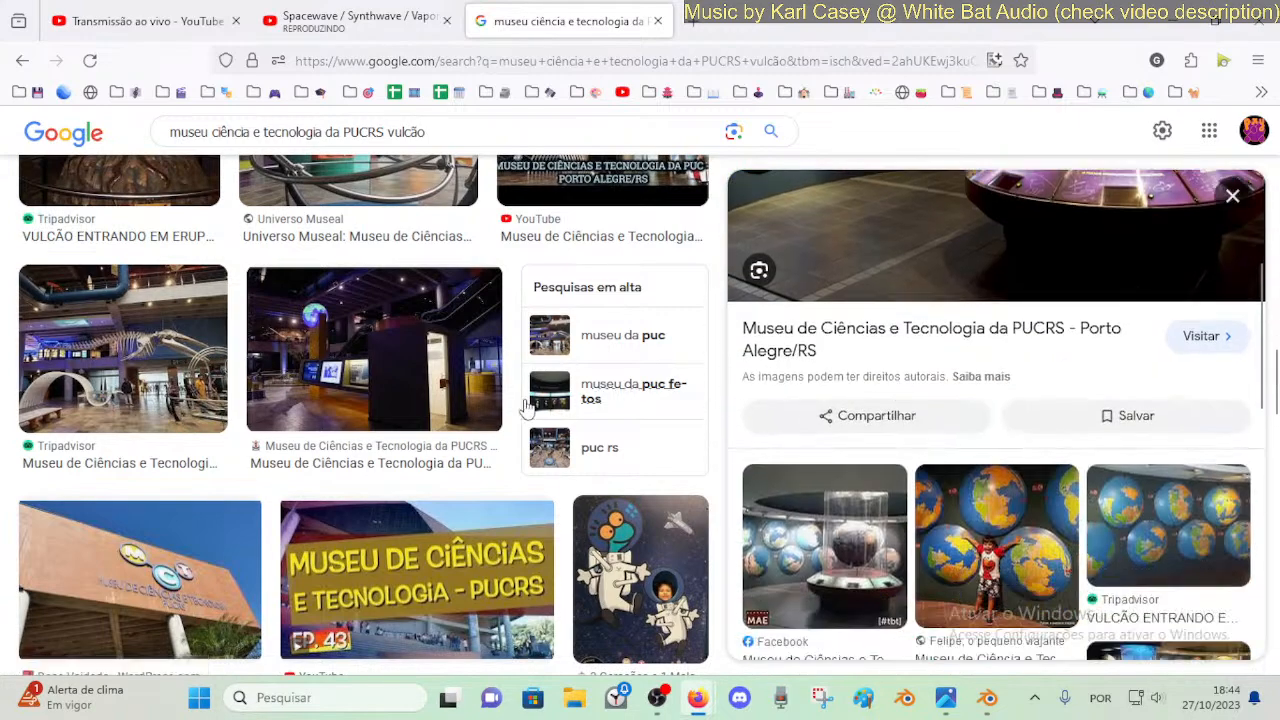
scroll(449, 405, down, 5)
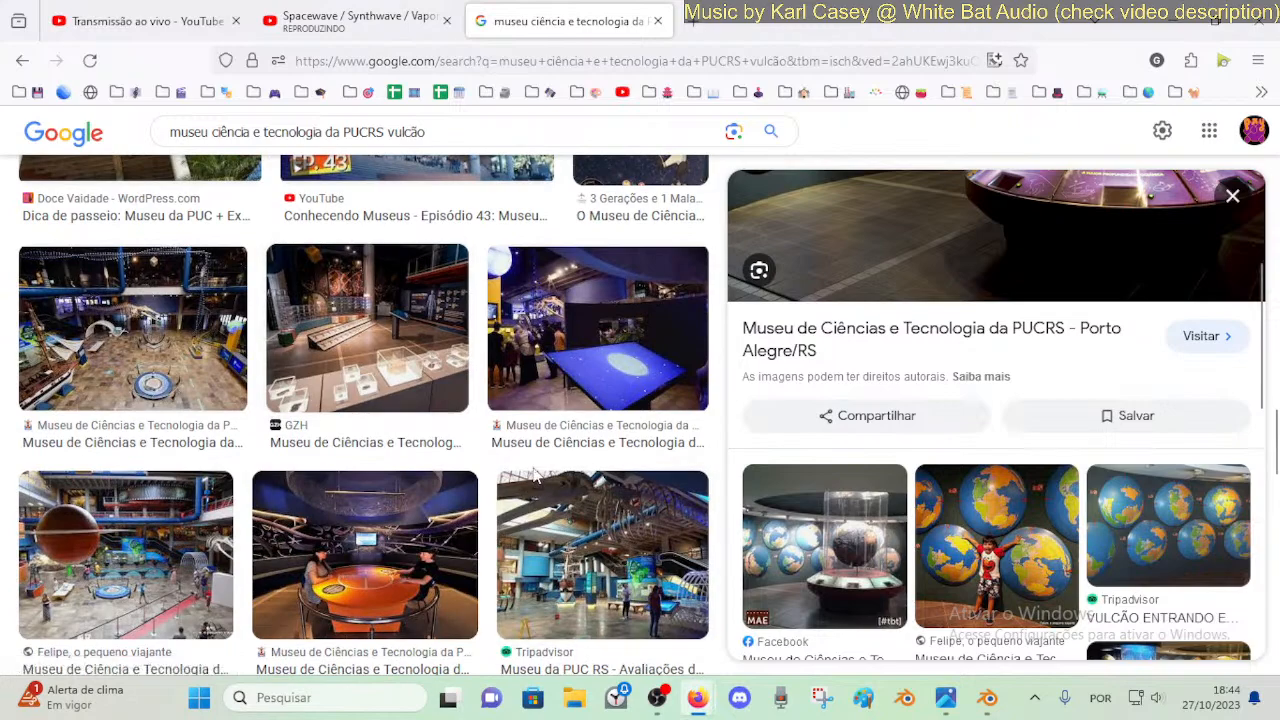
scroll(535, 477, down, 6)
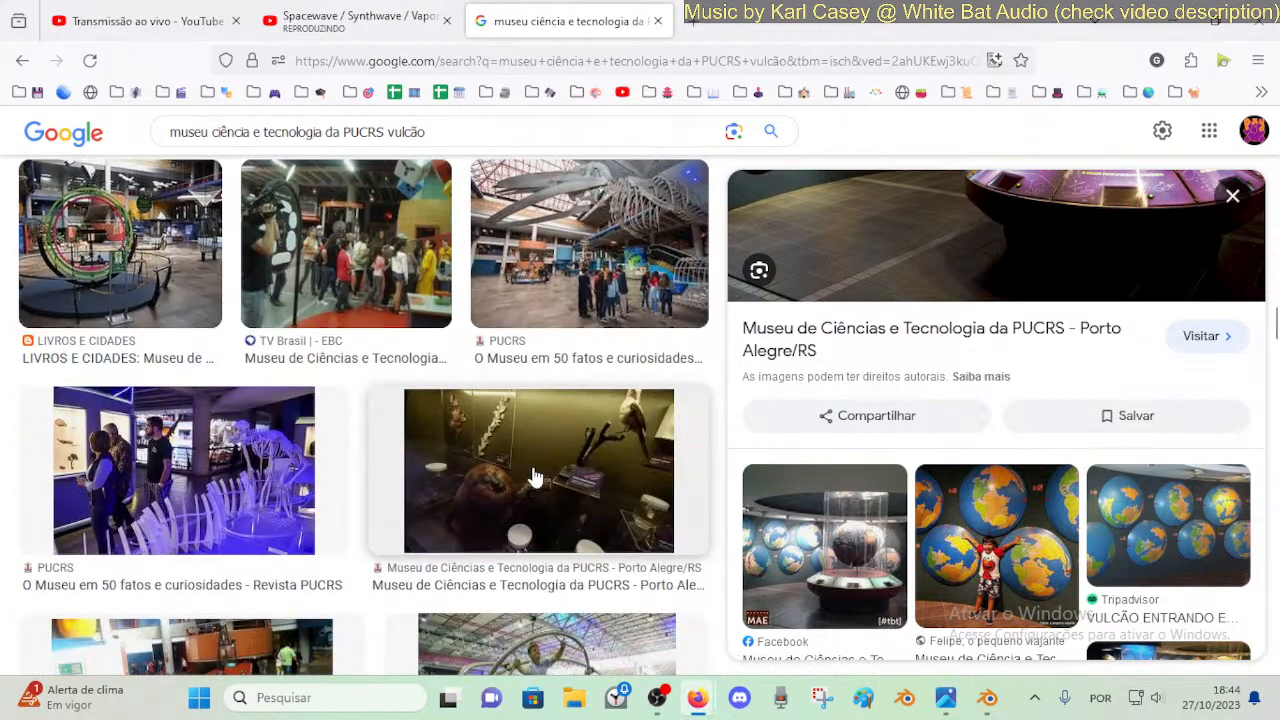
scroll(535, 477, down, 6)
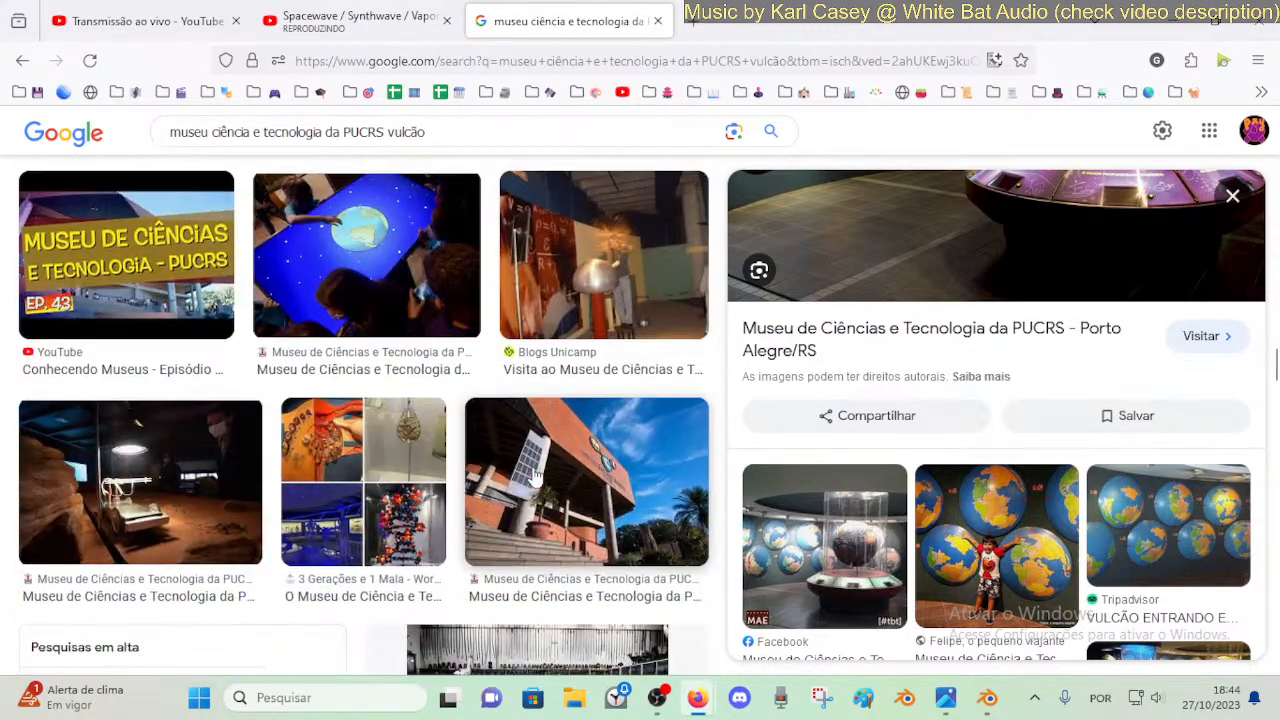
scroll(478, 483, down, 5)
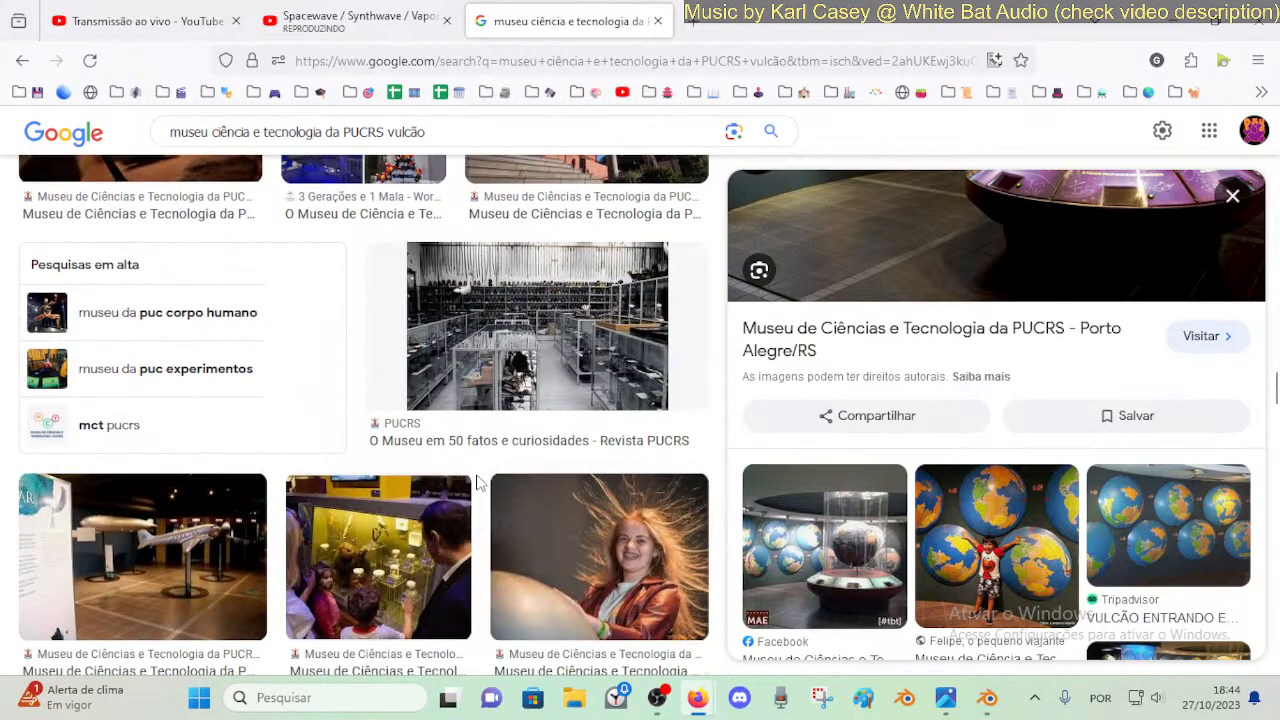
scroll(478, 483, down, 8)
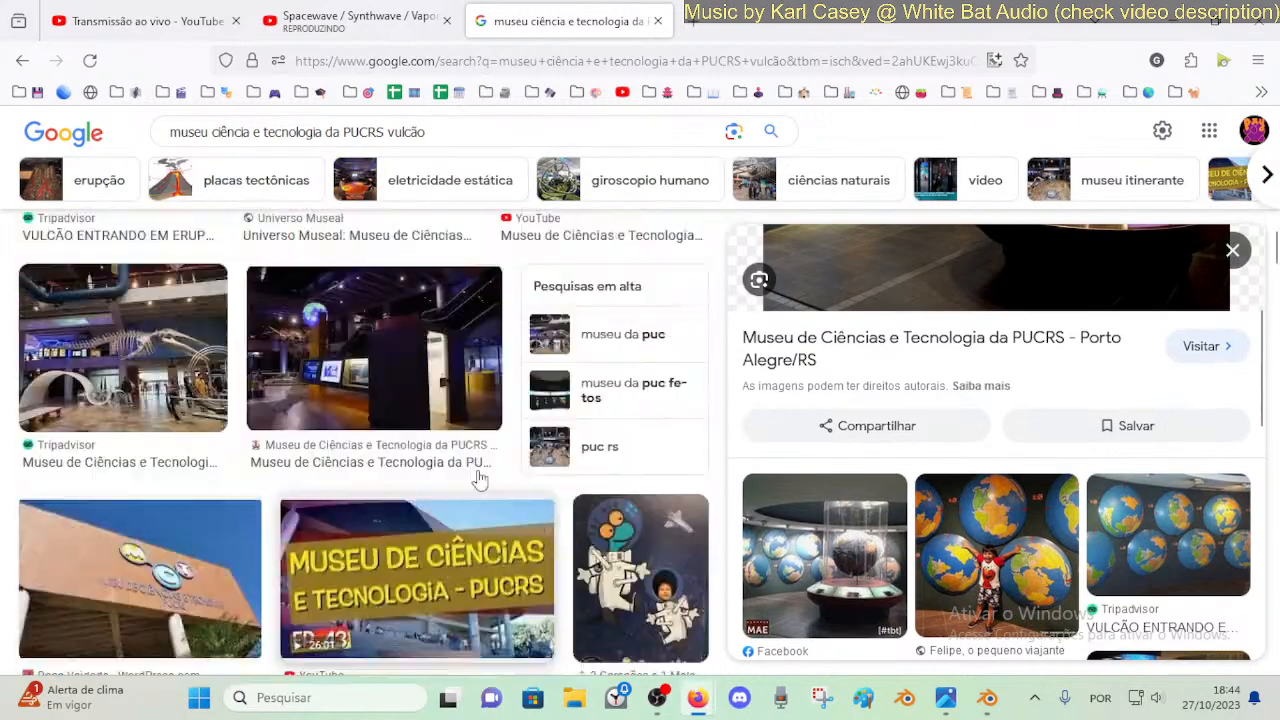
scroll(480, 480, up, 15)
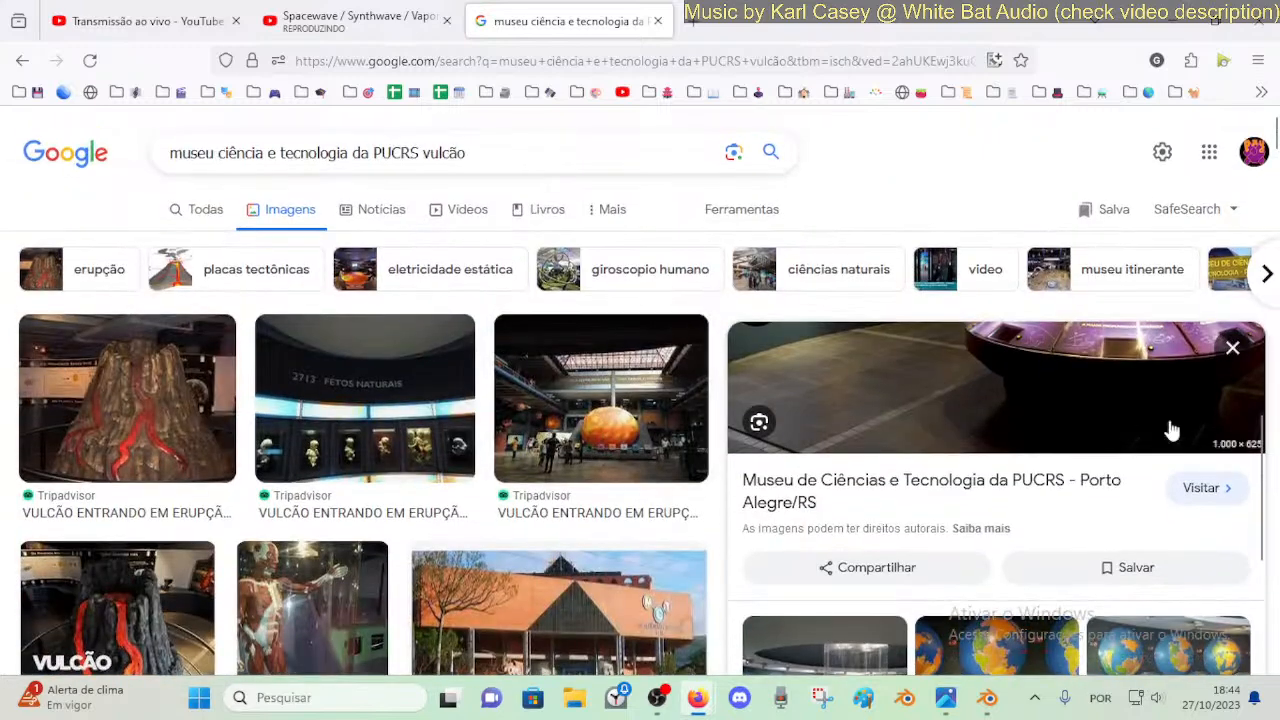
scroll(500, 178, down, 2)
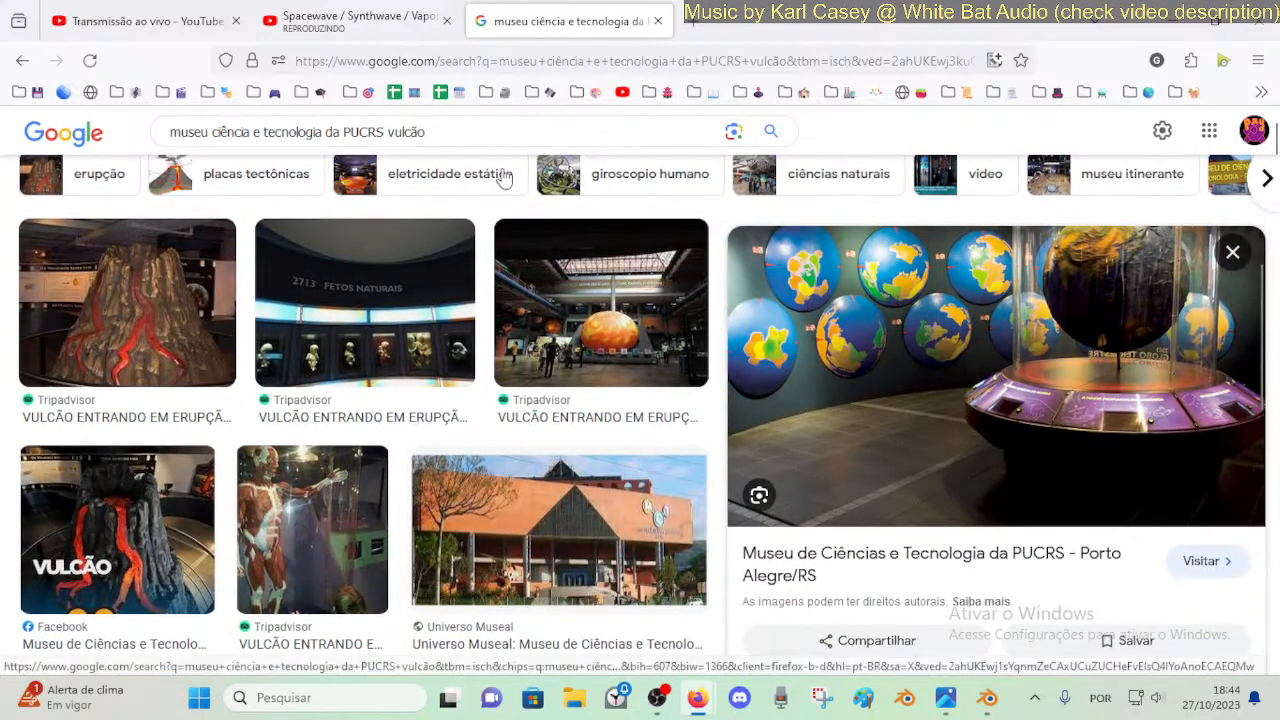
- Search Google Images for "museu ciência e tecnologia da PUCRS fauna" by replacing the word vulcão in the query
click(449, 131)
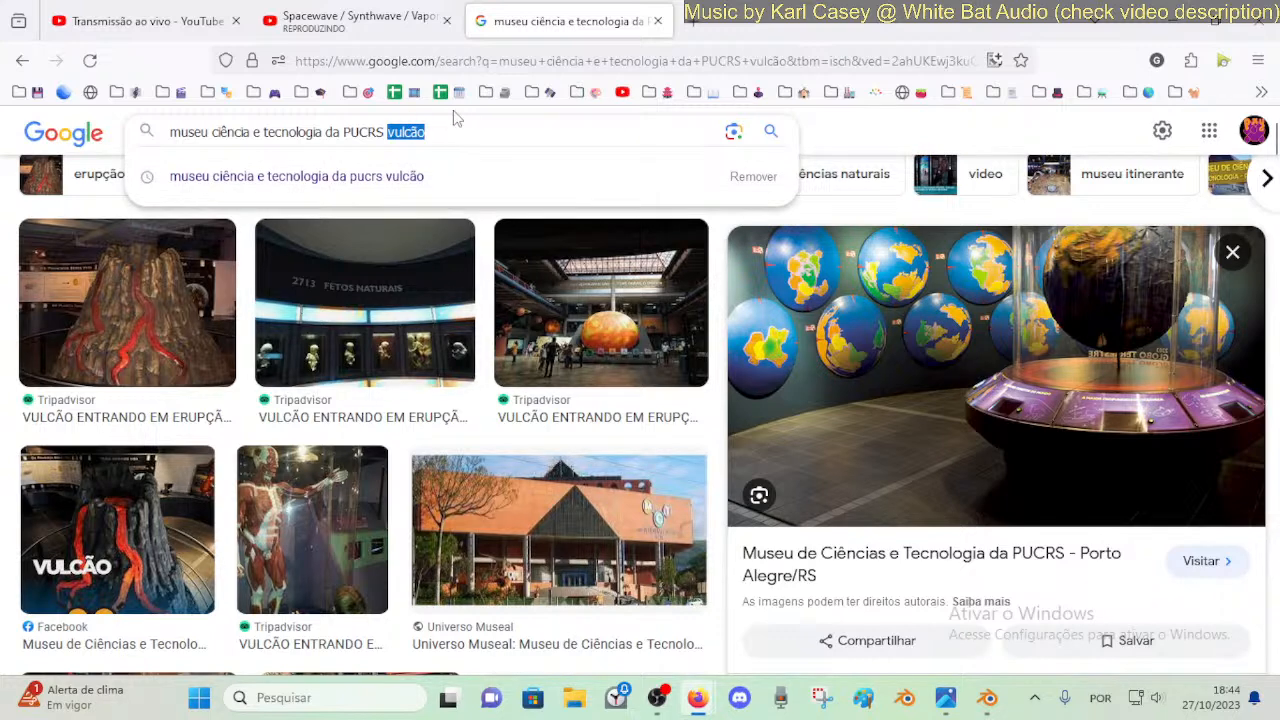
text(an)
key(BackSpace)
key(BackSpace)
text(funa)
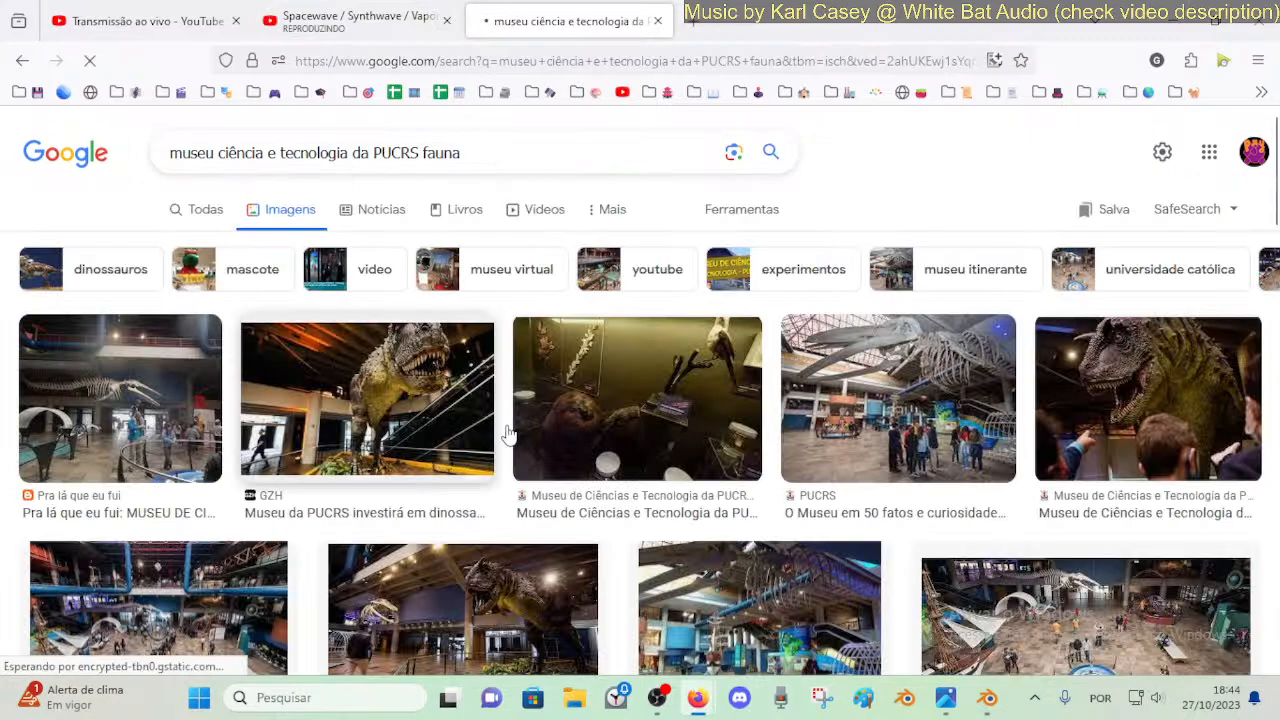
- Examine the fauna image results for animal and natural history exhibits, and return to the first rows
scroll(500, 440, down, 2)
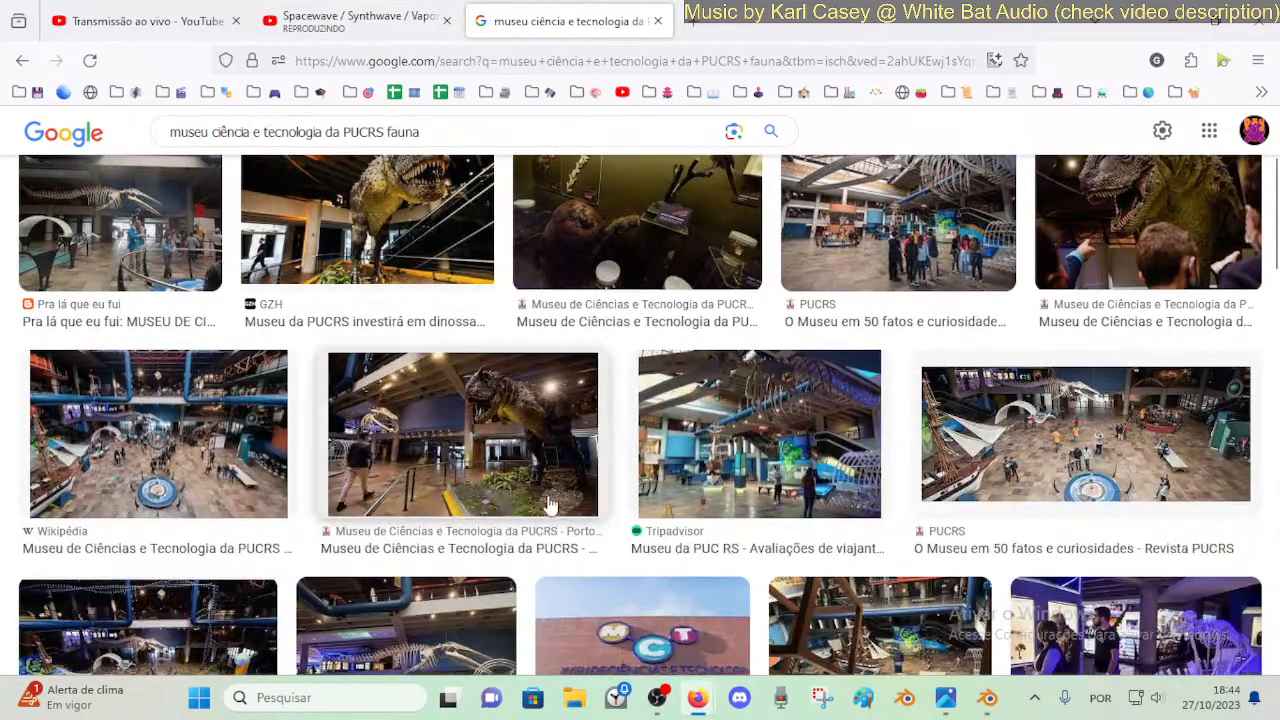
scroll(545, 510, down, 3)
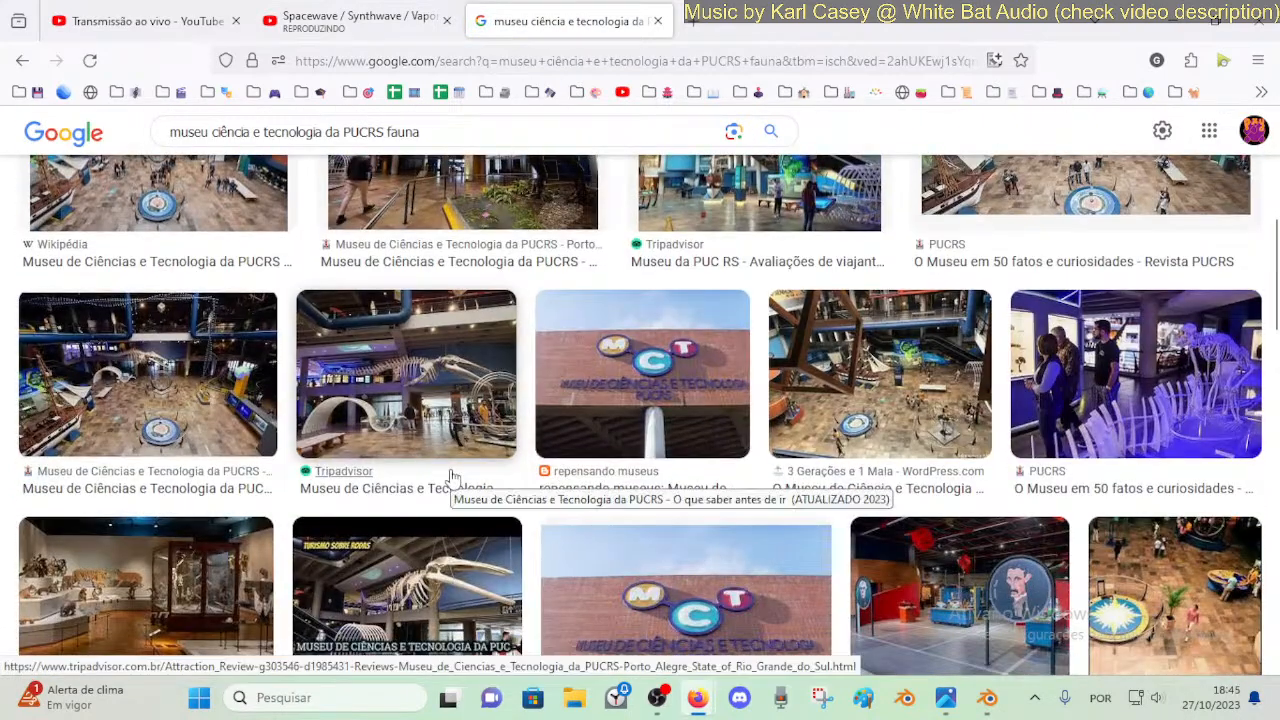
scroll(450, 477, down, 3)
scroll(447, 480, down, 4)
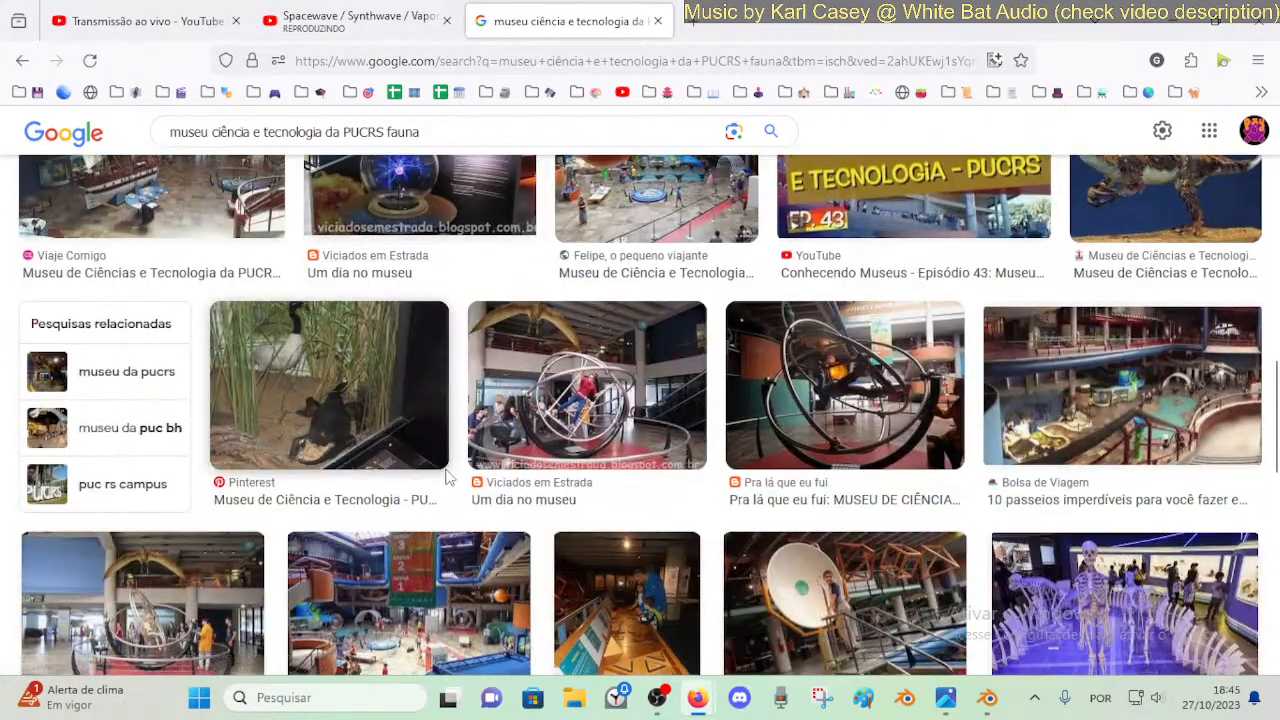
scroll(447, 478, down, 4)
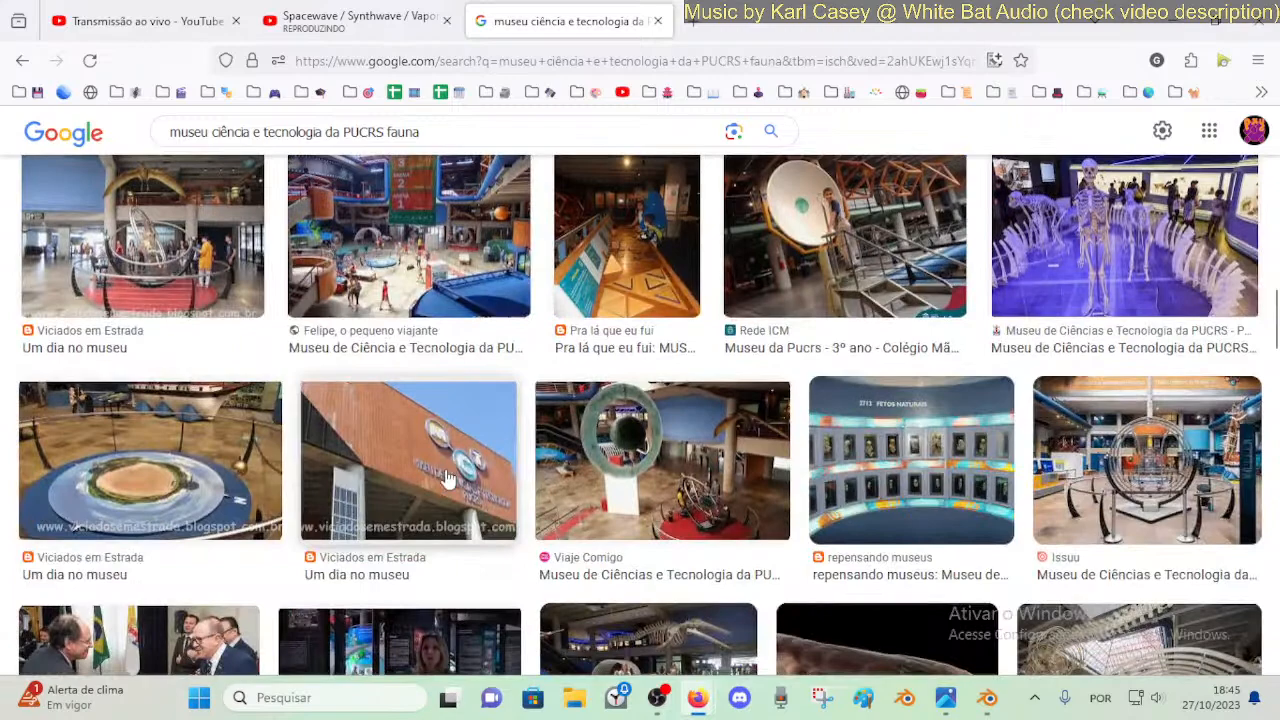
scroll(435, 427, down, 3)
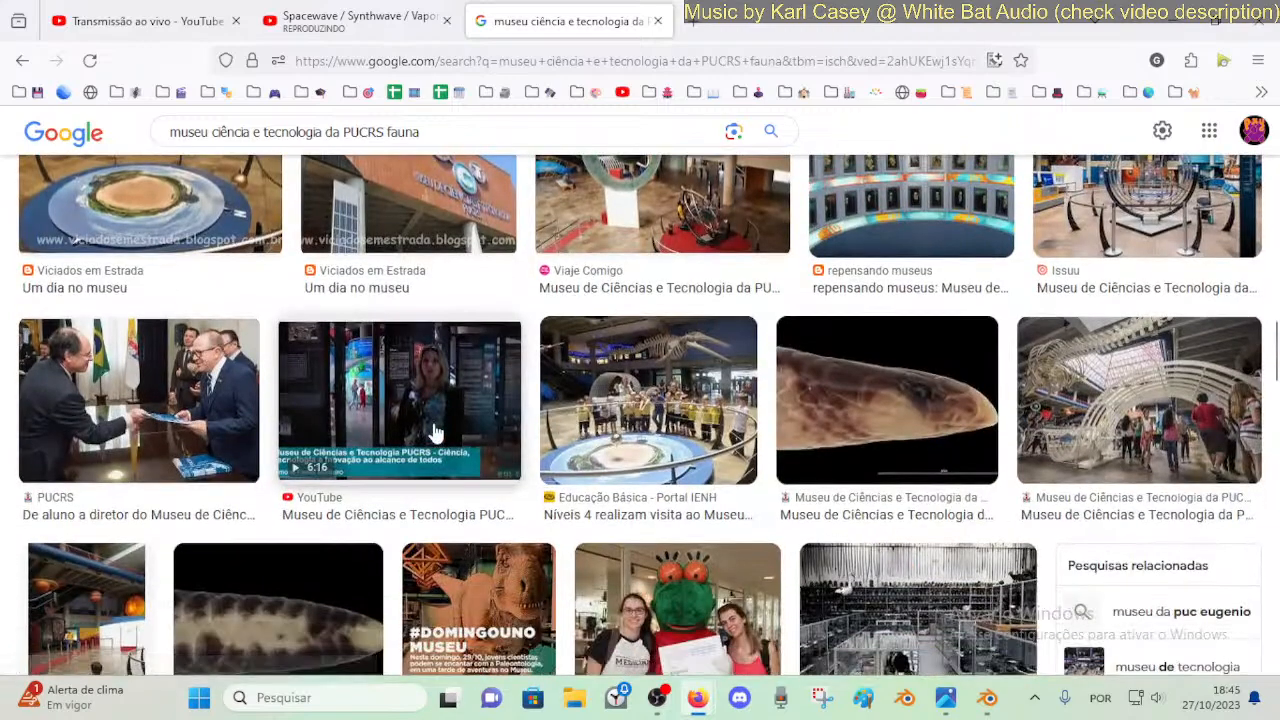
scroll(435, 433, down, 4)
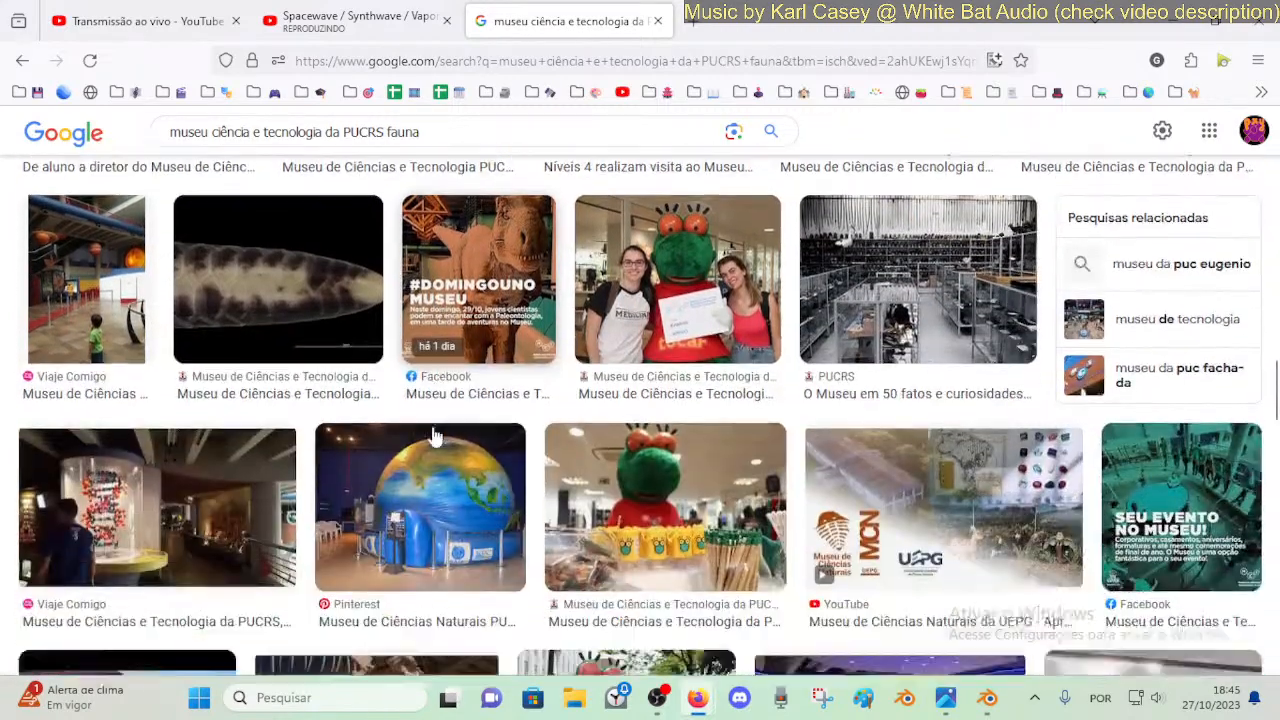
scroll(435, 437, down, 6)
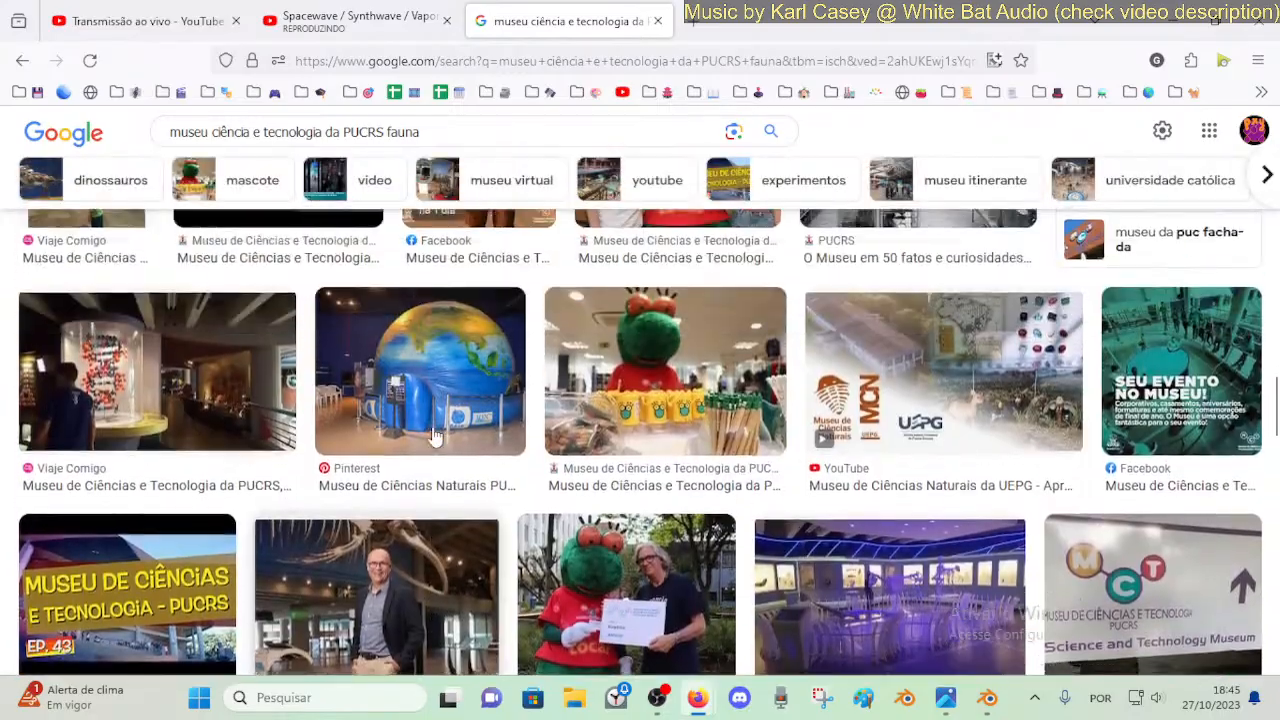
scroll(435, 437, down, 5)
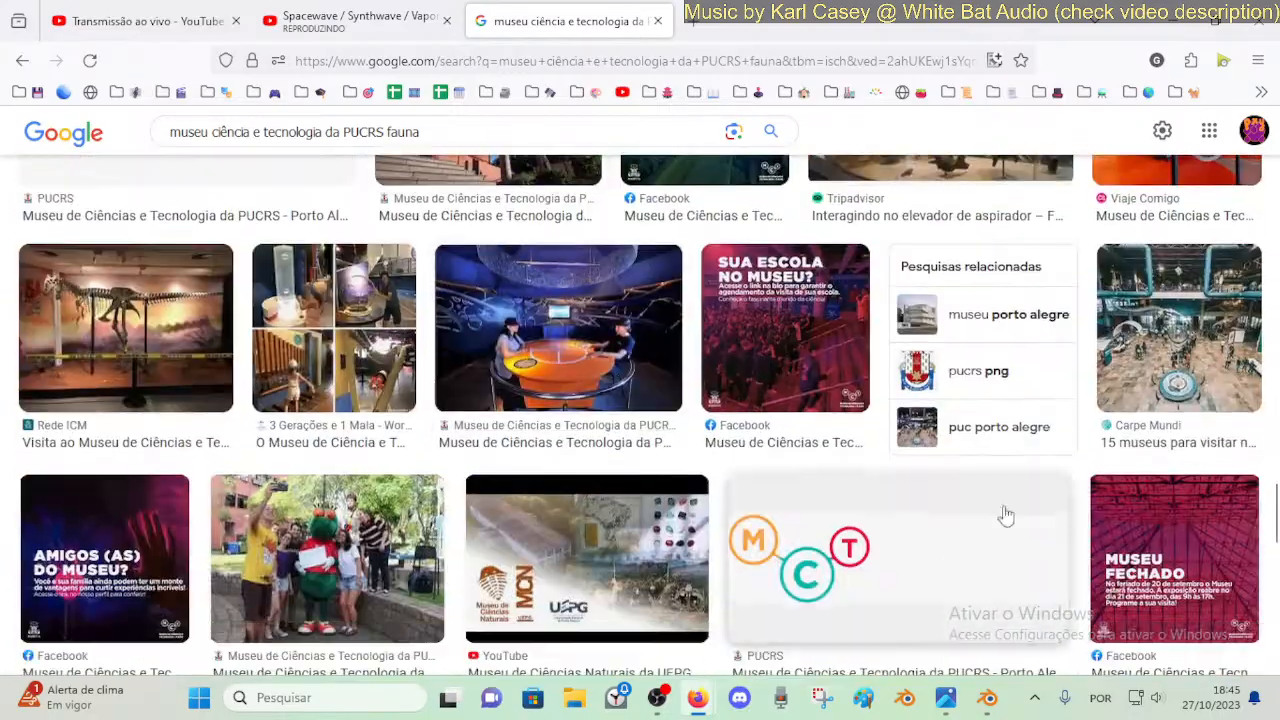
scroll(435, 437, up, 10)
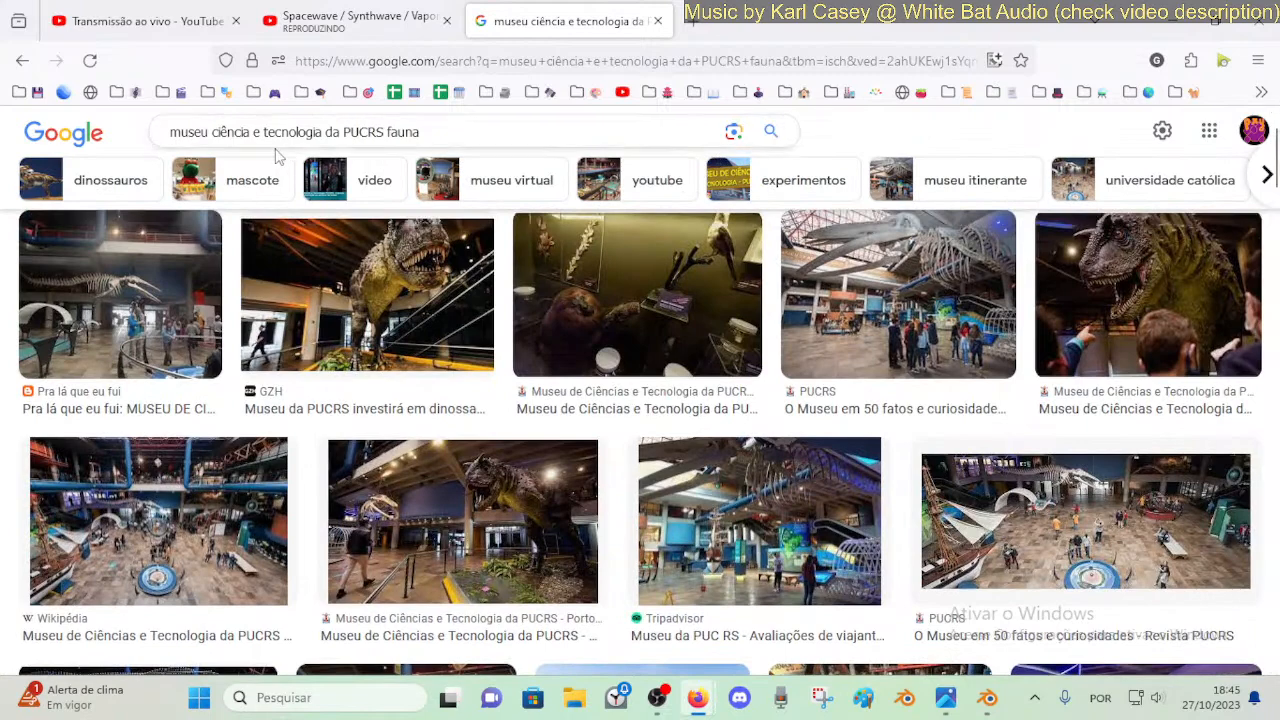
- Change the last word of the image search to flora and run "museu ciência e tecnologia da PUCRS flora"
click(440, 124)
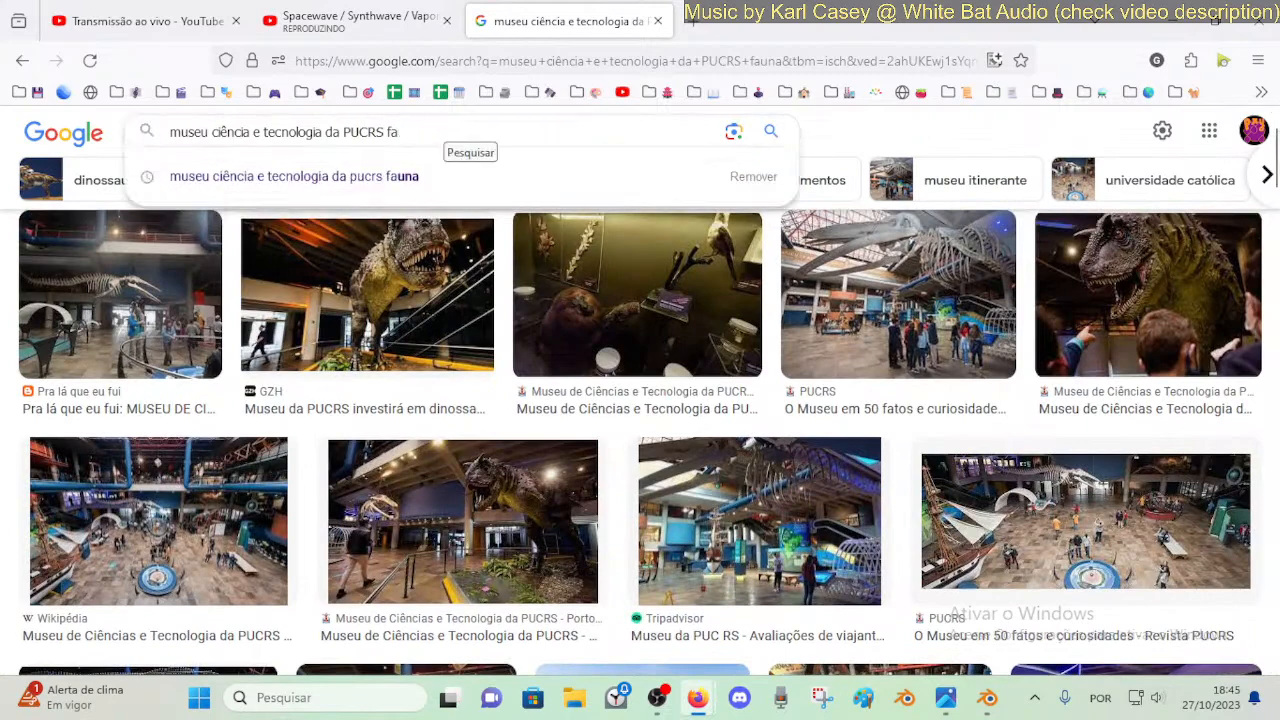
key(BackSpace)
text(lora)
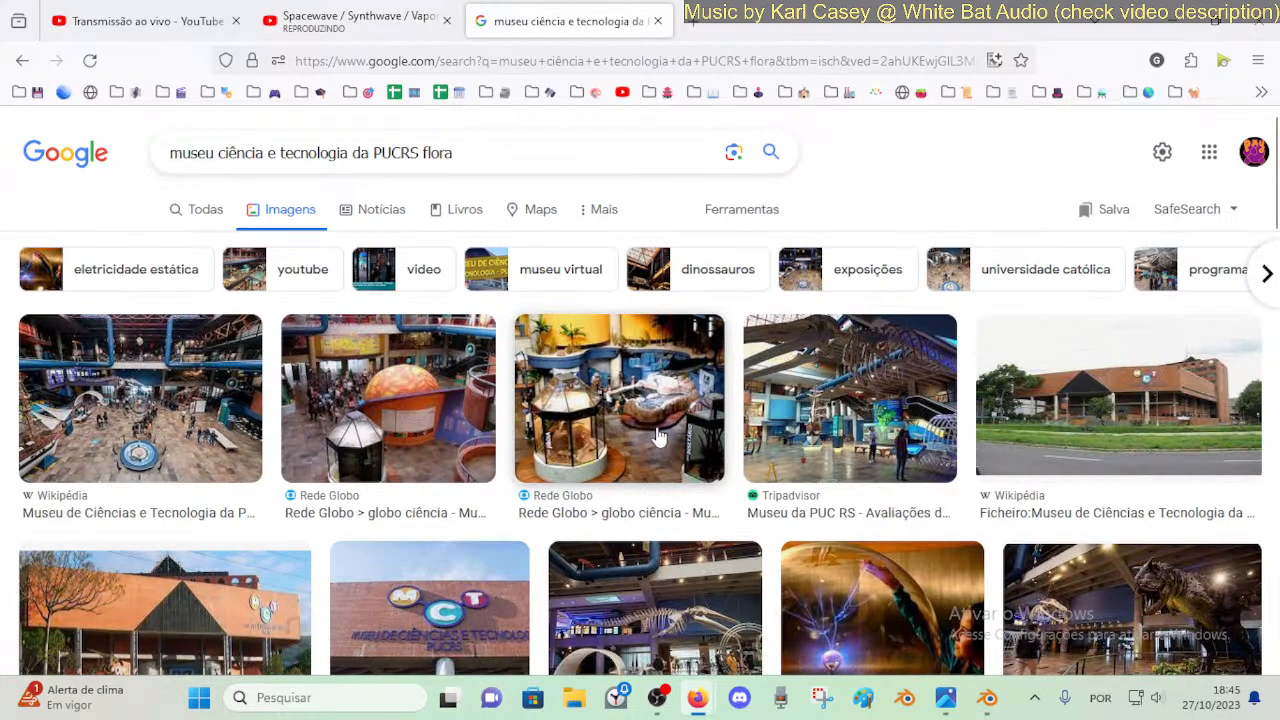
- Examine the flora image results for plant exhibits, and go back to the start of the results
scroll(650, 468, down, 4)
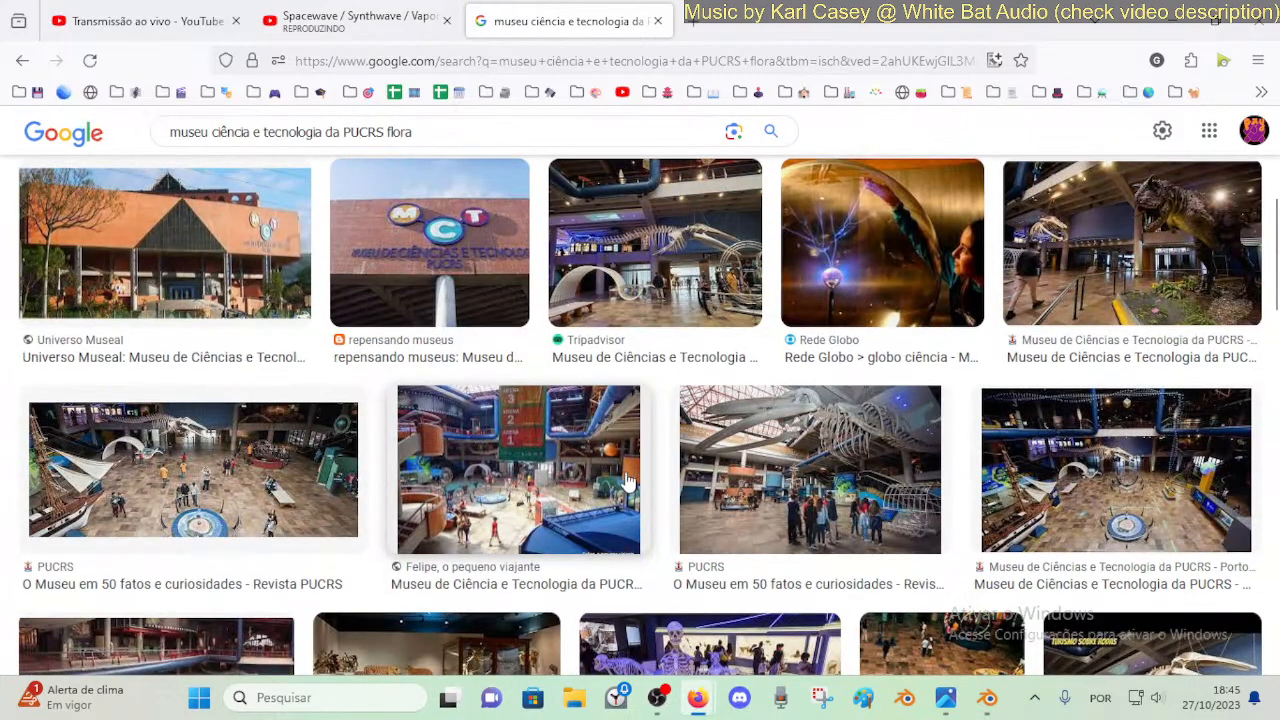
scroll(597, 474, down, 4)
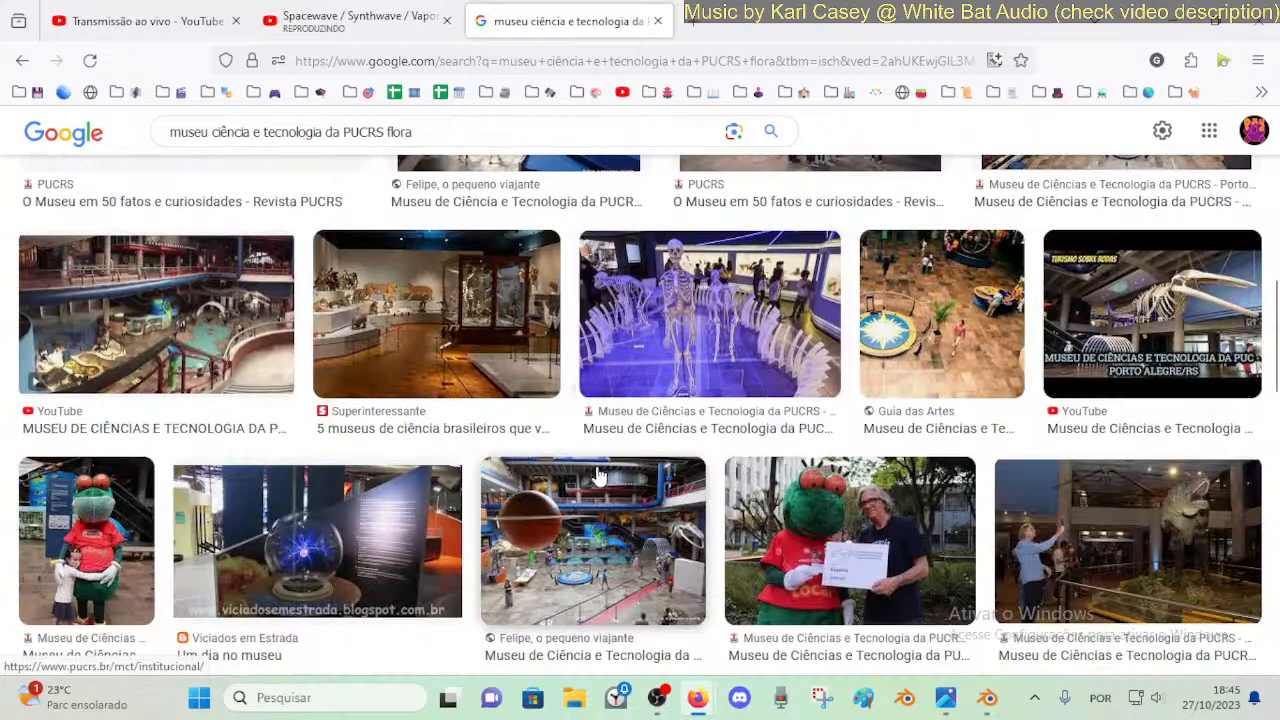
scroll(490, 461, down, 2)
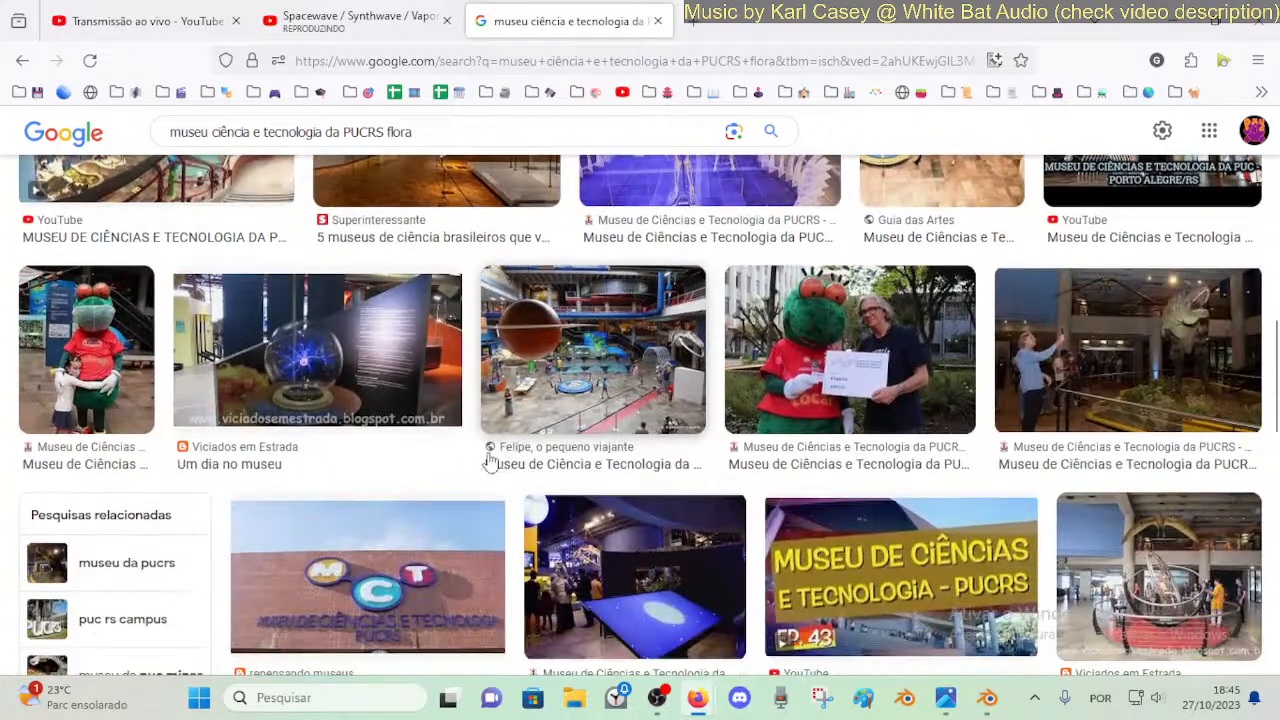
scroll(503, 474, down, 5)
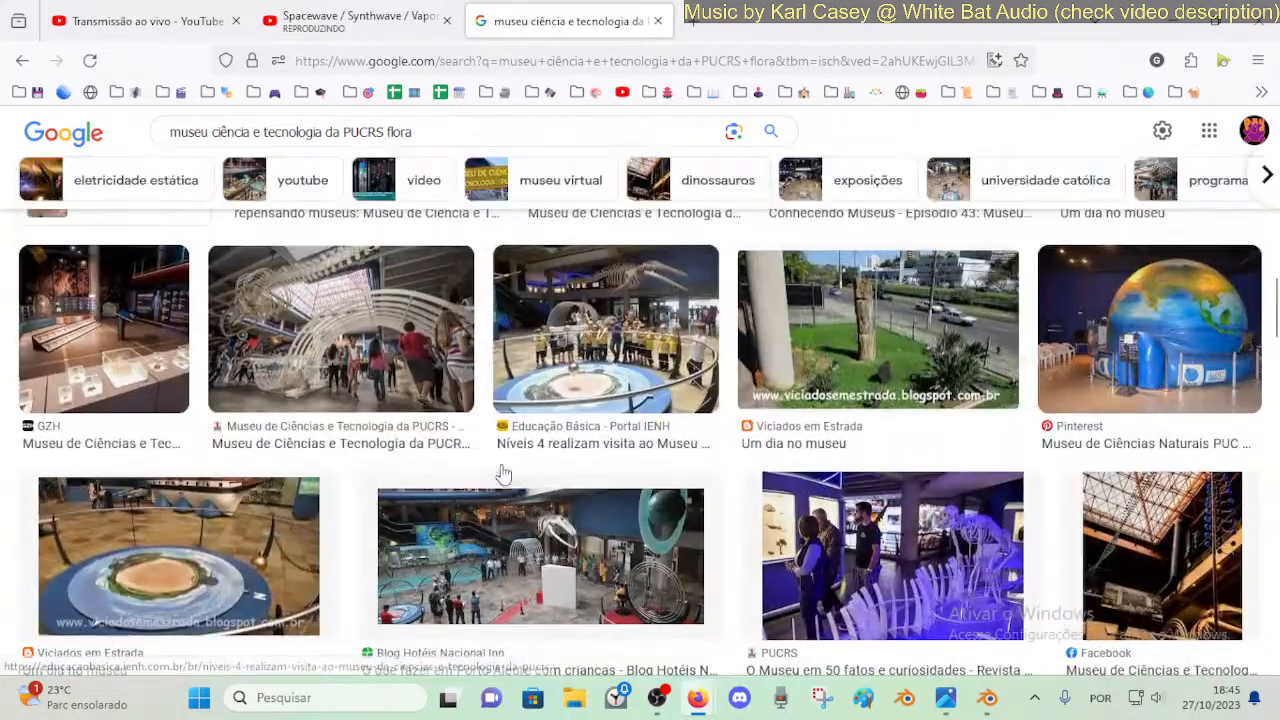
scroll(557, 502, down, 9)
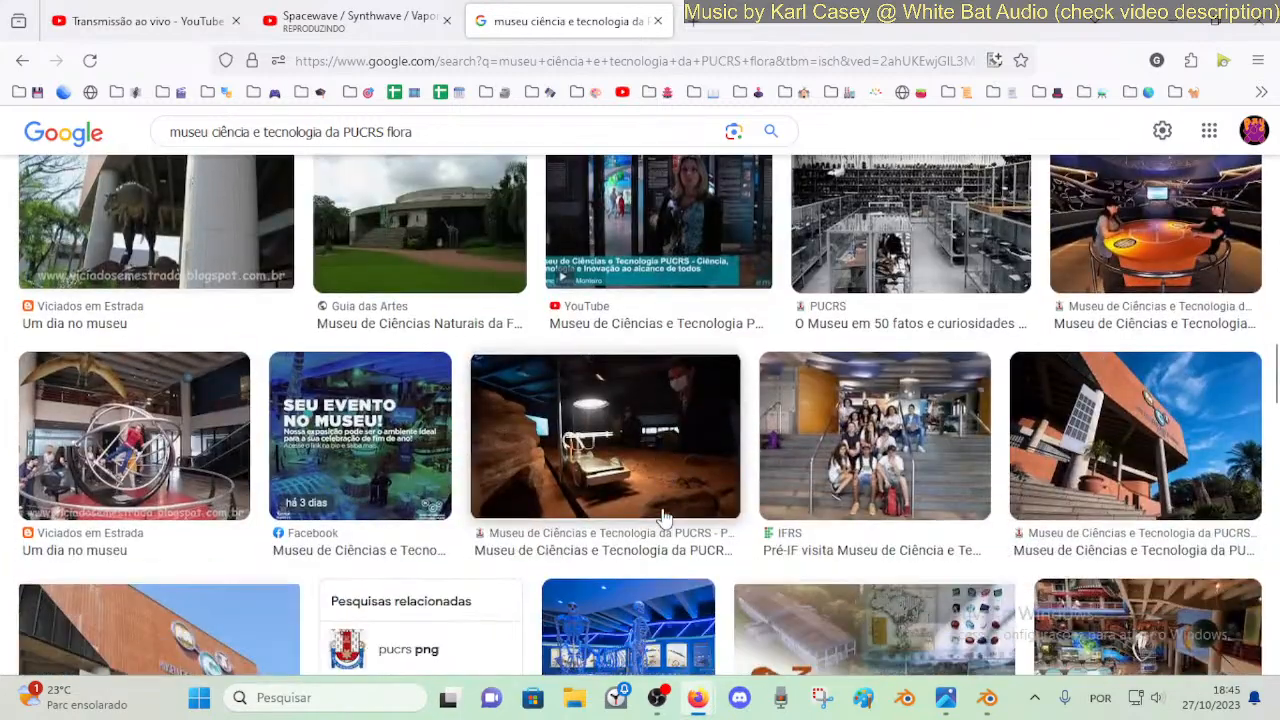
scroll(1020, 516, down, 3)
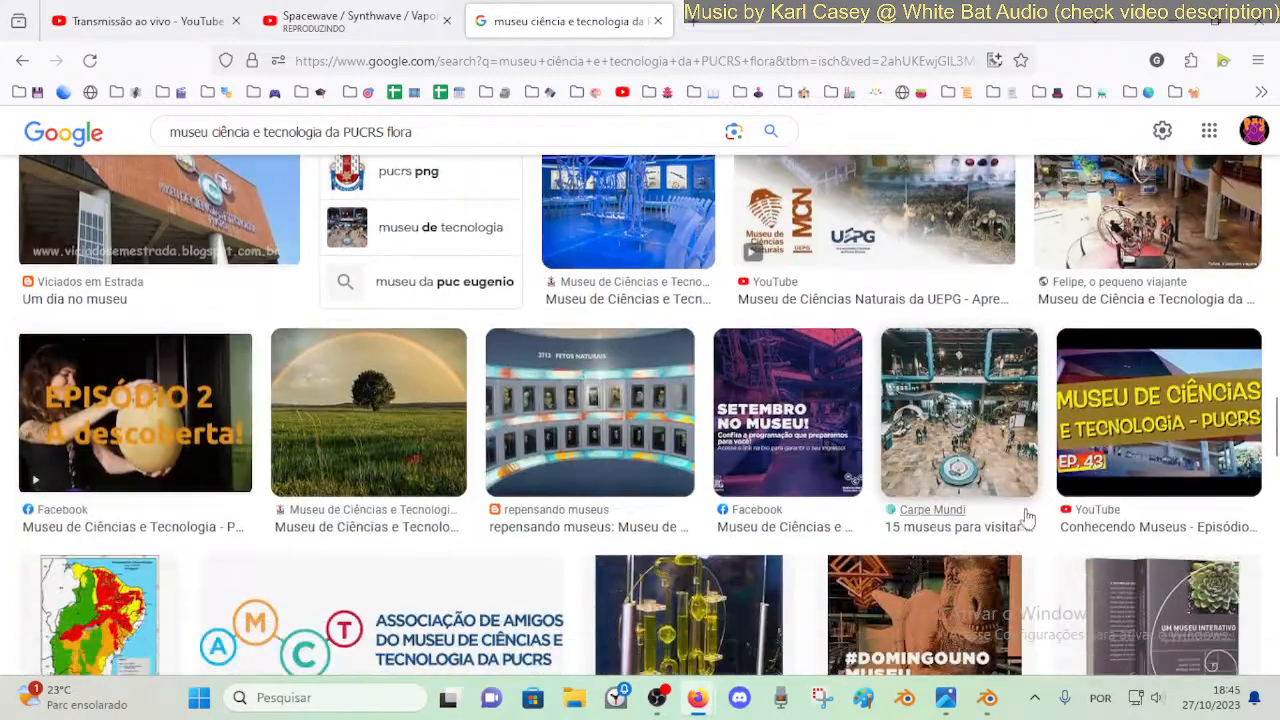
scroll(1155, 500, down, 5)
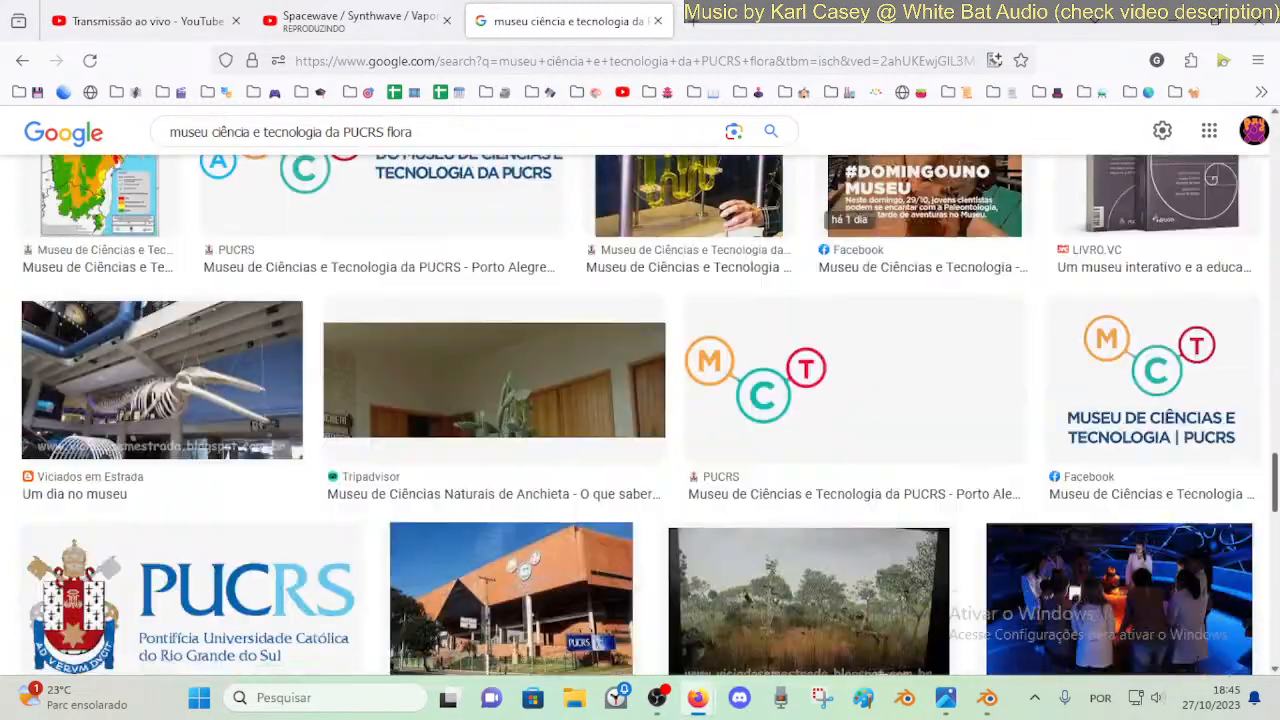
key(Home)
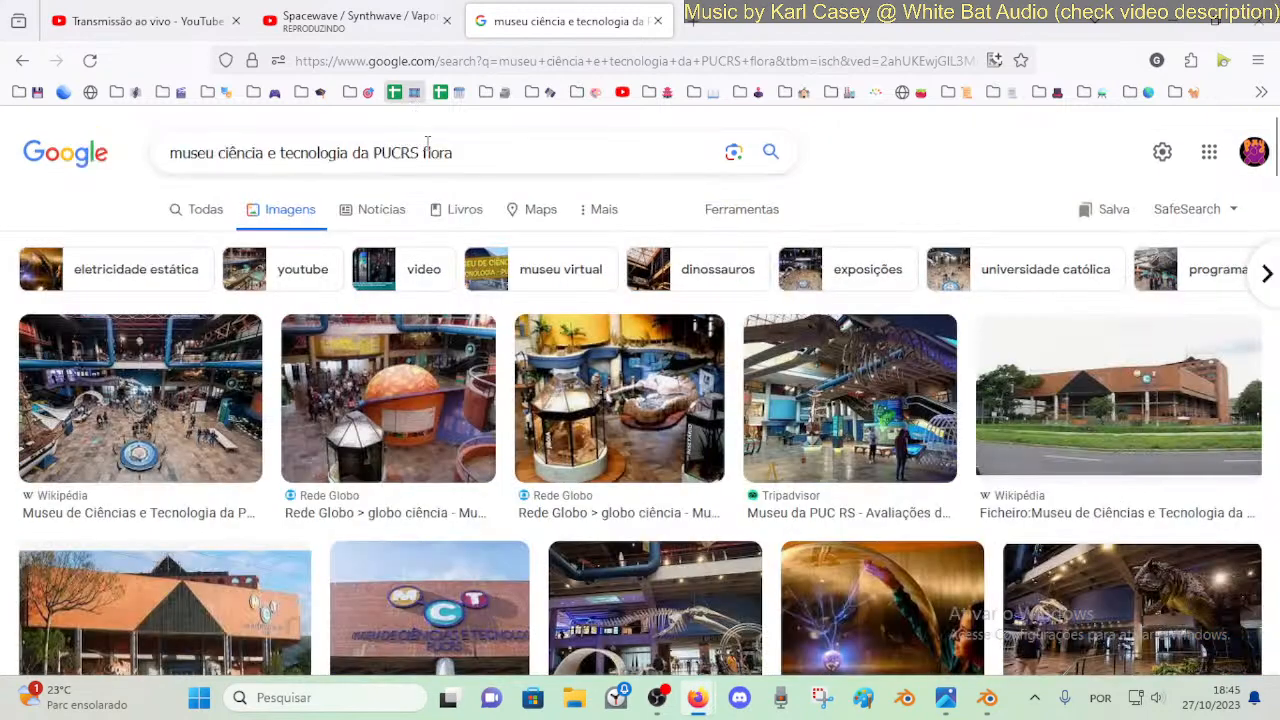
- Replace flora in the query and search Google Images for "museu ciência e tecnologia da PUCRS botânica"
click(483, 157)
key(BackSpace)
key(BackSpace)
key(BackSpace)
text(botânic)
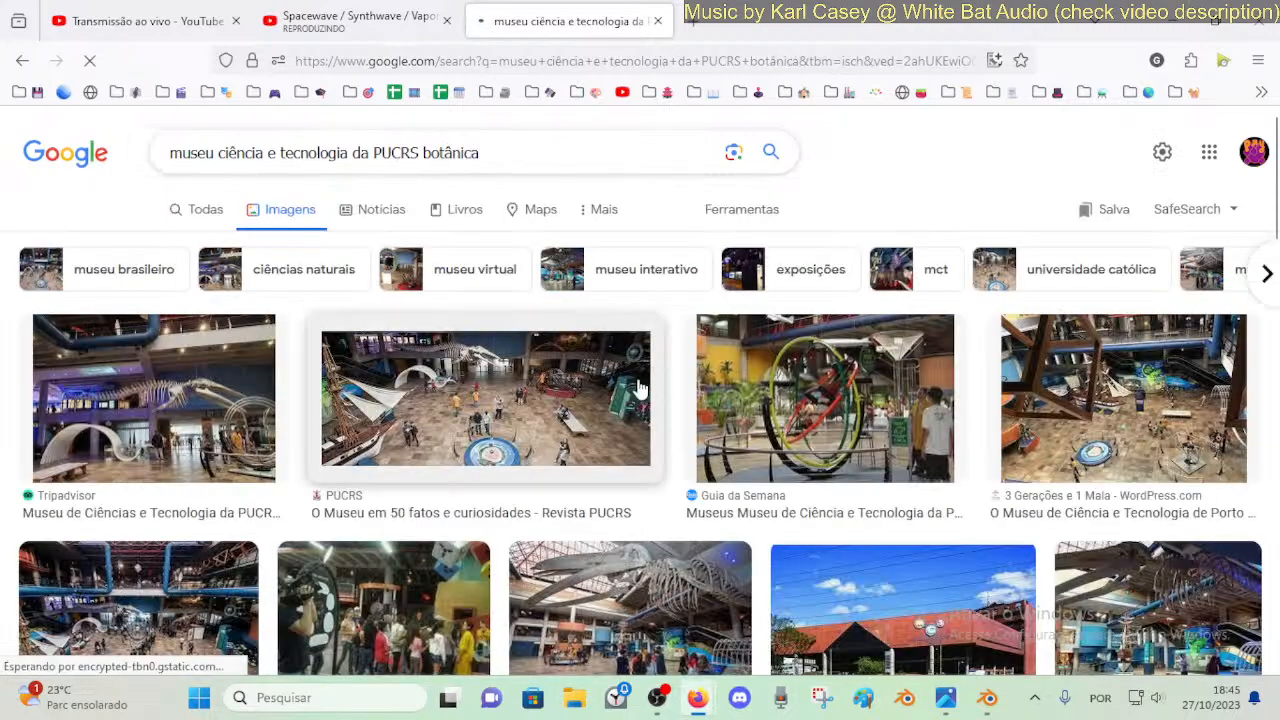
- Look through the botânica image results and preview the photo of visitors in front of the dimly lit glass display cases
scroll(620, 440, down, 2)
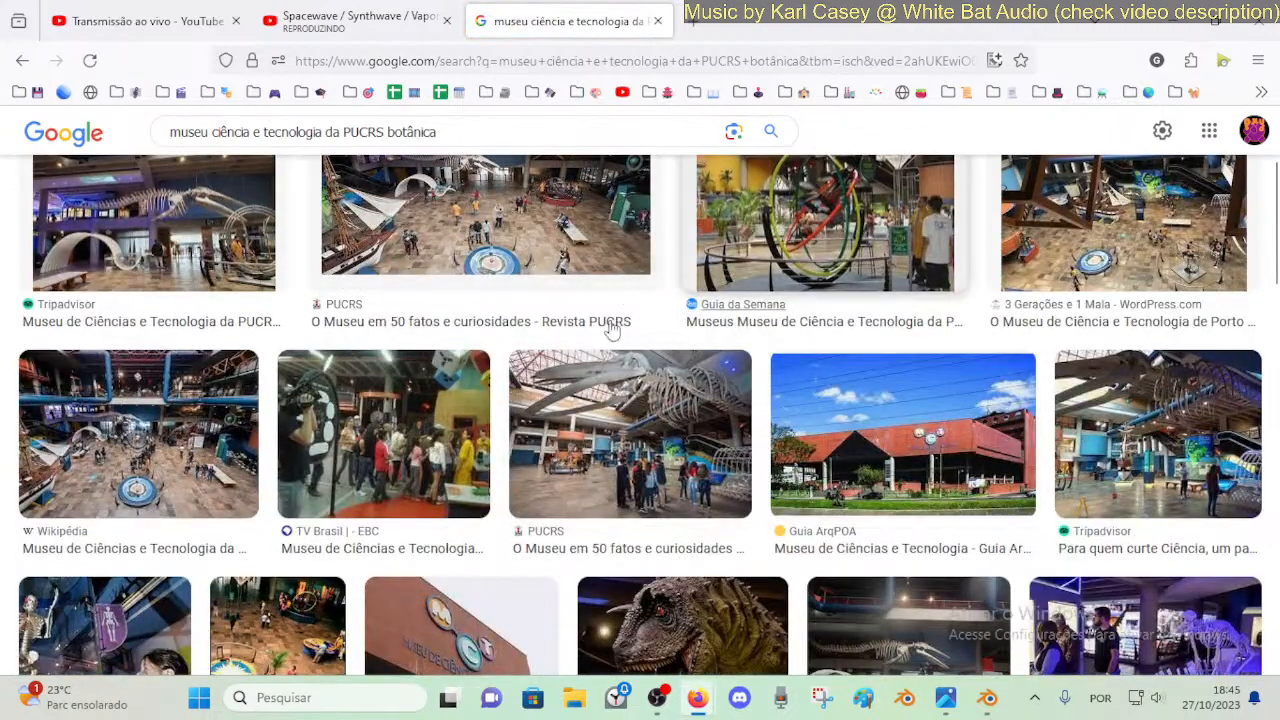
scroll(588, 462, down, 2)
scroll(588, 462, down, 1)
scroll(680, 462, down, 2)
scroll(641, 455, down, 2)
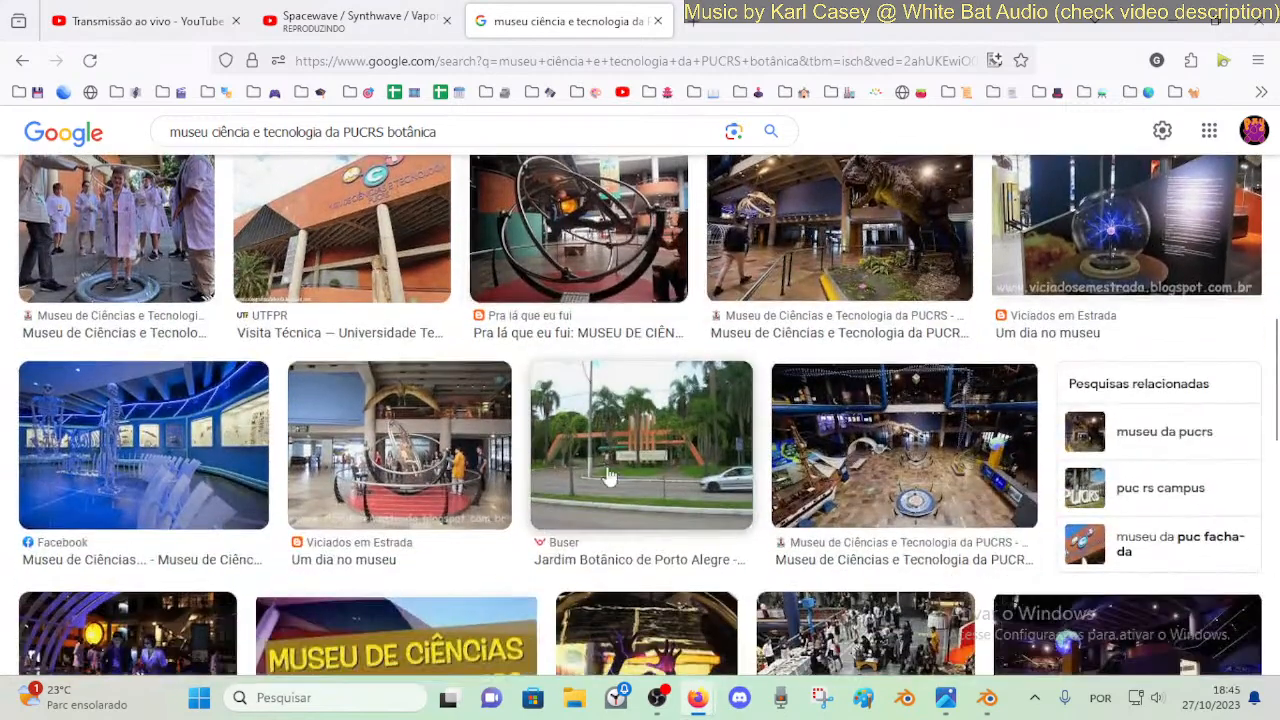
scroll(630, 493, down, 3)
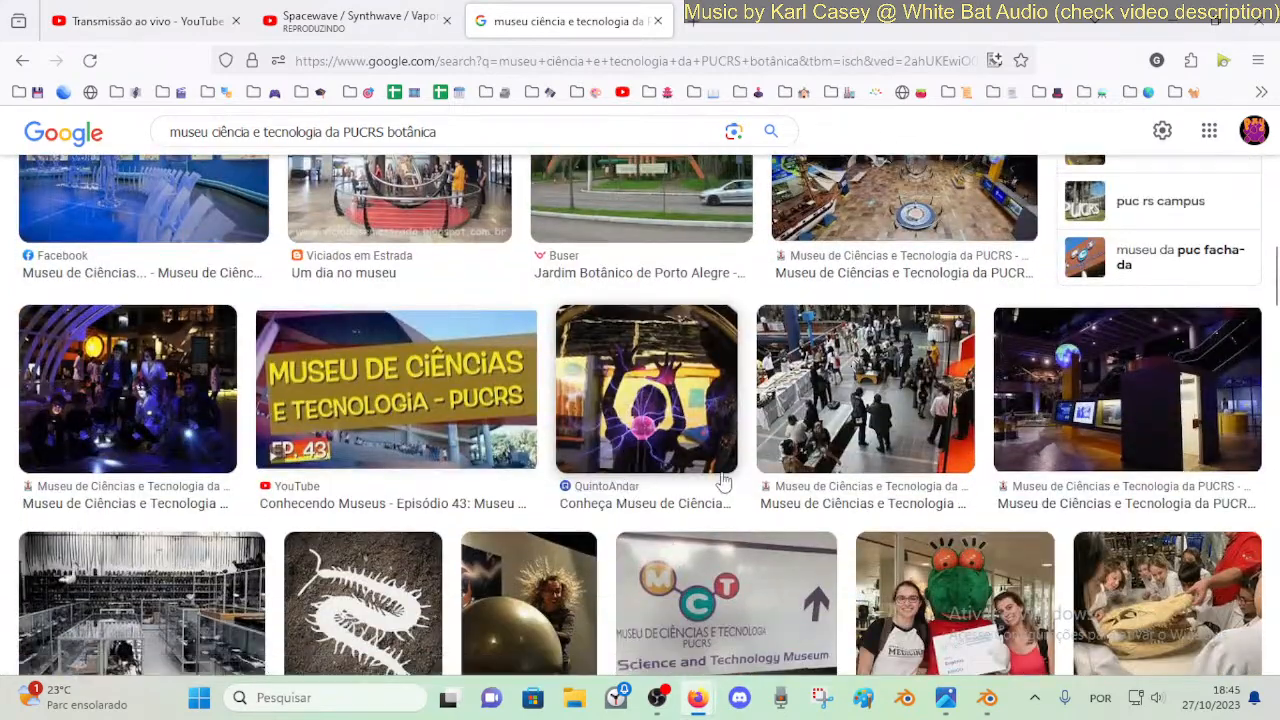
scroll(580, 462, down, 4)
scroll(578, 467, down, 2)
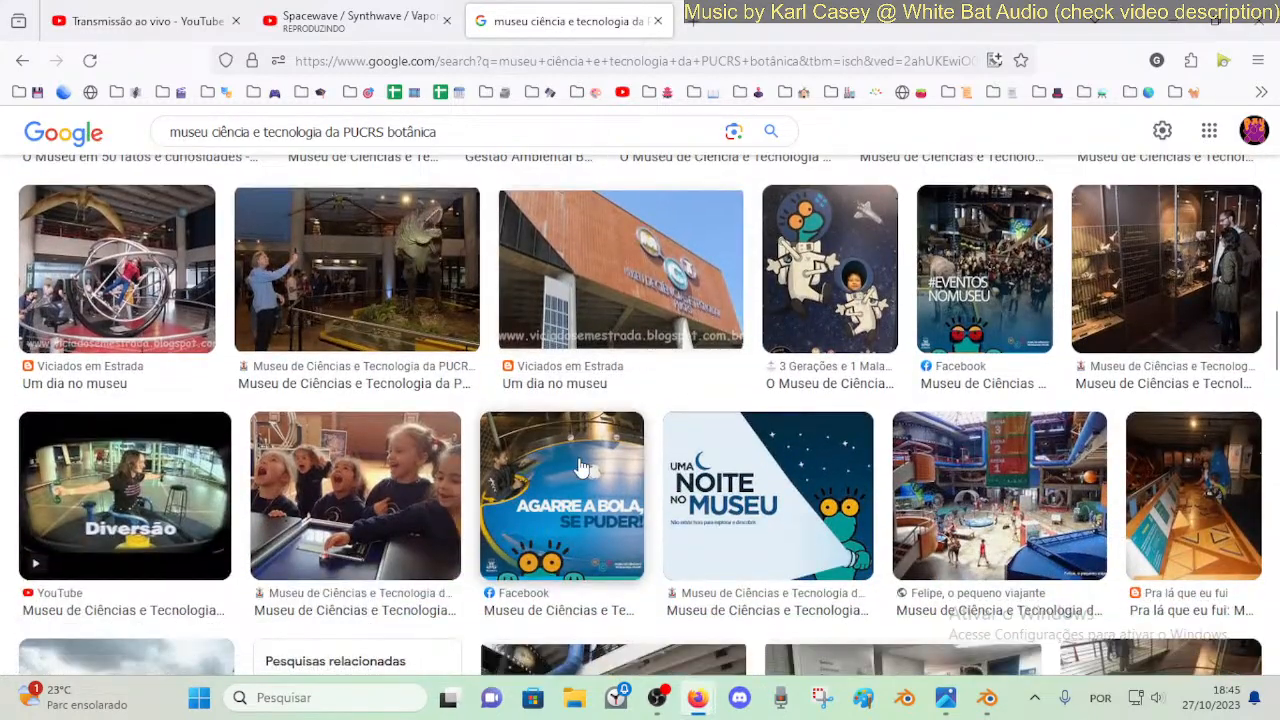
click(1134, 271)
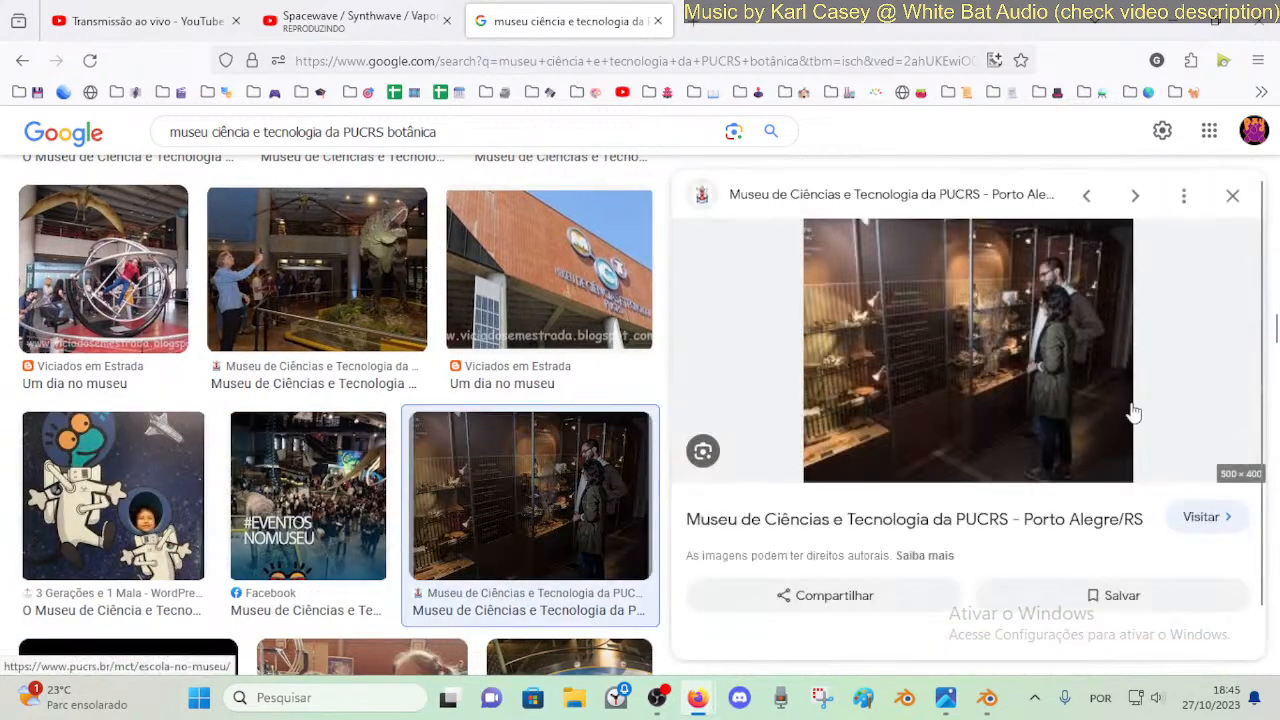
- Look through the related images below the preview of the dimly lit display-case photo
scroll(1100, 474, down, 4)
scroll(1182, 483, down, 8)
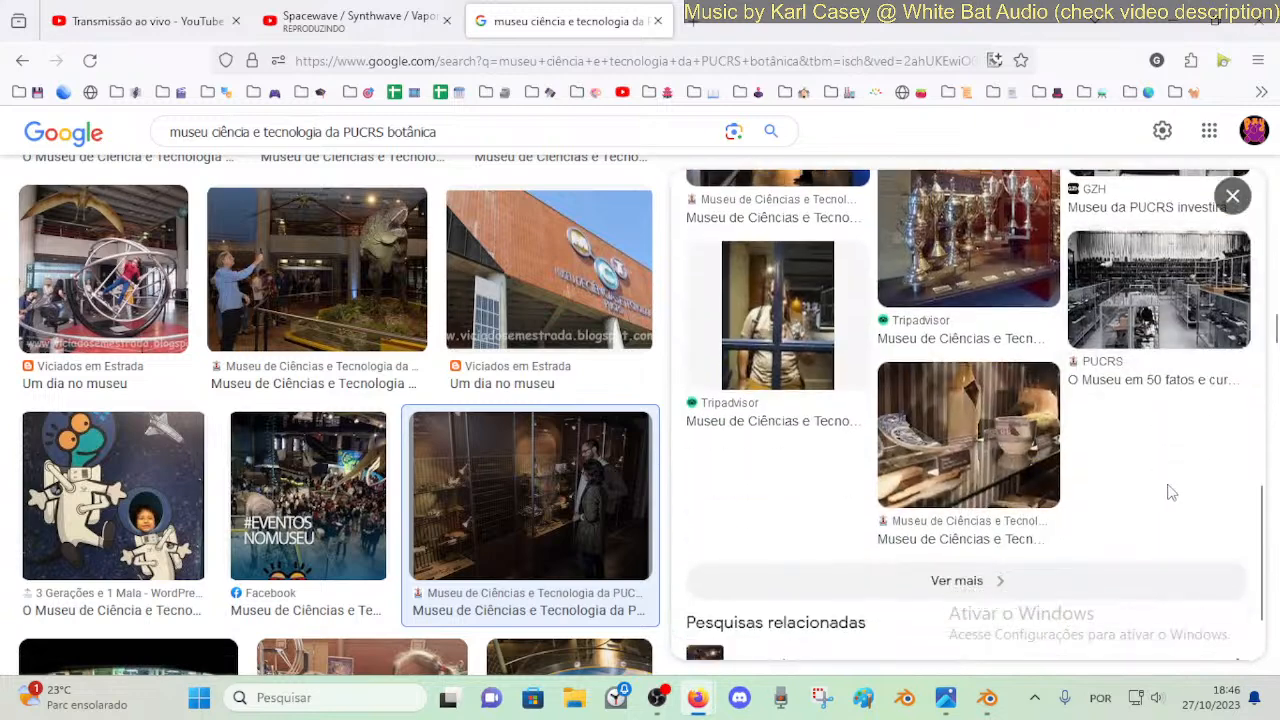
scroll(1172, 492, down, 2)
scroll(590, 371, down, 7)
scroll(590, 371, down, 3)
- Go back through the flora, fauna, vulcão and geologia image searches to the dinossauros results
click(17, 61)
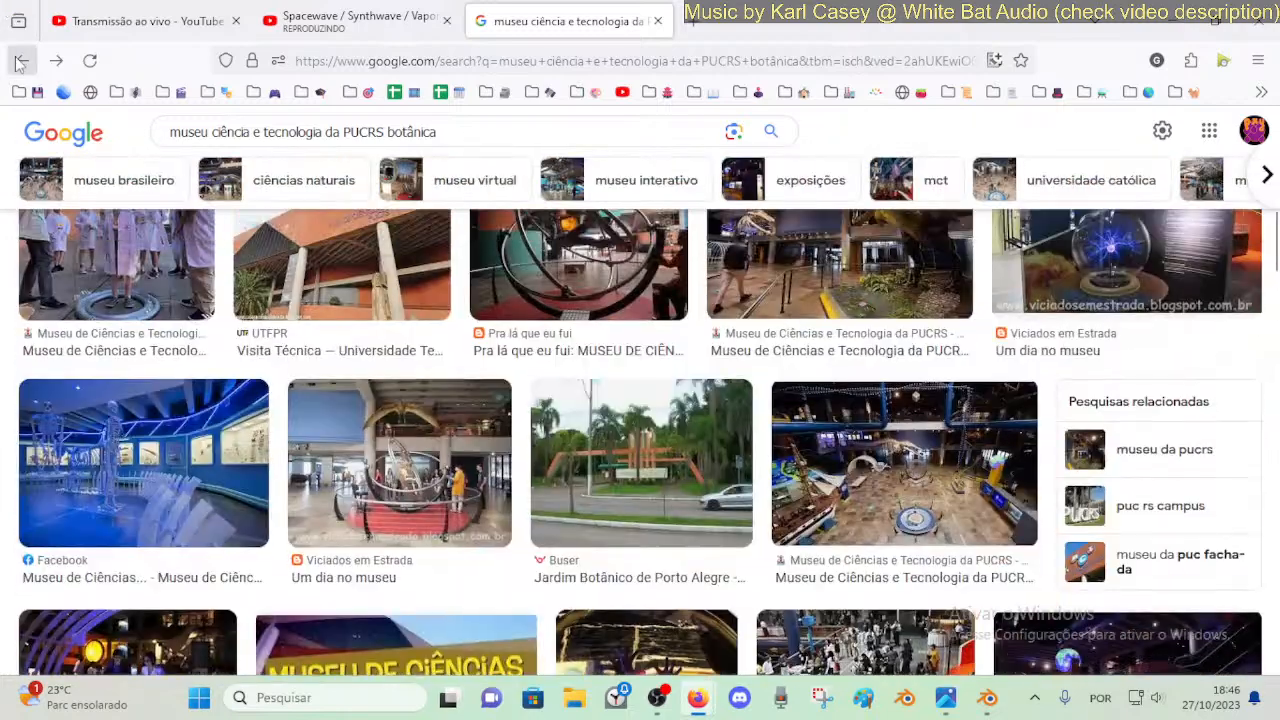
click(17, 61)
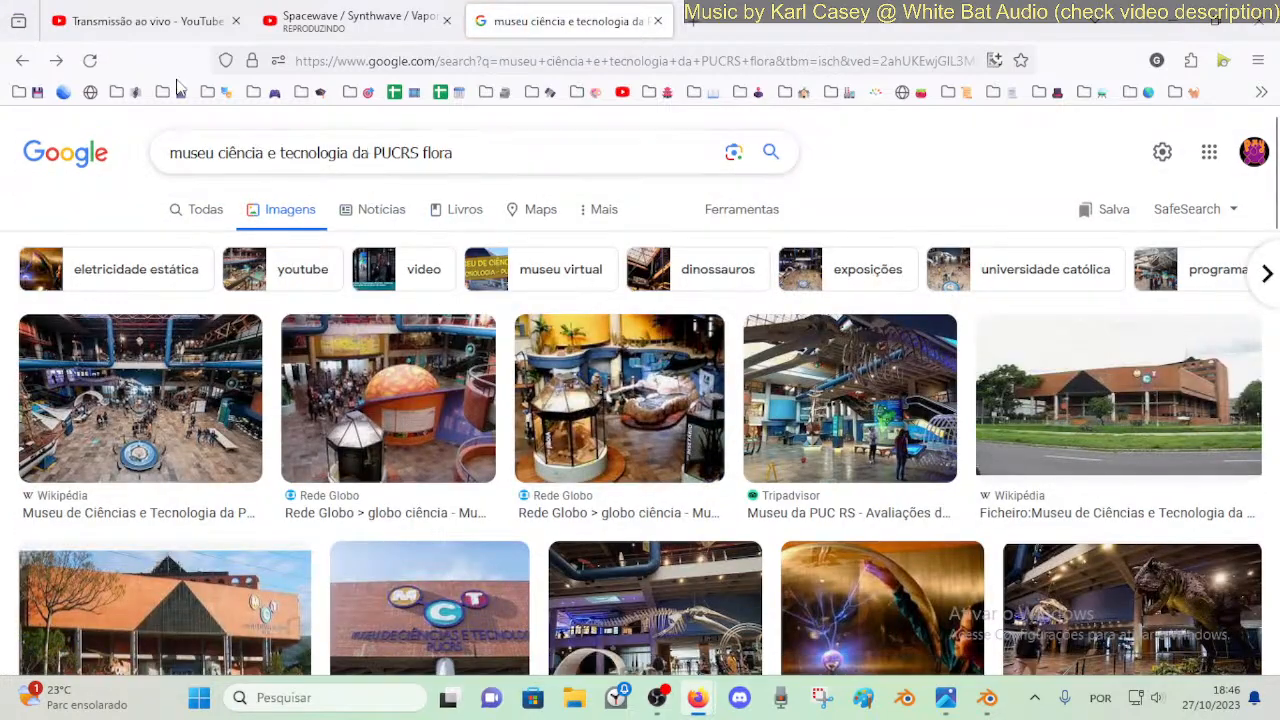
click(21, 61)
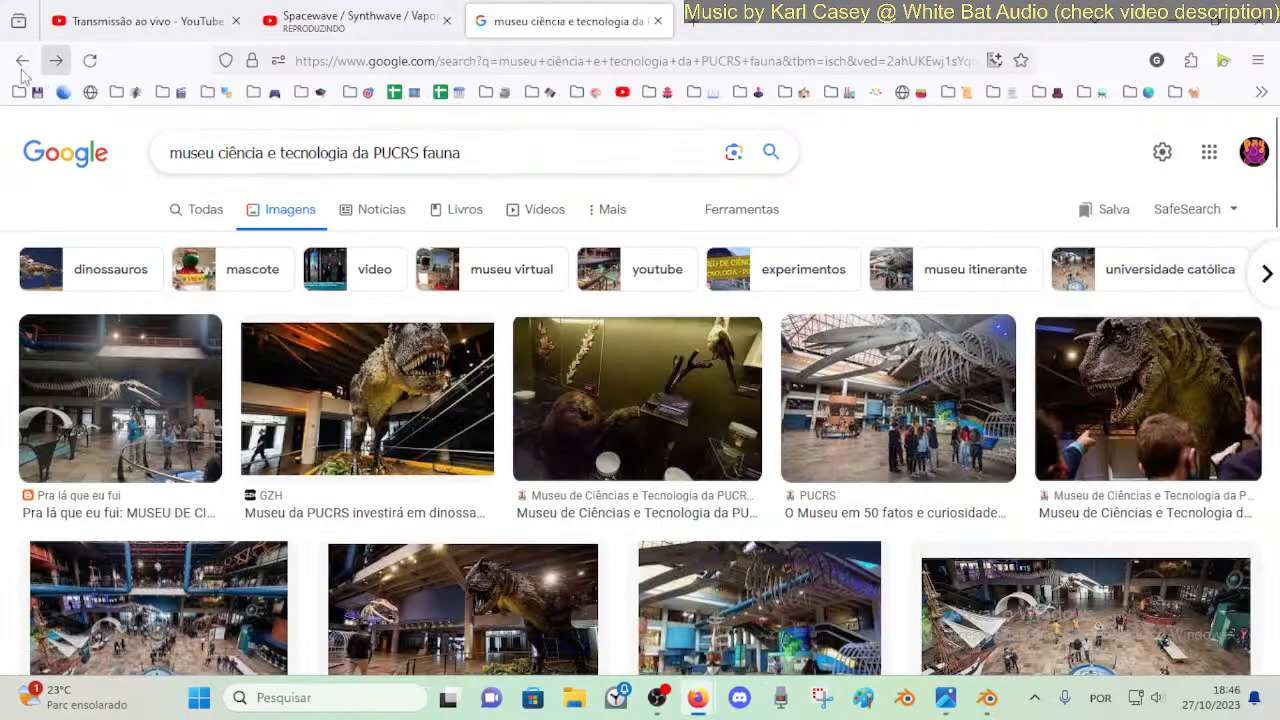
click(20, 62)
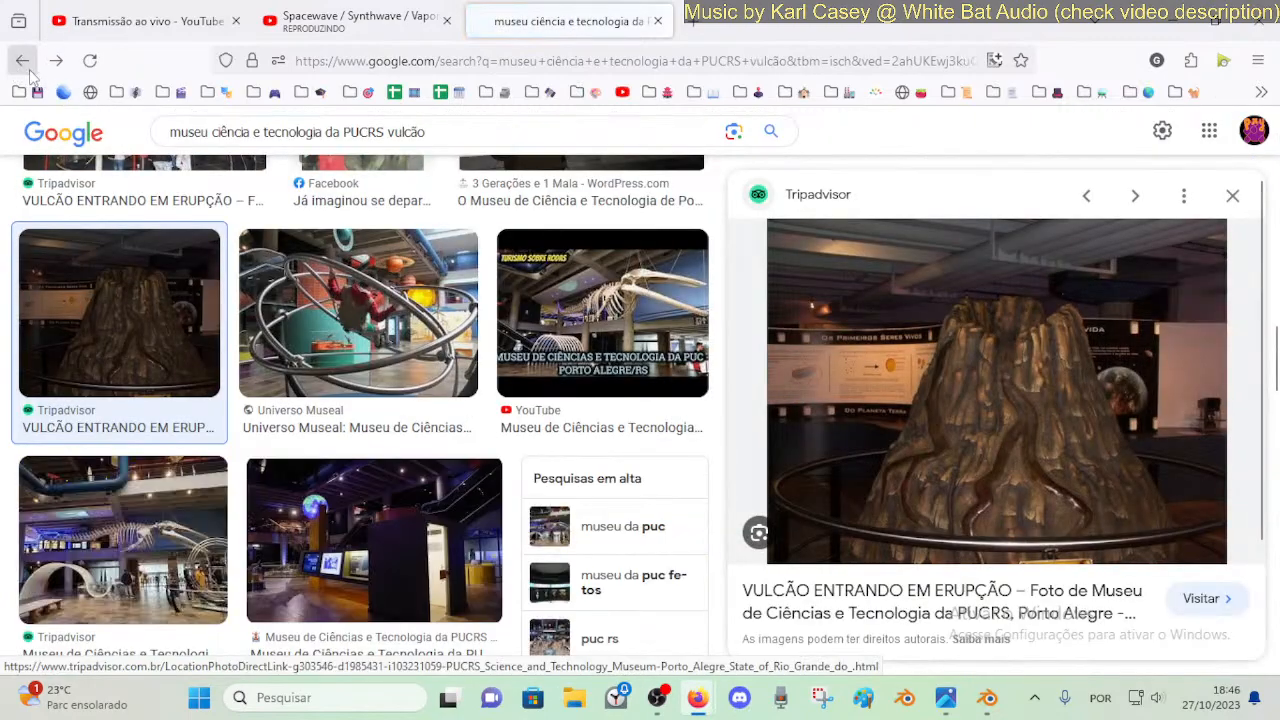
click(55, 62)
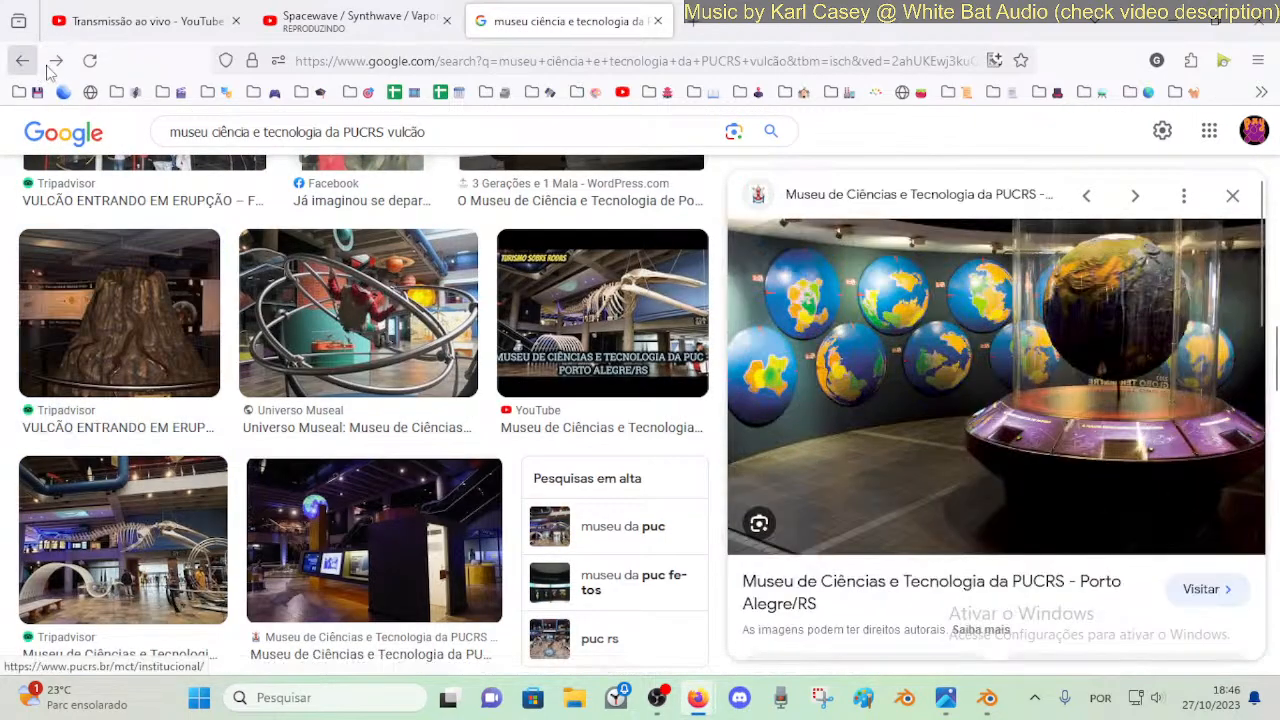
click(55, 62)
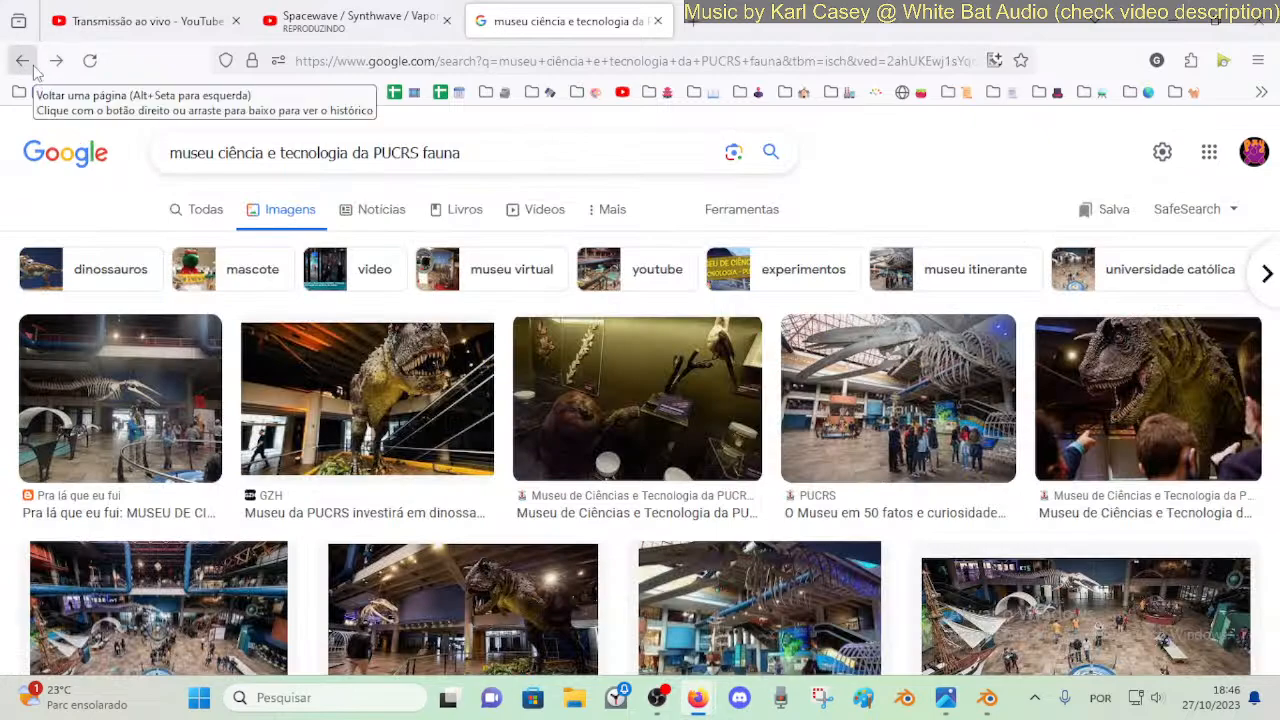
click(22, 61)
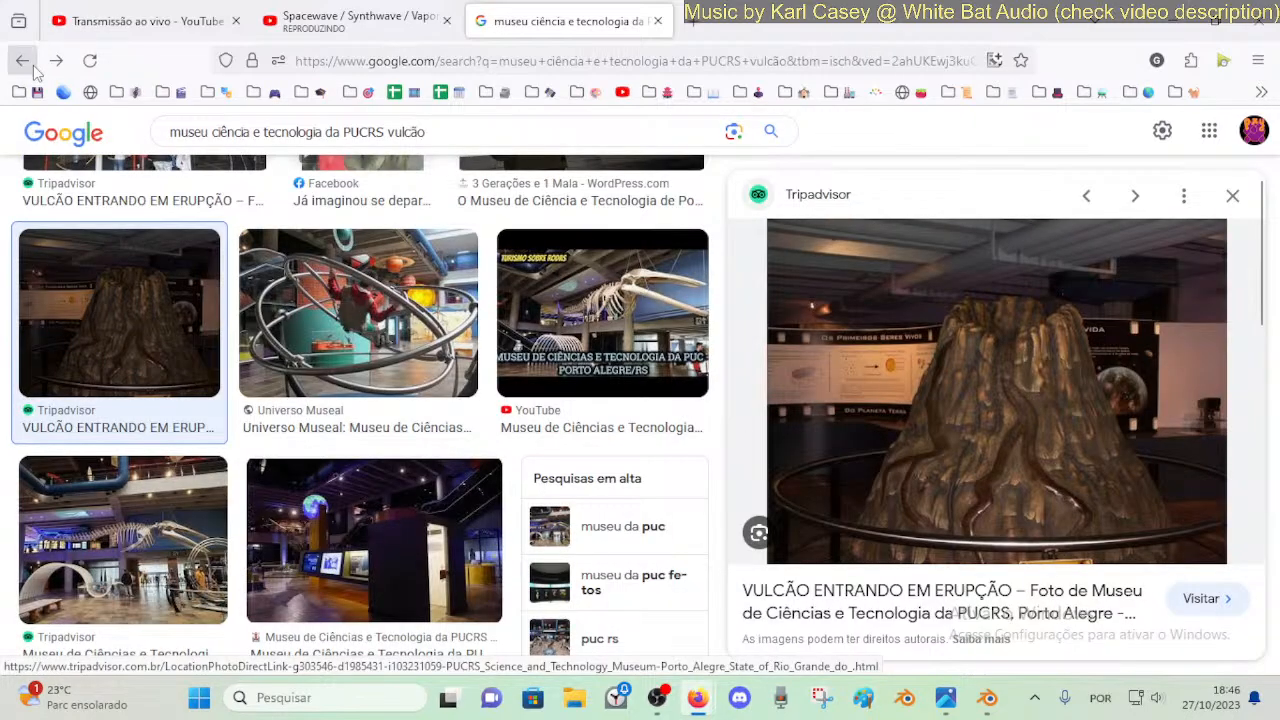
click(34, 66)
click(34, 66)
click(34, 66)
click(34, 66)
click(34, 66)
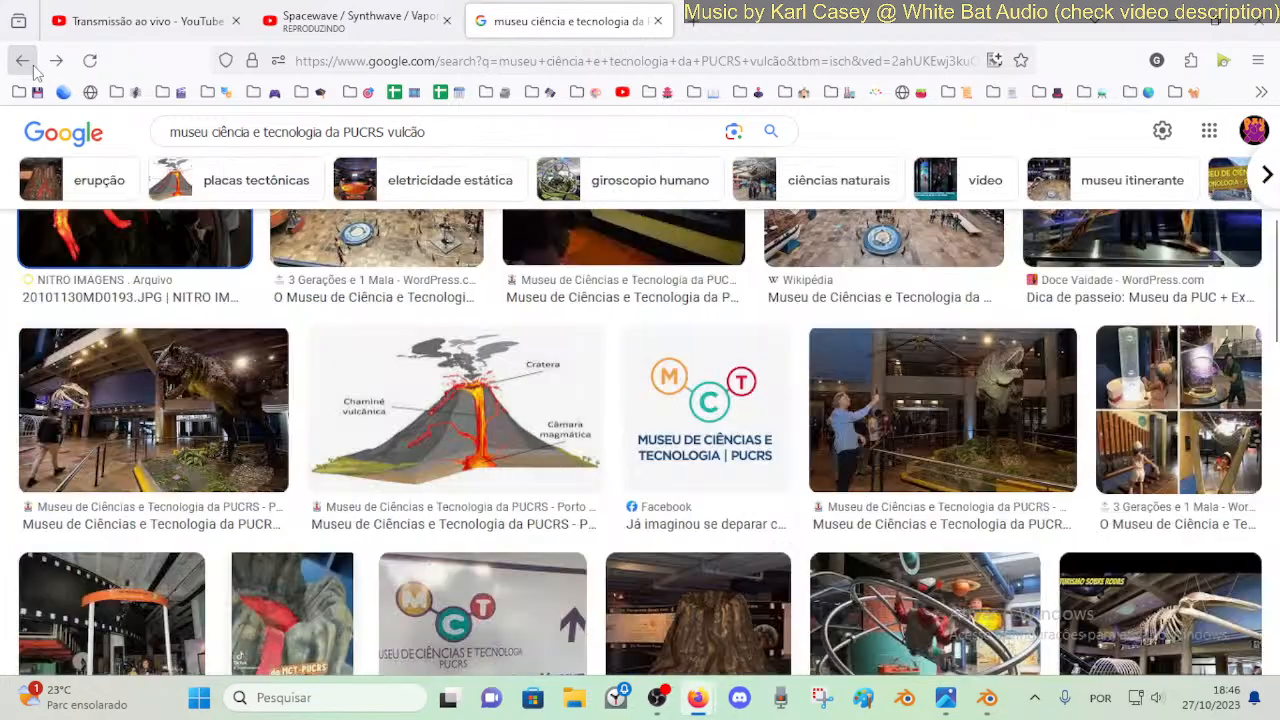
click(34, 66)
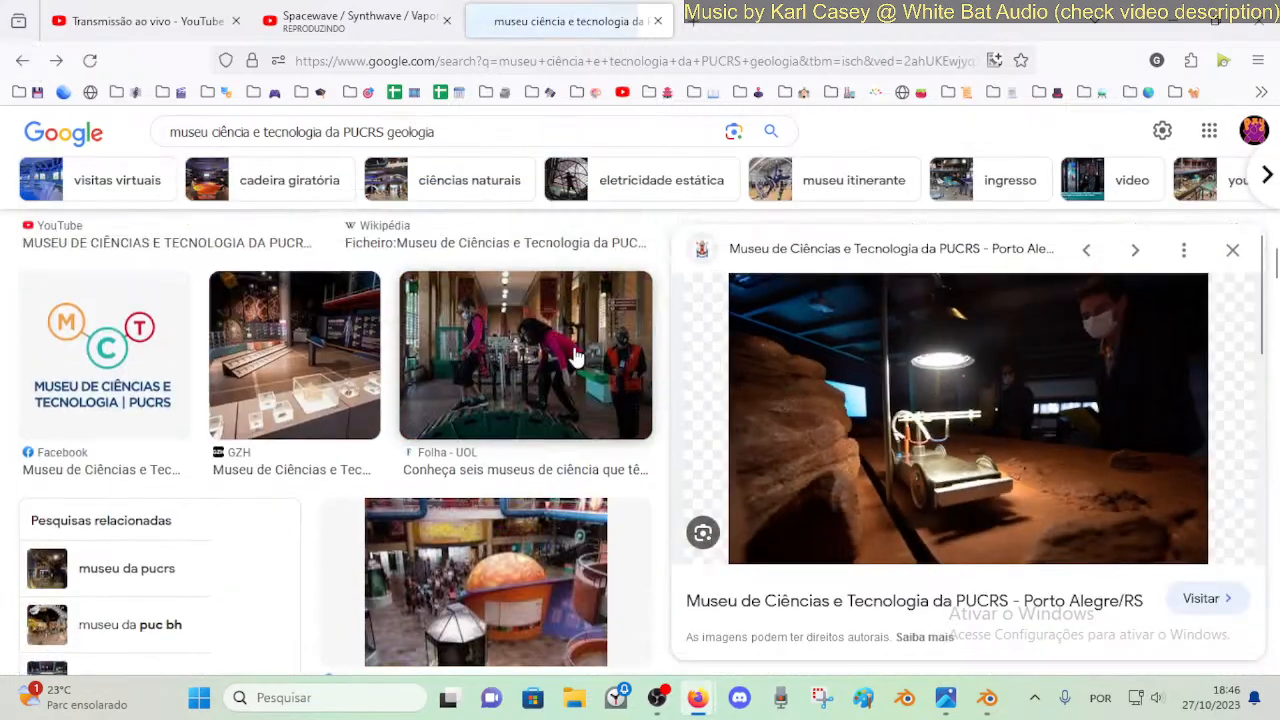
click(25, 62)
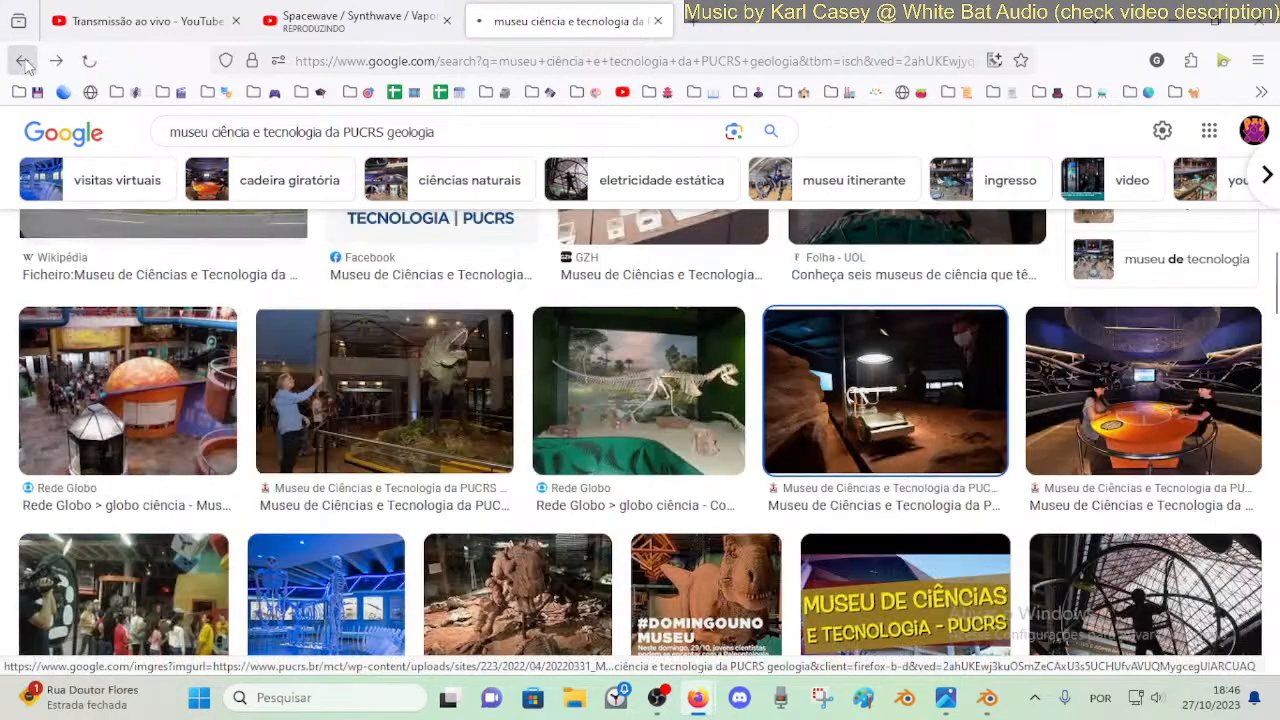
click(25, 62)
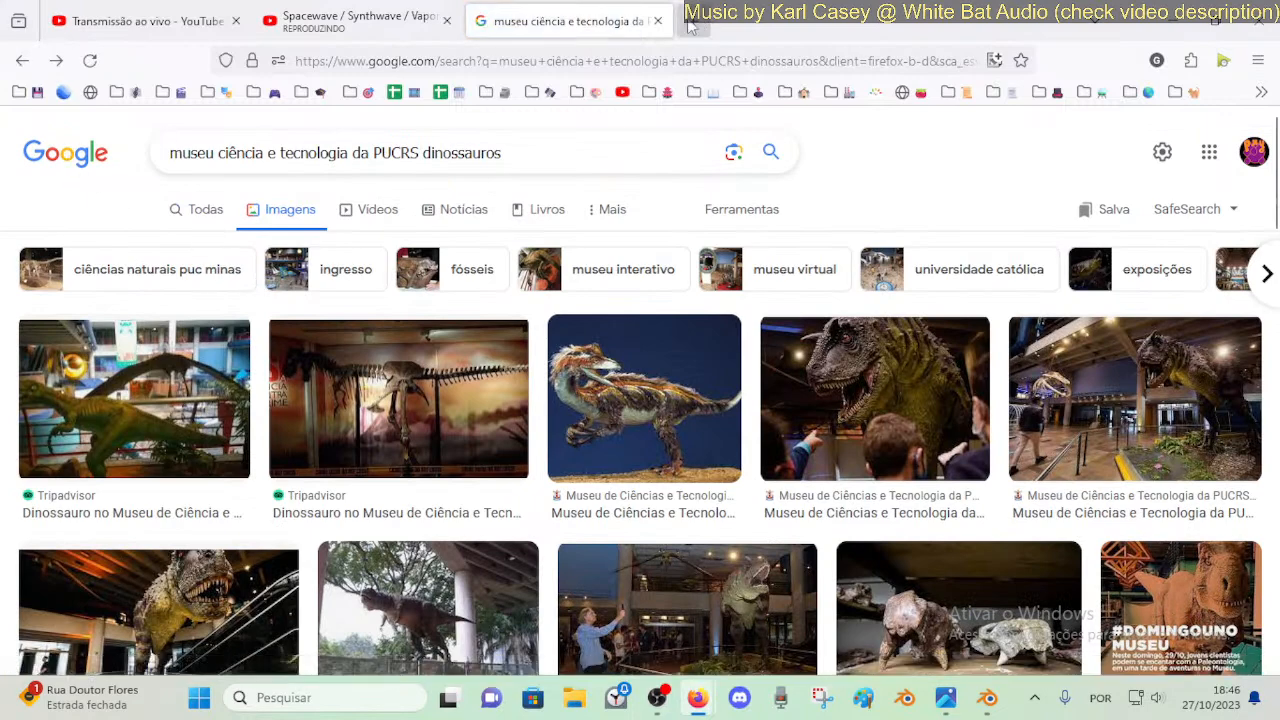
- Close the museum image search and the blank page, and switch to the Blender window with the shuttle scene
click(694, 21)
click(658, 21)
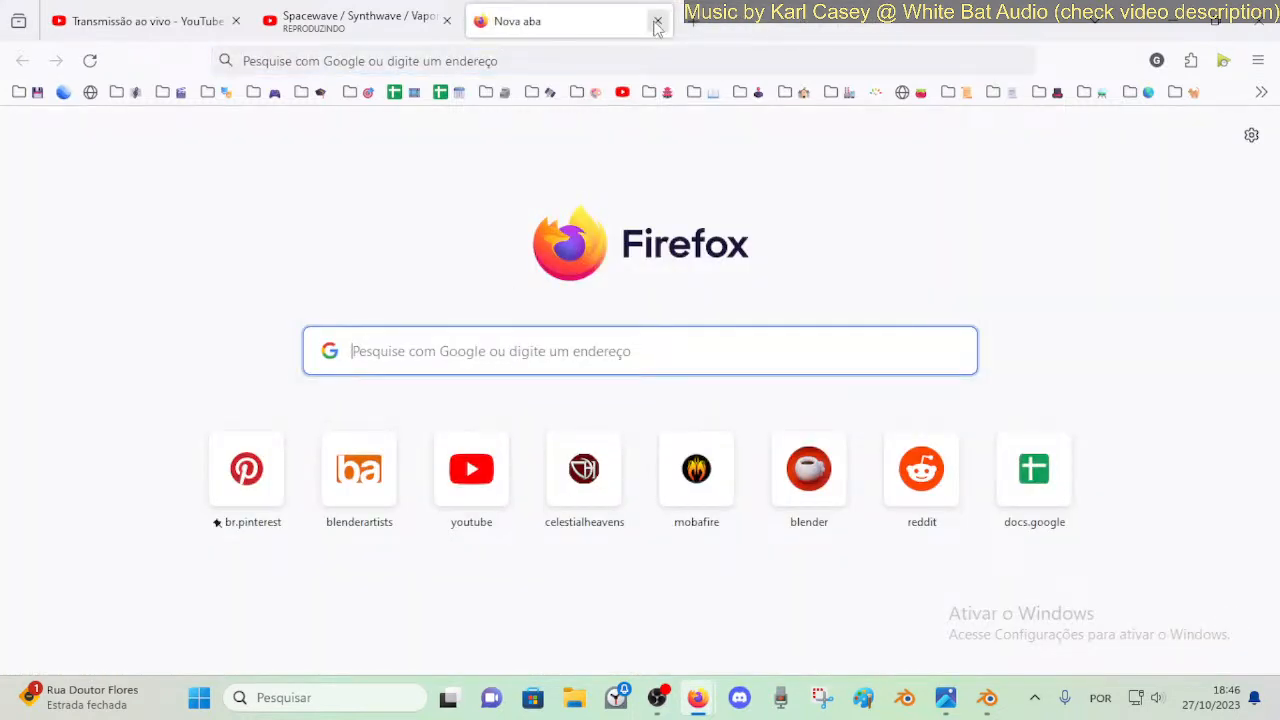
click(657, 21)
click(987, 698)
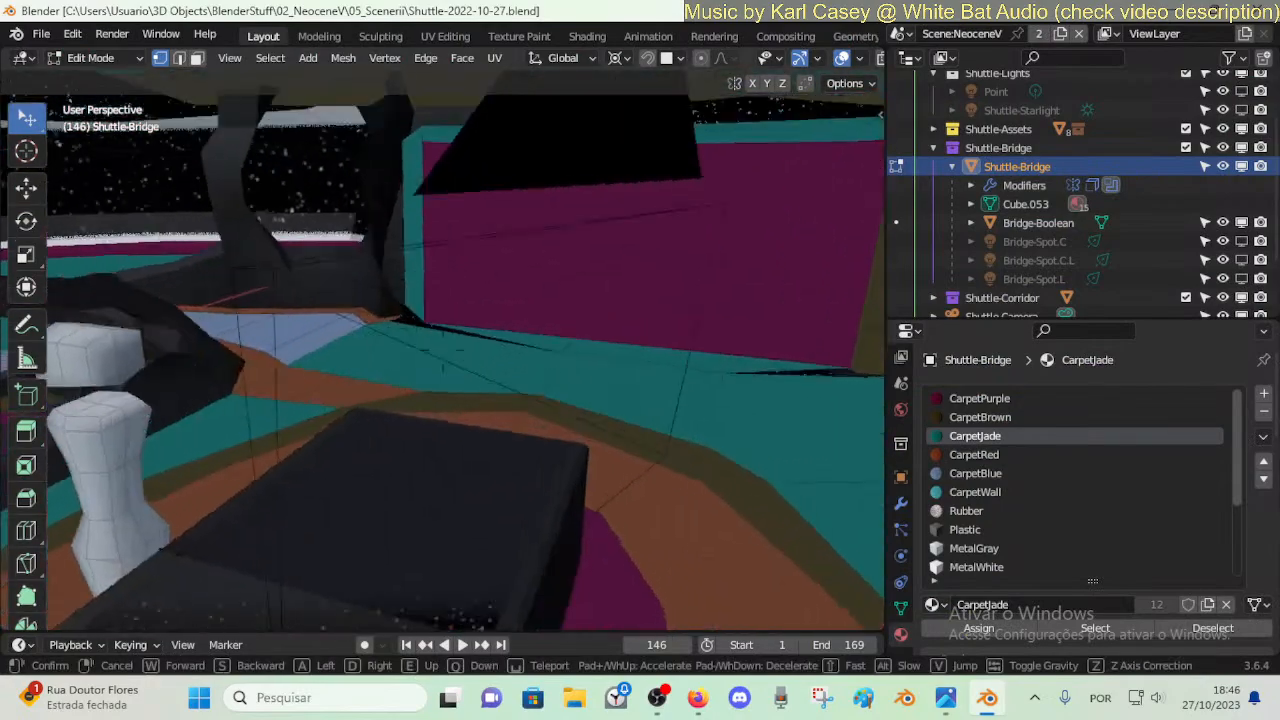
- Walk through the bridge interior past the central table, and put Shuttle-Bridge in Object Mode
key(s)
key(s)
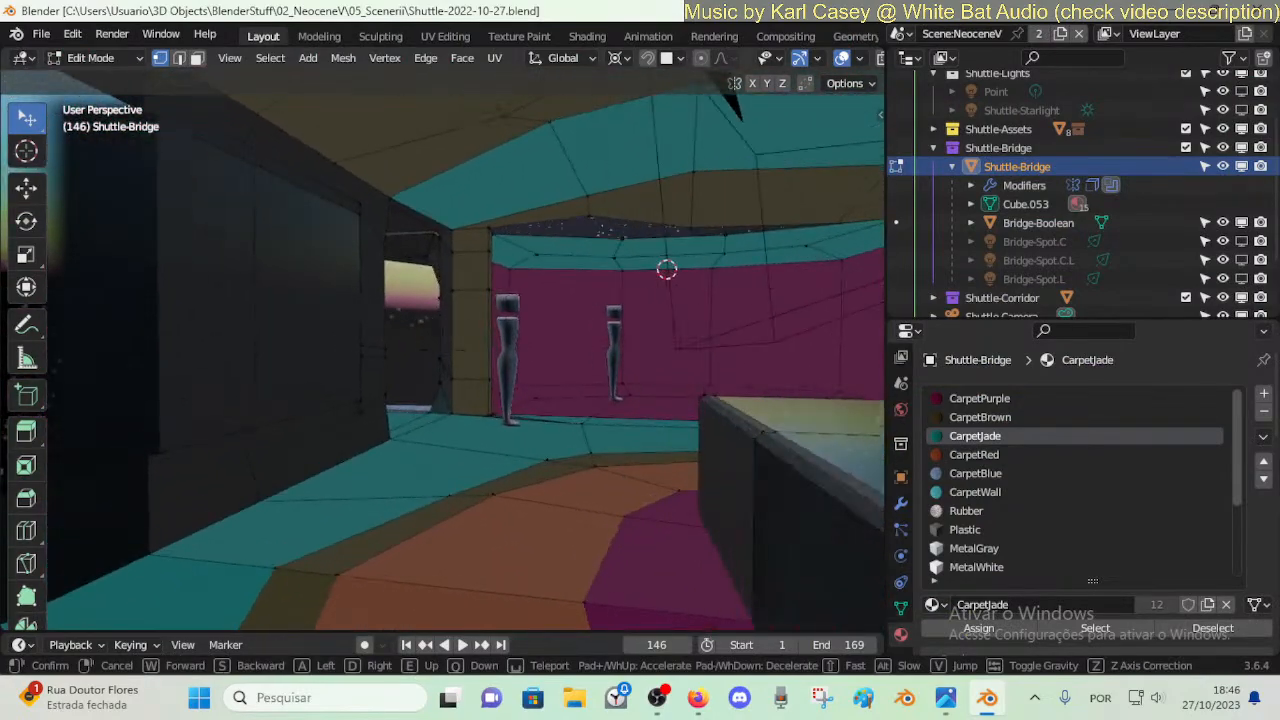
key(s)
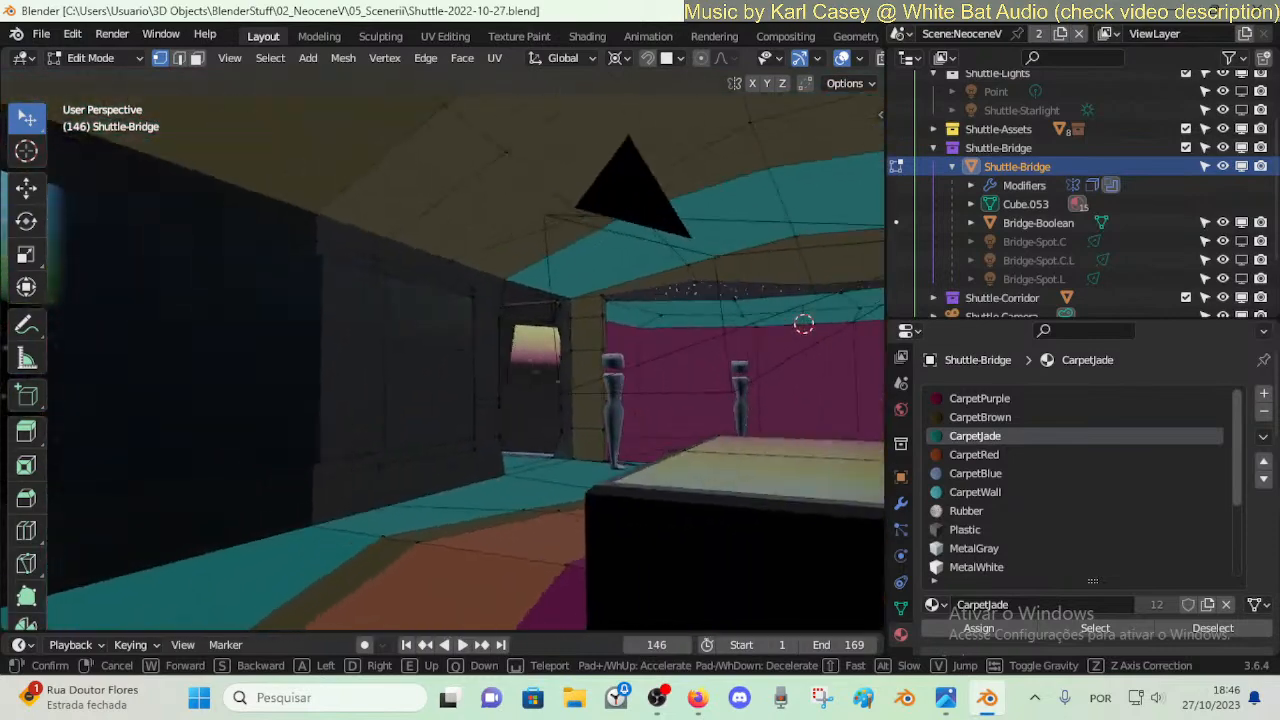
key(s)
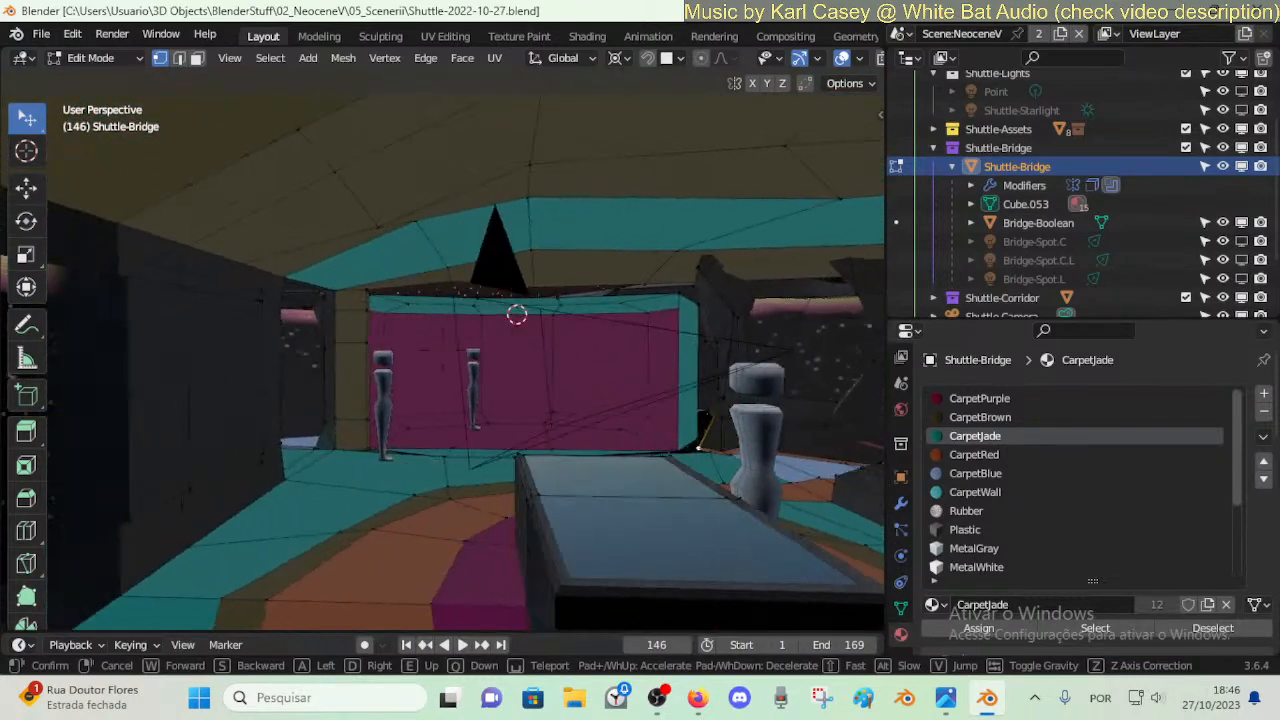
click(413, 389)
key(ctrl+Tab)
key(Tab)
- Enable Ambient Occlusion in the scene's Eevee render settings and check the shading around the bridge
key(shift+grave)
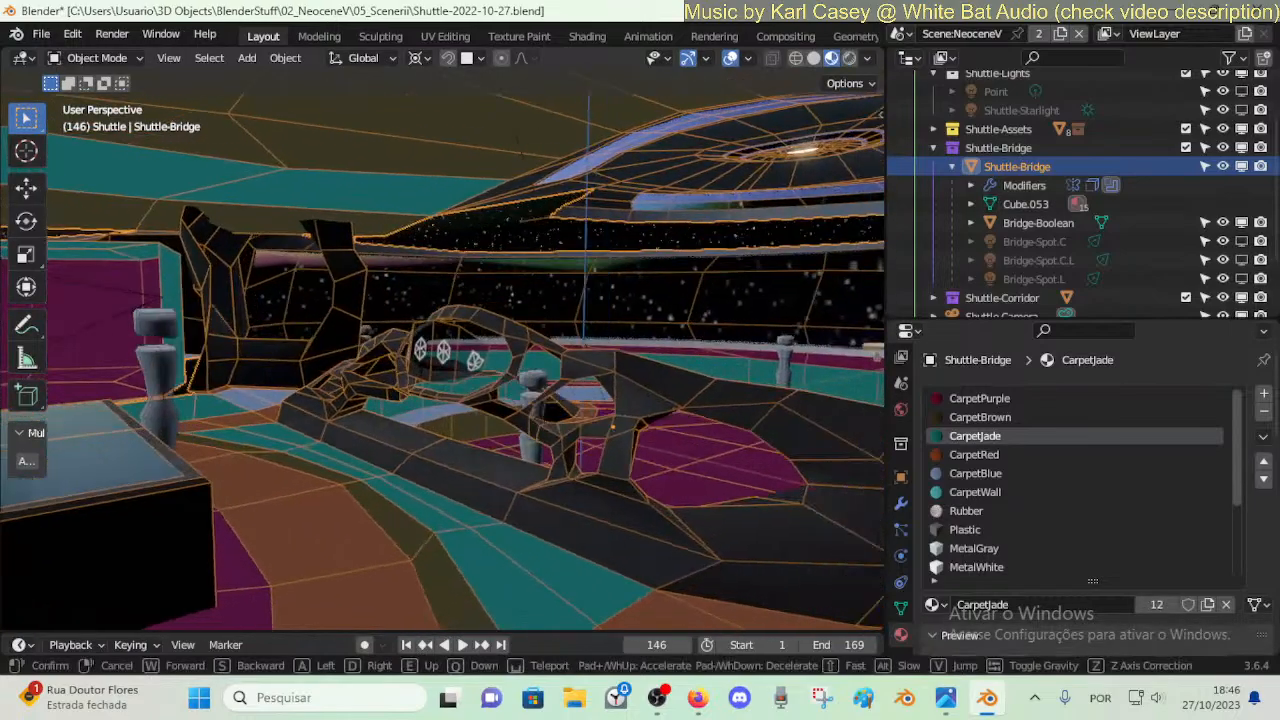
key(s)
key(s)
key(Return)
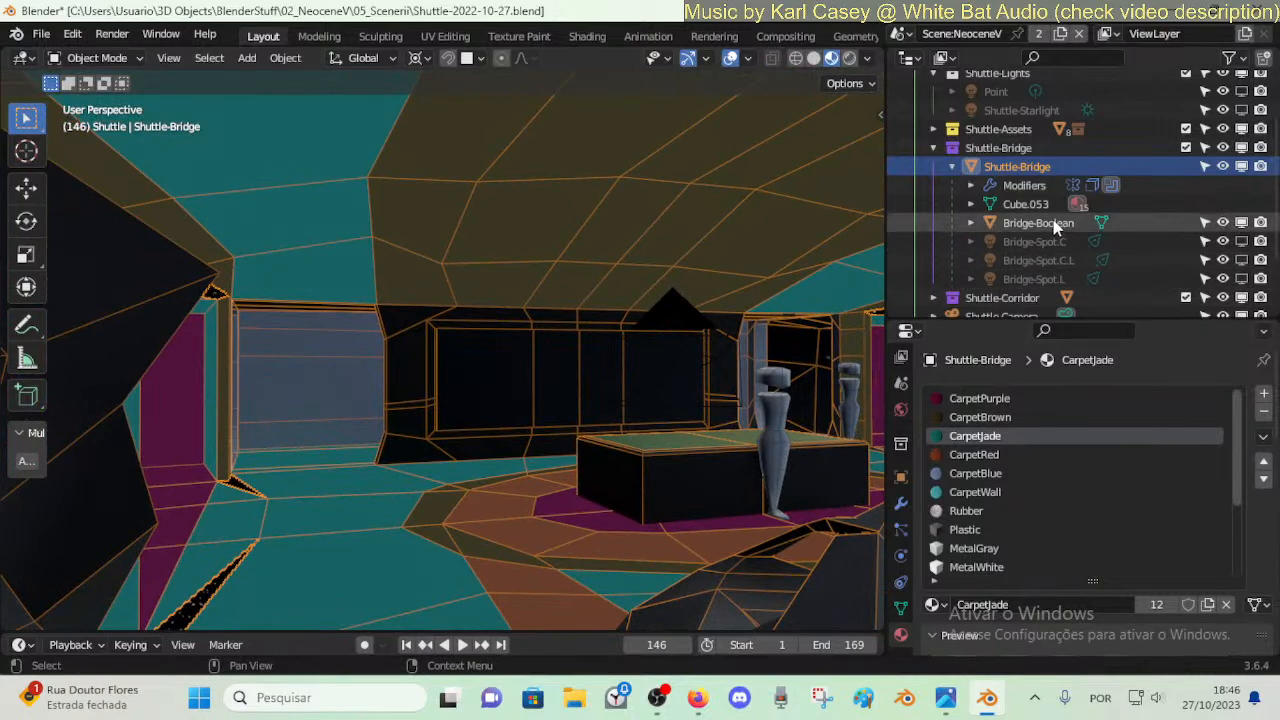
click(906, 481)
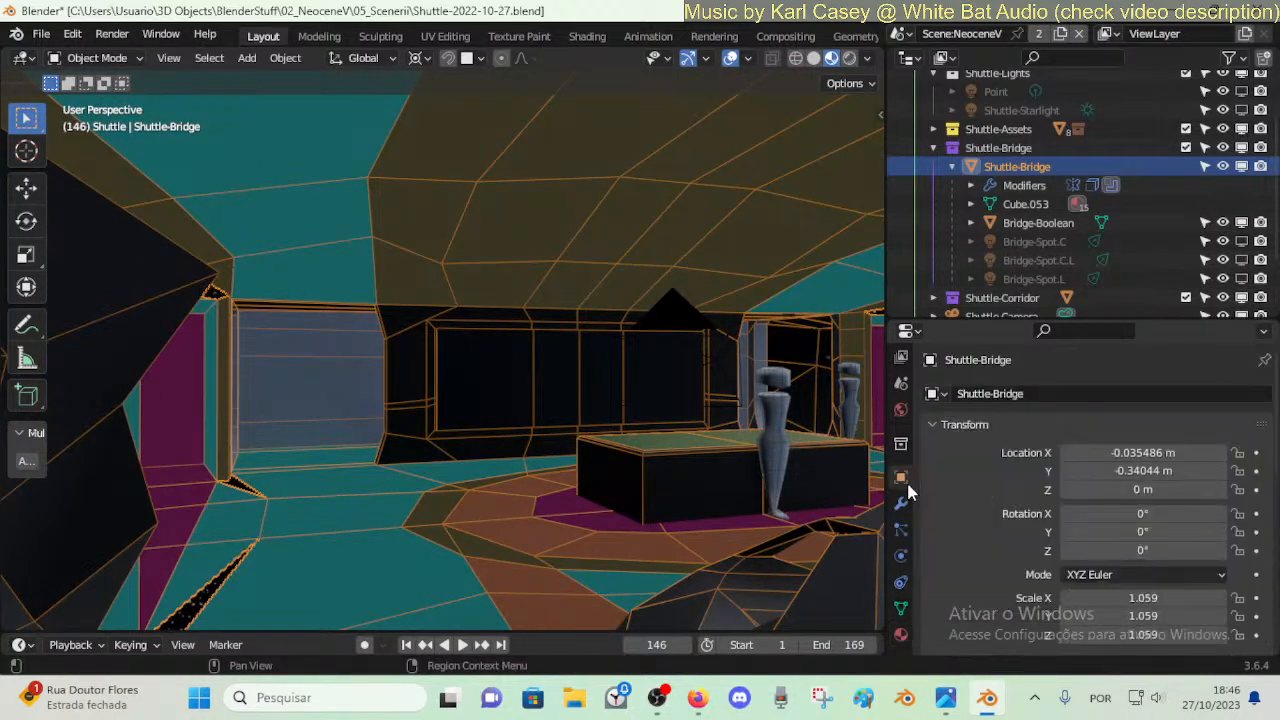
click(904, 397)
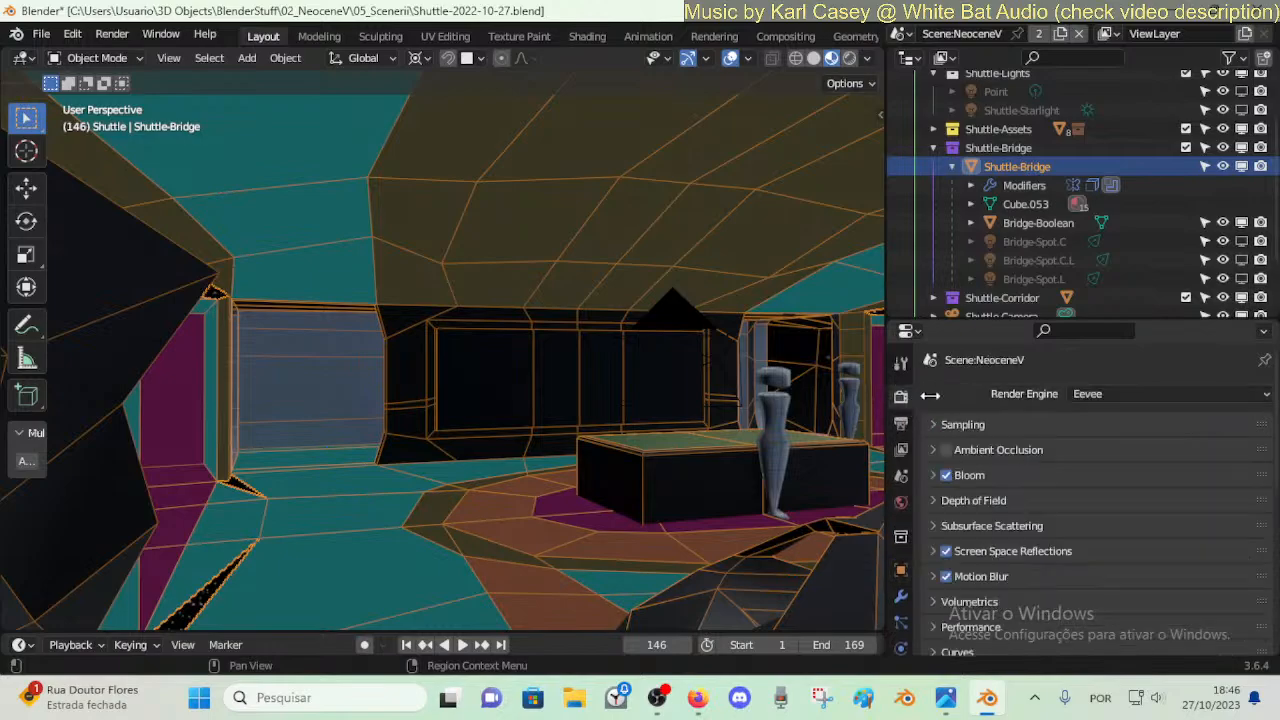
click(946, 450)
key(shift+grave)
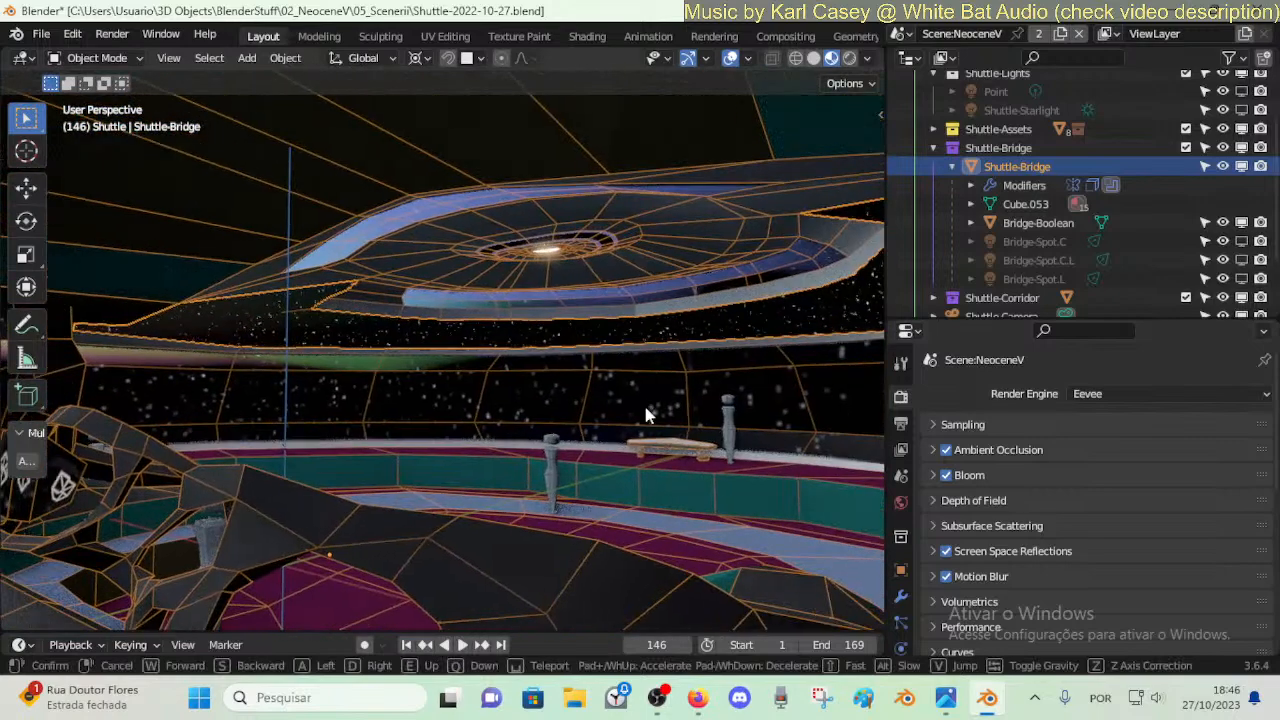
click(643, 402)
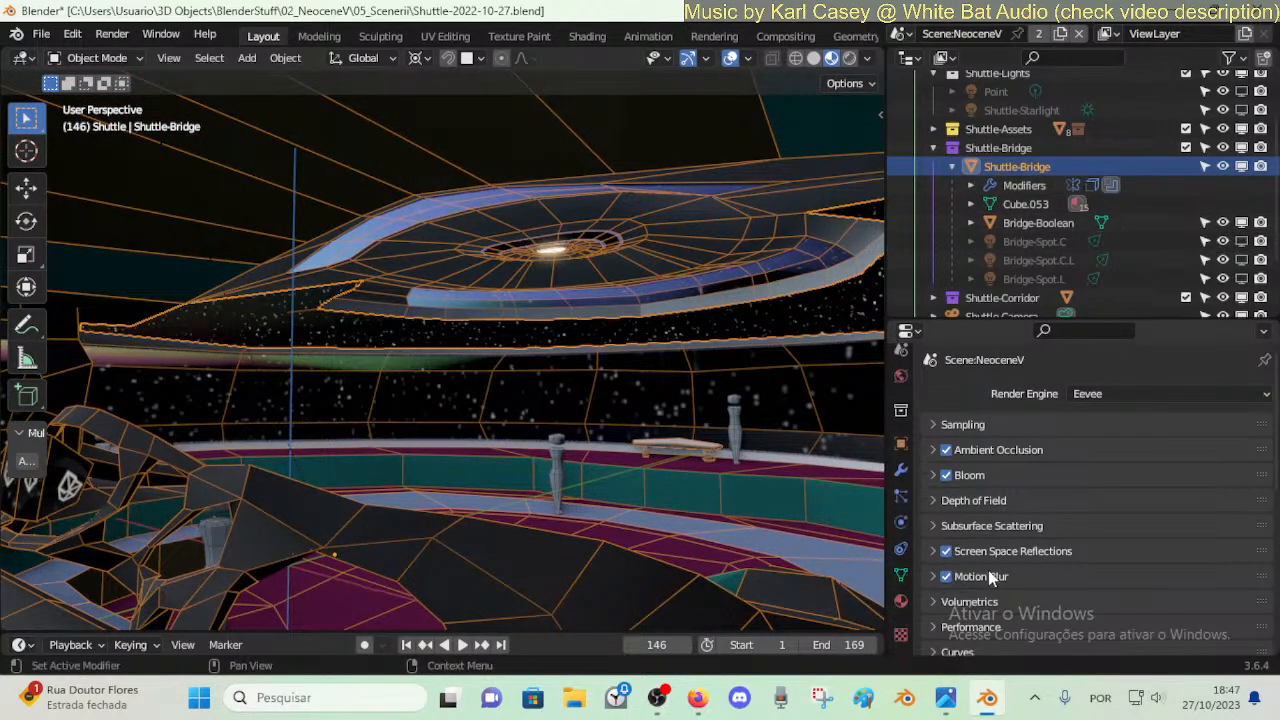
- Choose High Contrast as the Color Management look and deselect all objects in the bridge
scroll(995, 580, down, 8)
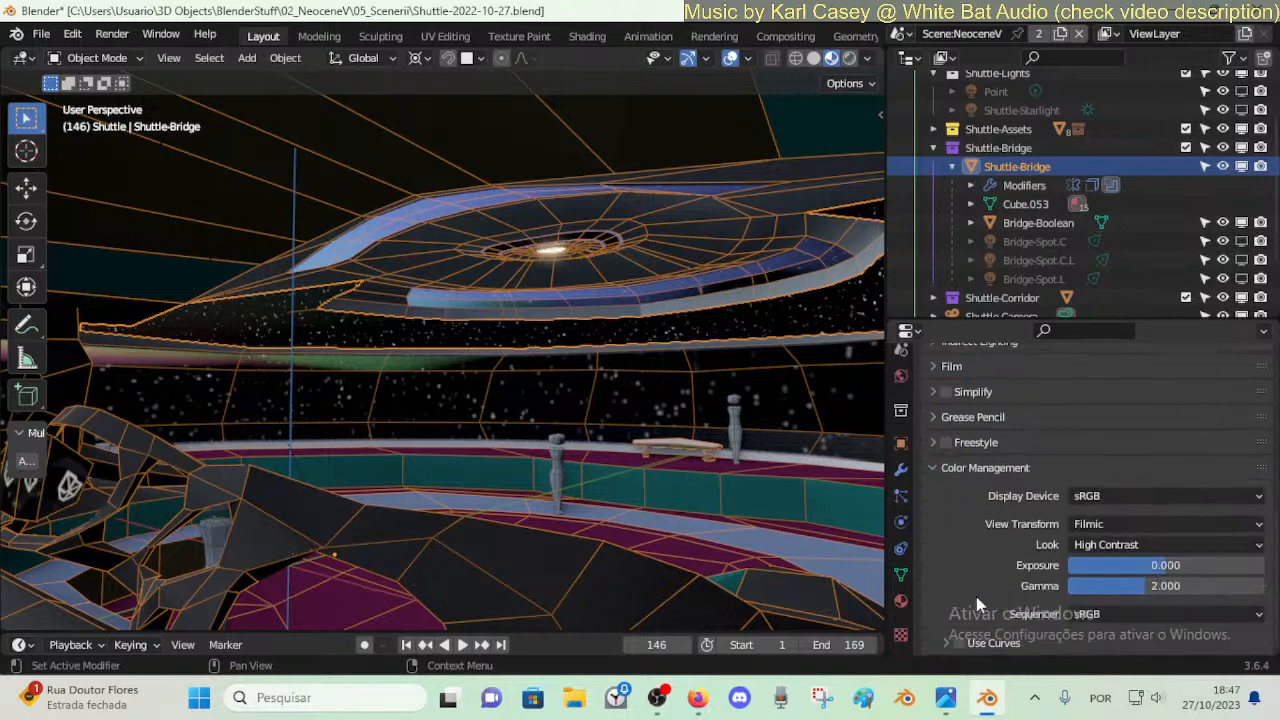
click(1094, 546)
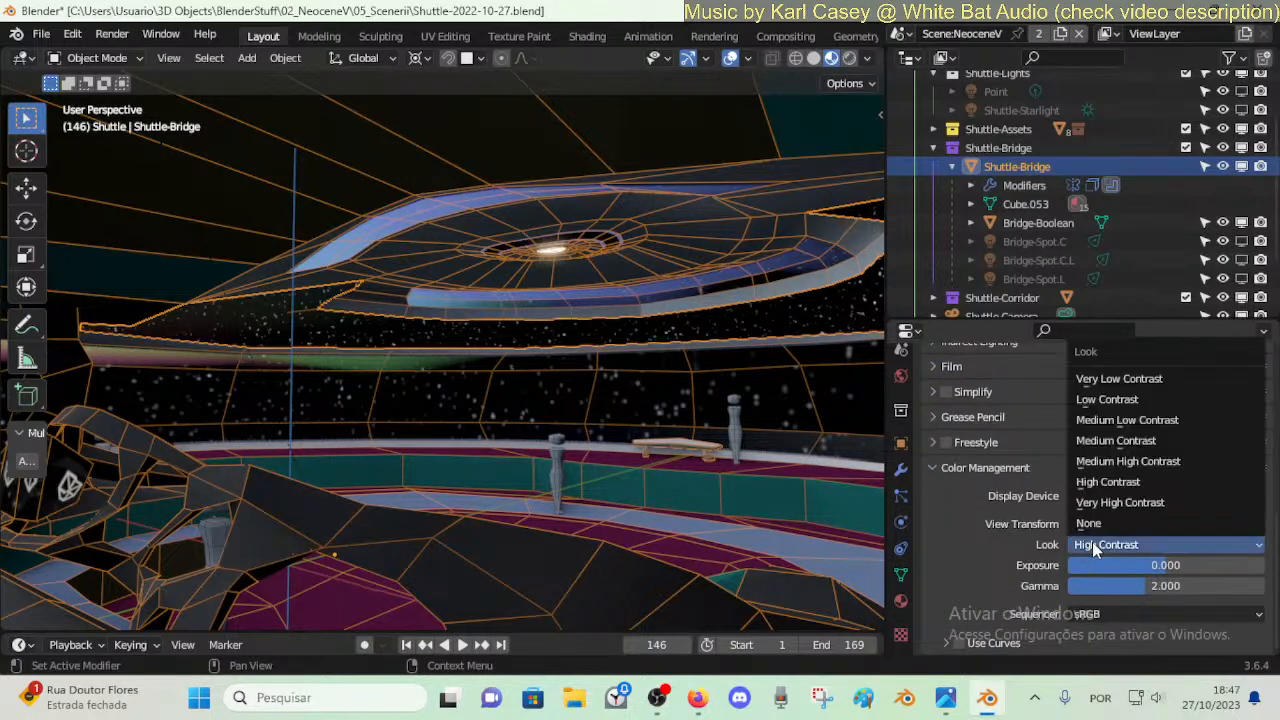
click(1112, 483)
key(shift+grave)
key(w)
key(a)
click(583, 394)
key(alt+a)
- Walk around the bridge to examine its shading without selection outlines, ending at the table facing the back wall
key(shift+grave)
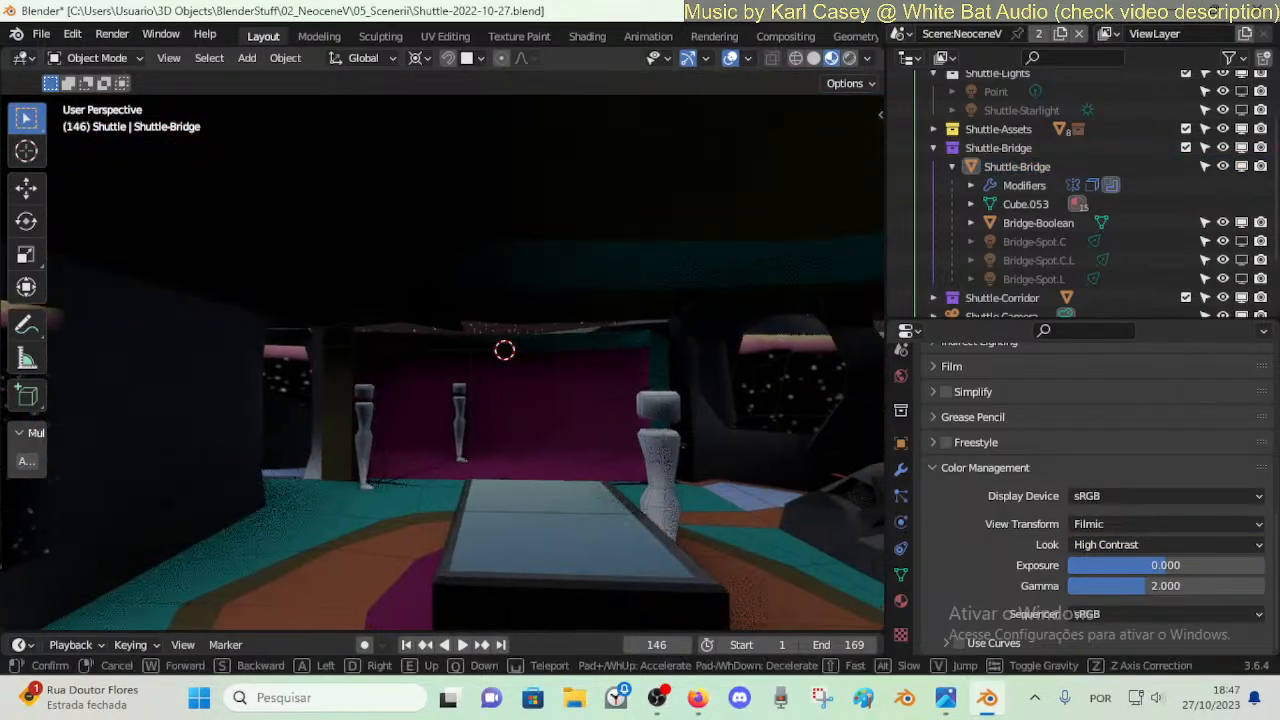
key(w)
key(w)
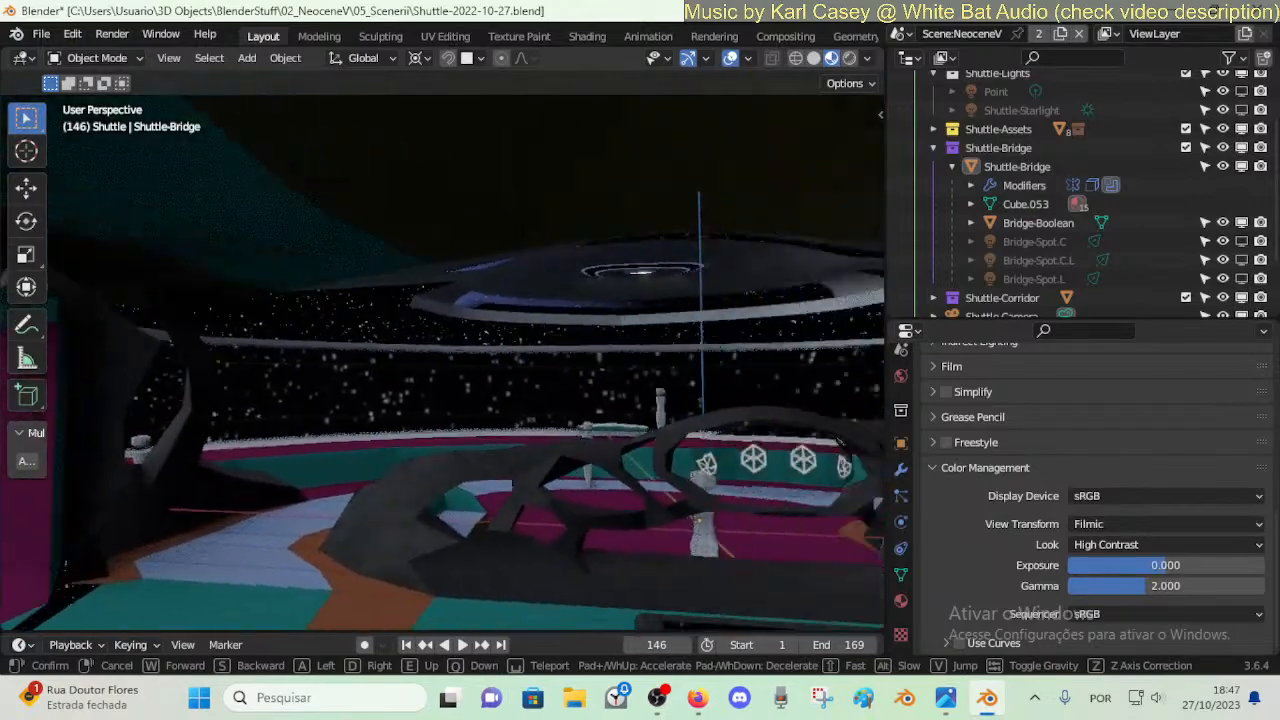
key(w)
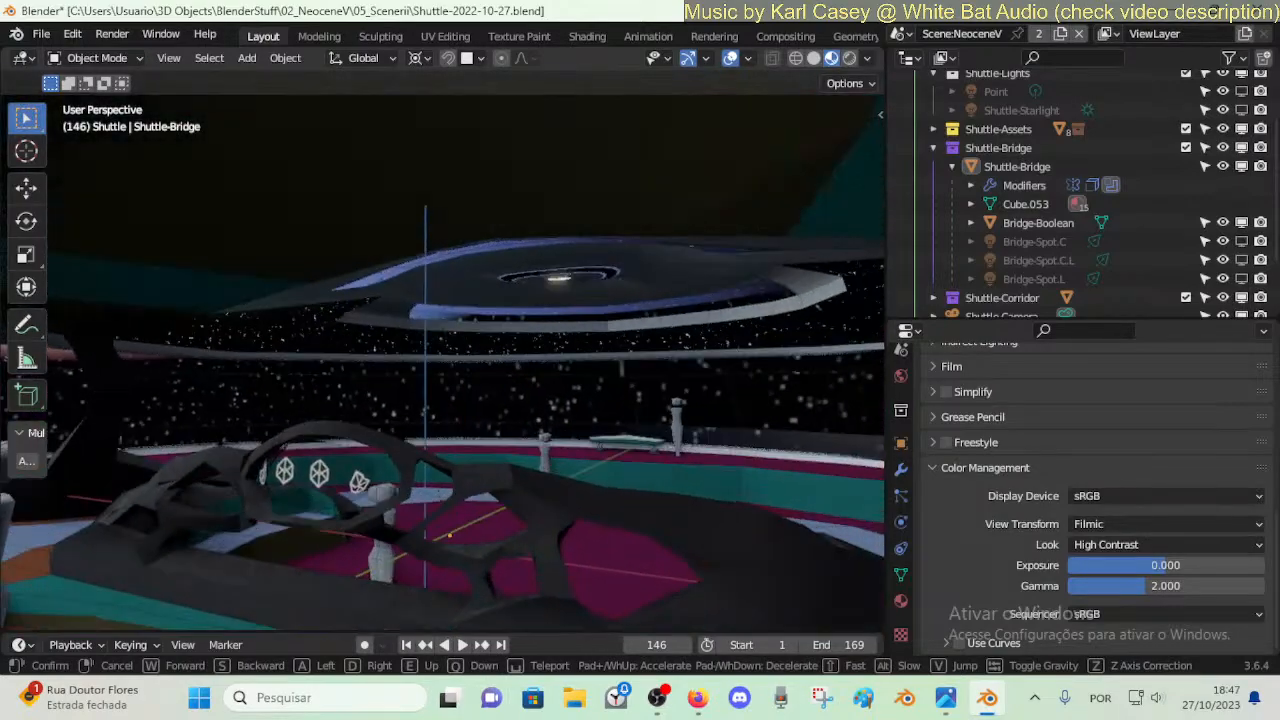
key(w)
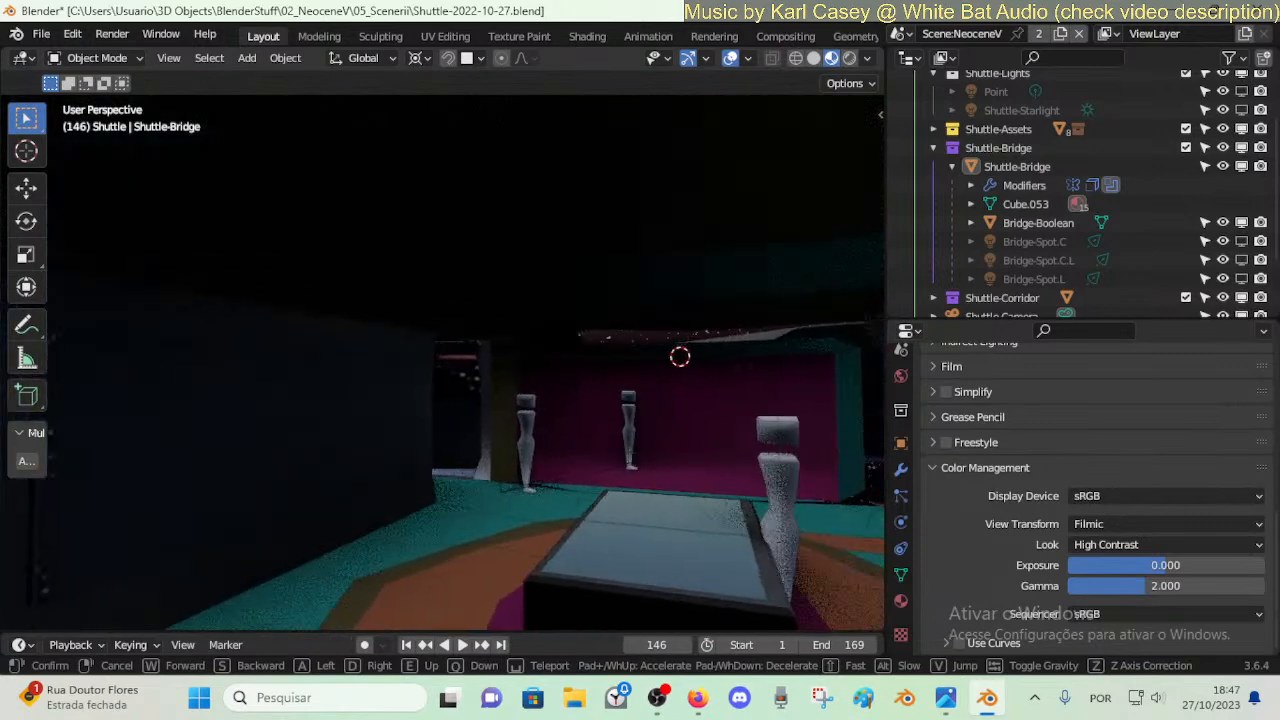
key(Return)
- Try the viewport display of Shuttle-Starlight, and enable the Point light of Shuttle-Lights in the viewport
scroll(943, 175, up, 2)
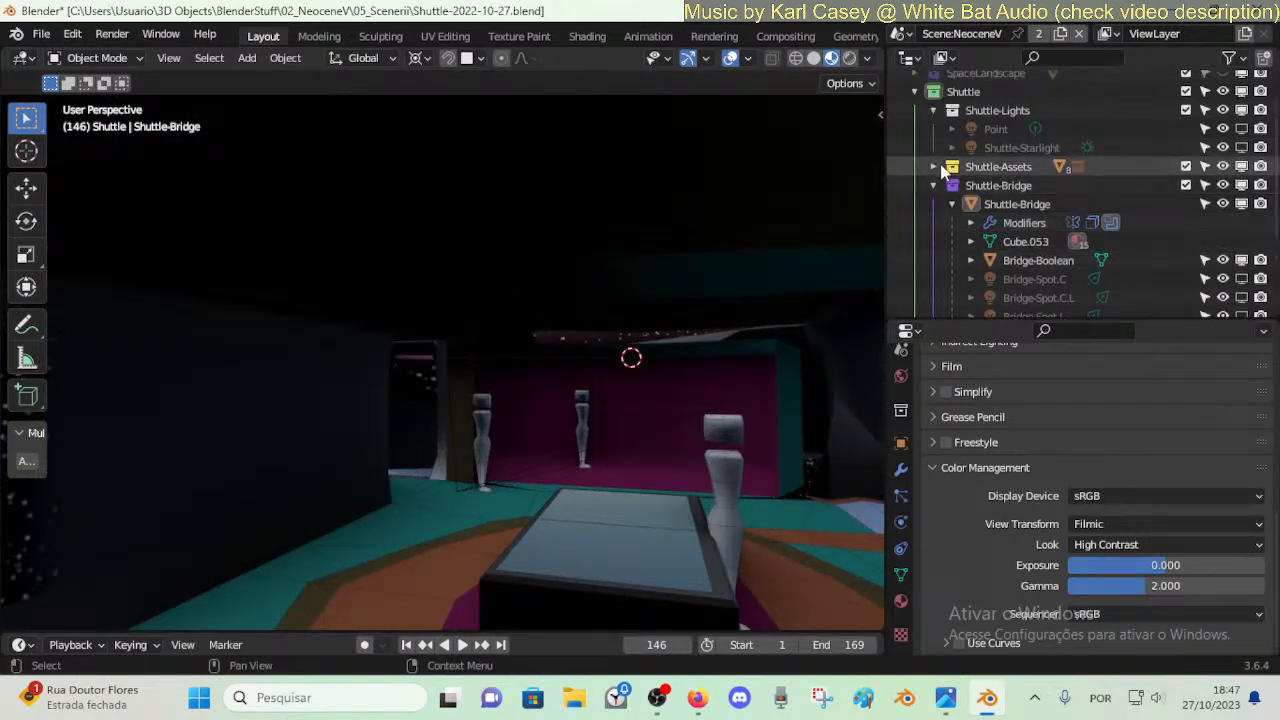
click(1241, 147)
click(1241, 147)
click(1241, 129)
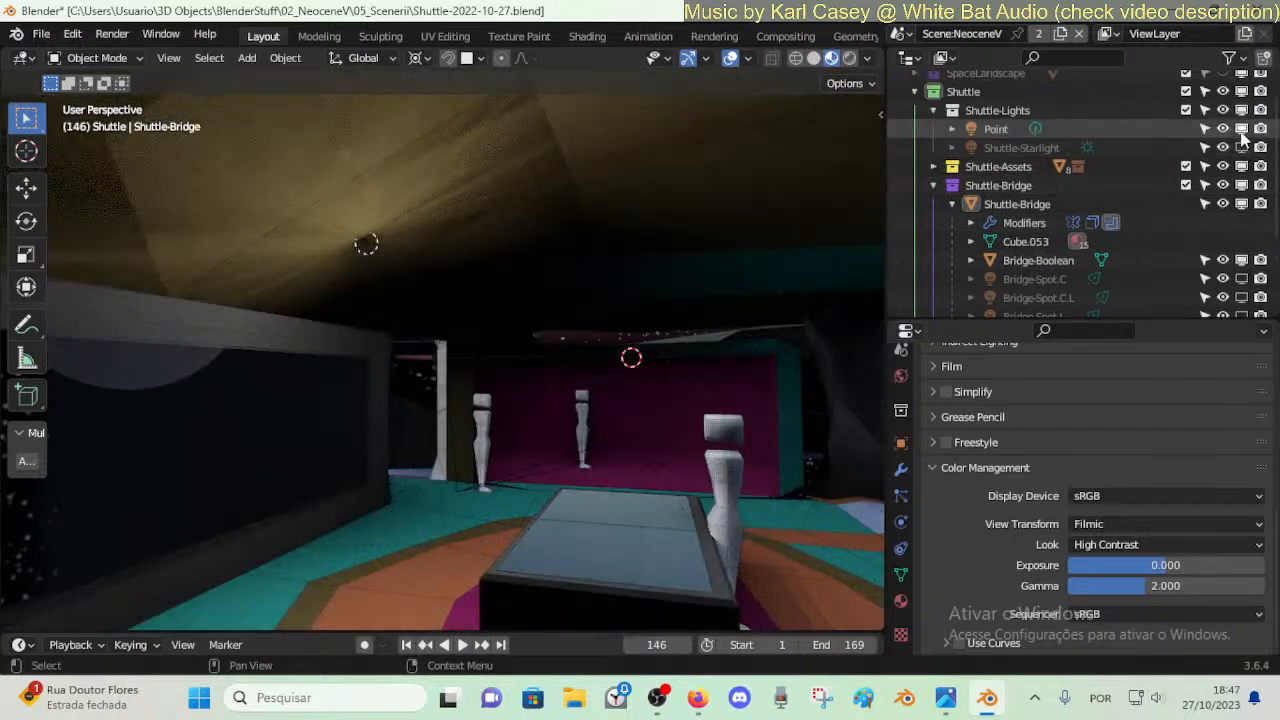
- Compare the bridge with the Point light off and on in the viewport, leave it on, and select the light
click(1241, 131)
click(1241, 131)
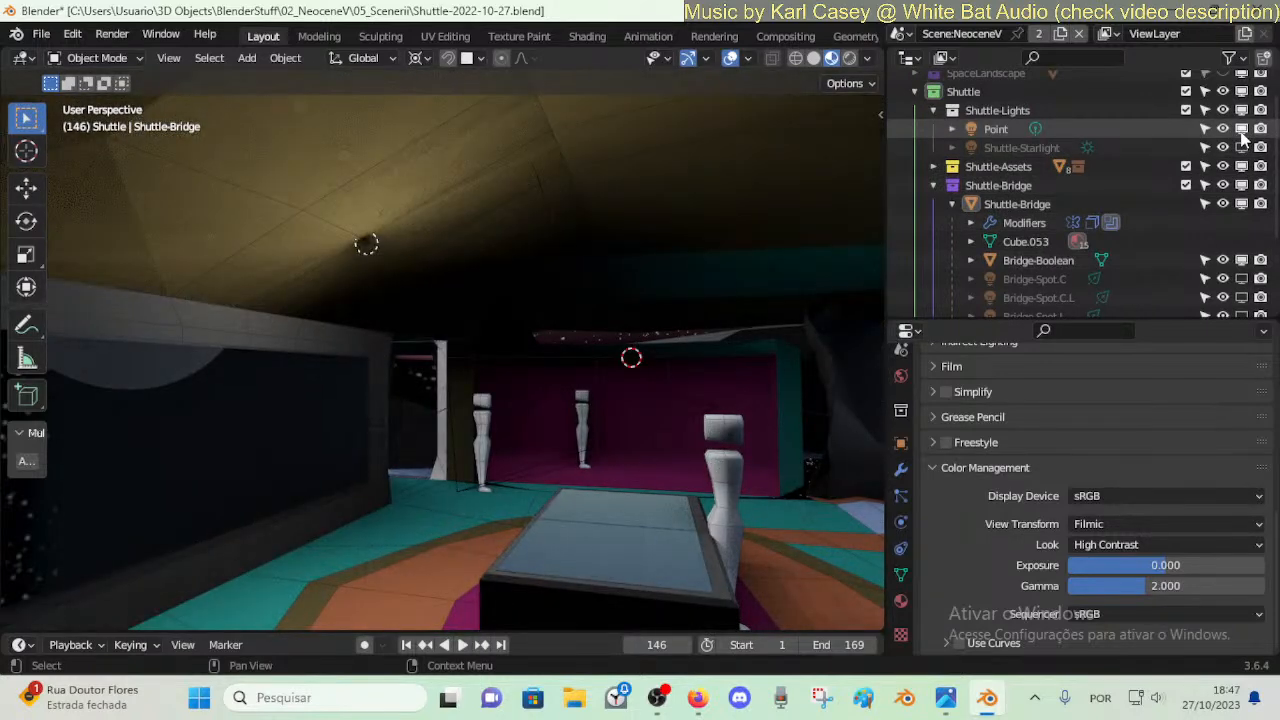
click(1241, 131)
click(1241, 131)
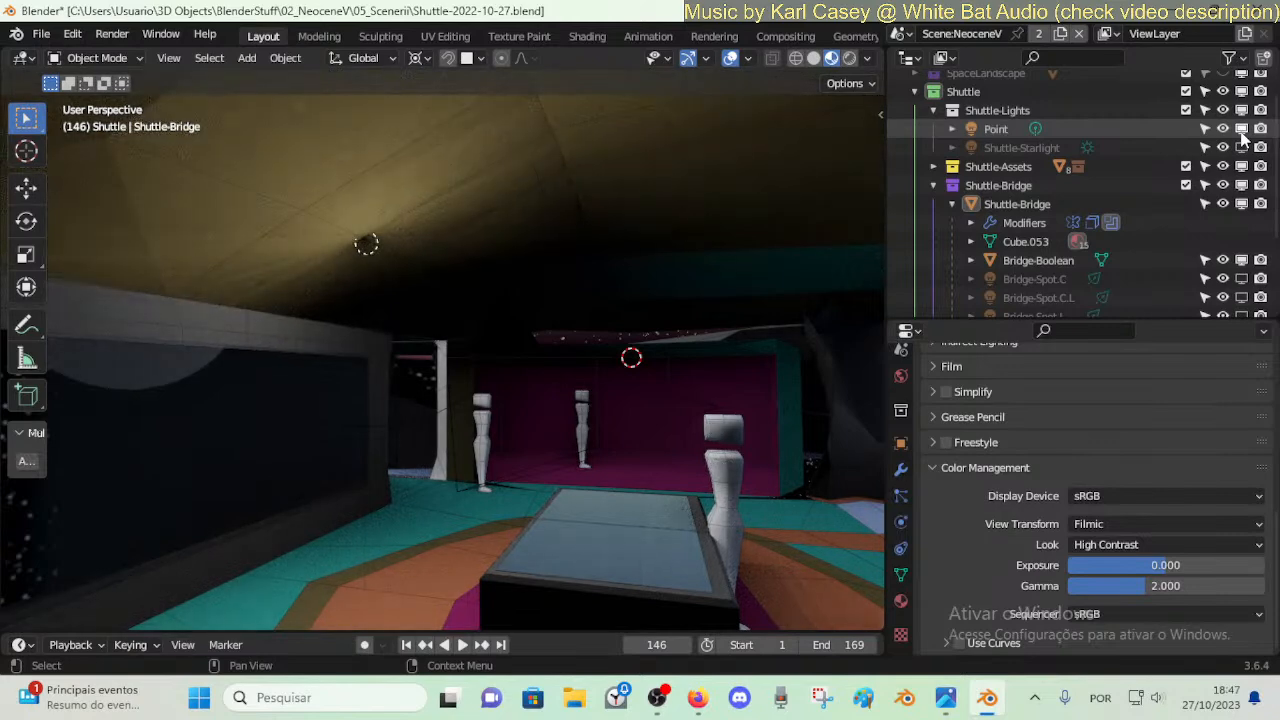
click(1241, 131)
click(1241, 131)
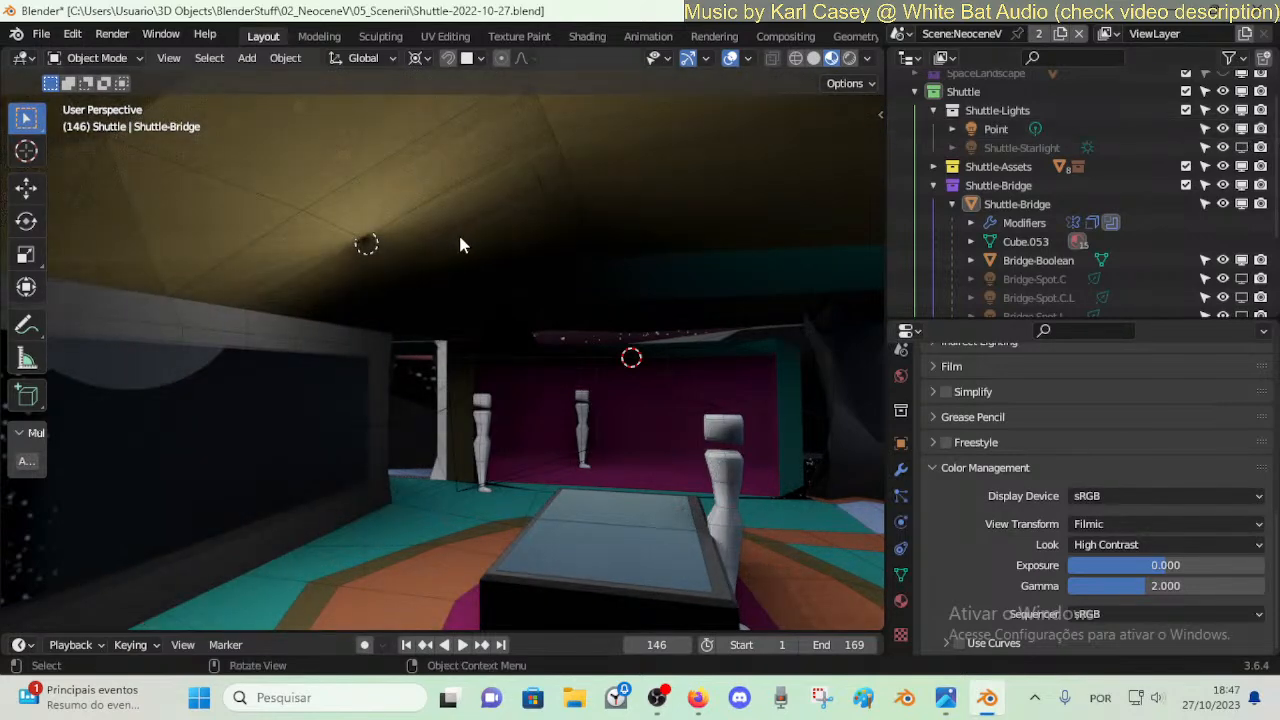
click(1003, 129)
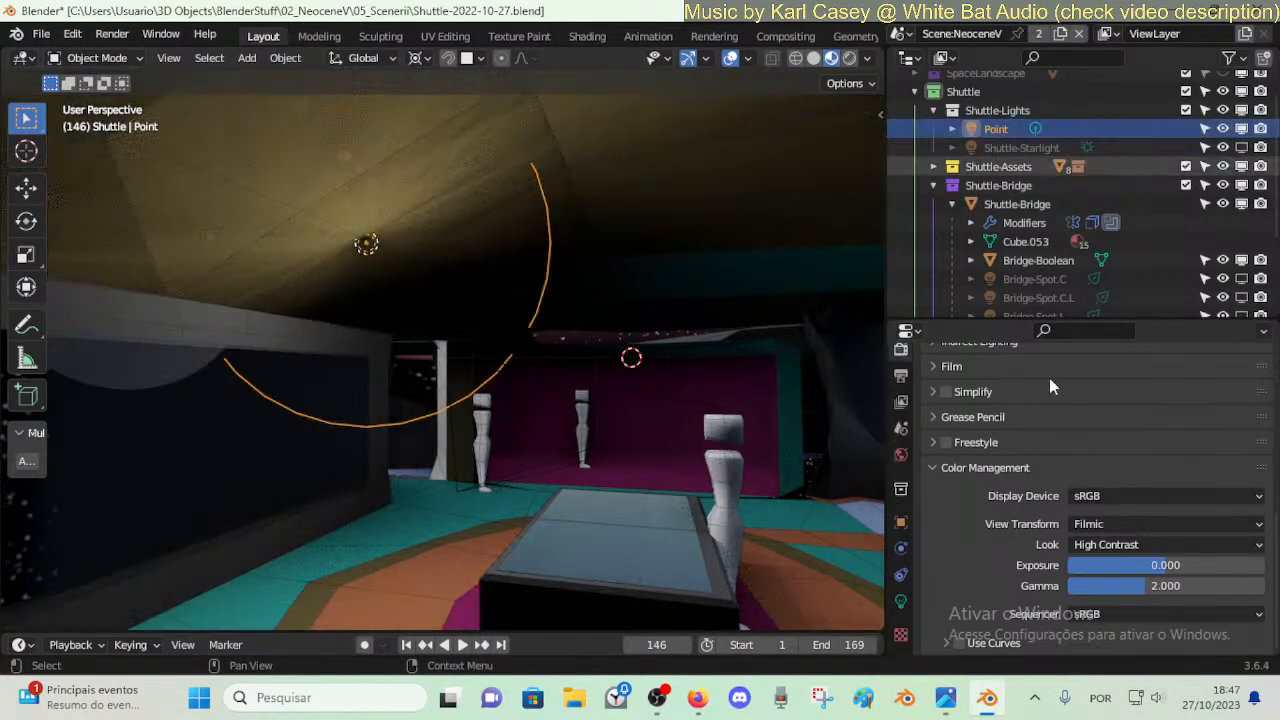
- Try moving the Point light across the ceiling, and examine its power, radius, custom distance and shadow settings
key(g)
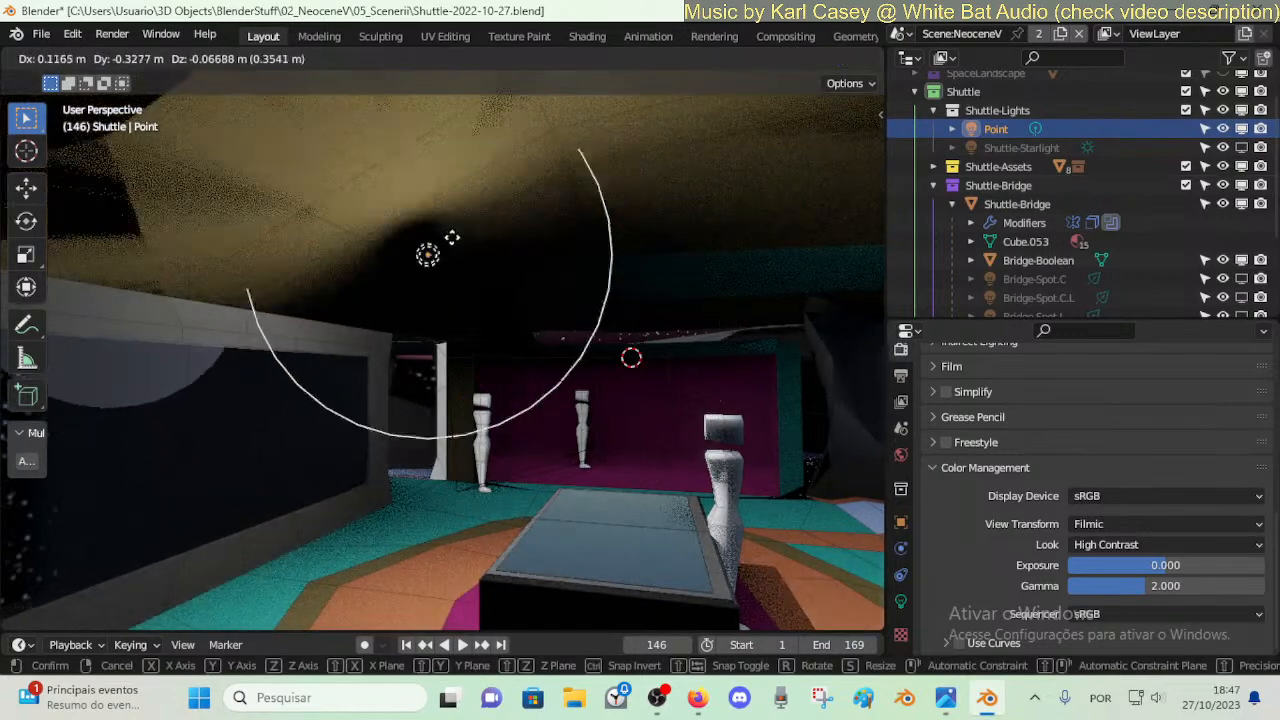
right_click(470, 265)
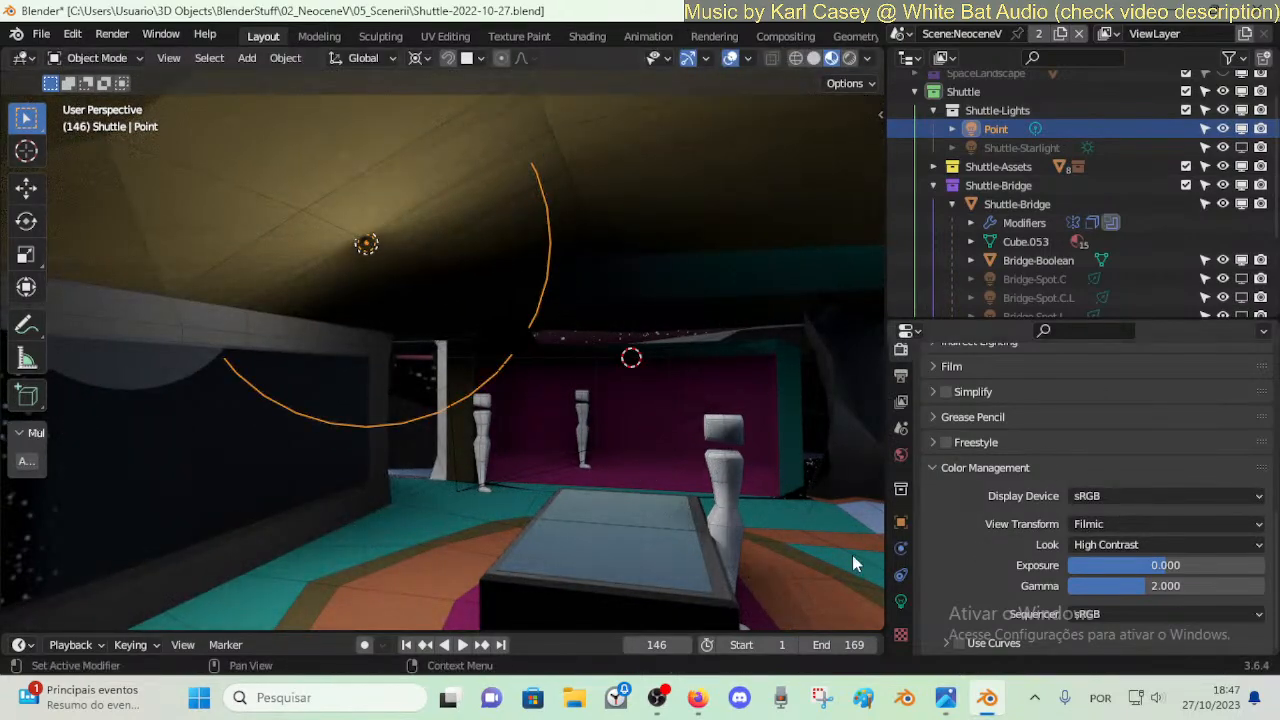
click(900, 601)
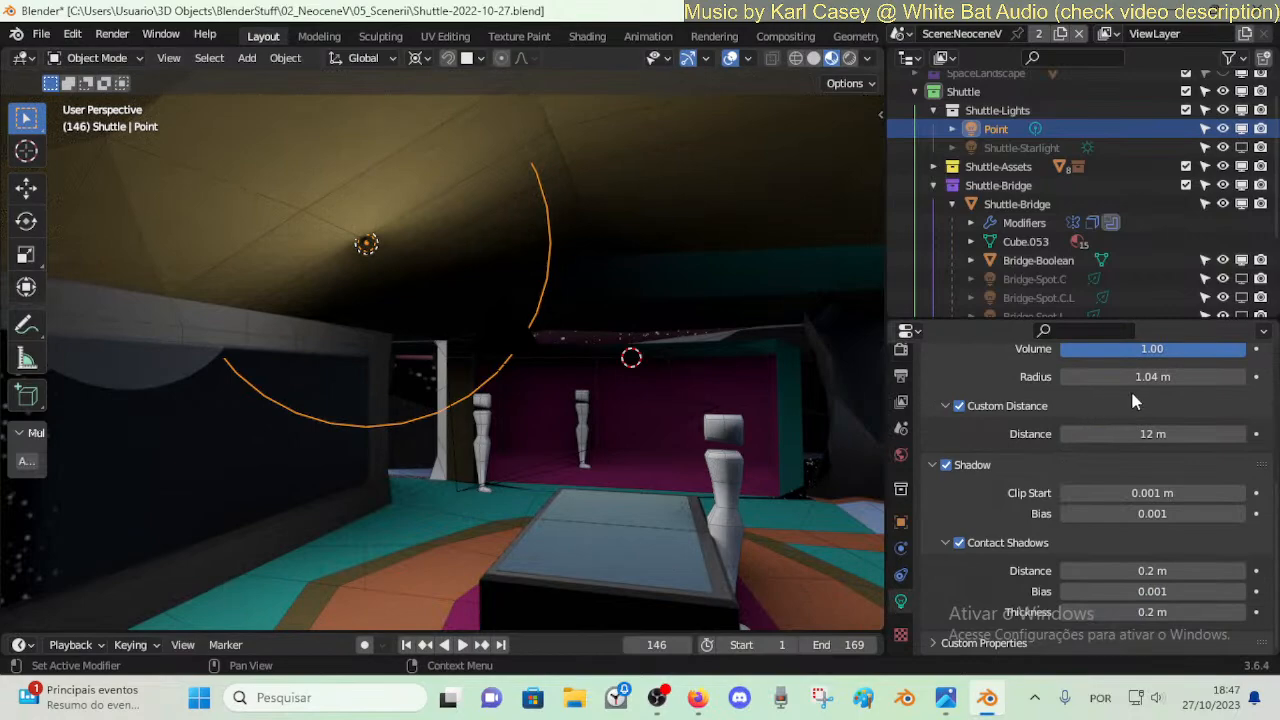
scroll(1146, 438, up, 3)
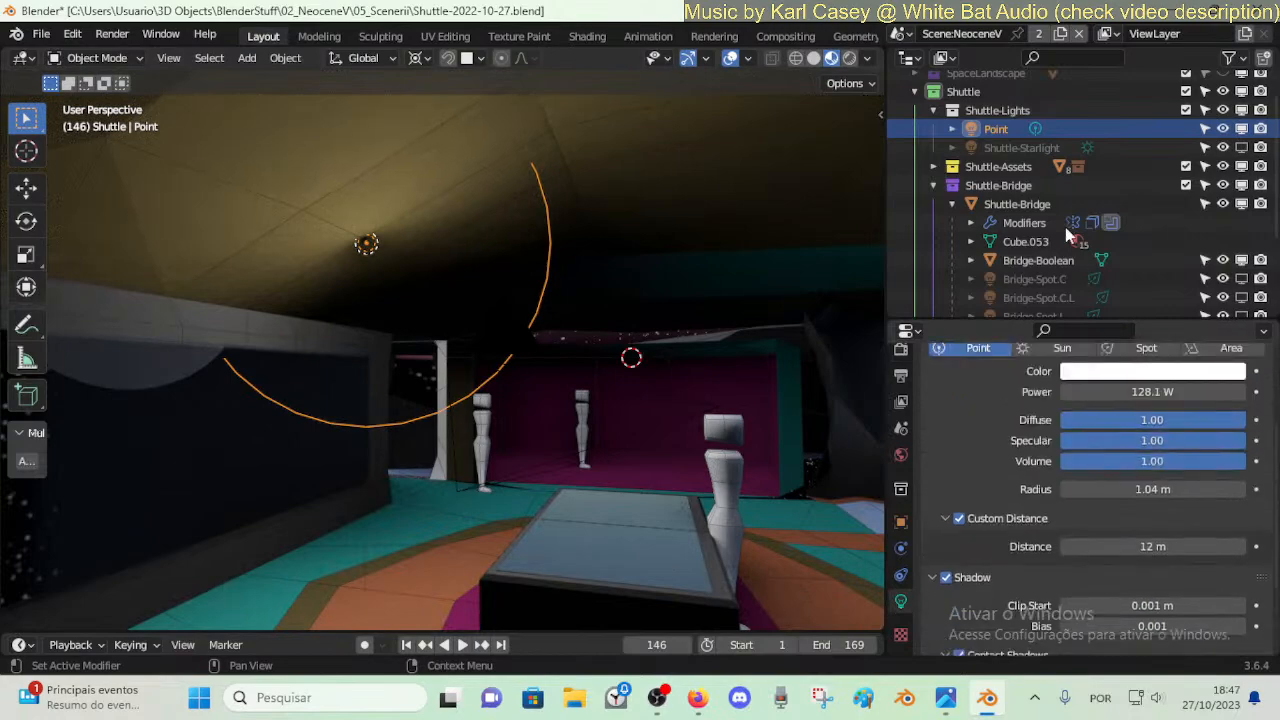
- Turn off the Point light in the viewport and walk through the bridge toward the magenta back wall to examine the darker lighting
click(1222, 128)
key(shift+grave)
key(w)
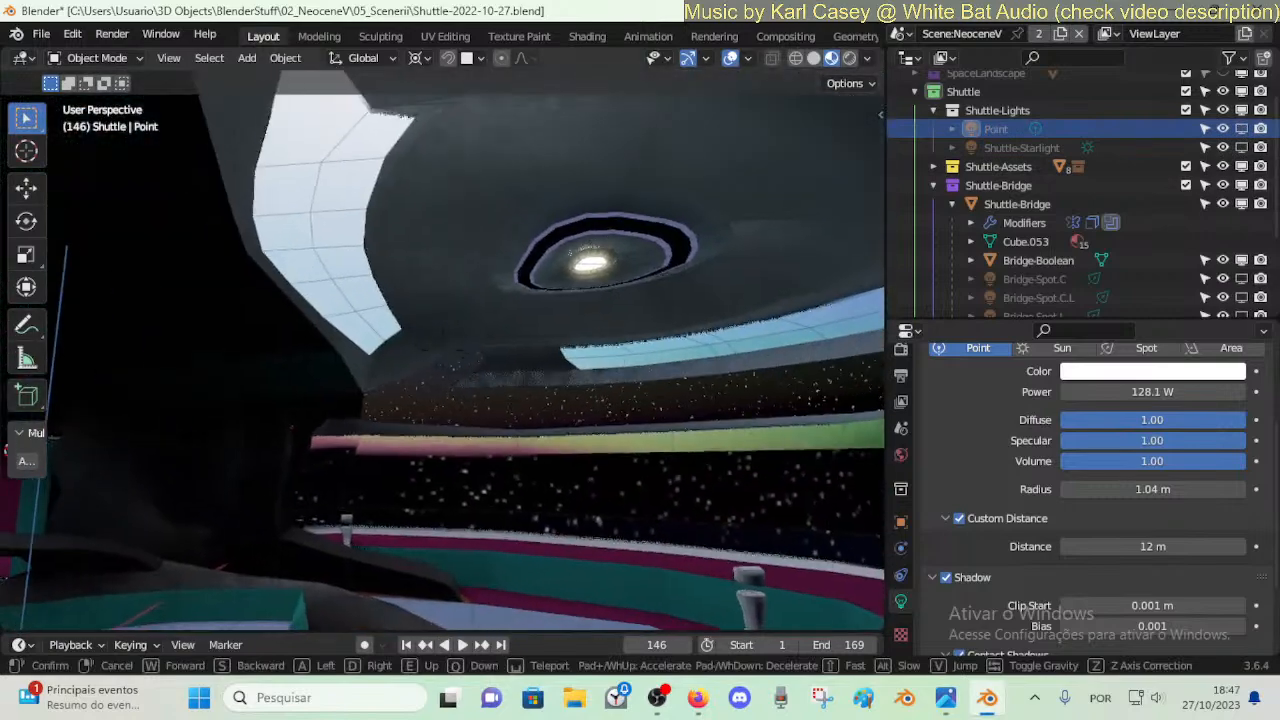
key(a)
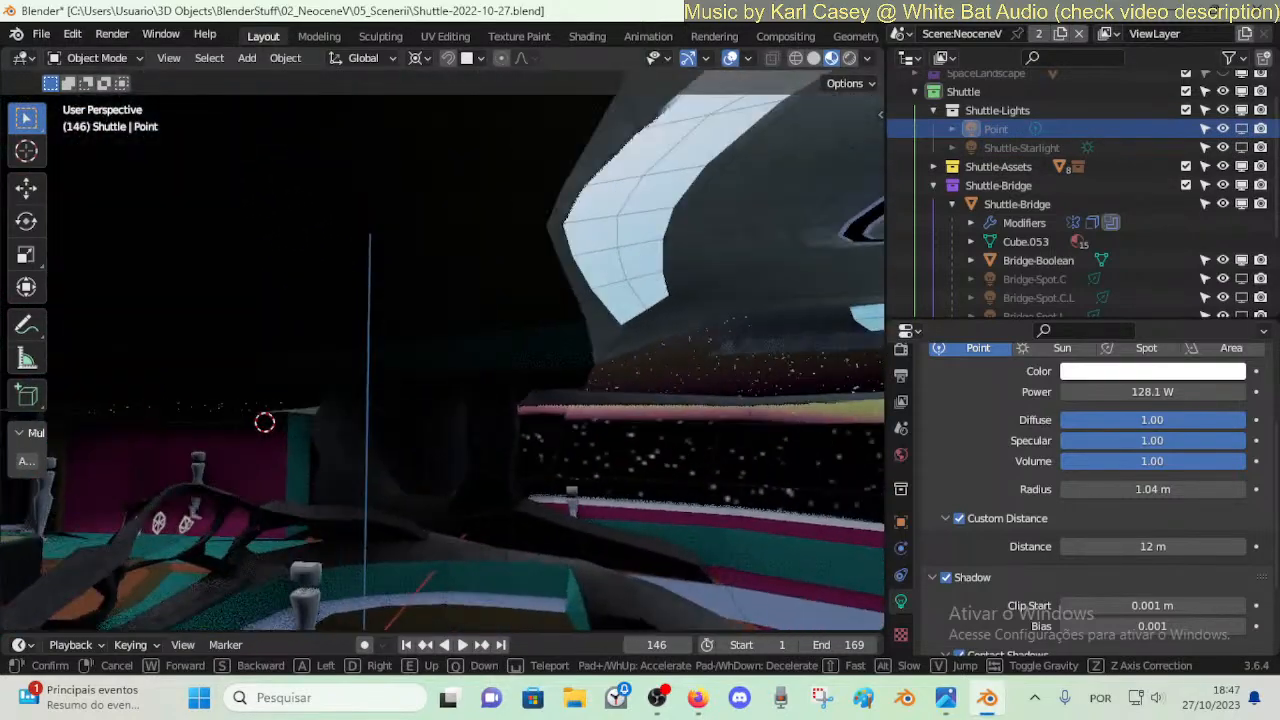
key(w)
key(w)
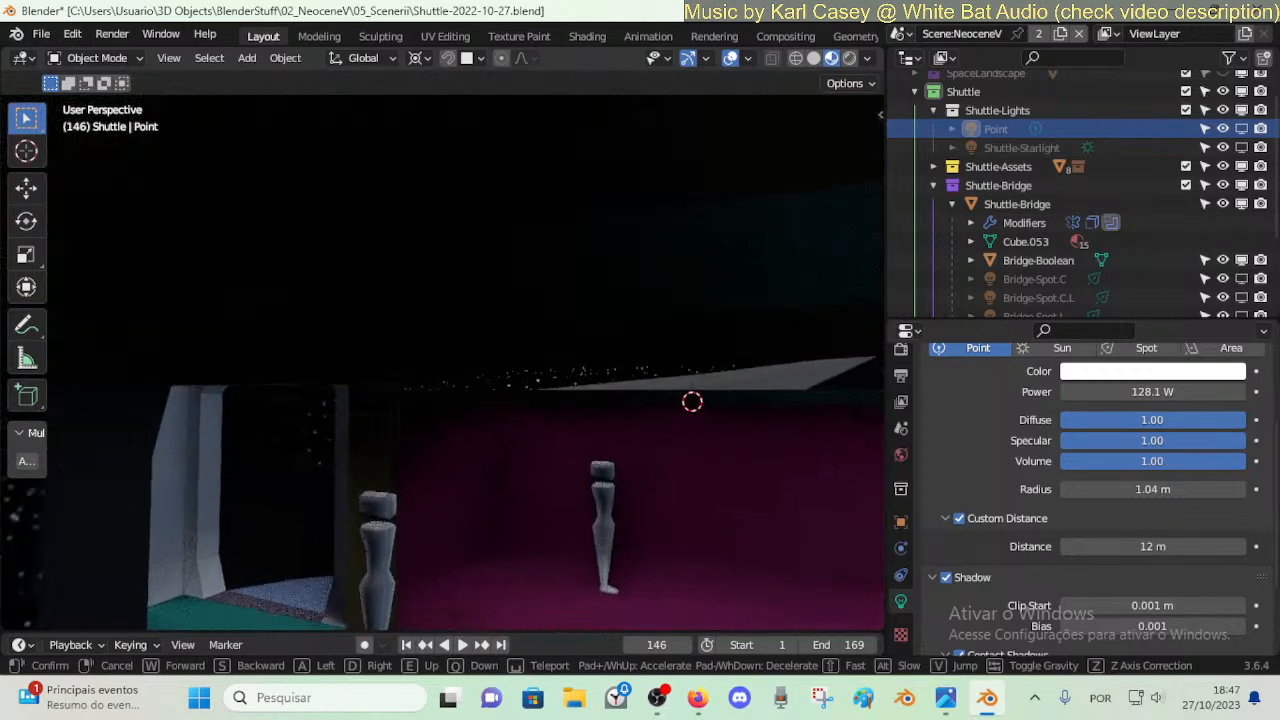
click(442, 363)
- Collapse the Shuttle-Bridge collection and exclude the StarshipOld and TMP collections from the view layer
click(933, 186)
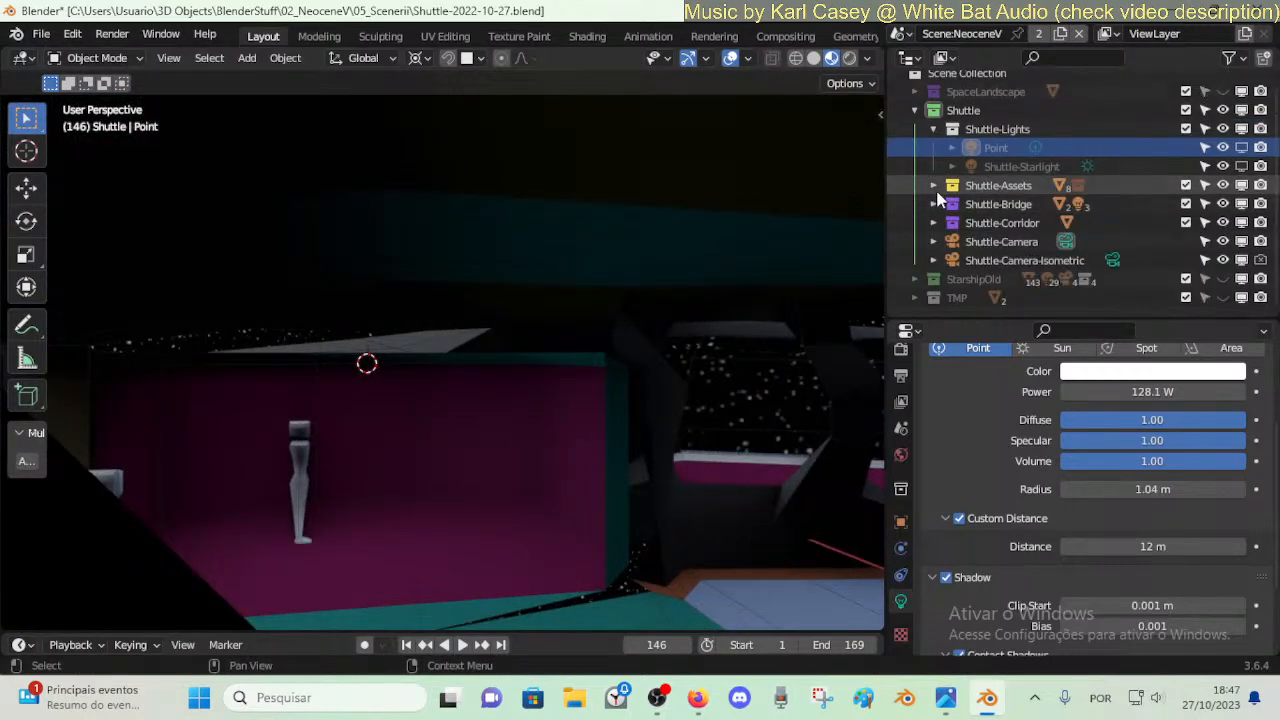
click(1186, 280)
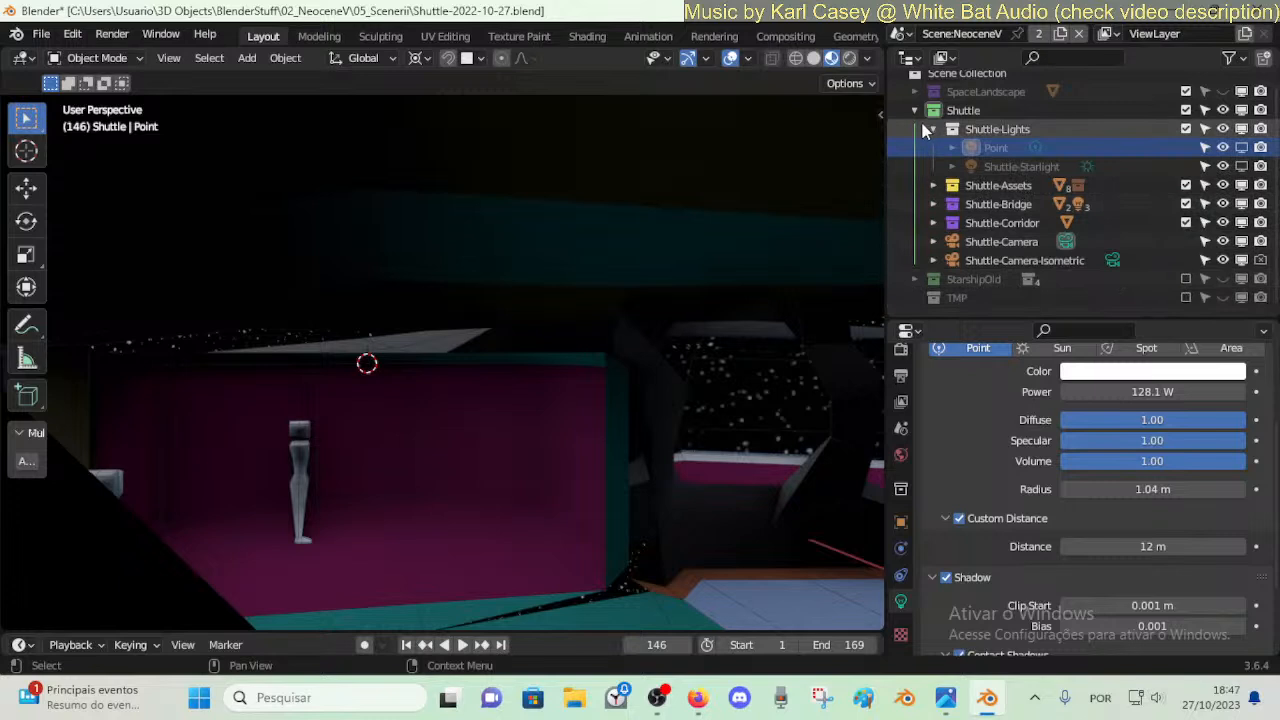
- Look through the contents of the shuttle's cameras and collections, including the Bridge-Spot lights under Shuttle-Bridge
click(930, 259)
click(931, 223)
click(929, 222)
click(929, 209)
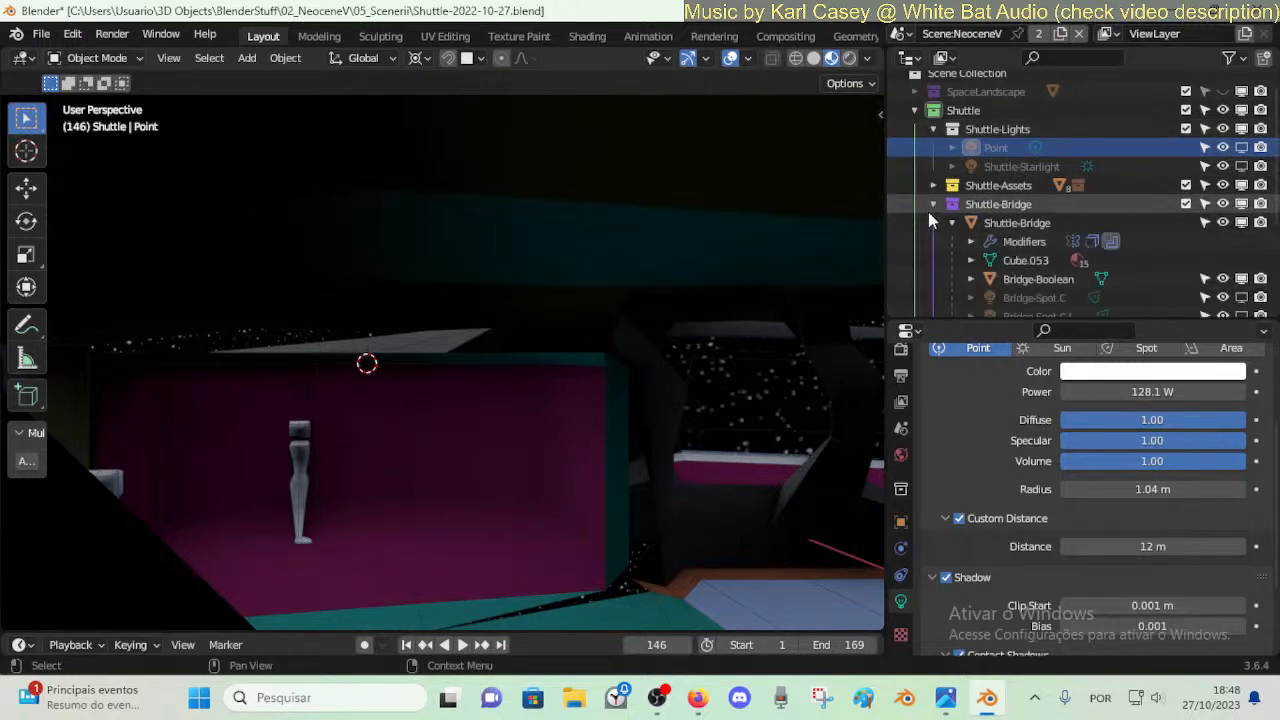
click(930, 204)
click(928, 186)
click(928, 186)
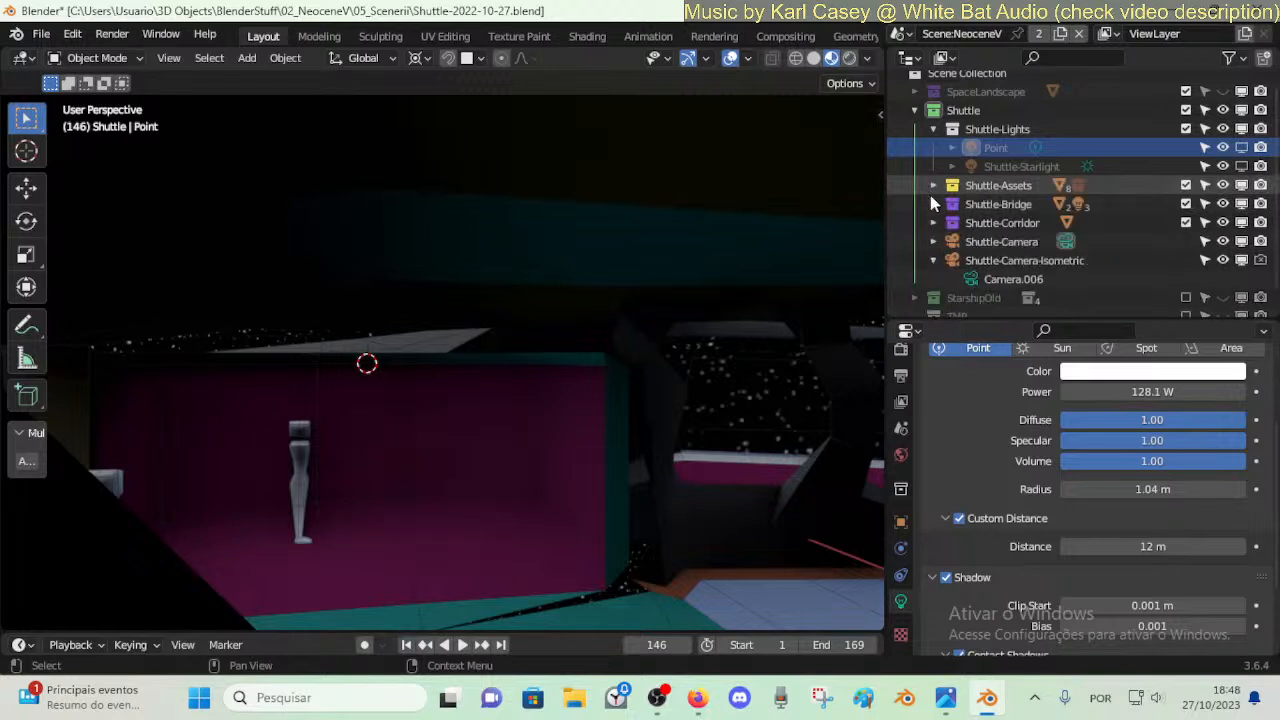
click(933, 207)
scroll(940, 209, down, 2)
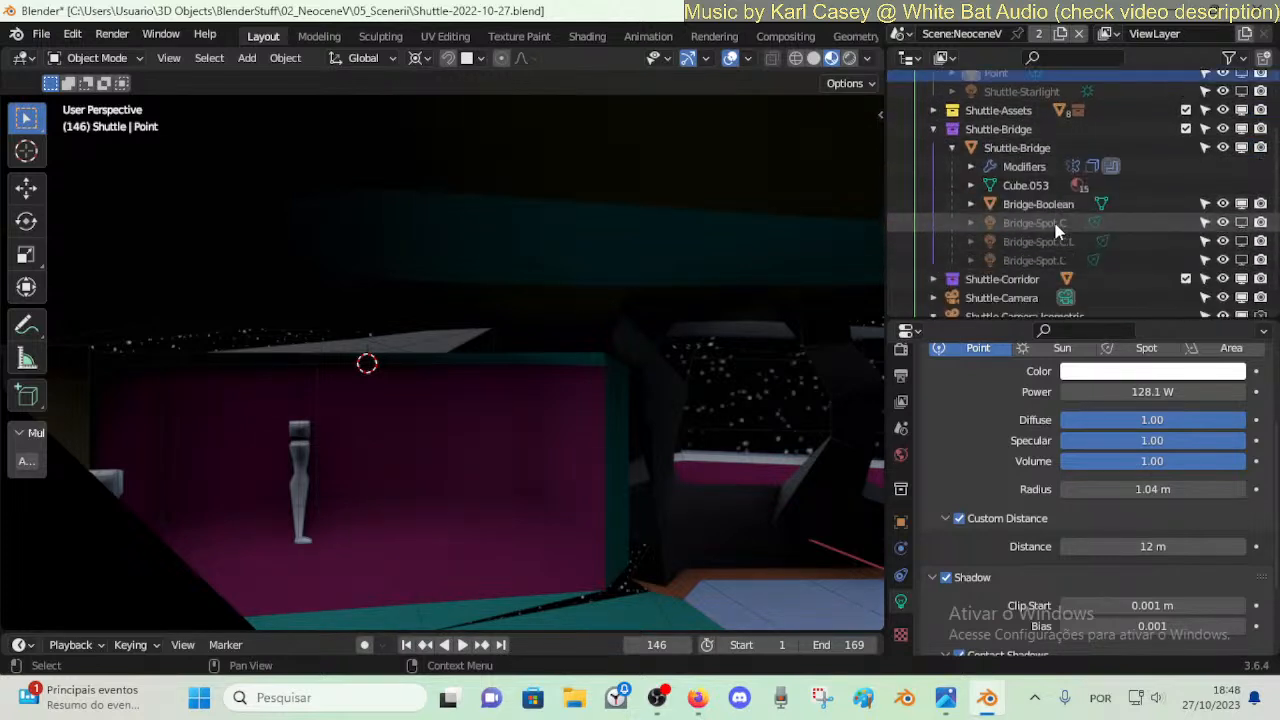
scroll(952, 167, up, 1)
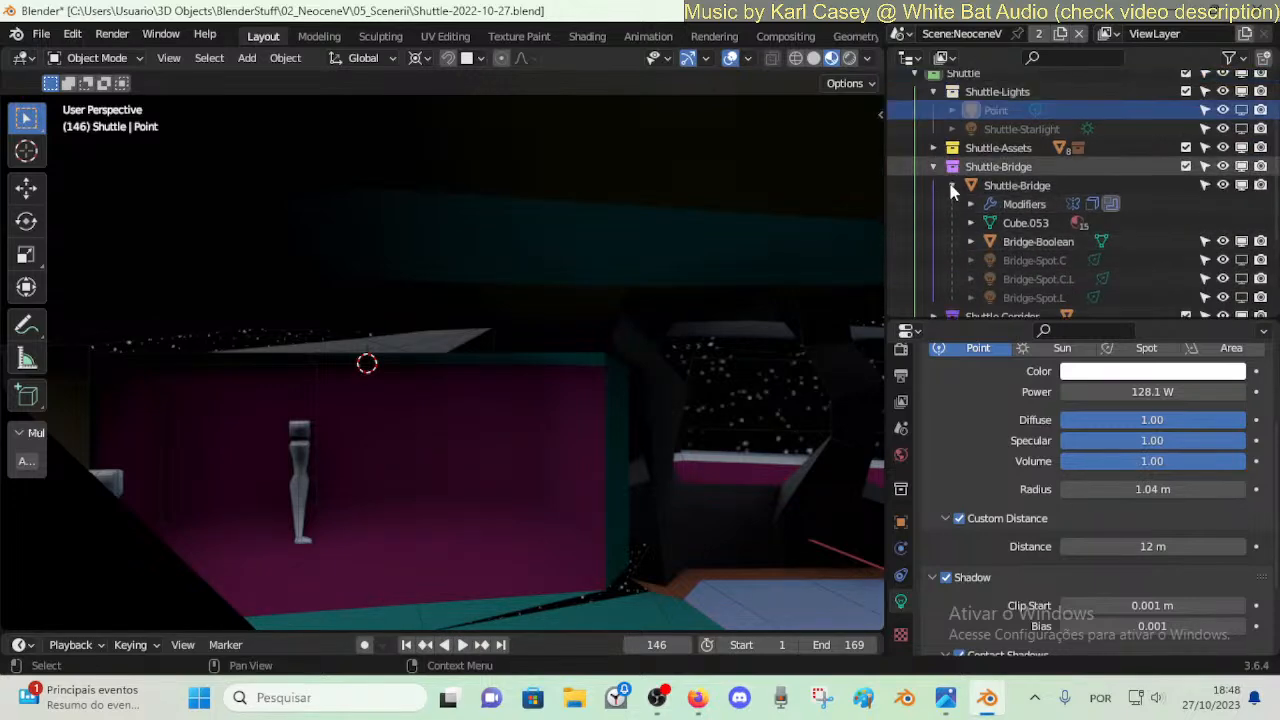
click(934, 167)
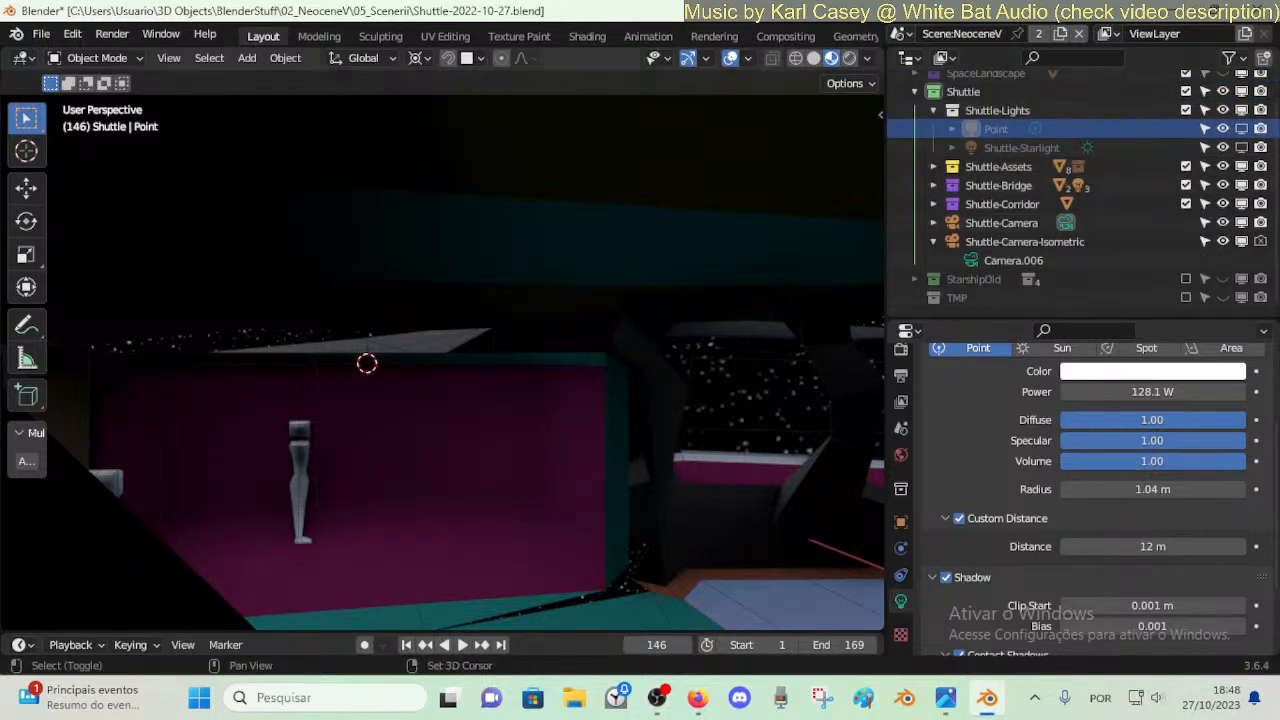
- Assign the Plastic material to the light-blue face loop around the ceiling disc of the Shuttle-Bridge mesh, and clear the selection
key(shift+grave)
key(w)
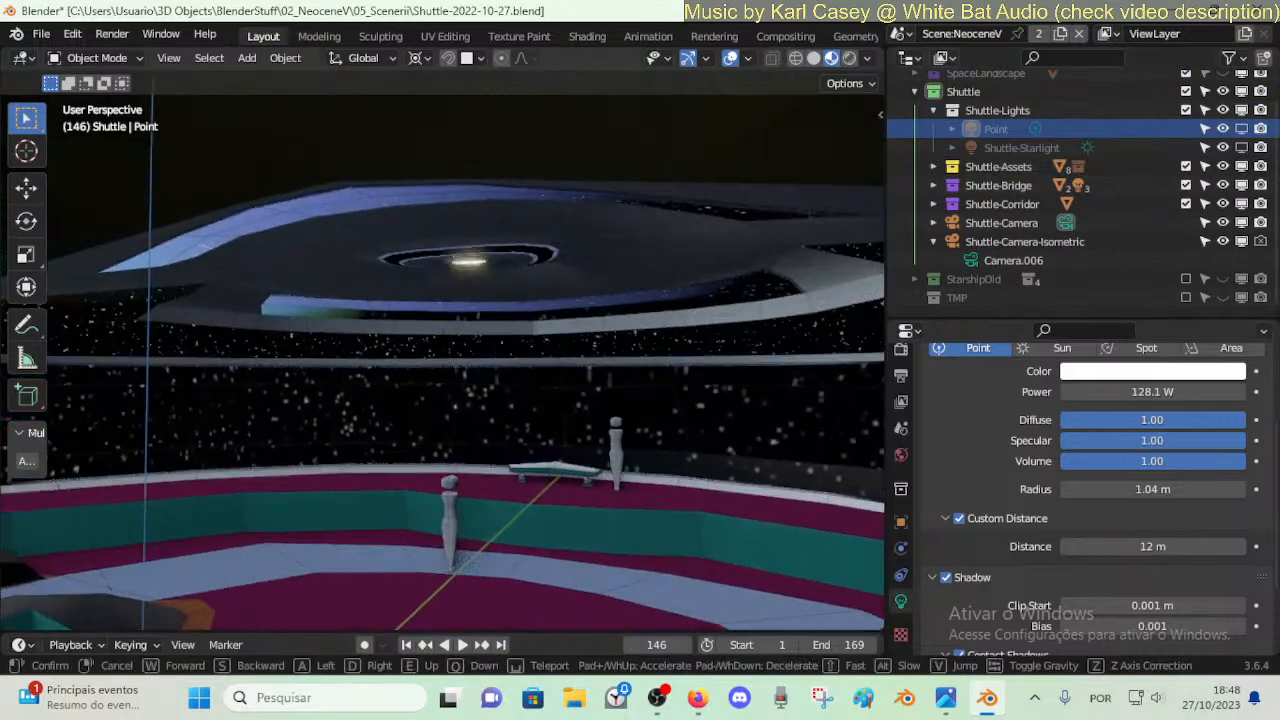
key(w)
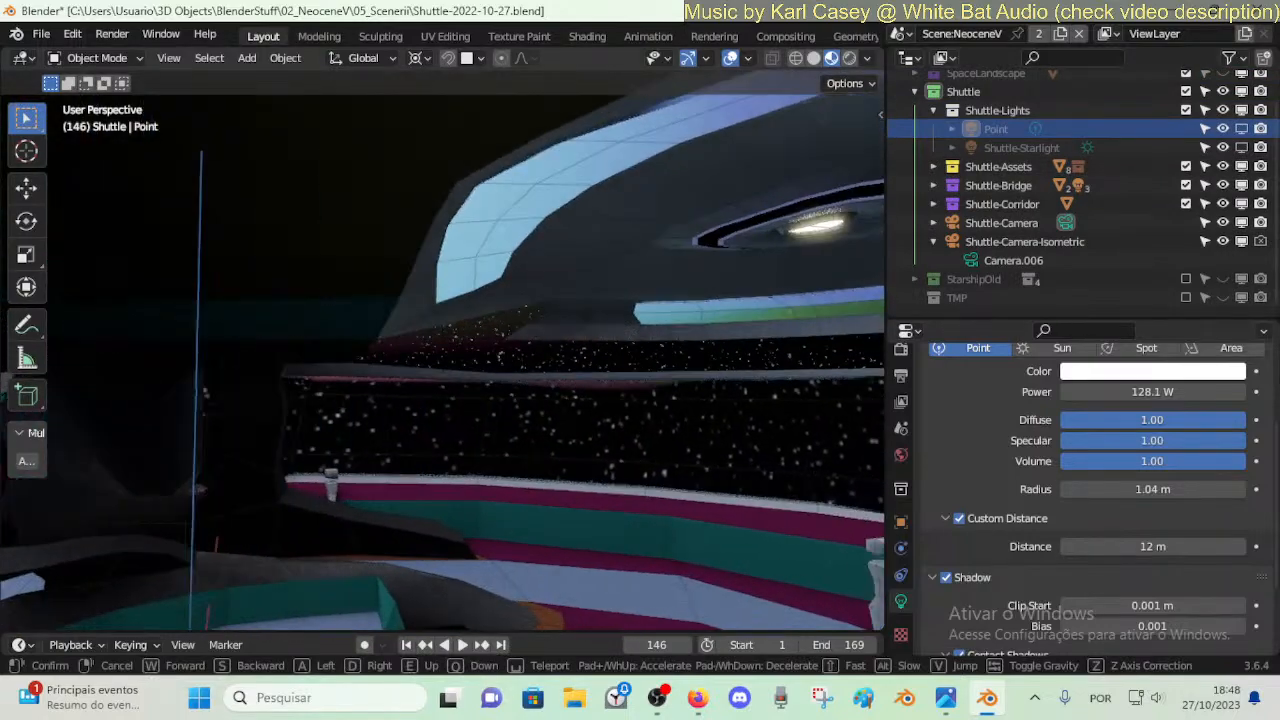
click(477, 208)
click(459, 170)
key(Tab)
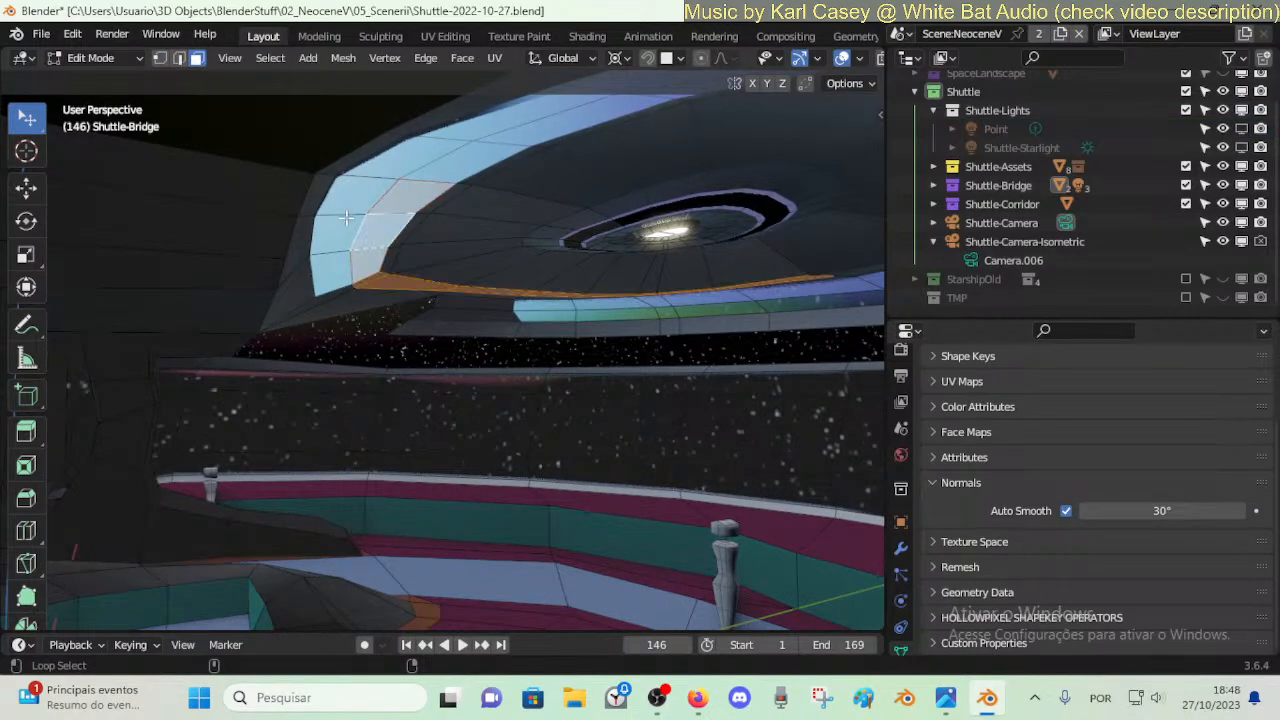
alt+click(379, 215)
middle_drag(379, 215, 512, 282)
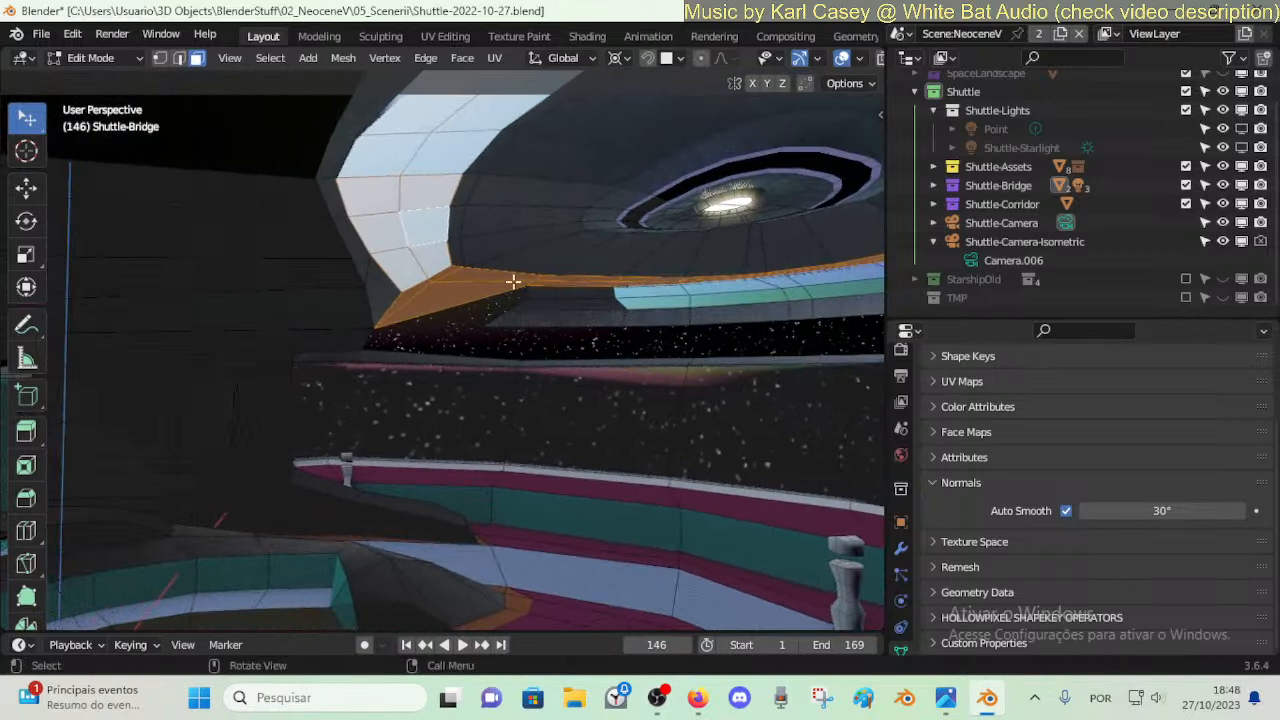
scroll(899, 615, down, 2)
click(899, 635)
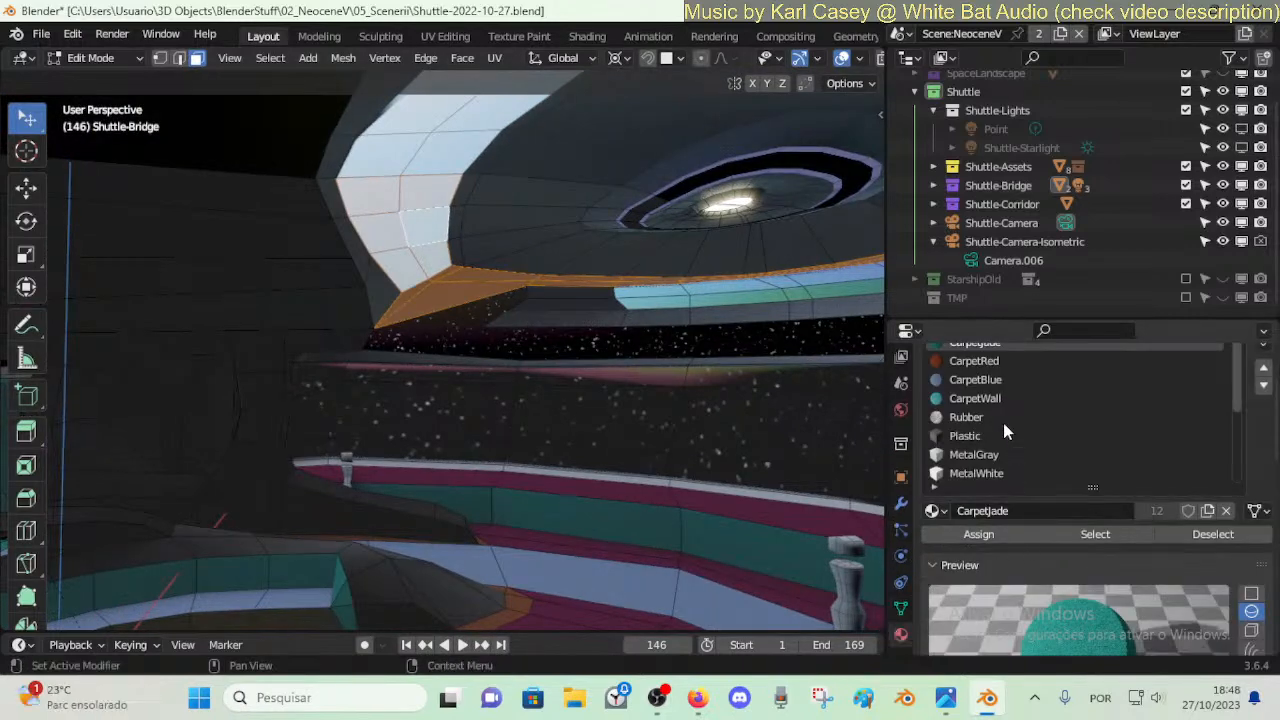
click(965, 436)
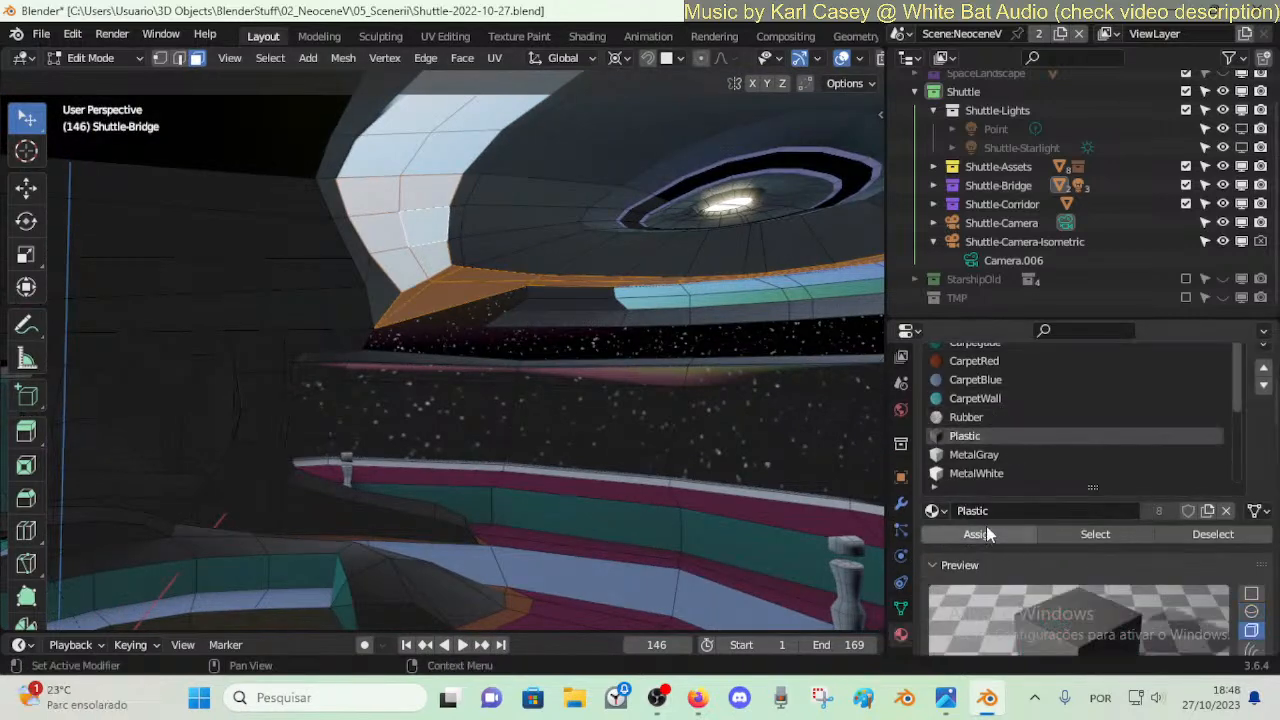
click(979, 534)
key(alt+a)
- Walk through the bridge to examine the ceiling disc with its changed material, keeping all faces deselected
key(ctrl+Tab)
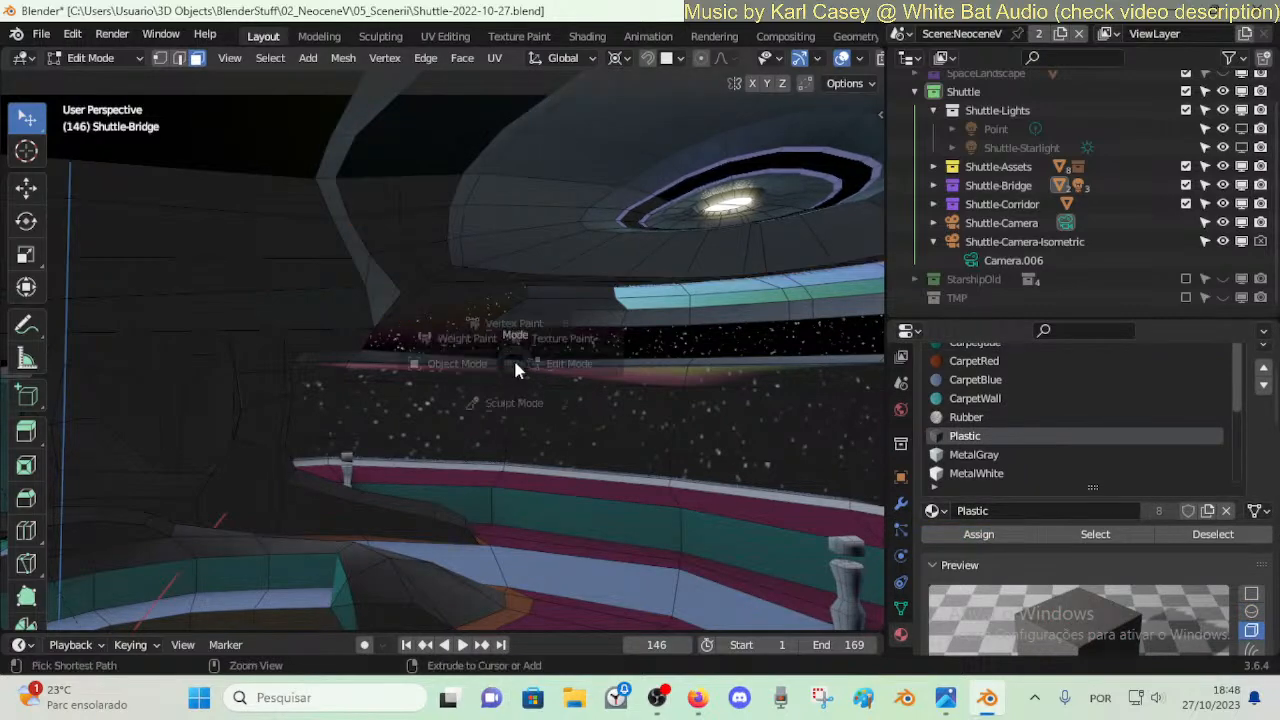
key(shift+grave)
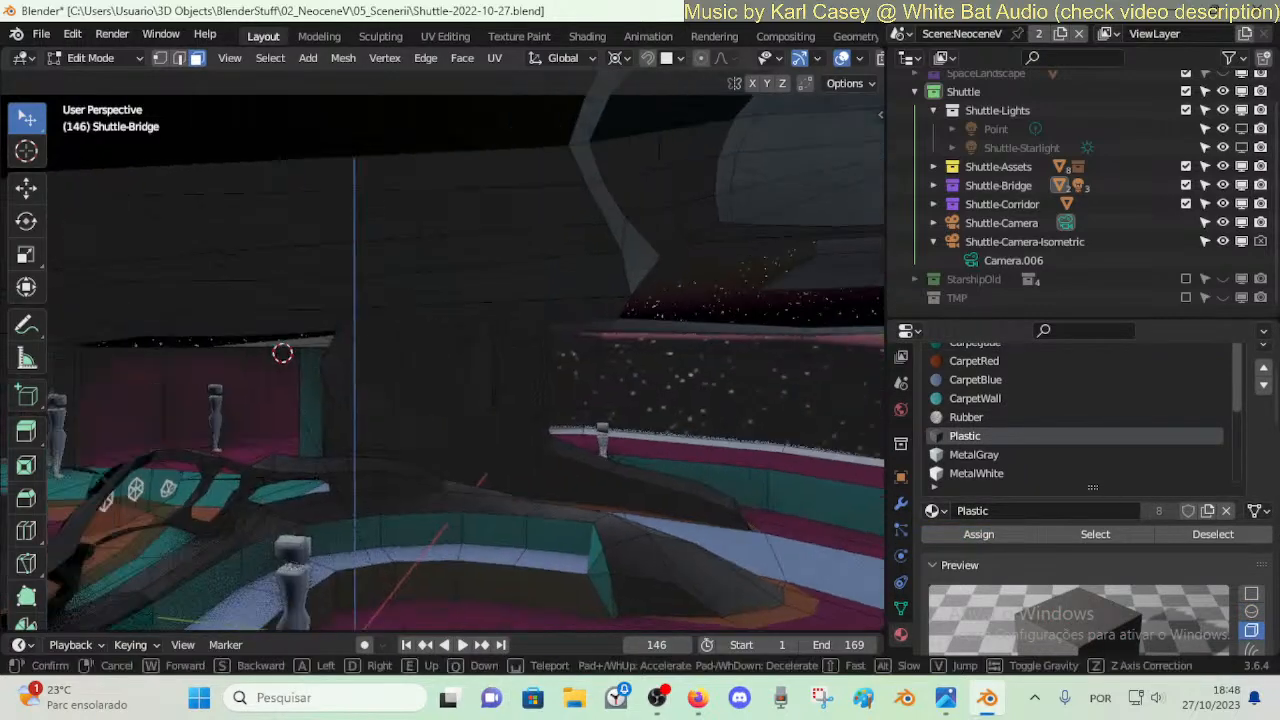
key(a)
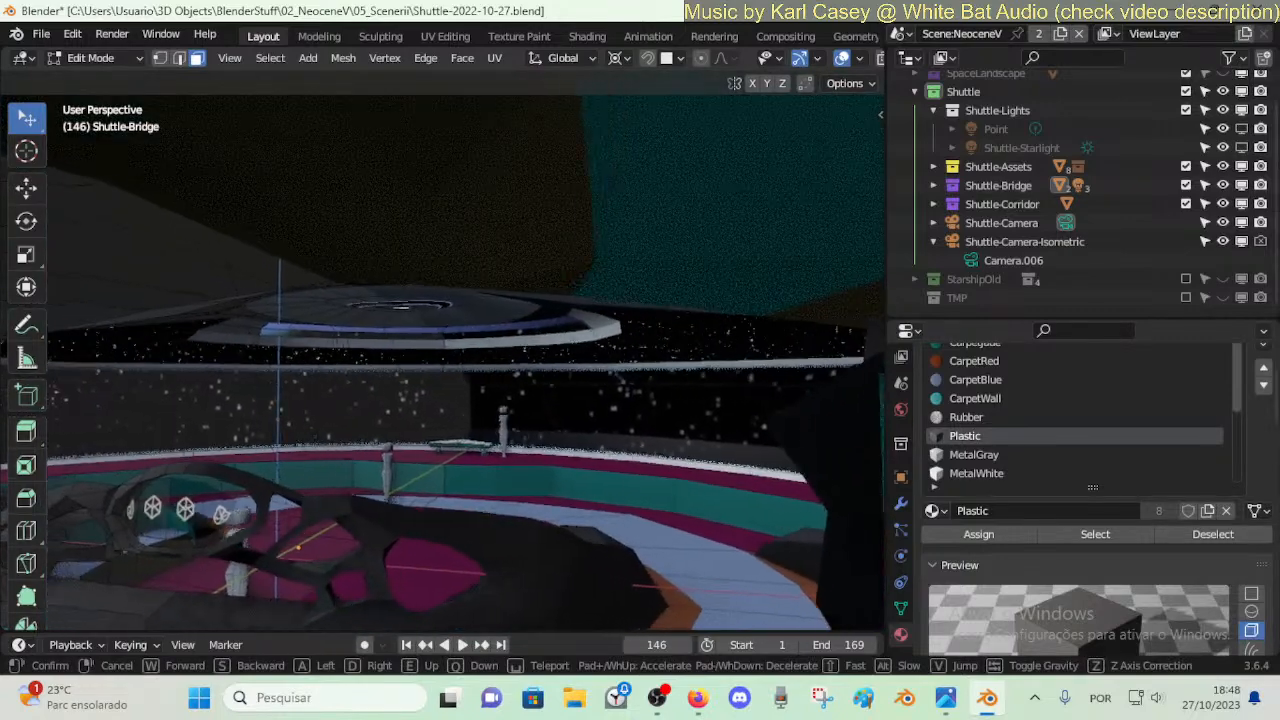
click(512, 364)
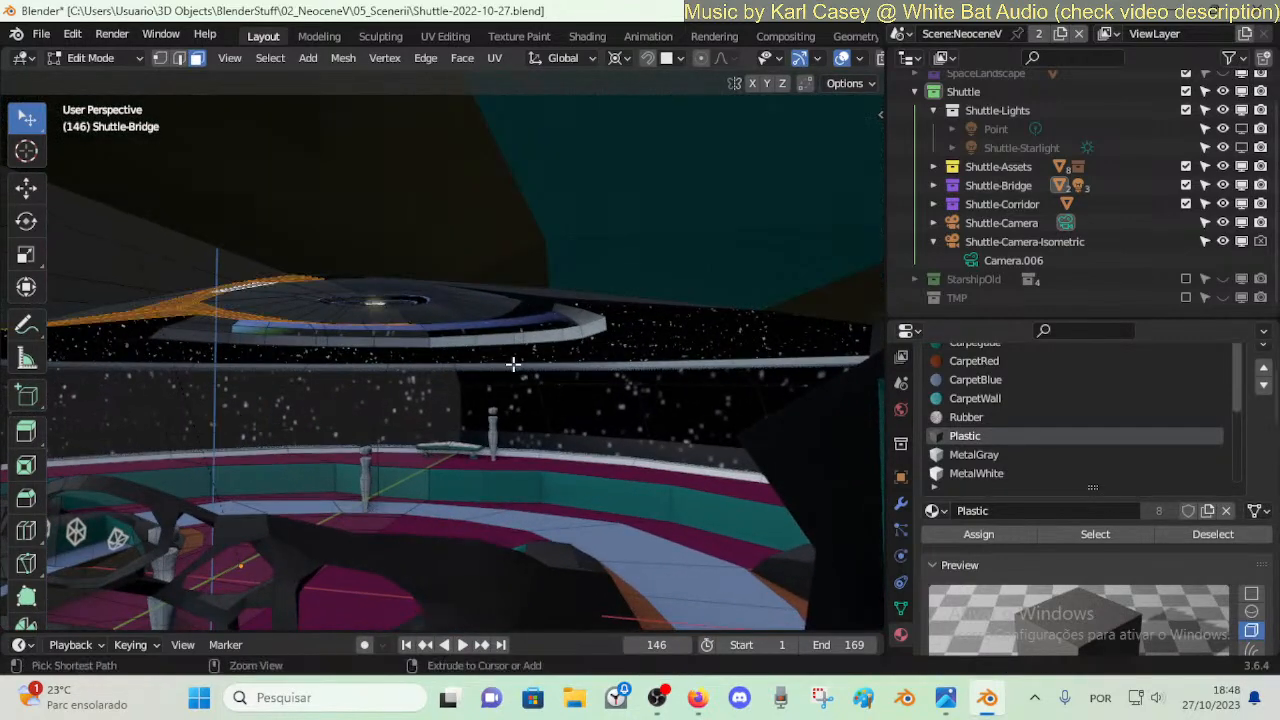
key(alt+a)
key(shift+grave)
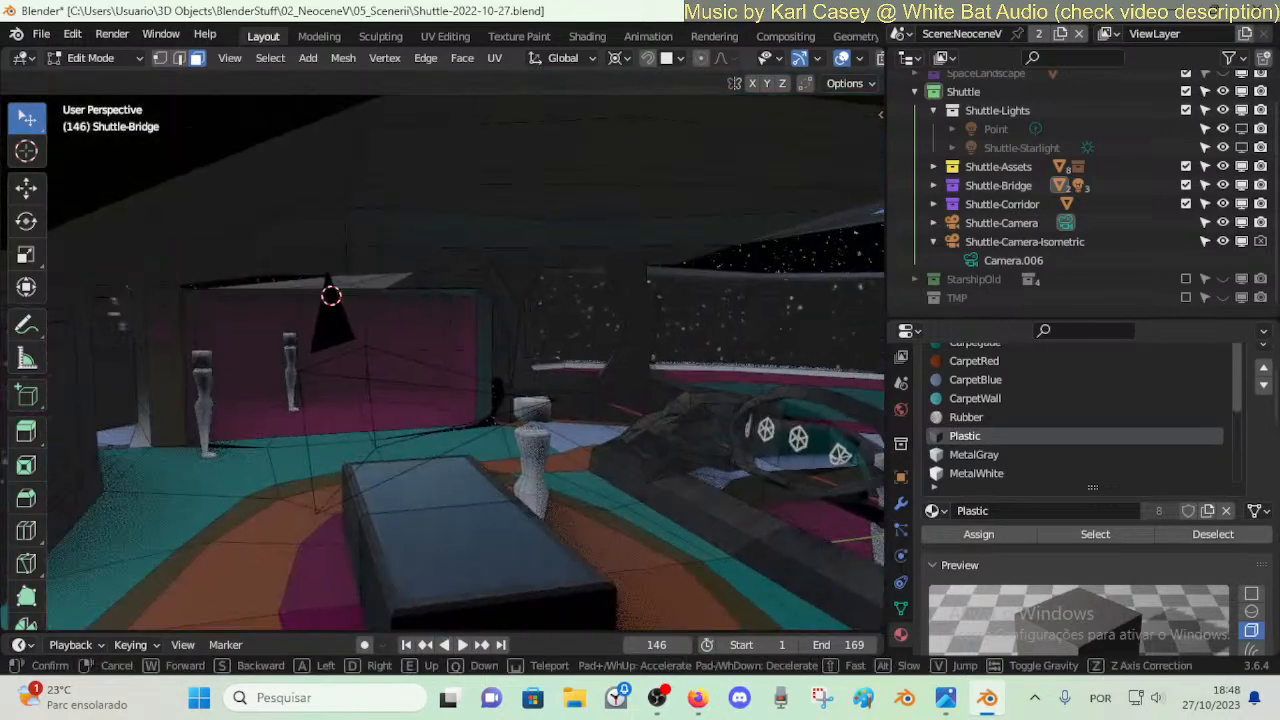
- Return to the table facing the back wall and enable the Point light in the viewport
key(w)
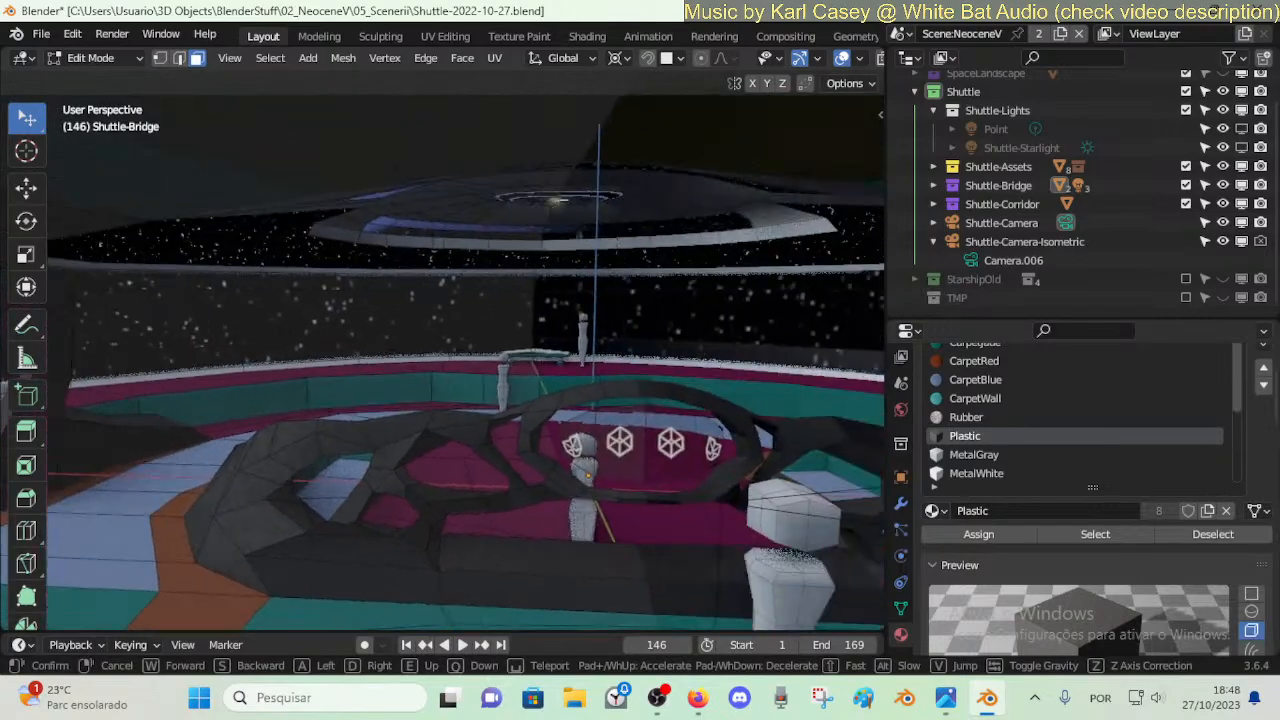
key(s)
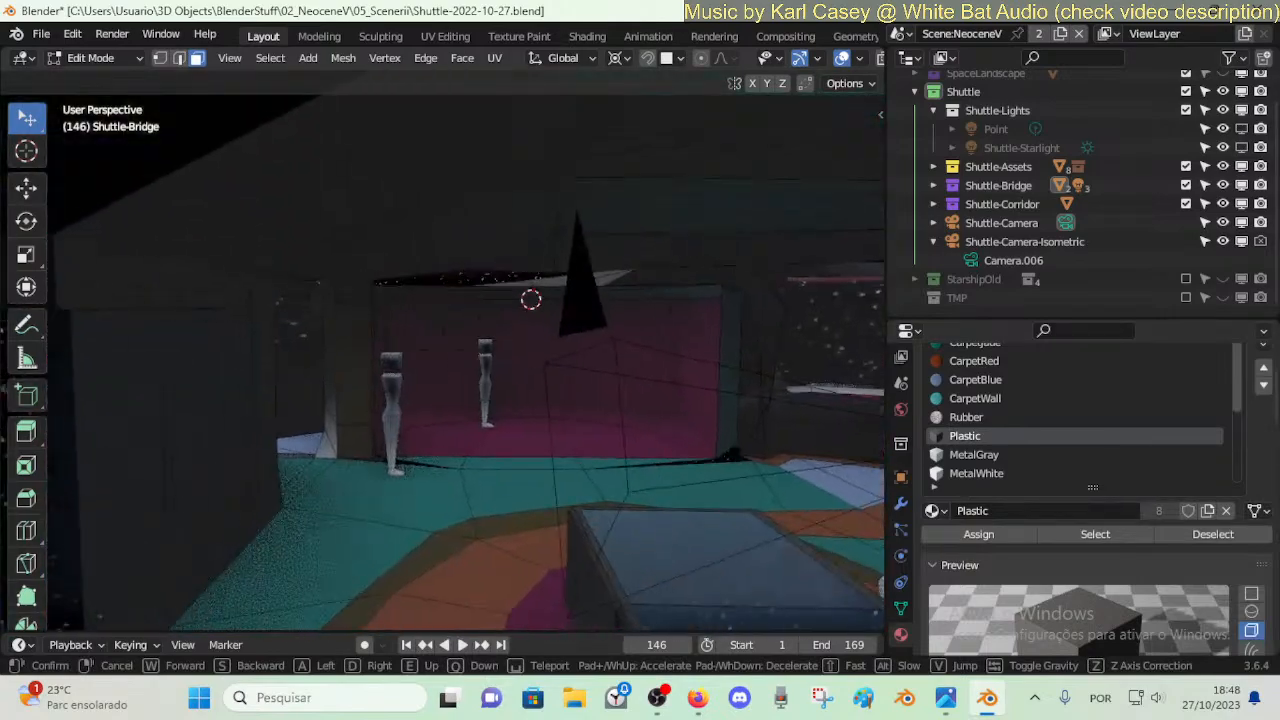
key(w)
key(s)
click(452, 363)
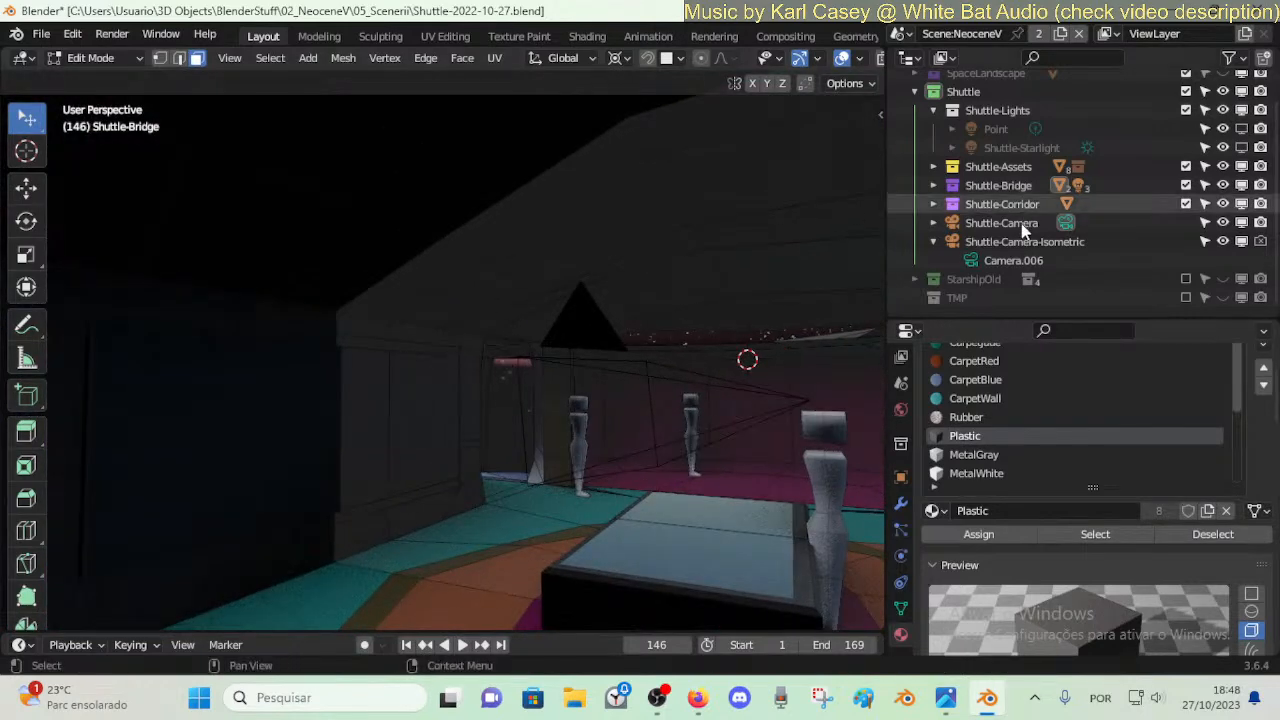
click(1241, 129)
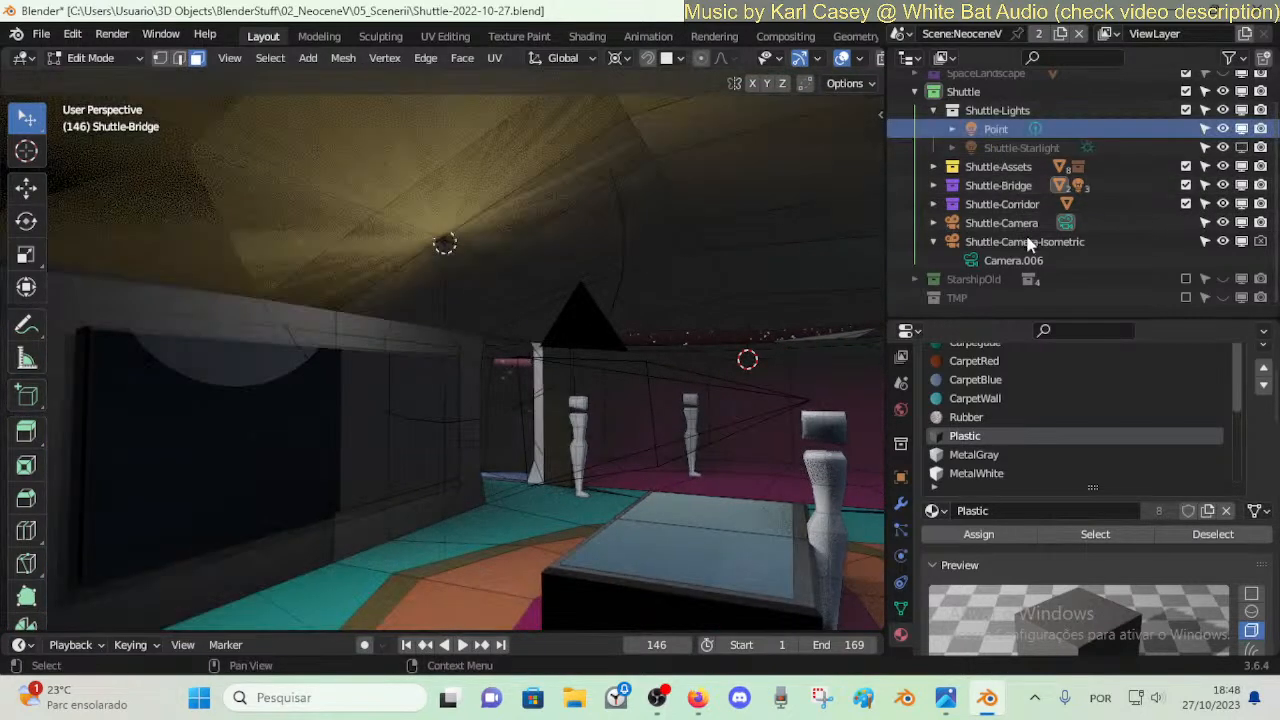
- Save the file and switch from editing the Shuttle-Bridge mesh to Object Mode in Material Preview shading
key(ctrl+s)
key(z)
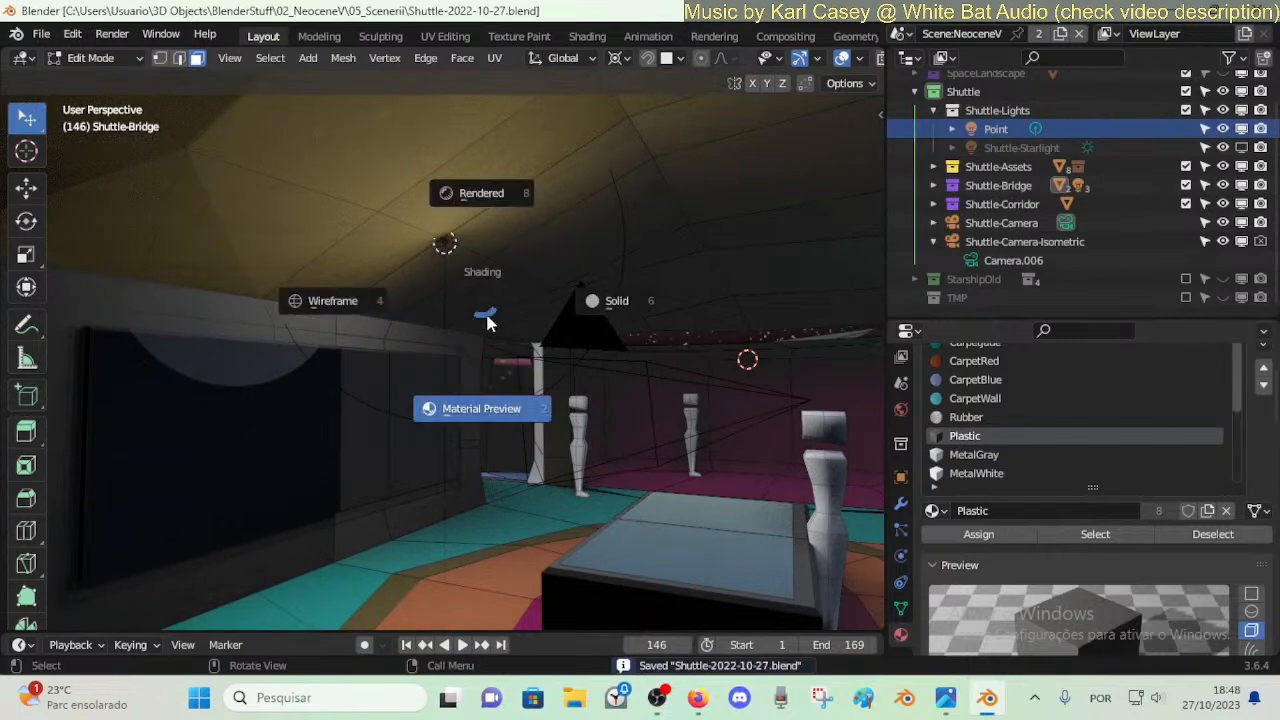
click(462, 240)
key(ctrl+Tab)
click(456, 244)
key(z)
click(457, 255)
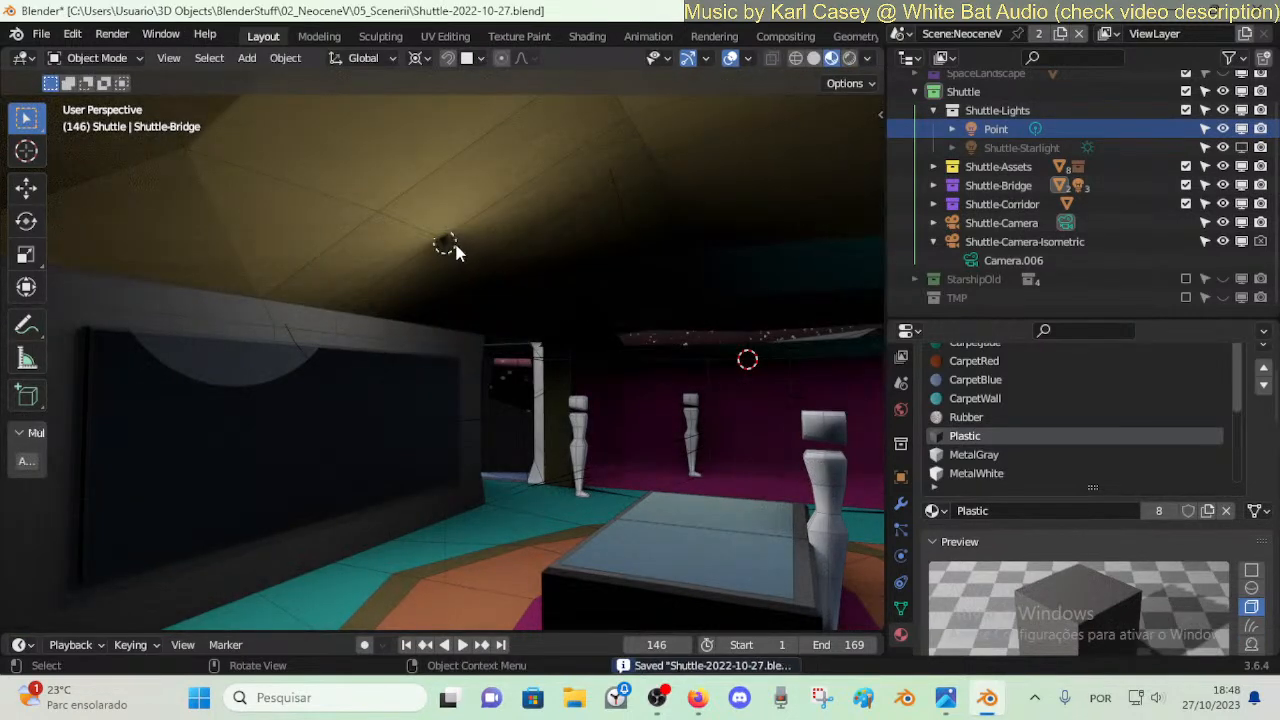
- Lower the ceiling point light by about 0.21 m along Z and convert it to a spot light
click(452, 248)
key(g)
key(z)
click(447, 277)
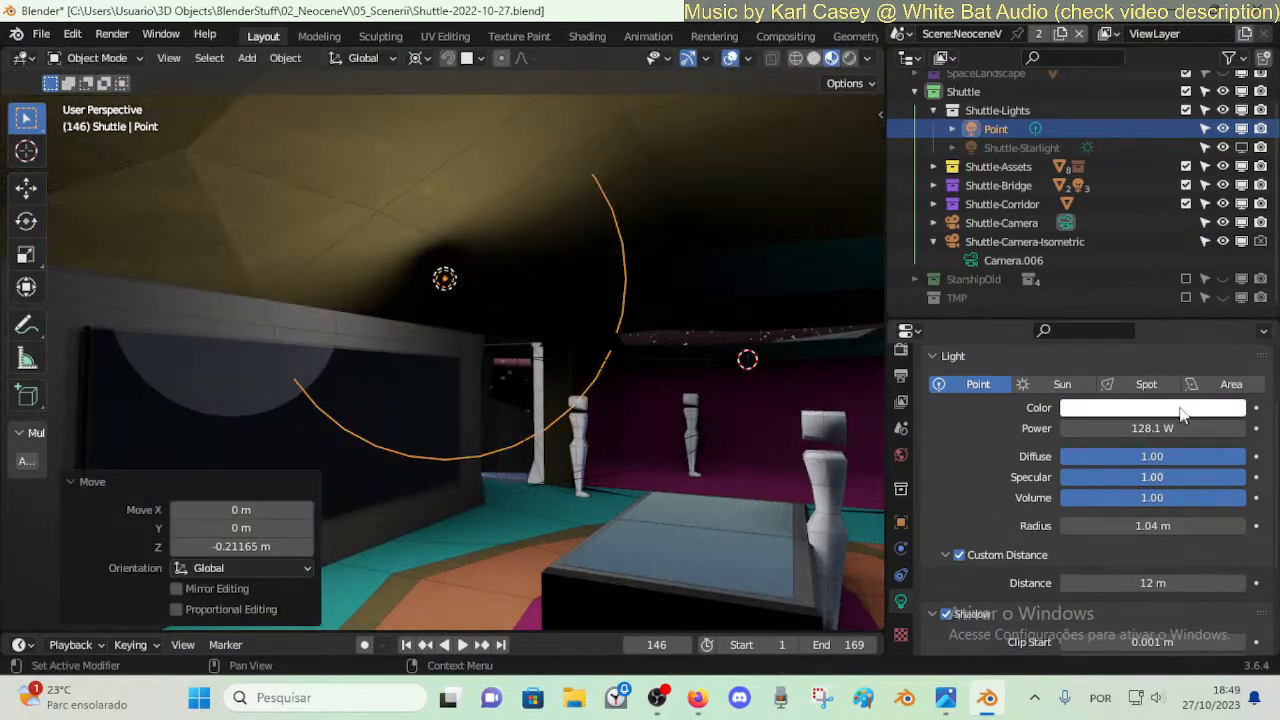
click(1146, 384)
key(r)
key(x)
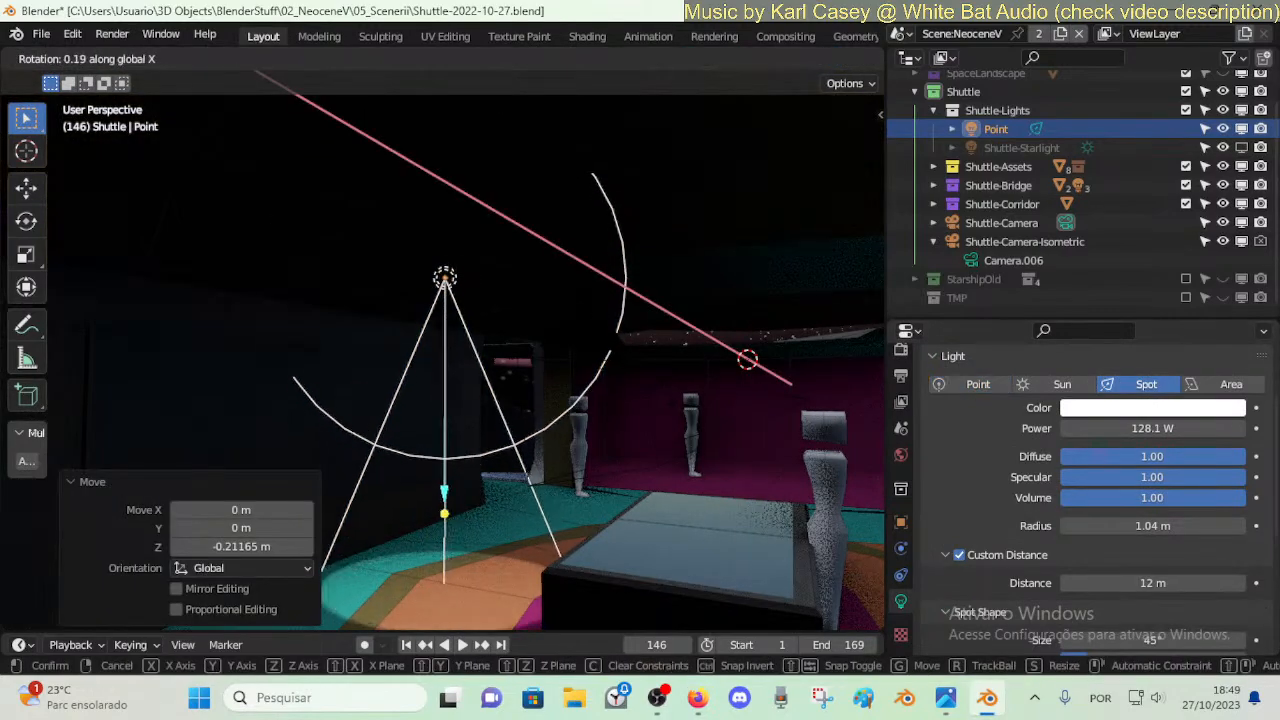
key(Escape)
- Set the transform pivot point to Median Point and show the transform options of the Select Box tool
key(period)
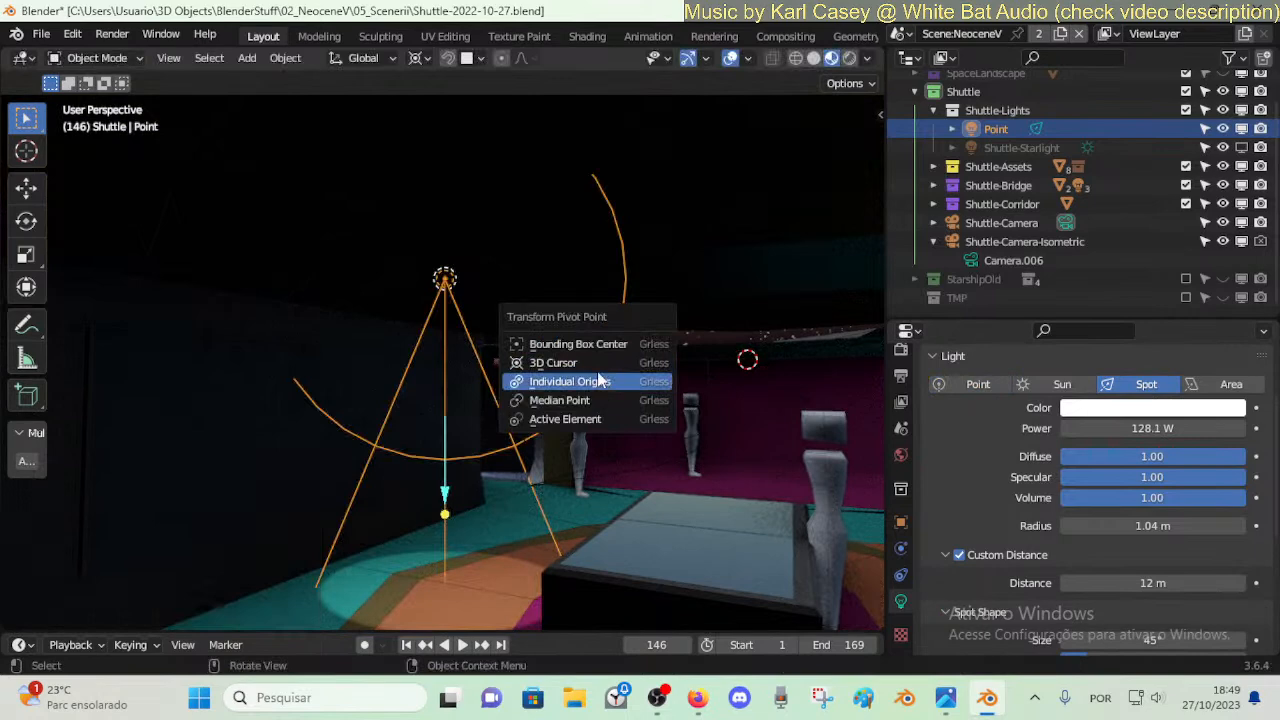
click(648, 400)
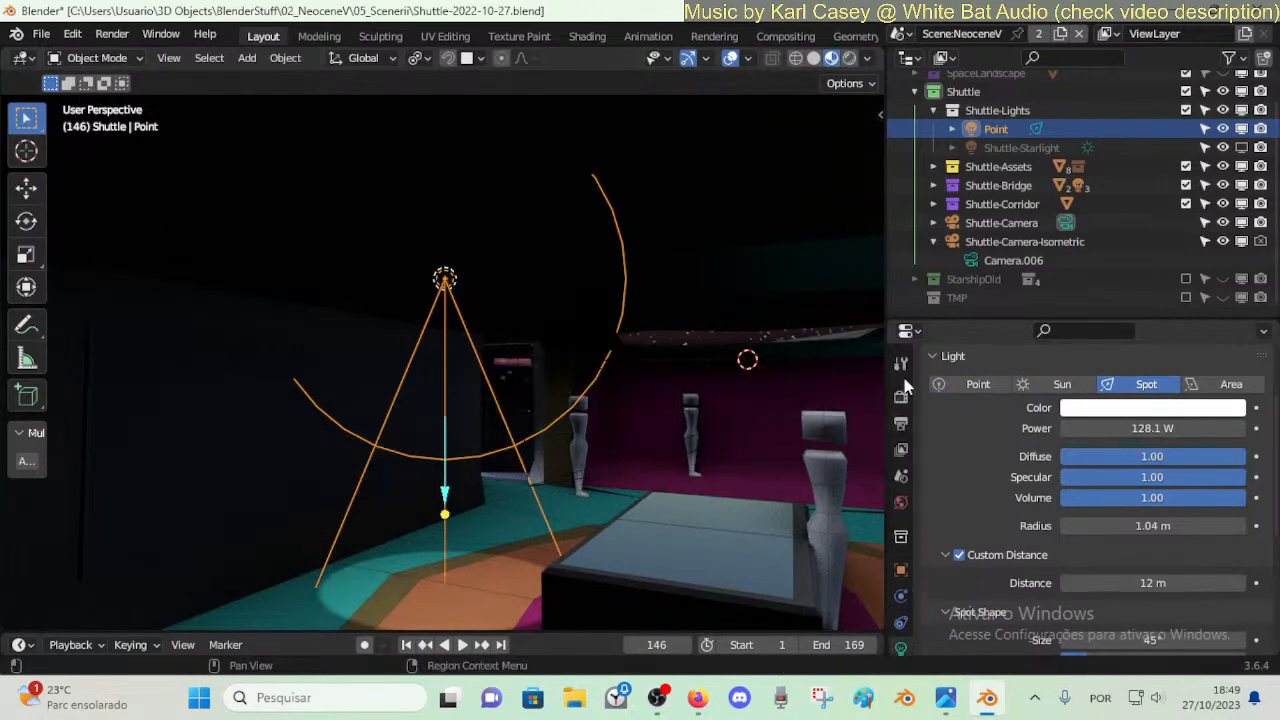
click(901, 366)
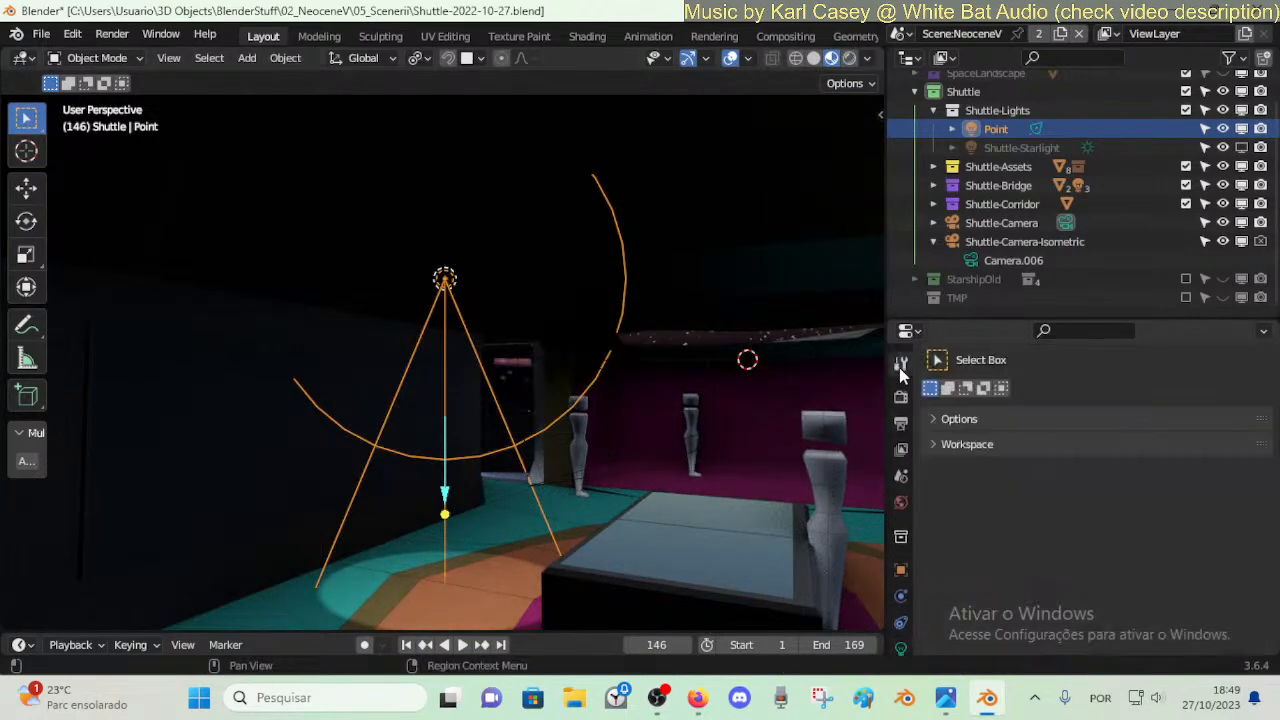
click(930, 420)
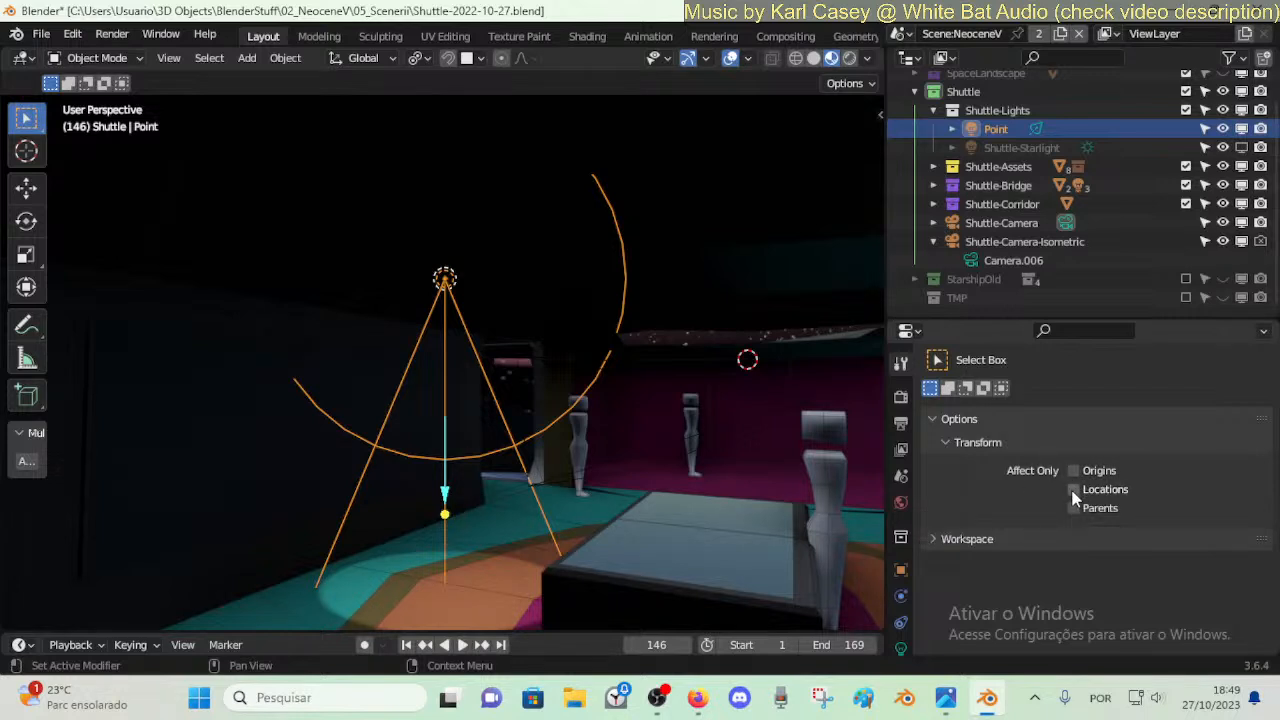
- Enable the Affect Only Locations transform option and try to rotate the spot light with it
click(948, 442)
click(935, 421)
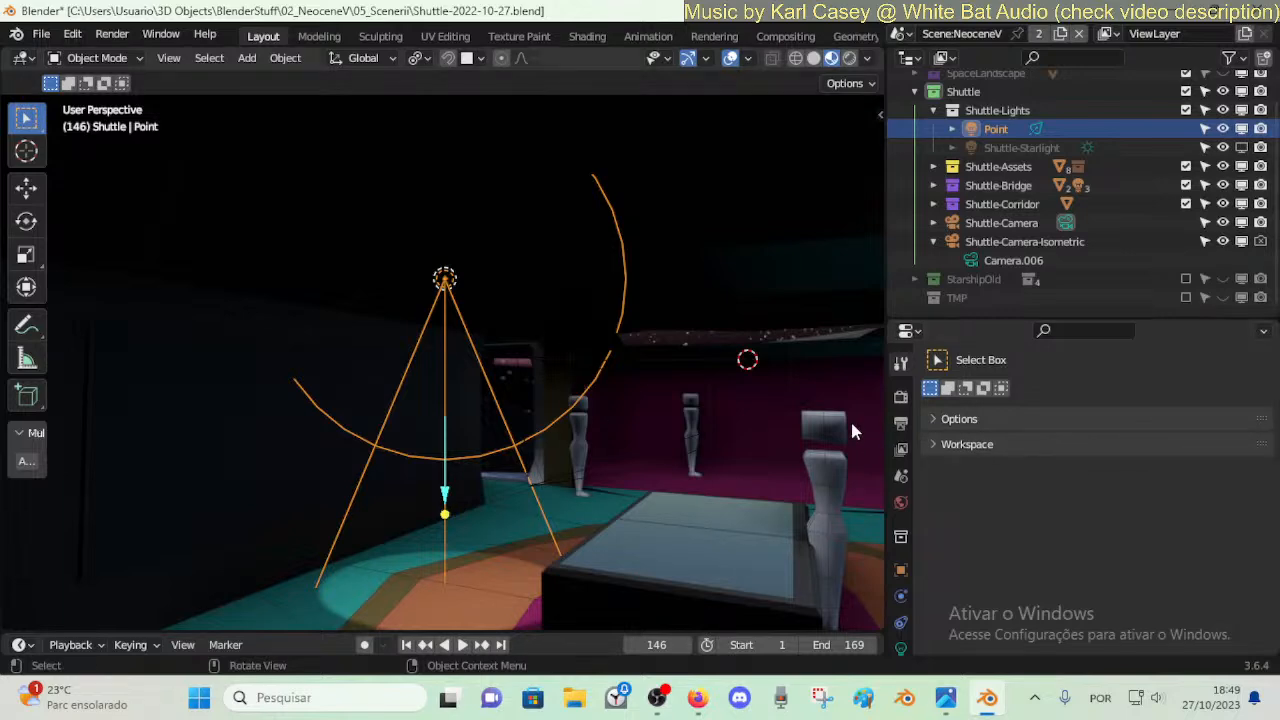
click(933, 420)
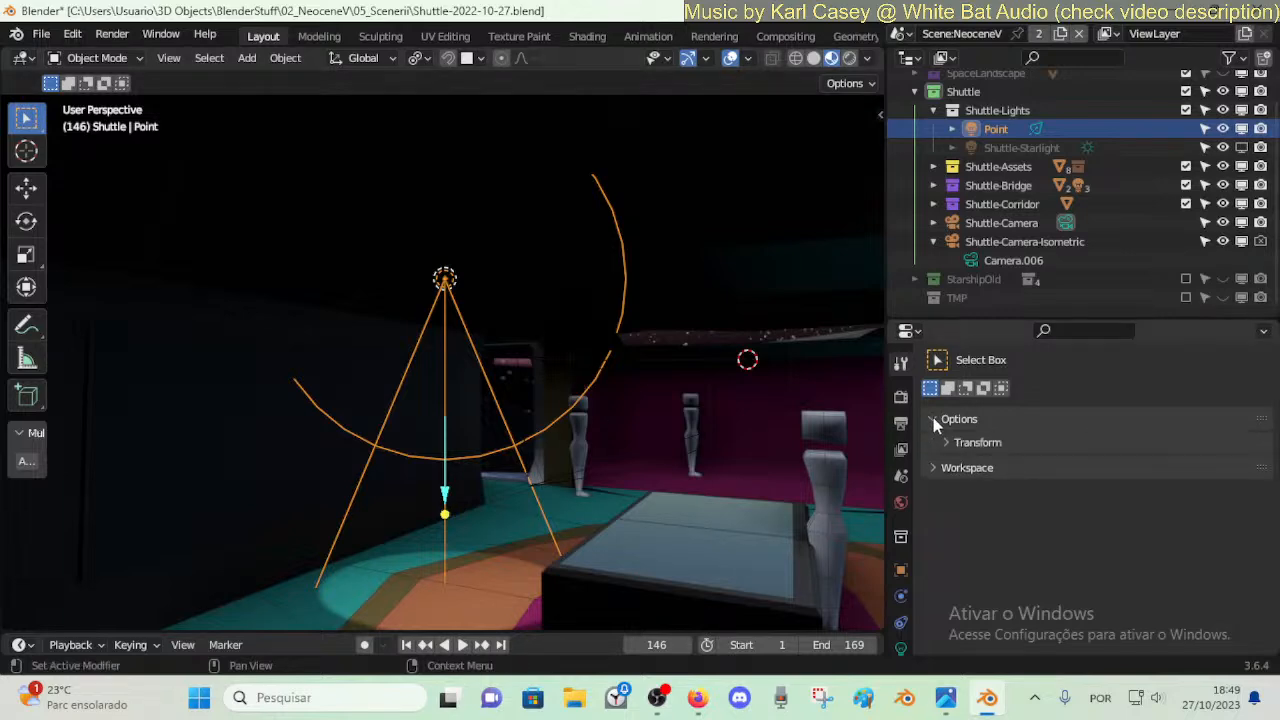
click(718, 501)
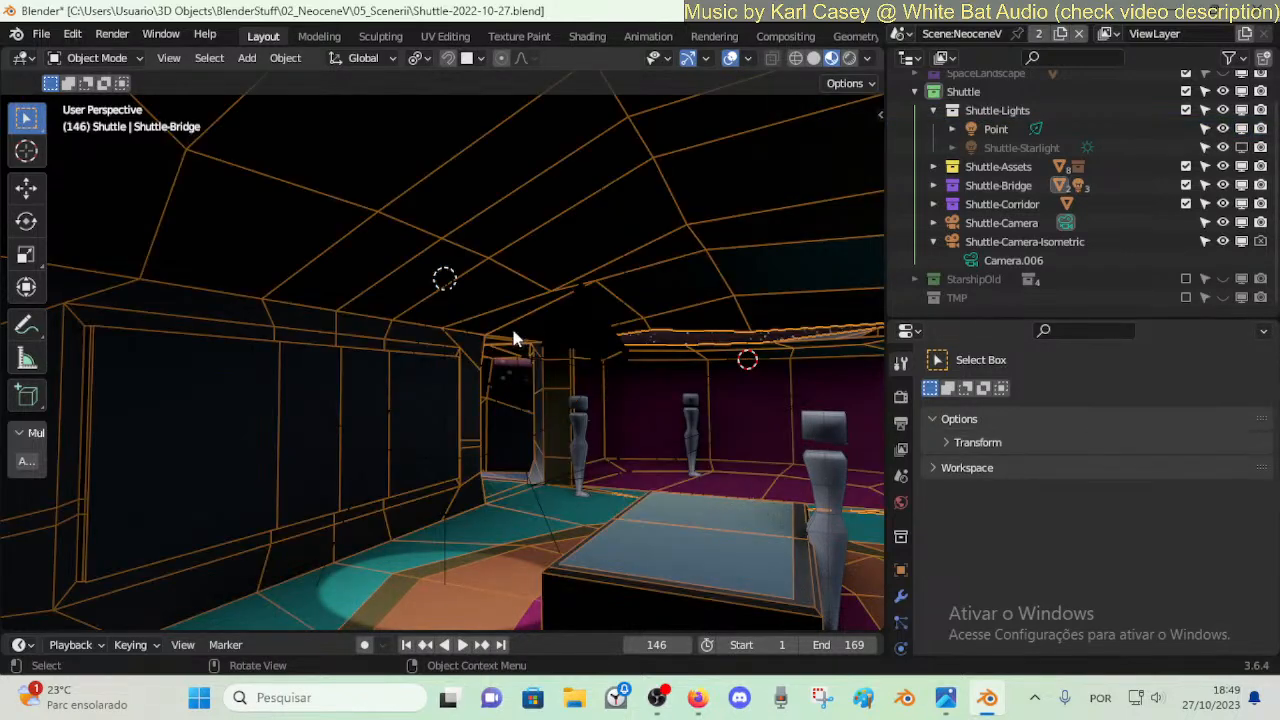
click(441, 281)
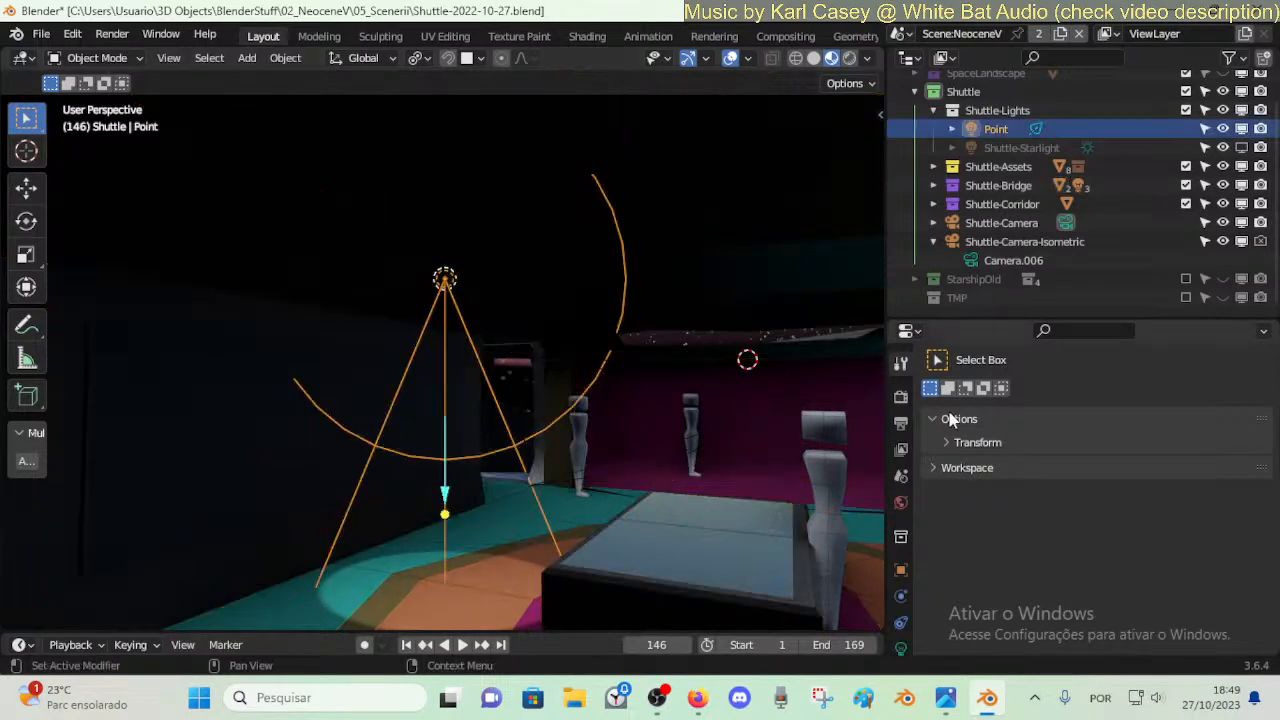
click(944, 441)
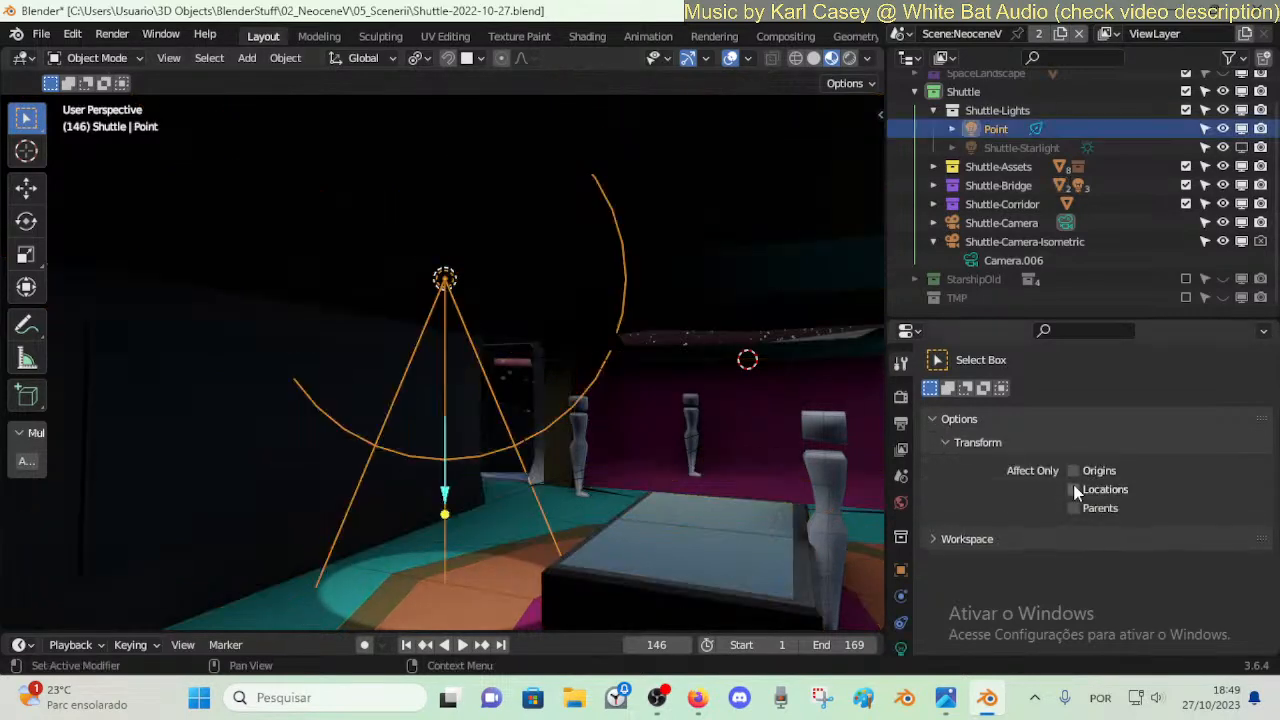
click(698, 522)
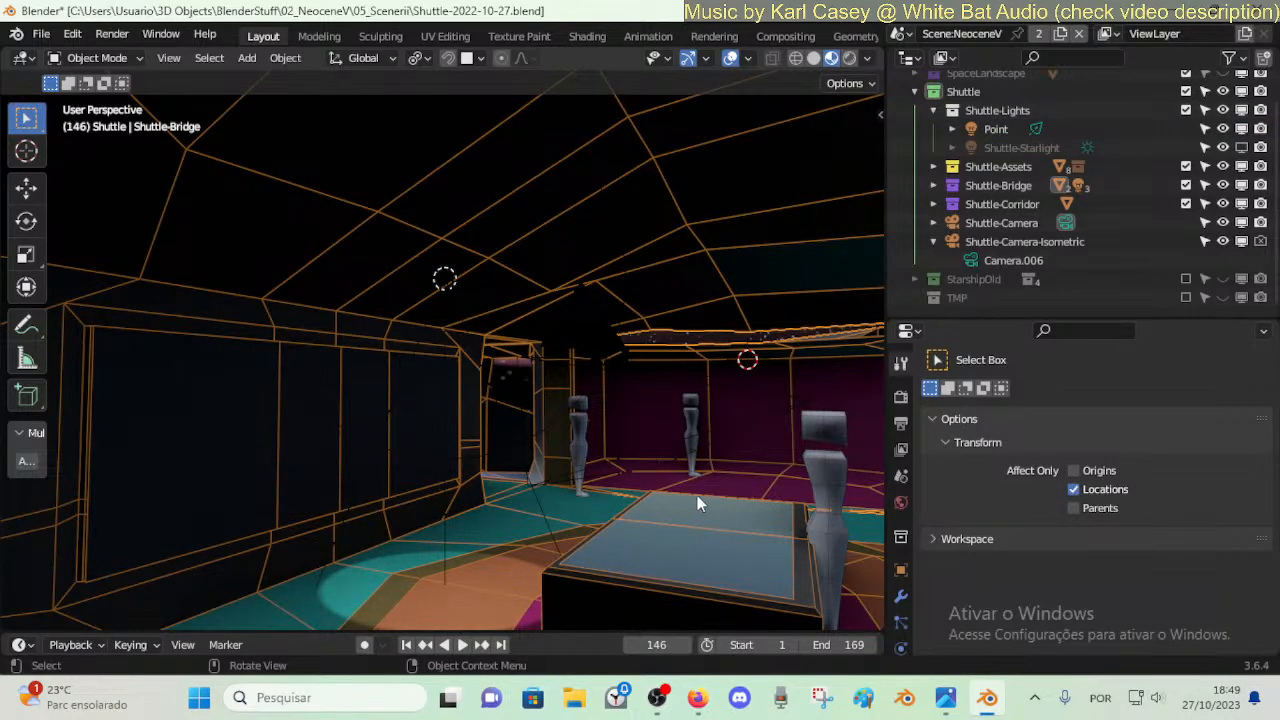
click(444, 279)
key(r)
click(1115, 483)
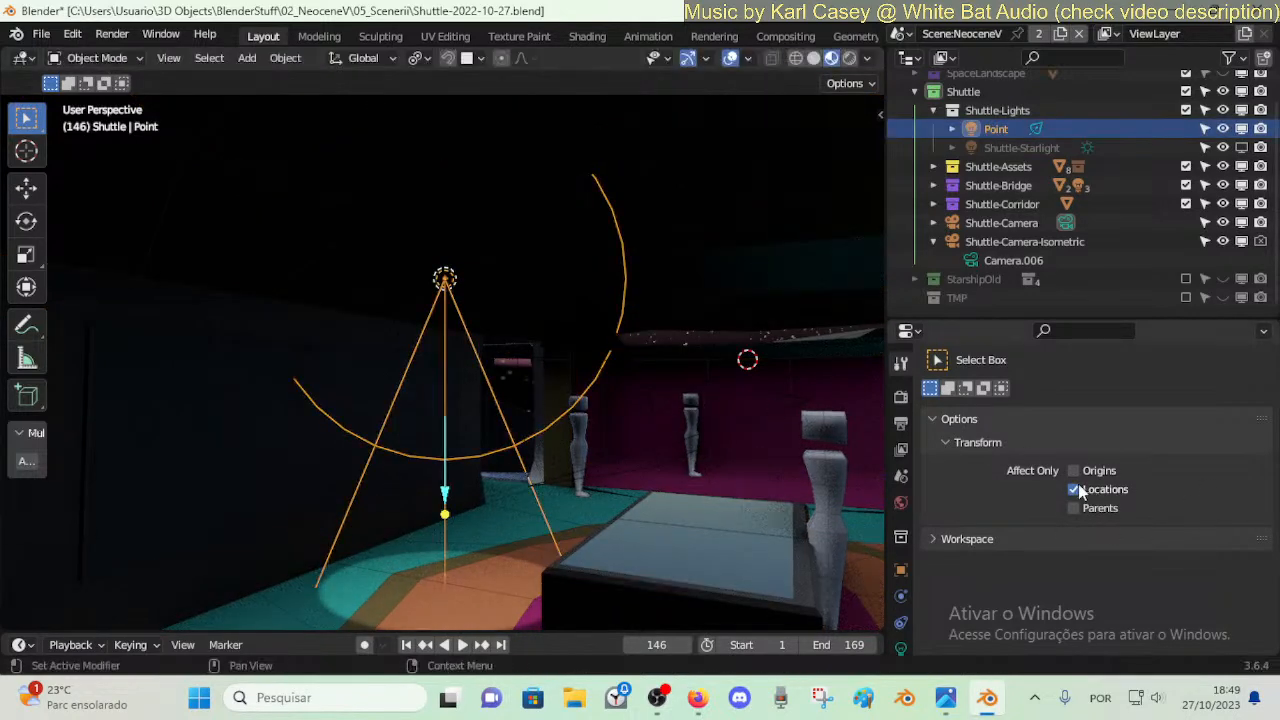
- Limit transforms to Origins, try rotating, moving and scaling the spot light, and turn the option off again
click(1077, 472)
key(r)
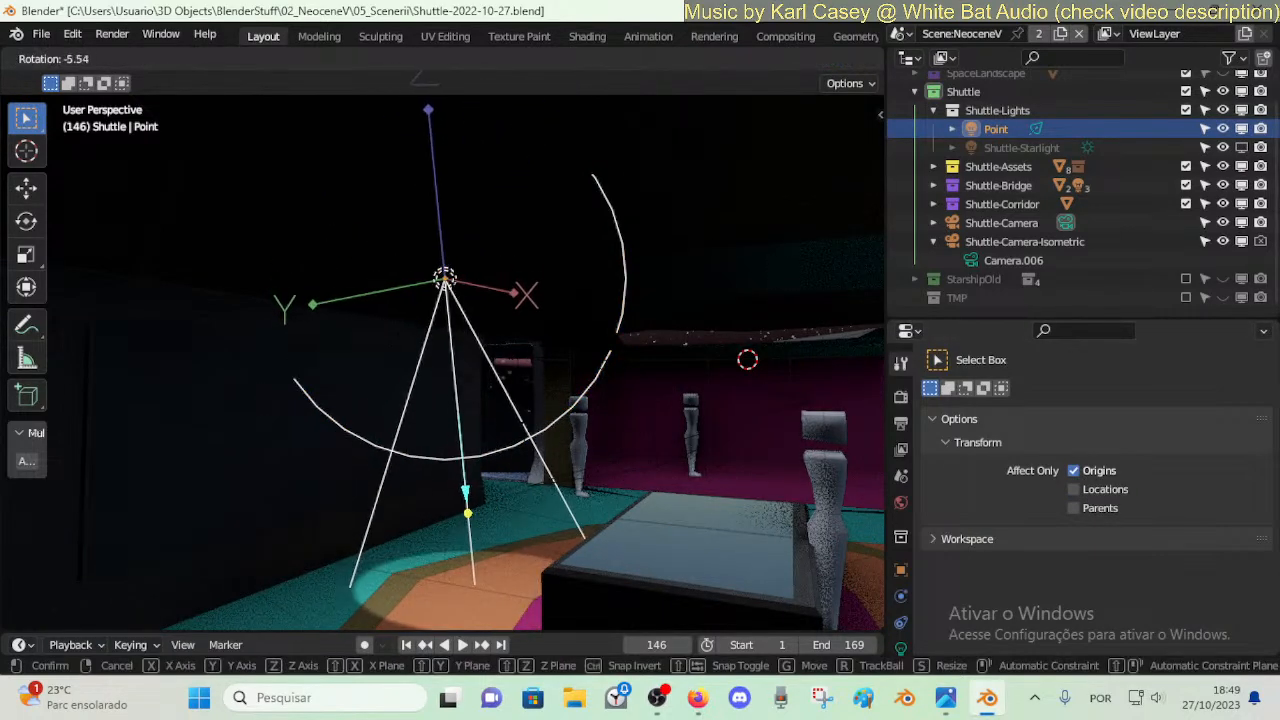
key(g)
right_click(577, 394)
key(s)
right_click(674, 394)
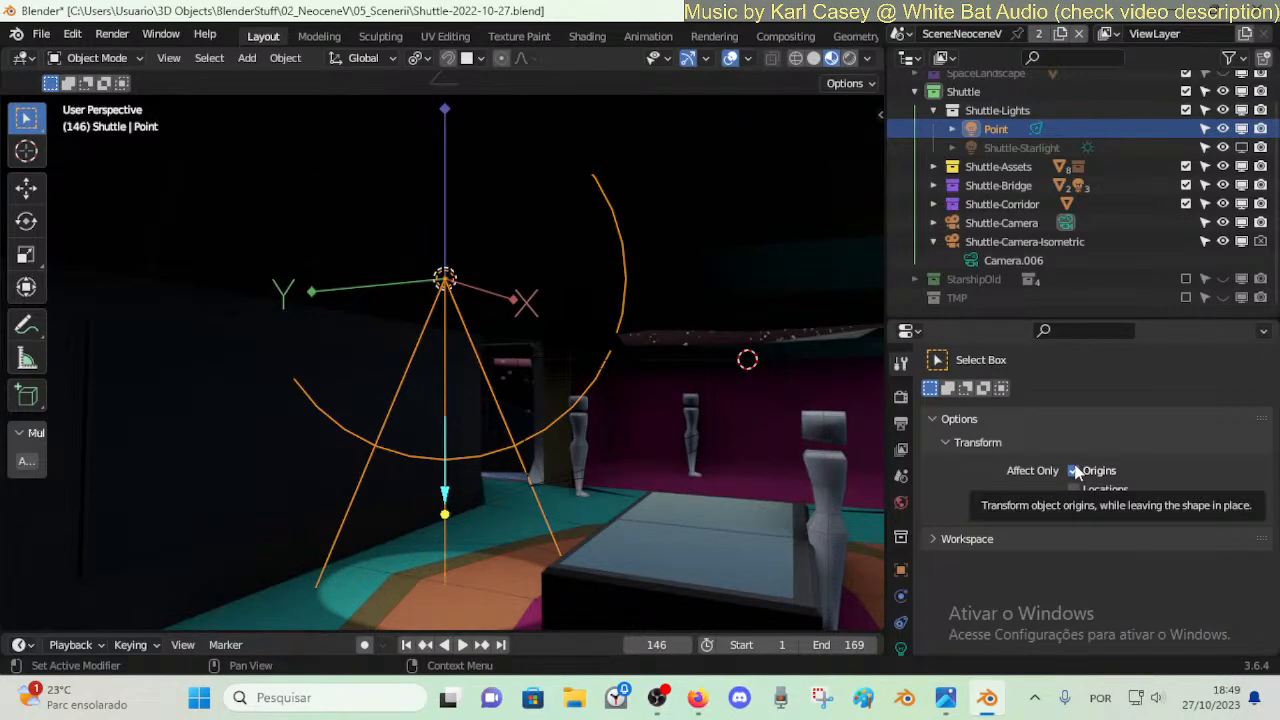
key(s)
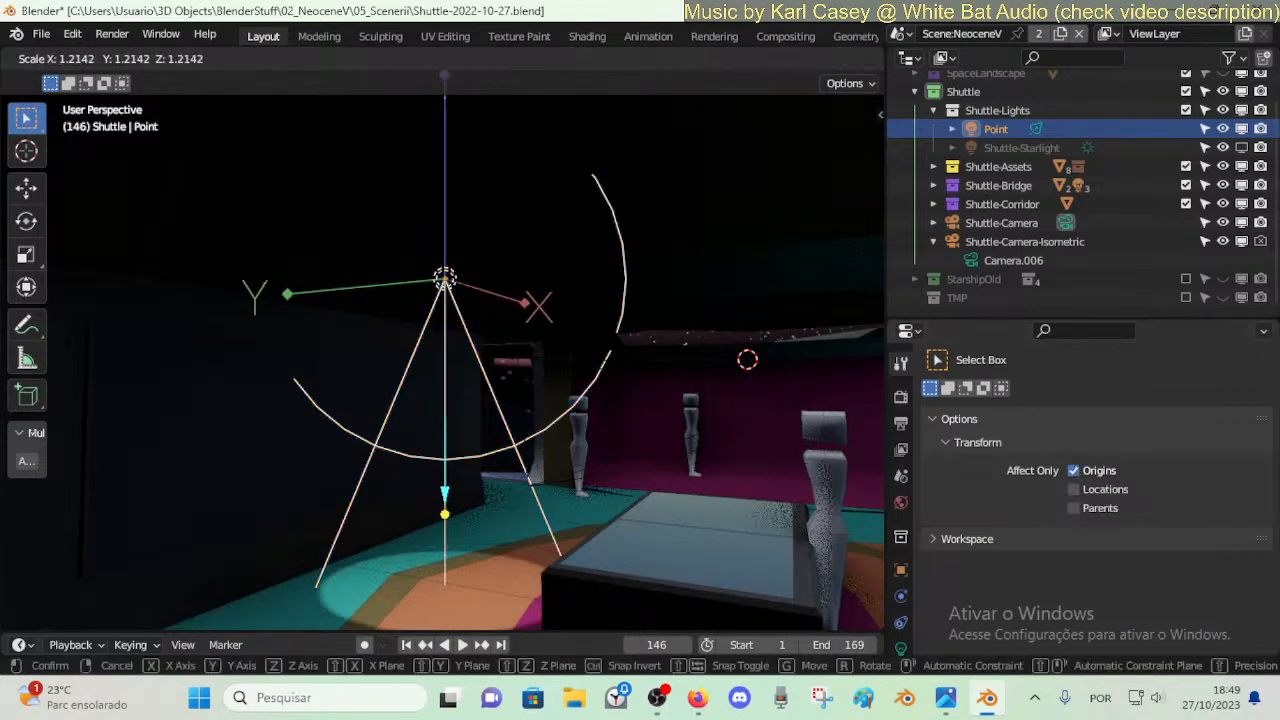
right_click(745, 362)
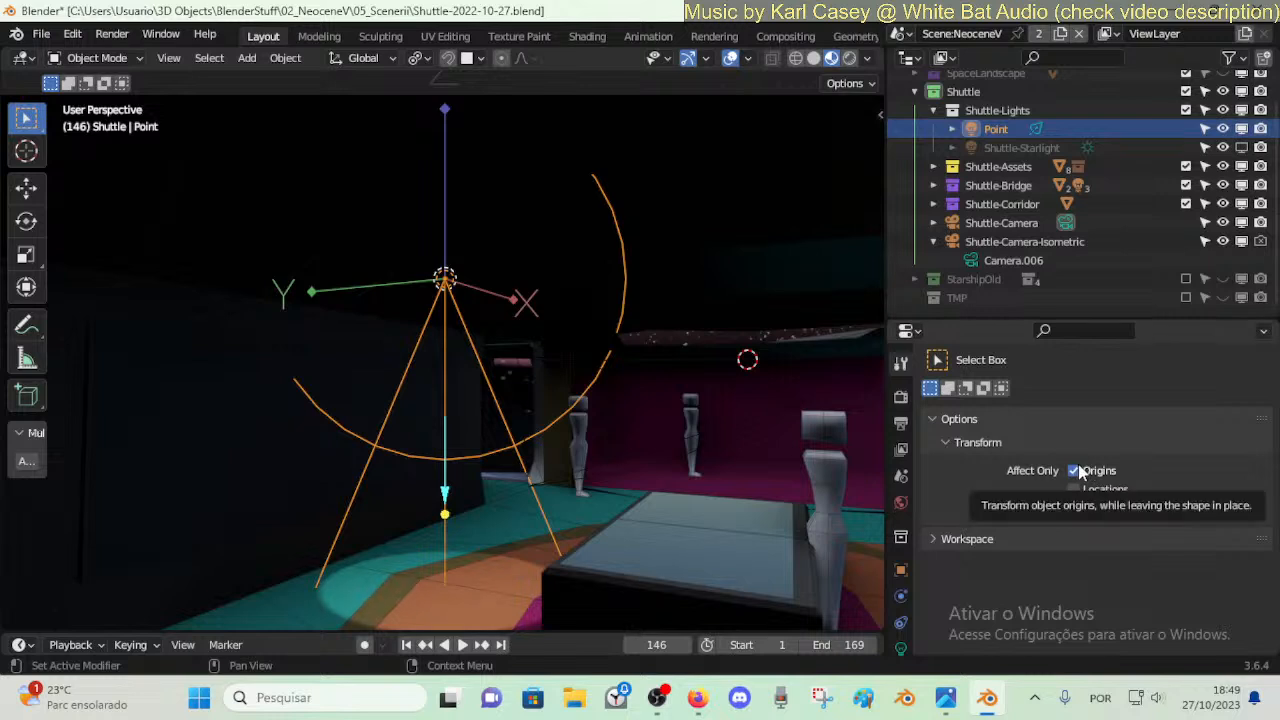
click(1078, 471)
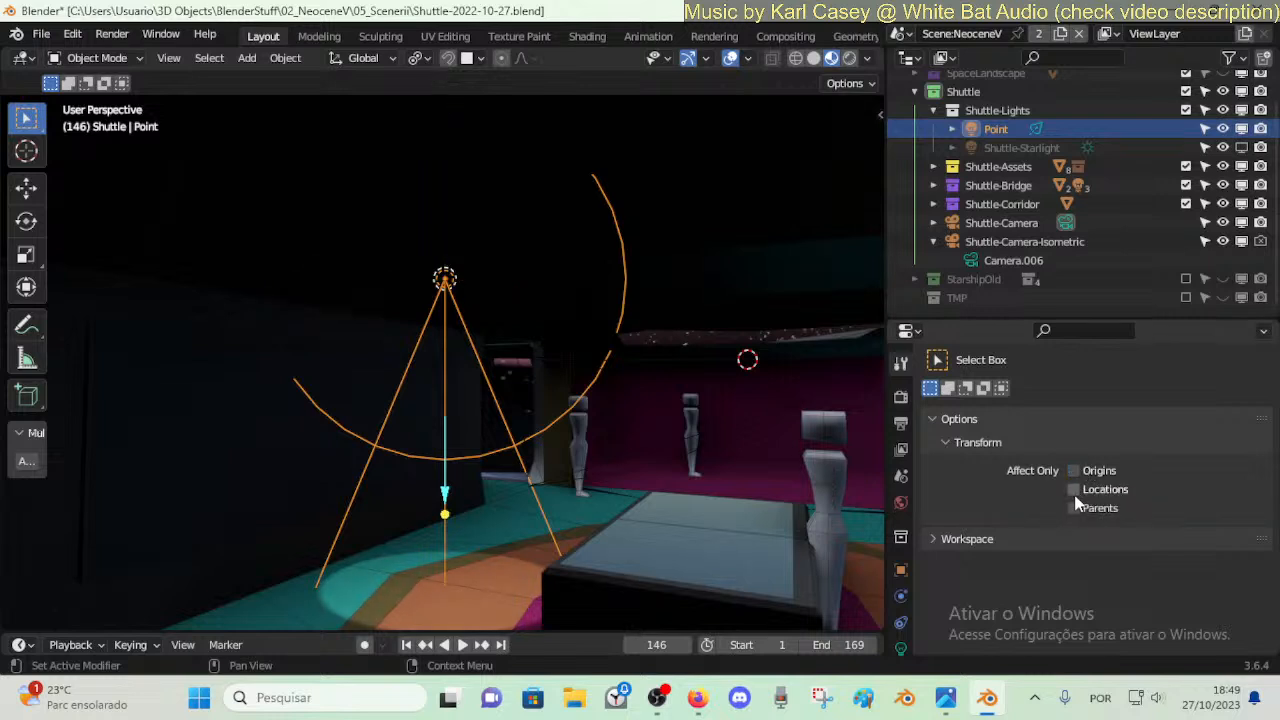
- Enable Affect Only Origins and try moving a table vertex of the Shuttle-Bridge mesh in Edit Mode
click(1074, 471)
click(714, 514)
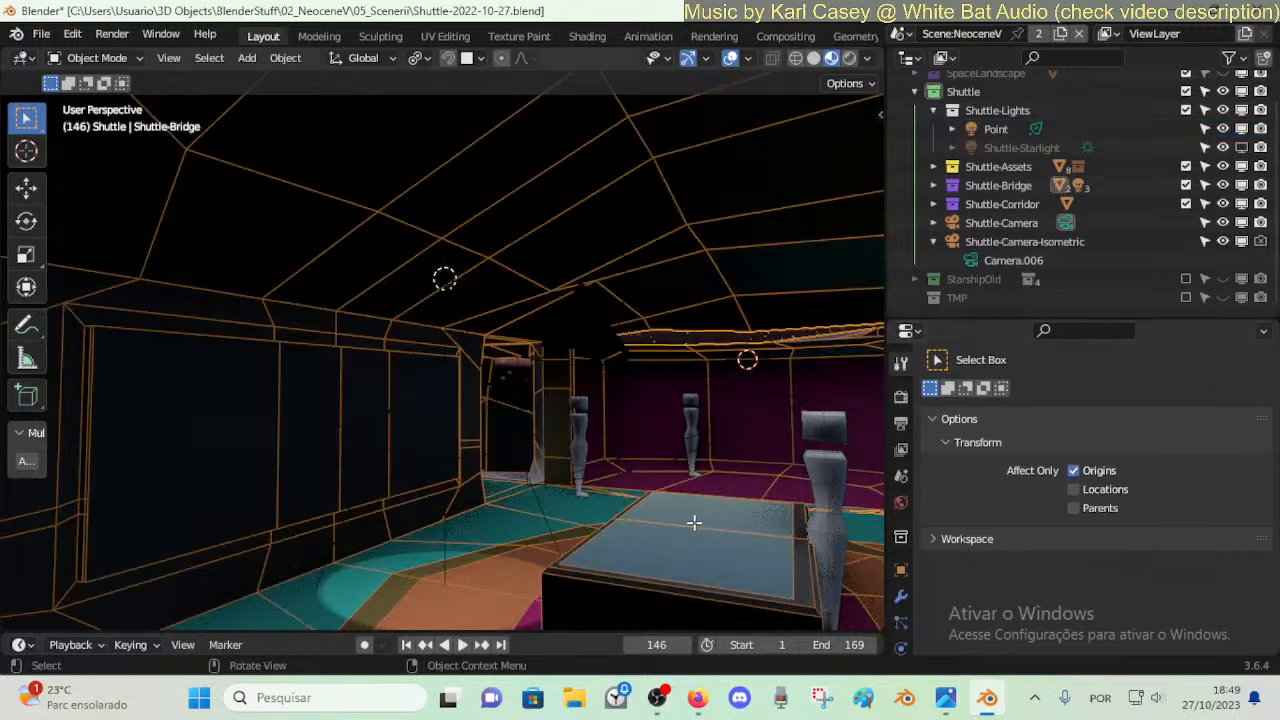
key(Tab)
key(g)
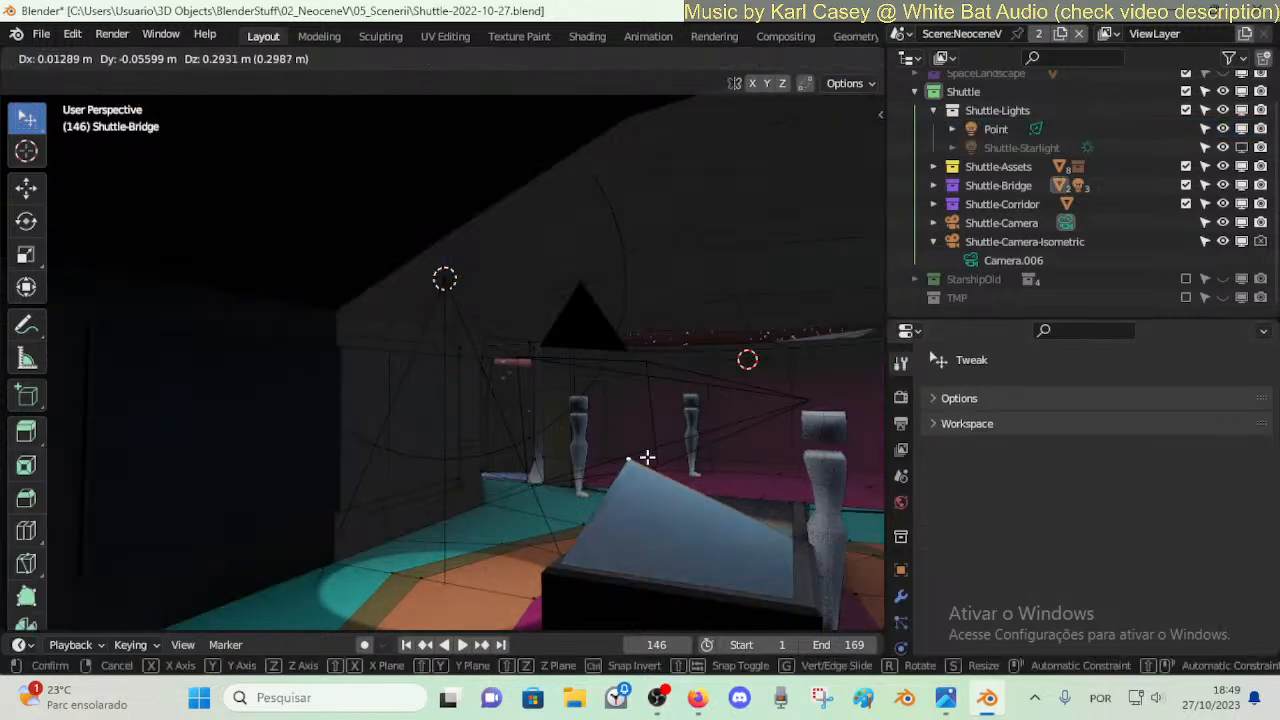
key(Escape)
key(Tab)
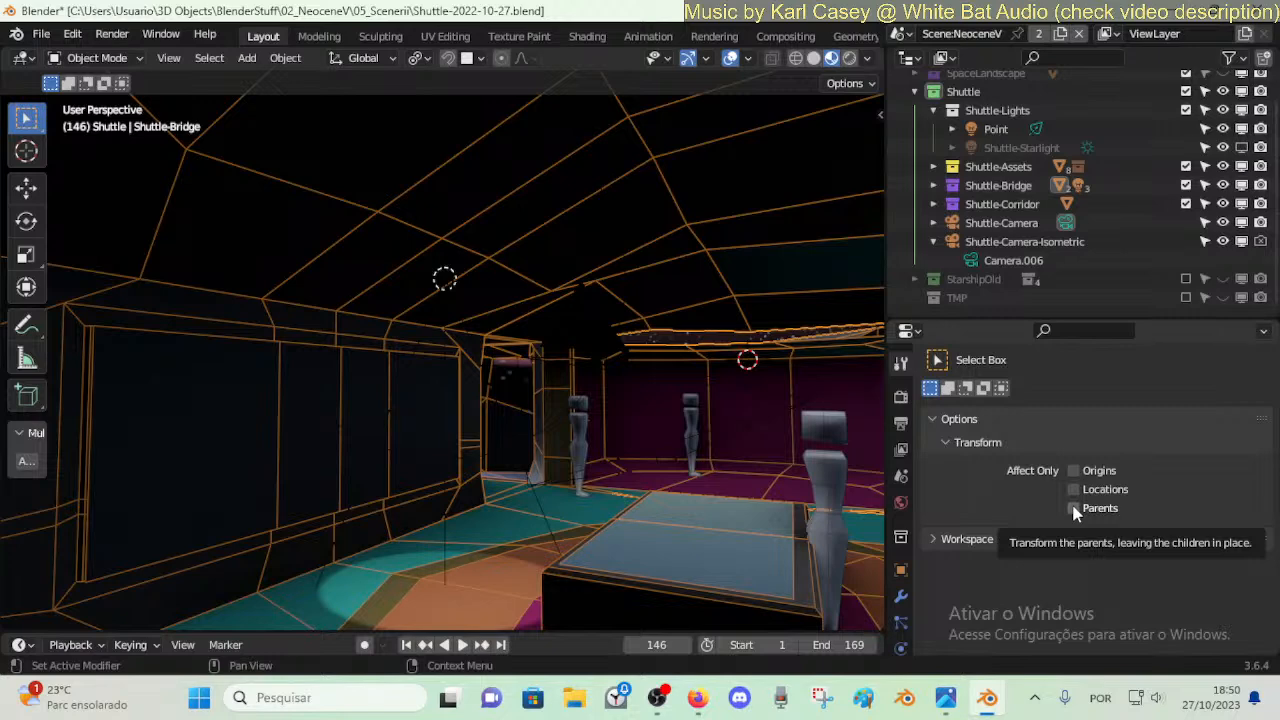
- Parent the spot light to the Shuttle-Bridge mesh using the Object parent type
click(441, 284)
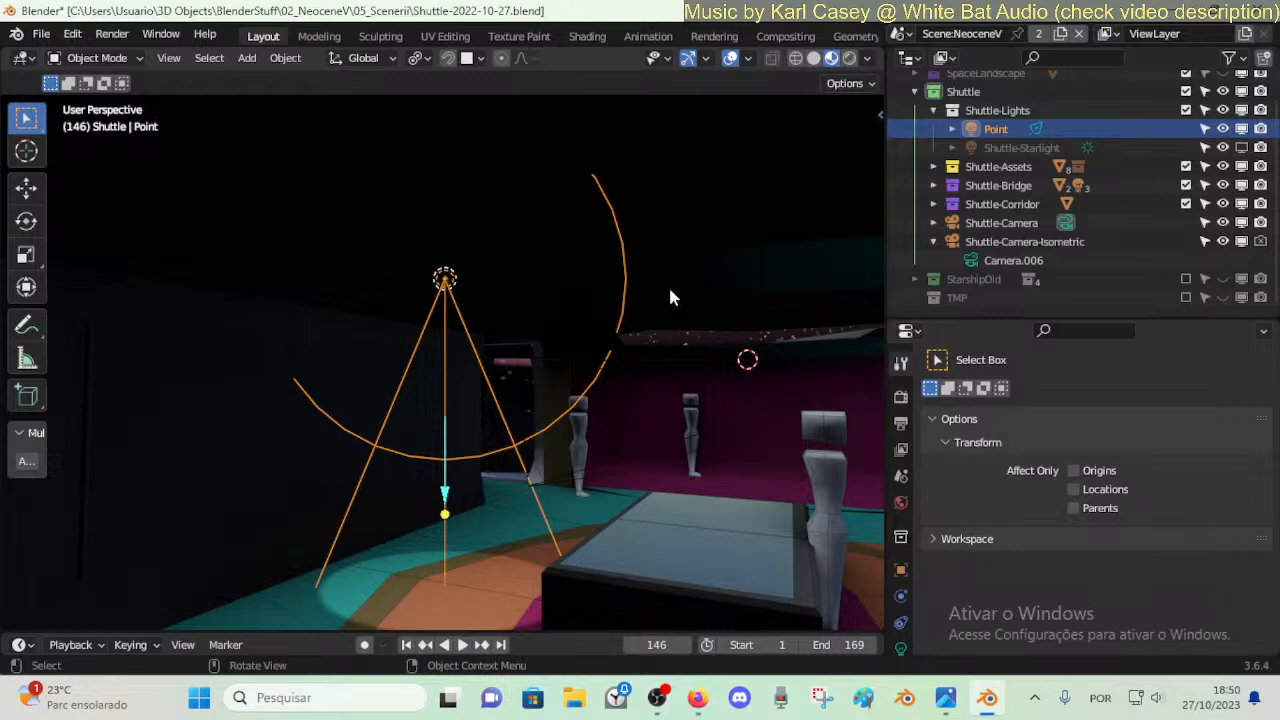
click(1241, 148)
click(1241, 148)
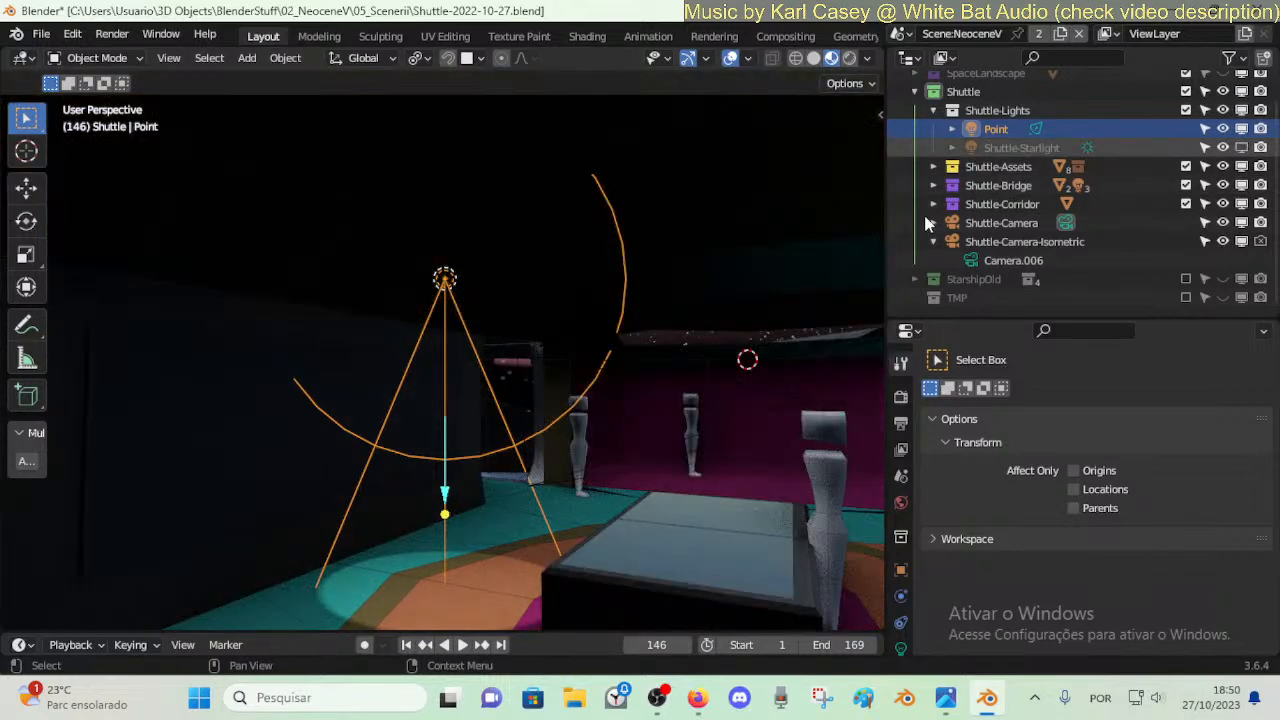
shift+click(495, 530)
key(ctrl+p)
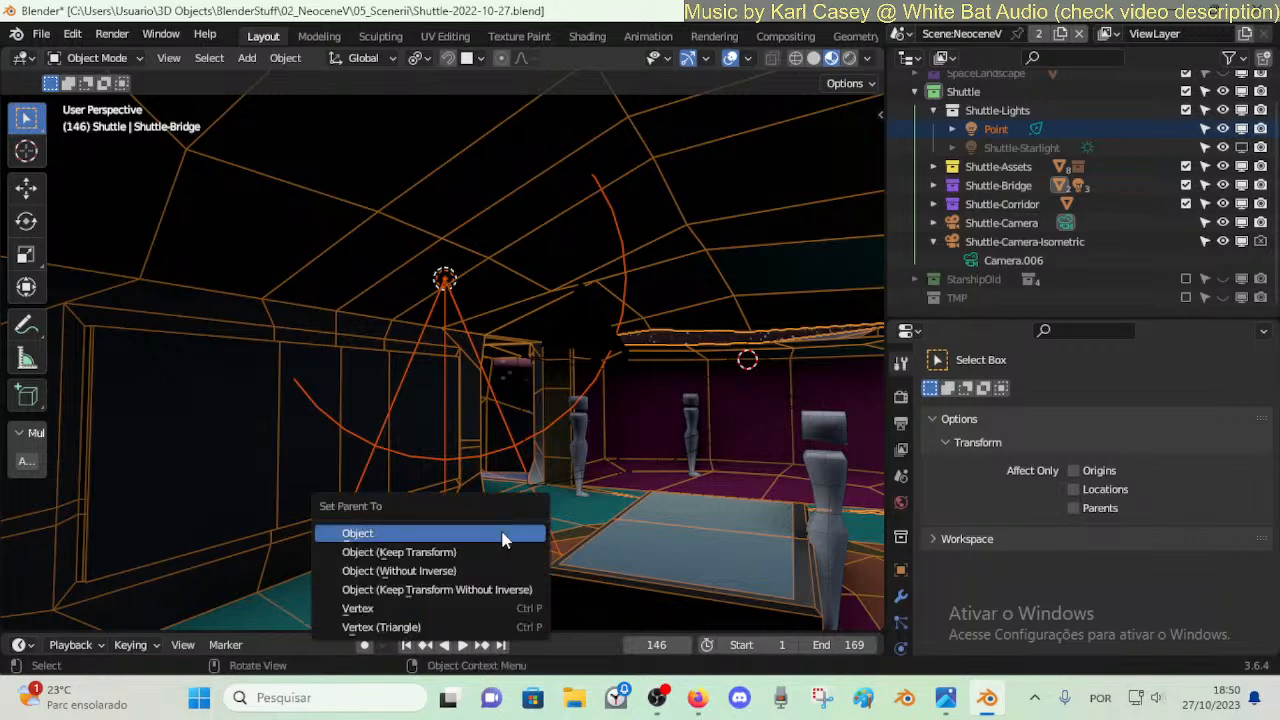
click(503, 537)
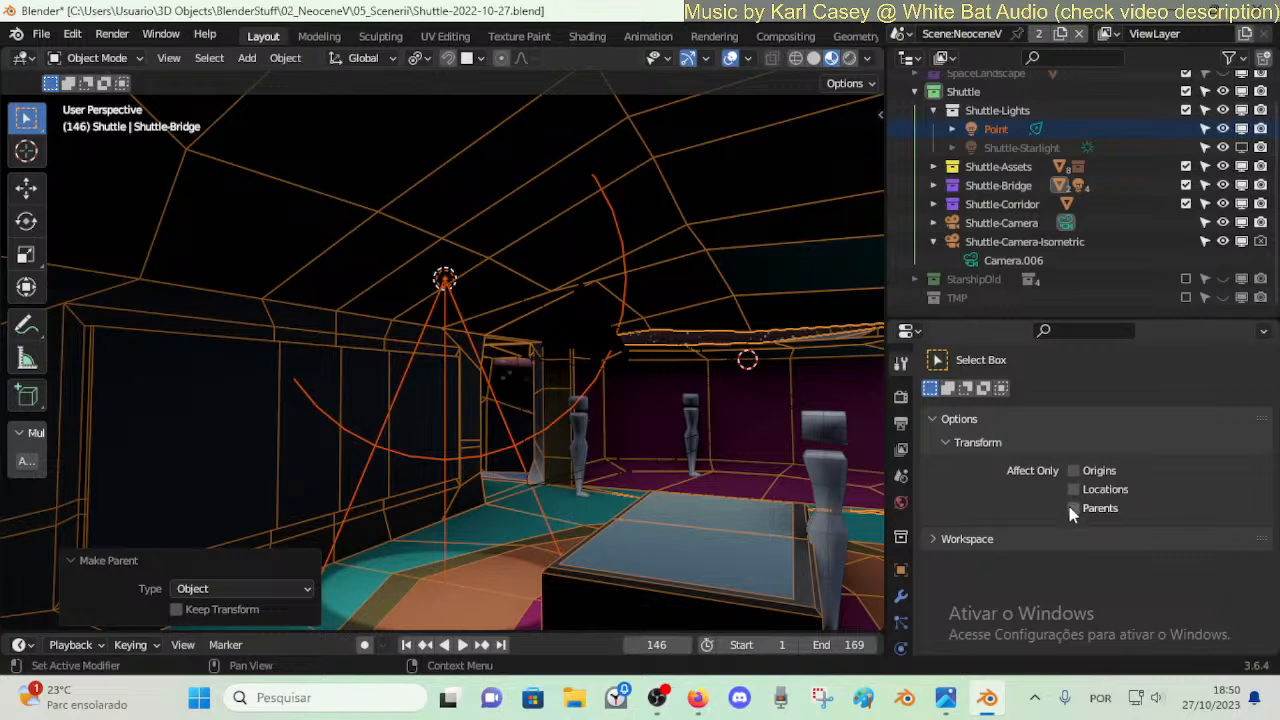
- Enable Affect Only Parents and try moving and rotating the parented spot light
click(444, 279)
key(g)
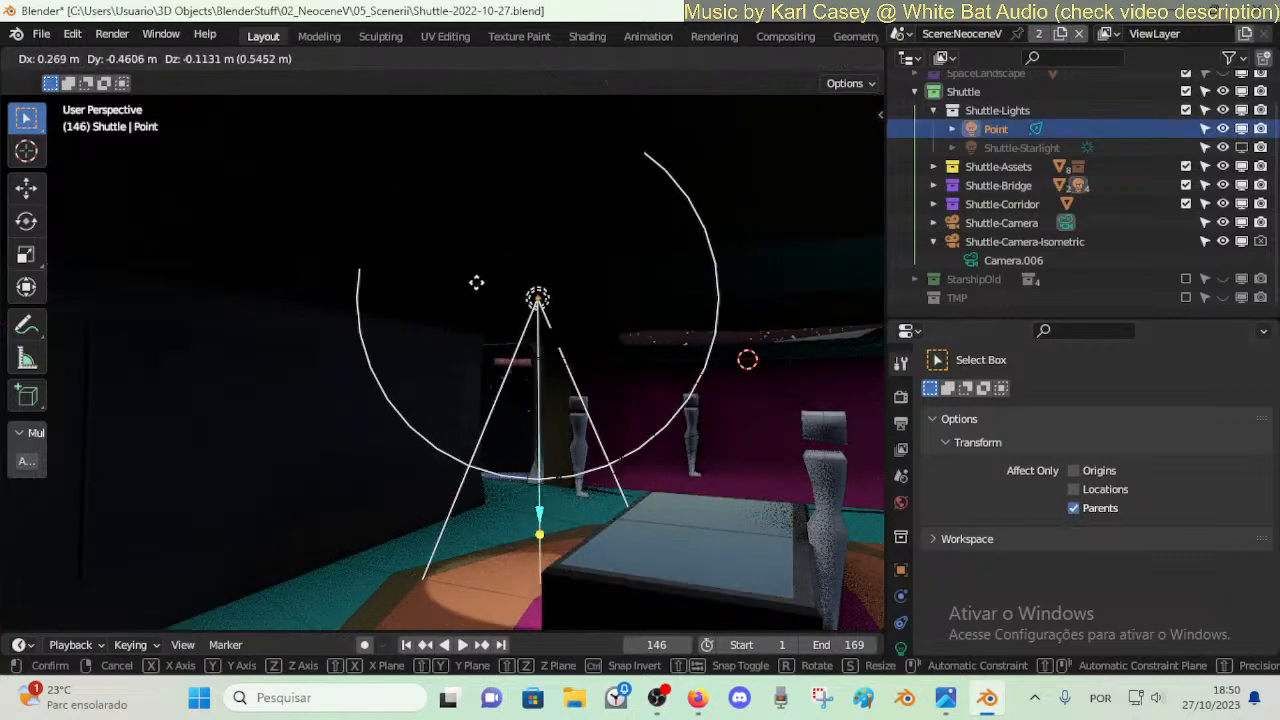
right_click(502, 333)
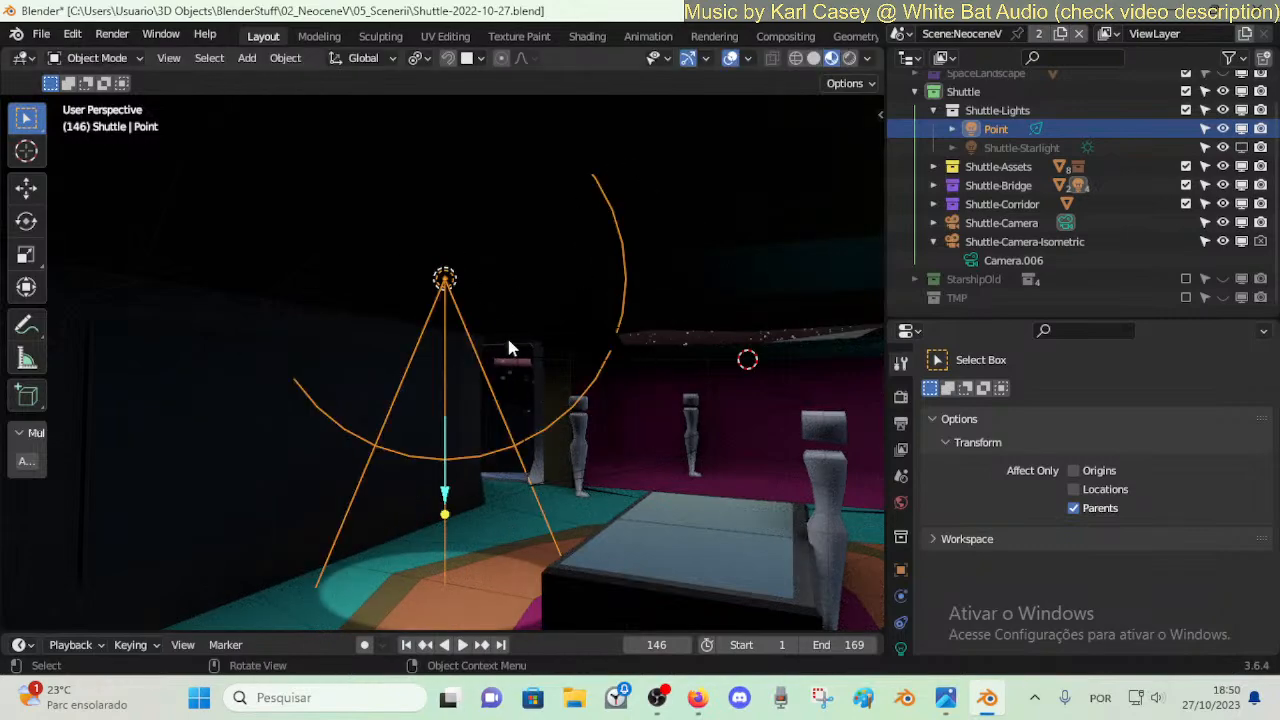
key(g)
key(r)
right_click(667, 328)
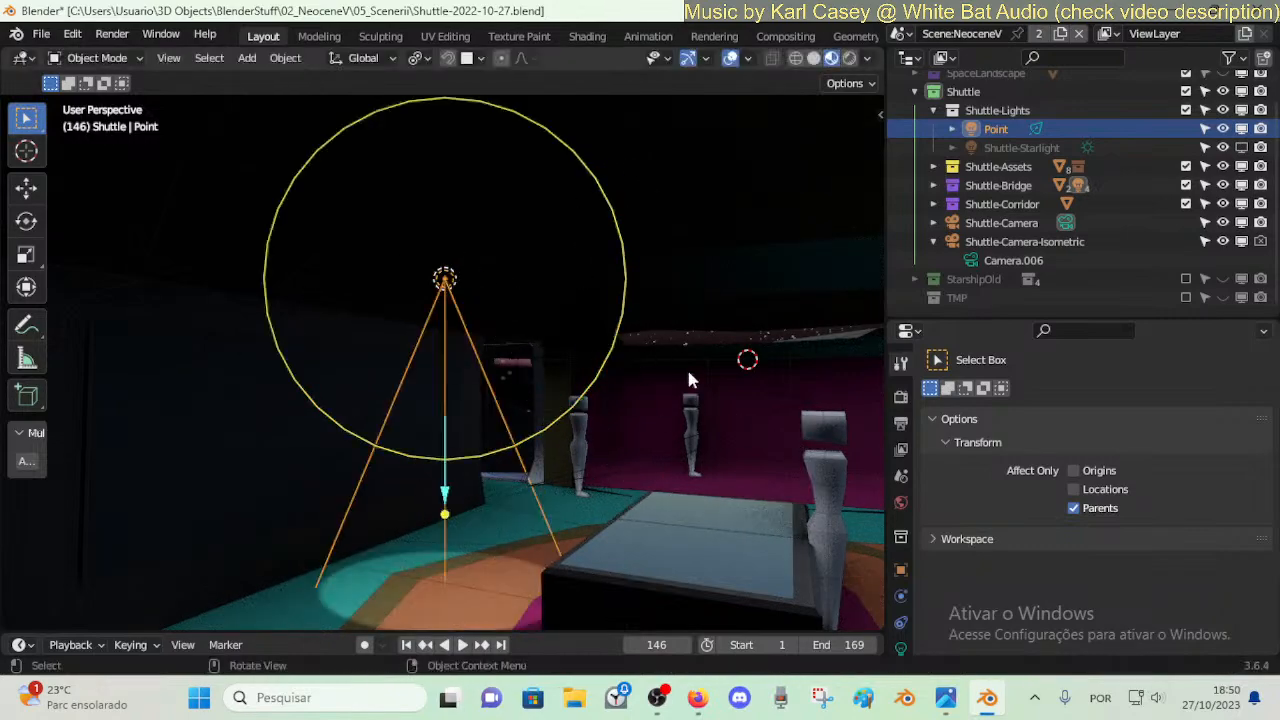
- Try to move the parent Shuttle-Bridge mesh with Affect Only Parents enabled
click(693, 509)
key(g)
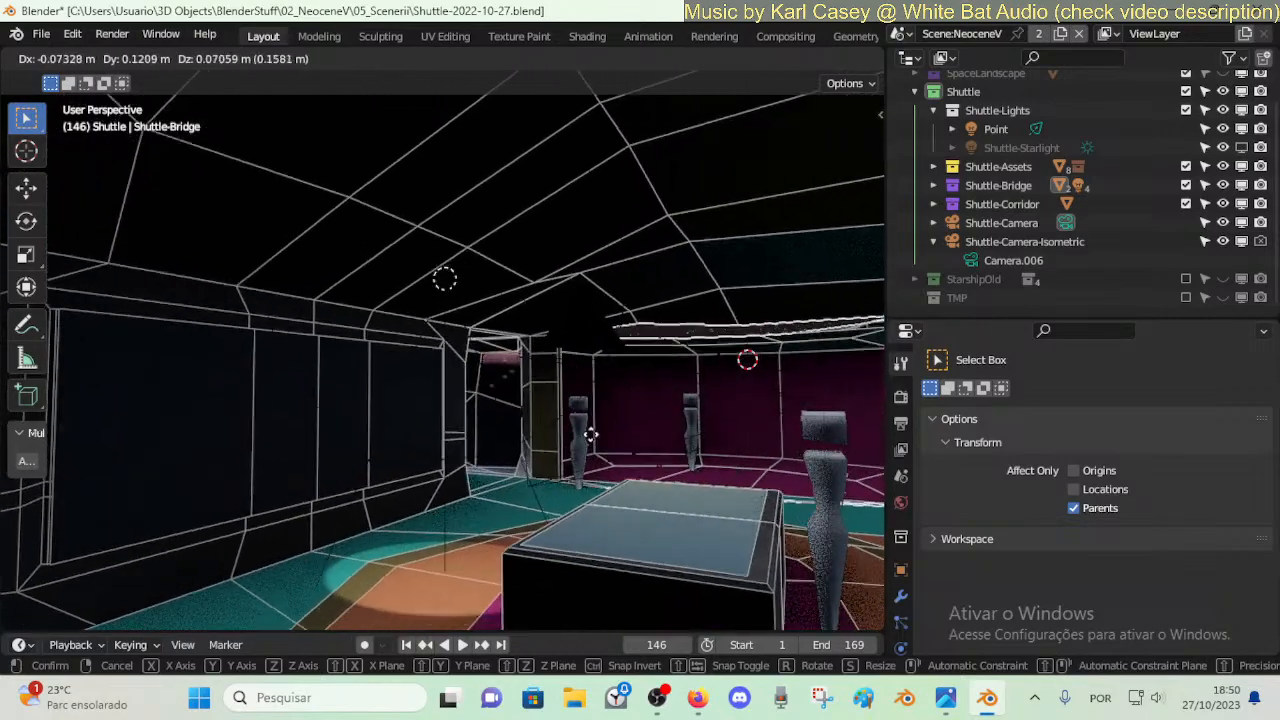
right_click(535, 415)
- Disable Affect Only Parents and try moving the Shuttle-Bridge mesh together with its child lights
click(1073, 508)
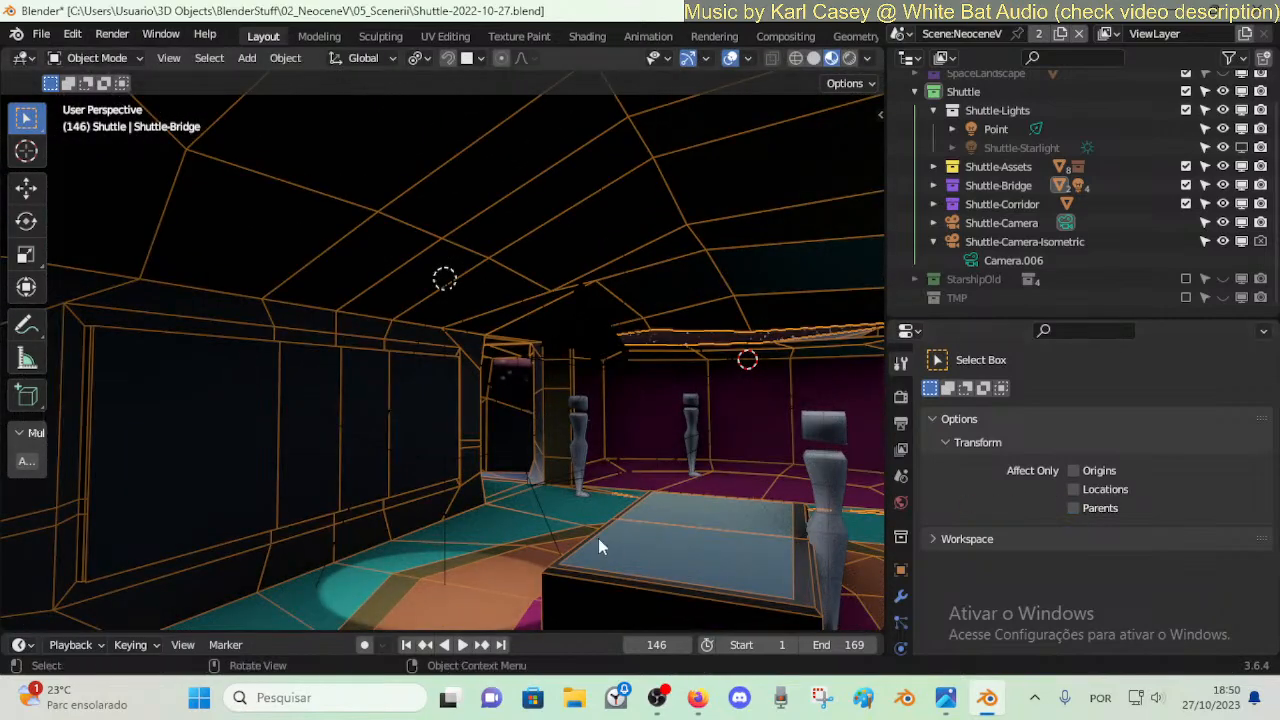
key(g)
right_click(574, 499)
key(g)
right_click(743, 363)
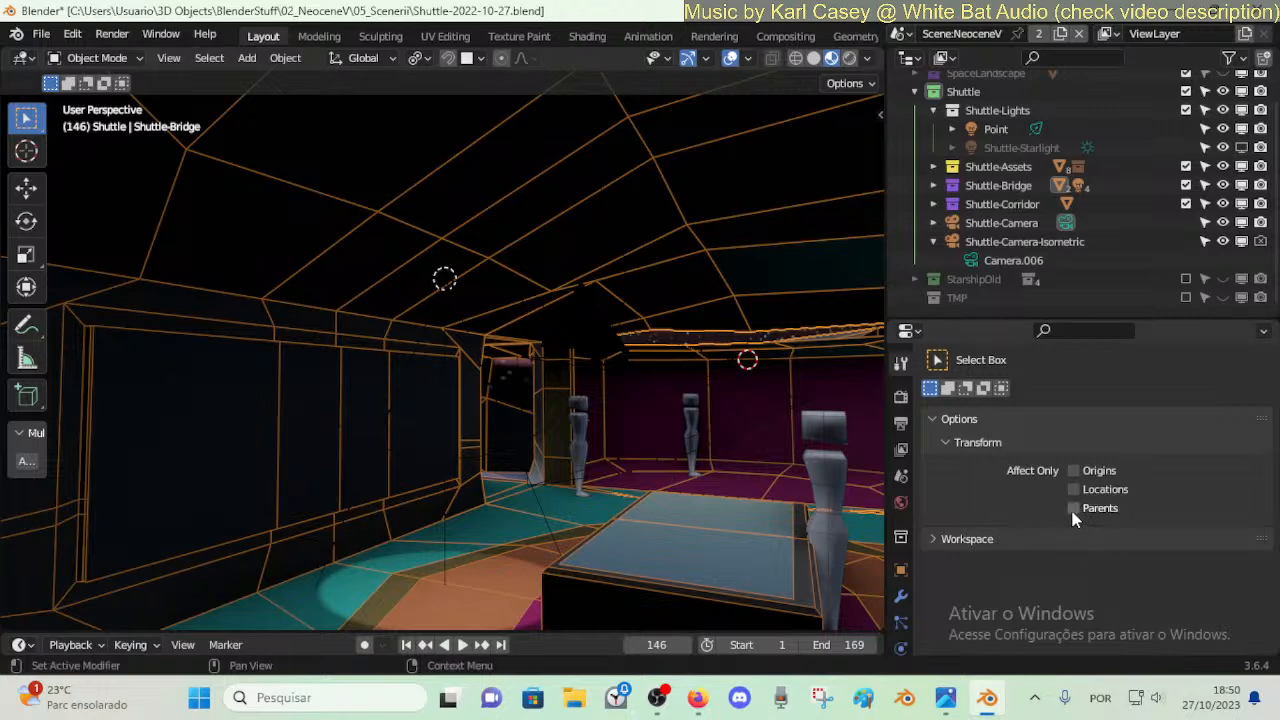
- Enable Affect Only Parents, try moving the Shuttle-Bridge mesh without its child lights, and disable the option
click(1098, 509)
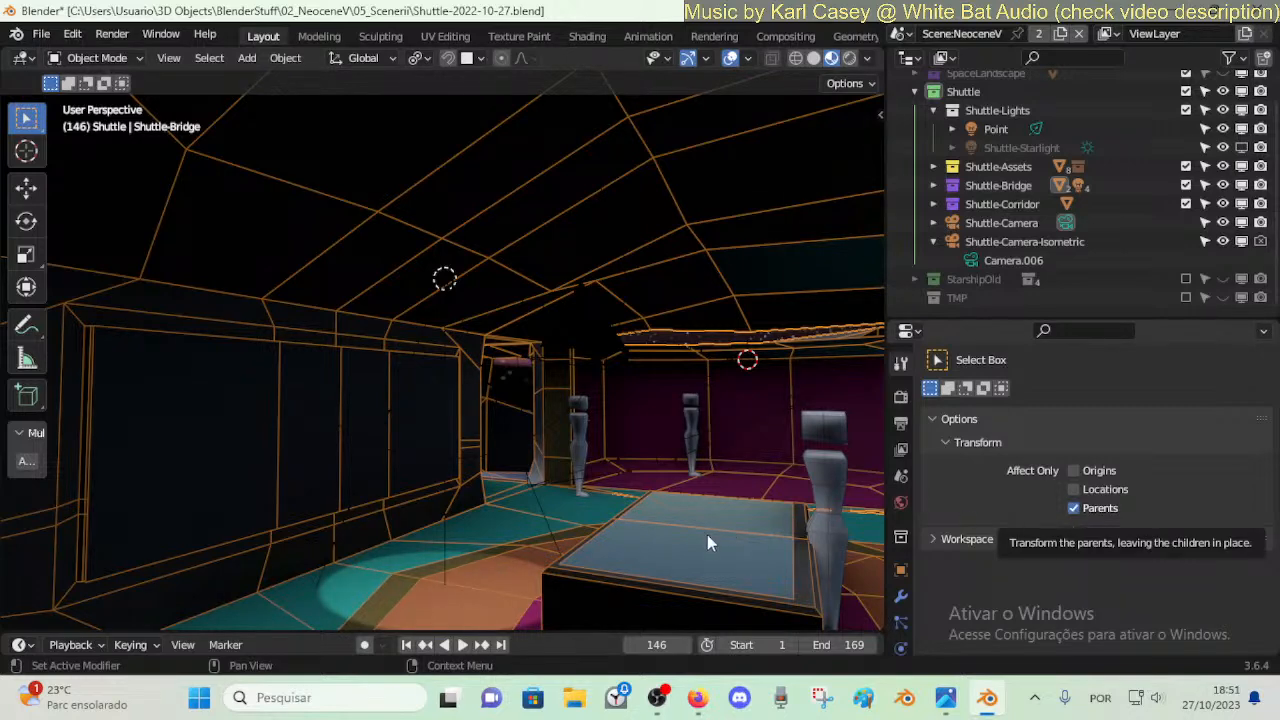
key(g)
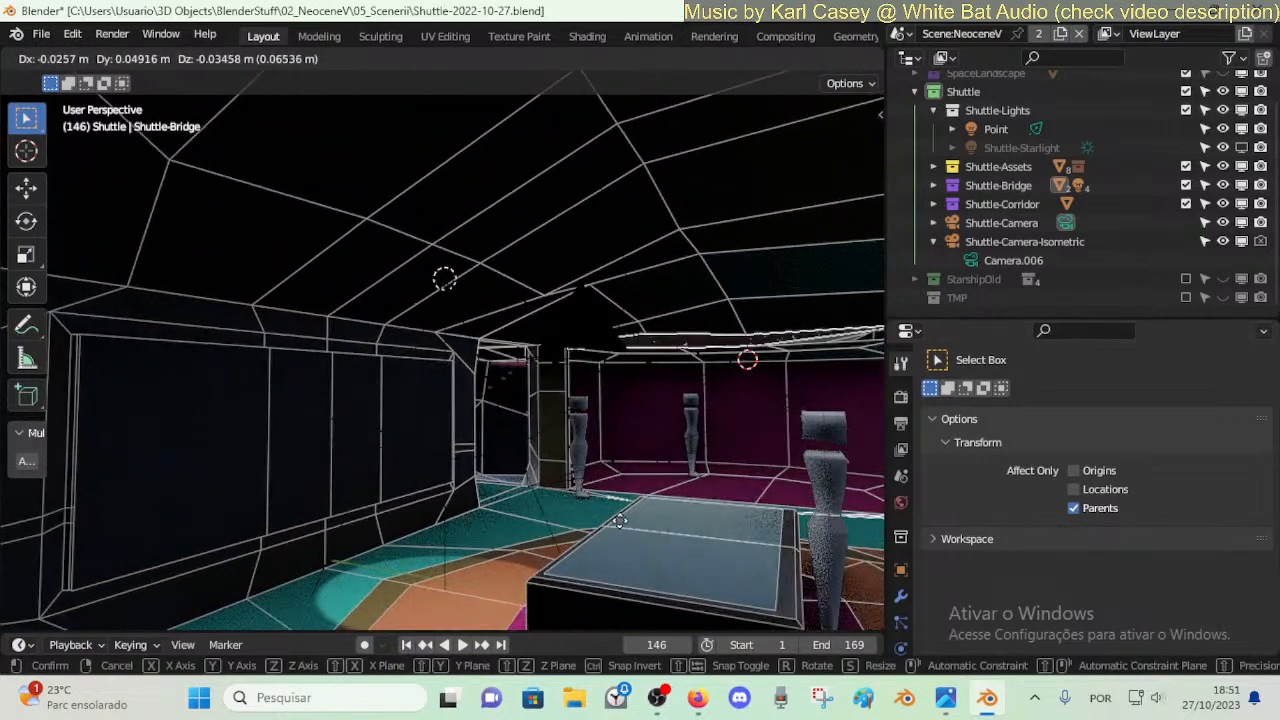
right_click(620, 521)
click(1074, 508)
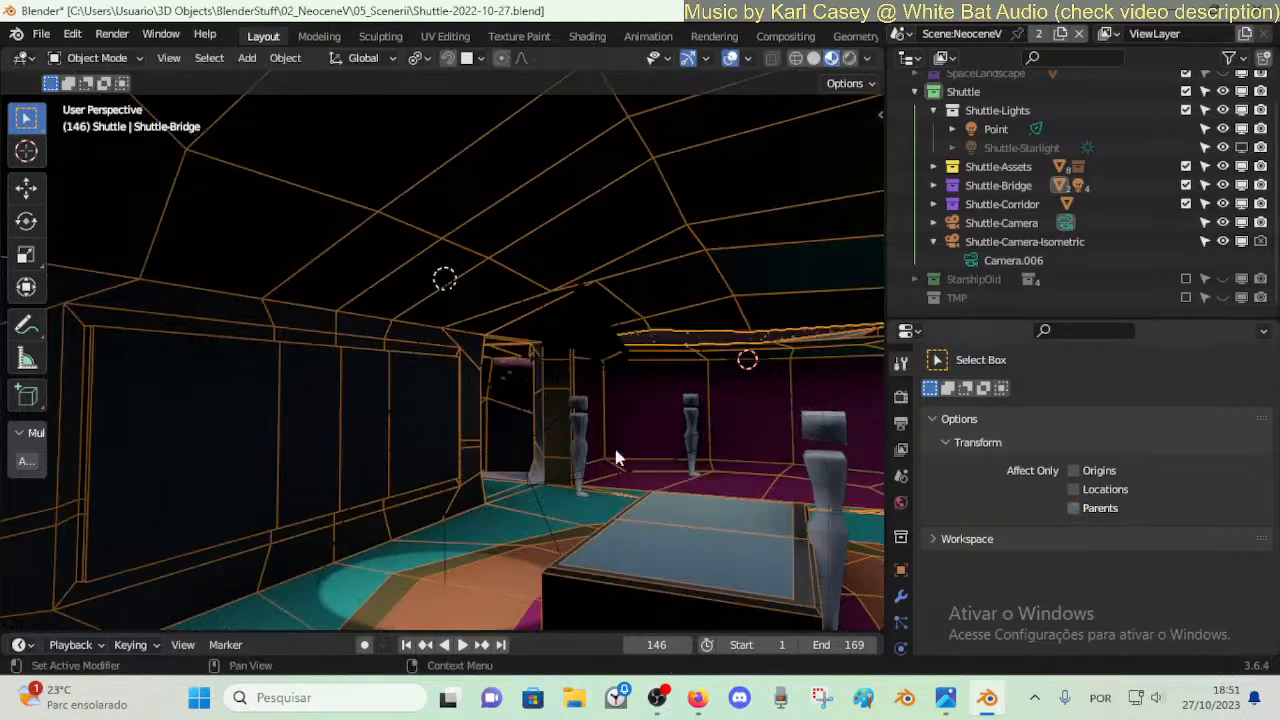
- Select the spot light and rotate it about -10.2° around the global X axis
click(443, 281)
key(r)
key(x)
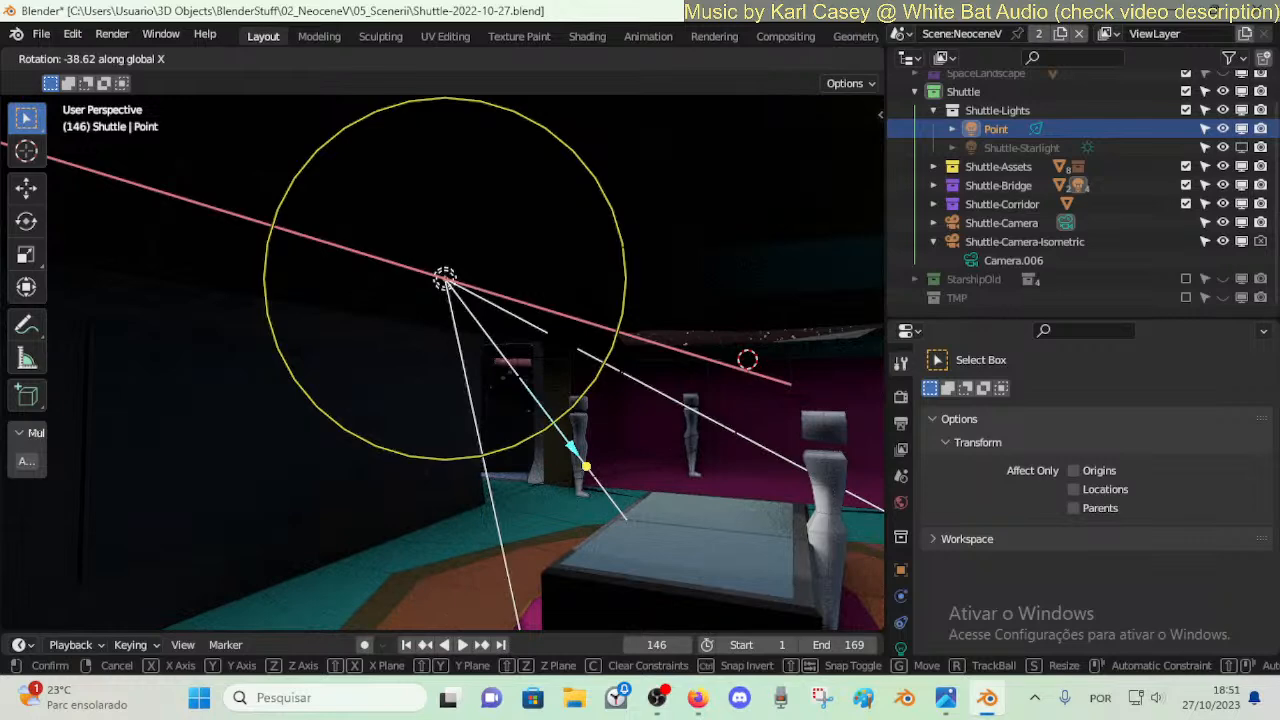
click(670, 345)
- Move the spot light about 2.62 m along the global X axis
middle_drag(670, 345, 551, 294)
key(g)
key(x)
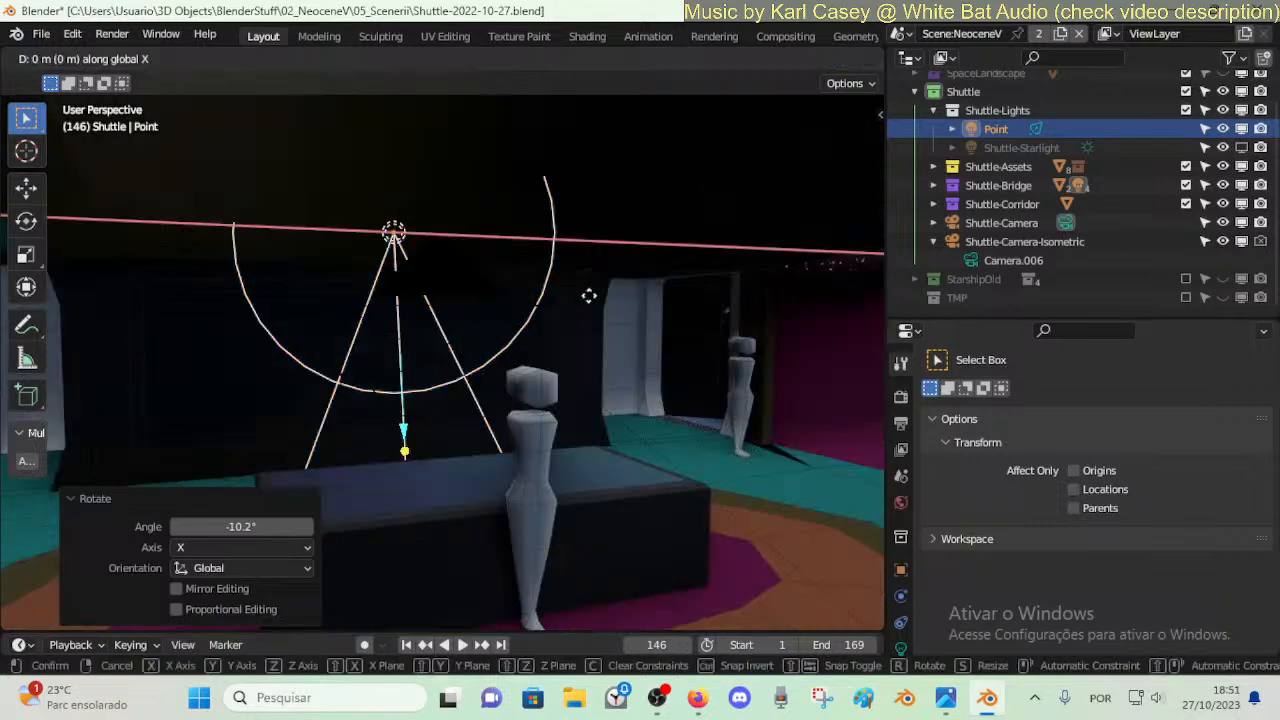
click(780, 291)
- Move the spot light across the bridge floor, away from the two standing figures, and clear its rotation
key(shift+grave)
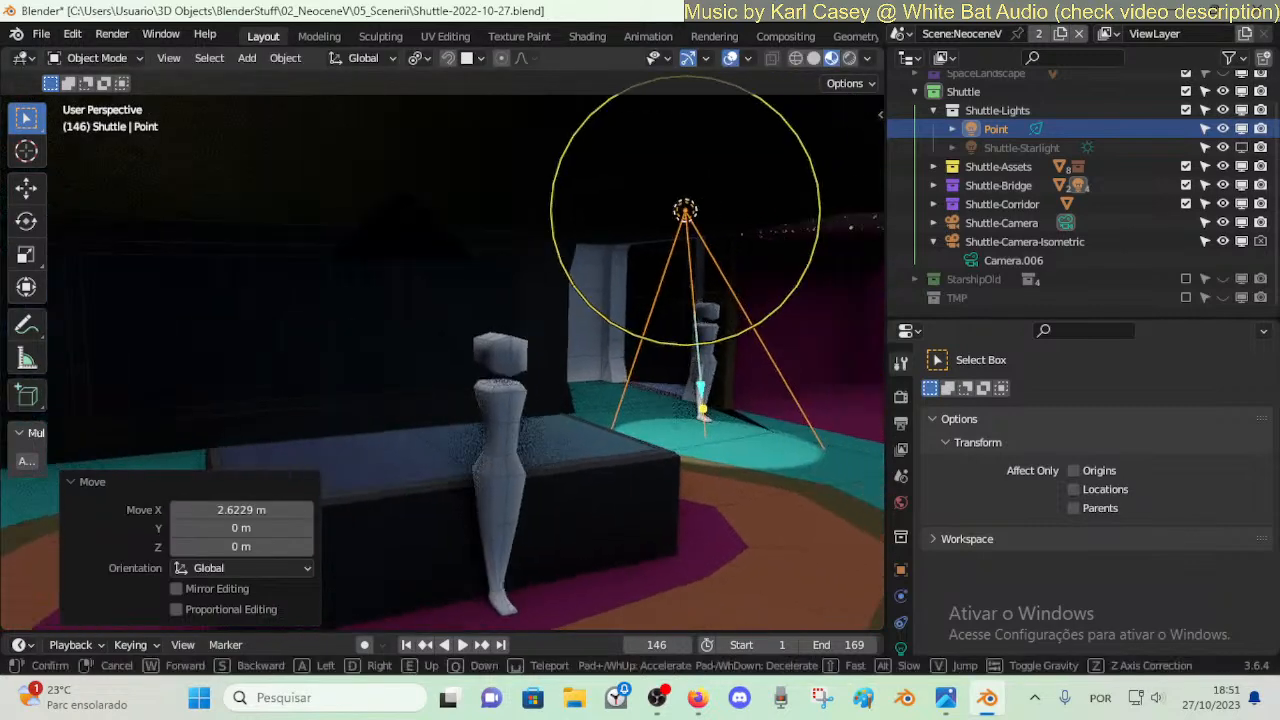
right_click(468, 299)
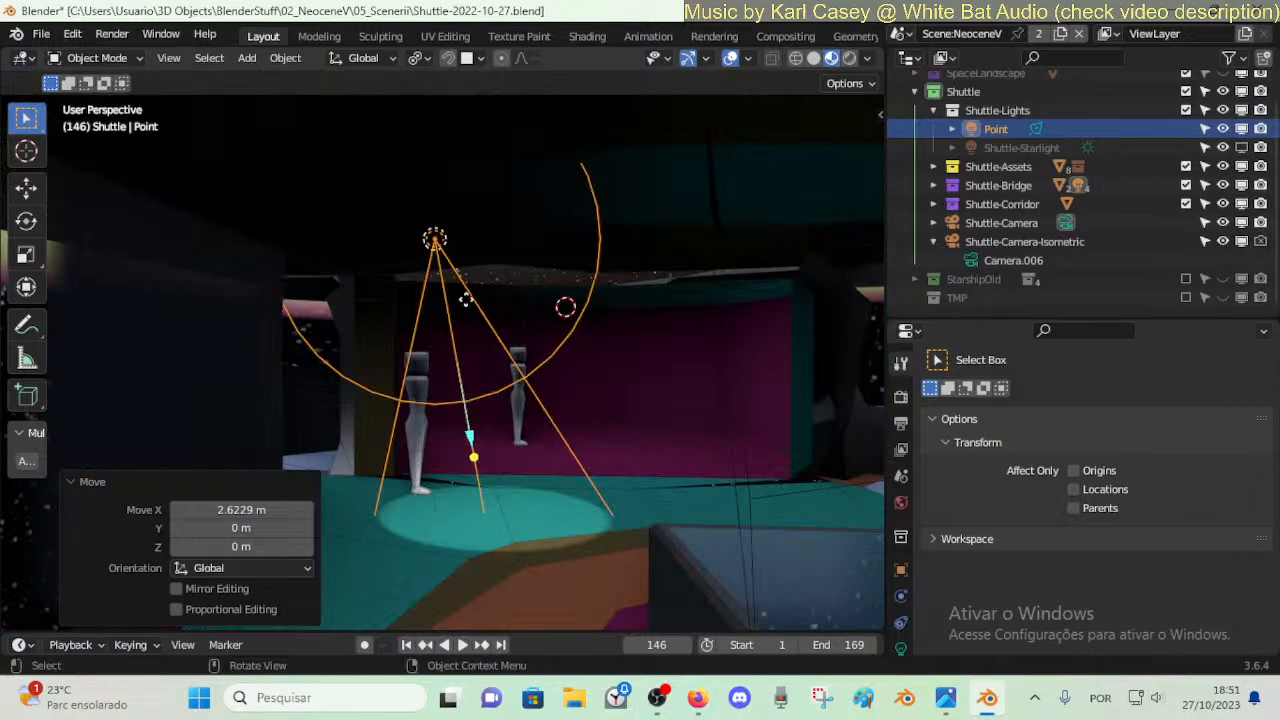
key(g)
key(x)
right_click(532, 287)
key(g)
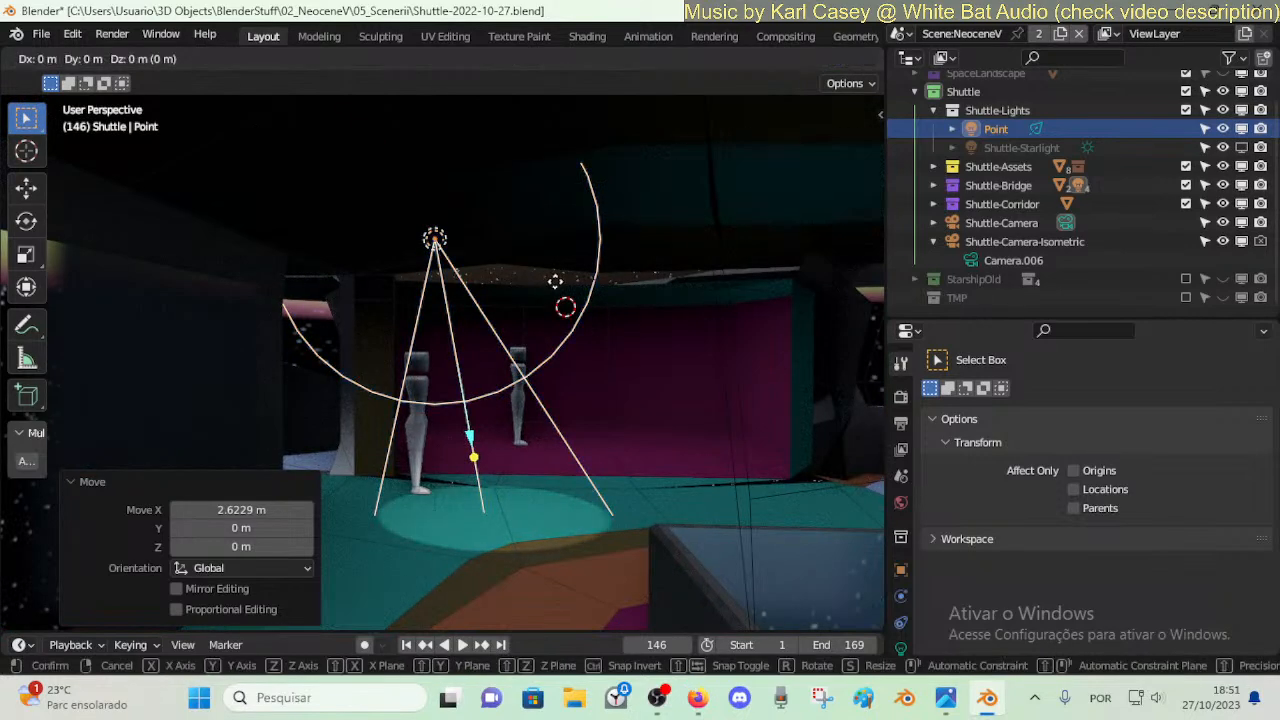
right_click(683, 277)
key(alt+r)
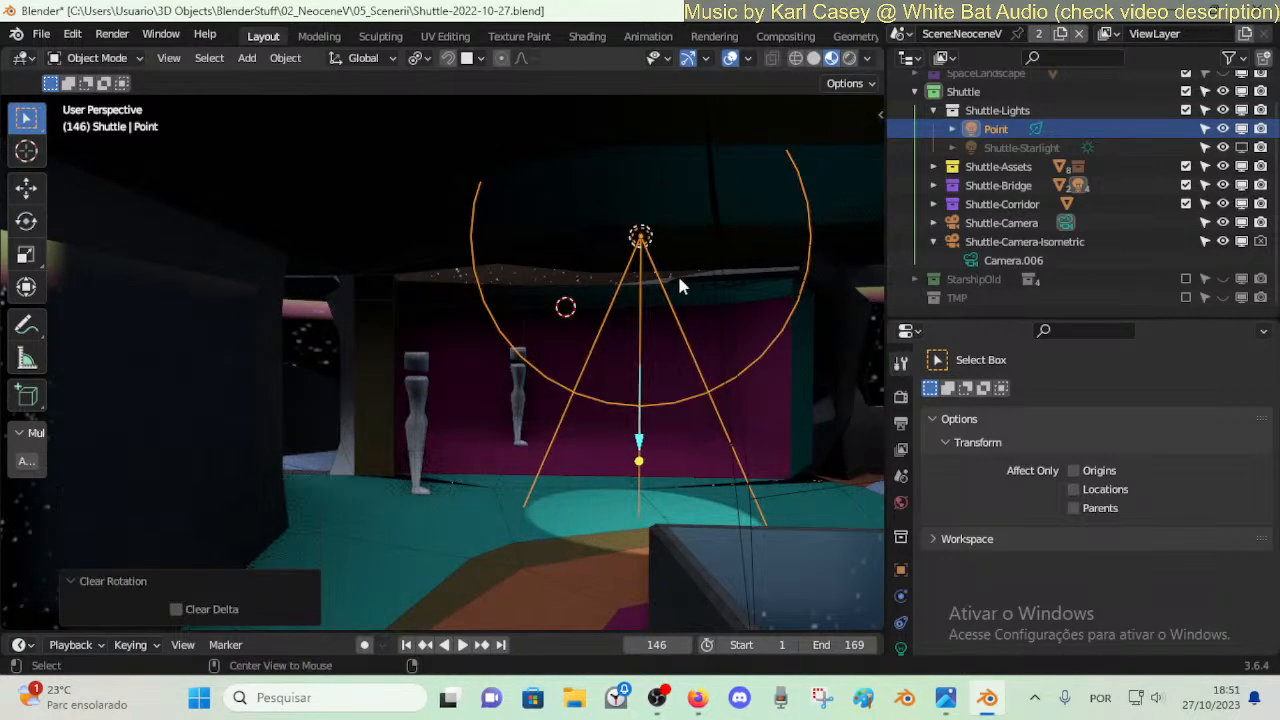
- Raise the spot light about 0.51 m along the global Z axis
key(r)
key(x)
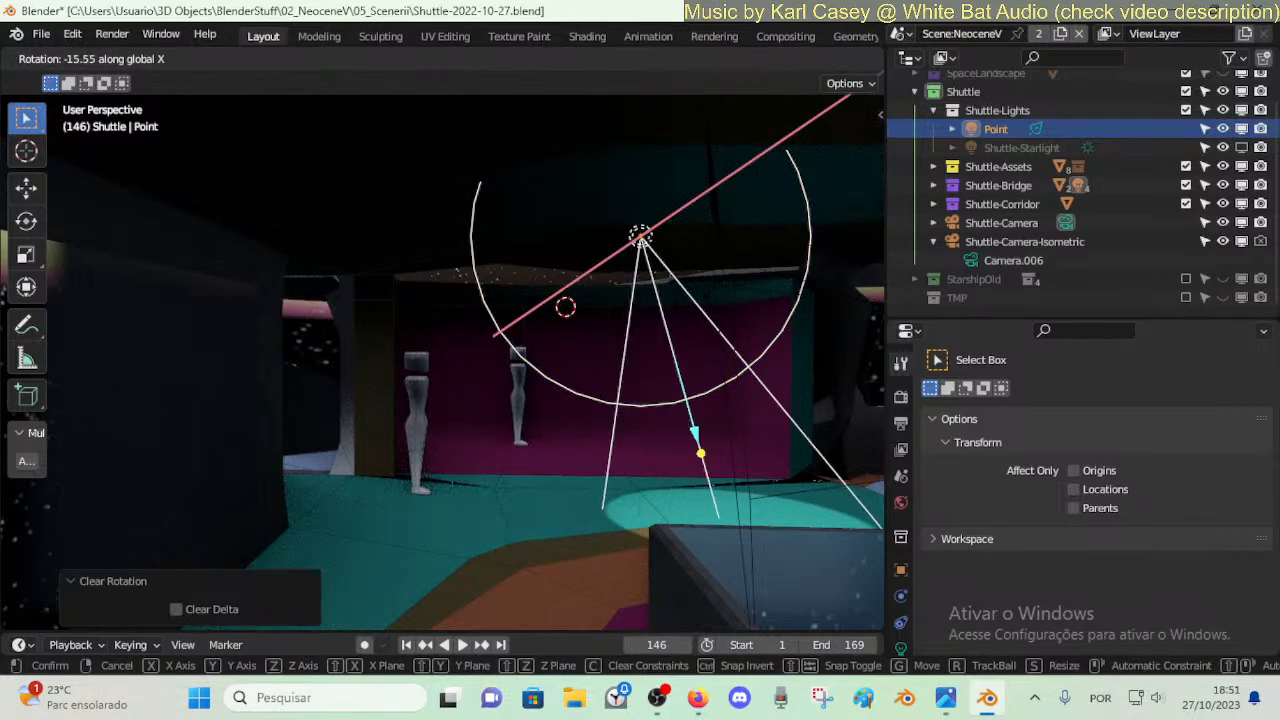
key(g)
key(z)
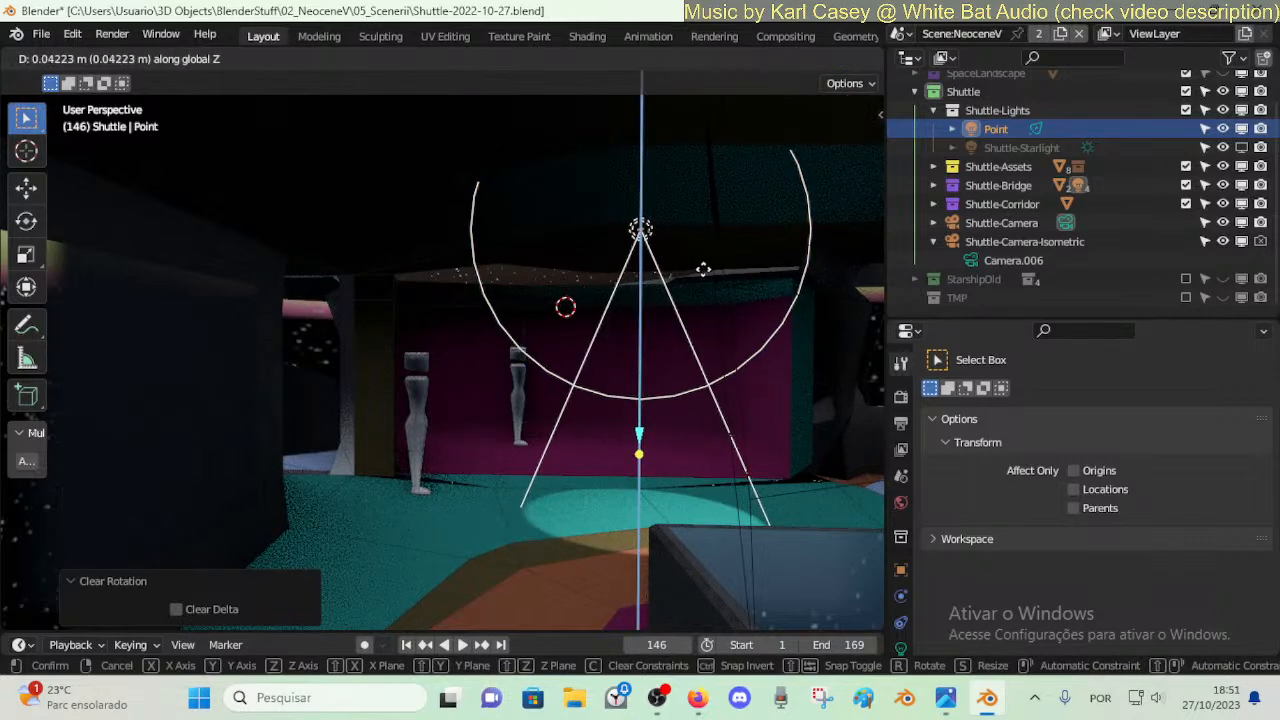
click(708, 187)
- Move the spot light about -2.5 m along X and about -0.2 m along Y, above the figure beside the central table
key(shift+grave)
key(d)
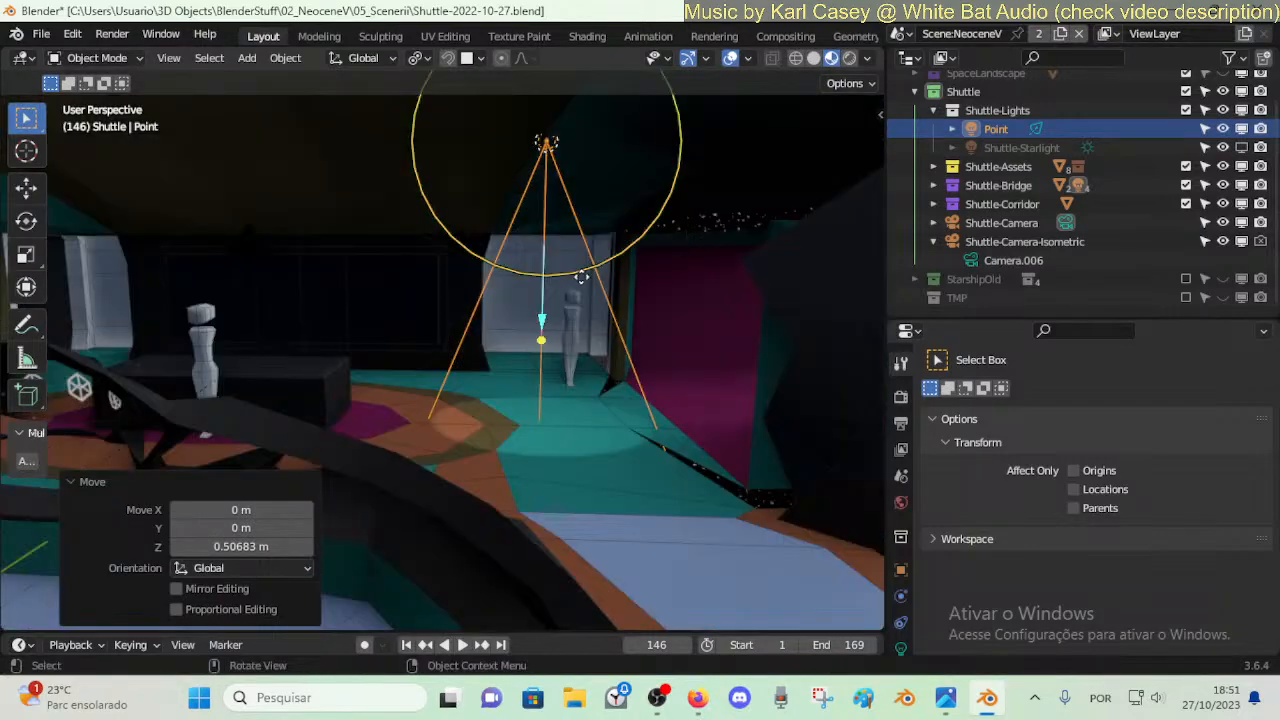
click(837, 221)
key(g)
key(x)
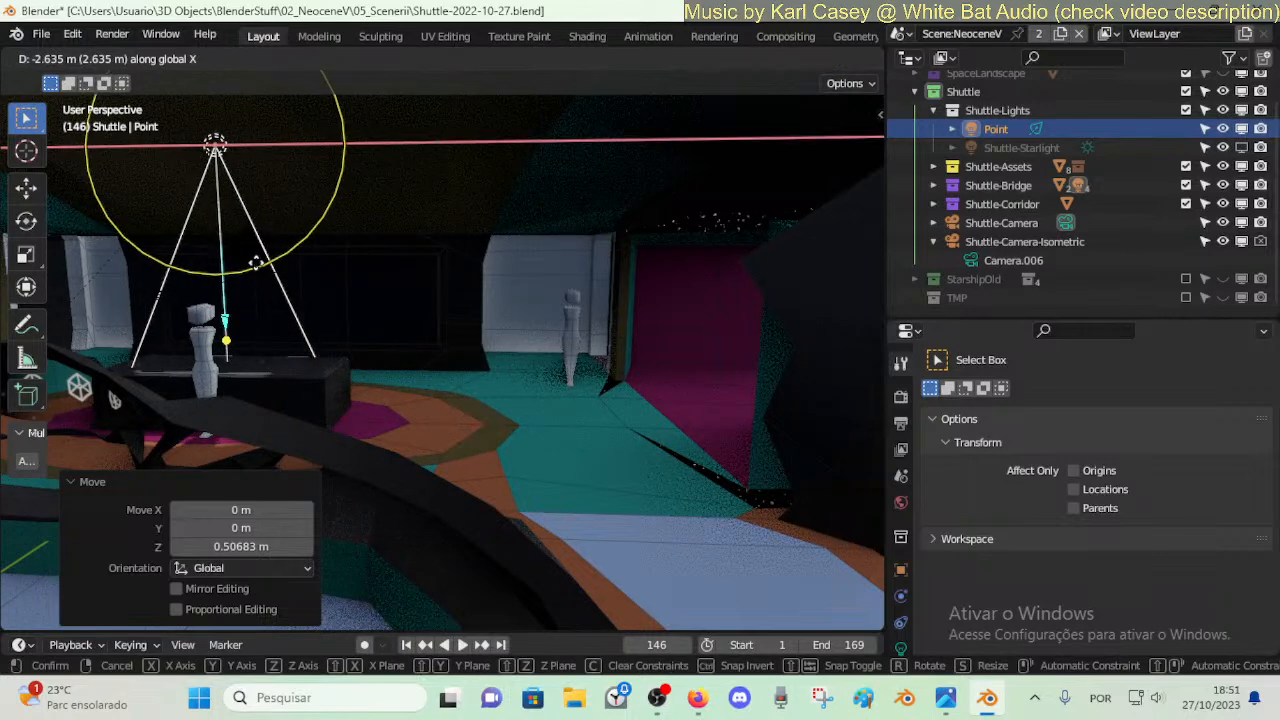
click(262, 262)
middle_drag(262, 262, 506, 214)
key(g)
key(y)
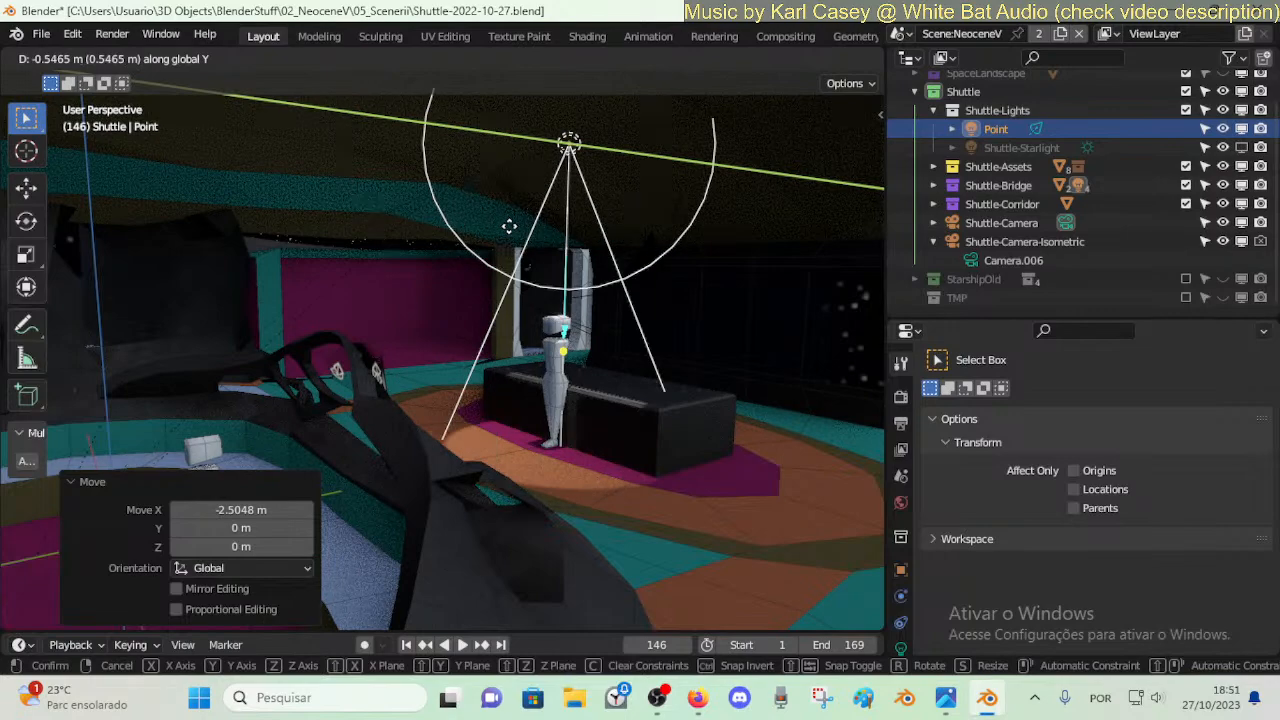
click(595, 233)
- Move the spot light about 2.44 m along the global X axis, toward the figure near the doorway
middle_drag(595, 233, 334, 242)
key(g)
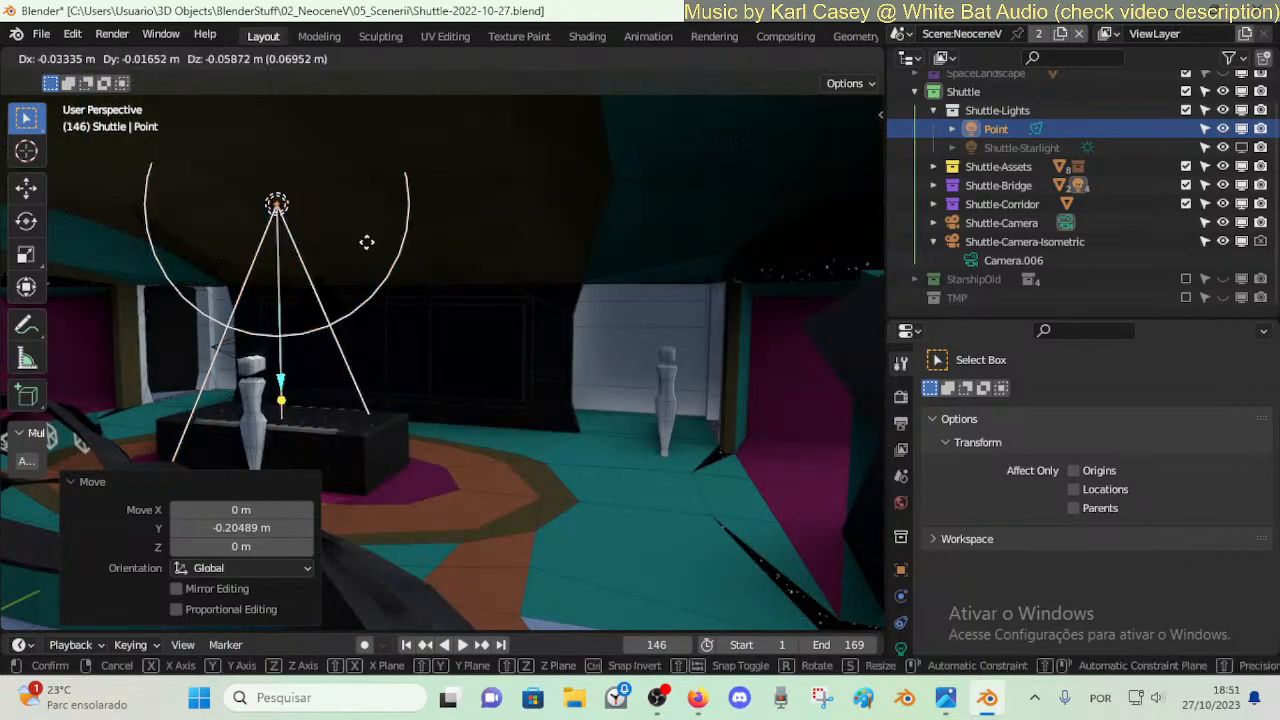
key(x)
click(655, 247)
key(r)
key(x)
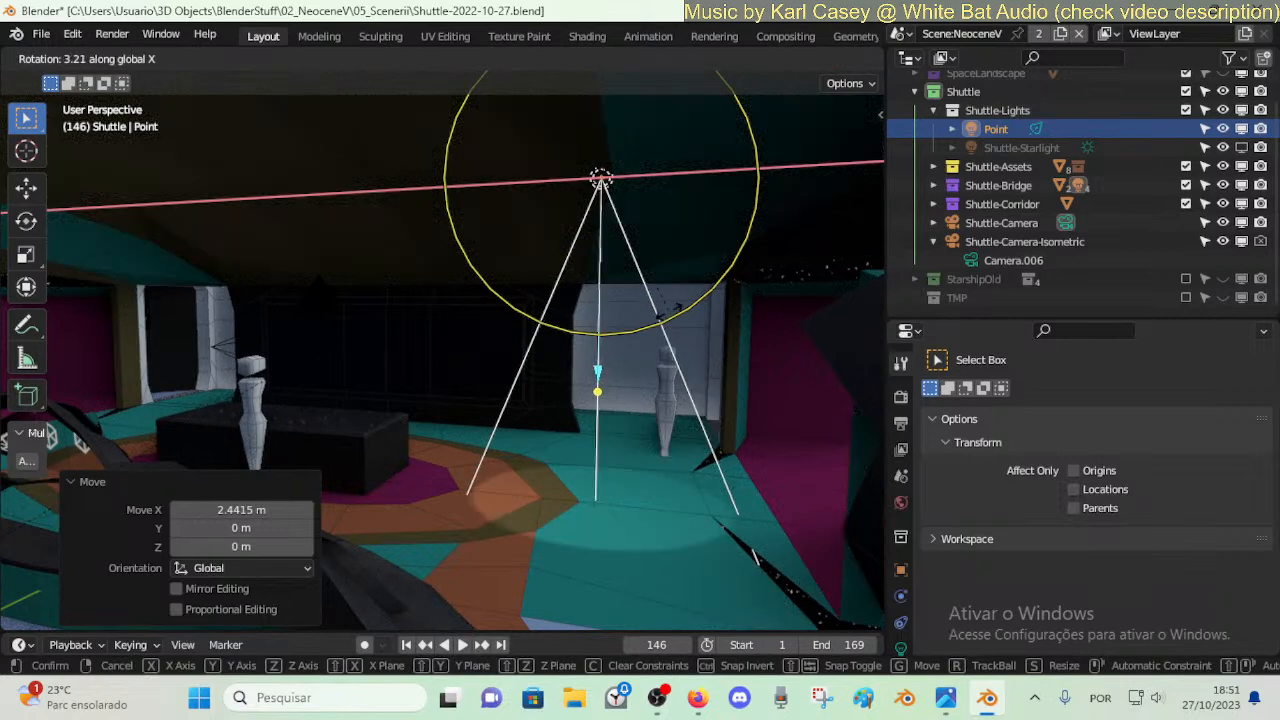
key(Escape)
key(g)
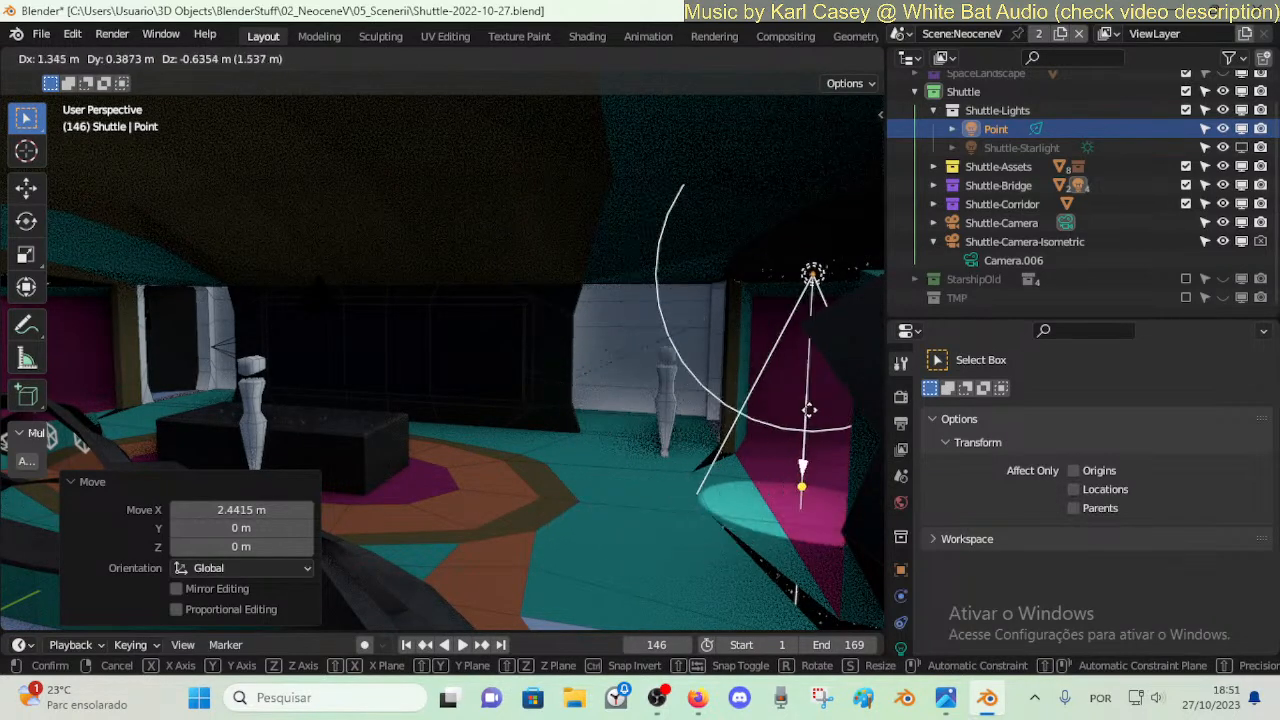
key(z)
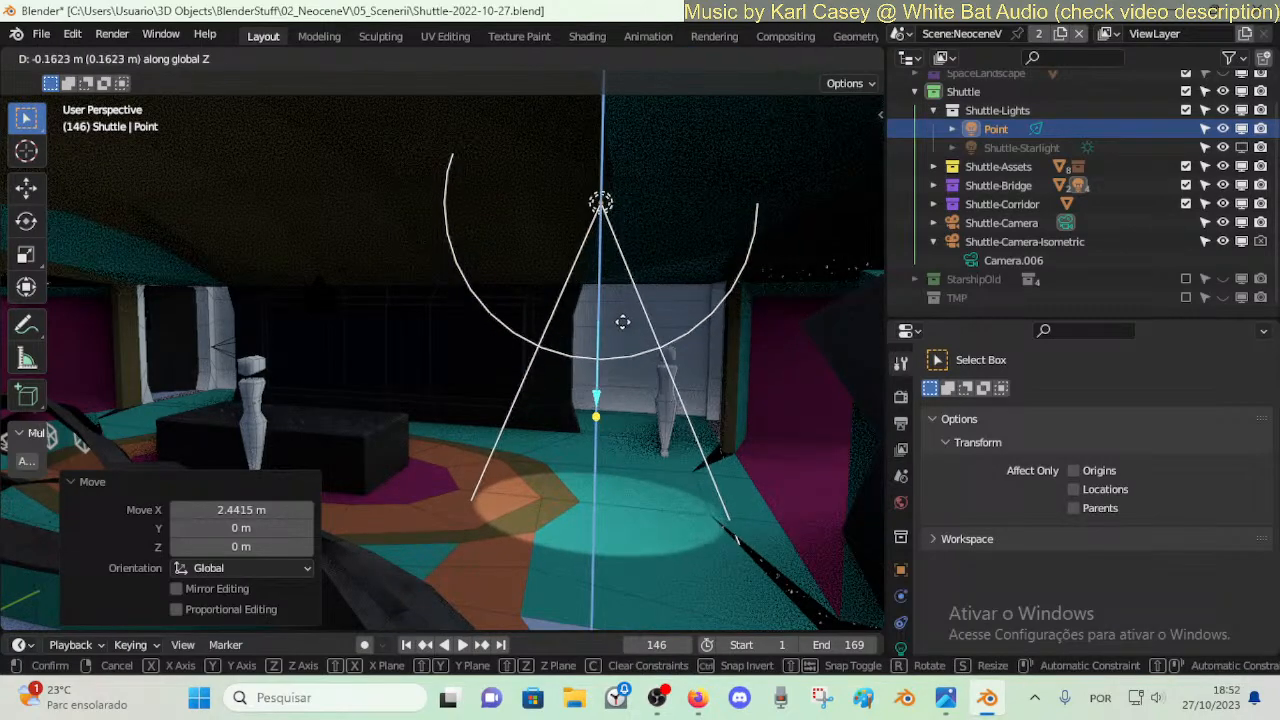
right_click(622, 322)
- Move the spot light about 2.51 m along the global Y axis
middle_drag(622, 322, 654, 308)
key(g)
key(x)
key(y)
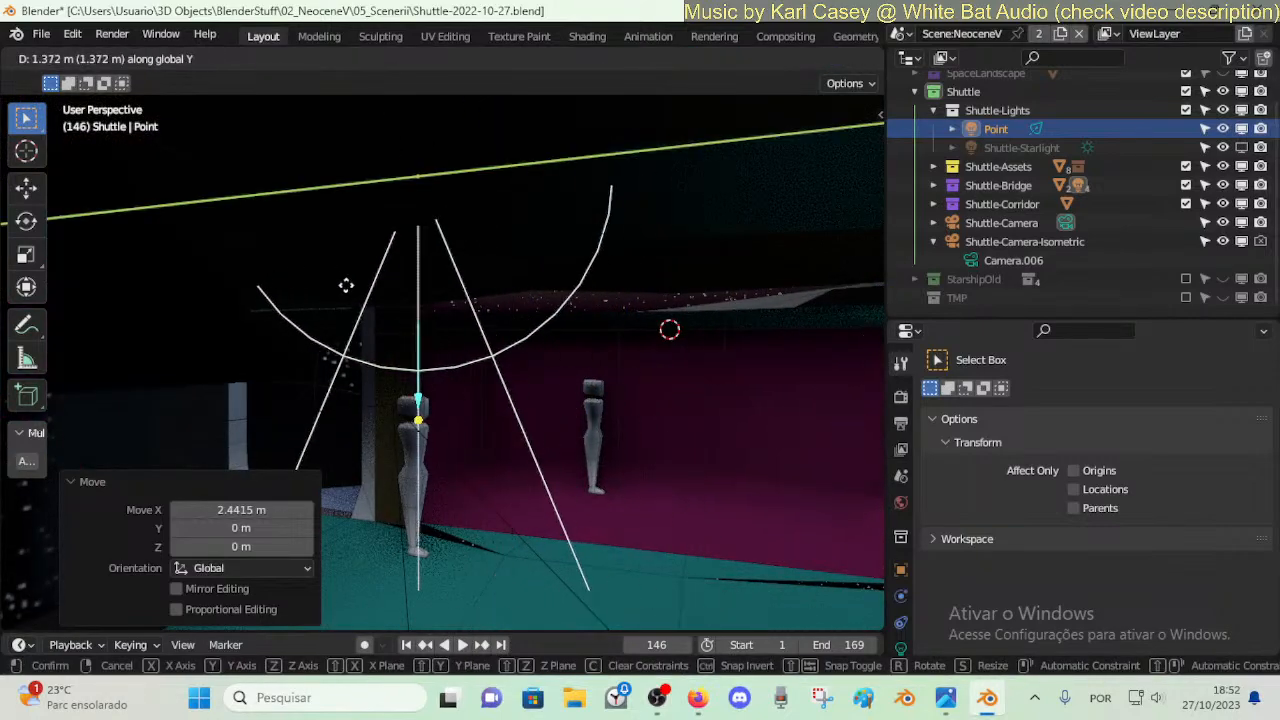
click(250, 295)
- Shift the spot light about 0.28 m along X and about 0.46 m along Y
middle_drag(250, 295, 446, 266)
key(g)
key(z)
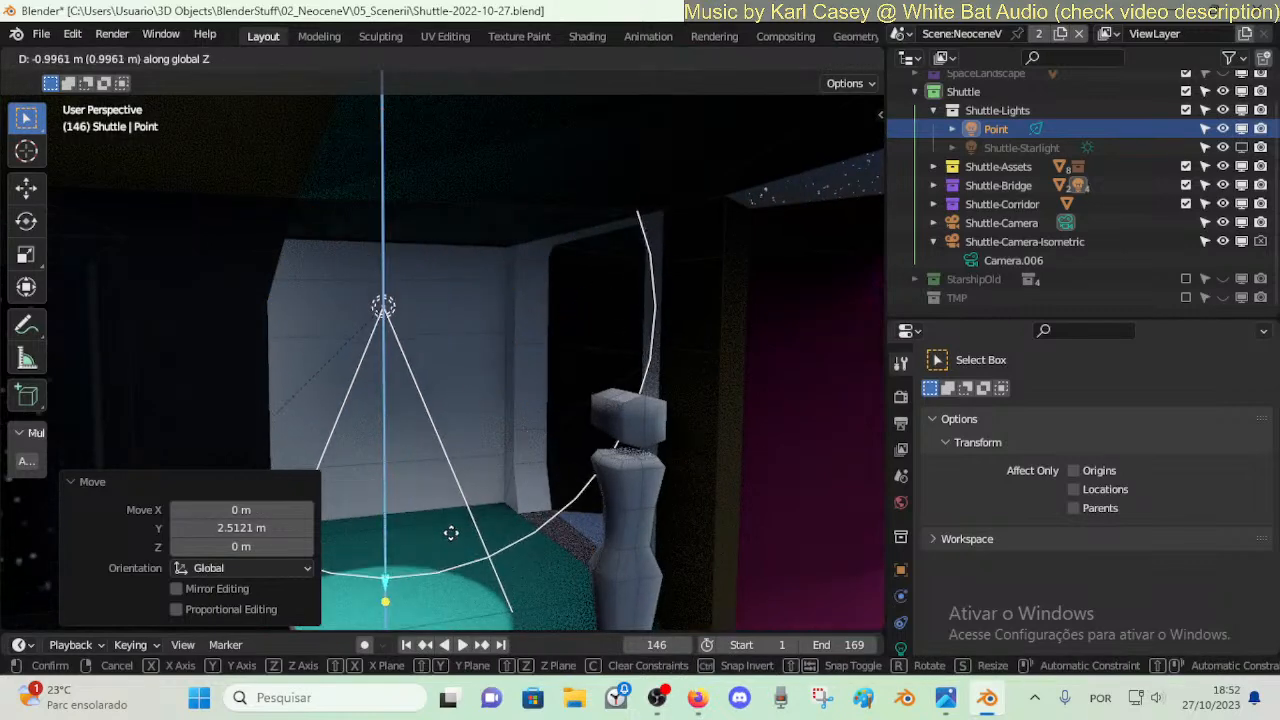
key(x)
click(520, 460)
key(g)
key(y)
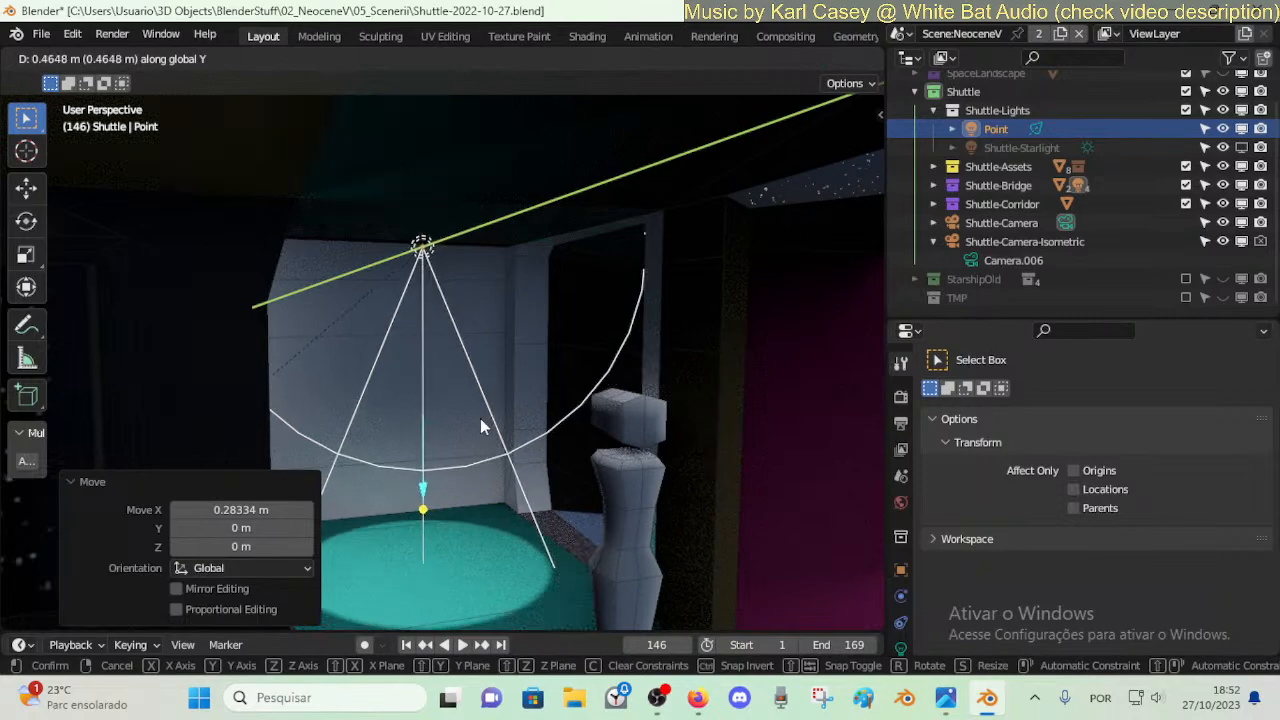
click(480, 418)
- Rotate the spot light about 39.5° around the global Y axis to aim it into the corridor
key(shift+grave)
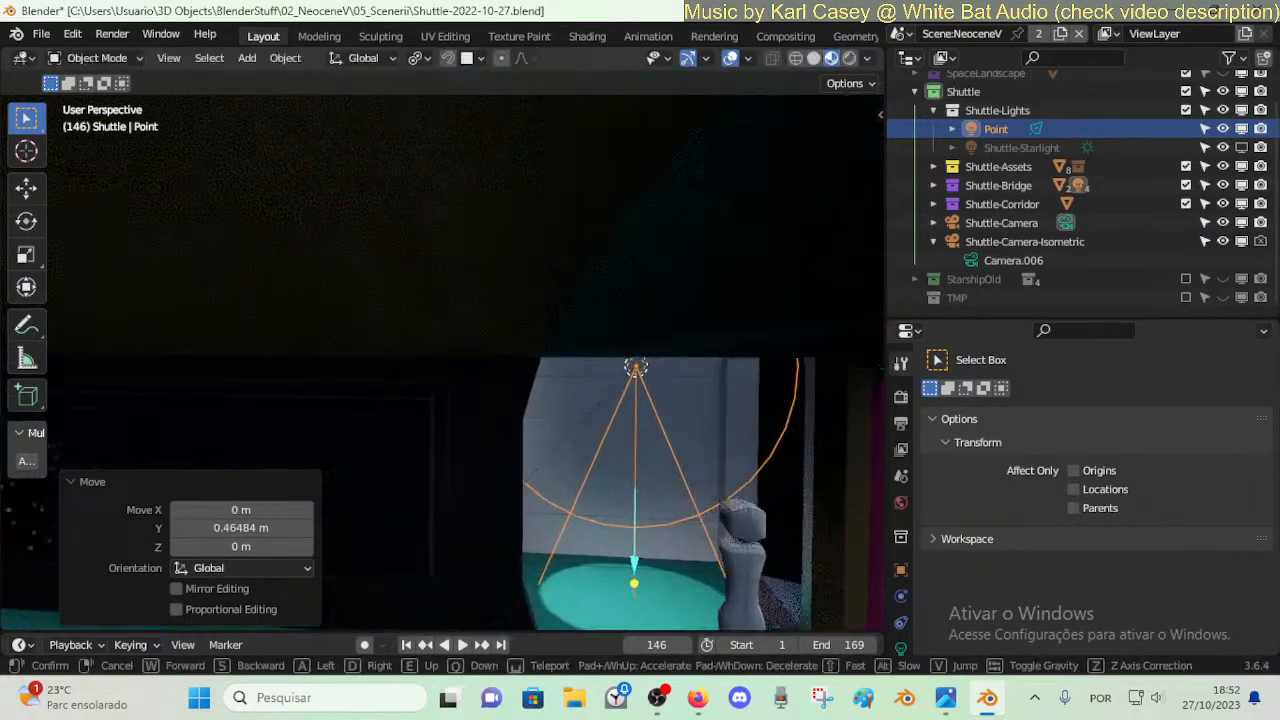
key(a)
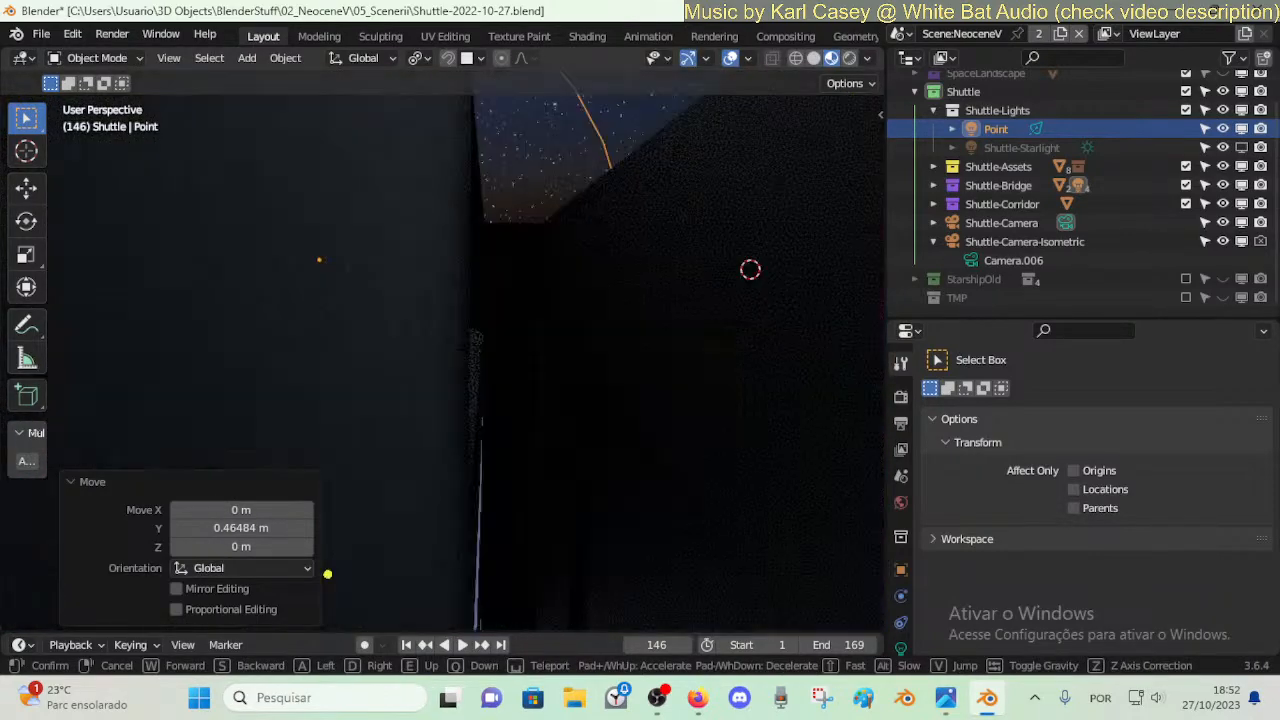
key(s)
key(d)
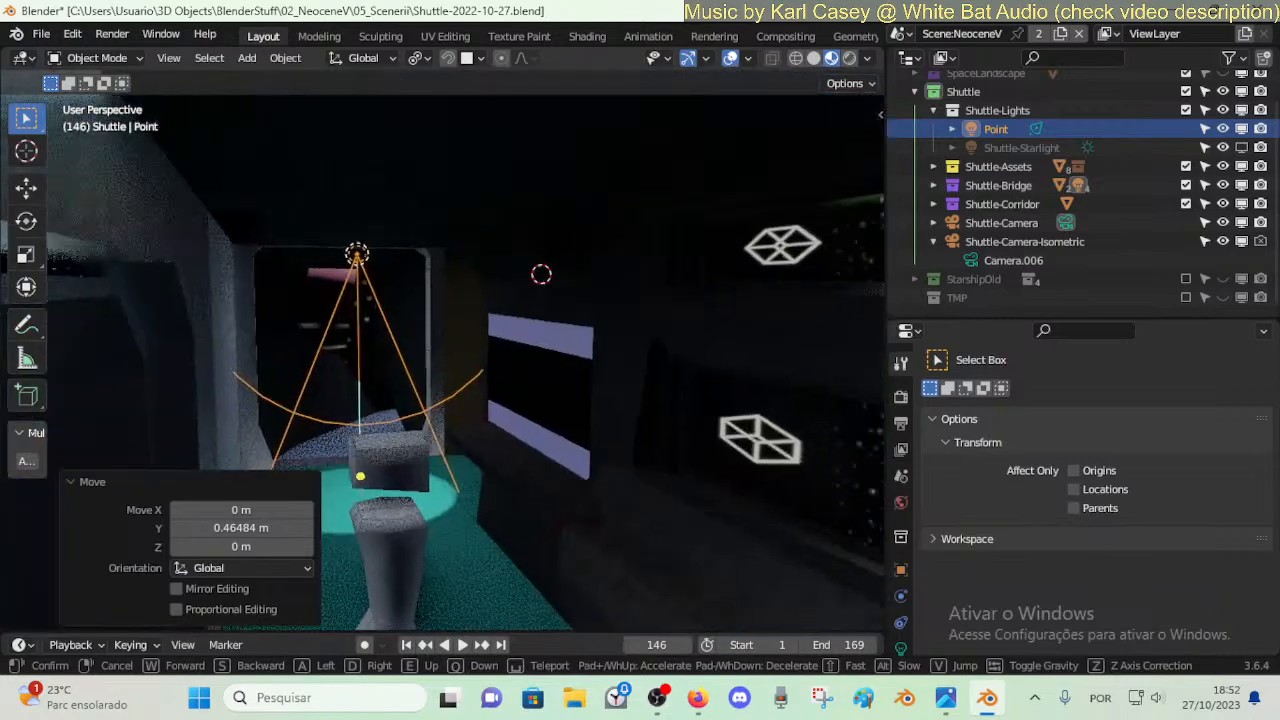
click(468, 430)
key(r)
key(x)
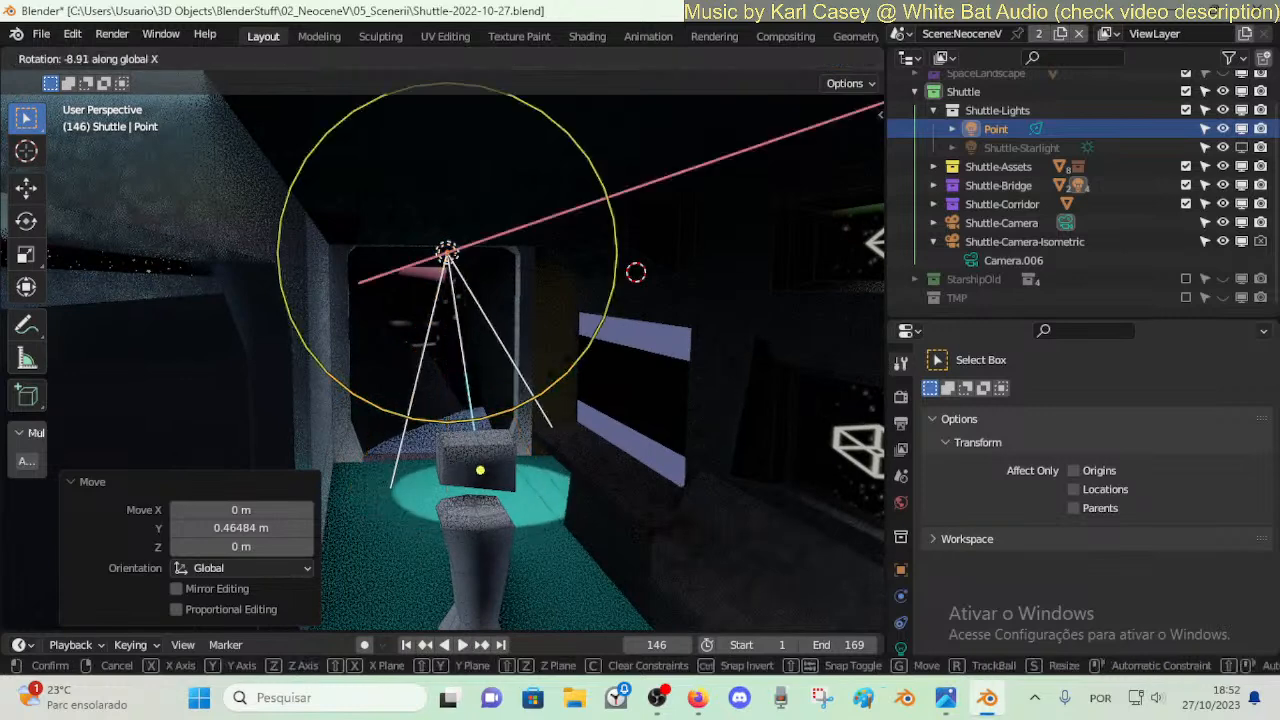
key(z)
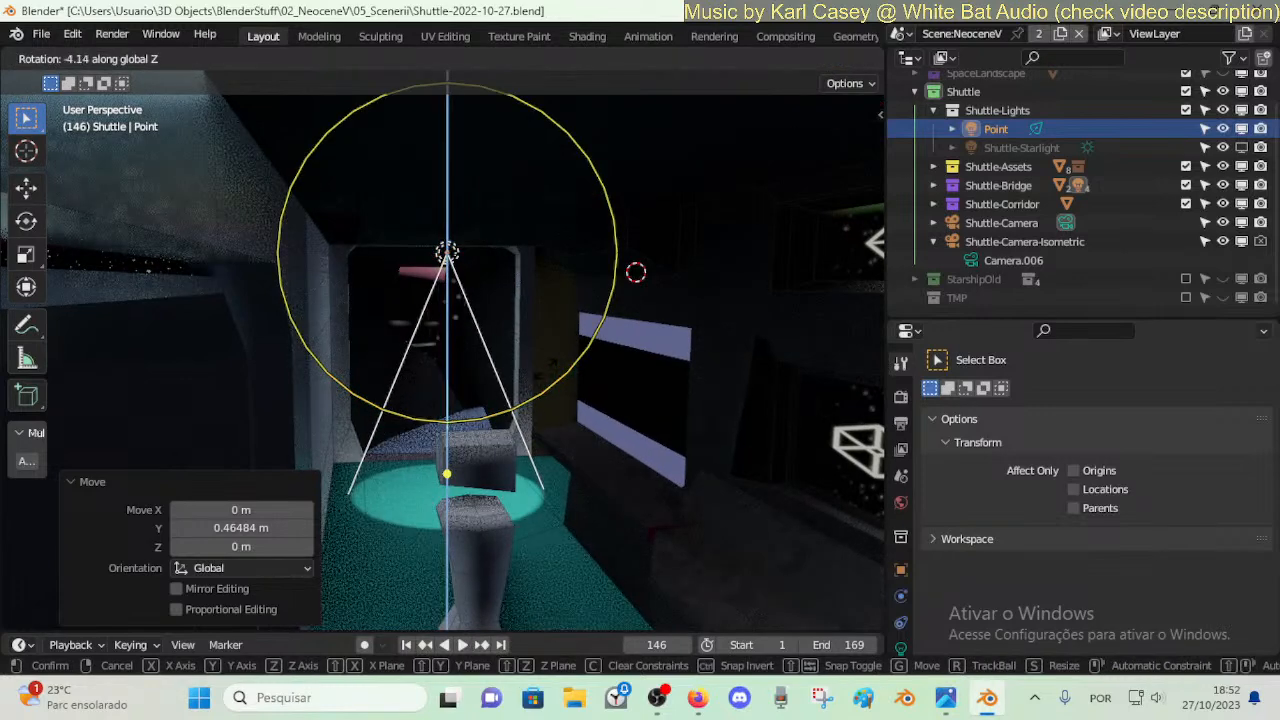
key(y)
click(511, 349)
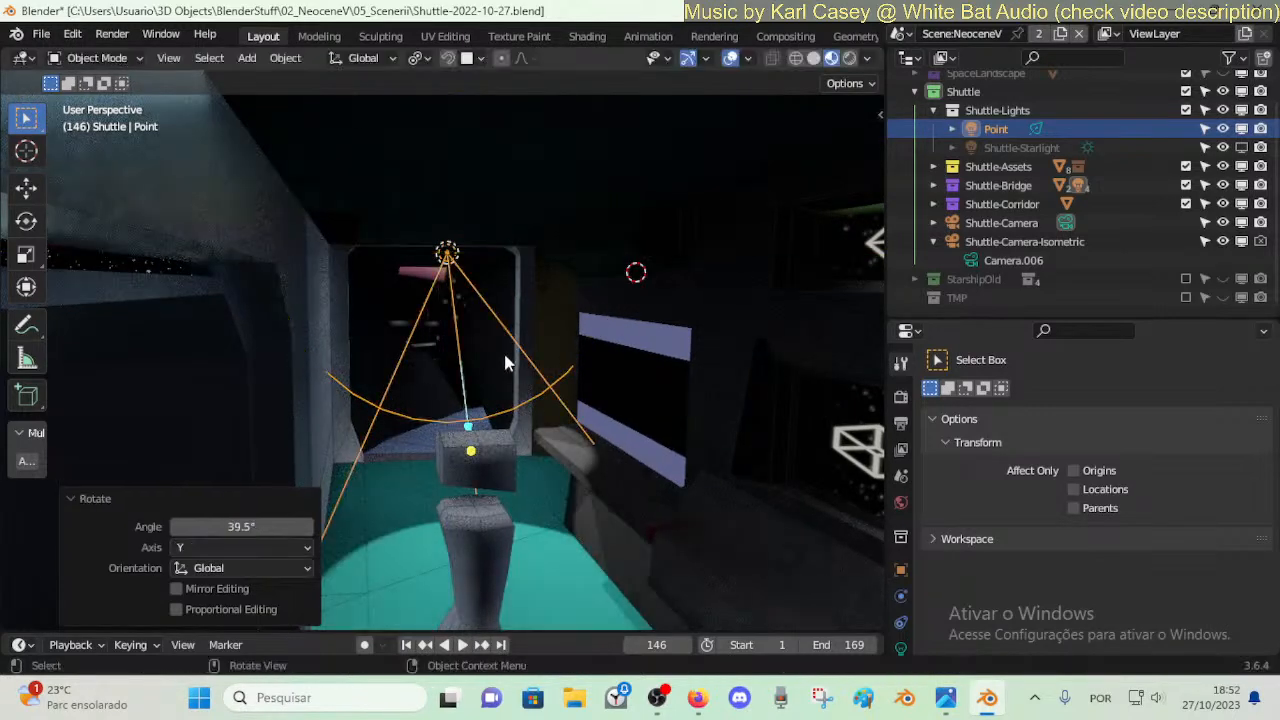
- Adjust the spot light's position along the global X axis with moves of about 0.51 m, -1.11 m and 0.3 m
key(g)
key(x)
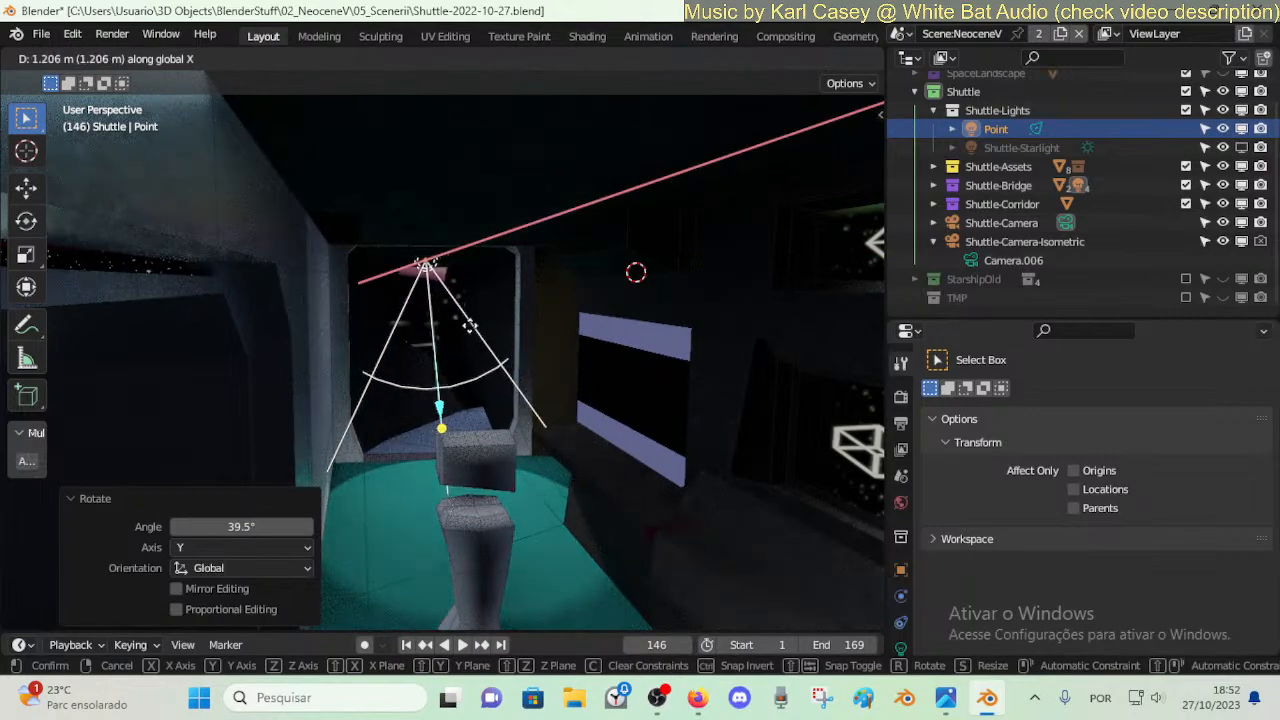
click(469, 325)
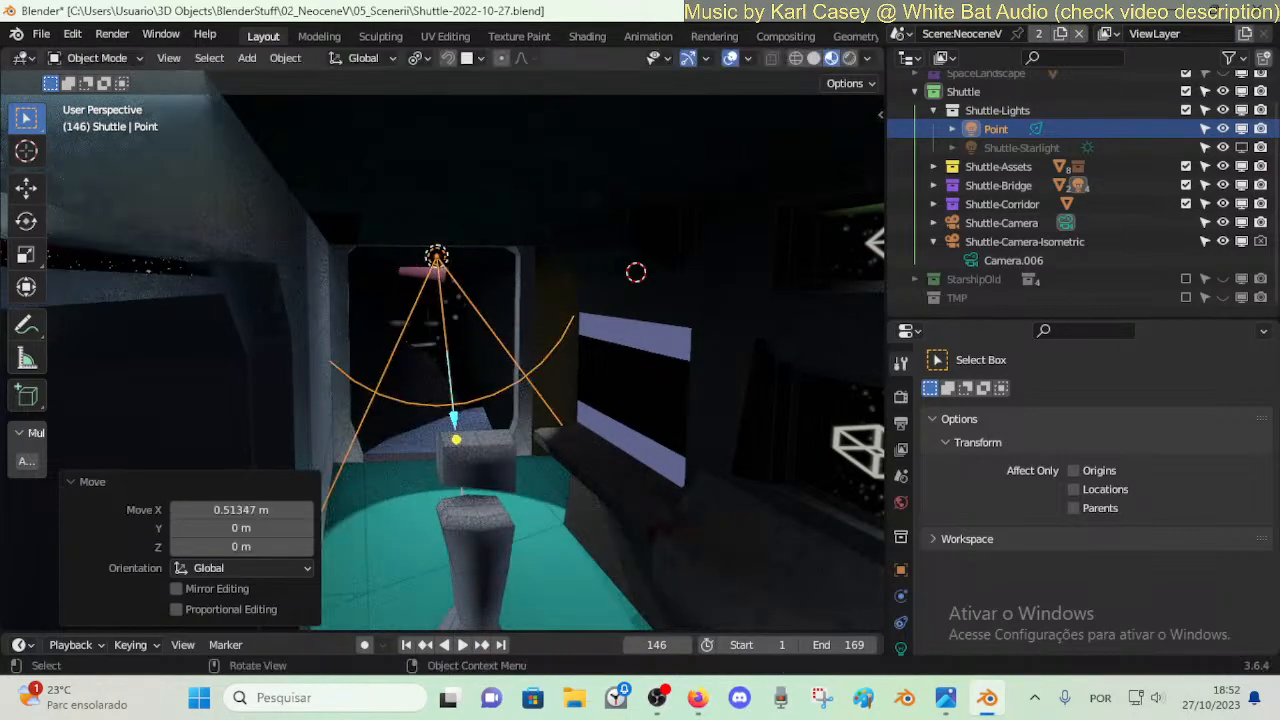
key(shift+grave)
key(w)
key(a)
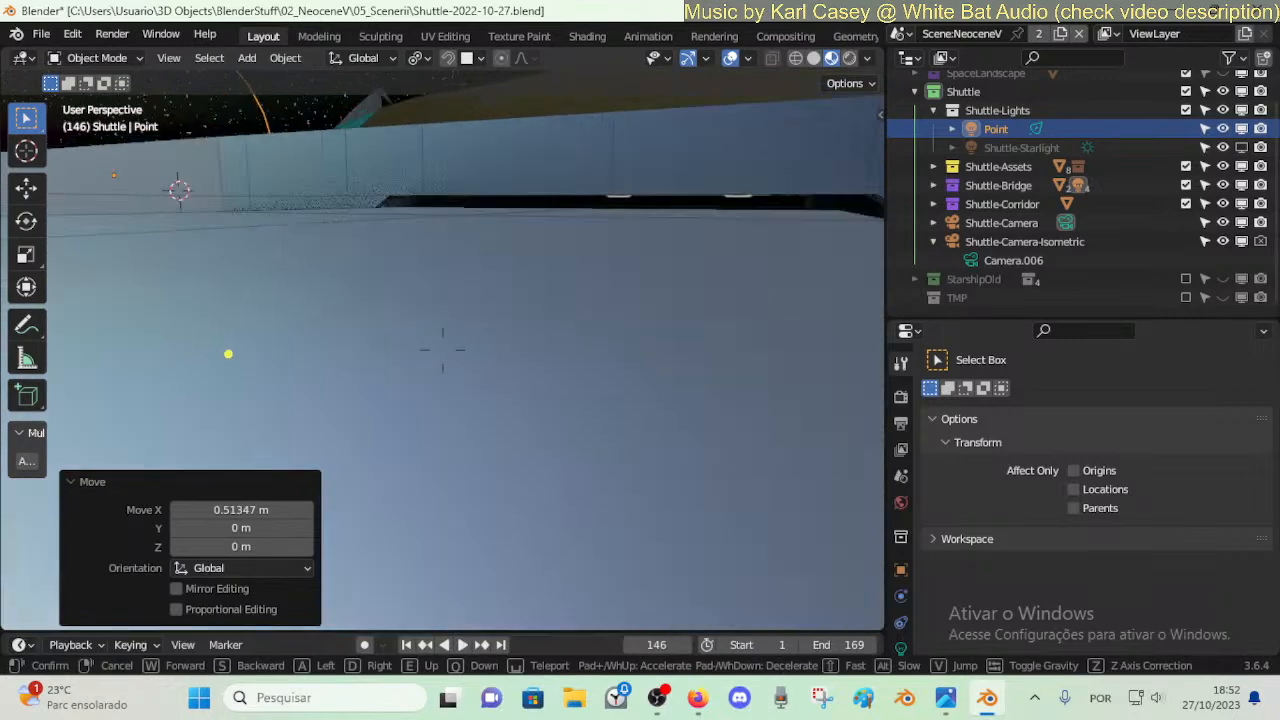
key(Escape)
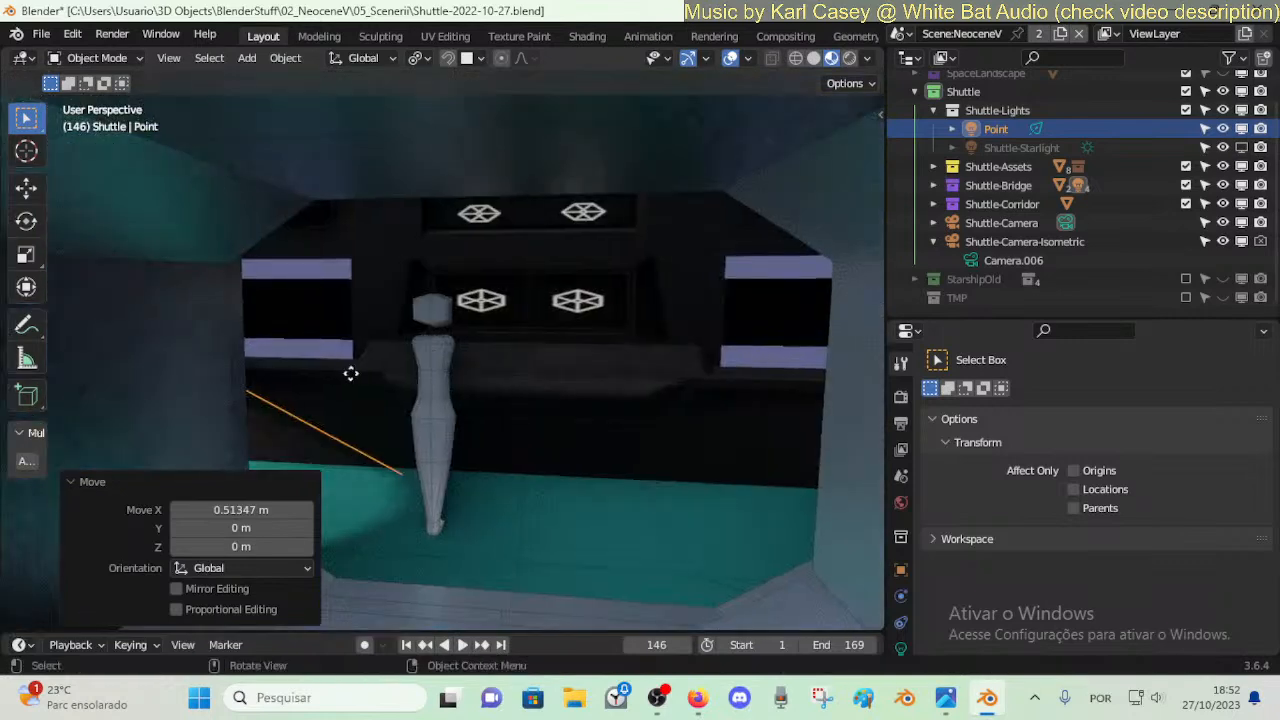
key(g)
key(x)
click(547, 402)
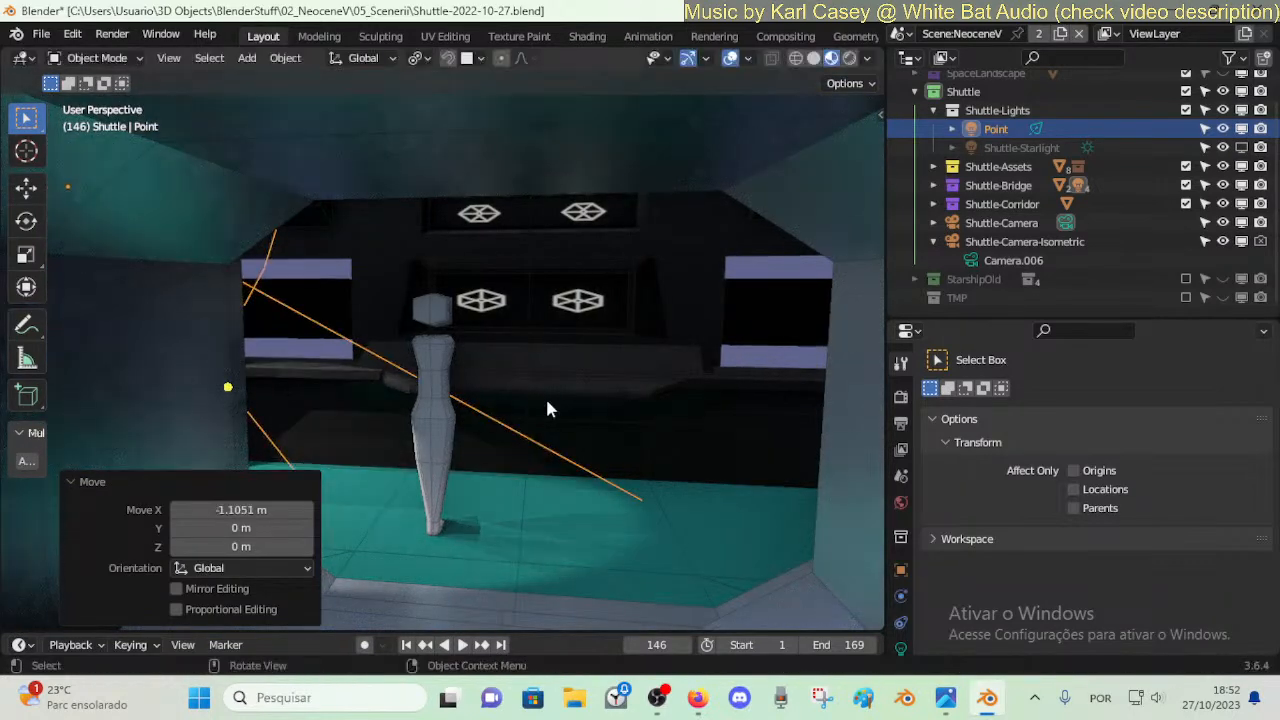
key(ctrl+z)
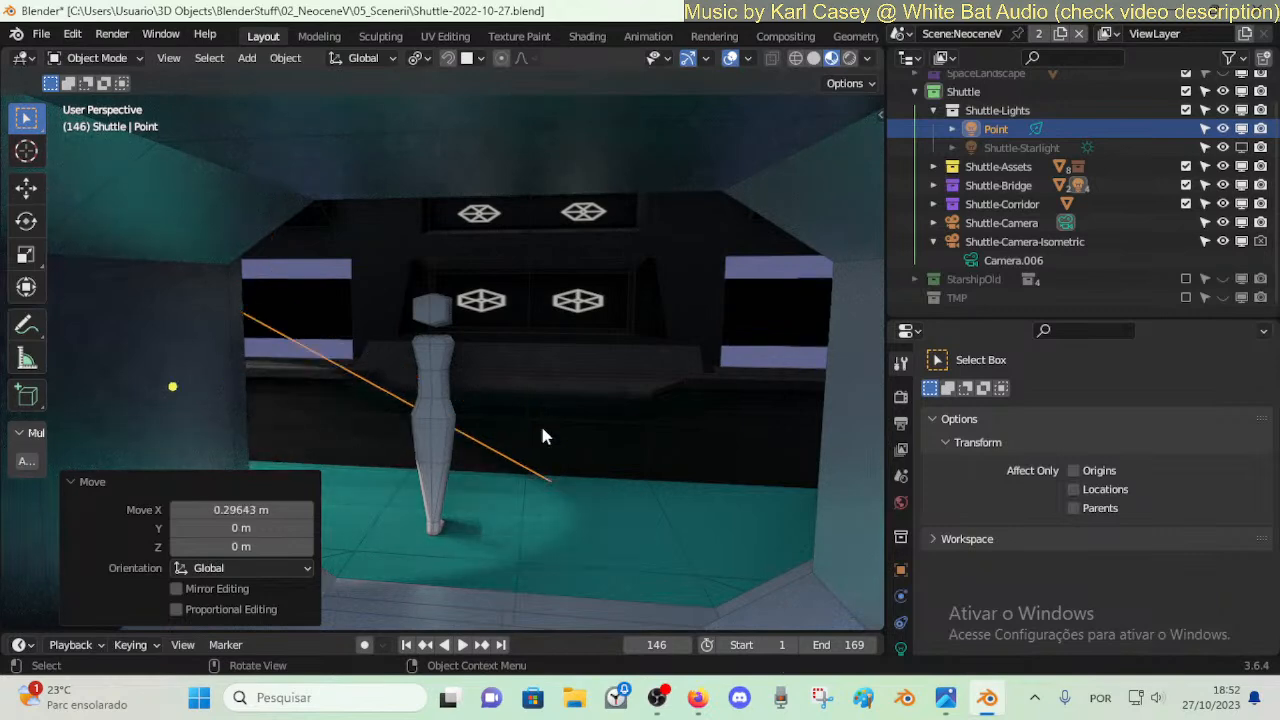
- Clear the spot light's rotation so that it points straight down at the corridor floor
key(shift+grave)
click(543, 435)
key(r)
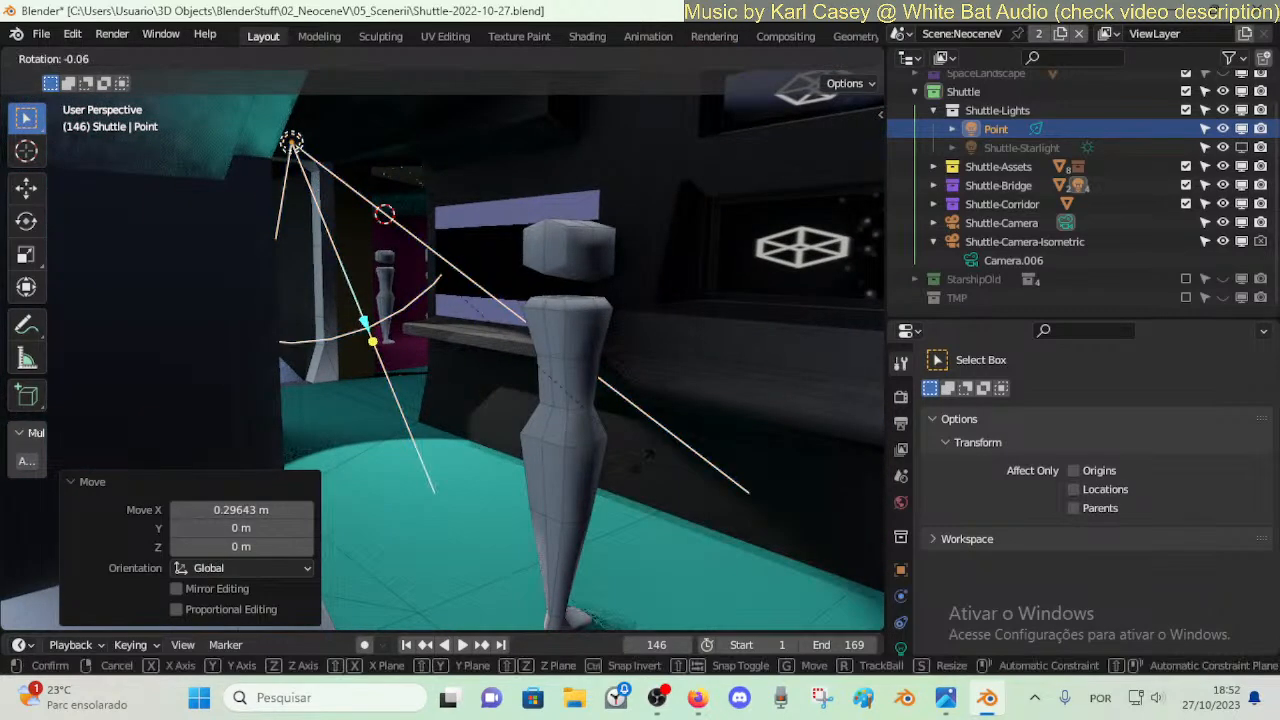
key(z)
key(Escape)
key(alt+r)
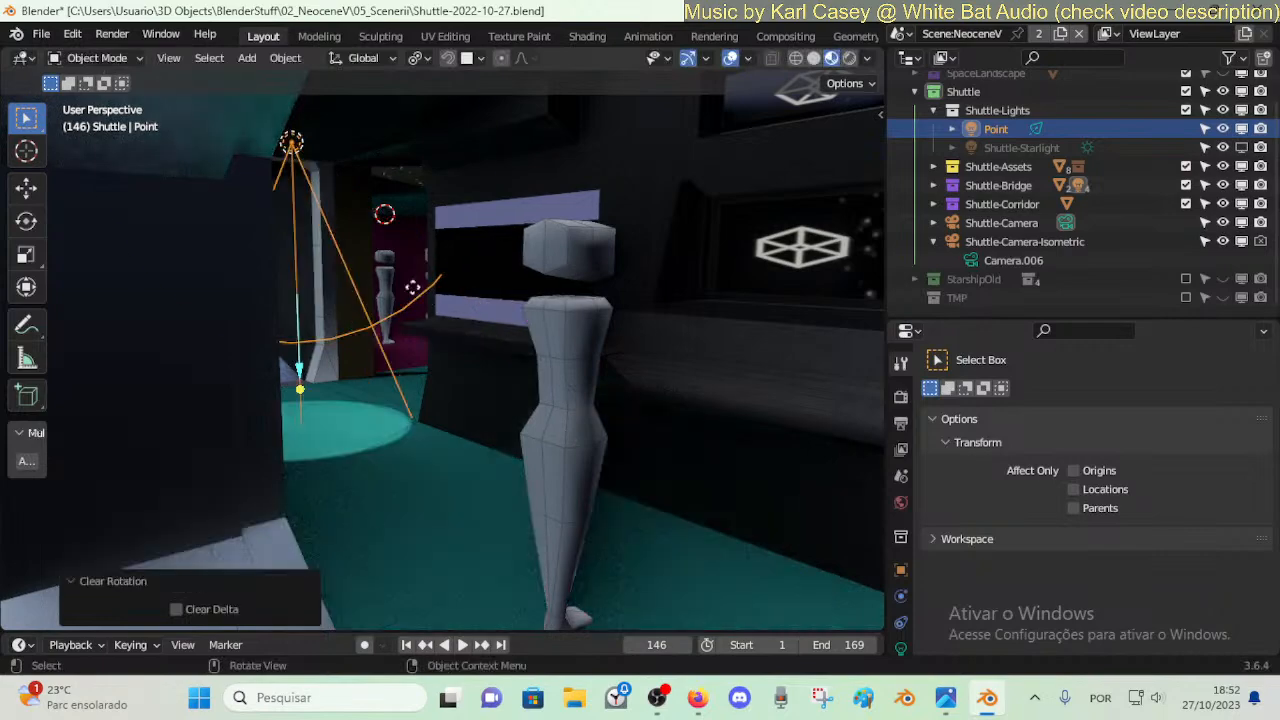
- Move the spot light about -2.26 m along the global X axis toward the mannequin in the bridge
key(g)
key(x)
click(840, 428)
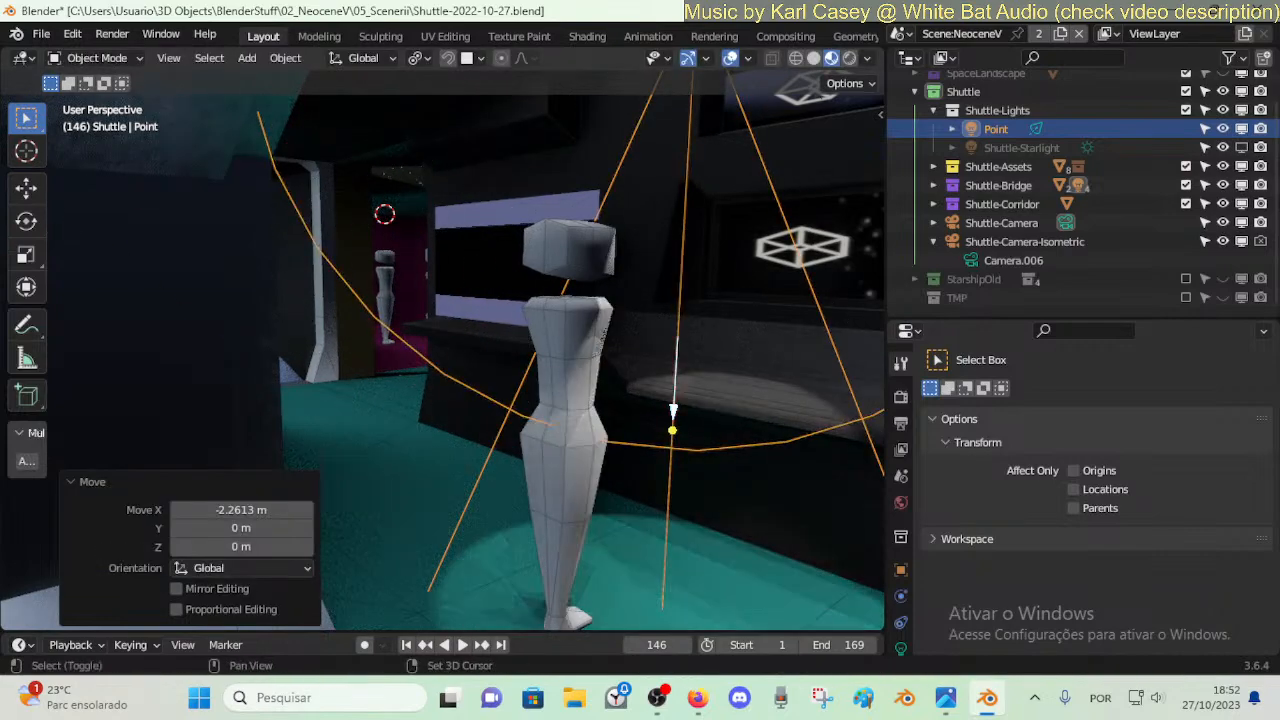
- Shift the spot light about -0.29 m along X, 0.34 m along Y and -0.14 m along Z
key(shift+grave)
key(s)
click(660, 398)
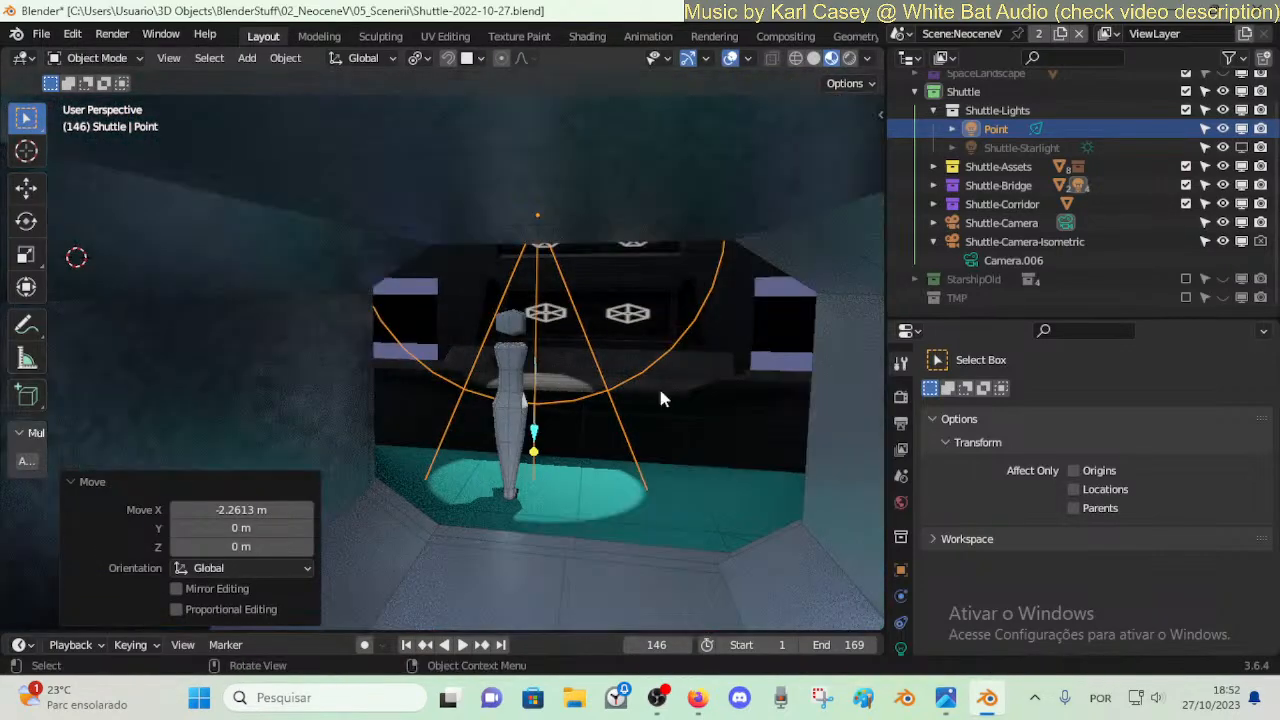
key(g)
key(y)
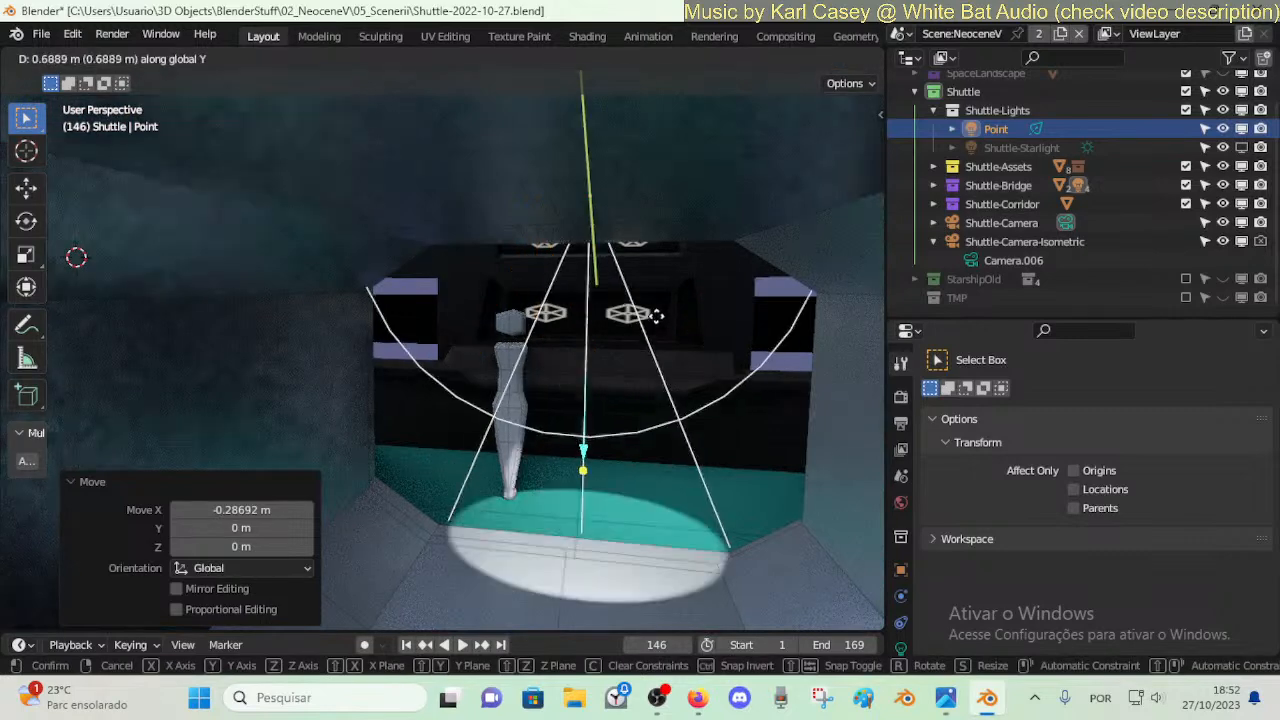
click(652, 340)
key(g)
key(z)
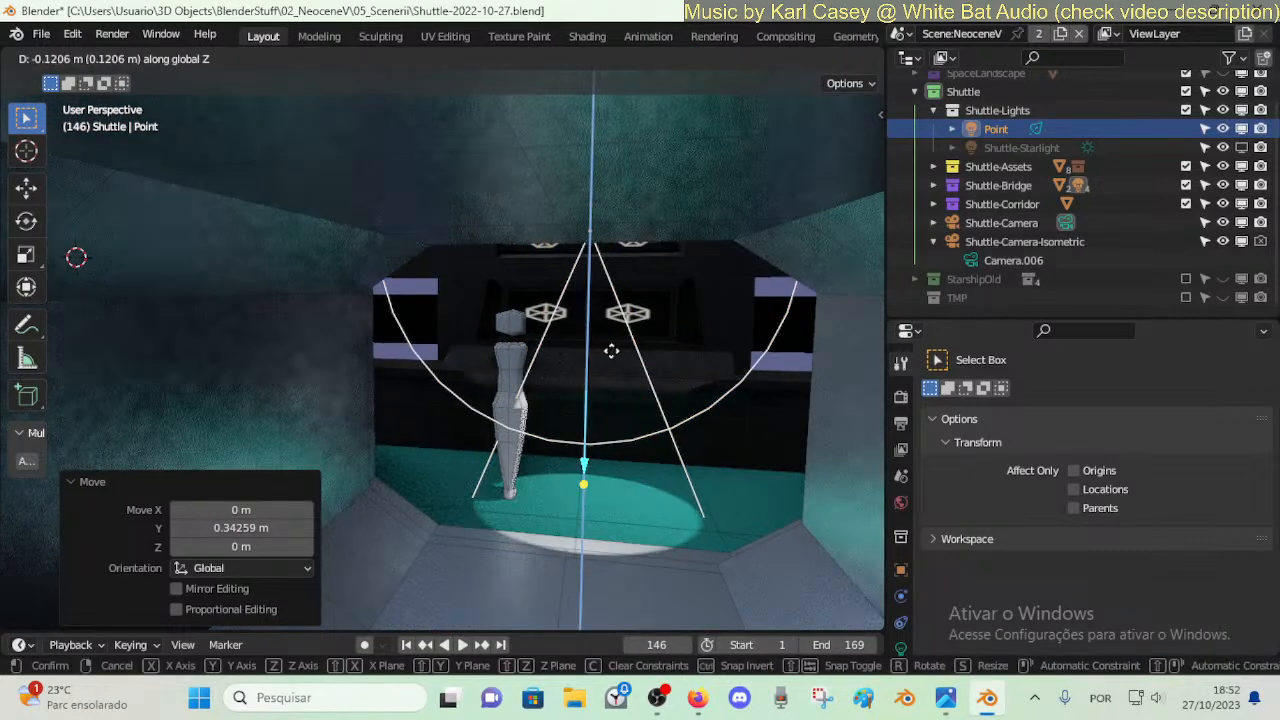
click(611, 354)
- Bring the Firefox live chat pop-up to the front and move it clear of the spot light
mouse_move(697, 697)
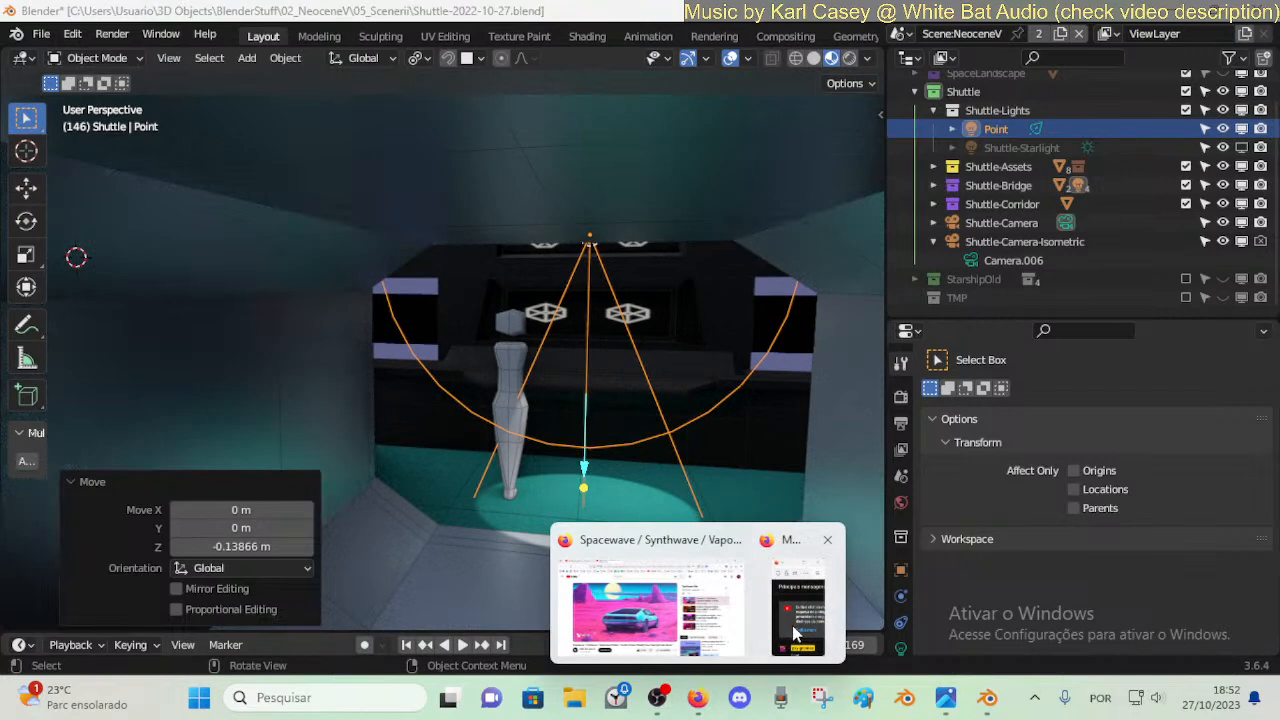
click(815, 580)
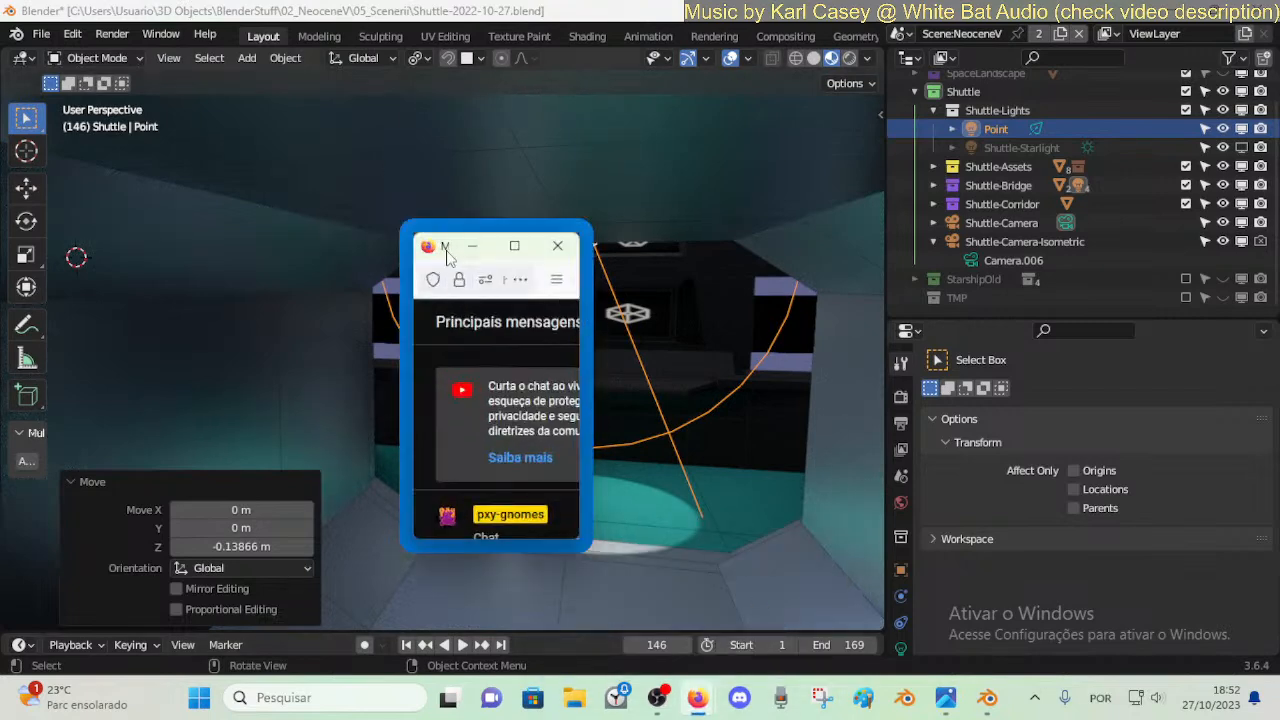
drag(446, 250, 160, 272)
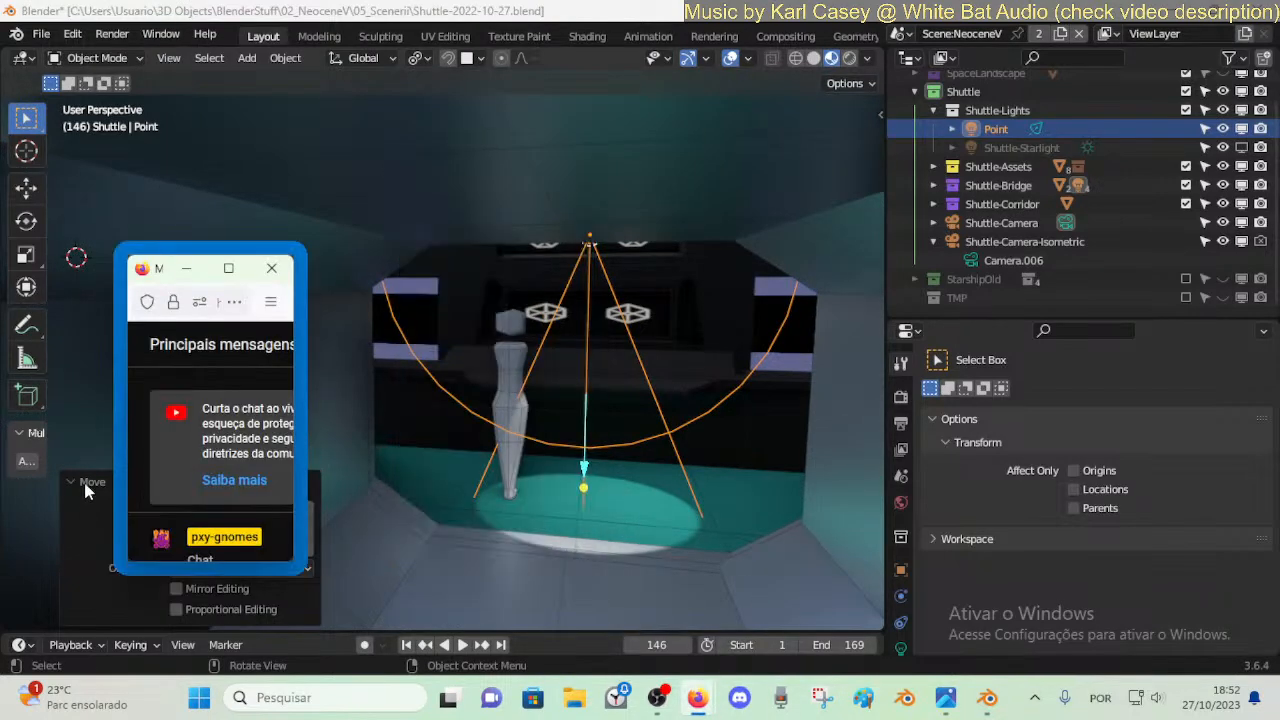
- Collapse the Move settings in Blender and adjust the spot light's height along the global Z axis
click(84, 483)
key(g)
key(z)
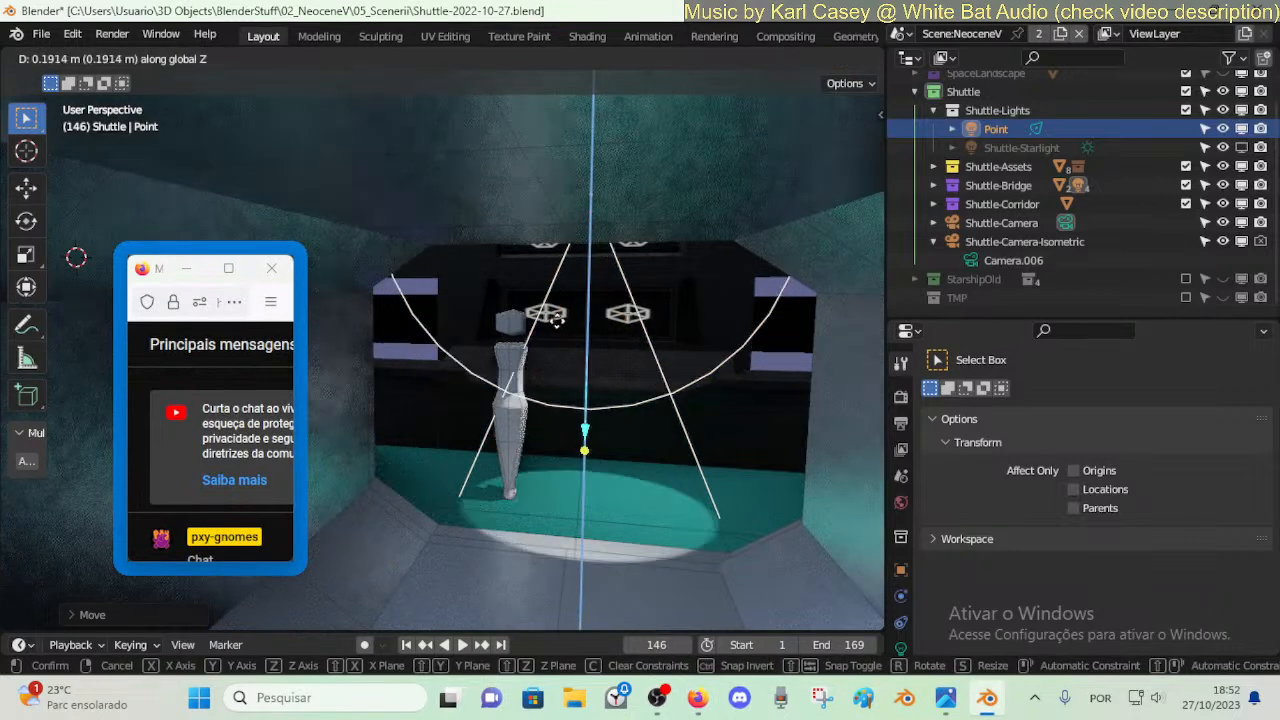
click(562, 366)
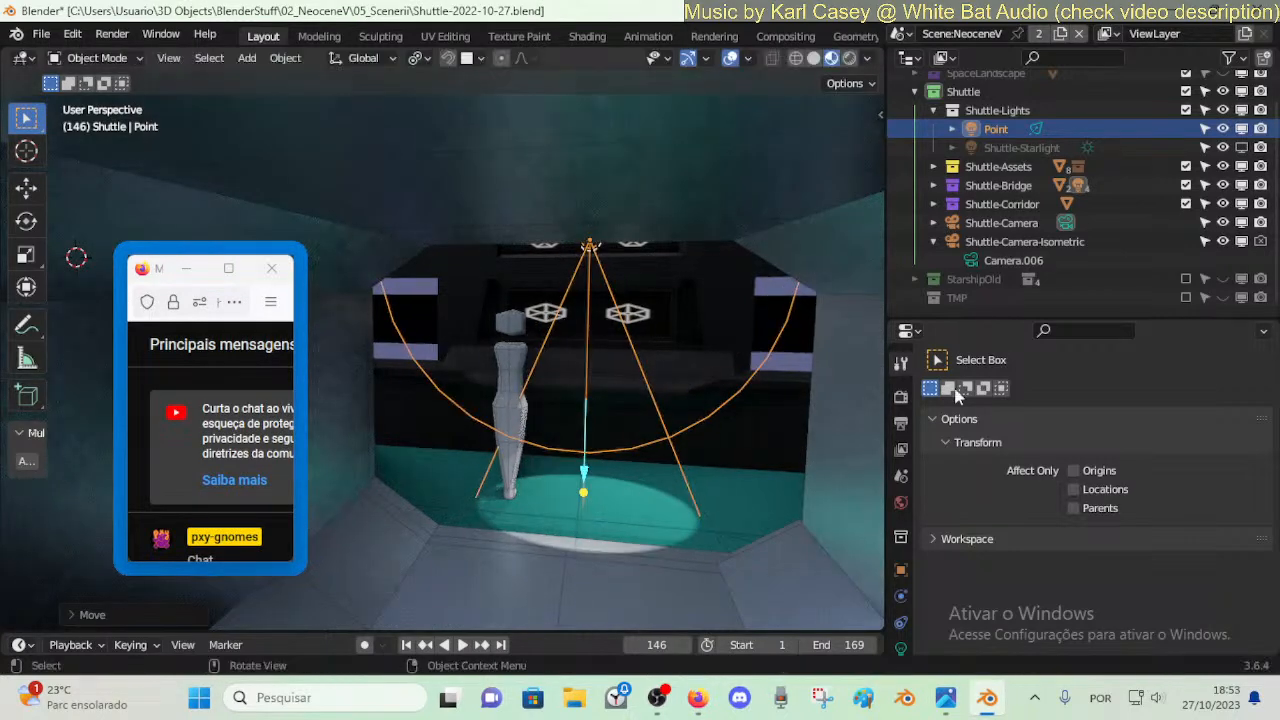
- Display the spot light's data properties and move the light along the global X axis past the mannequin
scroll(904, 608, down, 3)
click(901, 602)
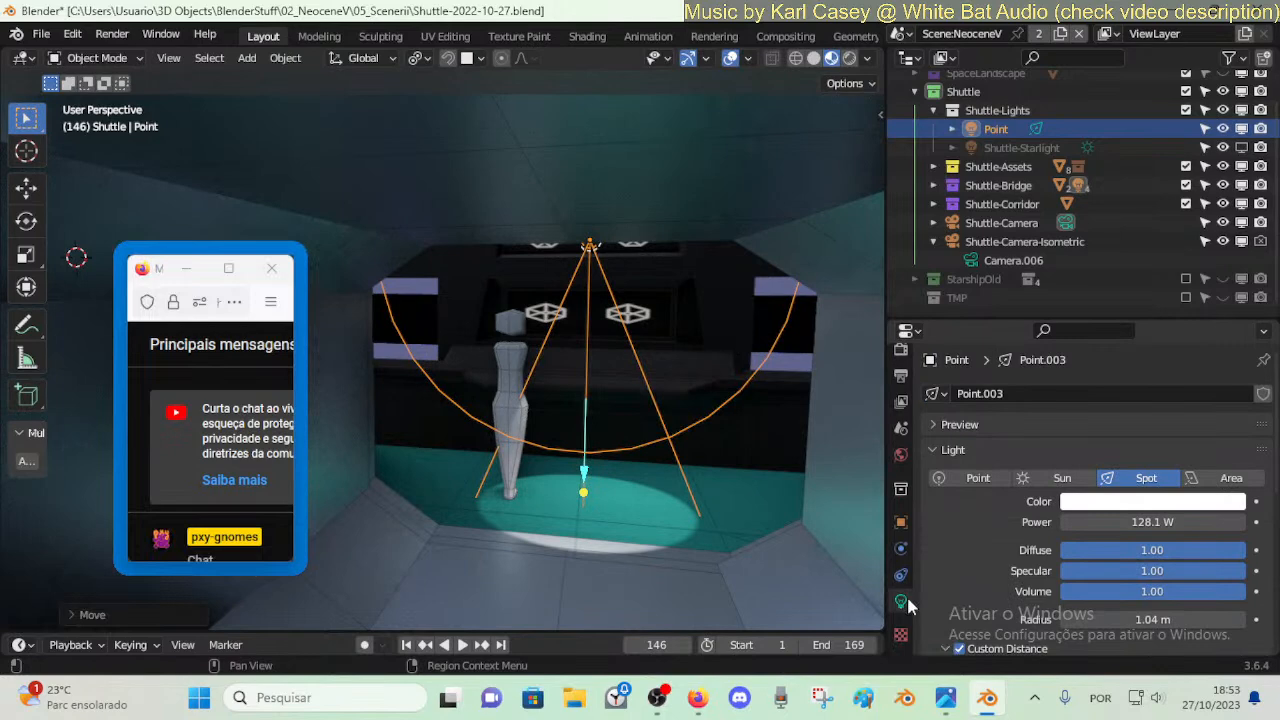
key(g)
key(y)
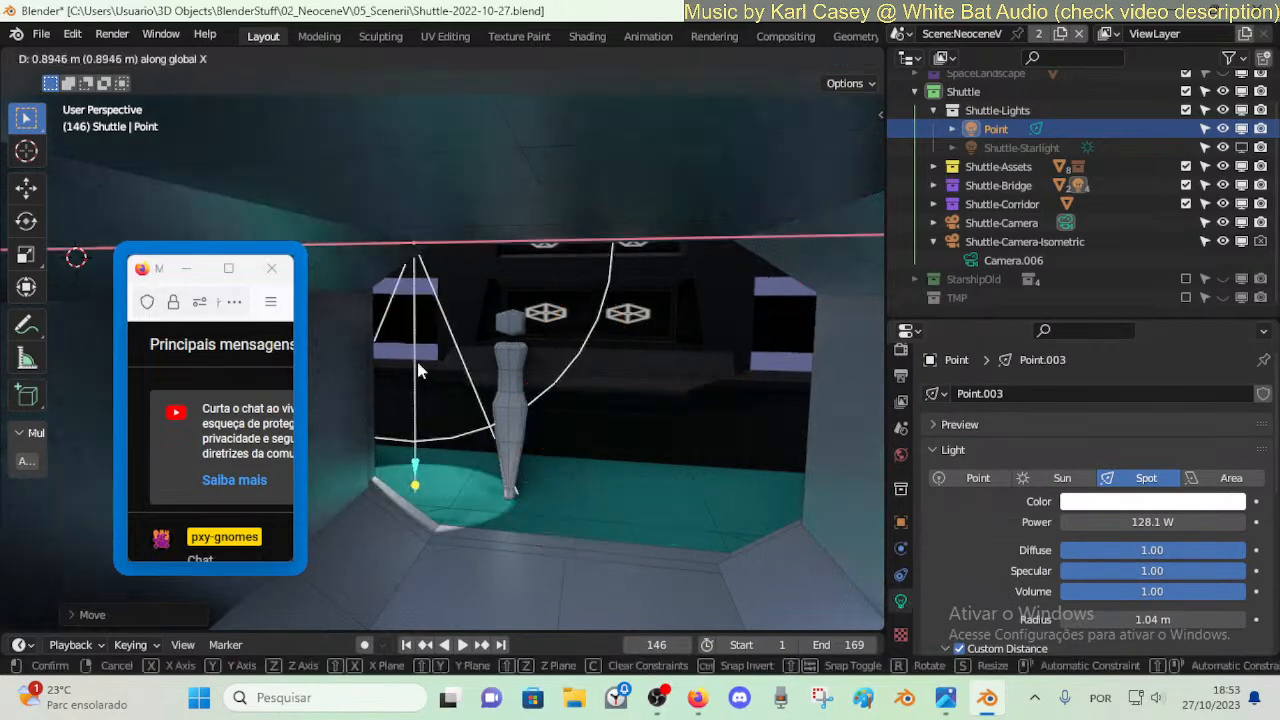
click(478, 315)
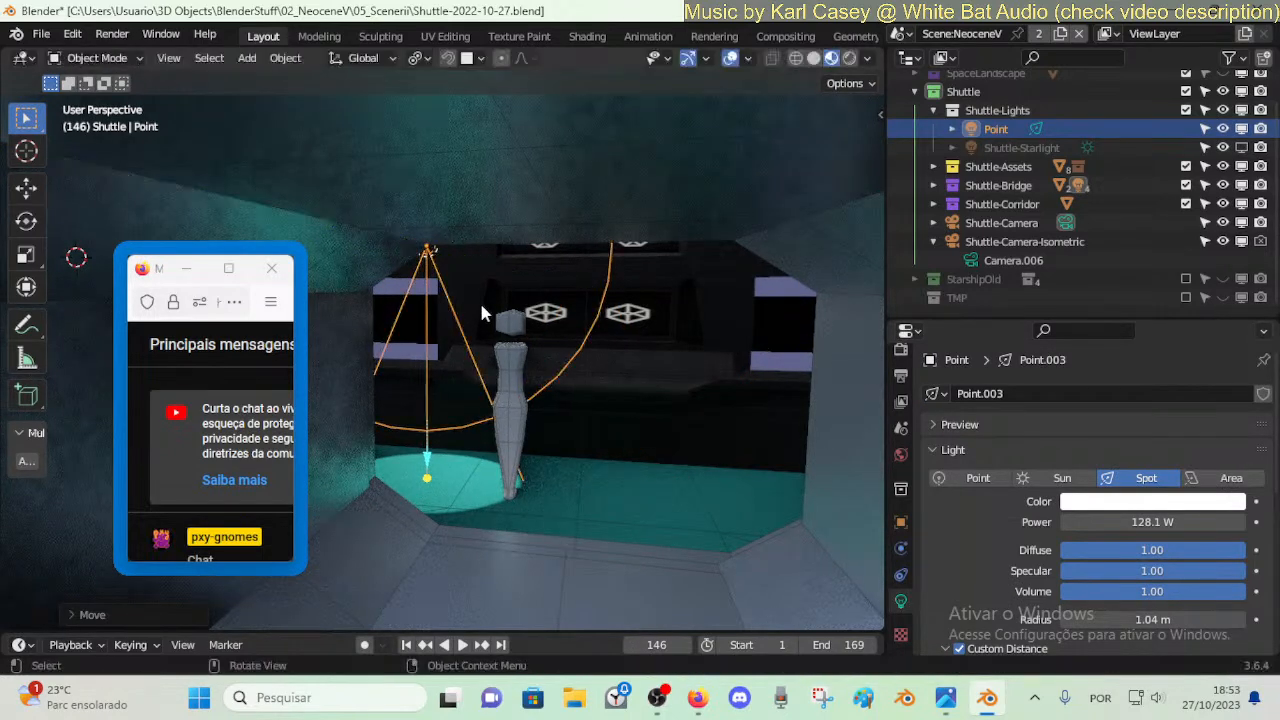
- Try a spot light power of 40 W and reduce it to 20 W
click(1143, 521)
text(40)
key(Return)
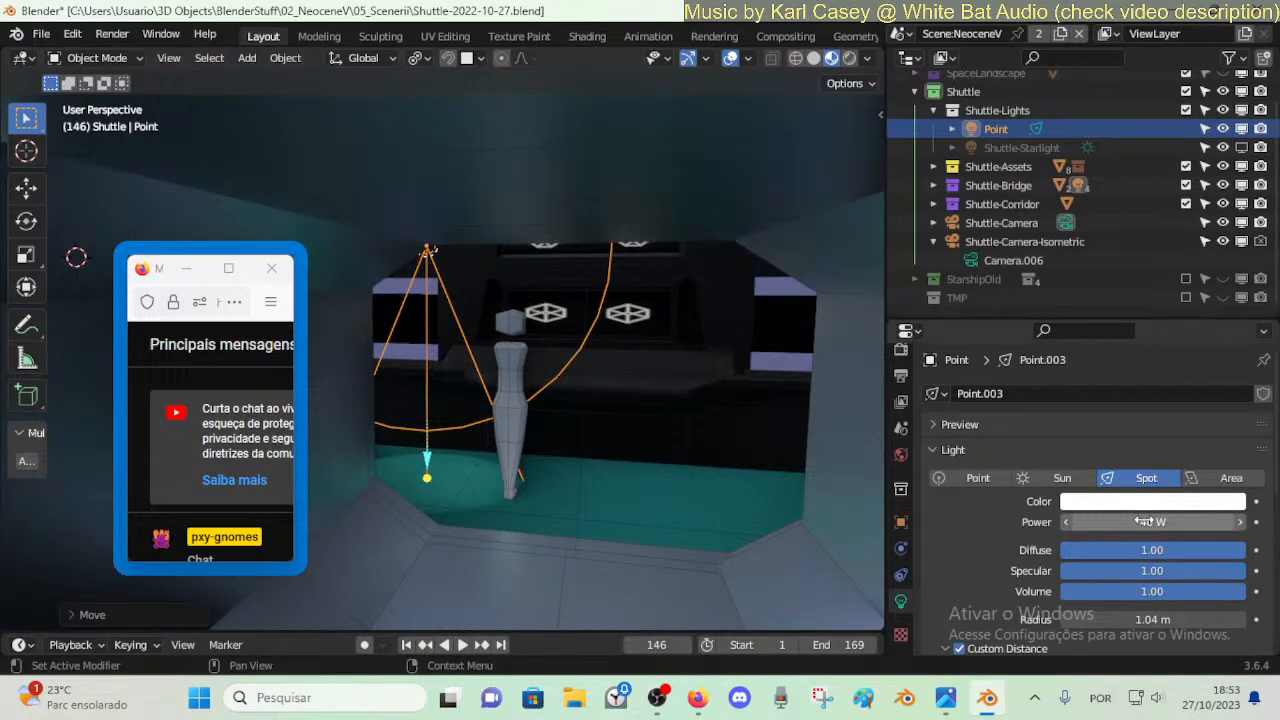
click(1143, 521)
text(201)
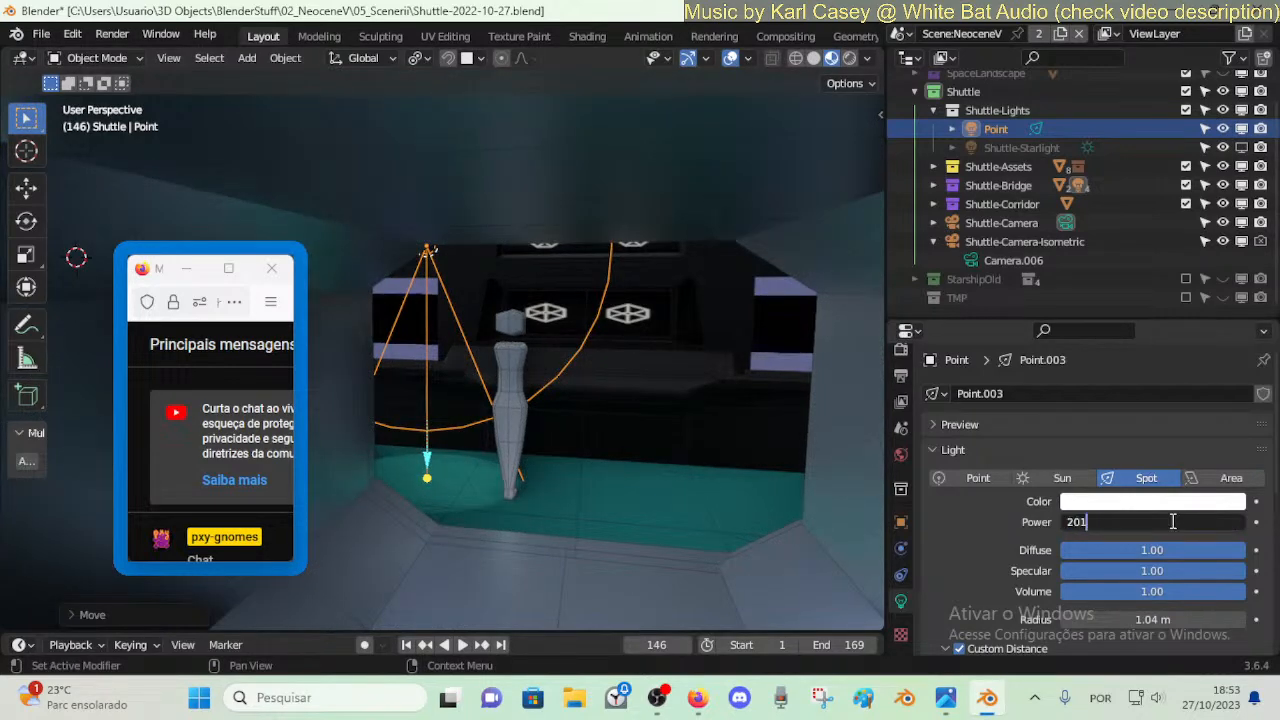
key(Return)
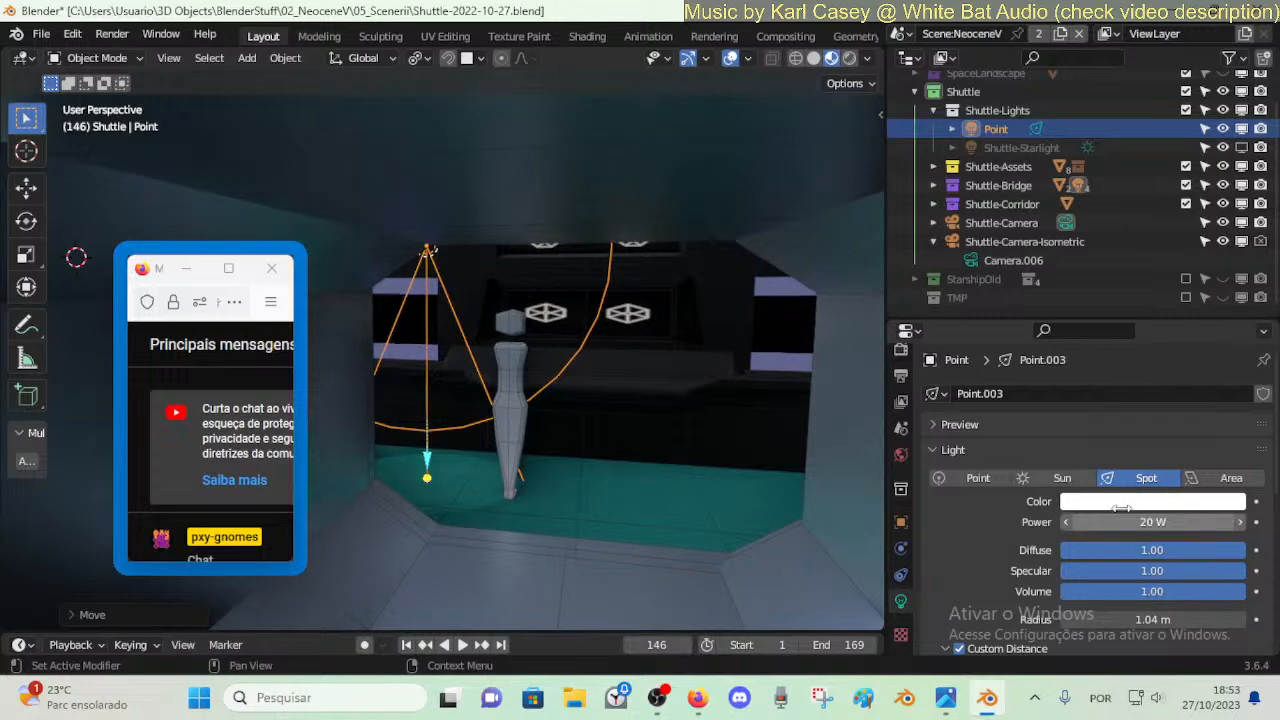
- Raise and slightly rotate the spot light, and move it along the global X axis back toward the corridor's centre
key(g)
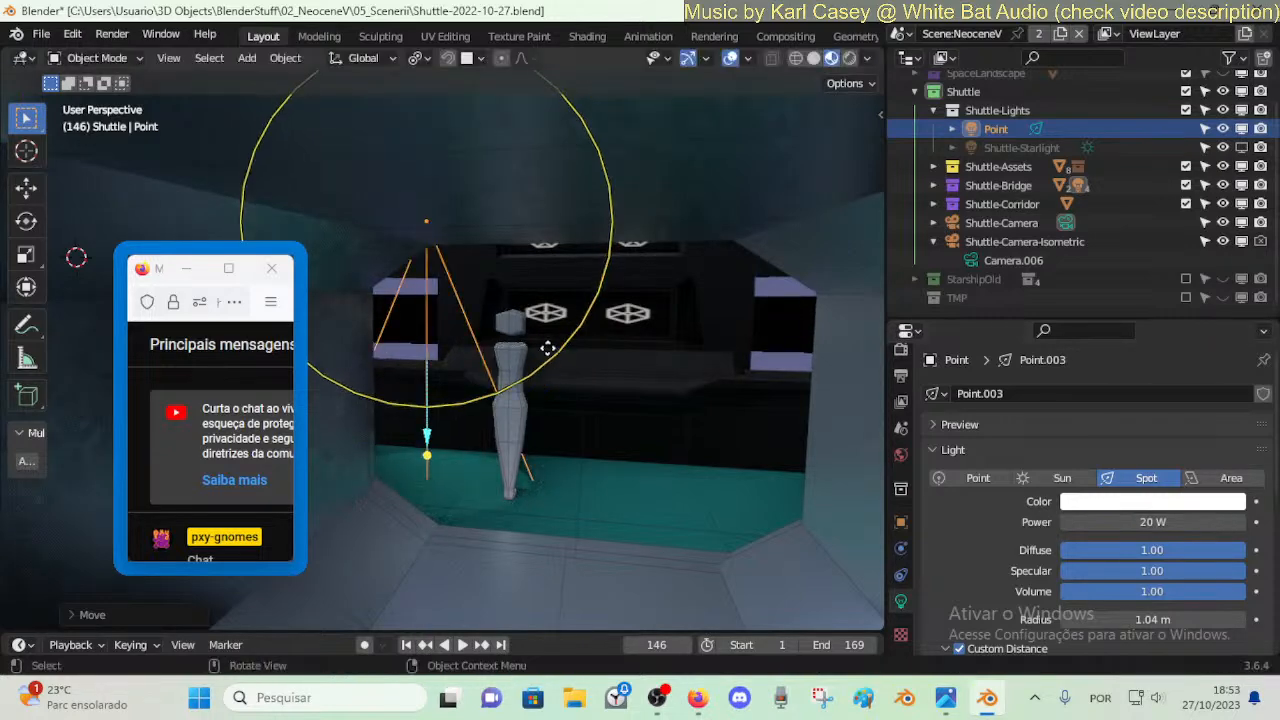
click(462, 383)
key(r)
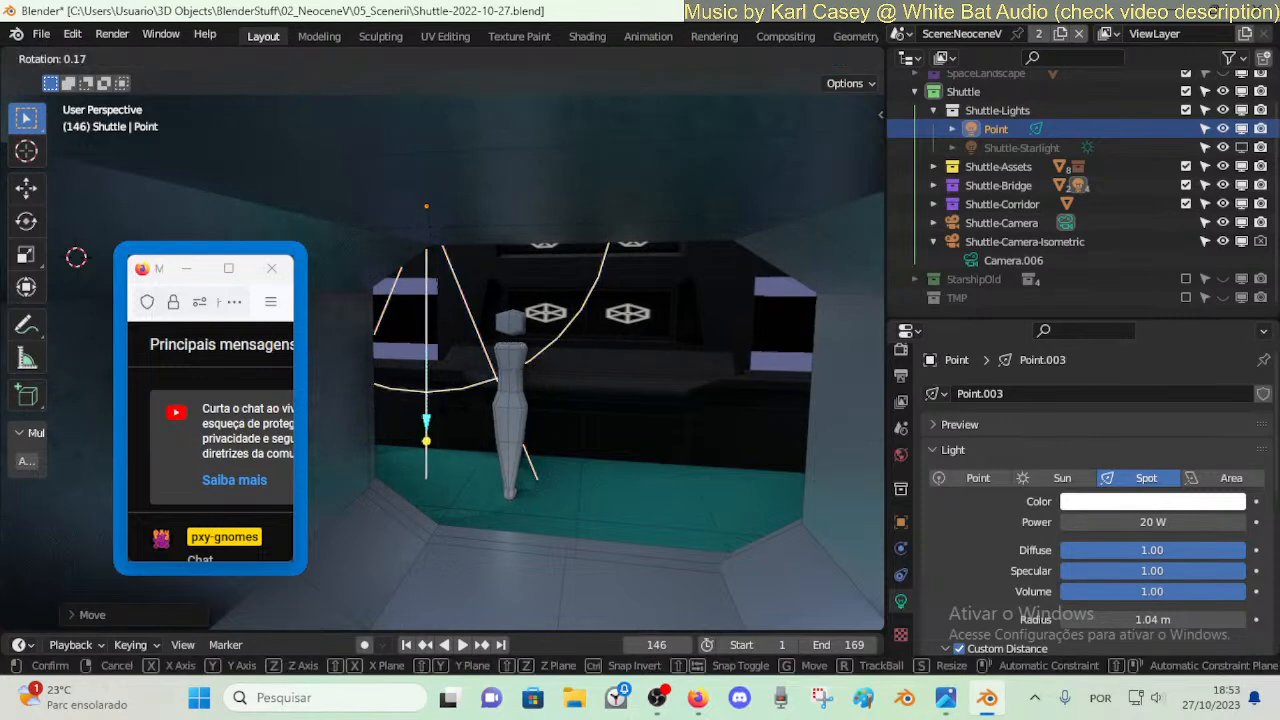
click(460, 395)
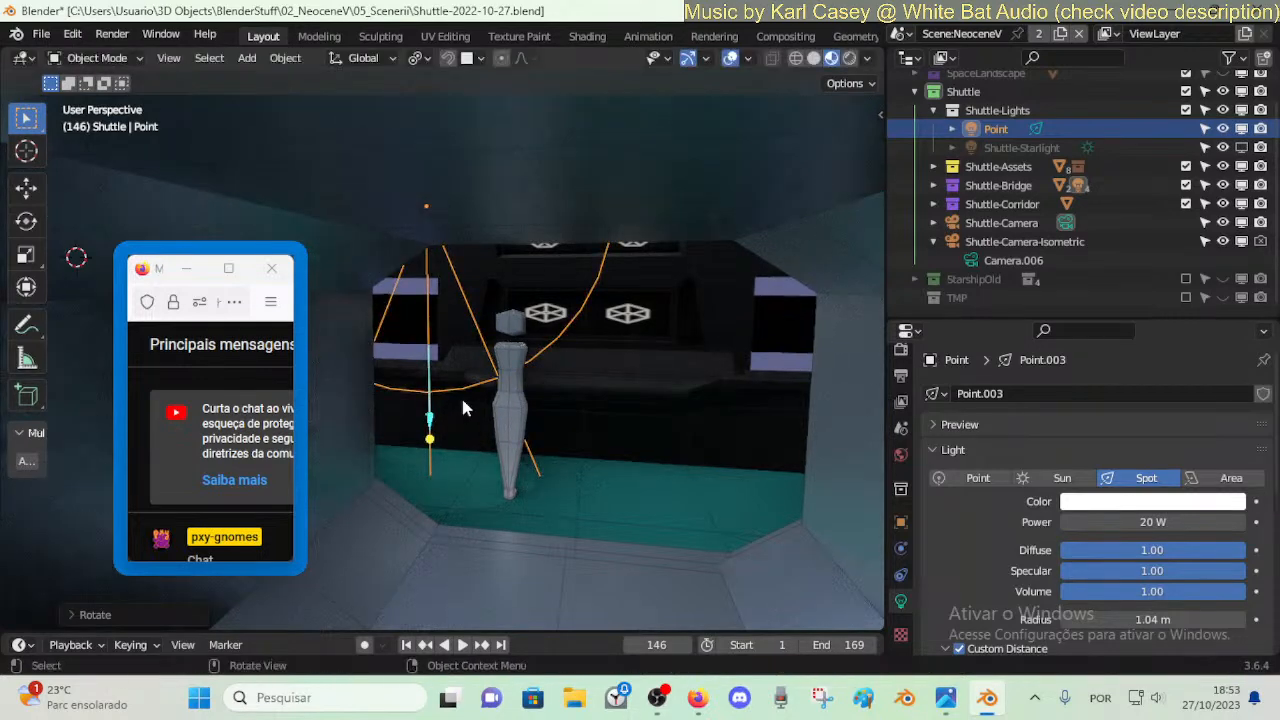
key(g)
key(x)
click(593, 398)
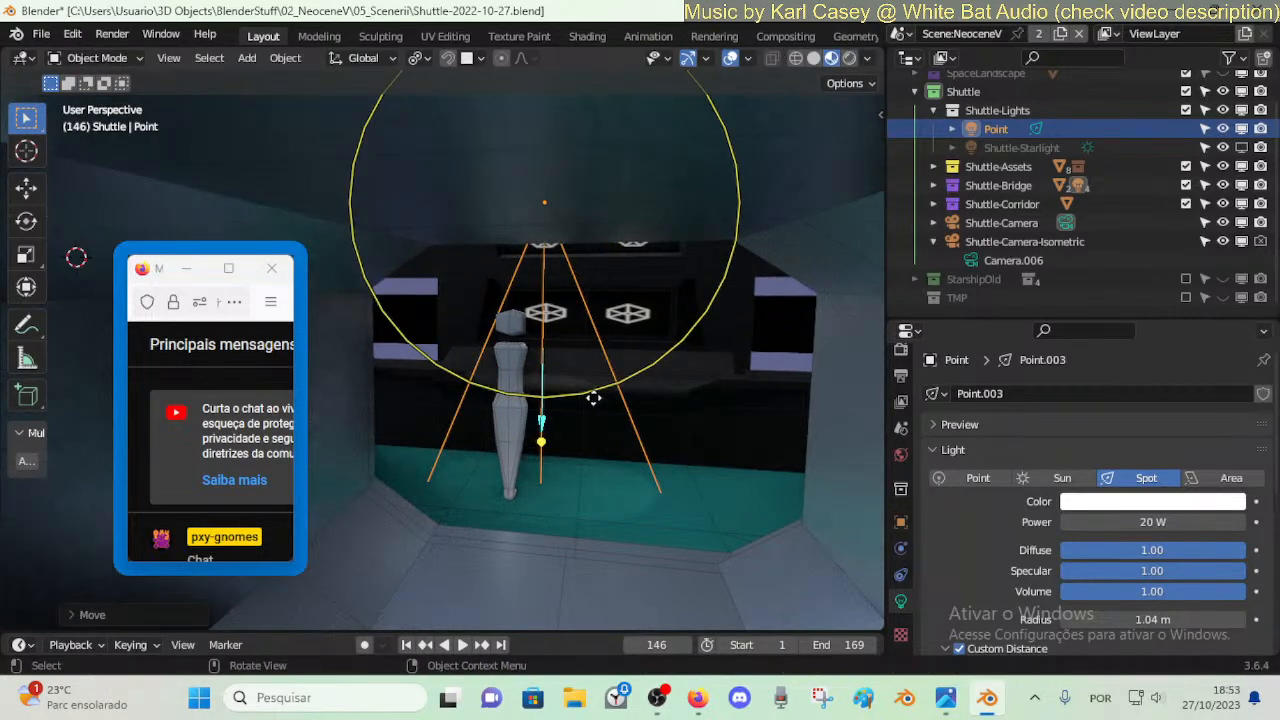
- Place the 3D cursor on the central bridge console and snap the spot light to it
shift+right_click(588, 357)
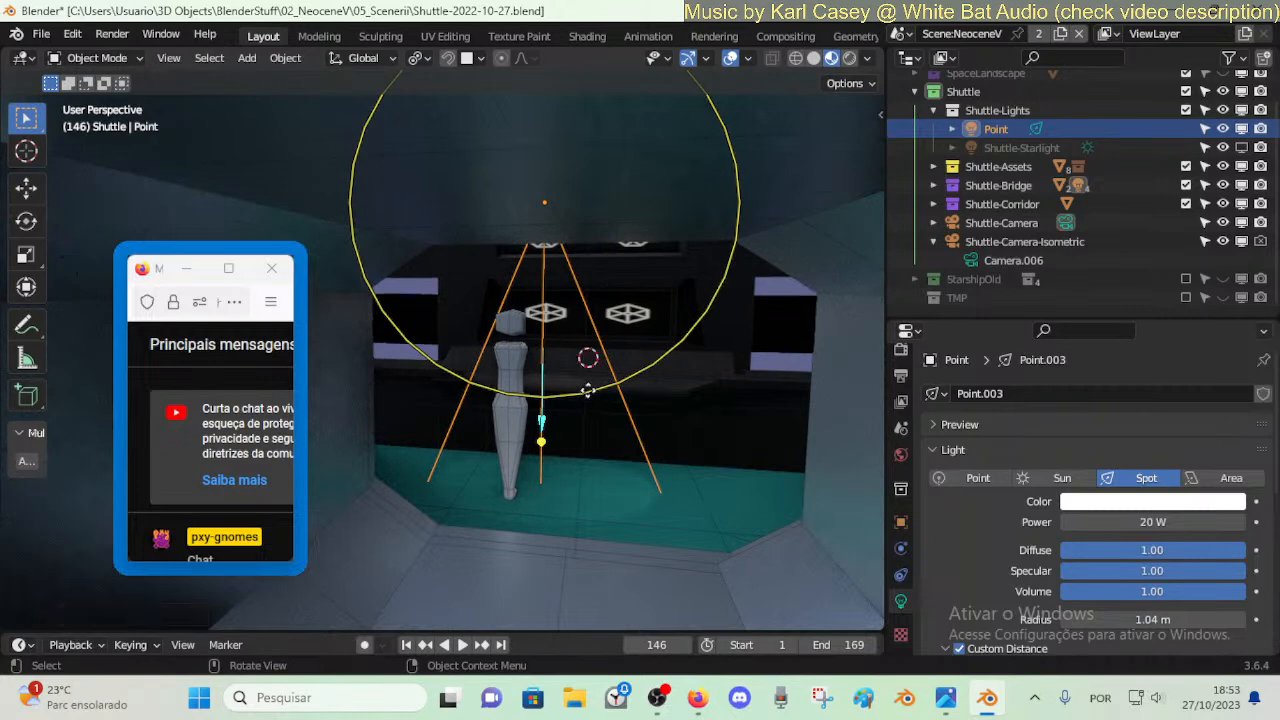
key(shift+s)
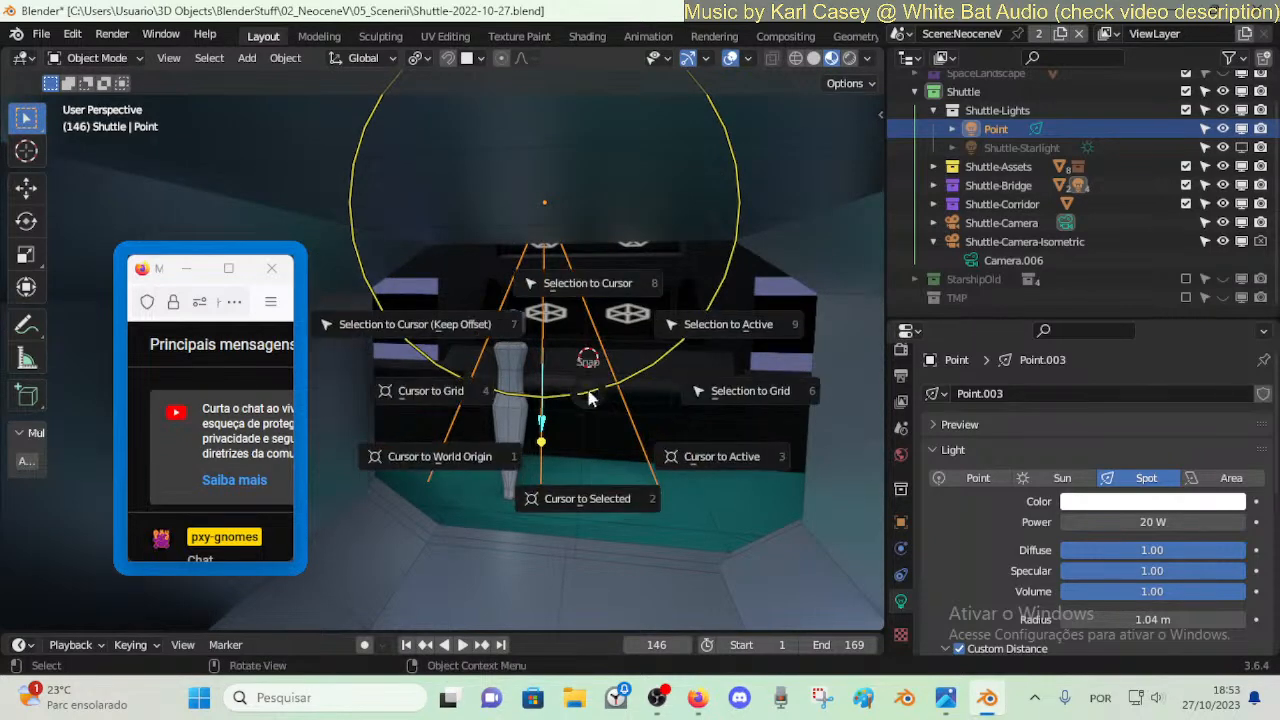
click(587, 283)
- Raise the spot light along global Z to ceiling height and adjust it along global Y, ending with a move of about 0.35 m
key(g)
key(z)
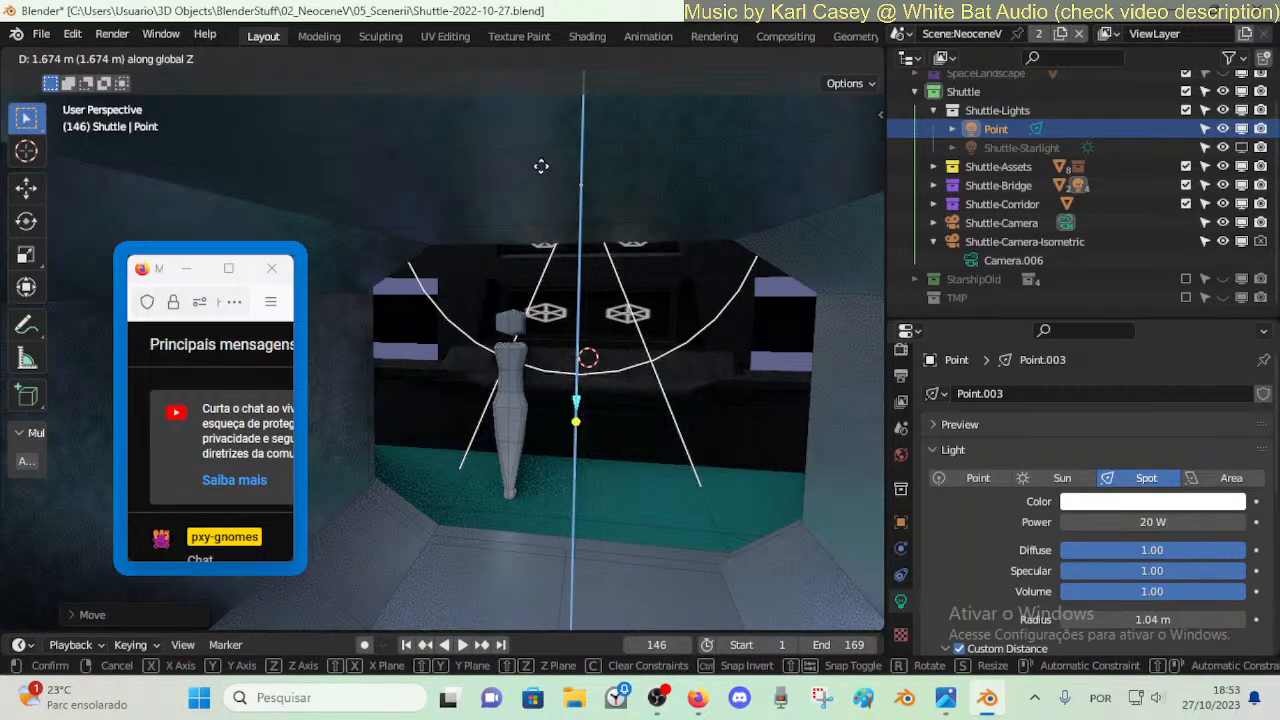
click(540, 202)
key(g)
key(y)
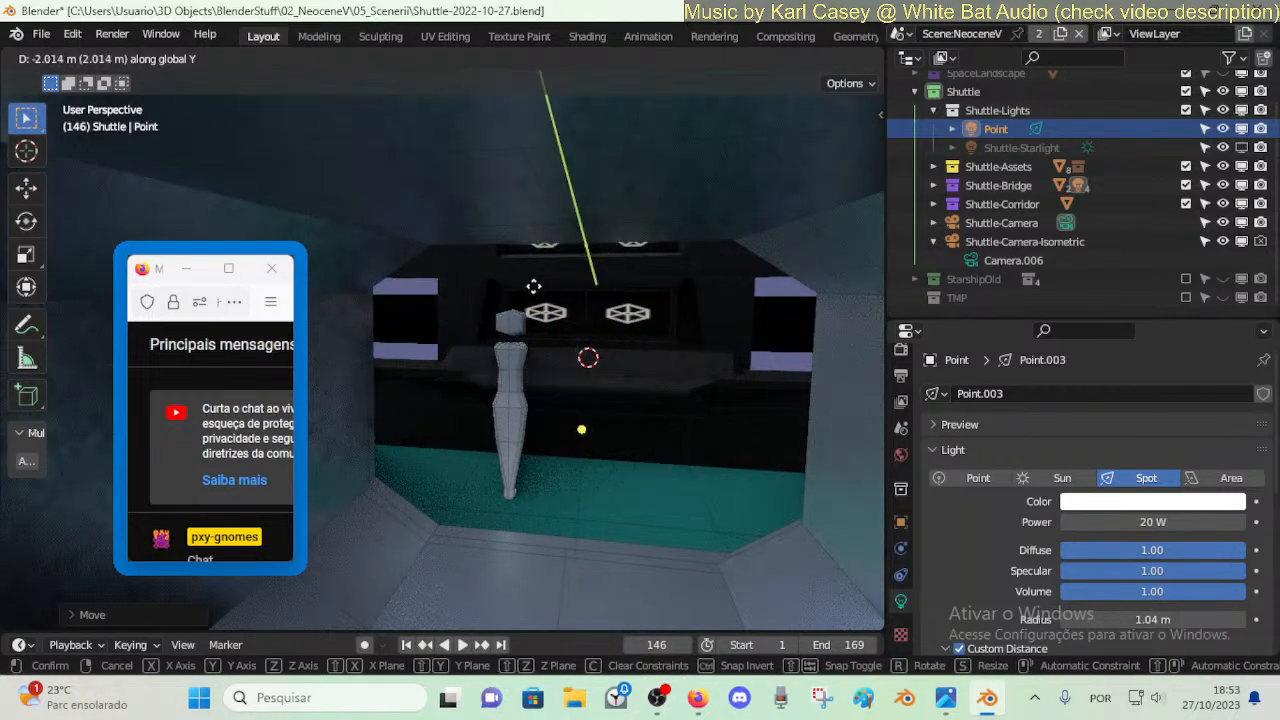
click(545, 262)
key(g)
key(y)
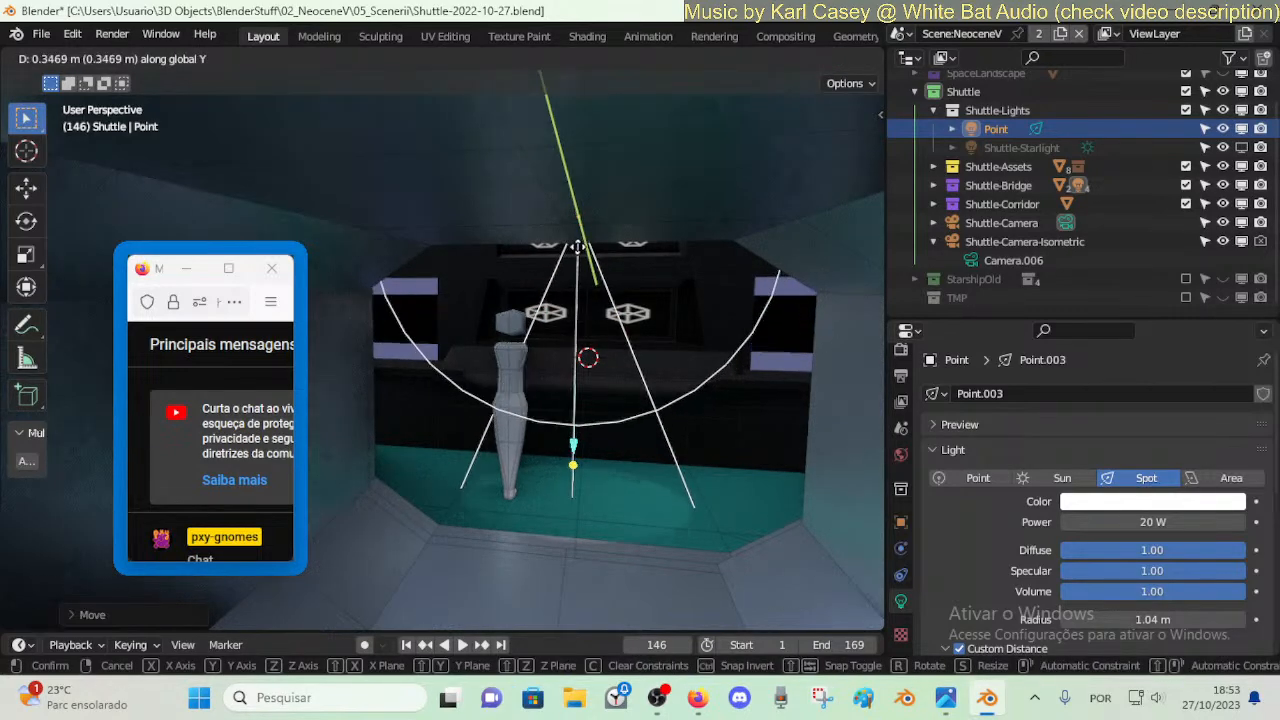
click(577, 247)
- Change the spot light's colour to a salmon orange and set its power to 40 W
key(shift+grave)
key(s)
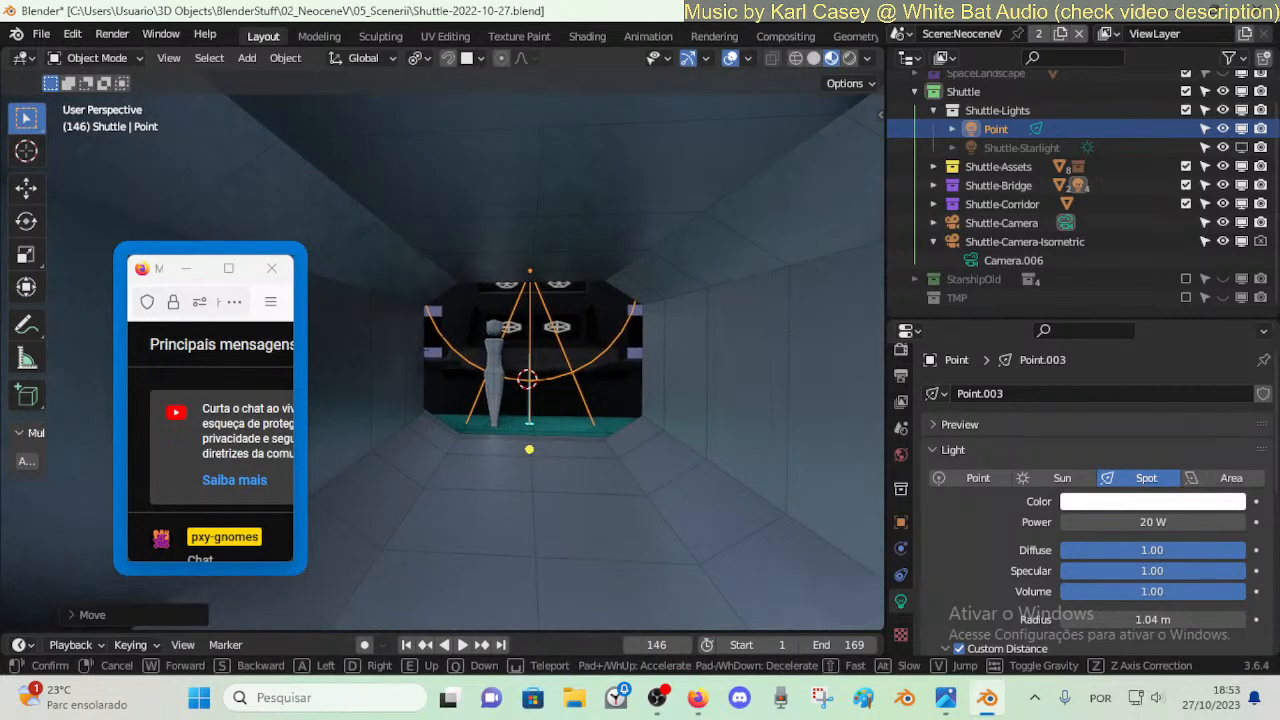
key(w)
click(442, 352)
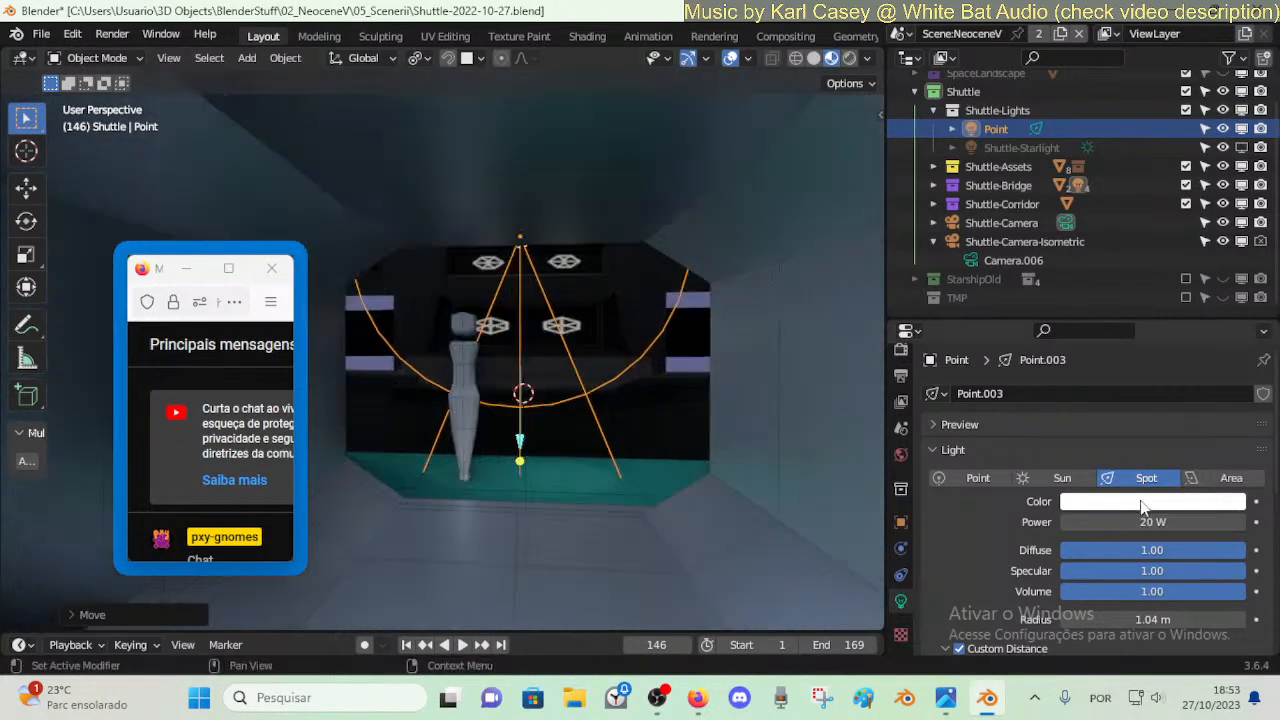
click(1142, 503)
drag(1171, 333, 1134, 340)
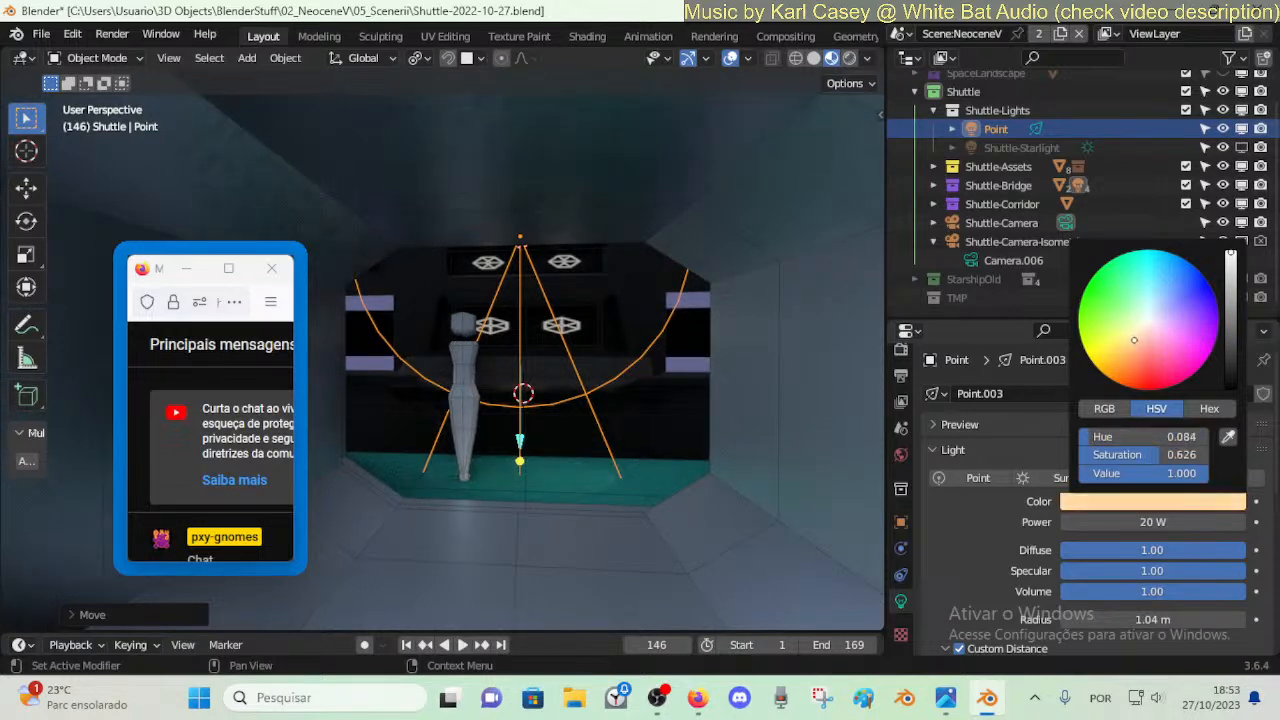
drag(1134, 340, 1136, 359)
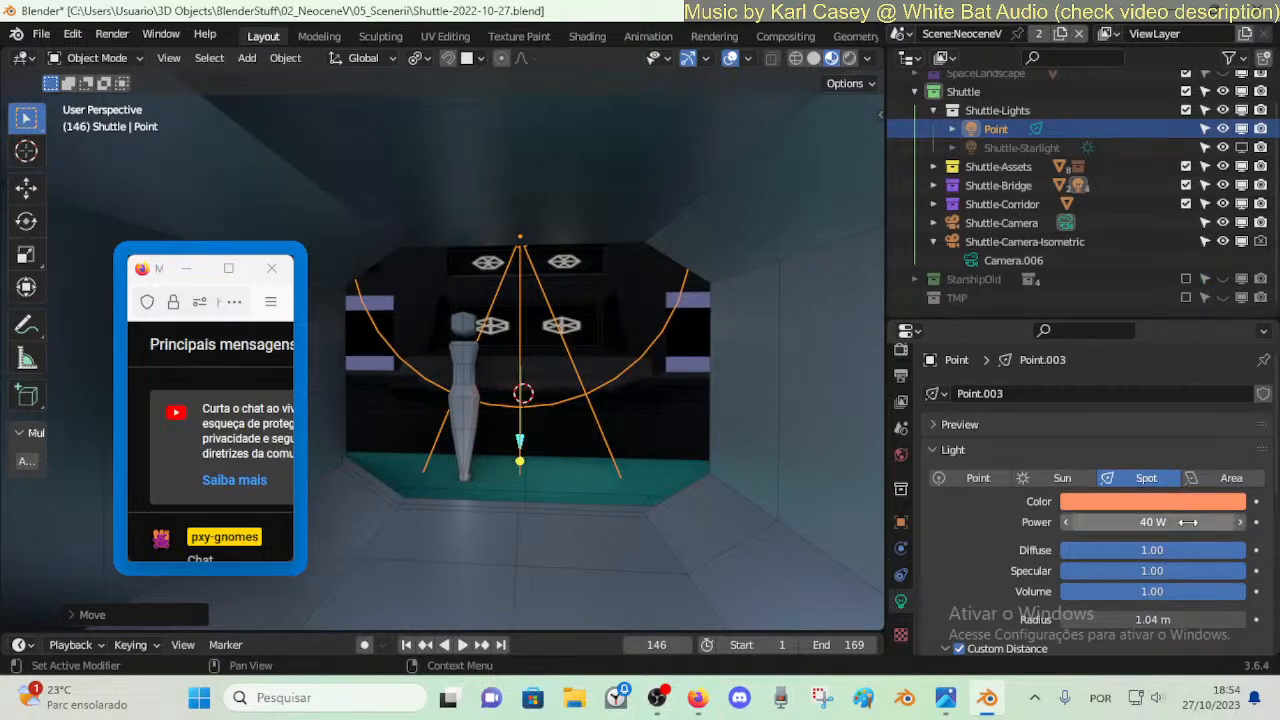
- Compare the Area and Spot light types and make the light an Area light
scroll(1170, 472, down, 2)
click(1220, 408)
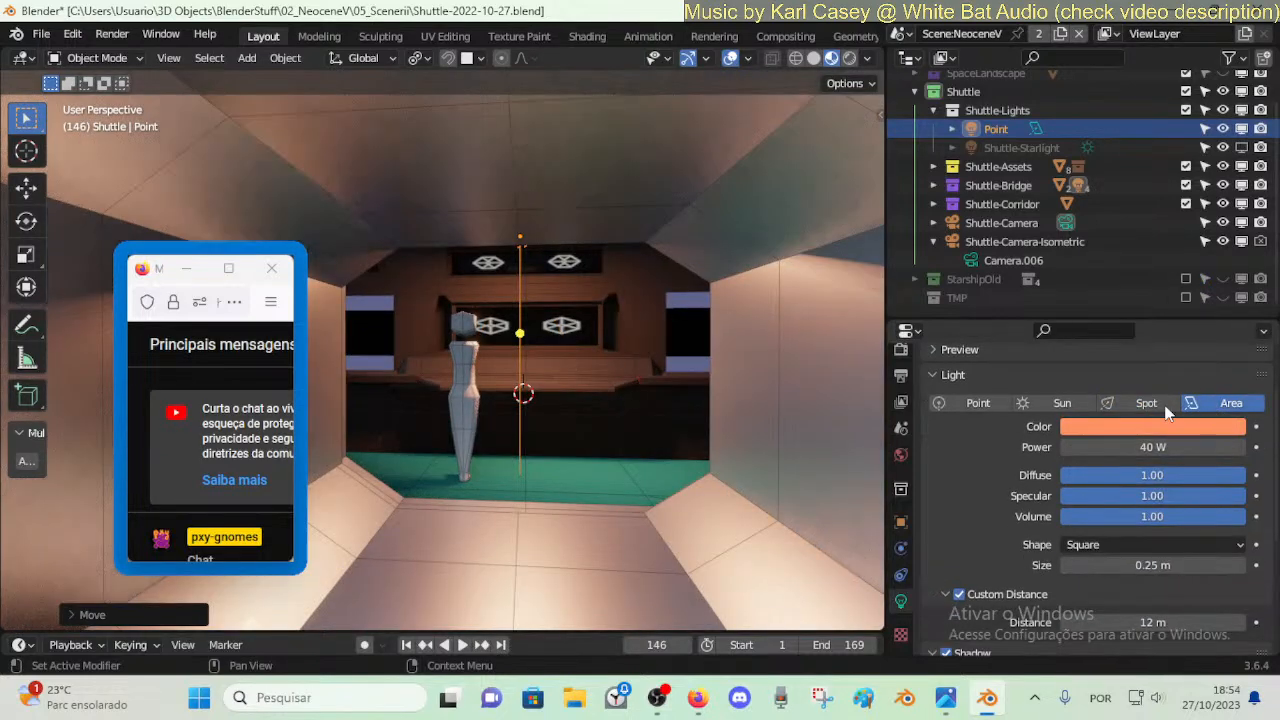
click(1166, 410)
click(1203, 402)
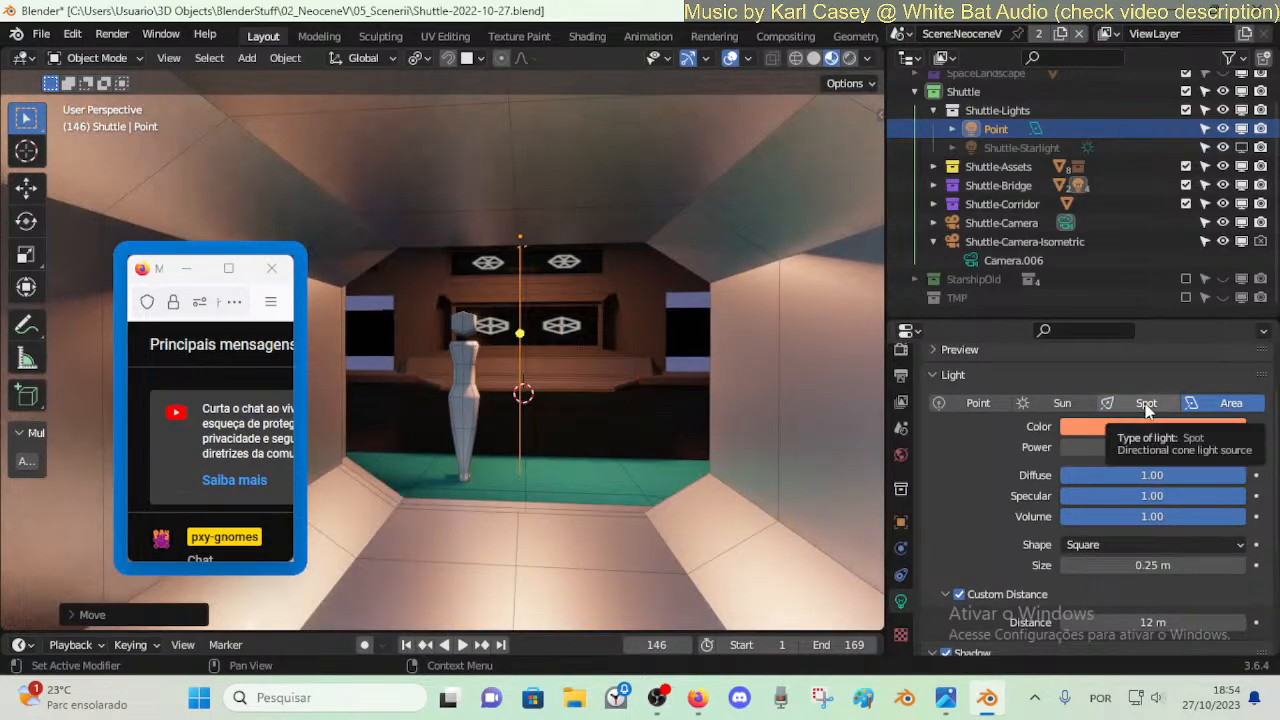
- Lower the area light along the global Z axis so that it hangs just below the bridge ceiling
key(shift+grave)
key(s)
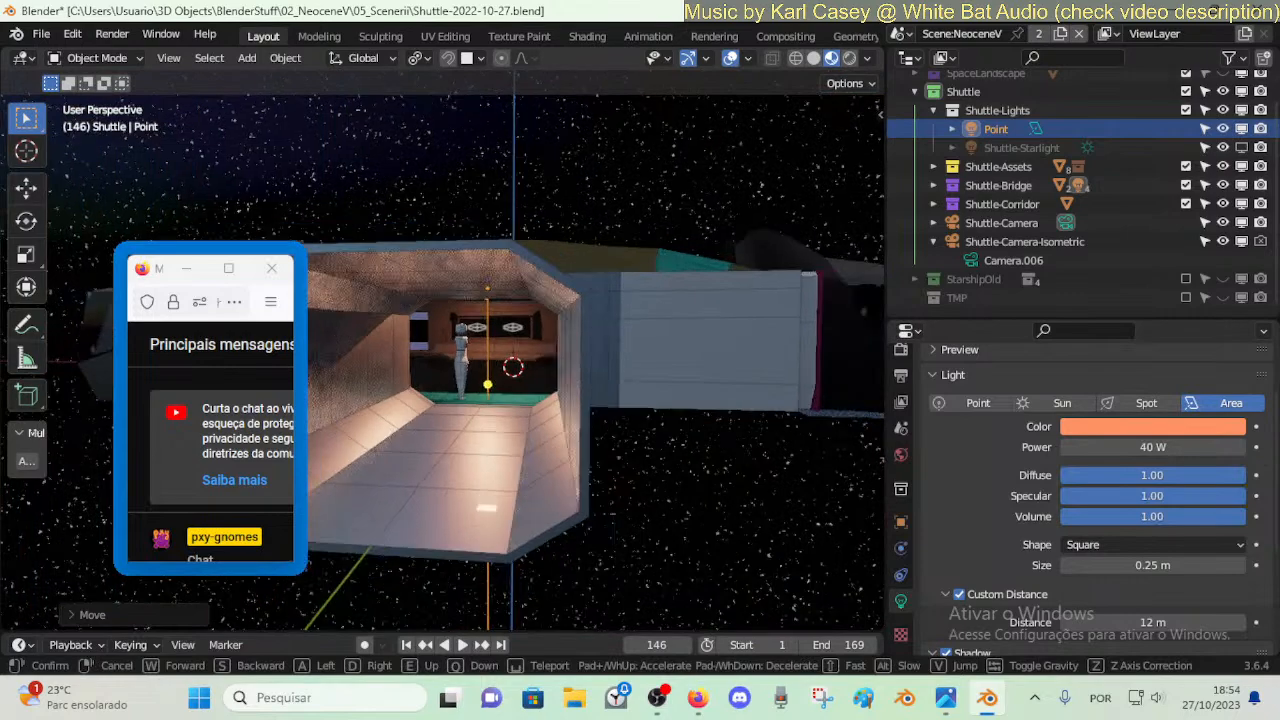
key(w)
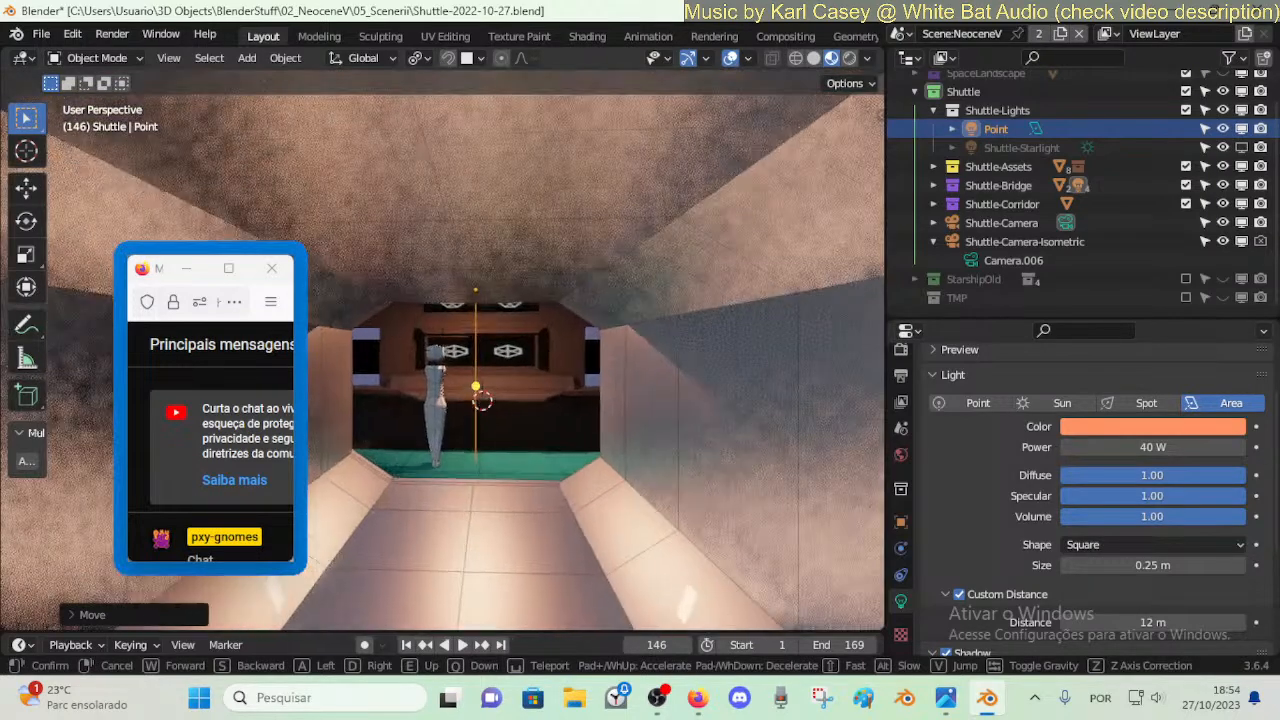
key(w)
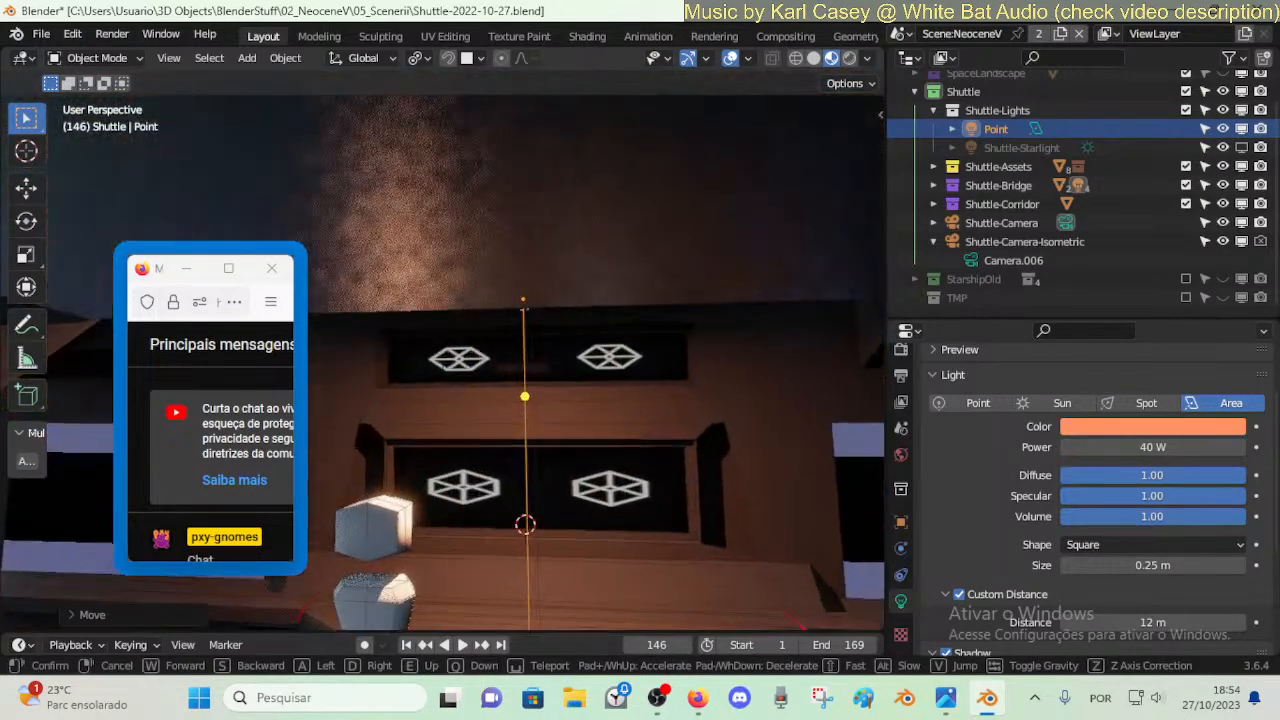
right_click(720, 286)
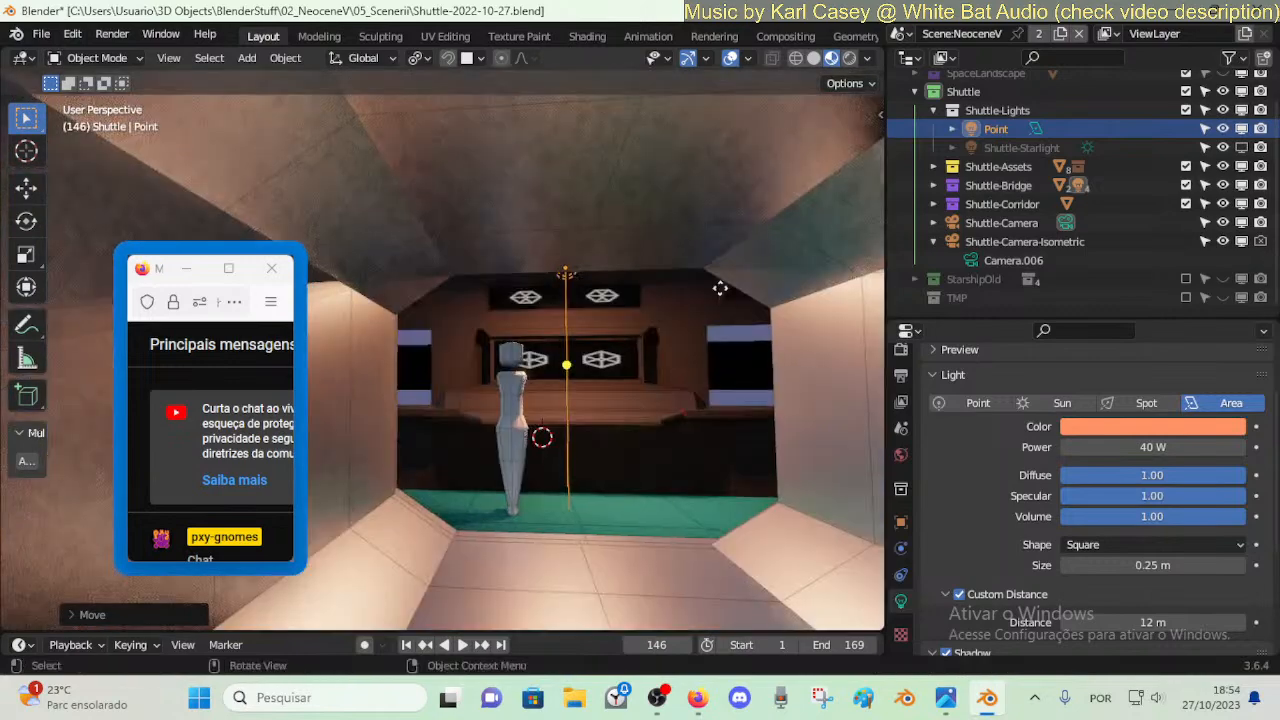
key(g)
key(z)
click(706, 326)
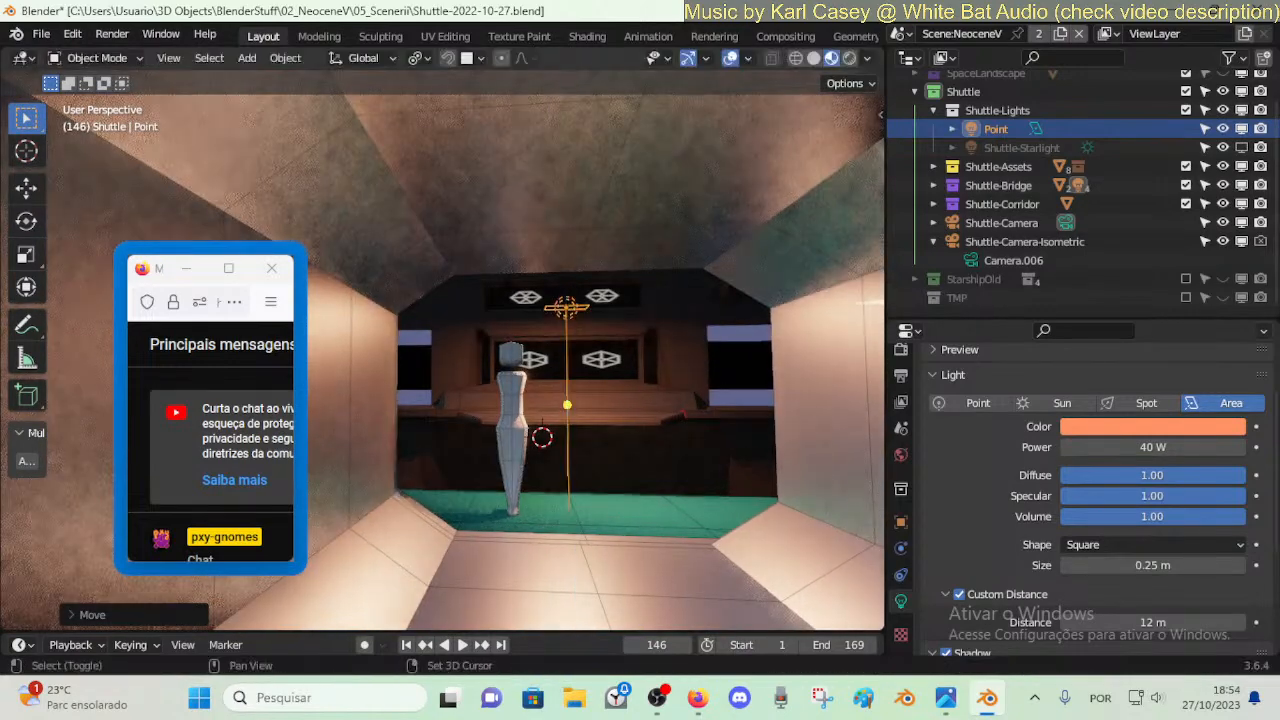
- Walk through the bridge and corridor to examine how the area light falls on the walls, floor and consoles
key(shift+grave)
key(w)
key(s)
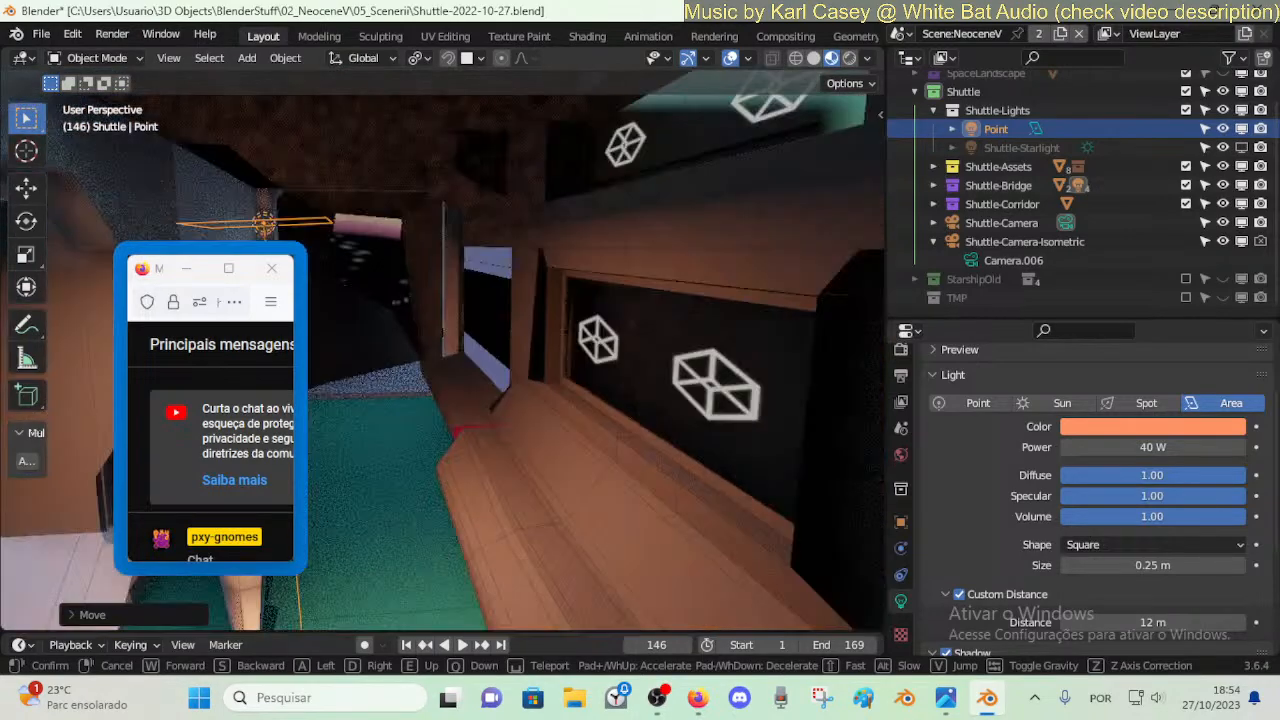
key(w)
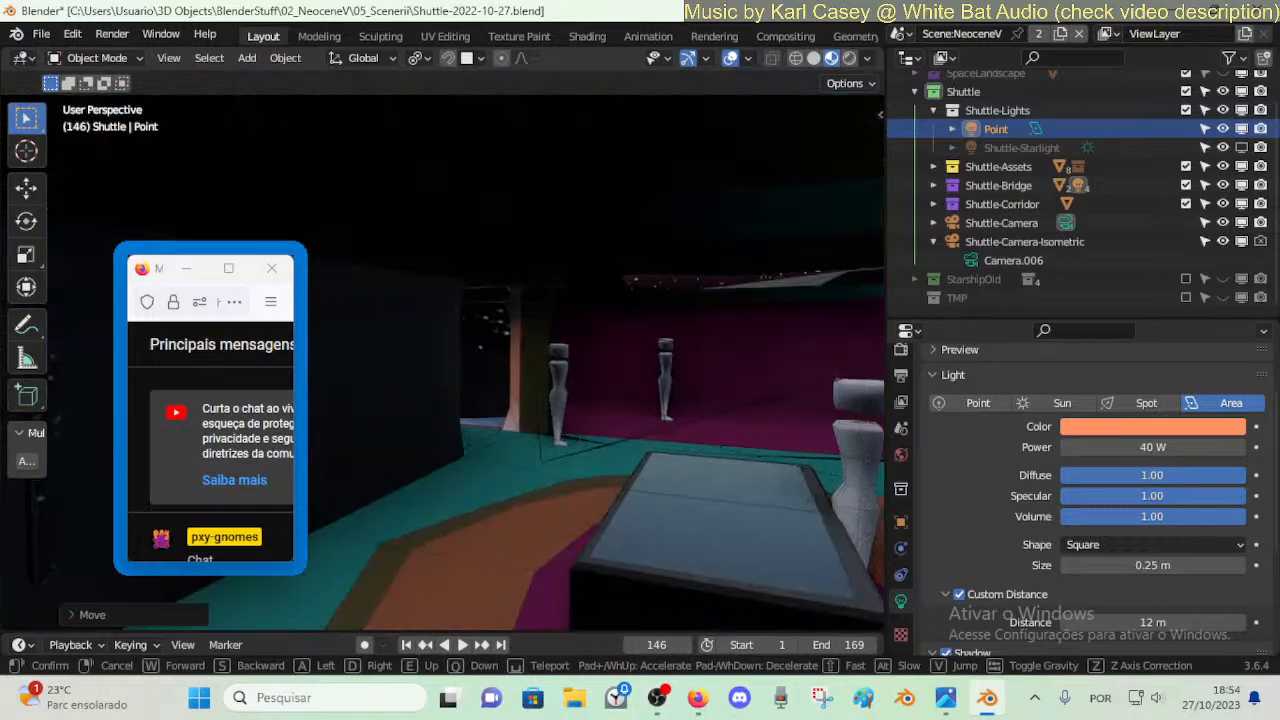
key(w)
key(w)
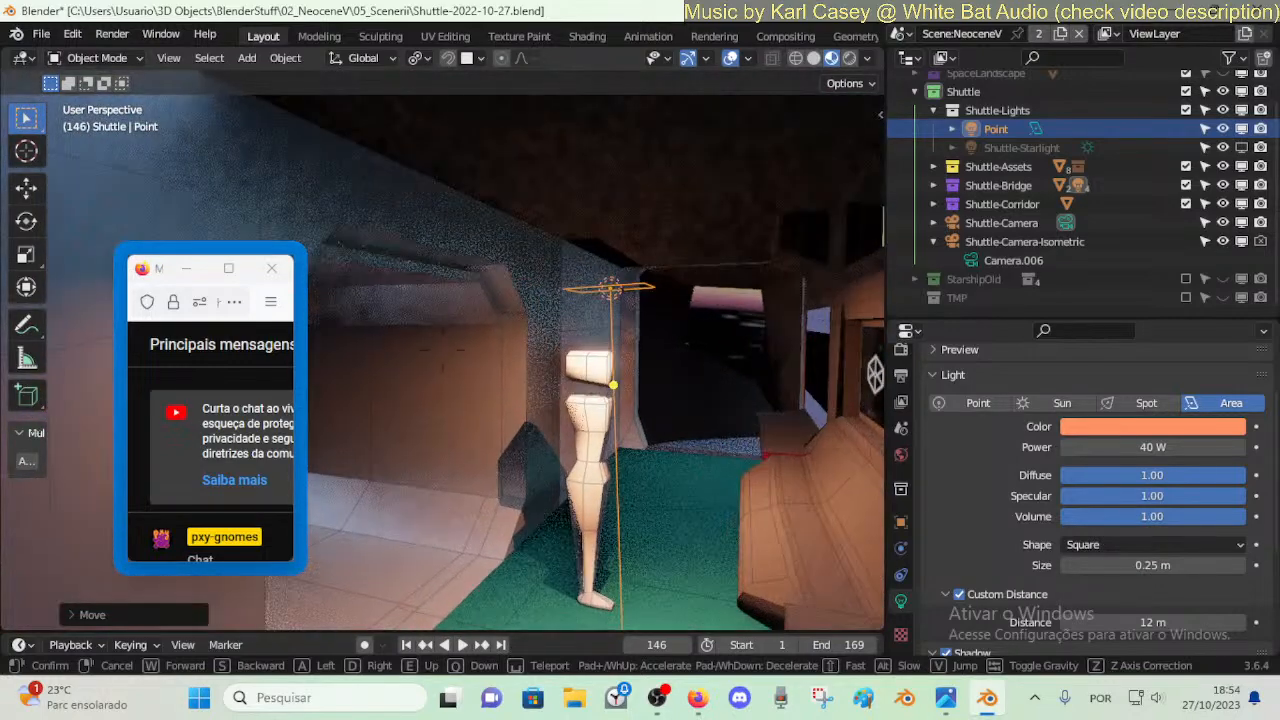
key(a)
click(707, 323)
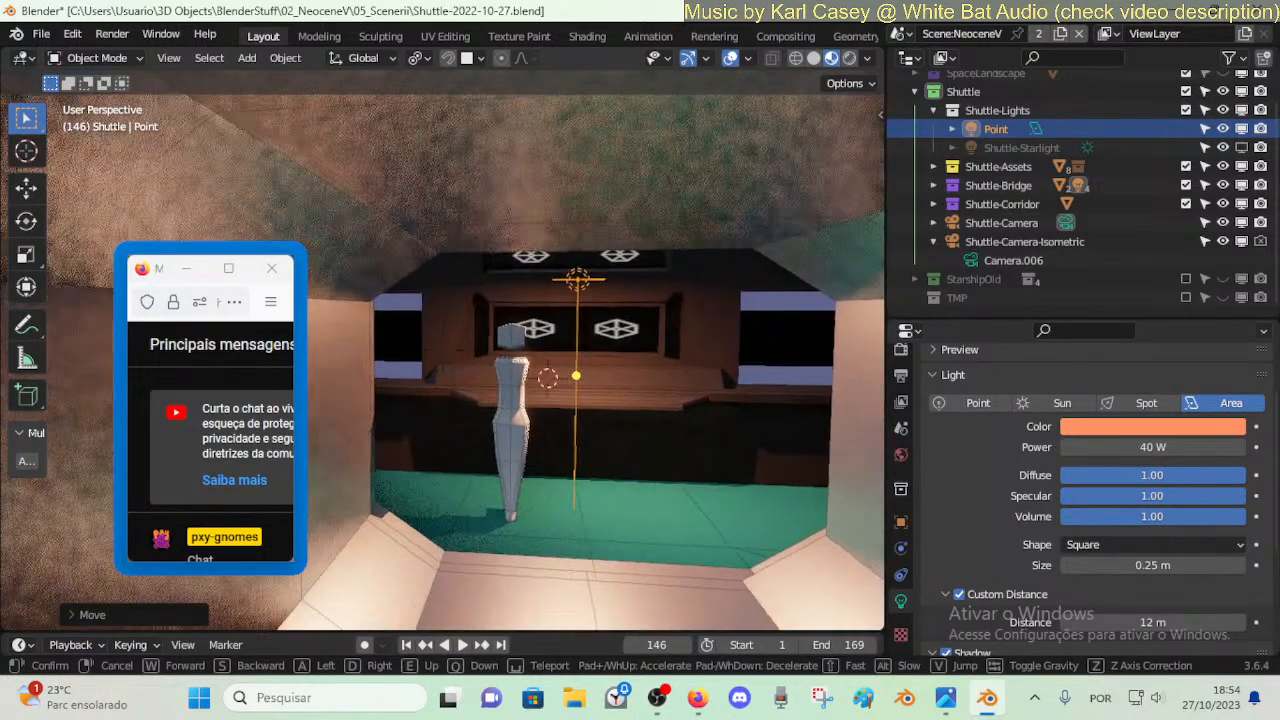
- Raise the area light about 0.27 m along the global Z axis and check its effect from the corridor
key(g)
key(z)
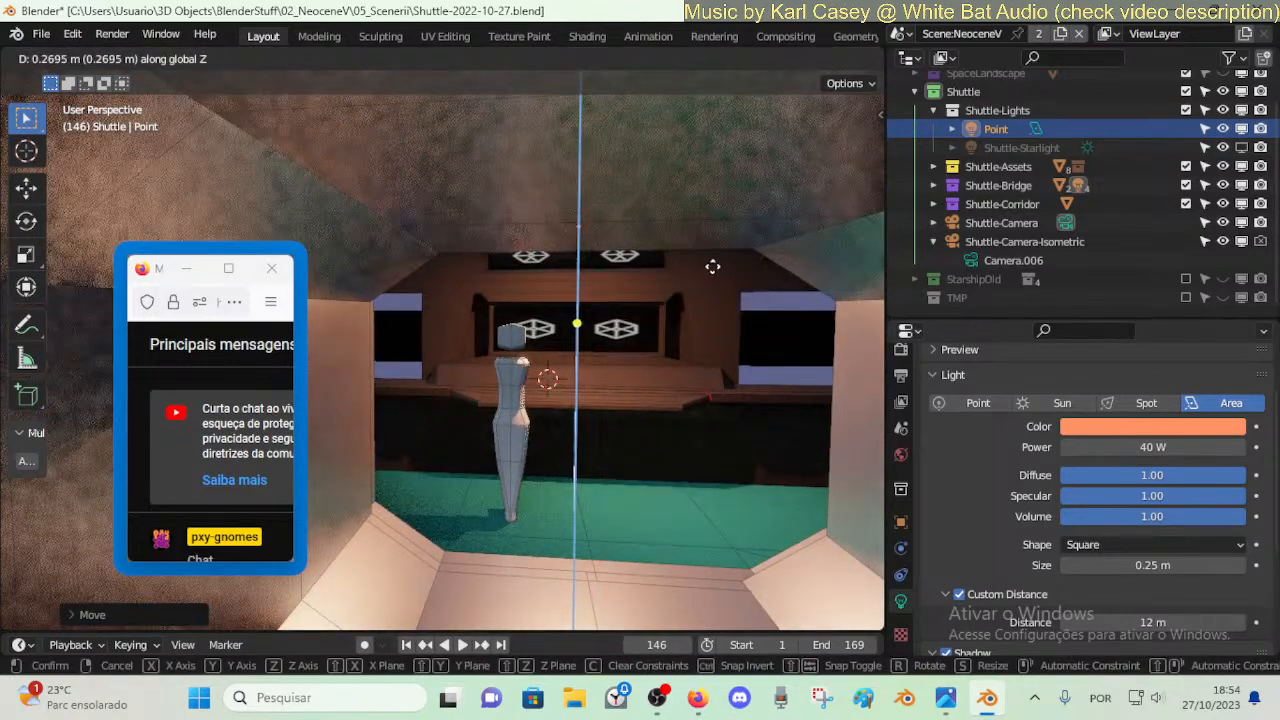
click(712, 266)
key(shift+grave)
key(s)
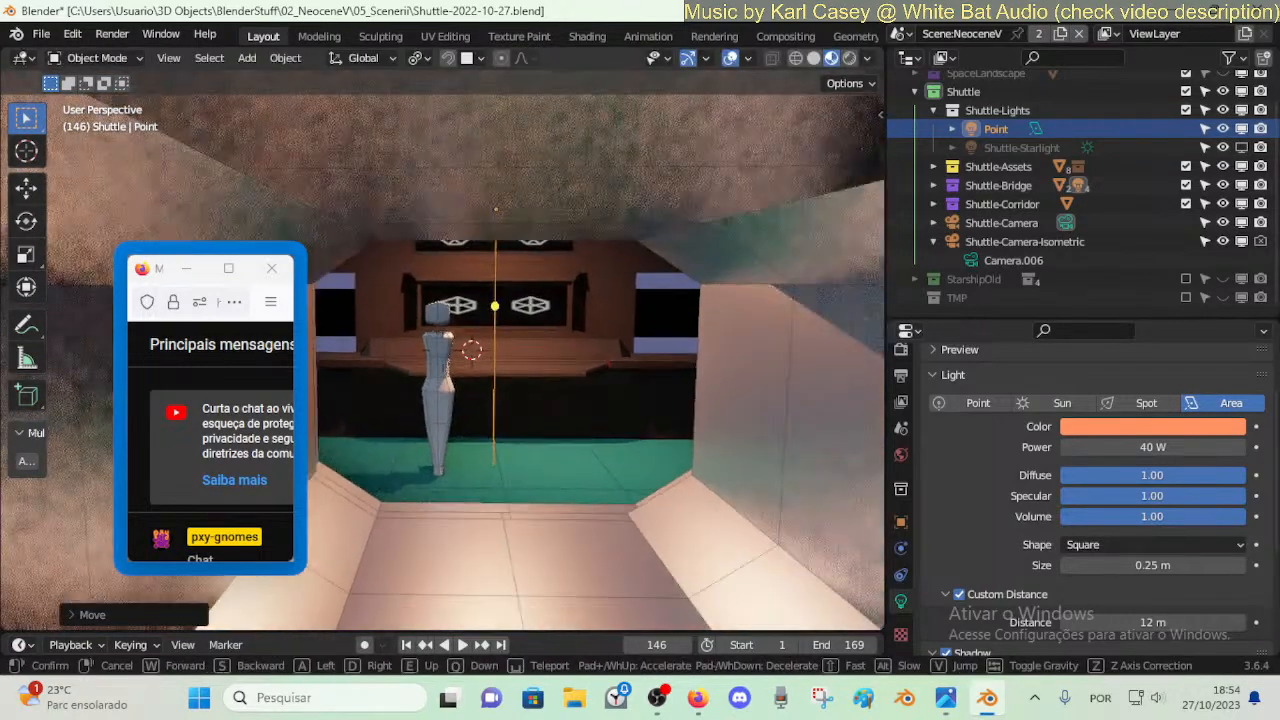
key(w)
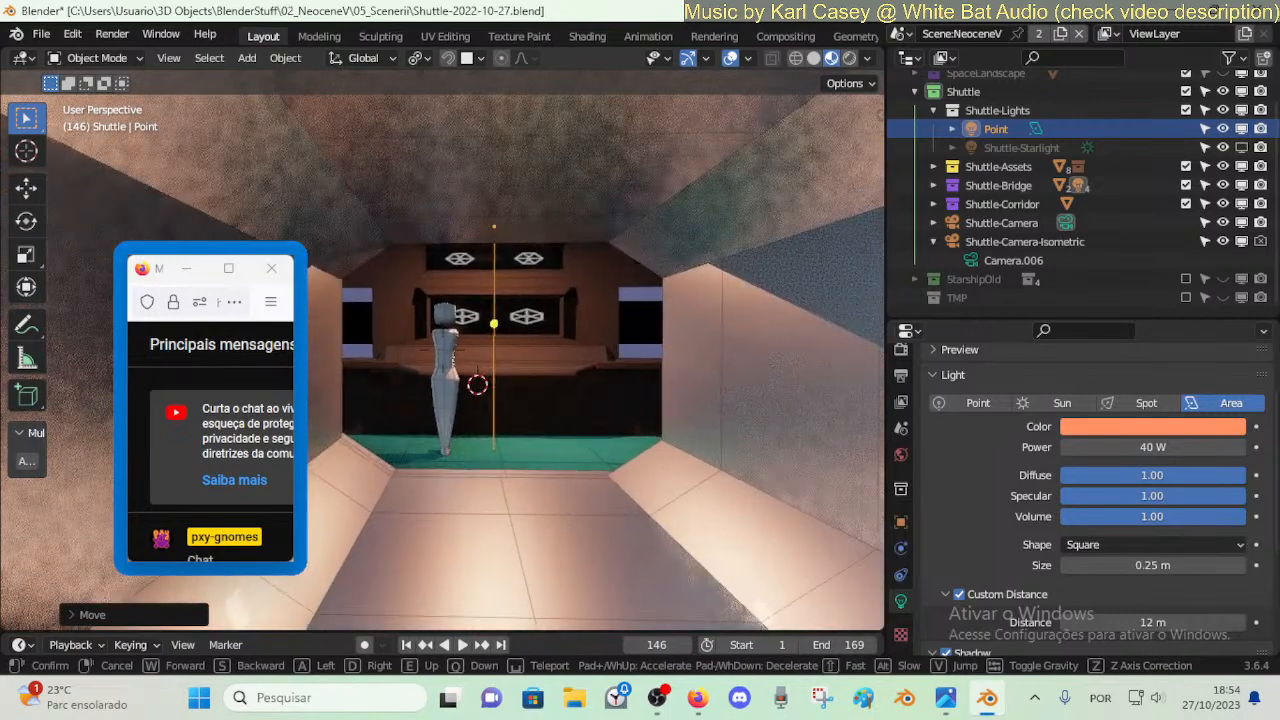
key(w)
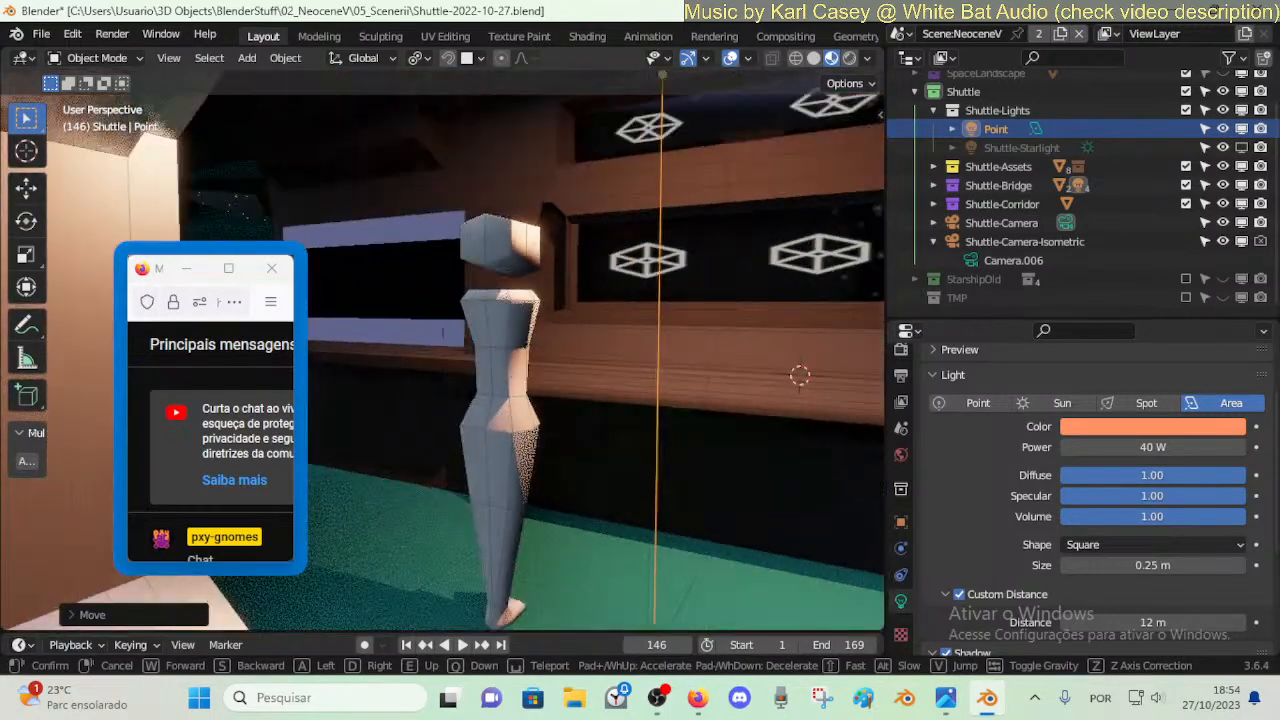
key(s)
click(692, 293)
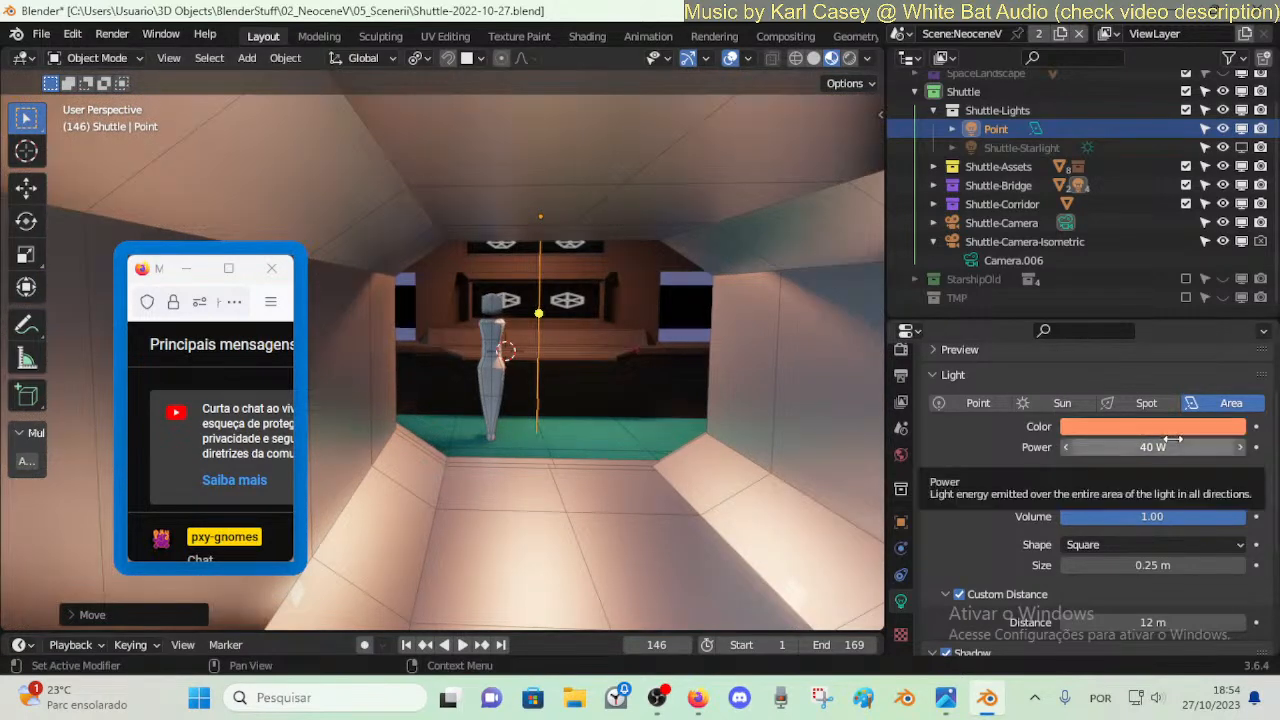
- Compare the Sun and Point light types and make the ceiling light a Spot light
click(1058, 402)
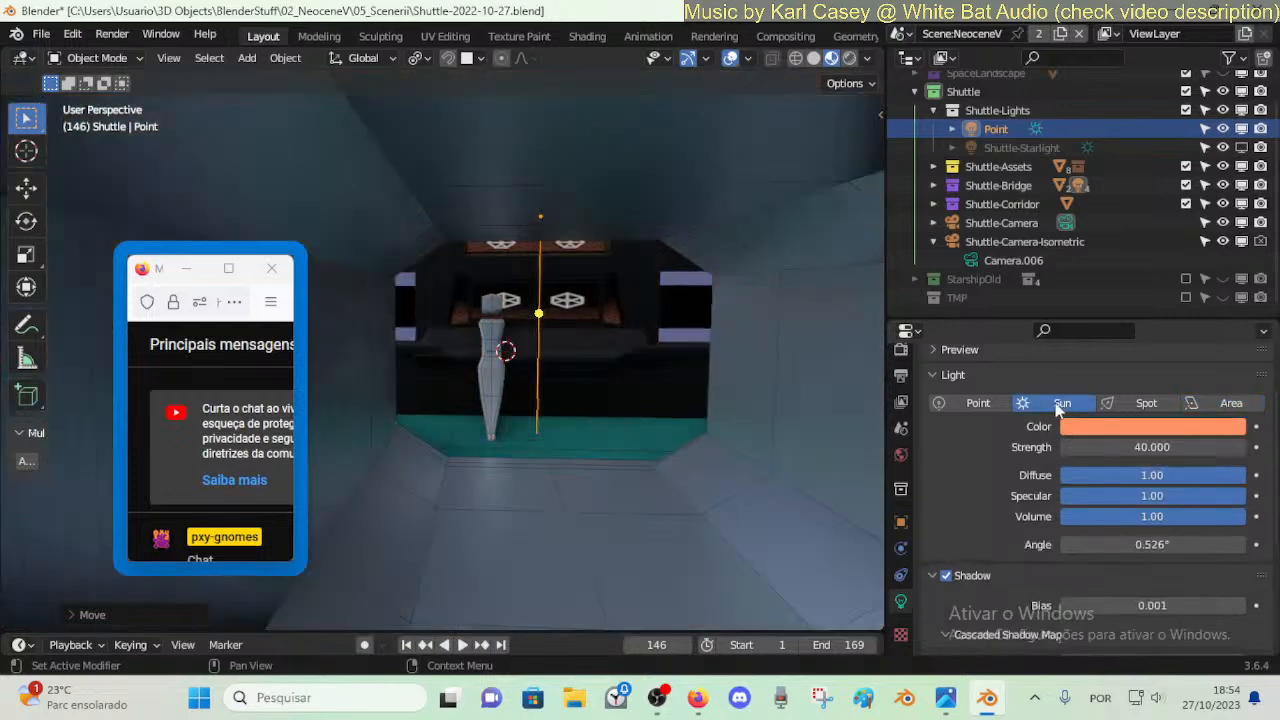
click(1000, 405)
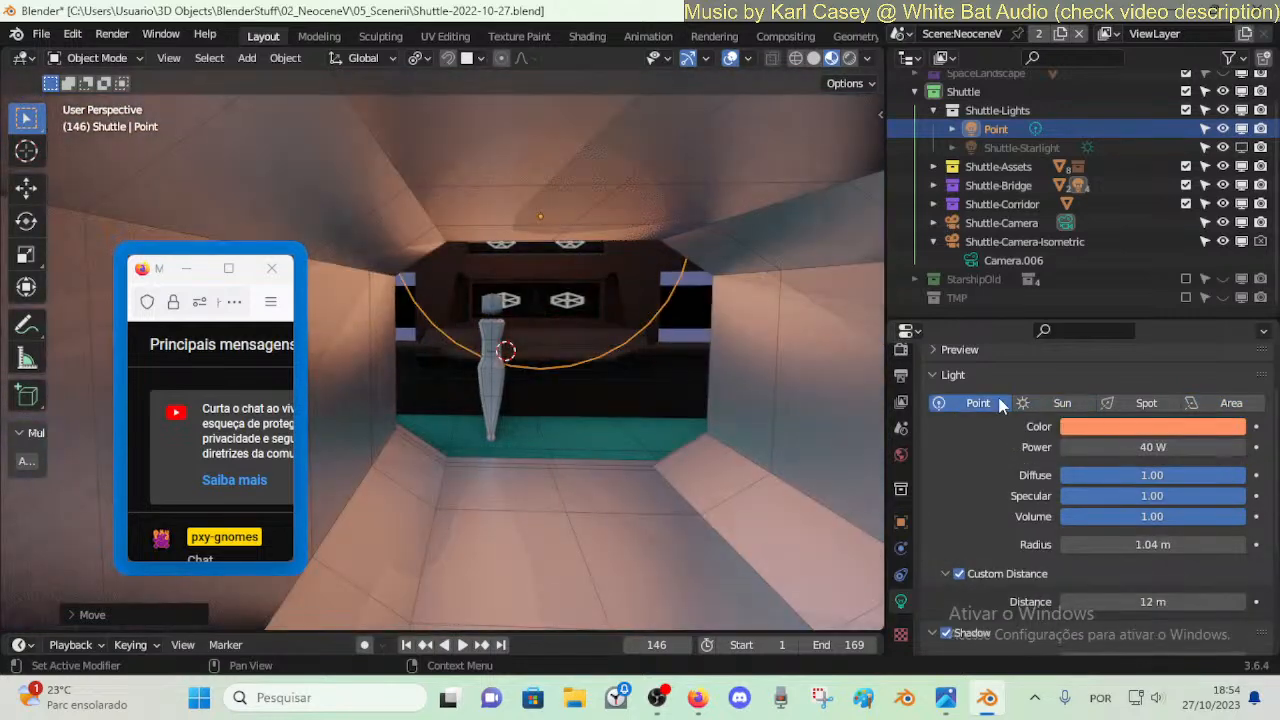
click(1138, 404)
scroll(562, 322, up, 4)
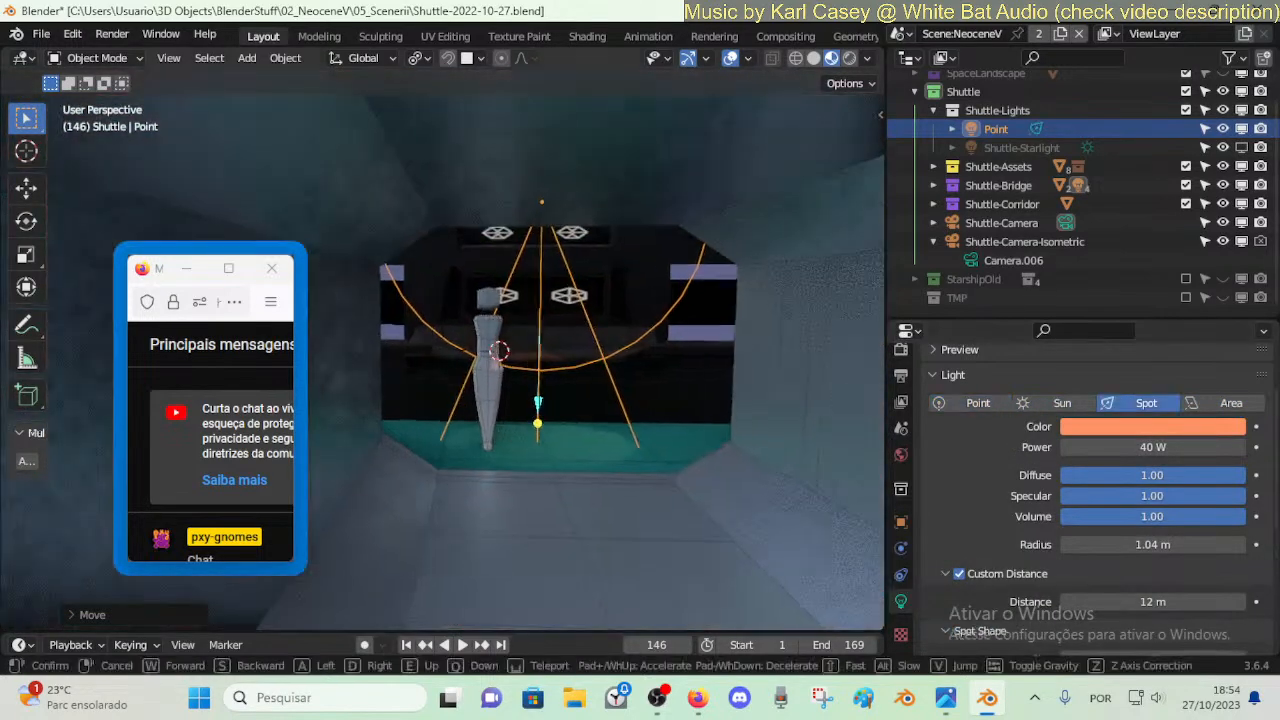
middle_drag(560, 320, 574, 340)
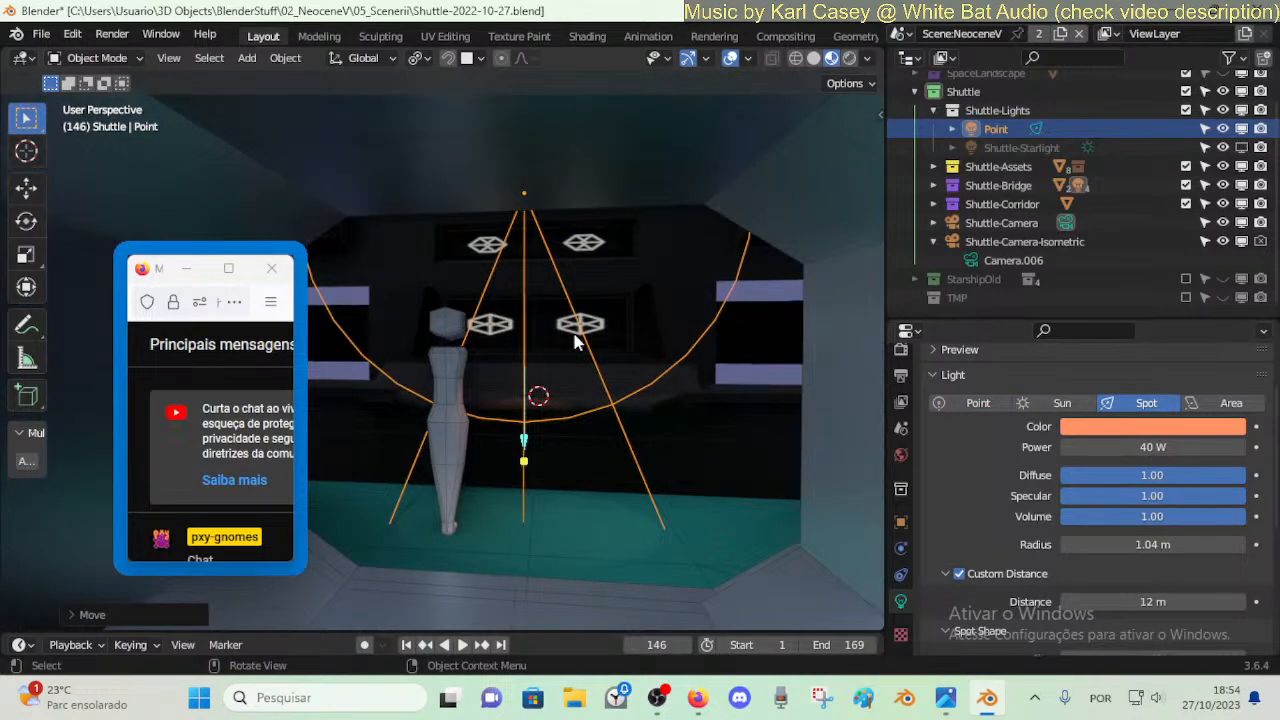
- Try moving the spot light along global Y and tilting it about the global X axis
key(g)
key(y)
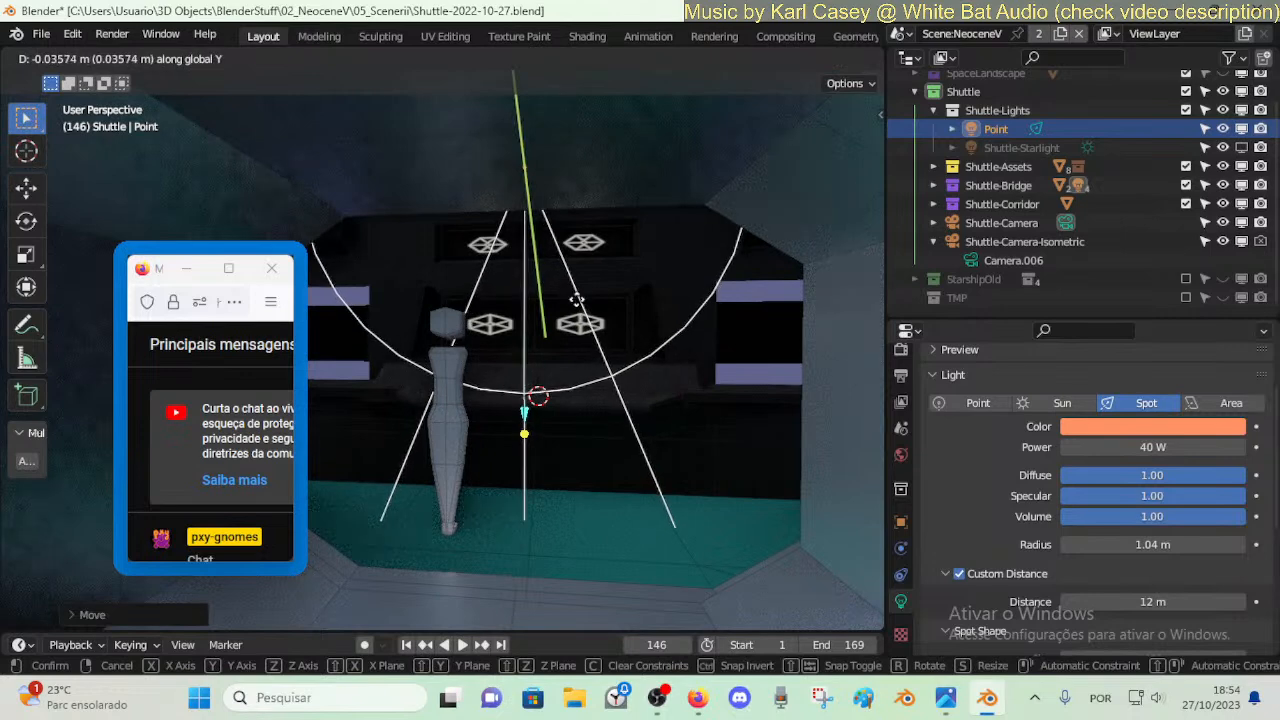
key(r)
key(x)
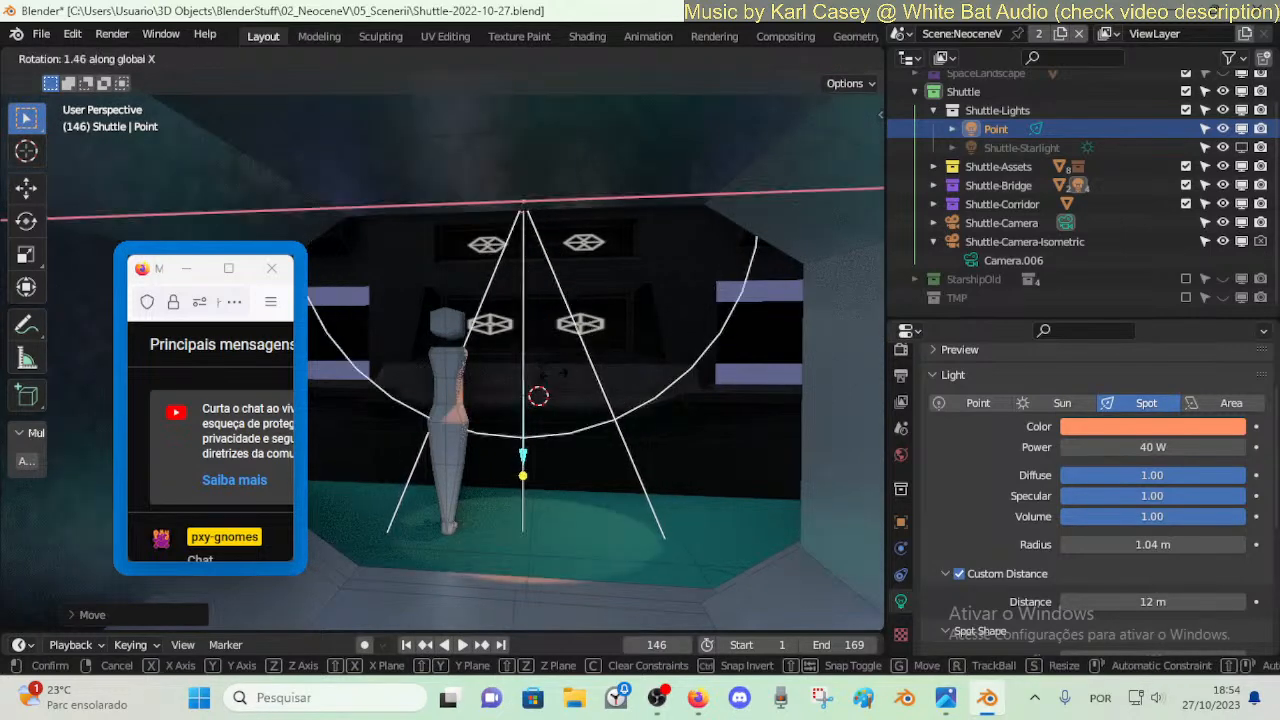
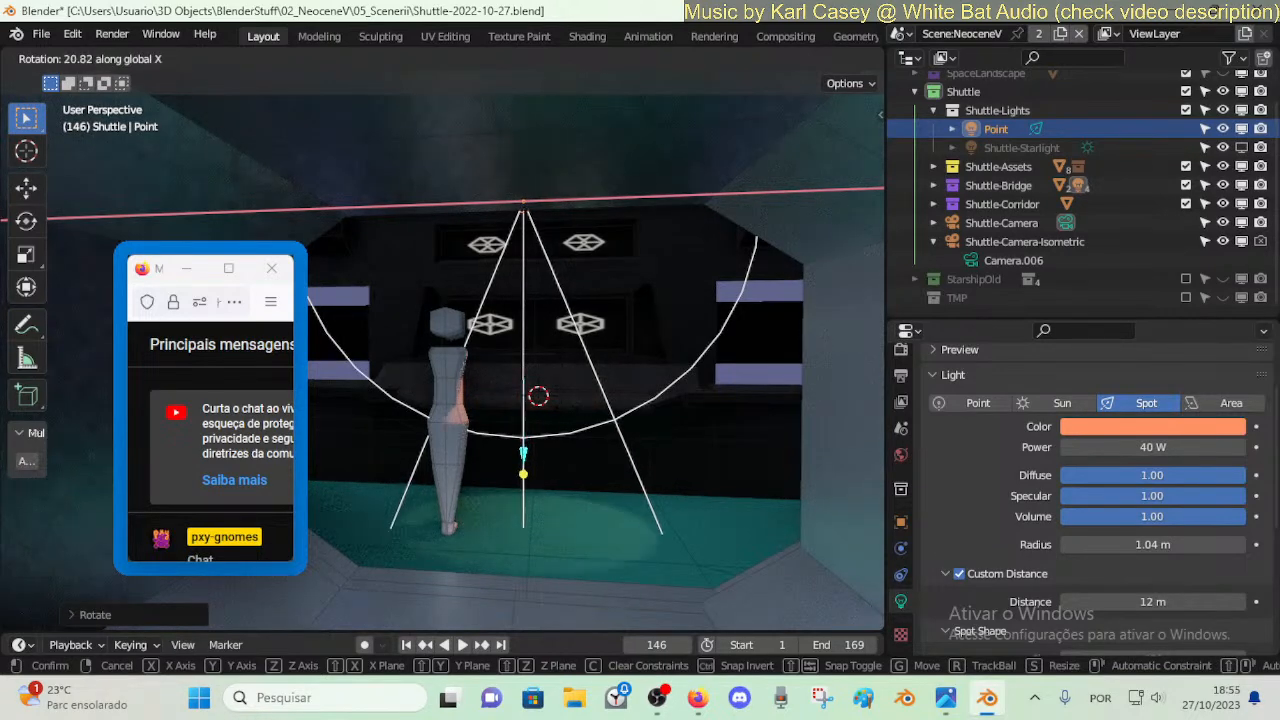
click(557, 483)
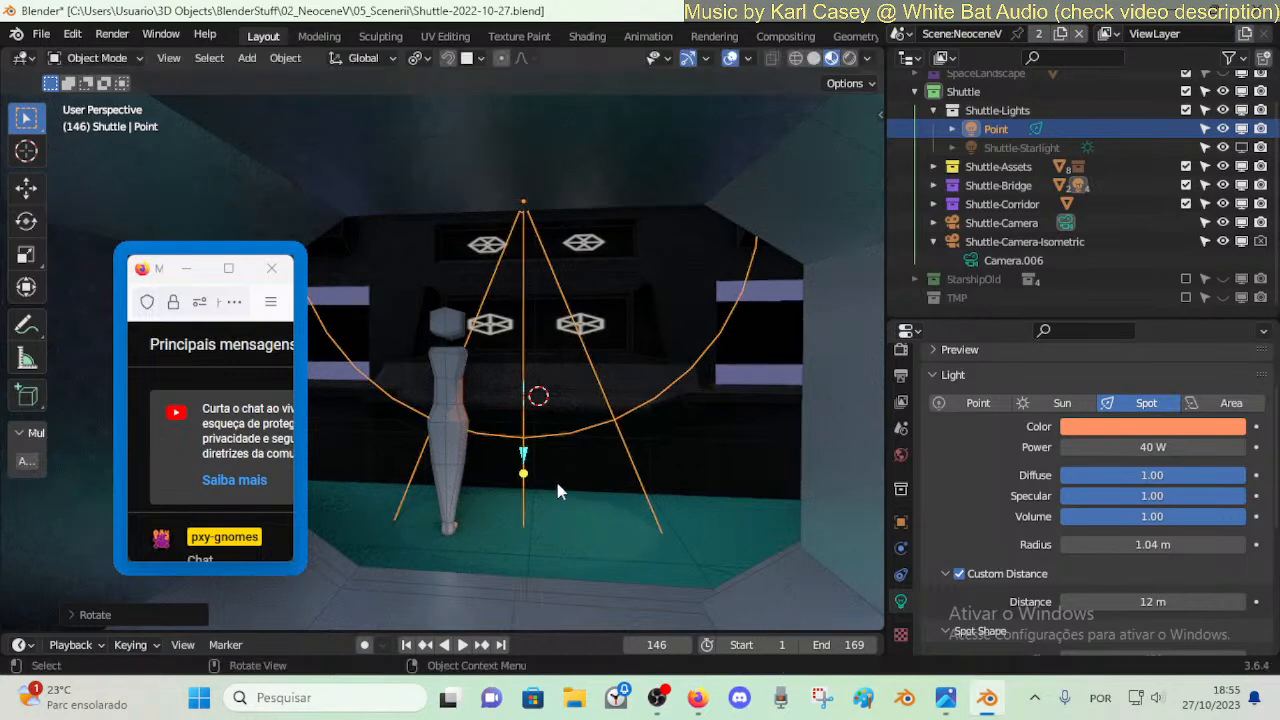
- Move the spot light about 0.10 m along the global Y axis and check its pool of light from the corridor
key(g)
key(x)
key(y)
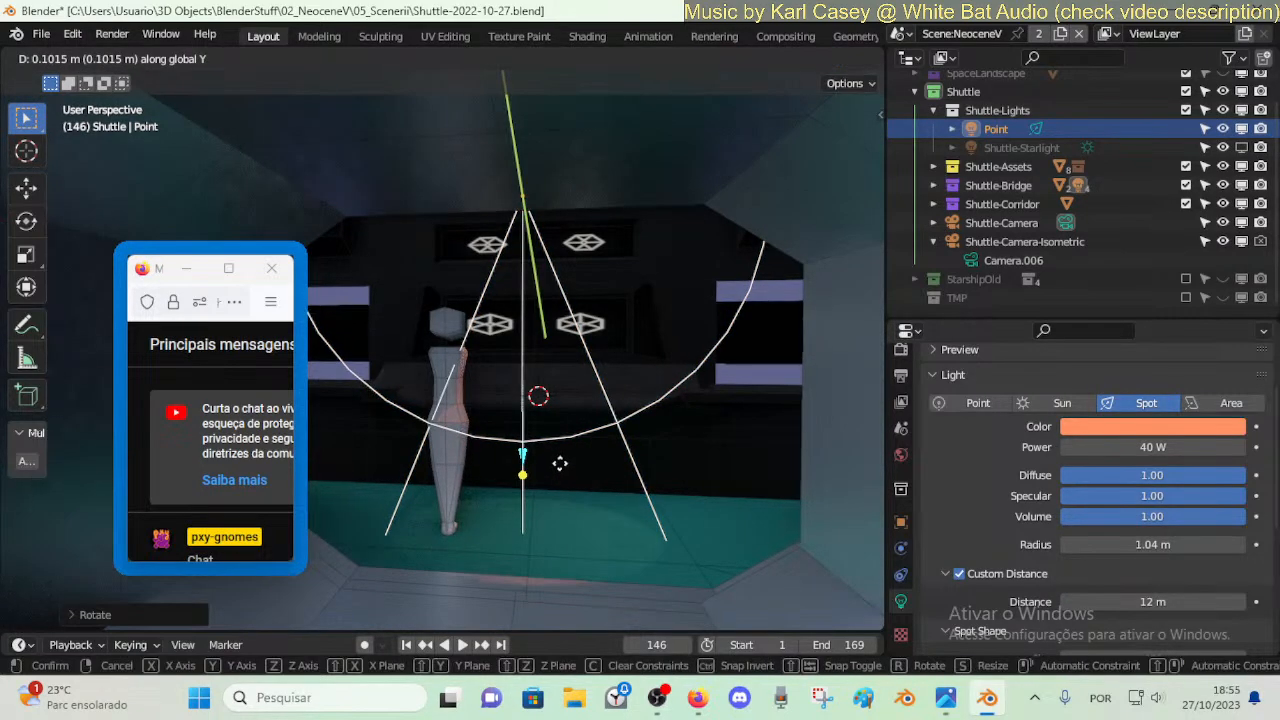
click(555, 461)
key(shift+grave)
key(s)
key(a)
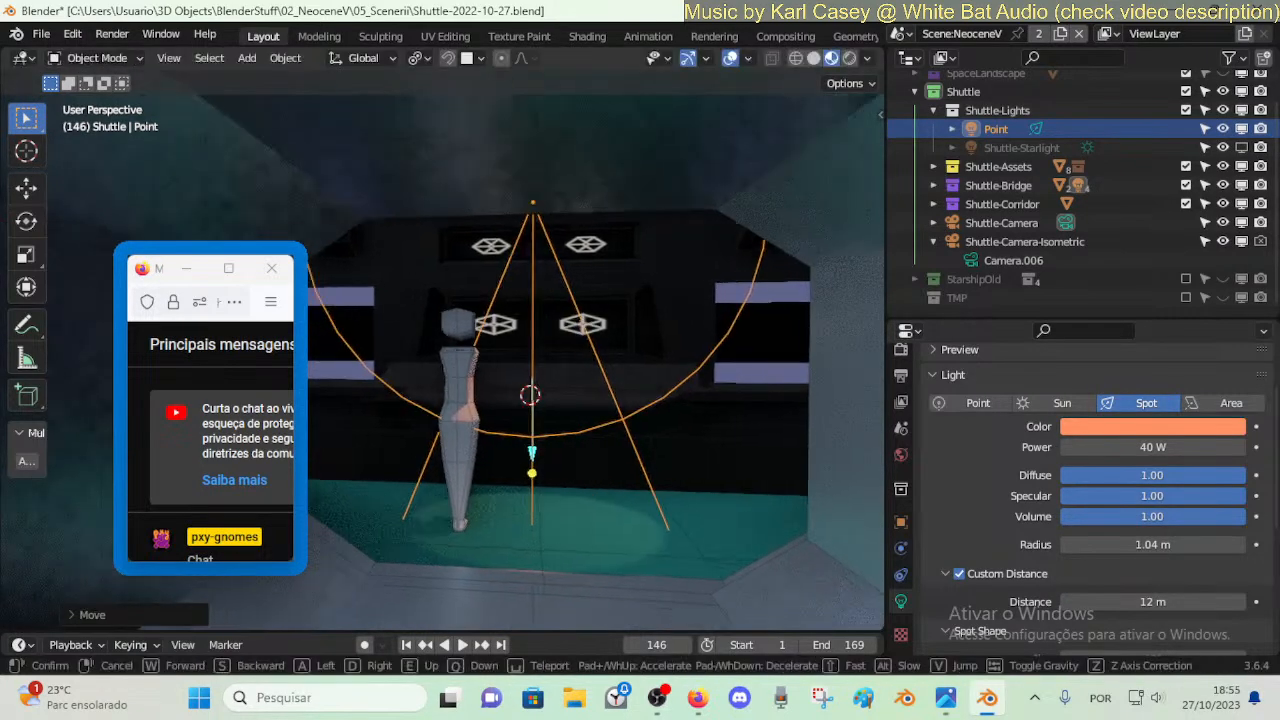
click(557, 466)
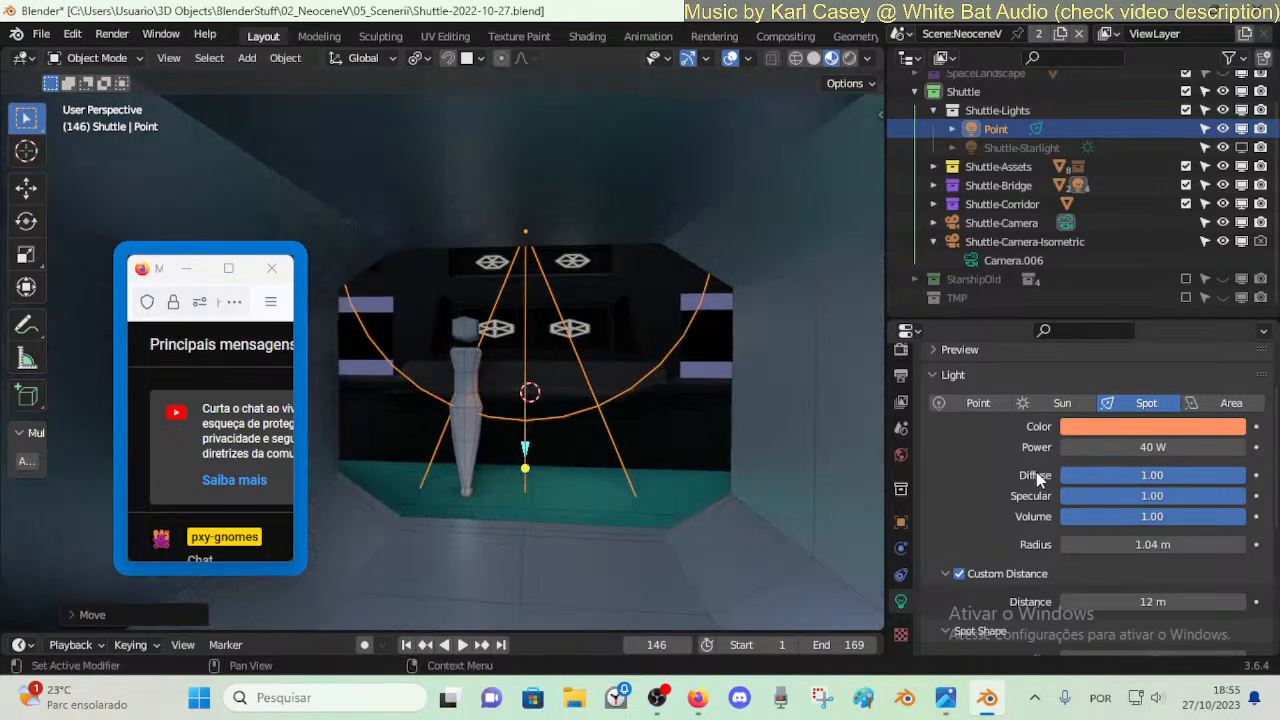
- Set the spot light's radius to 1.33 m and its power to 60 W
scroll(1038, 478, down, 1)
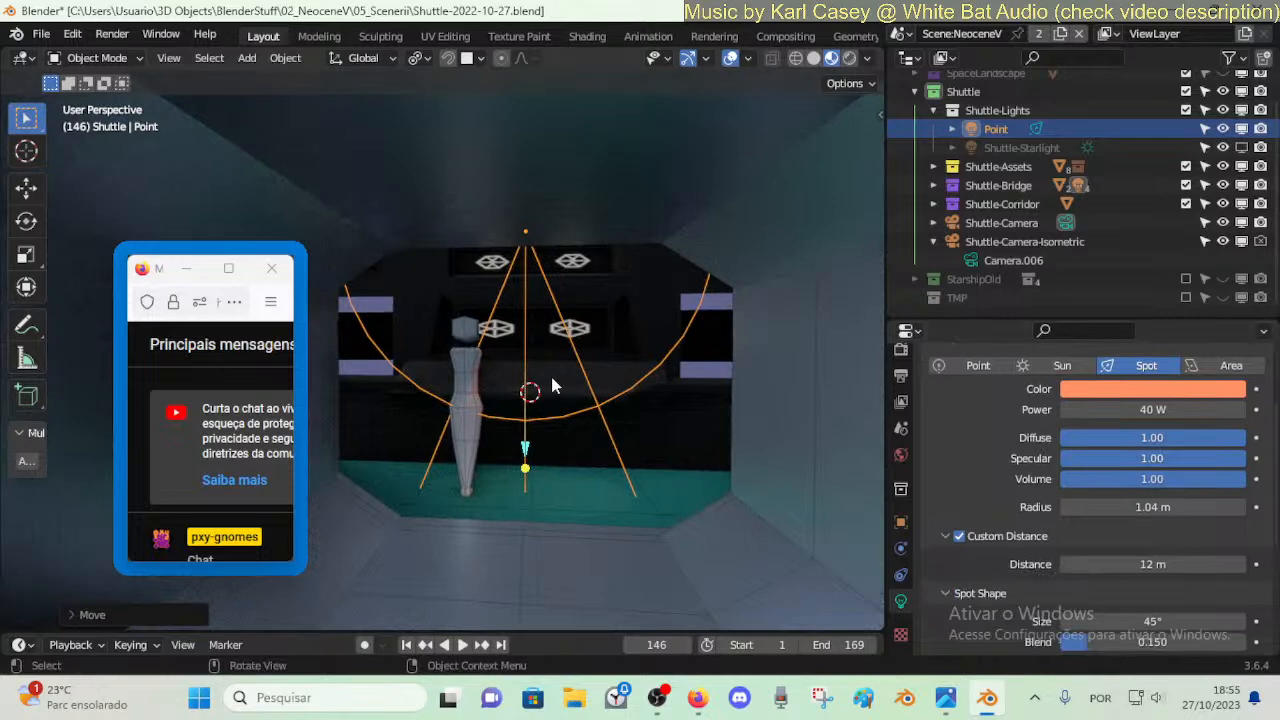
scroll(1140, 495, down, 1)
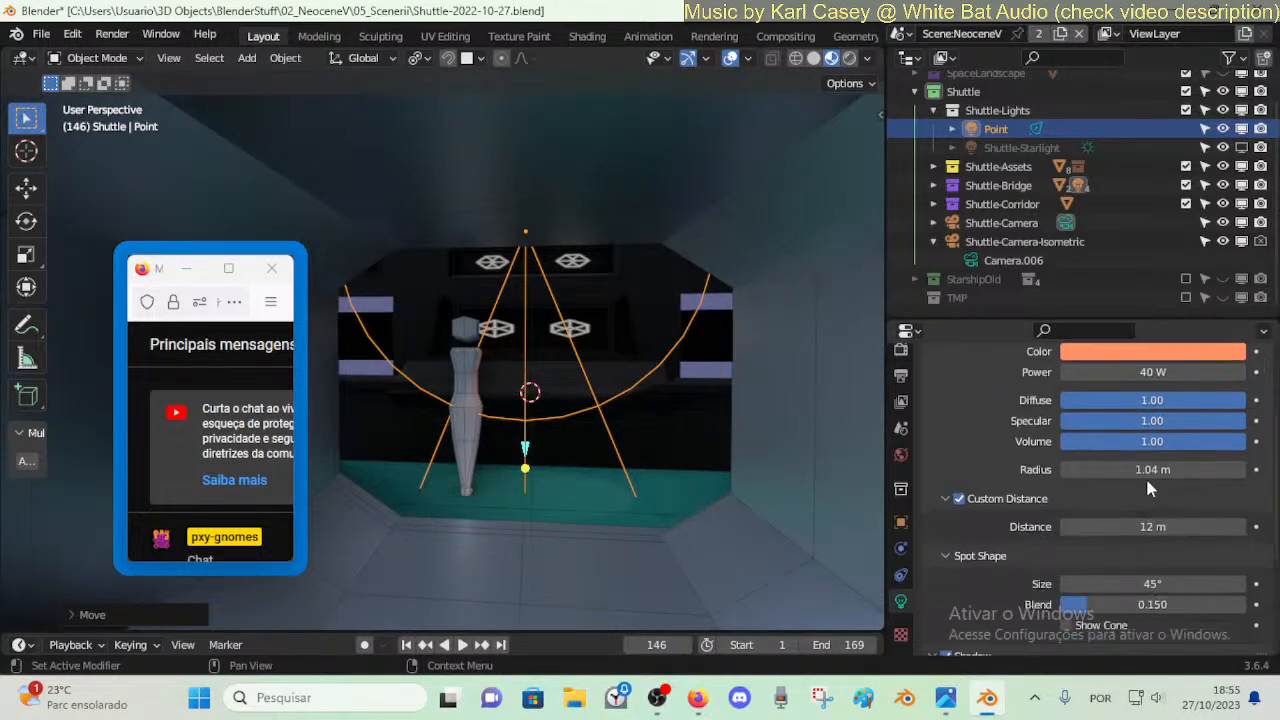
drag(1145, 475, 1185, 474)
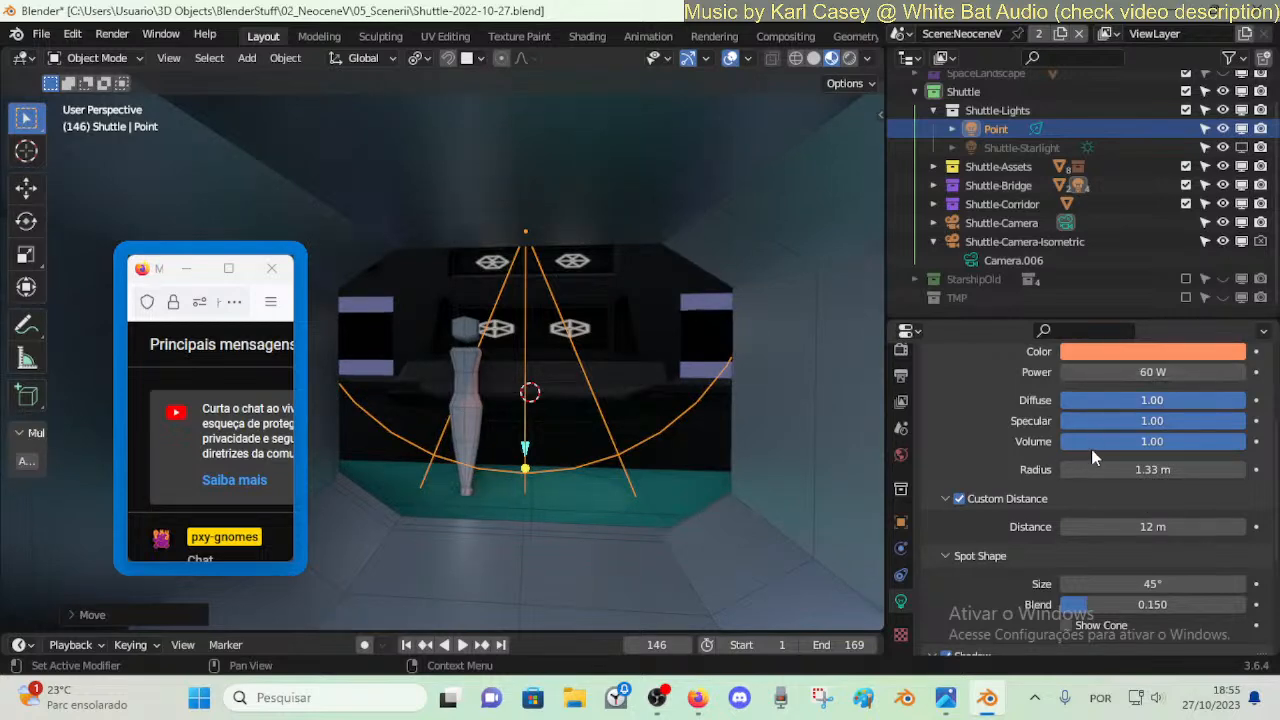
- Set the spot light's custom distance to 4 m and widen its spot size to 47°
drag(1140, 531, 1138, 530)
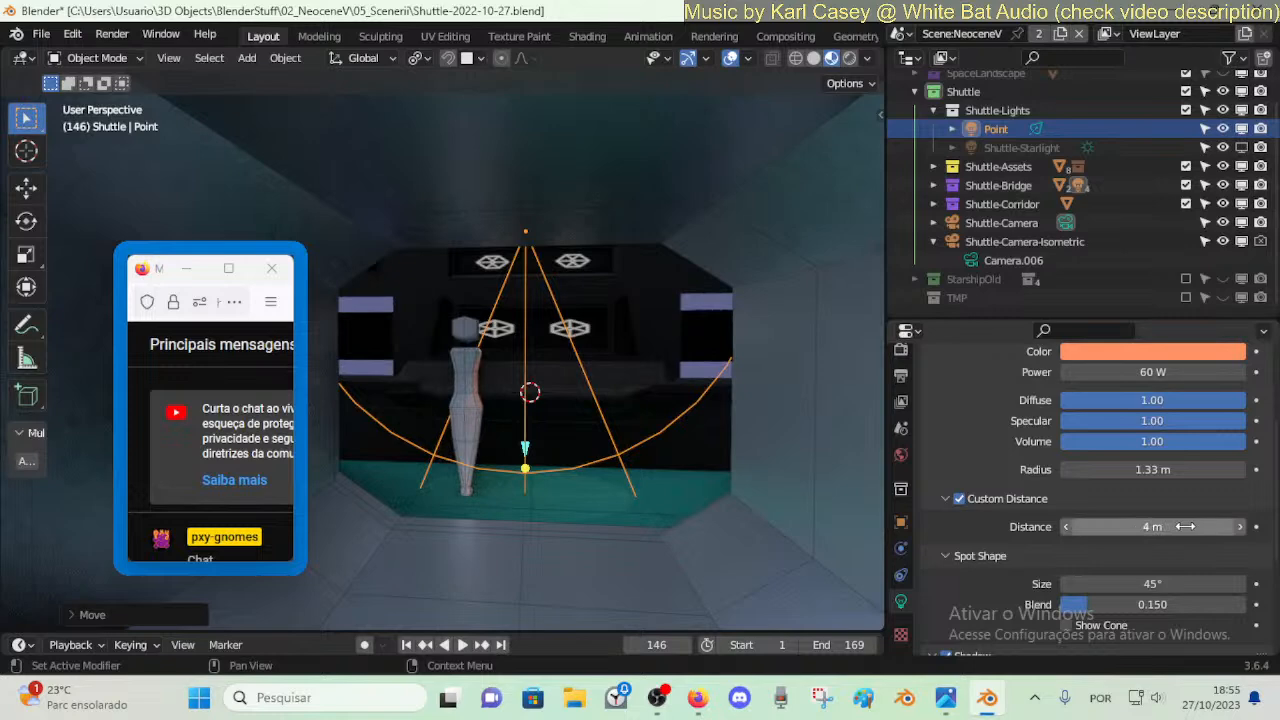
click(1180, 527)
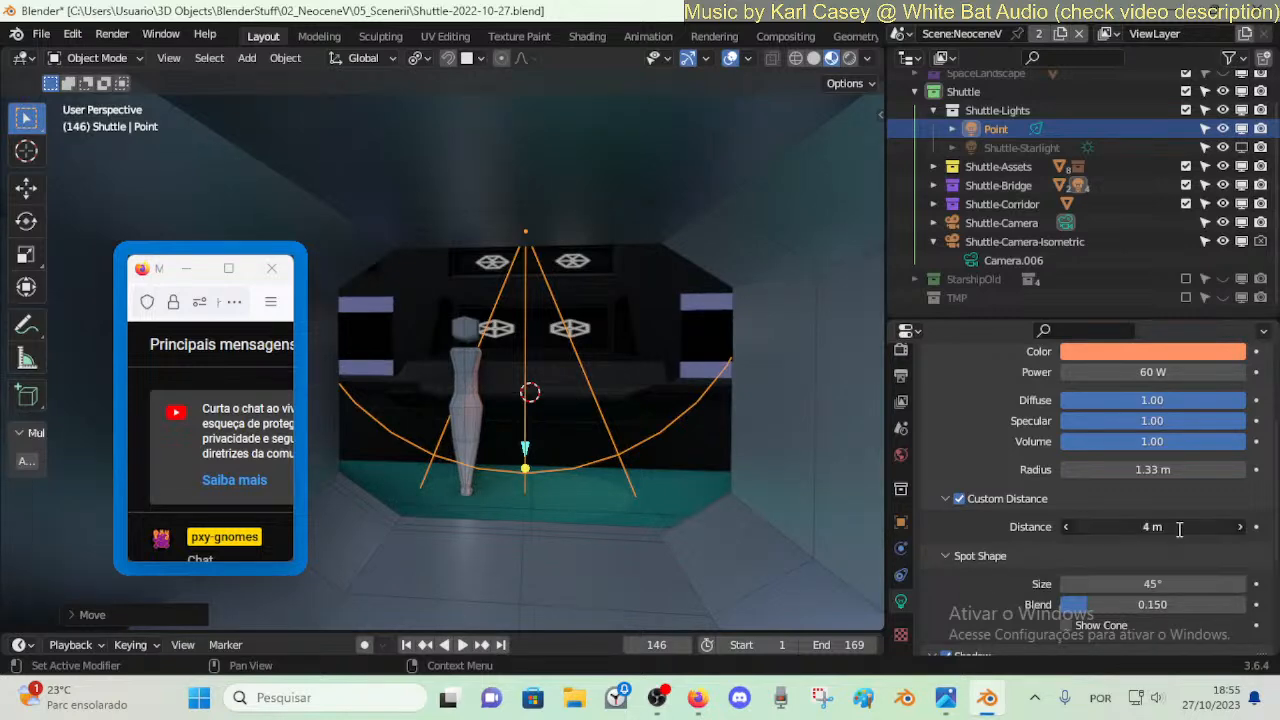
click(1109, 502)
scroll(1109, 516, down, 2)
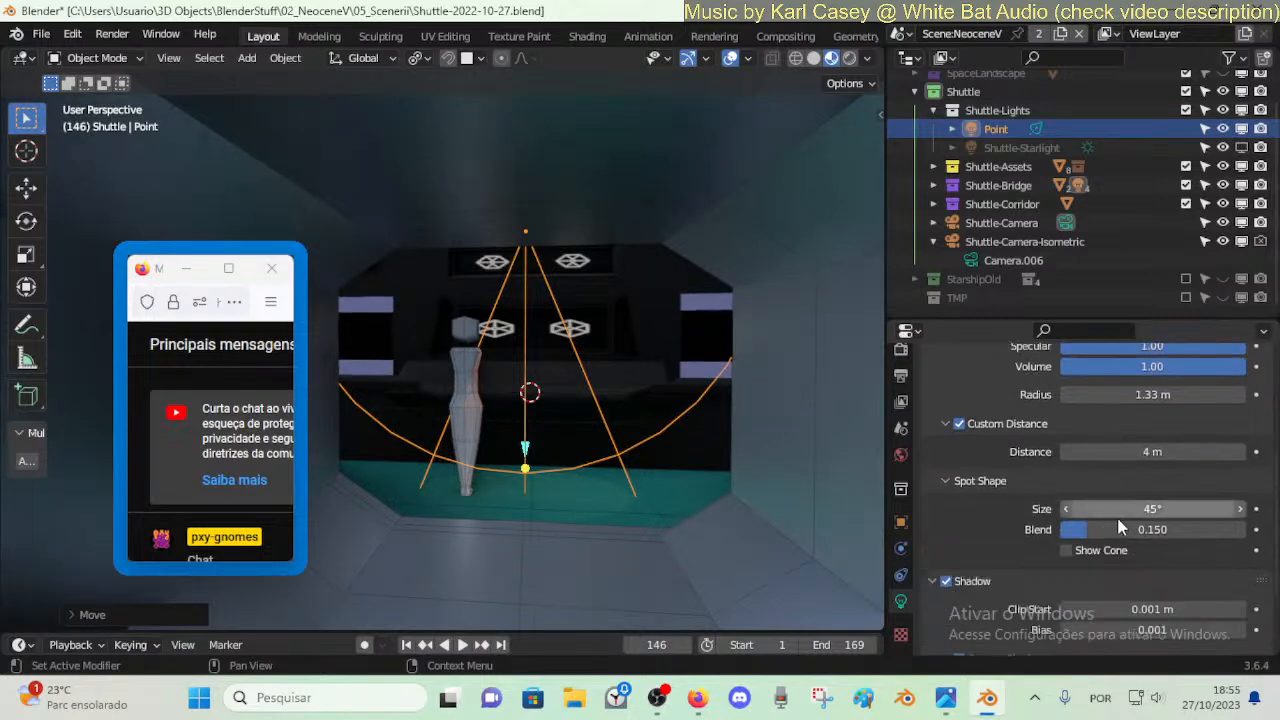
drag(1119, 521, 786, 497)
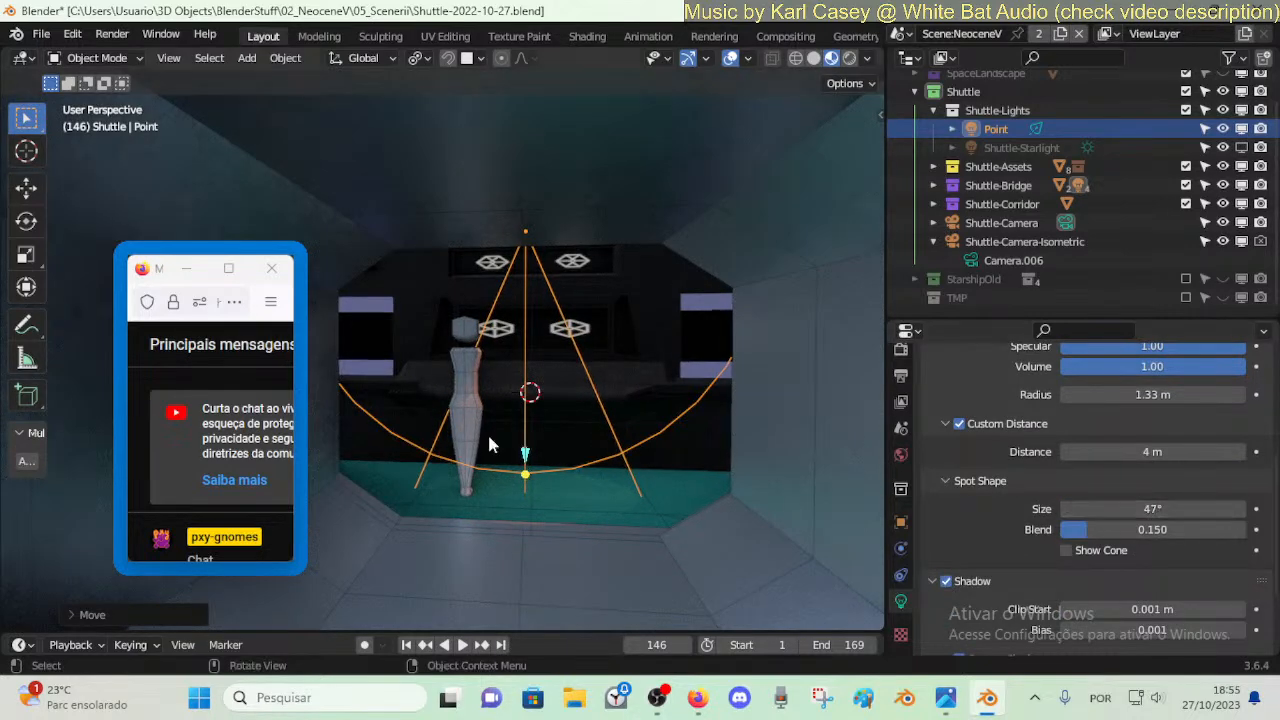
key(r)
key(z)
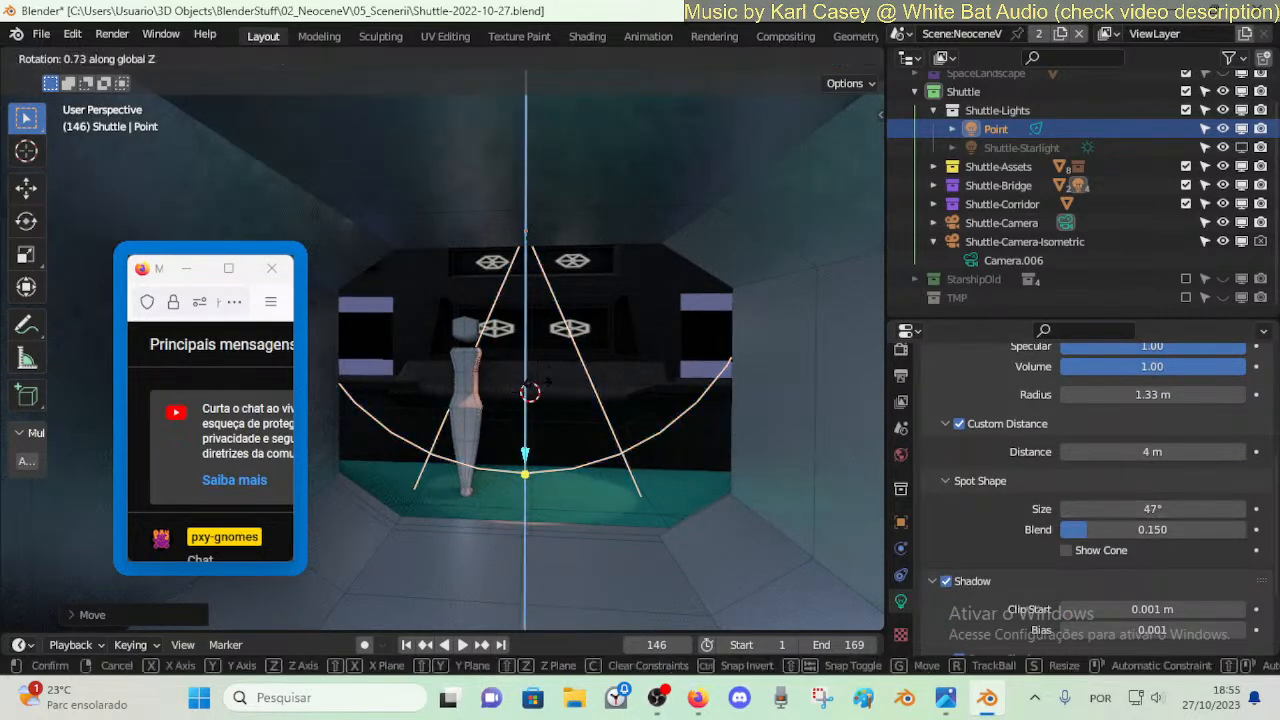
key(Escape)
- Clear the spot light's rotation and check the cone on the bridge floor from the corridor
key(shift+grave)
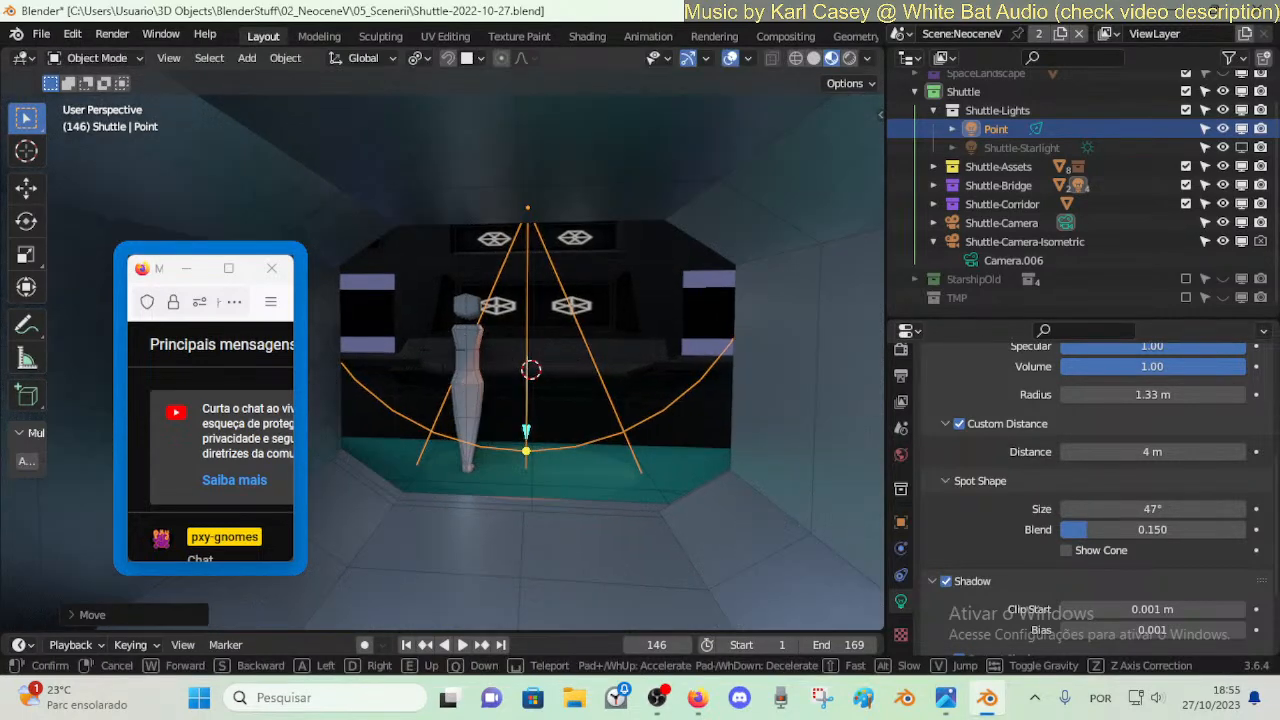
key(w)
click(567, 370)
key(alt+r)
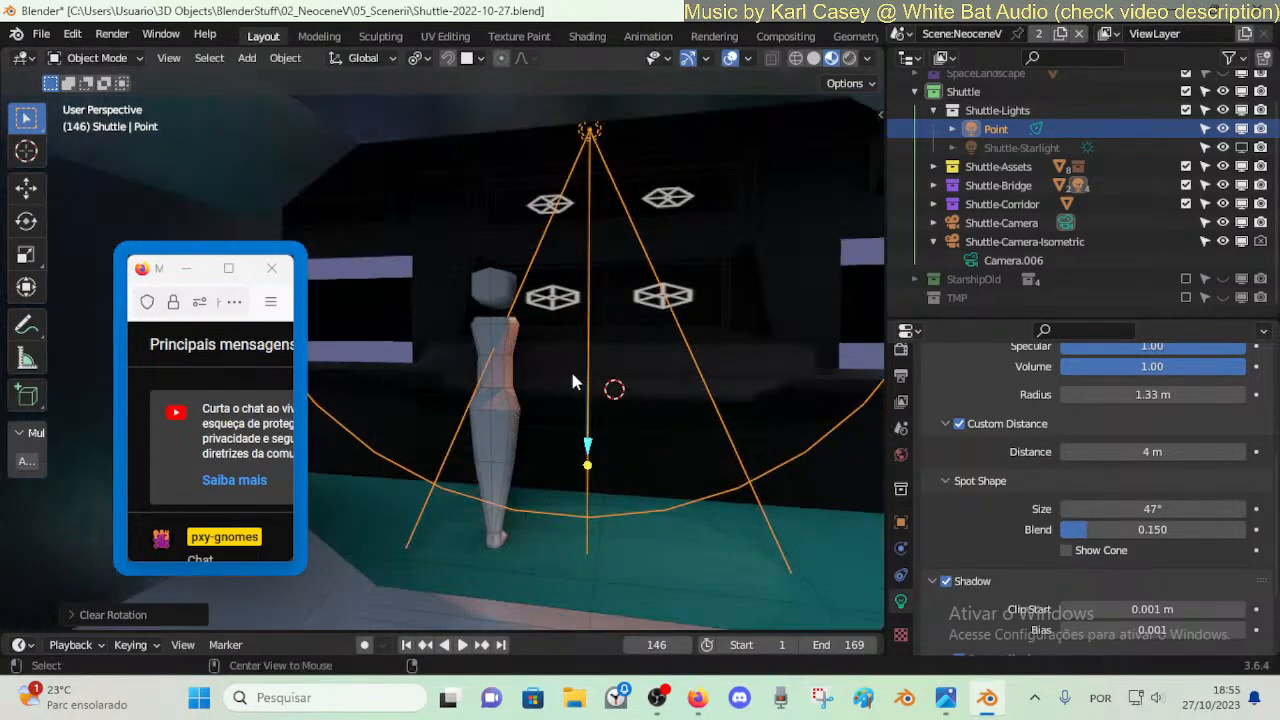
key(shift+grave)
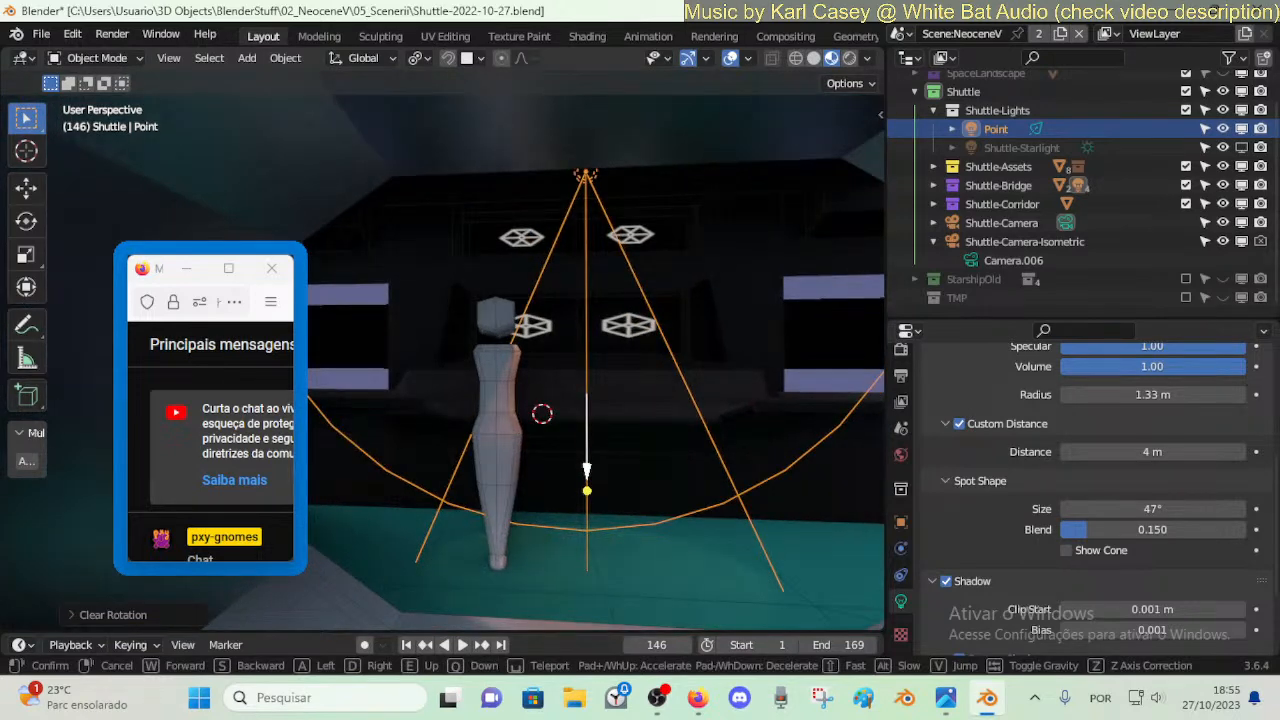
key(s)
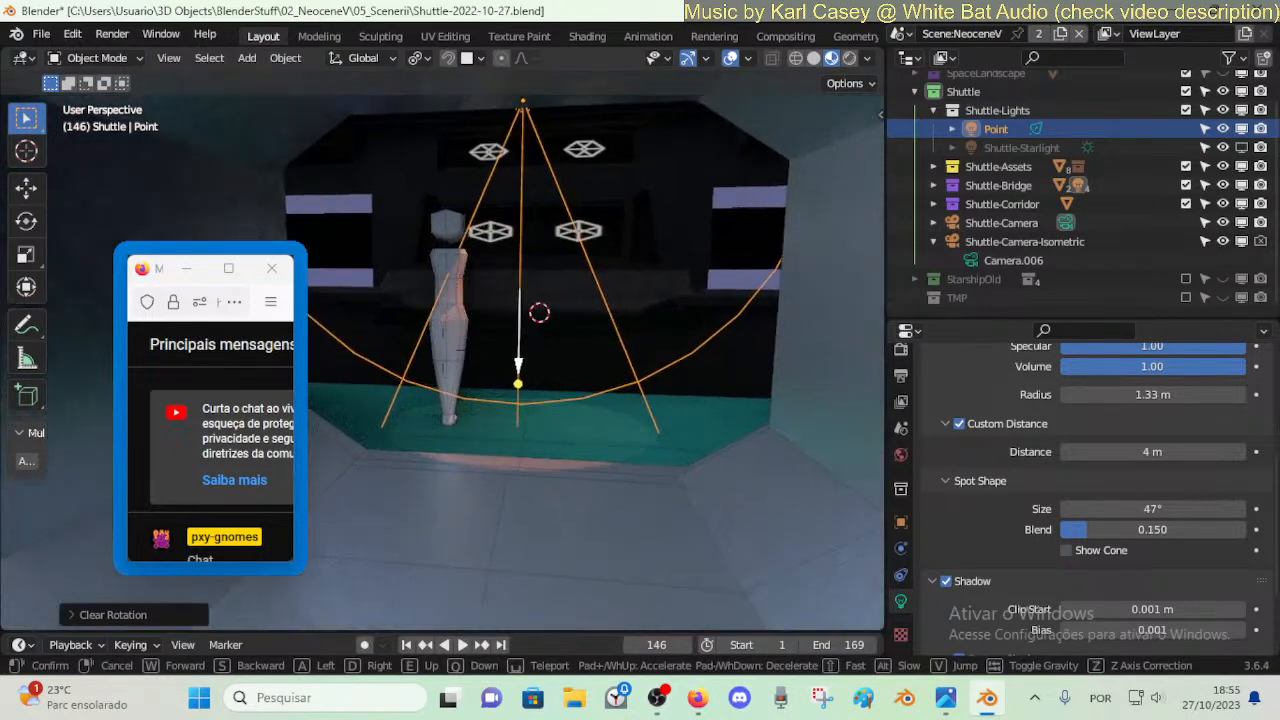
click(553, 425)
- Open the Shuttle-Bridge mesh for editing and select the edge loop along its centre line
click(527, 429)
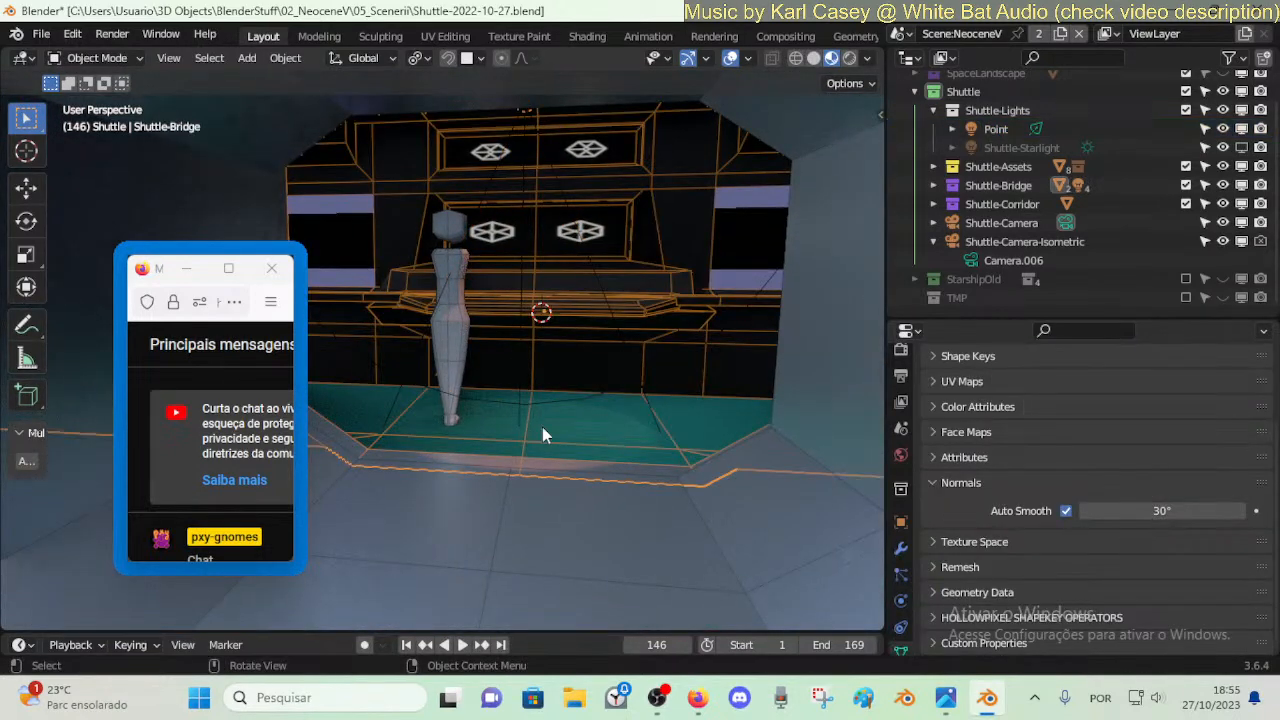
key(Tab)
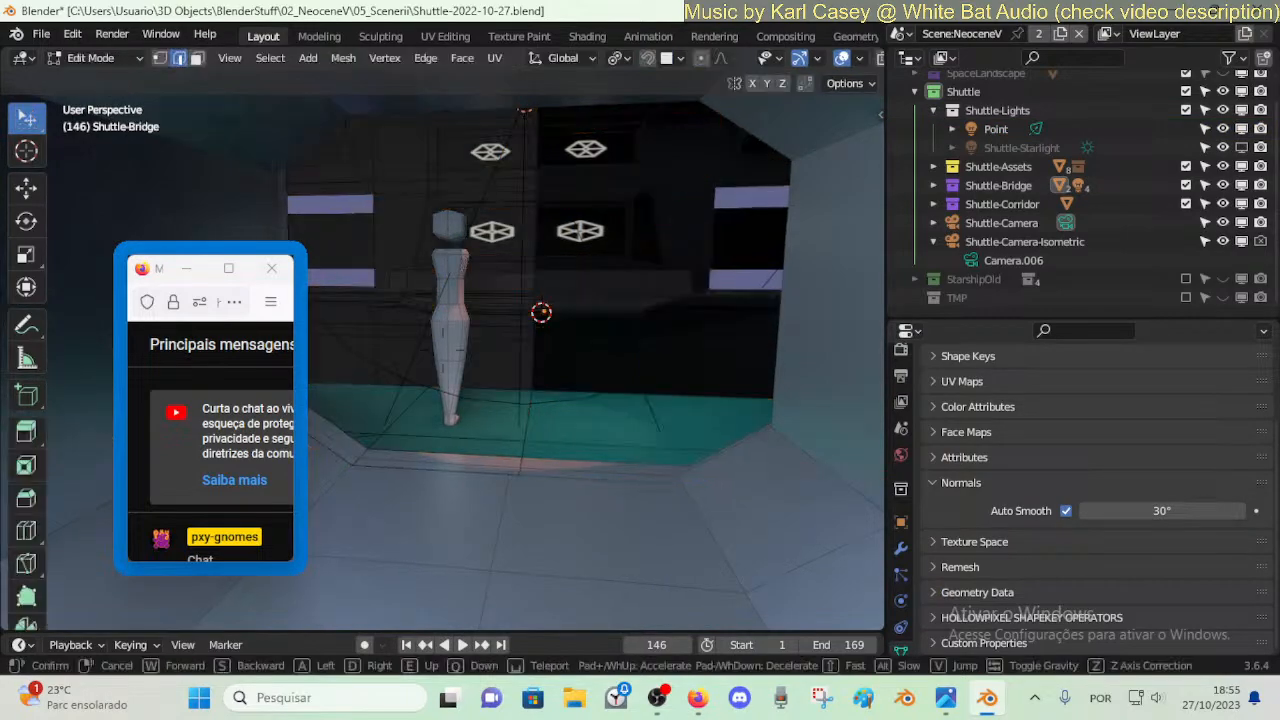
key(shift+grave)
key(w)
click(534, 460)
alt+click(521, 437)
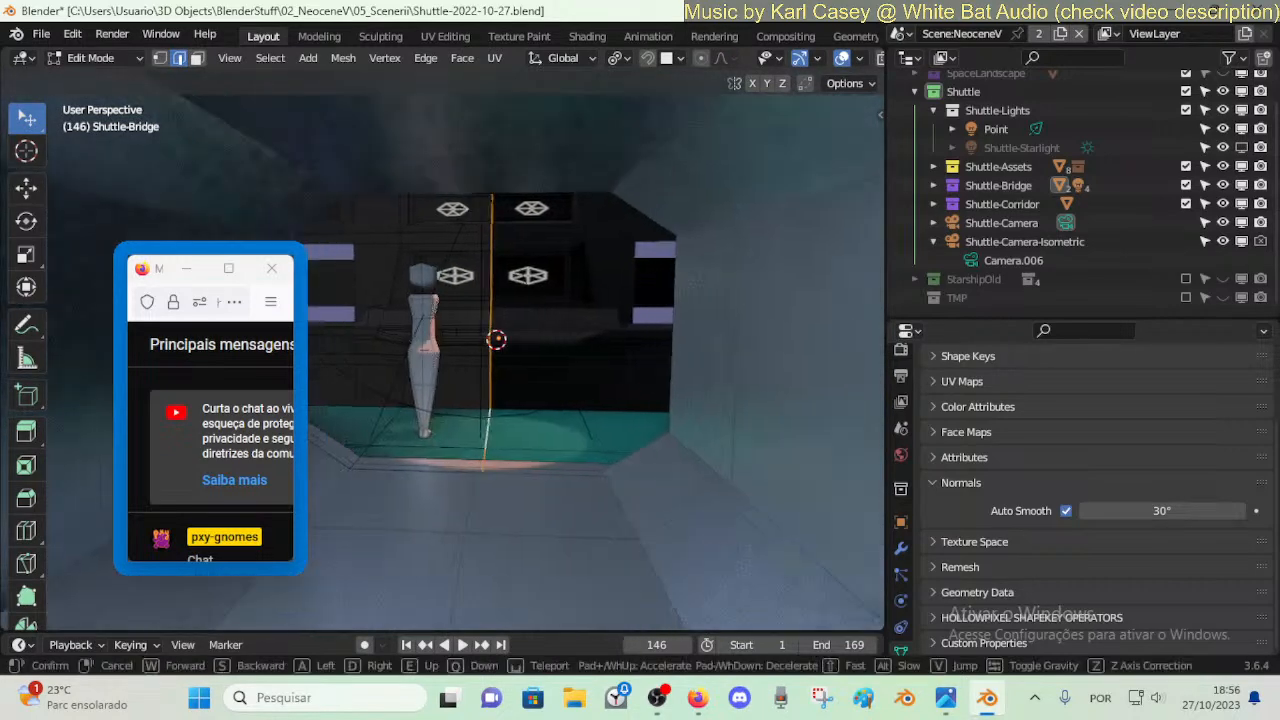
- Move the Shuttle-Corridor mesh's centre-line edge loop about -0.08 m along global X and return to Object Mode
key(g)
key(x)
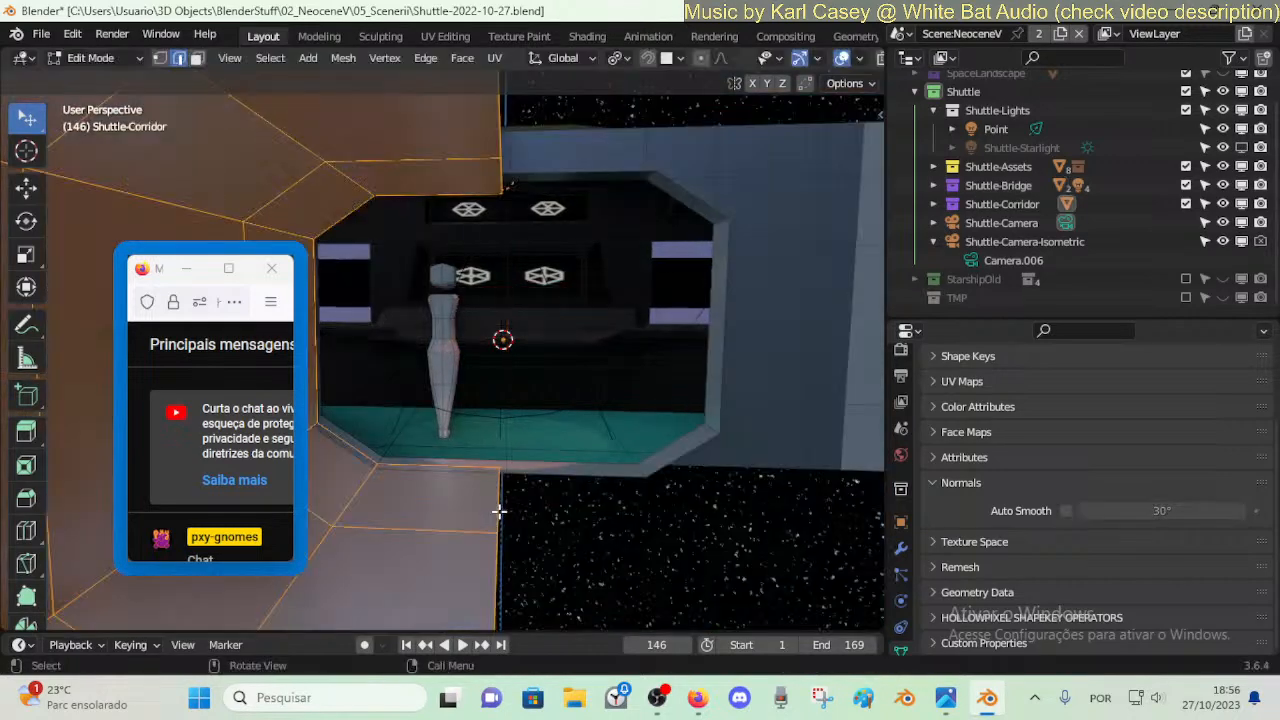
key(alt+a)
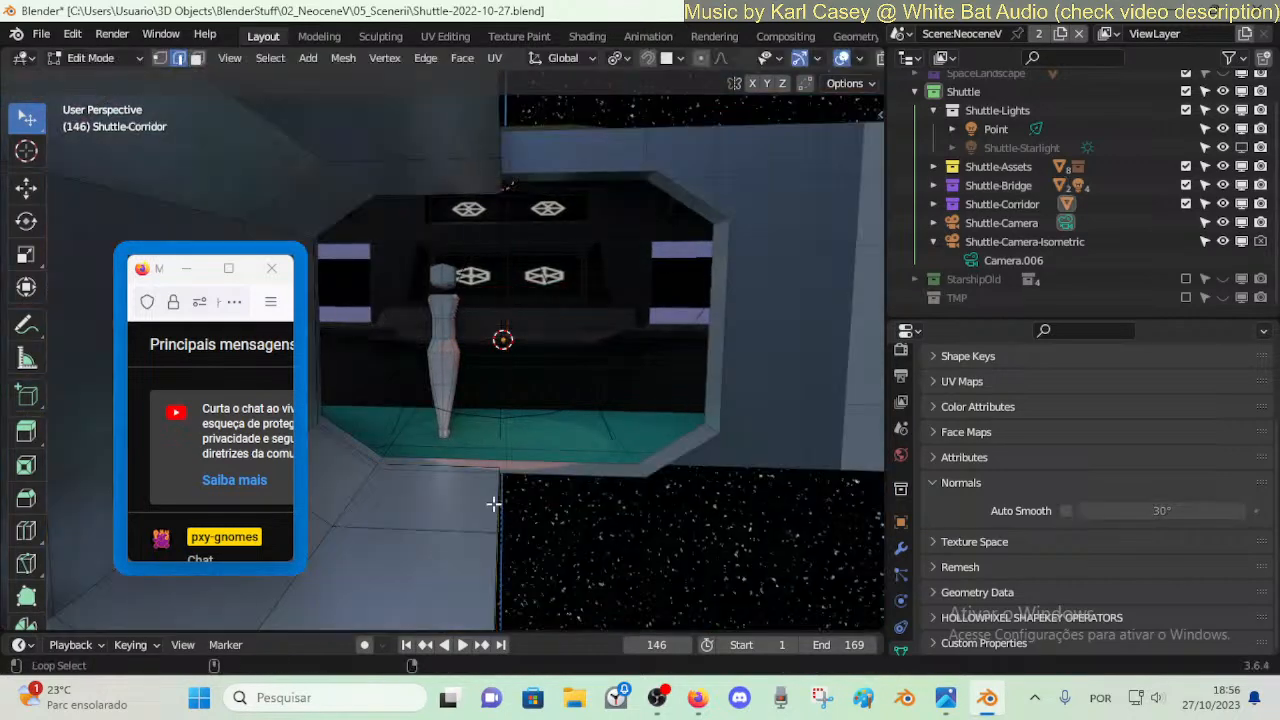
alt+click(493, 504)
key(g)
key(x)
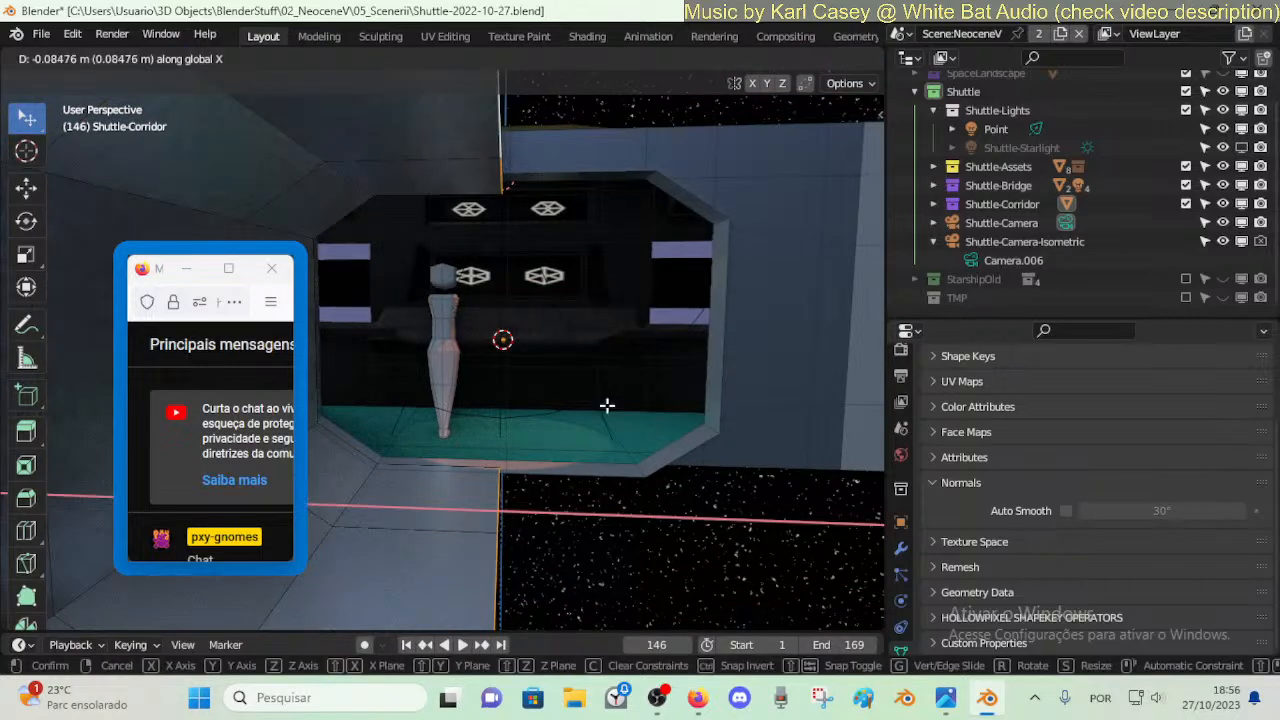
click(604, 408)
key(Tab)
- Inspect the corridor's mirrored seam and its junction with the bridge from inside and outside the shuttle
key(shift+grave)
key(s)
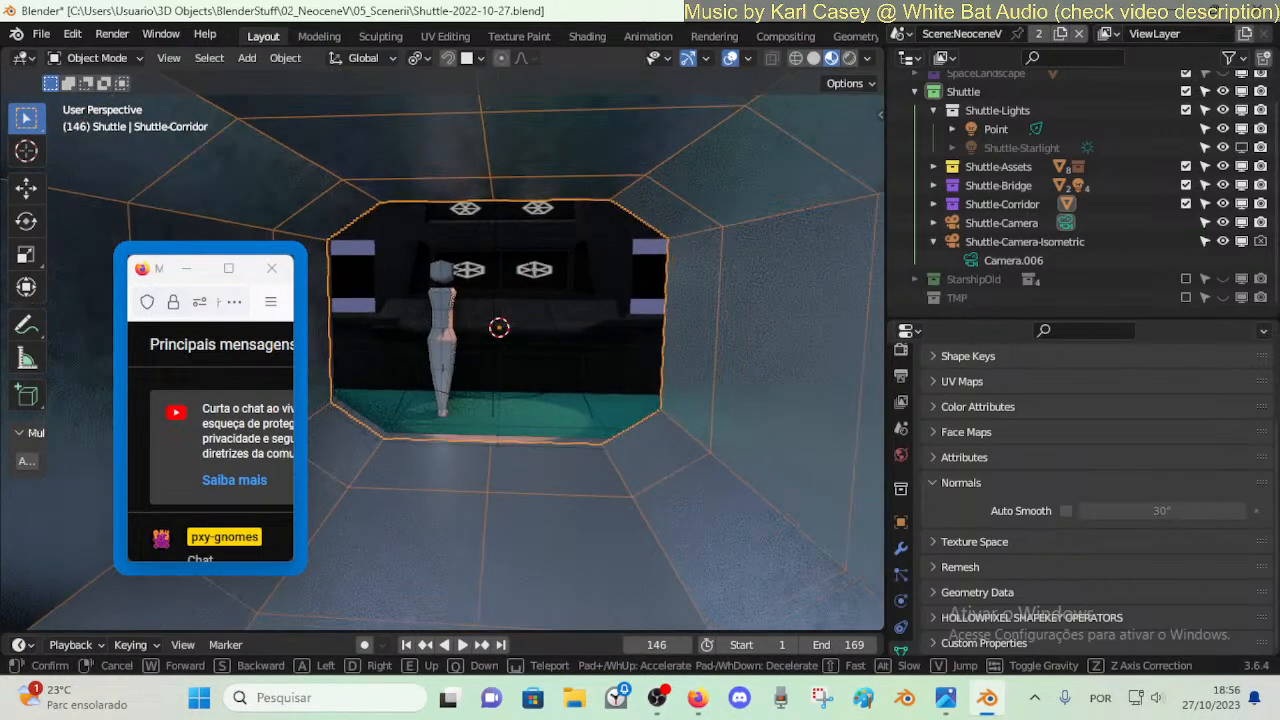
key(d)
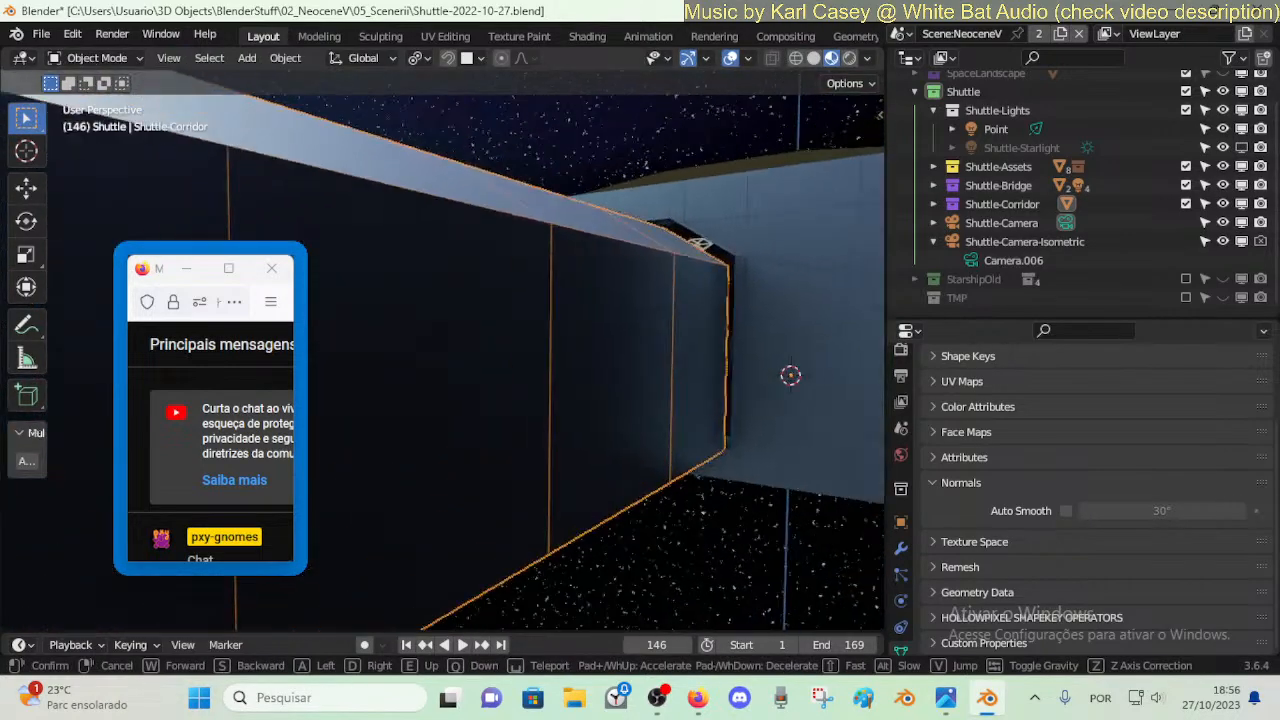
key(w)
key(a)
key(d)
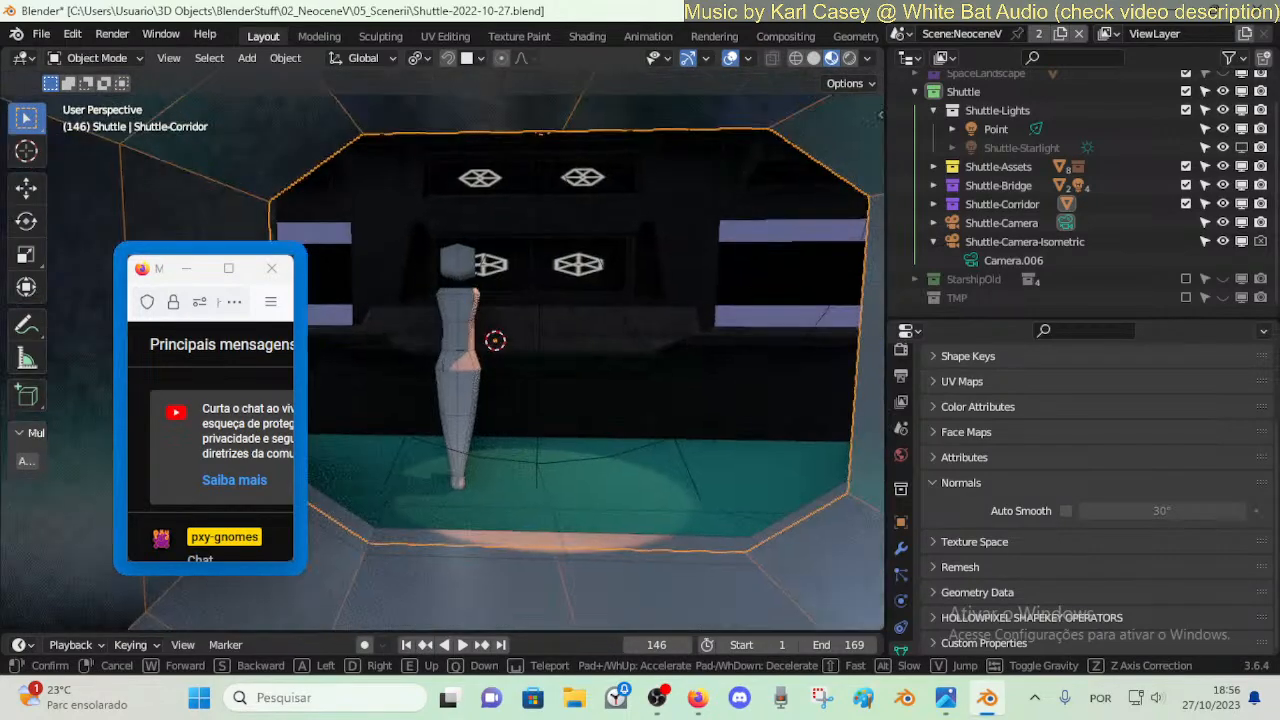
click(492, 463)
click(492, 463)
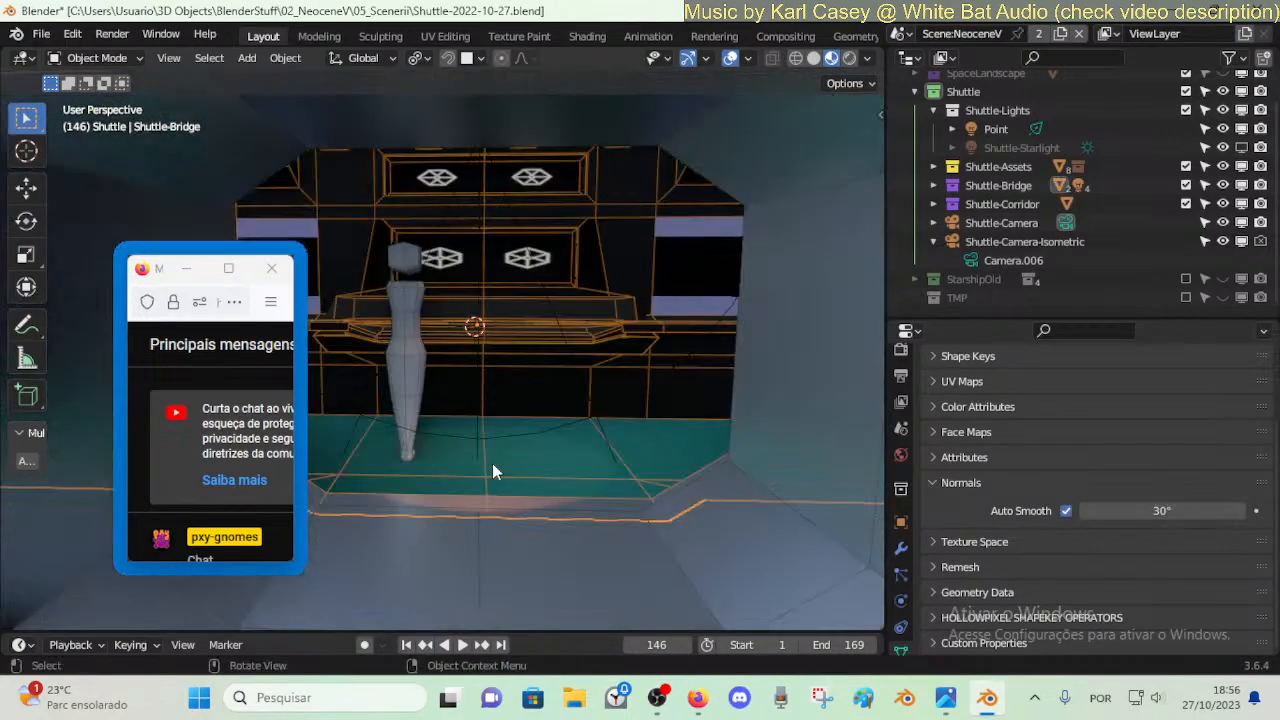
- Select the ceiling spot light and reposition it along the global Y and Z axes over the bridge
click(482, 199)
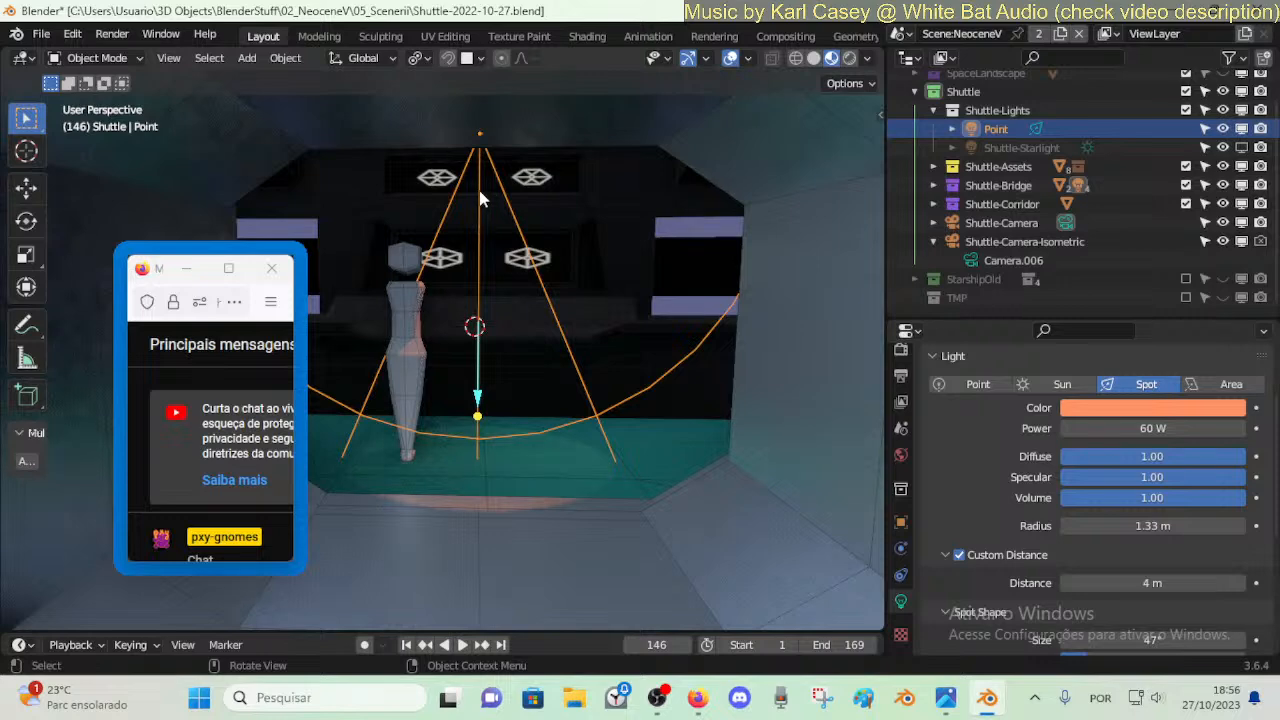
key(shift+s)
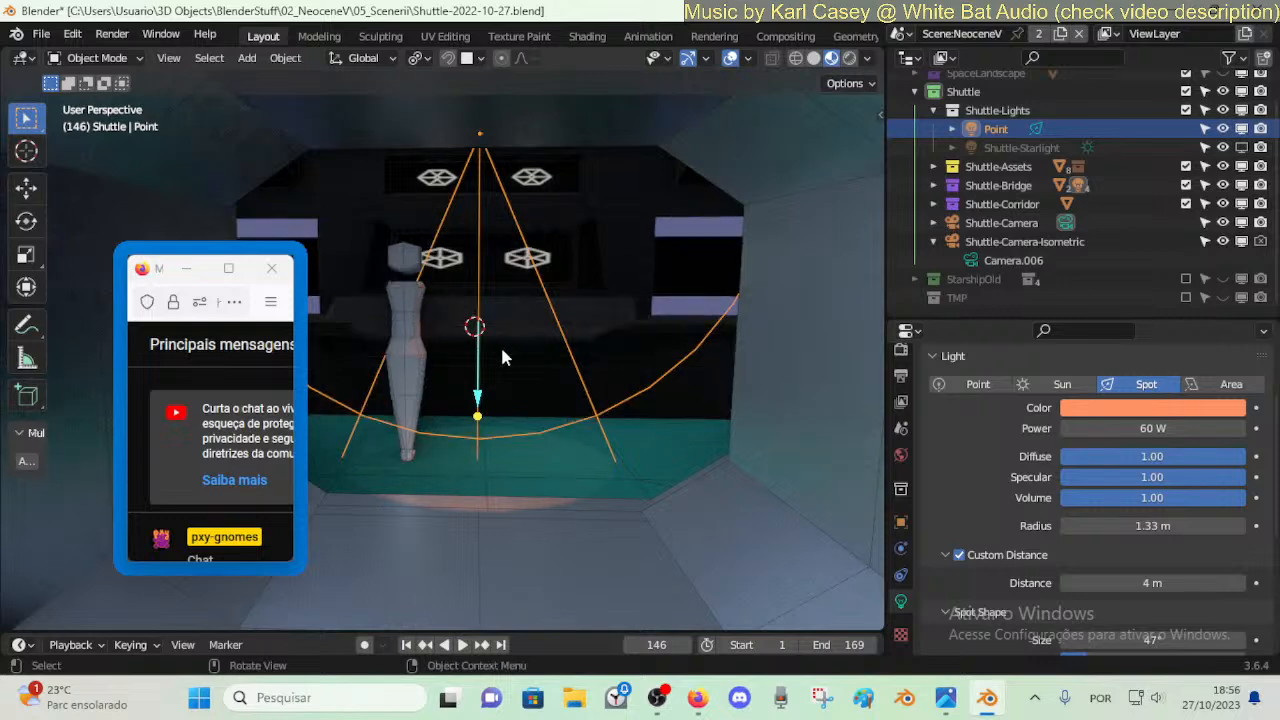
key(shift+s)
click(500, 285)
key(g)
key(y)
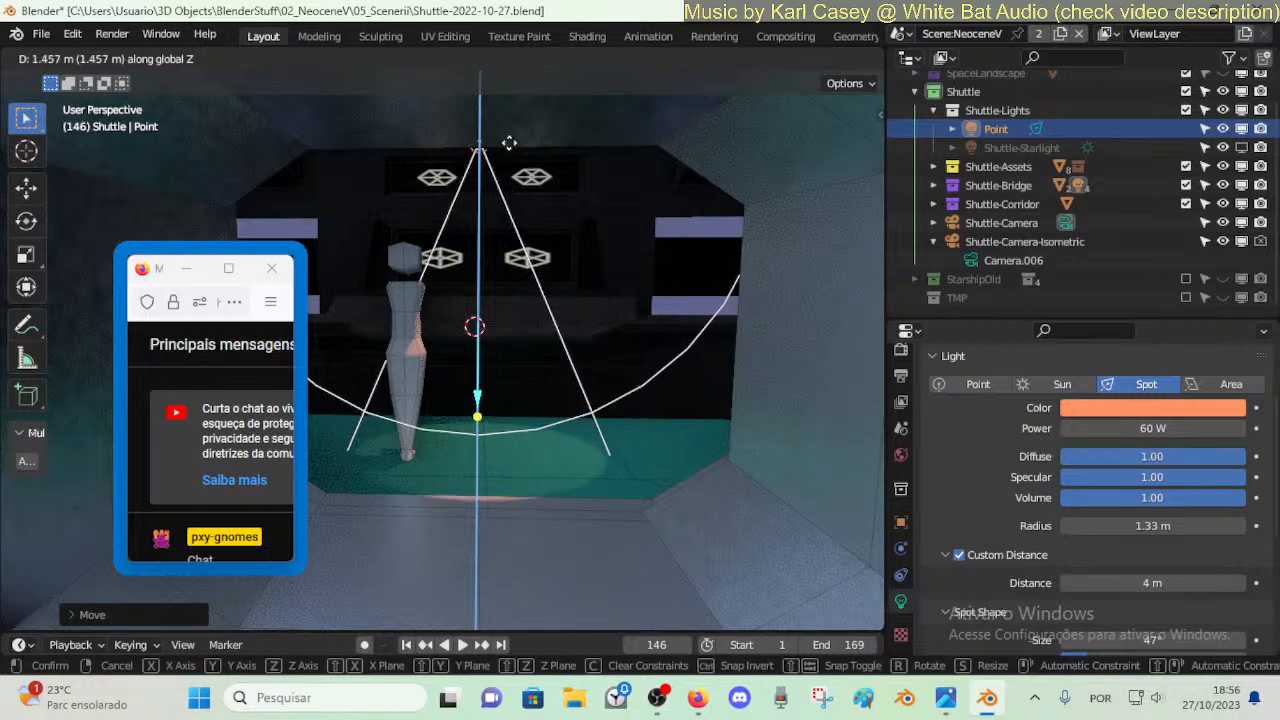
click(476, 292)
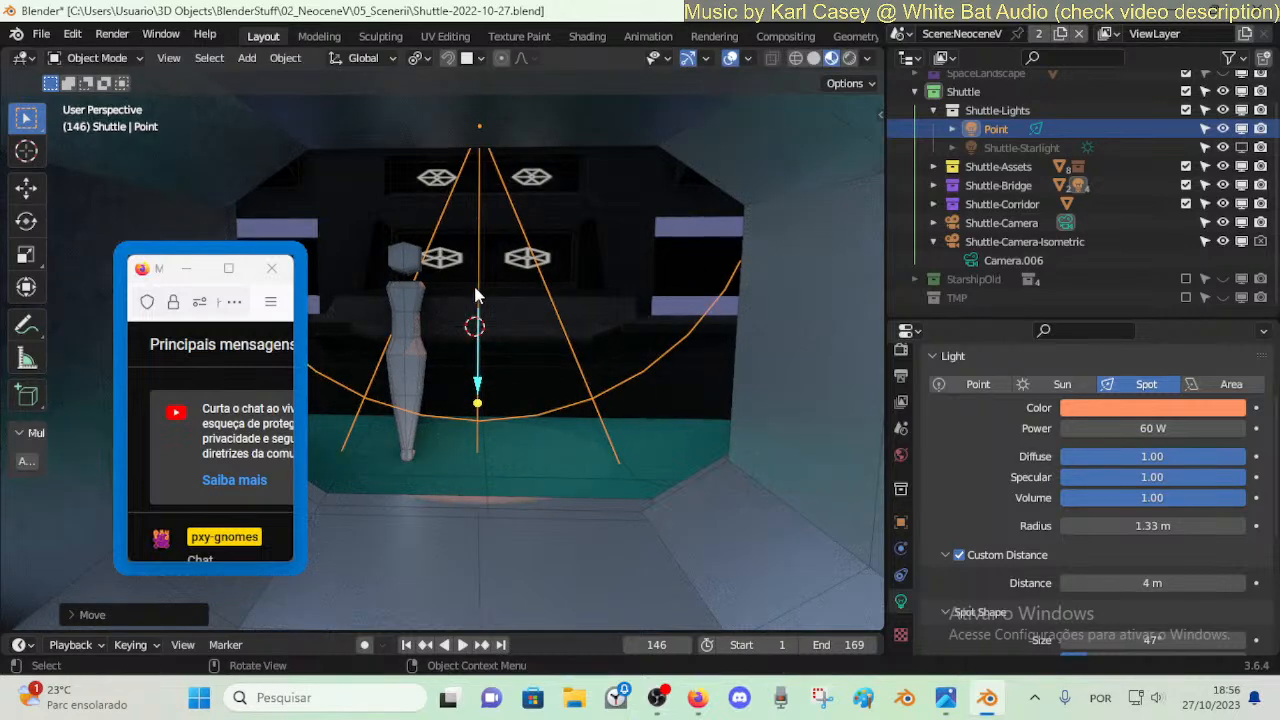
- Raise the spot light about 0.08 m along global Z toward the bridge ceiling
key(shift+grave)
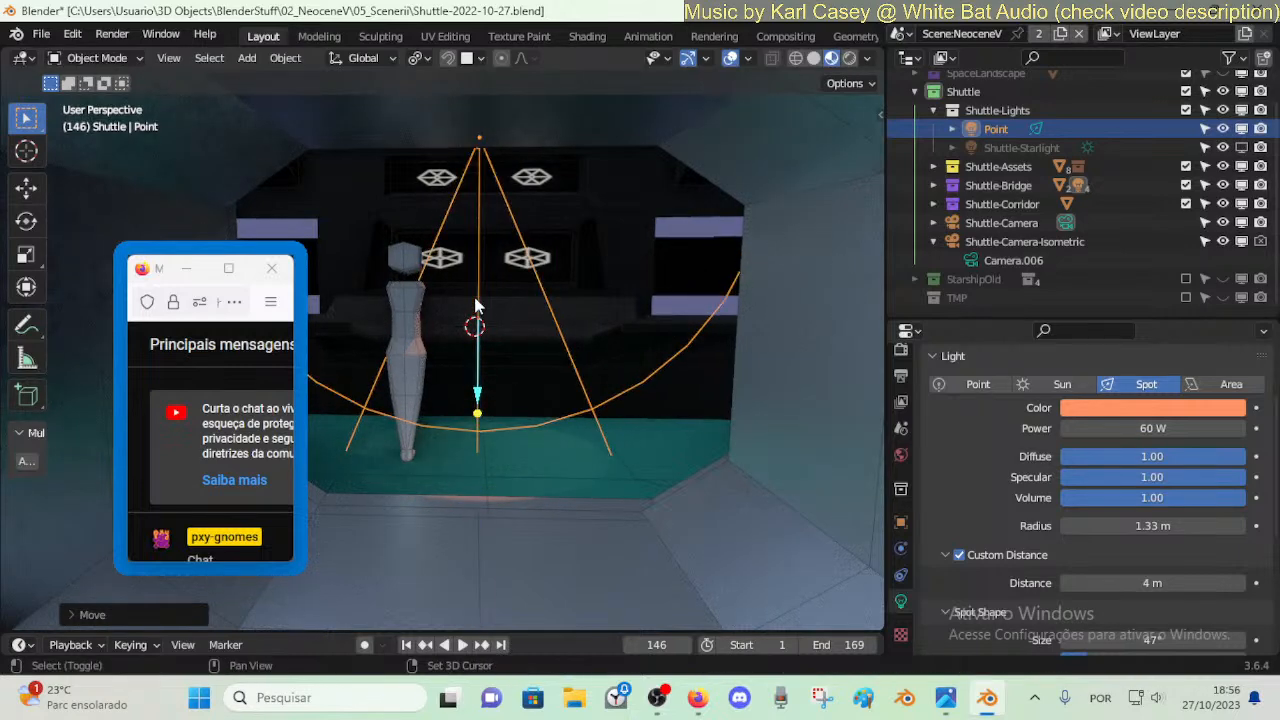
key(w)
click(475, 296)
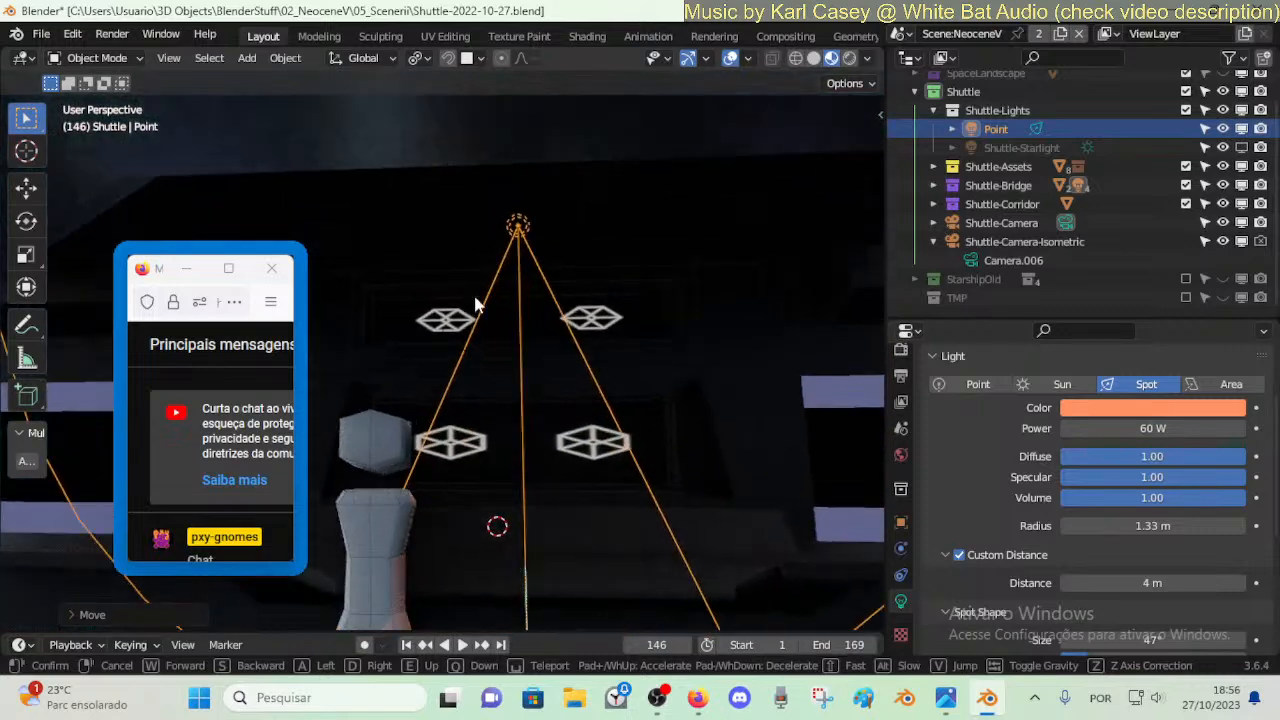
key(g)
key(z)
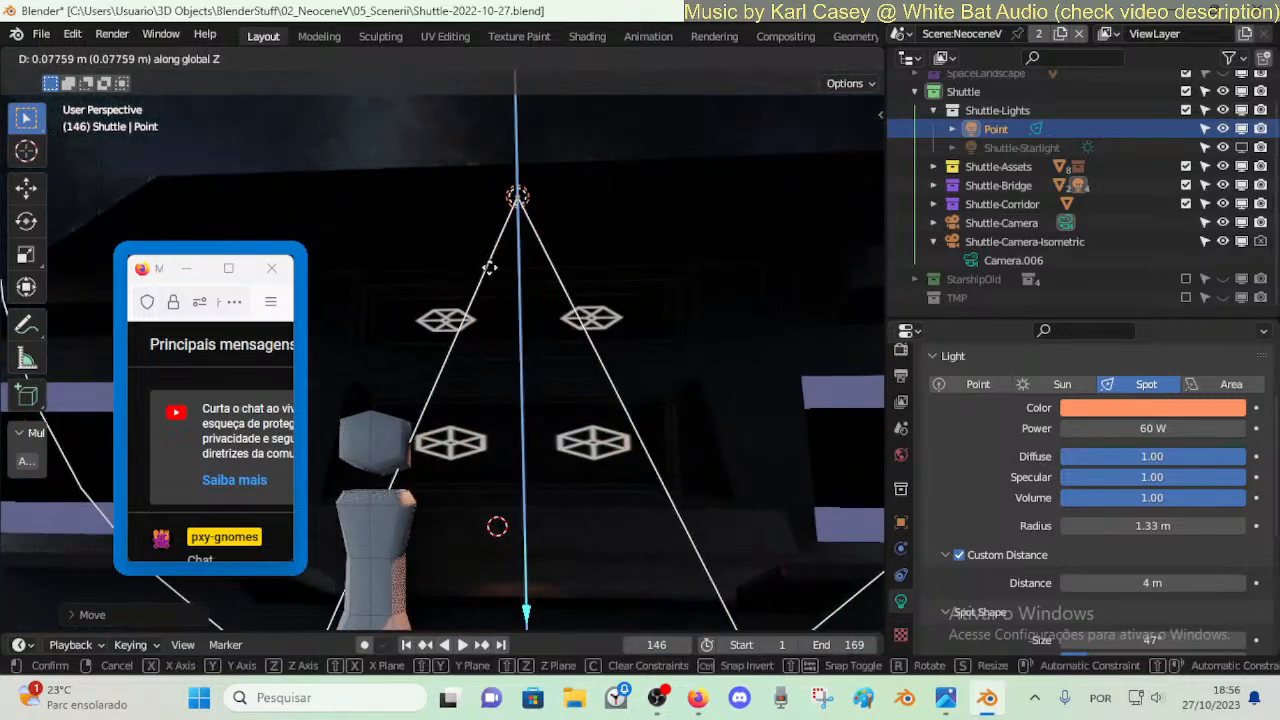
click(488, 266)
key(shift+grave)
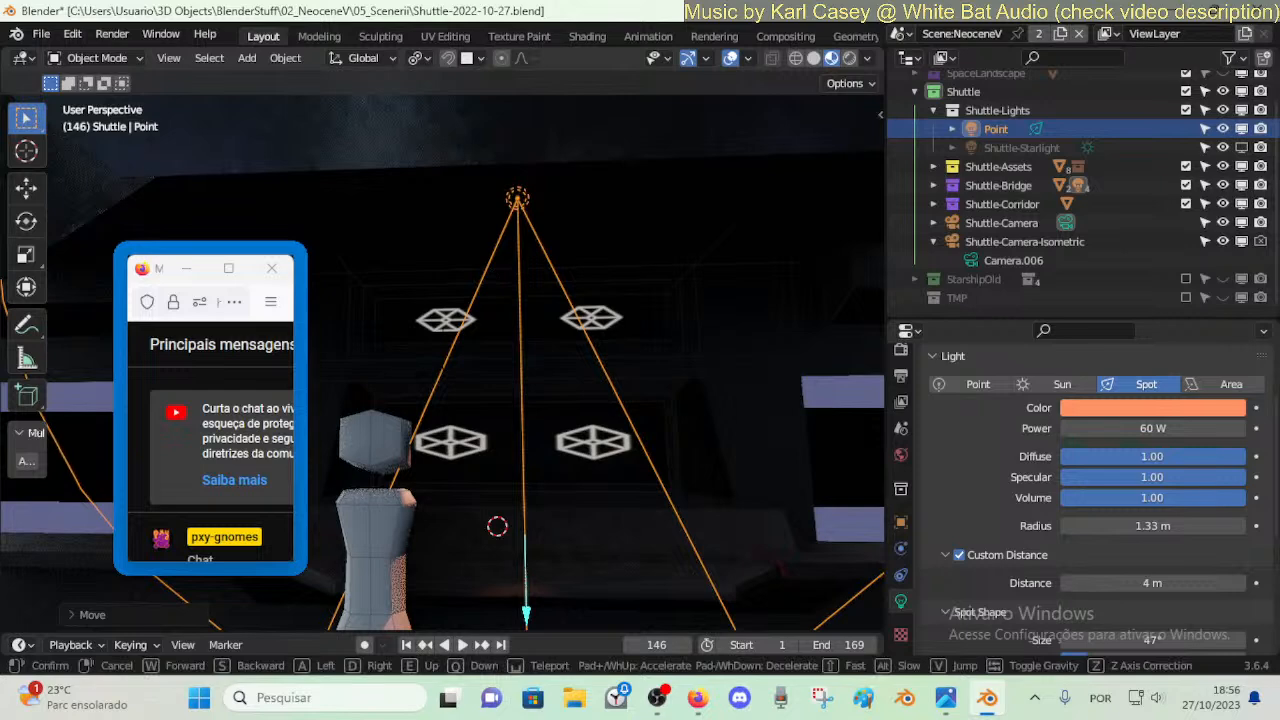
key(Escape)
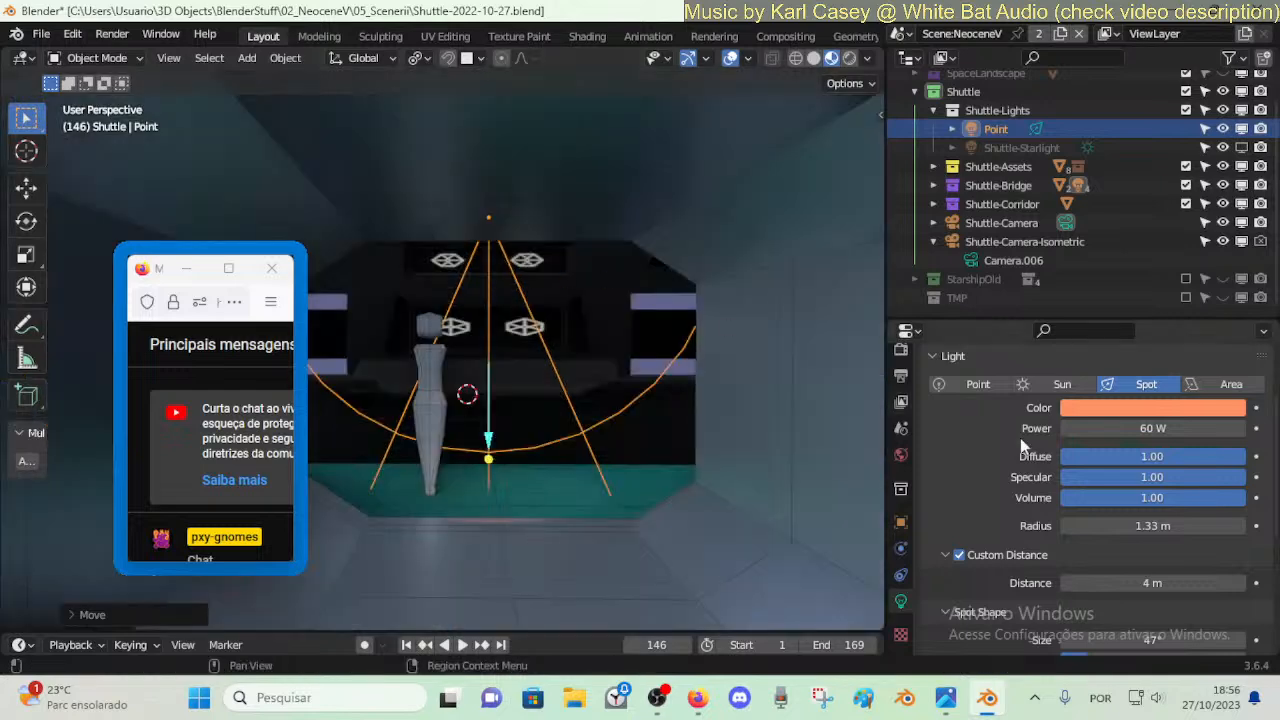
- Set the spot light's radius to 1.51 m and narrow its spot size to 38.7°
drag(1150, 525, 1183, 525)
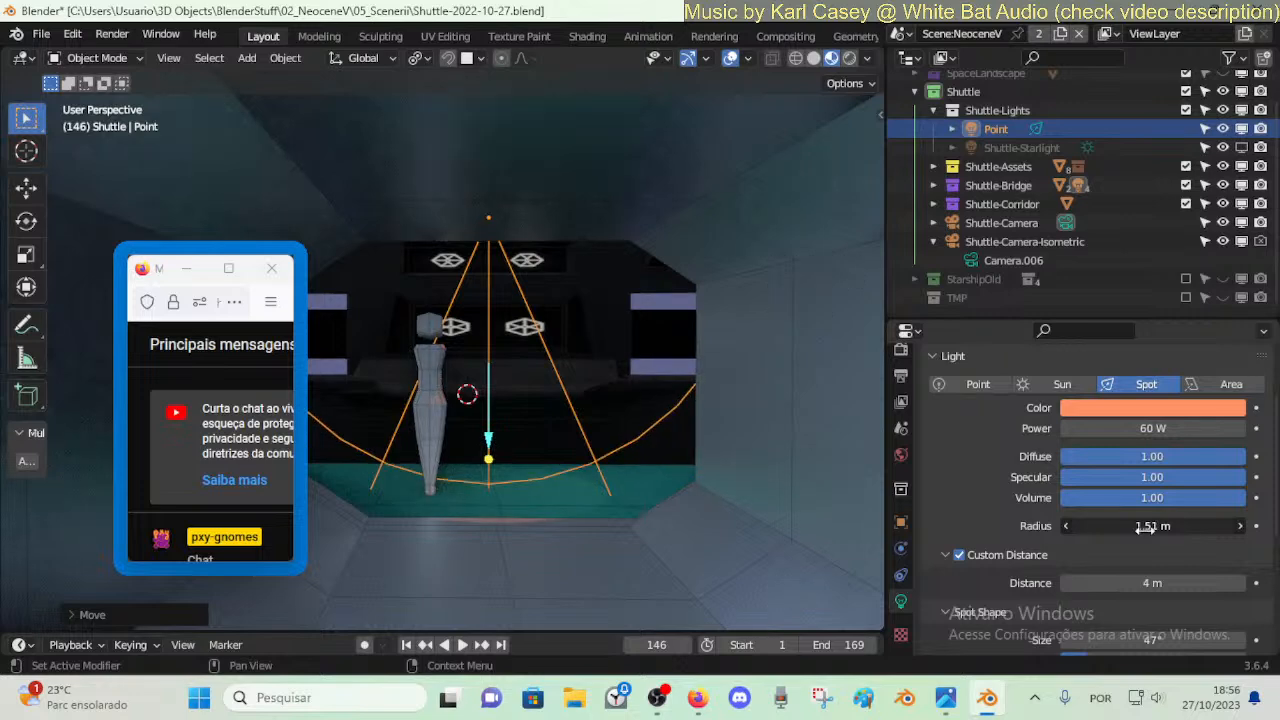
scroll(1145, 529, down, 2)
drag(1150, 565, 1088, 565)
- Nudge the spot light along global Y and set its spot size to 41°
key(g)
key(y)
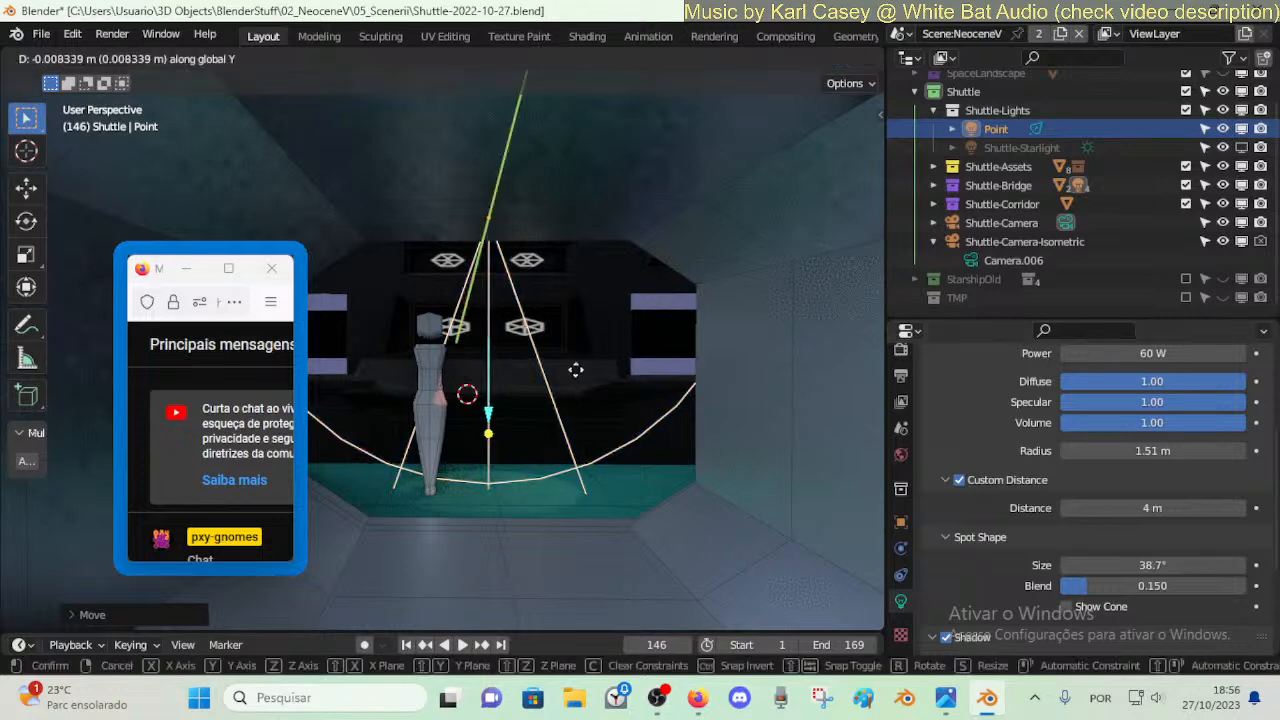
shift+click(228, 185)
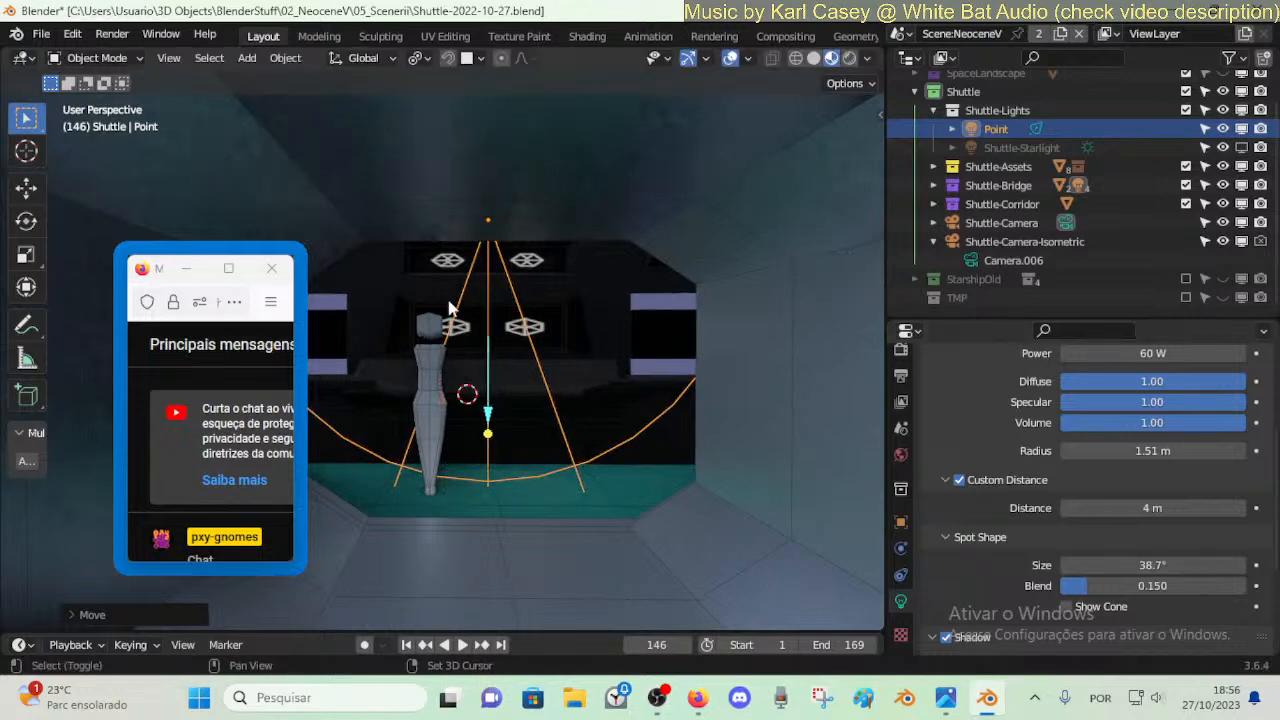
key(g)
key(y)
shift+click(521, 363)
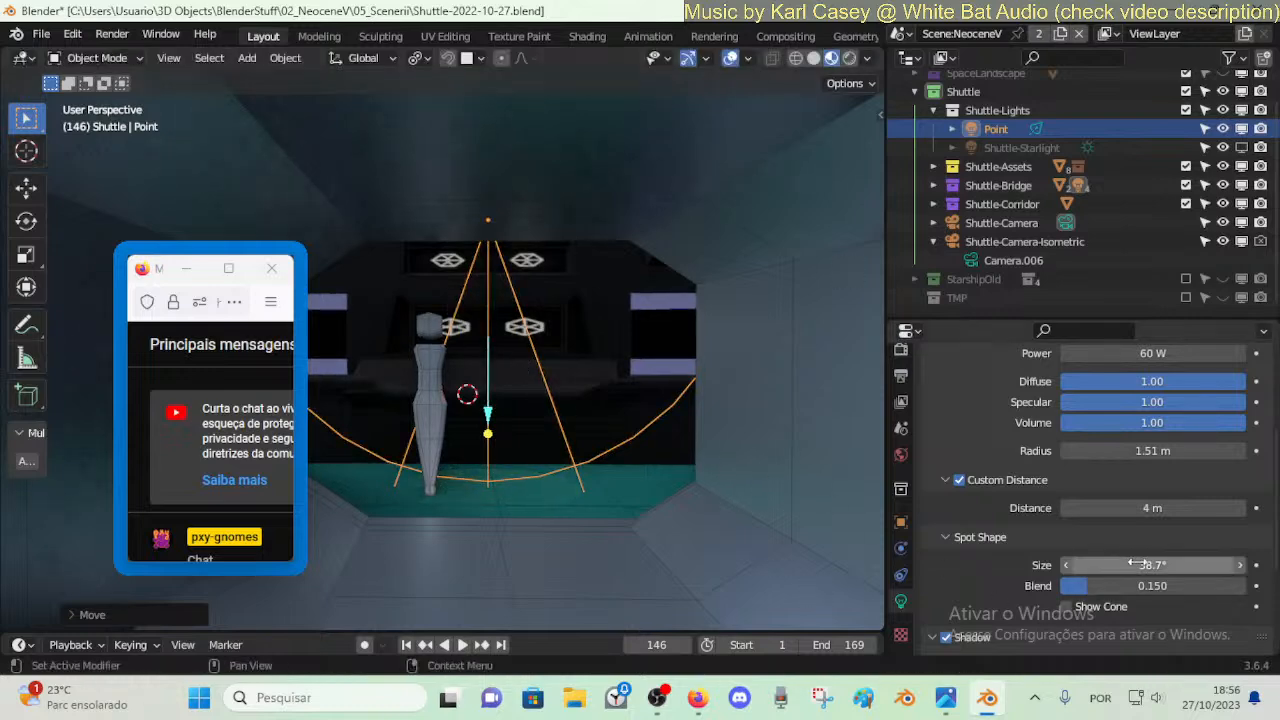
drag(1139, 562, 1160, 562)
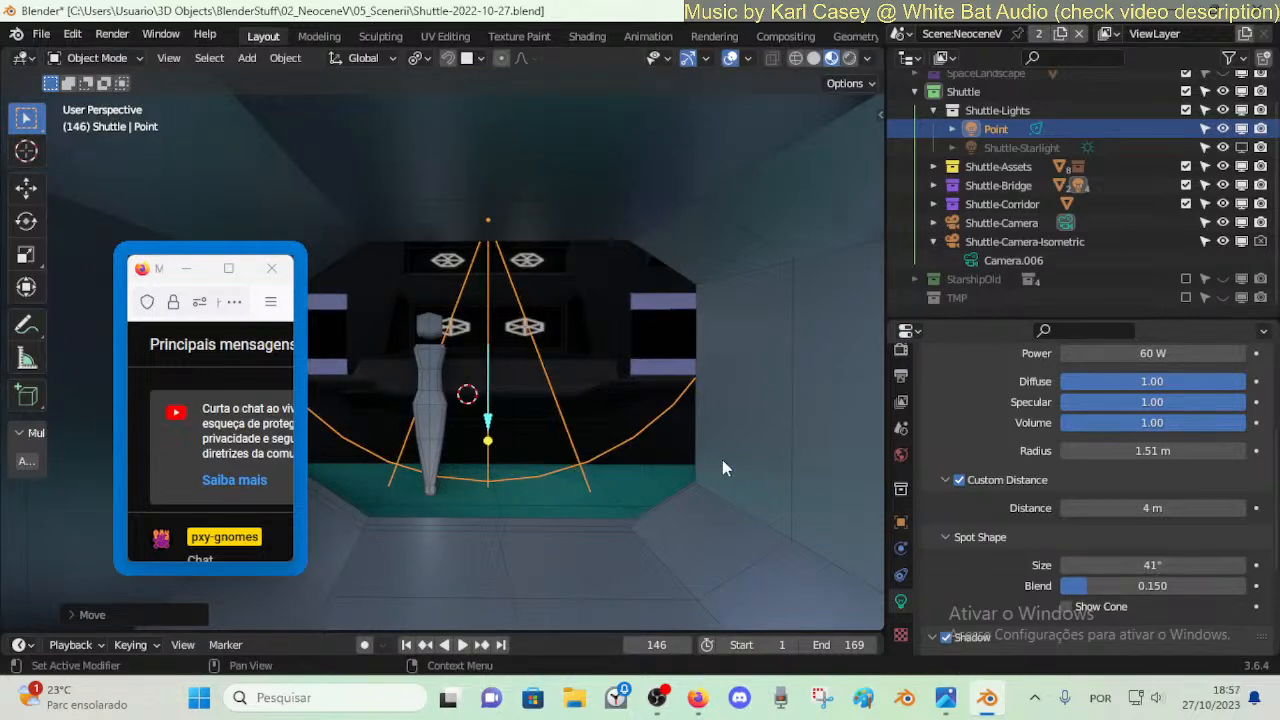
- Soften the edge of the spot light's cone by setting its blend to 0.355
key(shift+grave)
key(d)
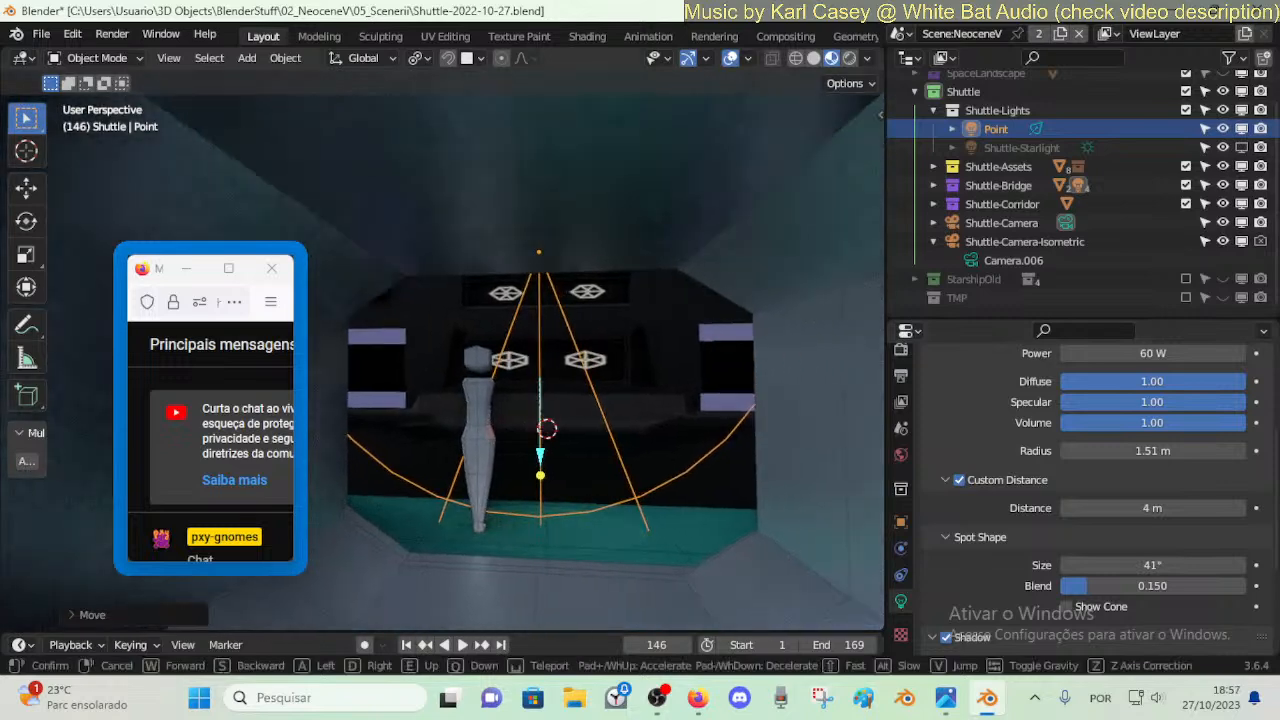
key(w)
click(442, 363)
drag(1088, 586, 1127, 586)
- Check the light around the bridge, then duplicate the spot light and offset the copy along global X
key(shift+grave)
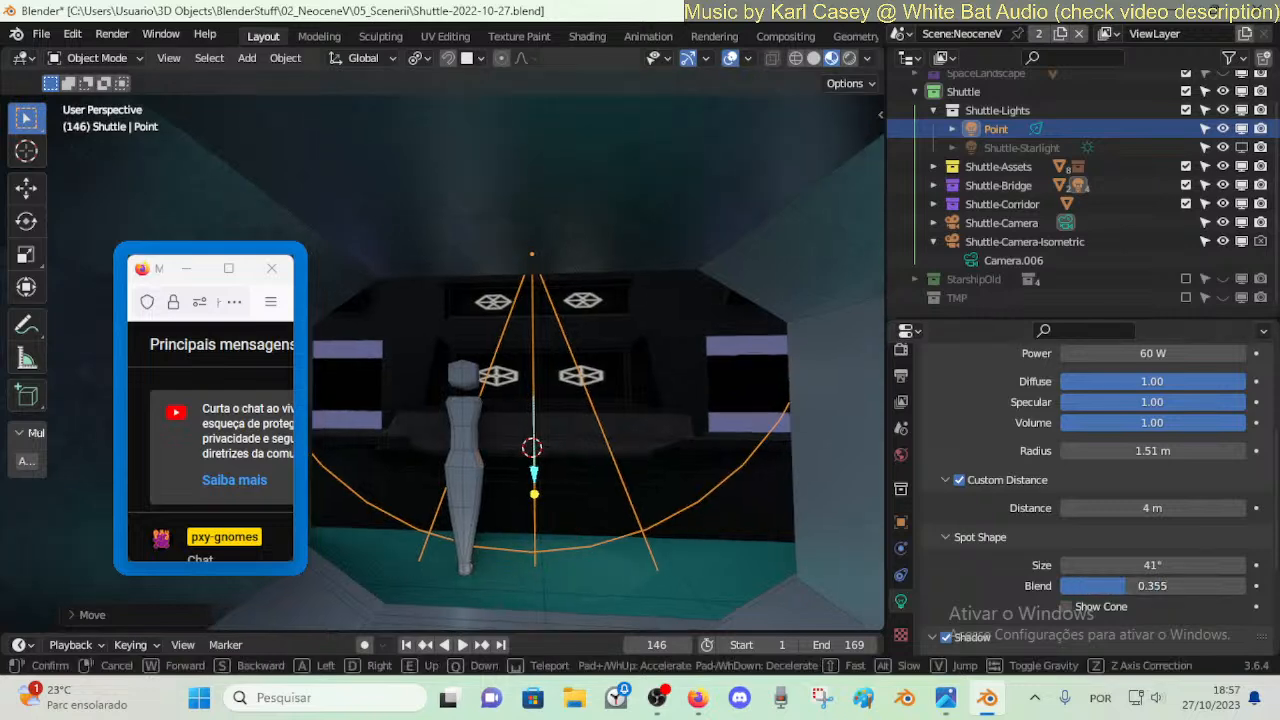
key(a)
key(d)
key(d)
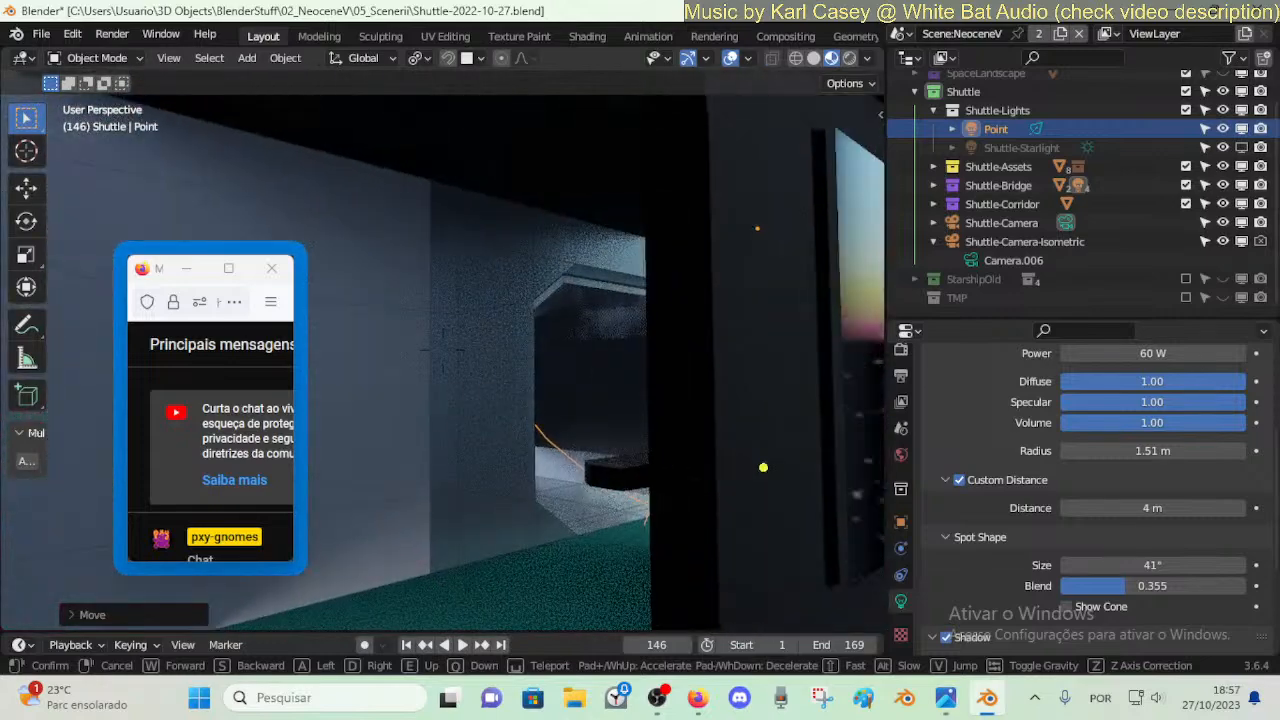
key(d)
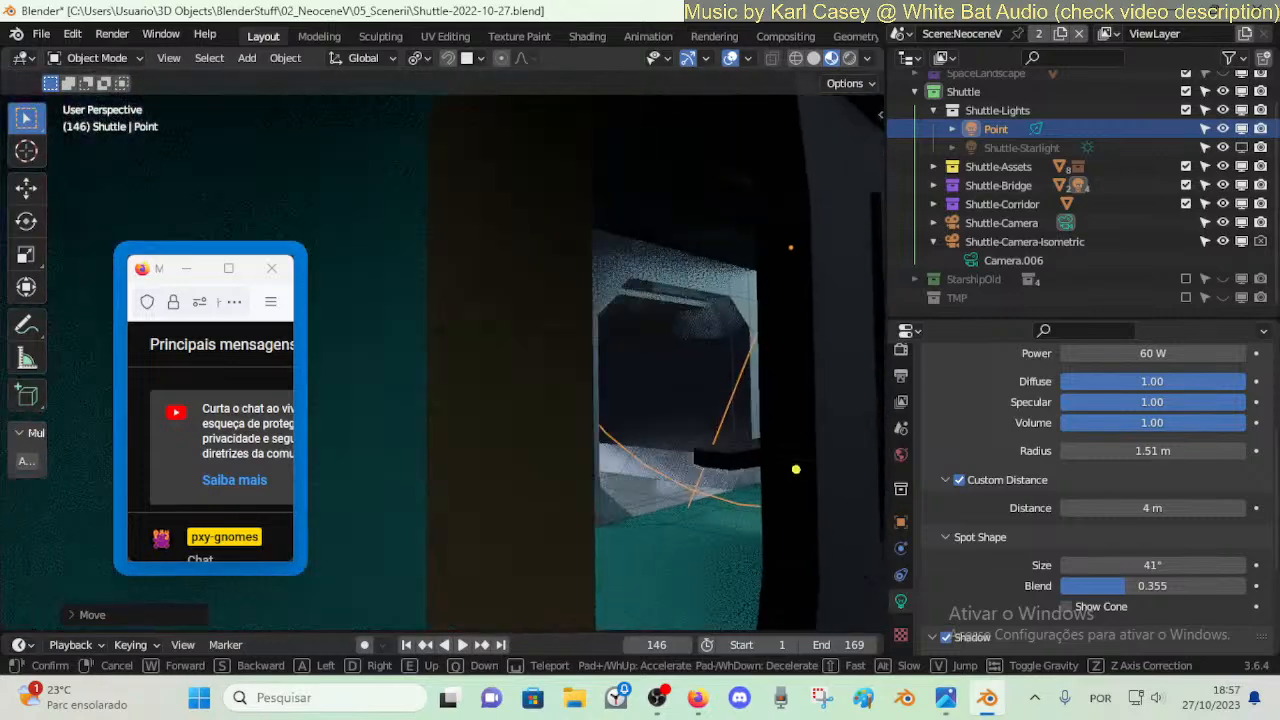
key(d)
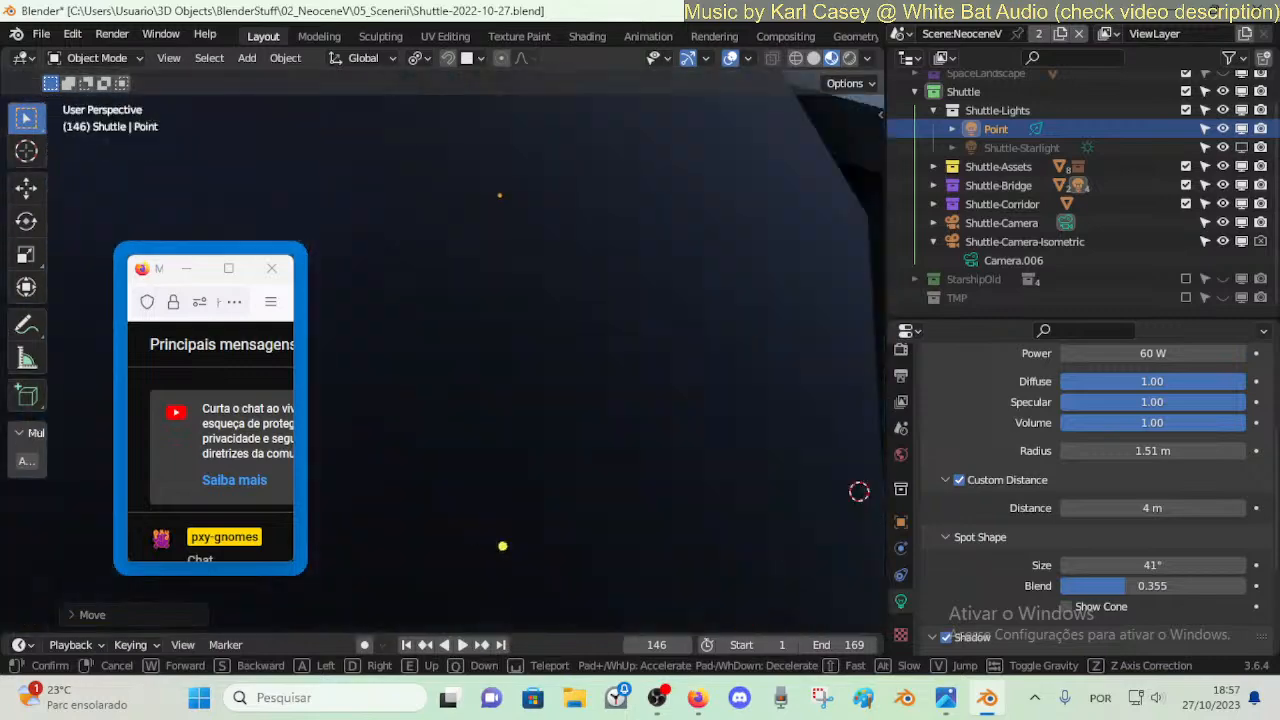
click(679, 388)
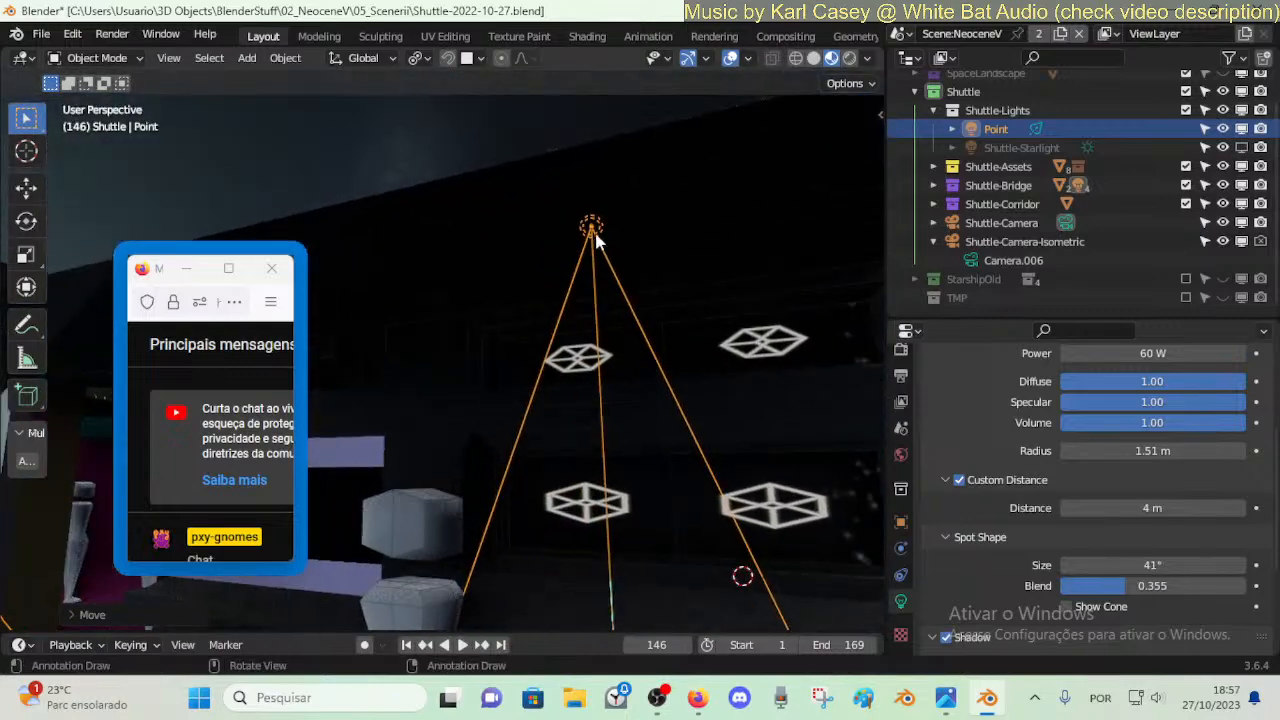
key(shift+d)
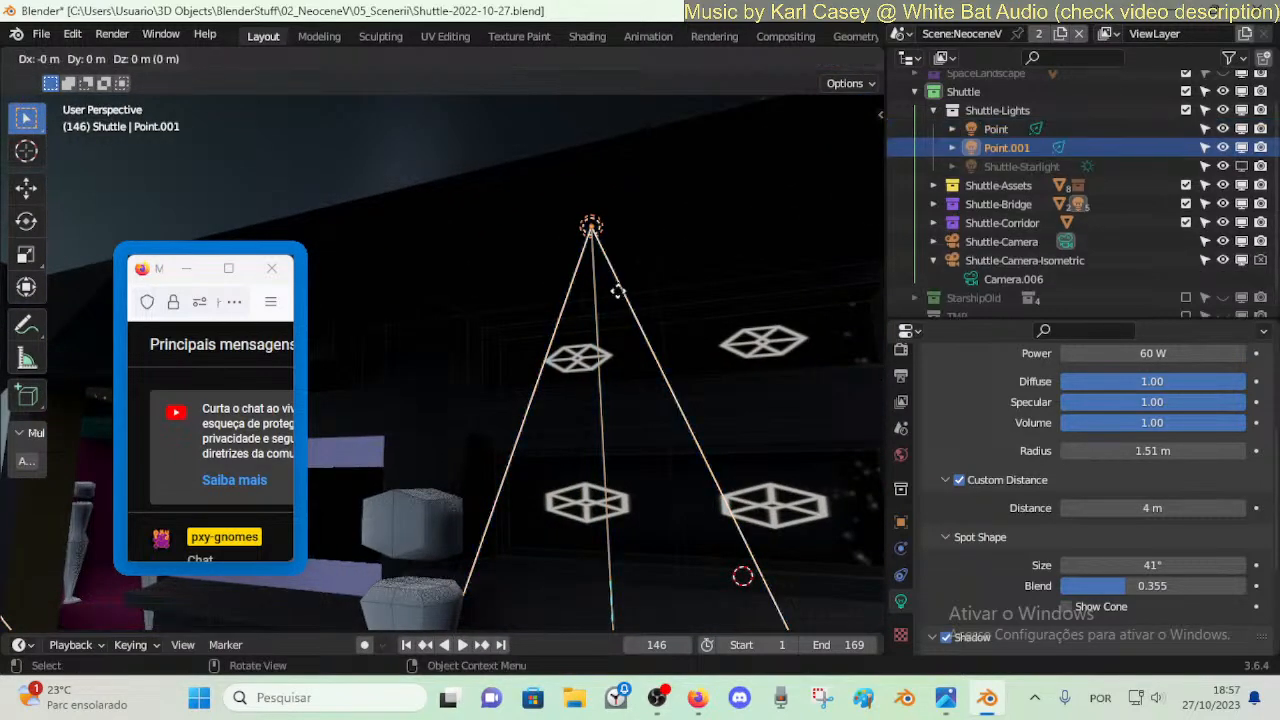
key(x)
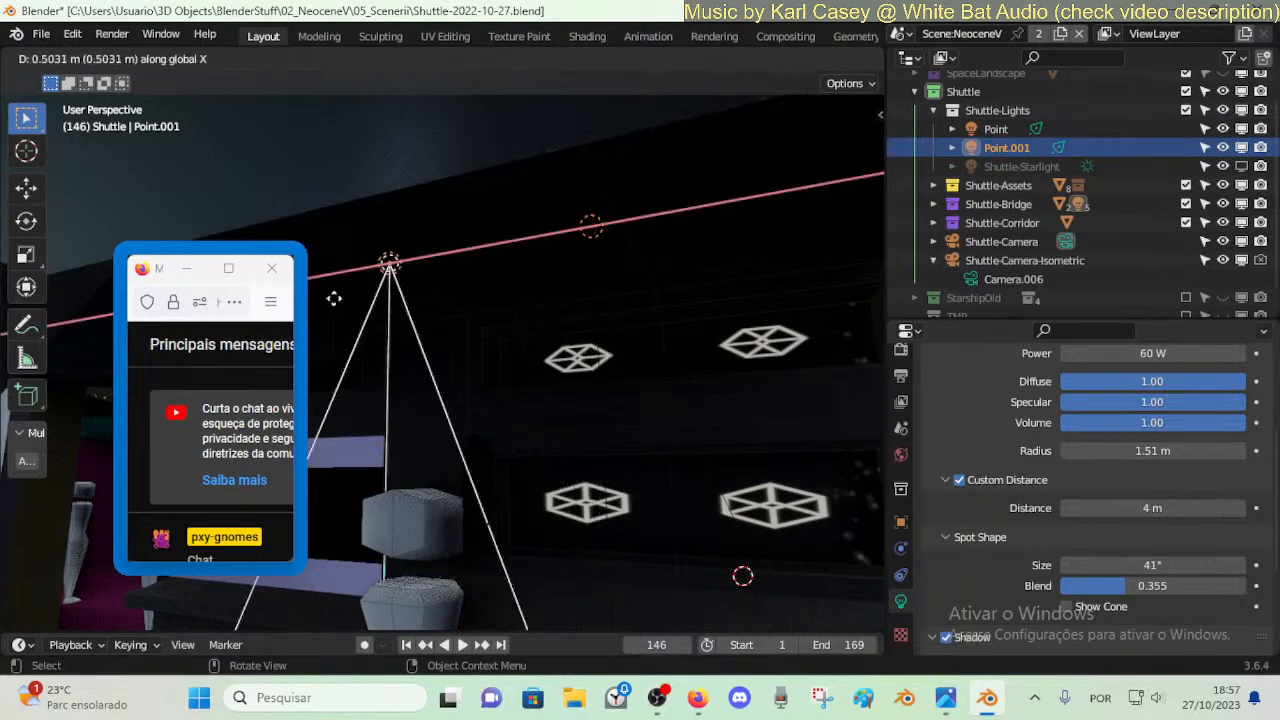
click(238, 294)
- Move the floating chat window aside and shift the duplicated spot light about 2.07 m along global X toward the side doorway
drag(160, 277, 526, 217)
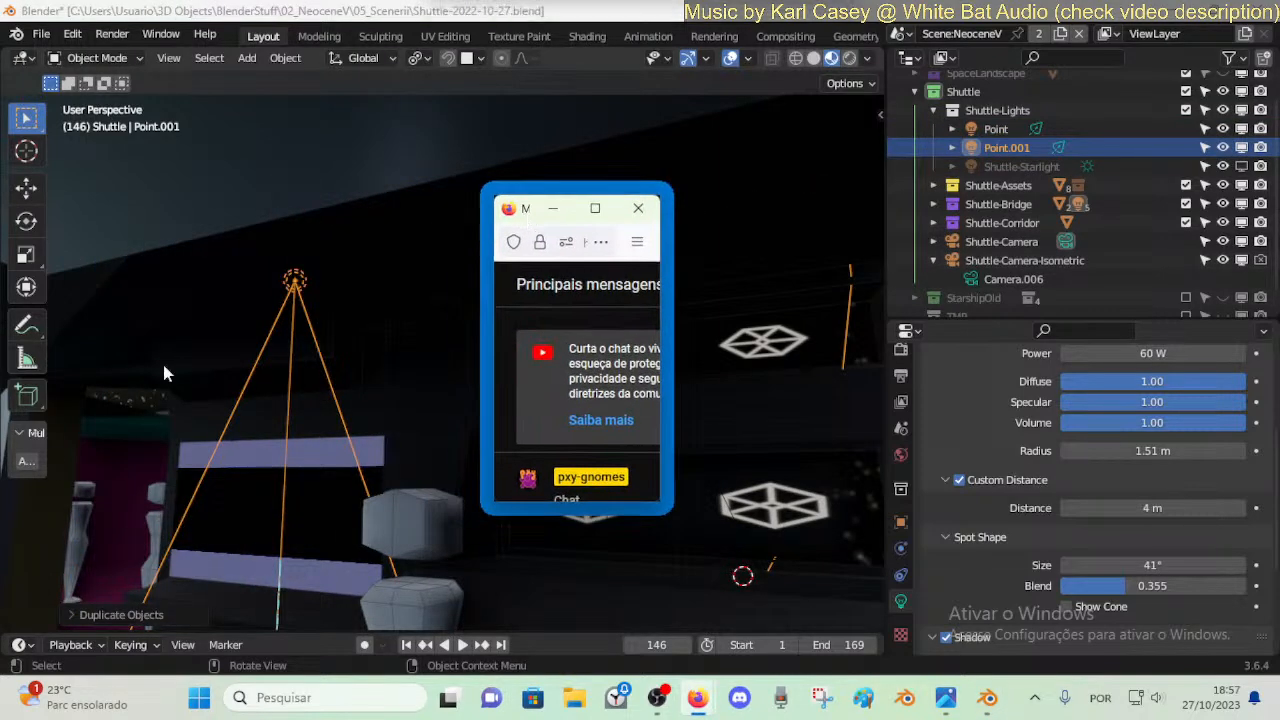
click(190, 452)
middle_drag(190, 452, 502, 418)
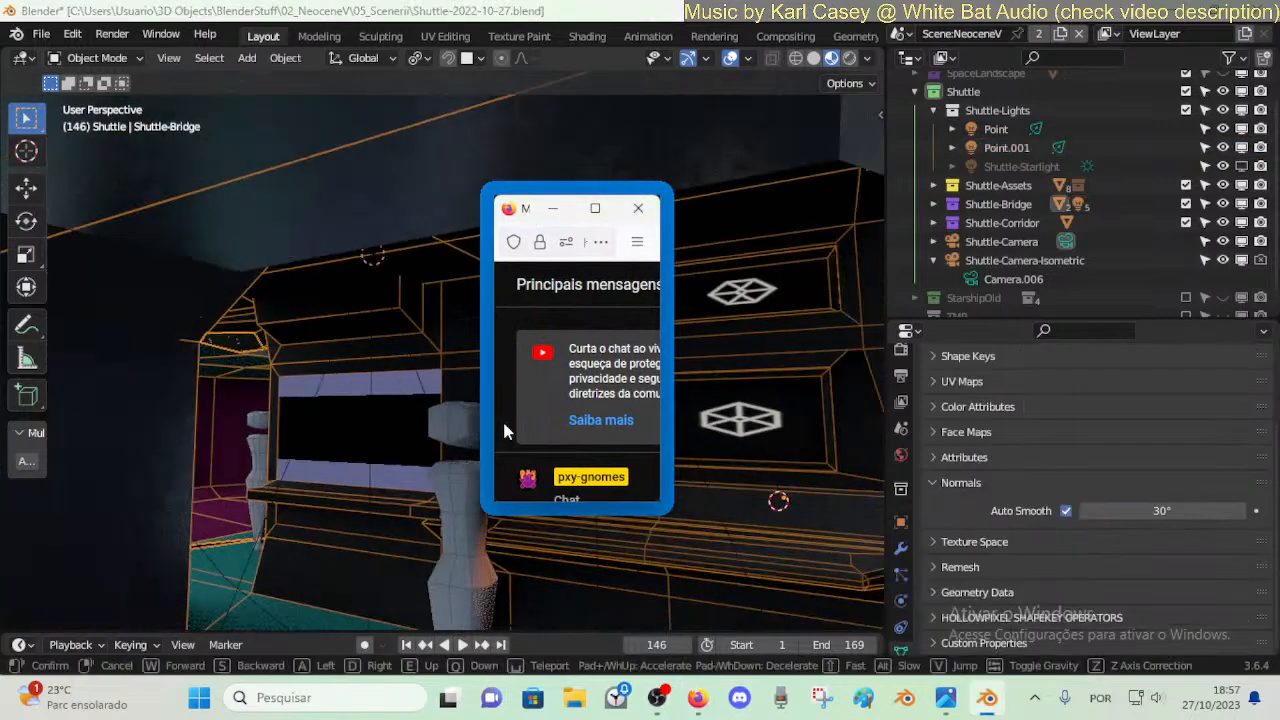
click(378, 401)
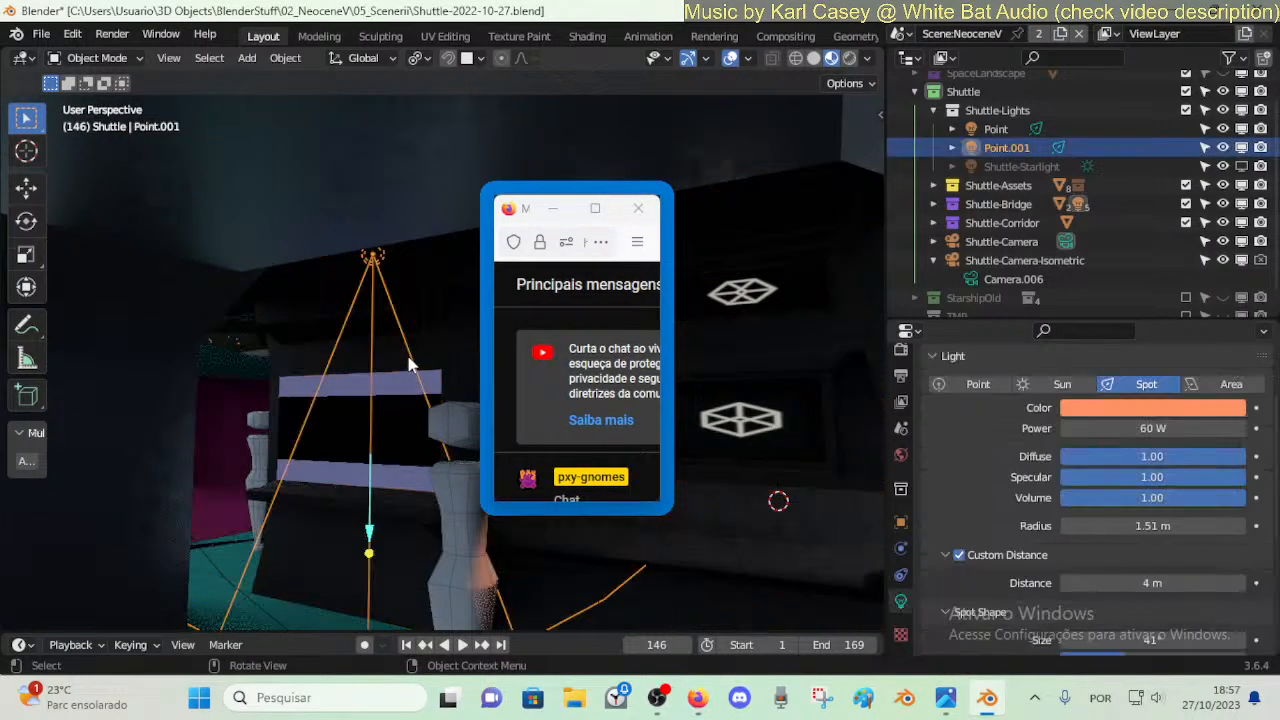
middle_drag(409, 363, 409, 185)
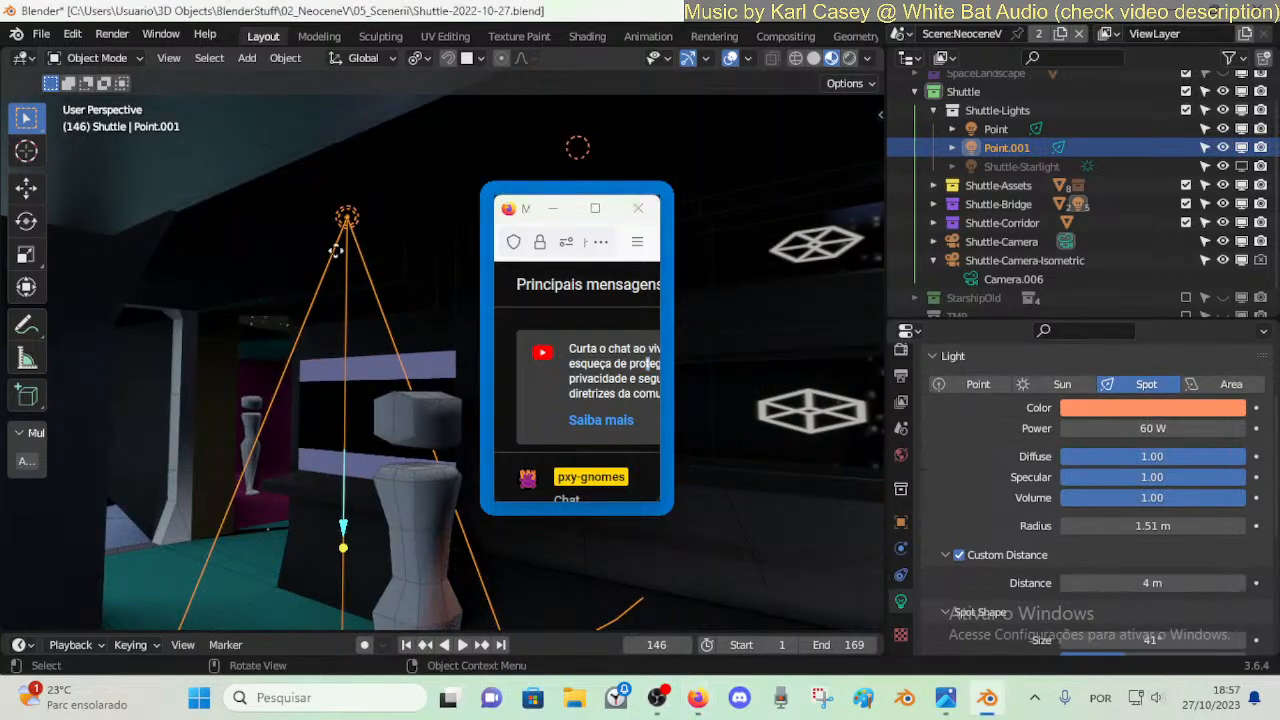
key(g)
key(x)
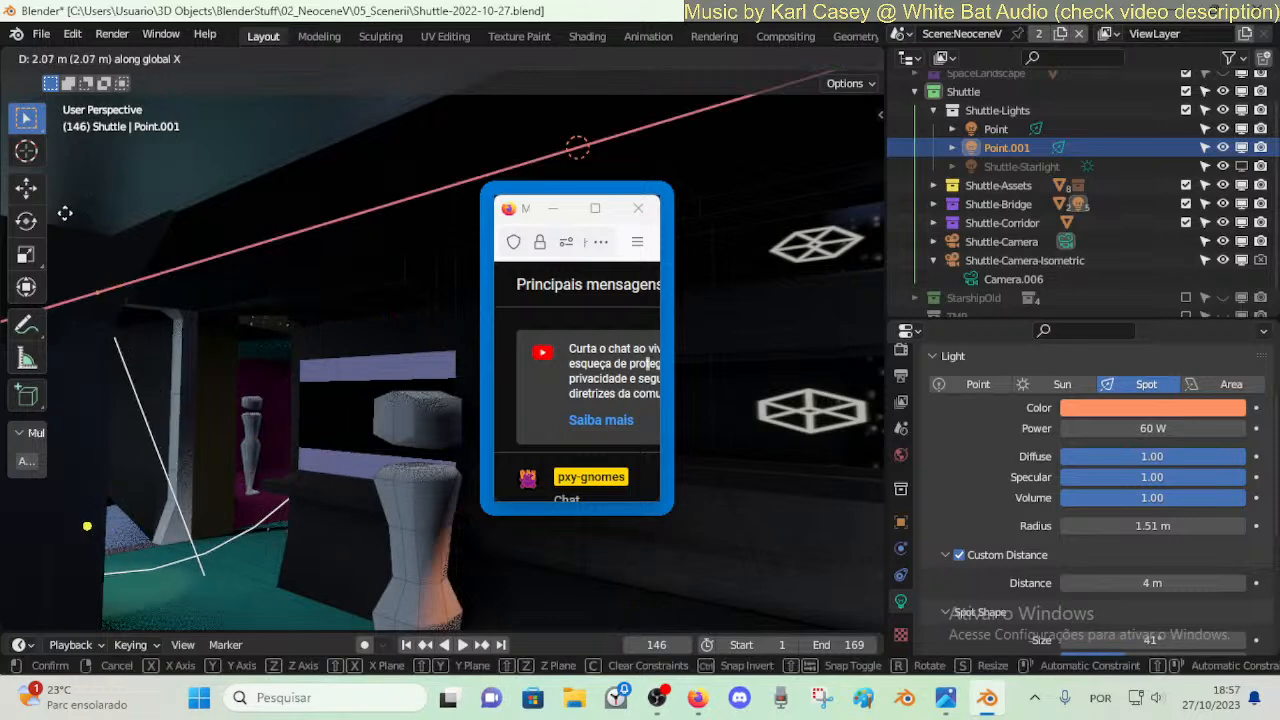
click(302, 372)
key(shift+grave)
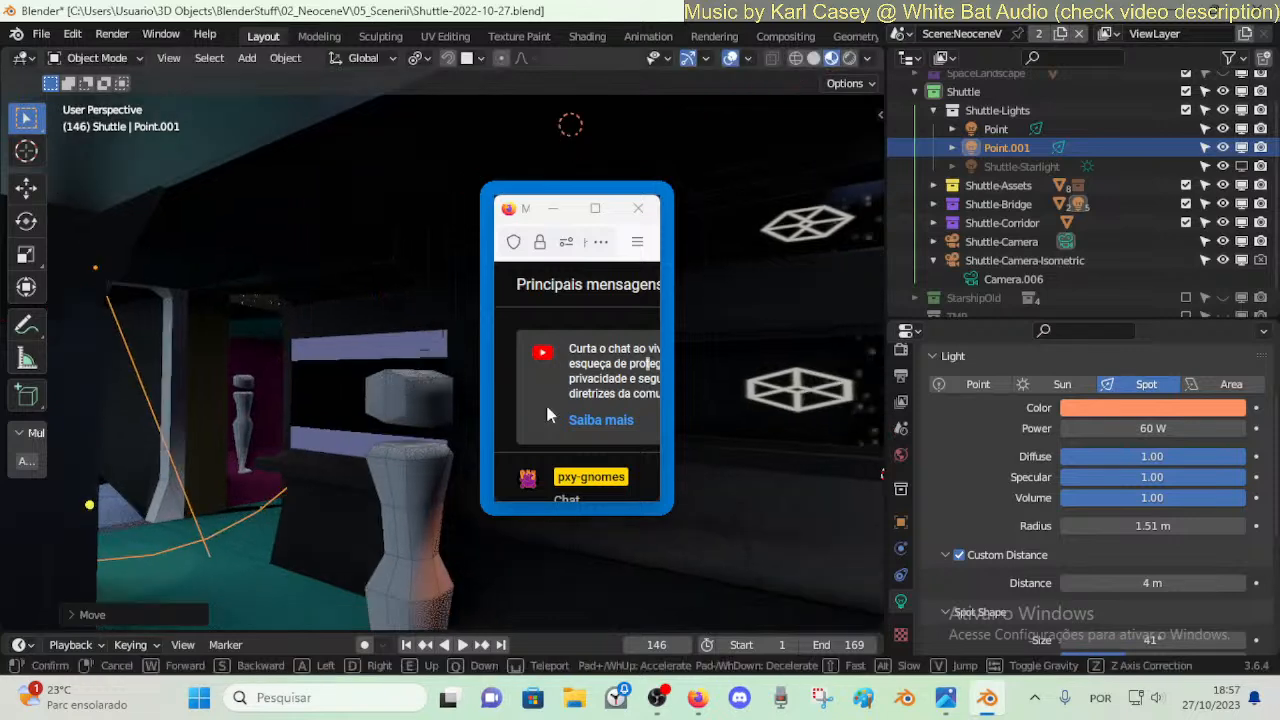
- Move the floating chat window away from the middle of the 3D view to uncover the bridge interior
key(Escape)
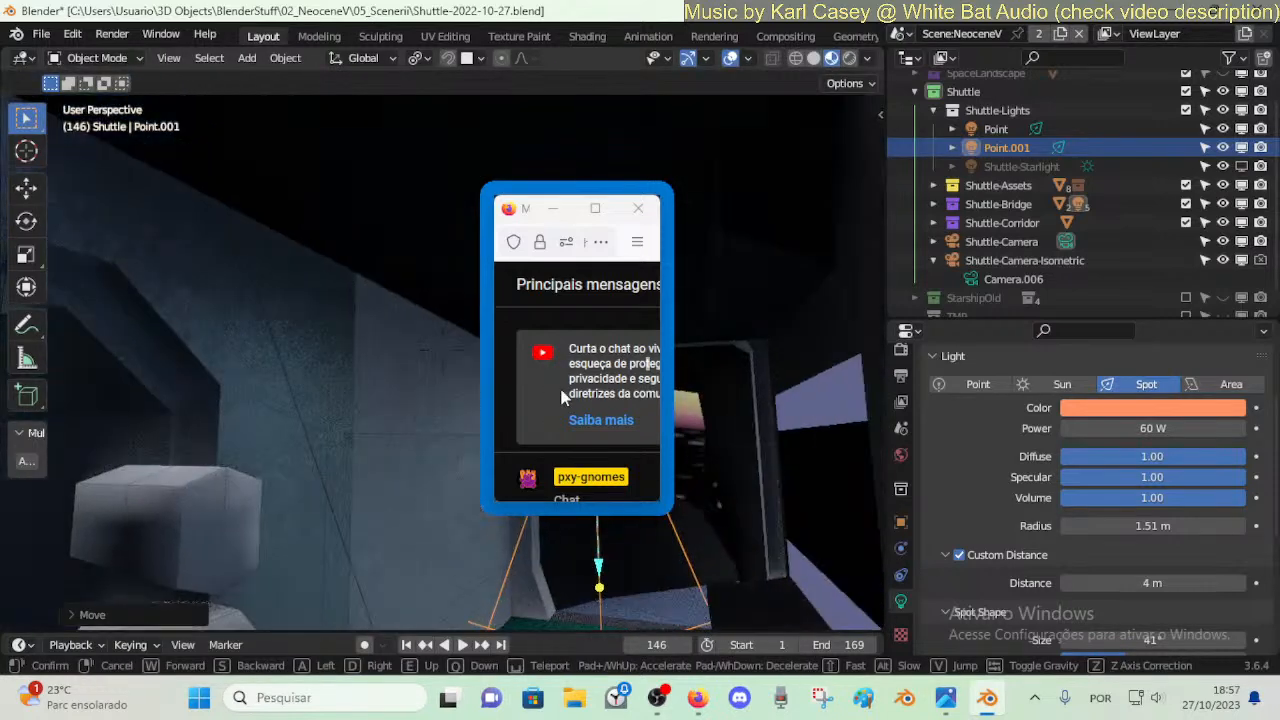
drag(510, 212, 169, 201)
click(569, 382)
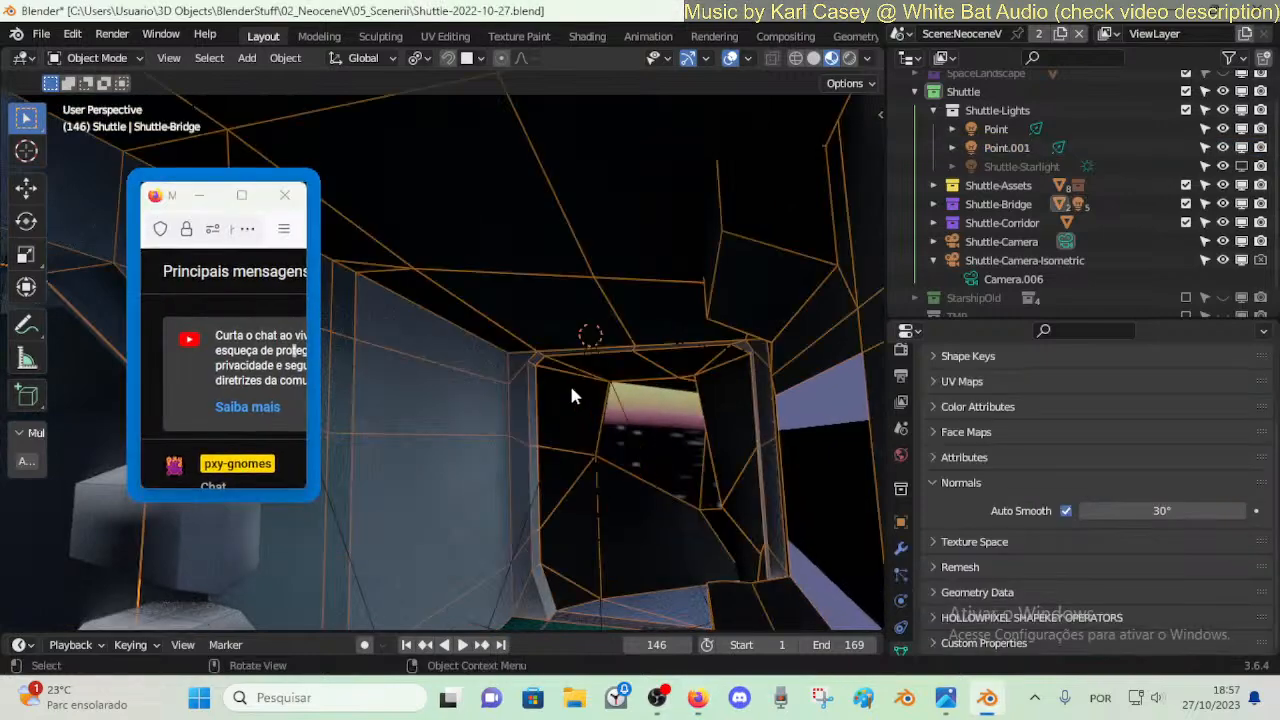
- Rotate the duplicated spot light near the side doorway by about 23° around global Y
key(shift+grave)
key(w)
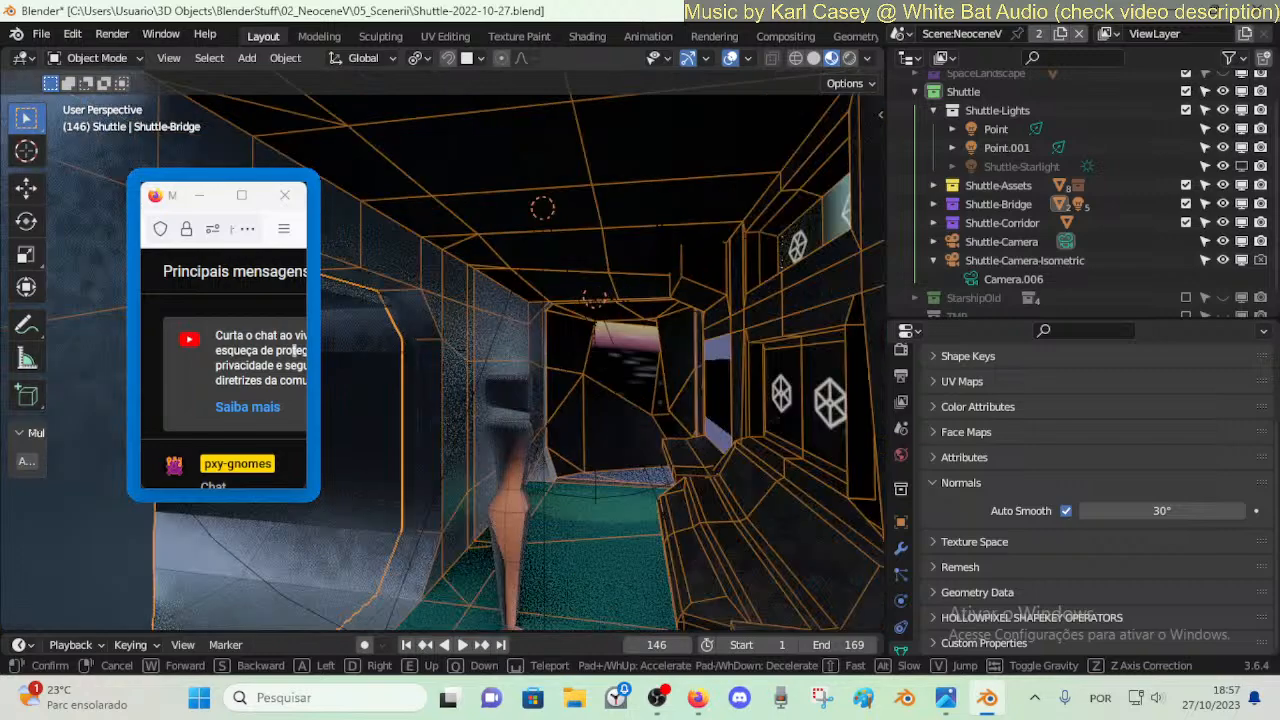
click(594, 304)
click(594, 304)
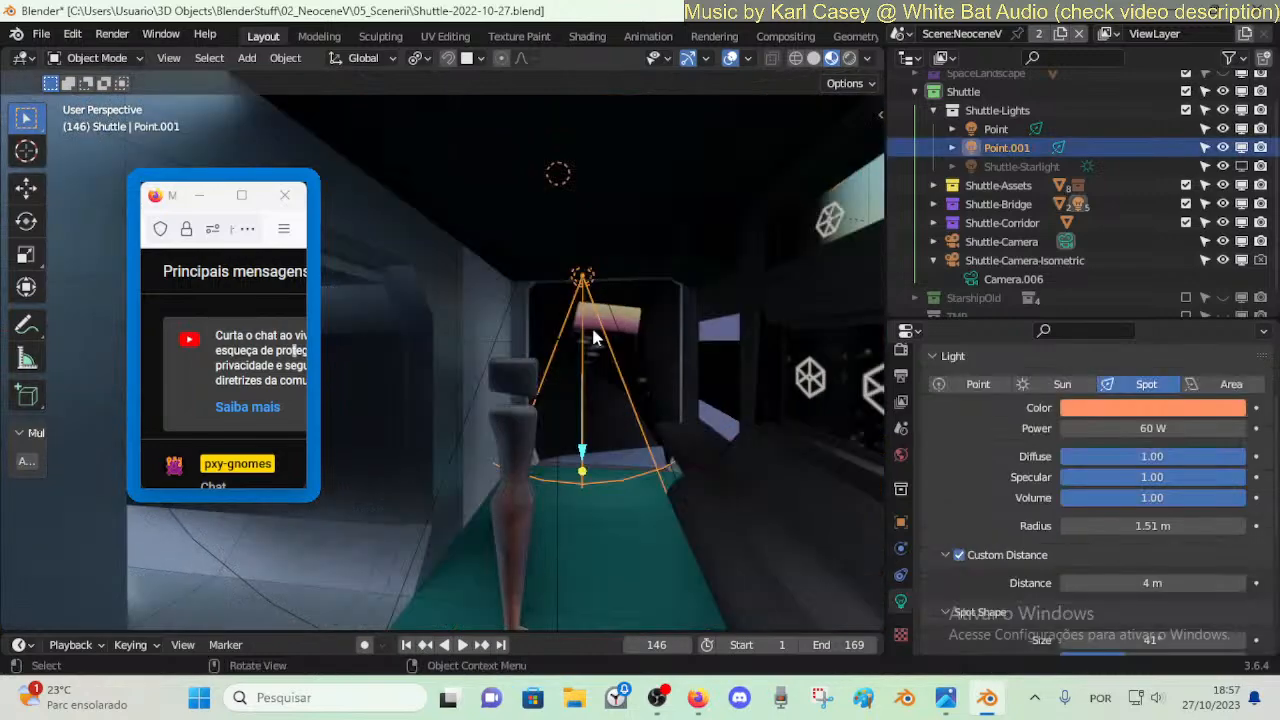
key(shift+grave)
key(s)
key(s)
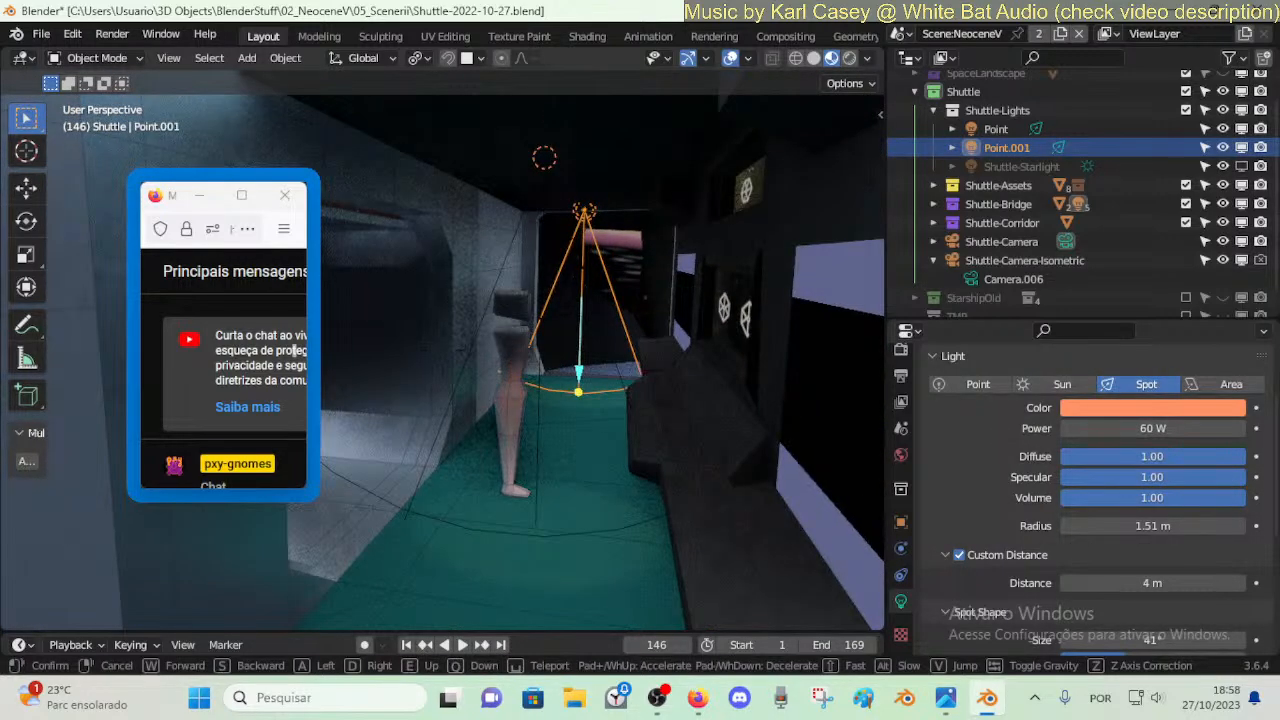
key(s)
click(605, 320)
key(r)
key(y)
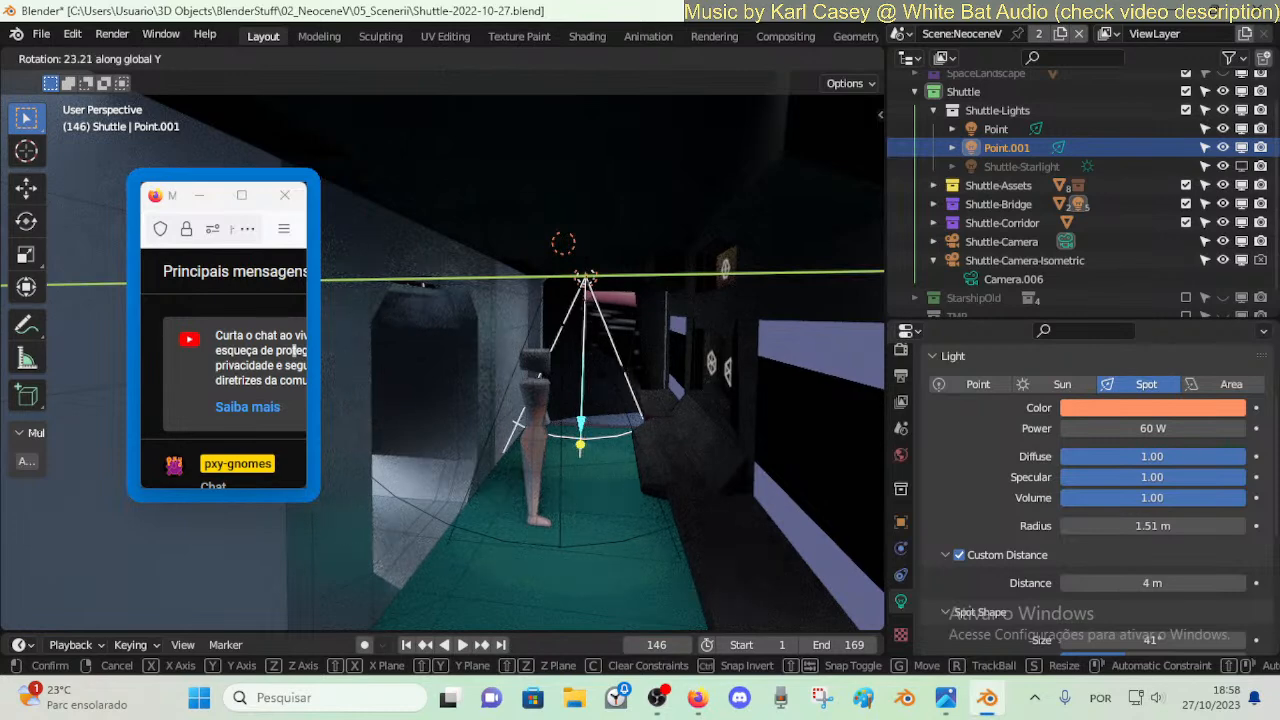
click(609, 377)
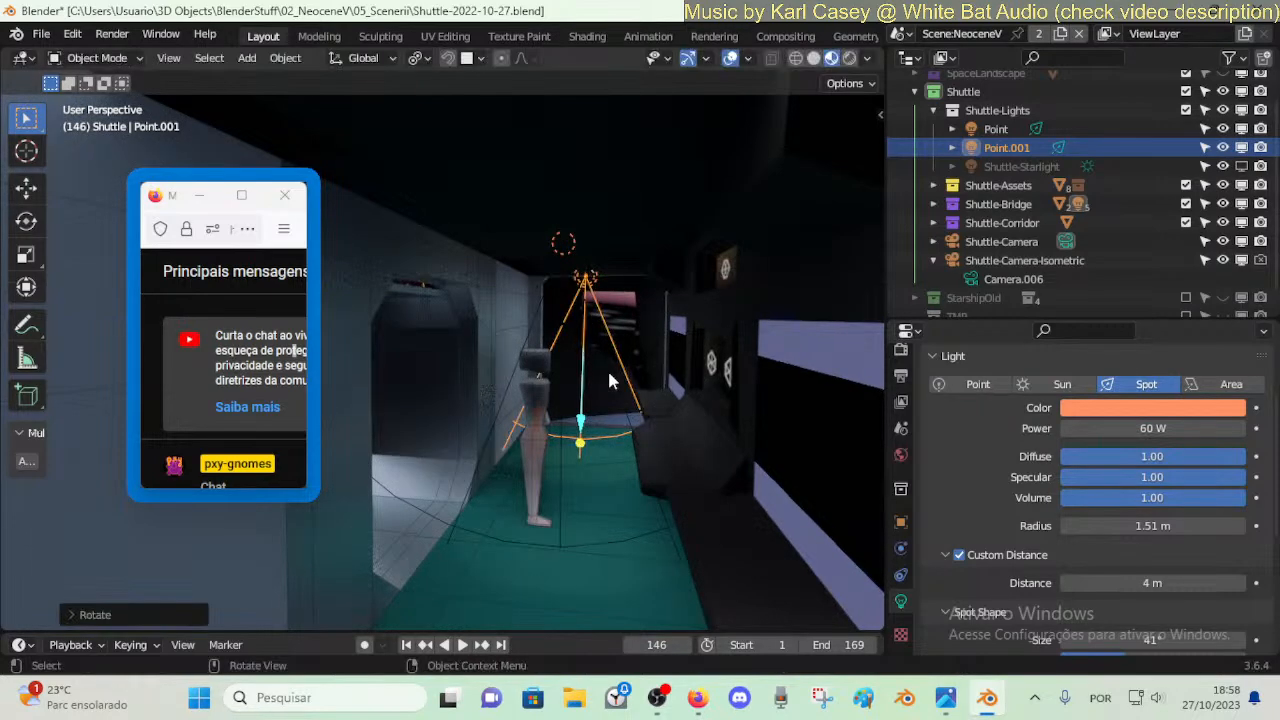
- Check the rotated light from inside the bridge and rename the duplicated spot light as Point.R
key(shift+grave)
key(w)
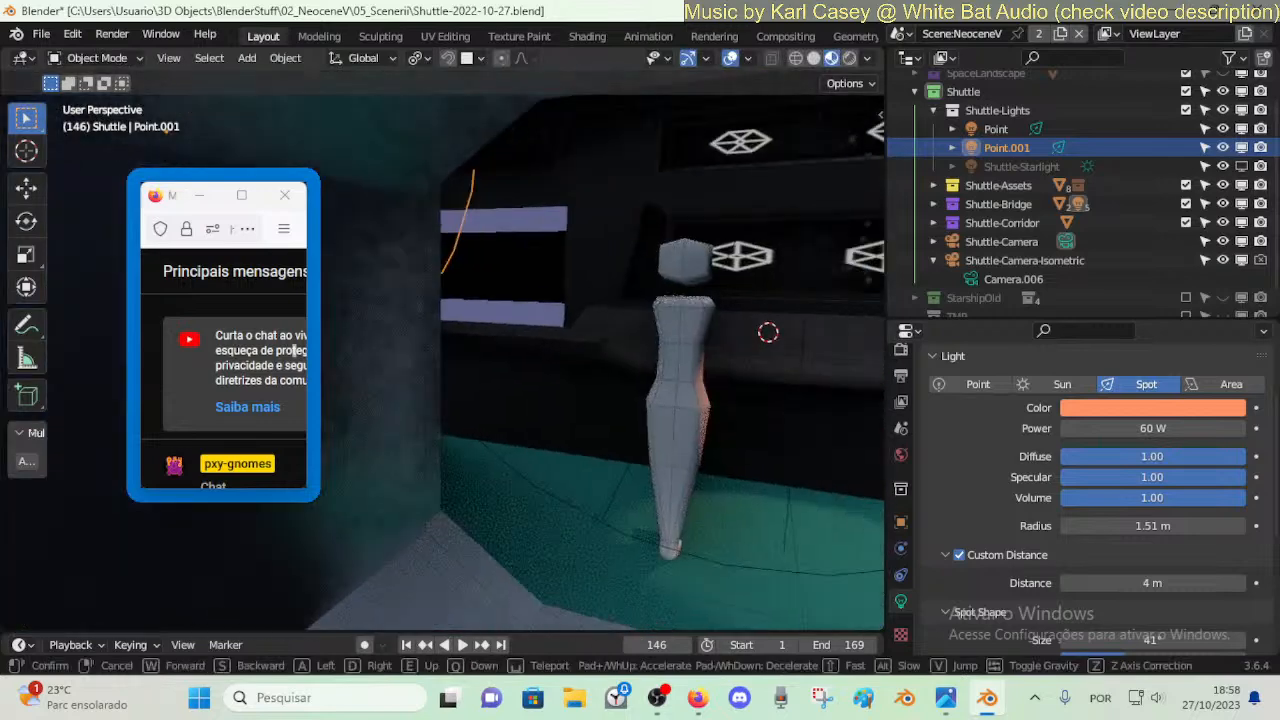
key(w)
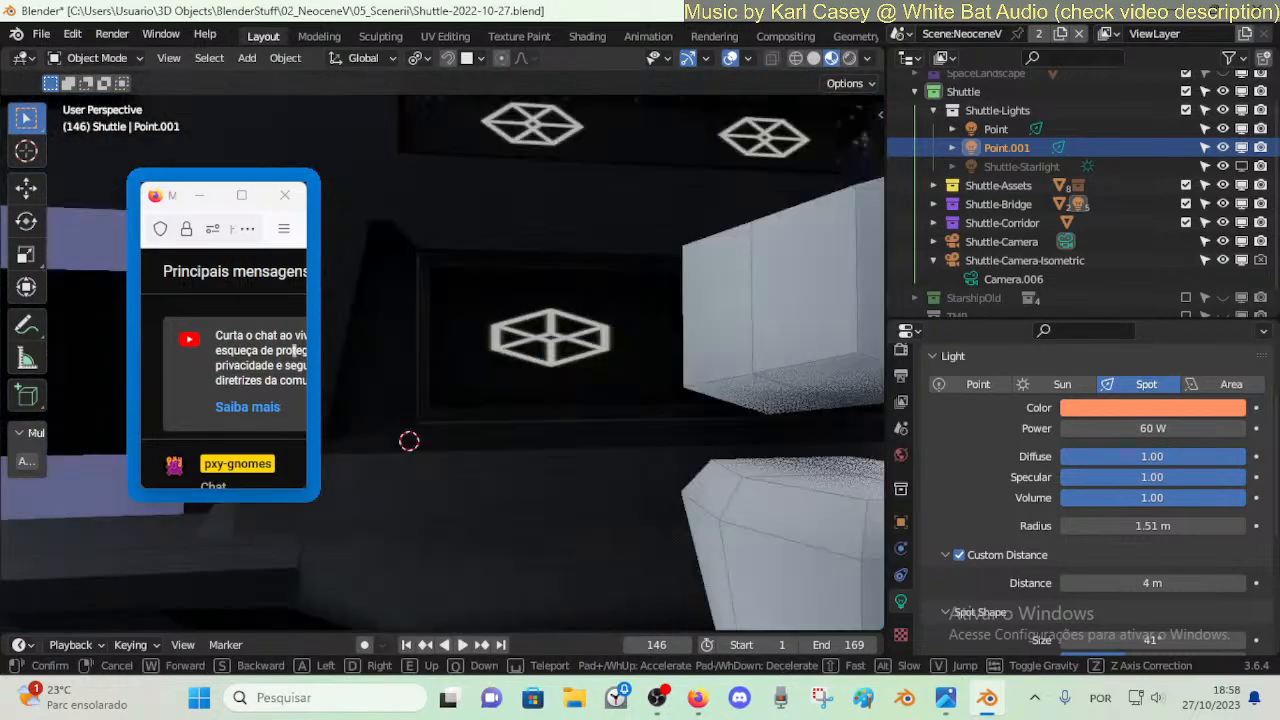
key(Escape)
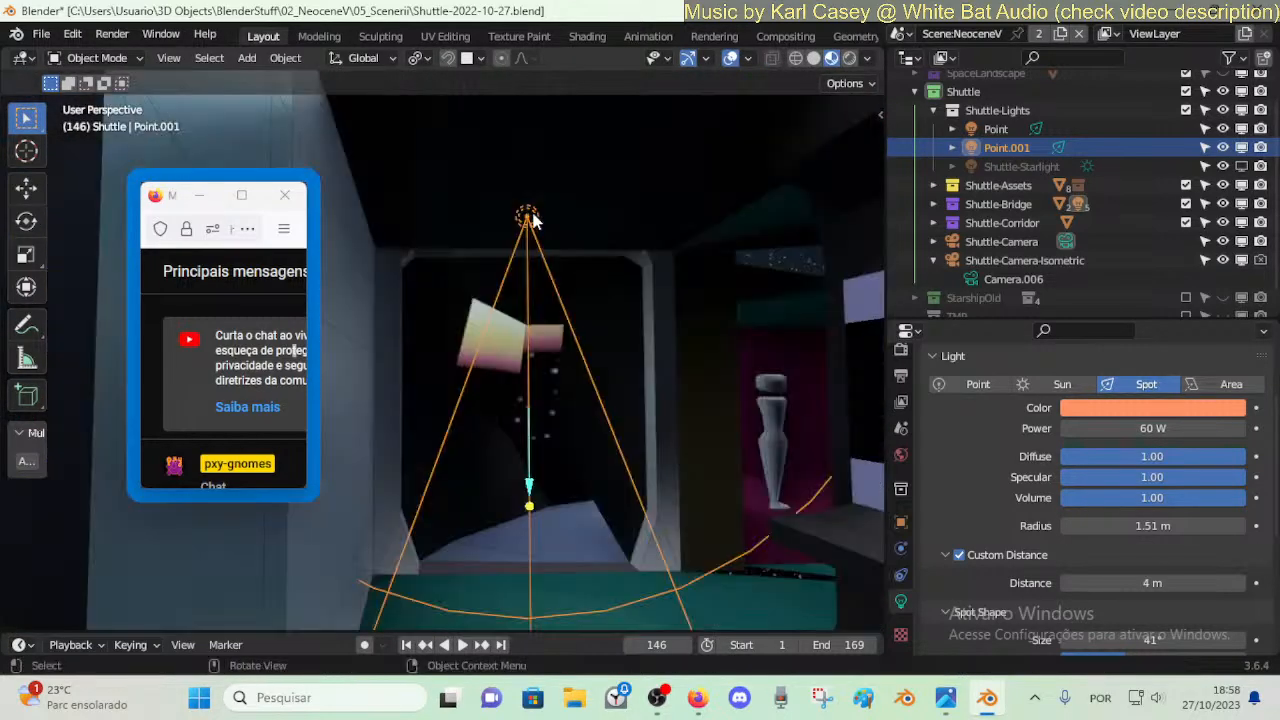
key(F2)
key(End)
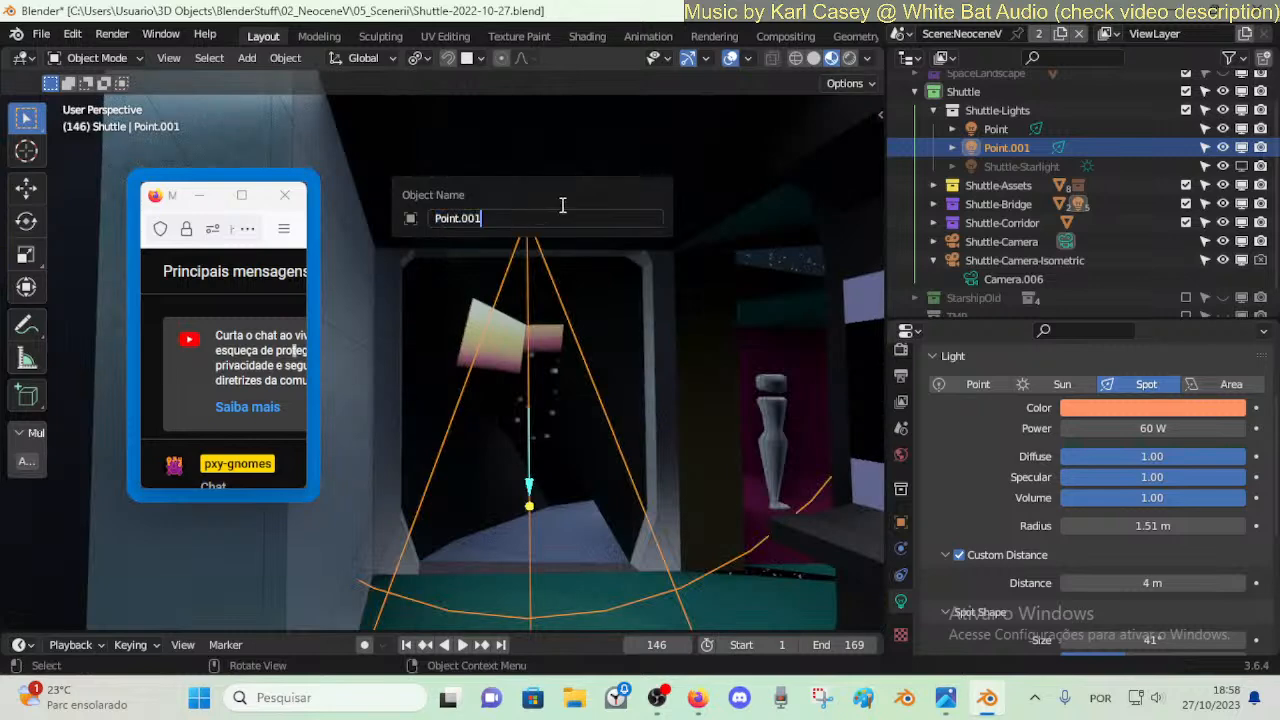
key(ctrl+shift+Left)
text(R)
key(Return)
- Rename the original central spot light on the bridge ceiling as Shuttle-Bridge-Exit-C
key(shift+grave)
key(s)
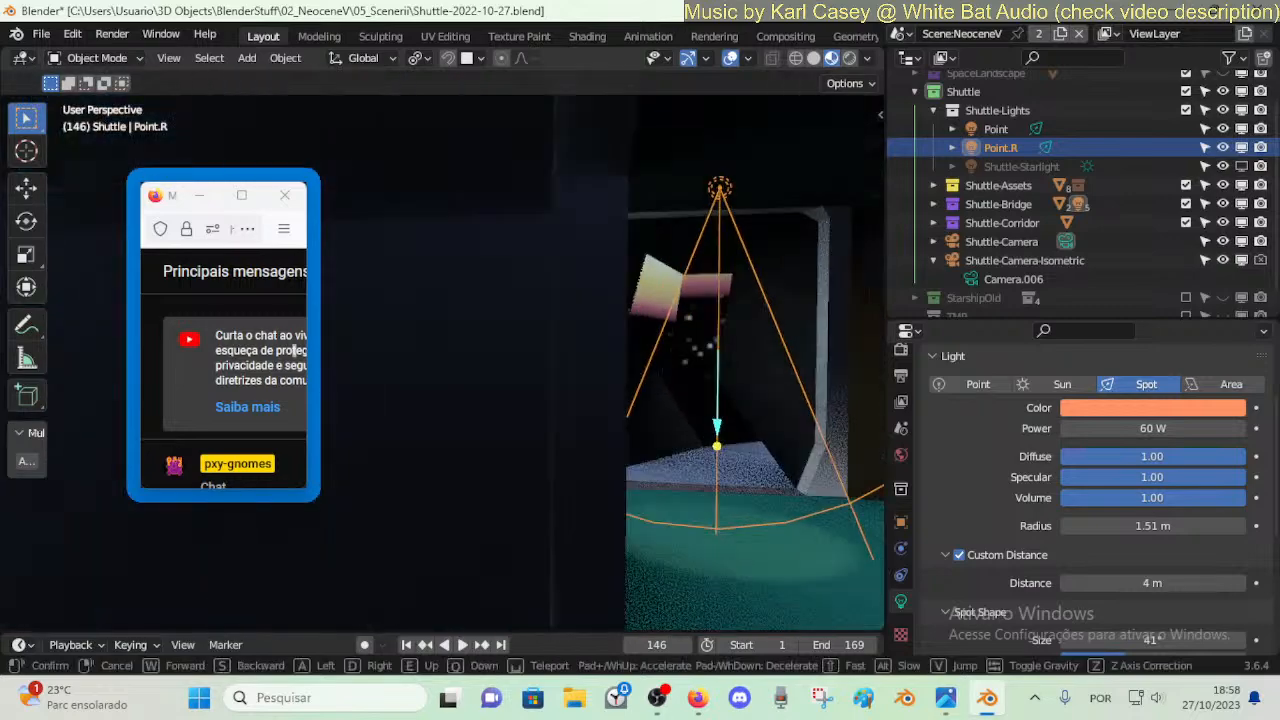
click(553, 140)
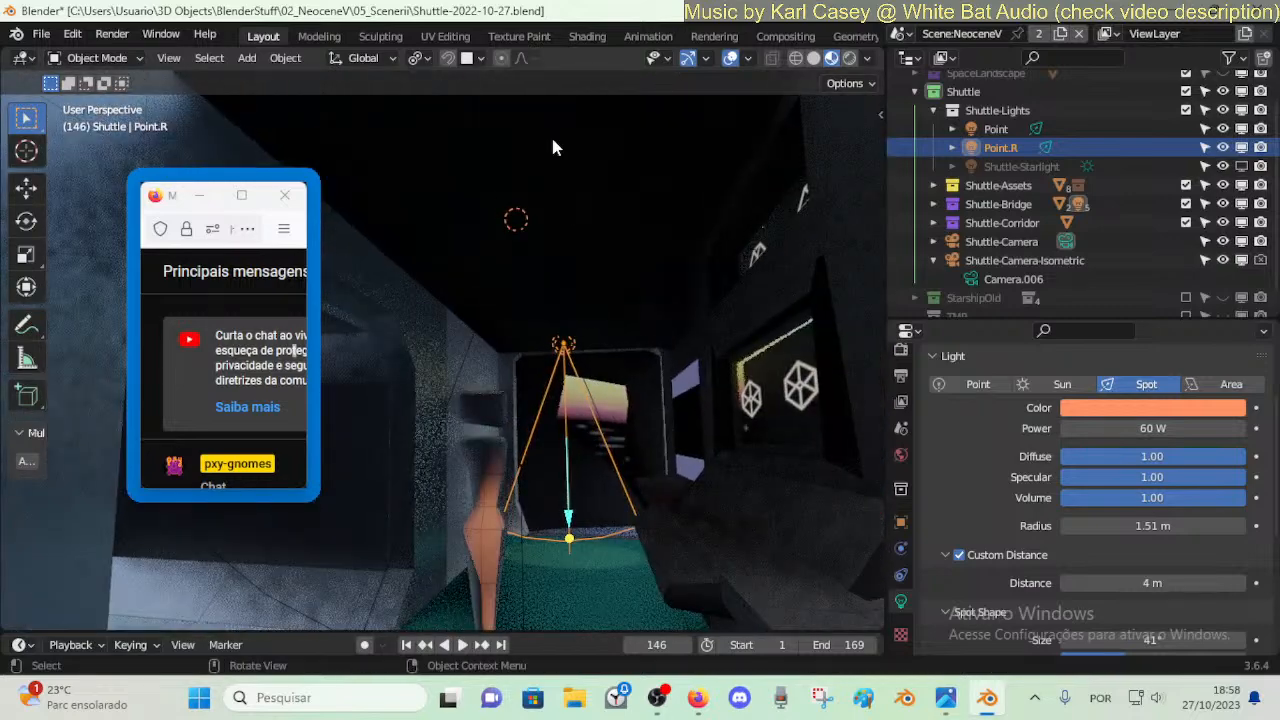
click(516, 212)
key(F2)
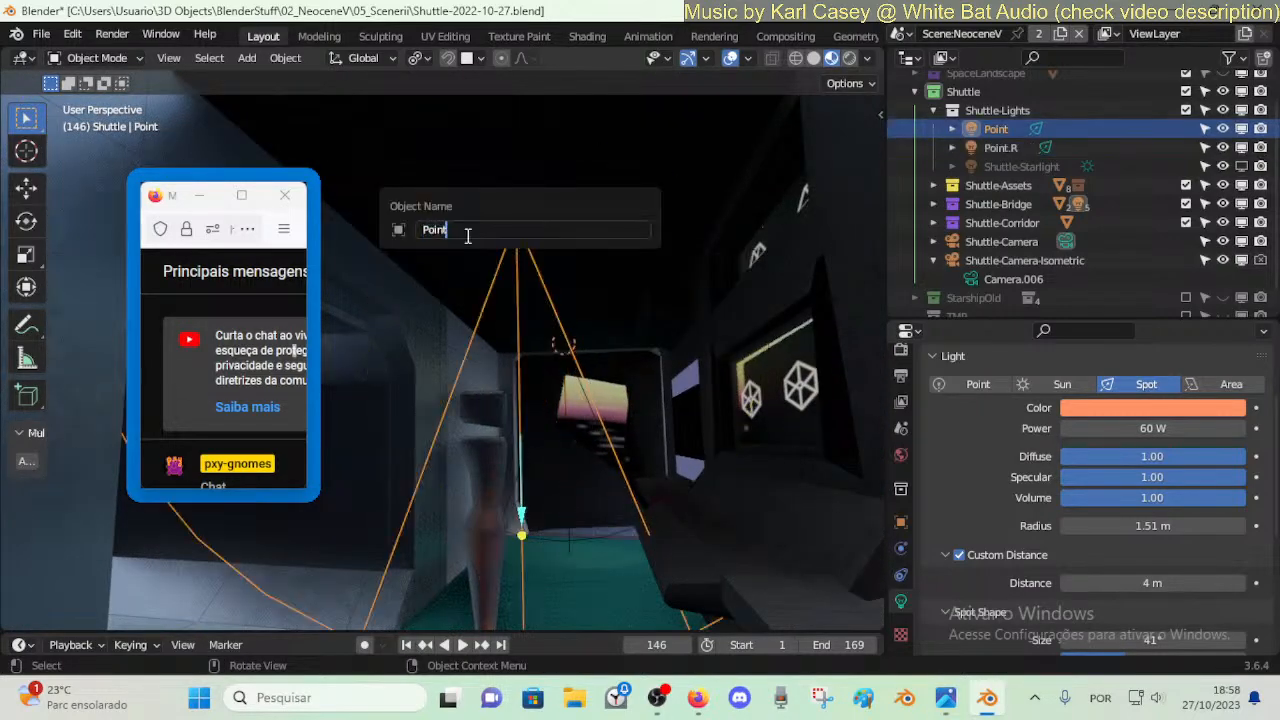
text(Brdi)
key(BackSpace)
key(BackSpace)
text(idge)
key(Home)
text(Shuttle-)
key(End)
text(-Entranc)
key(BackSpace)
key(BackSpace)
key(BackSpace)
key(BackSpace)
key(BackSpace)
key(BackSpace)
text(xit)
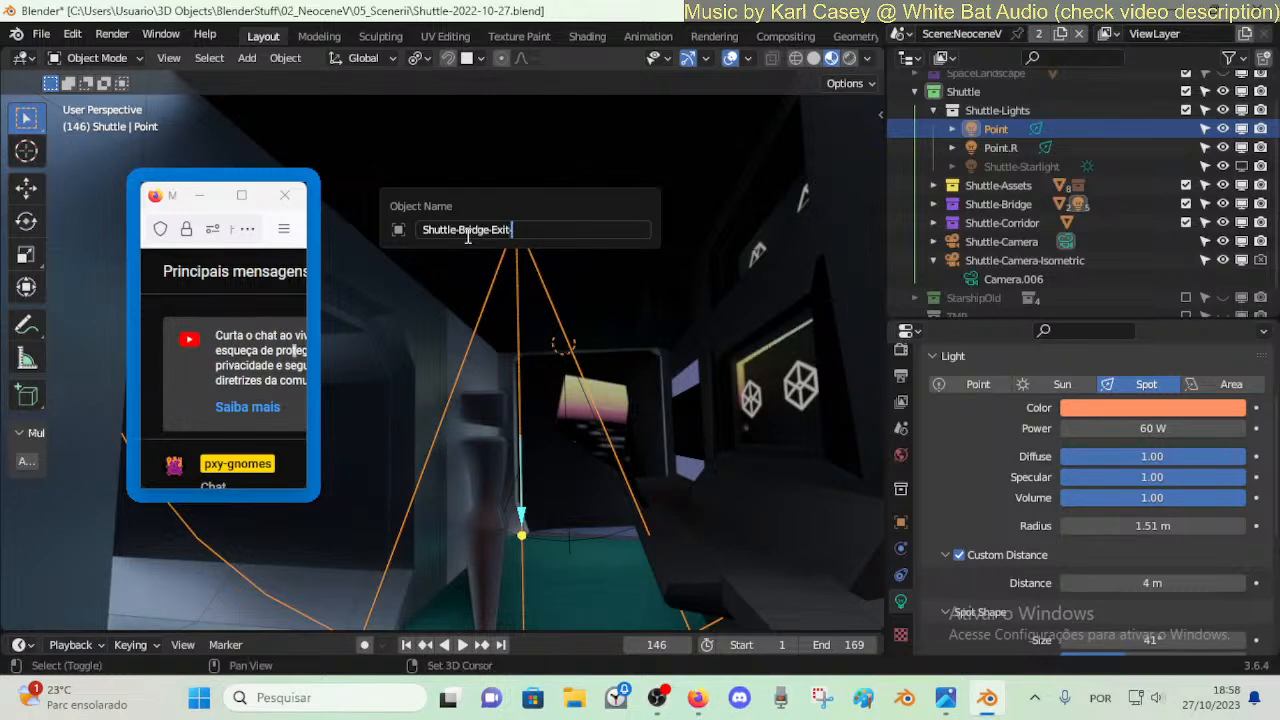
text(-C)
key(Return)
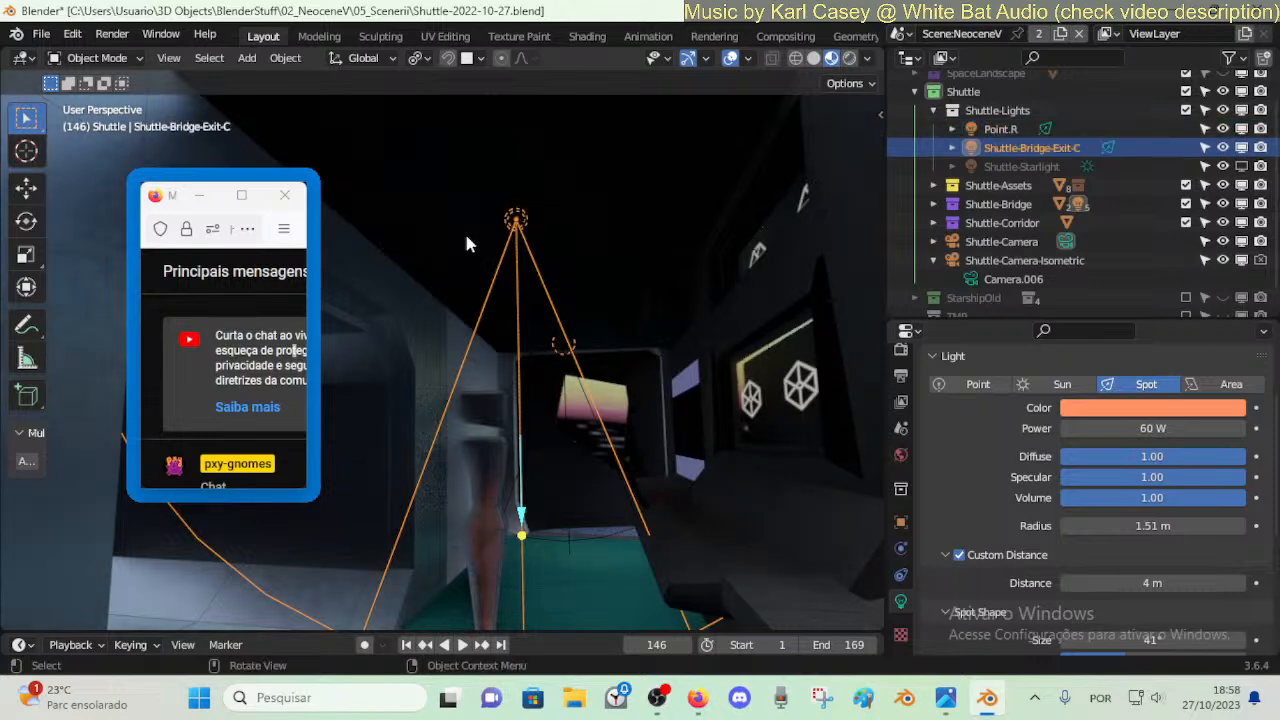
- Reuse the central light's name to rename the side doorway spot light as Shuttle-Bridge-Exit.L
key(F2)
key(ctrl+c)
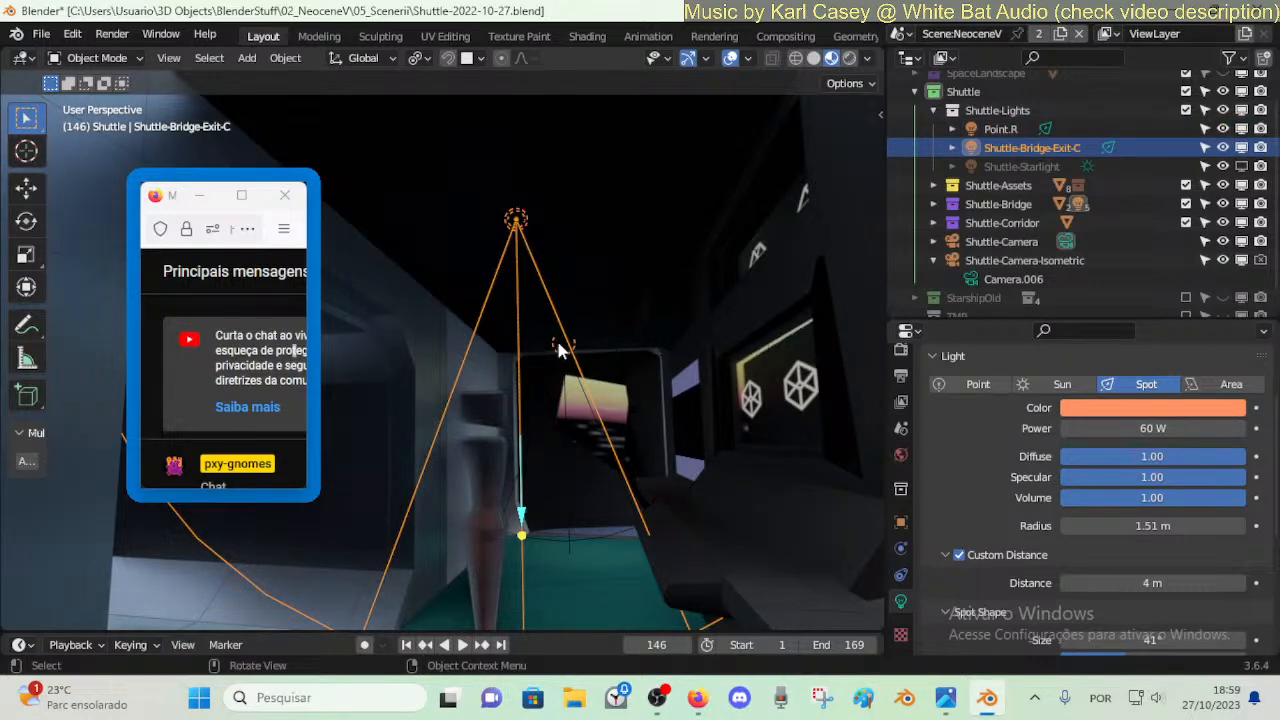
click(559, 350)
key(F2)
key(ctrl+v)
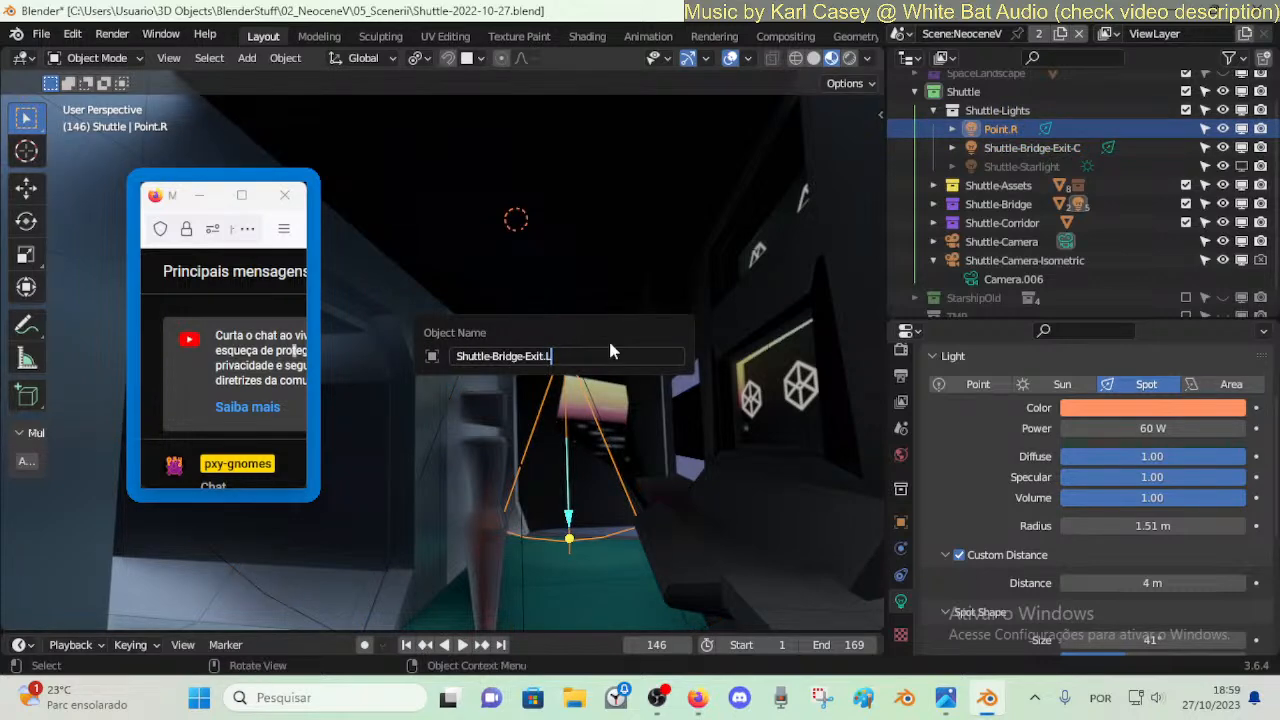
key(BackSpace)
key(BackSpace)
text(.L)
key(Return)
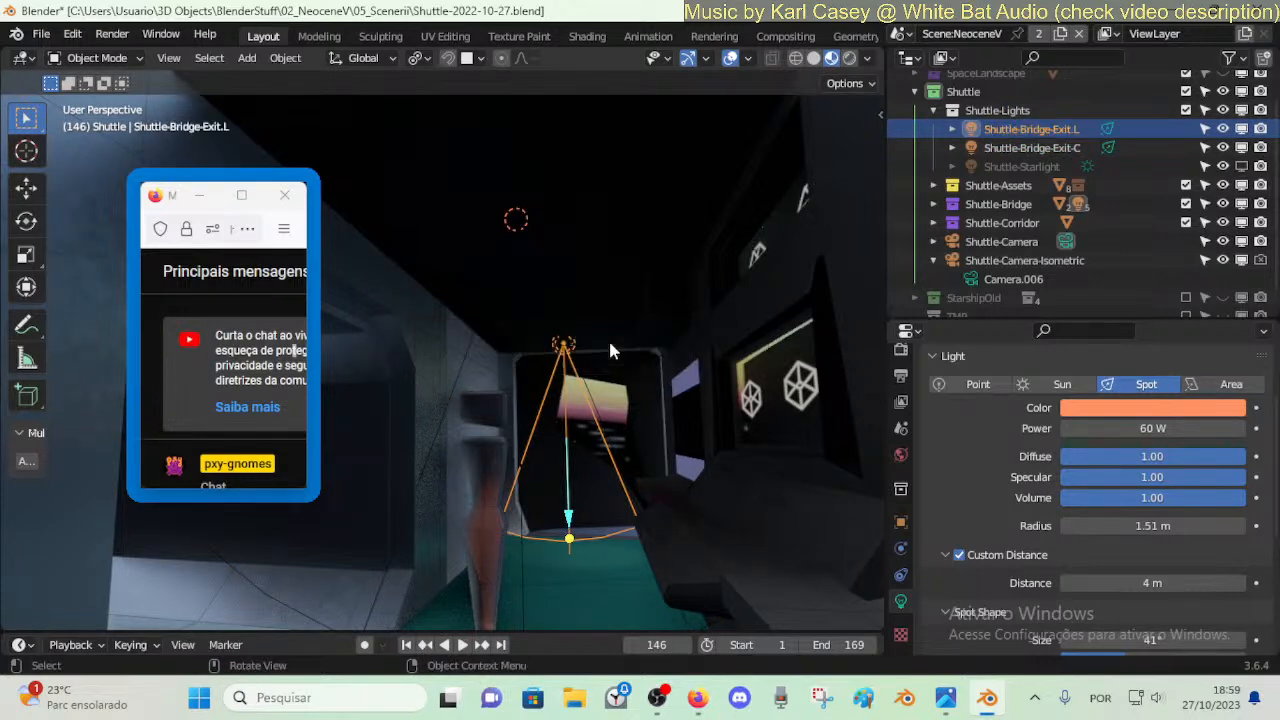
- Duplicate the Shuttle-Bridge-Exit.L light in place and set the transform pivot to the 3D cursor, placed at the world origin
key(shift+d)
right_click(557, 343)
key(shift+s)
key(1)
key(less)
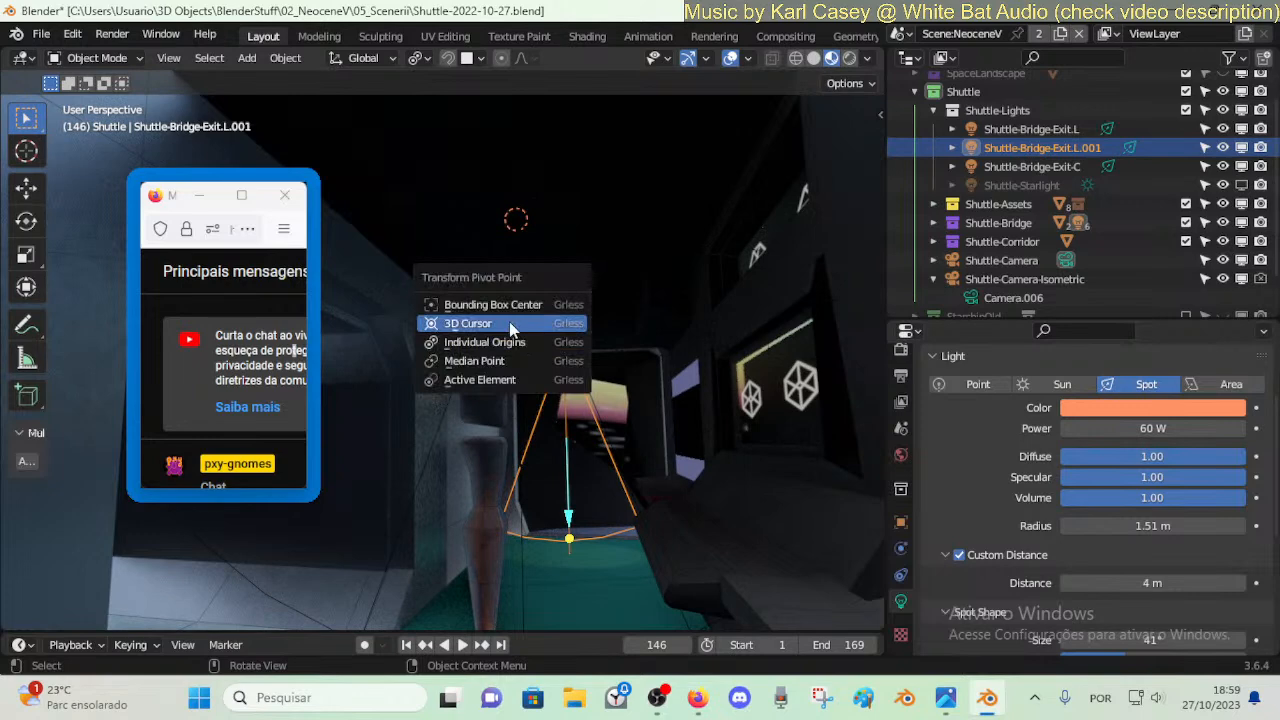
click(510, 323)
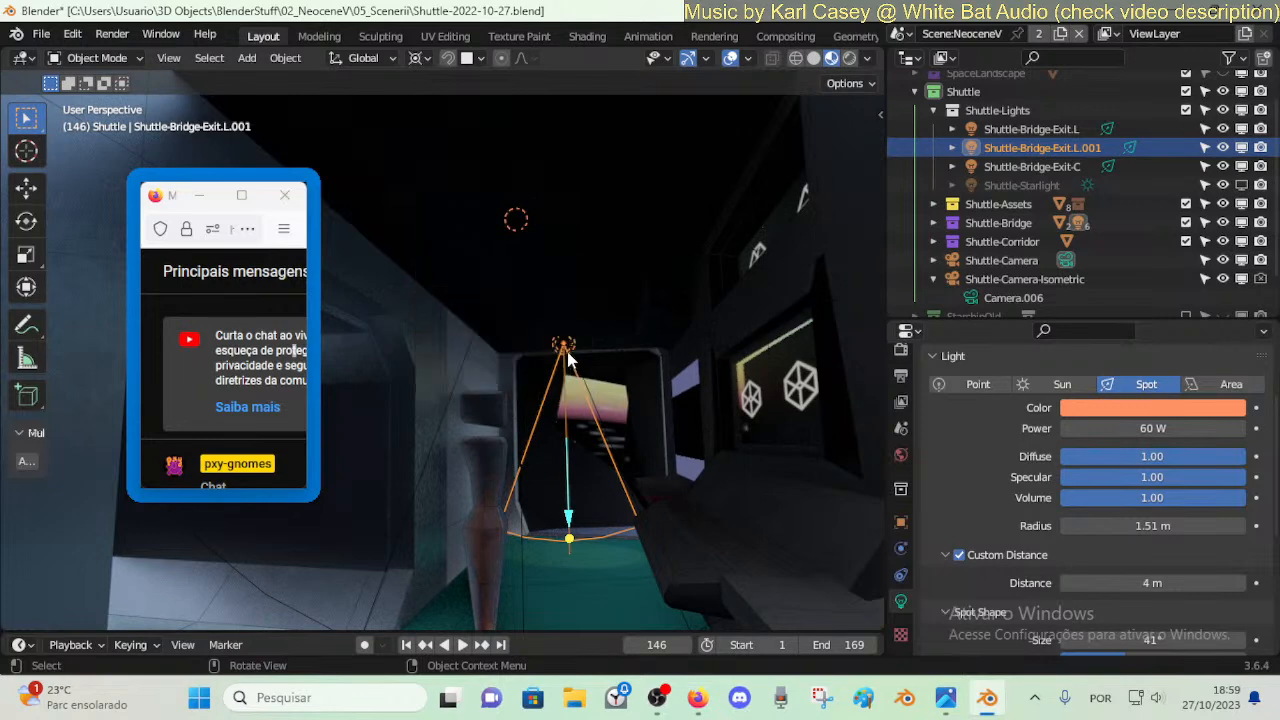
- Mirror the duplicated exit light across global X to the opposite side of the bridge
right_click(567, 355)
click(298, 60)
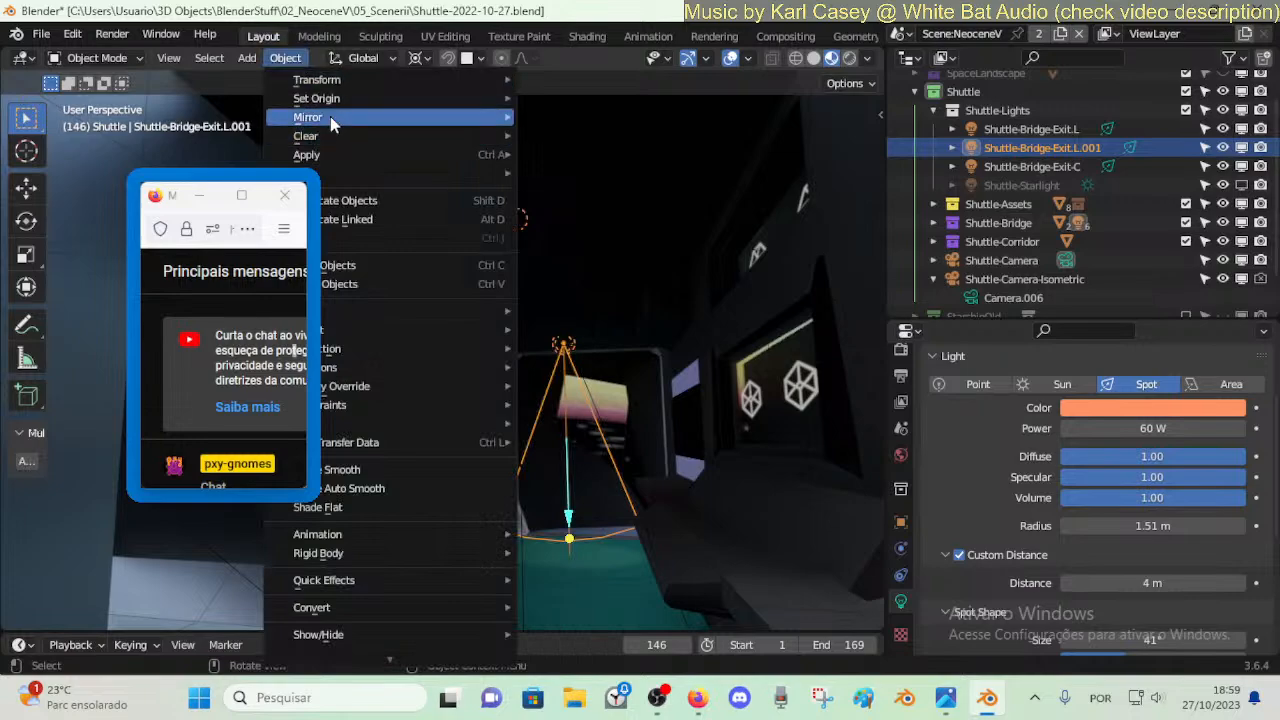
click(560, 144)
- Rename the mirrored spot light as Shuttle-Bridge-Exit.R
key(shift+grave)
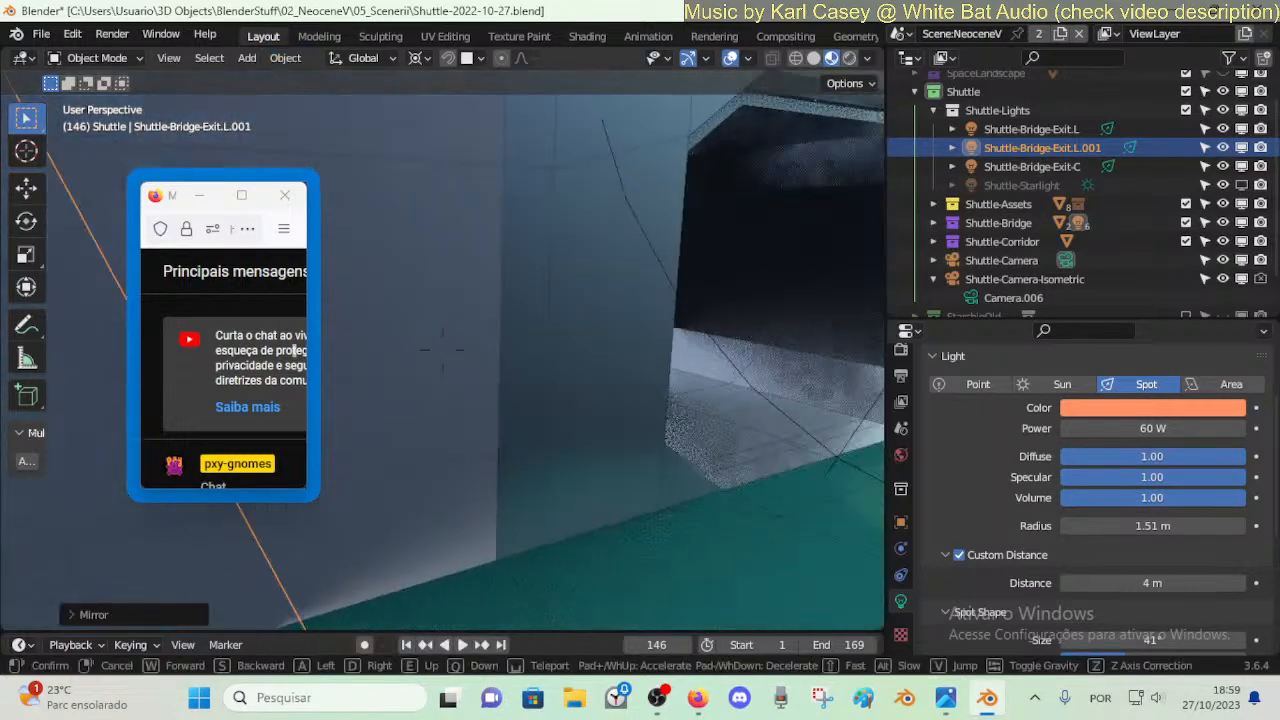
key(s)
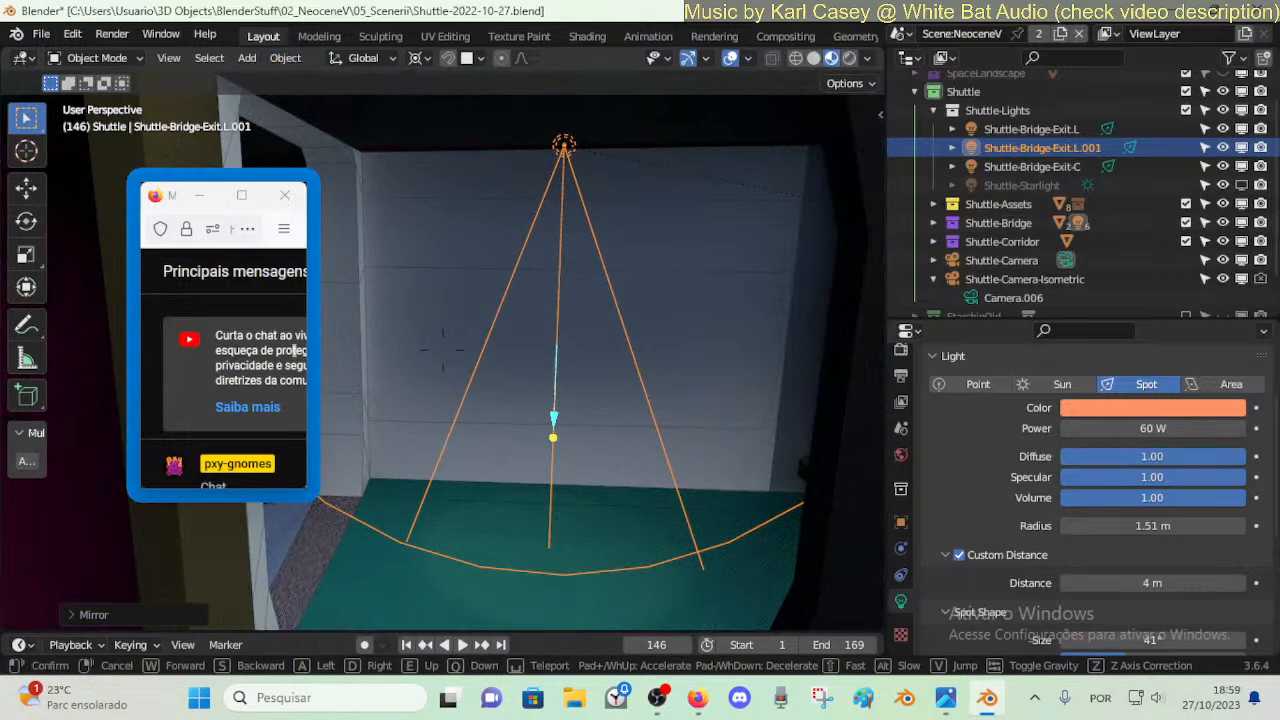
click(568, 147)
key(F2)
drag(567, 147, 717, 147)
text(R)
key(Return)
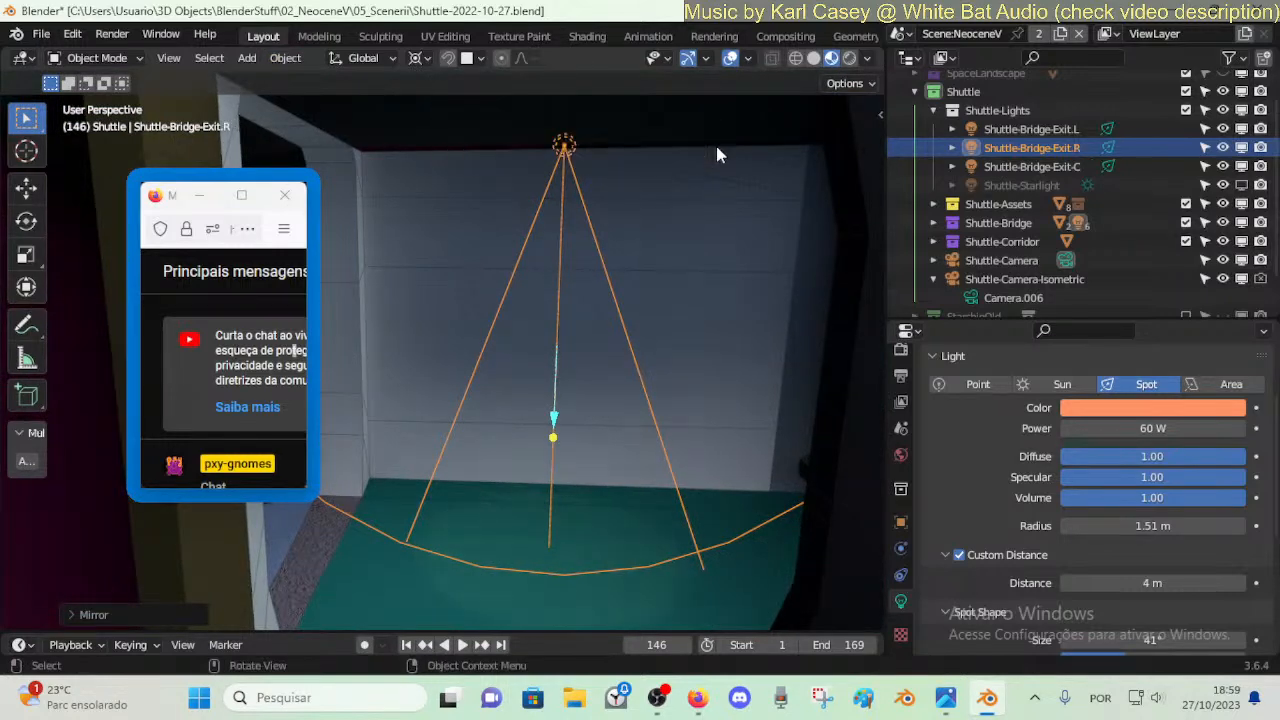
- Review the lighting inside the bridge and disable Ambient Occlusion in the render settings
key(shift+grave)
key(w)
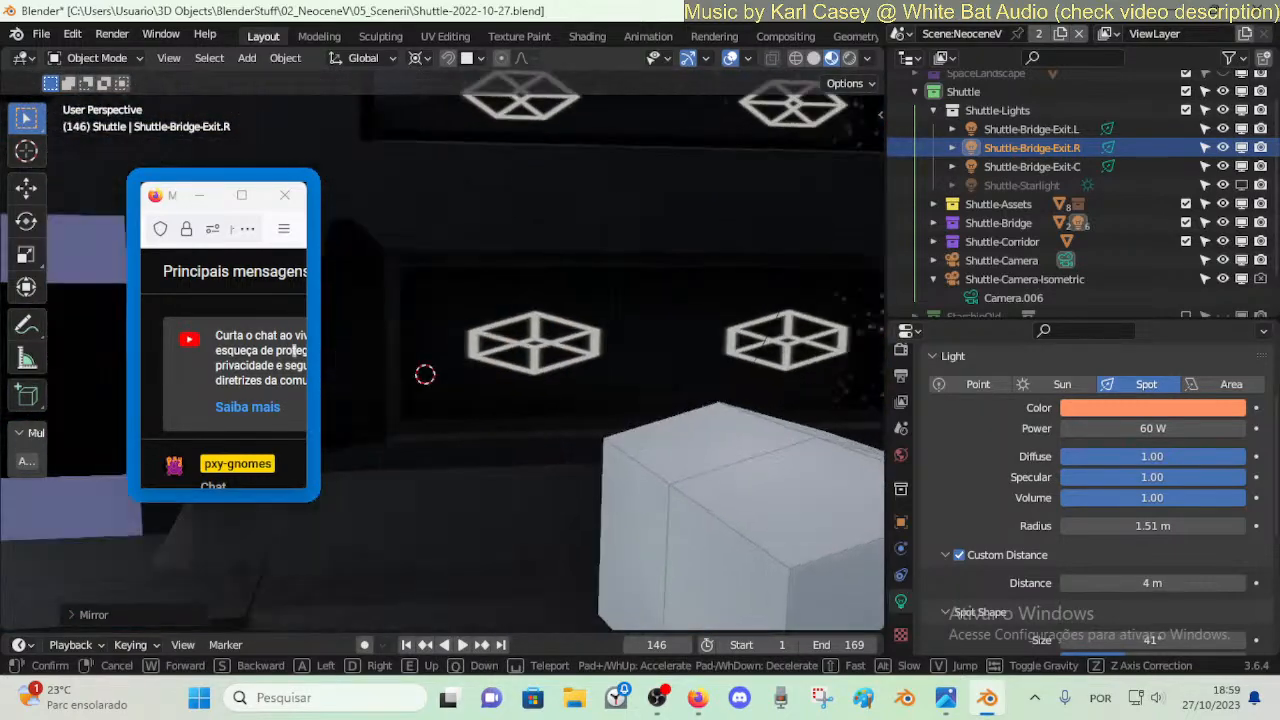
key(s)
click(443, 350)
key(shift+grave)
key(w)
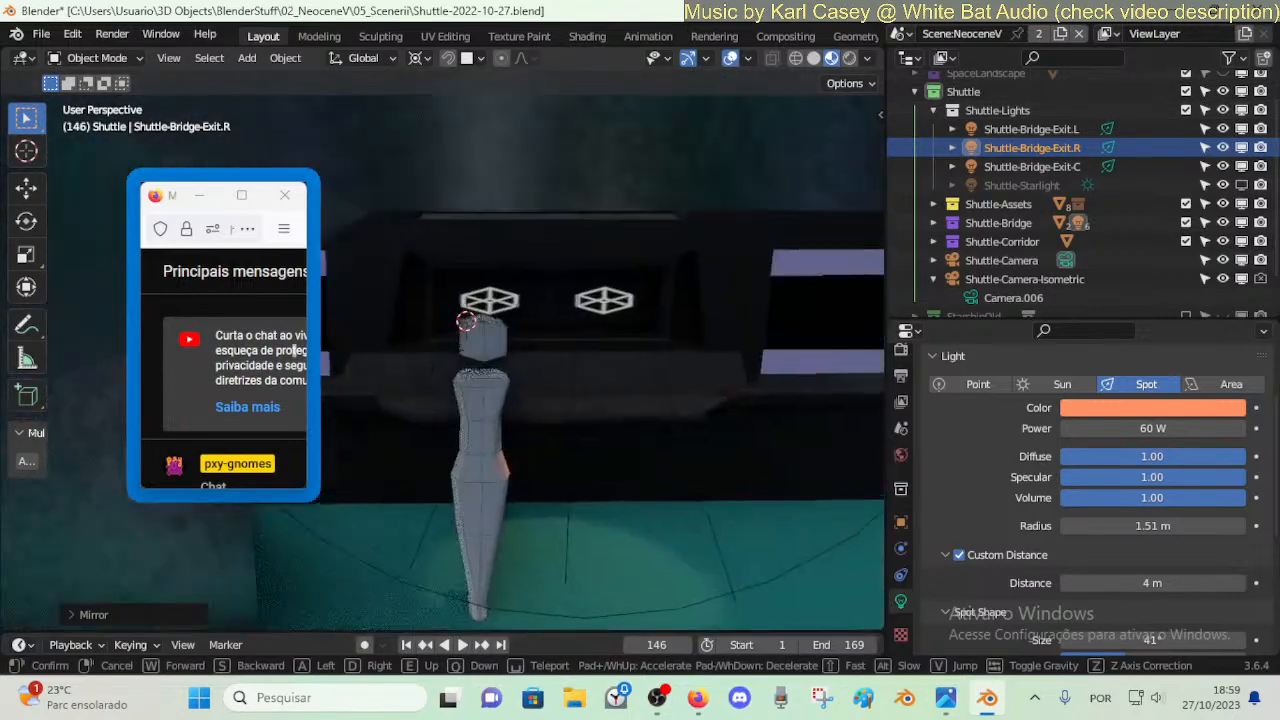
click(443, 350)
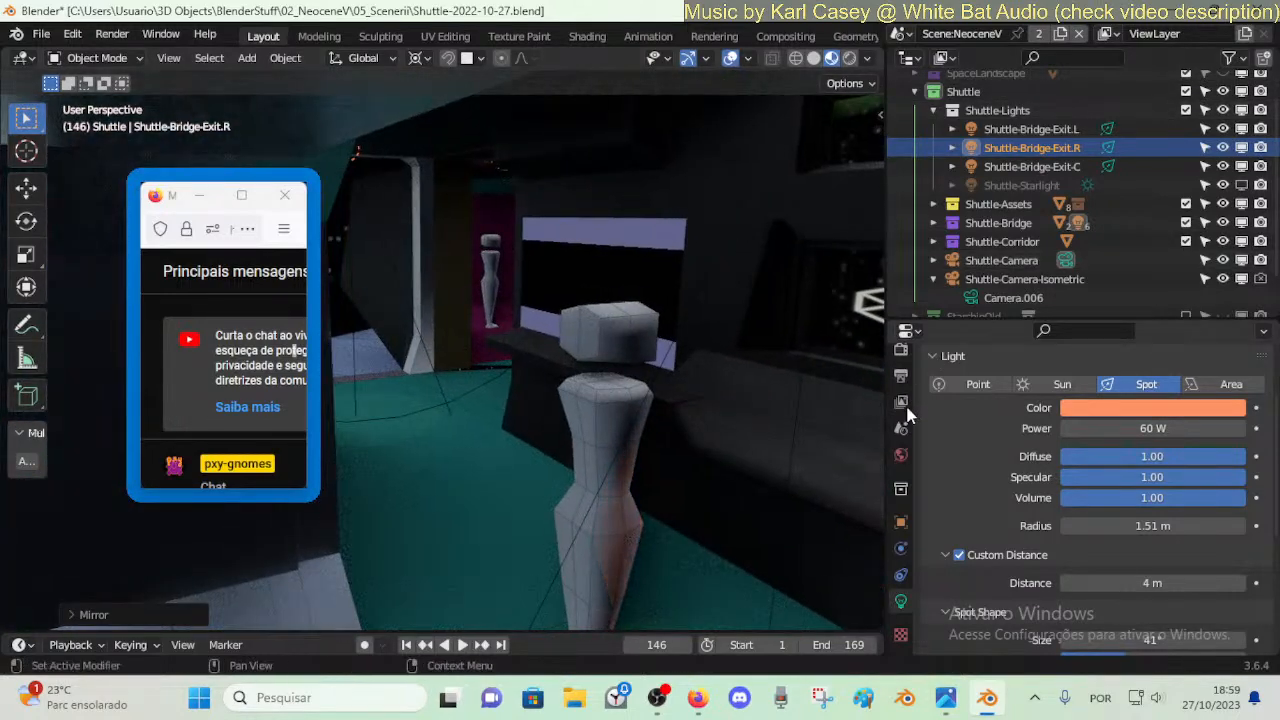
scroll(908, 413, up, 2)
click(903, 398)
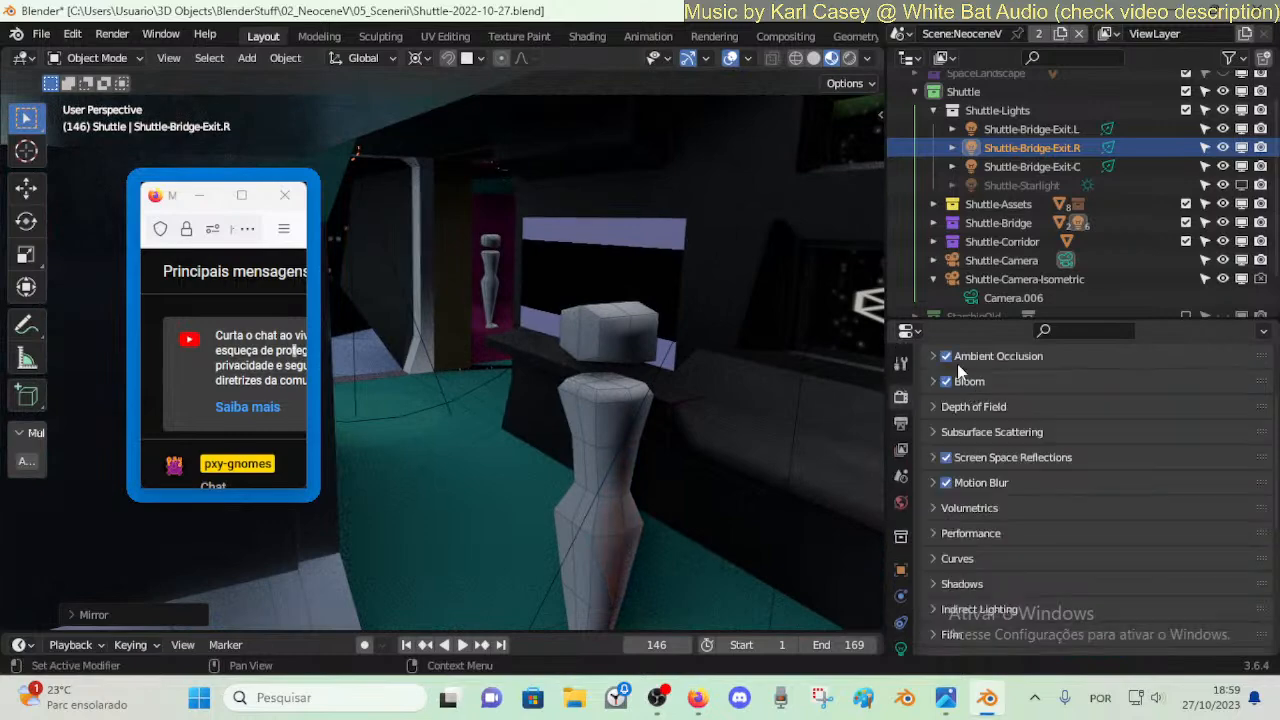
click(946, 357)
- Examine how the three exit lights fall along the bridge floor and walls, moving the chat window slightly aside
key(shift+grave)
key(s)
key(a)
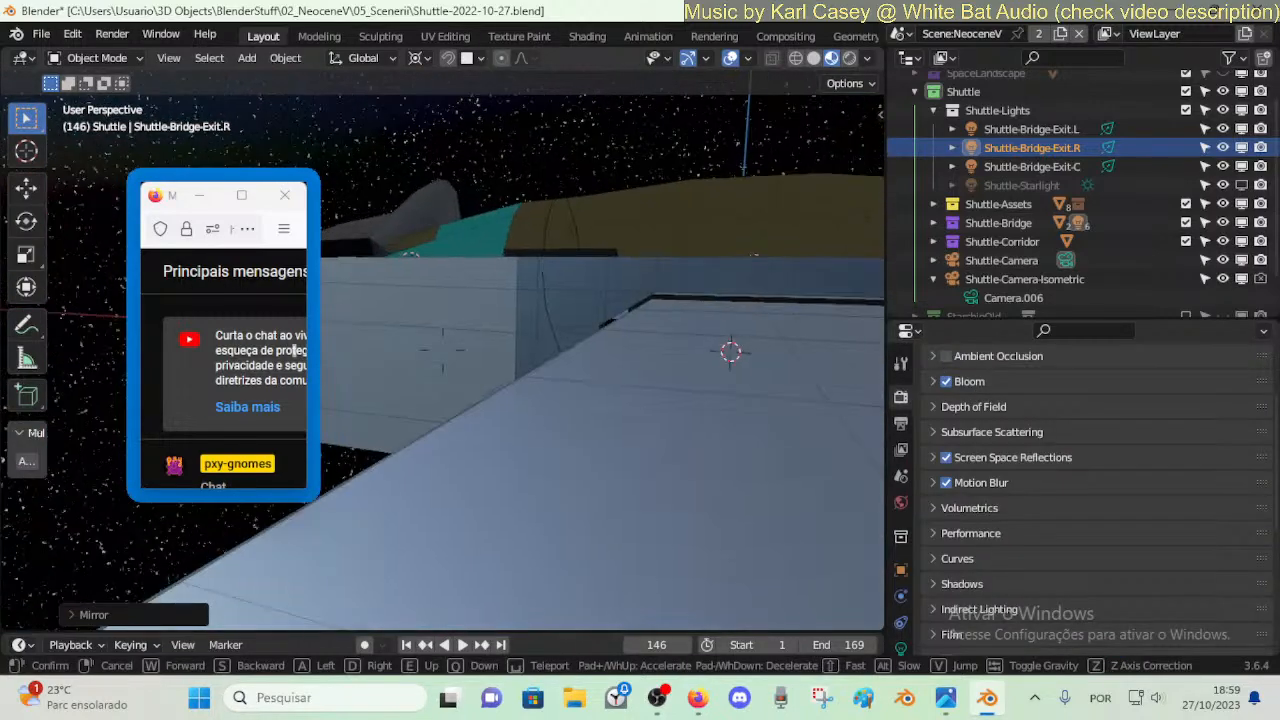
key(s)
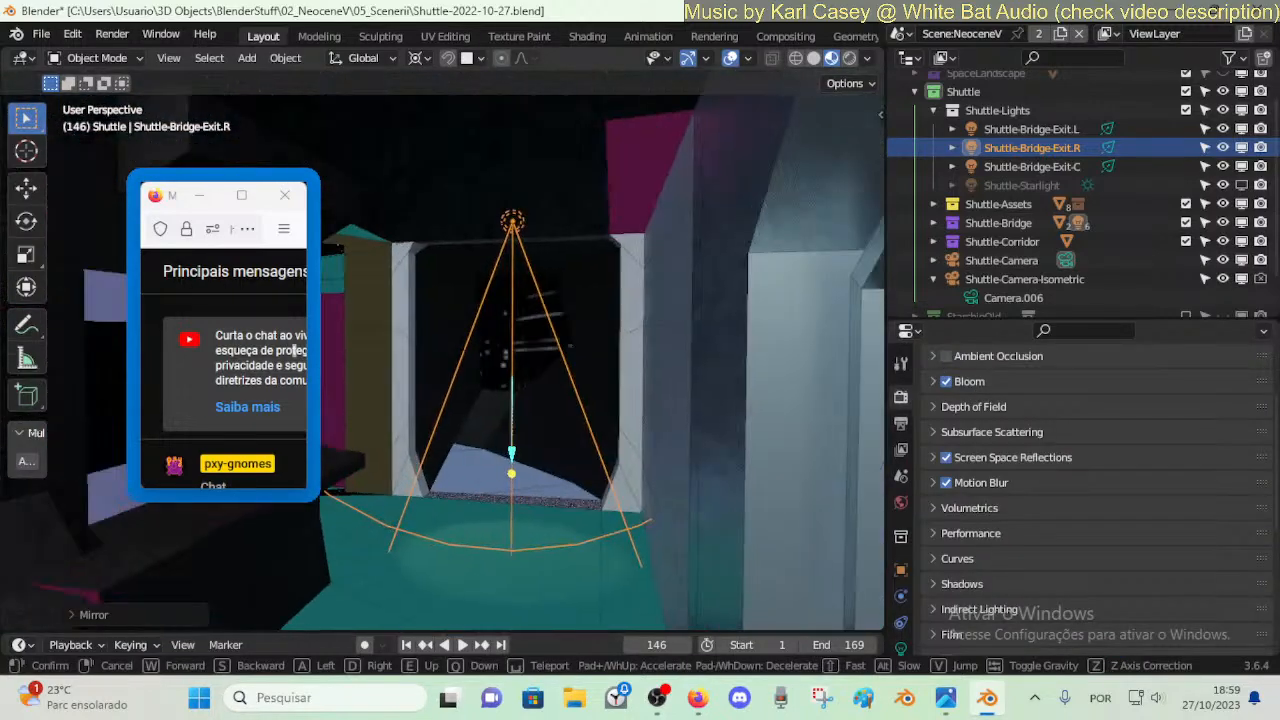
key(w)
key(s)
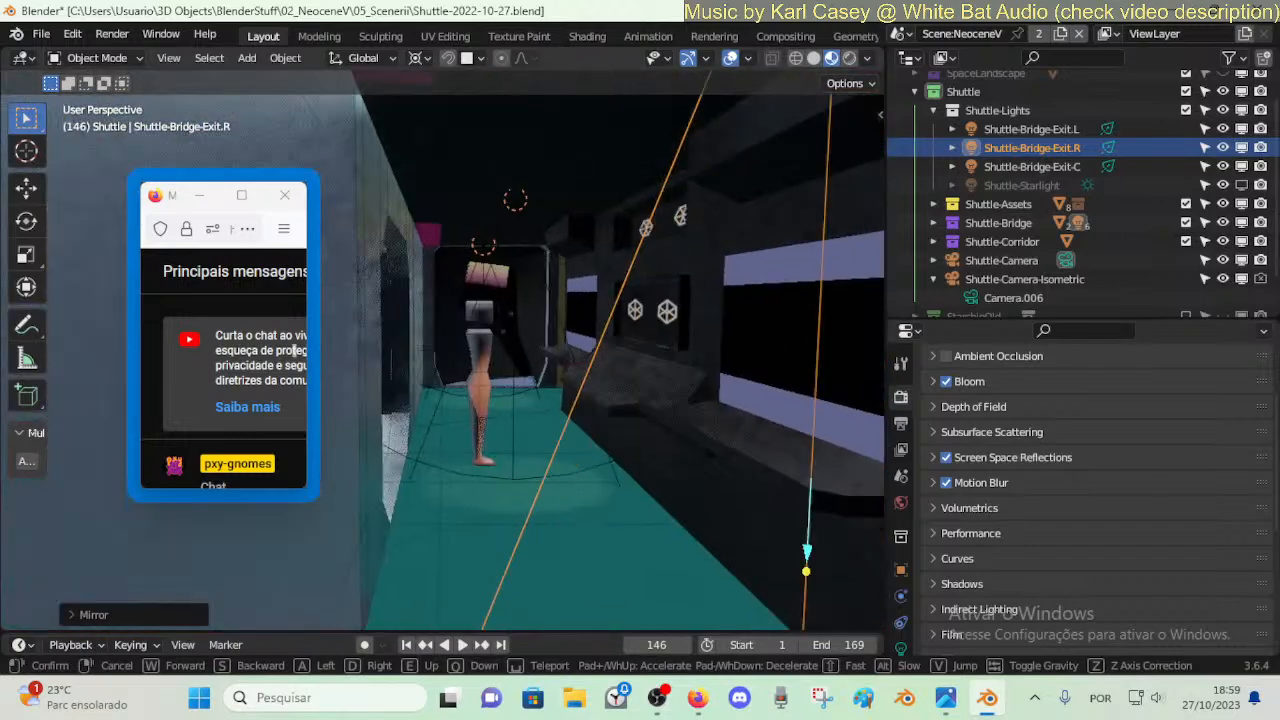
key(s)
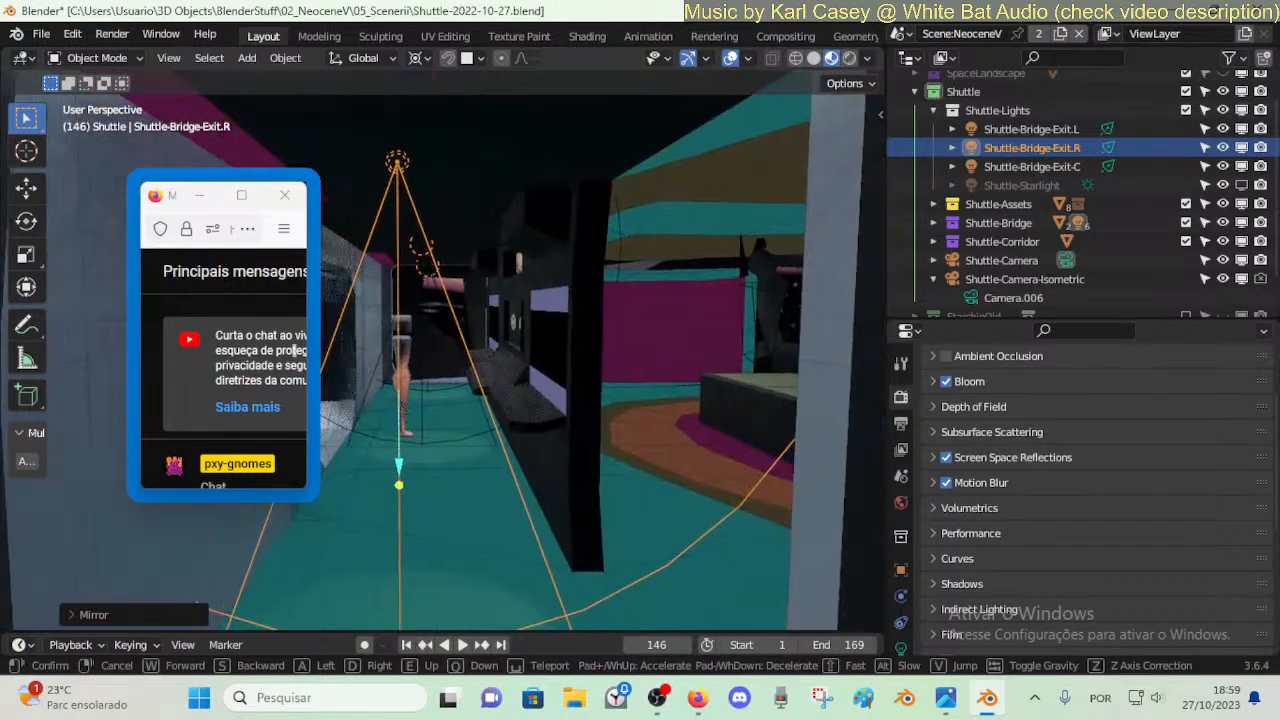
key(w)
click(376, 255)
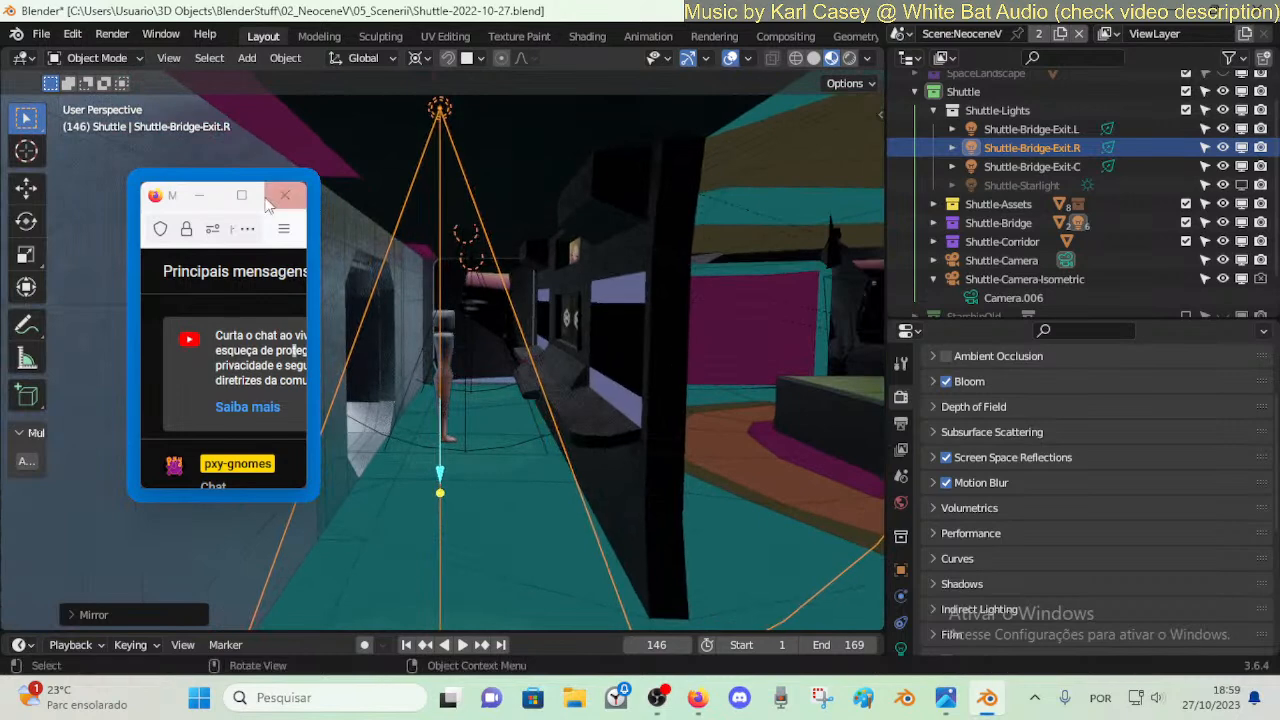
drag(264, 198, 232, 163)
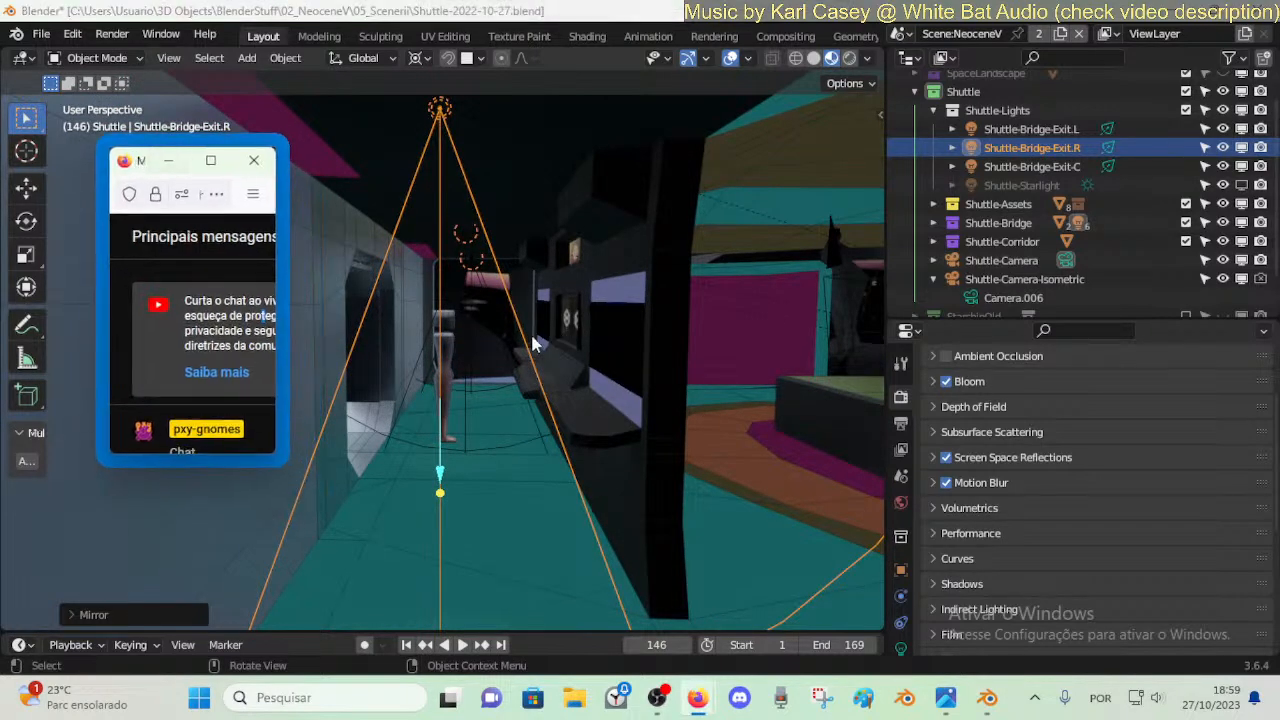
- Play the animation briefly, then enlarge the timeline and set the current frame to 0
middle_drag(532, 343, 538, 340)
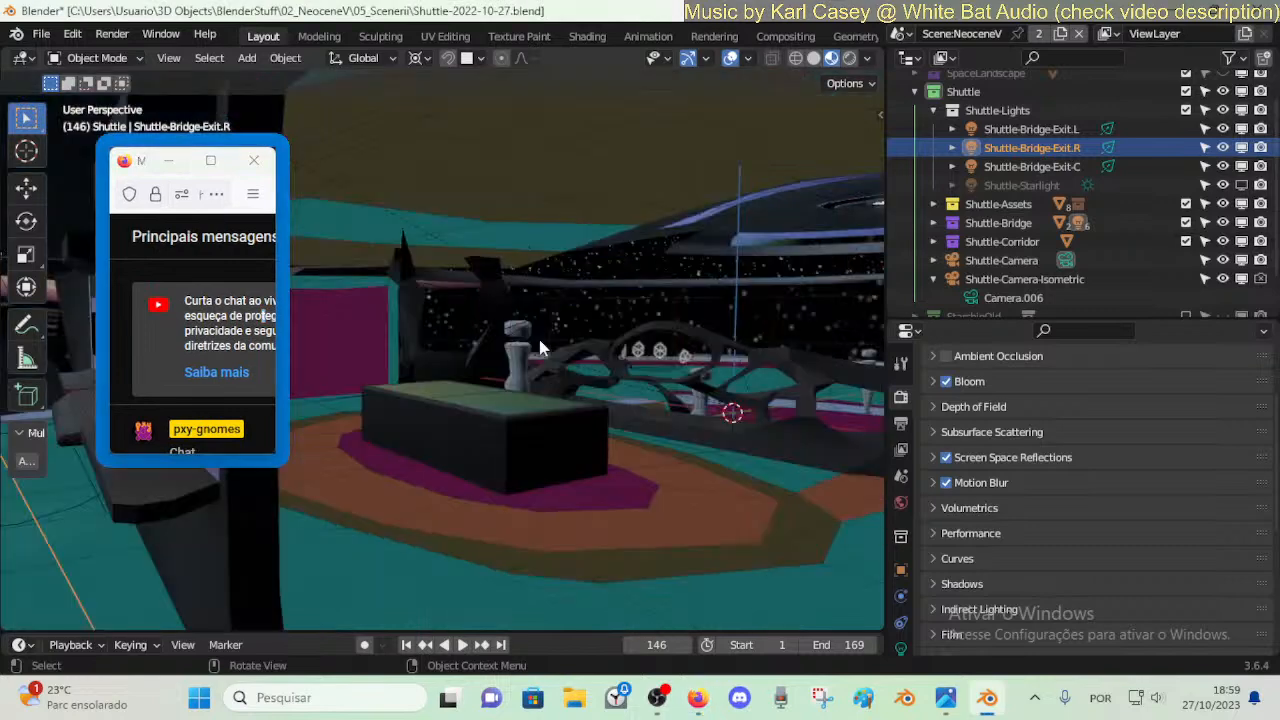
key(space)
key(space)
middle_drag(300, 620, 474, 611)
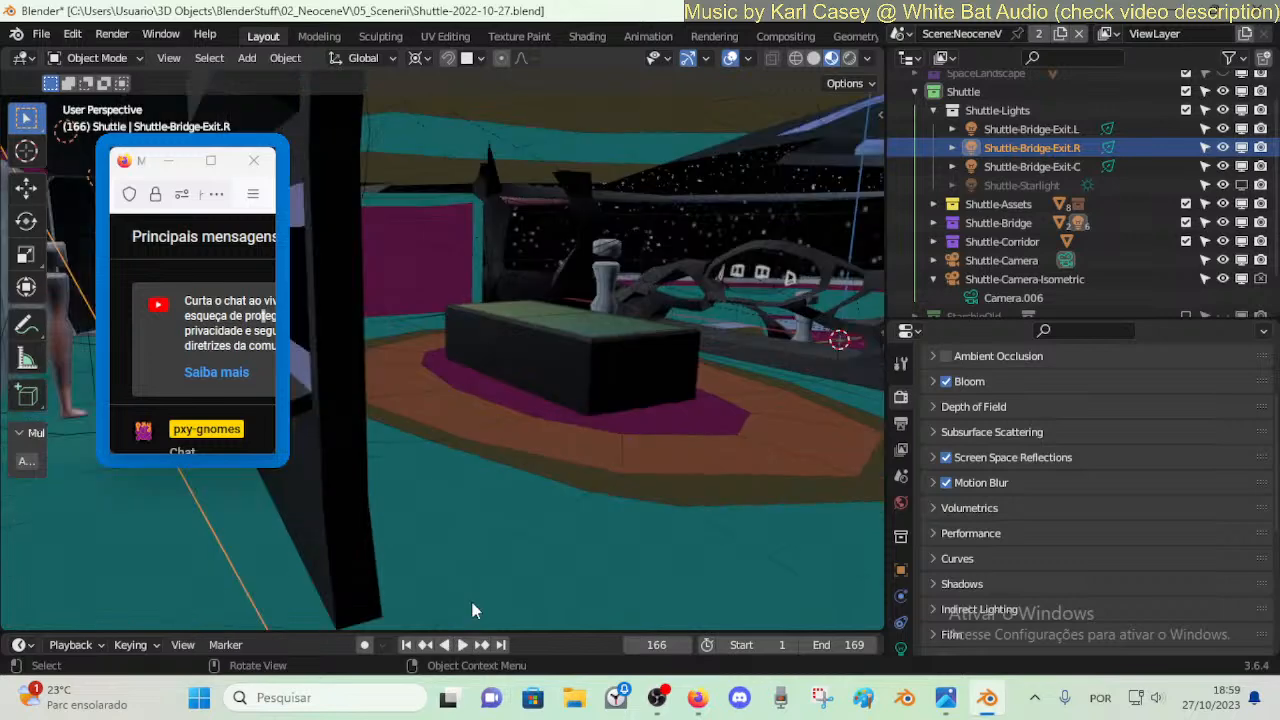
drag(470, 634, 190, 562)
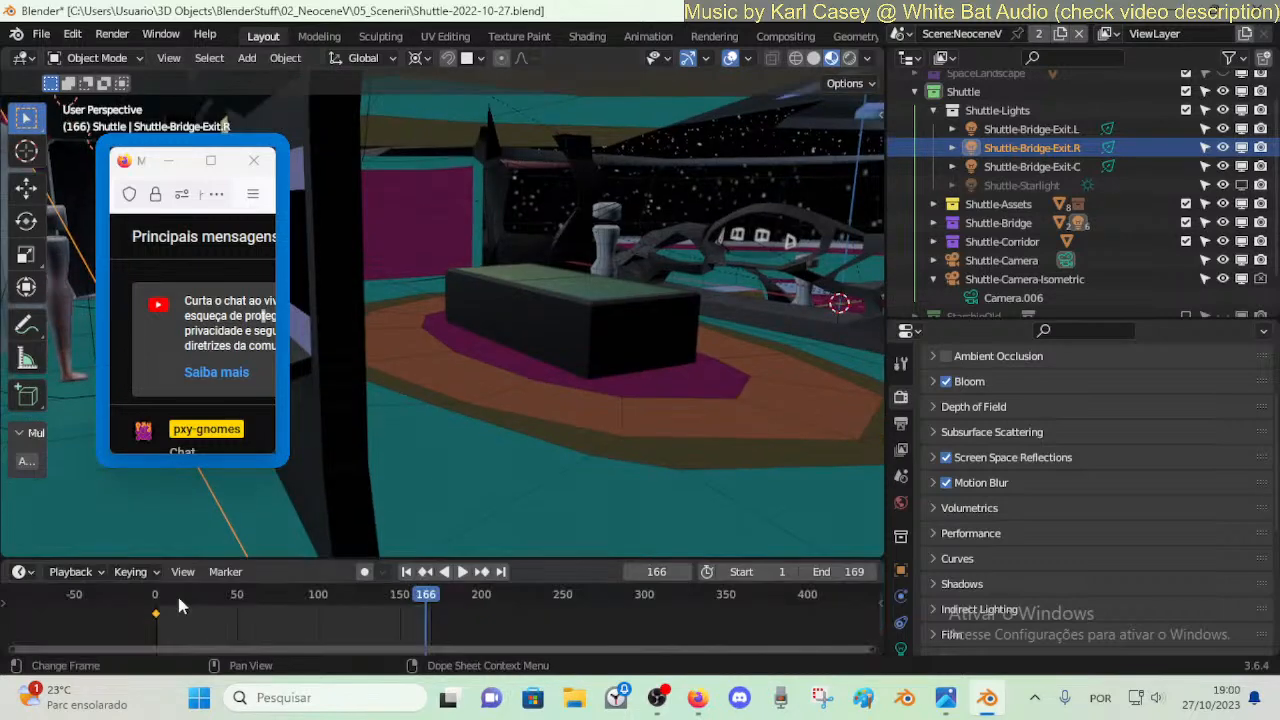
drag(180, 605, 155, 605)
- Walk the view back through the bridge interior and save the shuttle scene file
key(shift+grave)
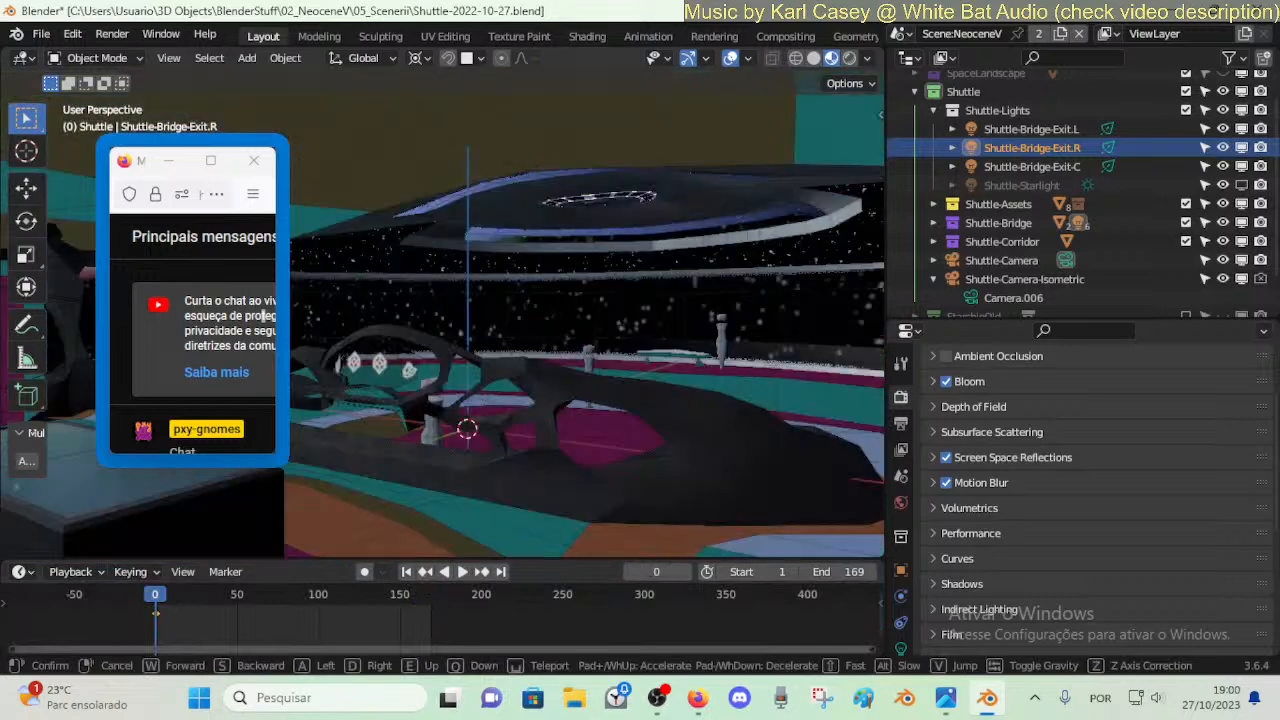
click(467, 429)
key(ctrl+s)
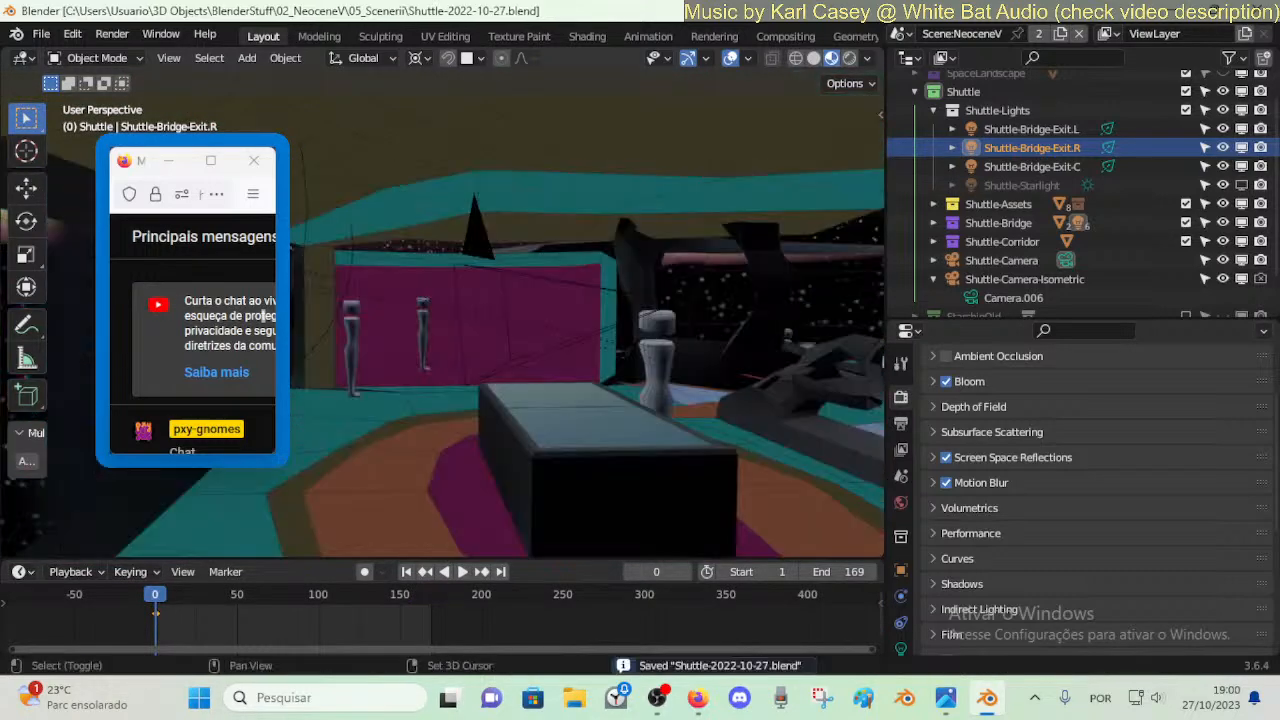
- Disable the Shuttle-Lights collection in the viewports and look at the bridge alcove and corridor exit without those lights
key(shift+grave)
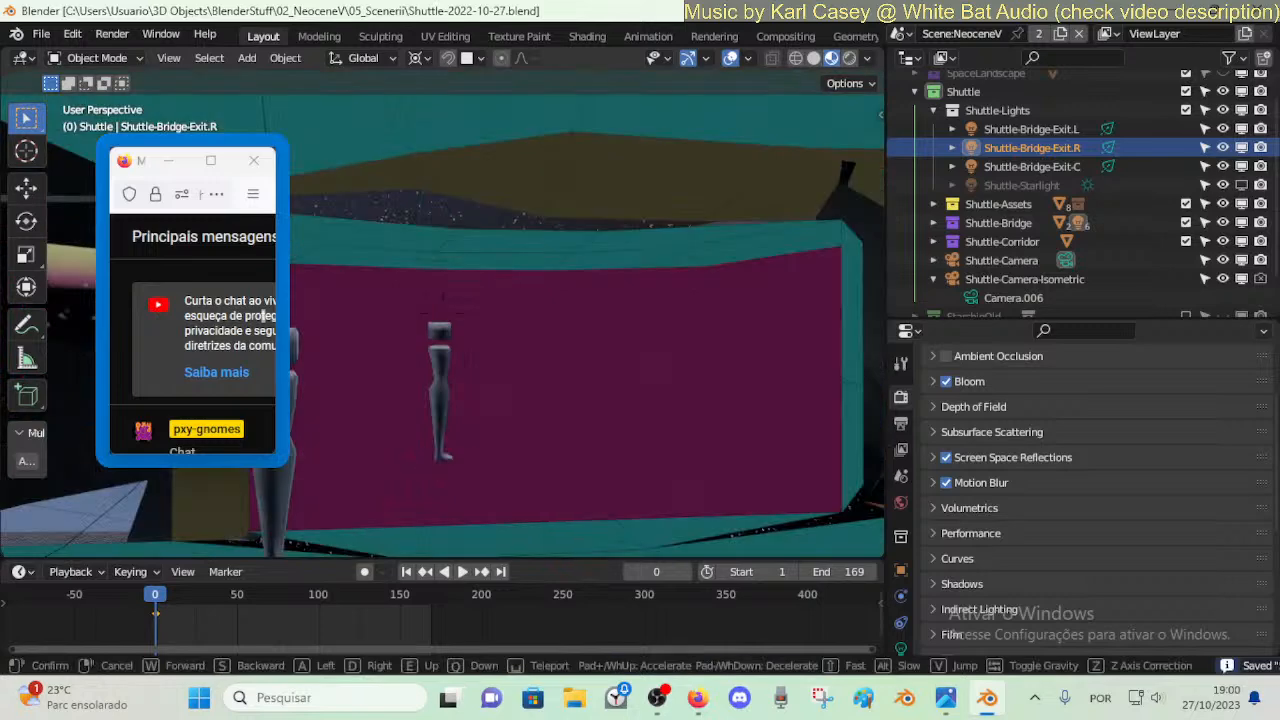
click(603, 413)
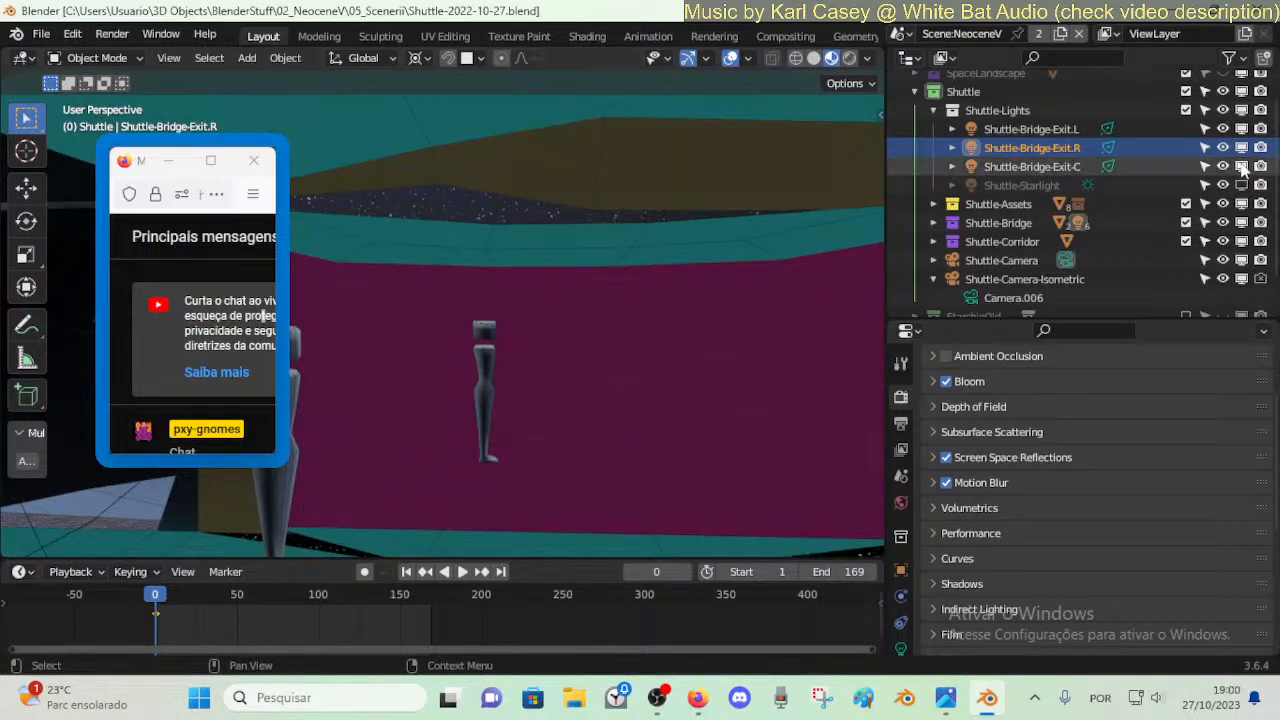
drag(1243, 169, 1243, 130)
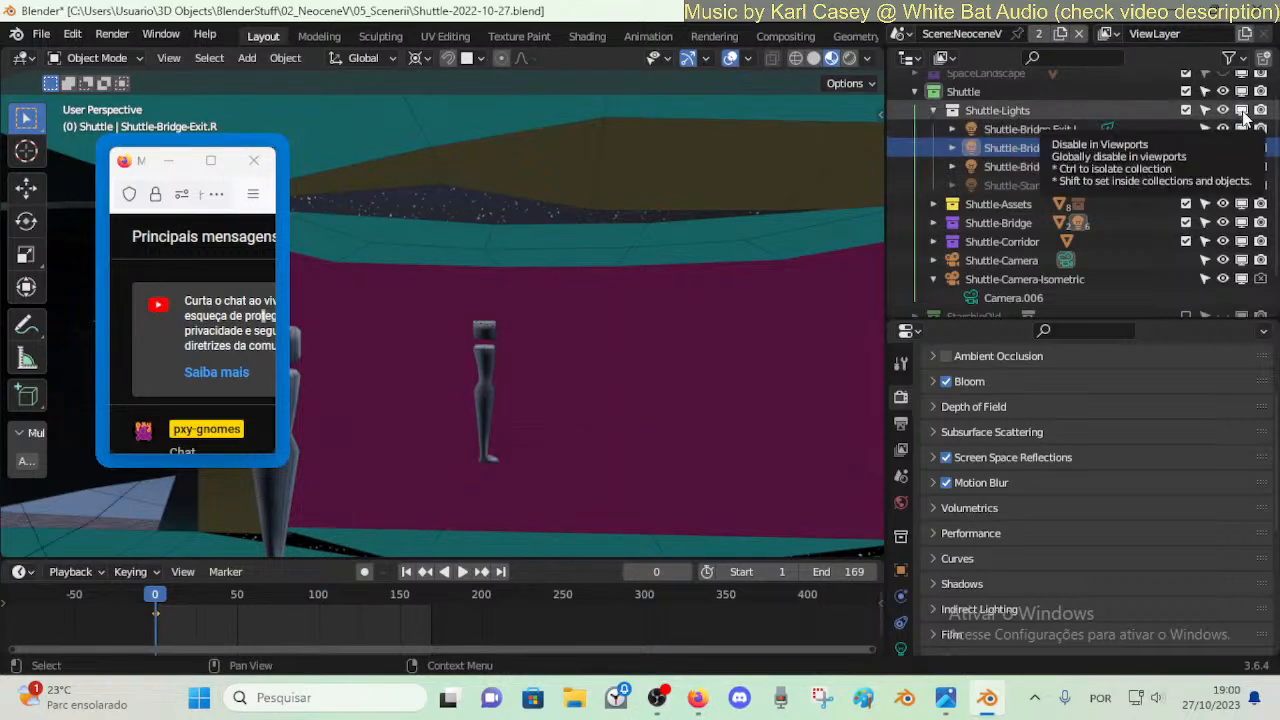
click(1241, 110)
key(shift+grave)
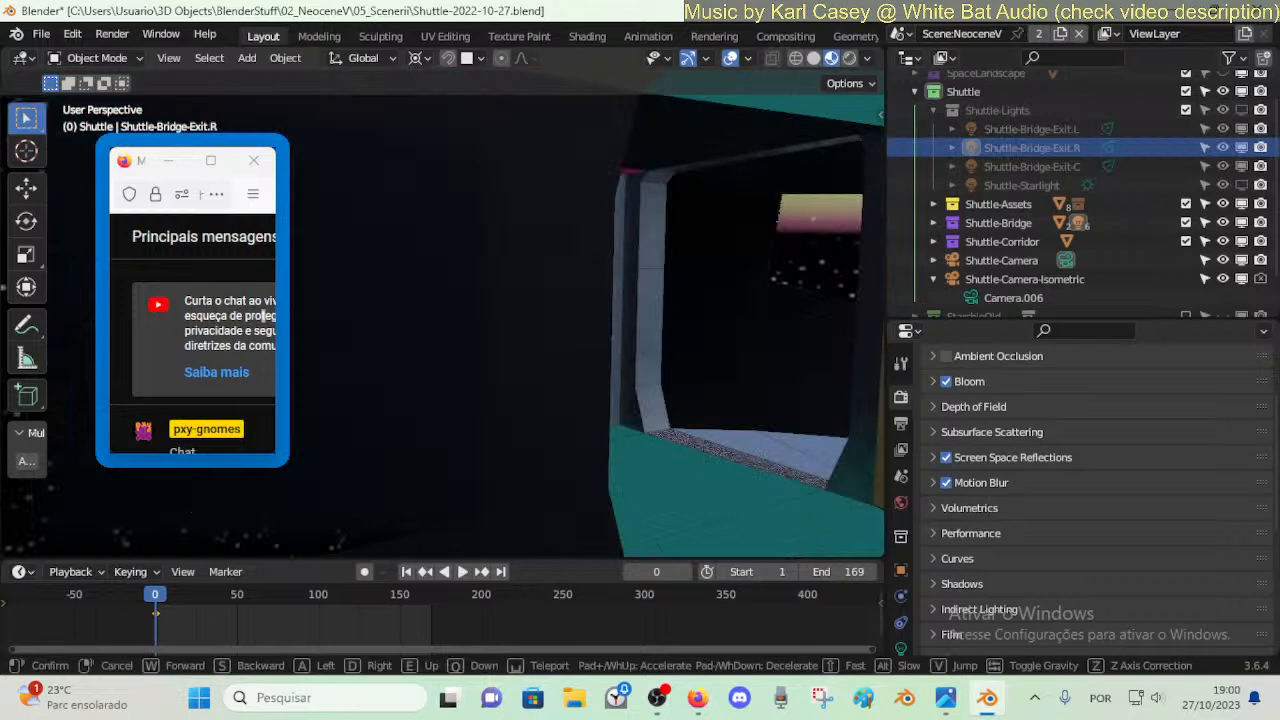
key(Escape)
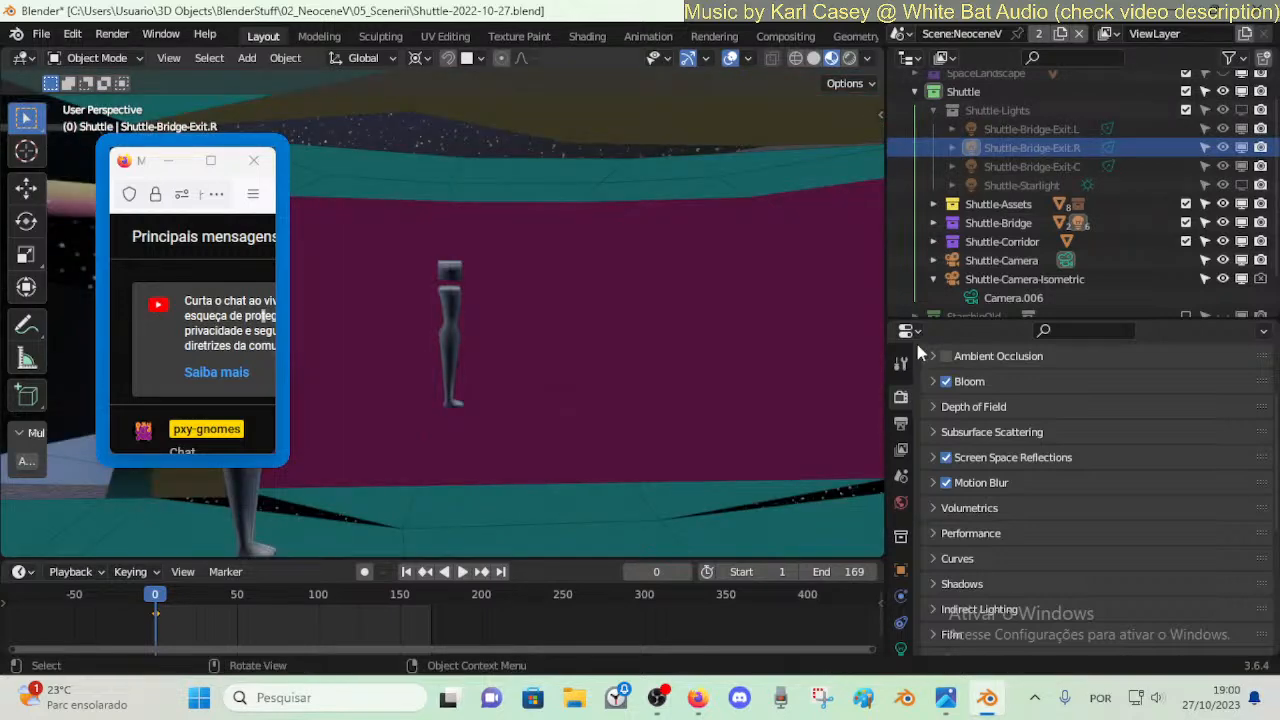
- Enable Ambient Occlusion in the render settings and save the file
click(946, 356)
mouse_move(606, 346)
middle_down()
mouse_move(720, 350)
mouse_move(608, 349)
middle_up()
key(ctrl+s)
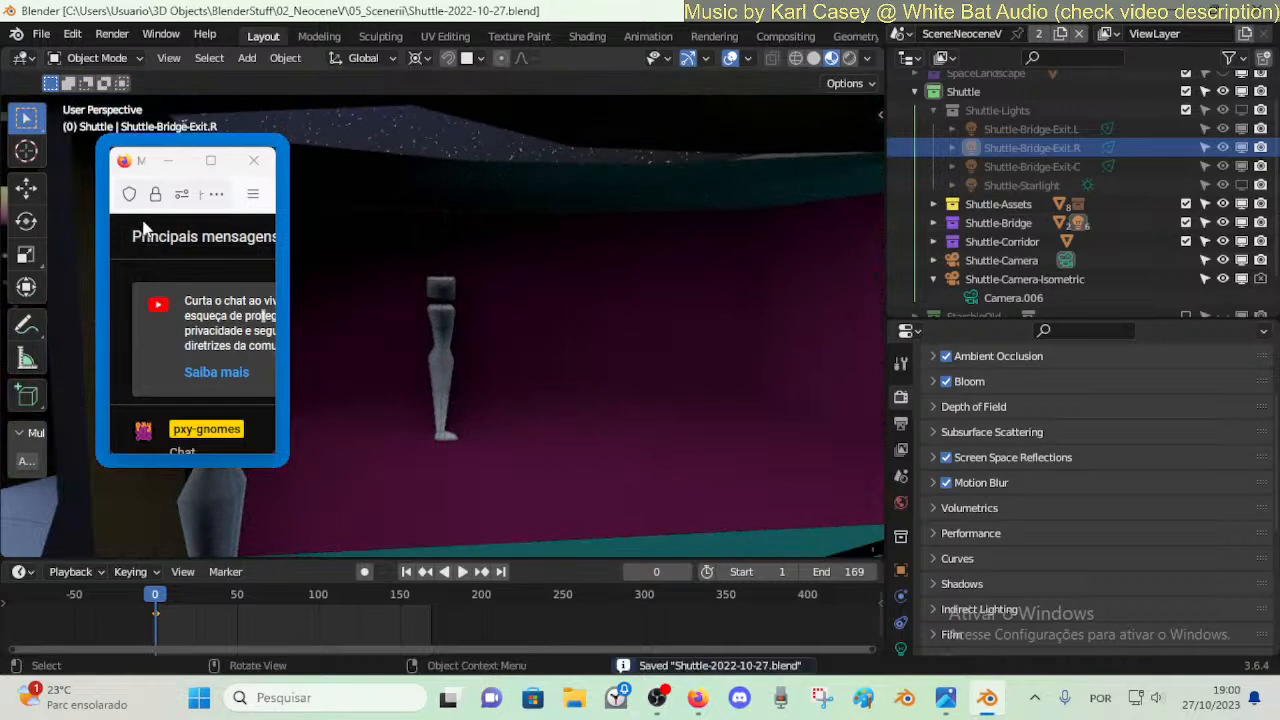
- Move the dummy standing in the magenta alcove along the global Y axis, uncovering more of the view above the chat window
click(549, 315)
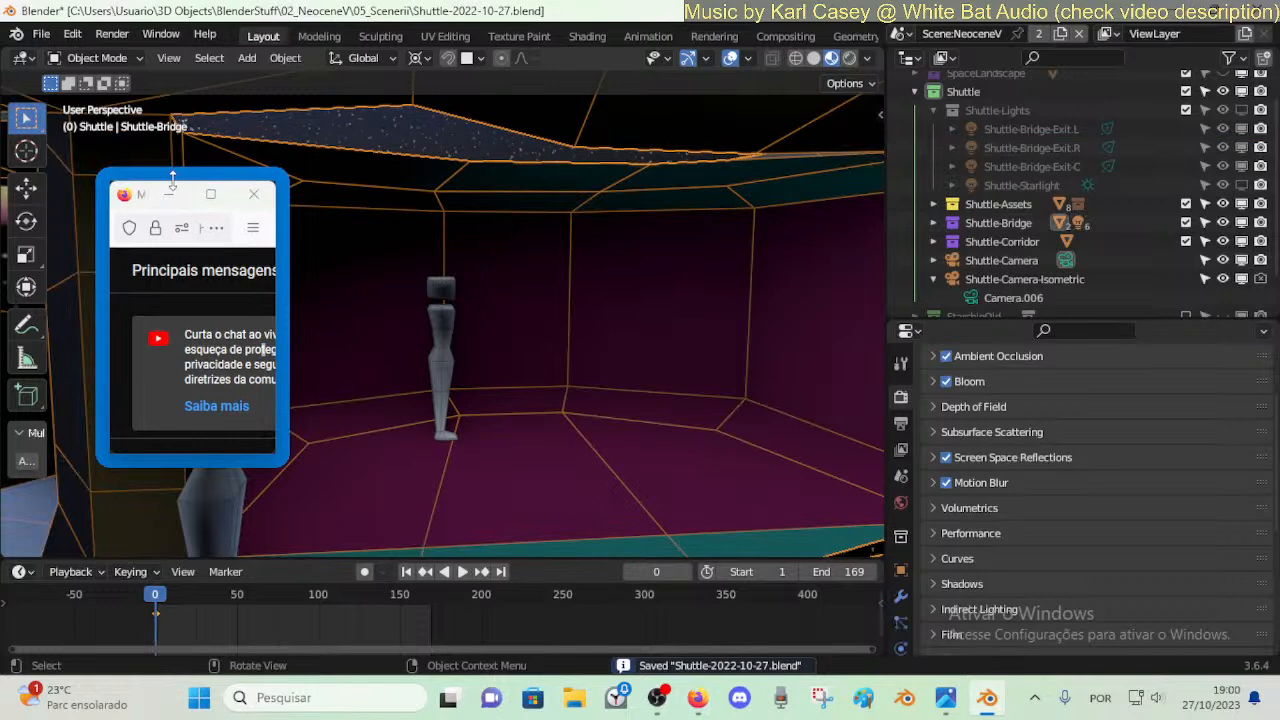
drag(172, 180, 172, 169)
click(443, 365)
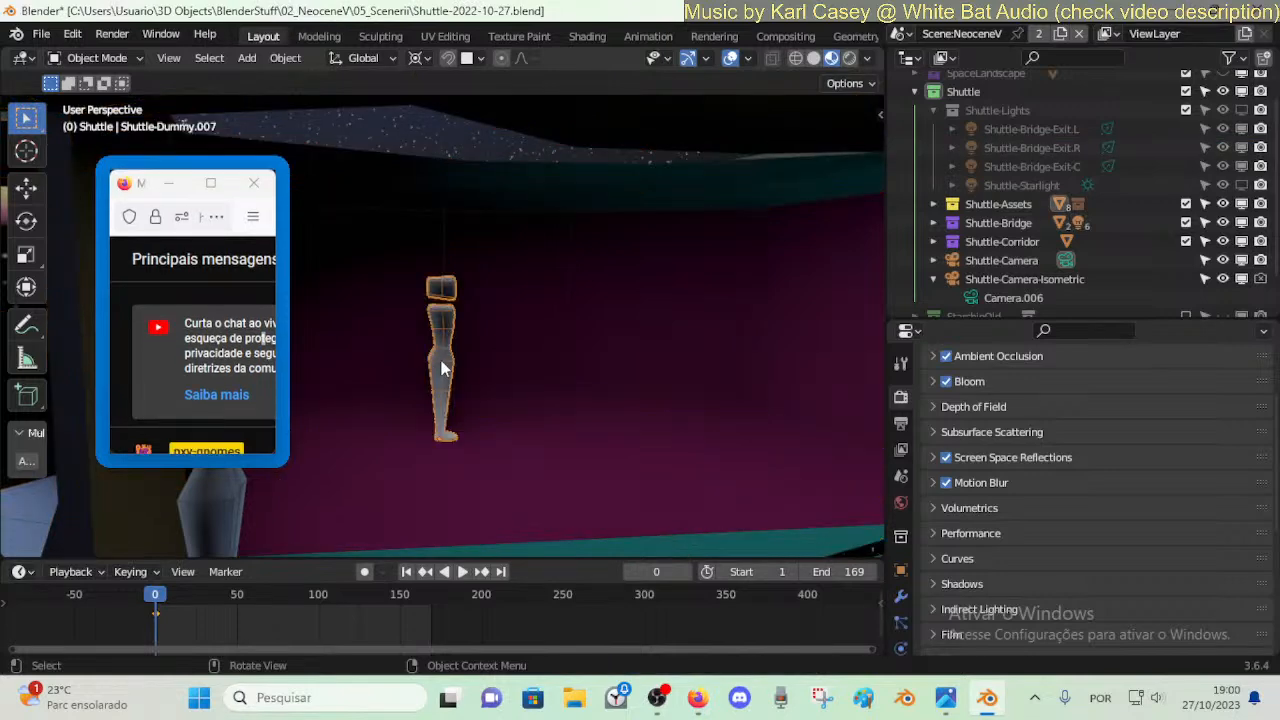
key(g)
key(y)
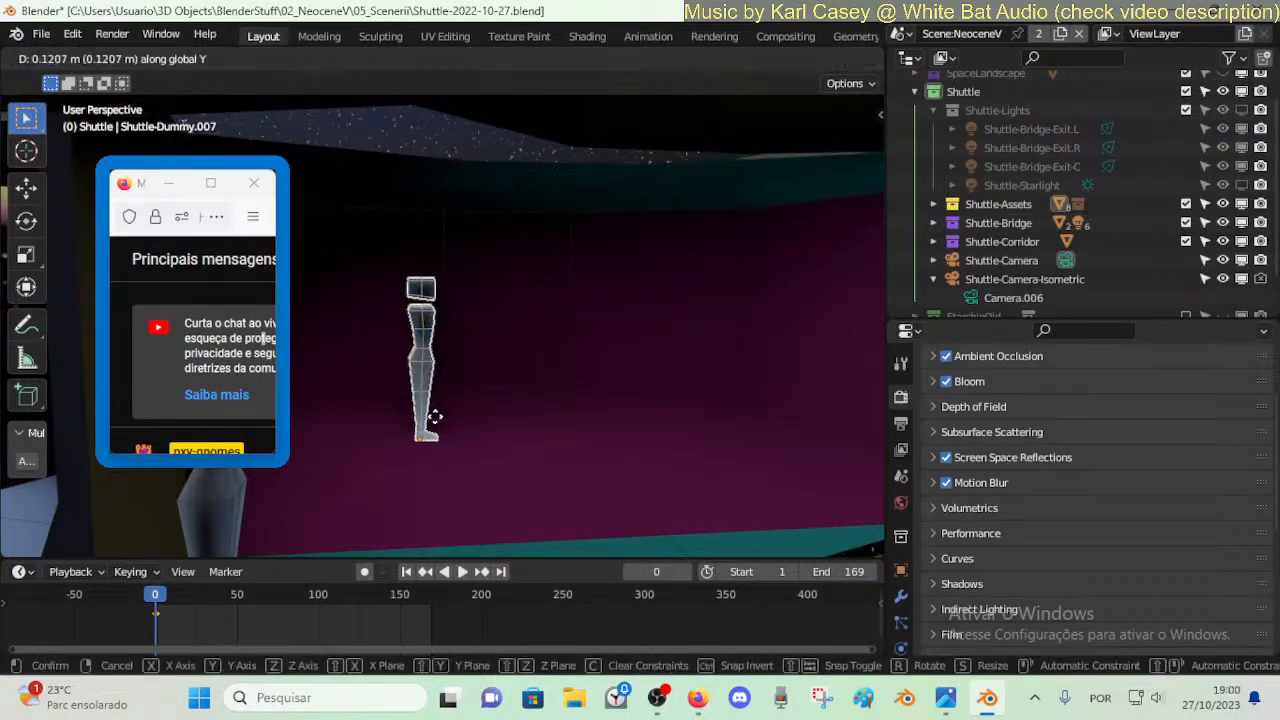
click(503, 412)
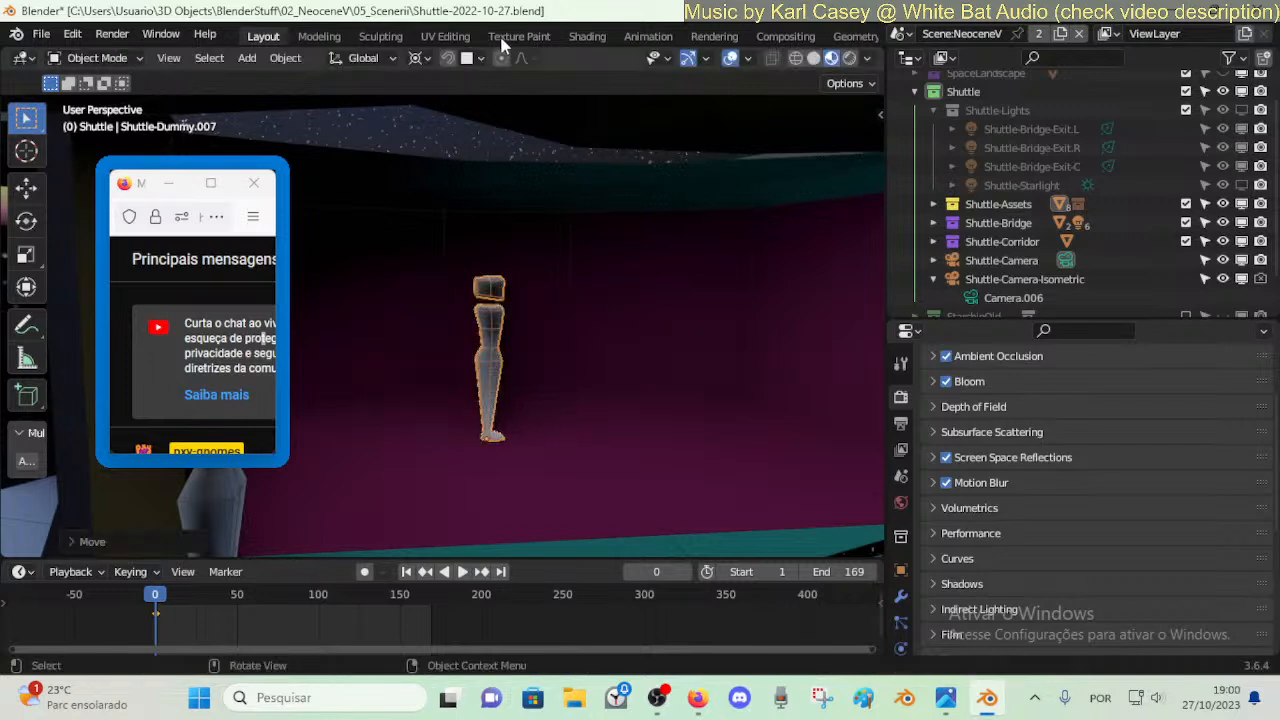
- Change the transform pivot point option and save the file
key(period)
click(461, 204)
key(ctrl+s)
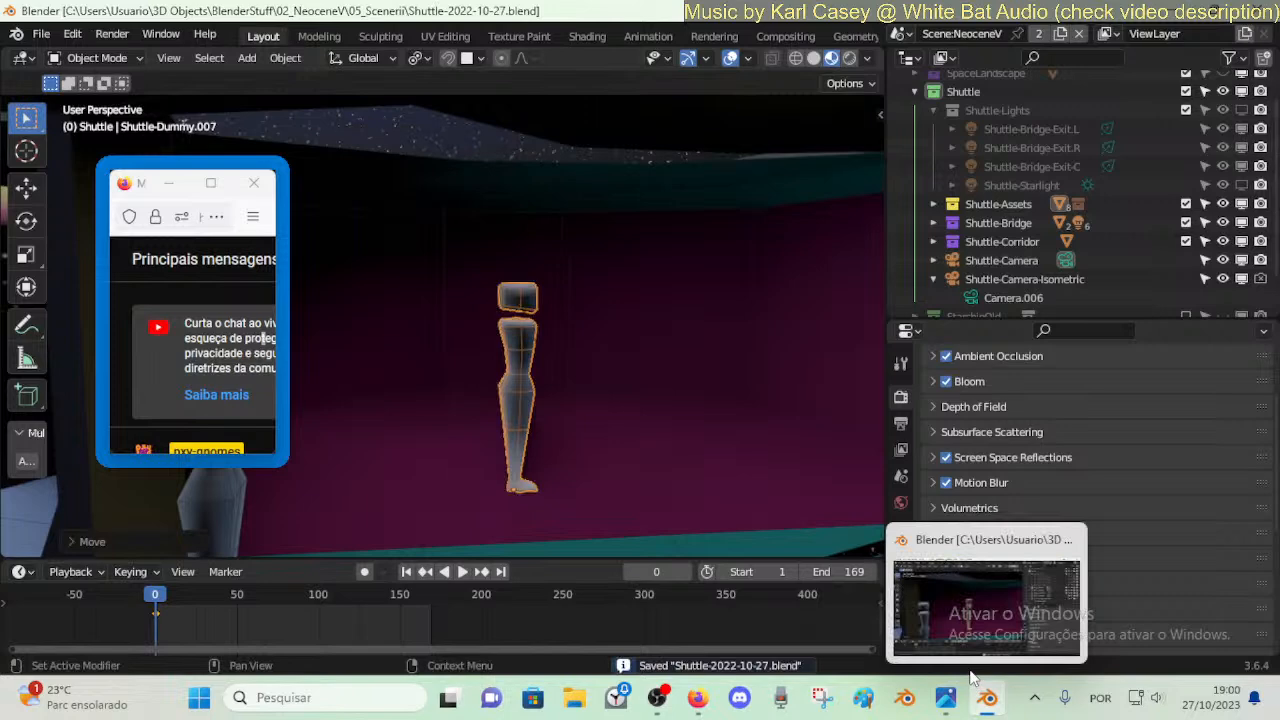
- Check the bridge reference image view3.jpg in the photo viewer and return to Blender
click(947, 697)
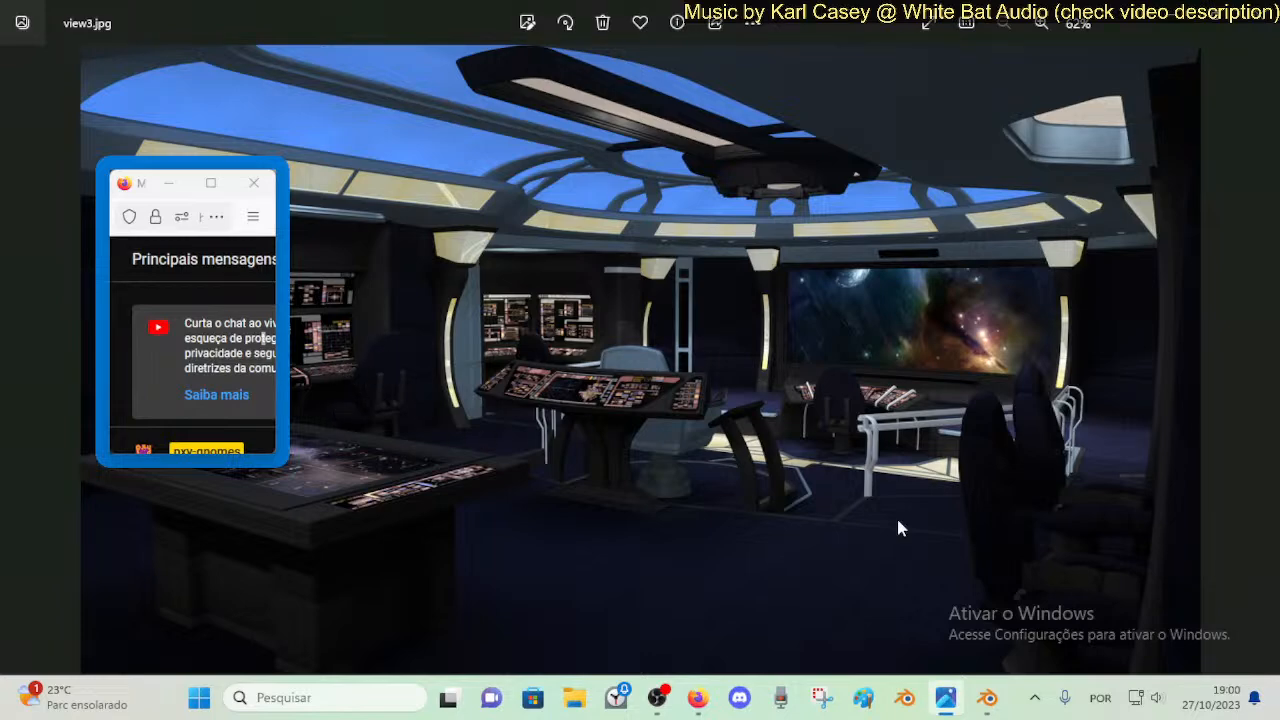
click(986, 697)
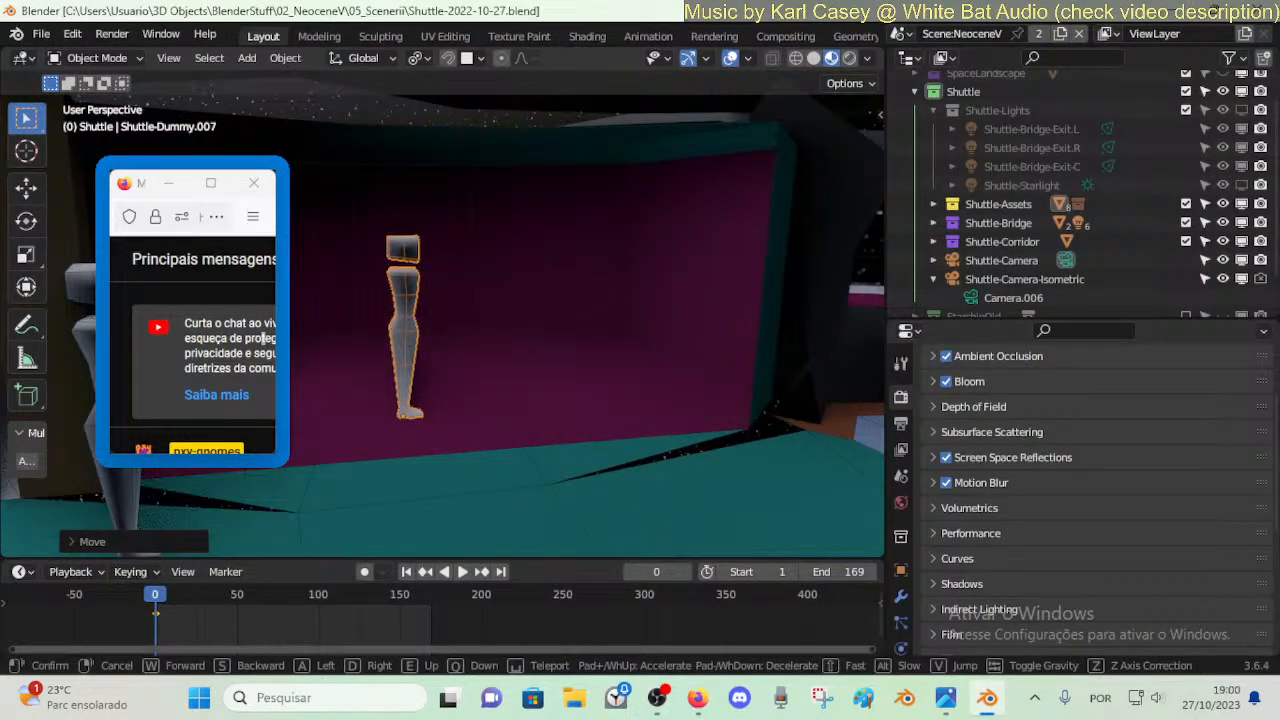
- In the Shuttle-Bridge mesh, delete the floor edges beside both ends of the alcove entrance, shortening the chat window that covers the options
click(670, 444)
key(Tab)
key(x)
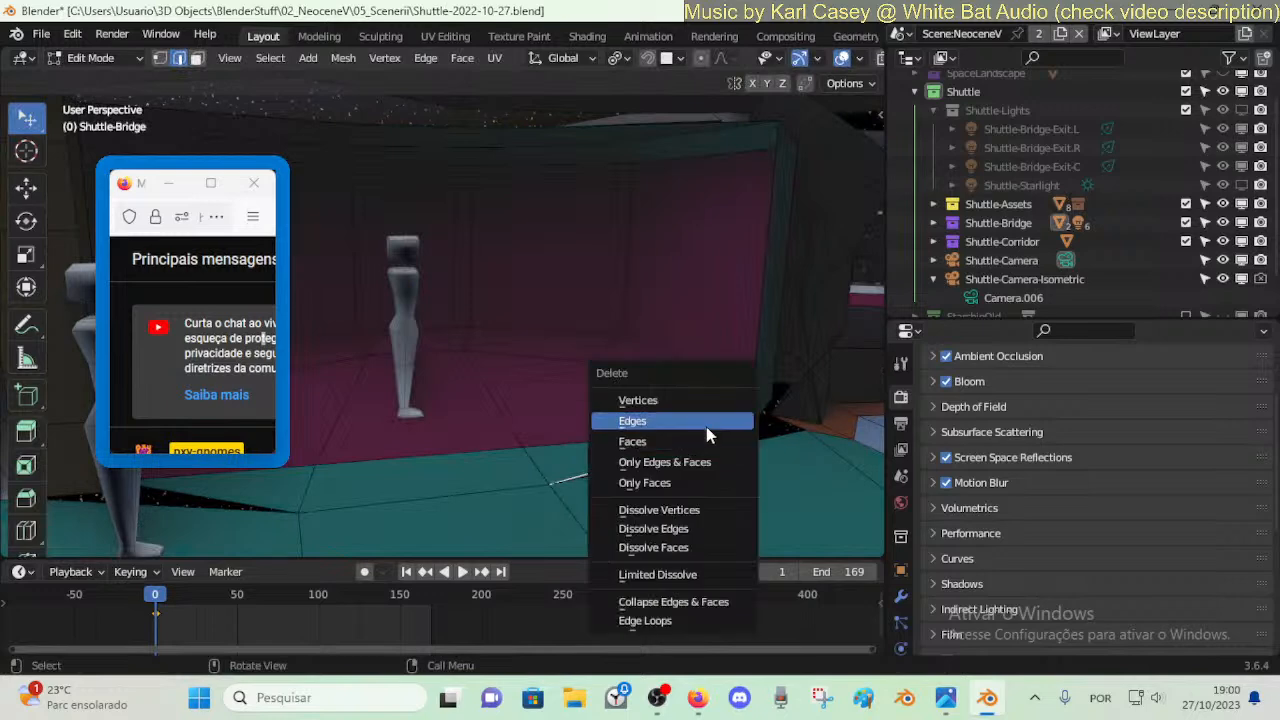
click(700, 504)
key(x)
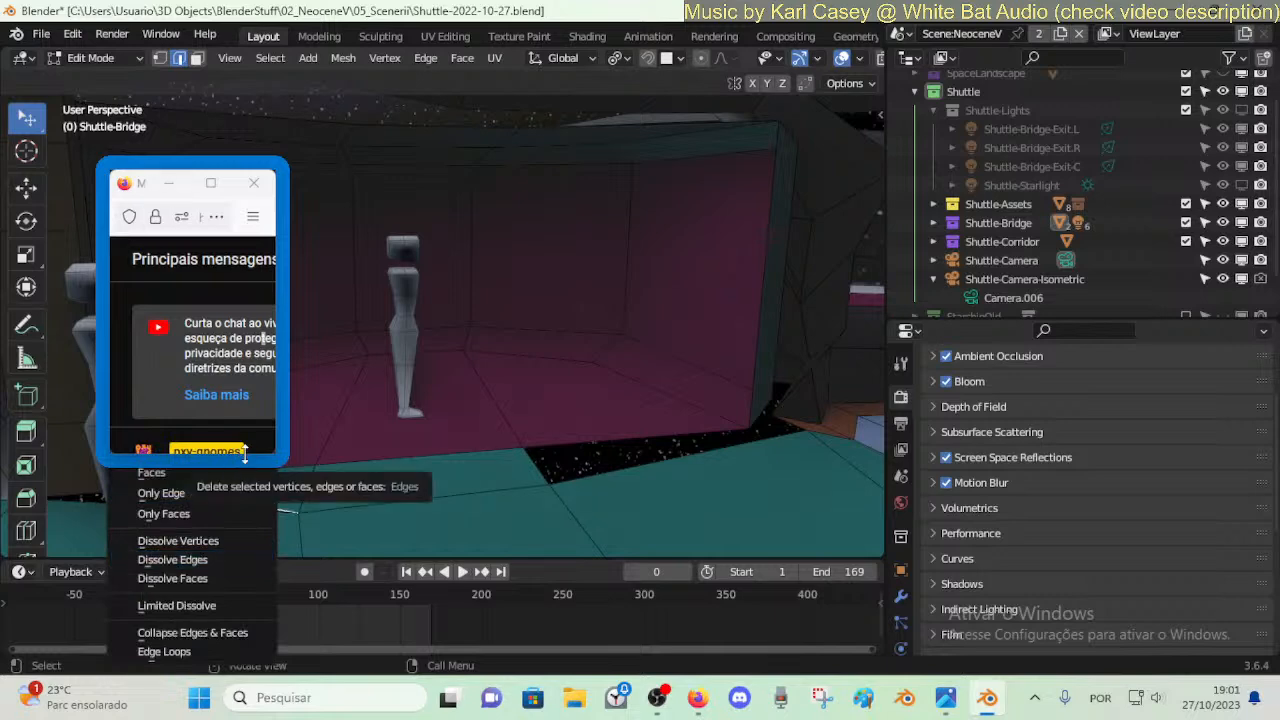
drag(244, 454, 252, 405)
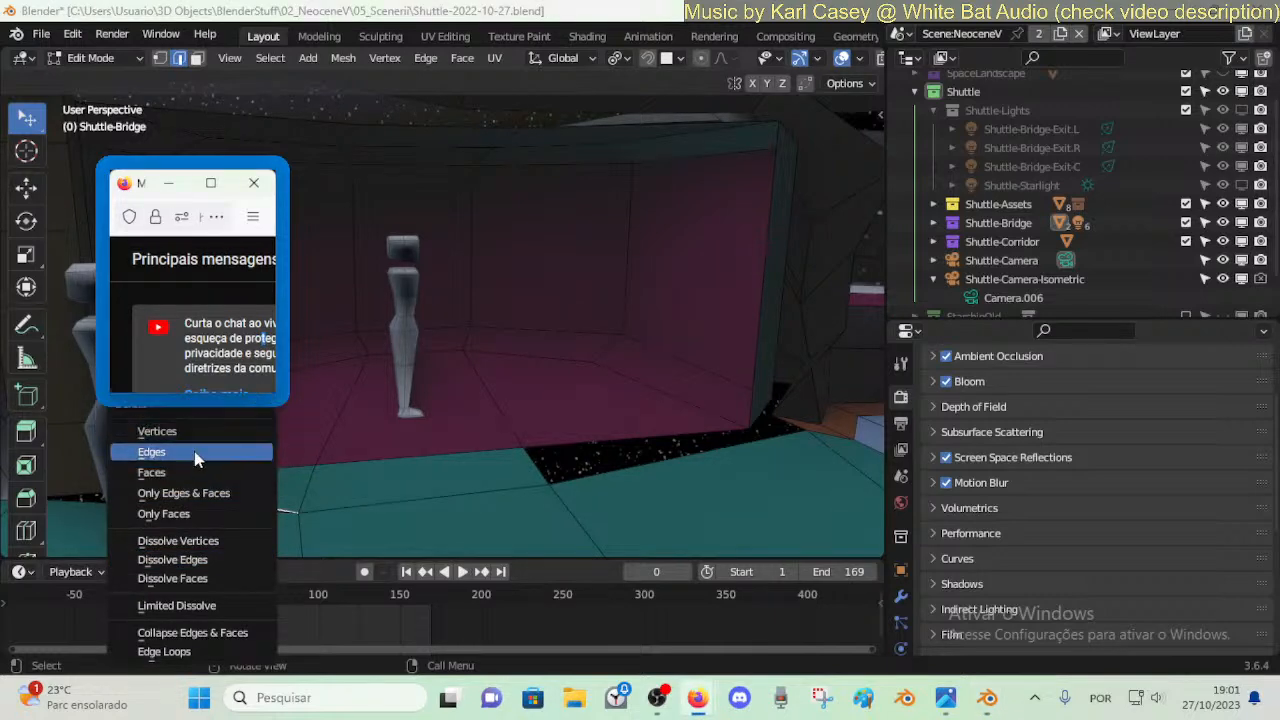
key(Escape)
- Fill a tall face between the lower and upper edges at the right side of the alcove opening
key(shift+grave)
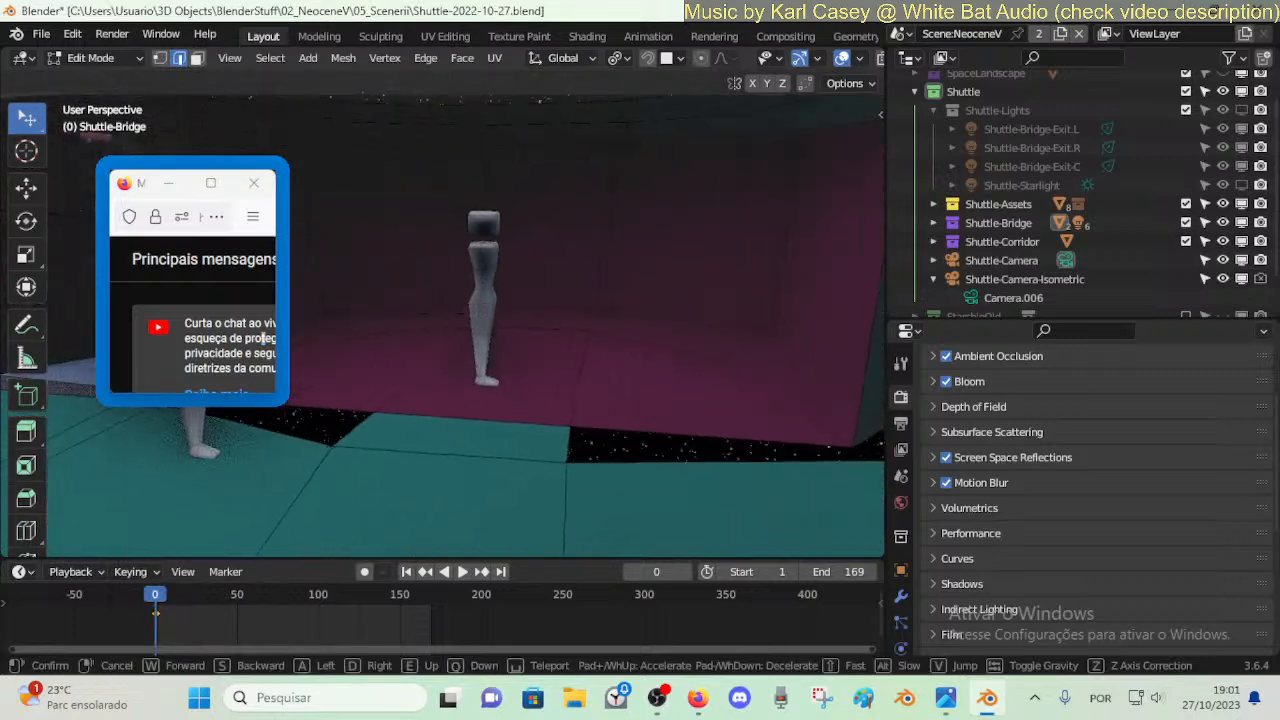
click(502, 451)
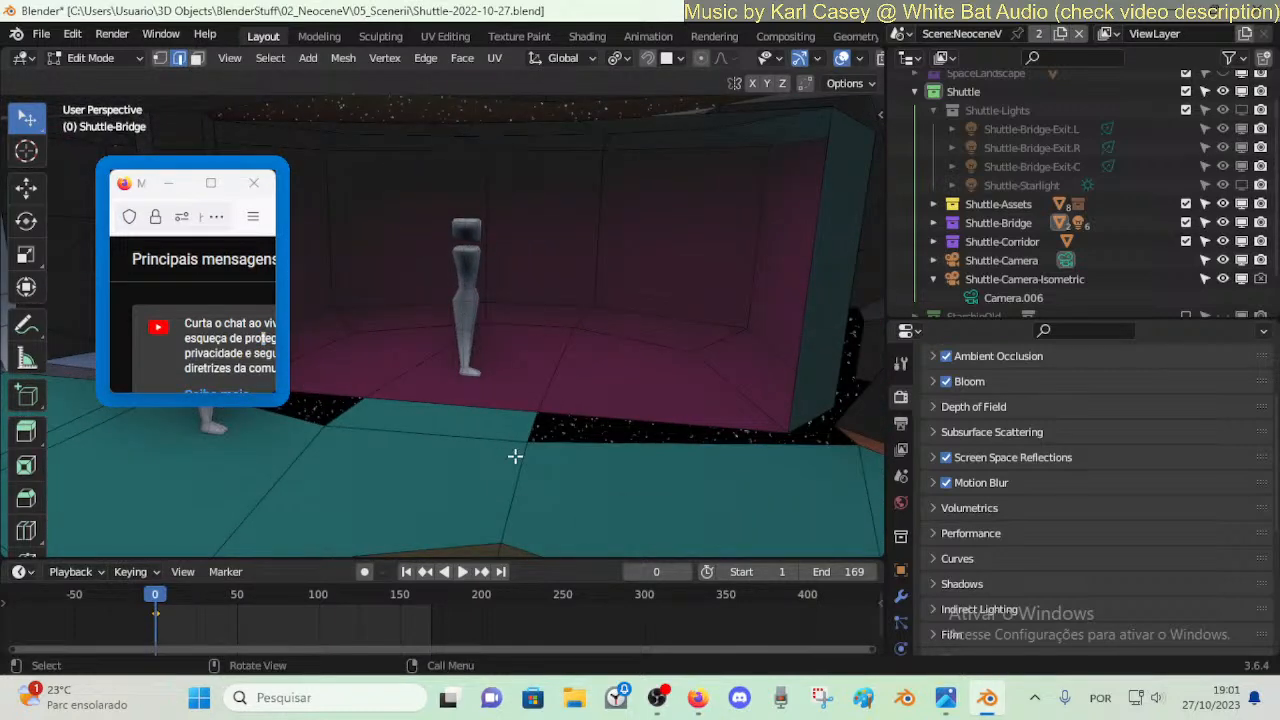
middle_drag(515, 456, 562, 440)
click(588, 440)
shift+click(597, 154)
key(f)
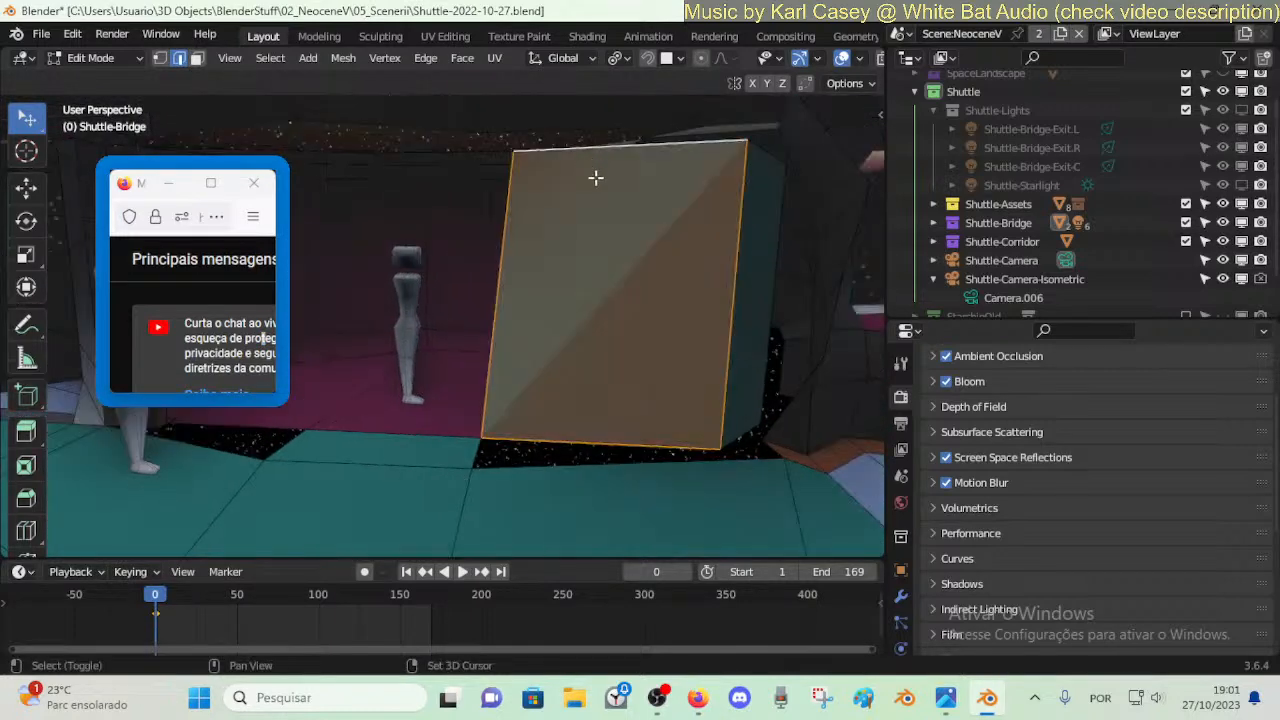
- Fill a matching tall face between the upper and lower edges at the left side of the alcove opening
key(shift+grave)
key(w)
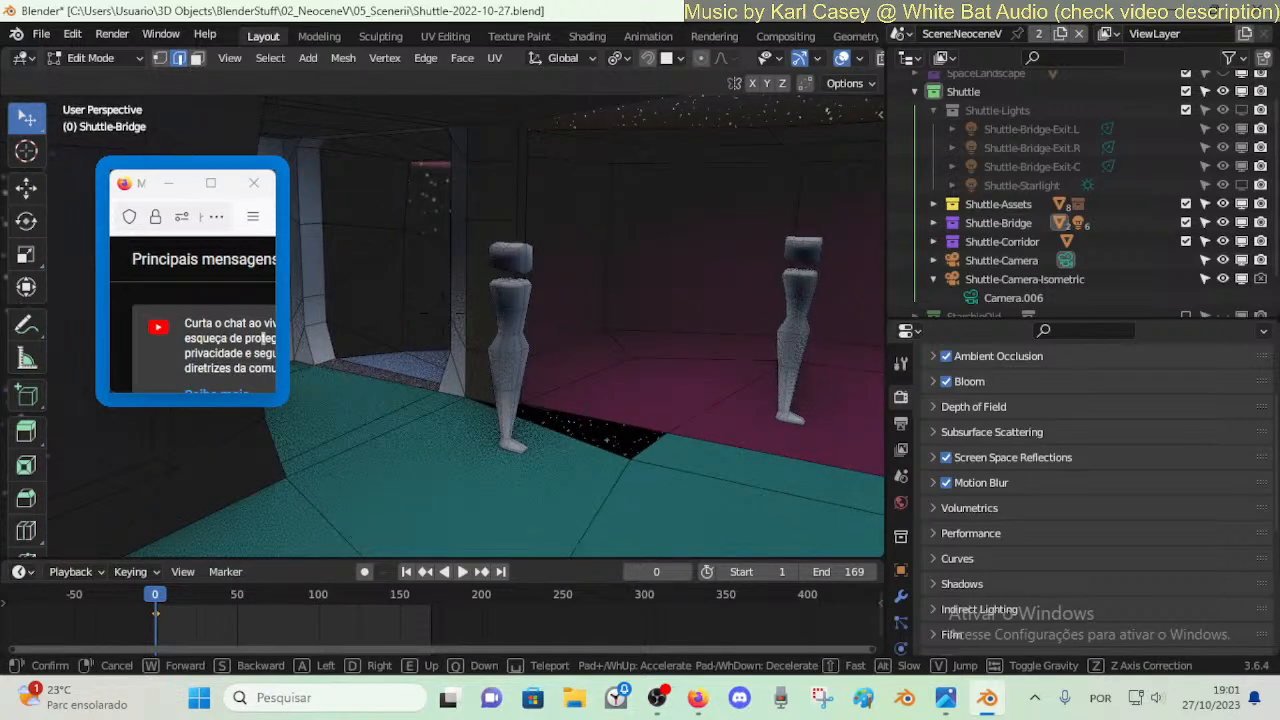
click(494, 423)
click(527, 152)
shift+click(494, 425)
key(f)
- Switch to face selection and hide the two new tall faces at the alcove opening
key(shift+grave)
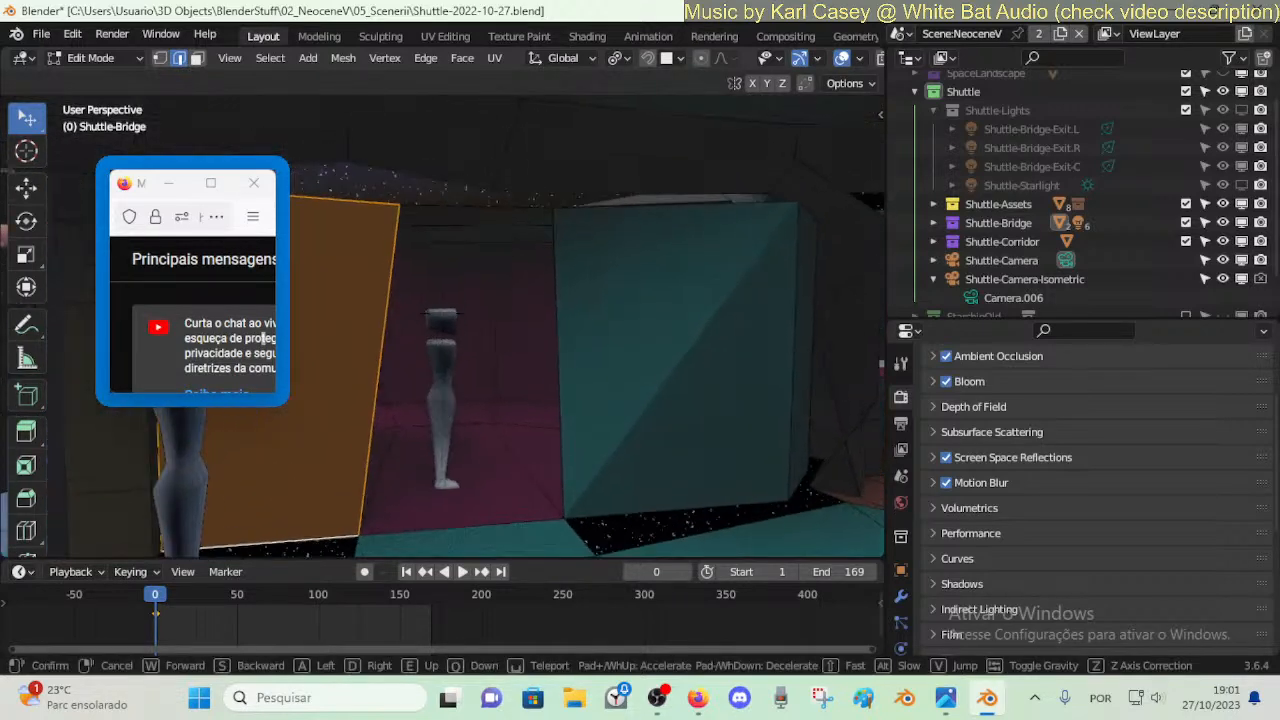
key(s)
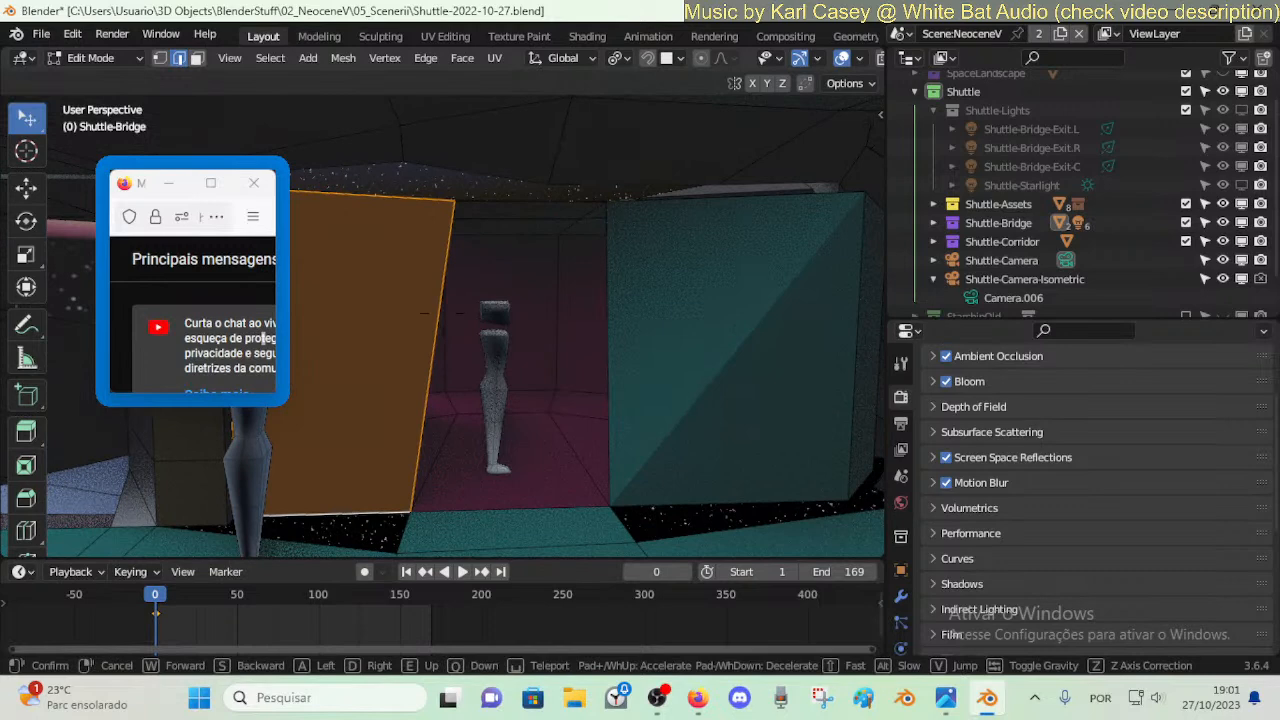
key(s)
click(442, 313)
shift+click(604, 322)
key(x)
key(Escape)
key(3)
click(377, 286)
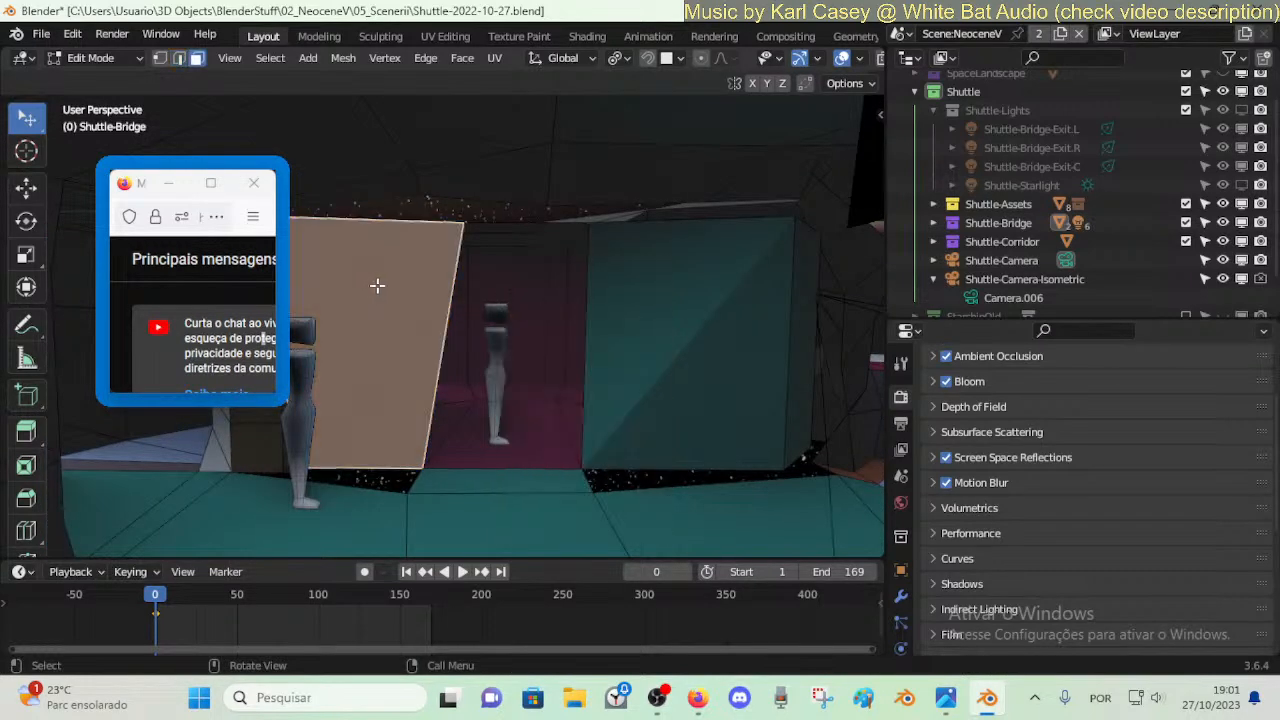
shift+click(663, 310)
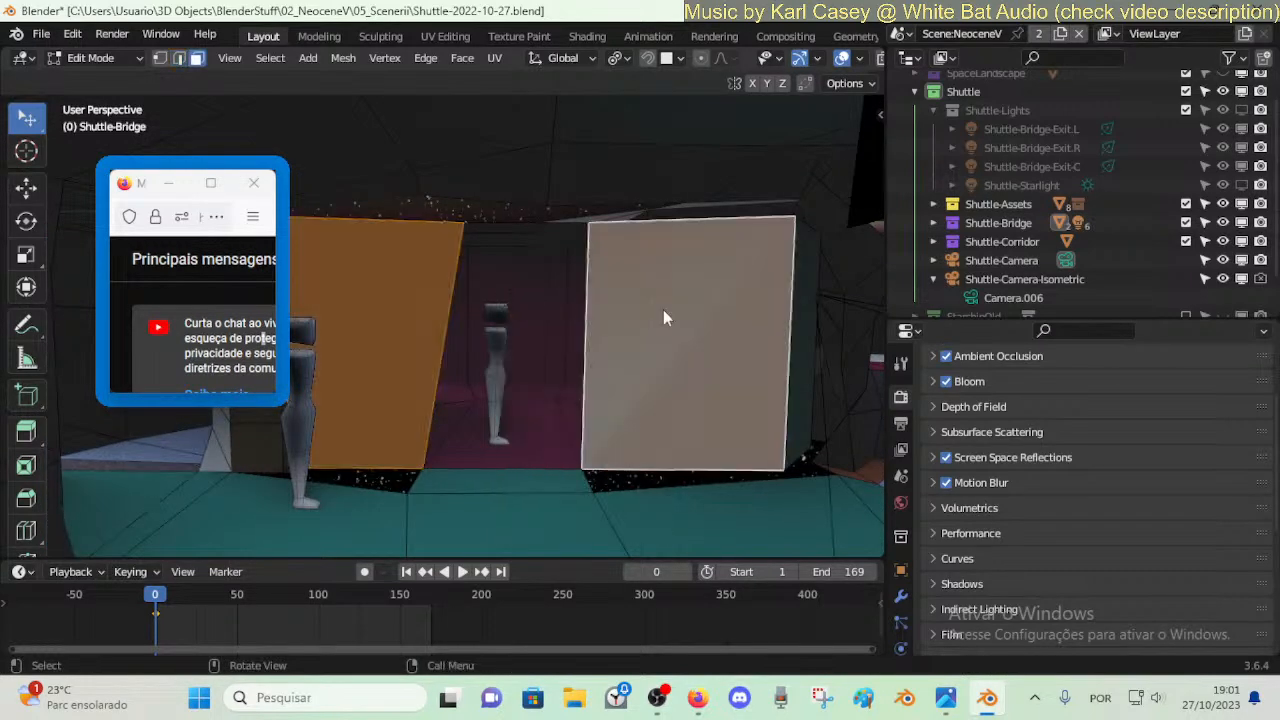
key(h)
- Select the angled faces running along the base of the alcove's back and side walls and delete them as faces
key(shift+grave)
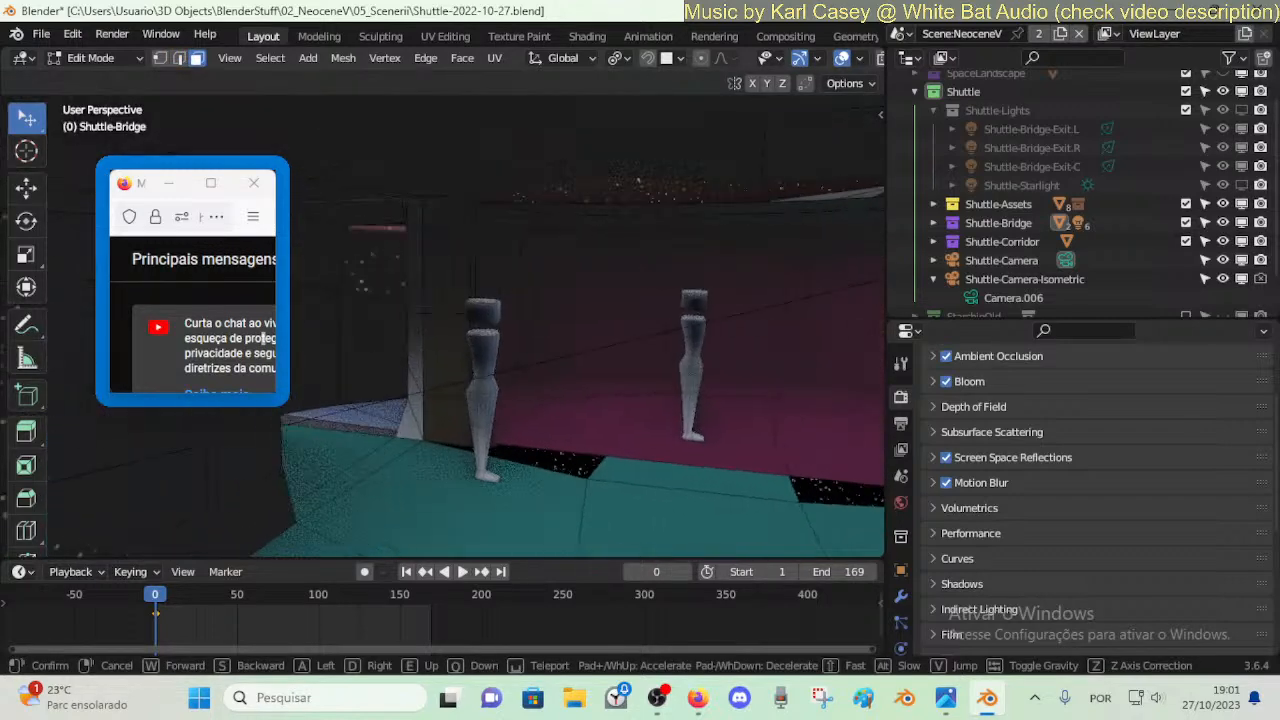
key(w)
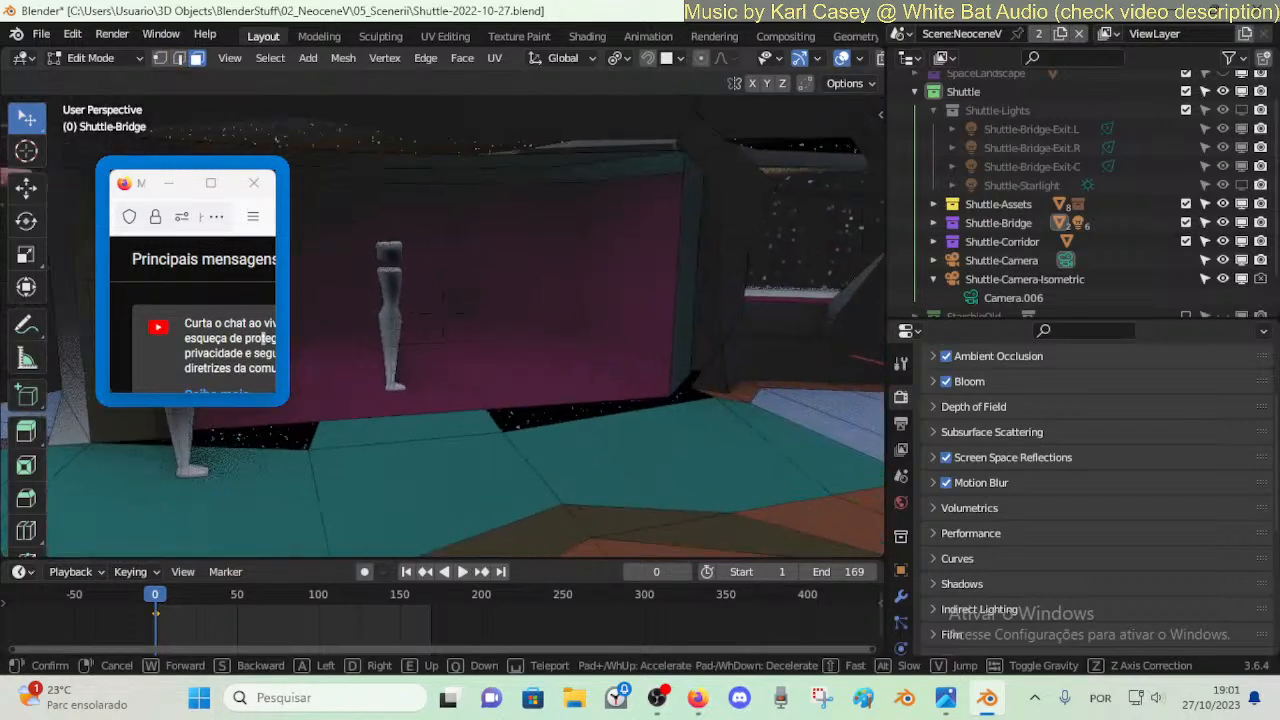
click(629, 360)
click(509, 367)
shift+click(643, 366)
shift+click(743, 374)
key(shift+grave)
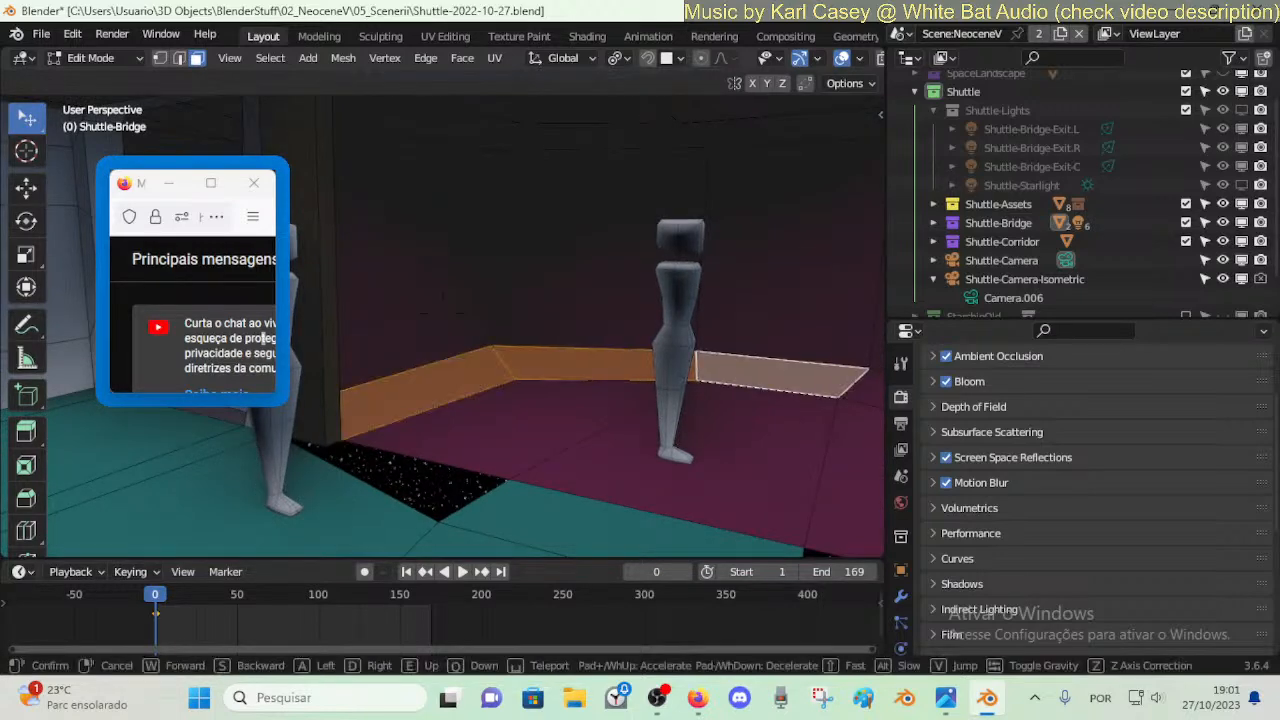
key(a)
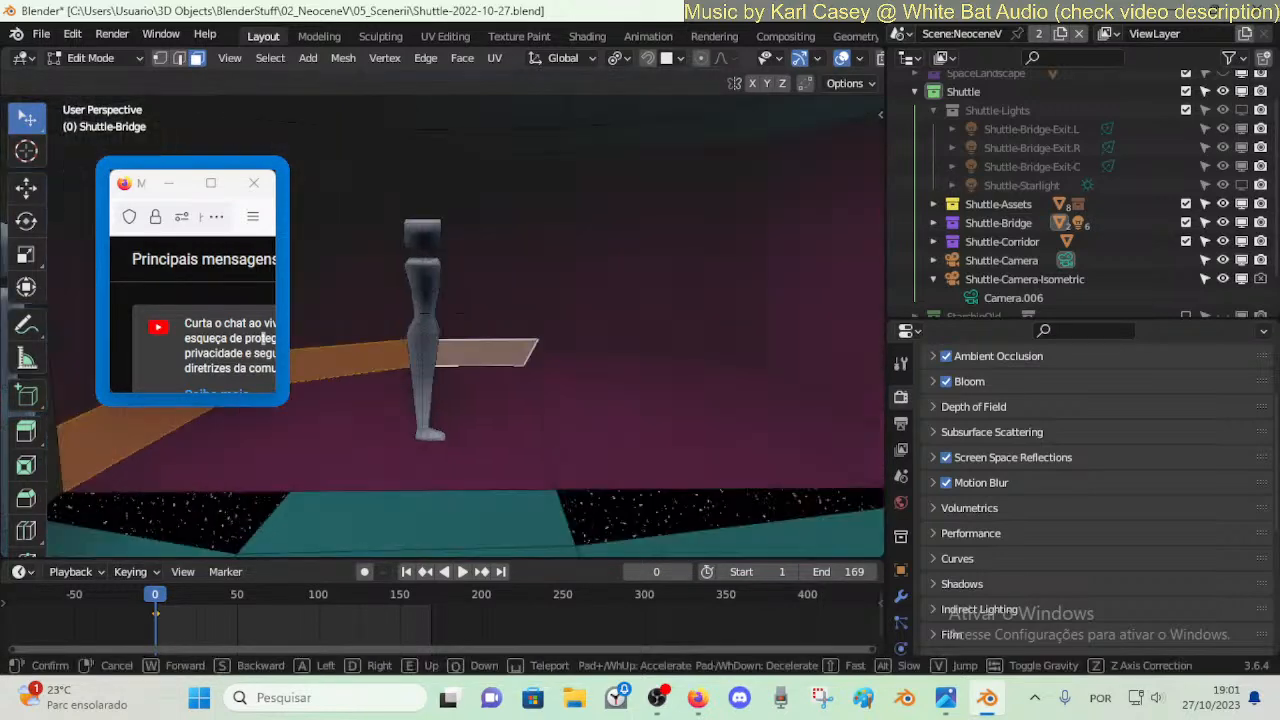
click(700, 386)
key(x)
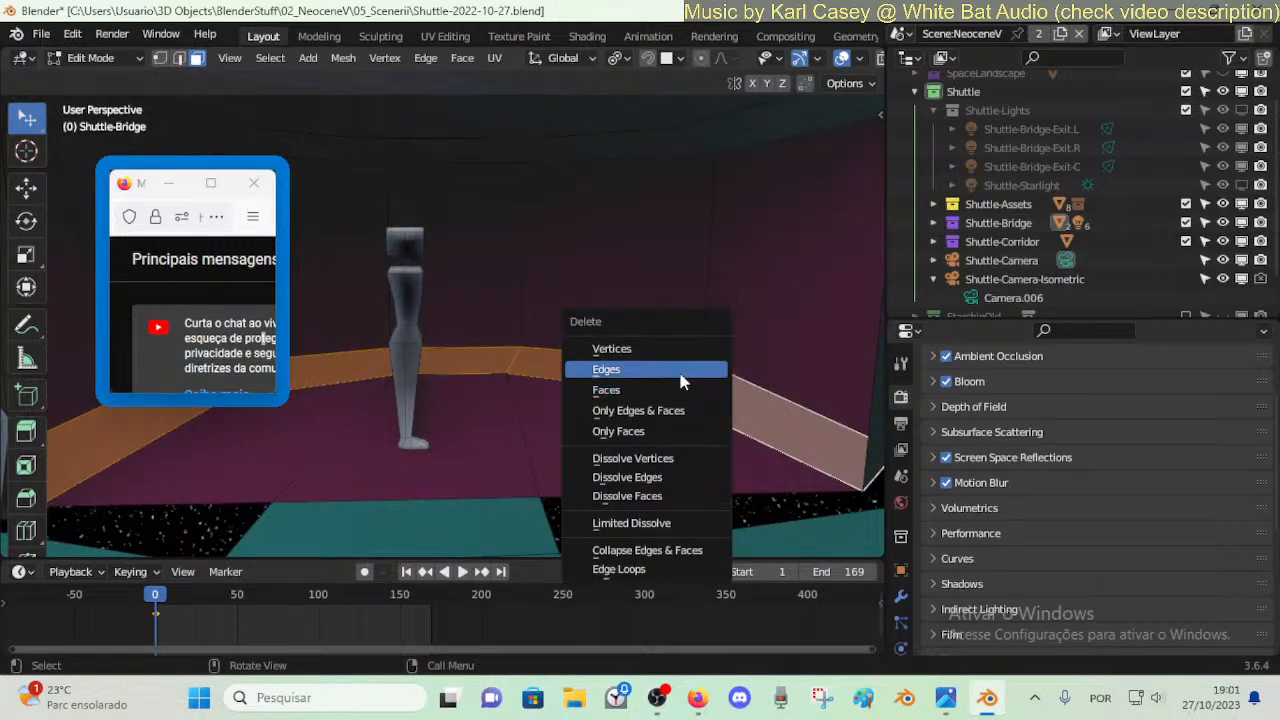
click(606, 390)
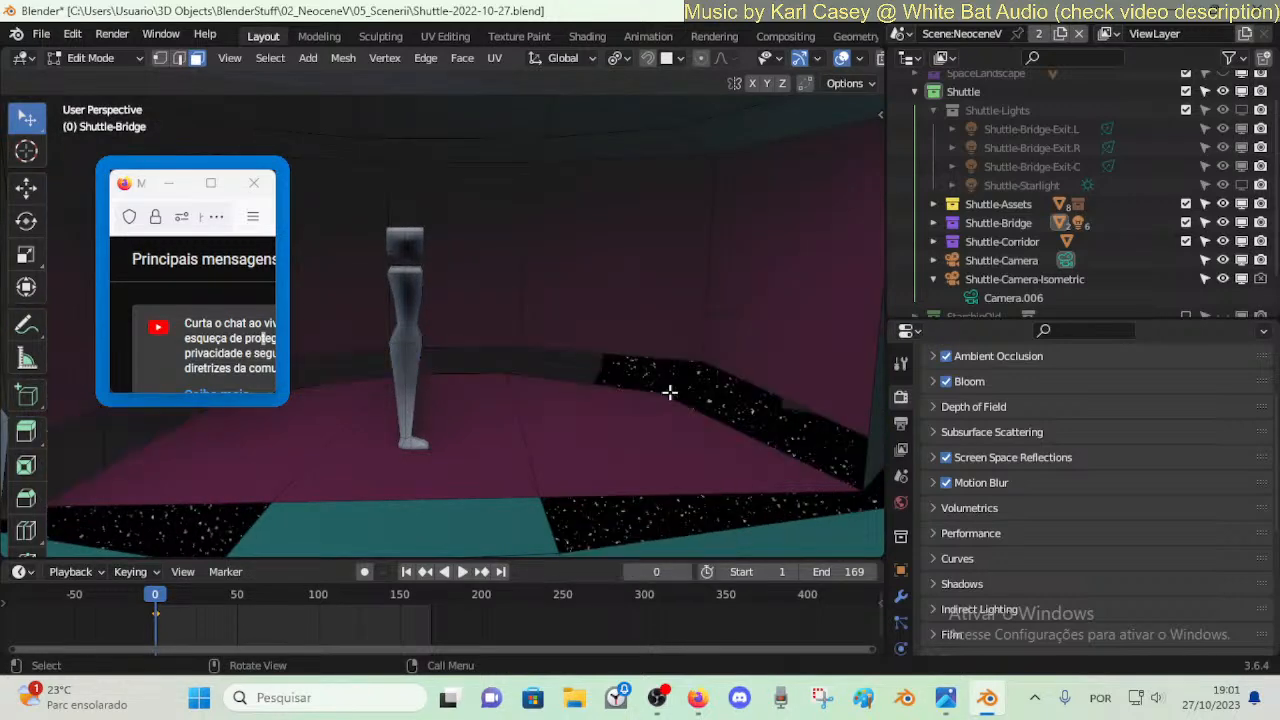
- Select the bottom edges of the alcove's side and back walls and lower them about 0.34 m along Z
key(2)
alt+click(721, 363)
click(803, 400)
shift+click(660, 345)
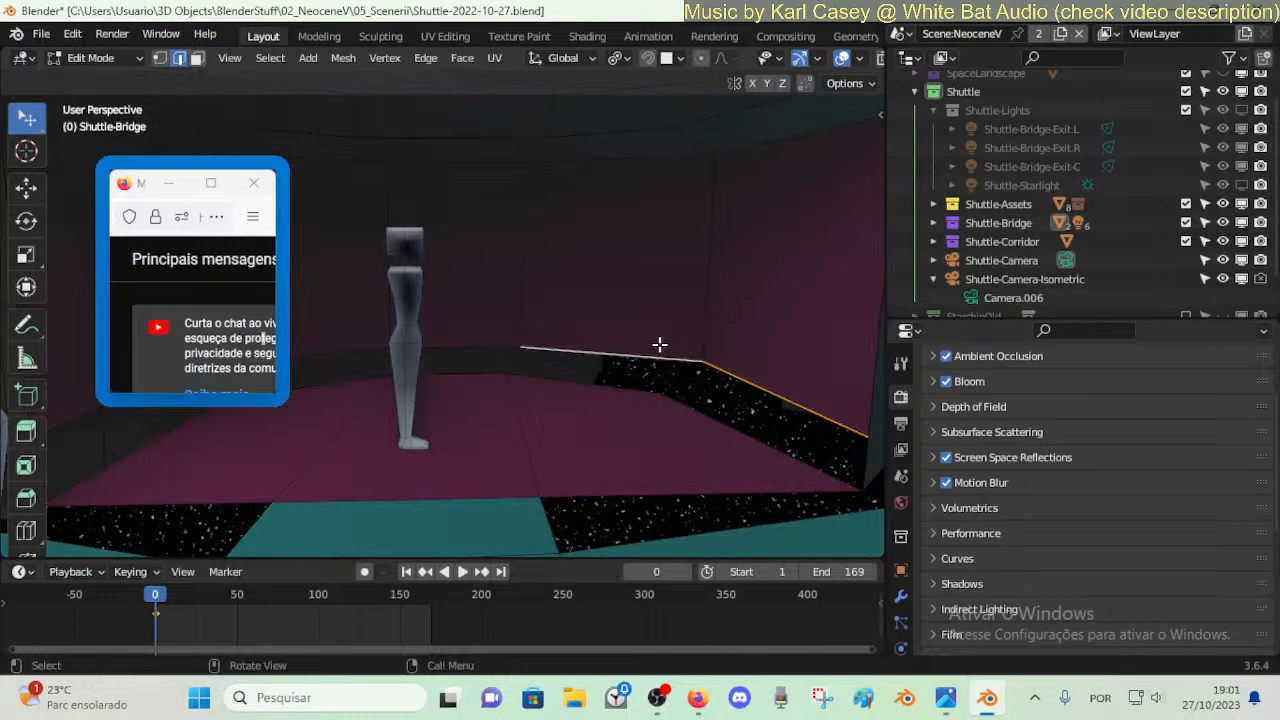
key(shift+grave)
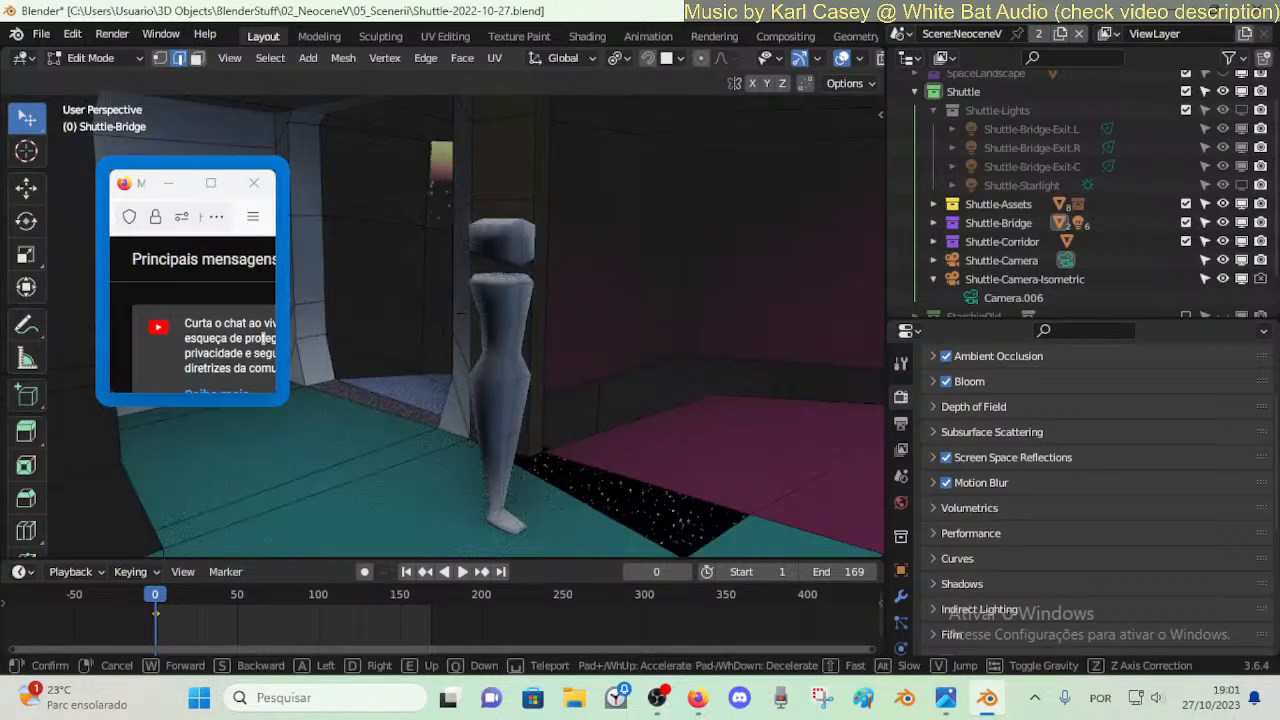
key(Return)
key(g)
key(z)
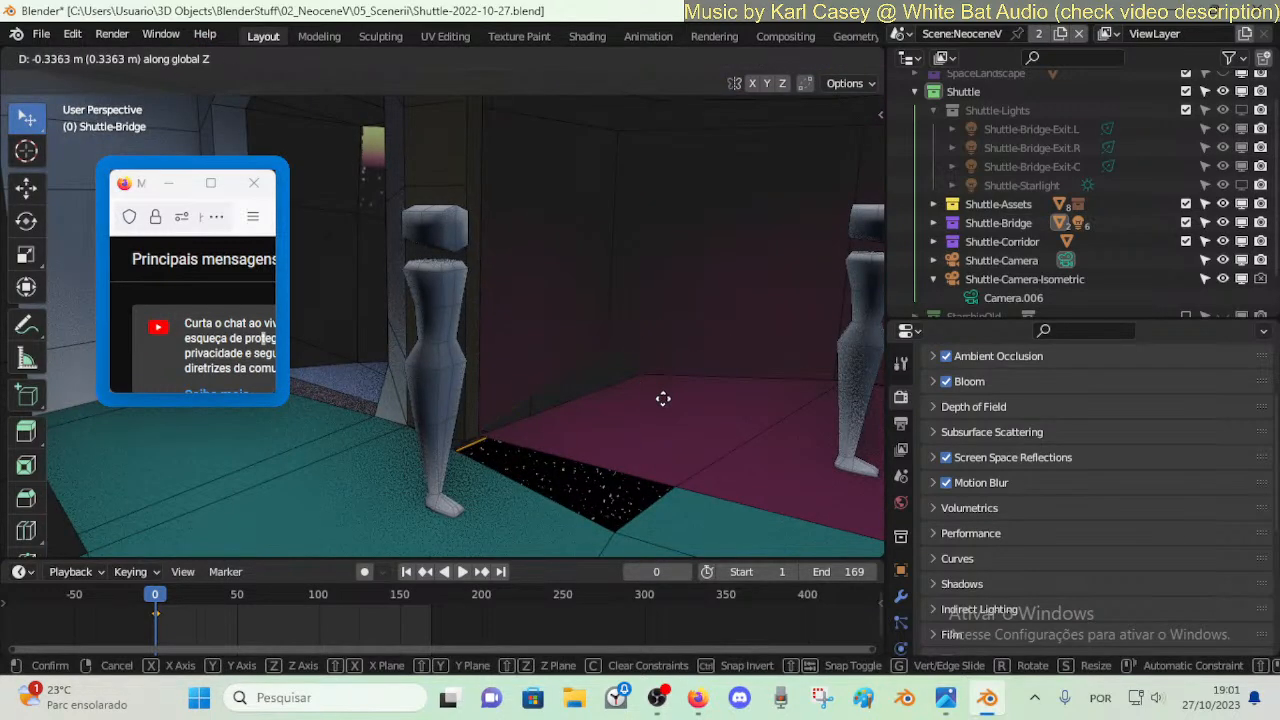
click(664, 396)
key(shift+grave)
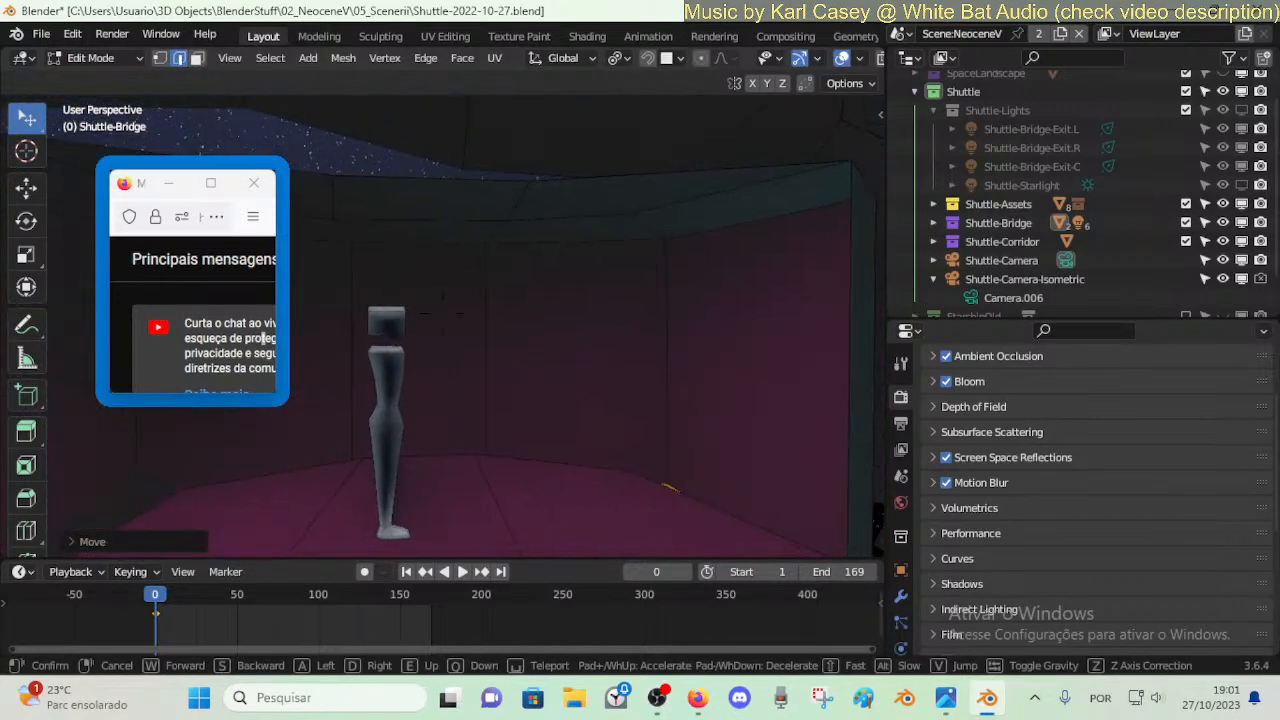
click(667, 397)
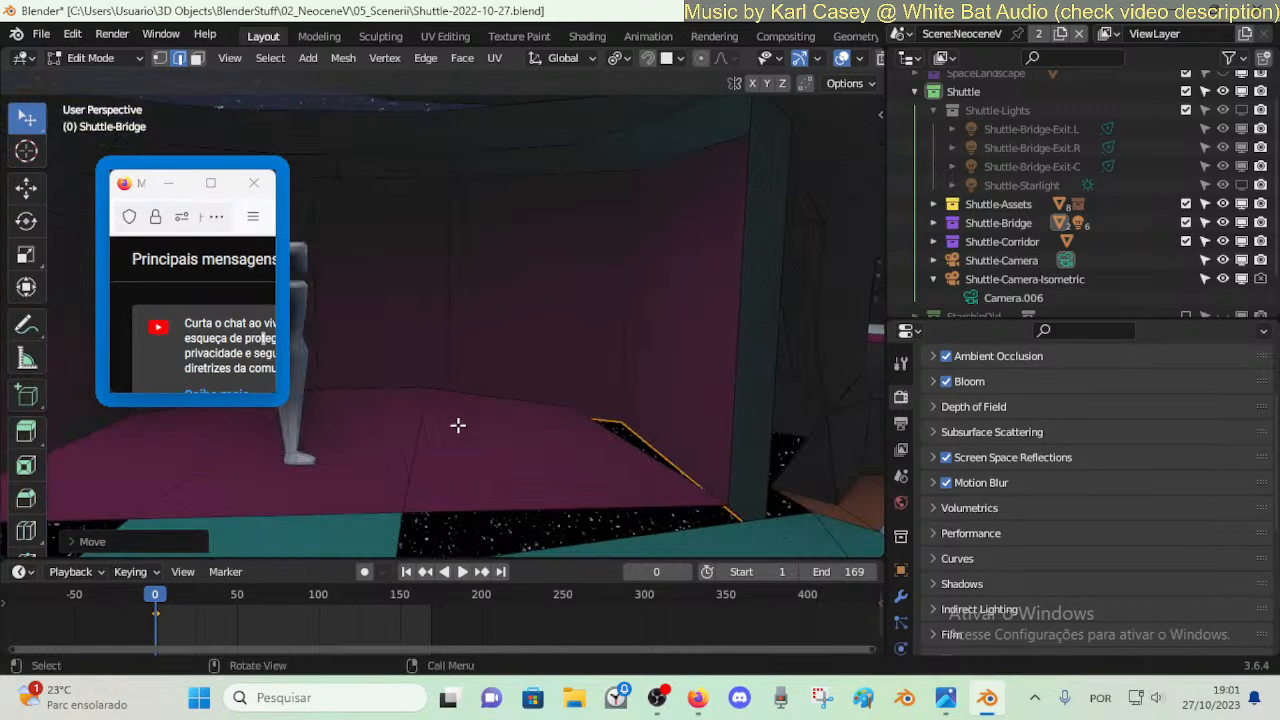
key(3)
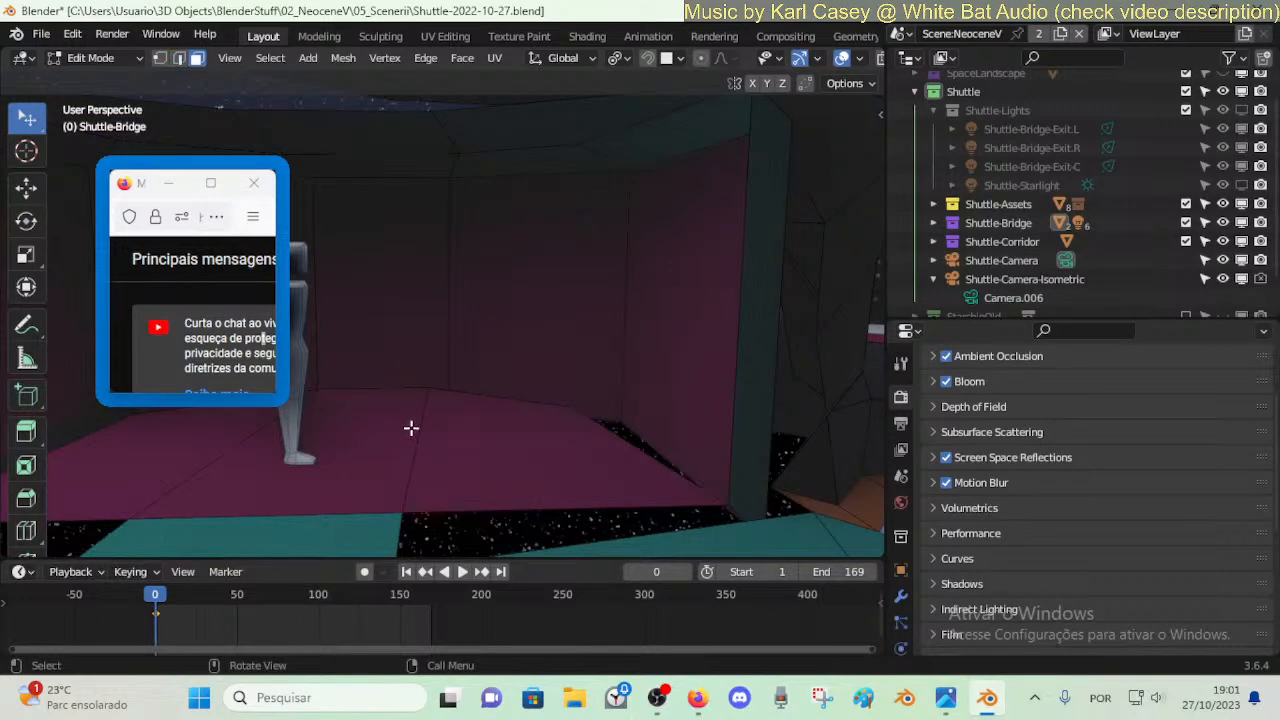
click(411, 427)
key(s)
key(x)
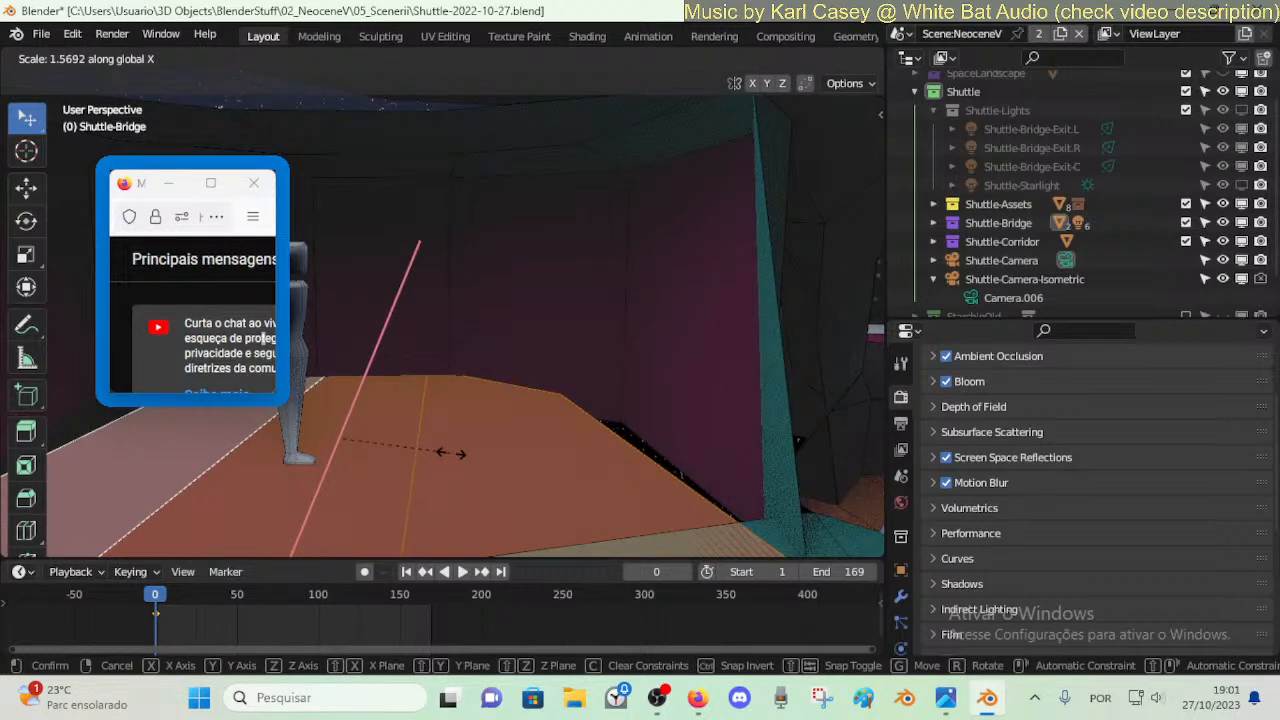
right_click(451, 453)
- Select the middle face of the alcove floor and snap the 3D cursor to it
click(344, 435)
key(shift+s)
key(2)
click(209, 440)
shift+click(350, 437)
shift+click(452, 436)
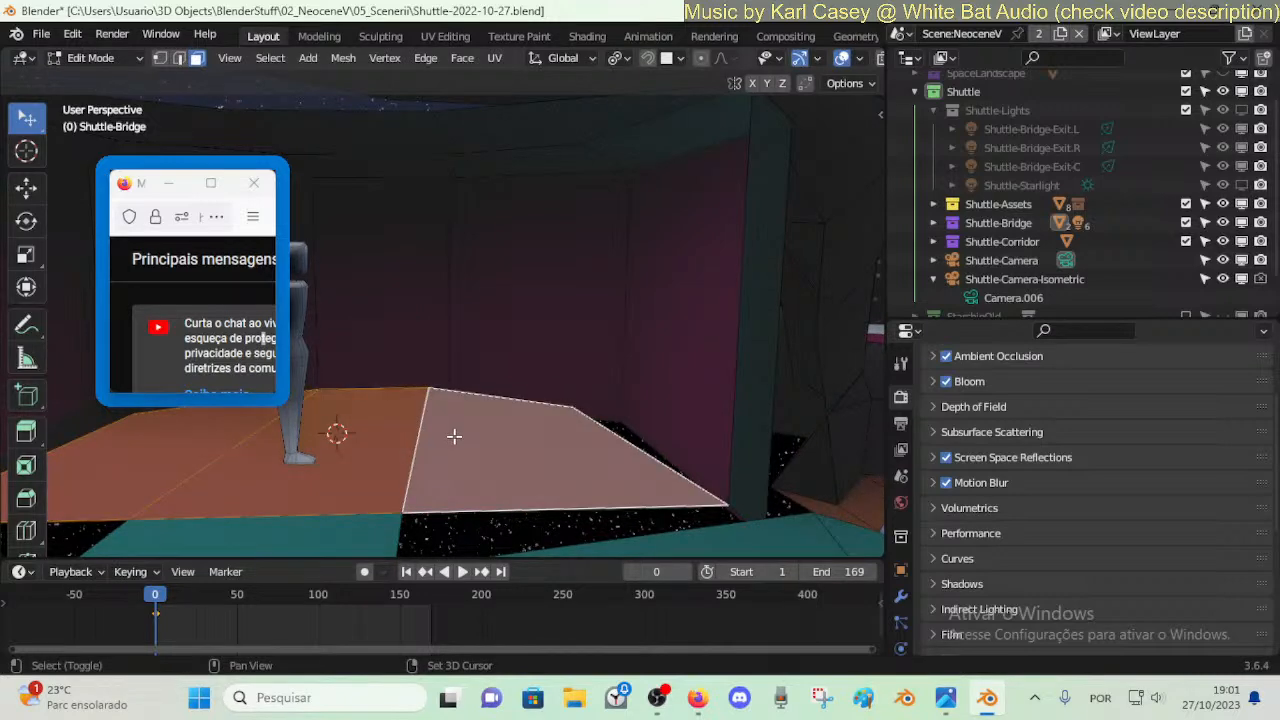
key(s)
key(x)
right_click(501, 424)
- Try to merge the wall's base vertex with the floor vertex at the alcove's right back corner
key(shift+grave)
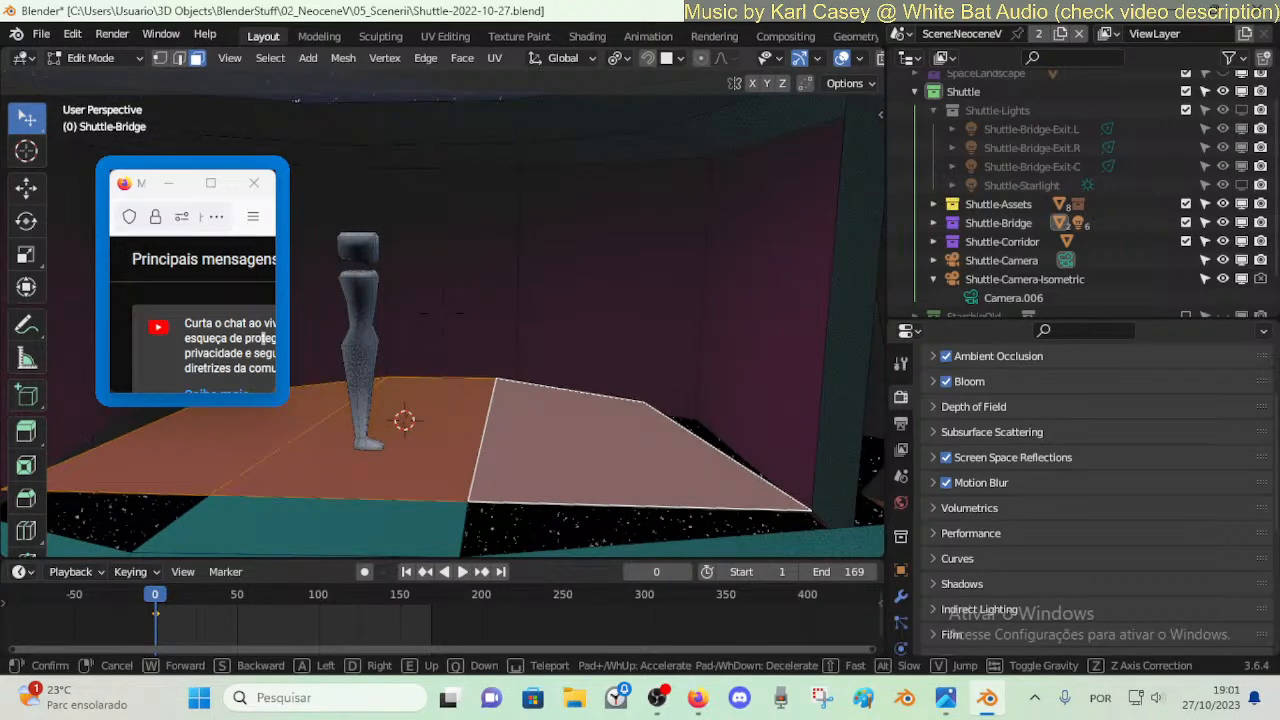
key(s)
key(w)
click(748, 449)
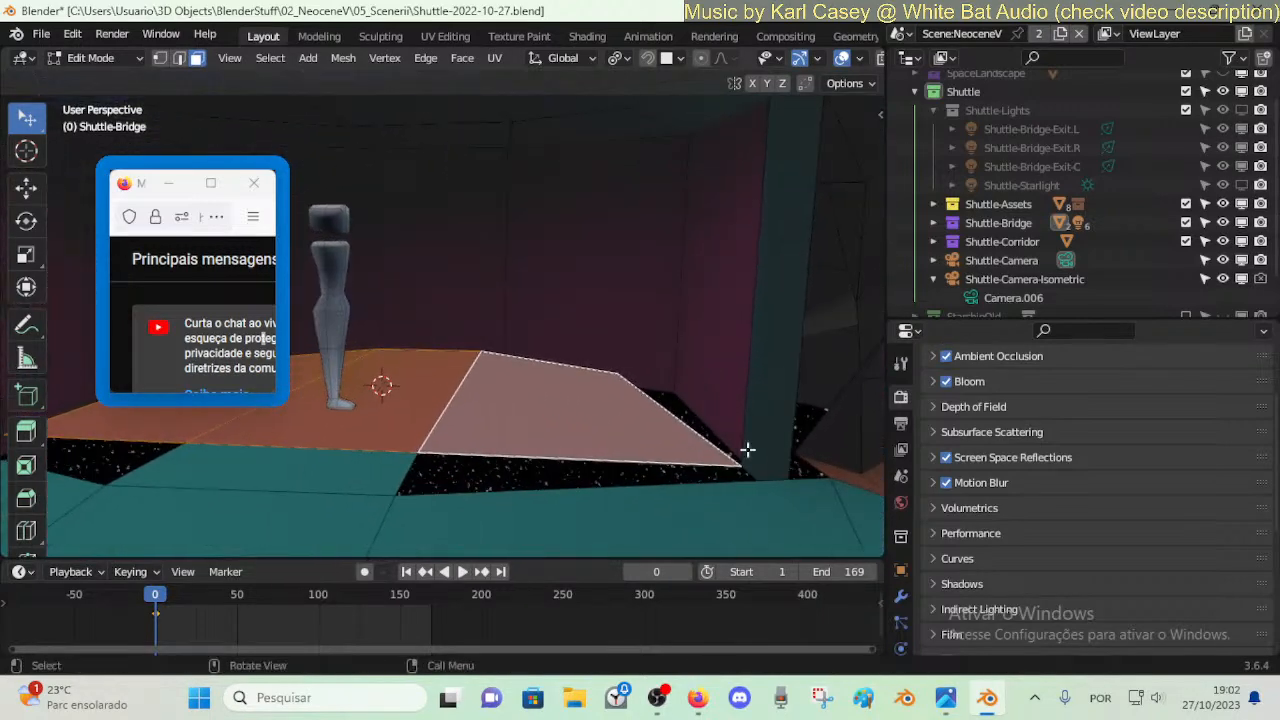
key(Tab)
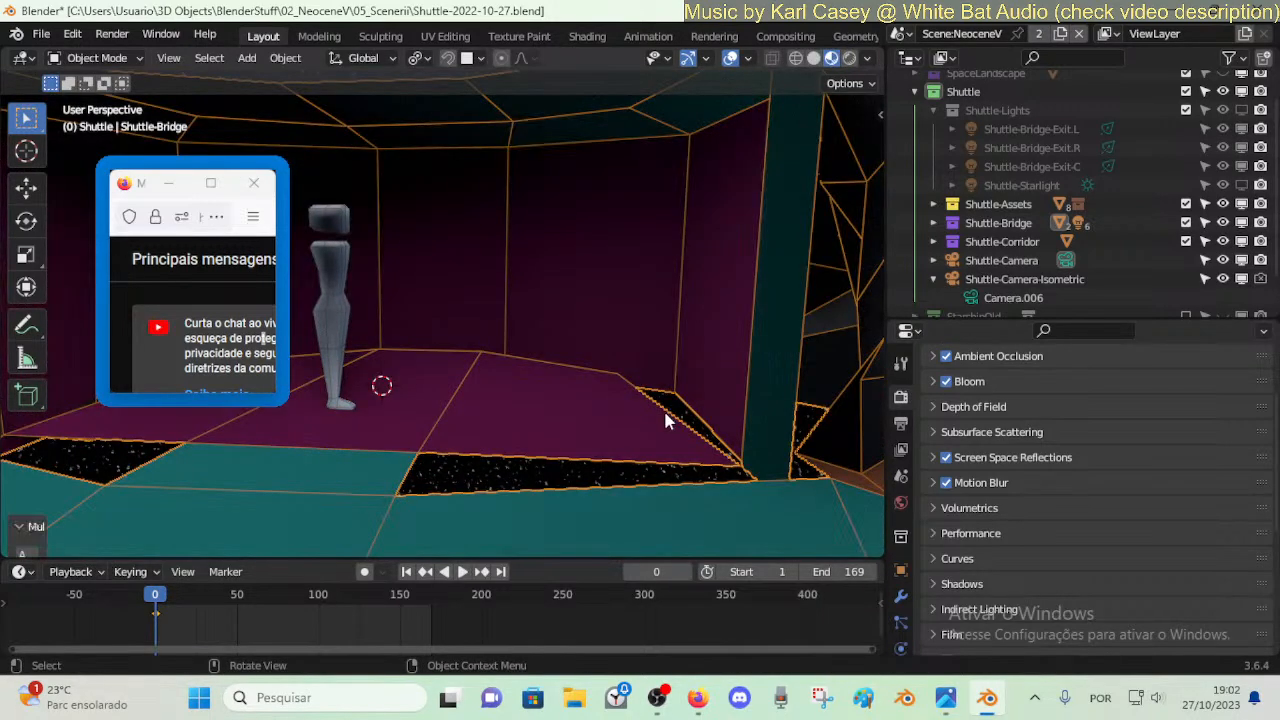
key(Tab)
key(m)
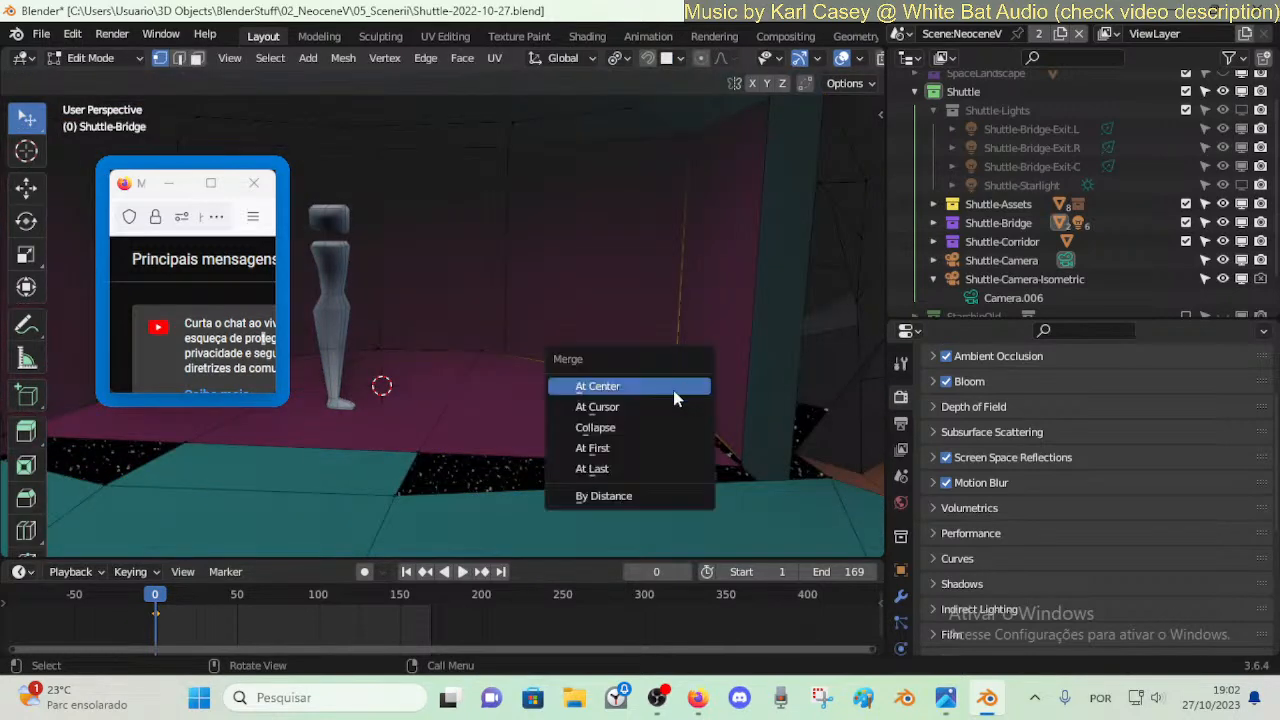
click(631, 461)
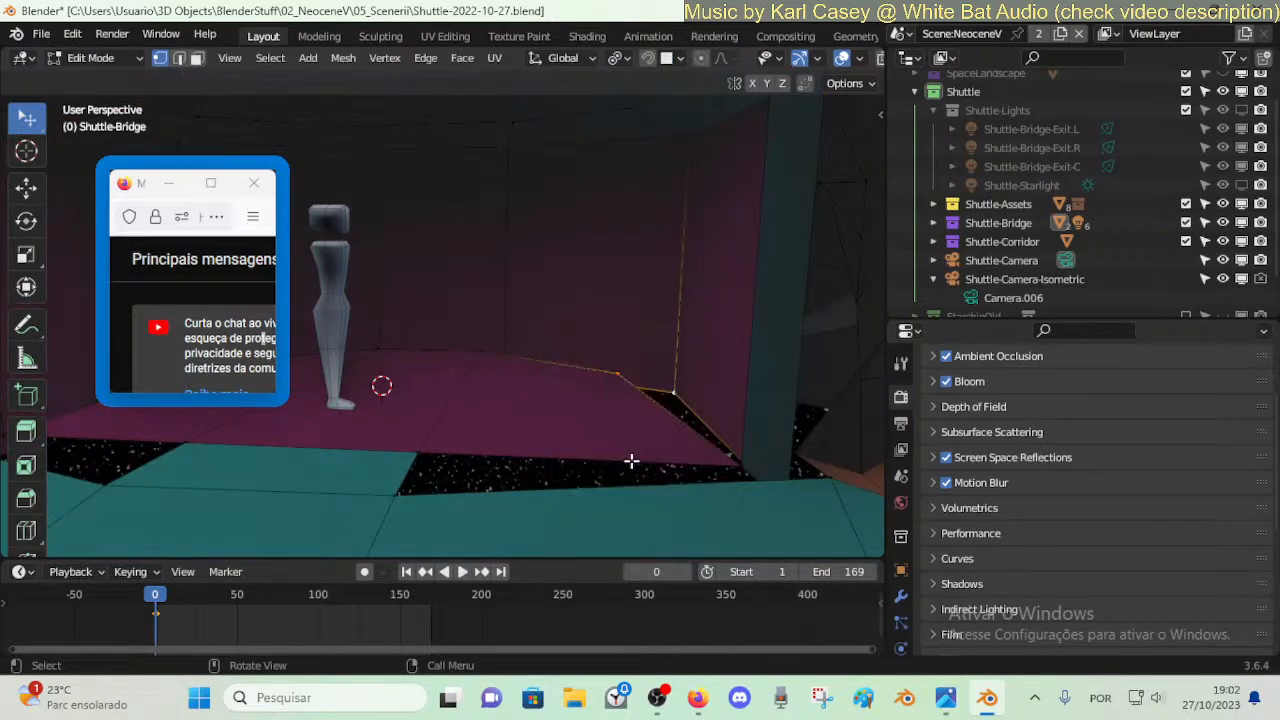
scroll(631, 461, down, 1)
alt+click(655, 394)
alt+click(655, 394)
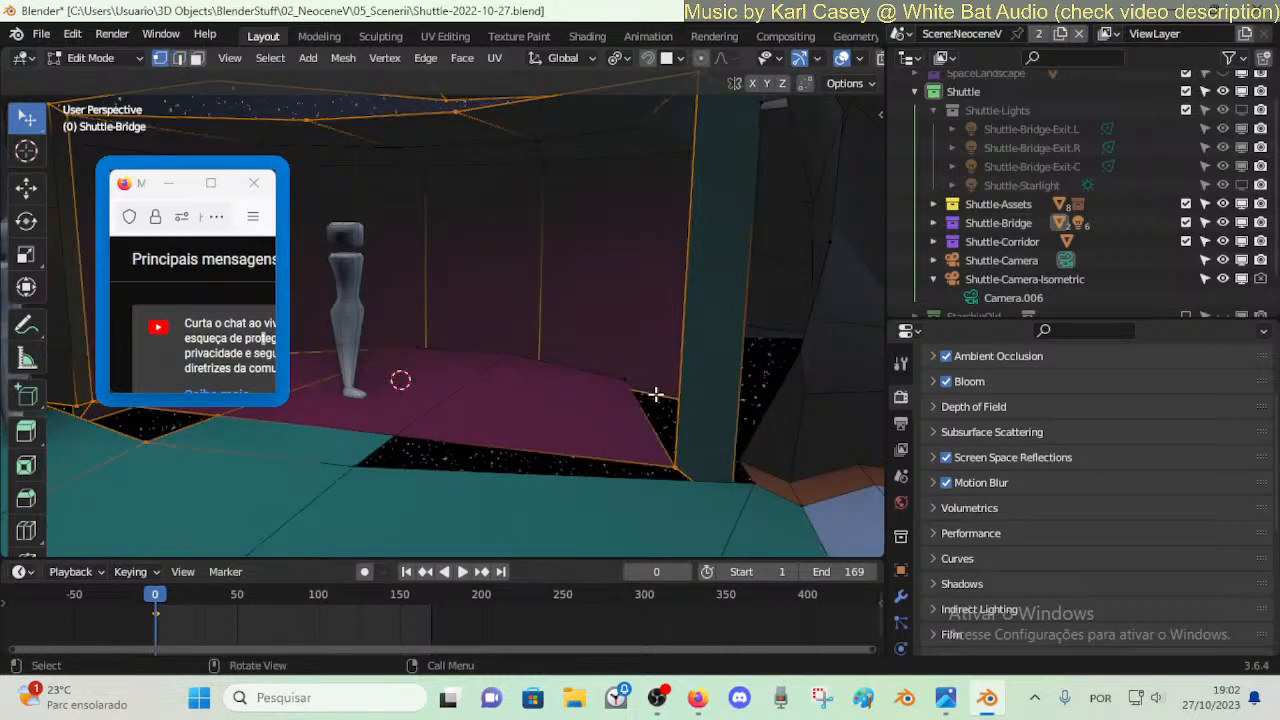
key(shift+grave)
key(w)
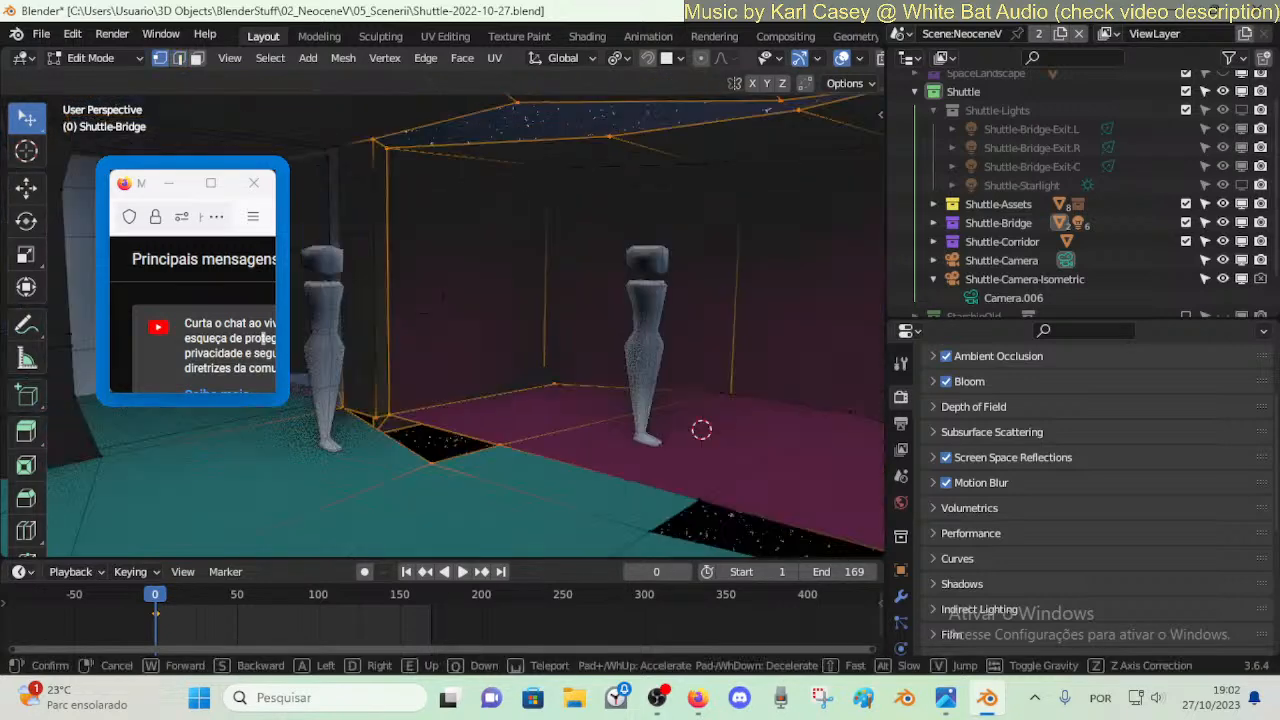
key(w)
click(357, 463)
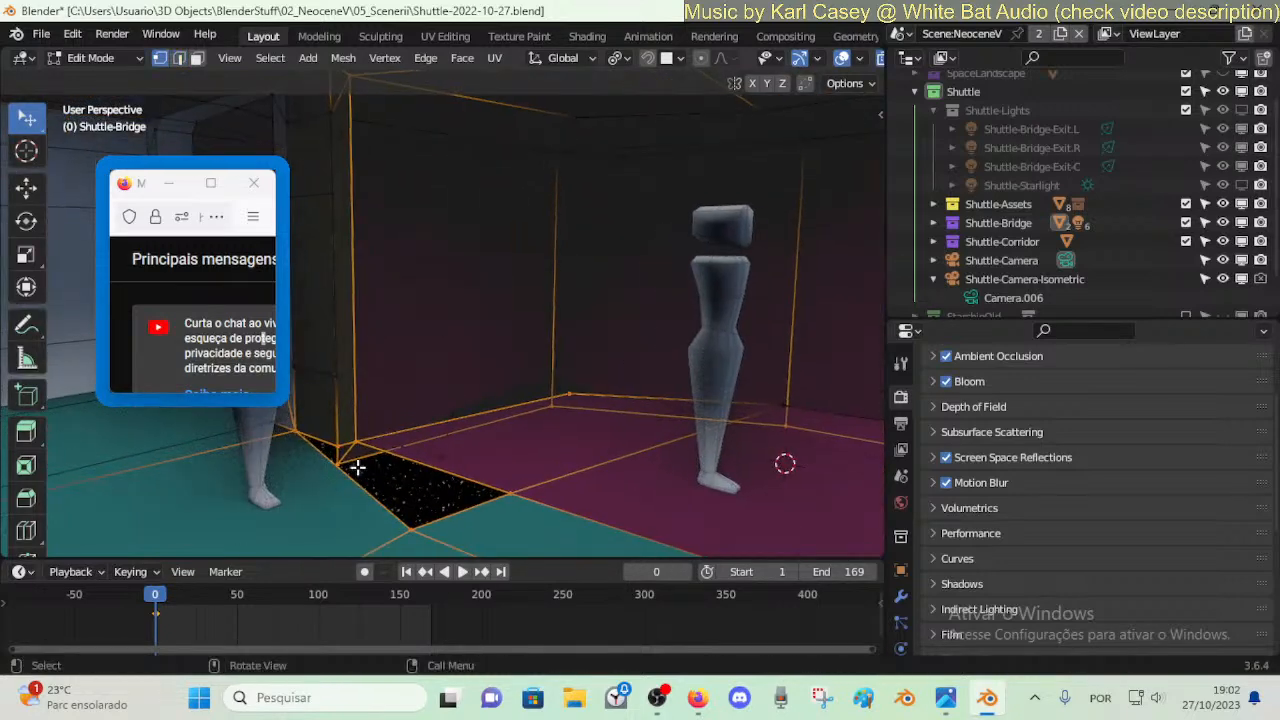
click(352, 458)
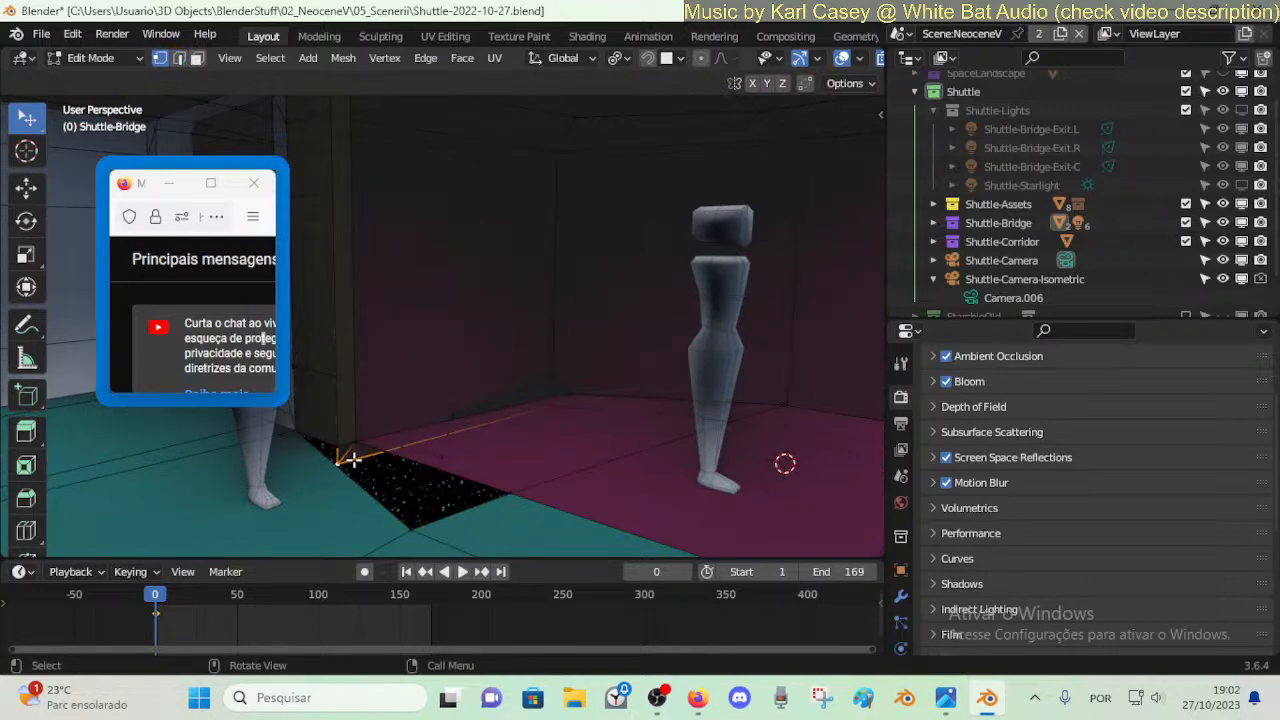
key(g)
key(Escape)
key(shift)
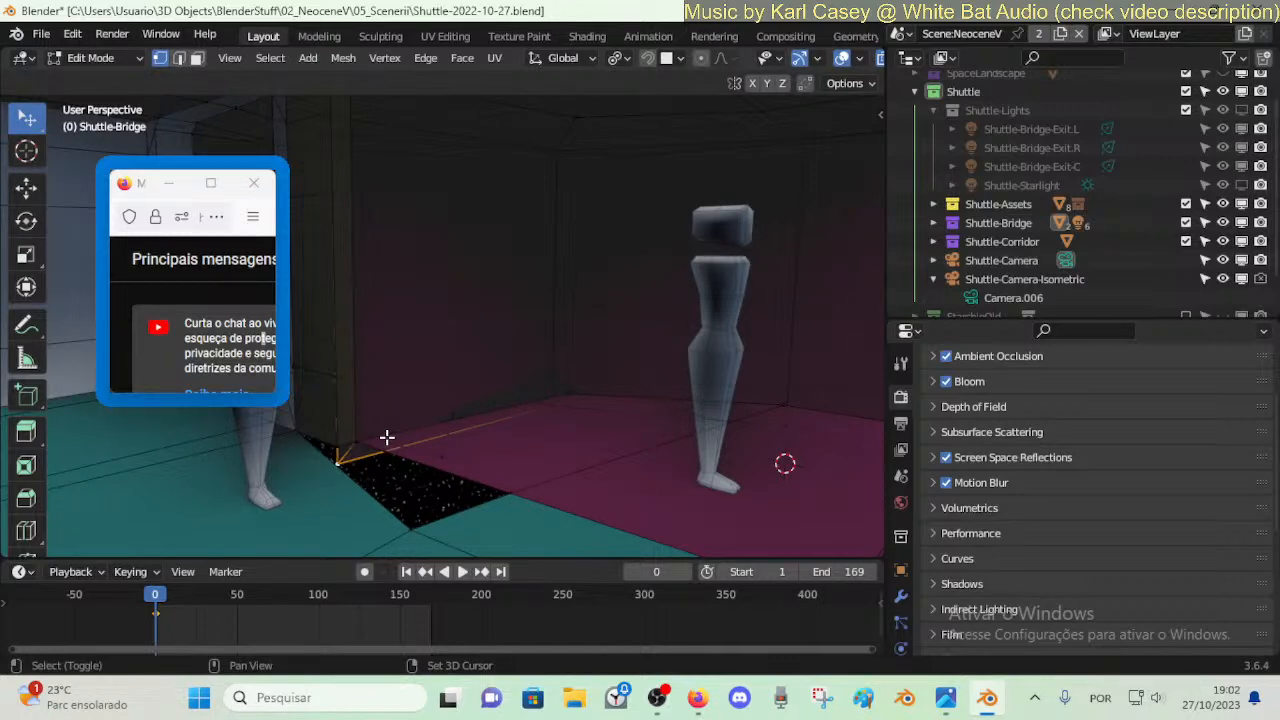
key(shift+grave)
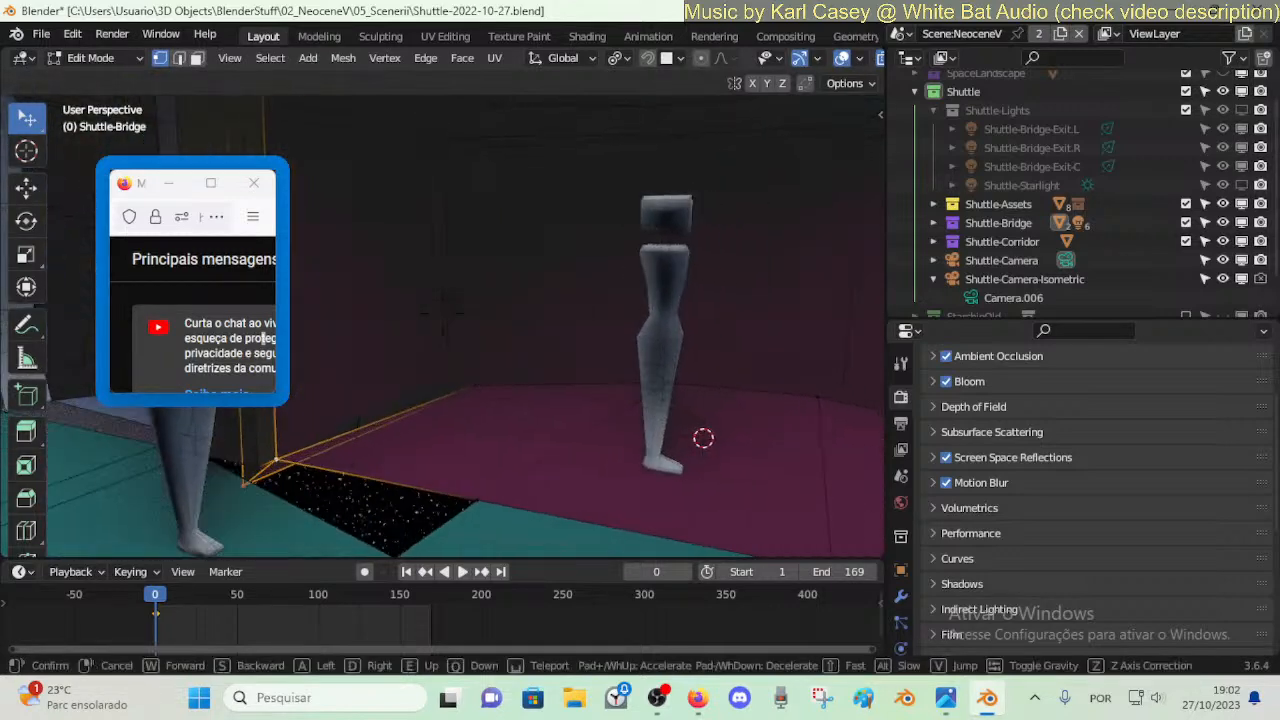
click(391, 433)
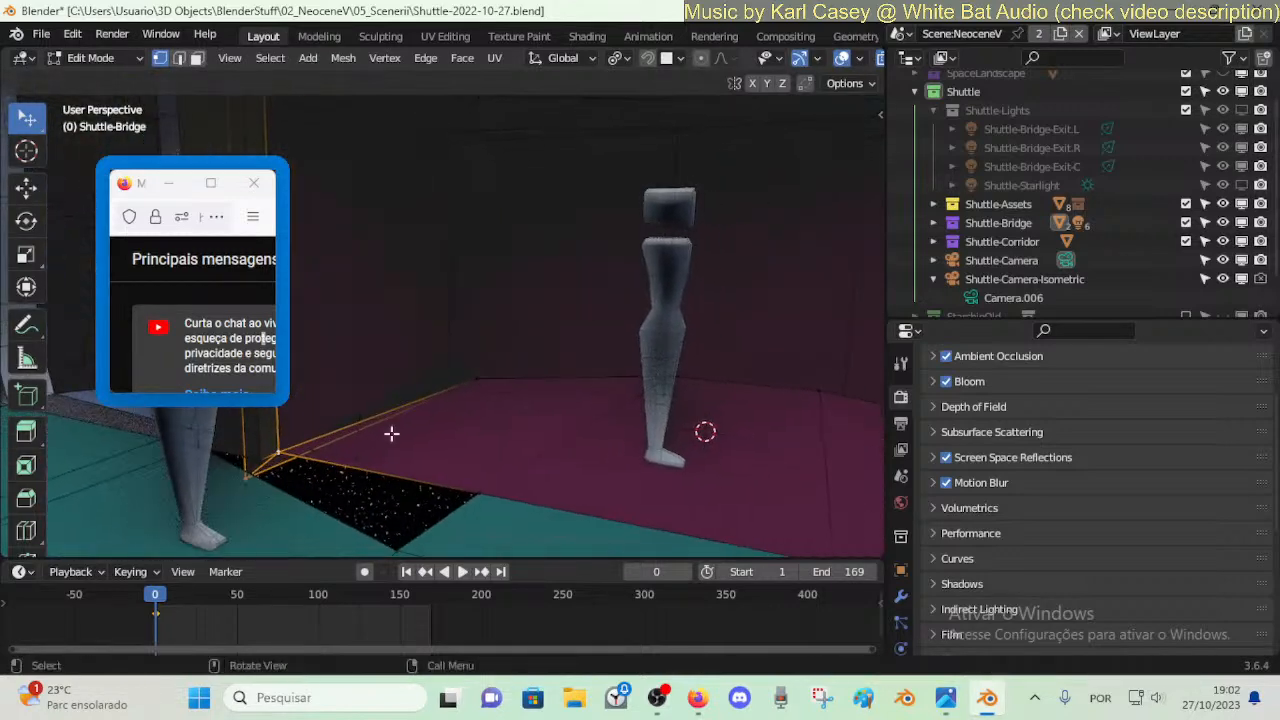
- Merge the wall base vertices with the matching floor vertices at the alcove's left corners using At Last
click(290, 441)
key(g)
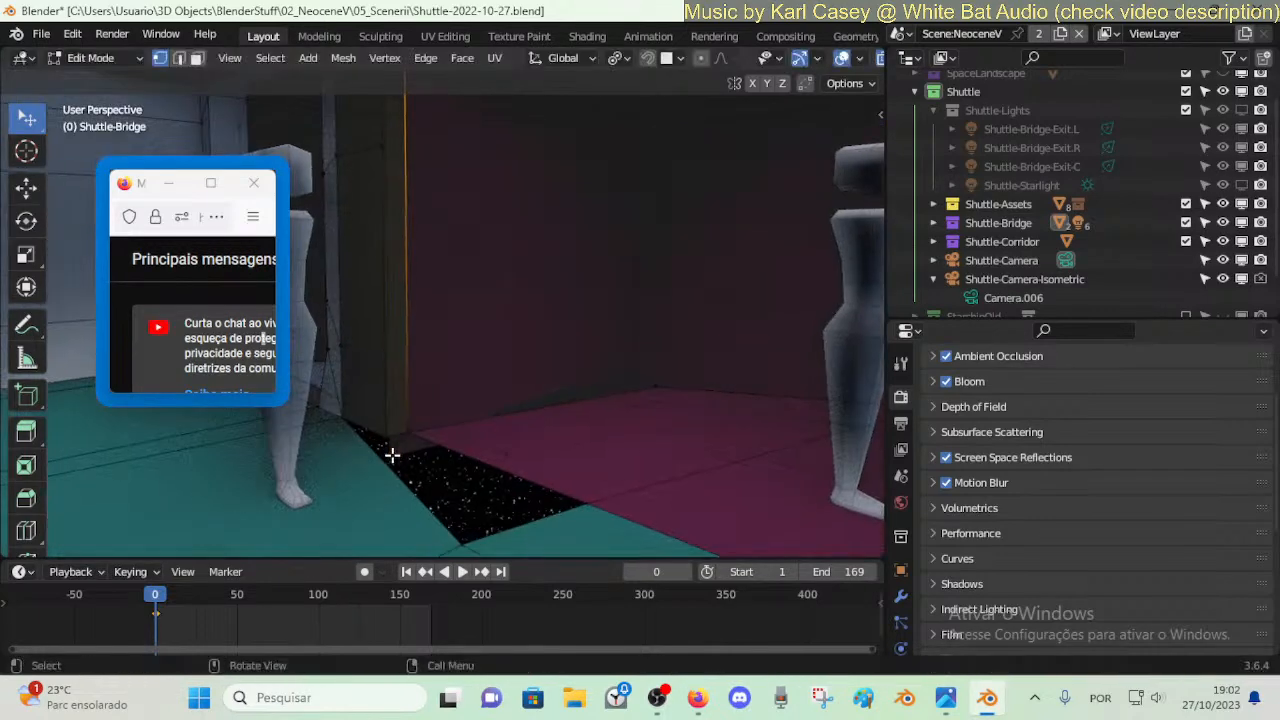
key(g)
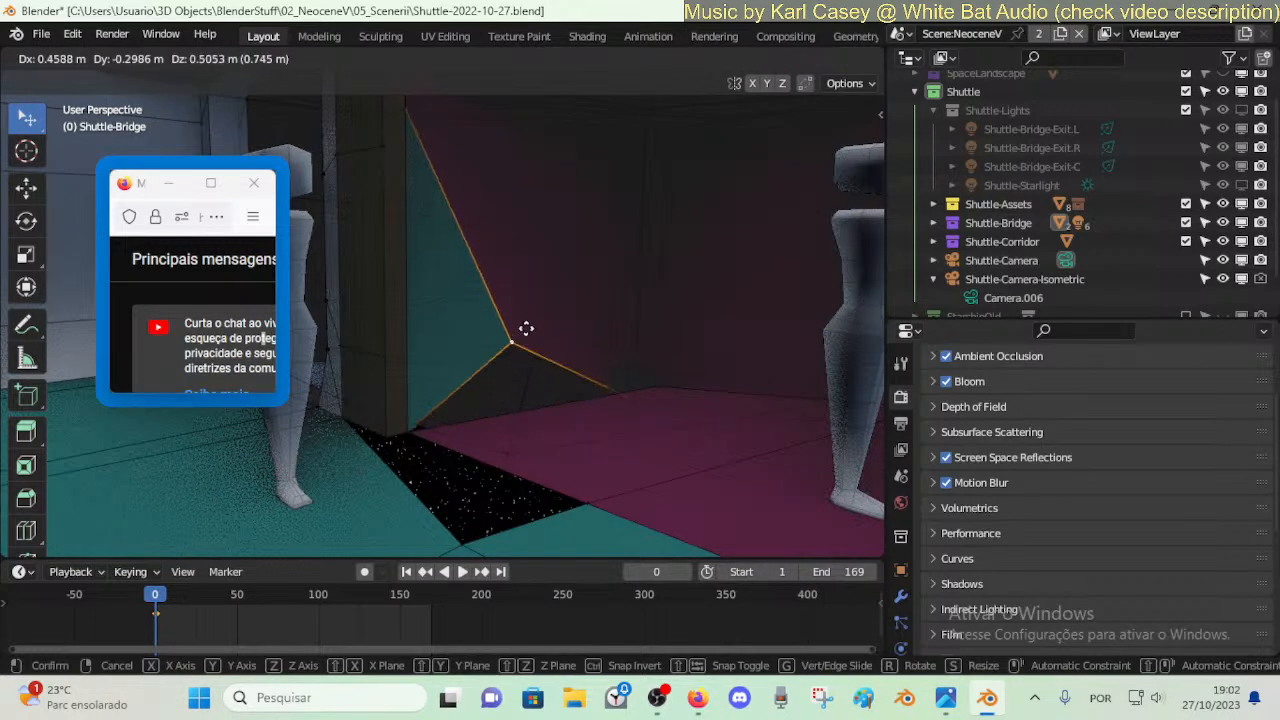
click(423, 441)
key(m)
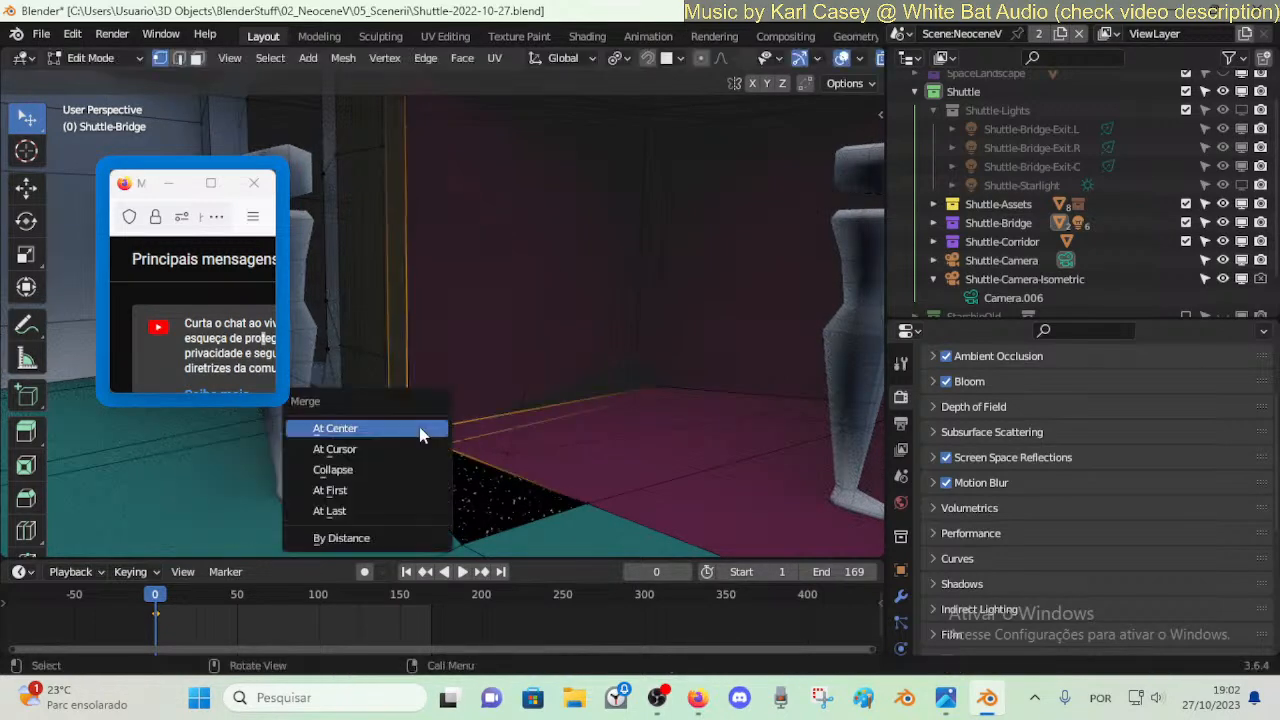
click(372, 506)
mouse_move(557, 391)
middle_down()
mouse_move(478, 398)
mouse_move(563, 391)
middle_up()
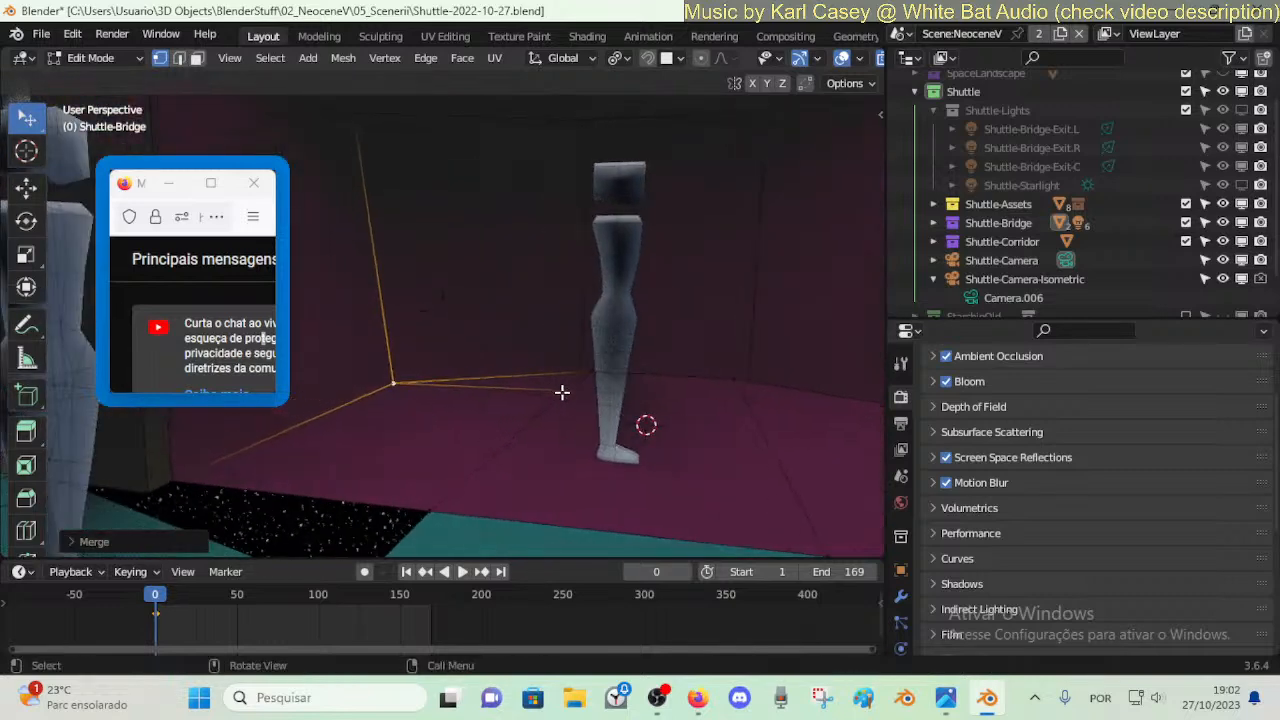
- Merge the two middle base vertices of the alcove's back wall into their matching floor vertices using At Last
click(574, 407)
shift+click(586, 377)
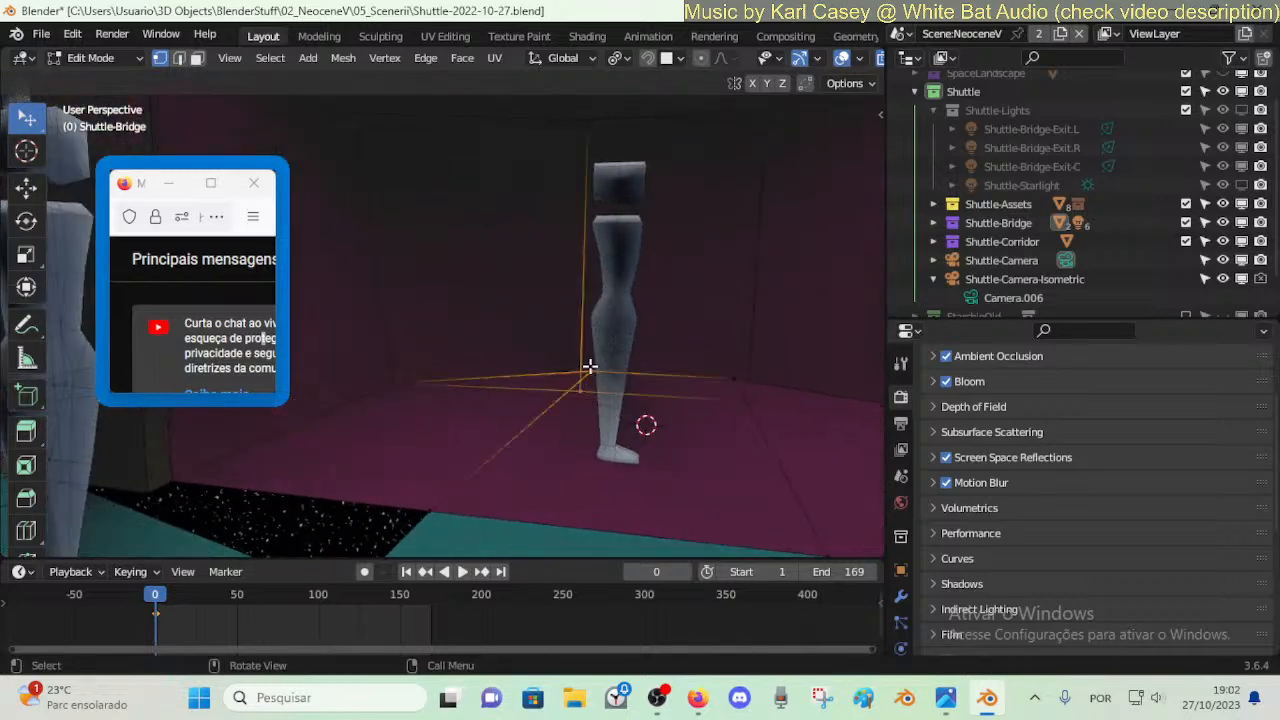
key(m)
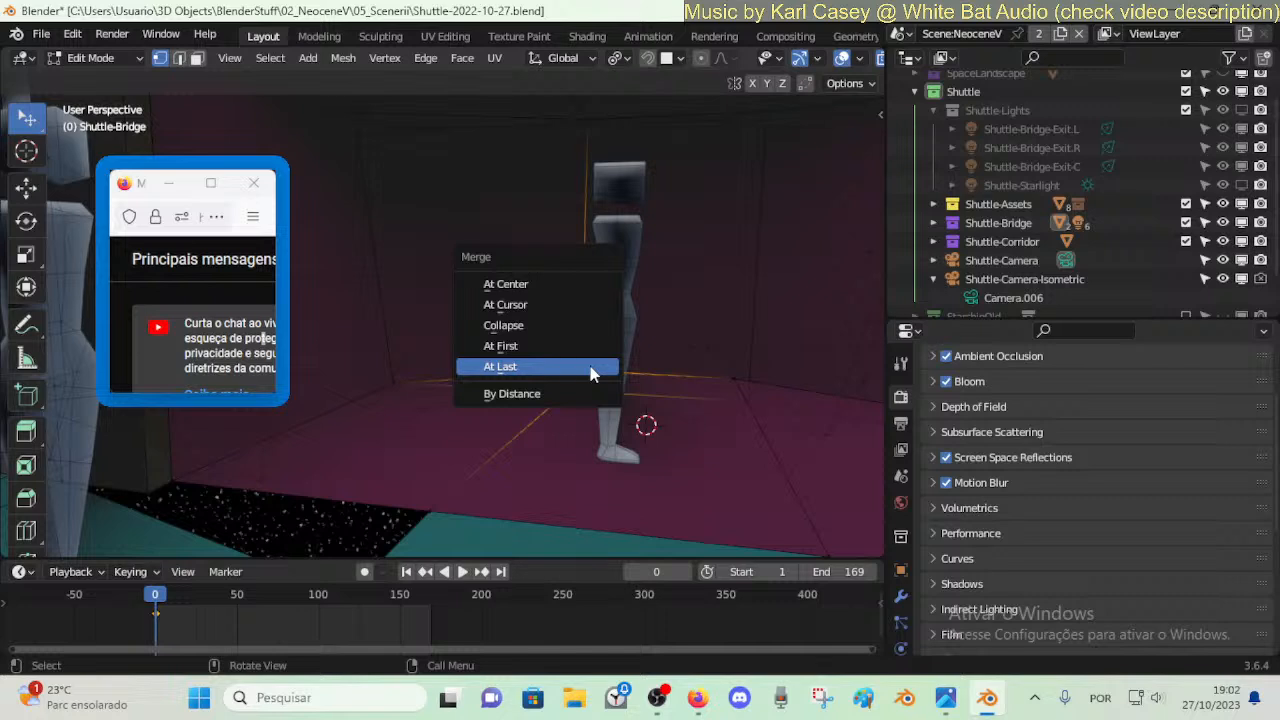
click(593, 374)
click(589, 364)
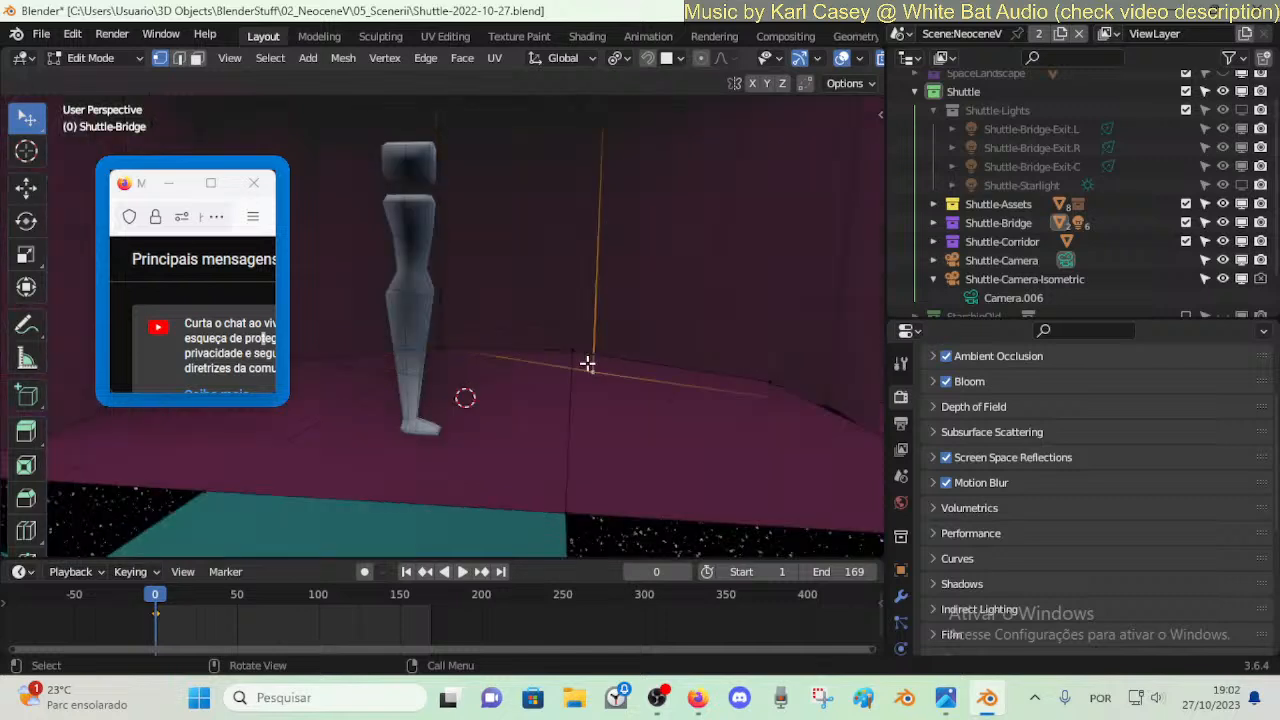
shift+click(570, 349)
key(m)
click(570, 349)
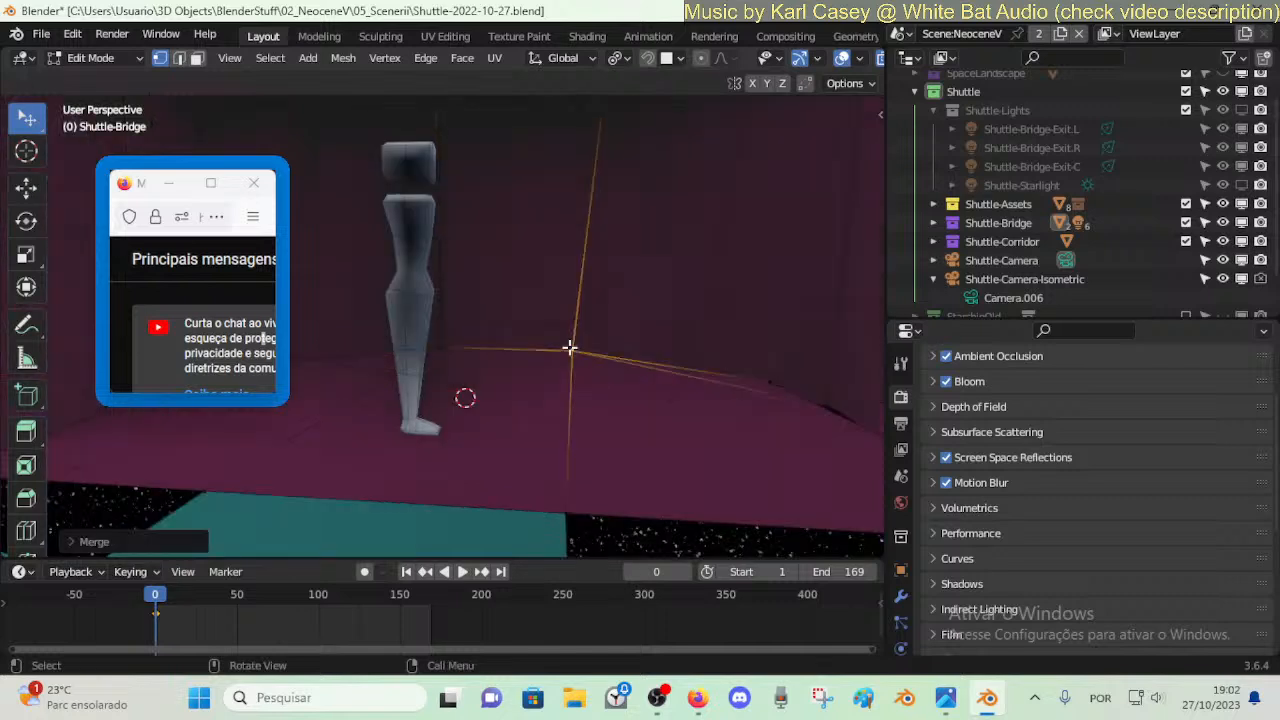
- Merge the wall's base vertex into the floor vertex at the alcove's right back corner using At Last
click(834, 402)
shift+click(789, 380)
key(m)
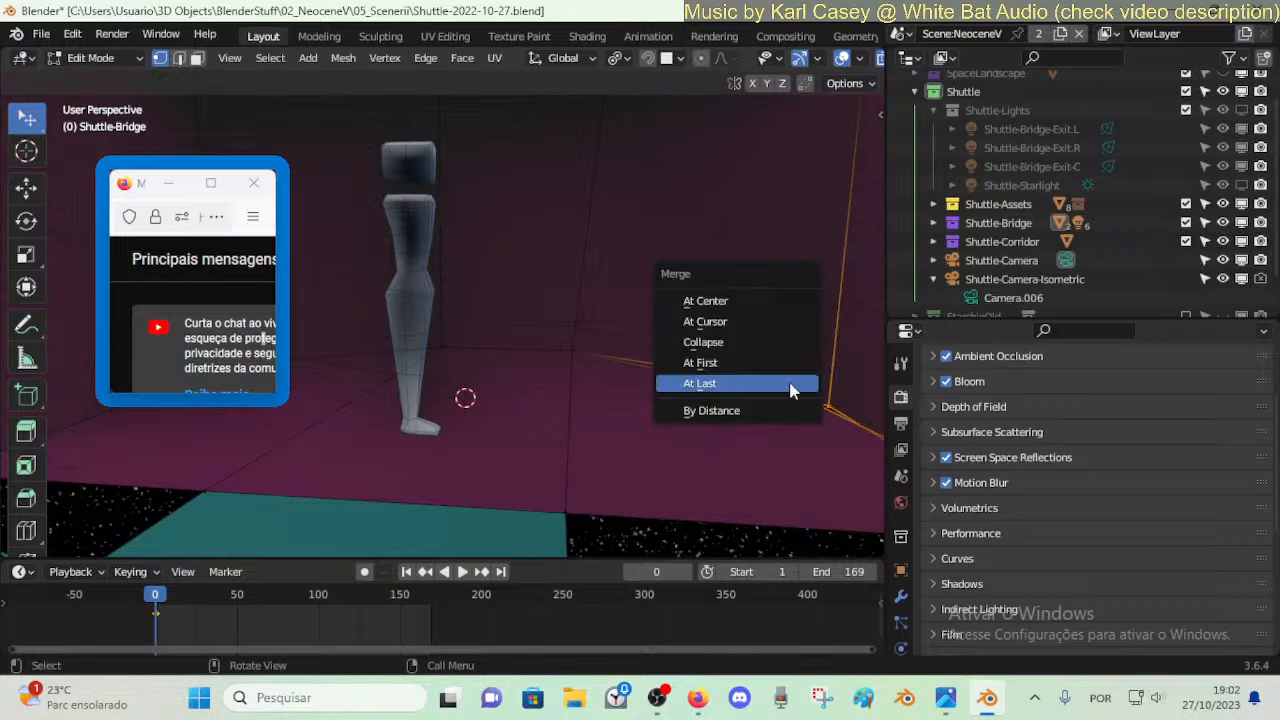
click(791, 386)
- Select the two floor vertices at the alcove's back corners and set the transform pivot point to 3D Cursor
key(shift+grave)
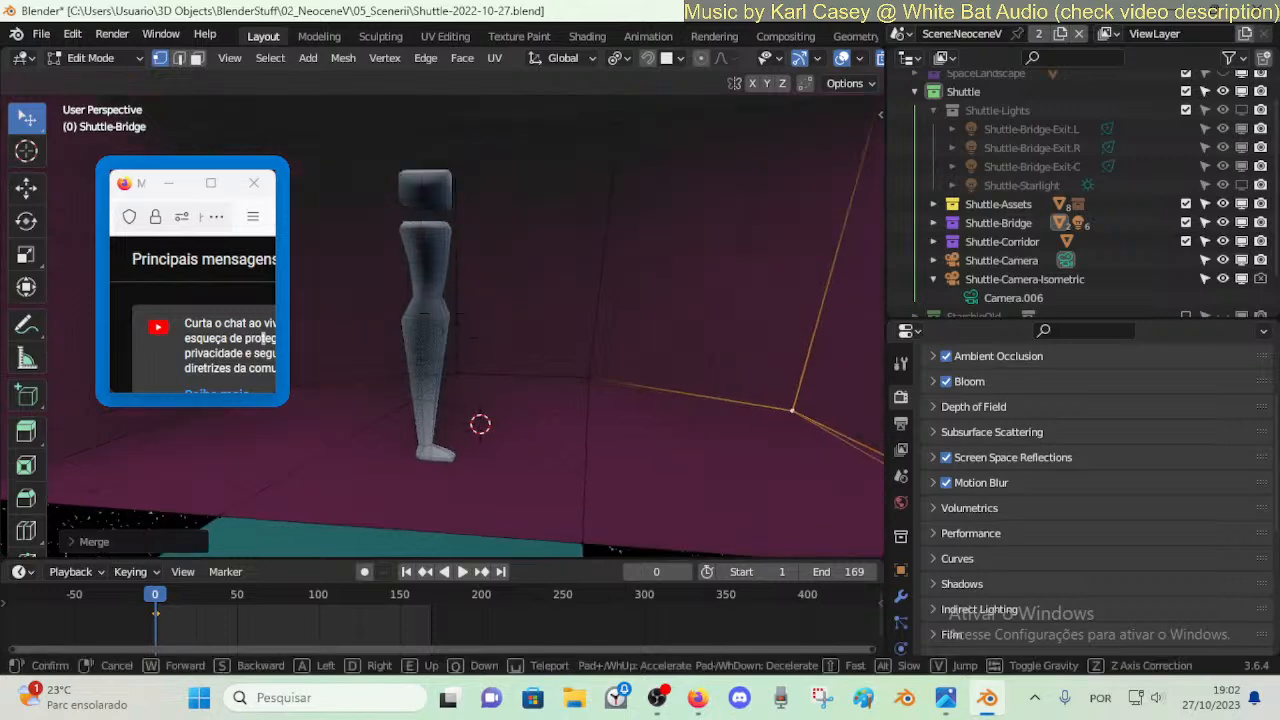
key(s)
key(w)
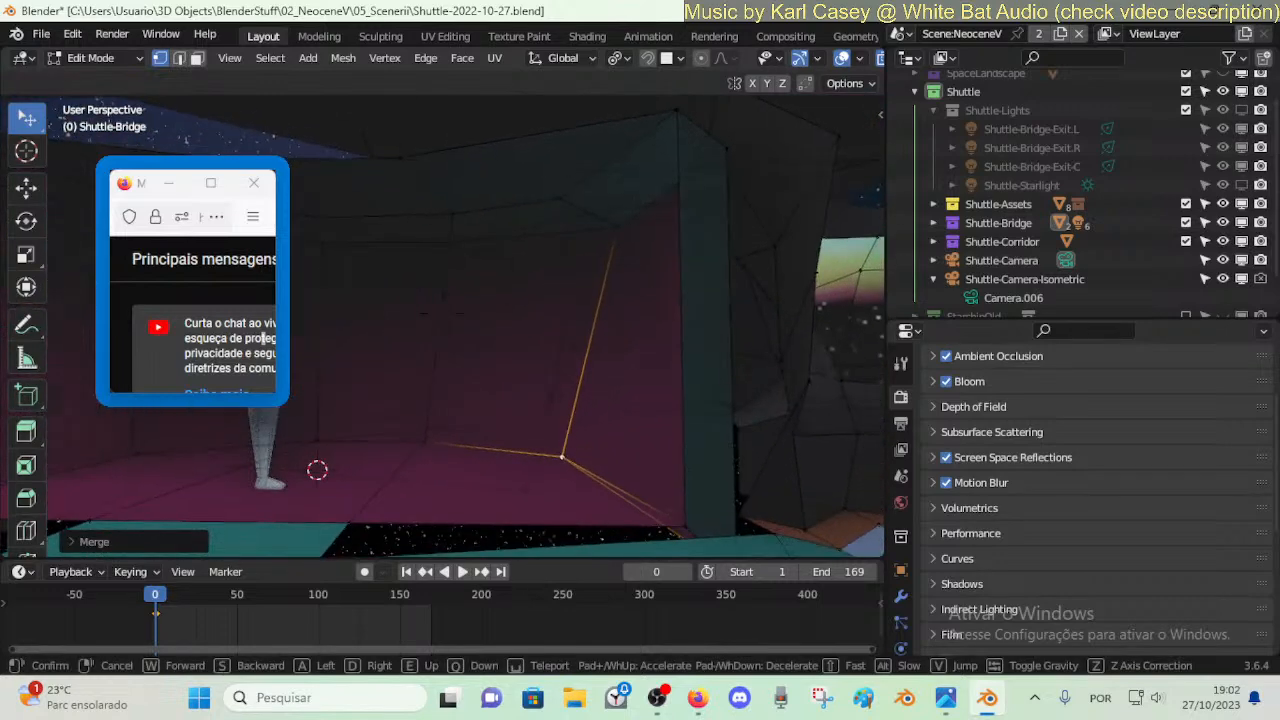
key(s)
key(a)
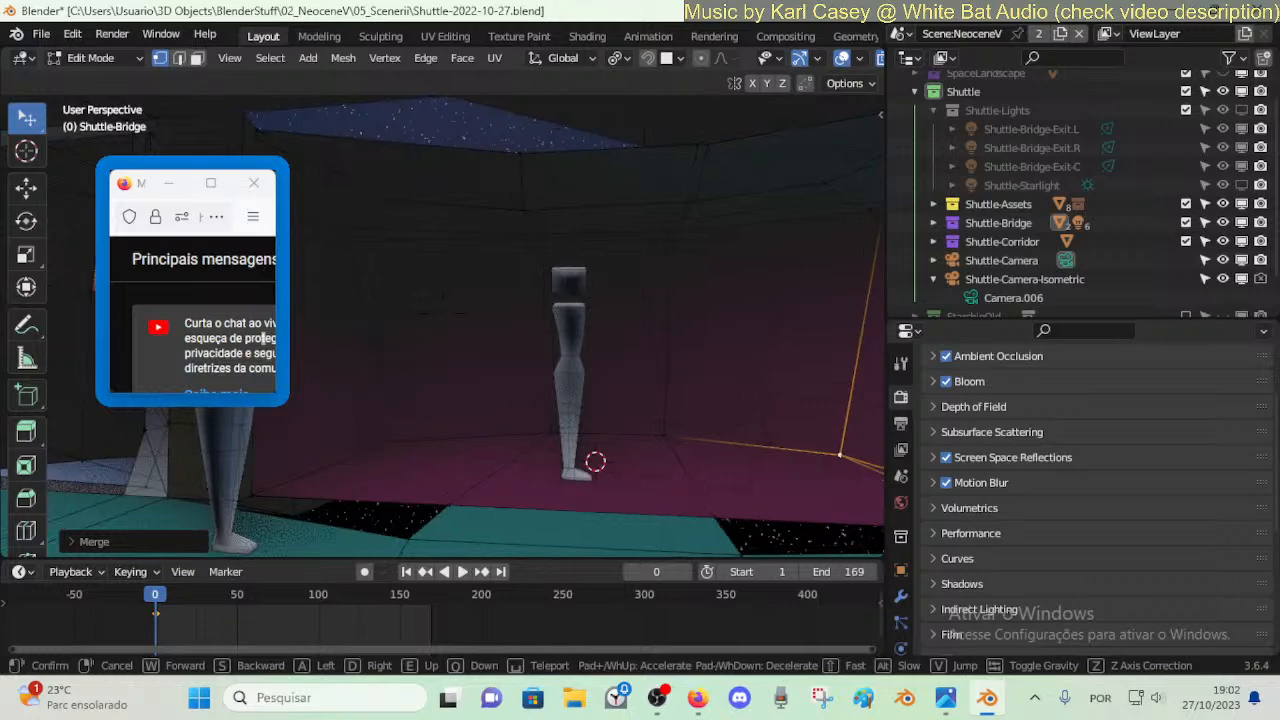
click(579, 428)
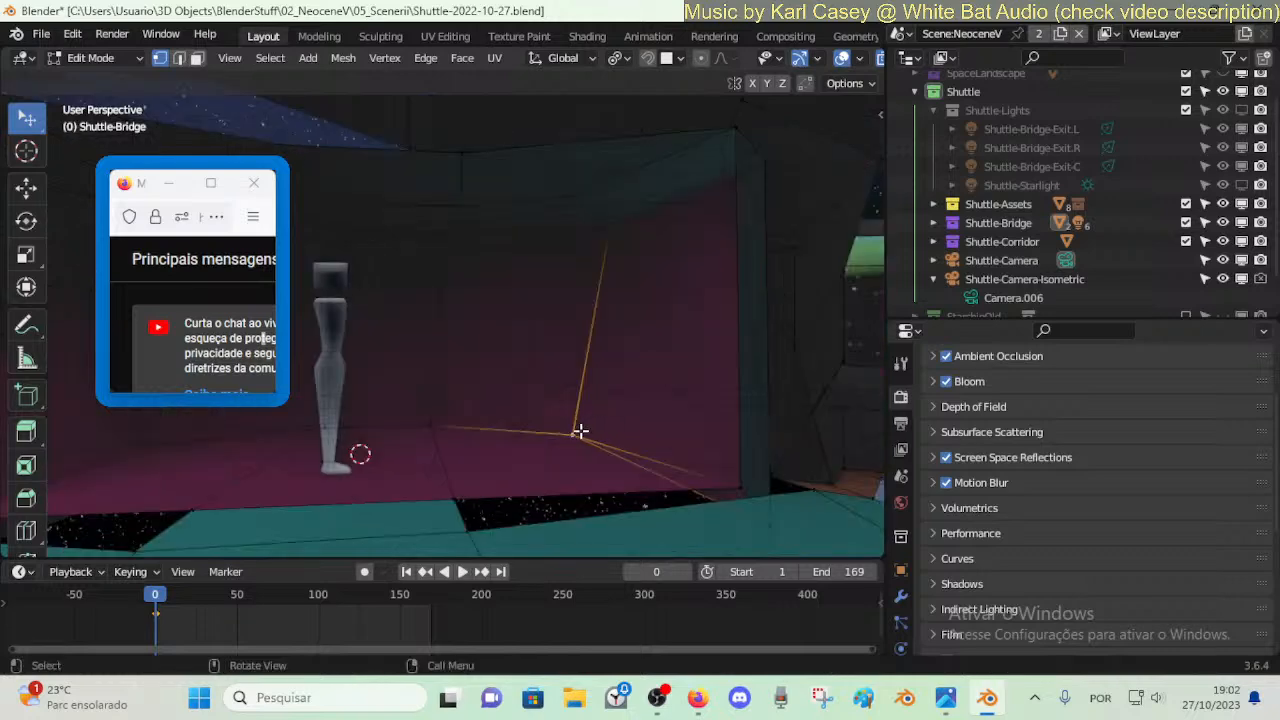
key(shift+grave)
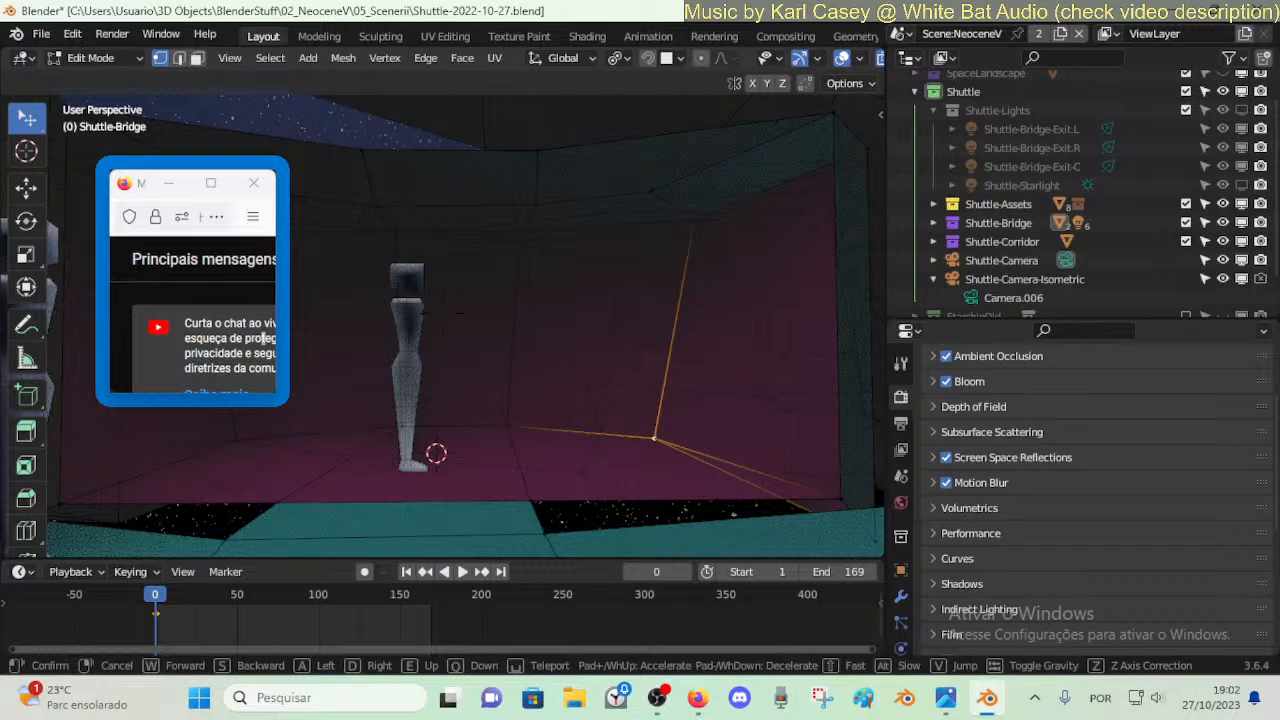
click(638, 413)
key(s)
key(x)
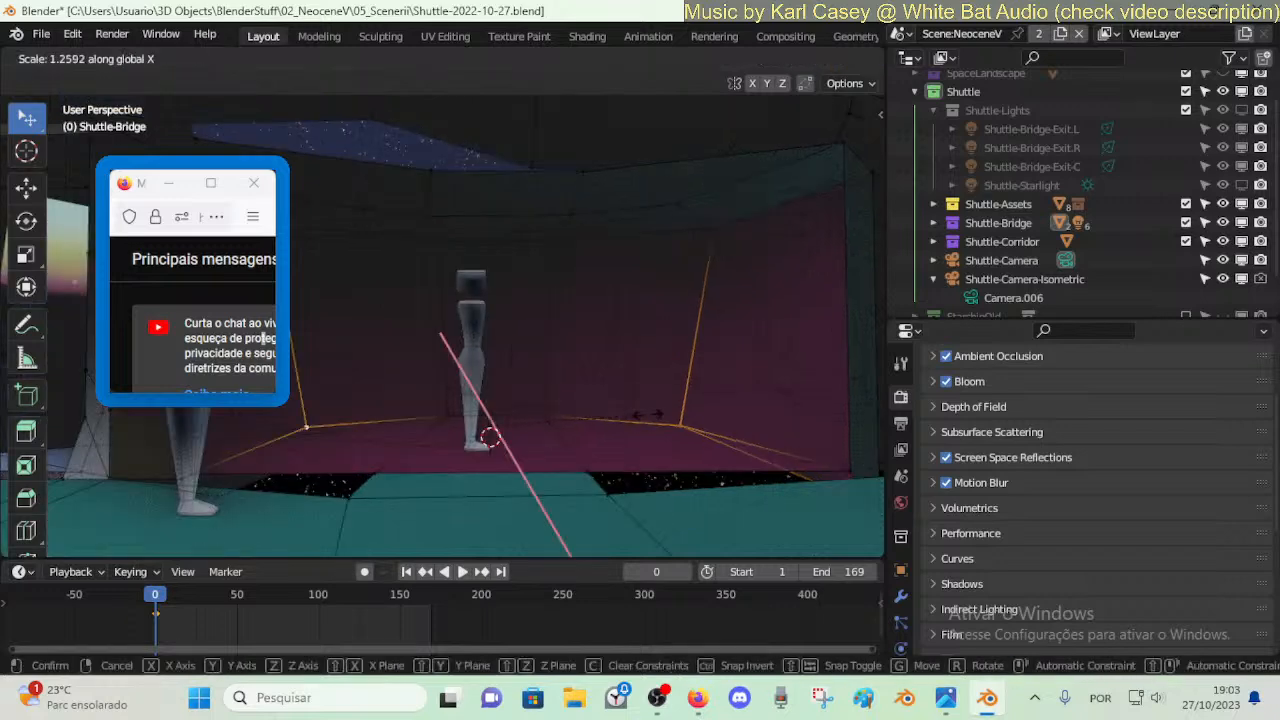
right_click(648, 414)
key(period)
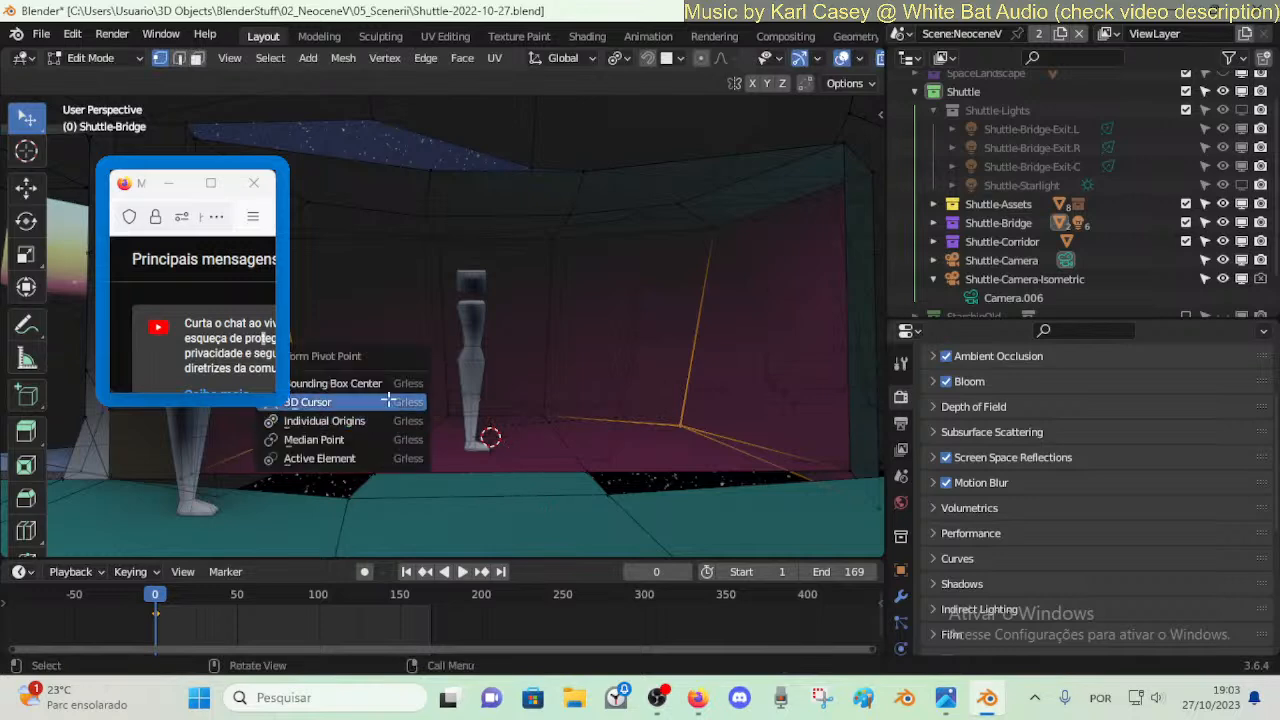
click(391, 400)
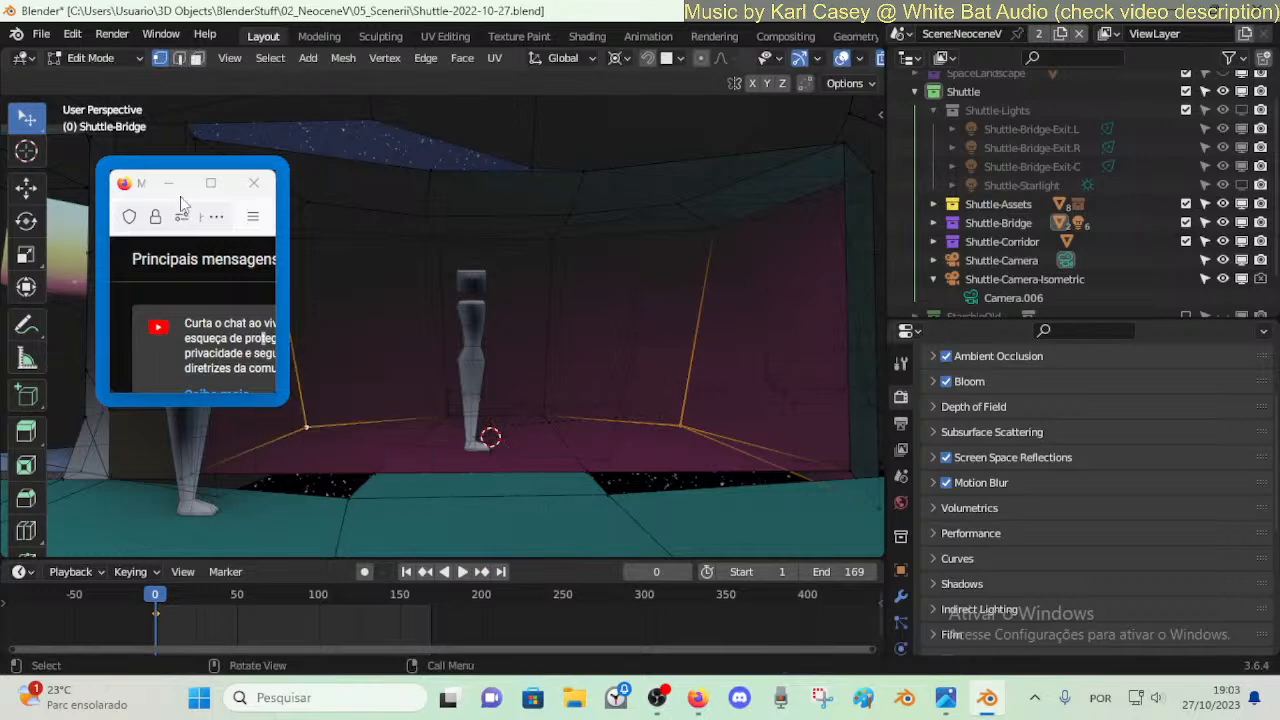
- Spread the alcove's two back corner floor vertices apart along the X axis by scaling them about the 3D cursor
drag(181, 203, 138, 273)
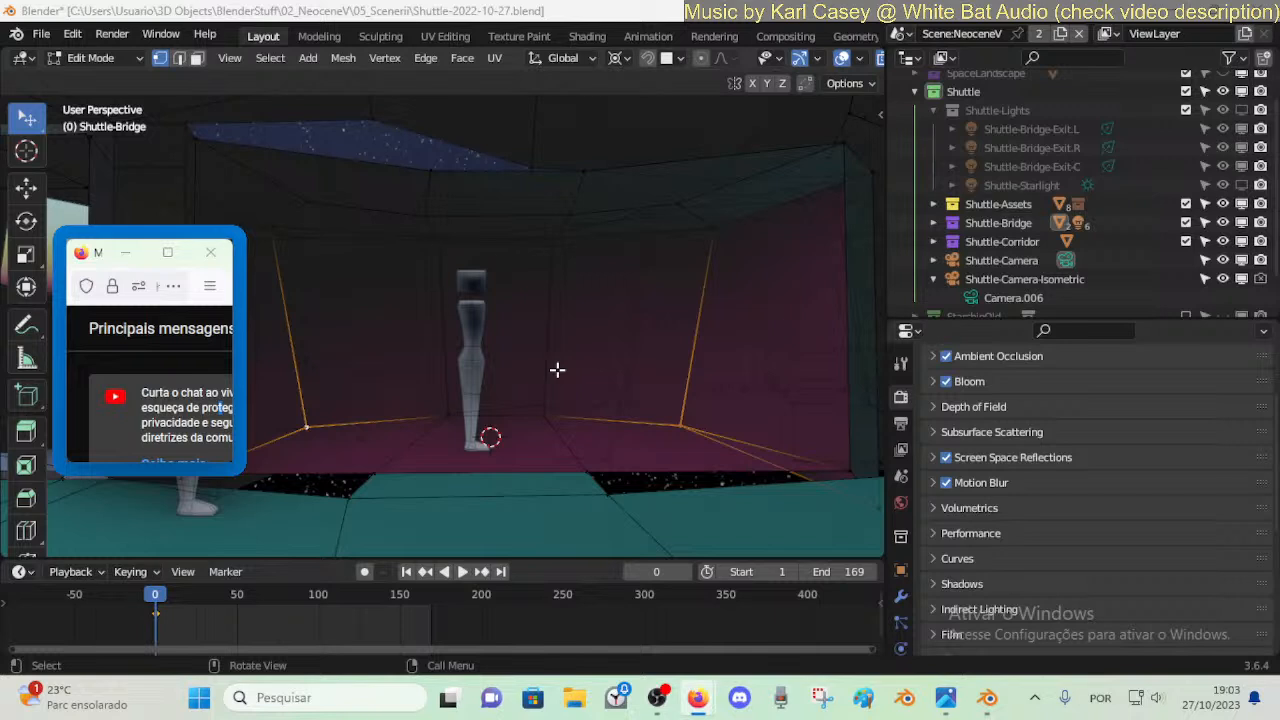
click(555, 372)
click(690, 426)
shift+click(307, 428)
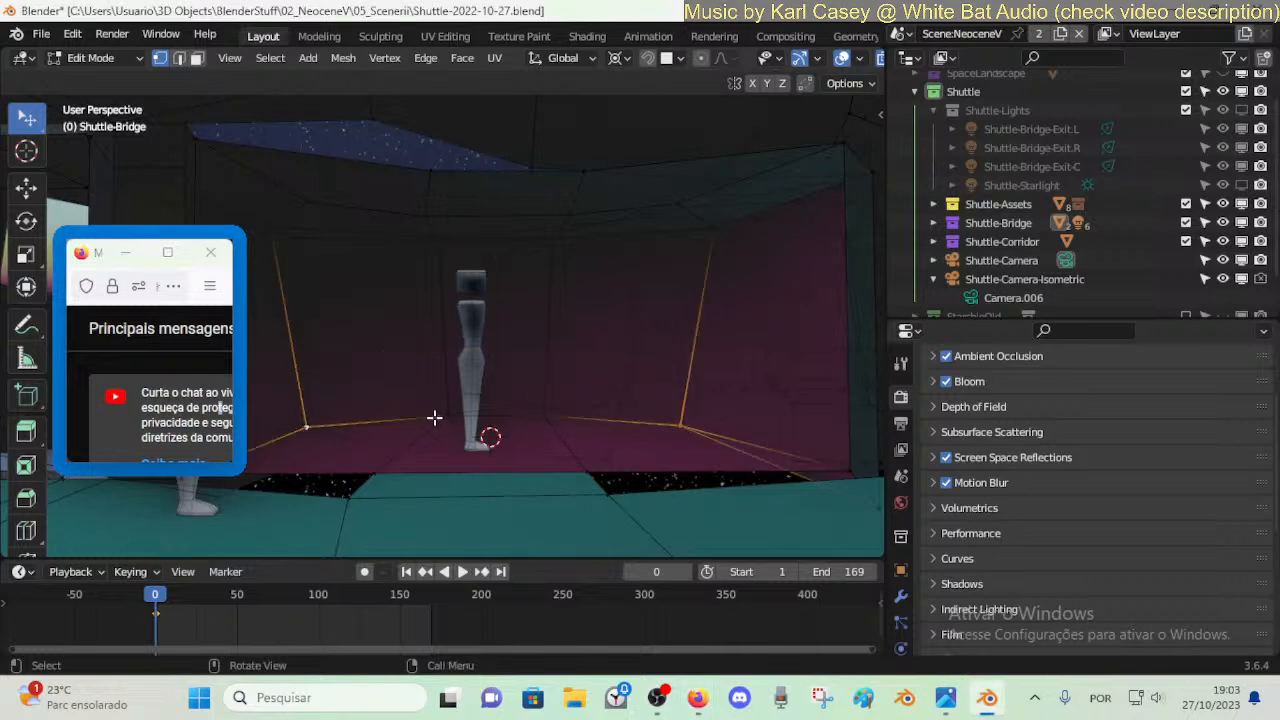
key(g)
key(x)
key(Escape)
key(s)
key(x)
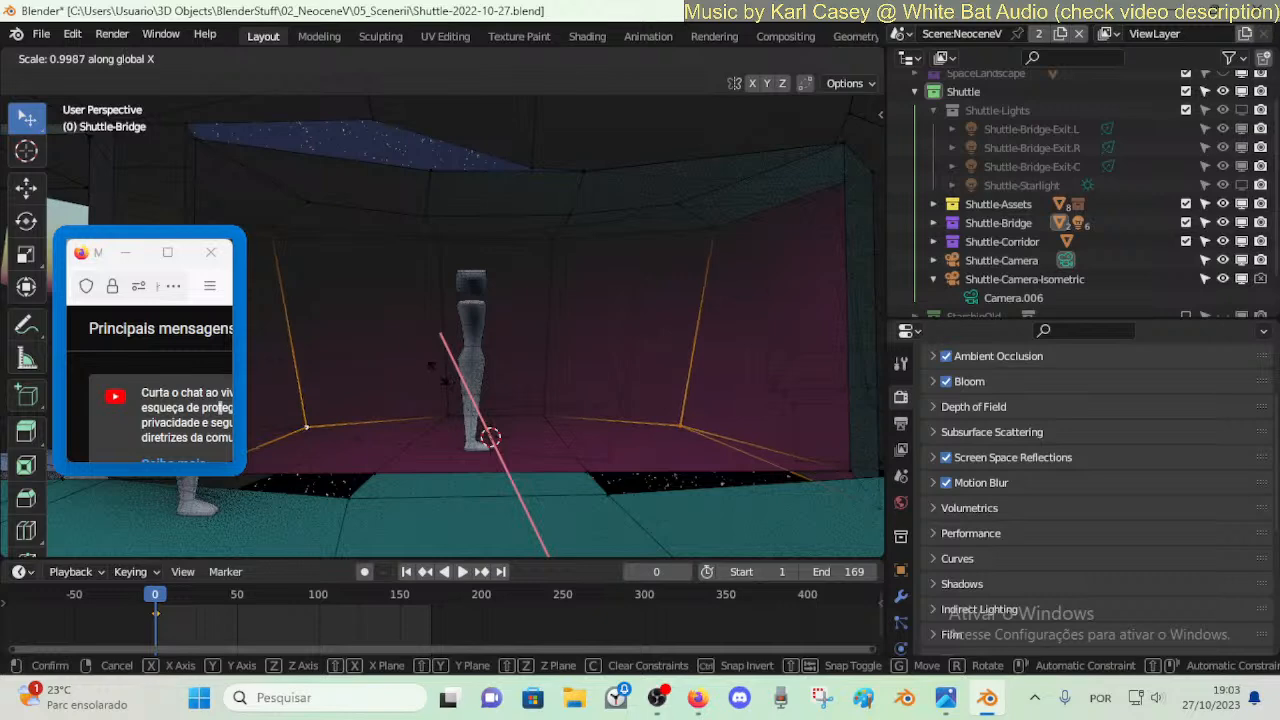
click(417, 366)
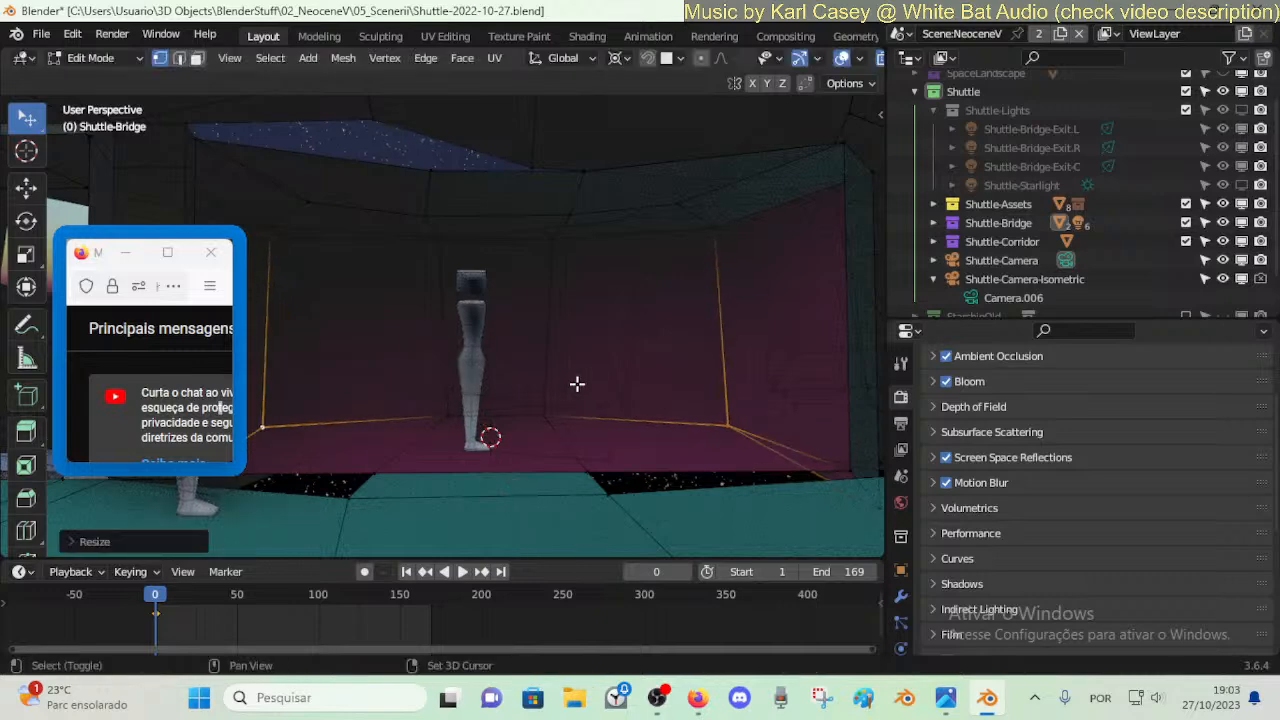
- Snap the 3D cursor to the base vertex at the alcove's right front corner
key(shift+grave)
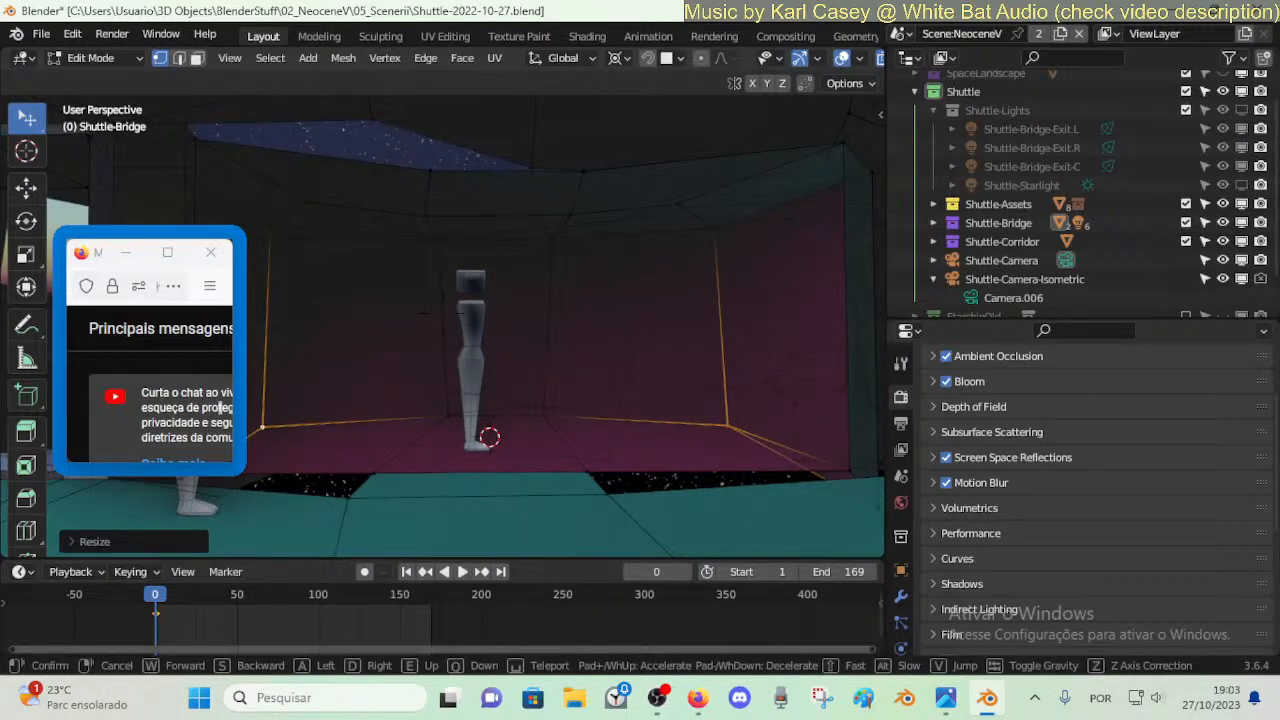
click(560, 440)
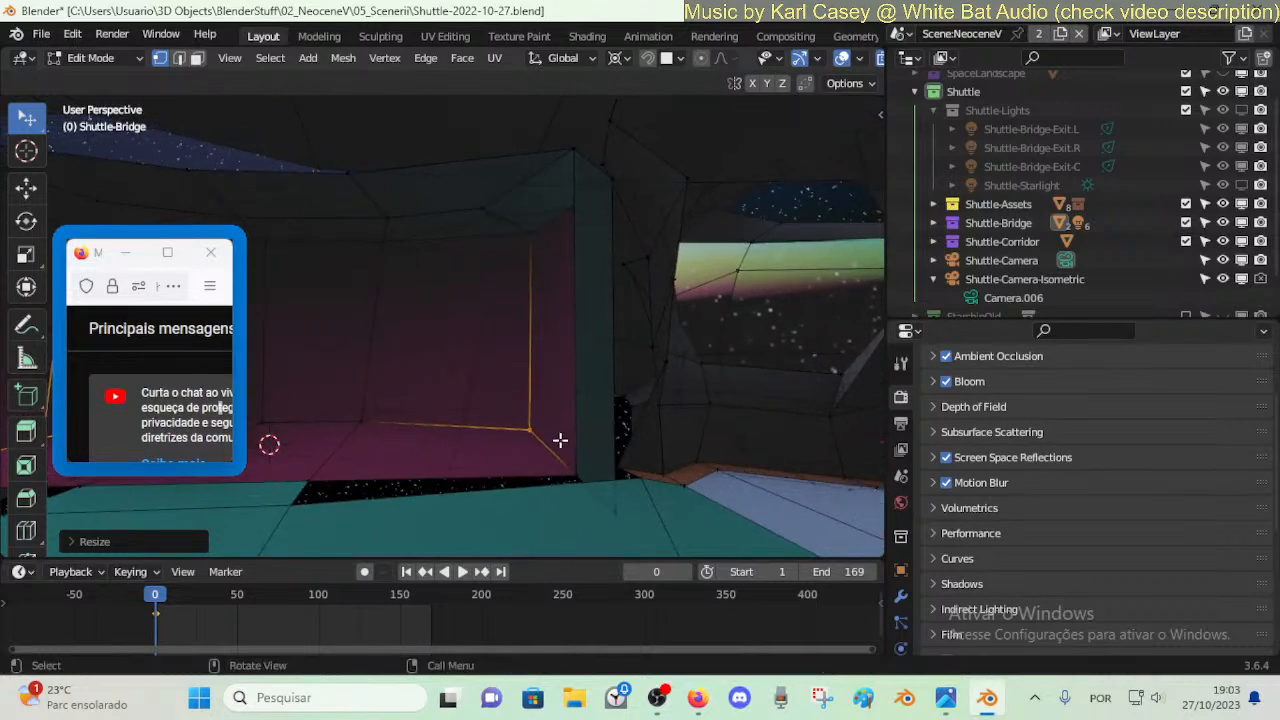
key(shift+s)
click(575, 468)
shift+click(529, 429)
shift+click(532, 246)
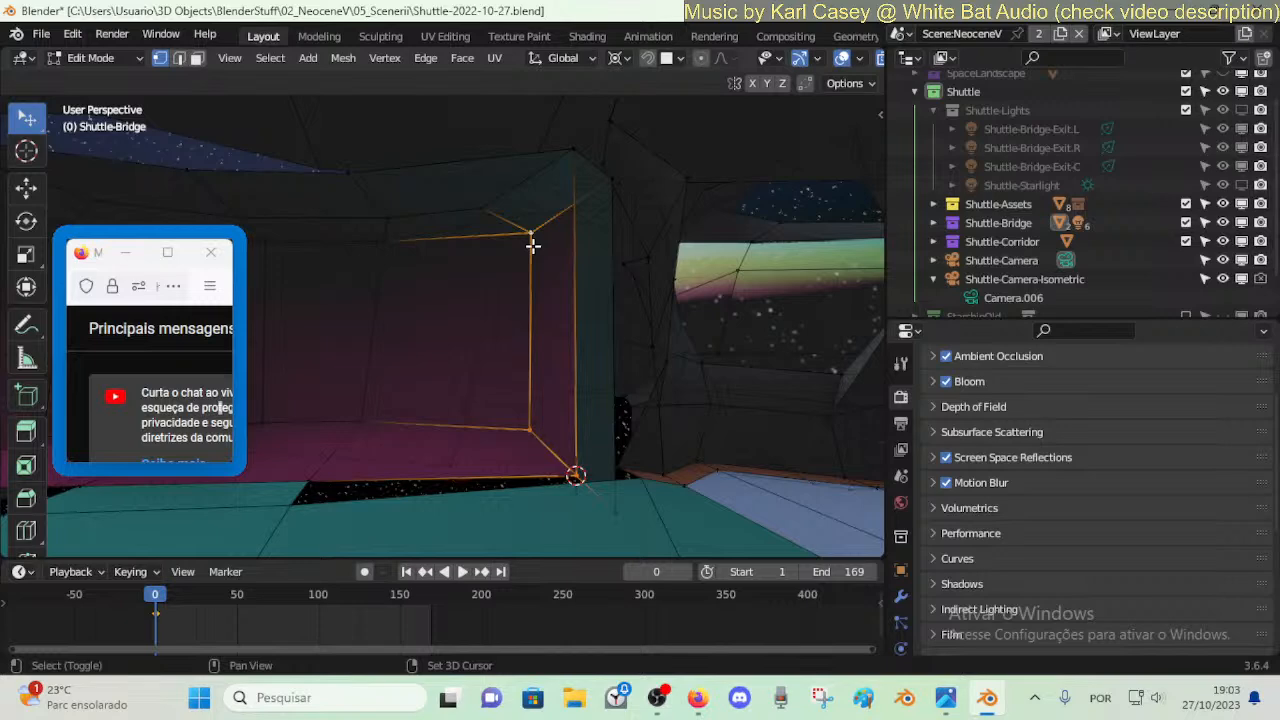
- Delete the narrow vertical face beside the alcove's right front edge
key(shift+grave)
key(w)
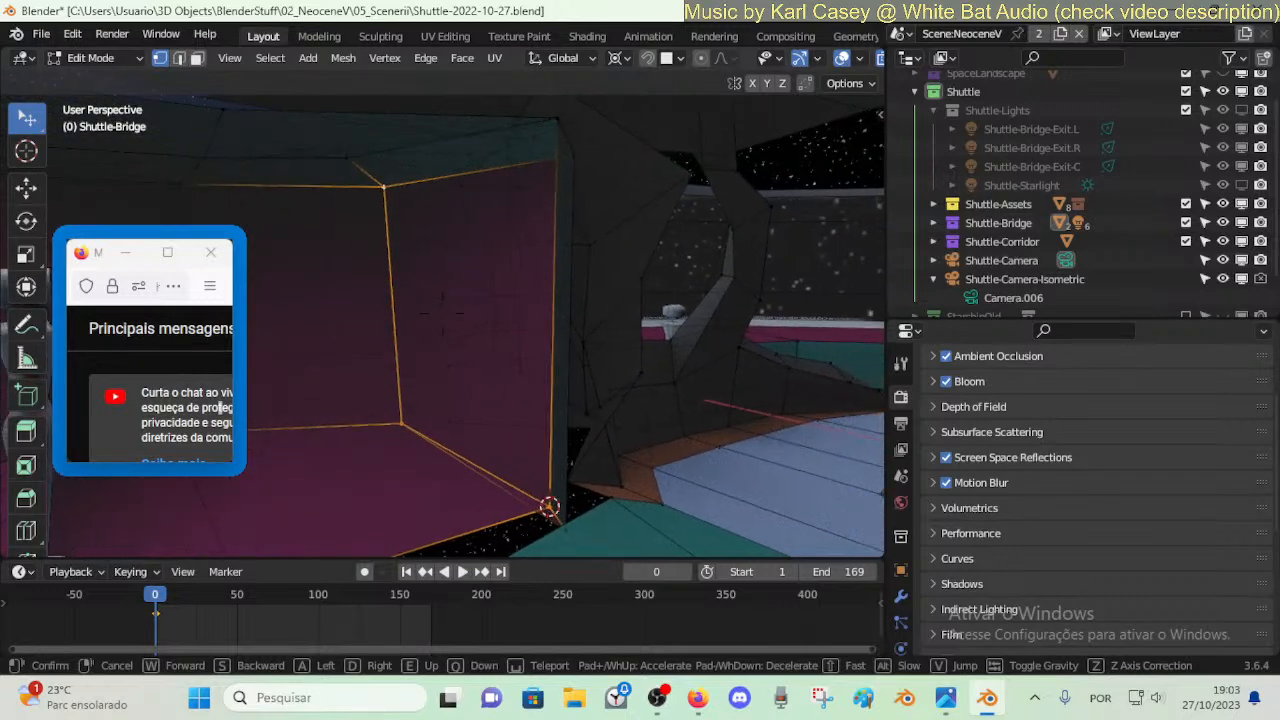
click(591, 212)
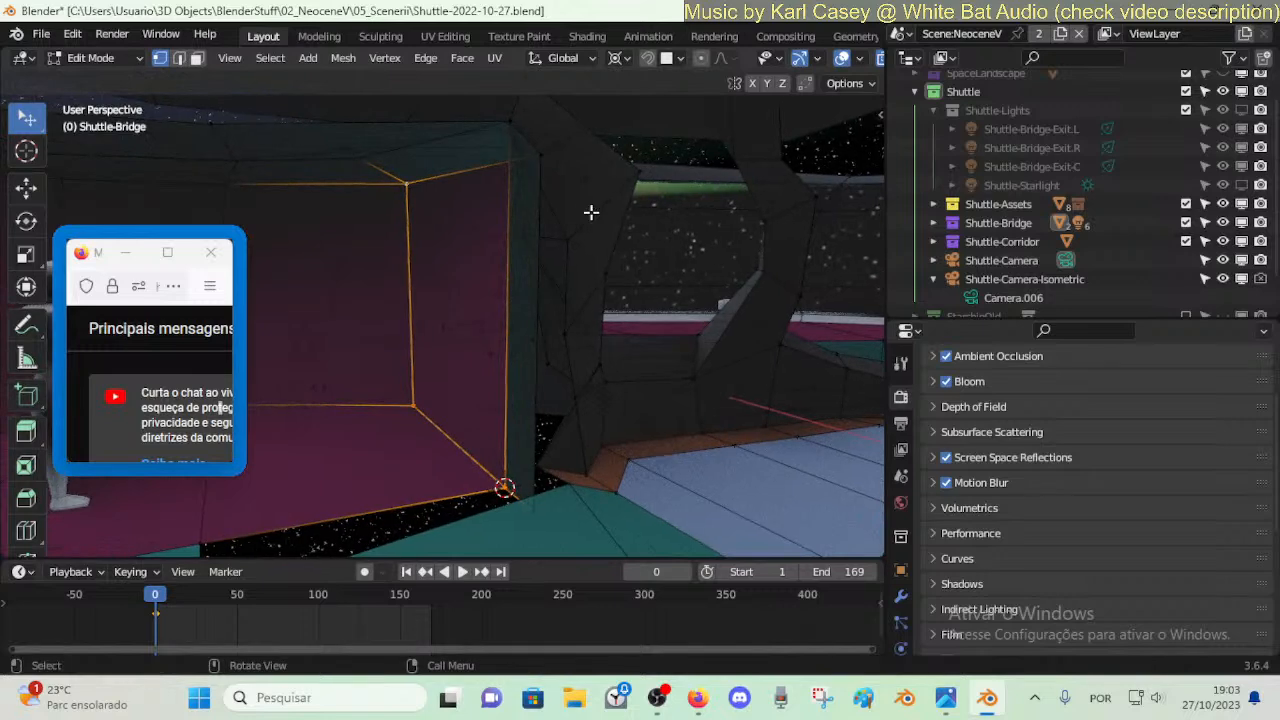
key(3)
click(528, 232)
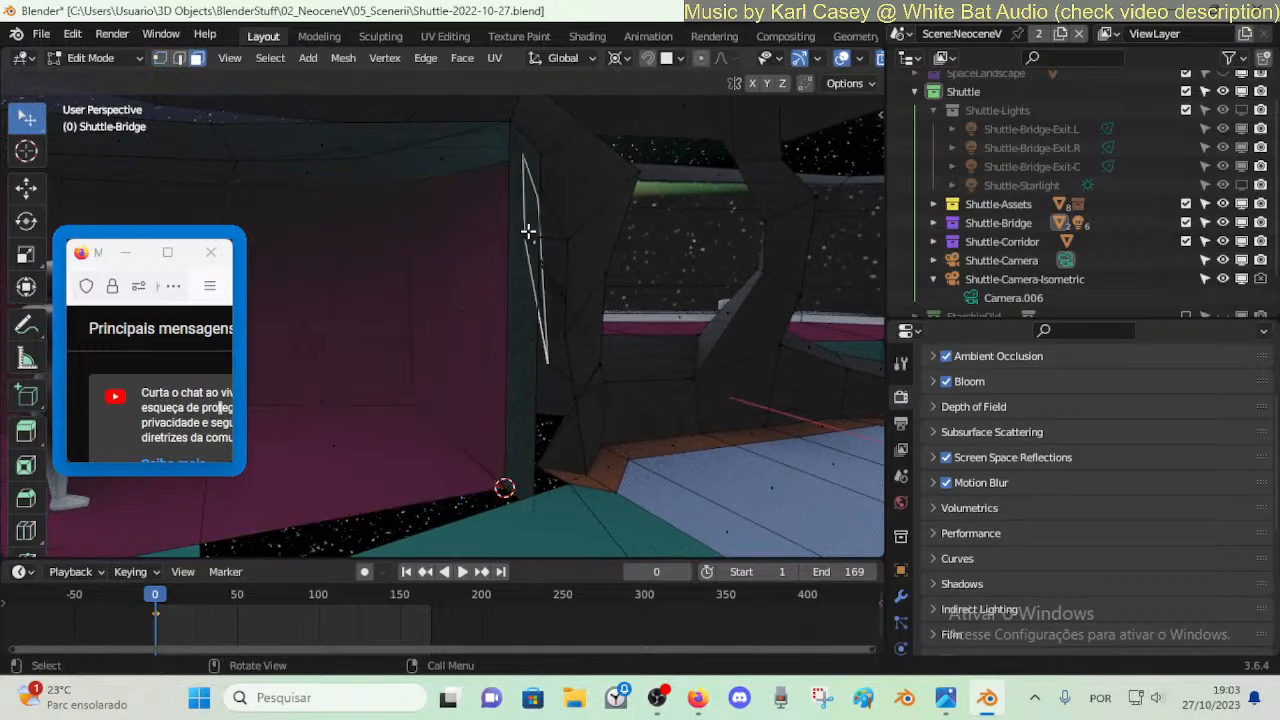
key(x)
click(527, 334)
- Delete the narrow vertical face at the alcove's left front edge
key(shift+grave)
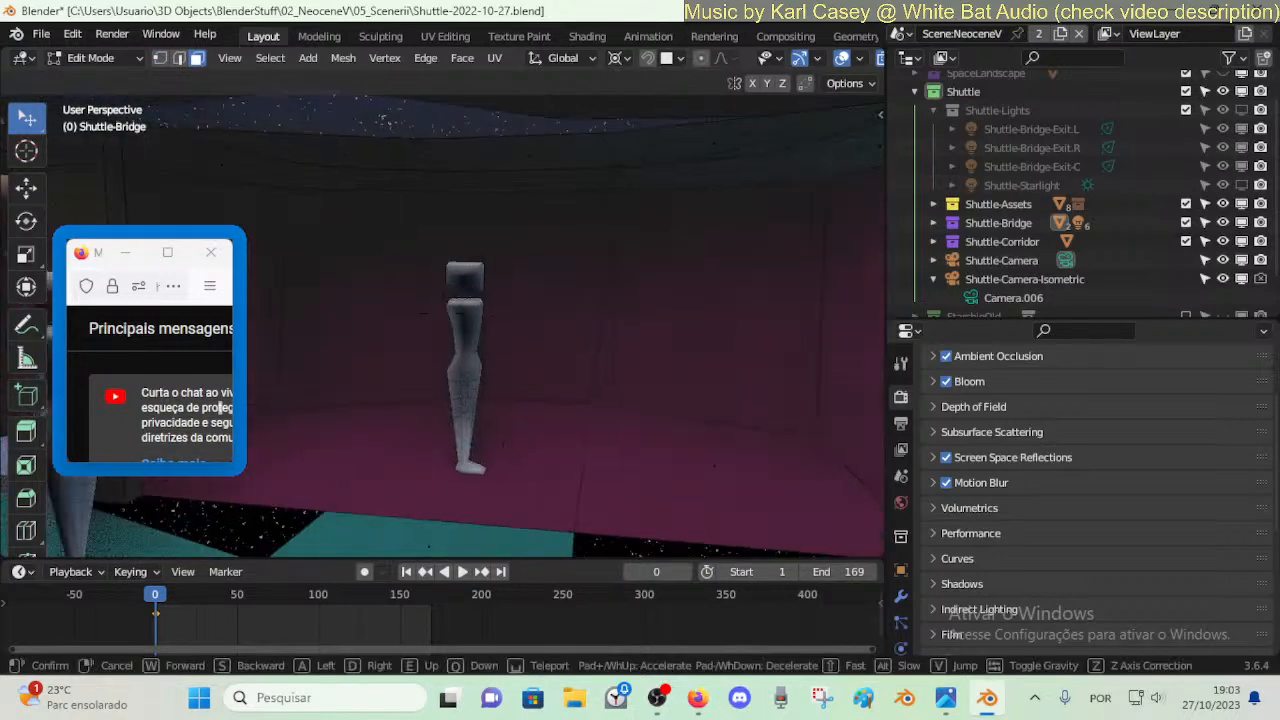
key(a)
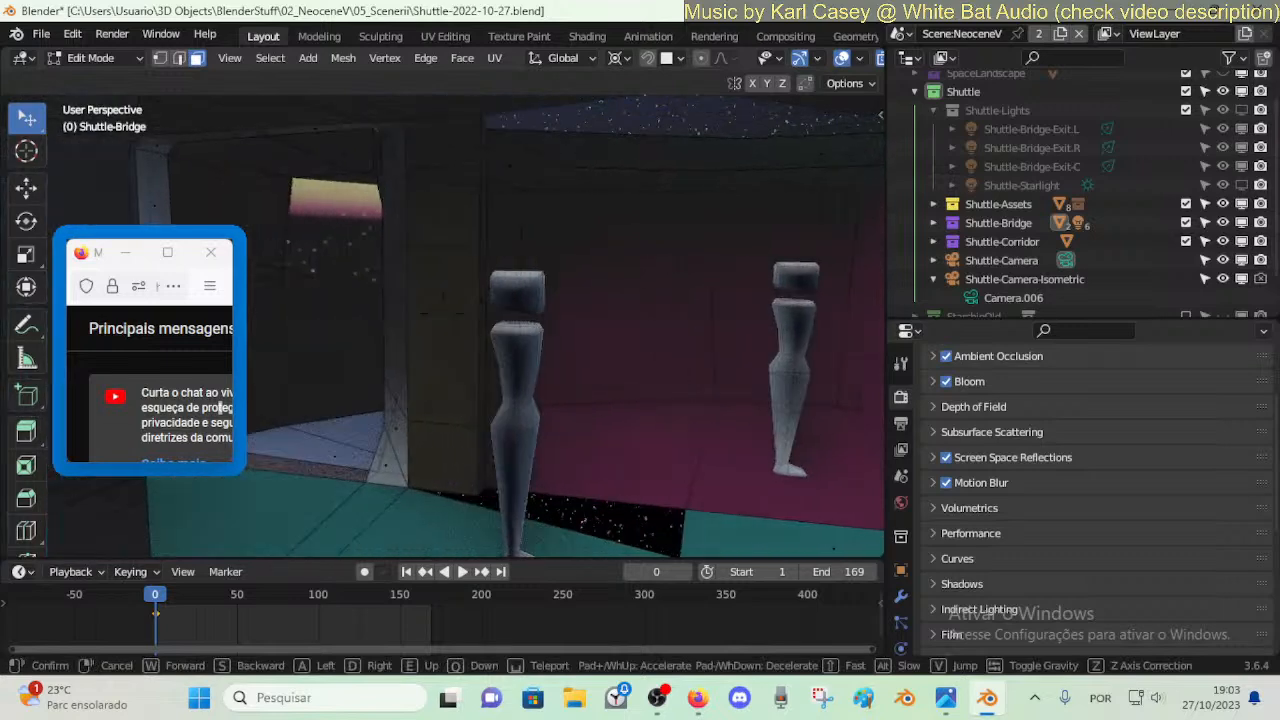
click(480, 286)
click(474, 266)
key(x)
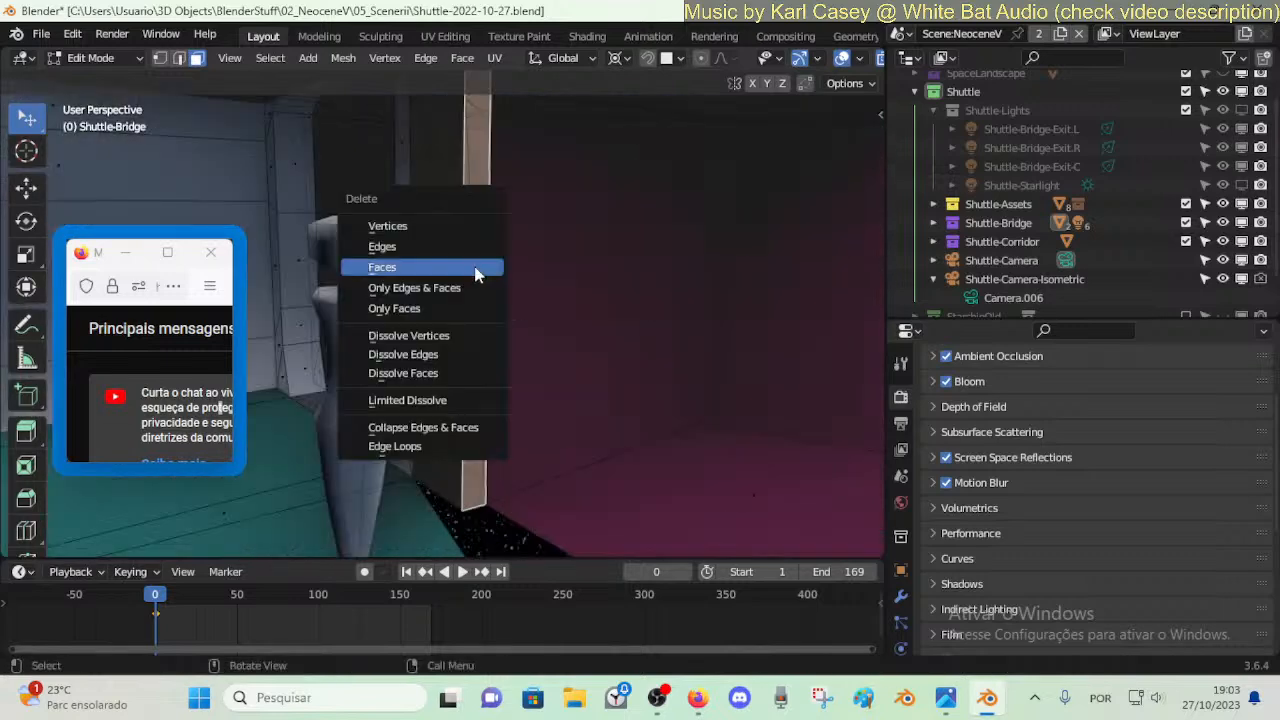
click(475, 267)
- Merge the side wall's front base vertex with the floor vertex at the alcove's right front corner
key(shift+grave)
key(s)
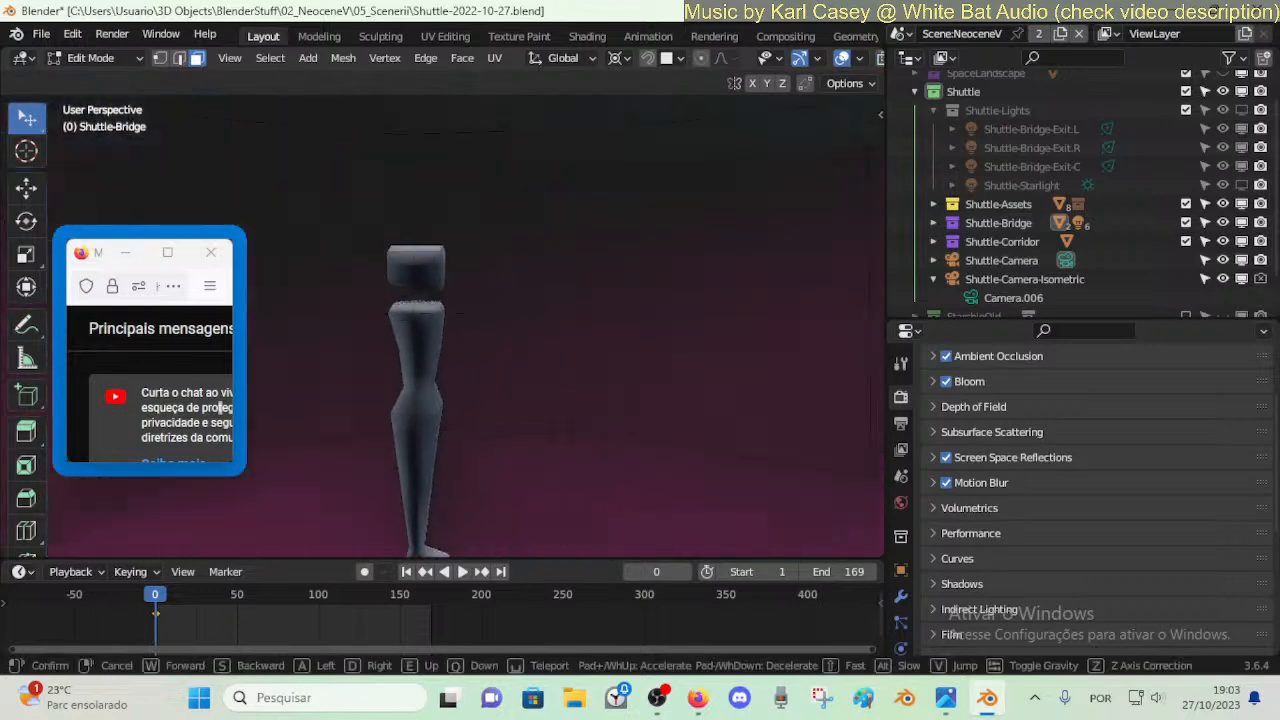
click(680, 501)
key(1)
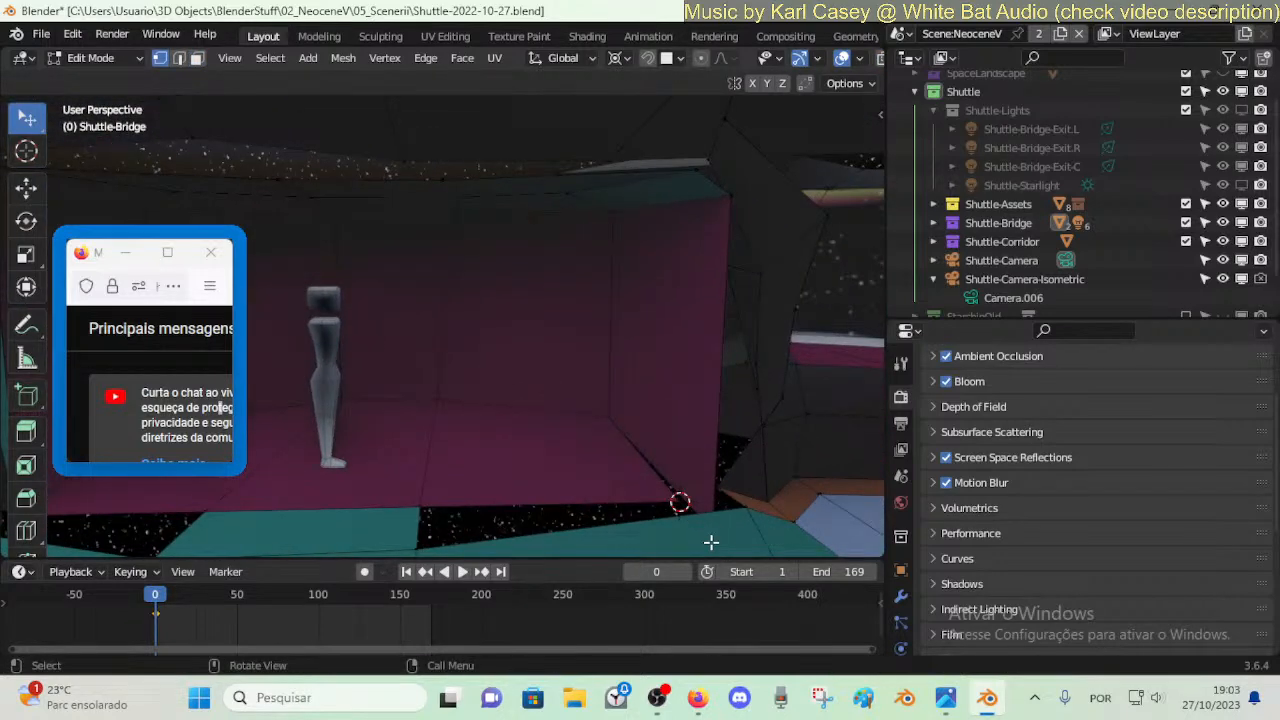
click(681, 504)
key(m)
click(680, 500)
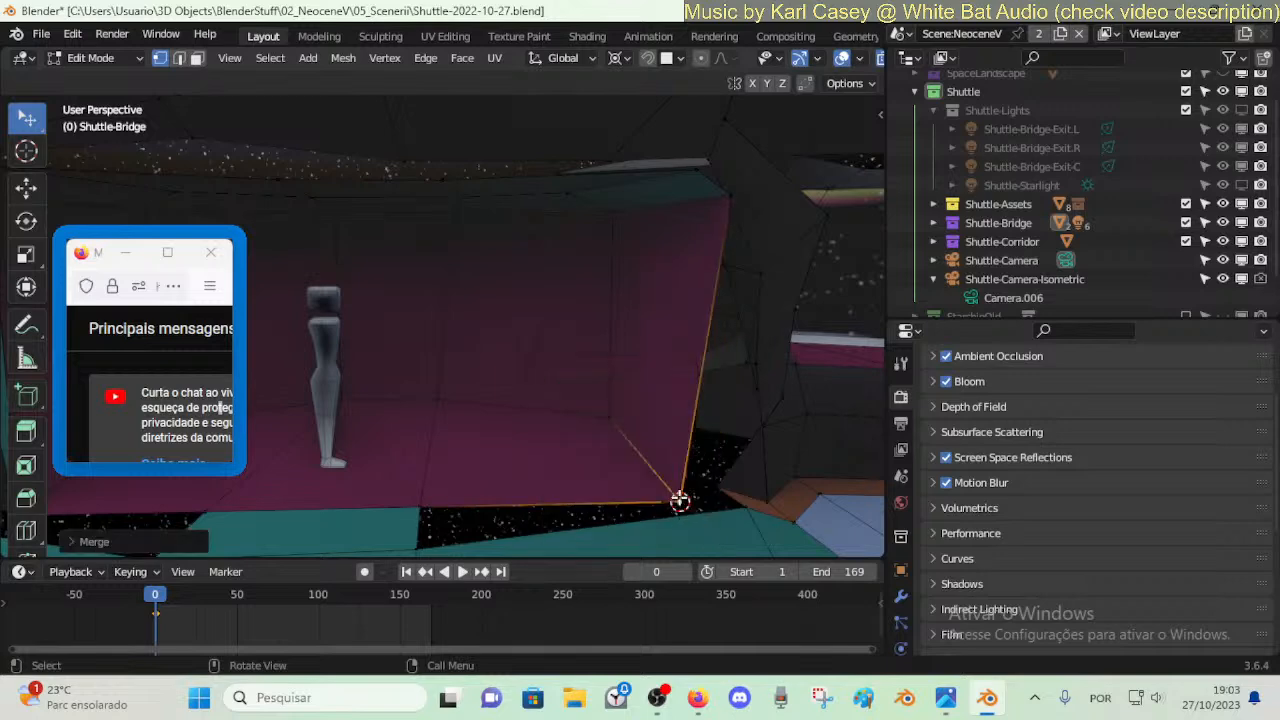
- Select the four corner vertices of the alcove's right side wall and scale them along the Y axis about the 3D cursor
click(682, 500)
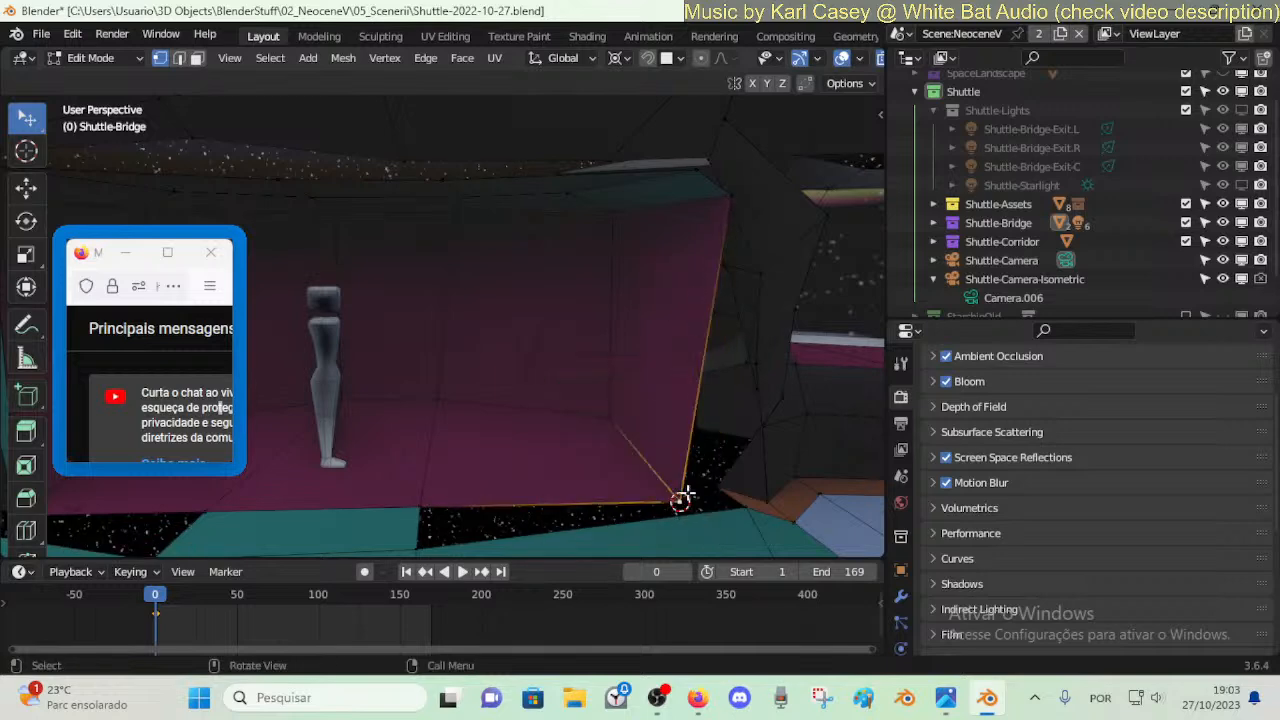
shift+click(610, 415)
shift+click(612, 213)
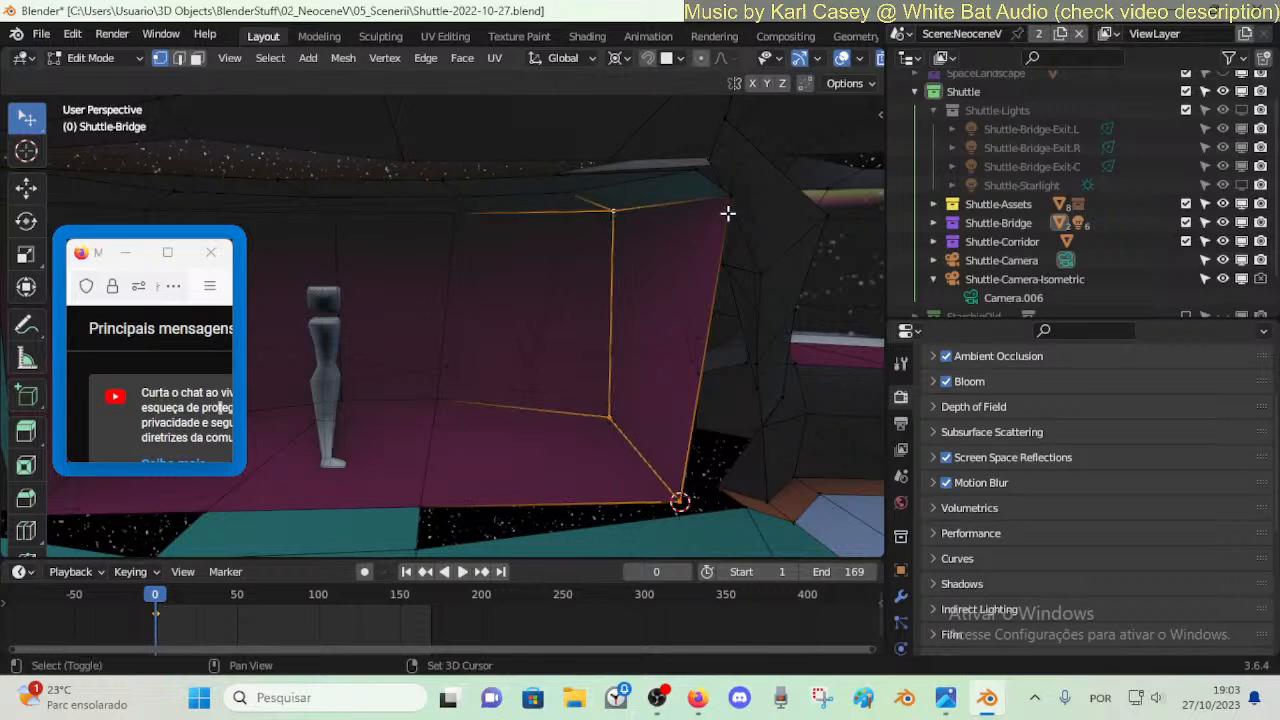
shift+click(729, 198)
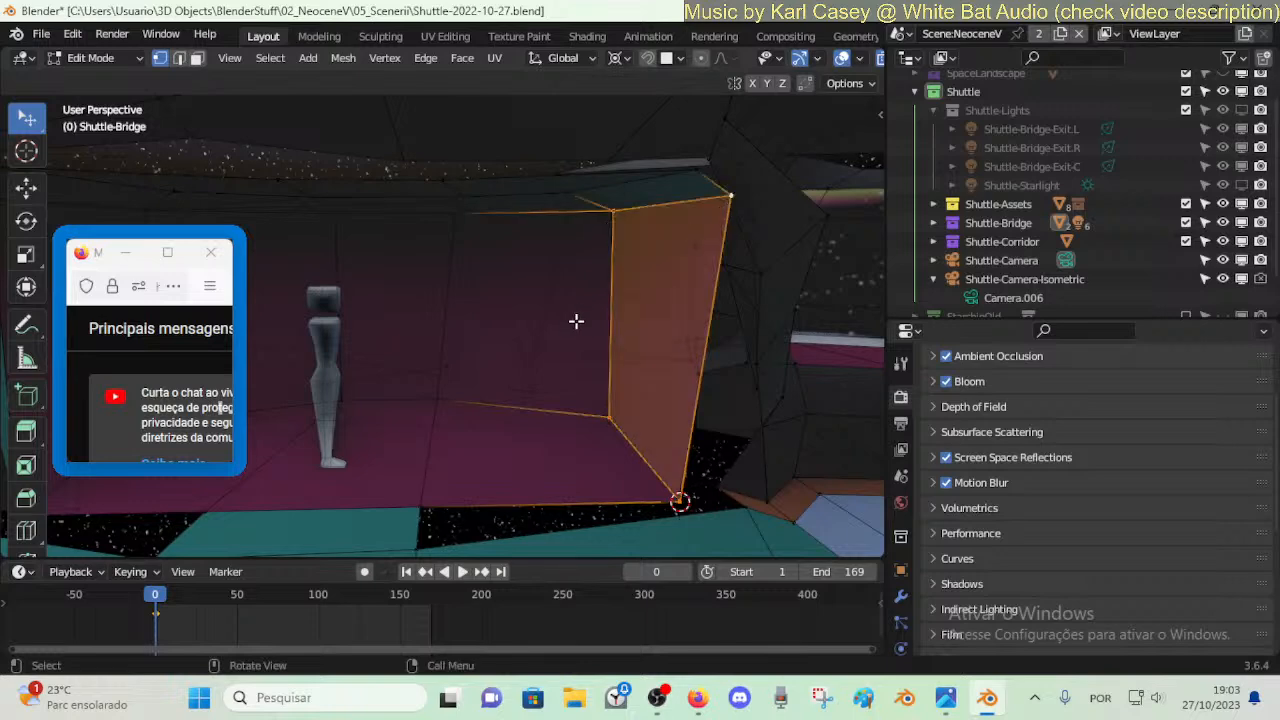
key(s)
key(y)
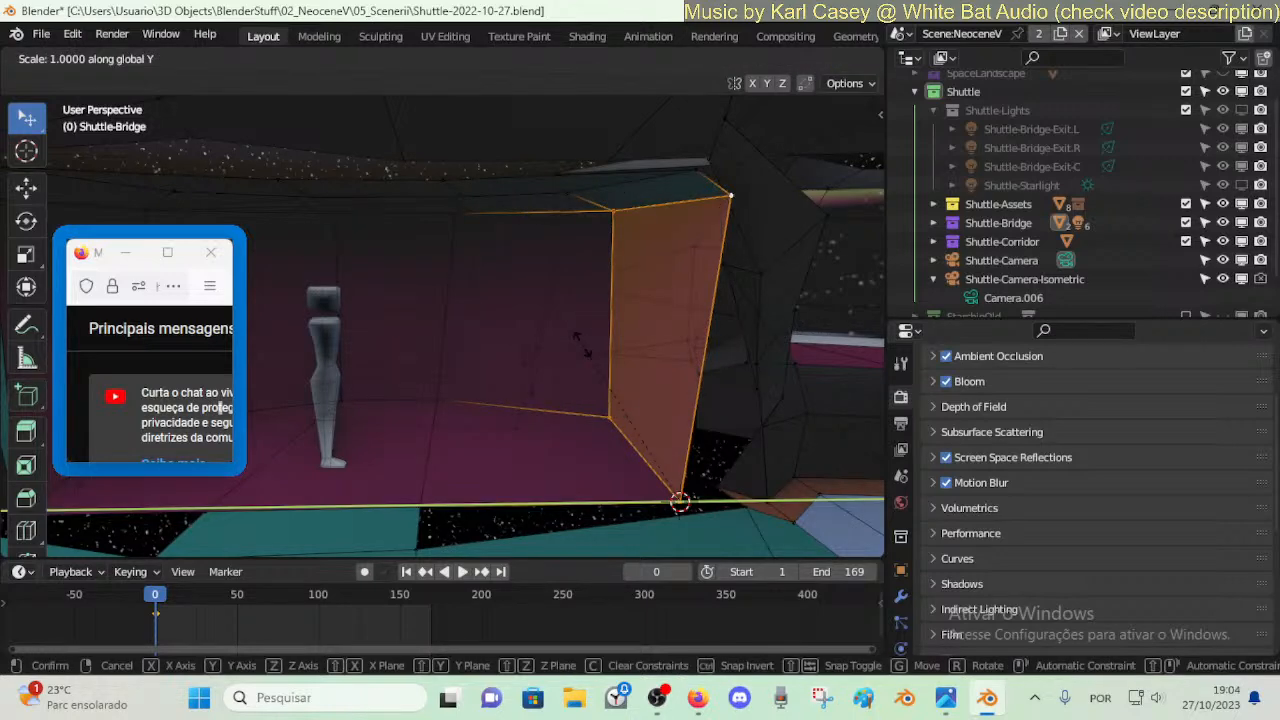
key(Escape)
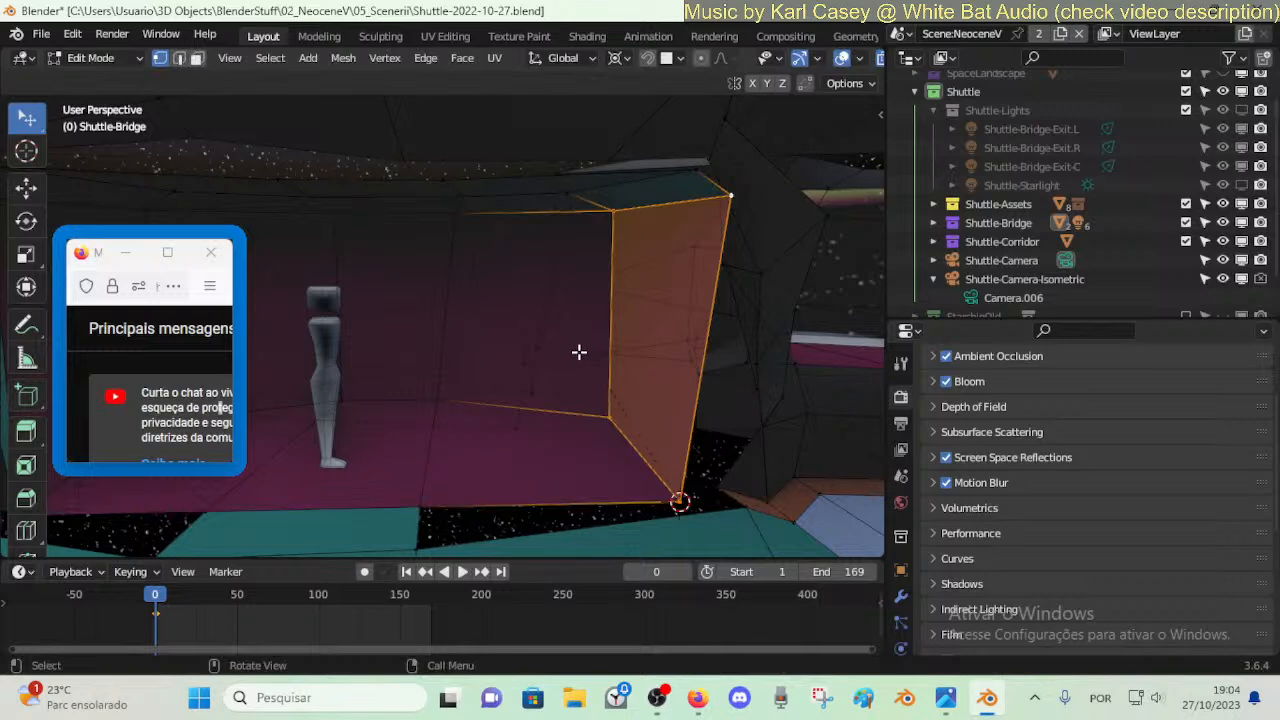
key(s)
key(y)
key(Escape)
key(s)
key(y)
key(Escape)
- Snap the 3D cursor to the base vertex at the alcove's left front corner
key(shift+grave)
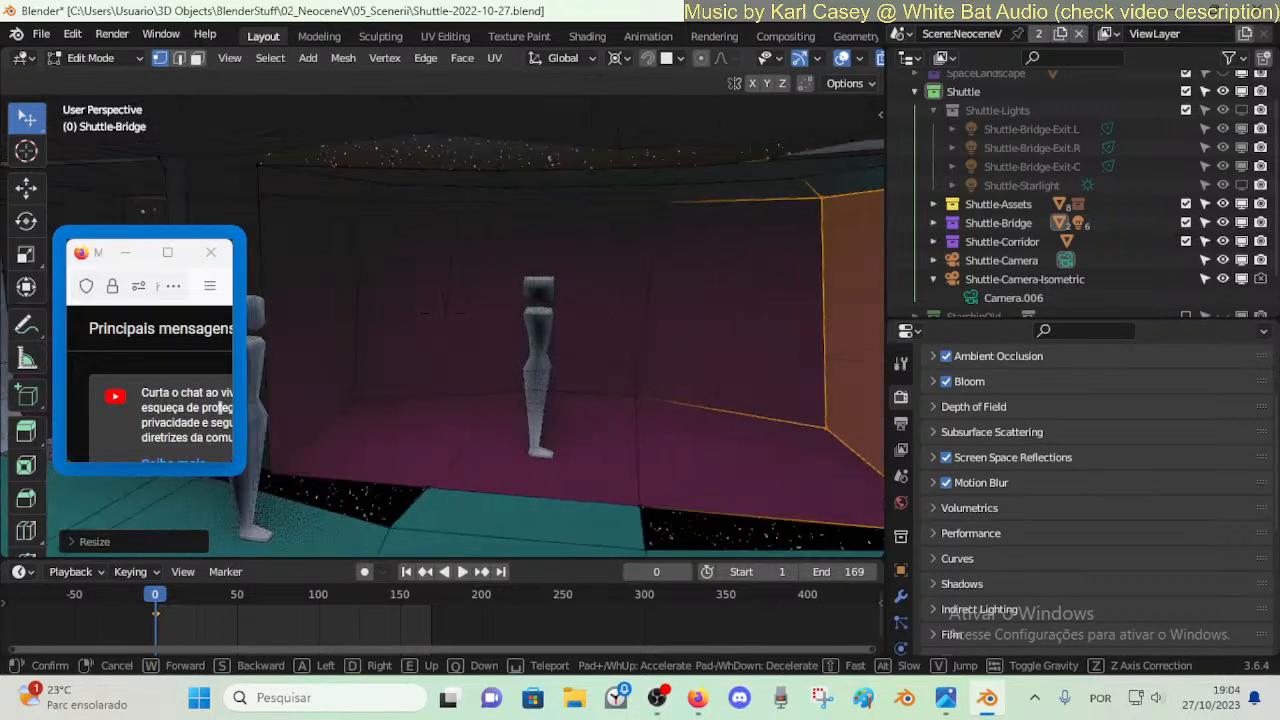
key(a)
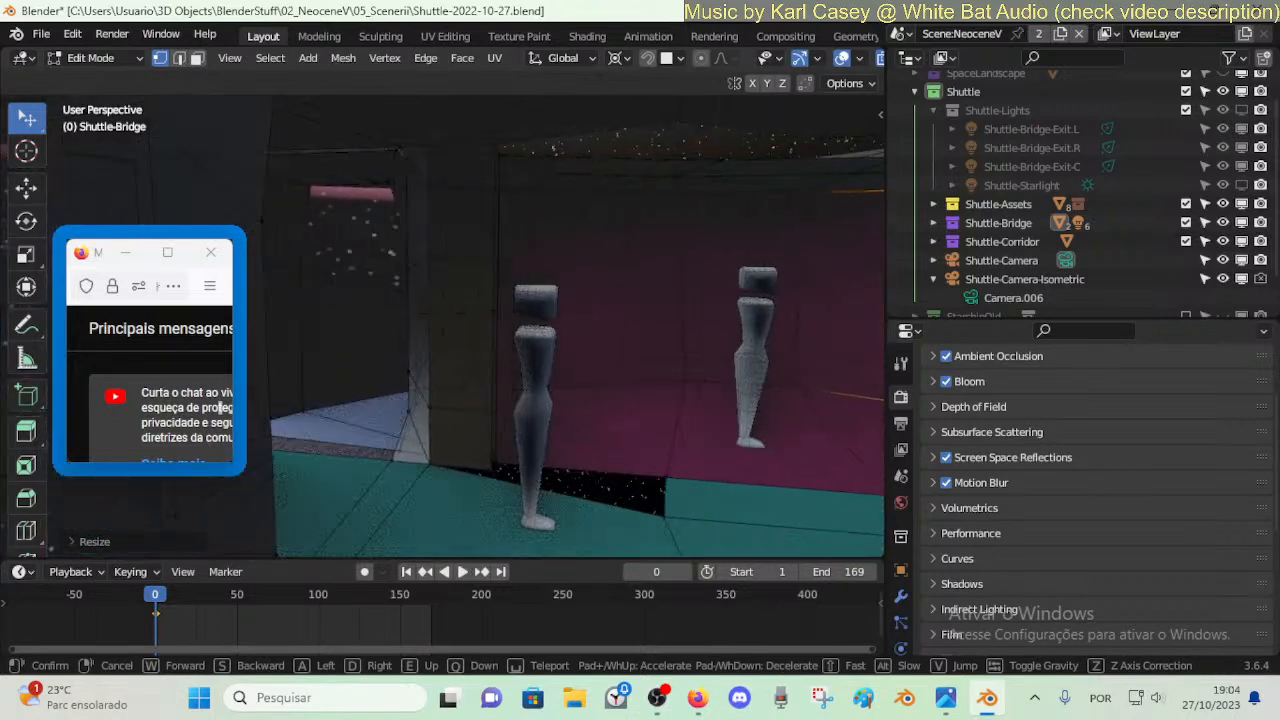
click(453, 443)
click(453, 443)
- Delete the remaining narrow face along the alcove's left front edge, directly above the 3D cursor
key(shift+grave)
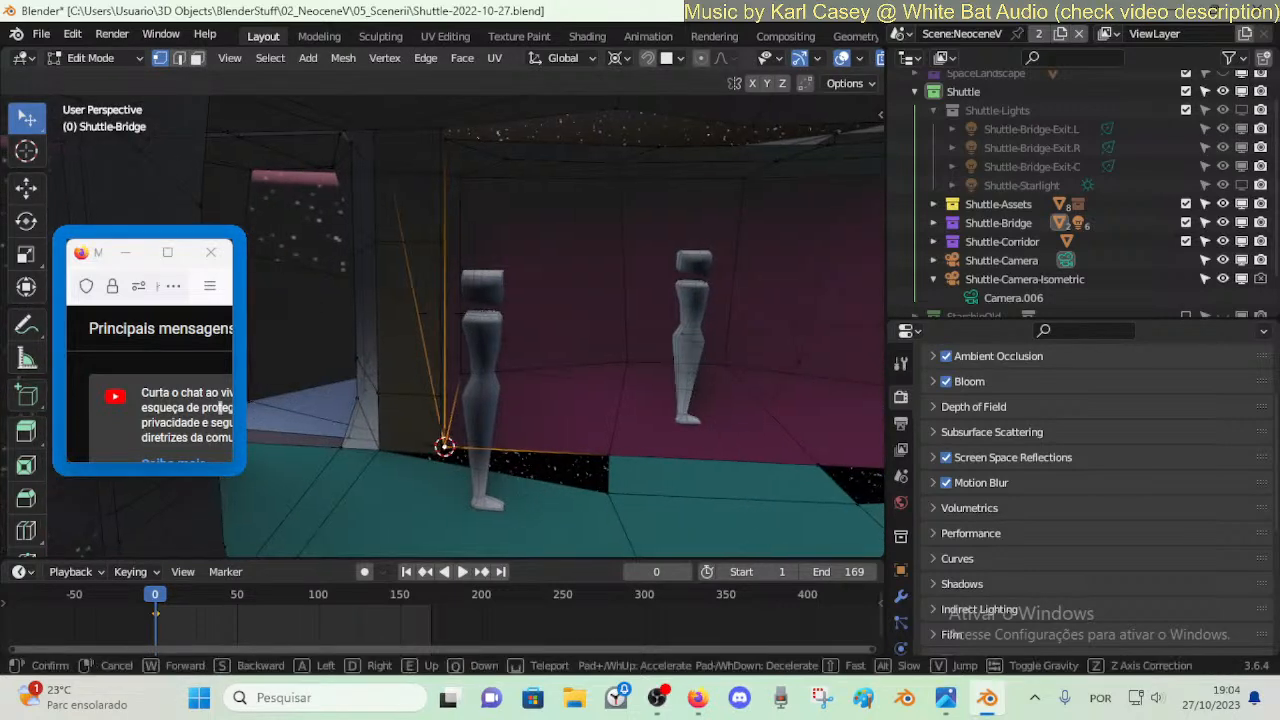
key(w)
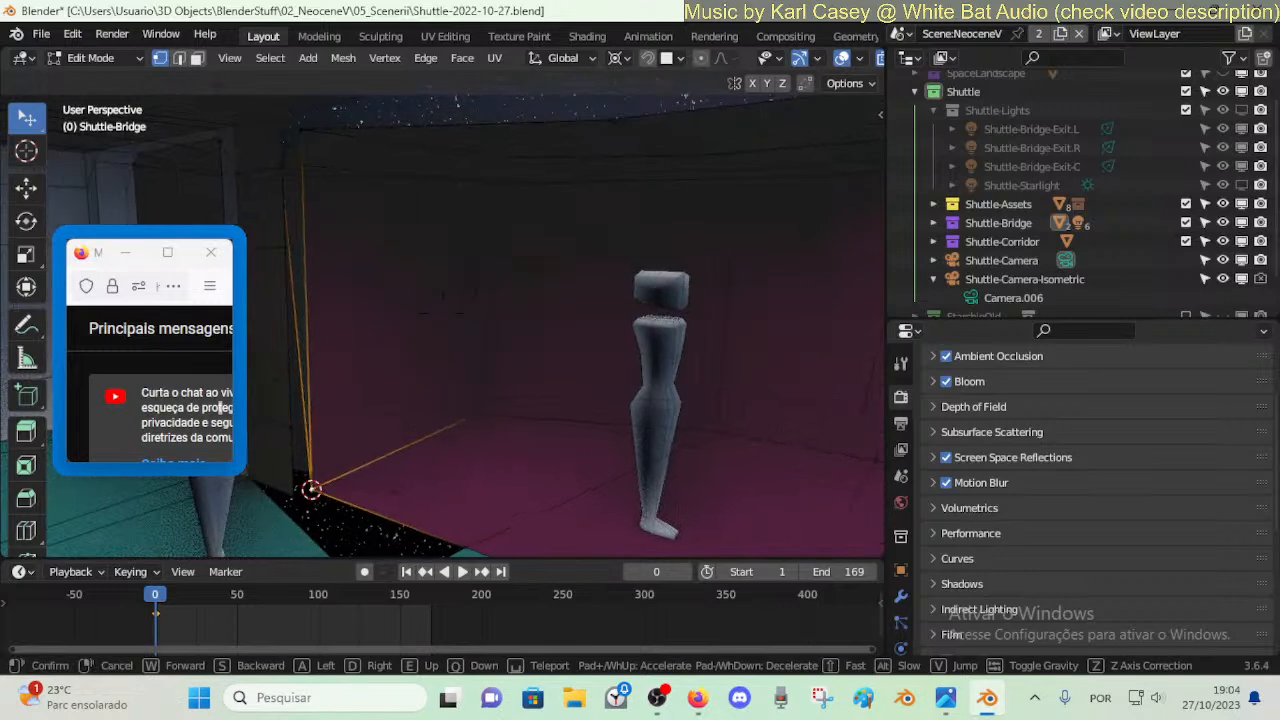
click(442, 310)
key(2)
click(402, 250)
key(3)
click(410, 234)
click(406, 271)
key(x)
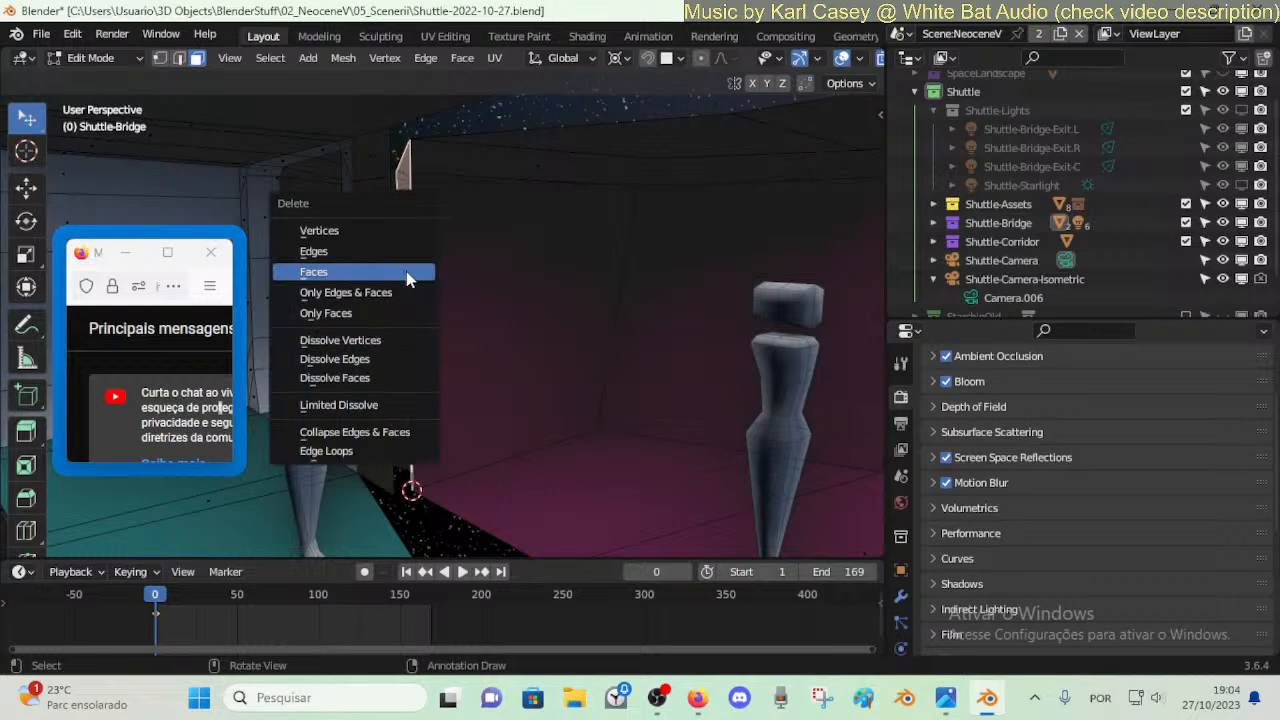
click(406, 271)
- Select the four corner vertices of the alcove's left side wall and scale them to 0 along Y about the 3D cursor
key(1)
click(408, 251)
click(411, 484)
shift+click(637, 188)
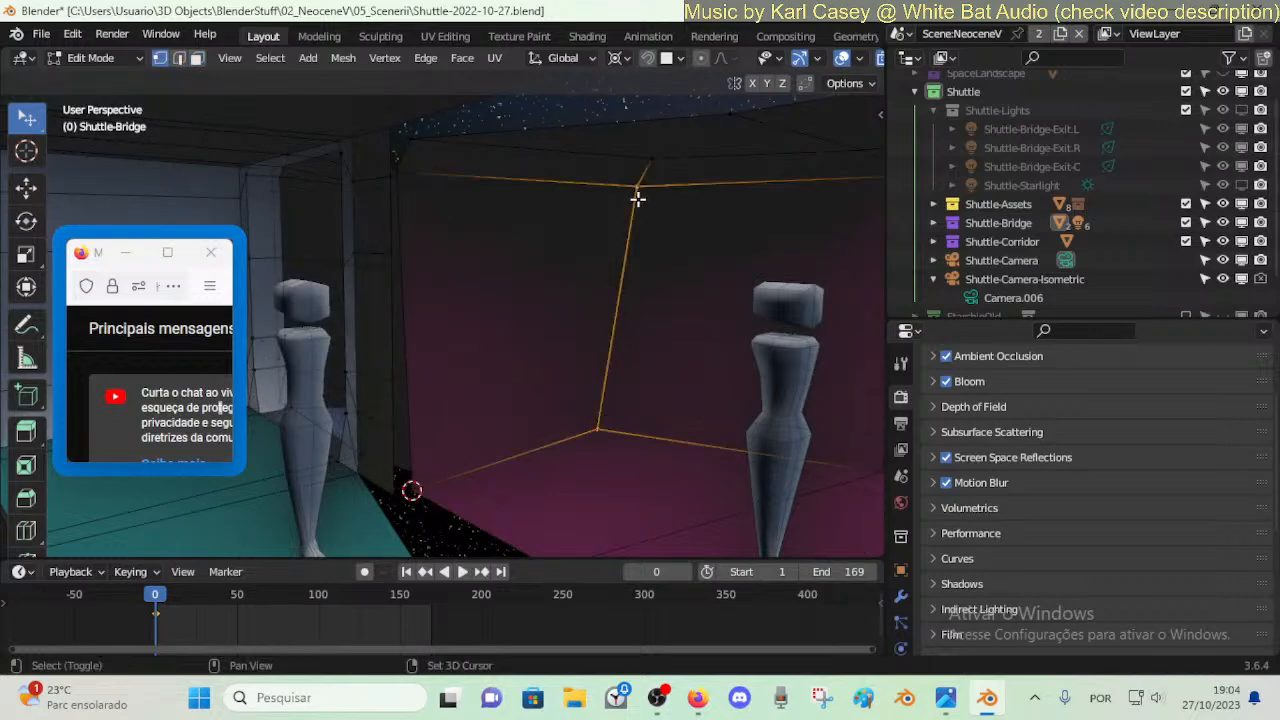
shift+click(405, 172)
shift+click(415, 488)
key(s)
key(y)
key(0)
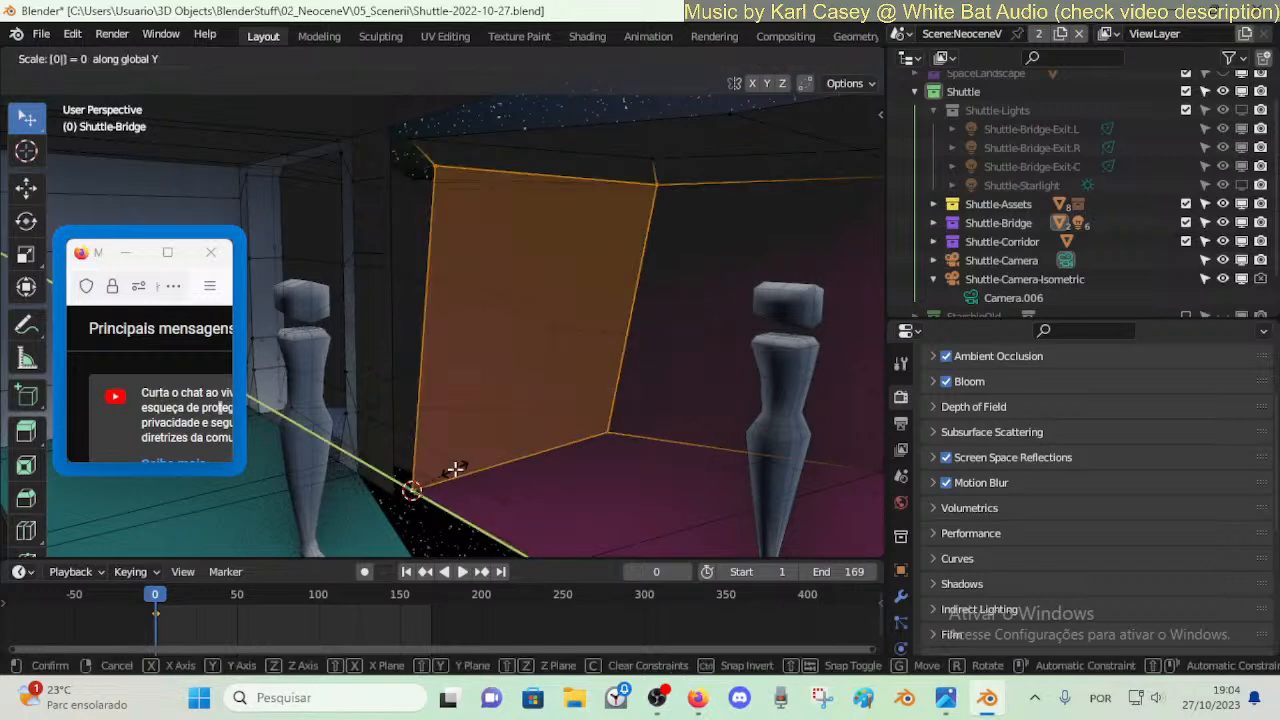
key(Return)
- Snap the 3D cursor to the front floor vertex of the alcove's left panel division
key(shift+grave)
key(a)
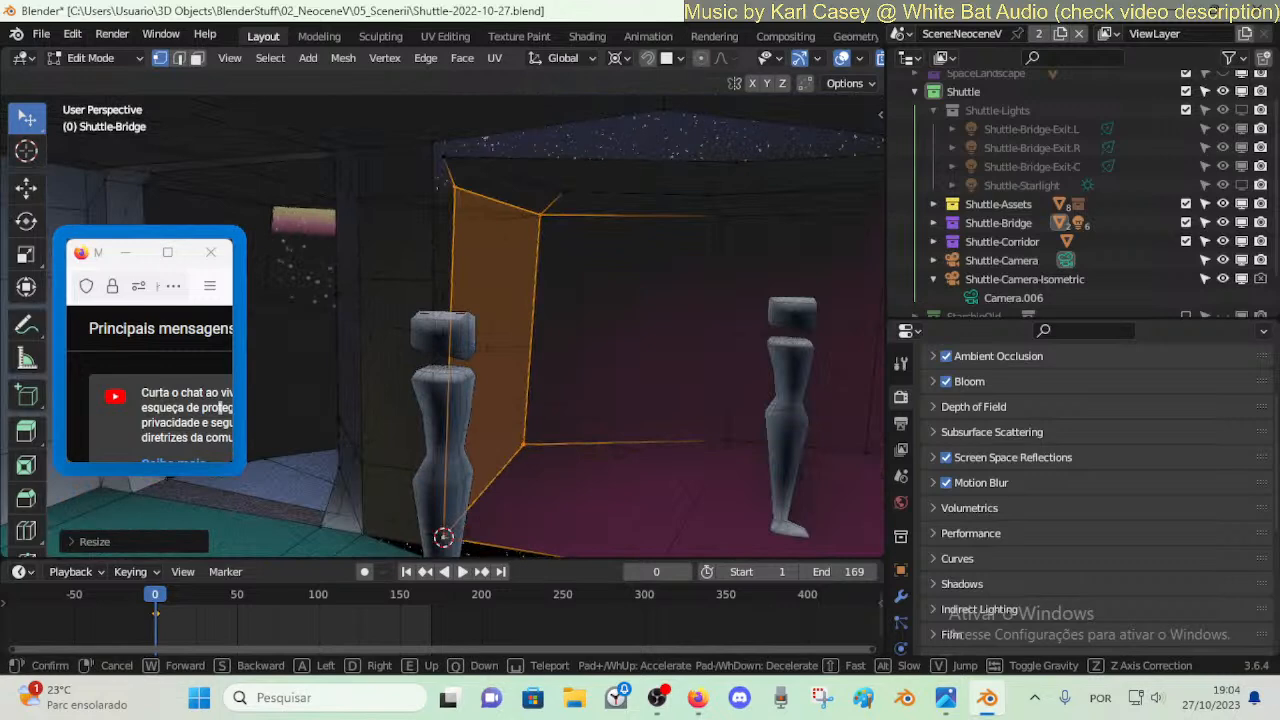
key(a)
key(d)
key(s)
key(a)
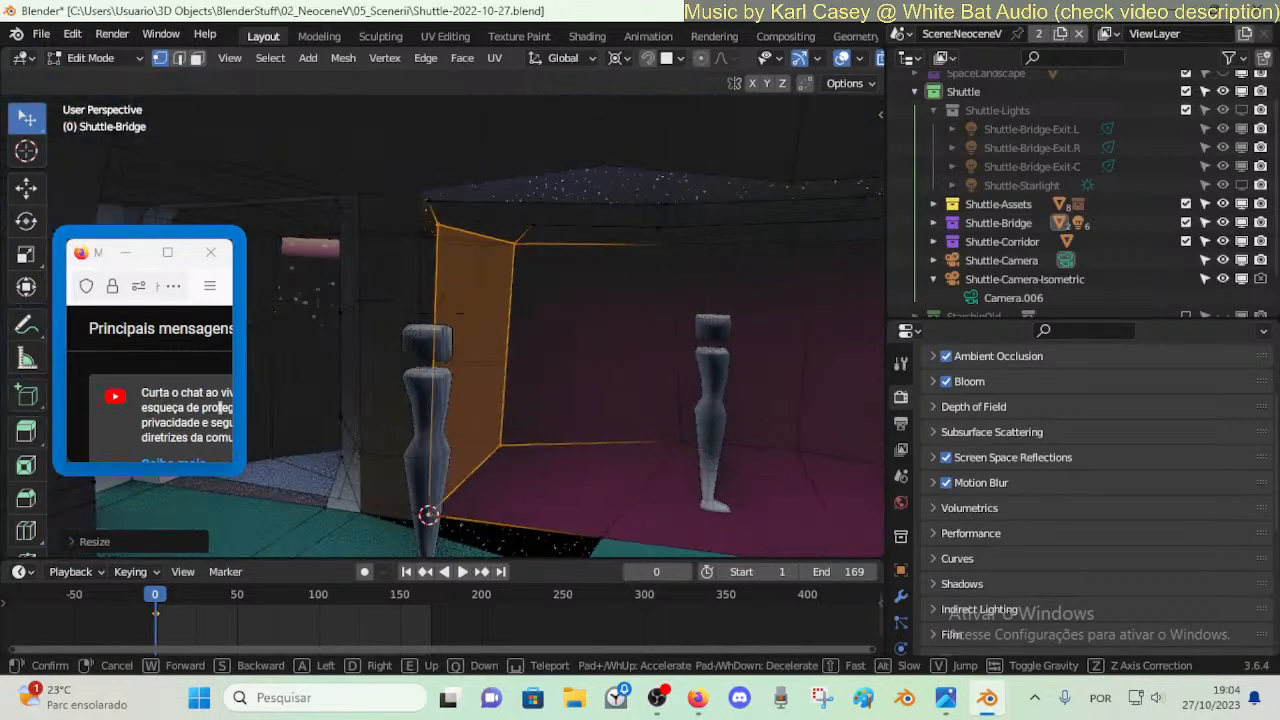
key(d)
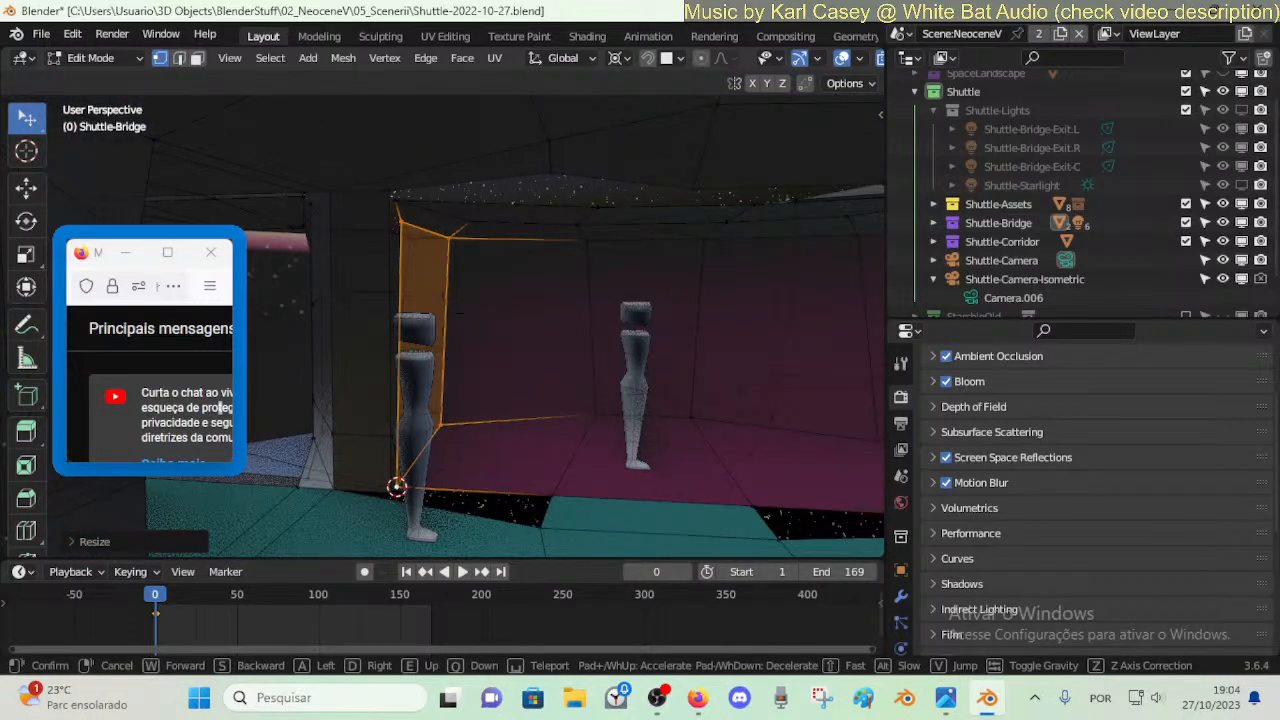
click(442, 326)
click(417, 497)
key(shift+s)
- Select the floor, back wall and ceiling vertices of the left panel division and scale them to 0 along Y about the 3D cursor
click(499, 413)
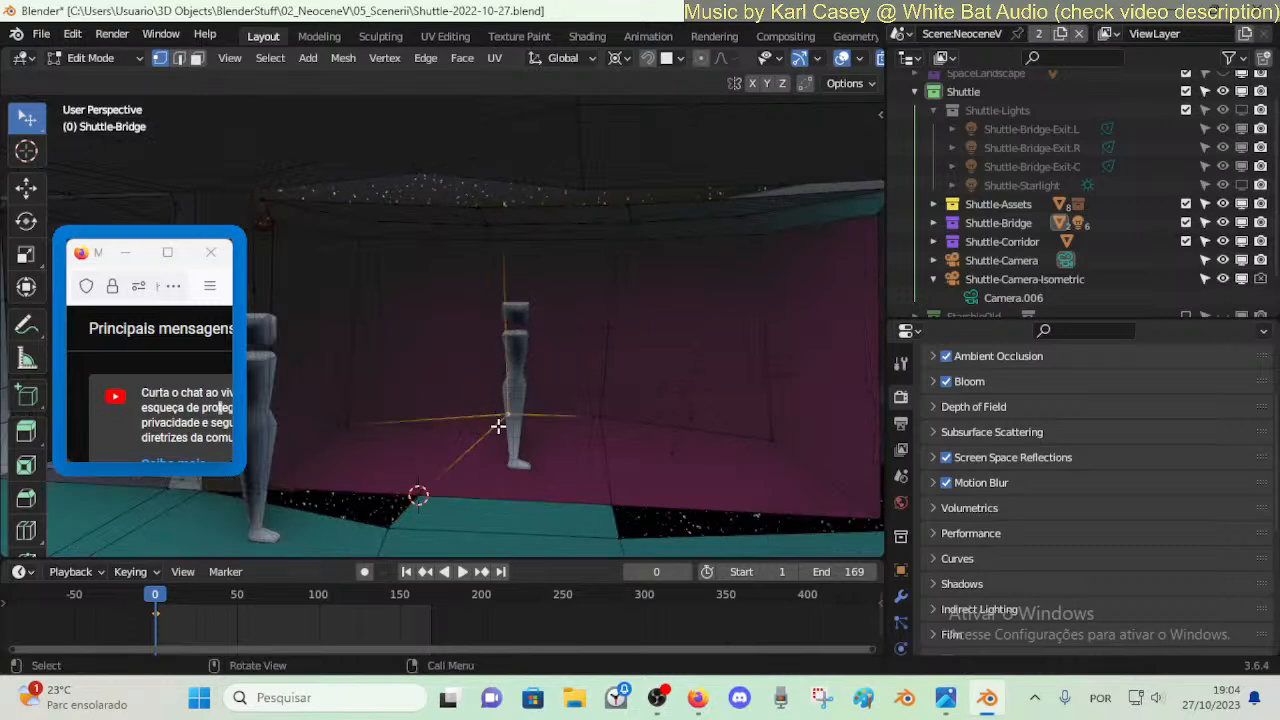
shift+click(497, 247)
shift+click(492, 227)
shift+click(480, 207)
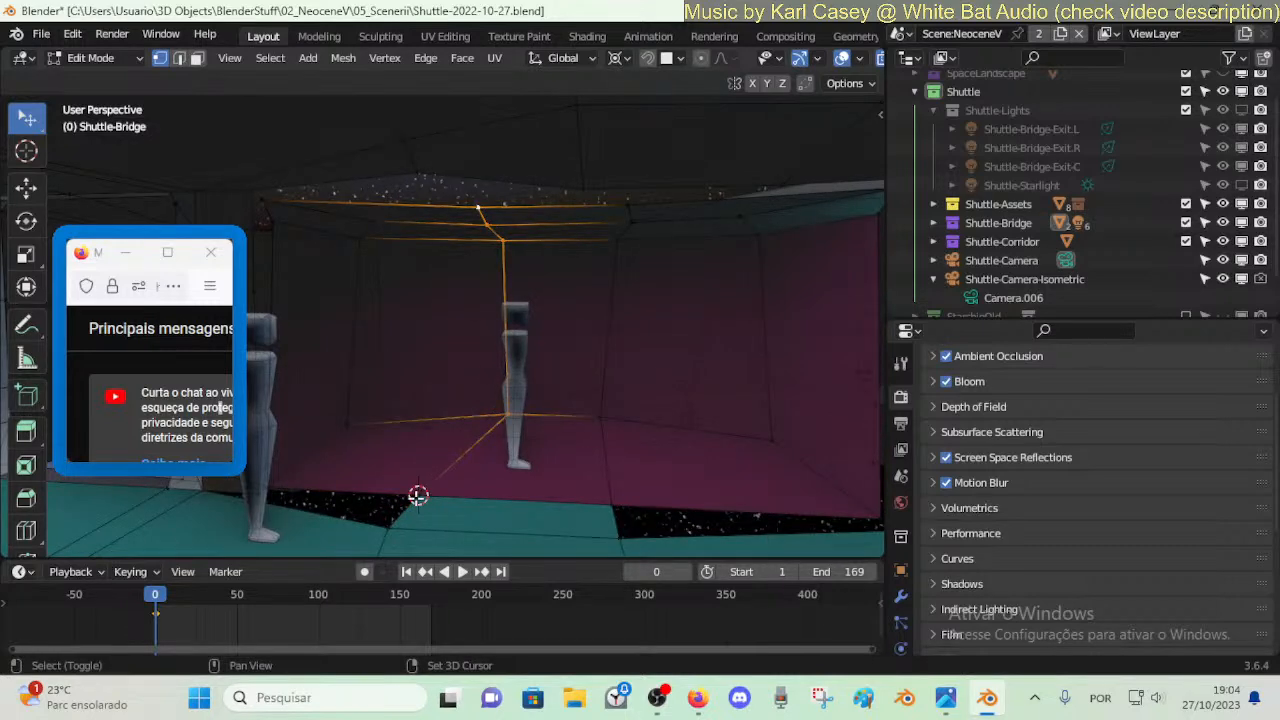
shift+click(418, 497)
key(s)
key(y)
key(0)
key(Return)
click(496, 386)
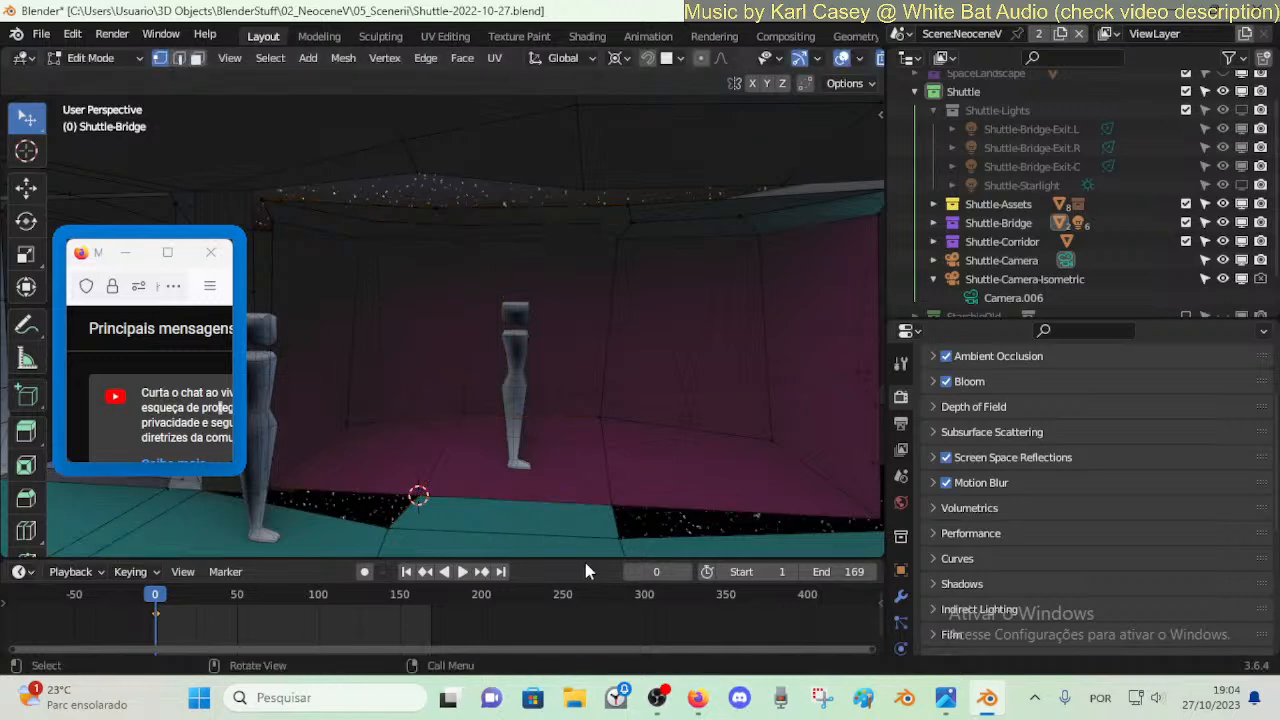
- Place the 3D cursor at the right panel division's front floor vertex and scale that division's vertices to 0 along Y
shift+right_click(611, 504)
shift+click(611, 503)
shift+click(602, 416)
shift+click(619, 240)
shift+click(632, 223)
shift+click(631, 206)
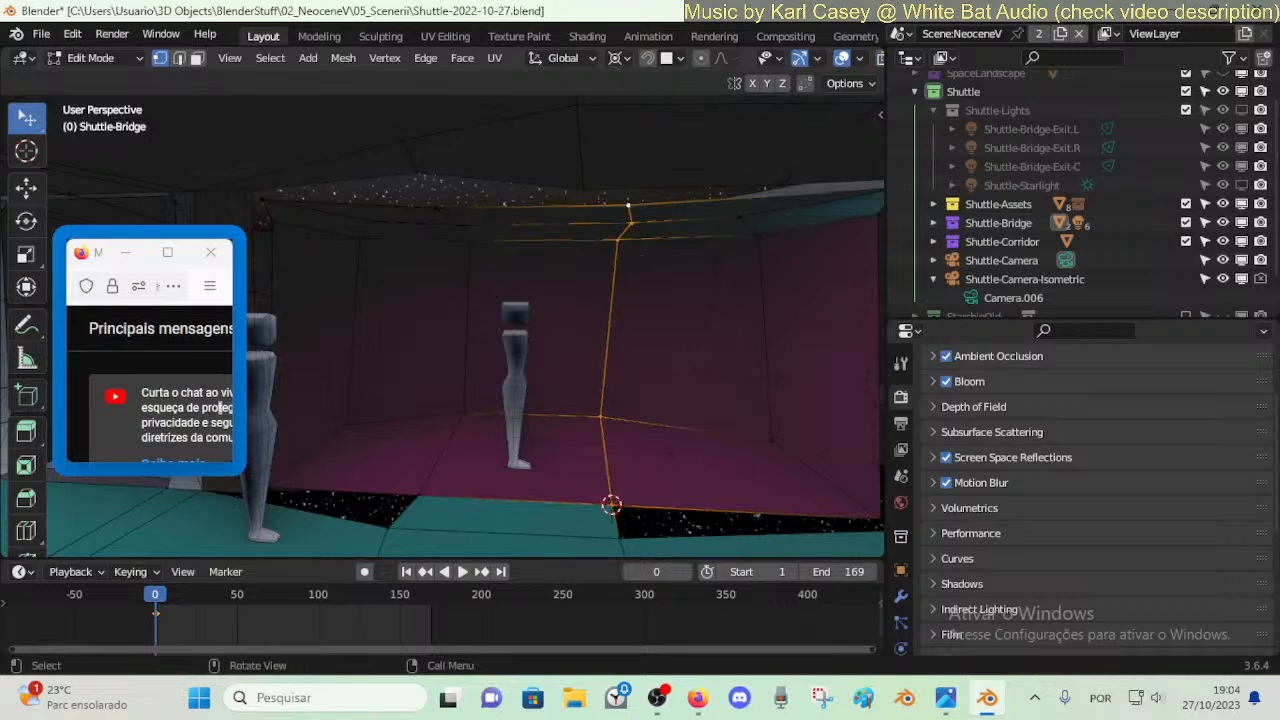
key(s)
key(y)
key(0)
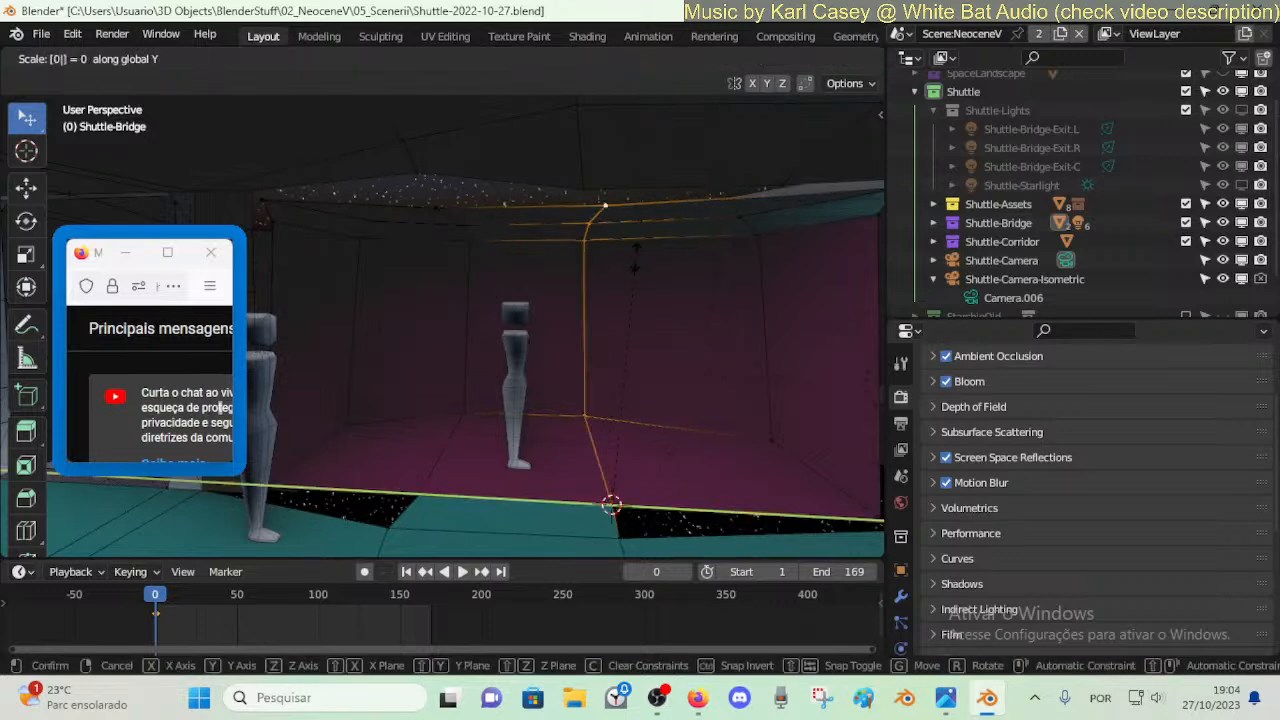
key(Return)
key(alt+a)
- Select the alcove's central loop of floor, back wall and ceiling faces and move it along the Y axis towards the right side wall
key(shift+grave)
key(s)
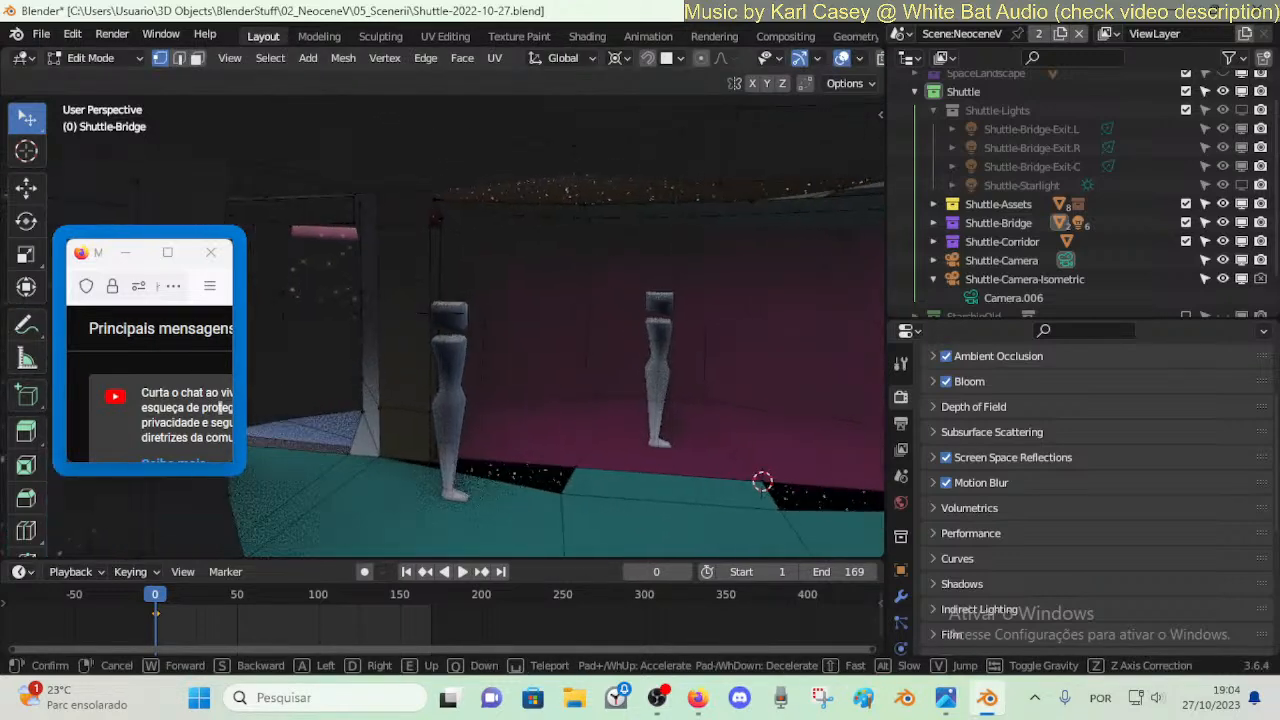
key(w)
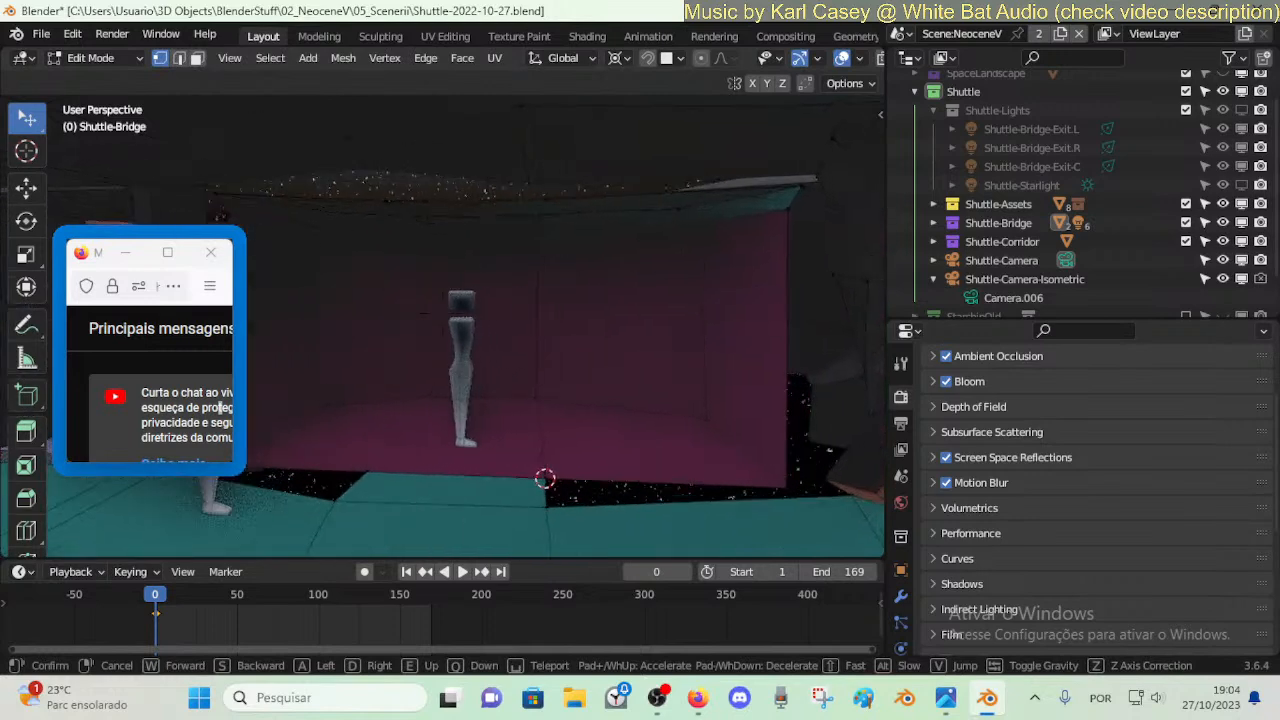
key(Return)
key(3)
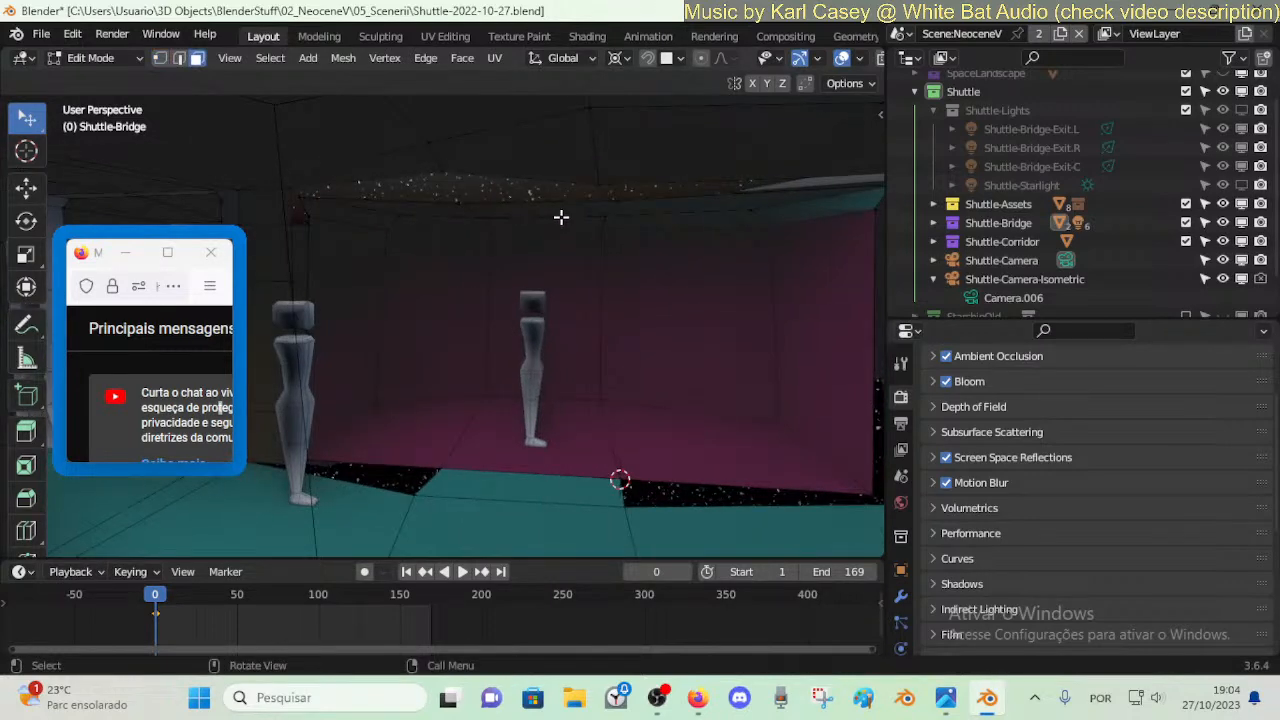
alt+click(550, 320)
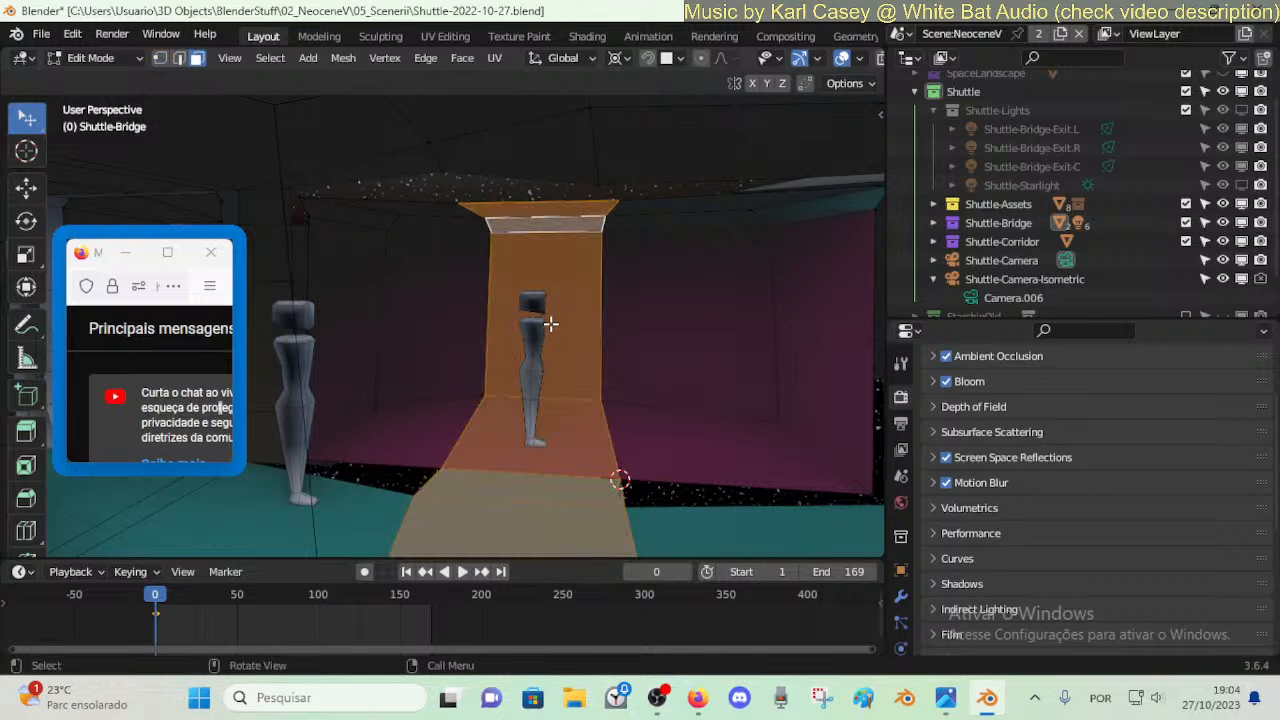
alt+click(551, 325)
key(g)
key(x)
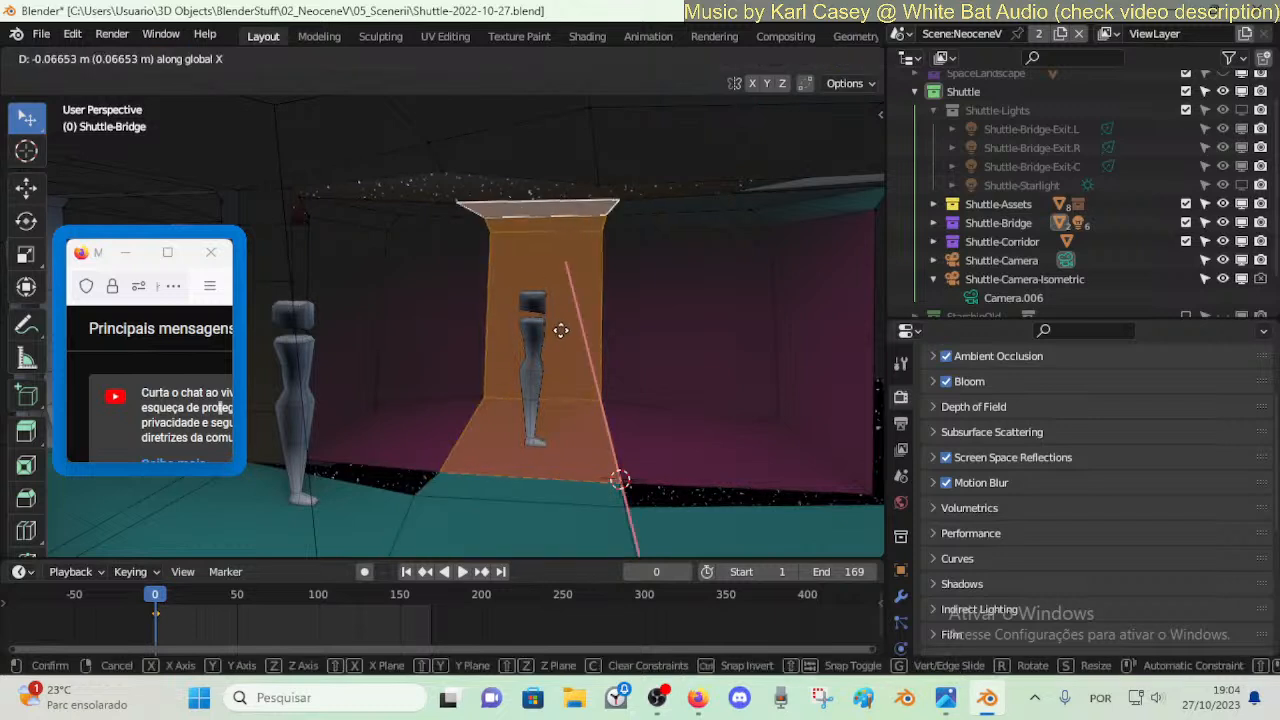
key(y)
mouse_move(575, 329)
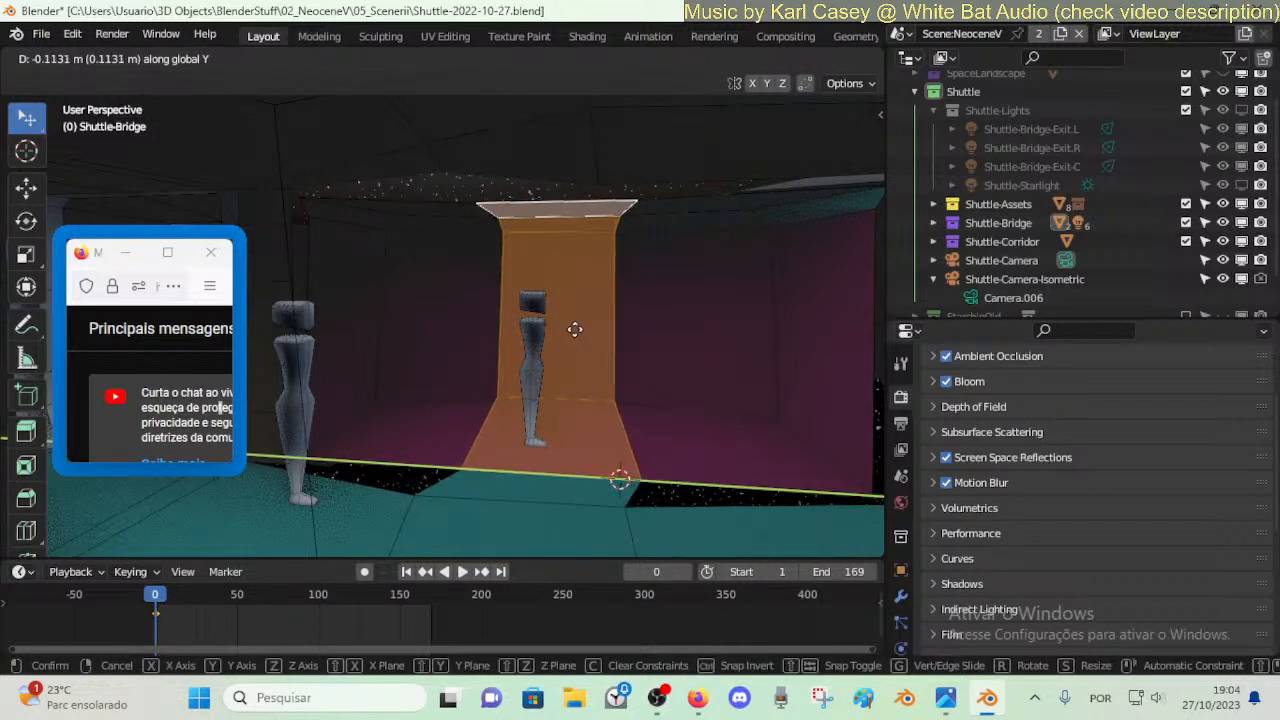
click(592, 329)
key(alt+a)
- Select the four corner vertices of the alcove's central back panel and place the 3D cursor at its right base vertex
key(shift+grave)
key(a)
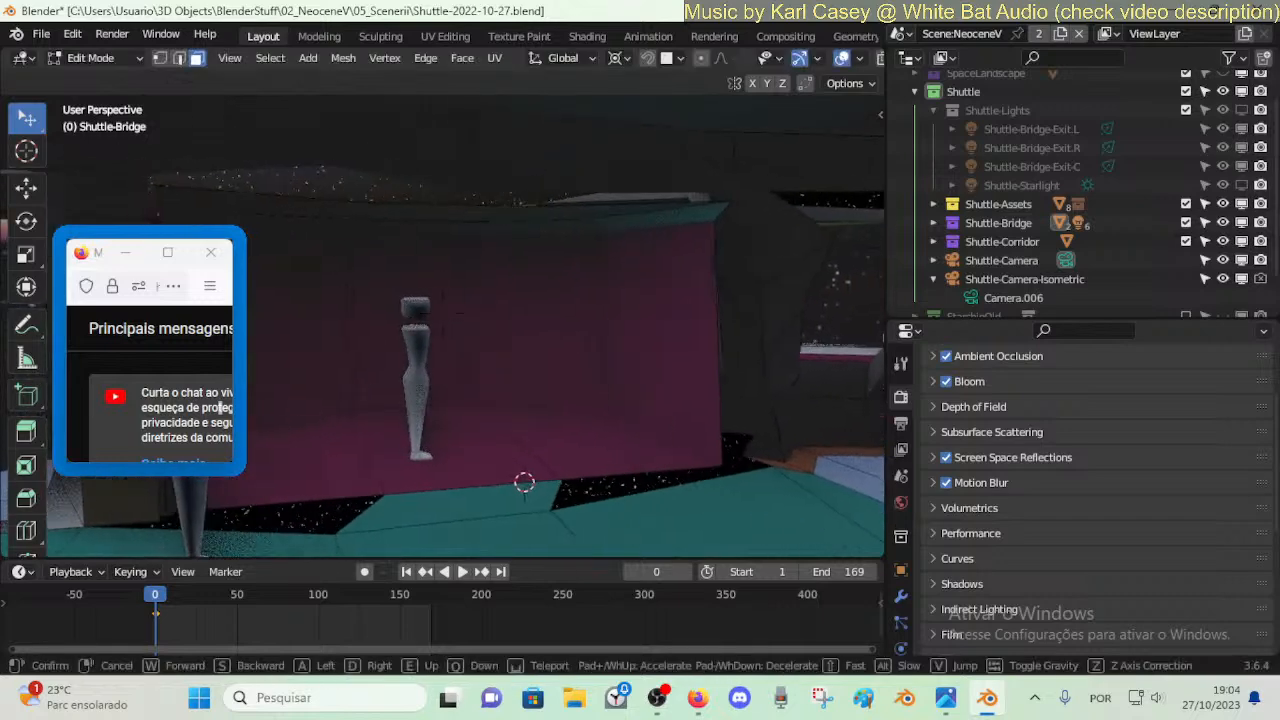
key(w)
key(w)
key(s)
key(w)
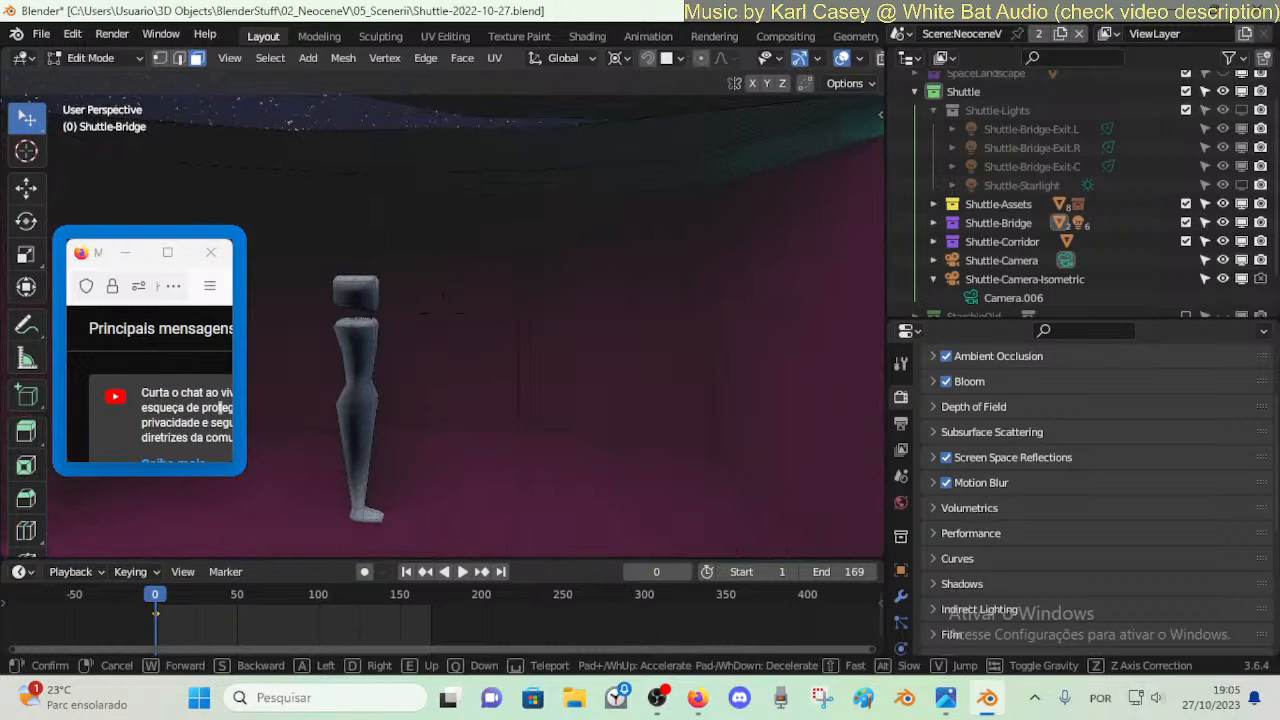
key(s)
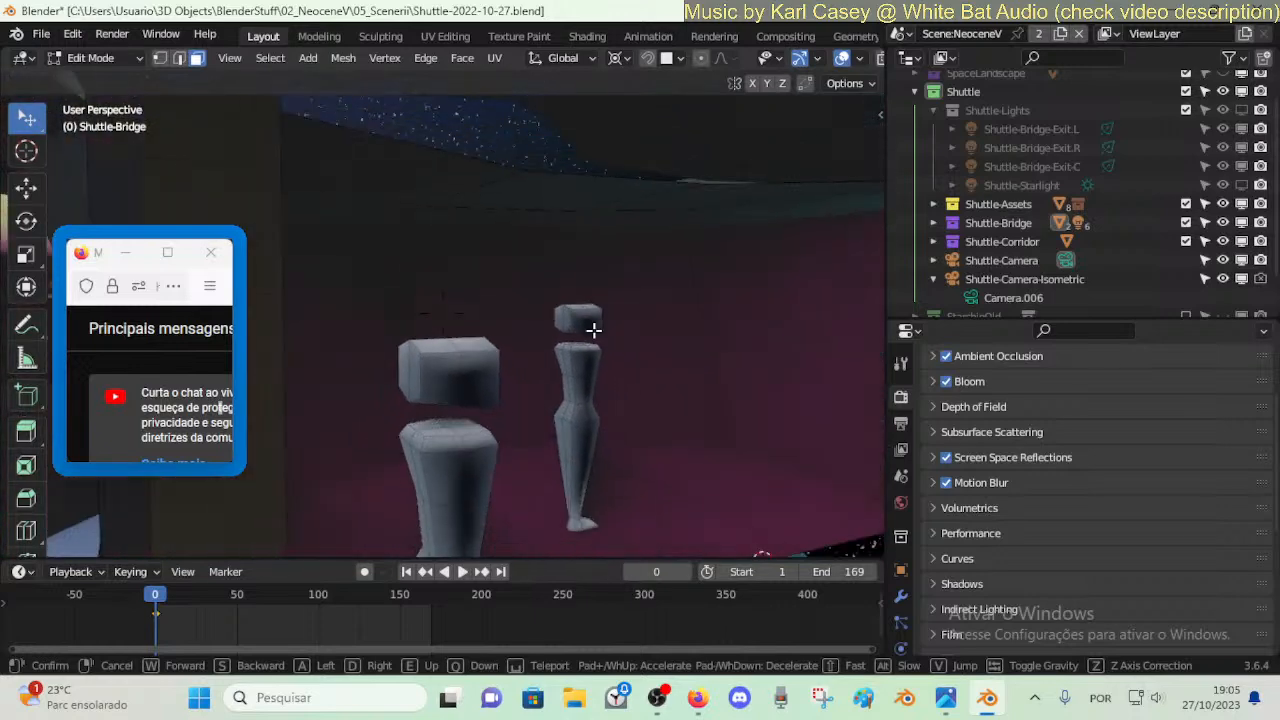
click(478, 259)
key(2)
click(475, 235)
key(shift+grave)
key(s)
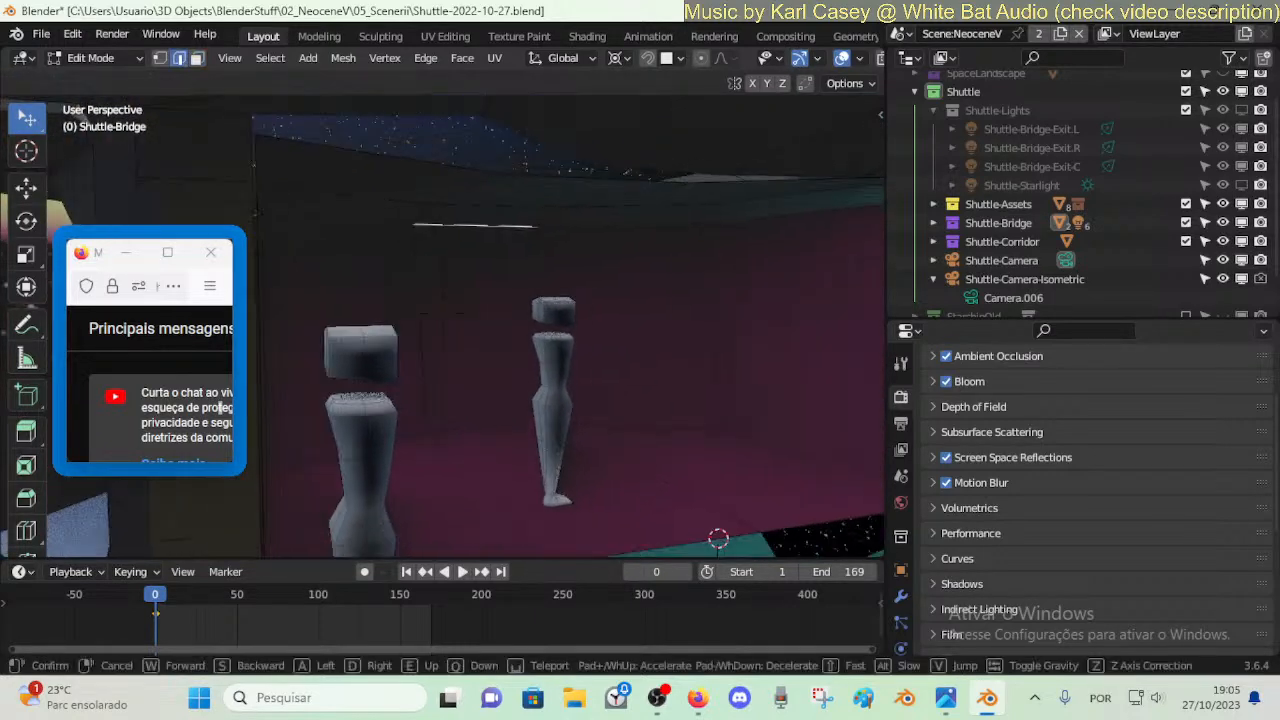
click(523, 234)
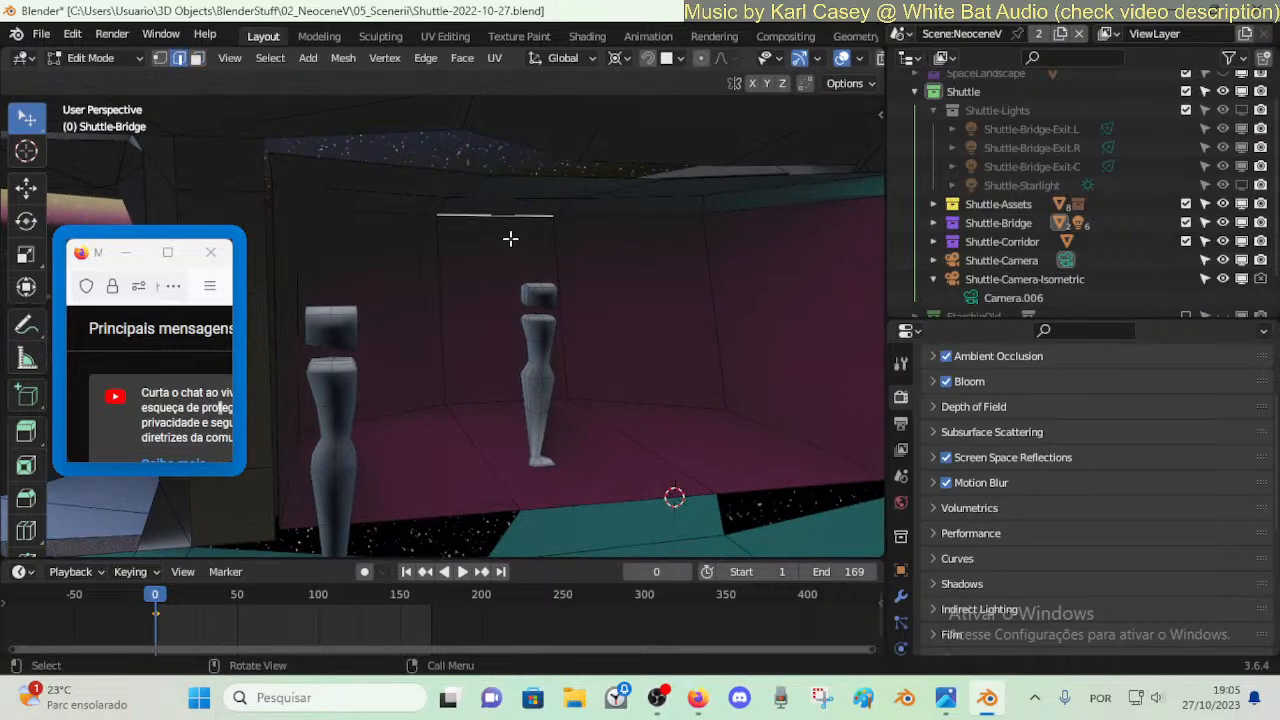
key(1)
shift+click(452, 405)
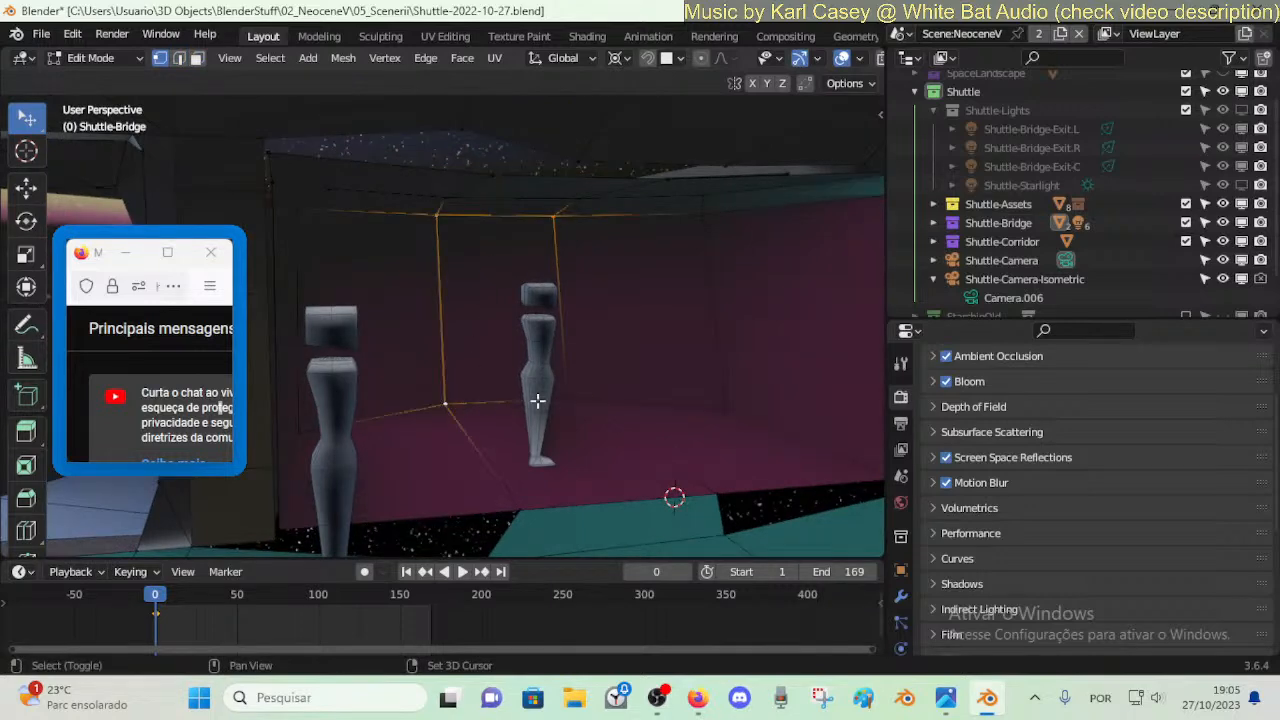
shift+click(568, 396)
key(shift+s)
key(3)
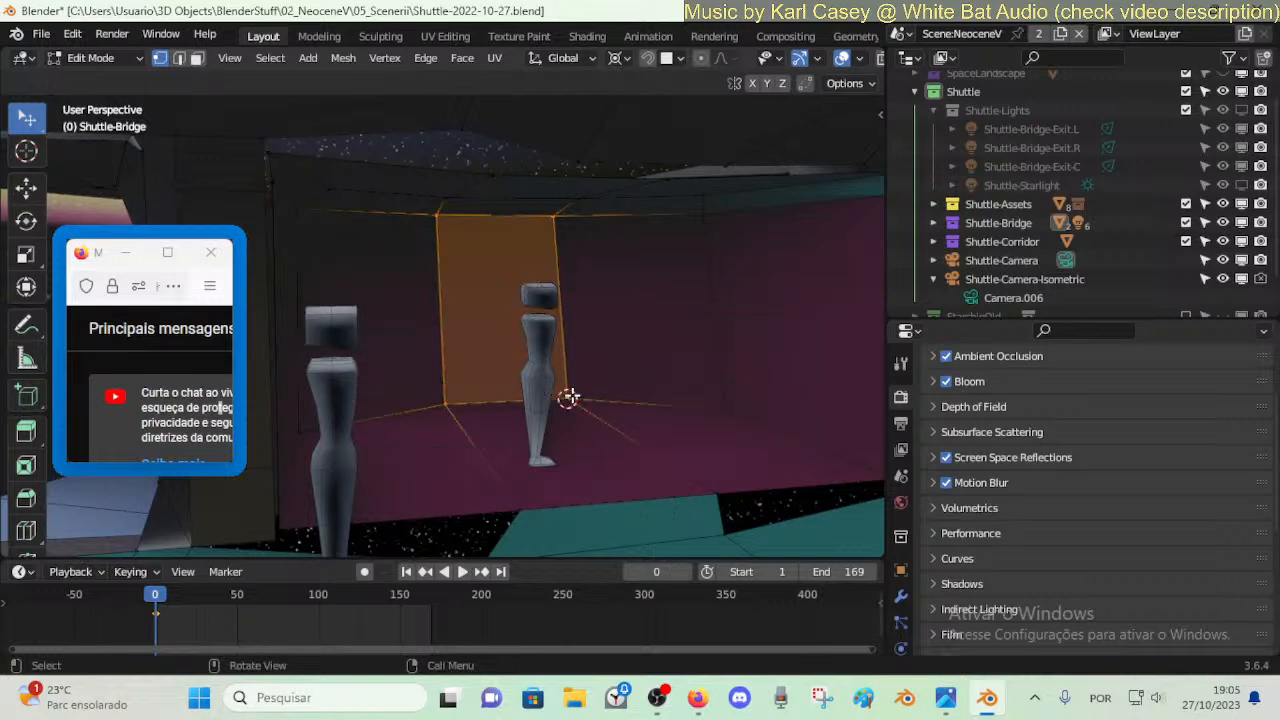
- Move the upper edge of the narrow face above the central back panel along the X axis
key(alt+a)
key(2)
click(537, 200)
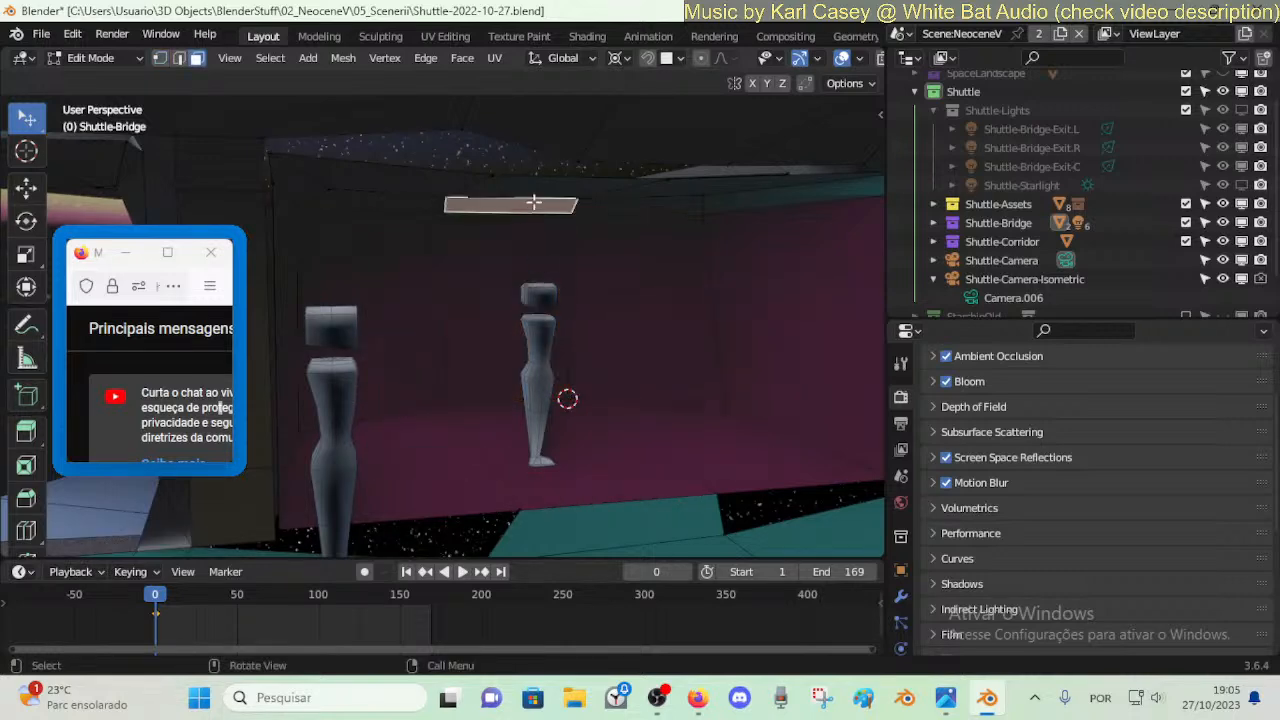
click(537, 198)
key(g)
key(y)
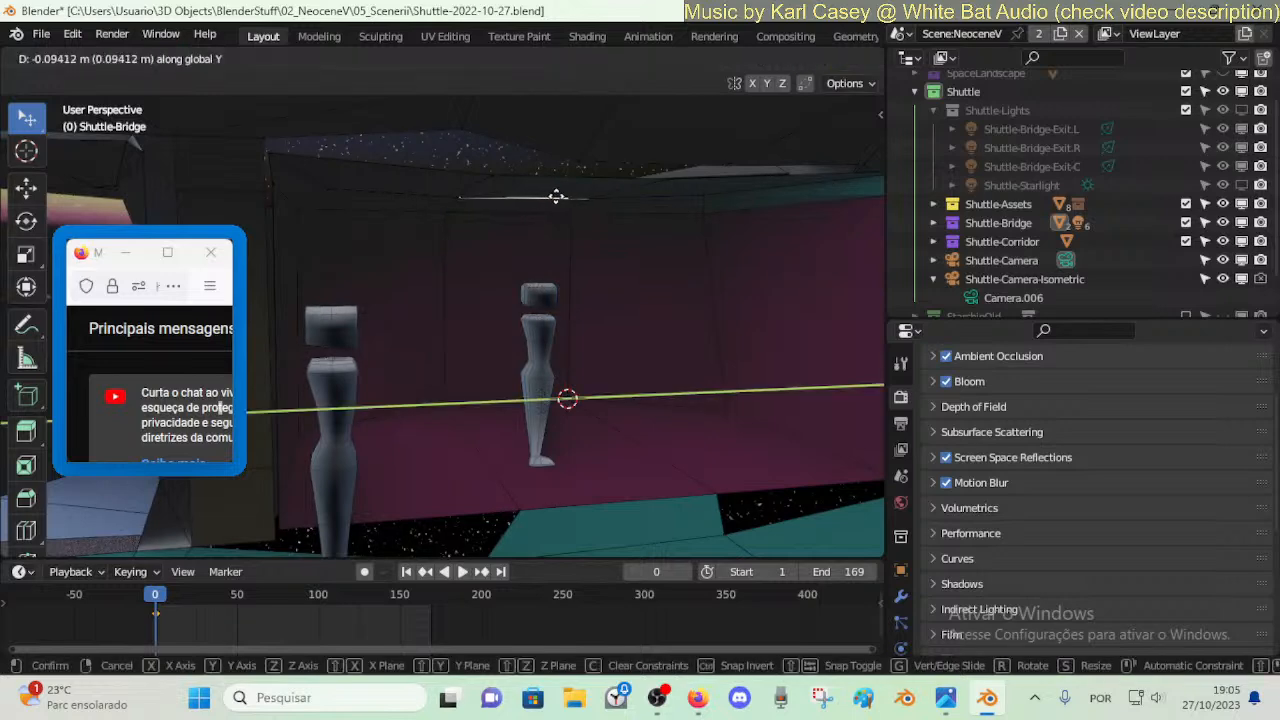
key(x)
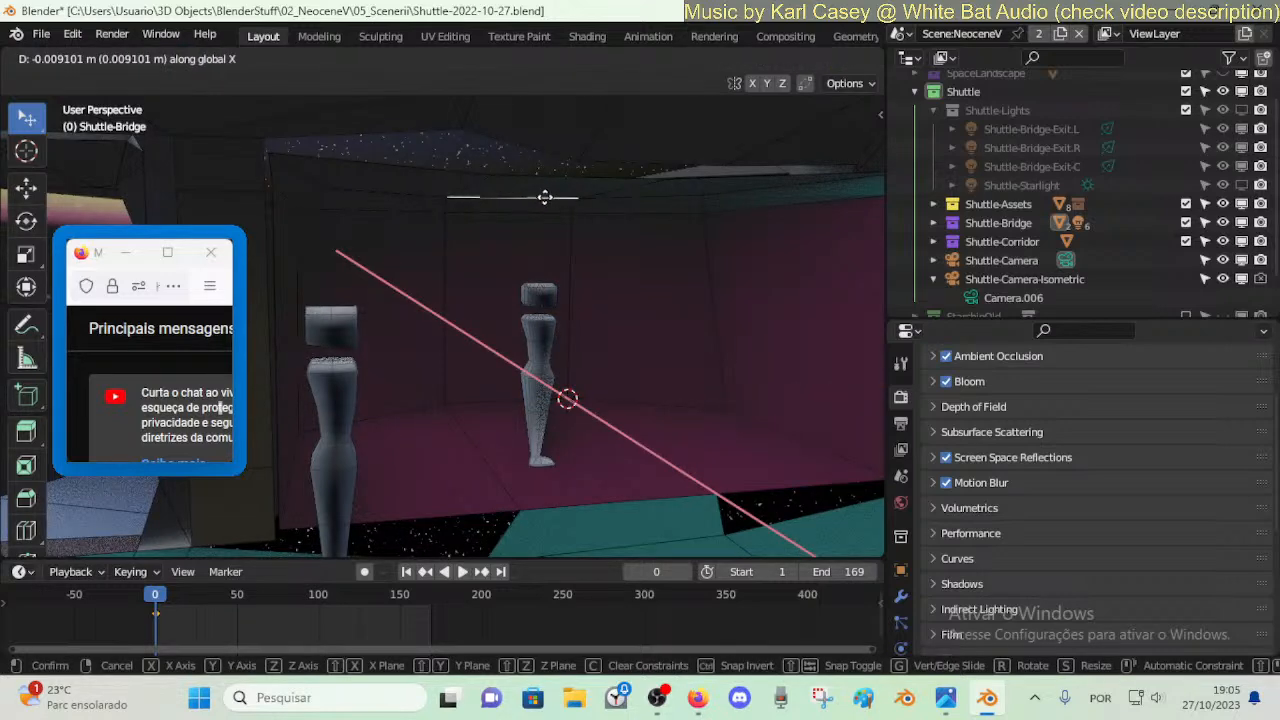
click(700, 195)
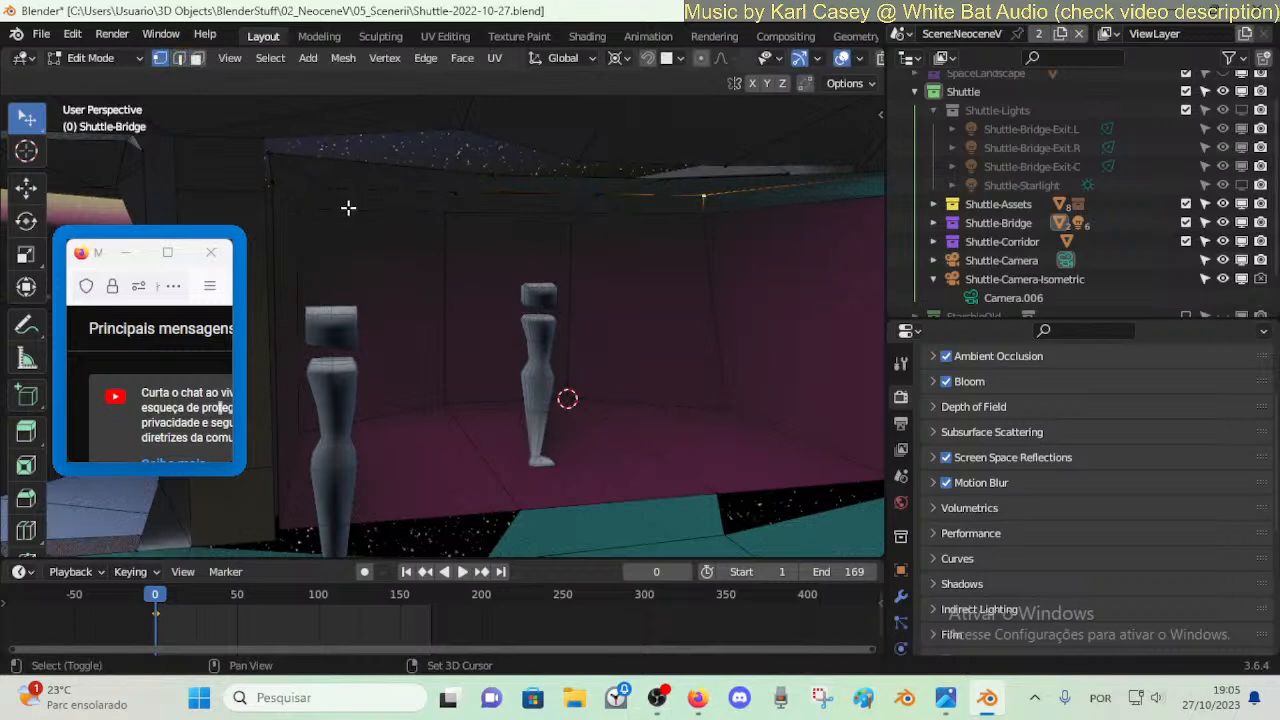
key(shift+grave)
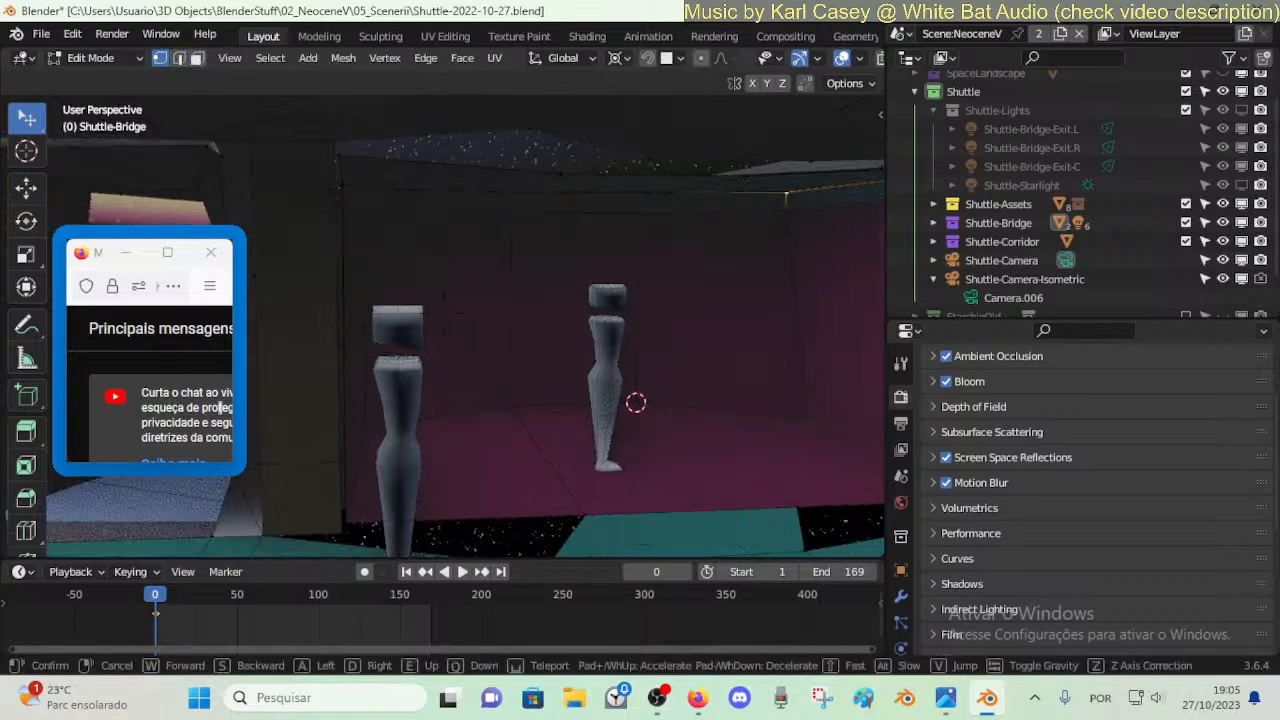
key(d)
click(738, 165)
shift+click(740, 165)
key(g)
key(g)
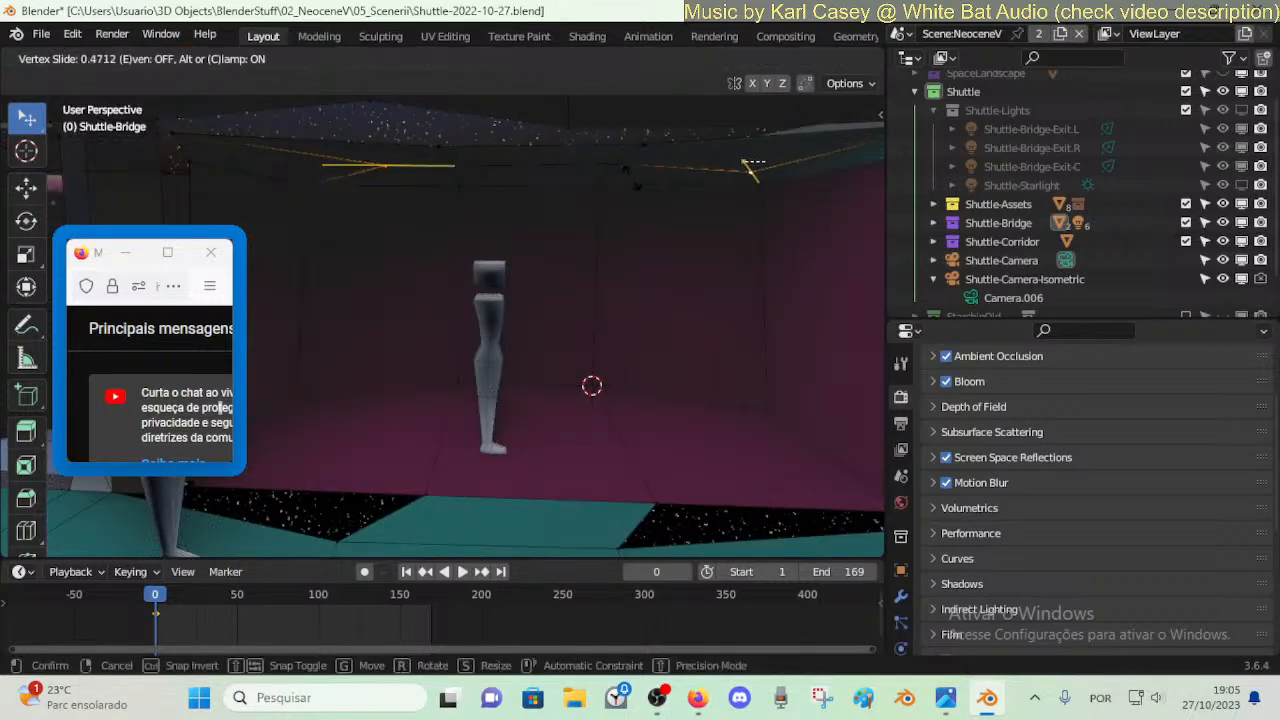
right_click(623, 179)
key(shift+grave)
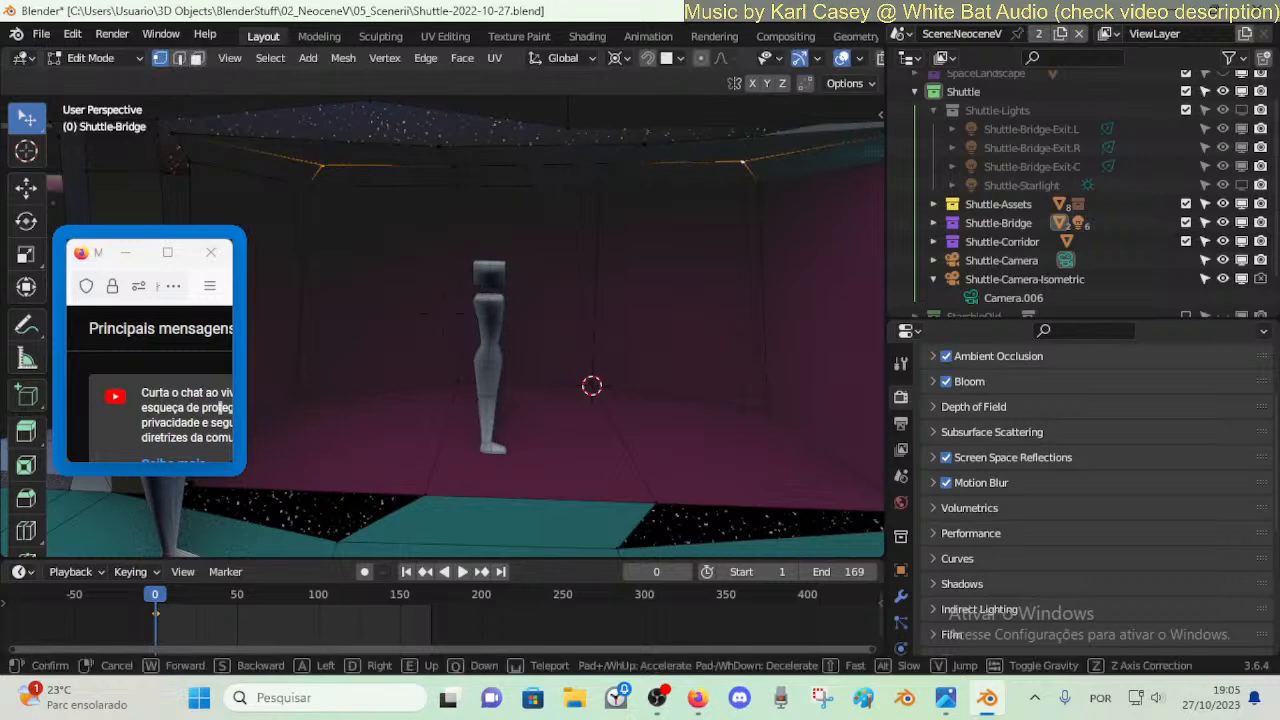
right_click(616, 178)
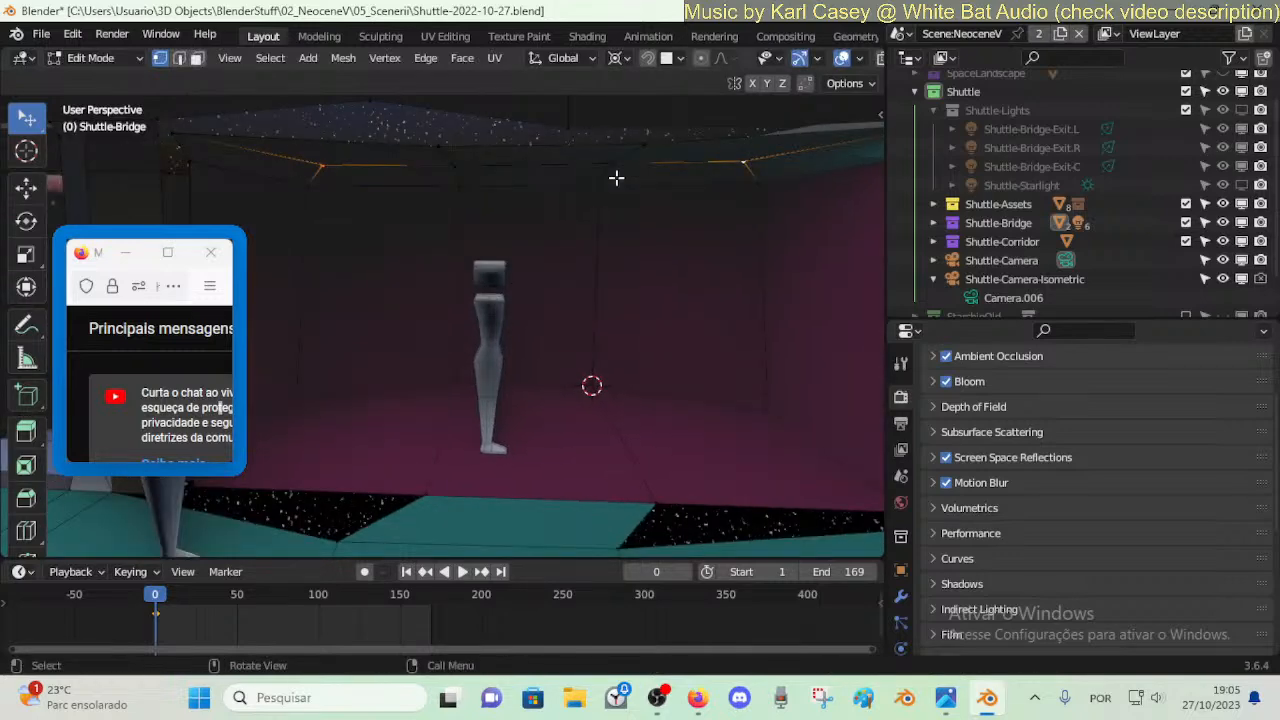
- Leave mesh editing of the bridge and select the Bridge-Boolean object around the shuttle's exterior
key(shift+grave)
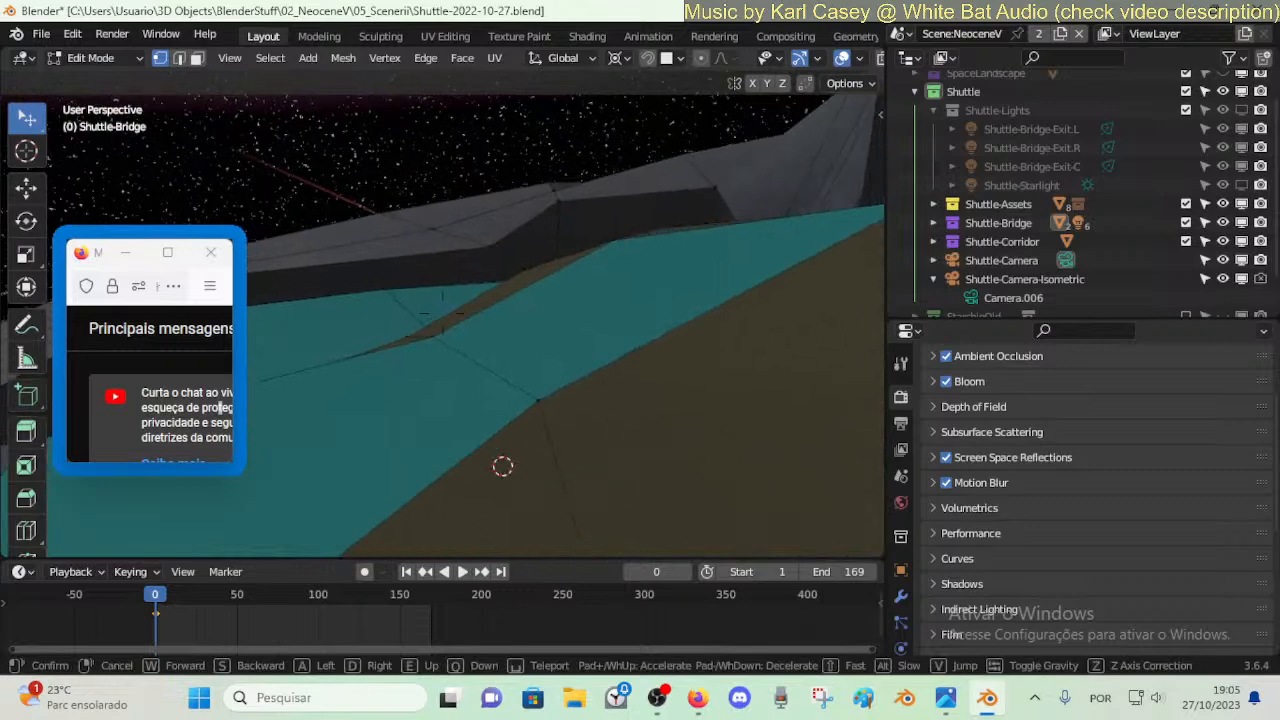
key(q)
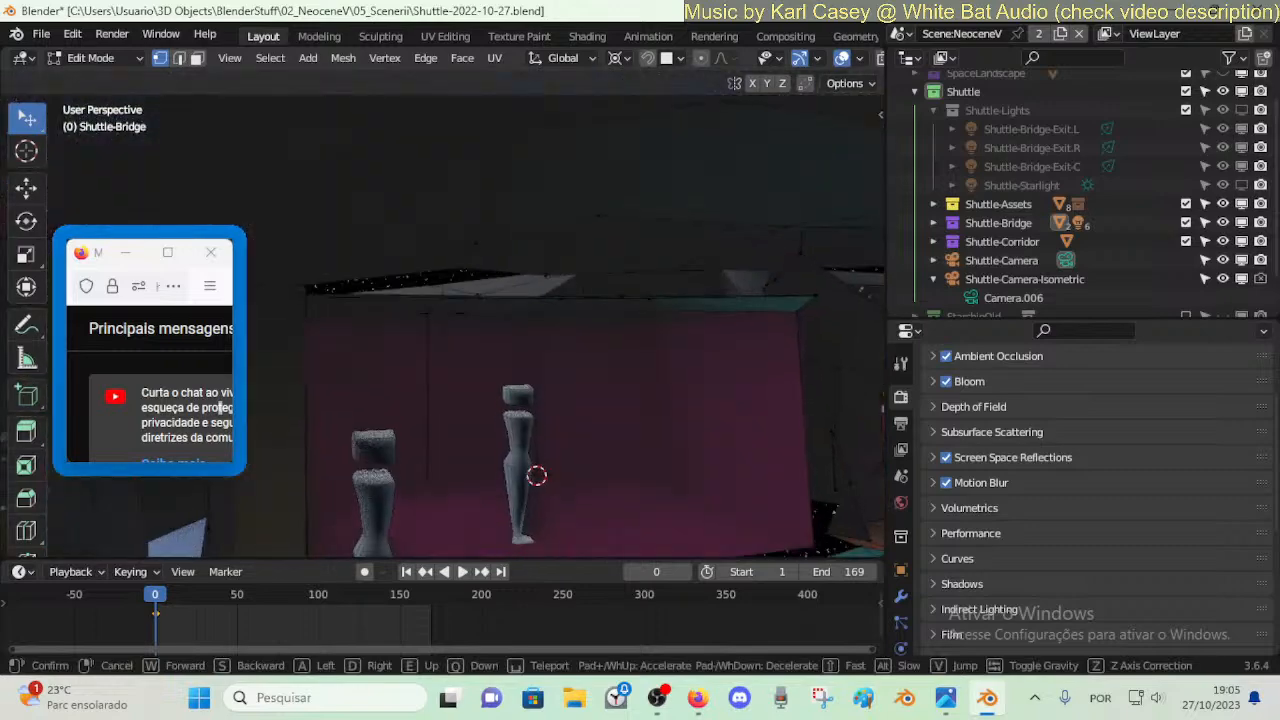
key(s)
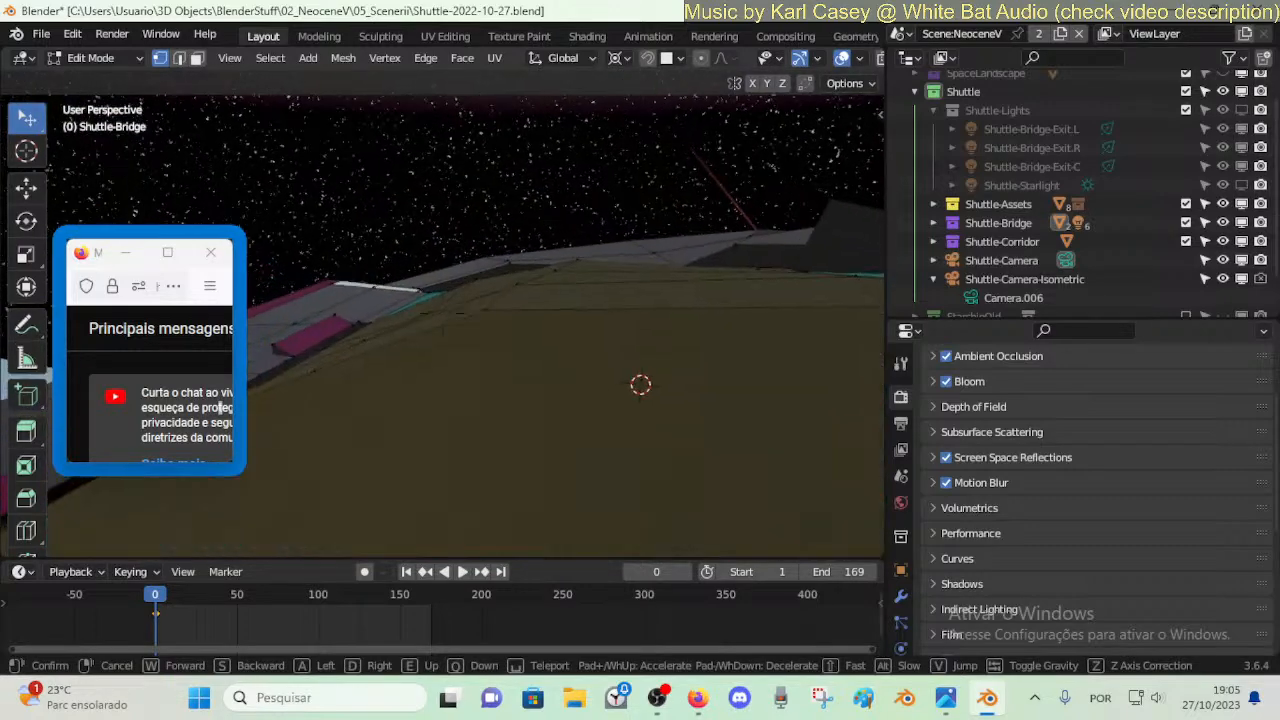
click(603, 197)
key(Tab)
click(578, 163)
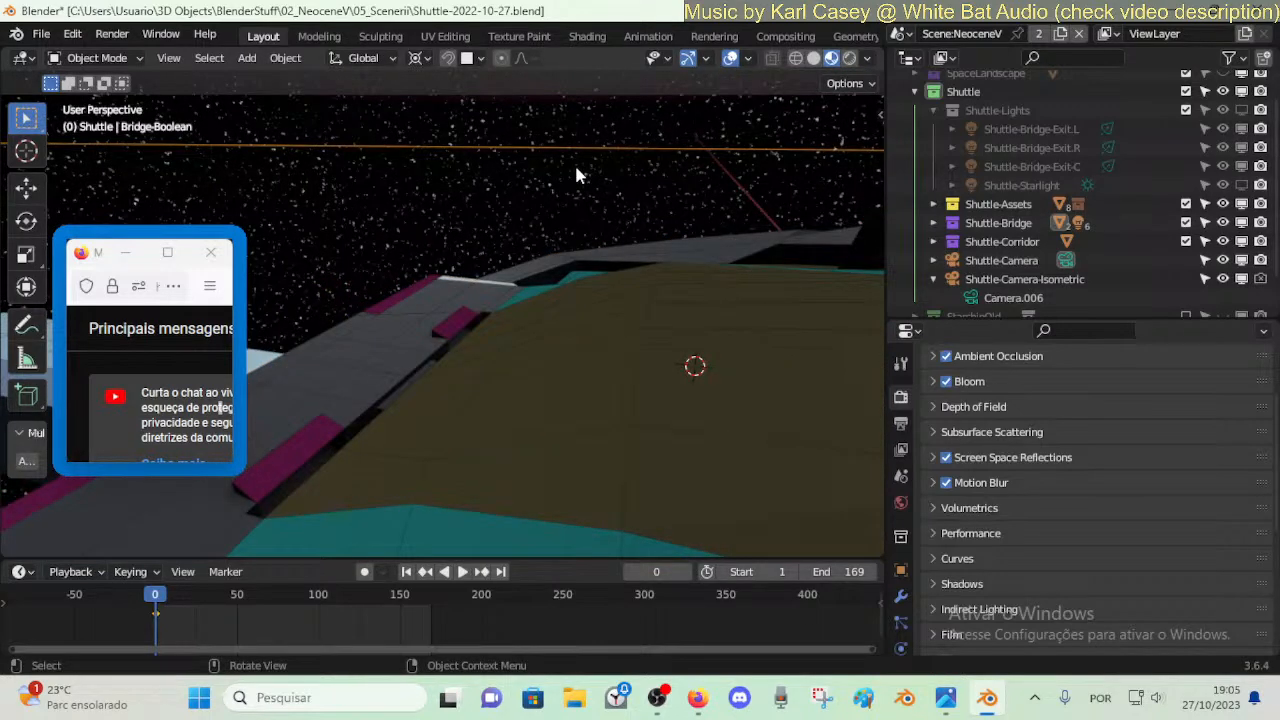
- Lower the Bridge-Boolean object about 1.74 m along the global Z axis, clearing the view into the alcove
key(g)
key(z)
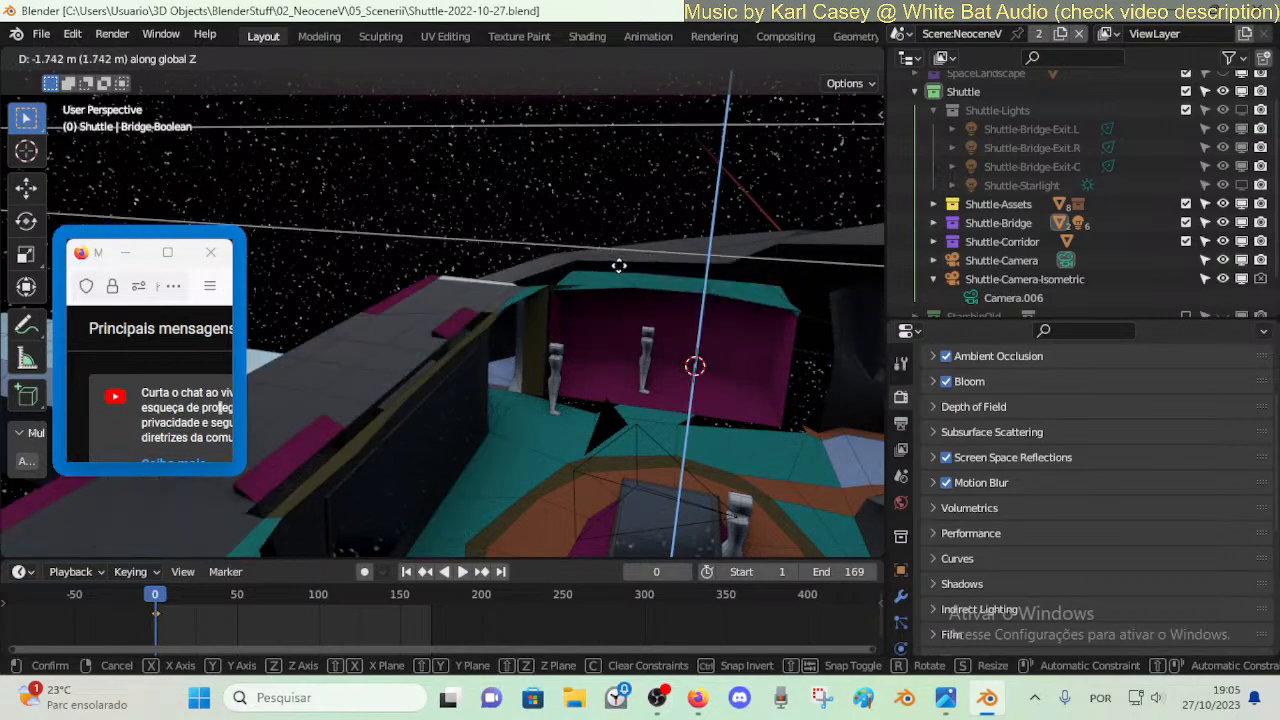
click(618, 266)
key(shift+grave)
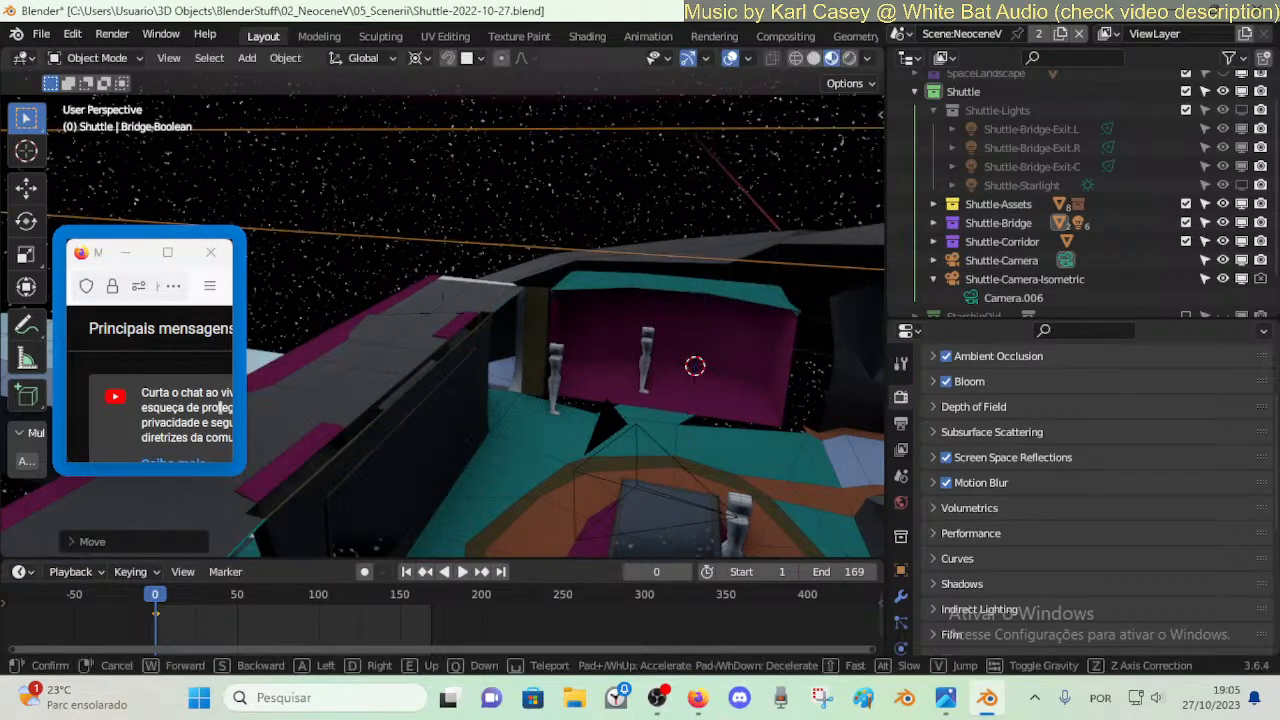
key(w)
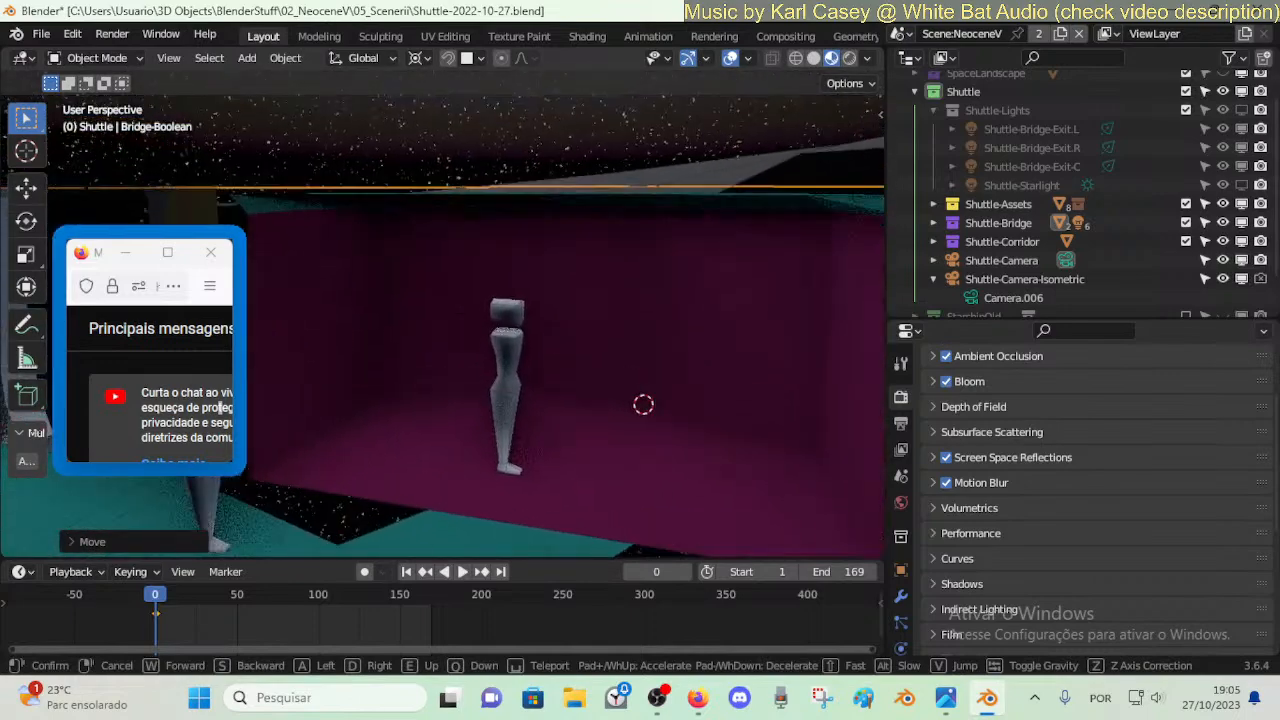
click(624, 300)
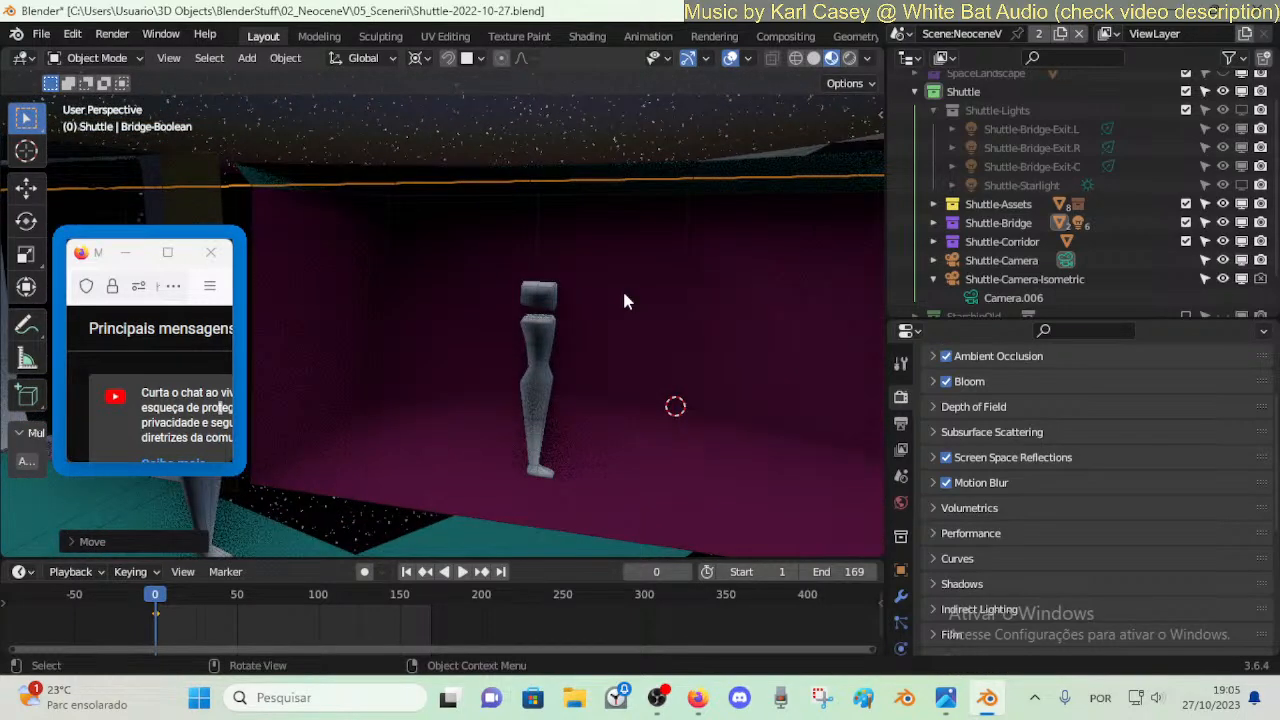
- Enter mesh editing of Shuttle-Bridge and select the ceiling-edge vertex near the alcove's right front corner
key(Tab)
key(shift+grave)
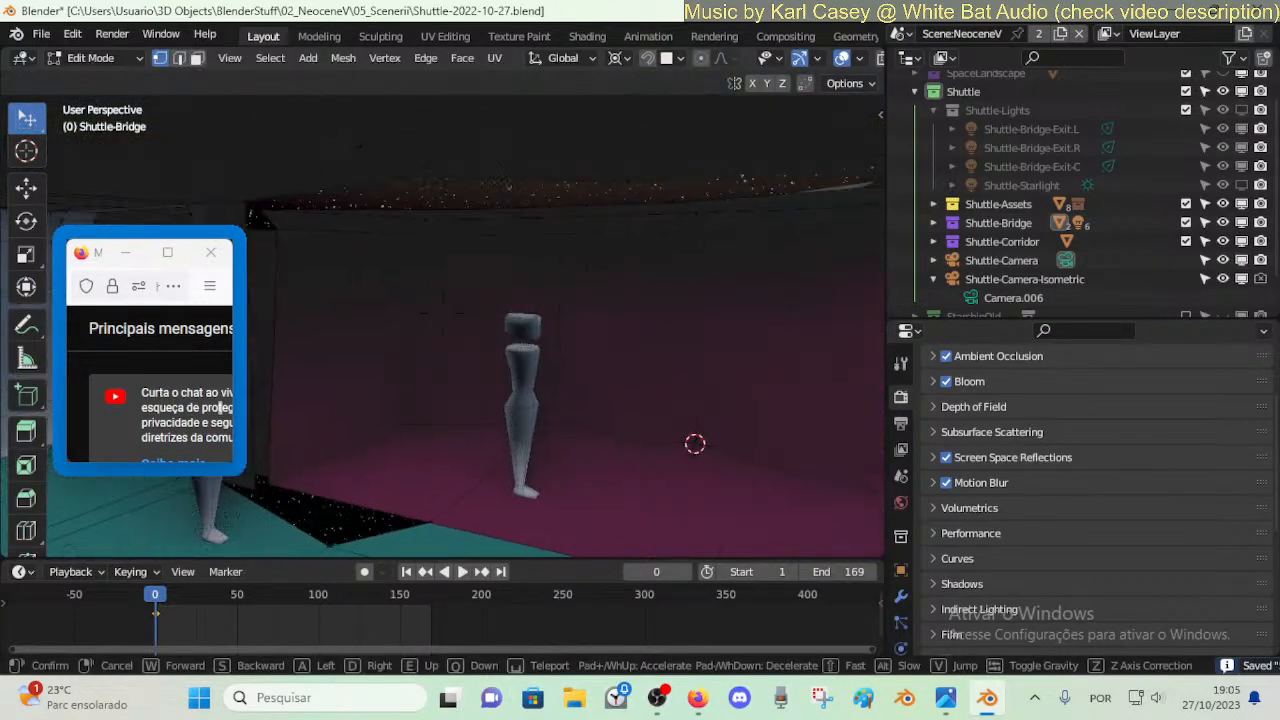
key(d)
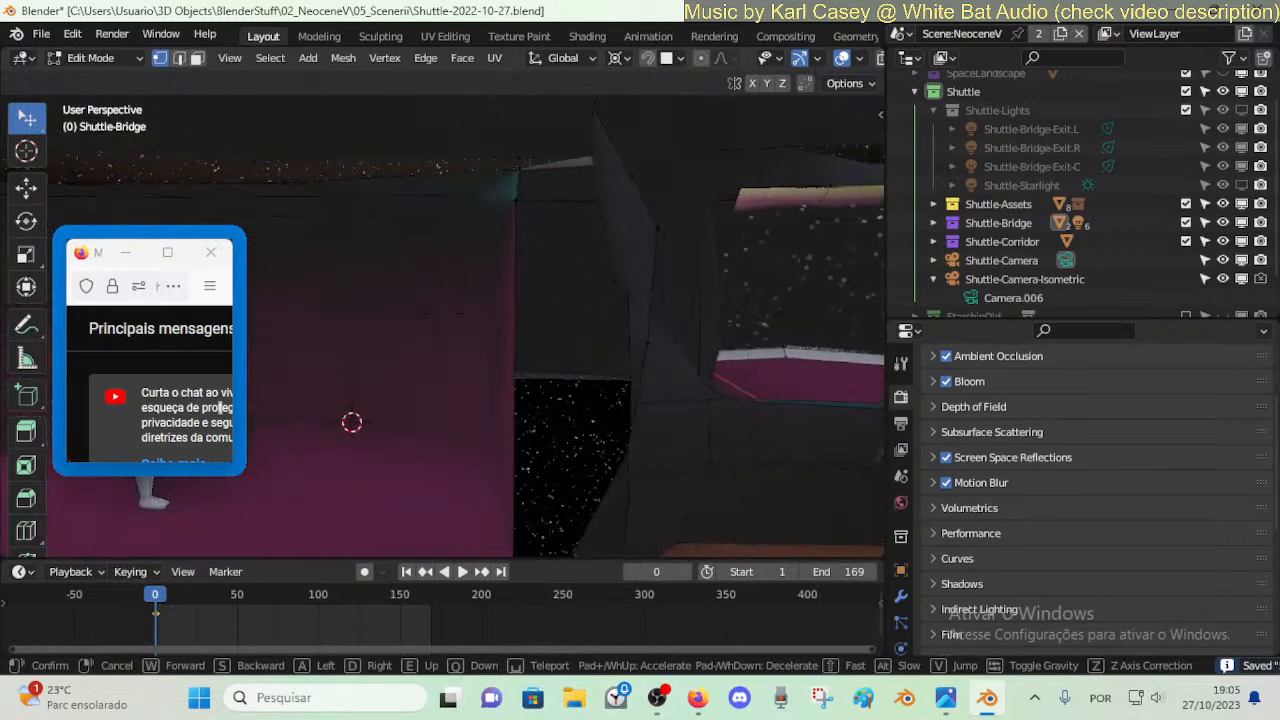
key(a)
click(644, 176)
click(640, 177)
key(shift+grave)
key(d)
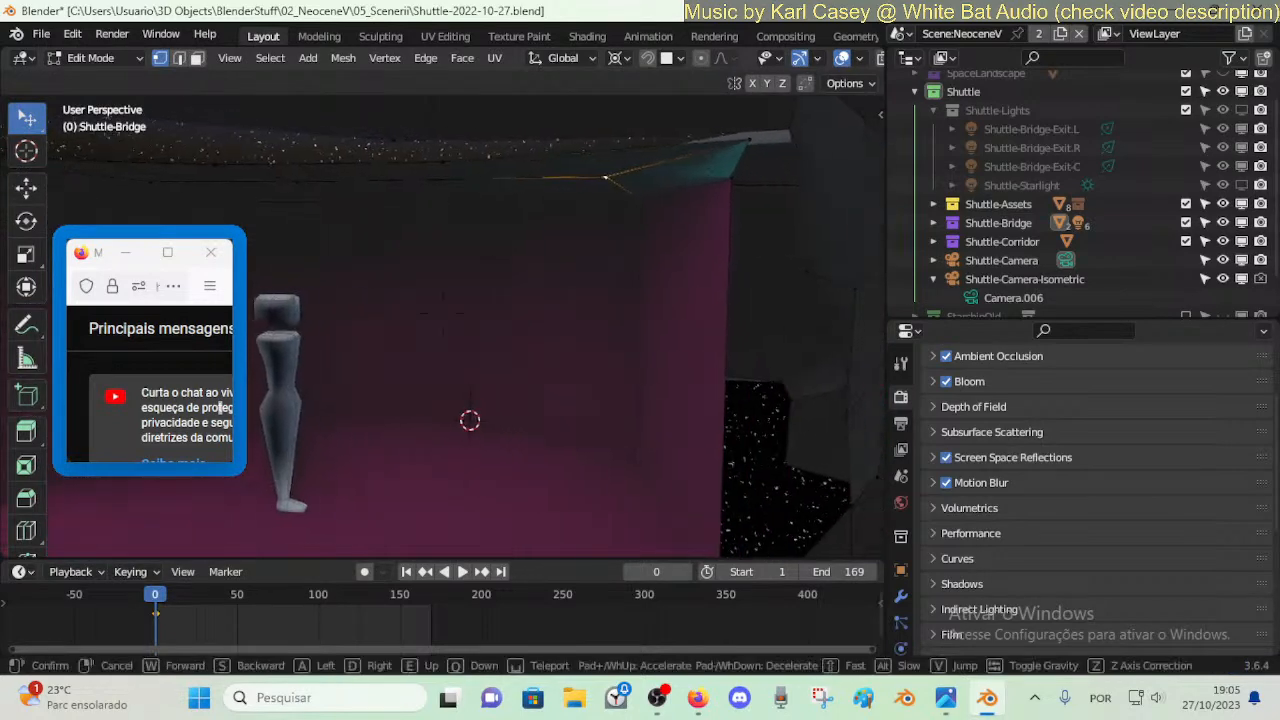
key(d)
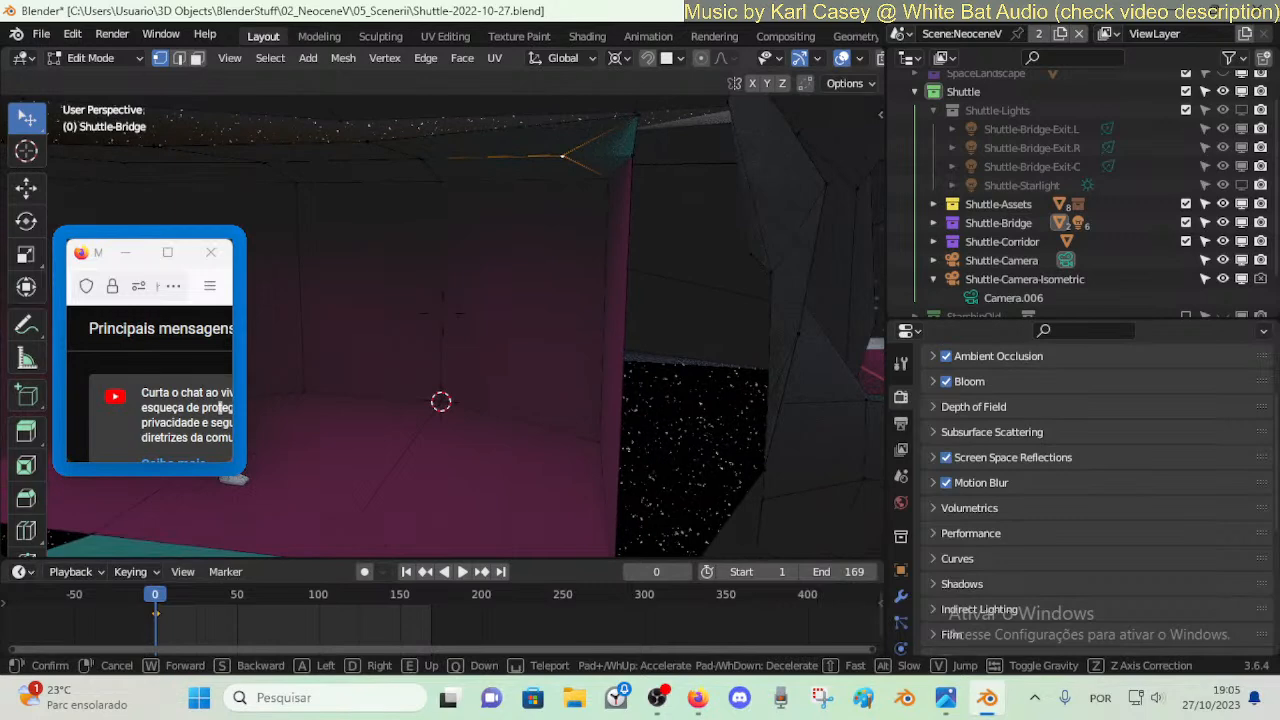
key(Escape)
- Cut a horizontal edge loop around the alcove's side and back walls, leaving it centred without sliding
key(ctrl+r)
click(606, 287)
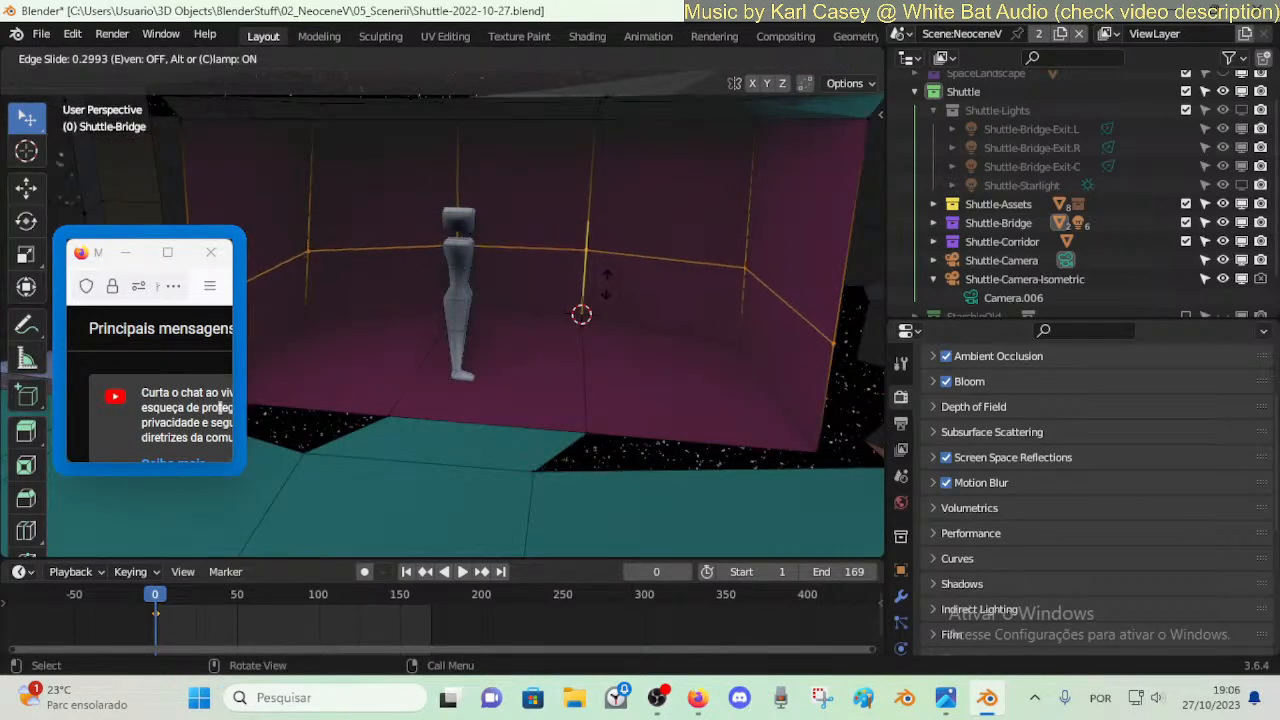
right_click(606, 284)
key(ctrl+z)
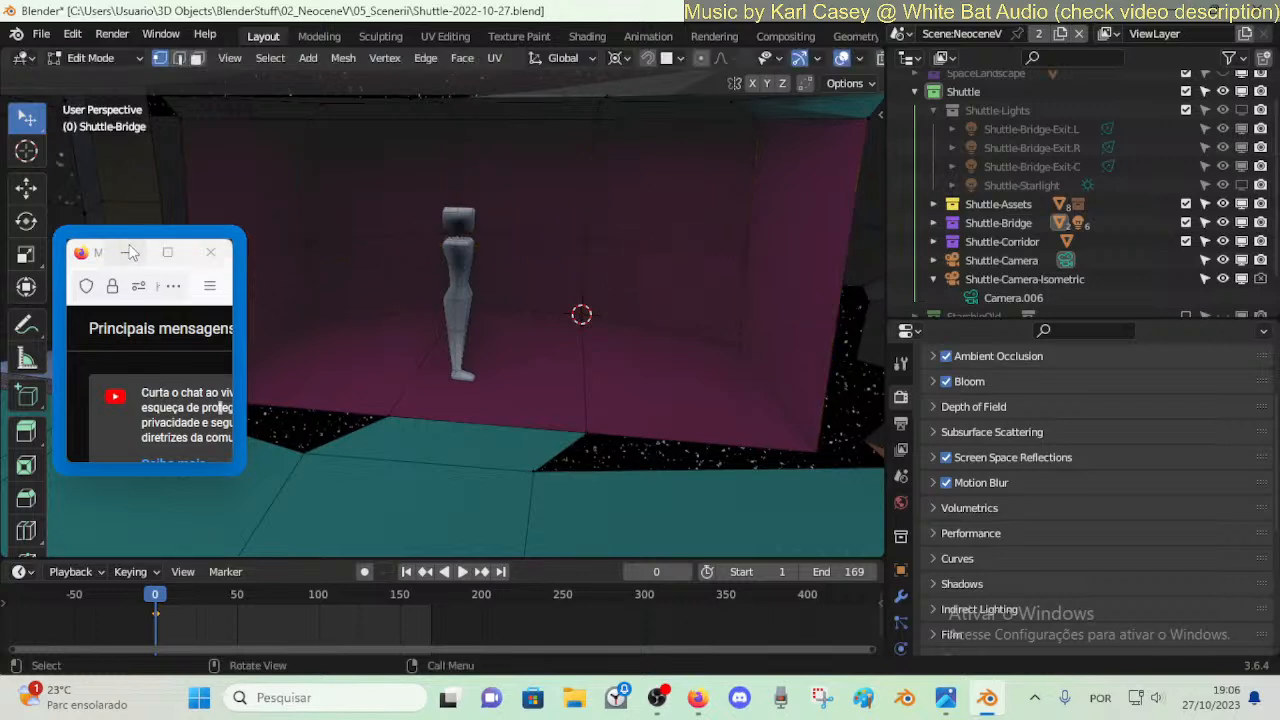
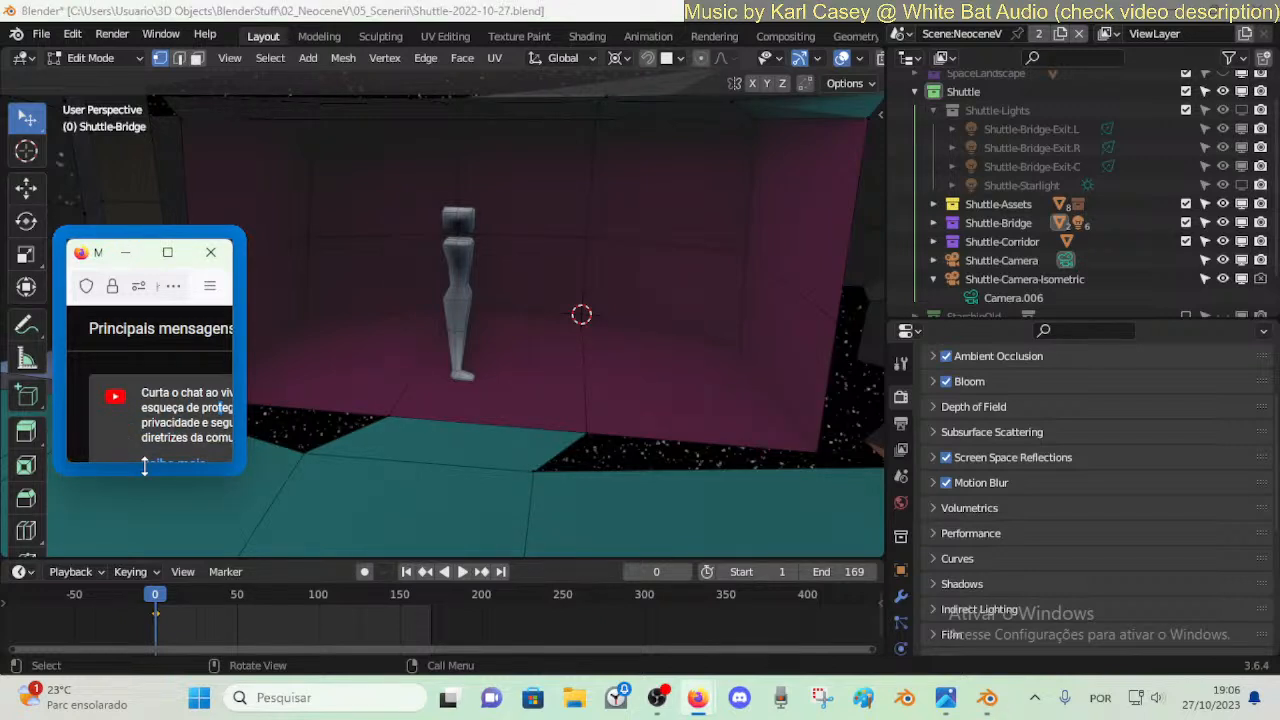
drag(144, 466, 144, 550)
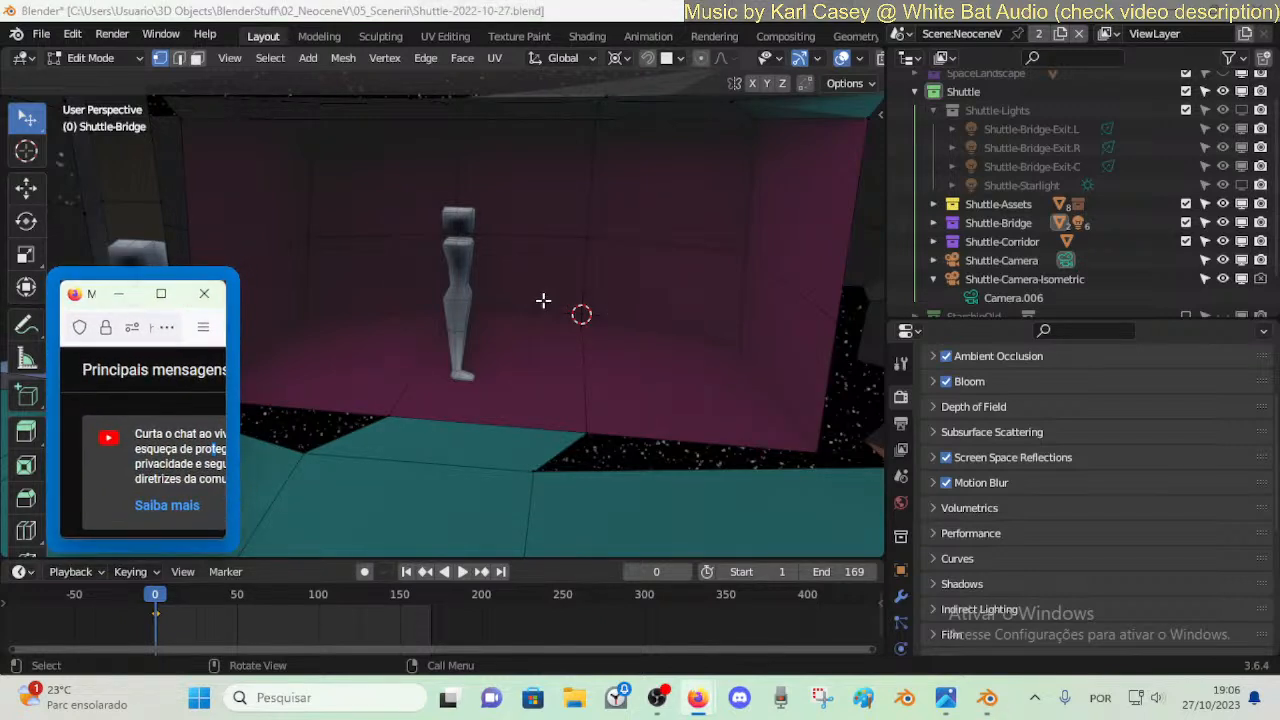
- Cut a second horizontal edge loop around the alcove's walls, between the first loop and the floor
click(577, 307)
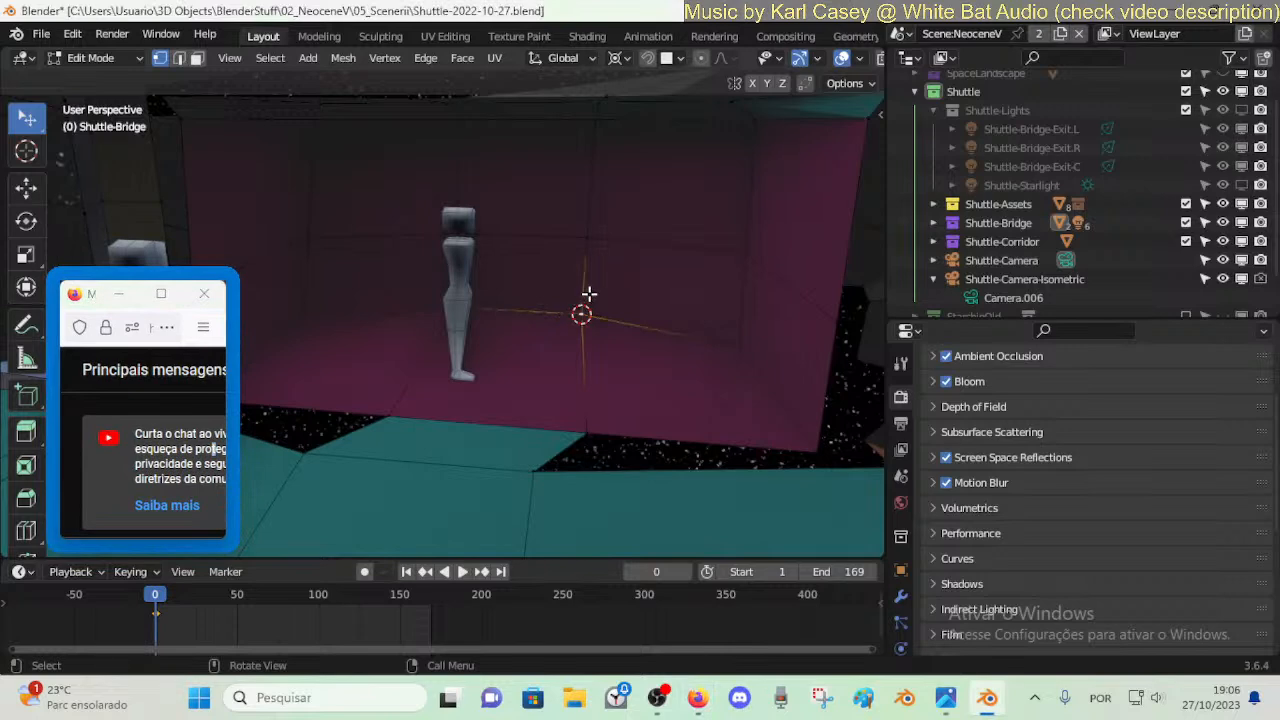
key(ctrl+r)
click(737, 303)
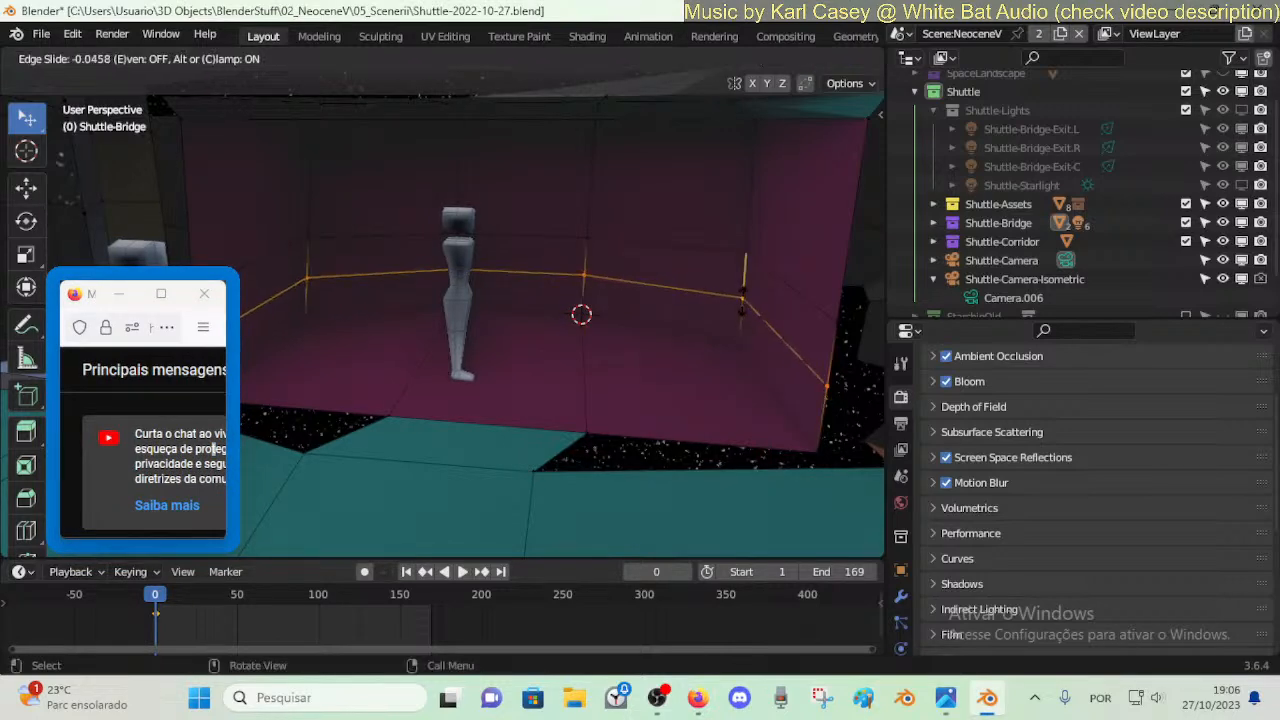
click(706, 288)
key(alt+a)
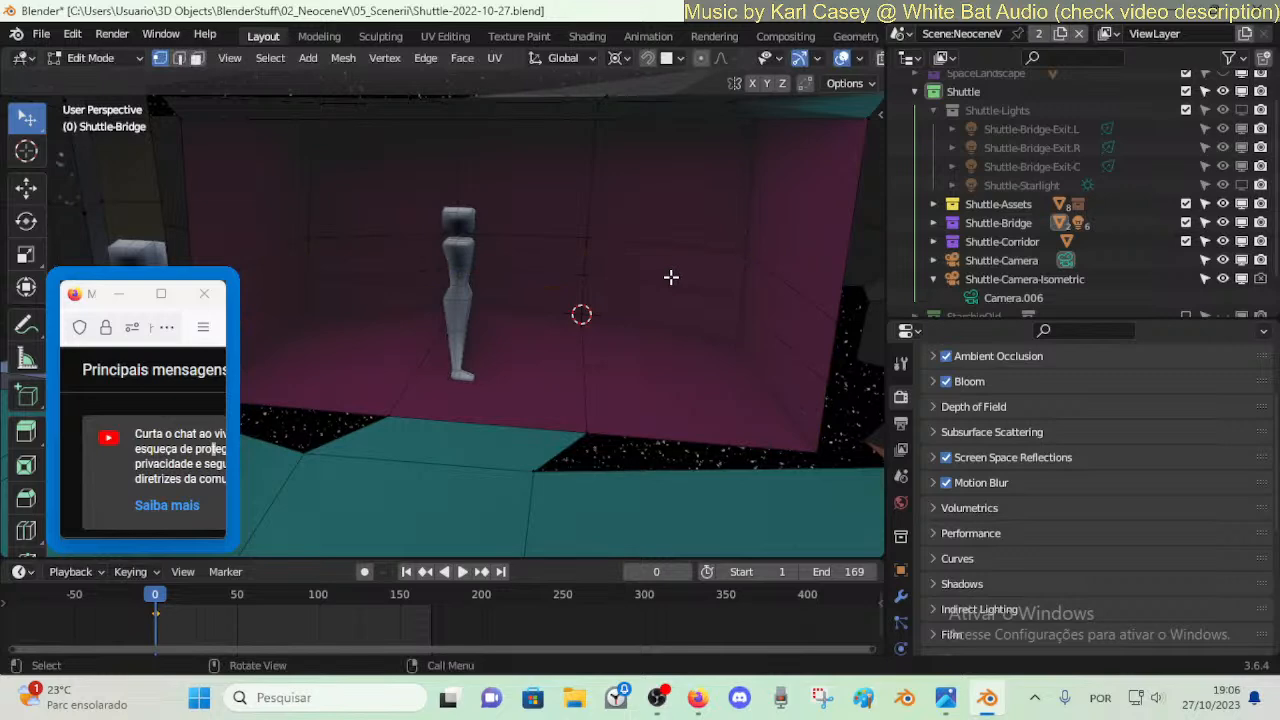
- Select the lower wall edge loop and raise it slightly along the Z axis
key(2)
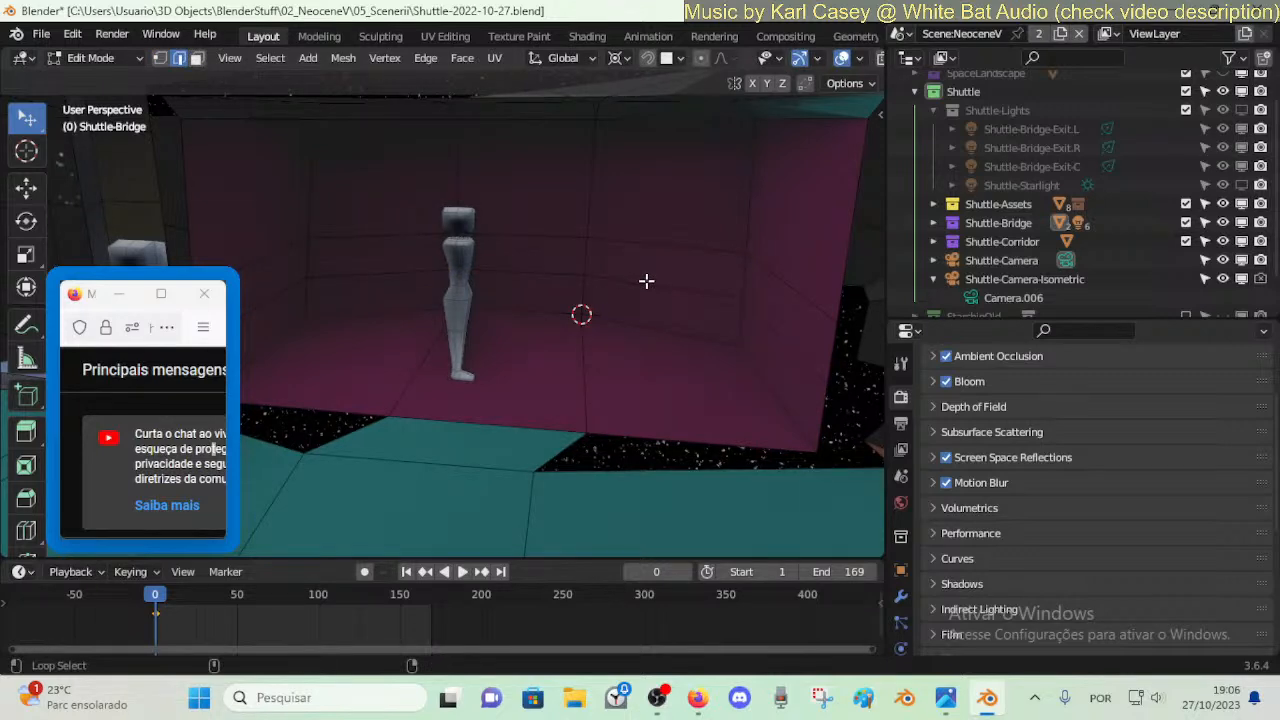
alt+click(652, 282)
key(g)
key(z)
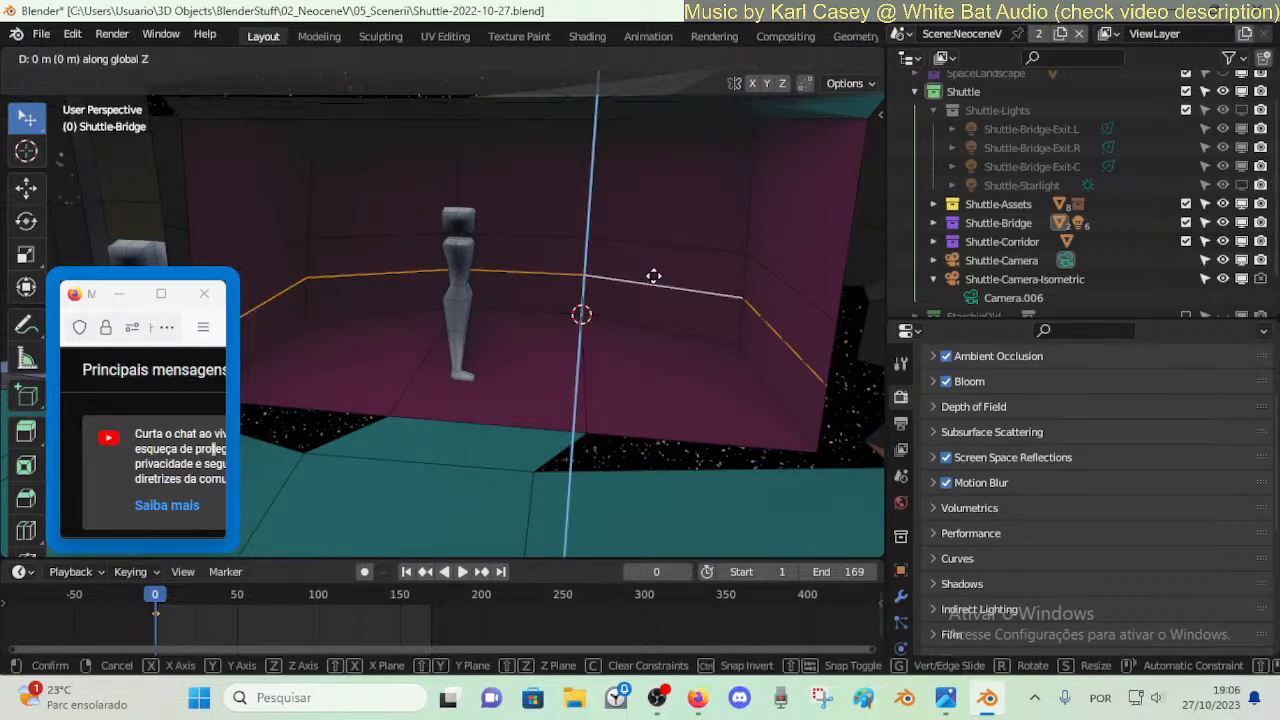
click(656, 265)
- Select the band of faces between the two wall loops and extrude it in place with no offset
key(3)
alt+click(743, 292)
key(e)
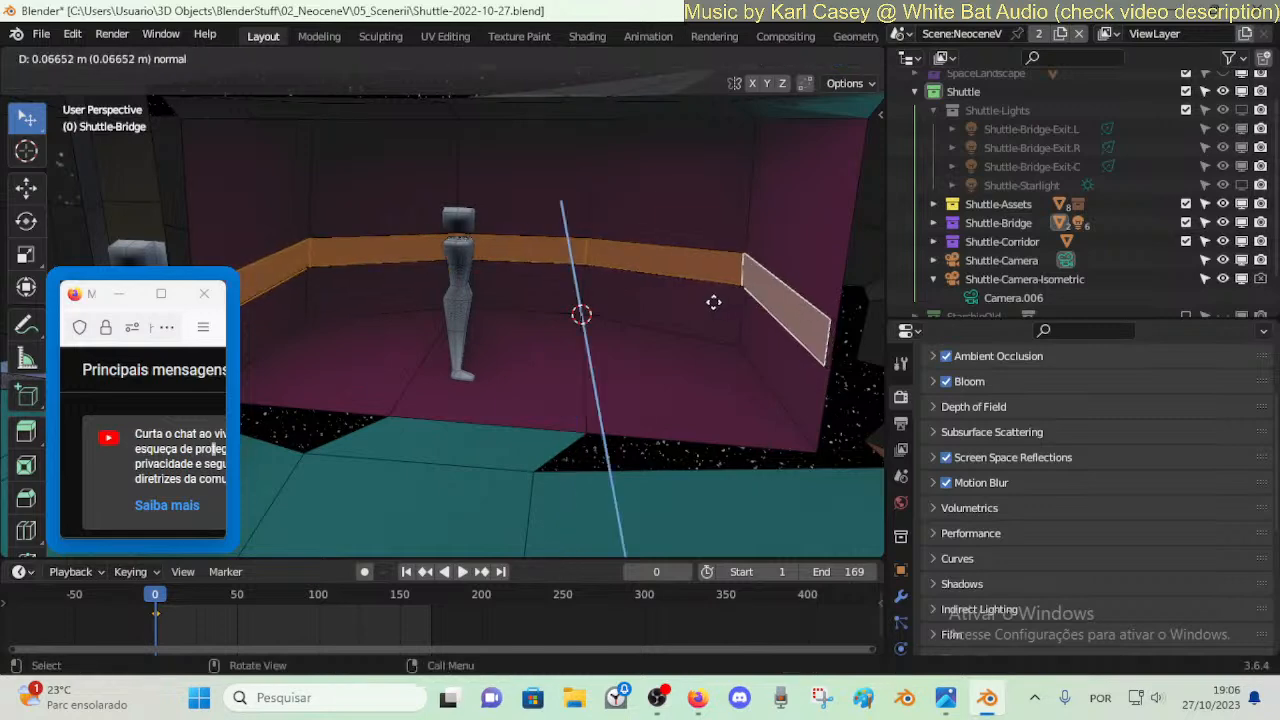
right_click(654, 301)
key(alt+a)
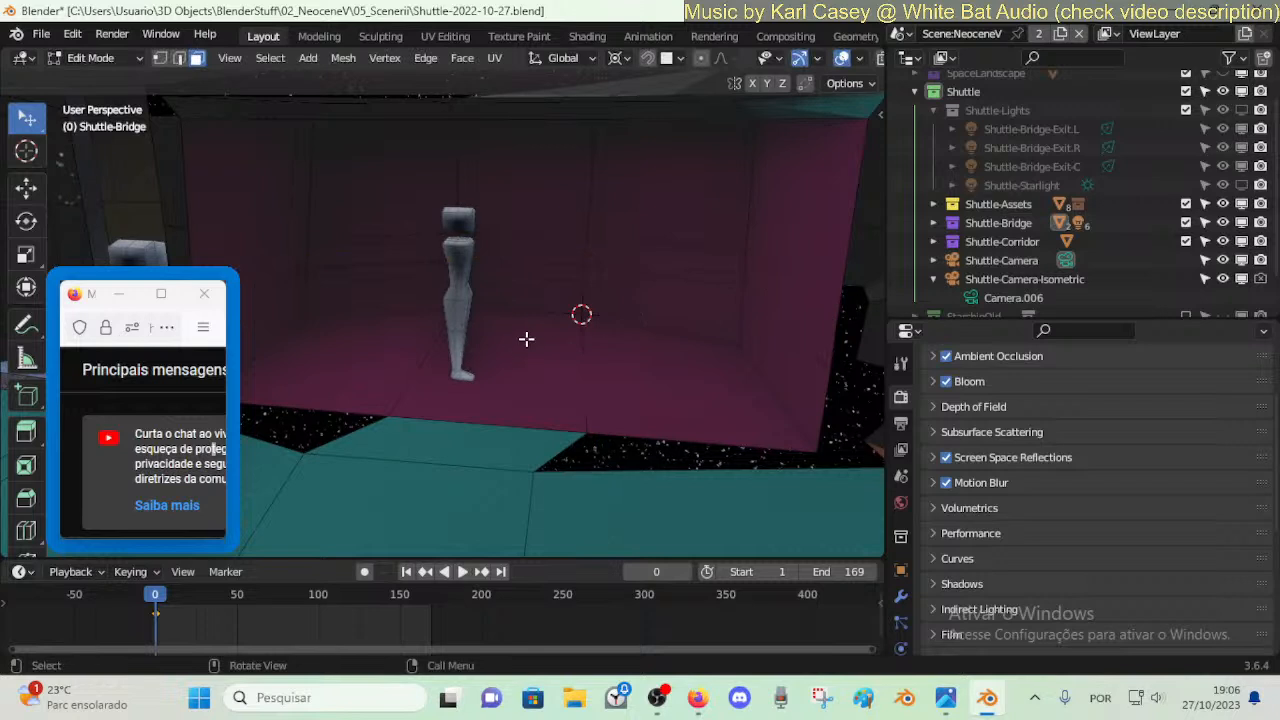
- Place the 3D cursor on the alcove's floor and scale the extruded wall band inward to about 0.73, forming a bench
click(501, 376)
shift+right_click(506, 358)
key(alt+a)
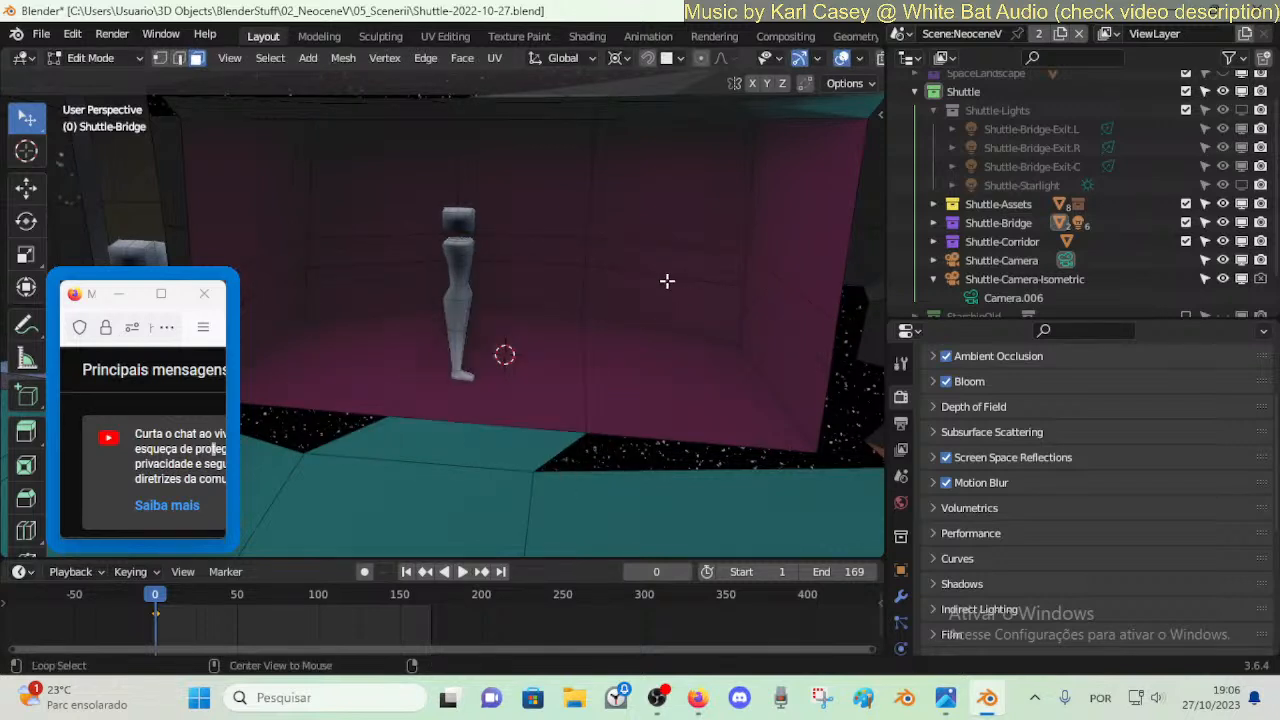
alt+click(632, 260)
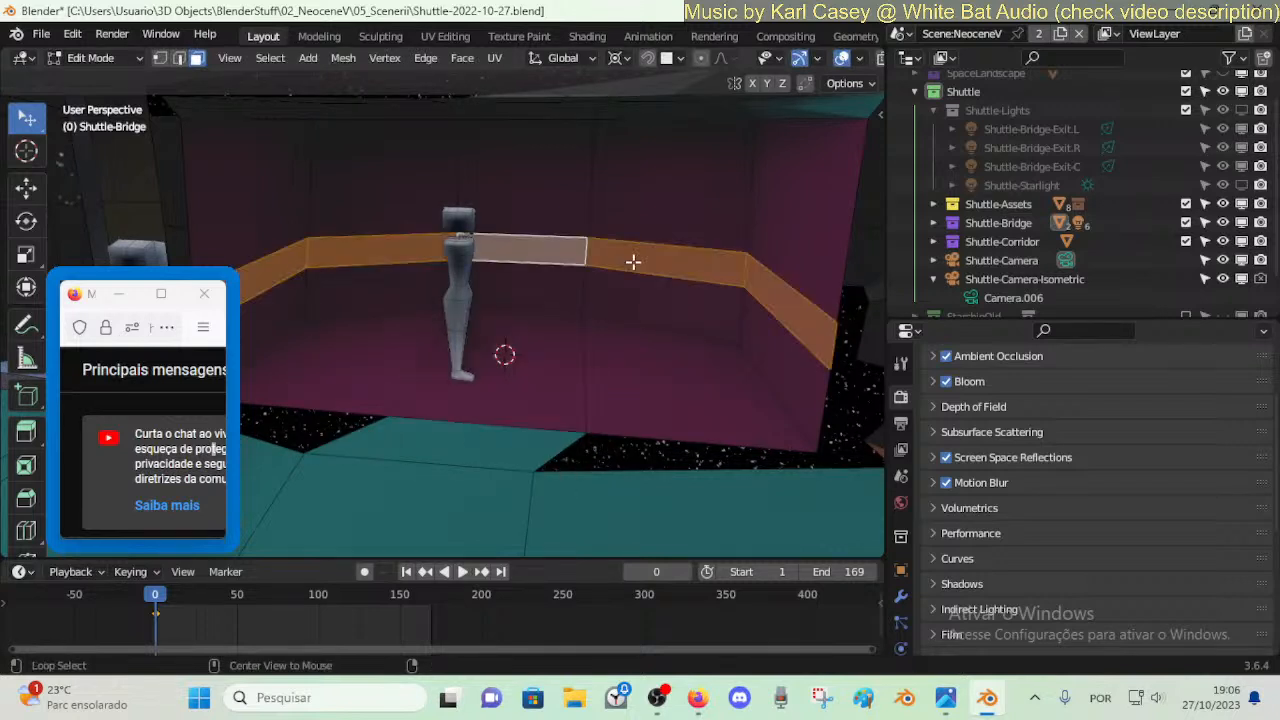
key(s)
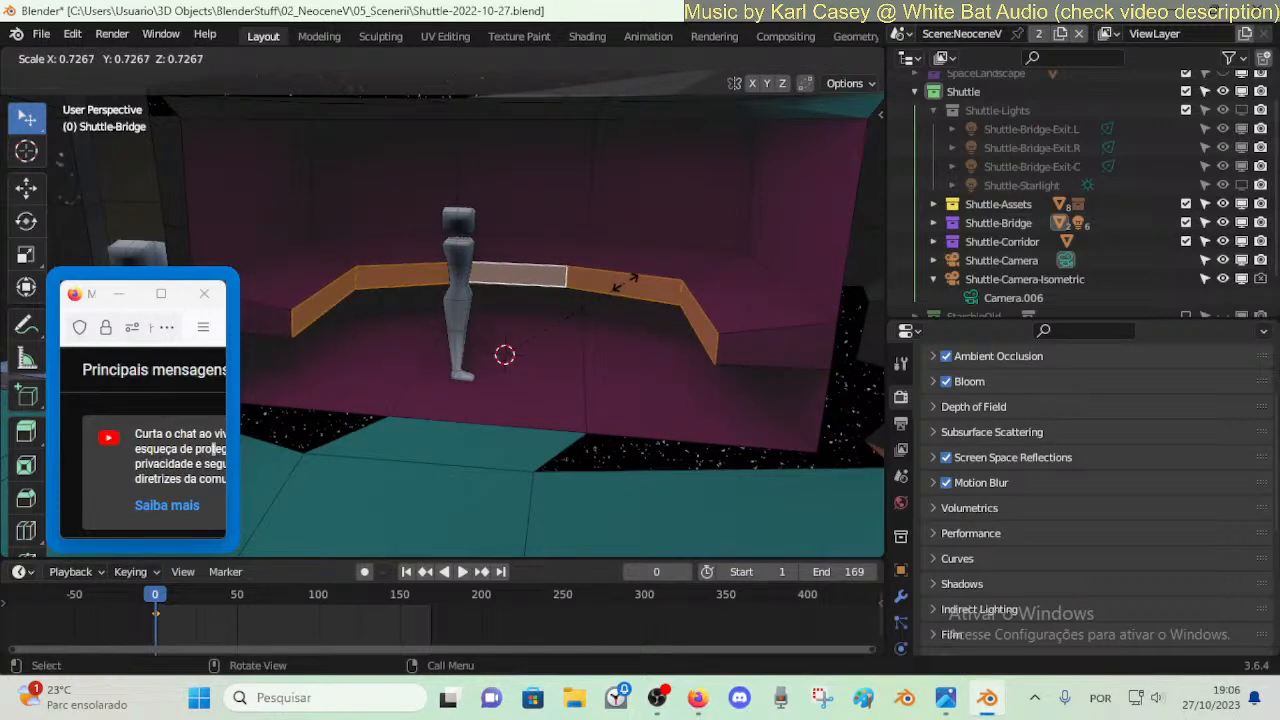
click(621, 288)
- Leave mesh editing and examine the bench's shape and its right end inside the alcove
key(Tab)
key(shift+grave)
key(s)
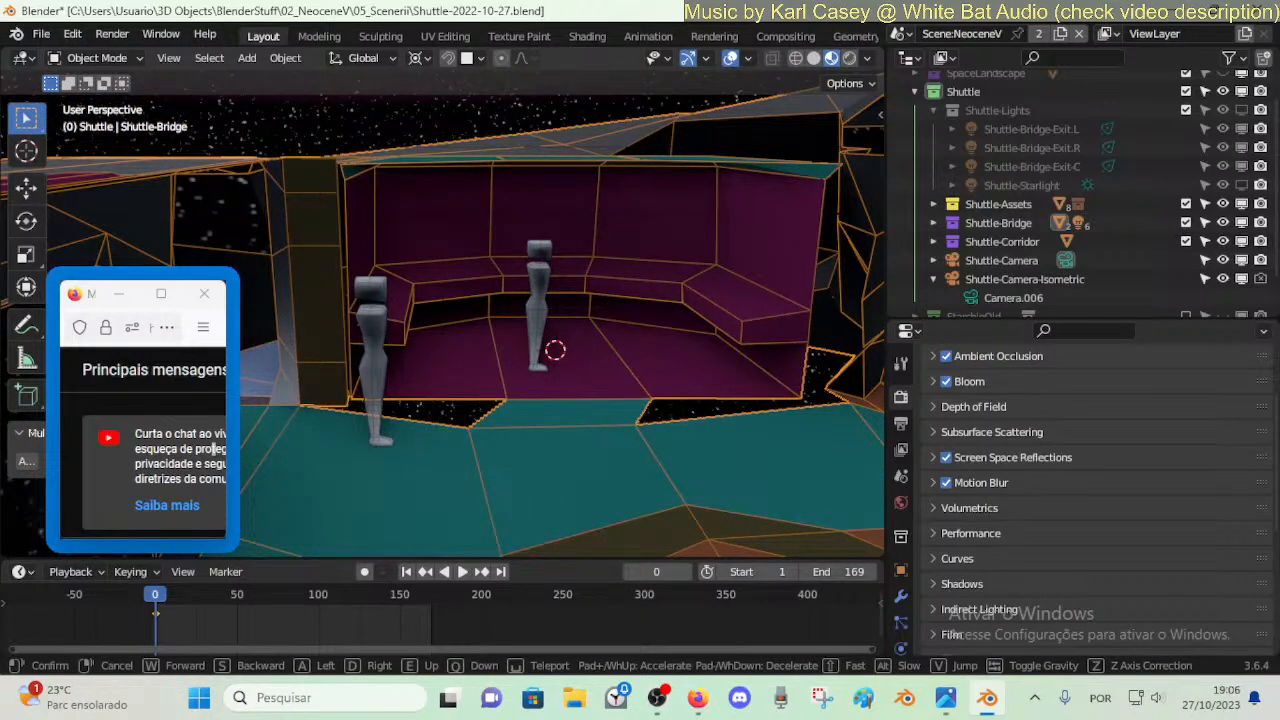
key(w)
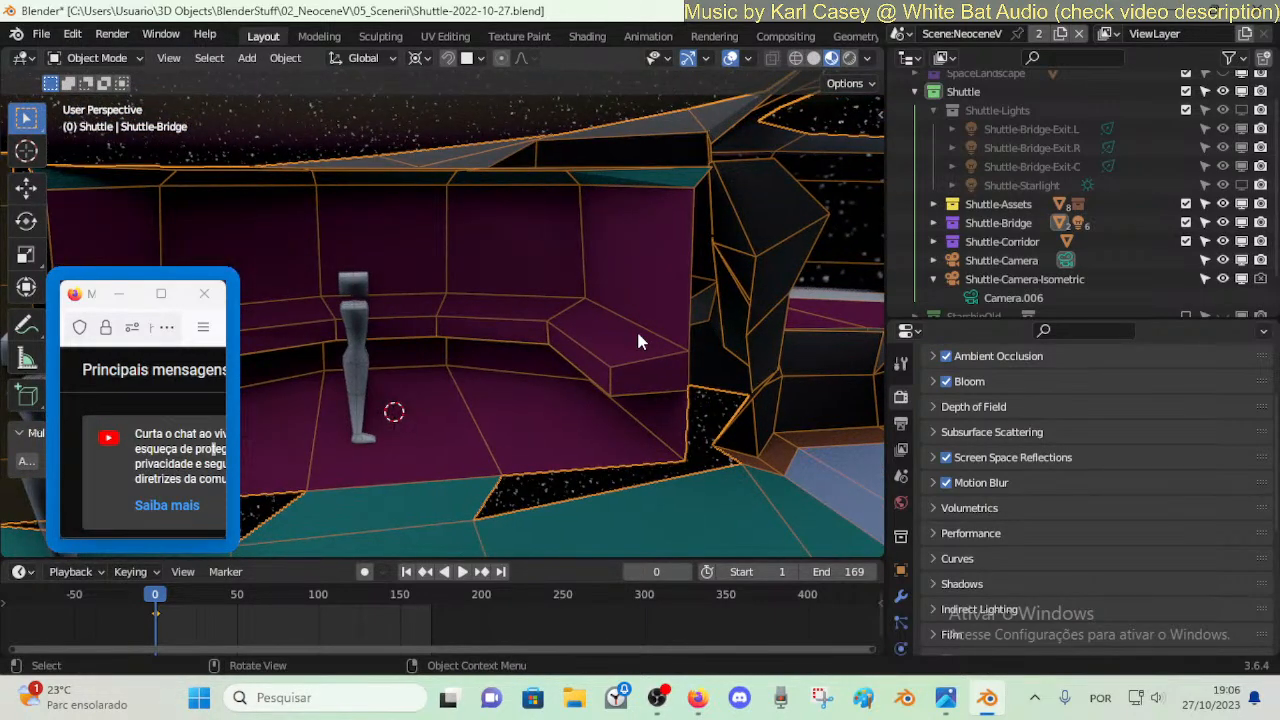
click(630, 313)
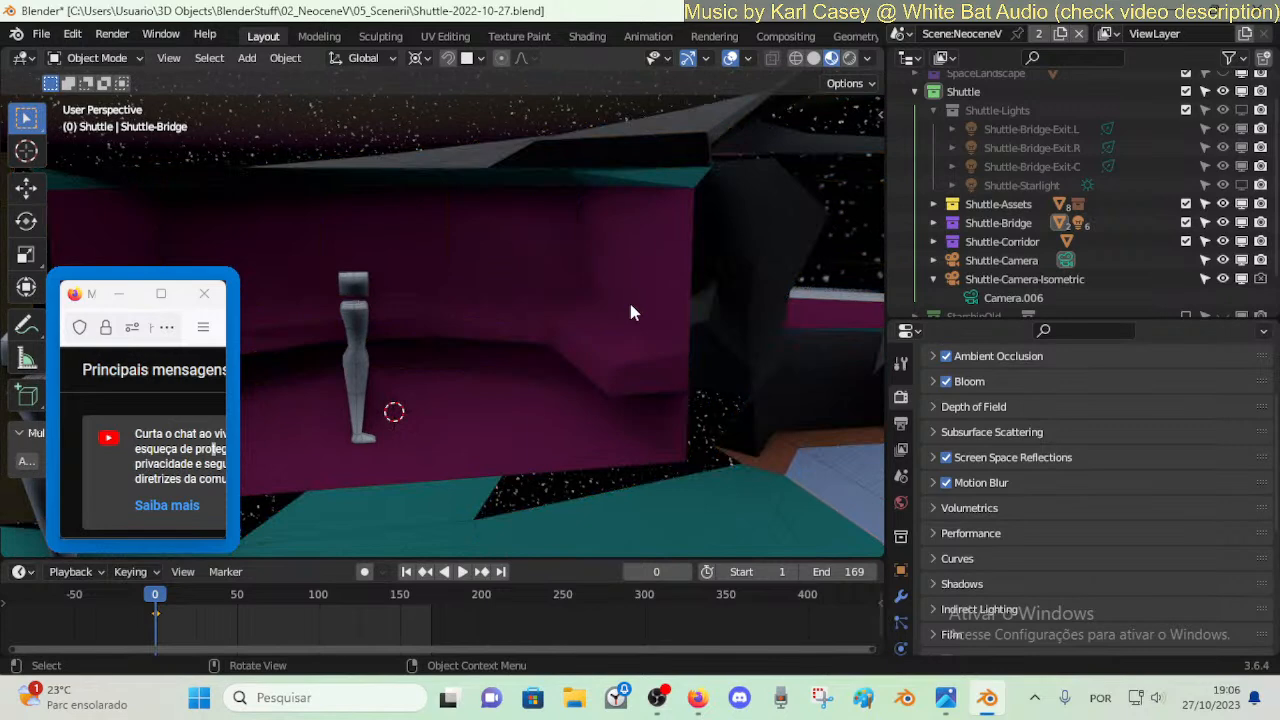
- Return to mesh editing and cut an edge loop through the alcove's side walls, bench ends and floor, slid about 0.4 towards the opening
key(Tab)
key(g)
key(g)
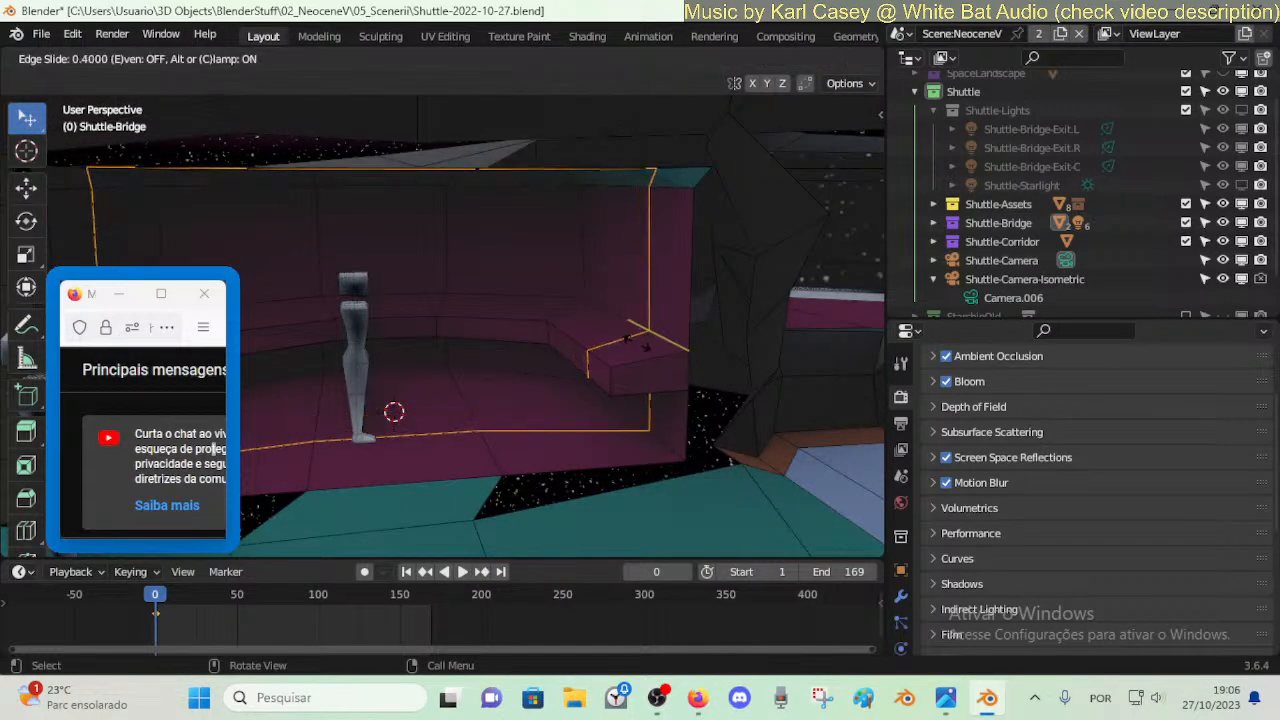
click(635, 340)
key(alt+a)
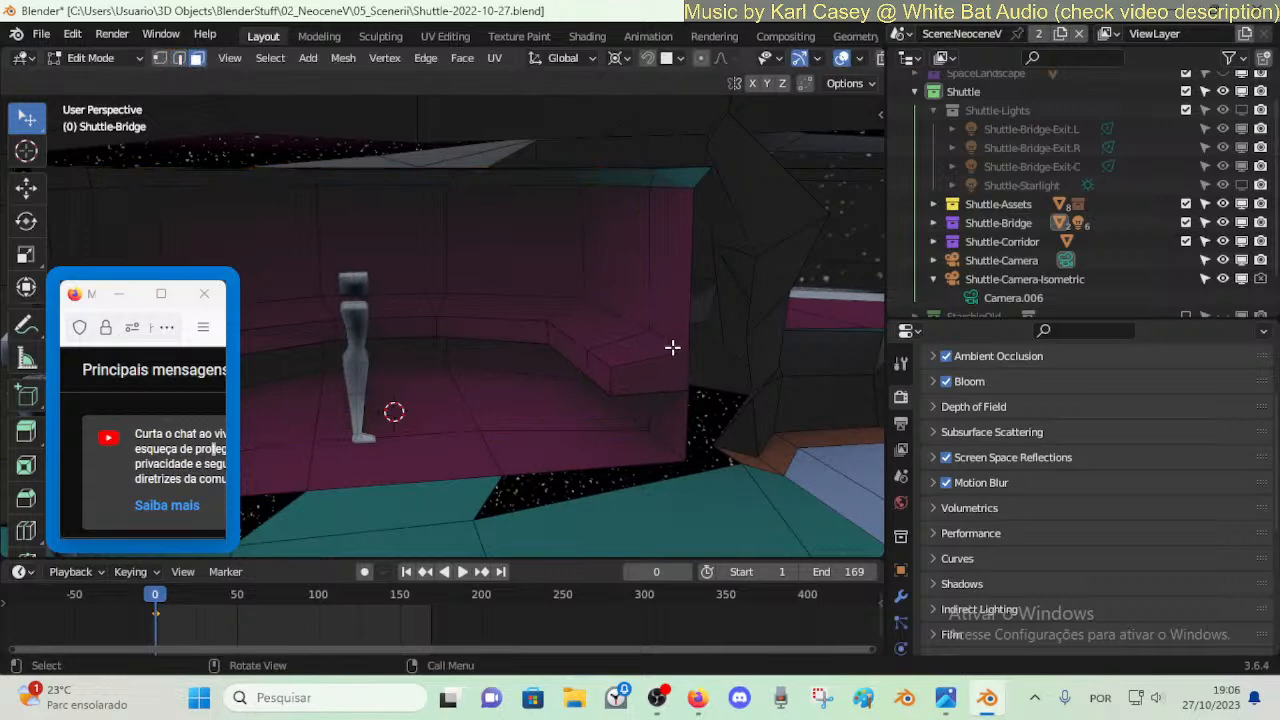
- Select the ring of faces around the alcove's front opening, leaving out the middle floor section
key(l)
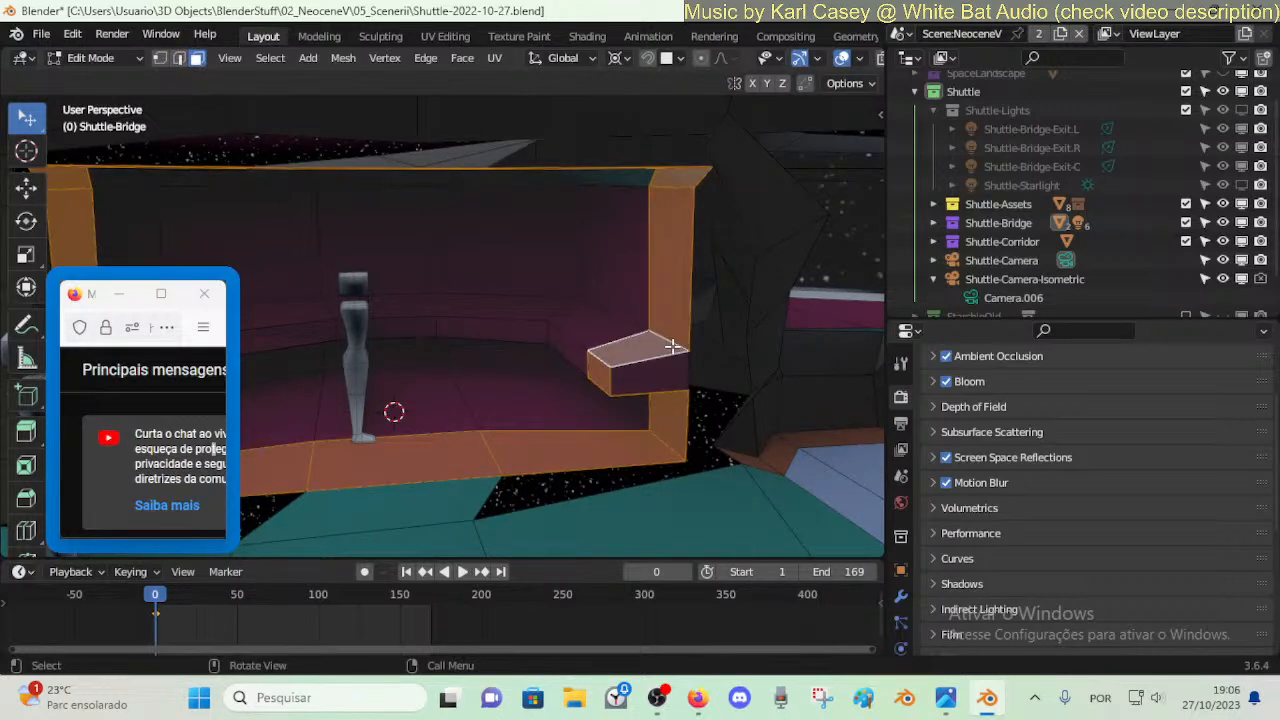
key(ctrl+z)
key(shift+grave)
key(s)
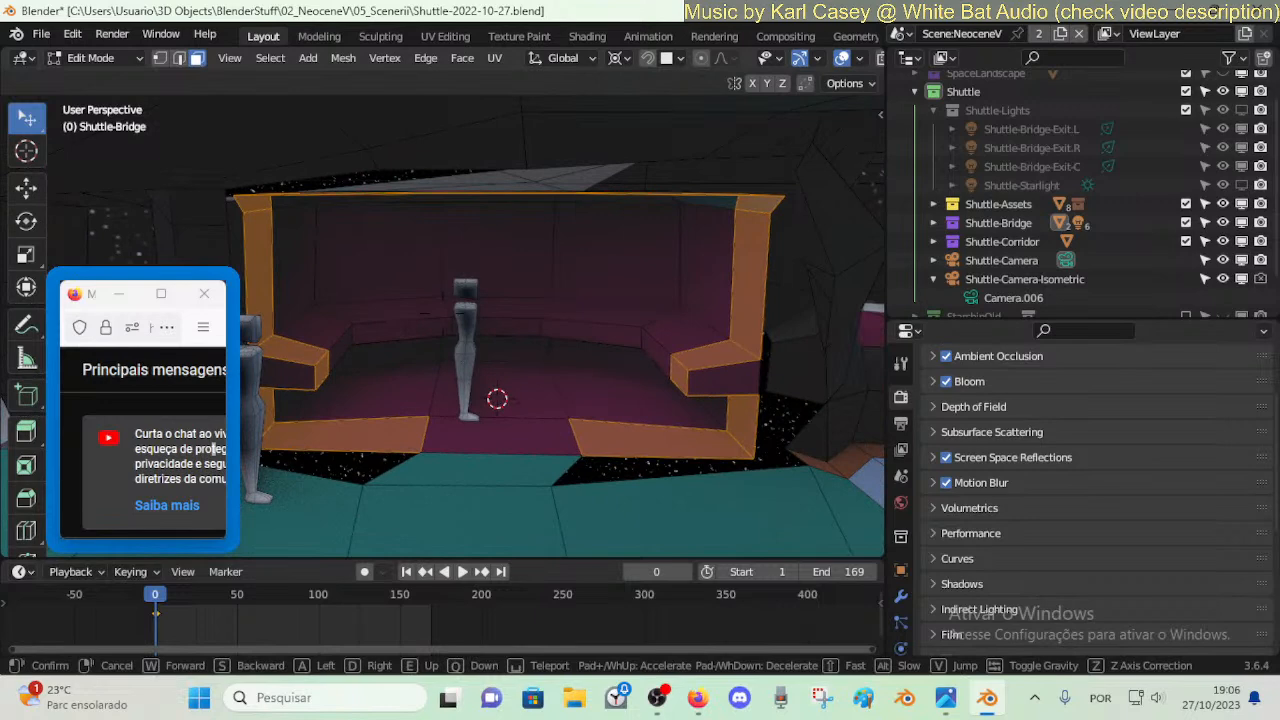
key(Return)
key(r)
key(z)
key(Escape)
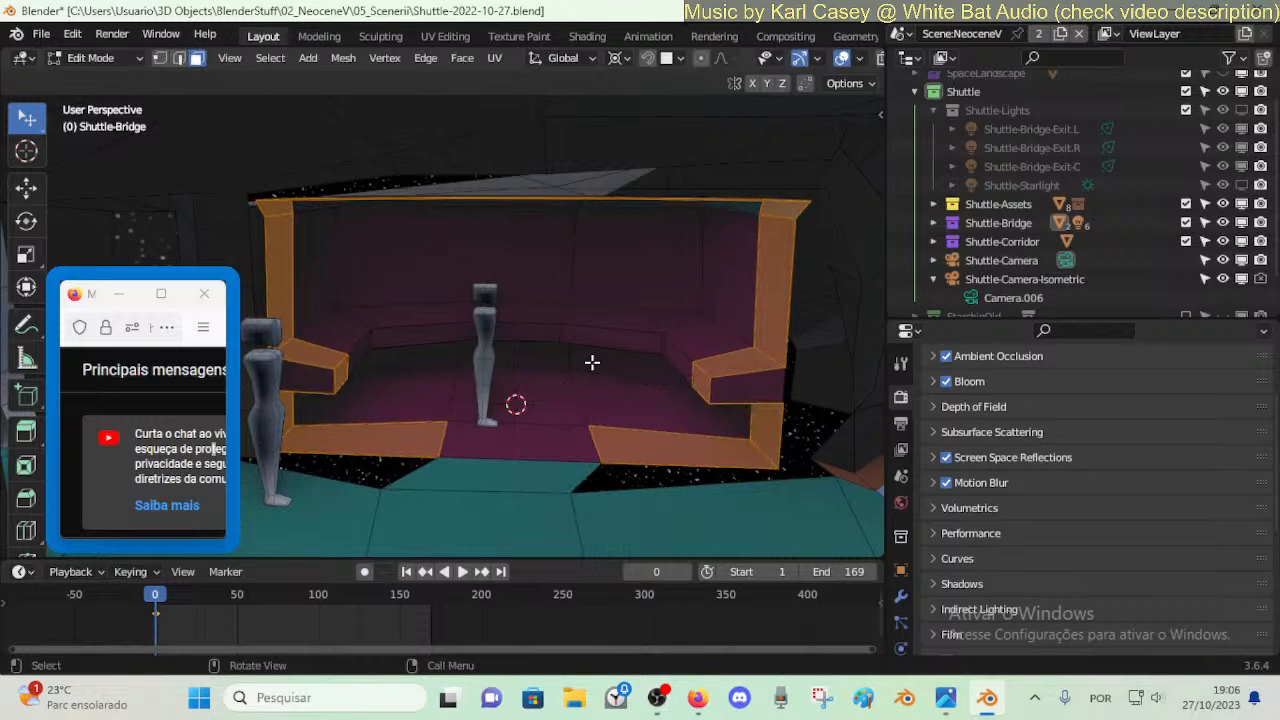
- Clear the selection and reselect the faces around the alcove's front opening, including the middle floor section
key(alt+a)
alt+click(763, 452)
shift+click(579, 441)
key(h)
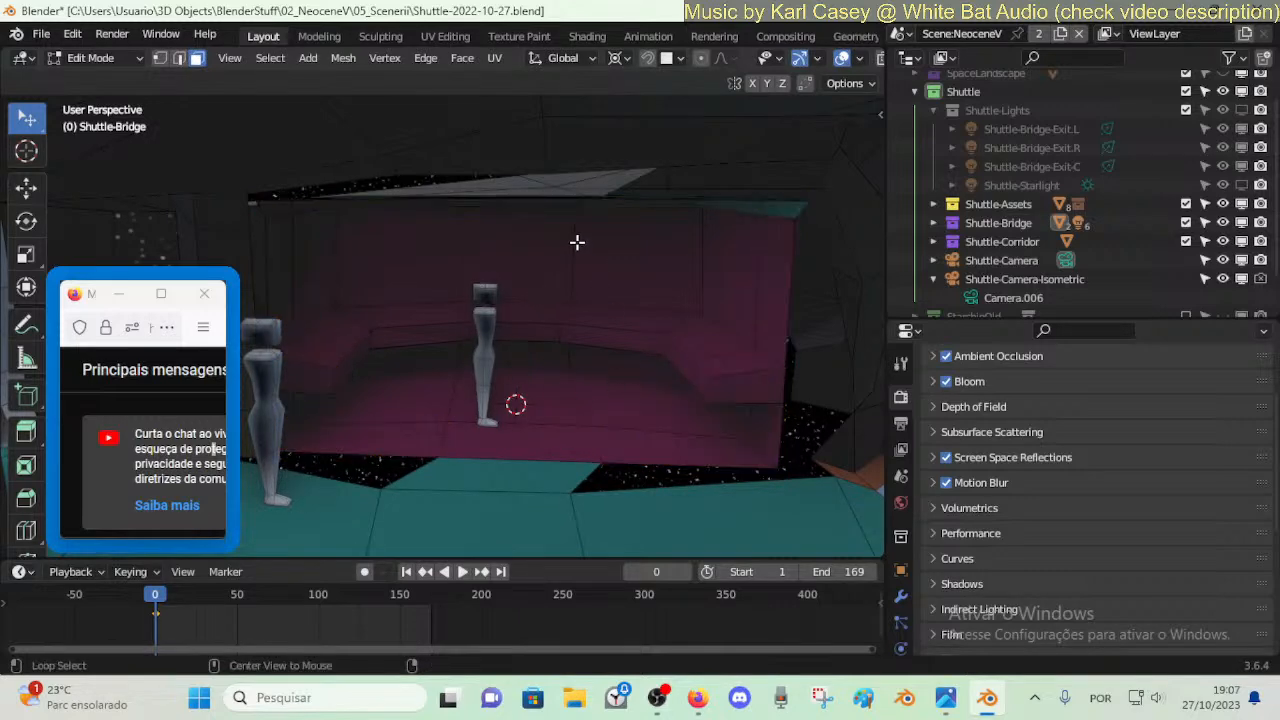
key(alt+h)
key(h)
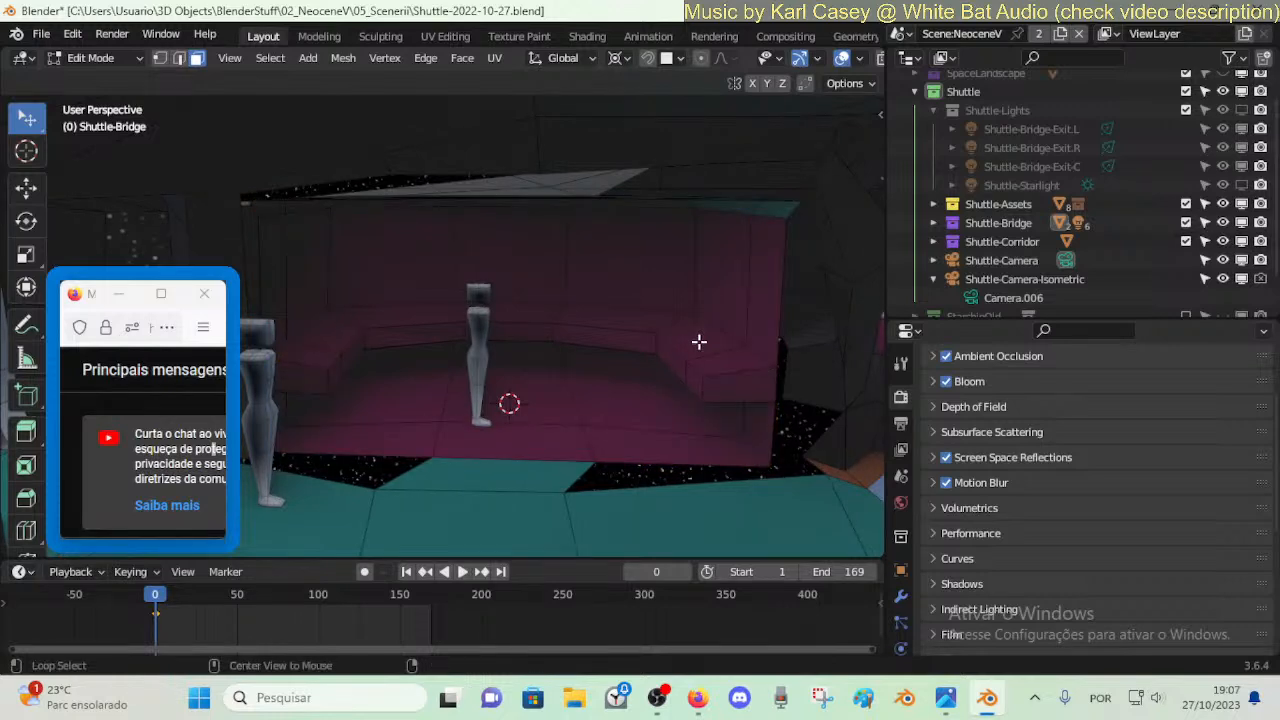
key(alt+h)
- Deselect the left and middle faces of the alcove's opening ring and add the right bench end's front face to the selection
key(shift+grave)
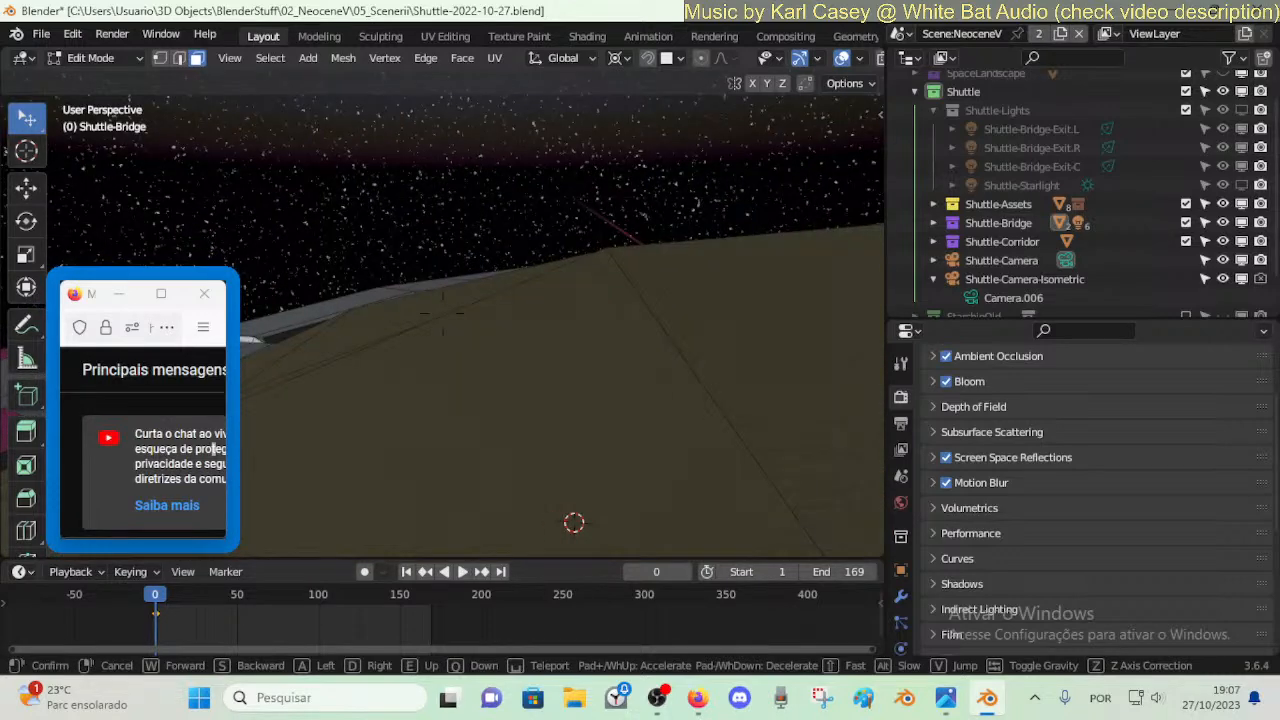
key(Escape)
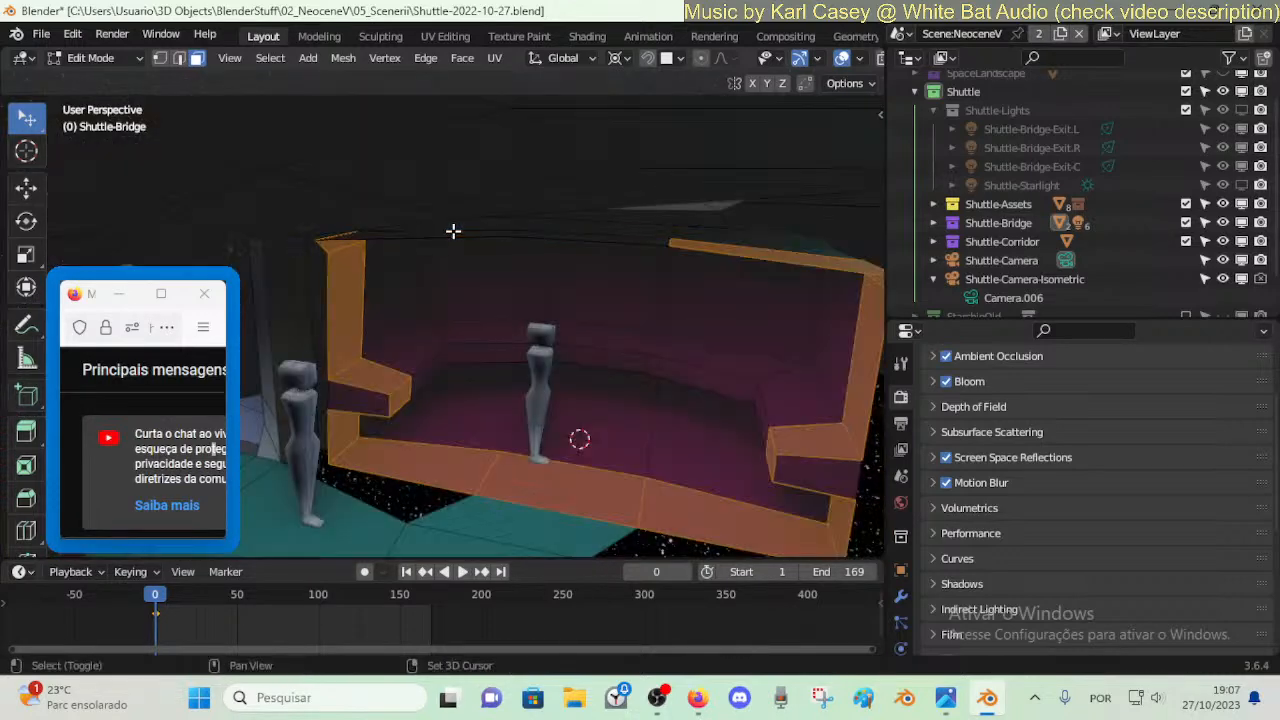
key(c)
mouse_move(346, 246)
middle_down()
mouse_move(366, 451)
mouse_move(383, 403)
mouse_move(523, 484)
middle_up()
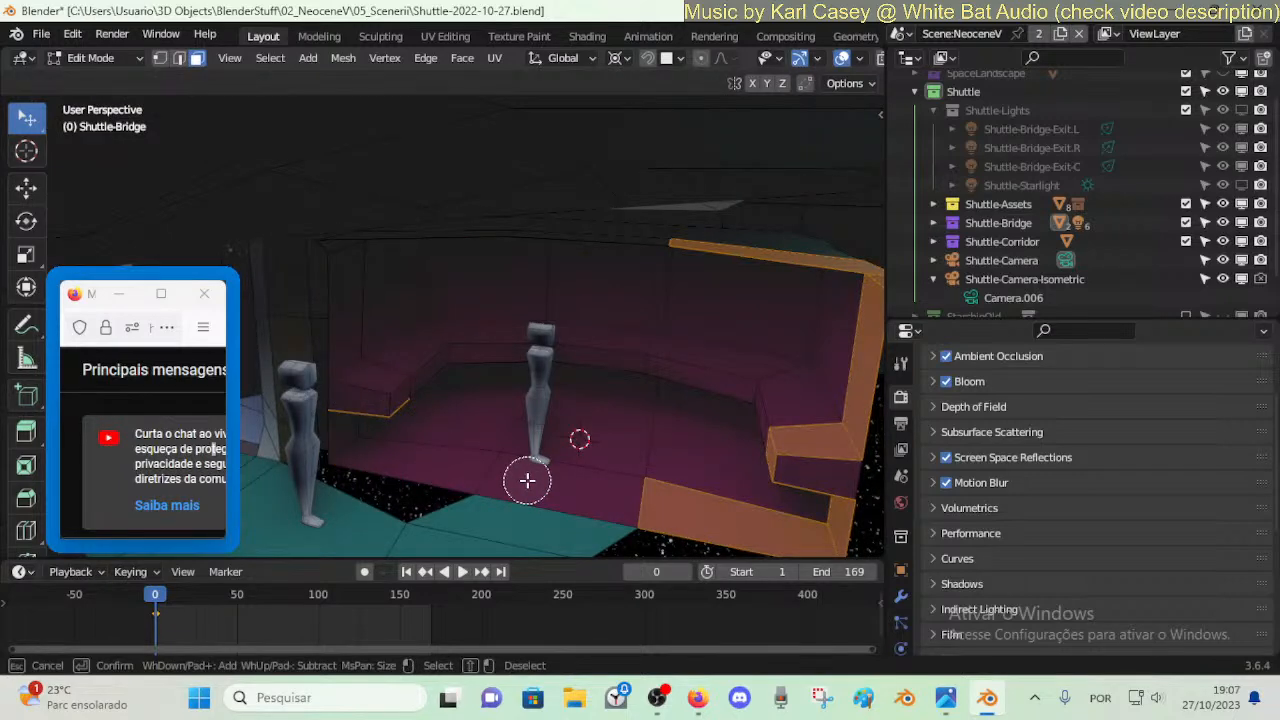
key(Escape)
shift+click(376, 411)
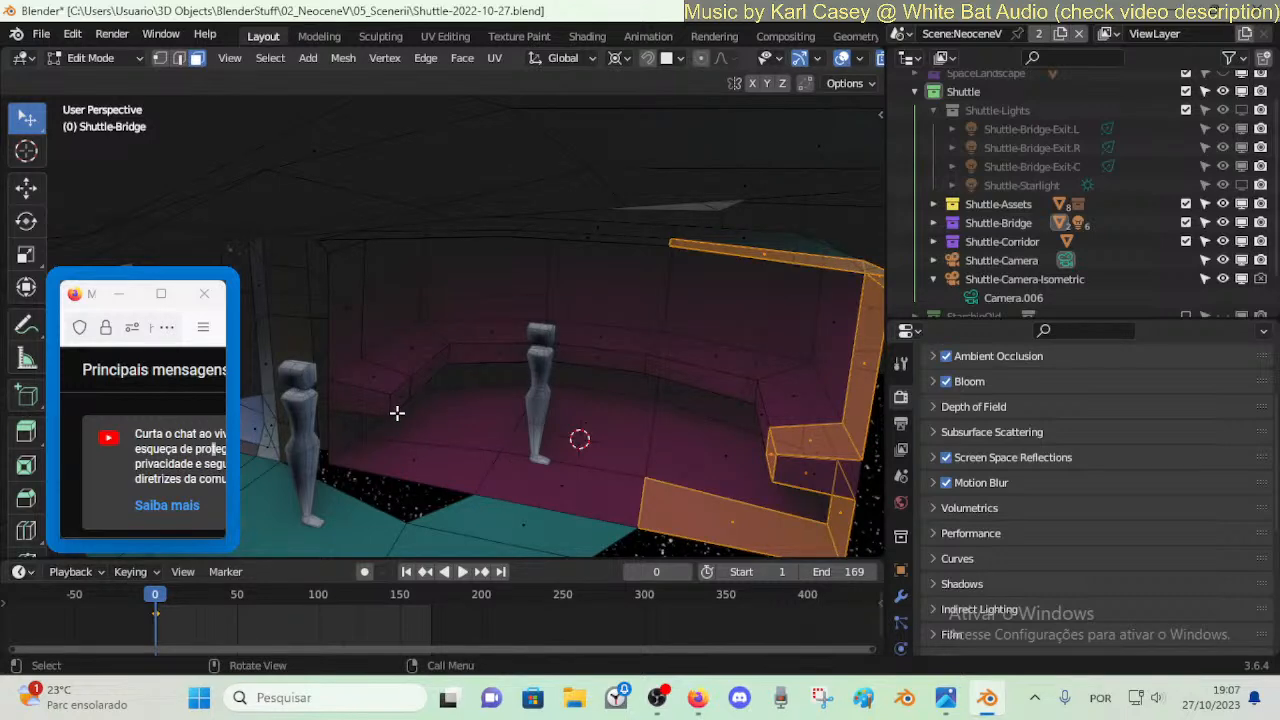
key(c)
key(Escape)
shift+click(820, 483)
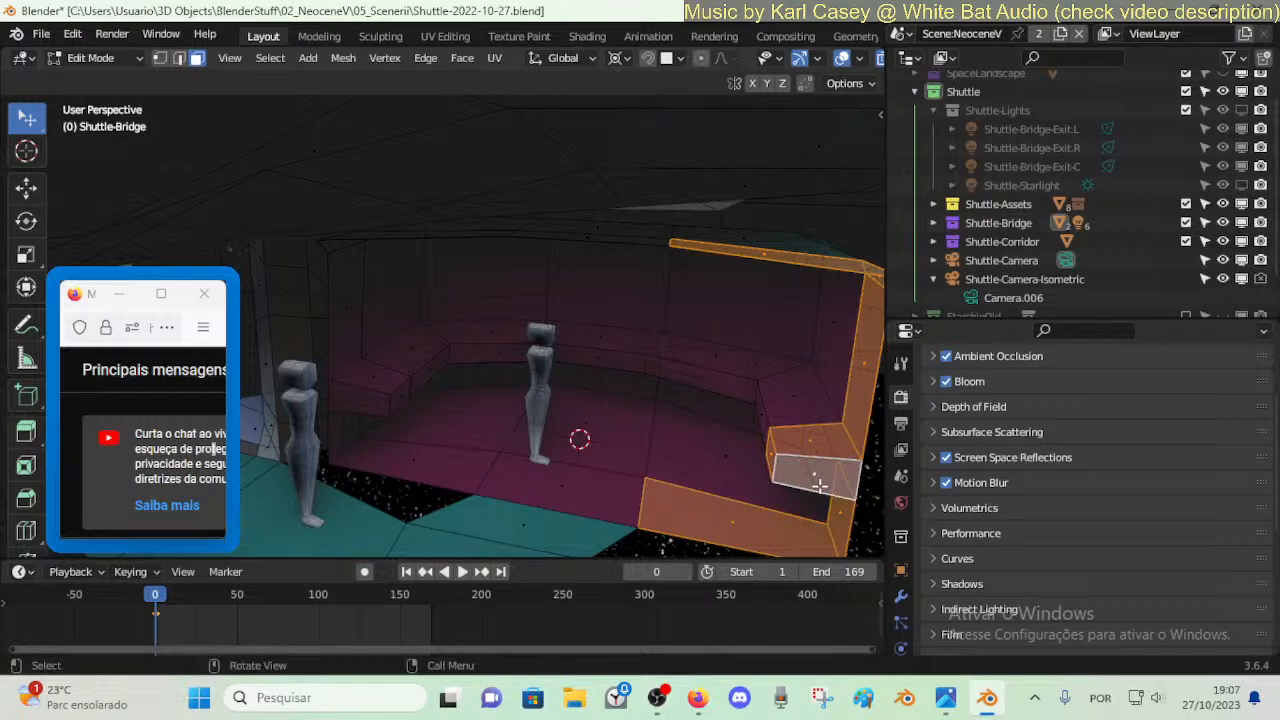
key(r)
key(z)
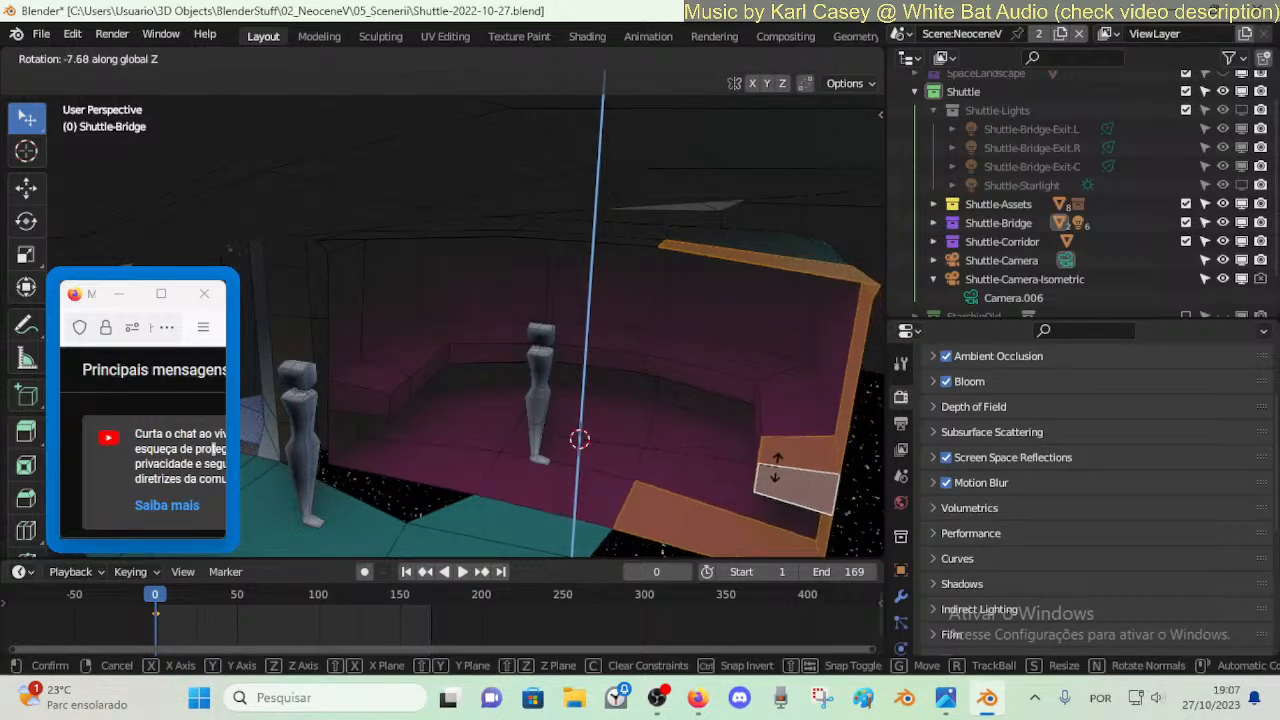
click(785, 443)
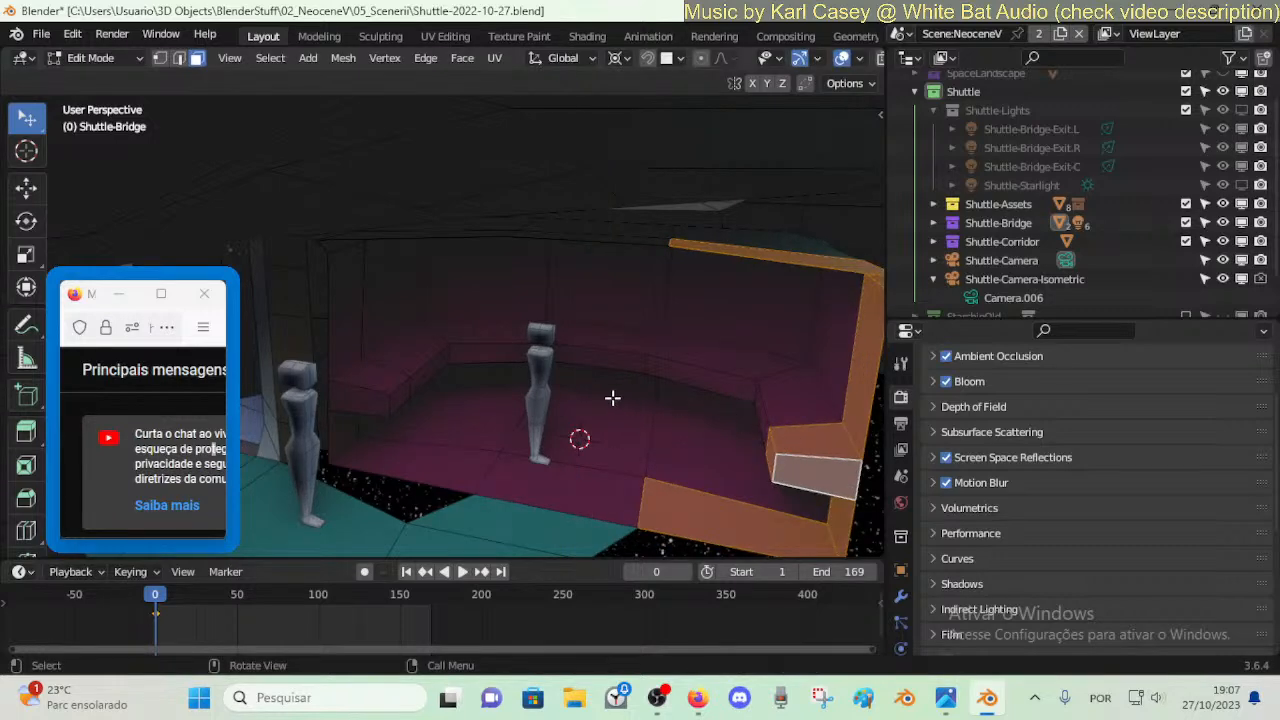
key(r)
key(z)
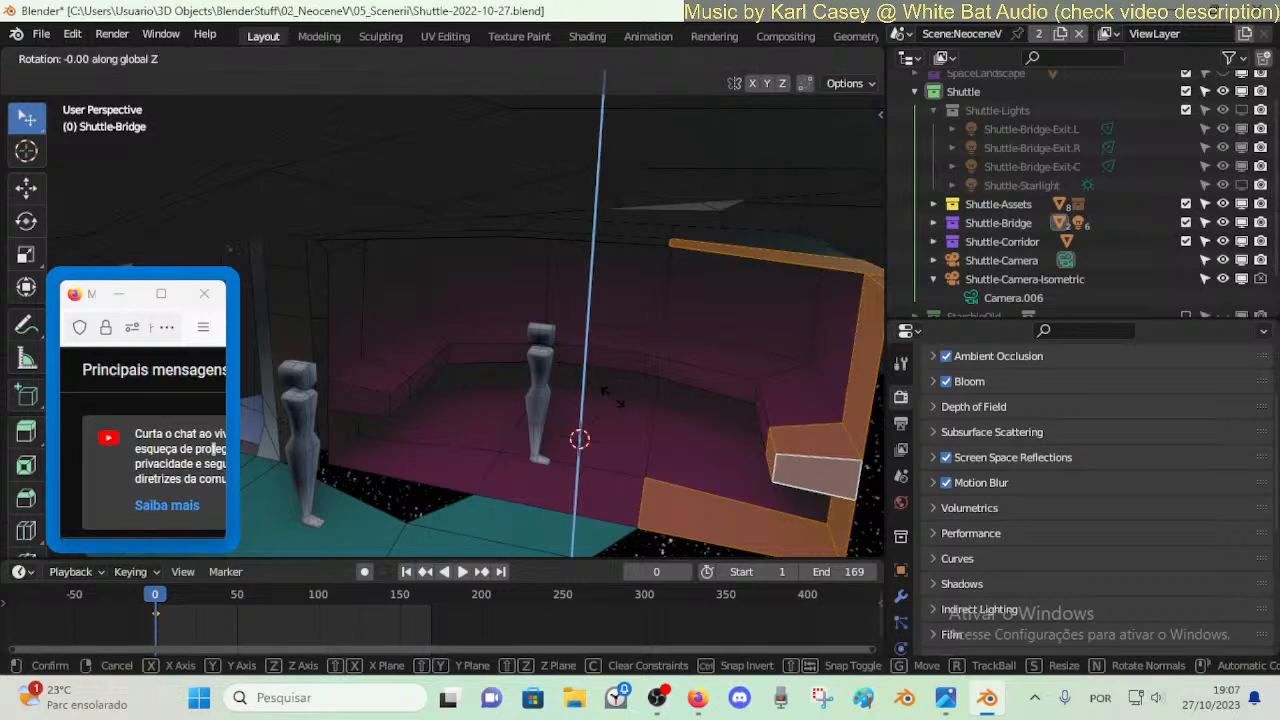
right_click(612, 398)
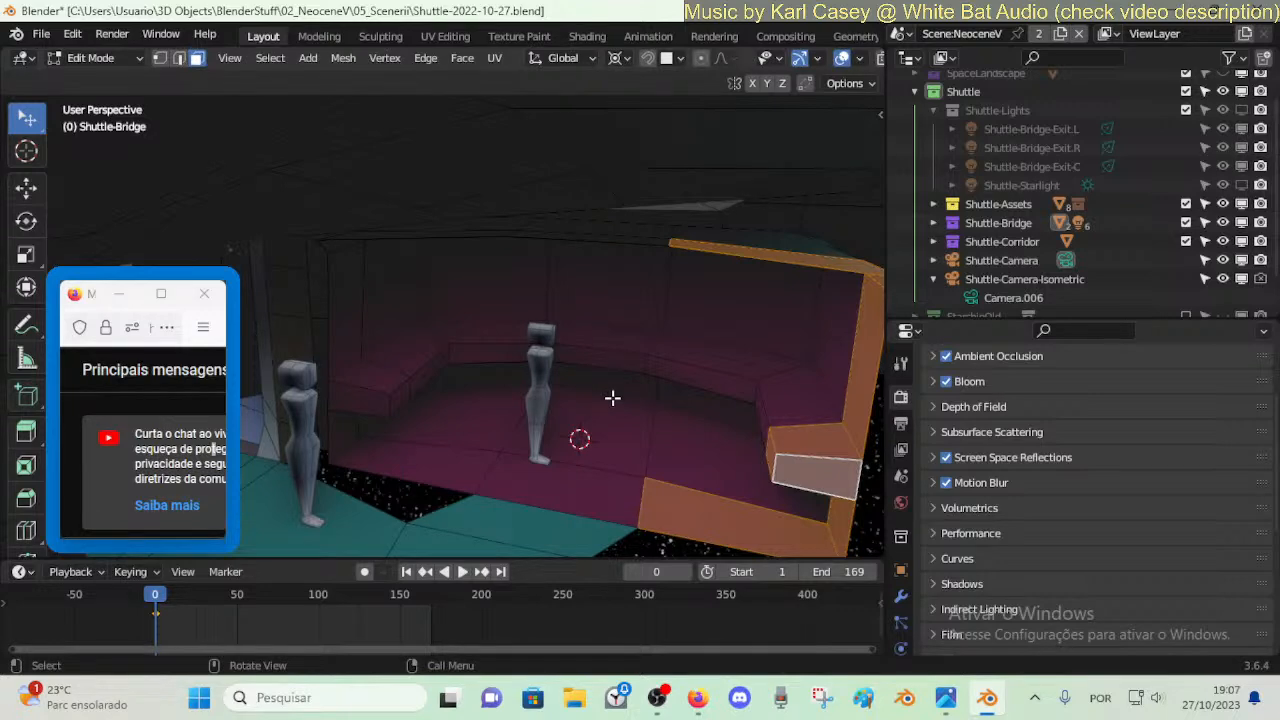
- Try rotating the selected faces on the alcove opening's right side by -15° about the global Z axis, and undo it
text(rz-15)
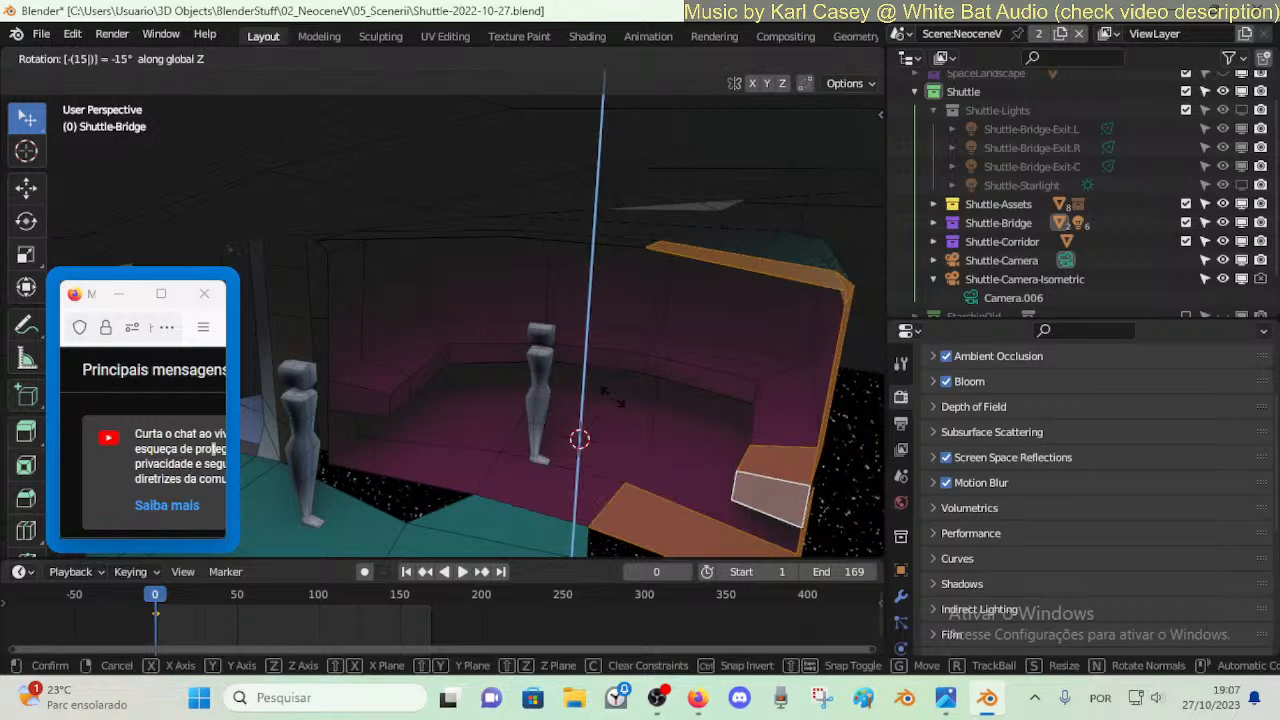
key(Return)
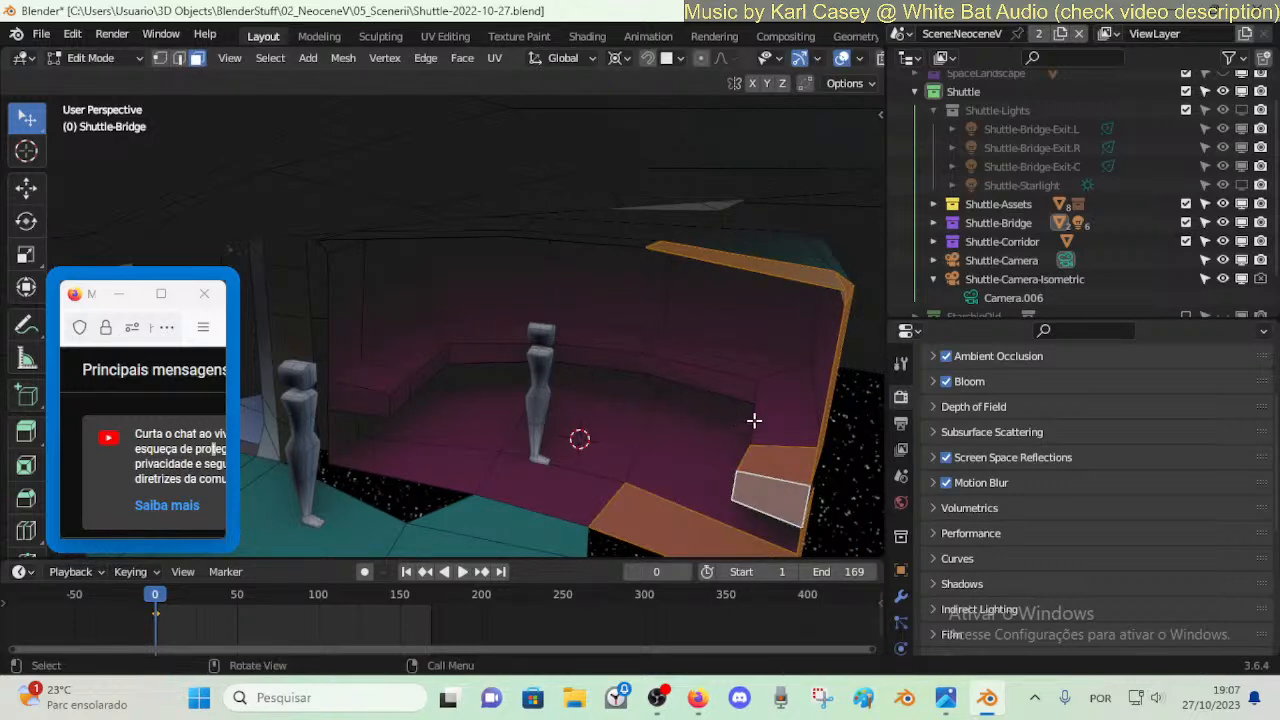
key(ctrl+z)
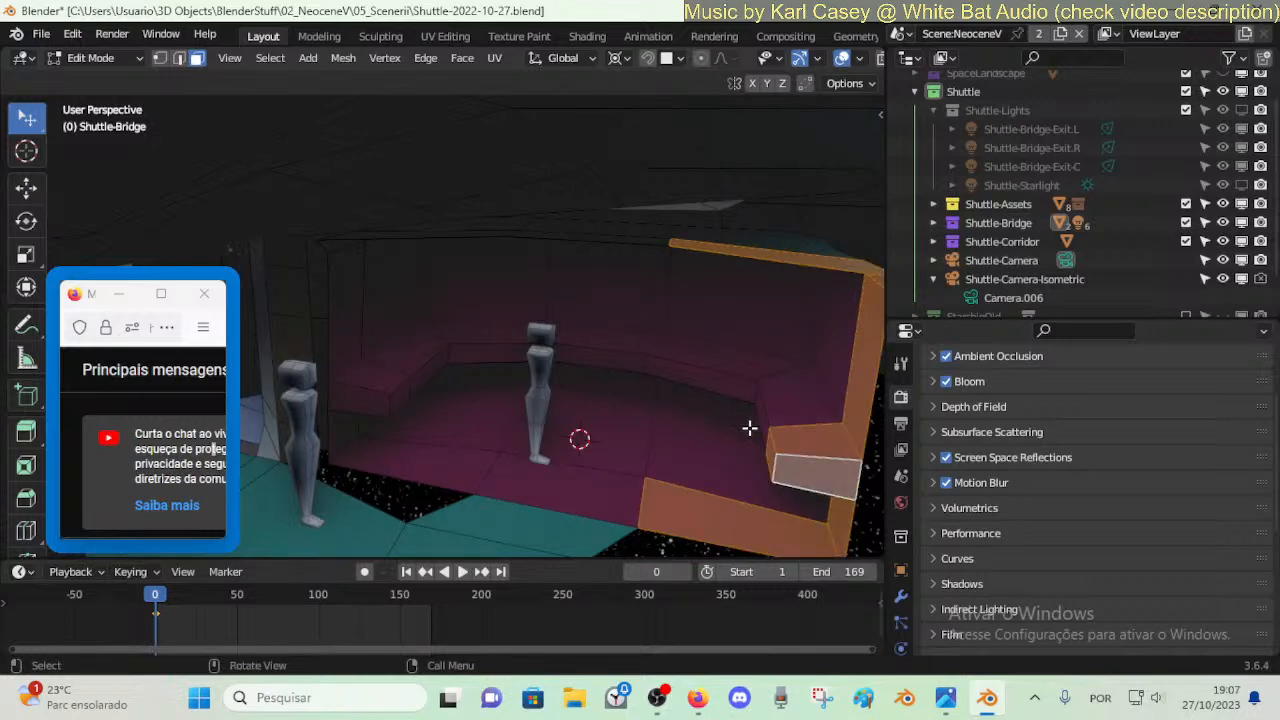
- Try a -25° rotation of the alcove's right-hand opening faces about the global Z axis, and undo it
key(r)
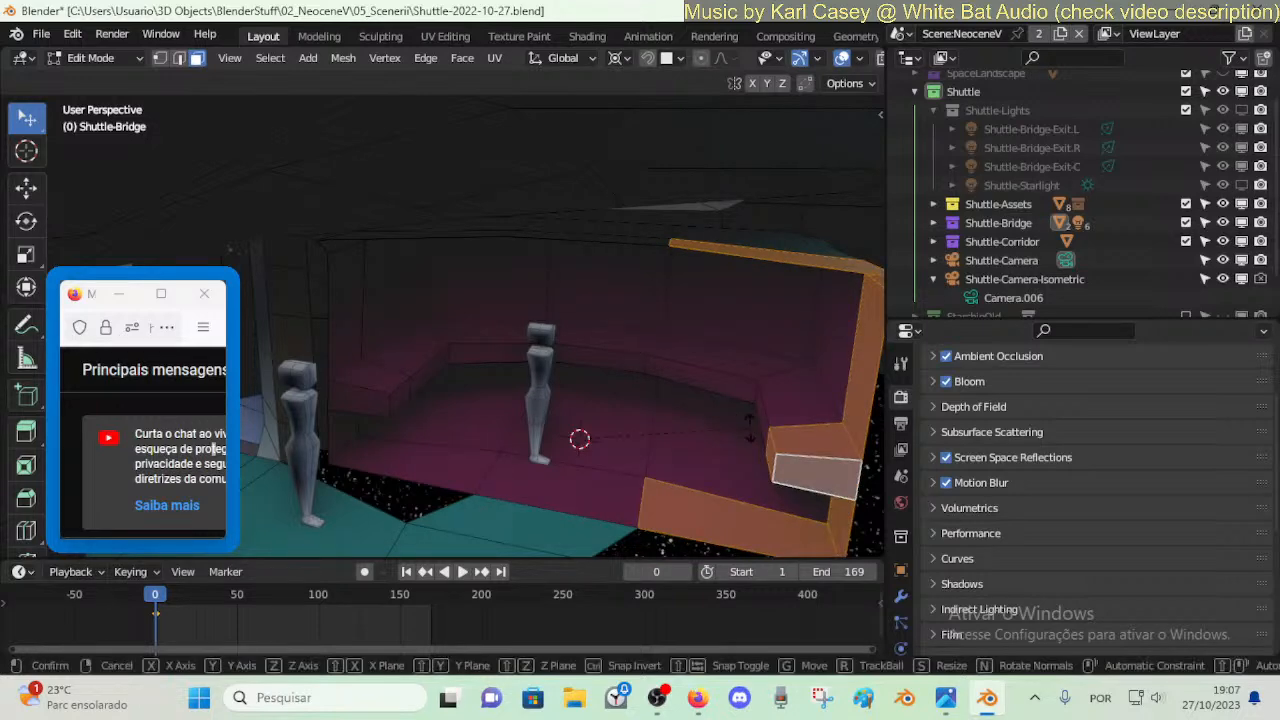
text(z-25)
key(Return)
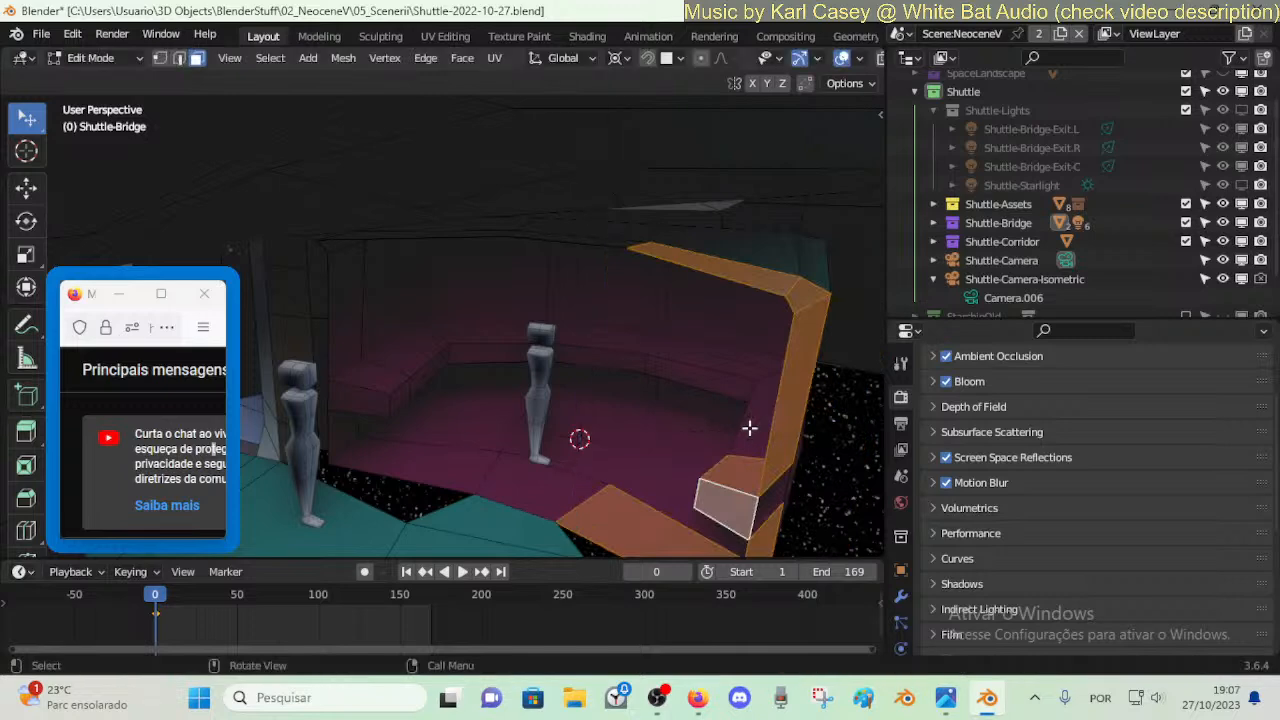
key(ctrl+z)
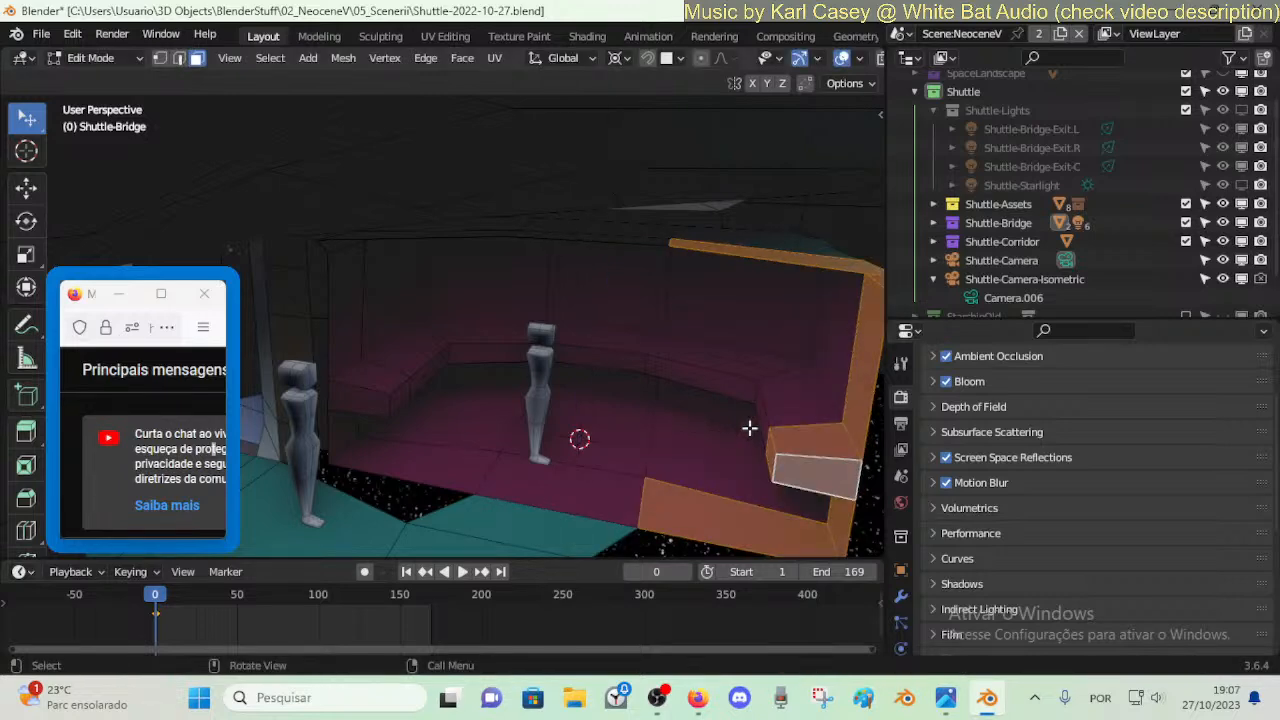
- Rotate the selected face section at the open end of the curved seating alcove -15° around the global Z axis
text(rz-25)
key(Return)
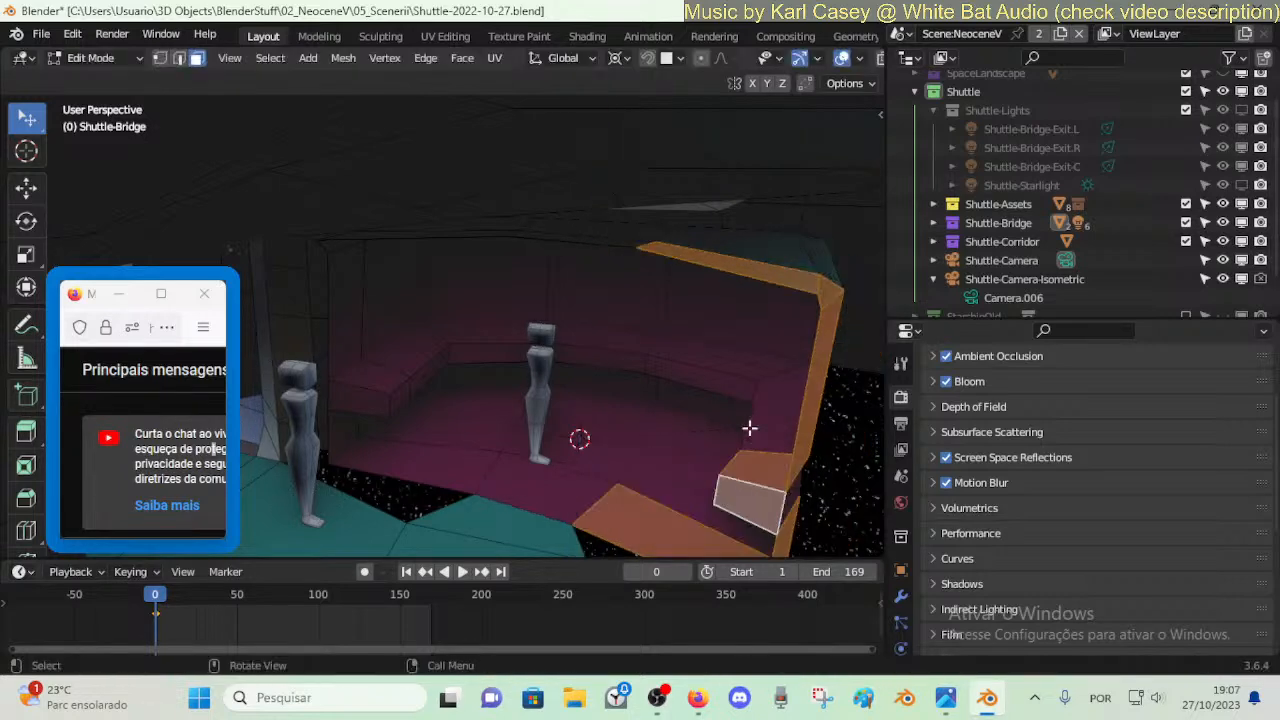
middle_drag(749, 428, 491, 365)
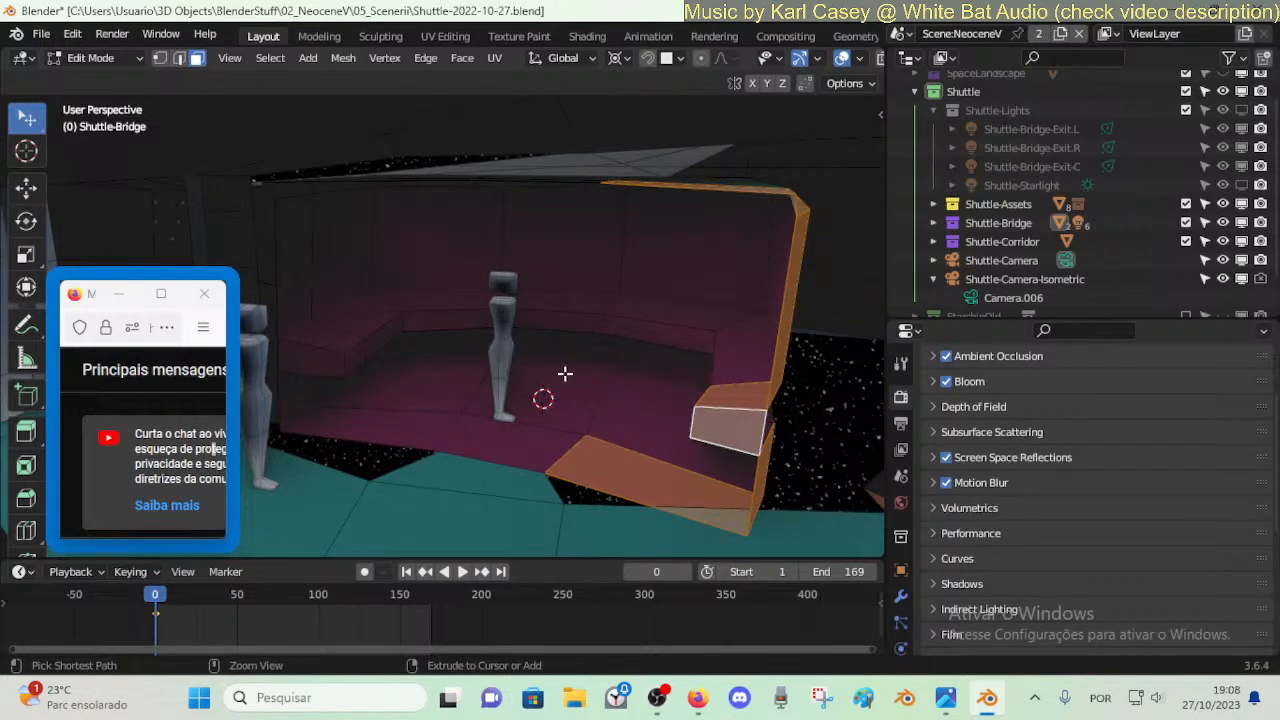
text(rz-15)
key(Return)
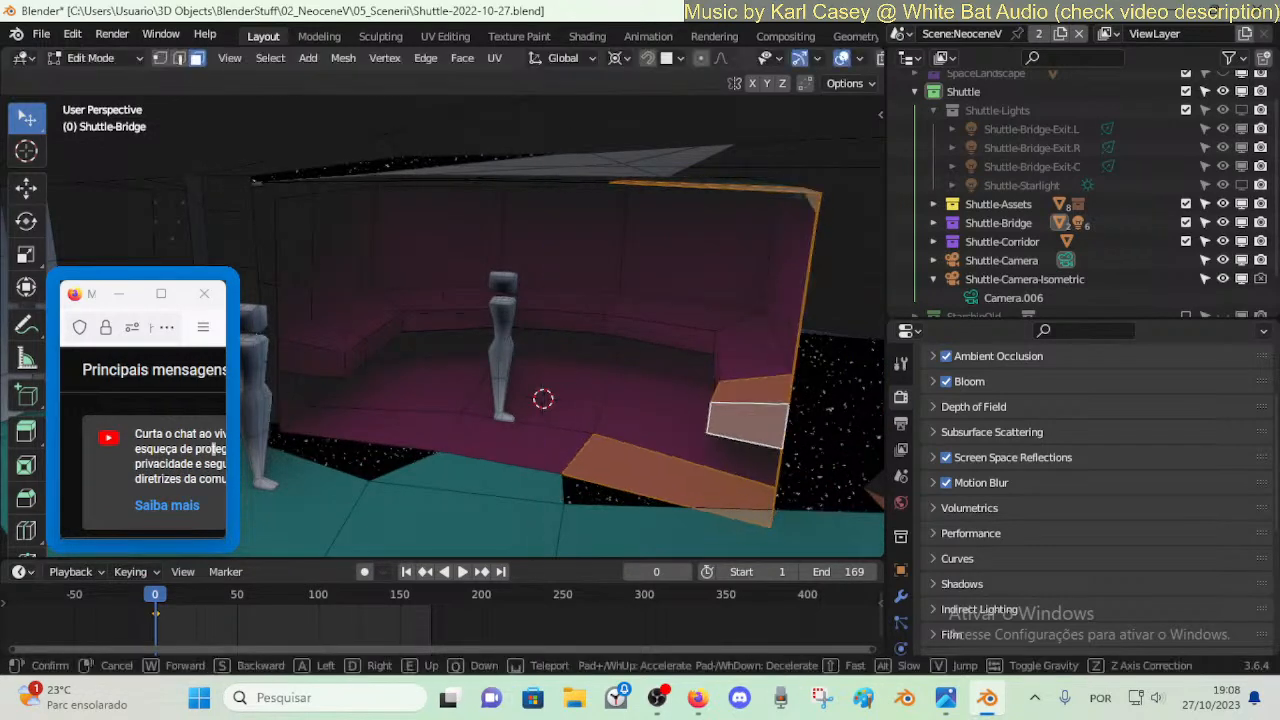
- Limit the alcove's front rim selection to the opposite end's faces with circle select, and rotate them 15° around global Z
key(shift+grave)
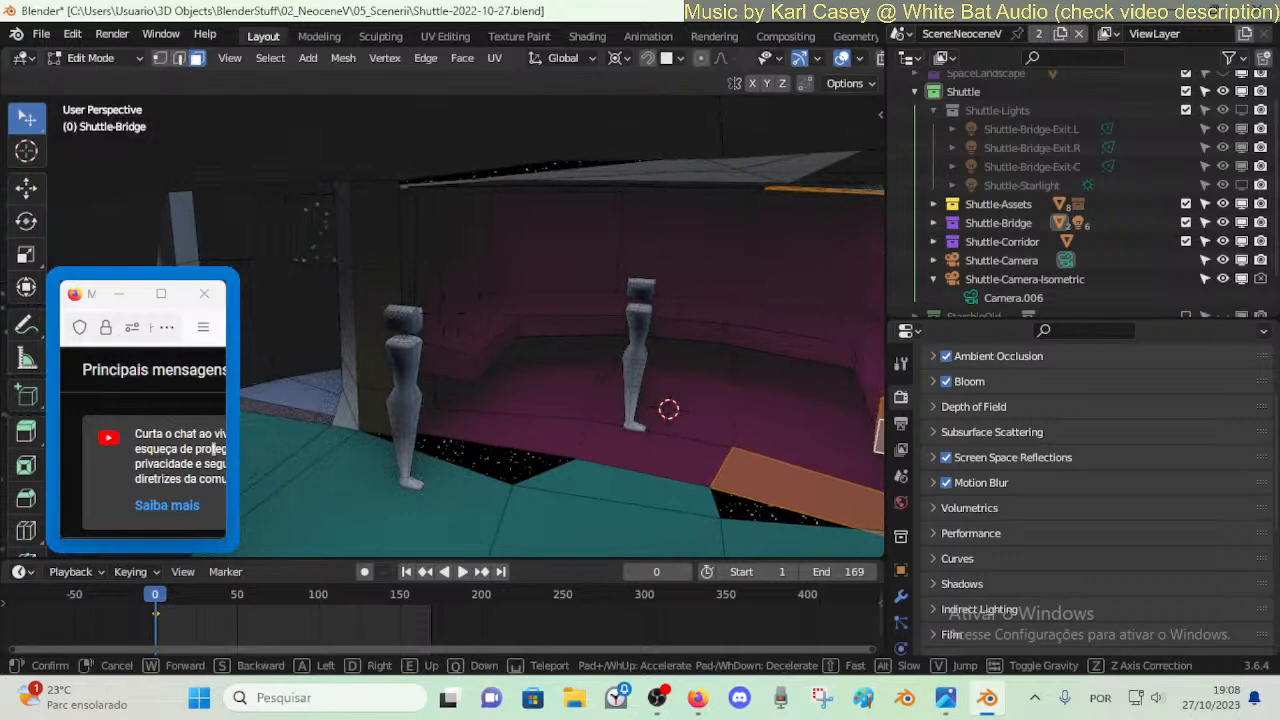
click(485, 350)
key(c)
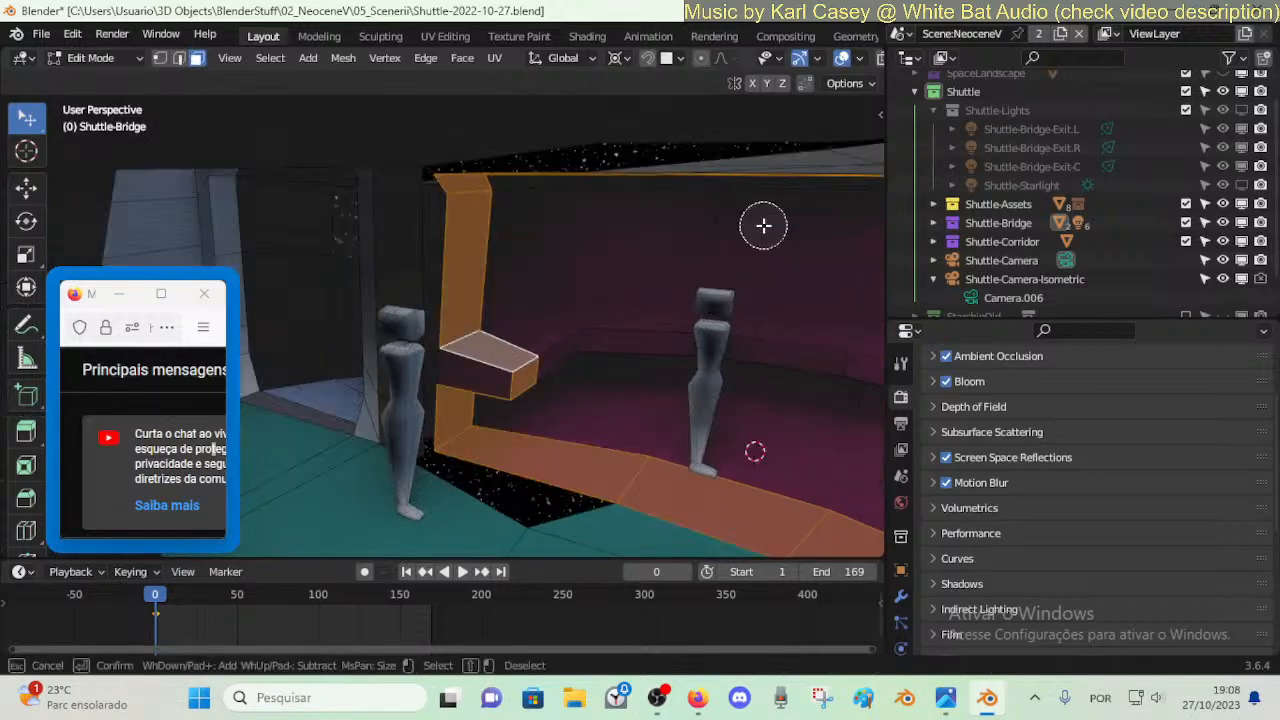
right_click(763, 225)
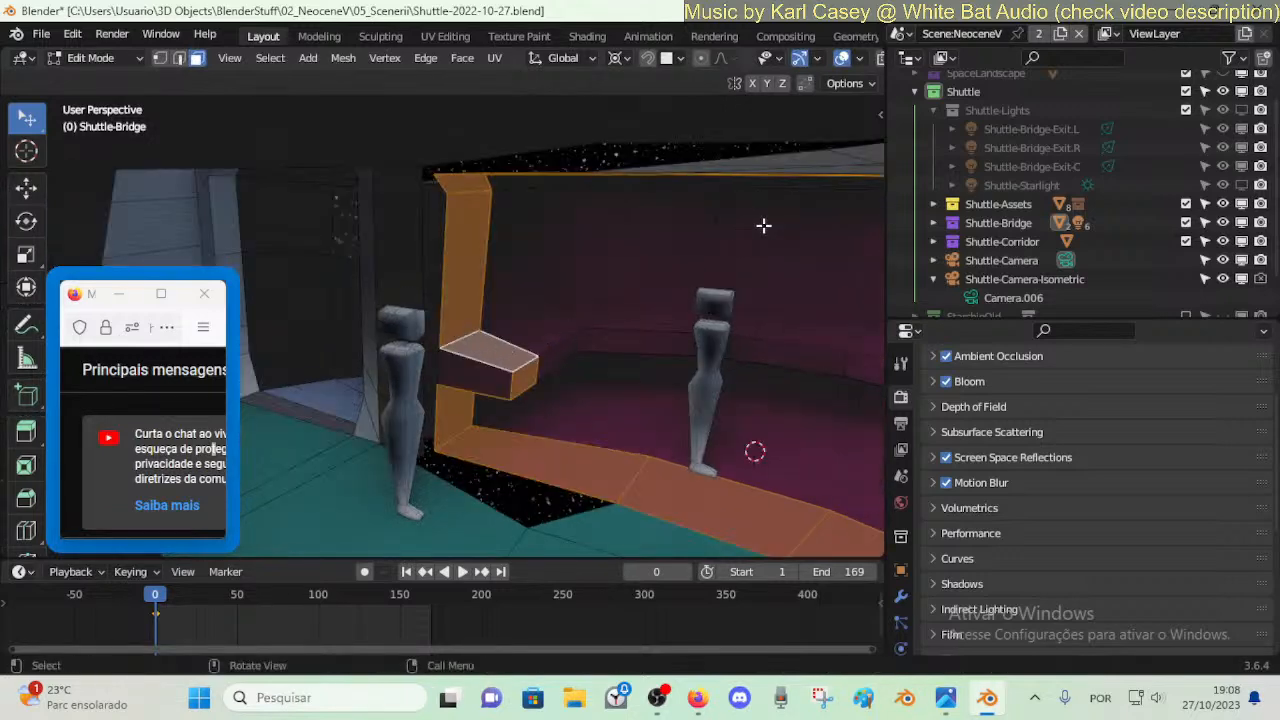
key(shift+grave)
click(579, 232)
key(c)
mouse_move(568, 480)
middle_down()
mouse_move(671, 400)
mouse_move(809, 508)
mouse_move(780, 533)
mouse_move(707, 504)
middle_up()
right_click(780, 376)
scroll(762, 500, down, 1)
key(c)
right_click(663, 438)
key(alt+z)
key(c)
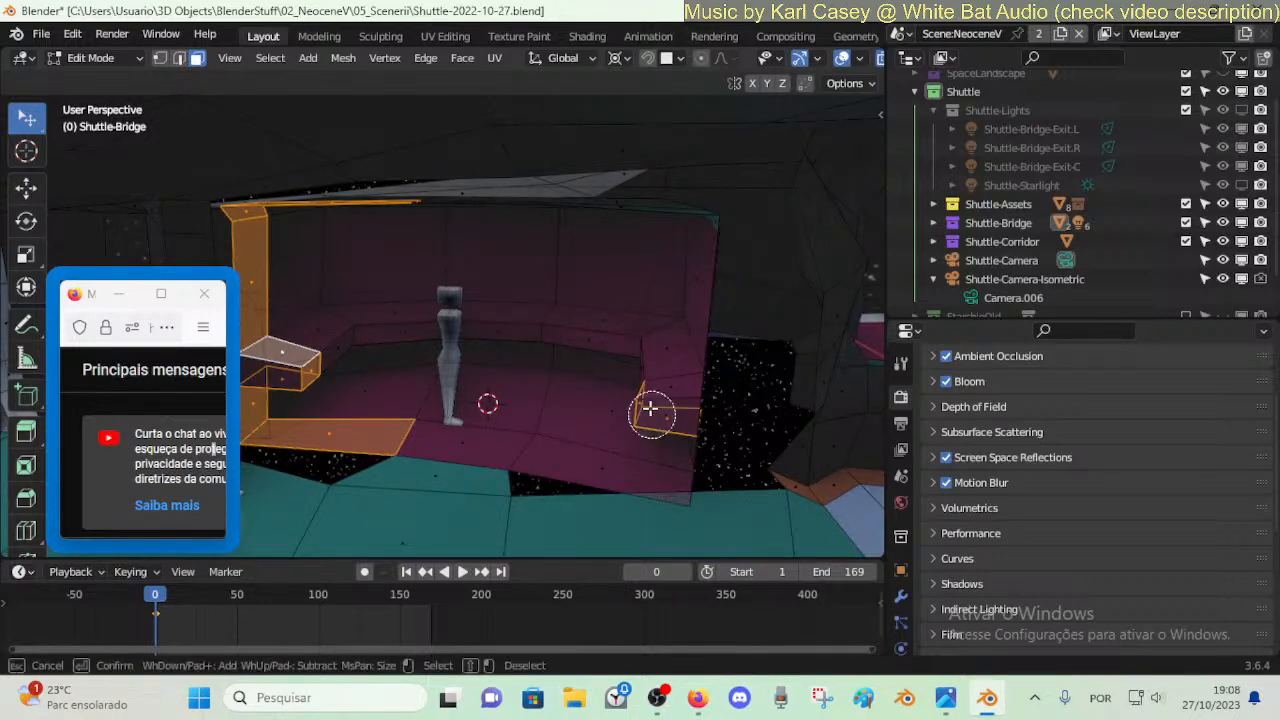
right_click(650, 410)
middle_drag(650, 410, 666, 411)
text(rz15)
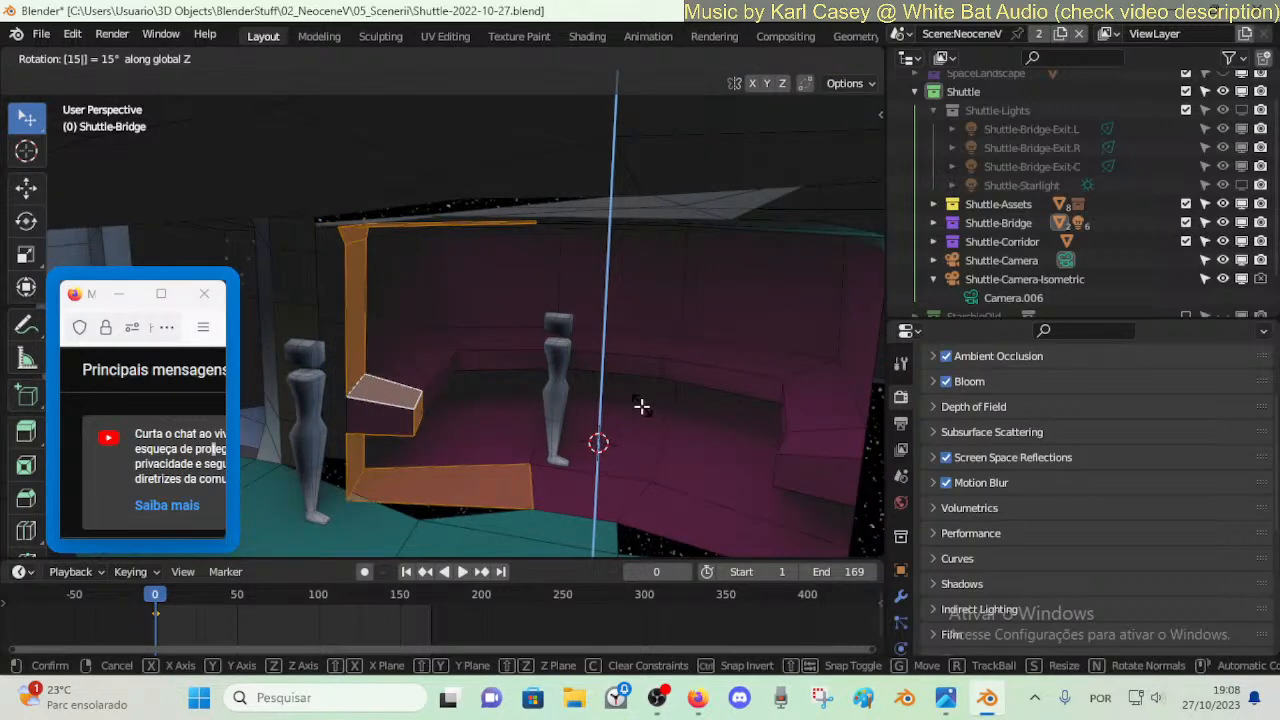
key(Return)
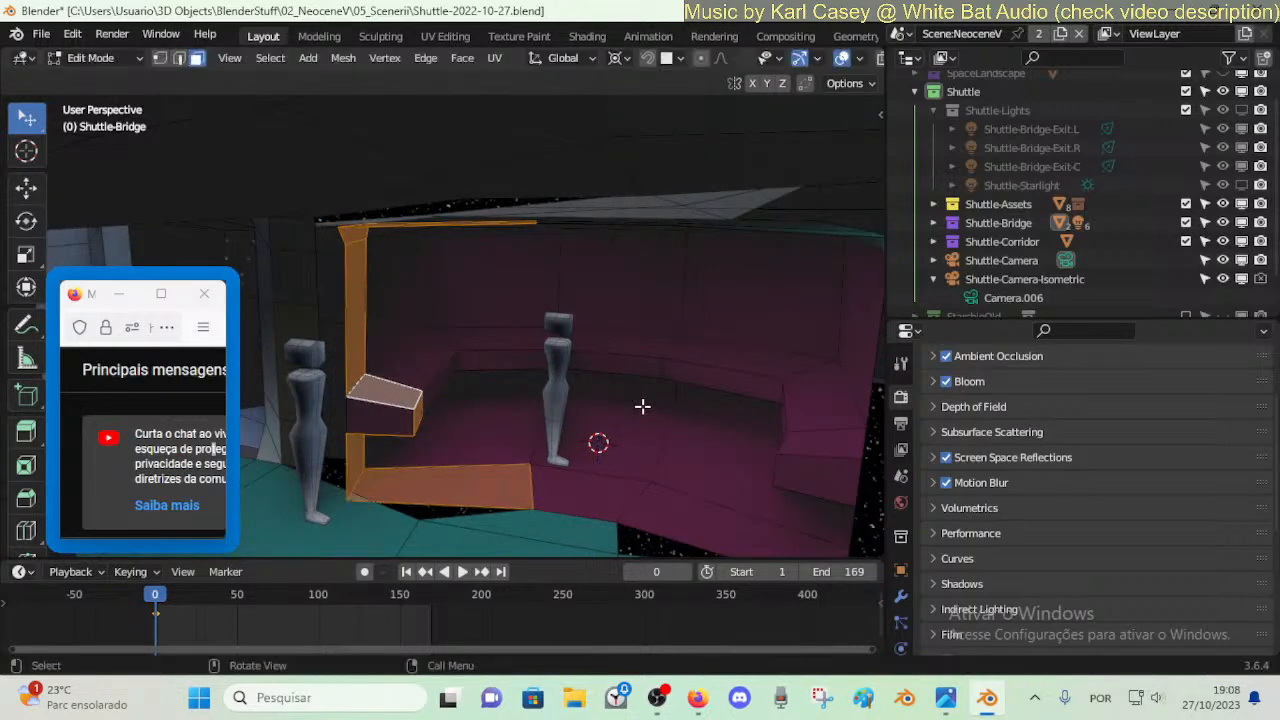
- Move the middle front edge of the alcove floor about -0.05 m along the global Y axis
middle_drag(642, 406, 640, 443)
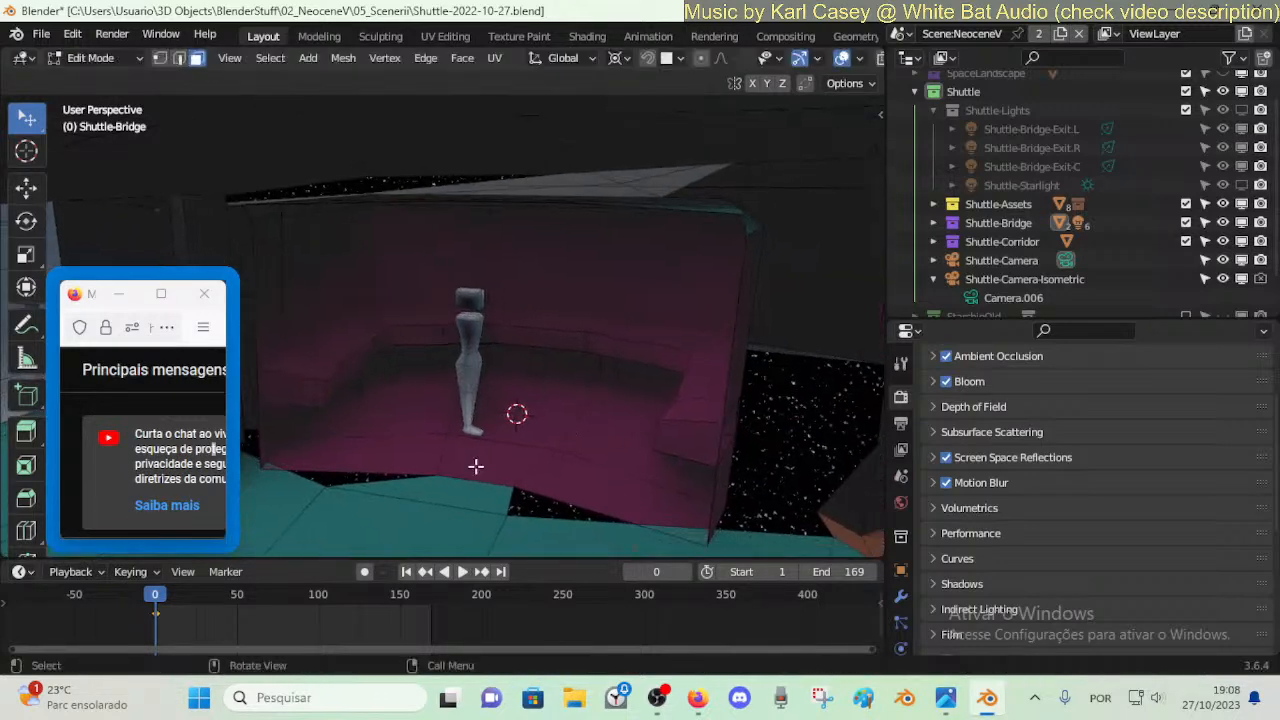
key(2)
click(468, 480)
key(g)
key(y)
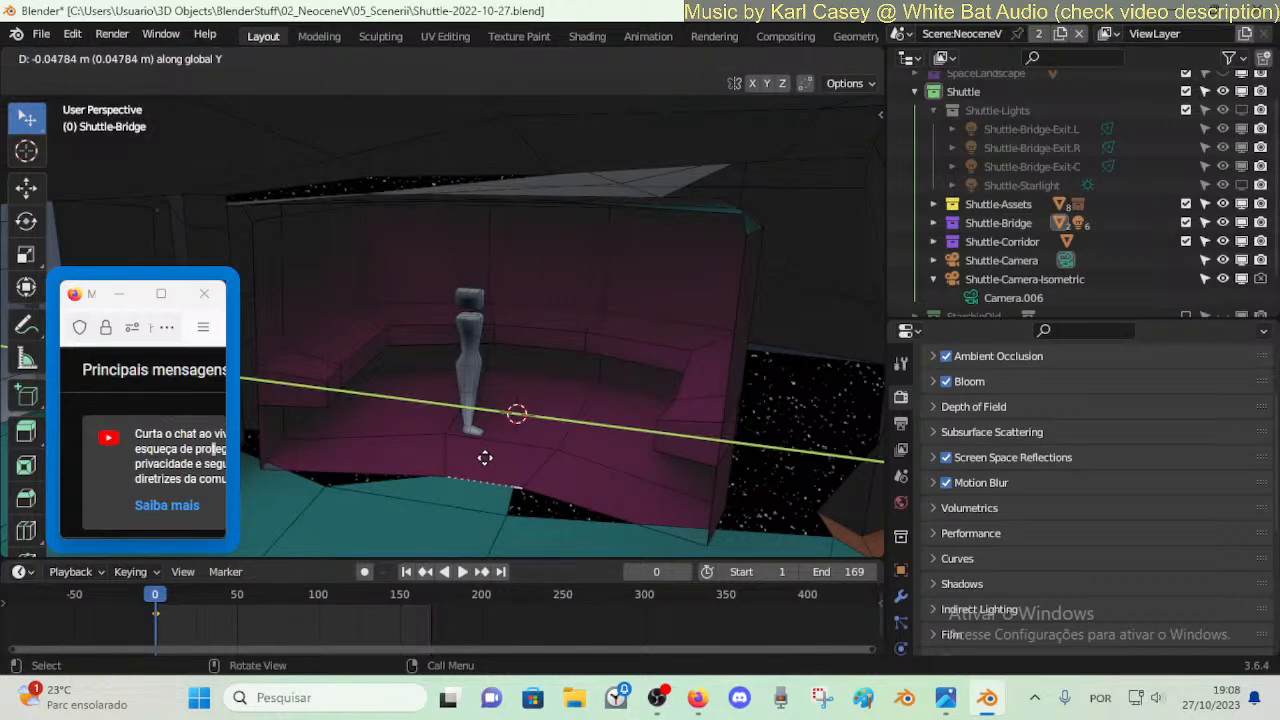
click(484, 457)
middle_drag(484, 457, 457, 457)
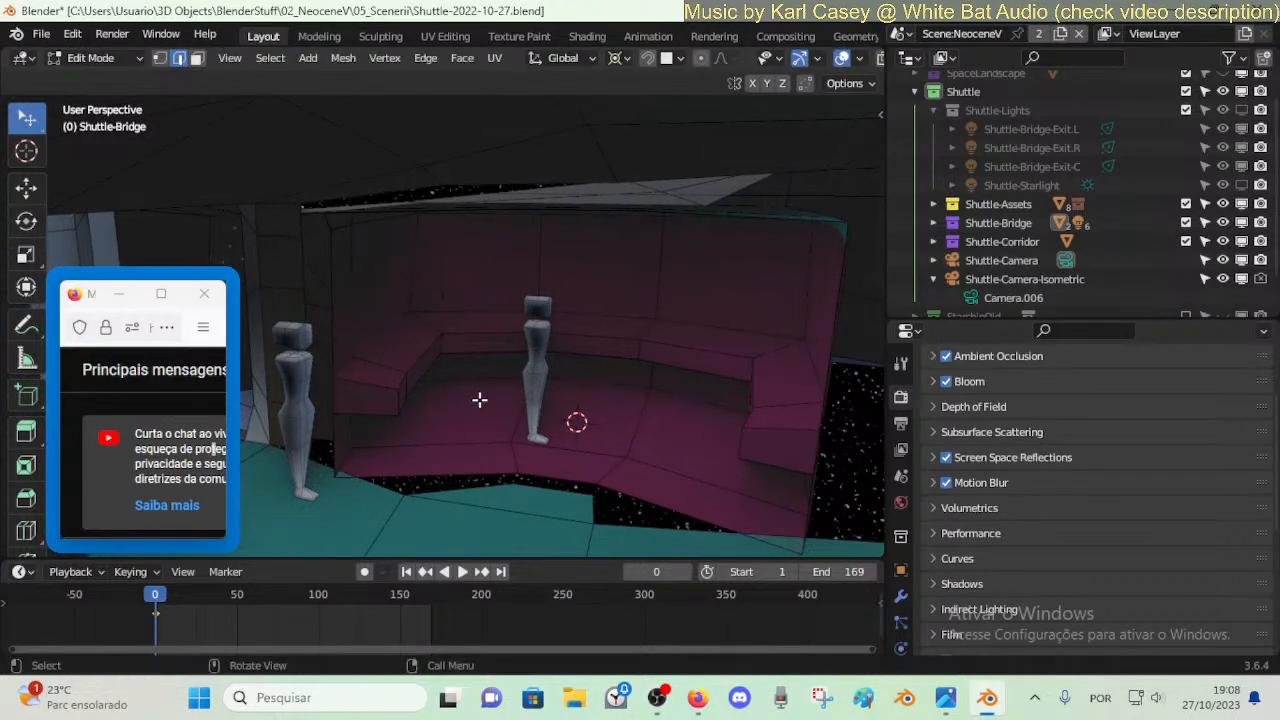
- Select the whole alcove mesh and move it about 0.28 m along global X, adjusting its position along Y too
key(a)
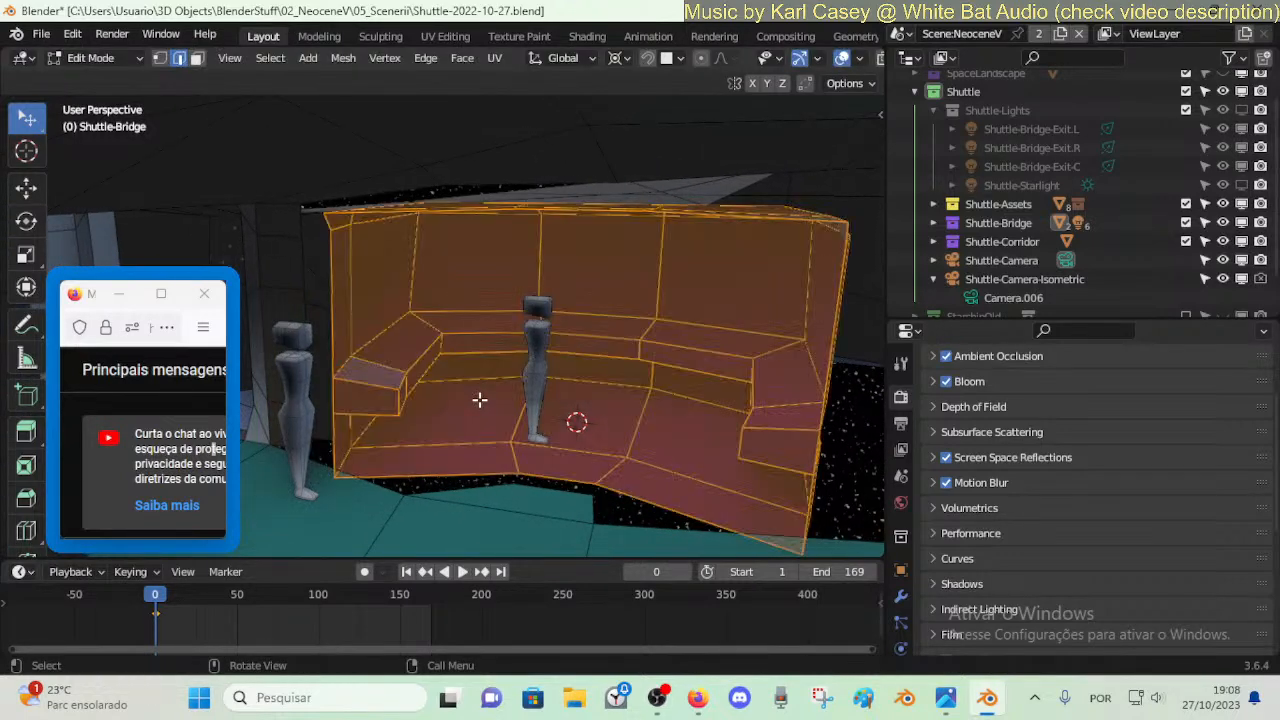
key(g)
key(y)
key(x)
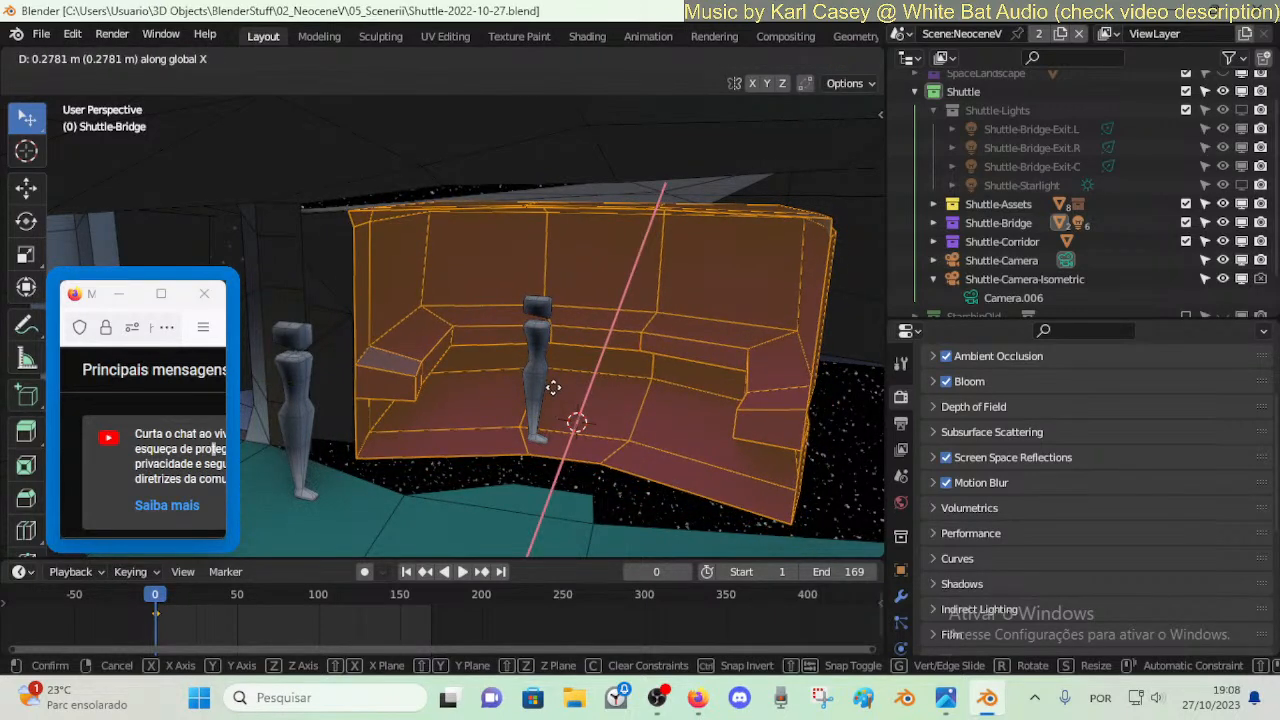
click(553, 387)
key(g)
key(y)
click(580, 411)
- Scale the whole alcove to about 1.24 along the global X axis to deepen it
key(shift+grave)
key(a)
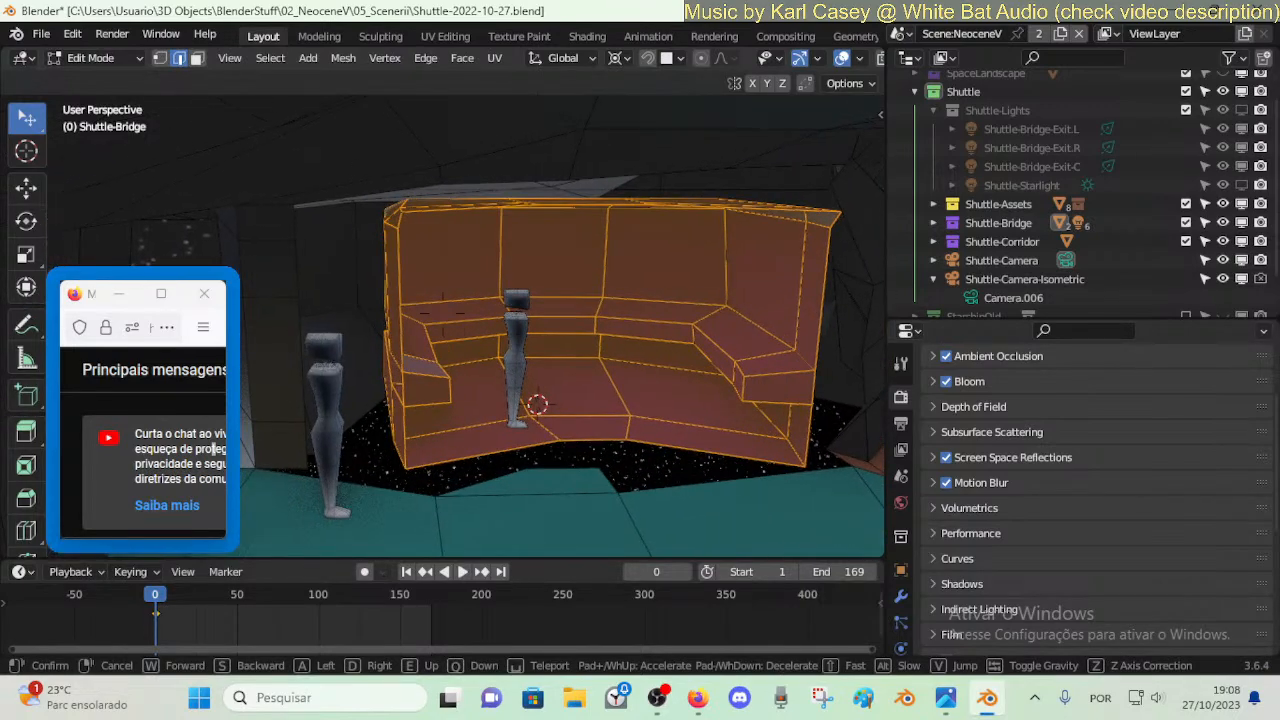
key(Return)
key(s)
key(x)
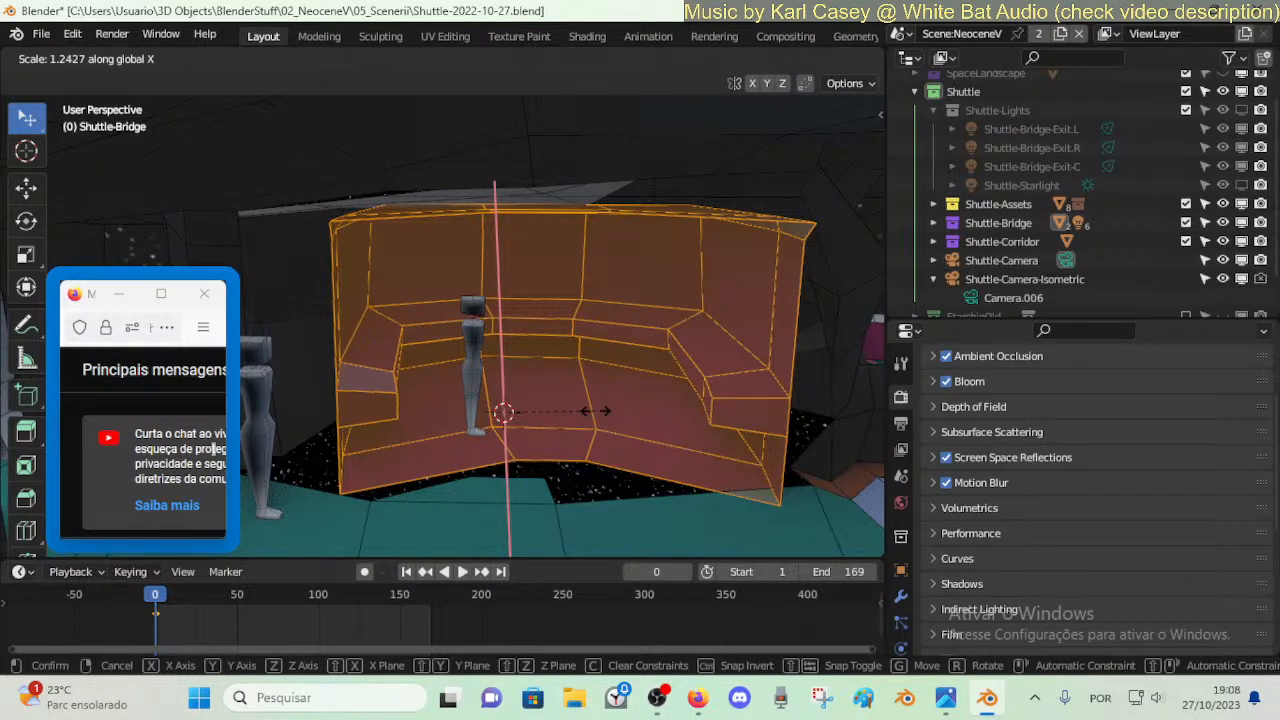
key(y)
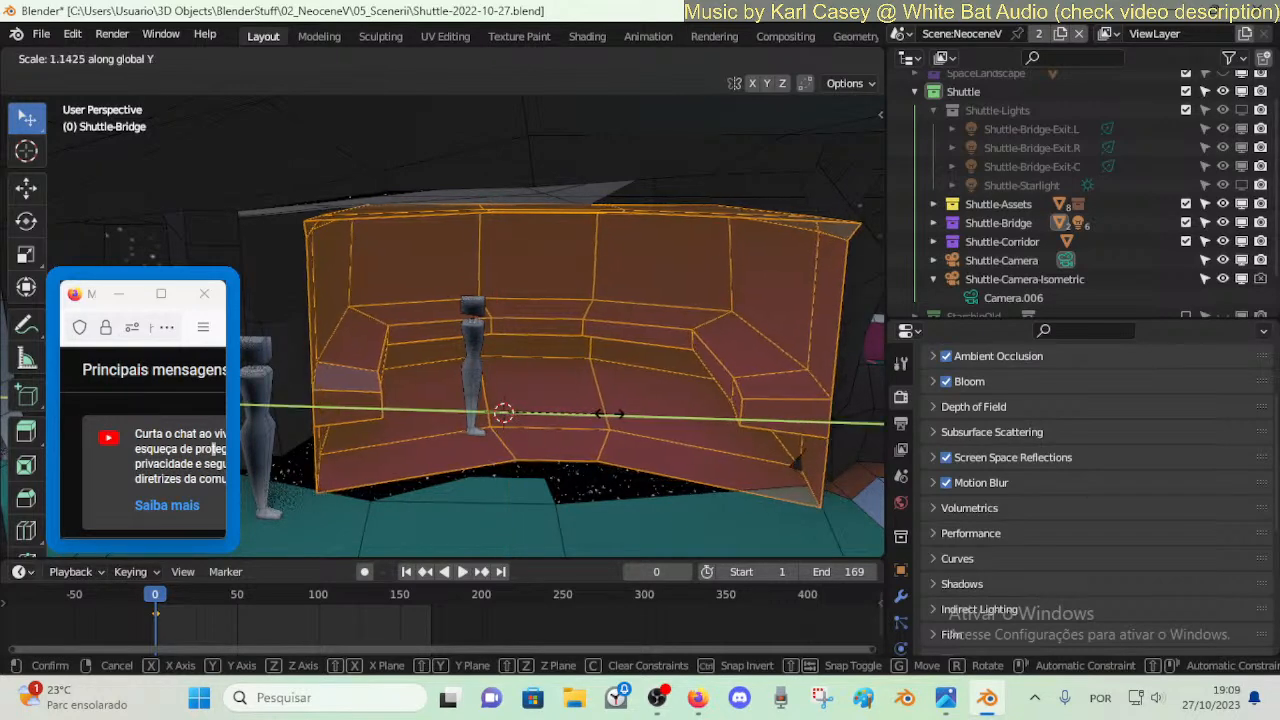
- Shift the whole alcove slightly along global Y and widen it along the same axis
key(g)
key(z)
key(y)
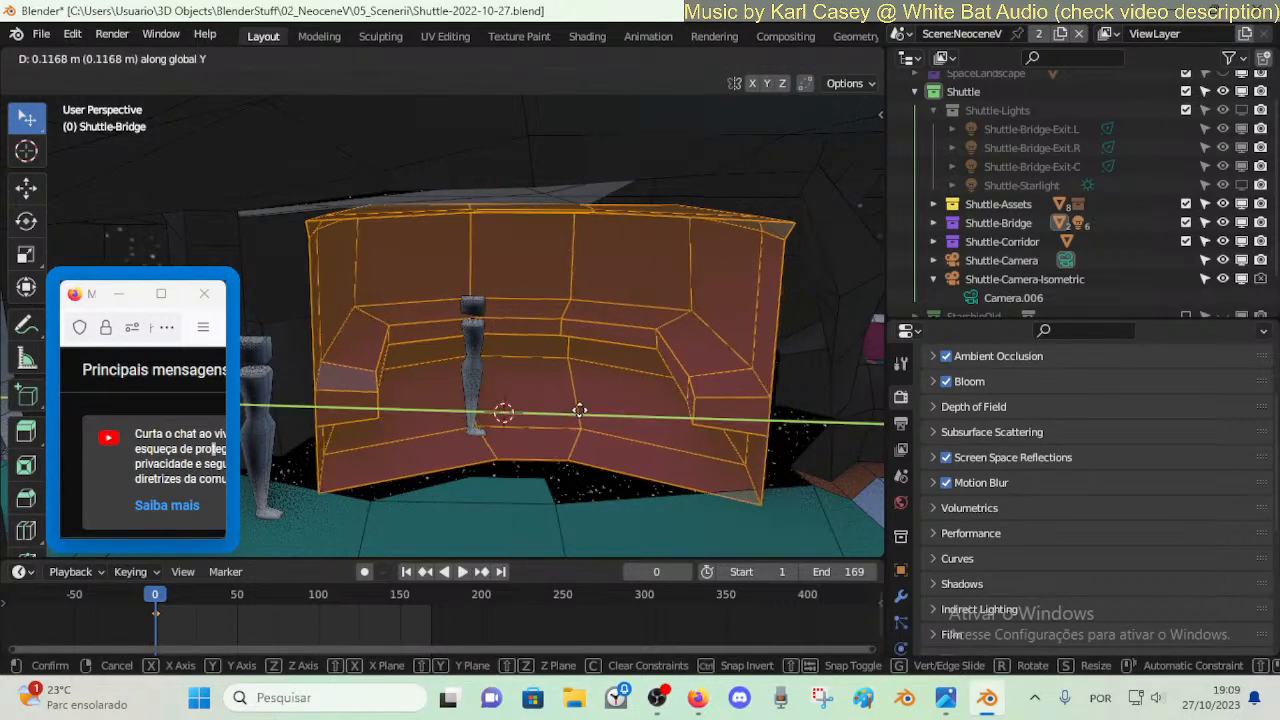
key(Escape)
key(s)
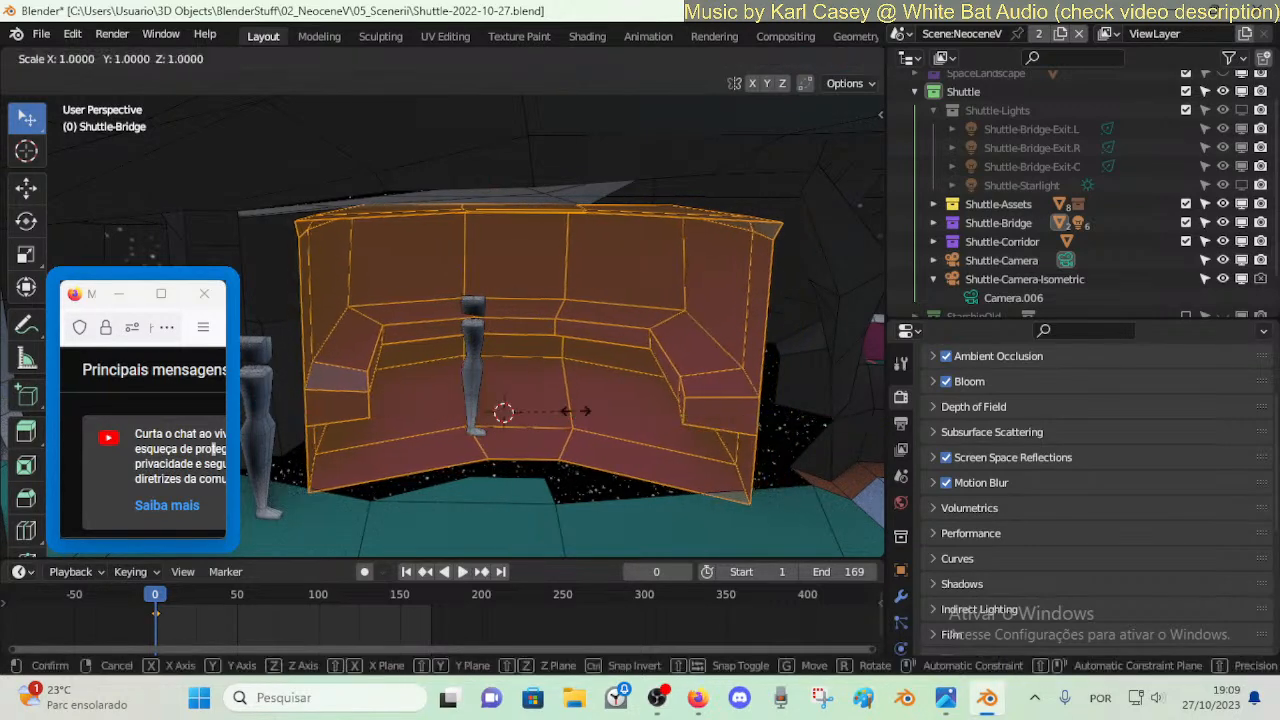
key(y)
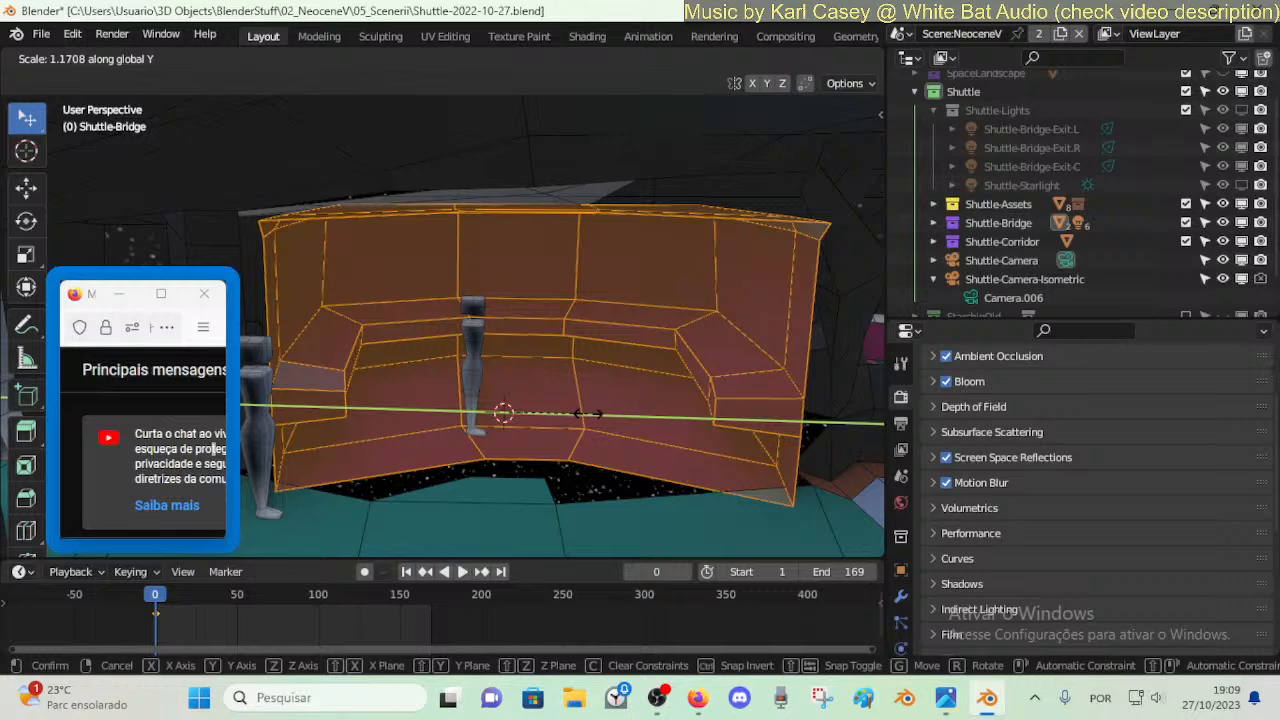
key(Escape)
- Move the whole alcove about 0.17 m along the global X axis
key(g)
key(x)
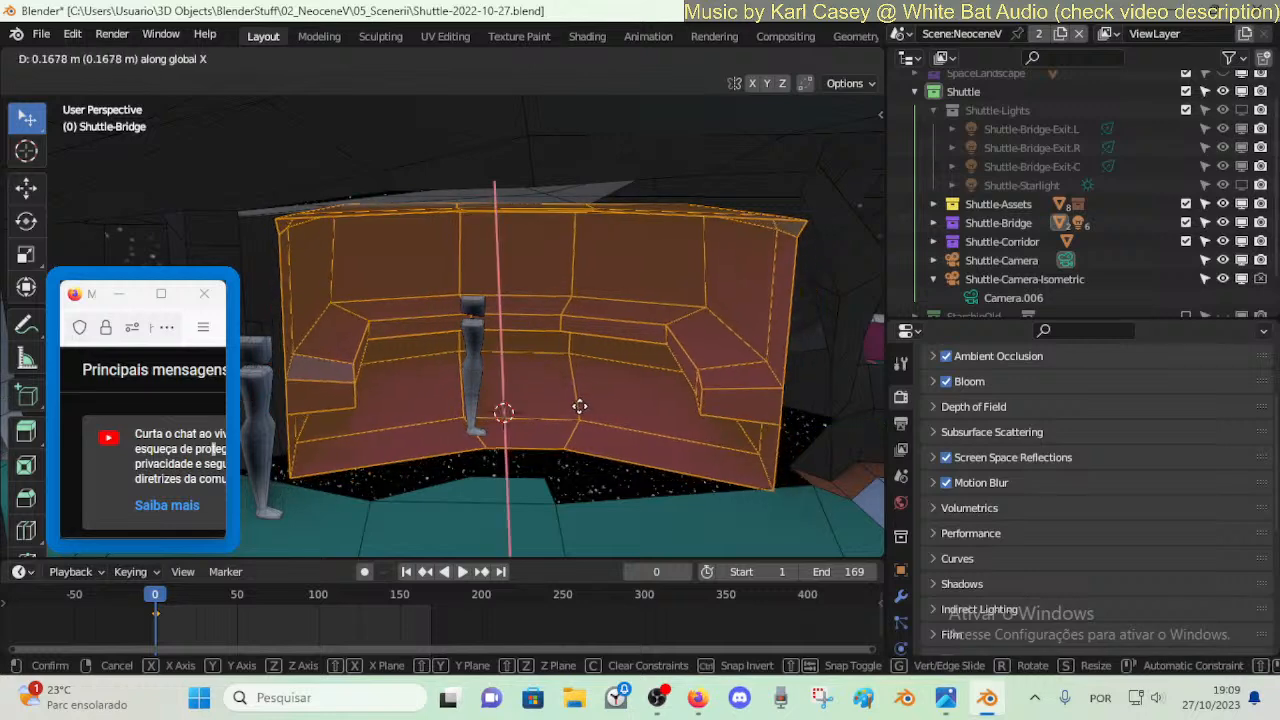
click(577, 405)
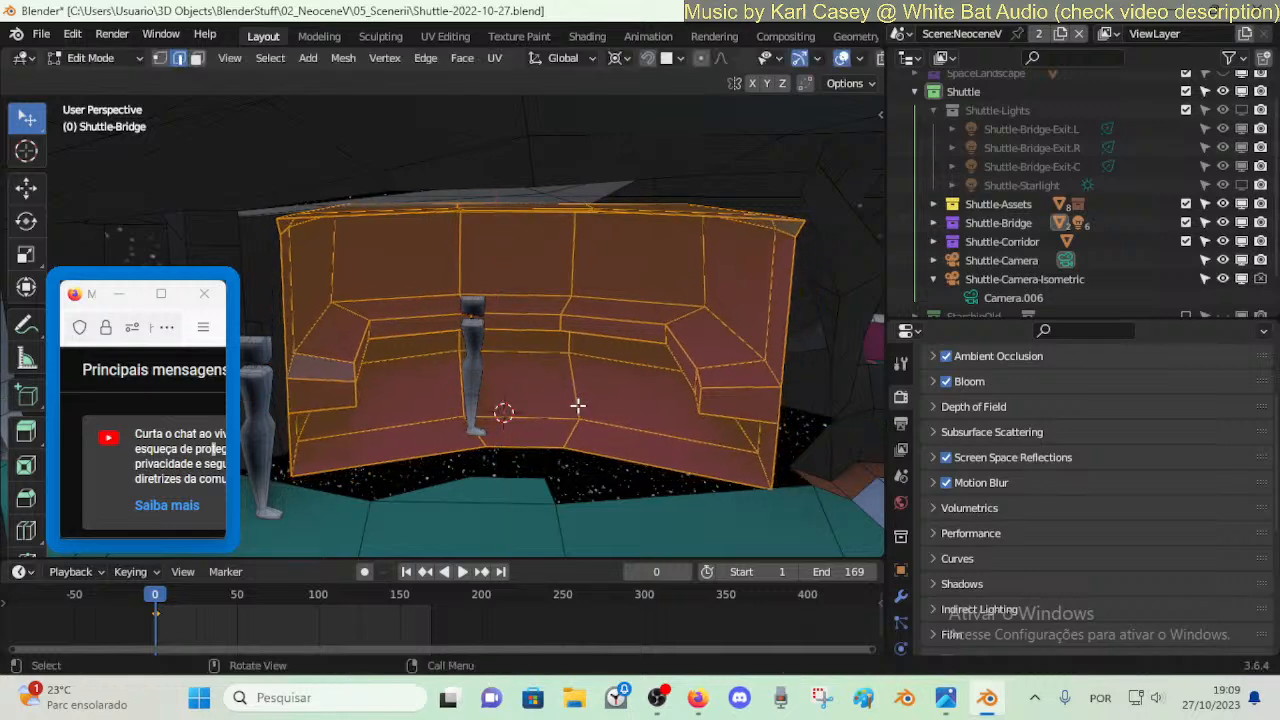
- Select only the middle face of the alcove's front floor strip and snap the 3D cursor to it
key(shift+grave)
key(w)
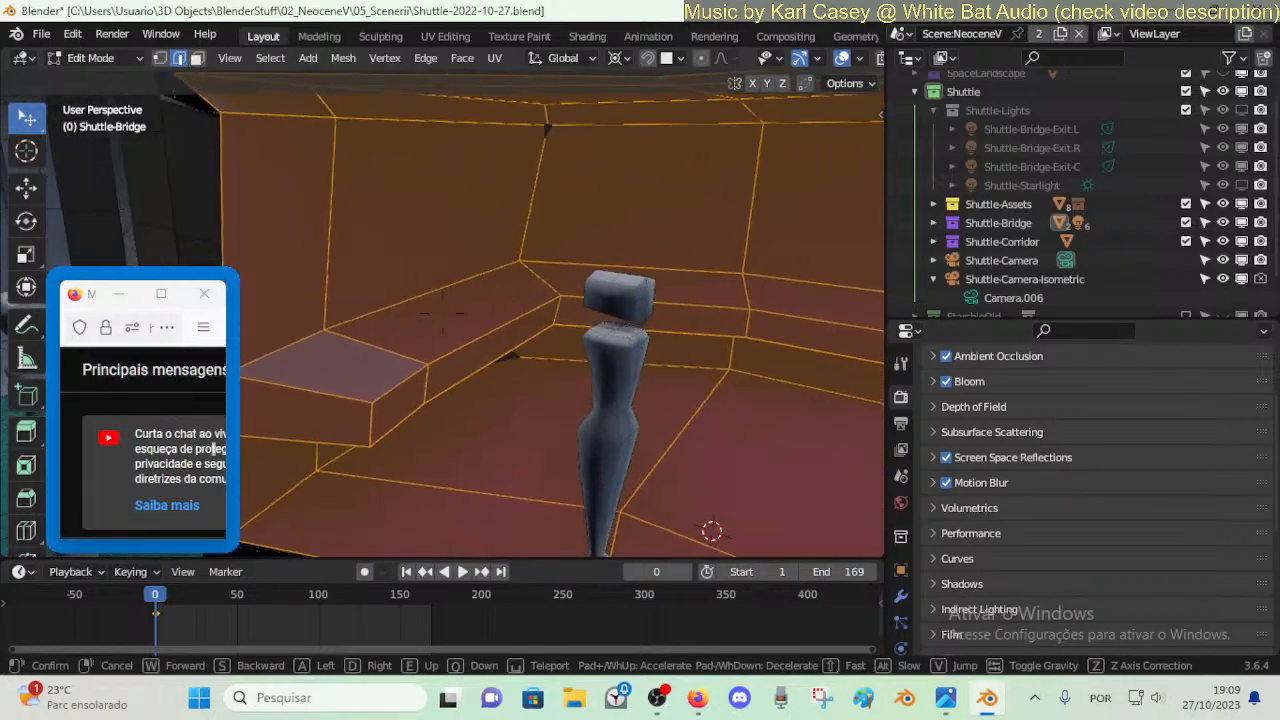
key(s)
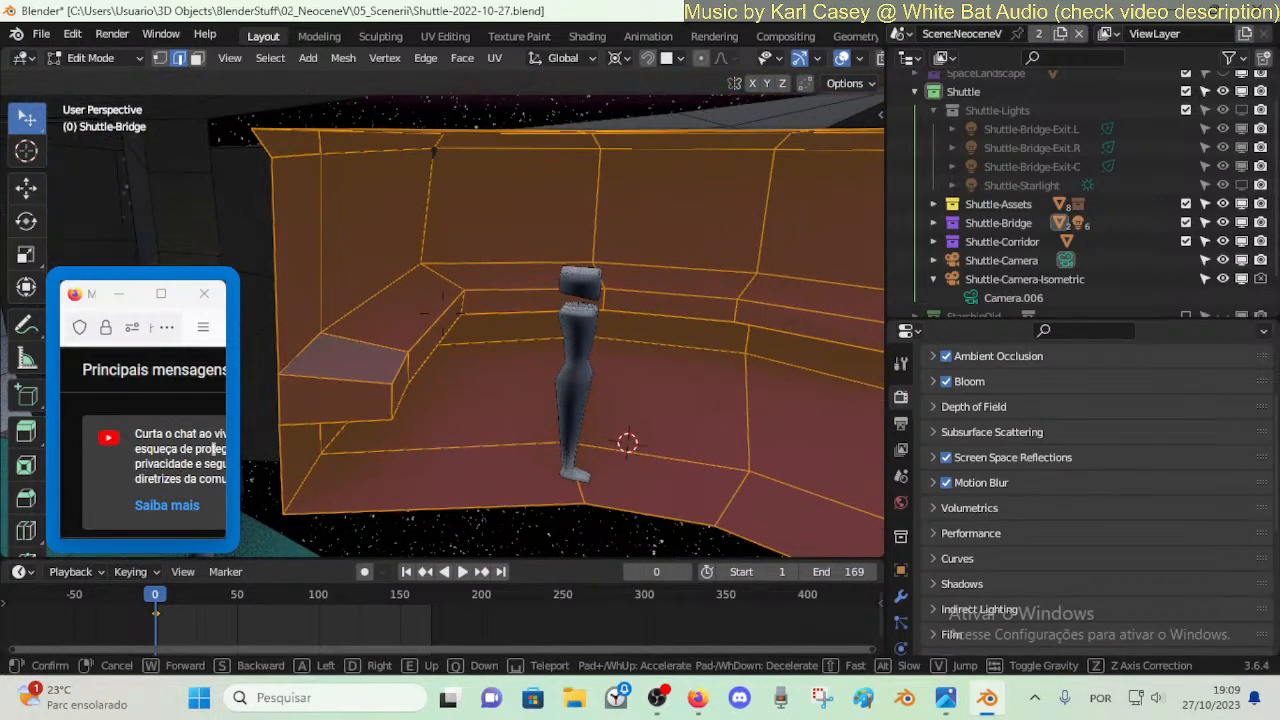
key(s)
click(442, 313)
key(alt+a)
key(3)
alt+click(376, 353)
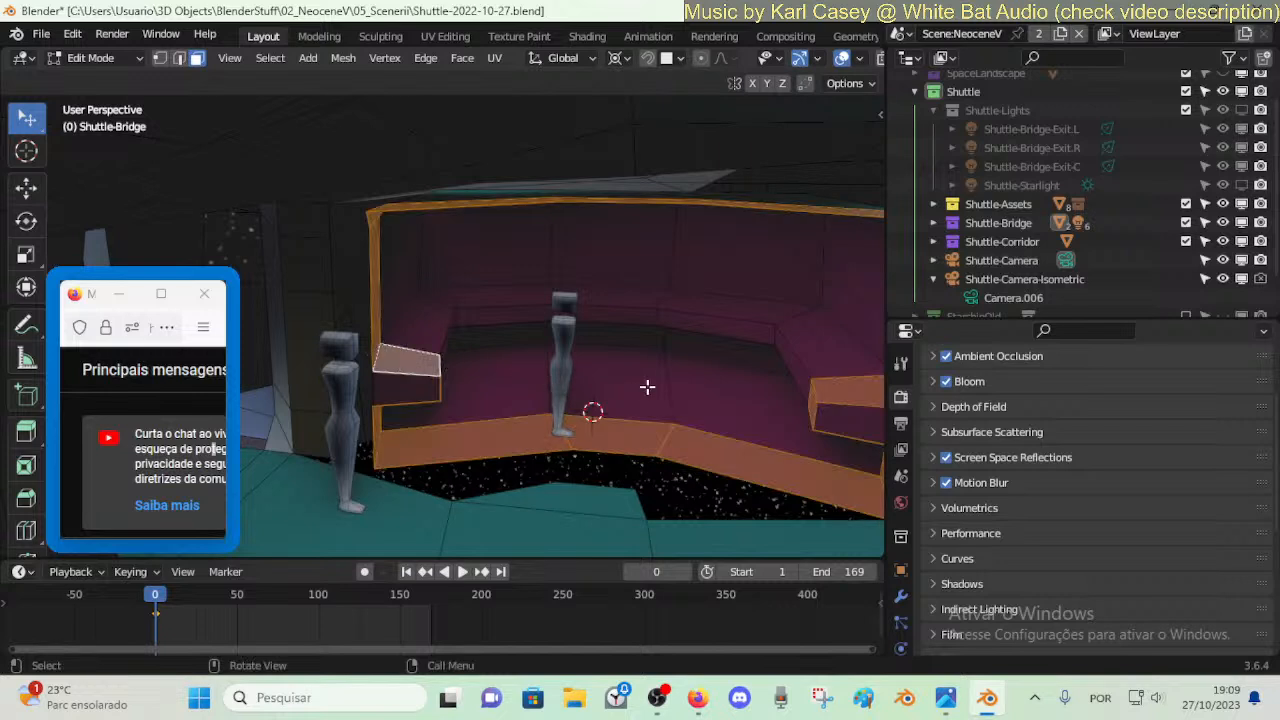
key(alt+a)
click(640, 421)
key(shift+s)
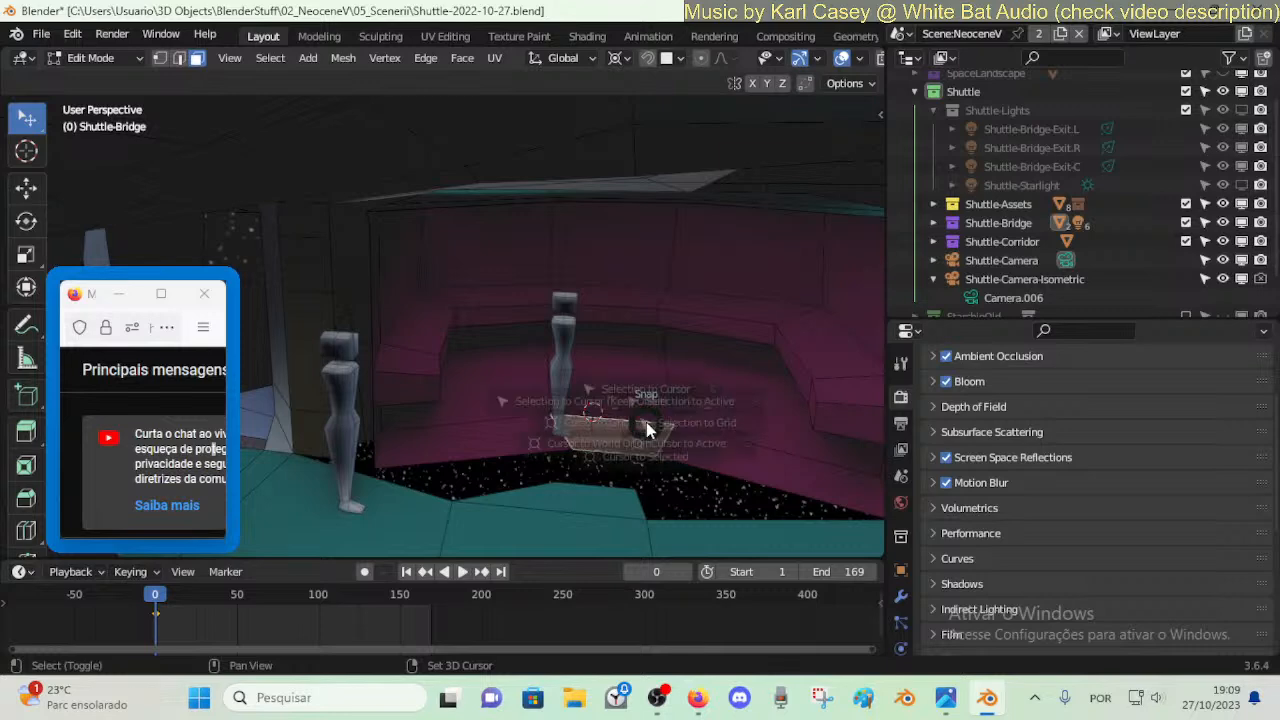
key(ctrl+l)
key(s)
key(y)
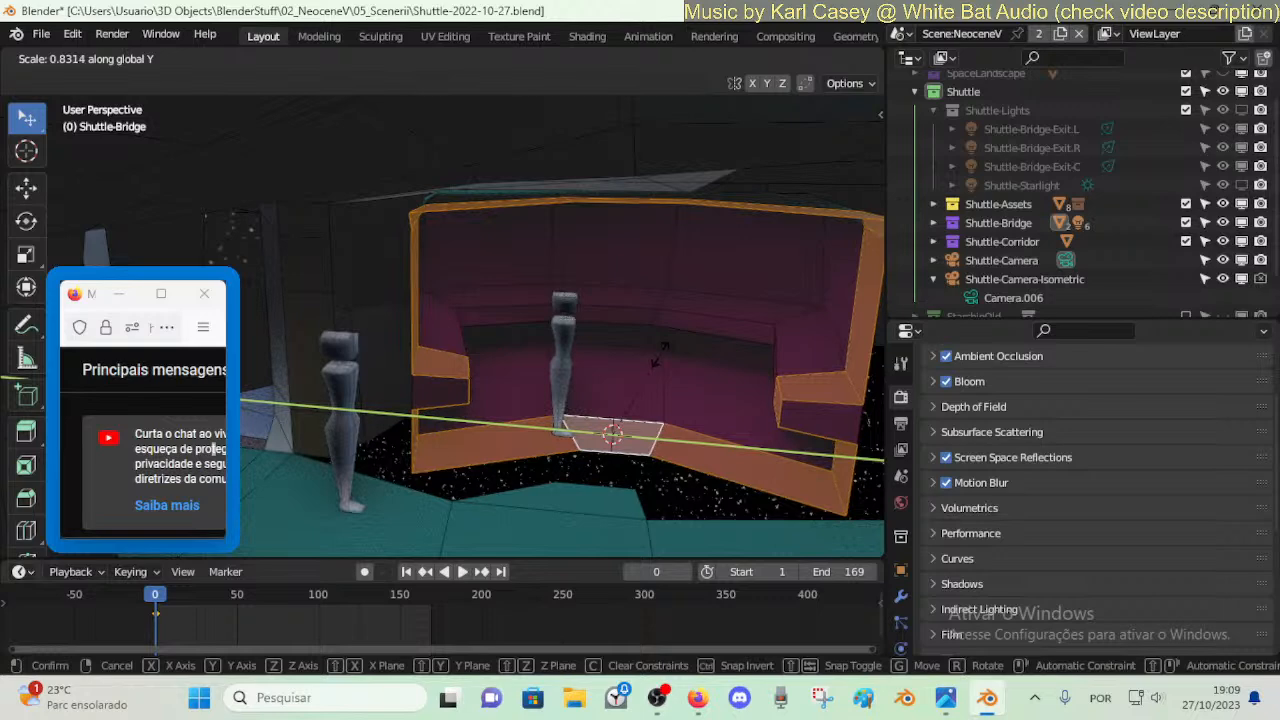
right_click(660, 355)
- Select the alcove's inner face loop across the side walls, benches, floor and ceiling, and widen it slightly along Y
click(459, 329)
alt+click(449, 330)
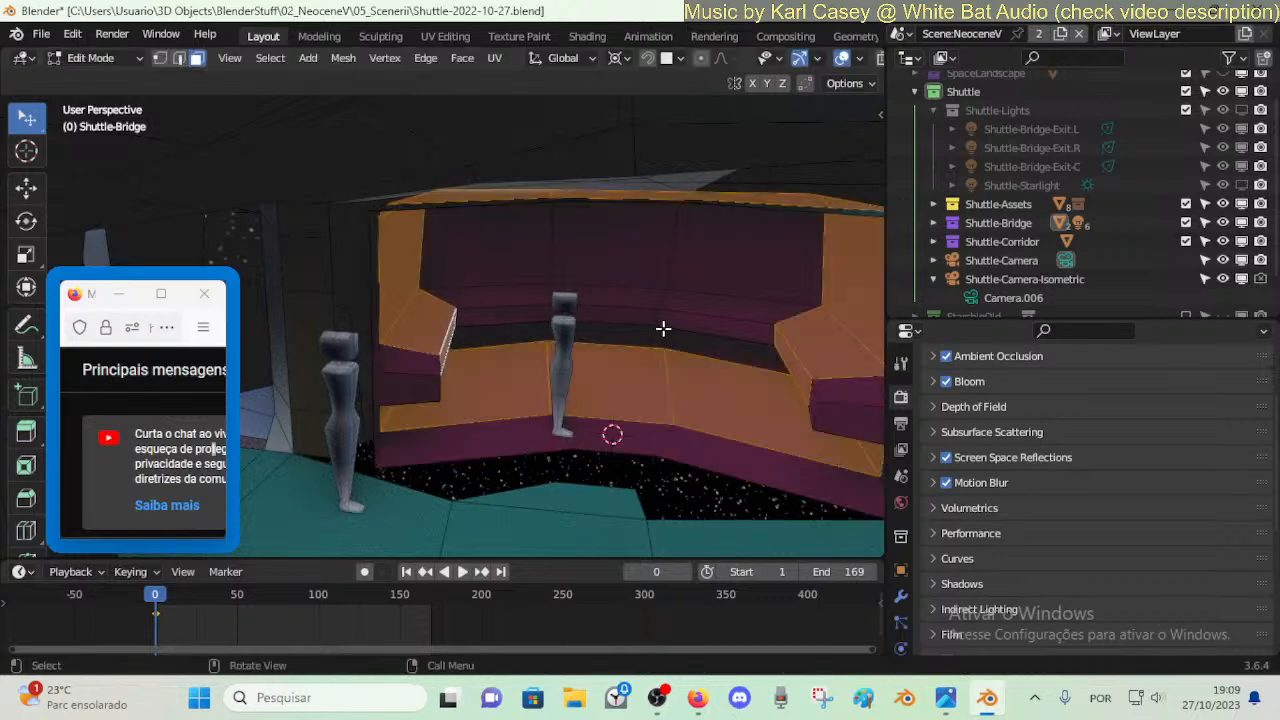
key(s)
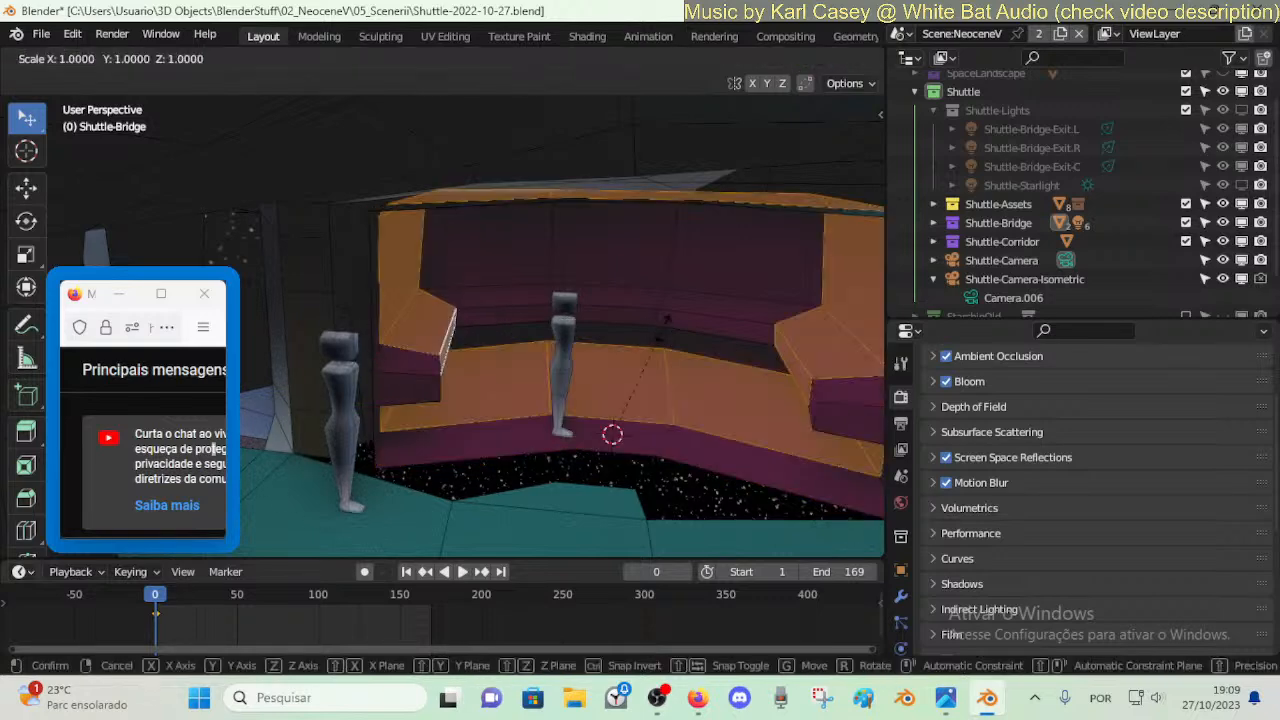
key(y)
click(684, 333)
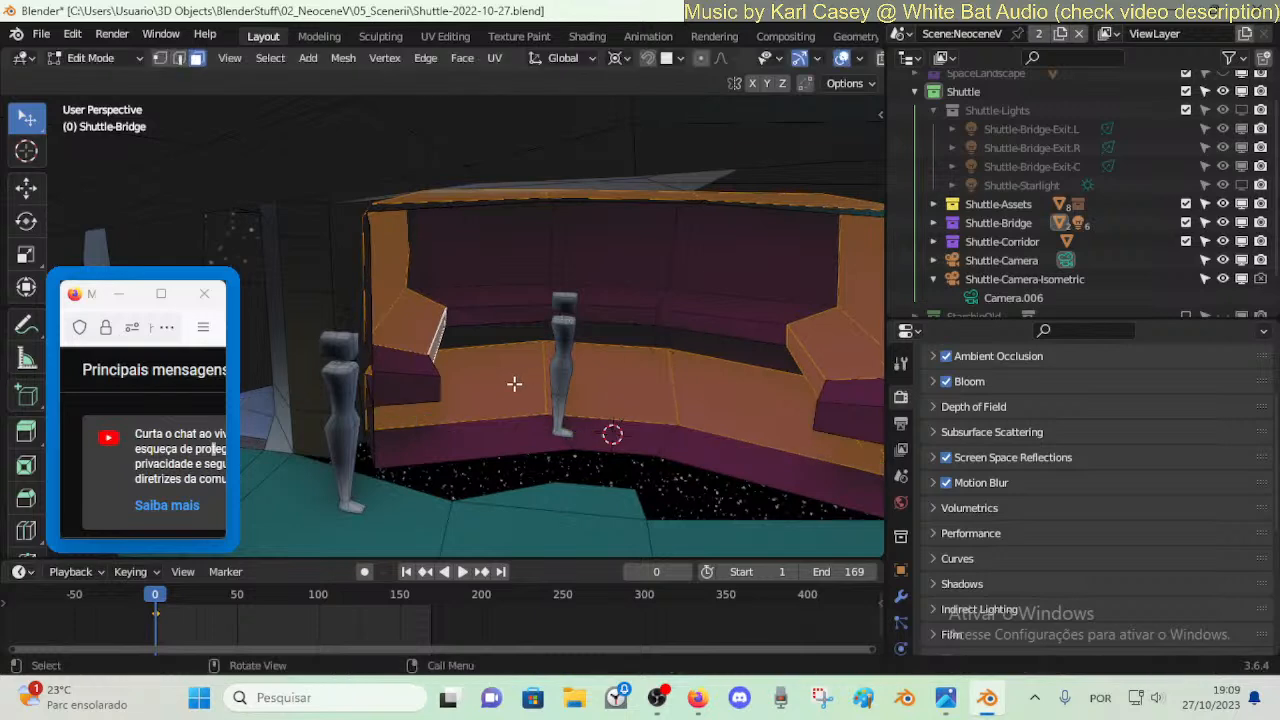
- Narrow the alcove's front rim face loop along global Y, try rotating it around Z, and clear the selection
key(alt+a)
alt+click(438, 371)
key(s)
key(y)
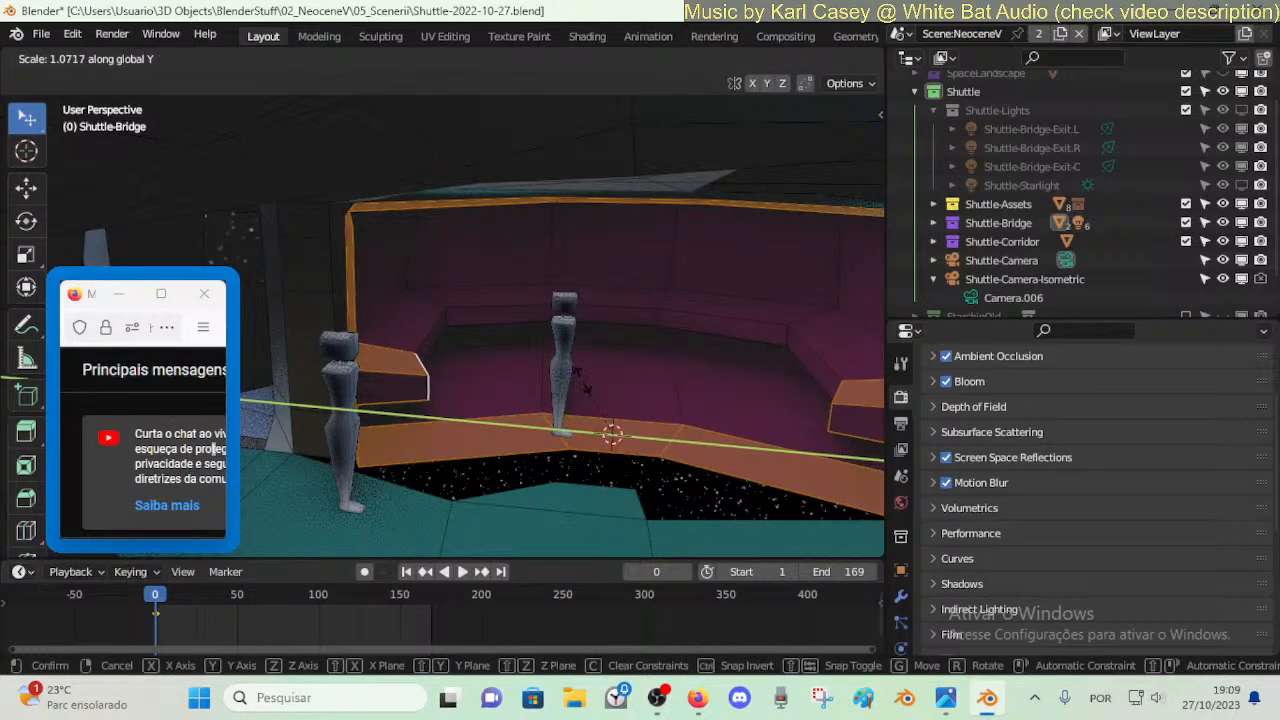
click(714, 434)
key(r)
key(z)
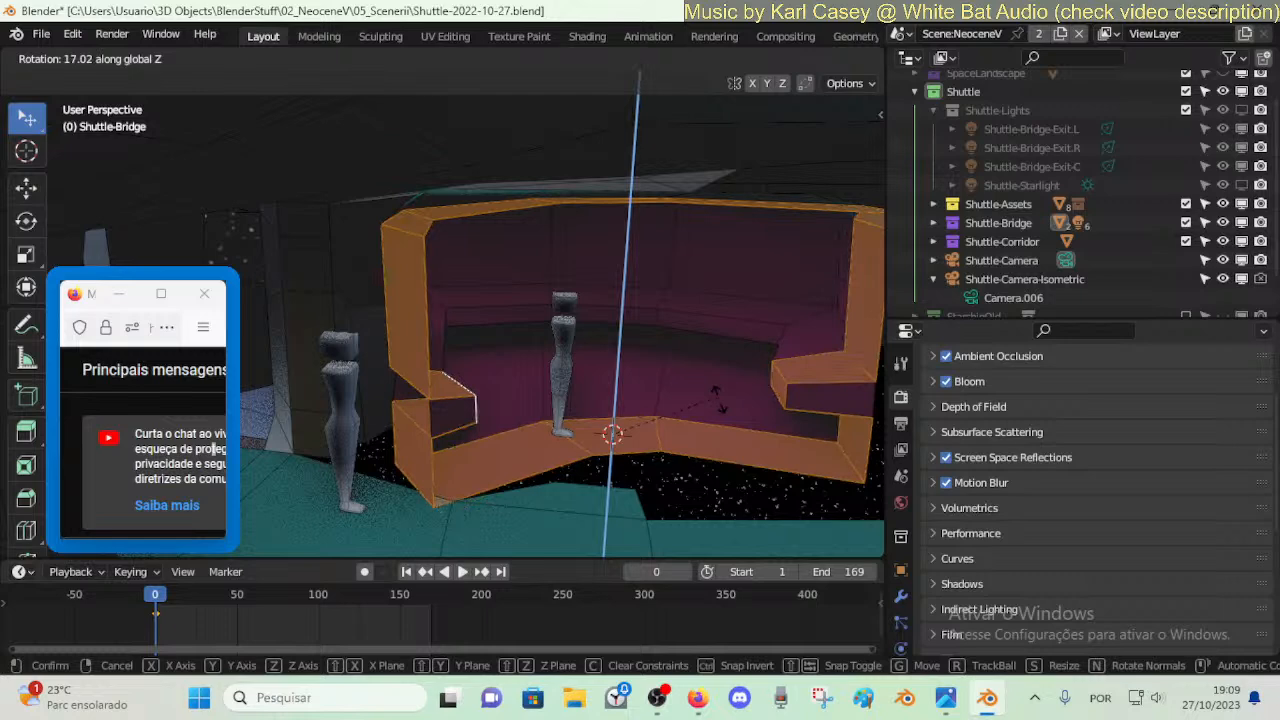
click(675, 434)
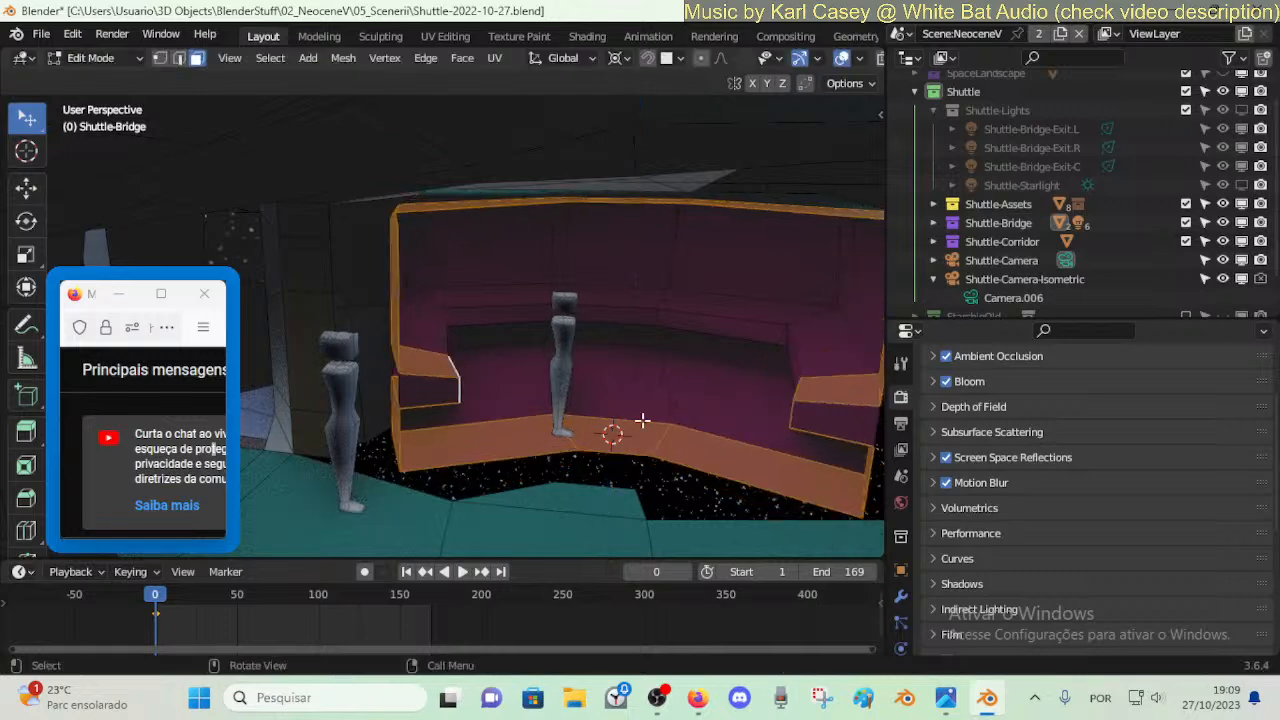
key(alt+a)
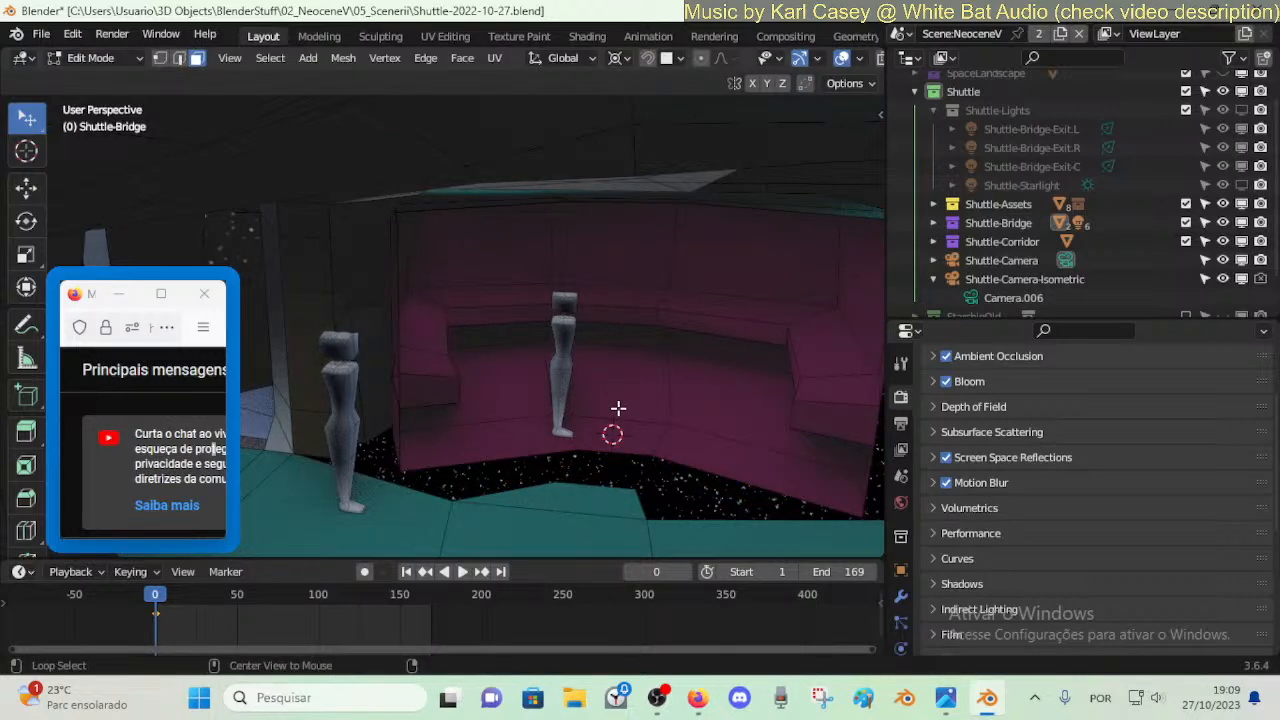
key(shift+grave)
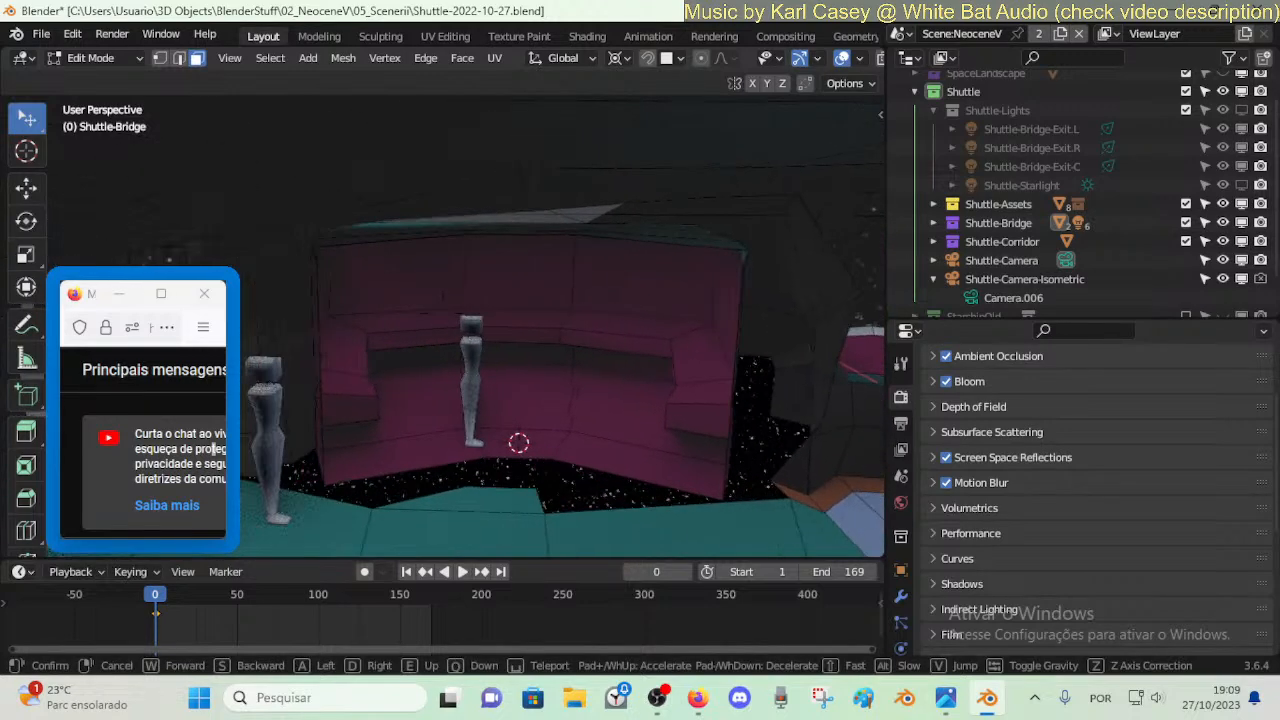
- Select the entire curved seating alcove and shift it along the global Y axis
click(625, 399)
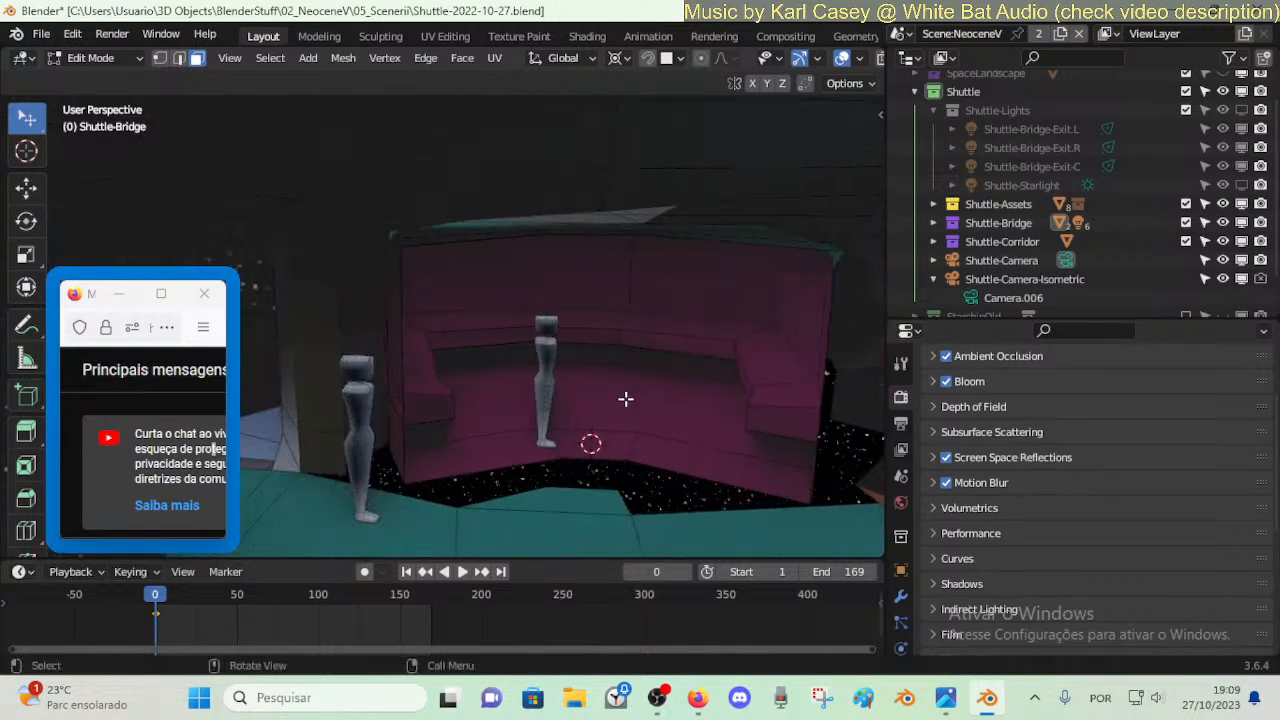
key(l)
key(g)
key(y)
click(588, 390)
- Scale the alcove to about 1.18 along global Y, move it about 0.1 m along Y, and clear the selection
key(shift+grave)
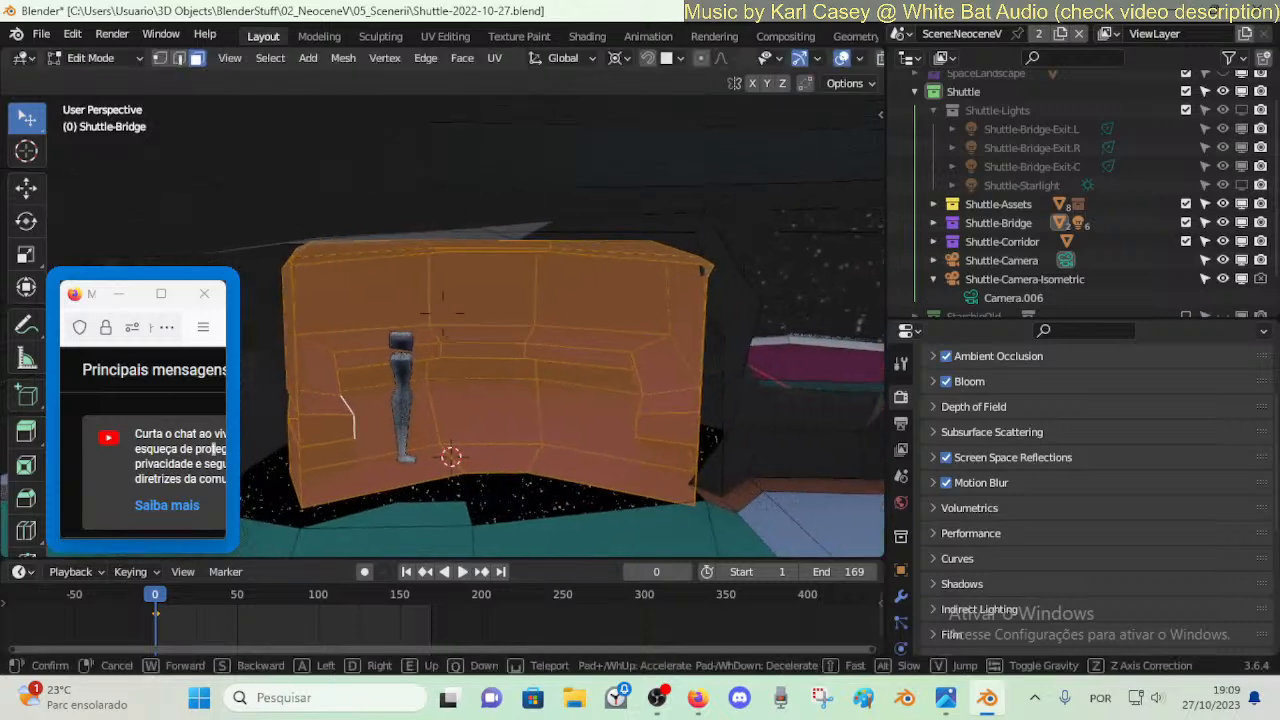
key(Return)
key(s)
key(y)
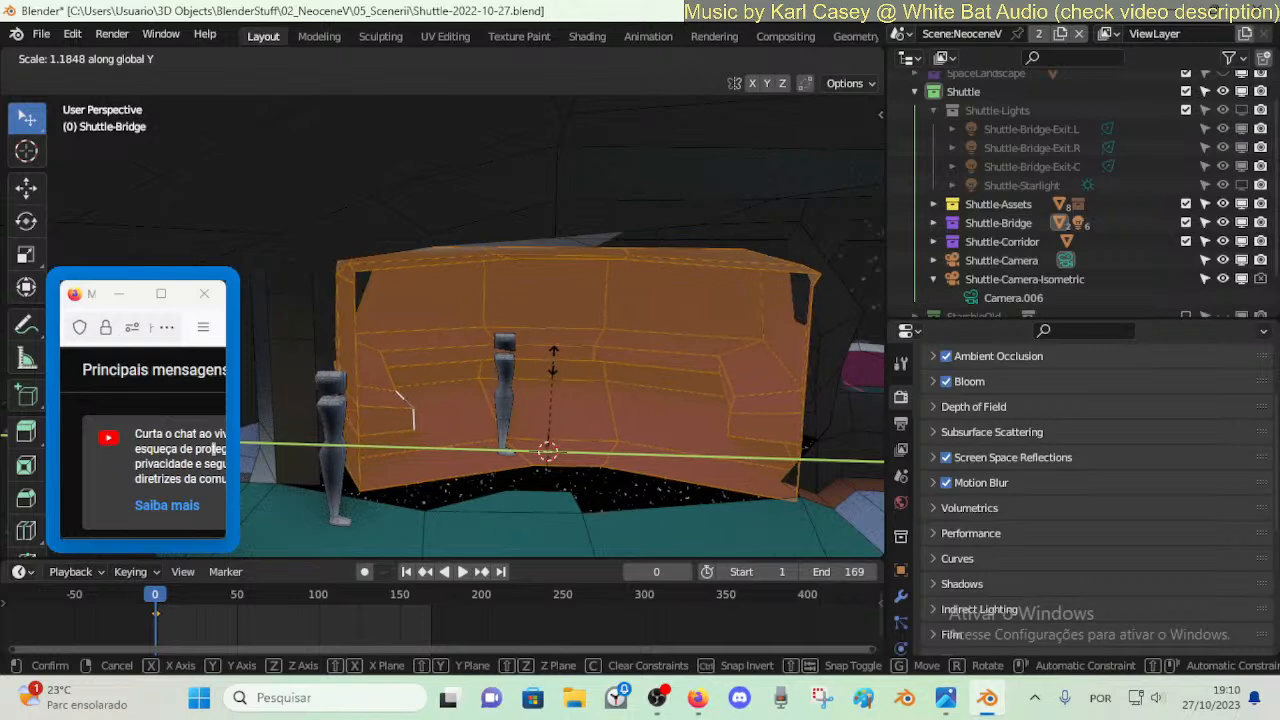
click(553, 365)
key(g)
key(y)
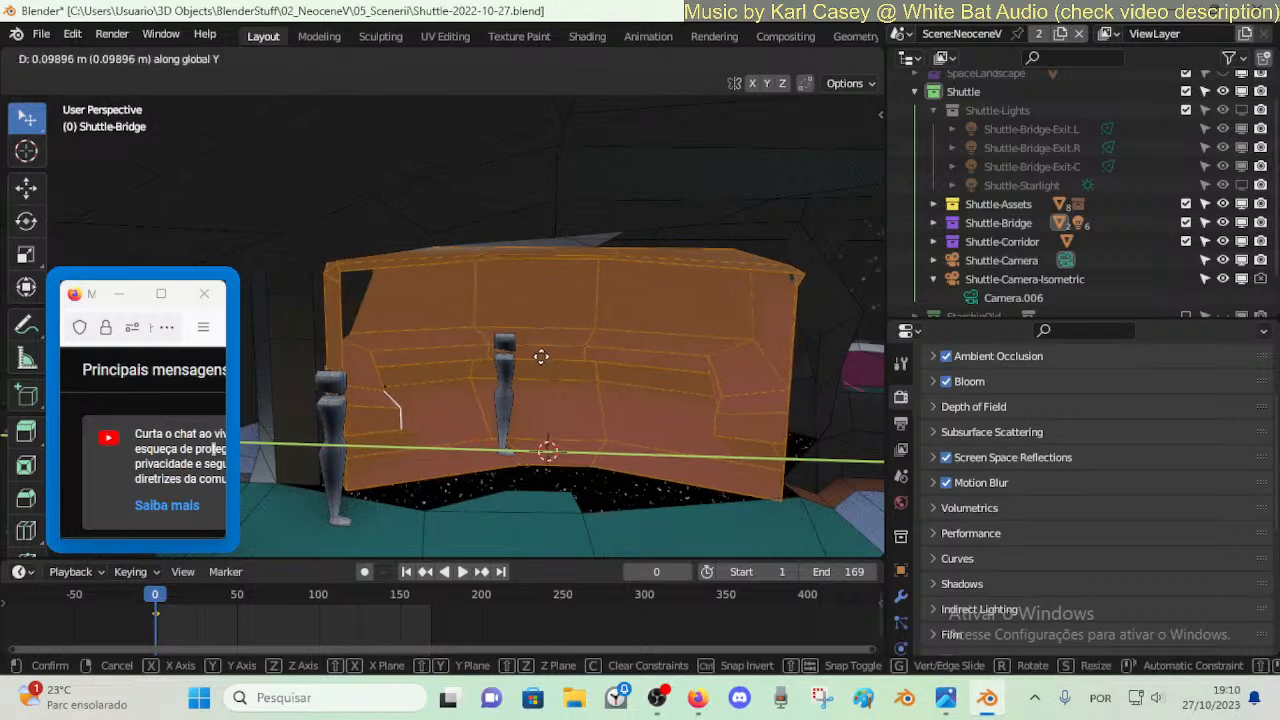
click(540, 357)
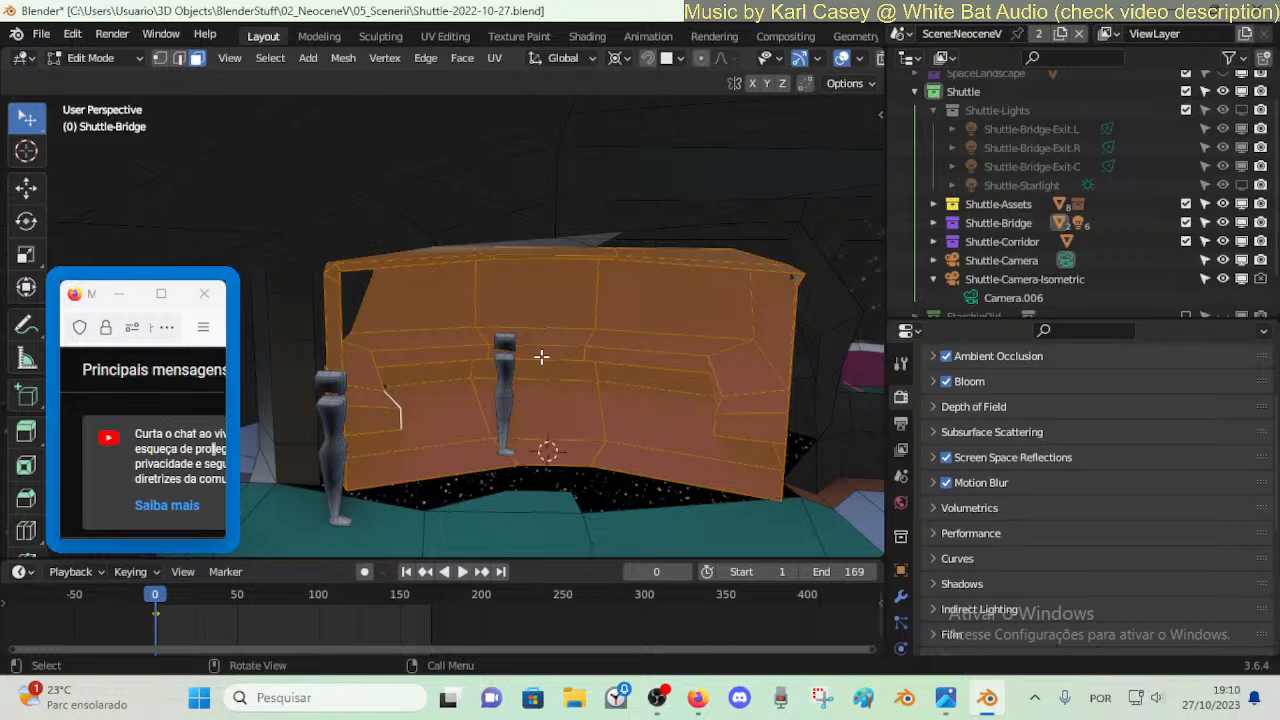
key(alt+a)
- Examine how the alcove's side walls and benches meet the surrounding walls, in Edit Mode and in Object Mode
key(1)
key(shift+grave)
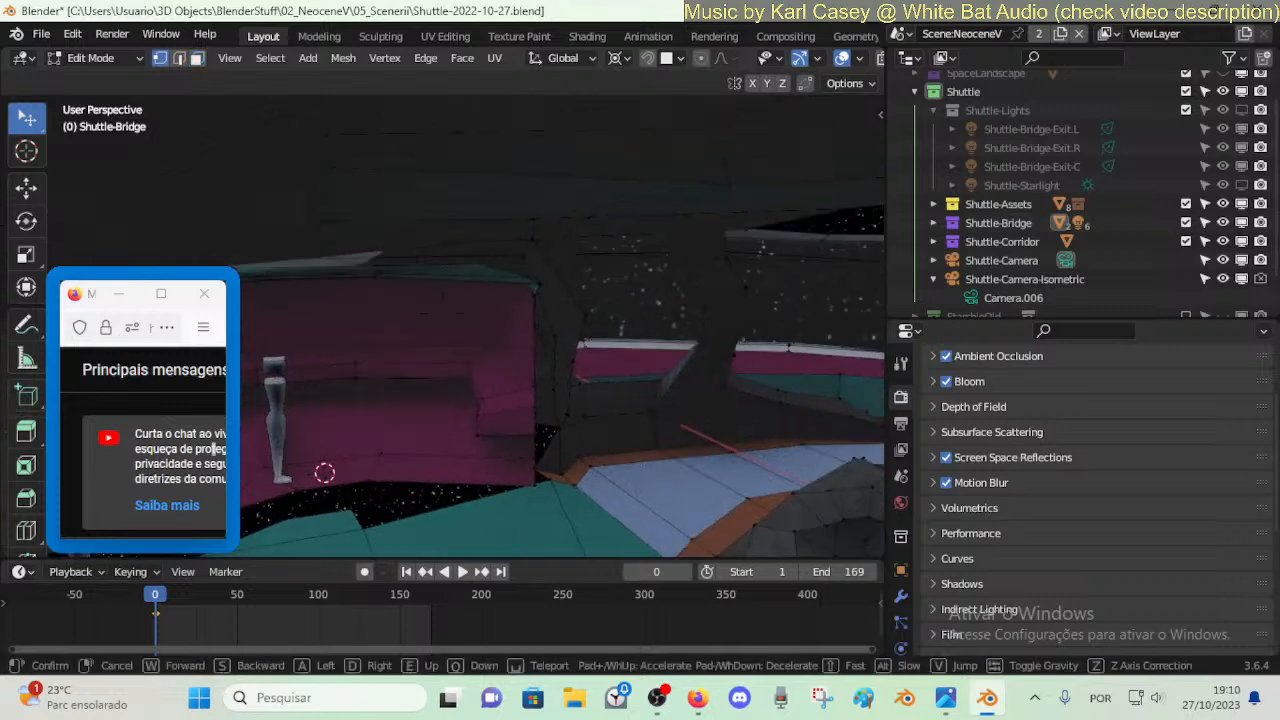
key(w)
key(s)
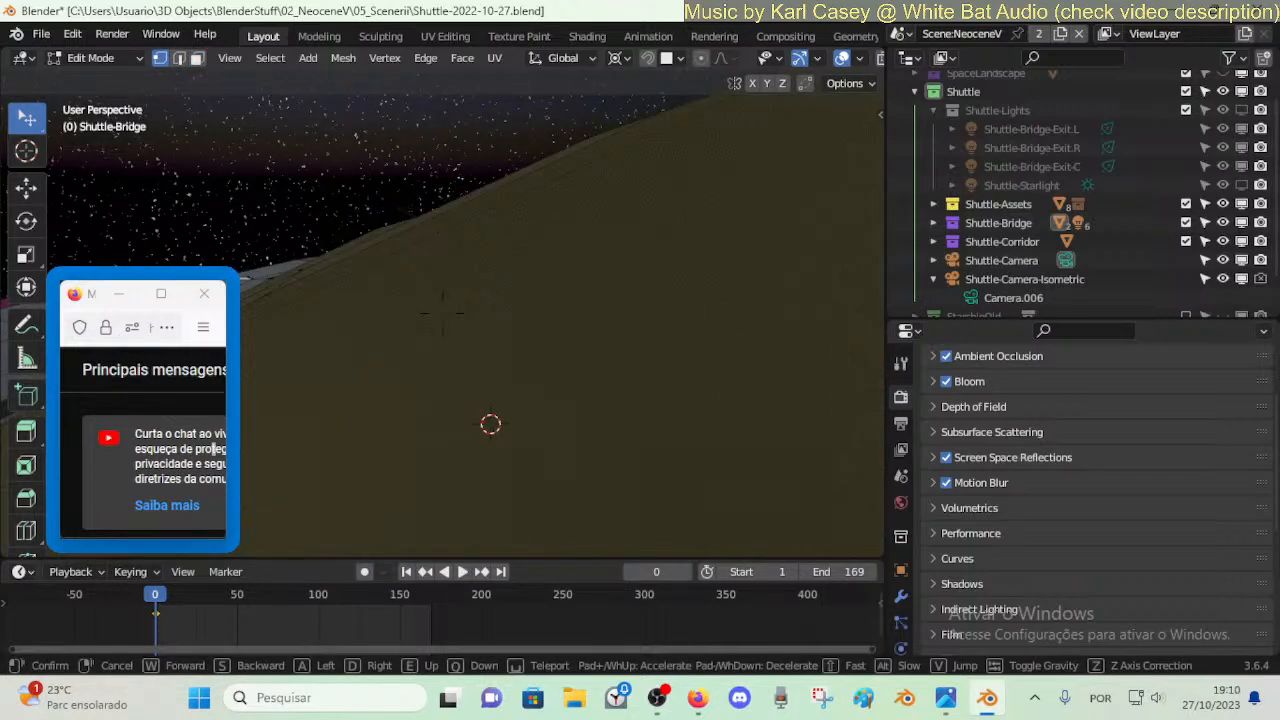
key(w)
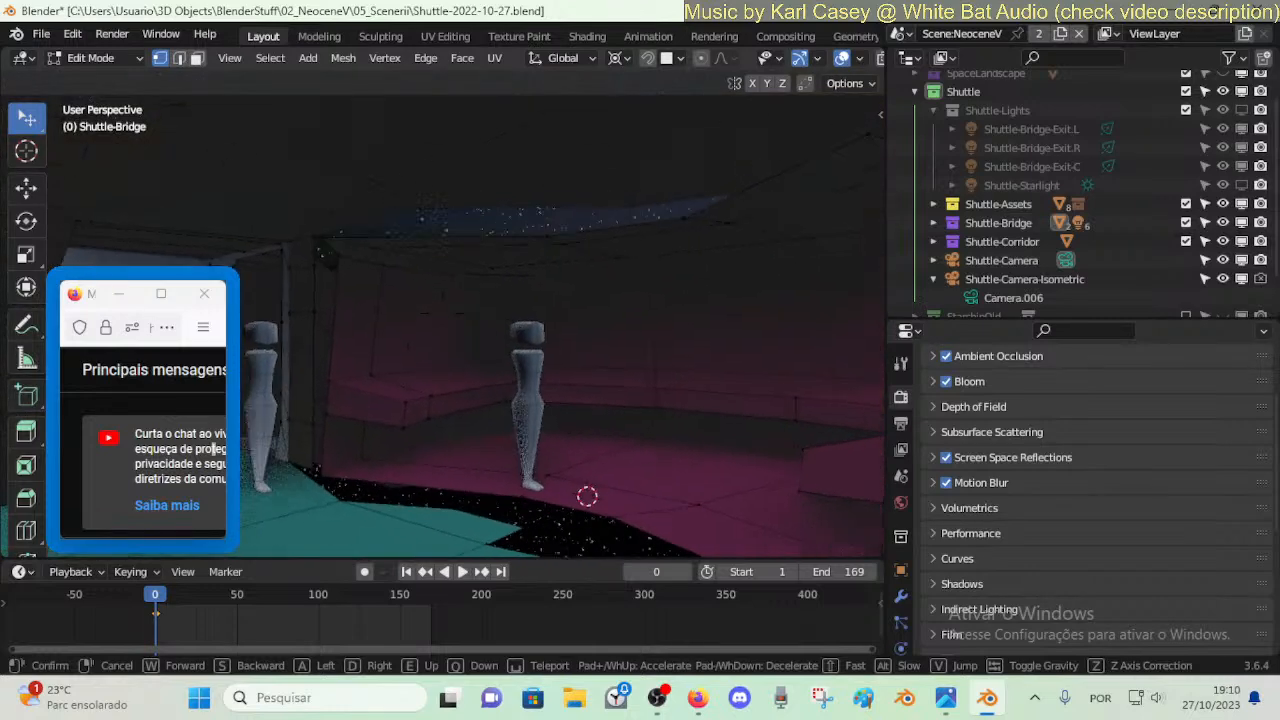
key(a)
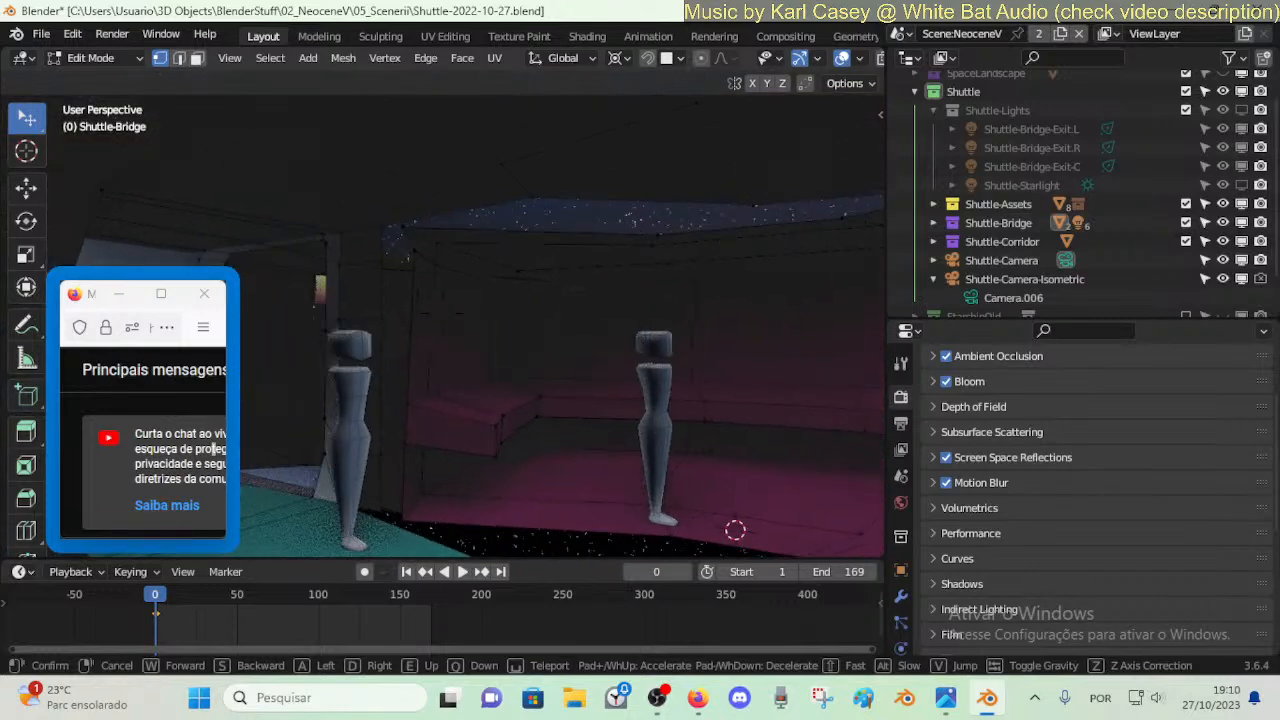
click(474, 335)
key(Tab)
key(shift+grave)
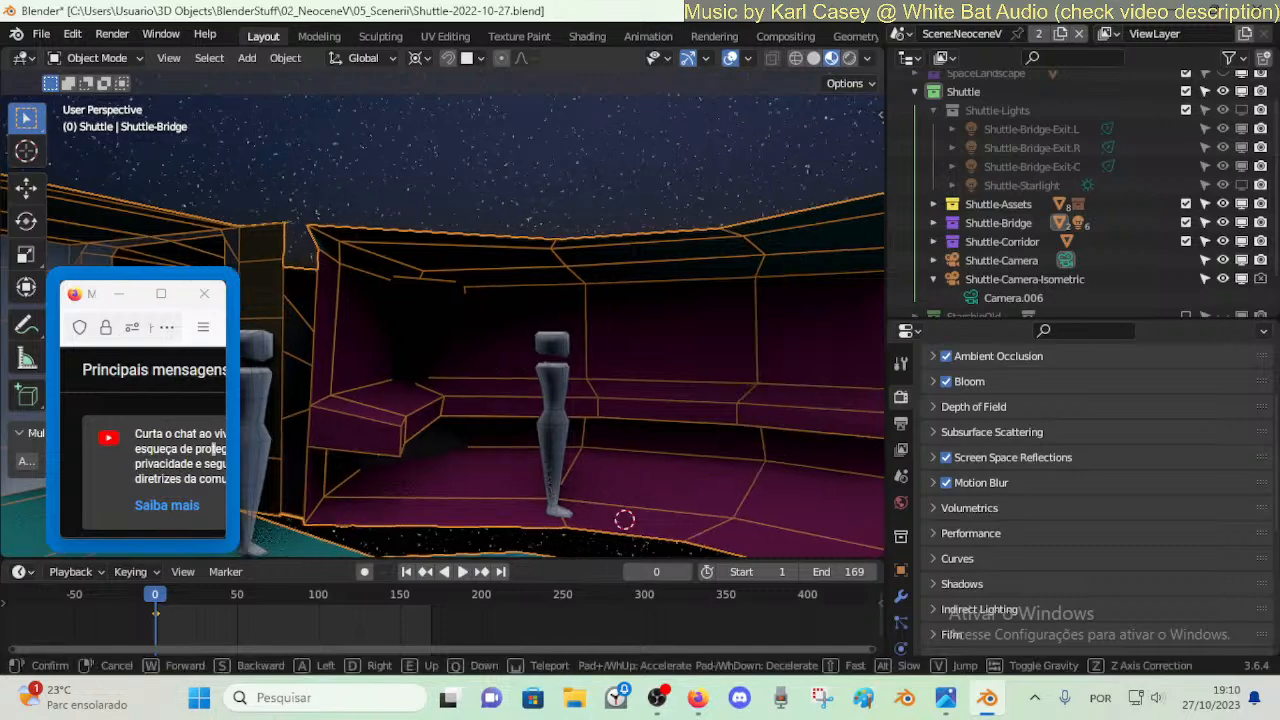
key(w)
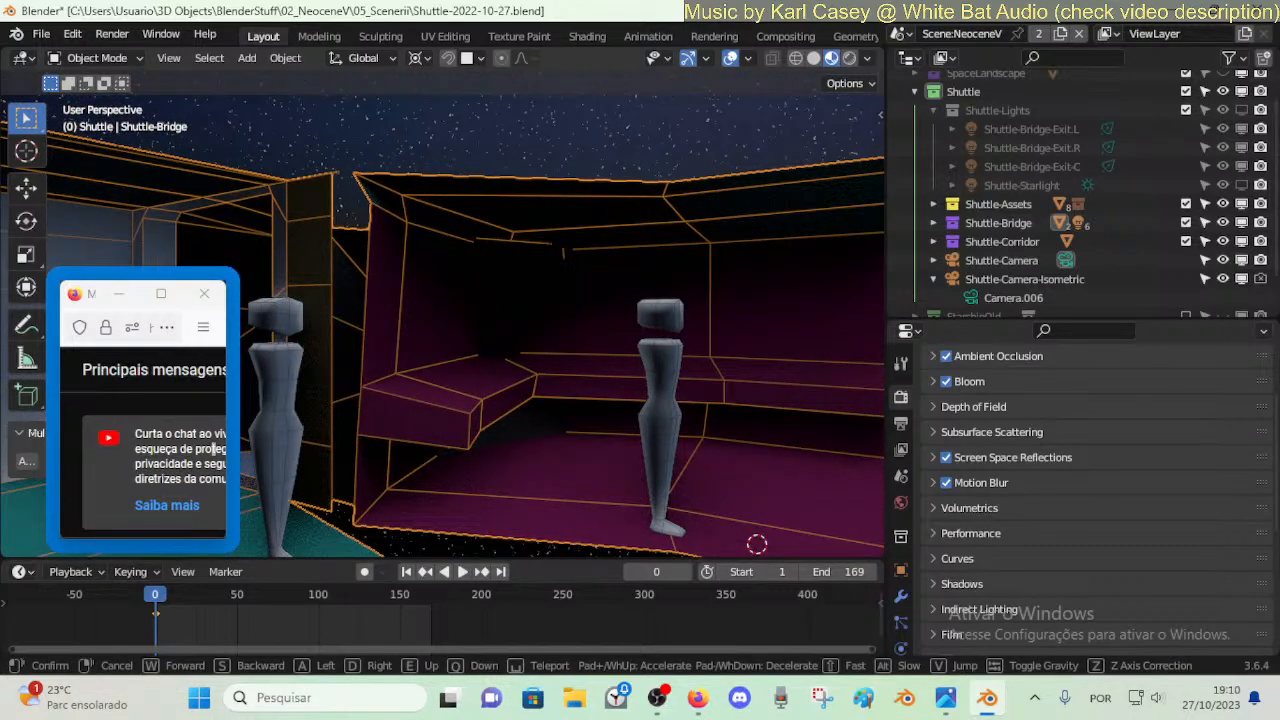
click(518, 363)
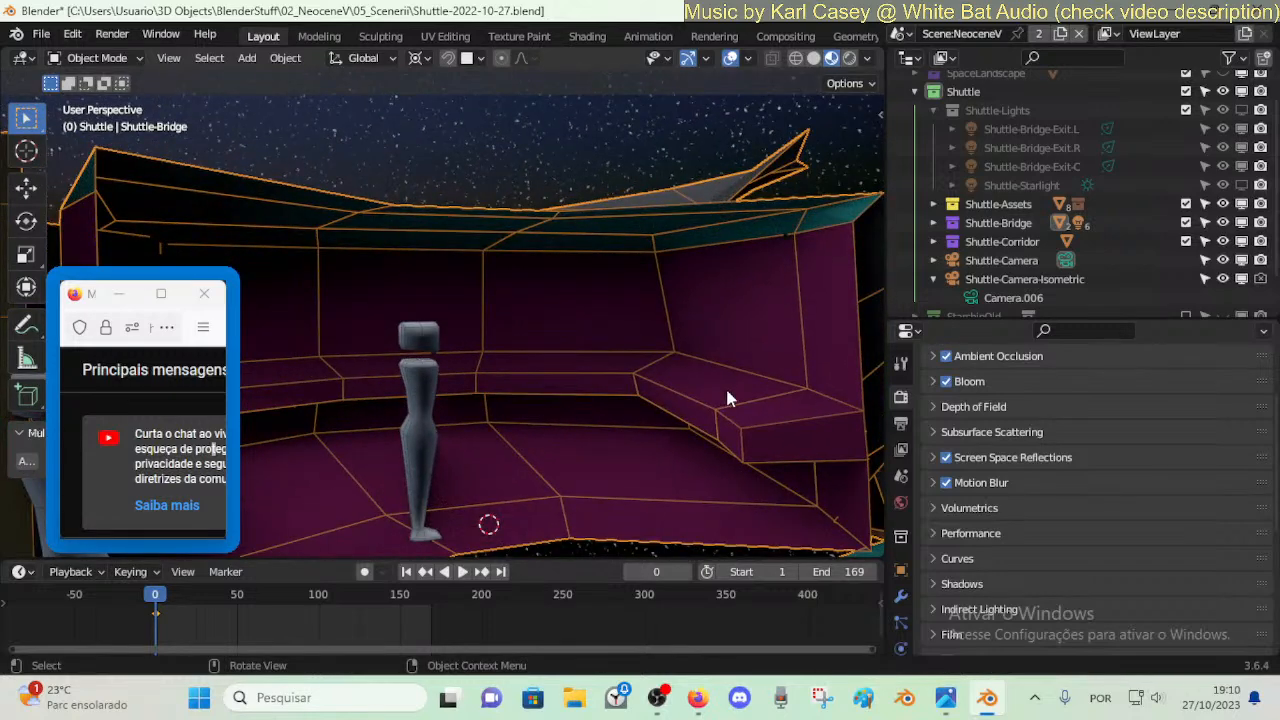
- Return the Shuttle-Bridge mesh to Edit Mode and save the file
key(Tab)
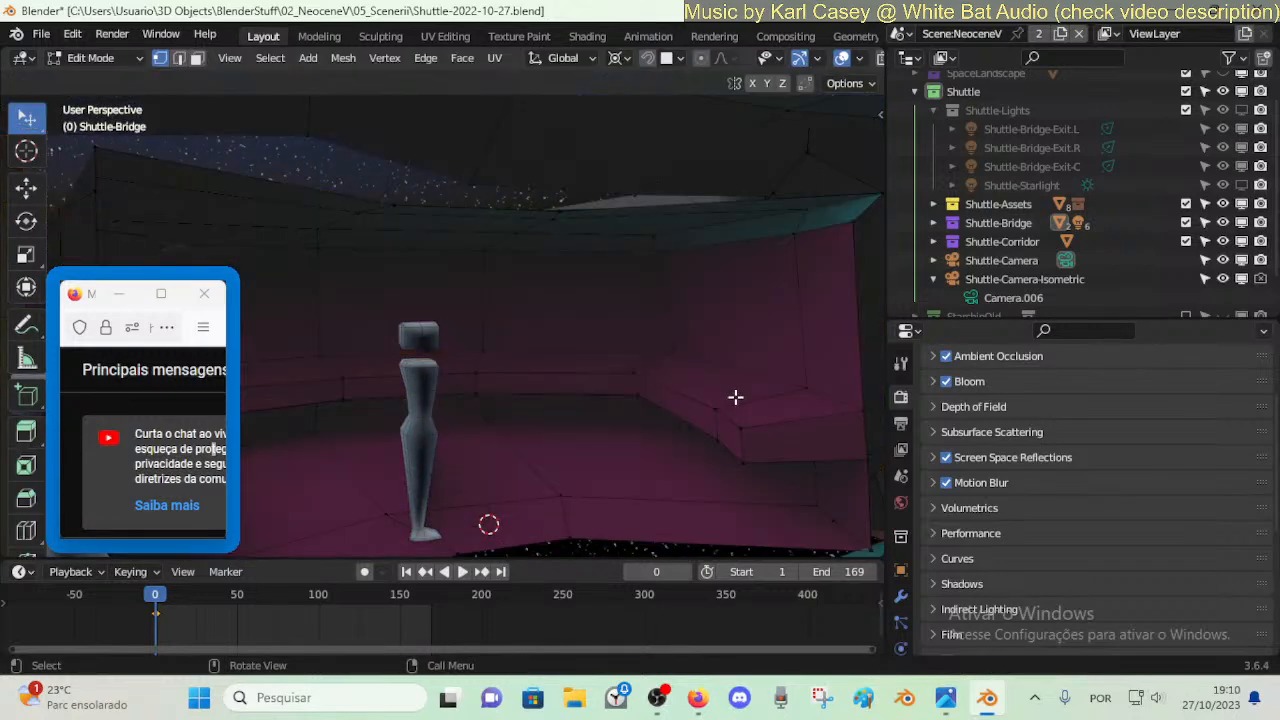
key(ctrl+s)
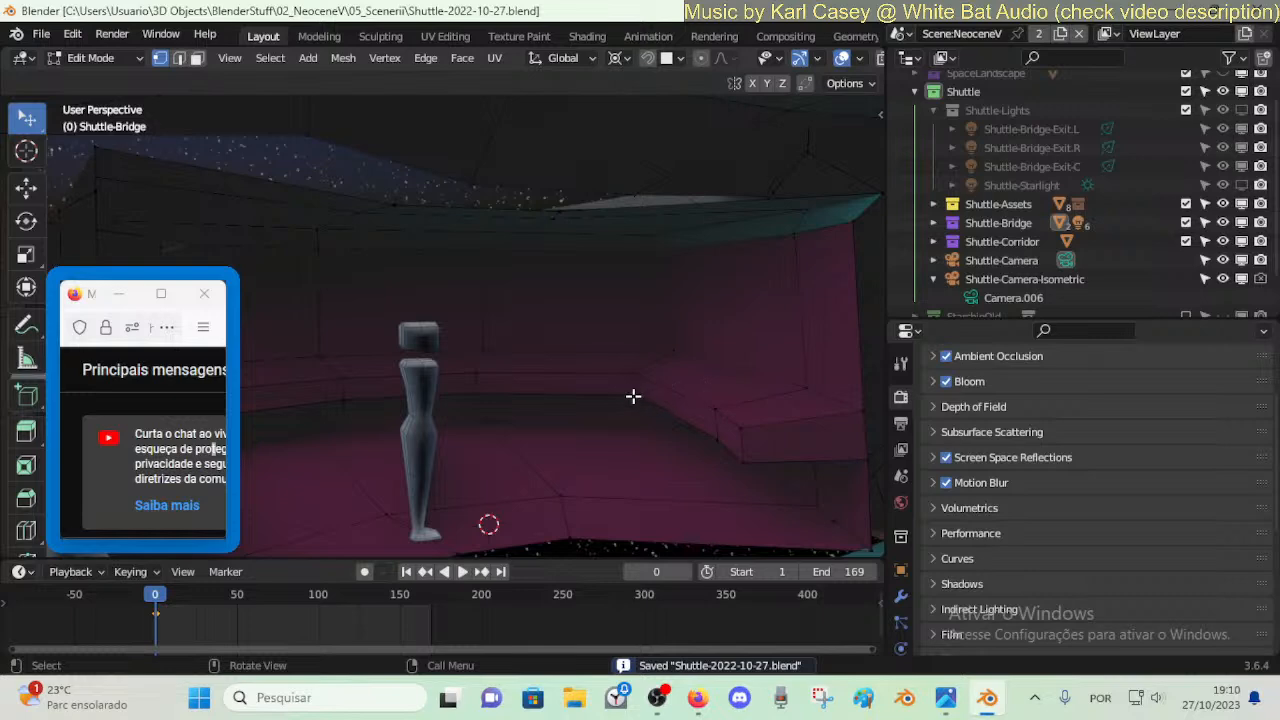
- Examine the gap between the alcove's front floor edge and the teal floor, up close and from across the room
key(shift+grave)
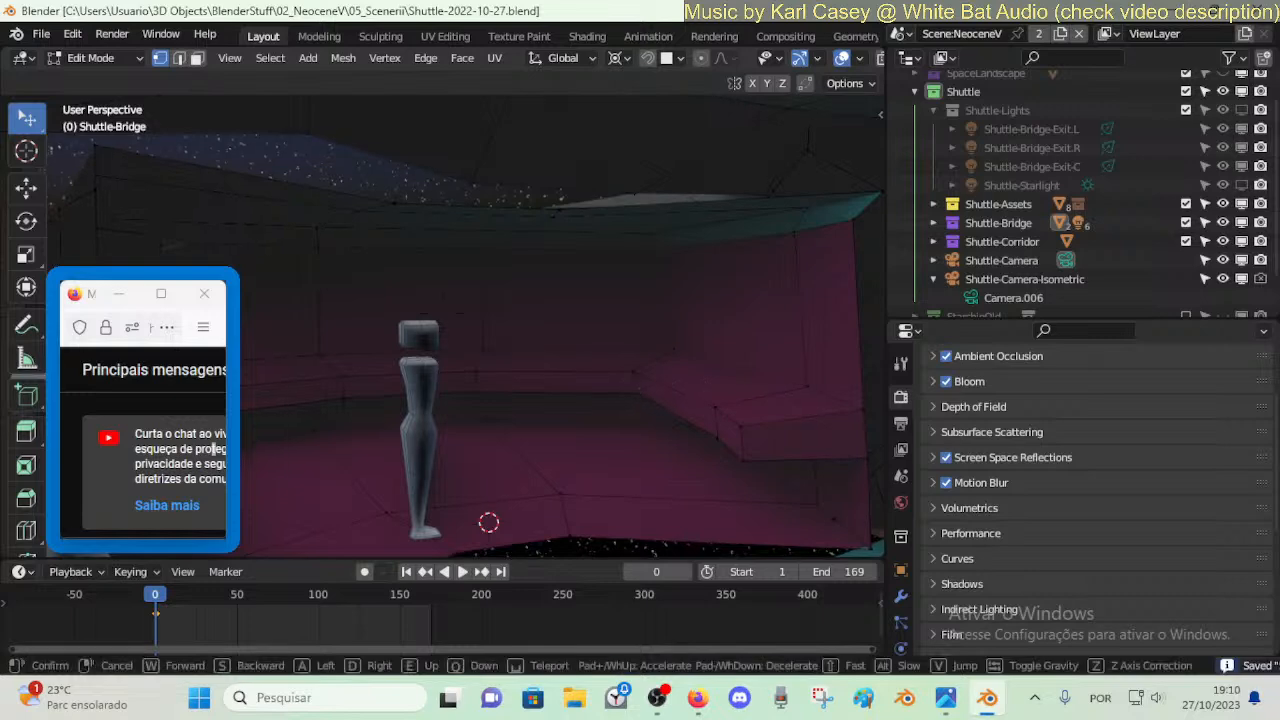
key(s)
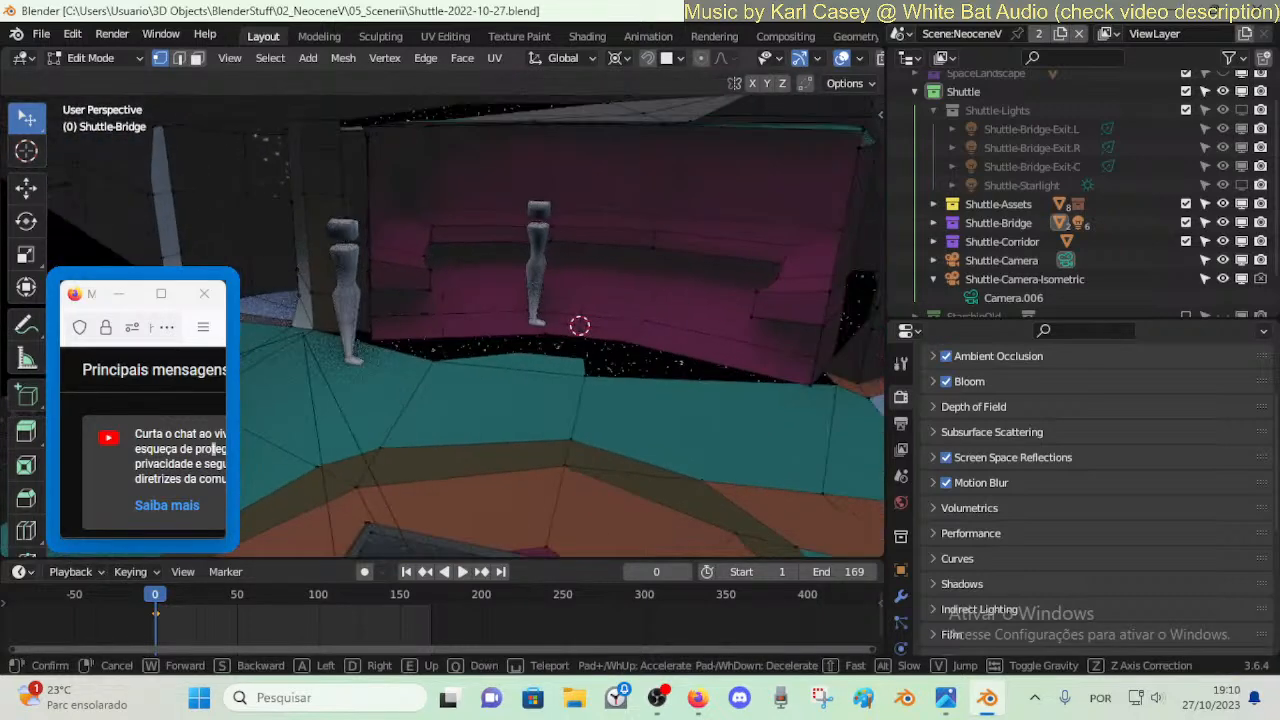
key(w)
click(624, 391)
click(524, 416)
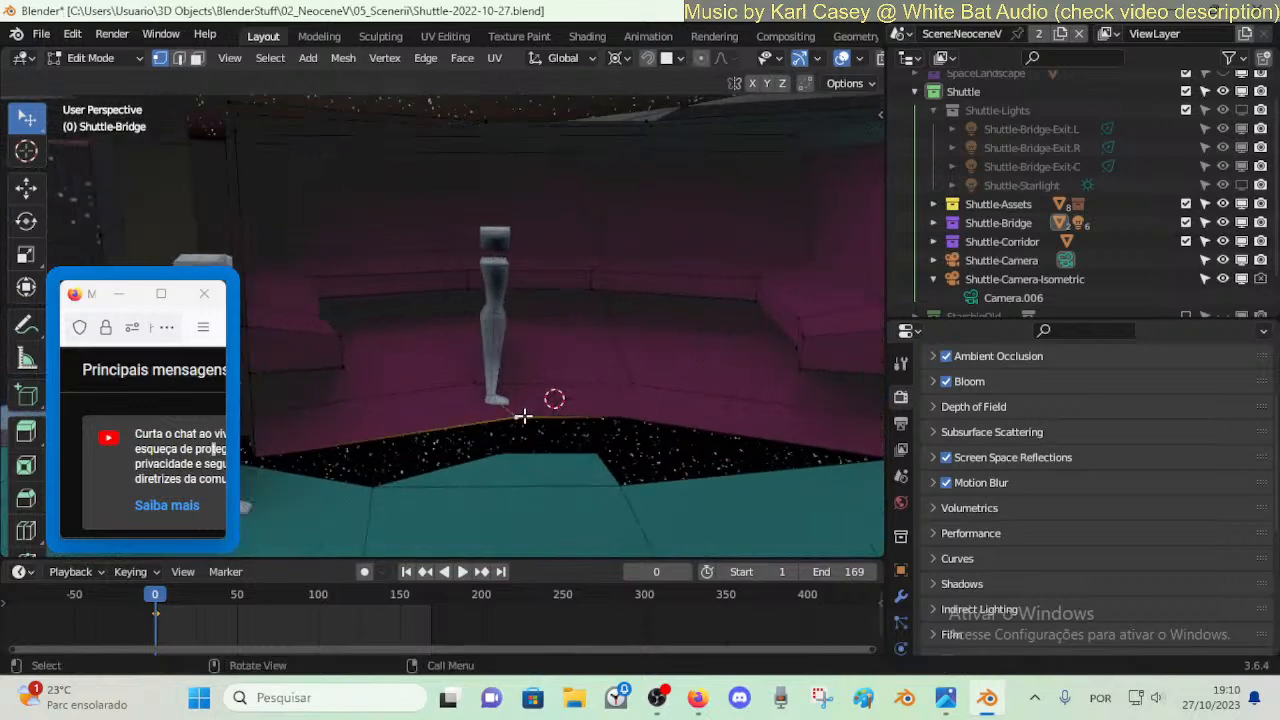
click(502, 454)
key(shift+grave)
key(s)
key(w)
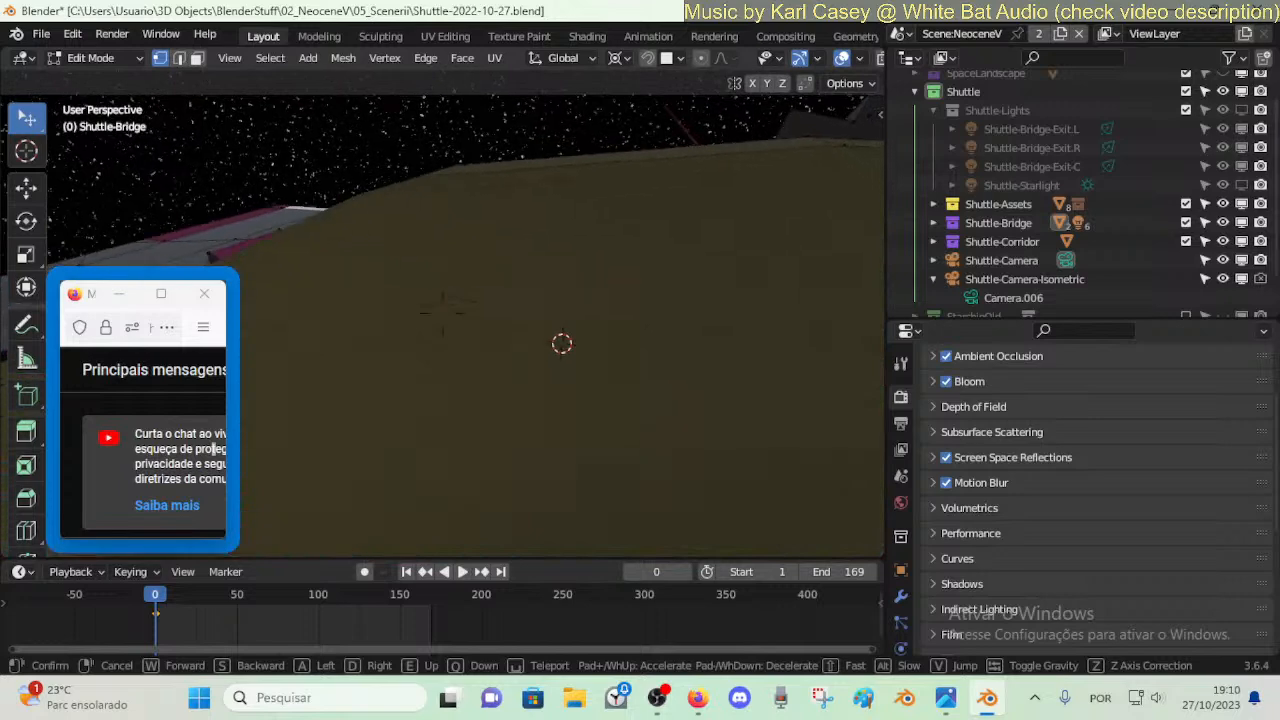
key(s)
key(w)
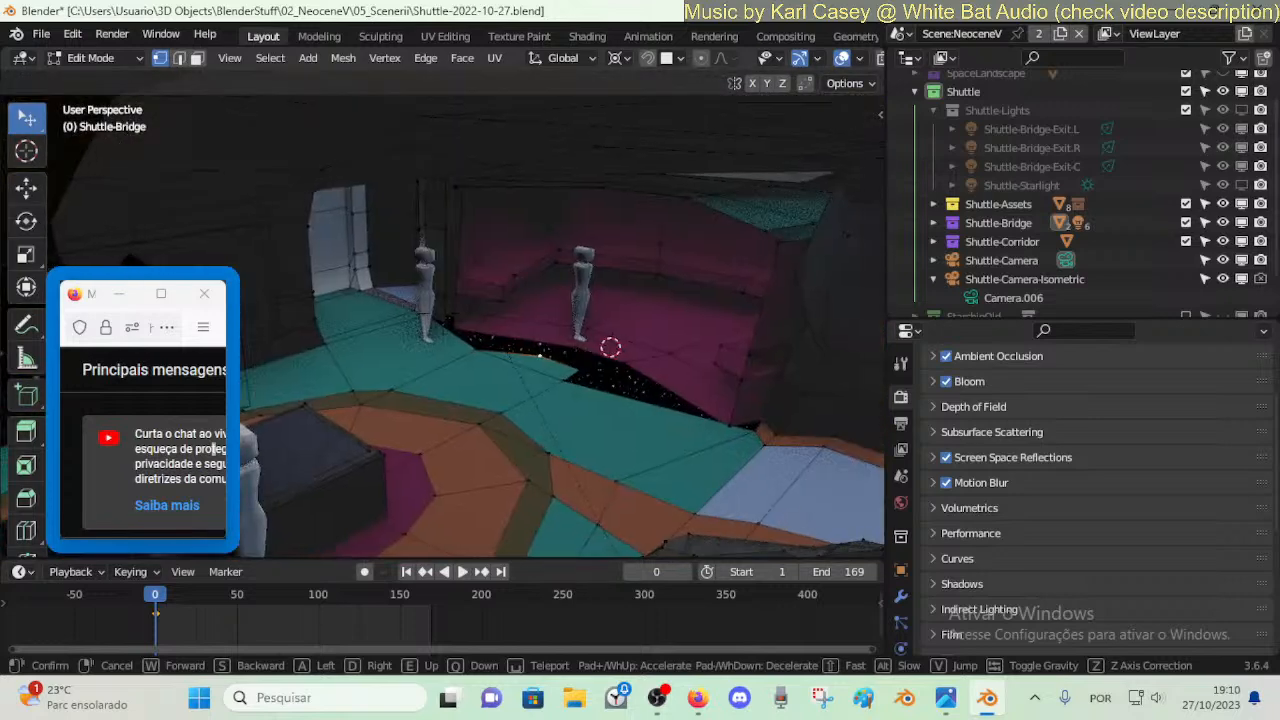
click(598, 467)
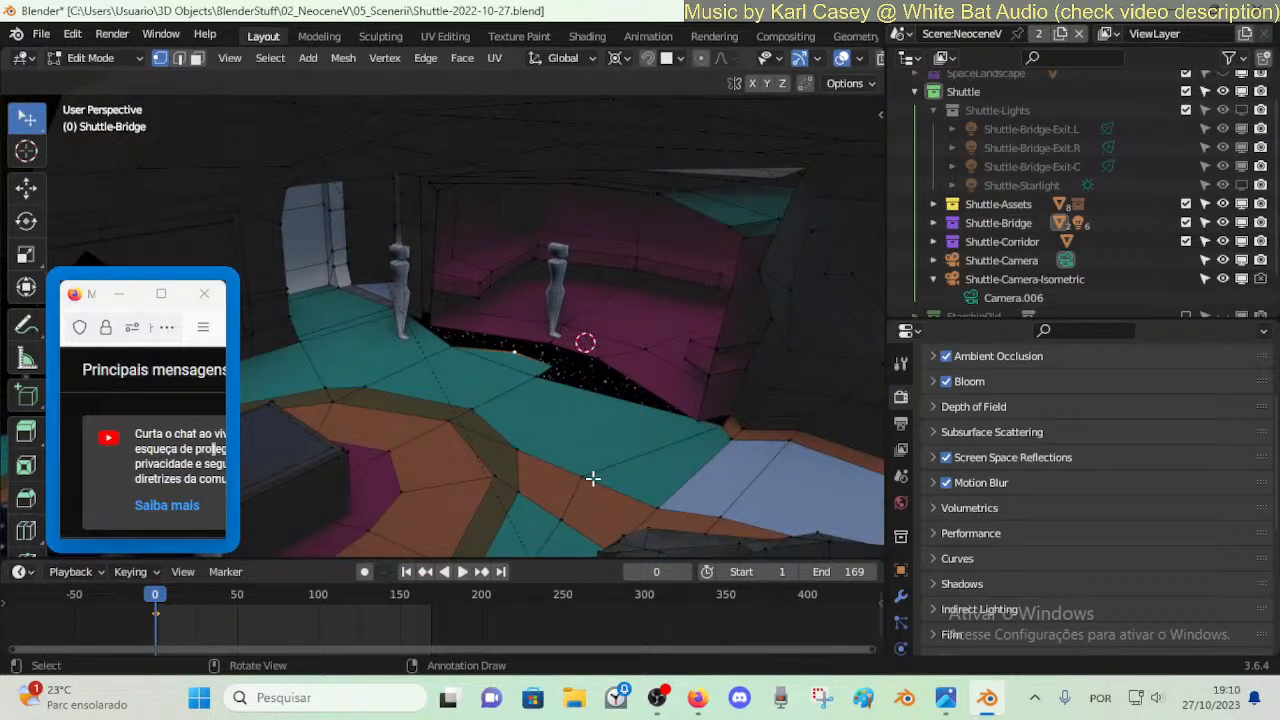
- Dissolve the extra edge at the olive floor ring's outer corner and merge the two neighbouring corner vertices
key(2)
click(496, 443)
key(x)
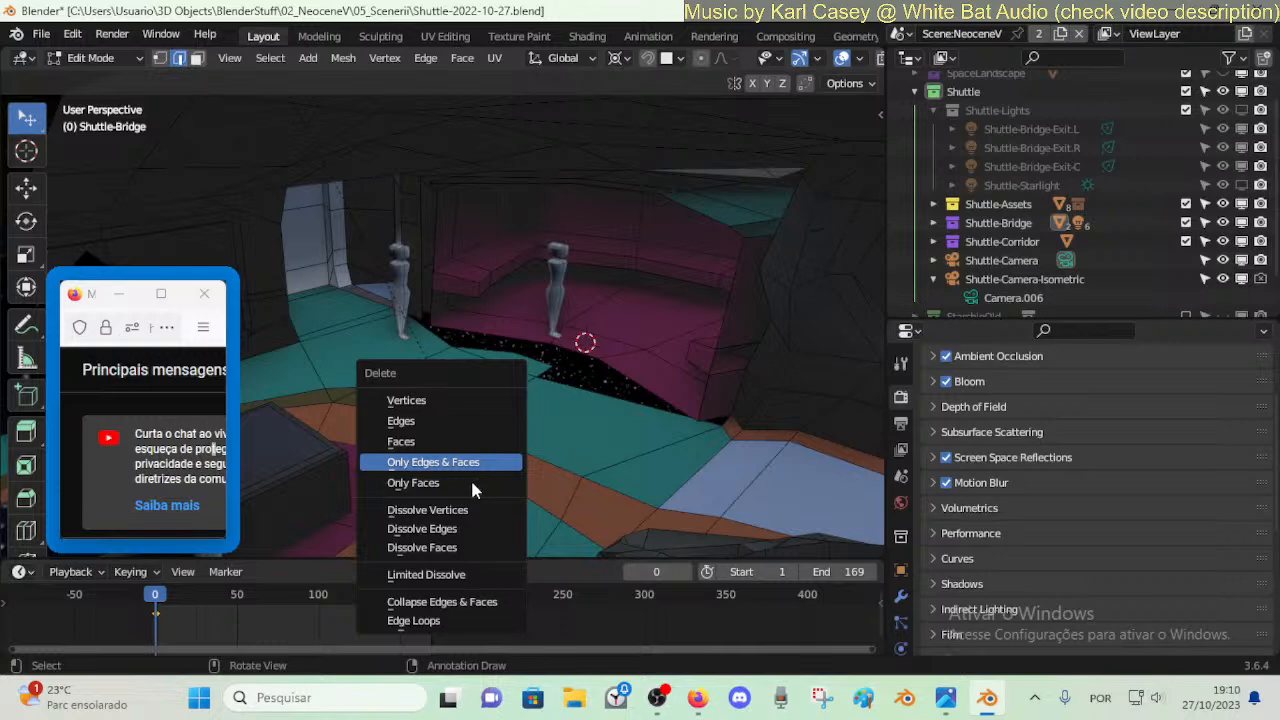
click(472, 483)
key(1)
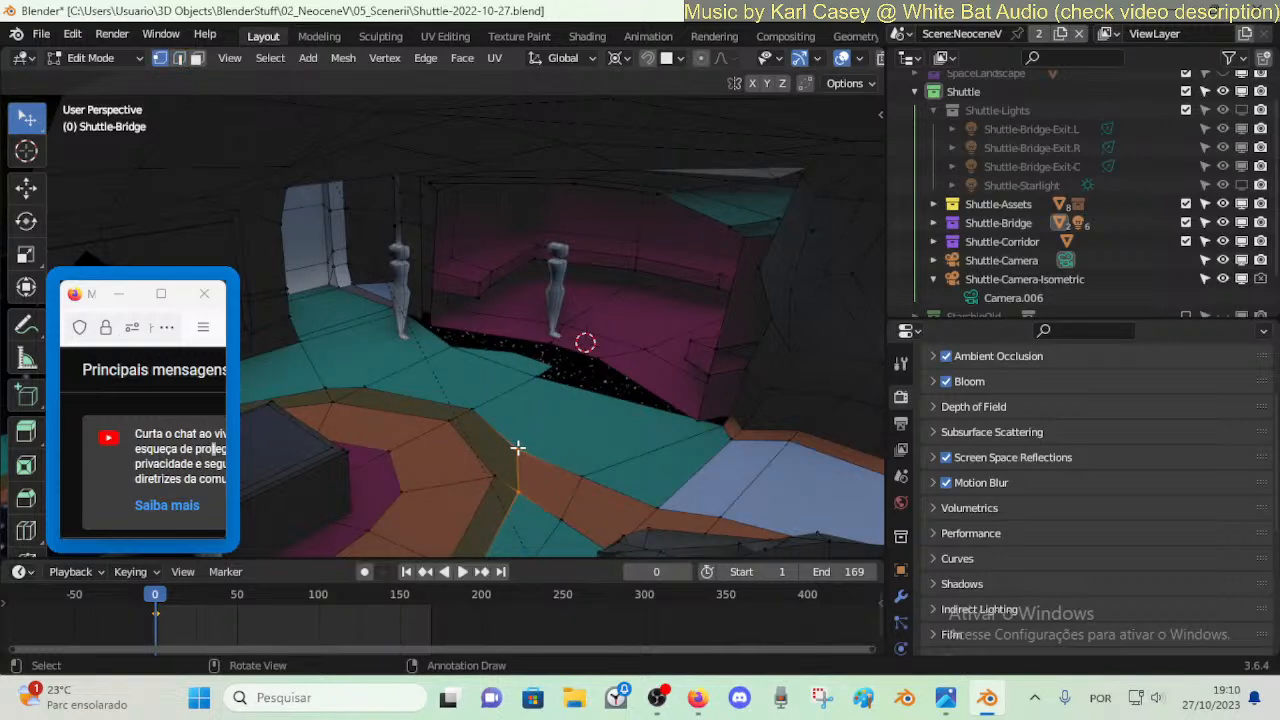
key(m)
click(510, 486)
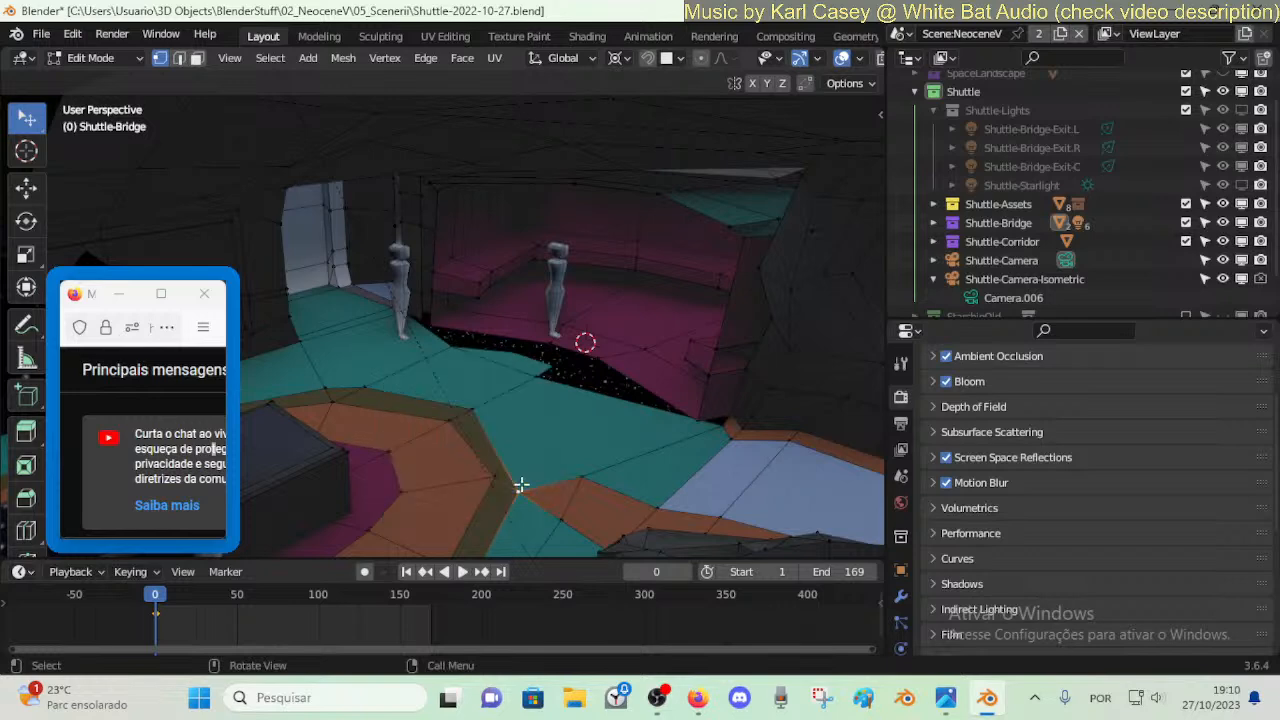
- Merge the orange border's corner vertex beside the teal floor into the adjacent vertex, and clear the selection
click(584, 478)
key(shift+grave)
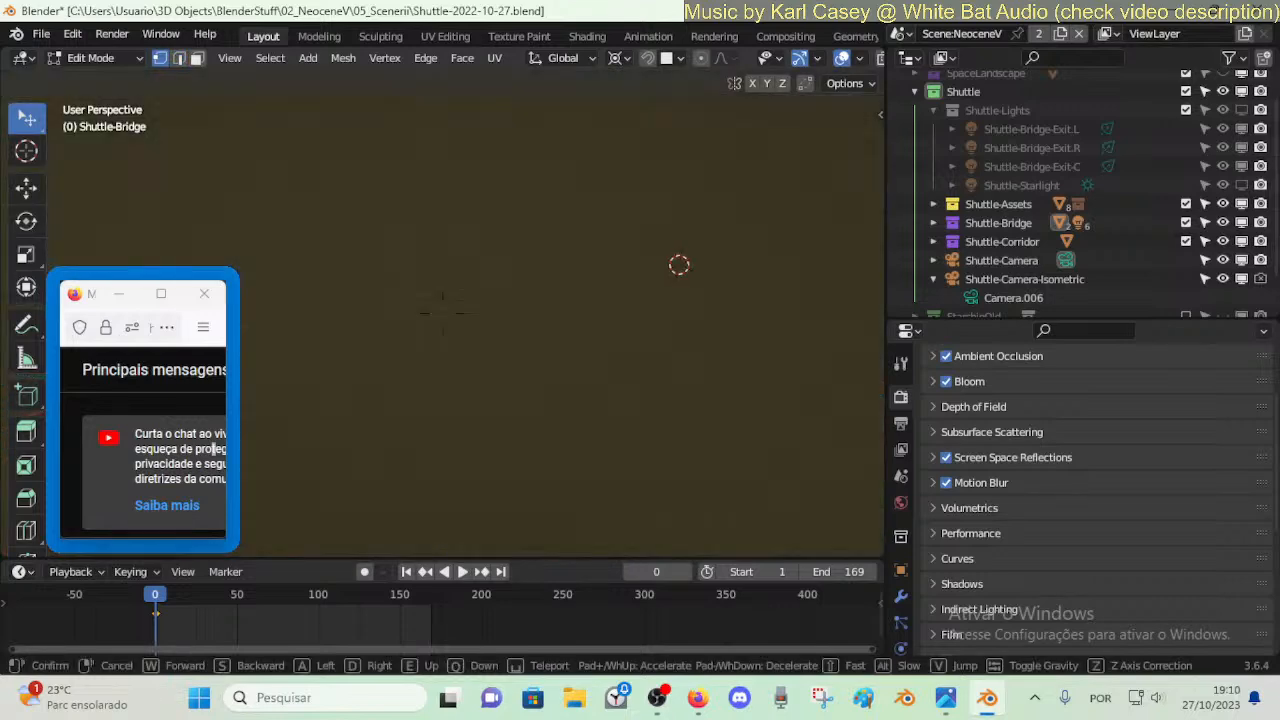
key(w)
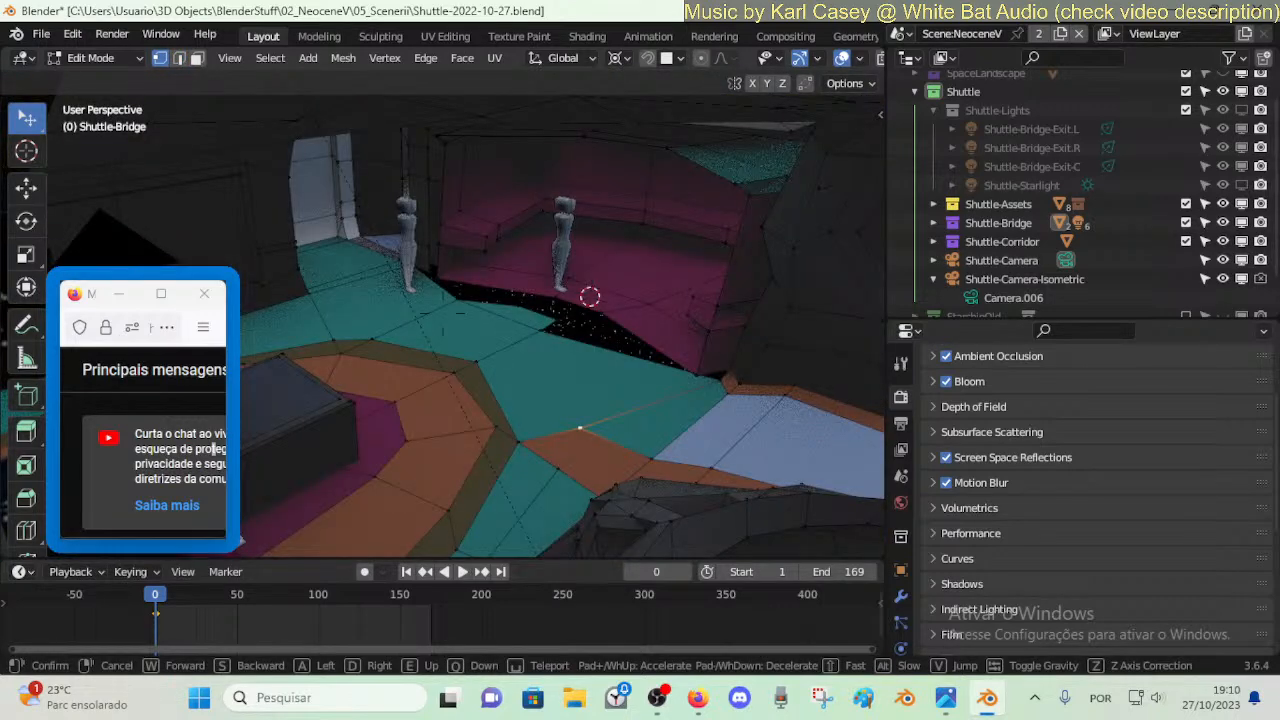
click(443, 313)
shift+click(551, 486)
key(m)
click(553, 486)
key(alt+a)
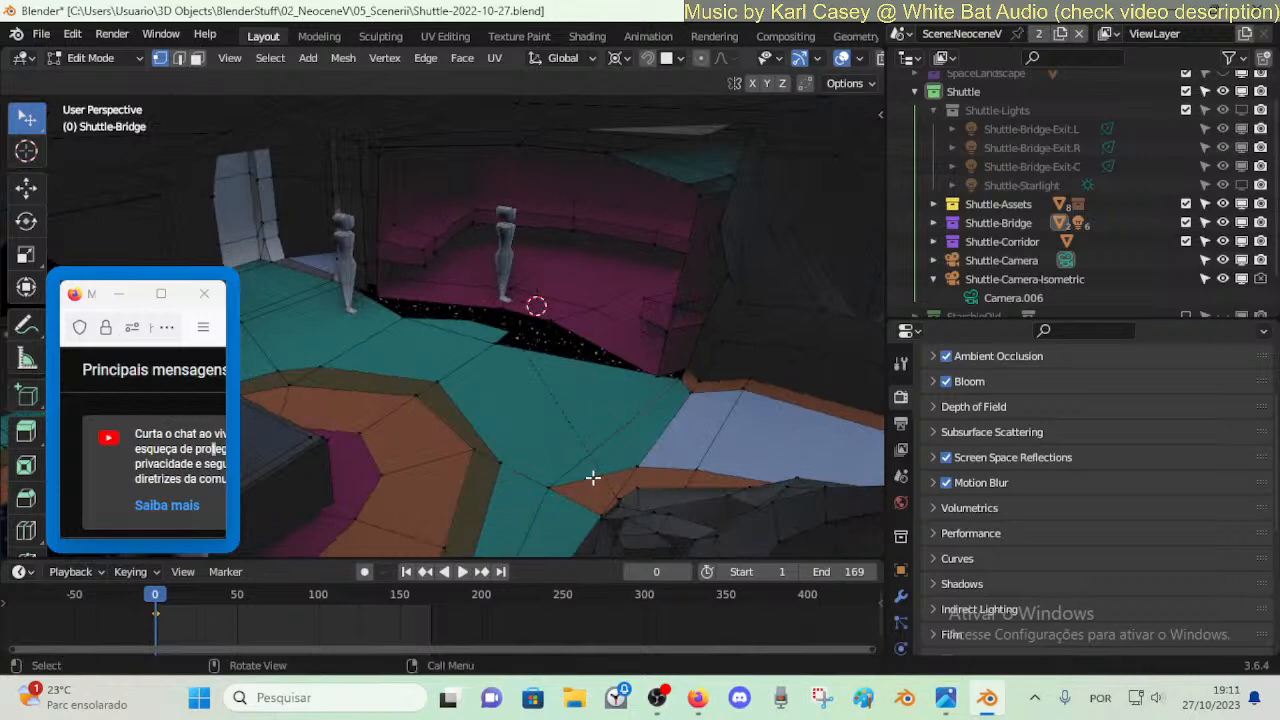
- Dissolve the edge between the teal triangle and the orange border, and the short edge crossing the border near the alcove
key(3)
key(2)
key(x)
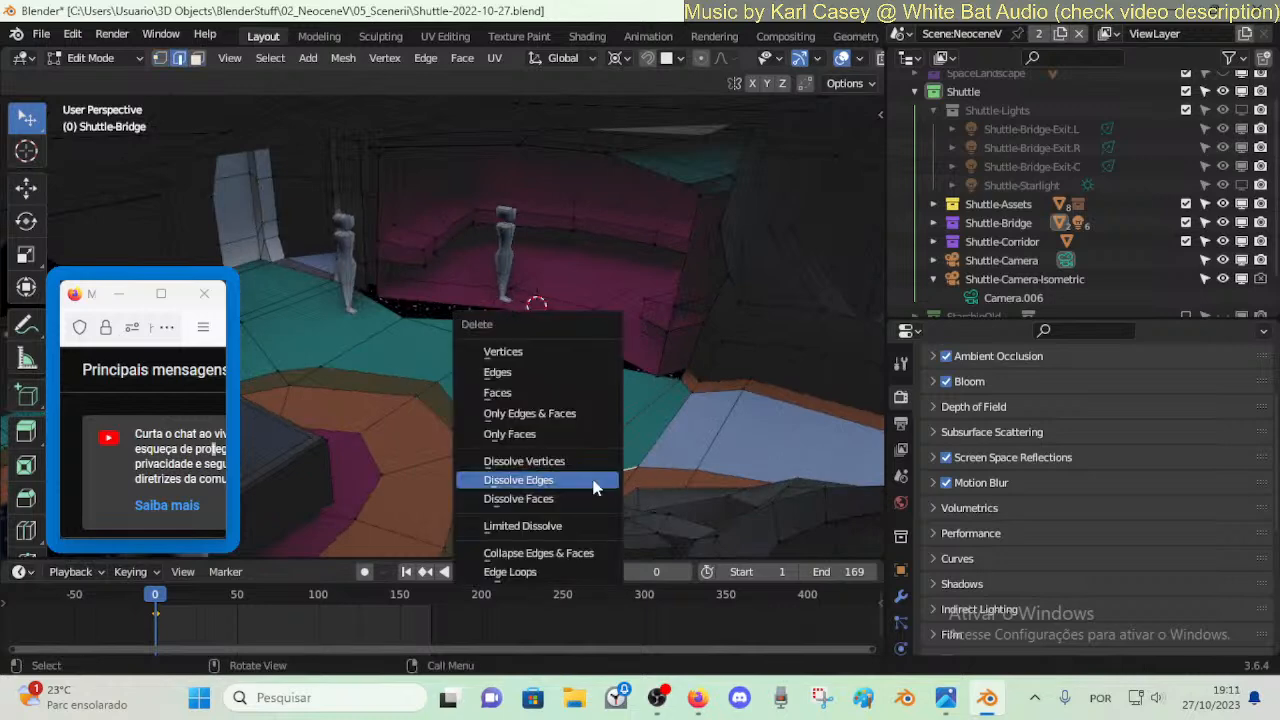
click(595, 481)
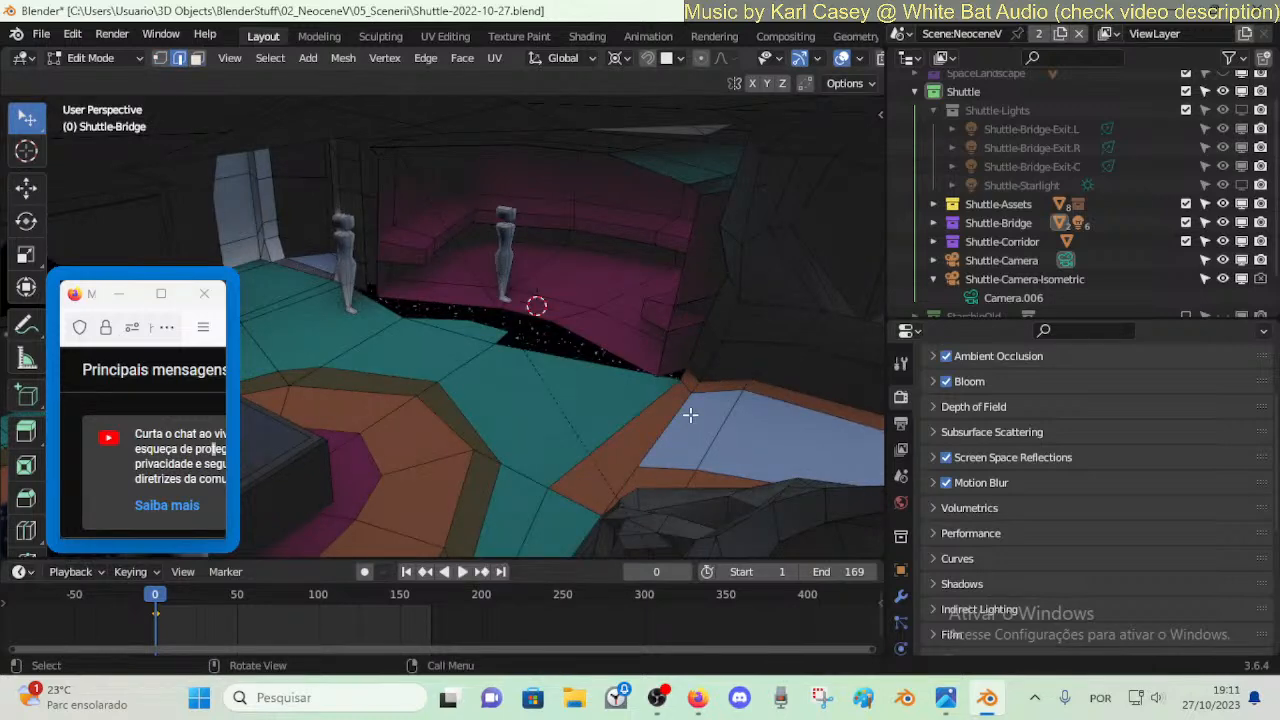
click(687, 390)
key(x)
click(686, 390)
- Slide the orange border's corner vertex along its edge so the border beside the teal floor becomes narrower
key(1)
key(shift+grave)
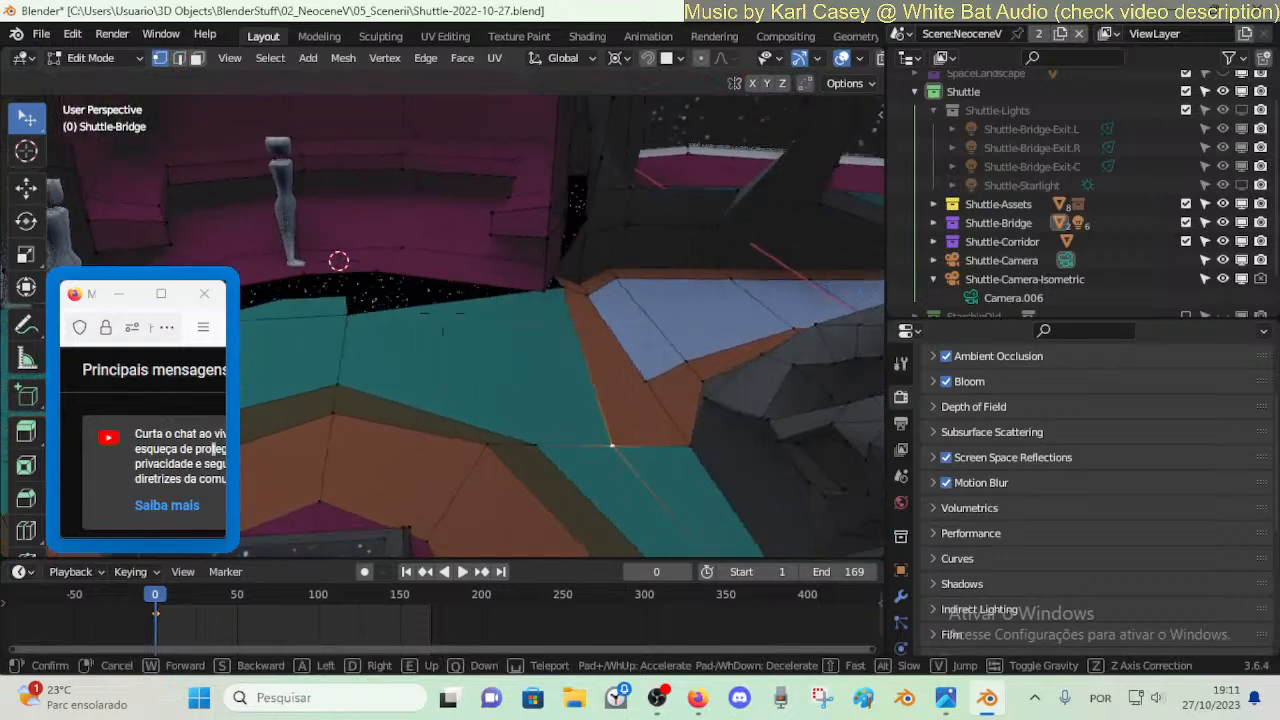
key(d)
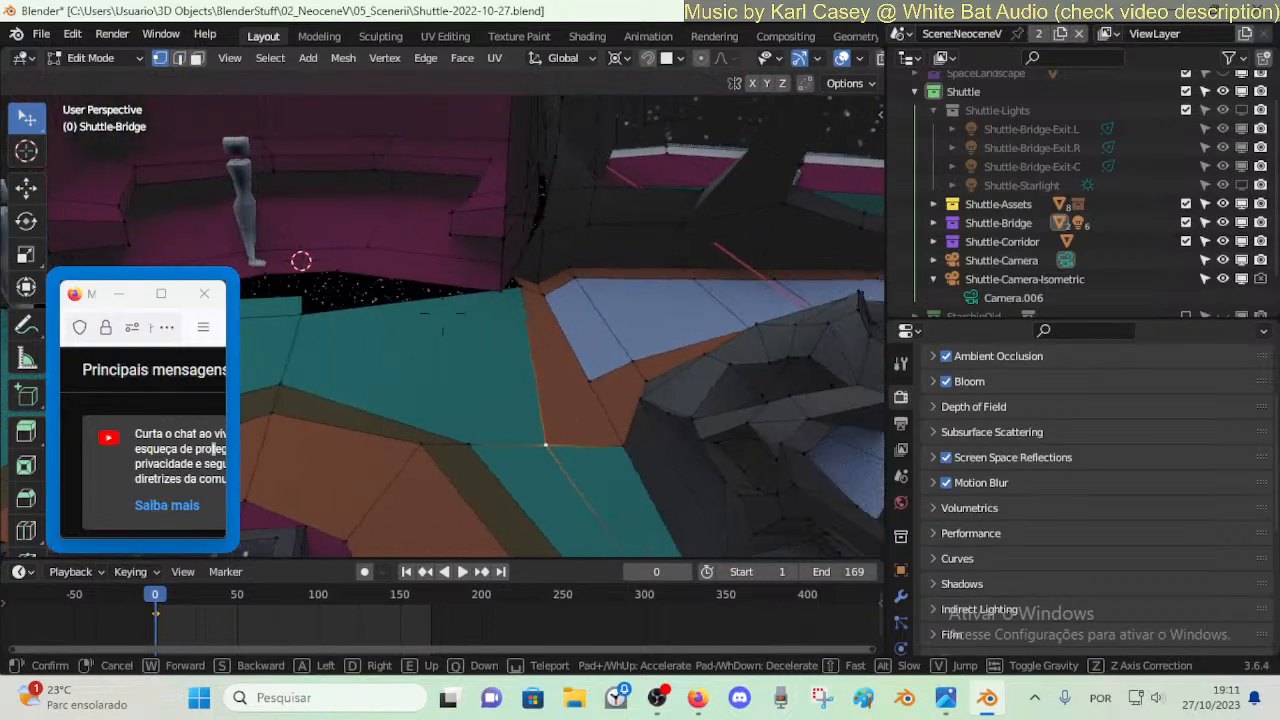
click(442, 313)
key(g)
key(g)
click(584, 443)
- Cut an edge with the Knife across the orange border at the near corner of the blue floor panel
key(alt+a)
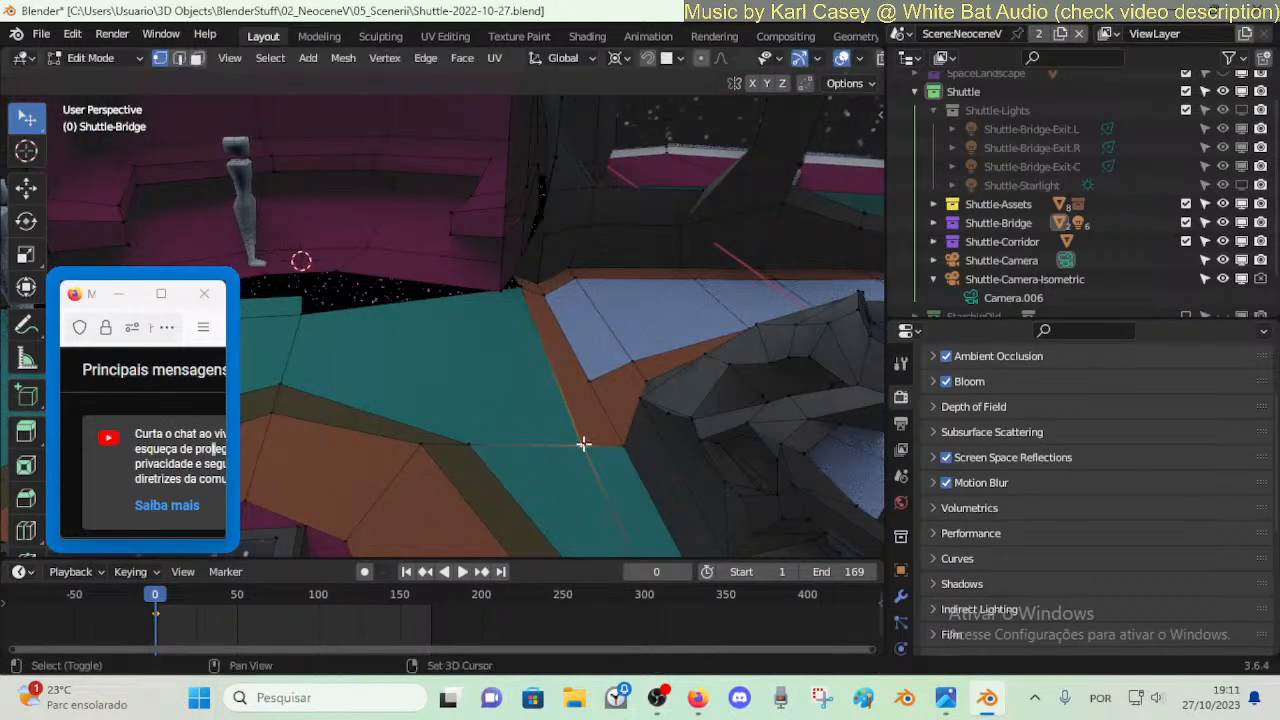
key(k)
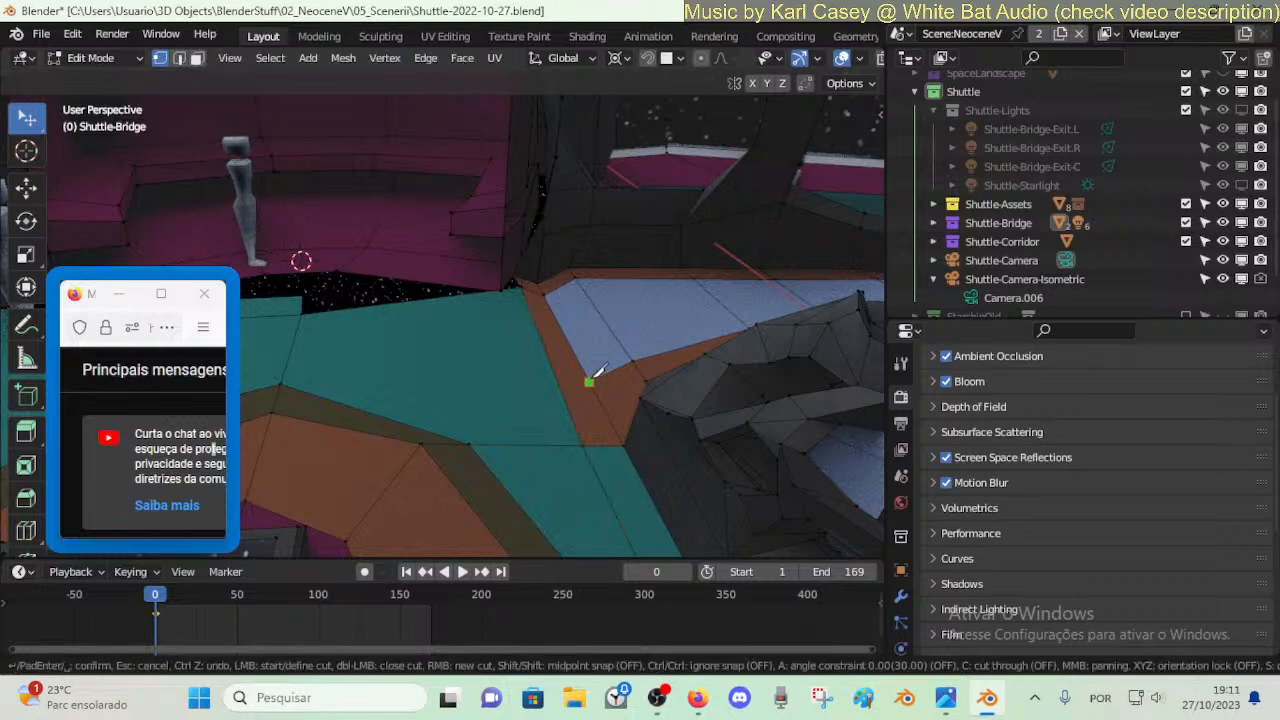
key(Escape)
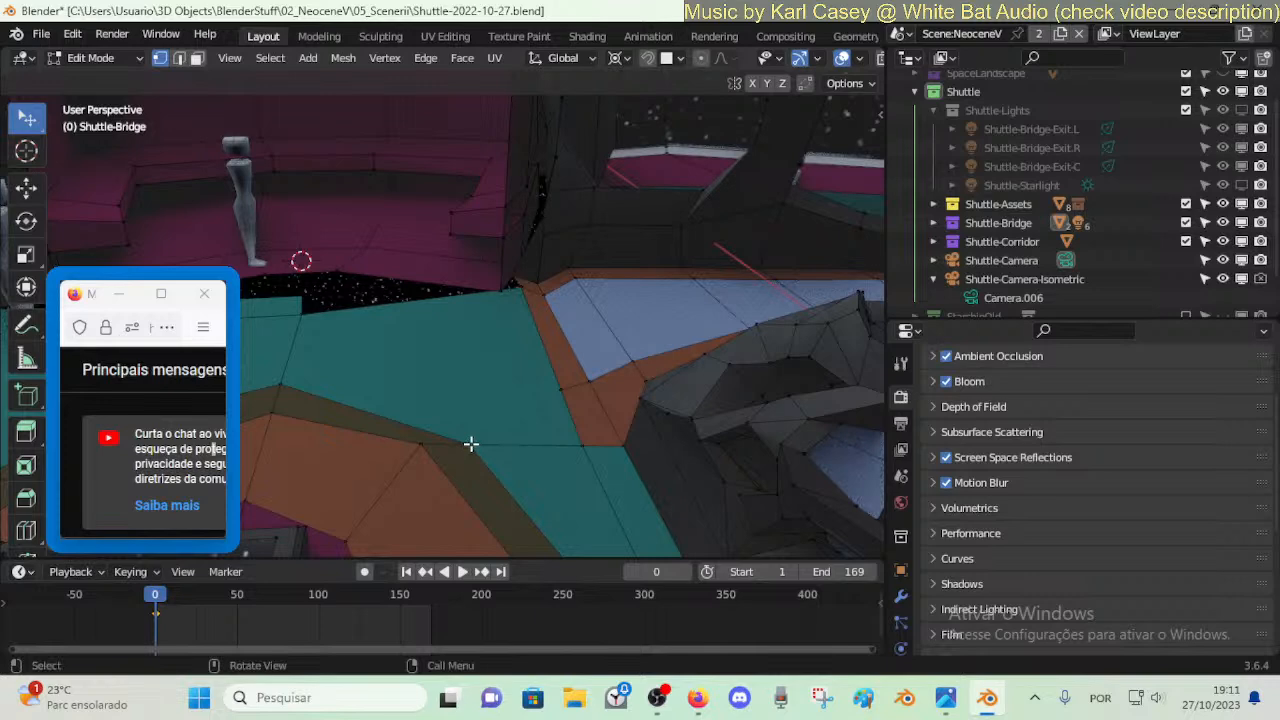
- Slide two corner vertices of the ring around the central table along their edges to smooth its outline
key(shift+grave)
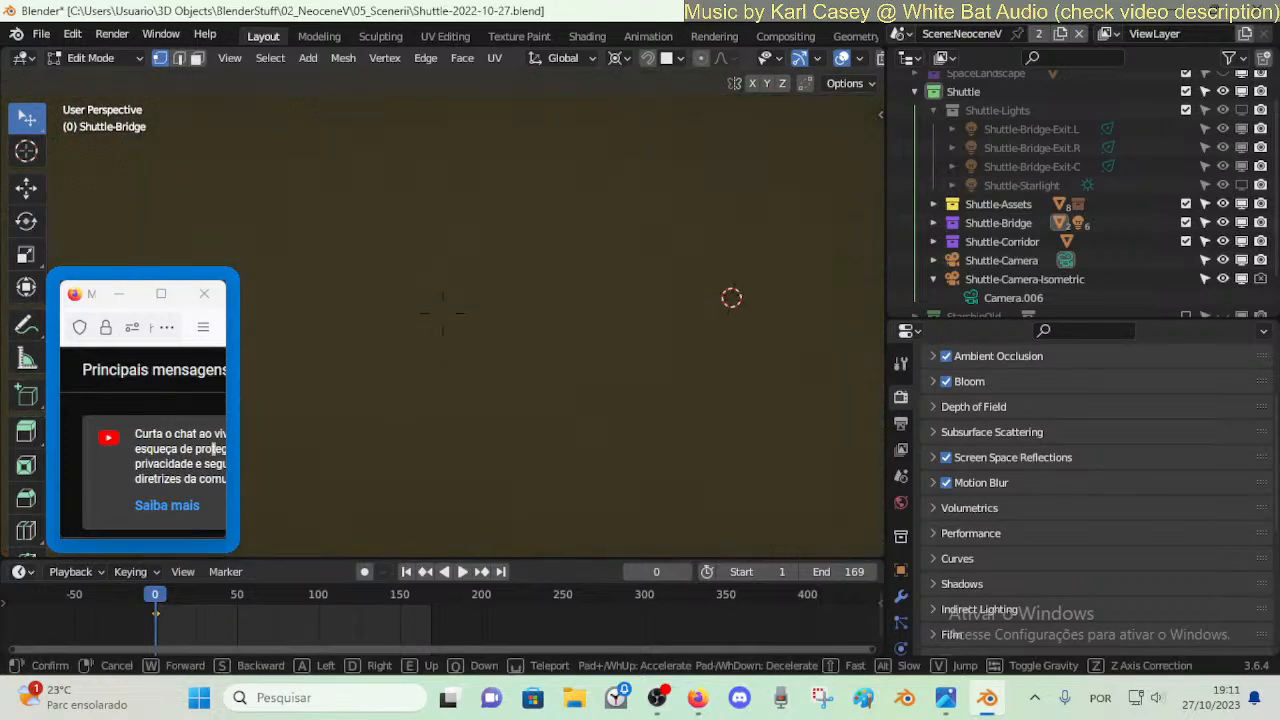
key(w)
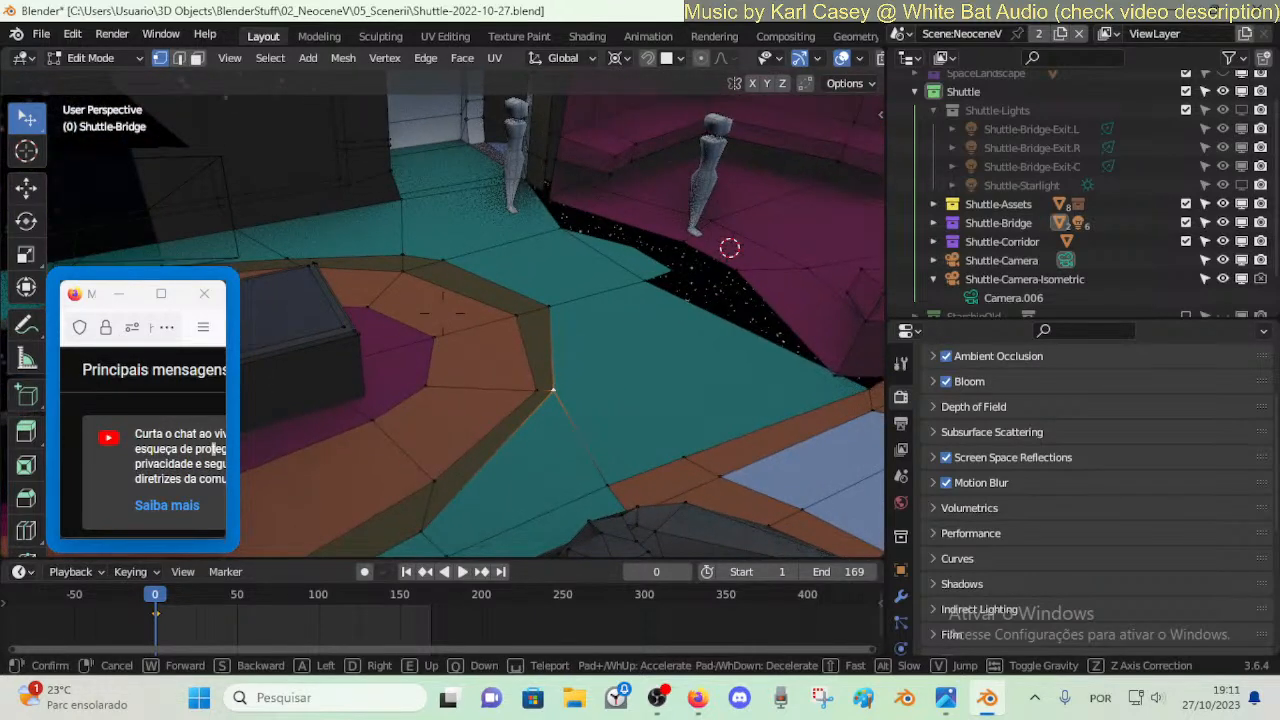
click(443, 313)
click(600, 418)
key(g)
key(g)
click(556, 406)
click(517, 283)
key(g)
key(g)
click(500, 288)
- Merge two neighbouring vertices on the outer rim of the brown ring at the last selected one
click(563, 277)
shift+click(529, 261)
key(m)
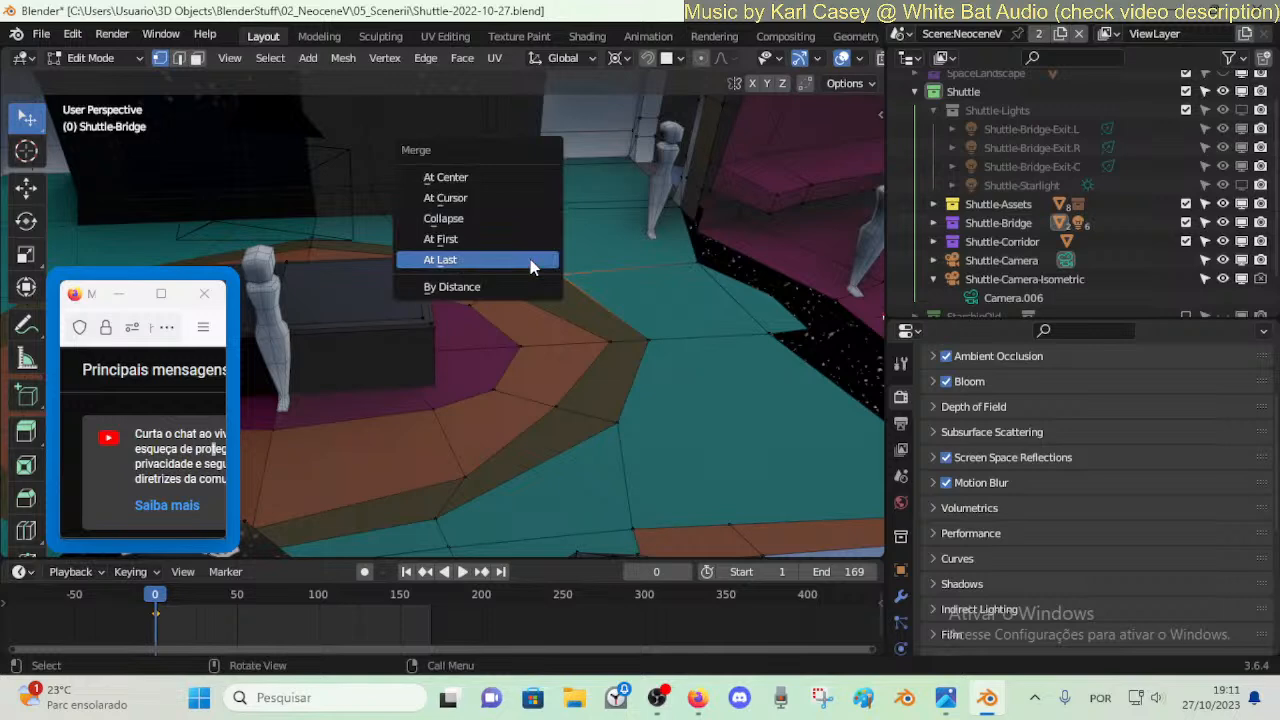
click(530, 259)
- Slide the ring vertices at the point facing the alcove inward along their edges
key(g)
key(g)
click(518, 322)
click(578, 339)
key(g)
key(g)
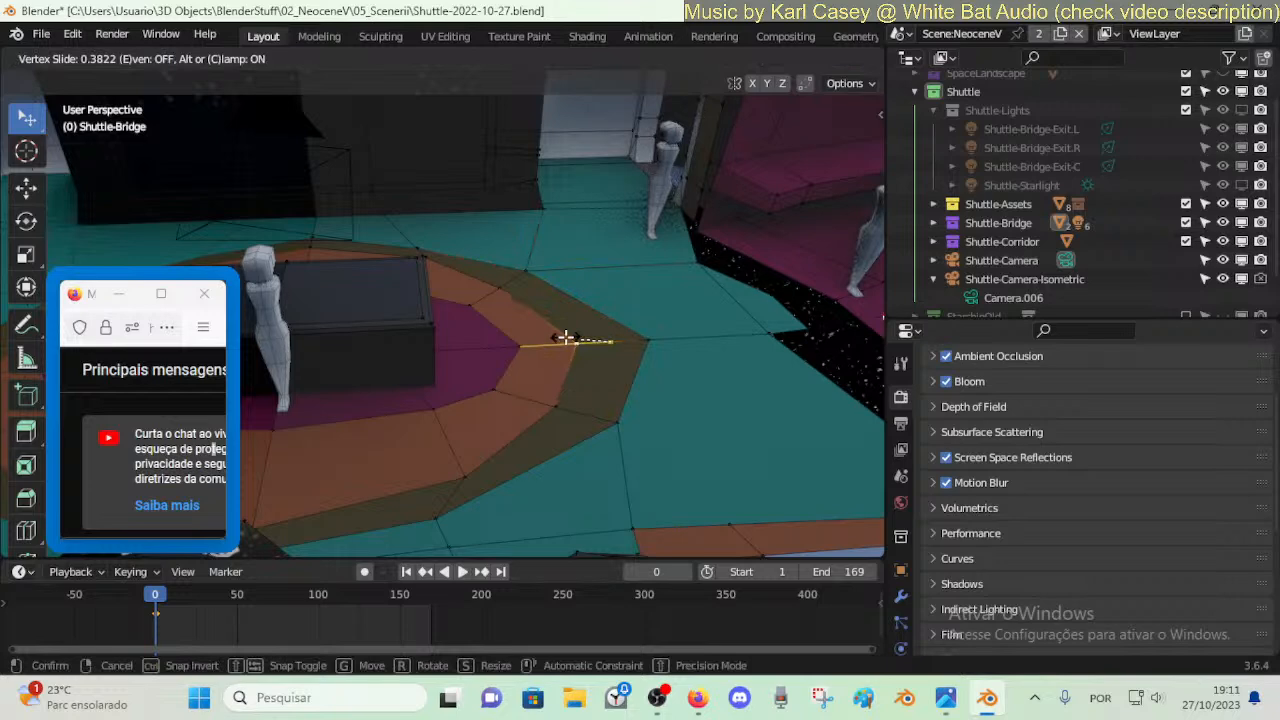
click(565, 338)
- Move the edge crossing the ring at its point facing the alcove along X to round the ring's outline
key(2)
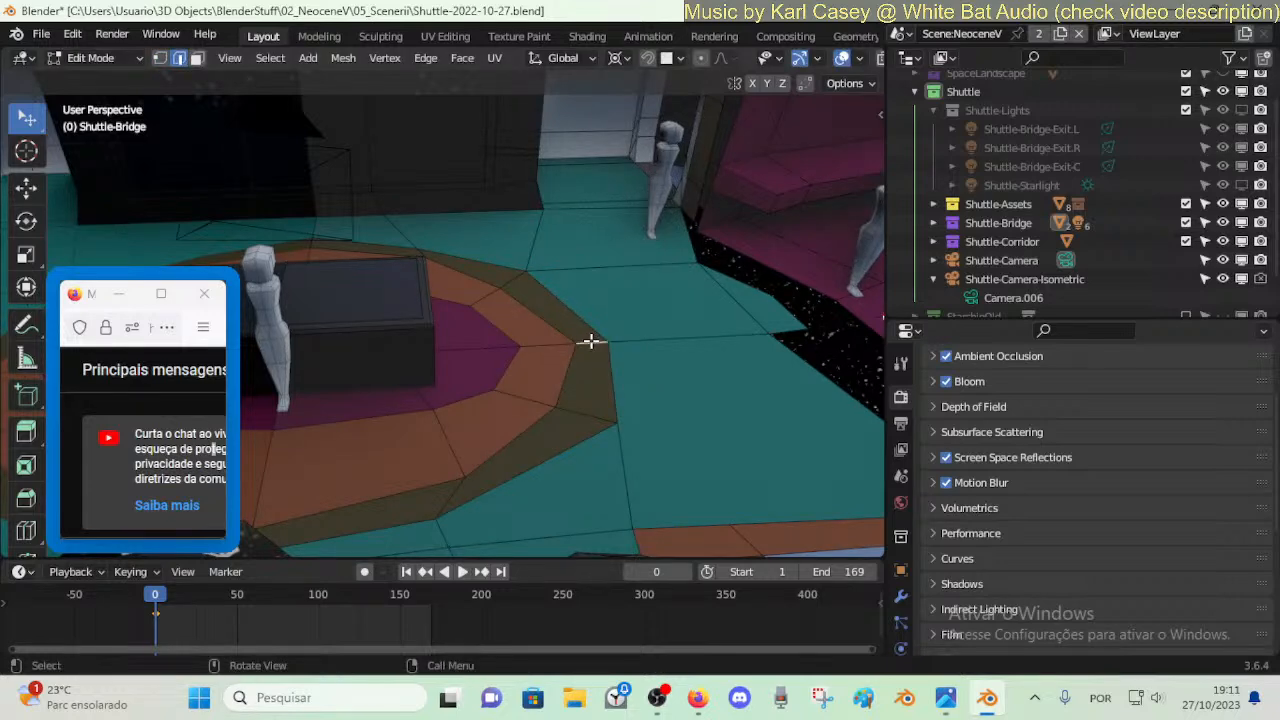
click(548, 342)
key(g)
key(y)
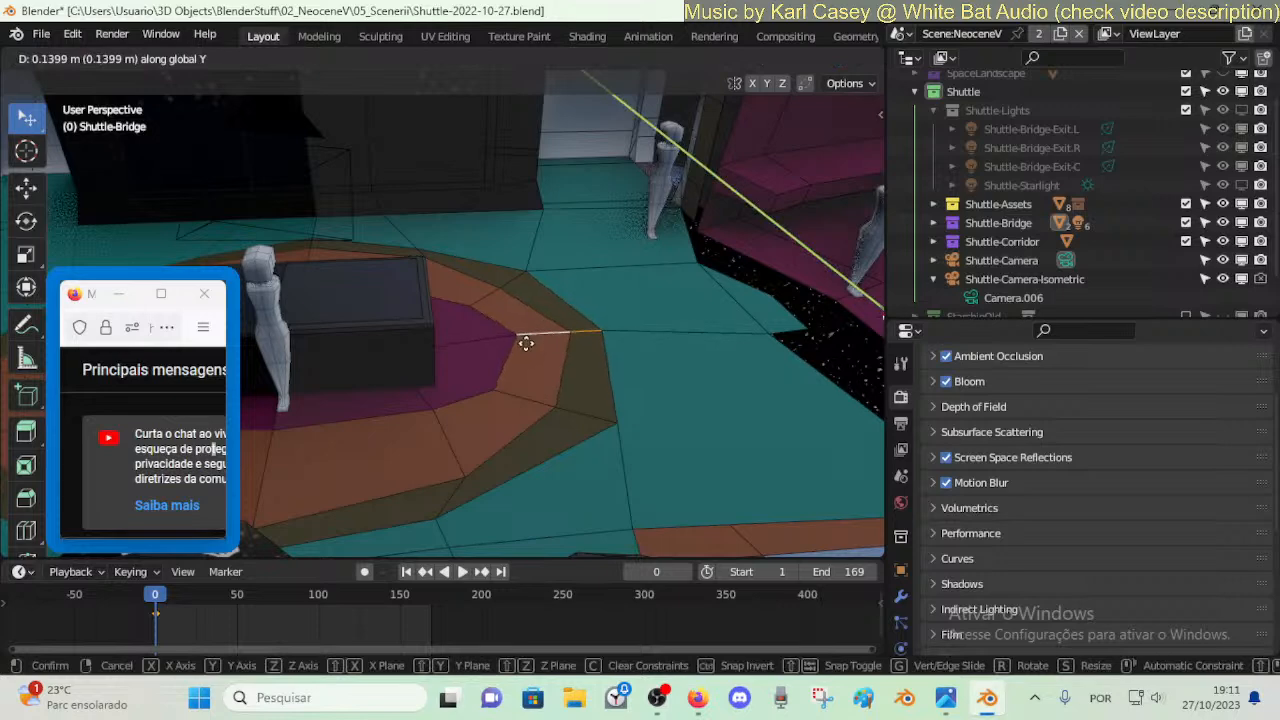
key(x)
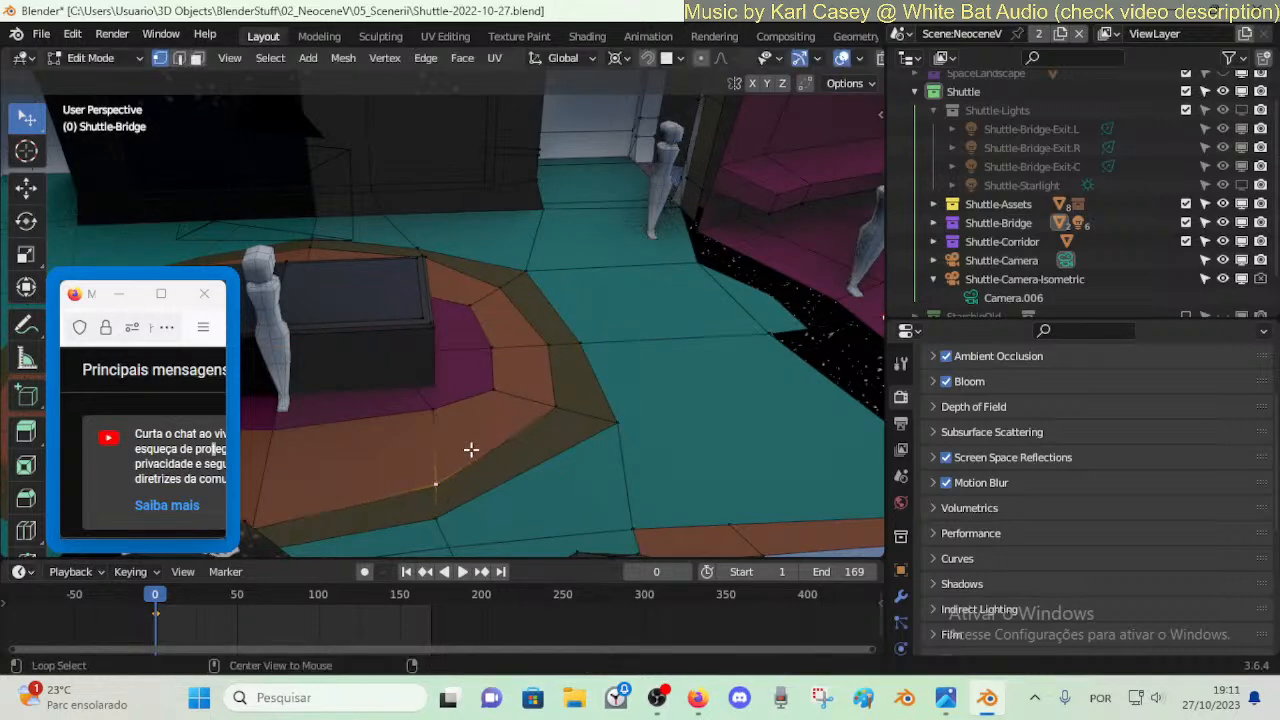
- Assign the CarpetPurple material to the orange and brown face loops around the central table, and clear the selection
key(3)
alt+click(514, 397)
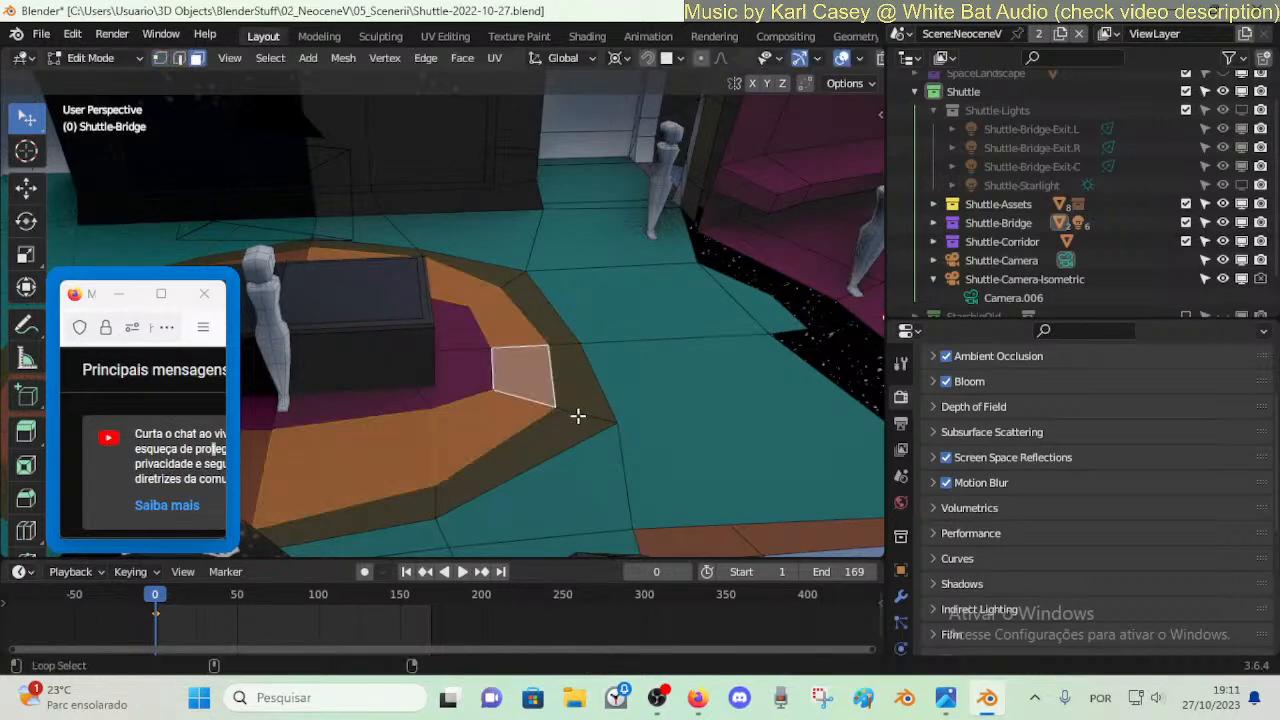
alt+shift+click(578, 415)
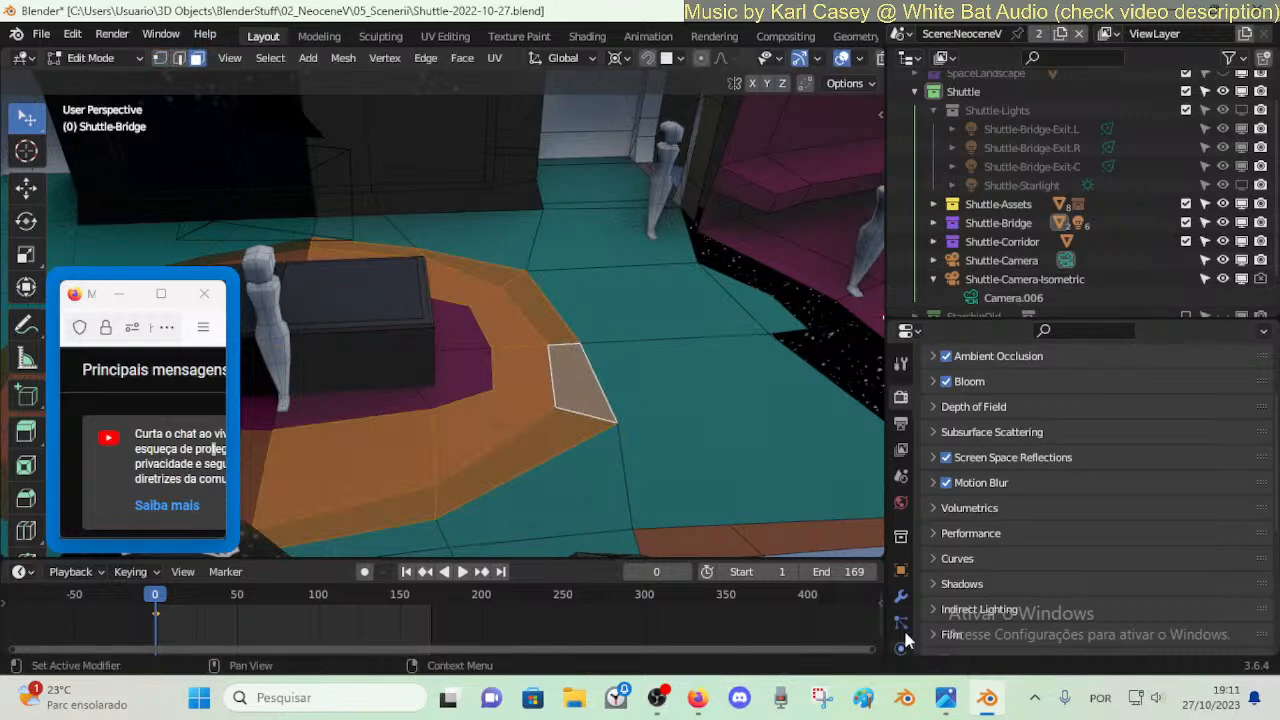
scroll(903, 630, down, 3)
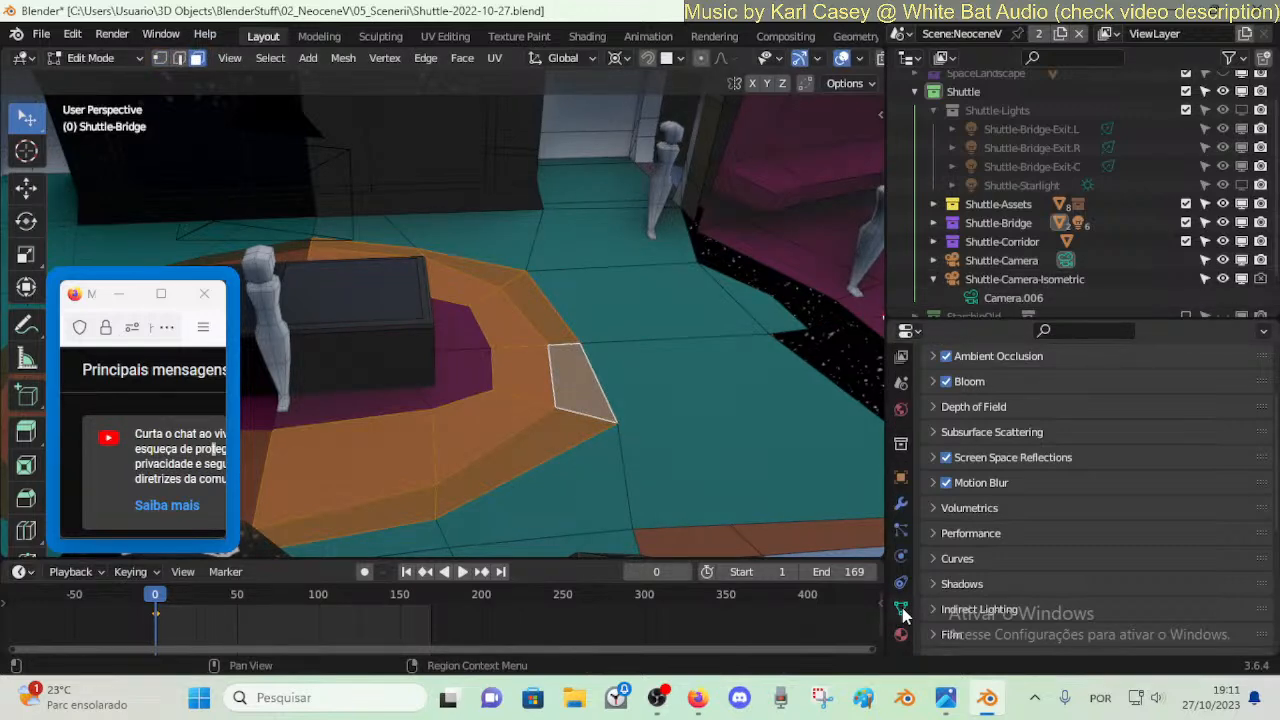
click(901, 632)
scroll(1194, 396, down, 1)
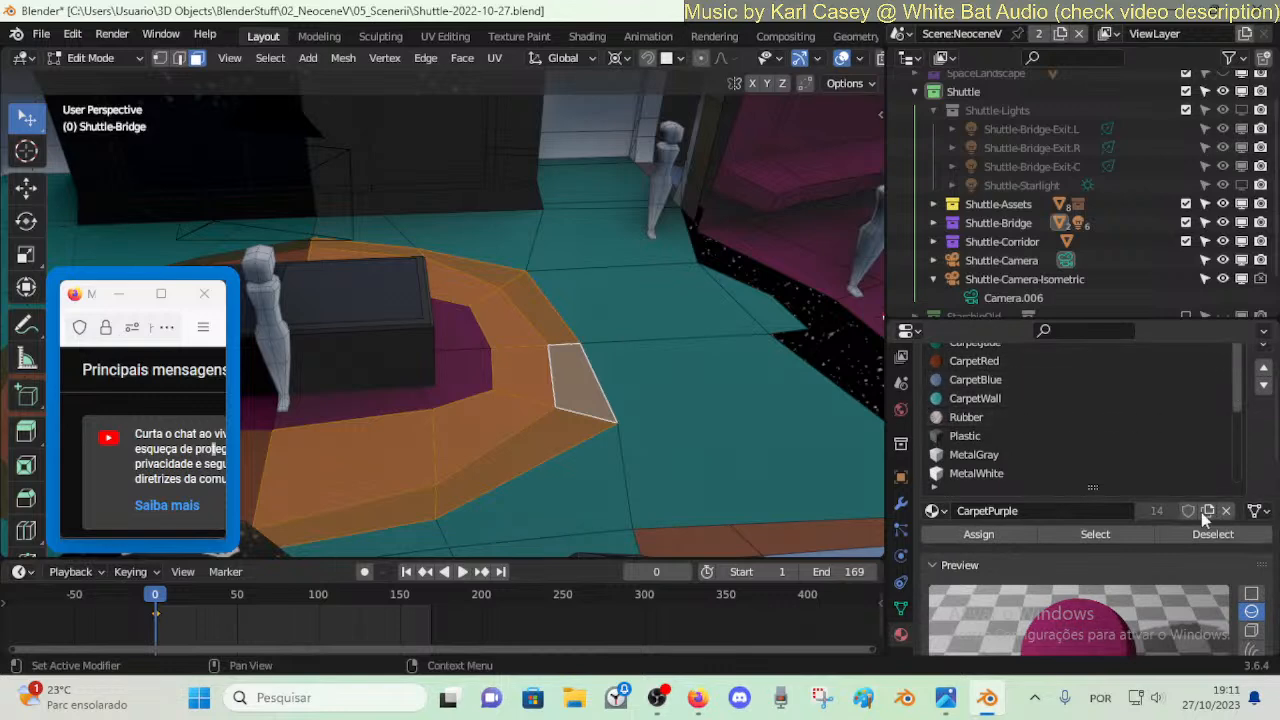
scroll(1202, 513, up, 2)
drag(1072, 318, 1070, 297)
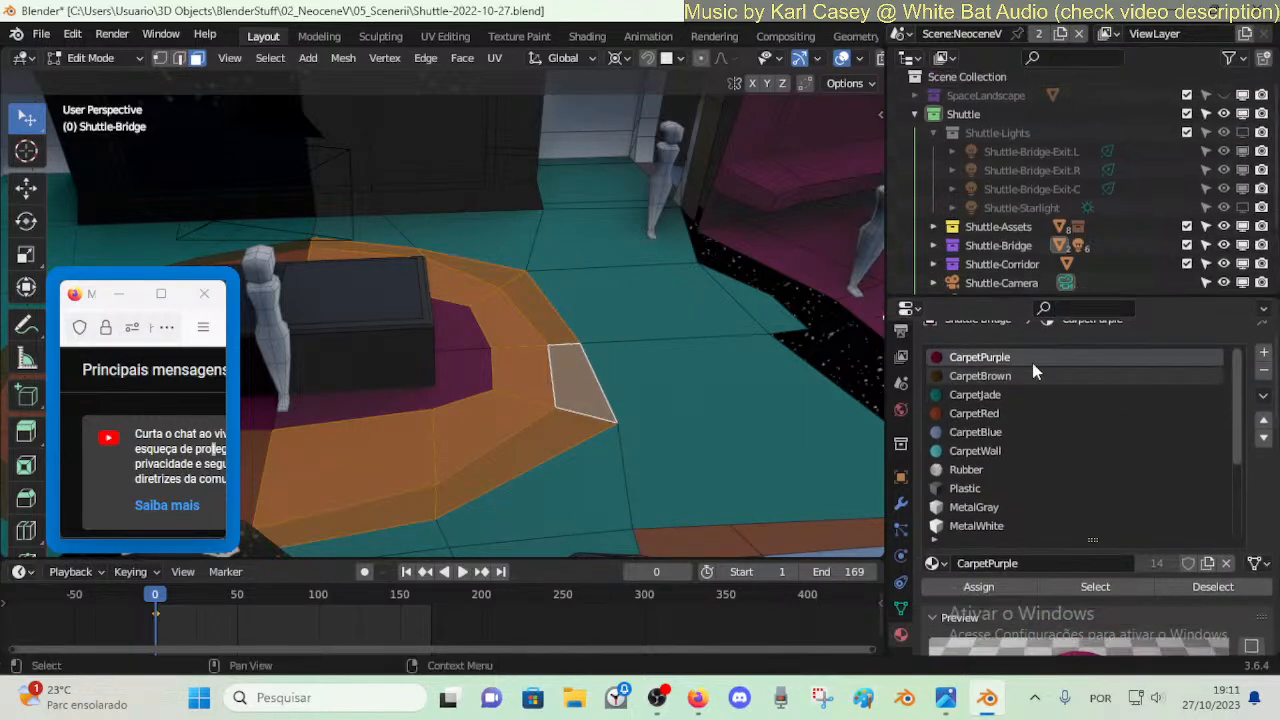
click(1000, 585)
key(alt+a)
- Save the file in Object Mode with the recoloured carpet in view, and return to editing the bridge mesh
key(shift+grave)
key(s)
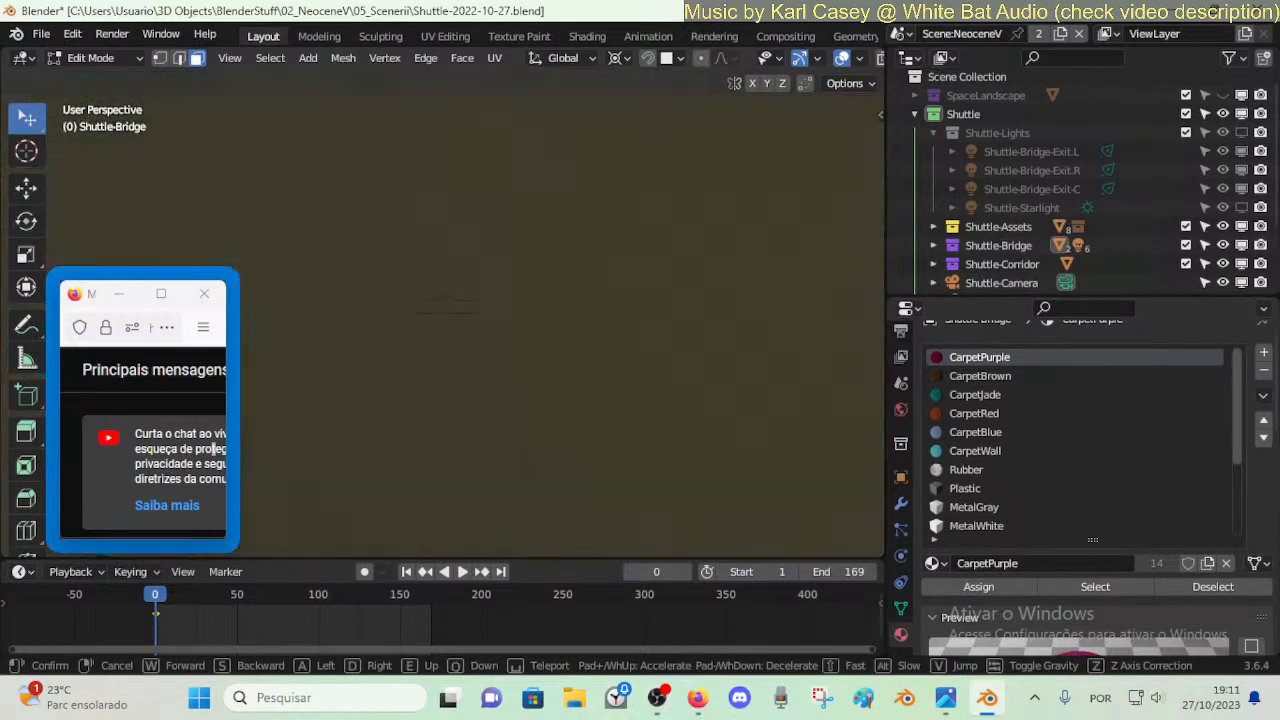
key(w)
key(s)
key(w)
key(s)
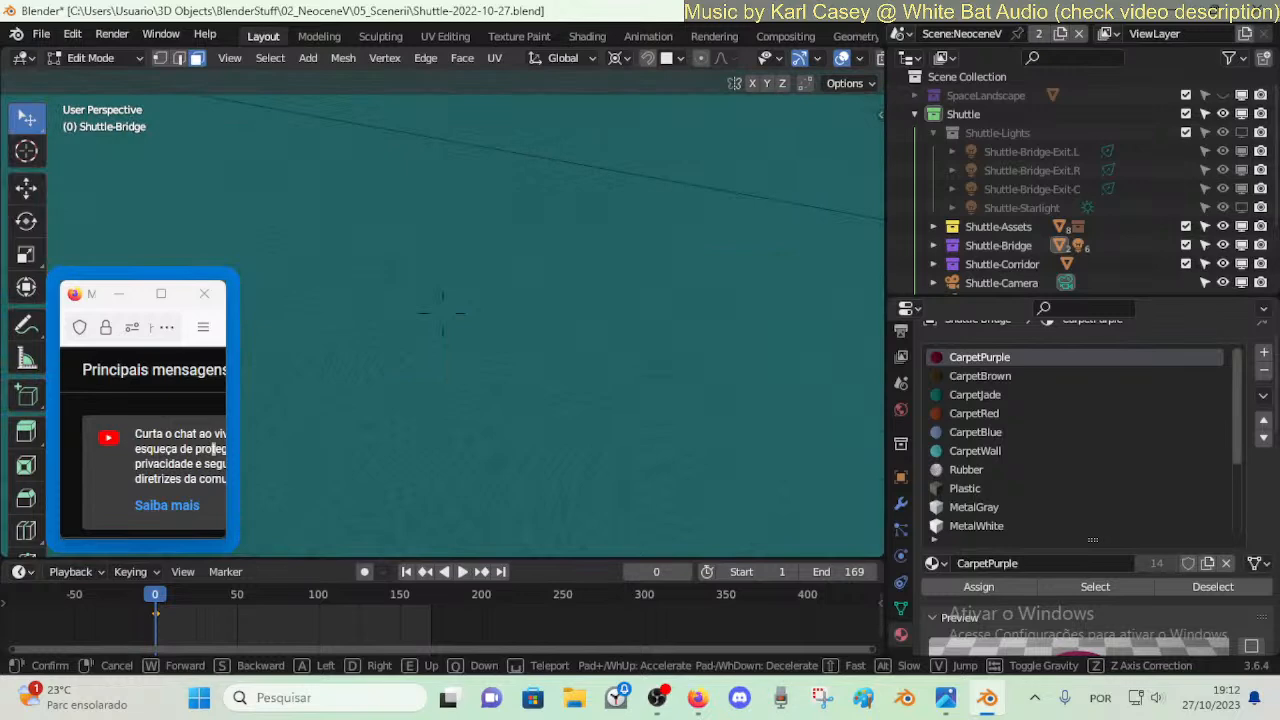
key(s)
click(518, 421)
key(Tab)
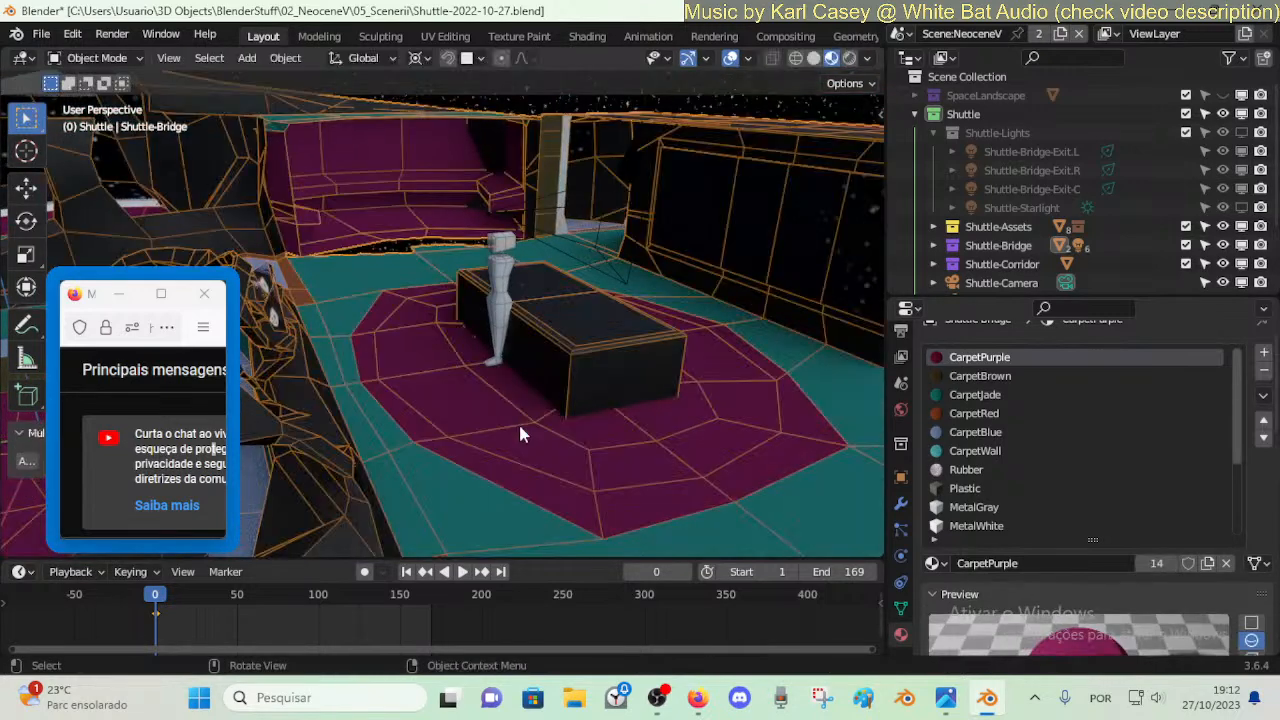
key(ctrl+s)
key(Tab)
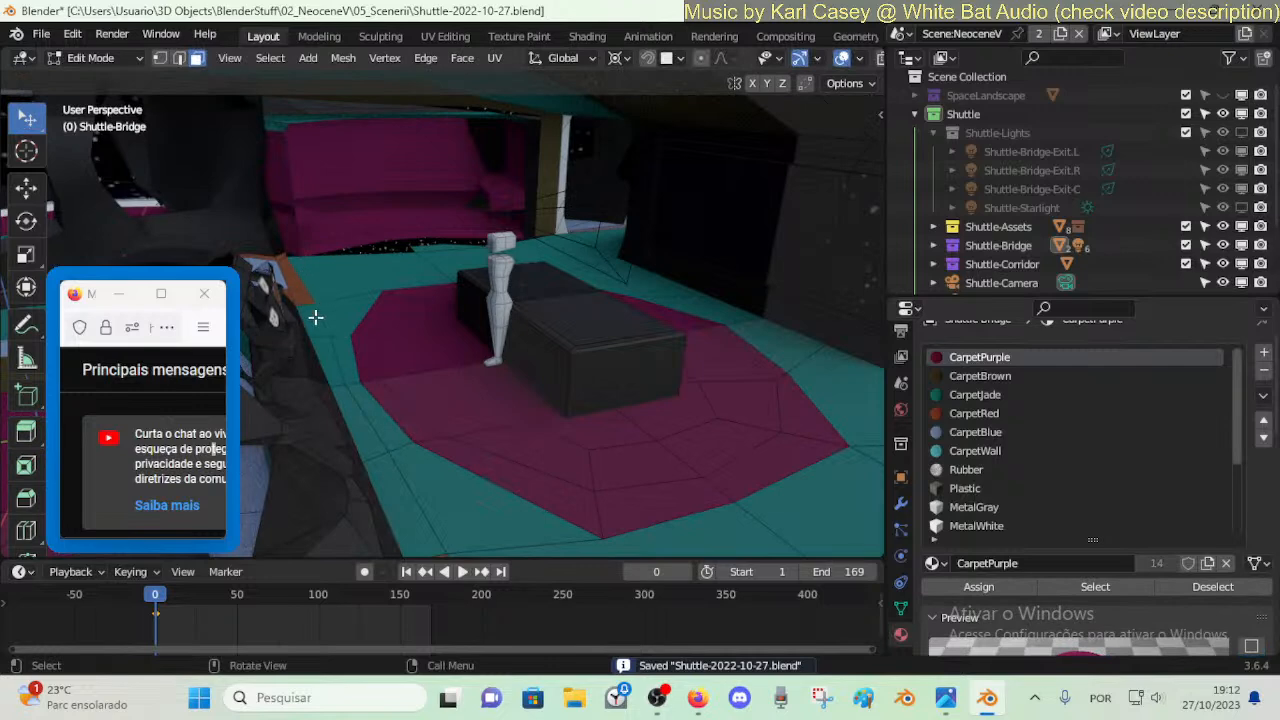
- Select the border face strip beside the alcove and examine how the alcove's side lines up with it
shift+click(378, 449)
key(shift+grave)
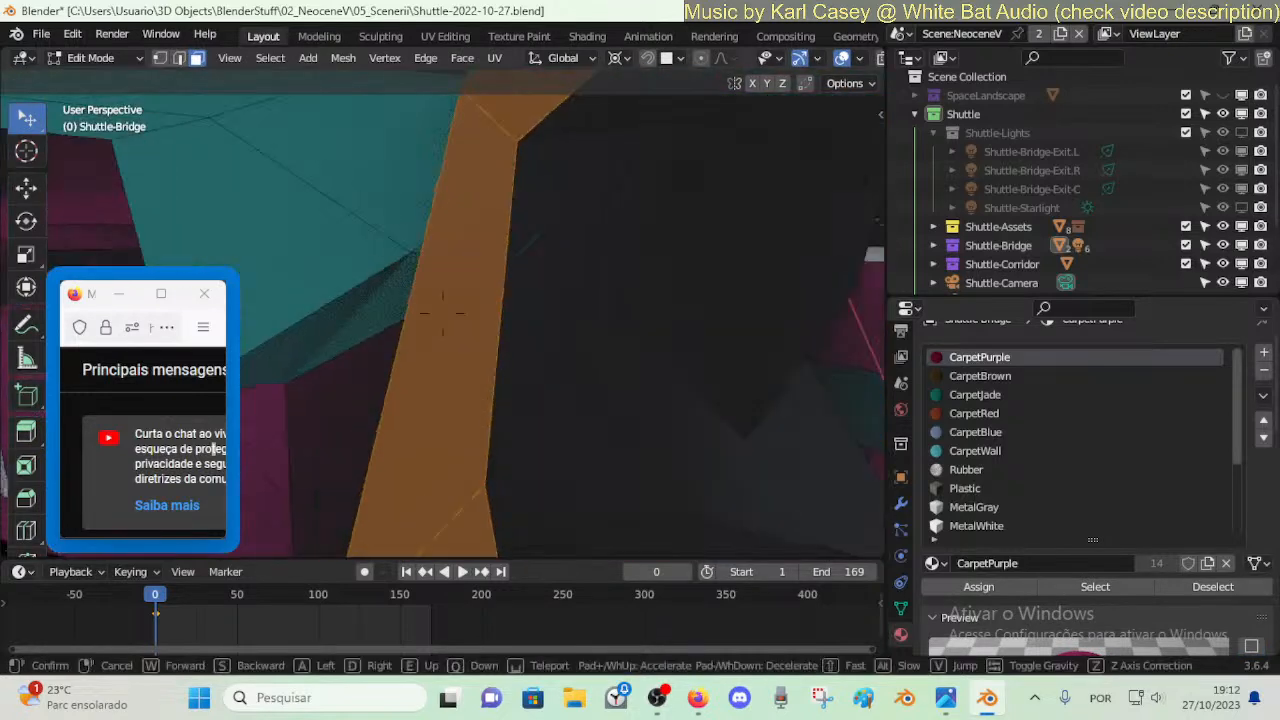
key(s)
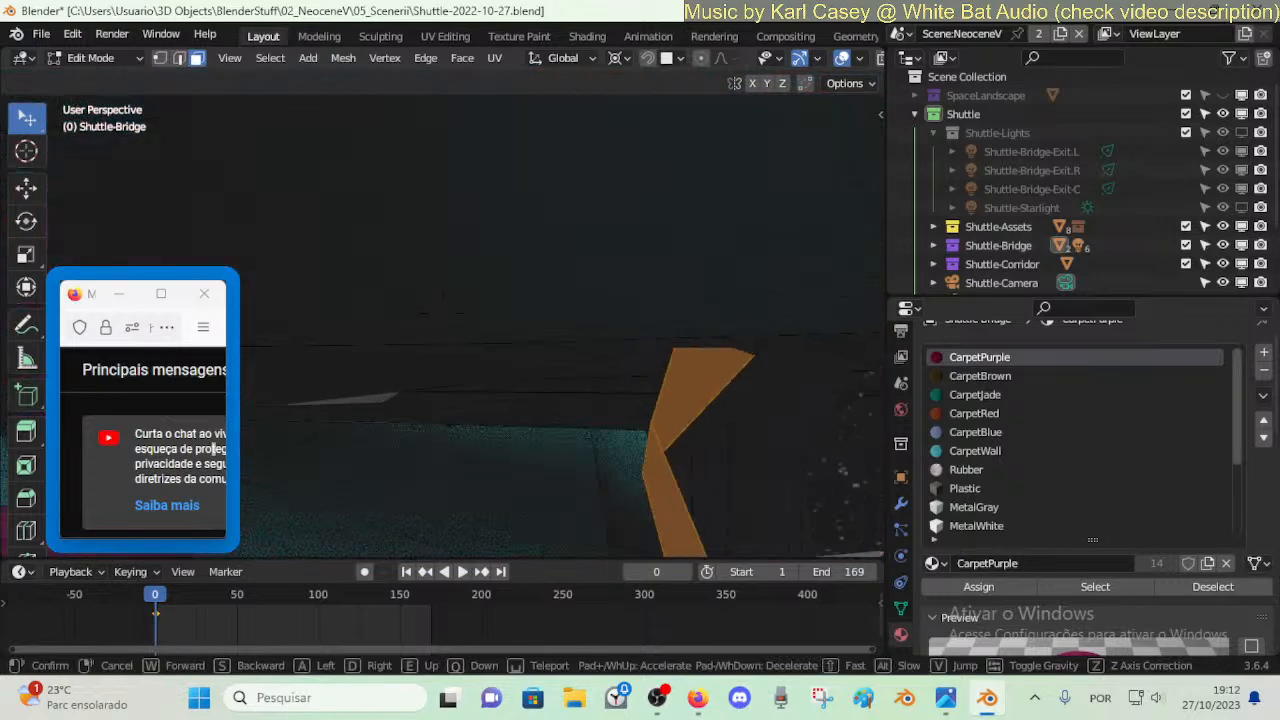
click(351, 456)
key(shift+grave)
key(w)
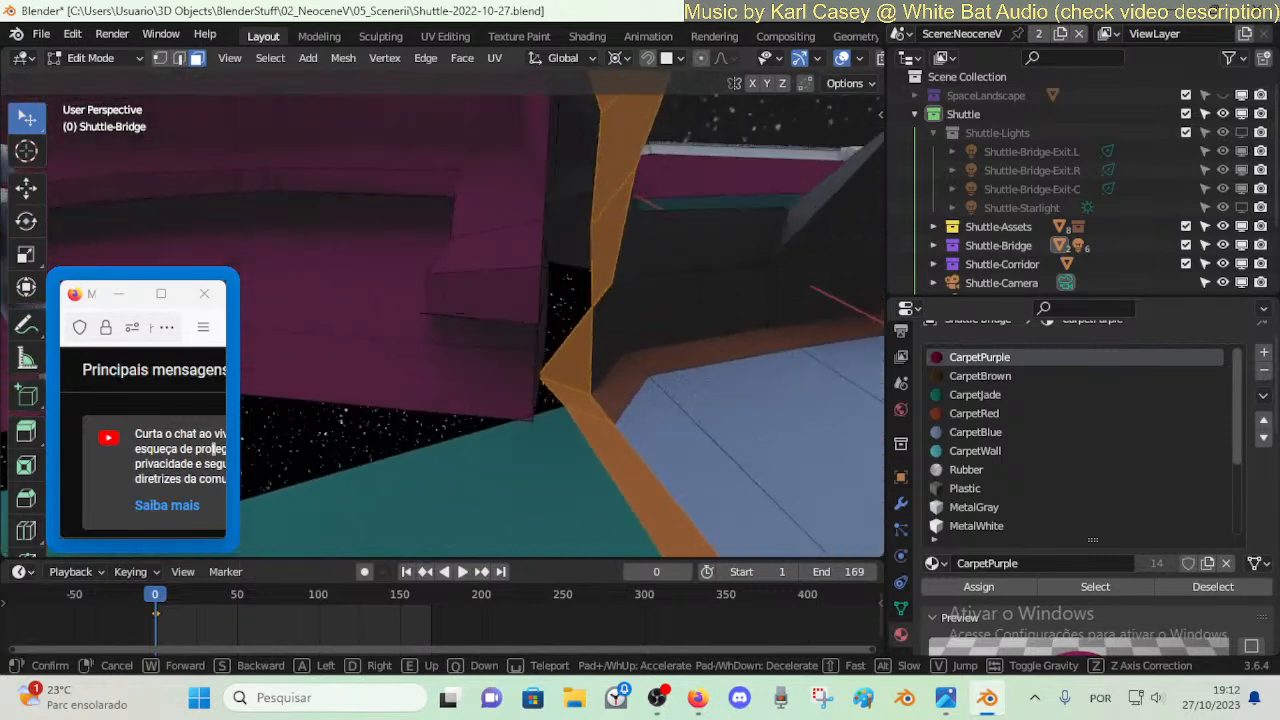
click(411, 405)
key(1)
key(shift+grave)
key(s)
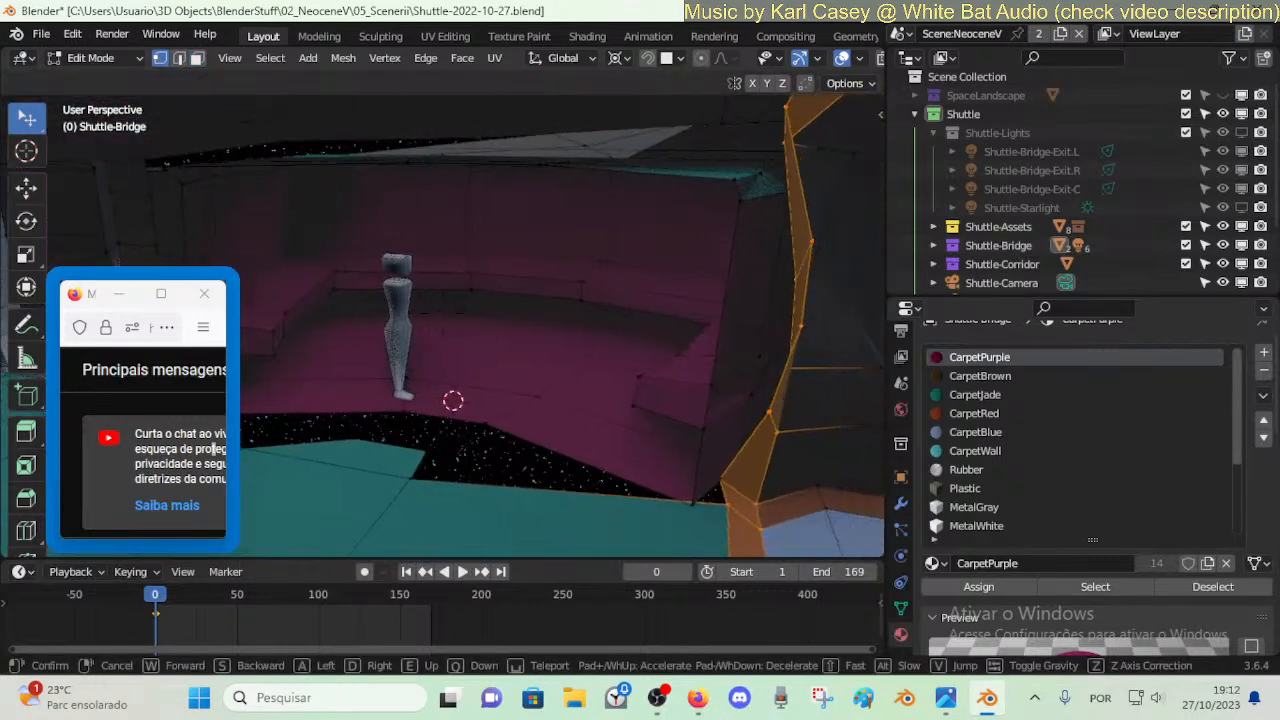
click(550, 408)
- Select the whole linked alcove mesh and move it about 0.065 m along X
key(l)
key(alt+a)
key(l)
key(g)
key(x)
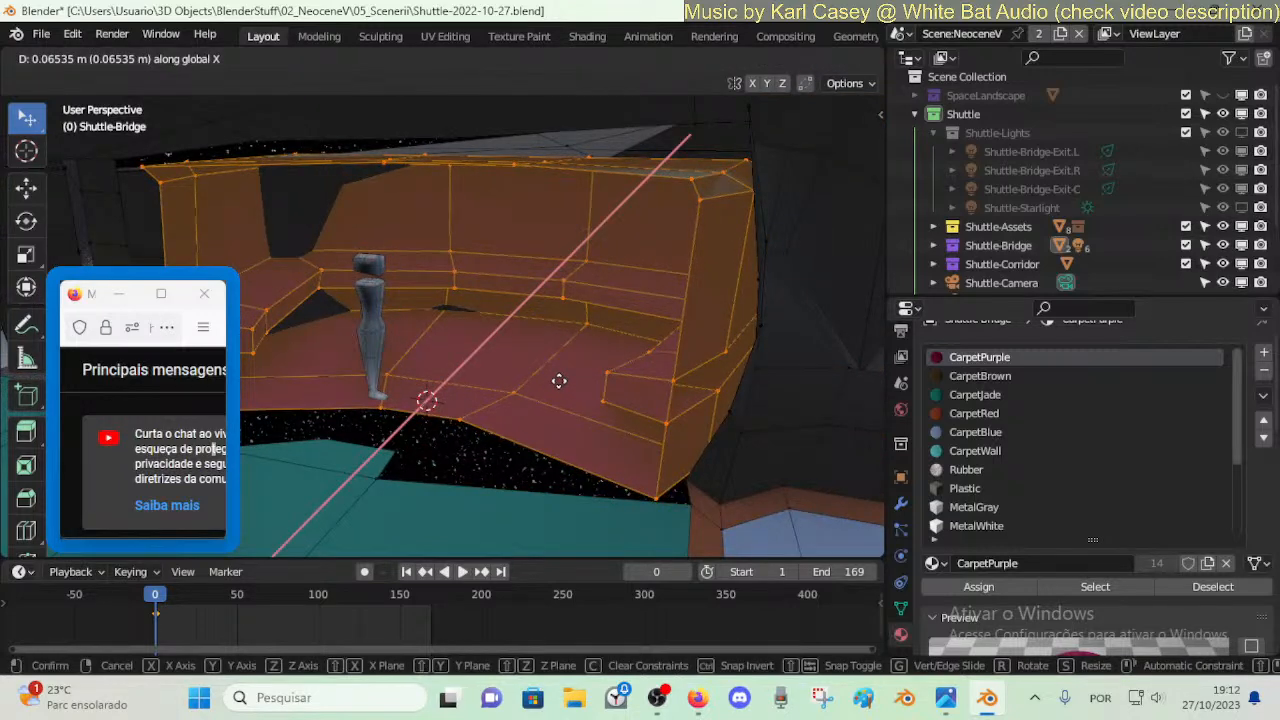
click(559, 381)
- Adjust the vertices on the dark wall's edge beside the alcove to reshape the wall next to the seating
key(shift+grave)
key(w)
click(552, 398)
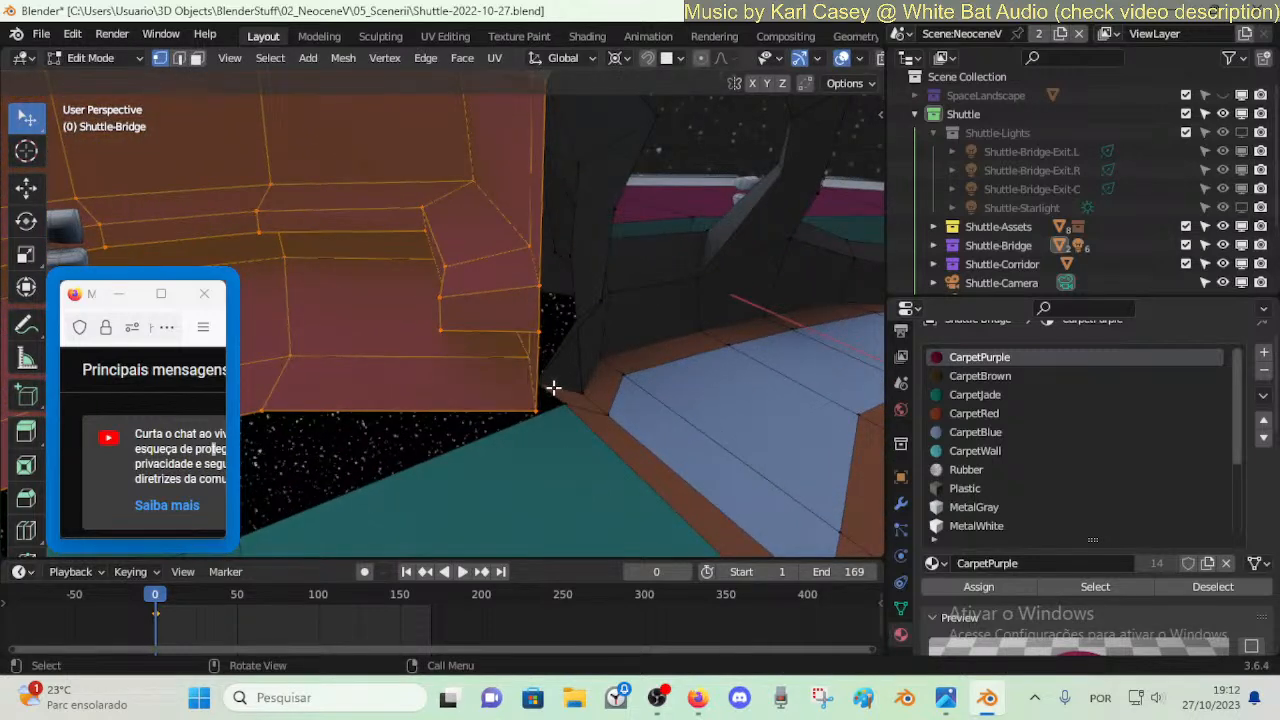
click(578, 389)
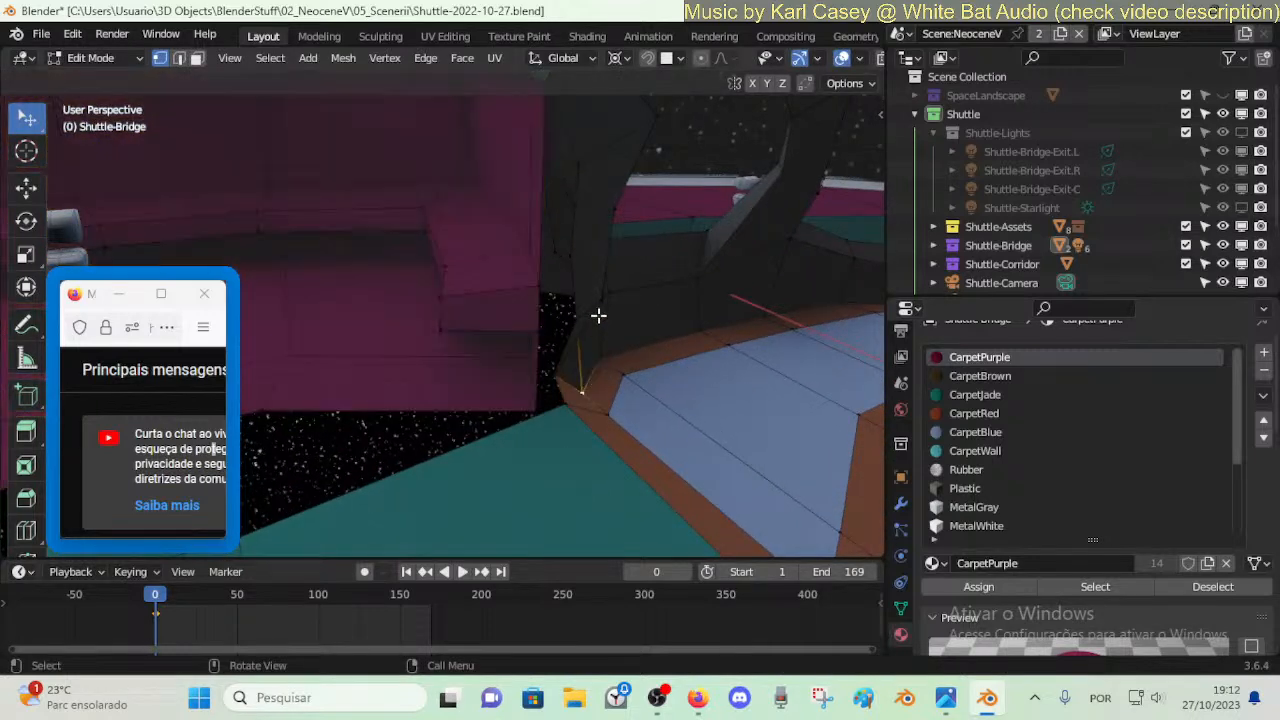
key(g)
click(576, 277)
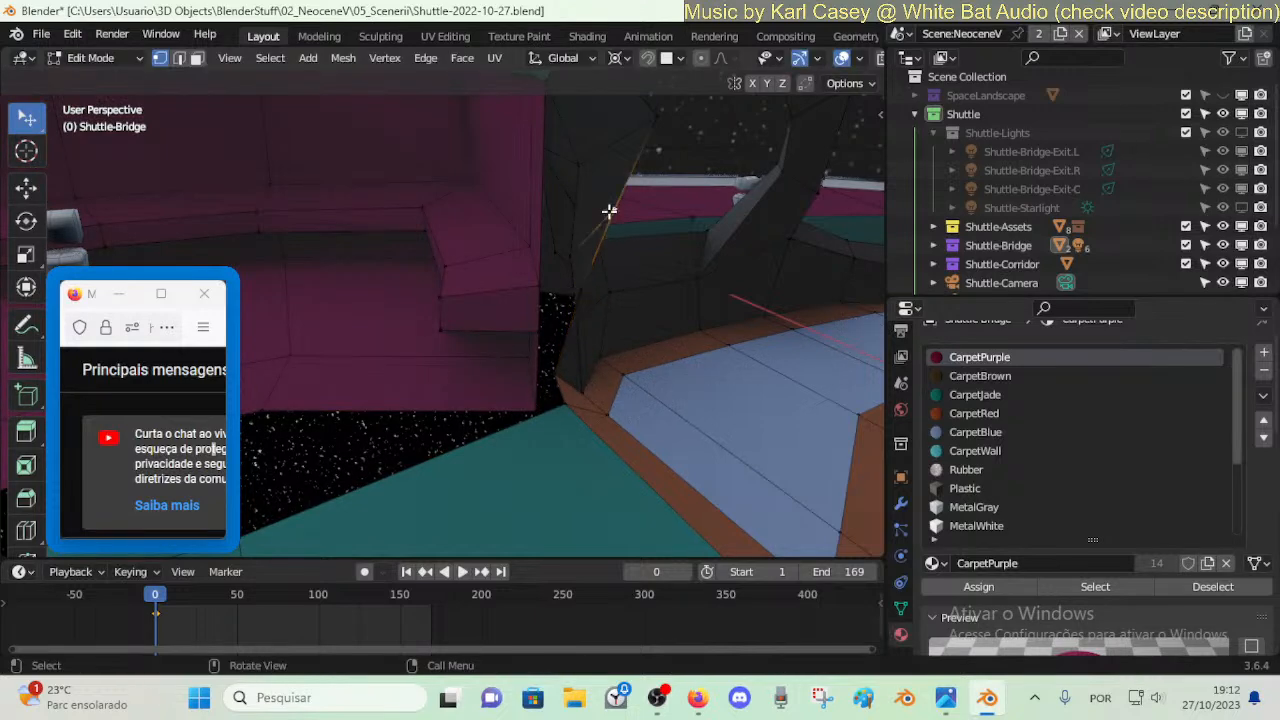
key(shift+grave)
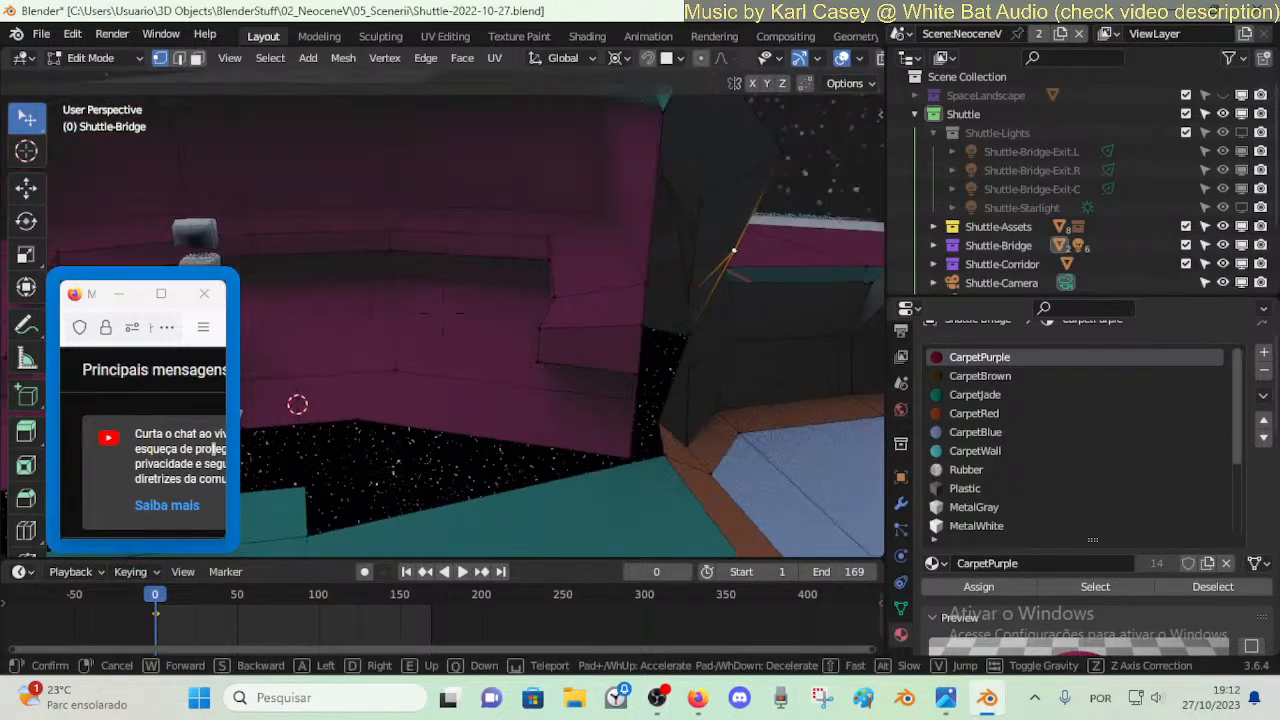
right_click(594, 260)
key(g)
click(594, 268)
- Fill a face between the dark wall's vertical edge and the facing side edge of the alcove seat
key(2)
click(568, 358)
shift+click(529, 378)
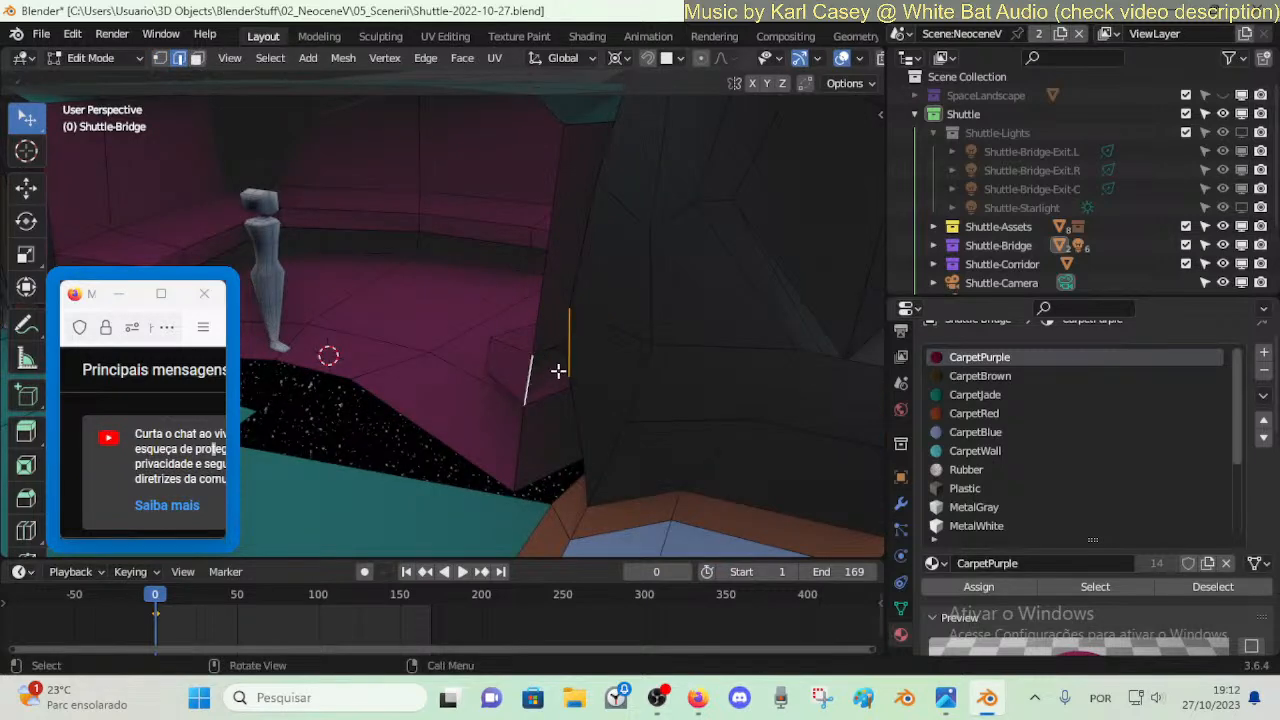
key(f)
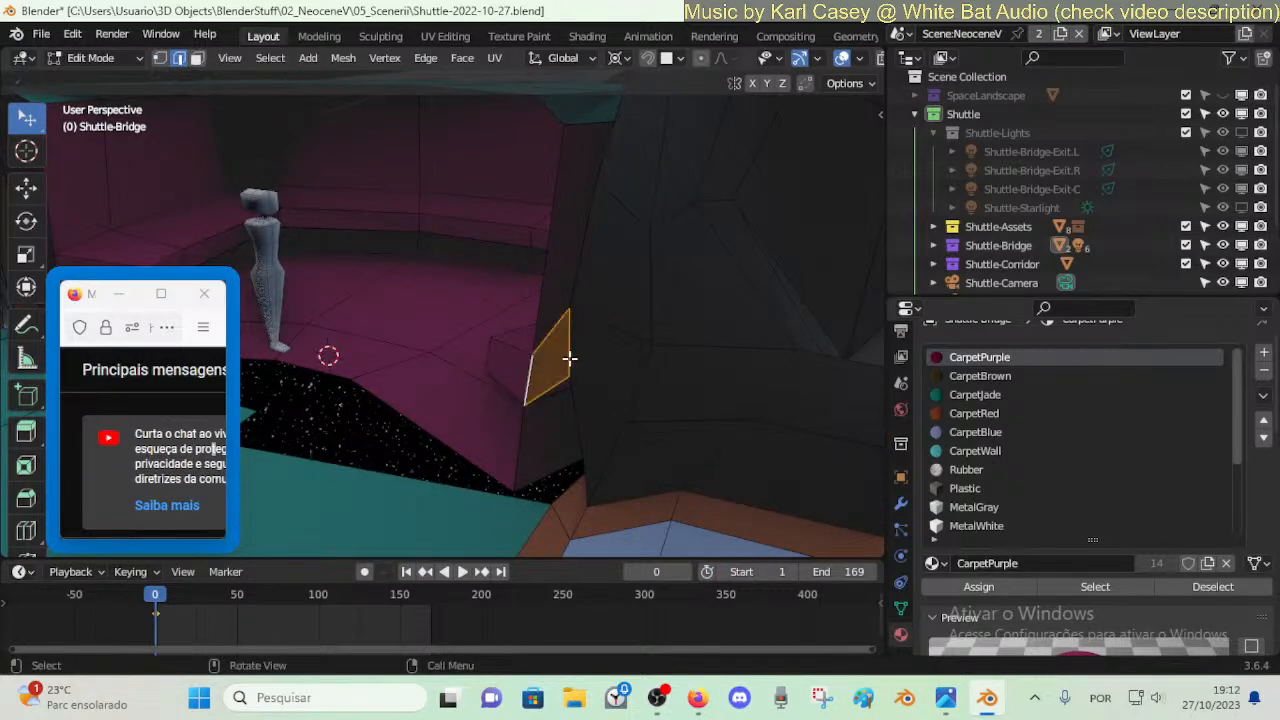
- Move the dark wall's vertical edge beside the new face about -0.15 m along X
click(569, 358)
key(g)
key(y)
key(x)
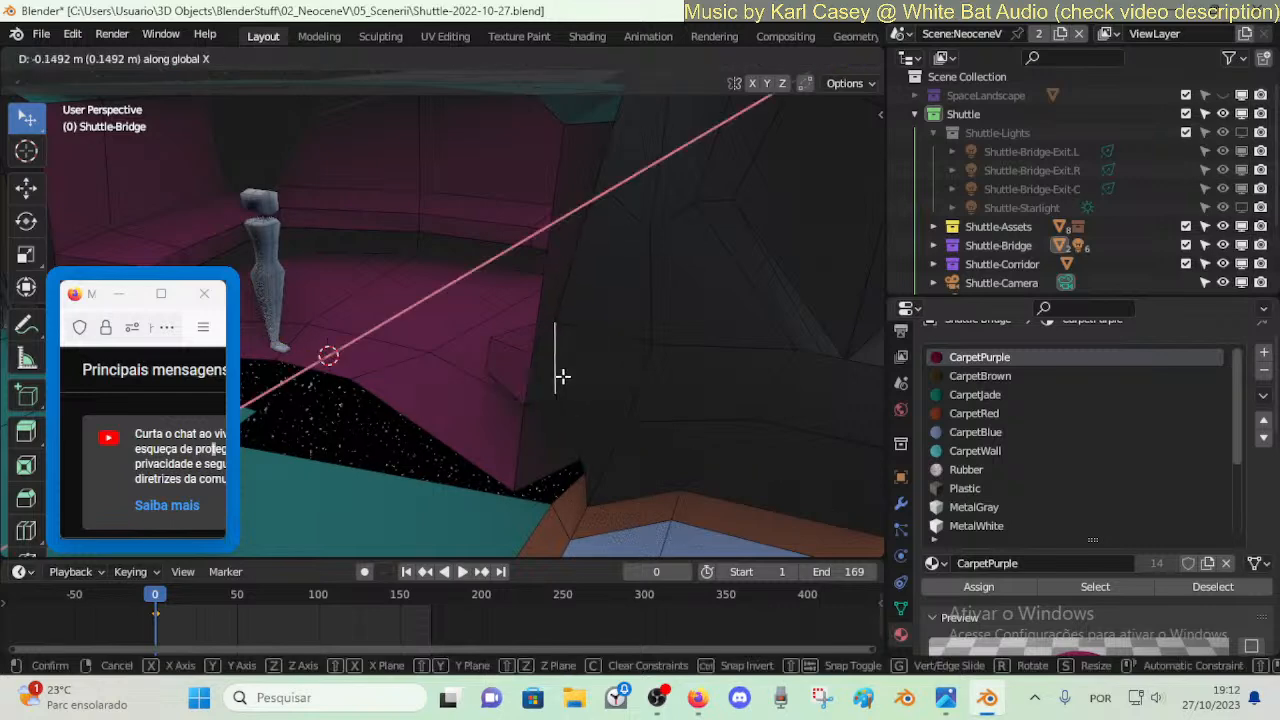
click(563, 377)
- Select the dark wall's bottom corner vertex and examine the orange border corner where wall, alcove and teal floor meet
key(shift+grave)
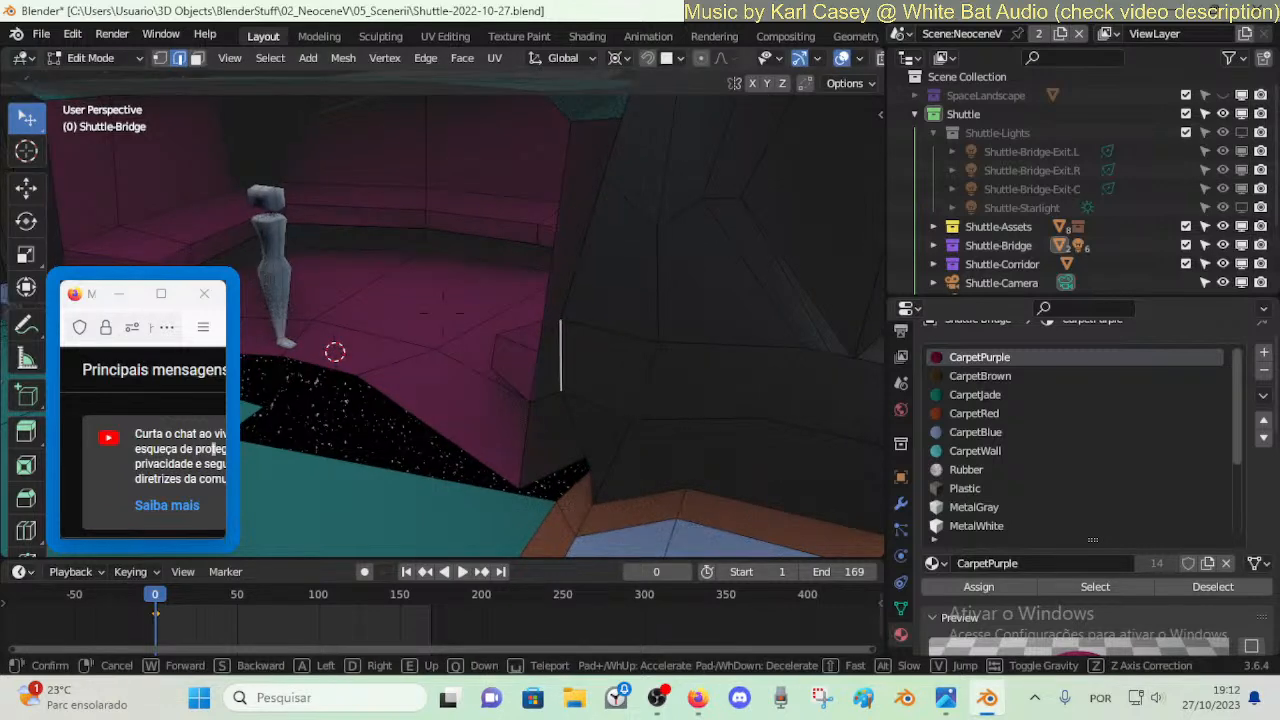
click(588, 376)
key(1)
click(590, 376)
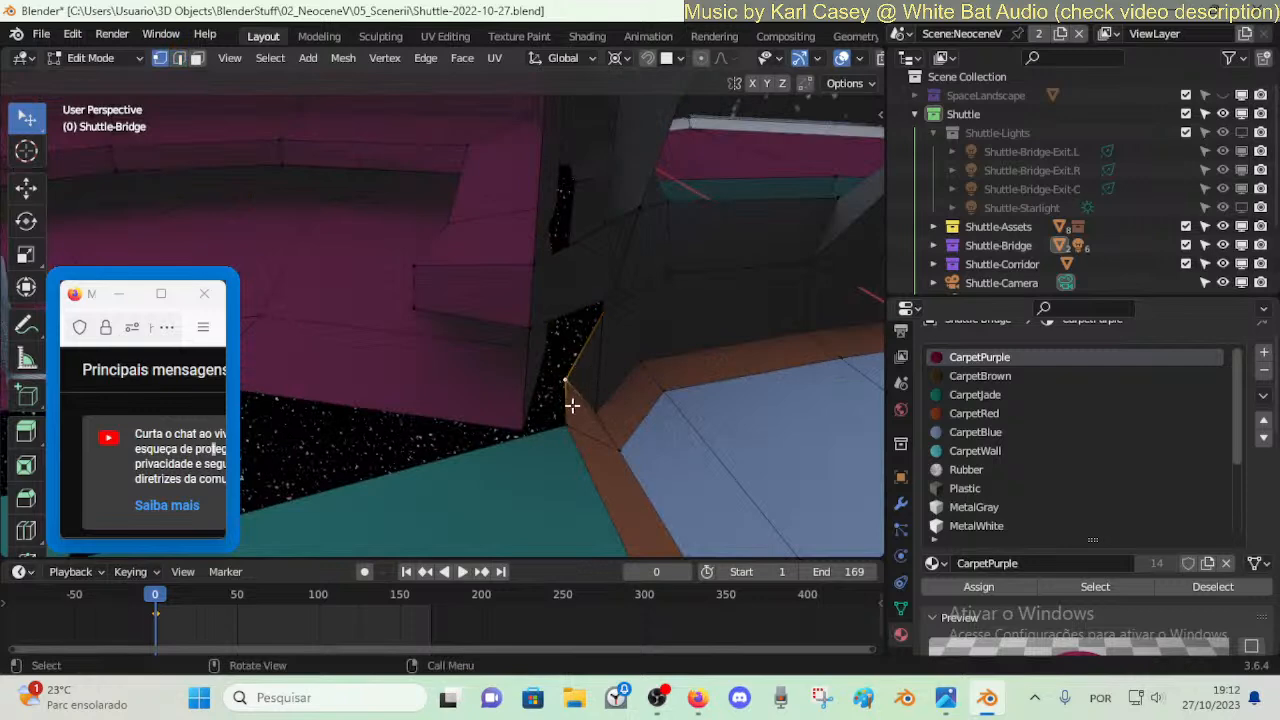
key(shift+grave)
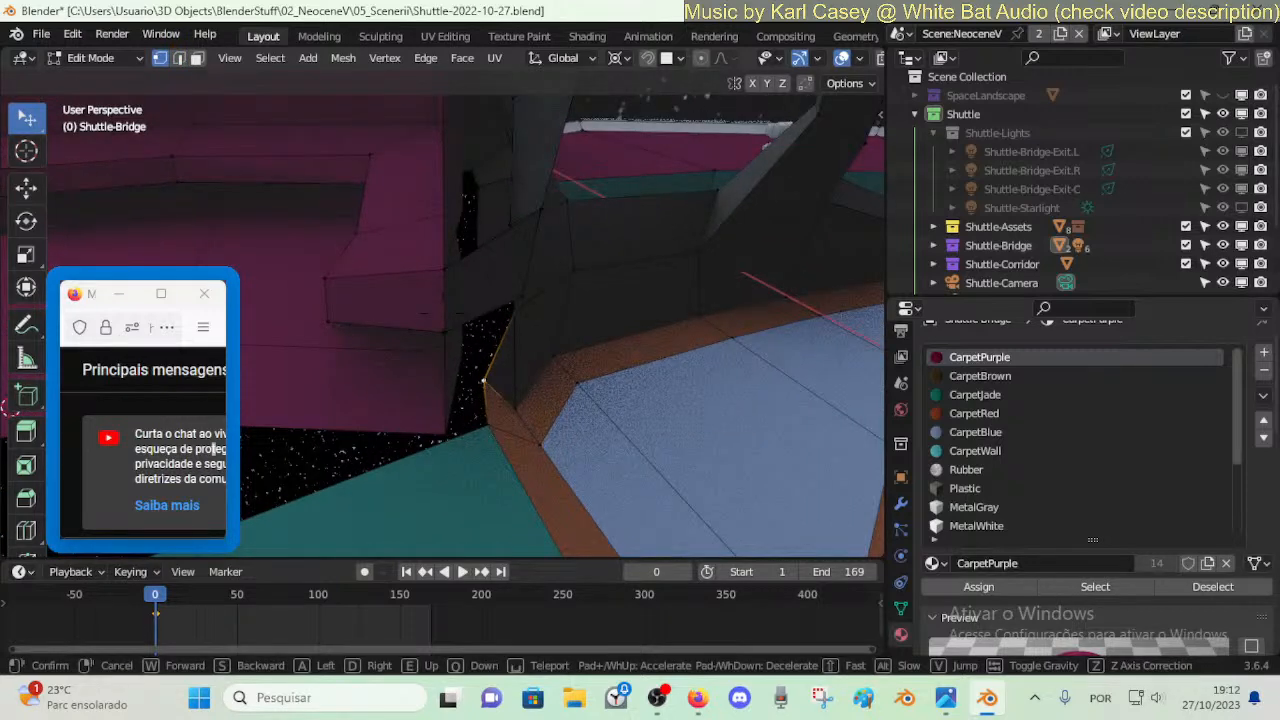
right_click(594, 414)
key(shift+grave)
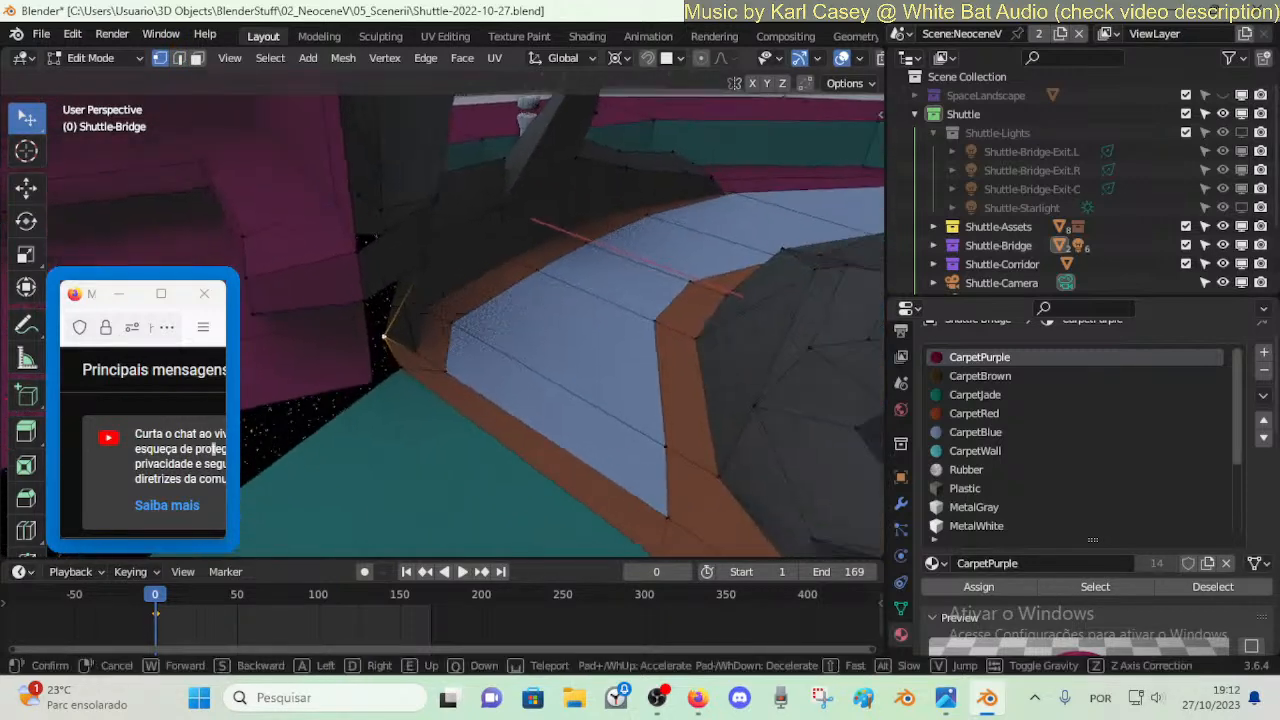
key(s)
key(a)
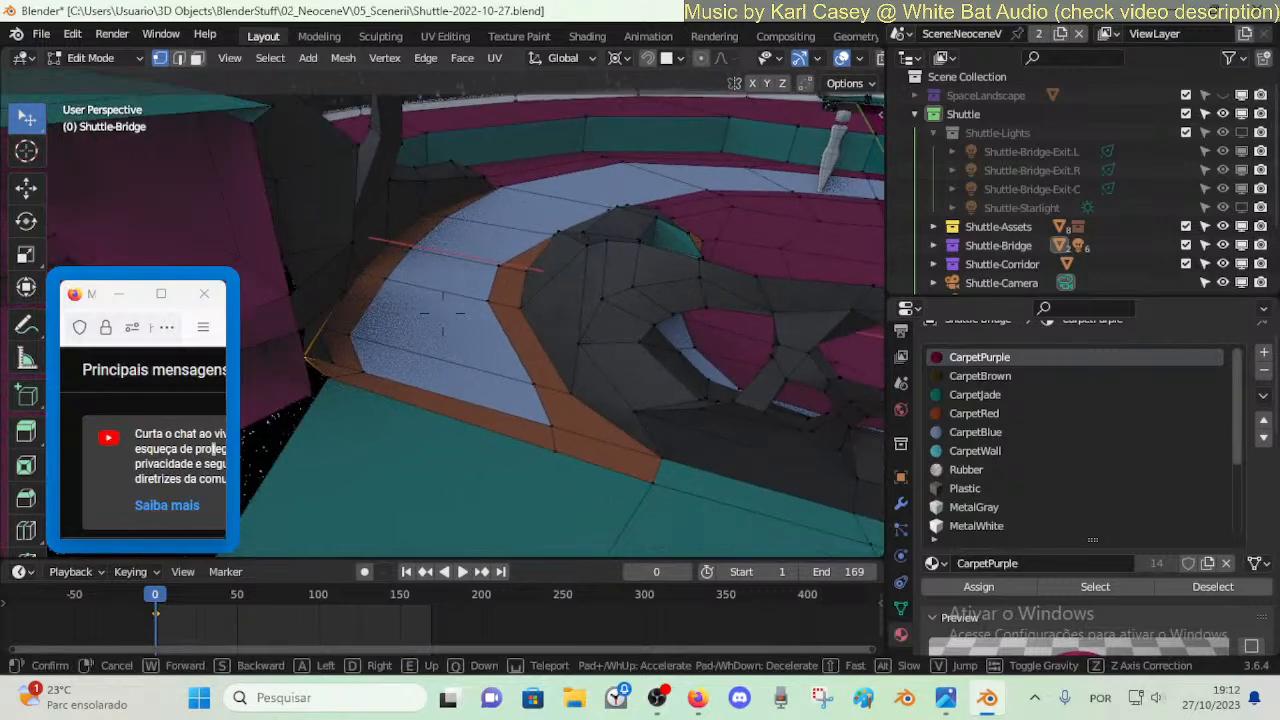
right_click(620, 401)
key(shift+grave)
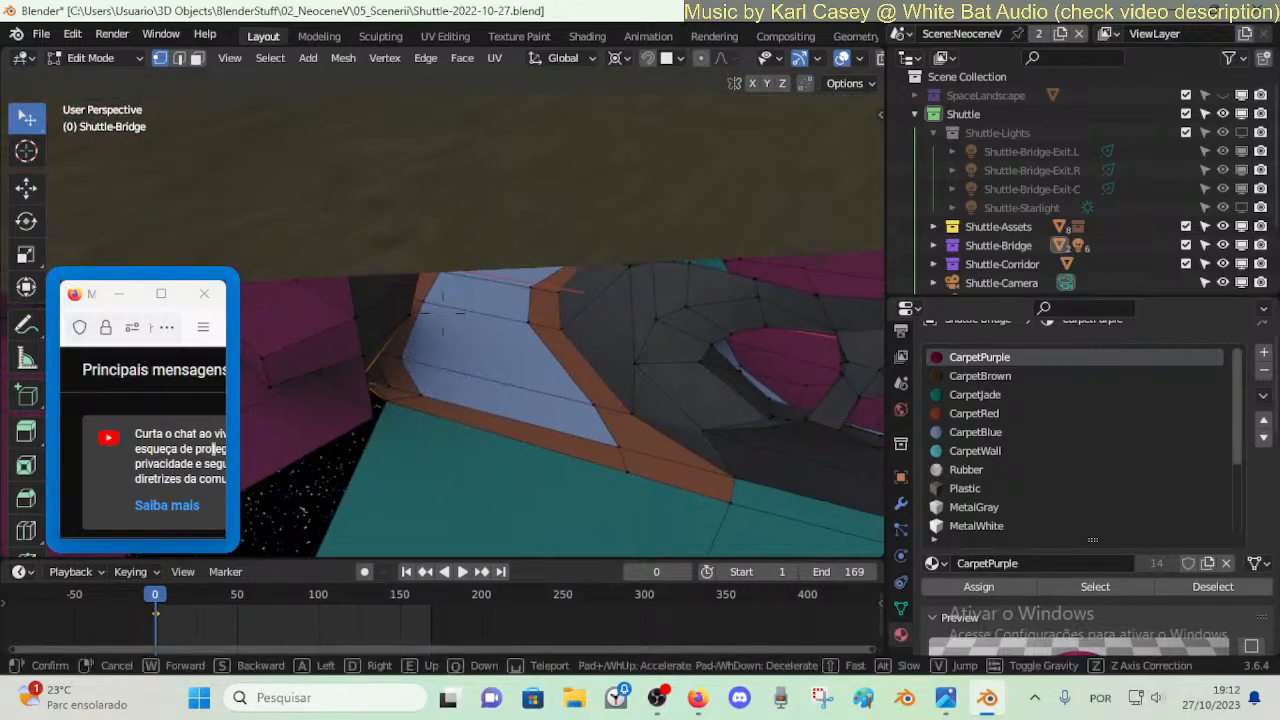
key(w)
click(614, 443)
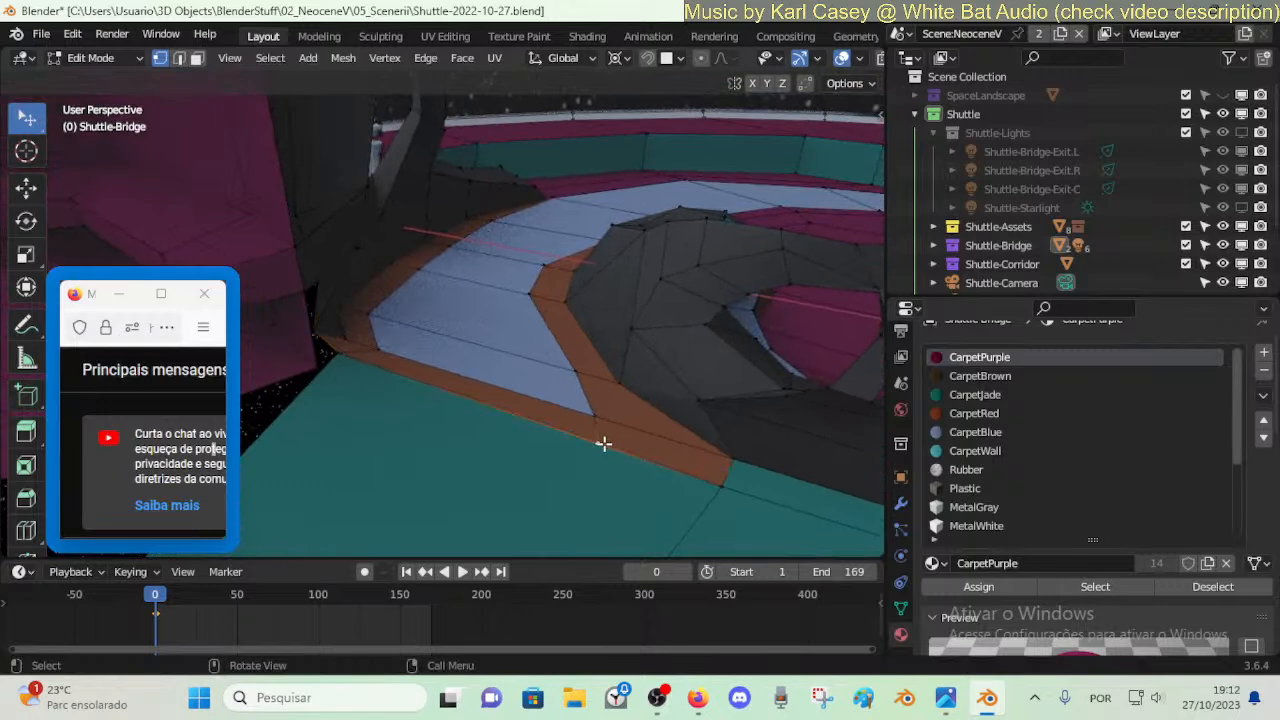
- Recolour the orange border strip faces along the teal floor's edge with the CarpetJade material
key(3)
click(640, 445)
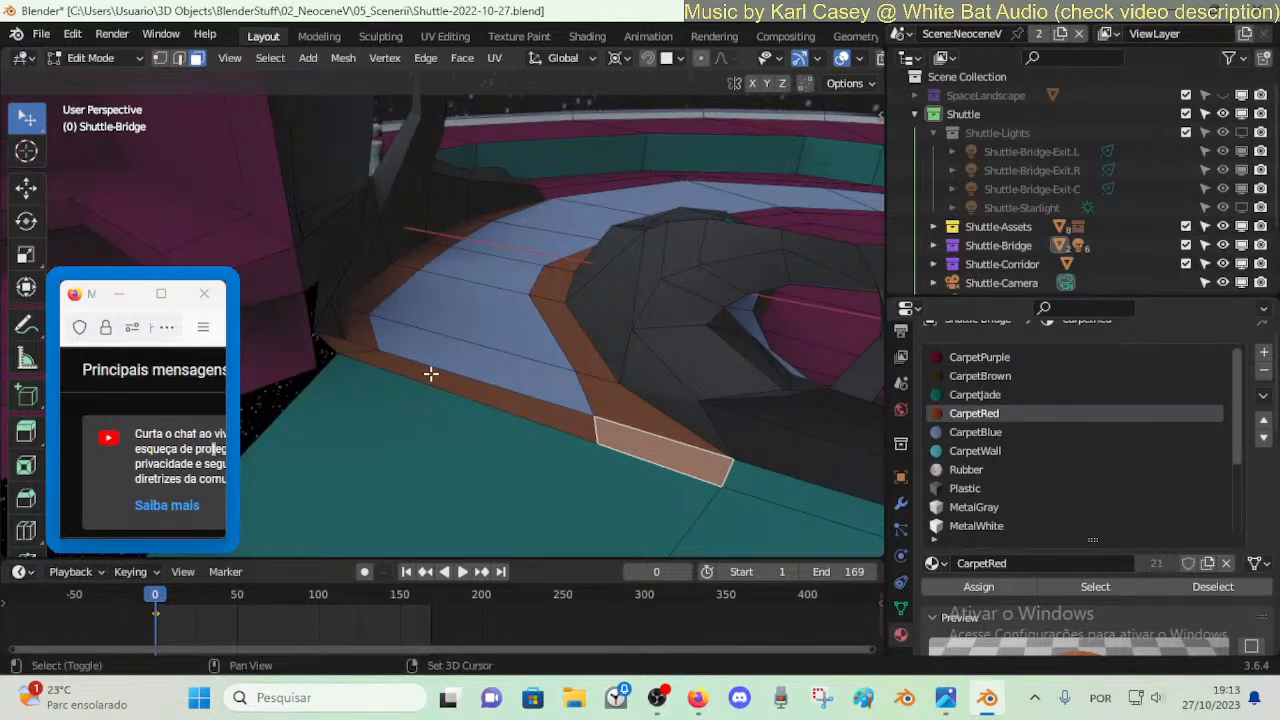
shift+click(350, 341)
shift+click(348, 341)
shift+click(352, 336)
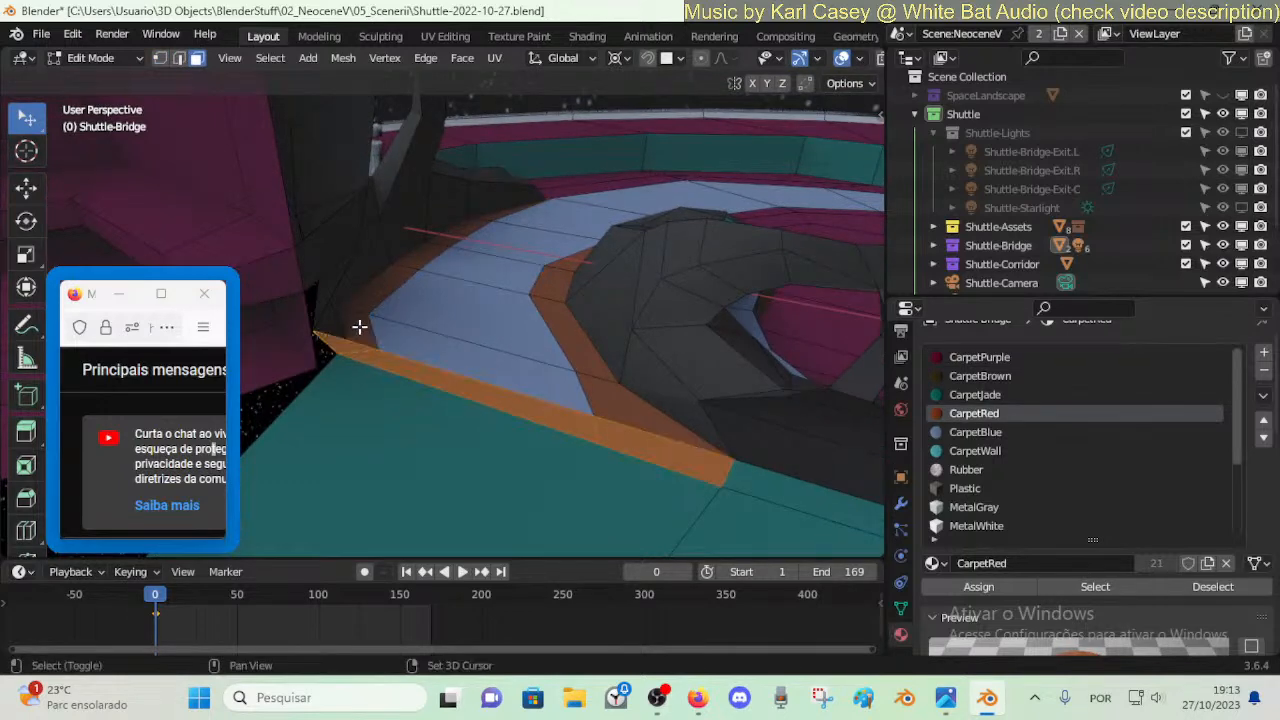
click(968, 395)
click(962, 586)
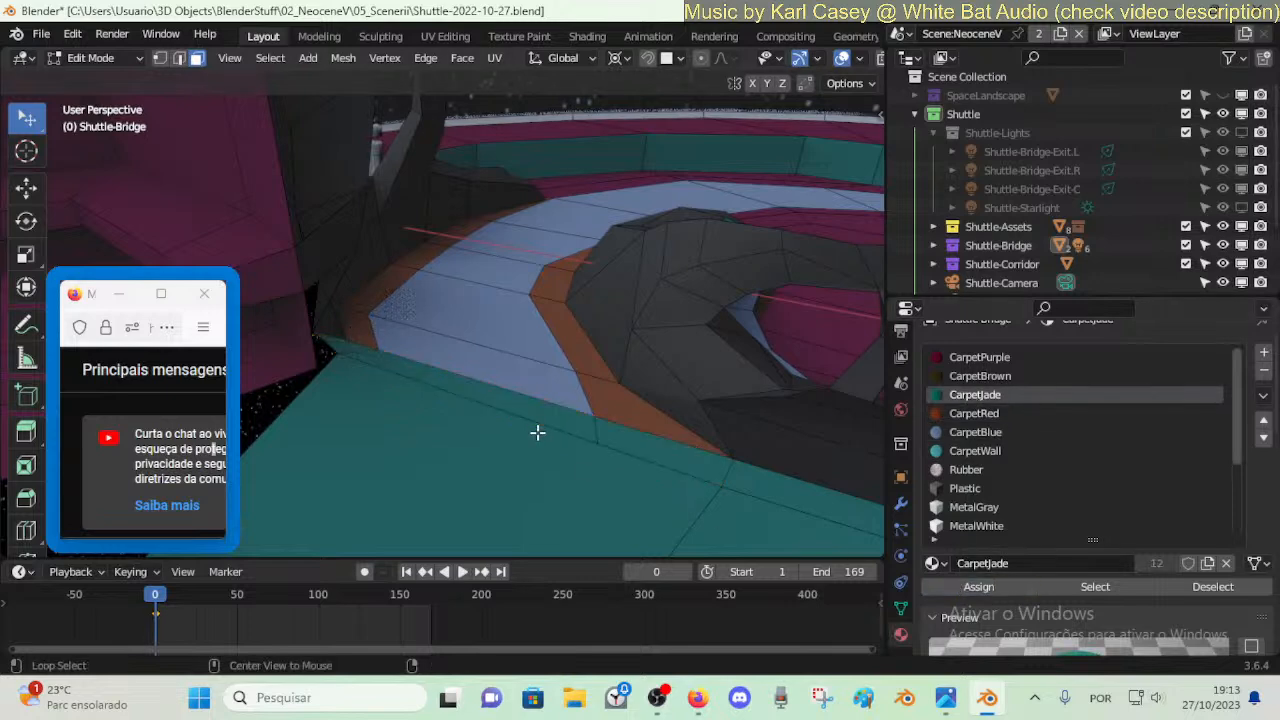
- Merge the vertices at the end of the outer orange border so it tapers to a point at the dark wall
middle_drag(537, 429, 522, 430)
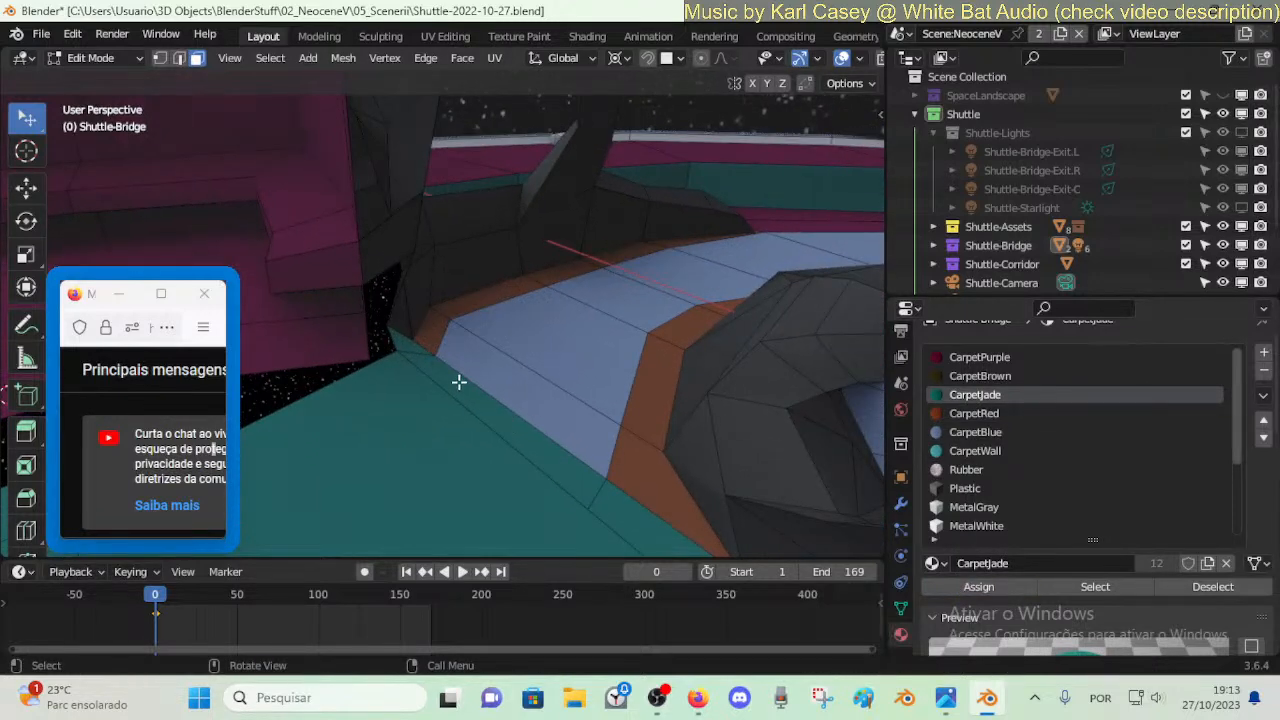
key(1)
key(m)
click(427, 338)
- Dissolve the short edge crossing the teal strip near the blue path's inner corner
click(590, 508)
key(x)
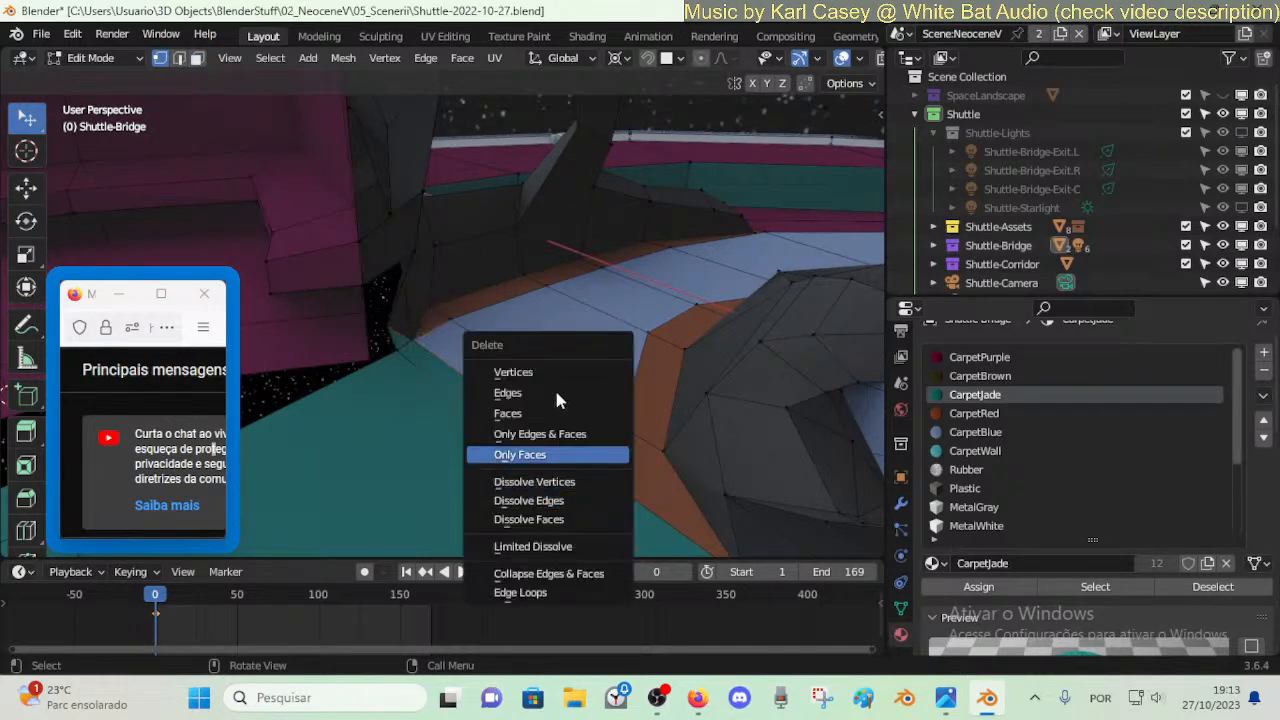
key(Escape)
key(2)
key(x)
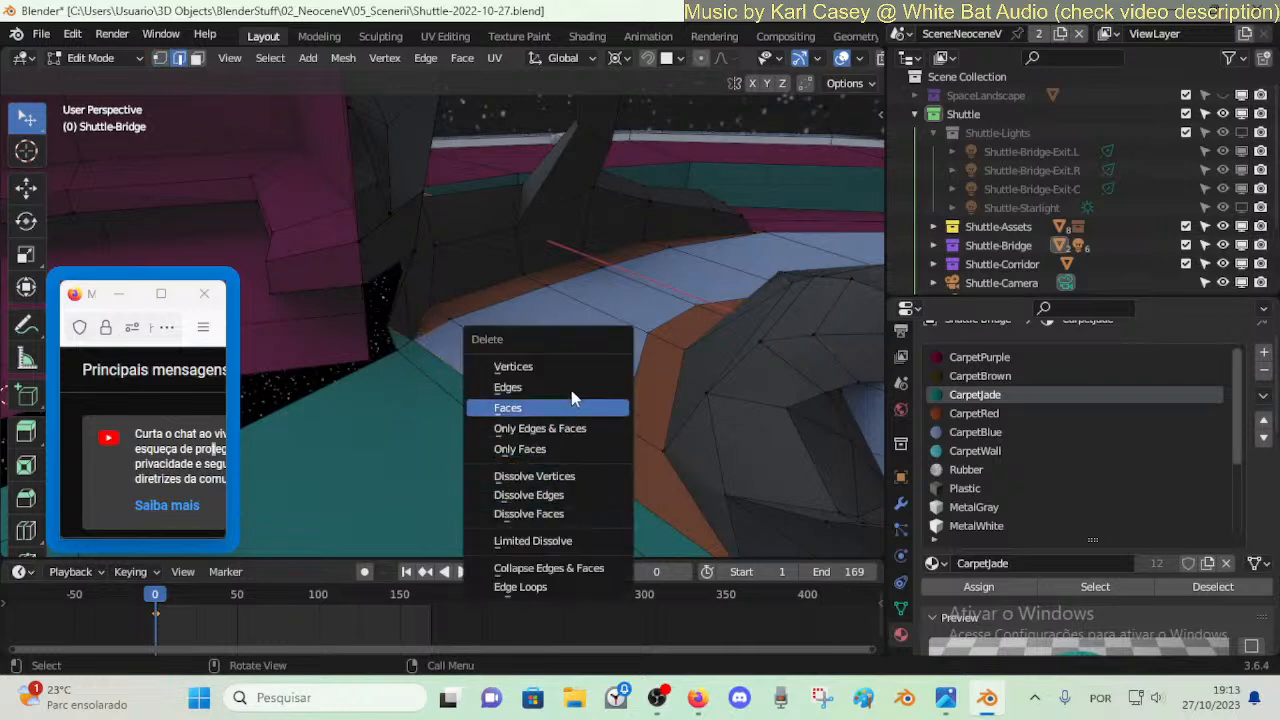
click(568, 500)
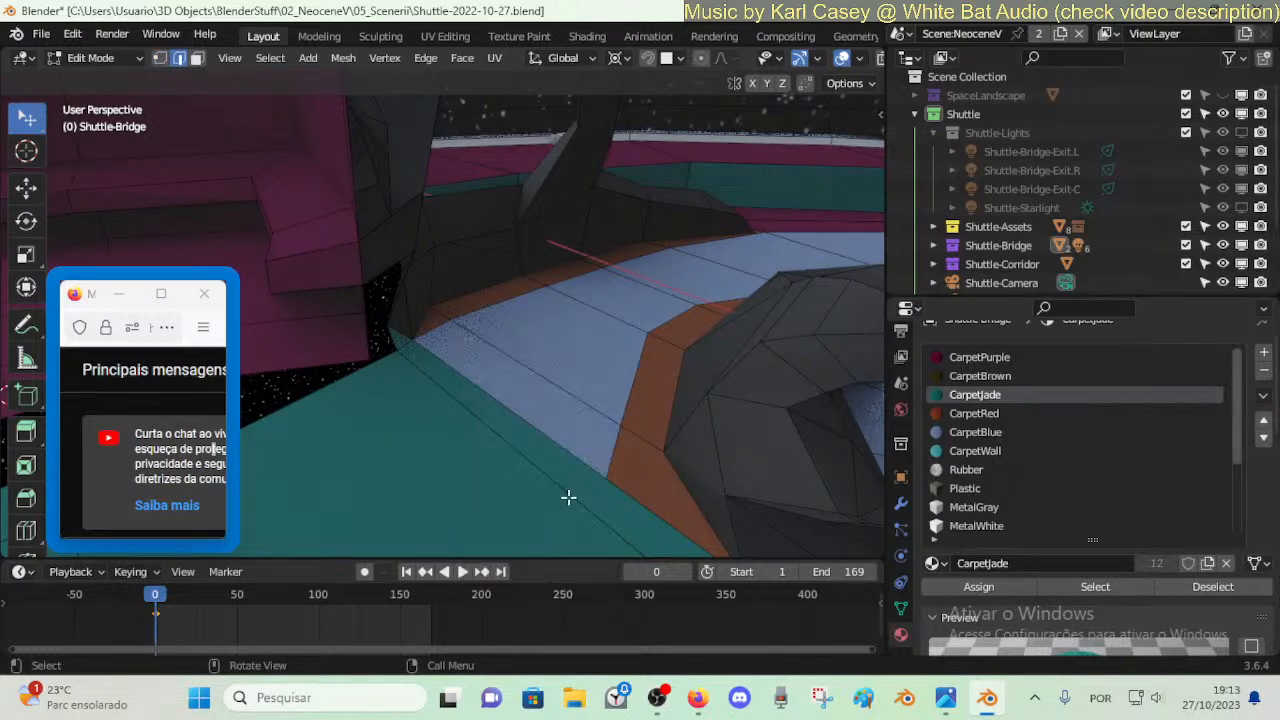
- Slide the floor vertex at the blue path's inner corner along its edge and dissolve the surplus edge near the wall corner
middle_drag(568, 497, 604, 420)
key(1)
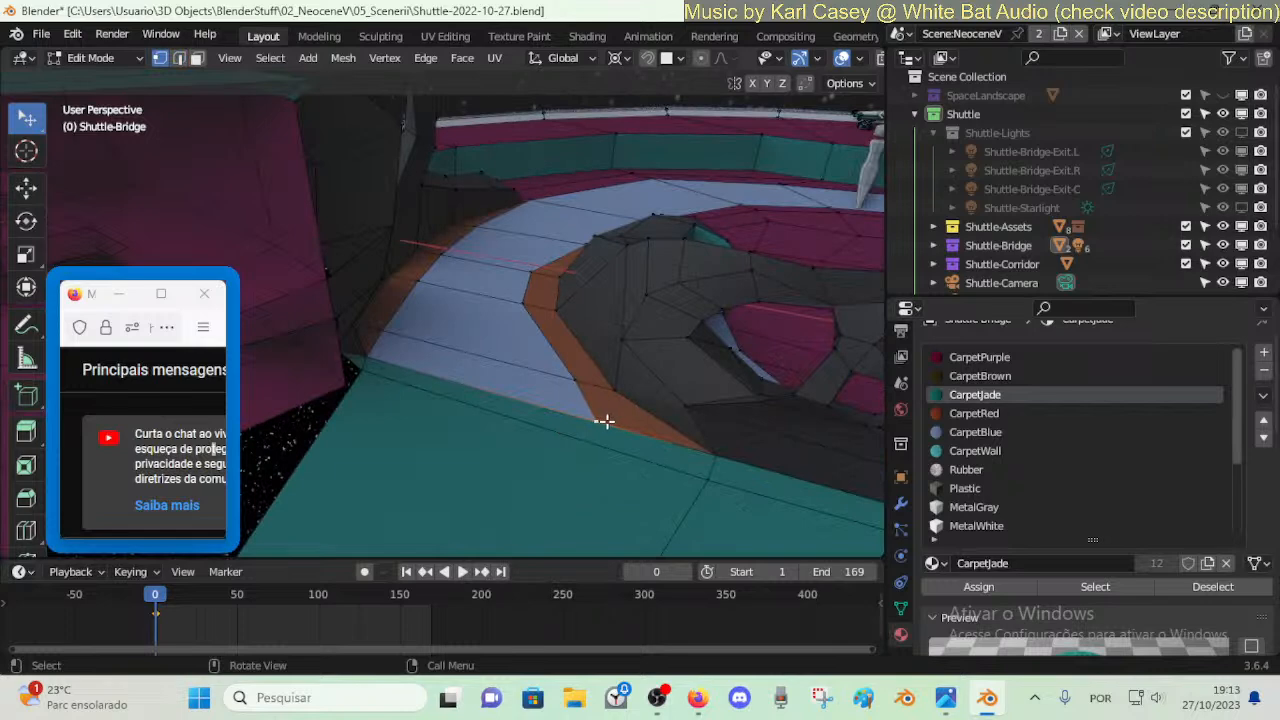
key(g)
key(g)
click(589, 437)
key(2)
key(x)
click(366, 348)
- Merge the teal floor's corner vertex into the alcove's bottom corner vertex
key(shift+grave)
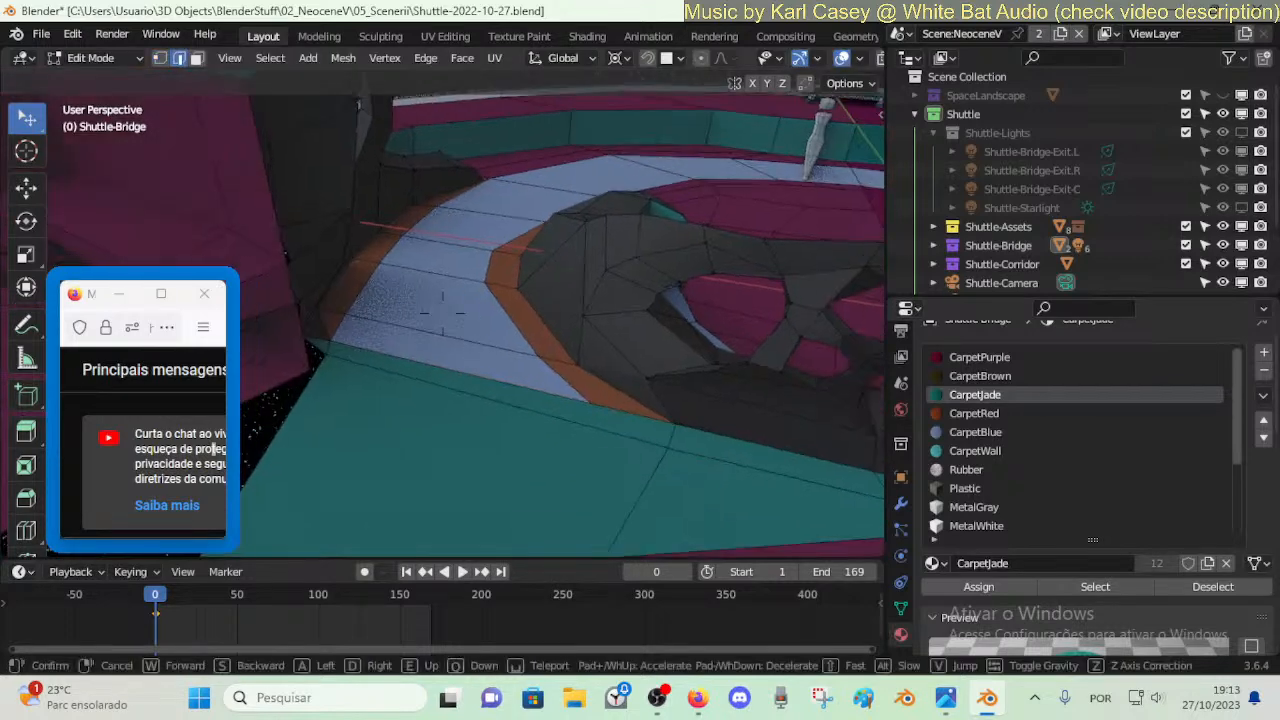
key(d)
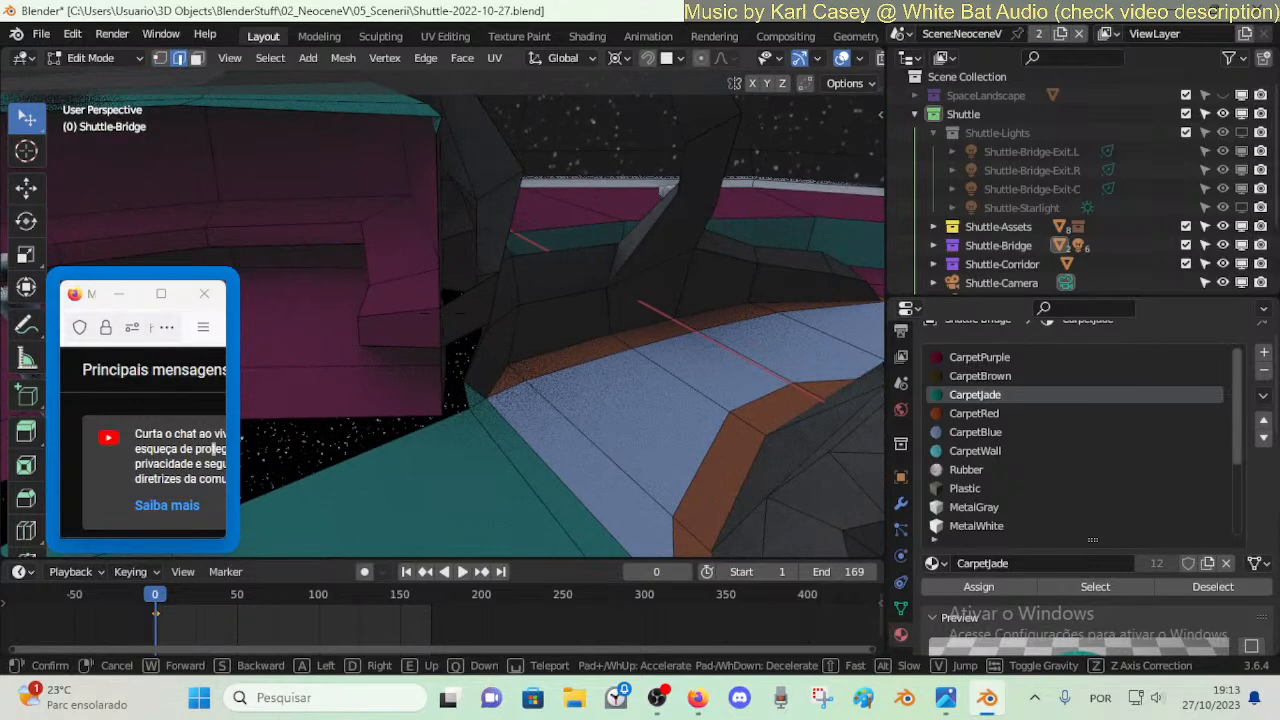
click(514, 386)
key(1)
click(507, 406)
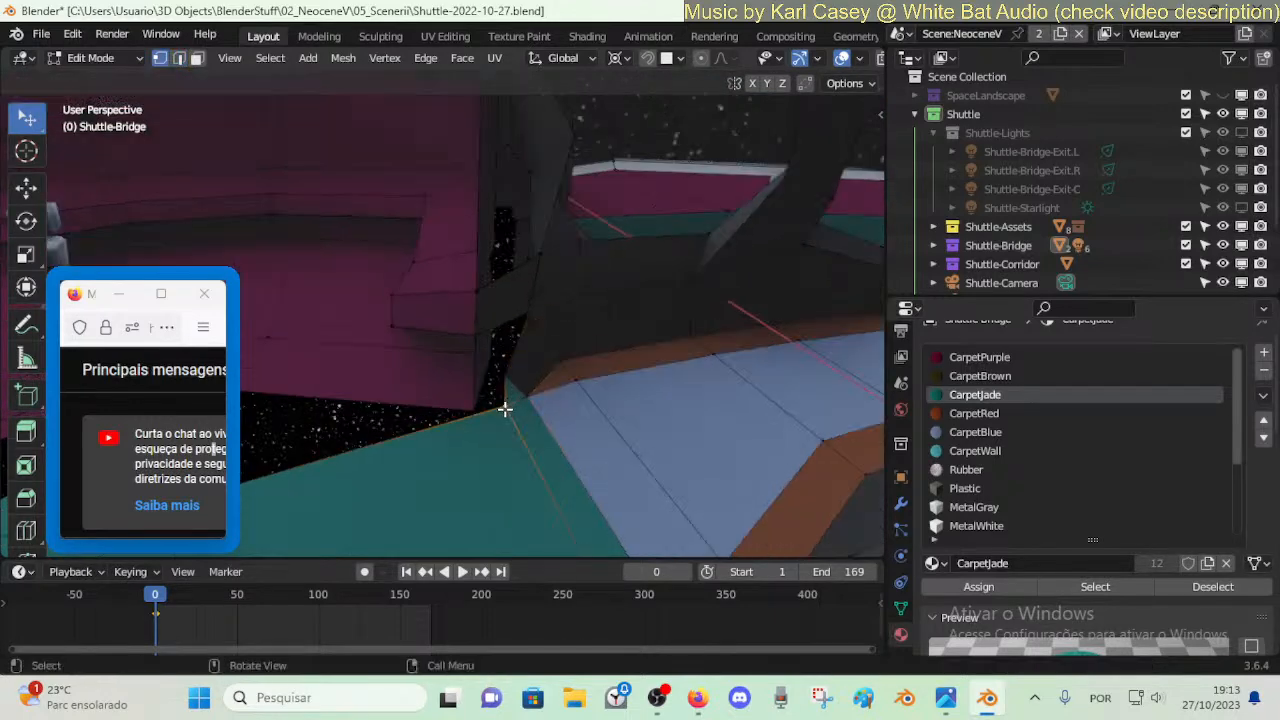
shift+click(476, 409)
key(m)
click(474, 409)
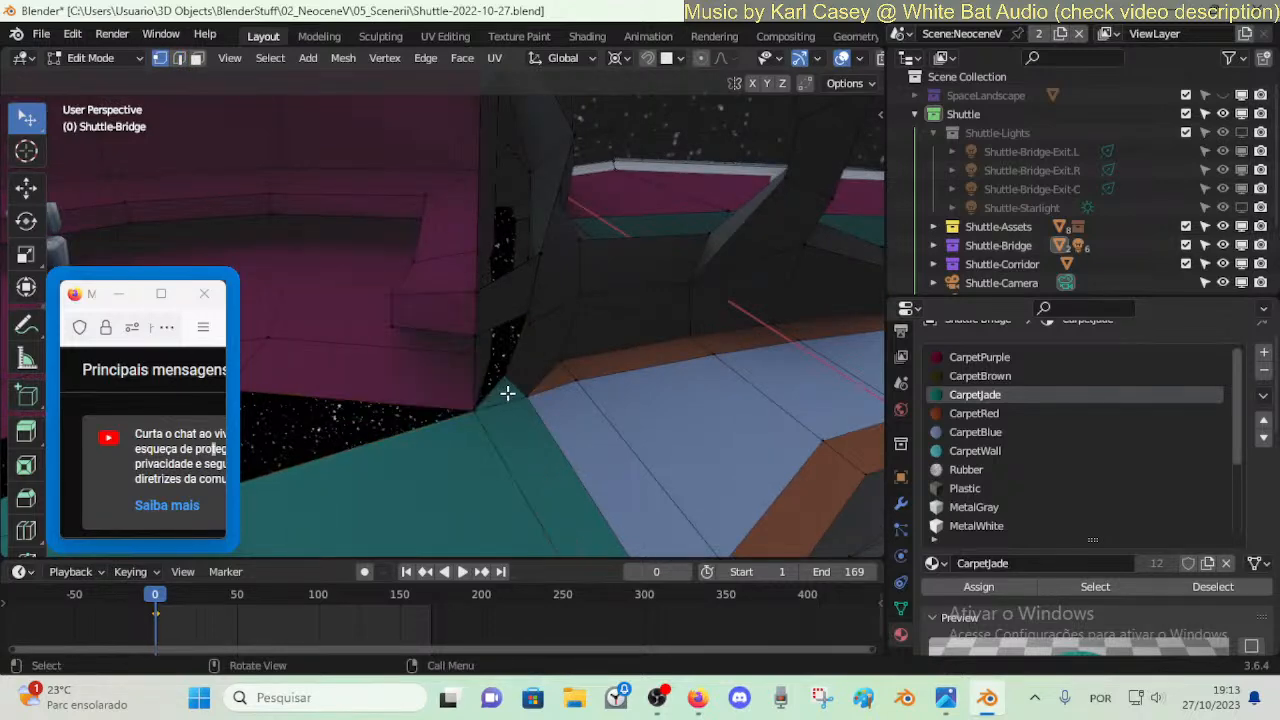
- Delete the leftover teal triangle face between the floor corner and the dark wall
key(3)
key(x)
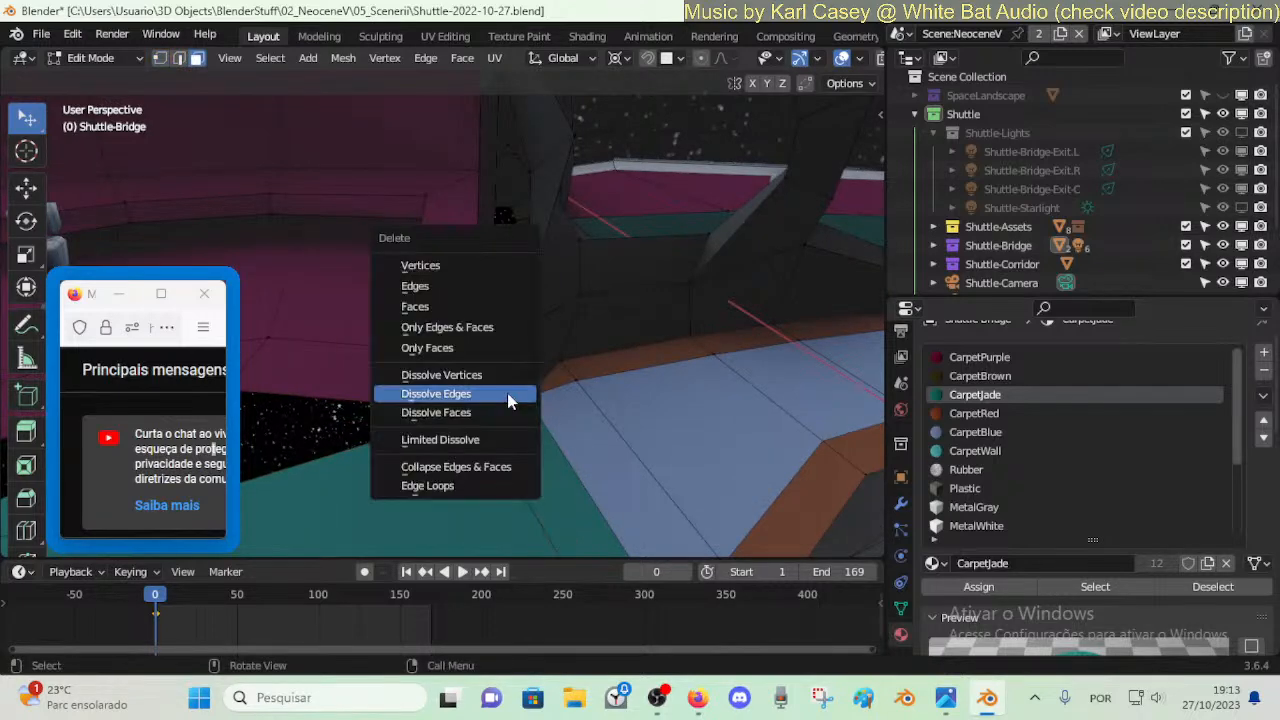
click(470, 307)
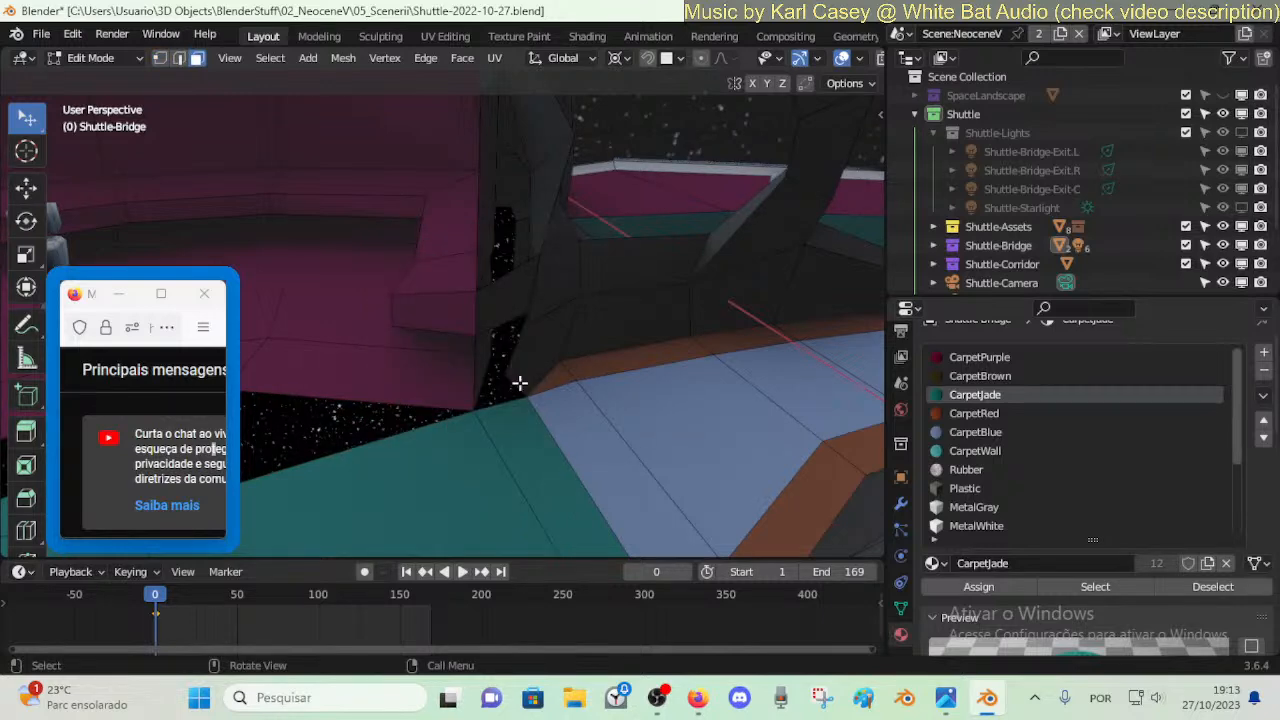
- Move the dark wall's short vertical edge beside the alcove about 0.15 m, mostly downward
key(1)
click(518, 382)
middle_drag(534, 324, 494, 305)
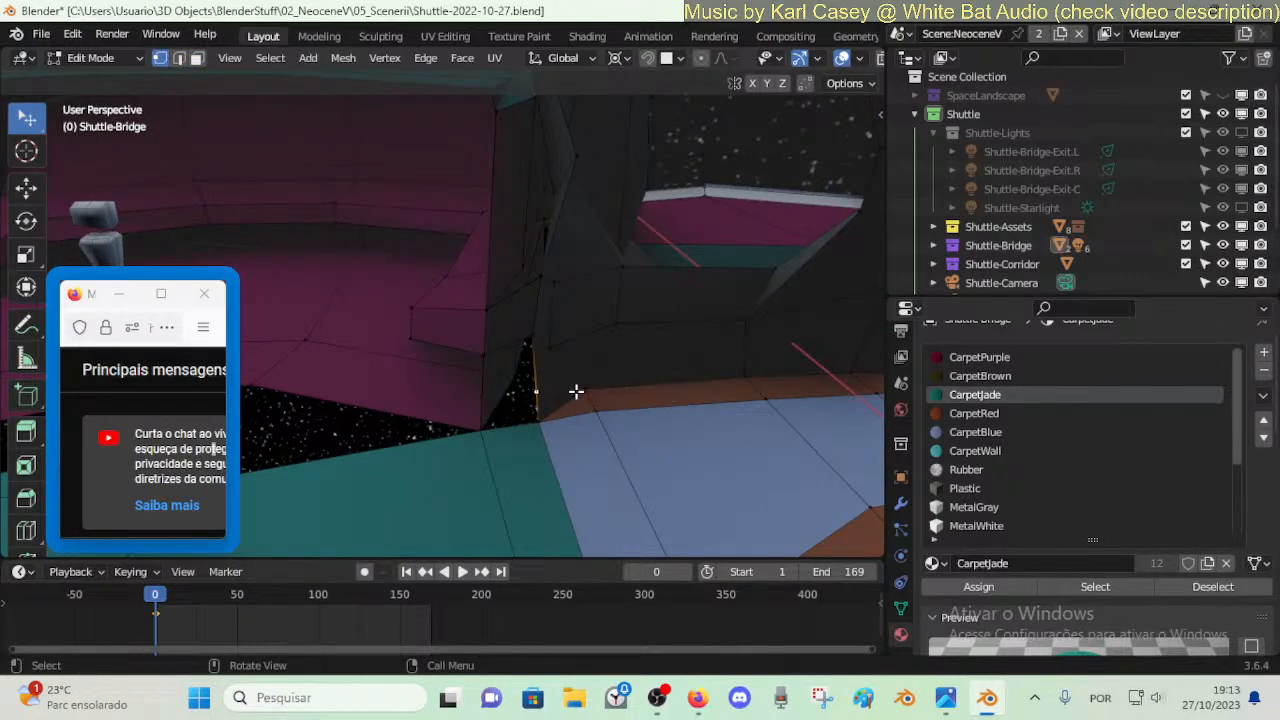
middle_drag(576, 391, 466, 343)
key(g)
key(g)
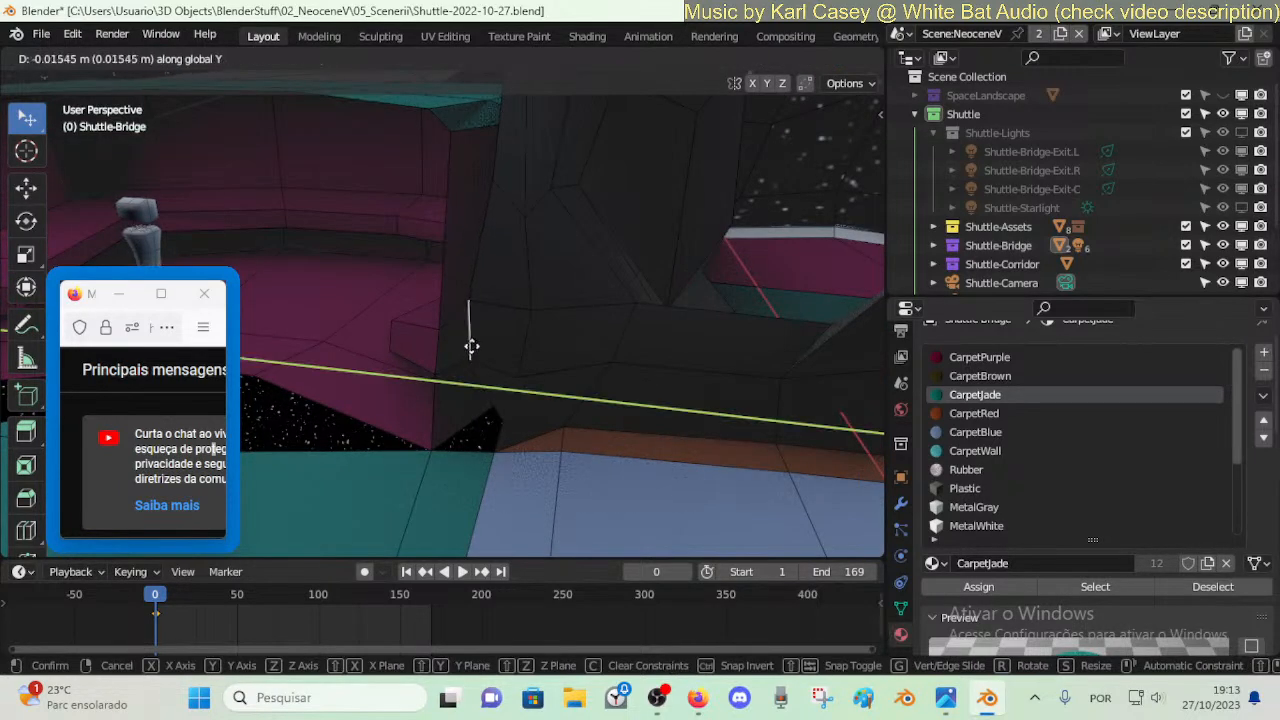
click(474, 386)
key(g)
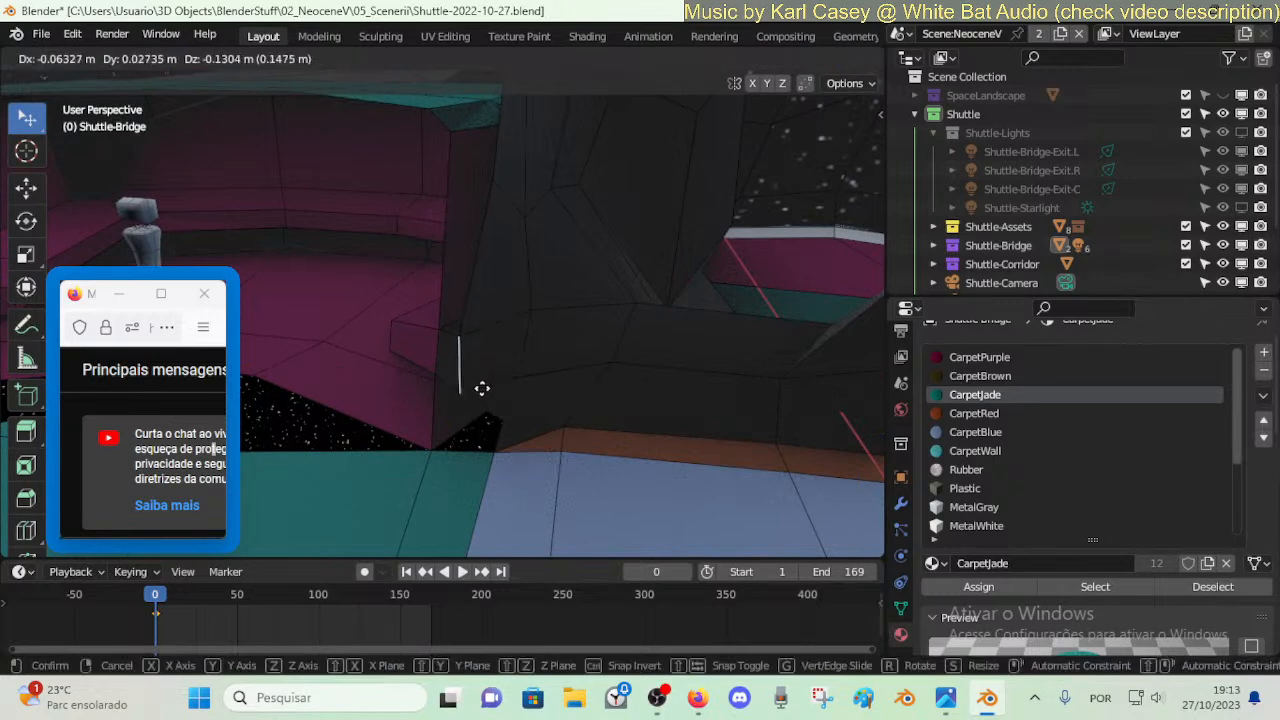
click(481, 388)
- Move the dark wall's bottom vertex about 0.18 m toward the alcove and merge the wall into the alcove's floor corner
key(1)
click(499, 420)
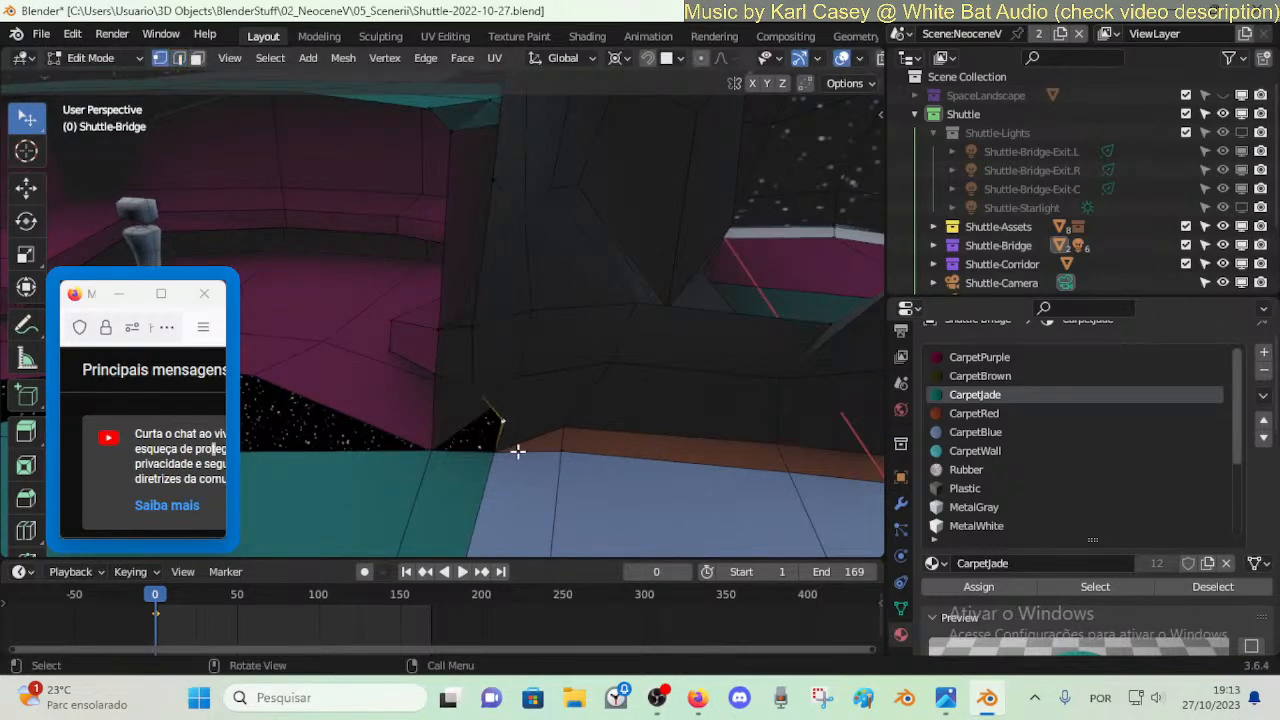
key(g)
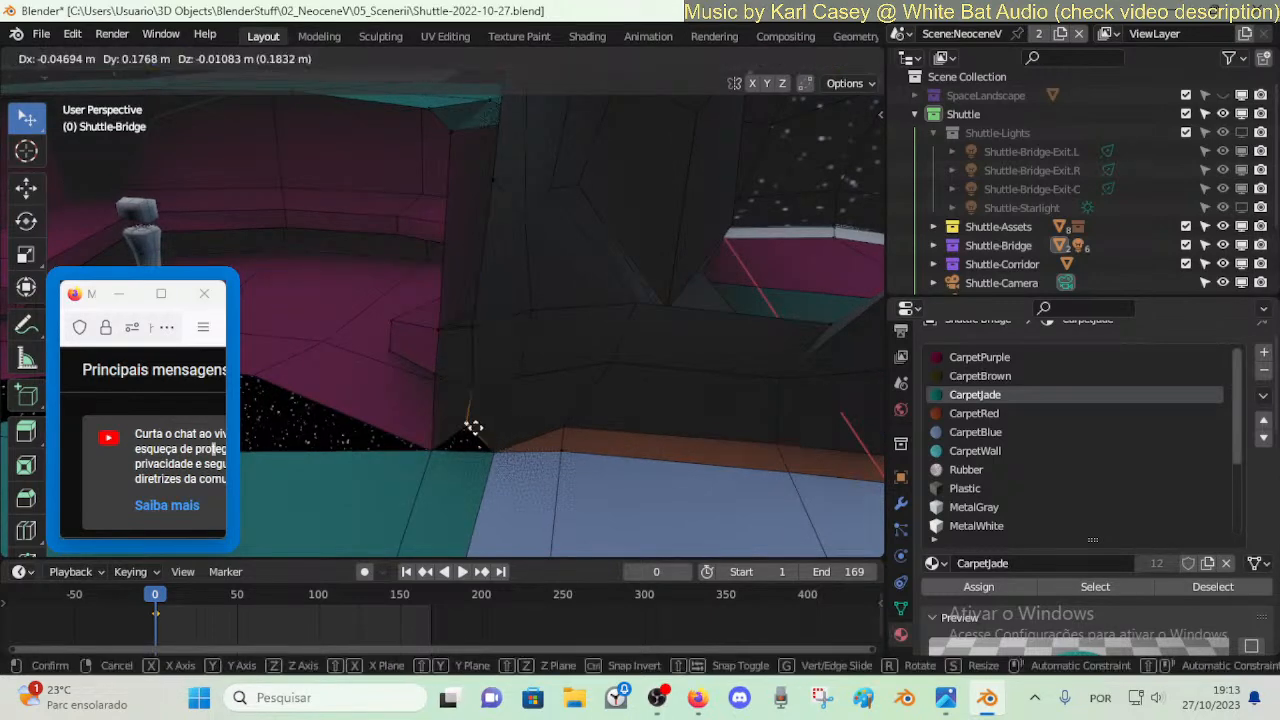
click(473, 427)
key(m)
click(437, 452)
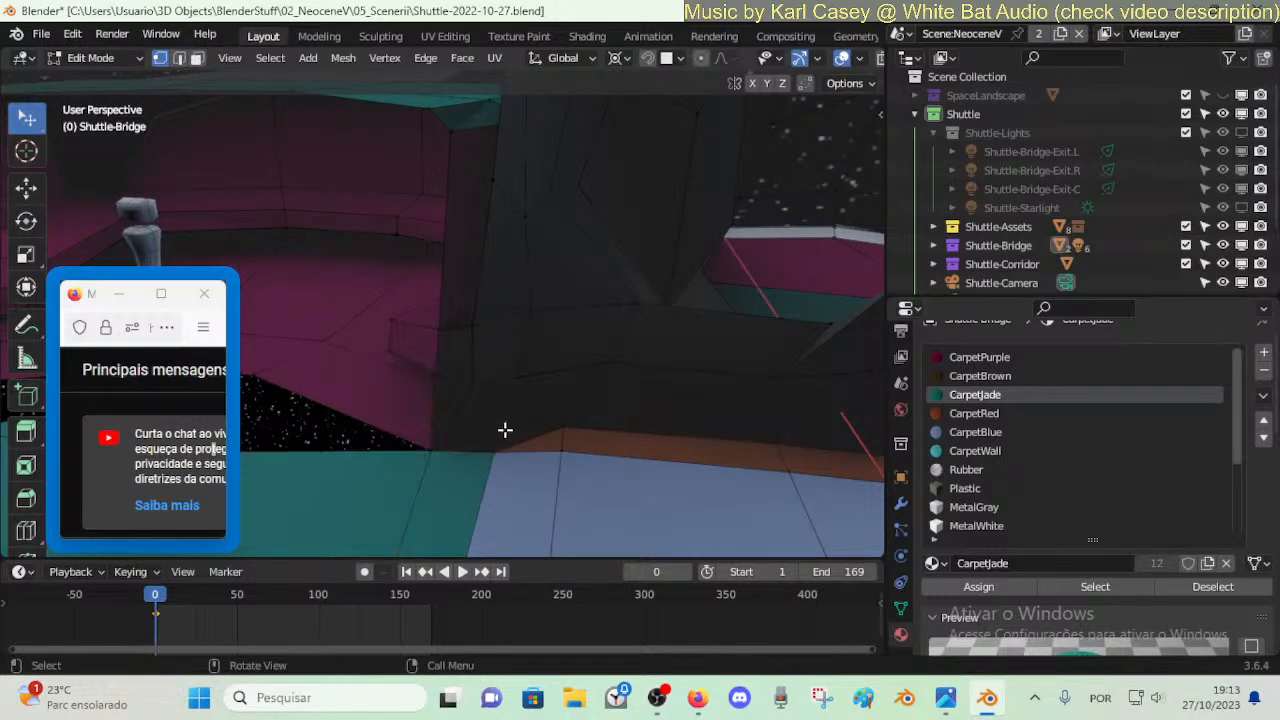
- Knife-cut the dark wall from the blue path's corner up to the vertex above and dissolve the surplus geometry there
key(k)
click(494, 452)
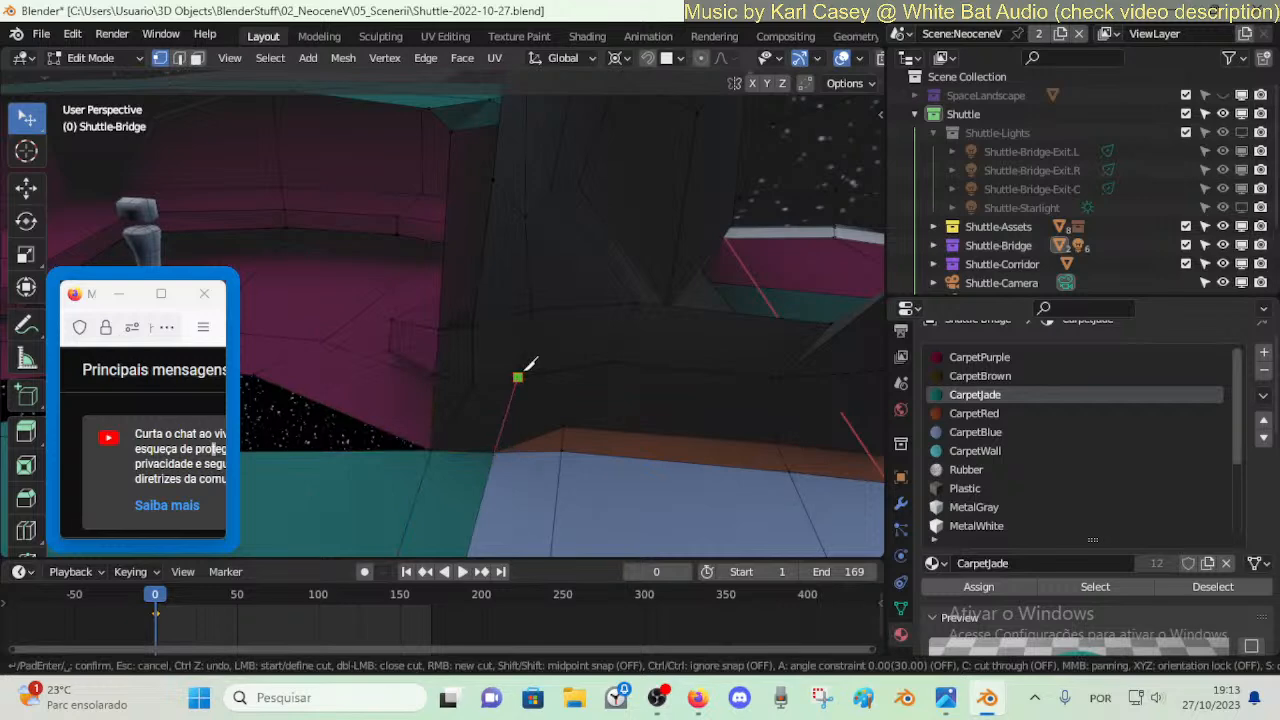
click(525, 371)
key(space)
key(ctrl+x)
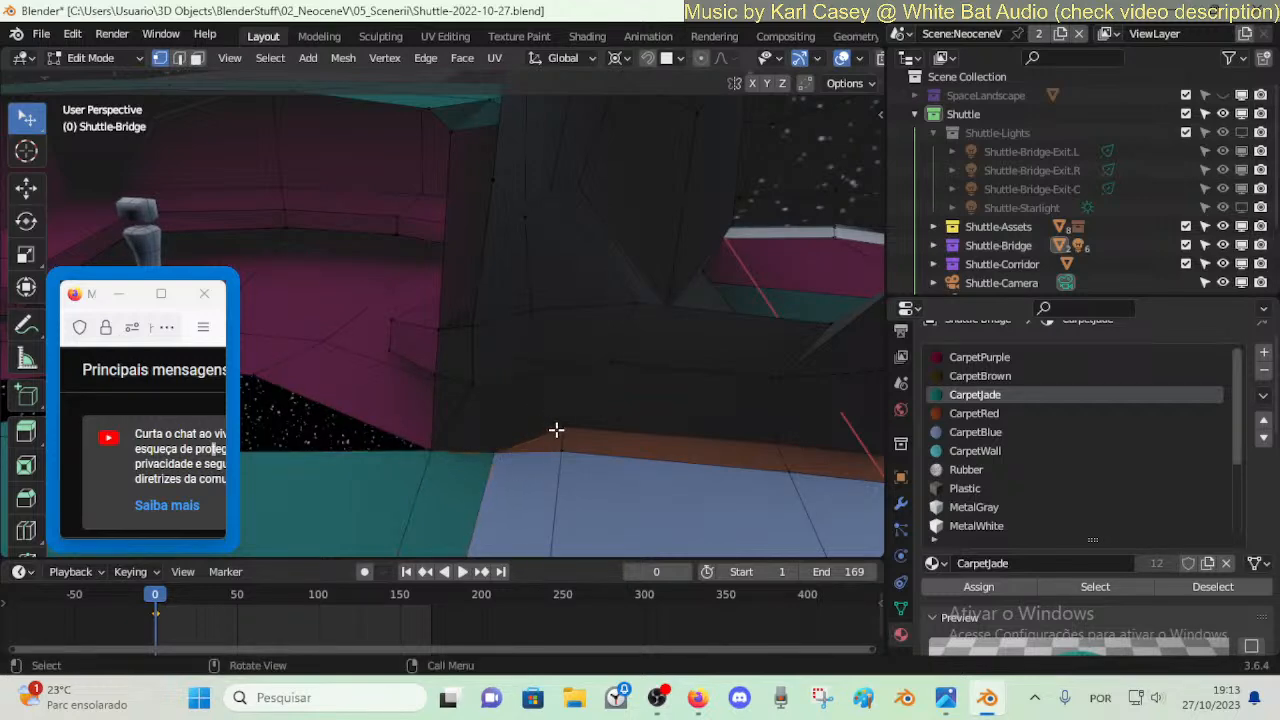
- Fill a face between the dark wall's diagonal bottom edge and the alcove's lower side edge
key(shift+grave)
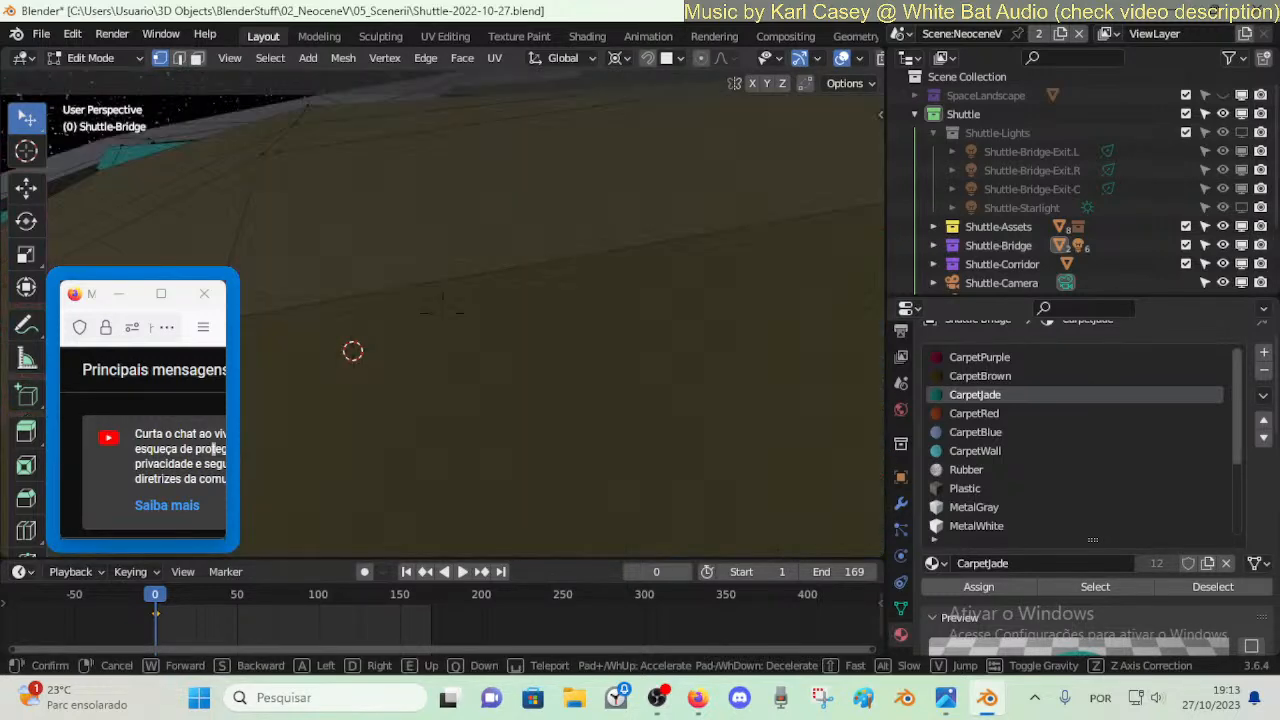
key(w)
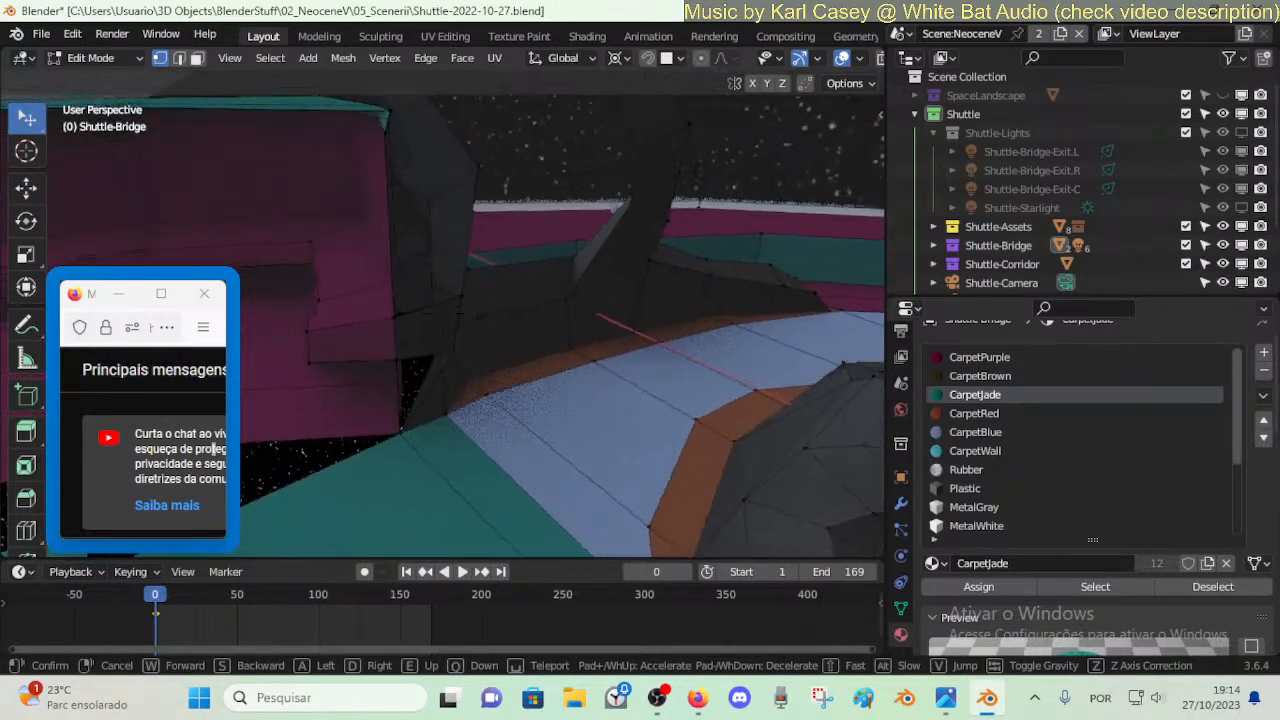
click(557, 429)
key(2)
click(540, 409)
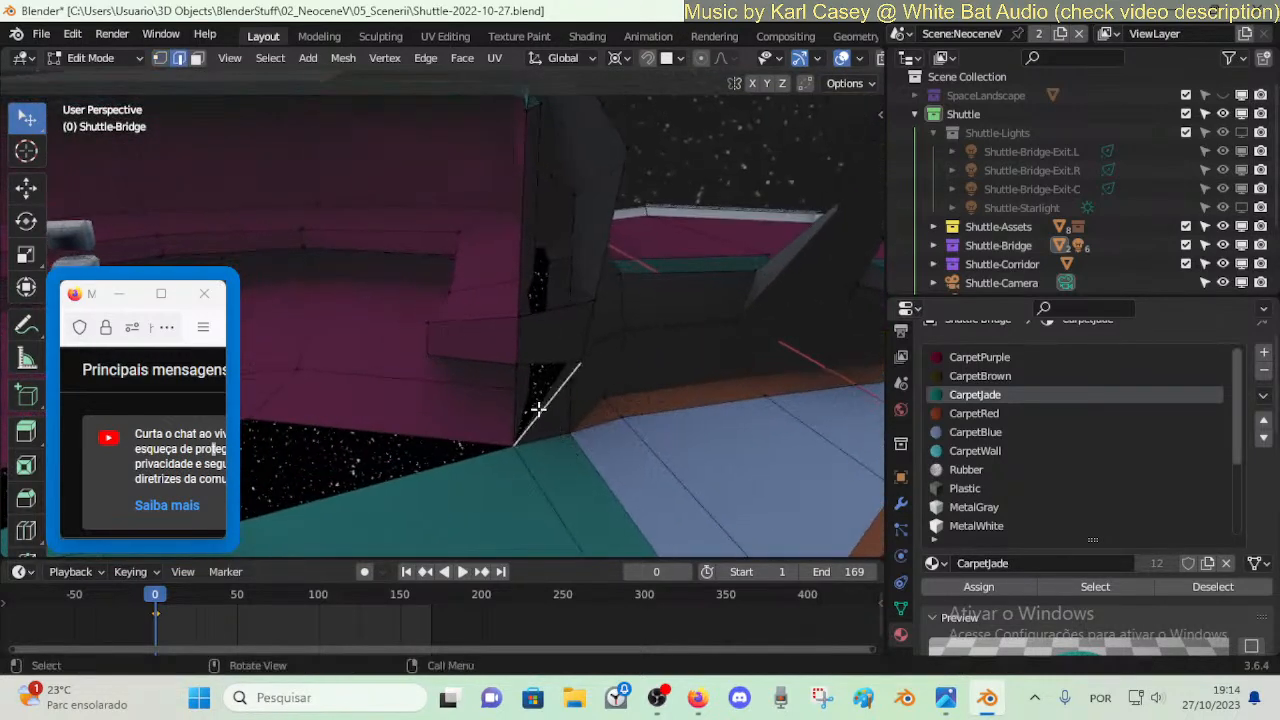
shift+click(515, 400)
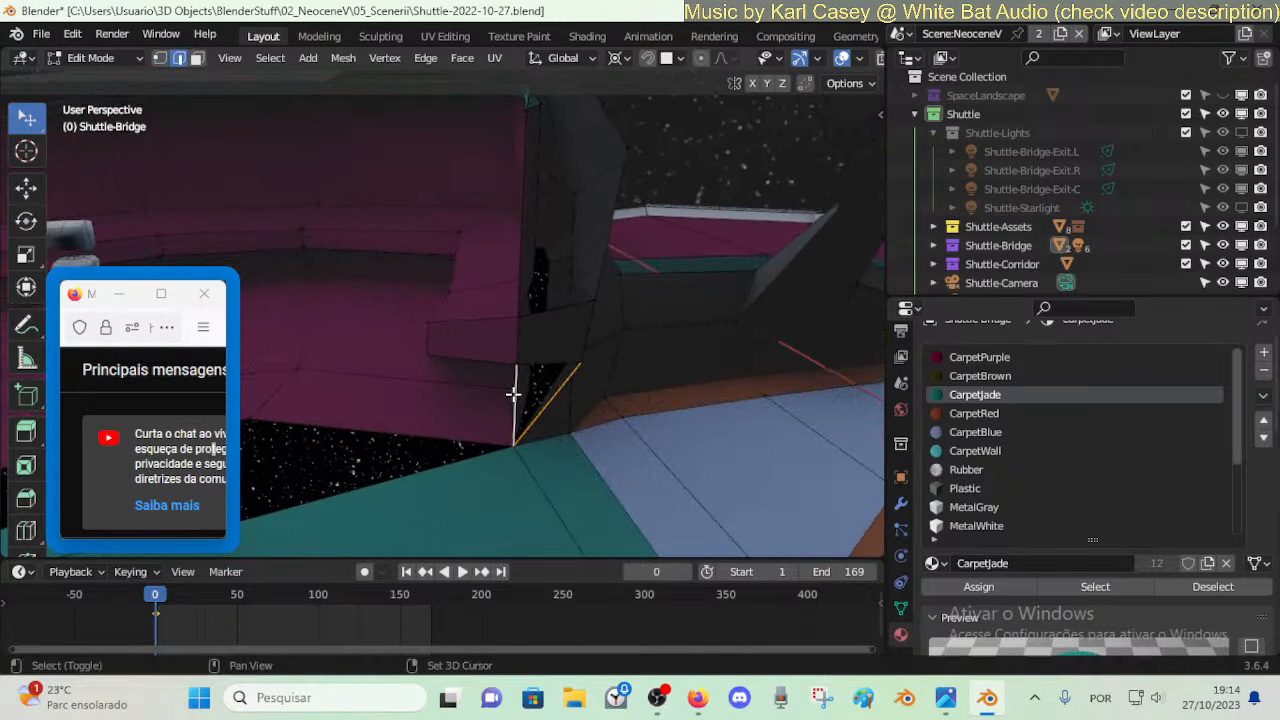
key(f)
- Slide the wall vertex above the new face toward the alcove and shift the next vertex up the same way
key(1)
click(580, 362)
key(g)
key(g)
click(548, 360)
click(592, 298)
key(g)
click(563, 297)
- Move the two dark wall vertices beside the alcove seat along X to even out the wall's edge
key(shift+grave)
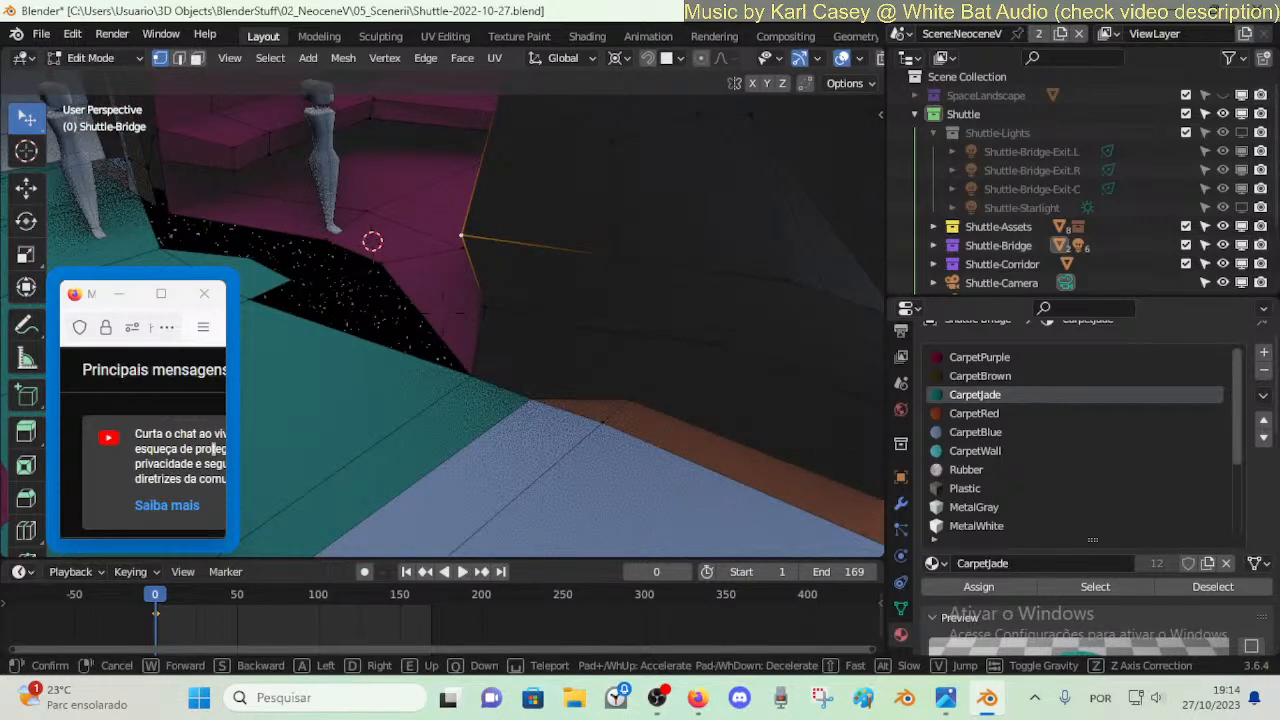
click(443, 313)
click(483, 291)
key(g)
key(x)
click(466, 306)
click(486, 230)
key(g)
key(x)
click(466, 233)
- Adjust the dark wall's lower vertex beside the alcove along X and Y
key(shift+grave)
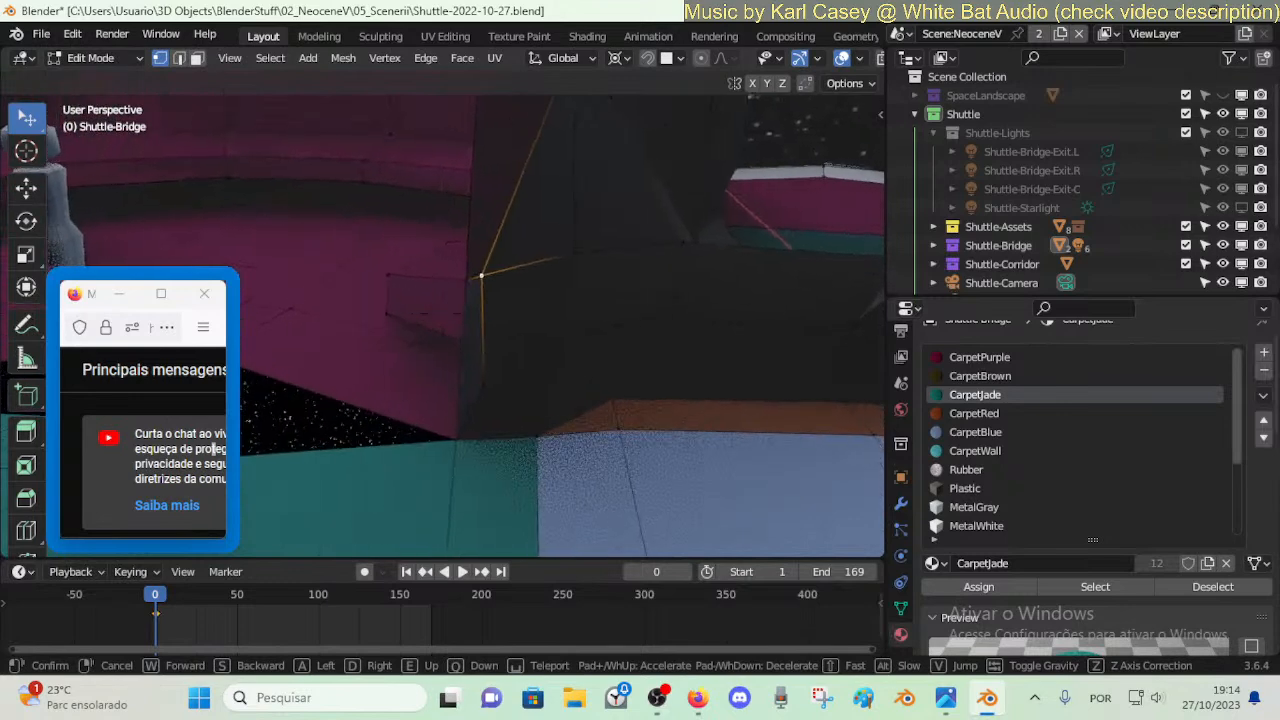
click(489, 252)
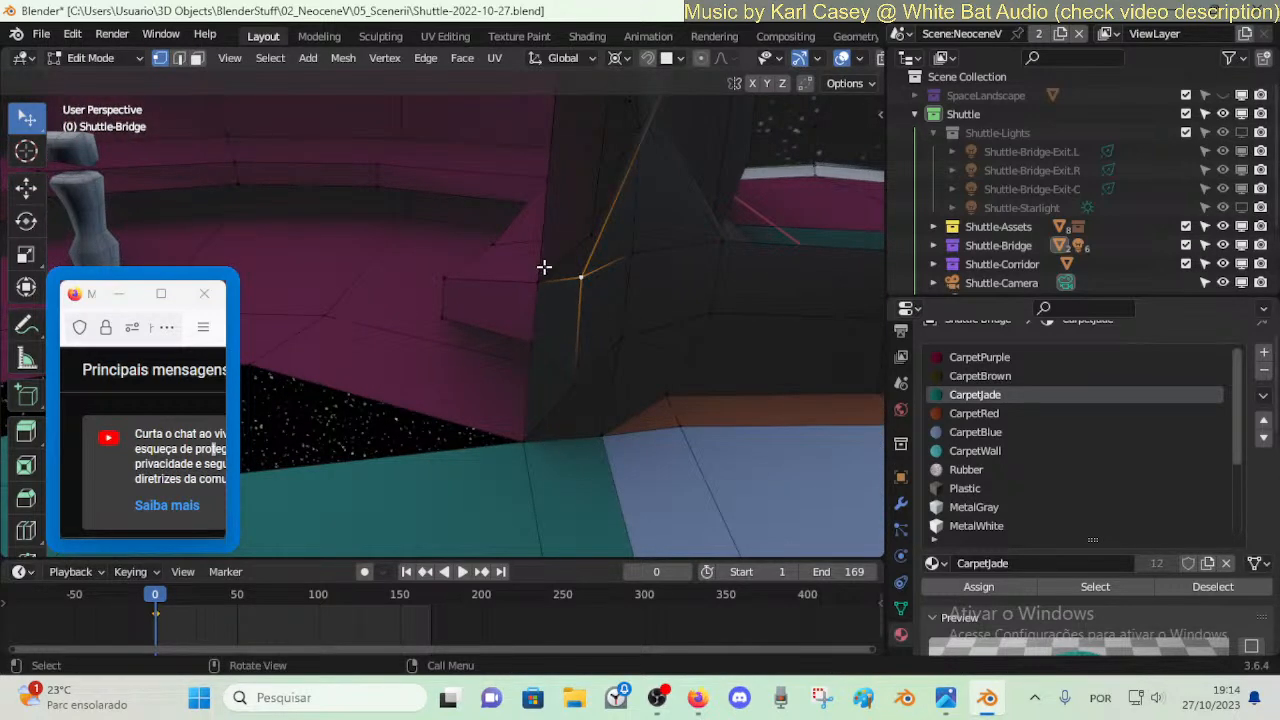
click(564, 375)
key(g)
key(x)
click(551, 355)
key(g)
key(y)
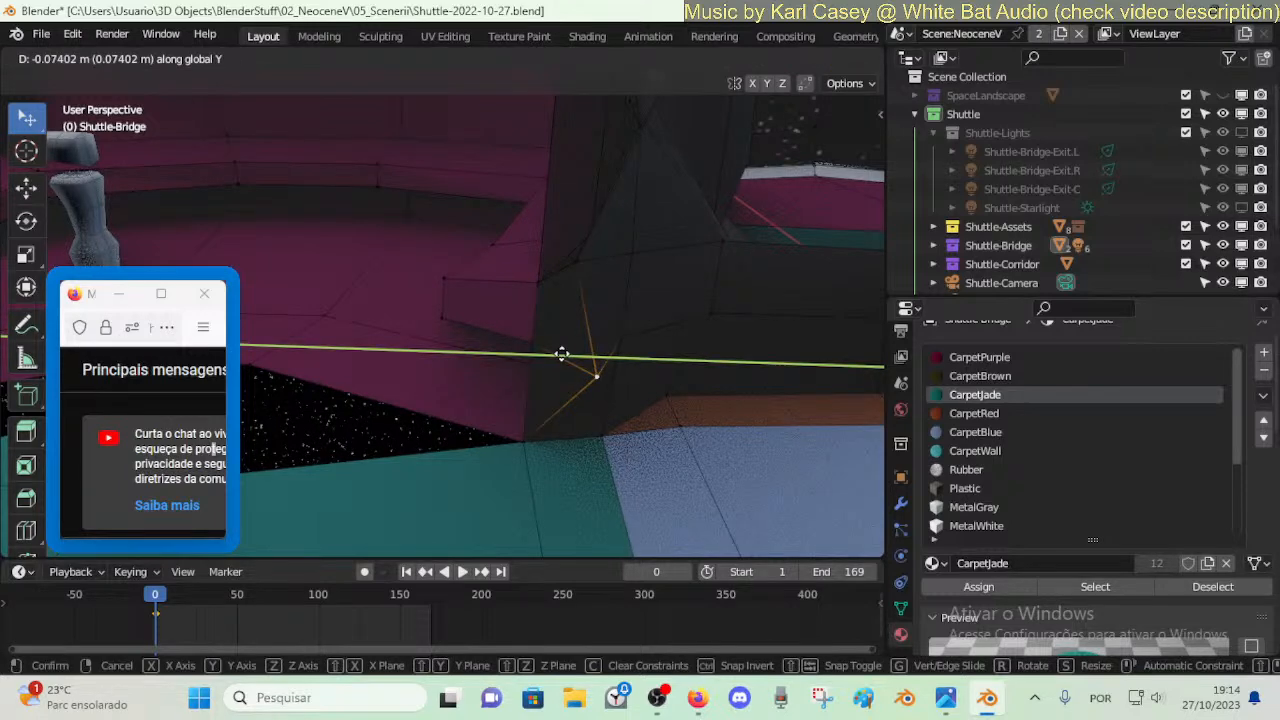
- Move the neighbouring dark wall vertex above the blue path's corner along X
click(658, 357)
key(g)
key(x)
click(654, 363)
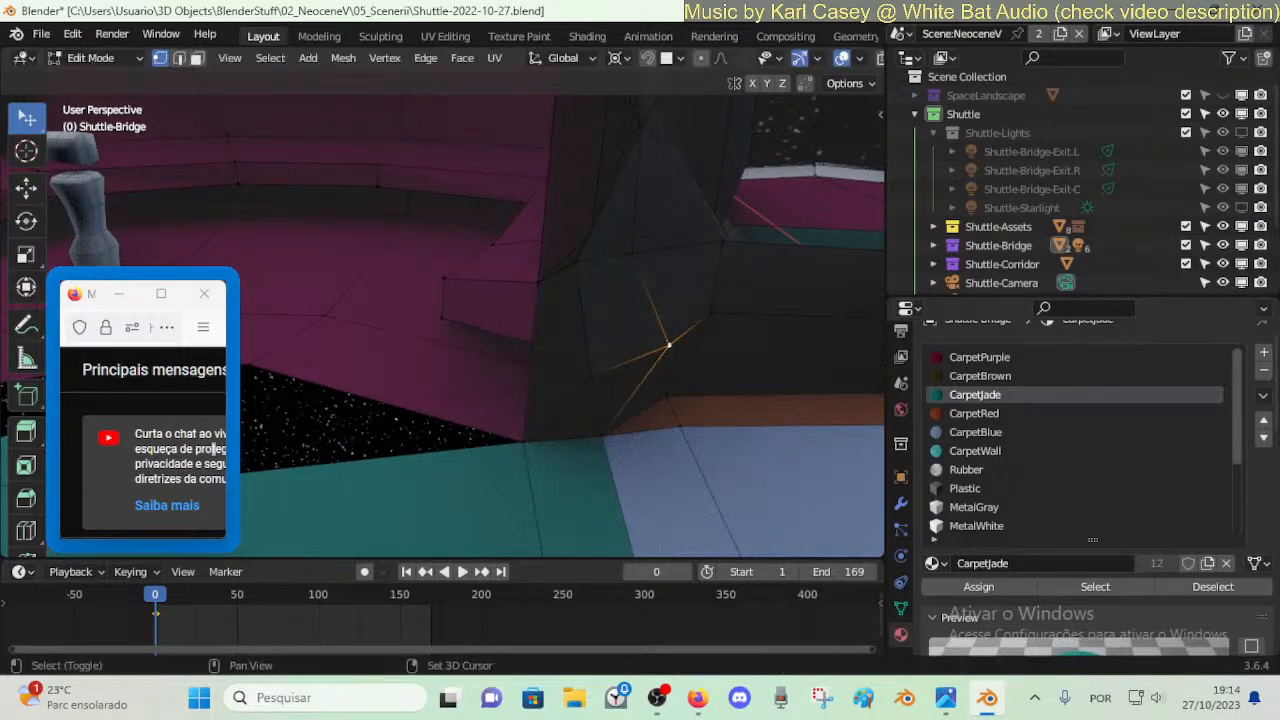
- Merge the blue path's corner vertex with the tip of the orange border on the jade floor's edge
key(shift+grave)
key(s)
key(d)
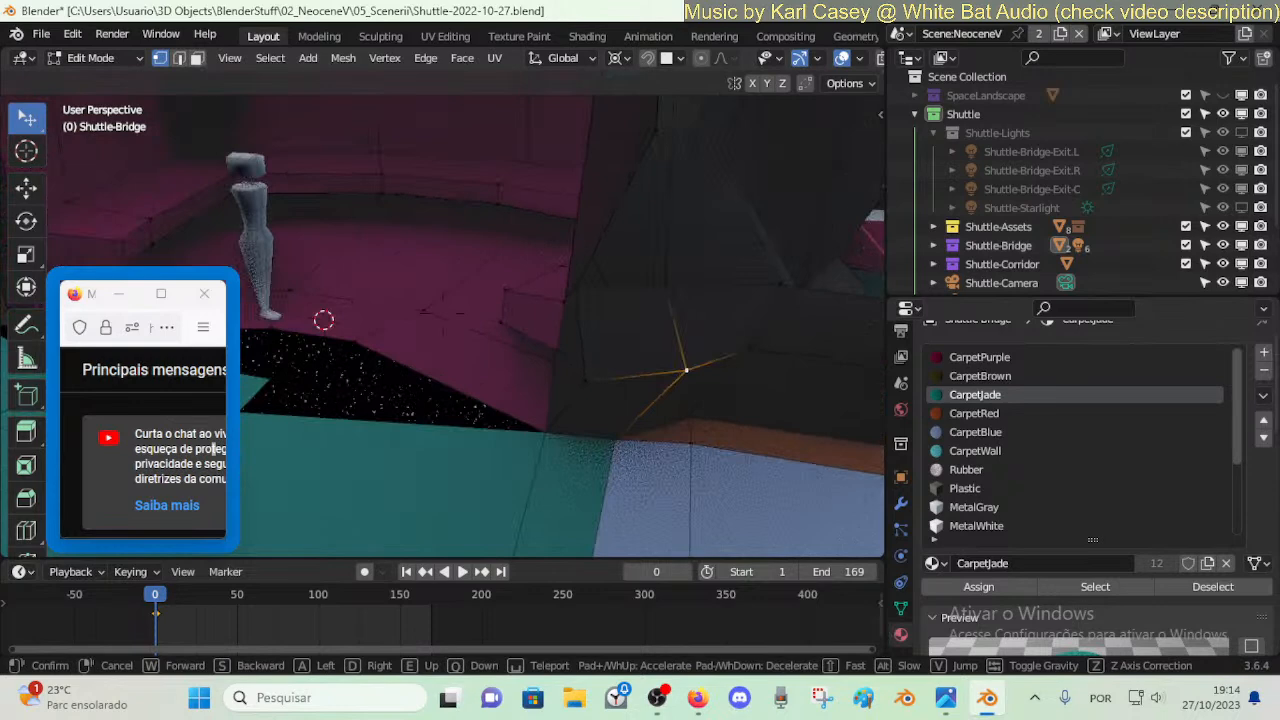
key(s)
click(636, 402)
key(shift+grave)
key(w)
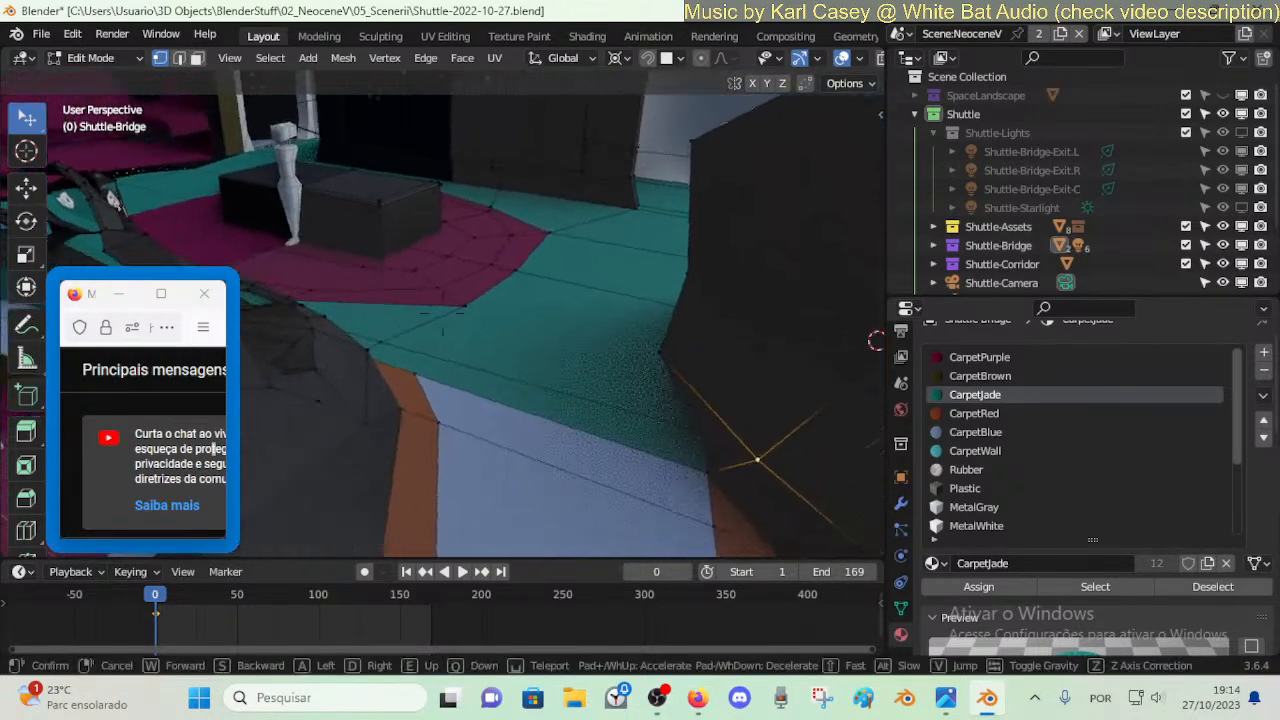
key(w)
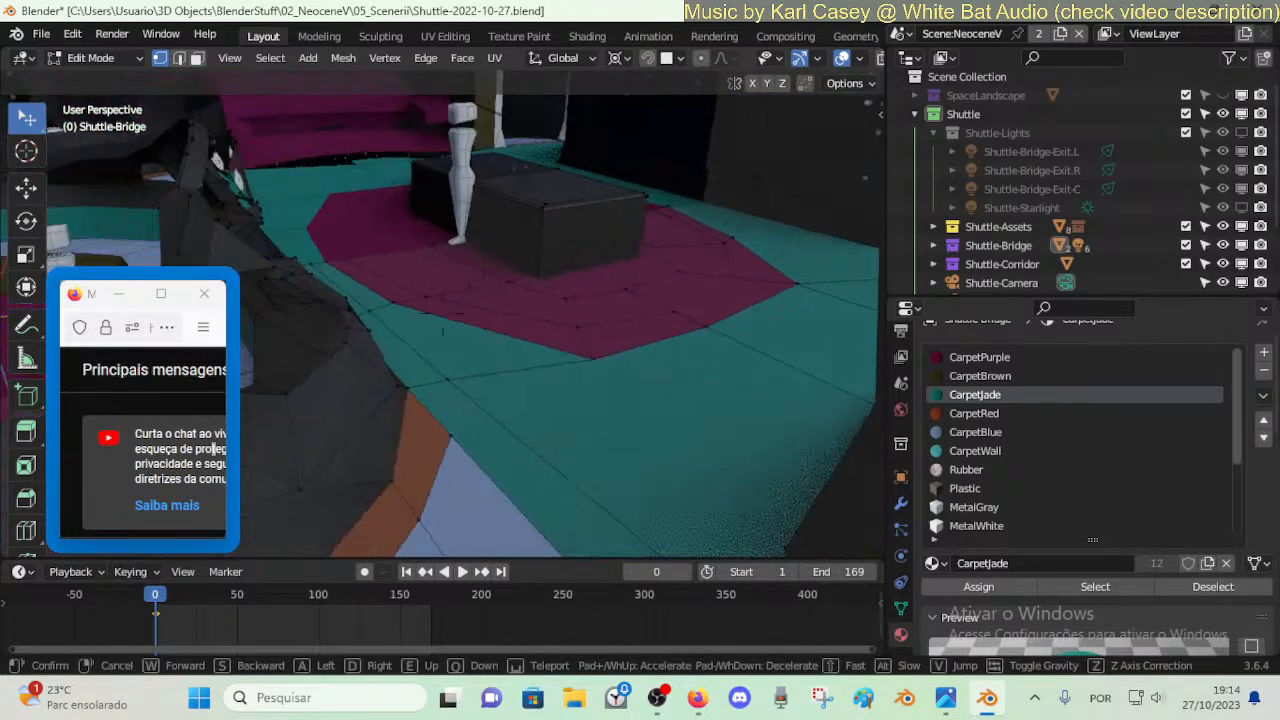
key(w)
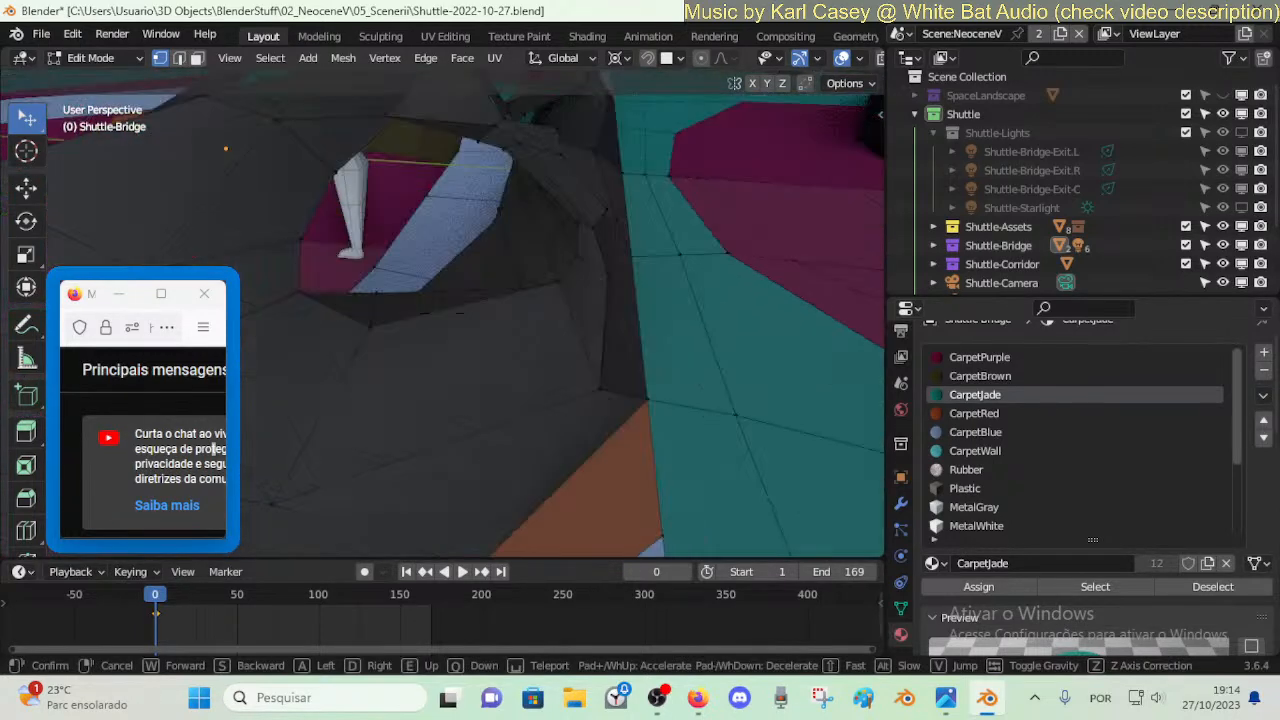
key(s)
click(575, 404)
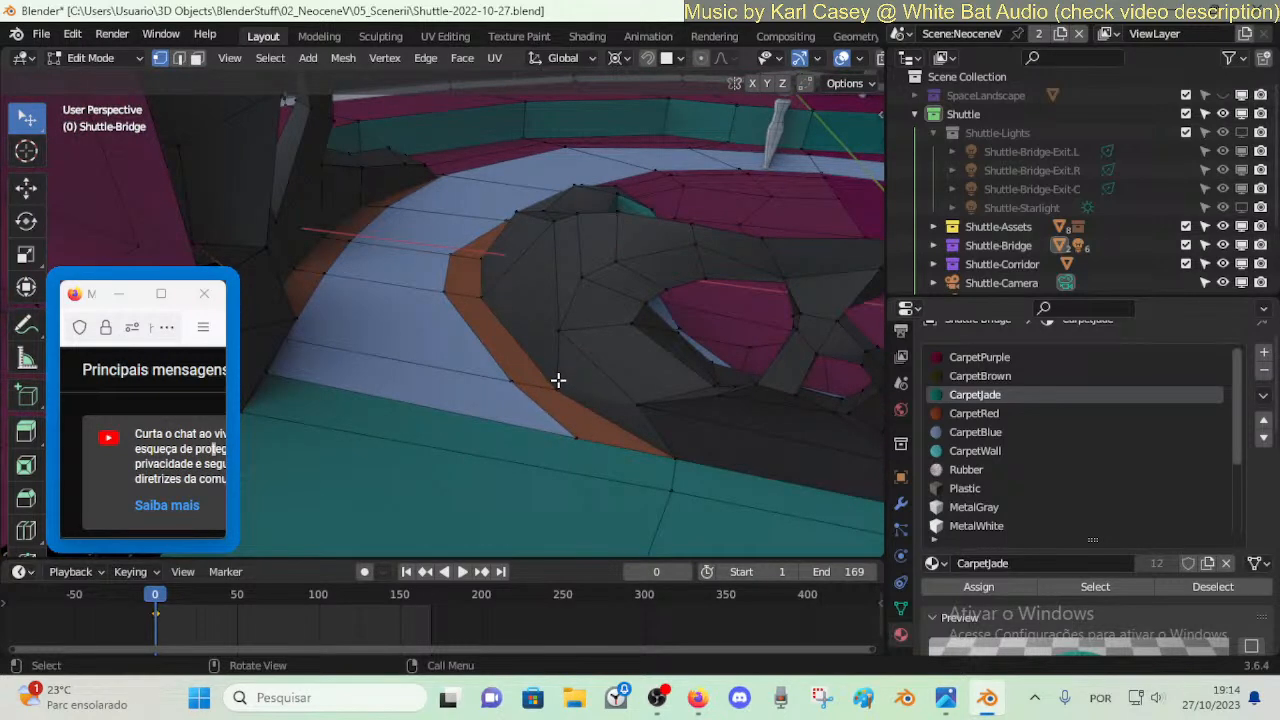
click(584, 438)
shift+click(679, 459)
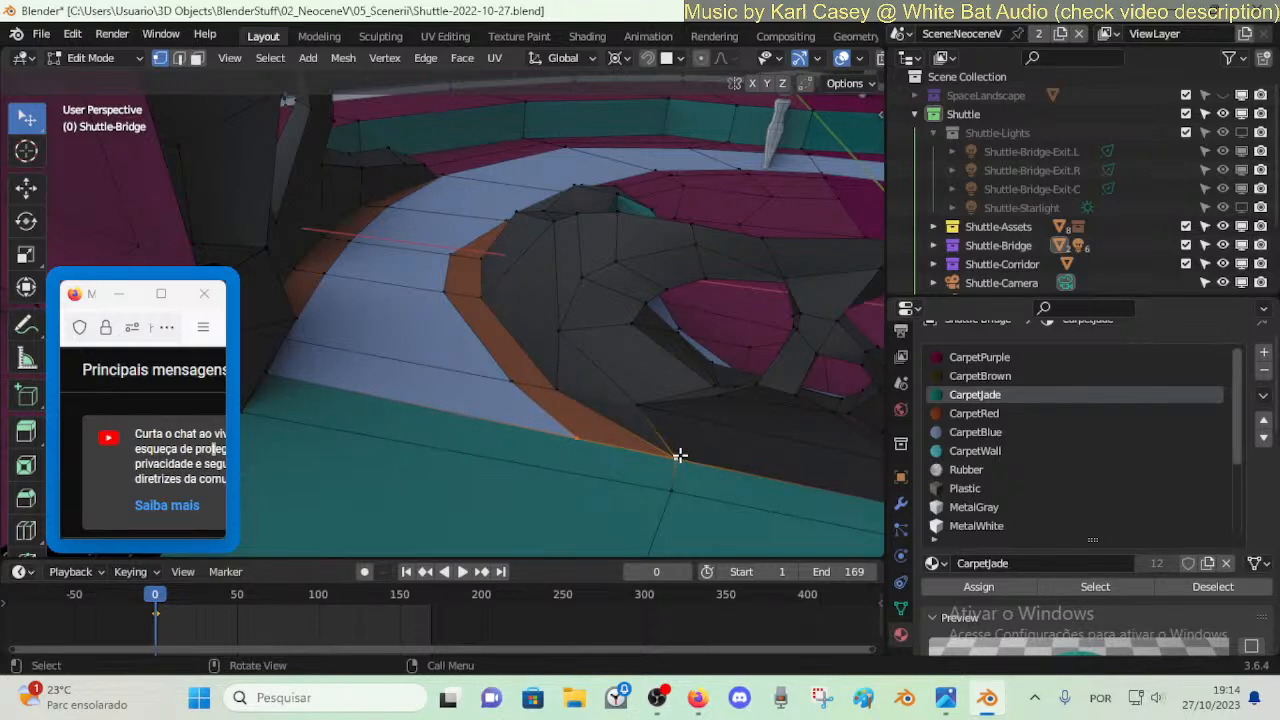
- Slide the vertex at the orange border's tip back along the jade floor's edge toward the blue path
key(shift+grave)
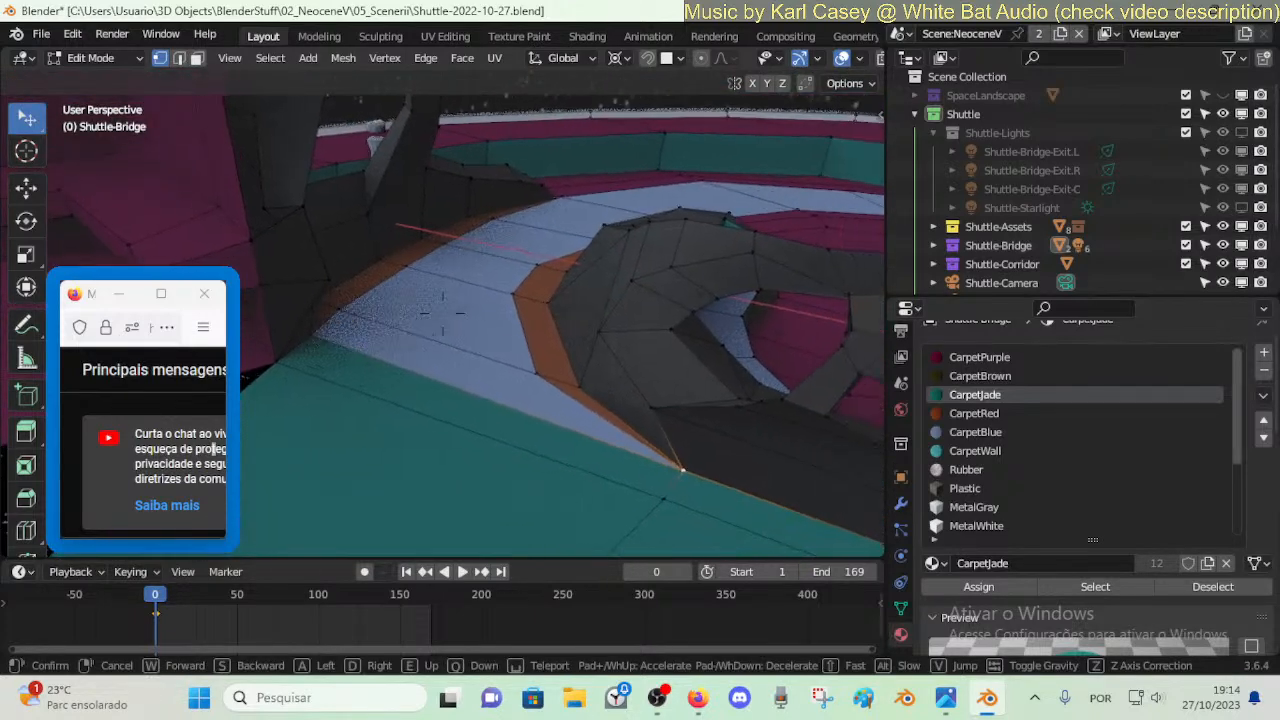
key(d)
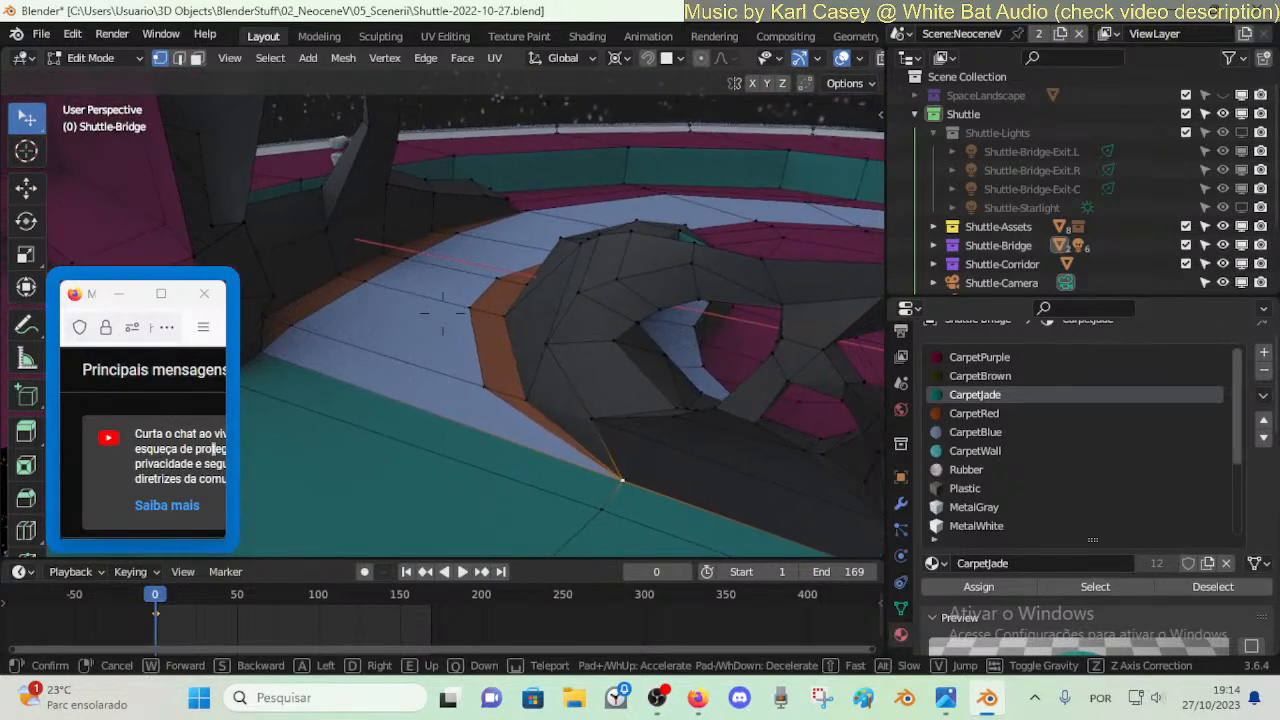
click(643, 495)
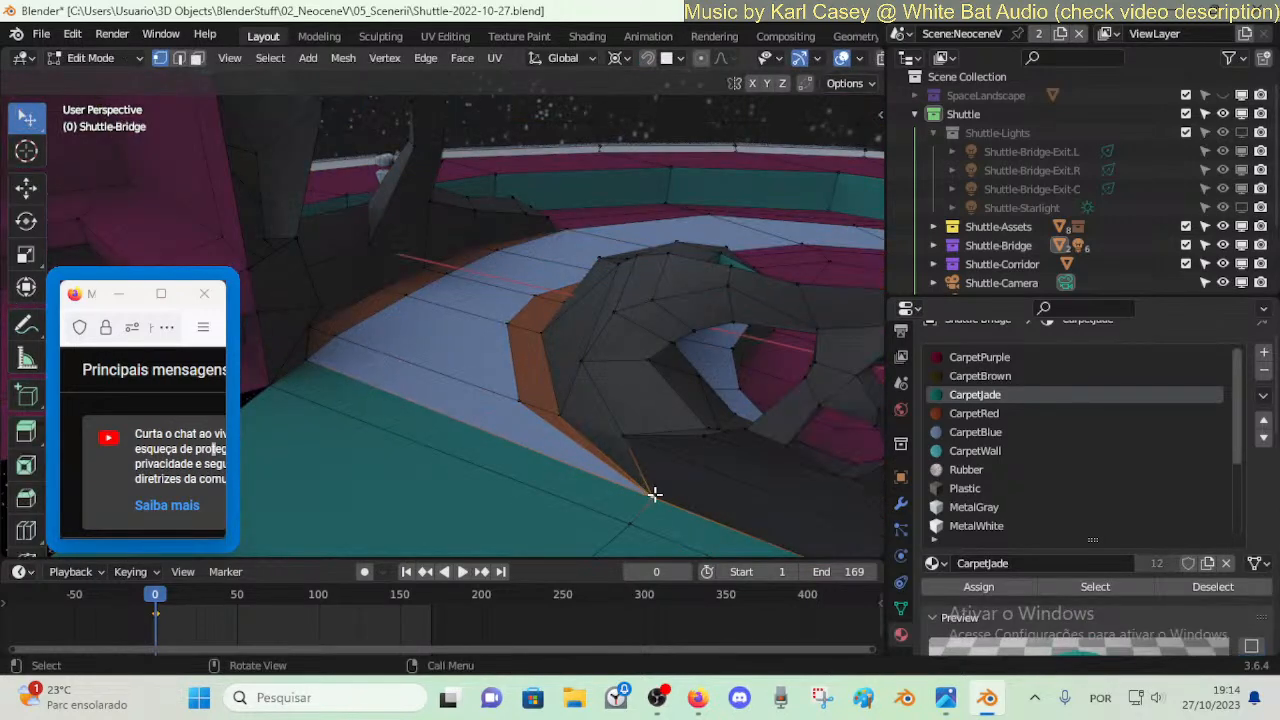
key(shift+v)
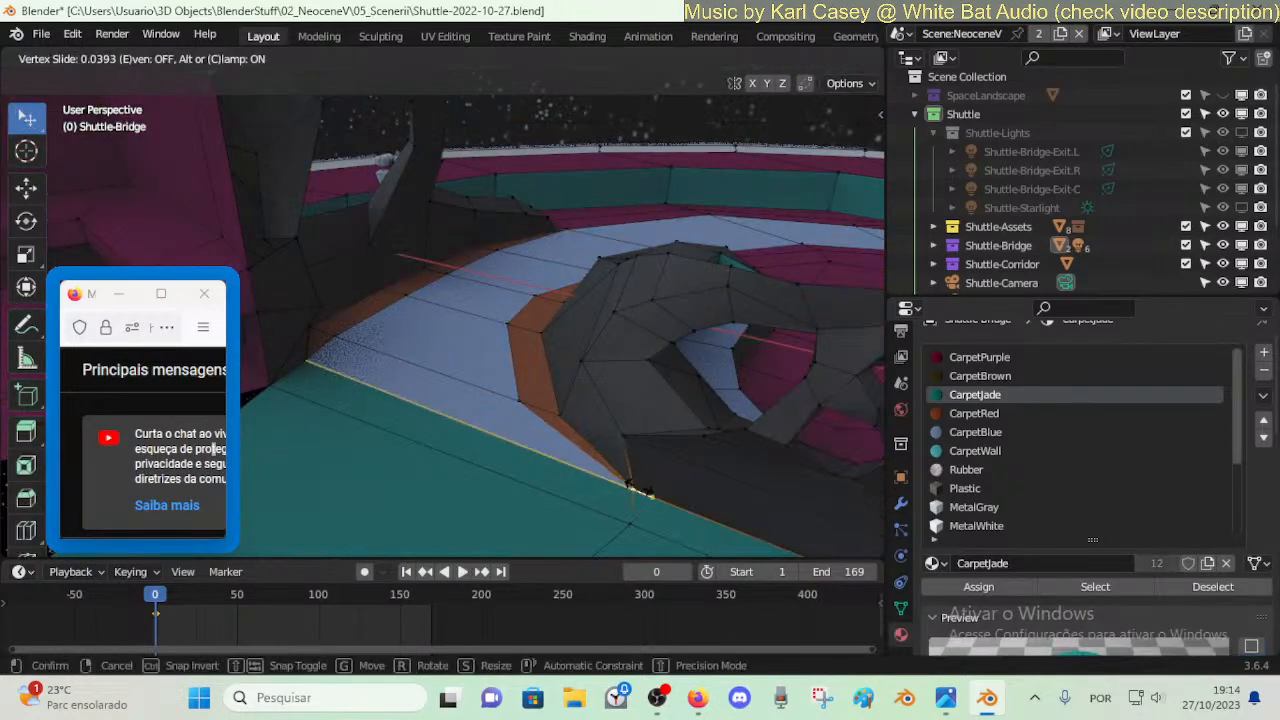
click(610, 471)
key(Tab)
key(Tab)
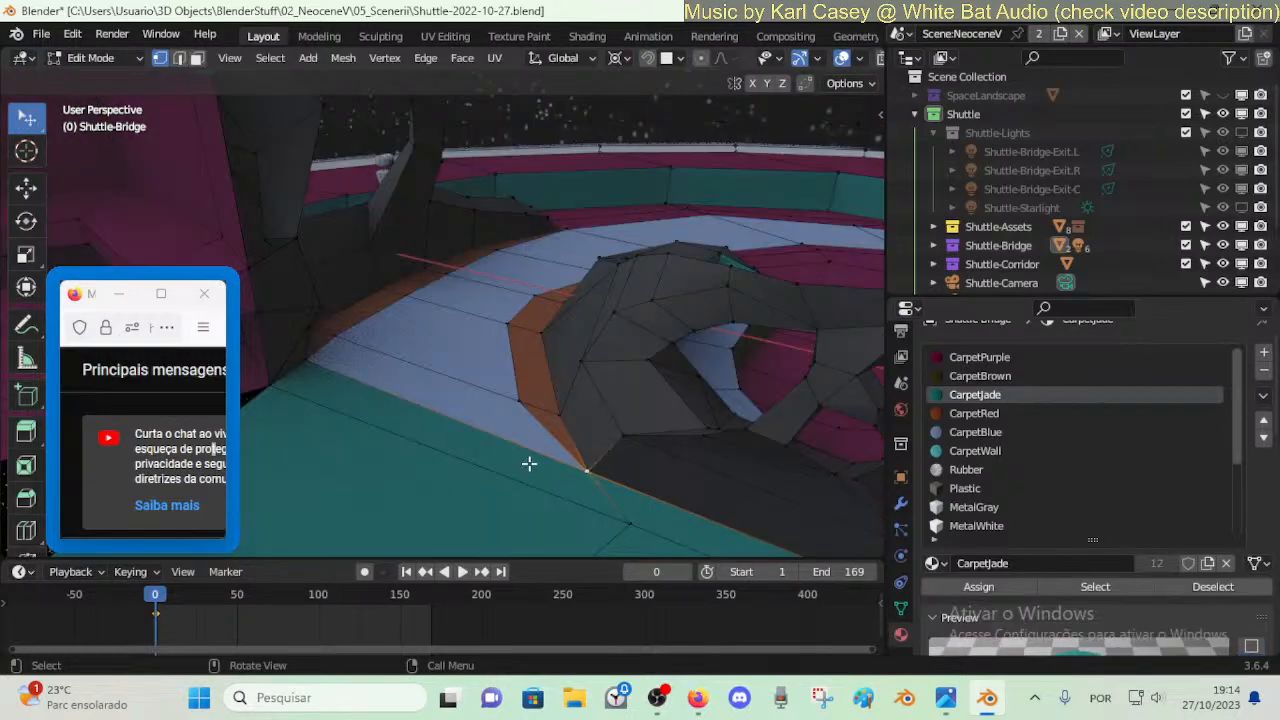
- Slide the orange border's next vertex along its edge toward the blue path, then leave mesh editing
key(shift+grave)
key(e)
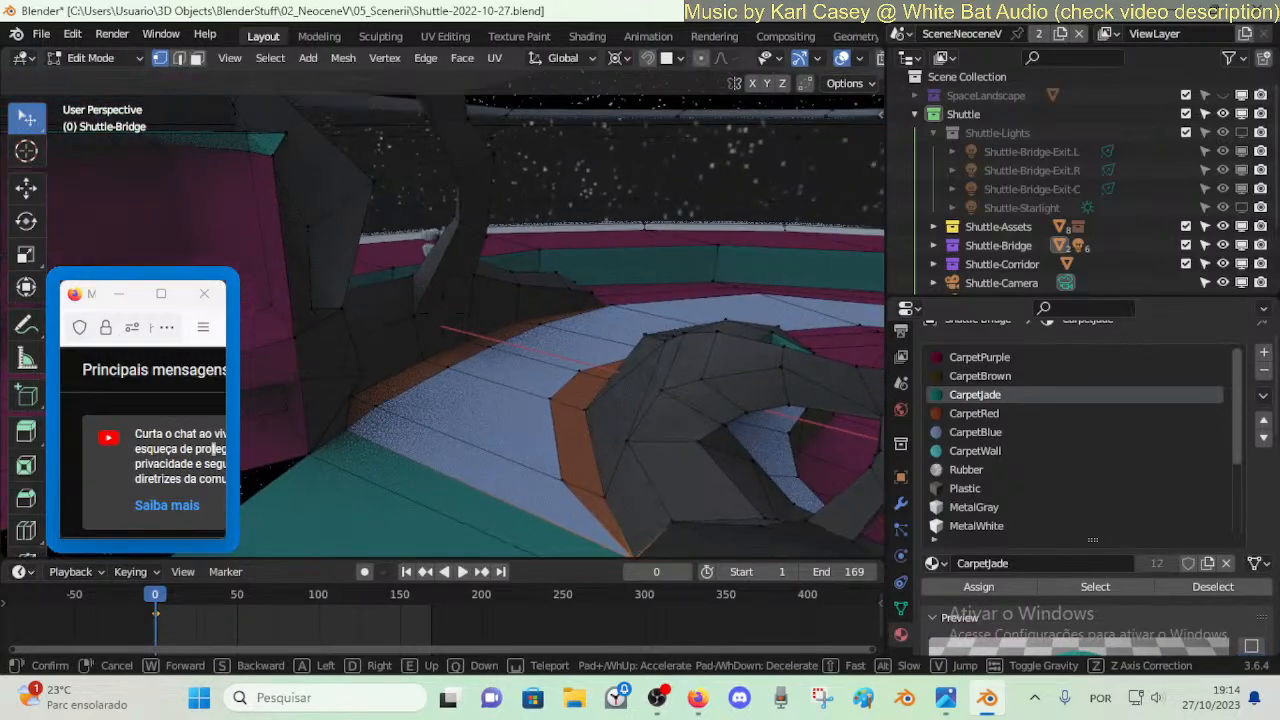
key(Return)
key(shift+v)
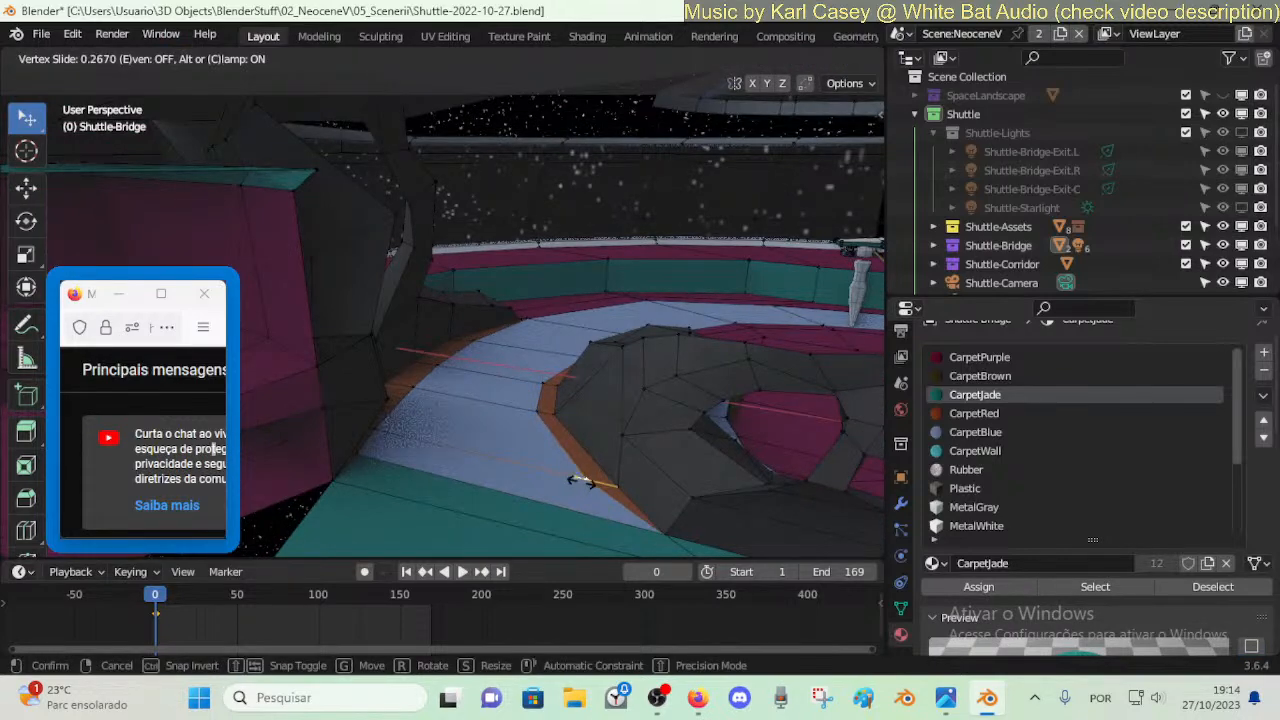
click(582, 481)
key(Tab)
- Knife-cut the jade floor from the purple platform's corner to the floor's edge at the gap in front of the alcove
key(shift+grave)
key(s)
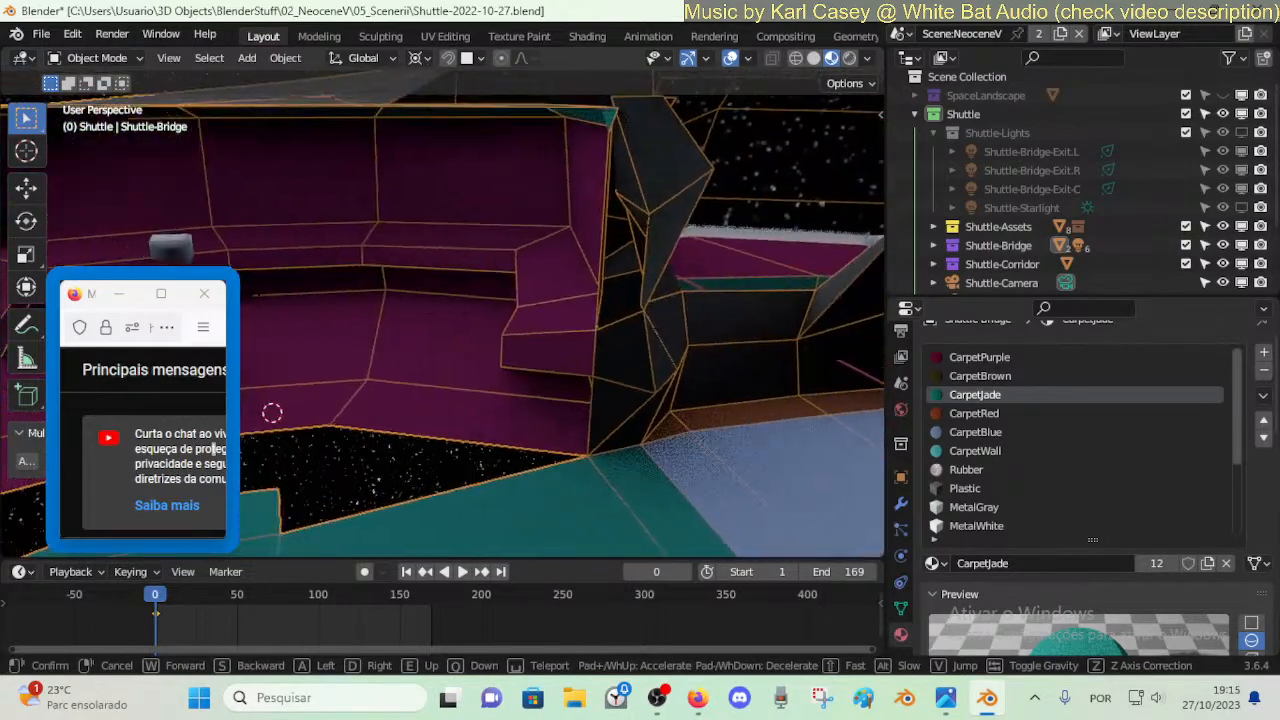
click(590, 489)
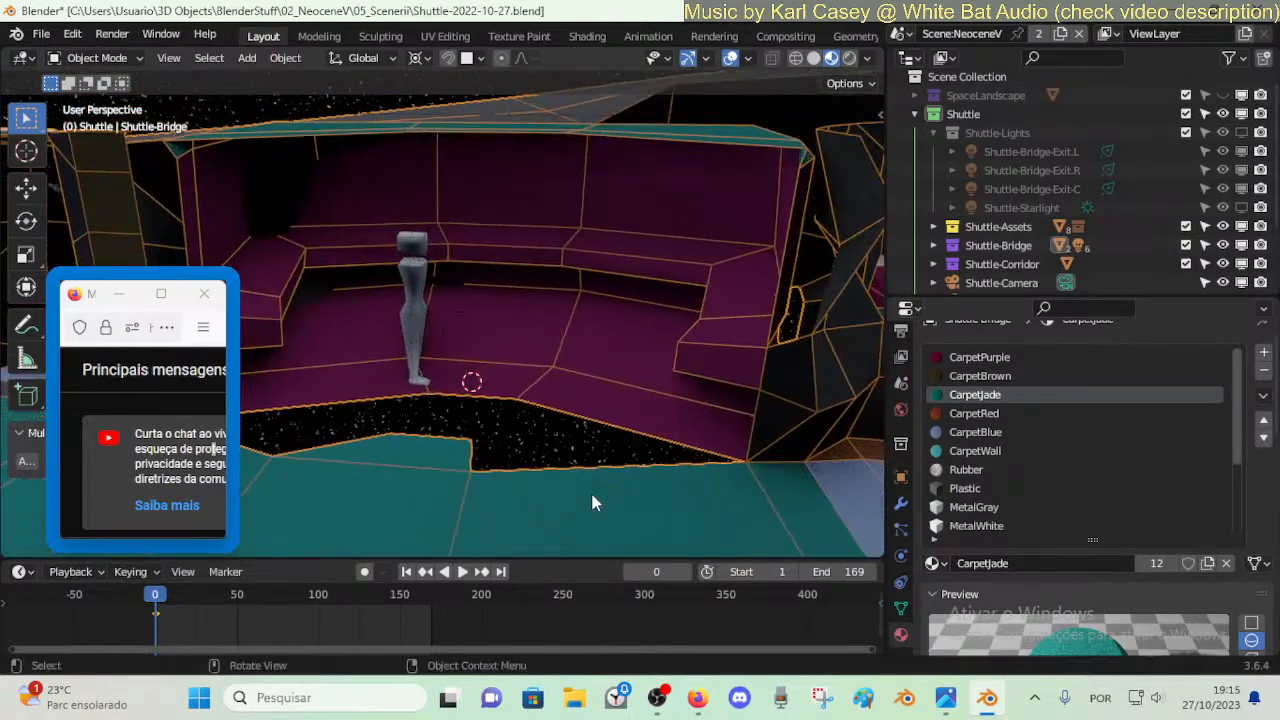
key(Tab)
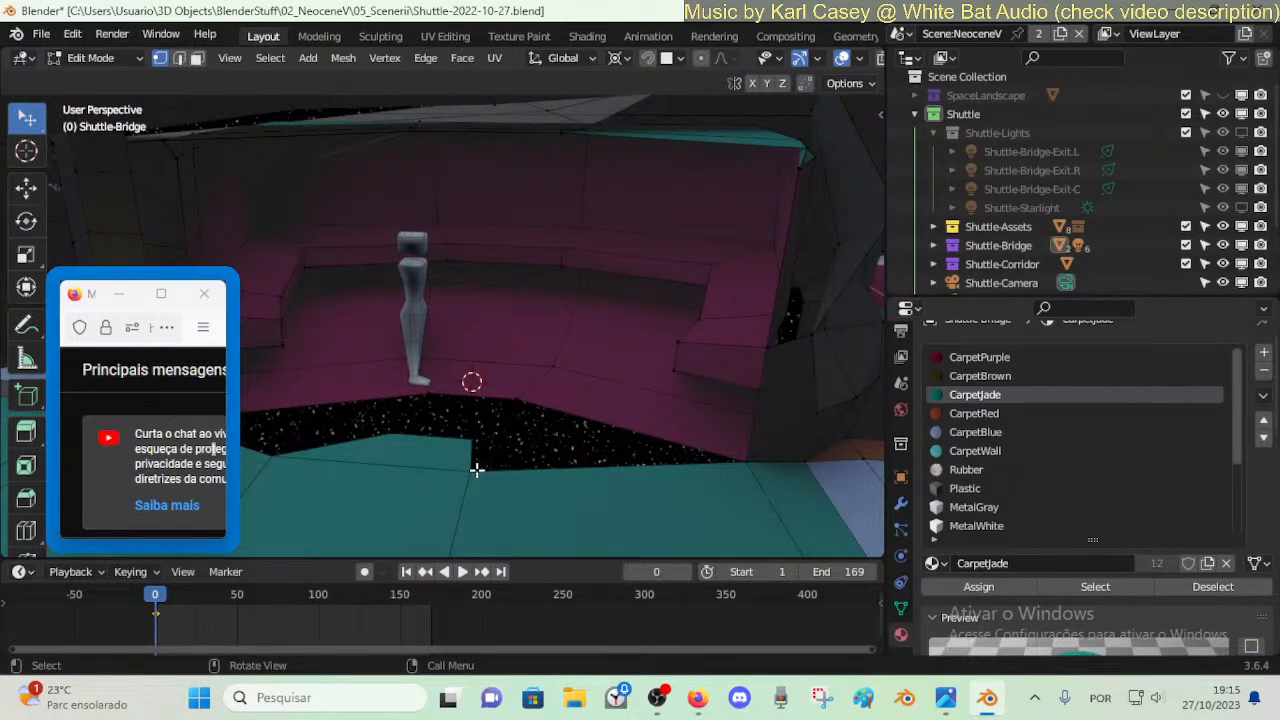
key(shift+grave)
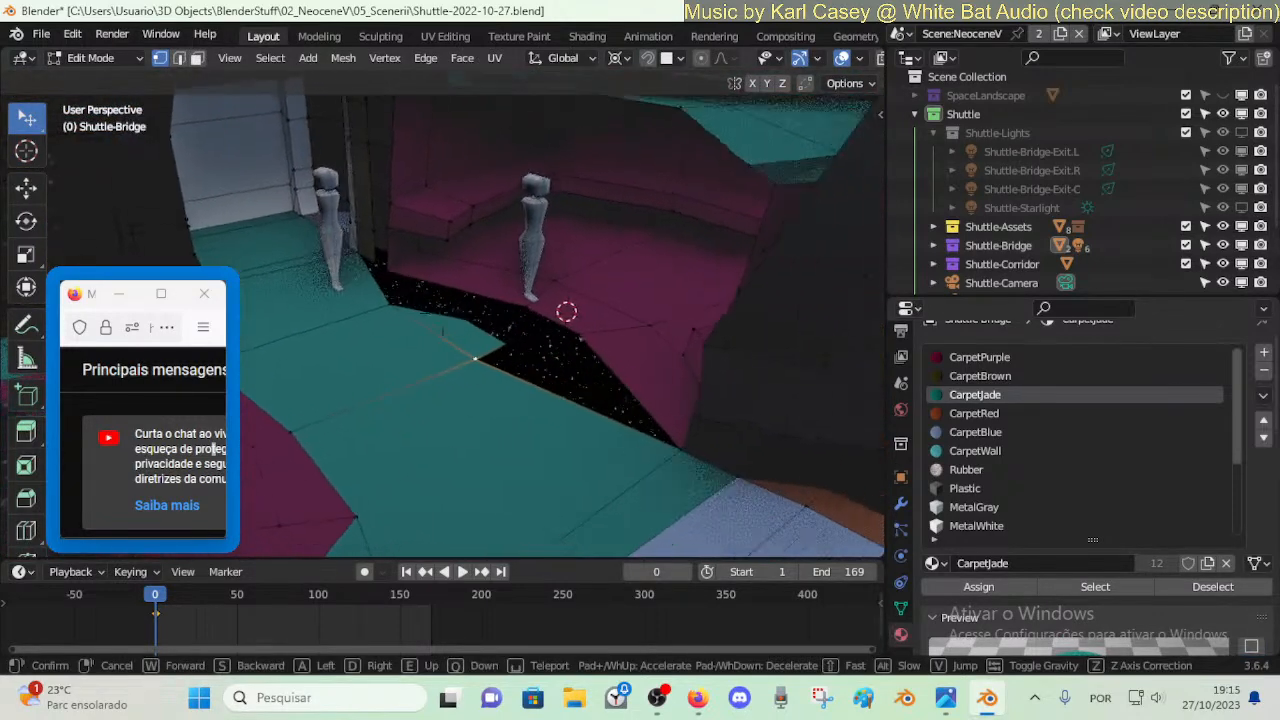
click(477, 471)
key(alt+a)
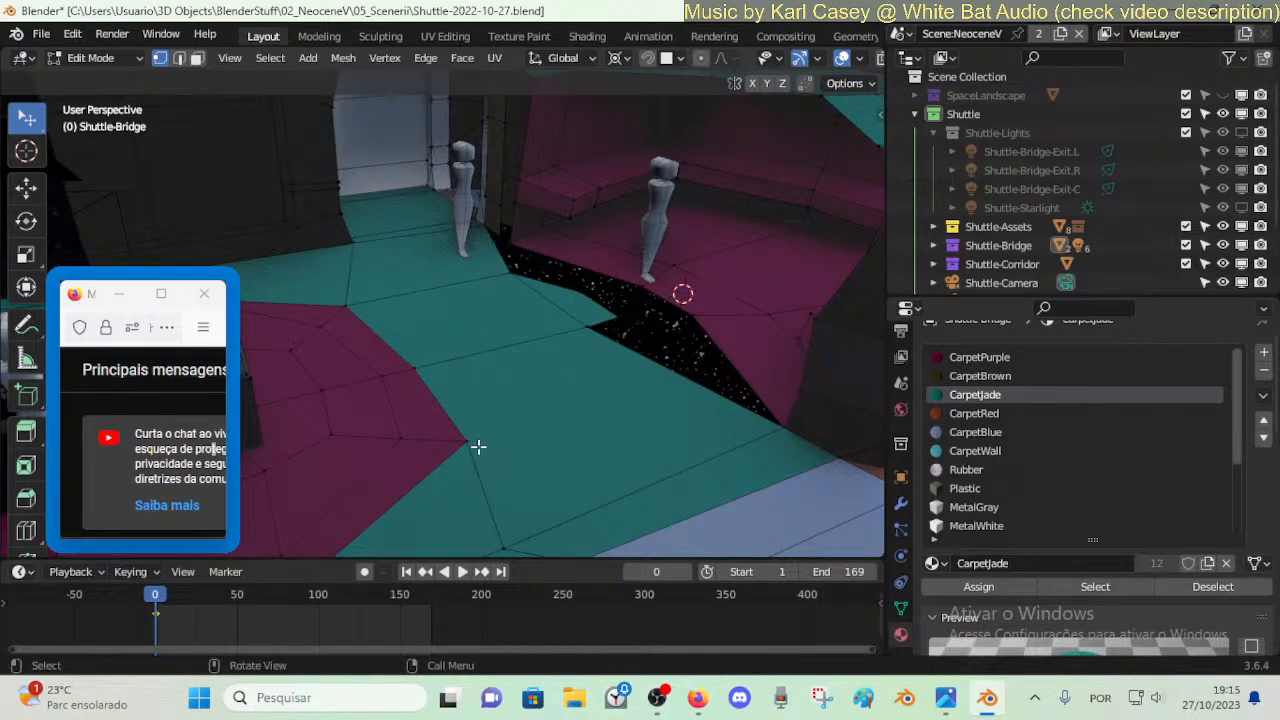
key(k)
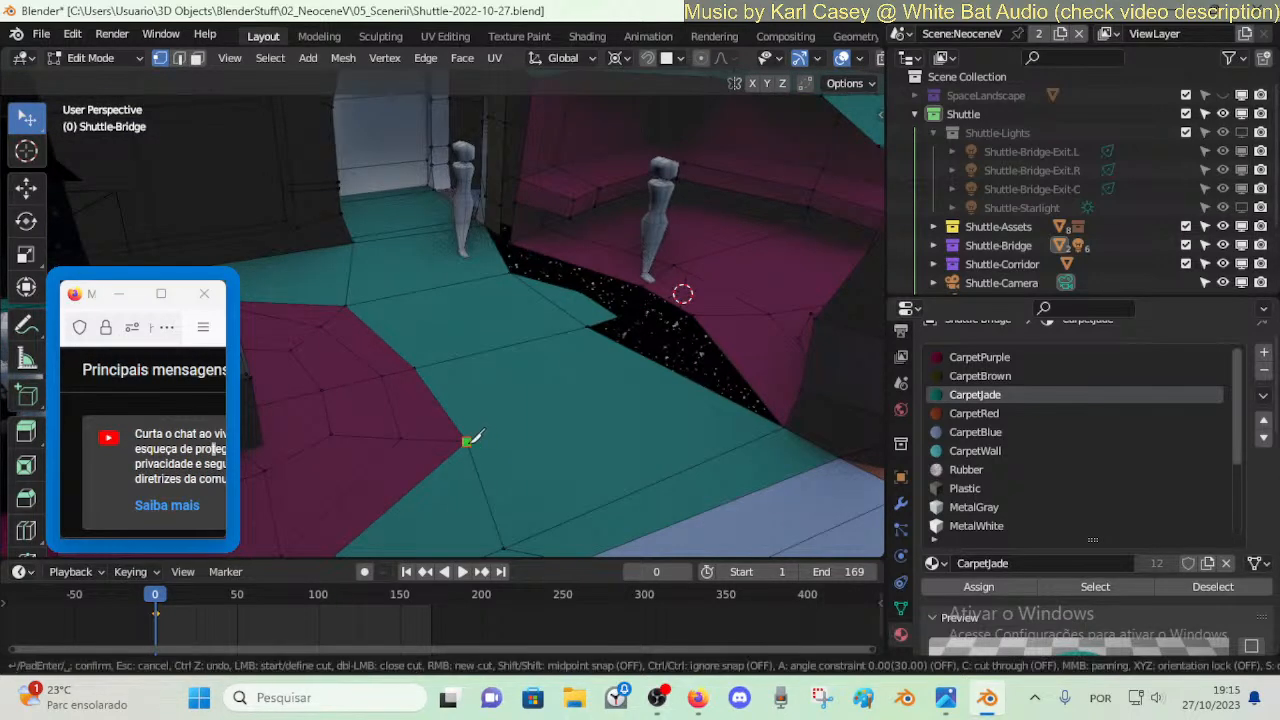
click(467, 441)
click(662, 367)
key(Return)
key(alt+a)
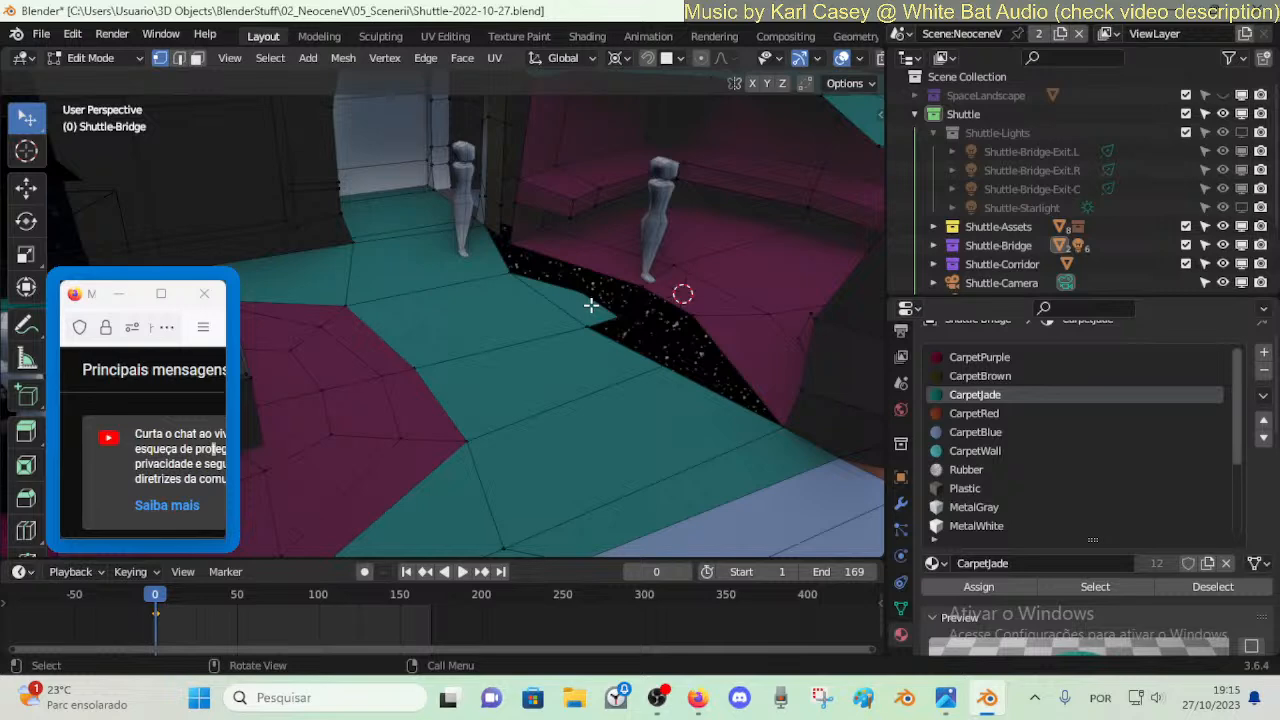
- Remove the jade floor's protruding corner at the gap and dissolve the edge crossing the floor beside the new cut
key(ctrl+z)
key(ctrl+z)
key(ctrl+z)
alt+click(544, 338)
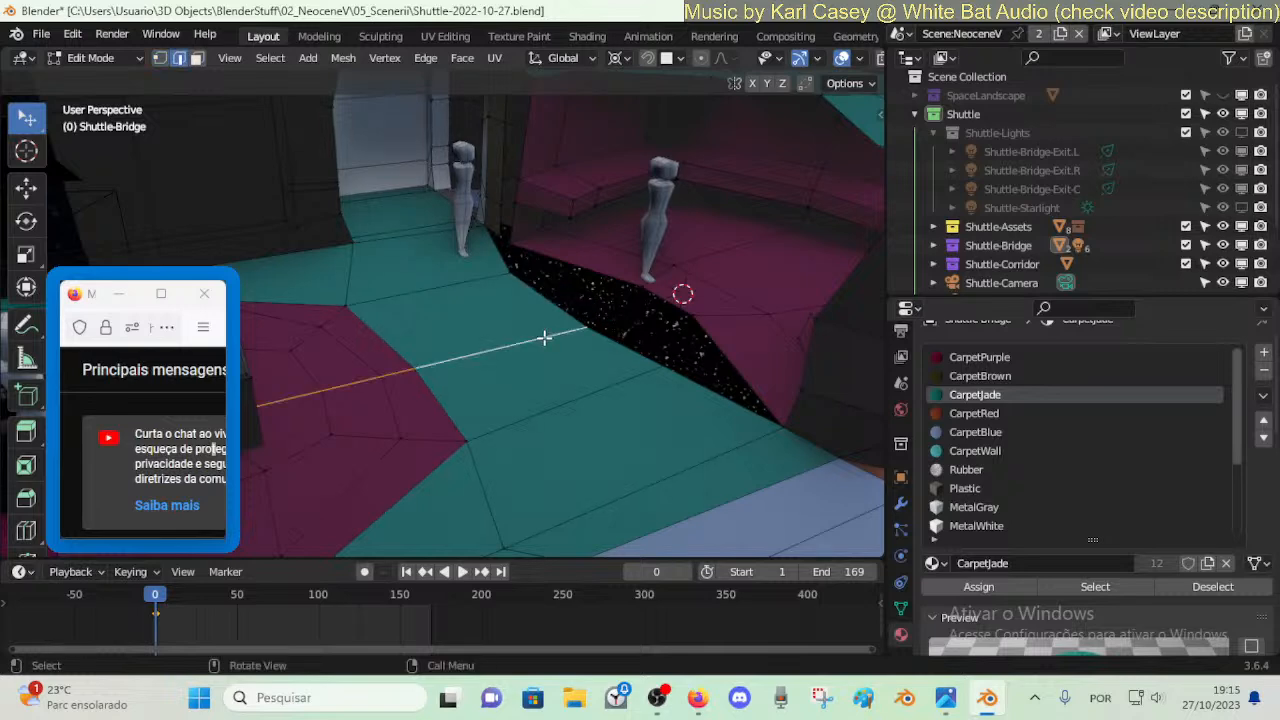
key(shift+grave)
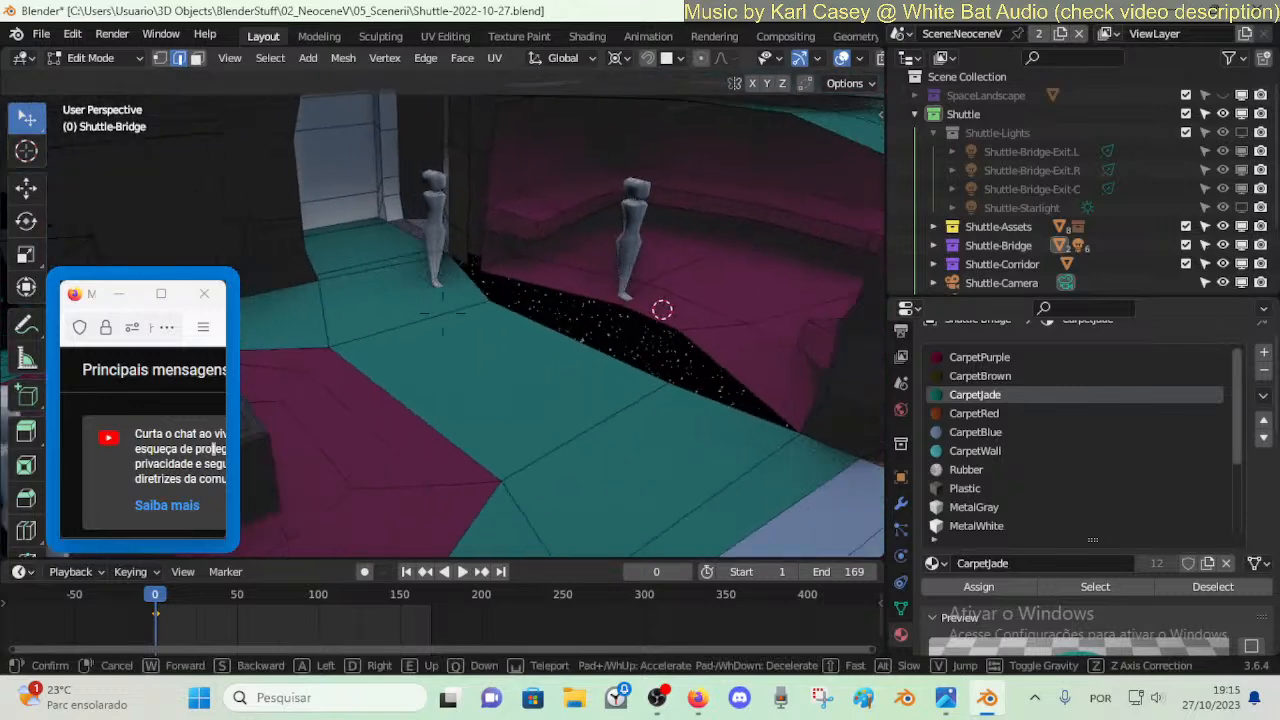
click(527, 404)
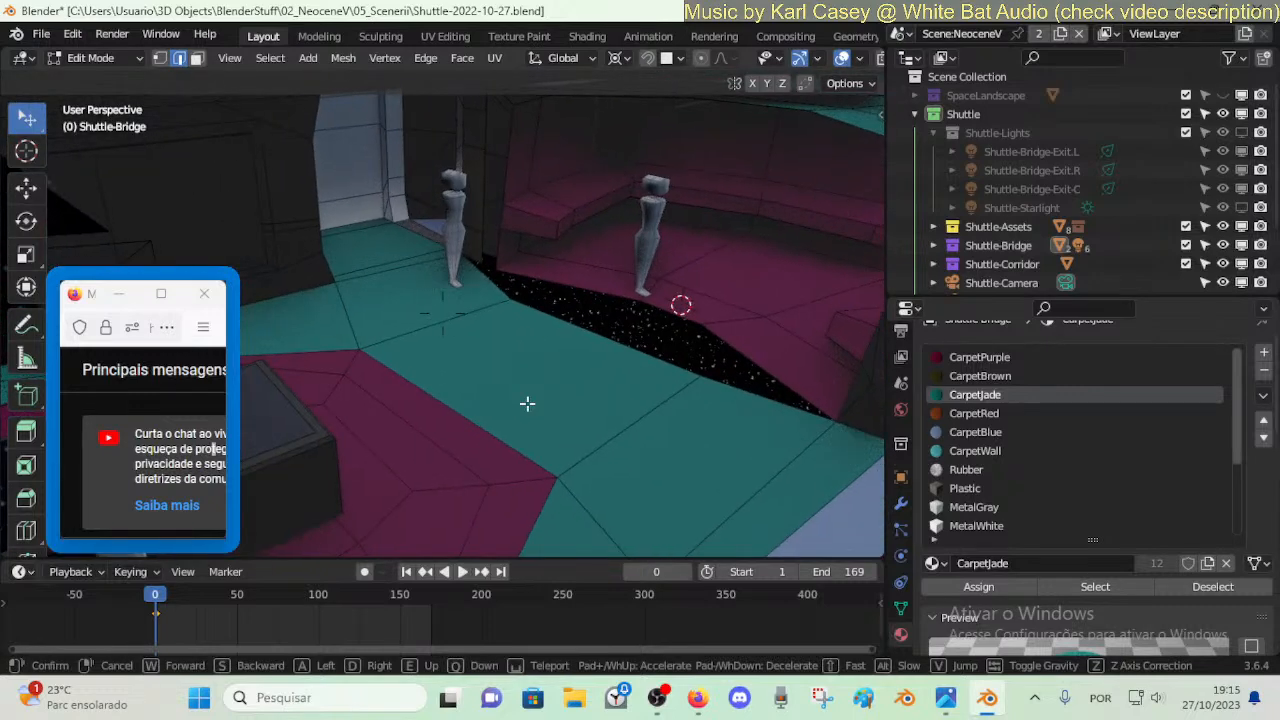
- Scale the two middle vertices of the alcove floor's front edge apart along Y
key(1)
click(642, 300)
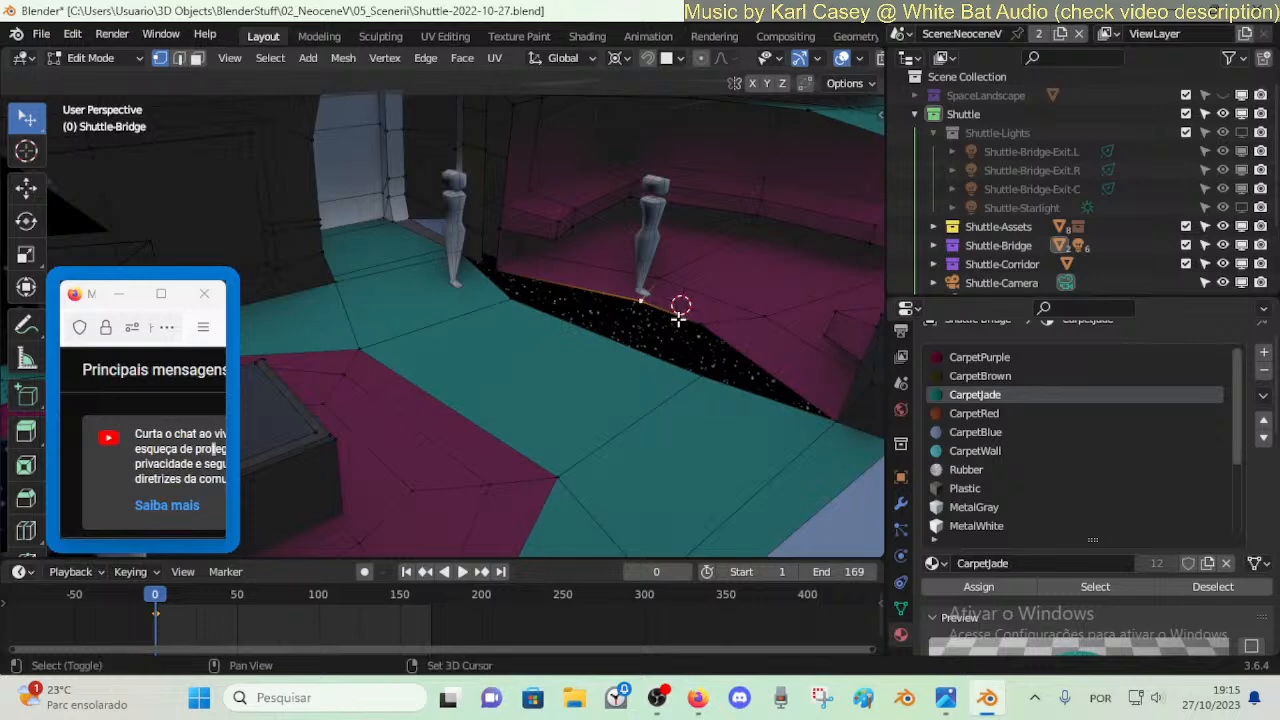
shift+click(705, 335)
key(s)
key(x)
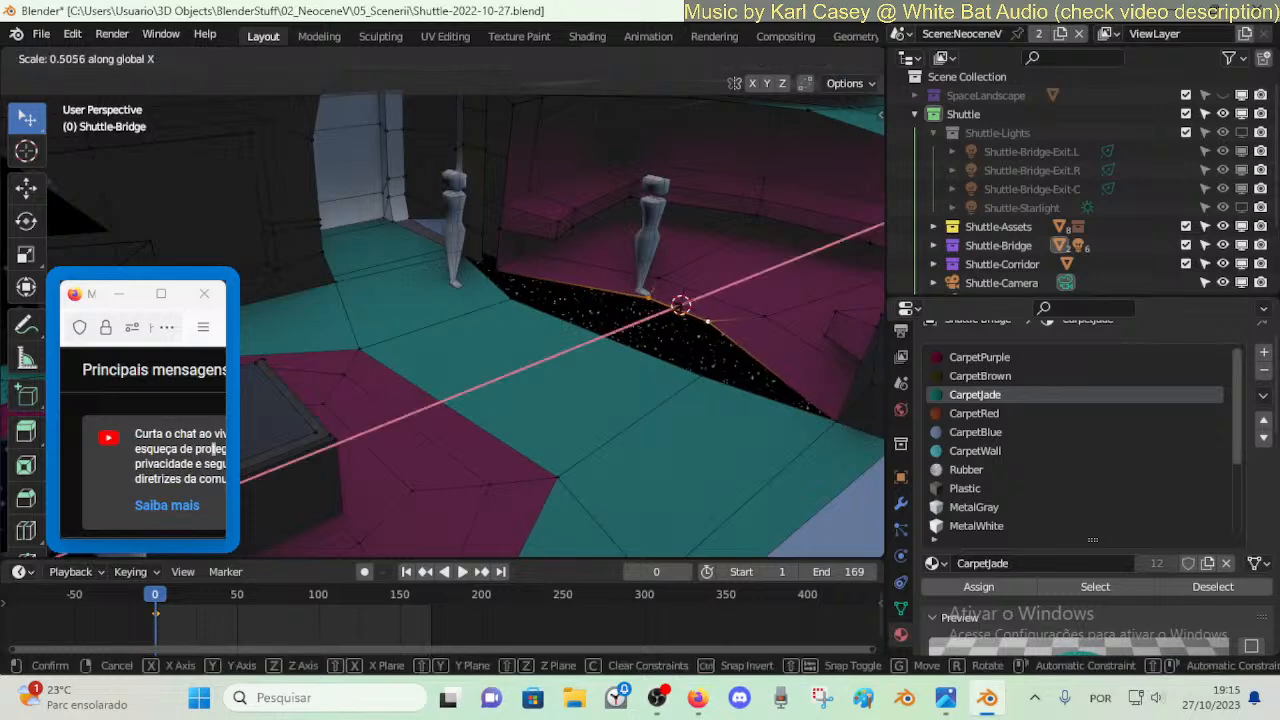
key(y)
click(642, 326)
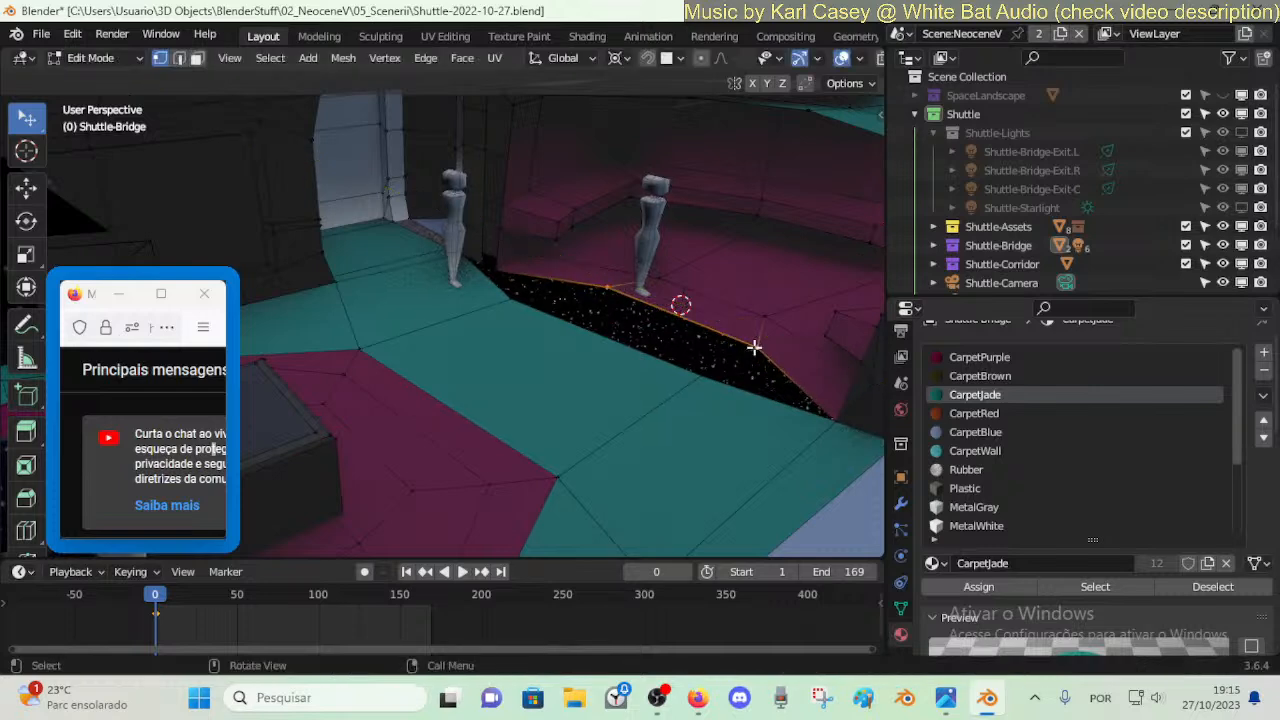
- Slide the two middle vertices of the jade floor's edge toward each other, facing the alcove floor's front vertices
click(516, 295)
key(g)
key(g)
click(570, 323)
click(702, 376)
key(g)
key(g)
click(668, 363)
click(555, 313)
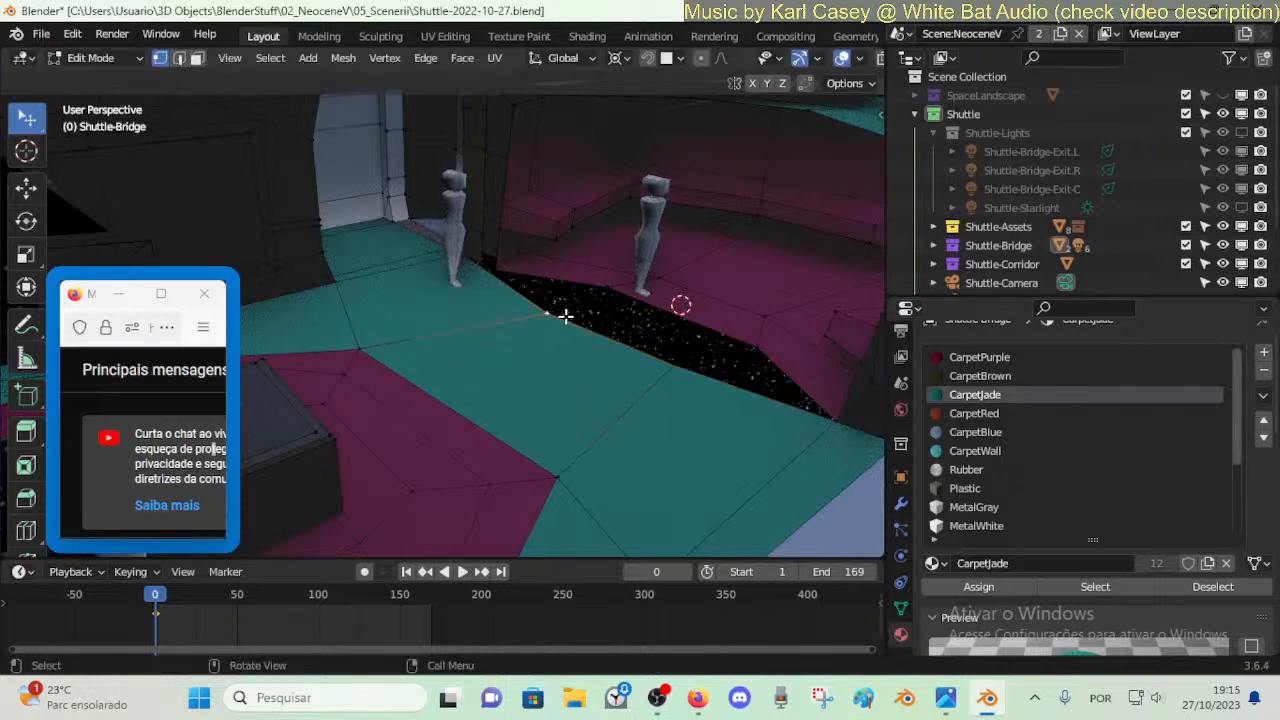
- Select the dark wall's bottom vertex together with the alcove floor's corner vertex beside the doorway
middle_drag(565, 316, 506, 274)
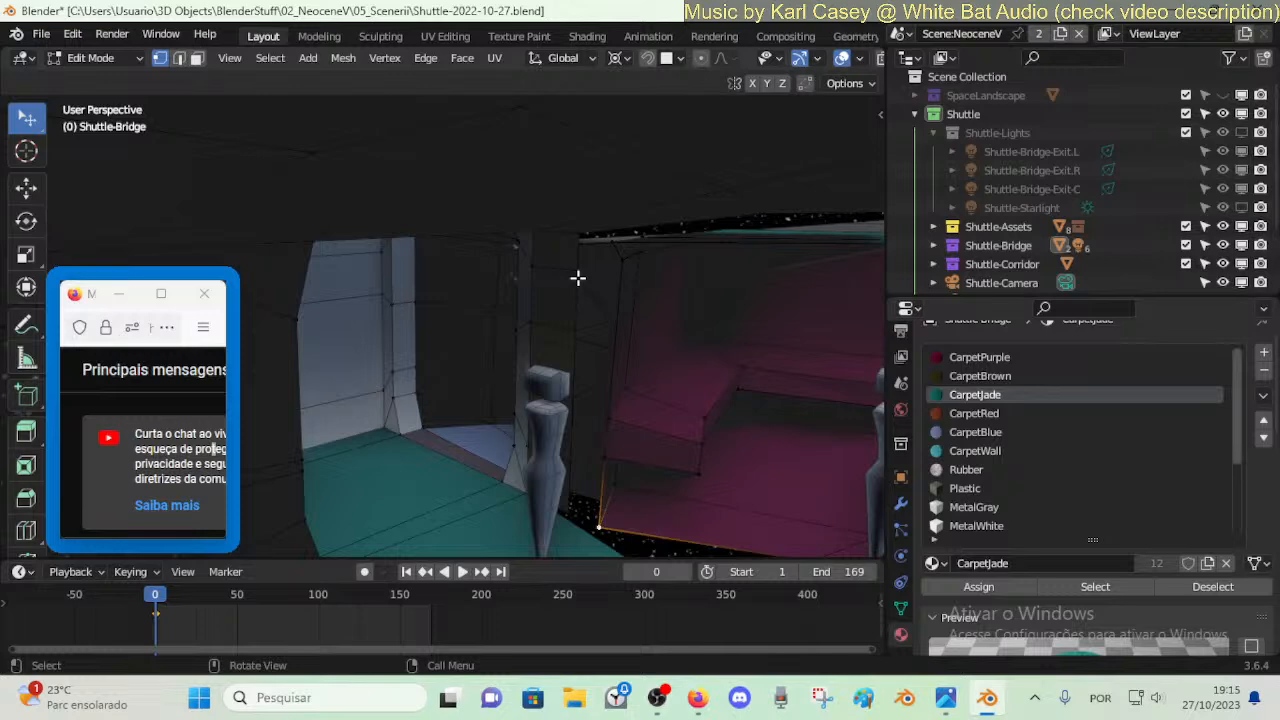
key(shift+grave)
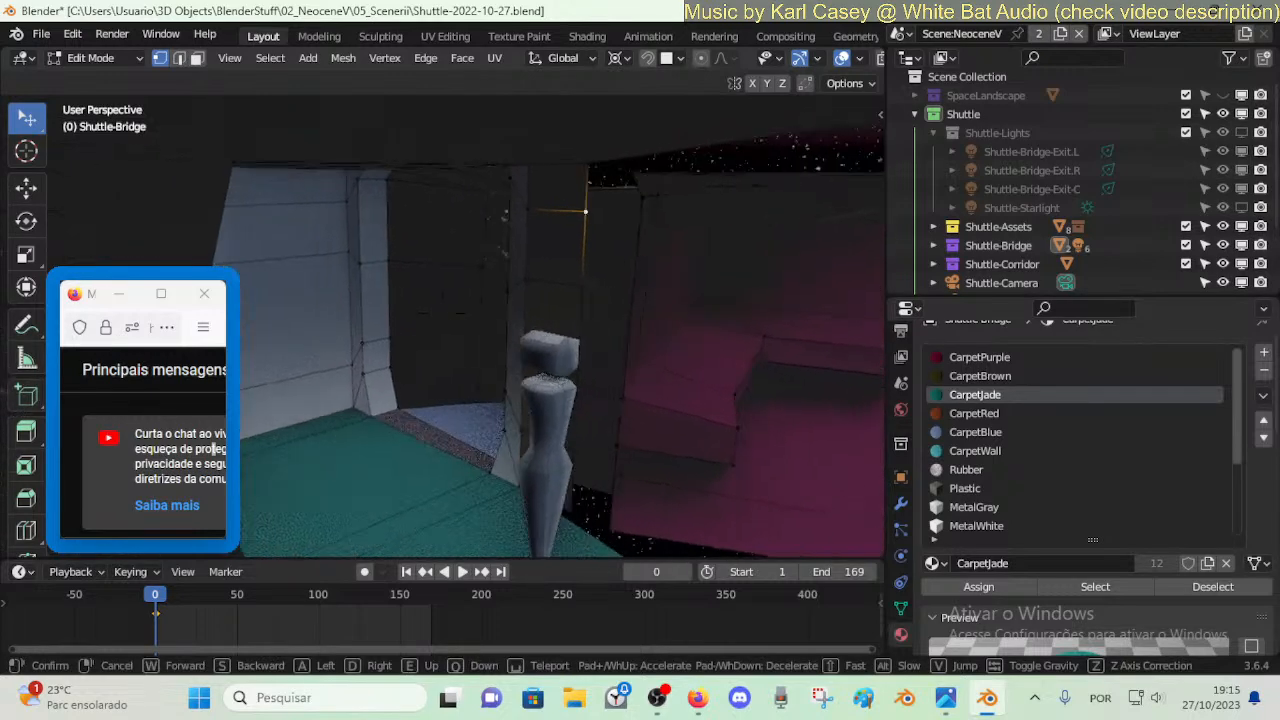
click(566, 443)
shift+click(578, 483)
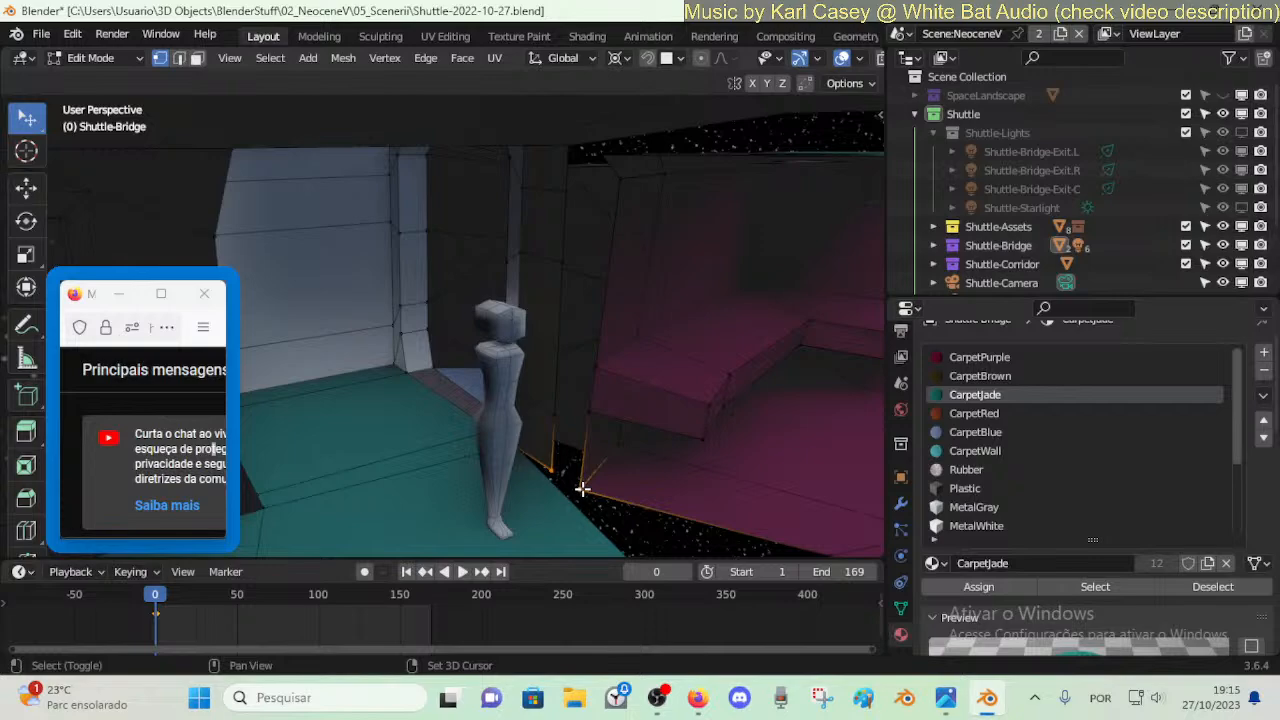
- Knife-cut the dark wall face beside the alcove seat from its upper edge down toward the floor
key(shift+grave)
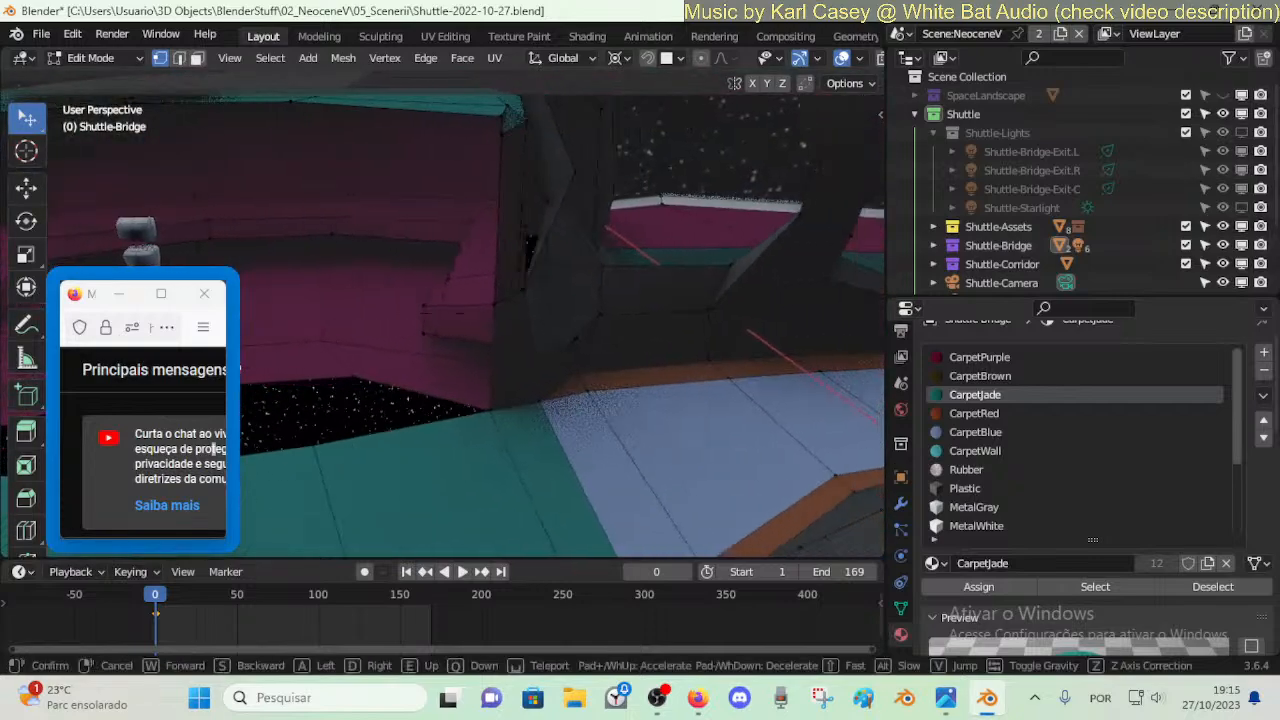
key(w)
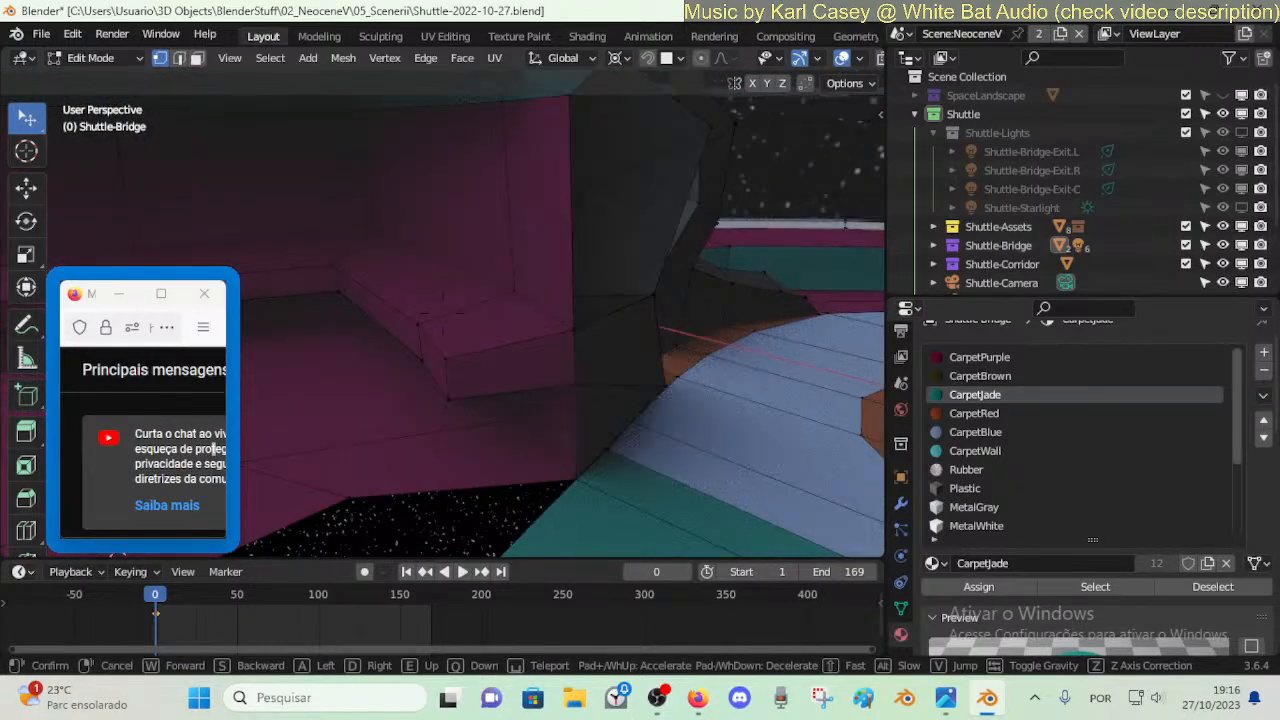
click(588, 314)
key(k)
click(608, 315)
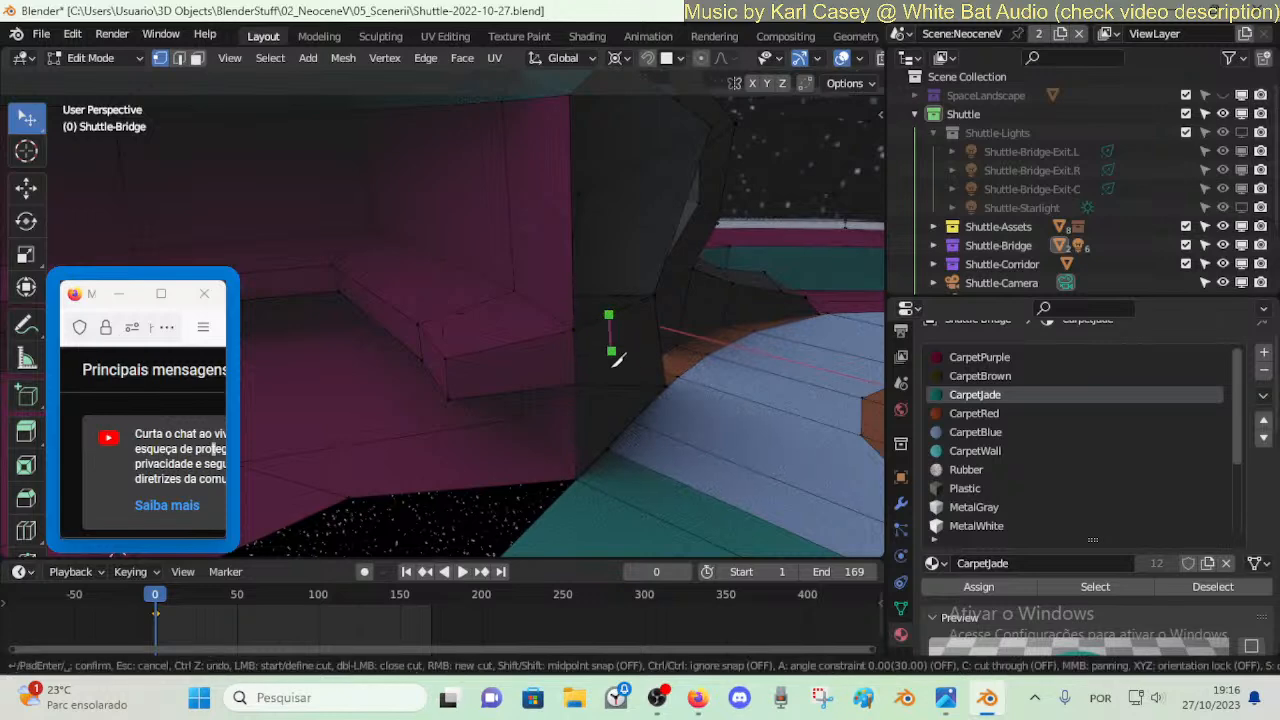
key(Return)
- Knife-cut the same dark wall face from the new vertex to the blue path's corner and clear the selection
middle_drag(611, 397, 445, 430)
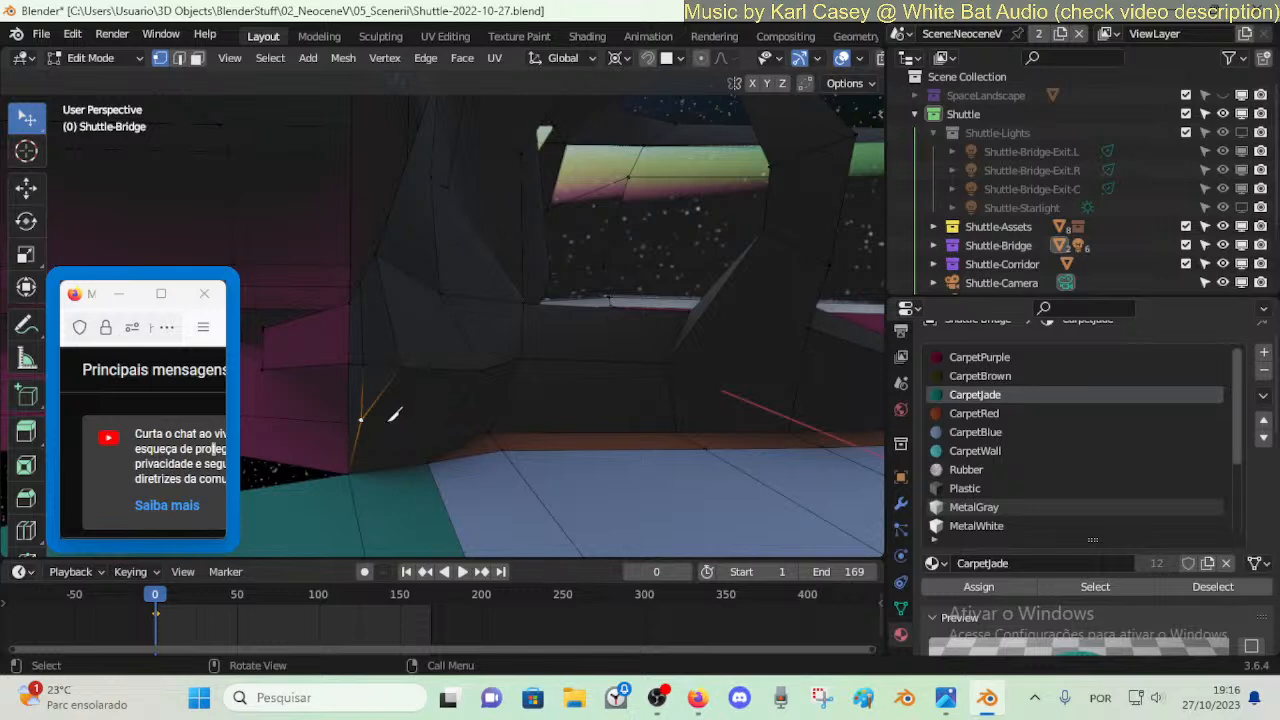
key(k)
click(361, 420)
click(428, 463)
key(Return)
middle_drag(420, 432, 611, 286)
key(alt+a)
- Move the dark wall's vertices between the alcove seat and the blue path one after another to reshape the wall
click(511, 412)
key(g)
click(599, 451)
key(g)
click(468, 443)
key(g)
click(526, 380)
key(g)
click(662, 340)
key(g)
click(569, 256)
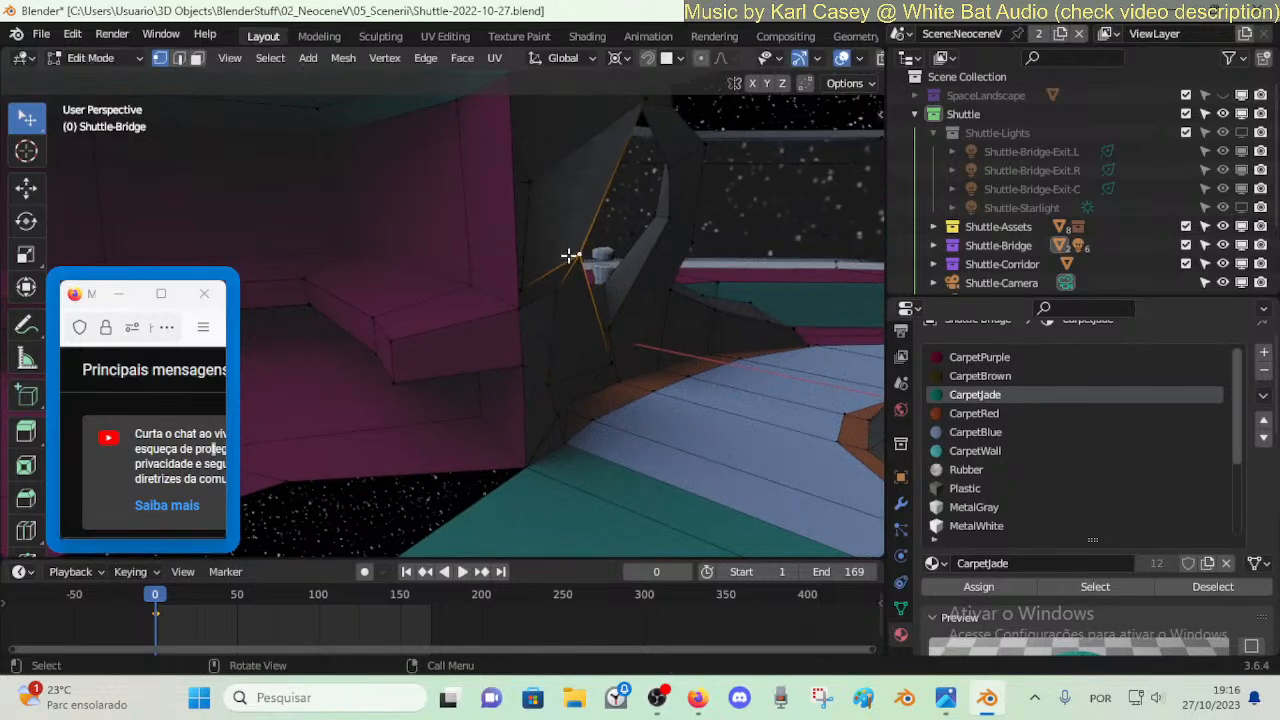
- Move the dark wall vertex level with the alcove seat toward the pillar's window-side edge
middle_drag(569, 256, 543, 377)
key(g)
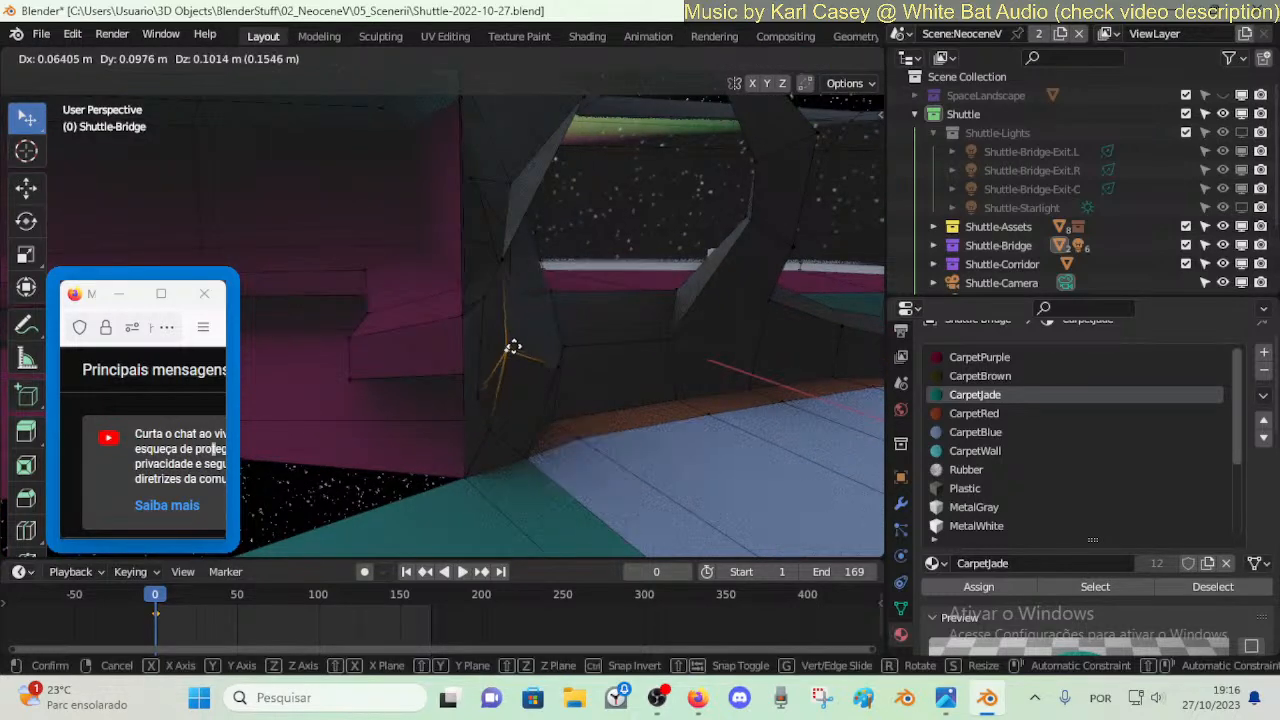
click(535, 359)
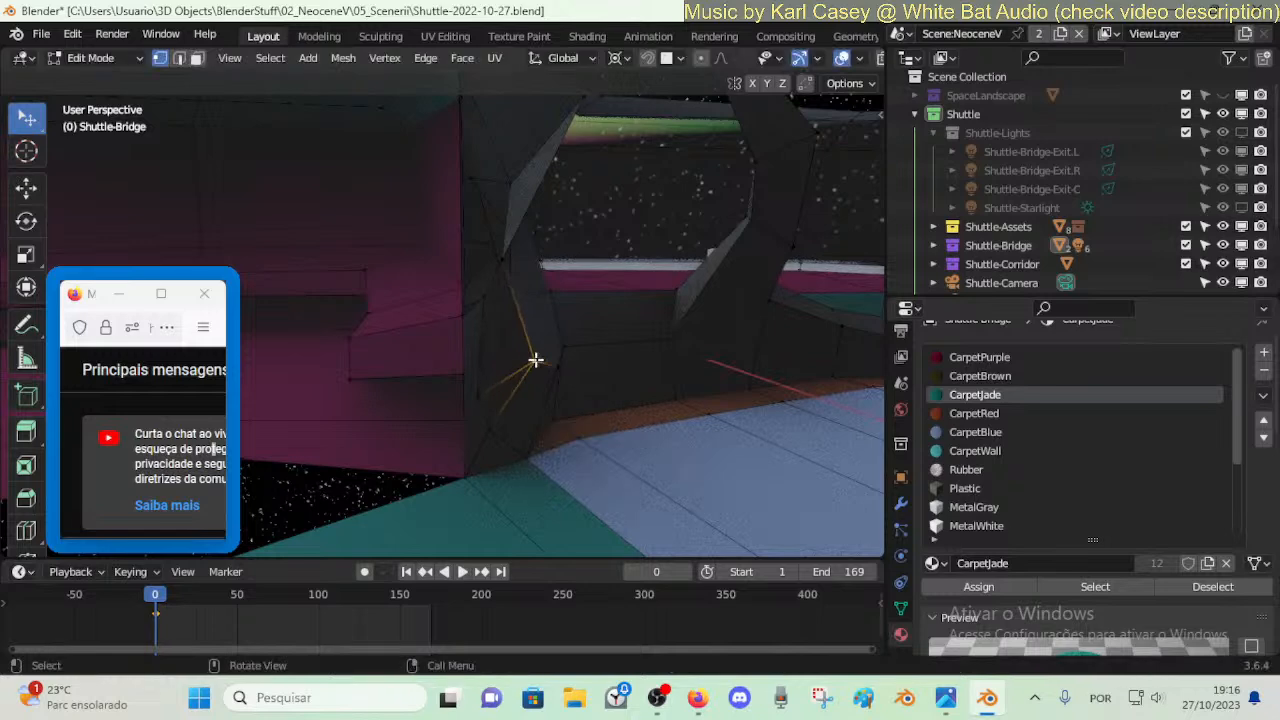
middle_drag(535, 359, 391, 397)
key(g)
click(391, 398)
- Reposition two more dark wall vertices beside the alcove to reshape the pillar's edge
click(403, 408)
key(g)
click(407, 374)
click(415, 328)
middle_drag(415, 328, 563, 271)
key(g)
click(488, 267)
middle_drag(486, 266, 517, 355)
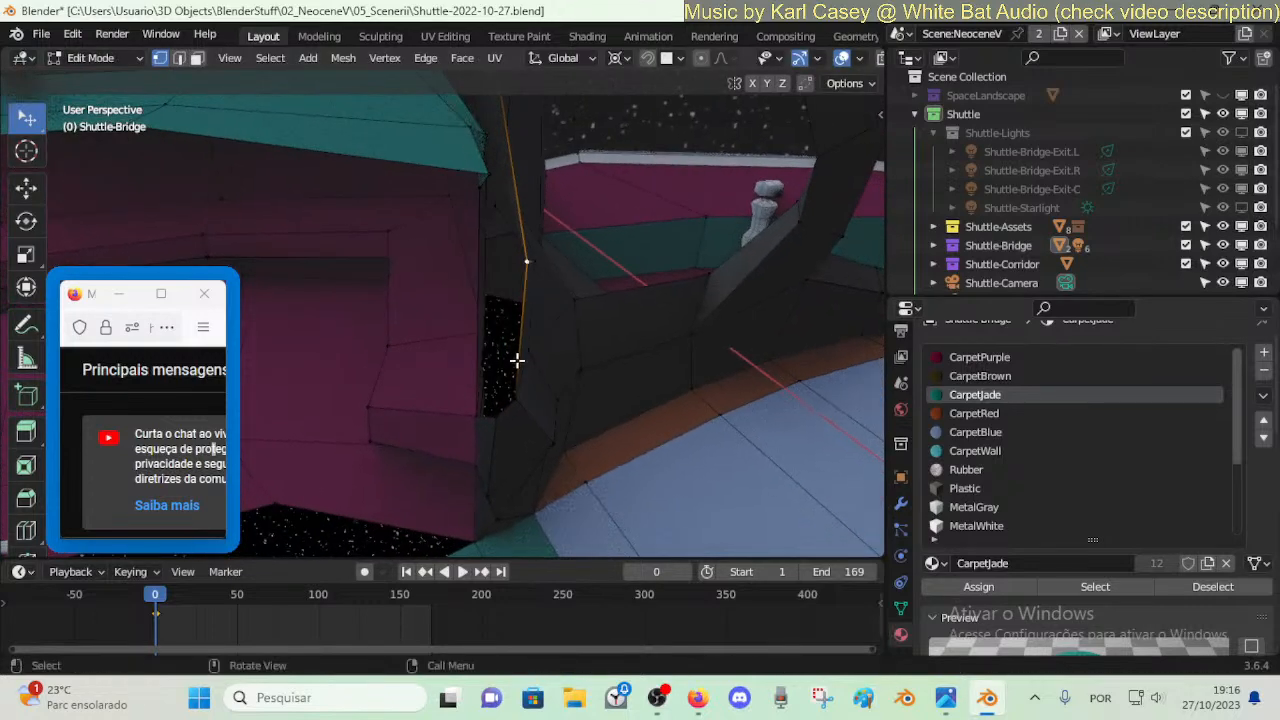
- Fill the hole in the dark wall beside the alcove with a face between two opposite edges and clear the selection
click(511, 398)
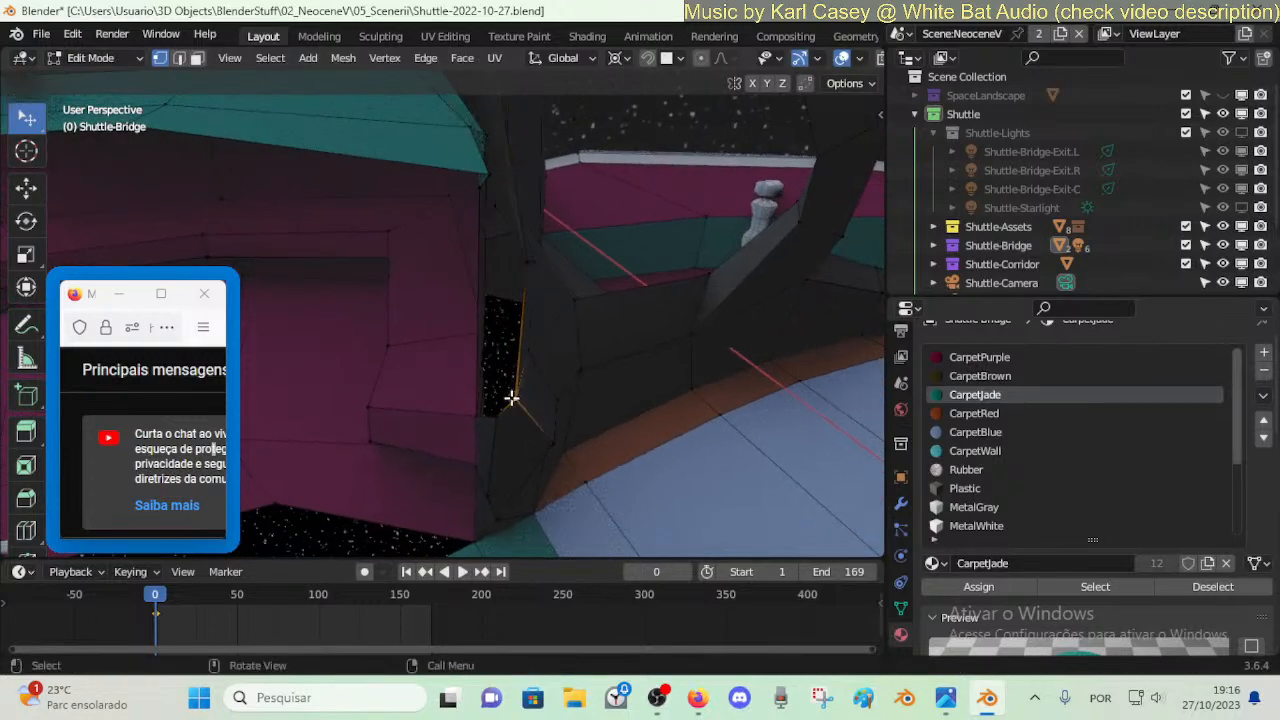
middle_drag(511, 398, 560, 420)
key(2)
click(545, 262)
shift+click(607, 278)
key(f)
key(alt+a)
- Move the dark wall vertices along the alcove border toward the pillar one after another
middle_drag(606, 291, 464, 256)
key(1)
click(552, 379)
shift+click(523, 390)
key(alt+a)
click(579, 255)
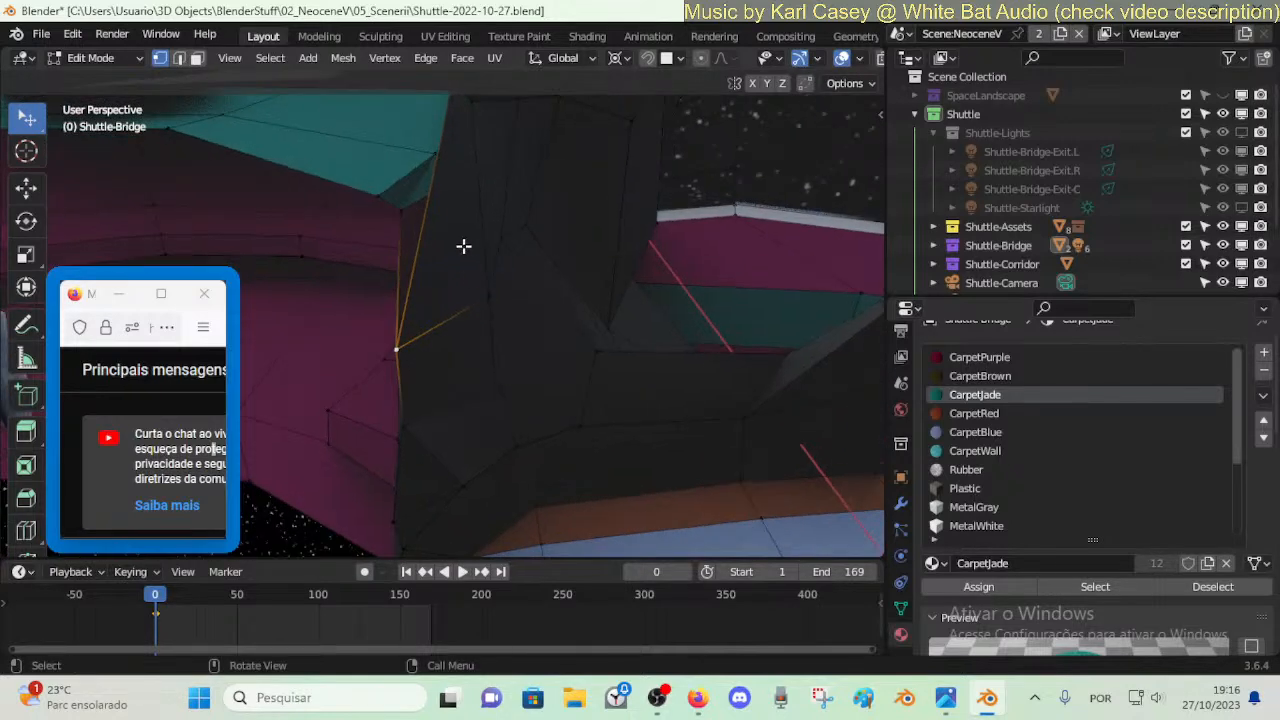
key(g)
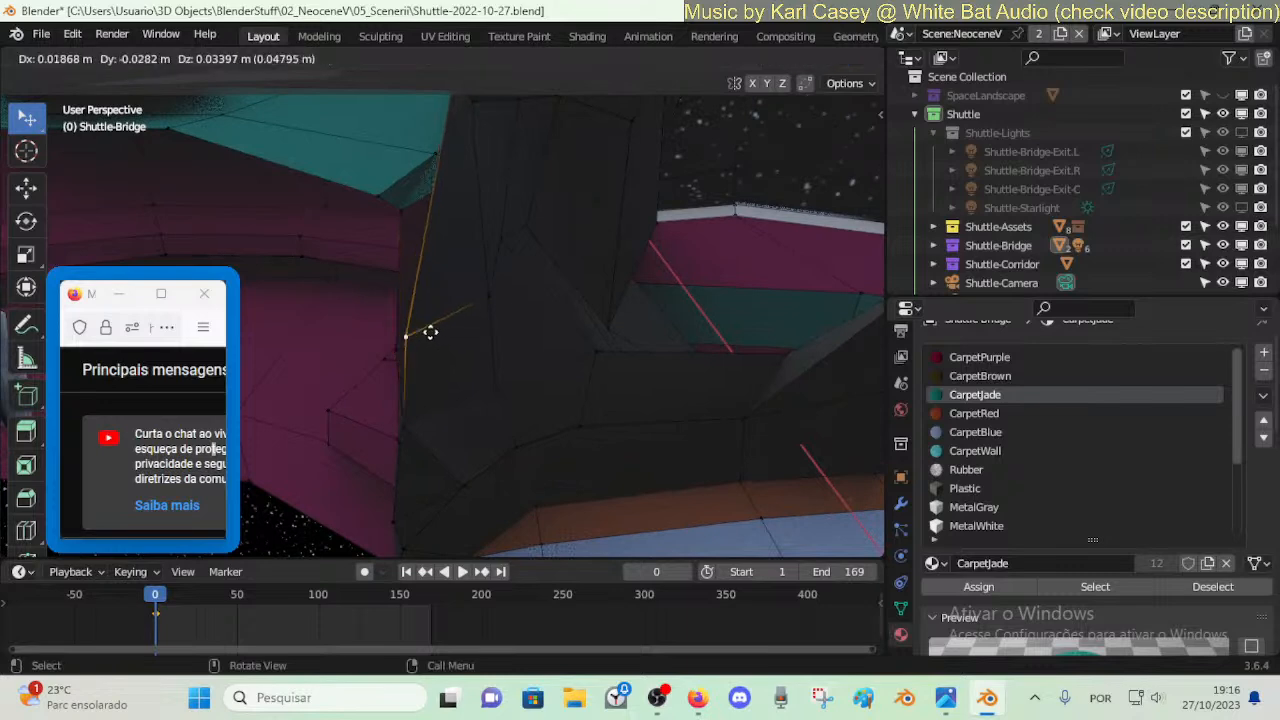
click(450, 328)
middle_drag(457, 329, 453, 402)
key(g)
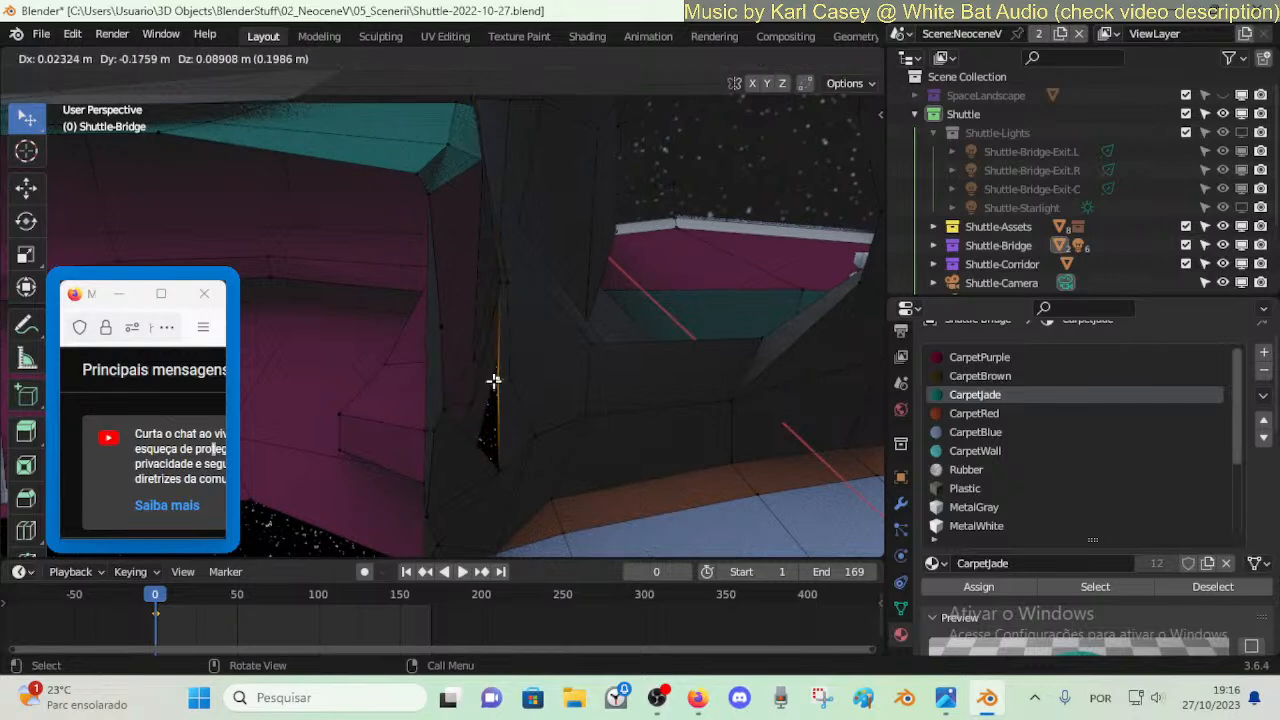
click(493, 380)
- Fill a face between two edges of the narrow gap beside the alcove seat and clear the selection
middle_drag(493, 380, 534, 371)
key(2)
shift+click(518, 418)
shift+click(512, 431)
key(f)
key(alt+a)
middle_drag(520, 417, 498, 333)
- Try to fill the starry gap beside the alcove from its border edges, and undo the fill
key(1)
key(2)
alt+click(477, 334)
key(f)
key(ctrl+z)
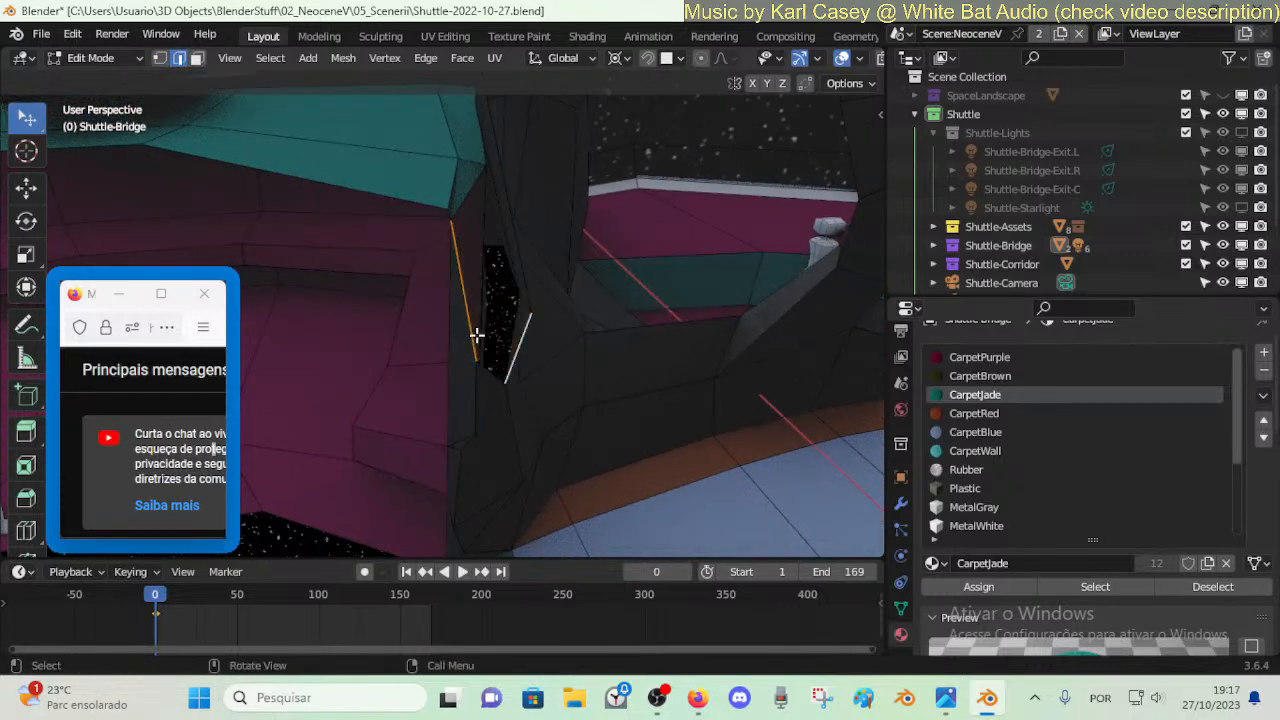
- Try to fill a face between the alcove's upright border edge and the opposite dark wall edge, and undo it
middle_drag(514, 257, 437, 268)
key(1)
click(399, 208)
shift+click(450, 291)
key(alt+a)
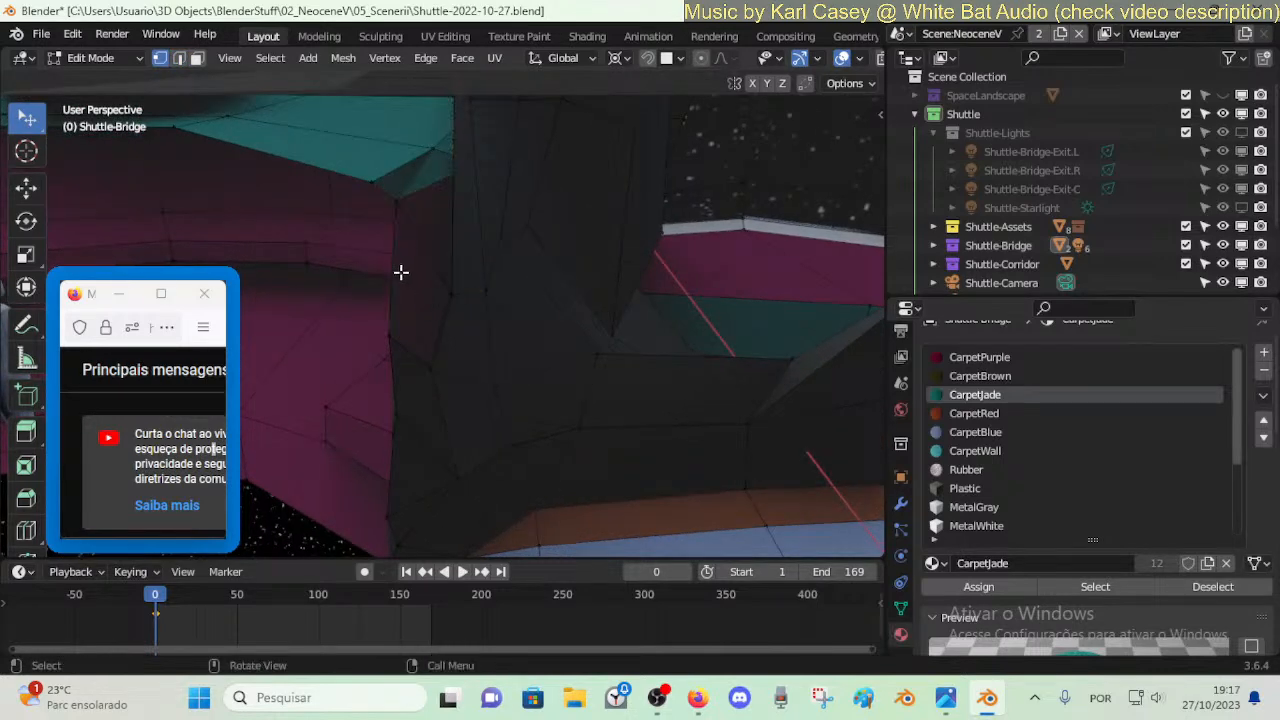
key(2)
click(401, 272)
shift+click(443, 326)
key(f)
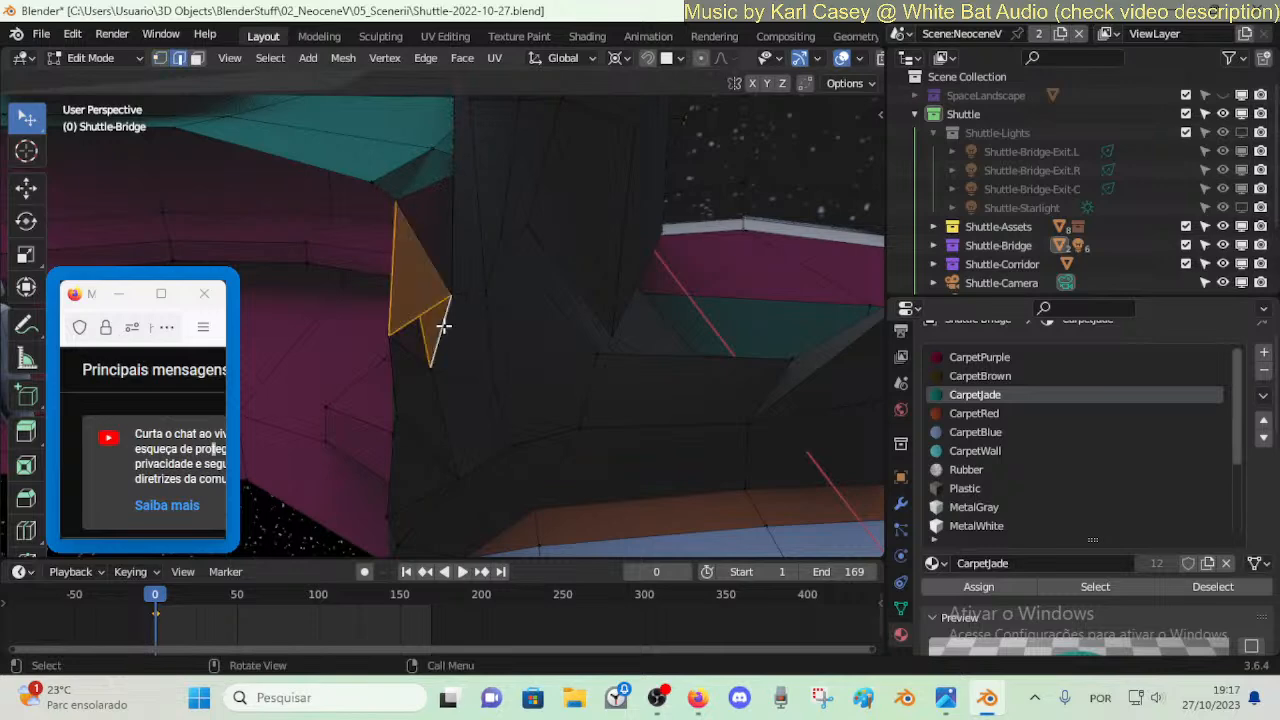
middle_drag(443, 326, 491, 328)
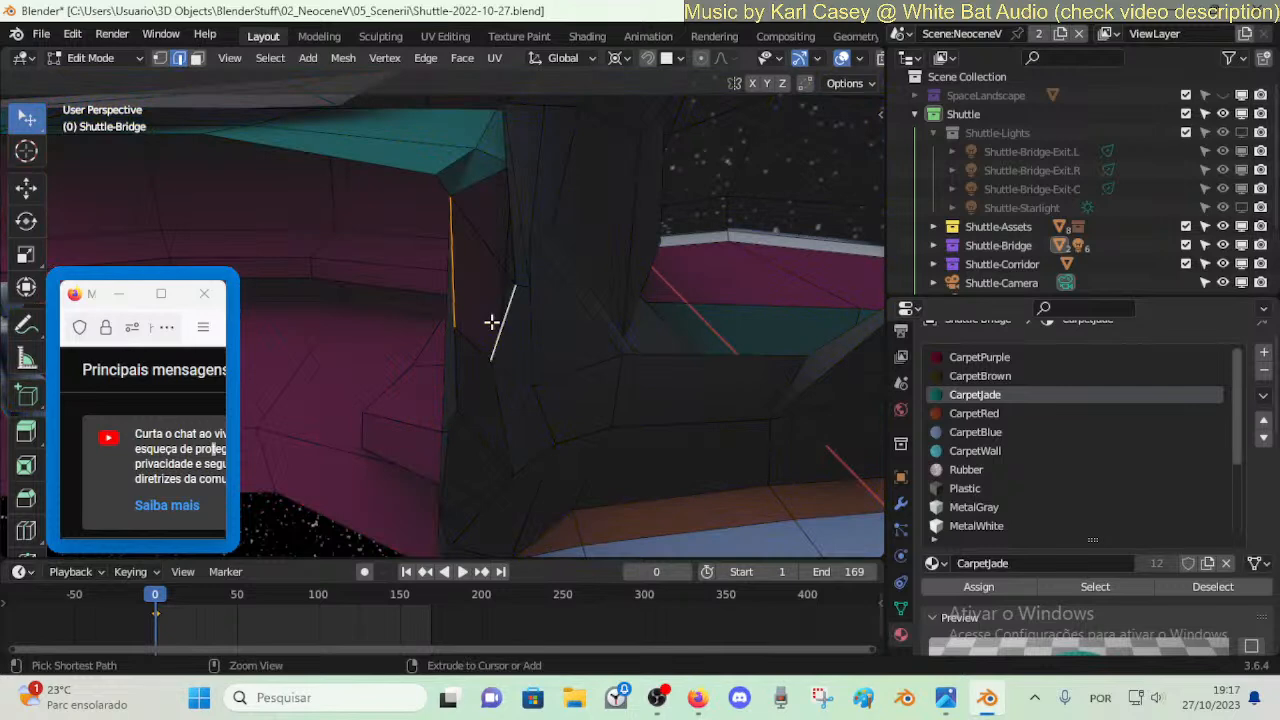
middle_drag(491, 321, 546, 217)
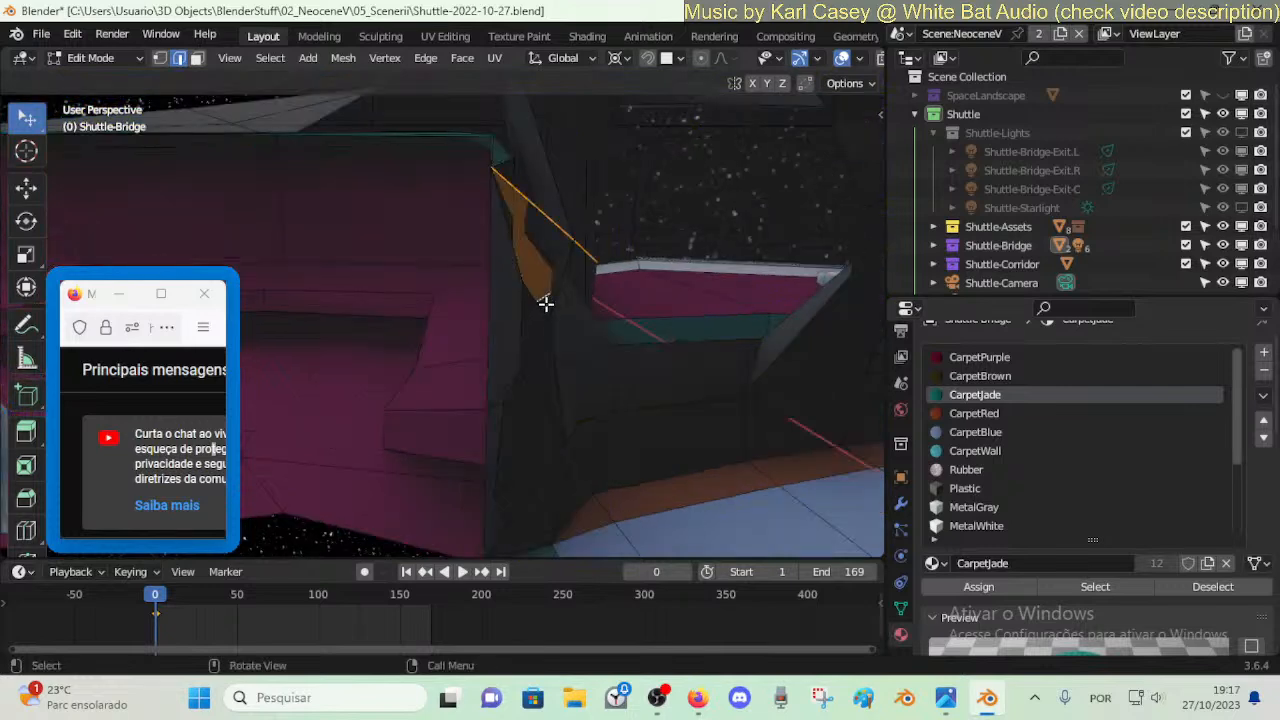
middle_drag(549, 200, 445, 331)
key(ctrl+z)
key(1)
click(395, 298)
middle_drag(395, 296, 391, 293)
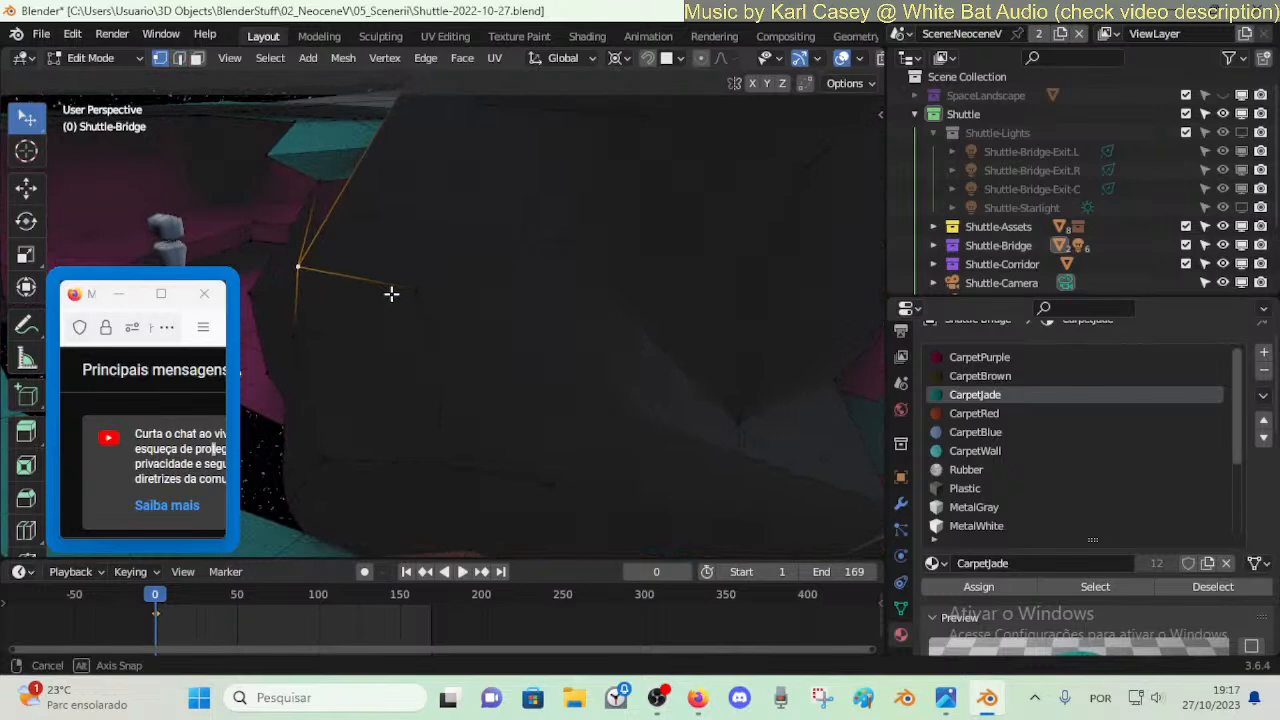
click(320, 194)
key(g)
right_click(317, 211)
middle_drag(317, 211, 551, 241)
click(593, 148)
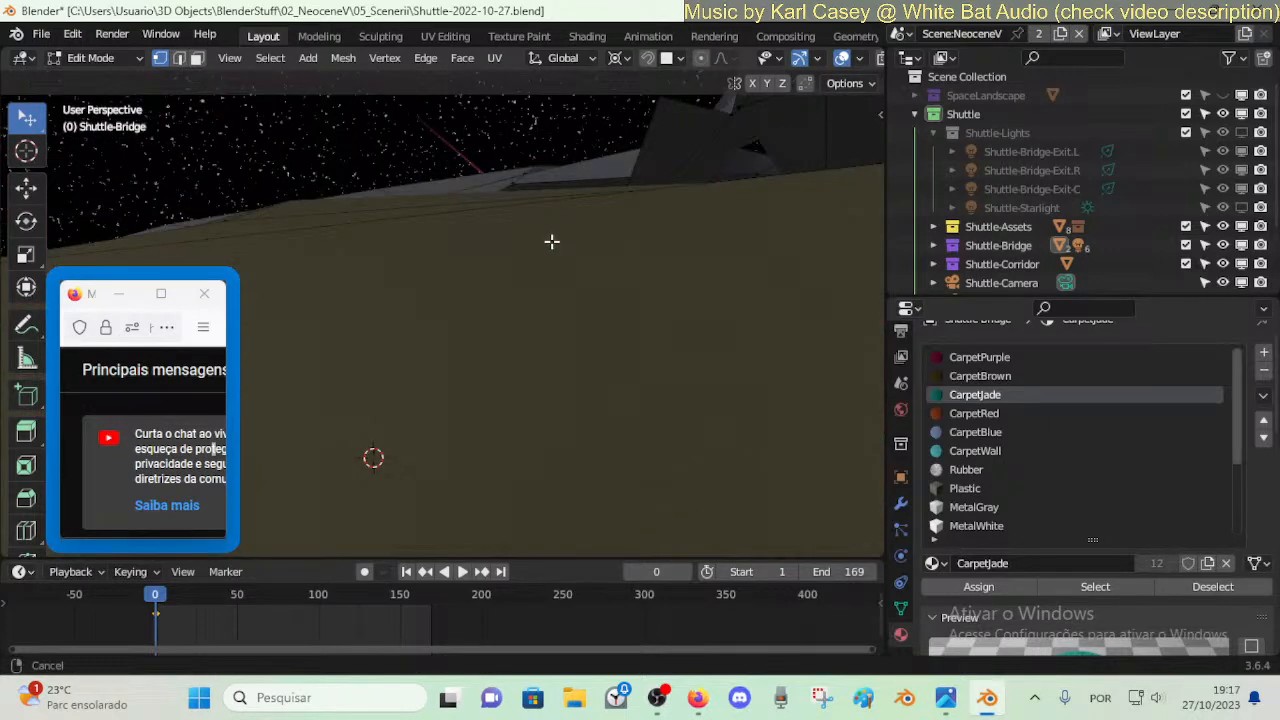
shift+middle_drag(552, 241, 640, 274)
shift+middle_drag(500, 263, 213, 216)
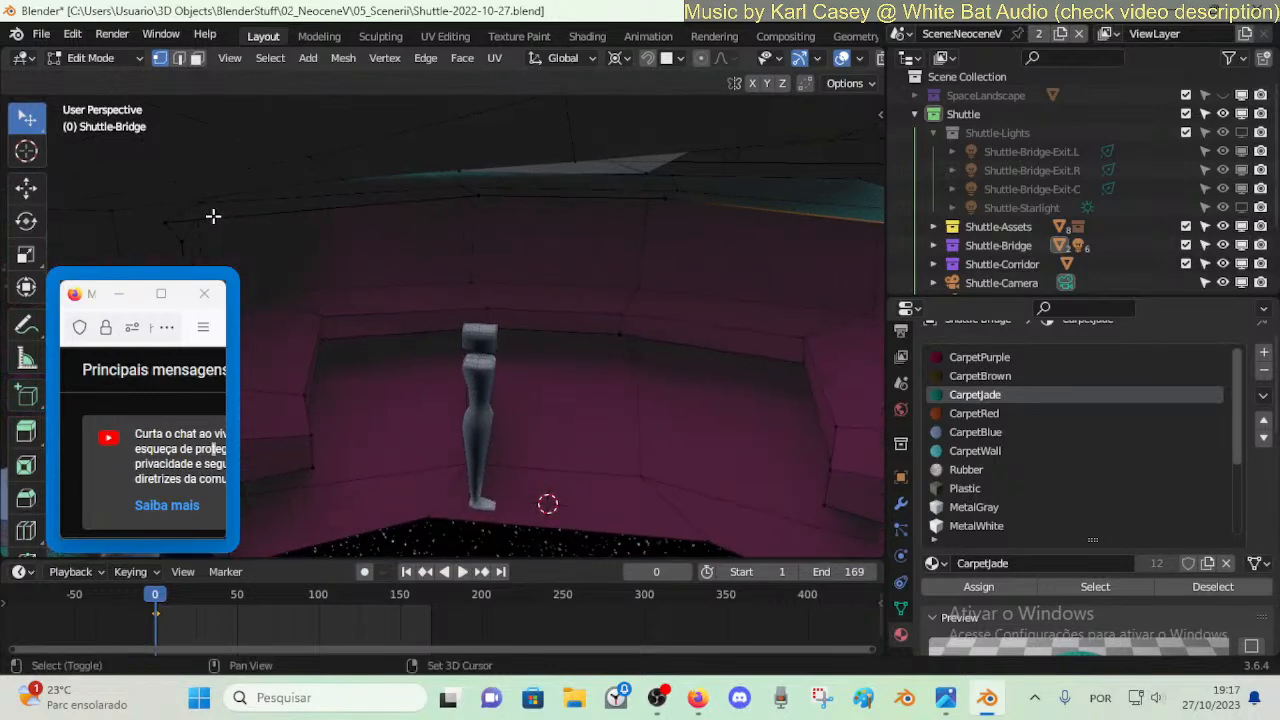
alt+click(464, 203)
key(g)
key(x)
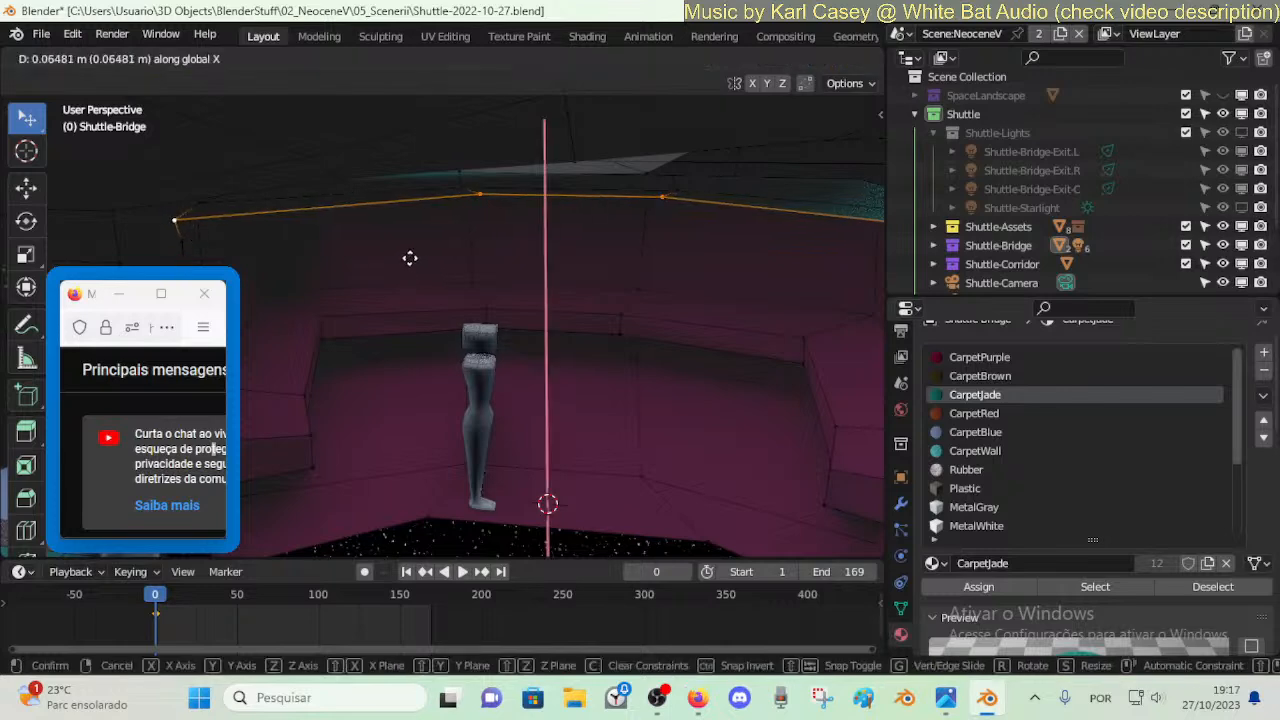
key(Escape)
- Move the dark wall vertex beside the alcove's upper corner about 0.19 m toward the alcove
mouse_move(566, 277)
middle_down()
mouse_move(566, 303)
mouse_move(450, 305)
mouse_move(477, 306)
mouse_move(463, 323)
mouse_move(580, 294)
middle_up()
key(2)
click(614, 293)
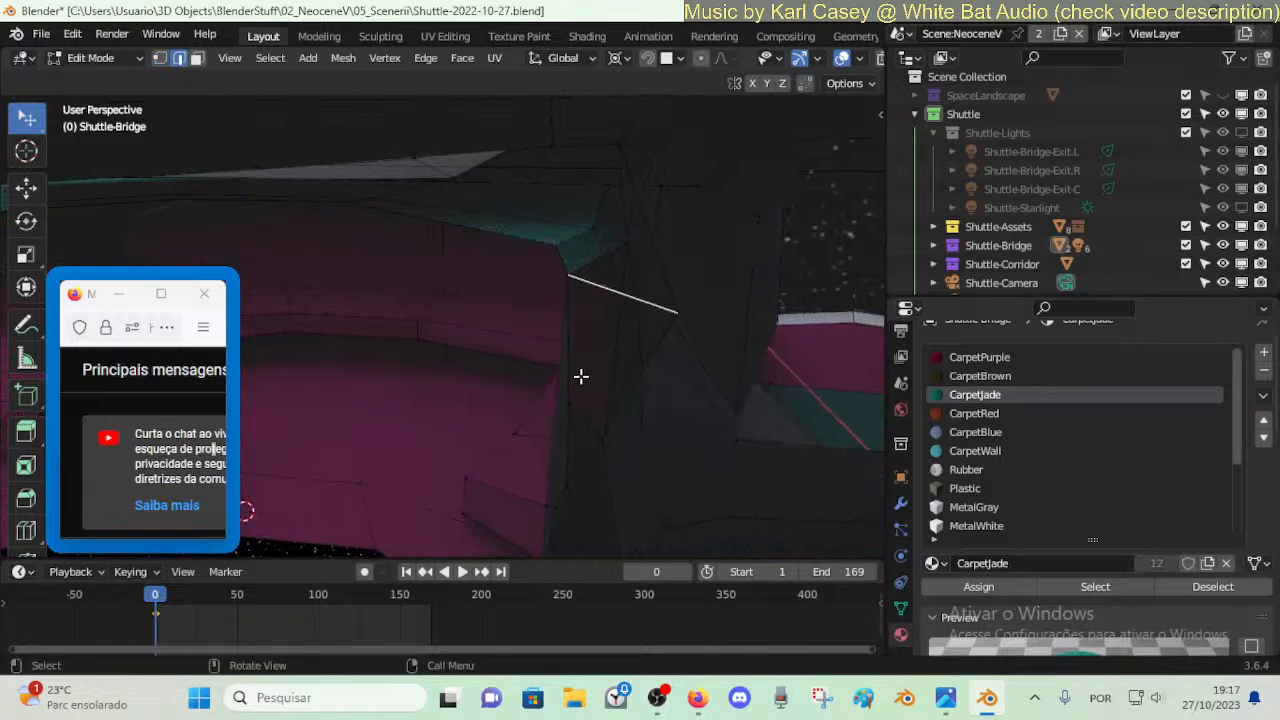
key(1)
click(682, 314)
key(g)
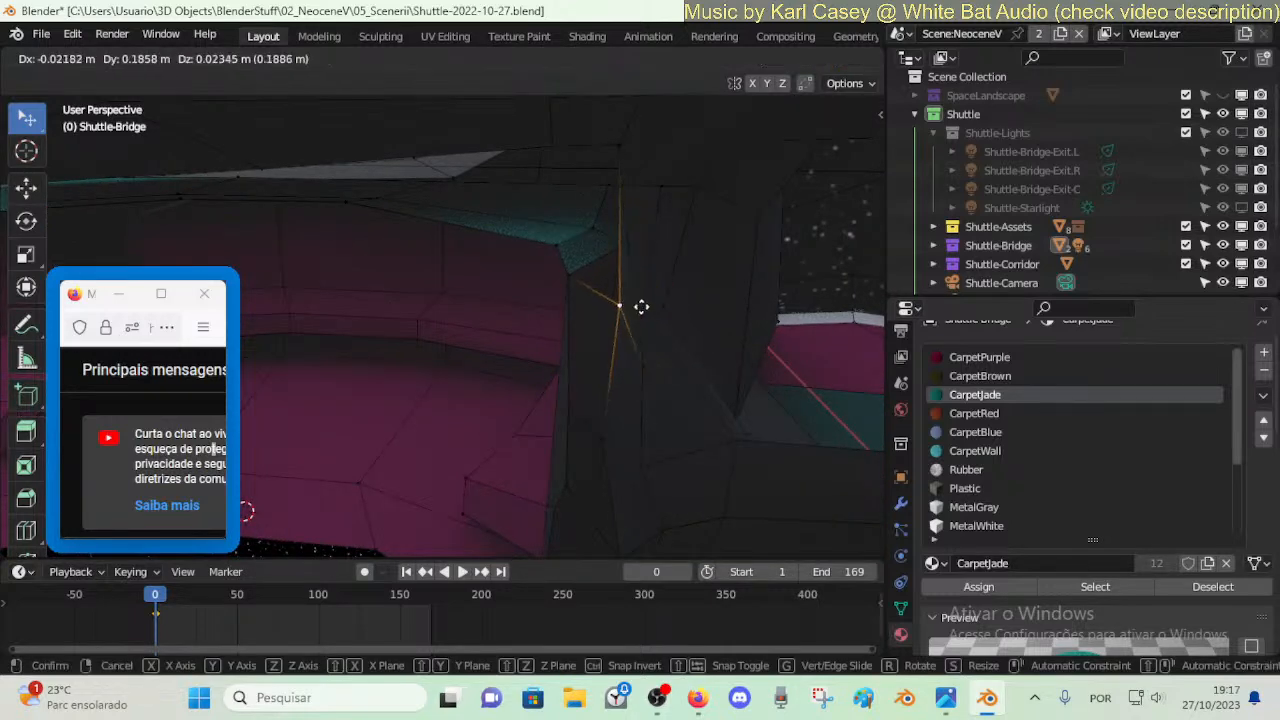
click(641, 307)
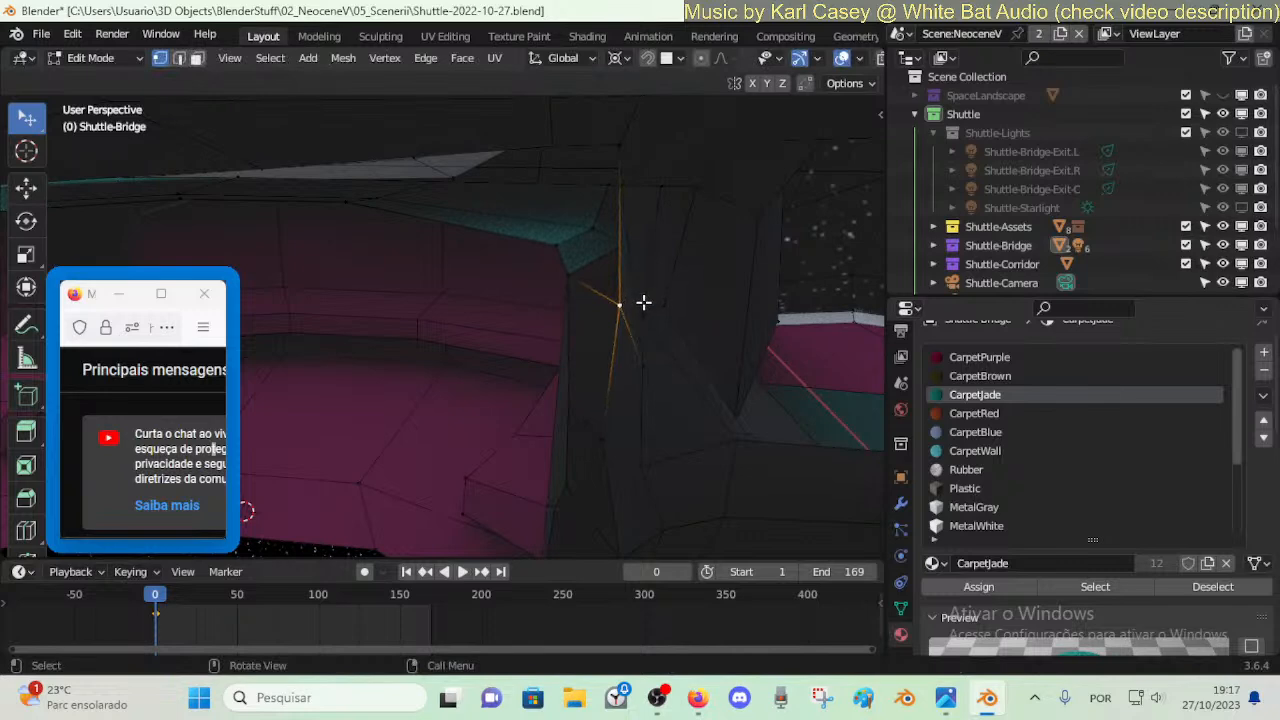
- Adjust the positions of the vertices where the dark pillar meets the alcove's upper corner
middle_drag(643, 302, 586, 336)
key(g)
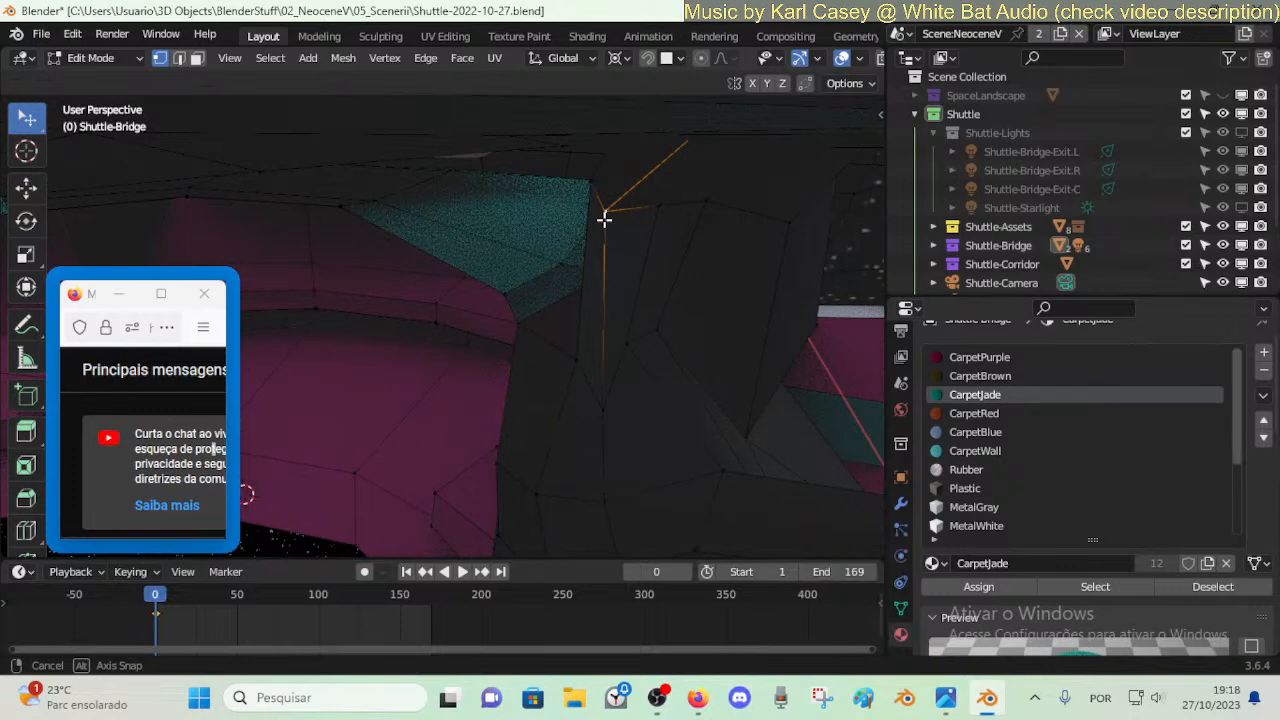
middle_drag(604, 219, 643, 177)
click(588, 190)
key(g)
click(597, 277)
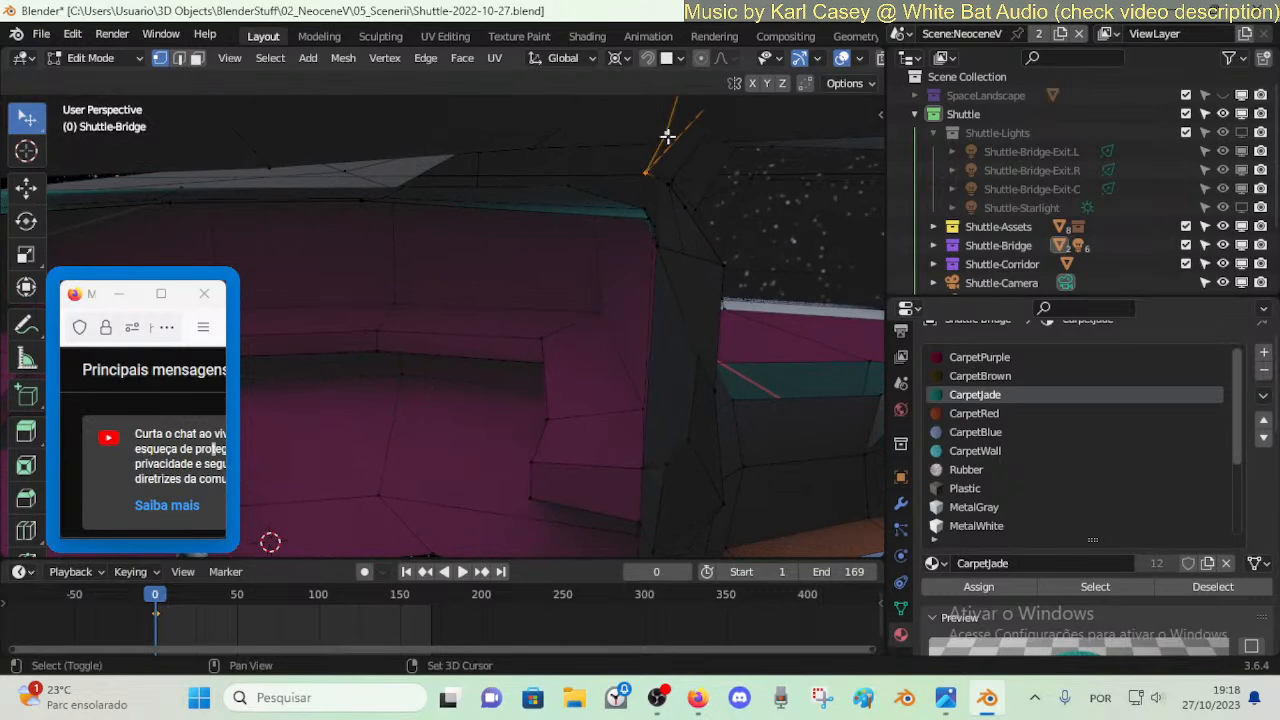
middle_drag(668, 136, 500, 312)
key(g)
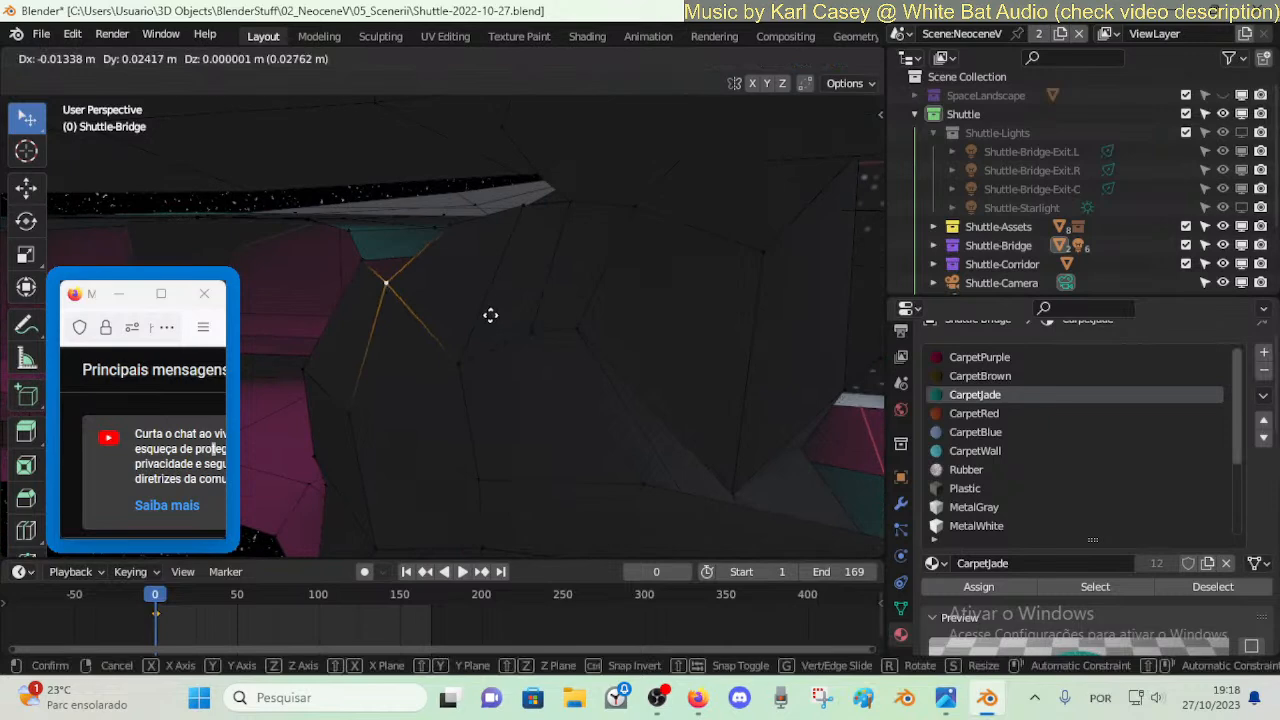
click(549, 223)
- Connect the two vertices at the end of the ceiling gap with an edge and fill the adjoining face
middle_drag(549, 223, 487, 196)
click(474, 187)
shift+click(485, 236)
key(f)
key(2)
click(508, 194)
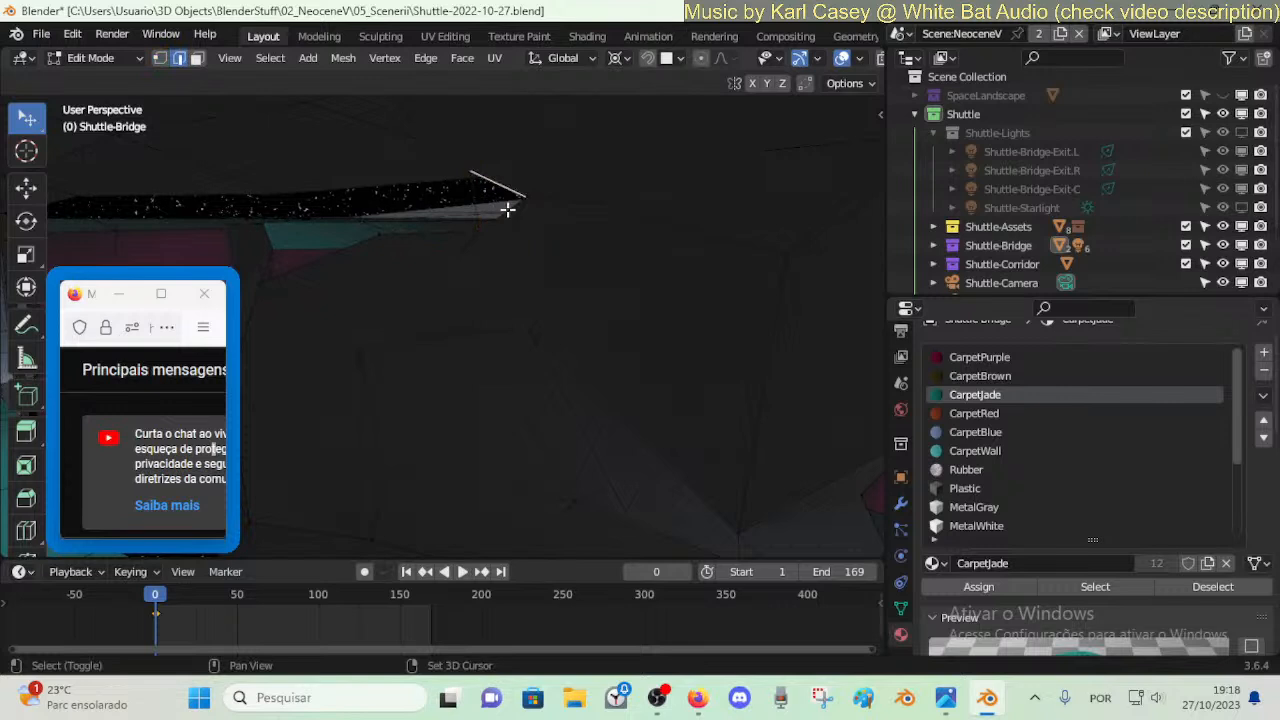
shift+click(508, 210)
key(f)
- Select the three connected edges at the alcove's upper corner and raise them toward the ceiling
middle_drag(508, 210, 619, 325)
click(536, 201)
shift+click(529, 267)
key(f)
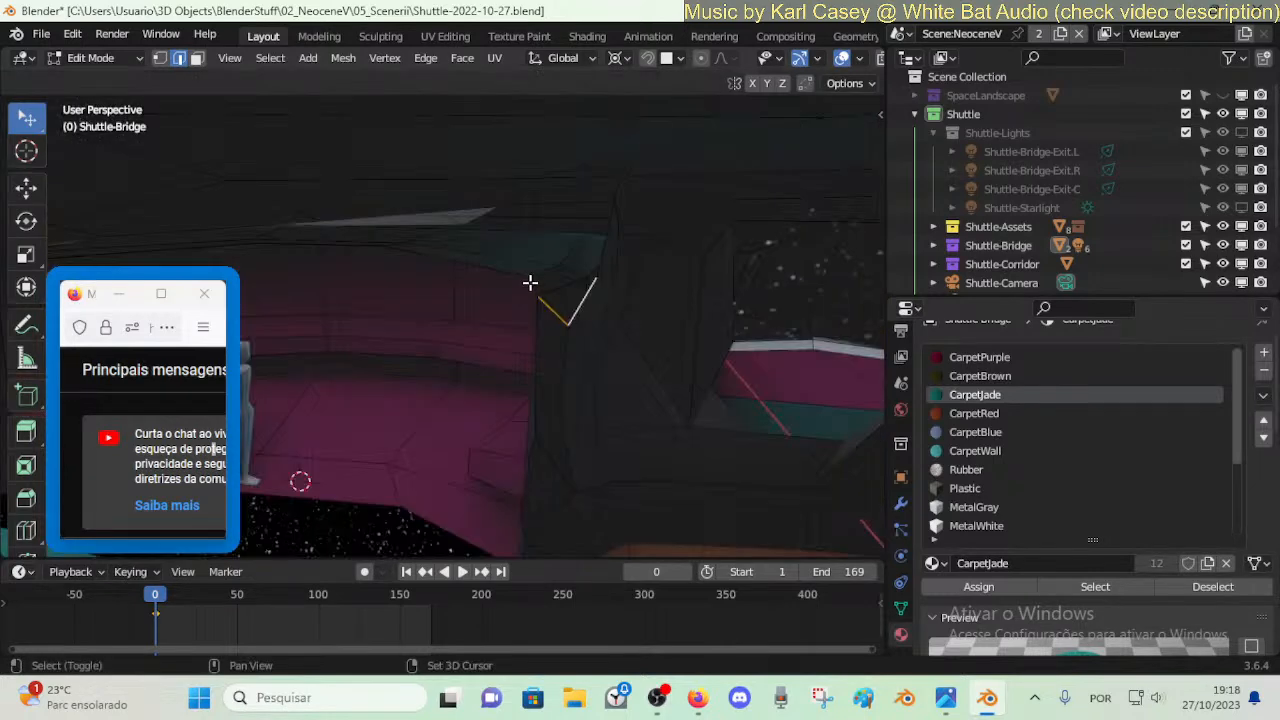
shift+click(530, 282)
key(g)
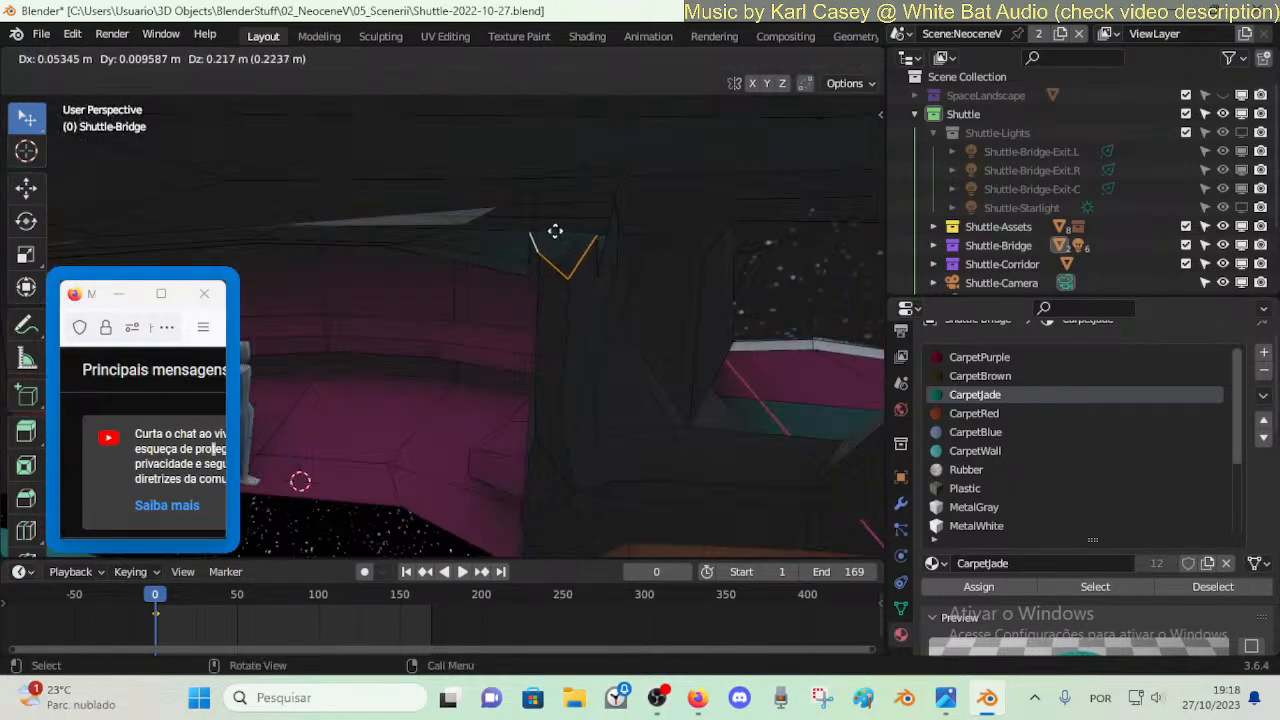
click(558, 218)
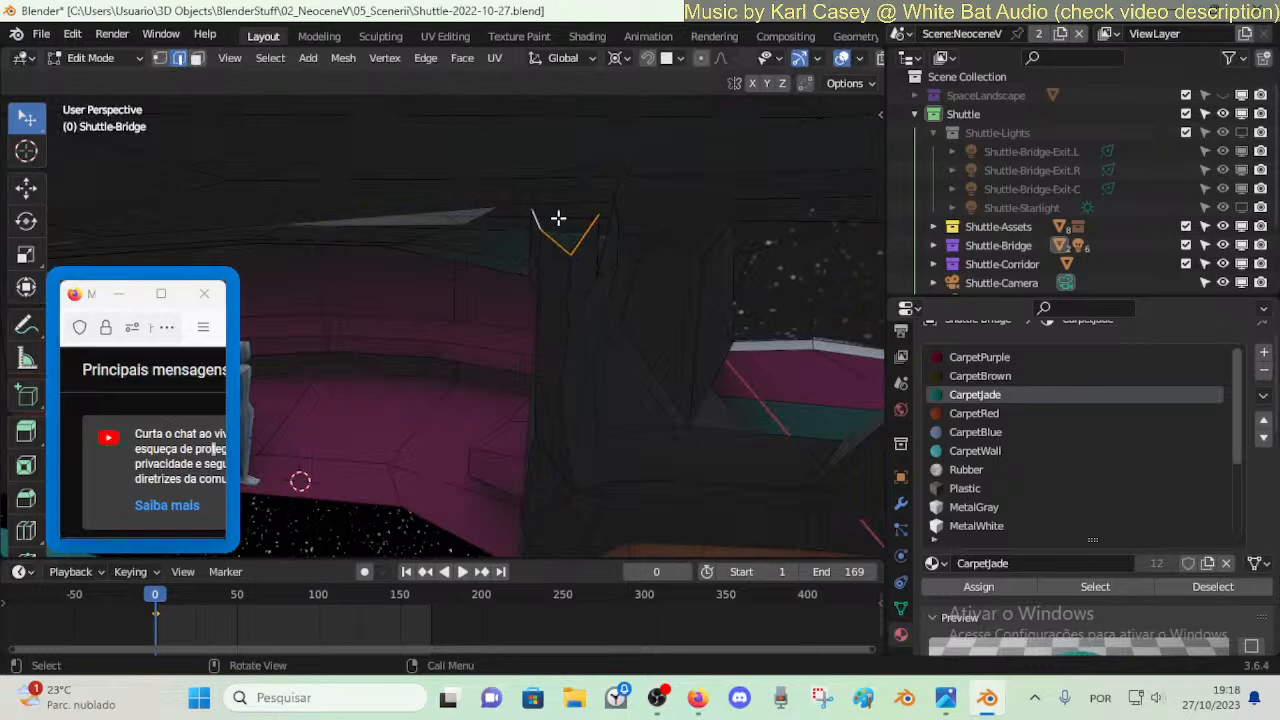
- Move the end vertex of the raised corner edges toward its neighbour and merge the vertices
key(1)
middle_drag(558, 218, 527, 230)
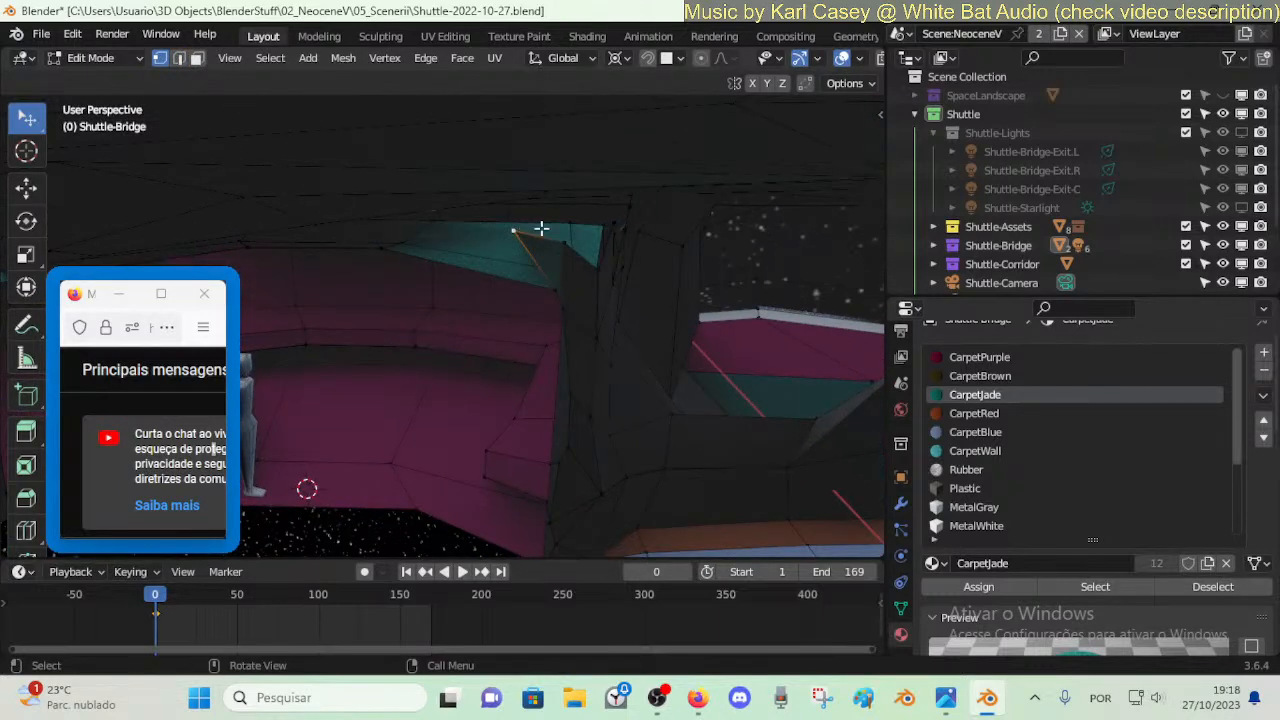
key(g)
click(560, 246)
middle_drag(560, 246, 575, 220)
key(m)
click(586, 216)
- Extrude the edges at the alcove's upper corner upward past the ceiling
key(2)
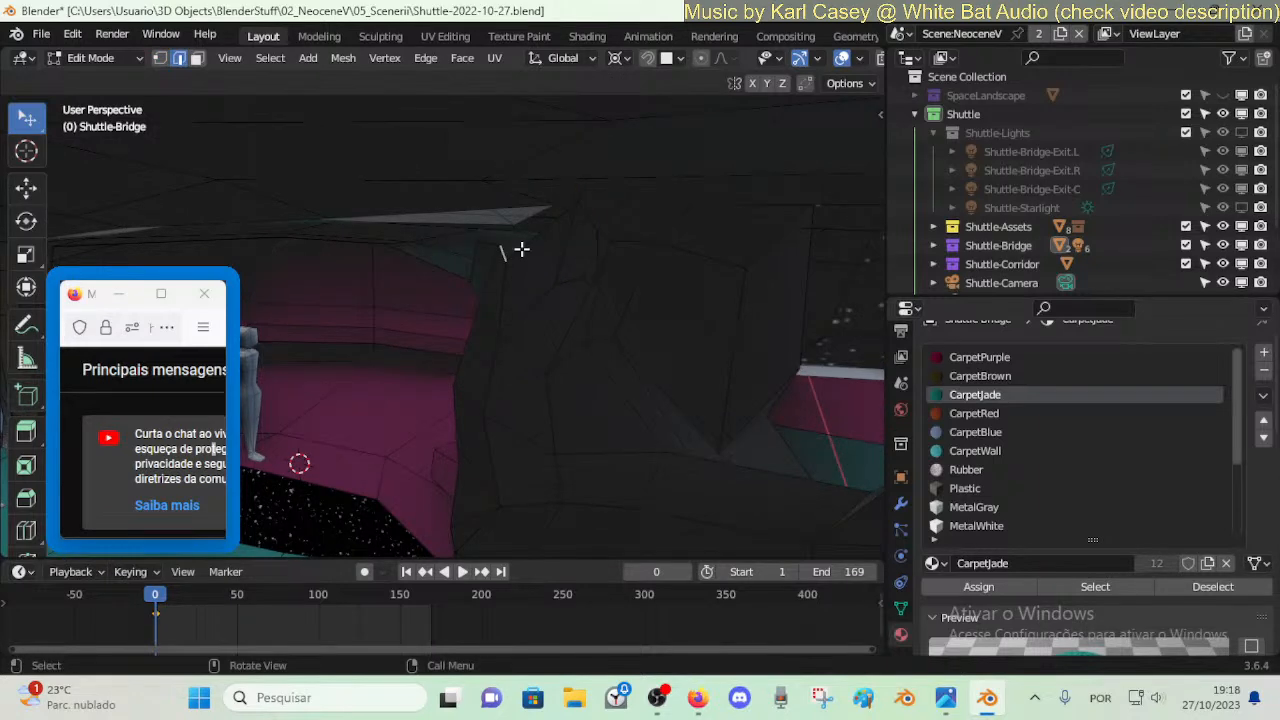
middle_drag(521, 249, 600, 243)
key(g)
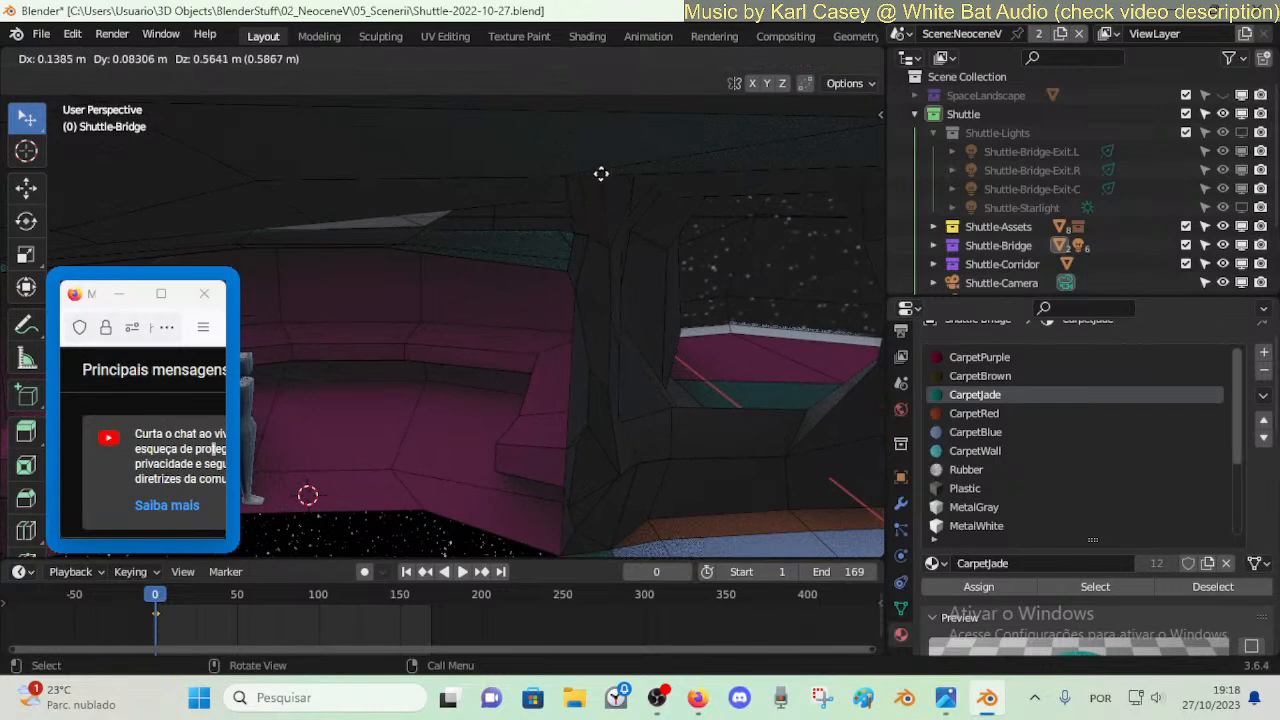
key(1)
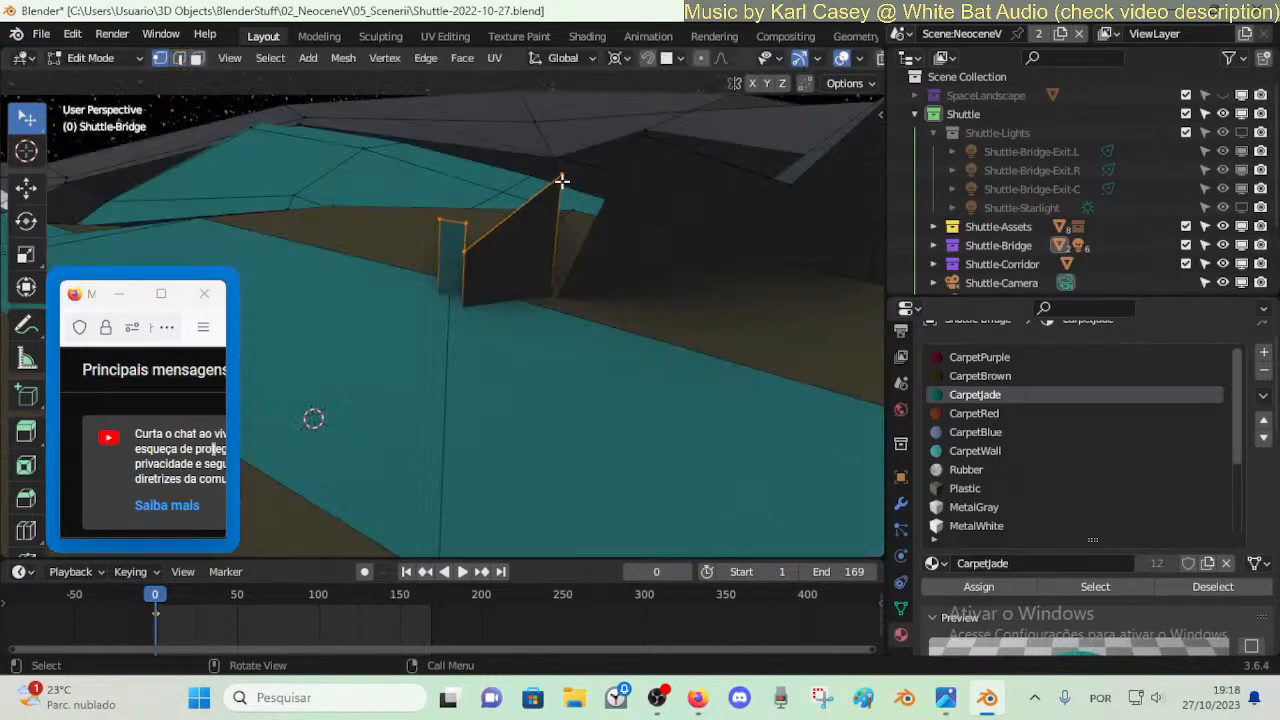
- Merge the top vertex of the extruded corner strip with the neighbouring peak vertex of the dark wall
click(561, 179)
shift+click(644, 133)
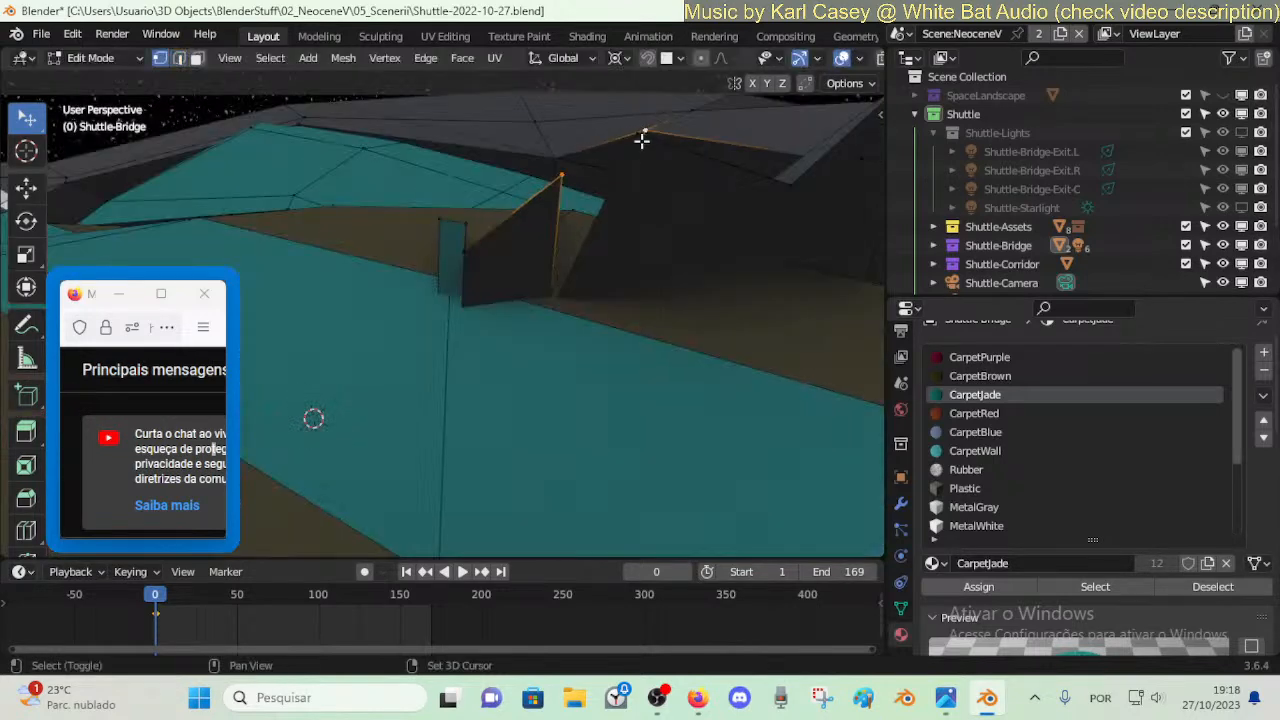
key(m)
click(540, 178)
- Assign the Plastic material to the two strip faces above the alcove's upper corner
middle_drag(540, 190, 583, 246)
key(3)
click(594, 225)
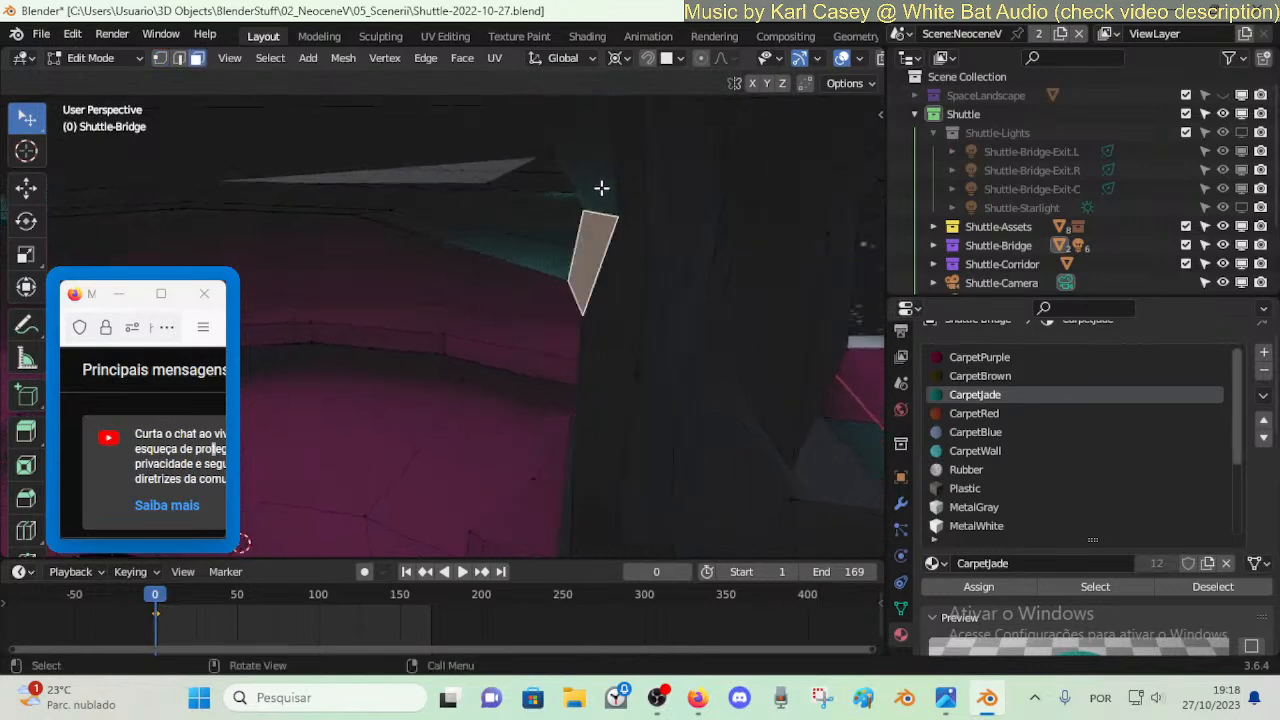
shift+click(597, 180)
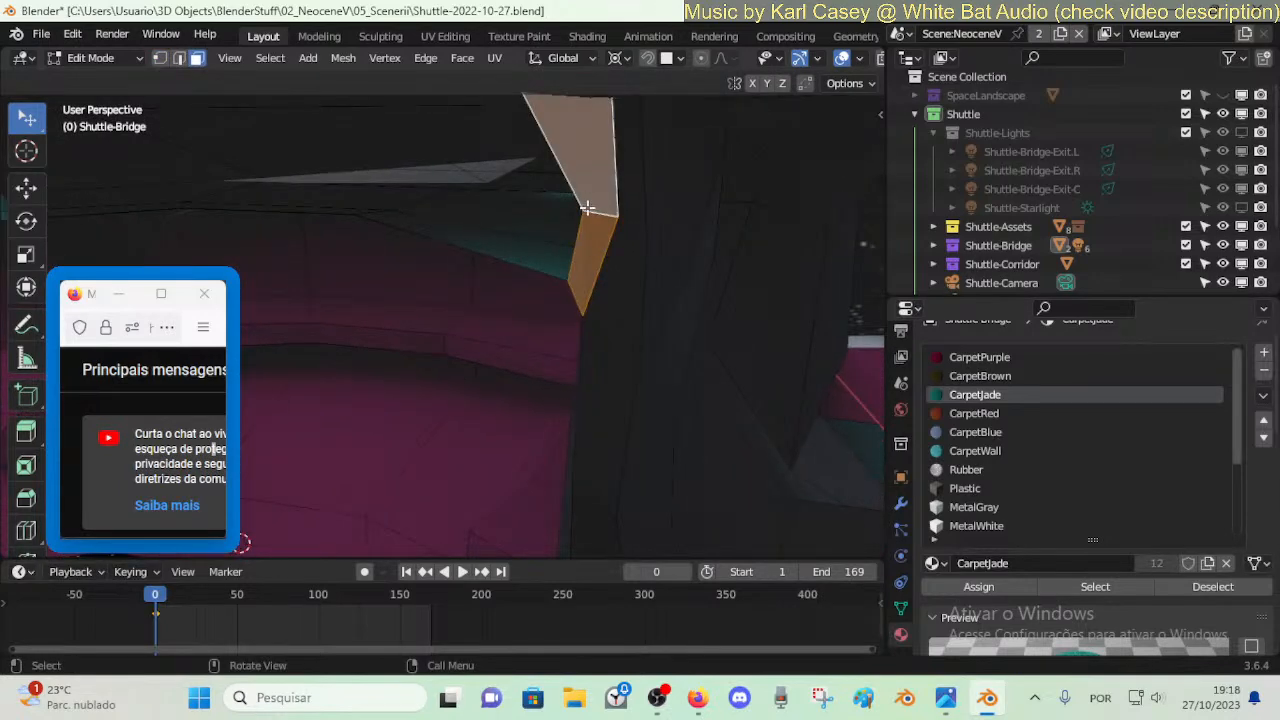
middle_drag(587, 208, 540, 242)
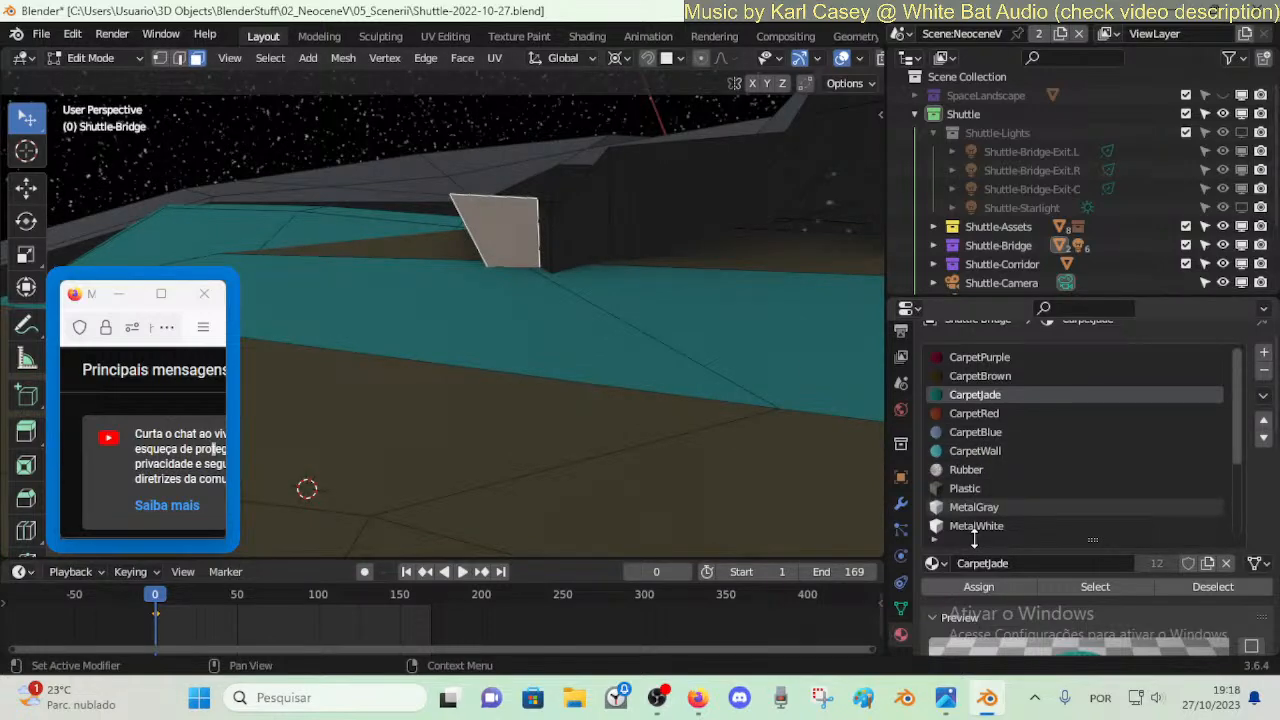
click(966, 488)
click(978, 587)
- Leave Edit Mode and save the file
key(Tab)
middle_drag(490, 245, 627, 275)
key(ctrl+s)
- In Edit Mode, merge the strip's upper vertices at the alcove corner and shift the merged vertex slightly inward
key(Tab)
click(605, 262)
key(2)
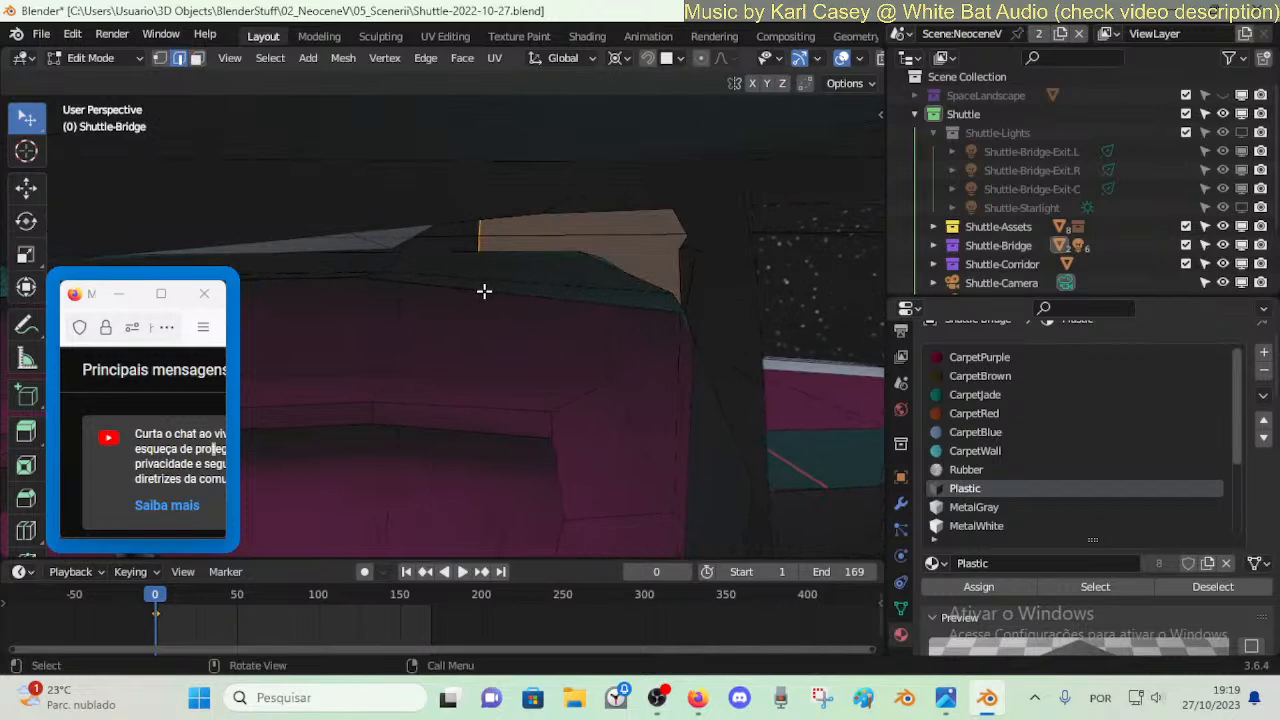
key(1)
click(697, 246)
key(m)
click(699, 248)
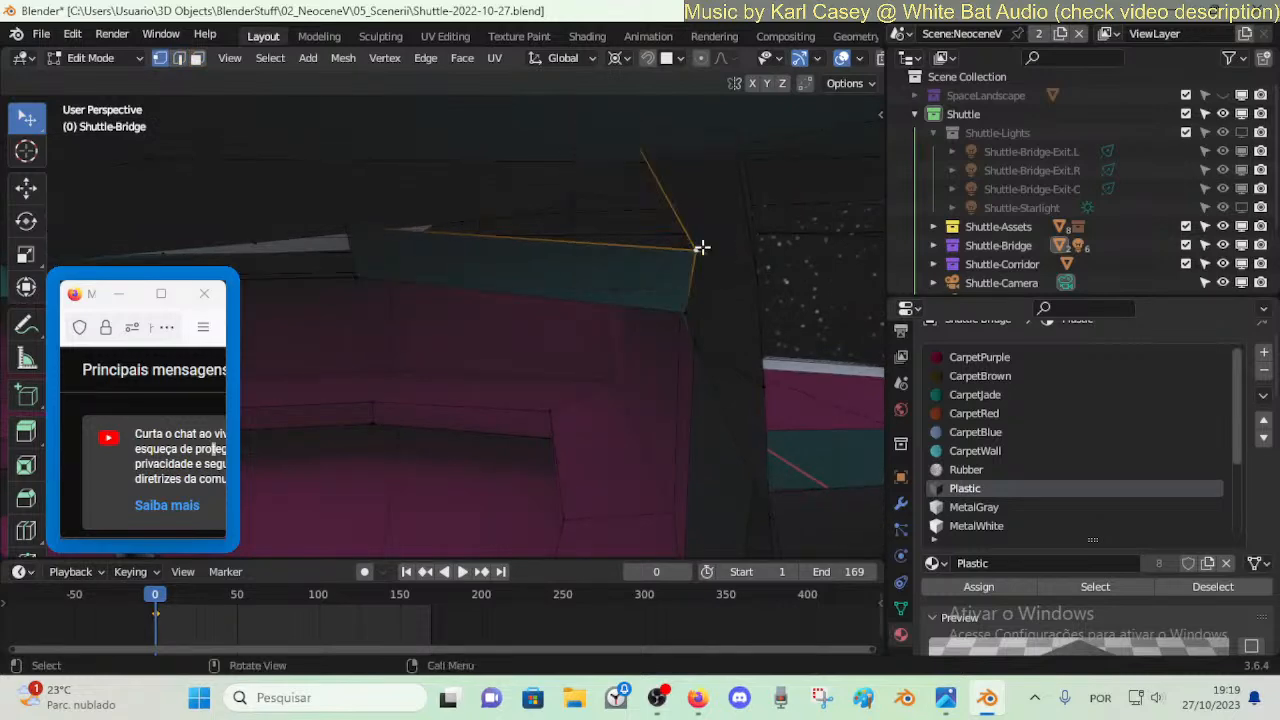
drag(695, 247, 672, 246)
- Assign the Plastic material to the jade strip face above the alcove's upper corner
key(3)
click(425, 261)
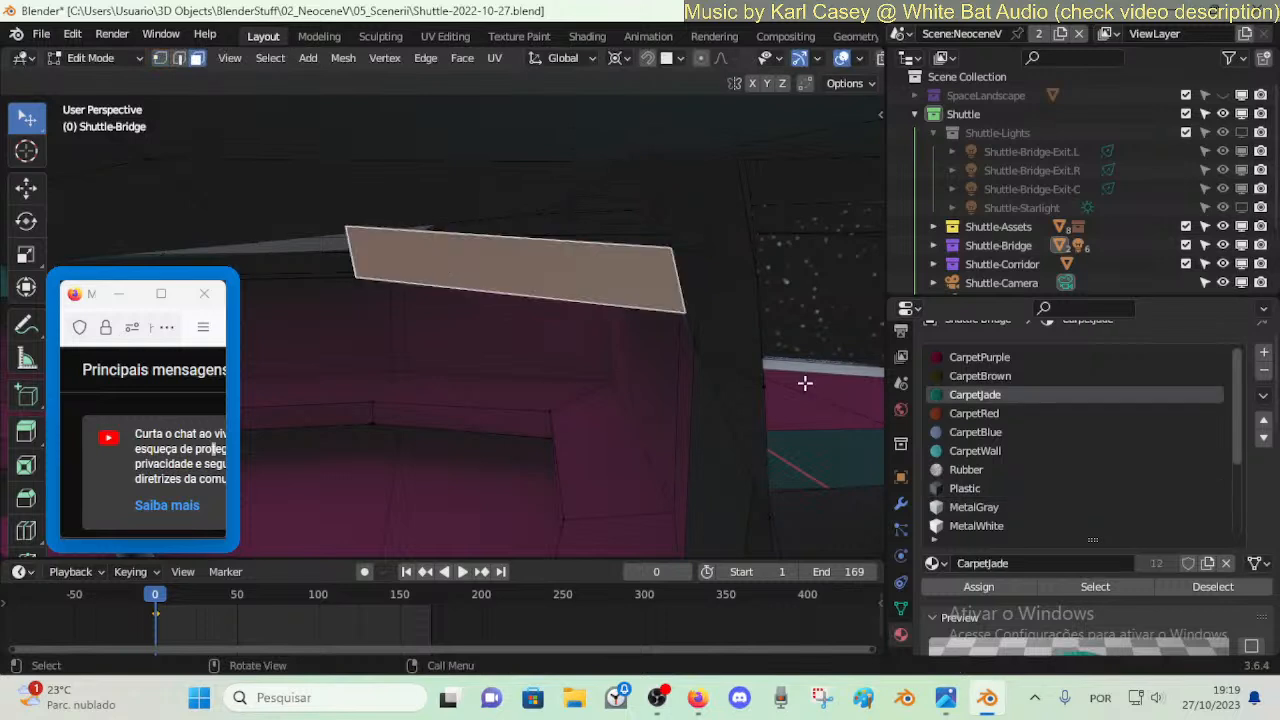
click(991, 588)
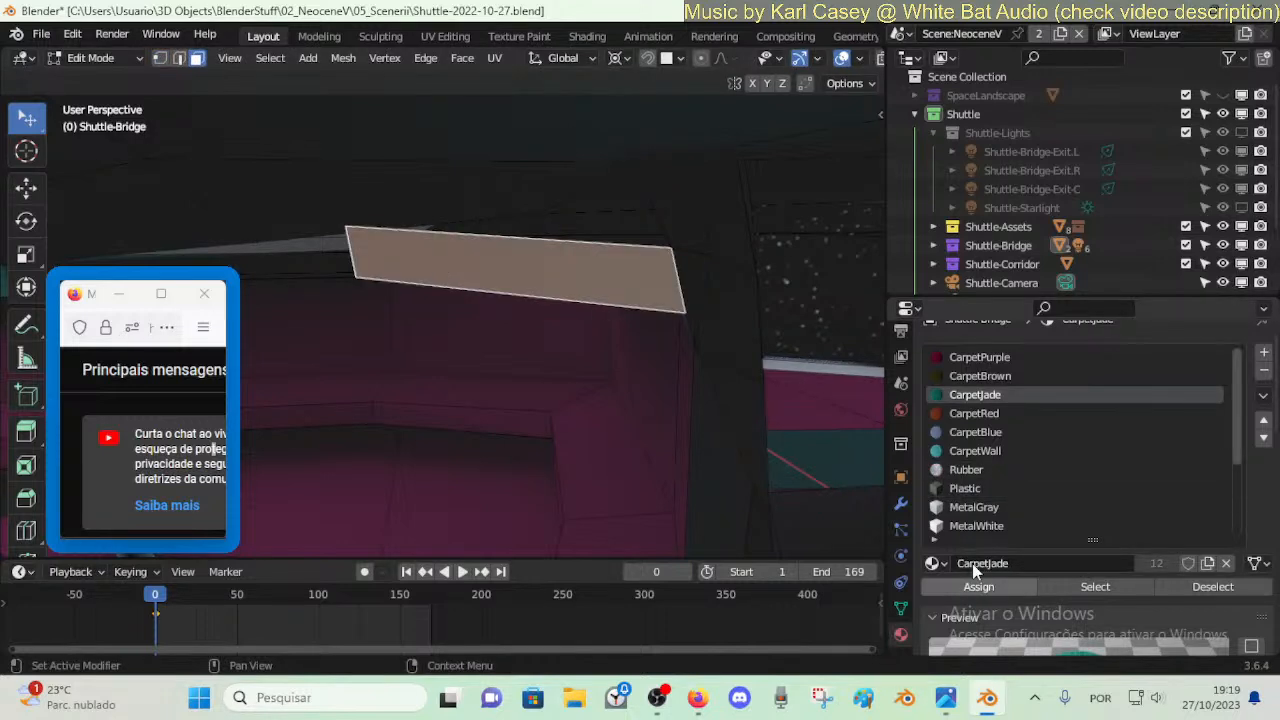
- Extrude the next section of the alcove's upper edge upward past the ceiling
click(619, 227)
key(2)
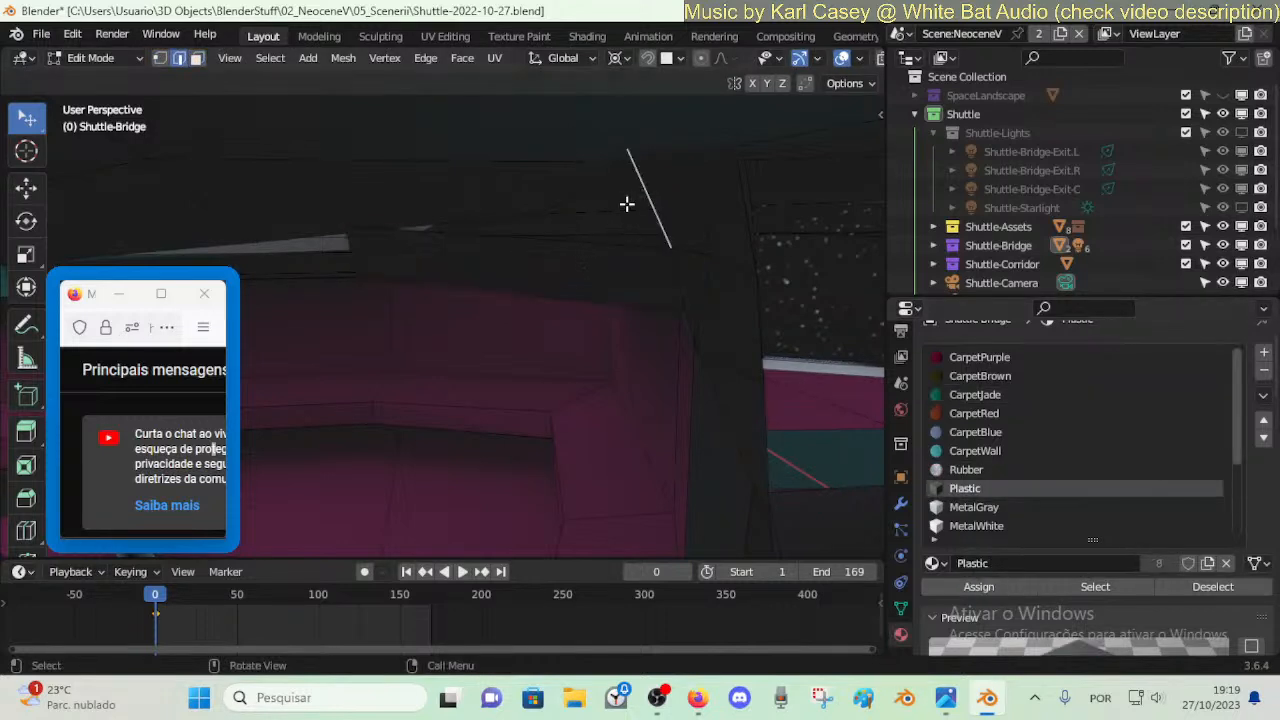
key(shift+grave)
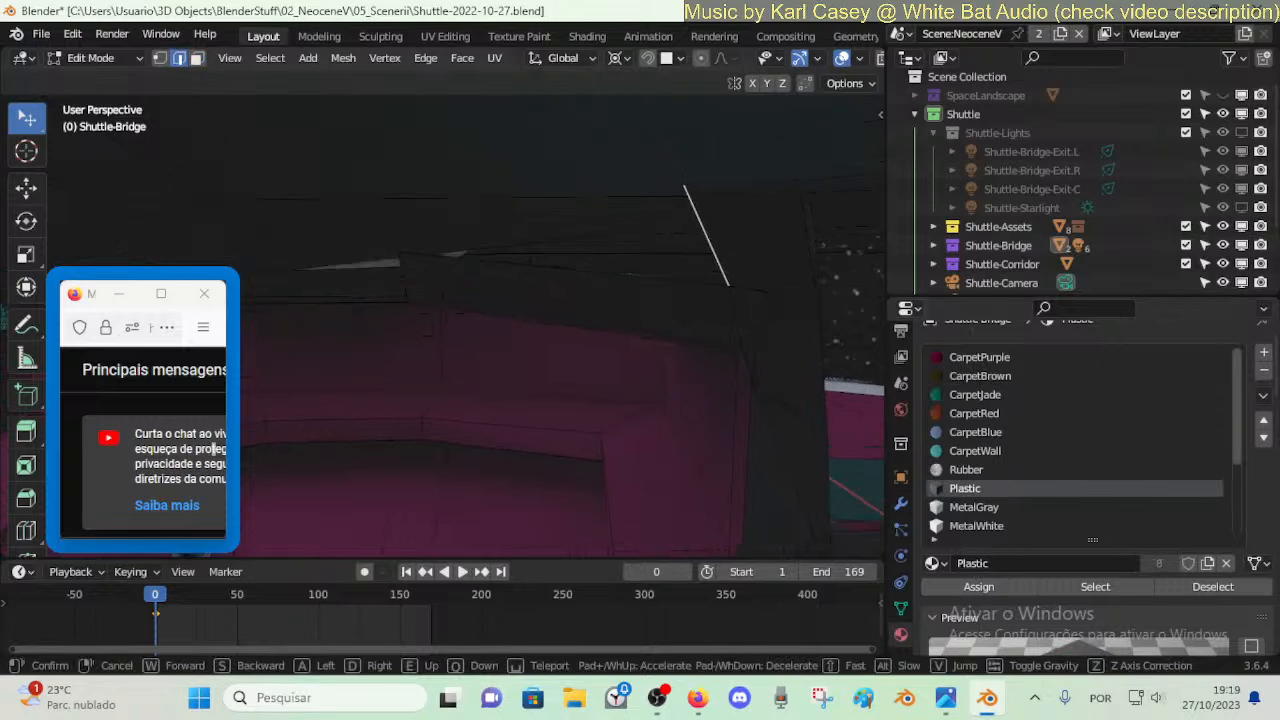
key(s)
key(w)
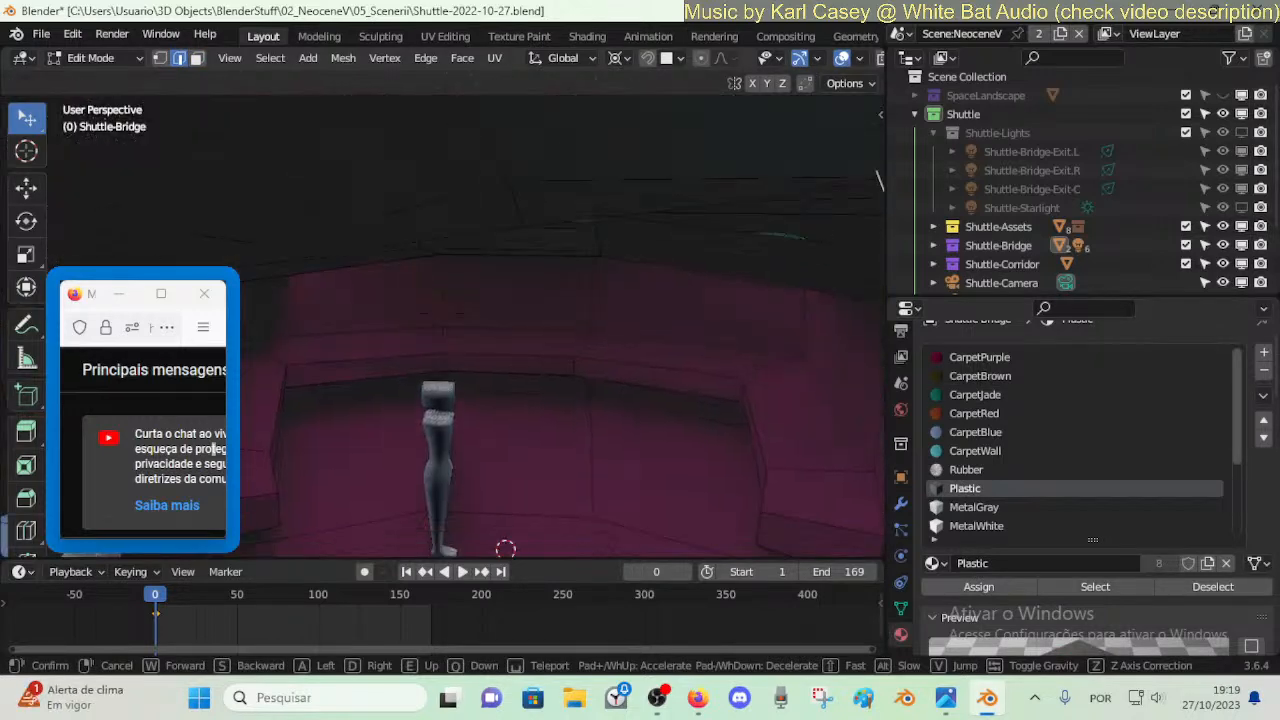
click(626, 206)
alt+click(470, 268)
alt+shift+click(609, 260)
key(e)
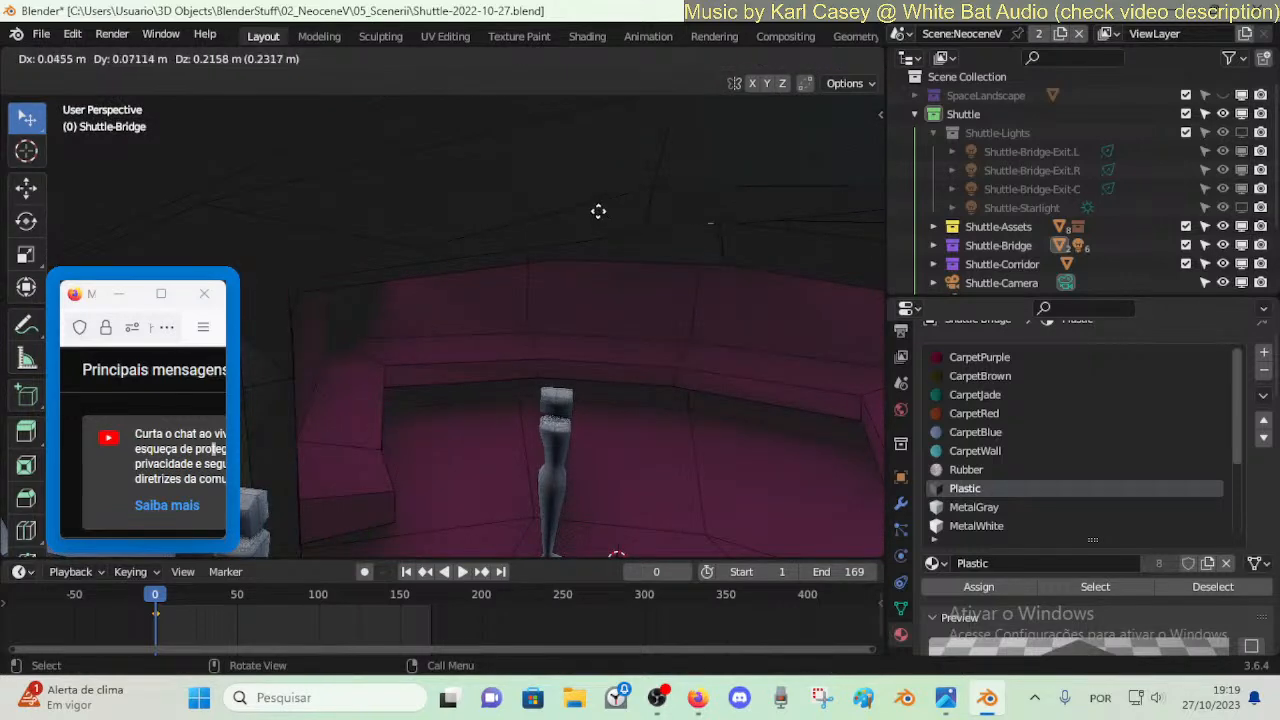
click(596, 189)
- Merge the upper end vertex of the newly extruded strip with the adjacent vertex above the ceiling
key(1)
click(726, 223)
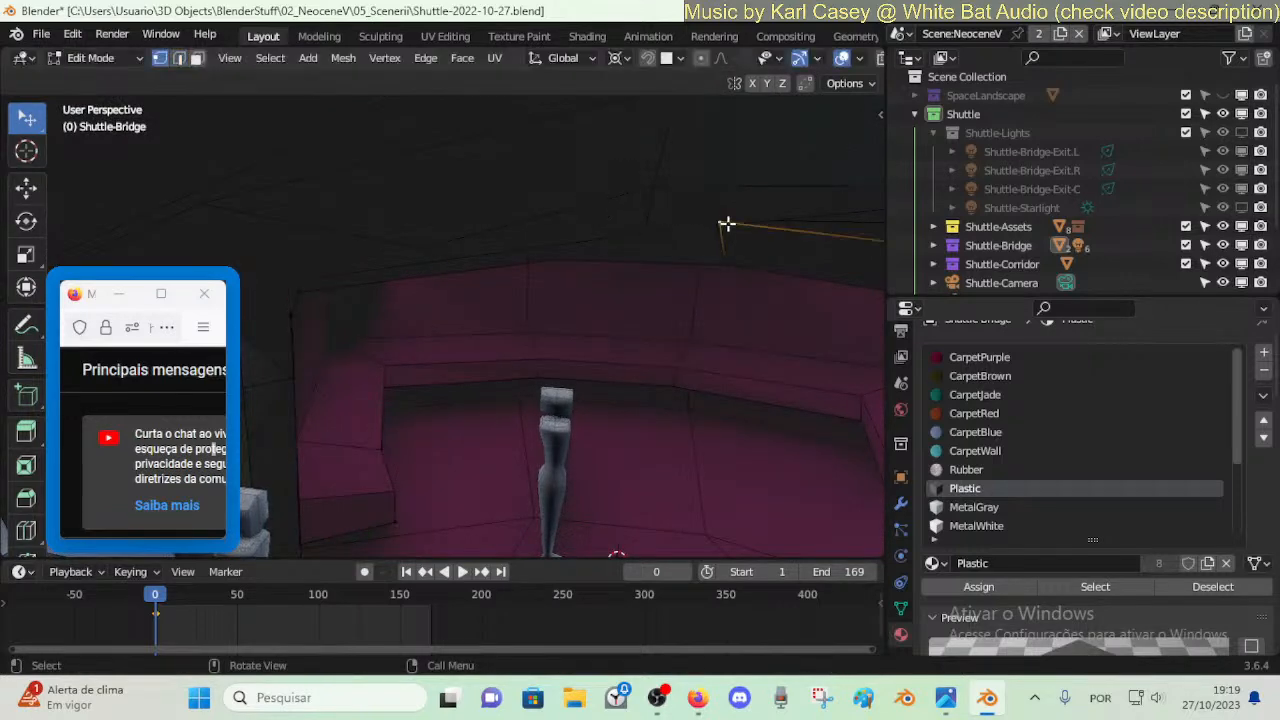
key(shift+grave)
key(s)
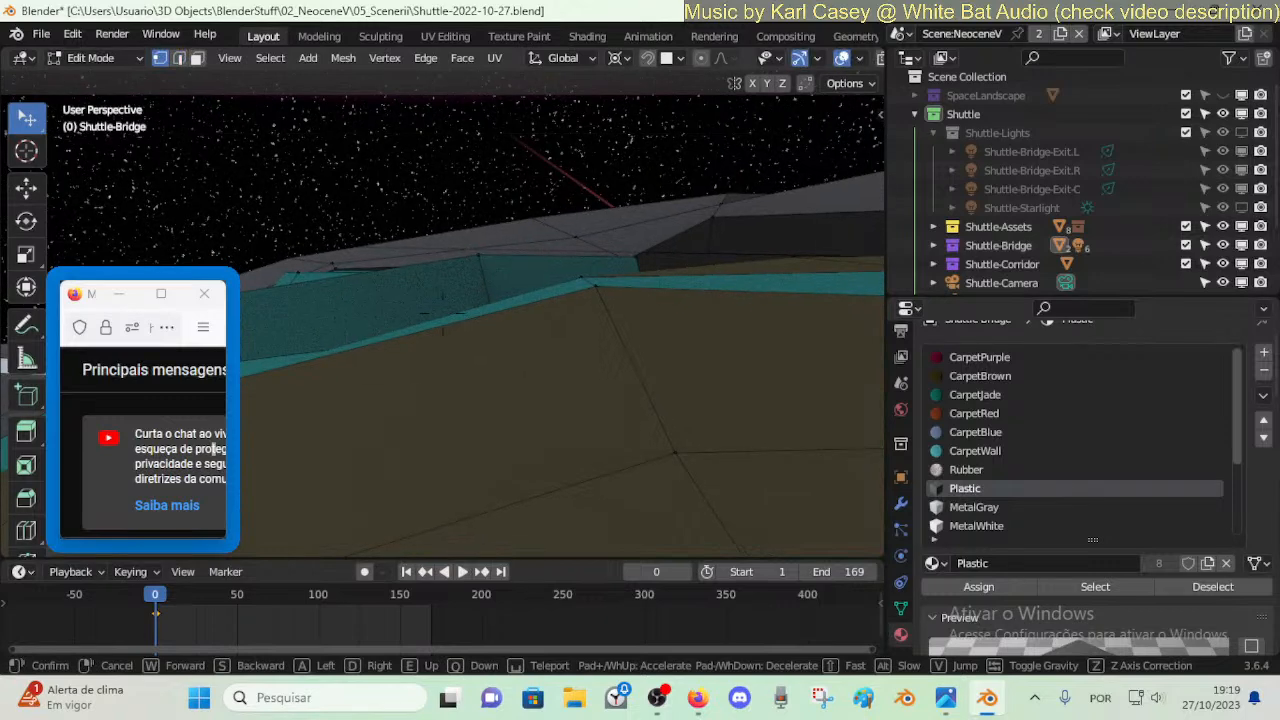
click(637, 313)
shift+click(612, 316)
key(m)
click(618, 312)
- Fill a face between the strip's upper edge and the alcove's top edge beside the dark wall
middle_drag(618, 312, 566, 249)
middle_drag(566, 297, 620, 254)
key(2)
click(625, 232)
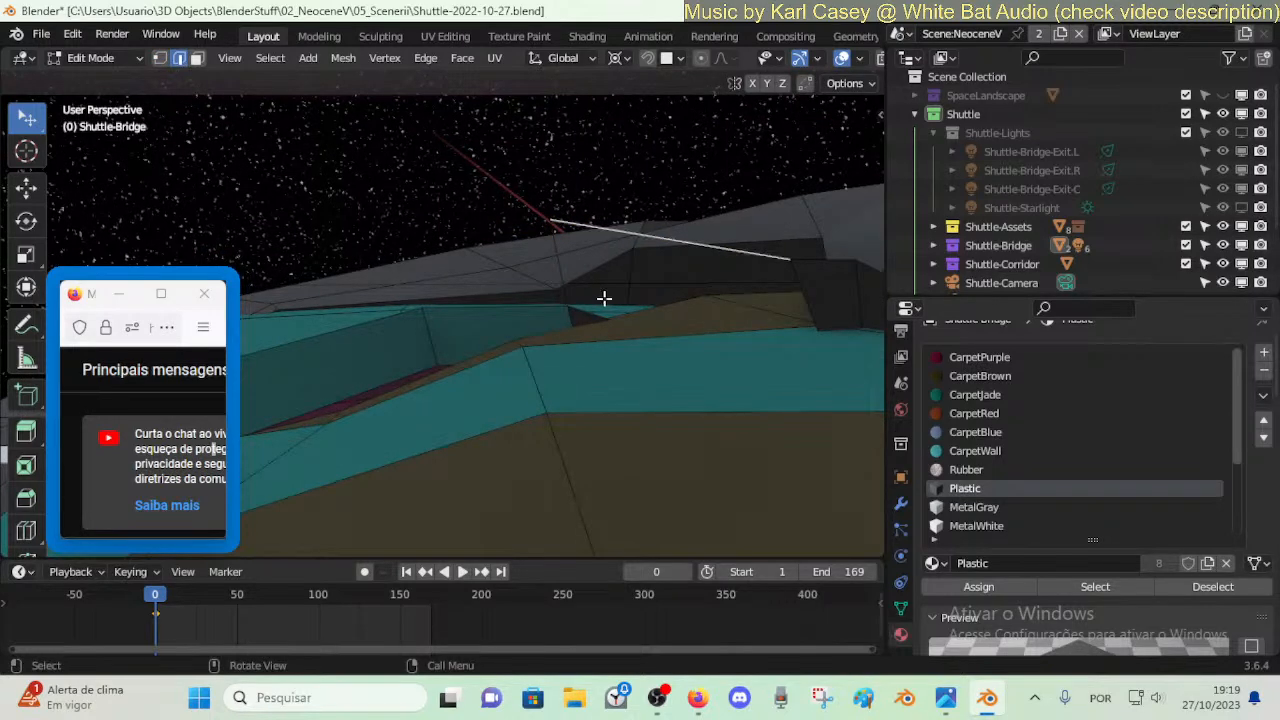
key(f)
key(1)
click(535, 237)
key(e)
click(364, 264)
shift+click(423, 309)
key(alt+a)
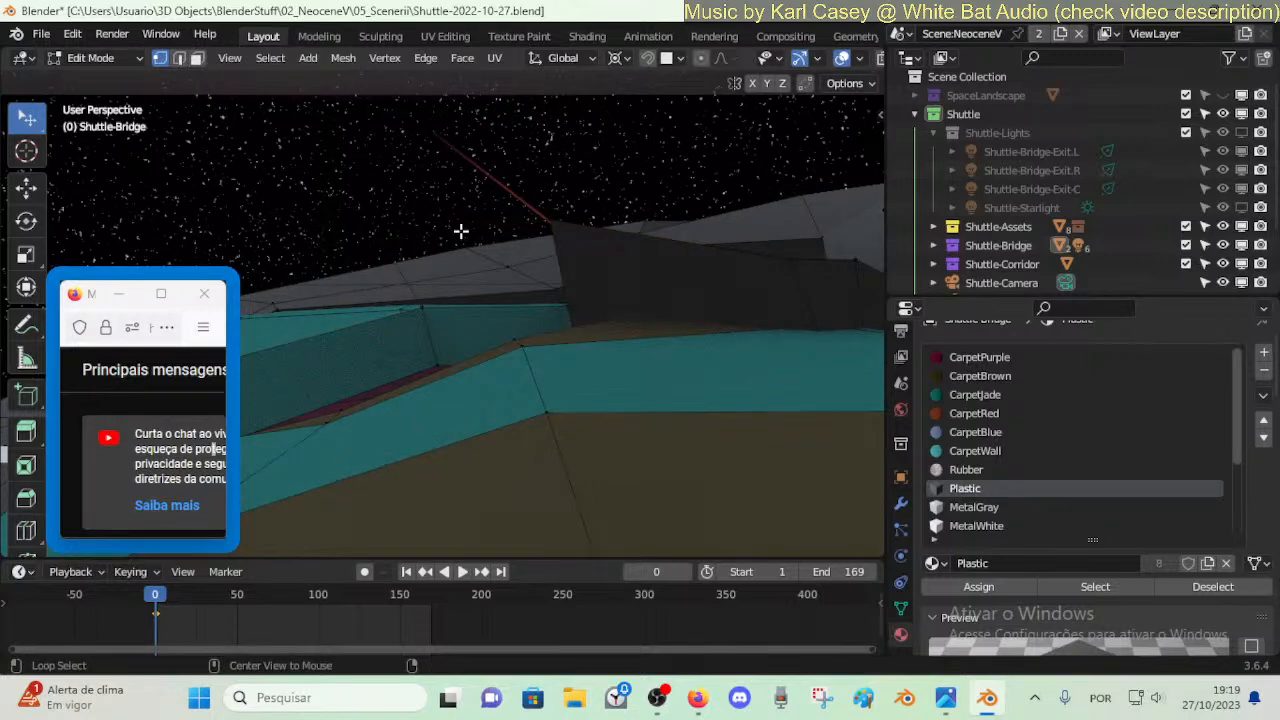
key(ctrl+z)
key(ctrl+z)
key(ctrl+z)
key(ctrl+z)
key(ctrl+z)
middle_drag(461, 231, 463, 334)
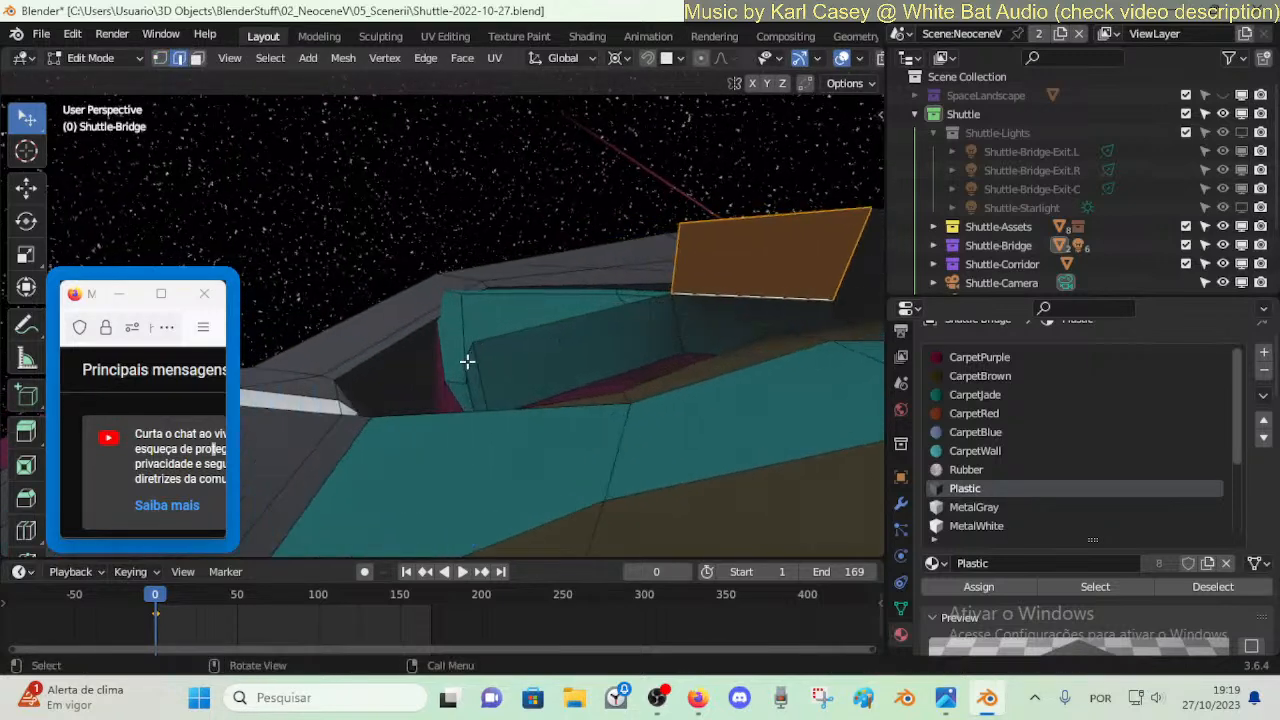
key(ctrl+z)
- Place the raised edge at the alcove's far end and fill the open stretch to the dark wall with faces
key(g)
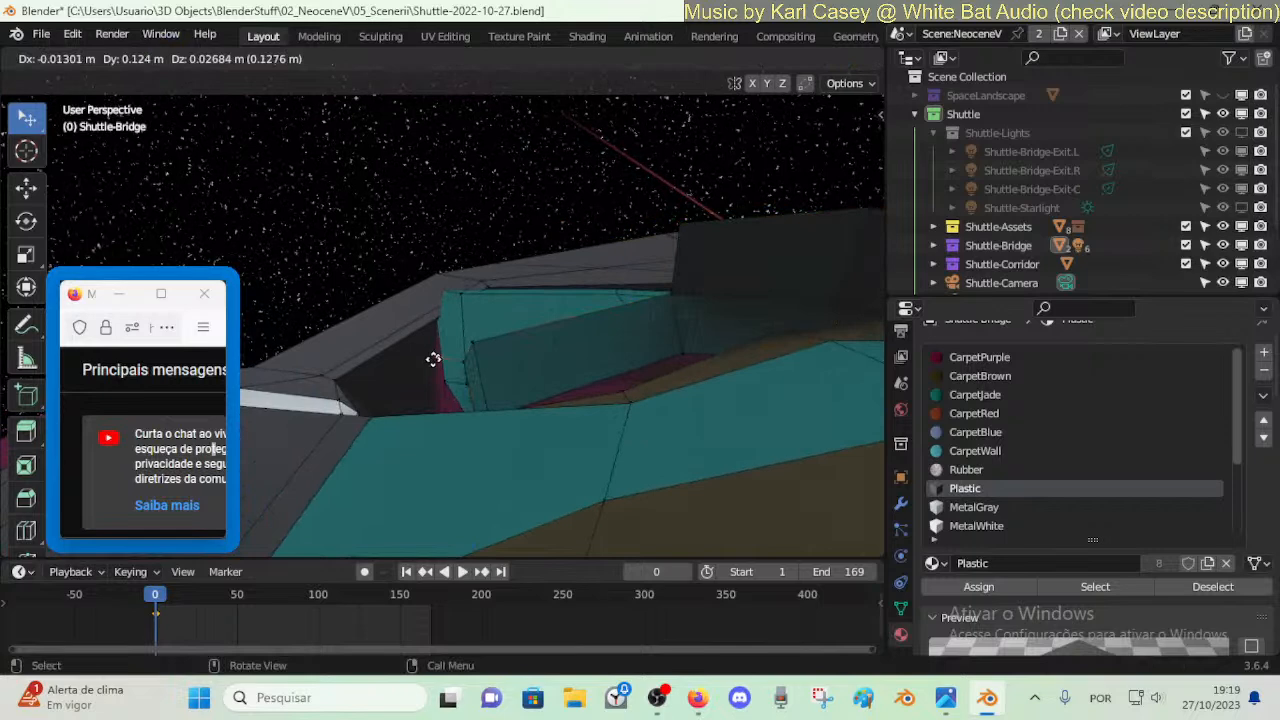
click(425, 346)
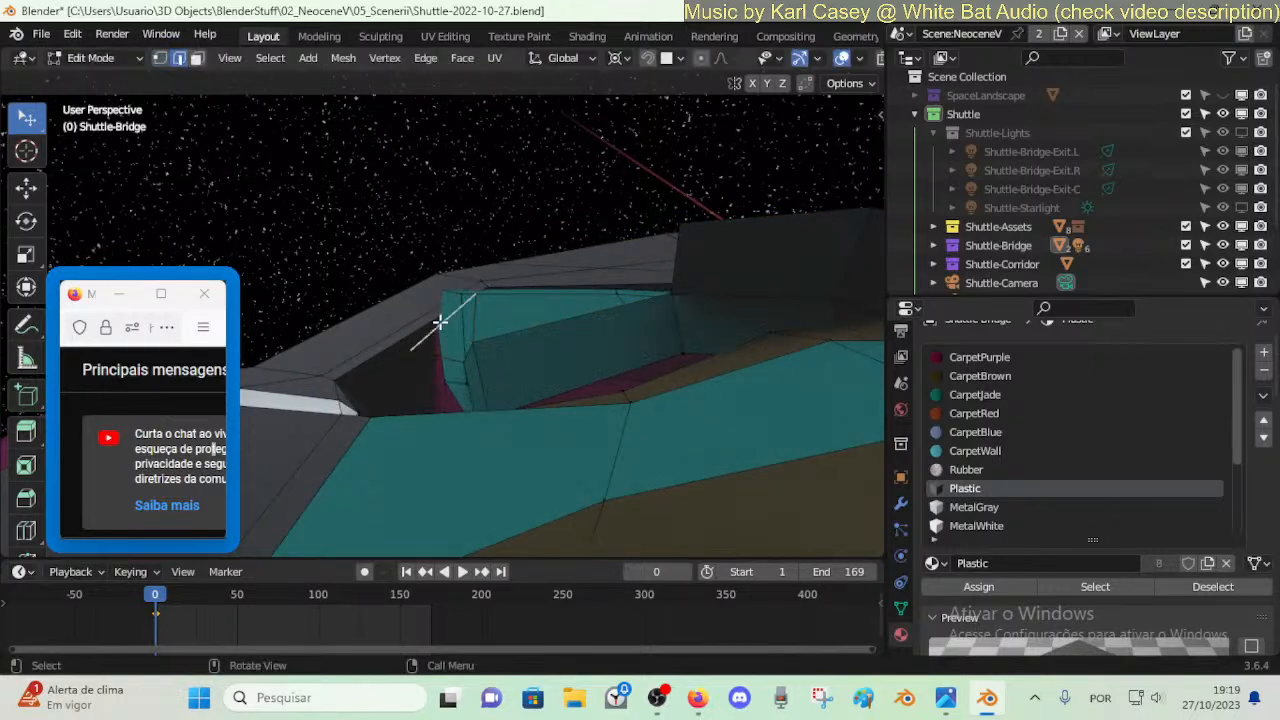
key(3)
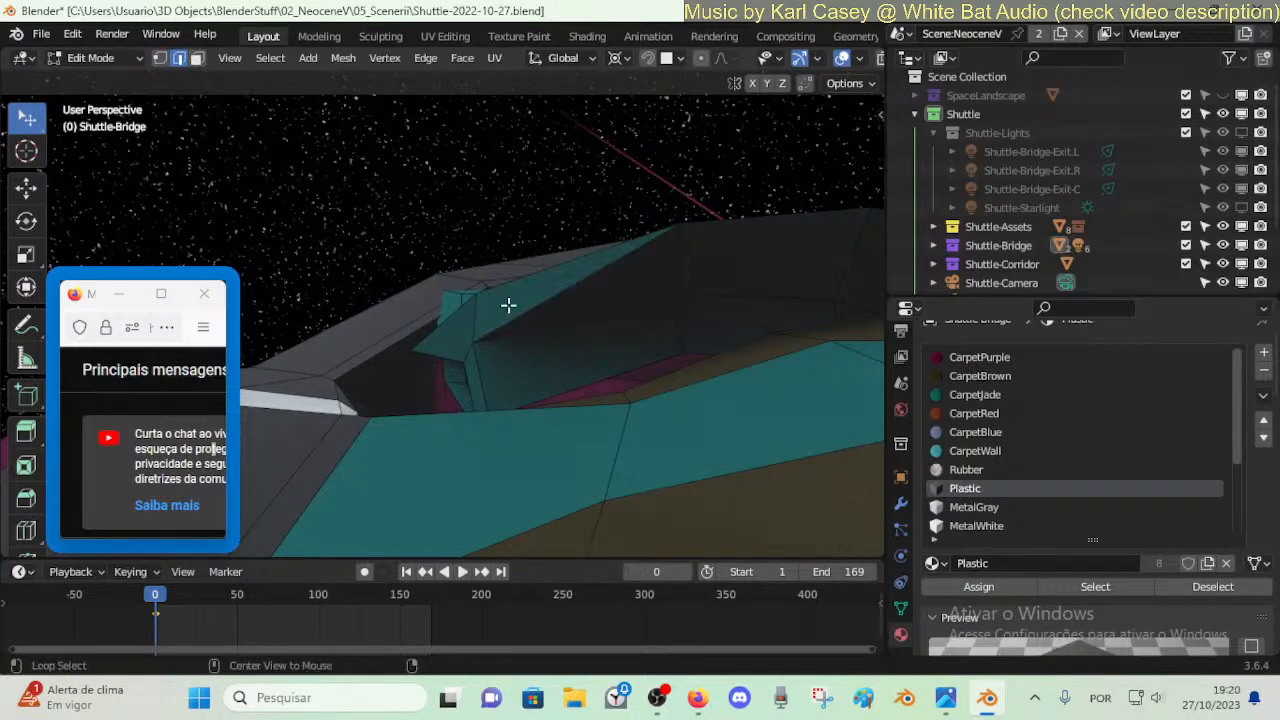
- Assign the Plastic material to all the new jade faces along the alcove's upper edge
click(466, 333)
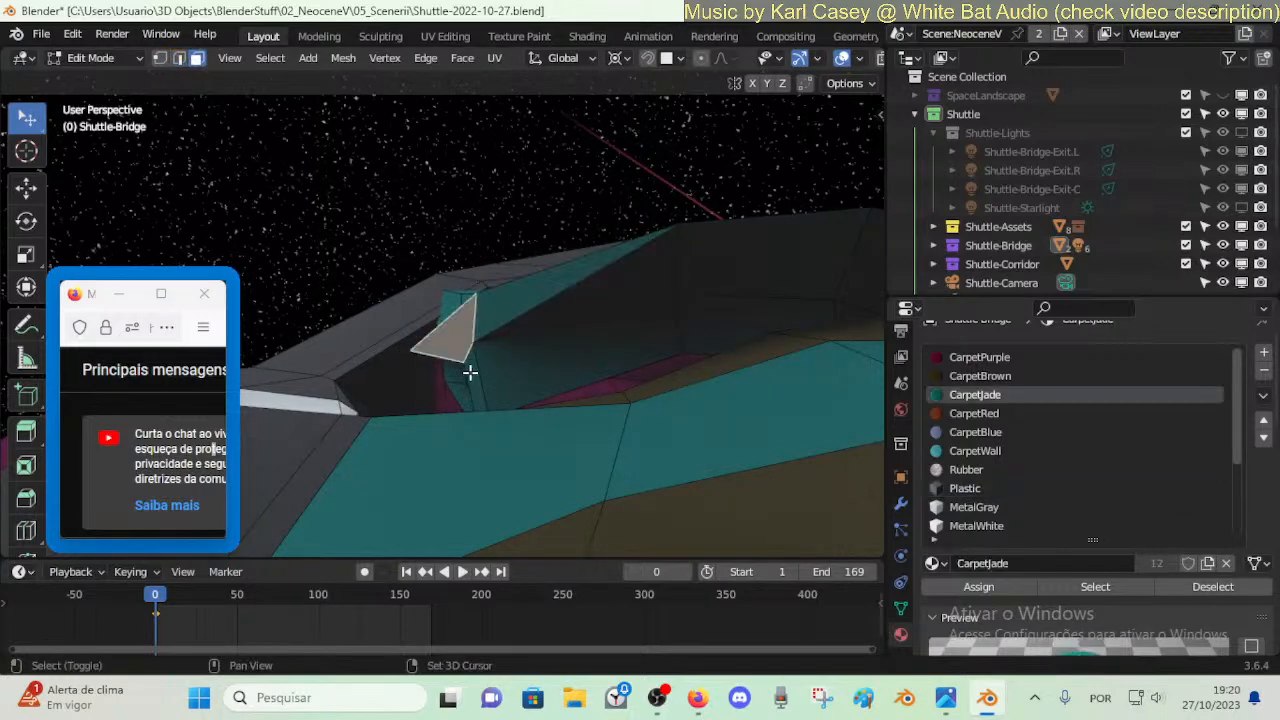
middle_drag(470, 372, 743, 301)
shift+click(491, 323)
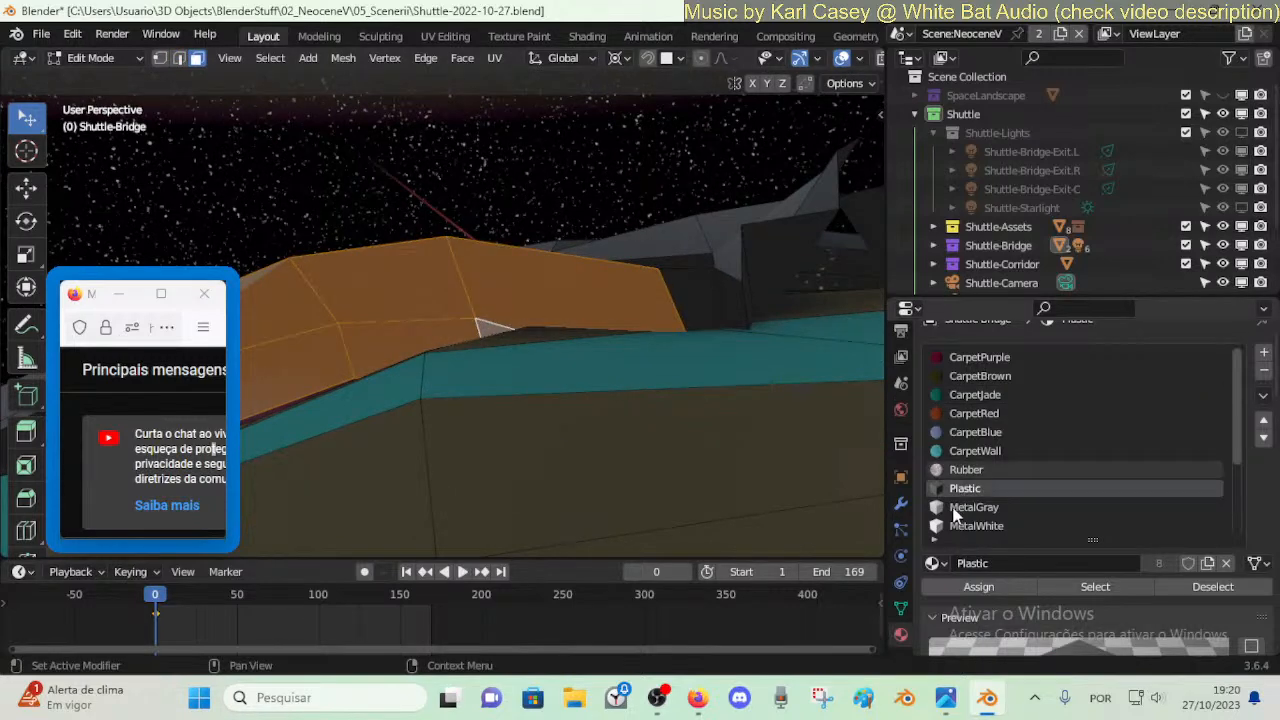
- Turn on the face orientation overlay and flip the normals of the reversed strip faces above the alcove
key(shift+f)
key(shift+grave)
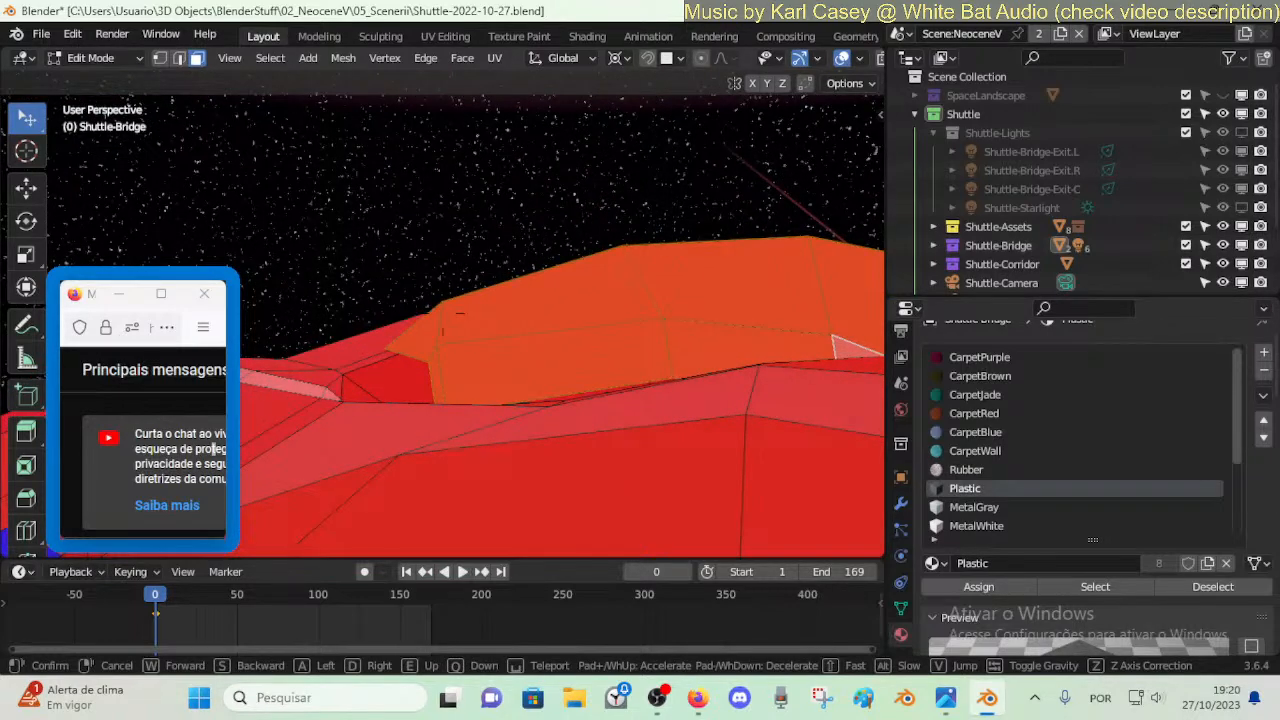
key(w)
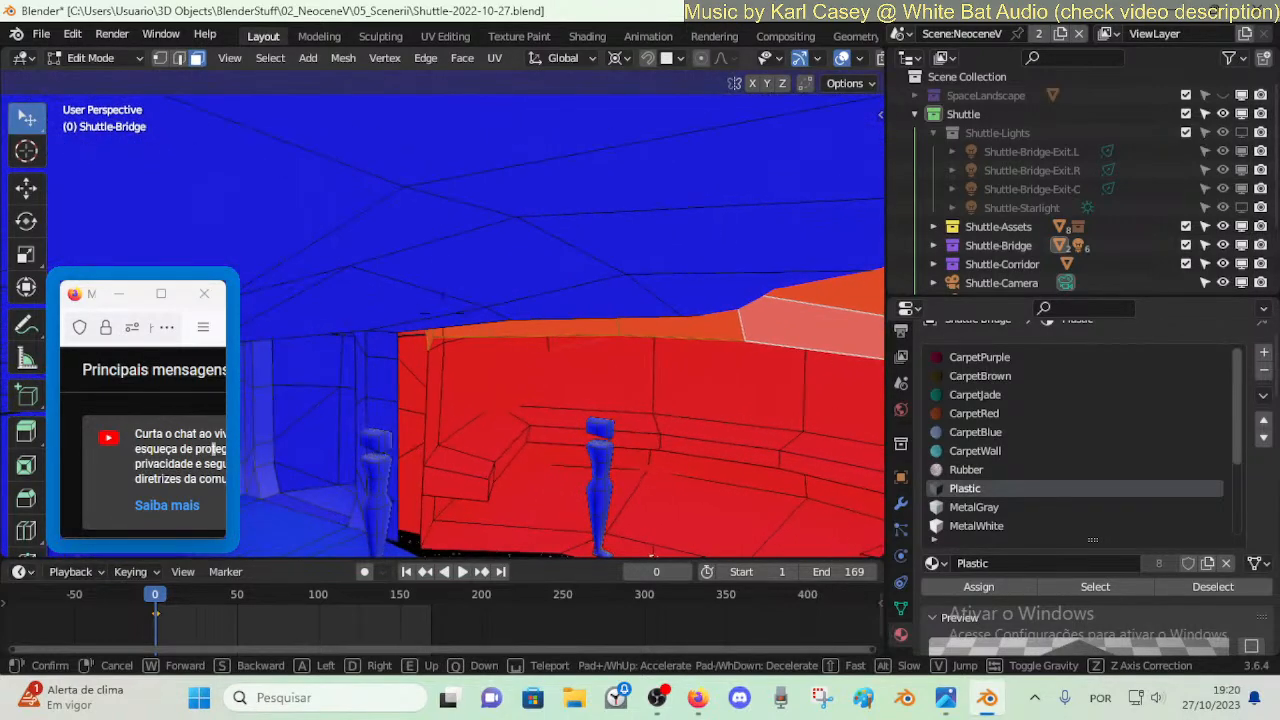
click(585, 371)
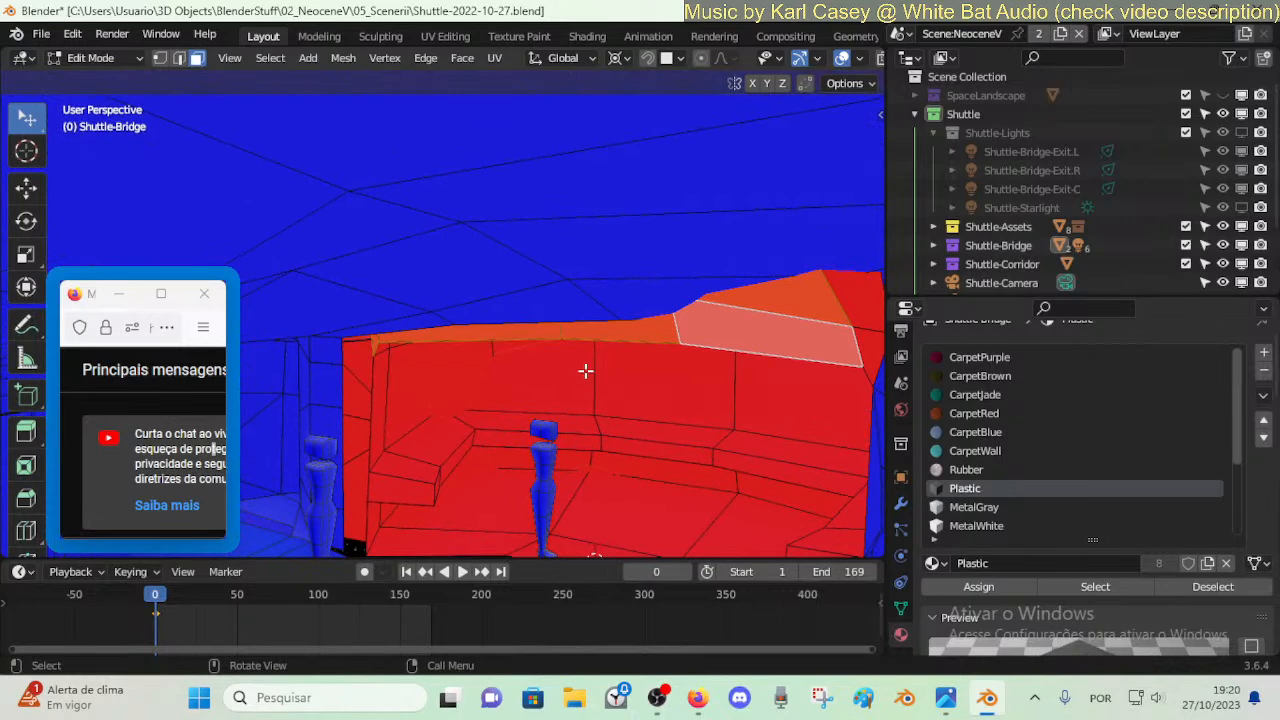
middle_drag(585, 371, 550, 331)
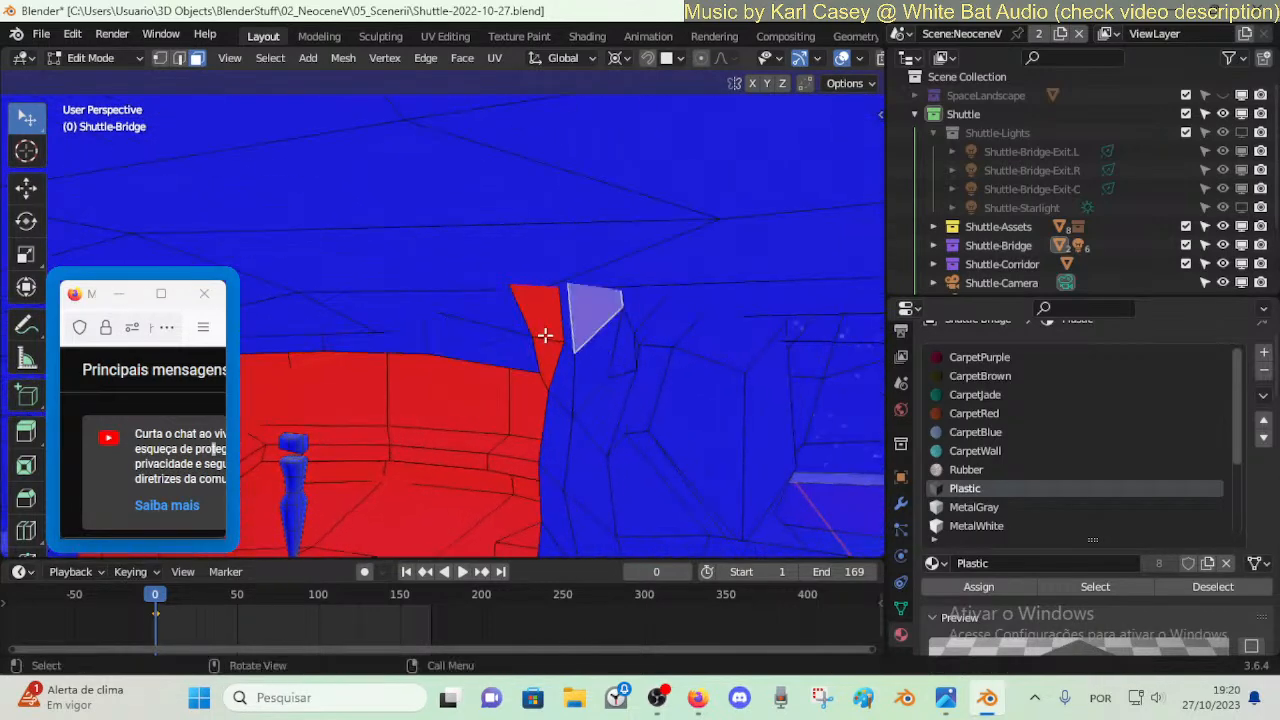
scroll(600, 366, down, 3)
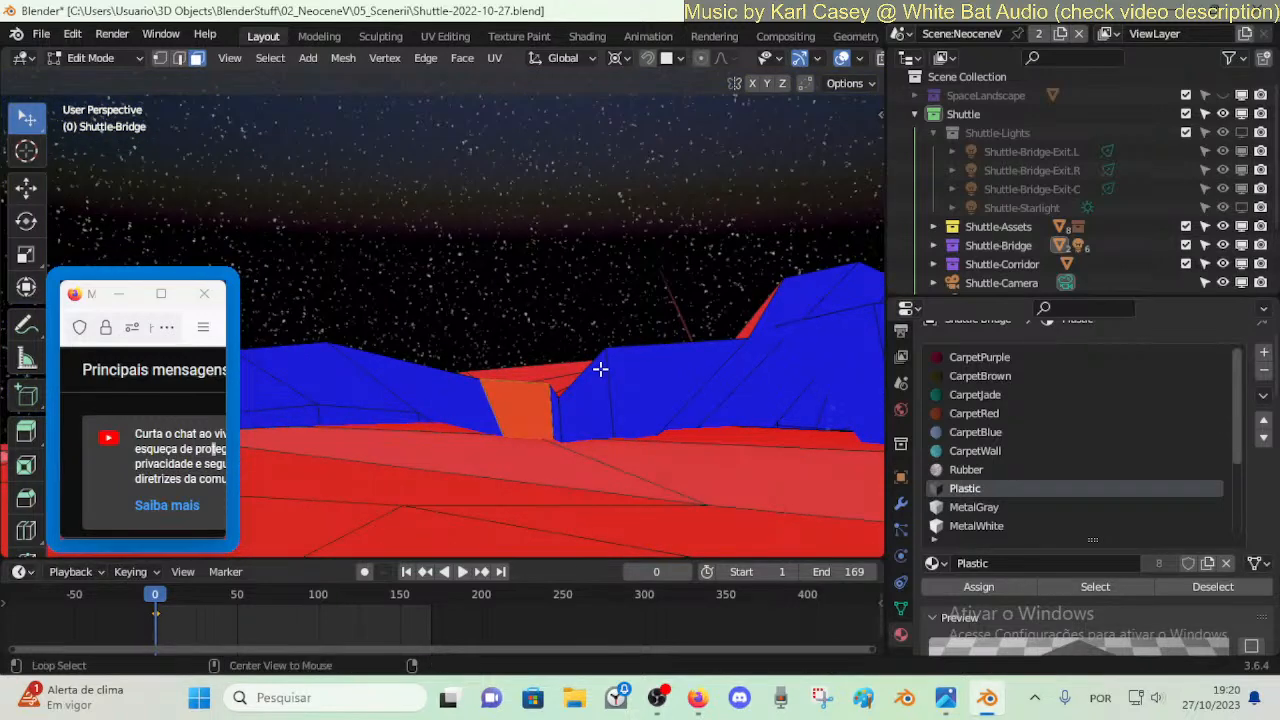
key(alt+n)
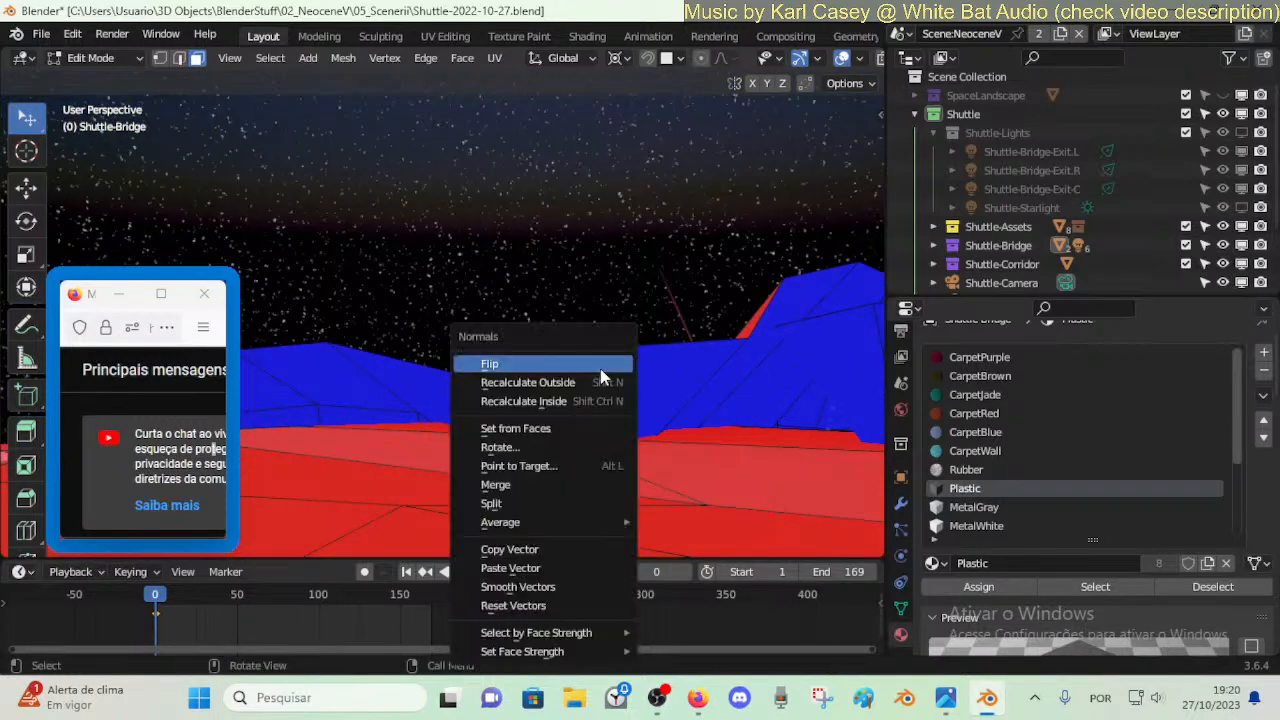
click(600, 368)
- Turn off the face orientation overlay and save the file
key(shift+grave)
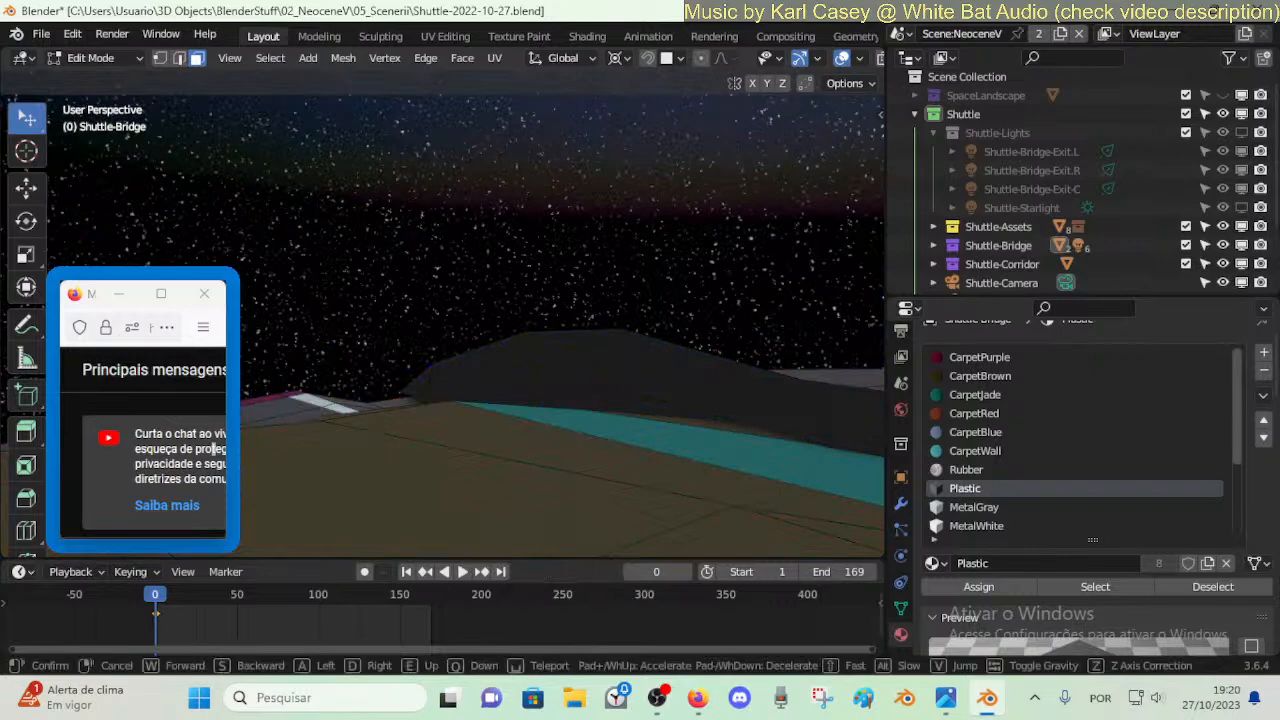
key(w)
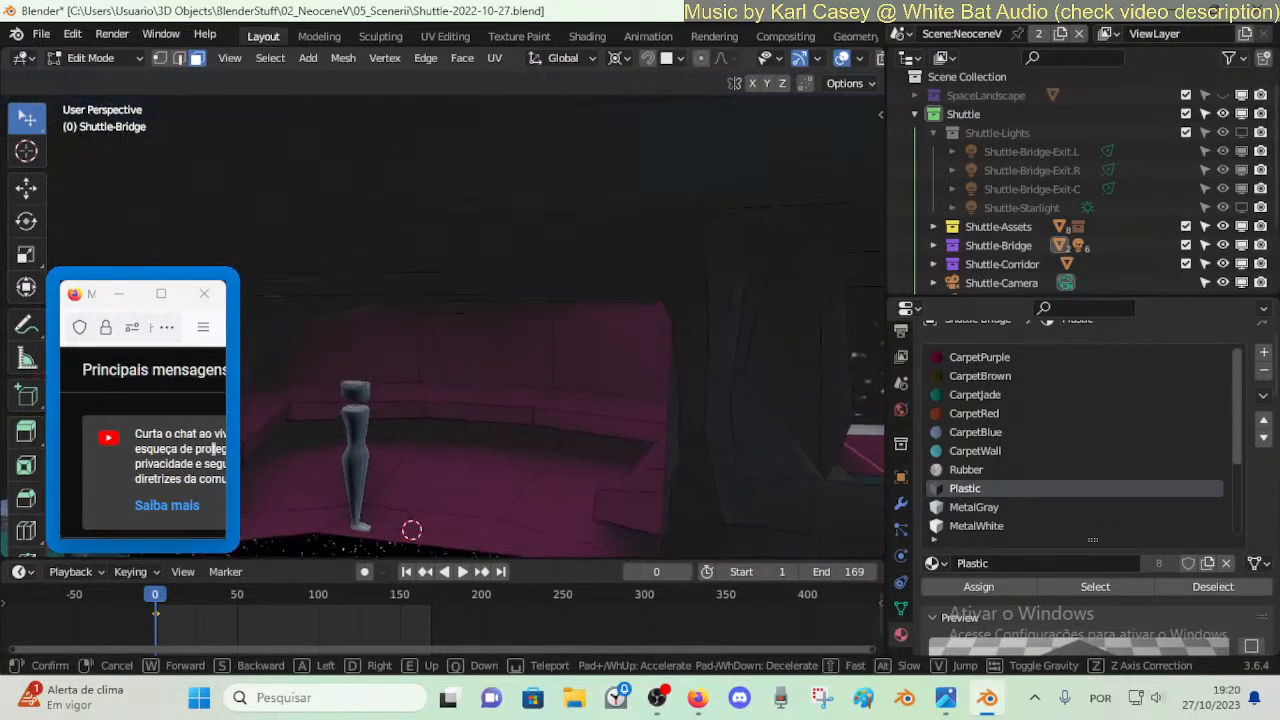
click(607, 373)
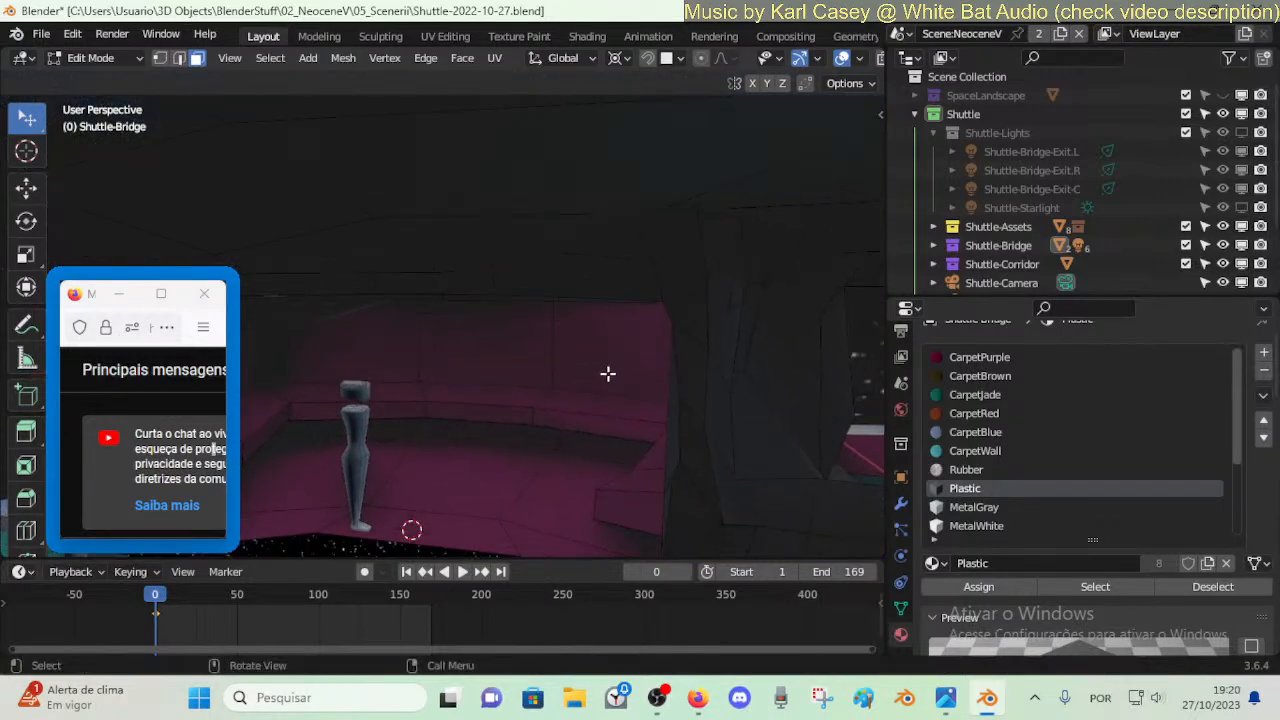
- Examine the seam between the seating alcove, the dark wall and the ceiling from inside the bridge for remaining gaps
key(shift+grave)
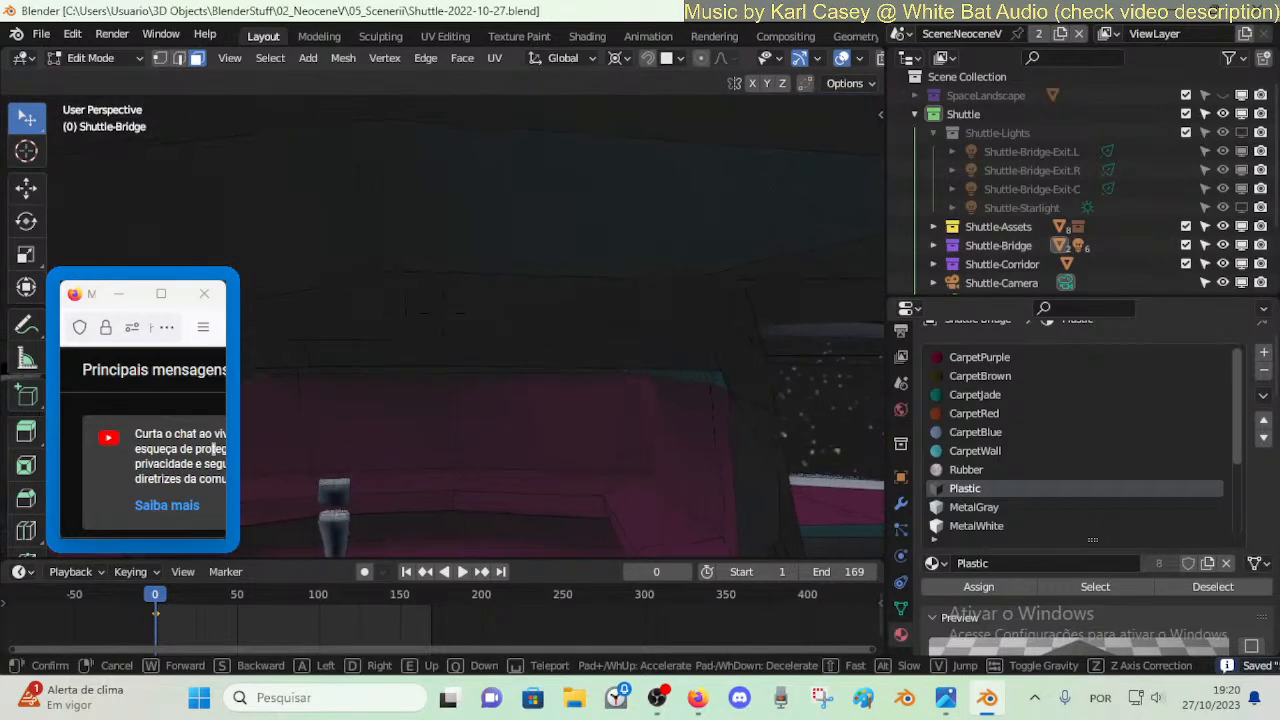
key(d)
key(a)
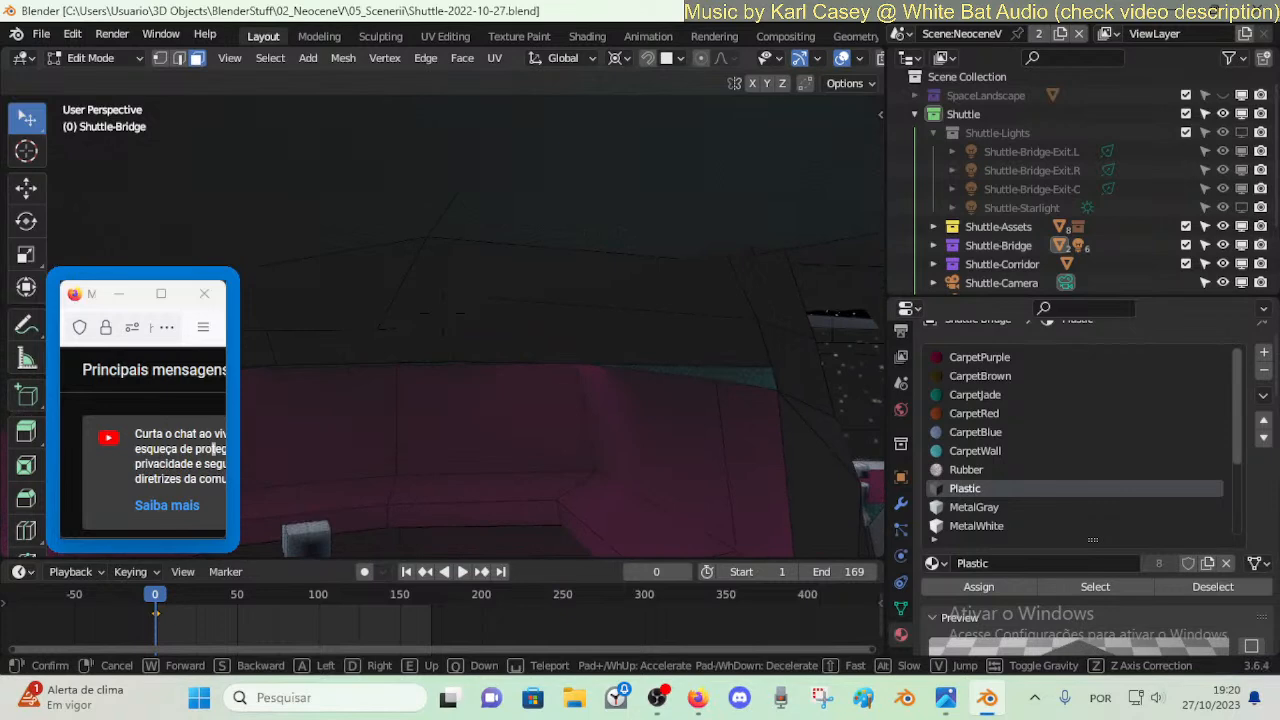
click(443, 313)
middle_drag(663, 406, 568, 431)
key(shift+grave)
key(w)
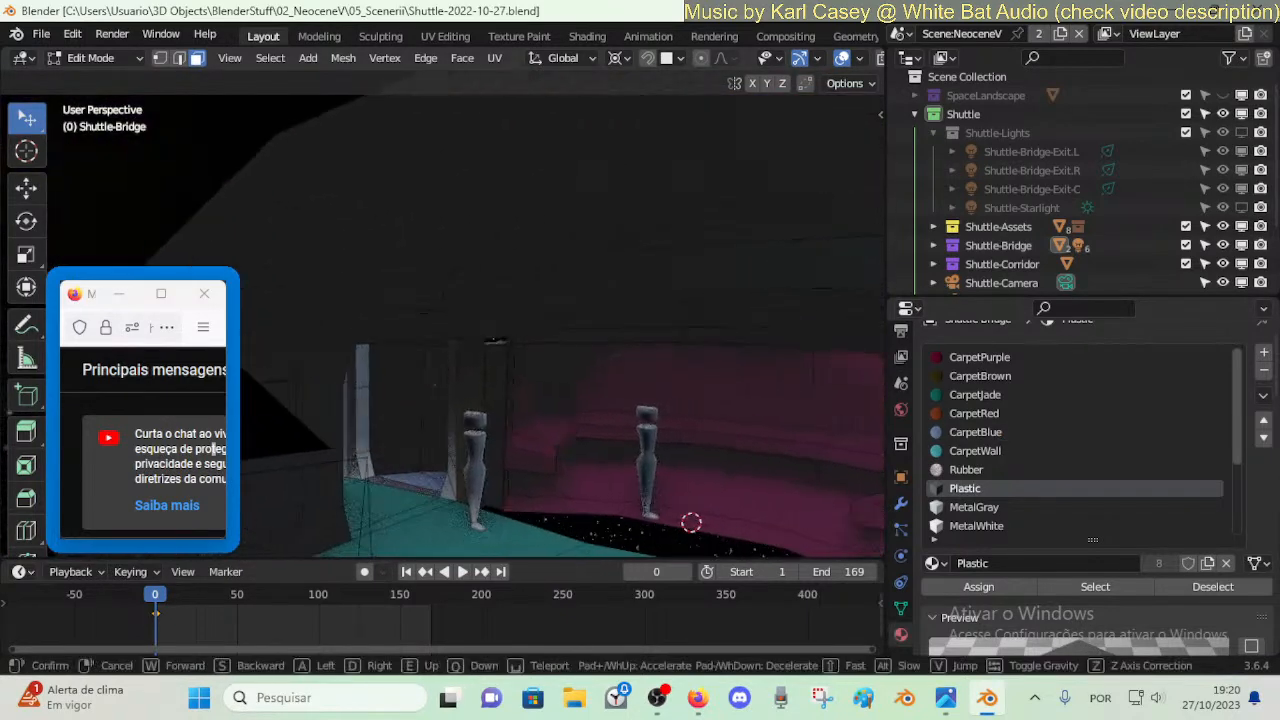
click(566, 426)
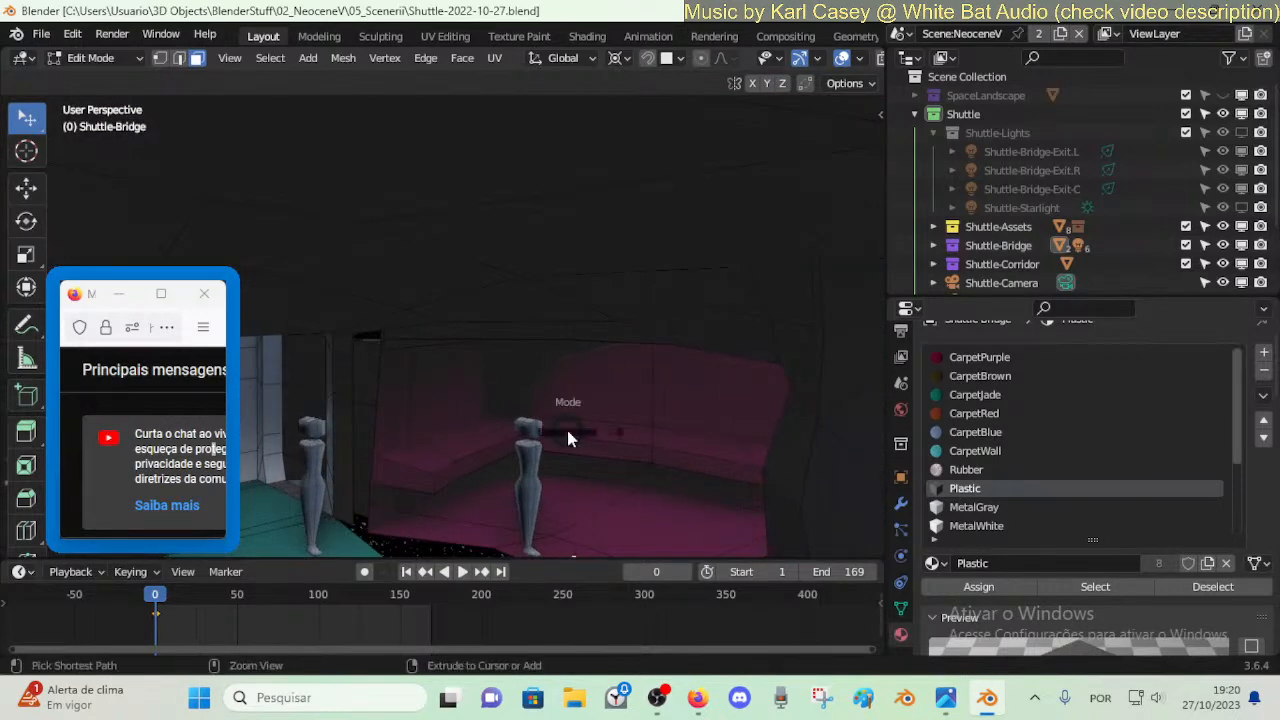
key(Tab)
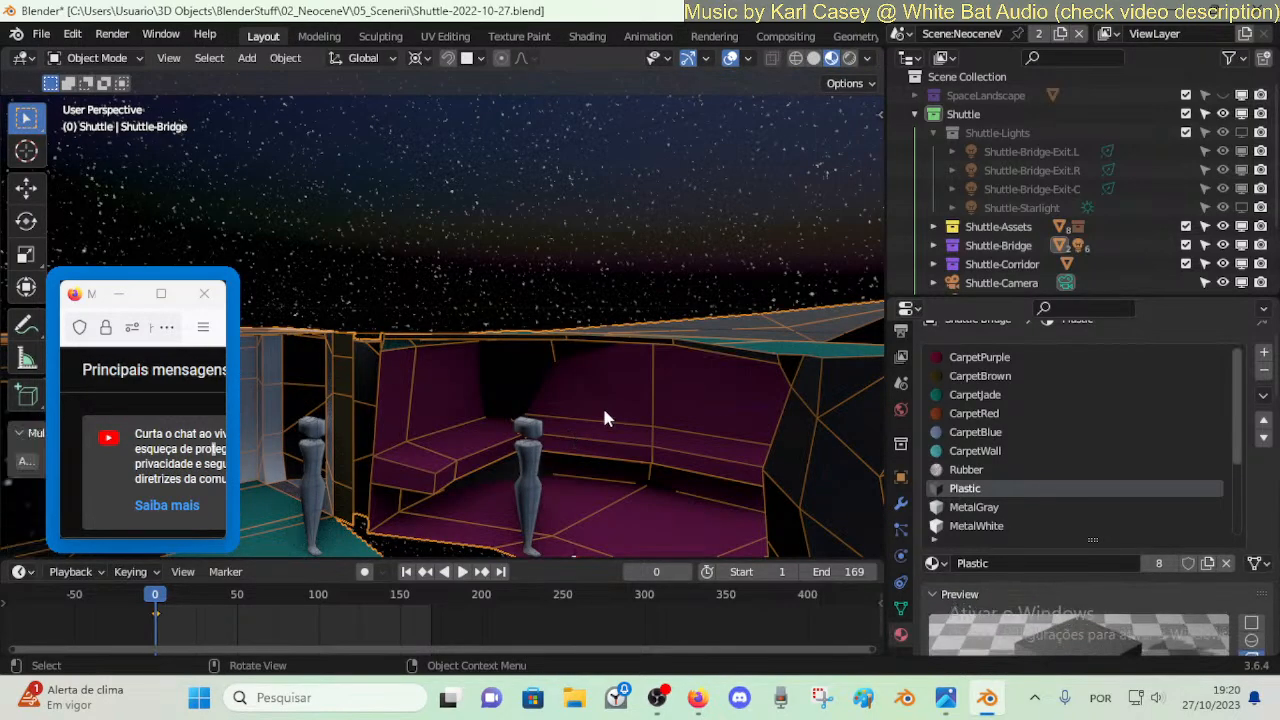
key(Tab)
key(shift+grave)
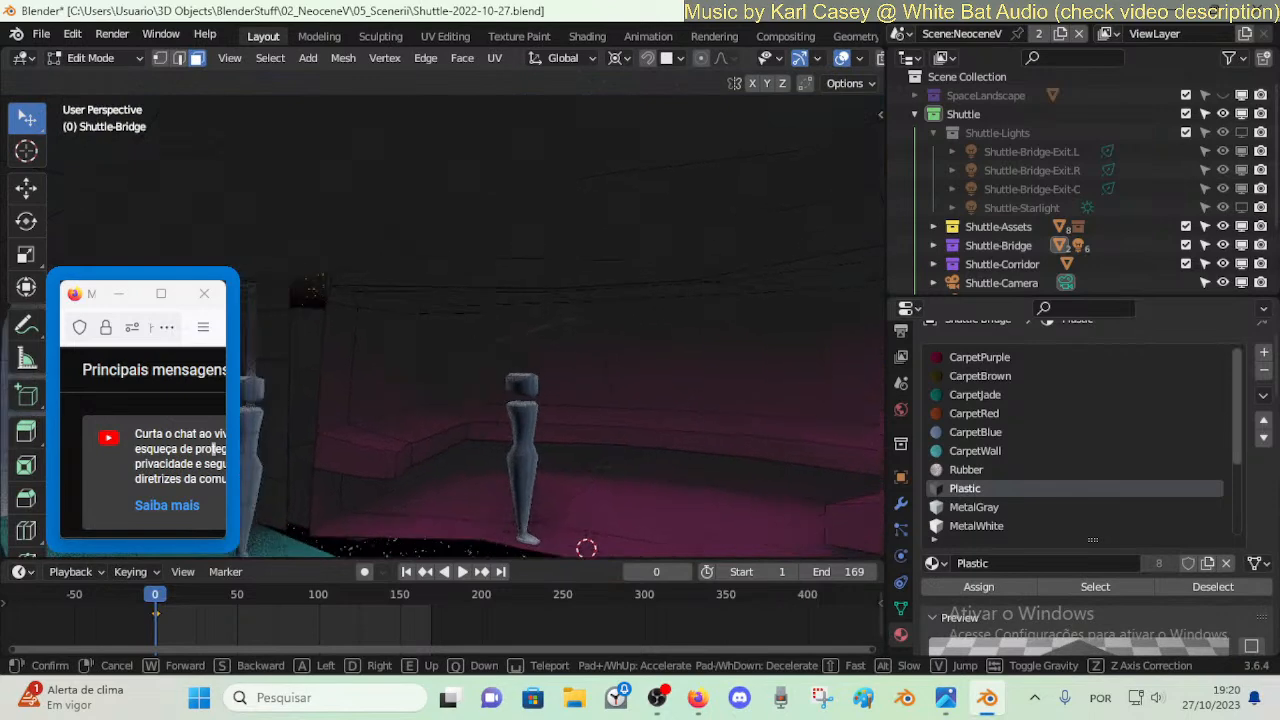
click(717, 429)
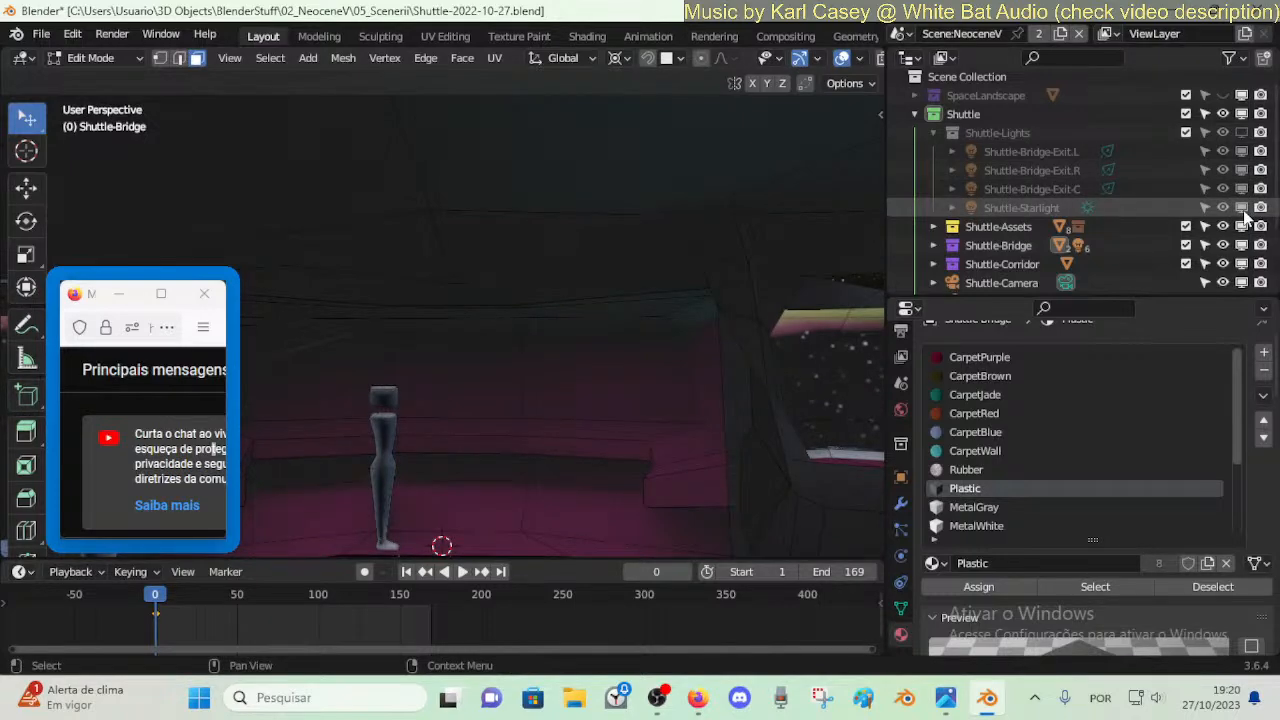
- Enable the Shuttle-Lights collection in the viewport to light the bridge interior
click(1241, 133)
key(shift+grave)
key(w)
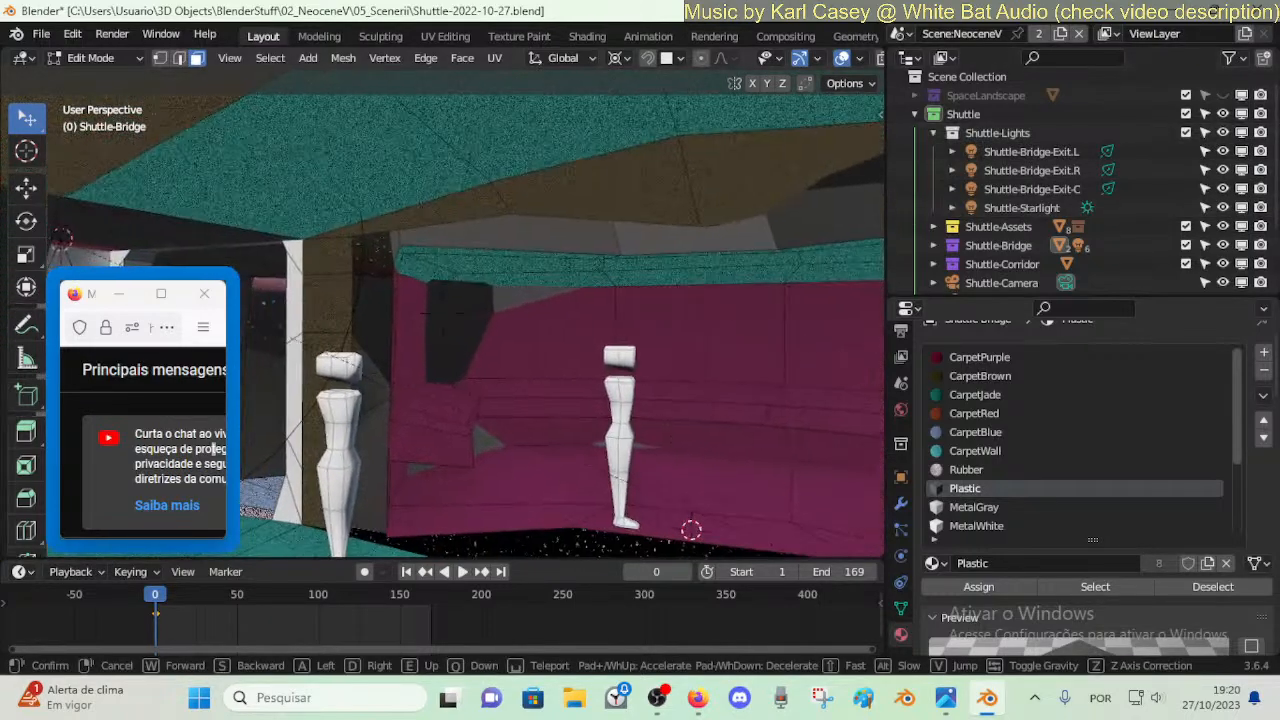
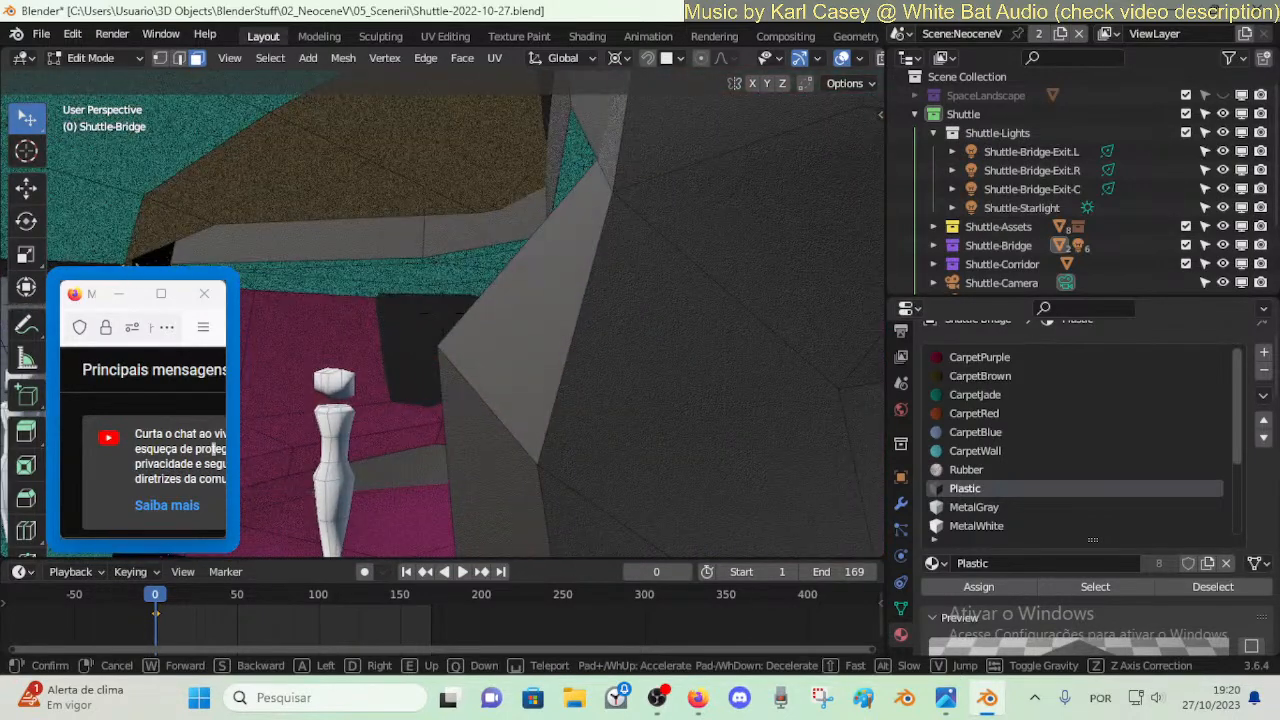
- Select the jade strip faces running directly above the seating alcove's purple backrest
right_click(738, 298)
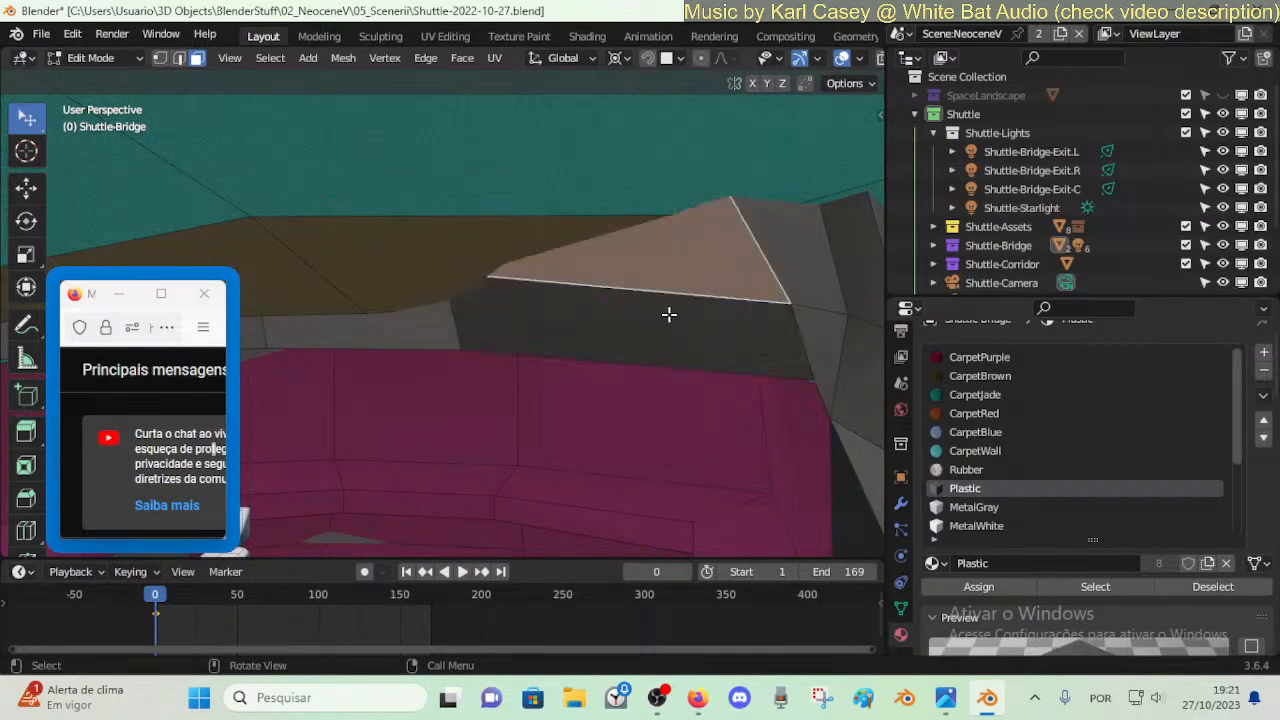
key(shift+grave)
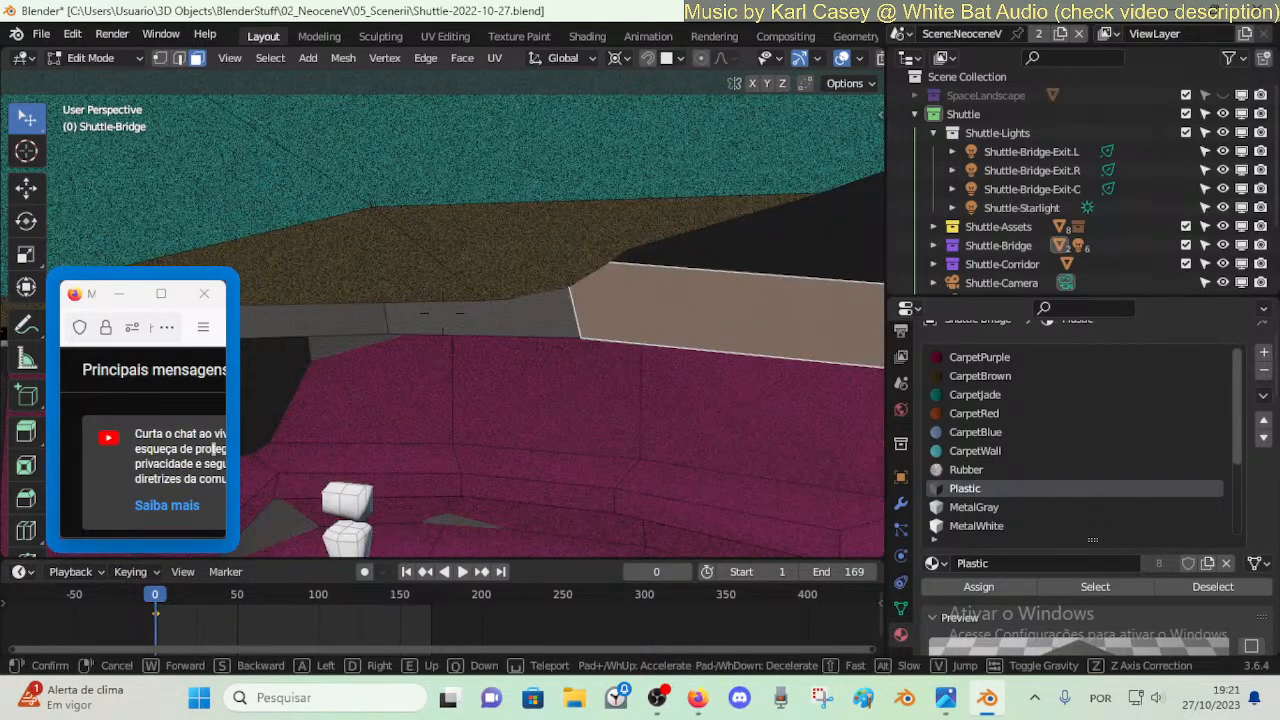
key(w)
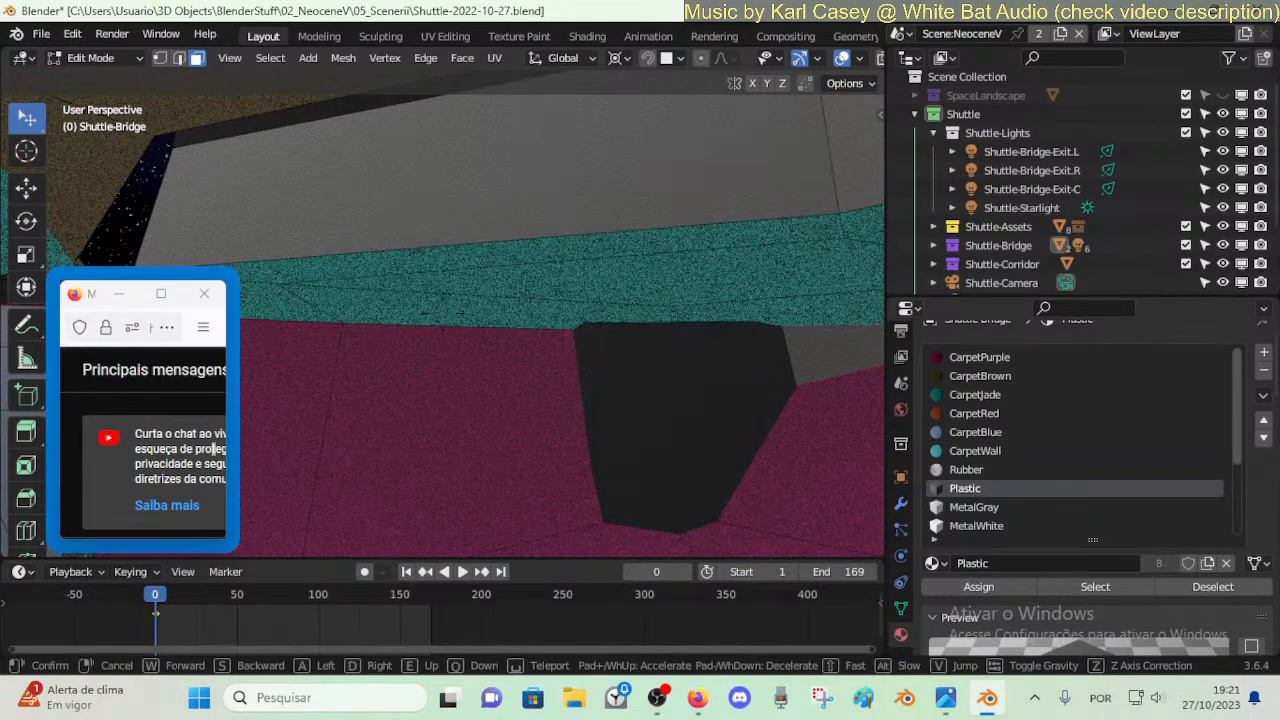
key(Escape)
click(460, 317)
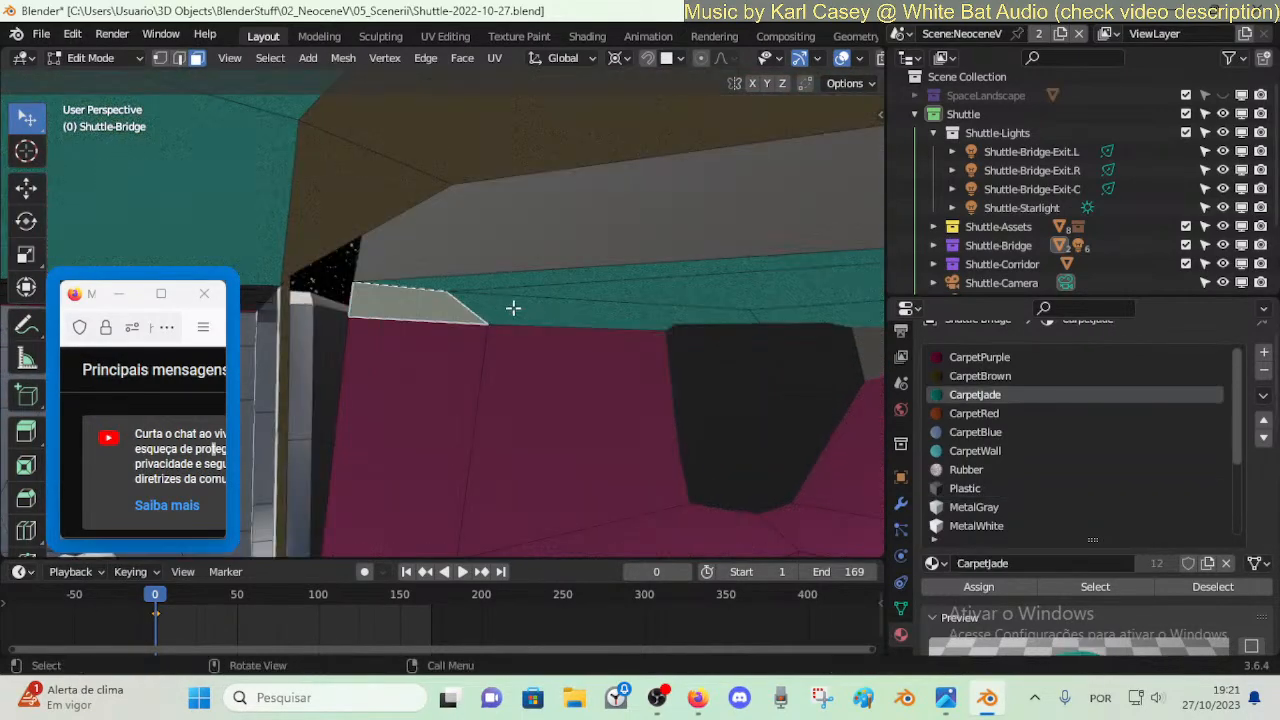
click(462, 287)
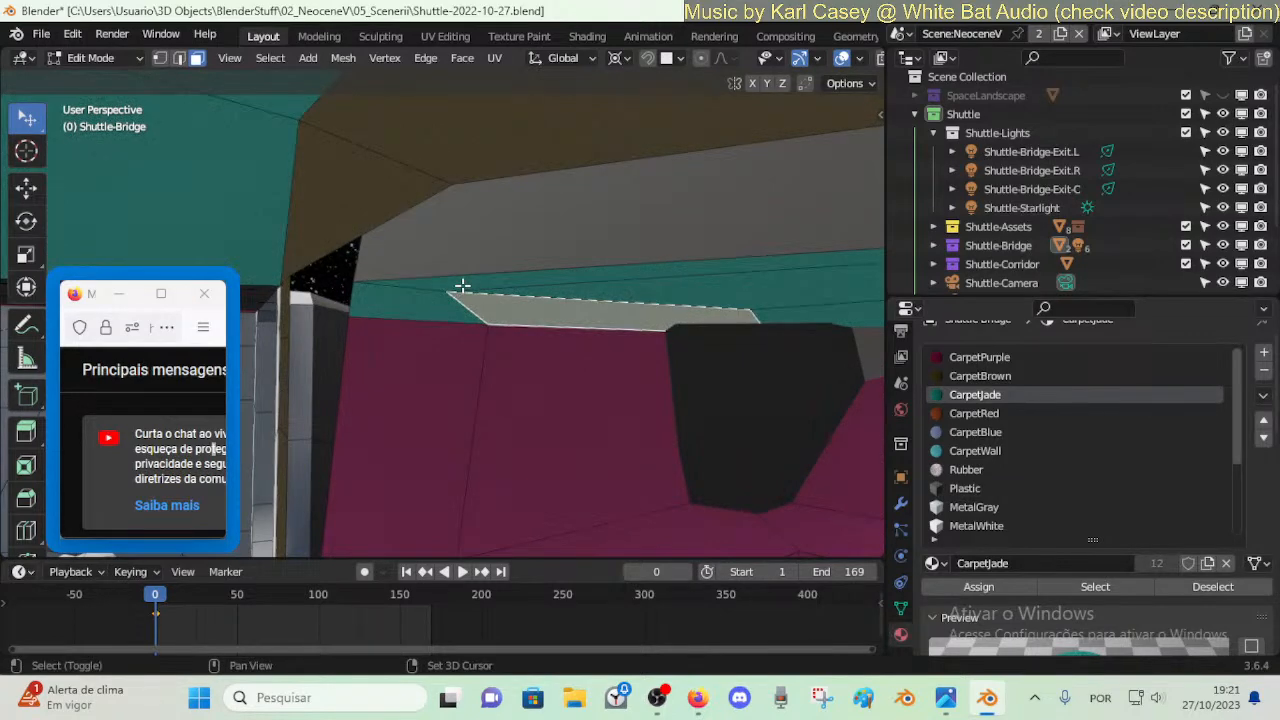
shift+middle_drag(462, 287, 658, 293)
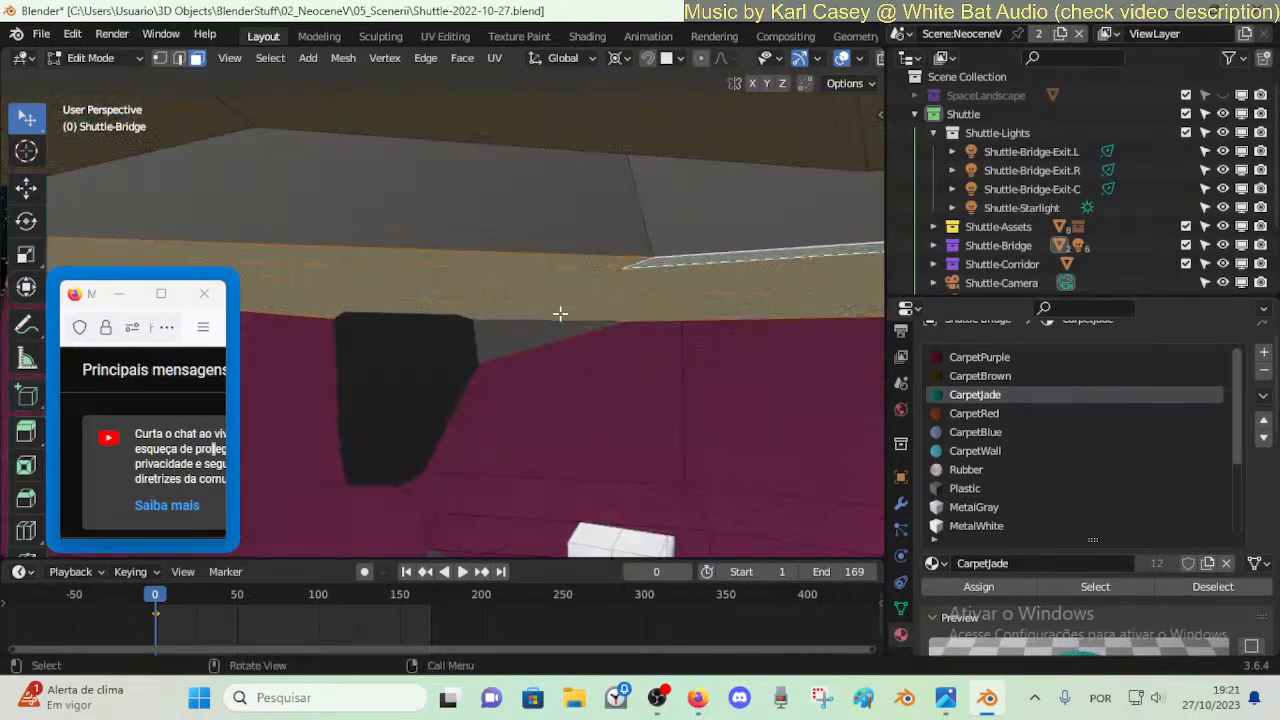
- Extend the selection to the linked faces of the jade strip above the alcove, delimited by Material
key(shift+grave)
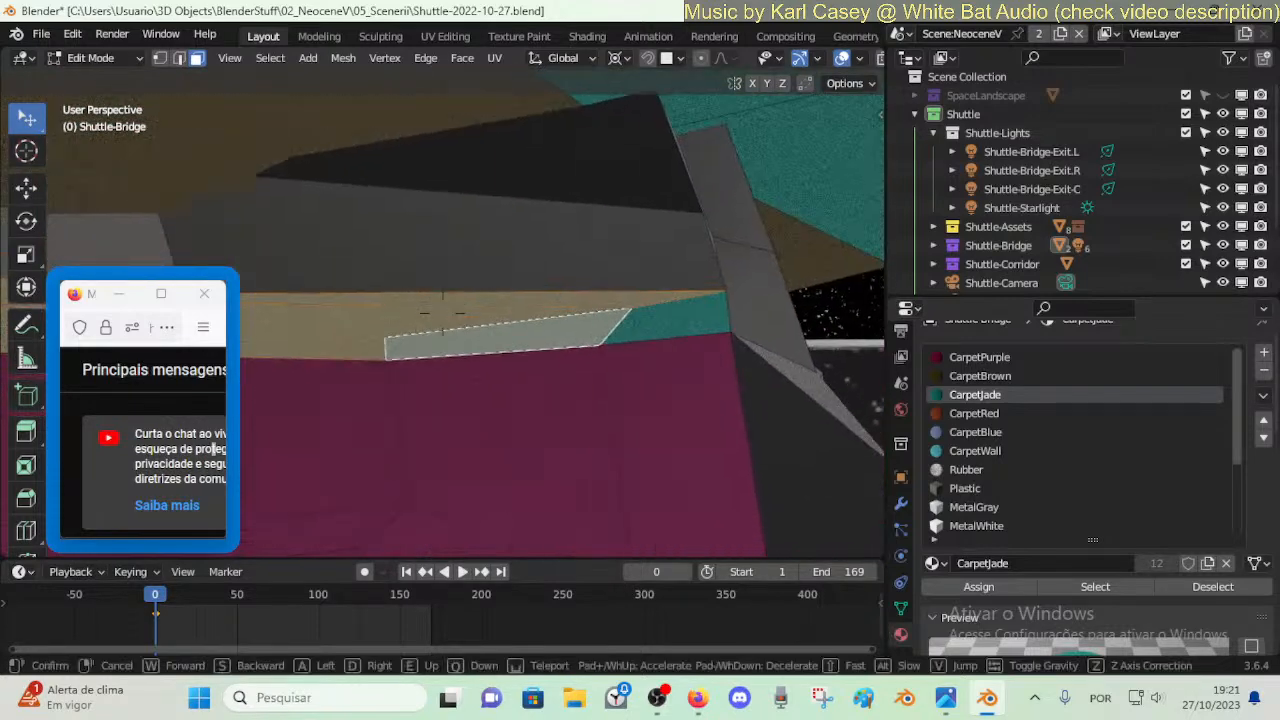
key(Return)
key(ctrl+l)
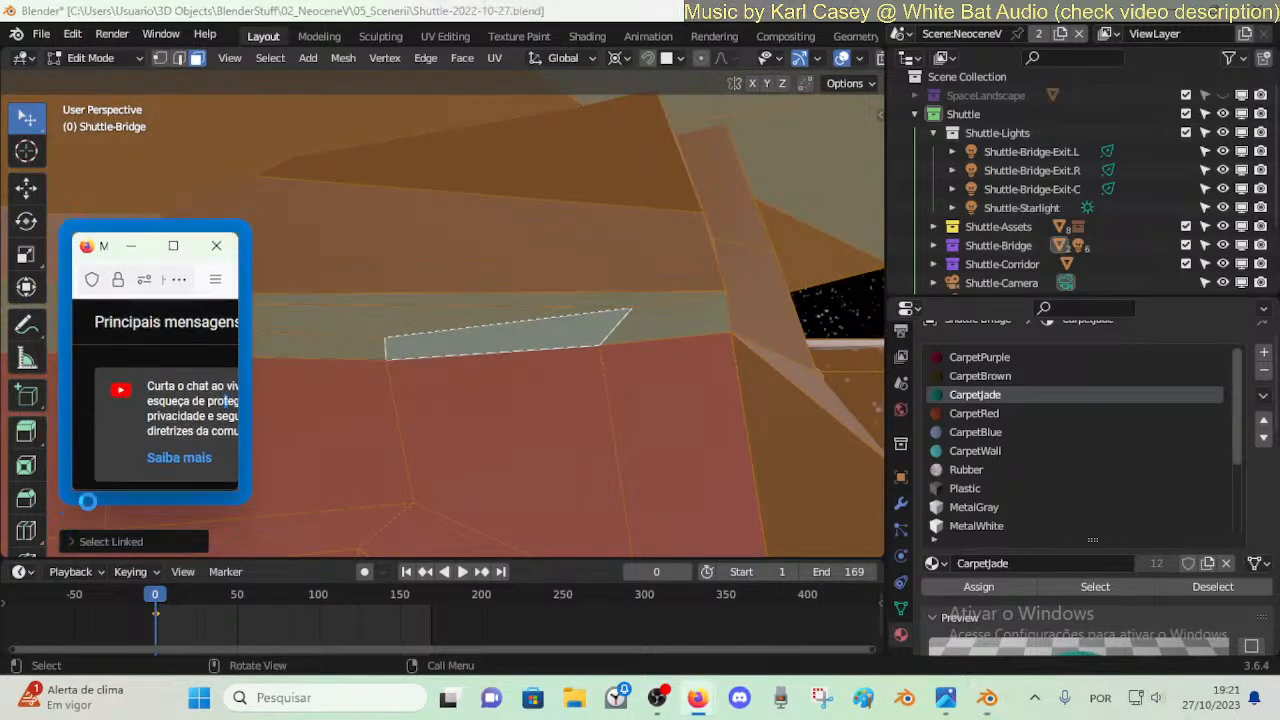
click(110, 540)
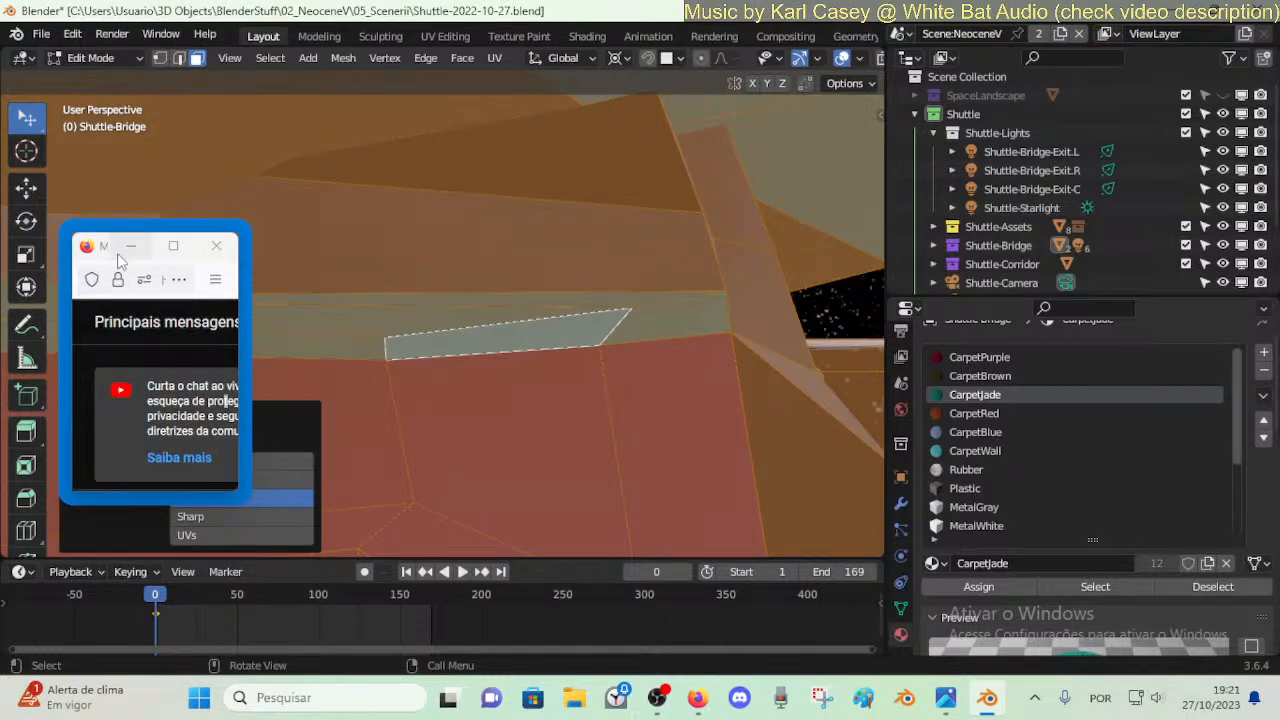
drag(108, 254, 108, 187)
click(241, 479)
- Save the file and consult the reference image view3.jpg of the bridge interior
key(shift+grave)
key(s)
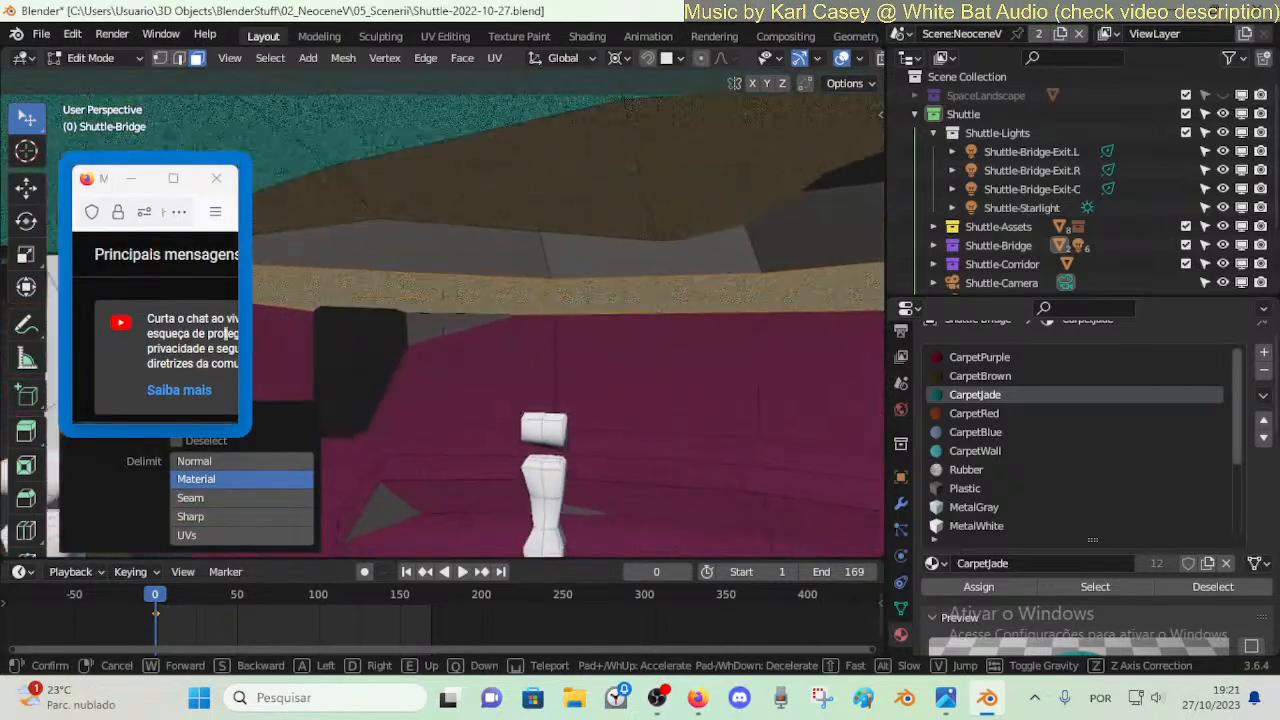
key(s)
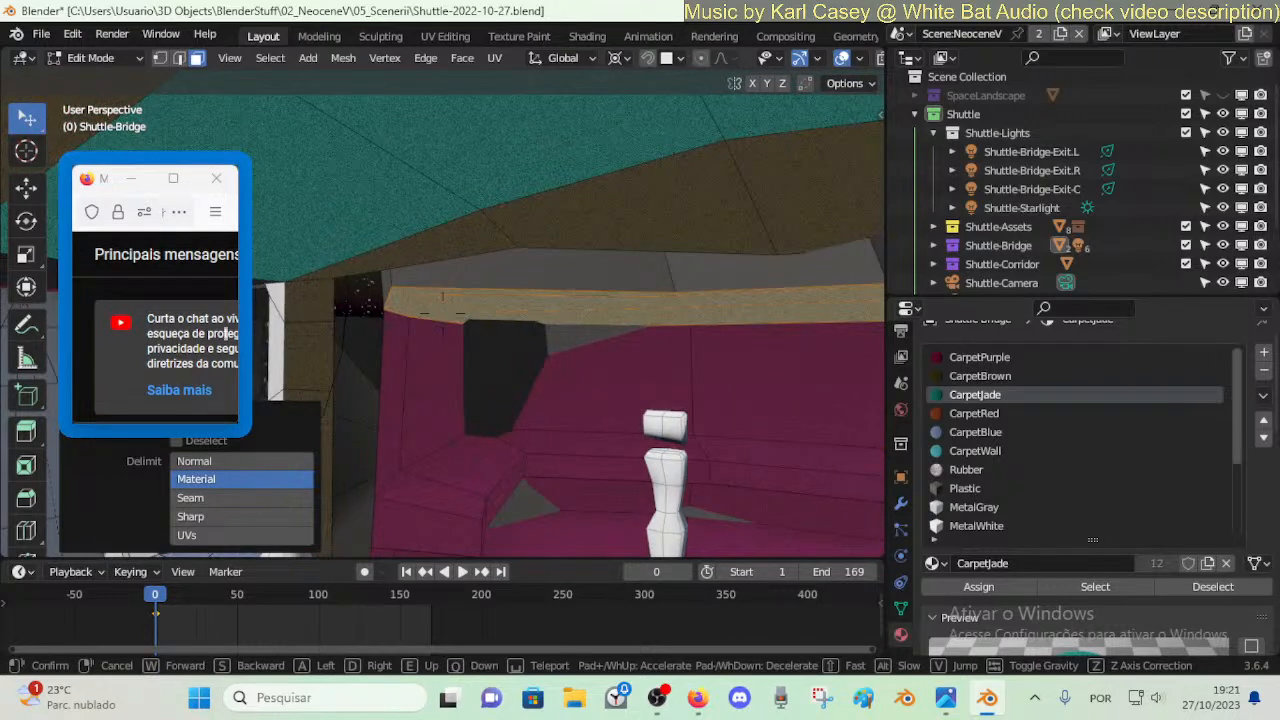
click(442, 313)
key(ctrl+s)
key(alt+Tab)
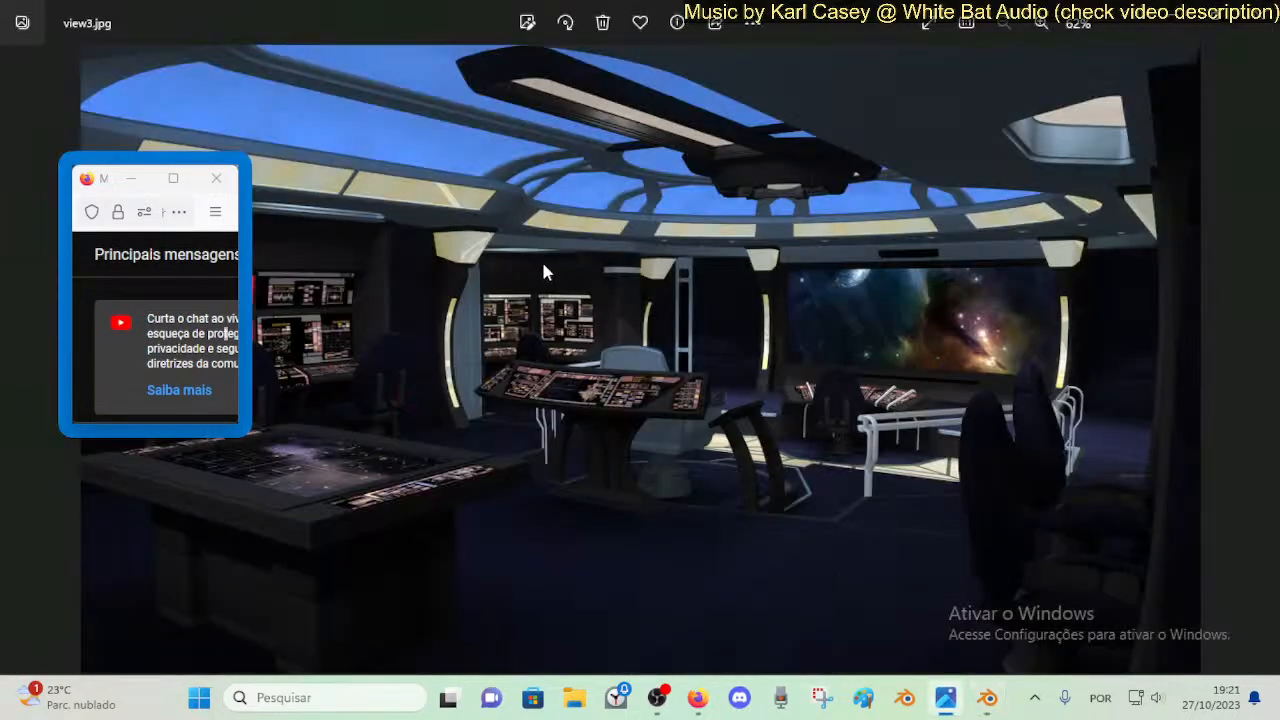
key(alt+Tab)
- Assign the CarpetBrown material to the selected strip above the alcove and view it in Object Mode
key(shift+grave)
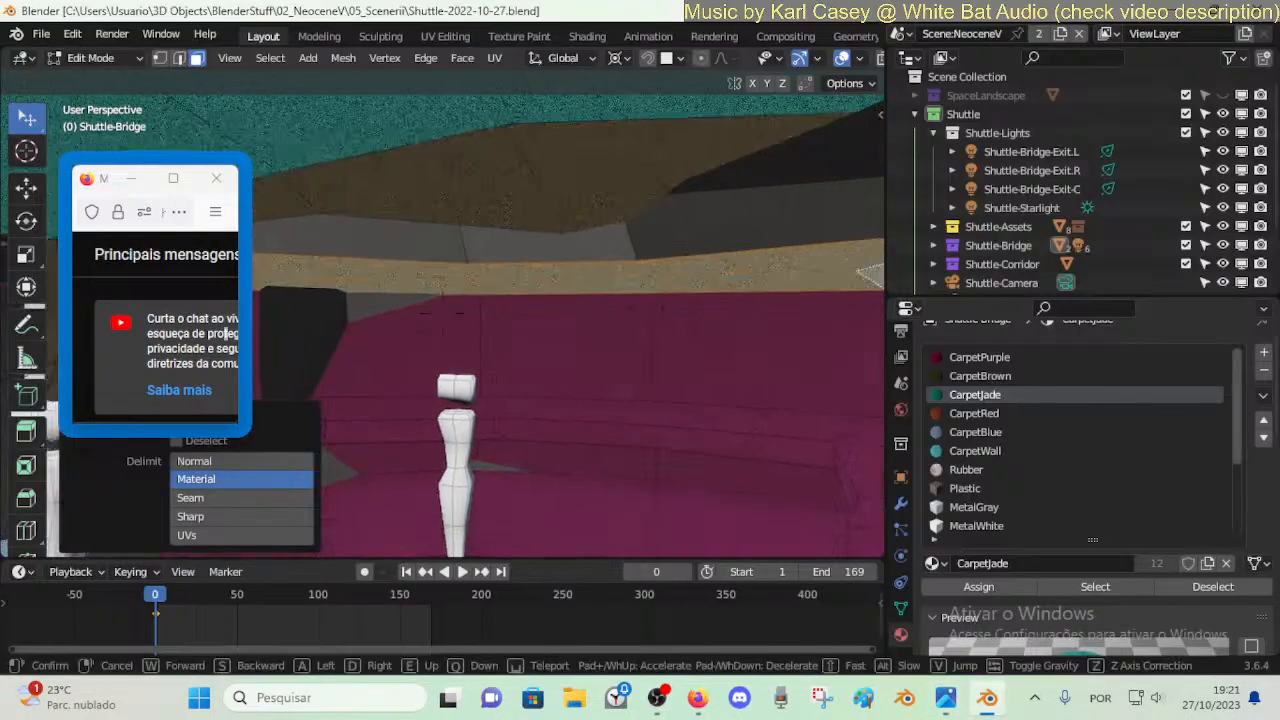
click(442, 313)
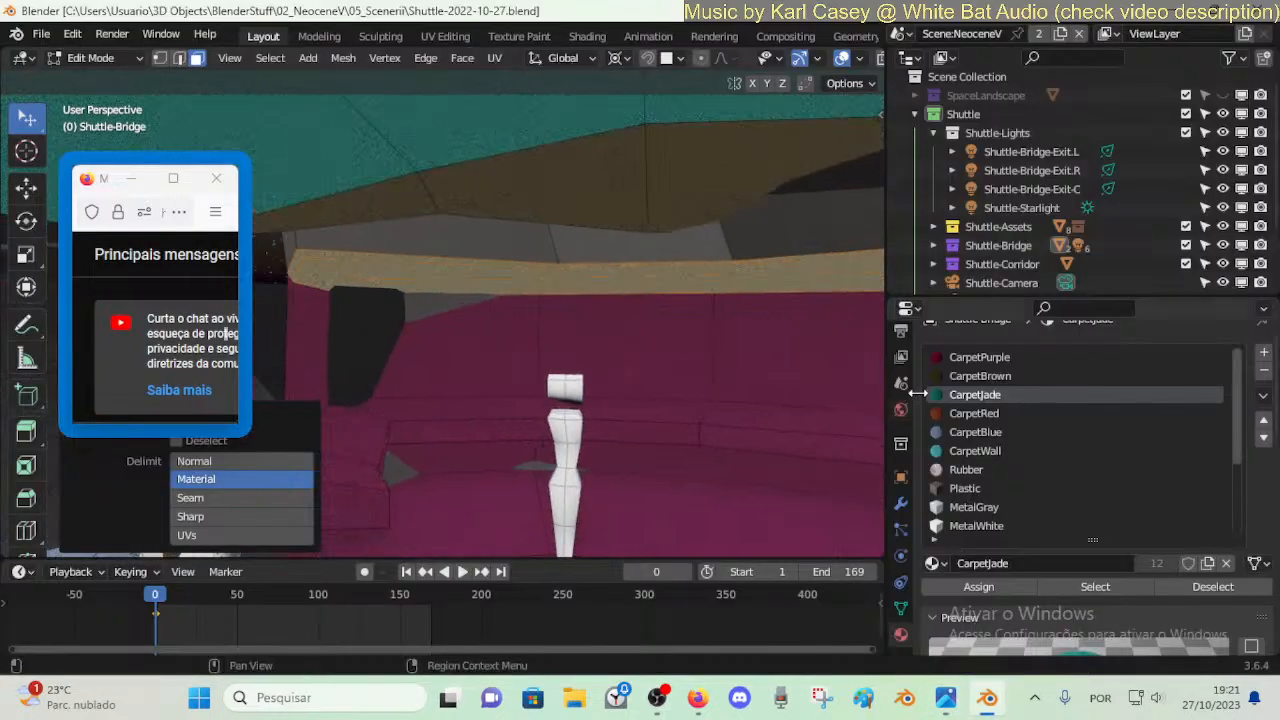
click(980, 376)
click(979, 587)
key(Tab)
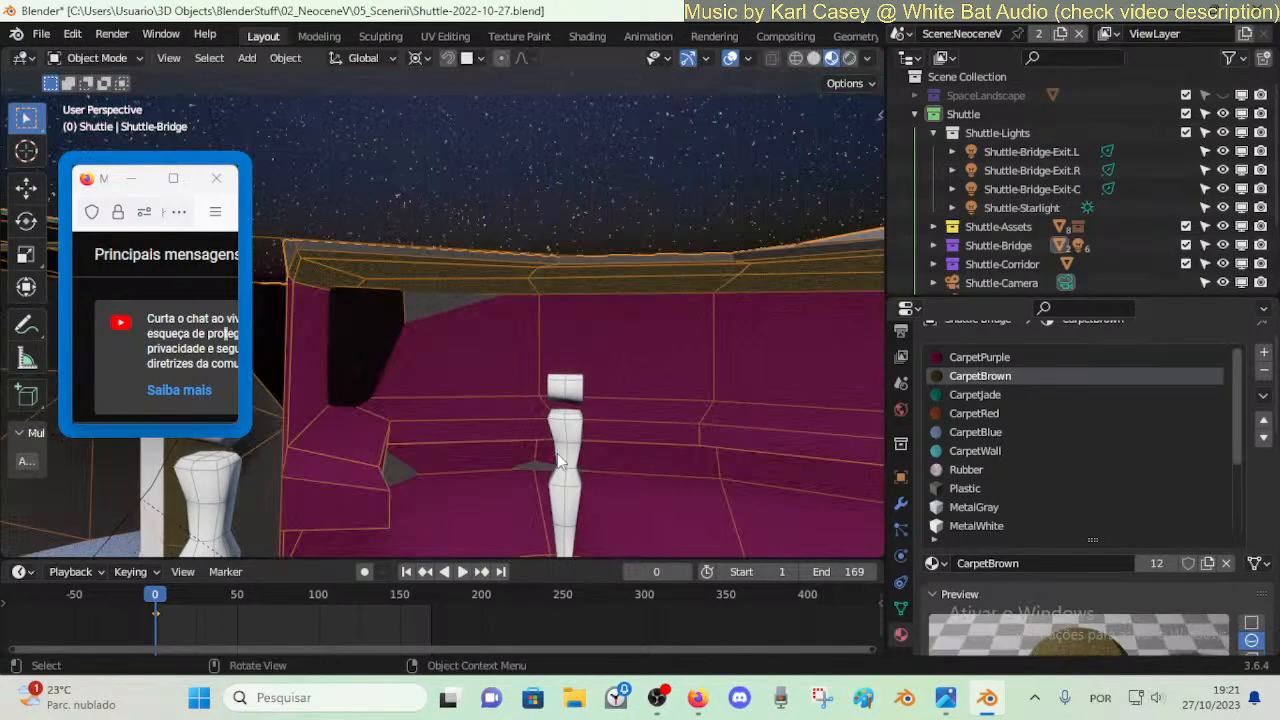
key(shift+grave)
click(555, 447)
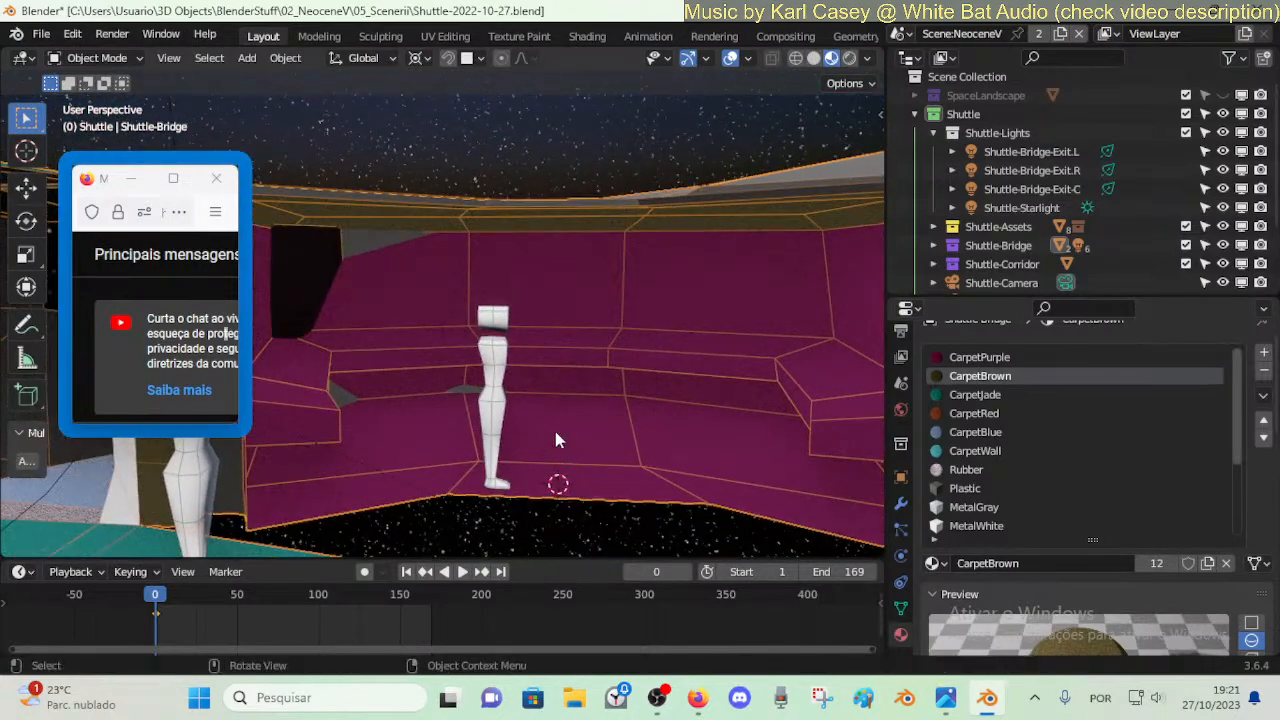
- Select the alcove's floor faces, including the front sloping ones, assign them CarpetBrown and clear the selection
key(Tab)
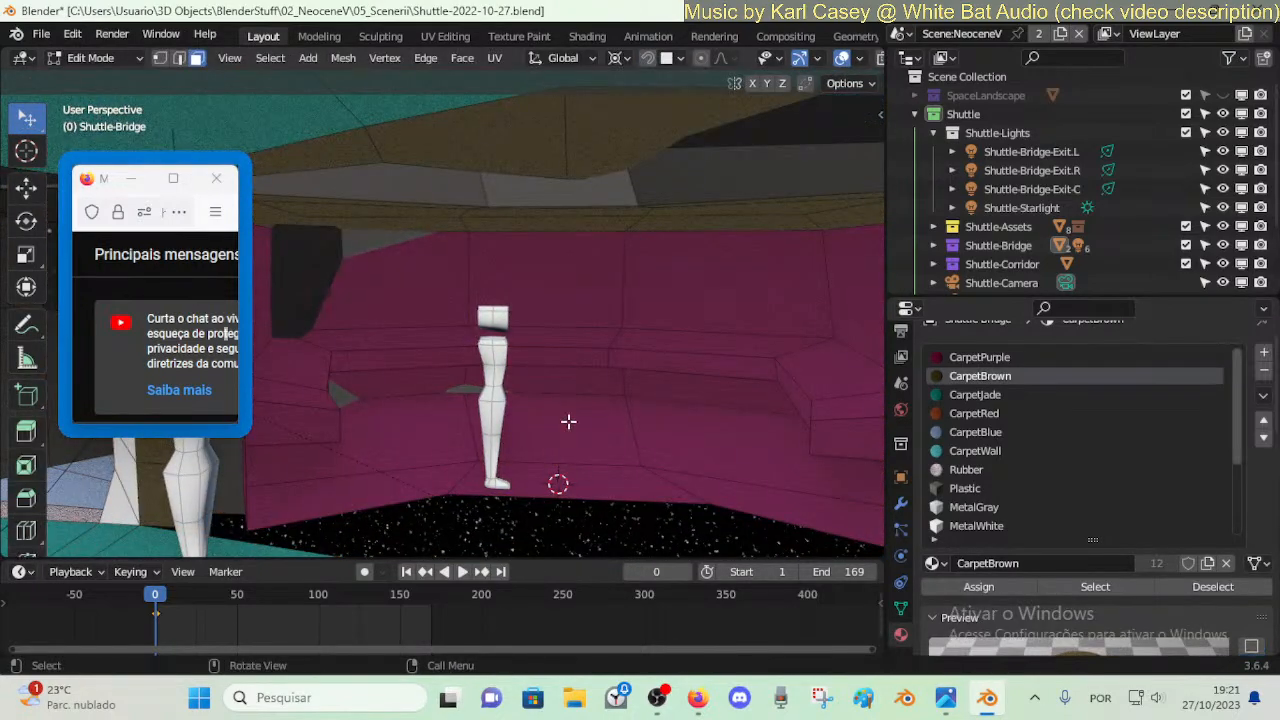
middle_drag(568, 421, 511, 426)
key(l)
key(ctrl+z)
click(543, 421)
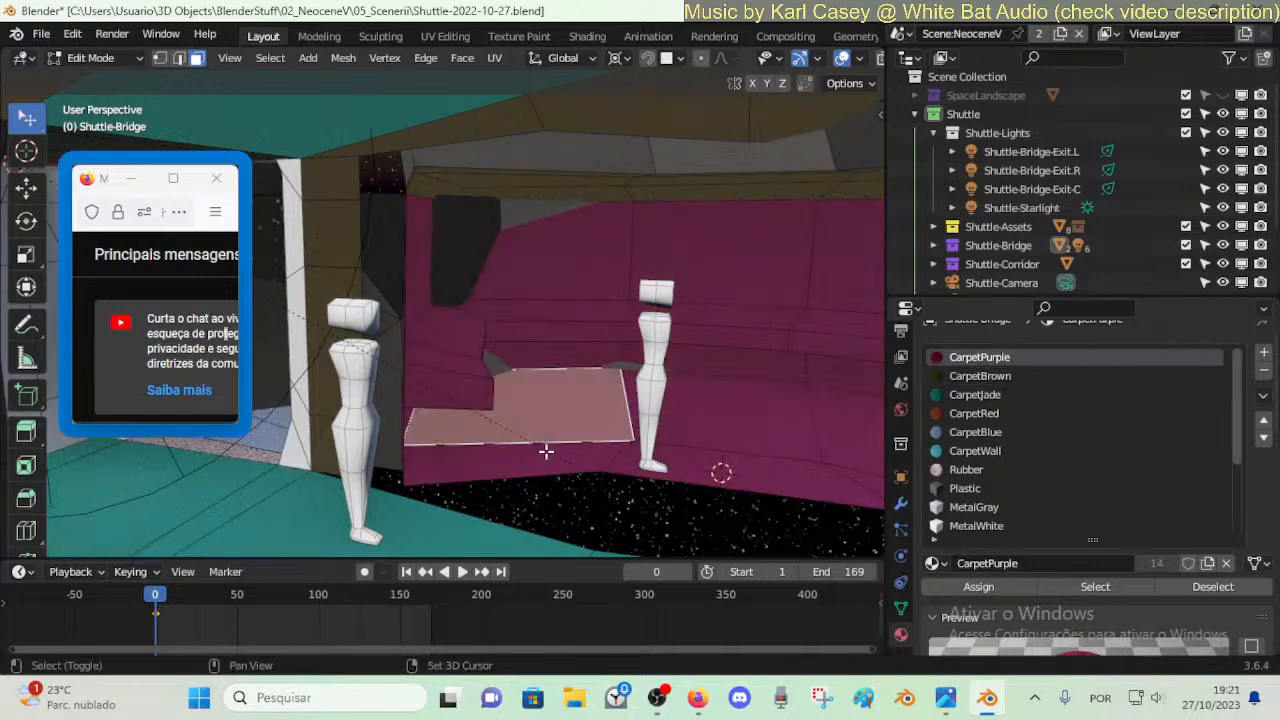
shift+click(547, 452)
shift+click(696, 429)
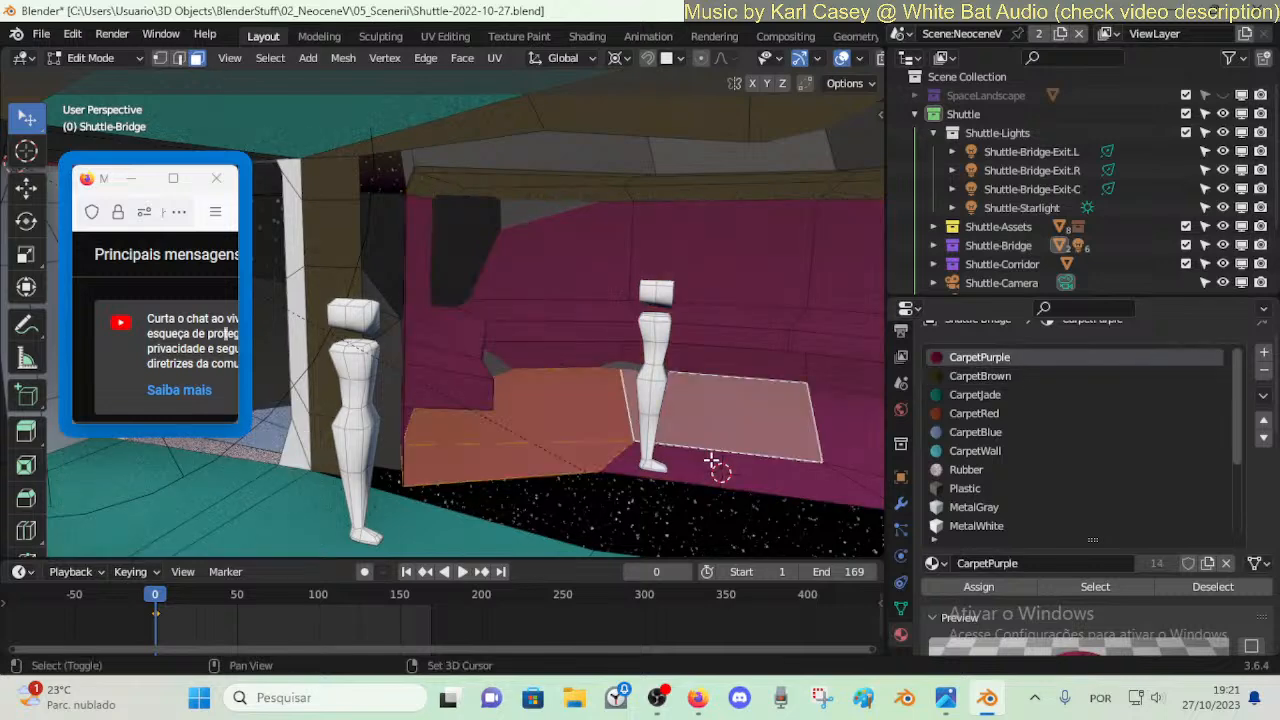
middle_drag(711, 460, 640, 465)
click(980, 376)
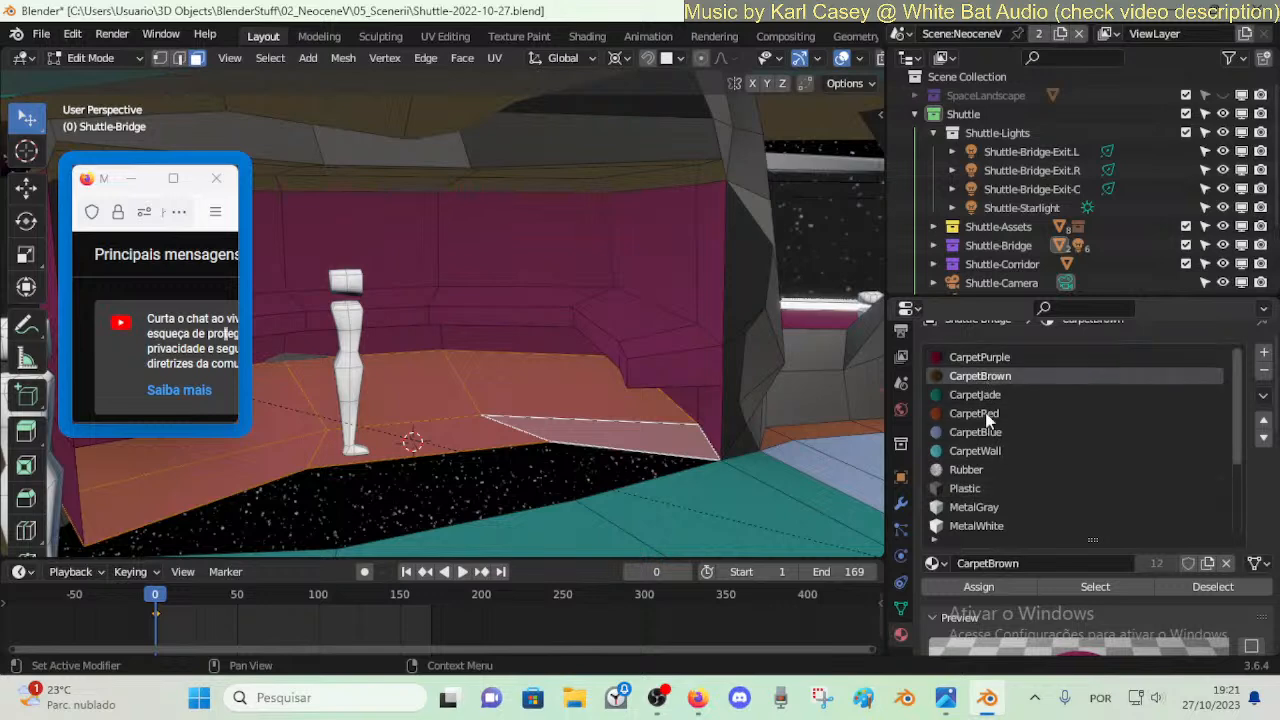
click(978, 587)
key(alt+a)
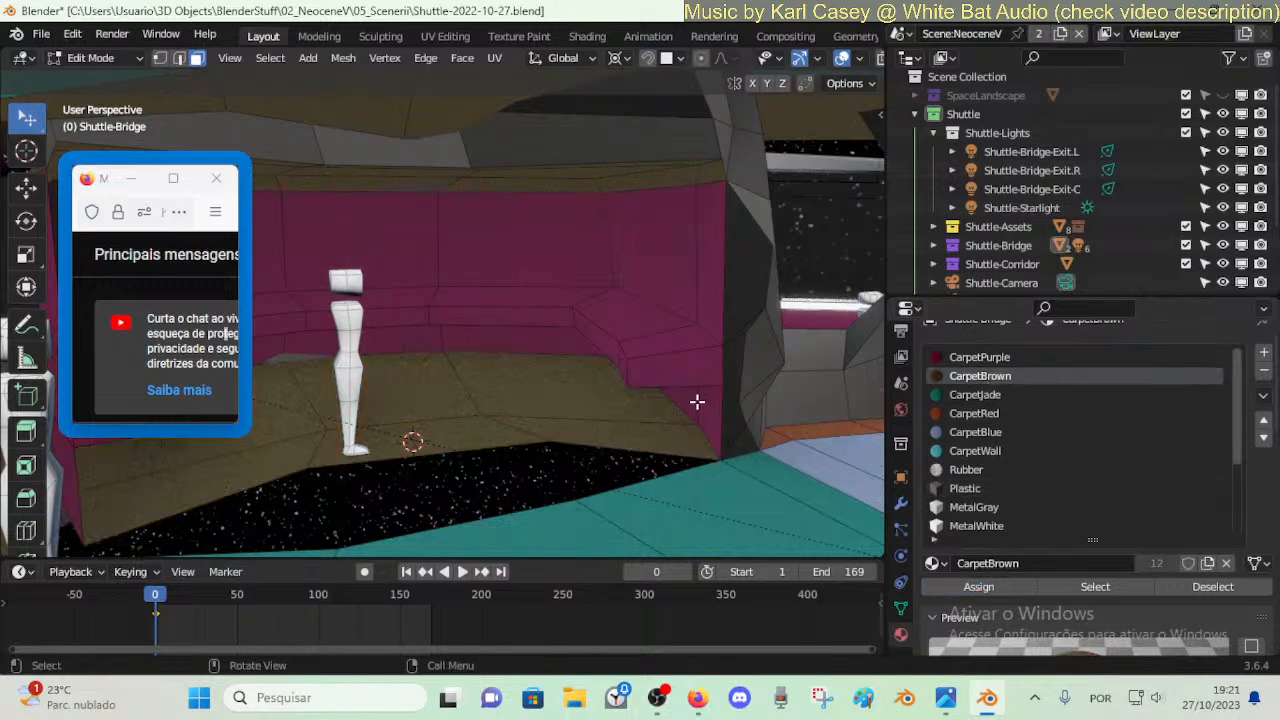
- Assign CarpetBrown to the riser faces under the curved bench and the low side faces at both alcove ends
alt+click(697, 402)
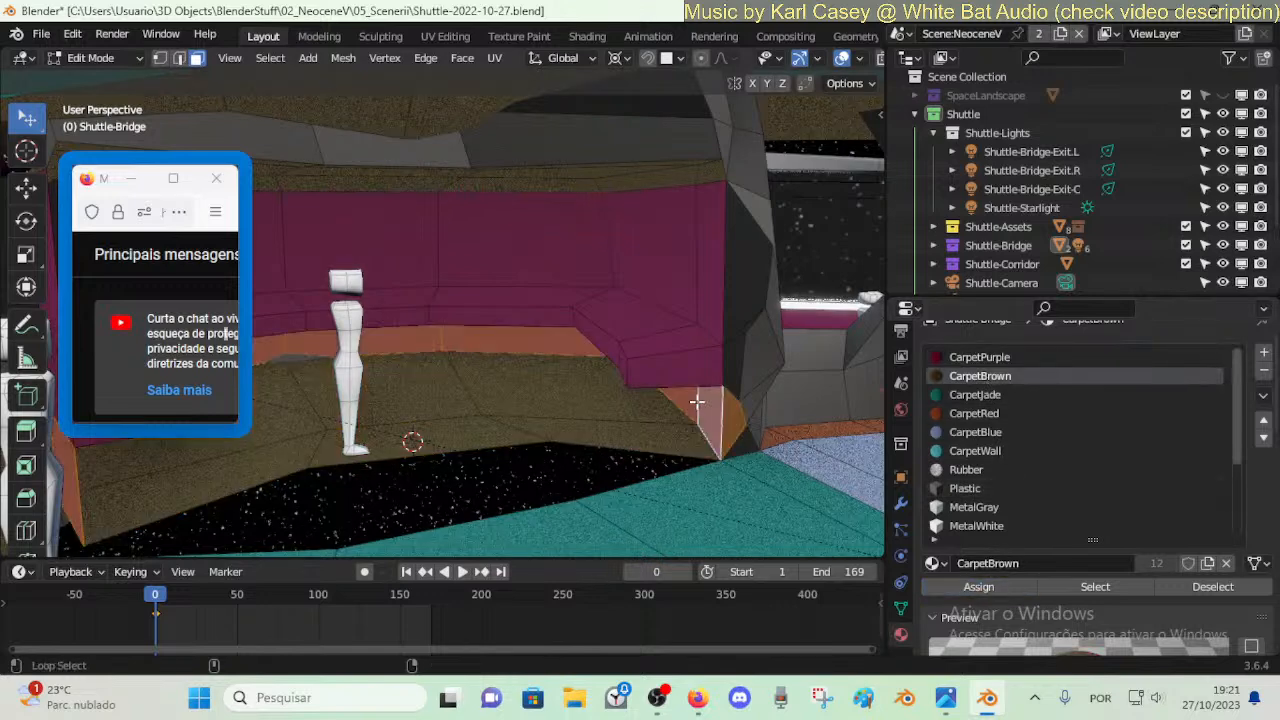
middle_drag(697, 402, 597, 432)
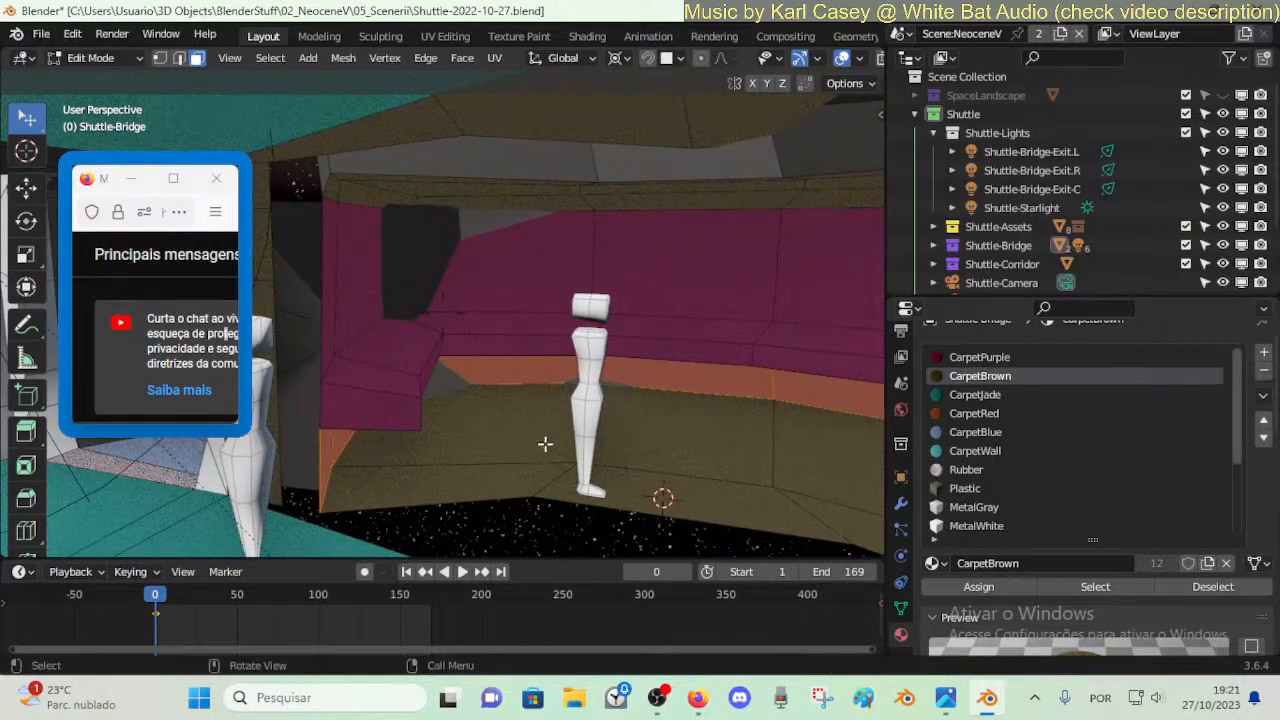
click(330, 450)
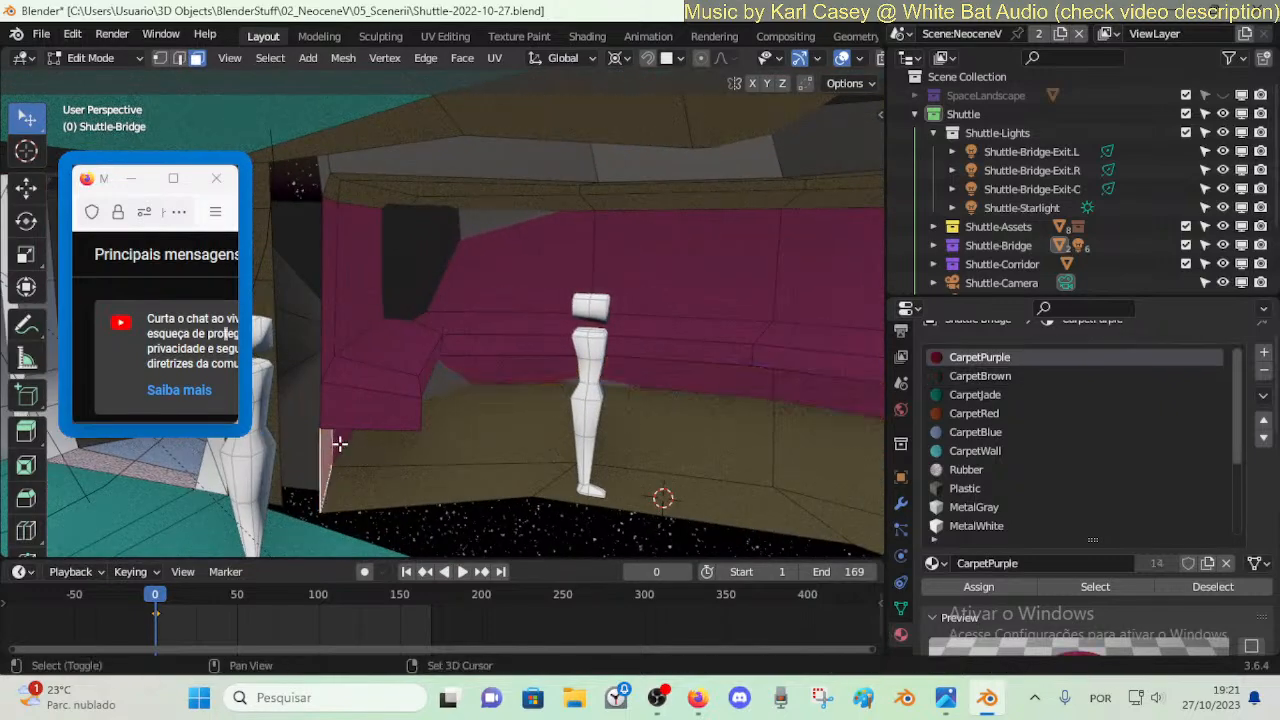
shift+click(340, 444)
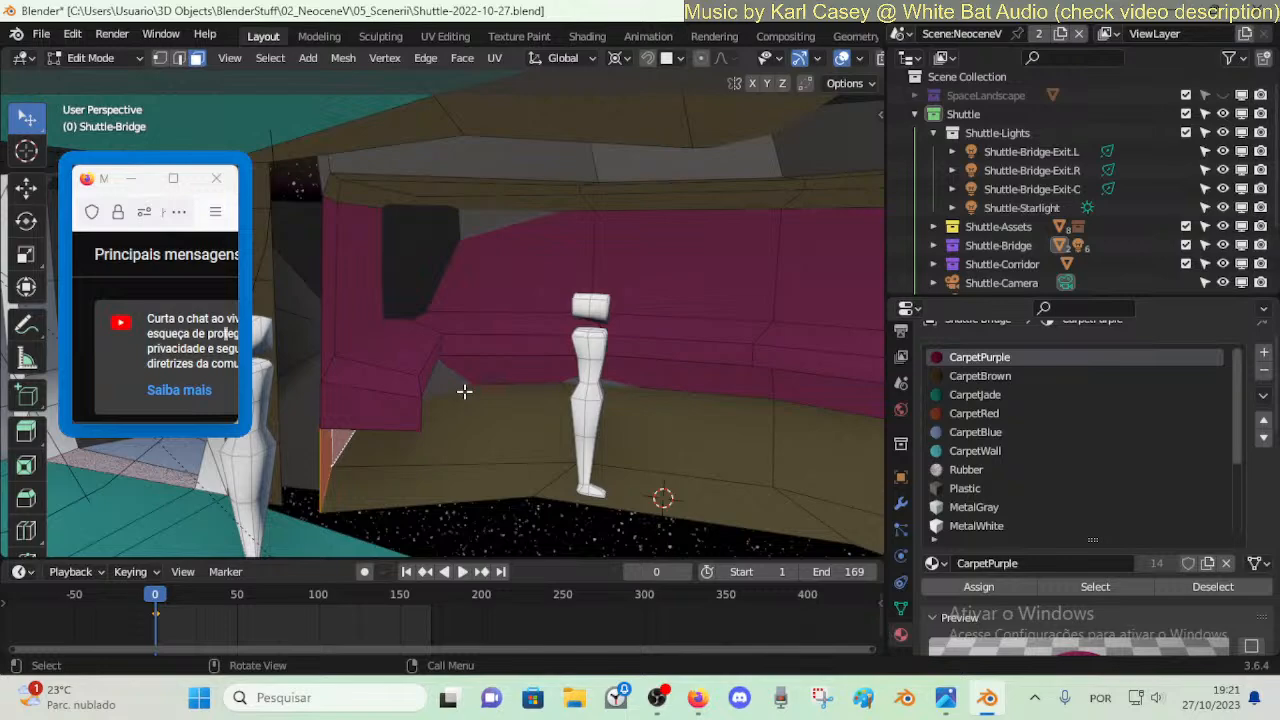
alt+shift+click(640, 378)
middle_drag(507, 363, 583, 371)
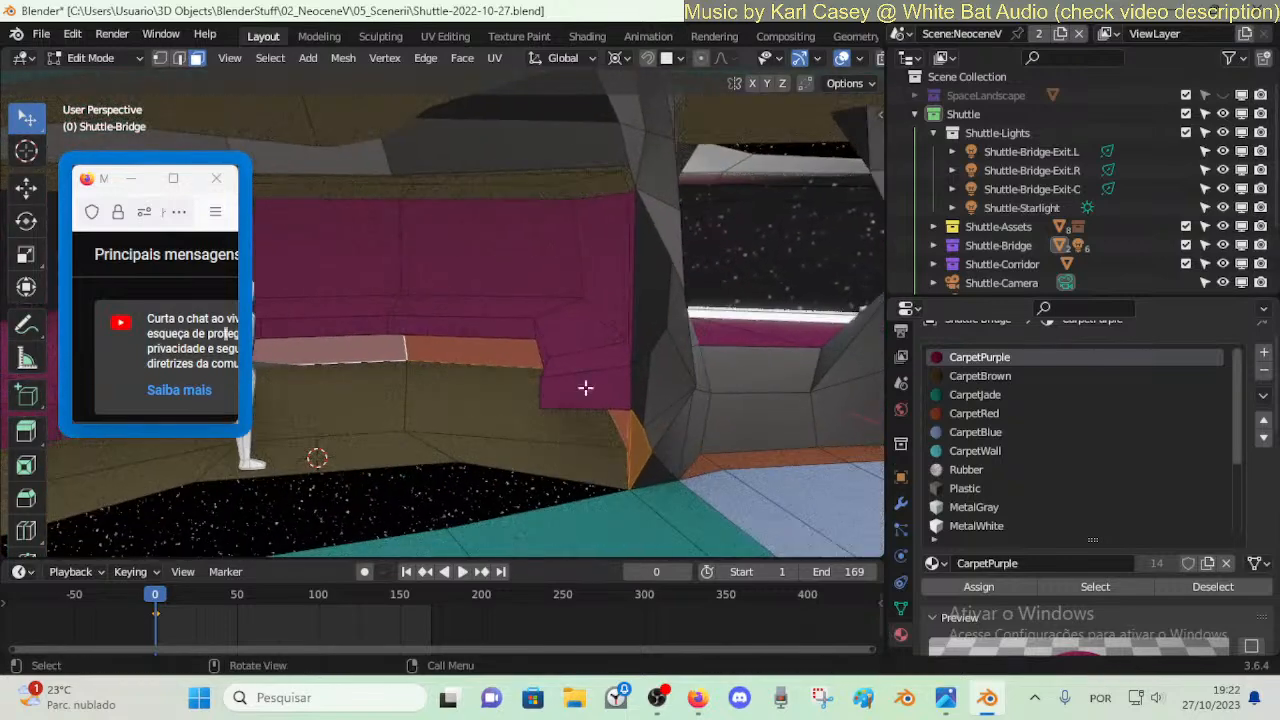
click(980, 376)
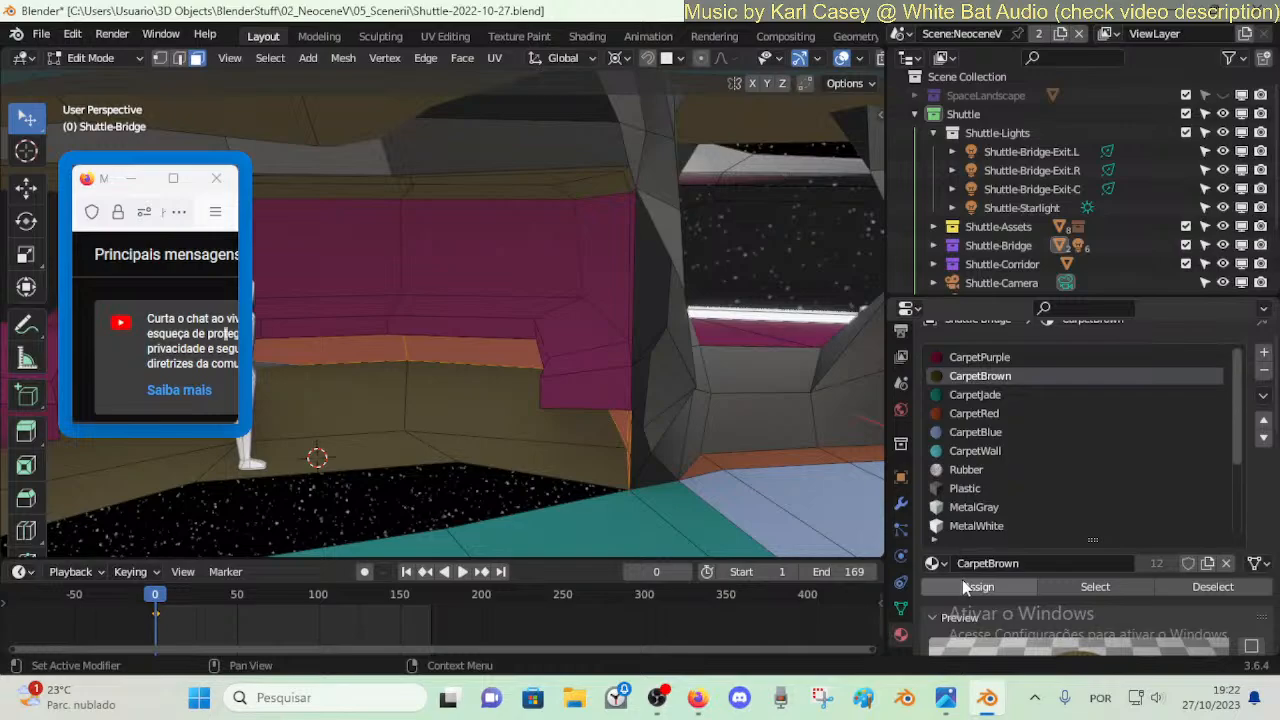
key(Tab)
- Examine the bridge's carpeted ceiling, dark walls and the floor around the central table
key(shift+grave)
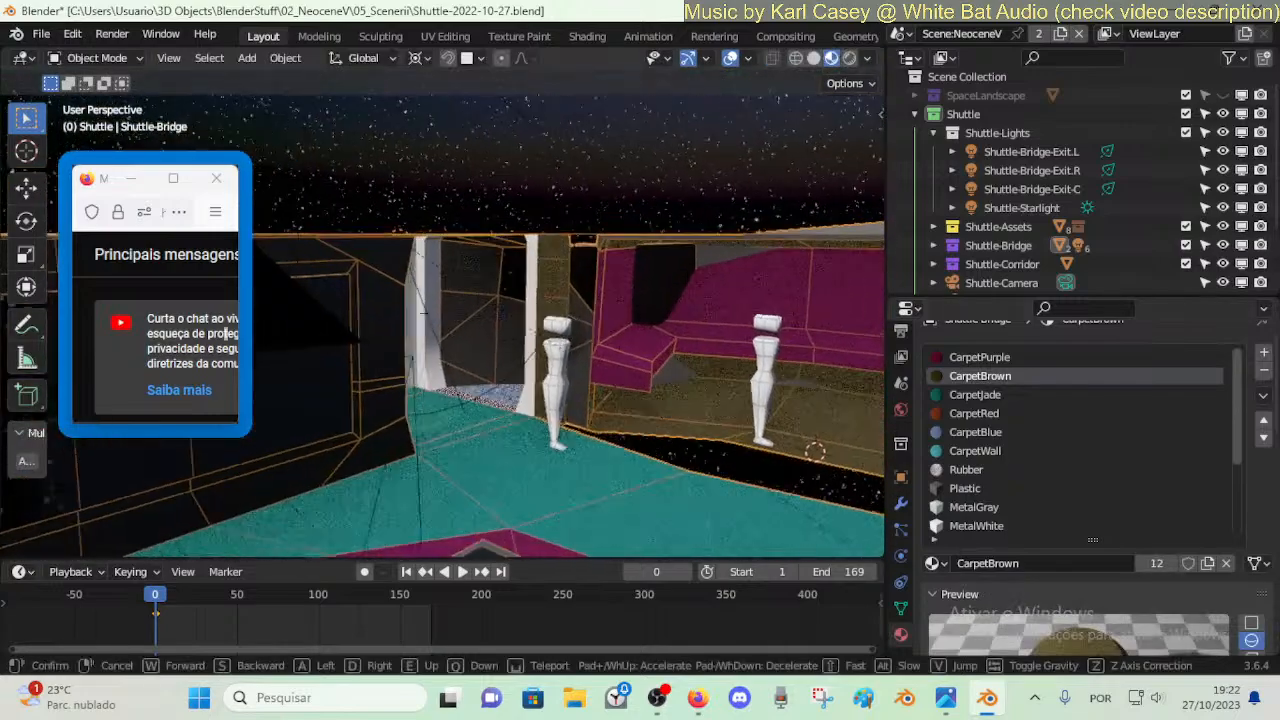
key(d)
click(478, 394)
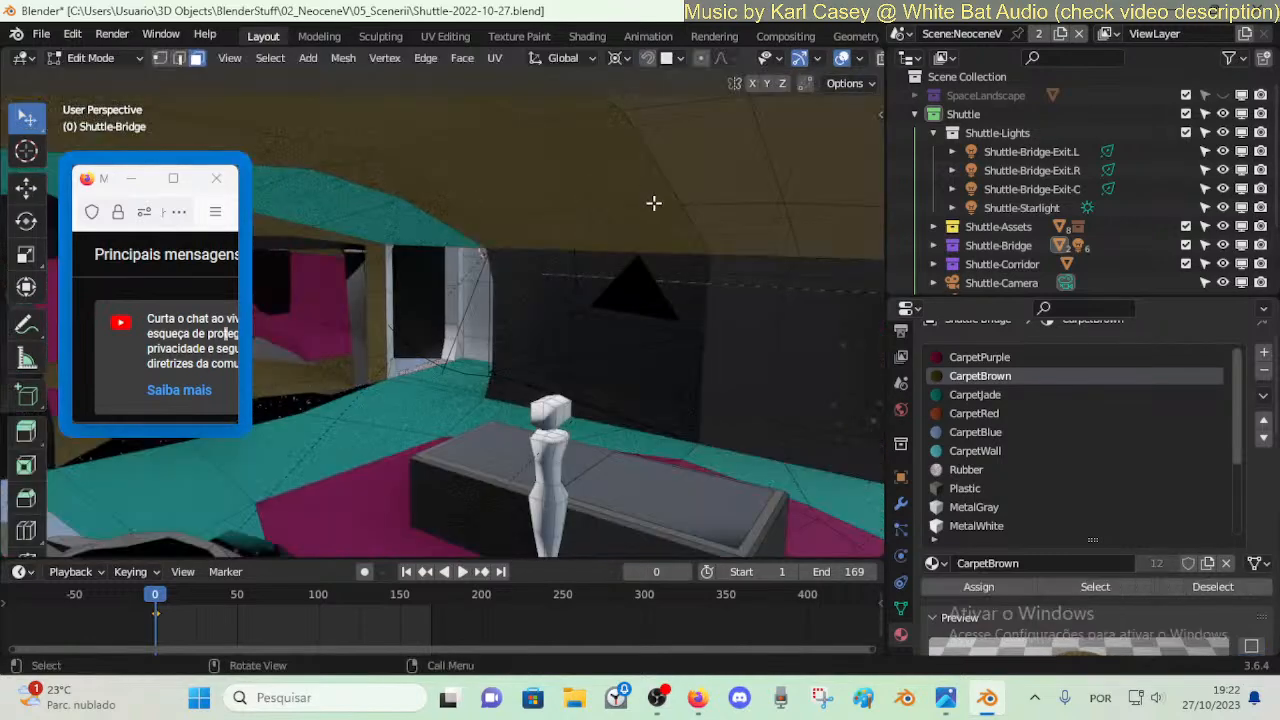
click(723, 190)
key(shift+grave)
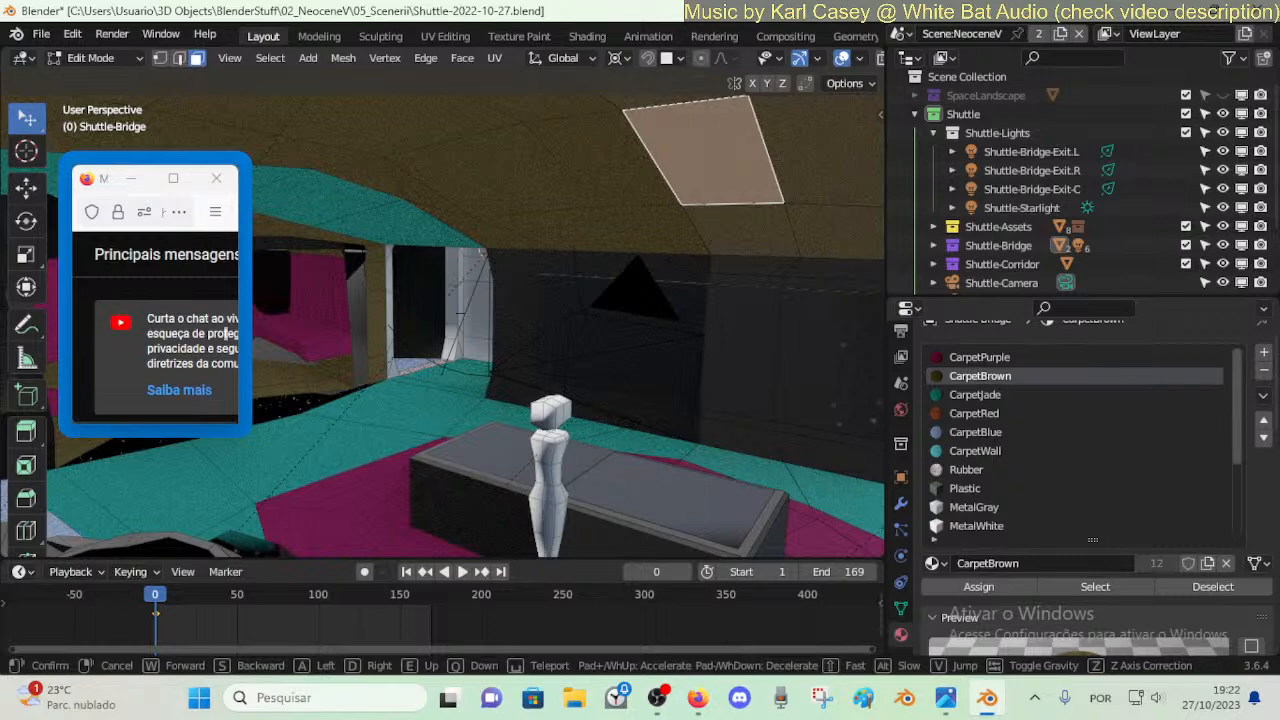
key(s)
key(w)
key(s)
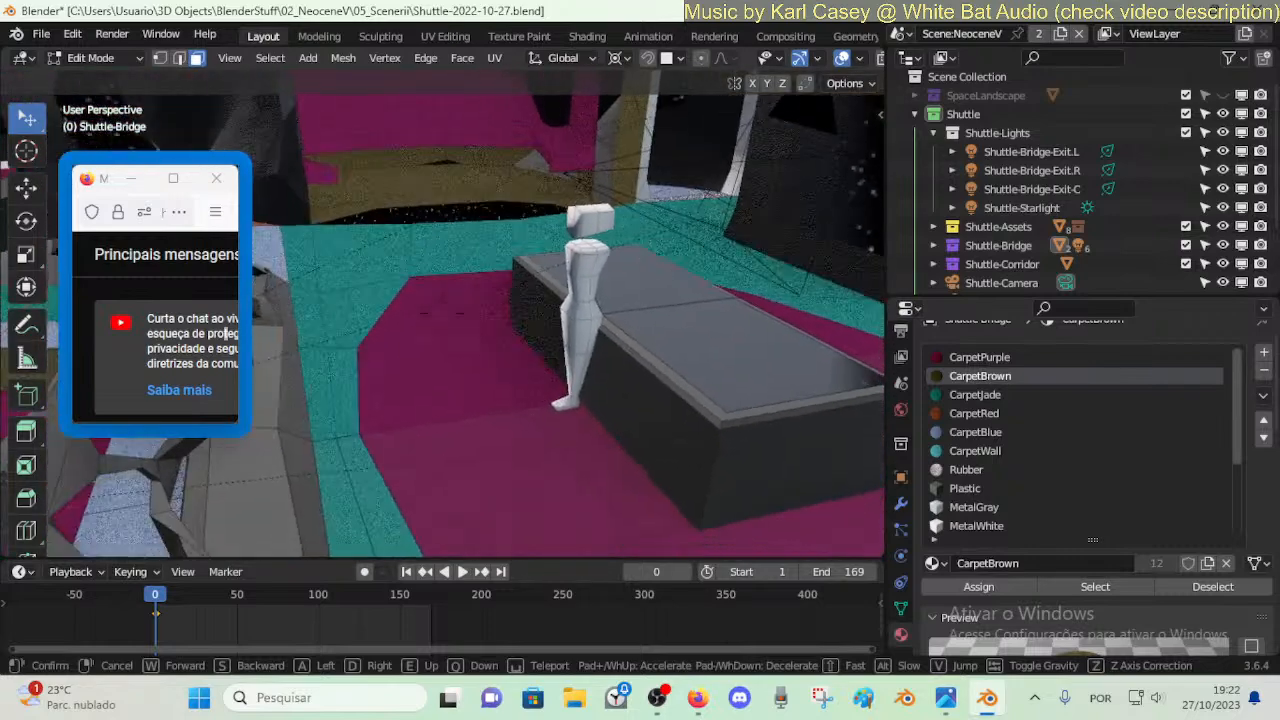
click(650, 312)
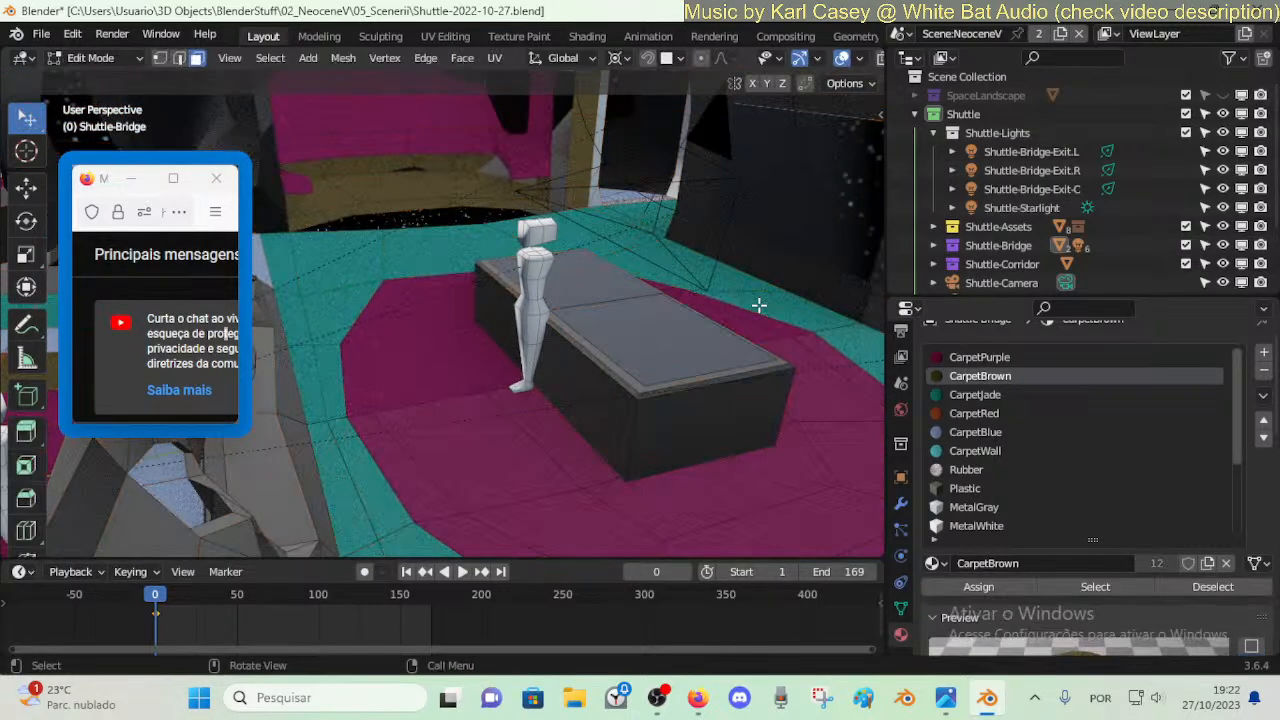
- Select the teal bridge floor faces linked by material, assign them CarpetBrown and view the result in Object Mode
key(shift+grave)
click(548, 329)
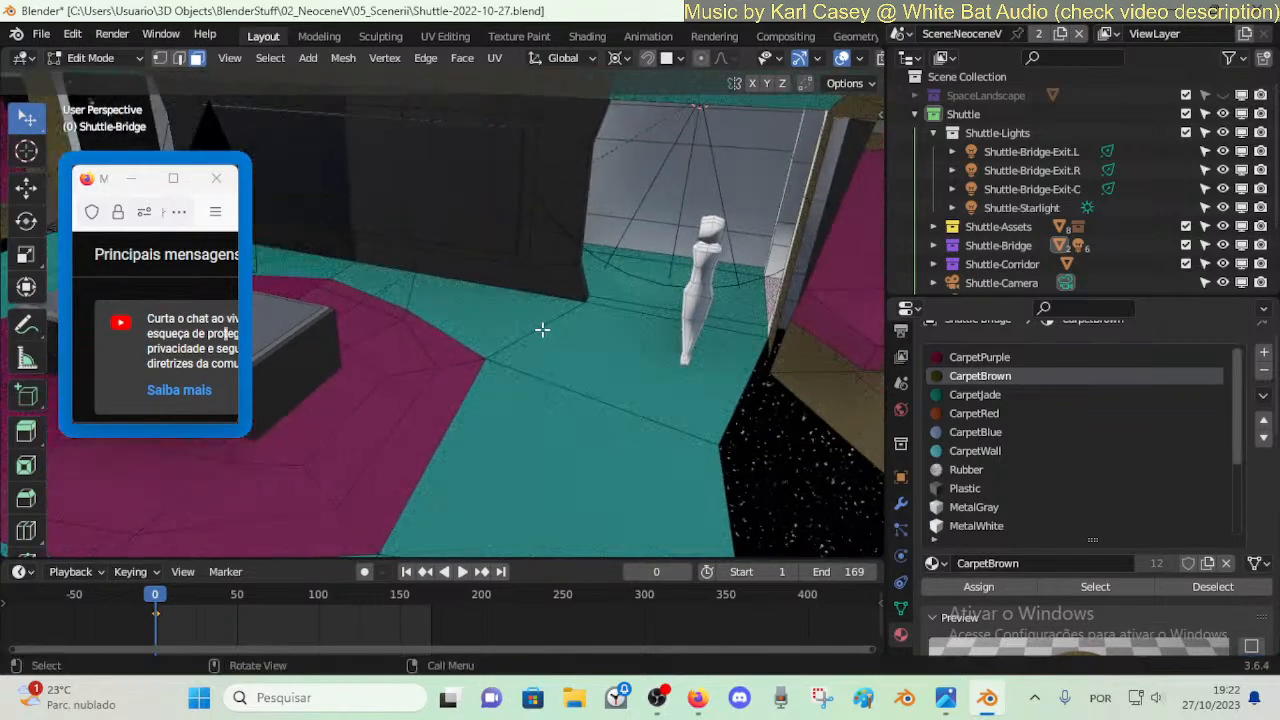
key(l)
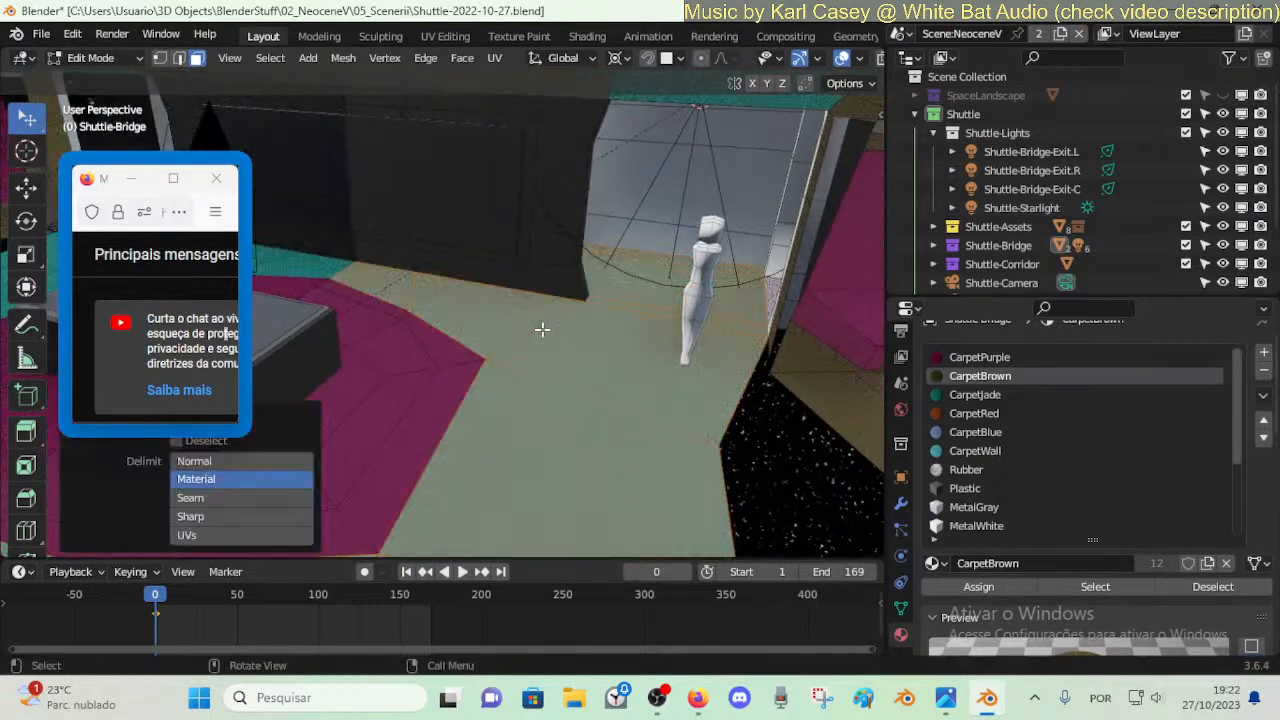
key(shift+grave)
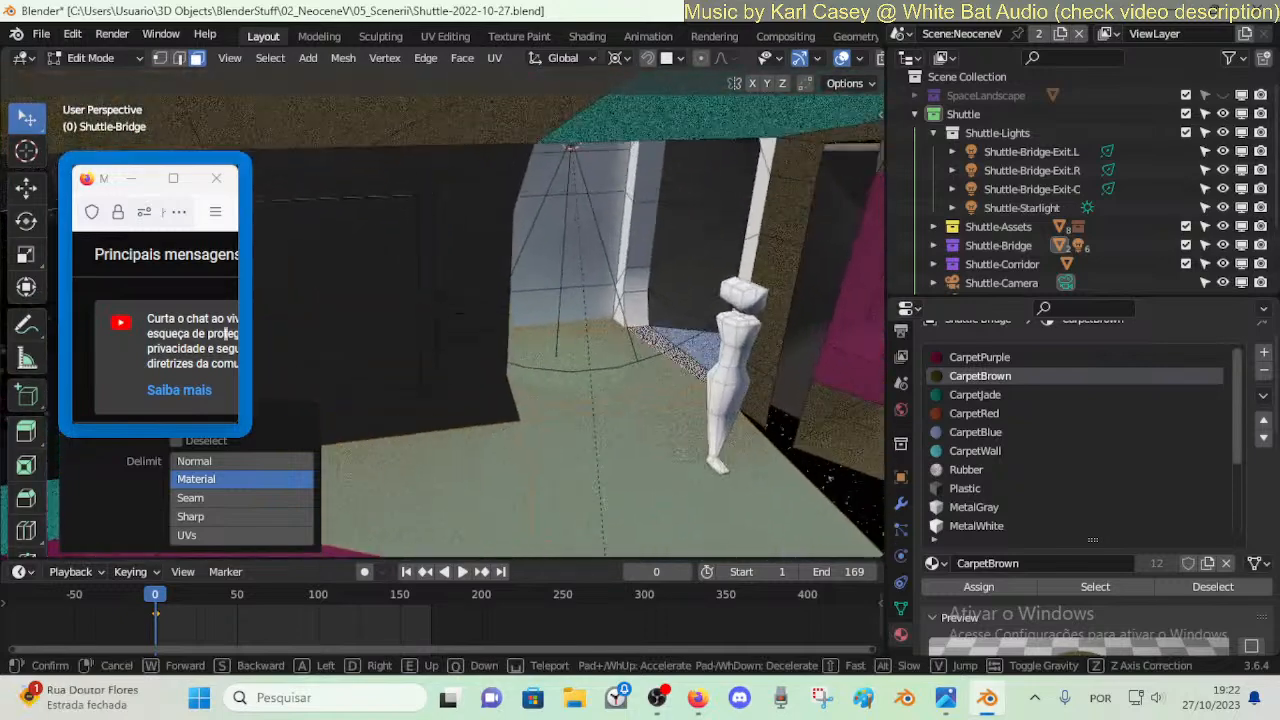
key(s)
click(443, 313)
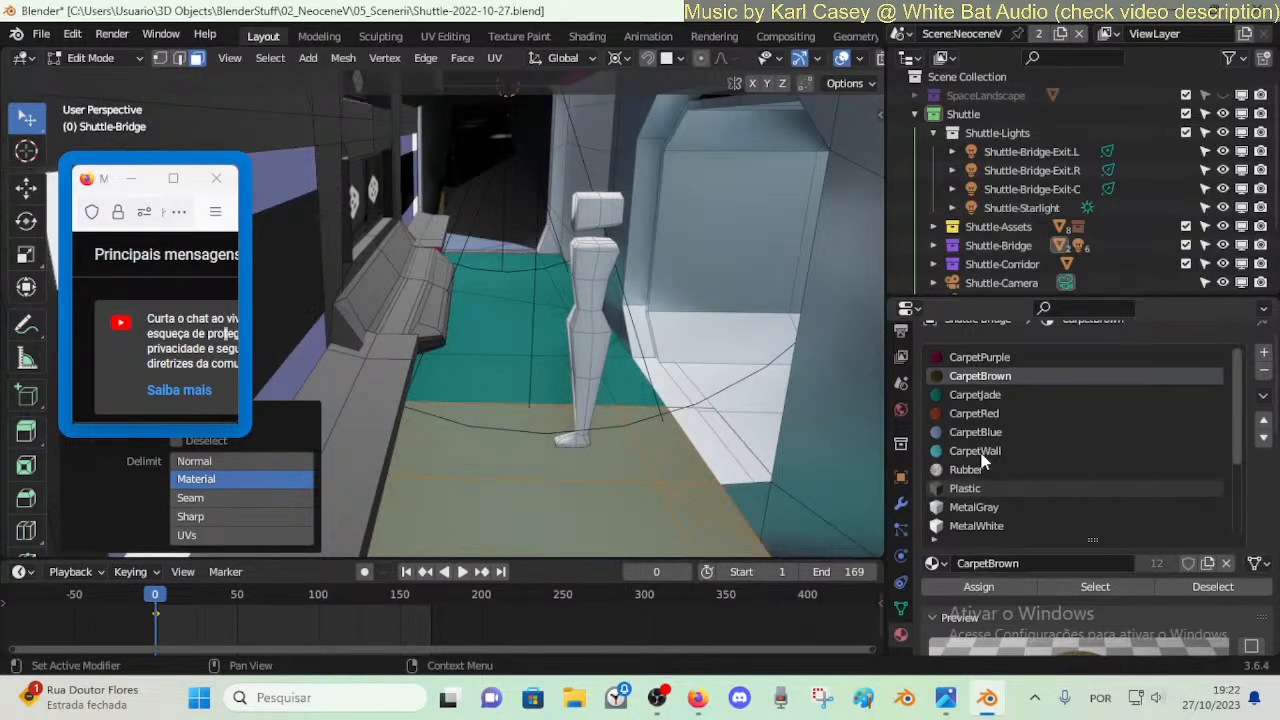
key(Tab)
- Assign CarpetBrown to the blue floor faces inside the white-framed doorway and view them in Object Mode
key(shift+grave)
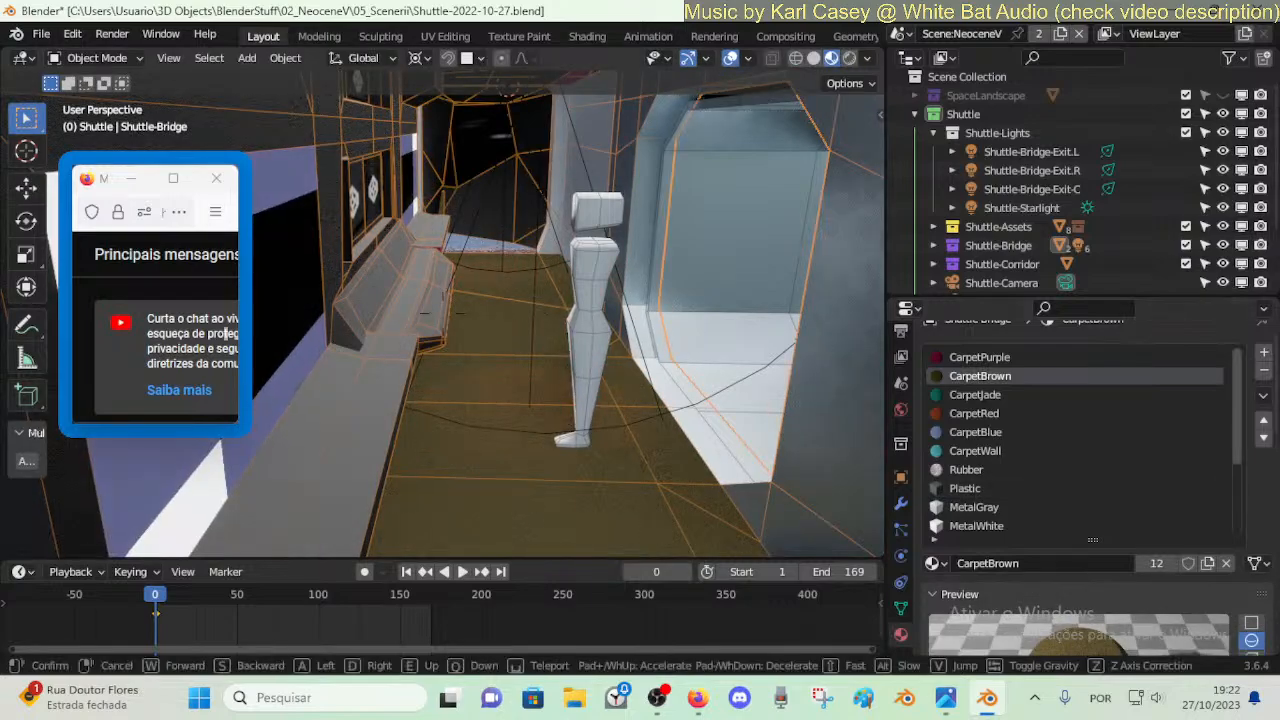
key(s)
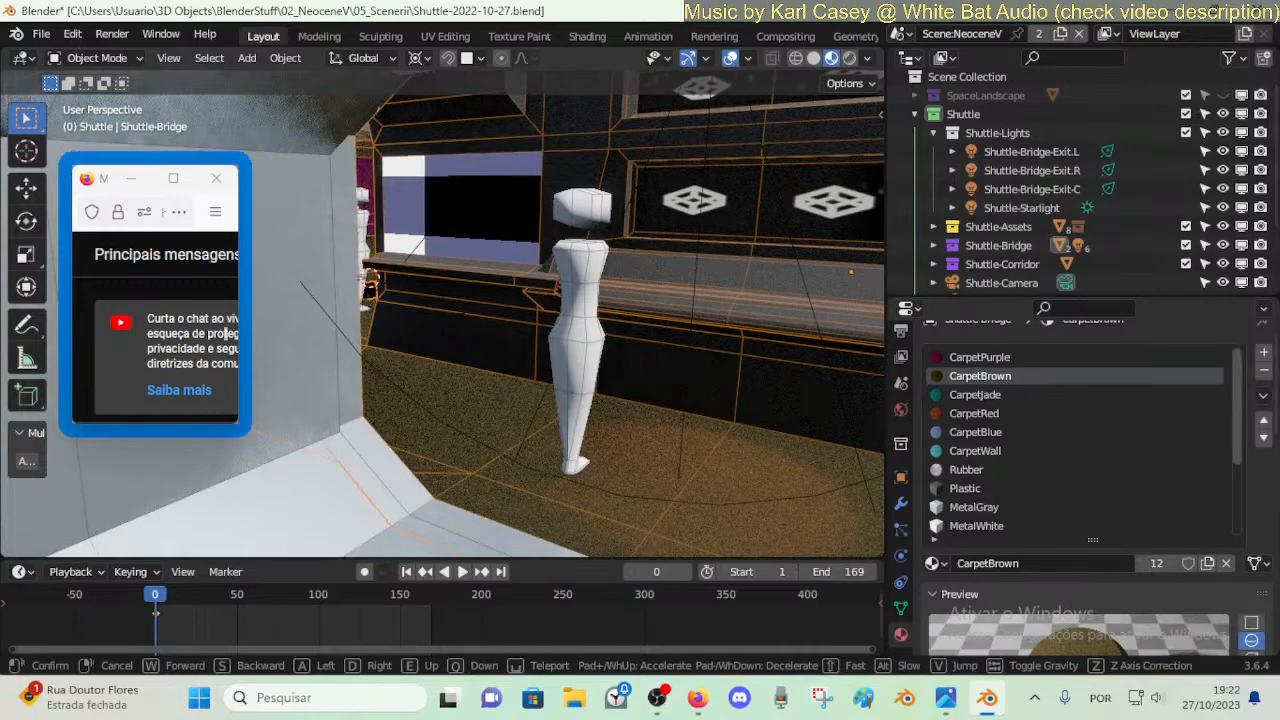
key(w)
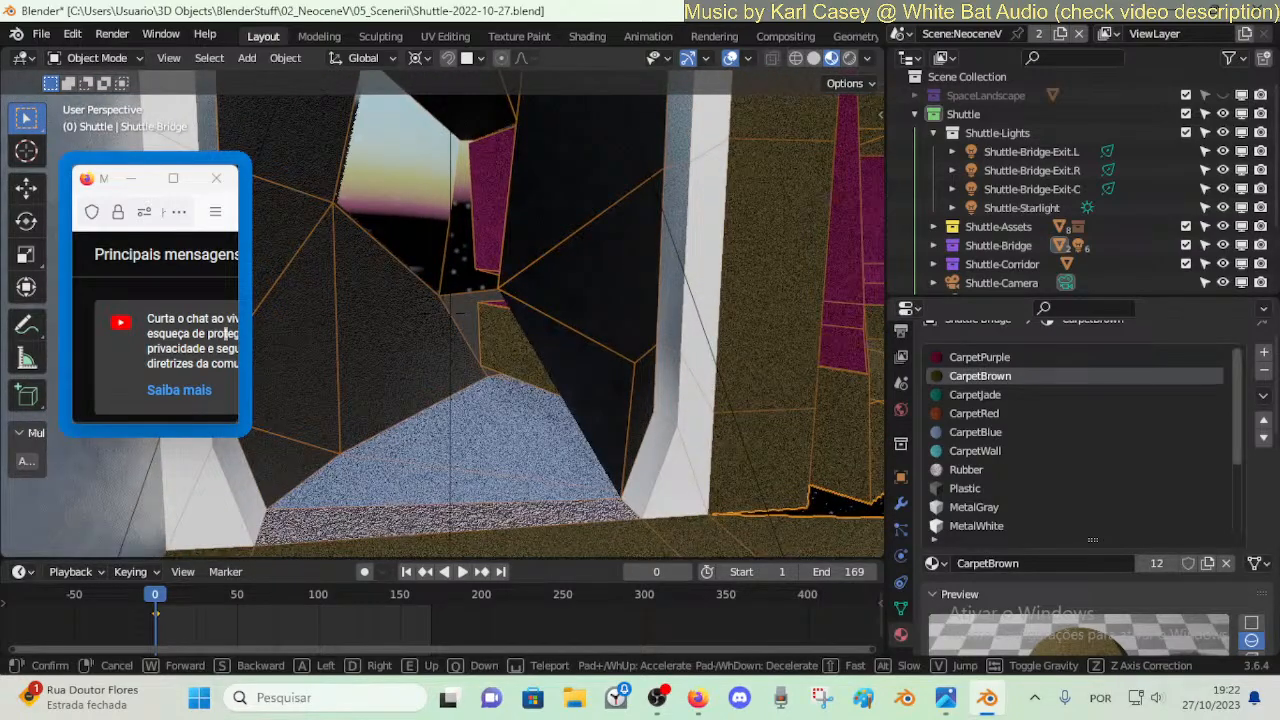
key(Tab)
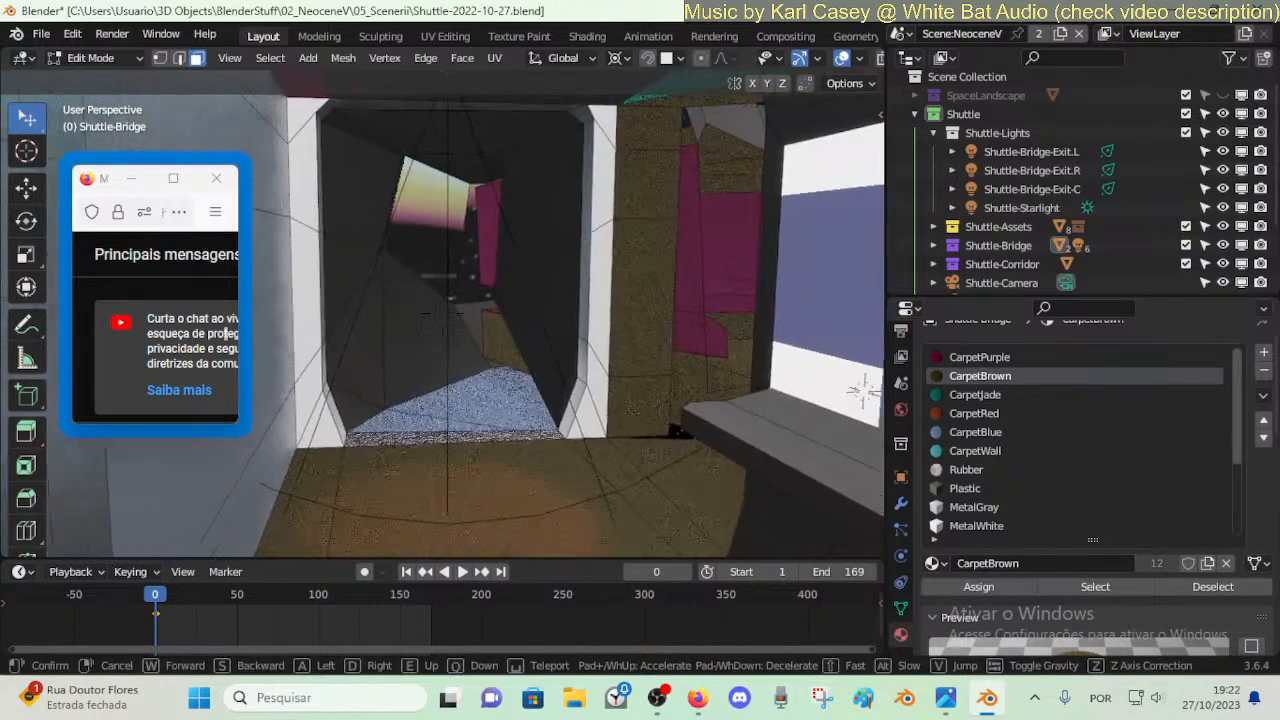
click(442, 314)
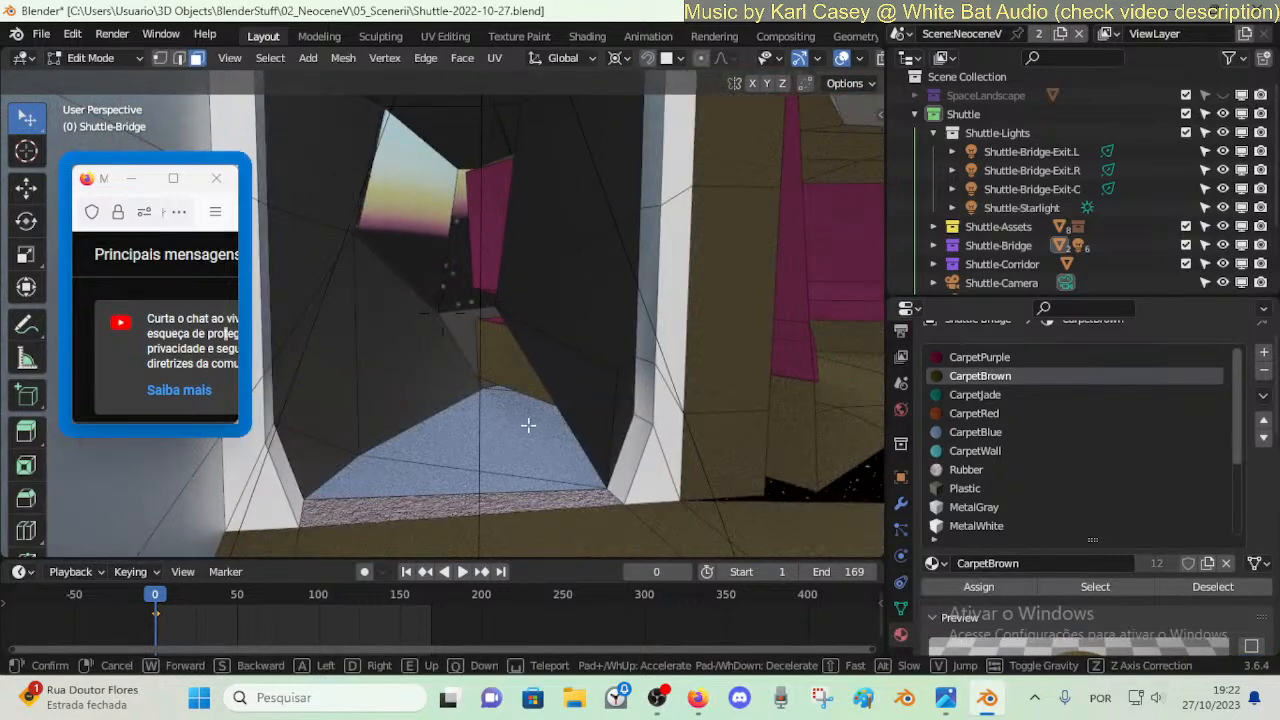
click(467, 463)
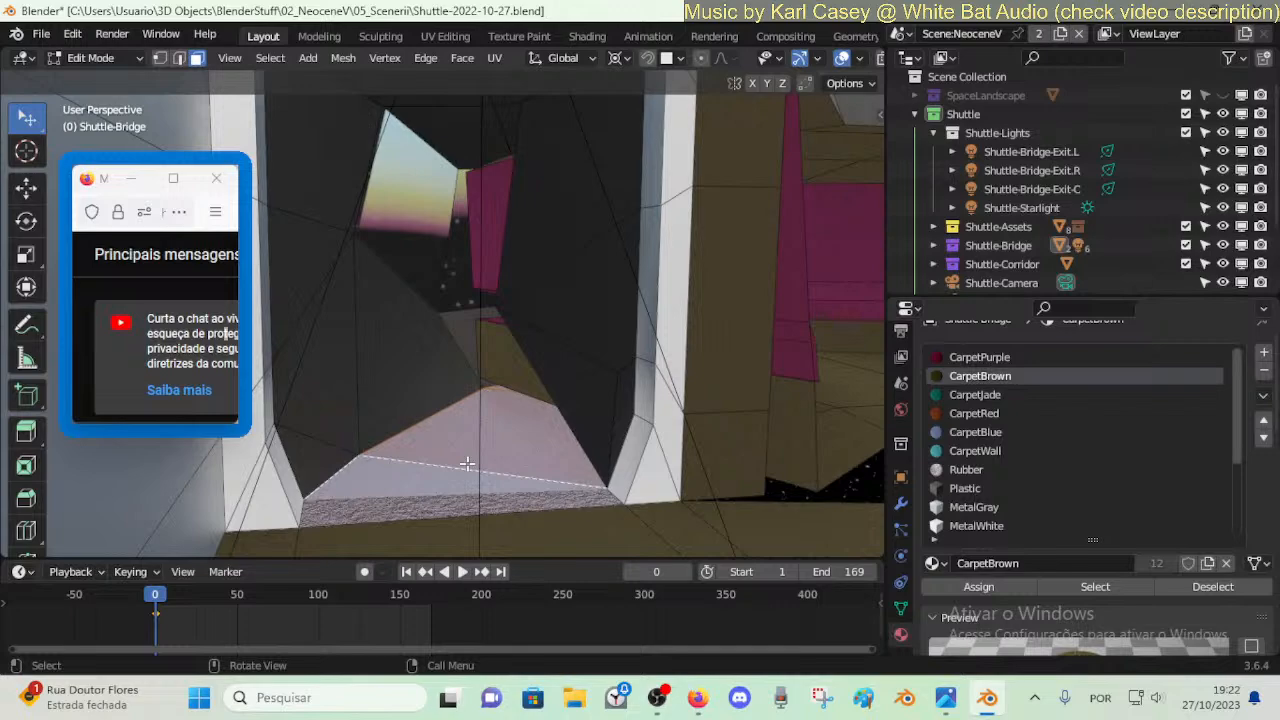
click(978, 587)
key(ctrl+Tab)
click(435, 443)
- Select the alcove's purple seating faces and its brown floor, riser and ceiling faces, linked by material
key(shift+grave)
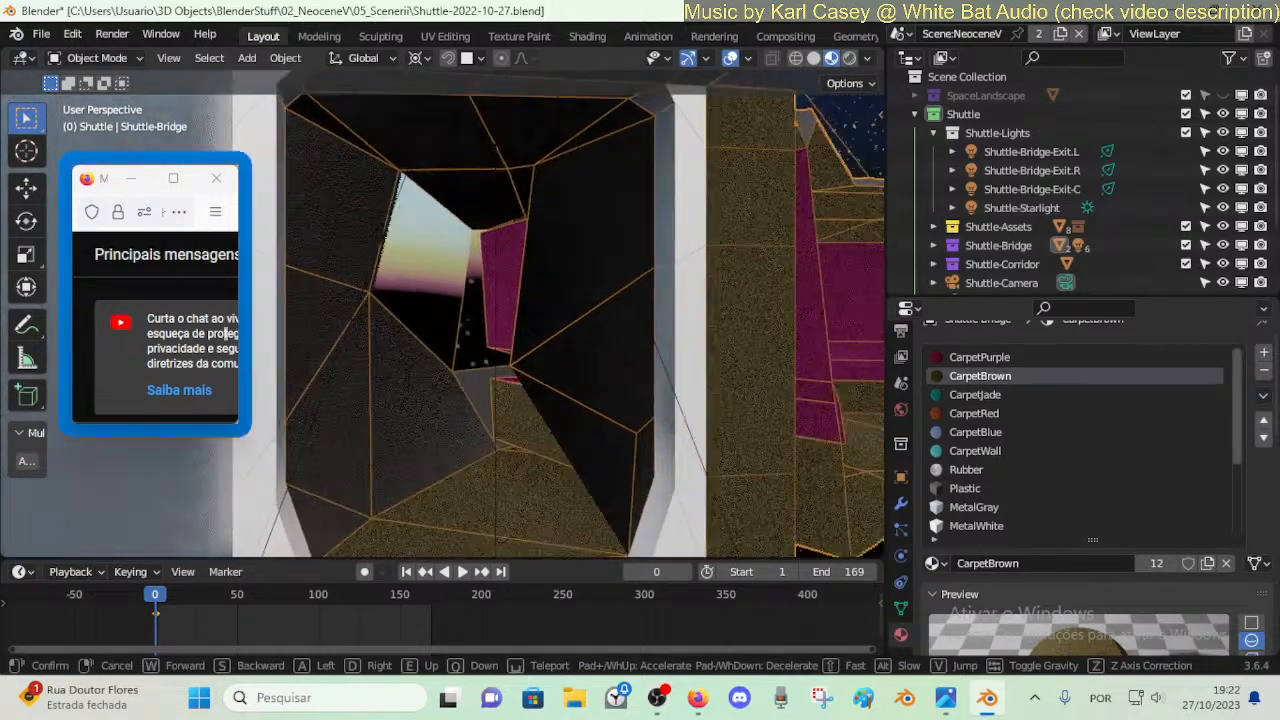
key(w)
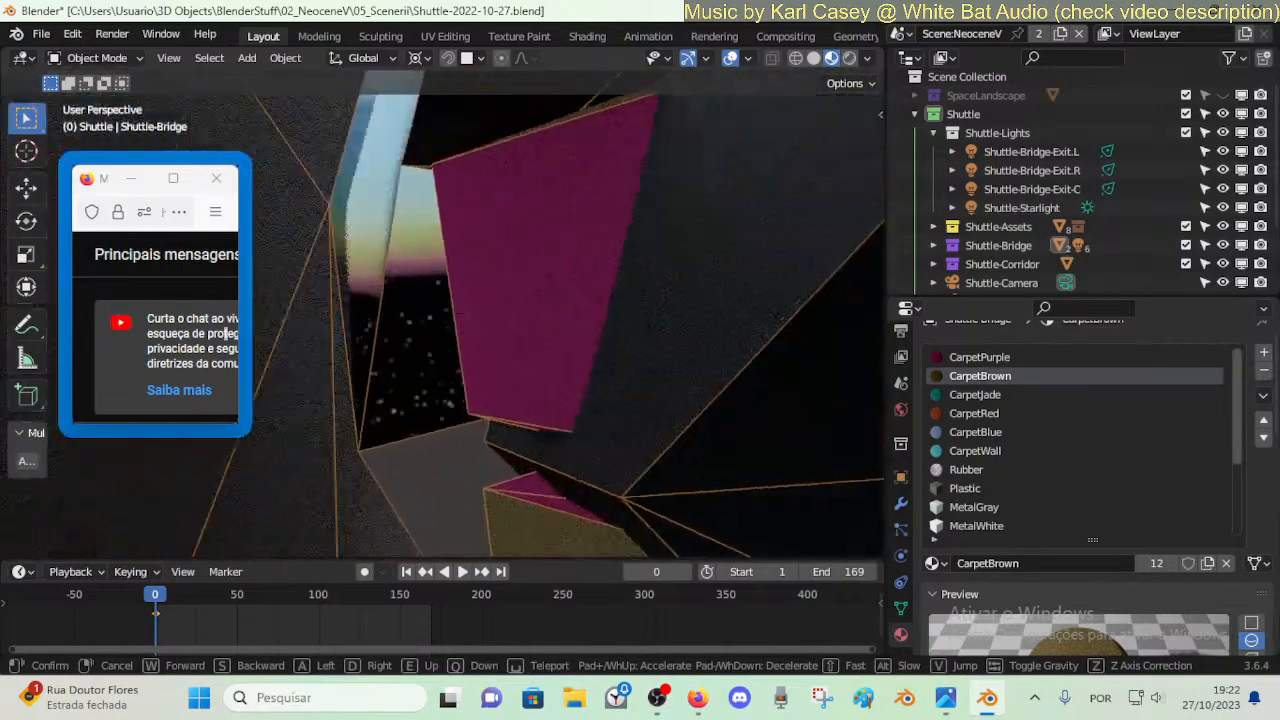
key(w)
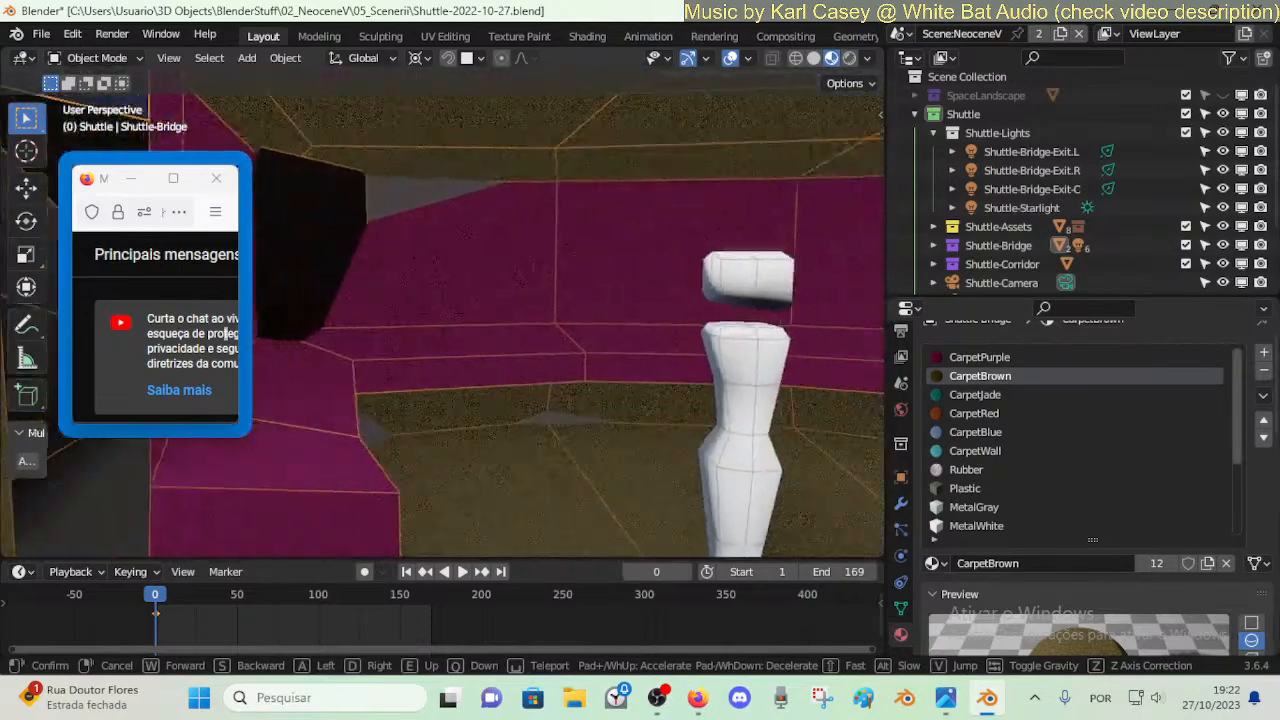
key(s)
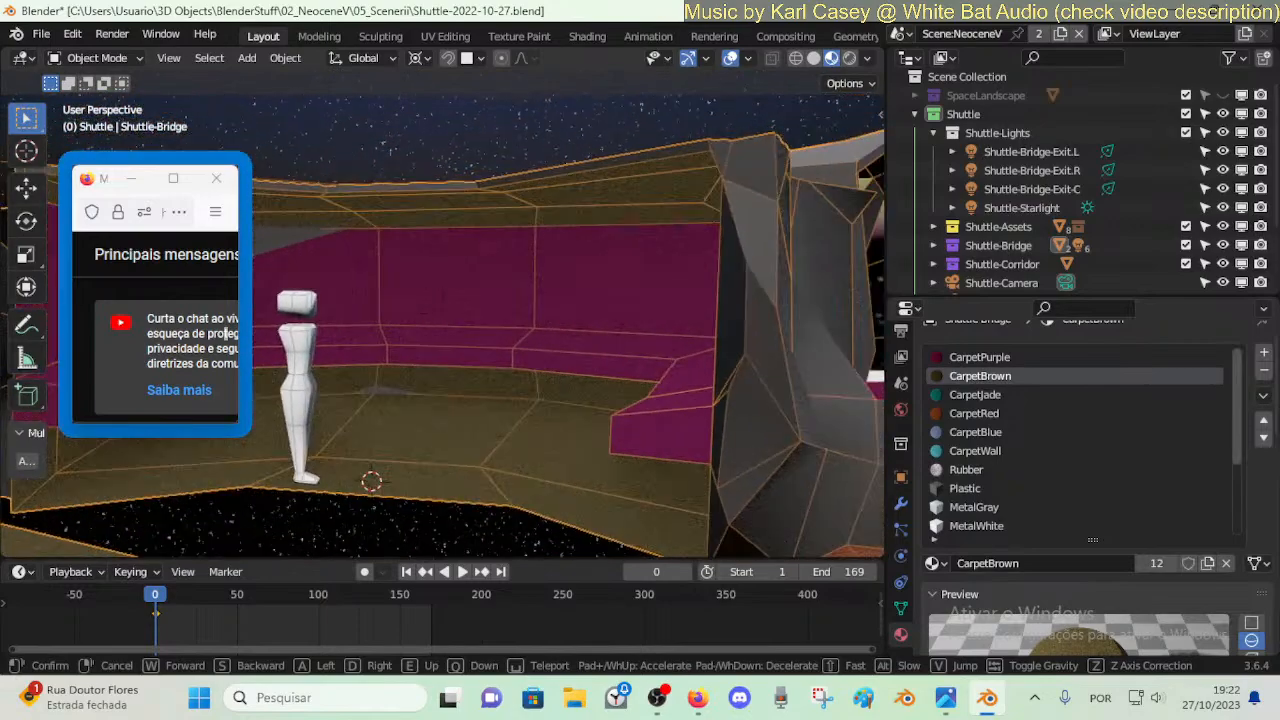
click(593, 449)
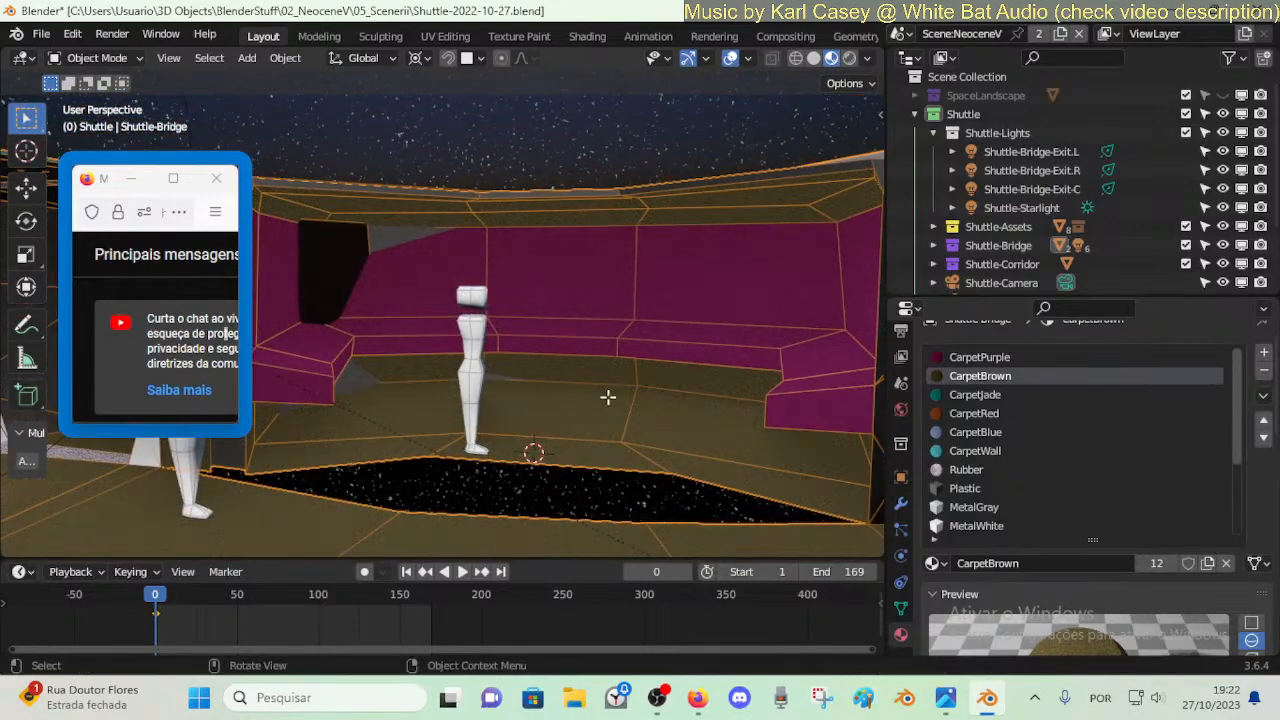
key(Tab)
key(l)
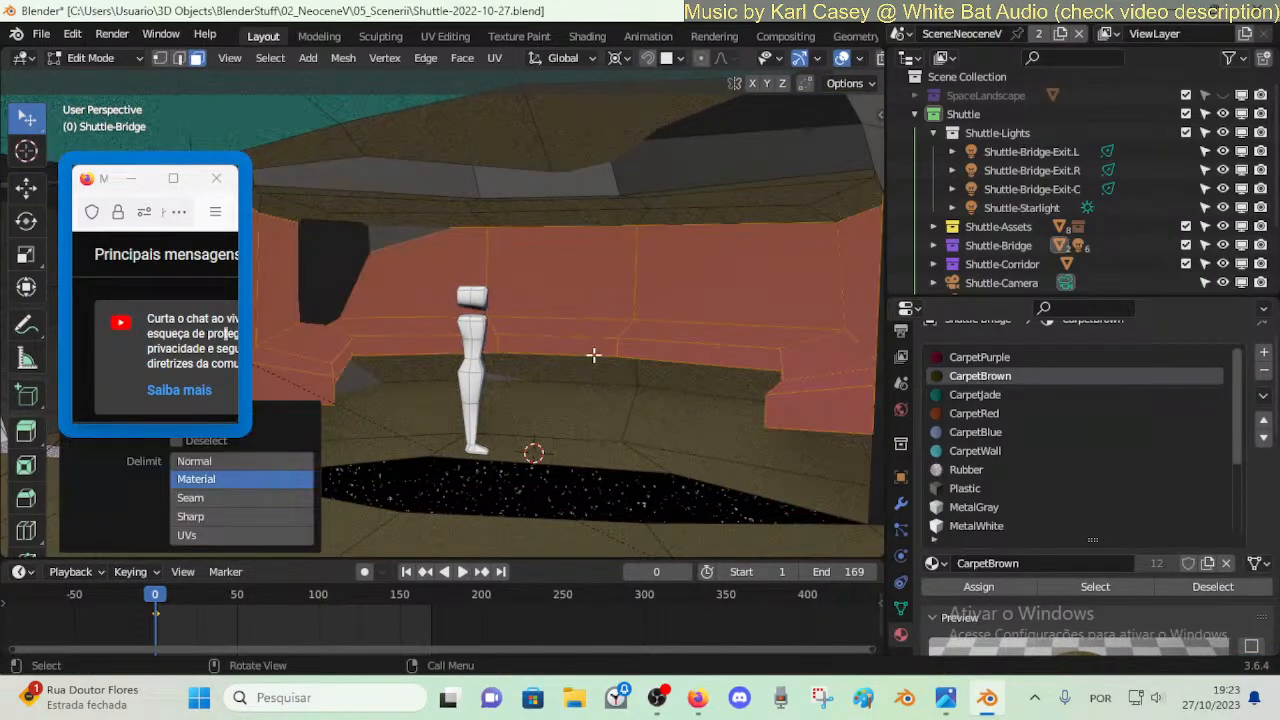
key(l)
key(l)
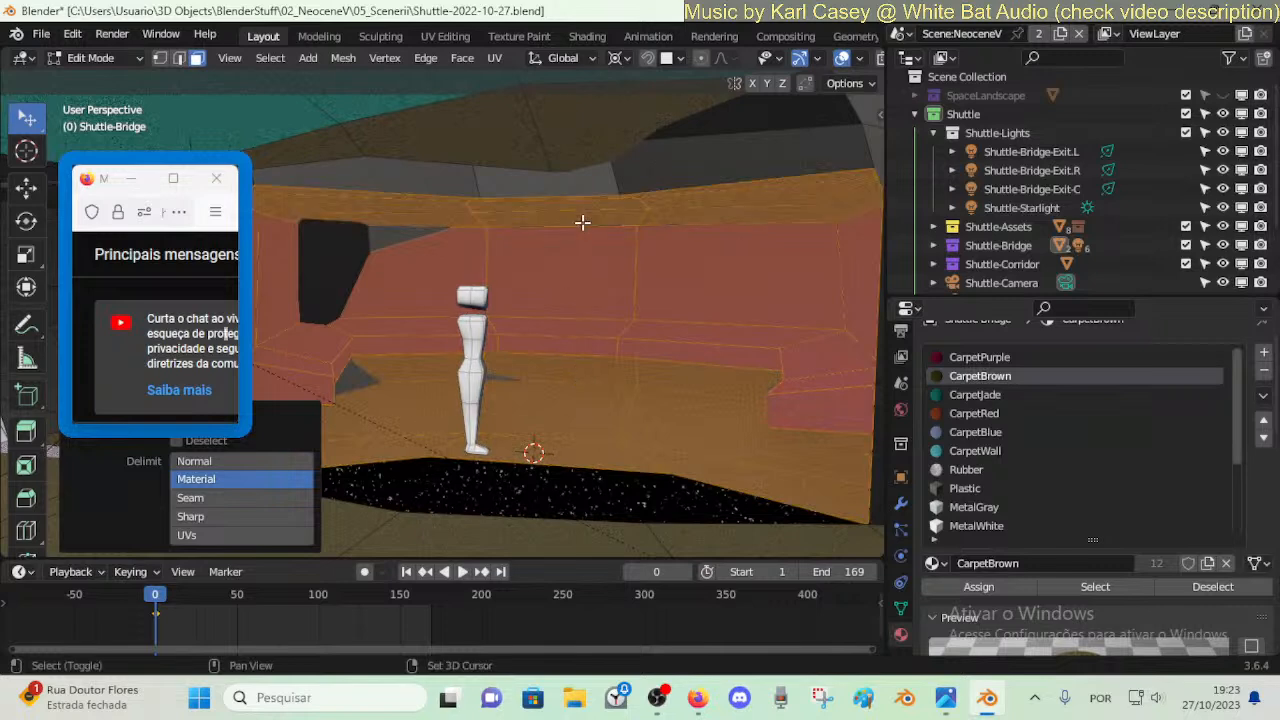
- View the glass window panel around the alcove from outside the shuttle and clear the alcove face selection
key(shift+grave)
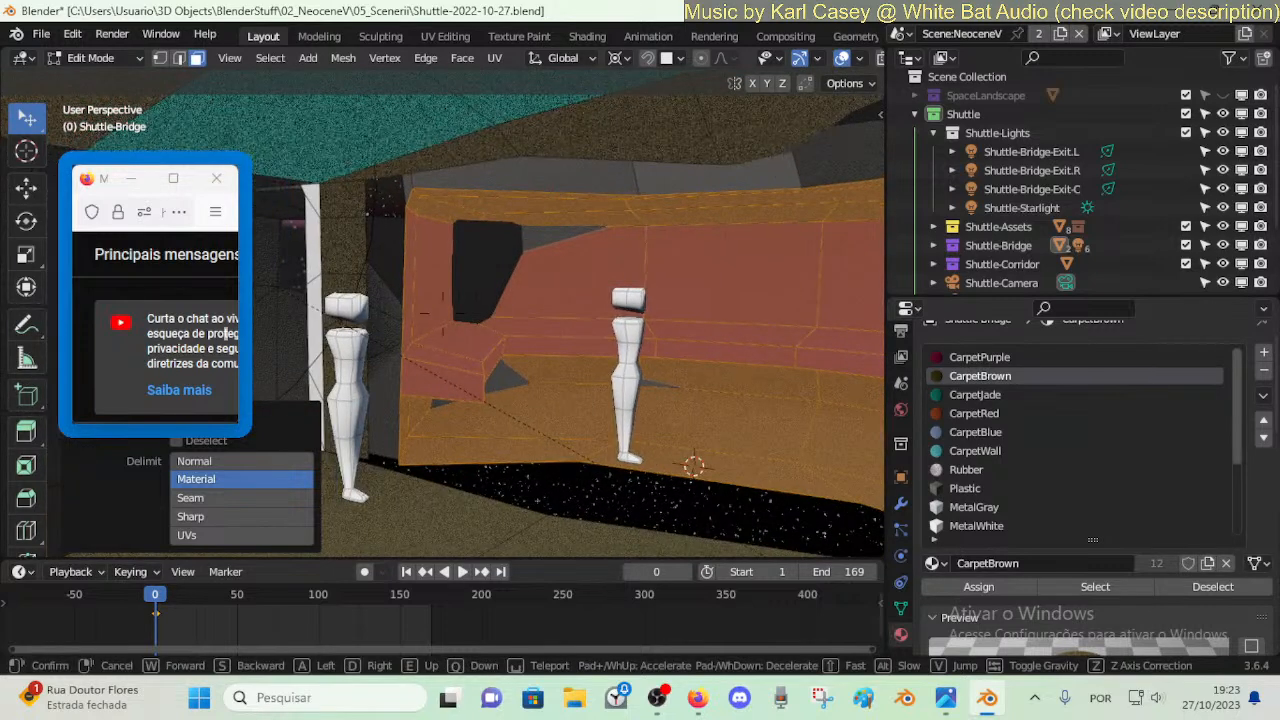
key(w)
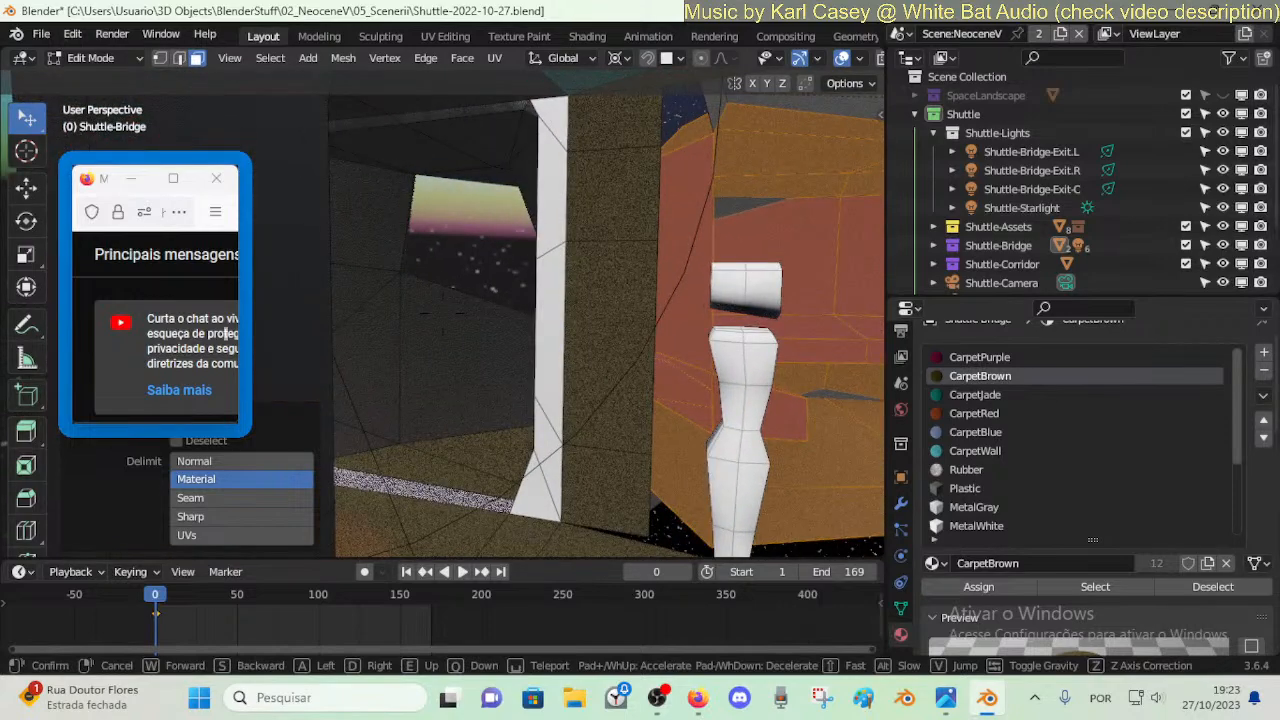
right_click(577, 283)
key(shift+grave)
key(e)
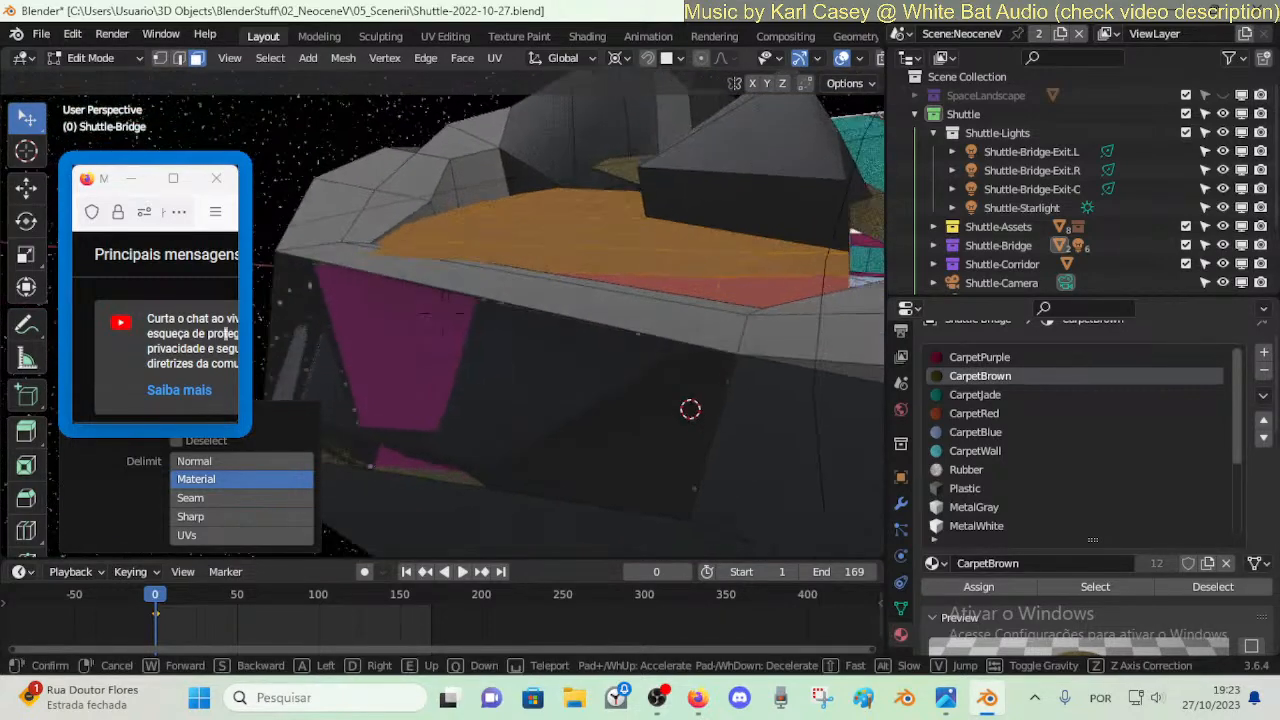
click(577, 283)
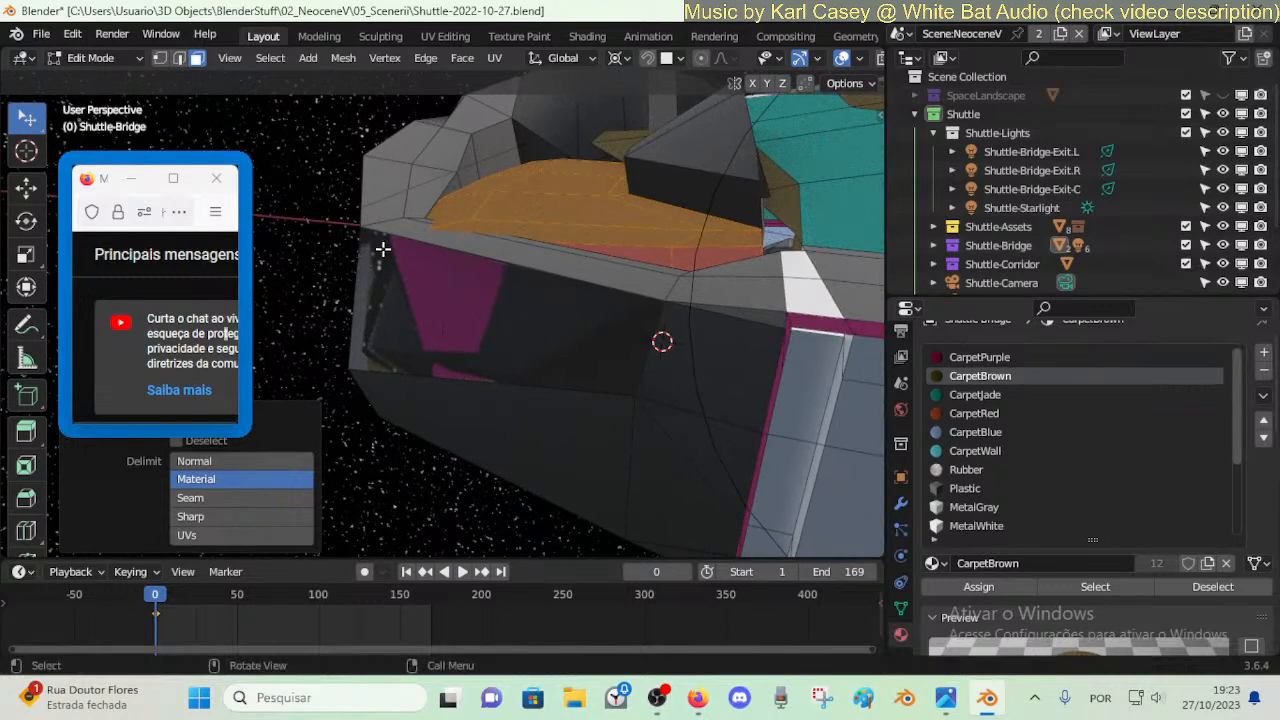
key(1)
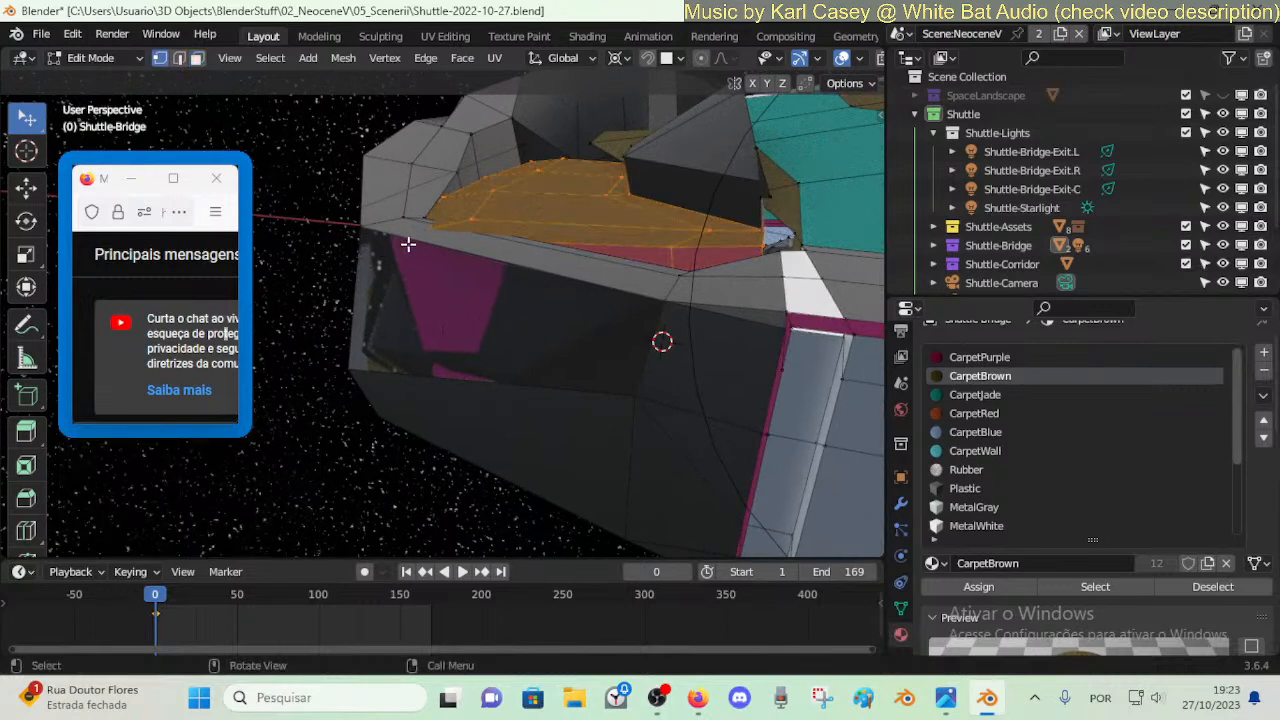
key(alt+a)
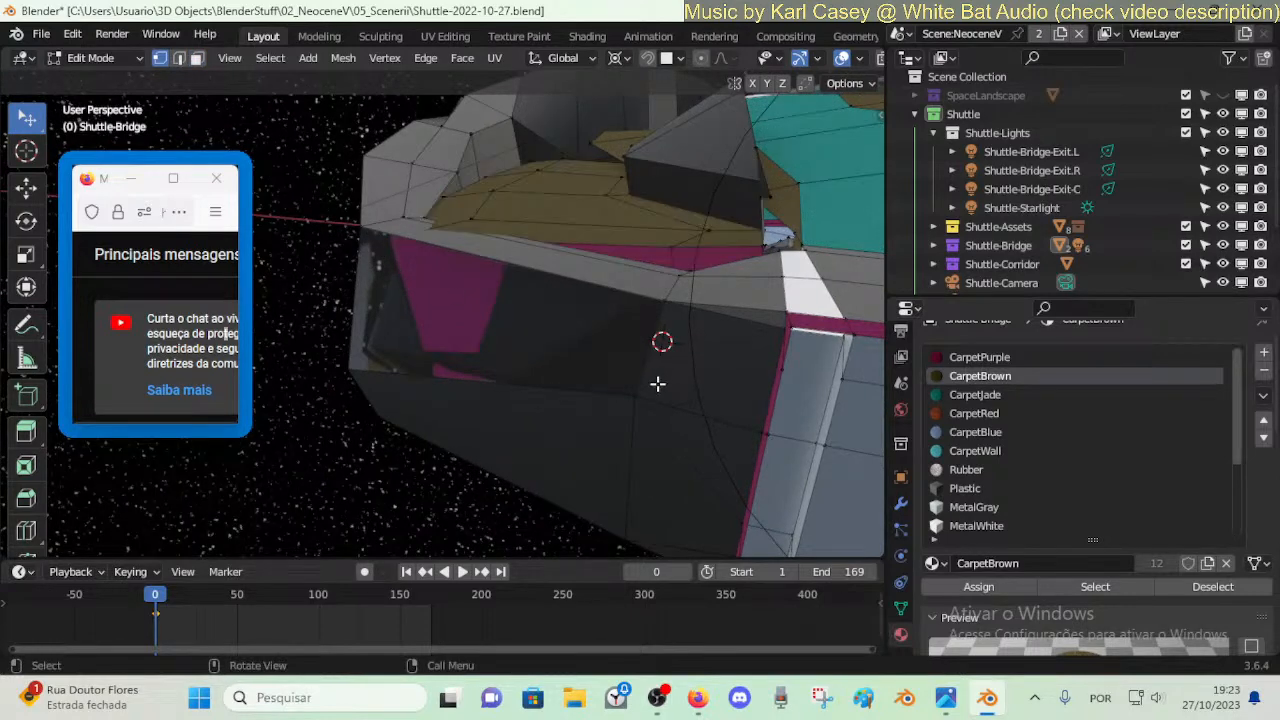
- Move the outer glass panel and the dark panel beneath it about 0.46 m outward along the Y axis
key(3)
click(471, 398)
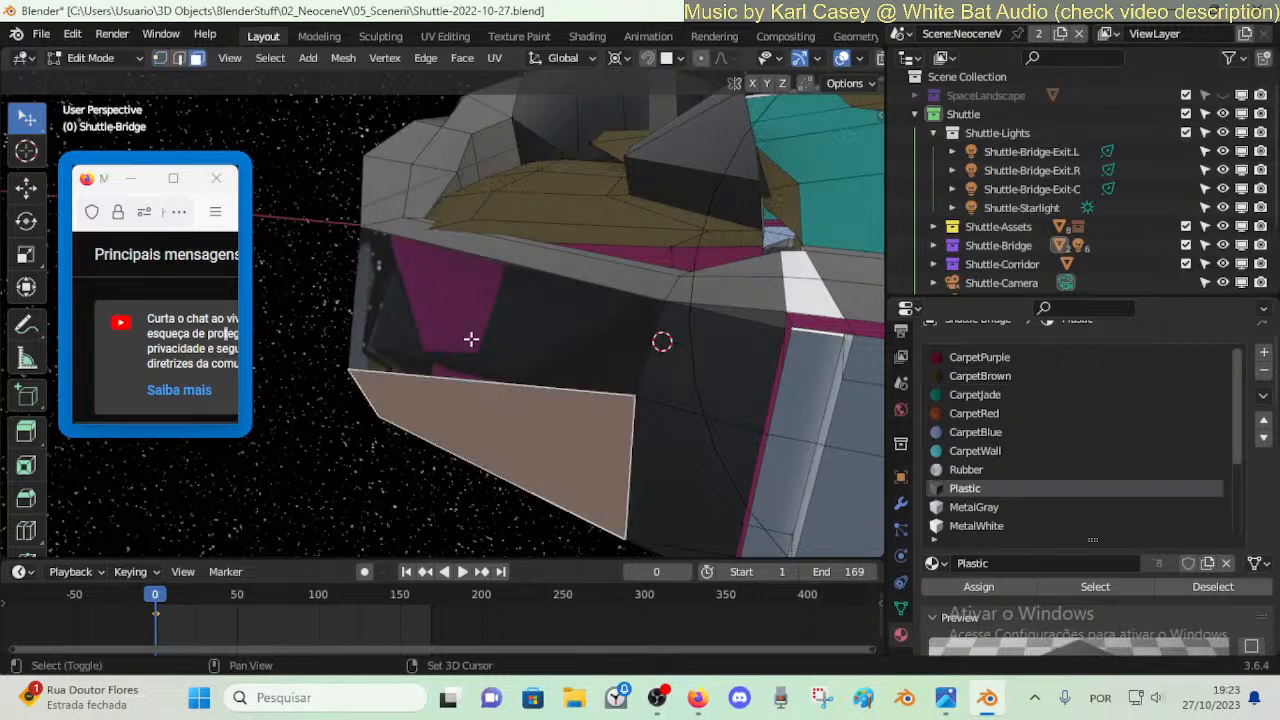
shift+click(471, 339)
key(g)
key(y)
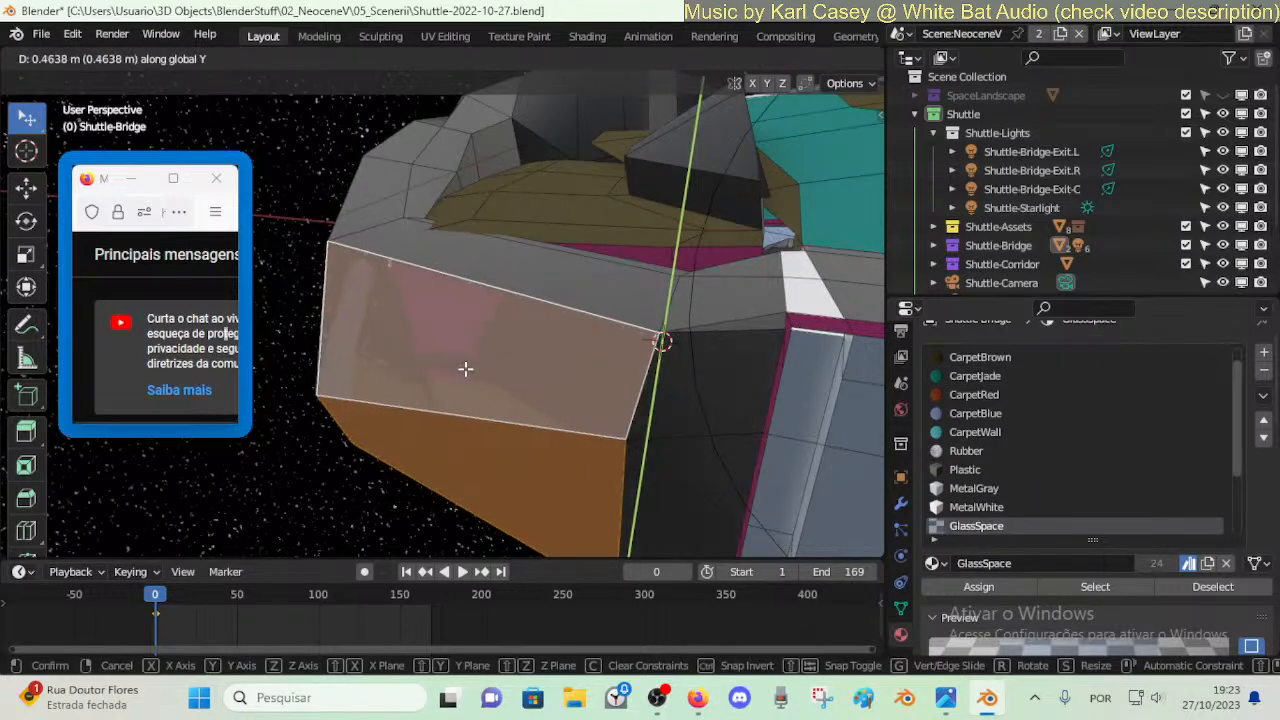
click(502, 299)
key(ctrl+z)
key(ctrl+z)
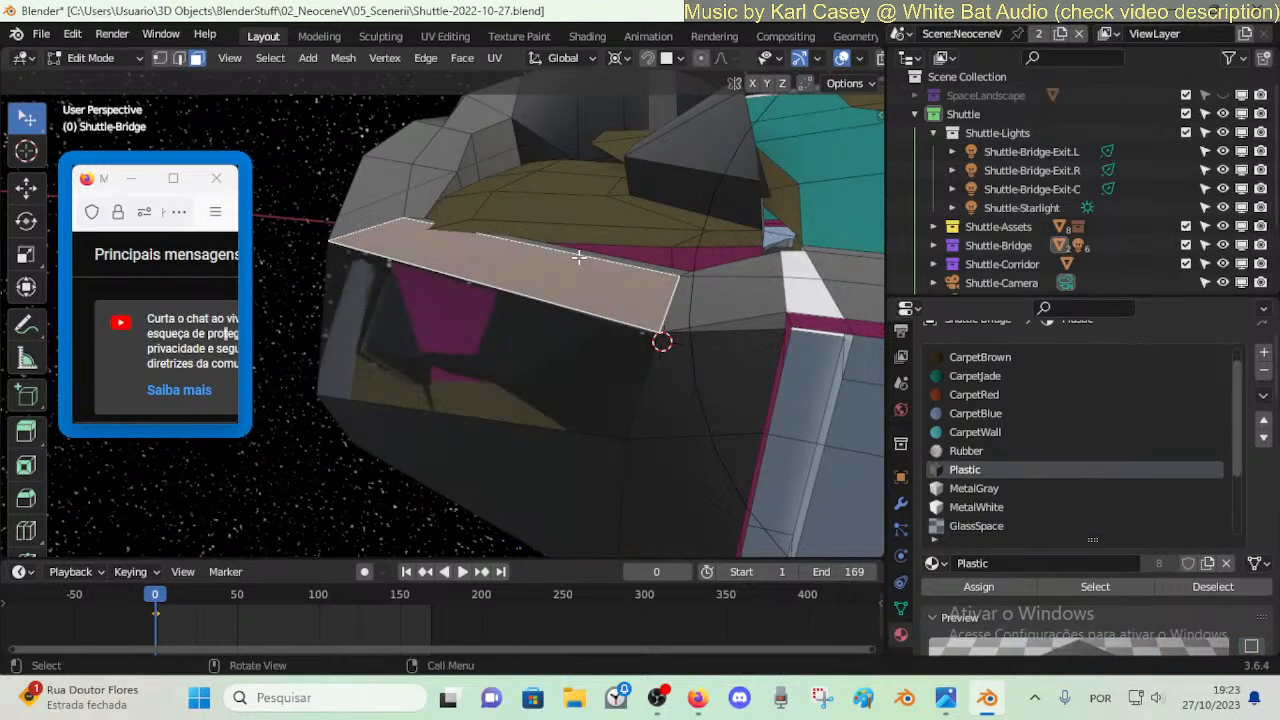
- Select the window section's upper strip, glass and lower faces together and move them about 0.33 m along Y
key(ctrl+l)
key(g)
key(y)
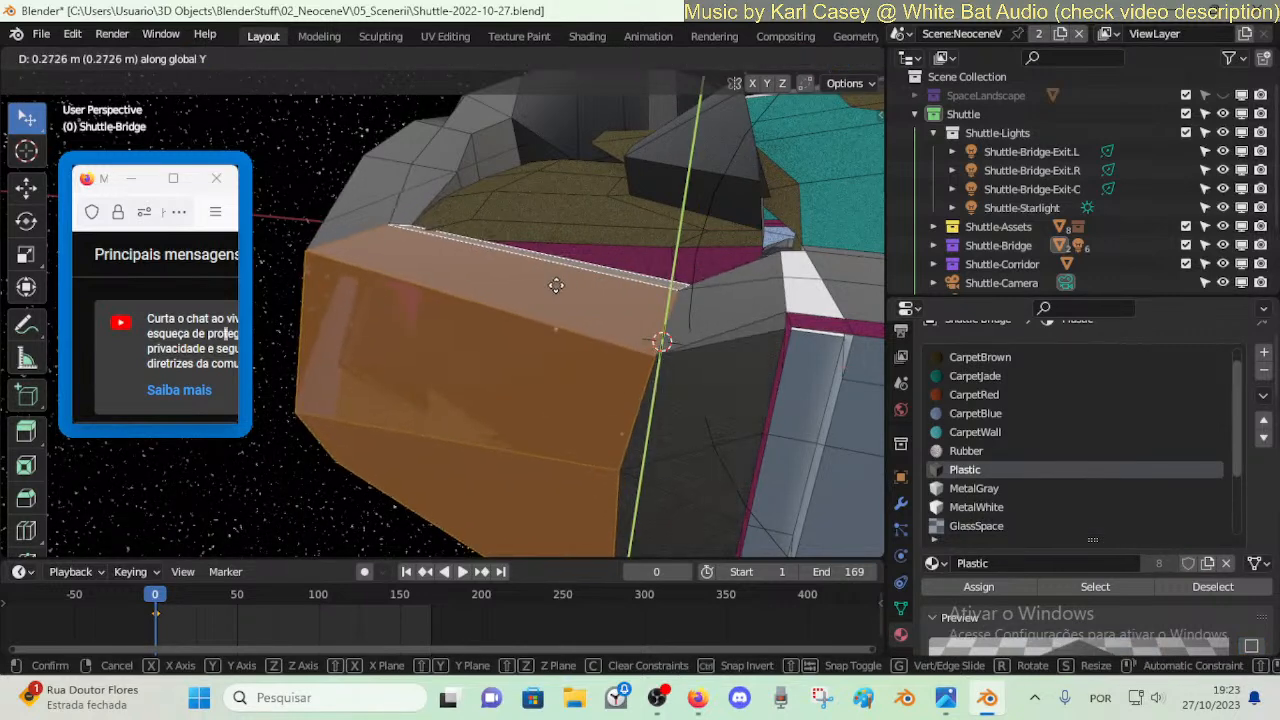
click(556, 286)
- Rotate the selected window section and shift it freely, about 0.06 m in Y and 0.10 m in Z
key(r)
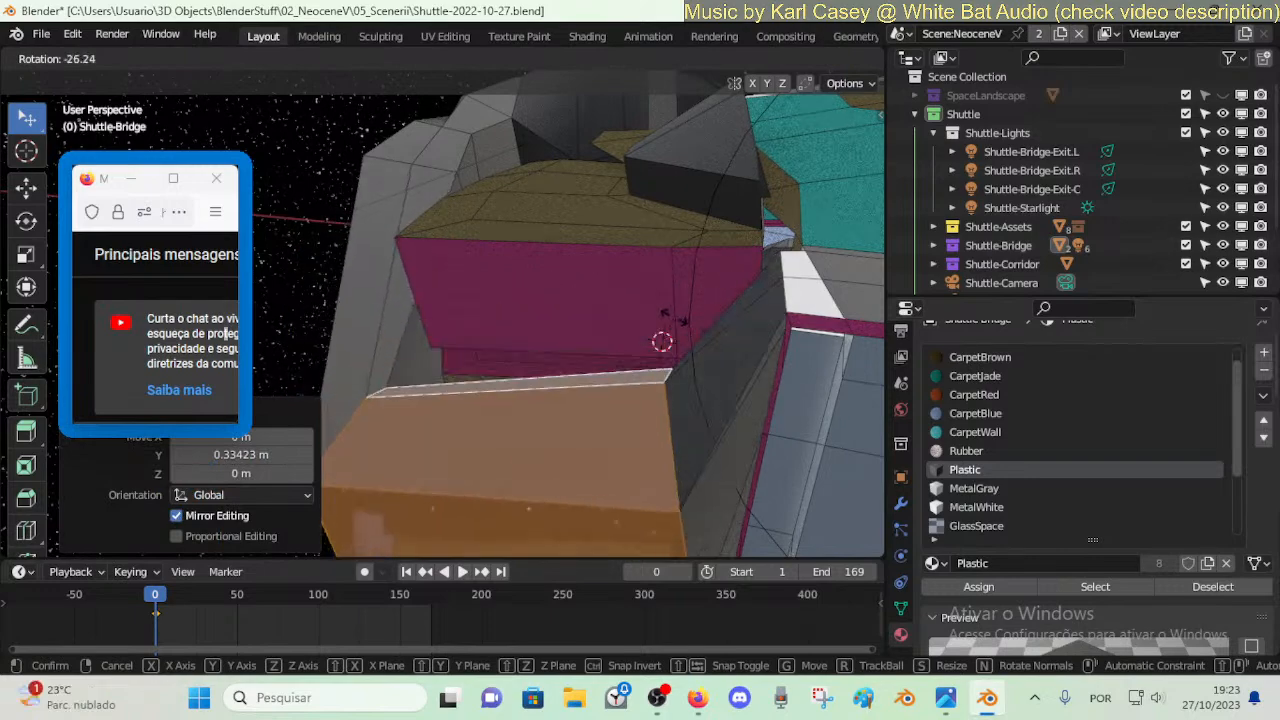
click(670, 318)
key(g)
click(603, 306)
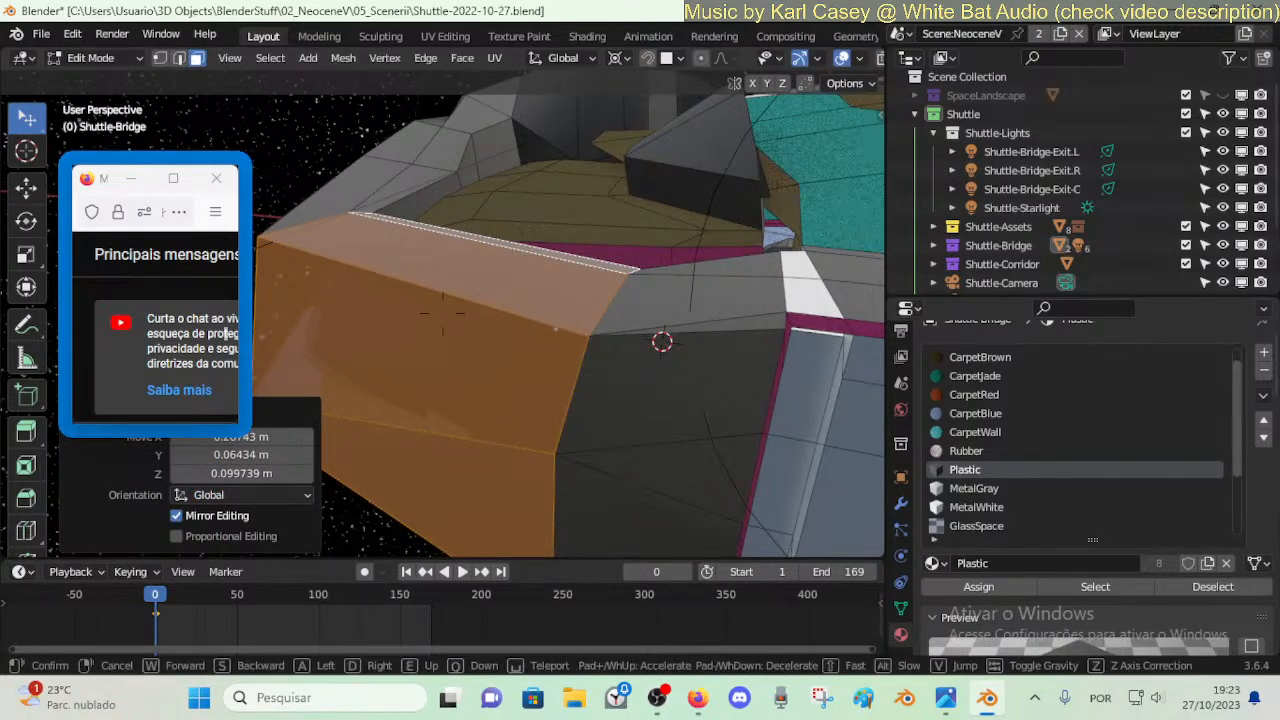
- Rotate the window section 0.617° around Z and move it about -0.012 m along Y to align it with the alcove
key(shift+grave)
key(s)
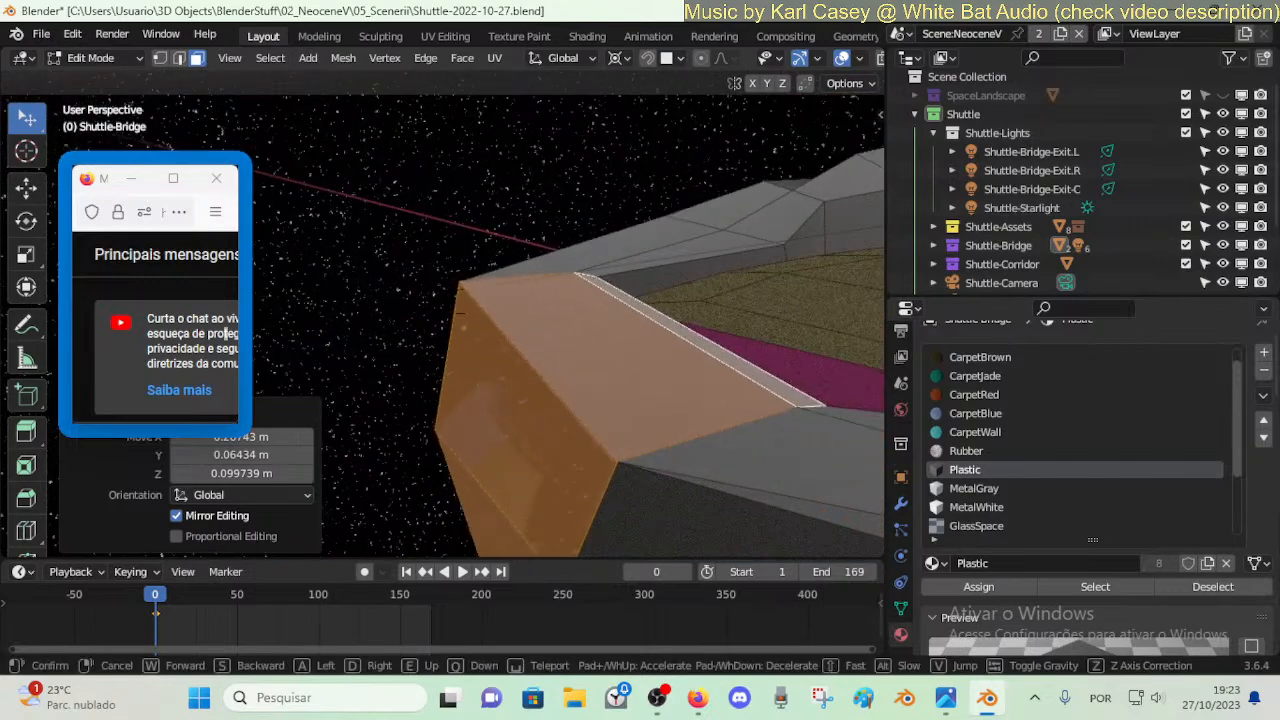
key(w)
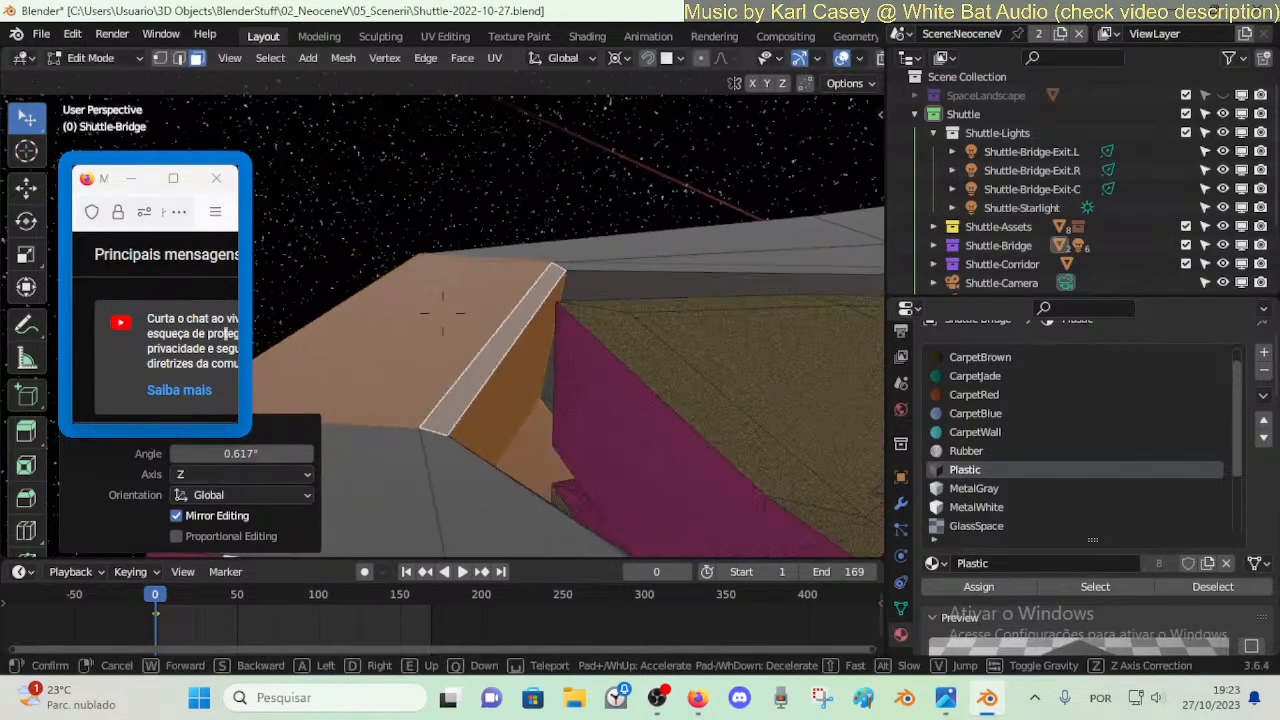
click(676, 308)
key(g)
key(y)
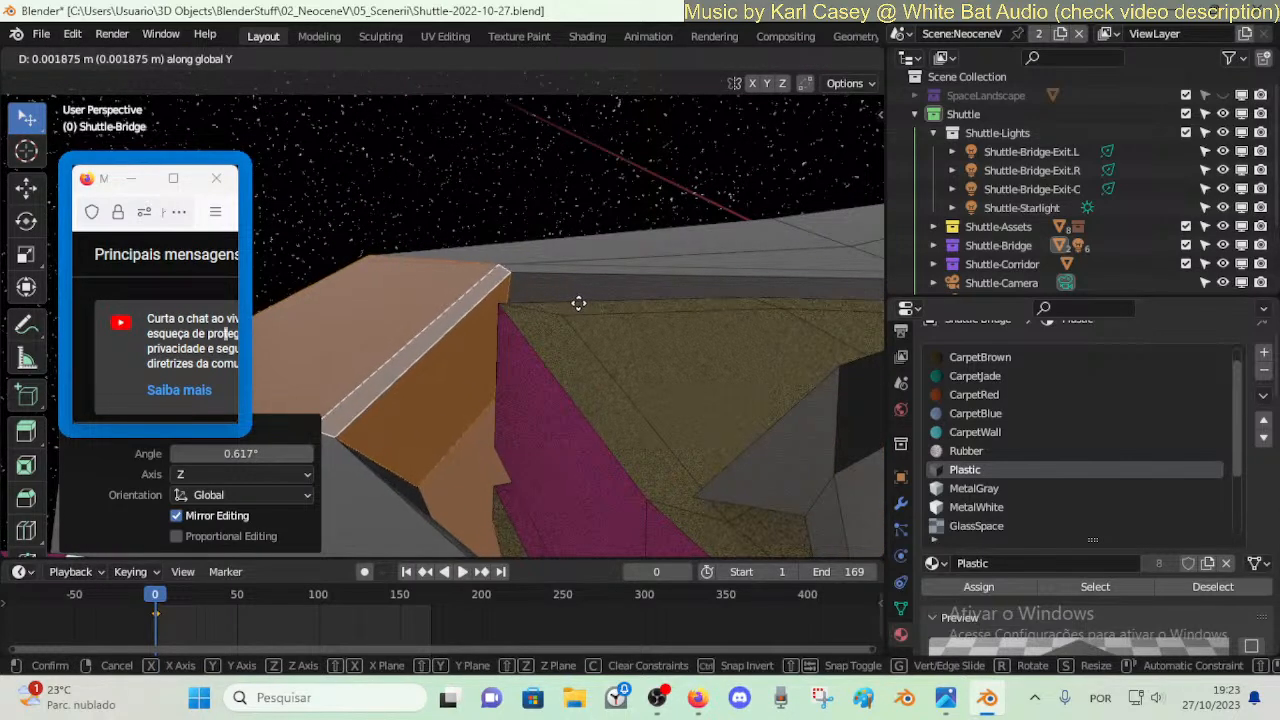
click(584, 303)
key(shift+grave)
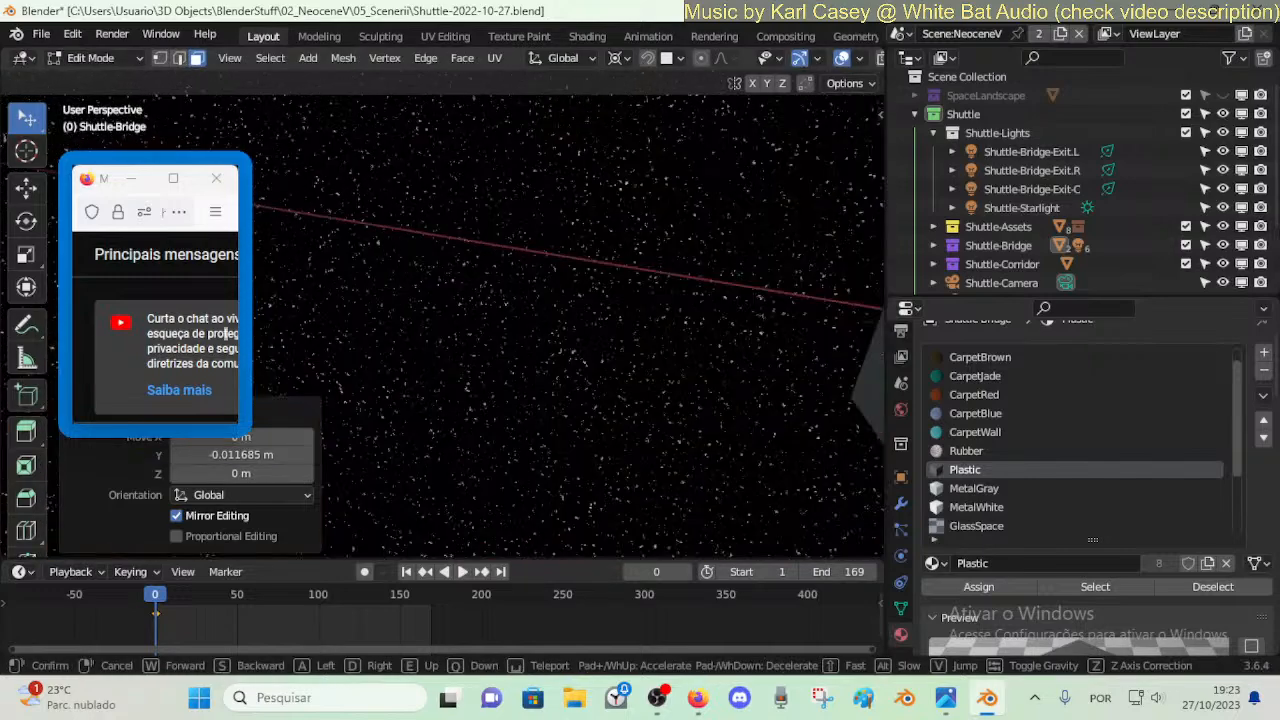
key(w)
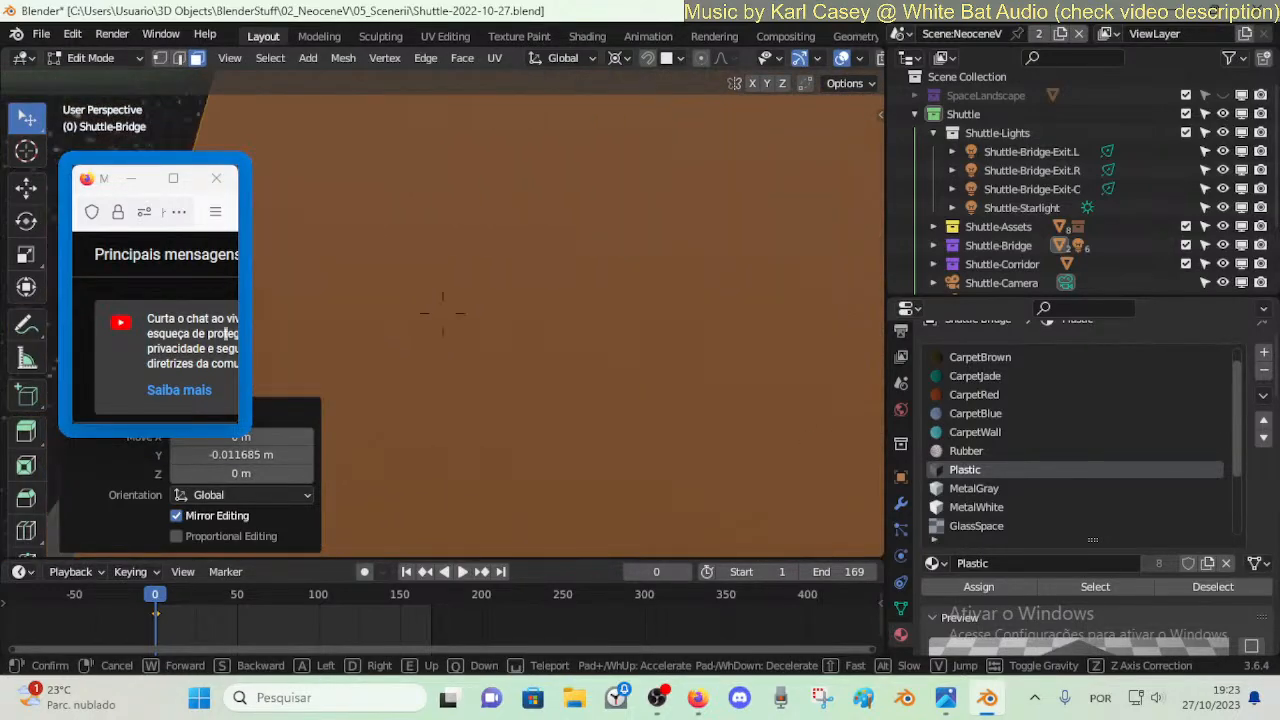
key(s)
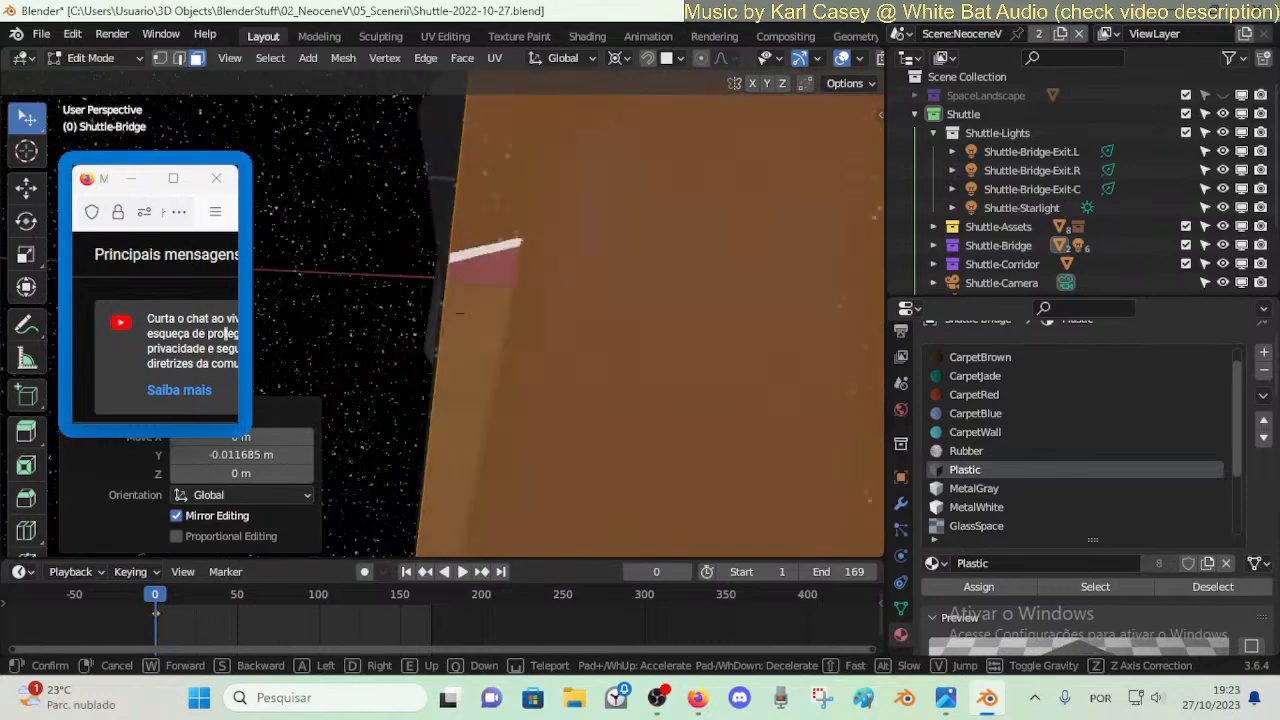
- Select the face loop of the hull section beside the window section and move it about 0.335 m along X
key(s)
click(591, 307)
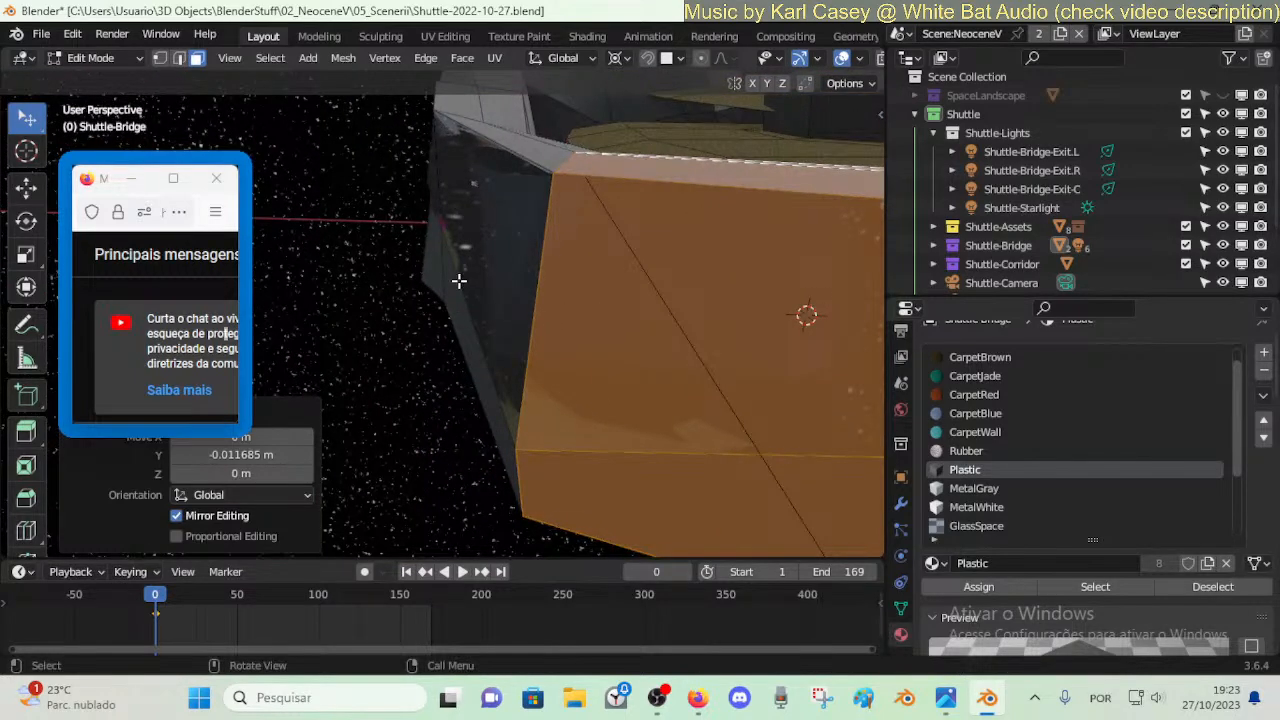
key(2)
key(3)
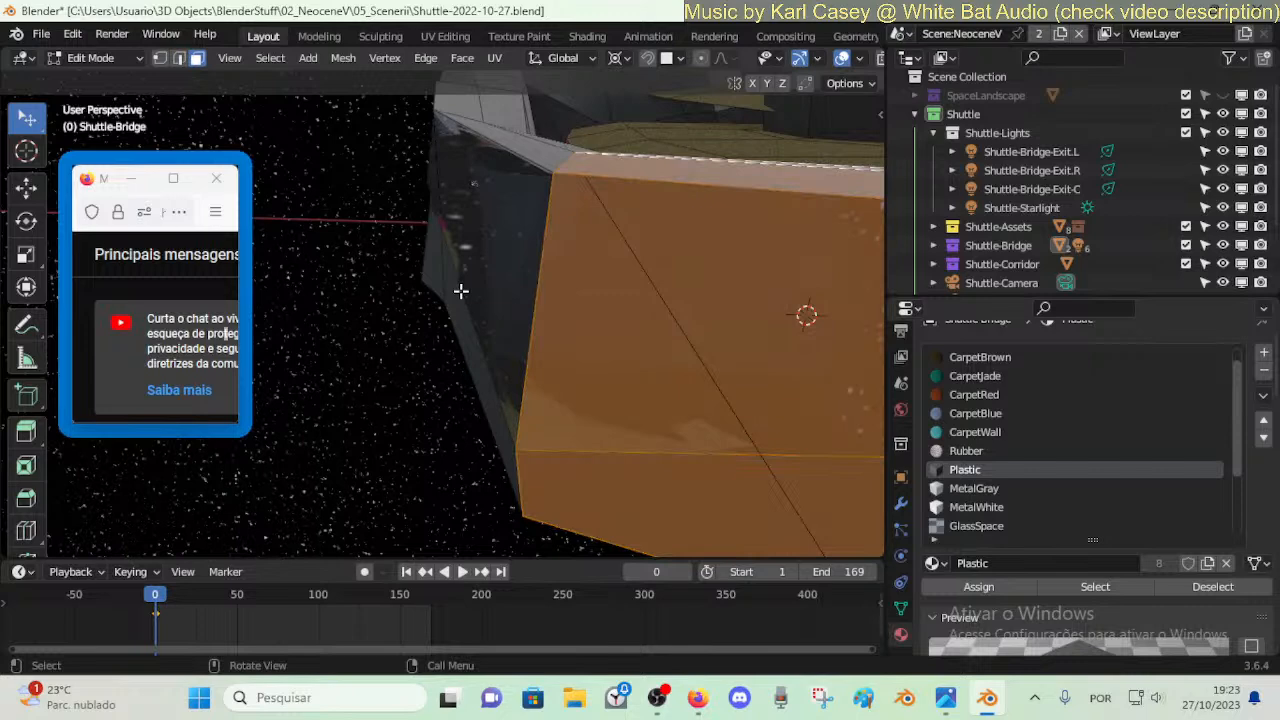
alt+click(461, 291)
key(g)
key(x)
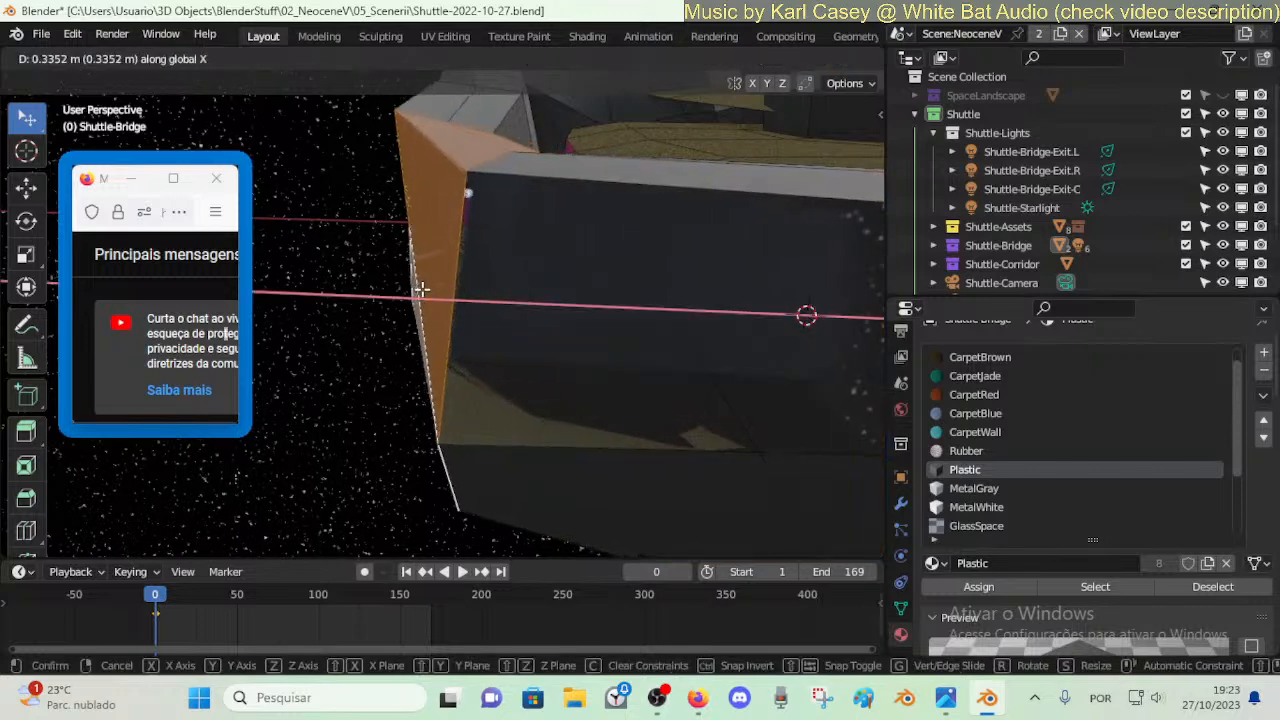
click(420, 289)
key(shift+grave)
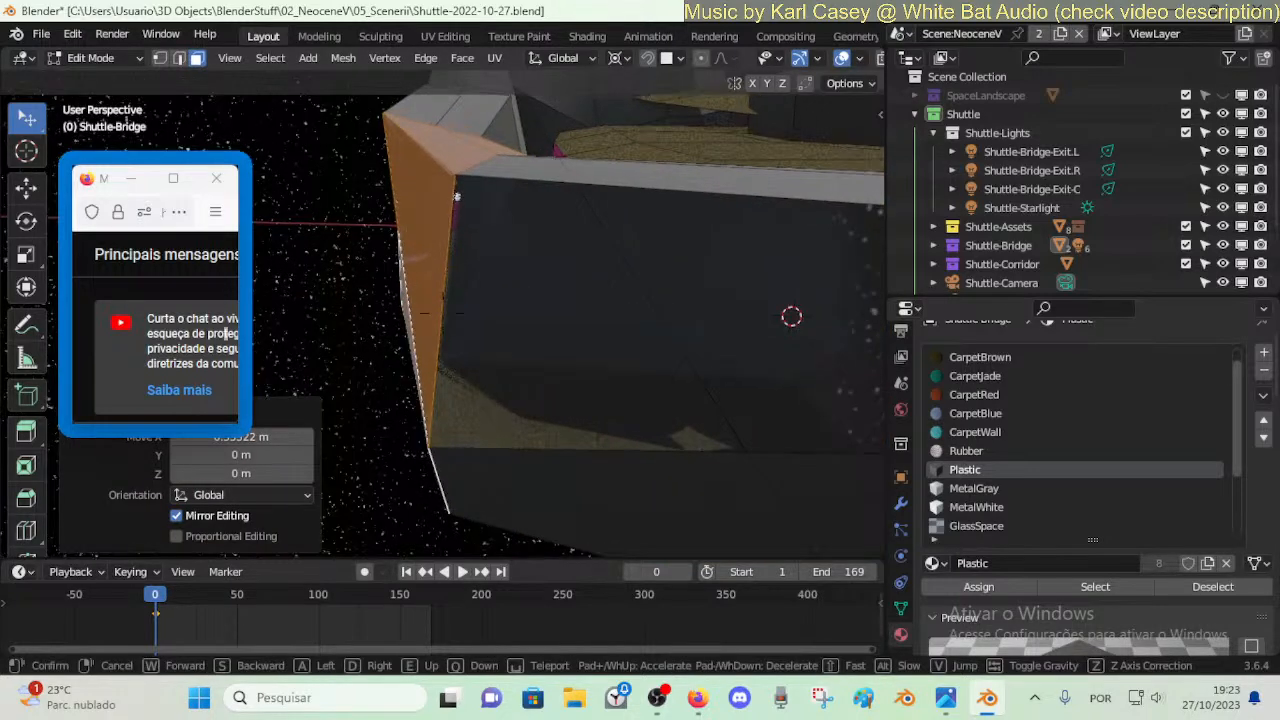
click(791, 316)
- Scale the selected hull section along X by 1.015 and again by 1.449
key(s)
key(x)
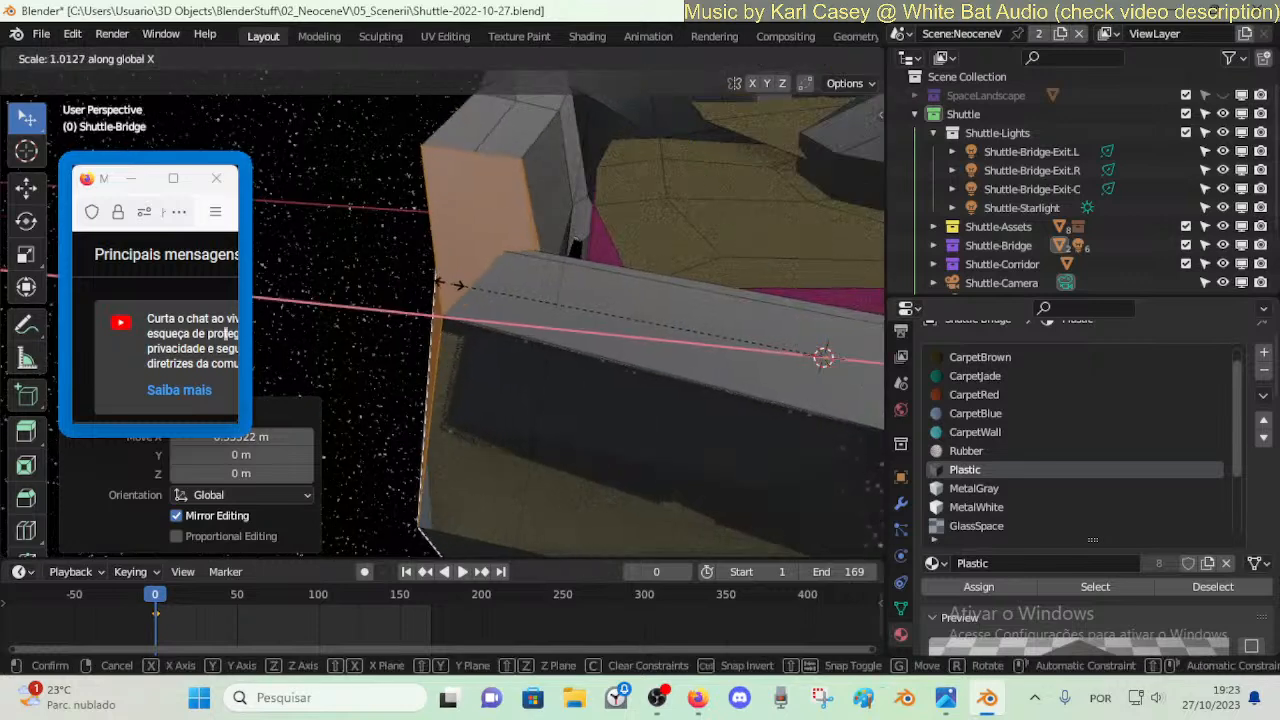
click(449, 284)
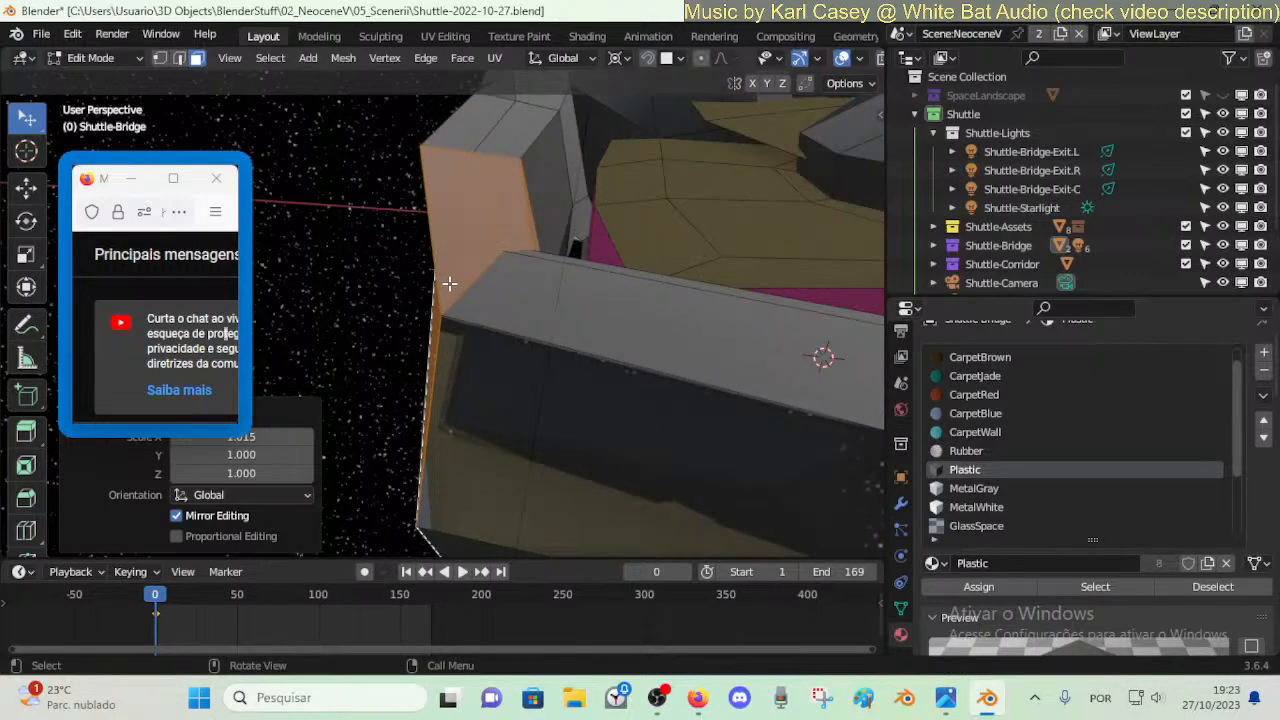
key(s)
key(x)
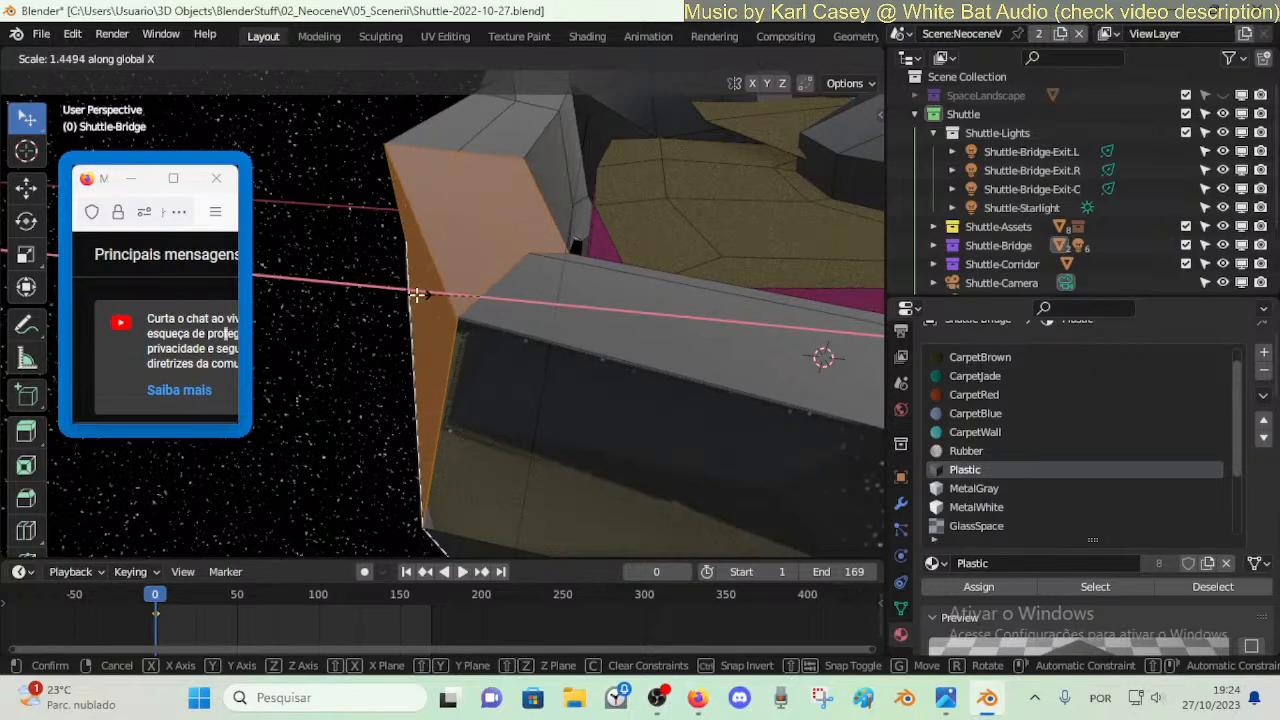
click(417, 295)
- Rotate the selected hull section slightly around Z and shift it along X
key(r)
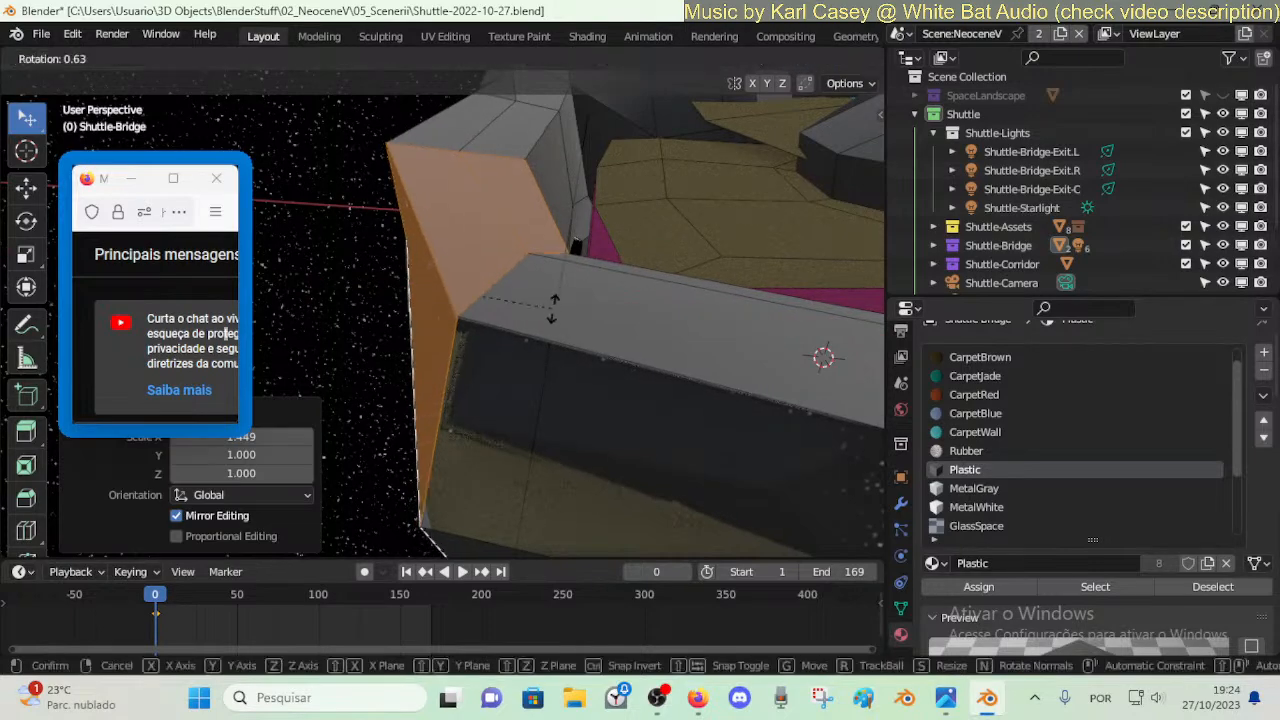
key(z)
click(560, 310)
key(g)
key(x)
click(580, 315)
- Rotate the selected hull section another 2.48° around the global Z axis
key(shift+grave)
key(w)
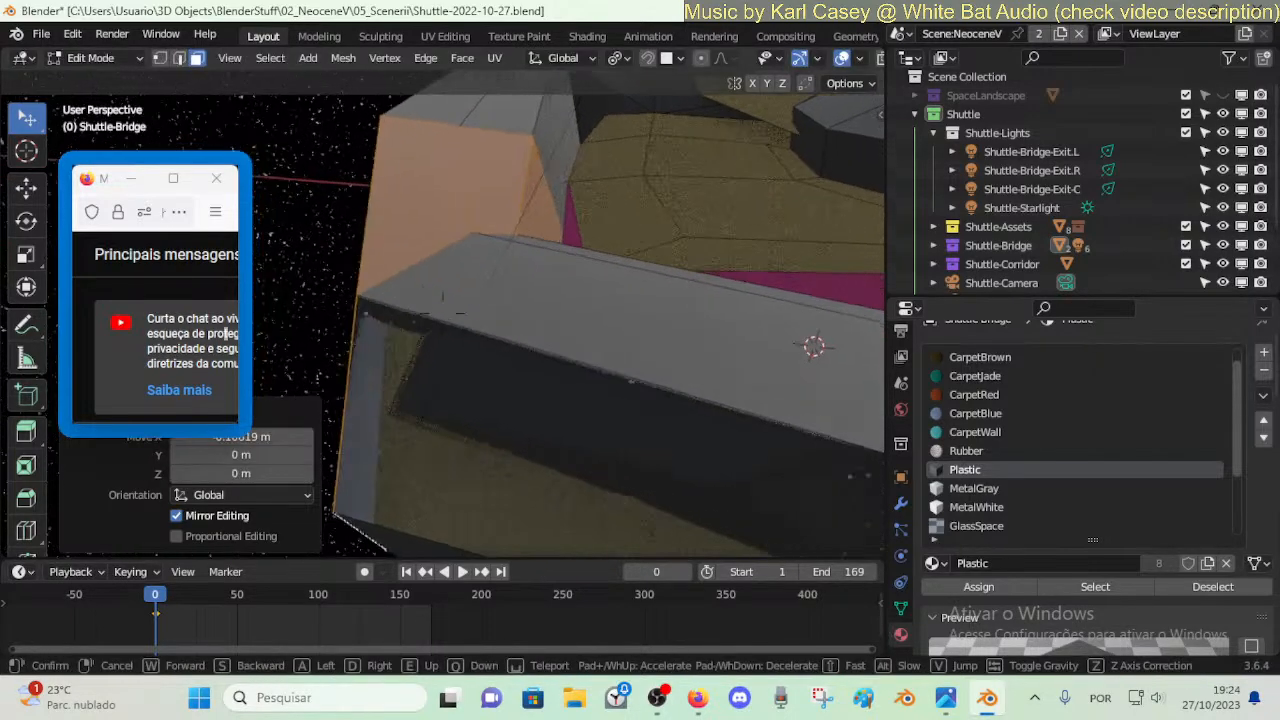
key(e)
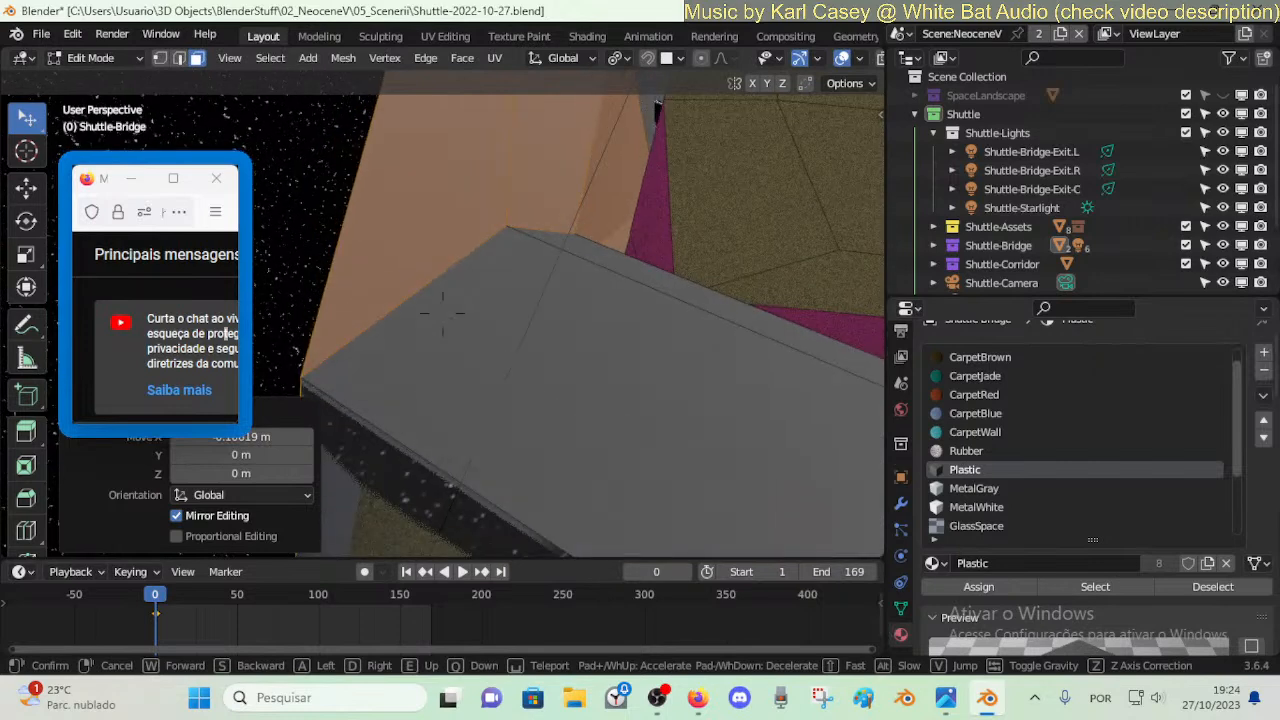
click(581, 316)
key(r)
key(z)
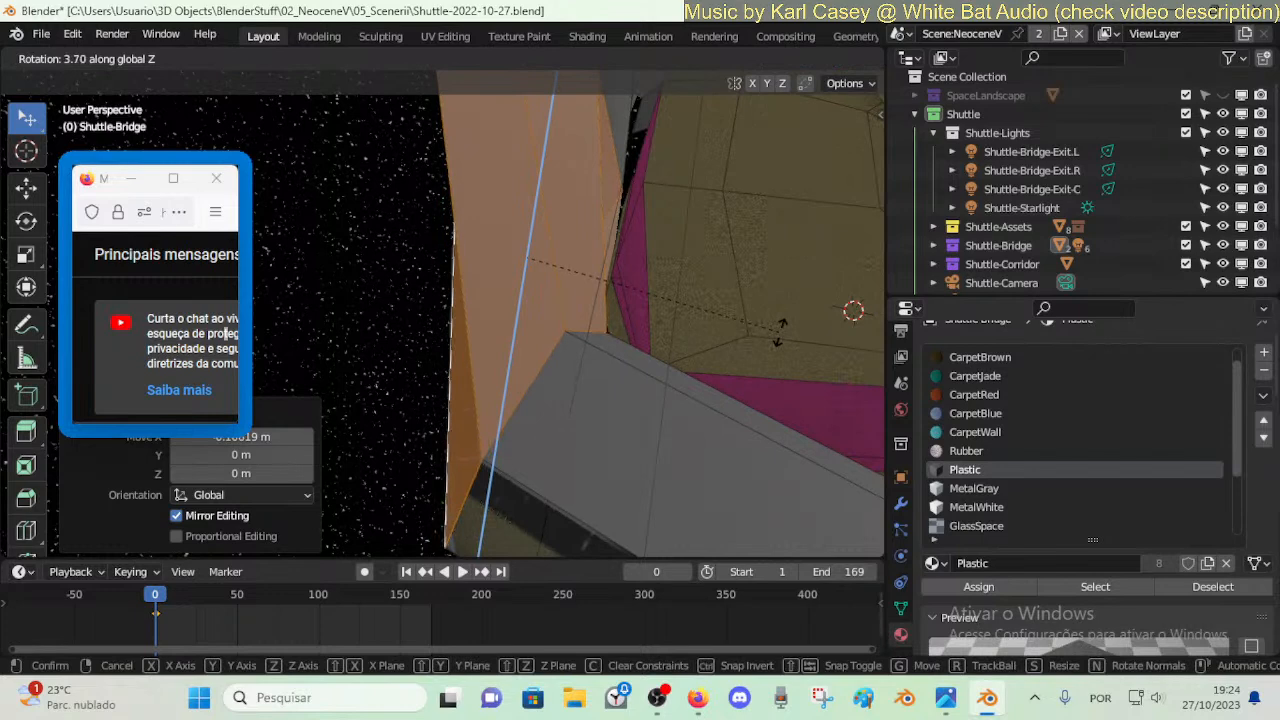
click(781, 332)
key(shift+grave)
click(781, 332)
- Smooth the selected hull section with the Smooth tool and move it along X
scroll(37, 460, down, 4)
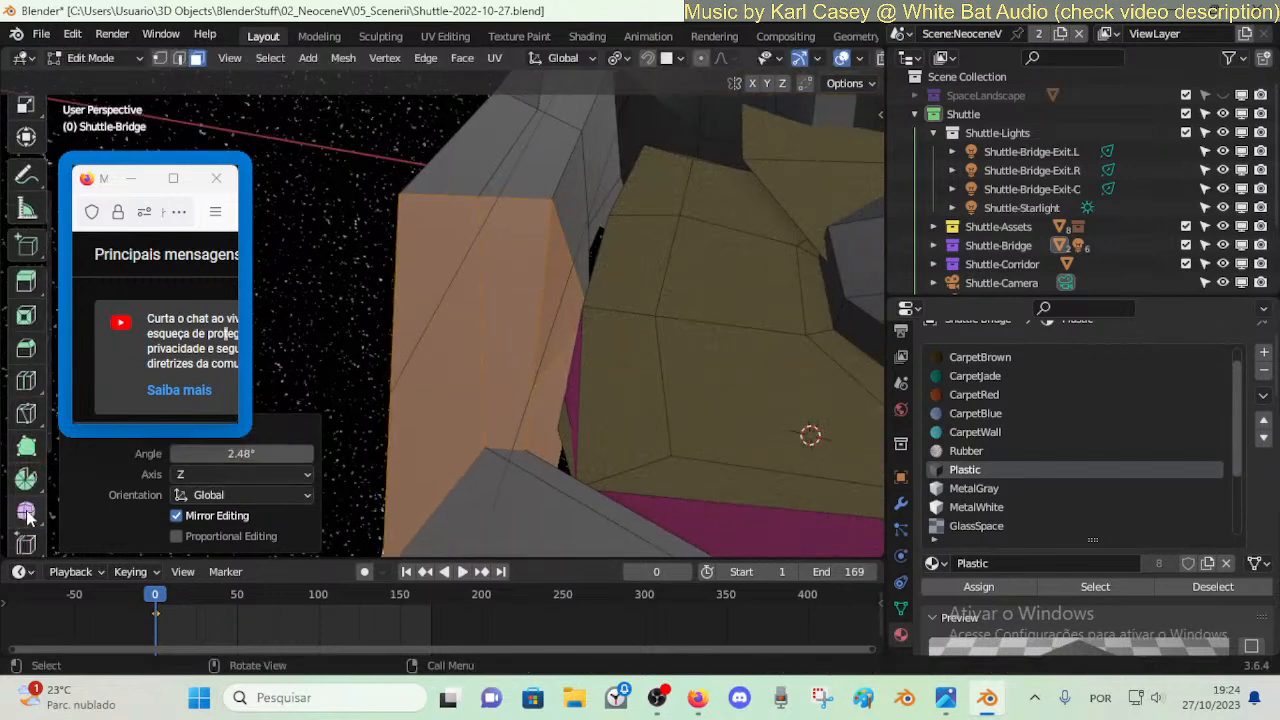
click(25, 512)
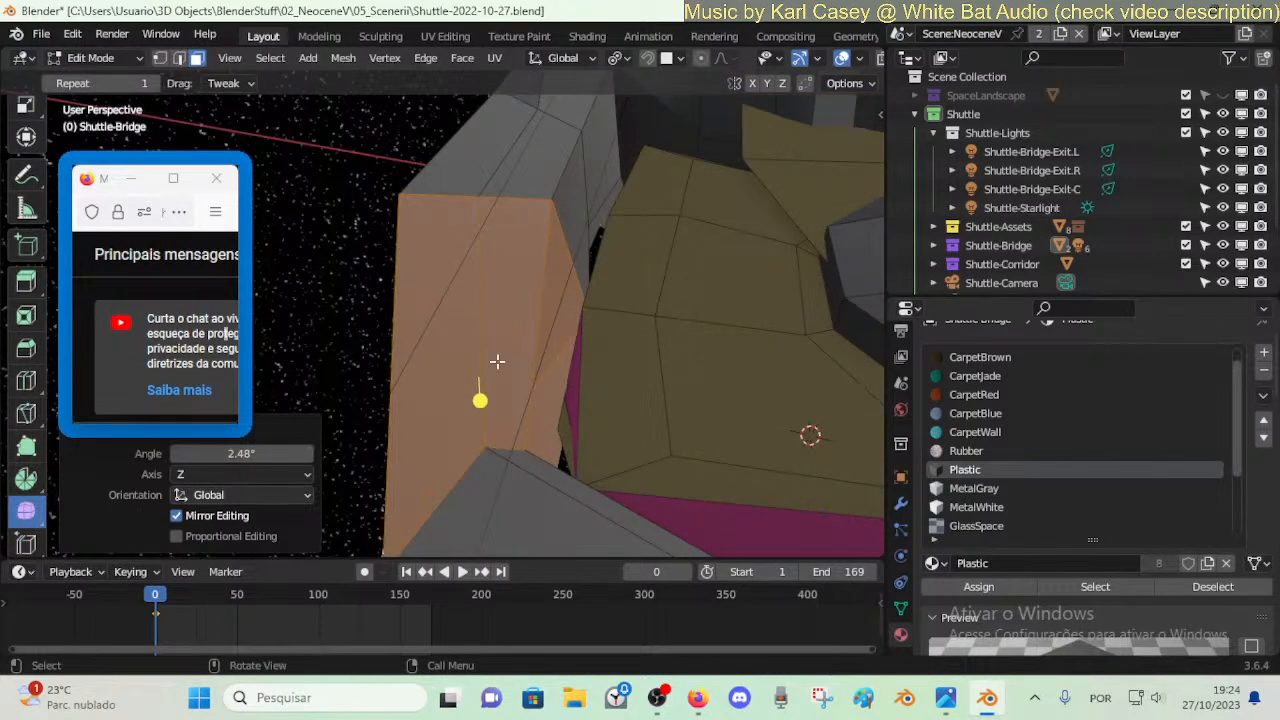
drag(497, 361, 524, 390)
key(g)
key(x)
click(529, 418)
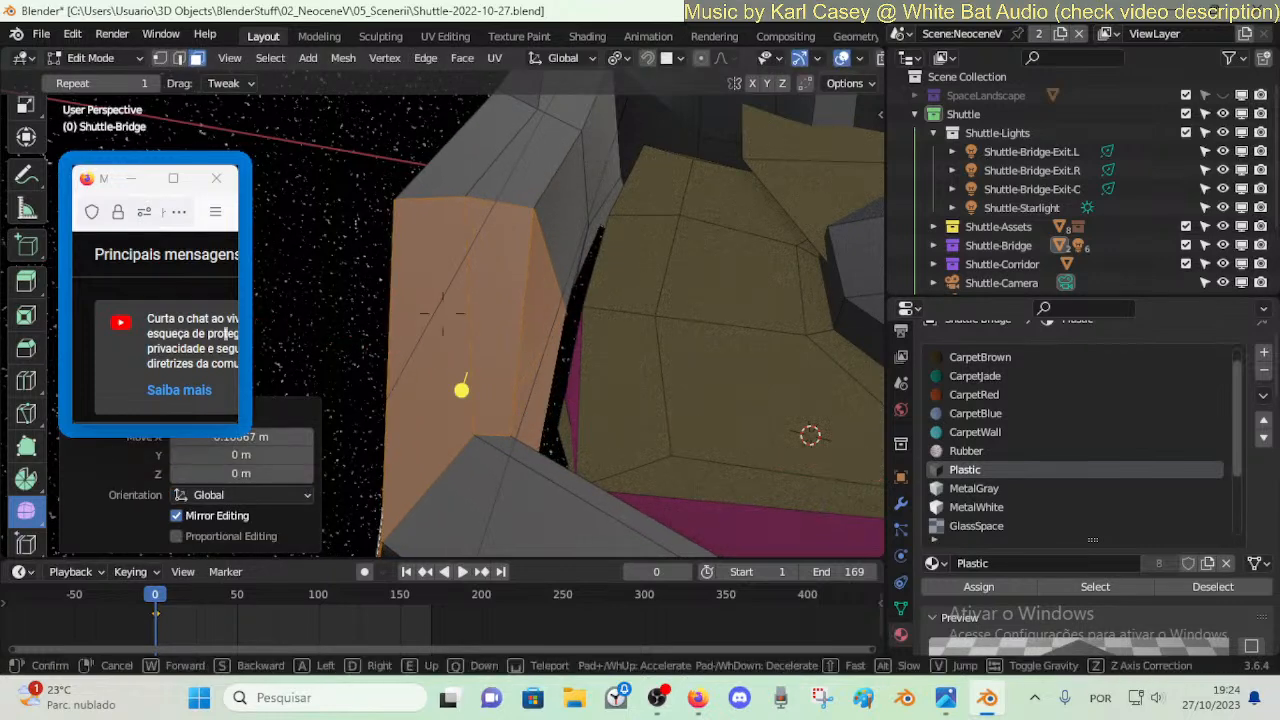
- Smooth the adjoining face loop further along the hull rim by about 0.246
key(shift+grave)
key(e)
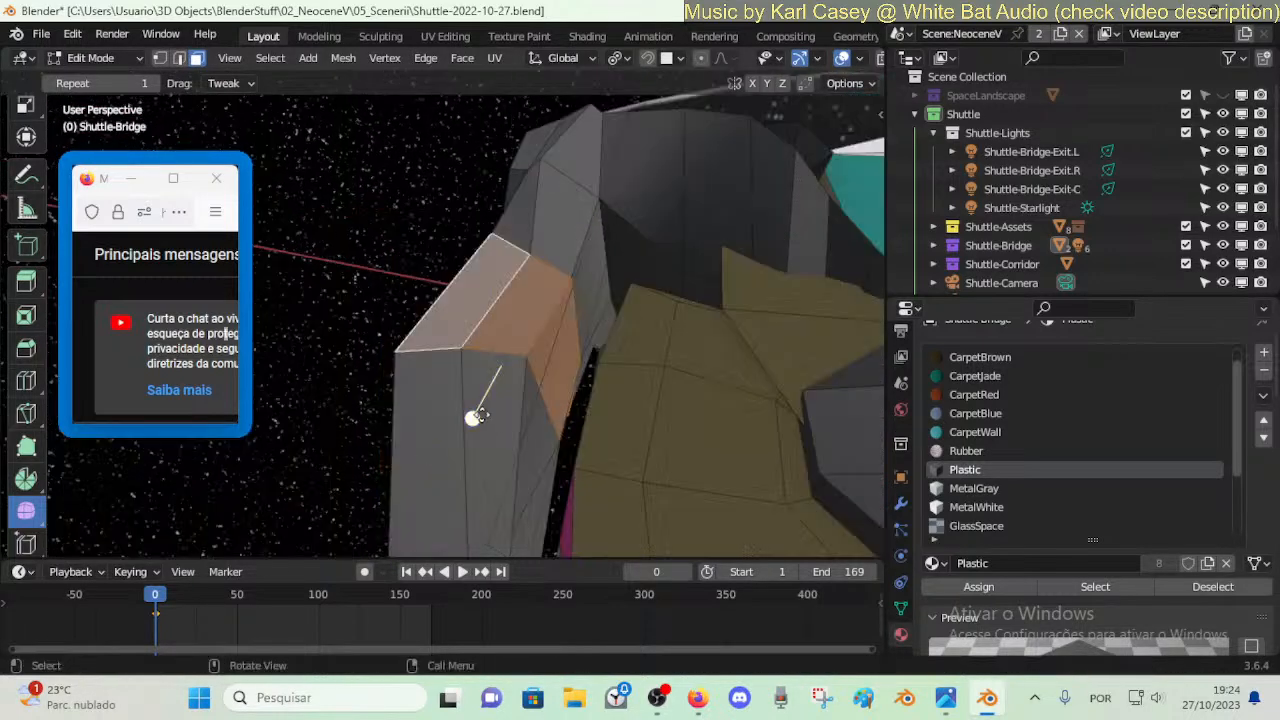
drag(474, 417, 537, 426)
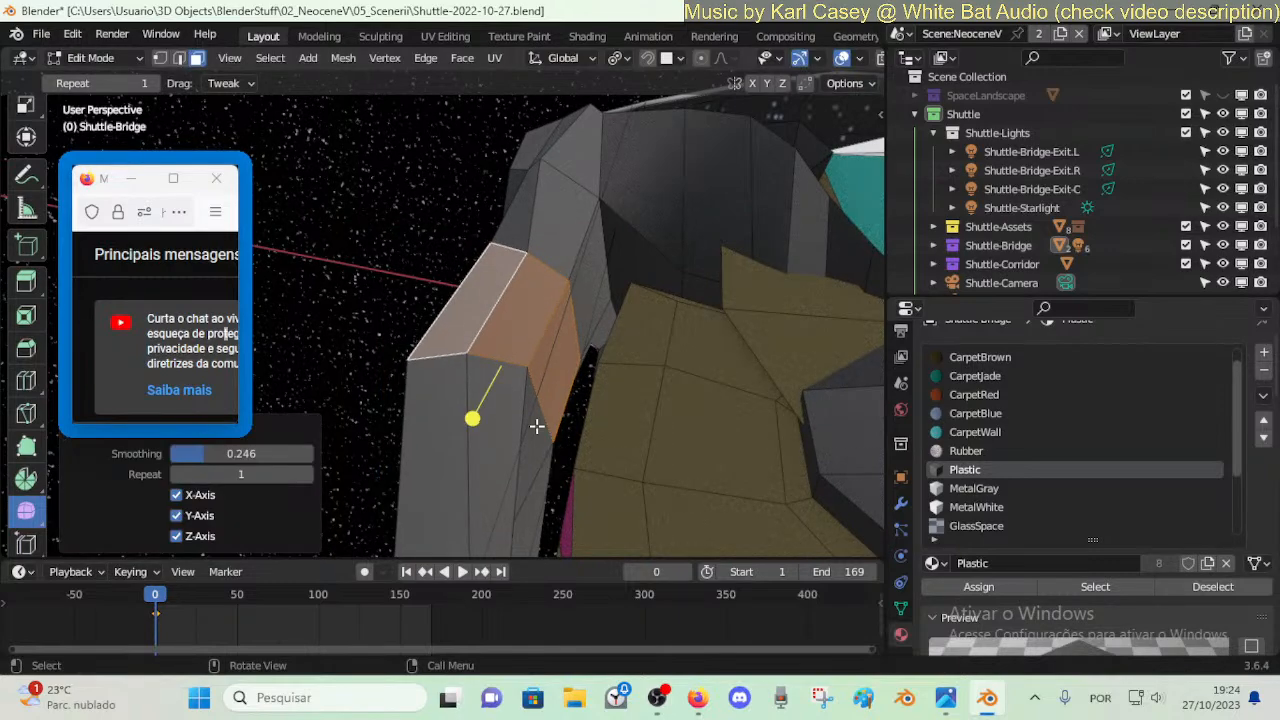
middle_drag(537, 426, 708, 402)
- Smooth the face loops of the two neighbouring outer window sections one after the other
alt+click(518, 350)
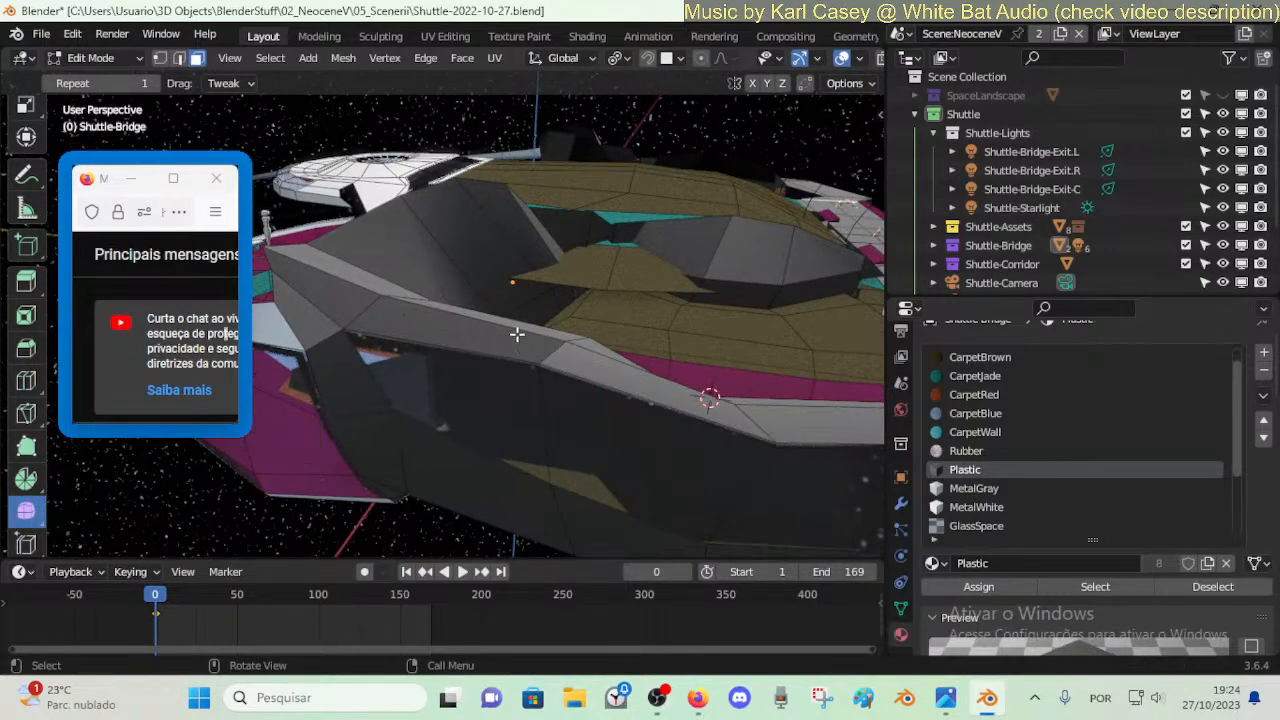
alt+click(534, 388)
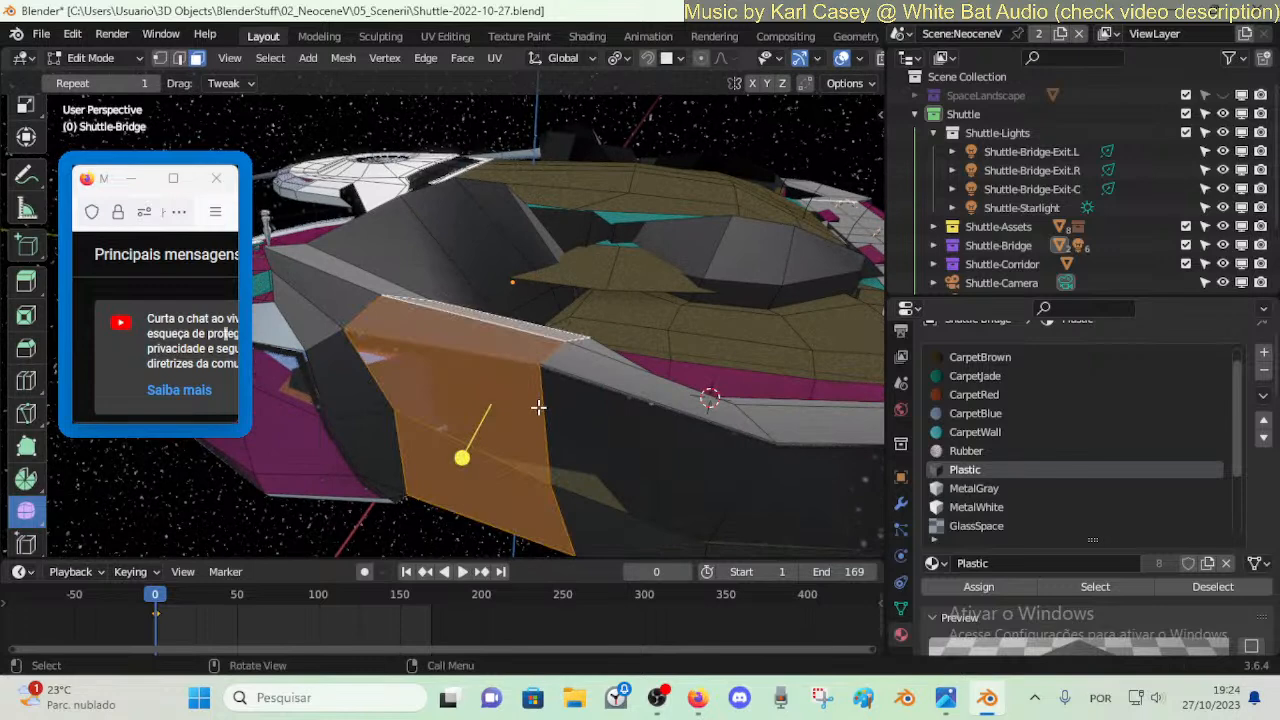
drag(462, 458, 541, 474)
alt+click(650, 424)
alt+click(663, 417)
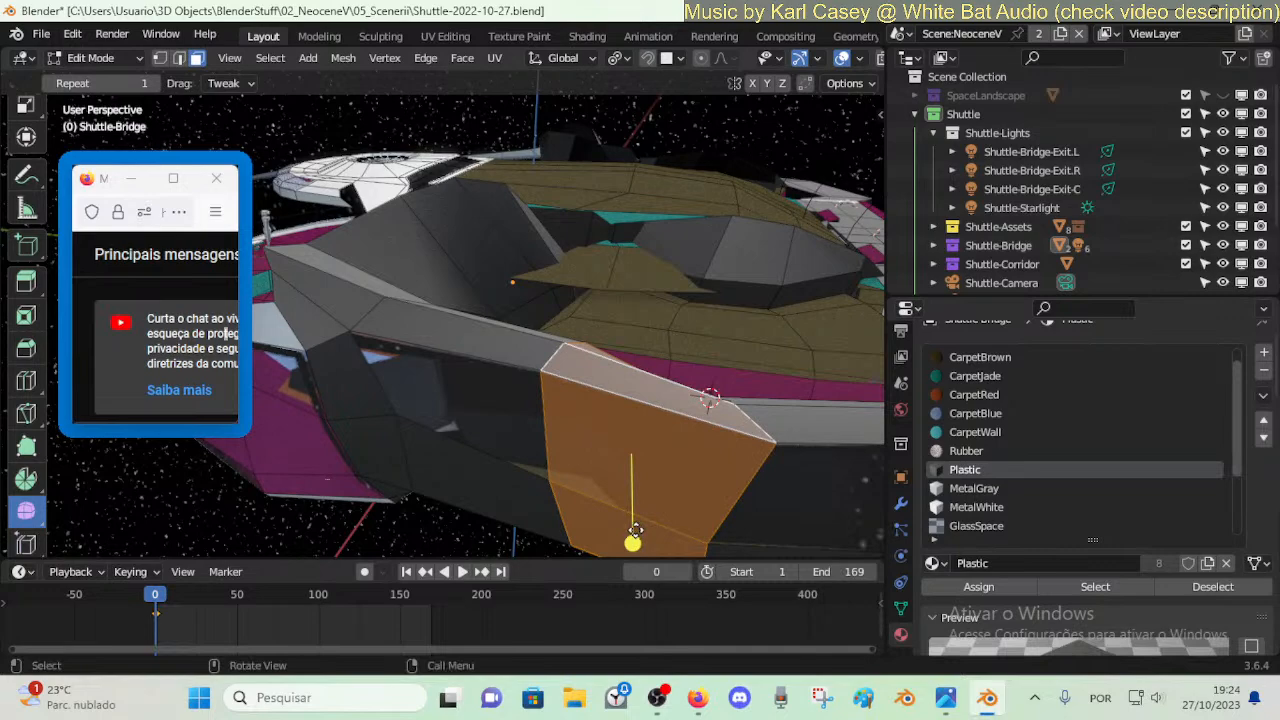
drag(636, 530, 668, 530)
middle_drag(668, 530, 737, 494)
- Raise the selected window section about 0.257 m along Z, rotate it slightly, and move it about -0.43 m in Y and 0.61 m in Z
key(g)
key(z)
click(768, 474)
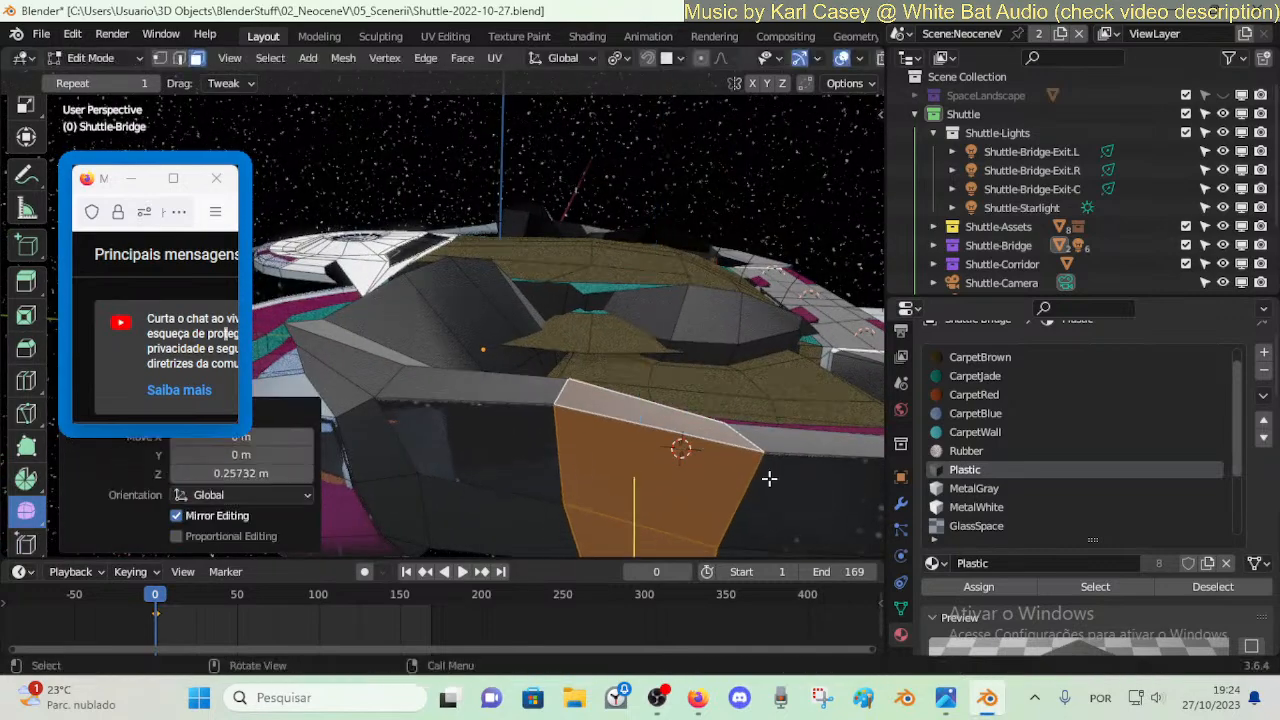
key(r)
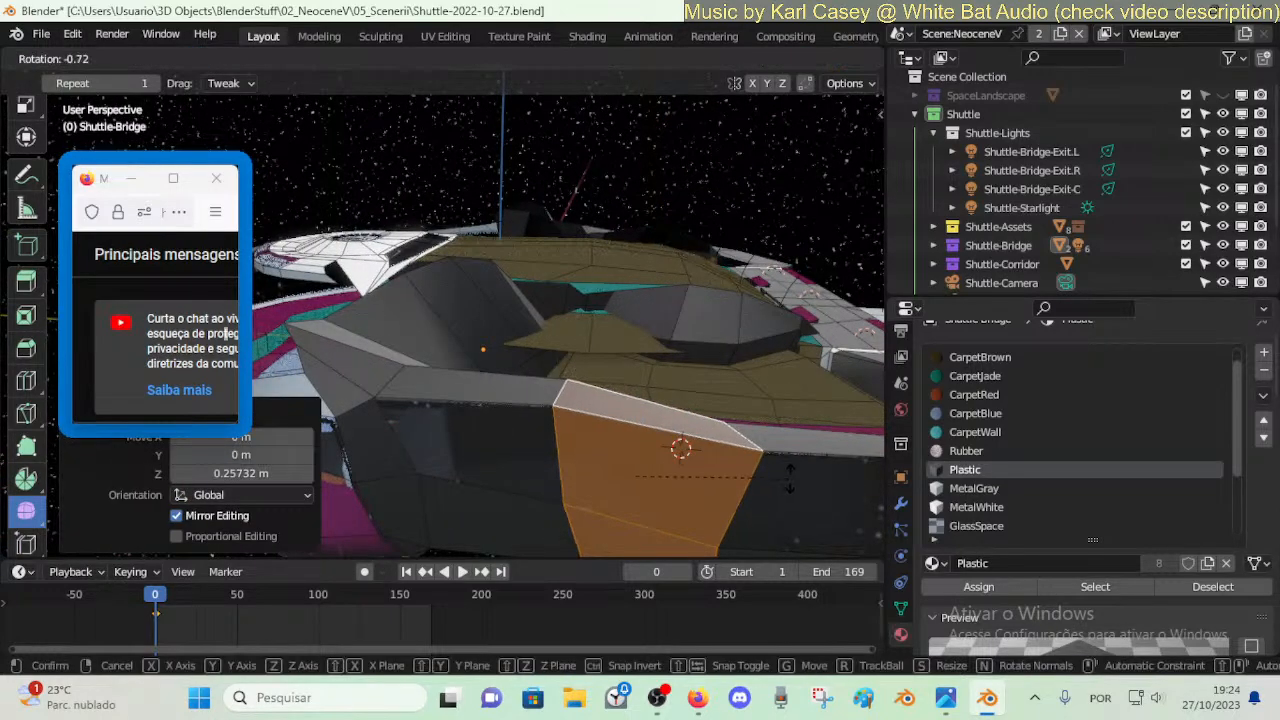
click(790, 478)
key(g)
click(761, 384)
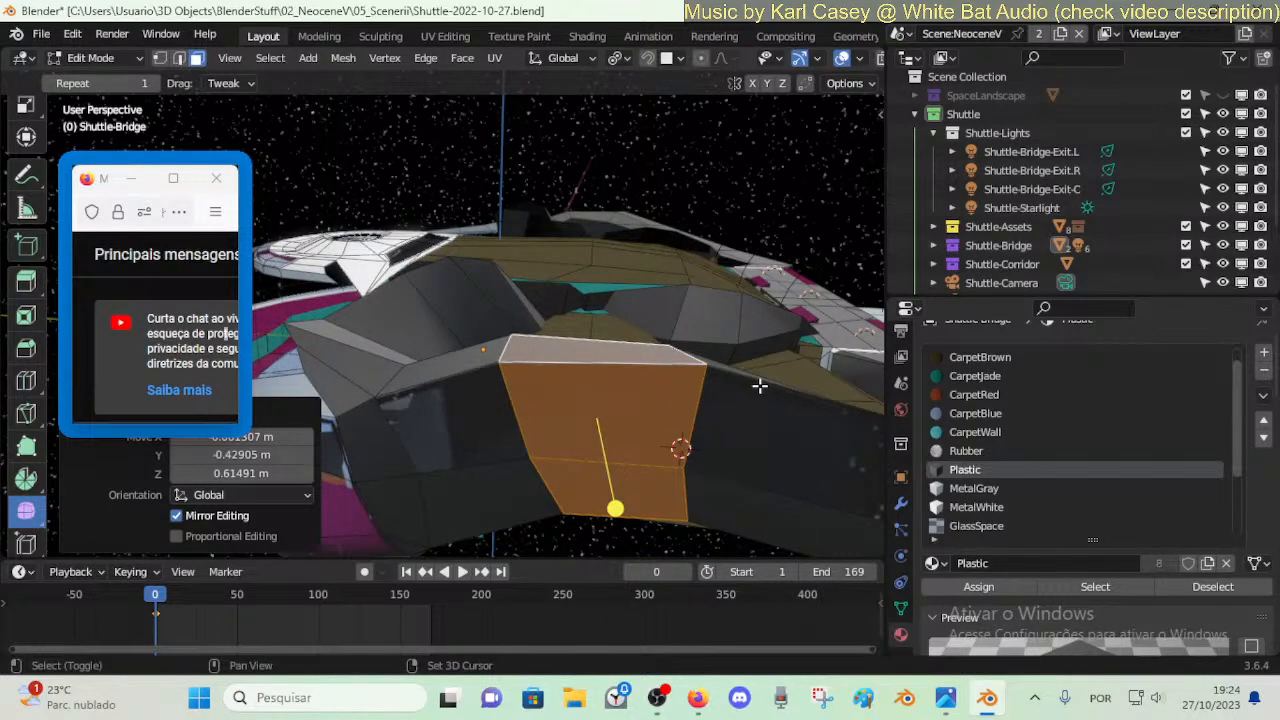
- Add a loop cut around the long outer hull section near its middle
middle_drag(760, 385, 737, 457)
alt+click(666, 443)
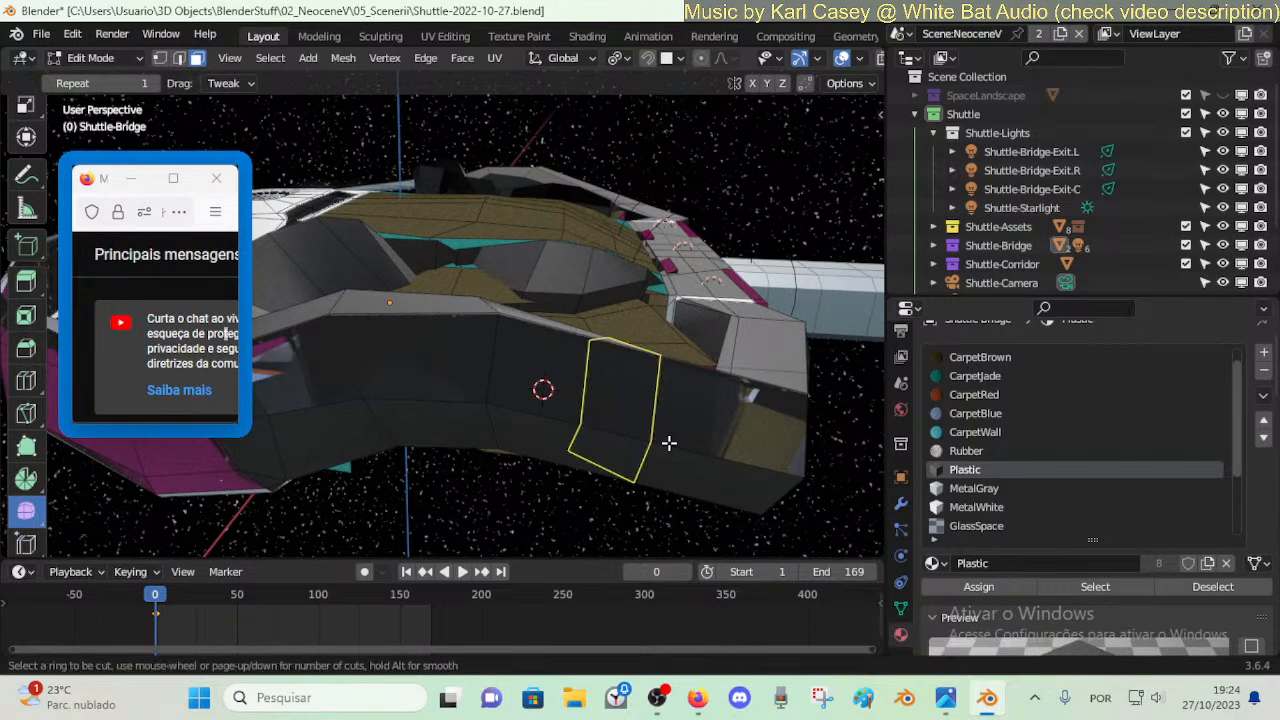
key(g)
key(g)
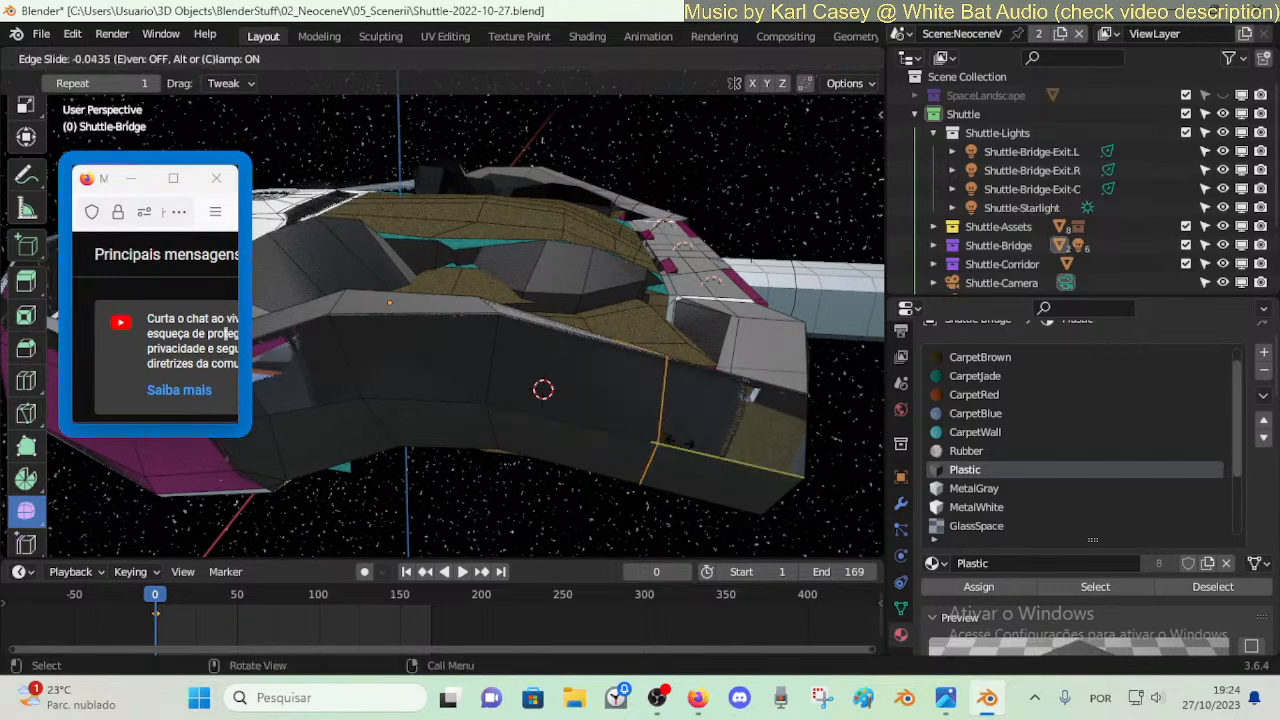
click(680, 443)
- Select the hull section beside the new cut and move it about 0.14 m in Y and 0.35 m in Z
key(3)
click(606, 395)
shift+click(632, 448)
key(g)
click(646, 406)
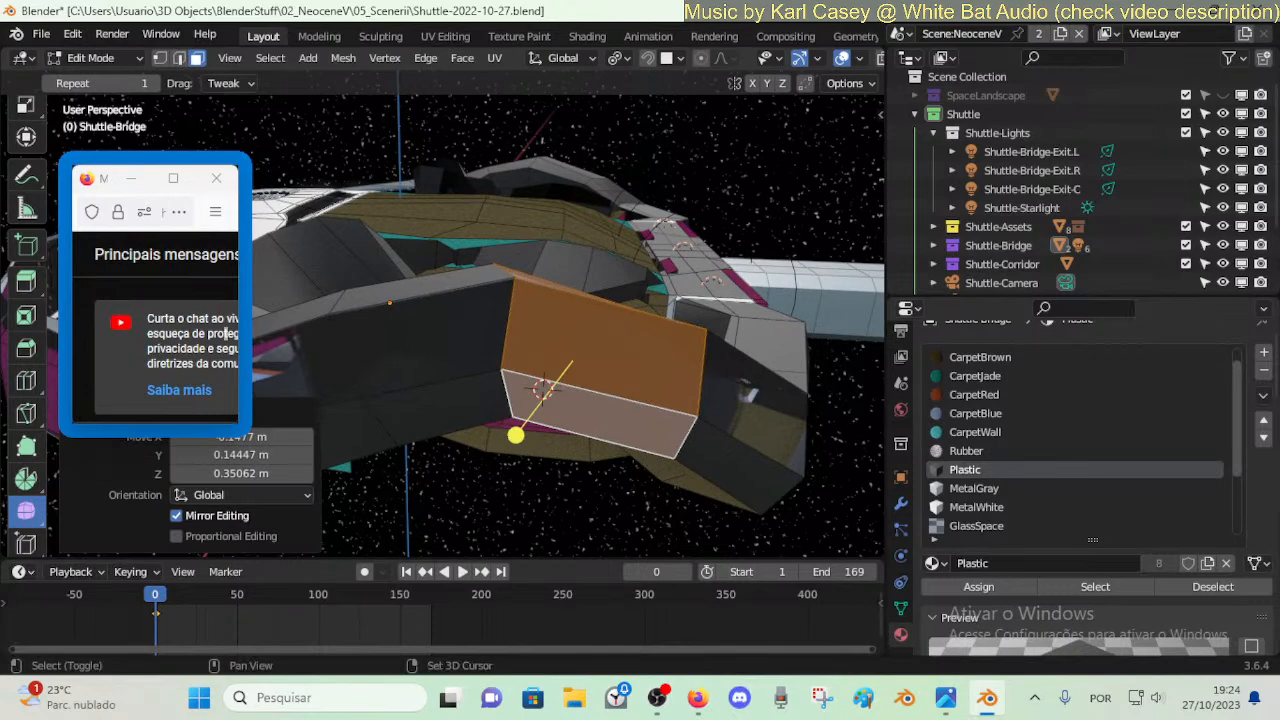
- Move the selected outer section's face loop about 0.21 m in Y and 0.43 m in Z, and rotate it -8.83° in the view
middle_drag(748, 372, 704, 370)
alt+click(546, 401)
alt+click(528, 386)
key(g)
click(712, 408)
key(r)
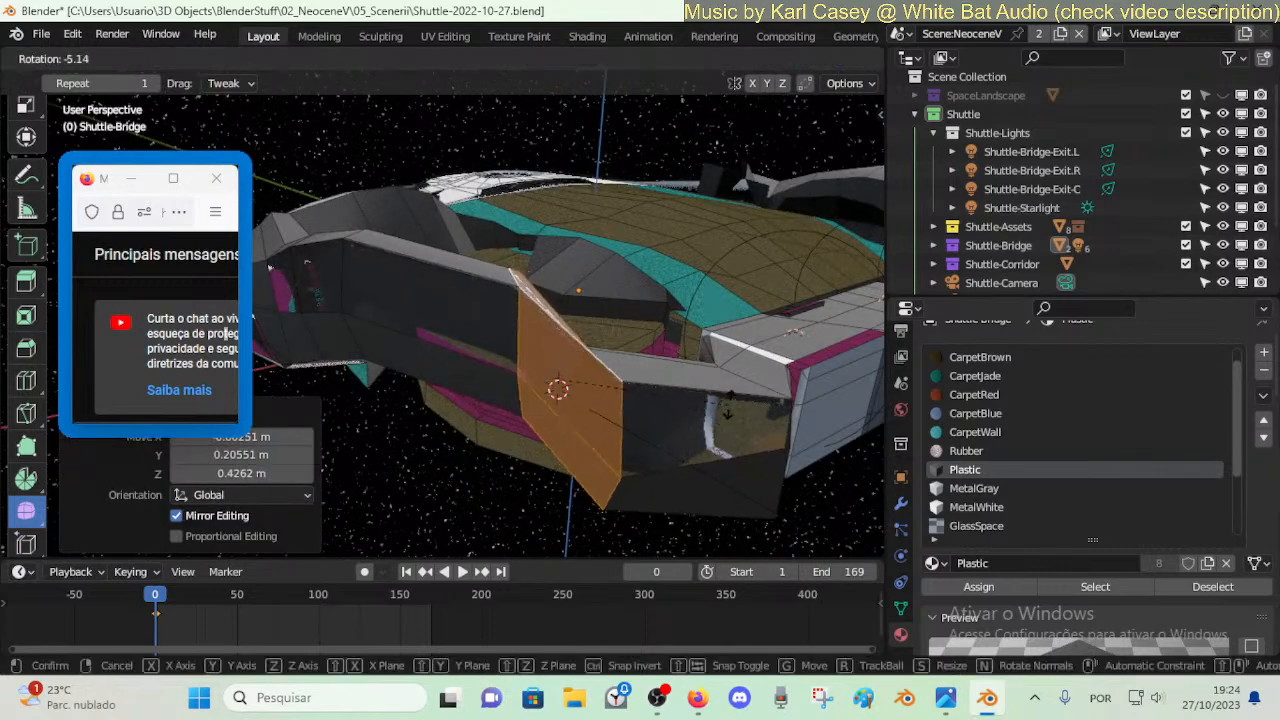
click(752, 390)
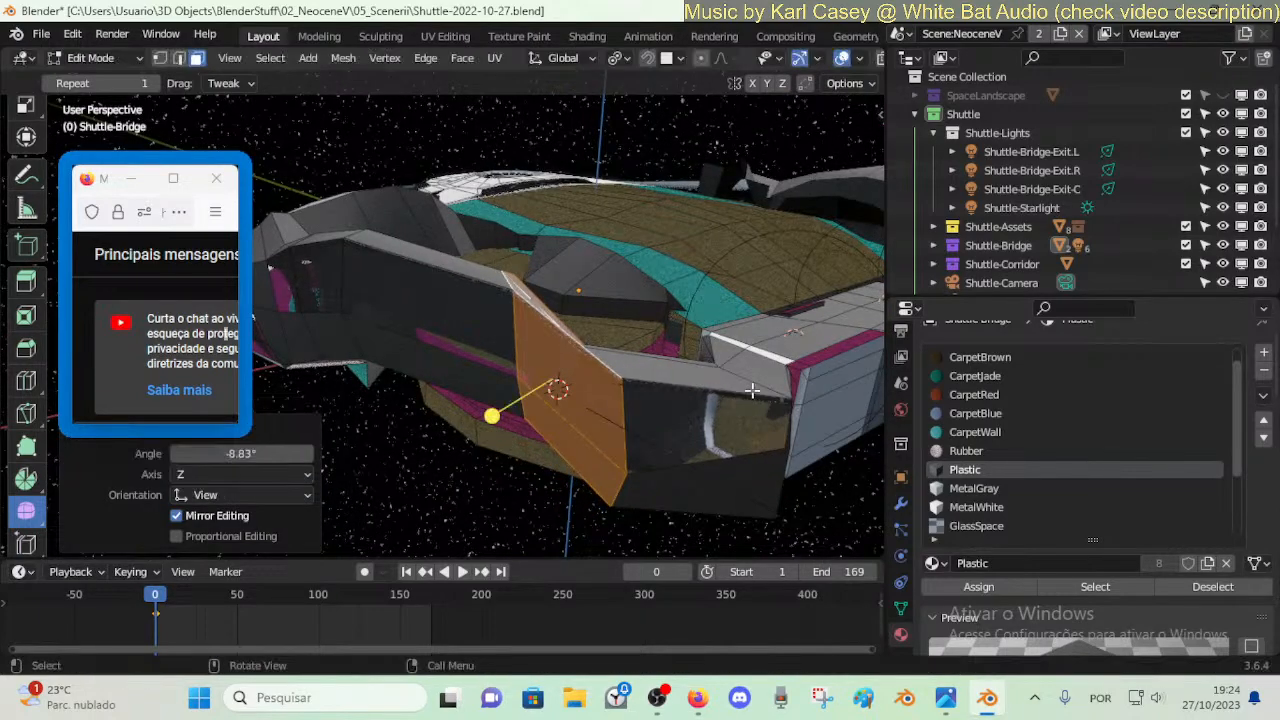
- Shift the selected section freely, about 0.30 m in Y first and about 0.23 m in X after that
middle_drag(752, 390, 815, 388)
key(g)
click(626, 389)
middle_drag(626, 389, 483, 406)
middle_drag(665, 385, 586, 402)
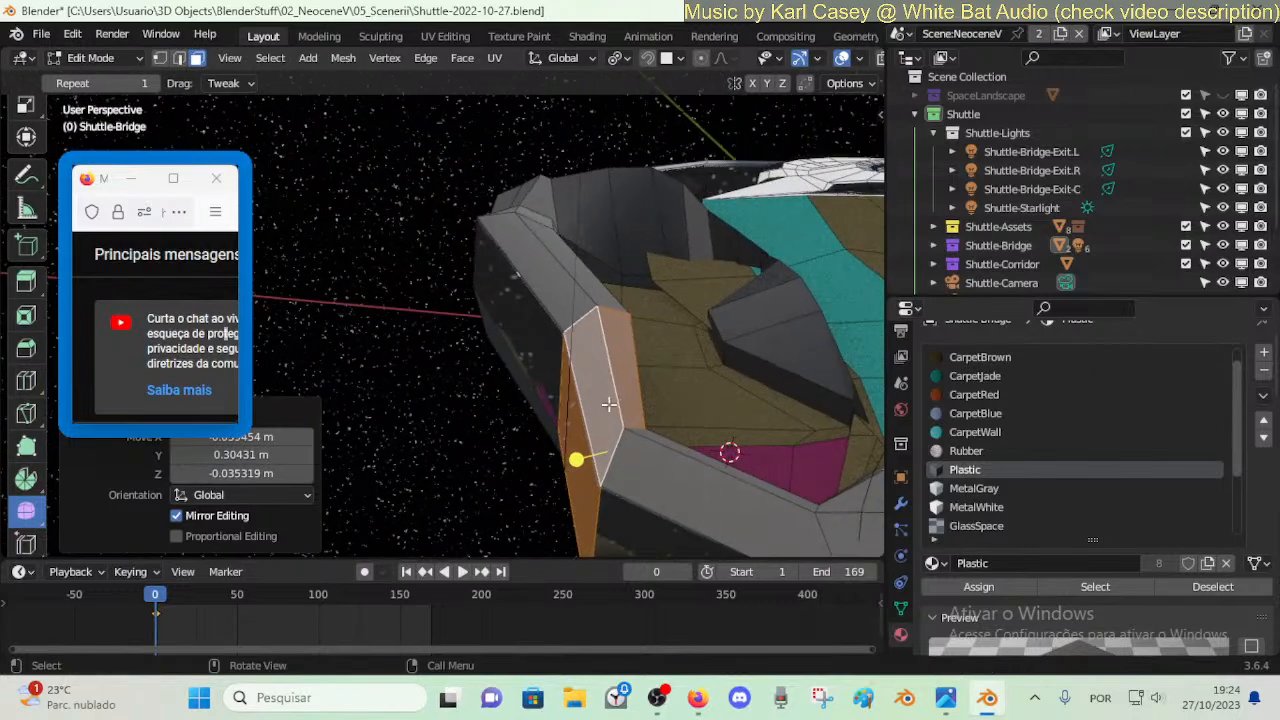
key(g)
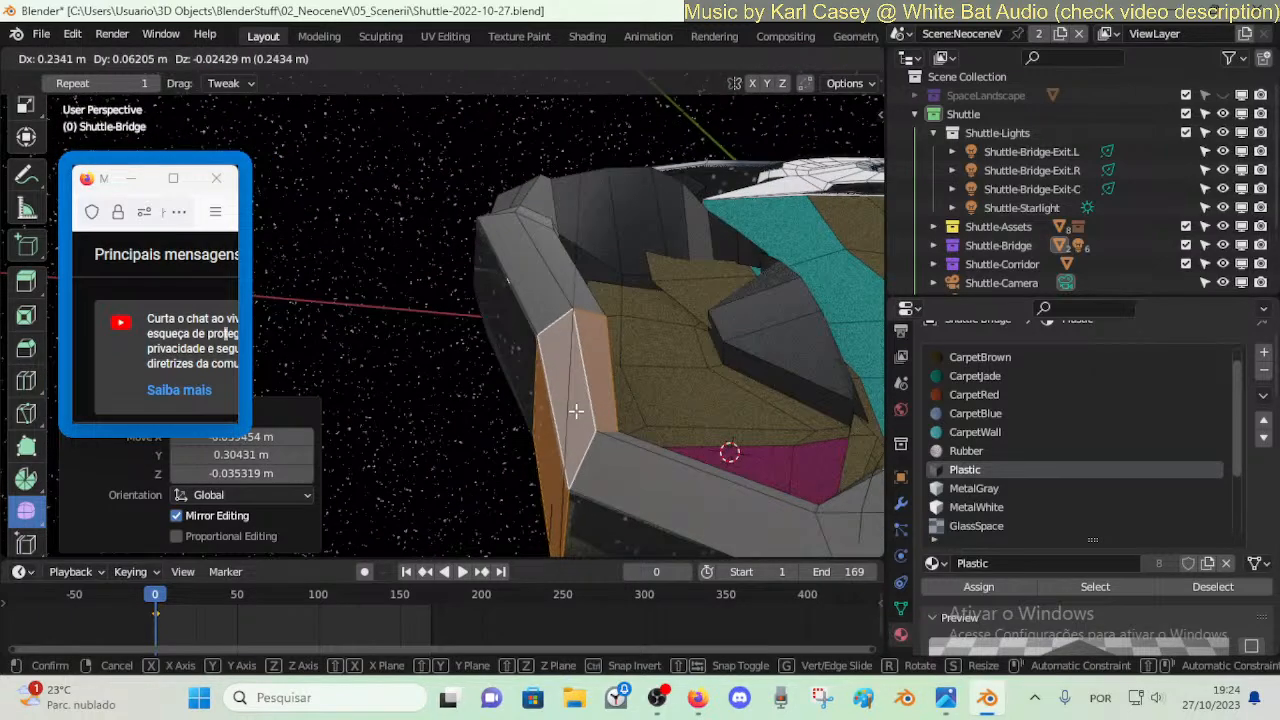
click(576, 411)
- Rotate and reposition the selected section slightly, and smooth it with the Smooth tool
middle_drag(576, 411, 625, 425)
key(r)
click(628, 428)
key(g)
click(628, 434)
middle_drag(586, 469, 566, 479)
drag(512, 474, 571, 494)
- Select the edge loop around the outer hull section, reposition it, and rotate it -12.8° around Z
key(2)
alt+click(501, 364)
key(g)
click(477, 363)
middle_drag(482, 370, 651, 294)
key(r)
key(z)
click(648, 322)
- Try to move the edge loop about 0.11 m in X and -0.08 m in Y and smooth it
key(g)
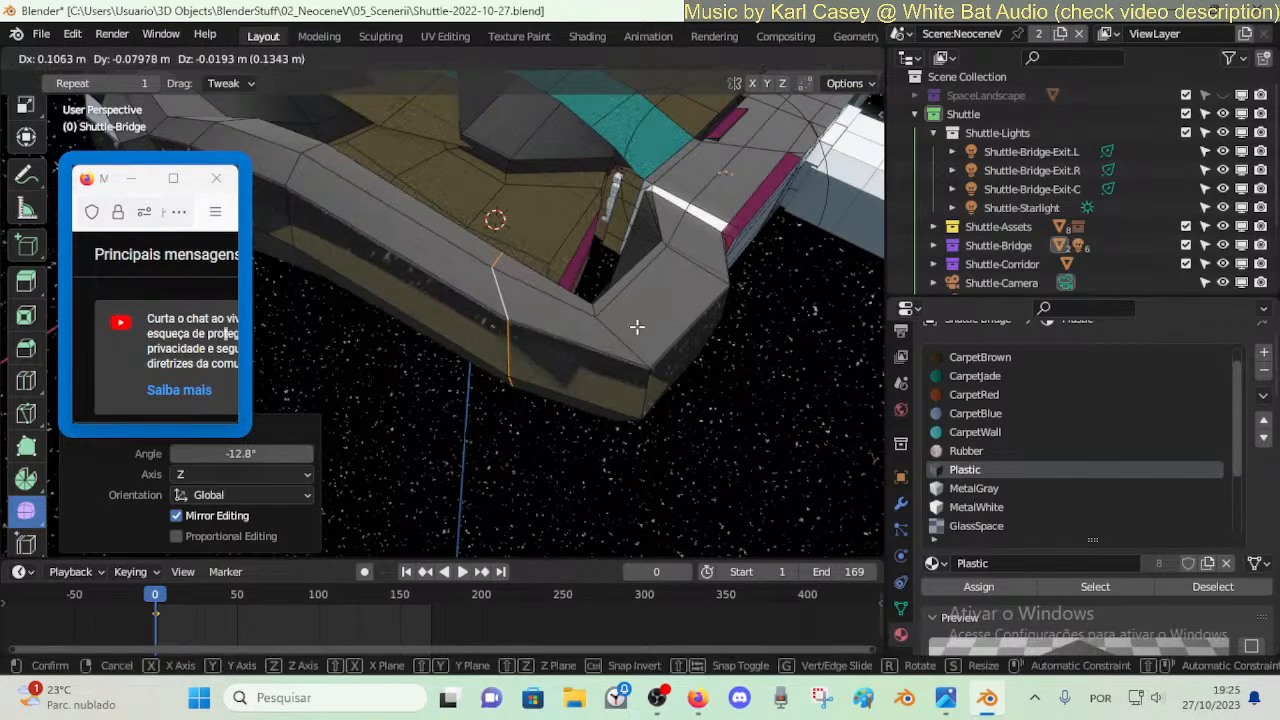
click(637, 329)
drag(446, 356, 480, 364)
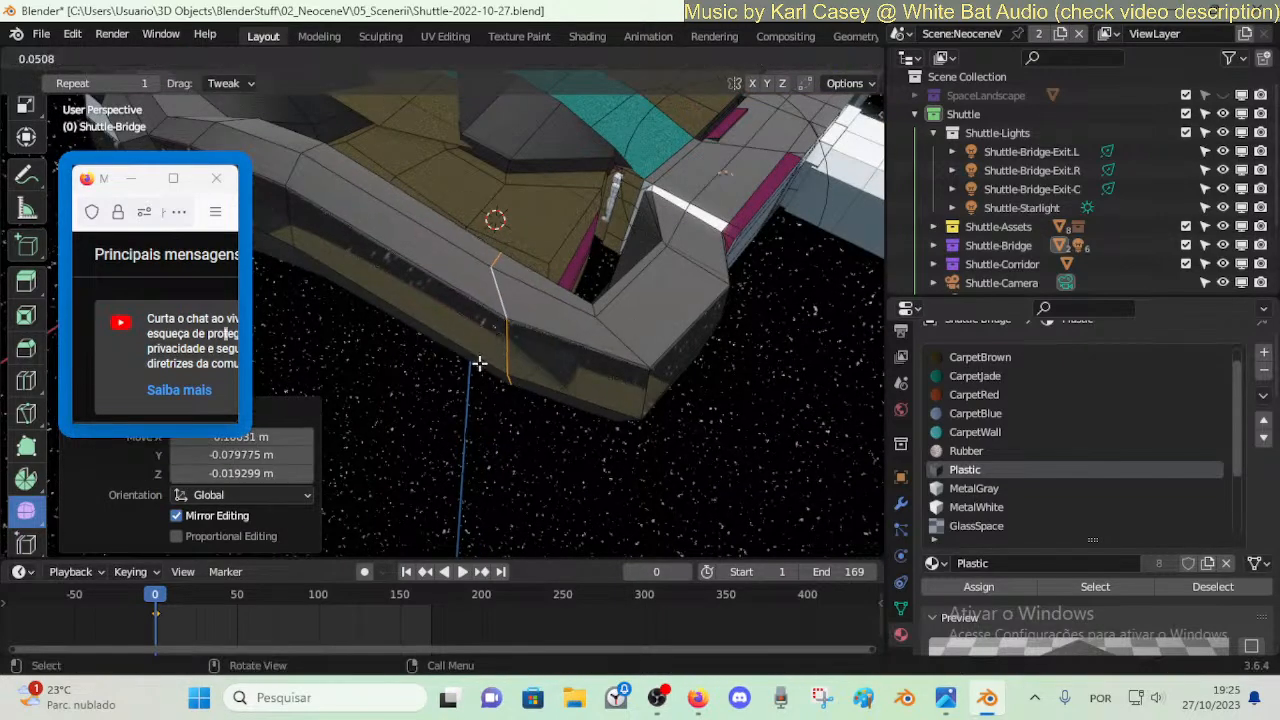
key(ctrl+z)
key(ctrl+z)
- Move the edge loop about 0.26 m in Y and 0.13 m in Z, and shift it about -0.26 m in X
key(g)
click(738, 346)
middle_drag(737, 346, 594, 394)
key(g)
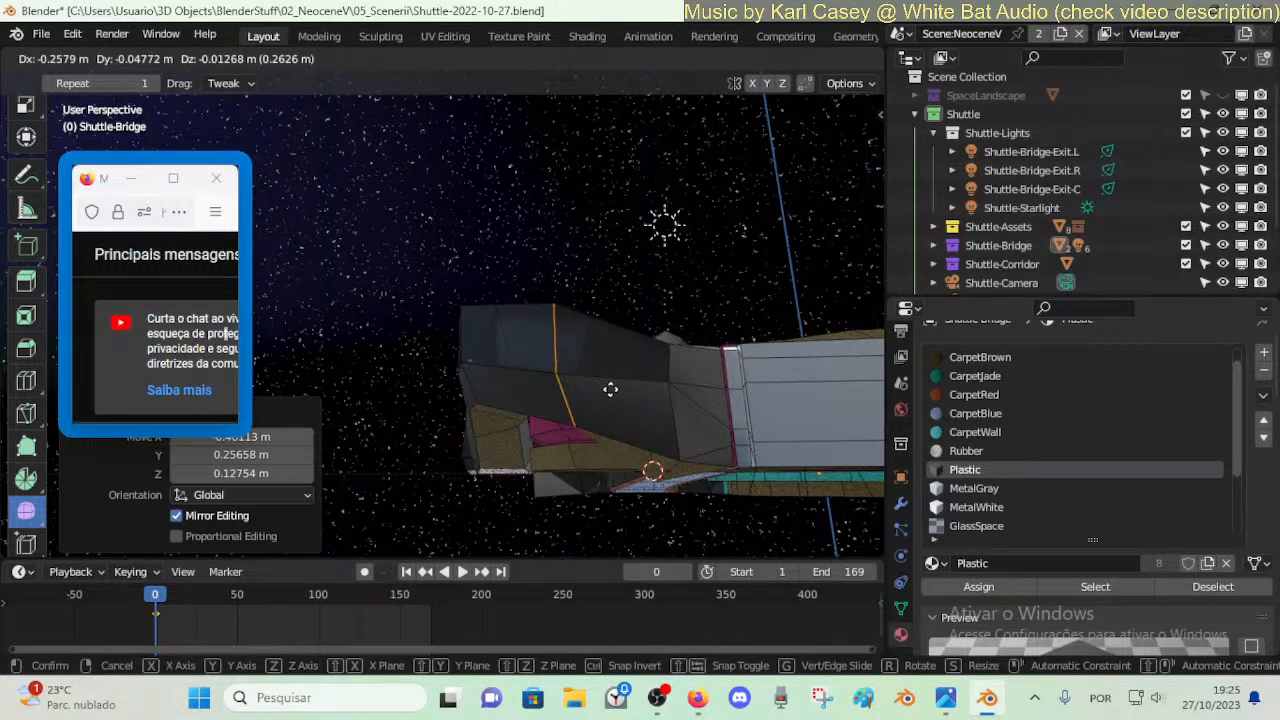
click(610, 389)
- Scale the edge loop along Z and lower it about 0.026 m
key(s)
key(z)
click(618, 376)
middle_drag(620, 374, 577, 394)
key(g)
click(577, 397)
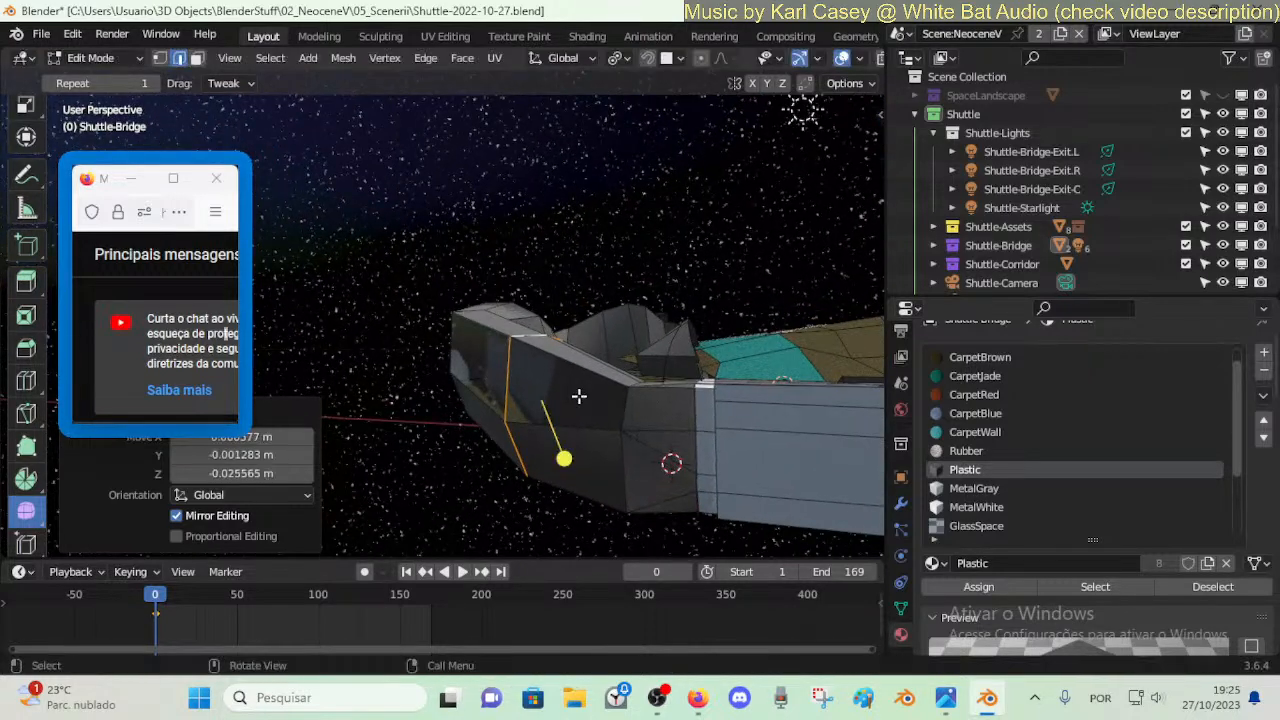
- Select the face strip on the outer hull section beside the alcove and scale it to 1.041 along global Z
key(alt+a)
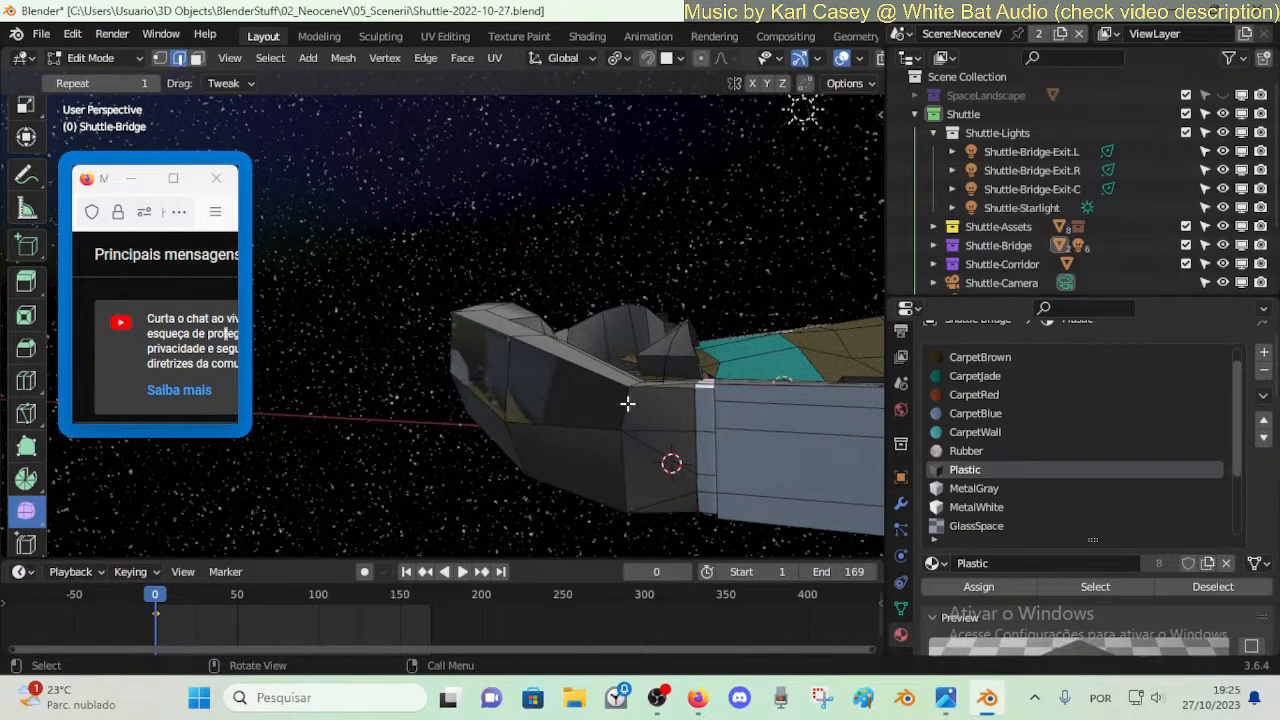
alt+click(627, 403)
key(s)
key(z)
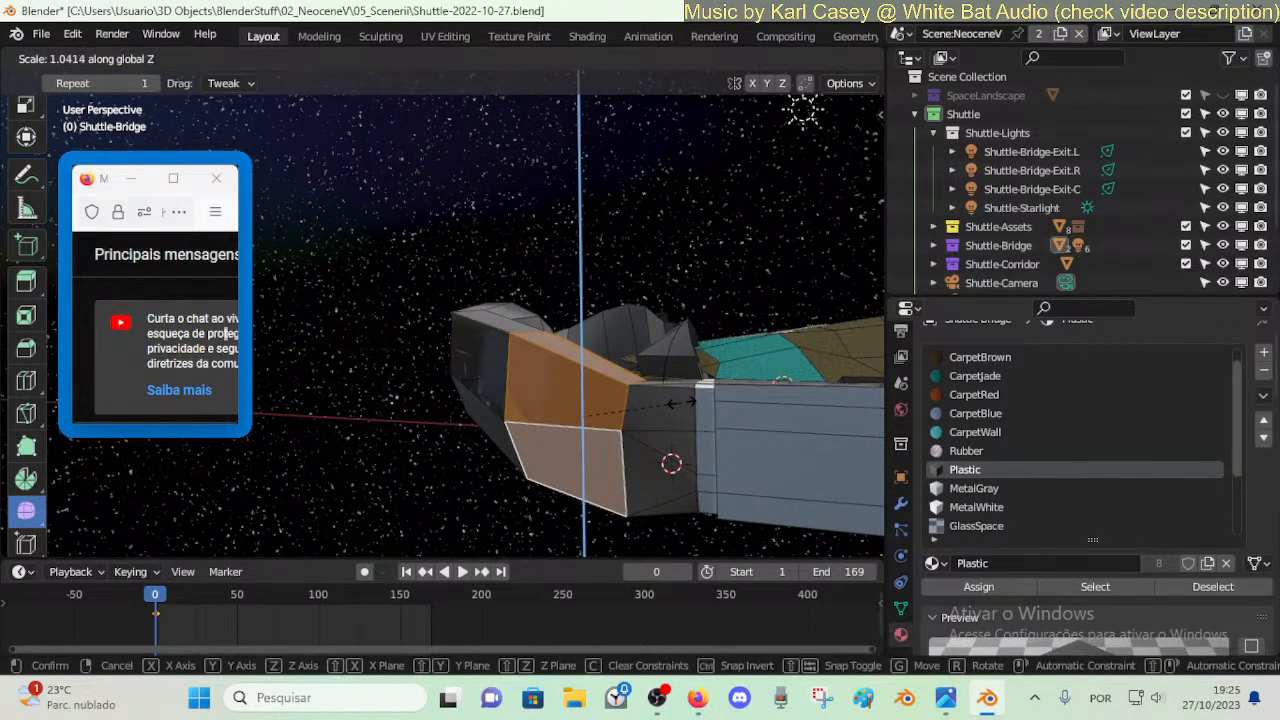
click(680, 403)
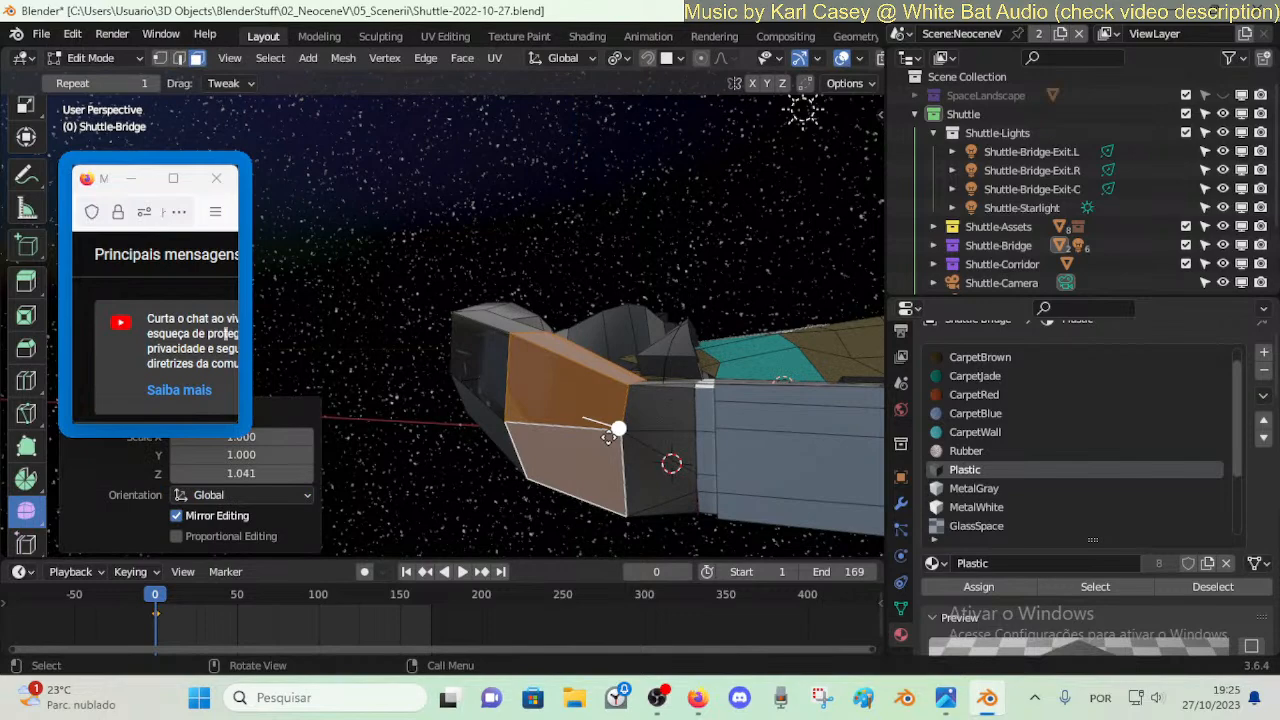
- Move the selected hull faces about 0.014 m in X and 0.026 m in Y
key(g)
key(y)
click(529, 426)
middle_drag(608, 437, 551, 468)
- Switch to Object Mode and walk through the bridge doorway to examine the alcove floor, walls and window opening from inside
key(ctrl+Tab)
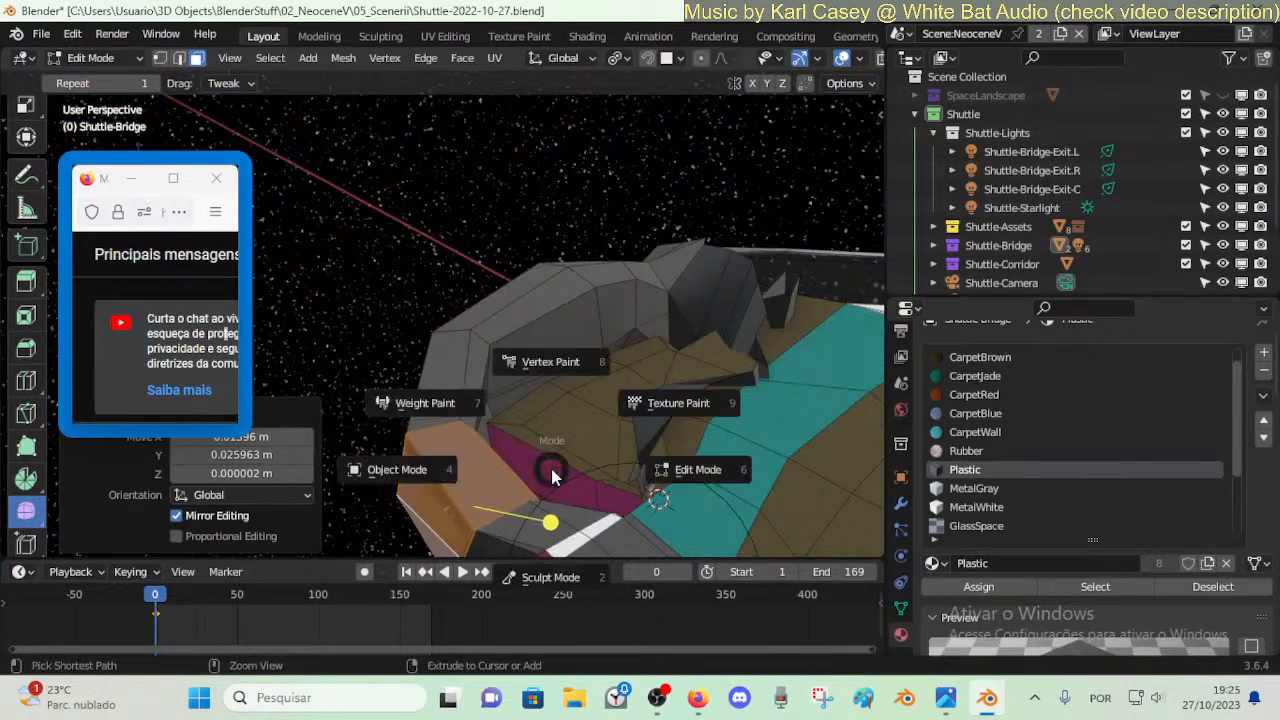
click(500, 464)
key(shift+grave)
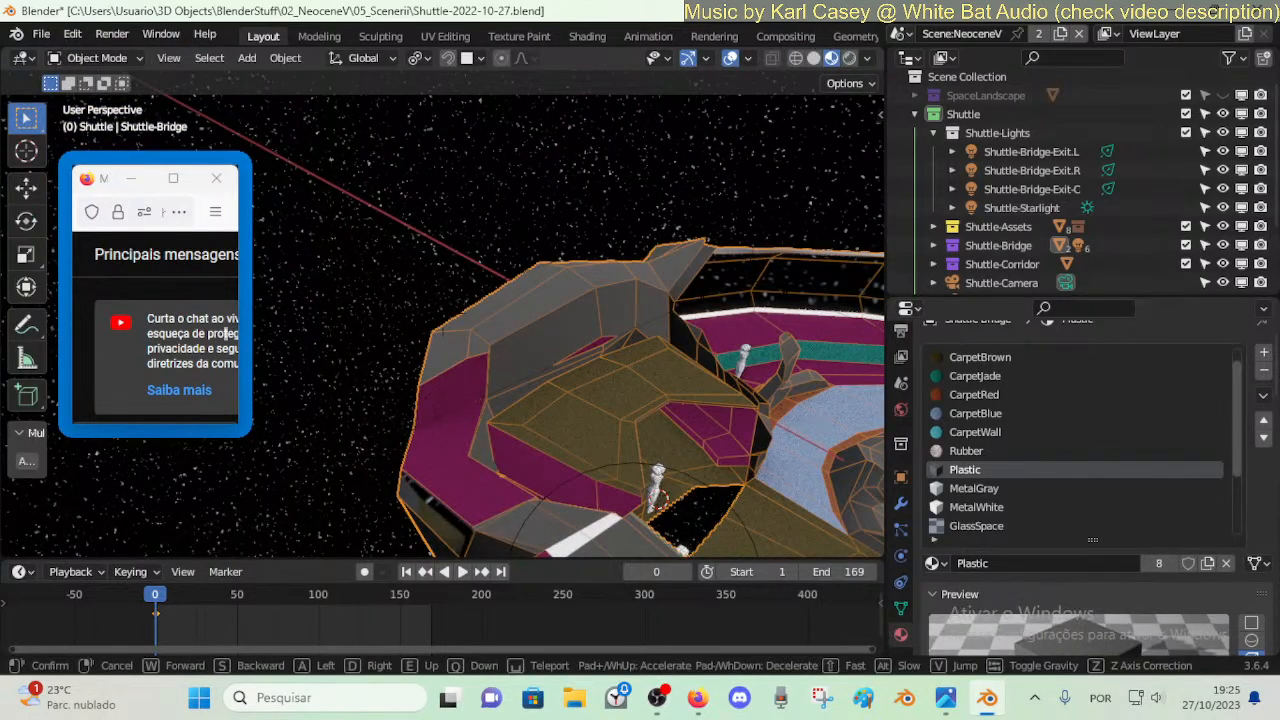
key(w)
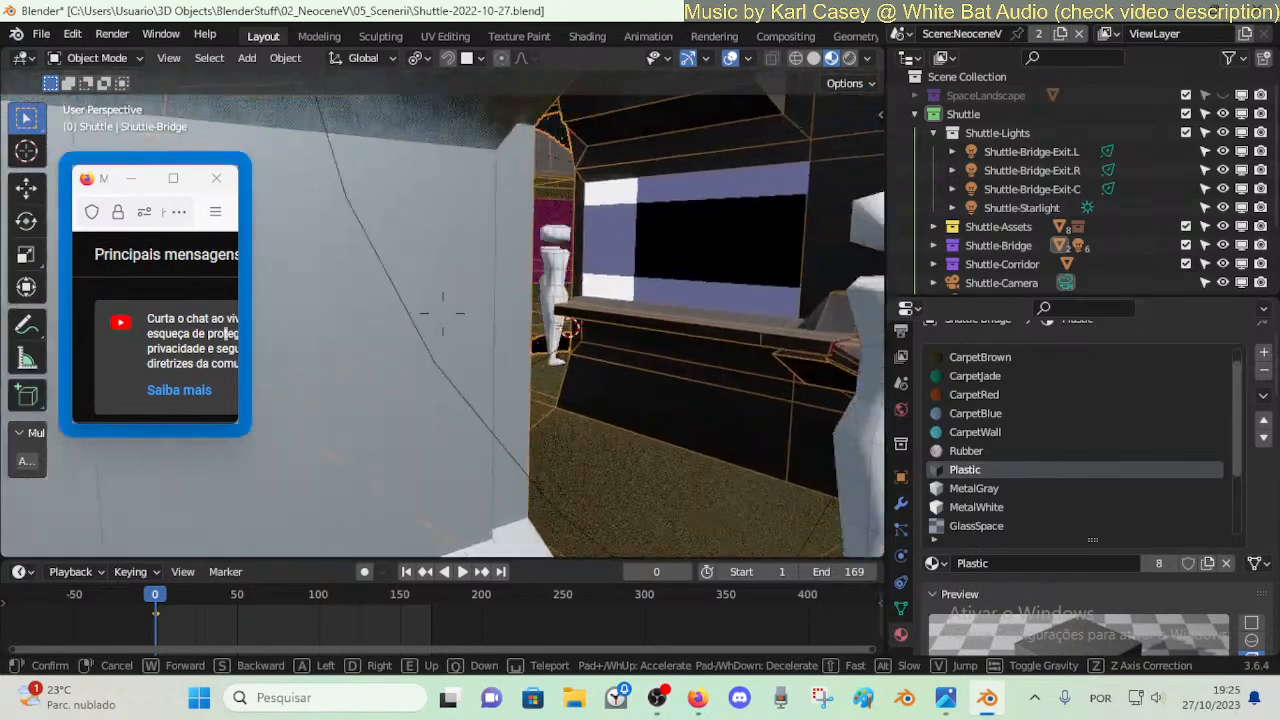
key(w)
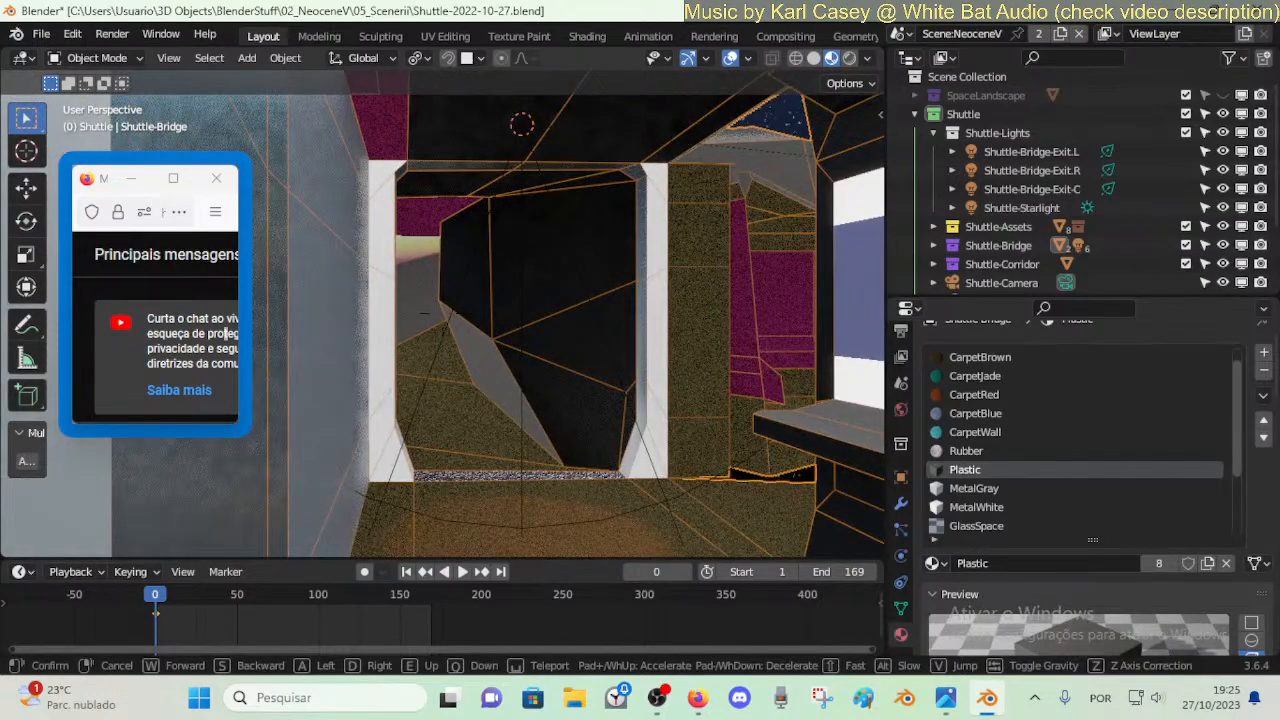
key(w)
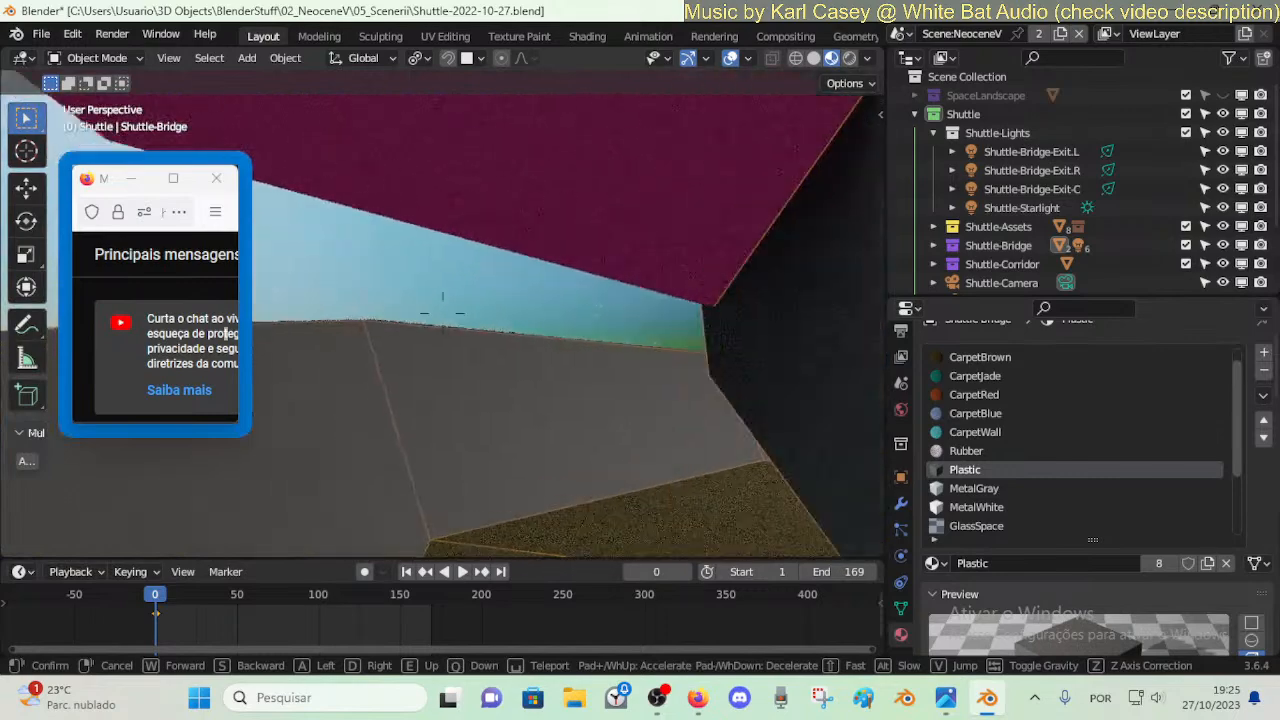
key(w)
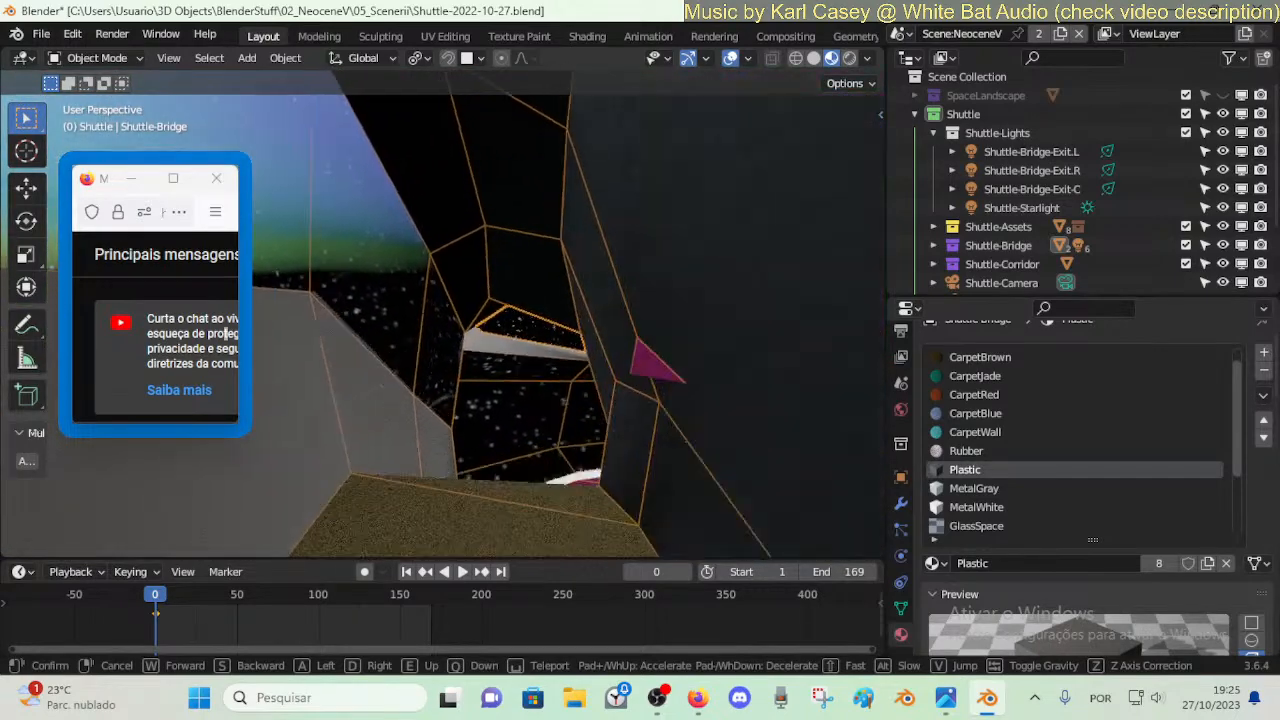
key(w)
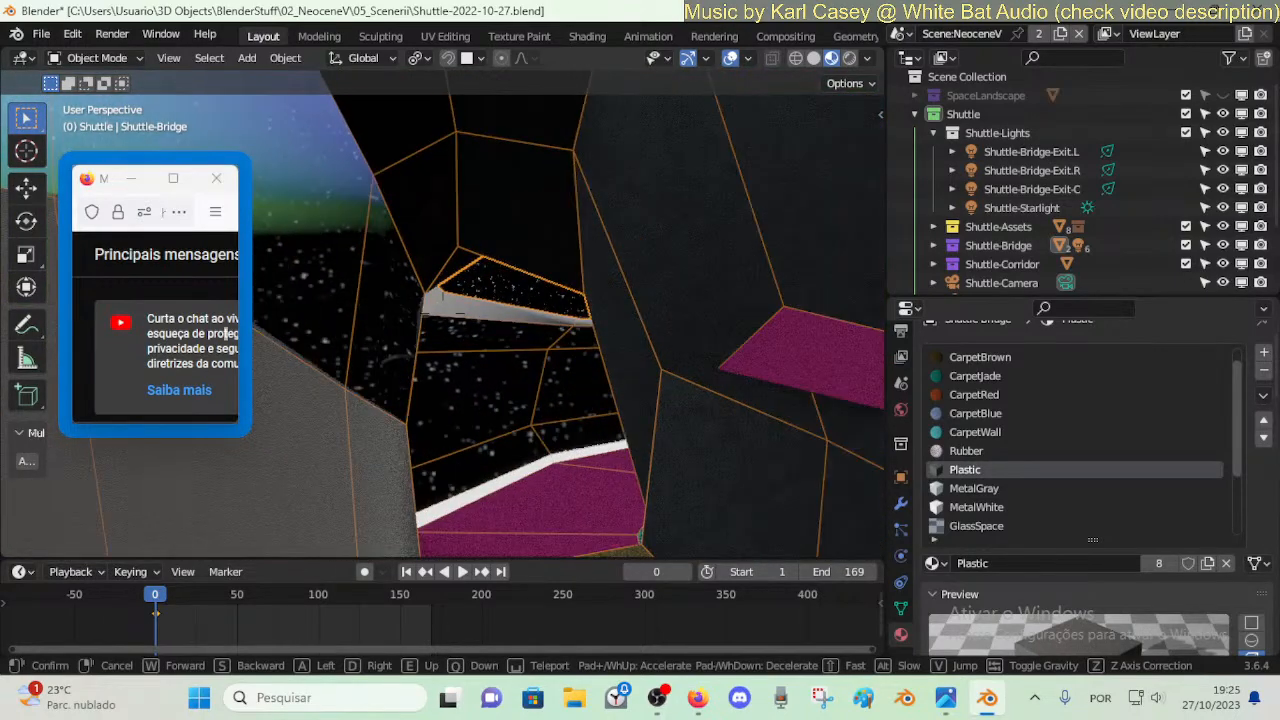
key(w)
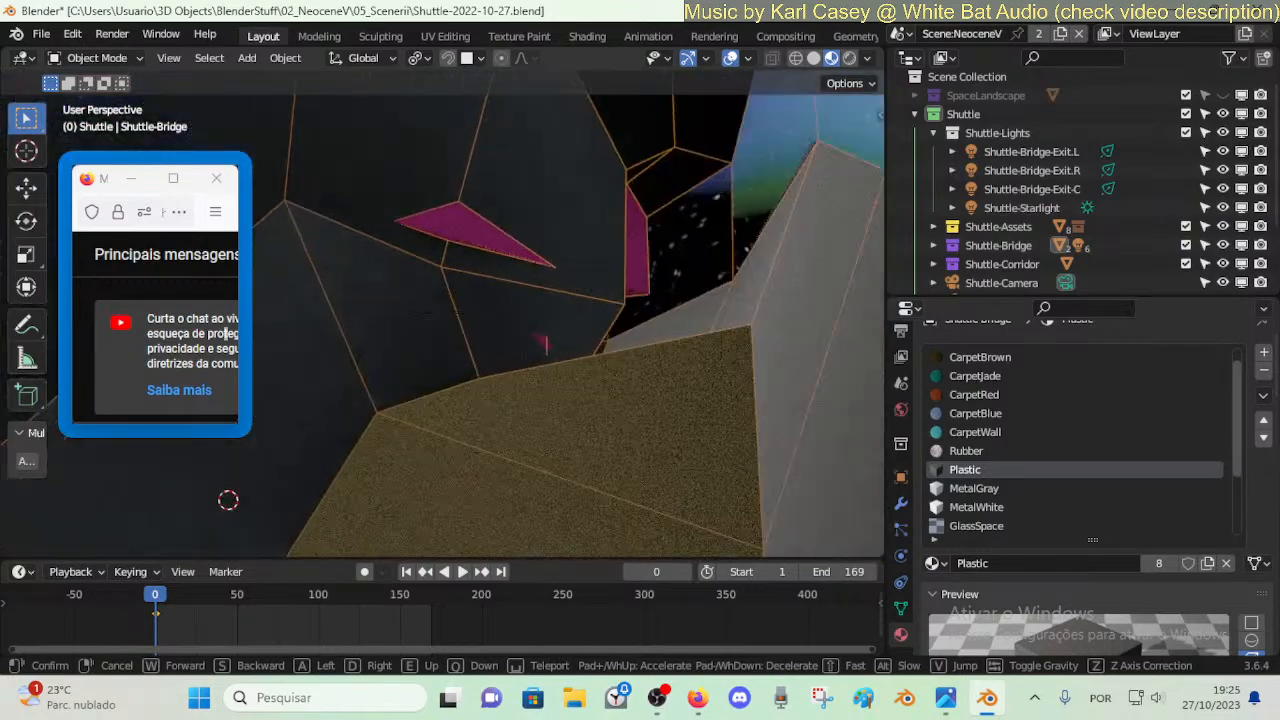
key(w)
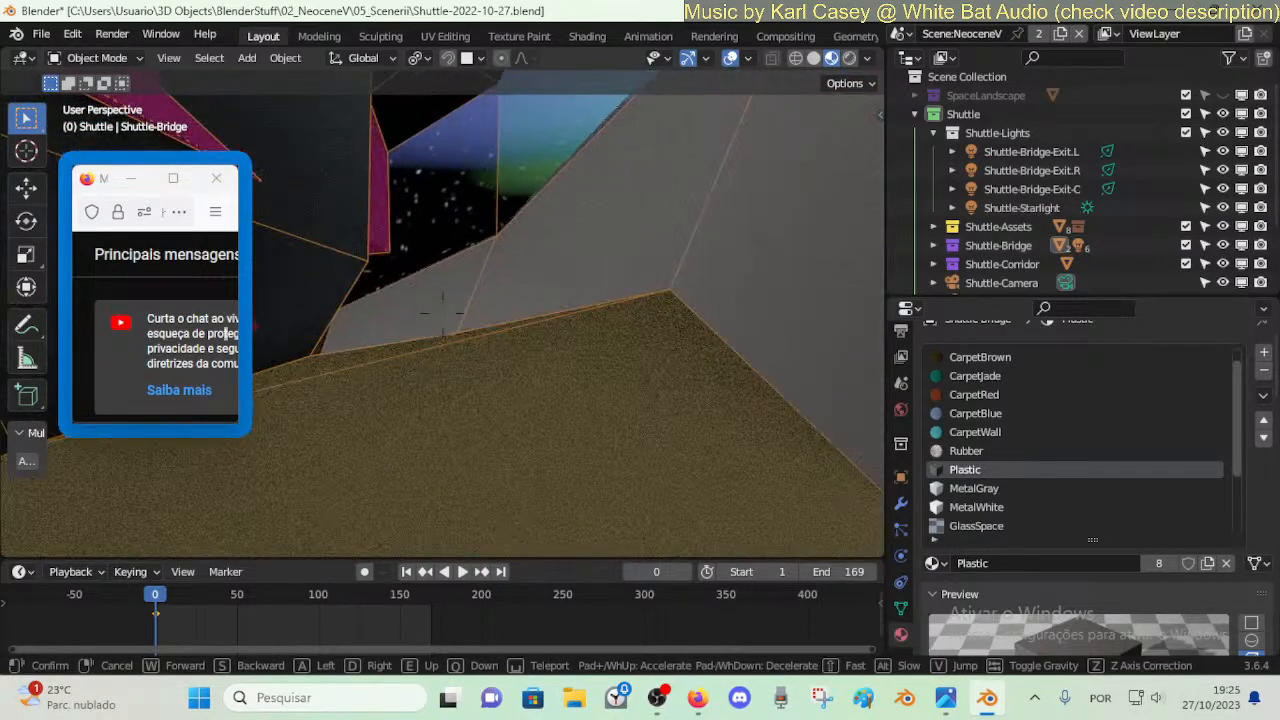
key(w)
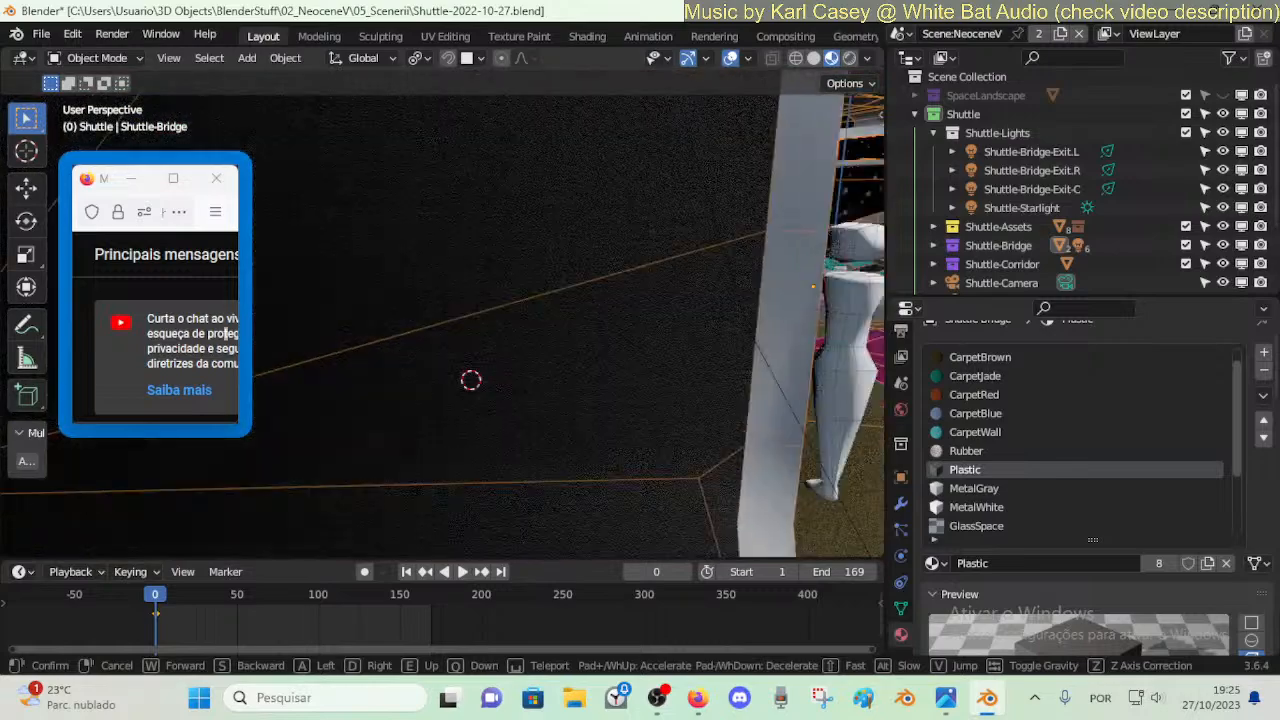
key(s)
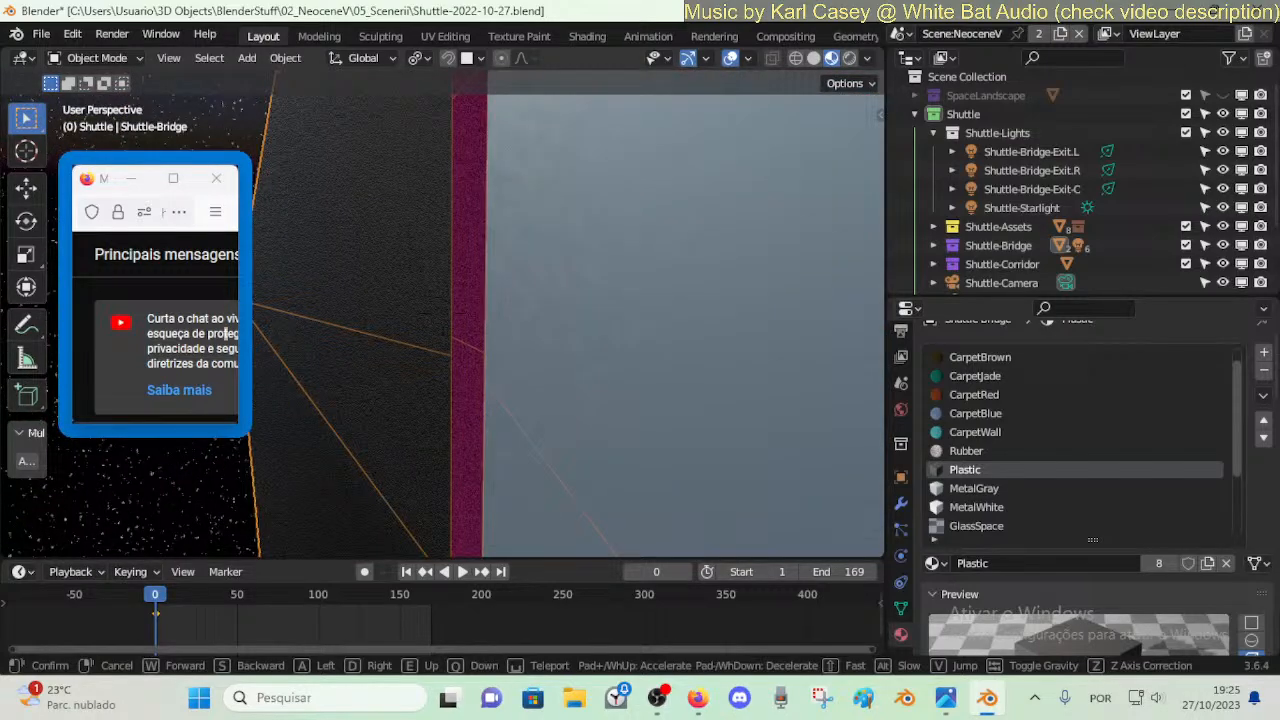
key(w)
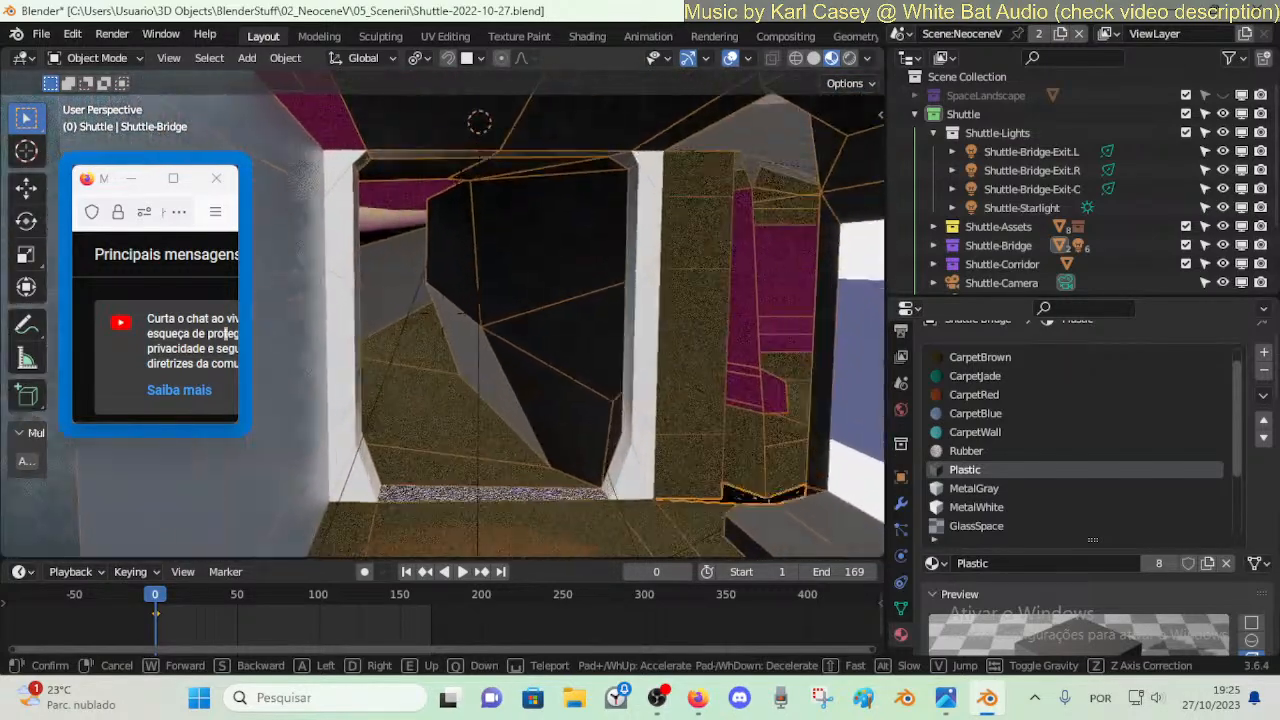
key(w)
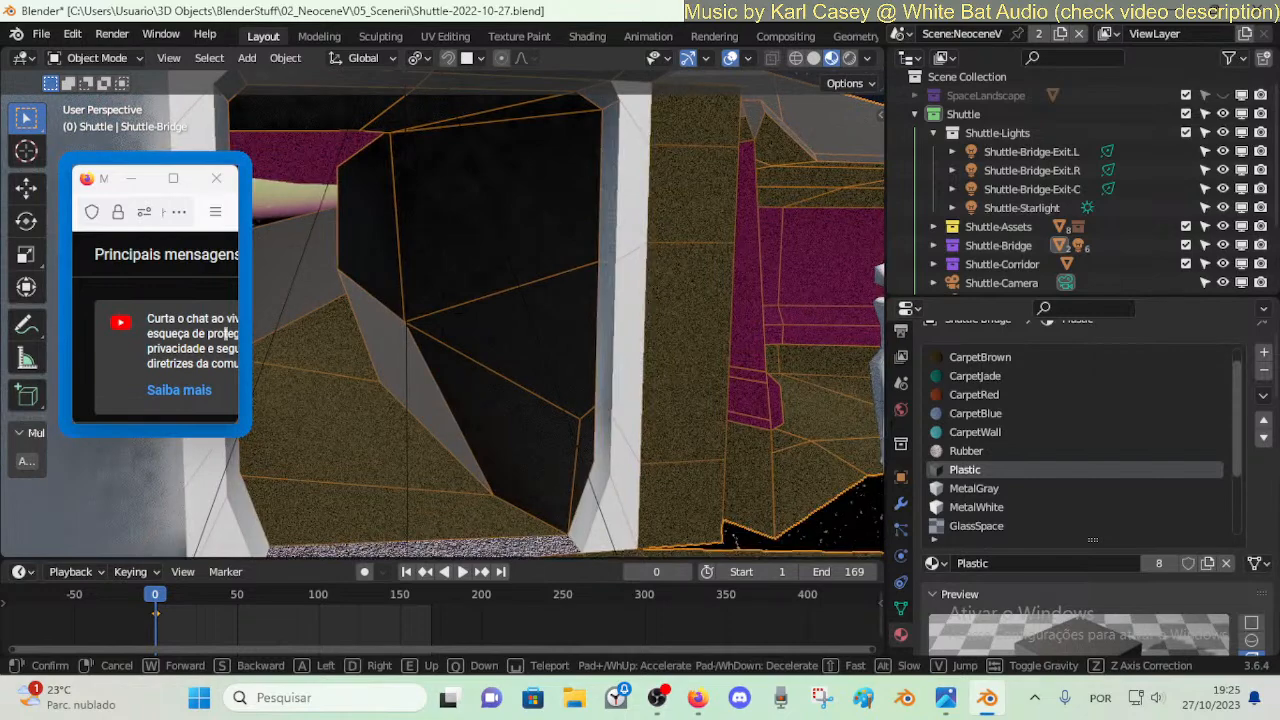
click(518, 455)
- Save the shuttle scene file
key(ctrl+s)
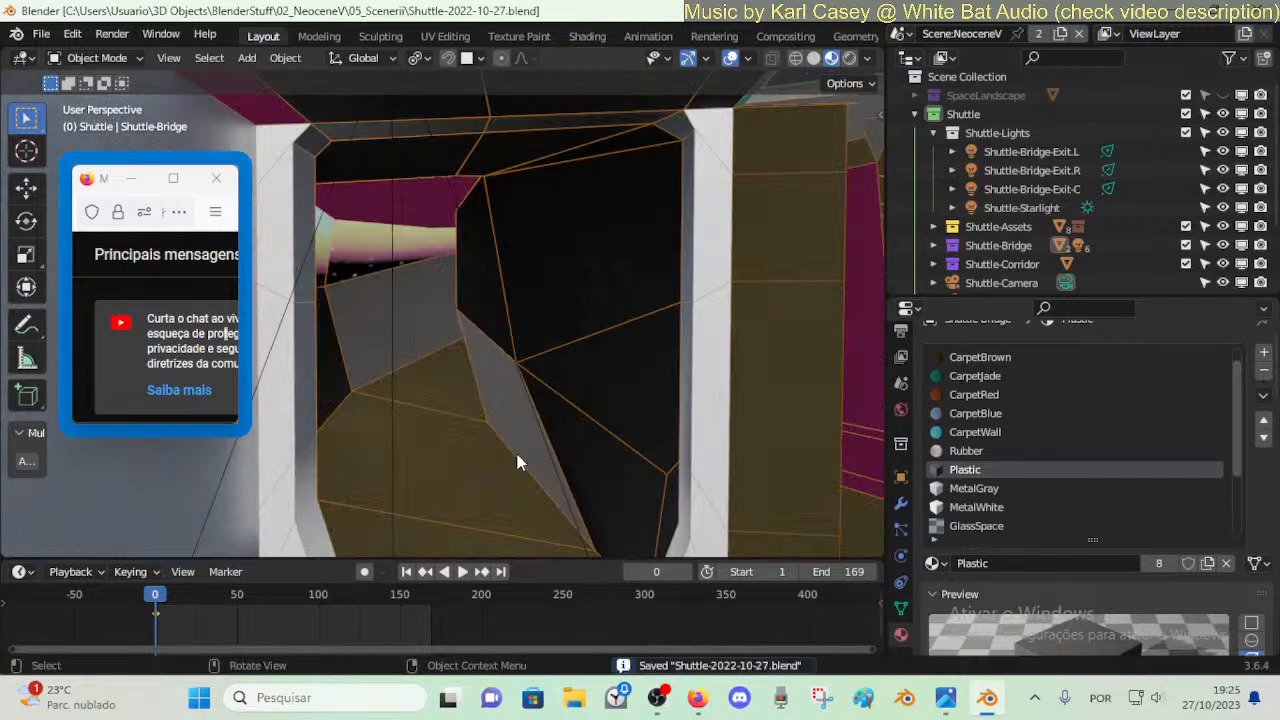
- Select the Bridge-Boolean box, shift its keyframe to about frame 20, and raise the box about 2.27 m in Z
key(shift+grave)
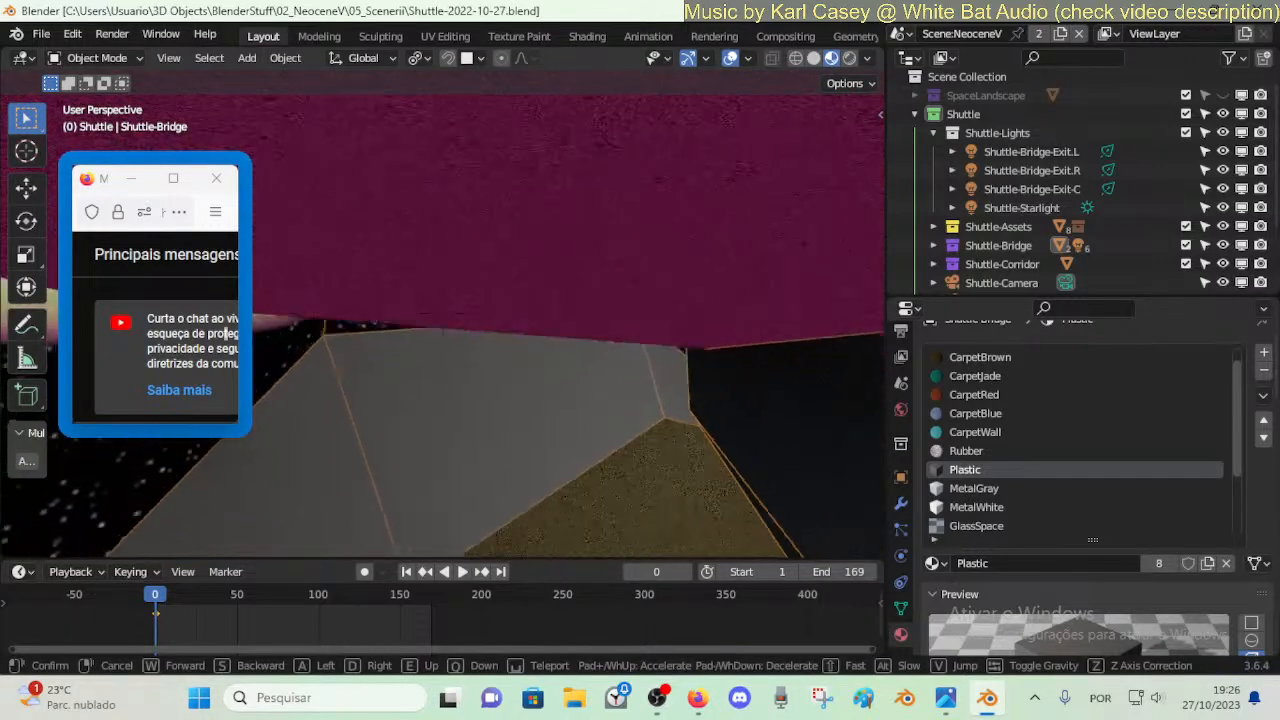
key(s)
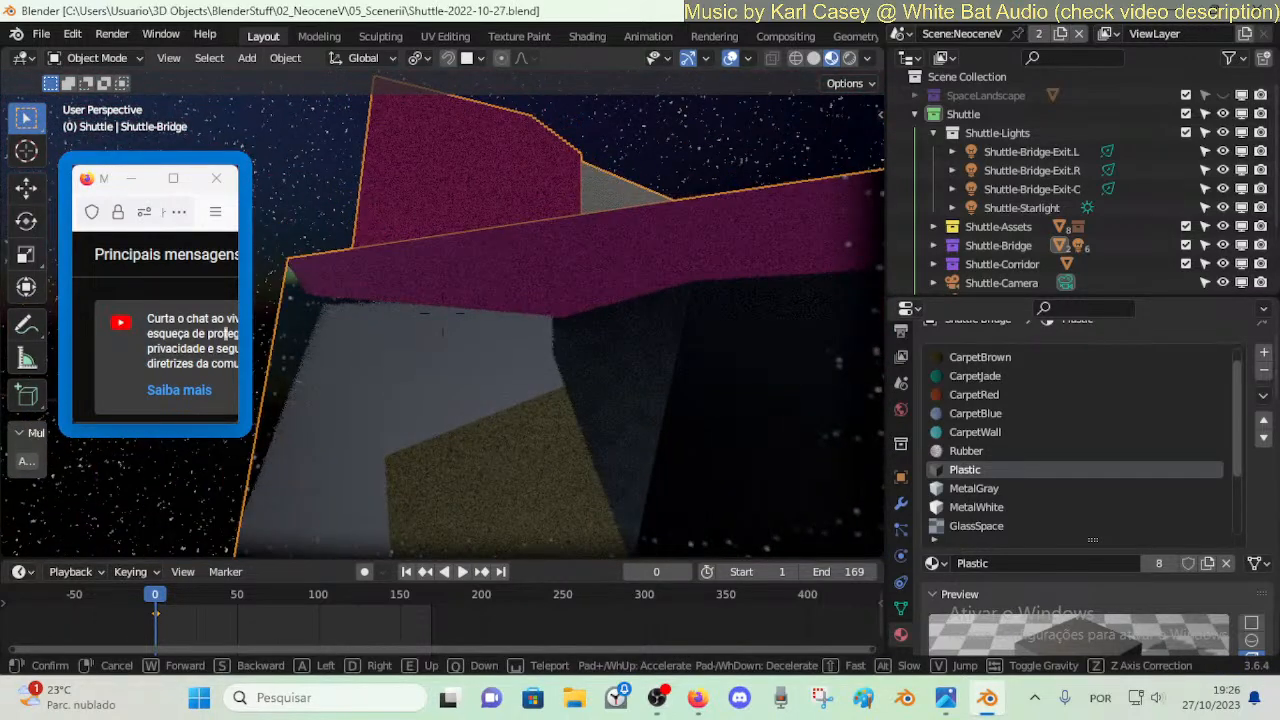
key(s)
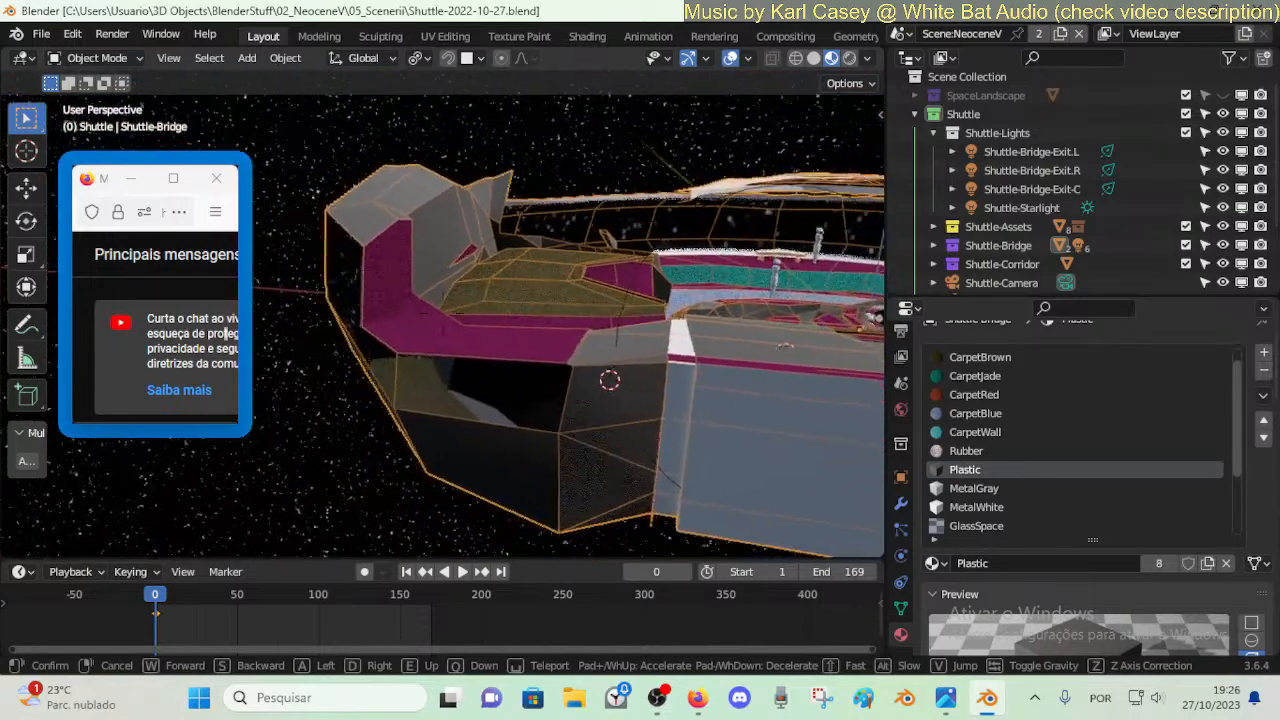
key(a)
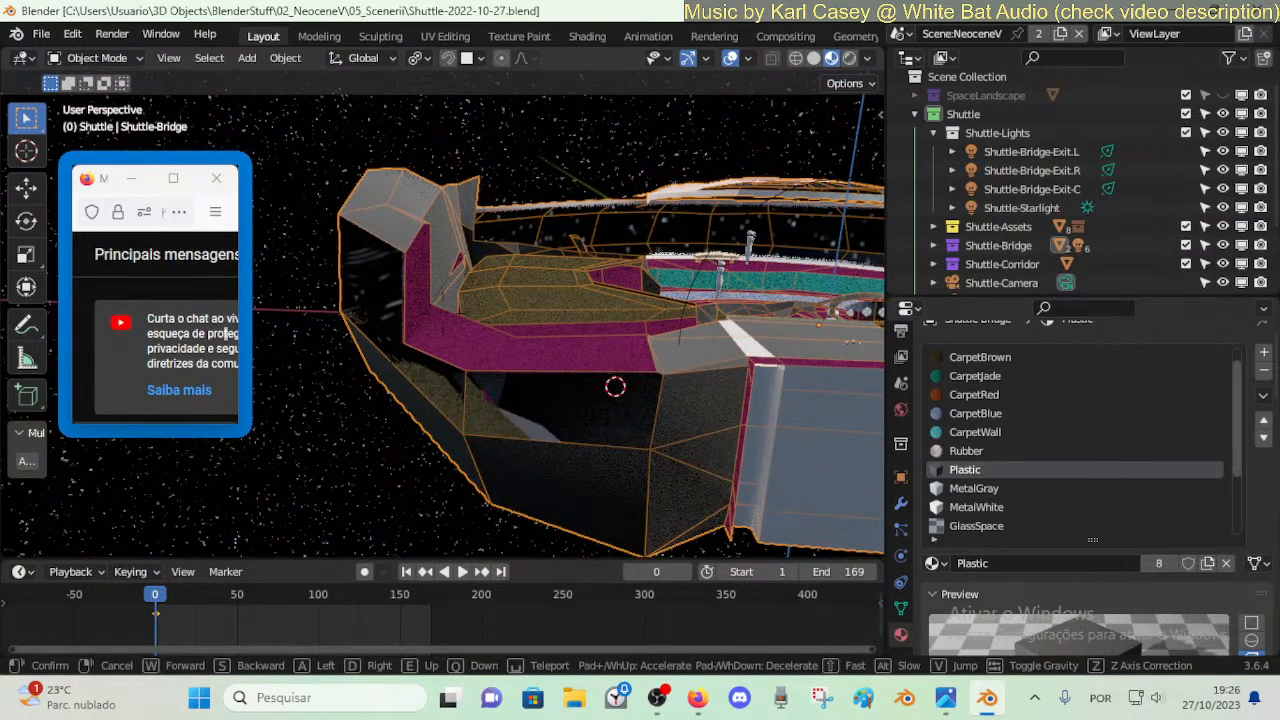
click(504, 328)
key(Tab)
key(ctrl+Tab)
click(554, 155)
click(495, 207)
key(g)
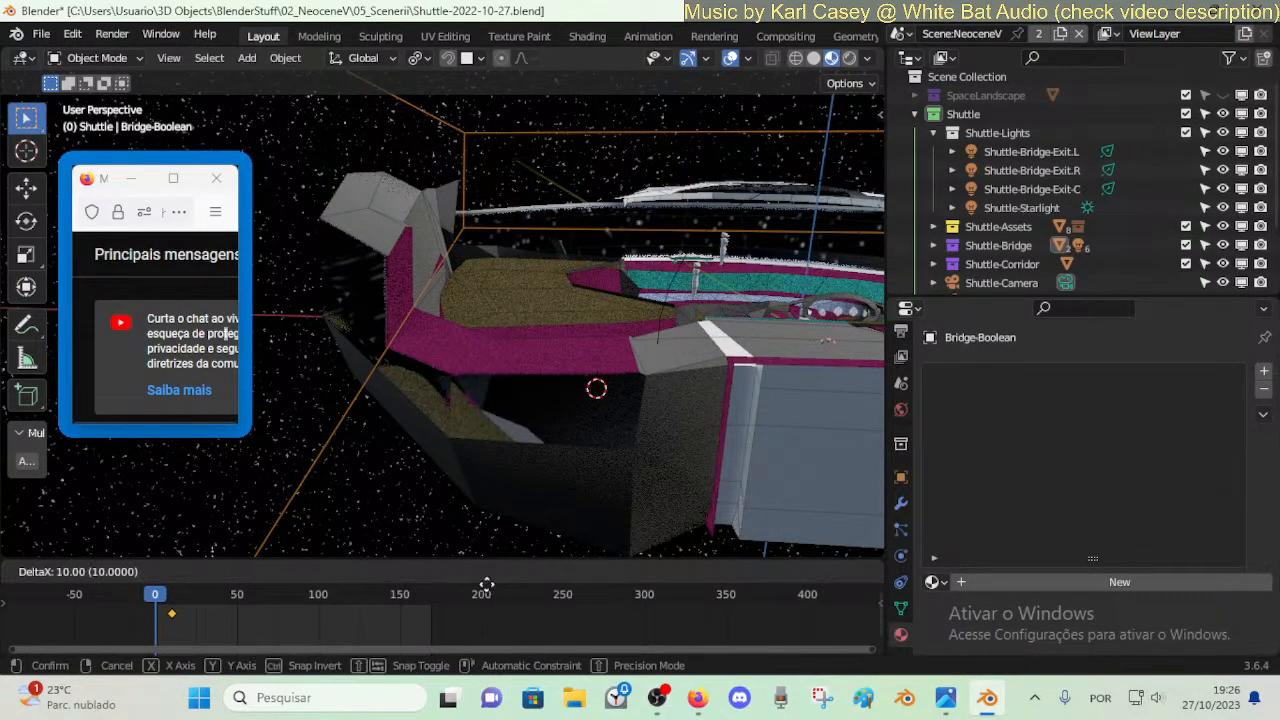
click(504, 582)
key(g)
key(z)
click(560, 173)
- Walk through the outer hull alcove into the shuttle bridge to examine the window opening, side walls and entrance from inside
key(shift+grave)
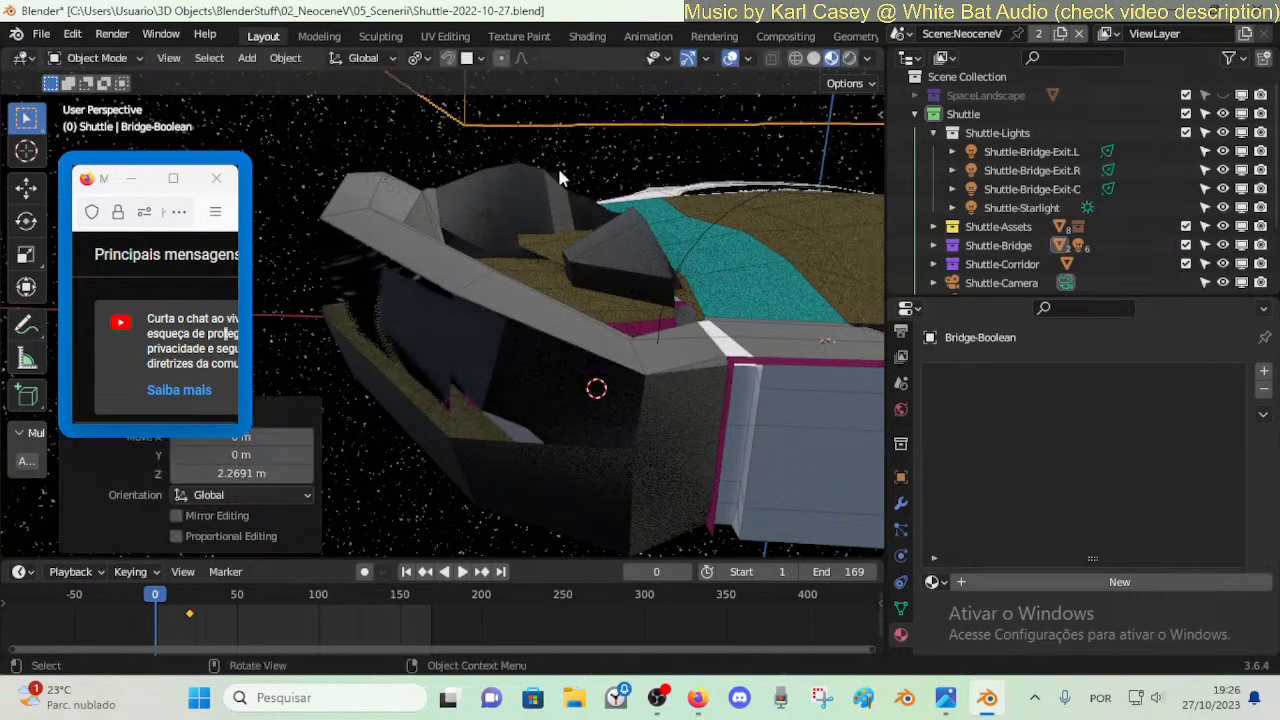
key(w)
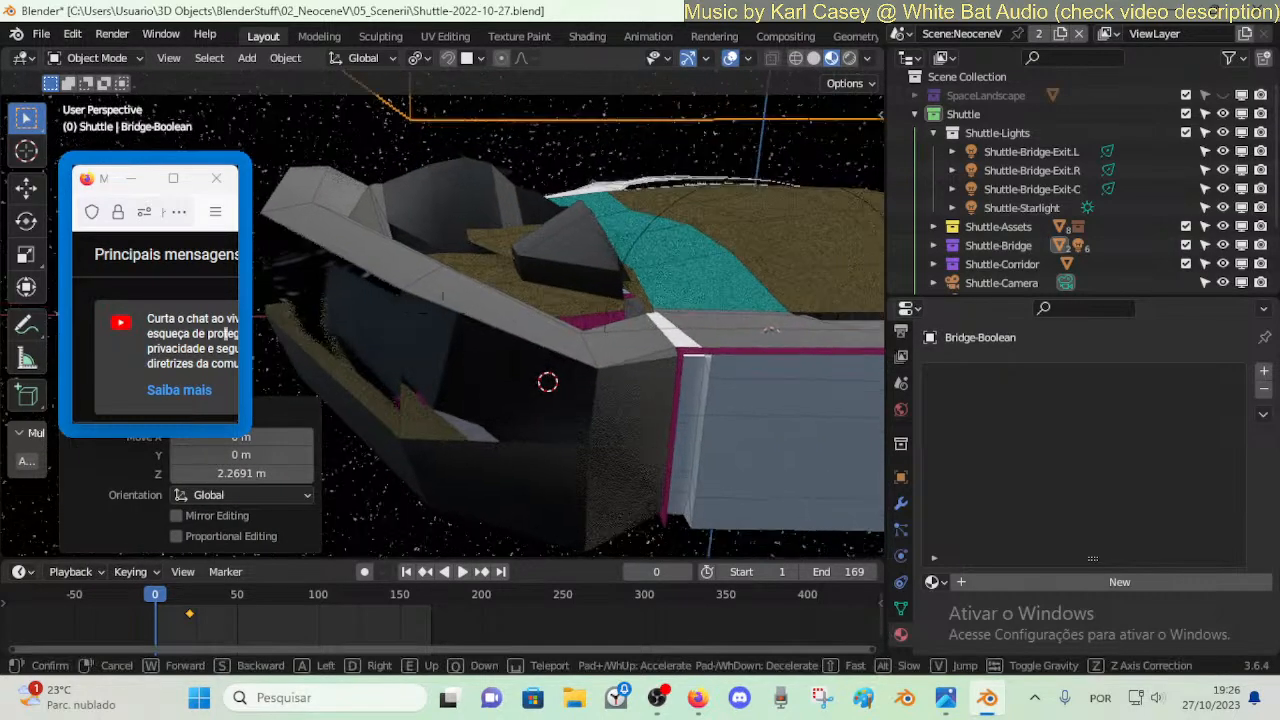
key(w)
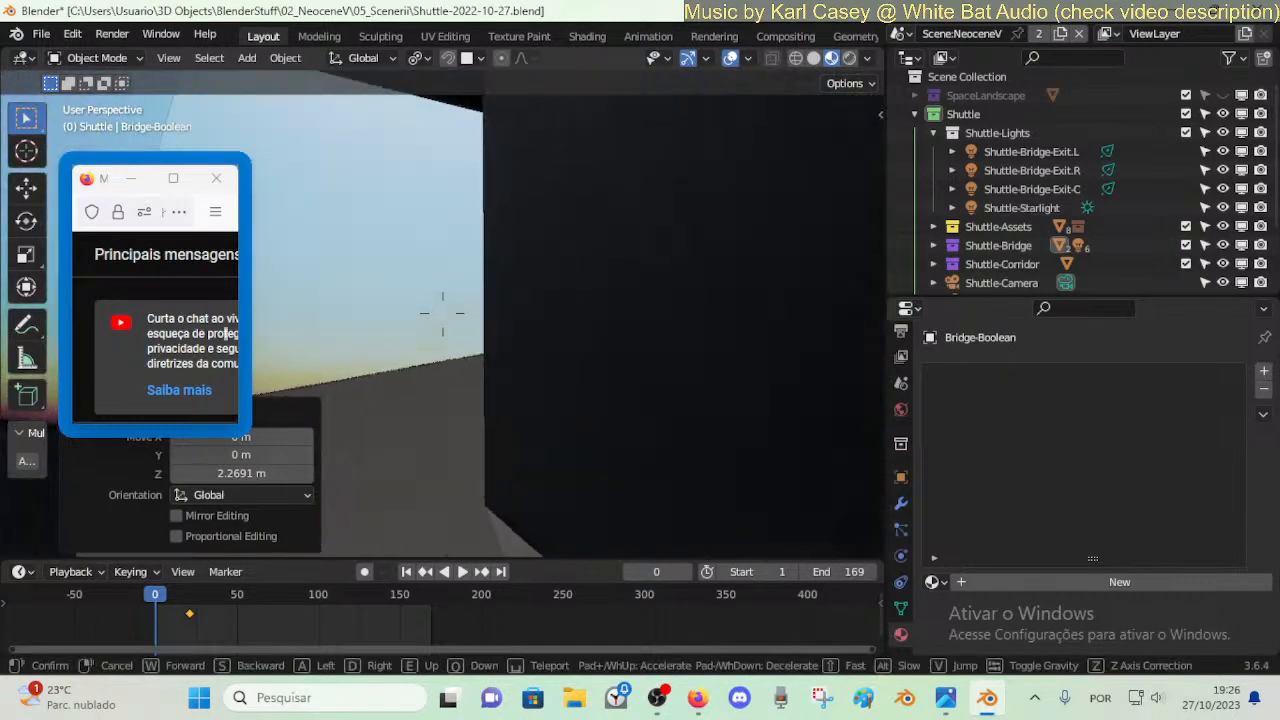
key(s)
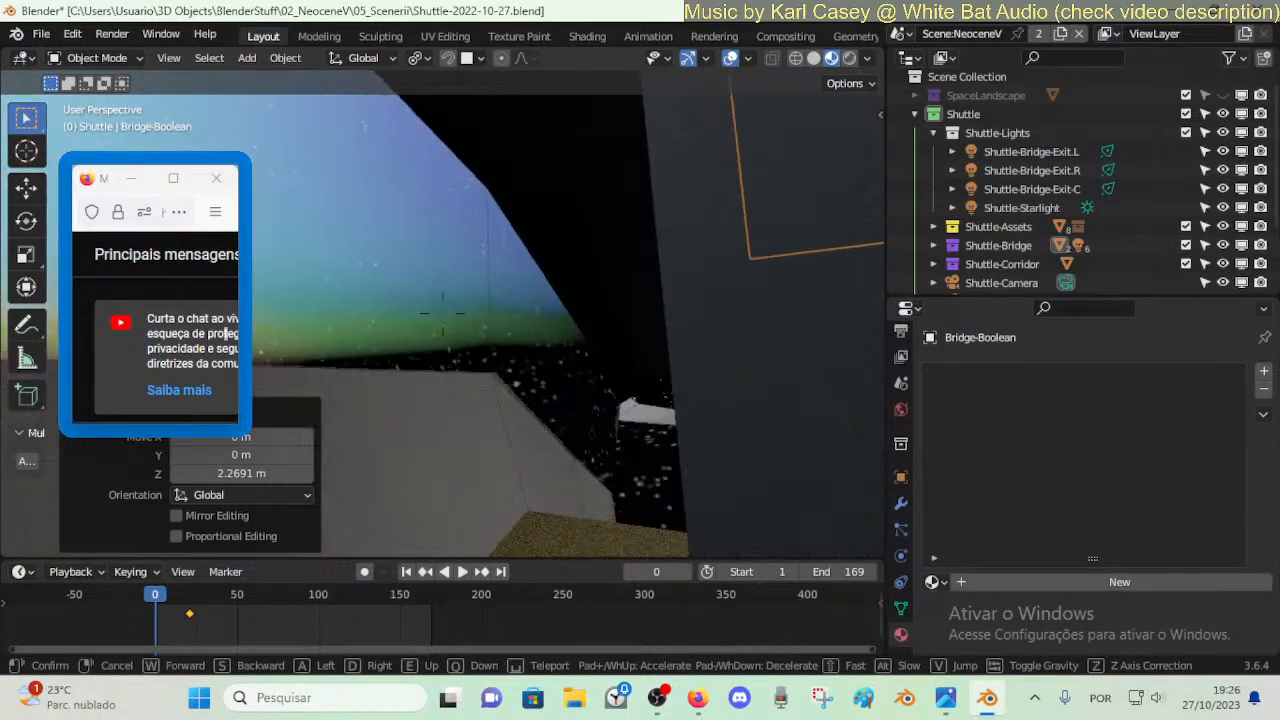
key(w)
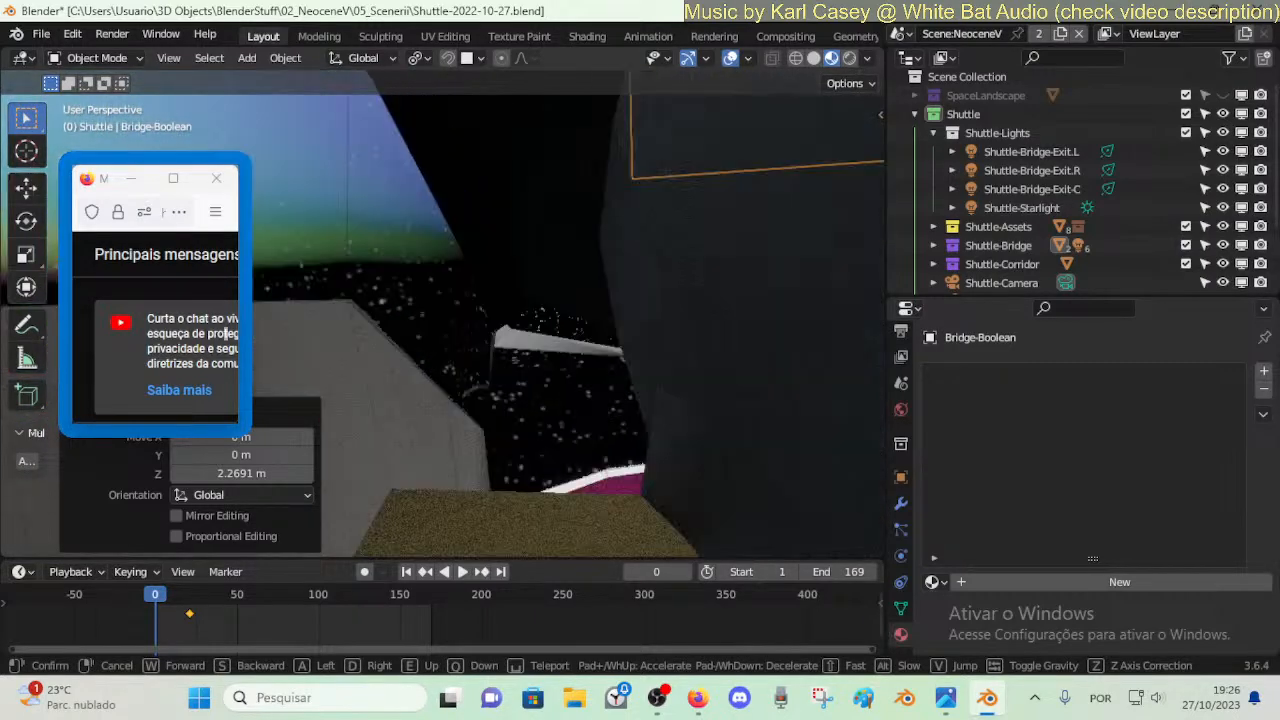
key(s)
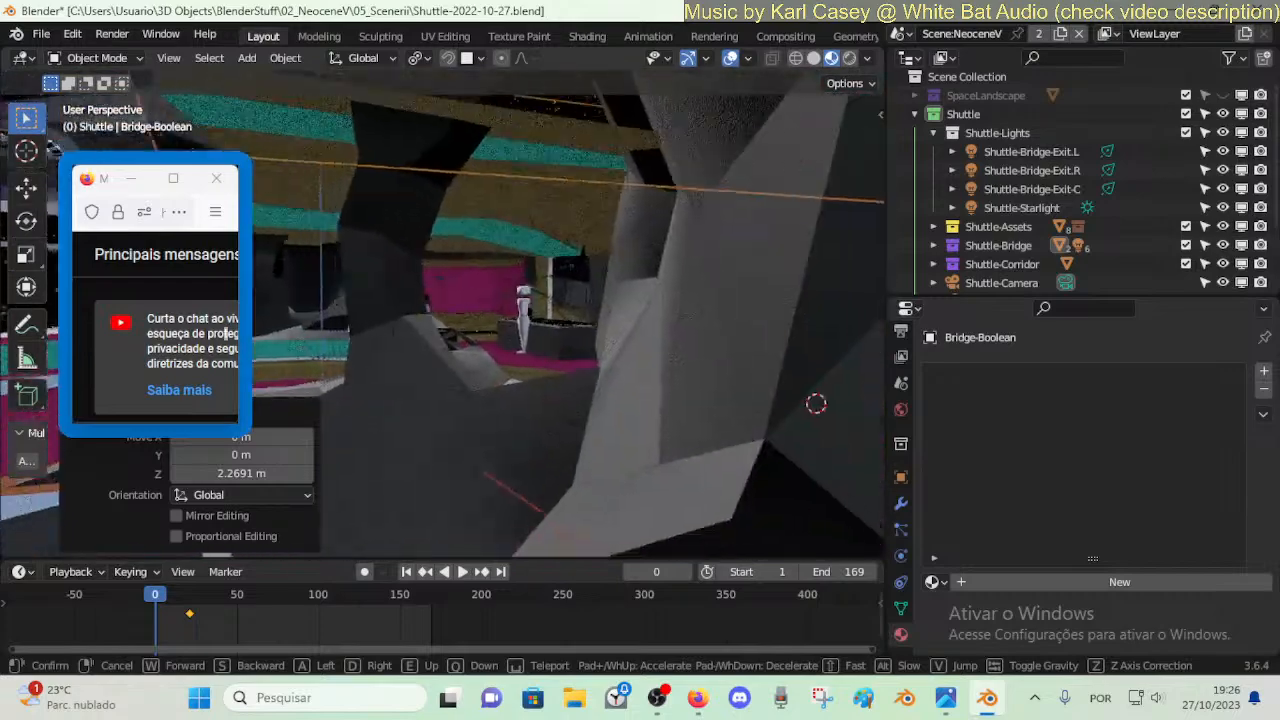
key(a)
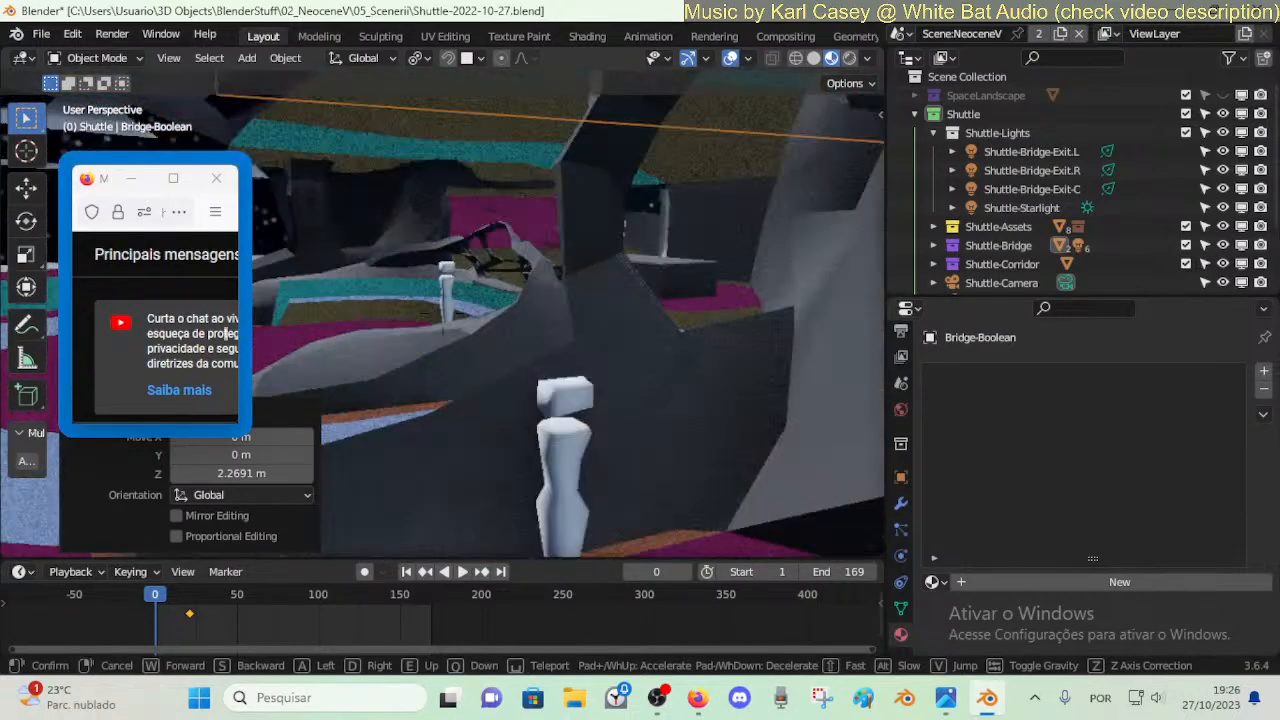
- Walk around the main bridge floor to examine the teal step, curved partitions, front window edge and scale figures
key(w)
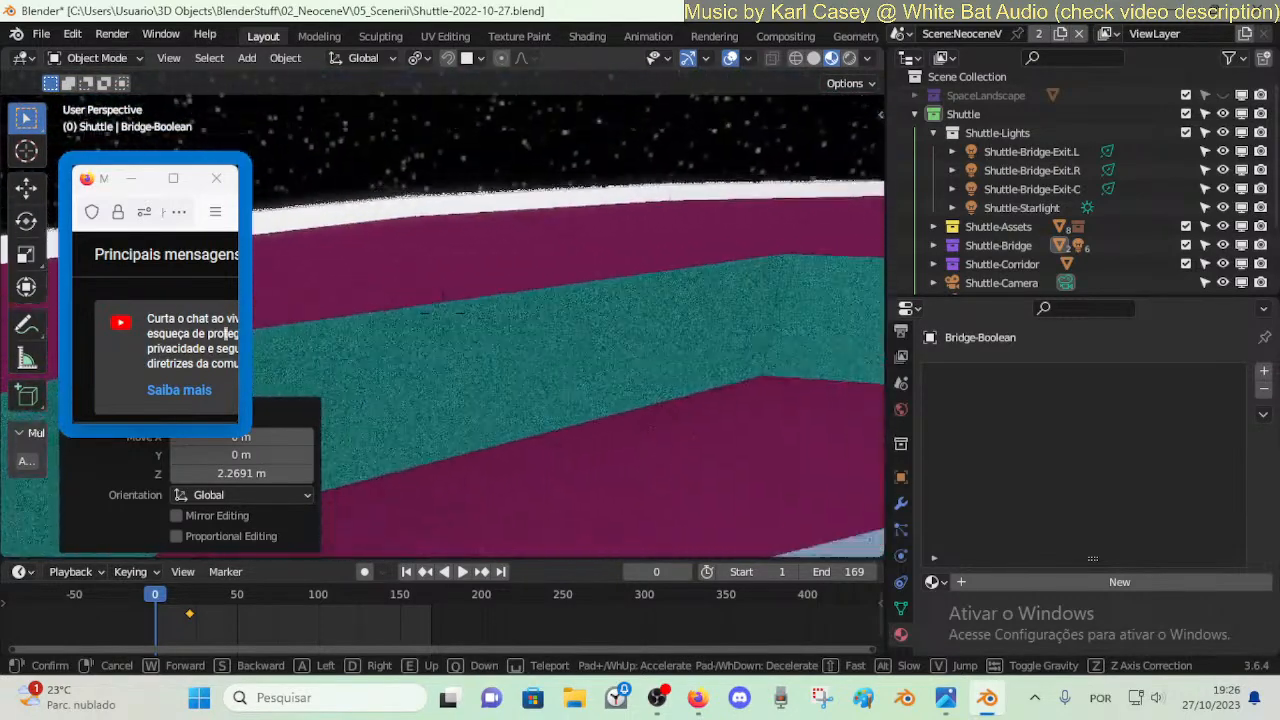
key(d)
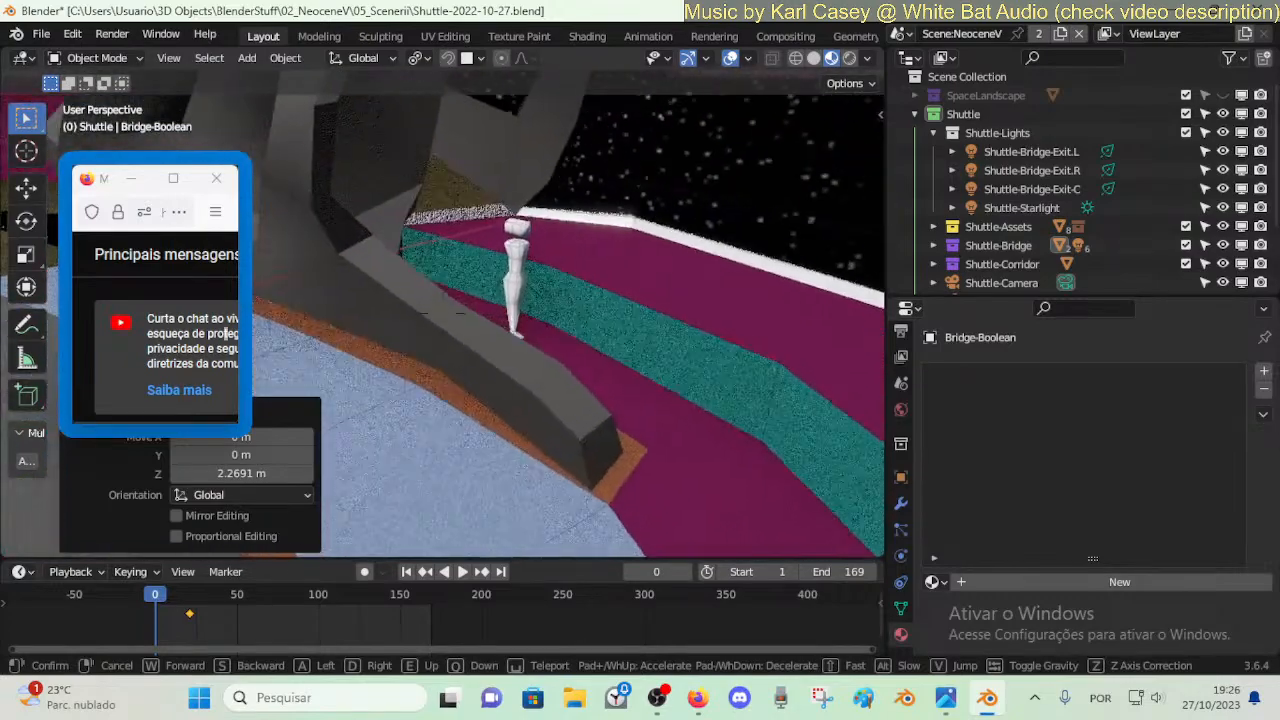
key(d)
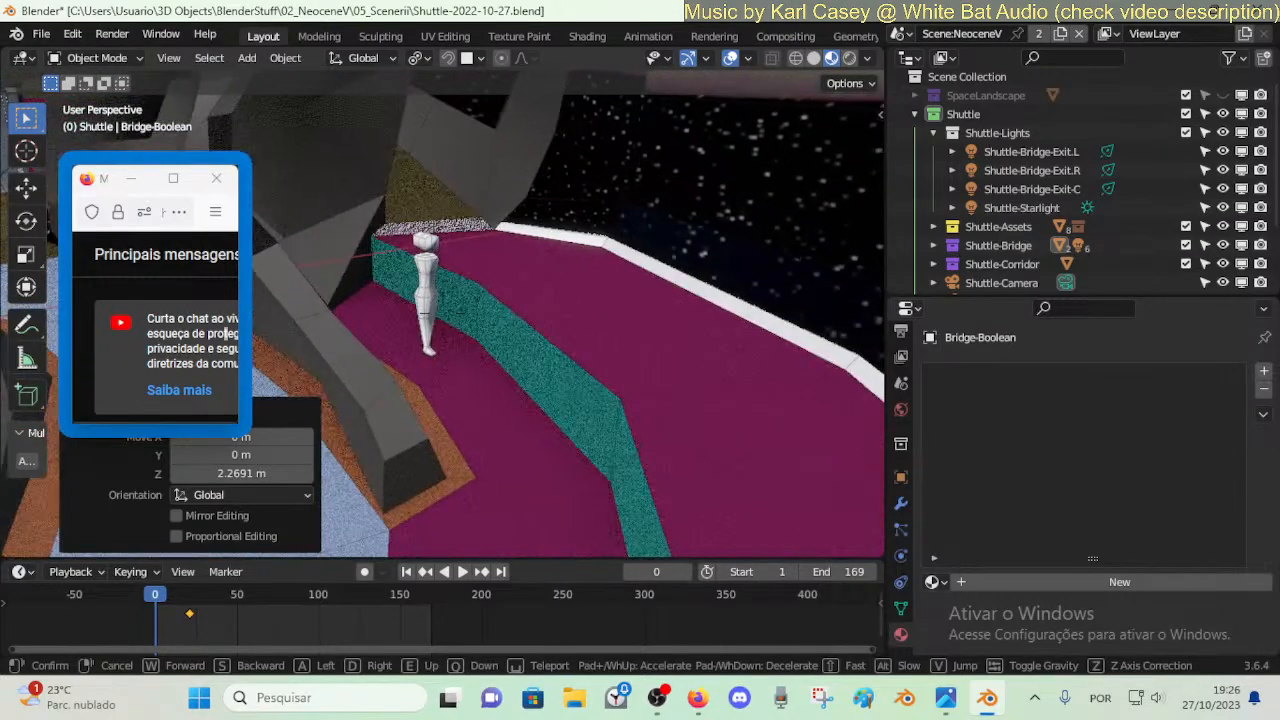
key(w)
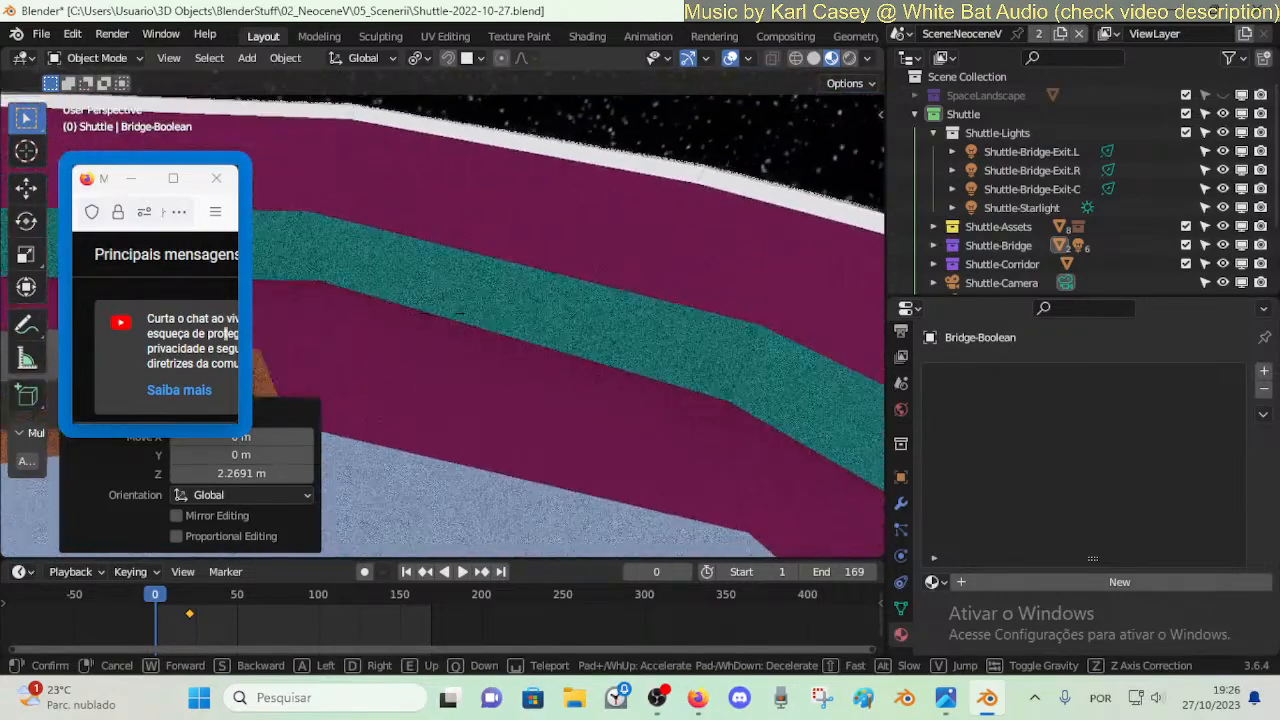
key(s)
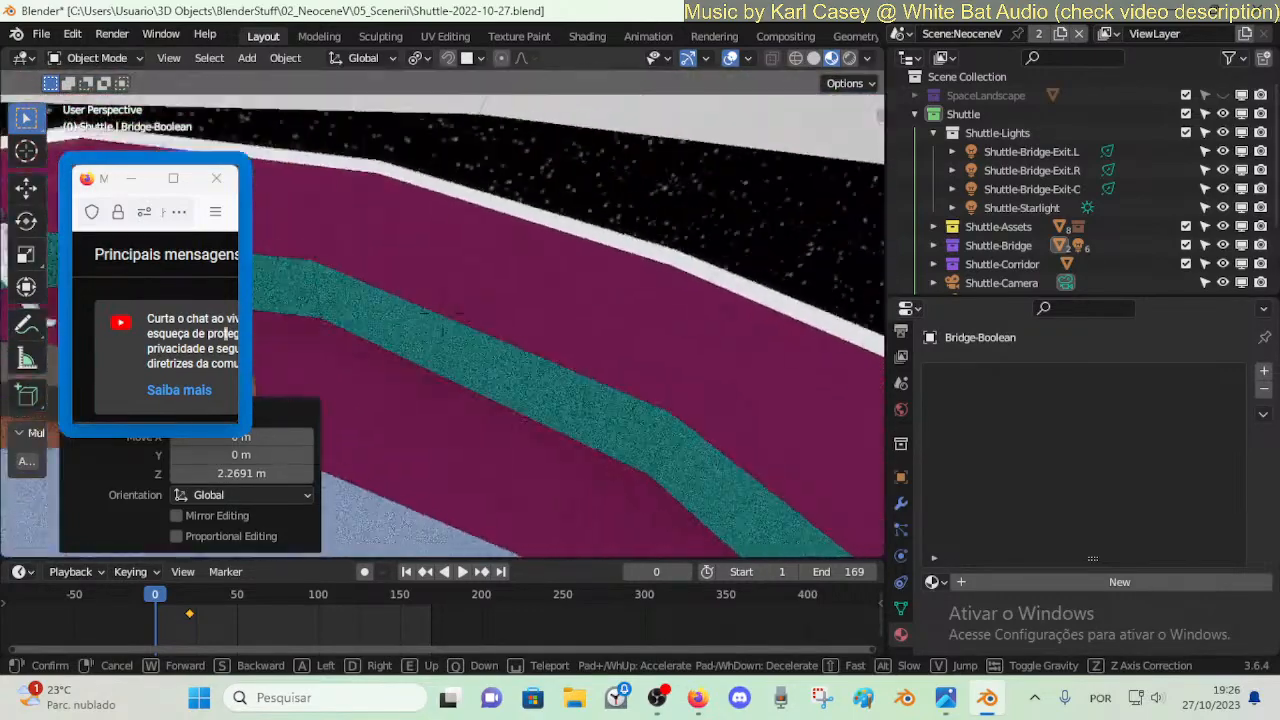
key(w)
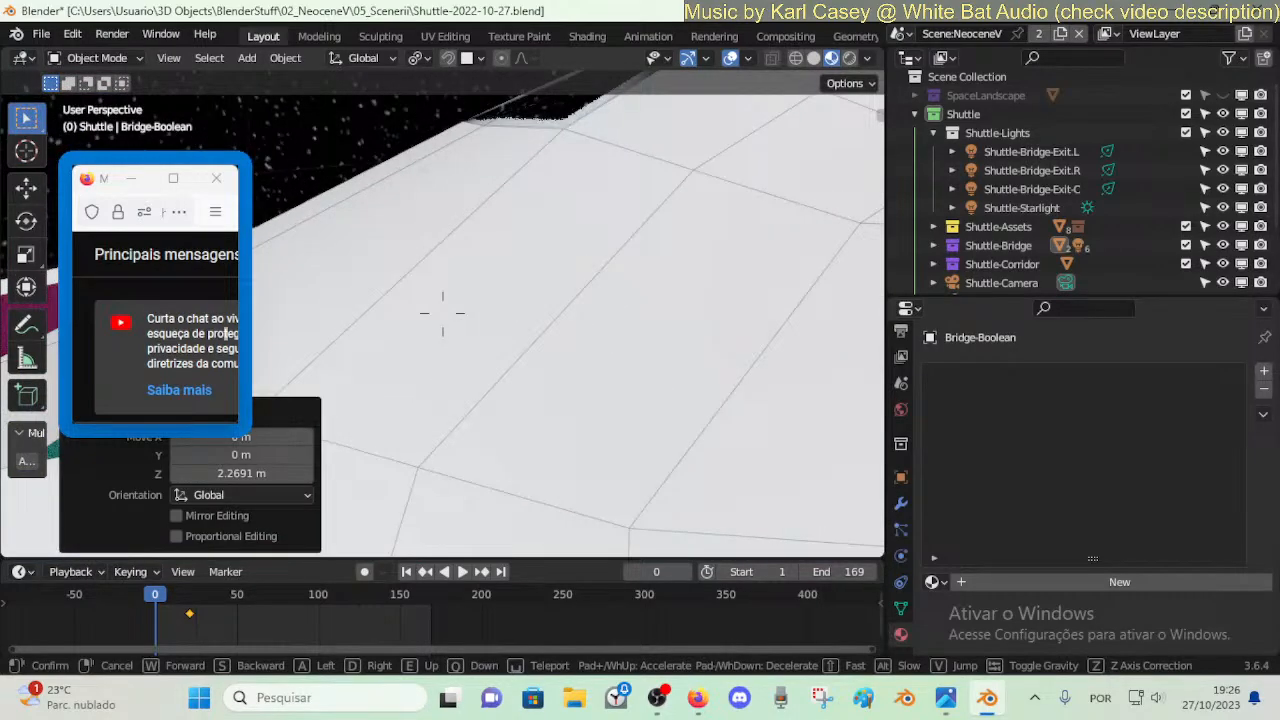
key(w)
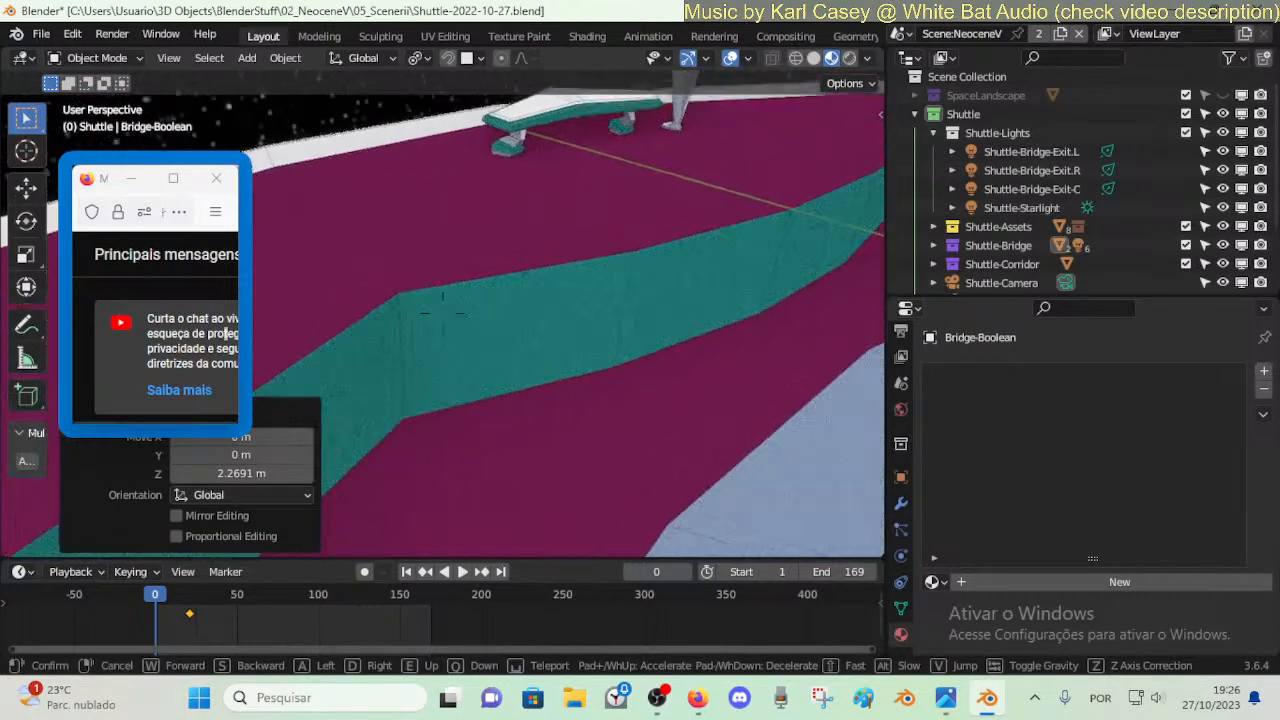
key(s)
key(s)
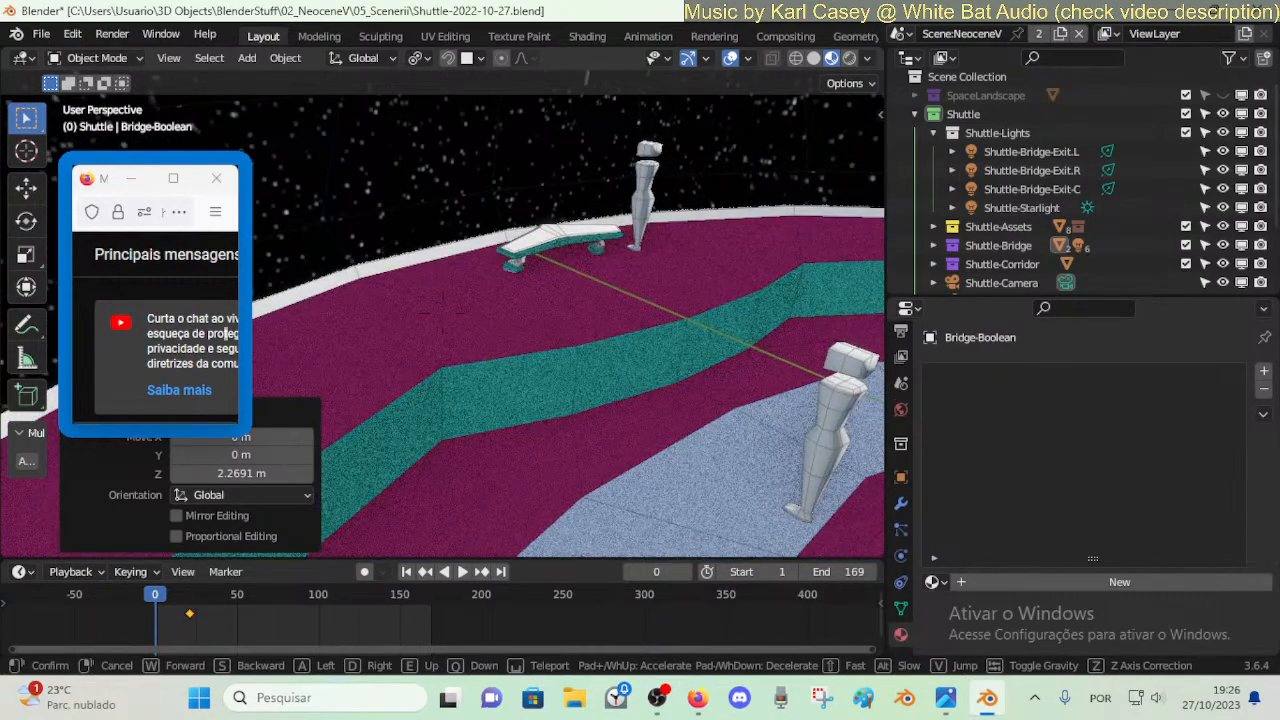
key(w)
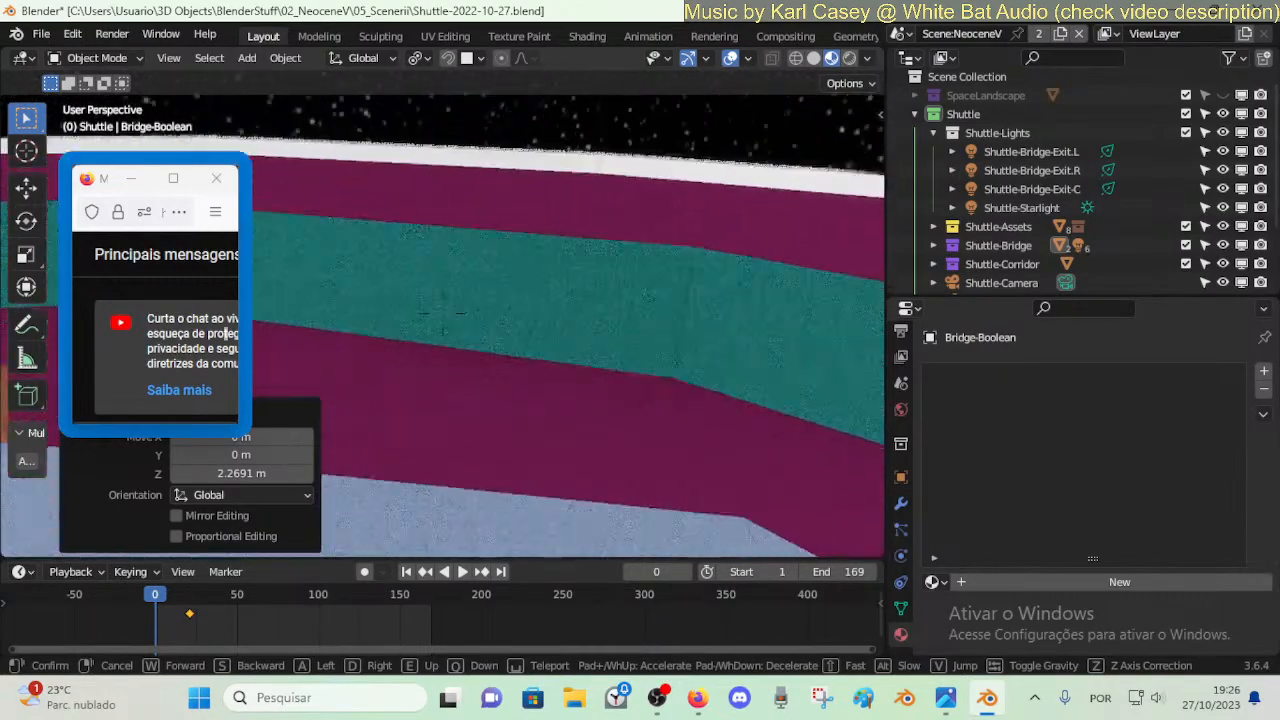
key(a)
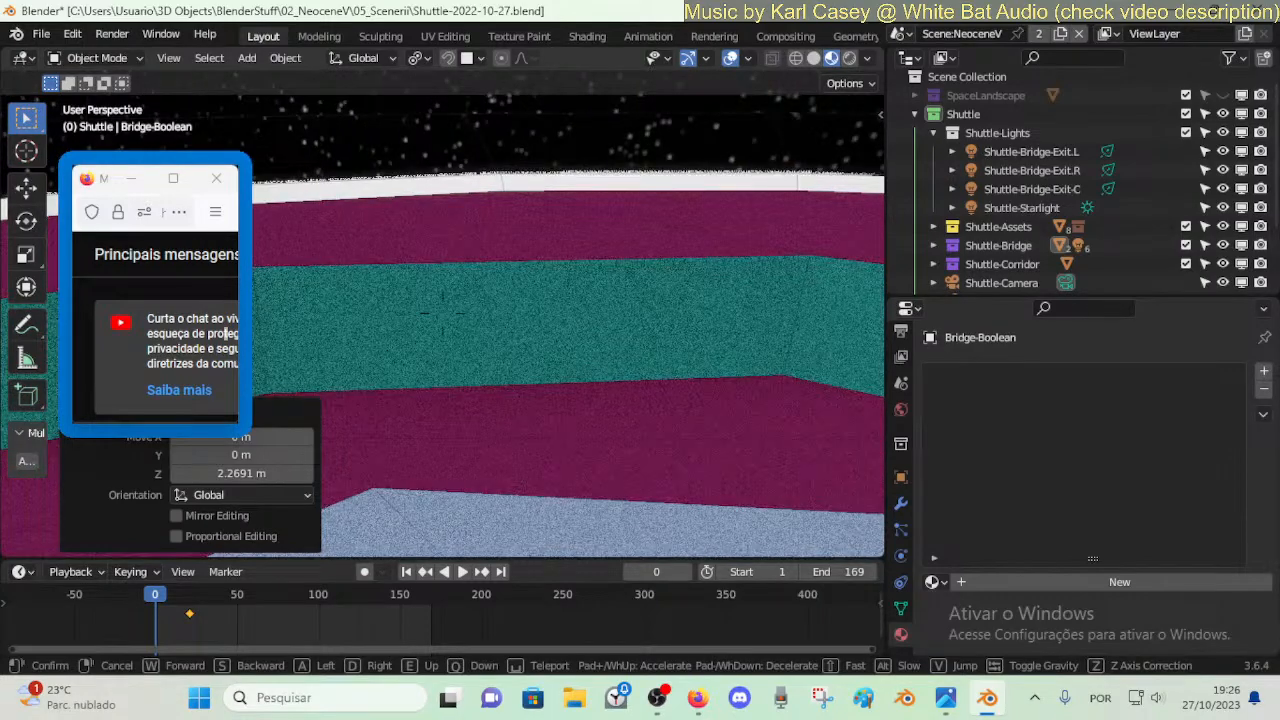
key(s)
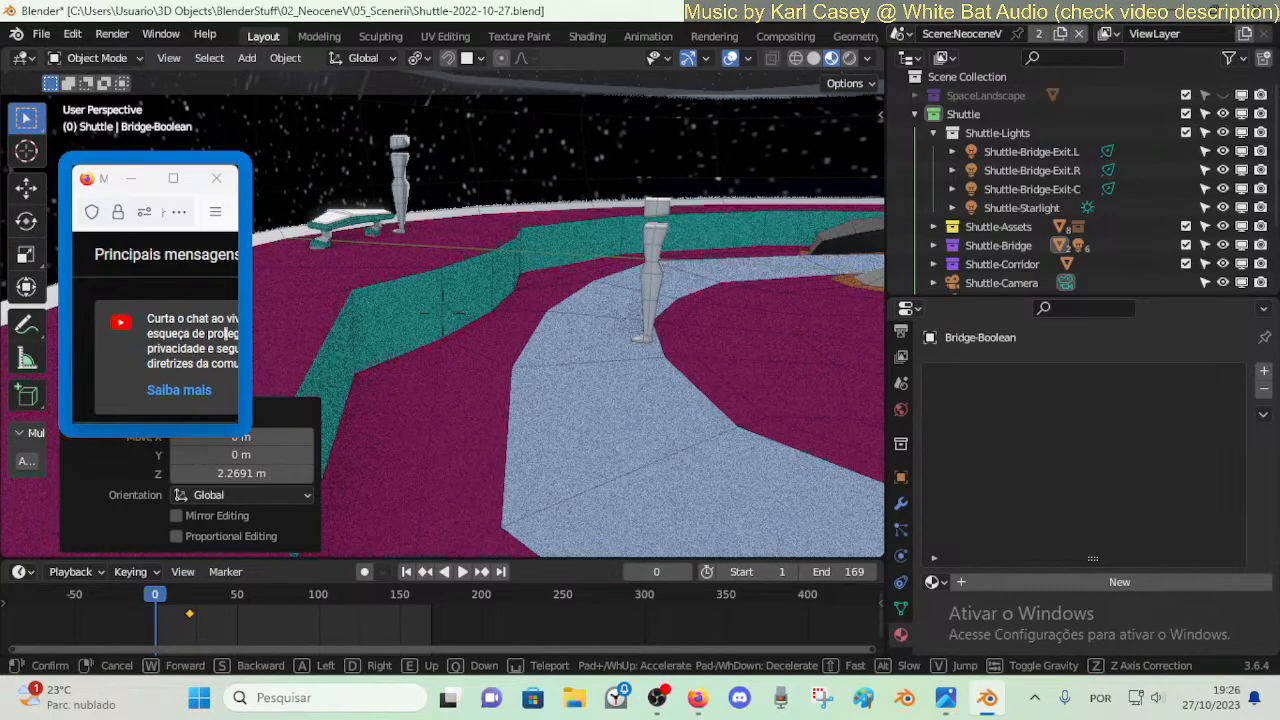
key(w)
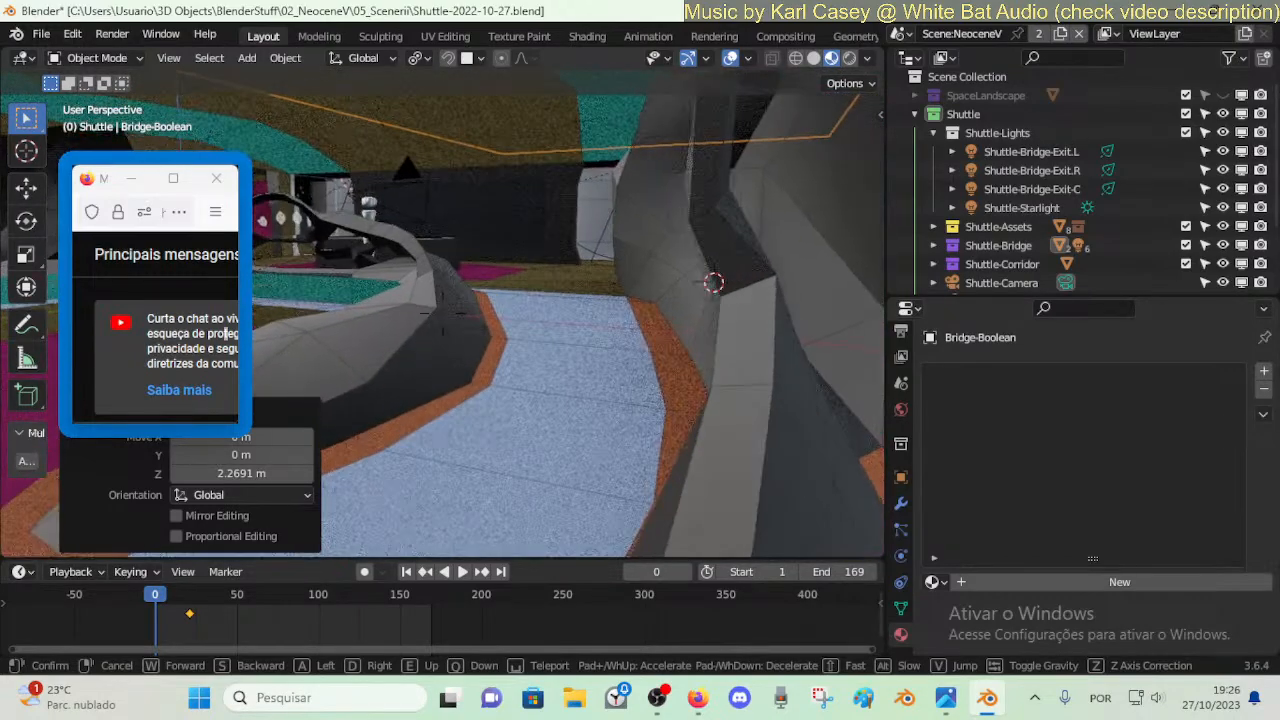
- Walk from the curved partitions back into the side alcove to examine its floor, walls and window opening up close
key(a)
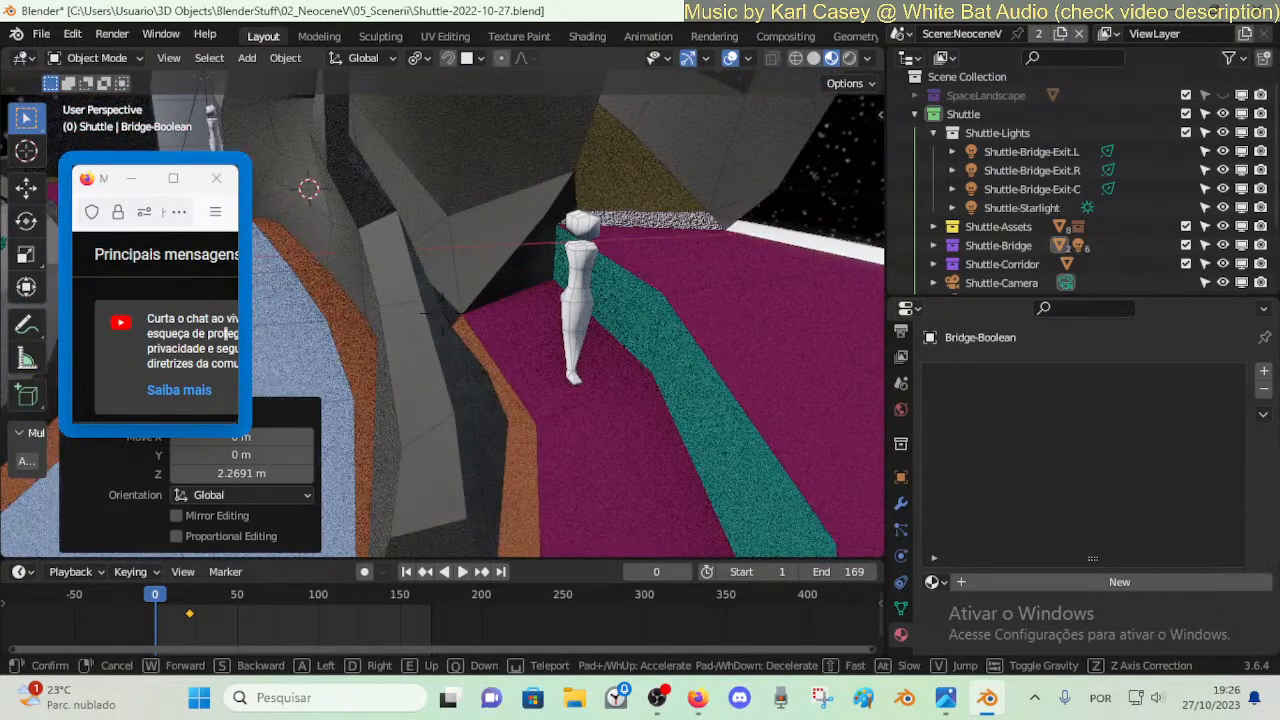
key(w)
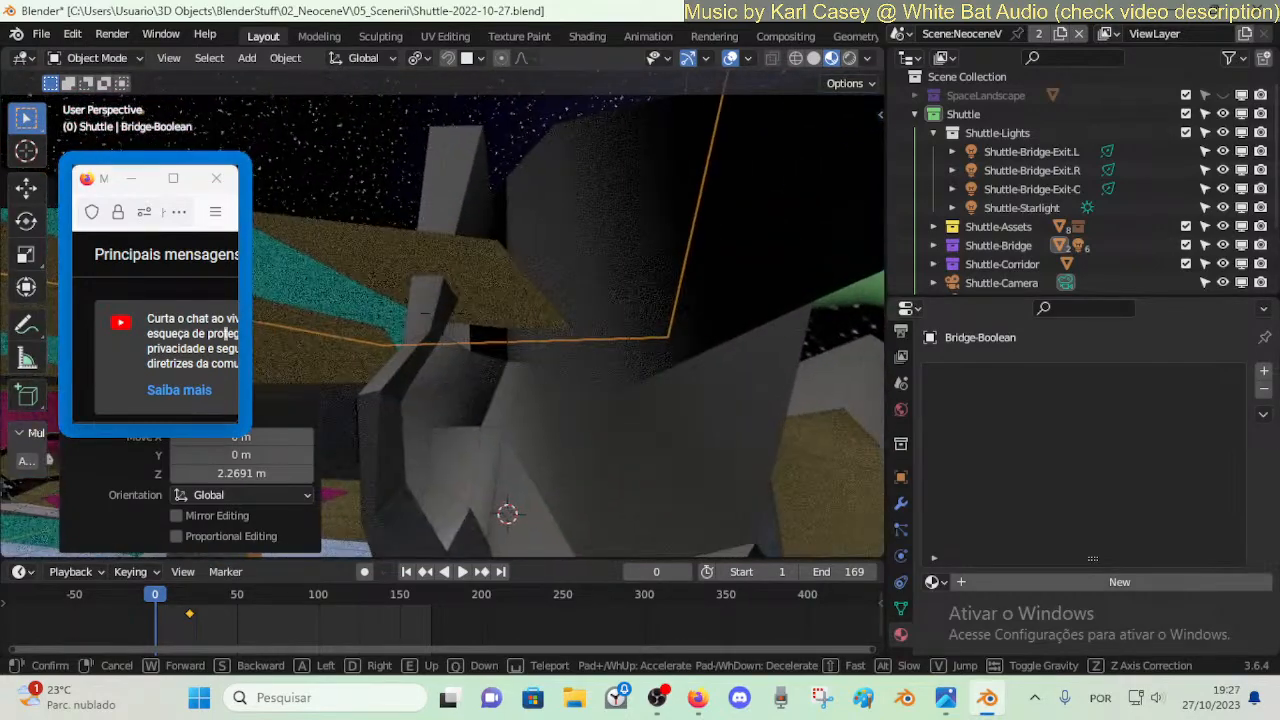
key(a)
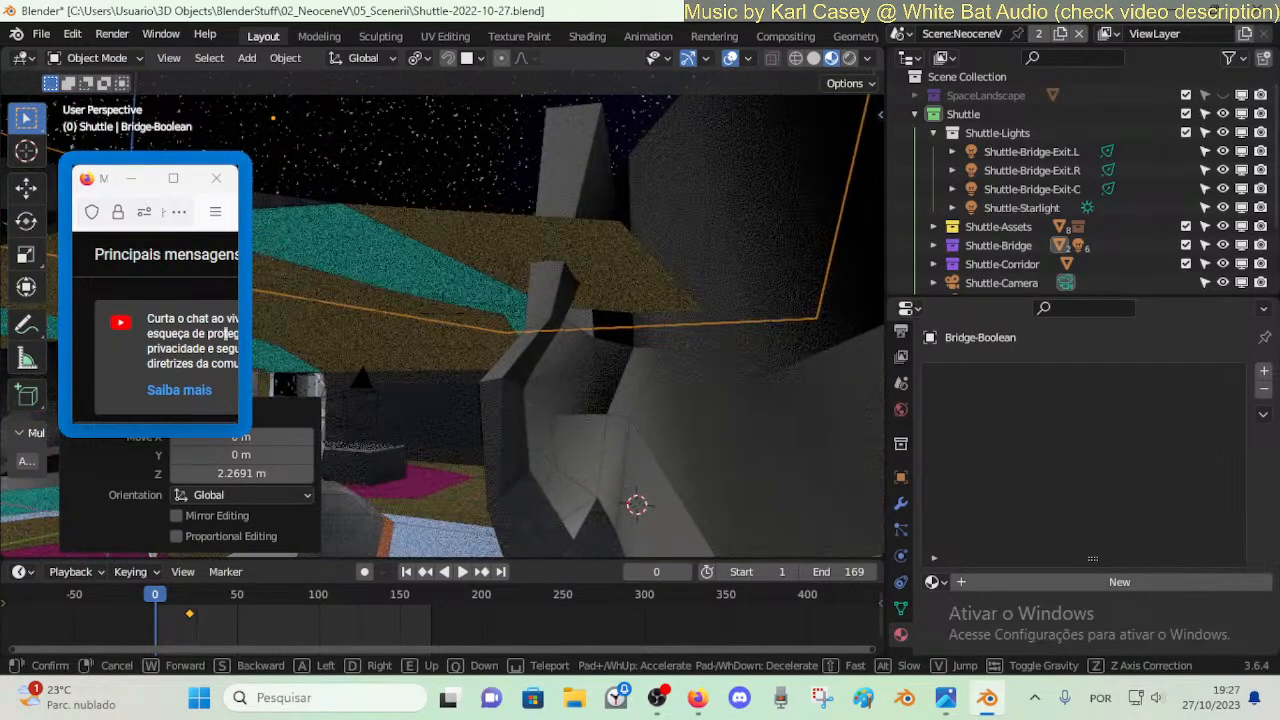
key(w)
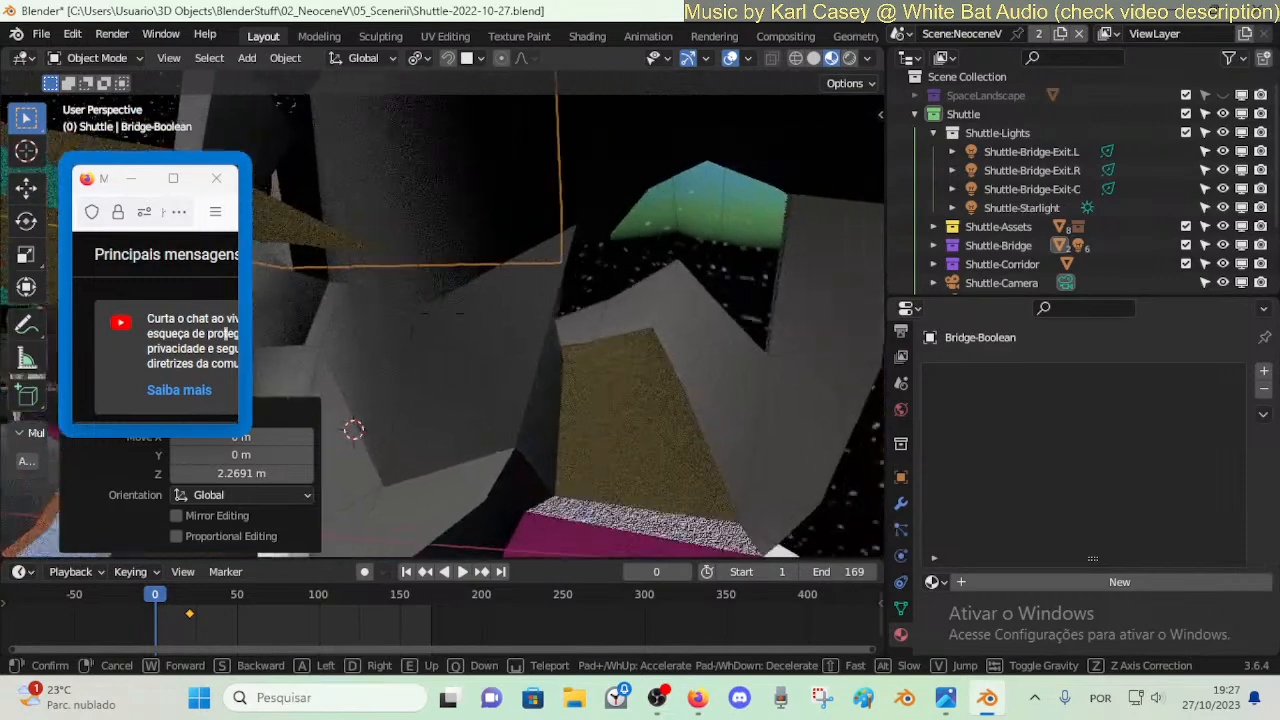
key(w)
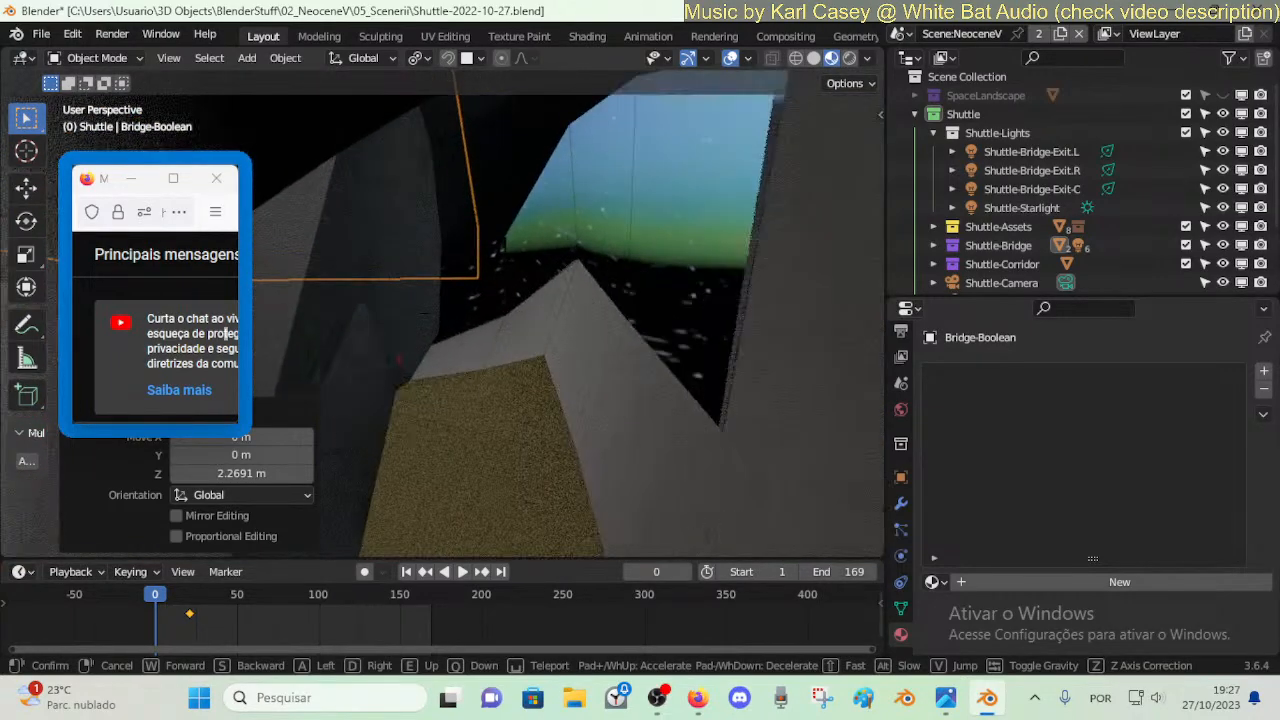
key(w)
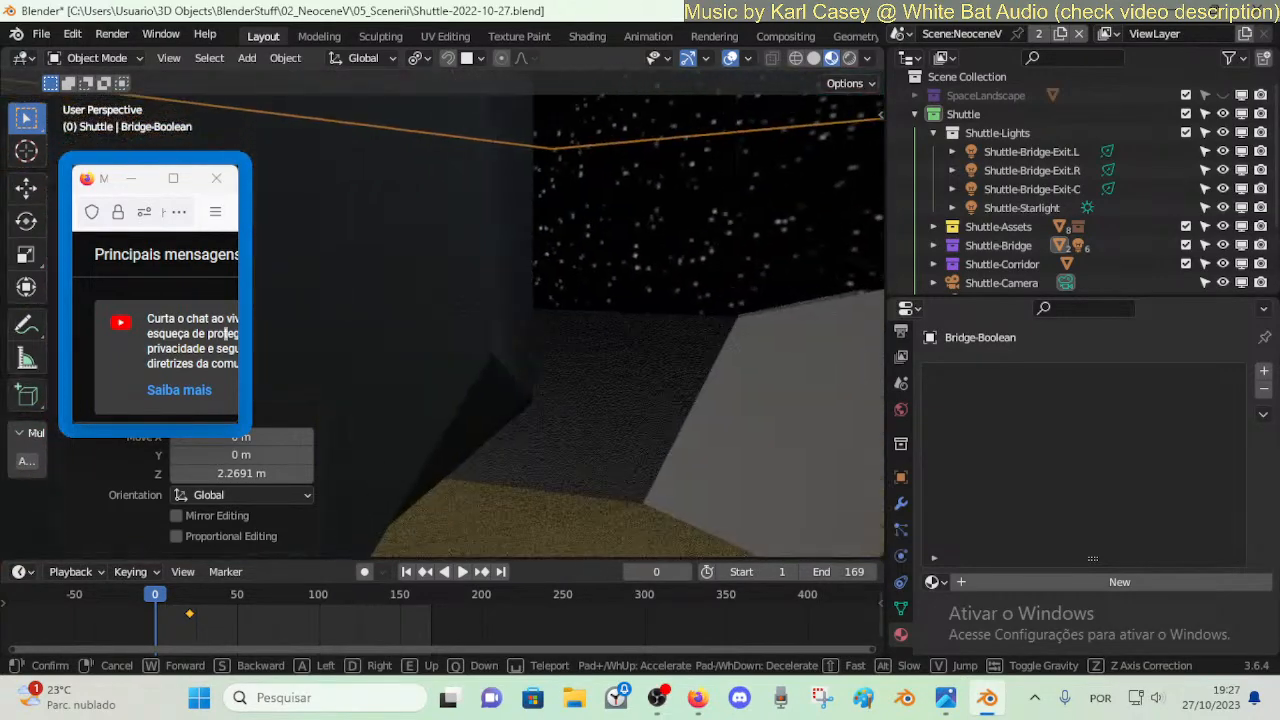
key(w)
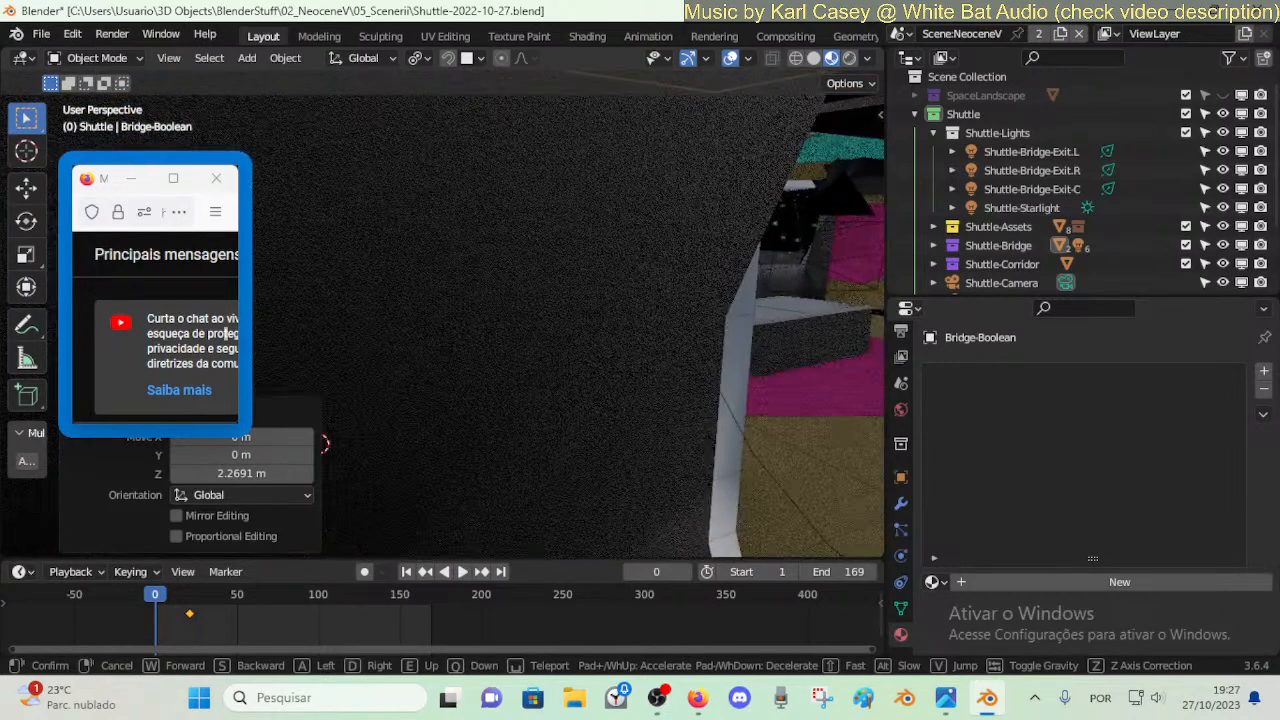
key(w)
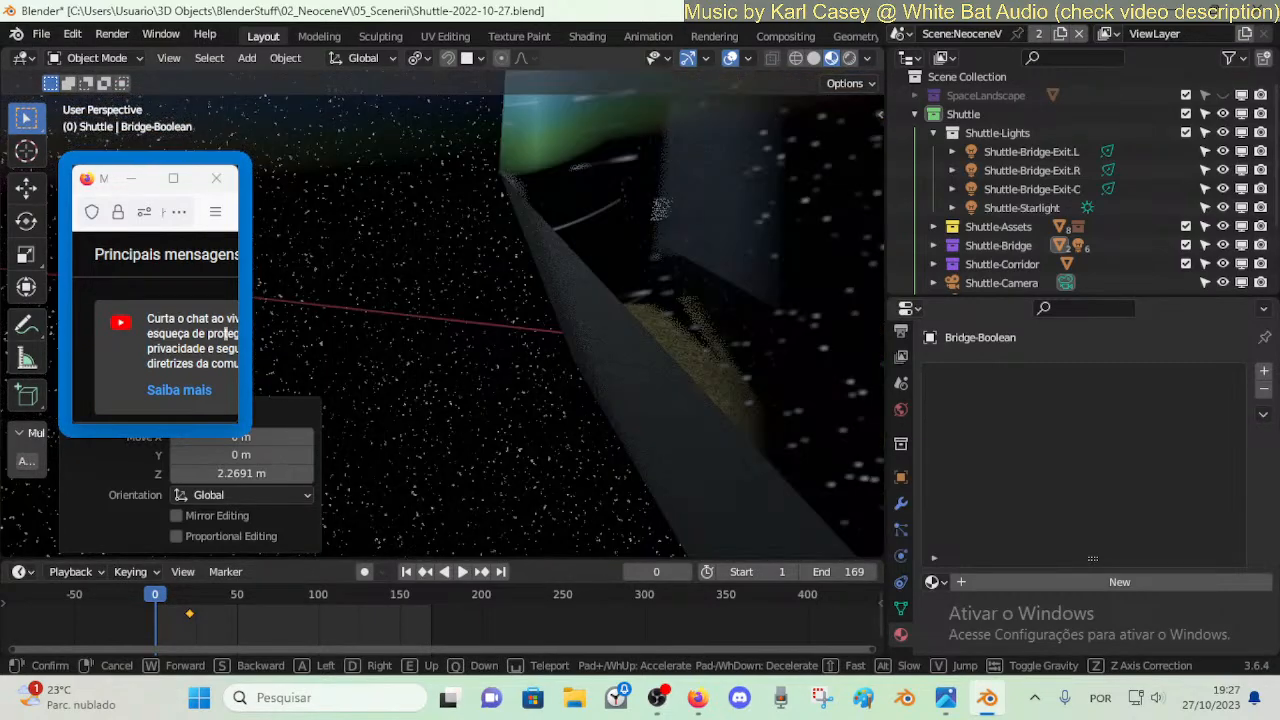
key(w)
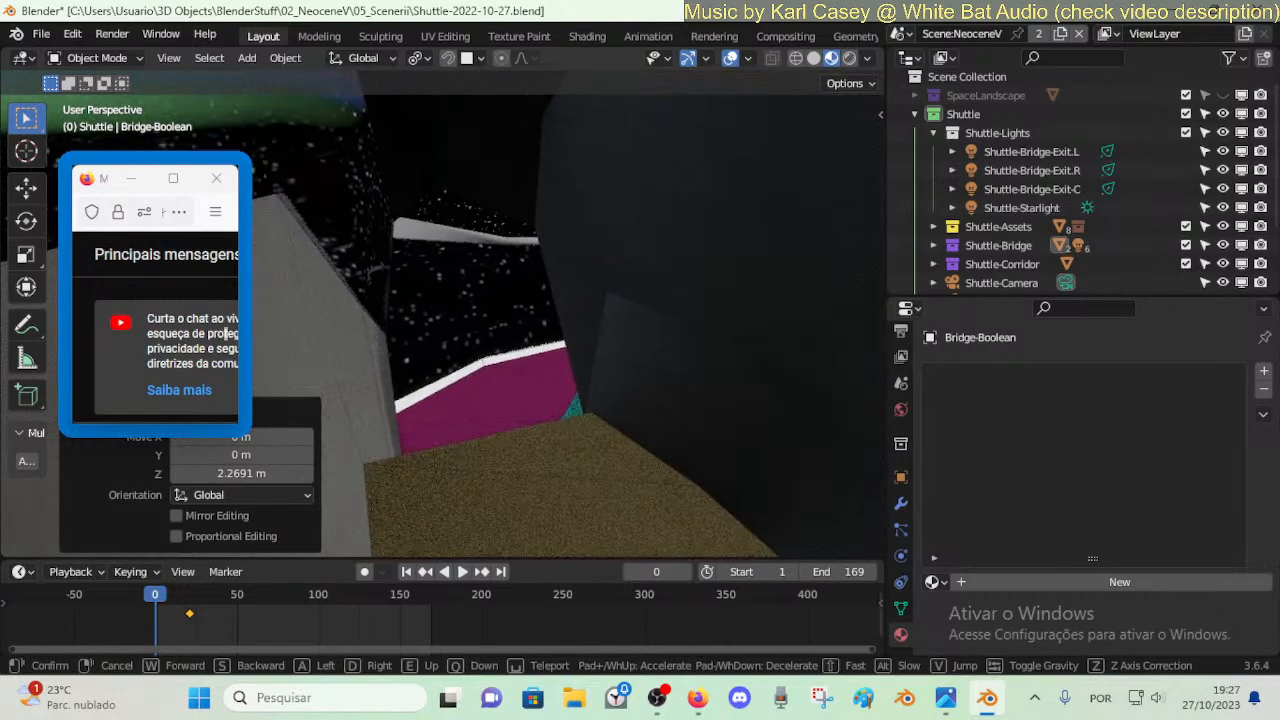
- Enter edit mode on Shuttle-Bridge and move the dark side wall's inner face by about 0.2 m
key(w)
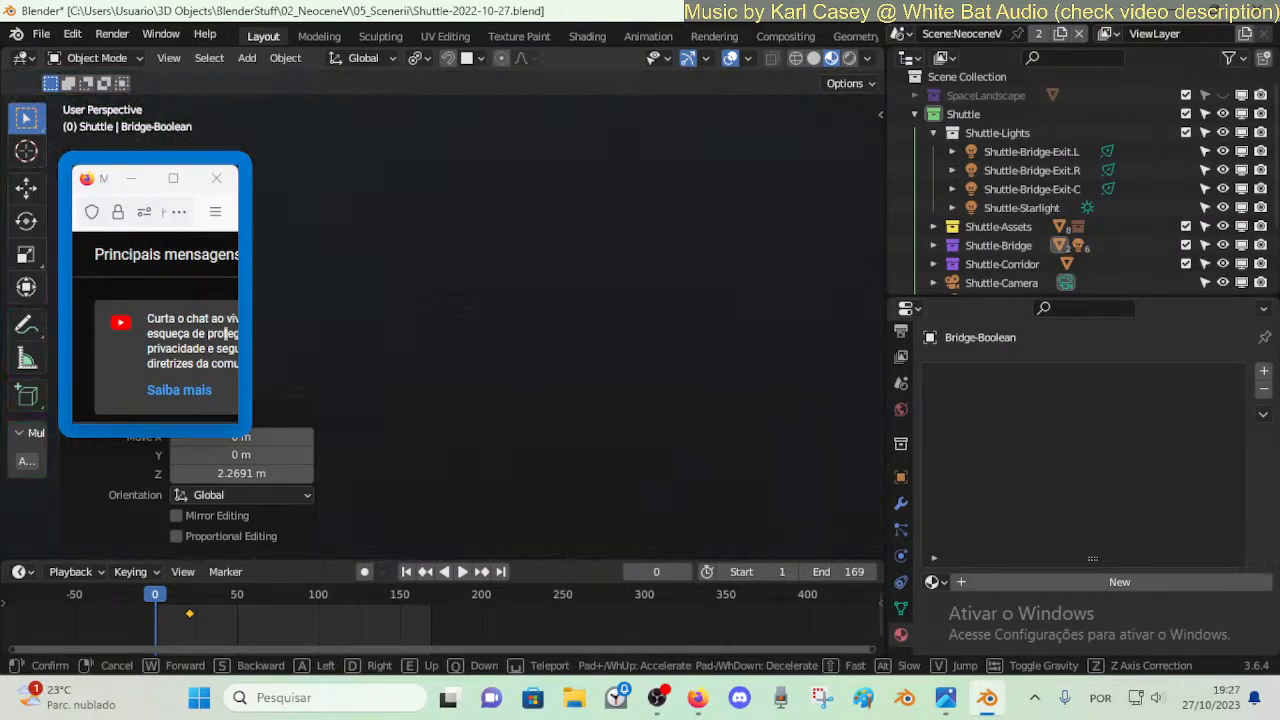
key(w)
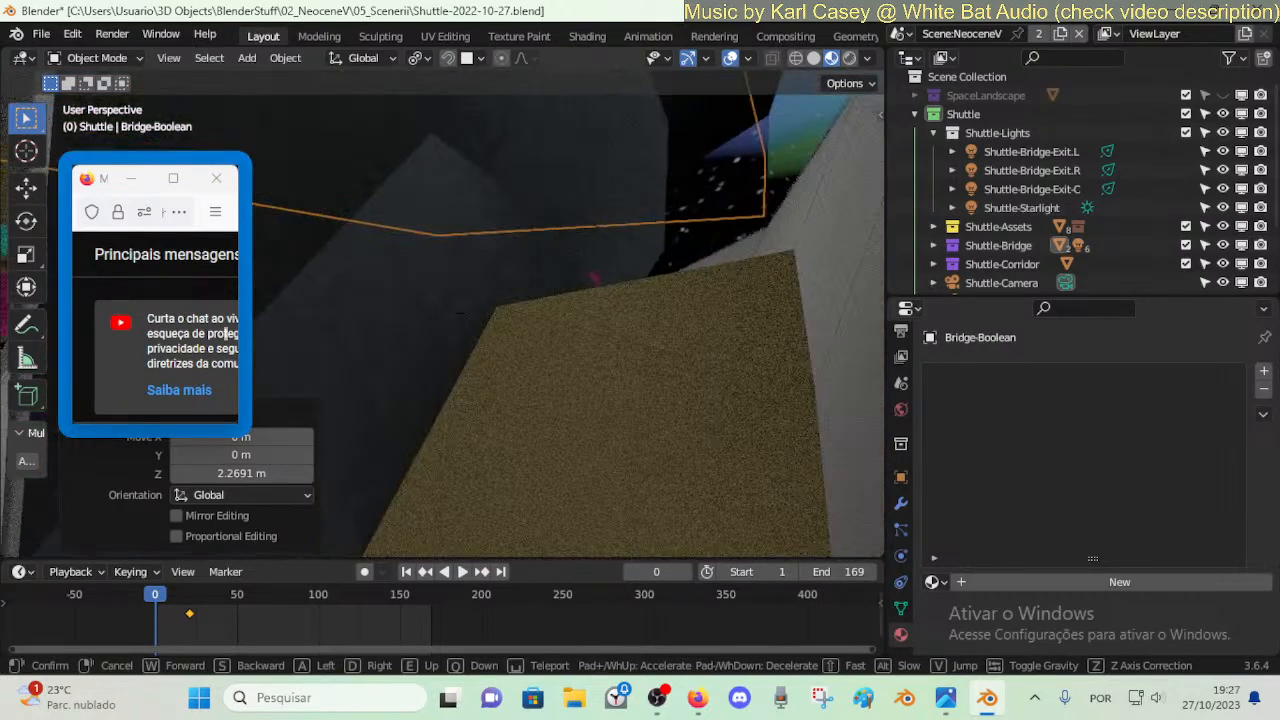
key(e)
click(541, 245)
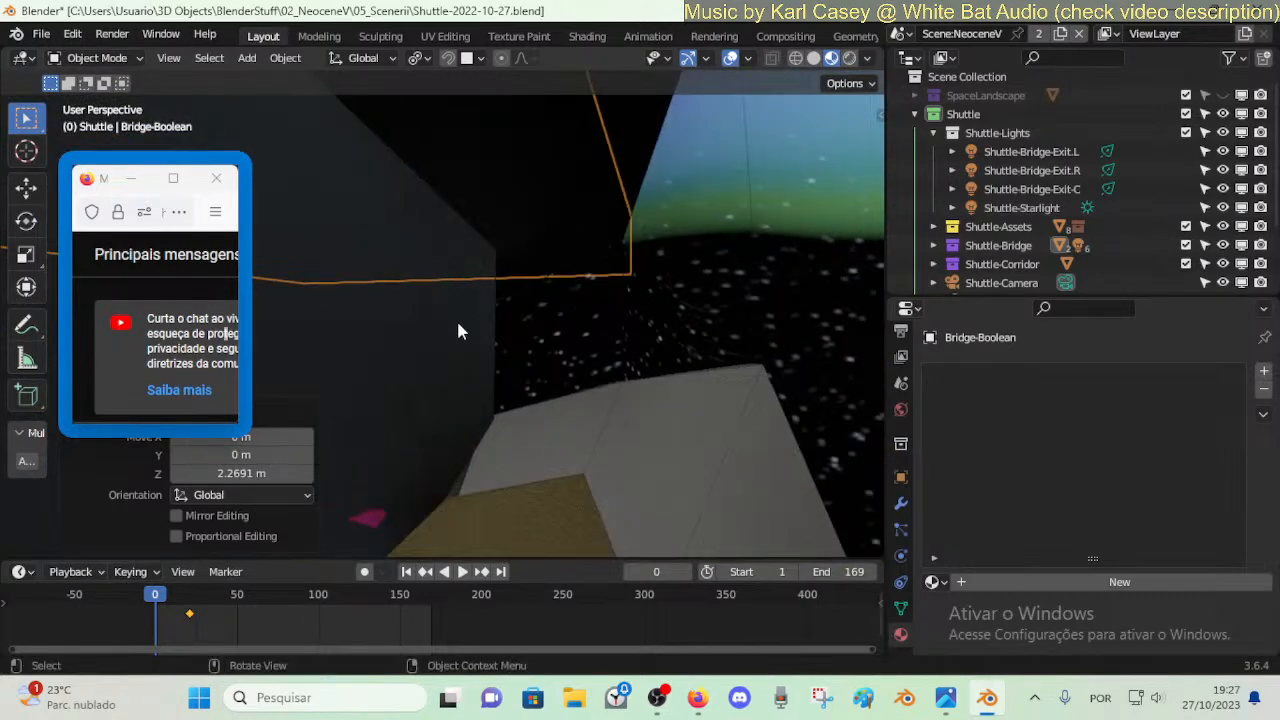
click(482, 350)
key(Tab)
click(483, 403)
key(g)
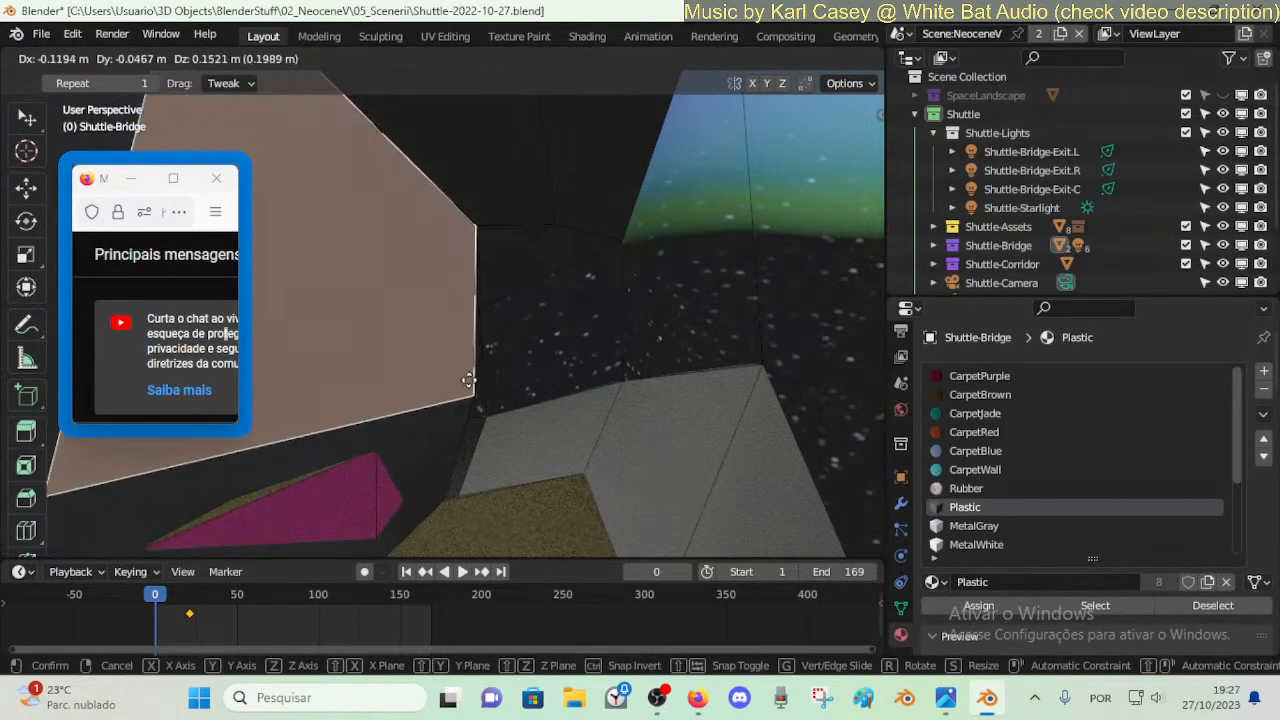
click(469, 380)
- Move two vertices of the dark side wall toward the brown carpet floor, by about 0.25 m and 0.34 m
key(shift+grave)
key(s)
click(451, 398)
key(1)
click(456, 388)
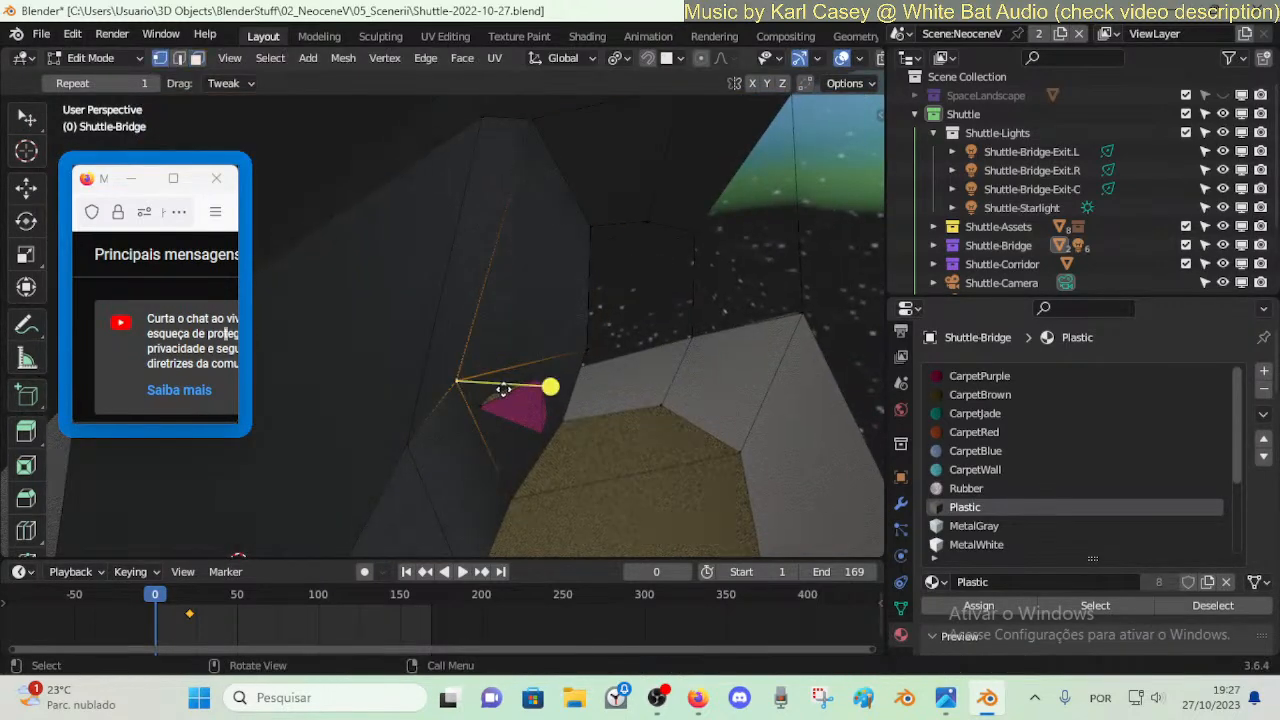
key(g)
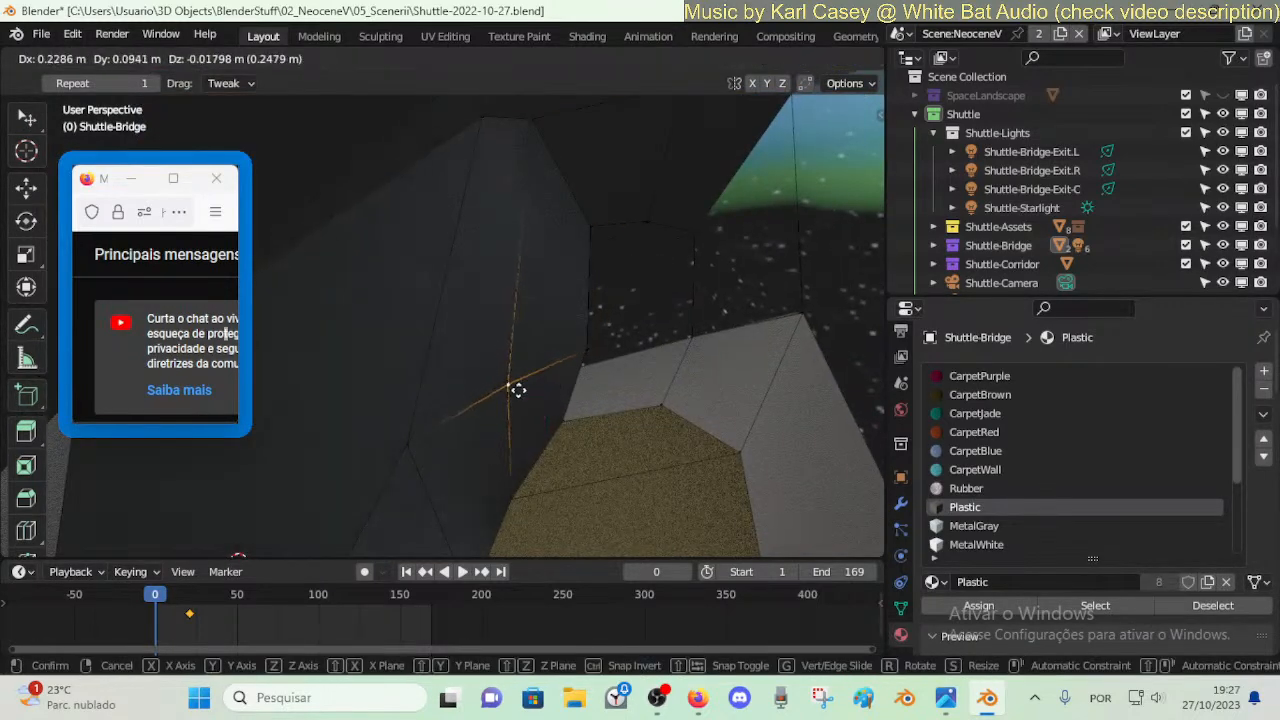
click(523, 390)
click(520, 485)
key(g)
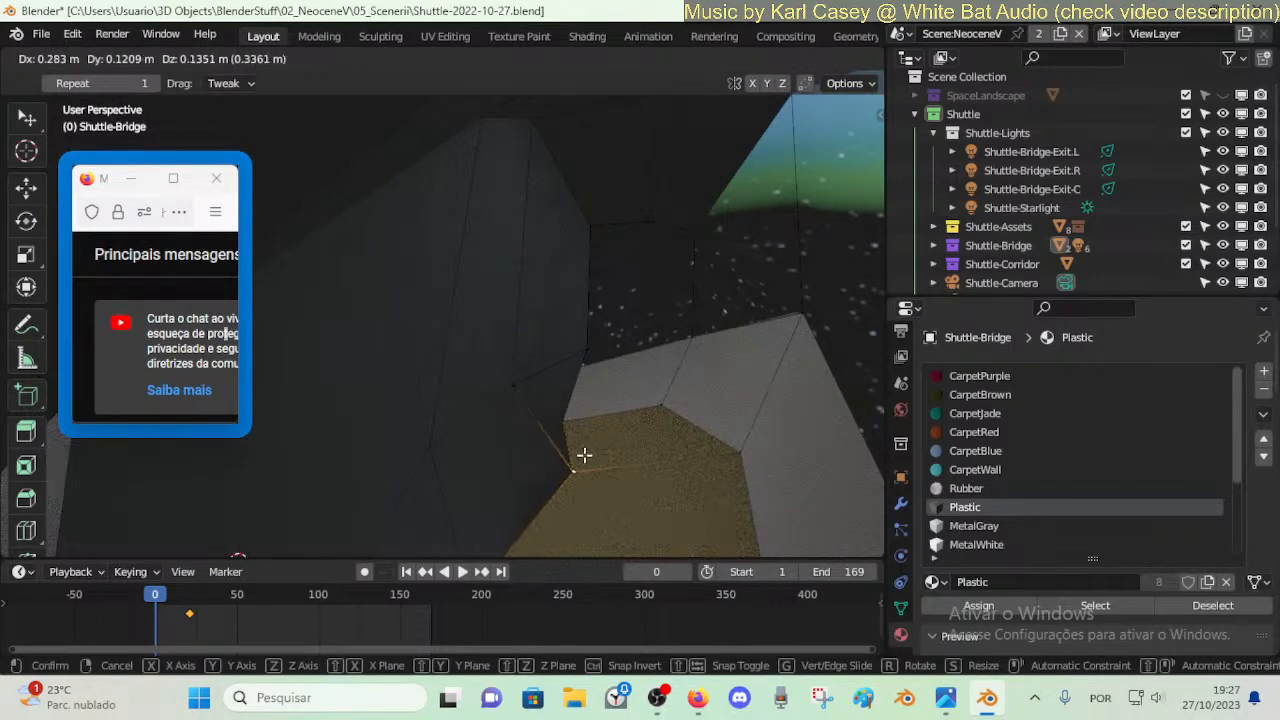
click(584, 455)
- Move three lower faces along the outer side of the dark side wall slightly upward and toward its rear end
click(565, 426)
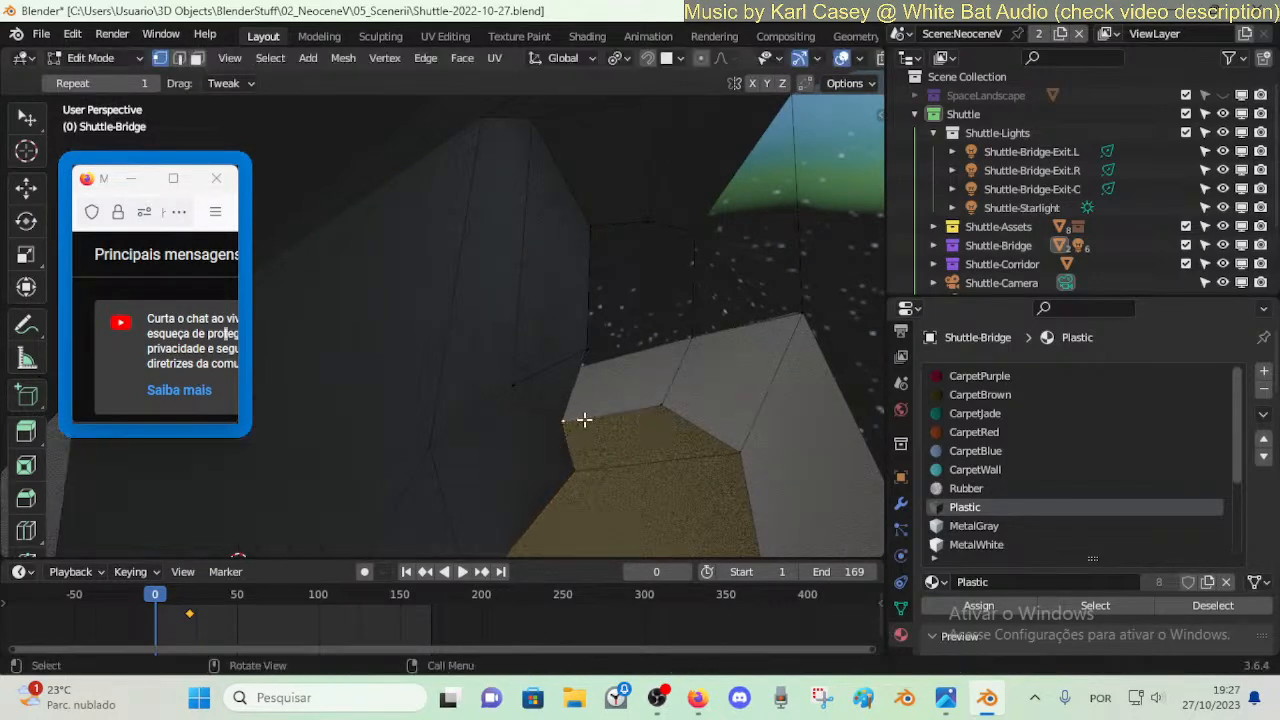
key(3)
click(680, 363)
key(shift+grave)
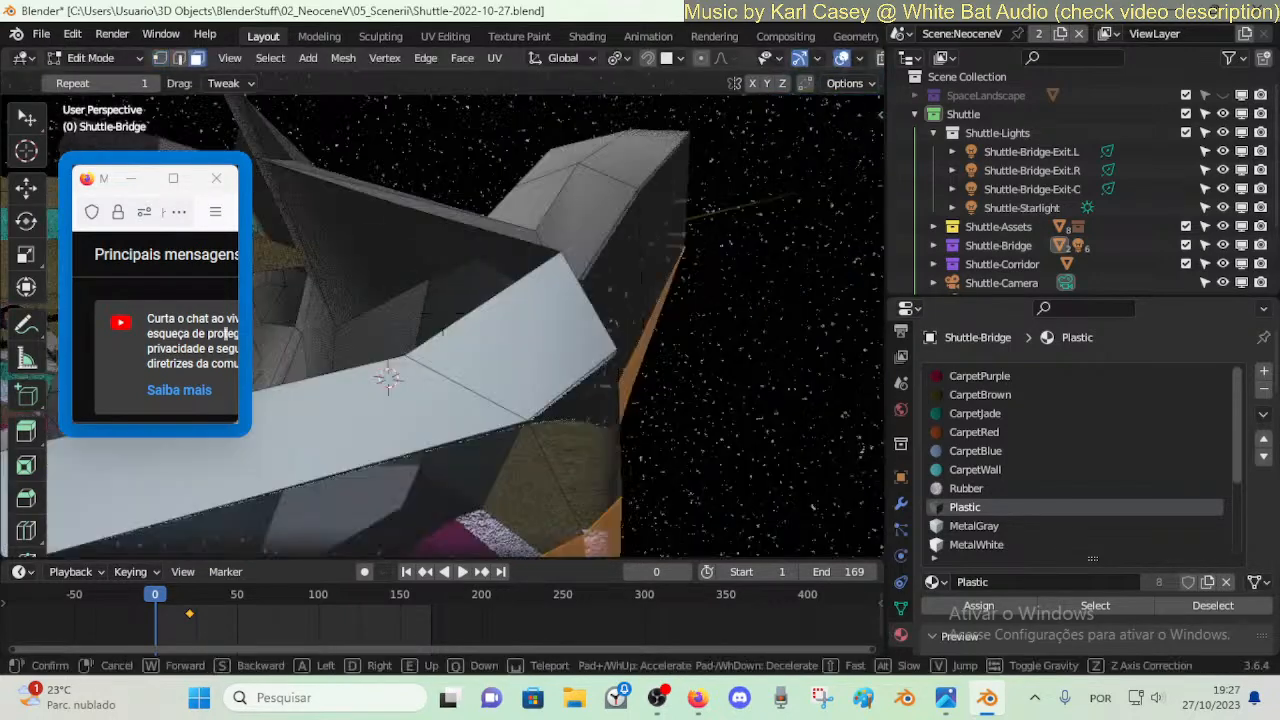
key(s)
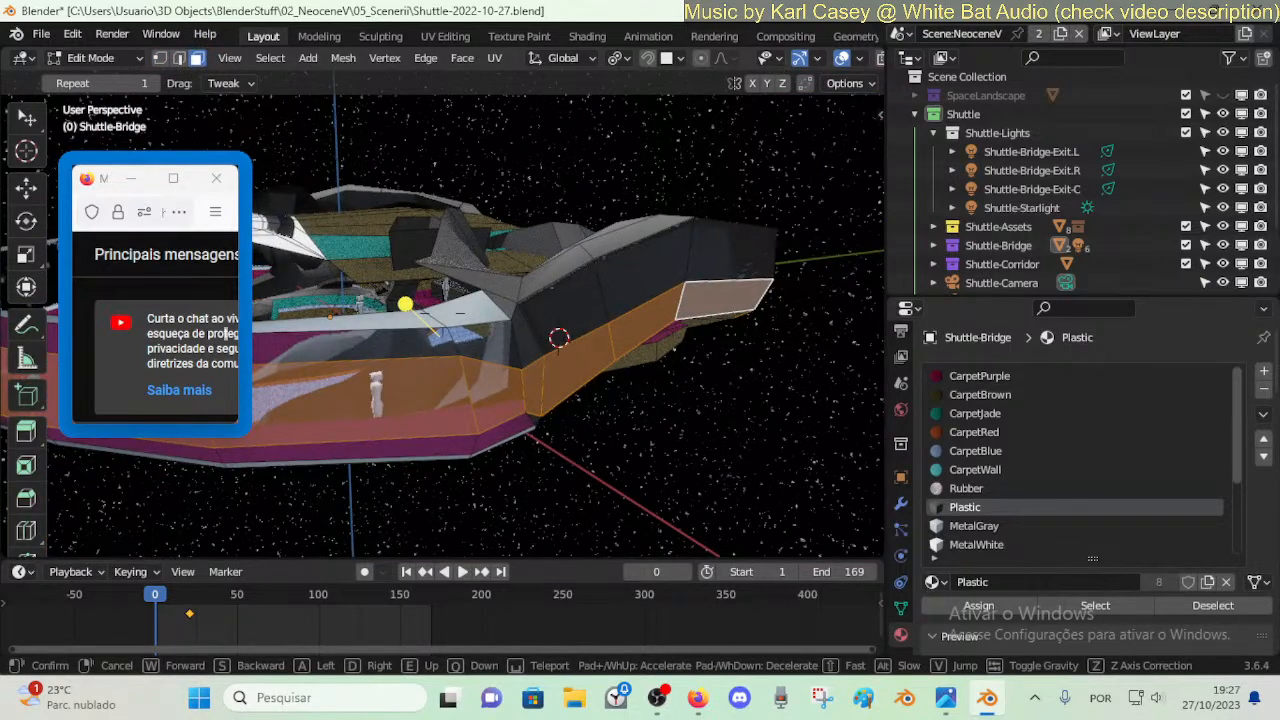
click(565, 397)
click(565, 397)
key(shift+grave)
key(w)
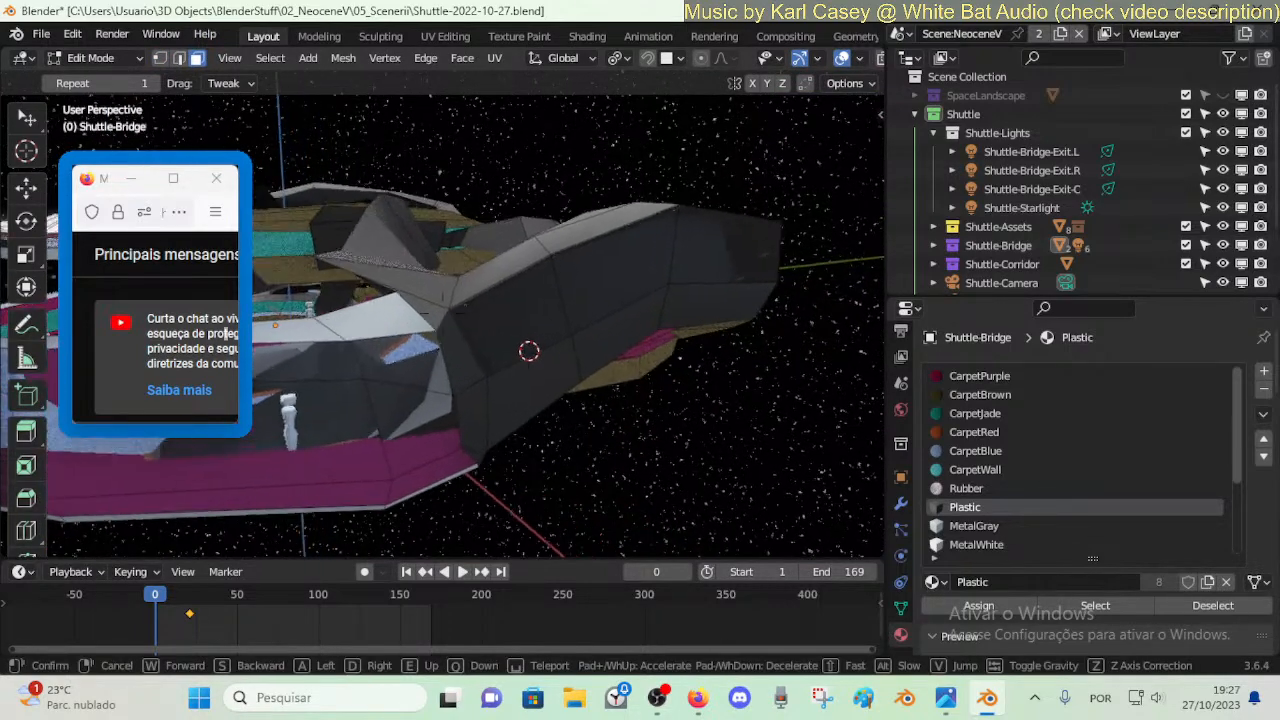
click(565, 397)
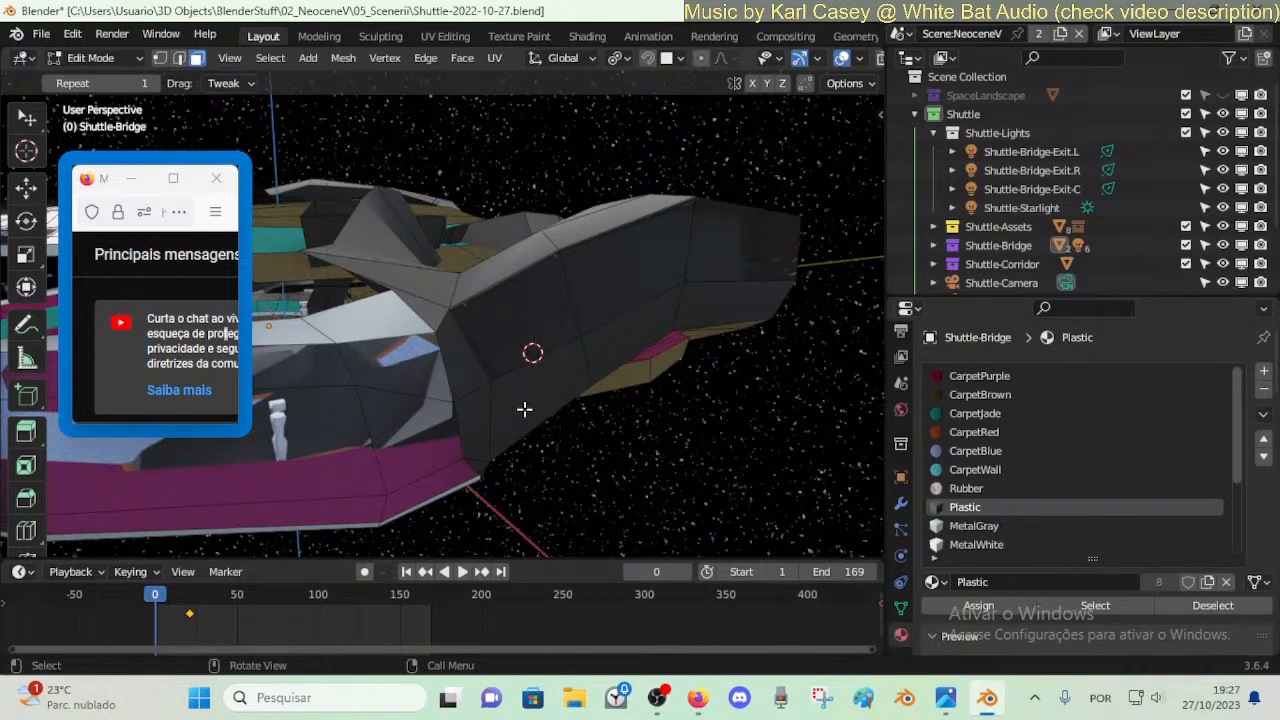
drag(527, 408, 542, 398)
drag(626, 334, 640, 329)
drag(740, 306, 761, 297)
middle_drag(761, 297, 663, 286)
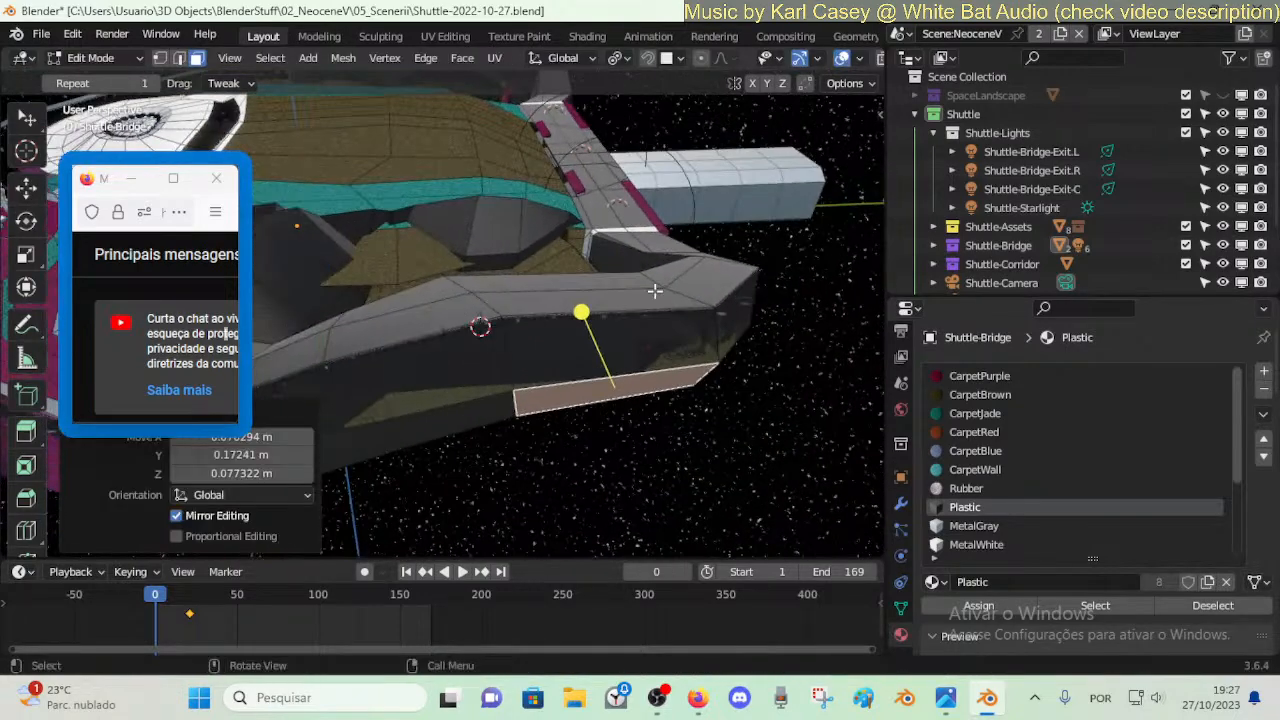
- Shift the inner top rim edge of the side wall, rotate it 5.39° in view orientation, and move it about 0.14 m
key(2)
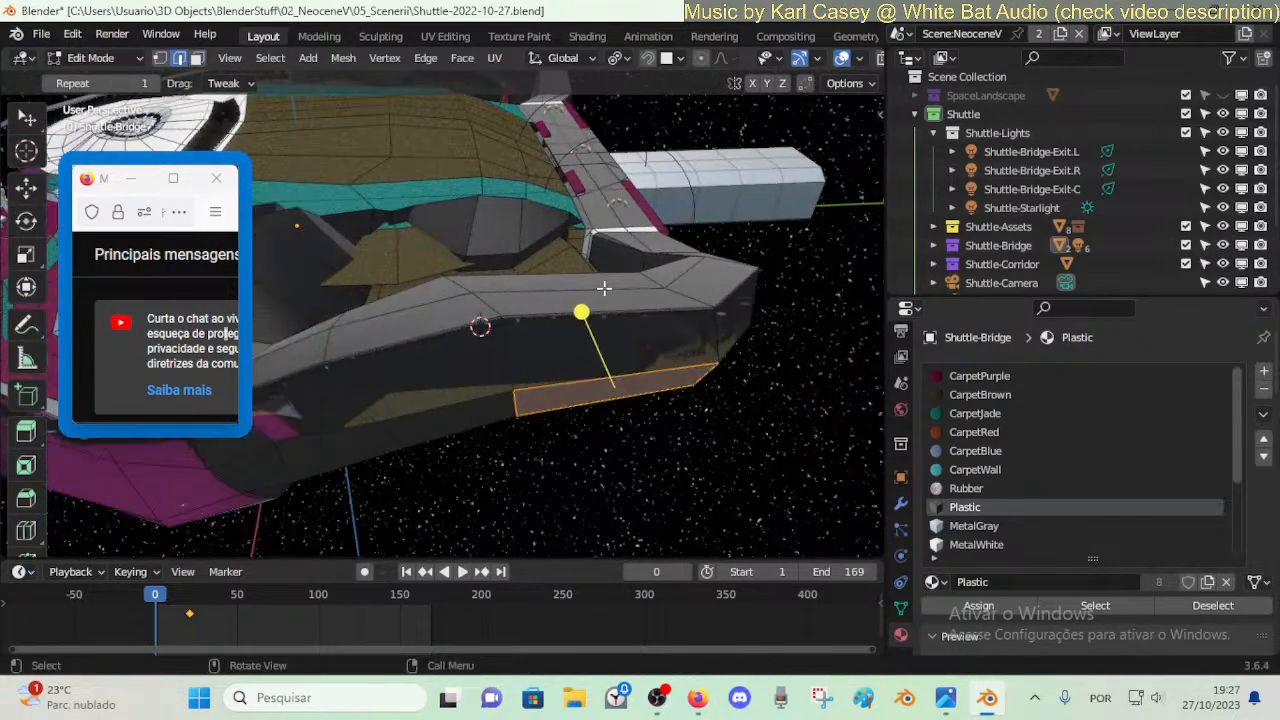
middle_drag(604, 289, 650, 318)
drag(602, 279, 639, 295)
key(r)
click(623, 294)
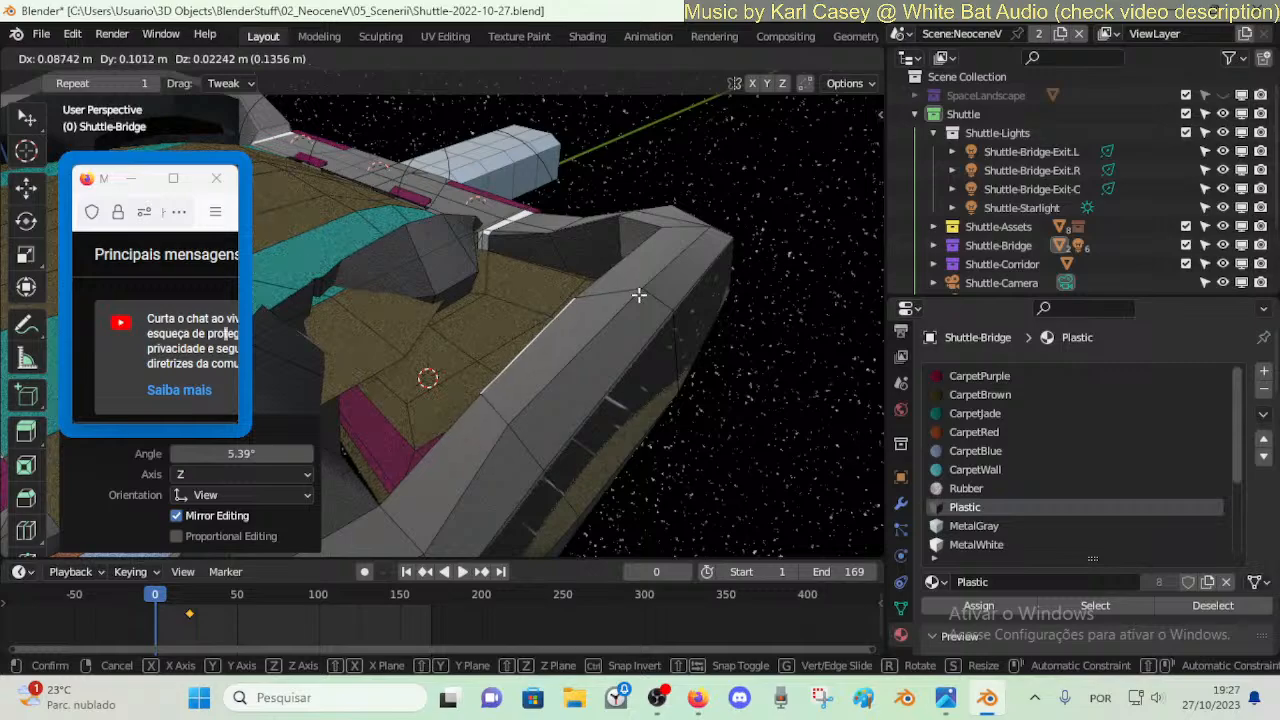
key(g)
click(640, 296)
- Slide the vertices along the side wall's lower outer seam upward, including the rear corner vertex by about 0.26
middle_drag(640, 296, 594, 337)
click(479, 383)
key(shift+v)
click(481, 393)
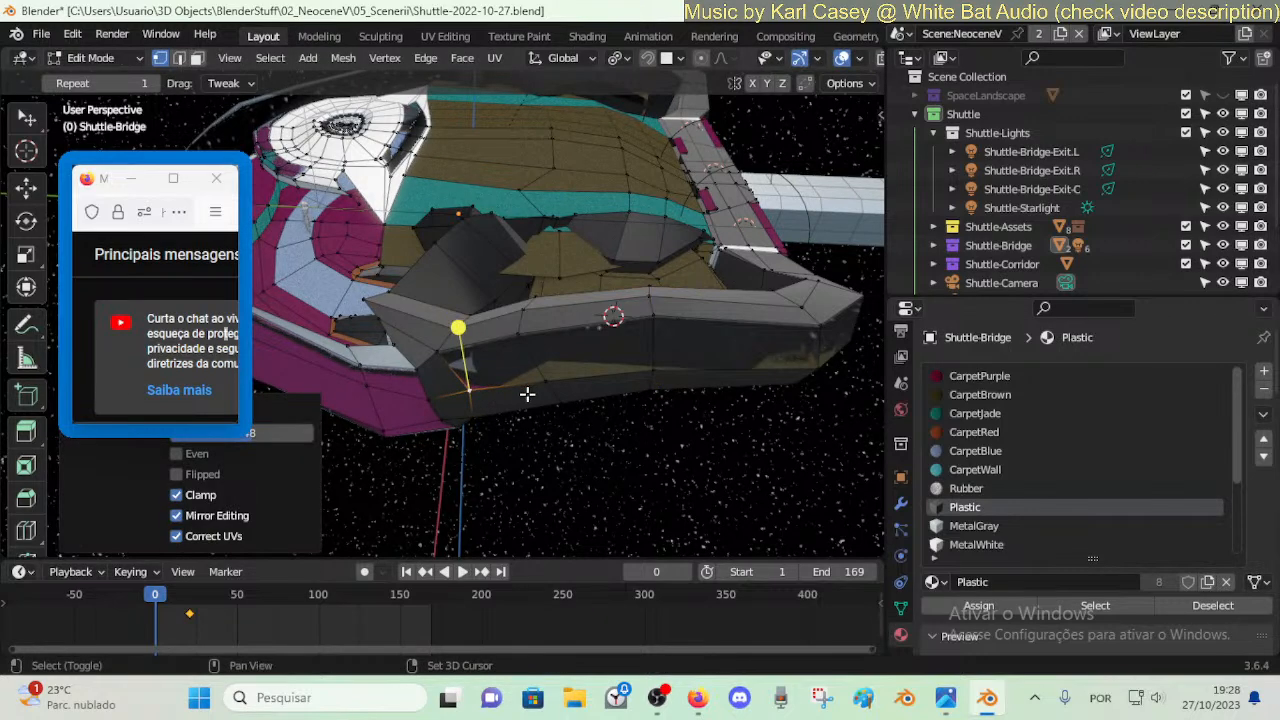
shift+click(546, 382)
shift+click(652, 372)
key(shift+v)
click(610, 359)
click(820, 366)
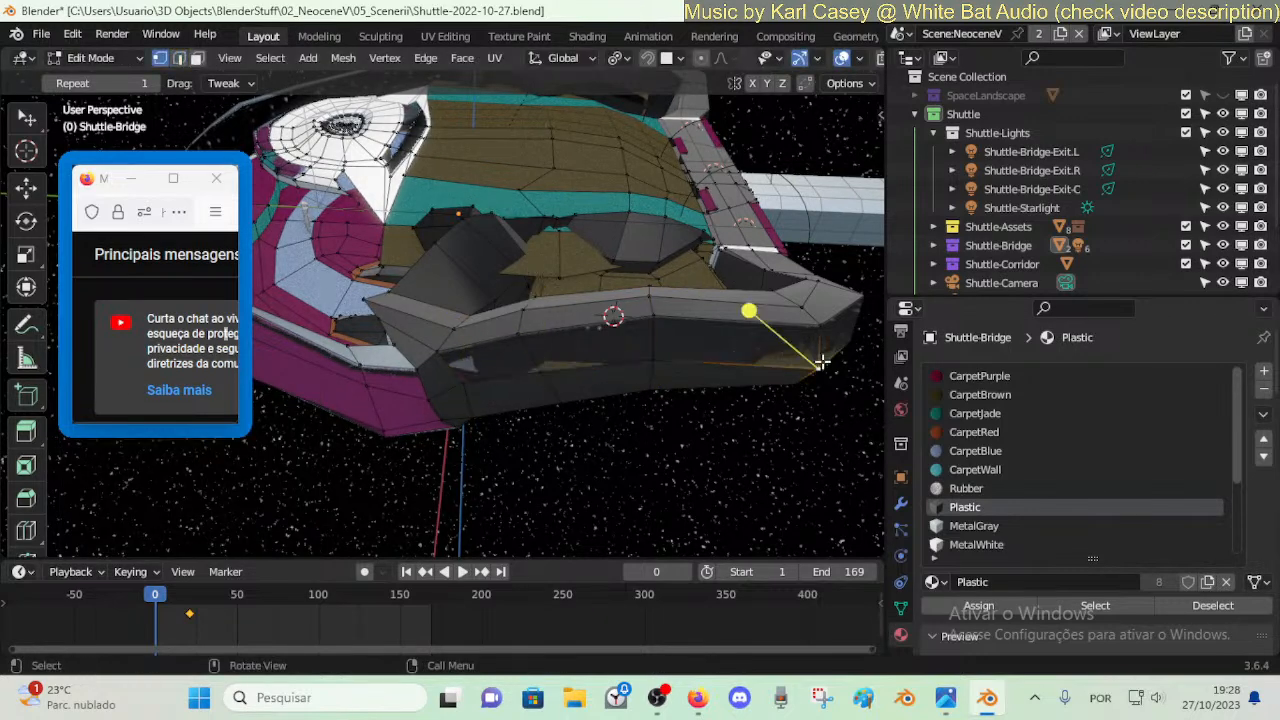
key(shift+v)
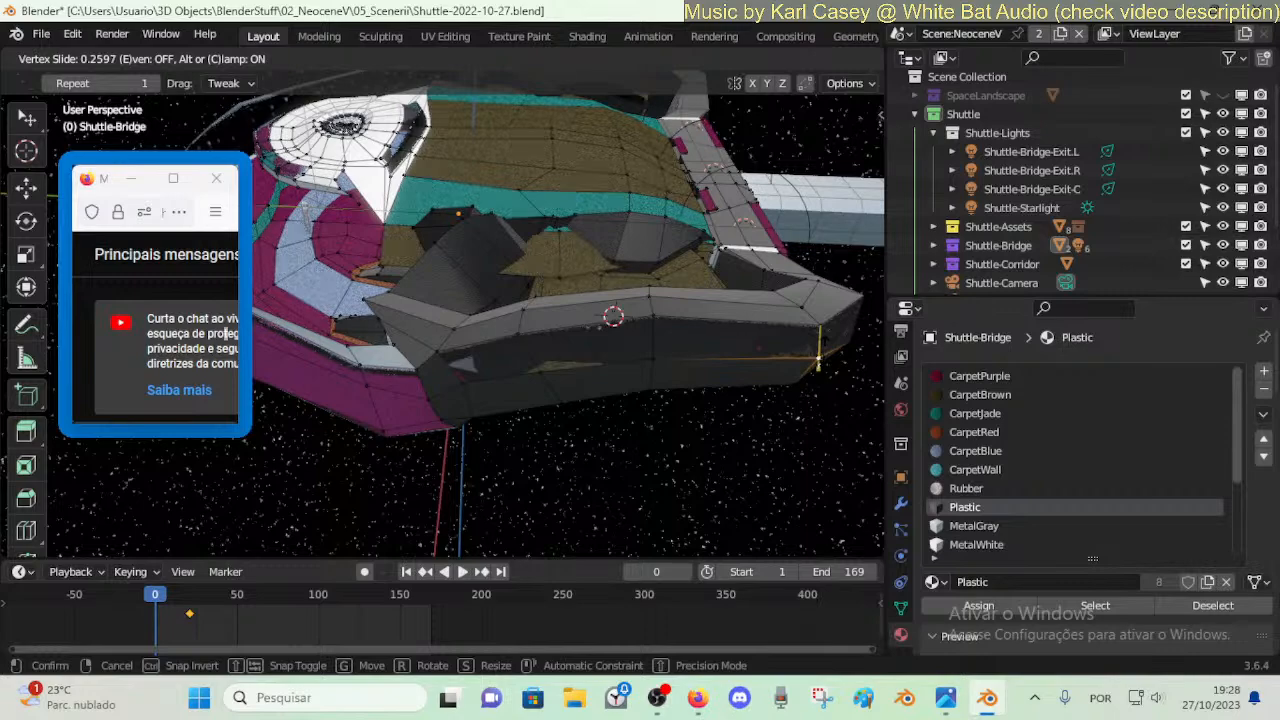
click(818, 360)
- Raise the three stacked faces of the side wall's middle segment about 0.32 m along global Z
key(3)
click(592, 305)
shift+click(598, 340)
shift+click(627, 392)
key(g)
key(z)
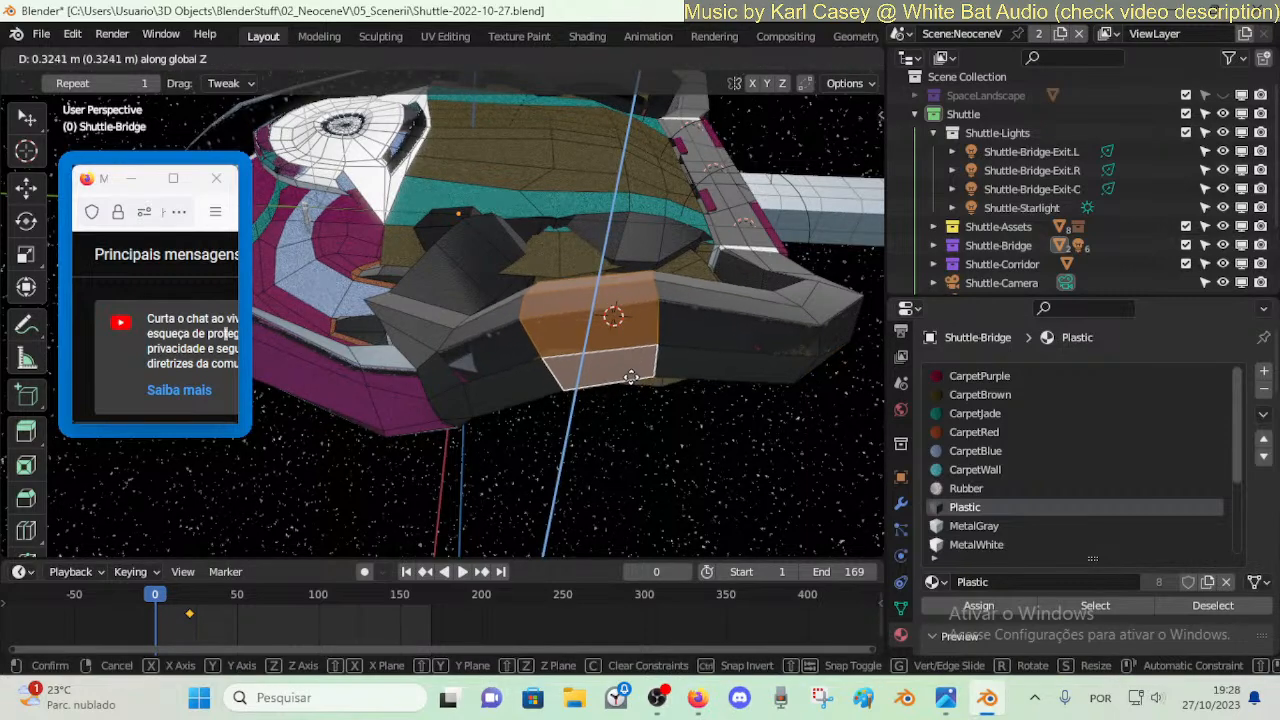
click(633, 377)
- Add a crosswise loop cut through the side wall section between the middle segment and the rear bend
key(alt+a)
key(shift+grave)
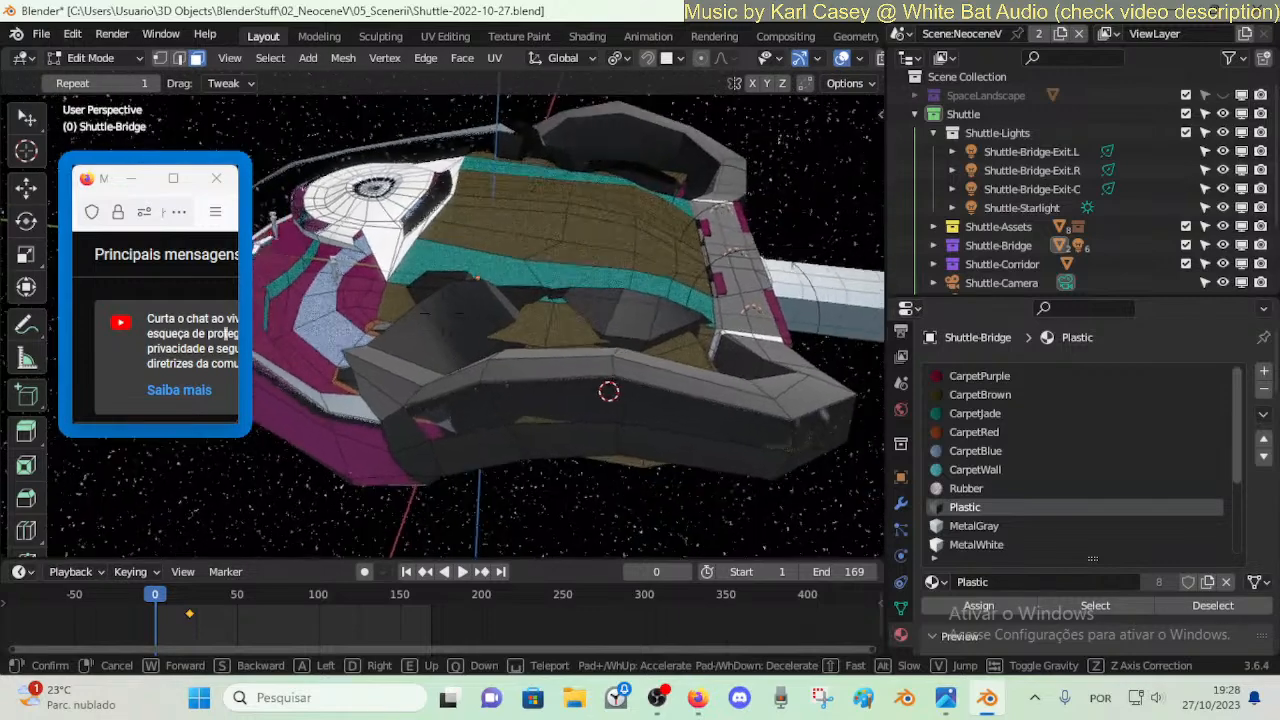
key(d)
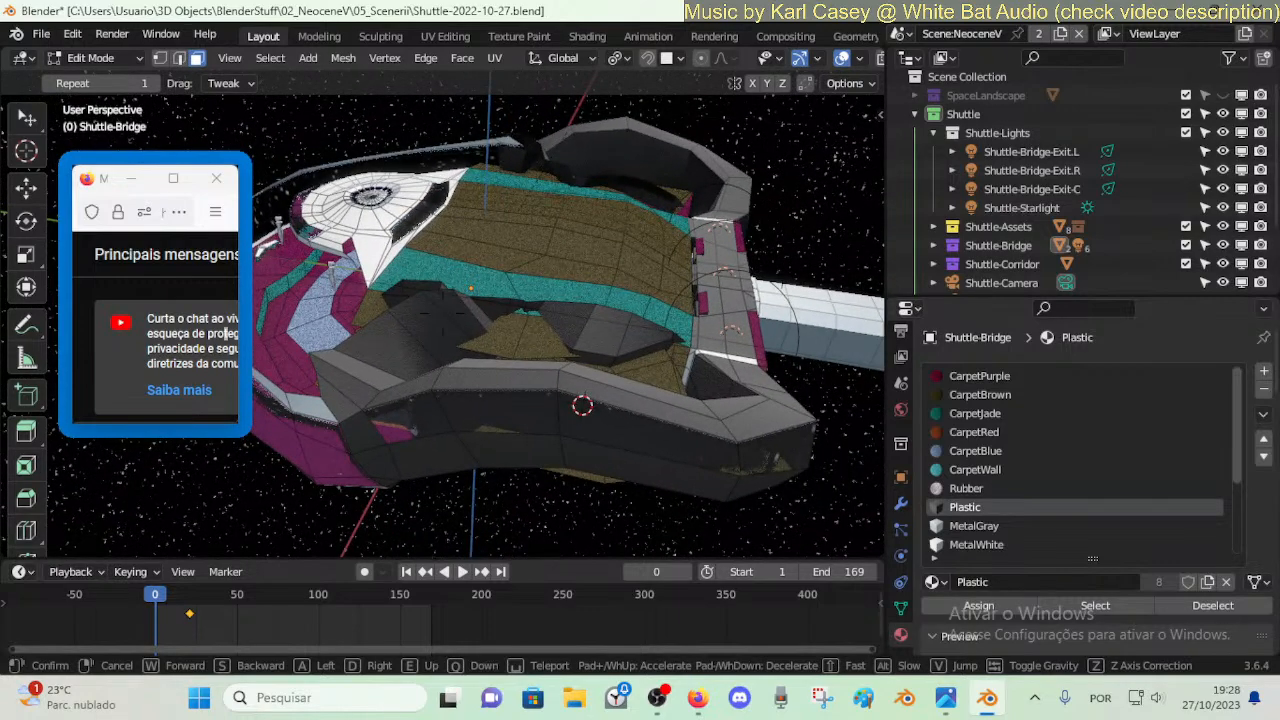
click(443, 314)
key(ctrl+r)
click(604, 440)
click(614, 441)
key(alt+a)
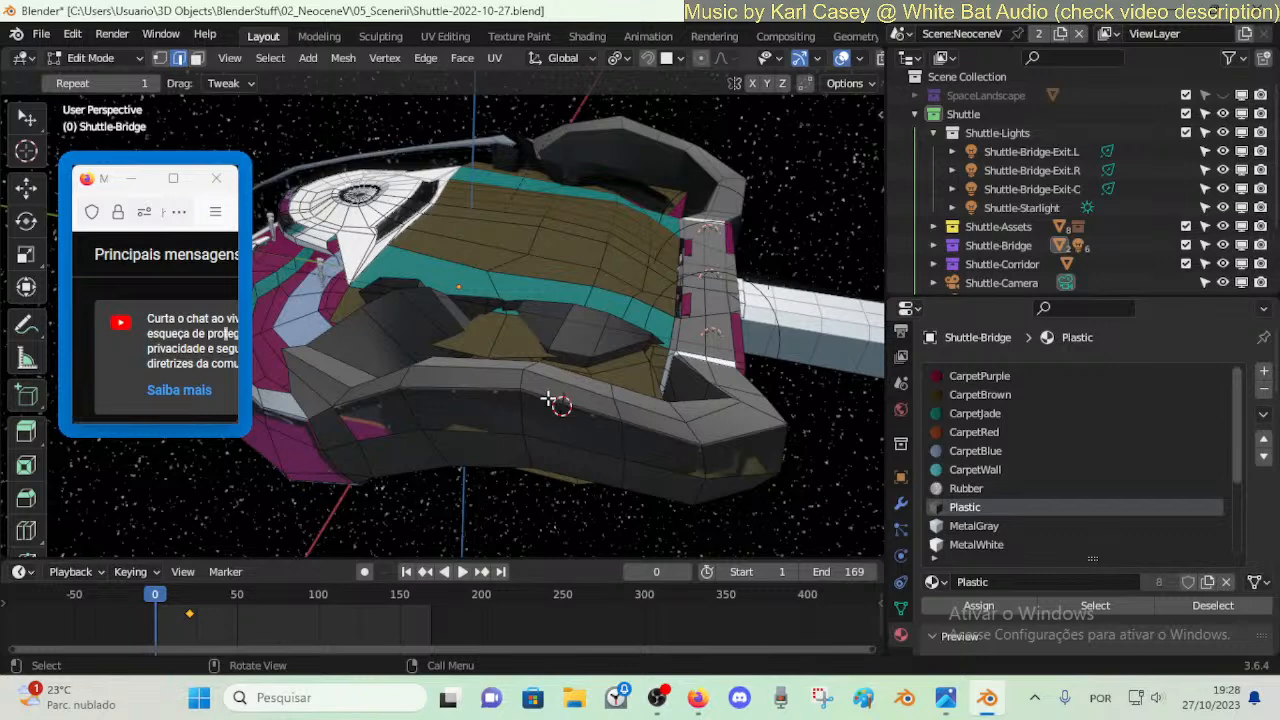
- Rotate the middle face loop of the side wall by -4.91° in view orientation and move it slightly upward
key(3)
alt+click(548, 399)
key(g)
key(r)
click(632, 357)
key(g)
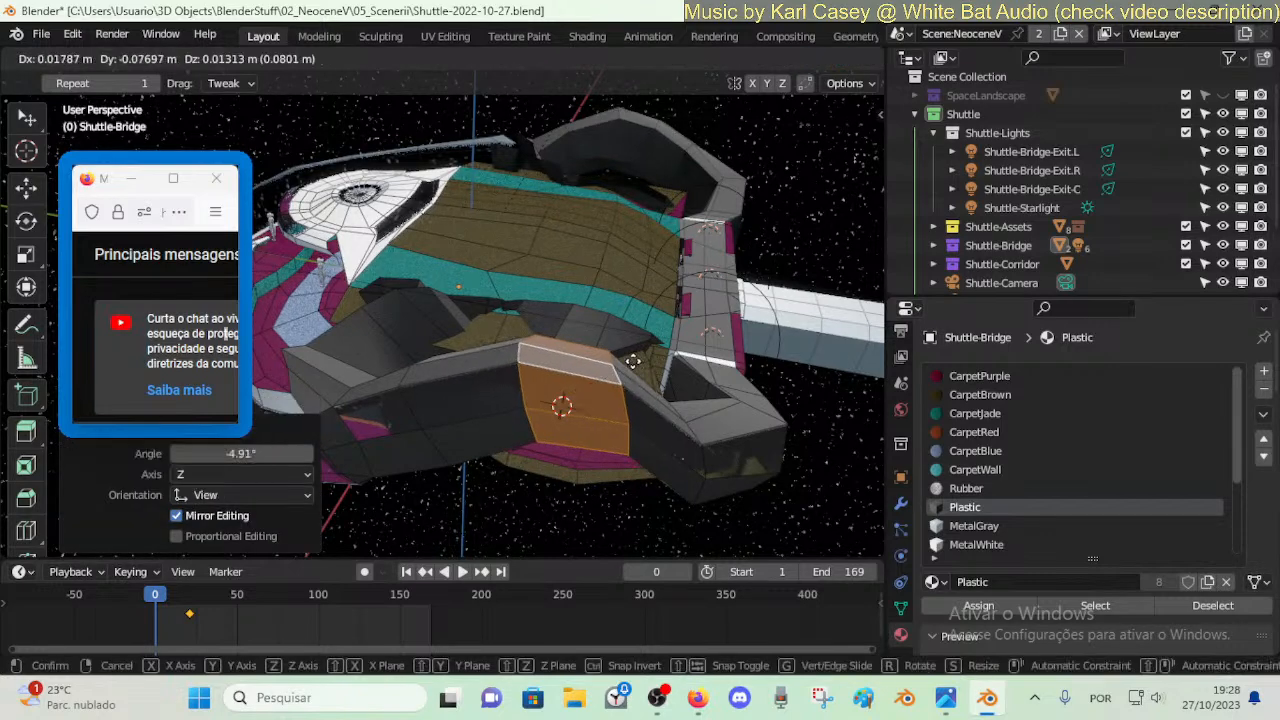
click(624, 360)
key(alt+a)
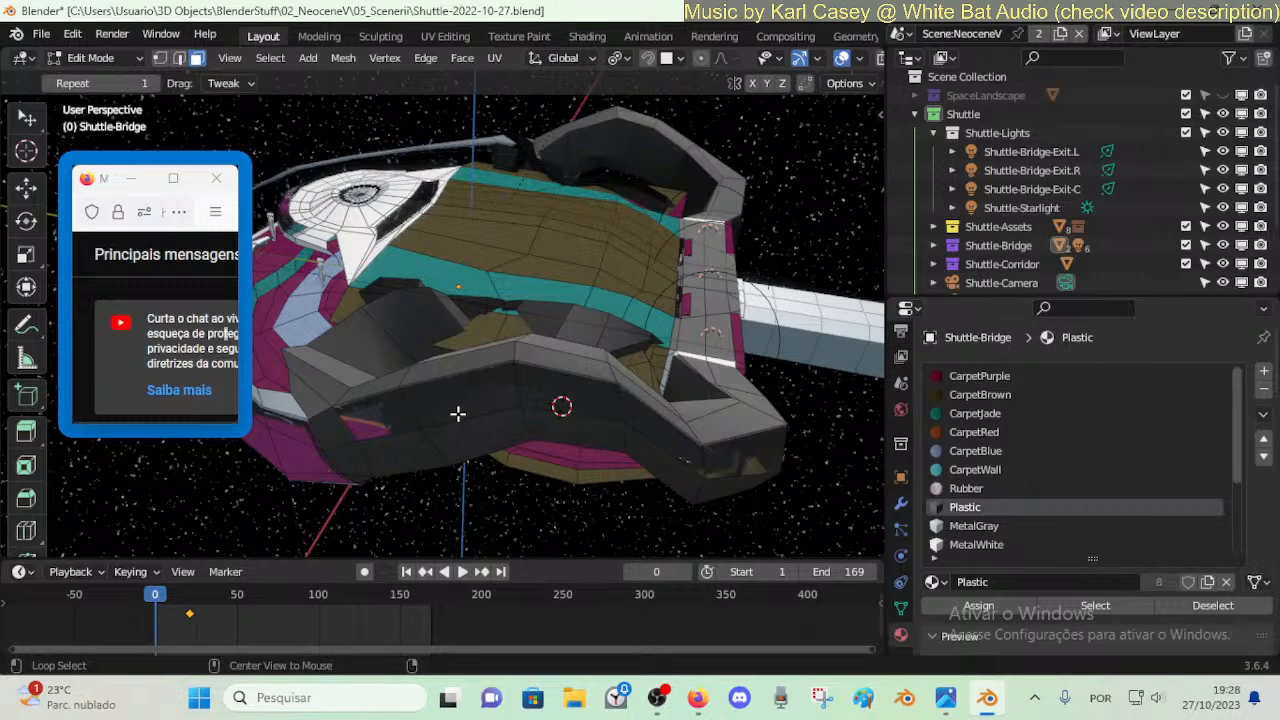
- Reposition the front face loop of the side wall and the neighbouring loop leading up to the middle segment
alt+click(458, 413)
key(g)
click(467, 478)
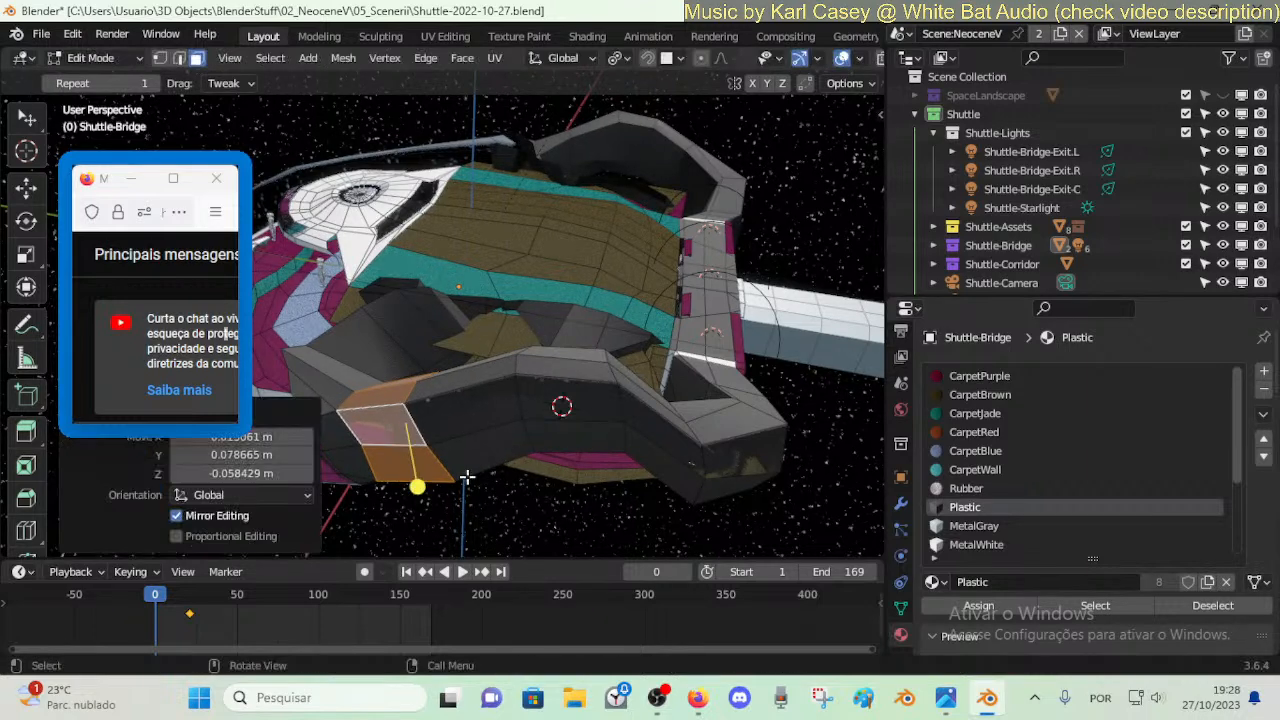
key(g)
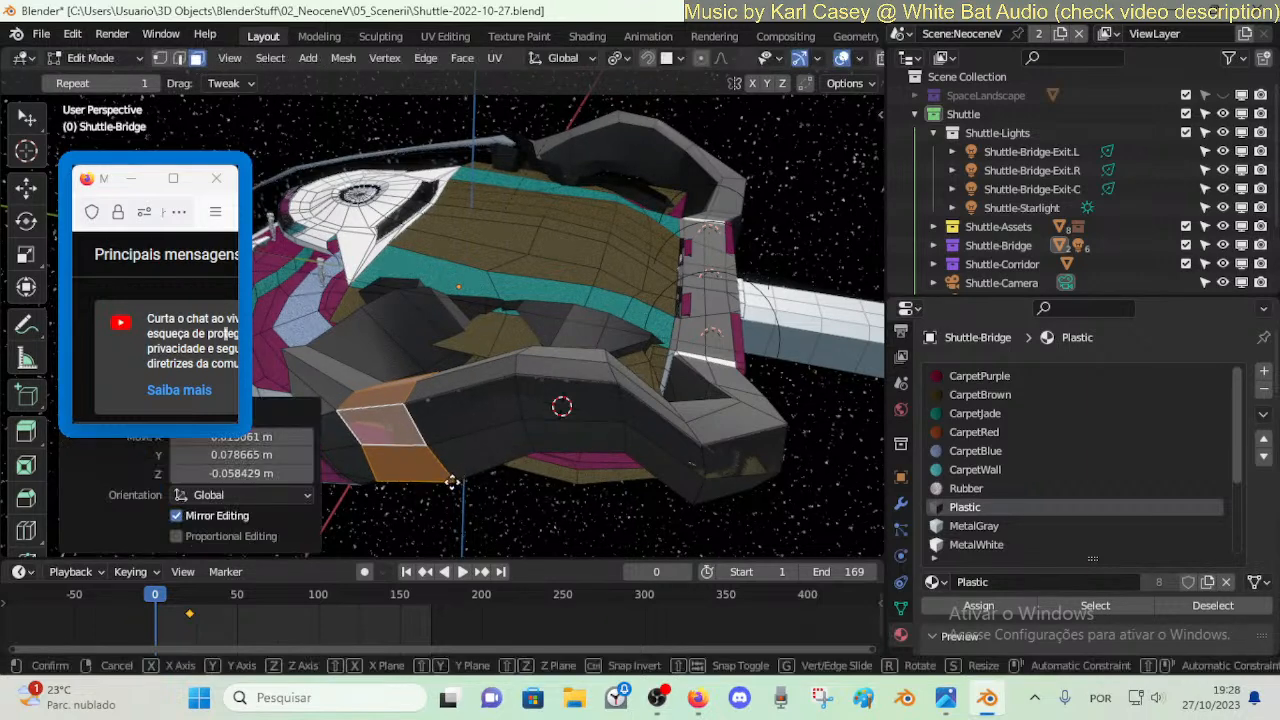
click(452, 482)
alt+click(498, 462)
key(g)
click(546, 449)
drag(509, 486, 551, 494)
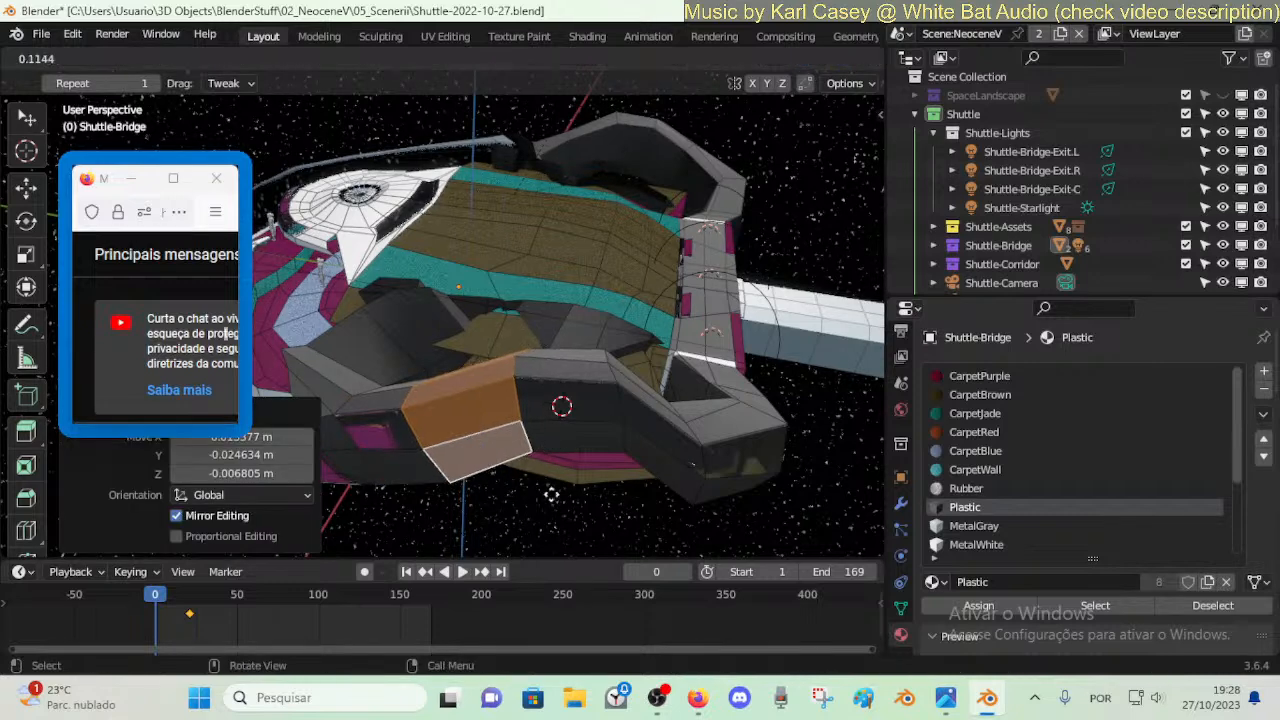
- Scale the middle segment of the side wall by 1.28 along Z and move it upward and toward the front
key(s)
key(z)
click(590, 415)
key(g)
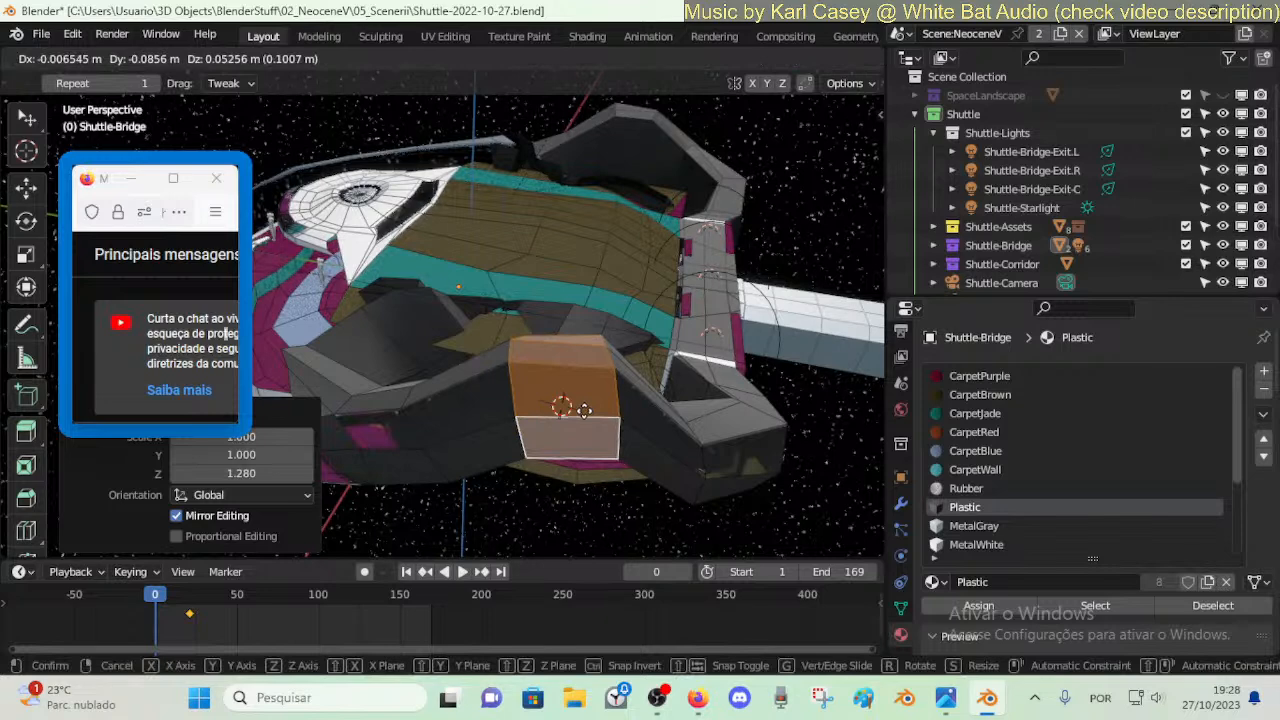
click(557, 416)
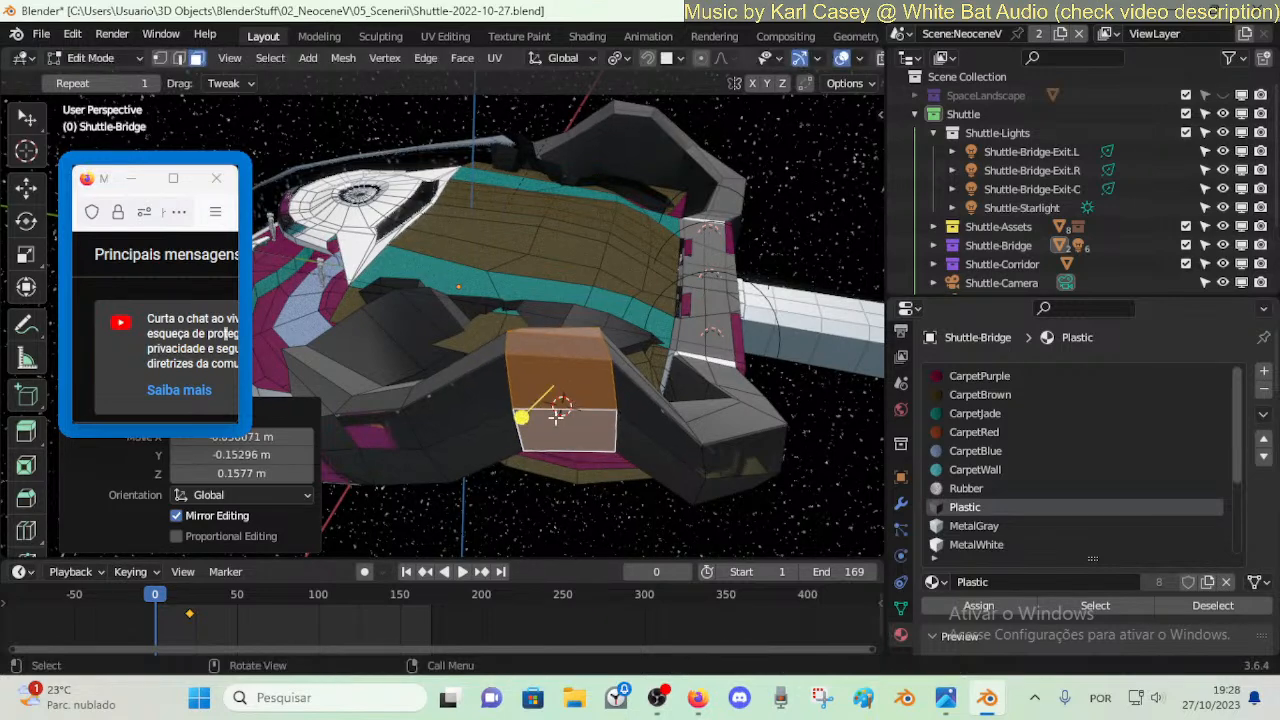
key(g)
click(548, 421)
key(alt+a)
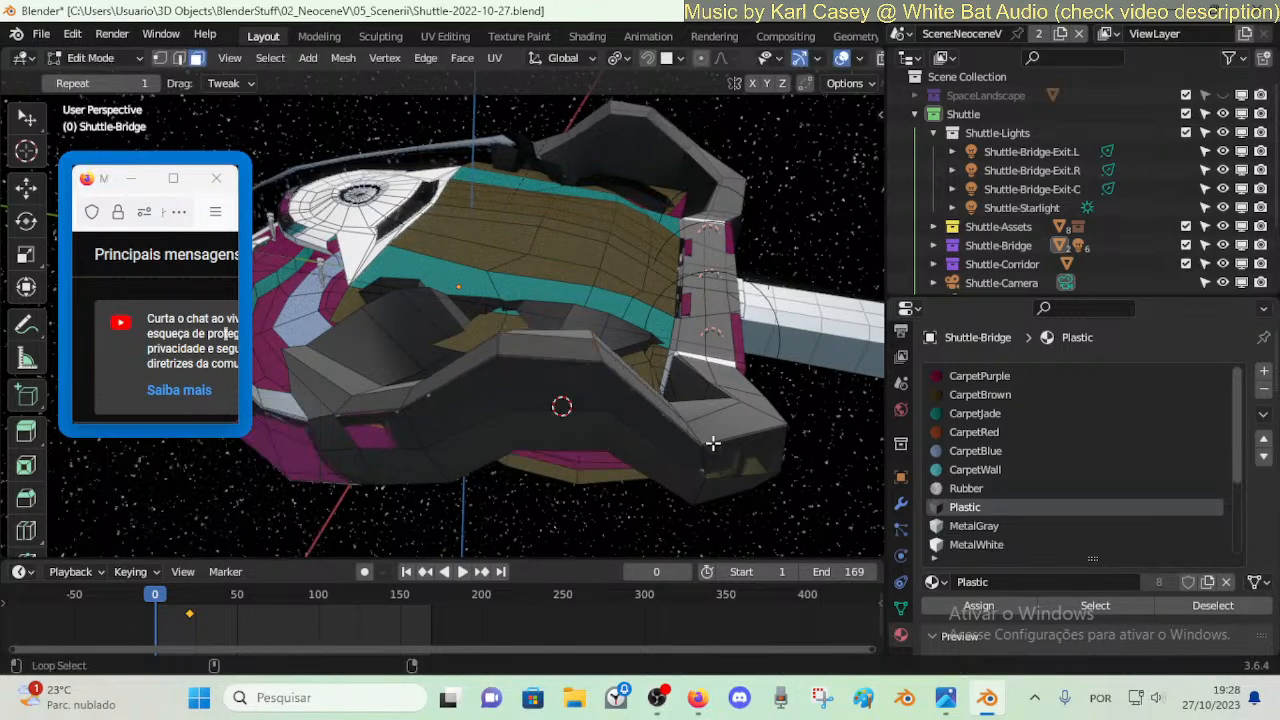
- Raise the edge loop at the side wall's rear bend about 0.66 m along Z and add a crosswise loop cut behind it
alt+click(715, 446)
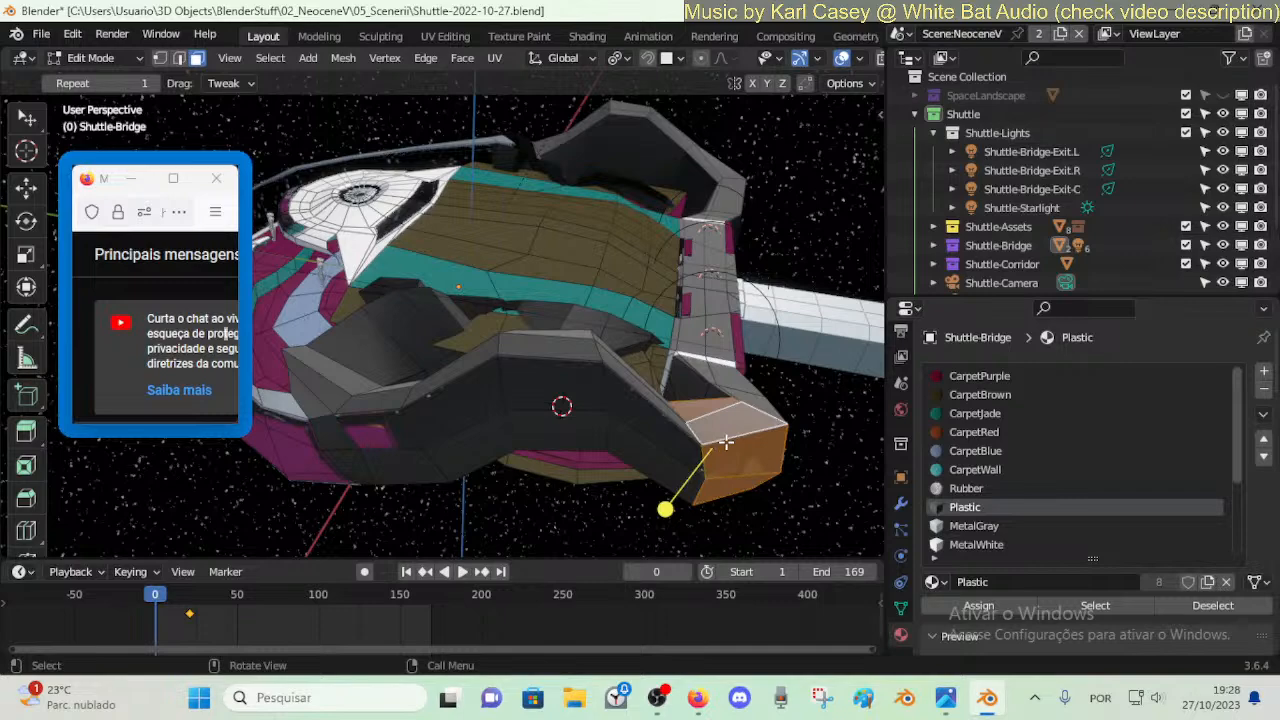
key(shift+grave)
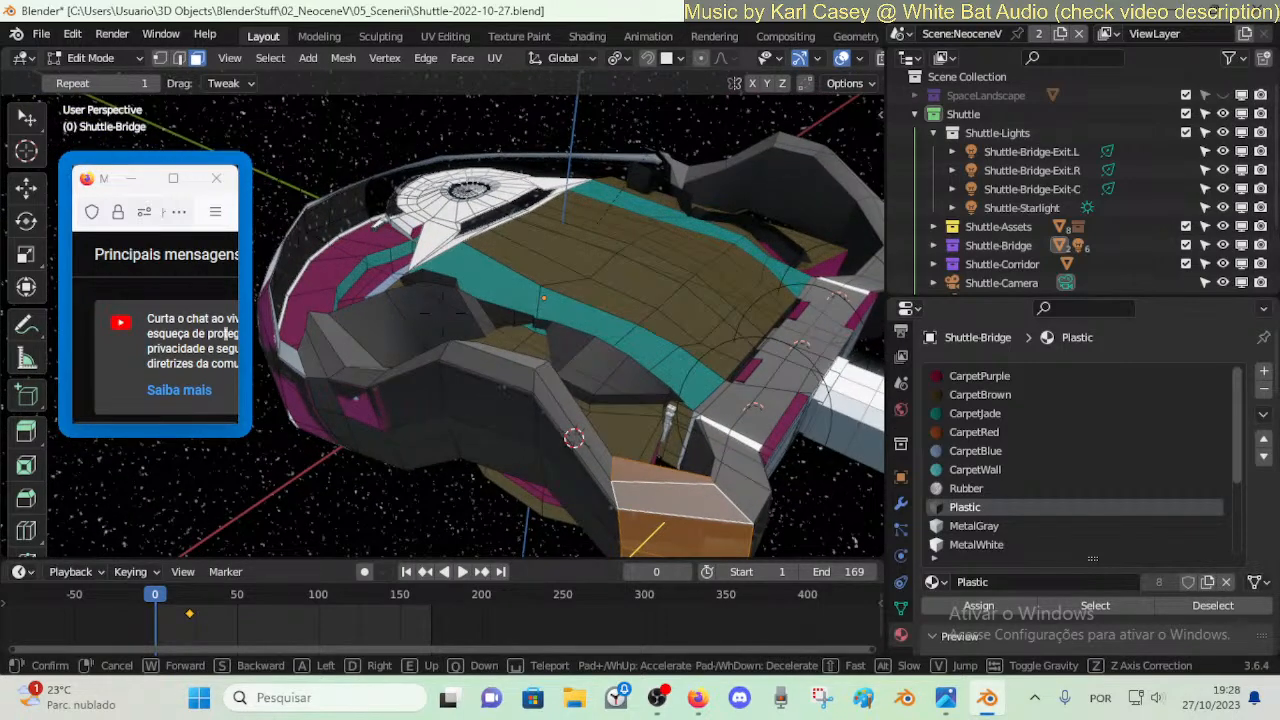
key(q)
key(d)
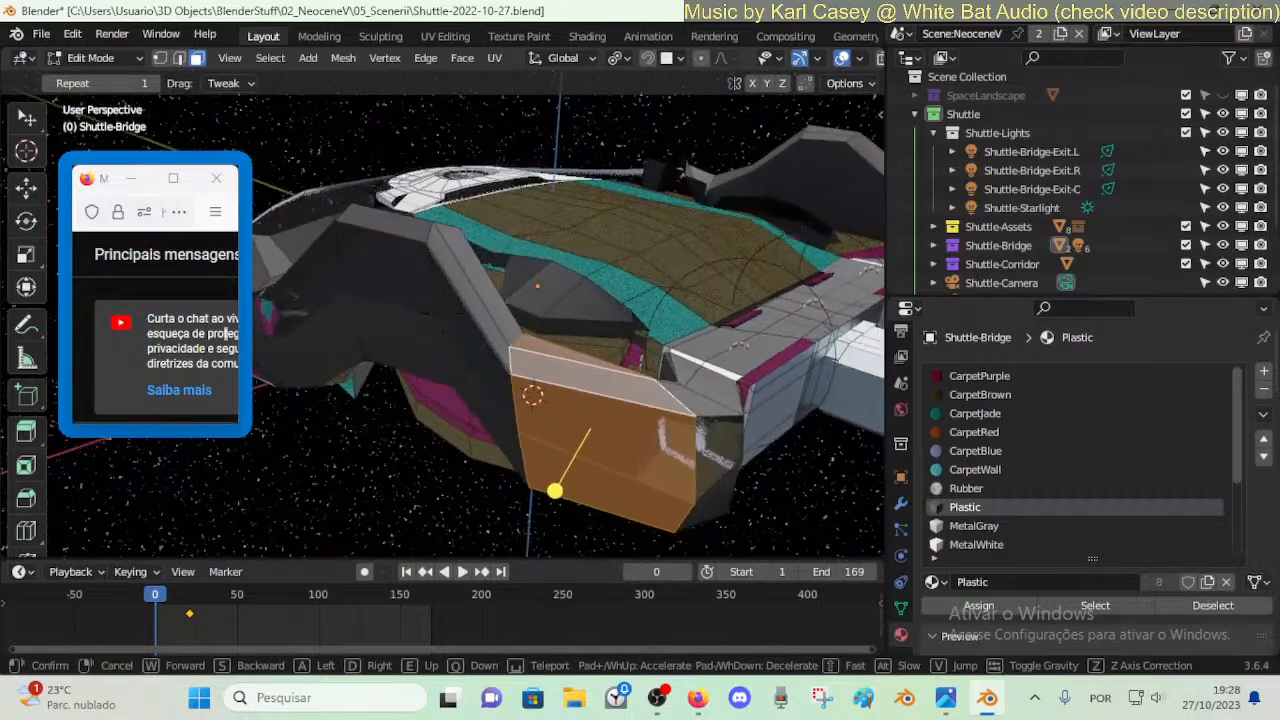
key(q)
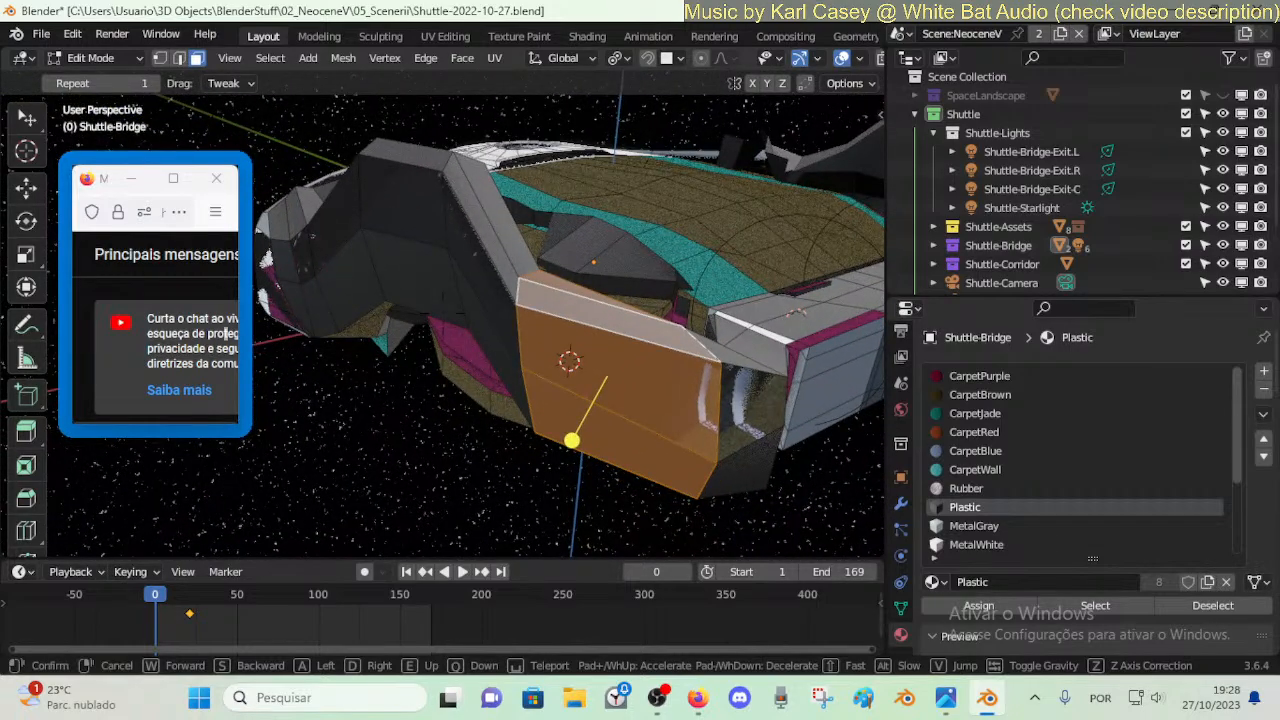
key(Return)
key(g)
key(z)
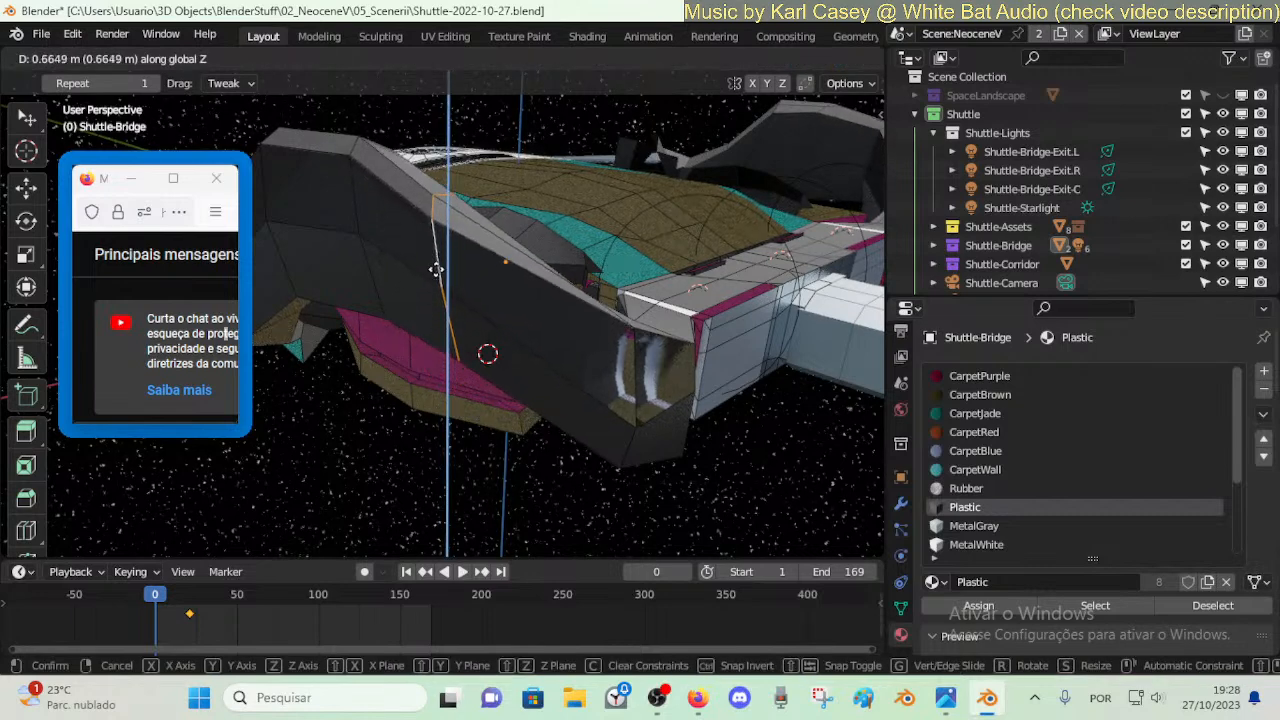
key(g)
click(584, 348)
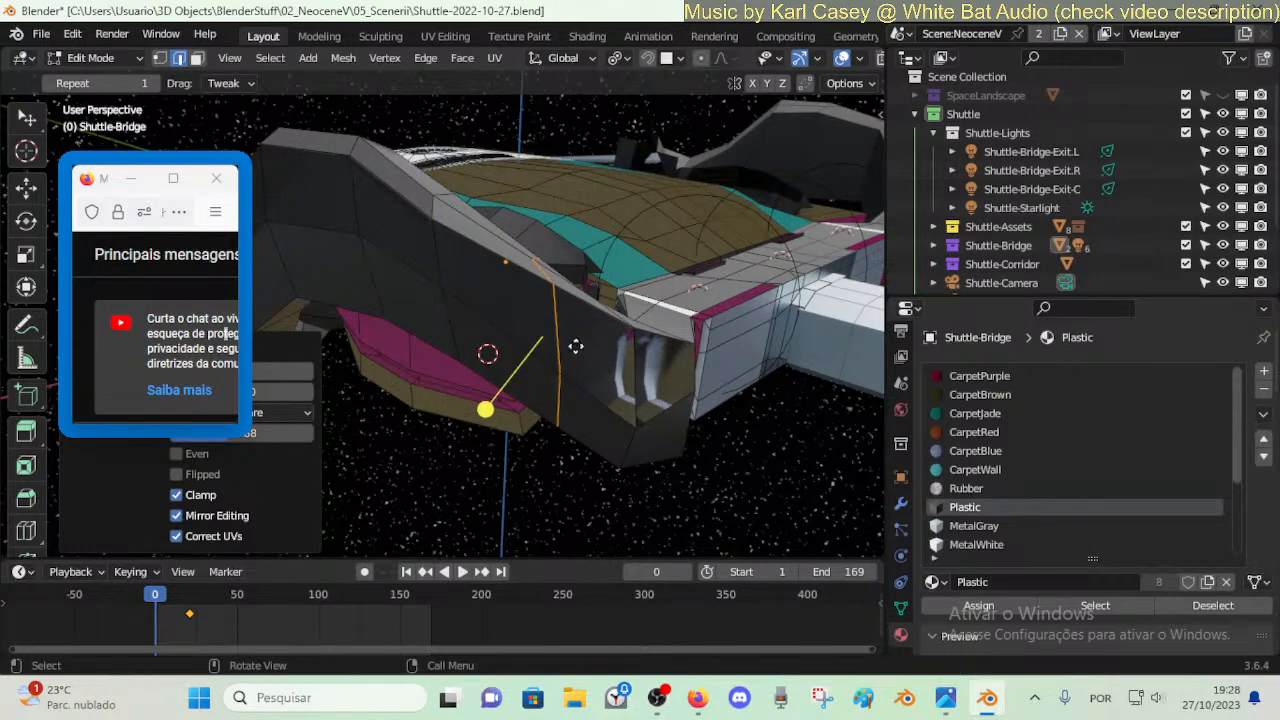
- Move the new rear loop slightly downward, rotate it about Z and smooth its vertices by 0.309
key(g)
click(605, 370)
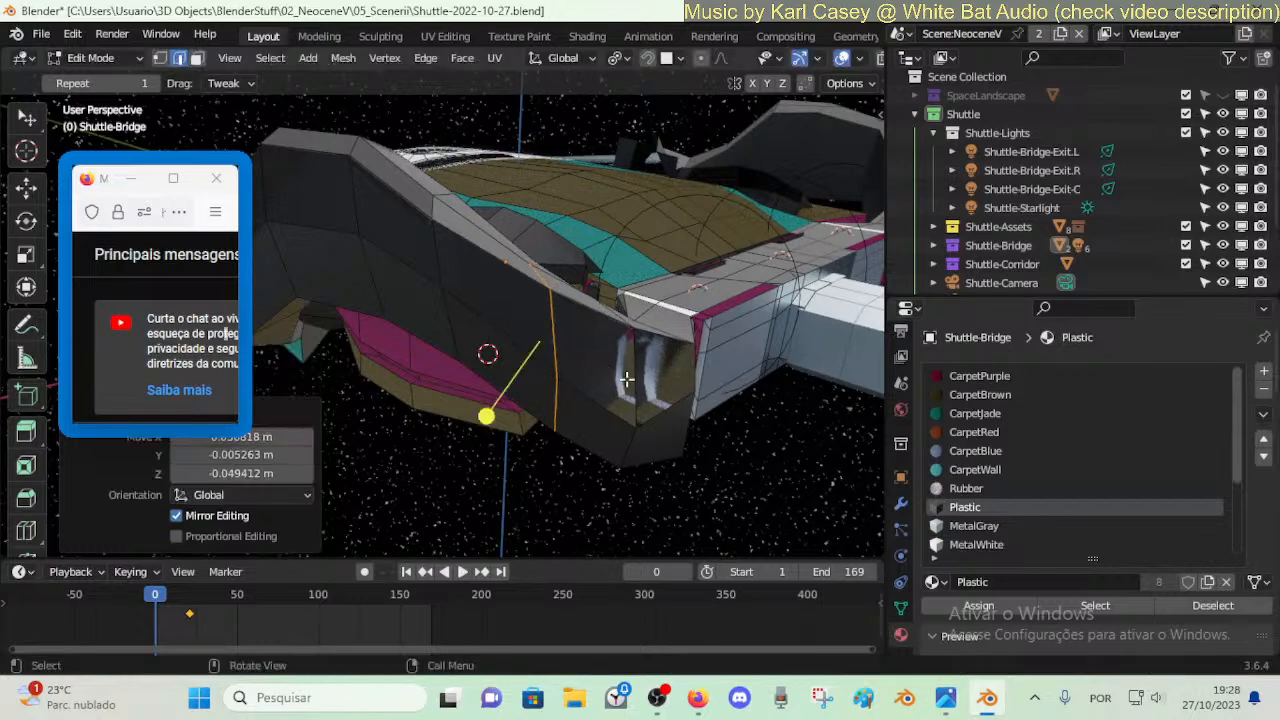
key(r)
key(z)
click(627, 380)
drag(486, 416, 562, 430)
- Move two crosswise edge loops between the side wall's middle segment and its rear end outward to round the curve
key(shift+grave)
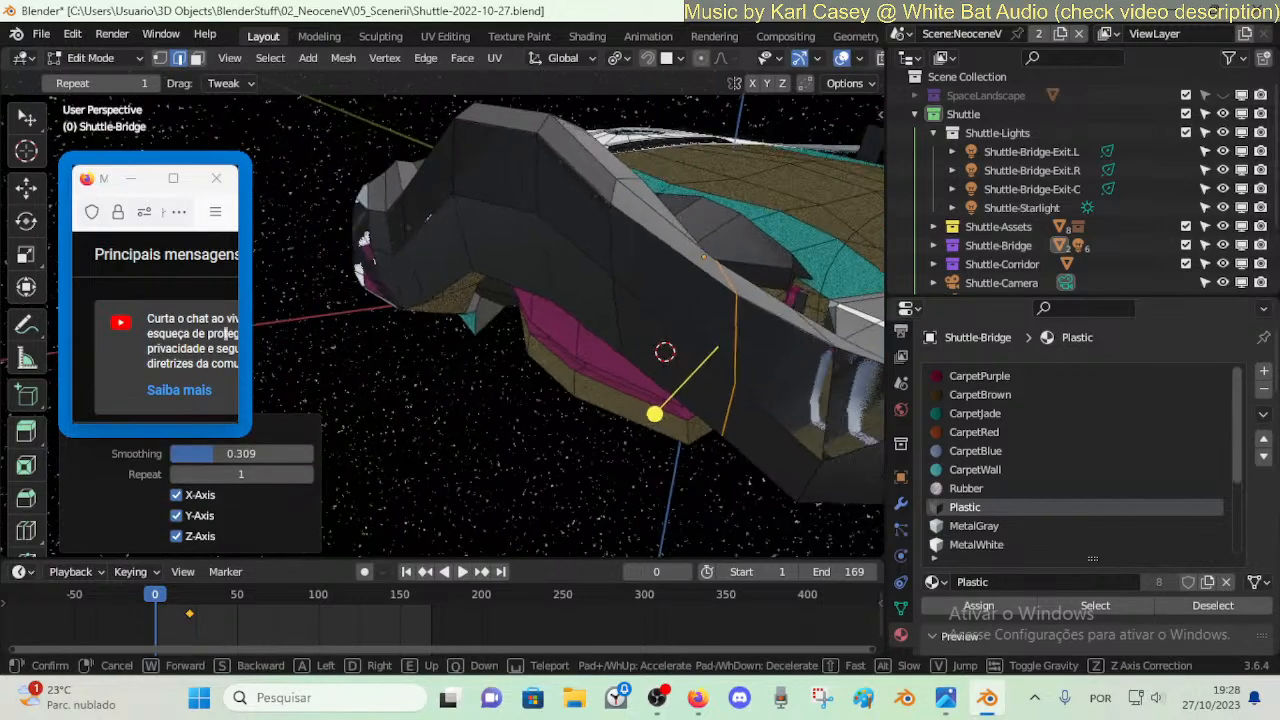
key(d)
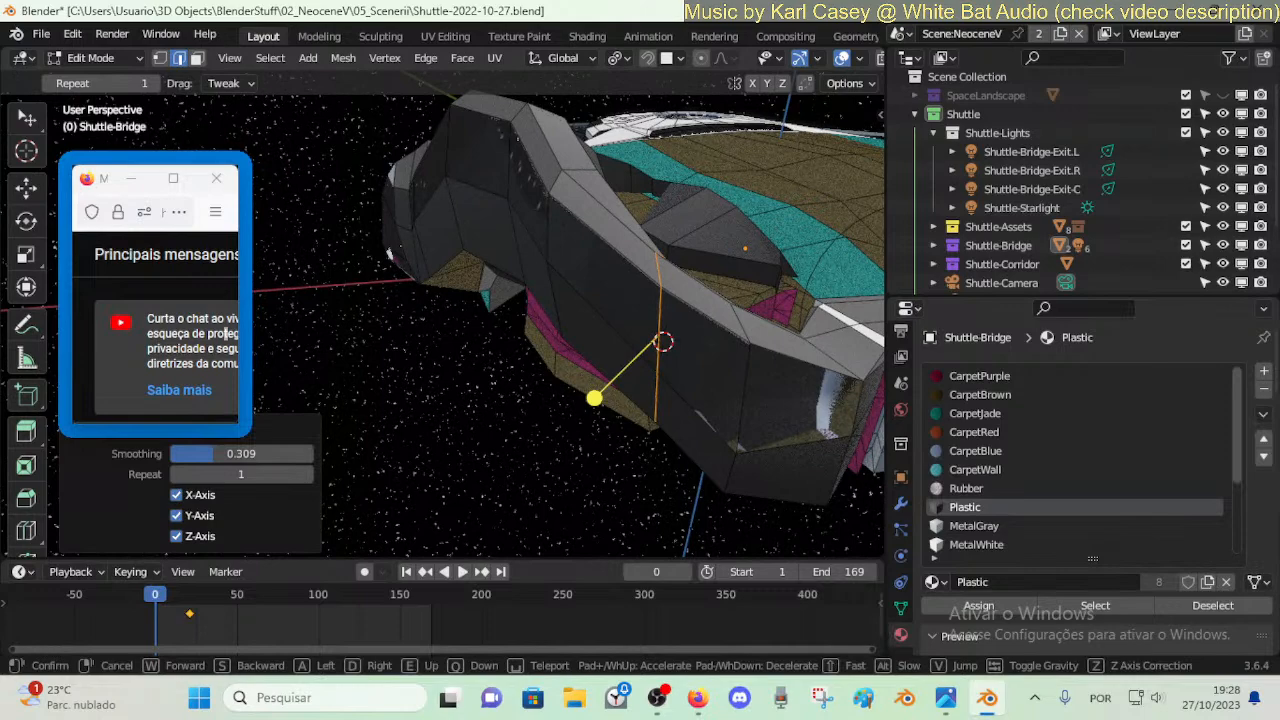
click(442, 325)
key(alt+a)
alt+click(503, 255)
key(g)
click(454, 276)
key(alt+a)
alt+click(600, 325)
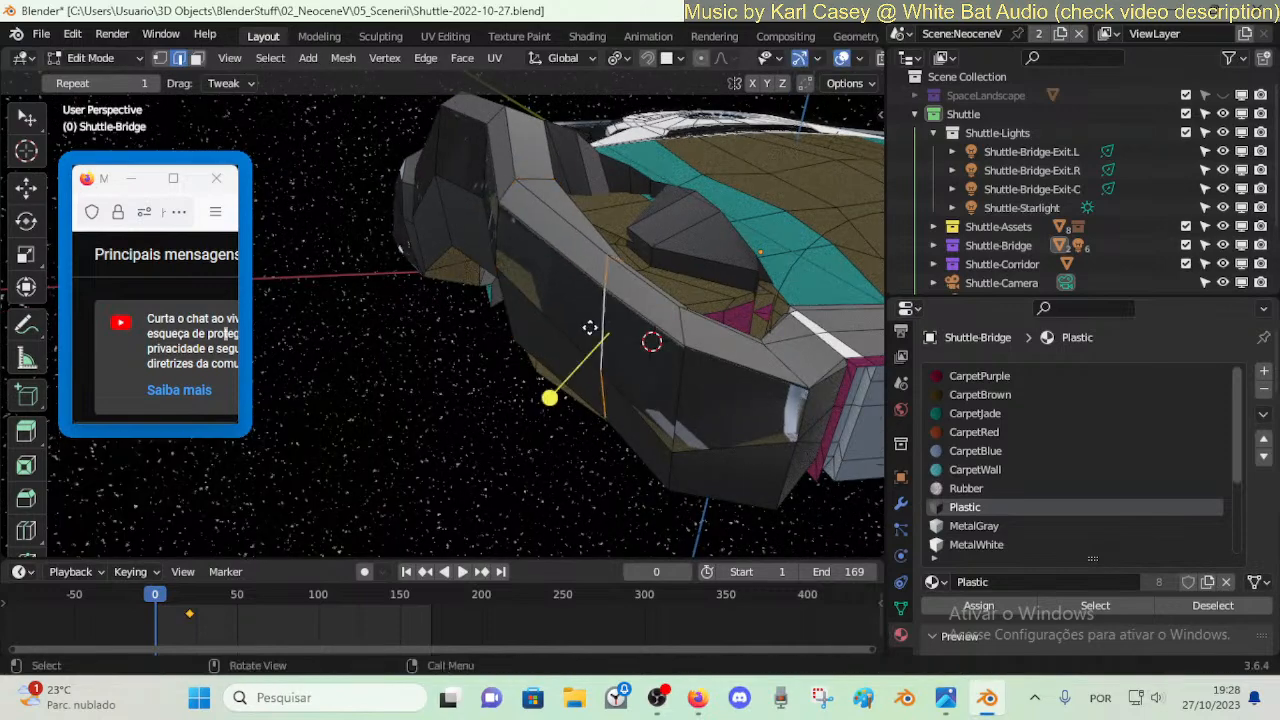
key(g)
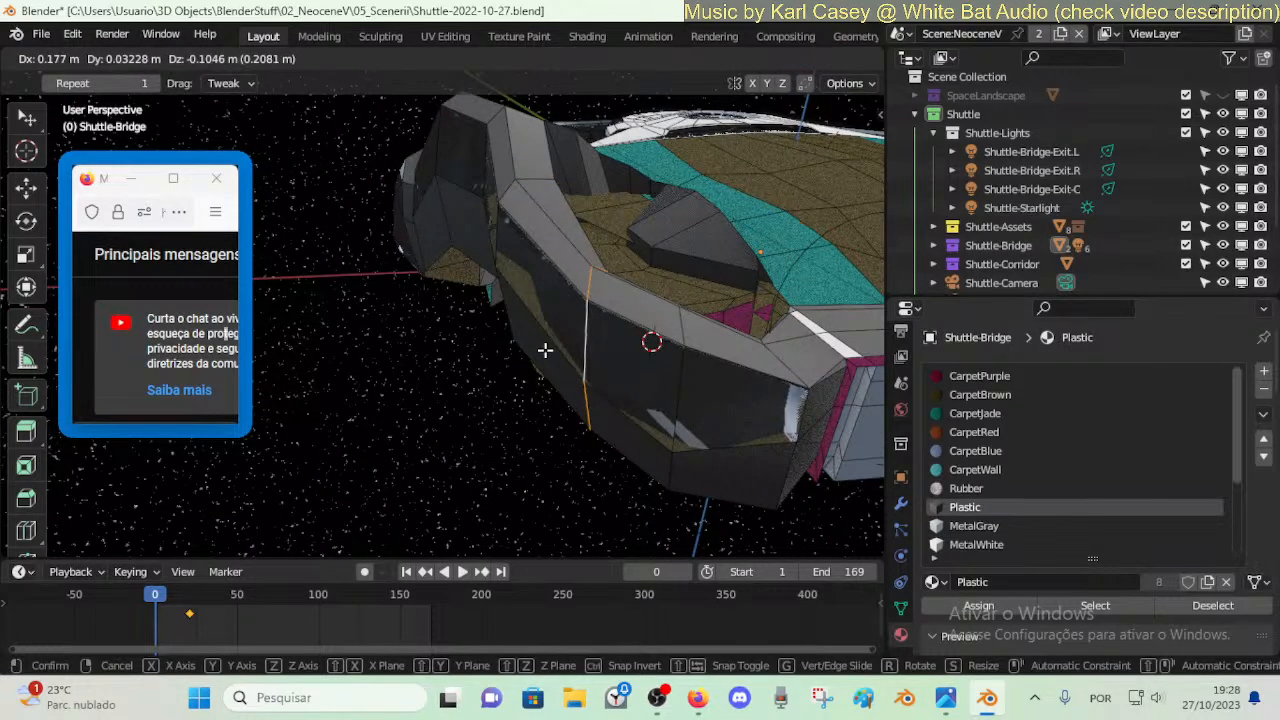
click(680, 435)
- Slide the lower vertices on the outer face of the side wall's rear section along their edges to even out the bottom row
middle_drag(680, 435, 634, 451)
alt+click(629, 438)
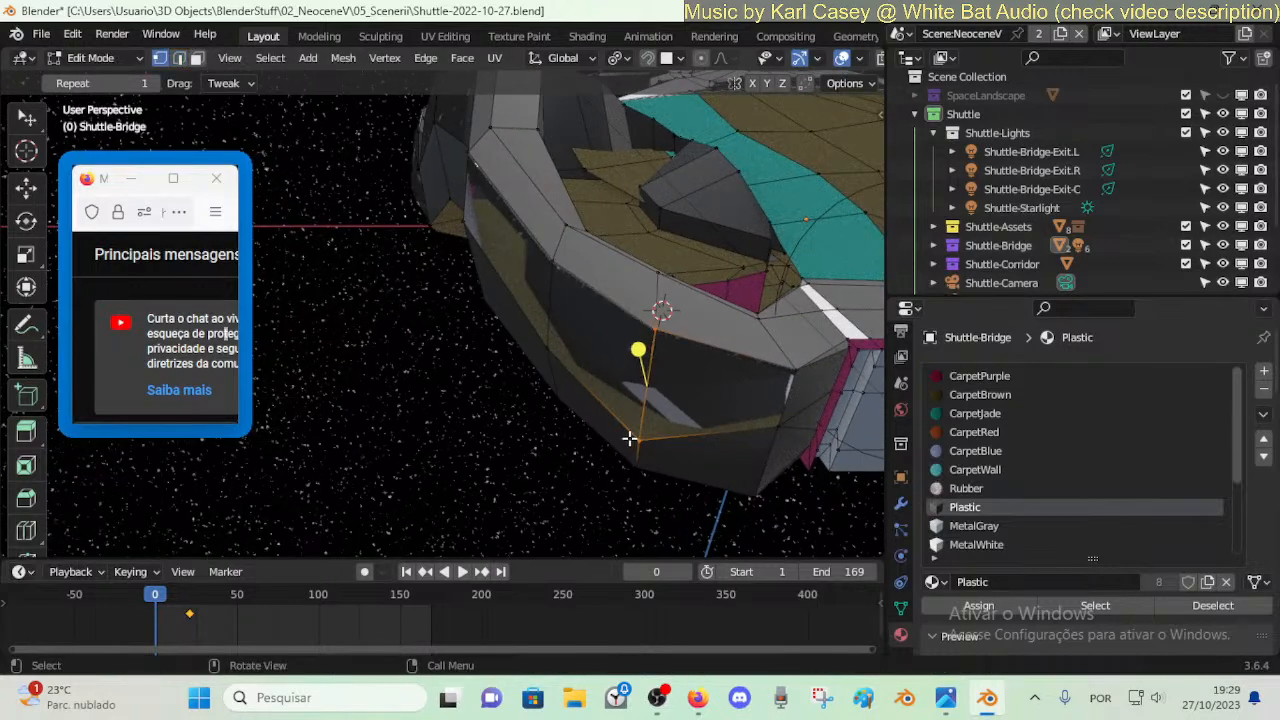
click(551, 352)
key(g)
key(g)
click(540, 331)
middle_drag(538, 330, 482, 342)
click(611, 422)
key(g)
key(g)
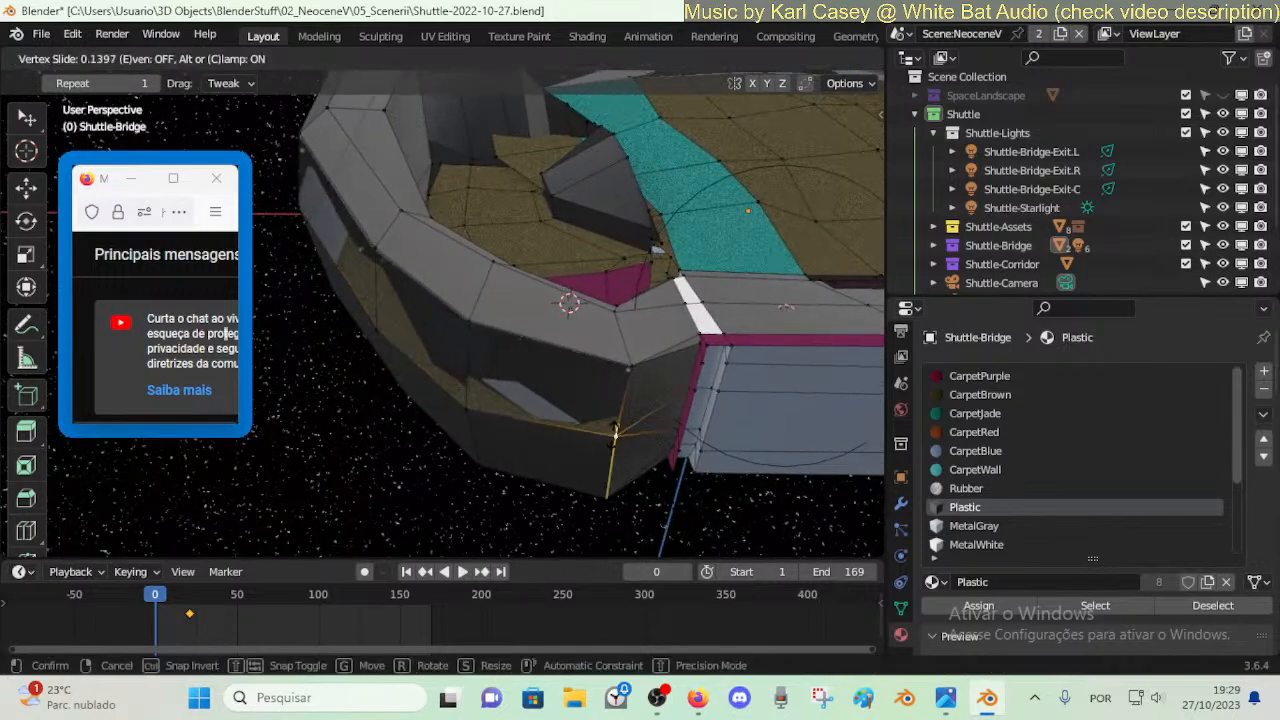
click(625, 410)
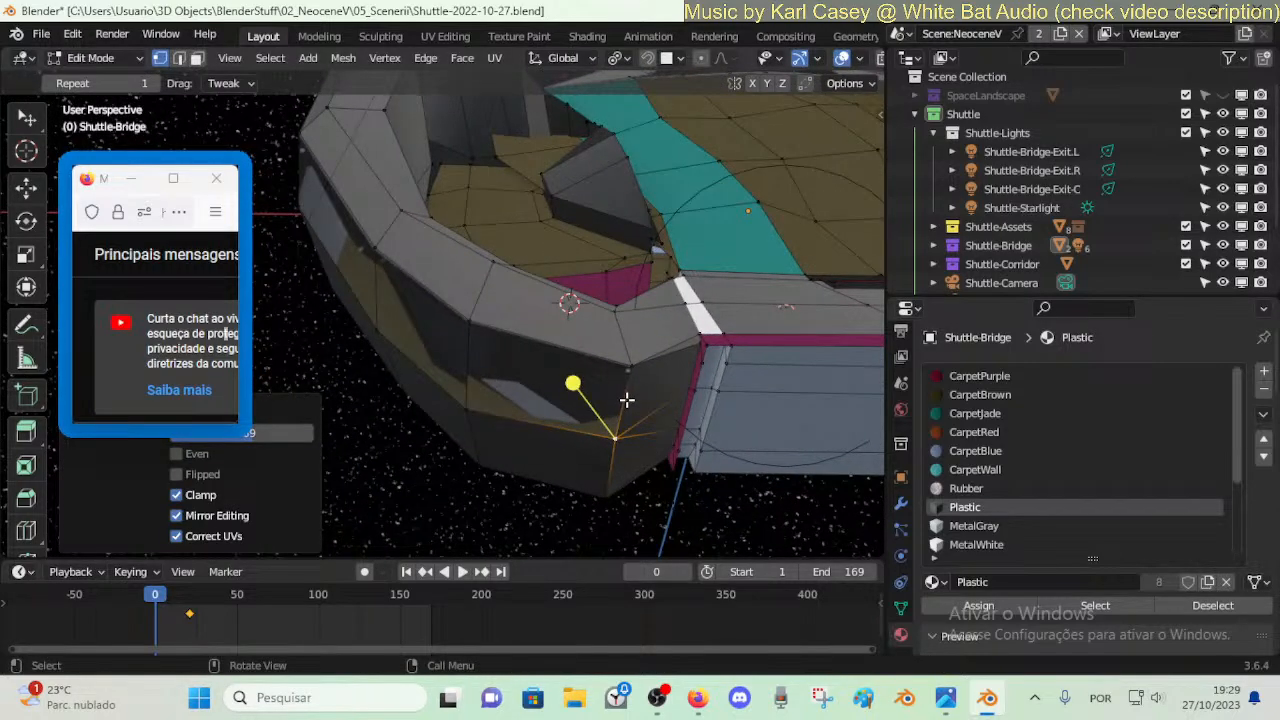
- Raise the crosswise top edge at the side wall's rear corner about 0.25 m along Z
key(2)
click(619, 325)
key(g)
key(z)
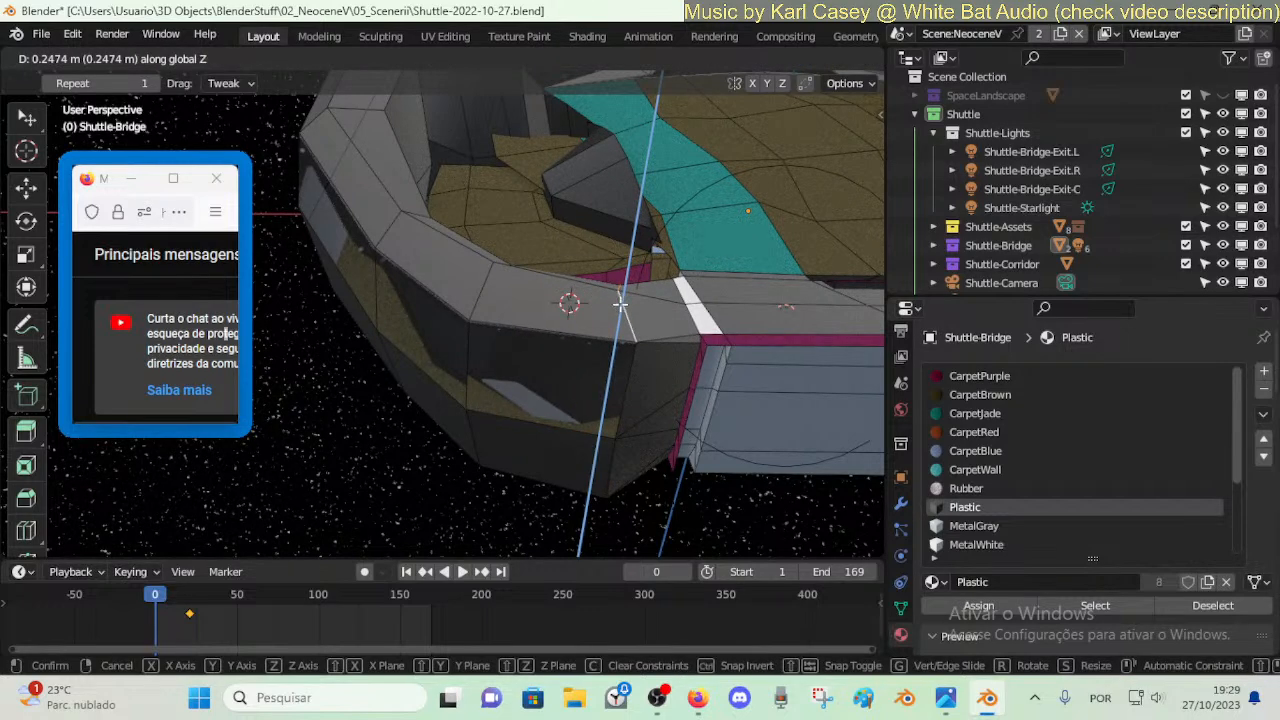
click(621, 304)
key(alt+a)
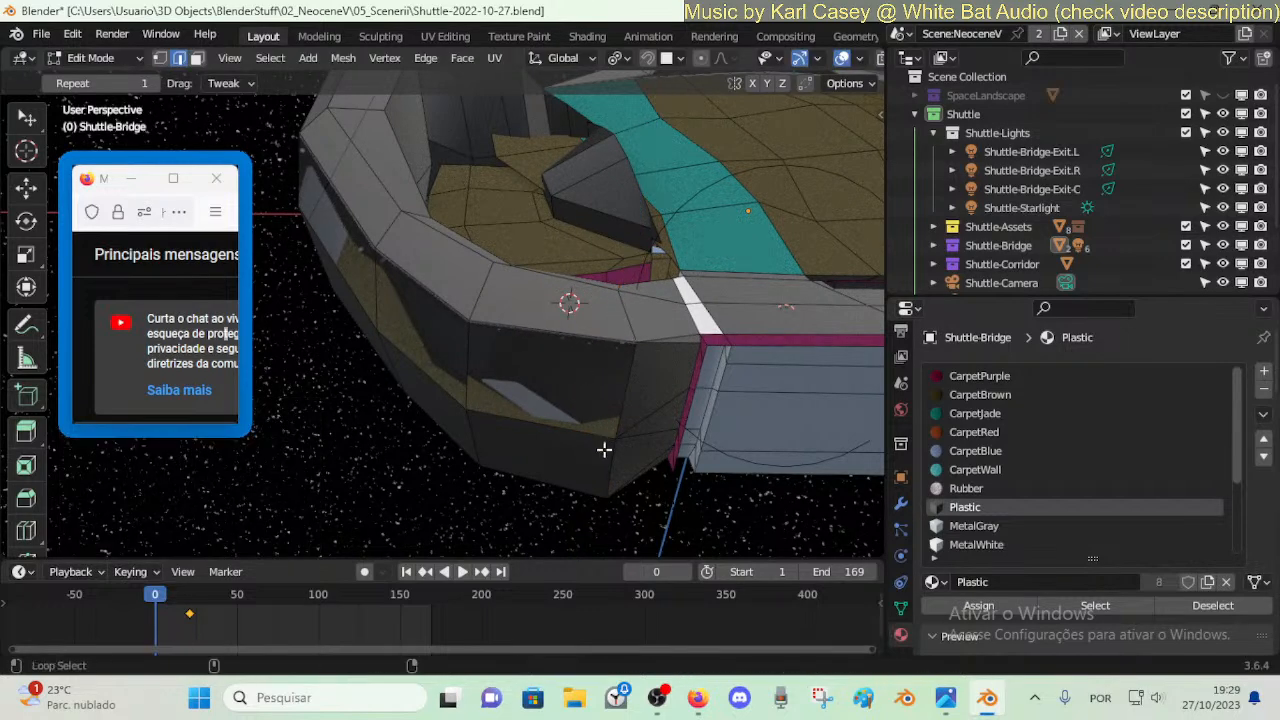
- Raise the rear face loop of the side wall by 0.31385 m along Z and smooth its vertices
key(3)
click(604, 449)
key(g)
key(z)
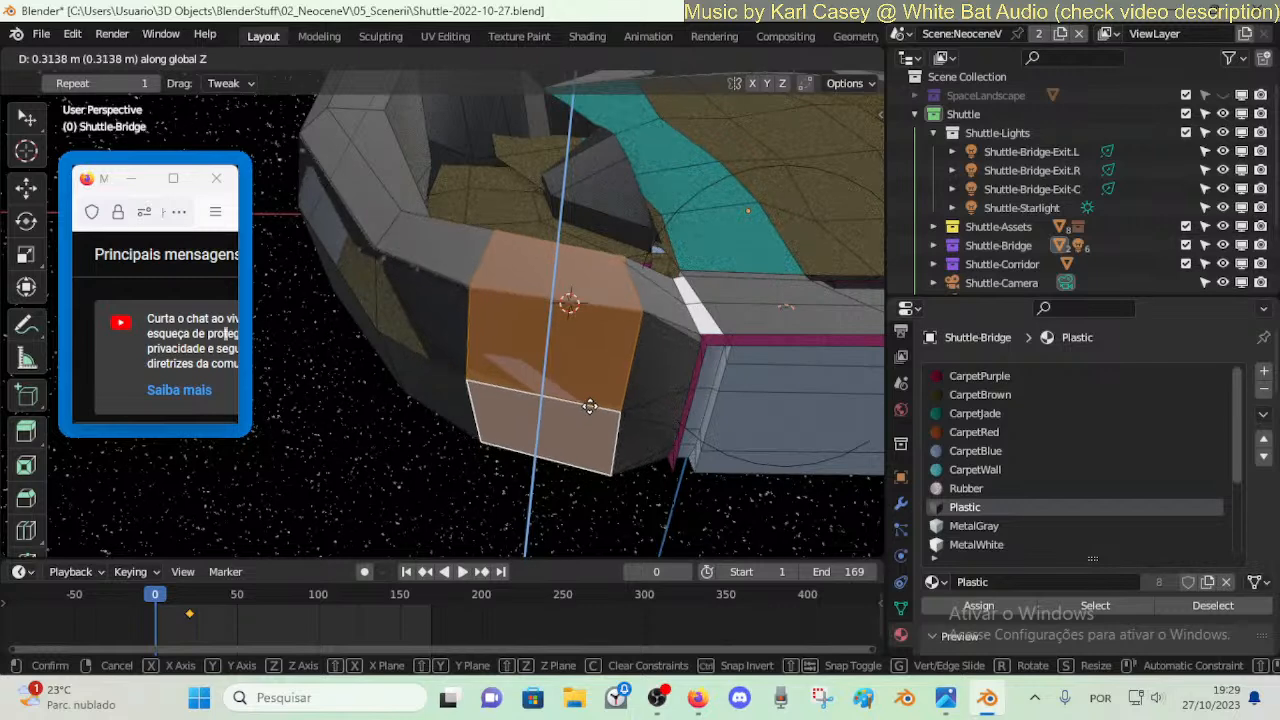
click(553, 329)
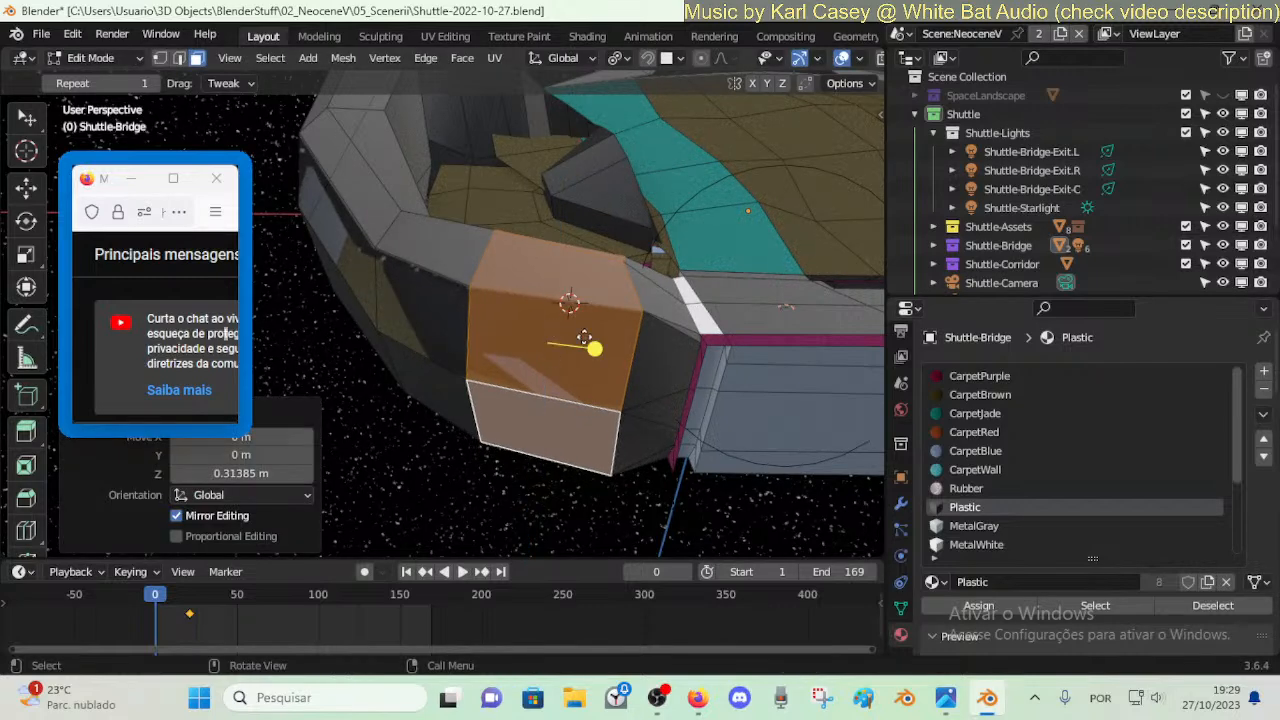
drag(584, 336, 620, 364)
- Examine the reshaped side walls in Object Mode from outside and from within the bridge, including where they meet the floor
key(Tab)
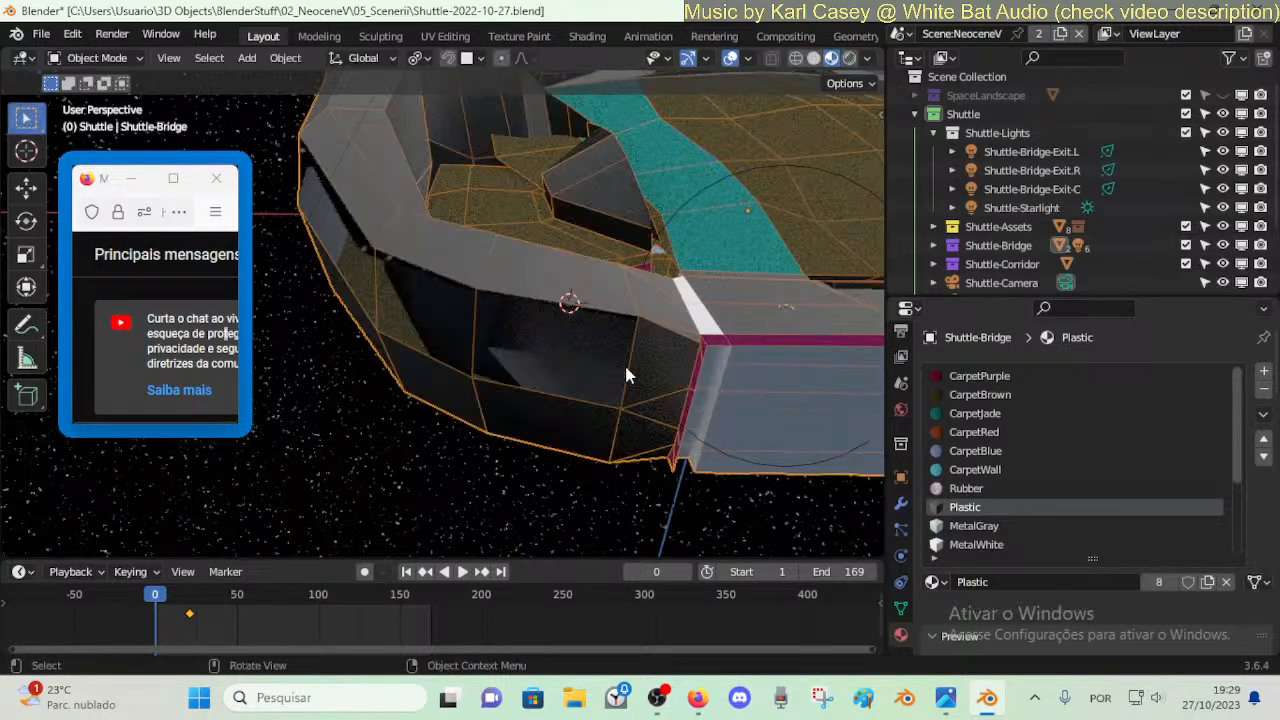
key(shift+grave)
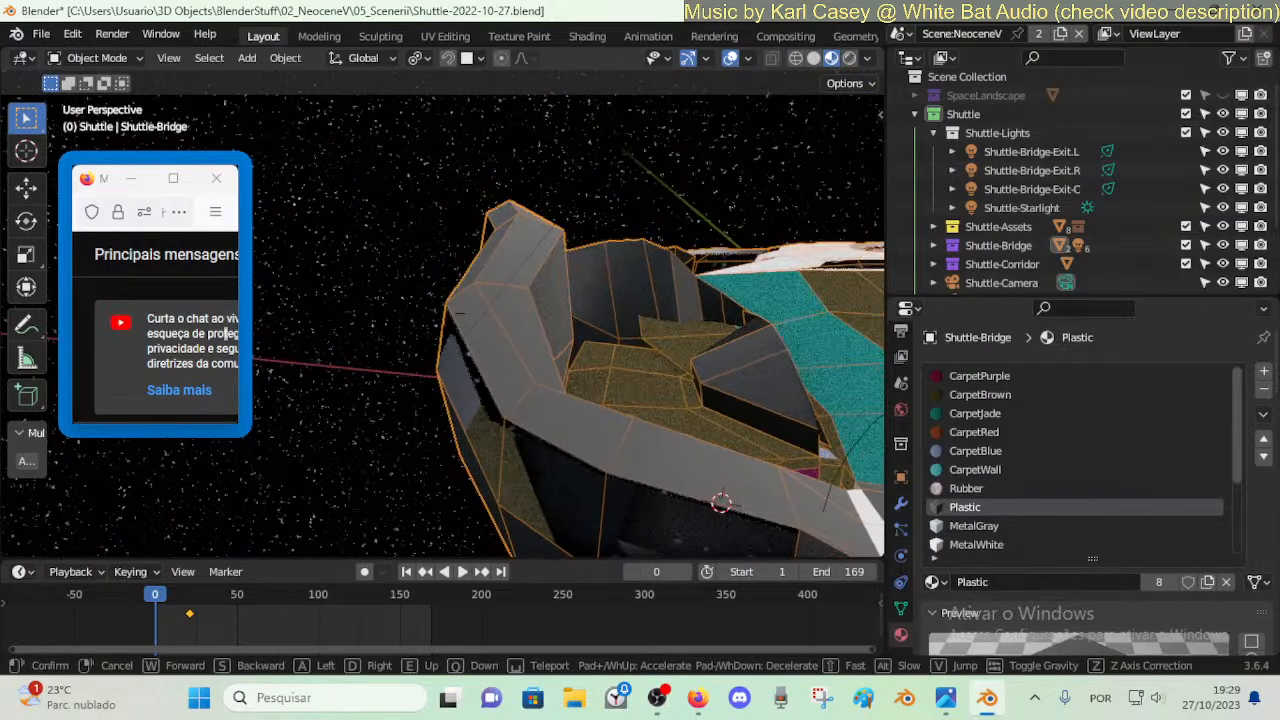
key(d)
key(a)
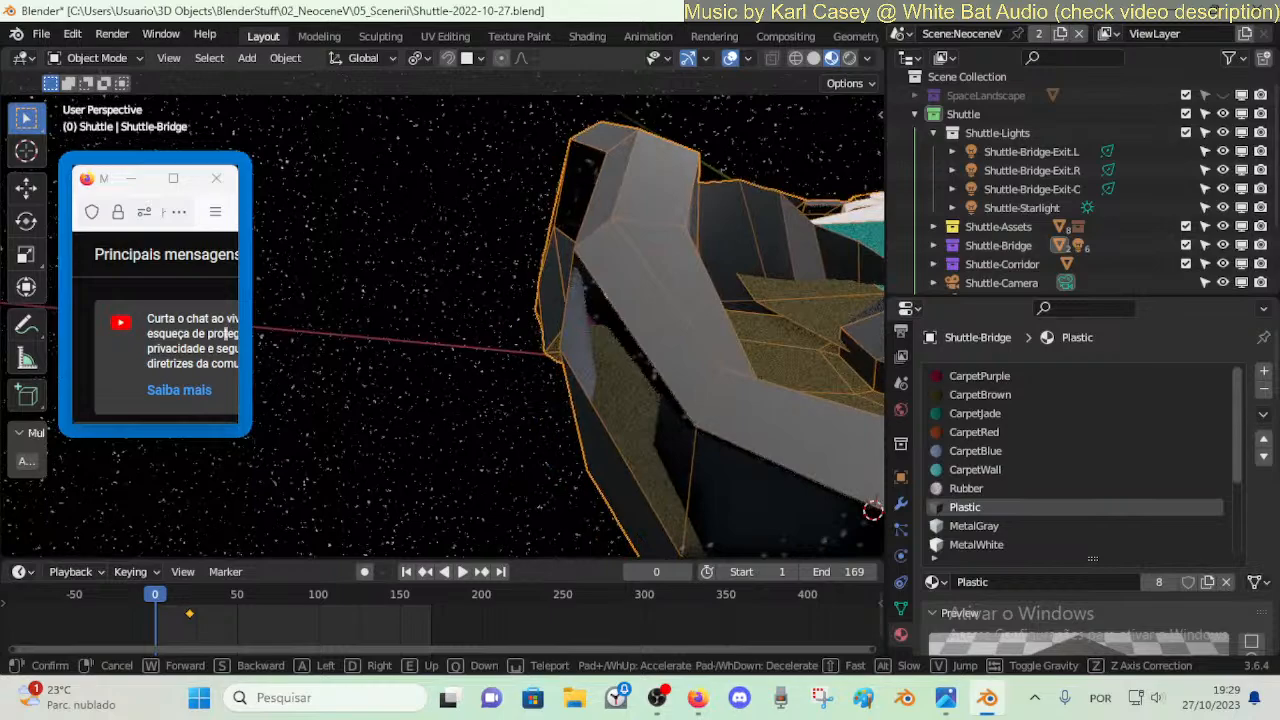
key(w)
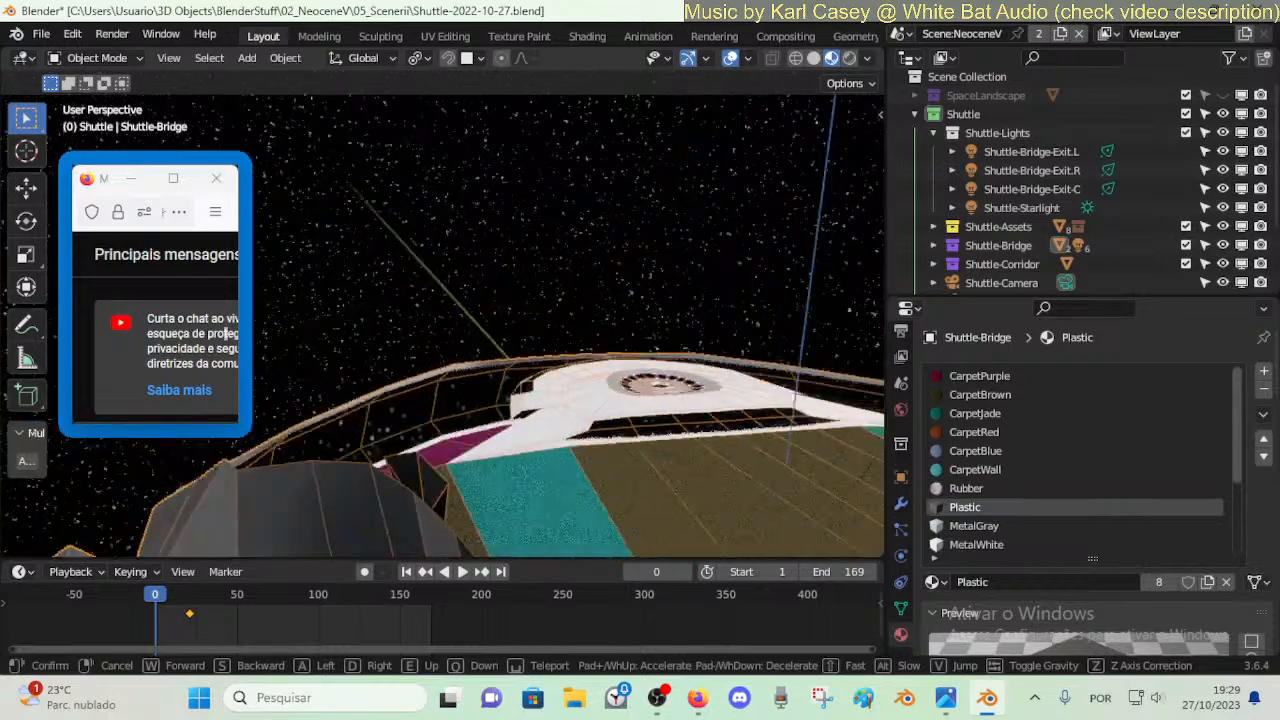
key(s)
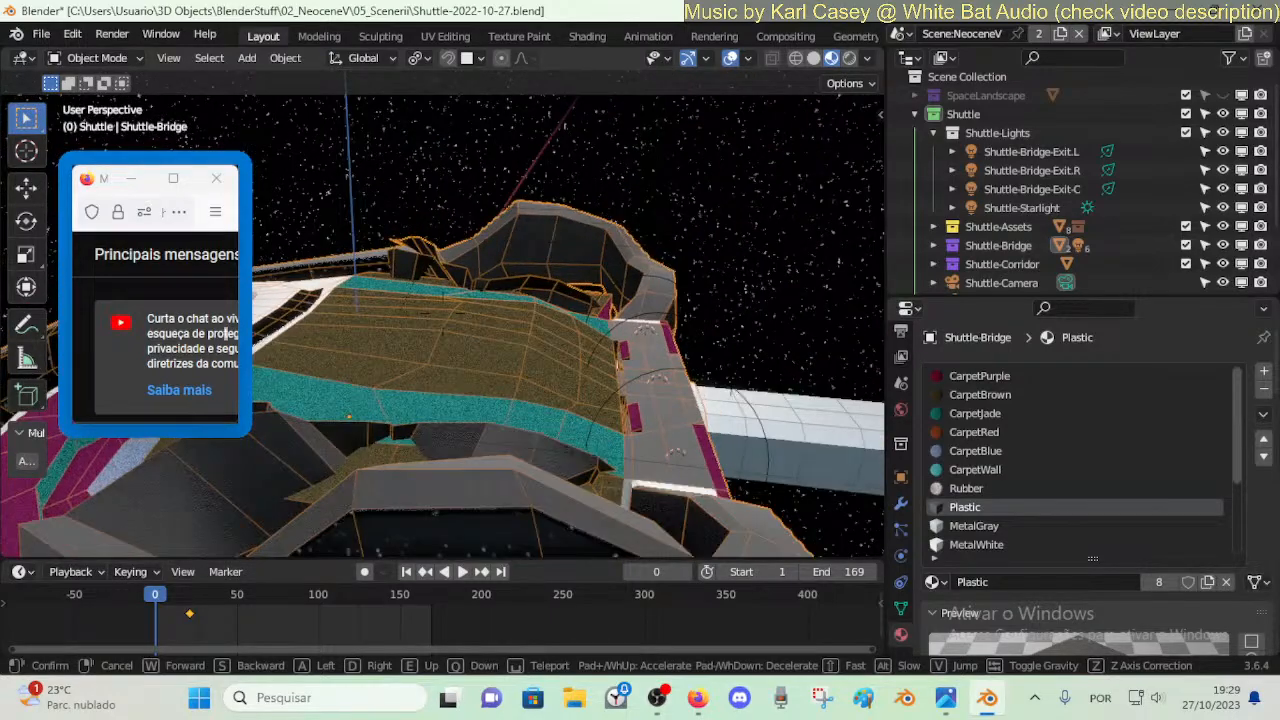
key(w)
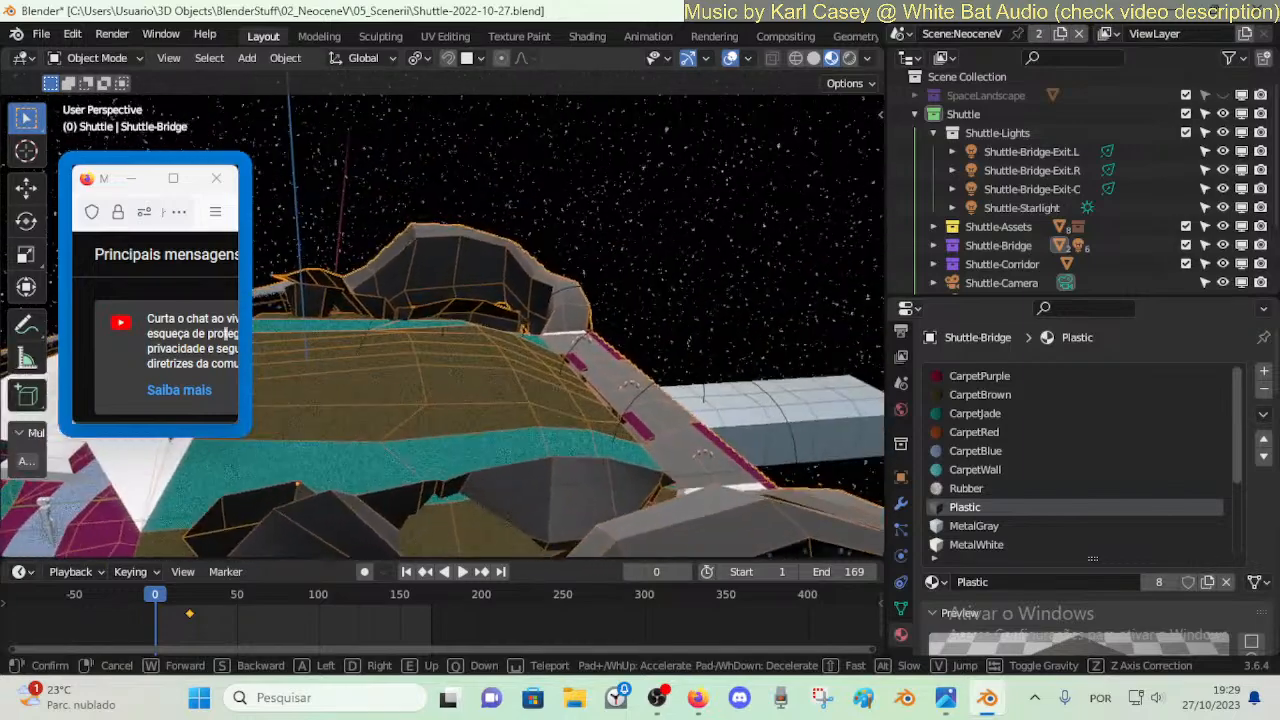
key(w)
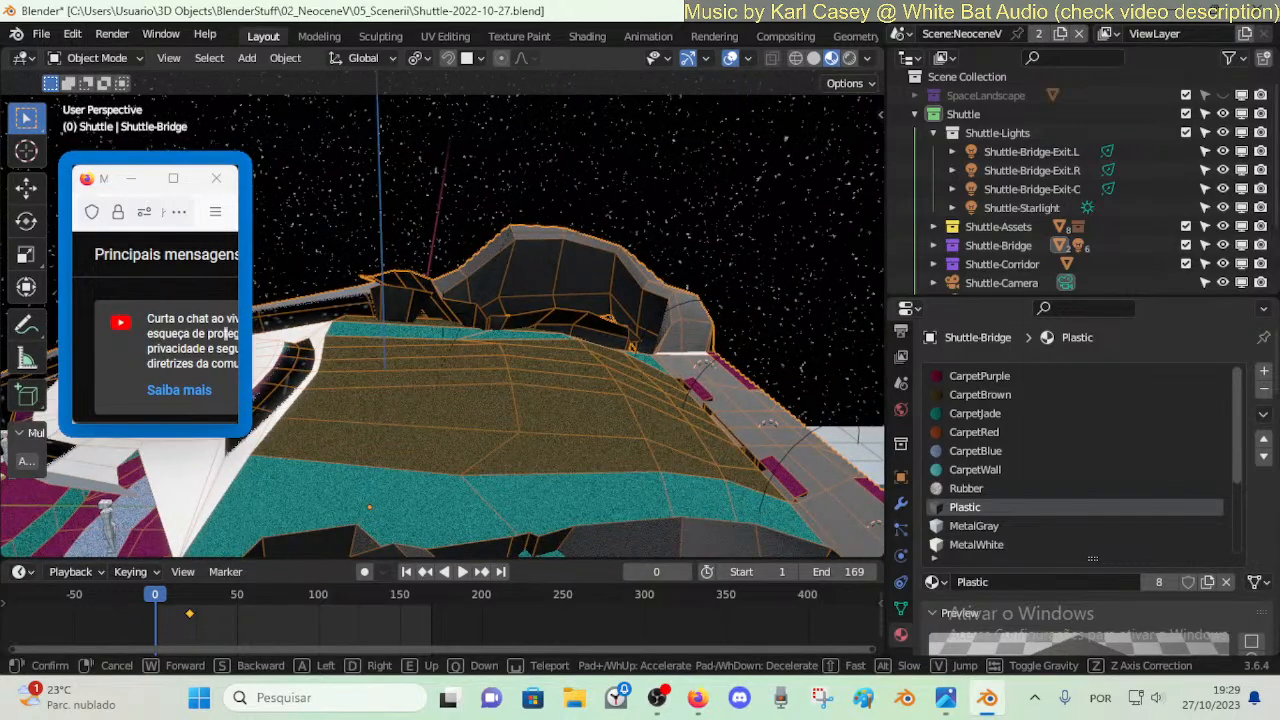
key(w)
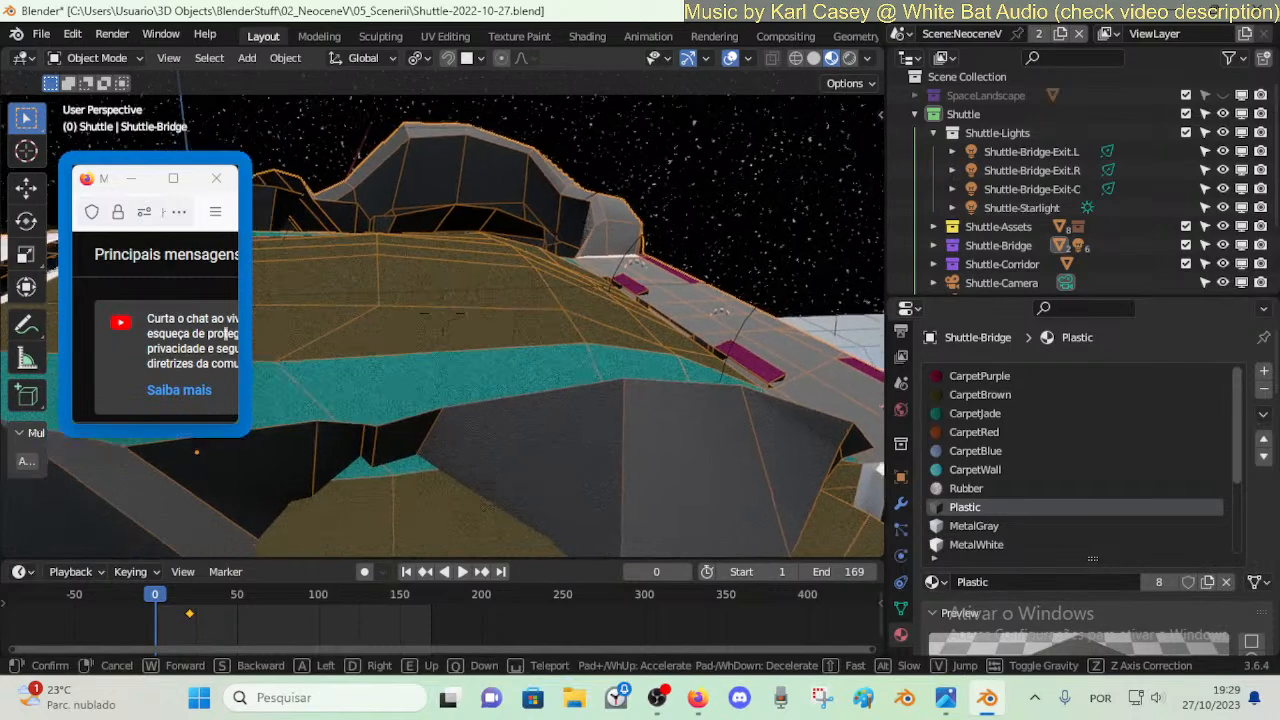
key(d)
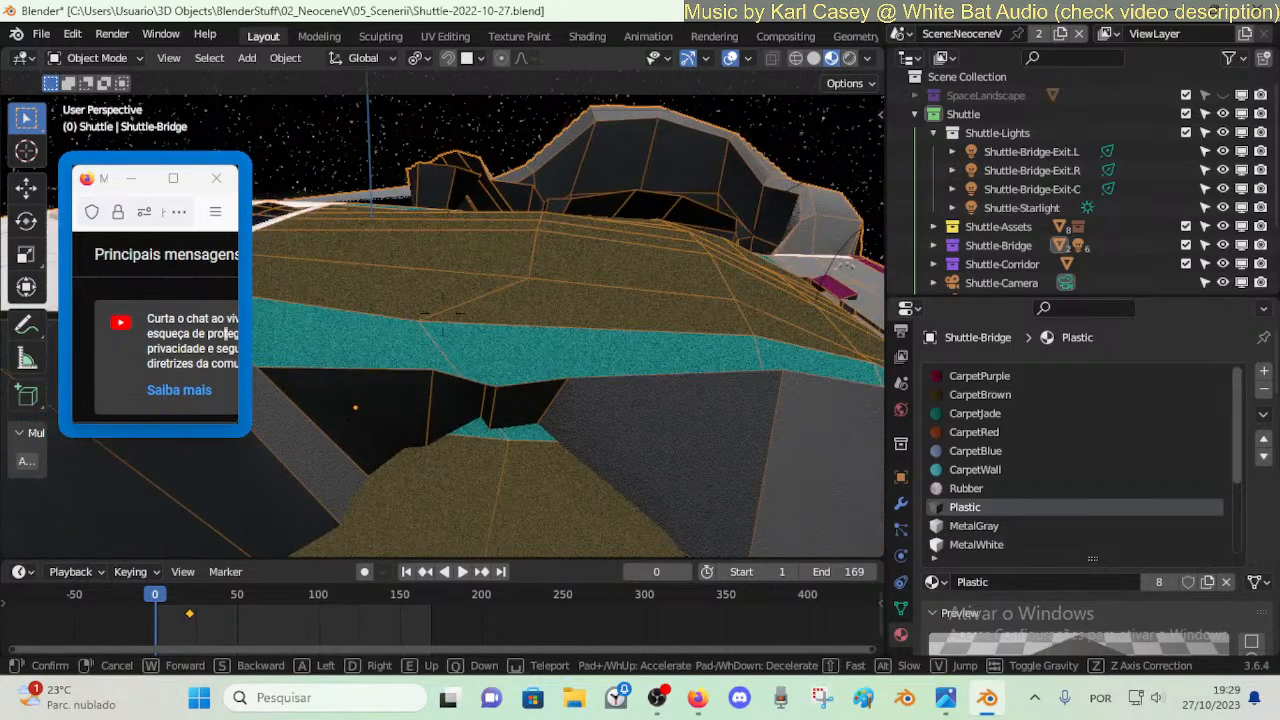
key(w)
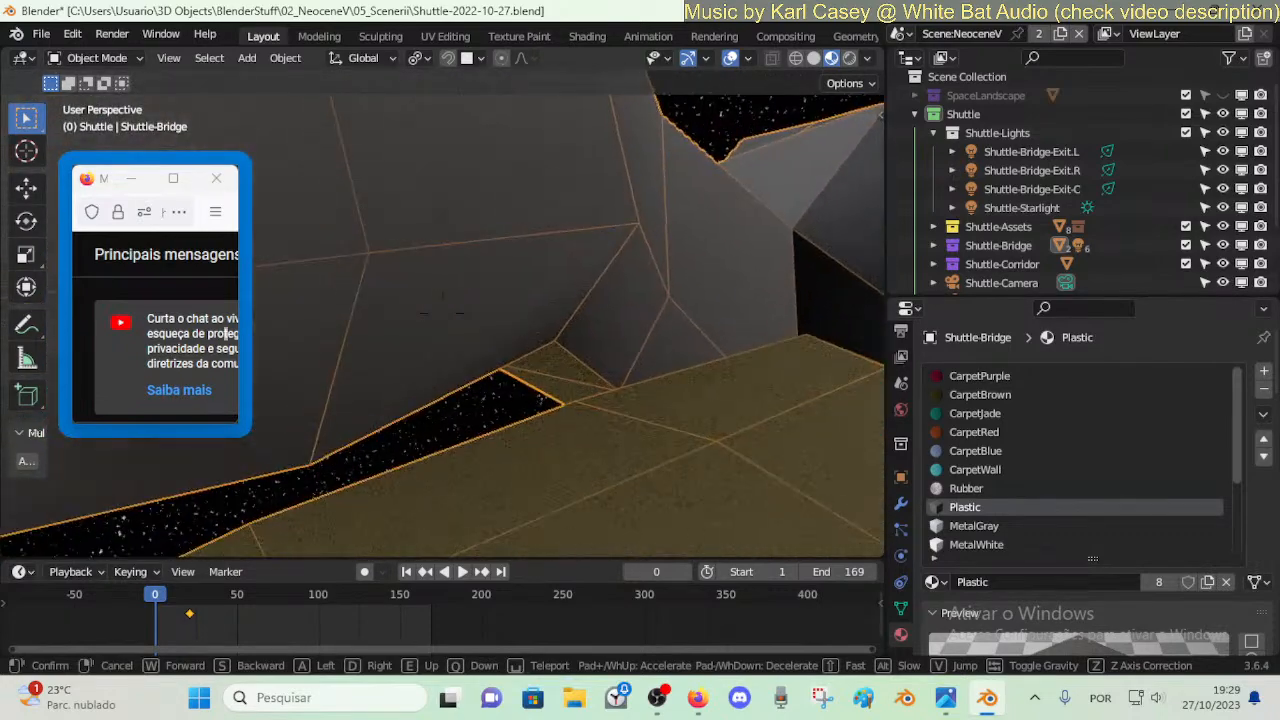
key(s)
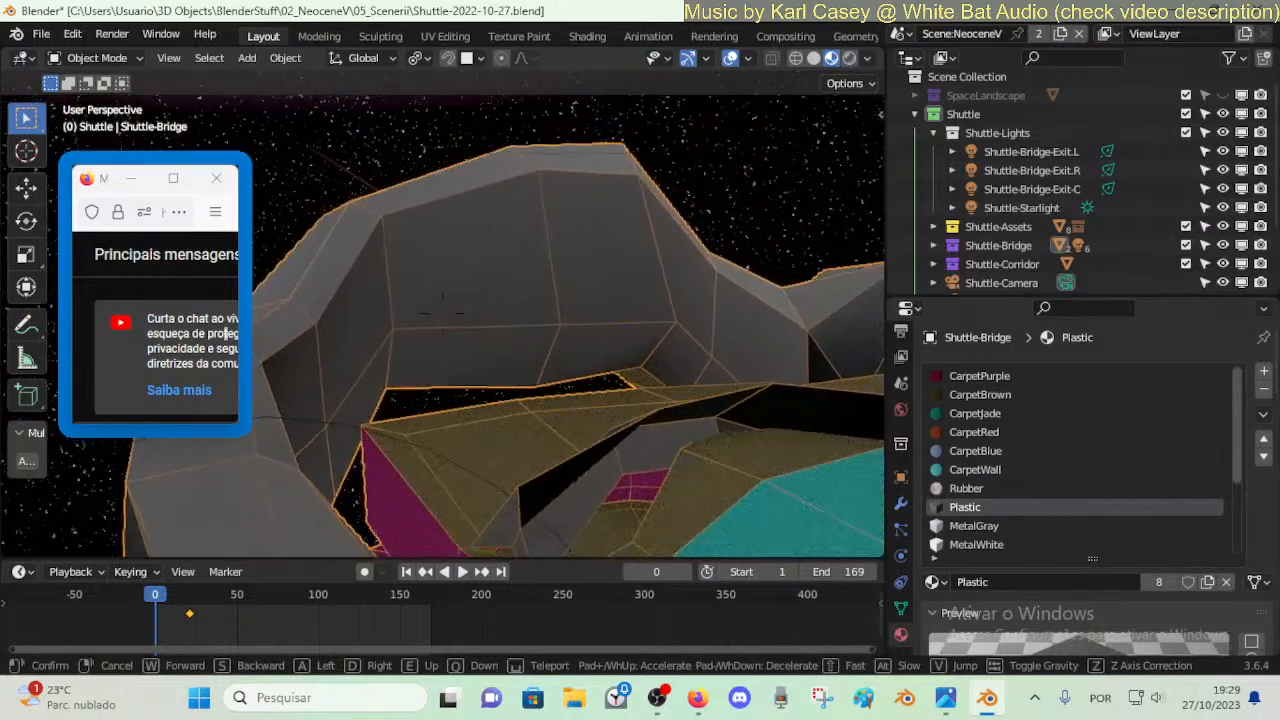
key(w)
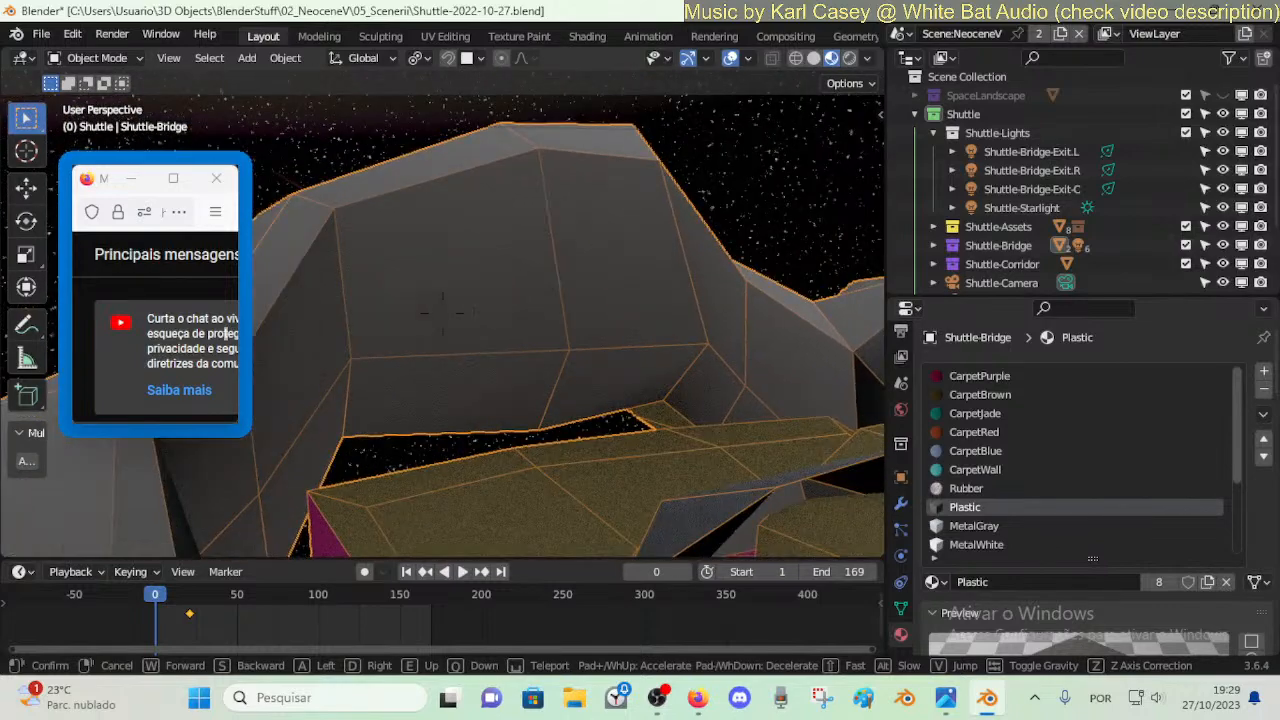
click(513, 413)
- Return to Edit Mode on the Shuttle-Bridge mesh and save the file
key(Tab)
key(ctrl+s)
key(k)
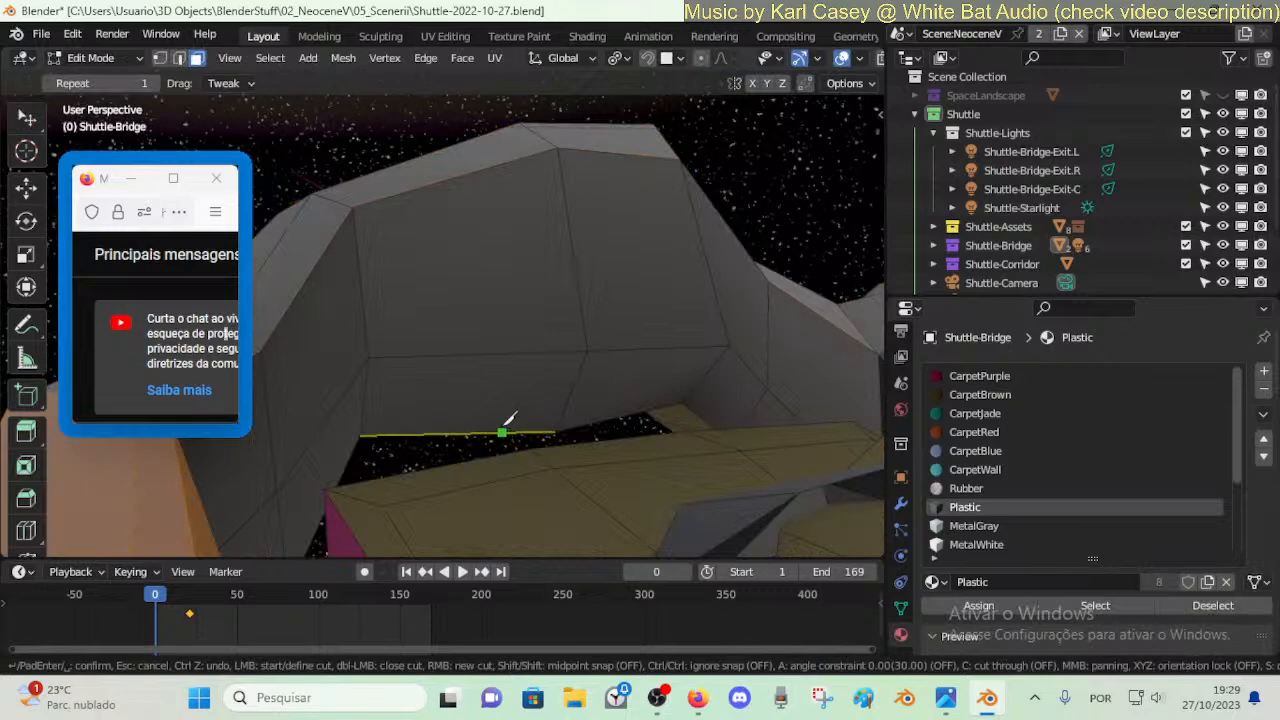
key(Escape)
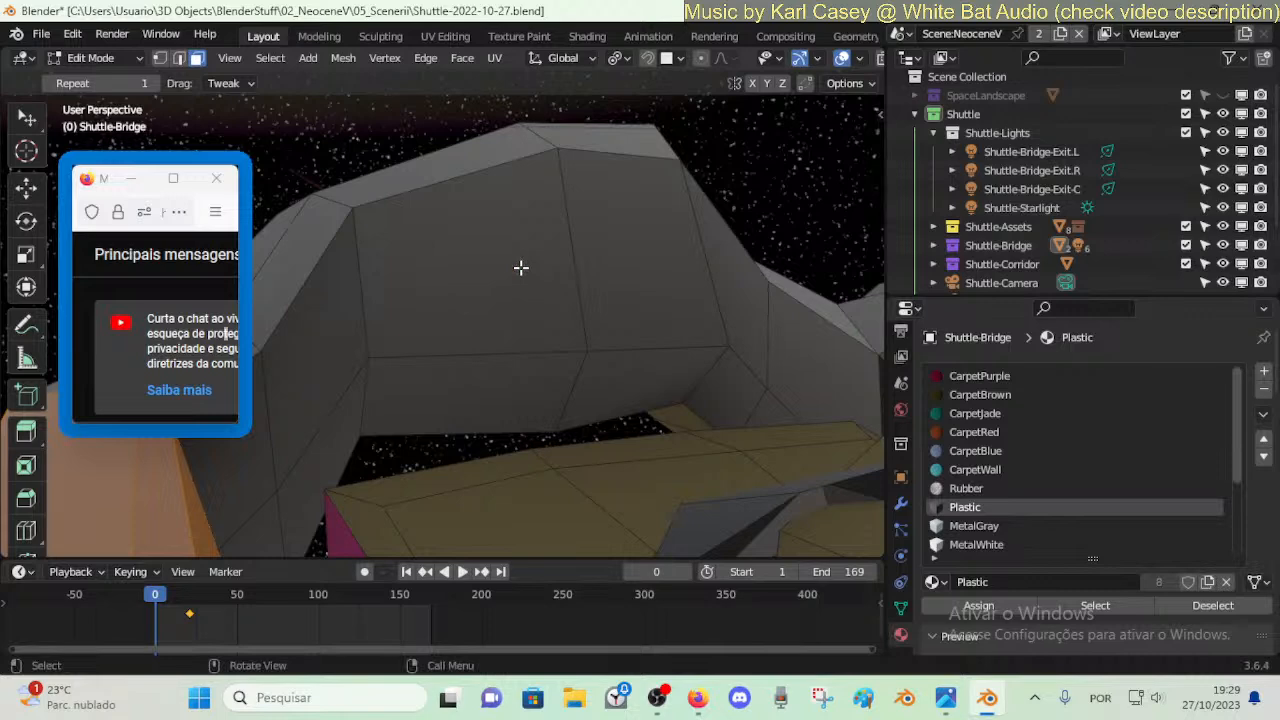
- Replace the central edge loop of the side wall's middle segment with two crosswise loop cuts, one on each side of it
key(ctrl+r)
click(455, 188)
click(480, 187)
key(alt+a)
alt+click(574, 246)
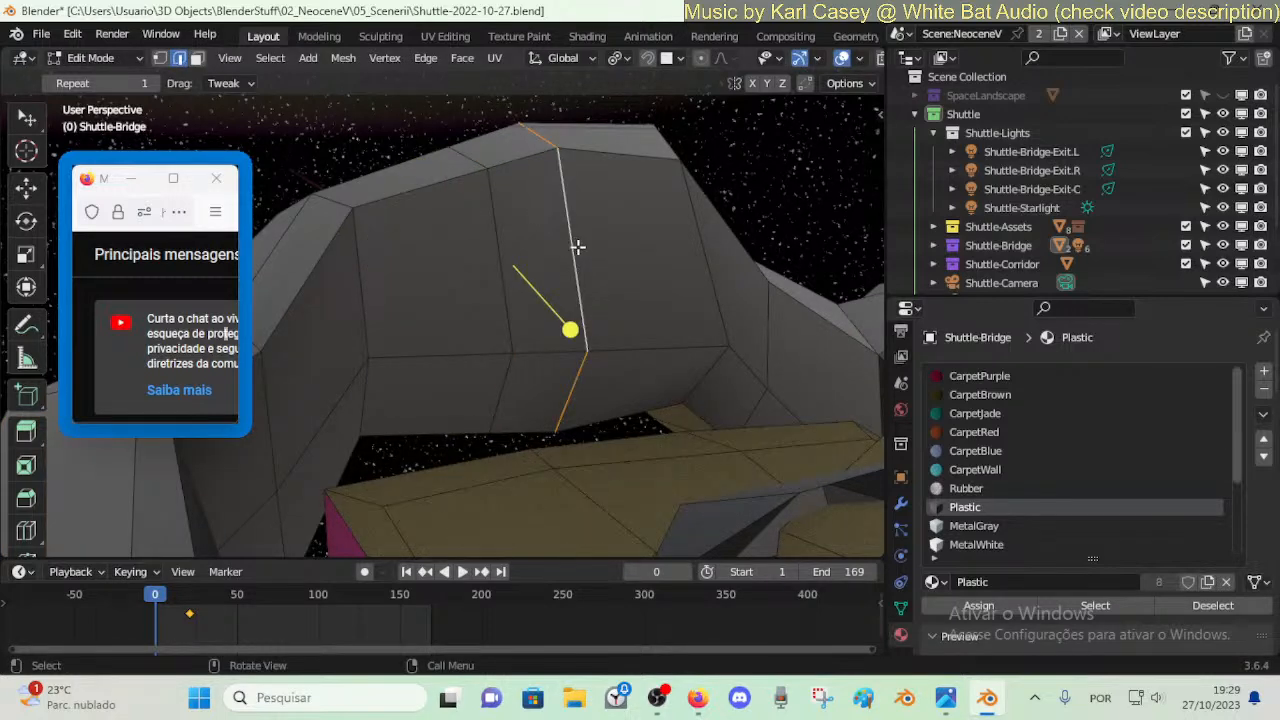
key(ctrl+x)
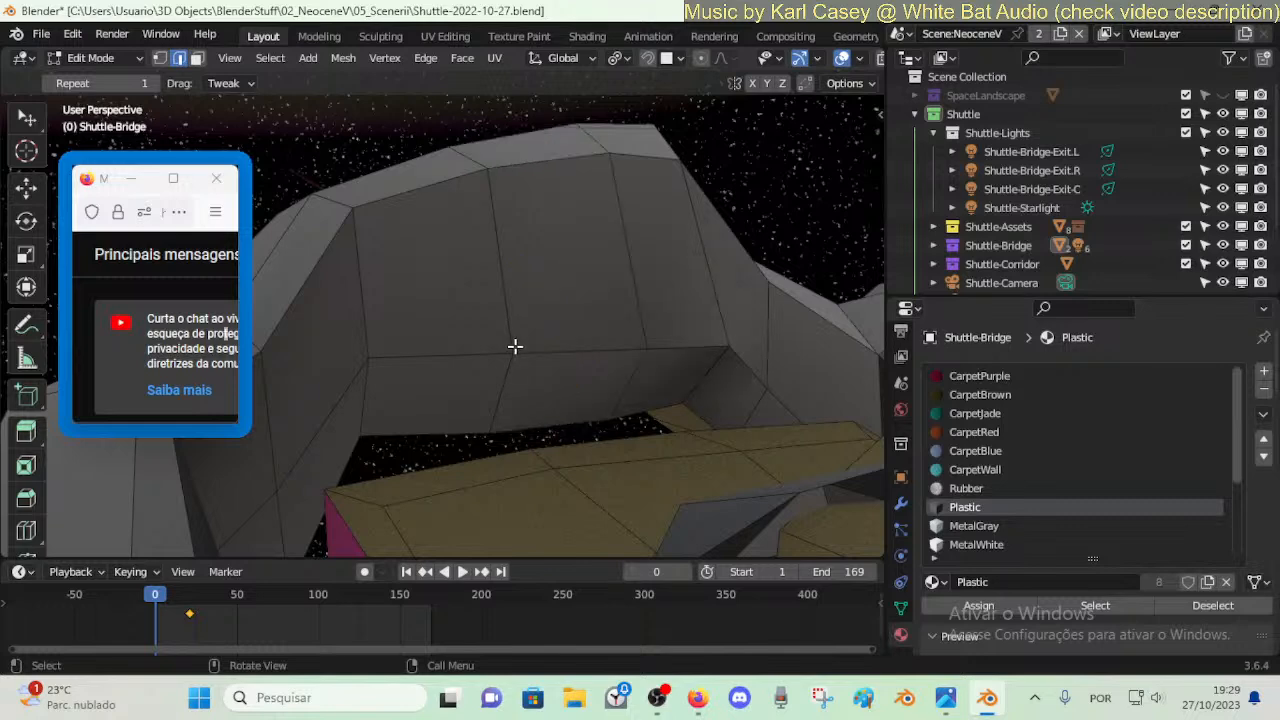
- Inset the two stacked faces of the side wall's middle segment by about 0.1 m and delete the inner faces, leaving an opening
key(3)
click(569, 323)
shift+click(566, 371)
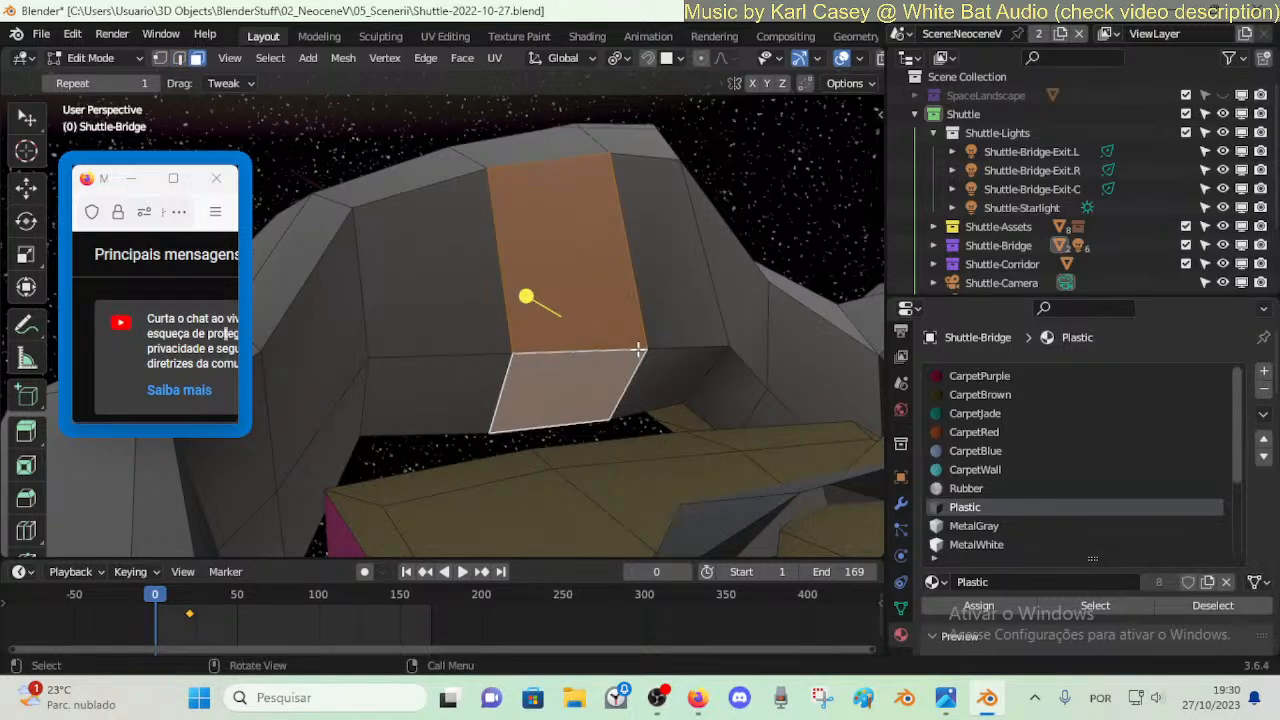
key(i)
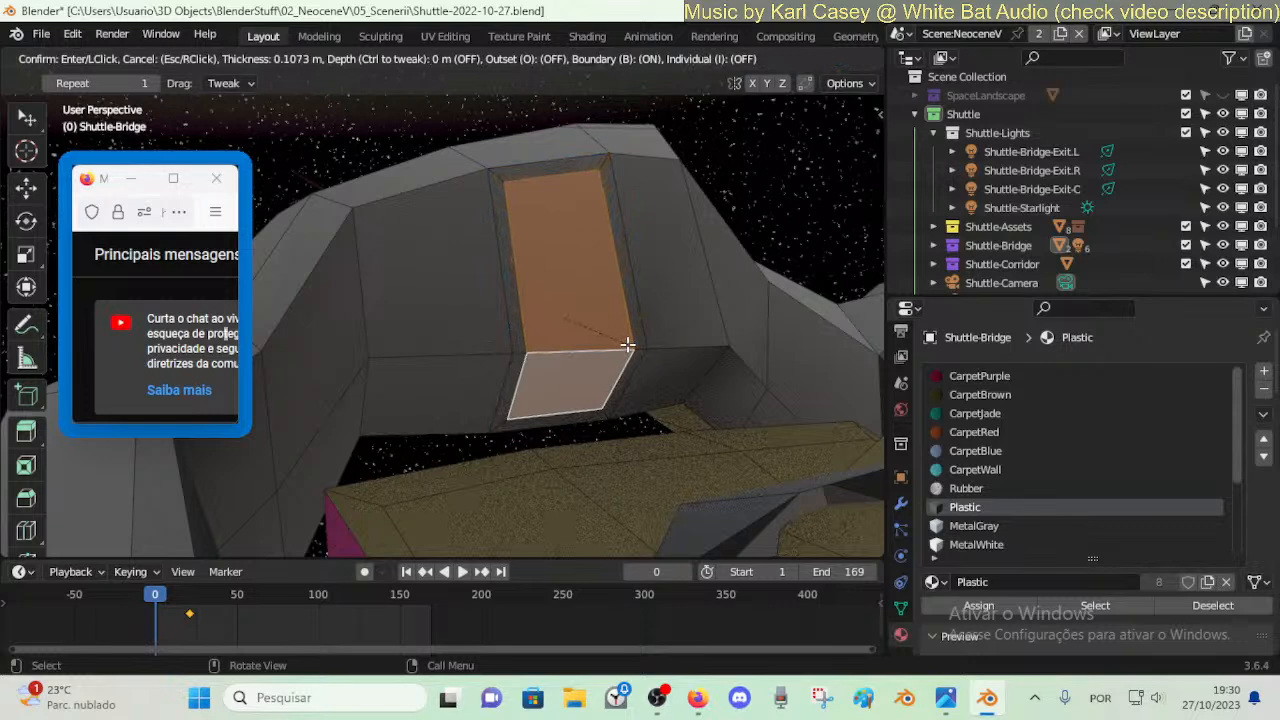
click(627, 344)
key(x)
key(Escape)
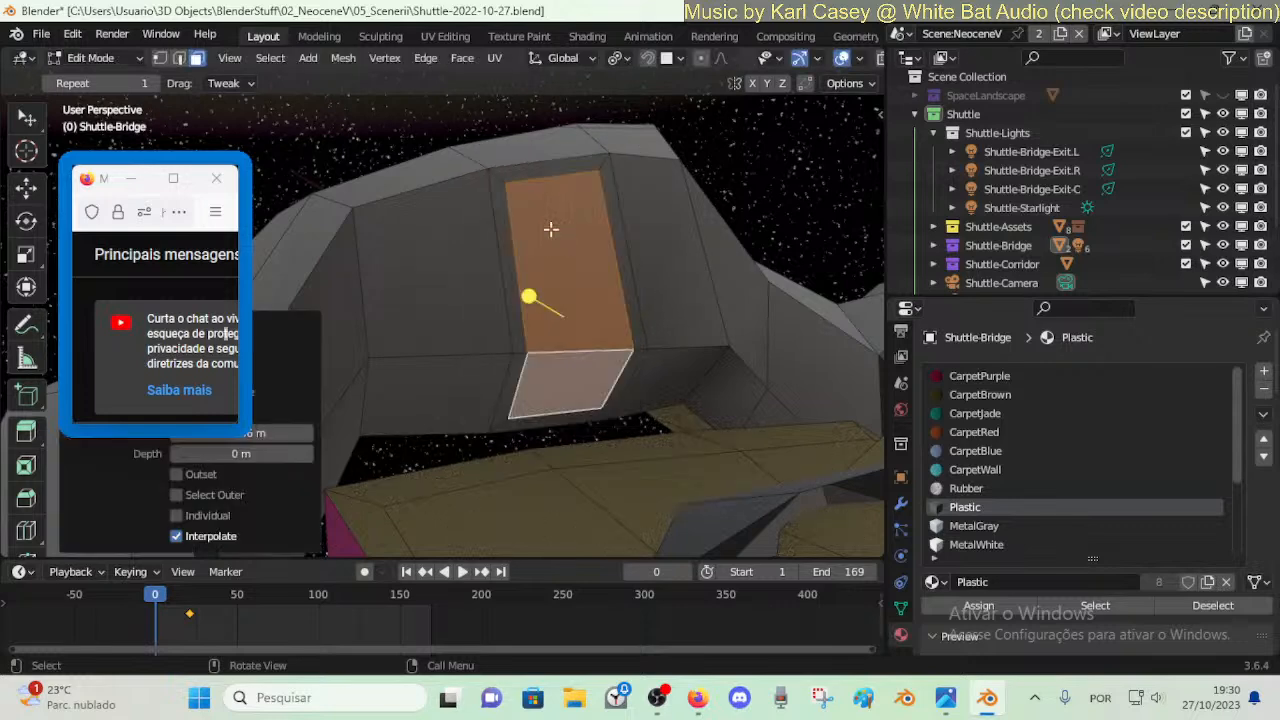
key(x)
click(500, 160)
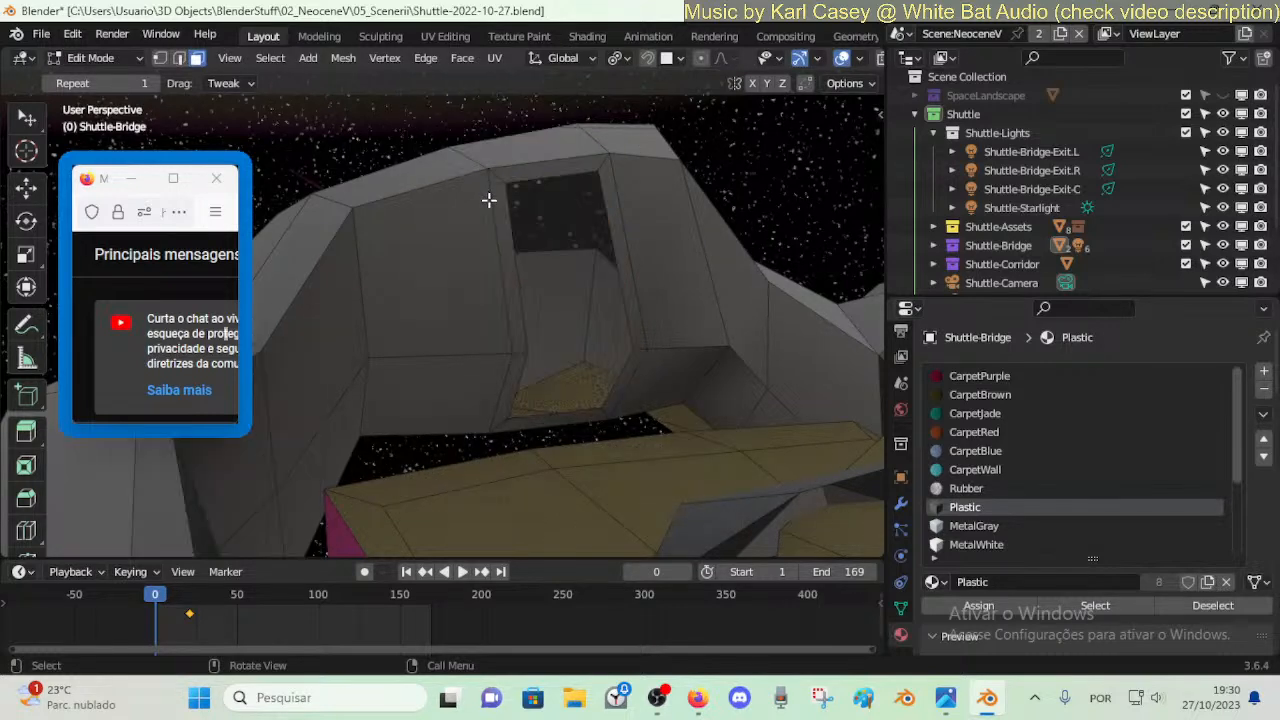
- Examine the new opening in the side wall from inside the bridge and from outside the hull
key(shift+grave)
key(w)
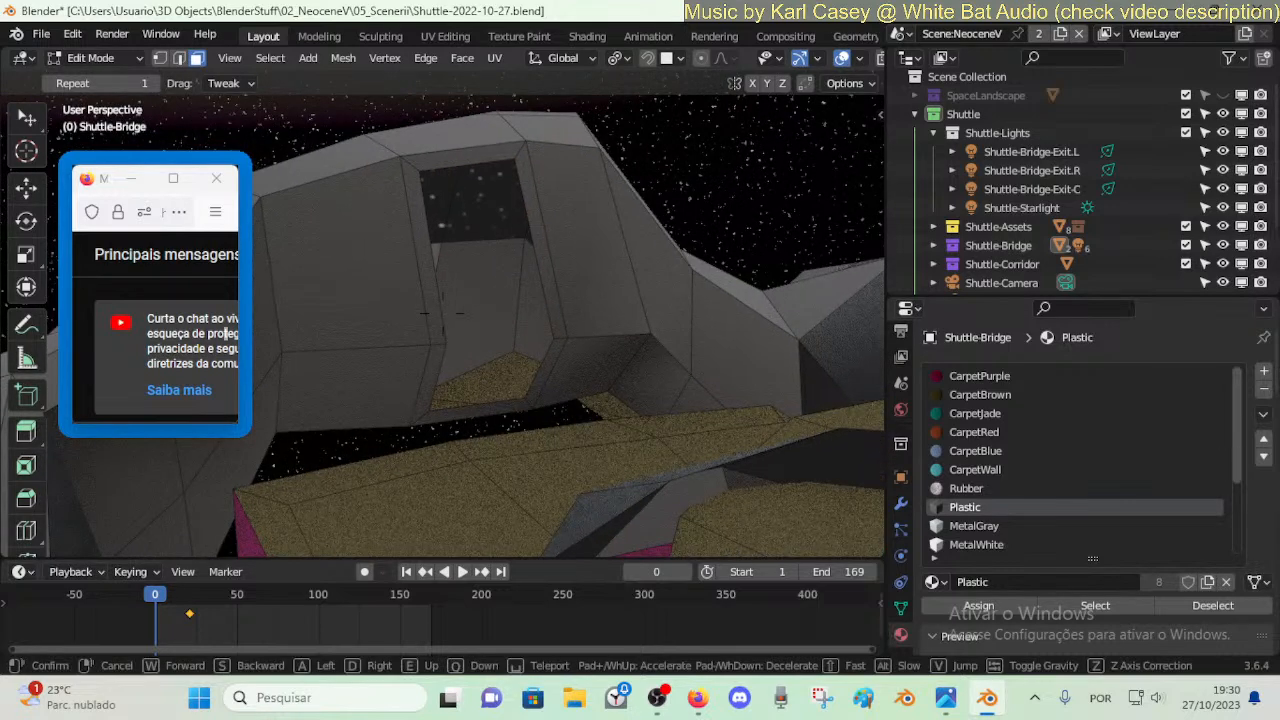
key(w)
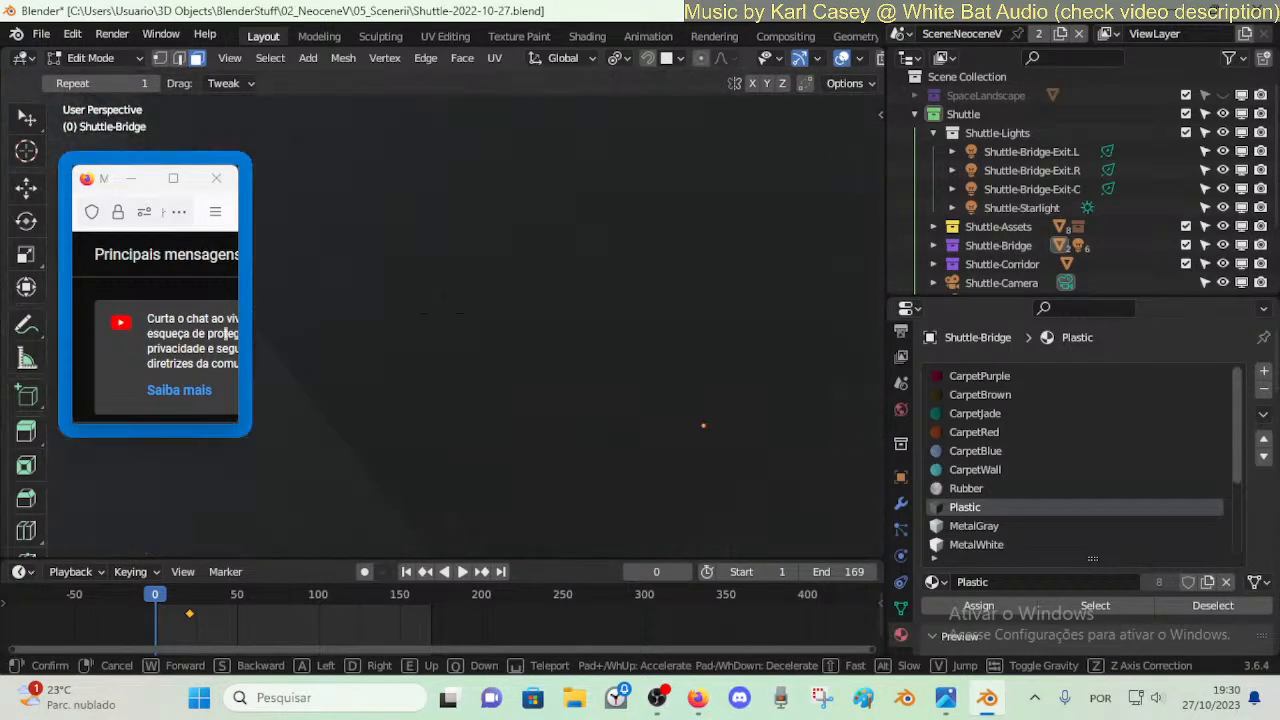
key(w)
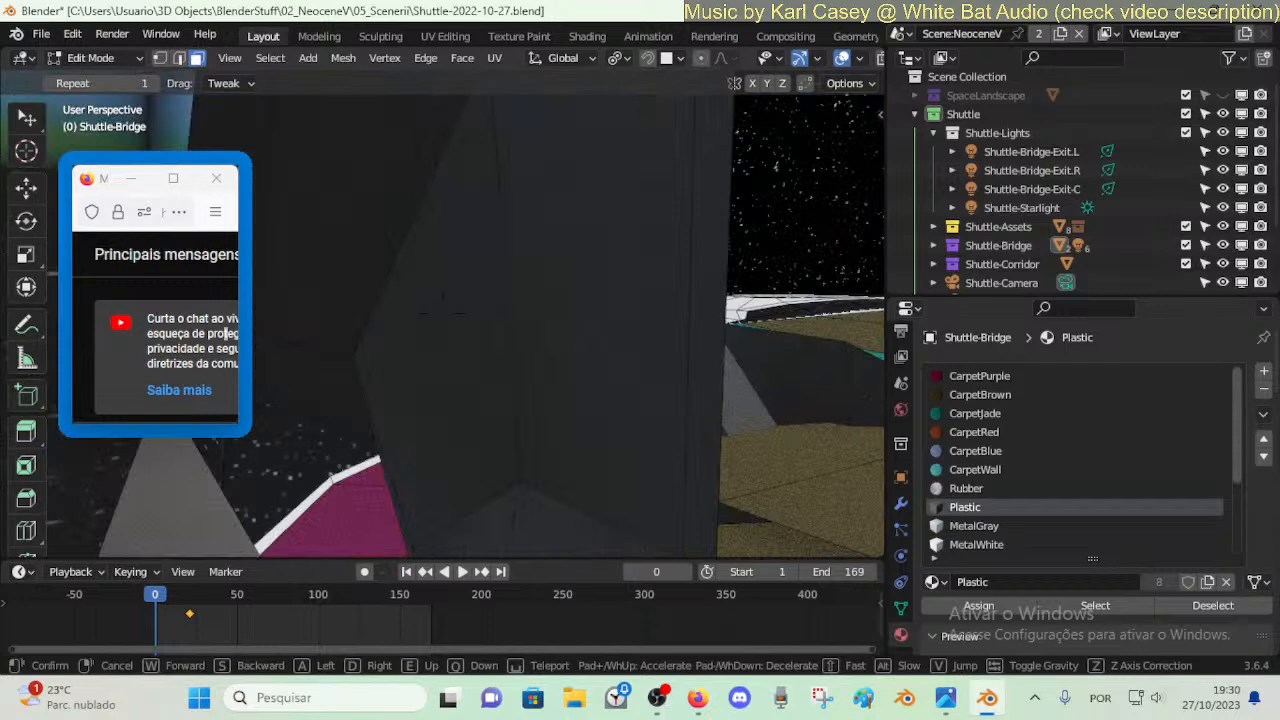
key(w)
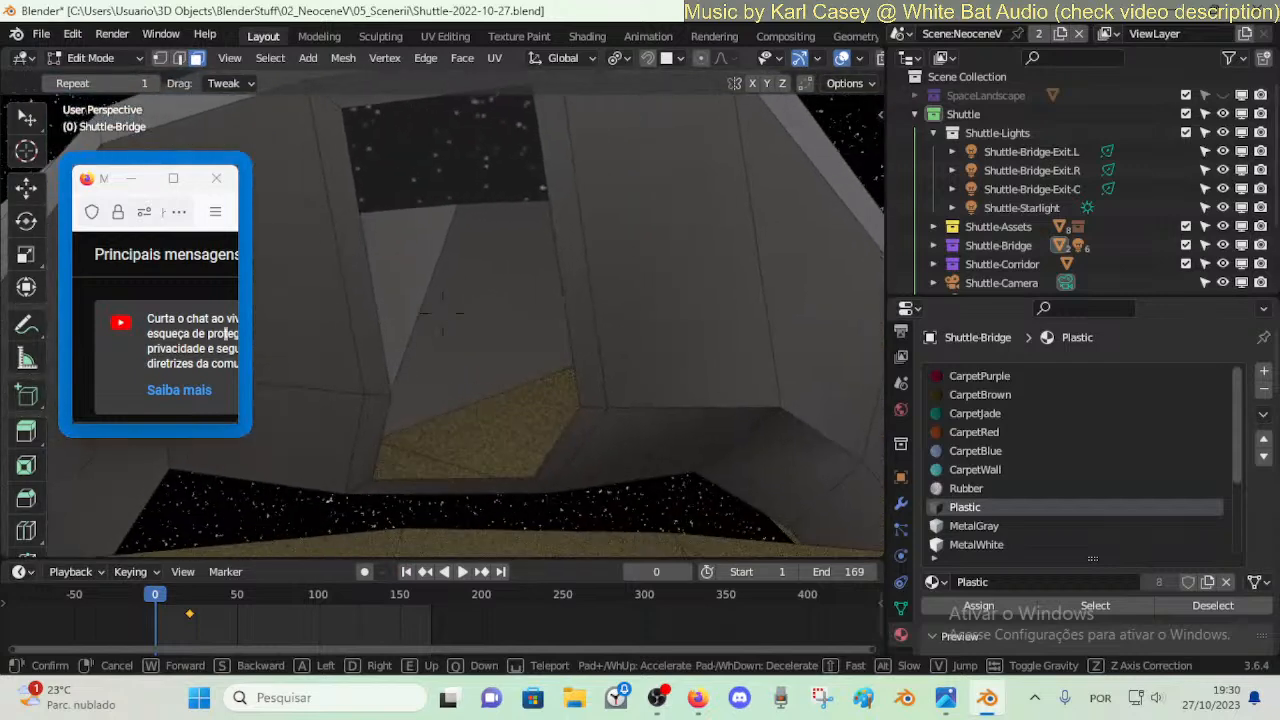
click(498, 203)
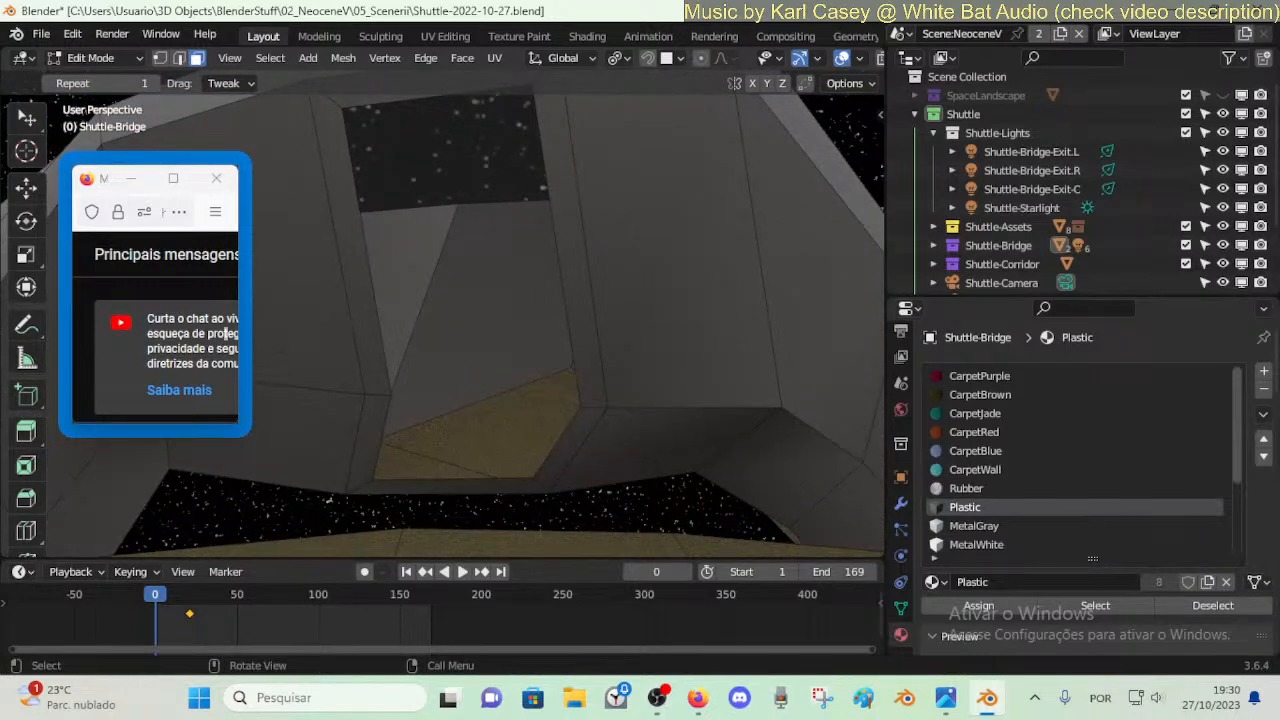
key(shift+grave)
key(s)
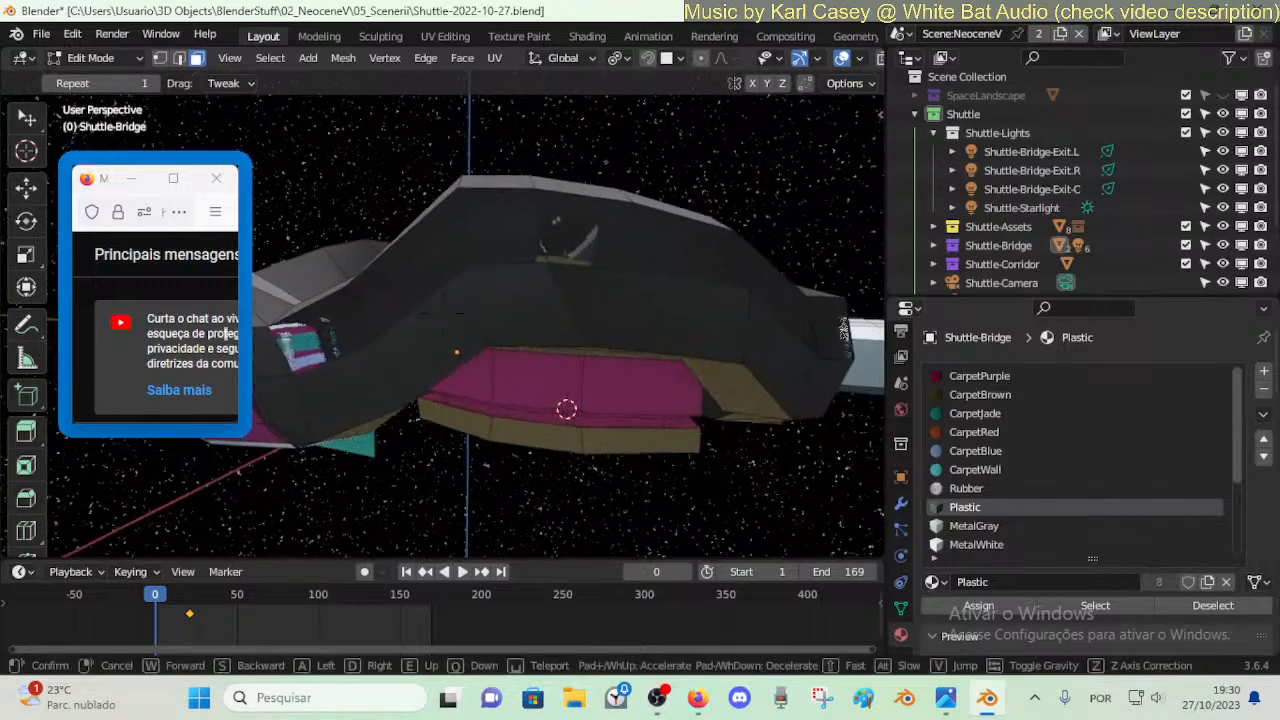
key(w)
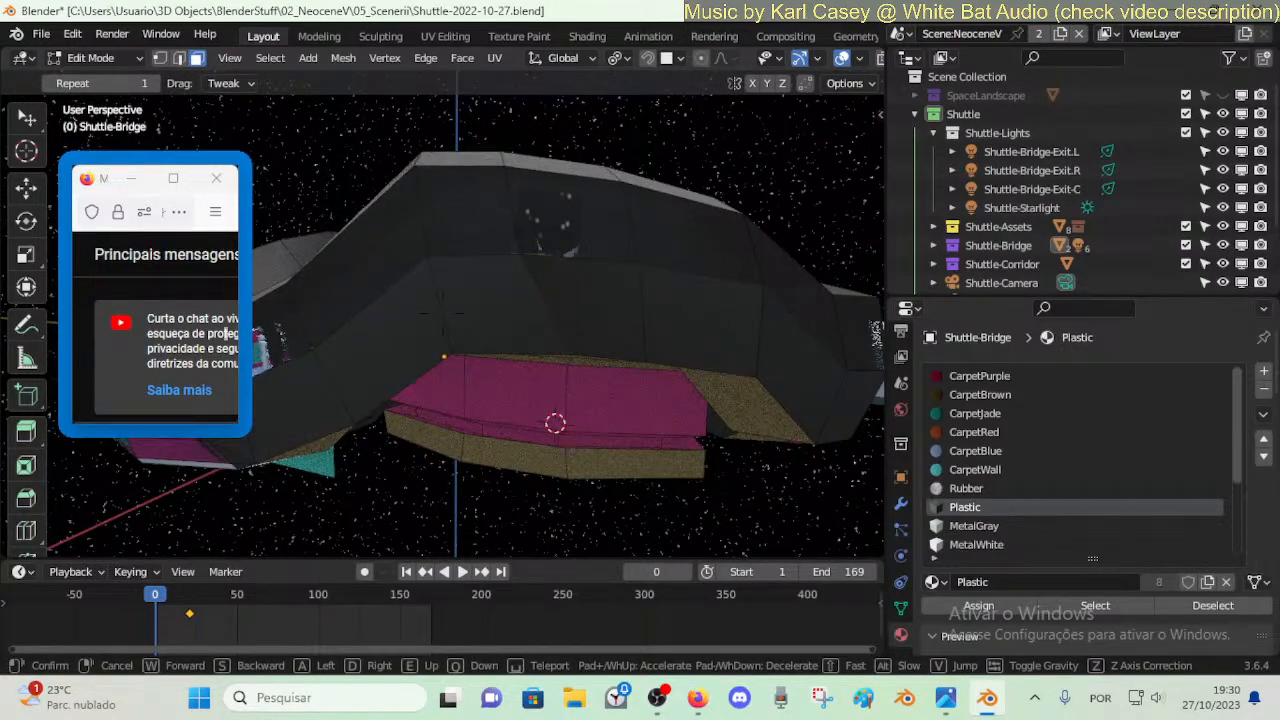
key(w)
click(442, 313)
- Slide the two vertices below the opening along the side wall's lower edge, both in the same direction, to straighten the segment lines
key(1)
click(603, 384)
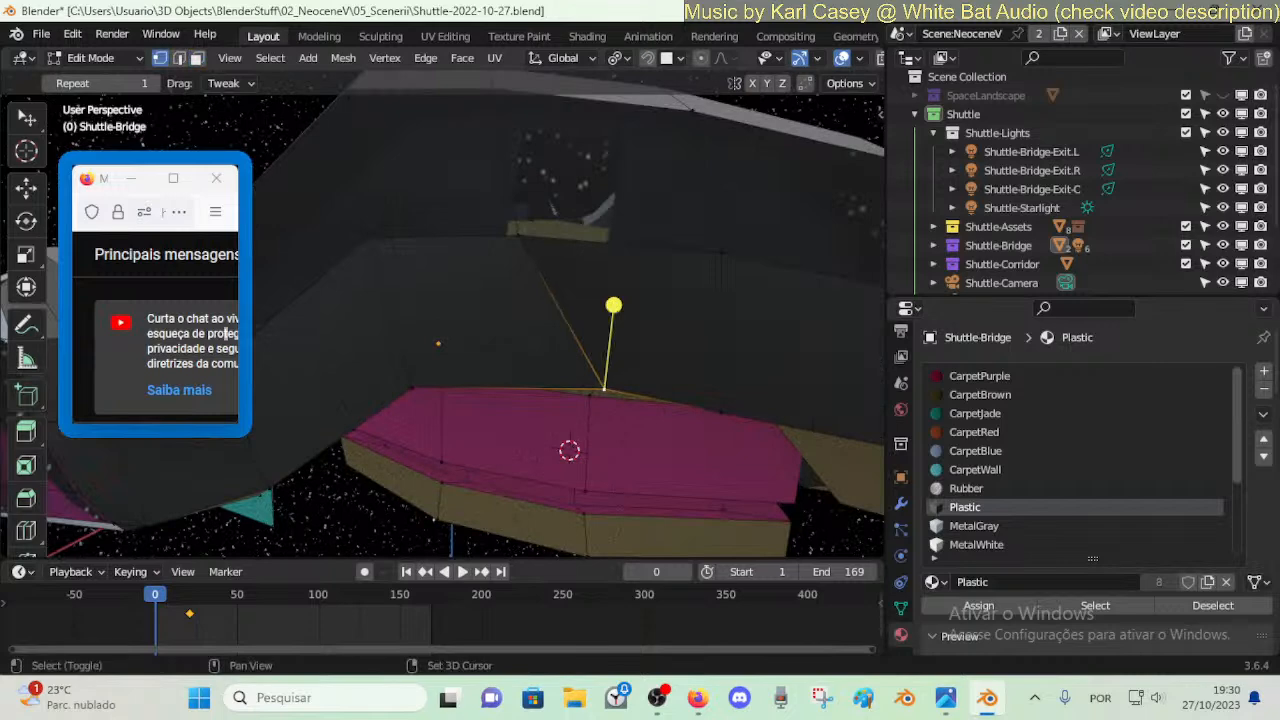
key(shift+v)
click(512, 382)
click(717, 407)
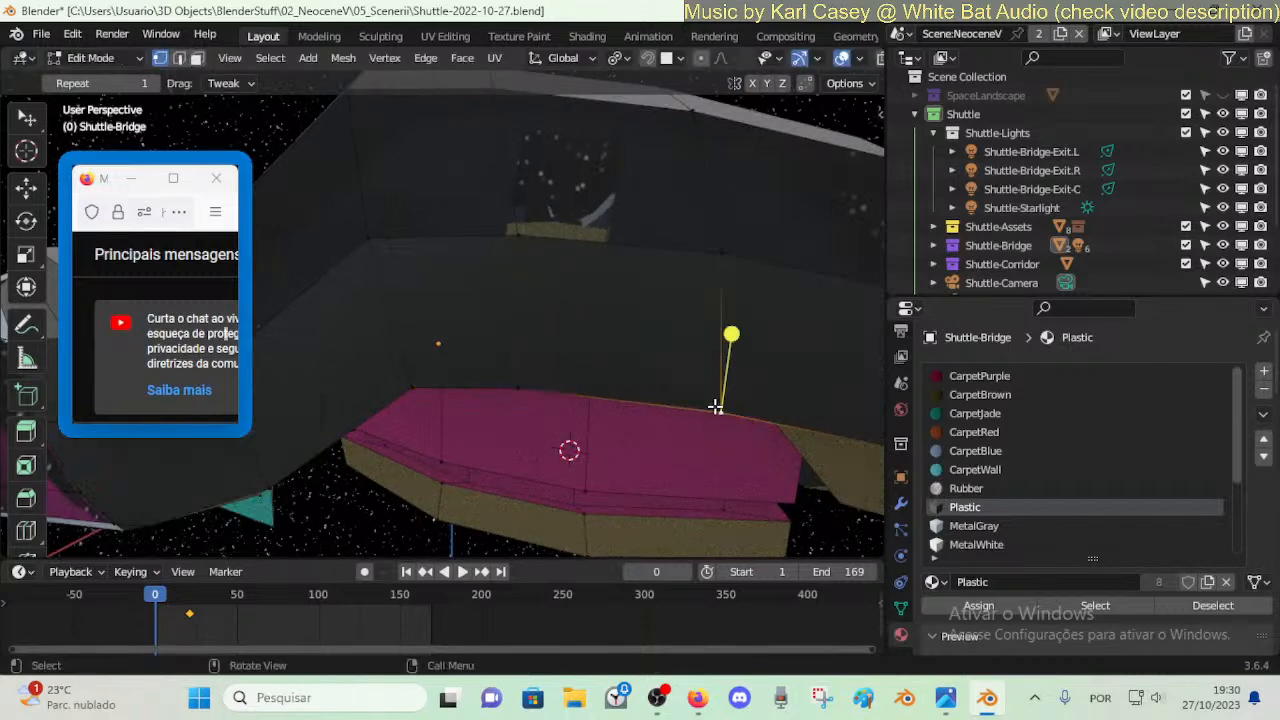
key(shift+v)
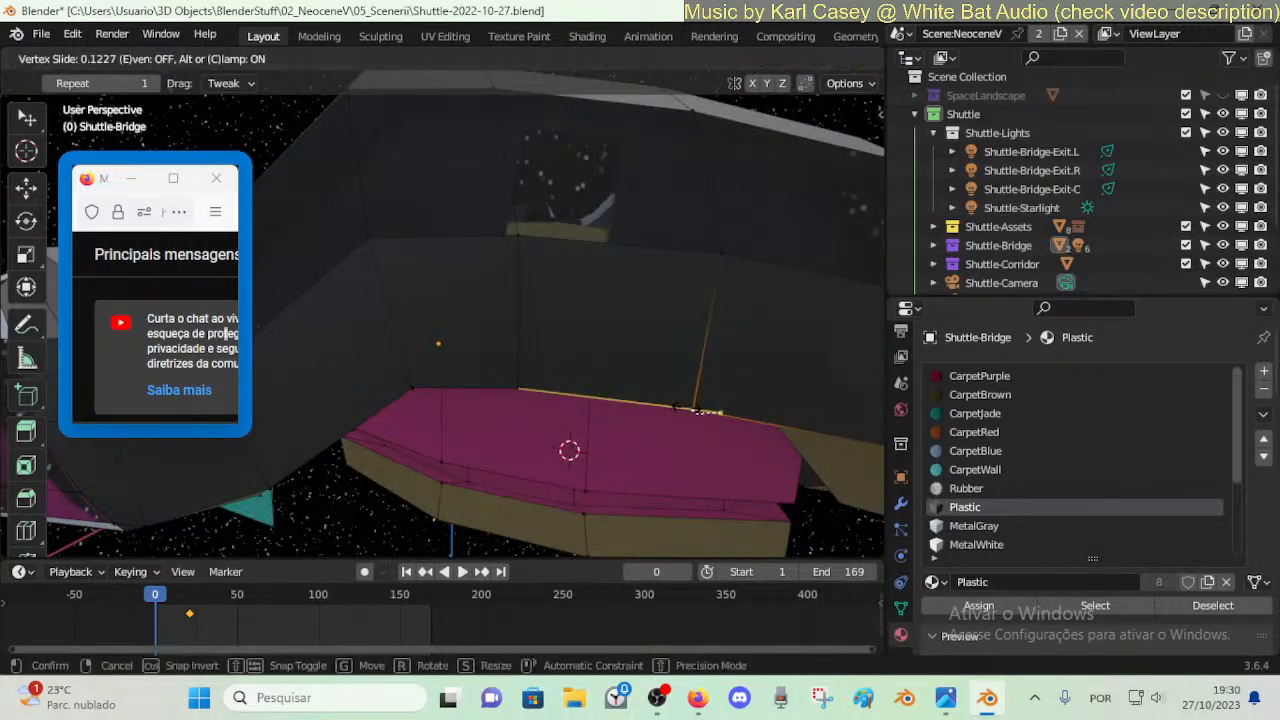
click(705, 411)
click(553, 201)
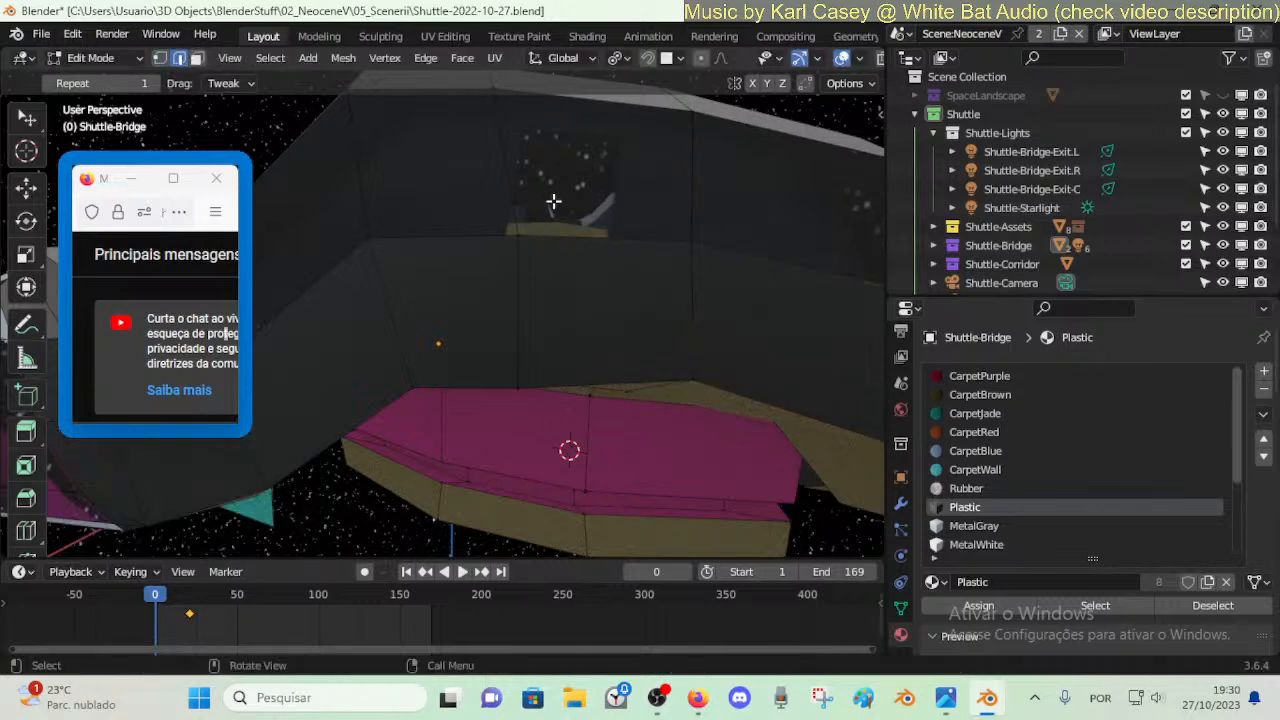
- Spread the two mid-height vertices on either side of the opening outward along the outer wall, away from the opening
middle_drag(554, 189, 522, 204)
click(509, 249)
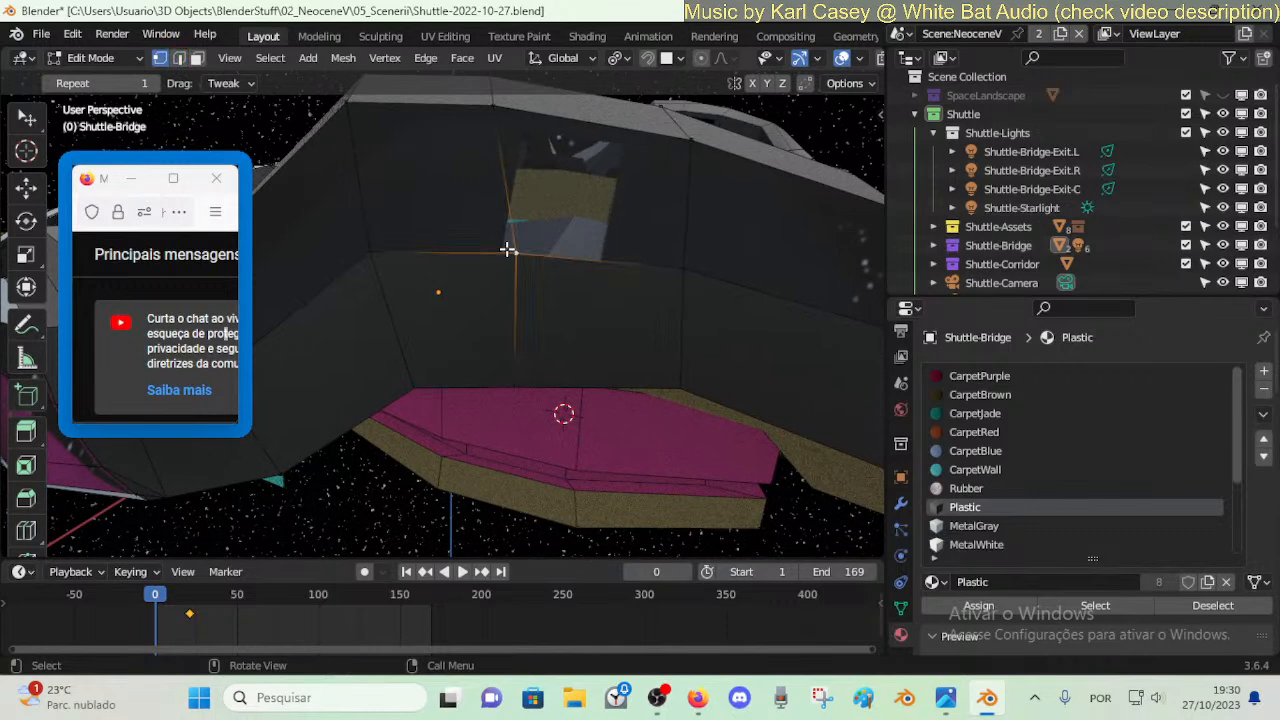
key(g)
key(g)
click(684, 267)
key(g)
key(g)
click(724, 266)
key(g)
click(732, 235)
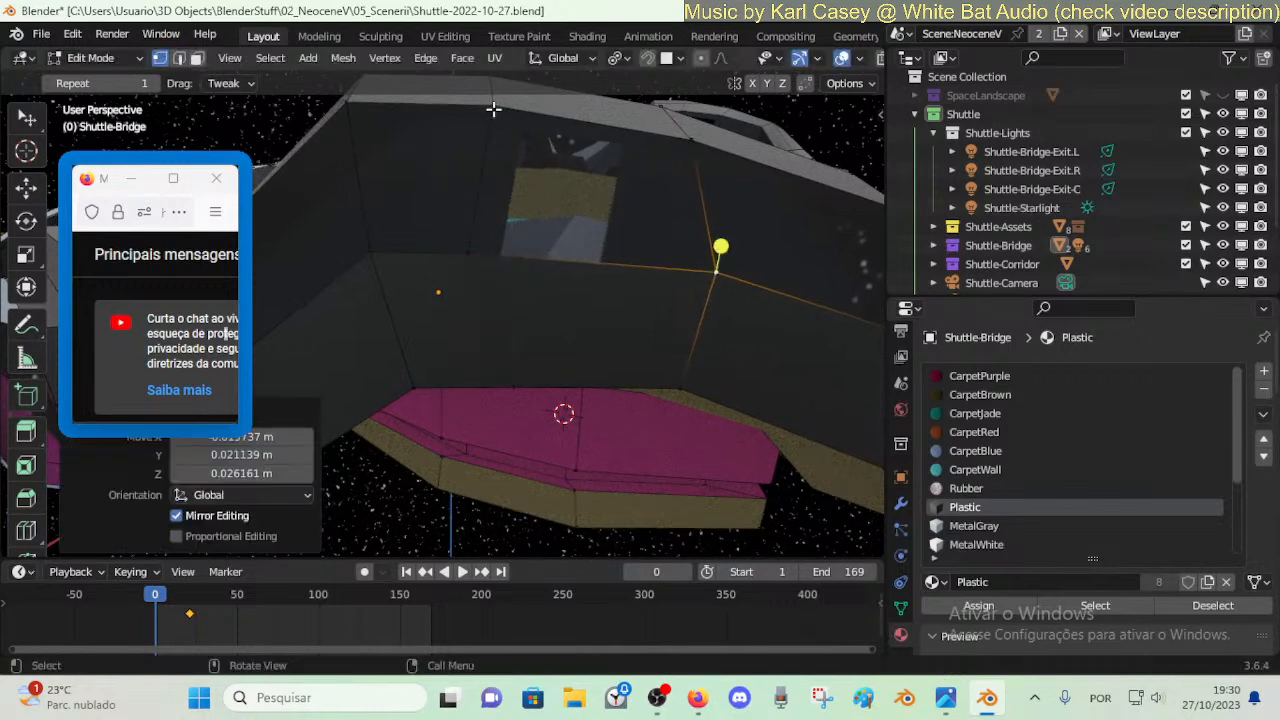
- Shift the upper vertex beside the opening by about 0.1 m and lower the far crosswise edge of the adjoining top face by about 0.05 m
click(492, 109)
key(g)
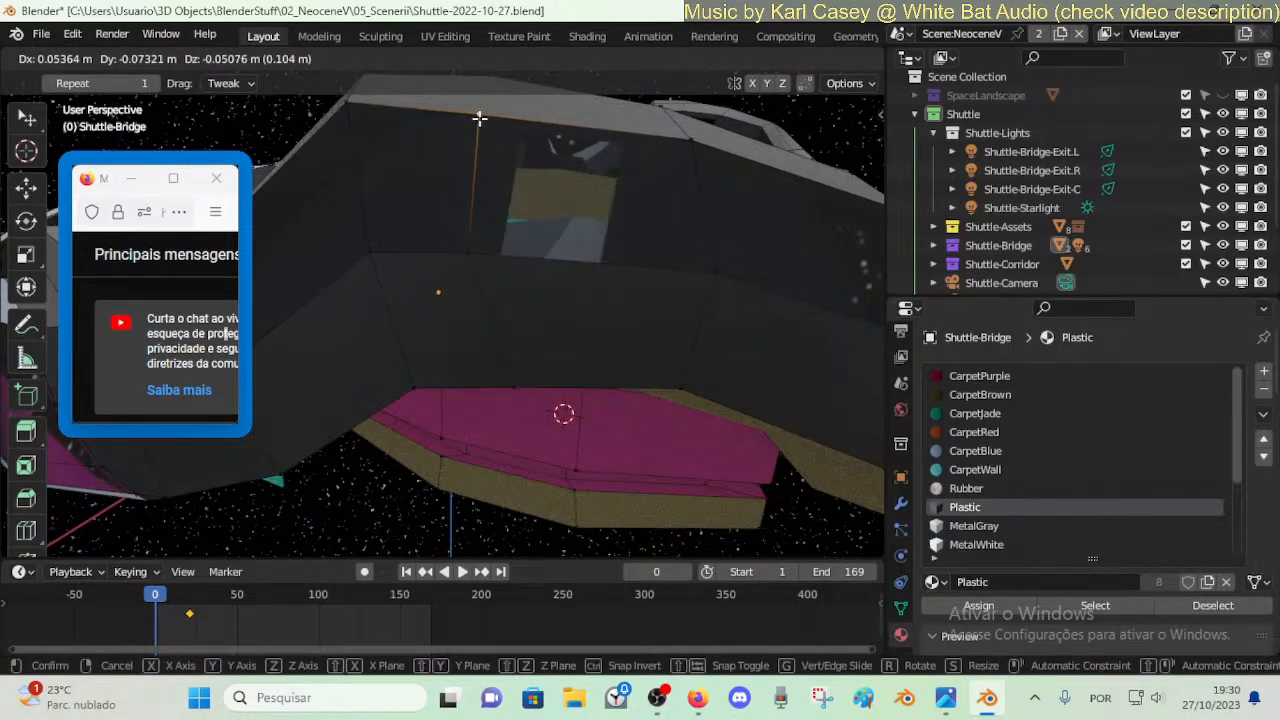
click(479, 118)
middle_drag(479, 118, 491, 303)
click(366, 242)
key(2)
click(366, 243)
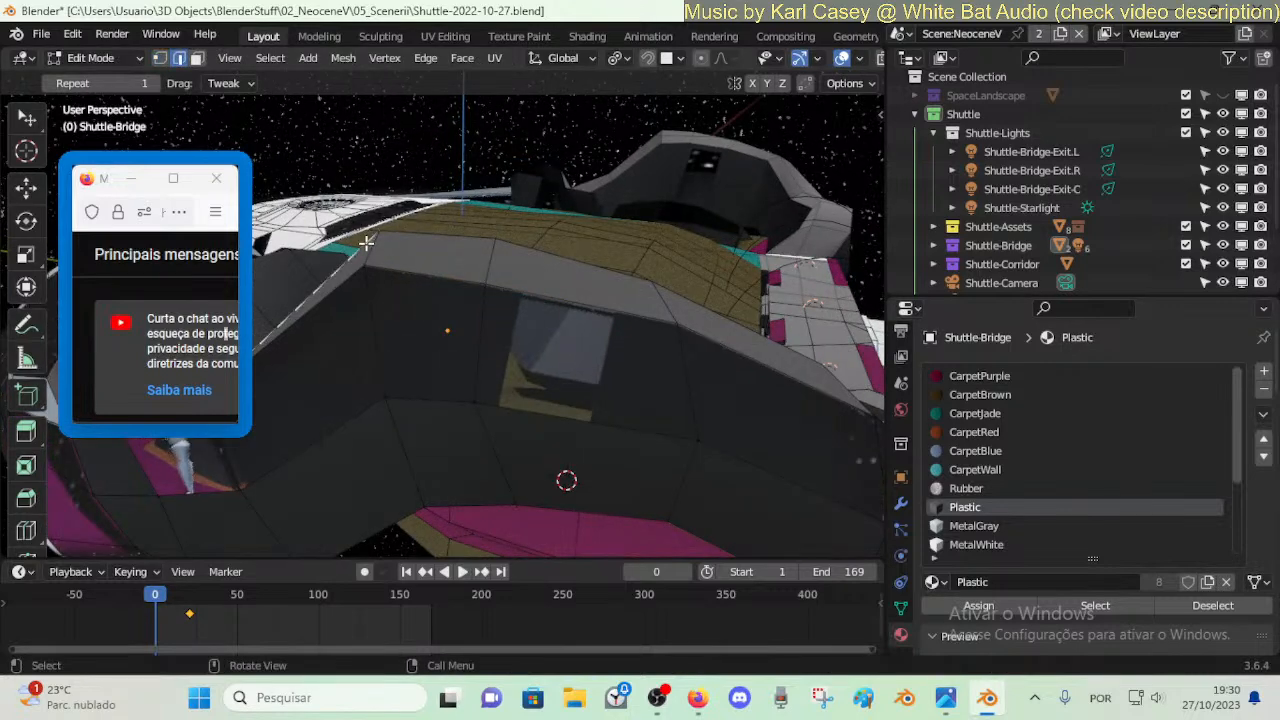
key(g)
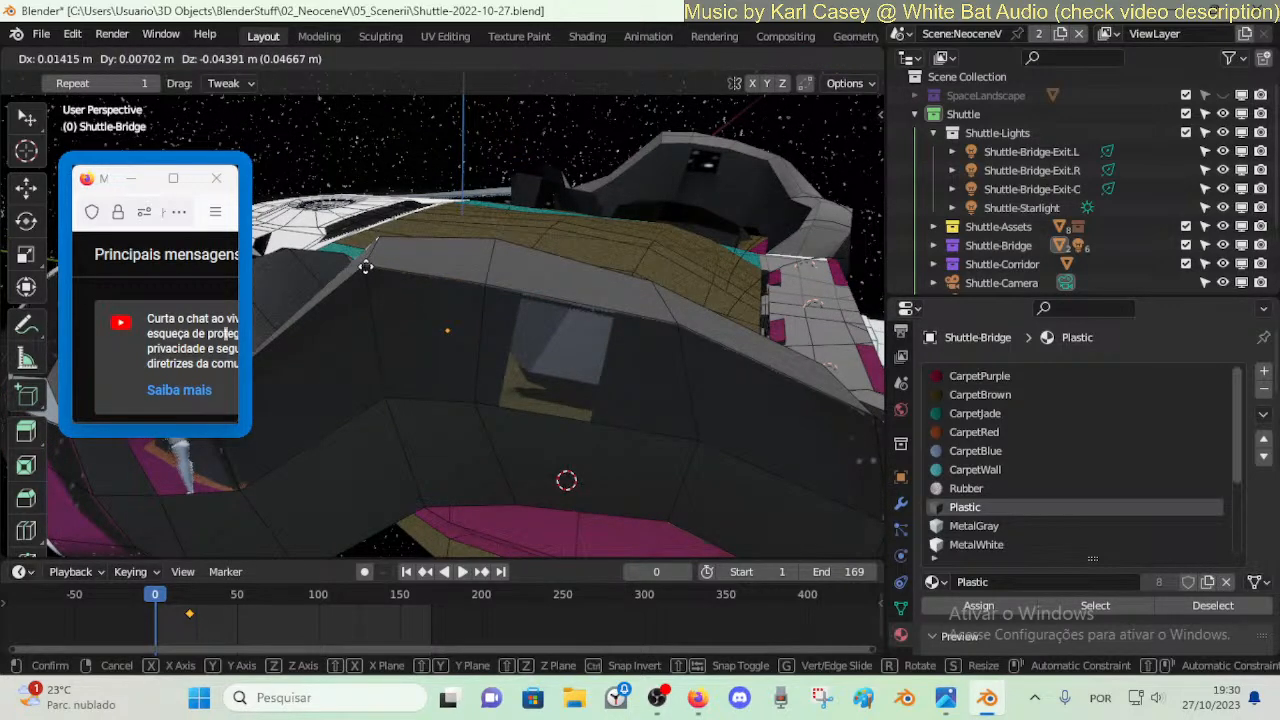
click(366, 267)
- Rotate that top face of the wall beside the opening by -11.9° about the view axis and lower it by about 0.11 m
key(3)
click(432, 272)
key(r)
click(572, 288)
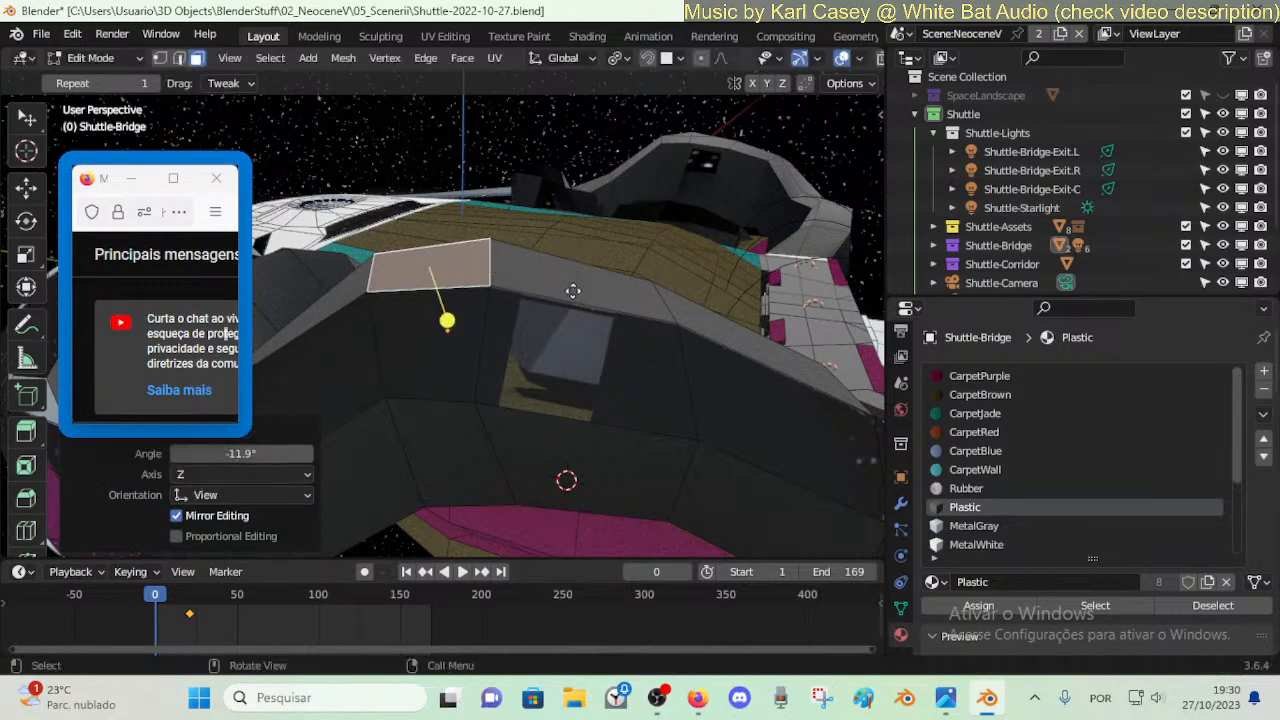
key(g)
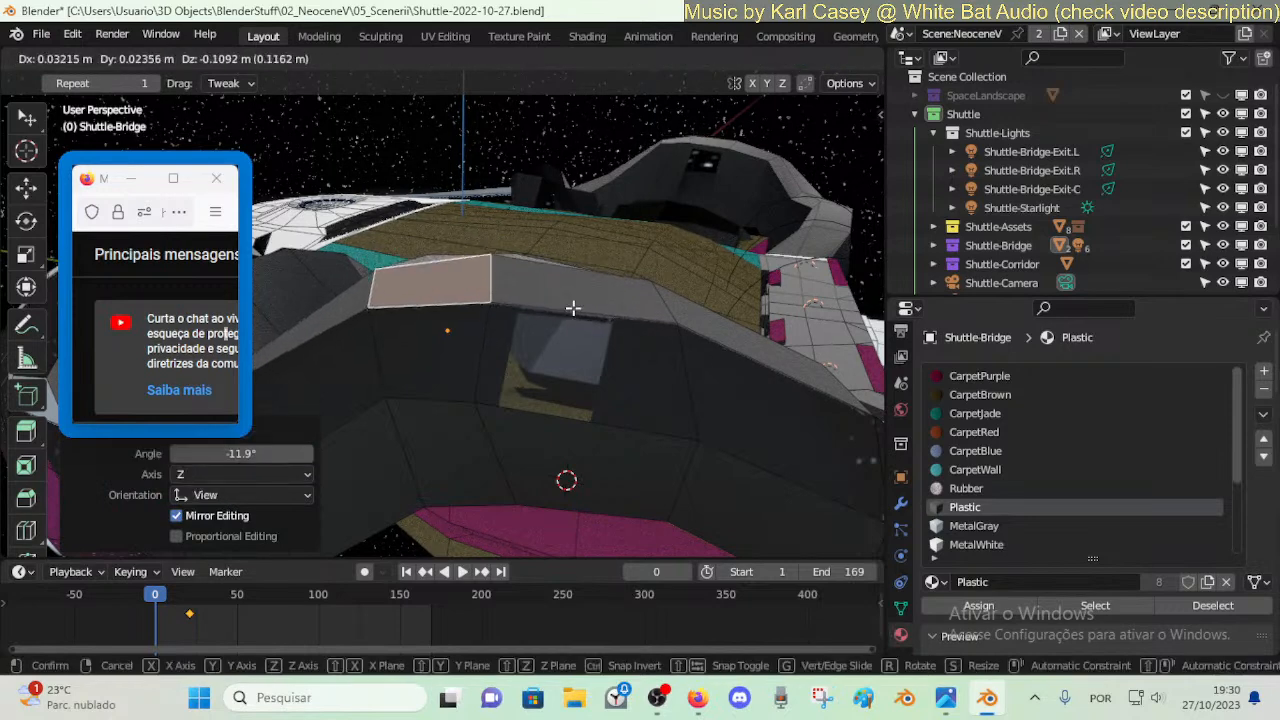
click(575, 308)
- Rotate the top face on the opposite side of the opening and shift its outer corner vertex by about -0.097 m along Y
click(690, 306)
key(r)
click(684, 312)
key(1)
click(665, 317)
key(g)
click(662, 321)
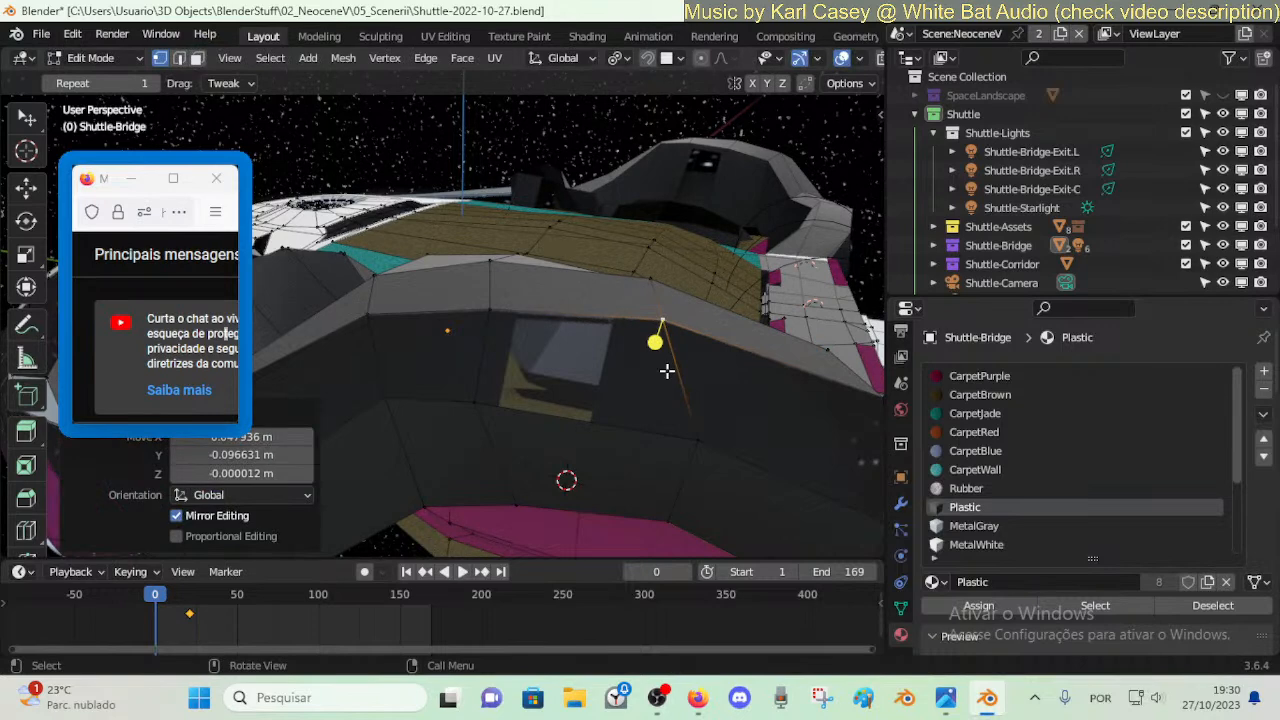
- Reposition the outer wall's mid-height vertices to follow the arch, lowering the one at the segment's far end by about 0.184 m along Z
click(474, 402)
key(g)
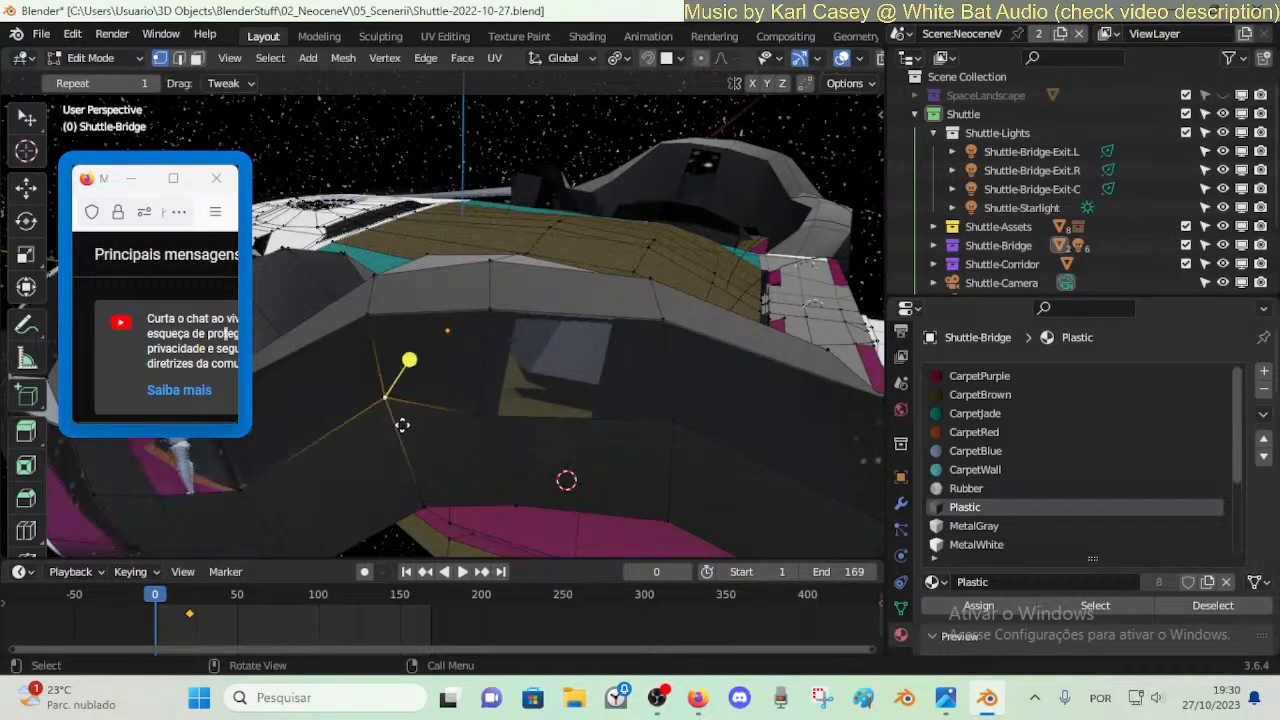
click(405, 438)
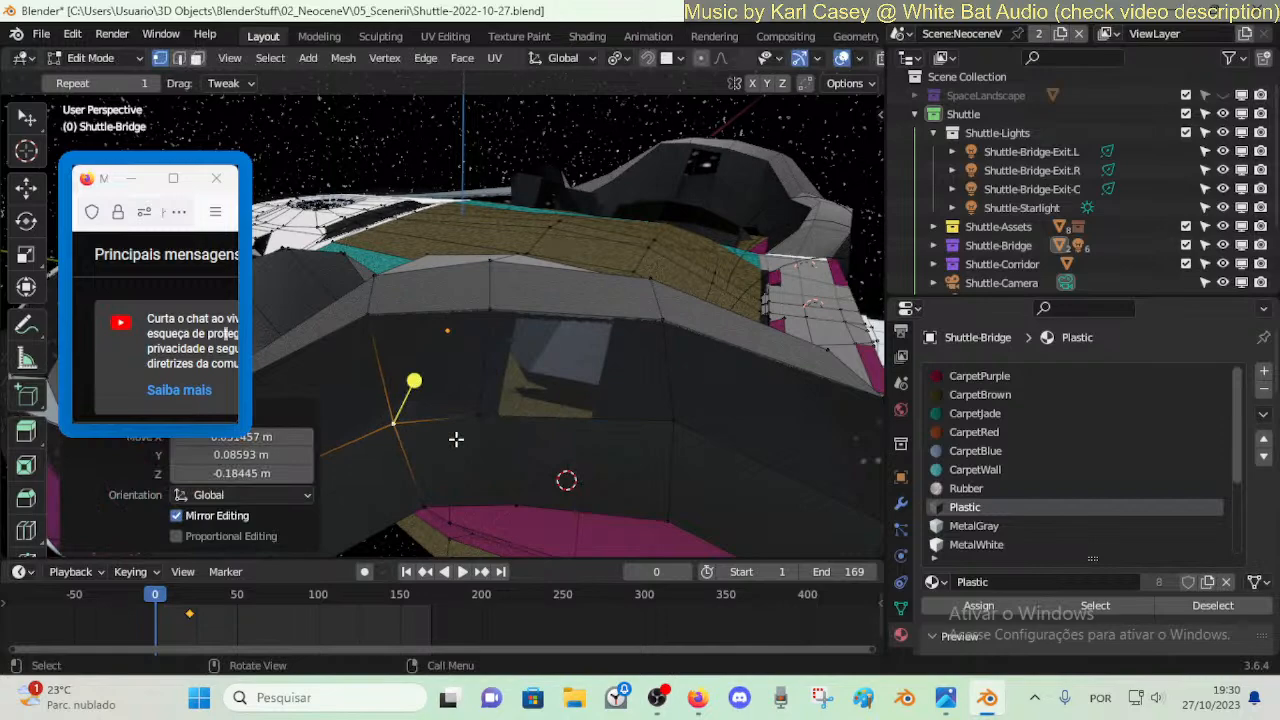
- Check the wall in Object Mode, and raise the short mid-height edges of the opening's frame on both sides in Edit Mode
key(Tab)
key(shift+grave)
key(w)
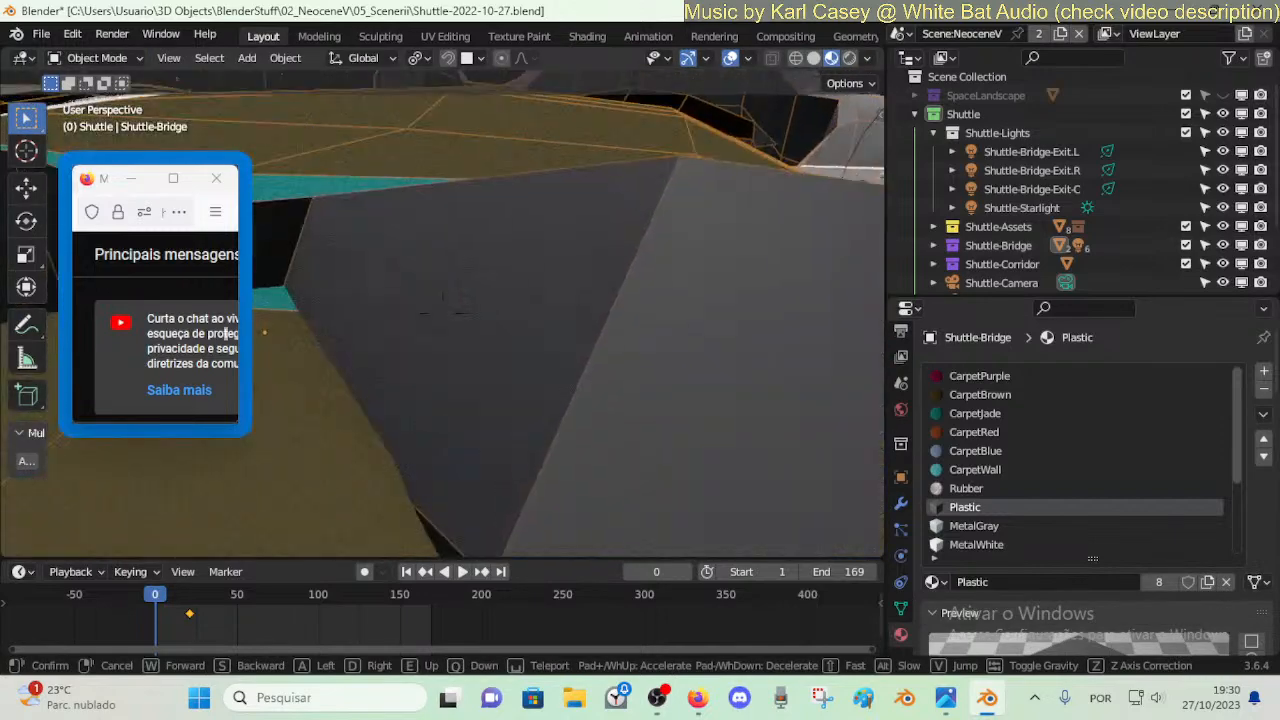
key(s)
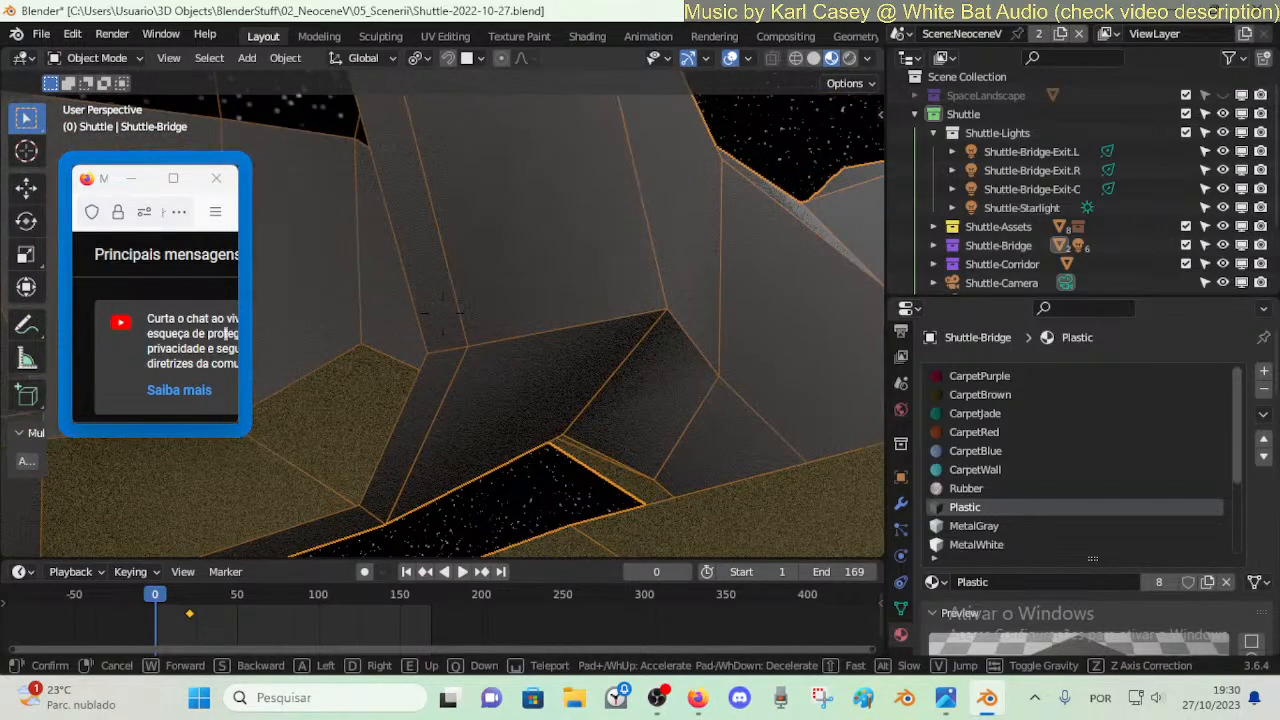
click(484, 391)
key(Tab)
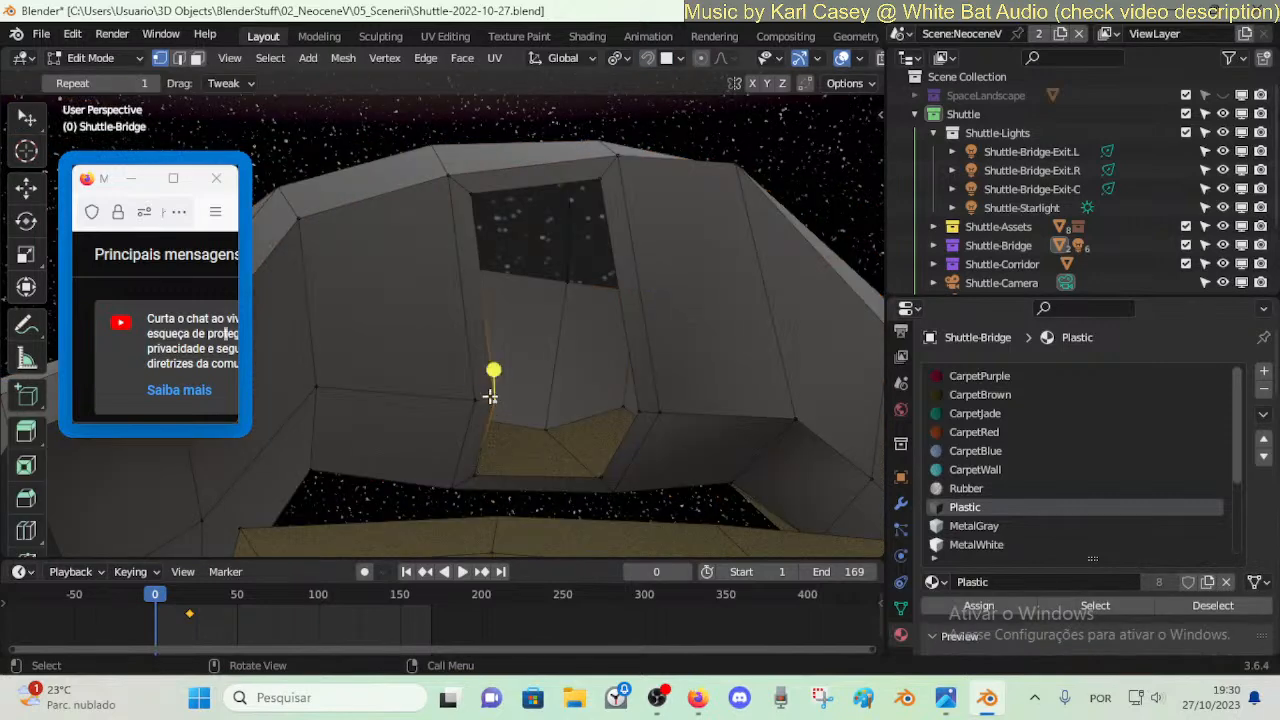
key(3)
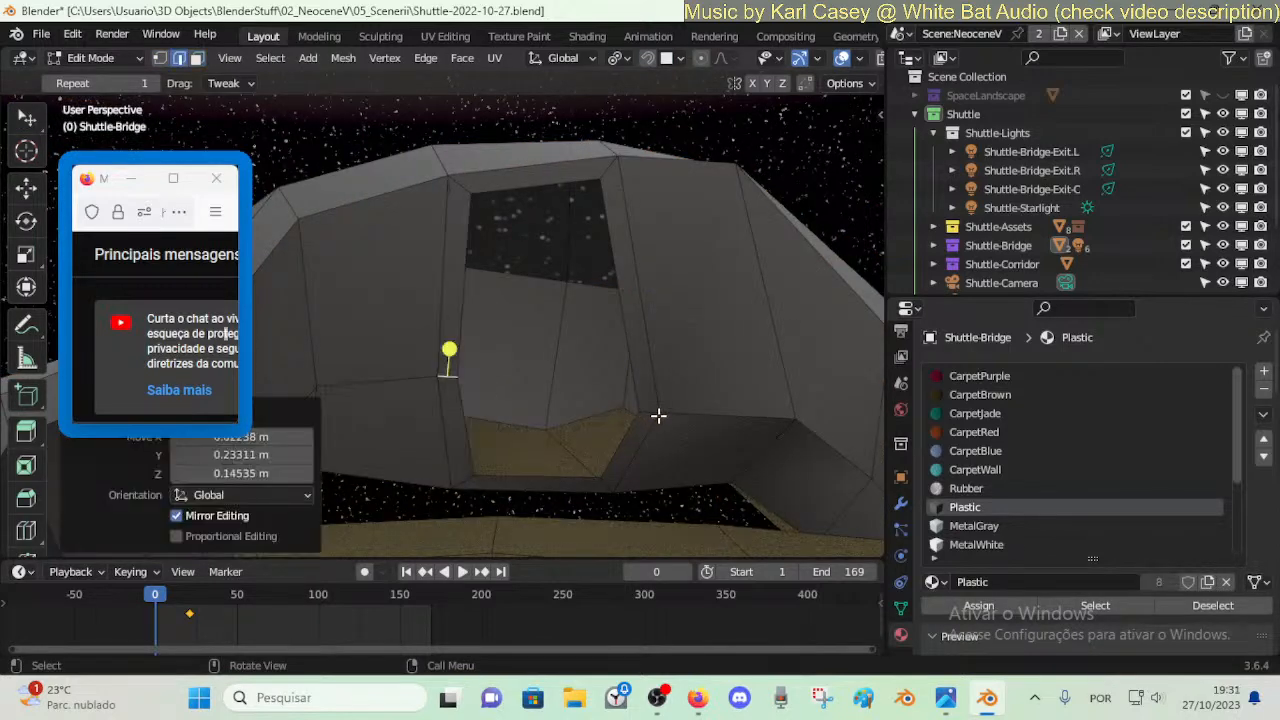
click(649, 411)
key(g)
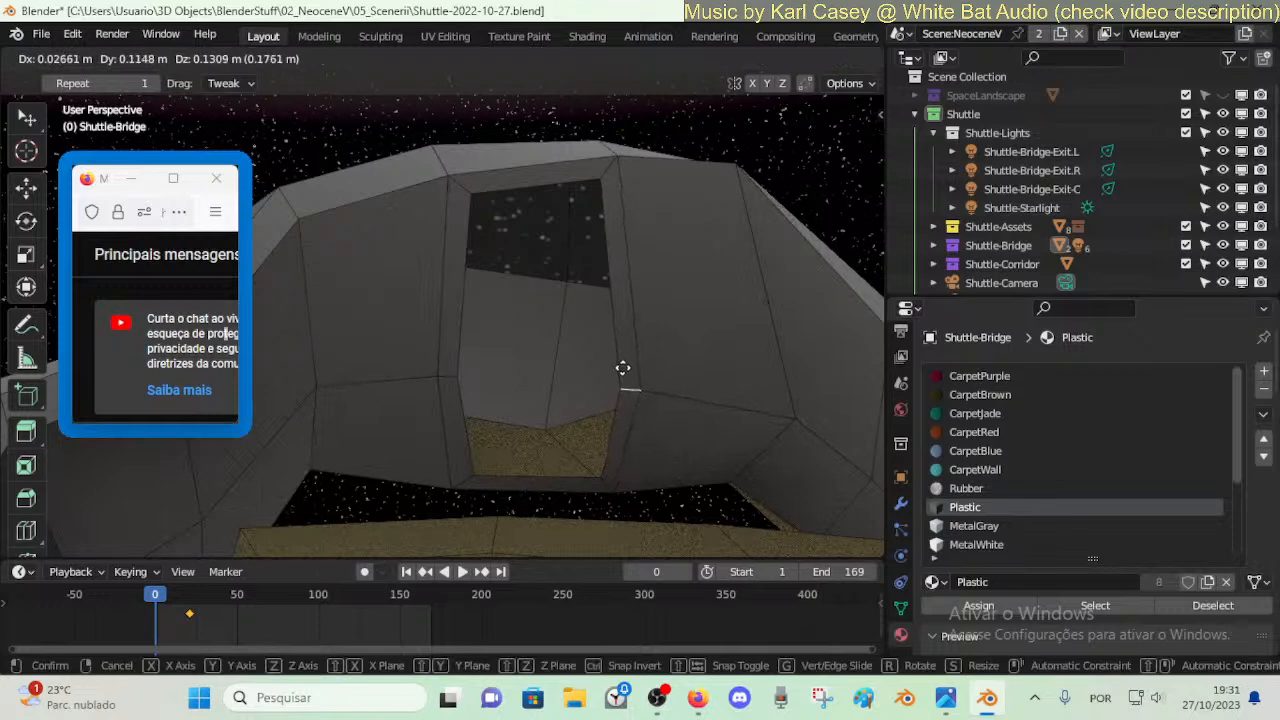
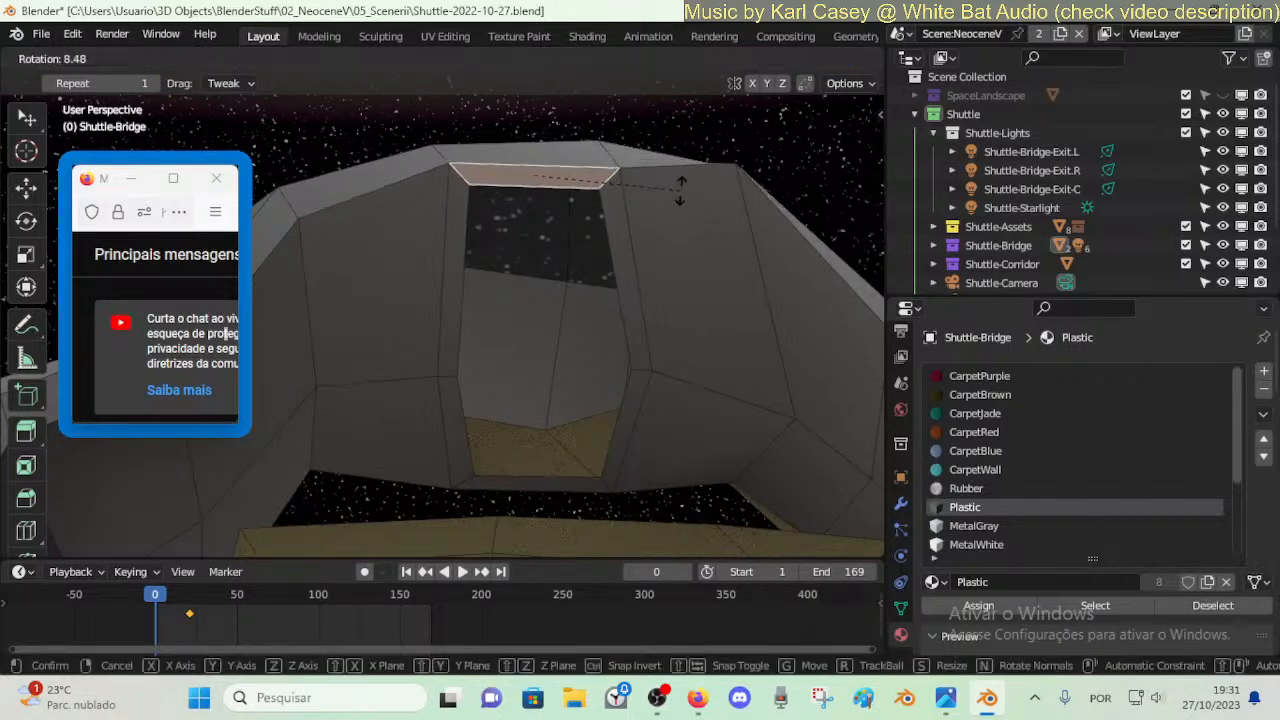
- Rotate the frame face above the opening by 8.48° about the view axis and shift it by about -0.049 m in Y and 0.026 m in Z
click(681, 191)
key(g)
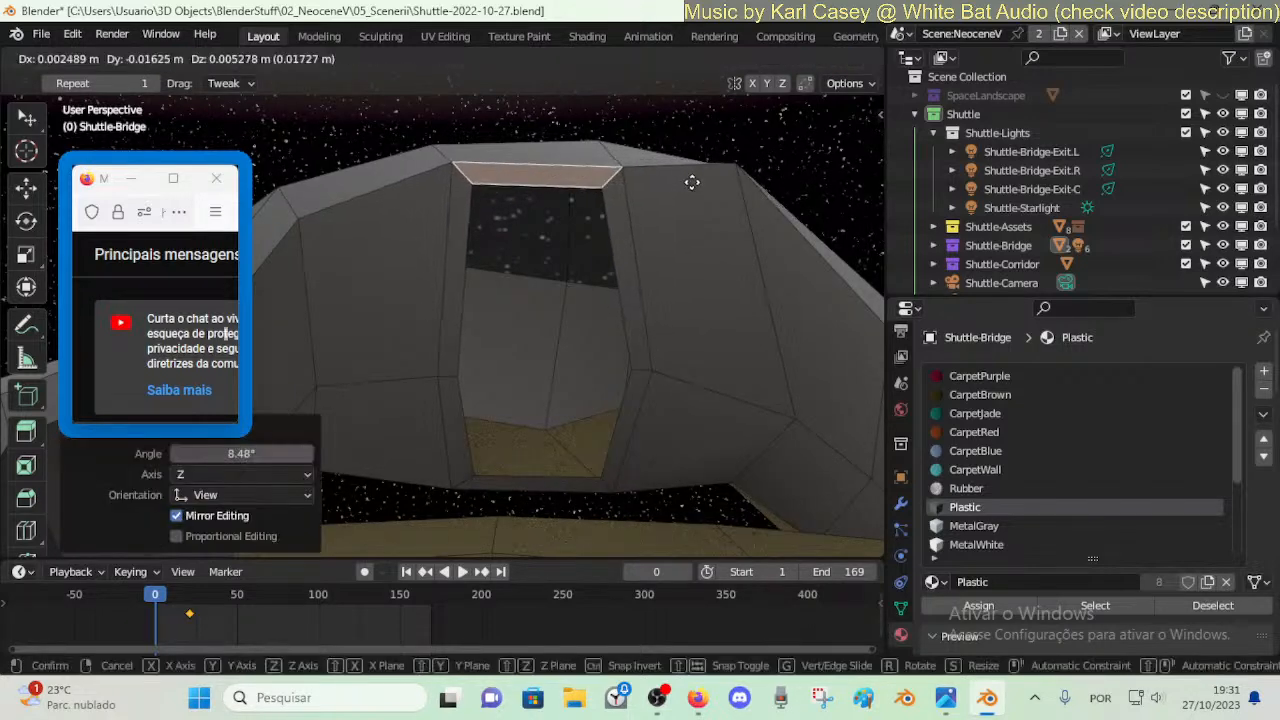
click(693, 181)
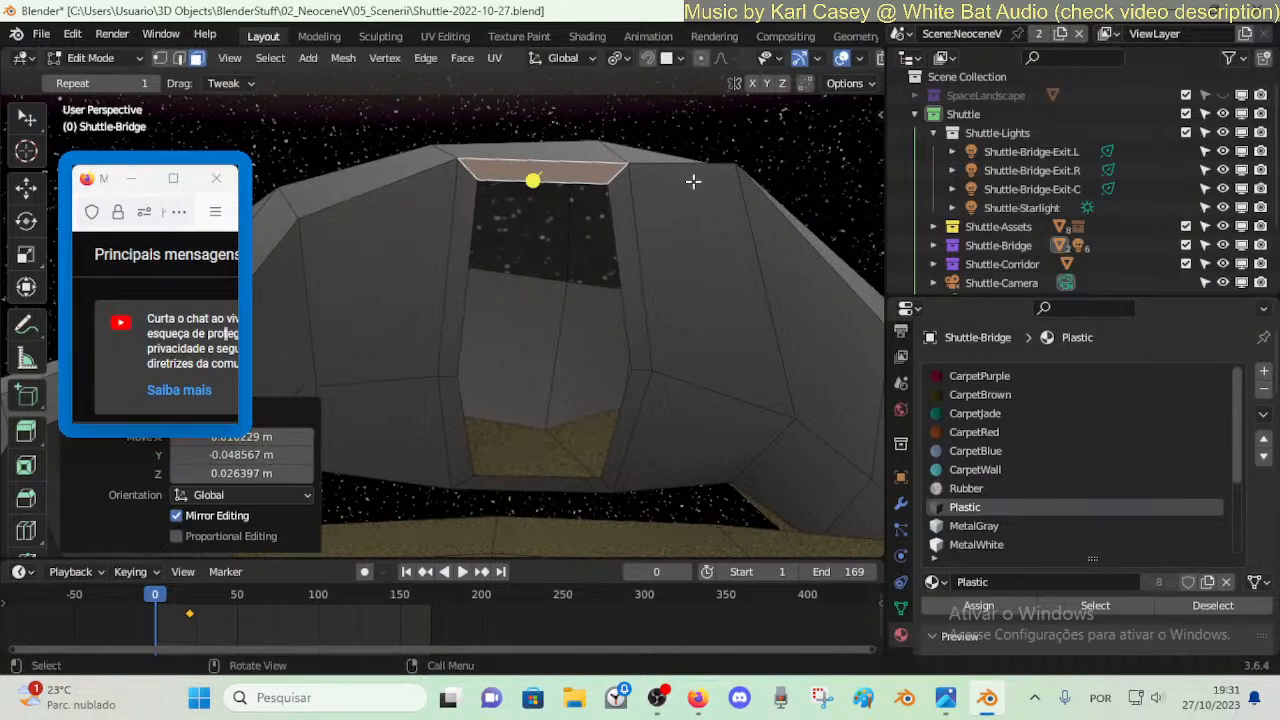
- Extrude the inner edge loop of the wall opening by about -2.84 m along X towards the bridge interior
key(2)
alt+click(514, 193)
key(shift+grave)
key(s)
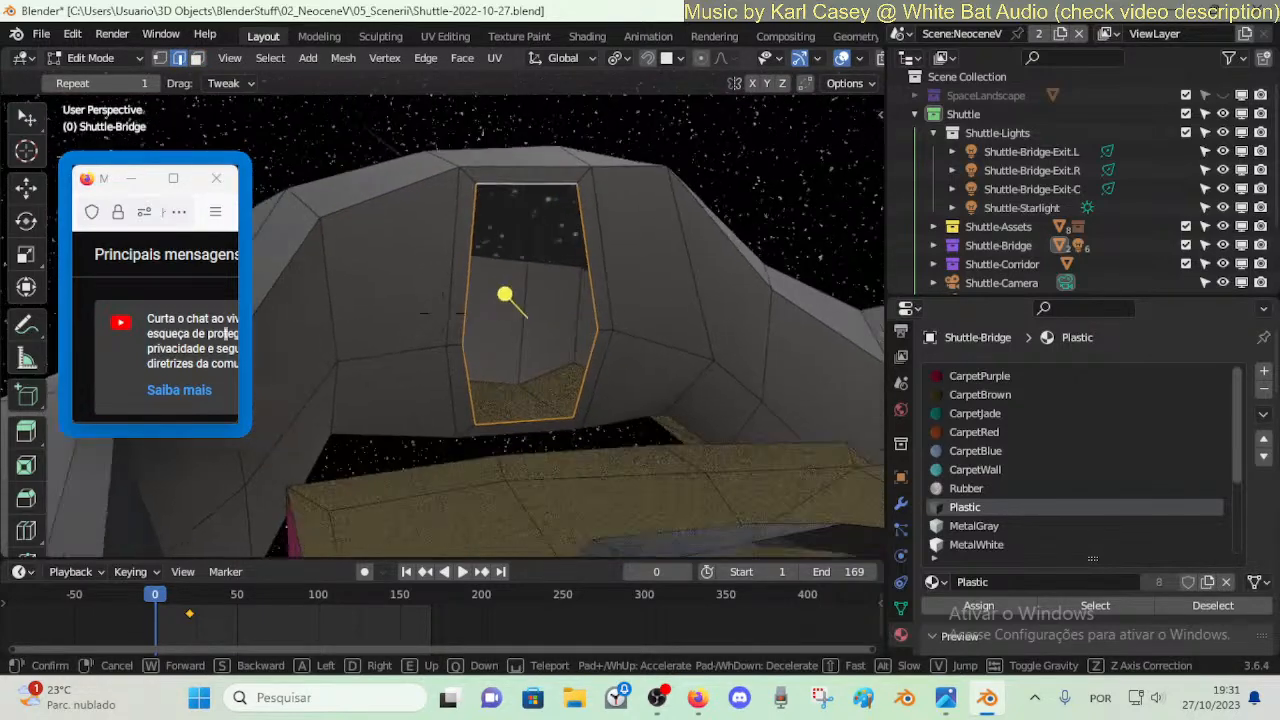
key(a)
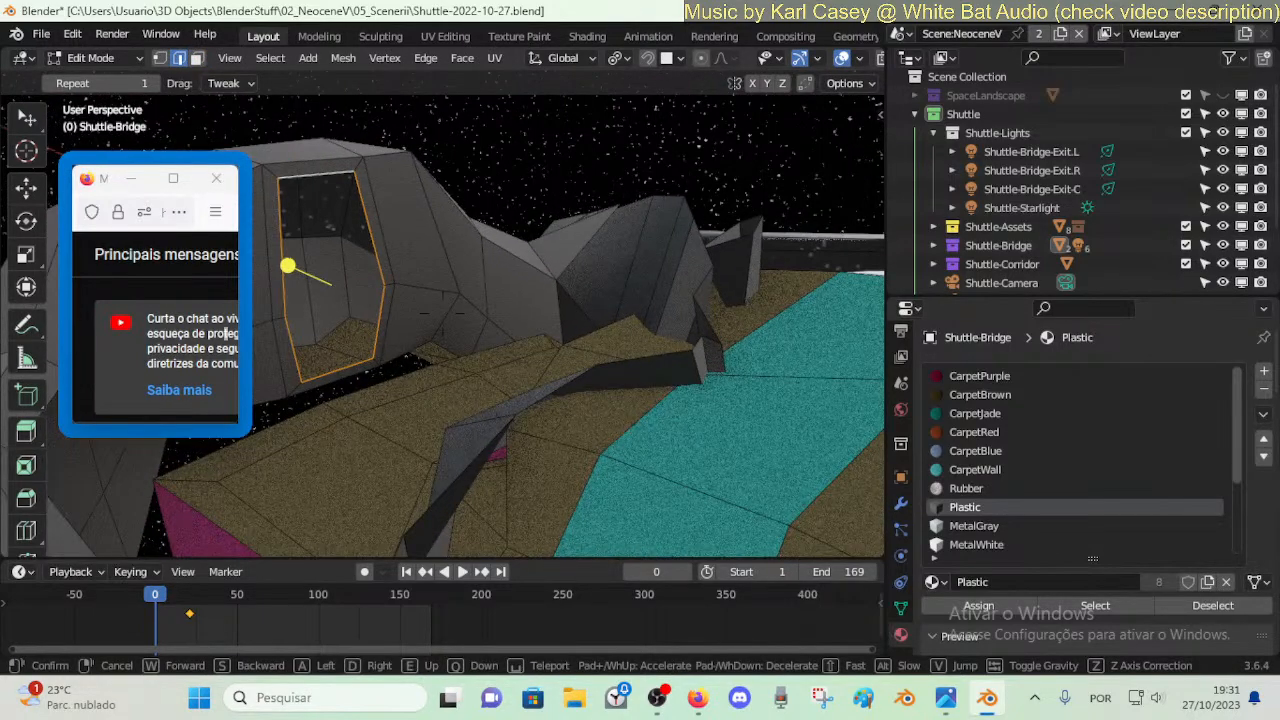
click(571, 323)
key(g)
key(x)
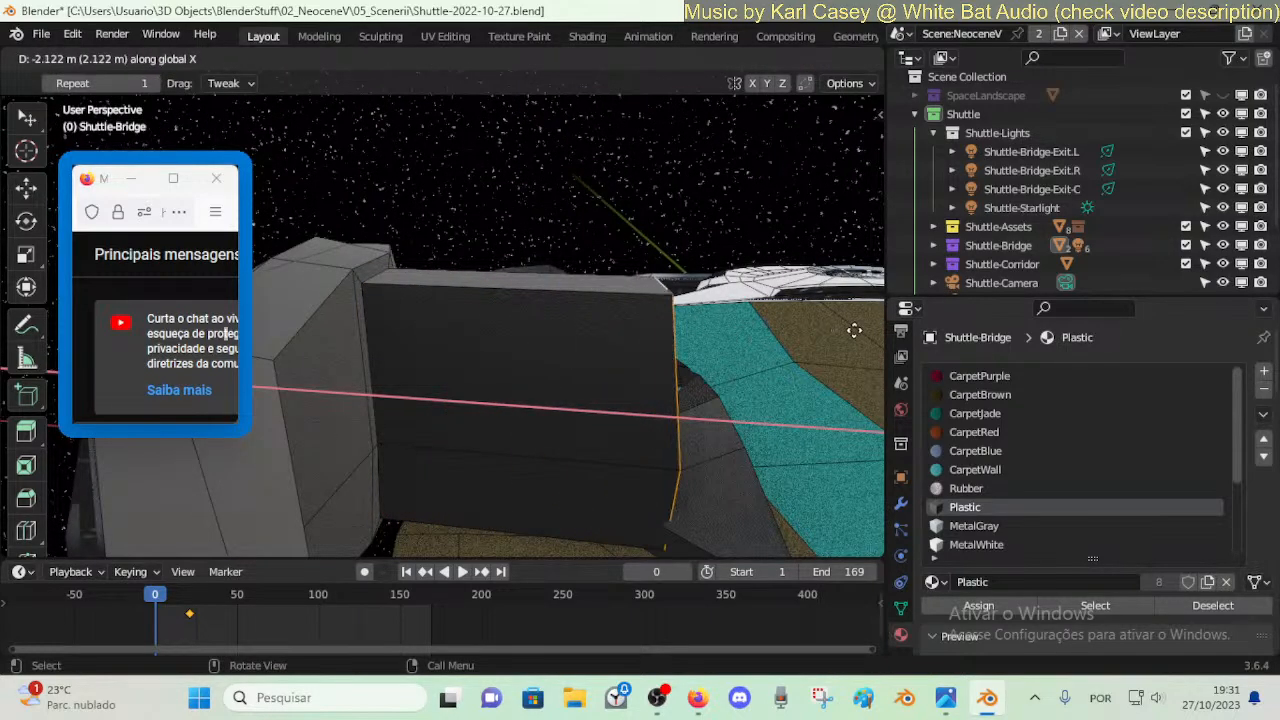
click(105, 330)
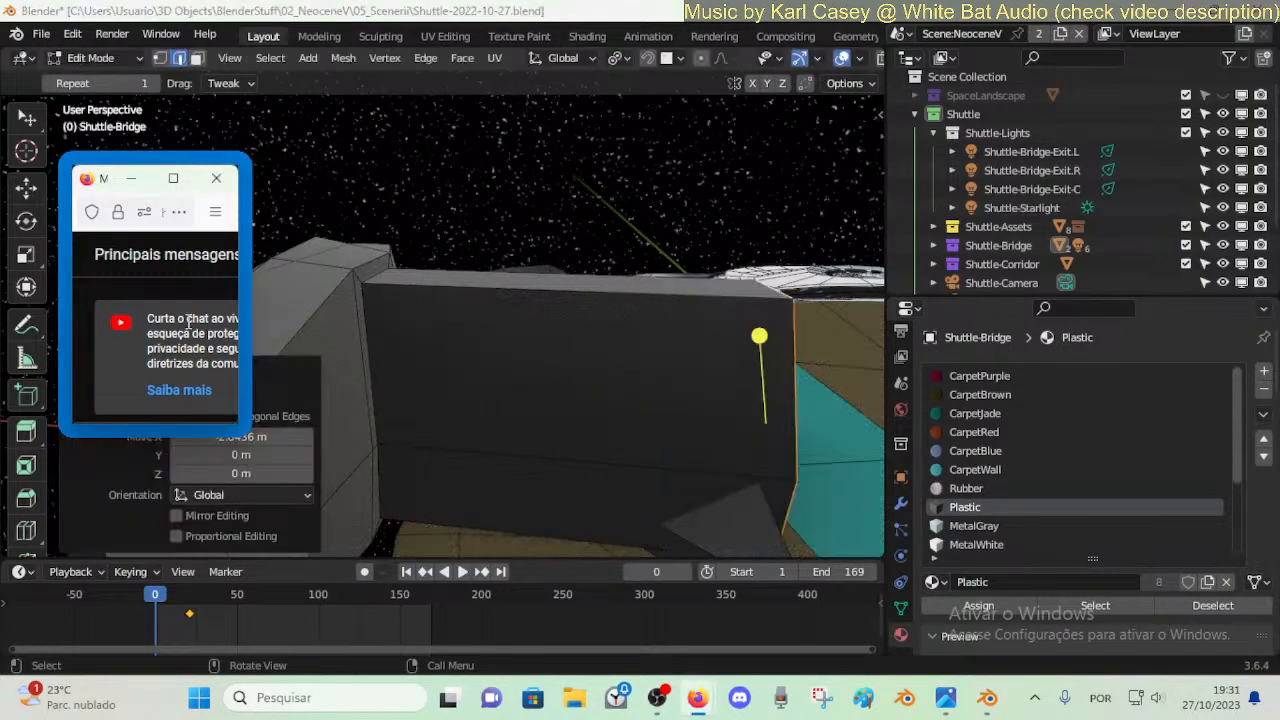
key(ctrl+s)
click(497, 338)
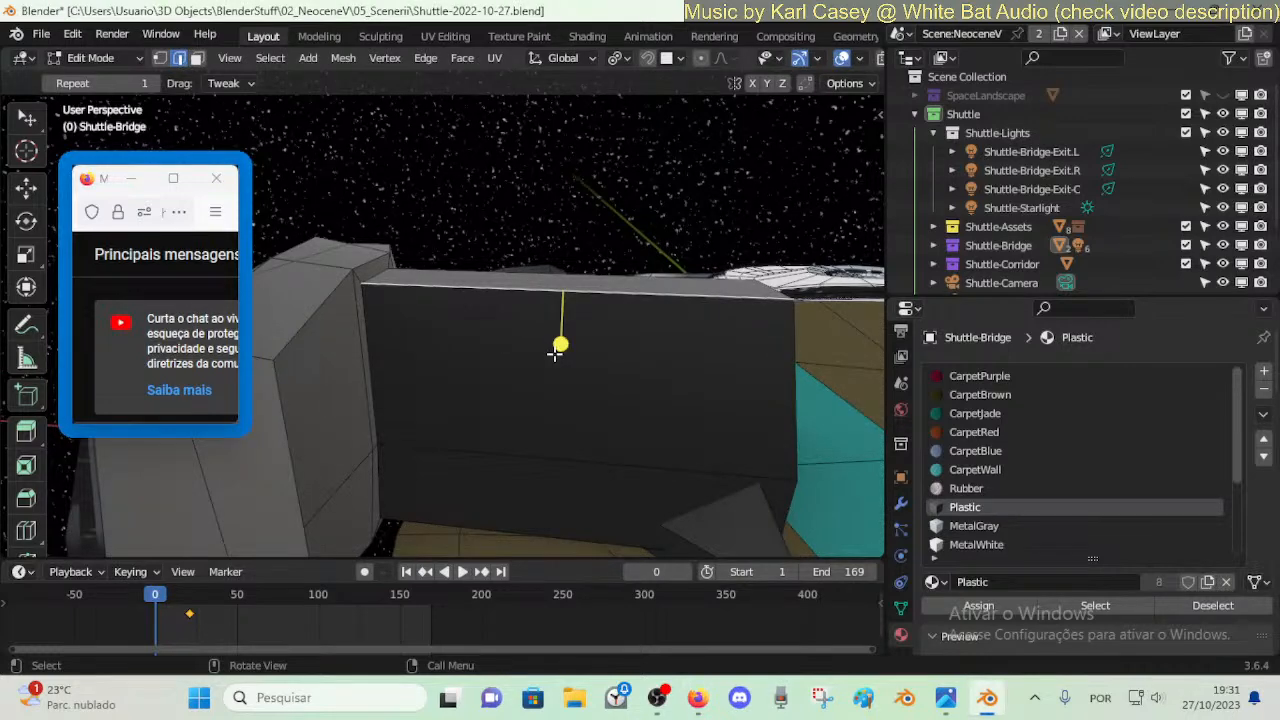
key(3)
alt+click(712, 434)
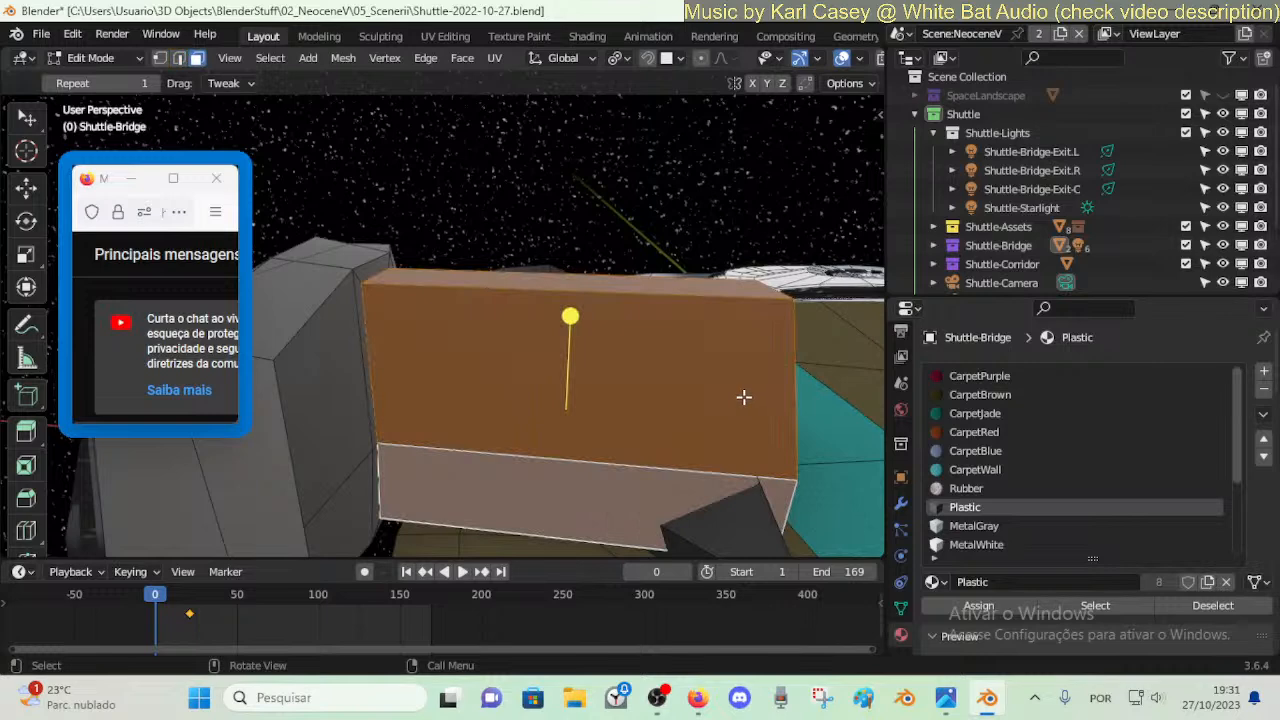
key(g)
key(y)
right_click(692, 401)
key(alt+a)
- Move the outer edge loop of the extruded frame back by about 2 m along X to shorten the tunnel
key(2)
alt+click(795, 378)
key(g)
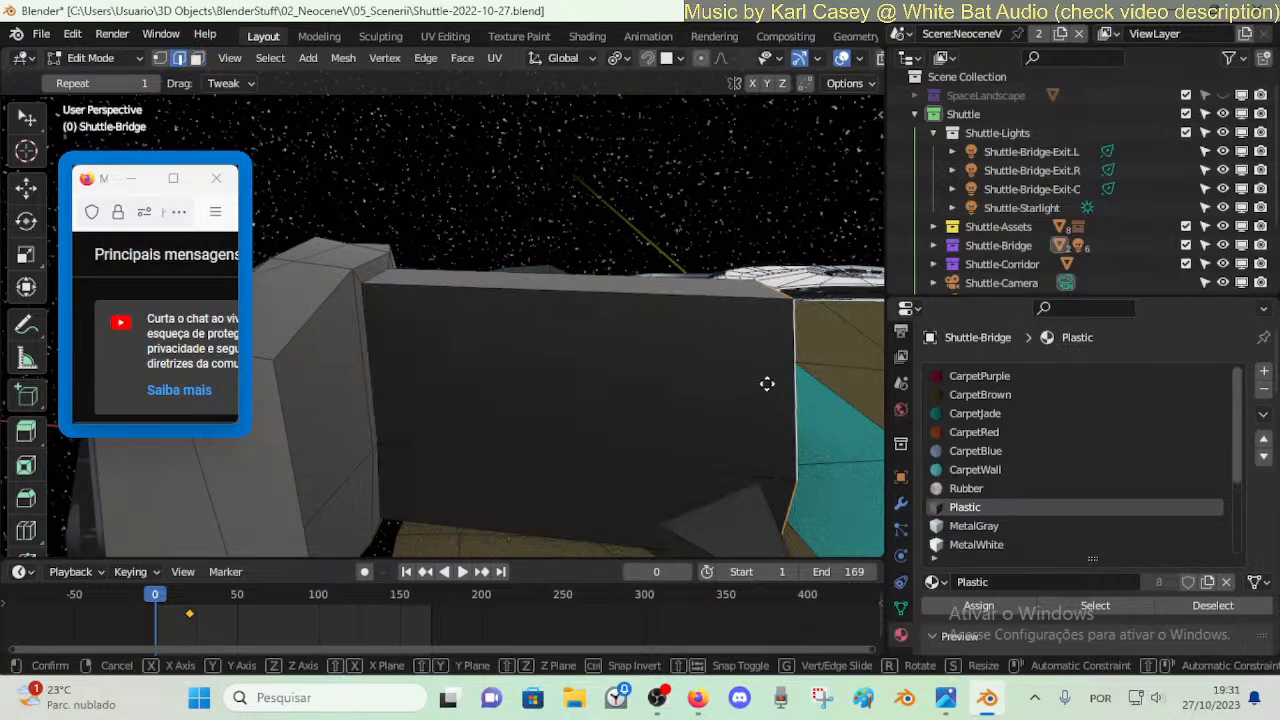
click(511, 384)
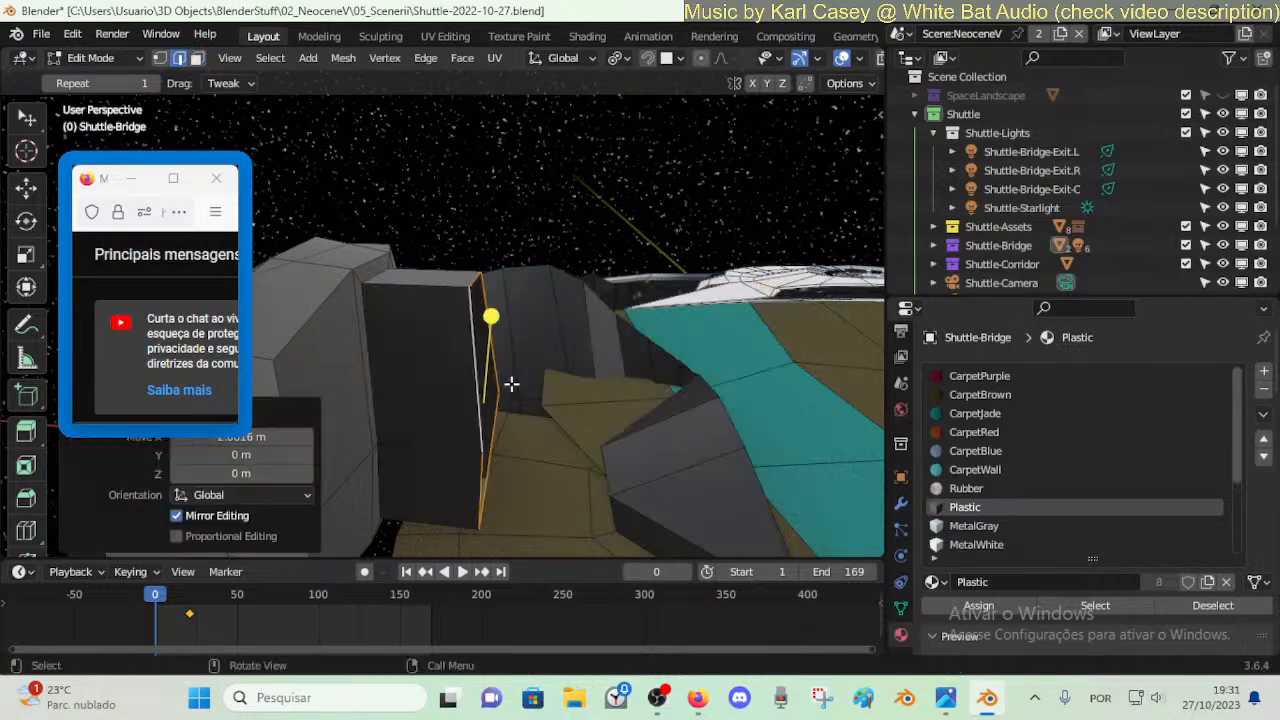
- Place the 3D cursor on the mid-height vertex at the near side of the extruded frame's end loop
alt+shift+click(469, 444)
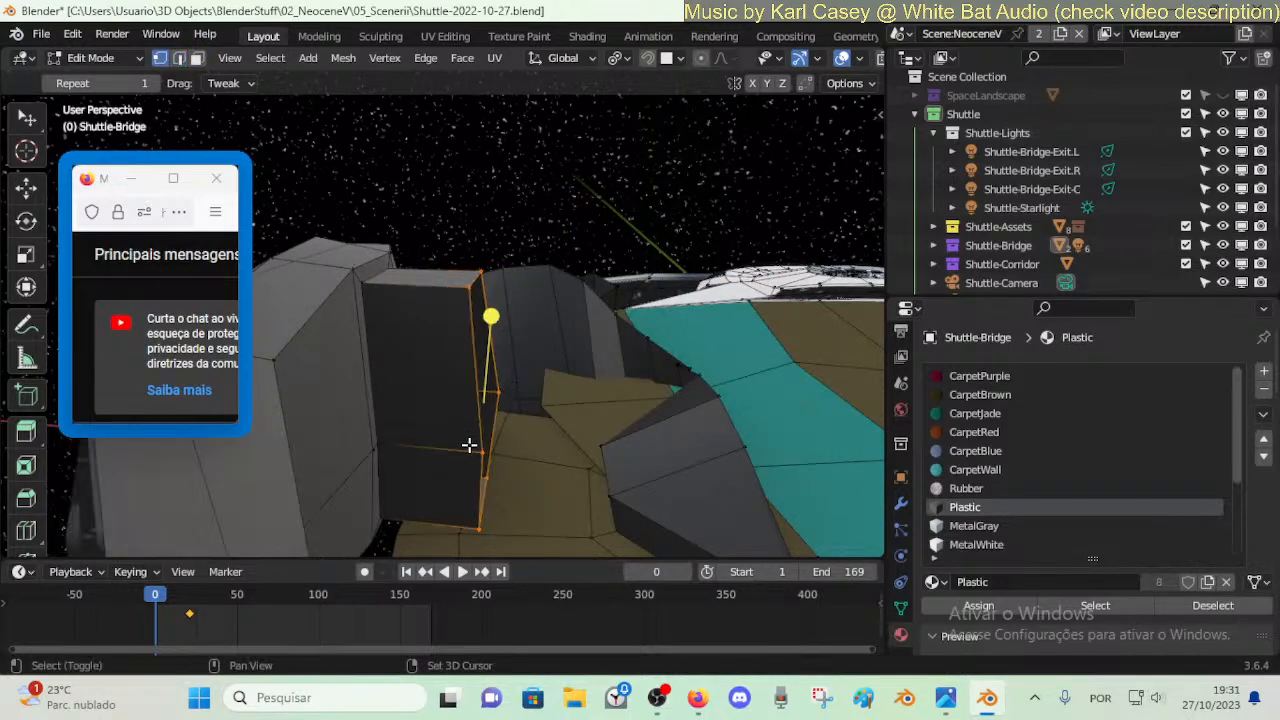
key(period)
click(490, 449)
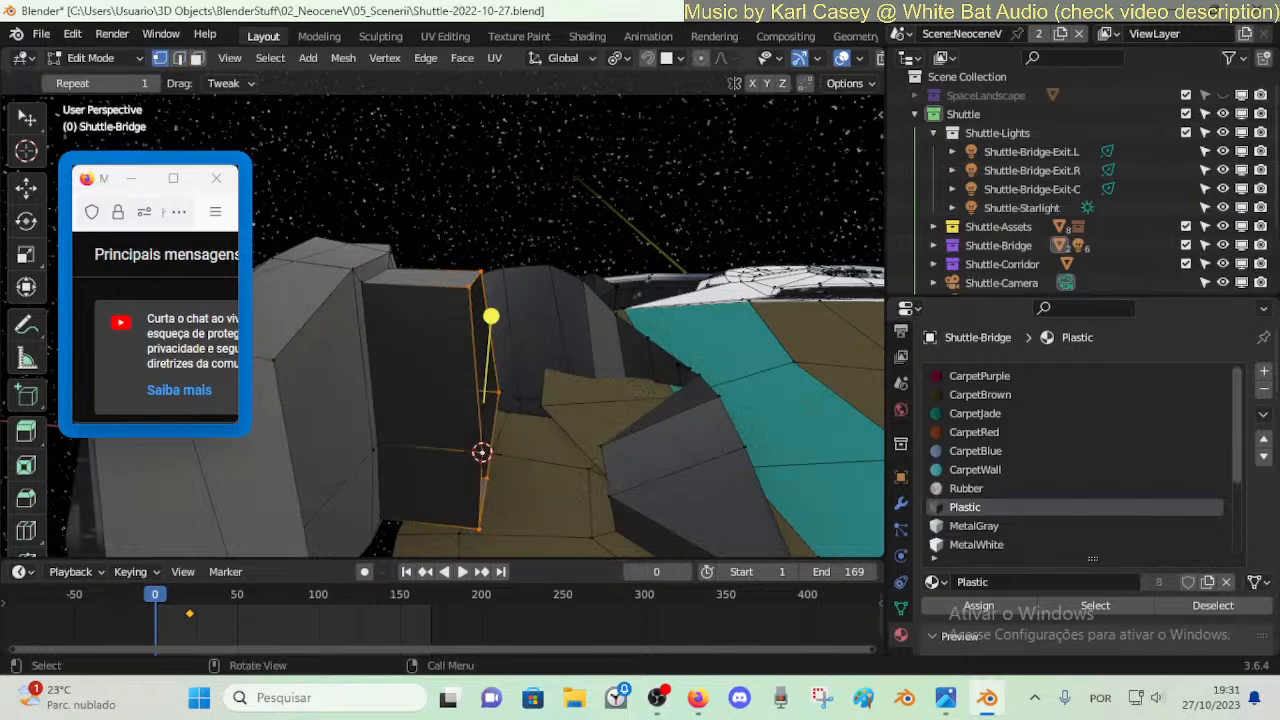
key(s)
key(z)
key(0)
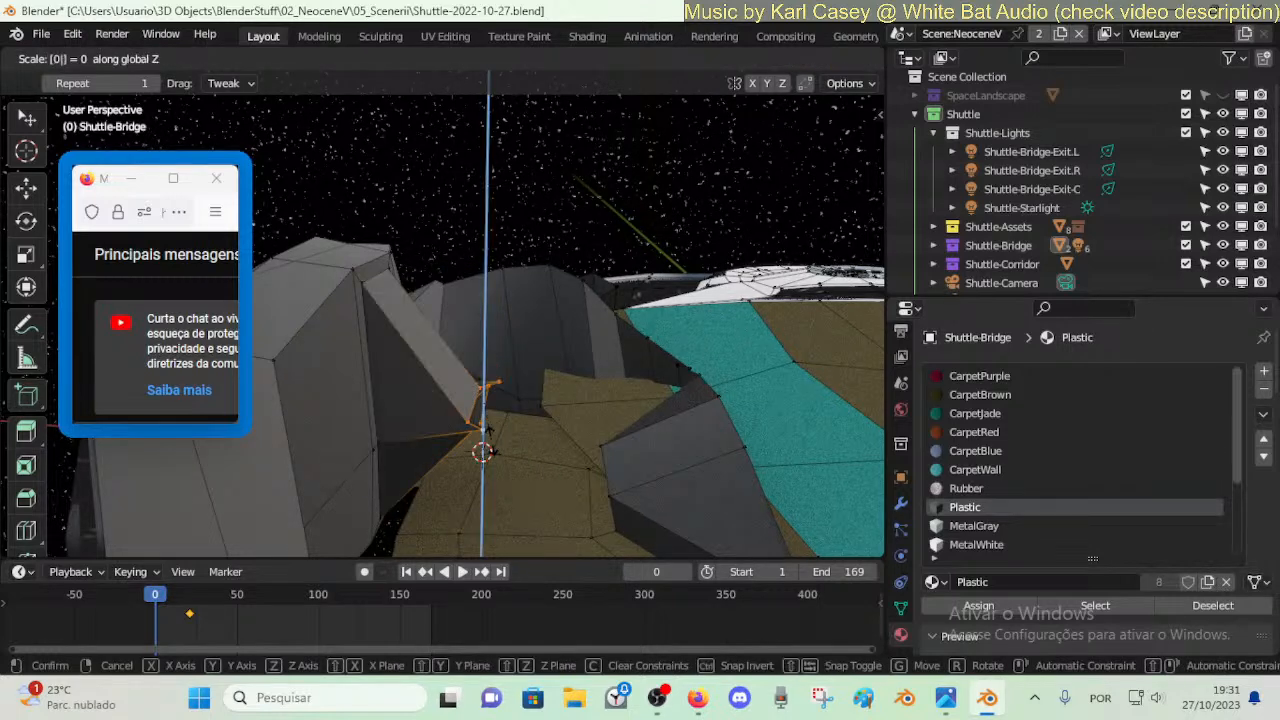
key(0)
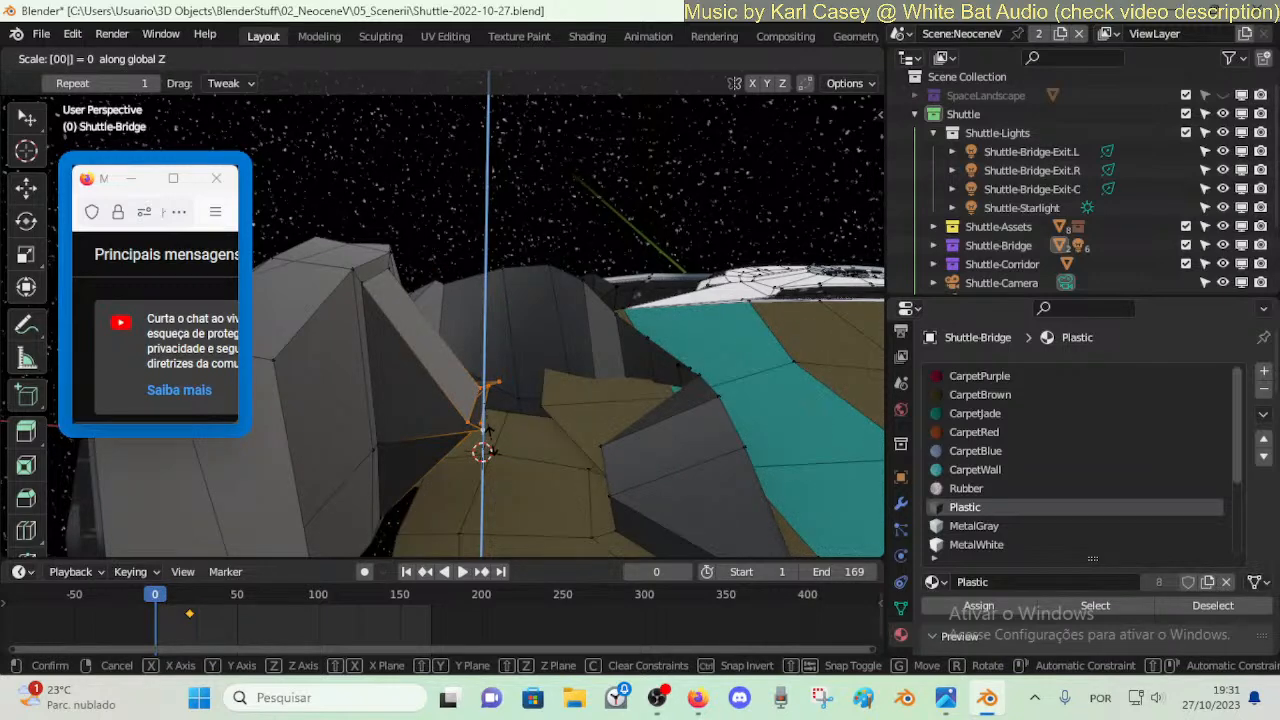
key(Escape)
- Flatten the end loop of the extruded frame by scaling it to 0 along X
key(s)
key(x)
key(0)
key(Return)
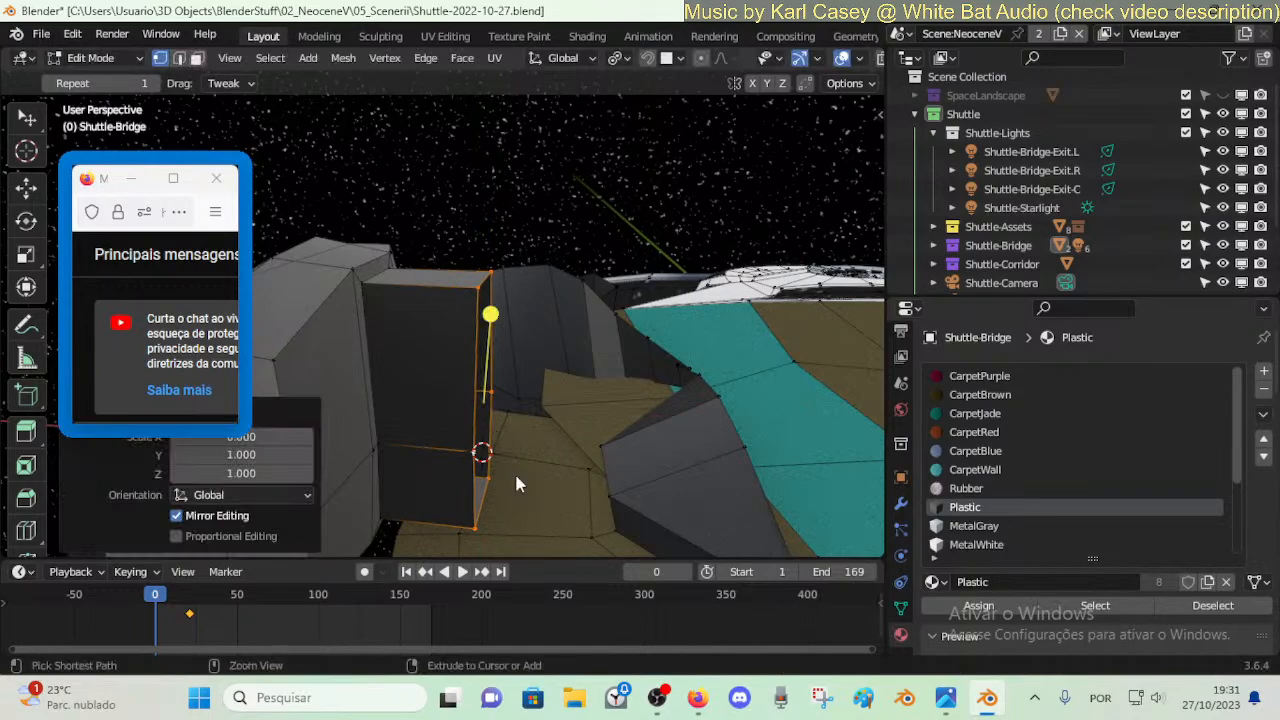
- Examine the extruded frame around the wall opening in Object Mode from several sides
key(Tab)
key(shift+grave)
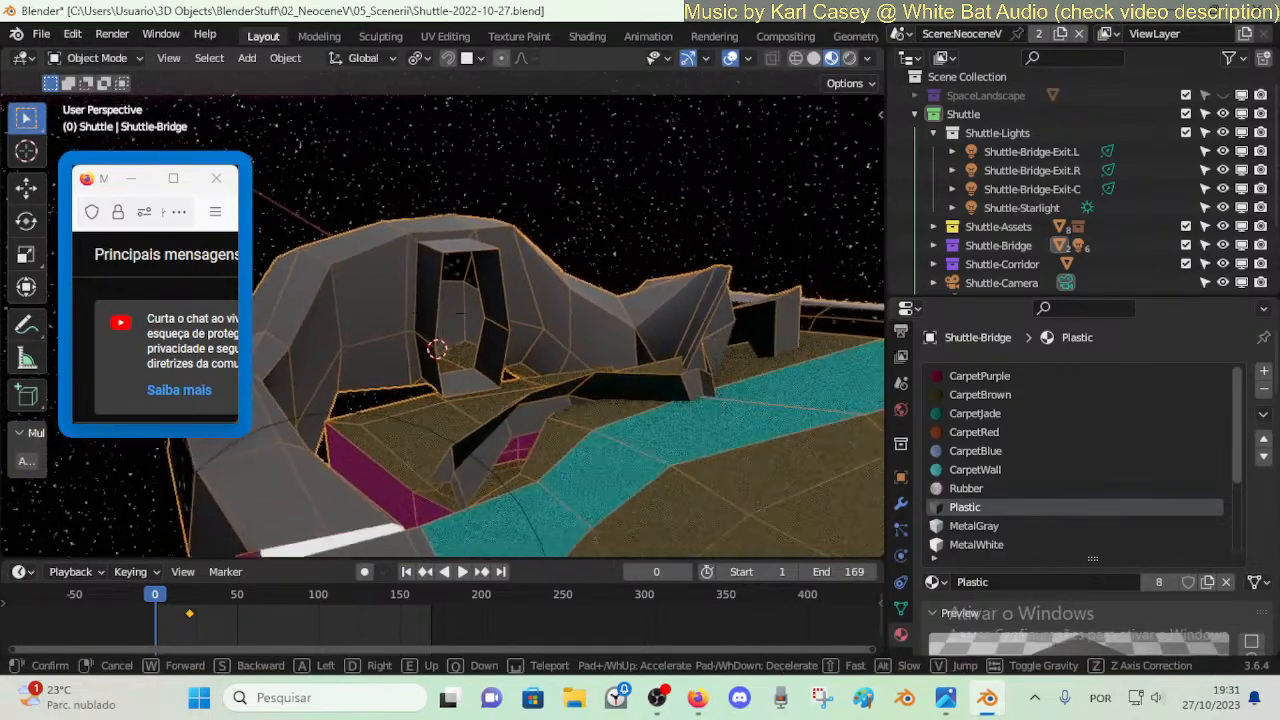
key(w)
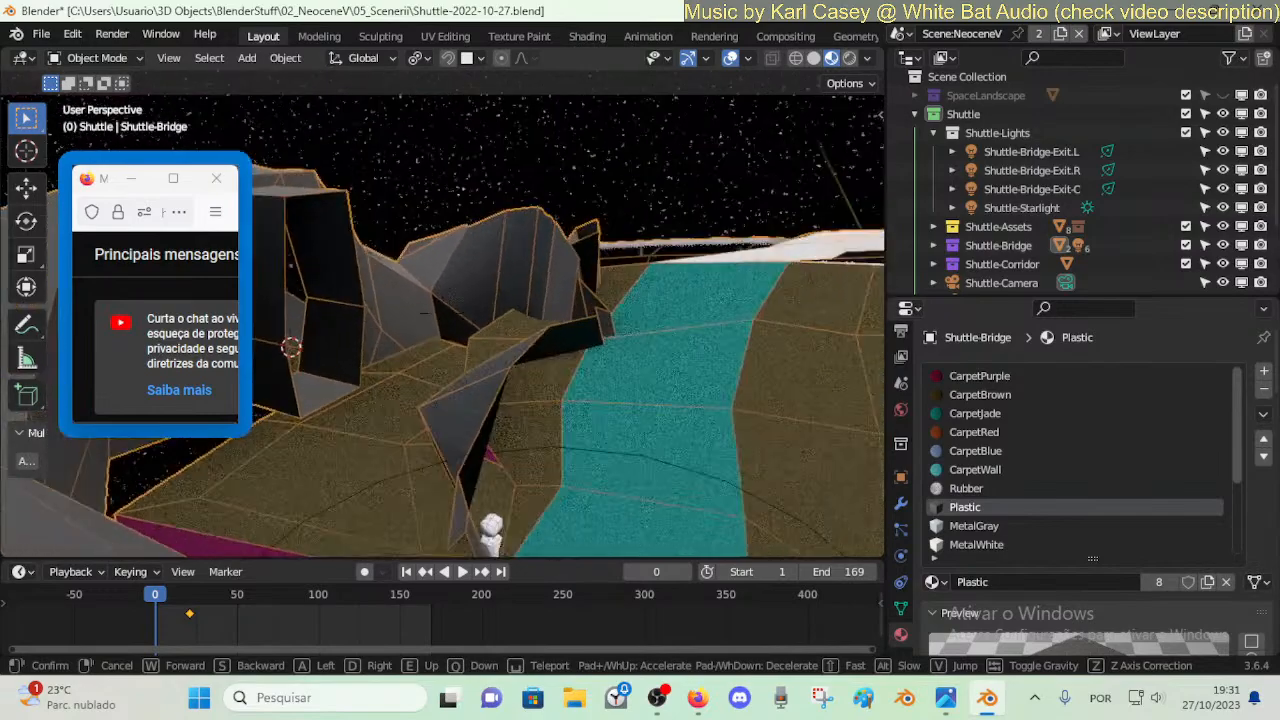
key(w)
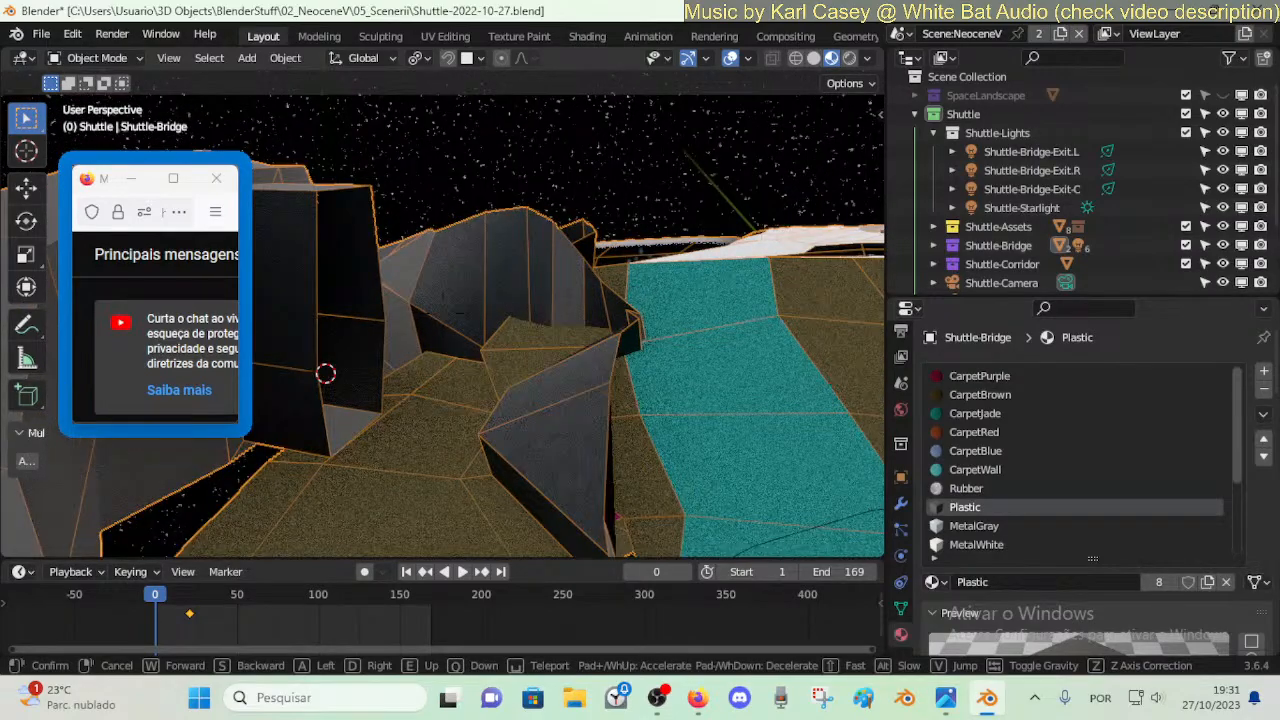
key(a)
key(d)
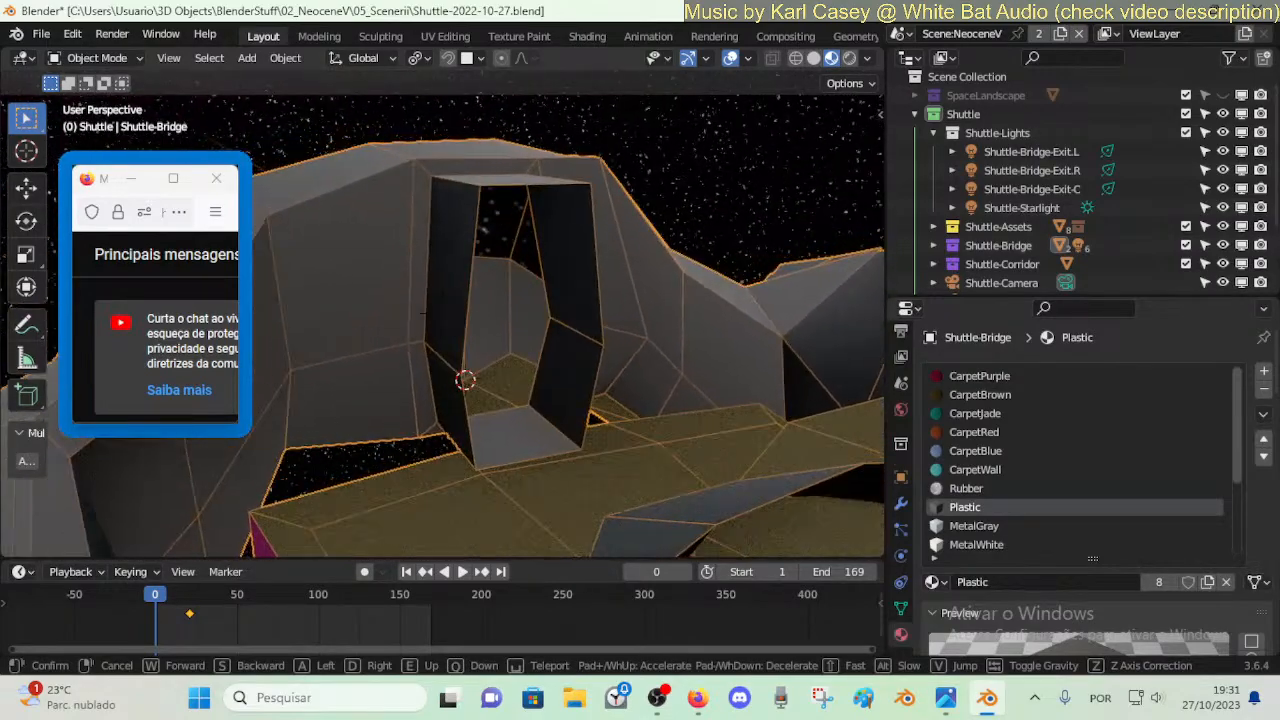
click(565, 404)
- In Edit Mode, add one loop cut around the extruded frame and slide it towards the wall, with a slide factor of about 0.59
key(Tab)
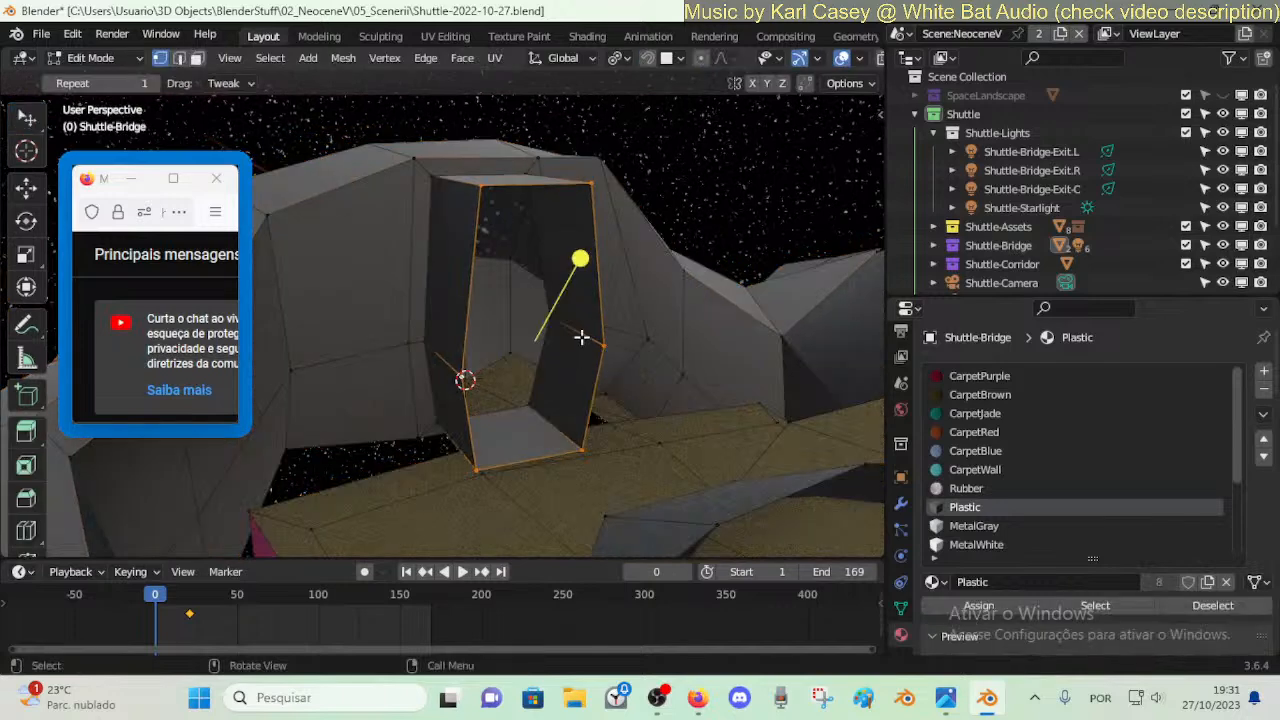
key(alt+a)
key(ctrl+r)
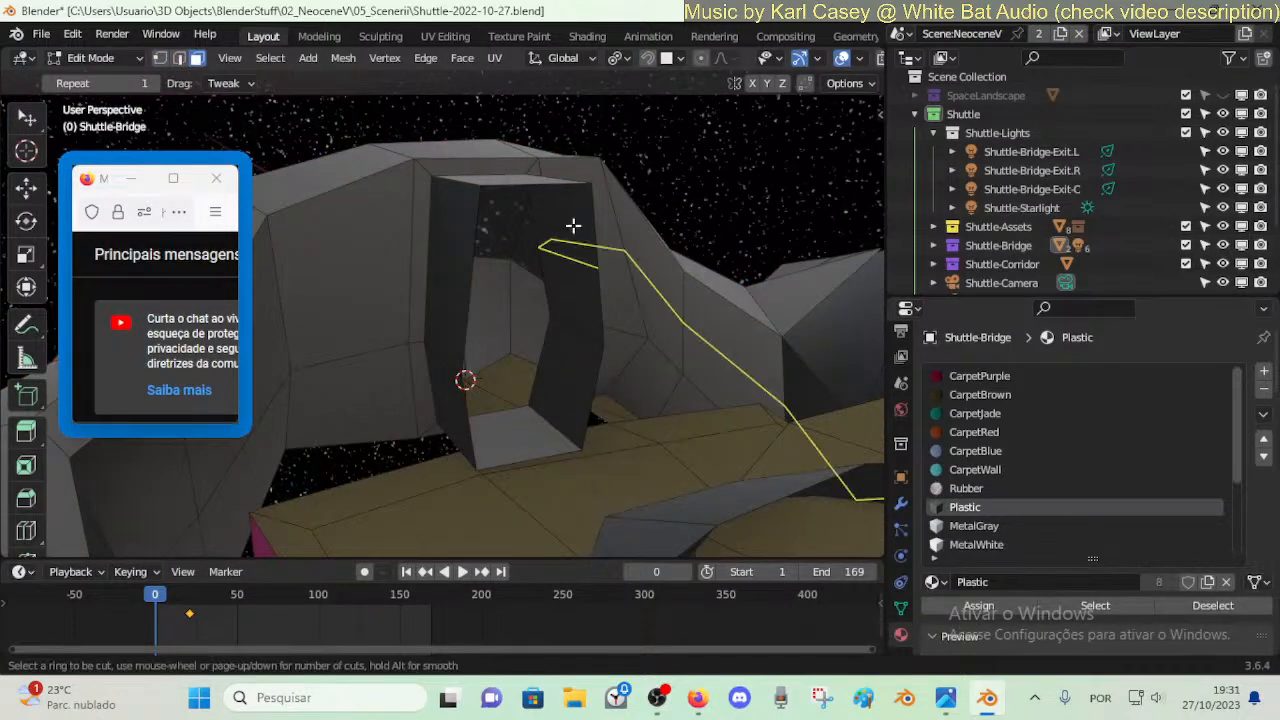
click(555, 330)
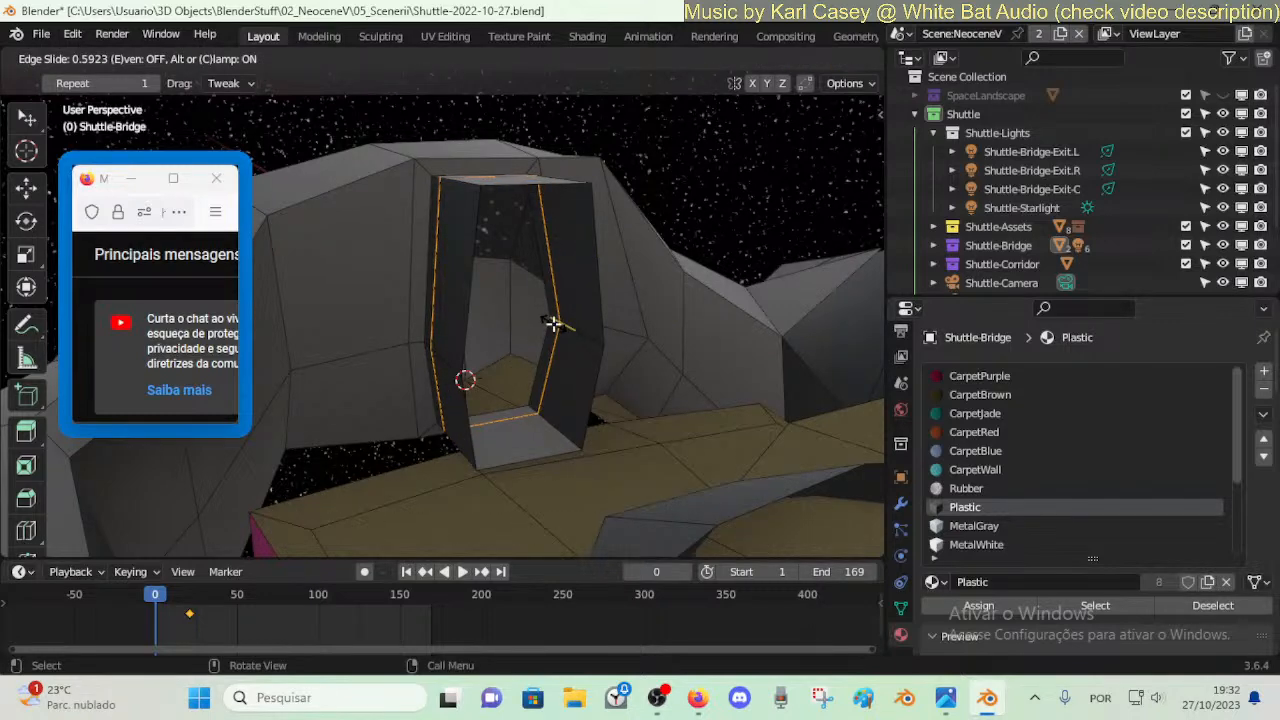
click(553, 323)
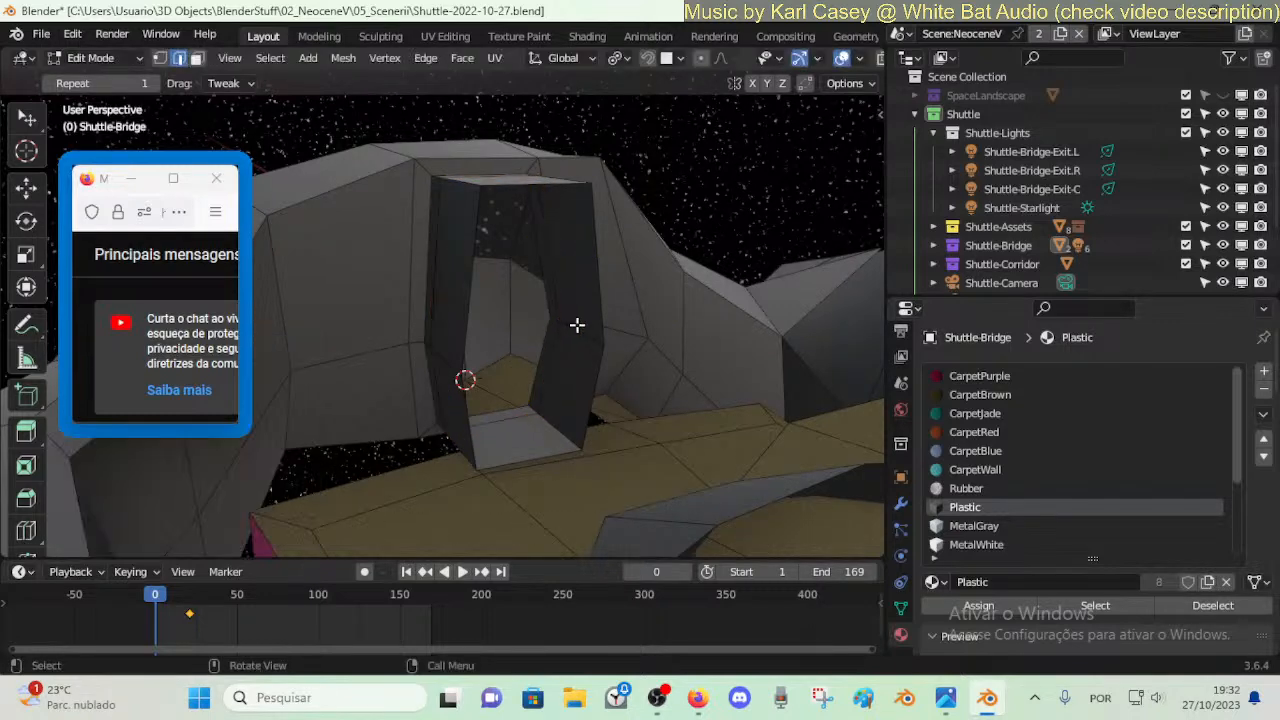
- Select the ring of faces on the frame's protruding part, try MetalGray on it and assign the MetalWhite material
key(3)
alt+click(577, 325)
click(974, 525)
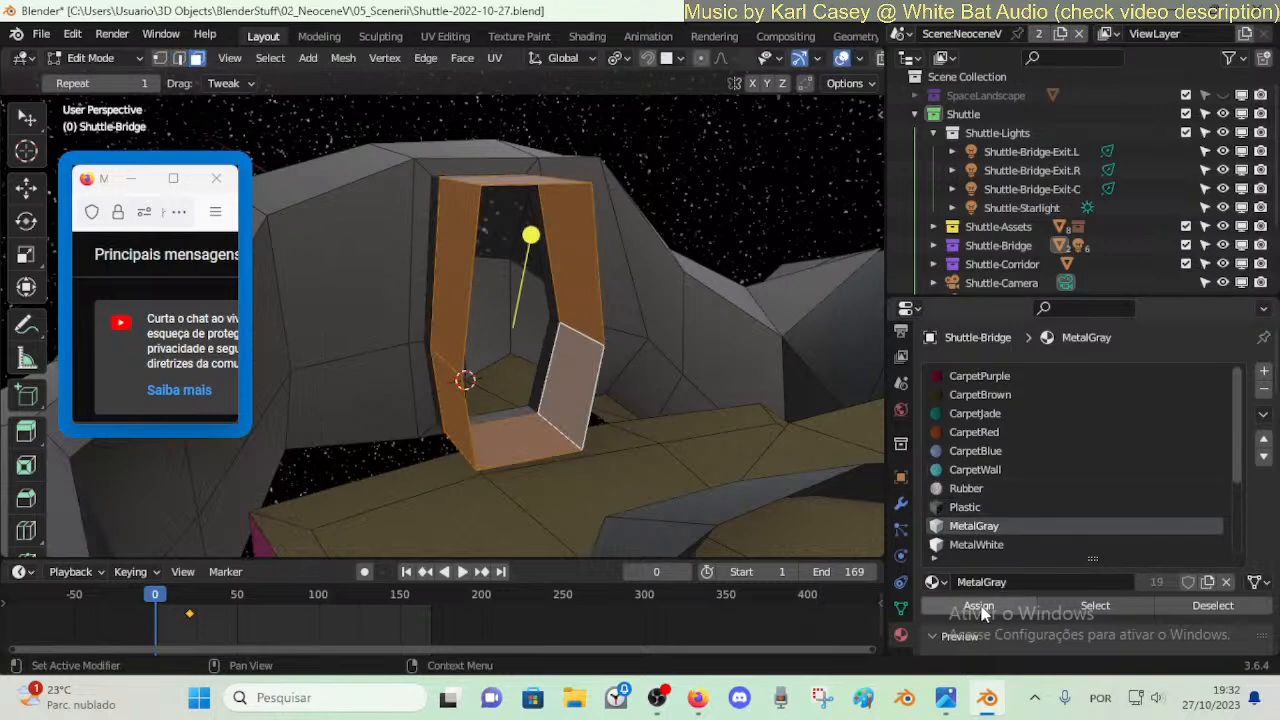
click(978, 605)
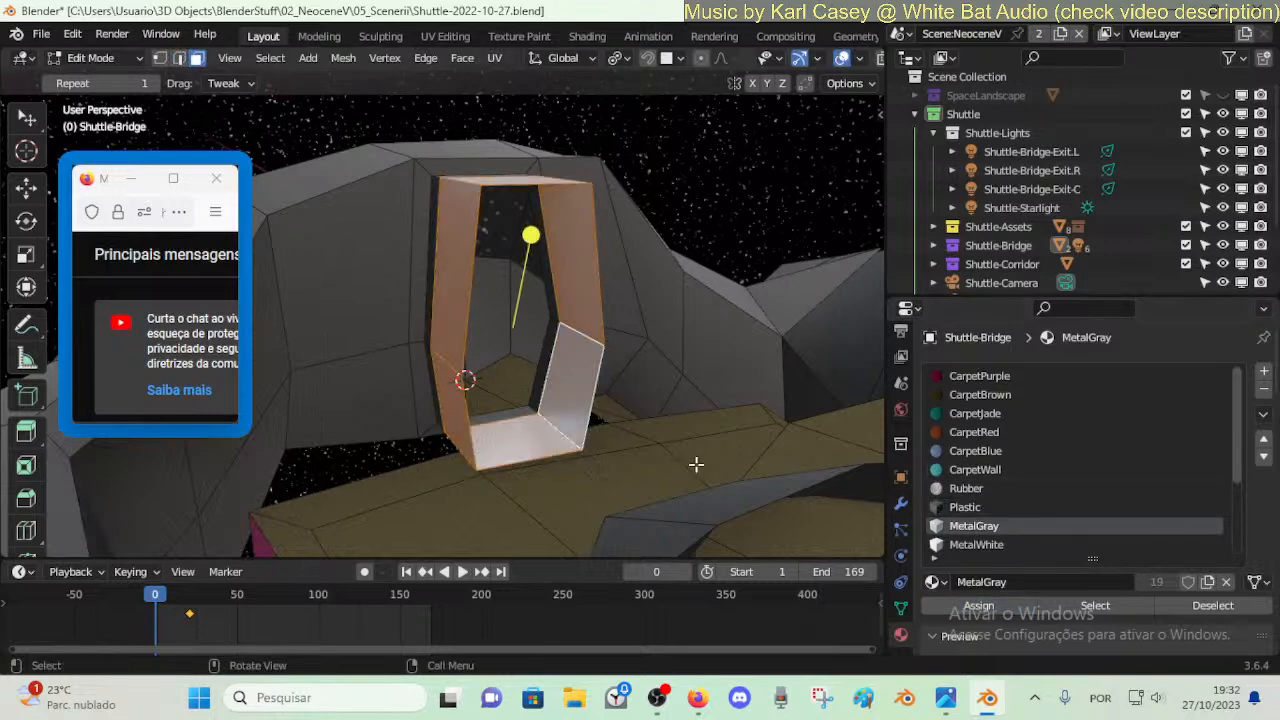
click(940, 545)
click(978, 605)
- Inspect the MetalWhite frame and the surrounding wall in Object Mode, flying through the opening and around the outer side
key(alt+a)
key(ctrl+Tab)
click(536, 431)
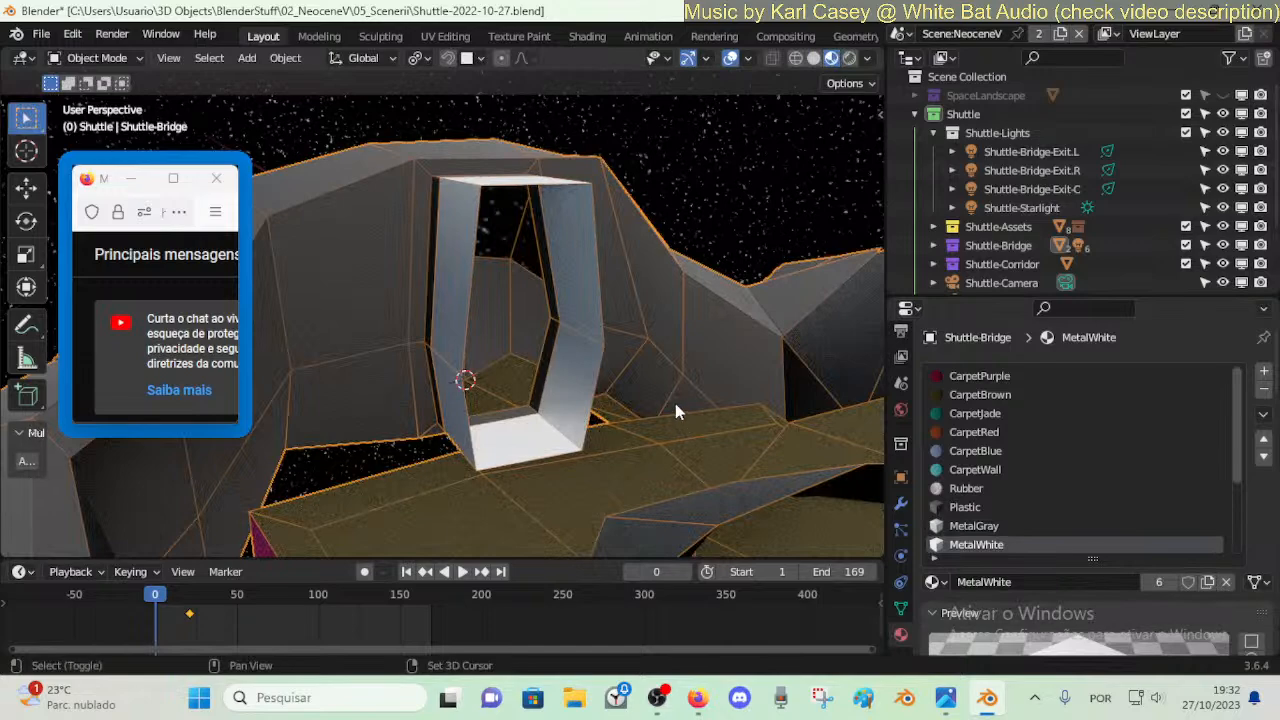
key(shift+grave)
key(a)
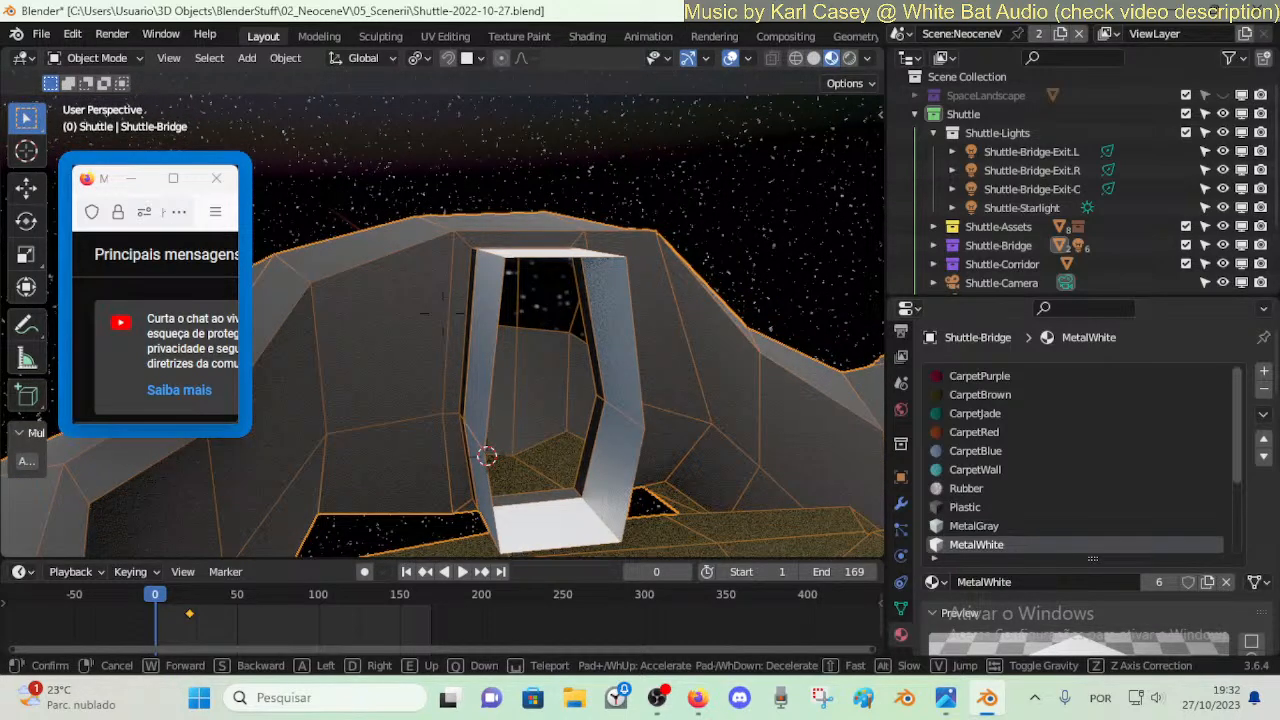
key(w)
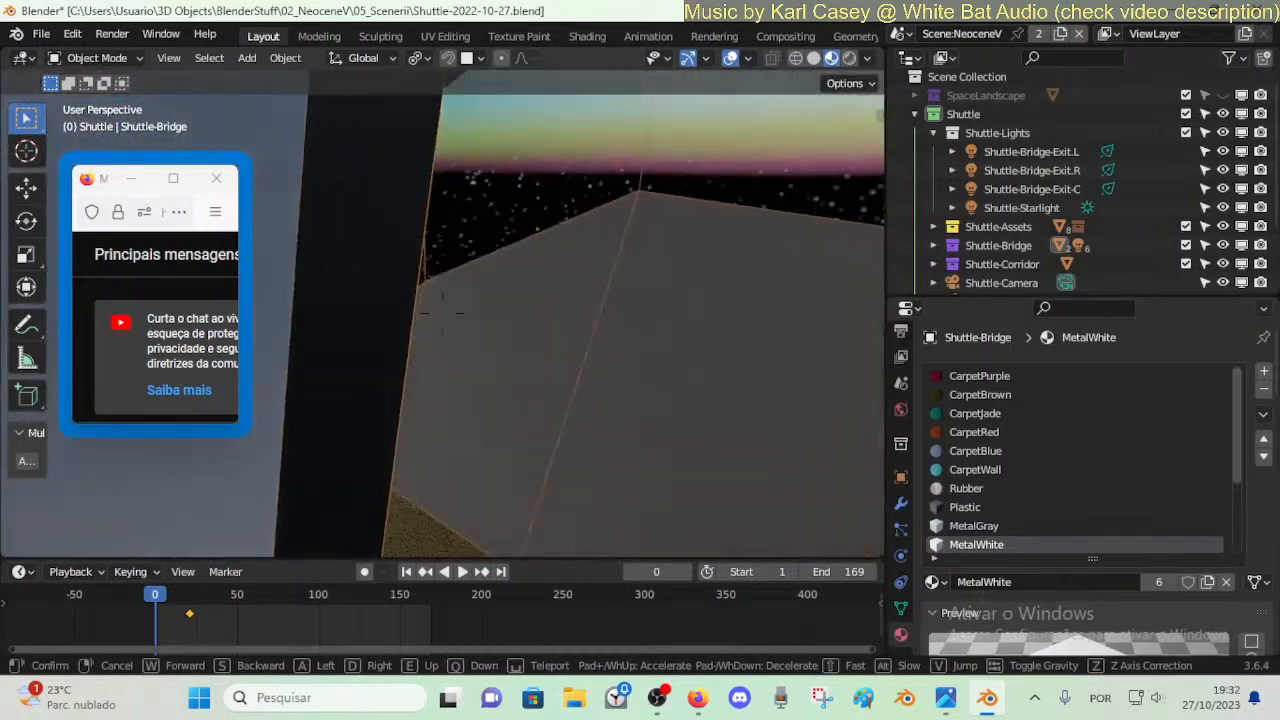
key(s)
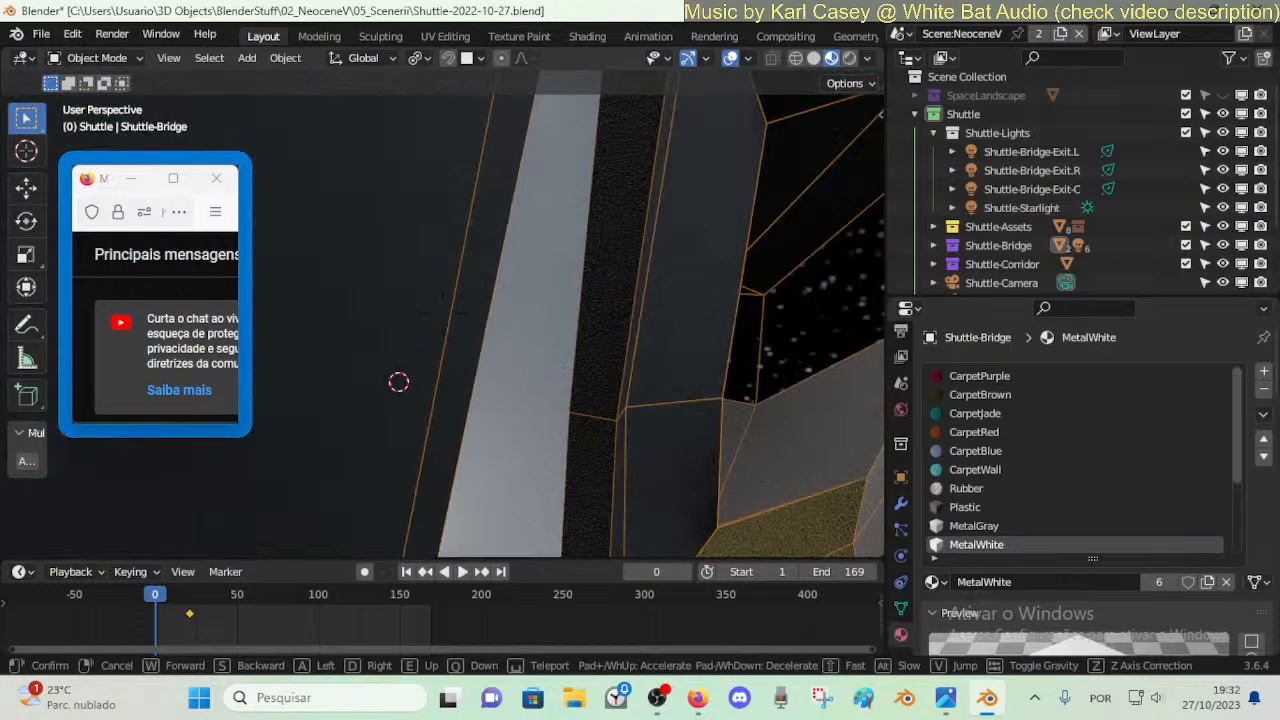
key(w)
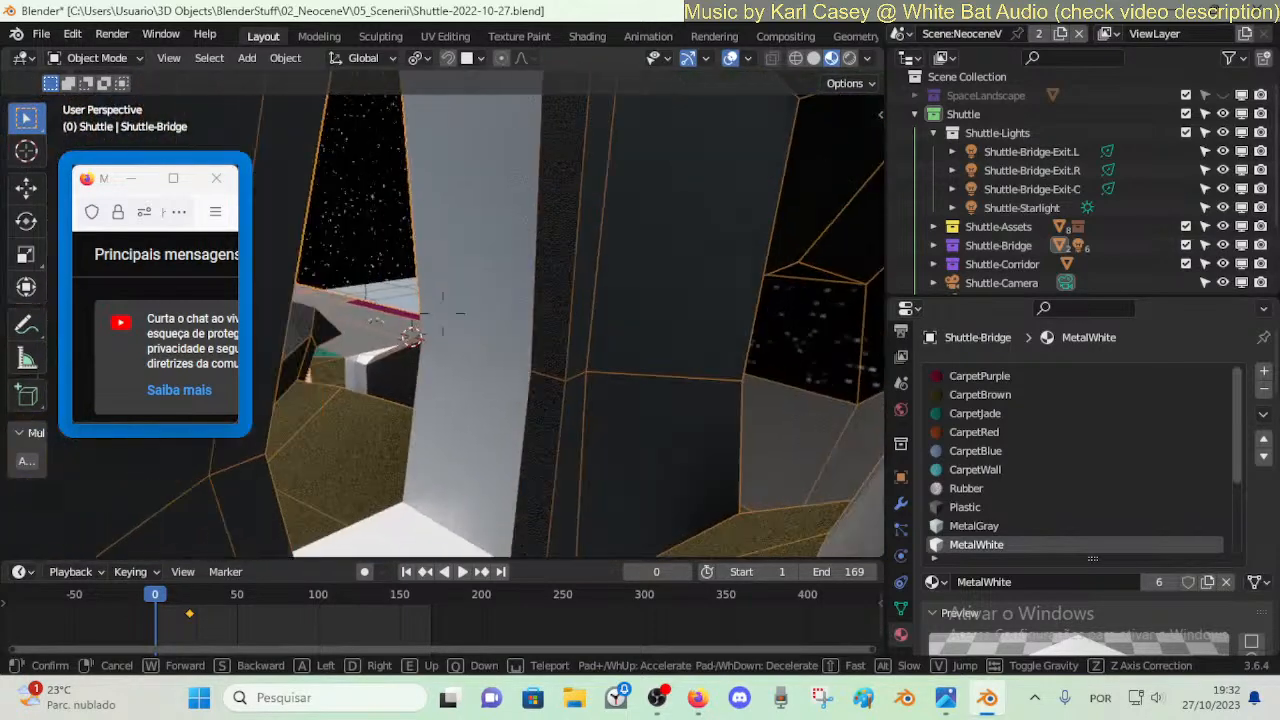
key(w)
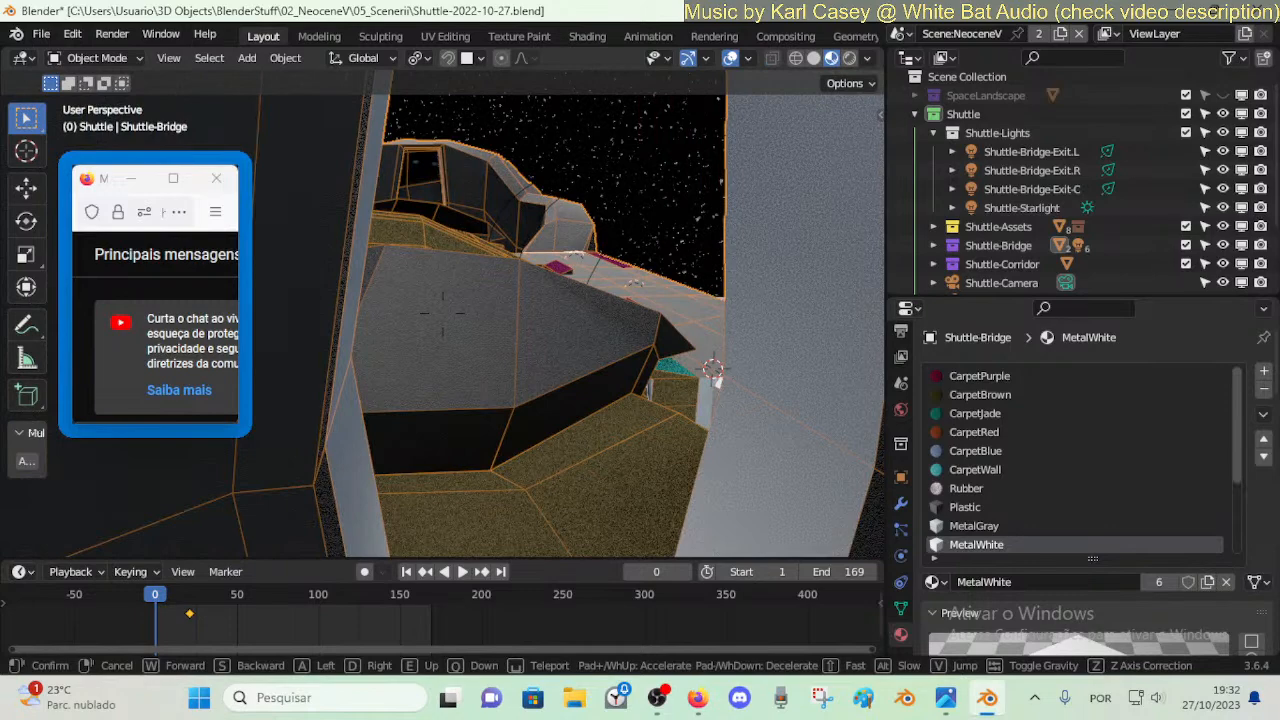
key(s)
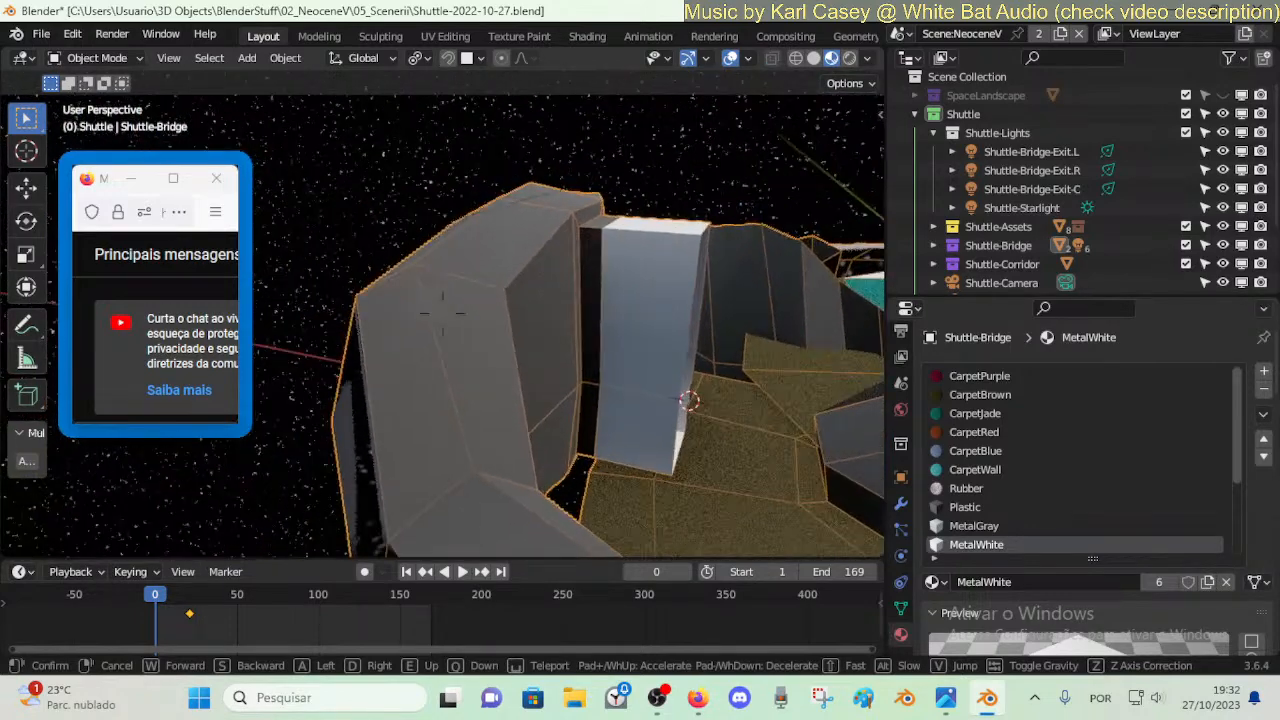
key(w)
key(w)
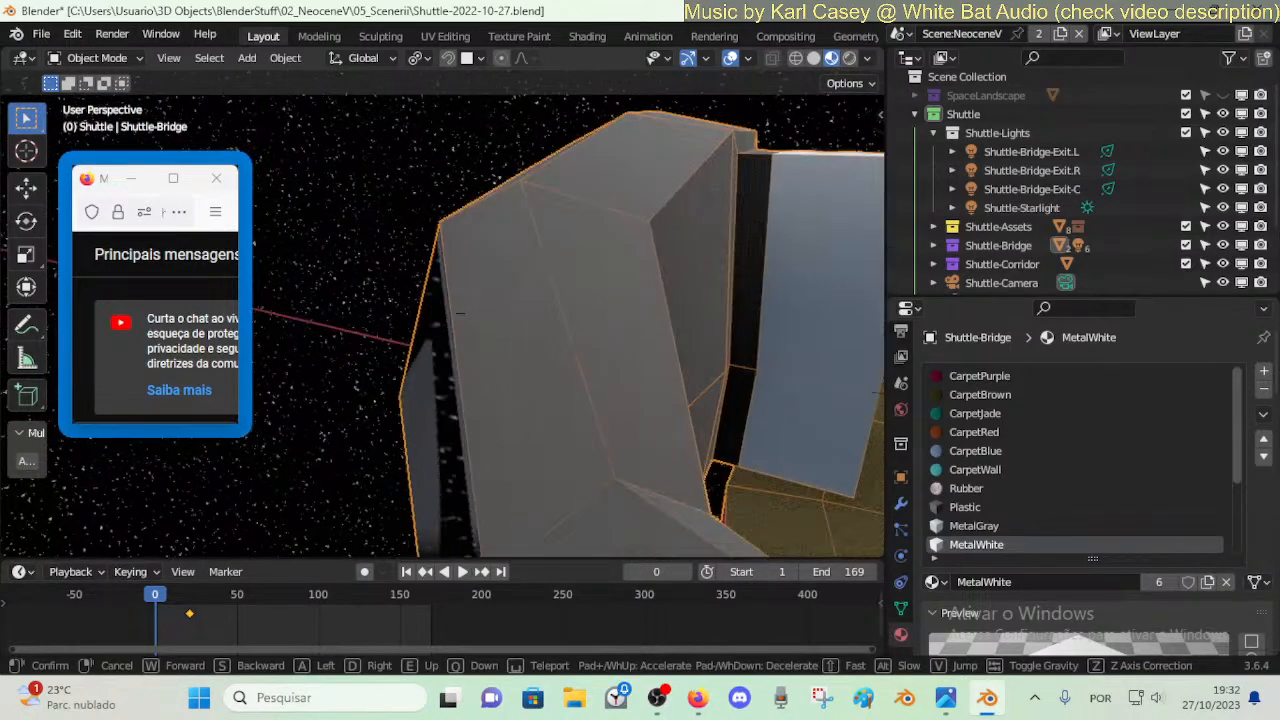
key(Escape)
- Move the edge loop at the wall's lower bend about -0.25 m in X and 0.2 m in Z, and raise it about 0.16 m more
key(Tab)
key(2)
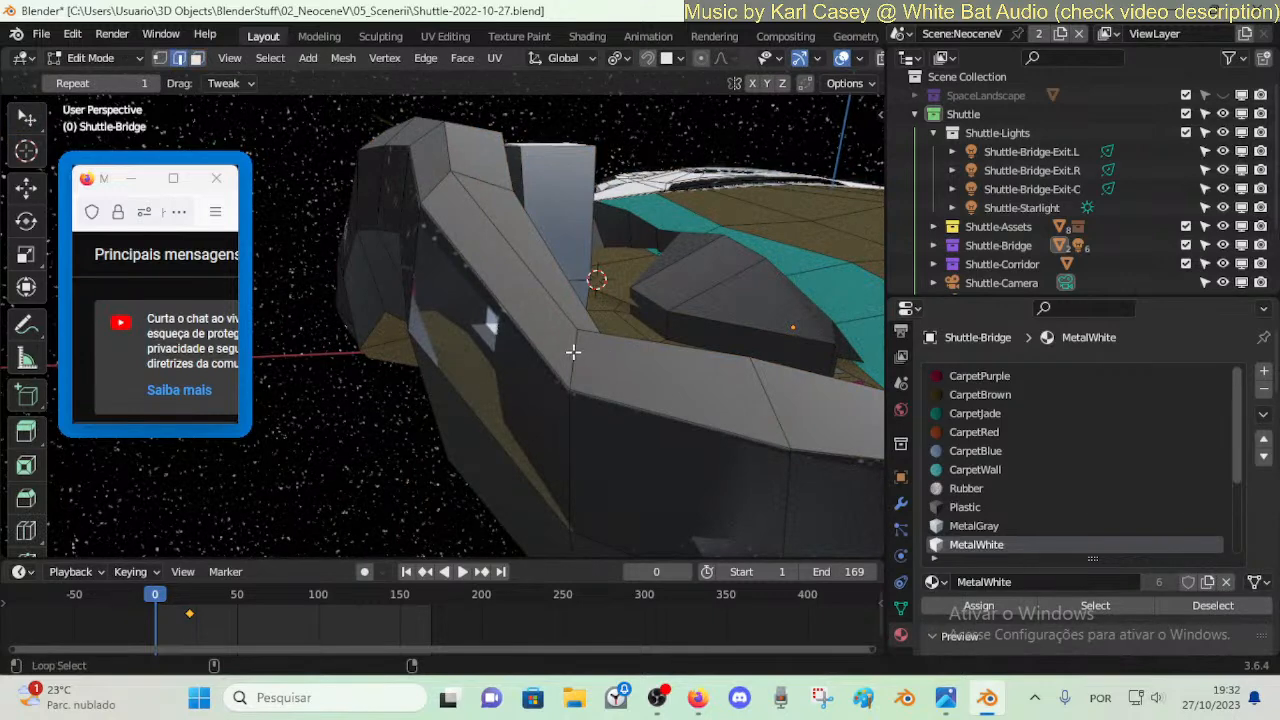
alt+click(578, 352)
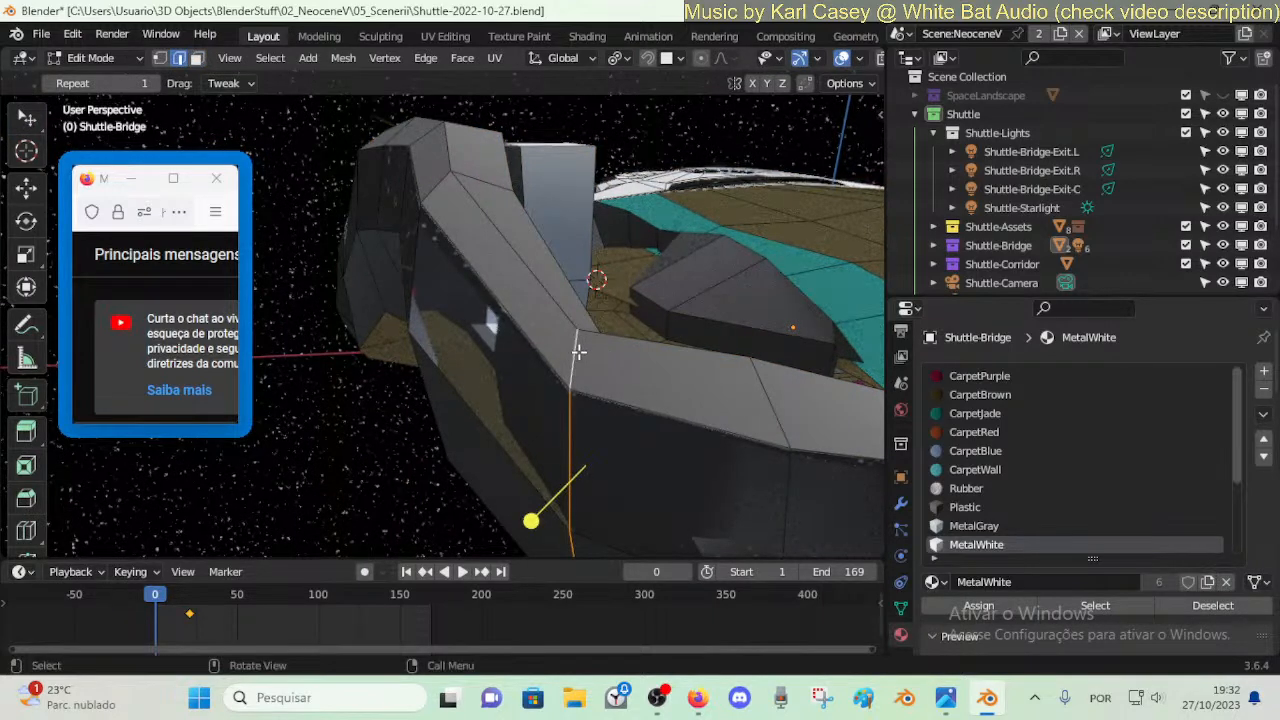
key(g)
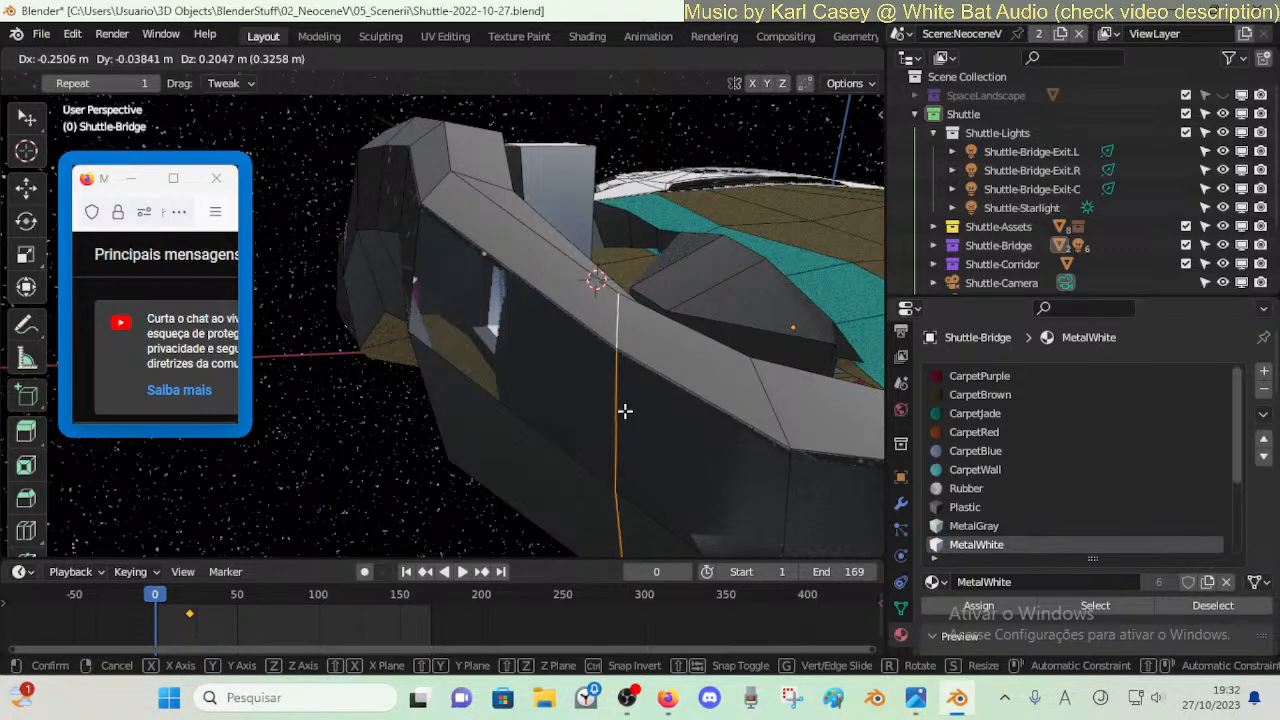
click(625, 411)
middle_drag(625, 411, 651, 406)
key(g)
click(646, 380)
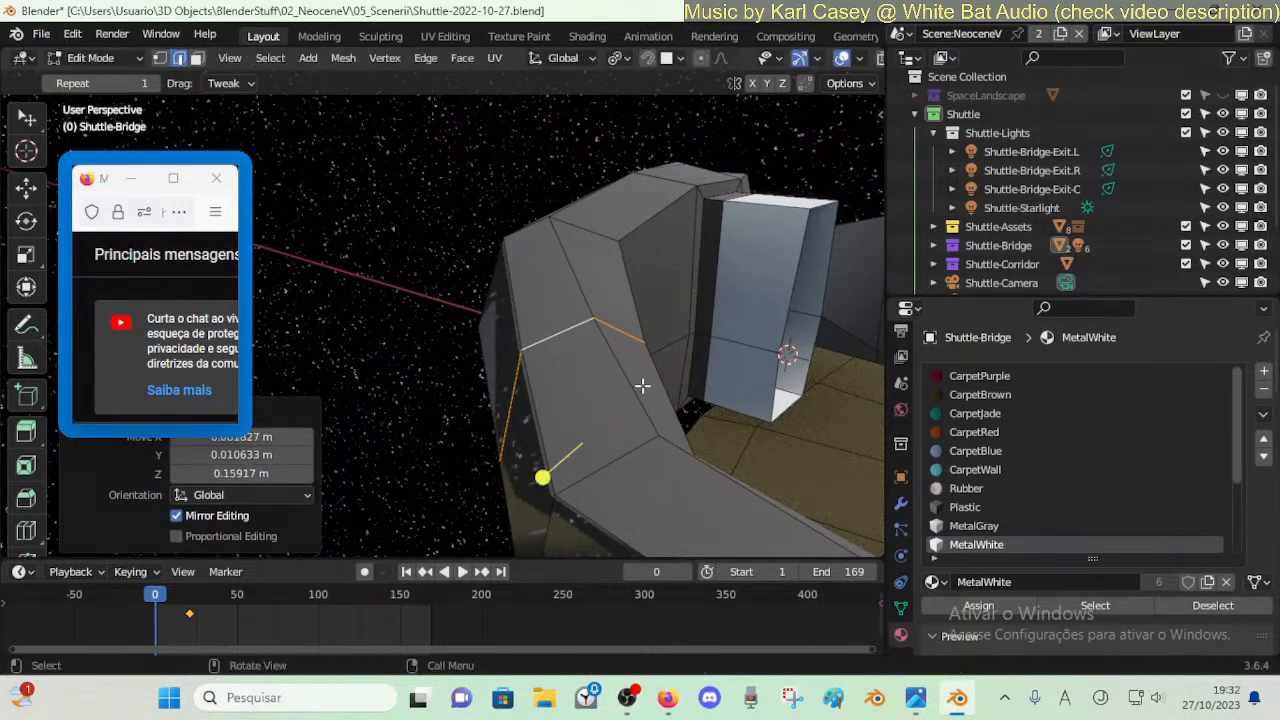
- Move the lower inner-edge vertex of the arched wall about -0.09 m in Y and -0.03 m in Z
alt+click(620, 466)
alt+click(620, 466)
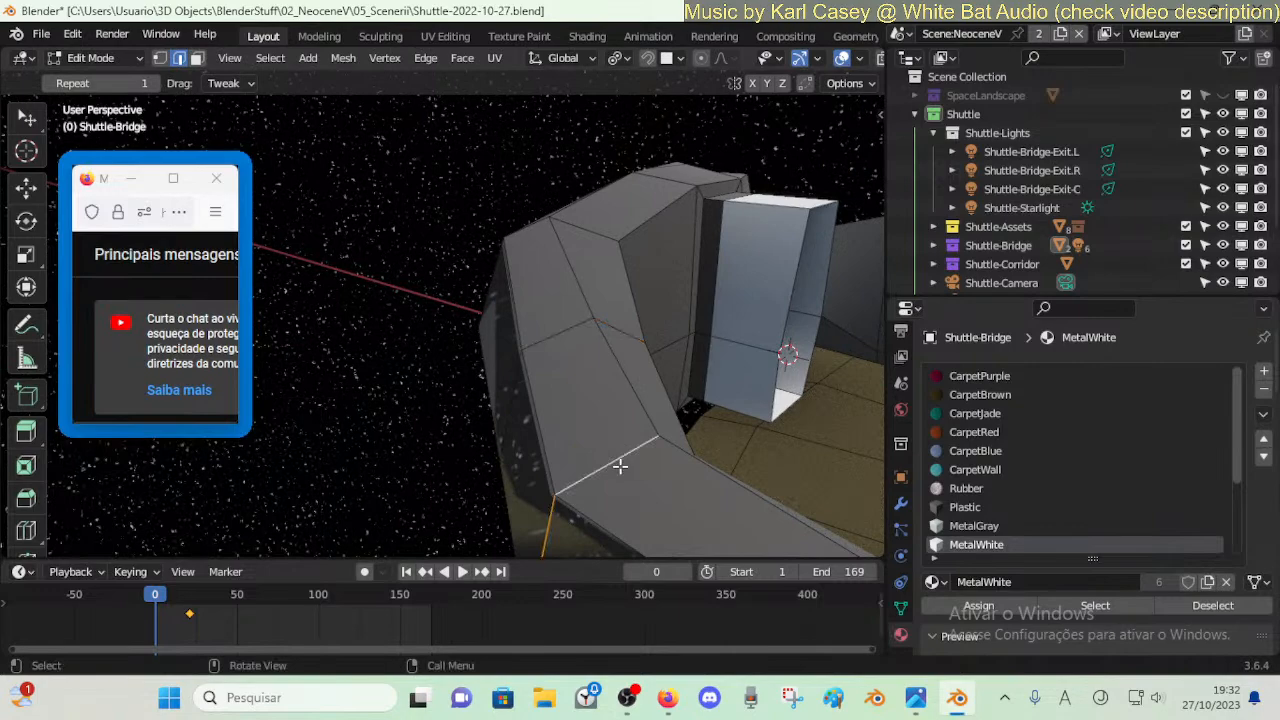
middle_drag(620, 466, 640, 417)
key(g)
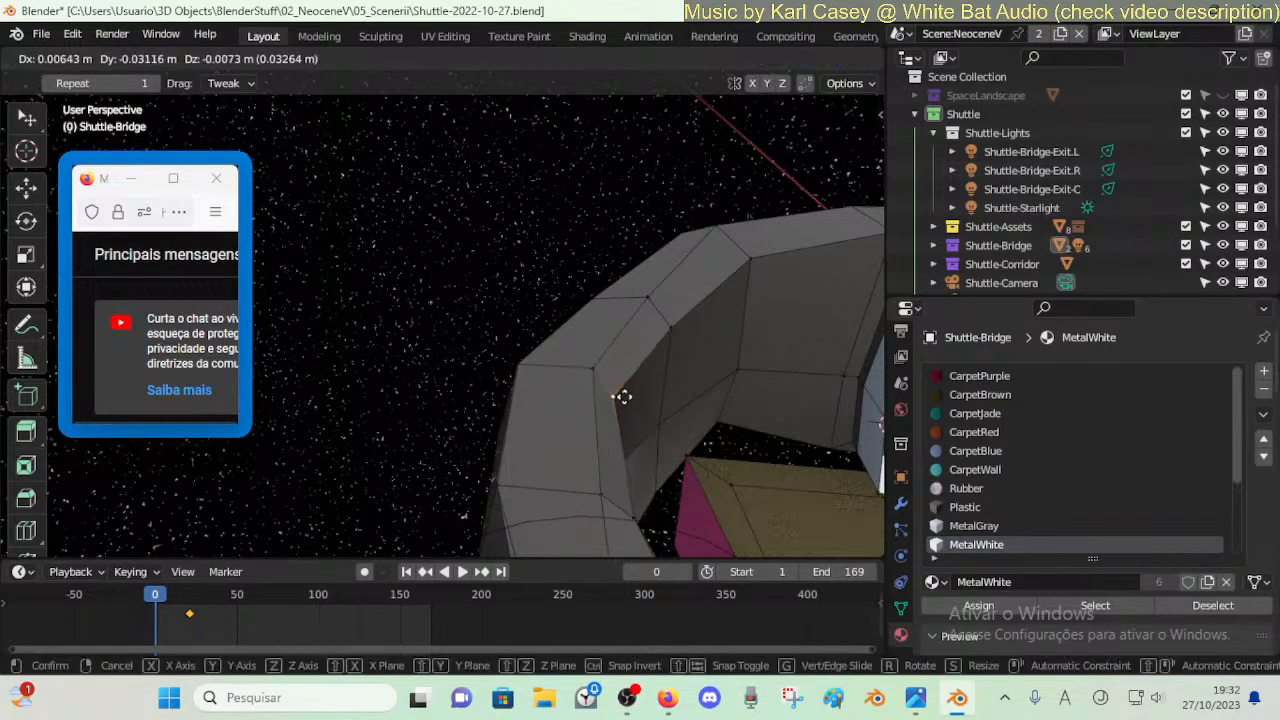
click(587, 375)
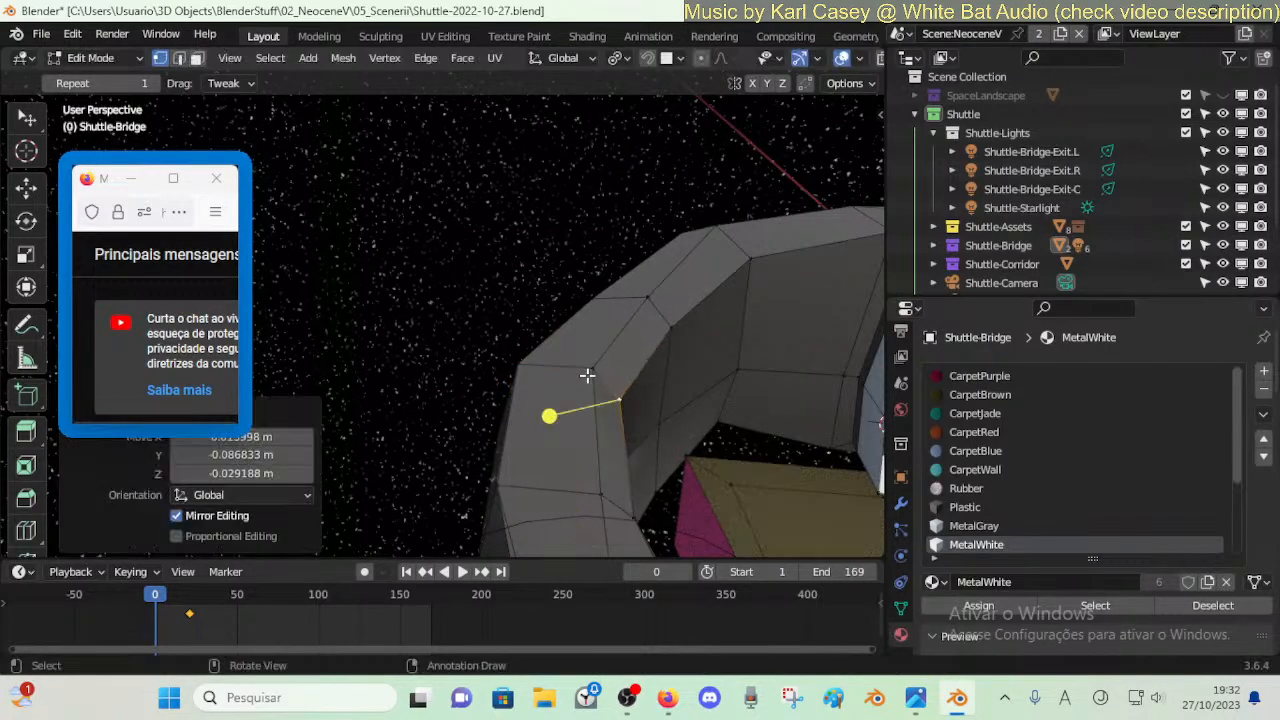
- Select the band of wall faces below the arch's bend and rotate it about -4.7° around Z
key(3)
key(r)
key(z)
click(655, 424)
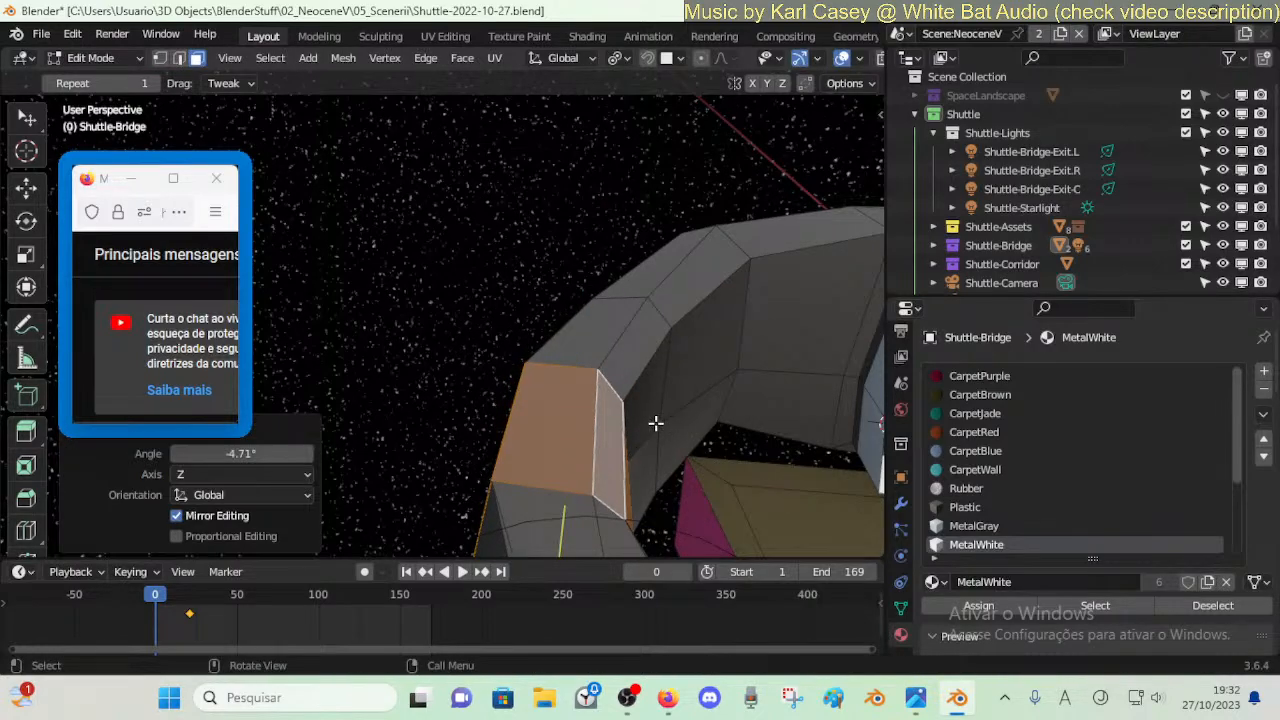
- Shift the vertices along the arch's inner bend, base and upper rim, moving the last rim vertex about 0.04 m in Y and -0.03 m in Z
key(Tab)
key(shift+grave)
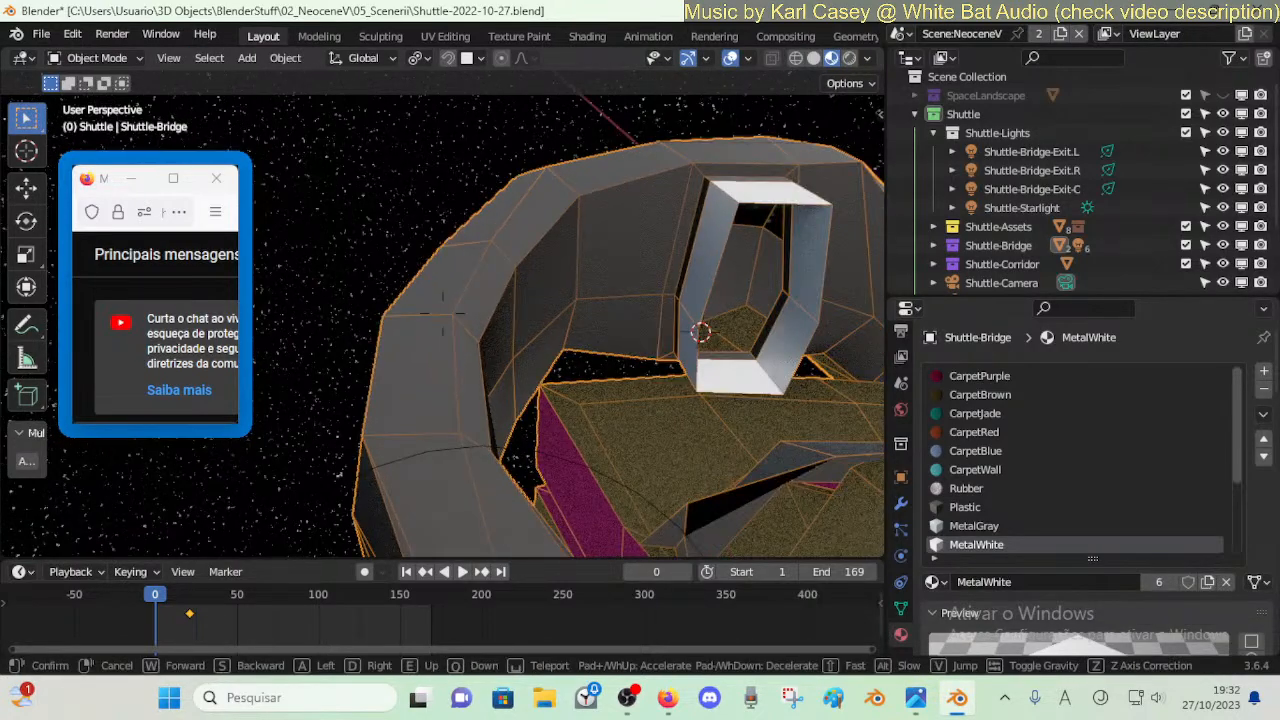
key(w)
click(686, 421)
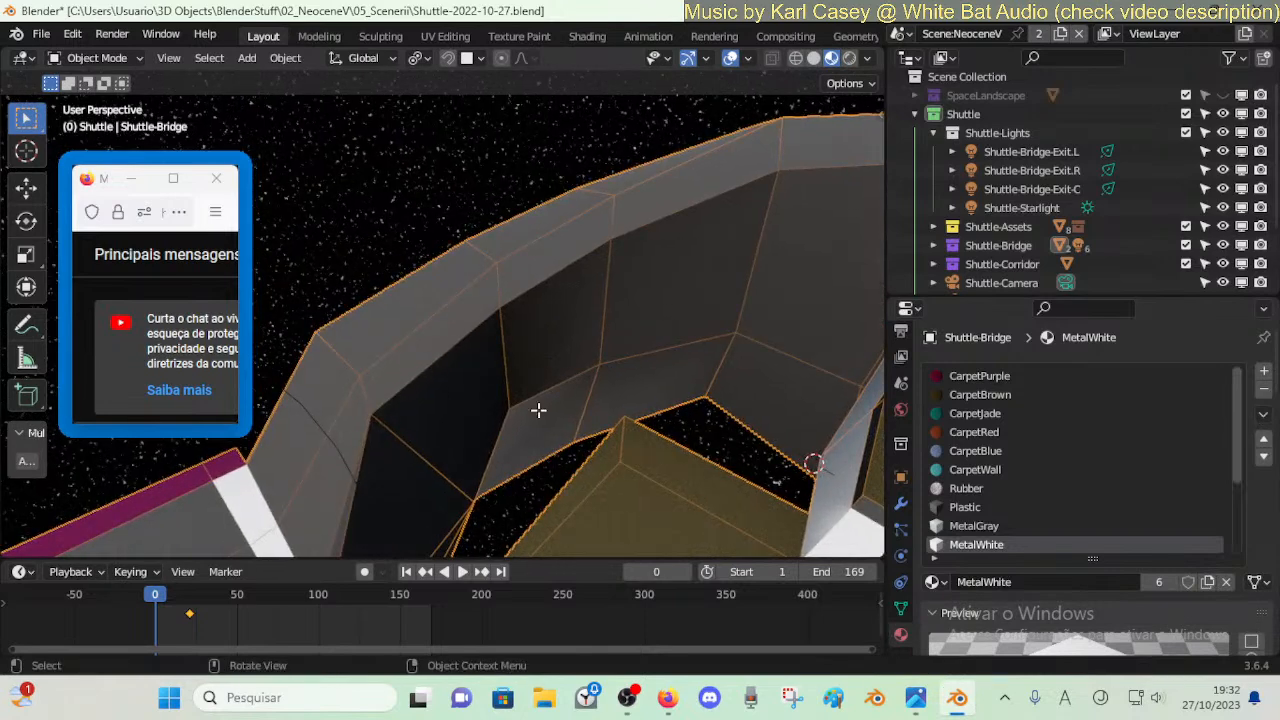
key(Tab)
key(1)
click(513, 410)
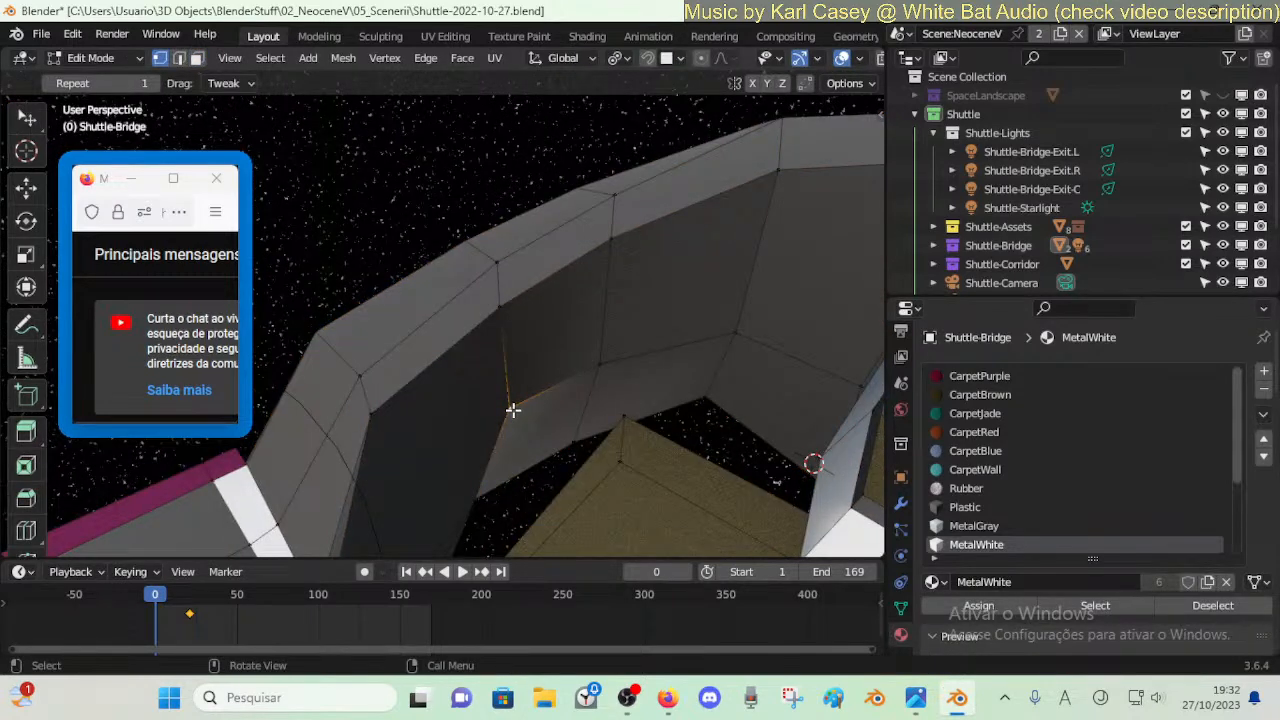
drag(513, 410, 534, 426)
drag(480, 497, 491, 496)
drag(539, 428, 519, 425)
drag(502, 321, 505, 331)
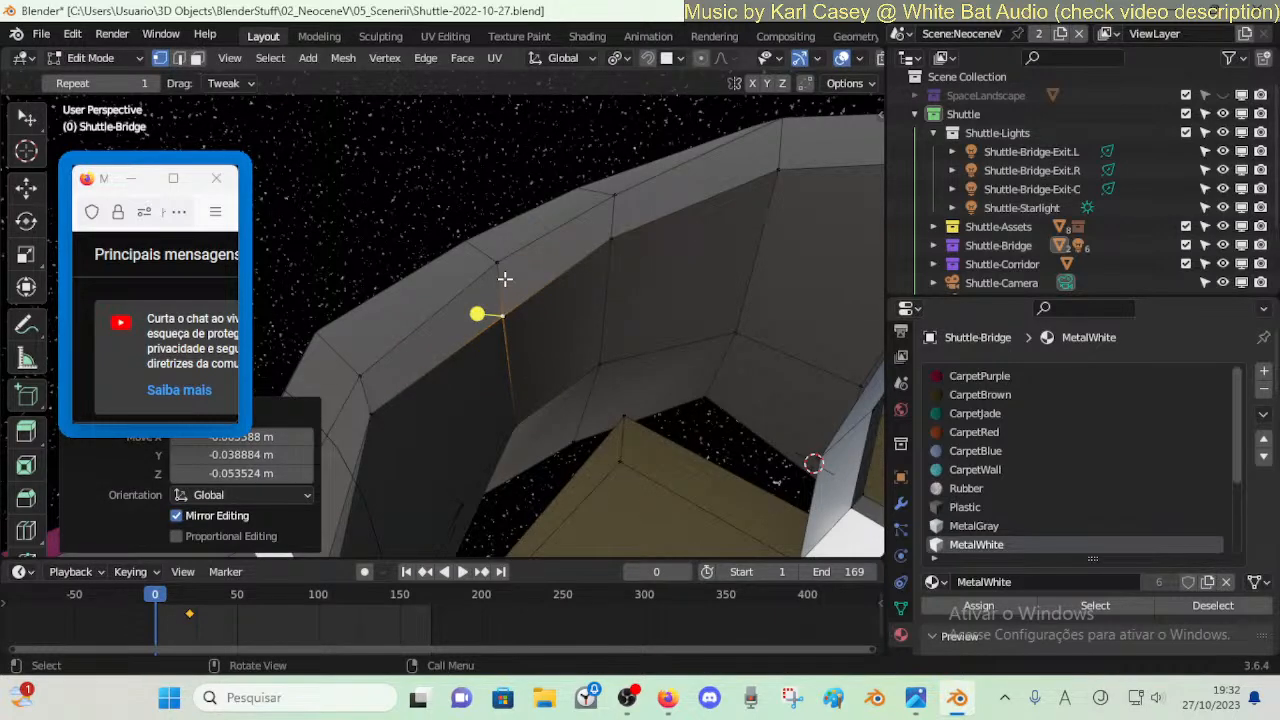
mouse_move(594, 218)
mouse_down()
mouse_move(598, 235)
mouse_move(606, 207)
mouse_up()
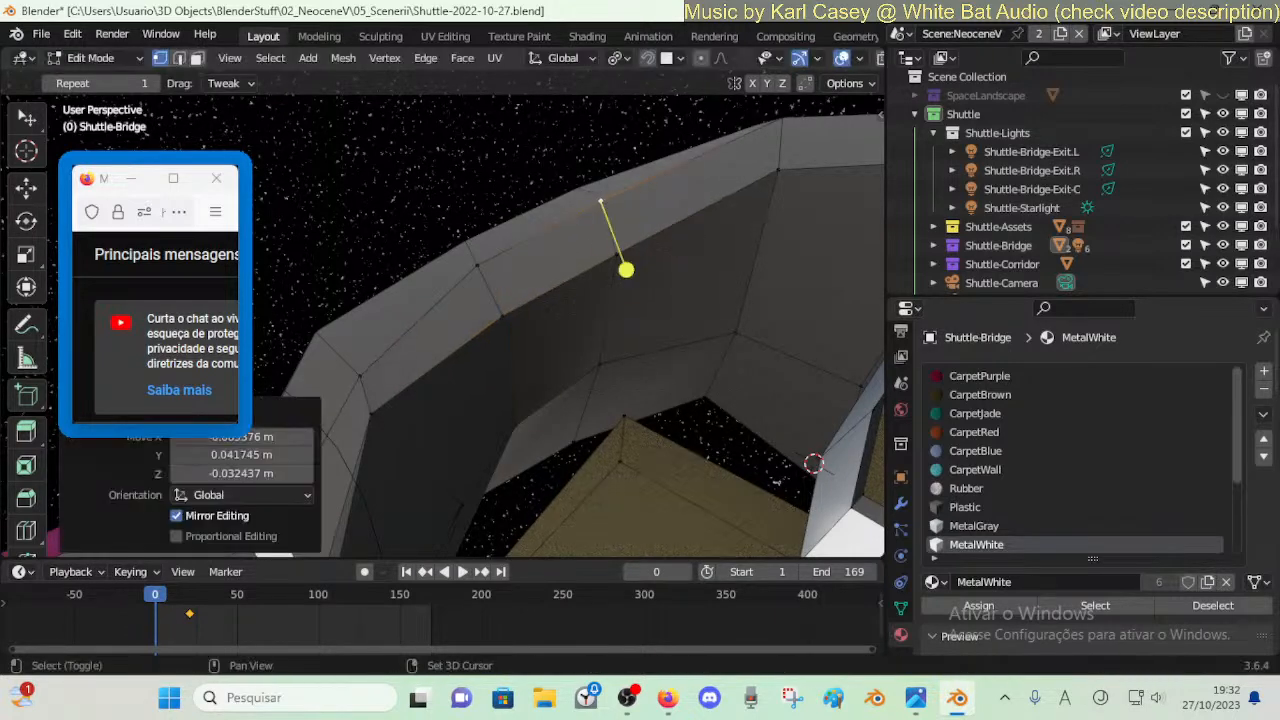
- Vertex-slide the outer corner vertex of the wall's lower bend along its edge to even out the curve
key(shift+grave)
key(a)
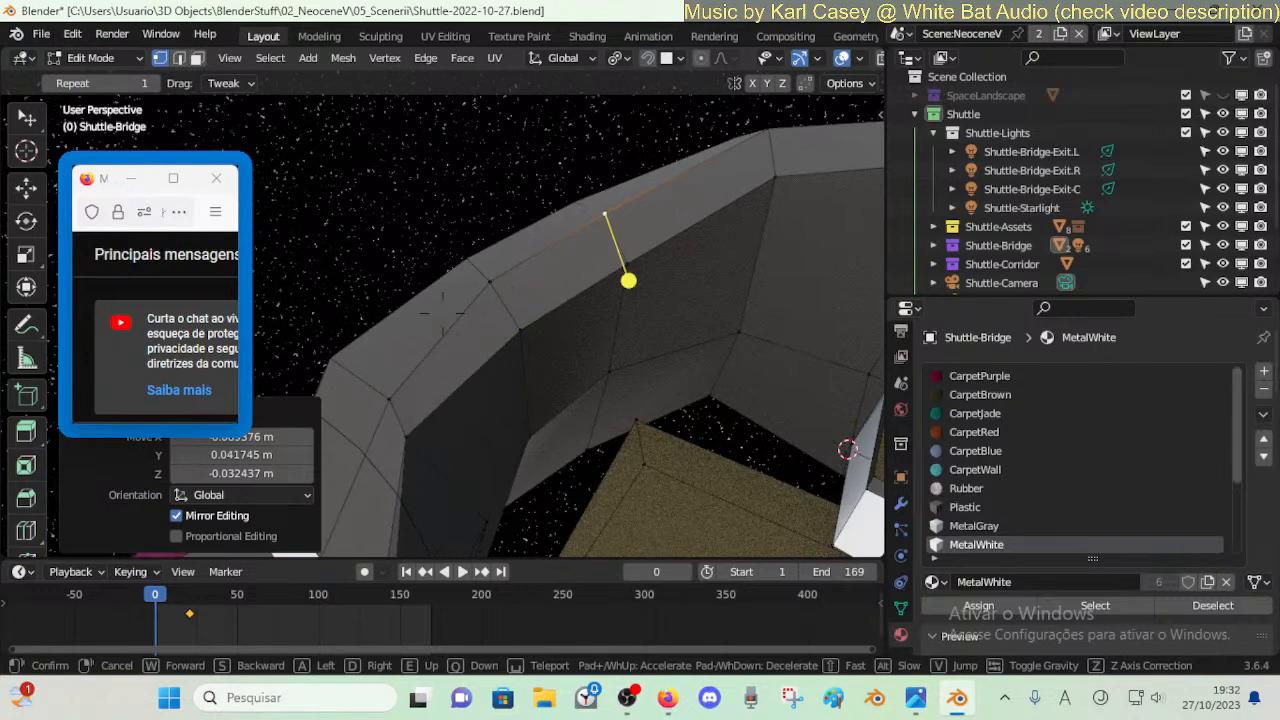
click(442, 313)
click(463, 338)
key(g)
key(g)
click(455, 355)
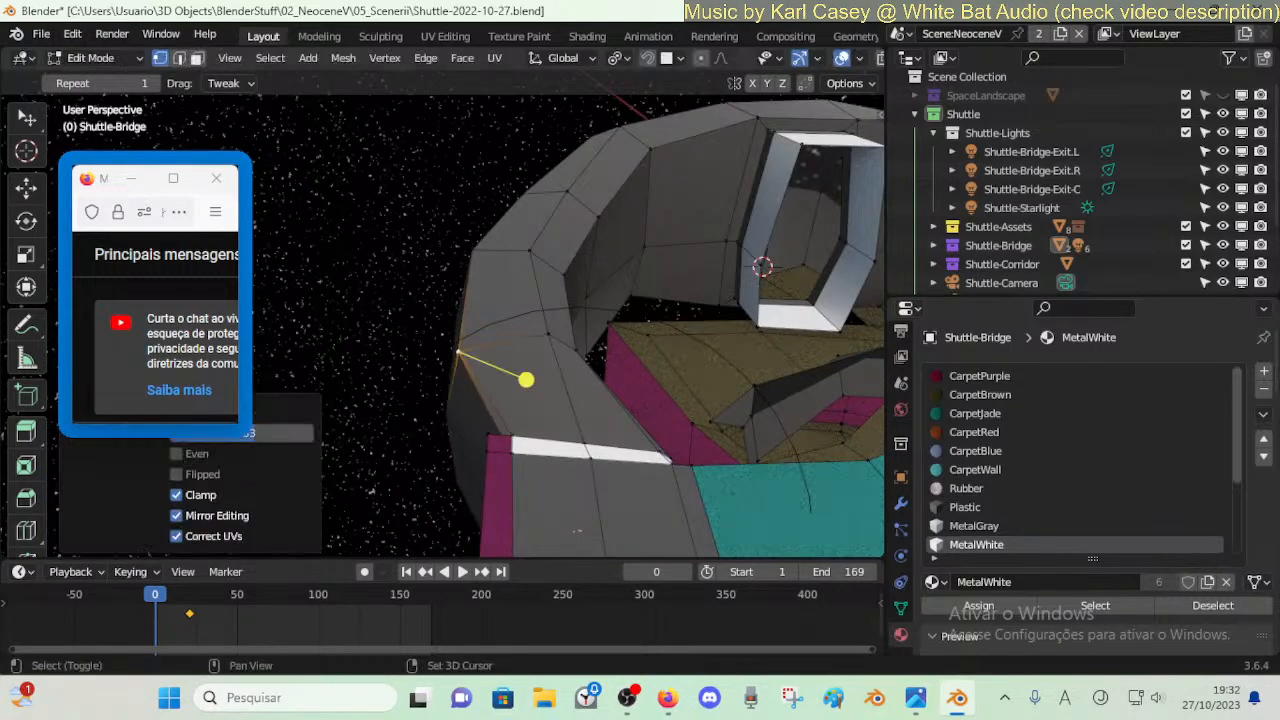
- Inspect the reshaped arch in Object Mode, flying through the doorway, behind the wall and around its outer side
key(shift+grave)
click(445, 365)
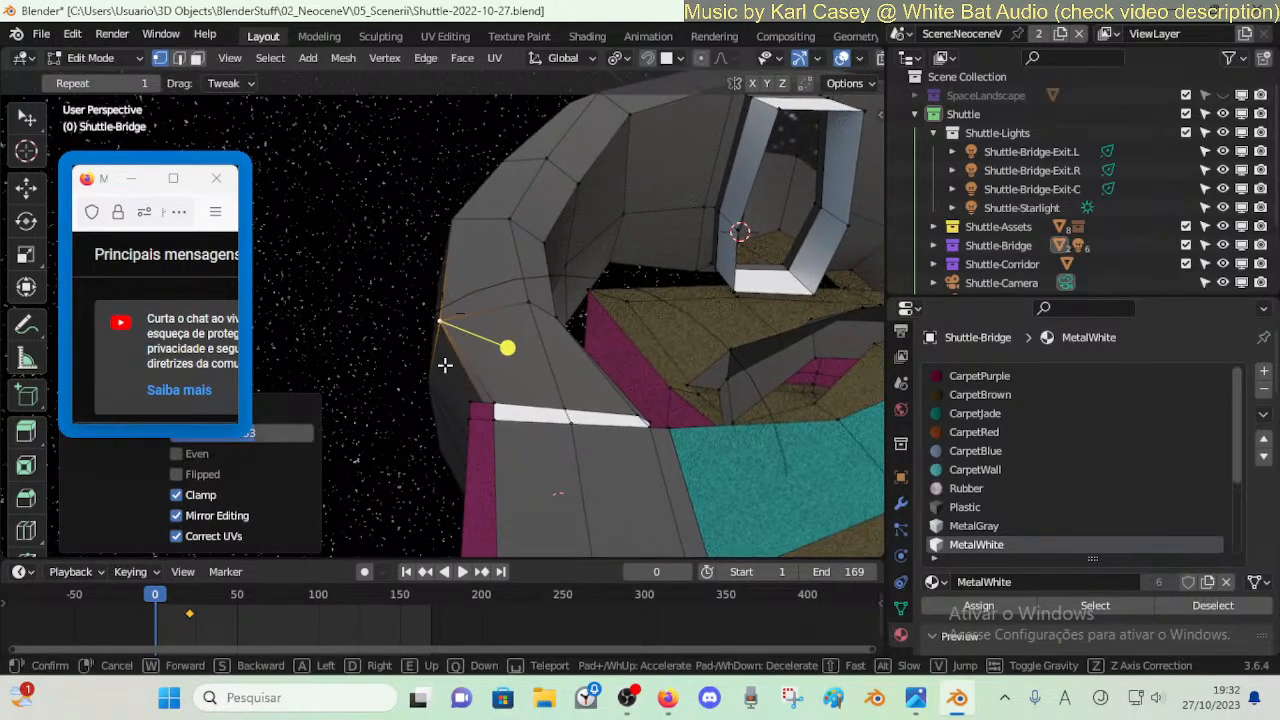
key(Tab)
key(shift+grave)
key(w)
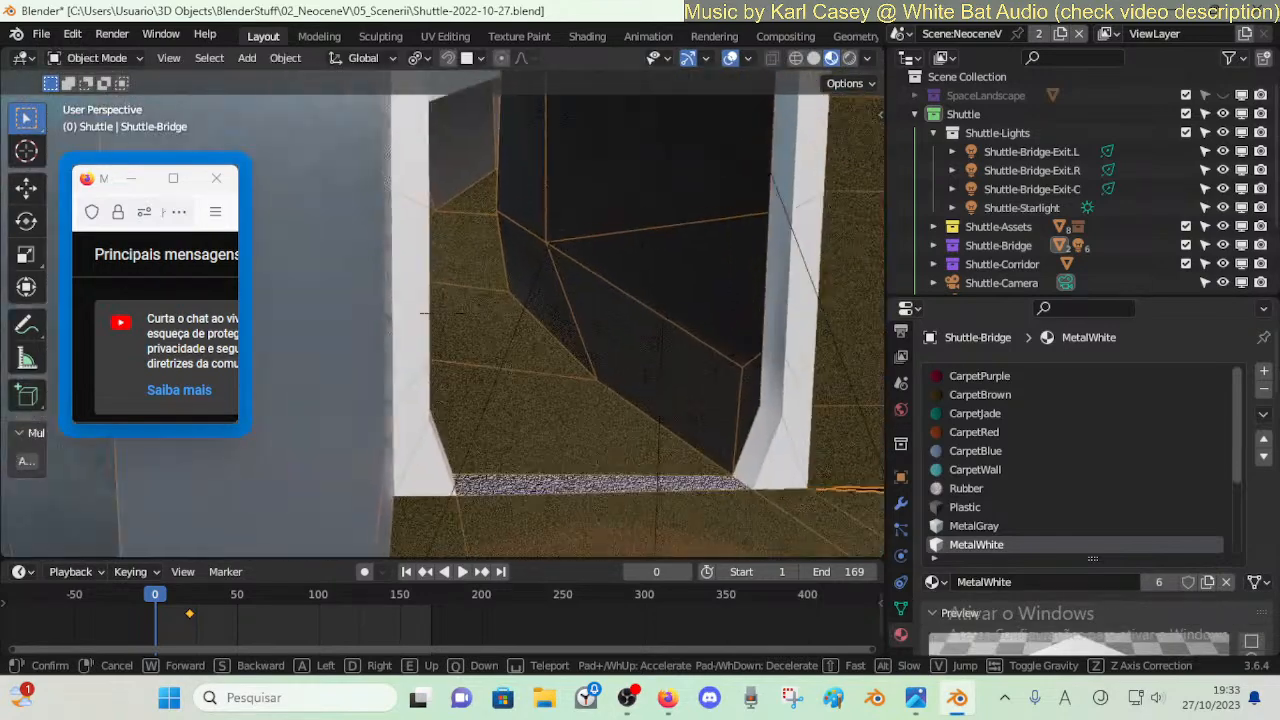
key(w)
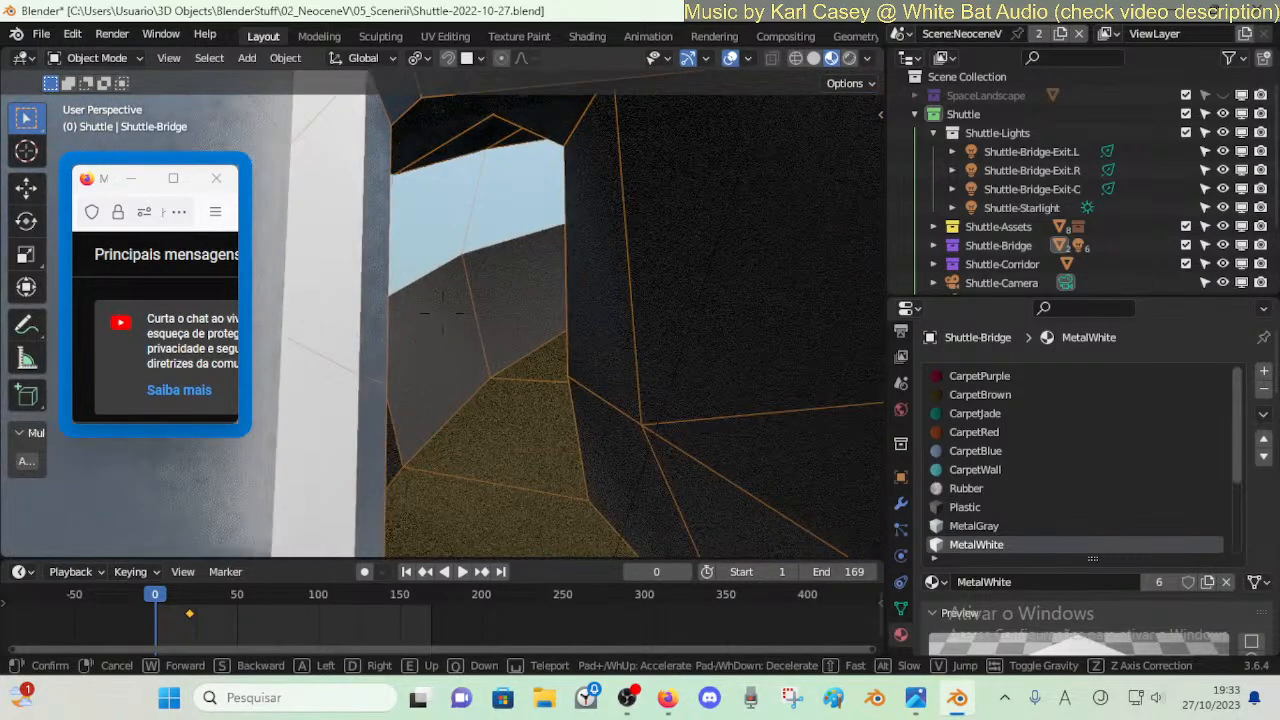
key(w)
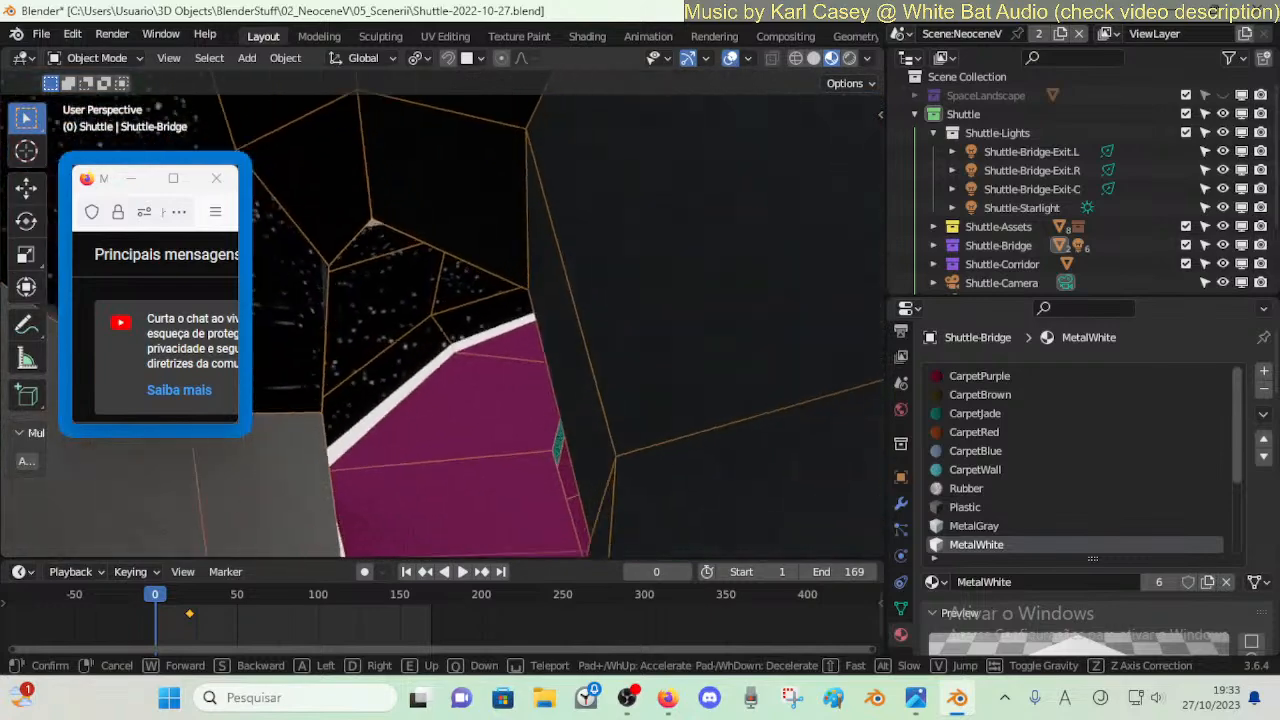
key(s)
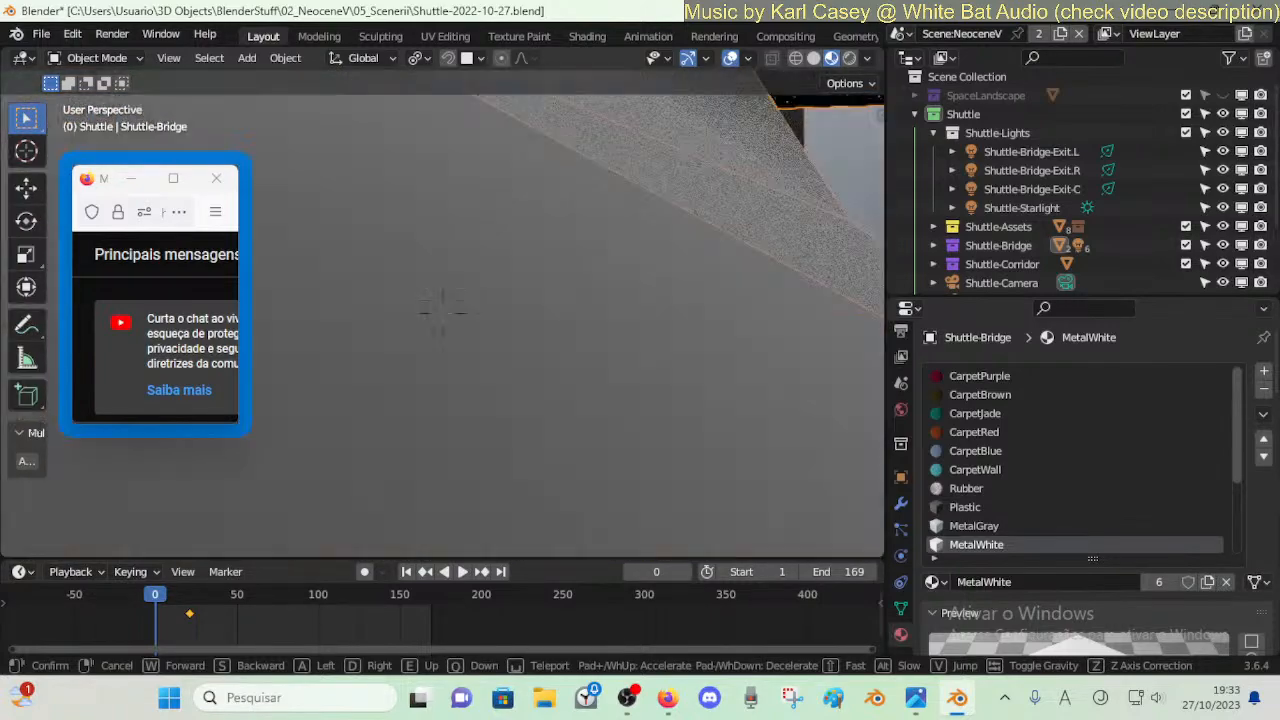
key(d)
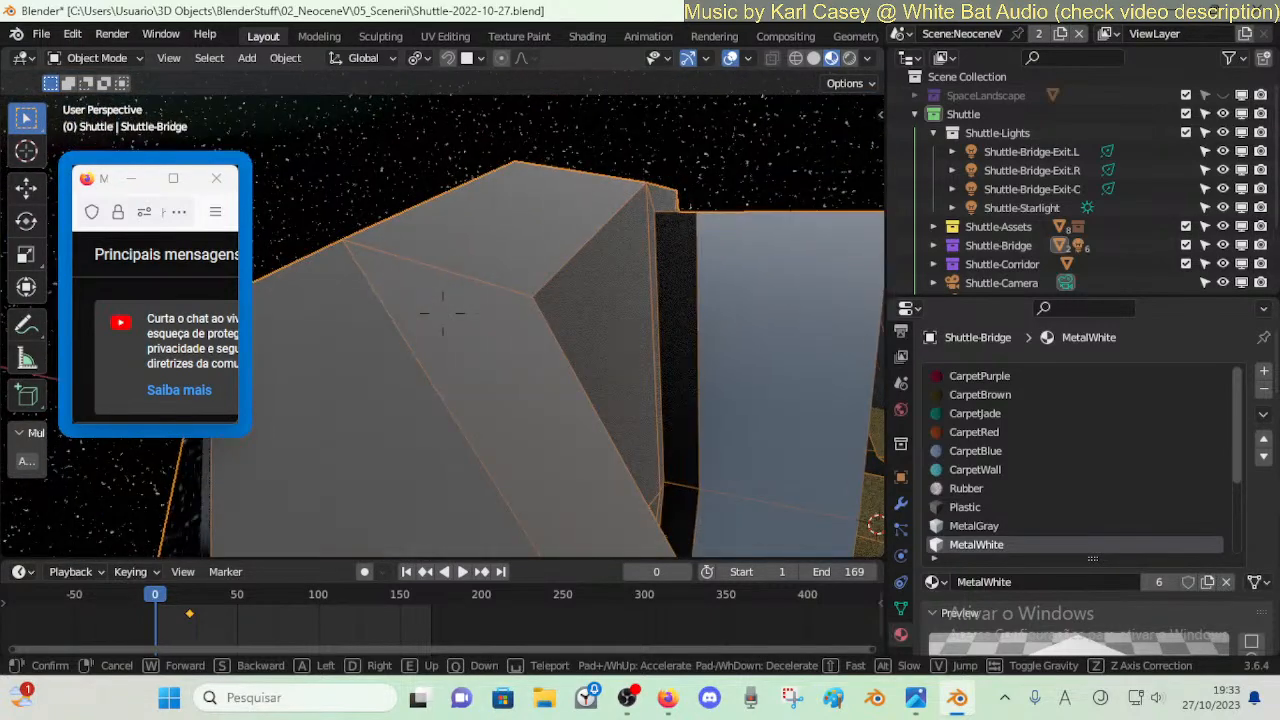
key(w)
key(s)
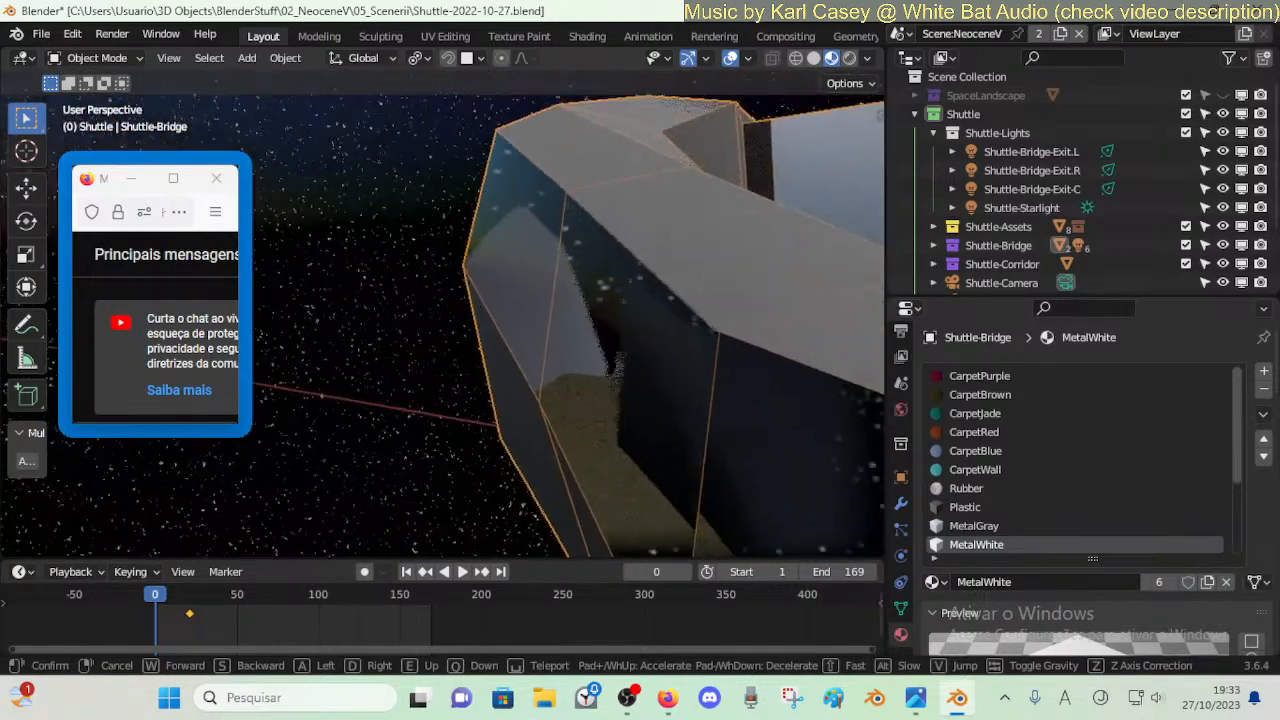
key(d)
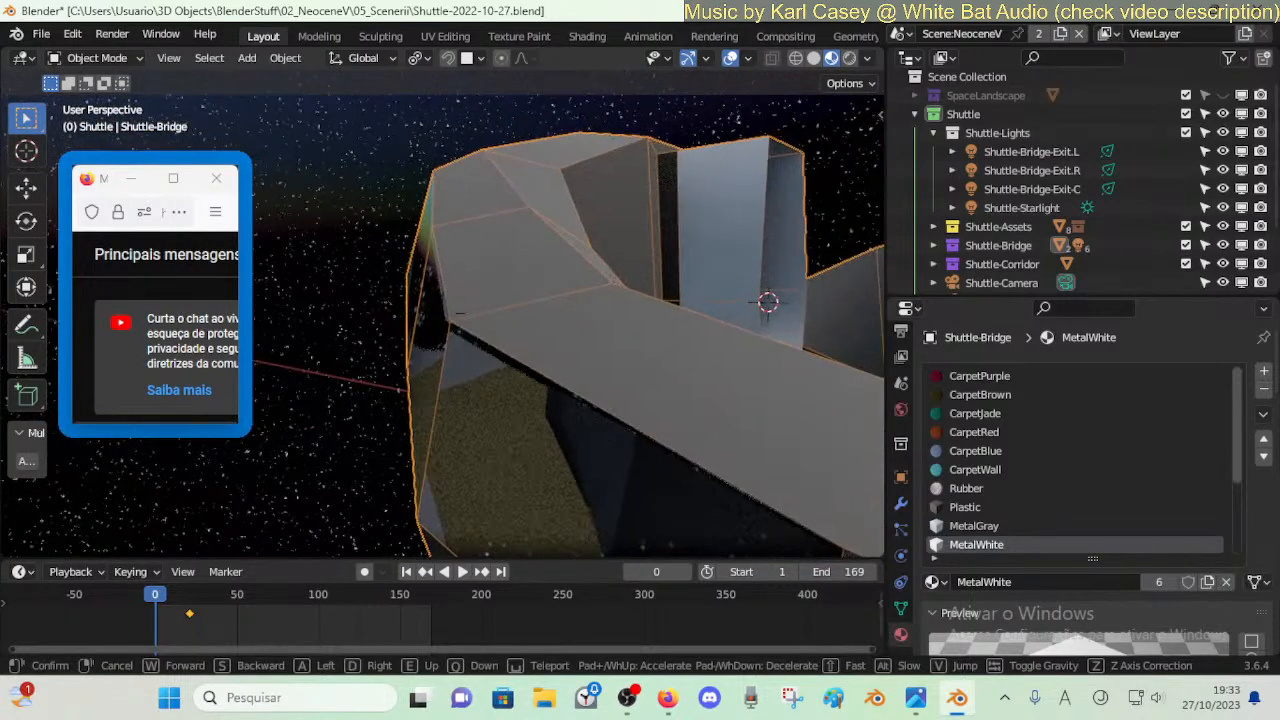
key(w)
key(s)
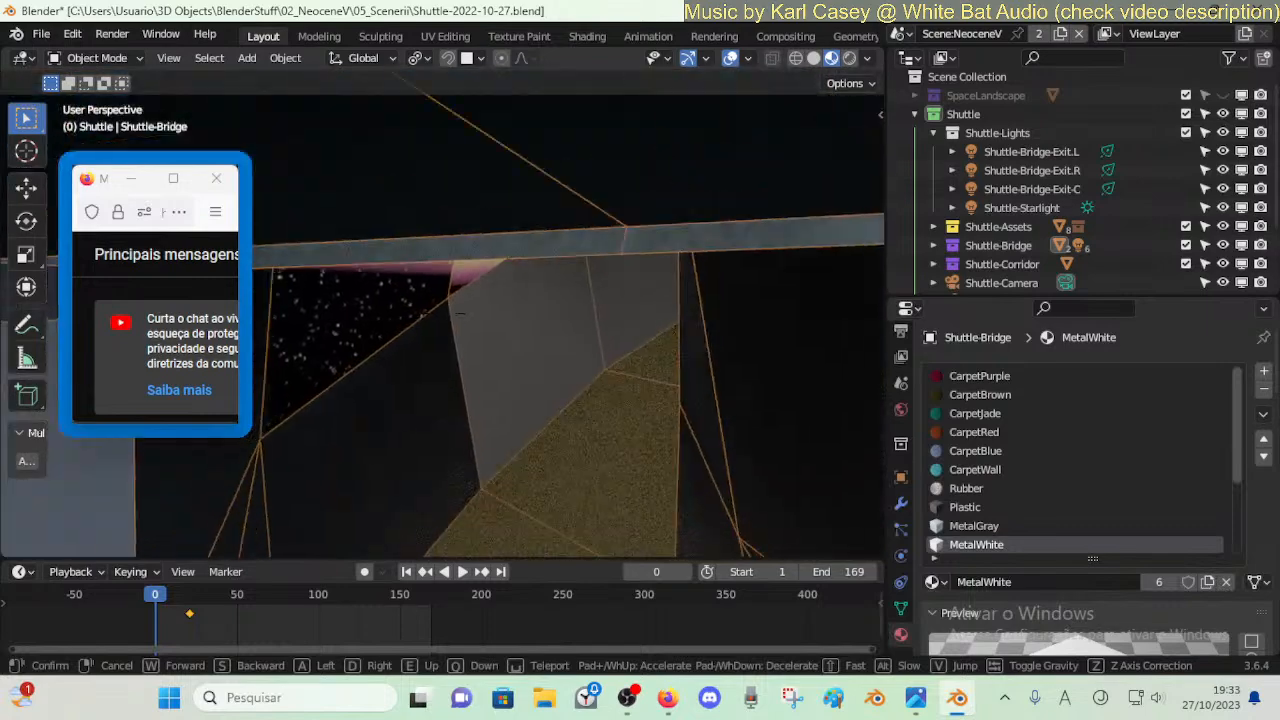
key(a)
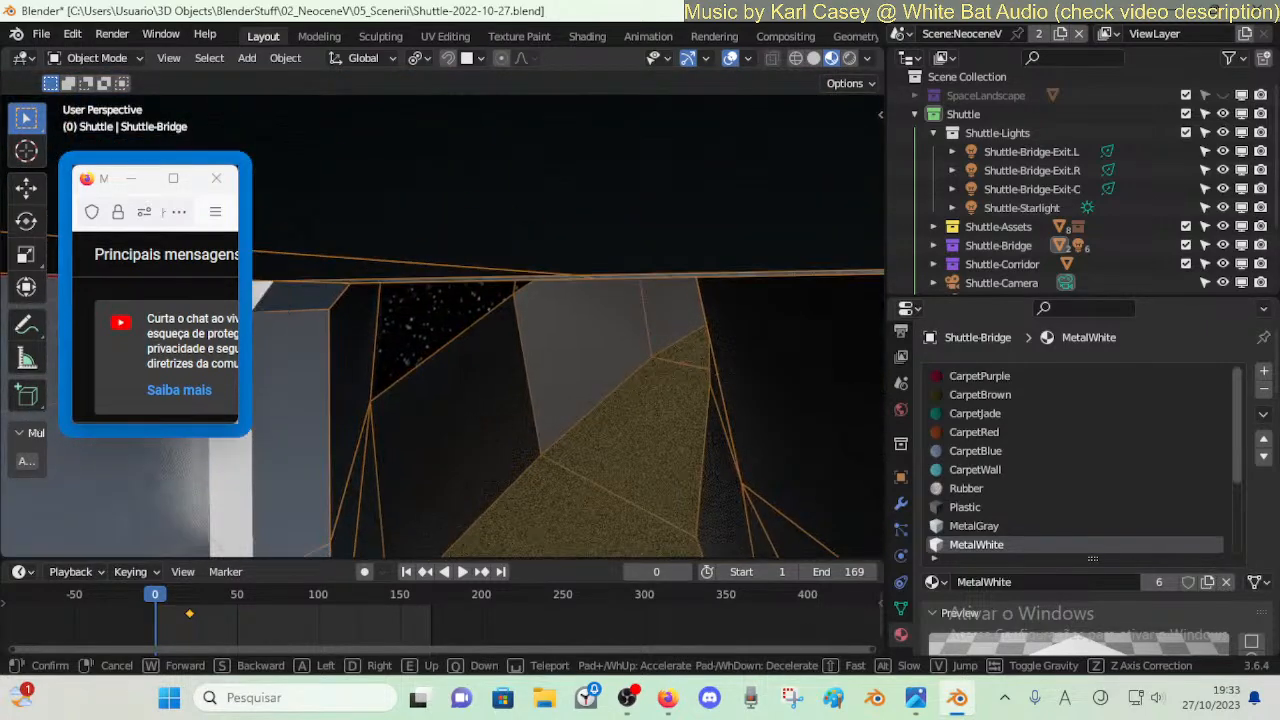
key(s)
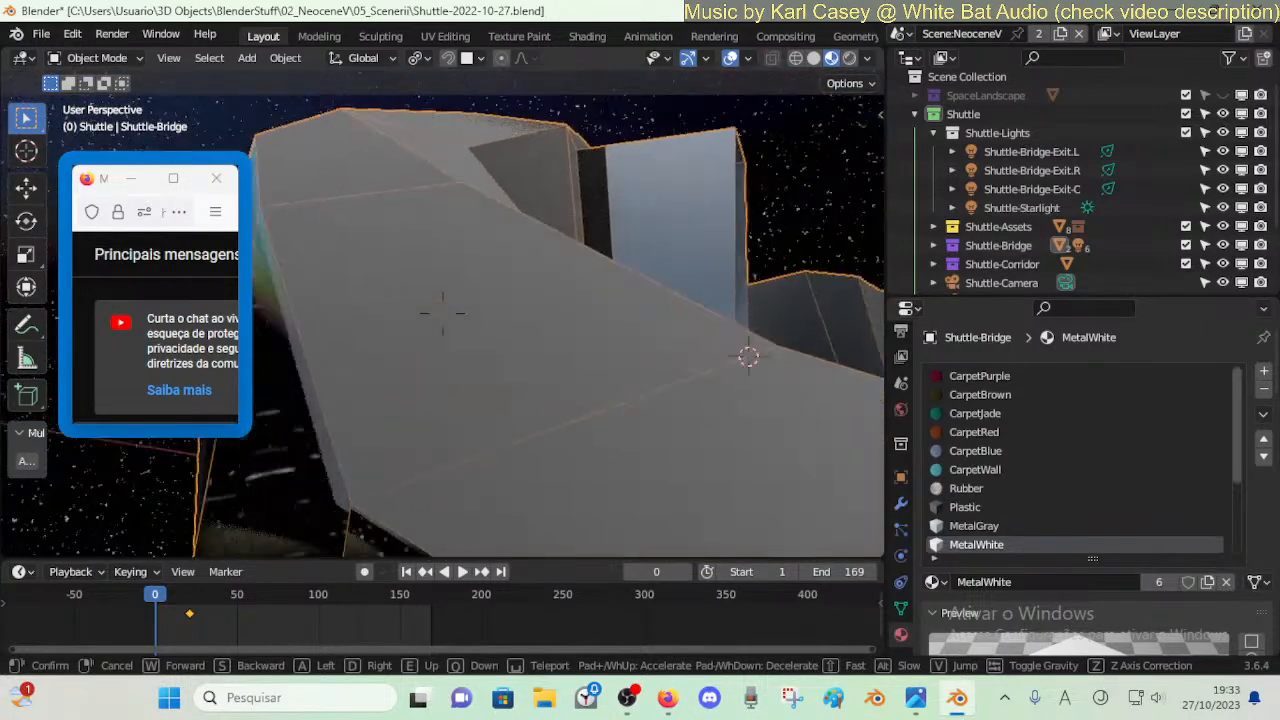
key(a)
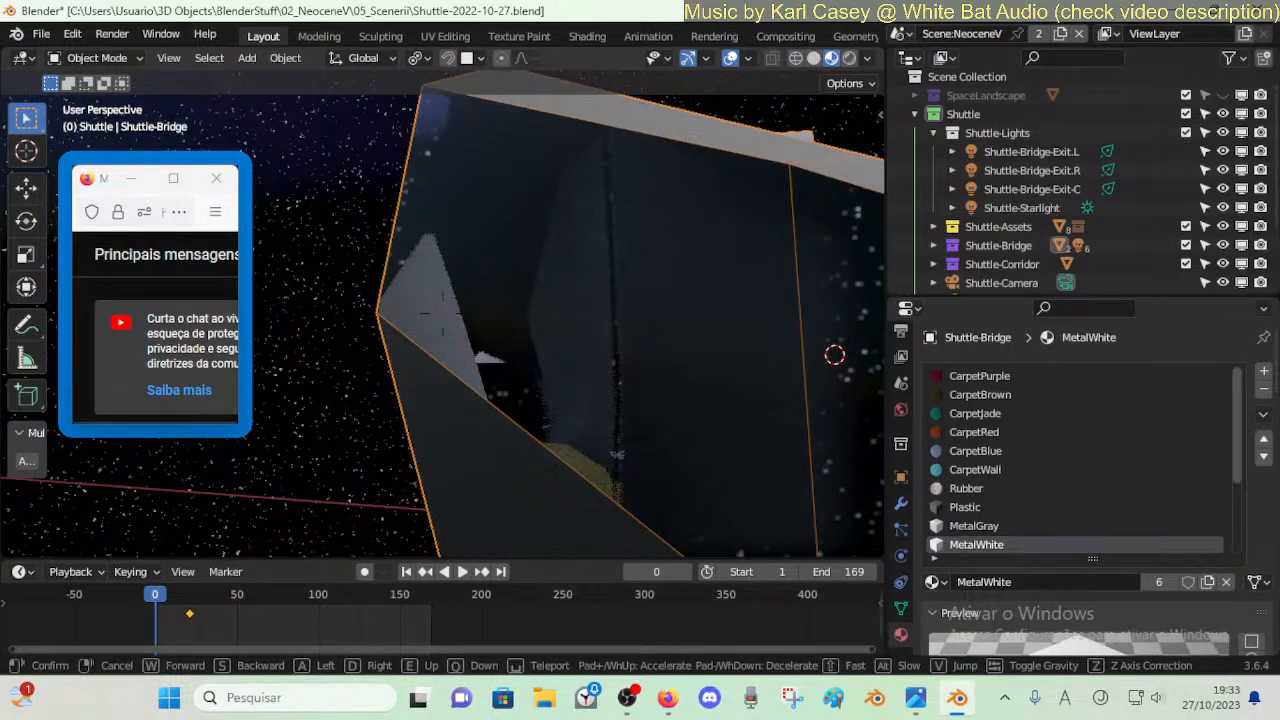
key(w)
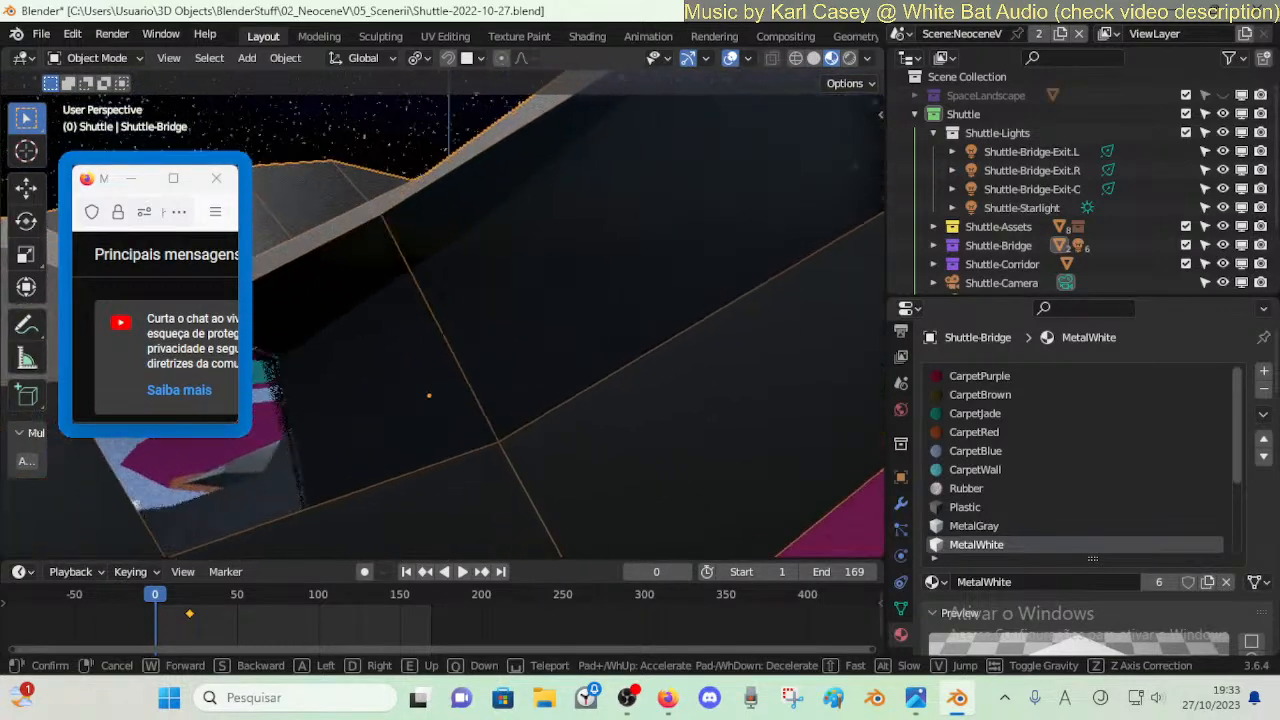
key(w)
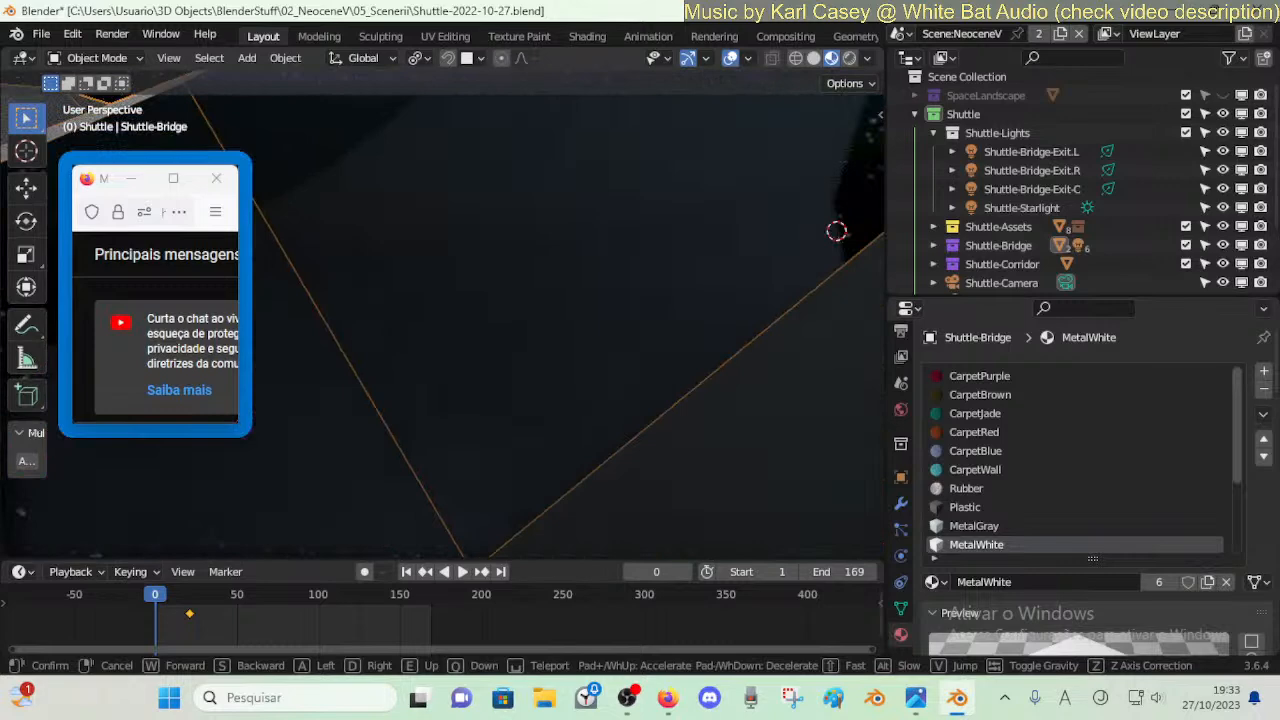
key(w)
click(525, 456)
- In Edit Mode, move the inner base vertex of the wall beside the doorway outwards, mainly in X
key(Tab)
click(531, 447)
key(g)
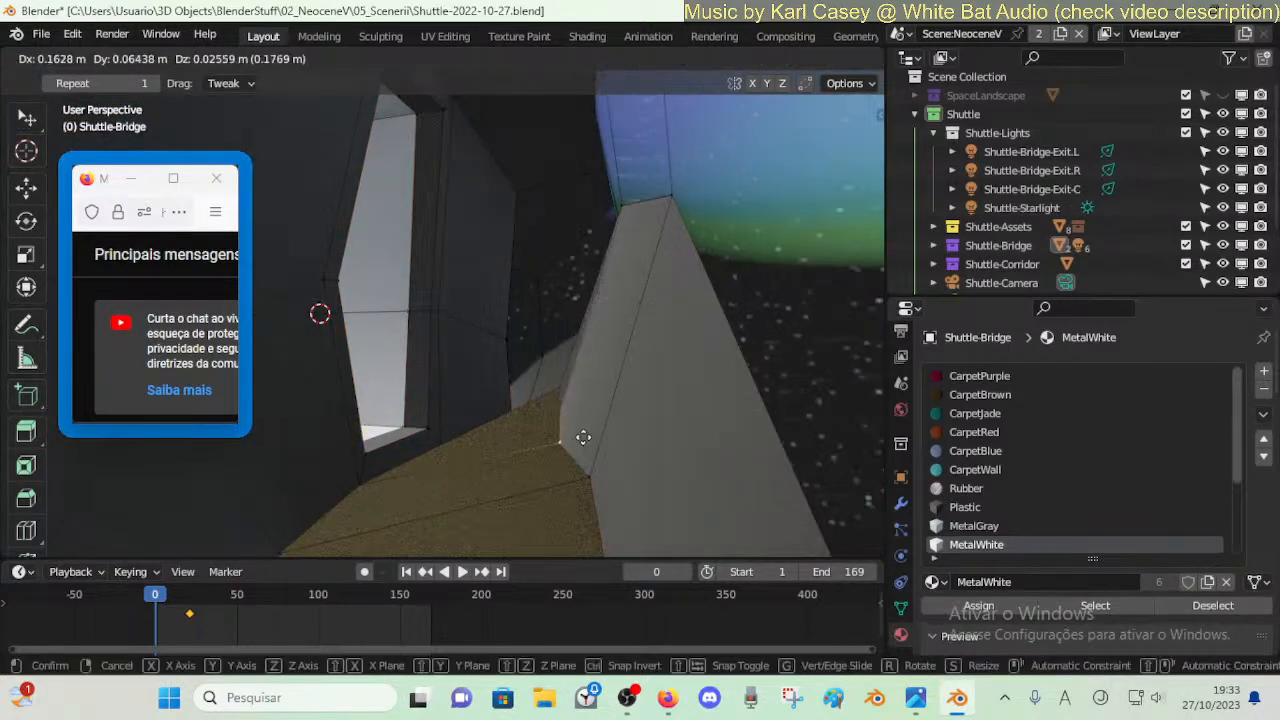
click(605, 438)
- Move the adjacent wall base vertex outwards along X, and shift the inner base vertex about 0.12 m in X
click(605, 460)
key(g)
key(x)
click(622, 458)
click(594, 437)
key(g)
key(x)
click(613, 428)
- Vertex-slide the rear floor corner vertex towards the wall, and lower the wall's vertical corner edge about 0.07 m in Z
click(545, 382)
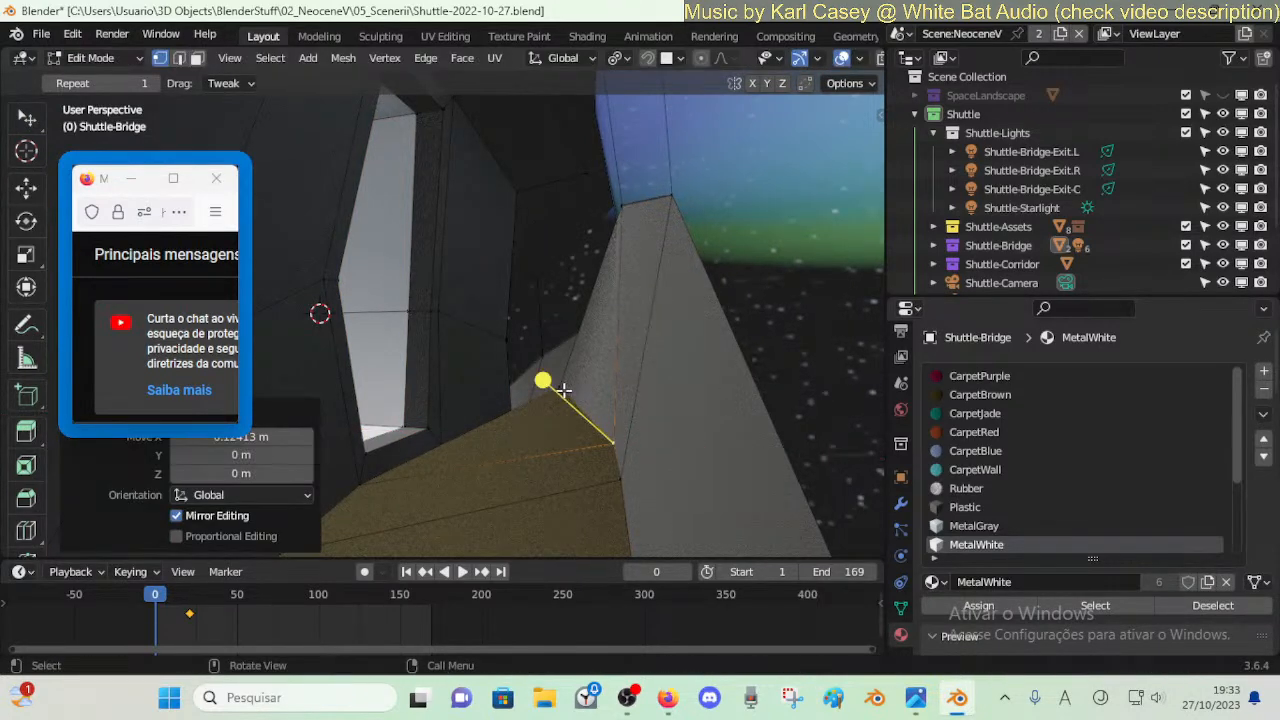
middle_drag(563, 389, 580, 396)
click(583, 398)
key(shift+v)
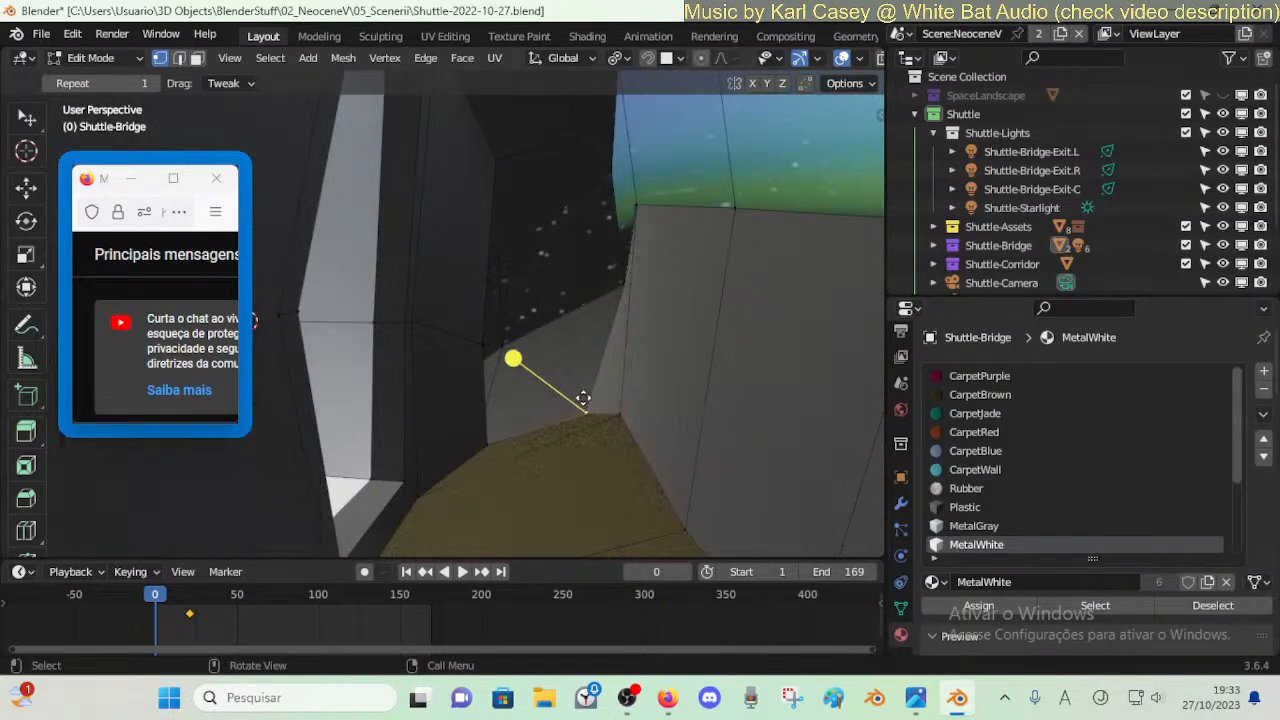
key(2)
click(635, 212)
key(g)
click(640, 222)
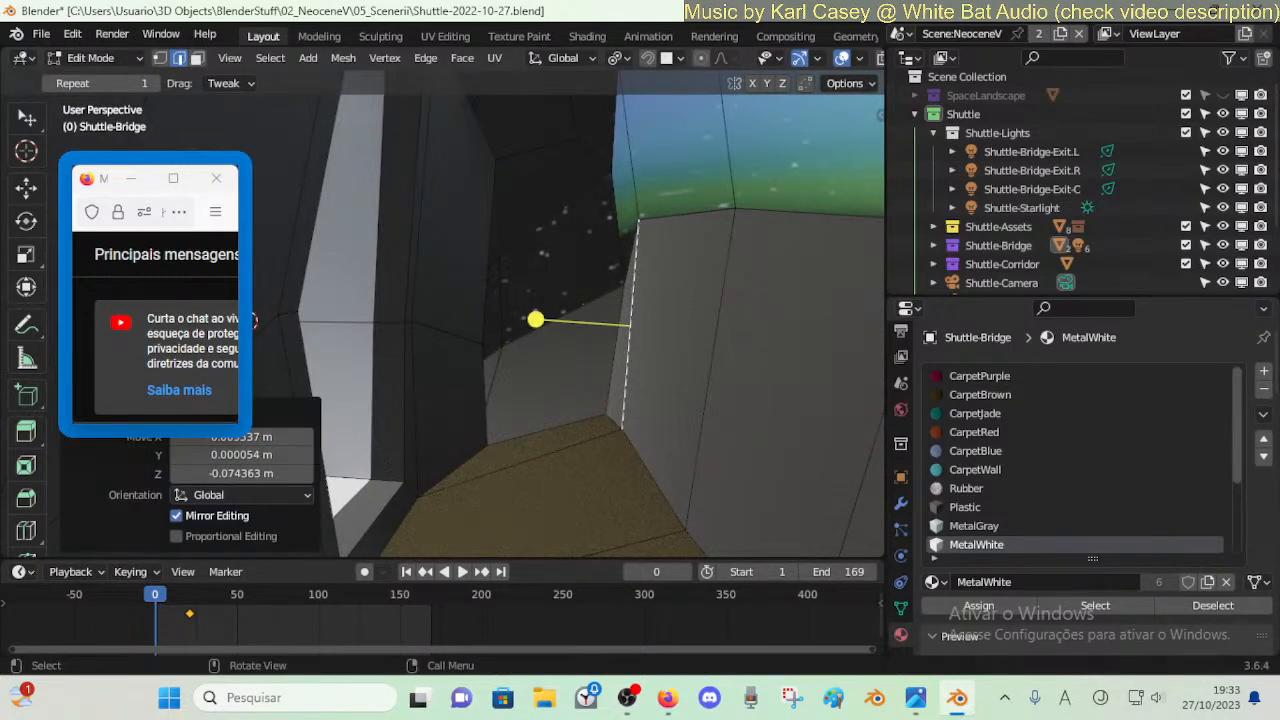
- Select the short upper edge at the wall's corner by the window and slide its vertices slightly
key(shift+grave)
key(w)
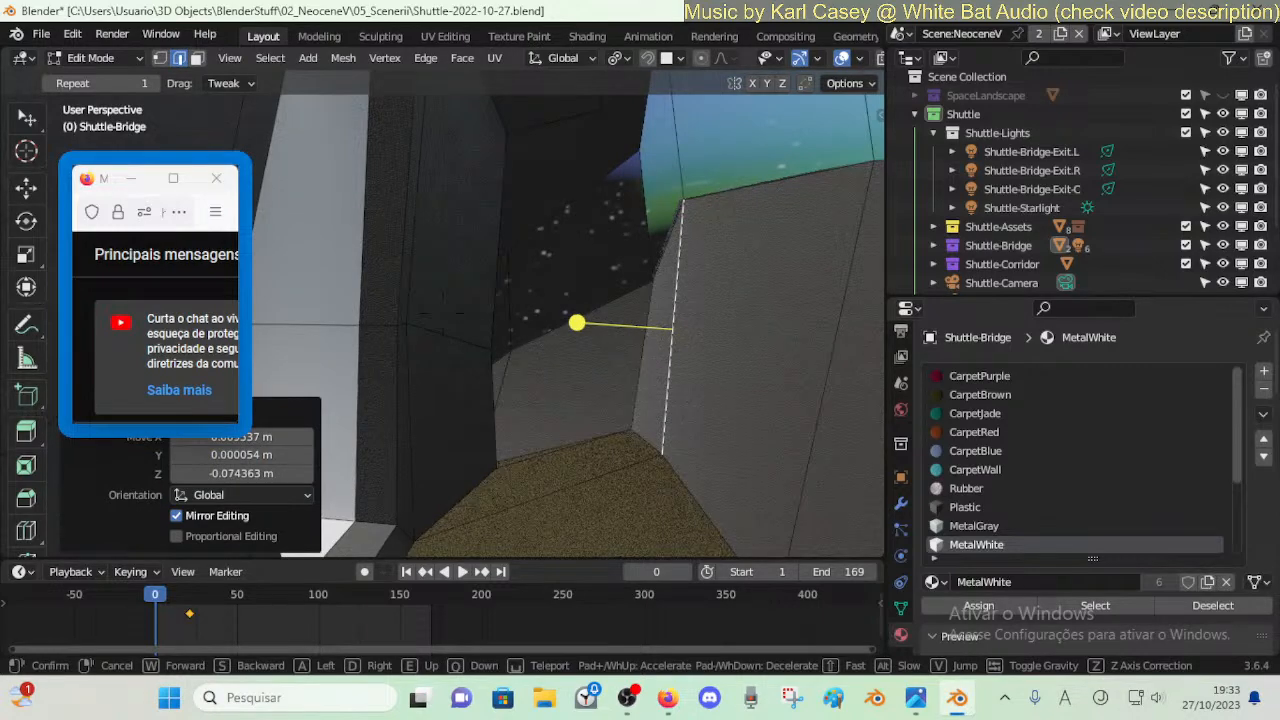
click(642, 212)
key(shift+v)
click(645, 209)
- Select the vertical edge loop on the outer side of the doorway wall and shift it along X
key(shift+grave)
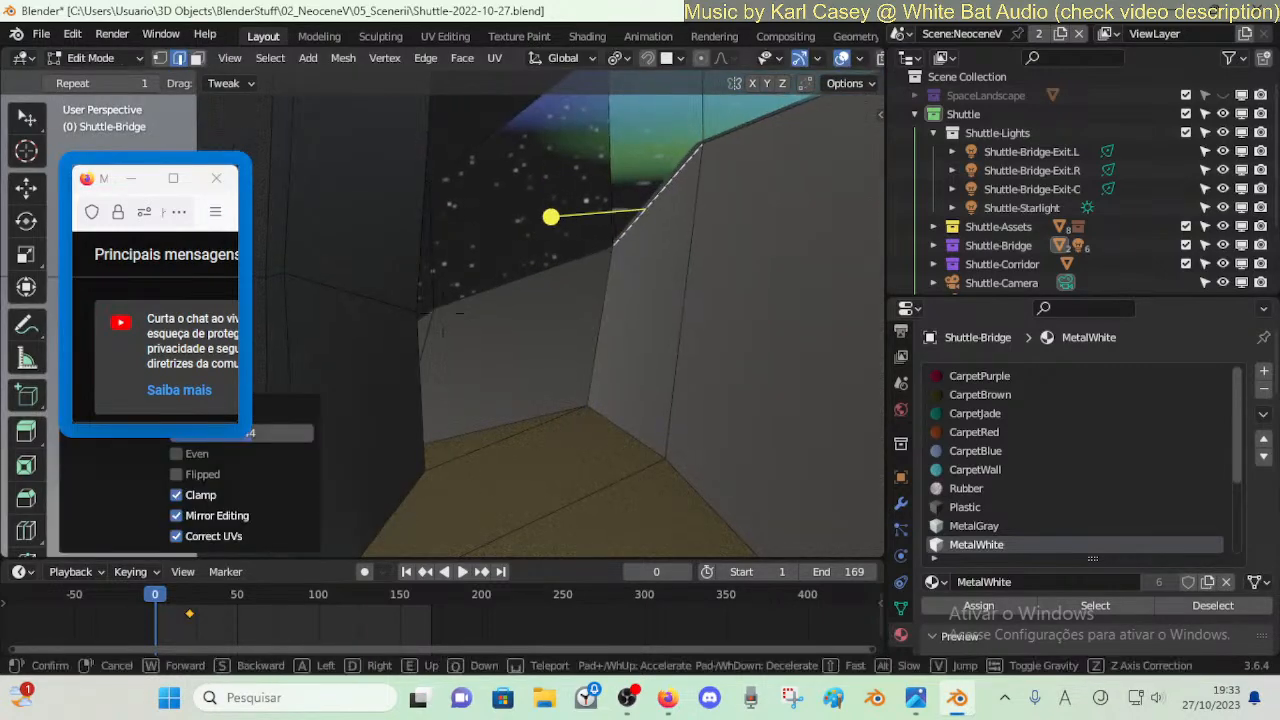
key(w)
key(s)
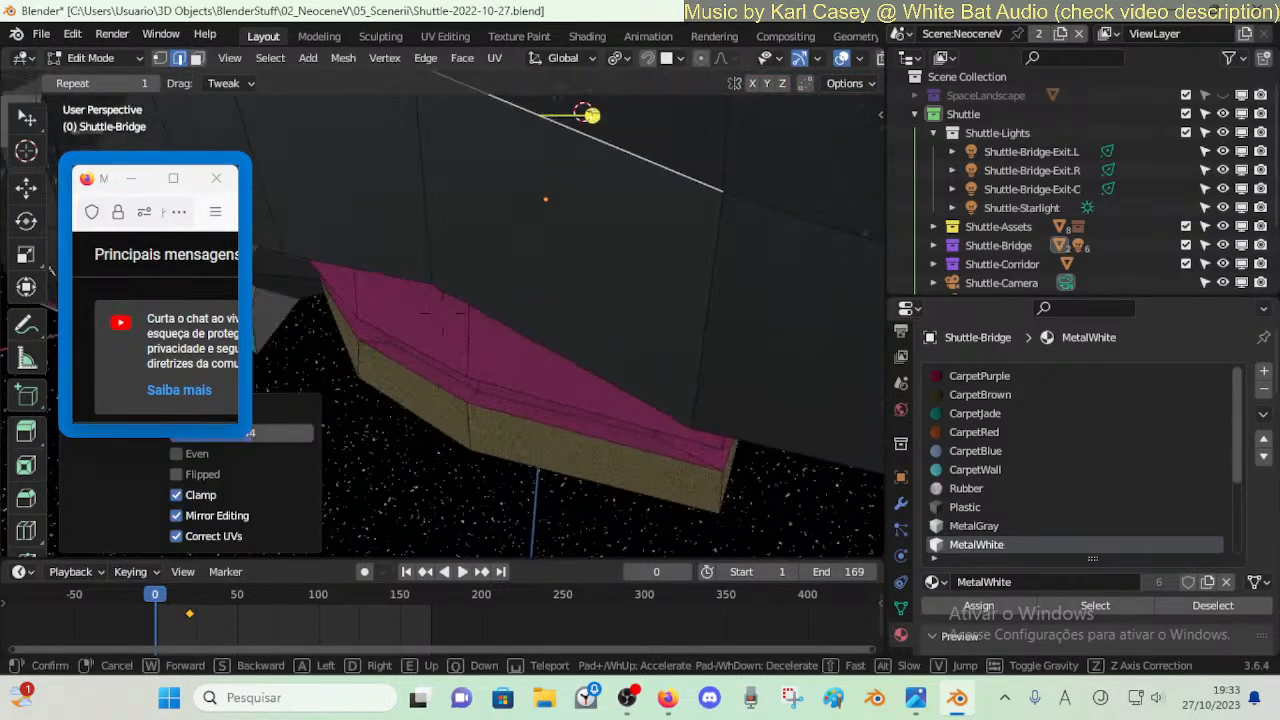
key(s)
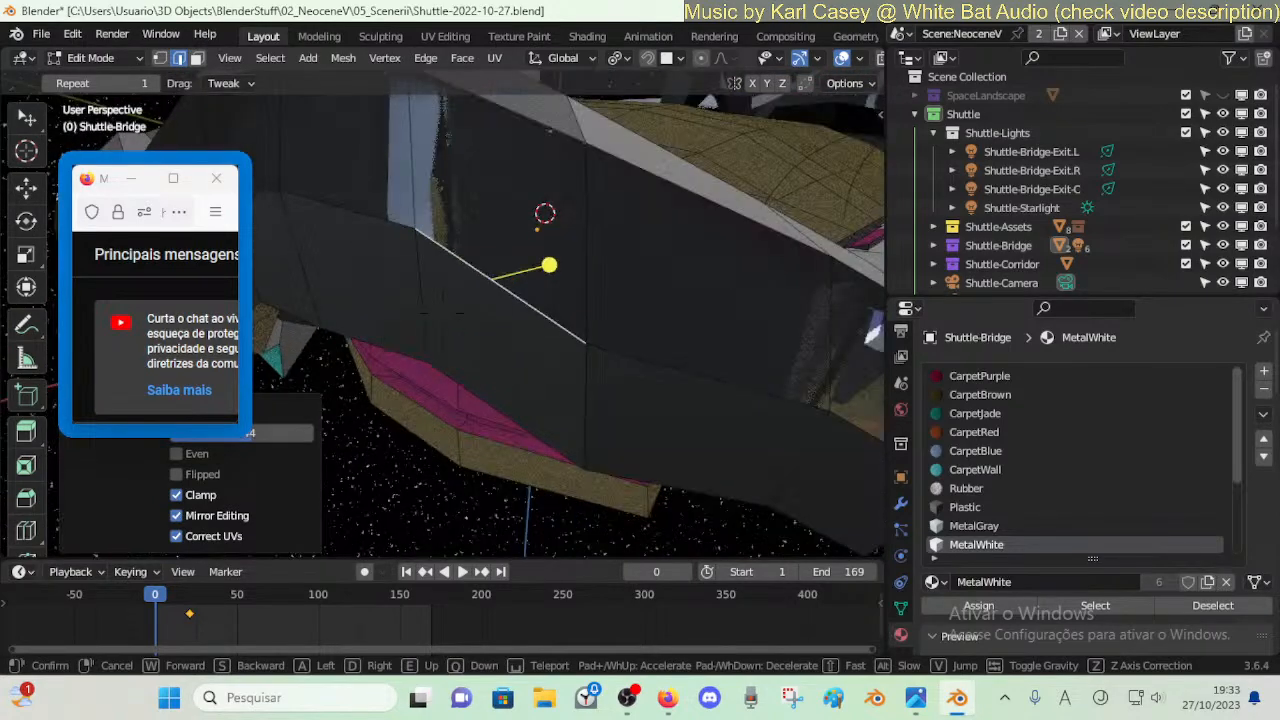
key(s)
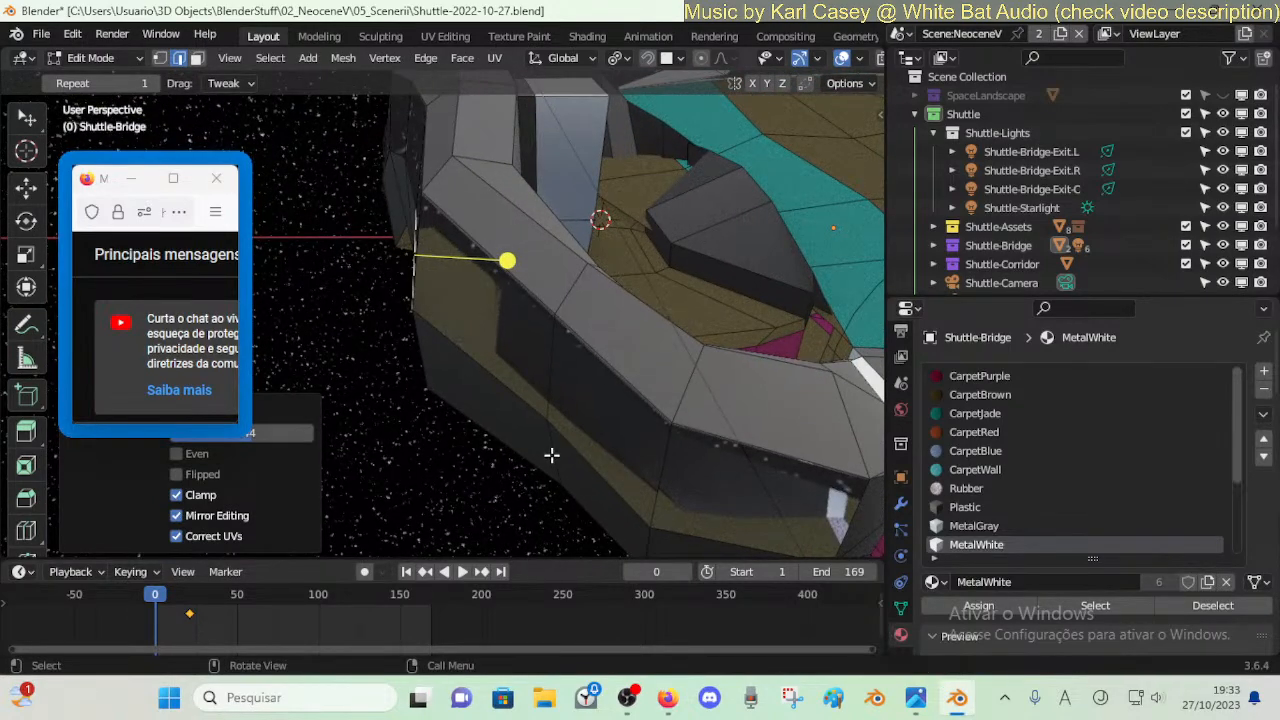
click(565, 447)
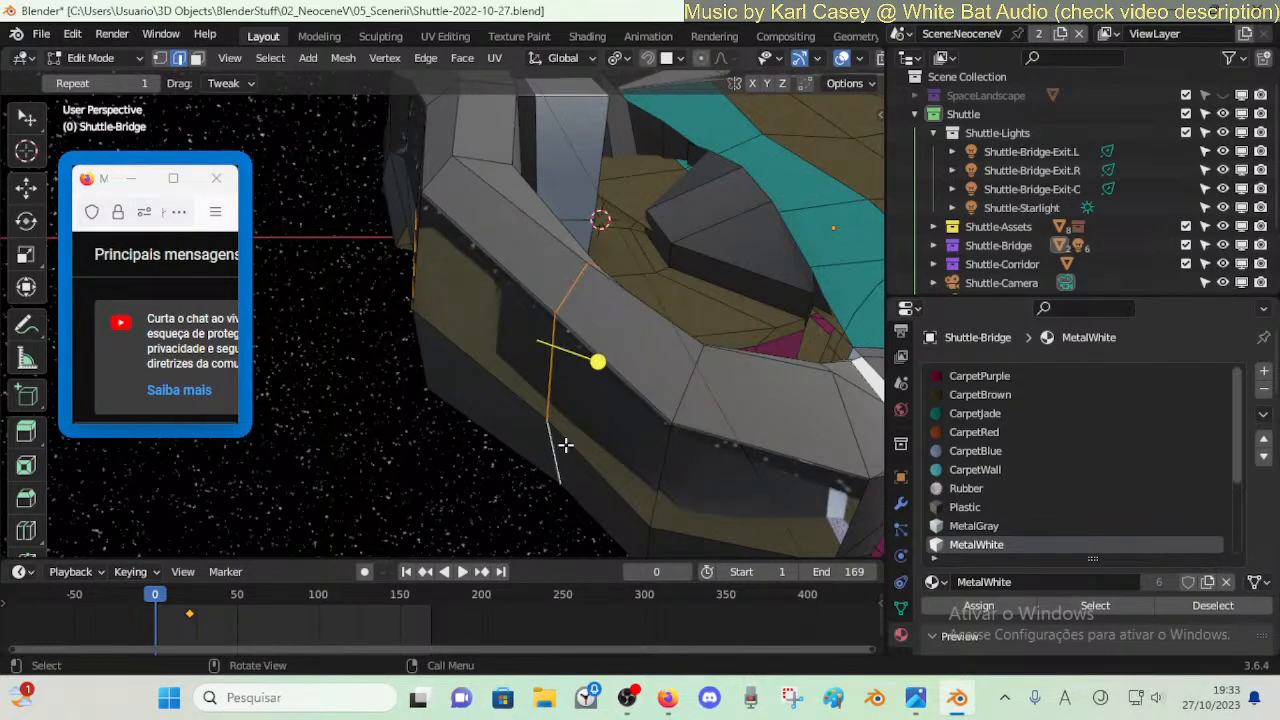
key(shift+r)
- Raise the outer wall vertex at the lower corner of the doorway opening about 0.1 m in Z
key(shift+grave)
key(w)
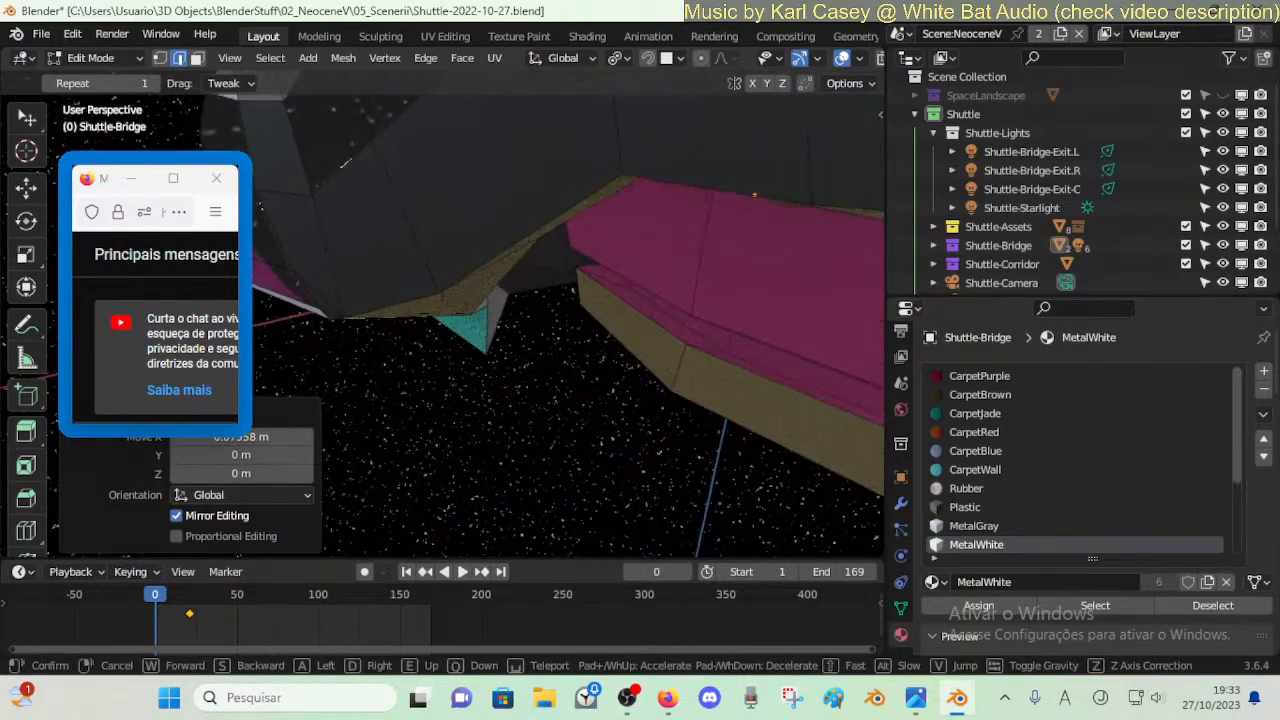
key(s)
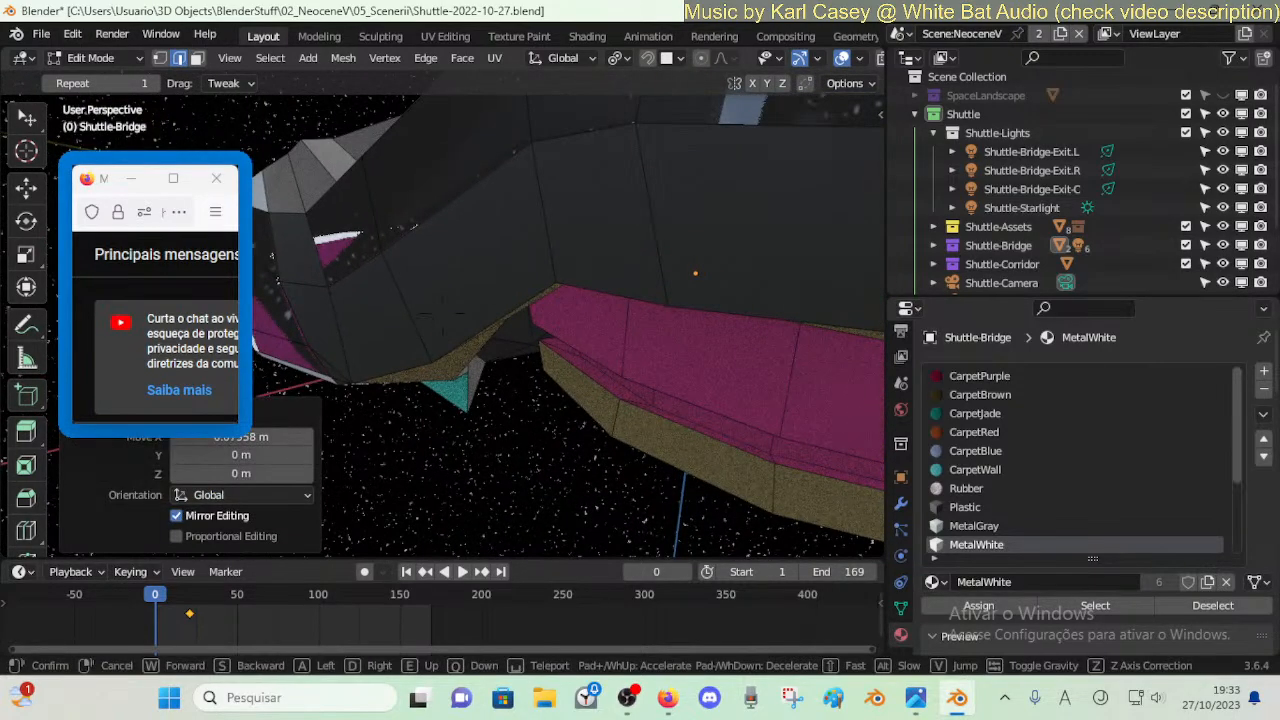
click(763, 380)
key(1)
drag(626, 297, 623, 278)
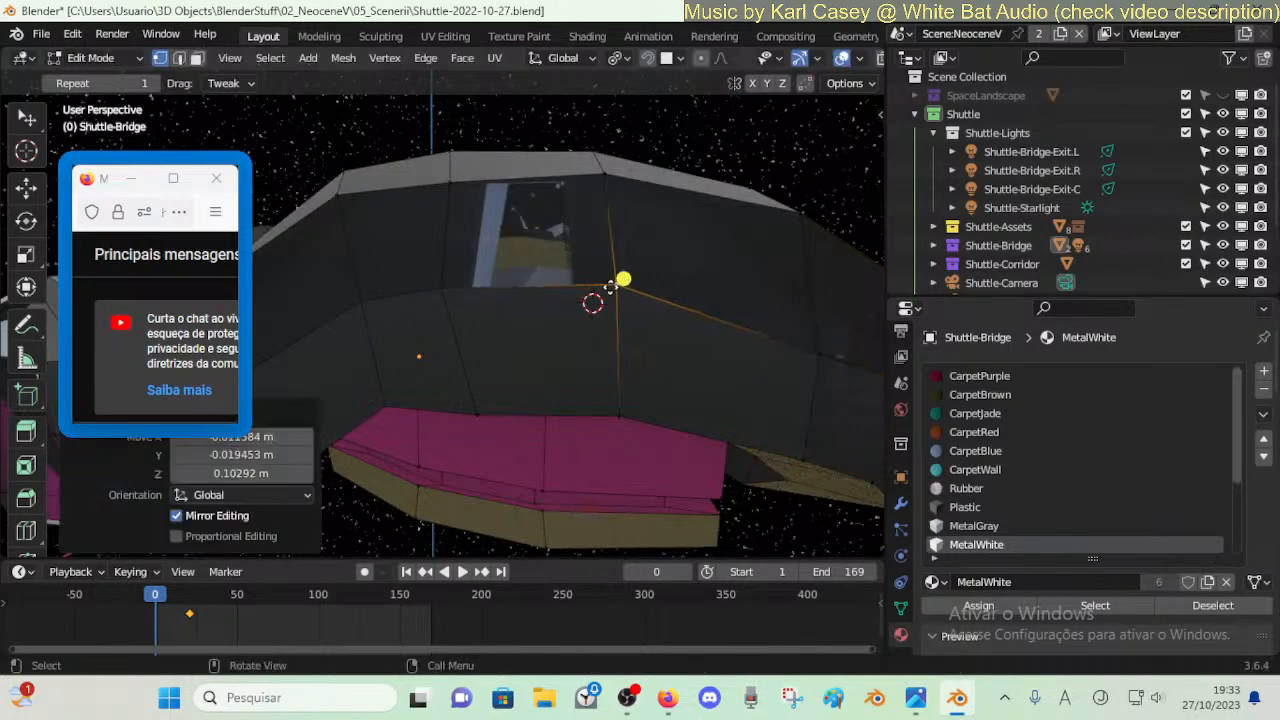
- Edge-slide the horizontal edge beneath the doorway opening downwards on the outer wall
key(2)
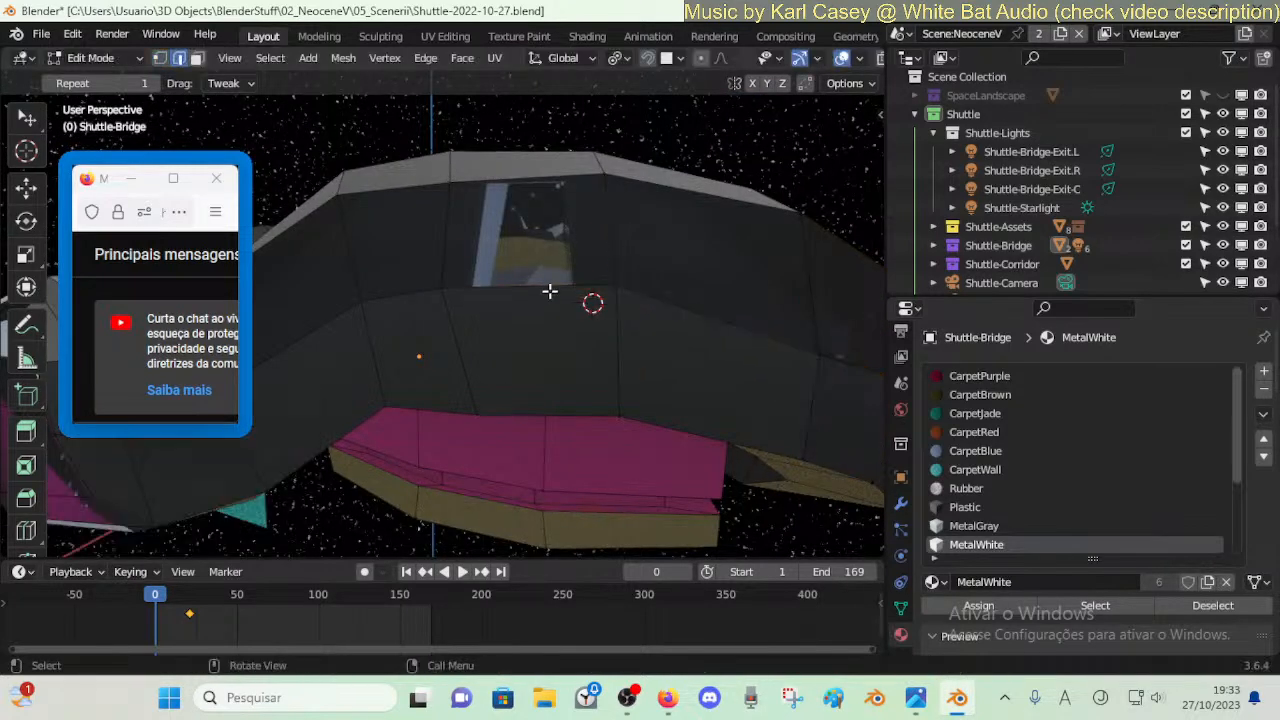
click(550, 291)
key(g)
key(g)
- Reposition the two base vertices below the opening, shifting the second about 0.12 m in Y and -0.06 m in Z
key(1)
click(609, 408)
key(g)
click(600, 410)
click(482, 424)
key(g)
click(494, 433)
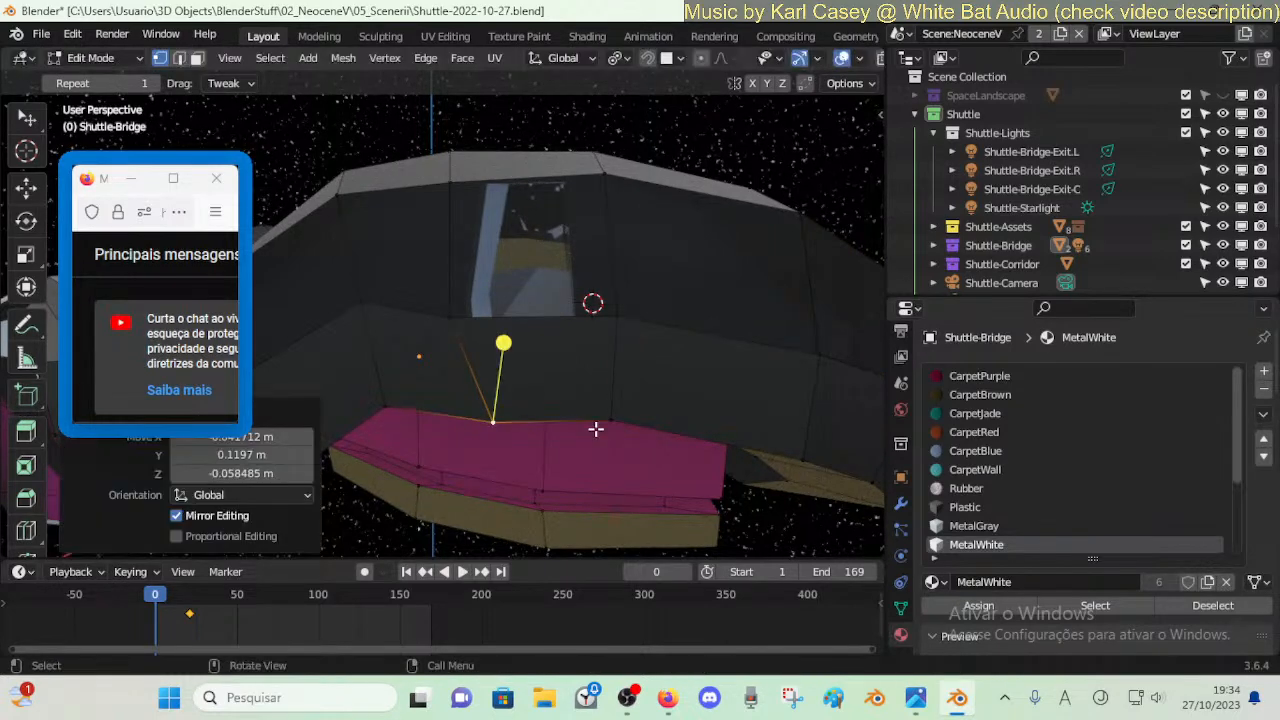
- Move the neighbouring base vertex about -0.34 m in Y and 0.11 m in Z, and lower the base vertex on the opposite side of the opening
click(802, 459)
key(g)
click(748, 438)
shift+middle_drag(474, 420, 722, 428)
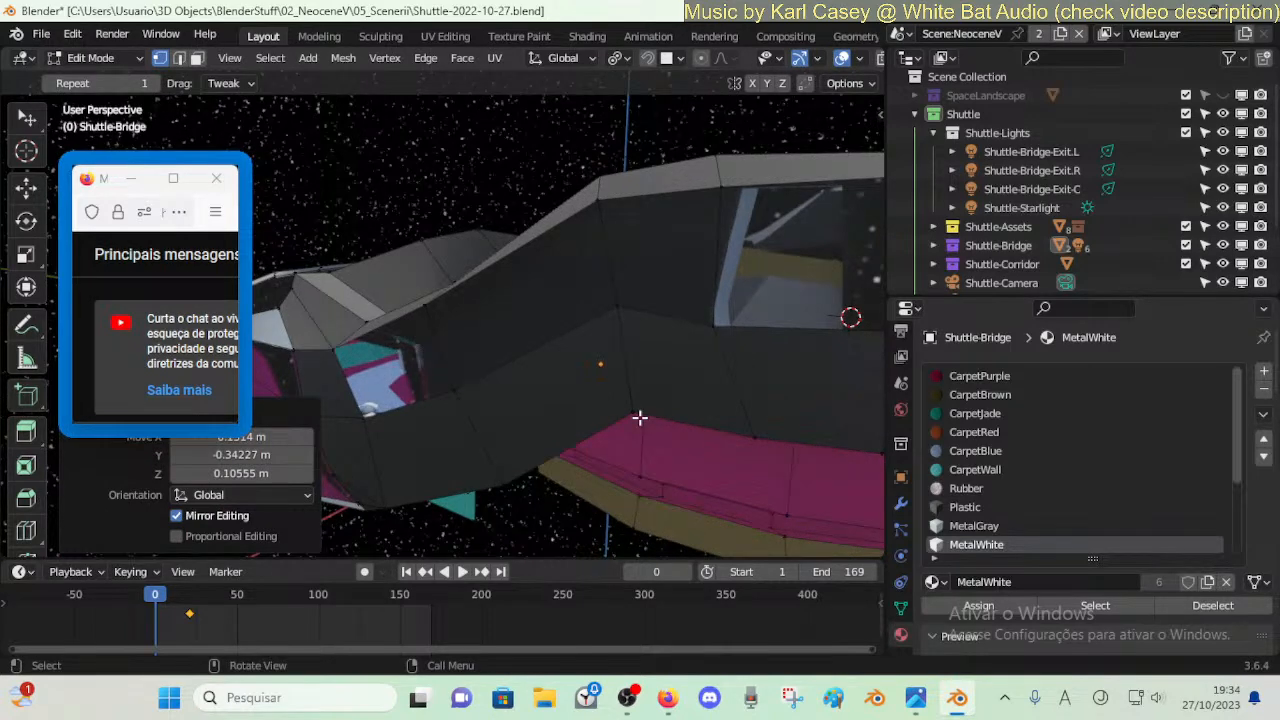
drag(640, 418, 638, 450)
click(611, 409)
click(618, 395)
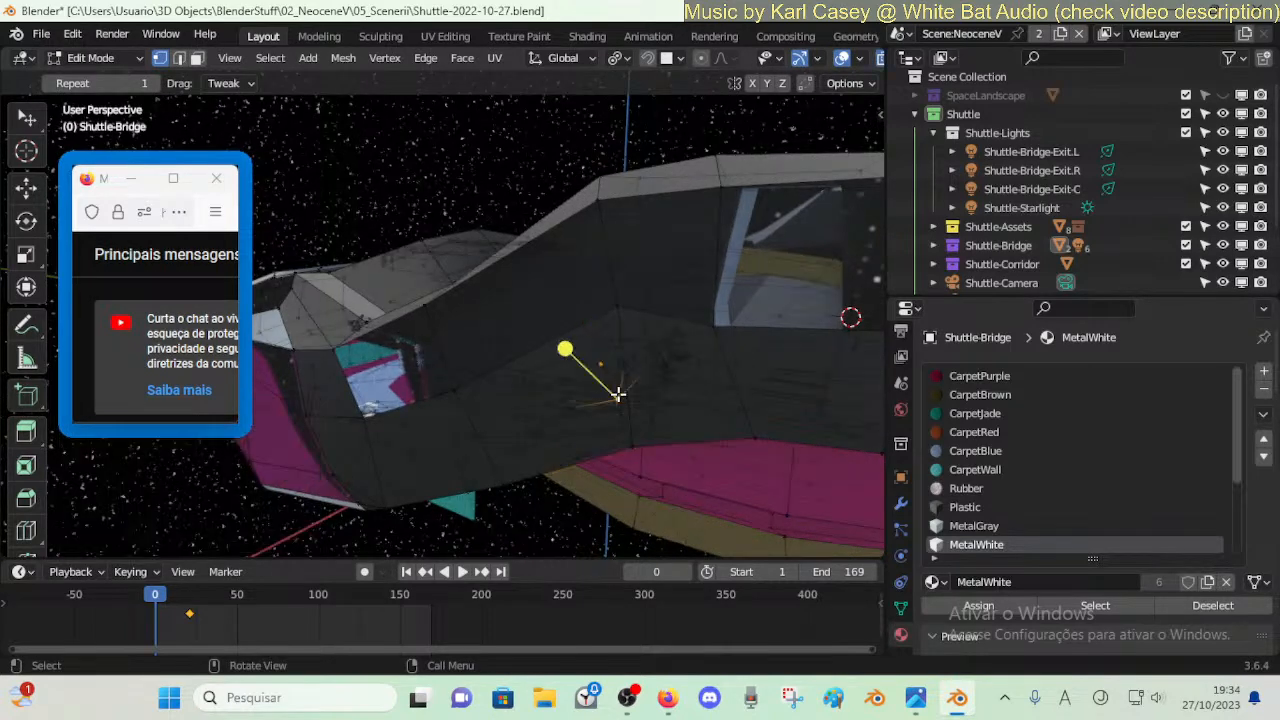
- Clear the selection and slide the raised mid-height wall vertex beside the opening down its vertical edge
key(alt+a)
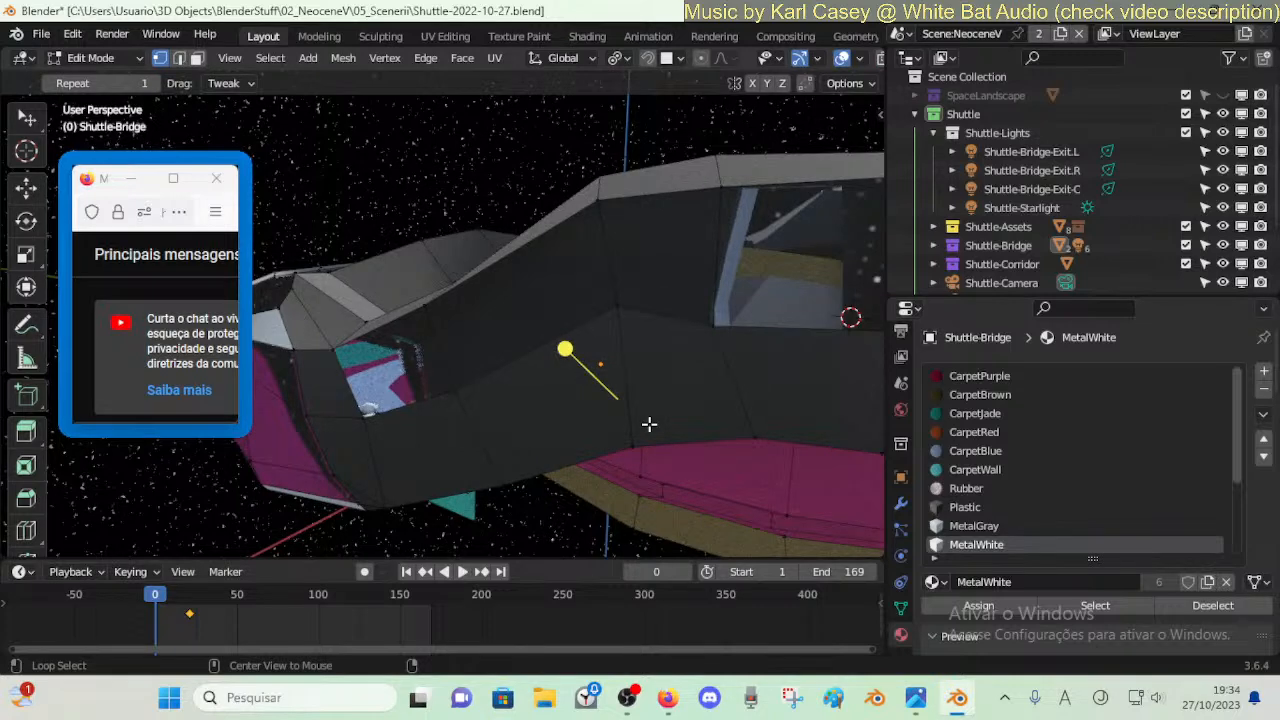
middle_drag(649, 424, 700, 424)
click(642, 338)
key(g)
key(g)
click(652, 391)
- Select the vertical face loop of the wall between the two openings and smooth its vertices by 0.144
key(3)
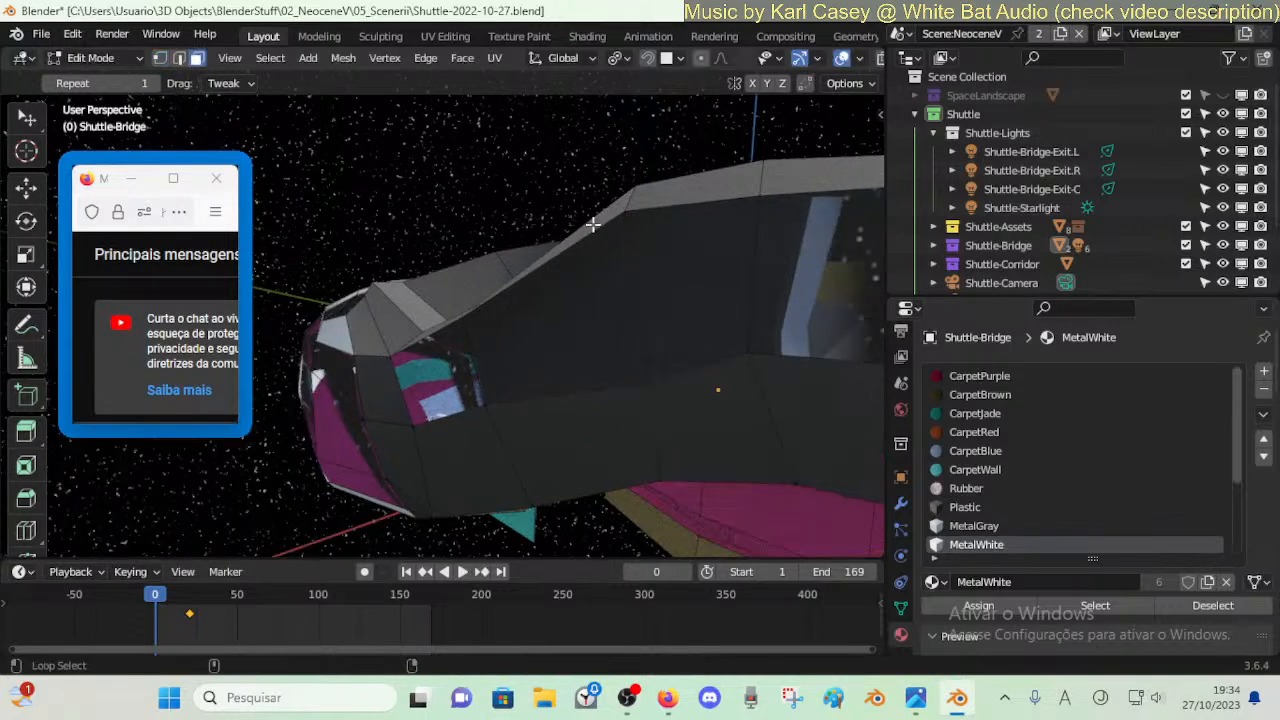
alt+click(595, 230)
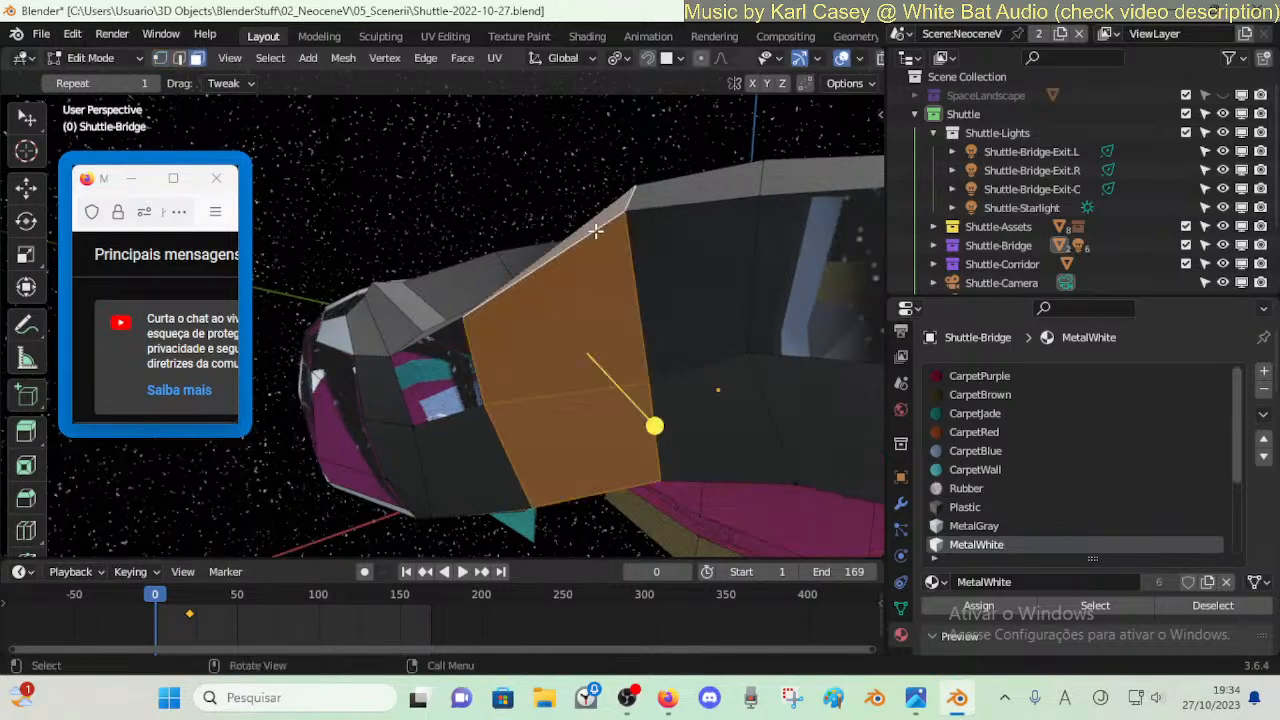
click(695, 424)
key(g)
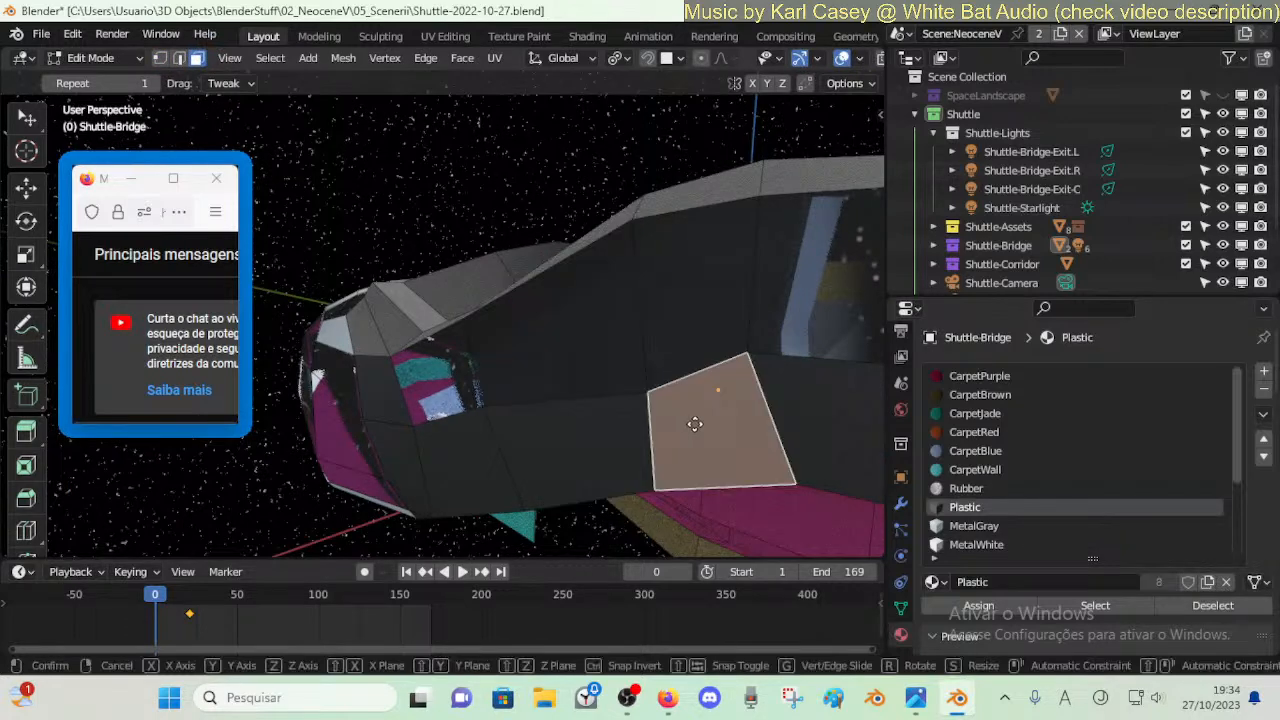
key(ctrl+z)
drag(662, 431, 698, 443)
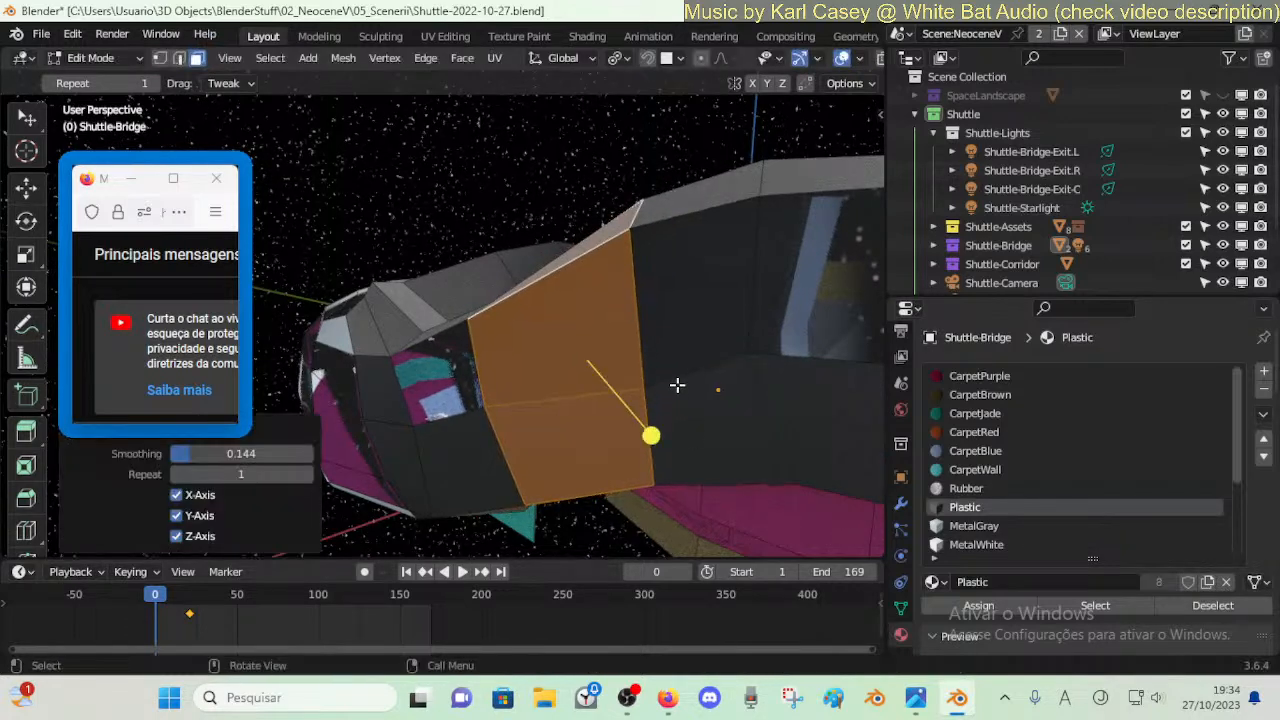
key(g)
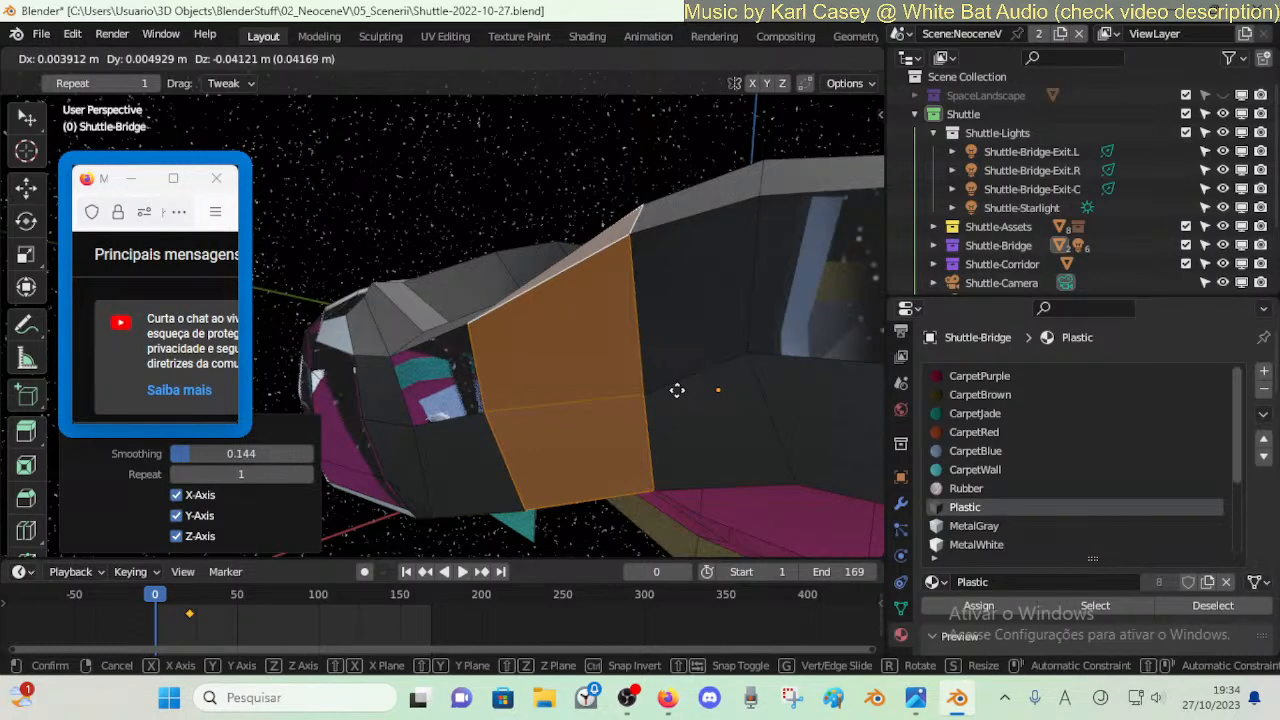
key(ctrl+z)
key(ctrl+z)
- Smooth the two vertical edge loops bordering that wall section, the one beside the small opening by 0.093, and clear the selection
alt+click(652, 350)
drag(715, 409, 778, 420)
alt+click(505, 410)
drag(548, 470, 586, 476)
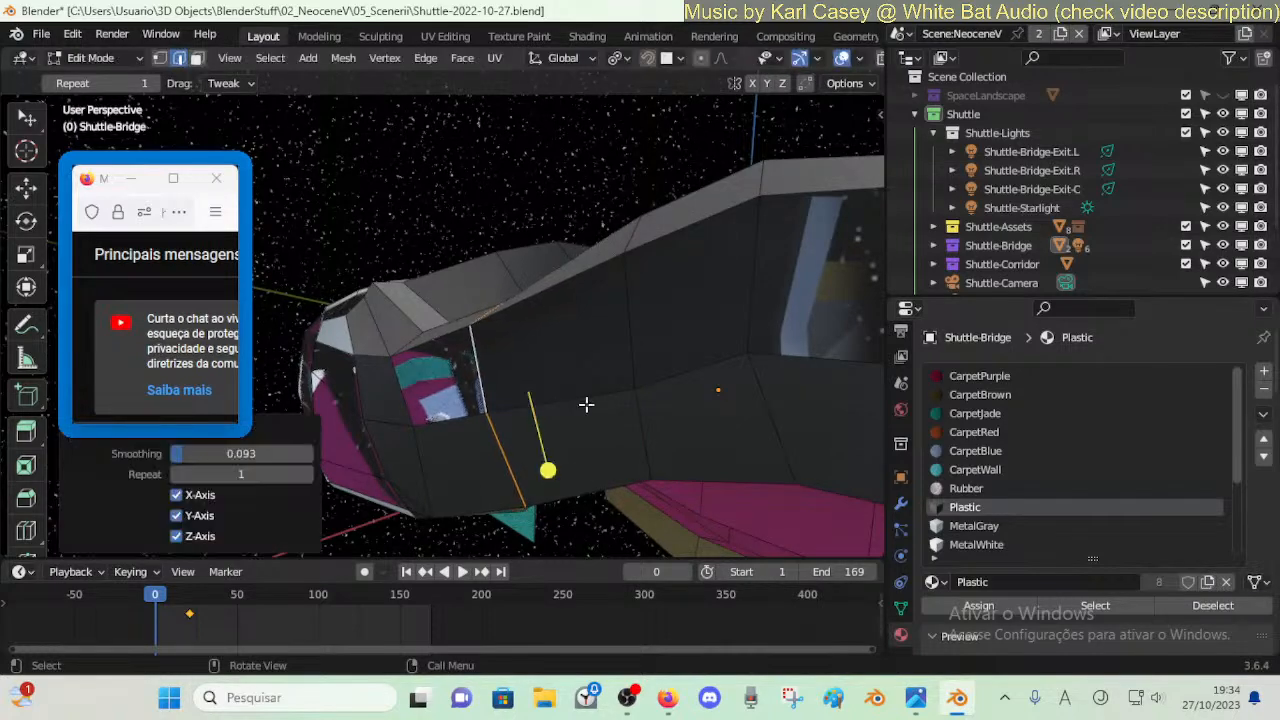
click(584, 392)
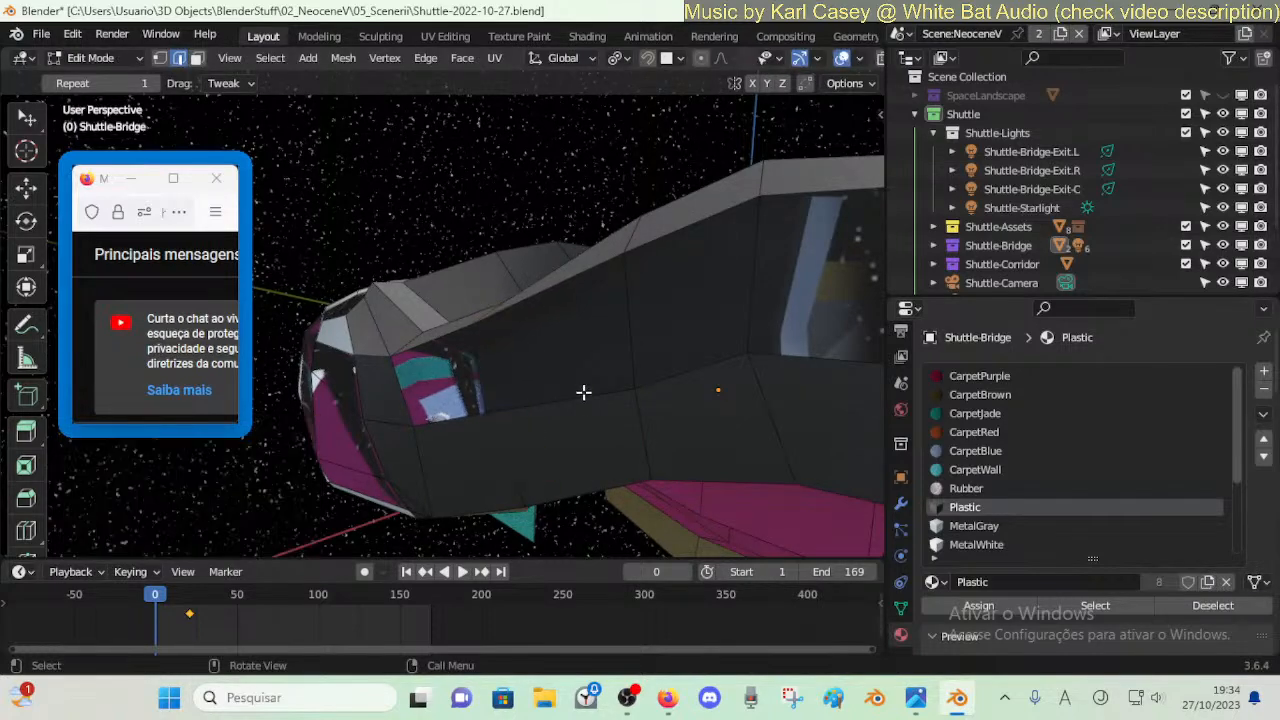
- Return to Object Mode, inspect the reshaped walls from outside and inside the bridge, and save the file
key(Tab)
key(shift+grave)
key(w)
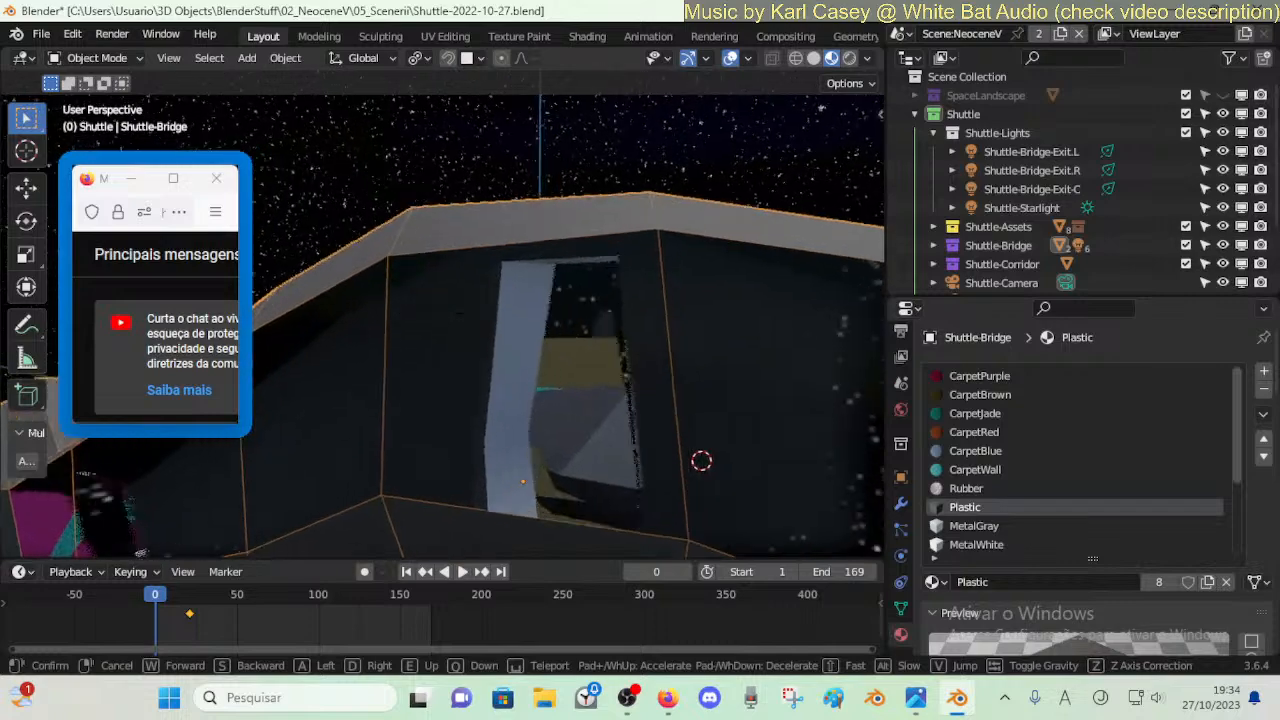
key(w)
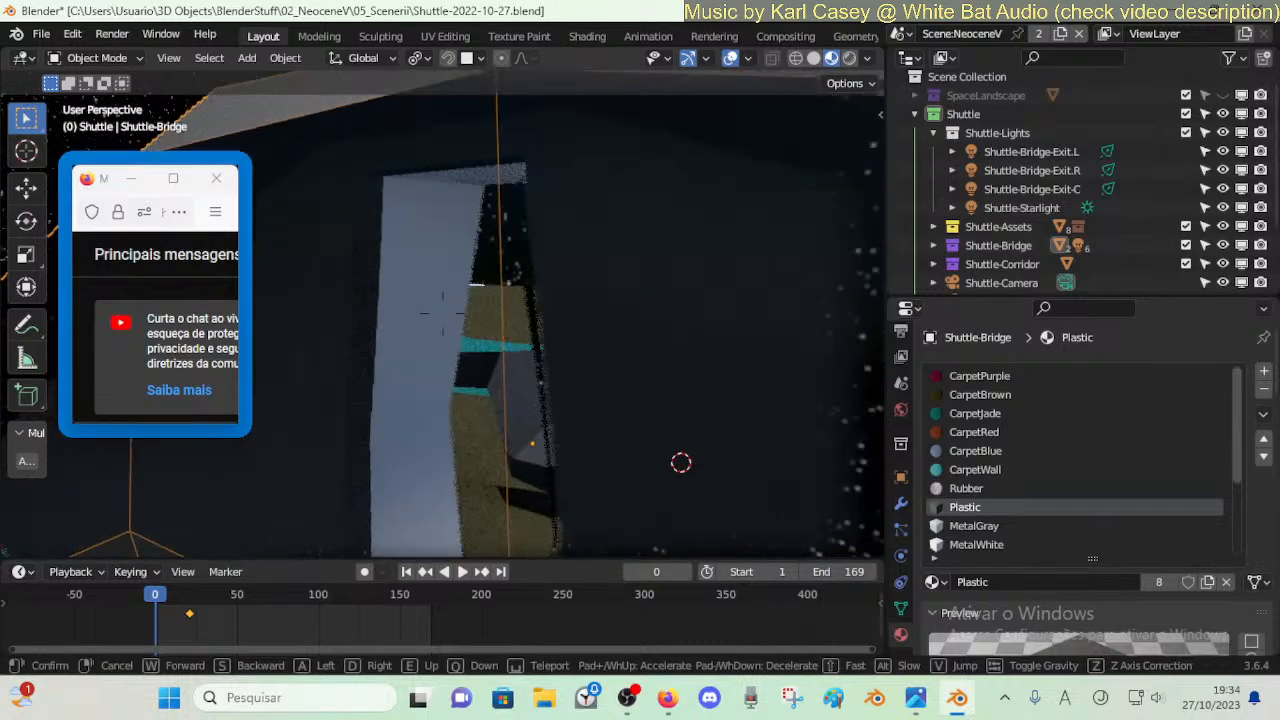
key(w)
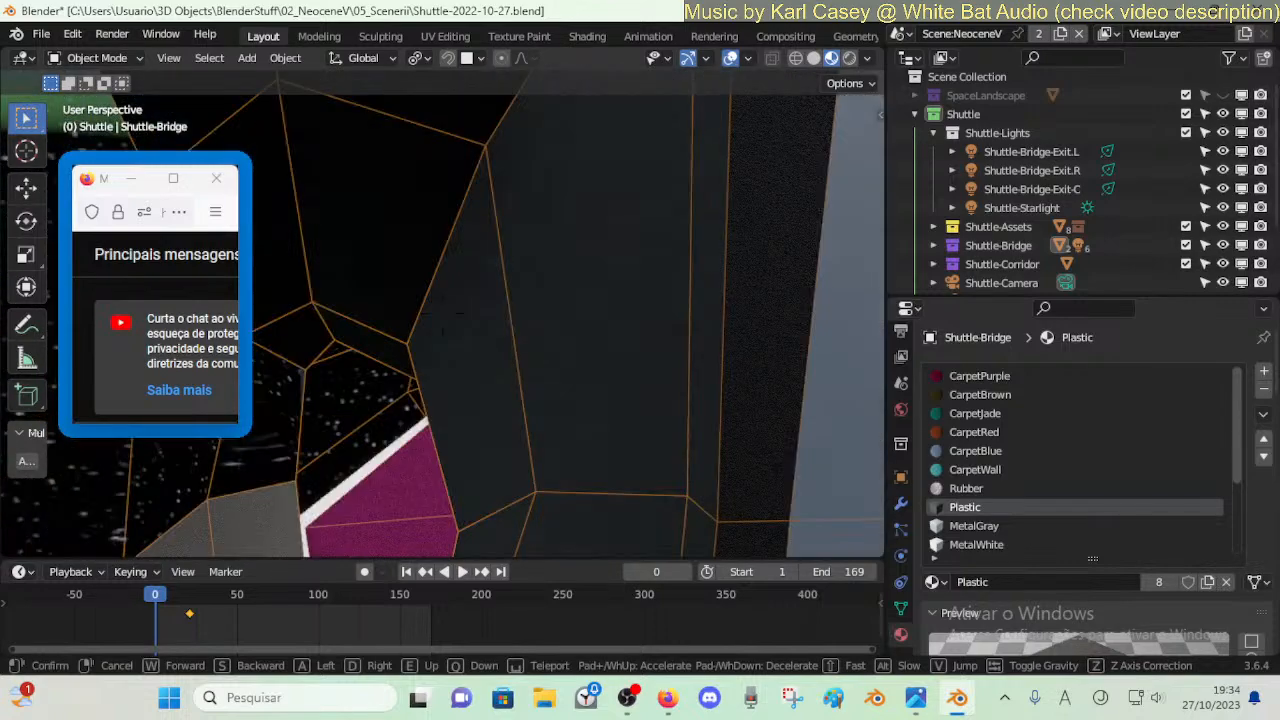
key(s)
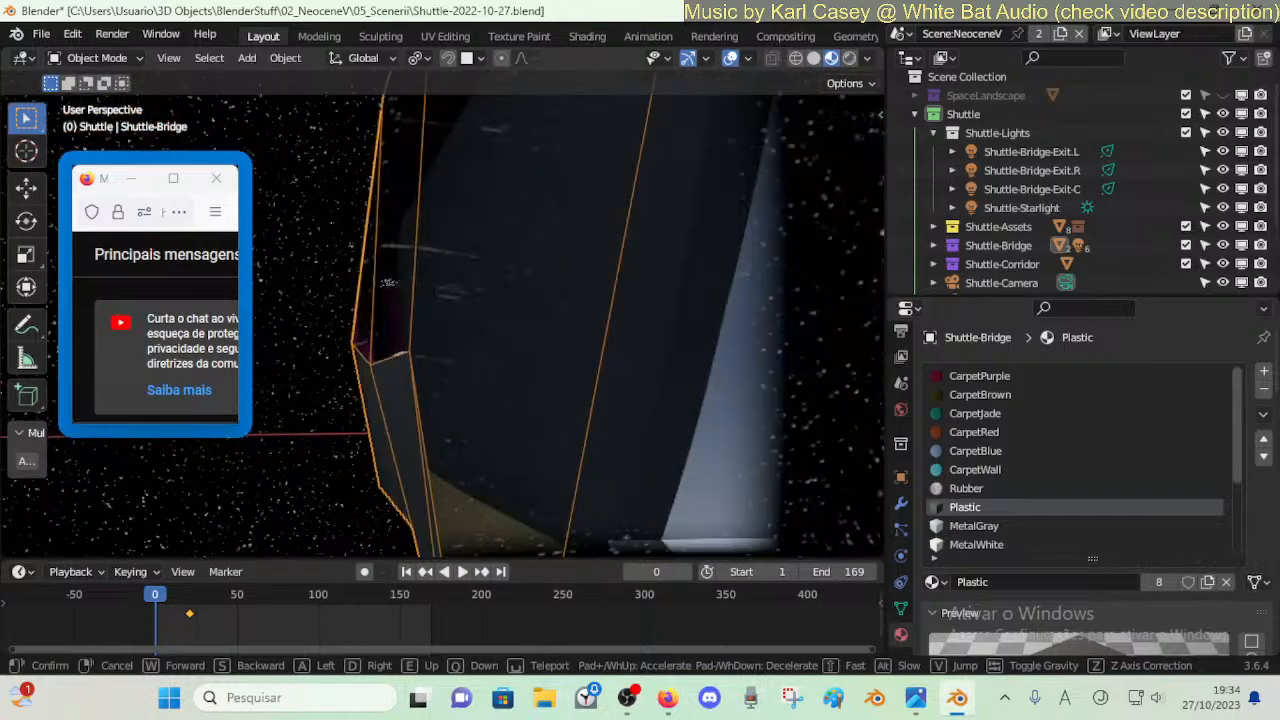
key(w)
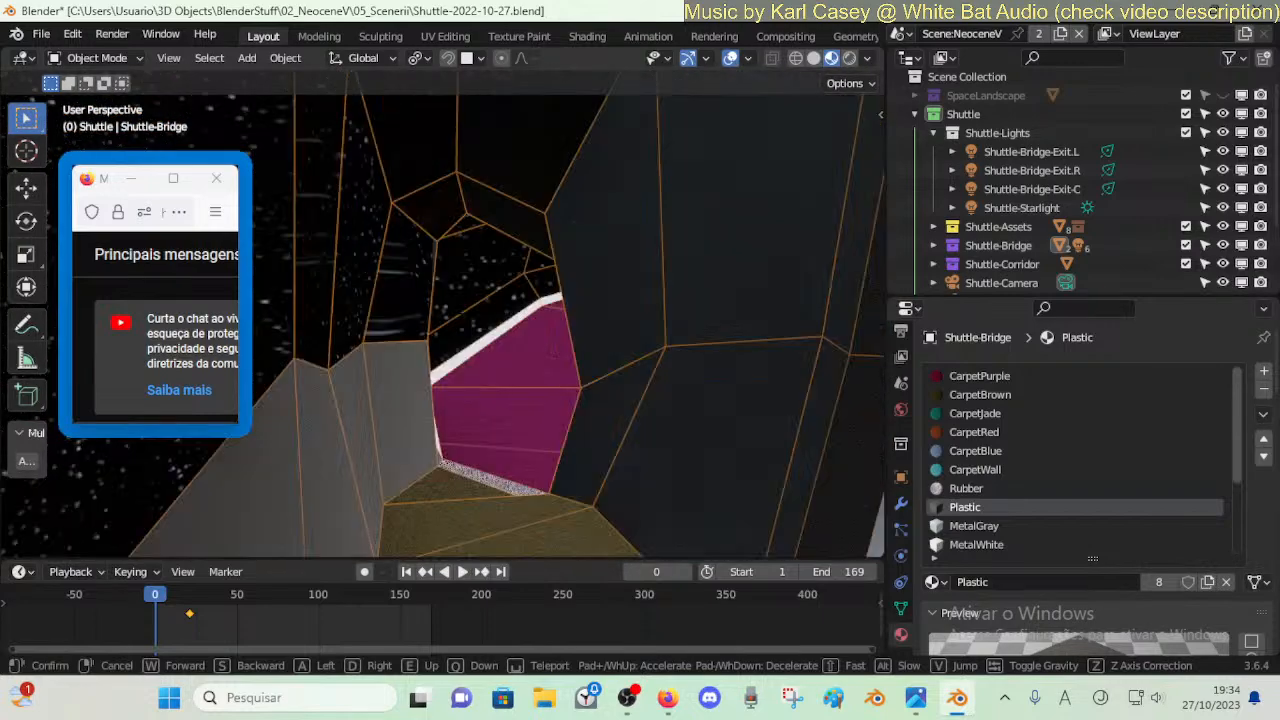
key(w)
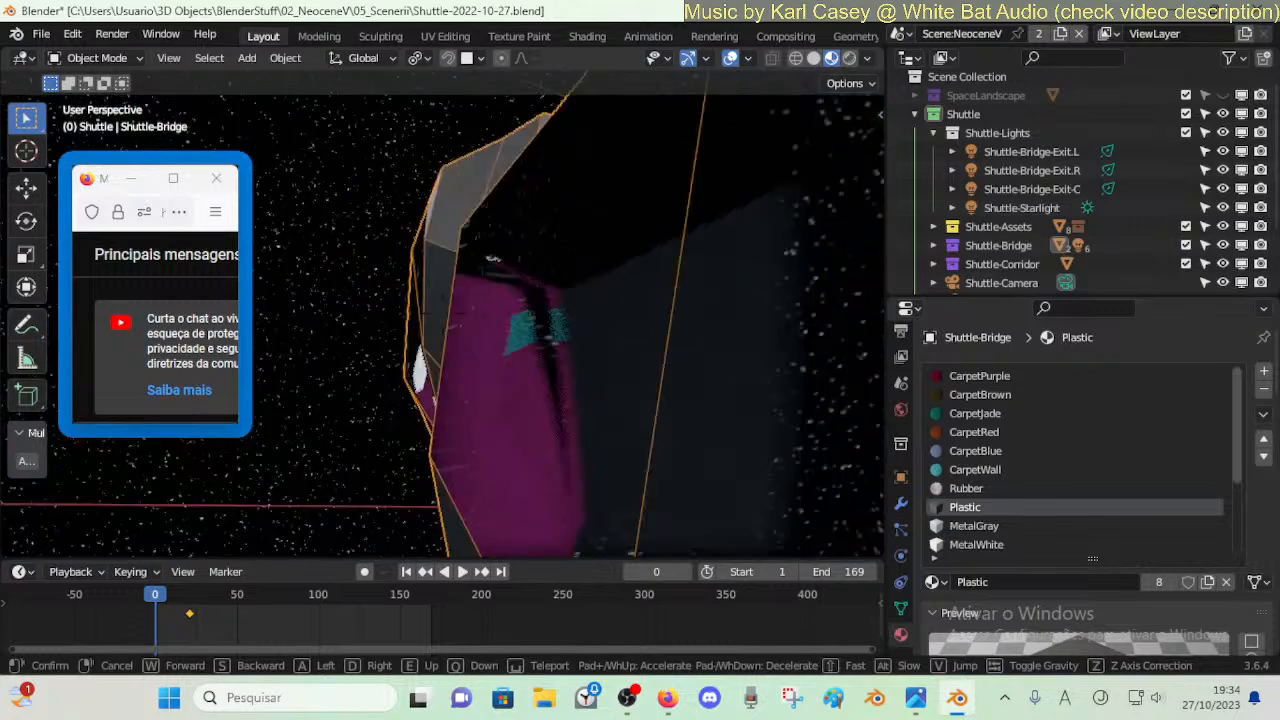
key(w)
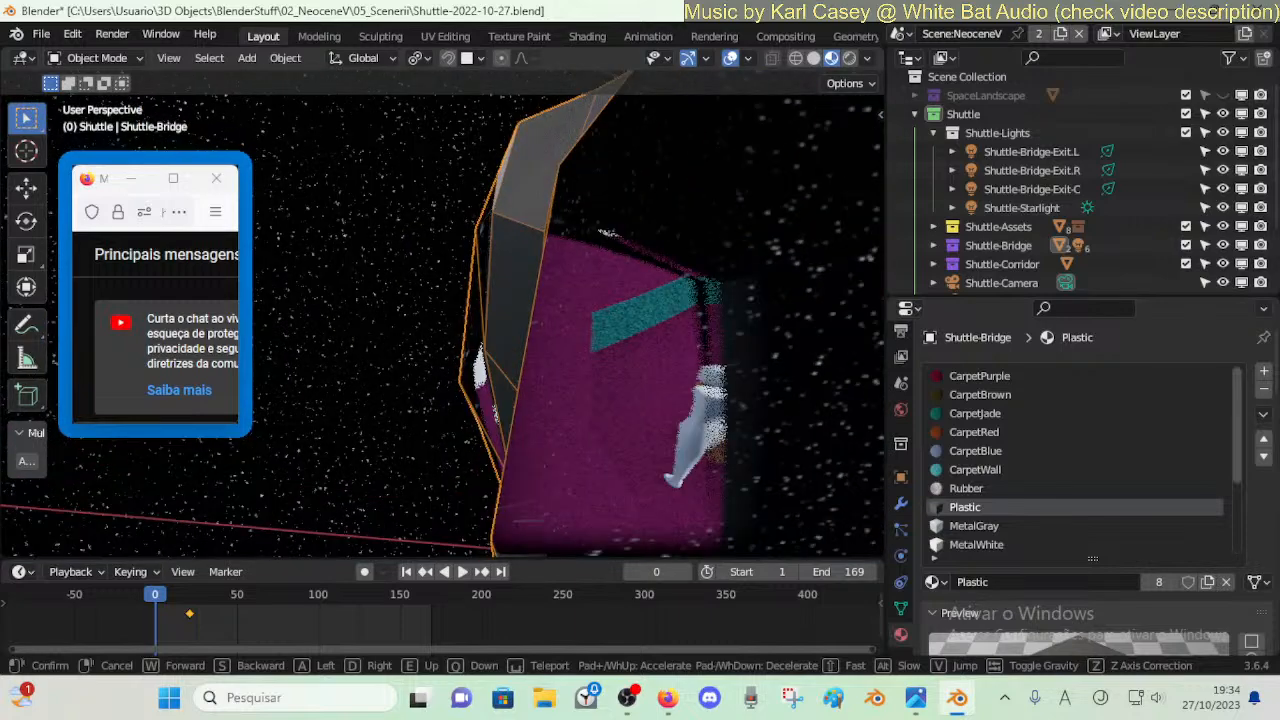
key(w)
click(591, 389)
key(ctrl+s)
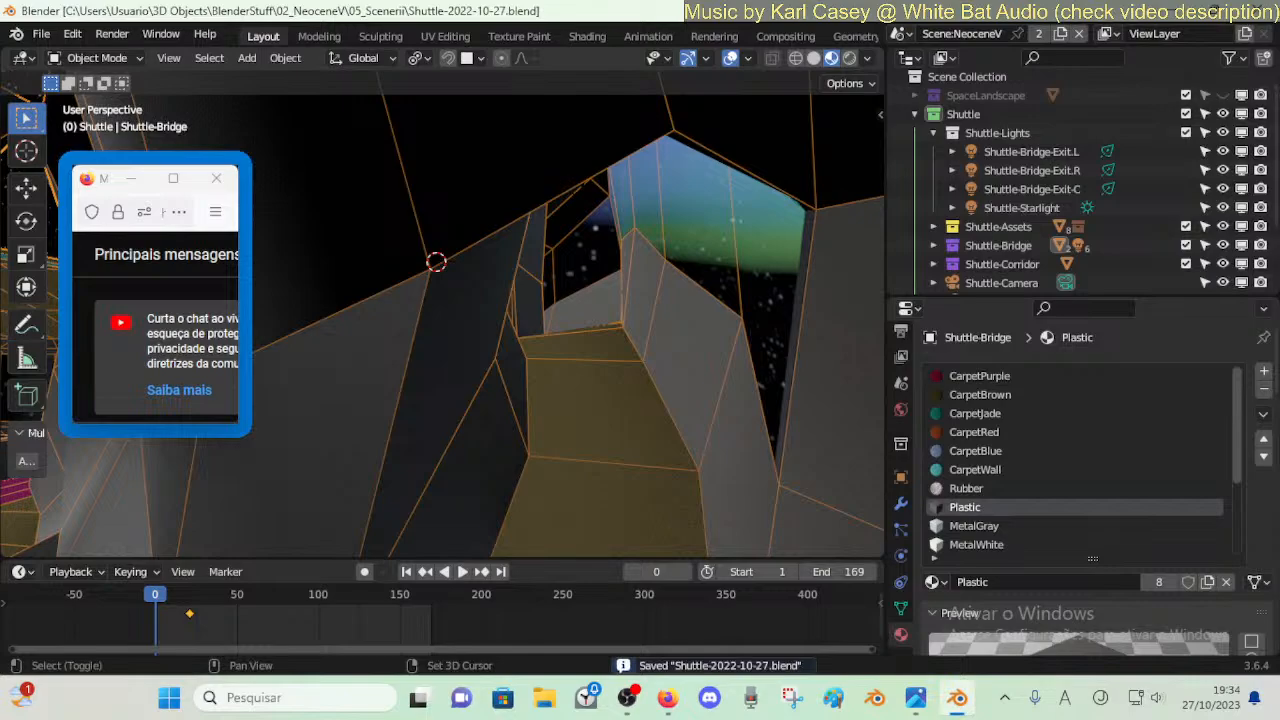
- Look over the bridge's interior and roof, and enter Edit Mode on Shuttle-Bridge
key(shift+grave)
key(s)
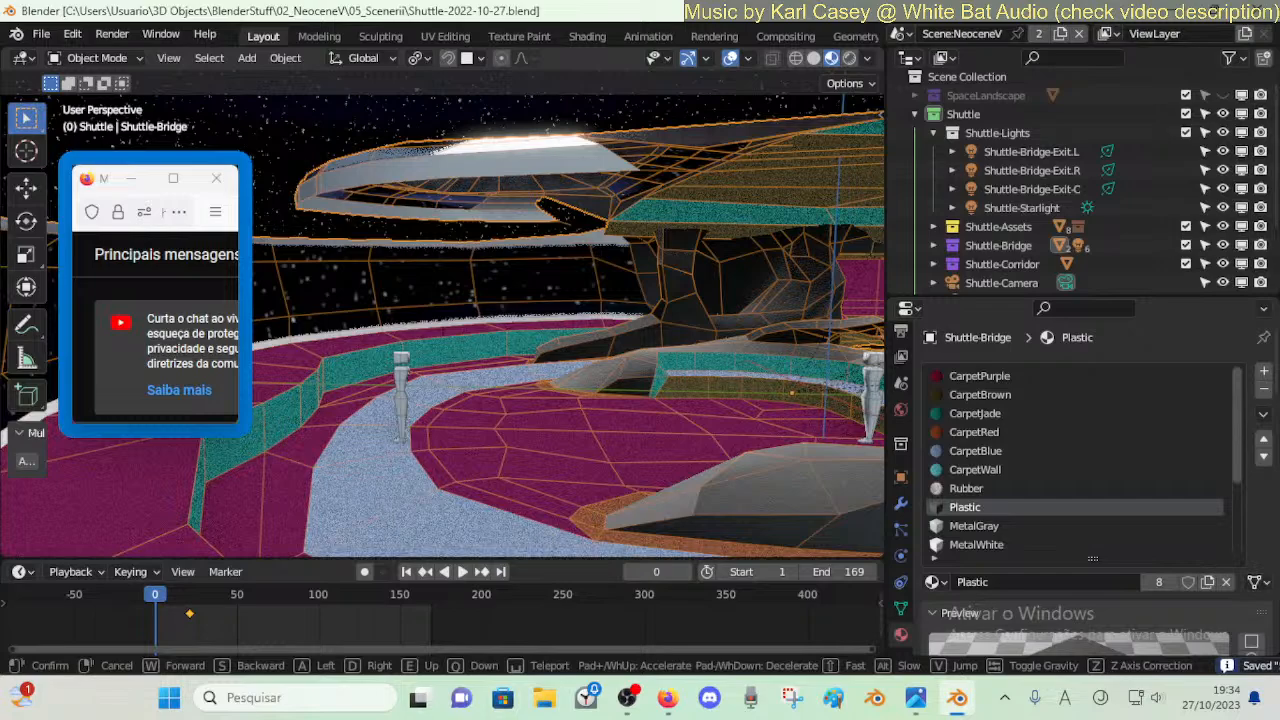
key(w)
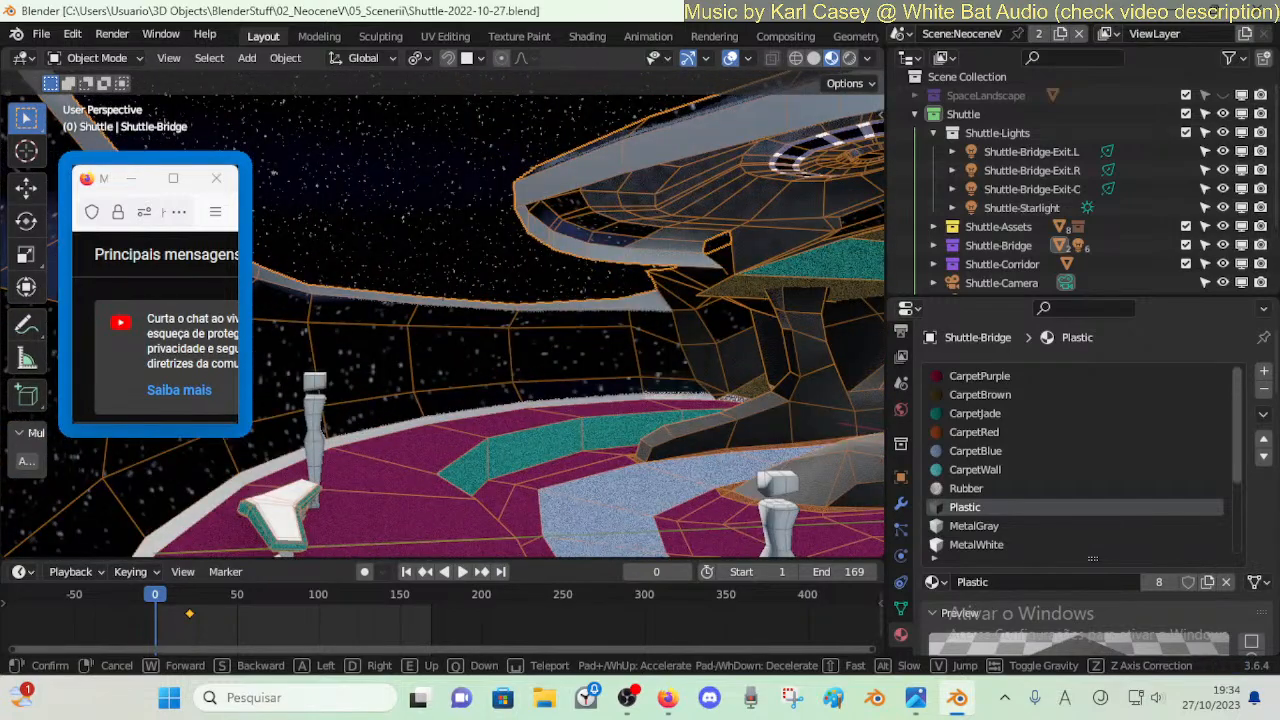
click(580, 193)
key(Tab)
key(shift+grave)
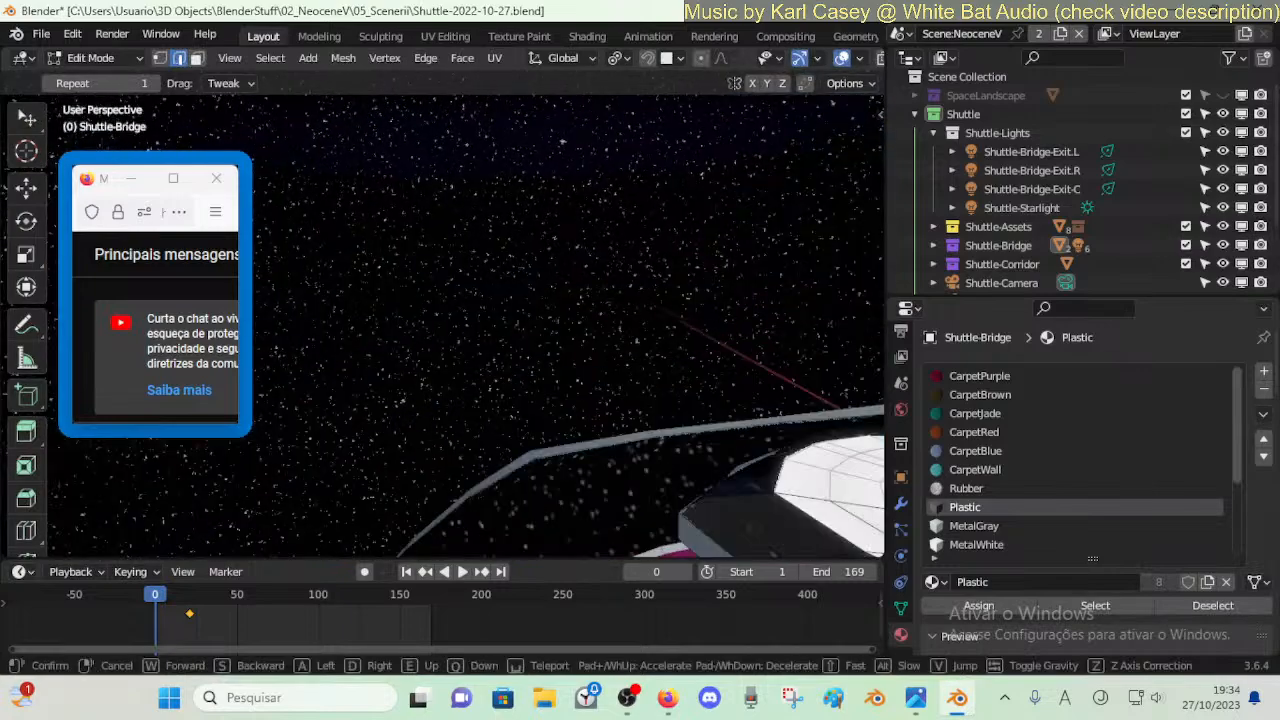
key(w)
click(565, 237)
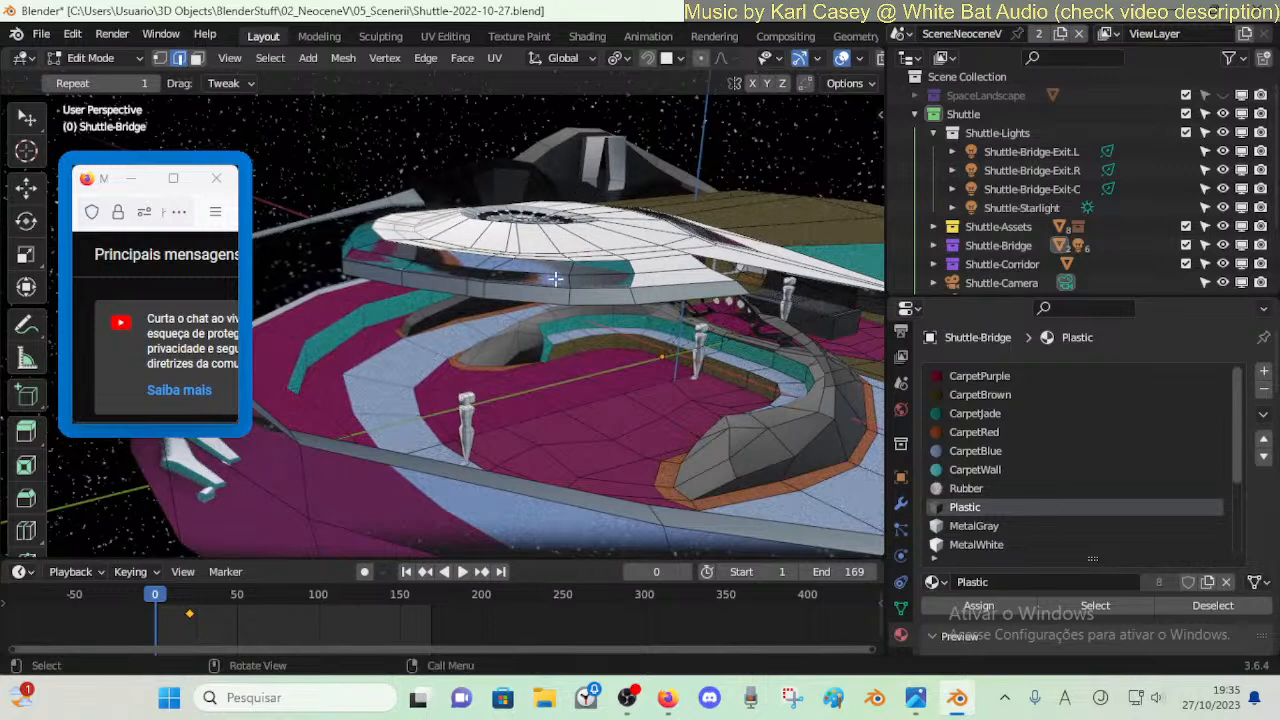
- Extend the roof's outer rim outwards by scaling it to 1.640 and moving it along negative Y
key(s)
click(529, 354)
key(g)
key(x)
key(y)
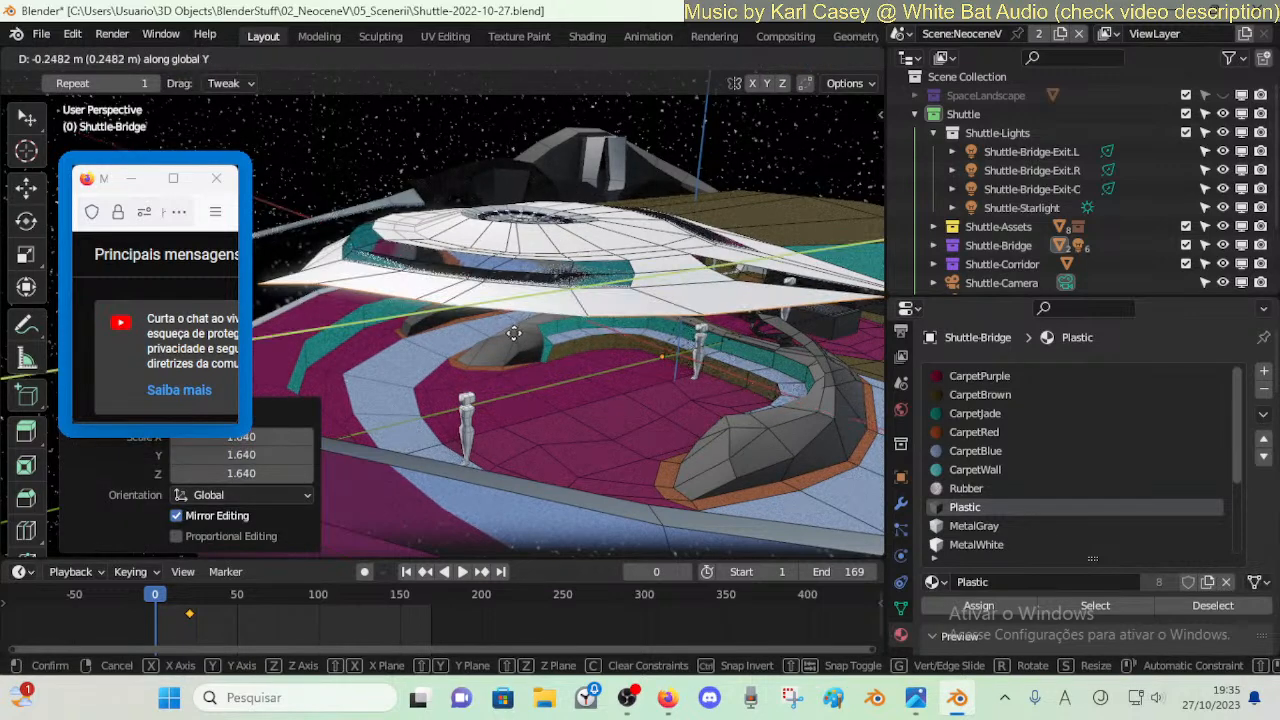
click(458, 349)
key(shift+grave)
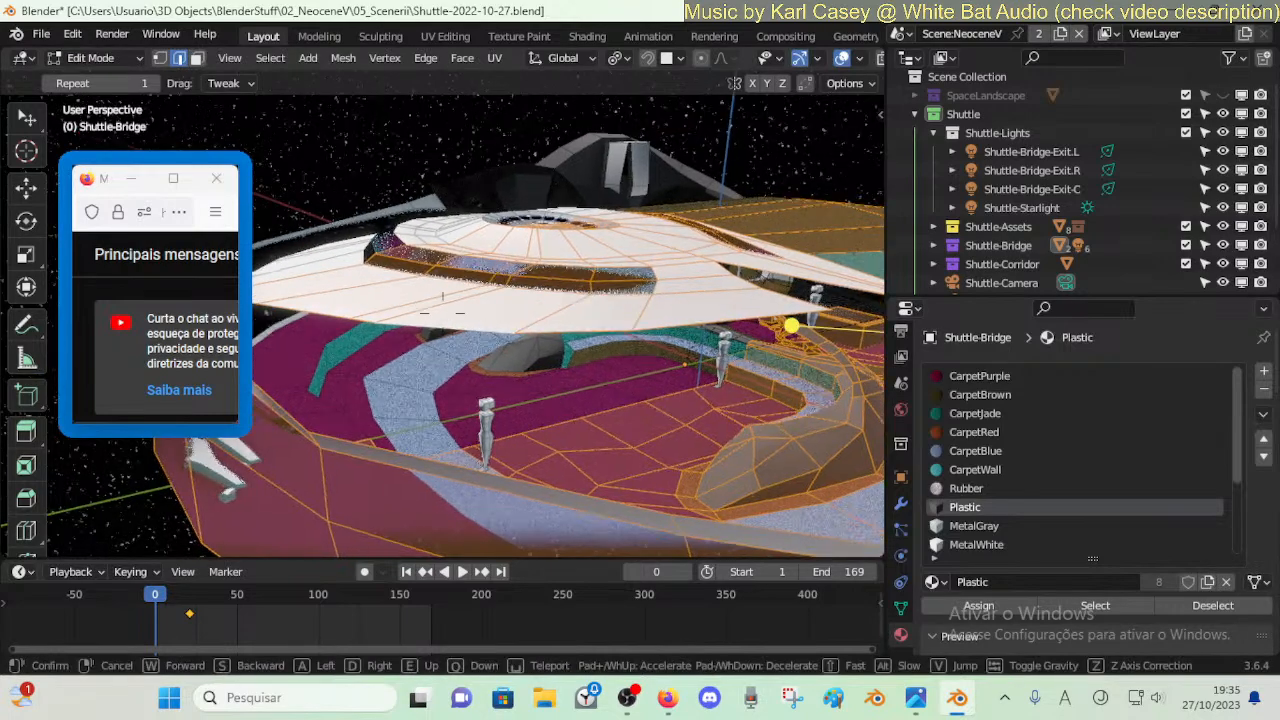
click(460, 357)
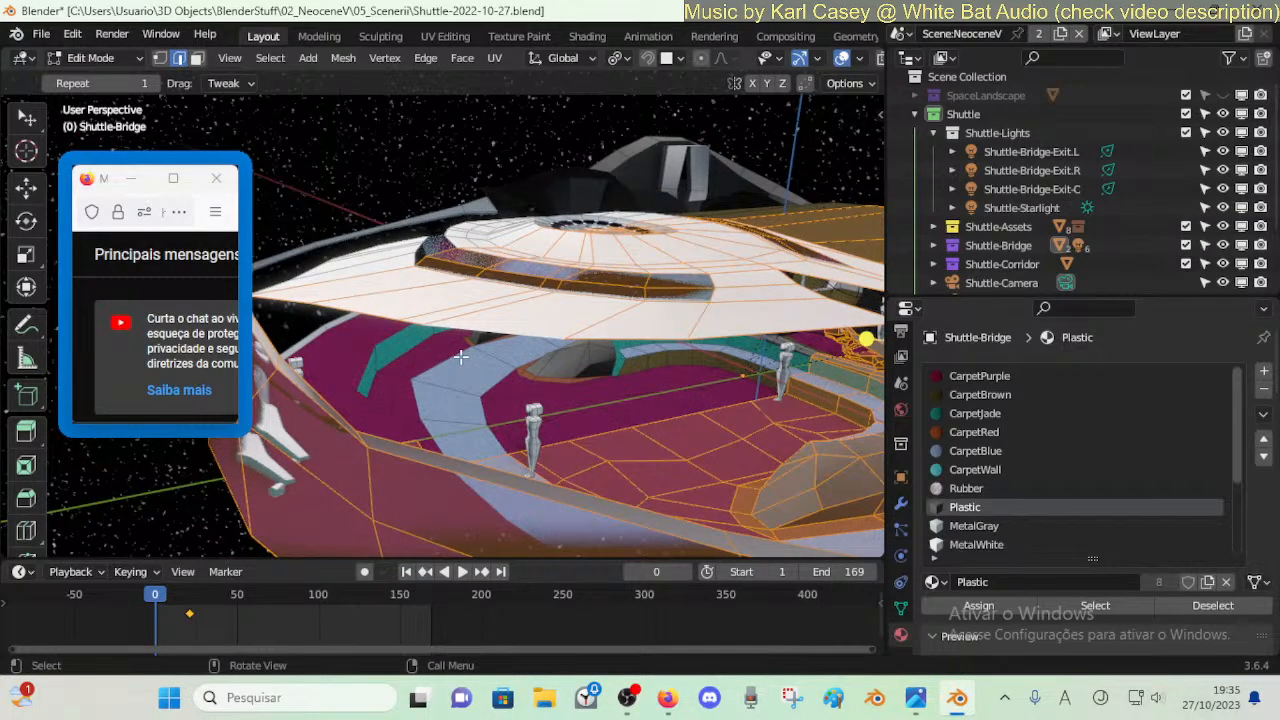
- Clear the selection and move the front vertex on the hull rim's upper edge about 0.12 m along Y
key(a)
middle_drag(461, 357, 474, 383)
key(1)
click(558, 459)
key(g)
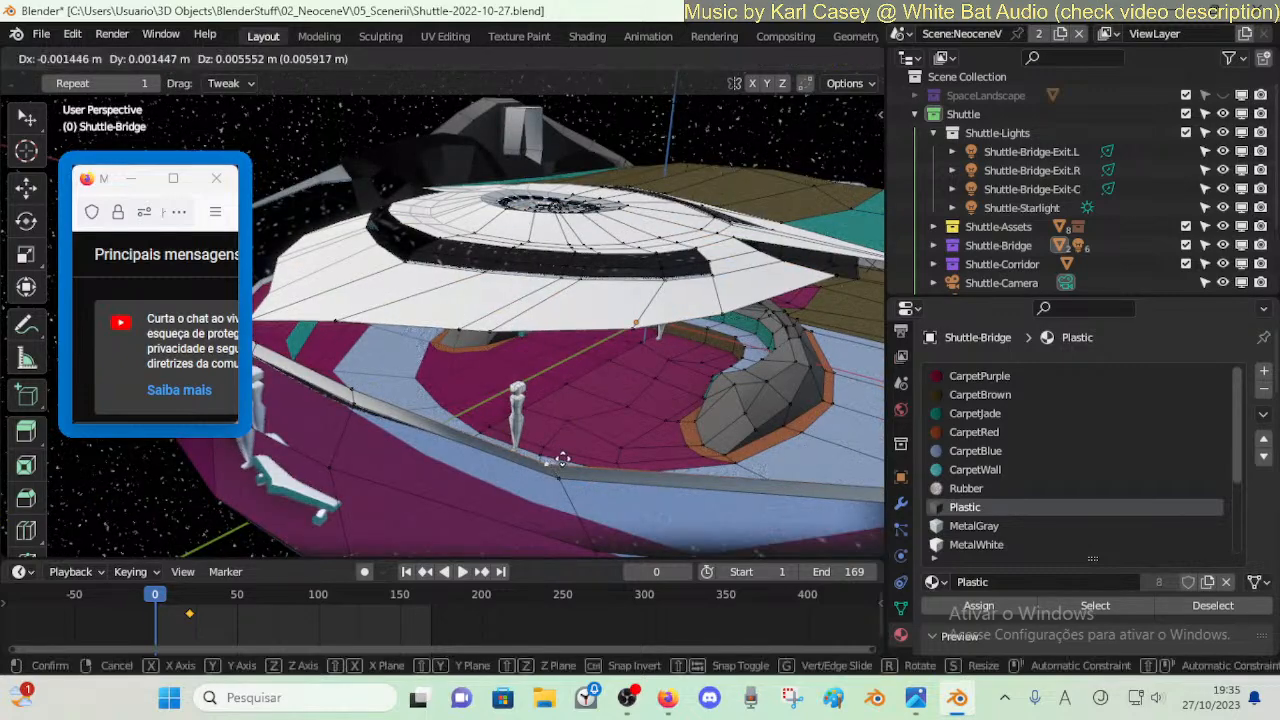
key(y)
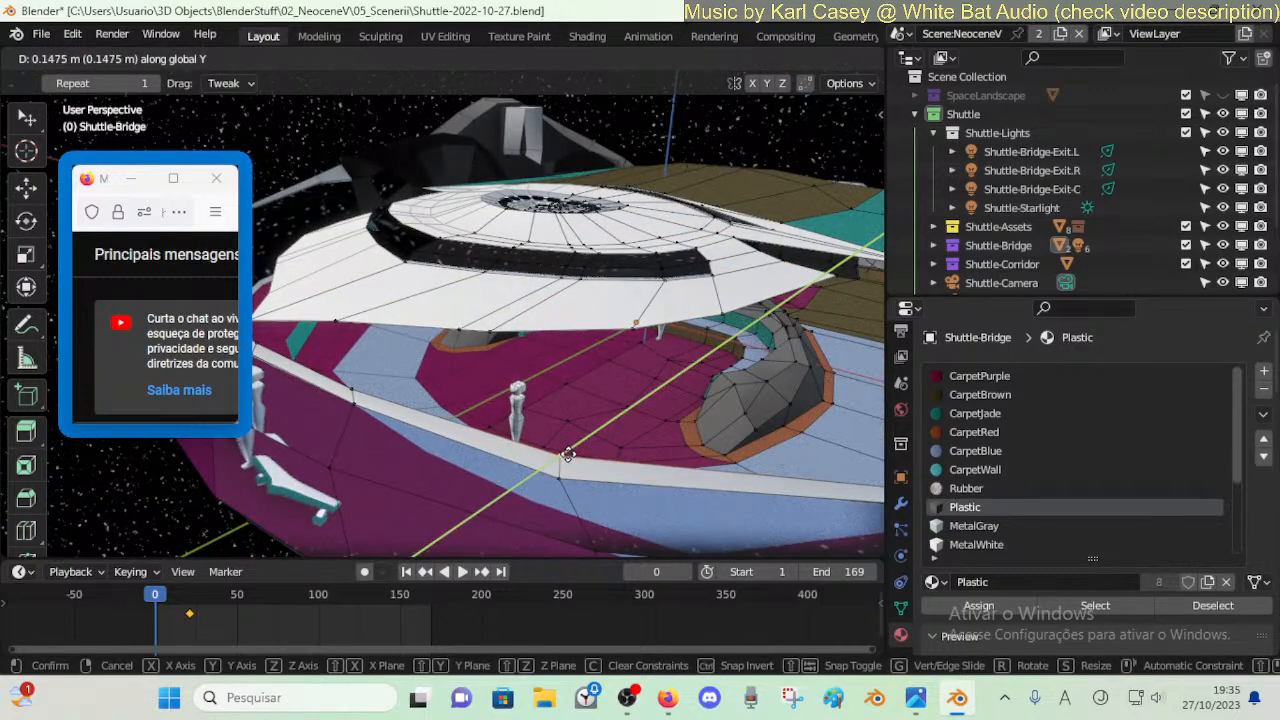
click(566, 455)
- Move the neighbouring front vertex of the hull rim's upper edge about 0.13 m along Y
shift+middle_drag(285, 372, 453, 389)
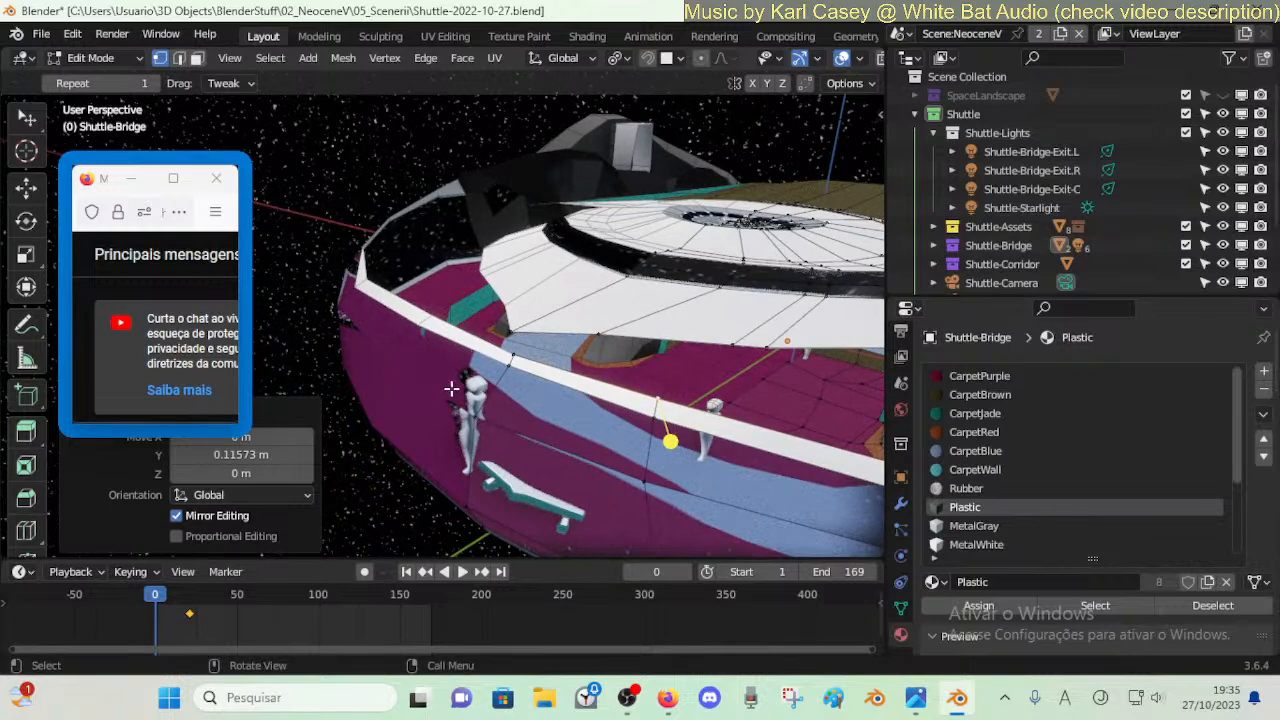
click(511, 343)
key(g)
key(y)
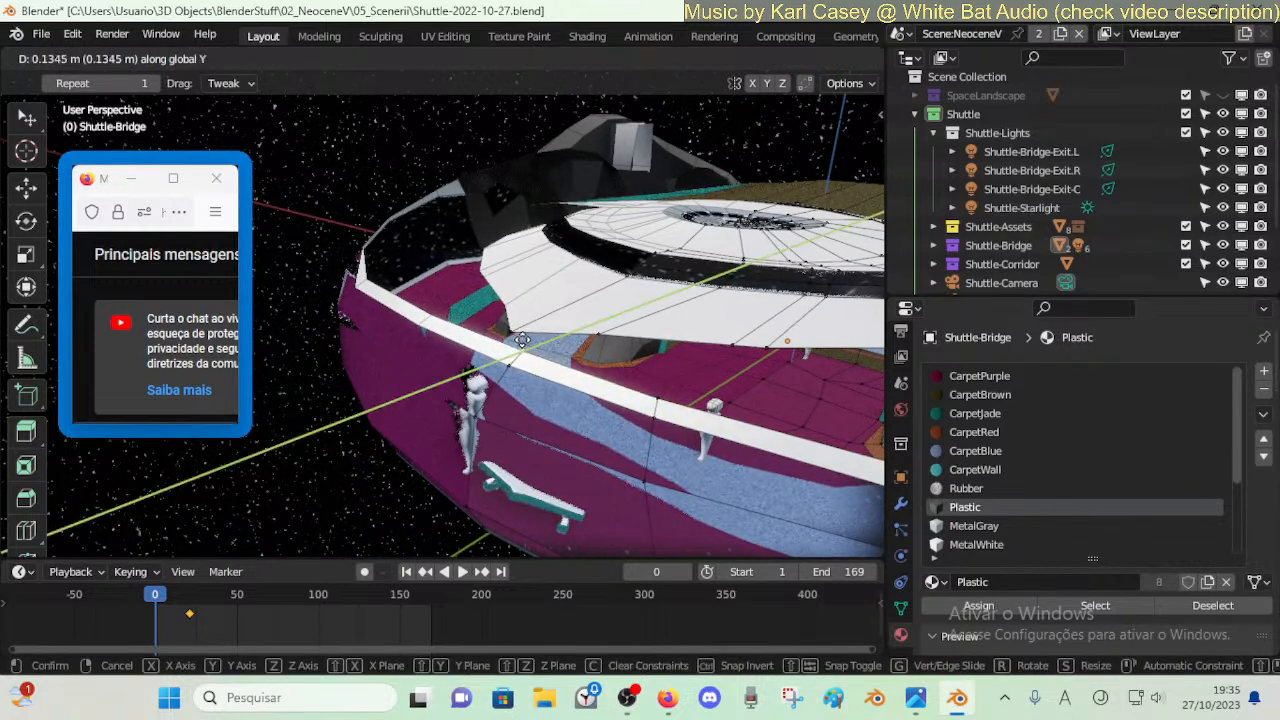
click(522, 340)
- Dissolve a surplus radial edge loop on the front of the roof's extended rim
key(2)
alt+click(766, 318)
key(x)
click(748, 318)
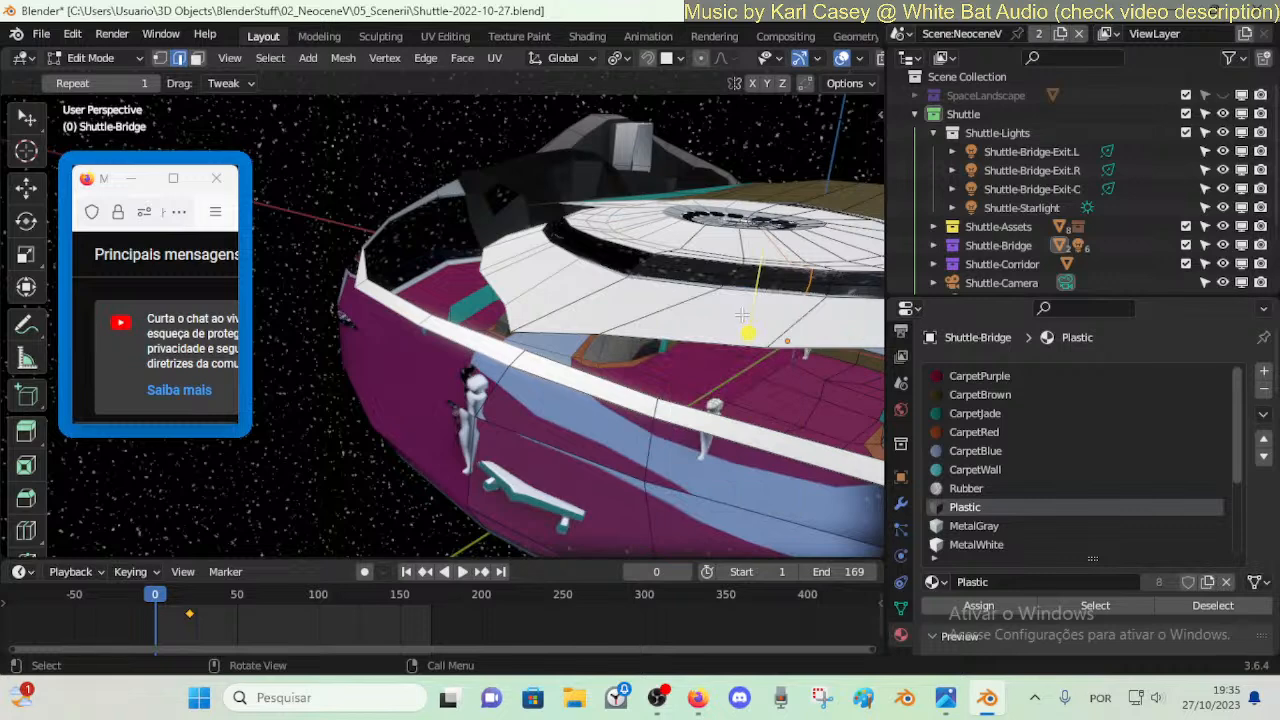
key(x)
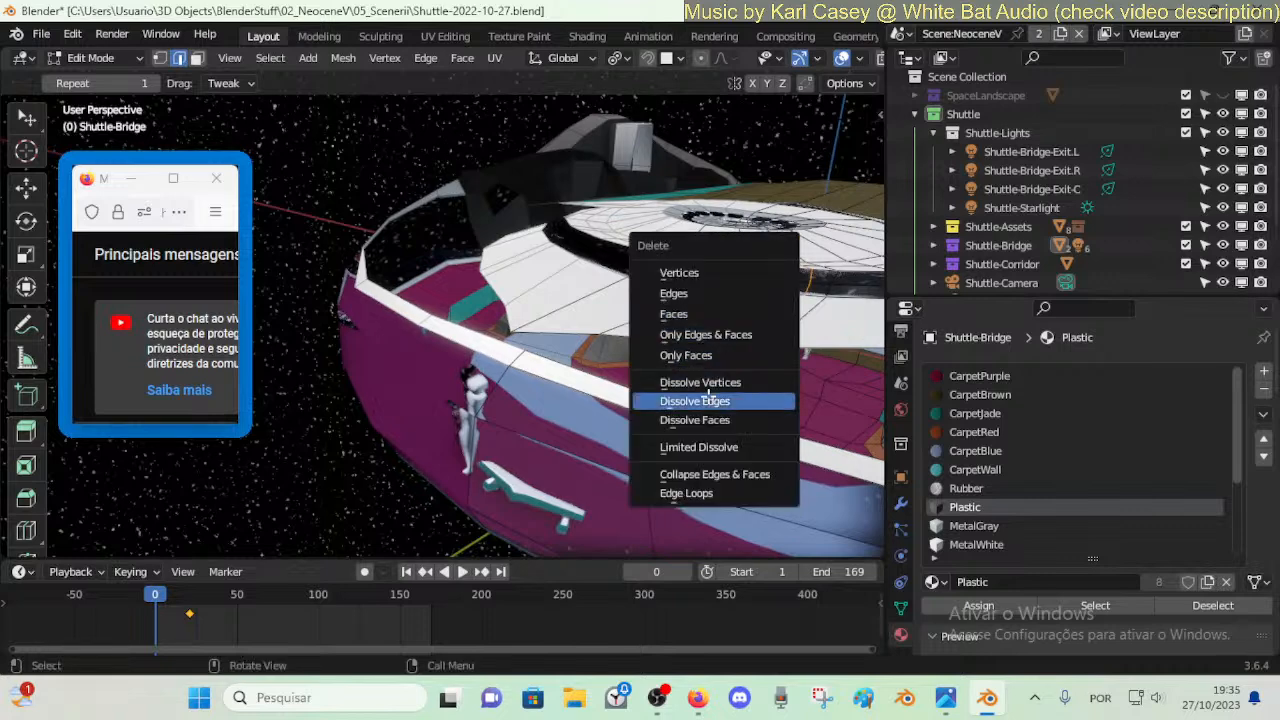
click(712, 404)
- Dissolve the further surplus radial edges on the side section of the roof rim
key(shift+grave)
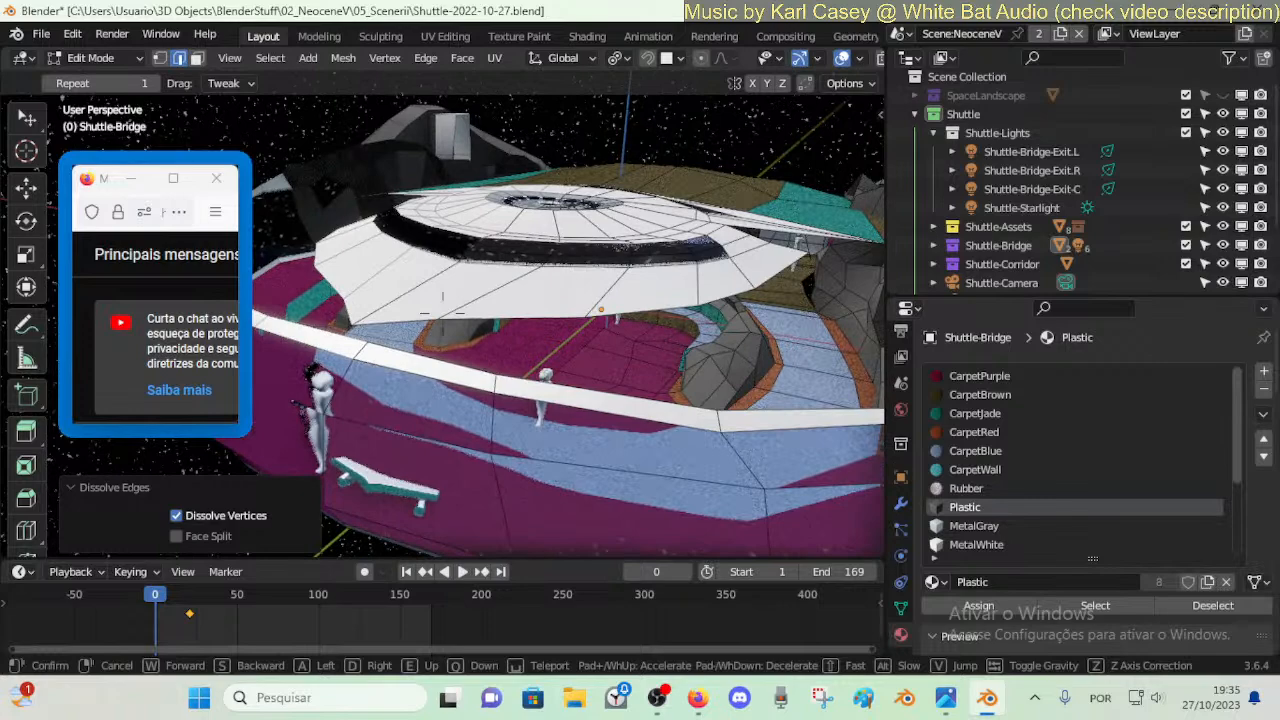
click(442, 313)
alt+click(640, 336)
key(x)
click(651, 333)
alt+click(765, 295)
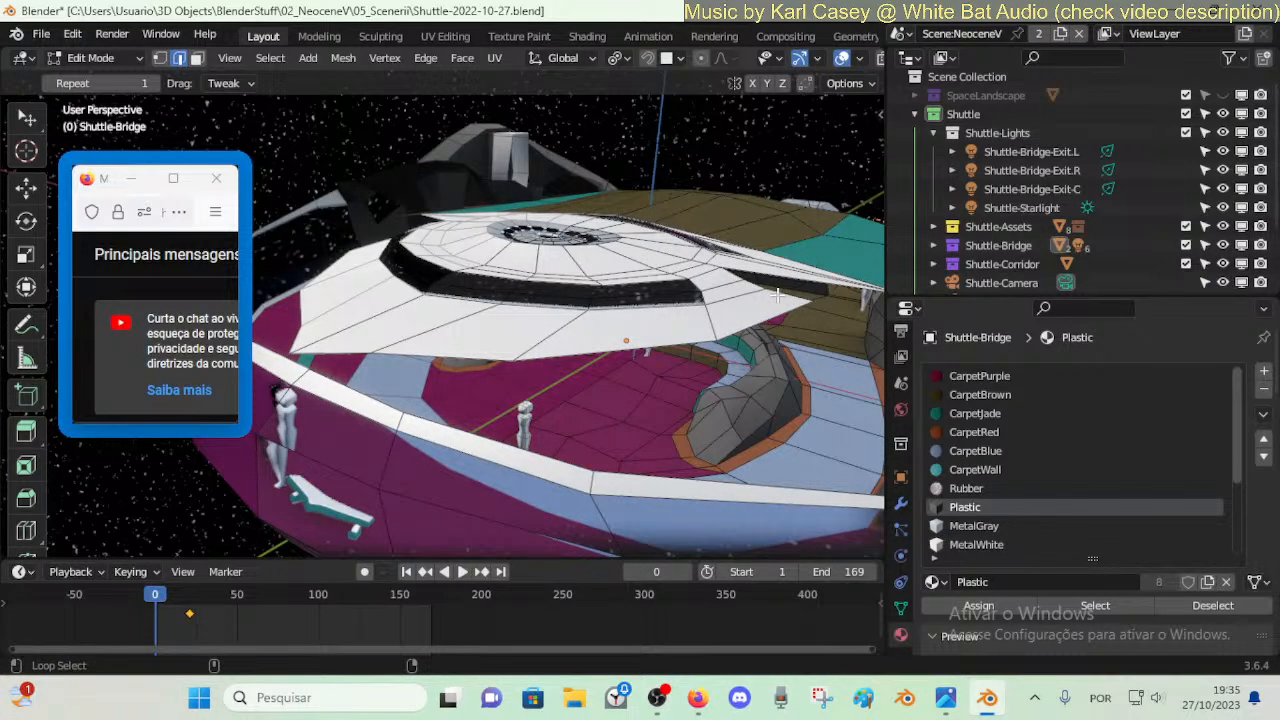
middle_drag(777, 294, 799, 273)
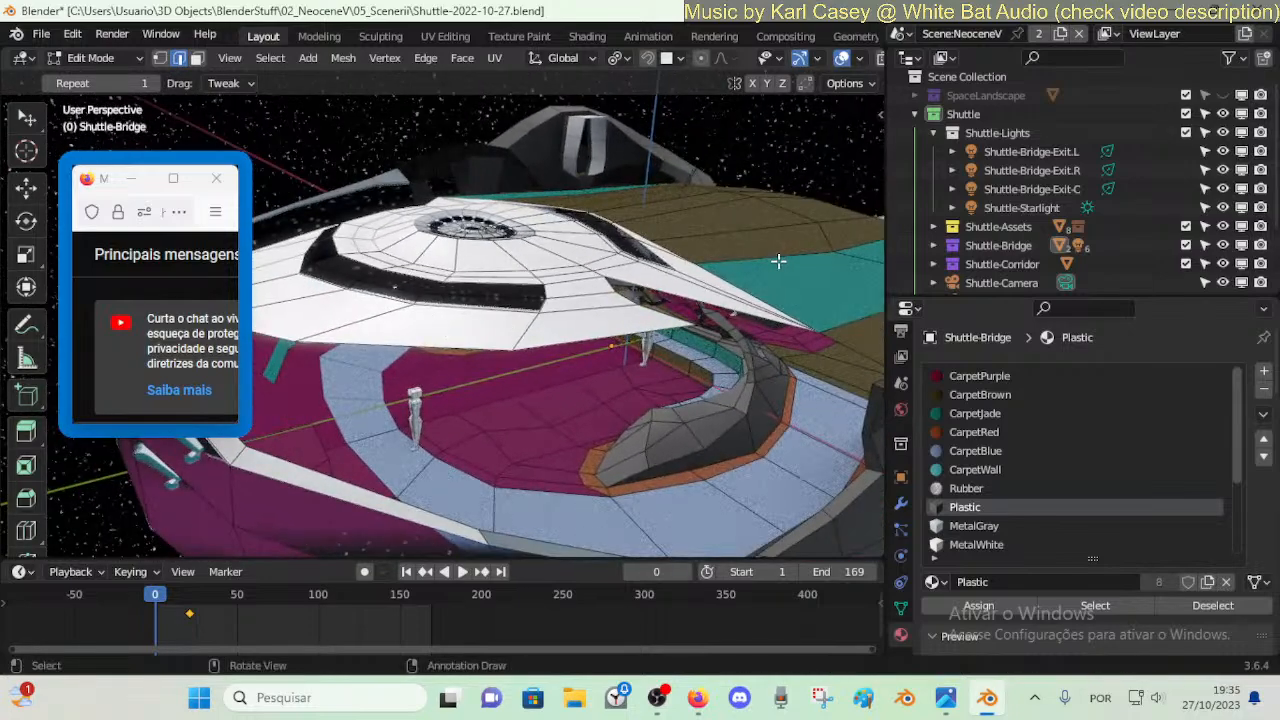
- Move the vertex at the roof's long rear side tip along the global X axis
key(1)
click(803, 323)
key(g)
key(x)
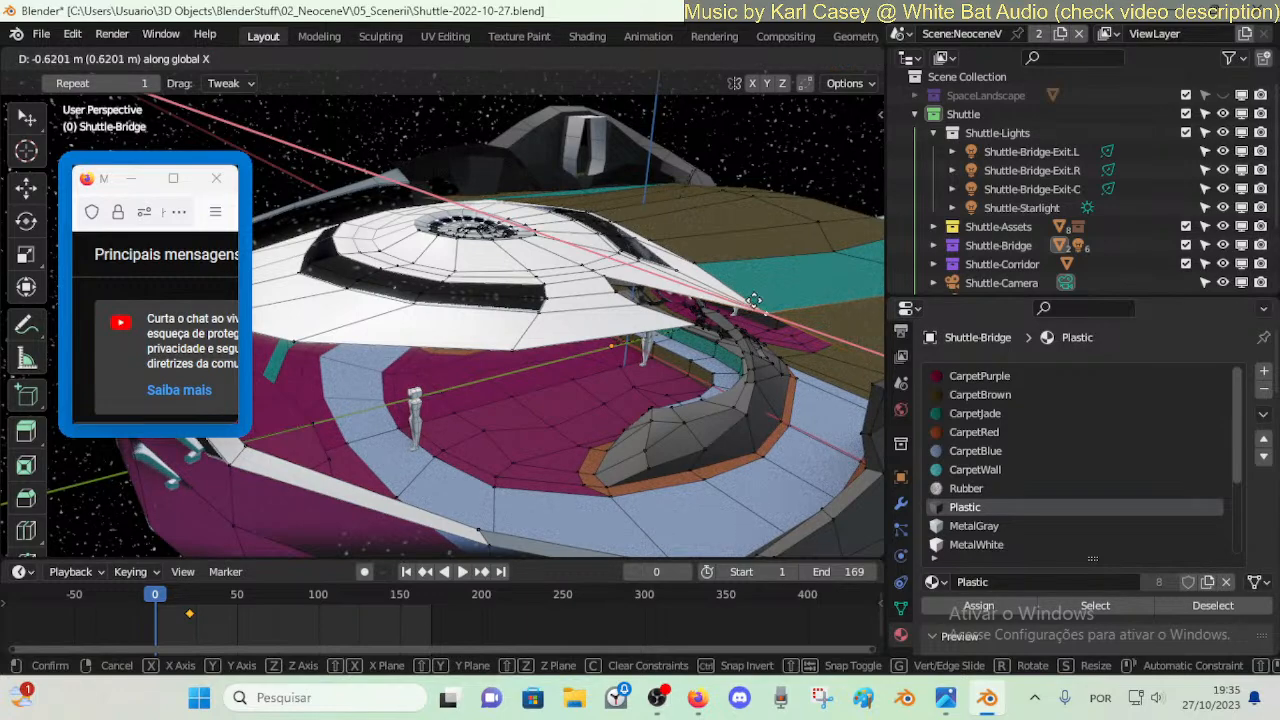
right_click(755, 299)
key(shift+grave)
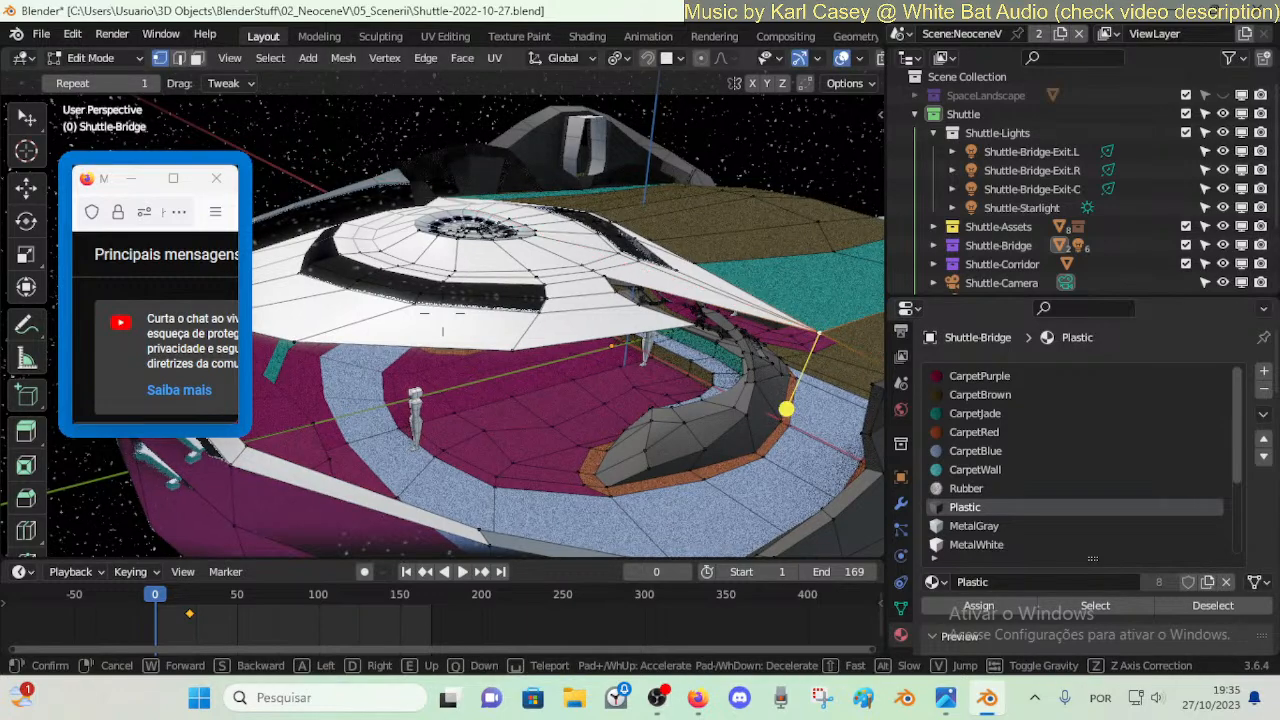
click(442, 326)
key(g)
key(x)
click(734, 314)
- Move the edge vertex on the teal strip behind the white roof outwards along positive X
click(527, 245)
key(g)
key(x)
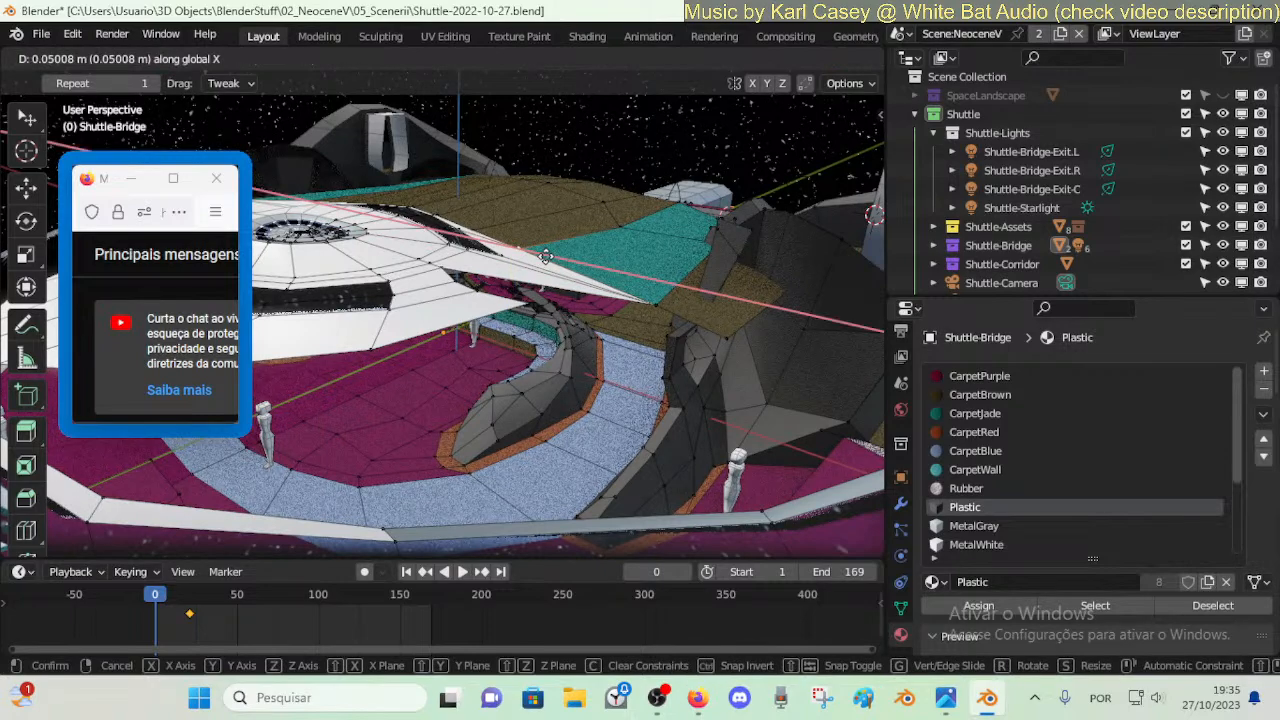
click(642, 231)
key(shift+grave)
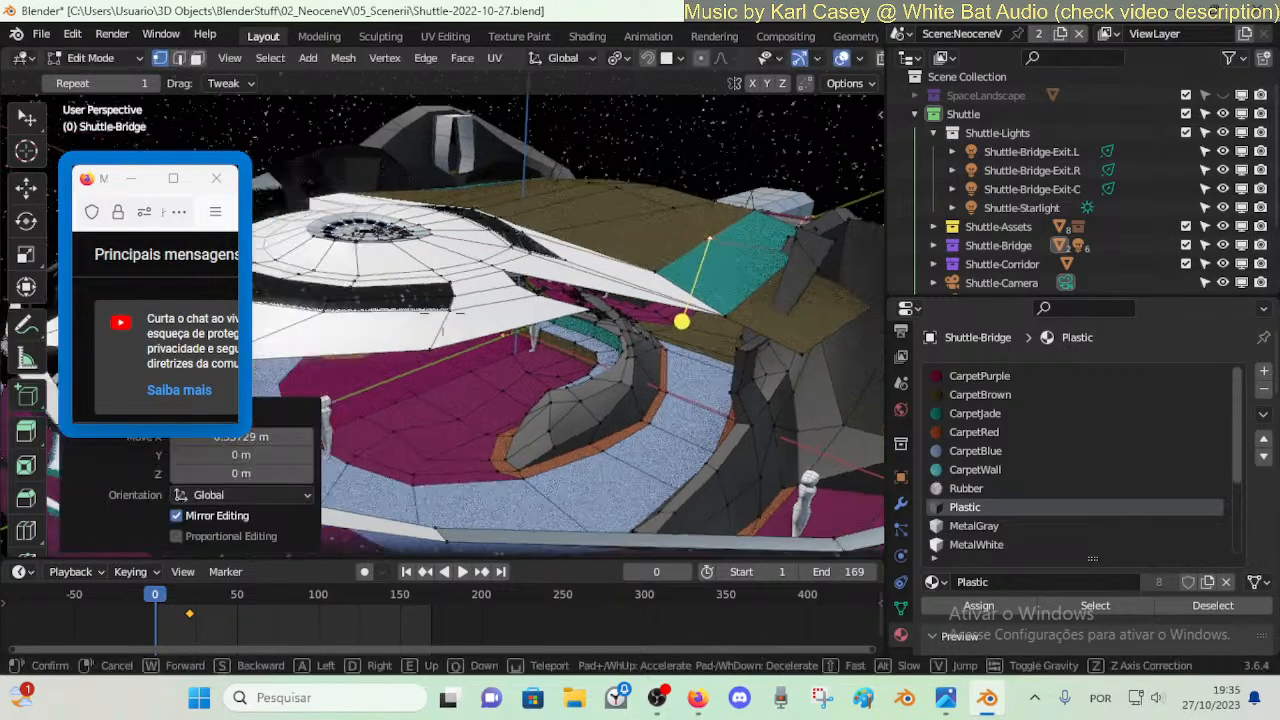
key(a)
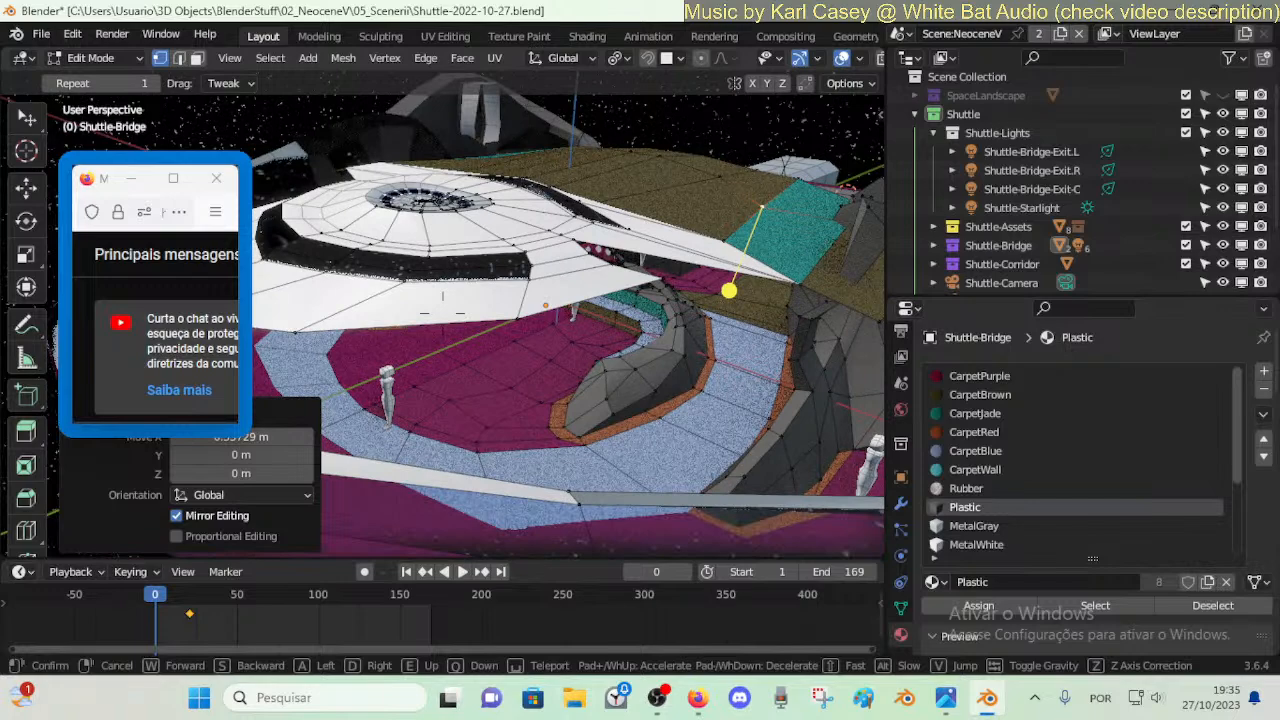
click(577, 262)
key(alt+a)
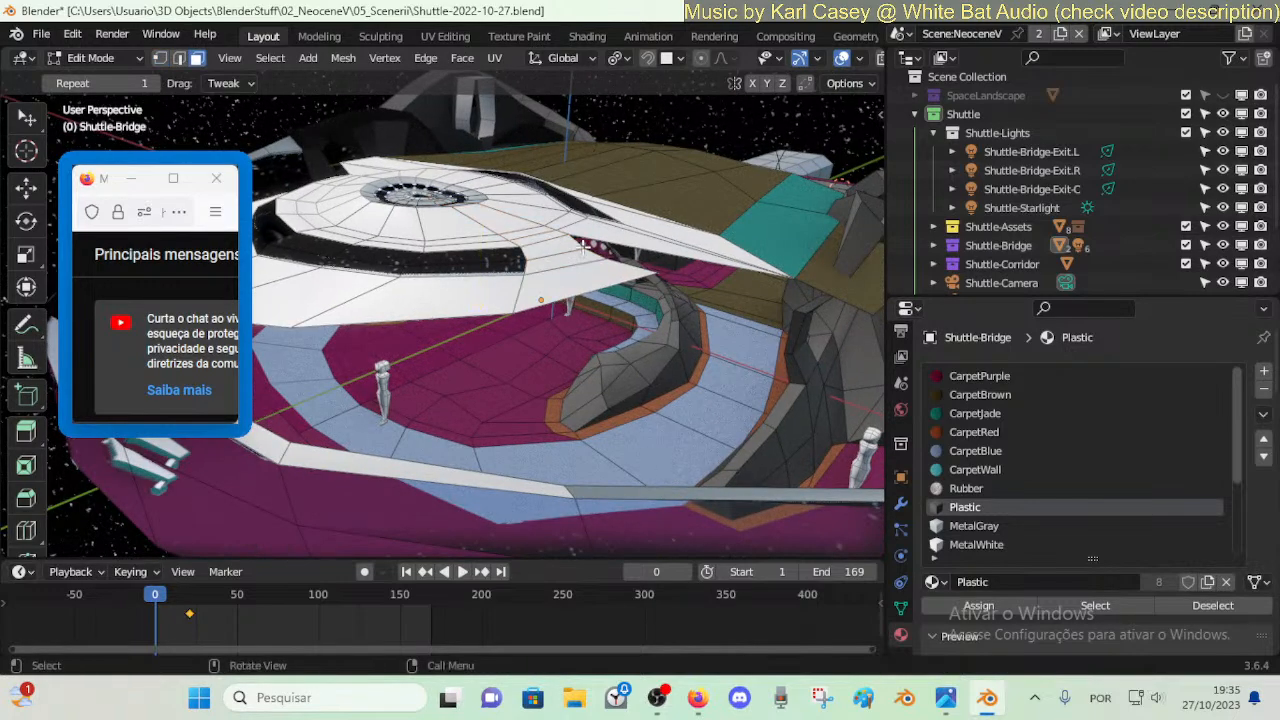
key(2)
alt+click(599, 256)
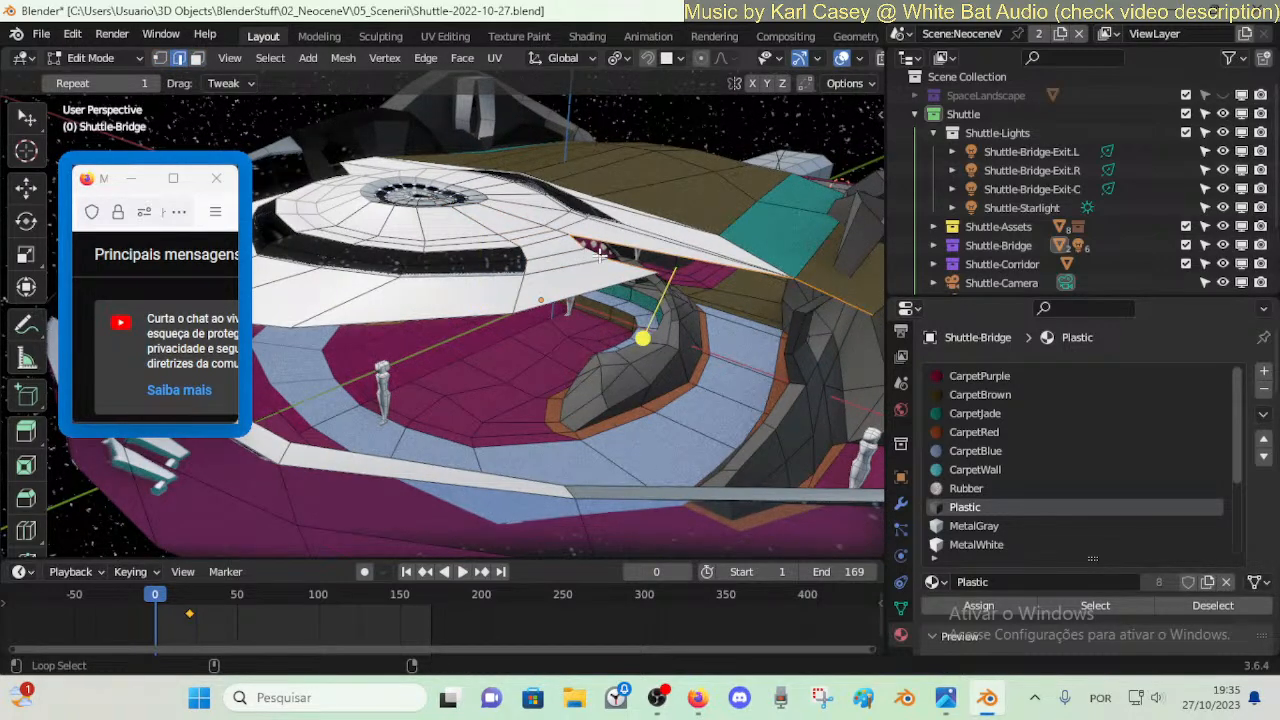
key(3)
alt+click(600, 257)
key(alt+a)
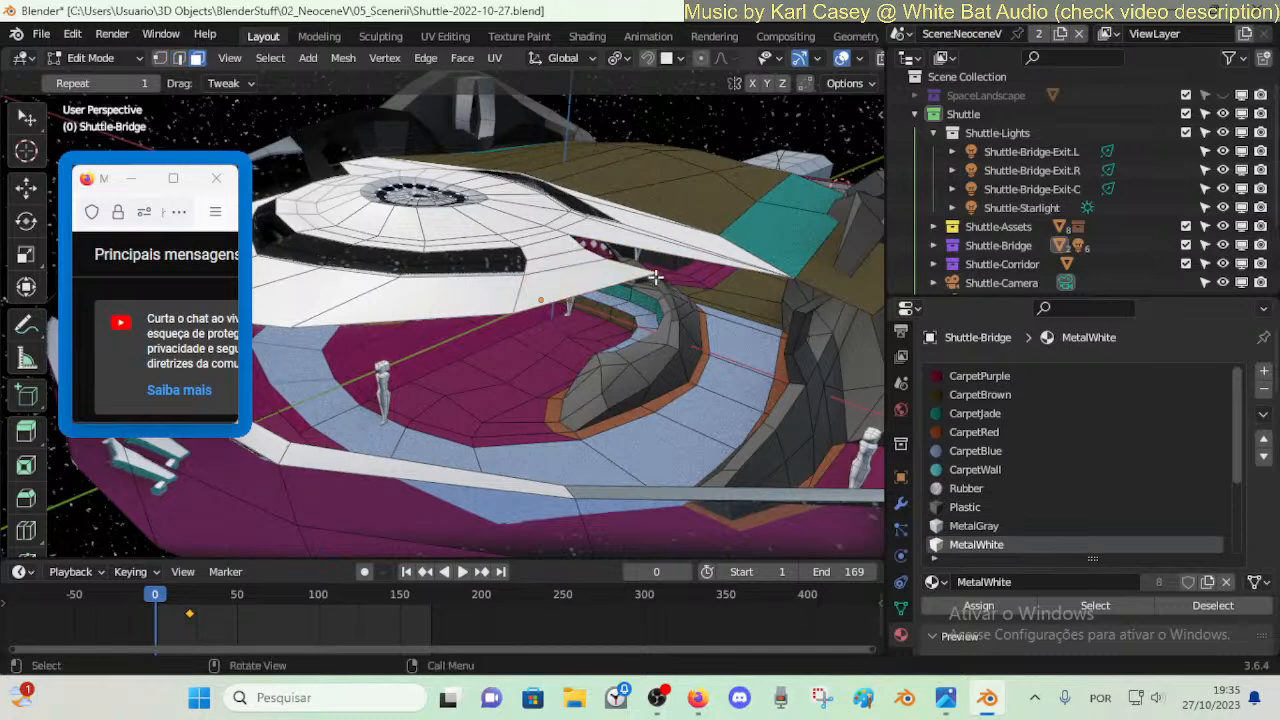
- Slide the pointed corner of the roof's front rim inwards along its edges with Vertex Slide
key(1)
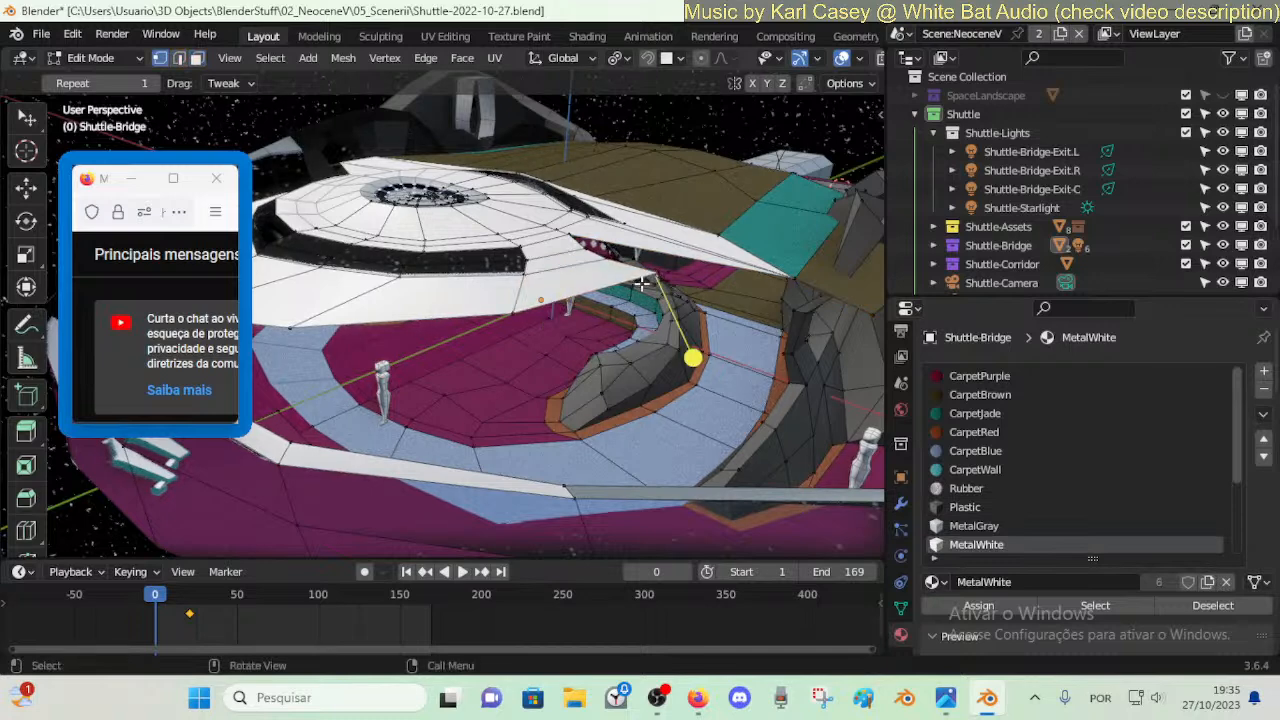
click(595, 274)
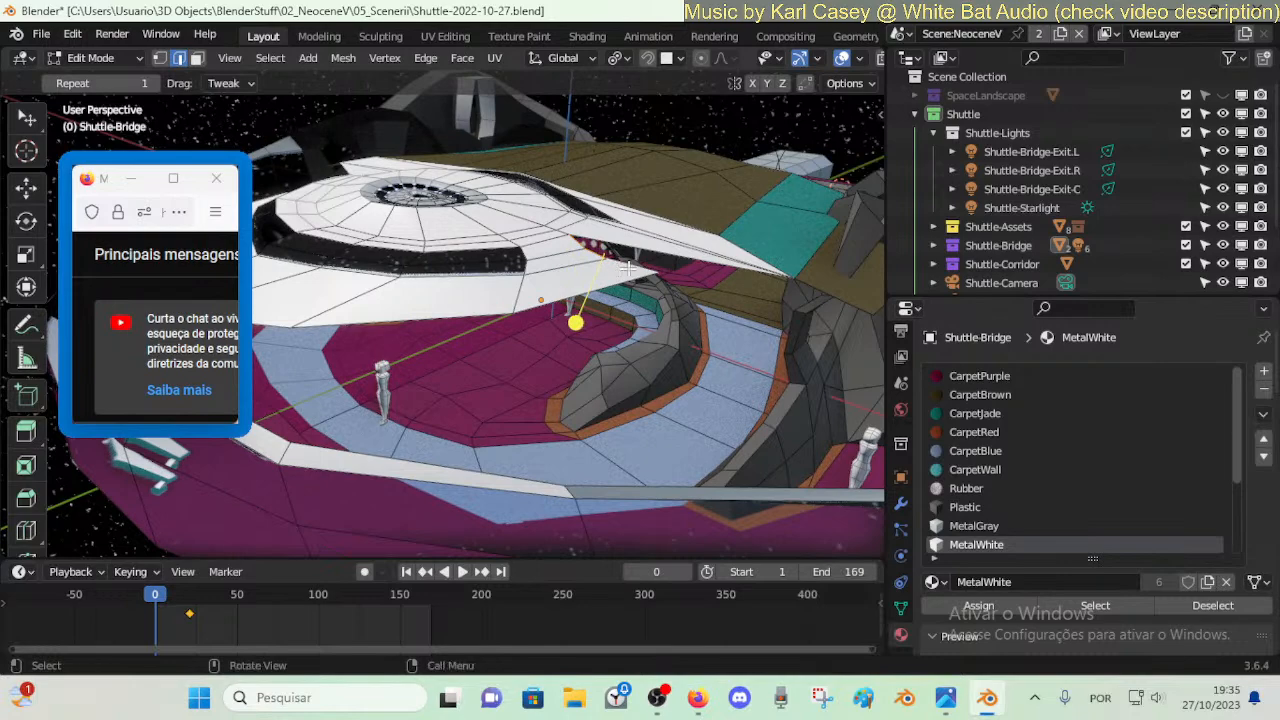
key(shift+v)
click(617, 287)
key(1)
click(596, 292)
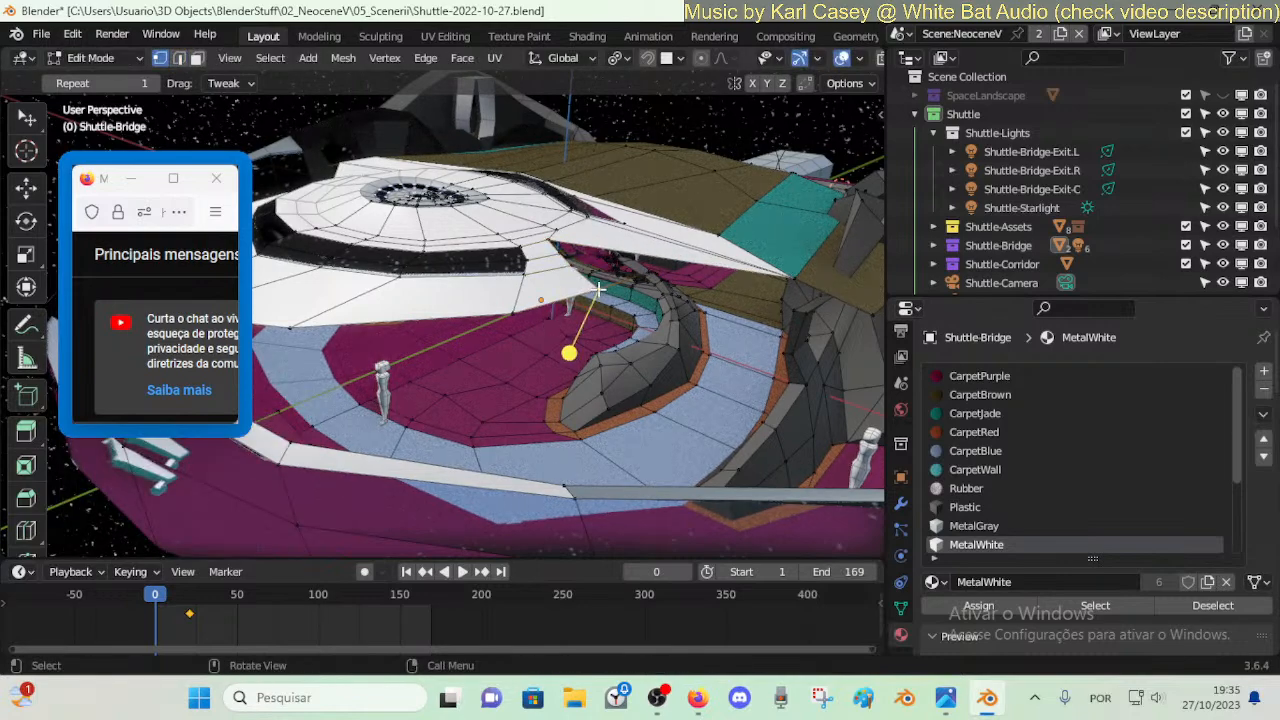
key(shift+v)
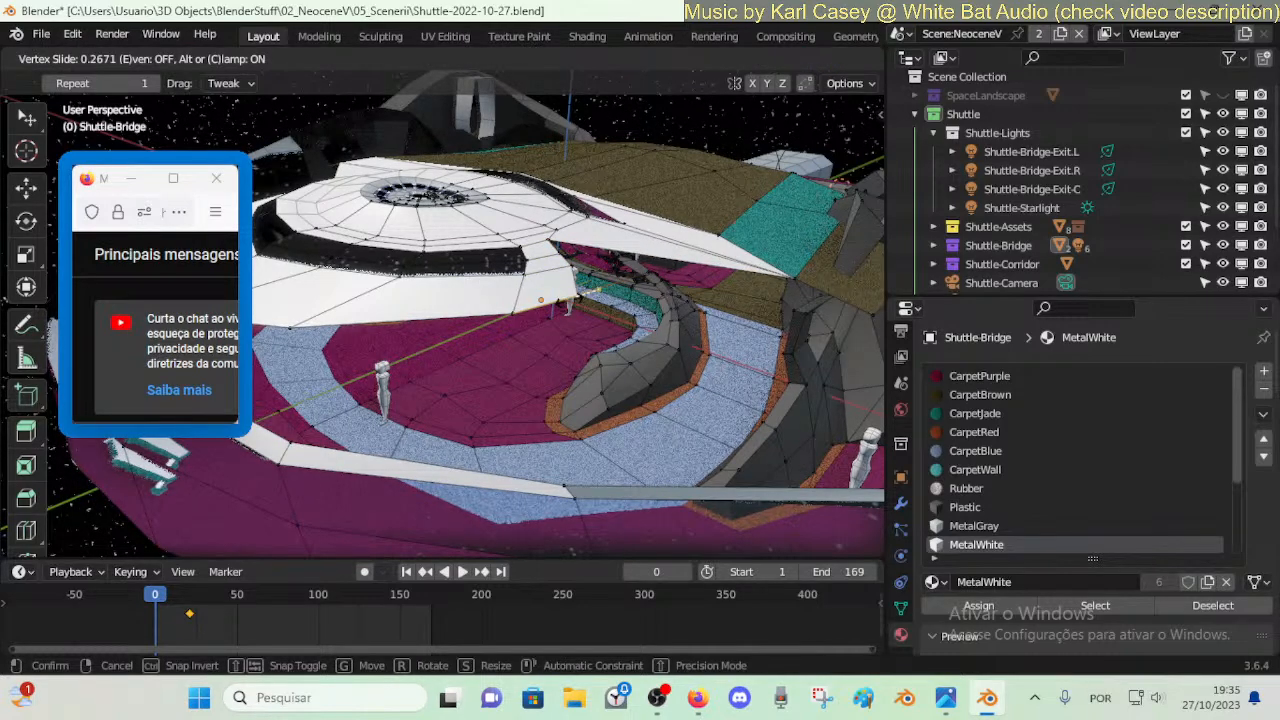
click(599, 290)
- Merge the two front vertices of the roof rim into the hull rim vertices below them, using At Last
key(shift+grave)
key(a)
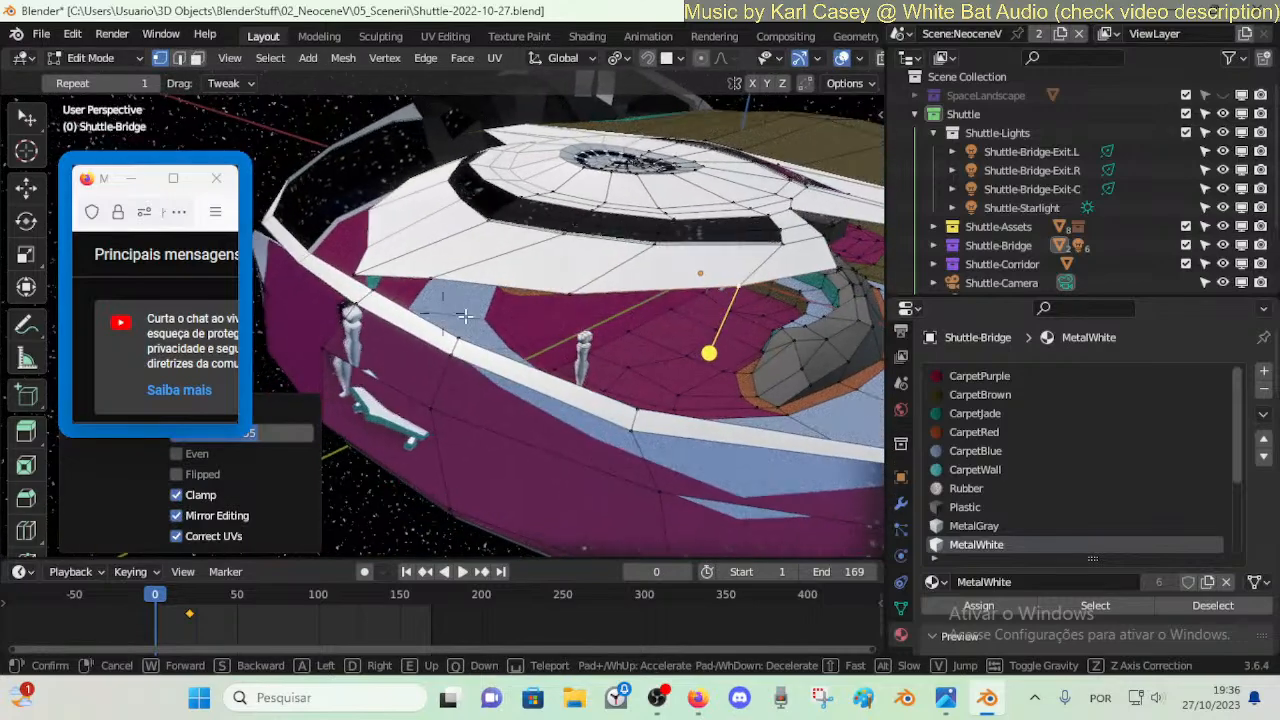
click(404, 283)
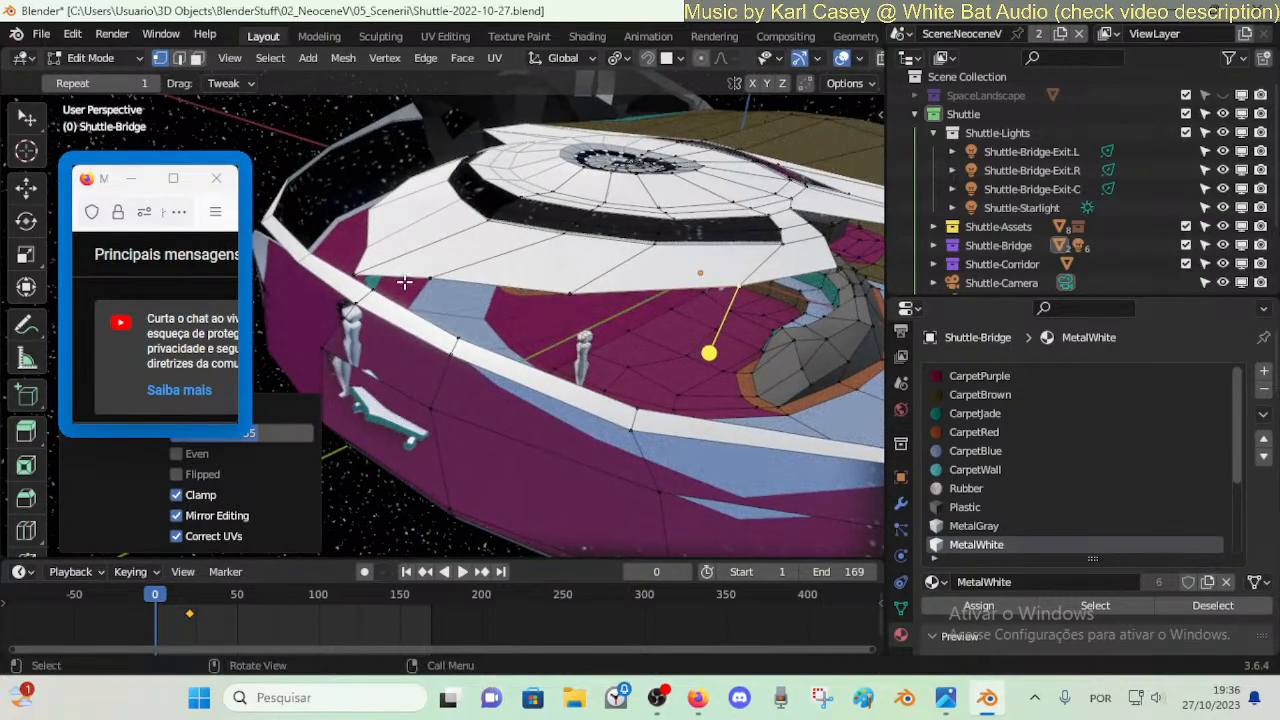
middle_drag(404, 283, 490, 346)
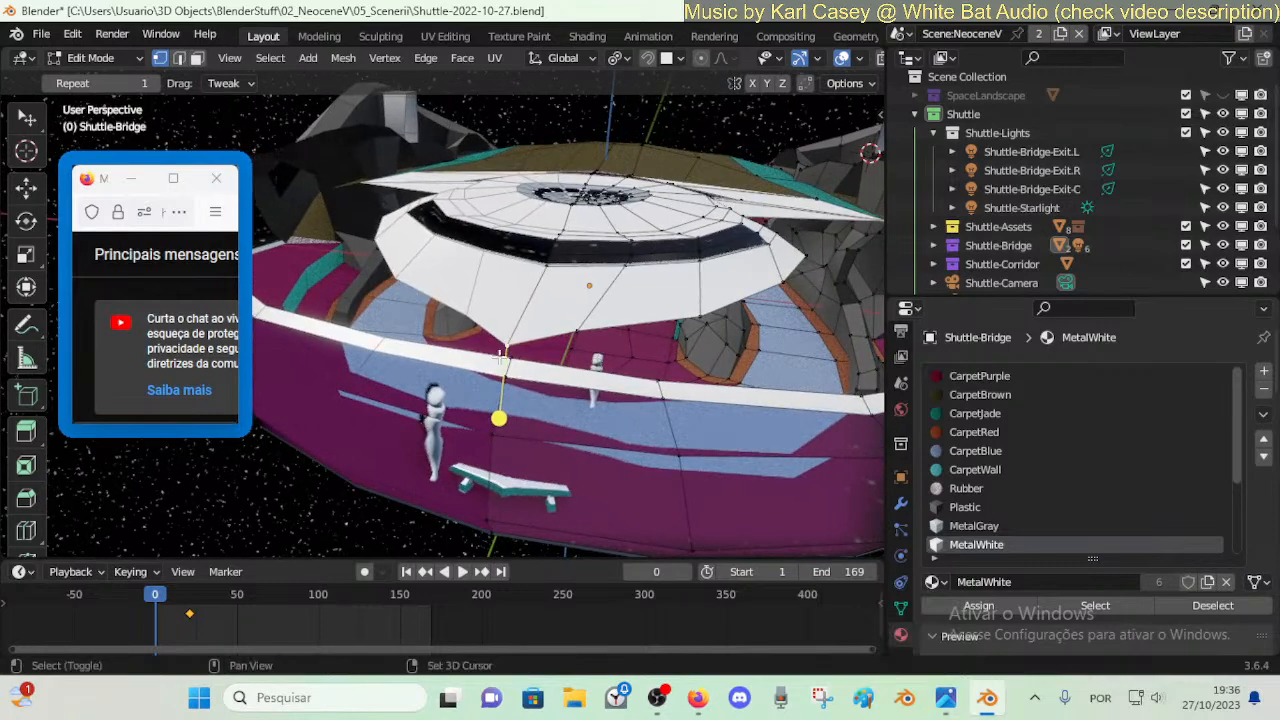
click(576, 332)
shift+click(654, 371)
key(m)
click(652, 371)
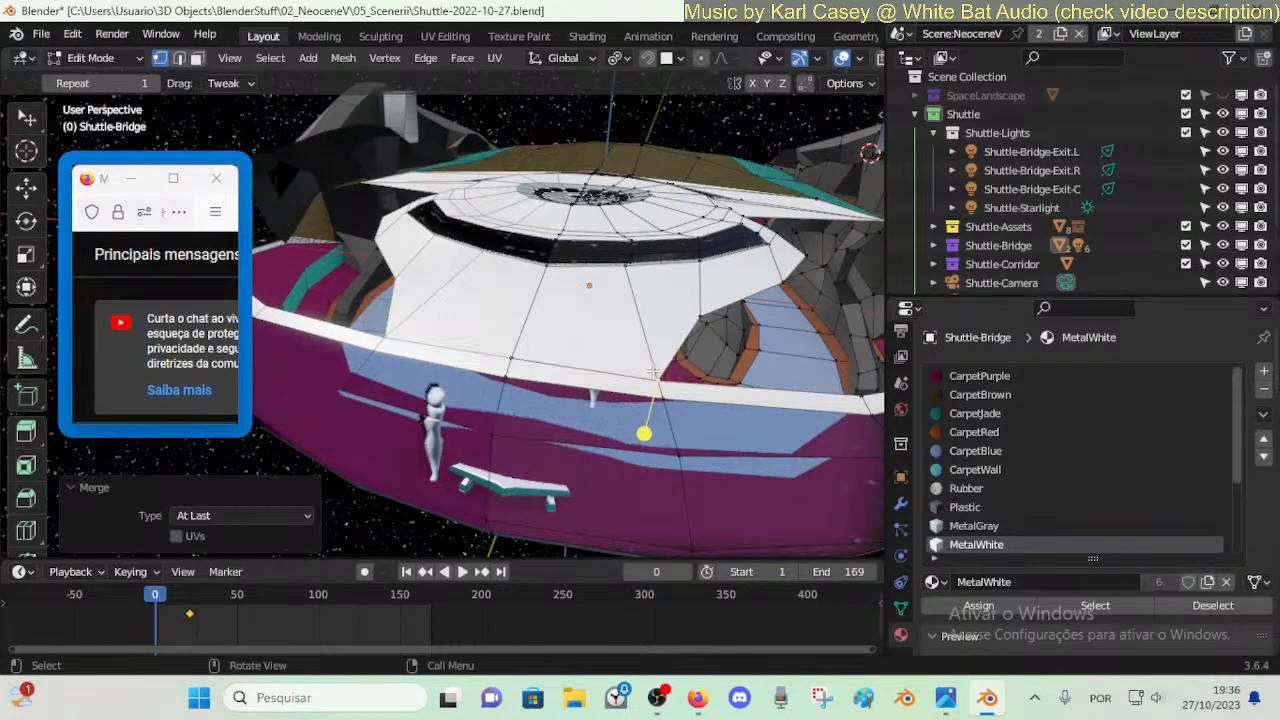
- Merge the next roof rim vertex along the side into a vertex on the hull rim's upper edge, using At Last
key(shift+grave)
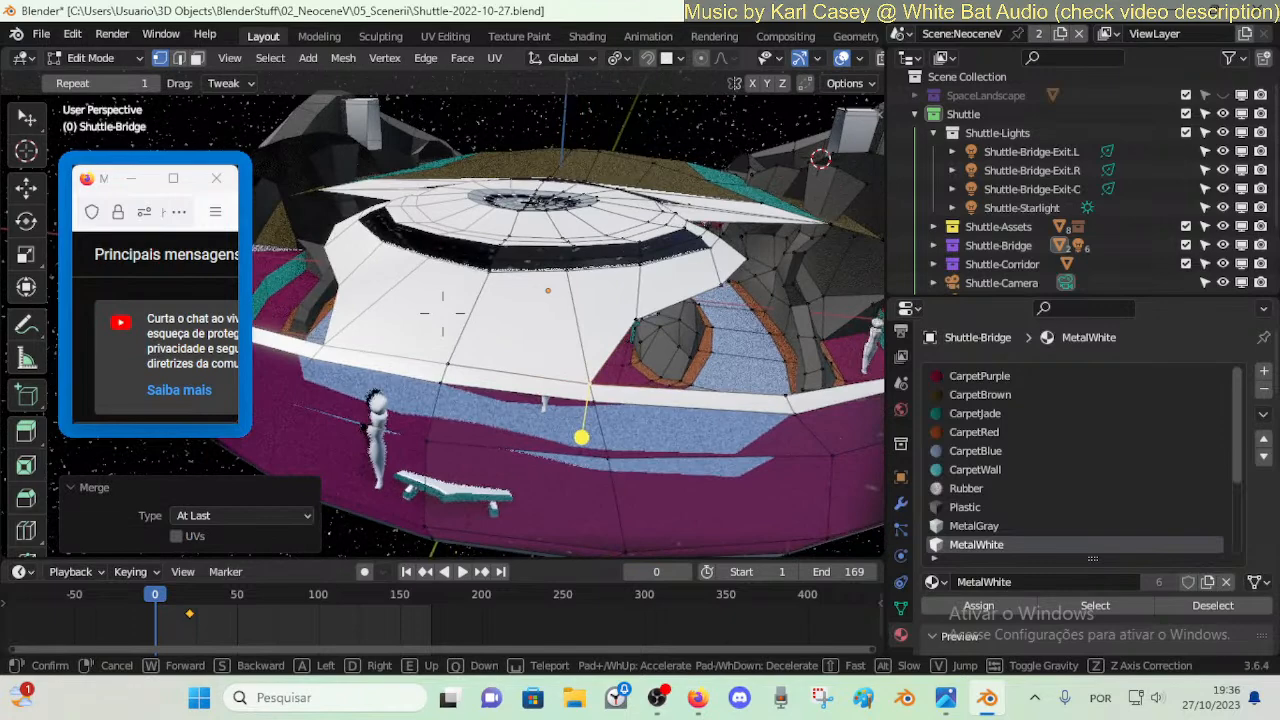
key(d)
click(442, 313)
click(394, 308)
click(362, 320)
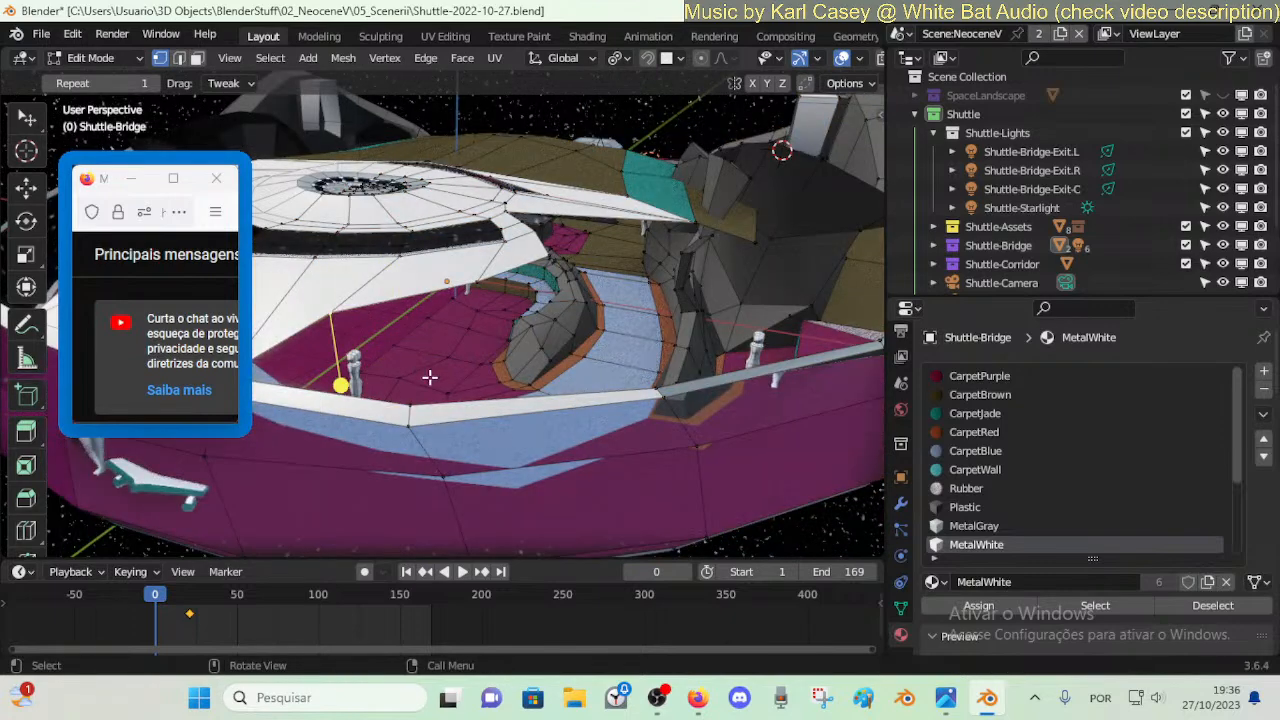
shift+click(409, 401)
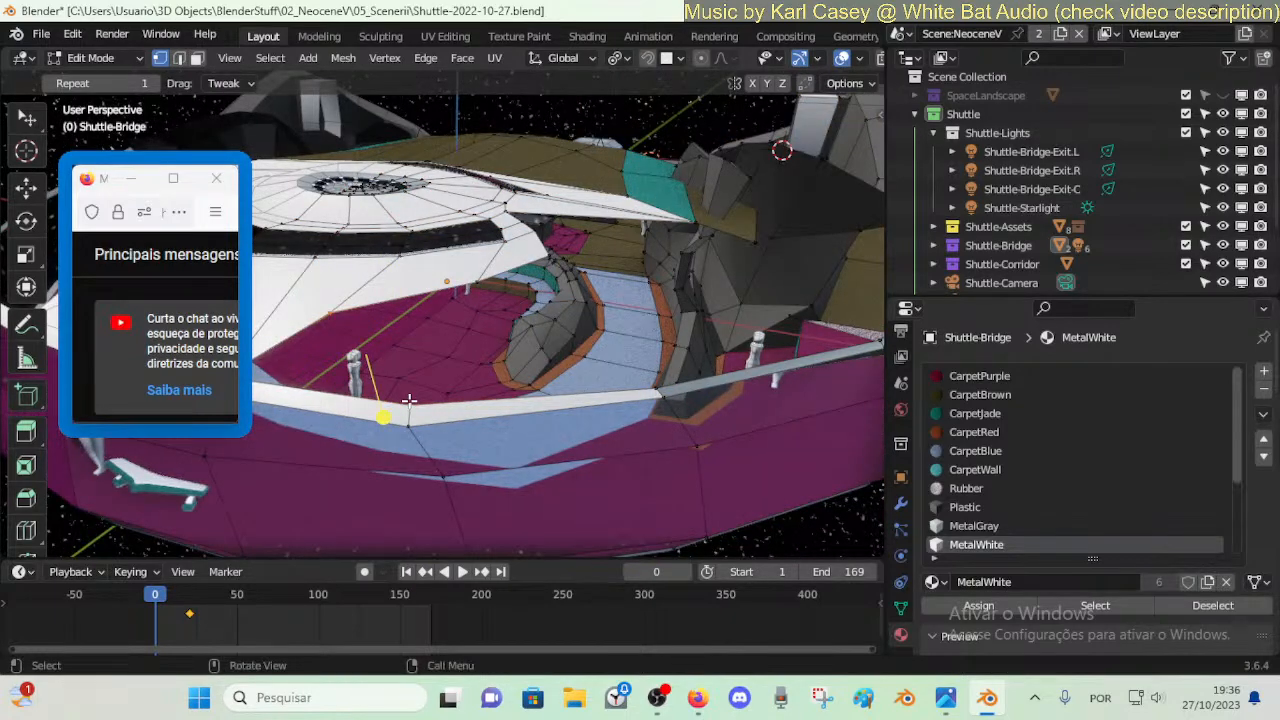
key(m)
click(409, 401)
- Try to pull the roof rim's side corner outwards towards the hull rim, and undo the attempt
drag(532, 266, 650, 240)
click(561, 291)
shift+click(657, 381)
click(560, 291)
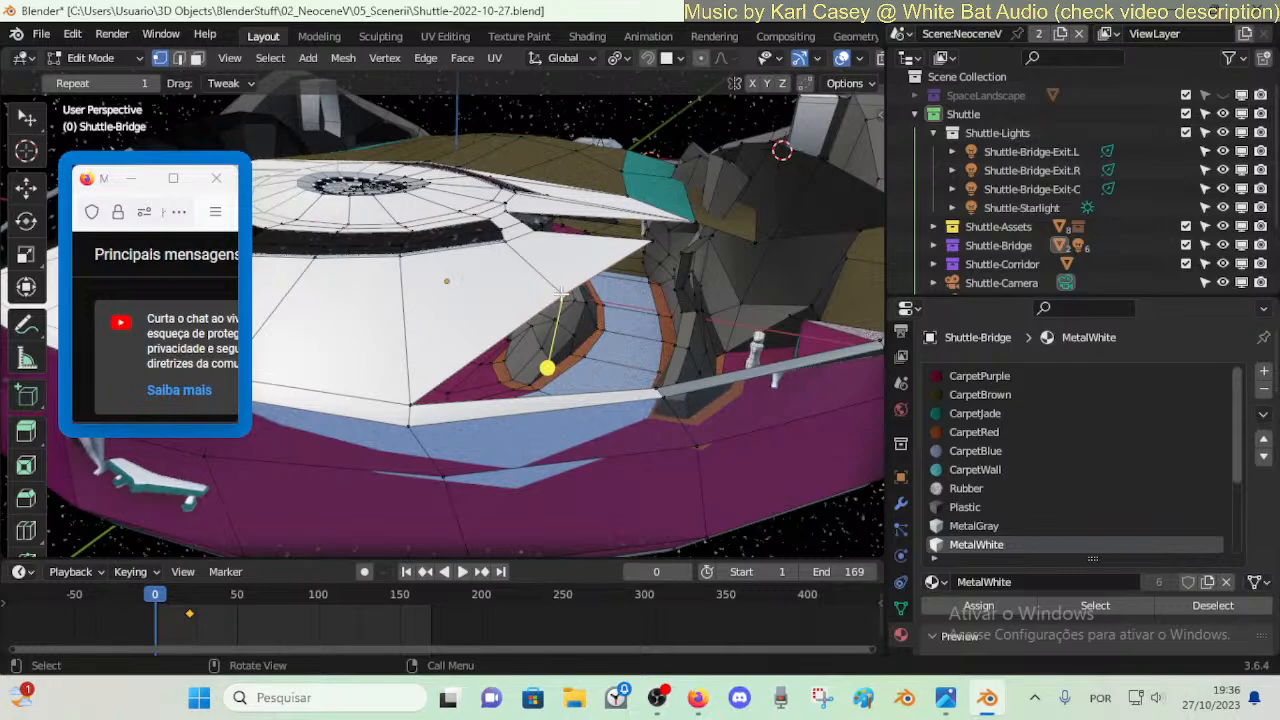
key(ctrl+z)
key(ctrl+z)
key(ctrl+z)
key(ctrl+z)
key(ctrl+z)
key(ctrl+z)
middle_drag(561, 293, 662, 384)
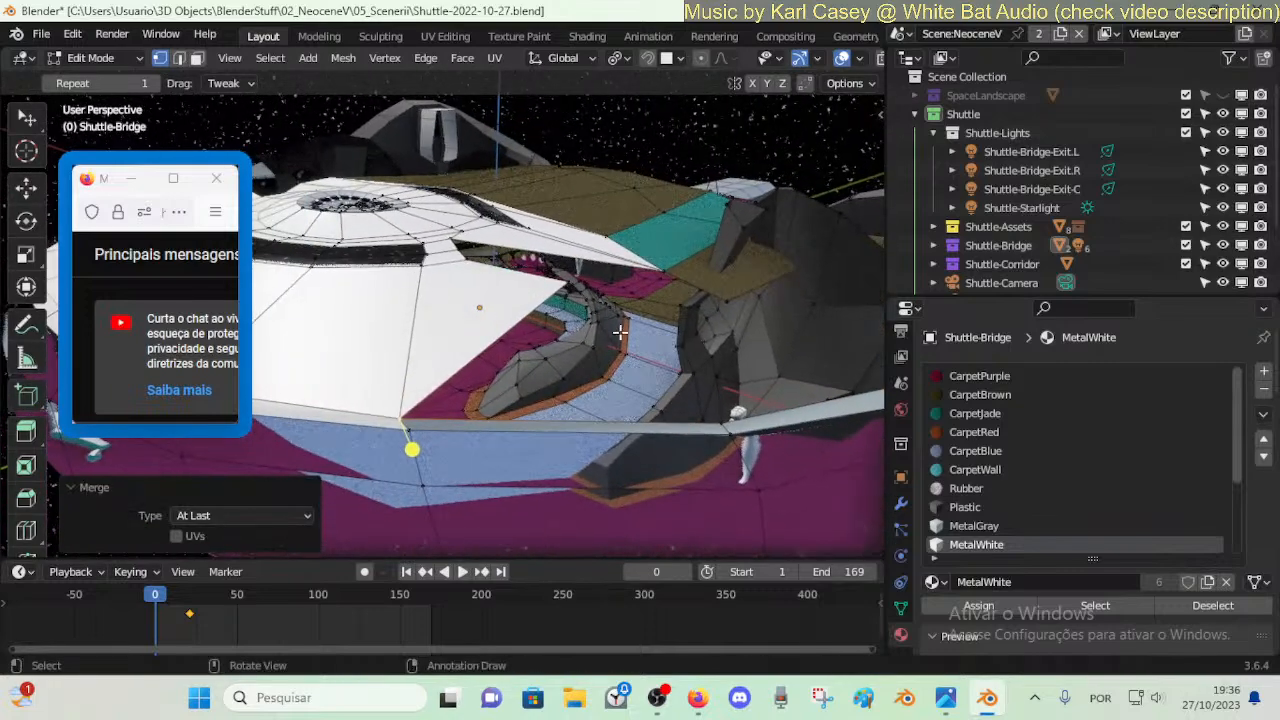
key(ctrl+z)
key(ctrl+z)
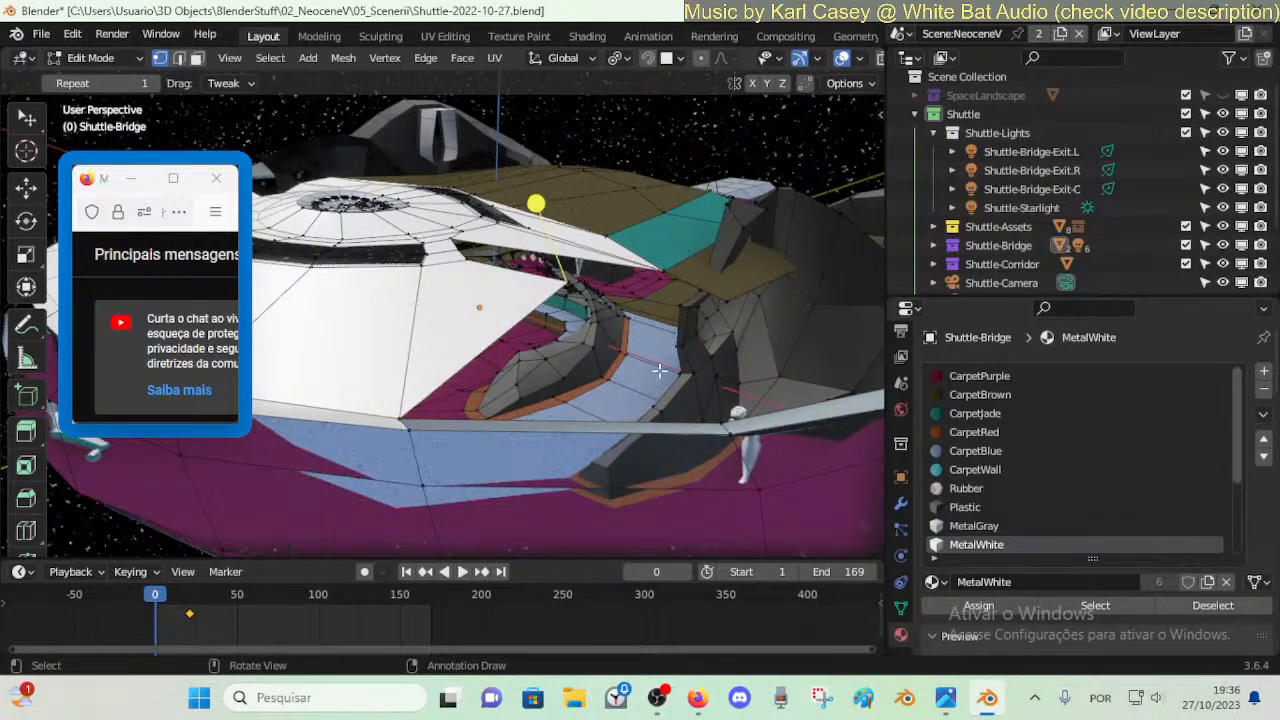
key(ctrl+z)
key(ctrl+z)
- Merge the roof rim's remaining side corner vertex into the next hull rim vertex, using At Last
click(568, 287)
shift+click(724, 421)
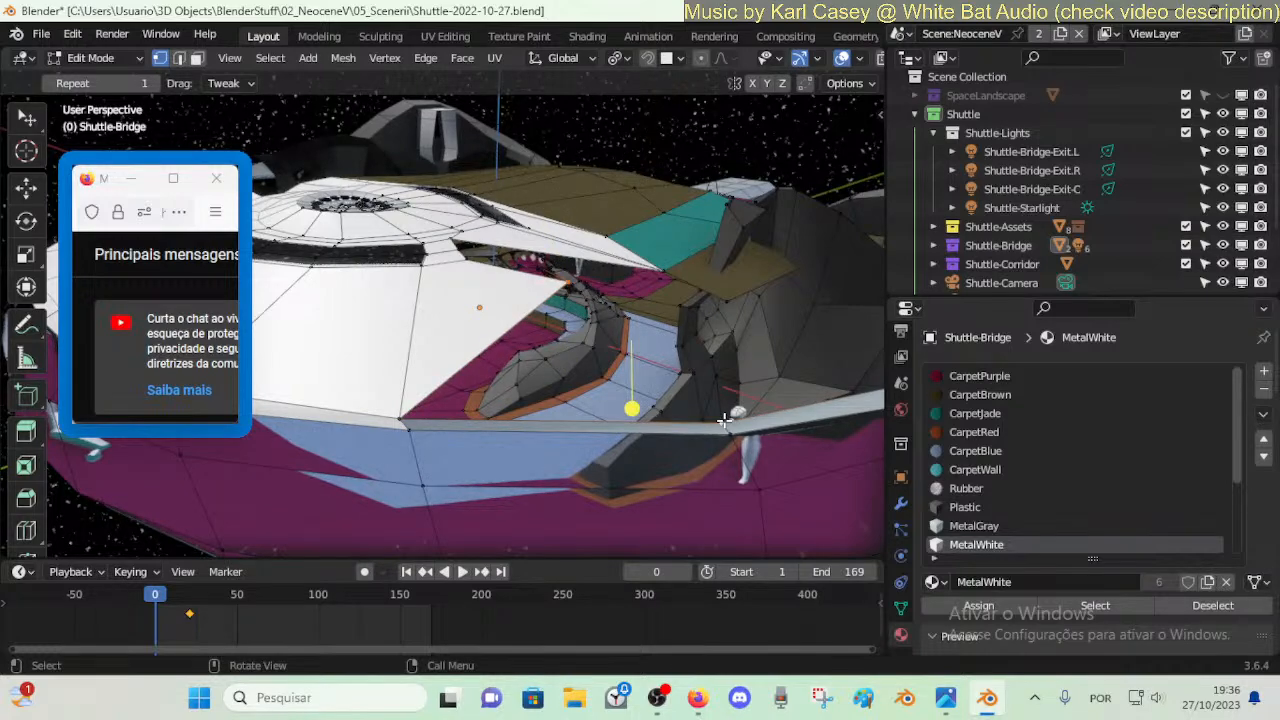
key(m)
click(724, 421)
- Add an edge loop around the middle of the sloped white panels between the roof and the hull rim
key(shift+grave)
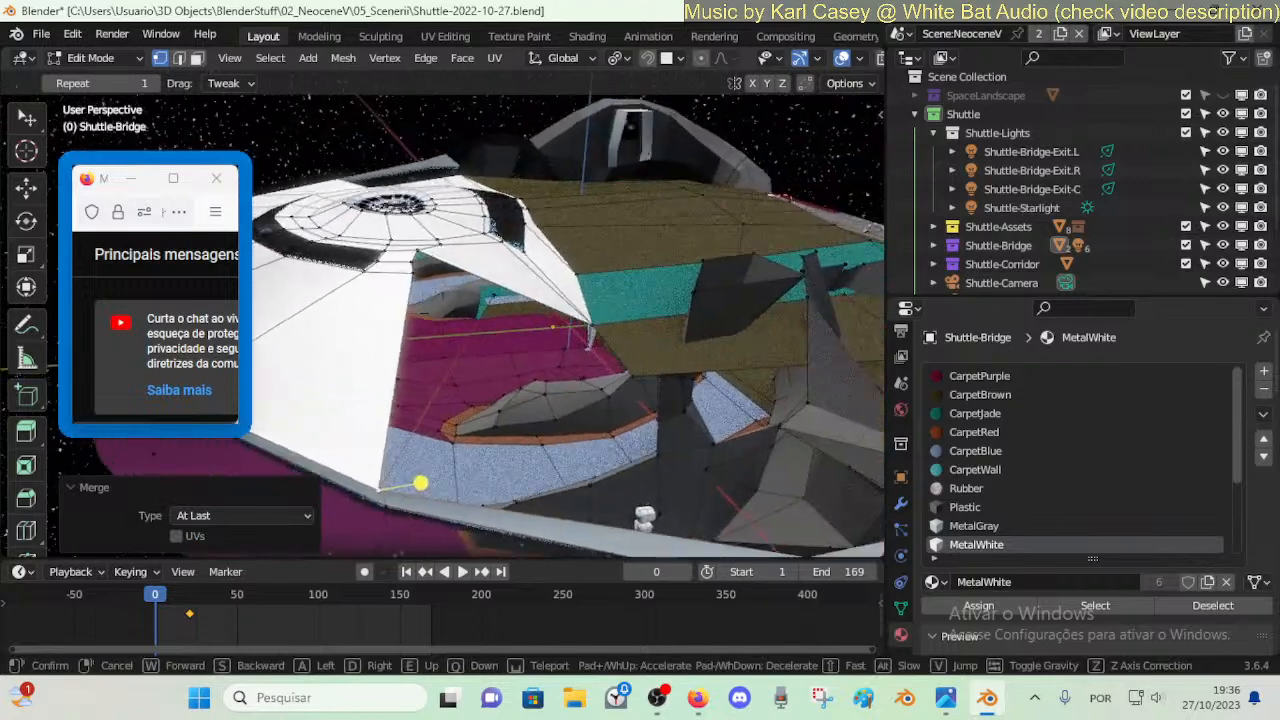
click(710, 397)
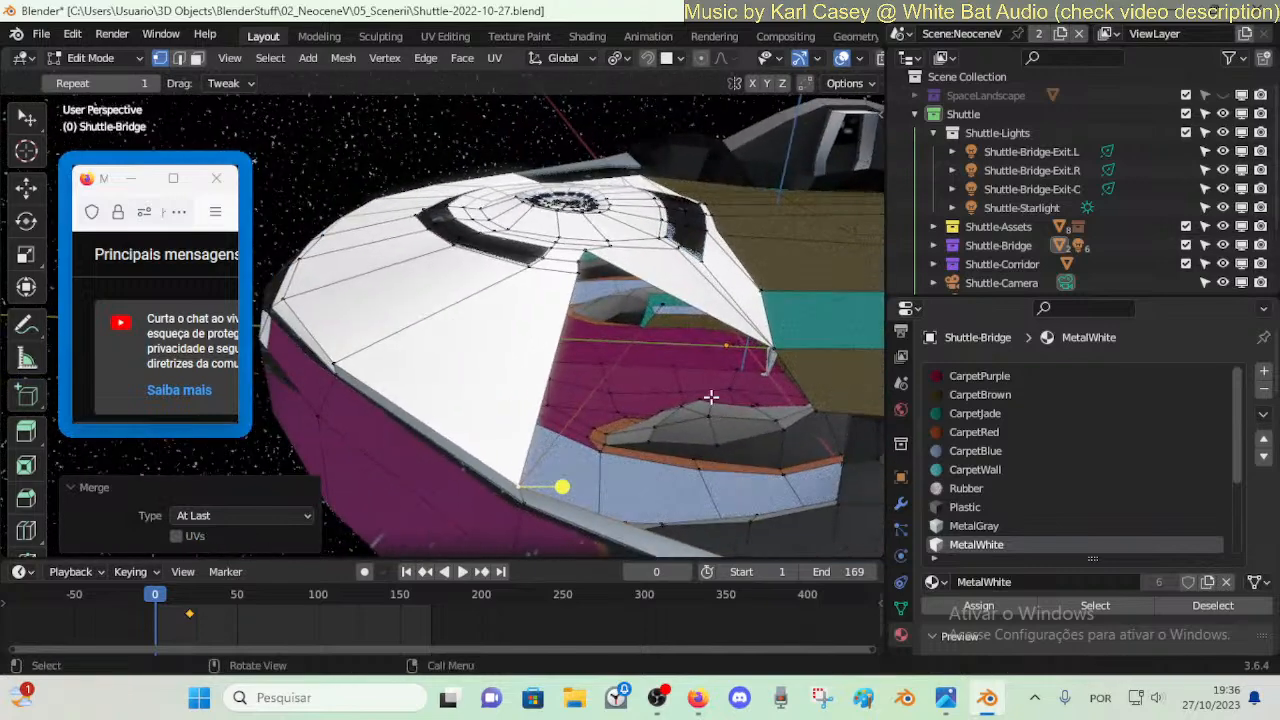
key(ctrl+z)
key(ctrl+z)
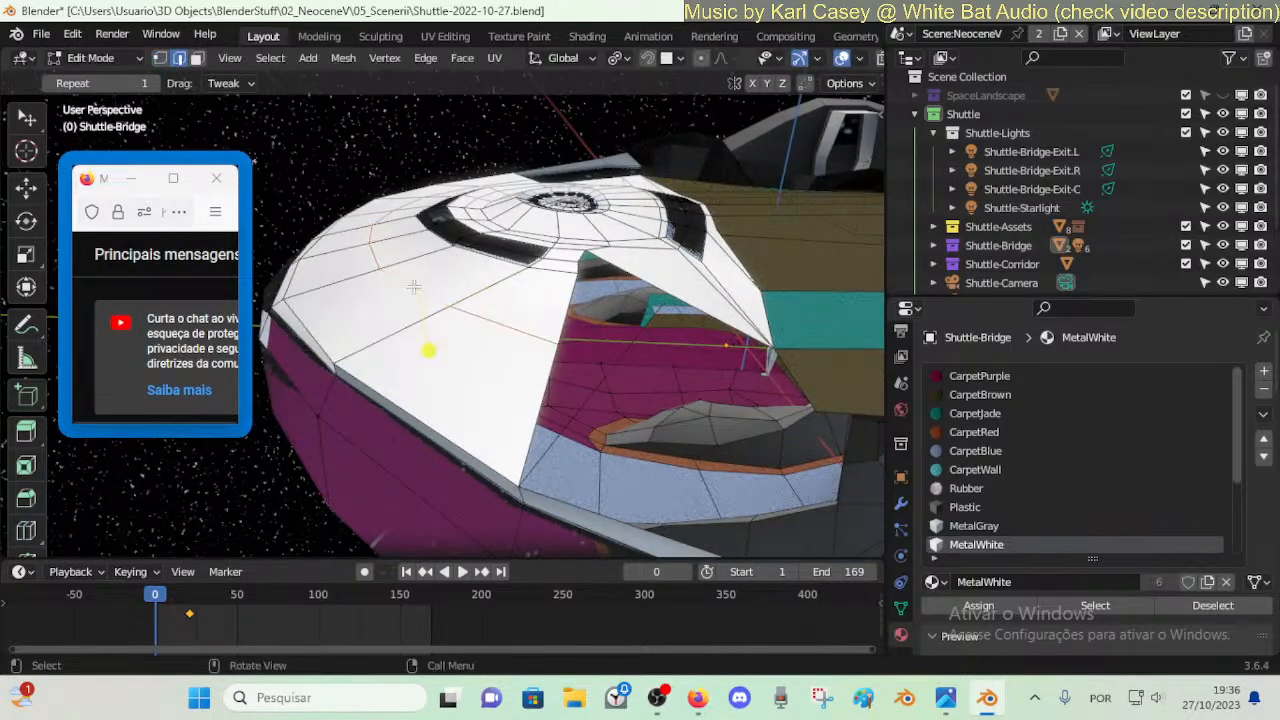
- Lower the new middle edge loop of the sloped white panels about 0.31 m along Z
key(g)
key(z)
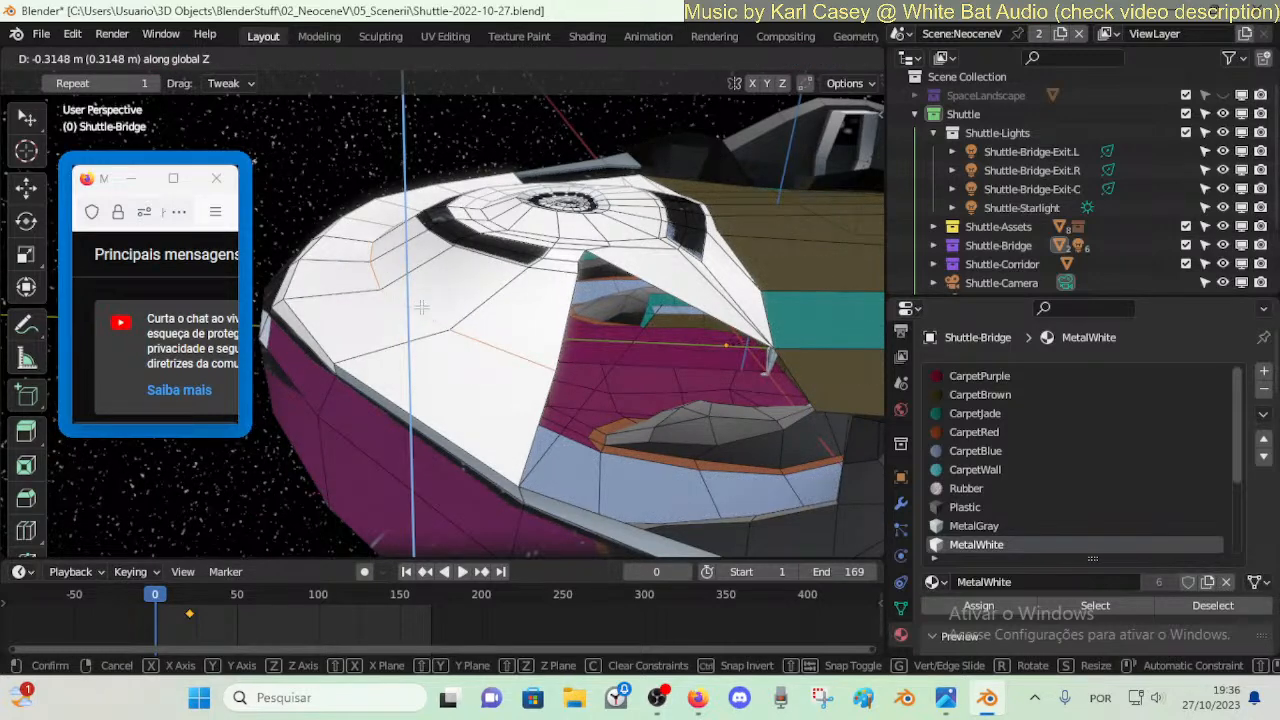
click(421, 307)
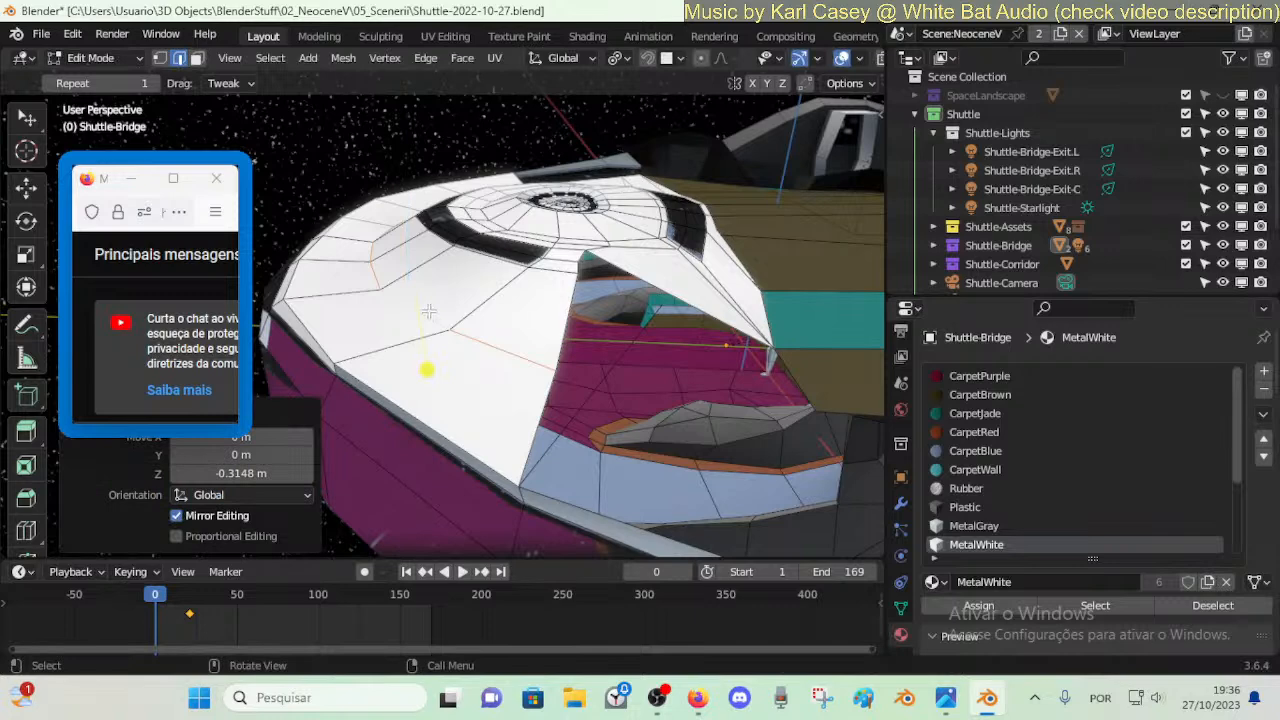
- Try to raise the ring of white panels just outside the roof's window opening along Z
key(shift+grave)
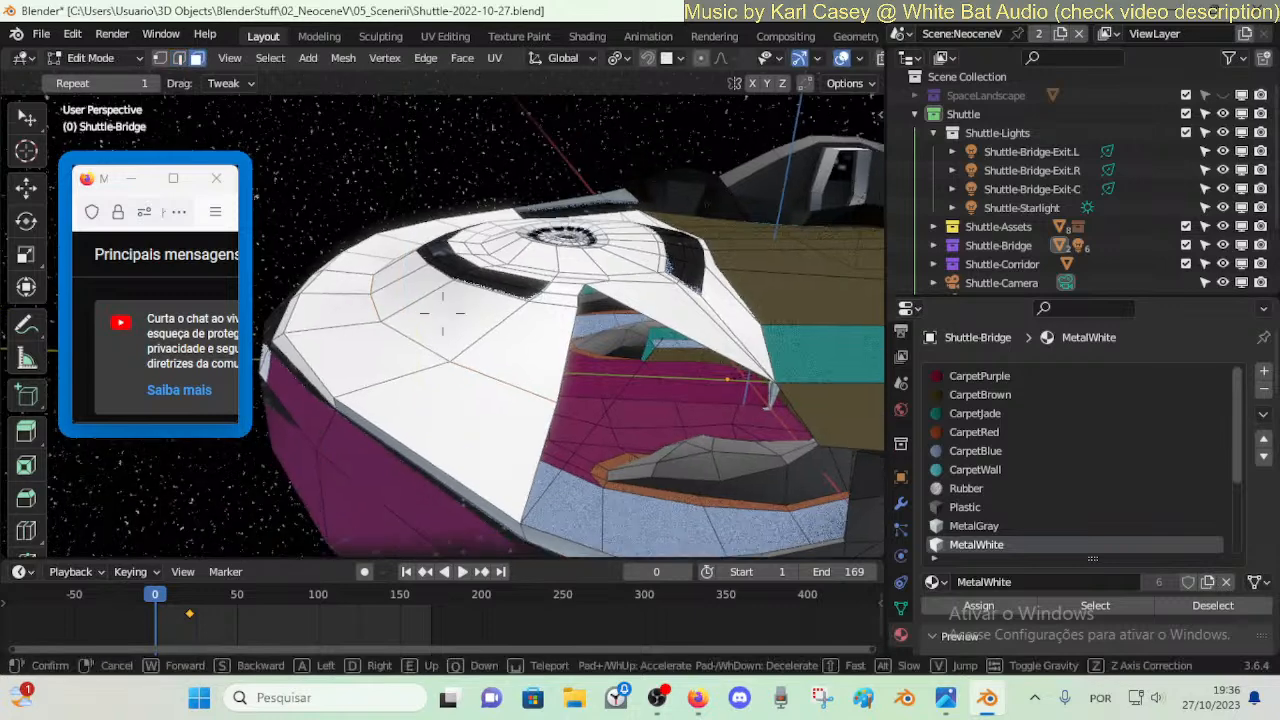
key(w)
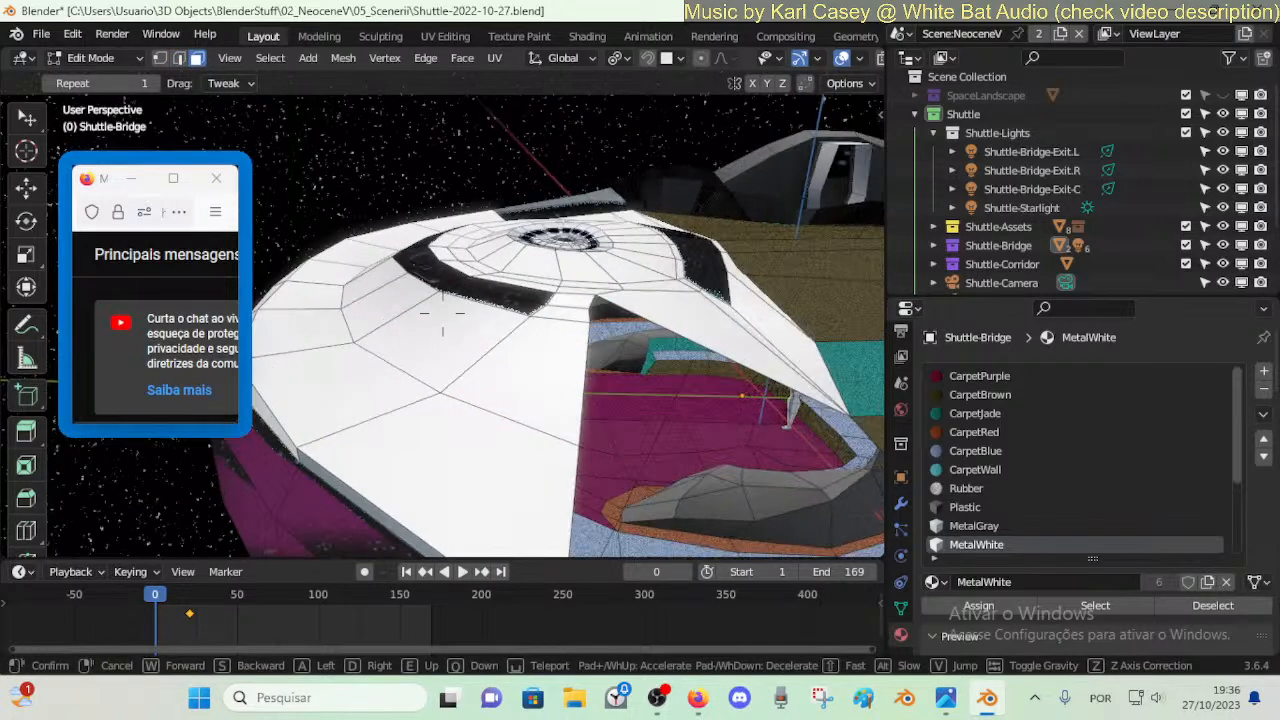
click(442, 313)
key(g)
key(z)
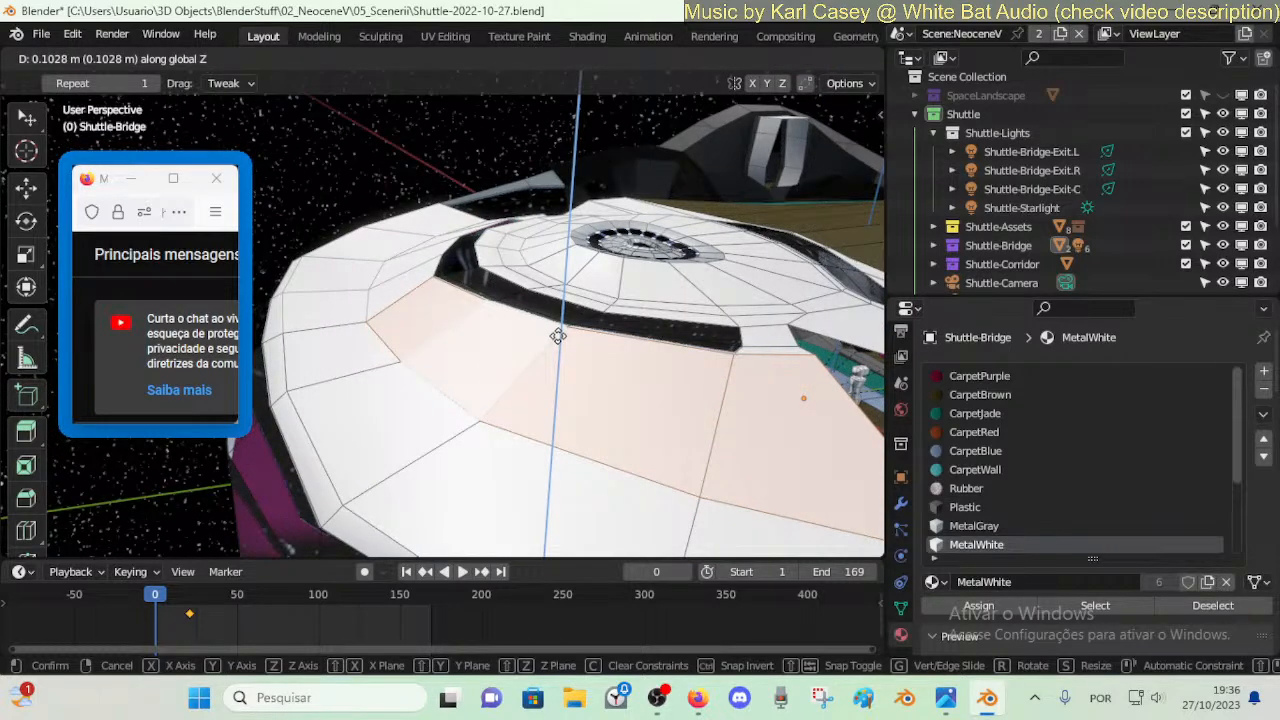
right_click(541, 294)
- Try to add an edge loop through the narrow white faces running from the roof's side window to the hull rim, and undo it
alt+click(538, 288)
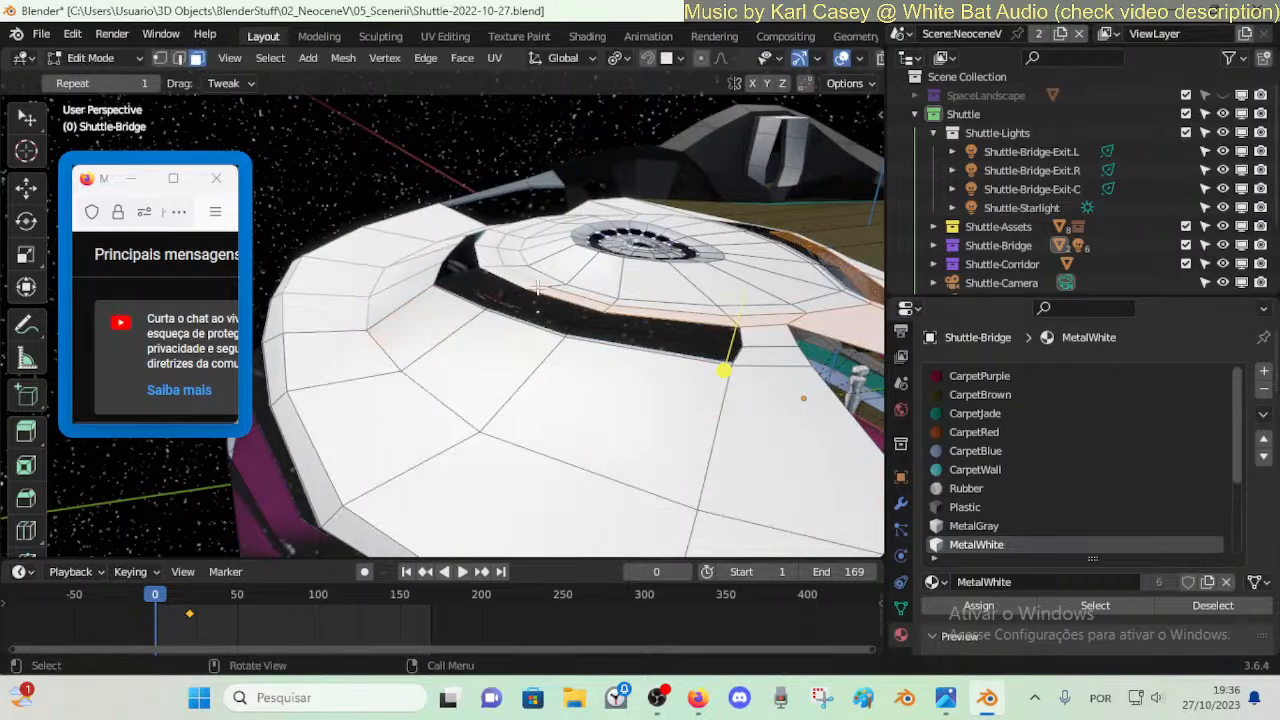
key(shift+grave)
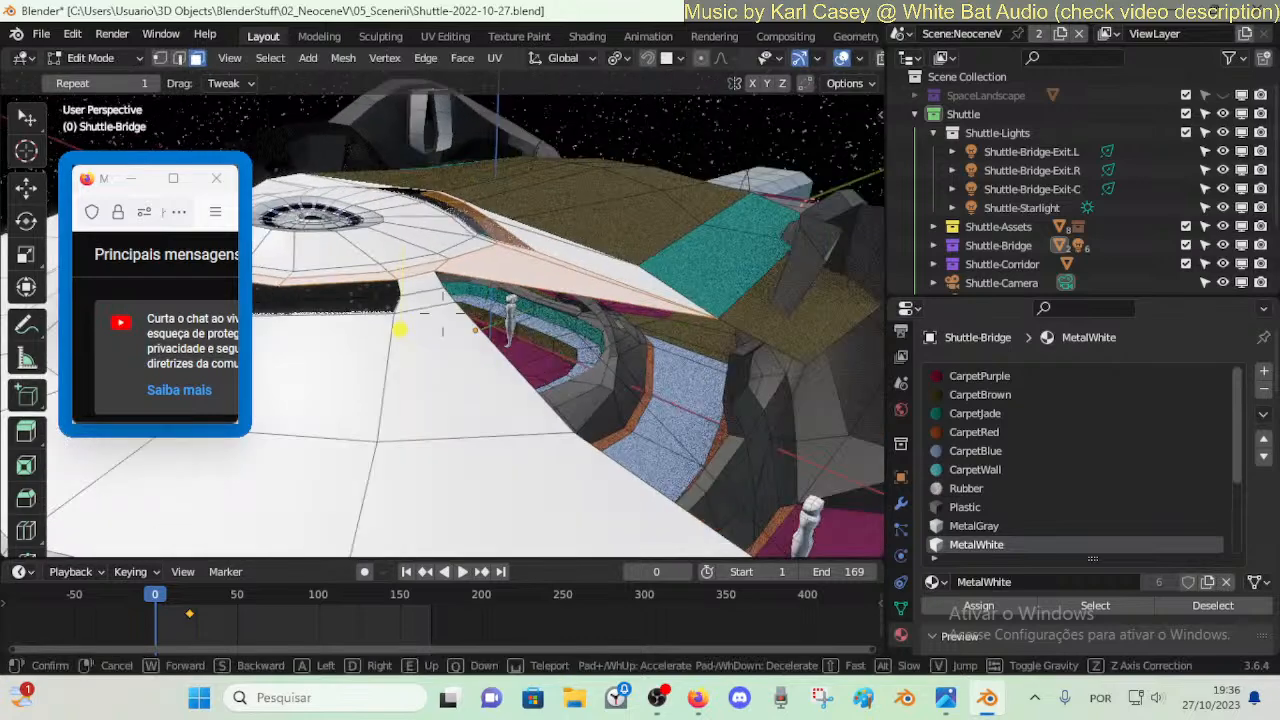
click(632, 272)
key(2)
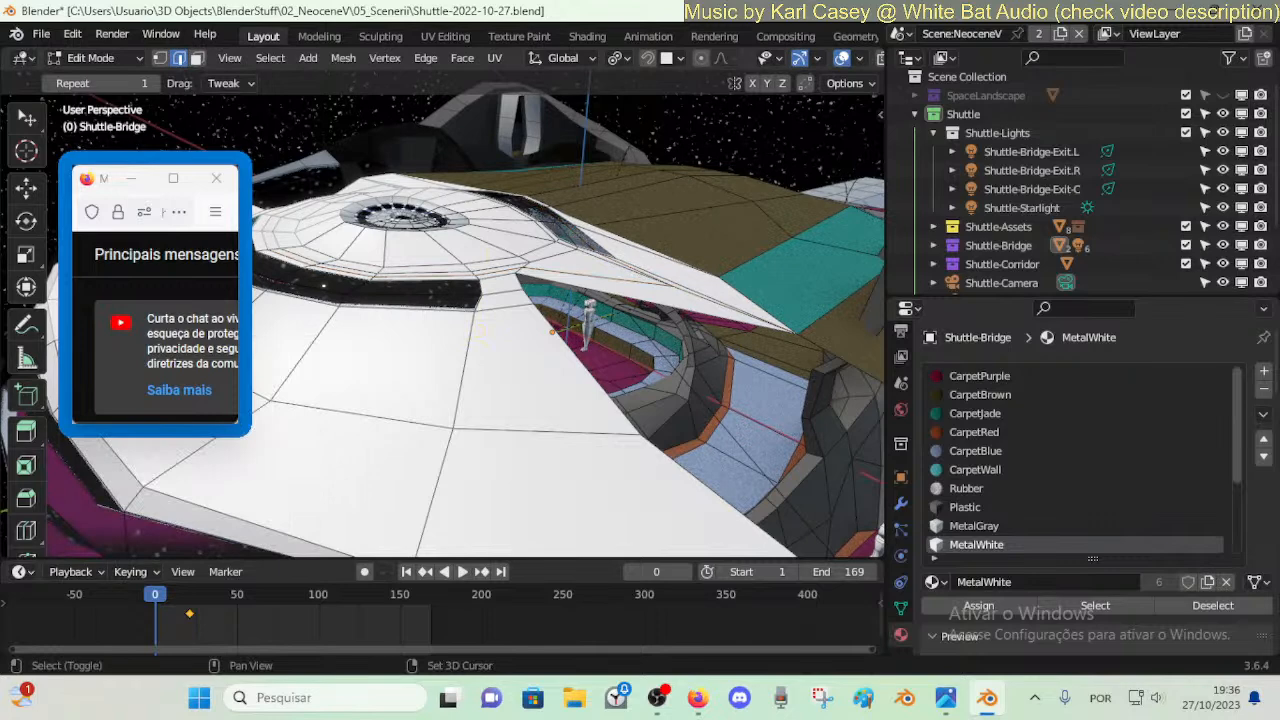
middle_drag(560, 315, 460, 348)
key(3)
shift+click(460, 348)
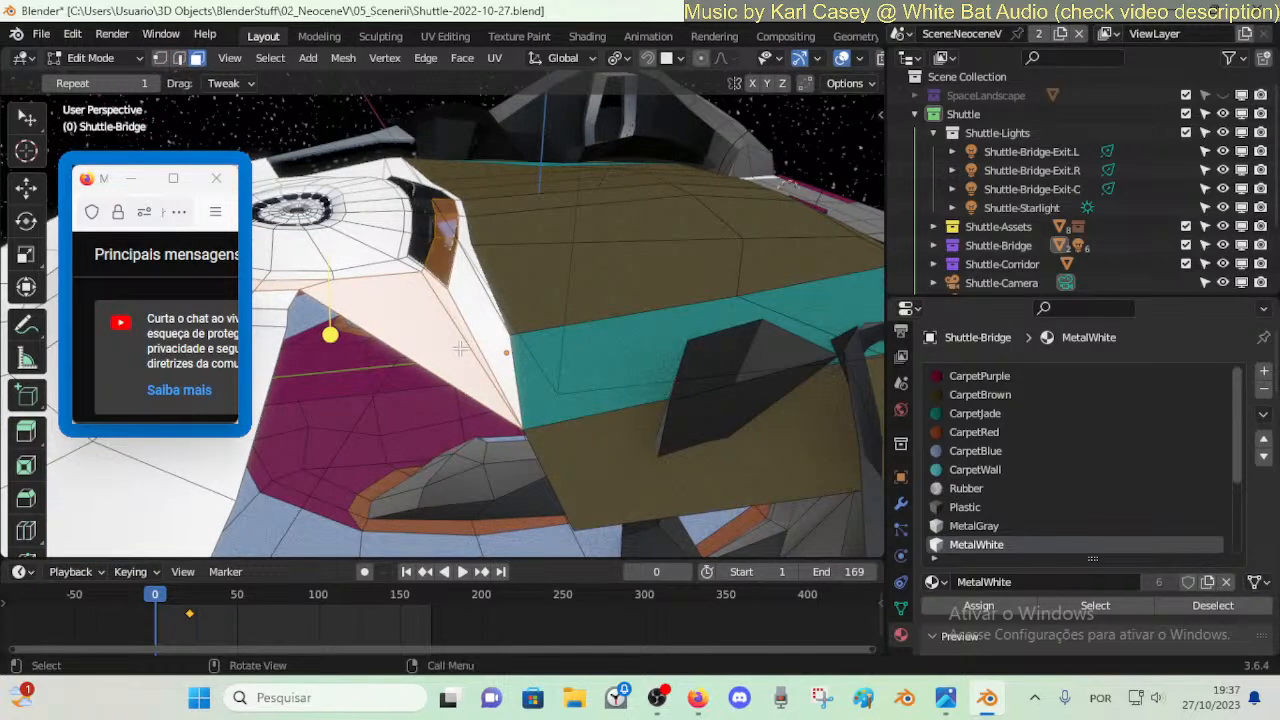
key(alt+a)
key(ctrl+r)
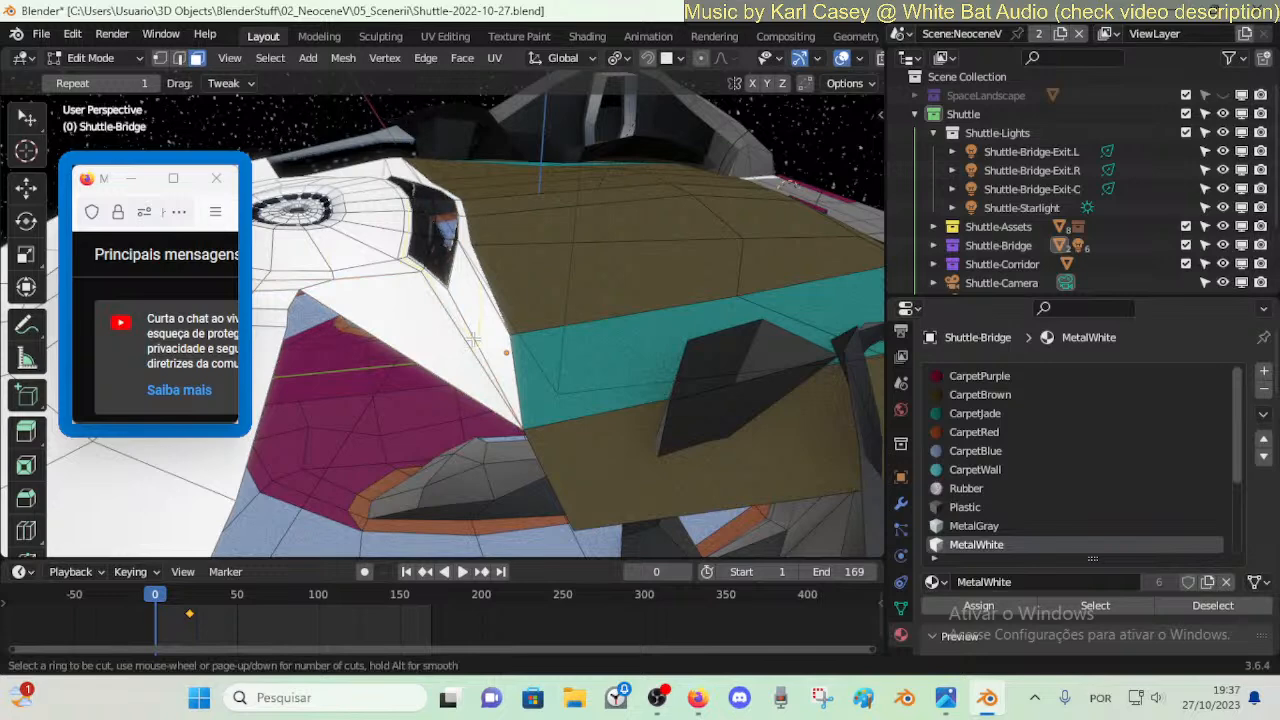
click(477, 333)
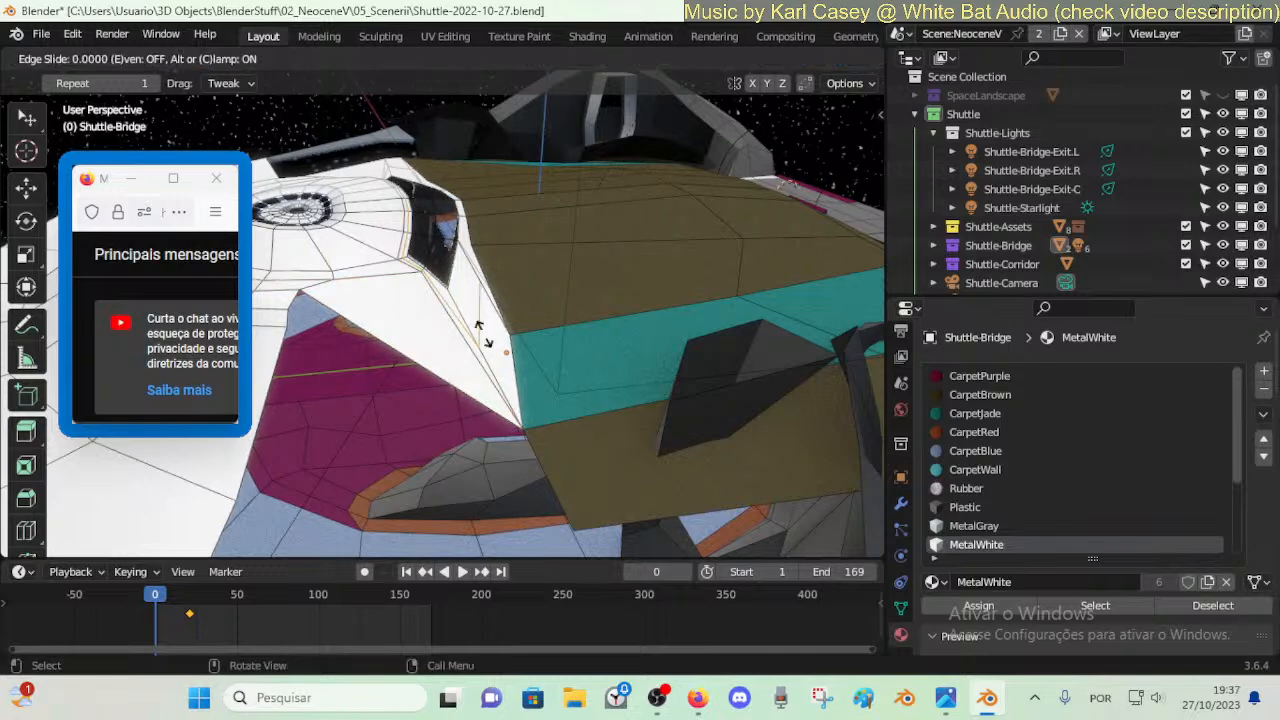
click(479, 333)
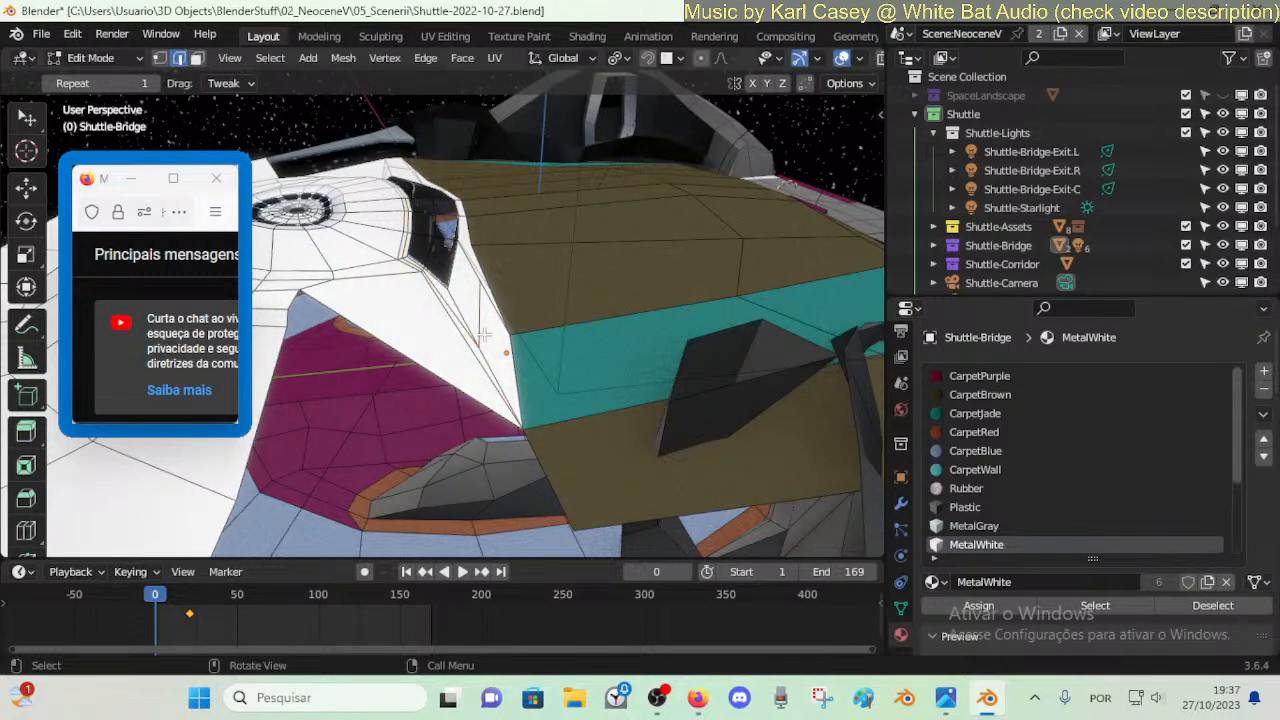
key(shift+grave)
click(443, 314)
key(ctrl+z)
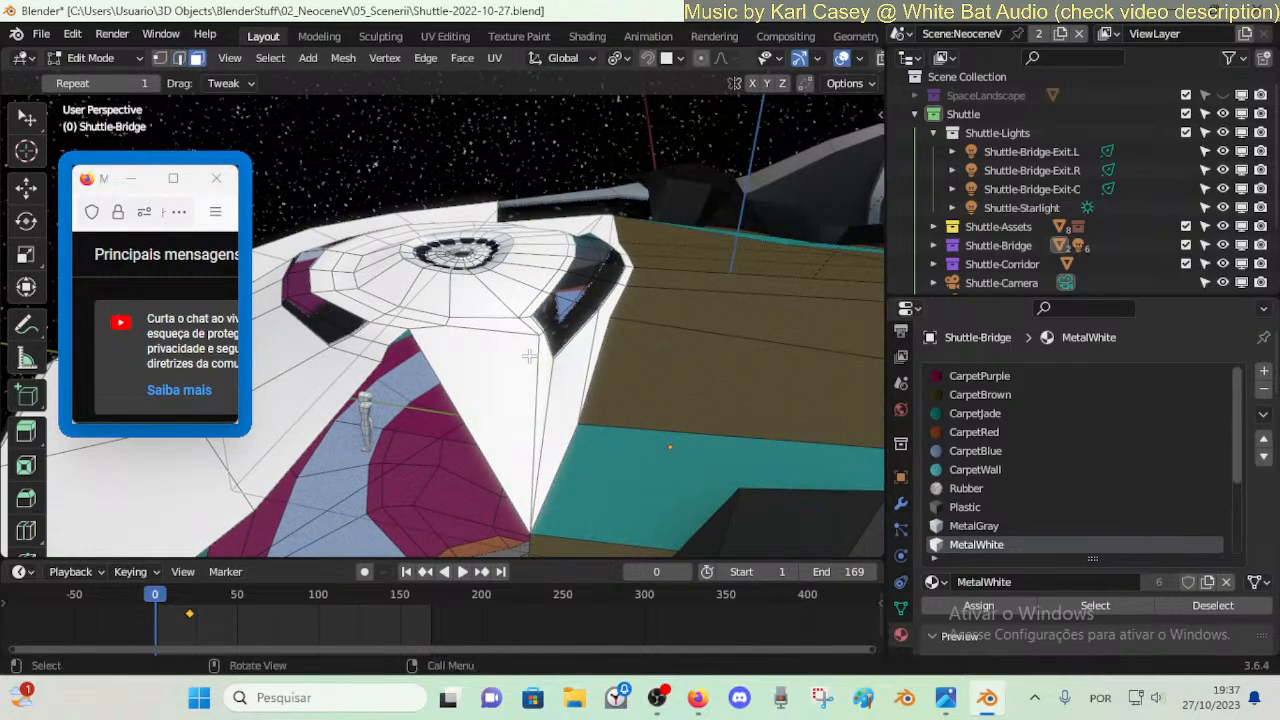
- Select the edge loop running through the middle of the roof's front window opening and dissolve its edges
key(shift+grave)
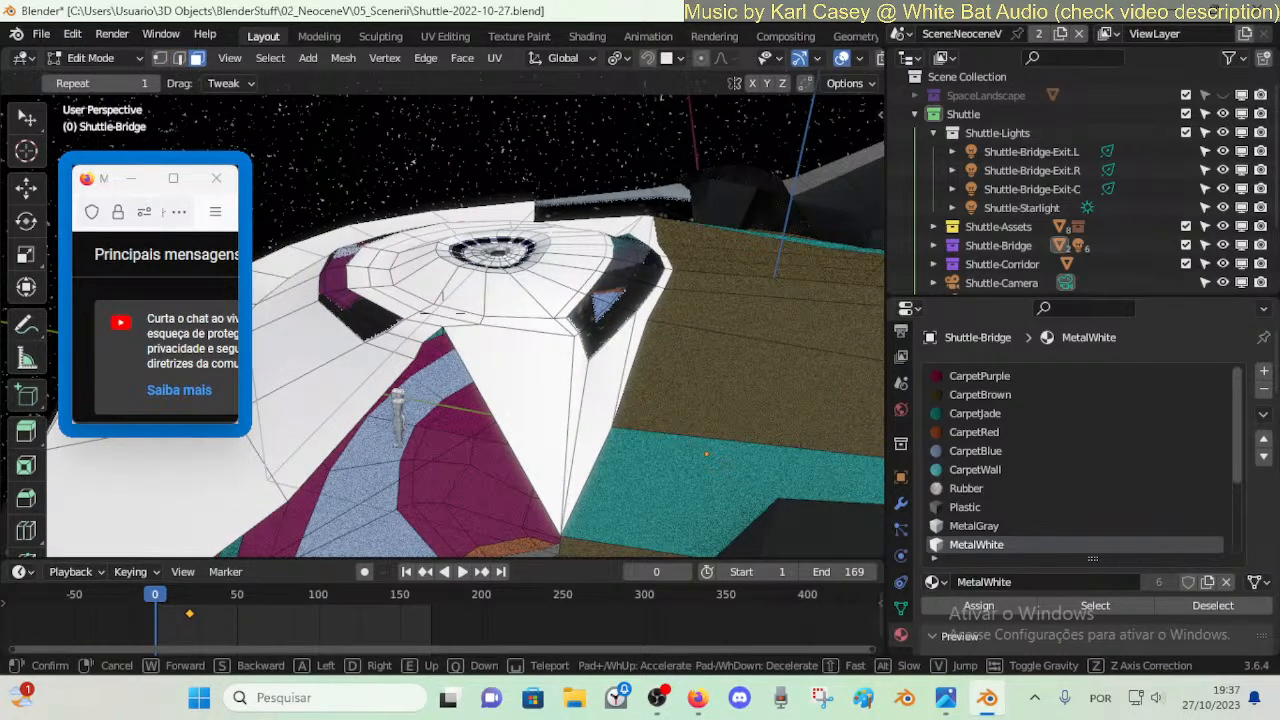
key(a)
click(443, 314)
key(2)
alt+click(467, 365)
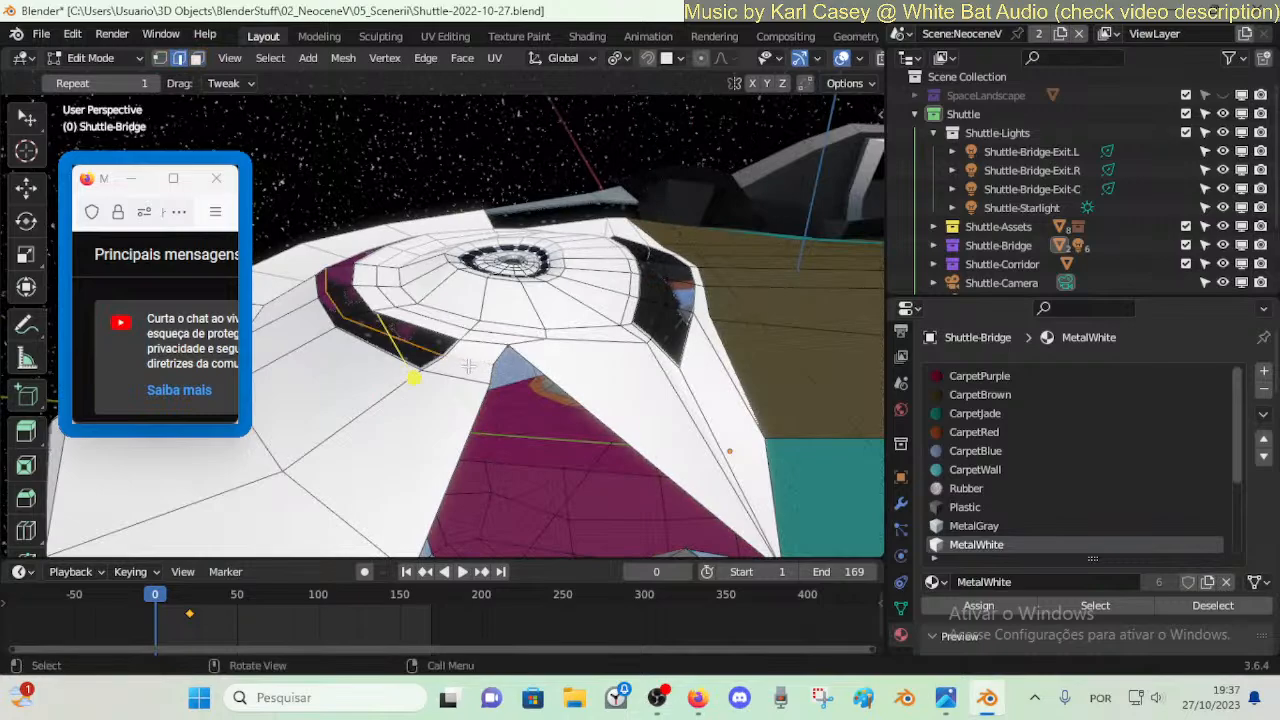
key(shift+grave)
key(q)
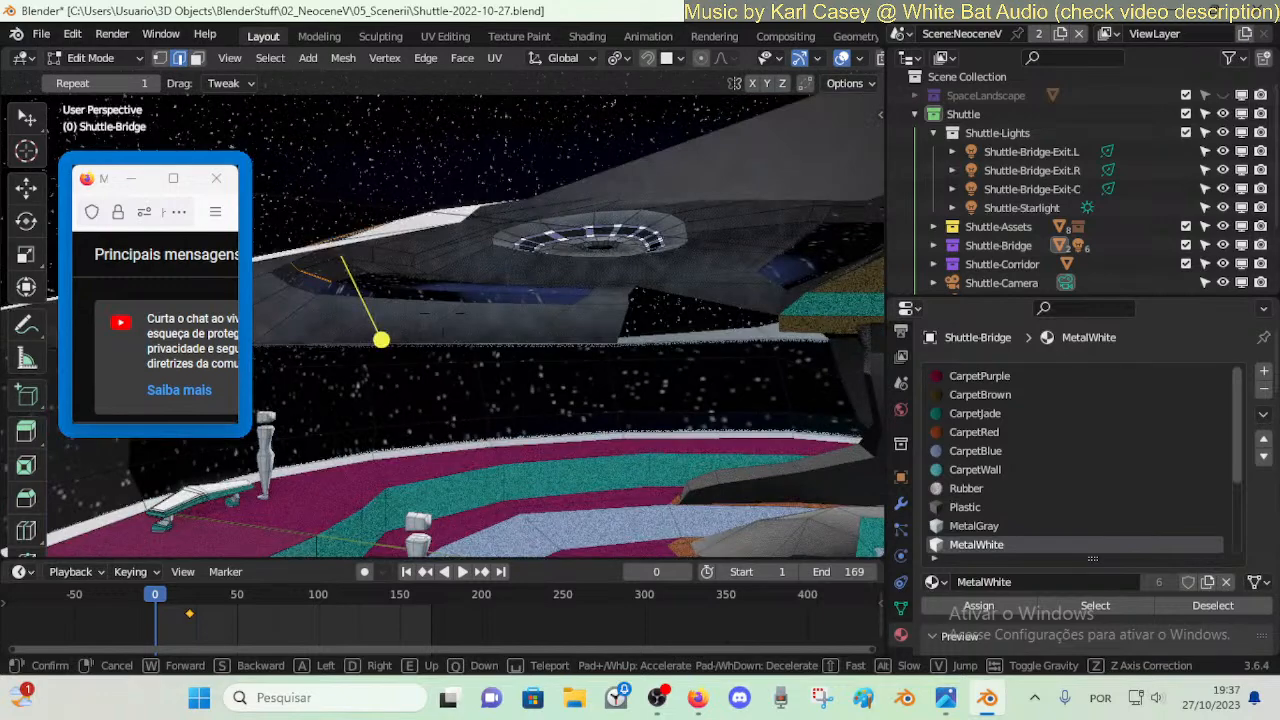
key(e)
click(469, 366)
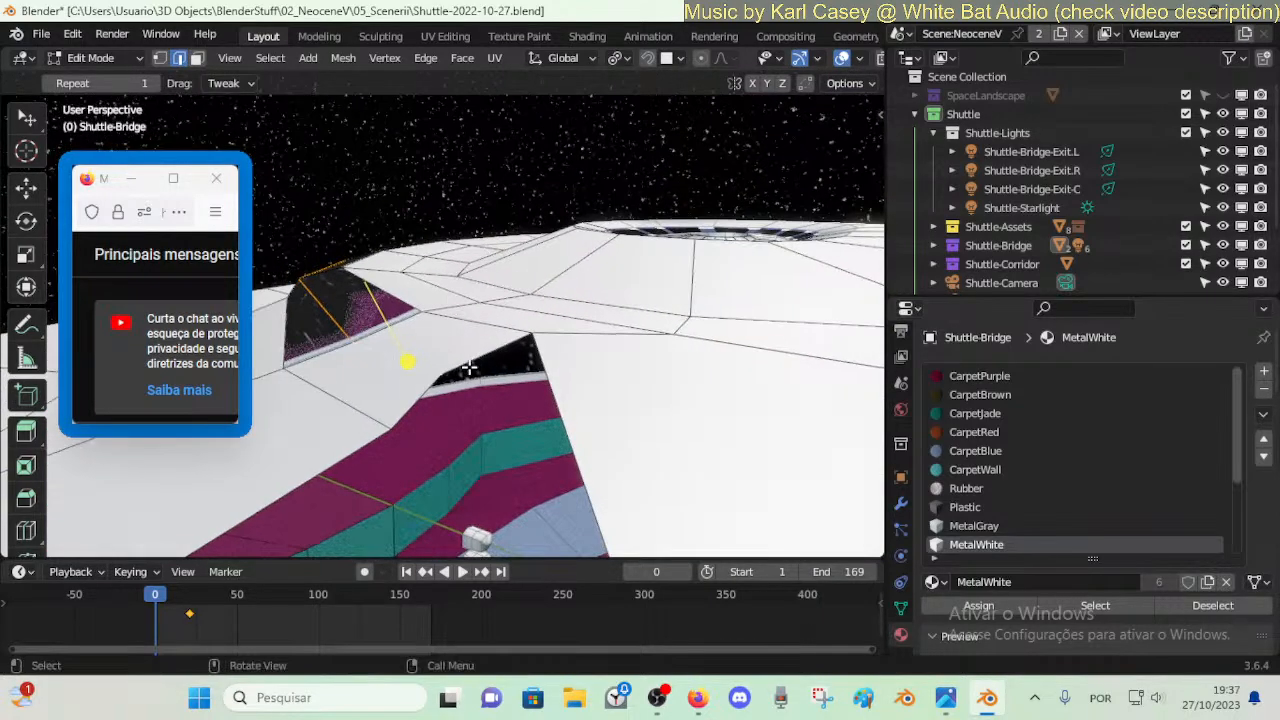
key(x)
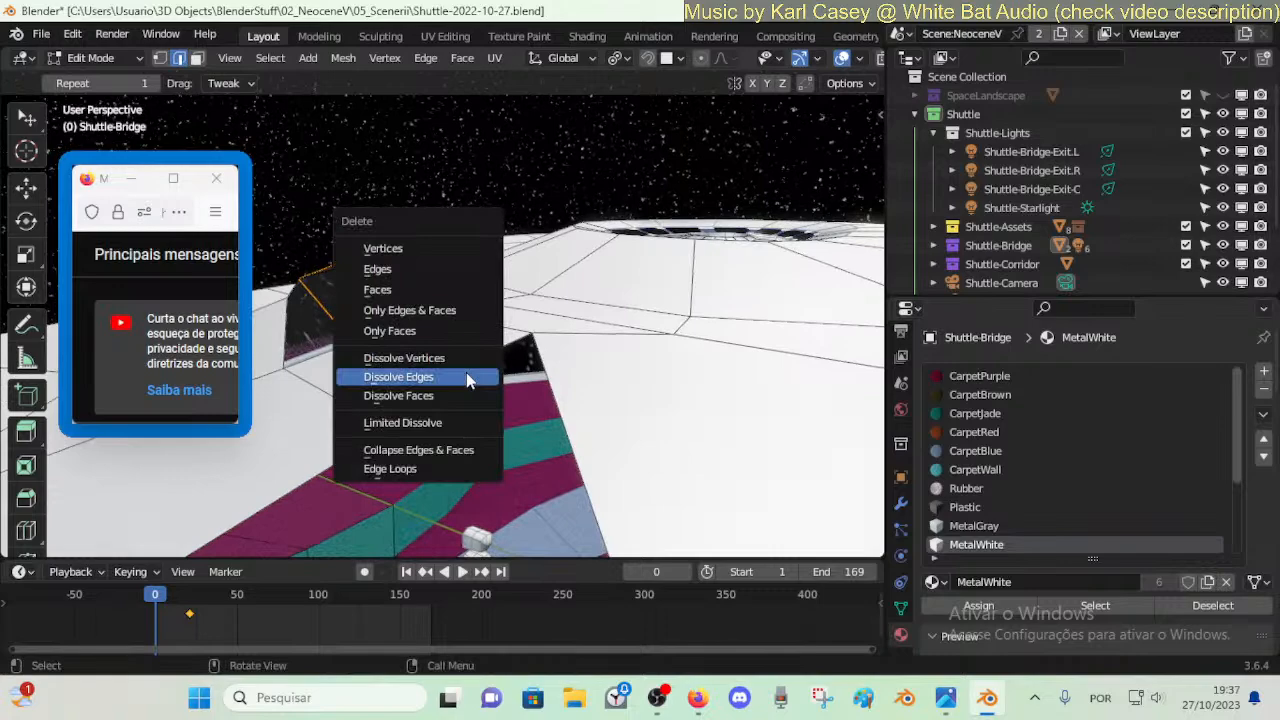
click(466, 376)
- Slide the front window opening's lower corner vertex slightly along the edge towards the open gap, using Vertex Slide
key(shift+grave)
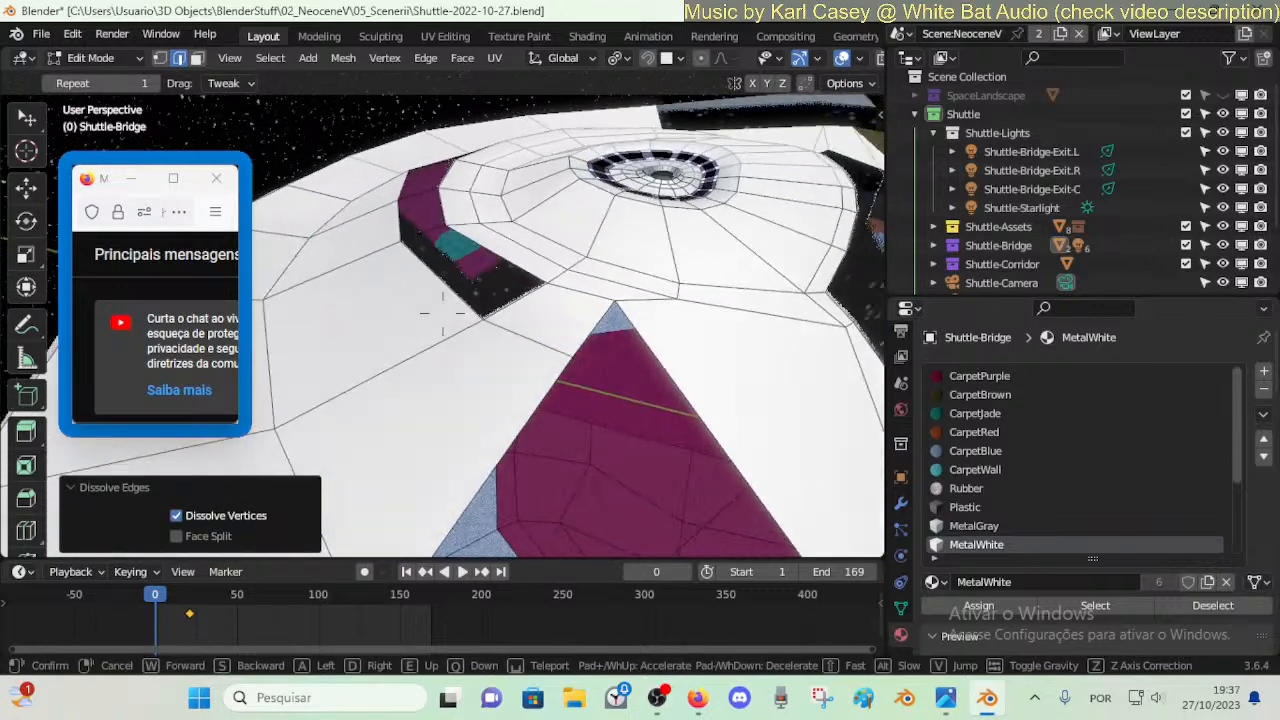
click(547, 347)
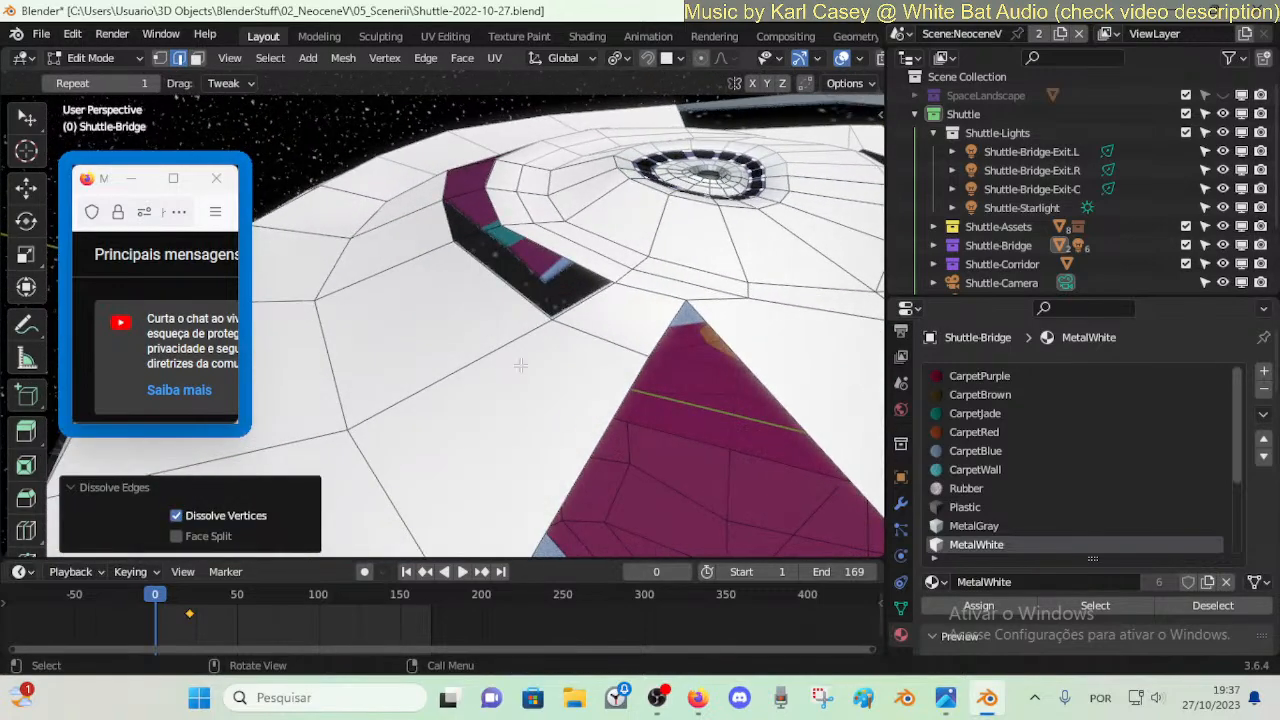
key(1)
click(551, 322)
key(shift+v)
click(590, 342)
key(shift+v)
click(572, 328)
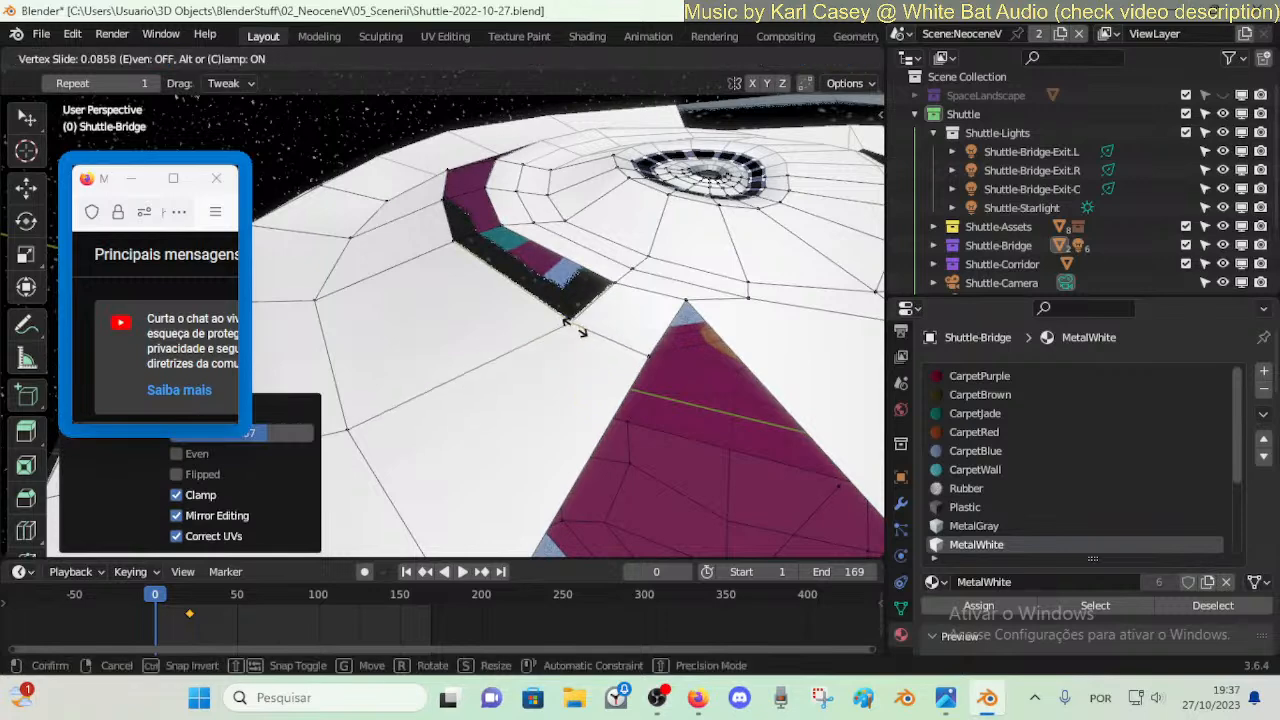
- Delete the large triangular white face between the roof's edge and the side window strip
key(shift+grave)
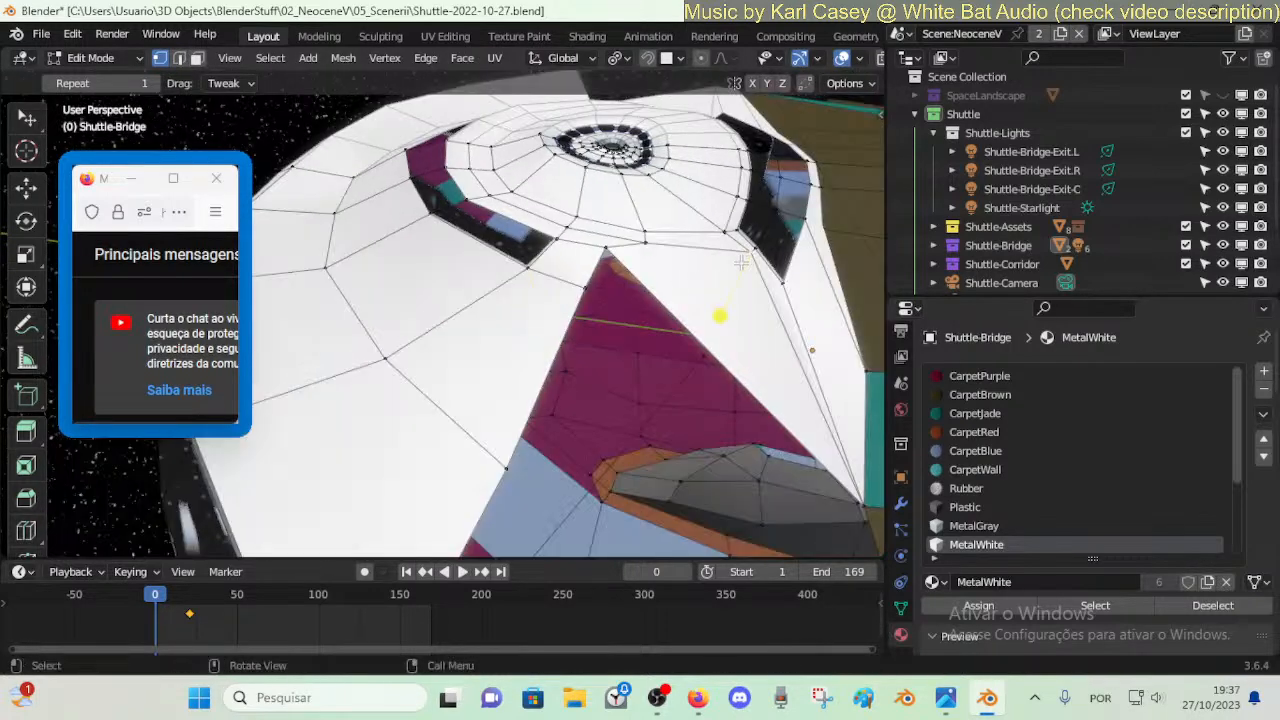
click(721, 316)
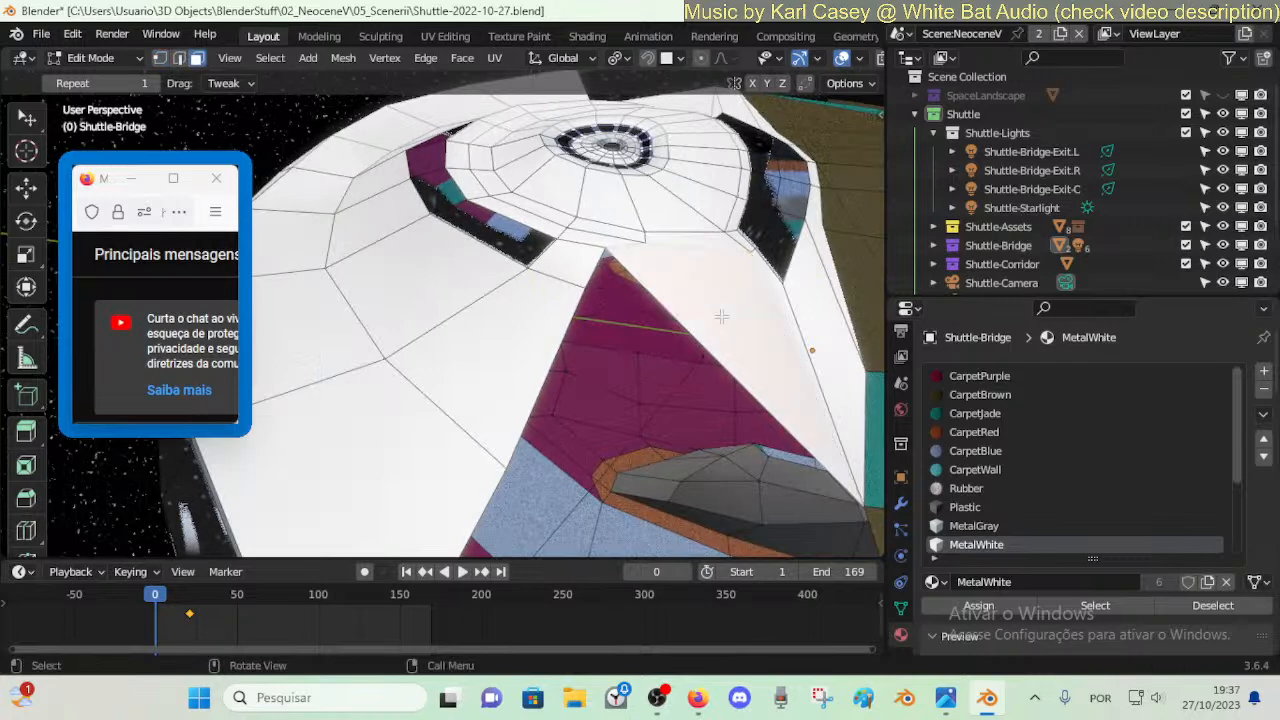
key(x)
click(705, 229)
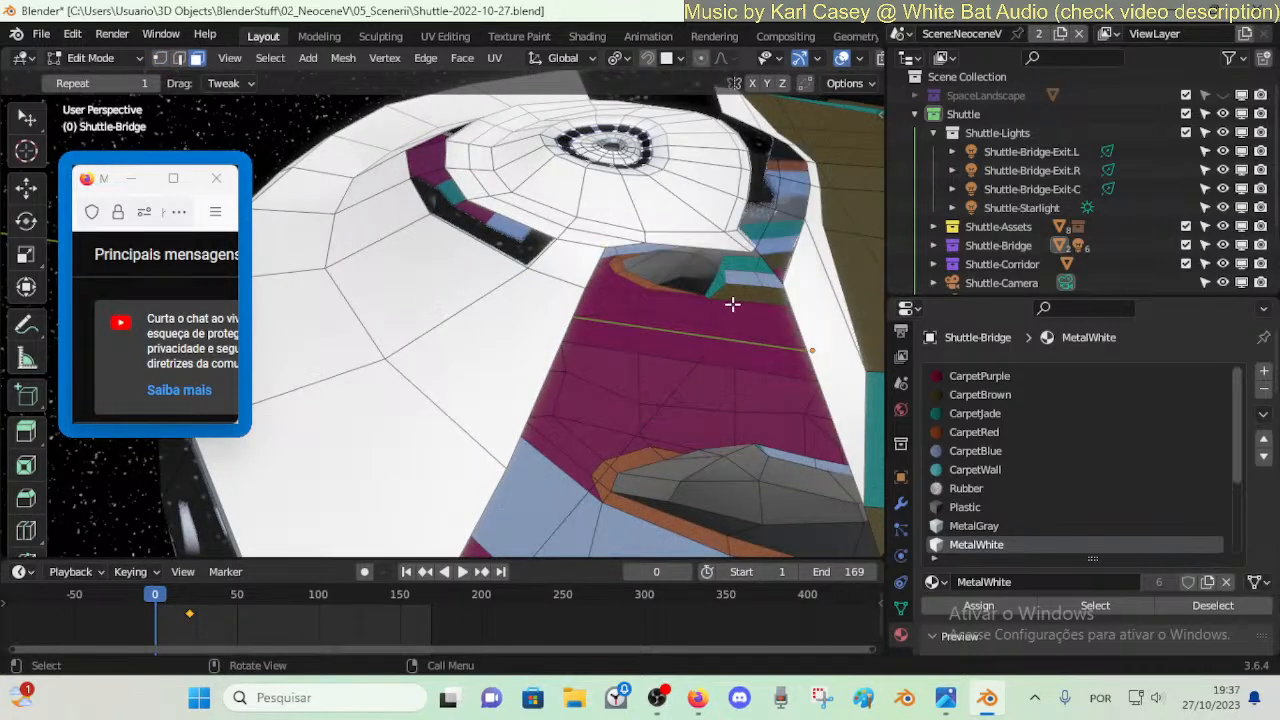
- Slide the roof edge vertex beside the side window's lower corner along its edge, using Vertex Slide
key(1)
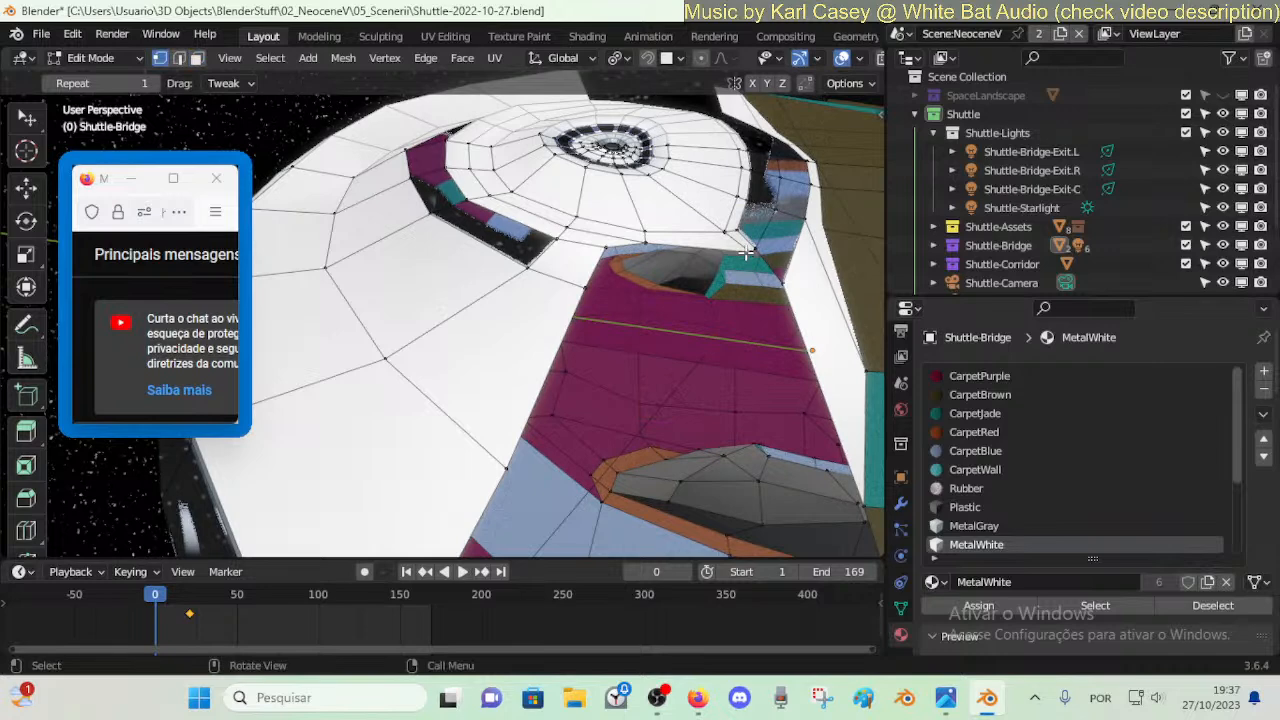
click(747, 252)
key(shift+grave)
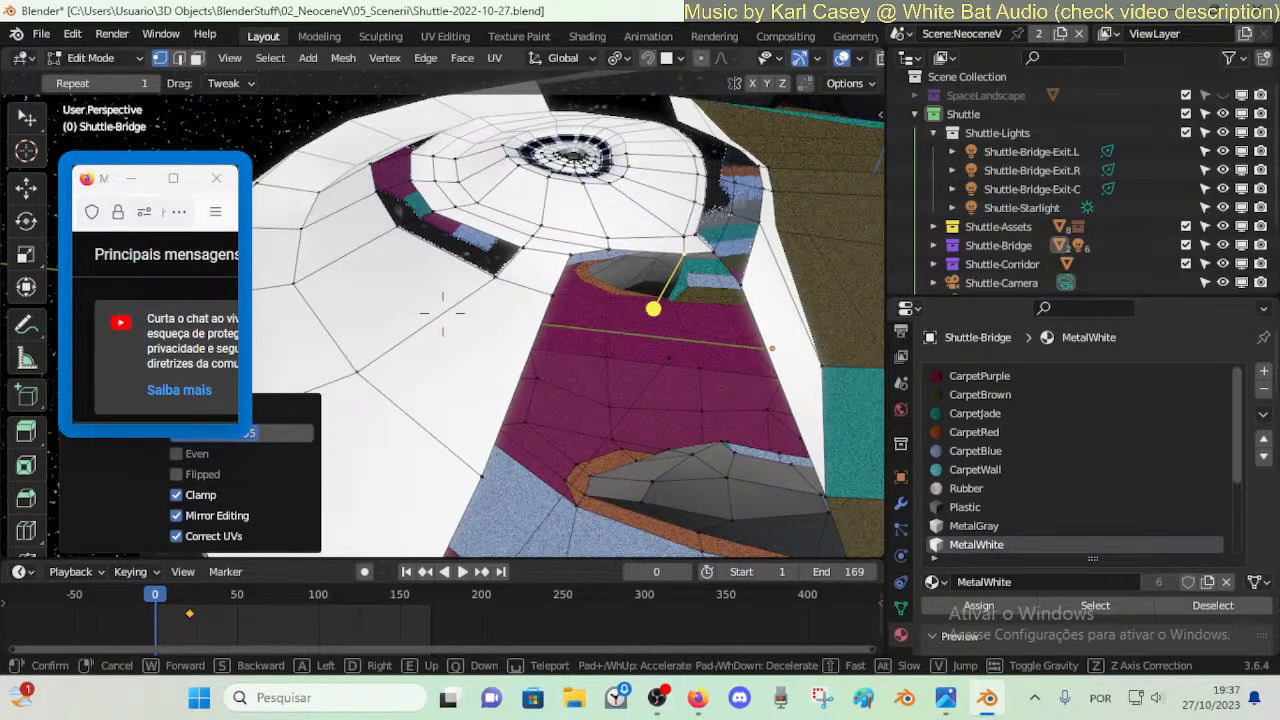
click(724, 230)
- Dissolve the edges running through the middle of the roof's side window opening
click(712, 216)
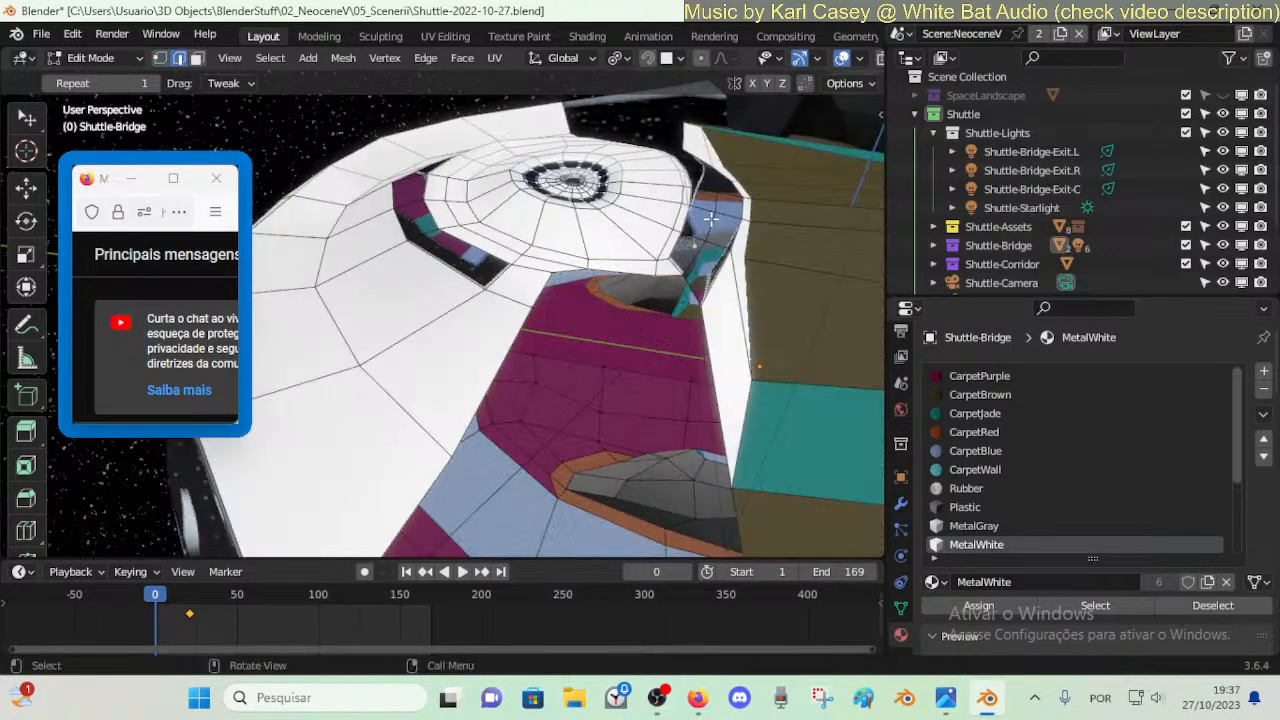
key(x)
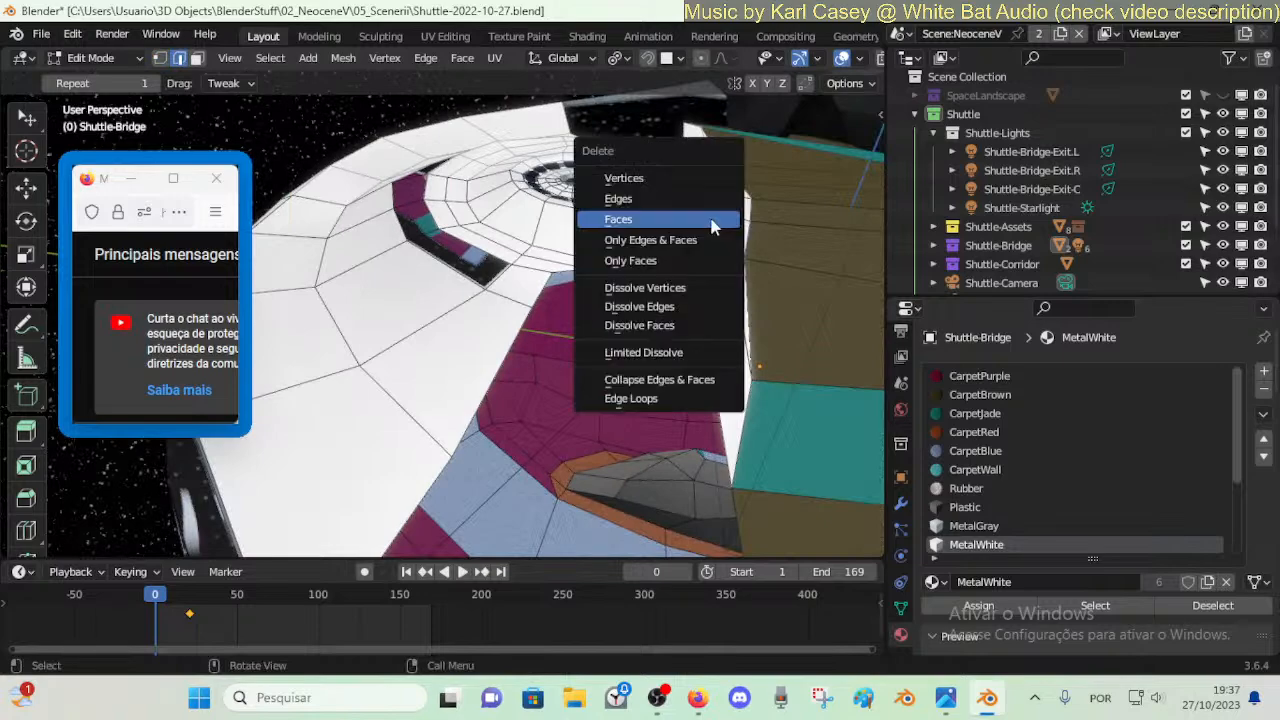
click(639, 306)
- Try to dissolve the edge loop along the outer border of the side window opening, and undo it
middle_drag(639, 306, 668, 272)
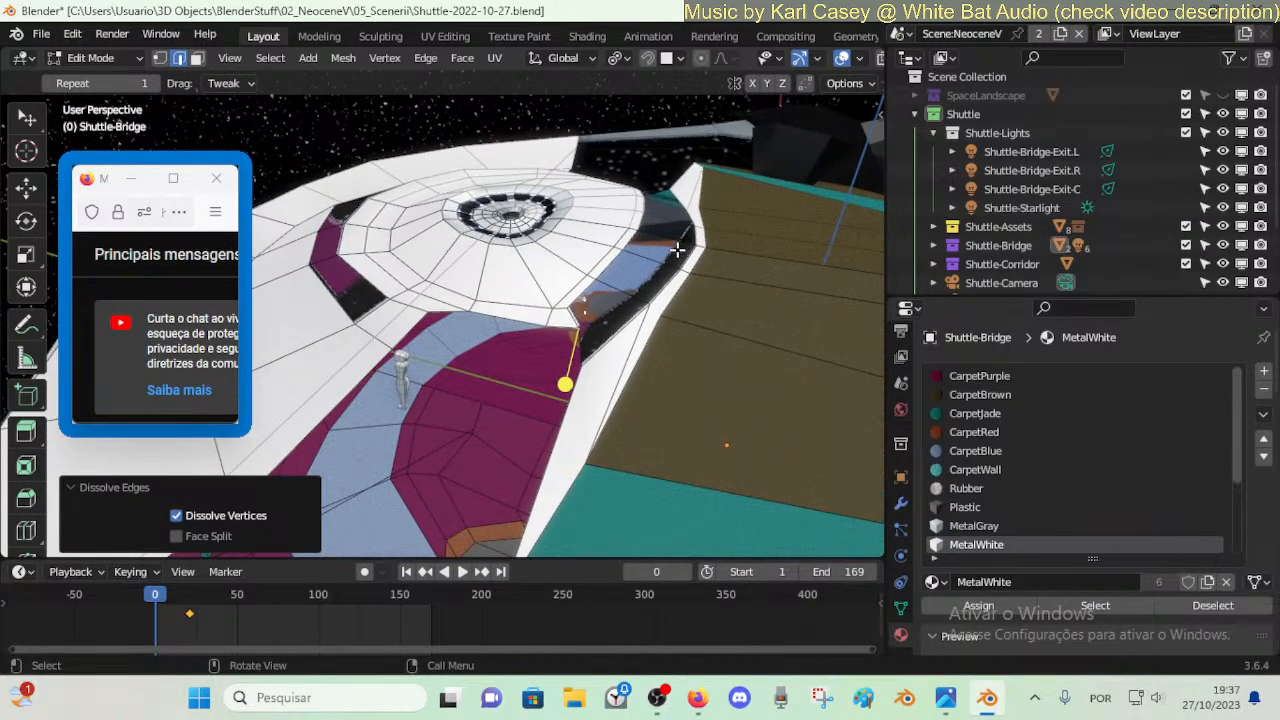
alt+click(670, 274)
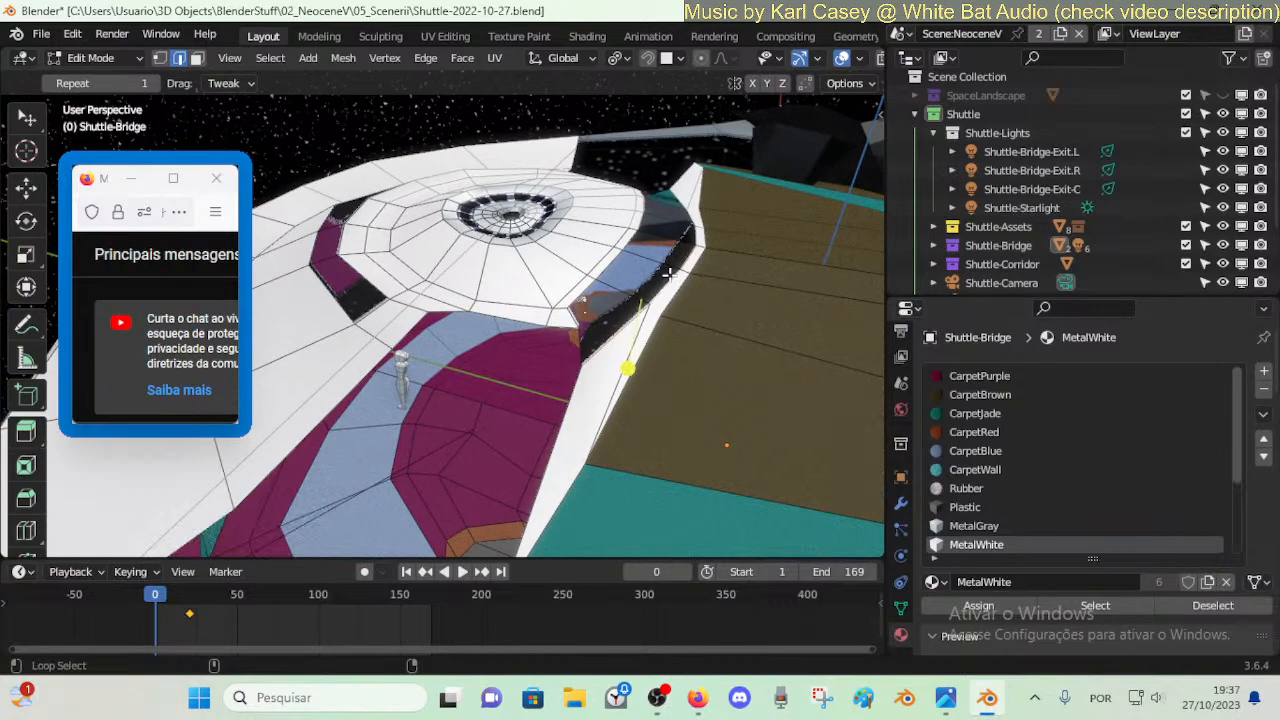
key(ctrl+x)
key(shift+grave)
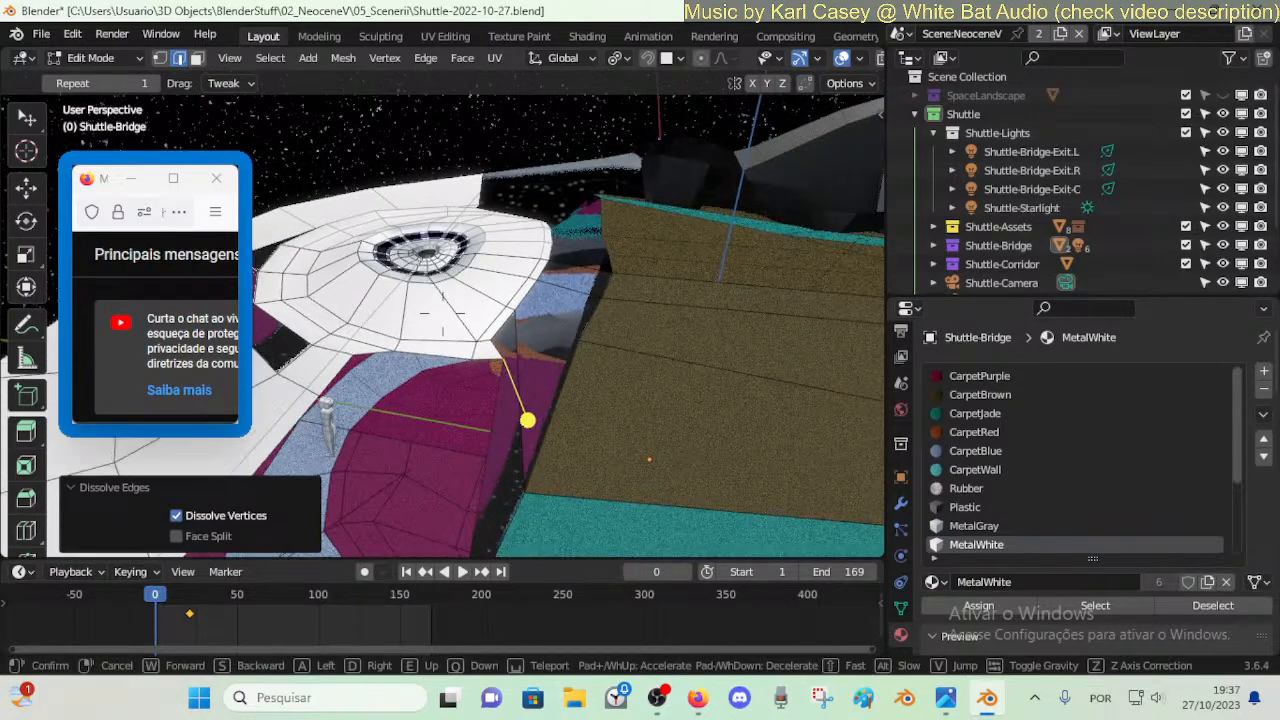
key(a)
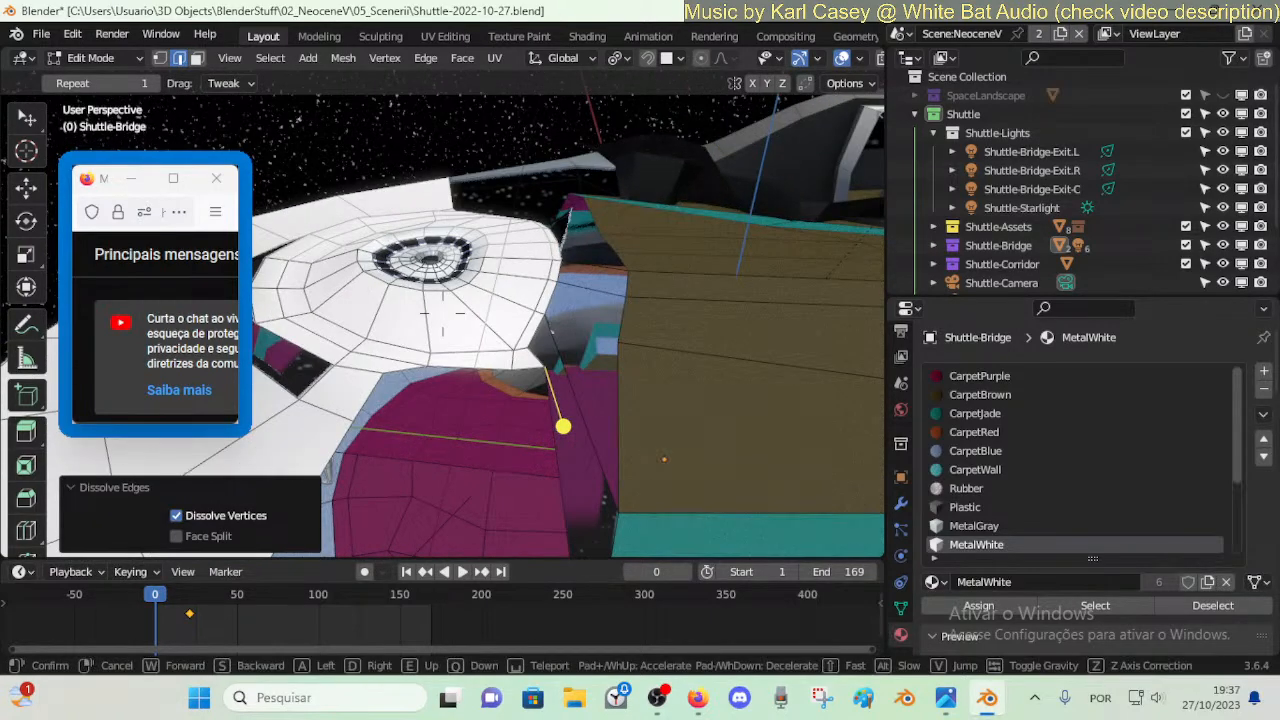
click(442, 313)
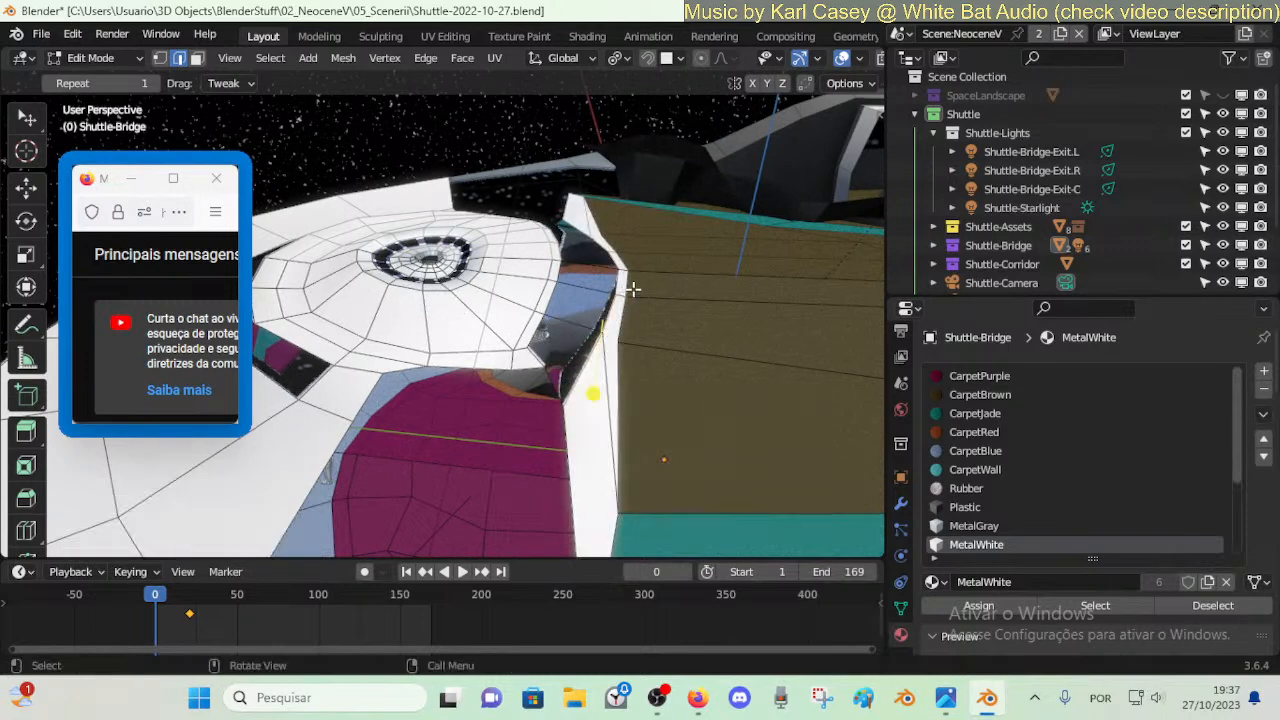
- Move the outer border edge of the side window opening about -0.21 m along Y and raise it about 0.19 m along Z
key(g)
key(y)
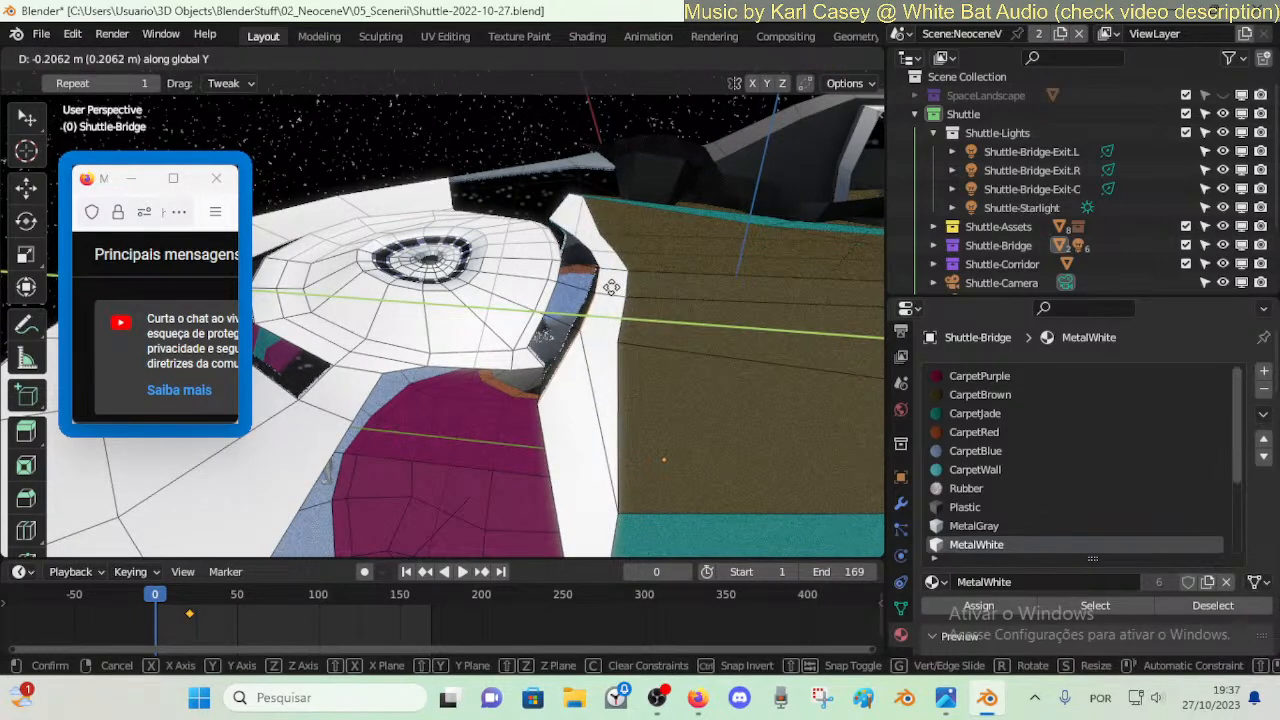
key(z)
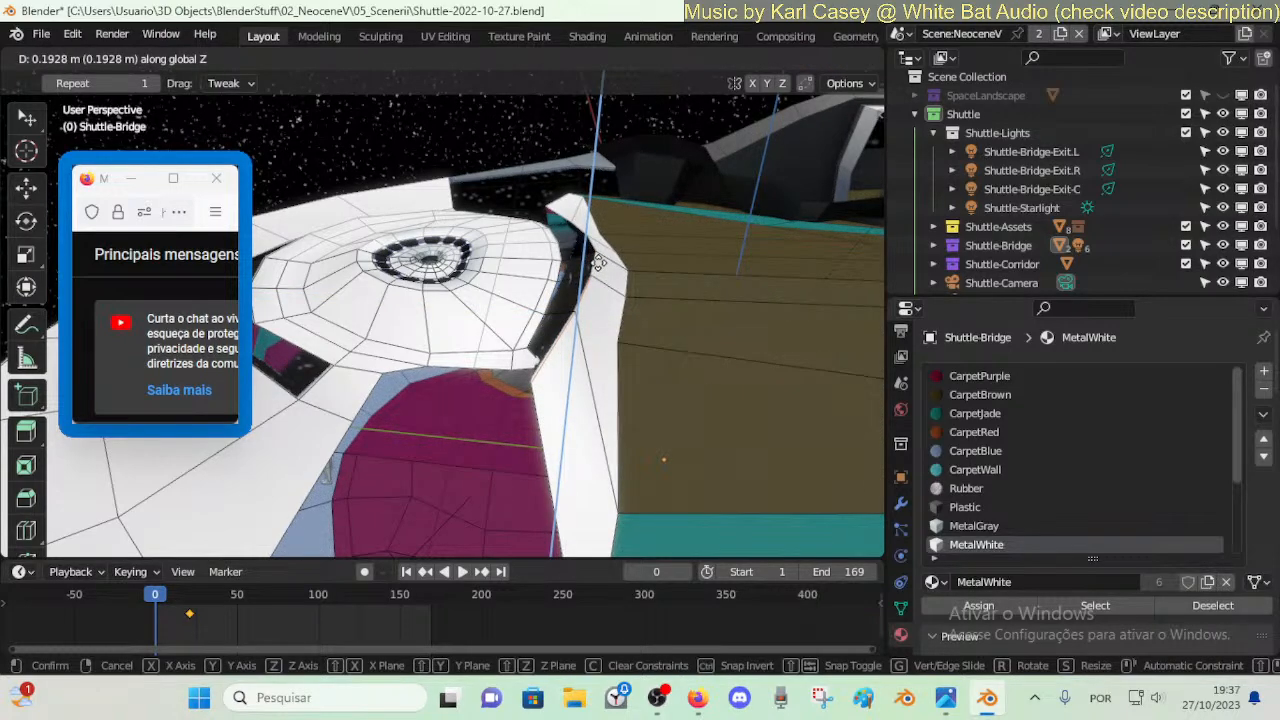
click(598, 262)
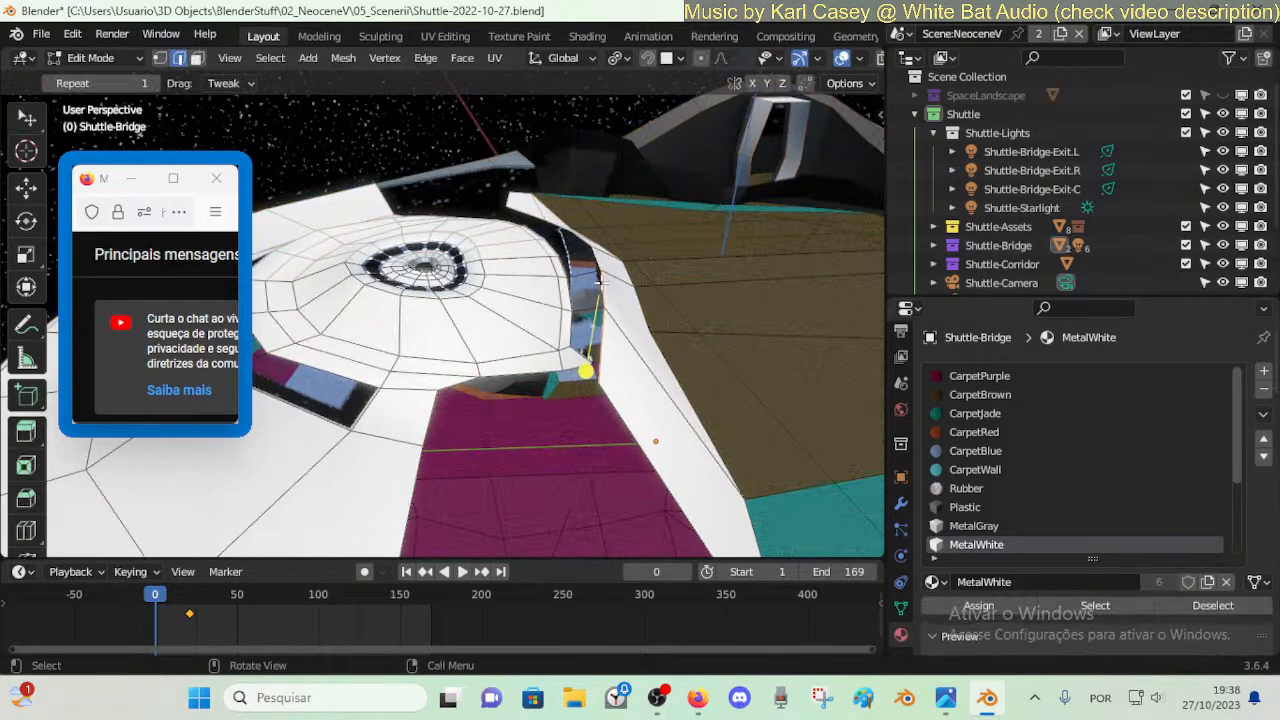
- Adjust the height of the side window opening's outer border, moving -0.2287 m and then 0.35347 m along Z
key(g)
key(z)
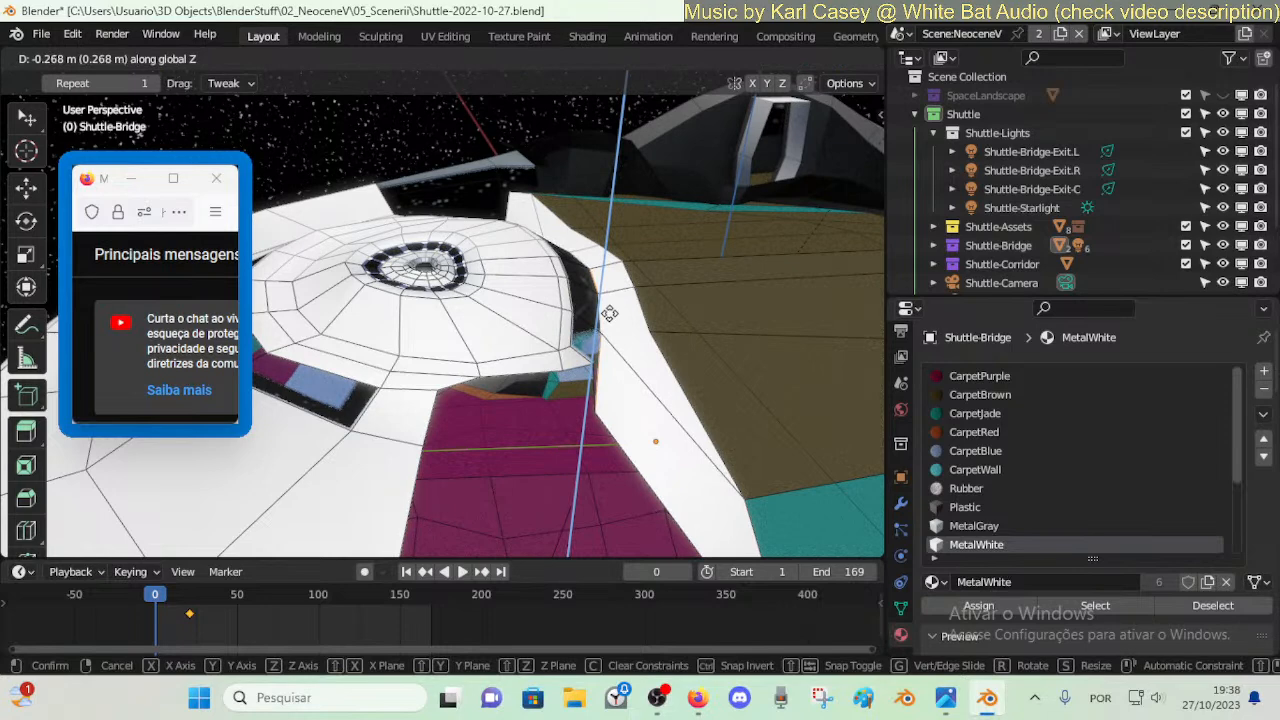
click(608, 308)
key(g)
key(z)
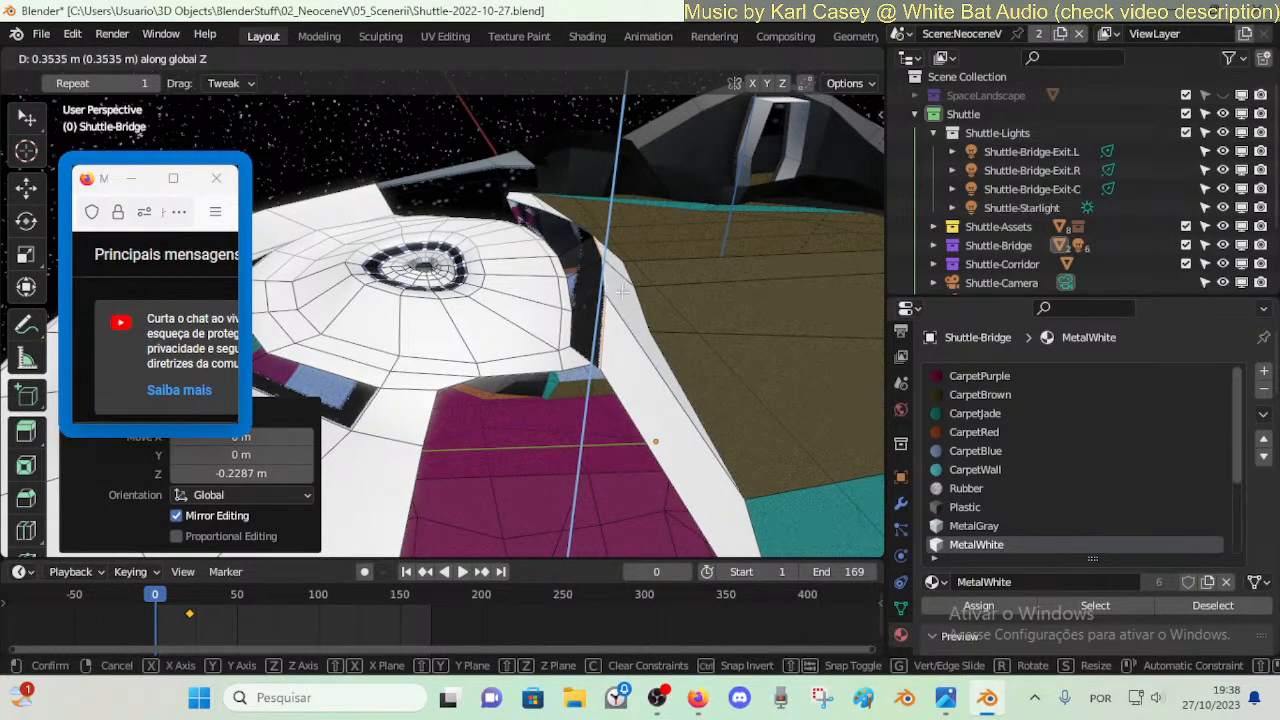
click(622, 291)
- Return to Object Mode from inside the bridge and save the file
key(shift+grave)
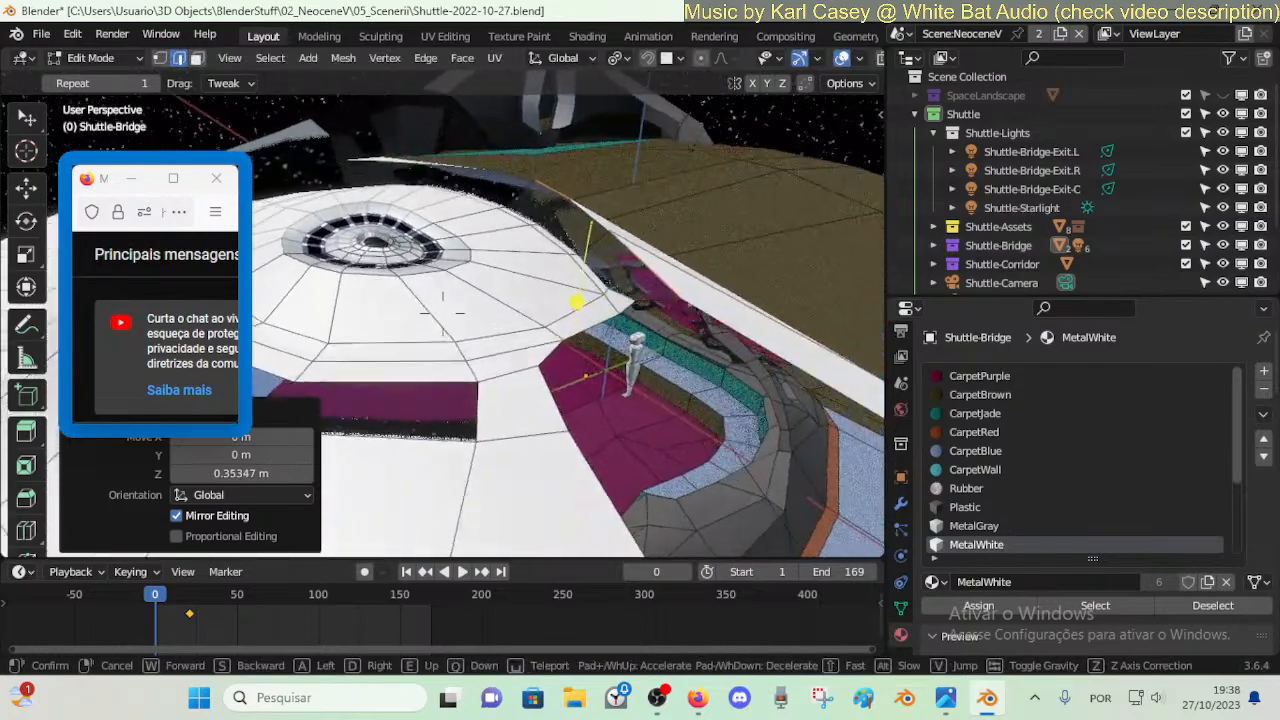
key(w)
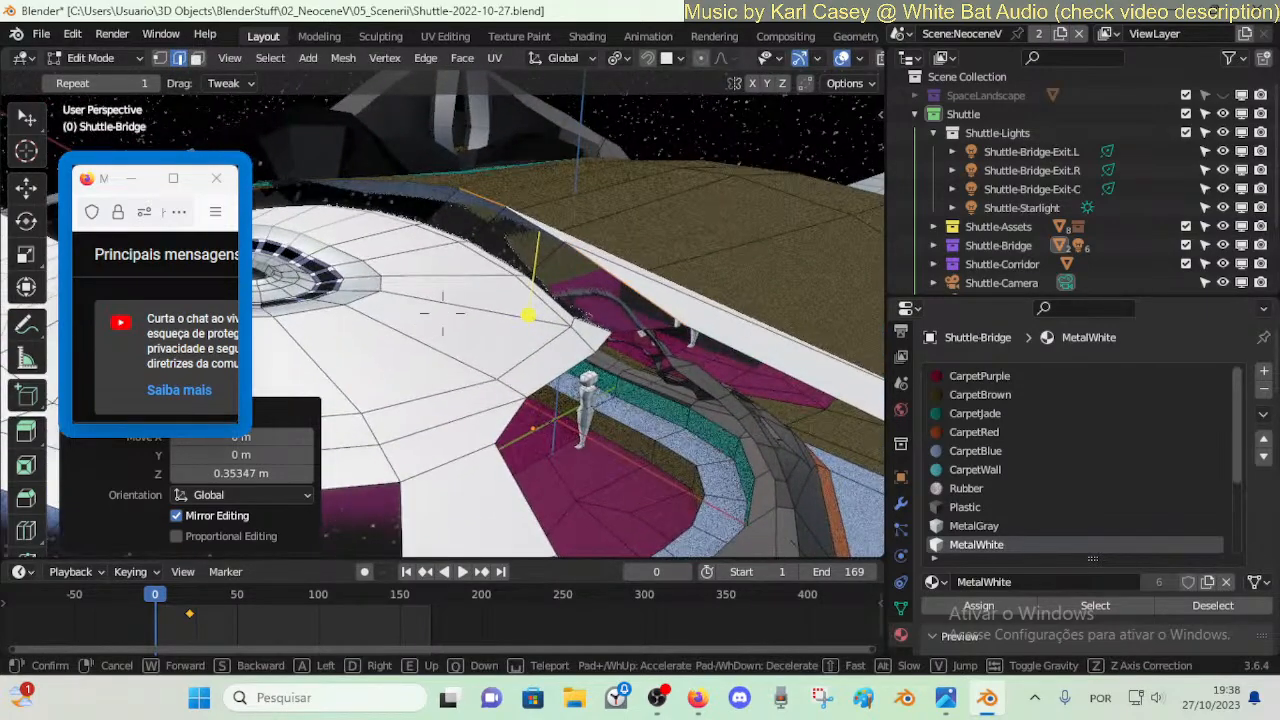
key(w)
click(597, 298)
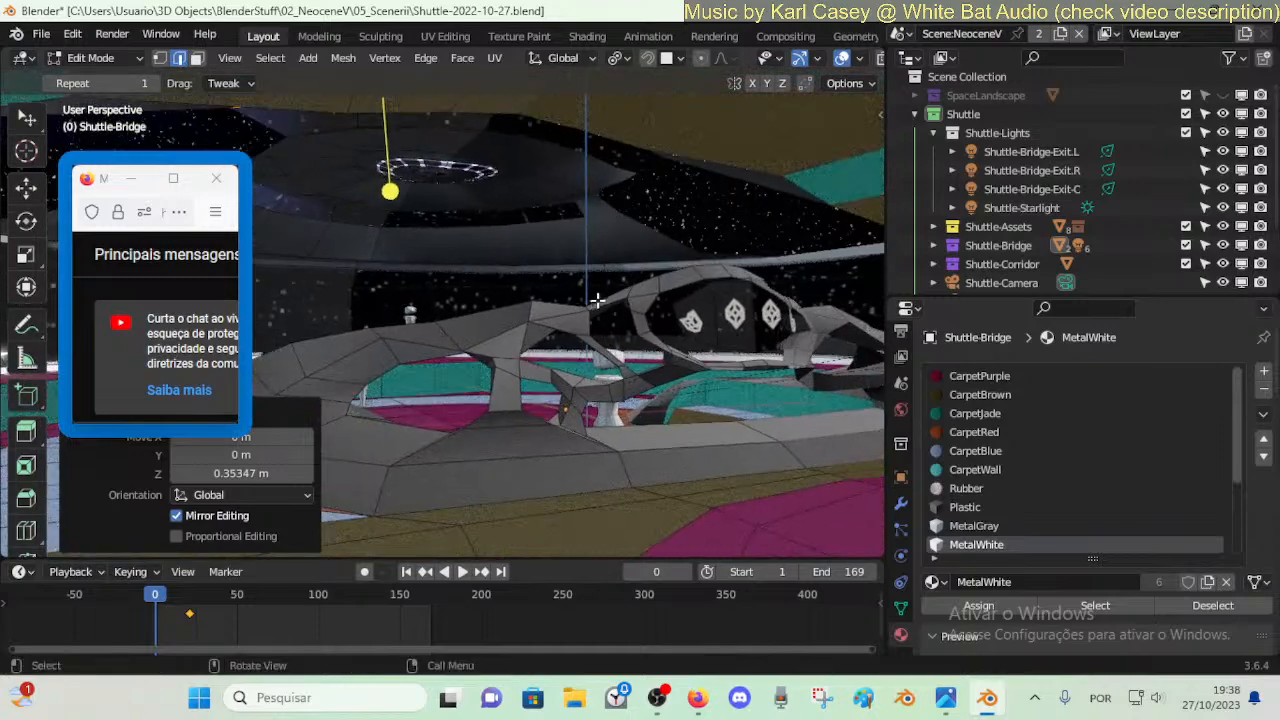
key(ctrl+Tab)
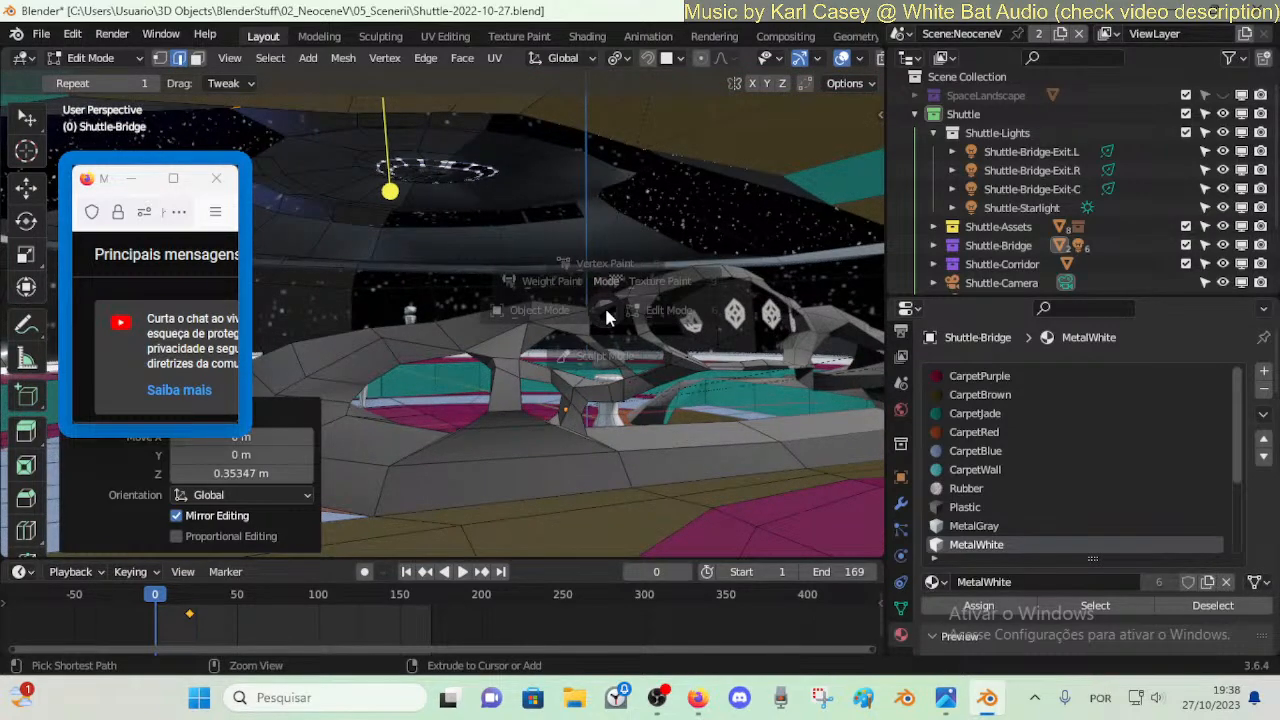
key(o)
key(shift+w)
key(Escape)
key(ctrl+s)
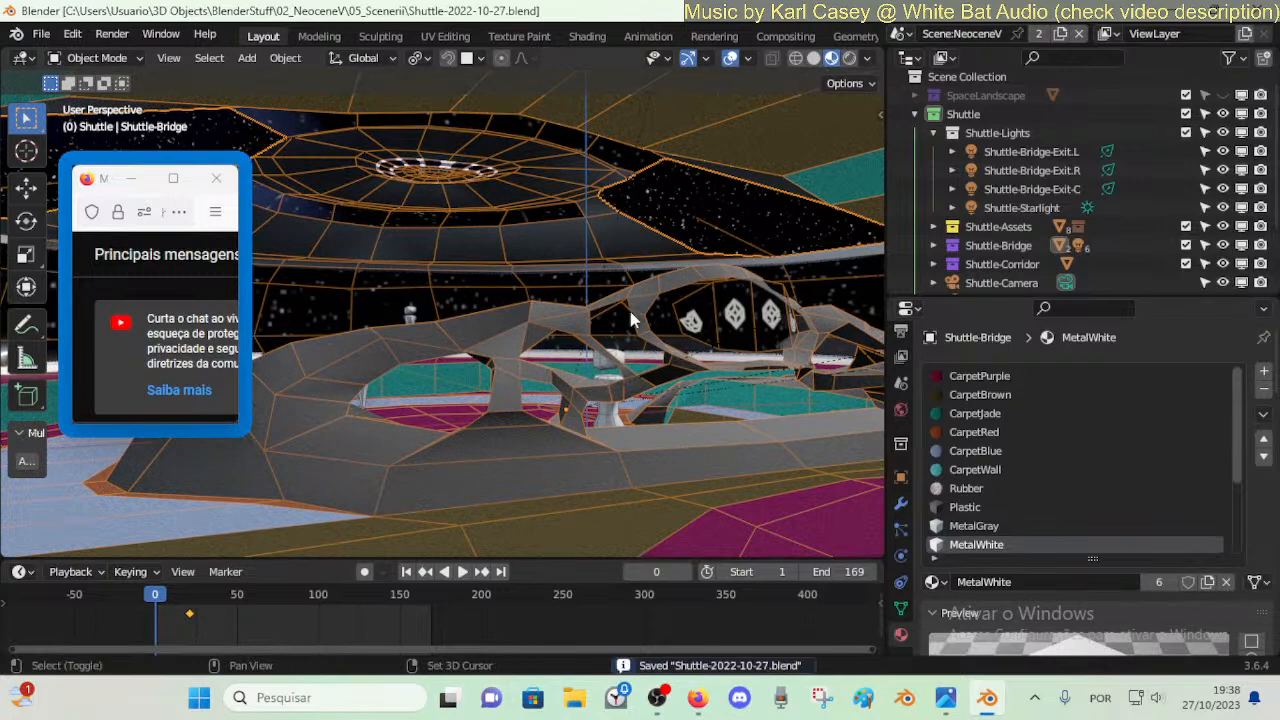
- Walk through the bridge interior and compare its lighting with the Shuttle-Starlight light hidden and shown
key(shift+grave)
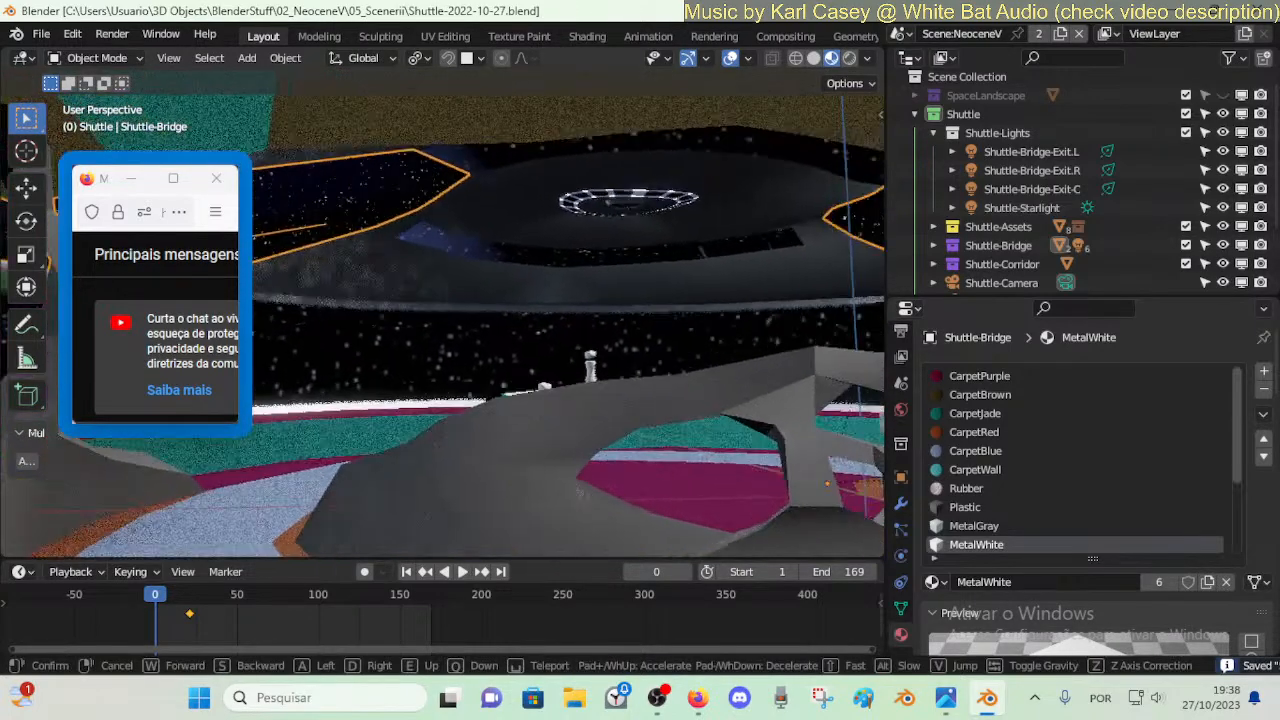
key(w)
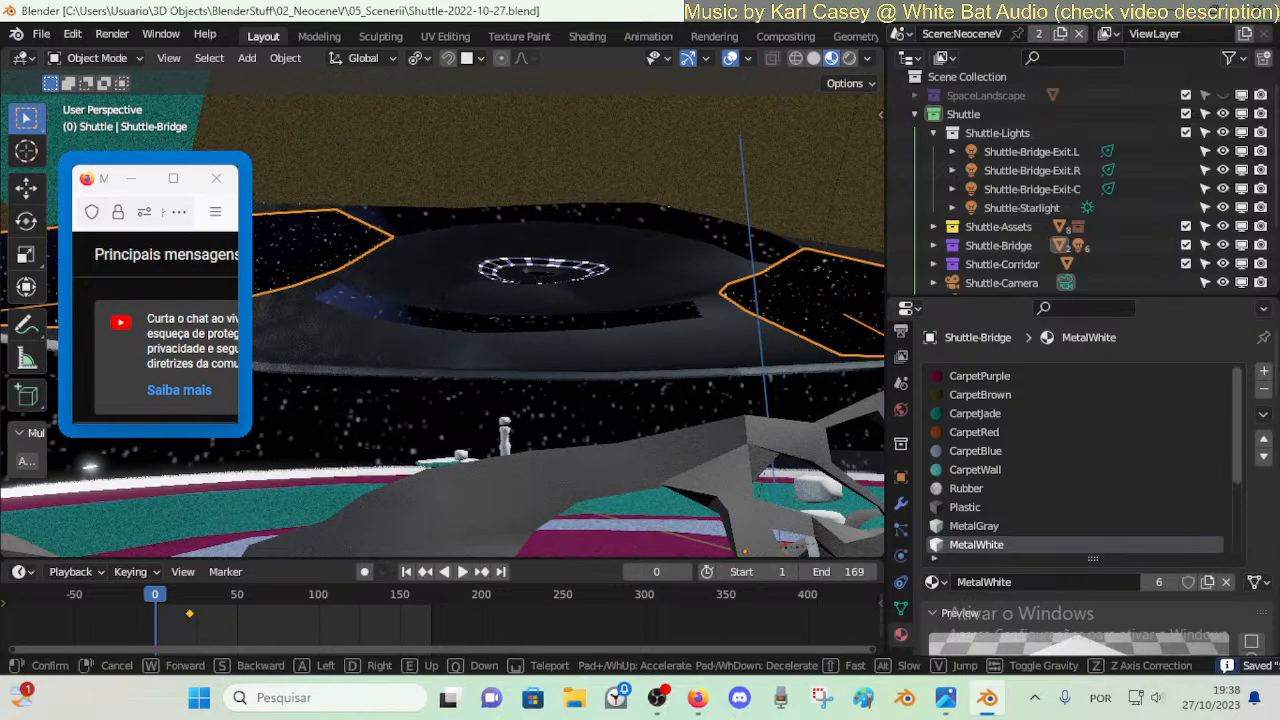
key(v)
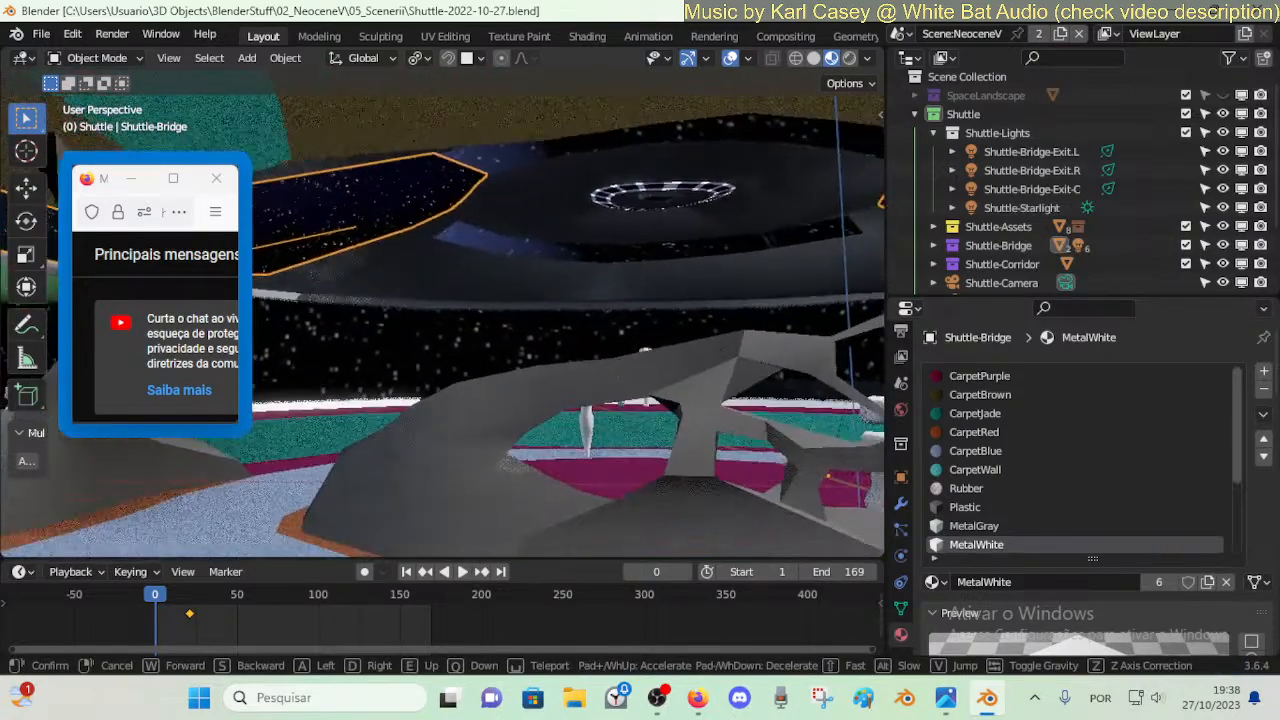
key(w)
key(a)
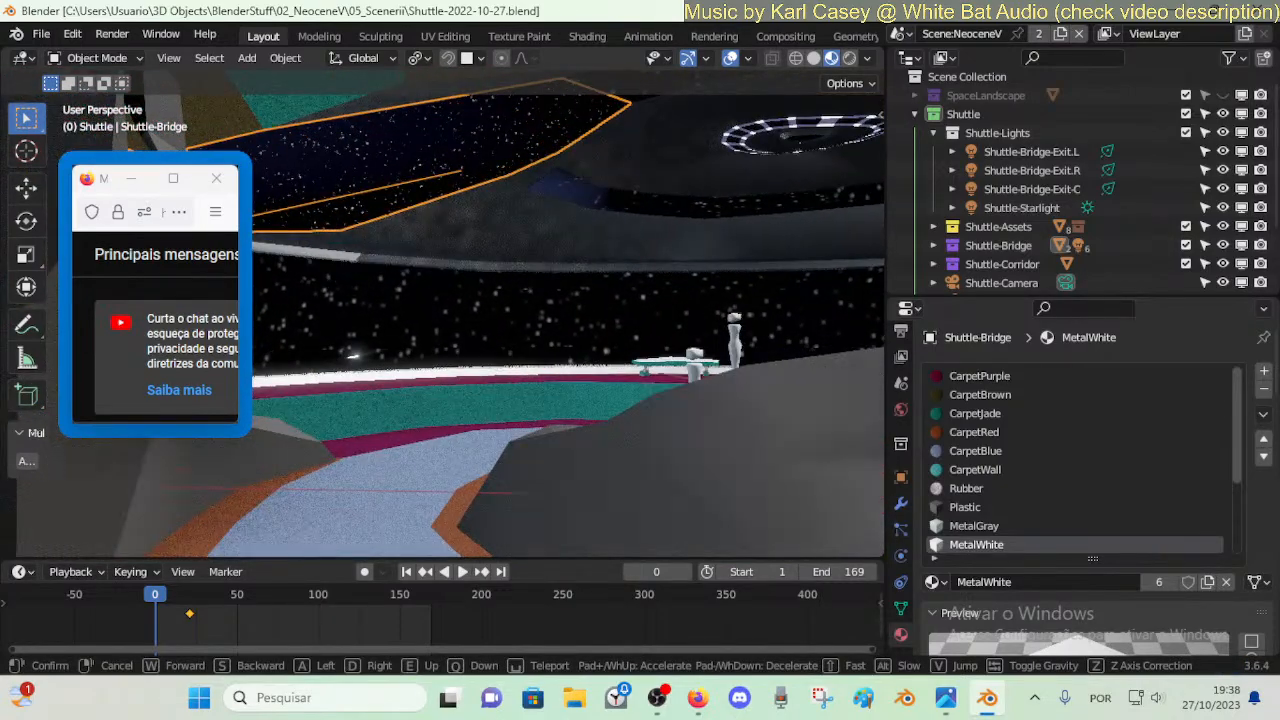
key(w)
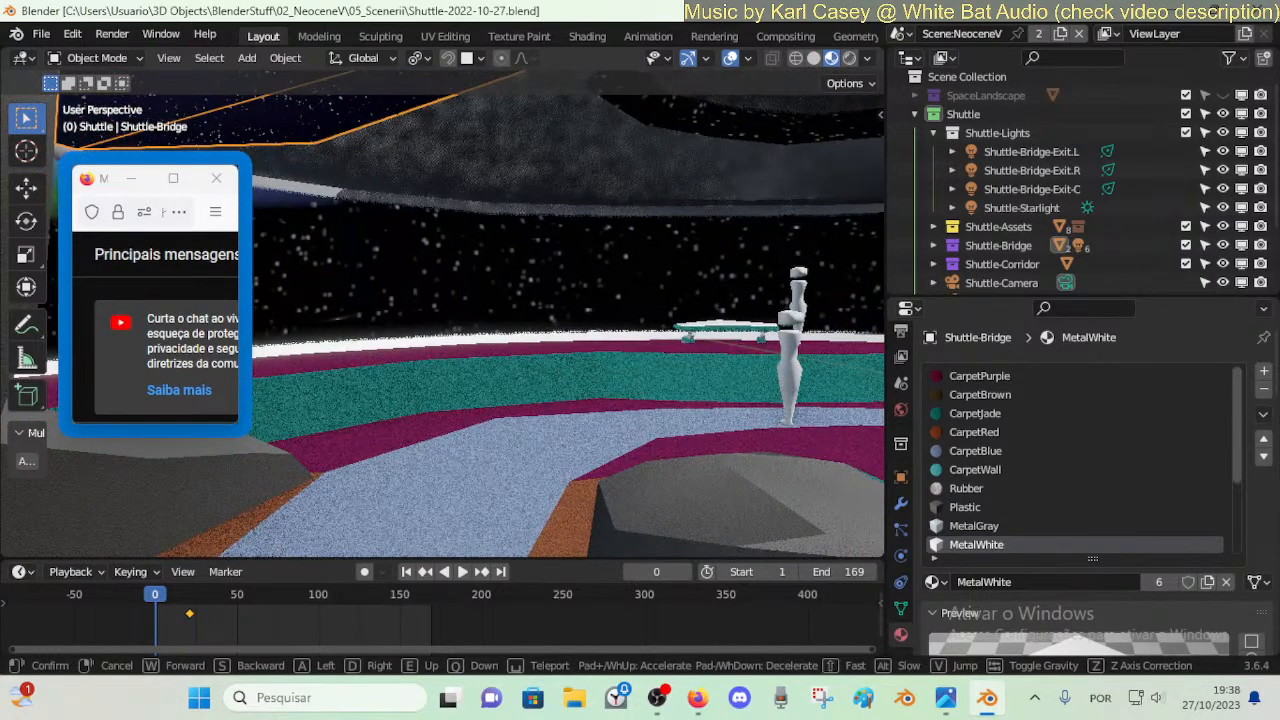
key(Escape)
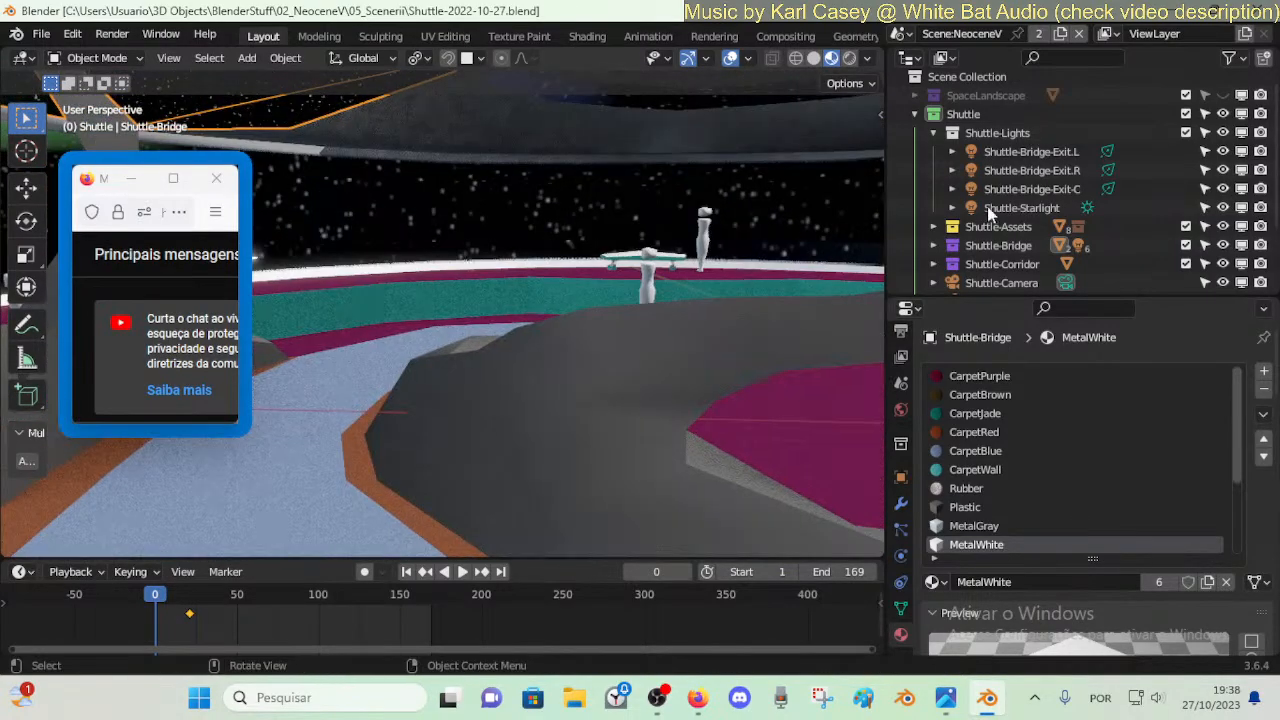
click(1240, 207)
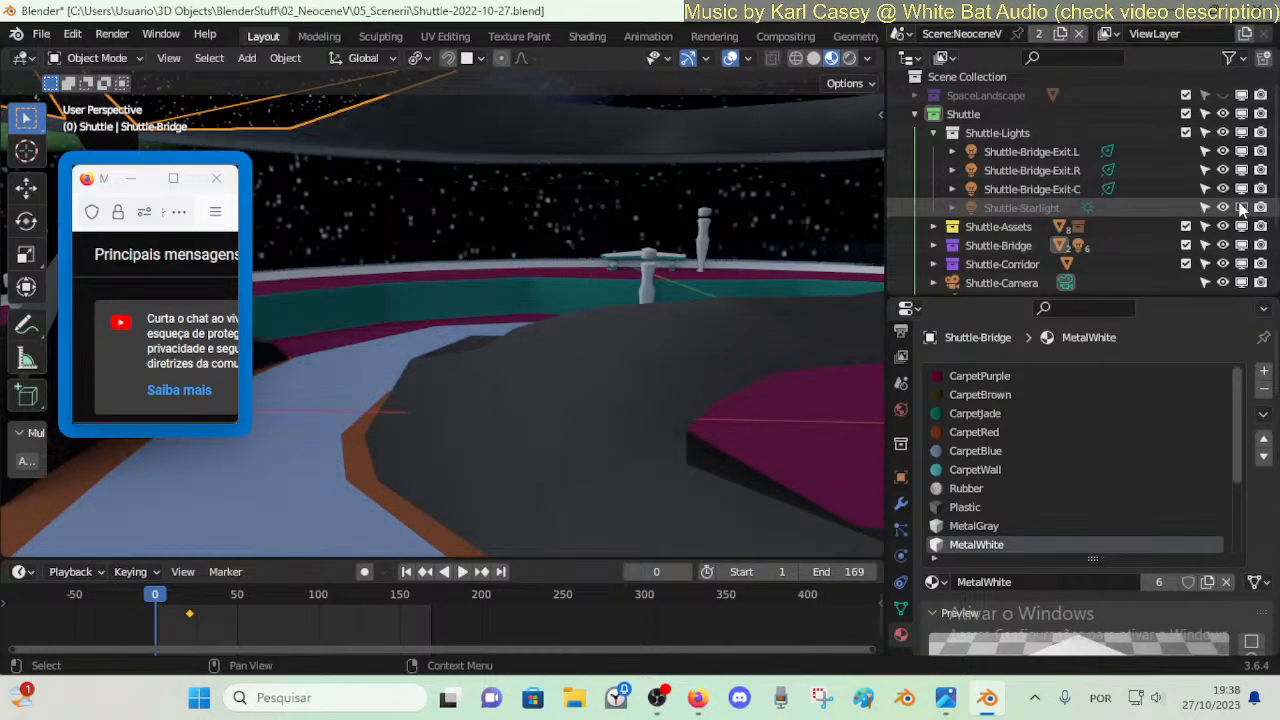
click(1240, 207)
- Examine the bridge ceiling and its window openings from inside, with the animation playing
key(shift+grave)
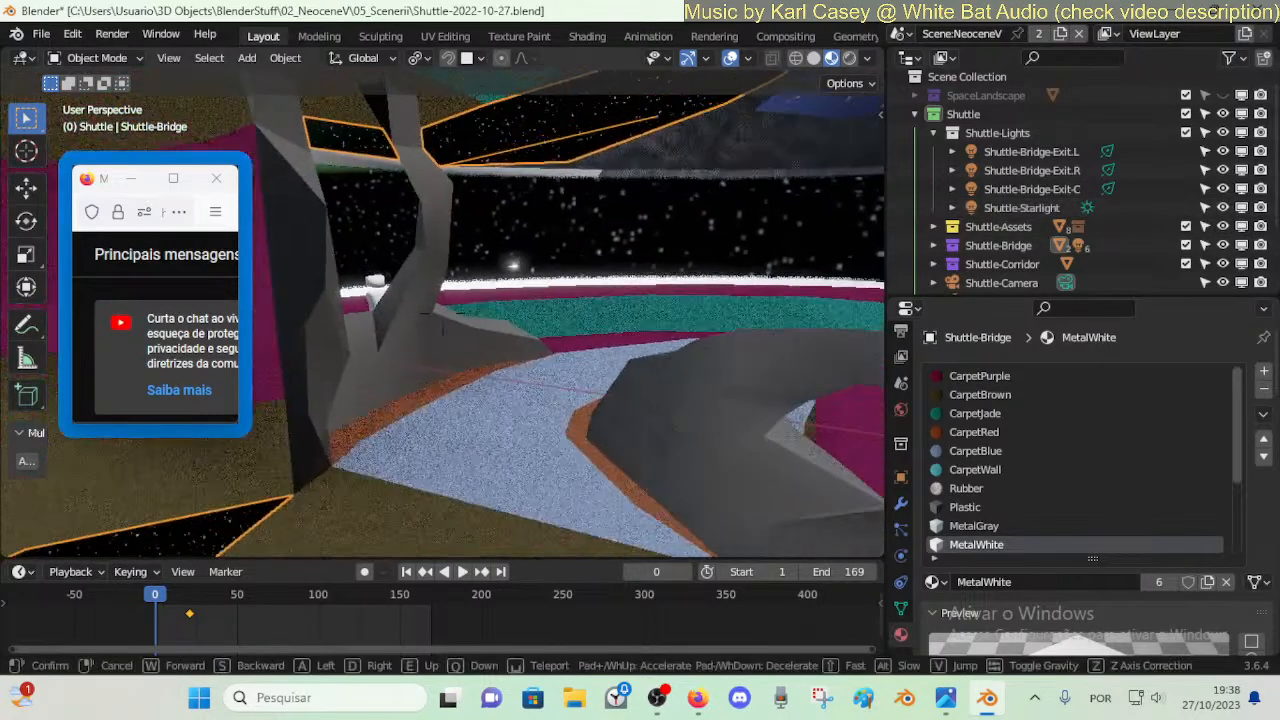
key(s)
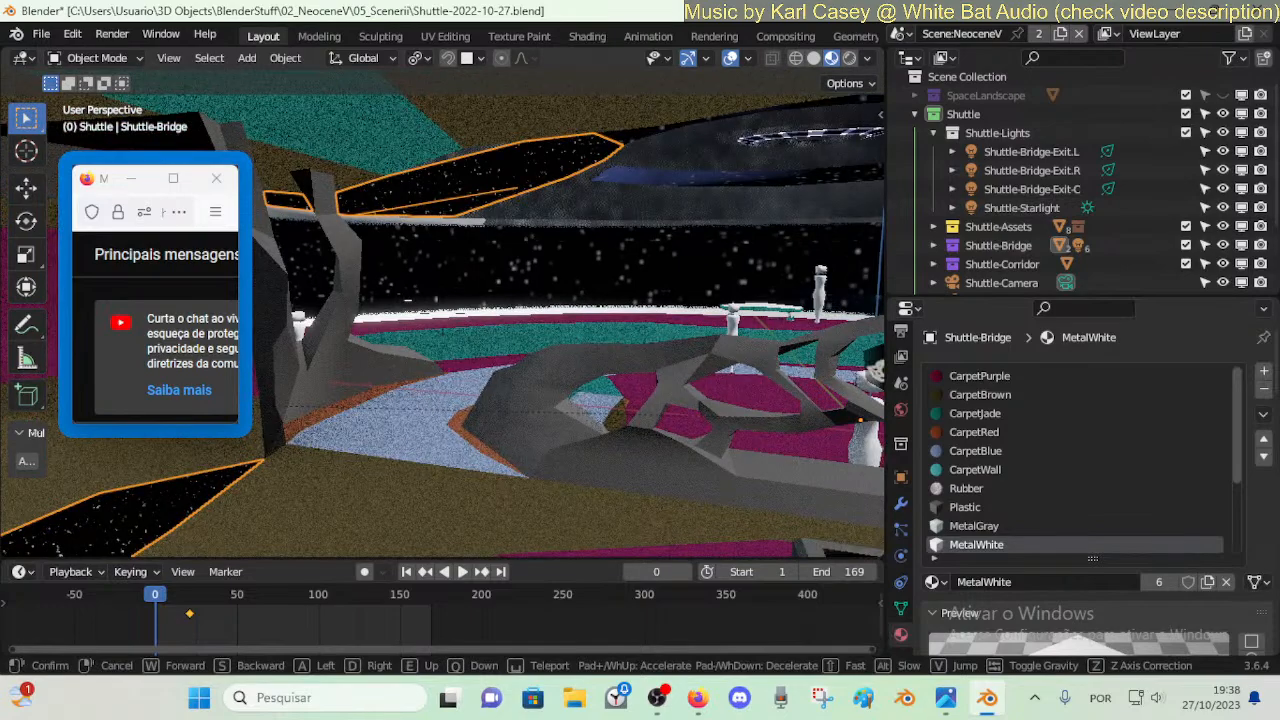
key(w)
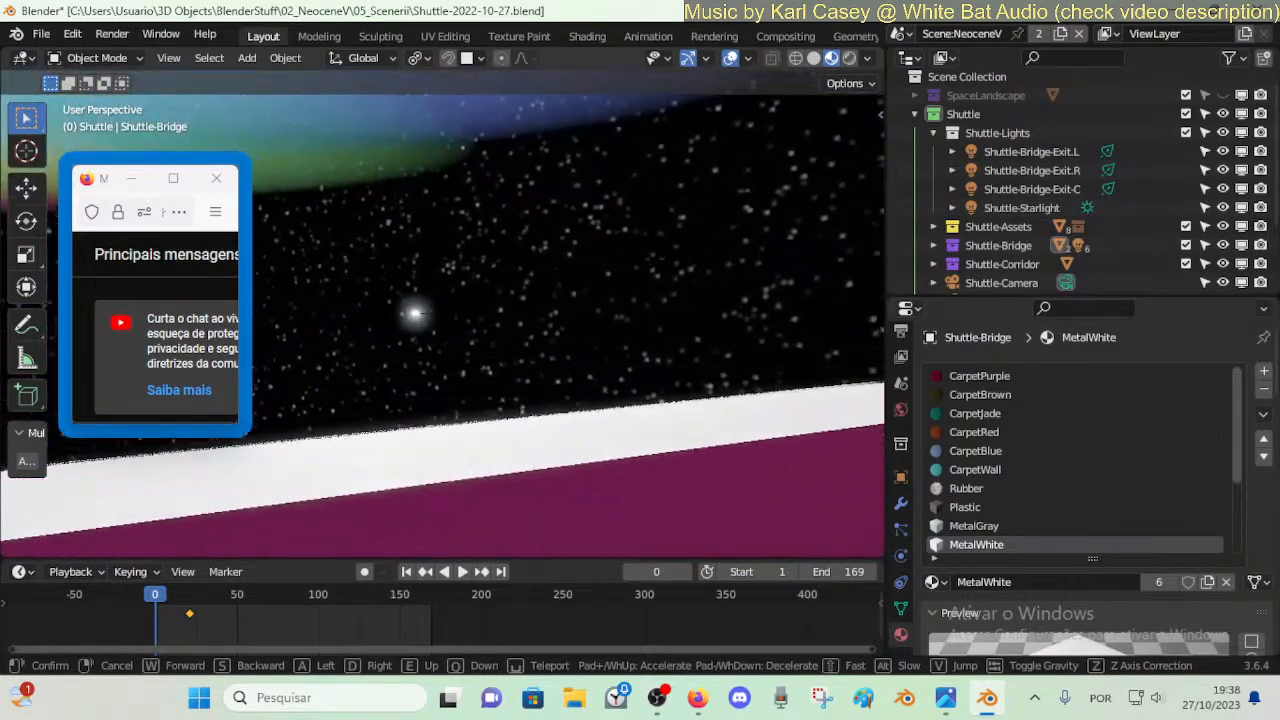
key(s)
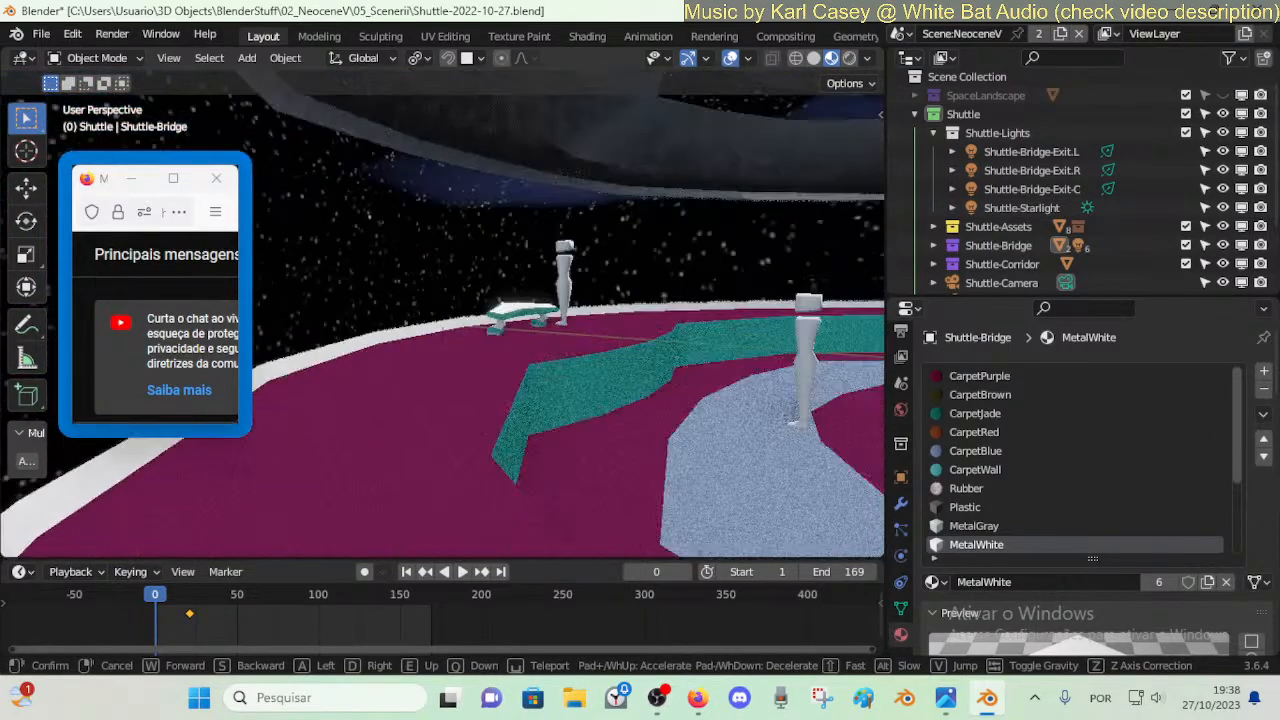
click(536, 233)
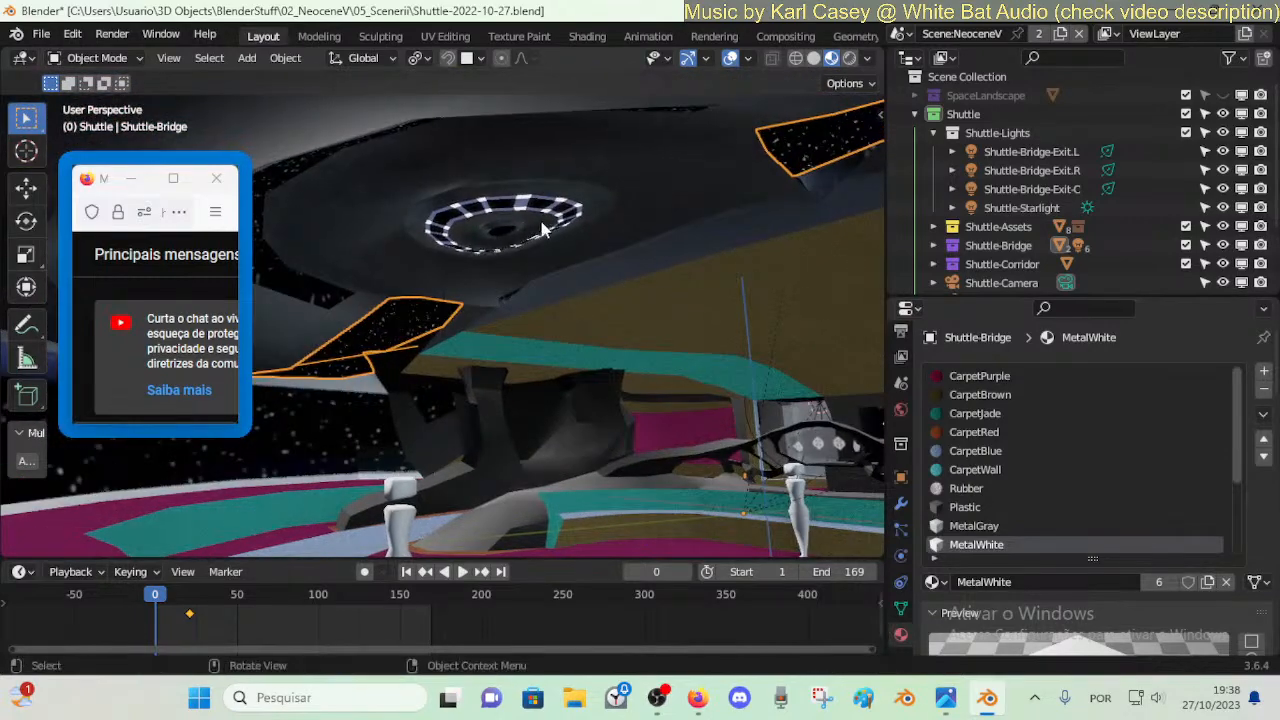
key(space)
key(shift+grave)
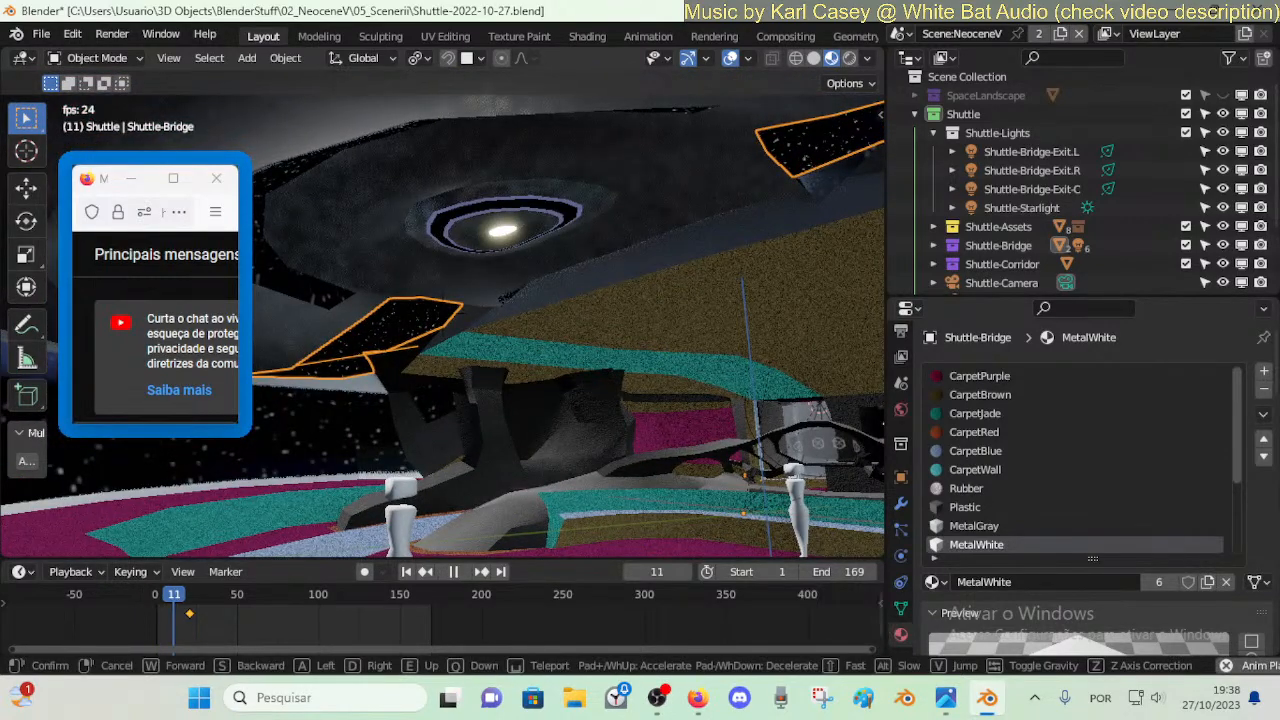
key(w)
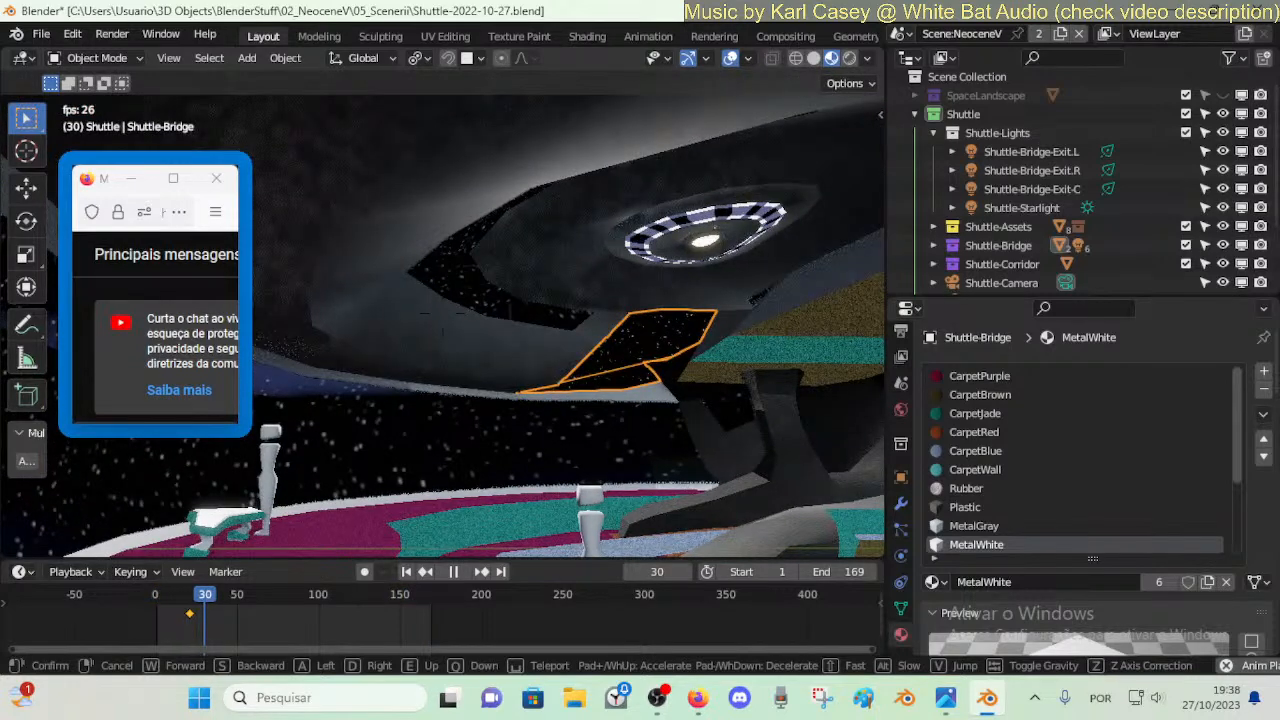
click(526, 258)
key(space)
- Move the ceiling edge loop between the side roof panels and the window surround along positive Y, and check the shape in Object Mode
key(Tab)
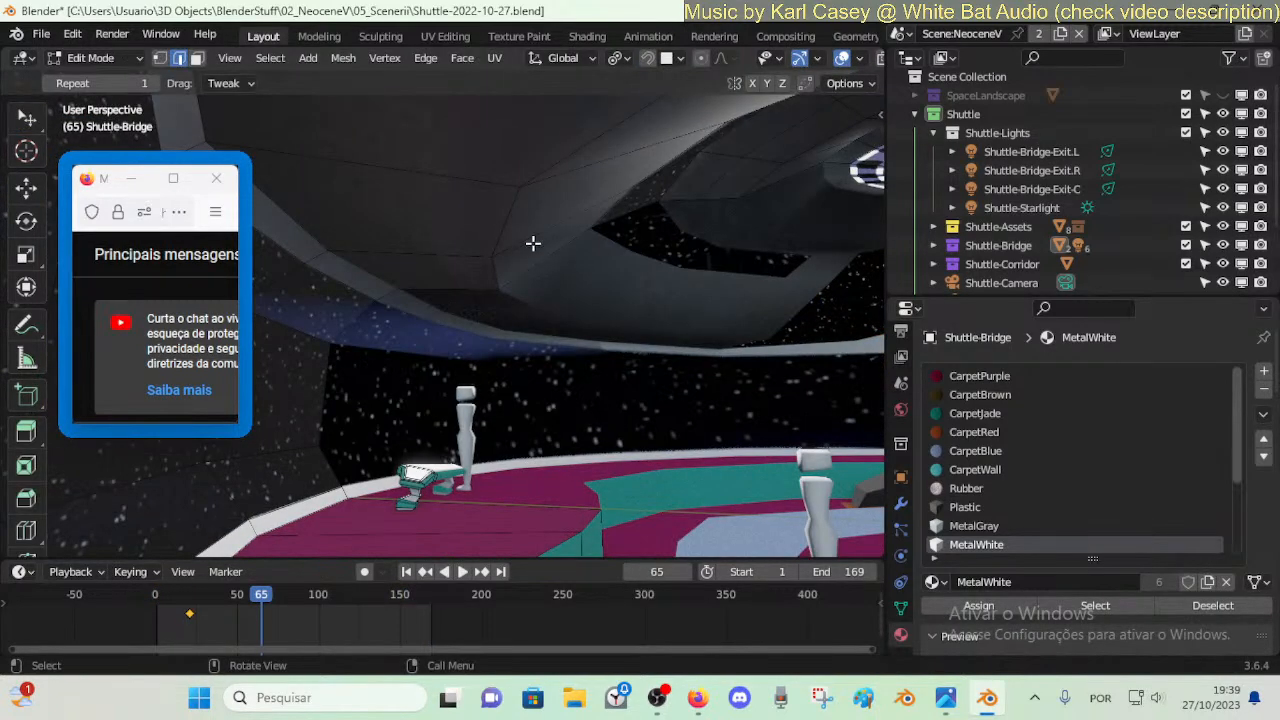
key(shift+grave)
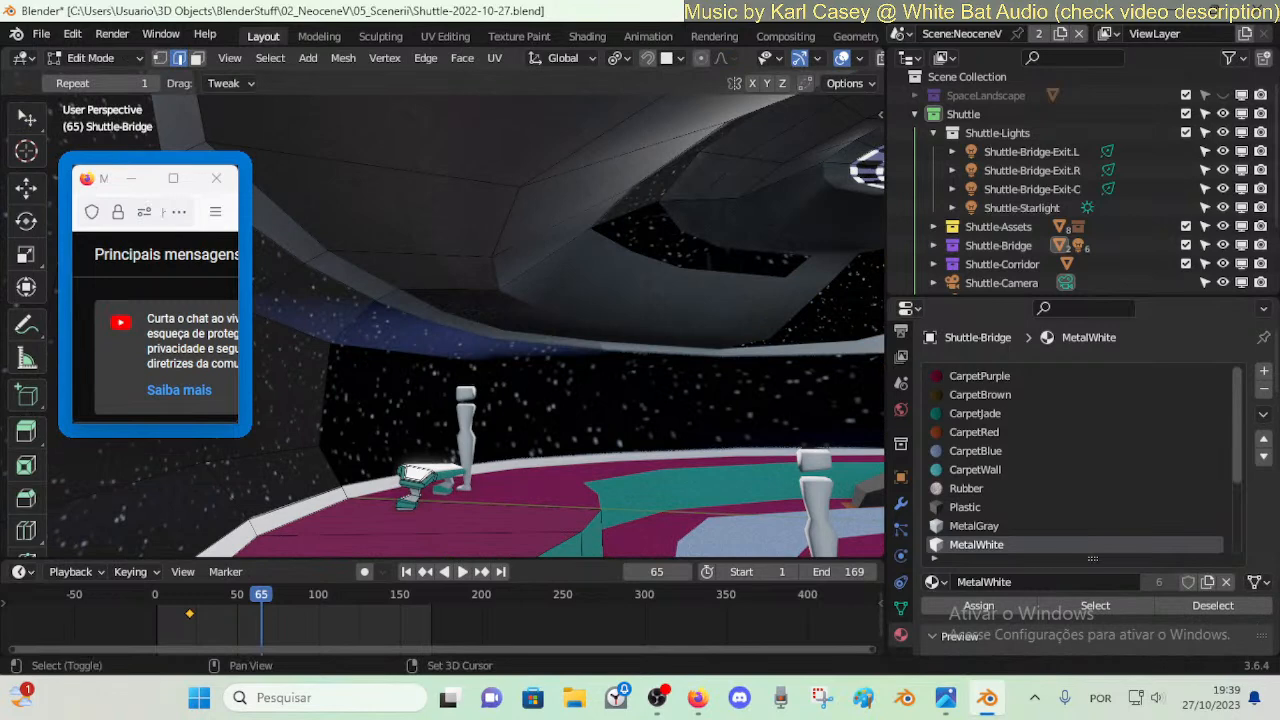
key(s)
click(536, 256)
alt+click(532, 246)
key(g)
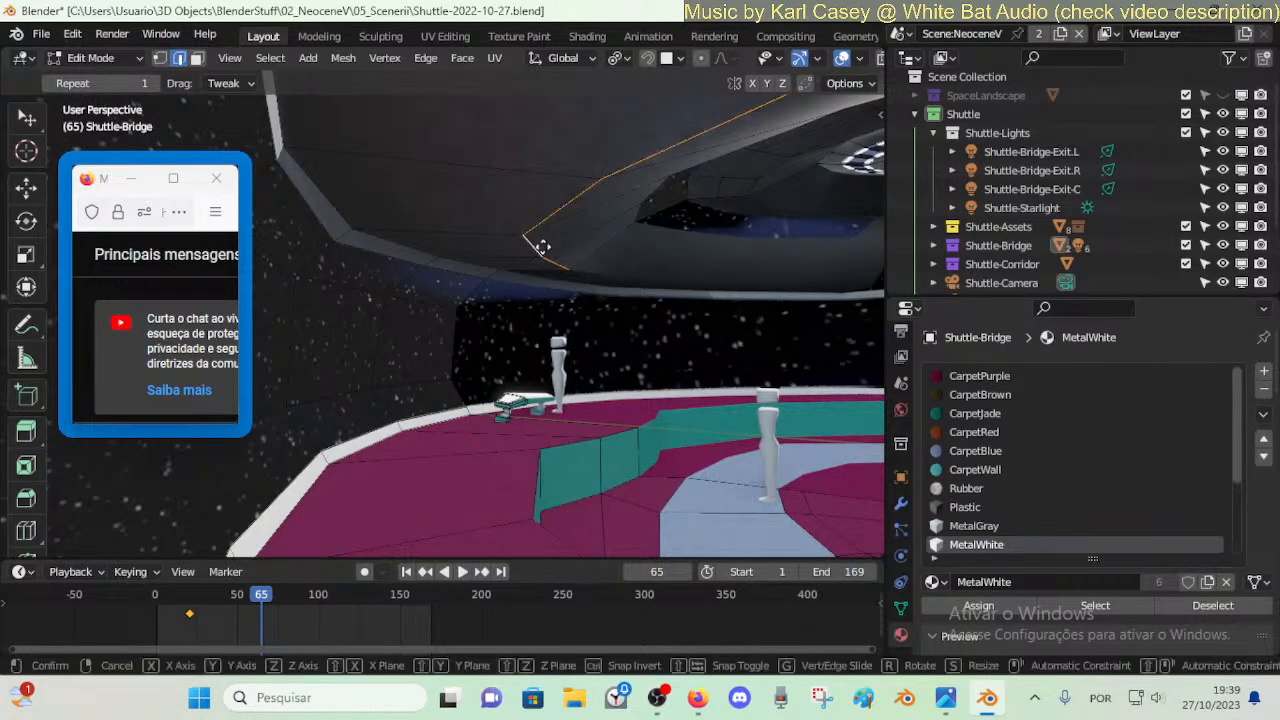
key(y)
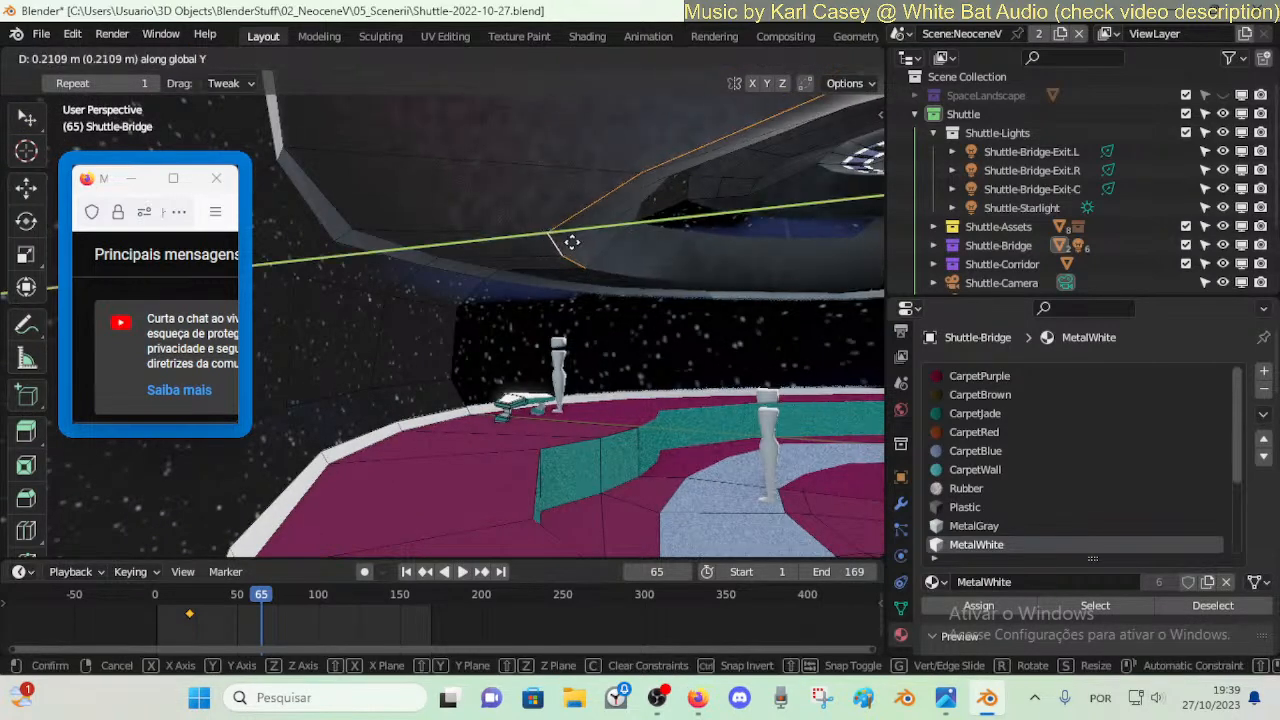
click(608, 243)
key(Tab)
key(shift+grave)
key(s)
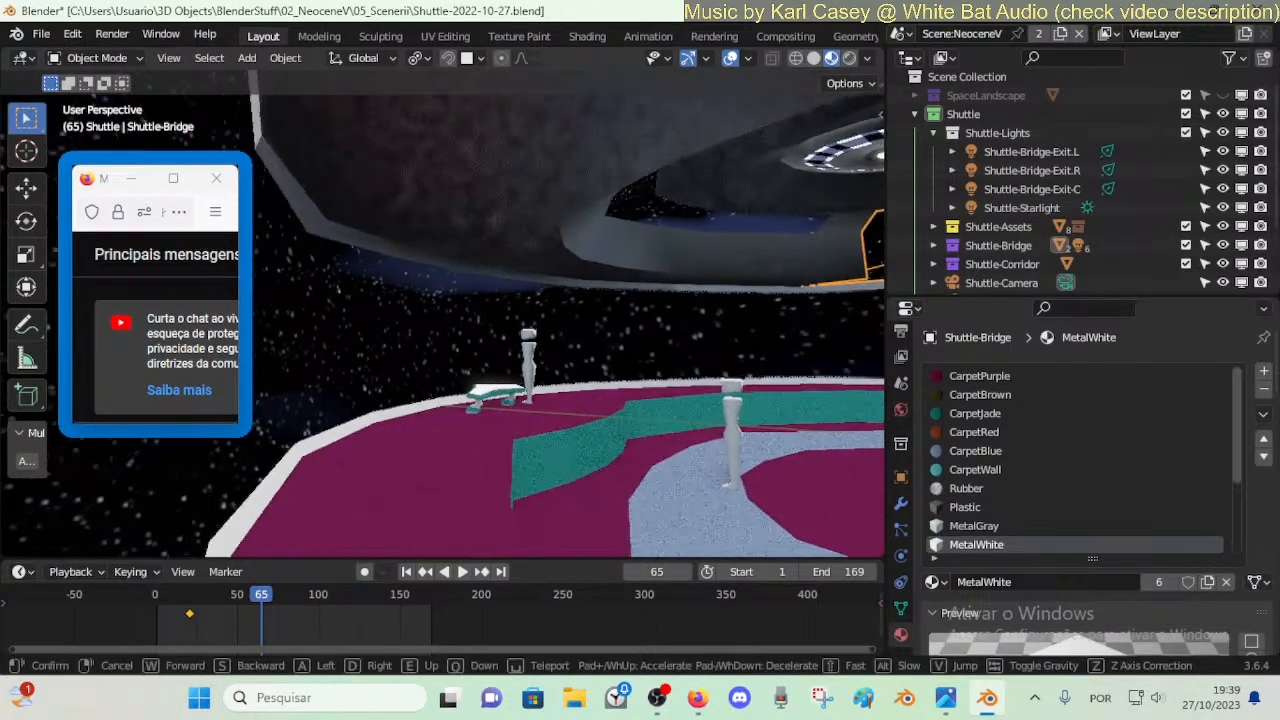
click(587, 253)
- Select the strip of ceiling faces between the roof's rim and the window surround, and shift it slightly along Z
key(Tab)
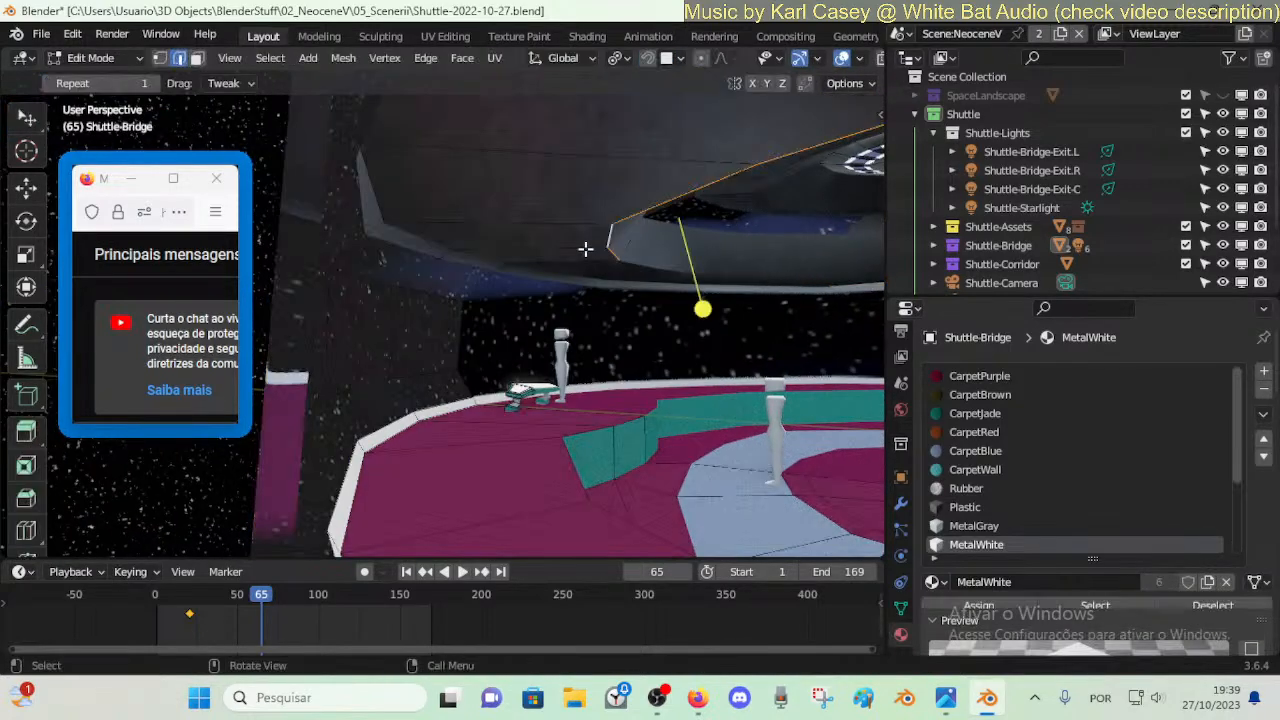
key(shift+grave)
key(w)
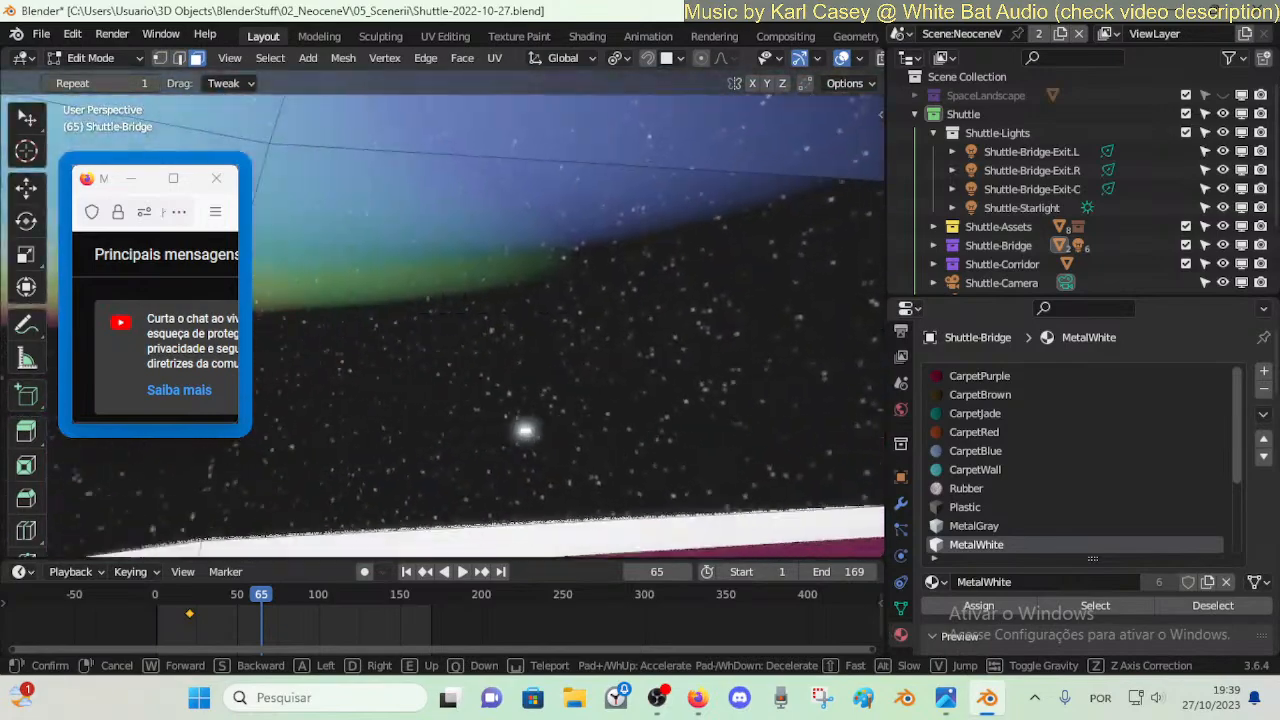
key(e)
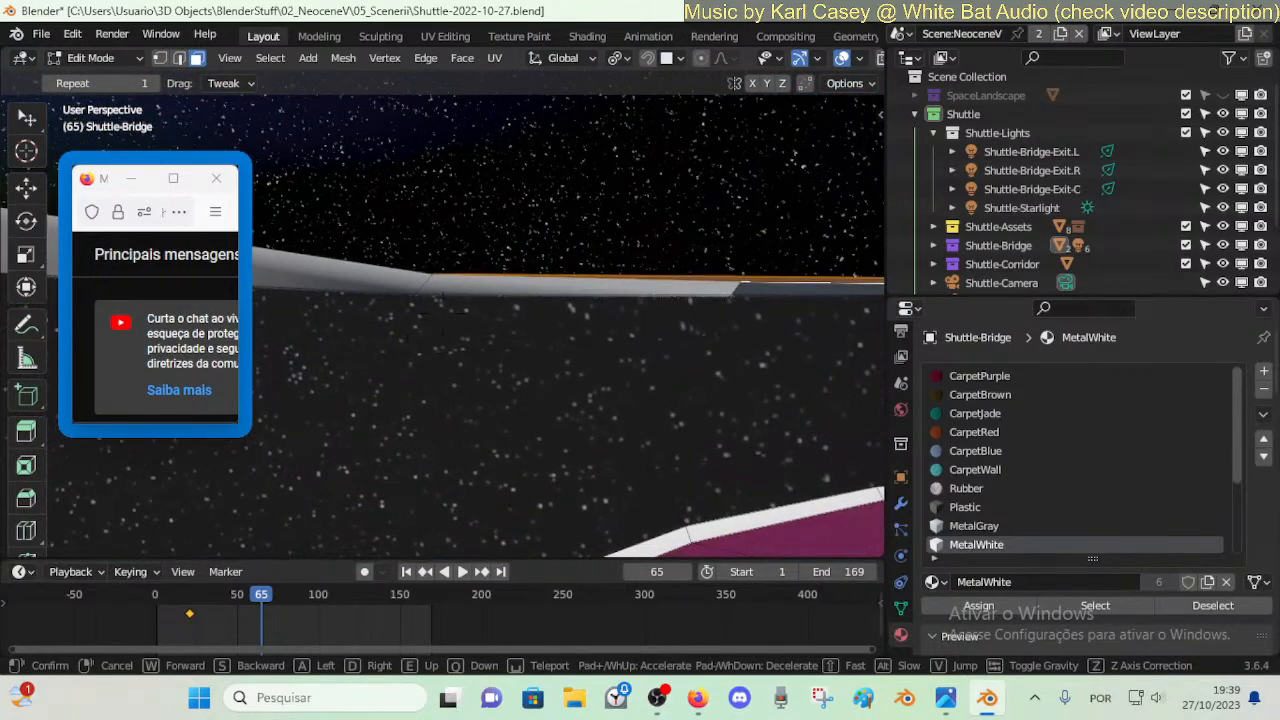
key(Escape)
key(g)
key(z)
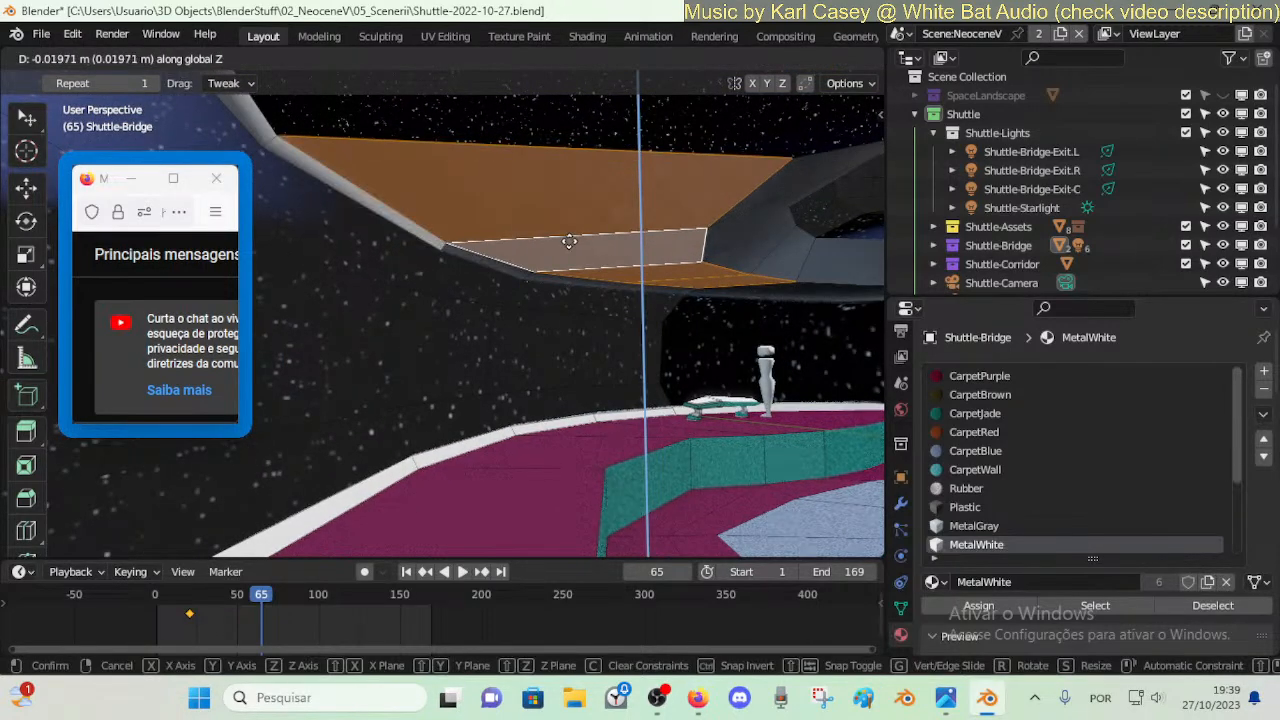
click(566, 240)
- Select the ceiling edge loop between the roof's rim and the window surround, and edge-slide it by a factor of about 0.84
key(alt+a)
alt+click(516, 234)
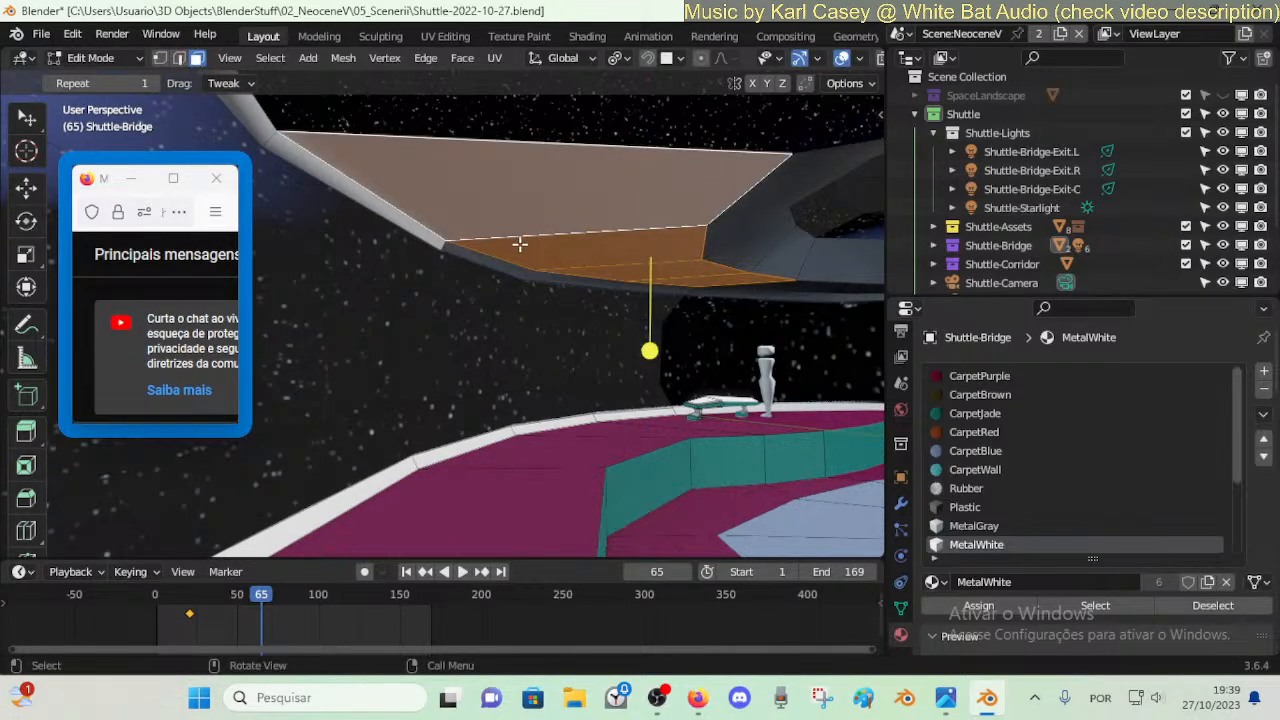
key(g)
key(g)
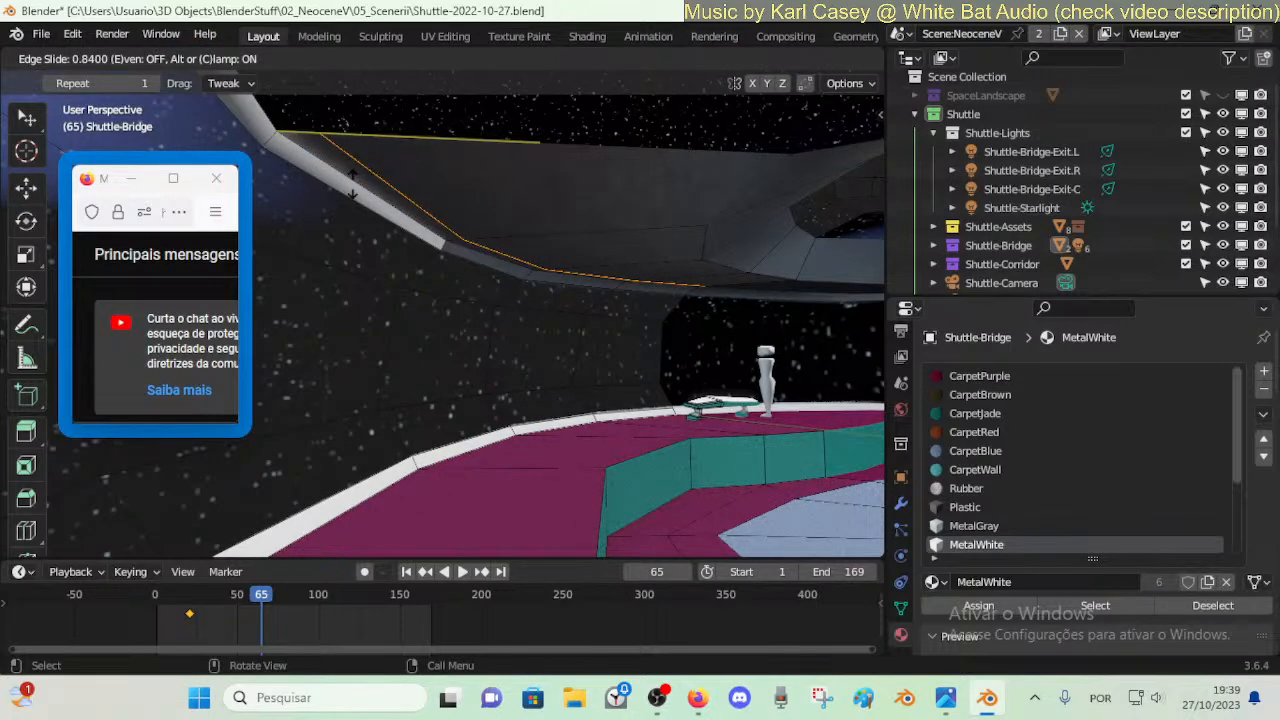
- Lower the strip of ceiling faces between the roof's rim and the window surround about 0.36 m along Z
key(g)
key(z)
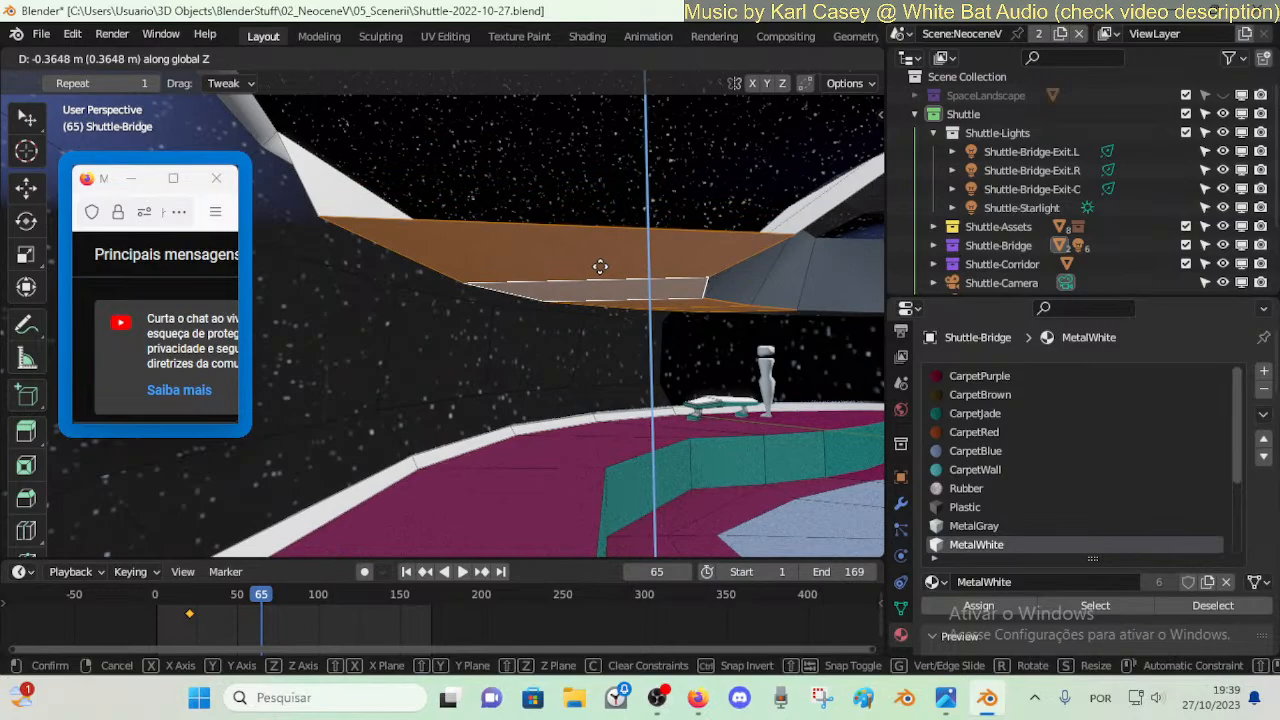
click(600, 267)
- Walk through the bridge interior in Object Mode to examine the shape of the lowered ceiling strip
key(Tab)
key(shift+grave)
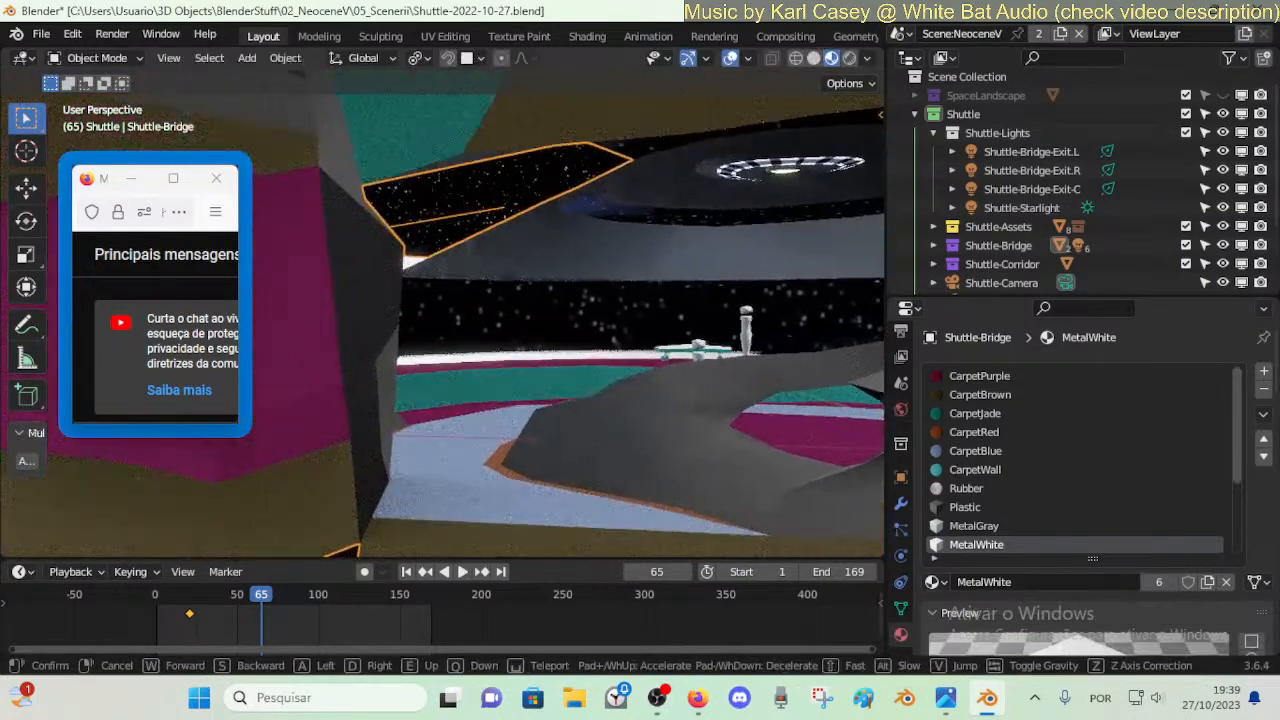
key(w)
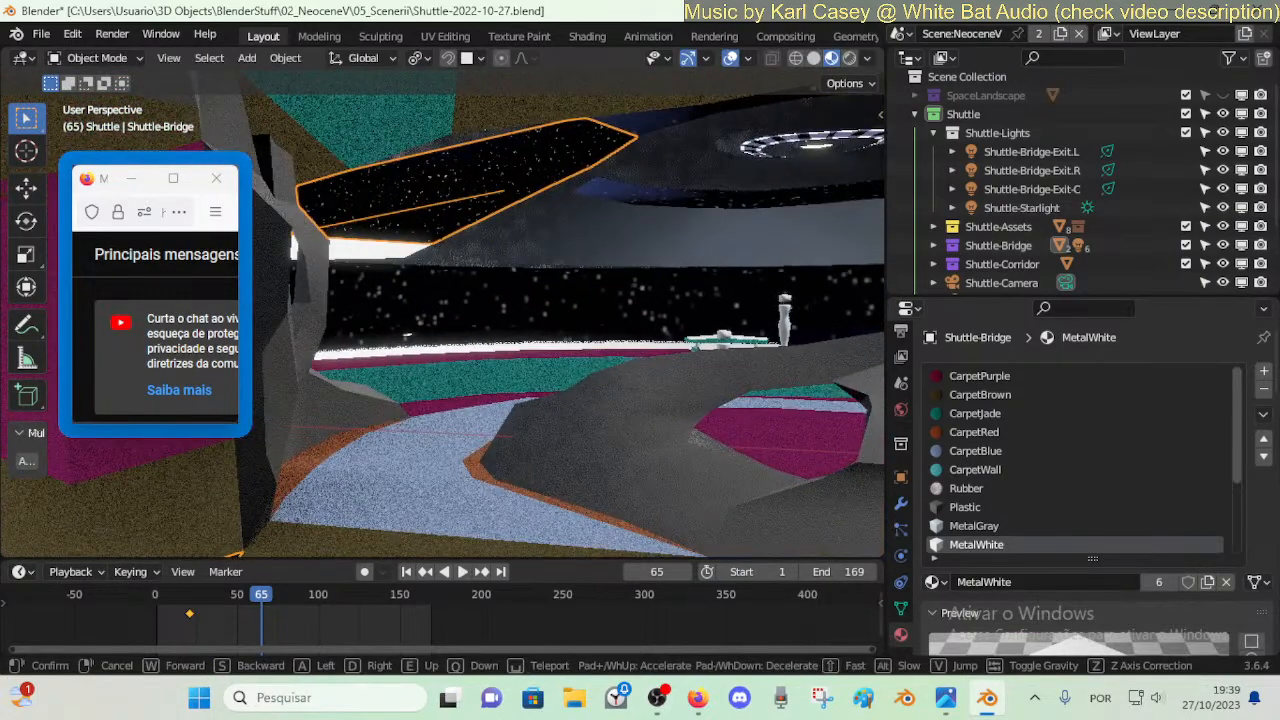
key(w)
key(a)
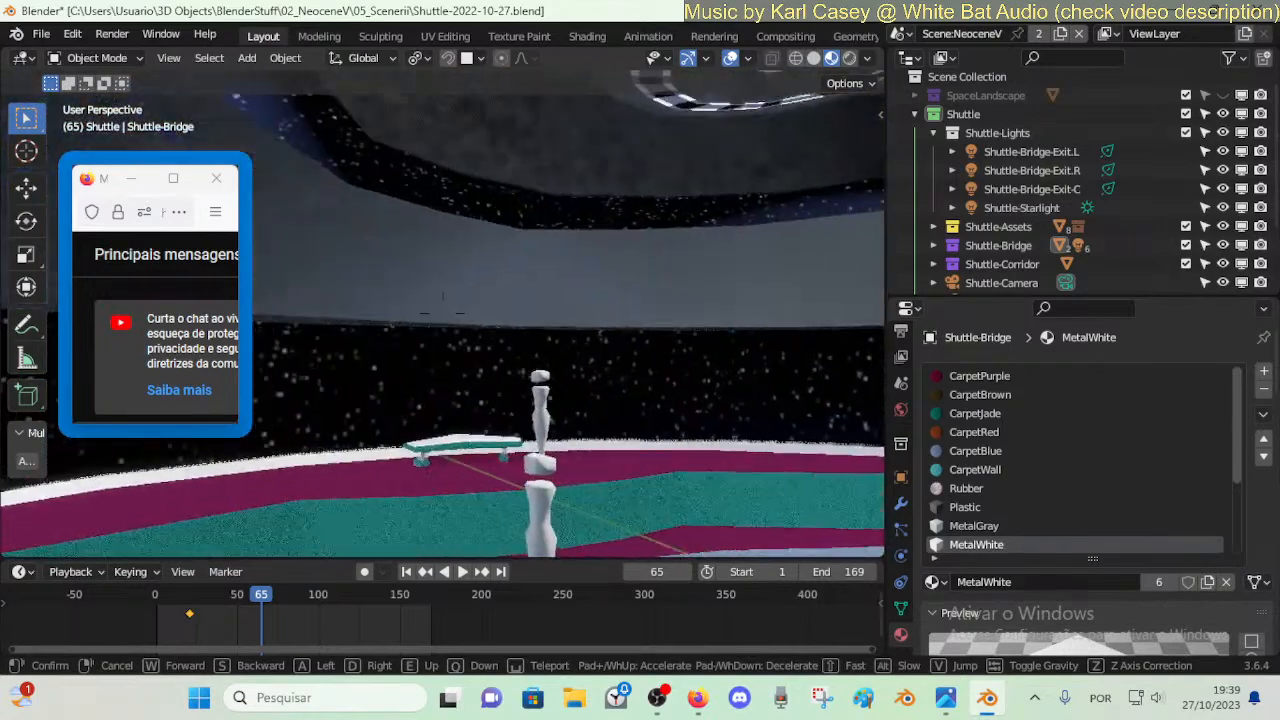
key(a)
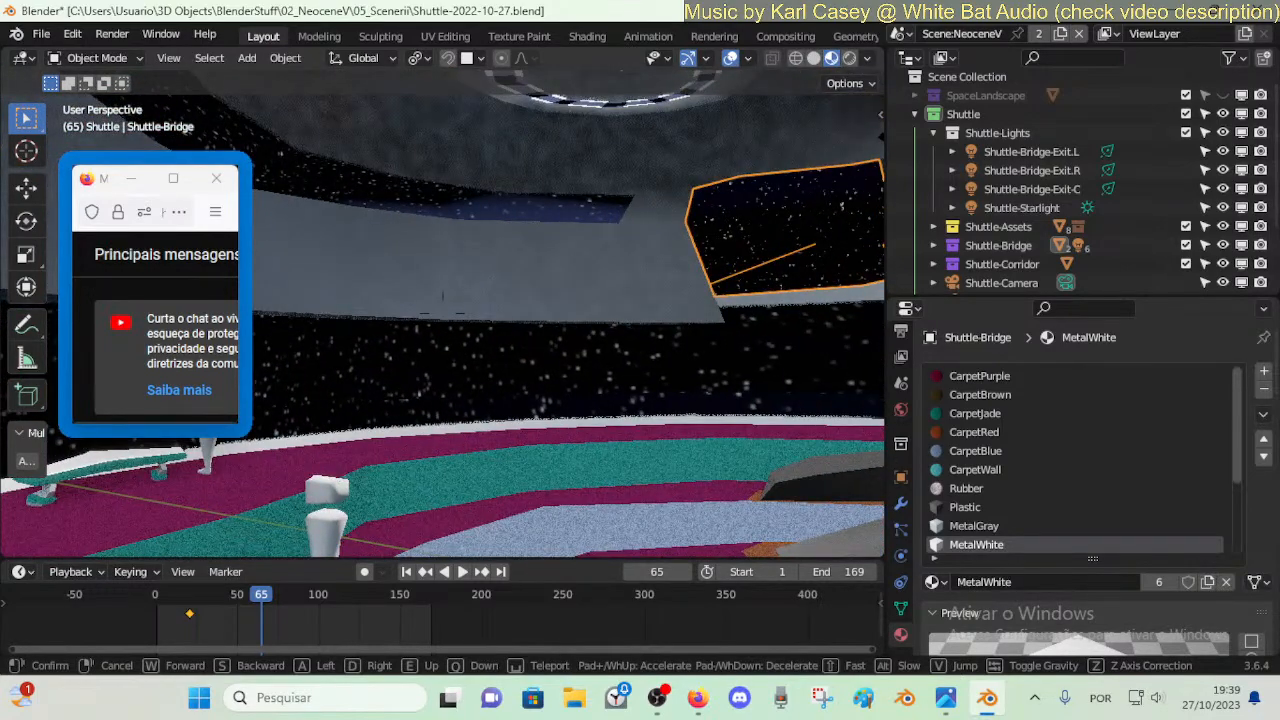
key(s)
key(a)
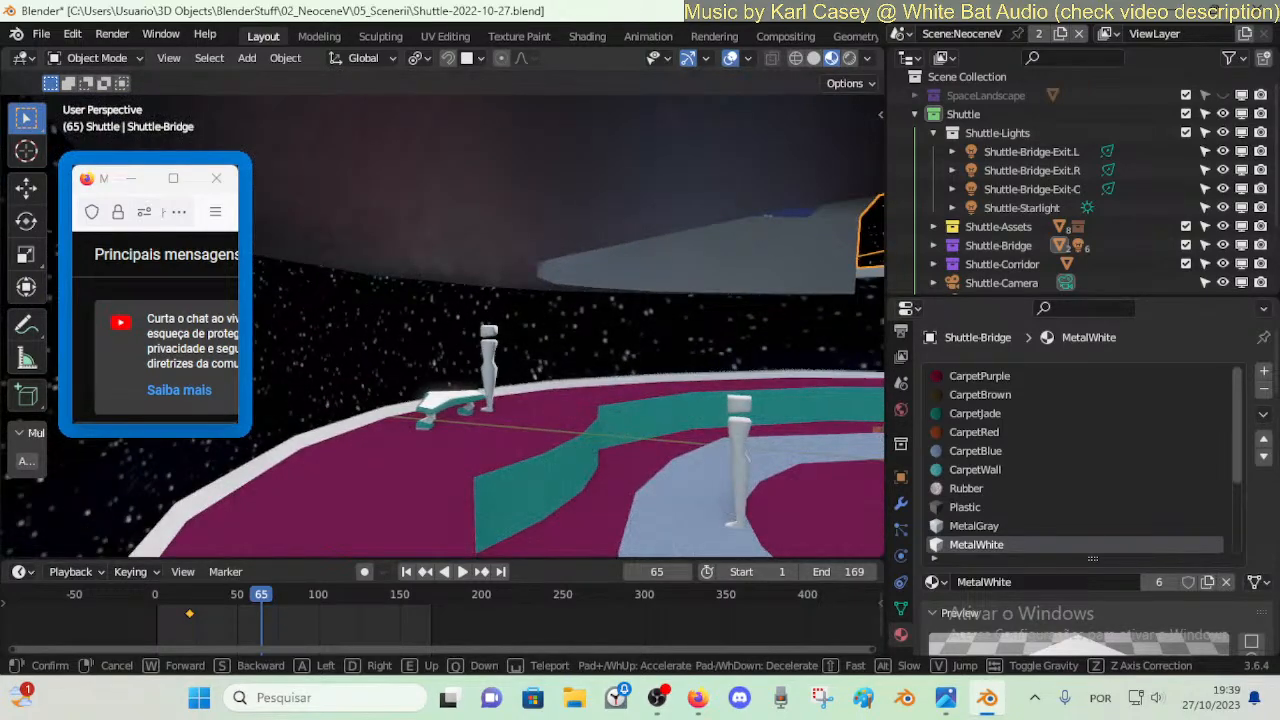
click(580, 268)
- Raise the selected strip of ceiling faces 0.1011 m along Z
key(Tab)
key(g)
key(z)
click(591, 249)
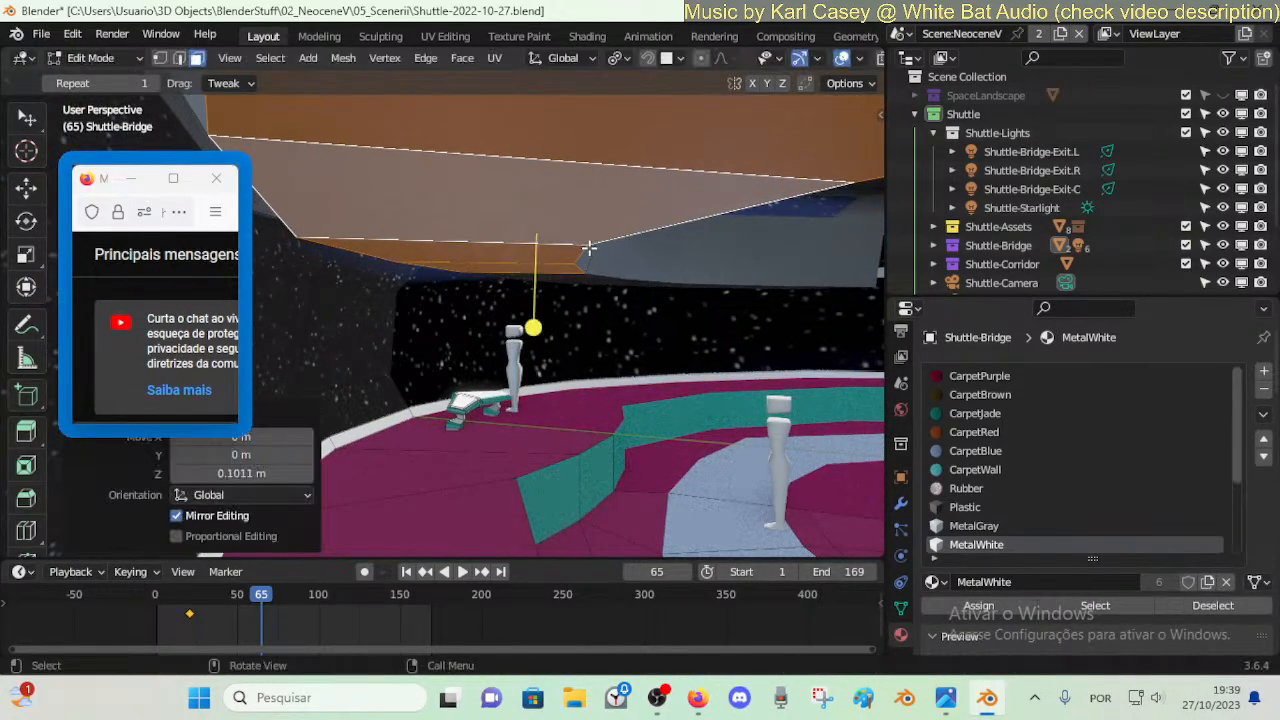
- View the ceiling from farther back in the bridge and raise the selected face strip about 0.058 m more along Z
key(shift+grave)
key(s)
key(d)
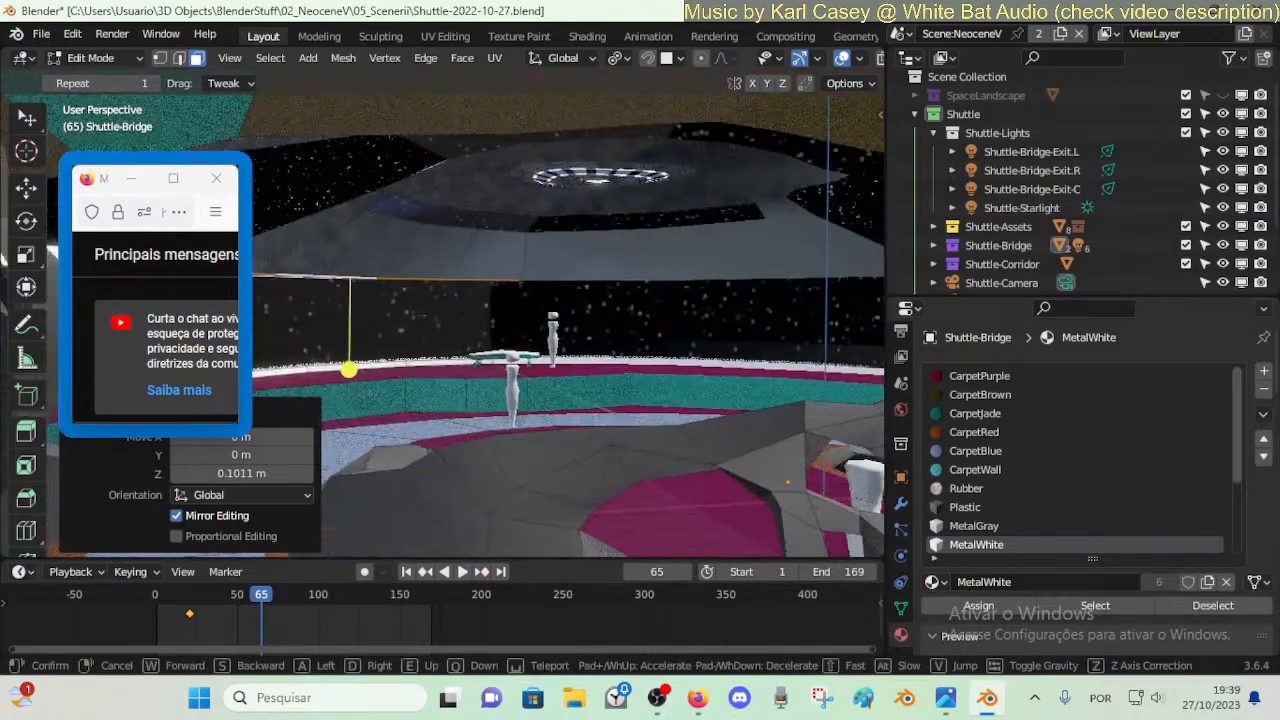
click(602, 262)
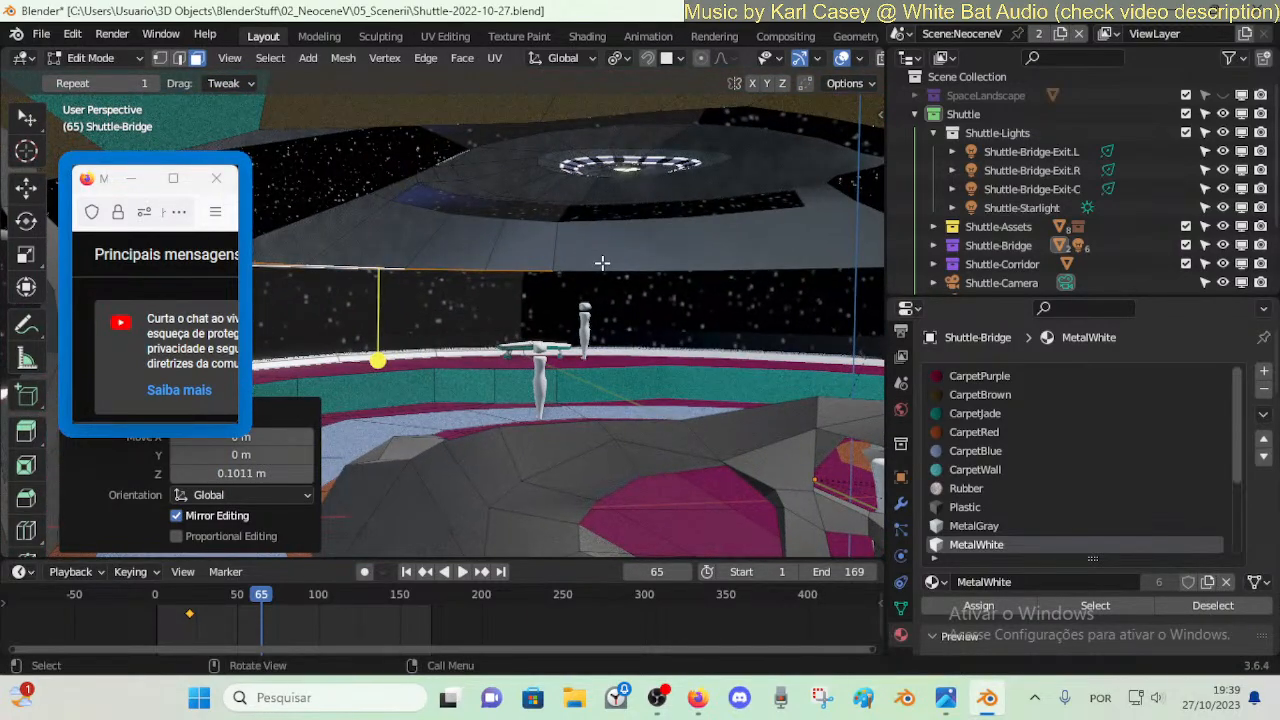
key(g)
key(z)
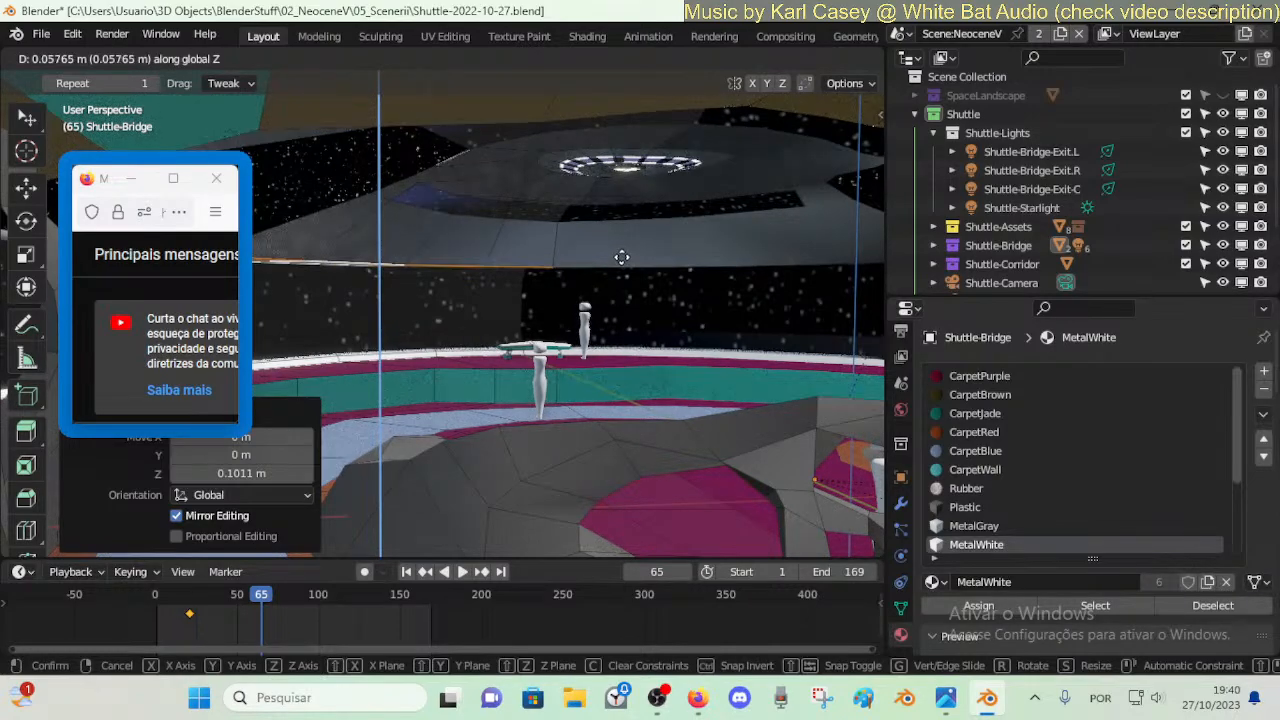
click(622, 257)
- Select the ceiling edge loop beside the side roof panels and move it -0.55488 m along Y
key(shift+grave)
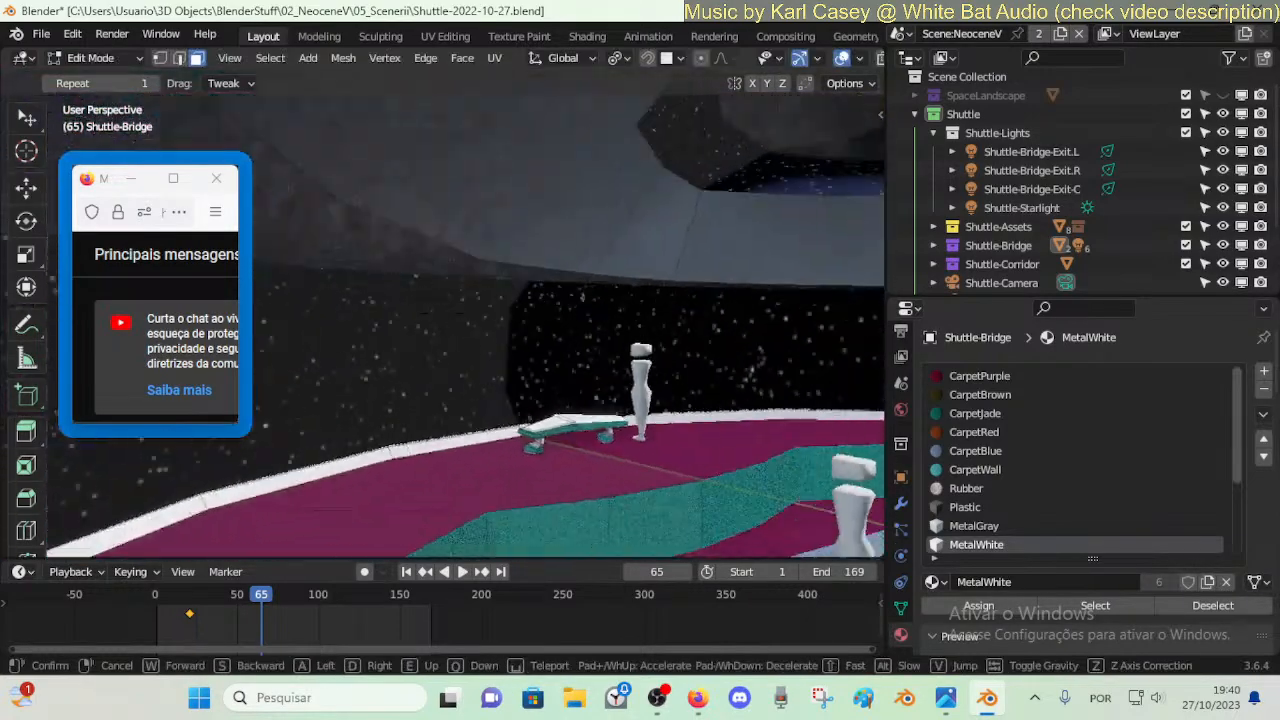
click(620, 260)
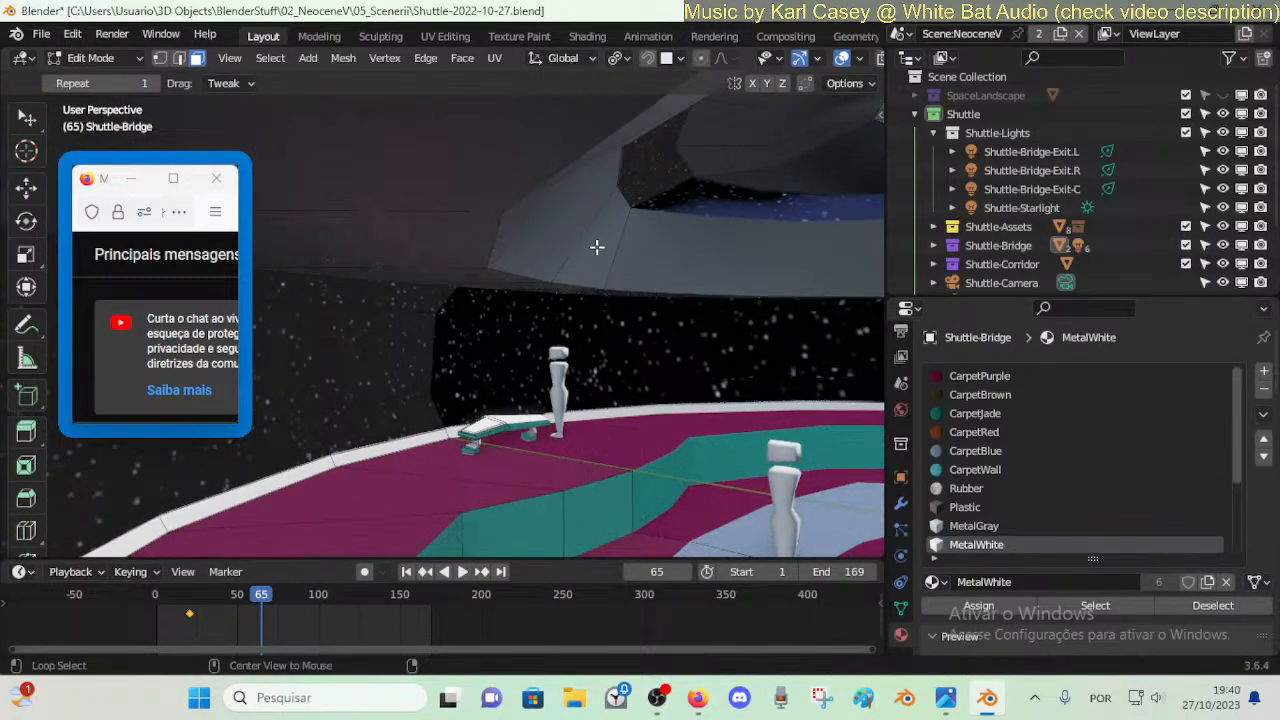
alt+click(543, 268)
key(g)
key(y)
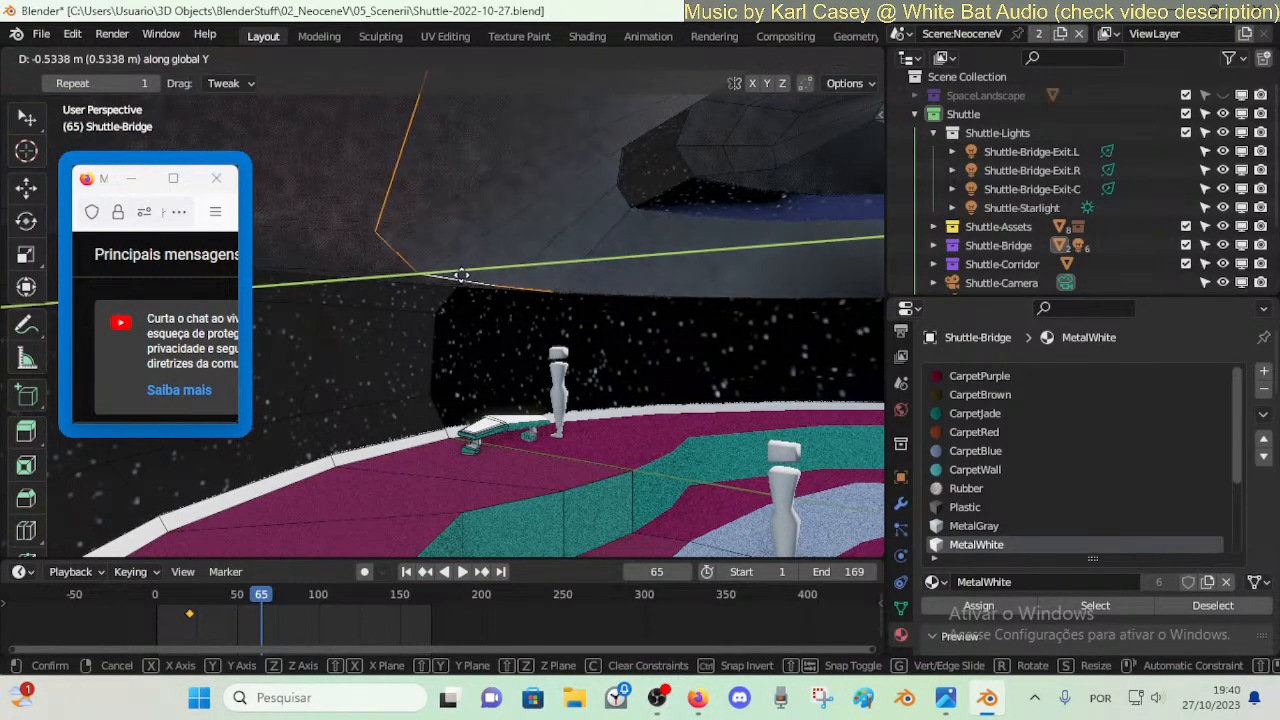
click(459, 275)
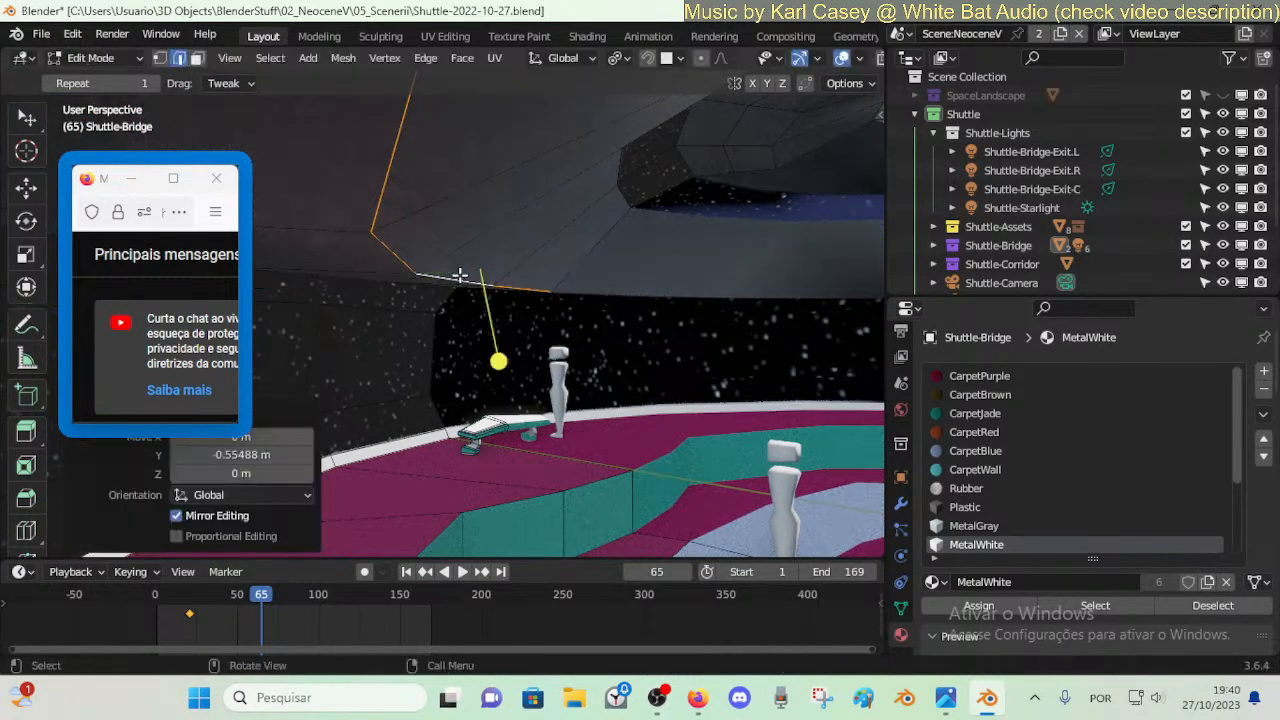
- Check the ceiling in Object Mode, and move the same edge loop about -0.41 m farther along Y
key(Tab)
key(shift+grave)
click(456, 257)
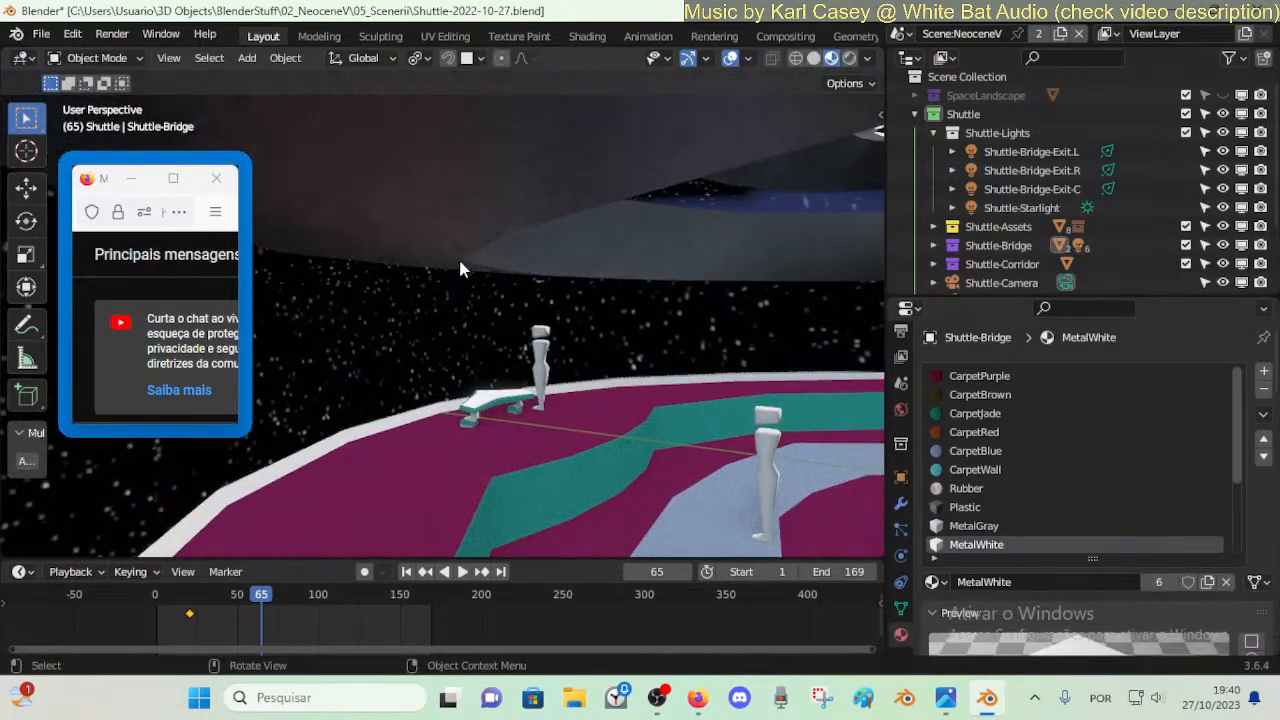
key(Tab)
key(g)
key(y)
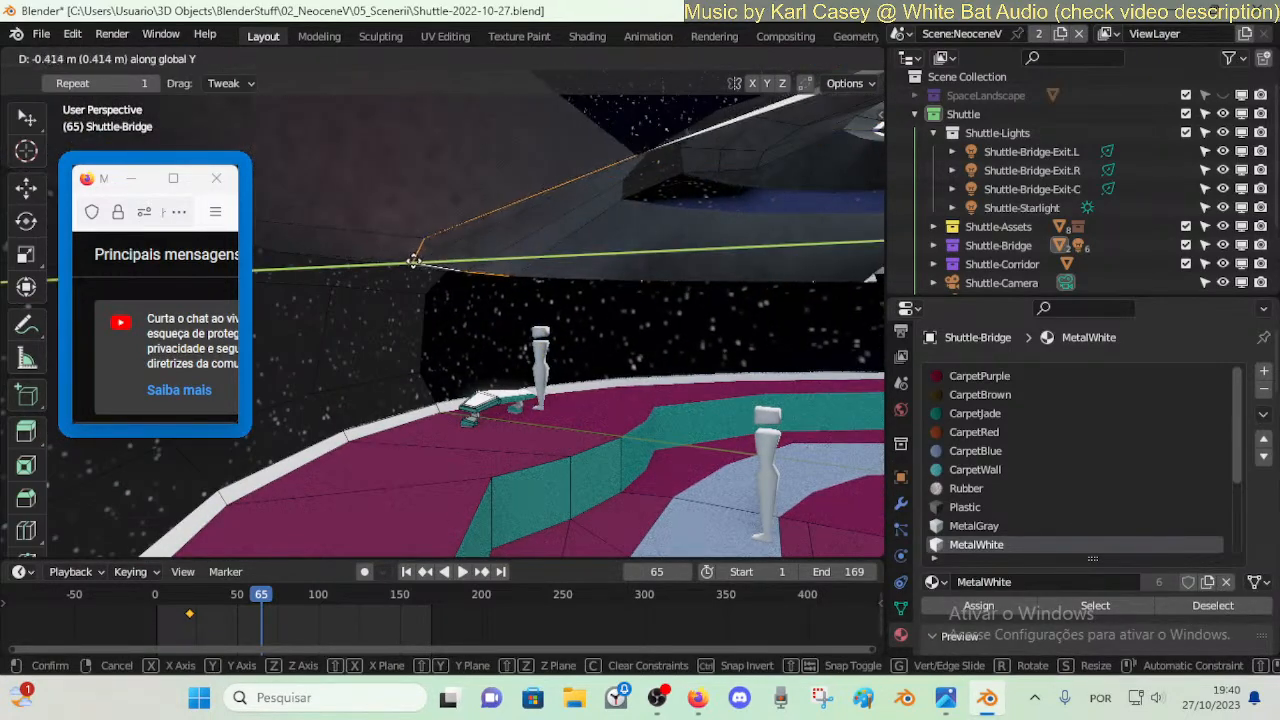
click(415, 265)
- Inspect the ceiling without its edges shown, and shift the selected edge loop about 0.39 m back along positive Y
key(Tab)
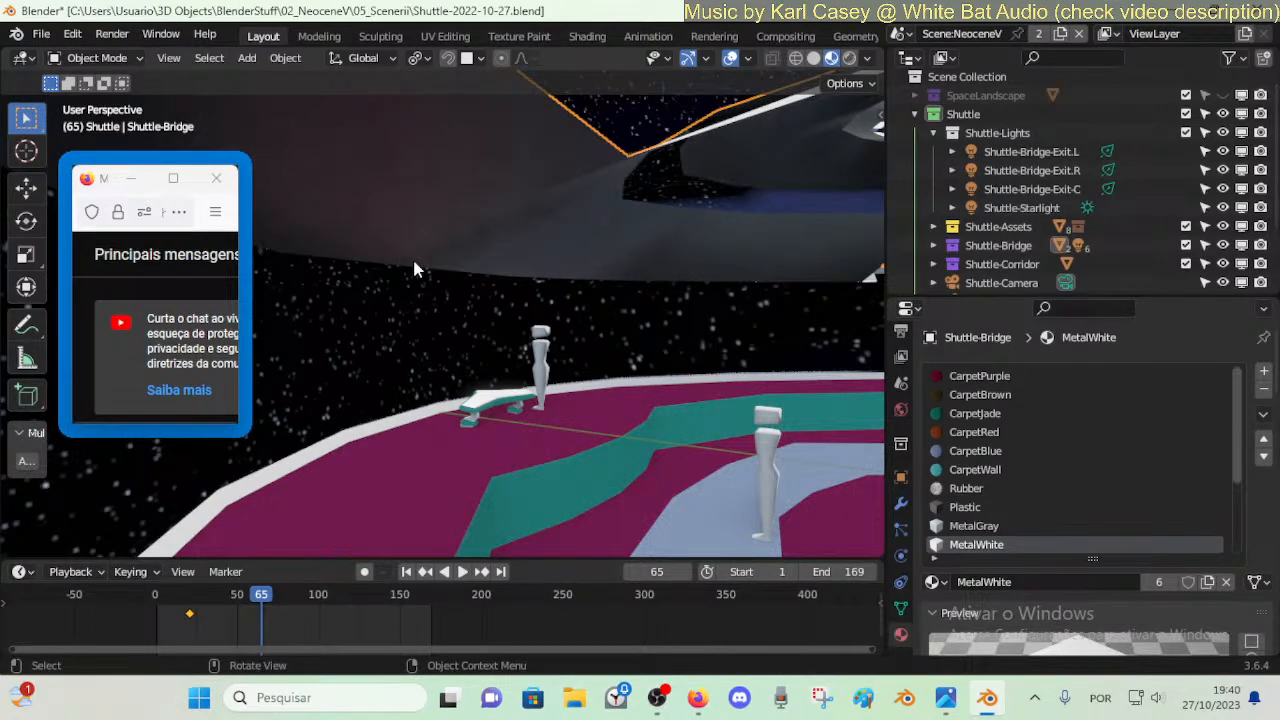
key(shift+grave)
click(415, 268)
key(Tab)
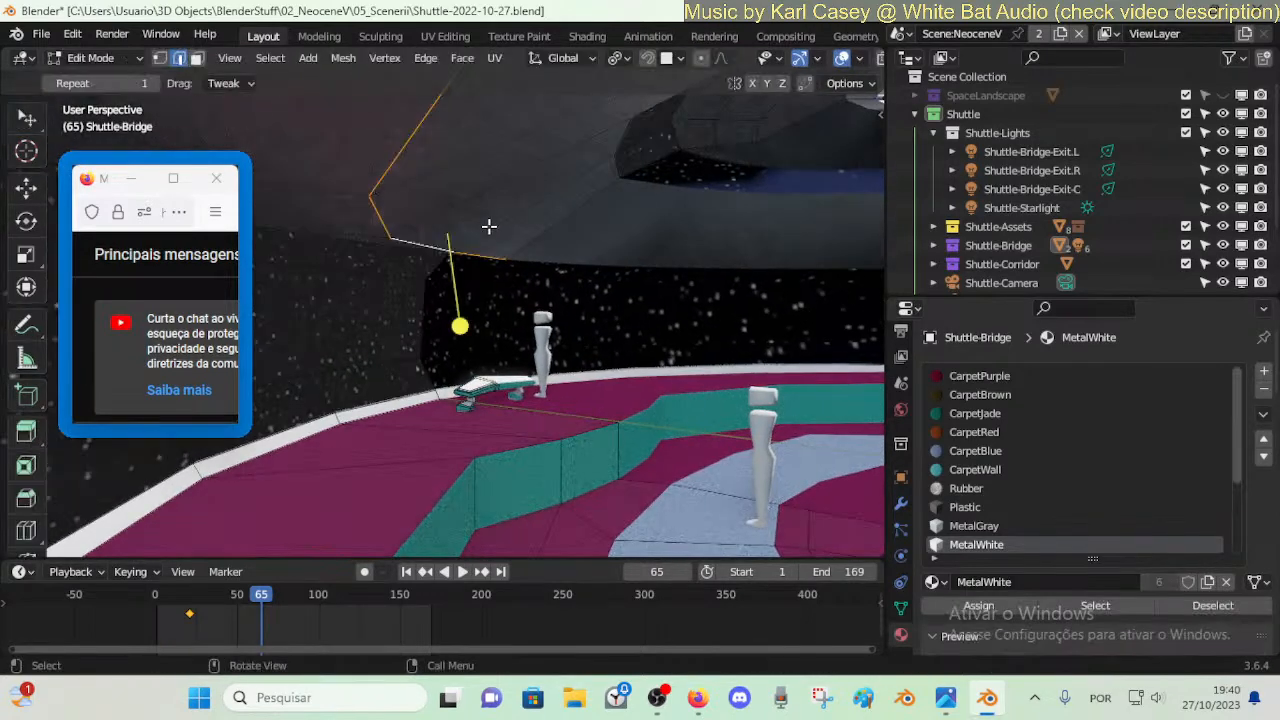
key(g)
key(y)
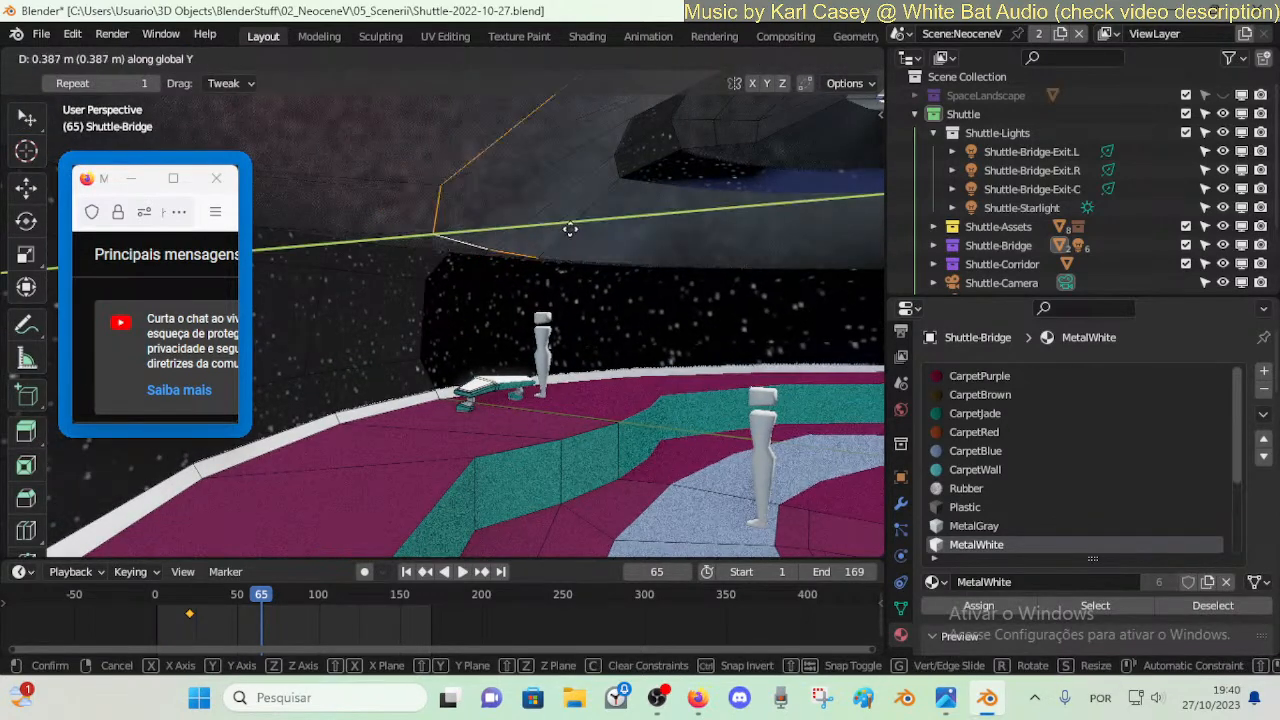
click(569, 229)
- Check the ceiling from inside the bridge, bevel the selected edge loop with 3 segments and a width of about 0.128 m, and deselect everything
key(Tab)
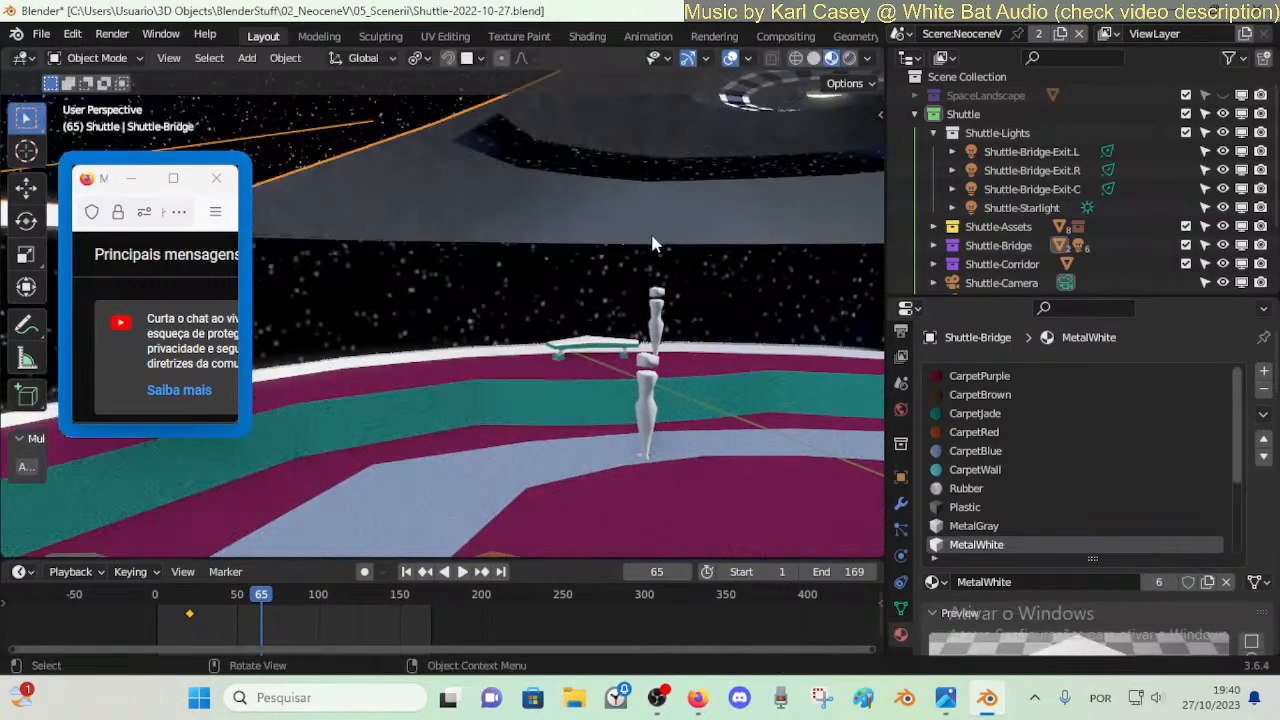
key(shift+grave)
key(s)
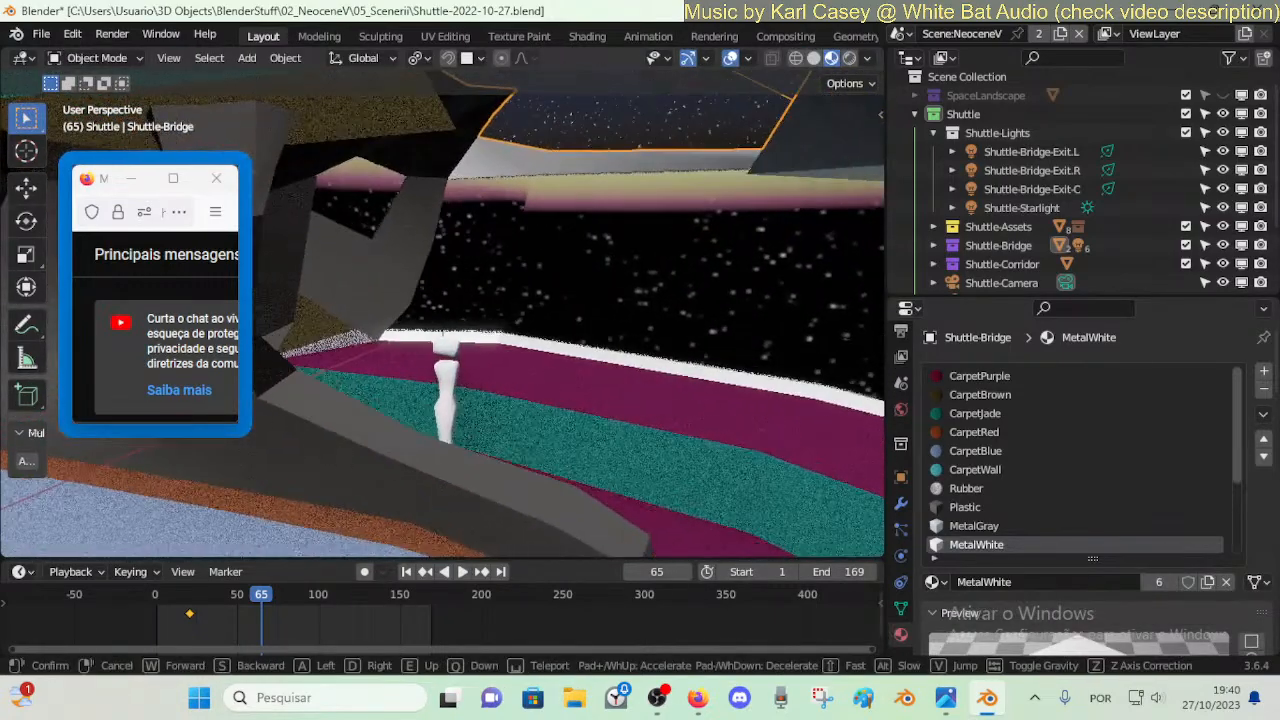
key(d)
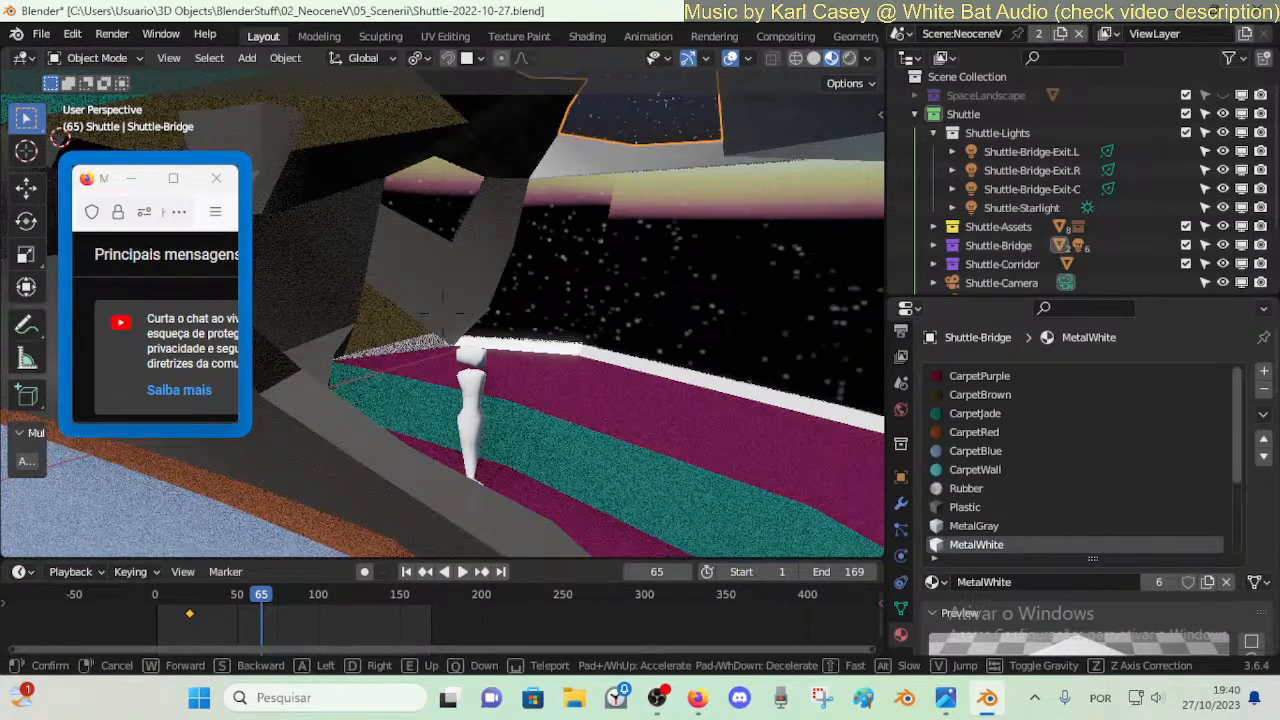
key(w)
click(677, 222)
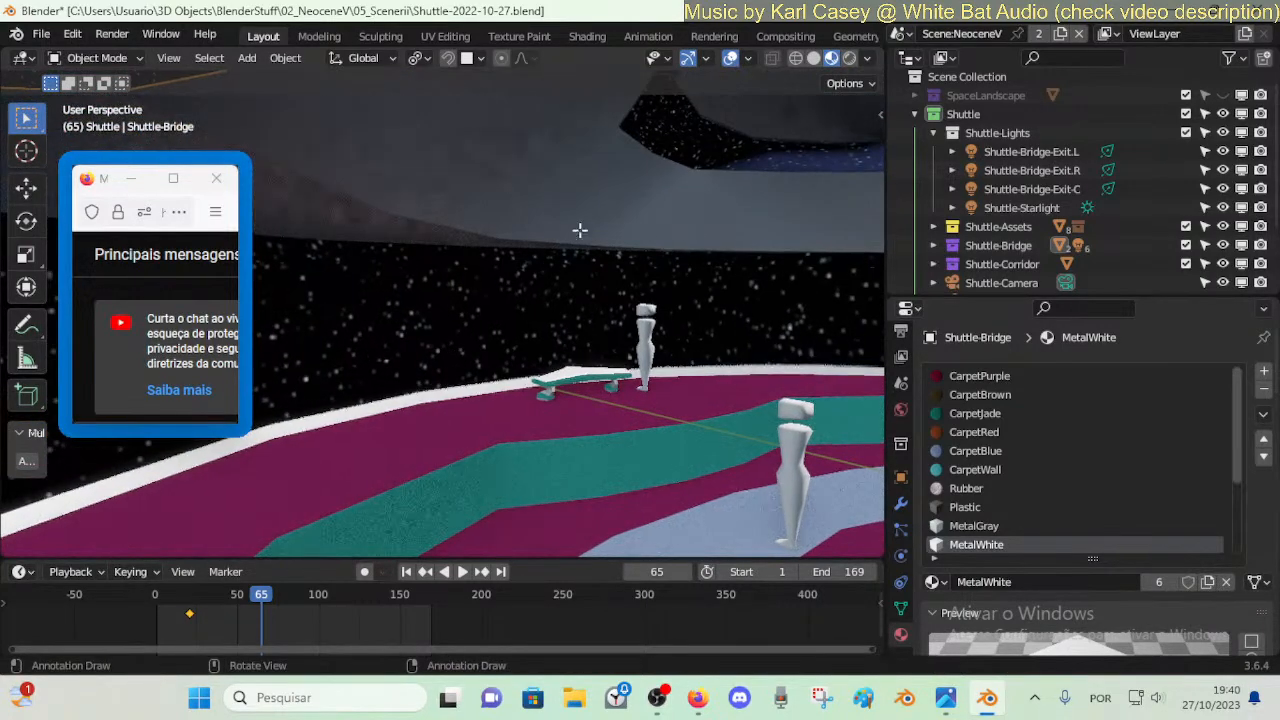
key(Tab)
key(ctrl+b)
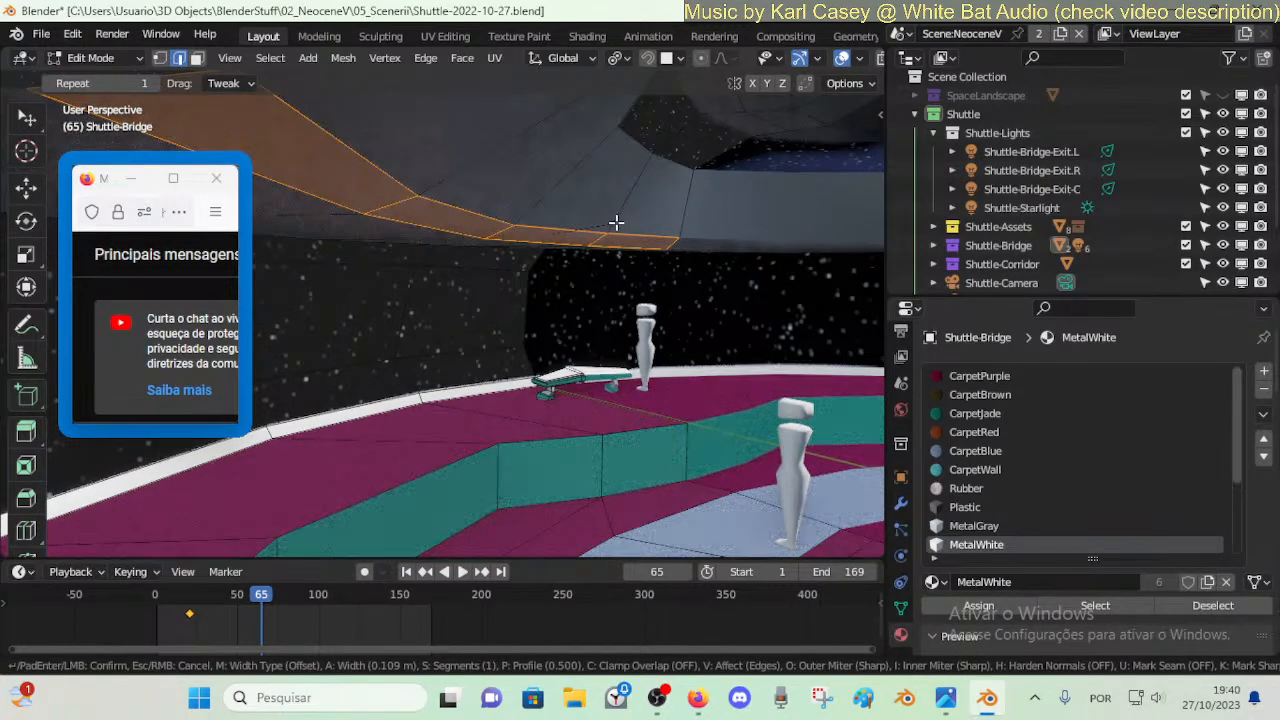
scroll(626, 220, up, 1)
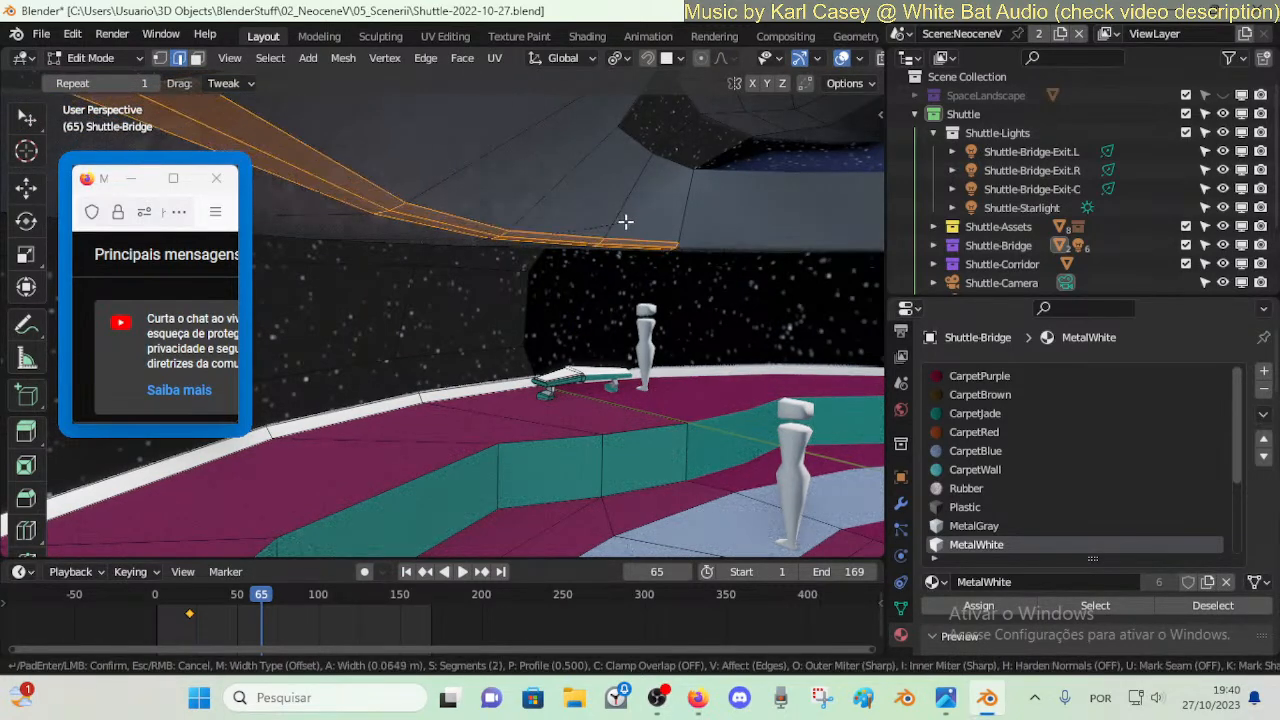
scroll(629, 220, up, 1)
scroll(630, 220, up, 1)
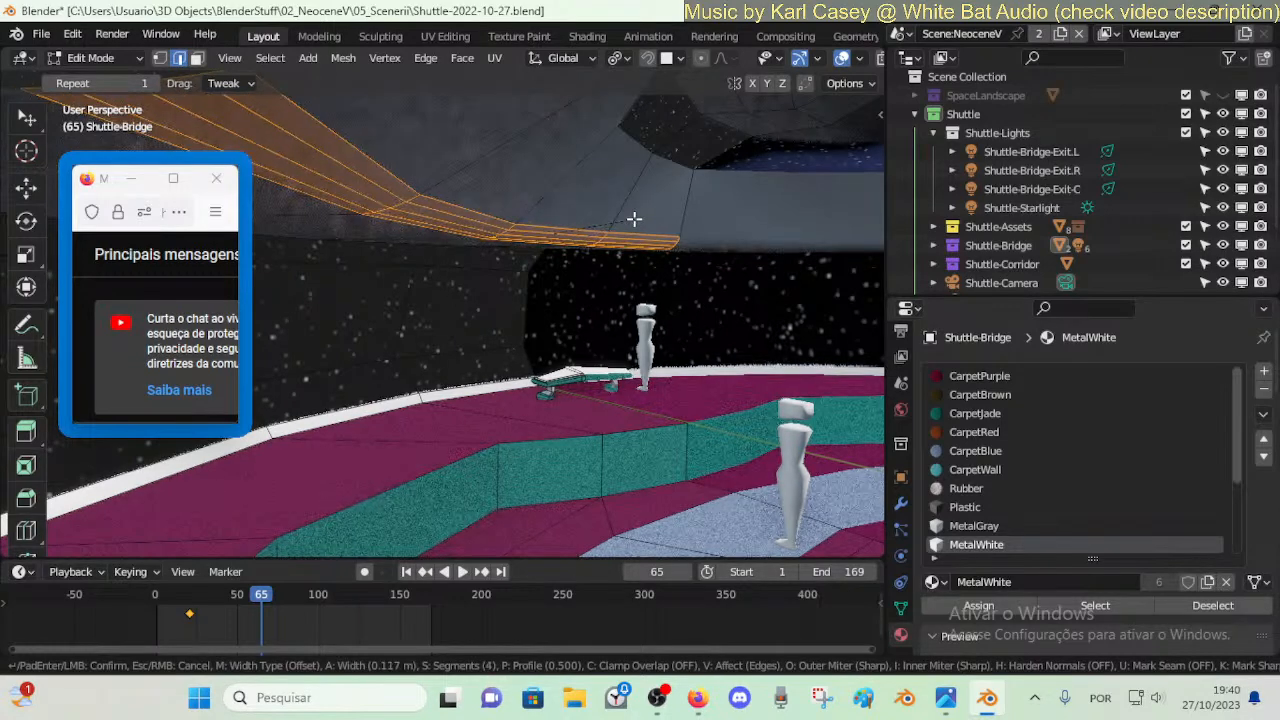
scroll(631, 219, down, 1)
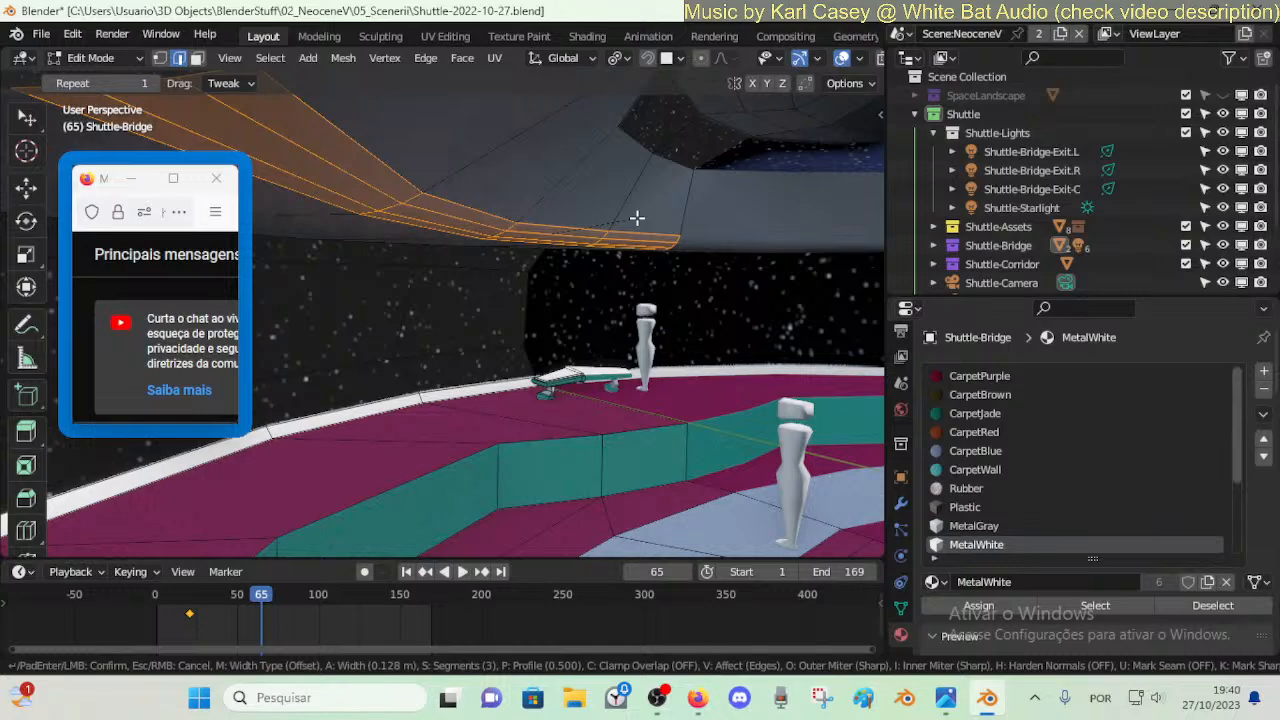
click(637, 218)
key(alt+a)
- Examine the bevelled ceiling edge and the window surround from inside the bridge, in Object Mode and in Edit Mode
key(ctrl+Tab)
click(490, 212)
key(shift+grave)
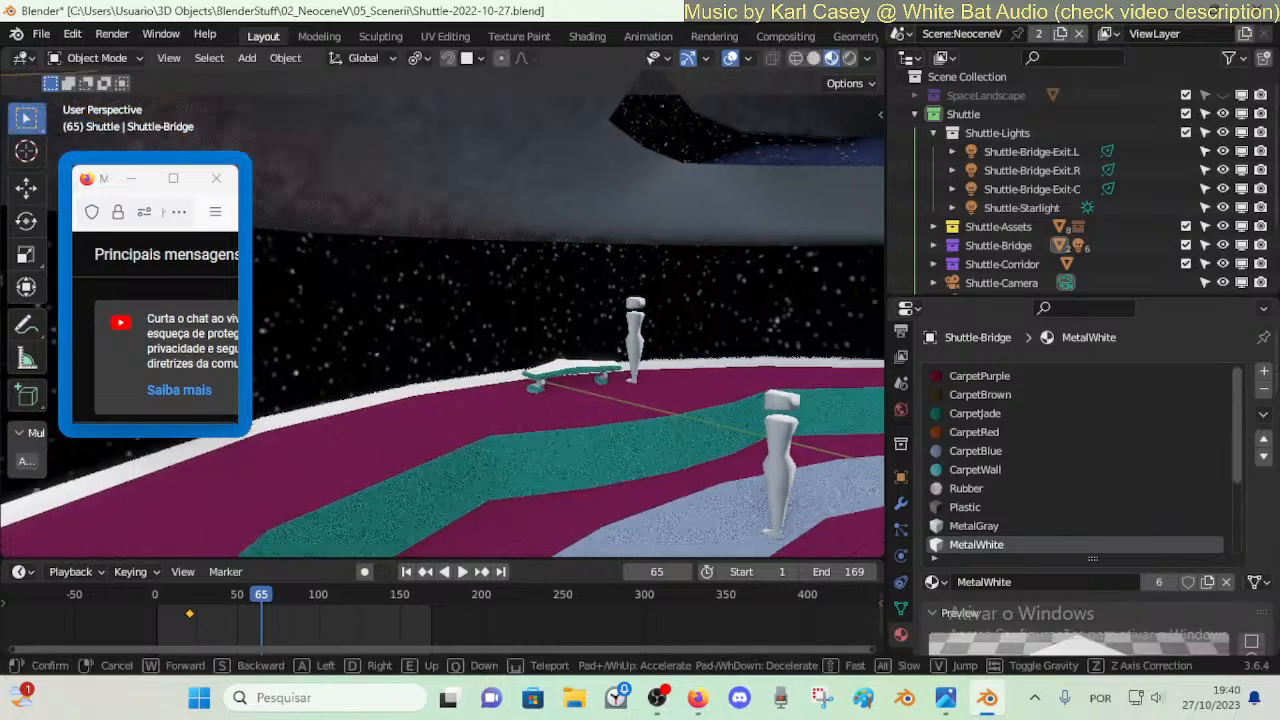
key(s)
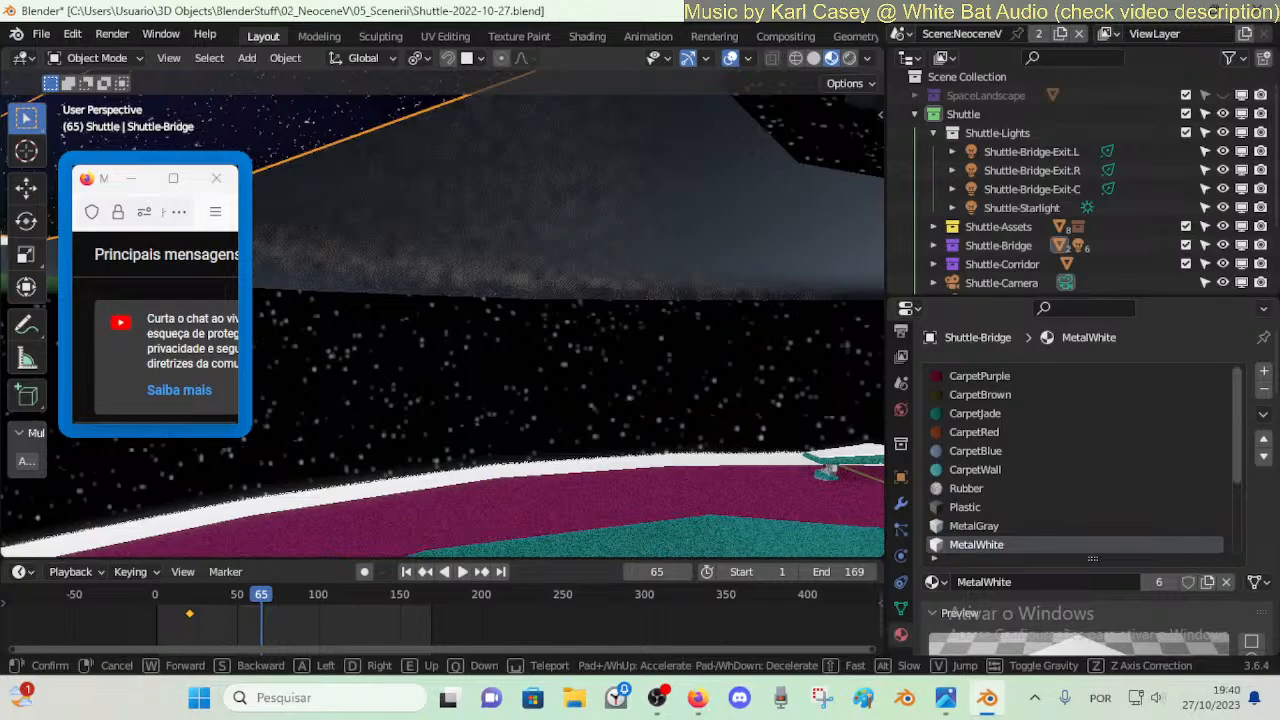
key(w)
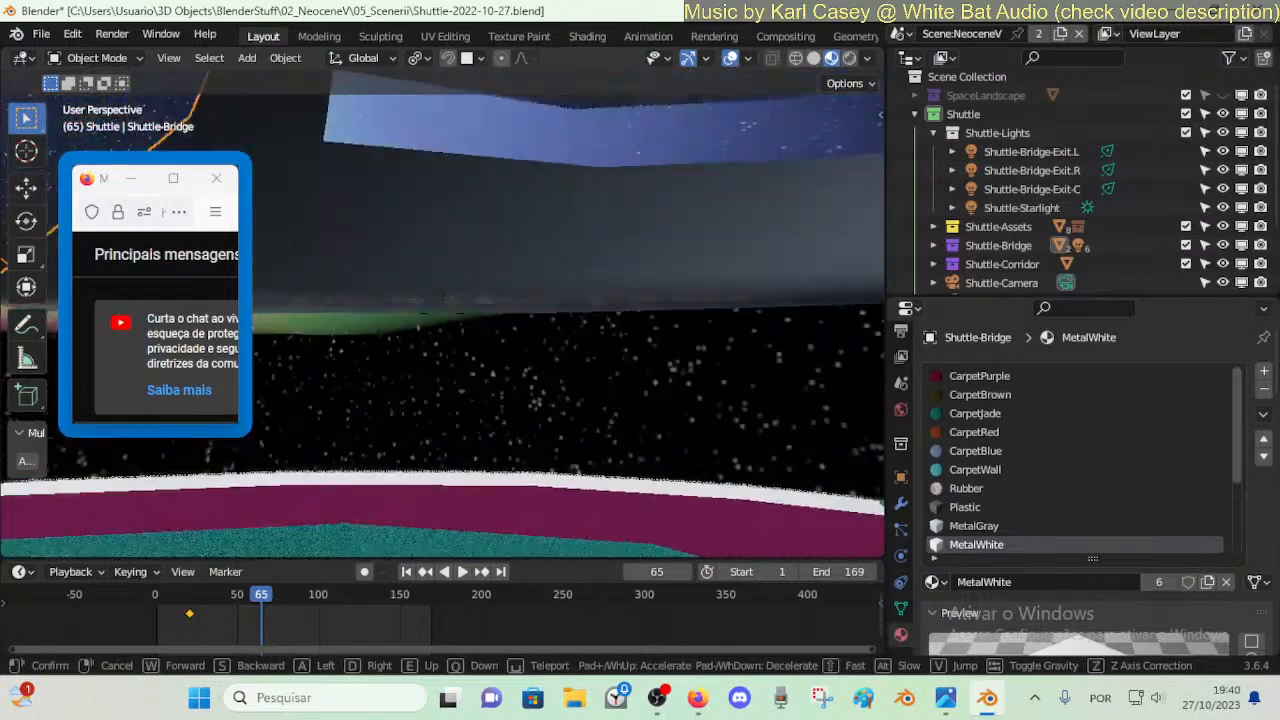
click(632, 217)
key(Tab)
key(shift+grave)
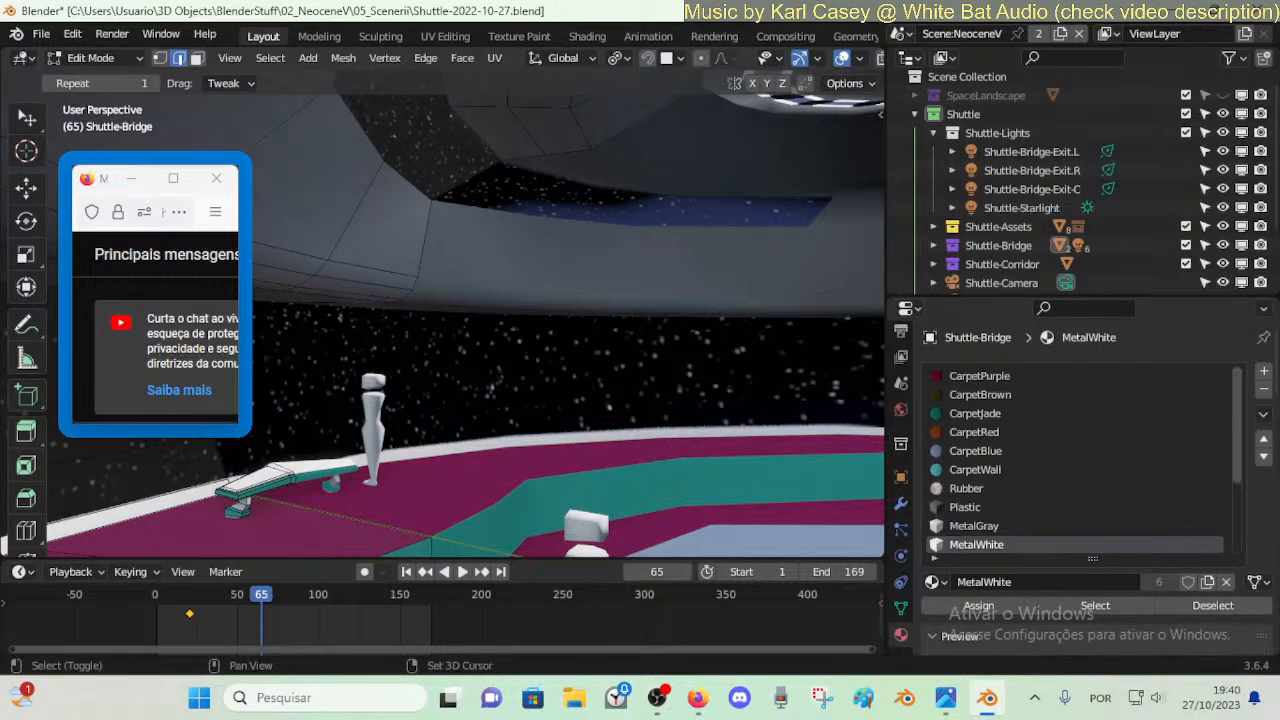
key(w)
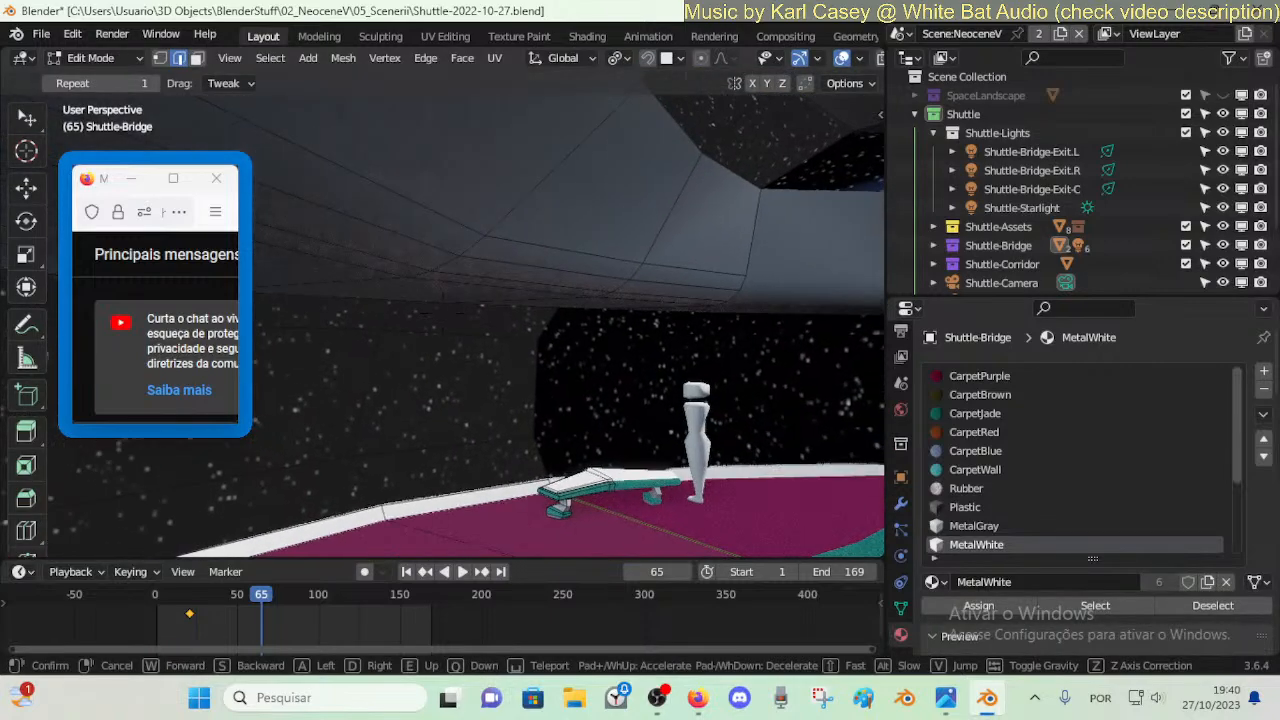
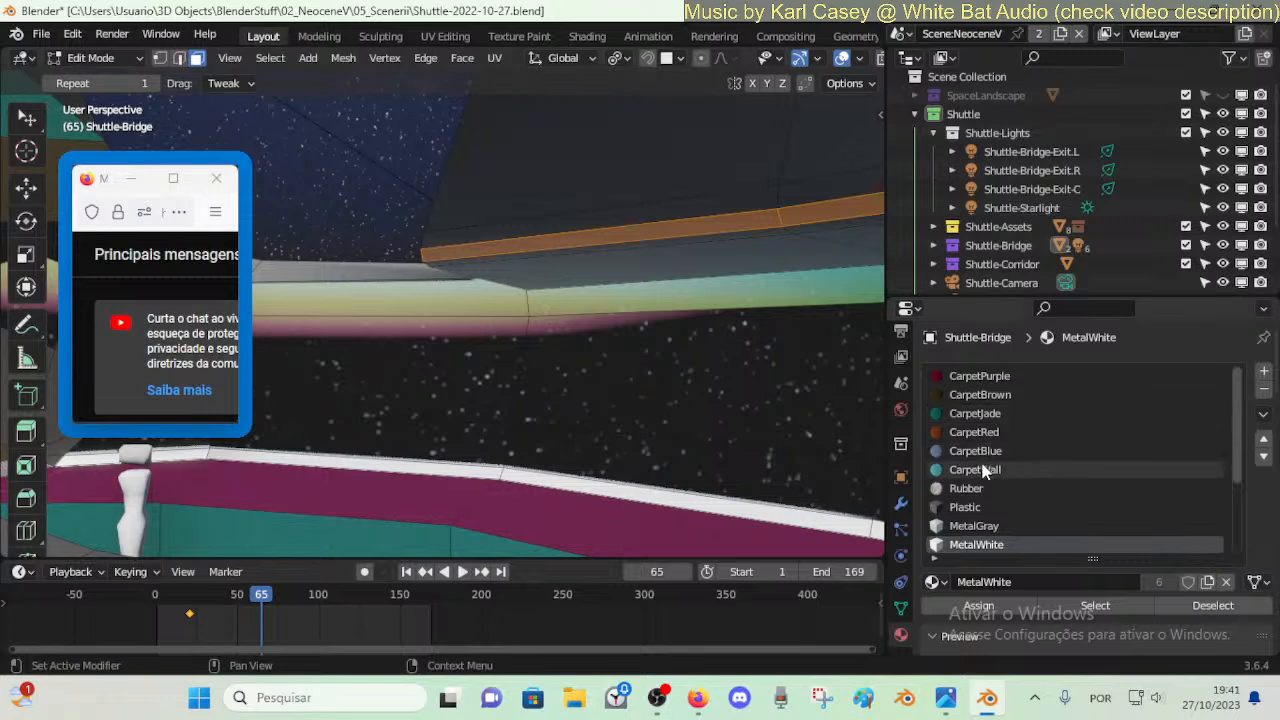
- Try the MetalGray material on the selected bevel strip of the ceiling and check it from inside the bridge in Object Mode
click(974, 526)
key(Tab)
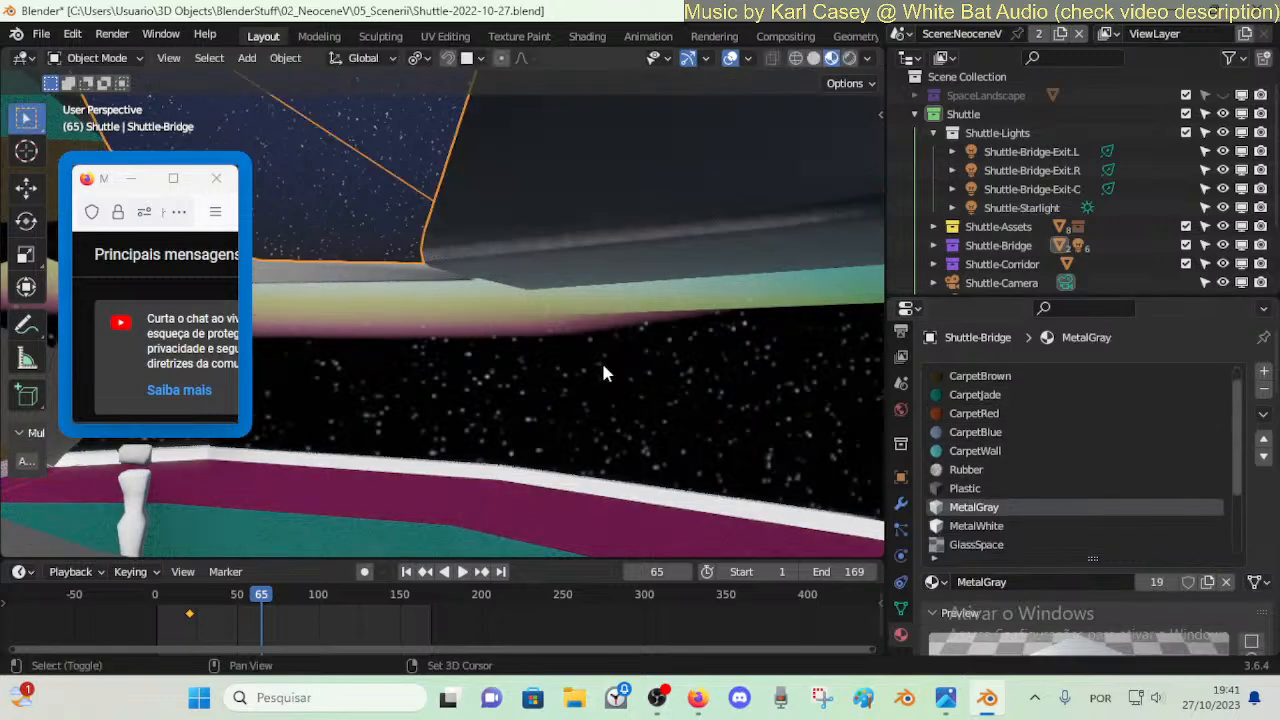
key(shift+grave)
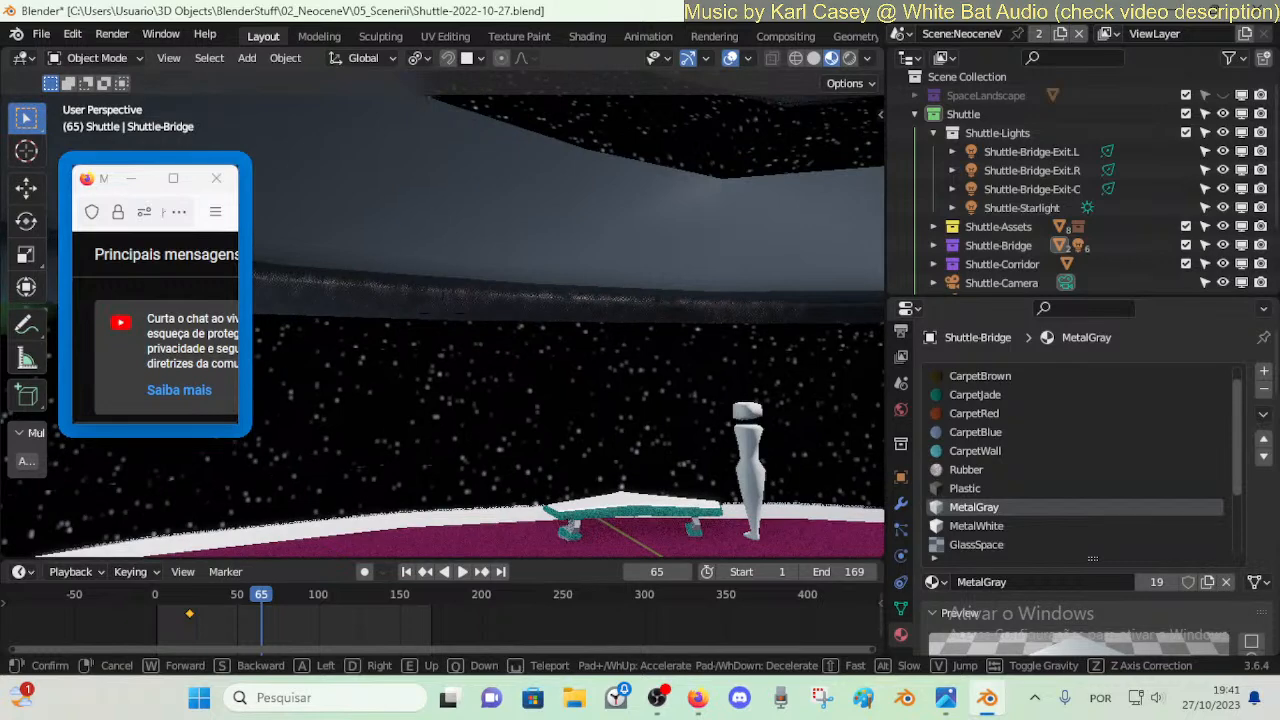
right_click(566, 337)
- Assign the Plastic material to the selected bevel strip and check the ceiling from inside the bridge in Object Mode
key(Tab)
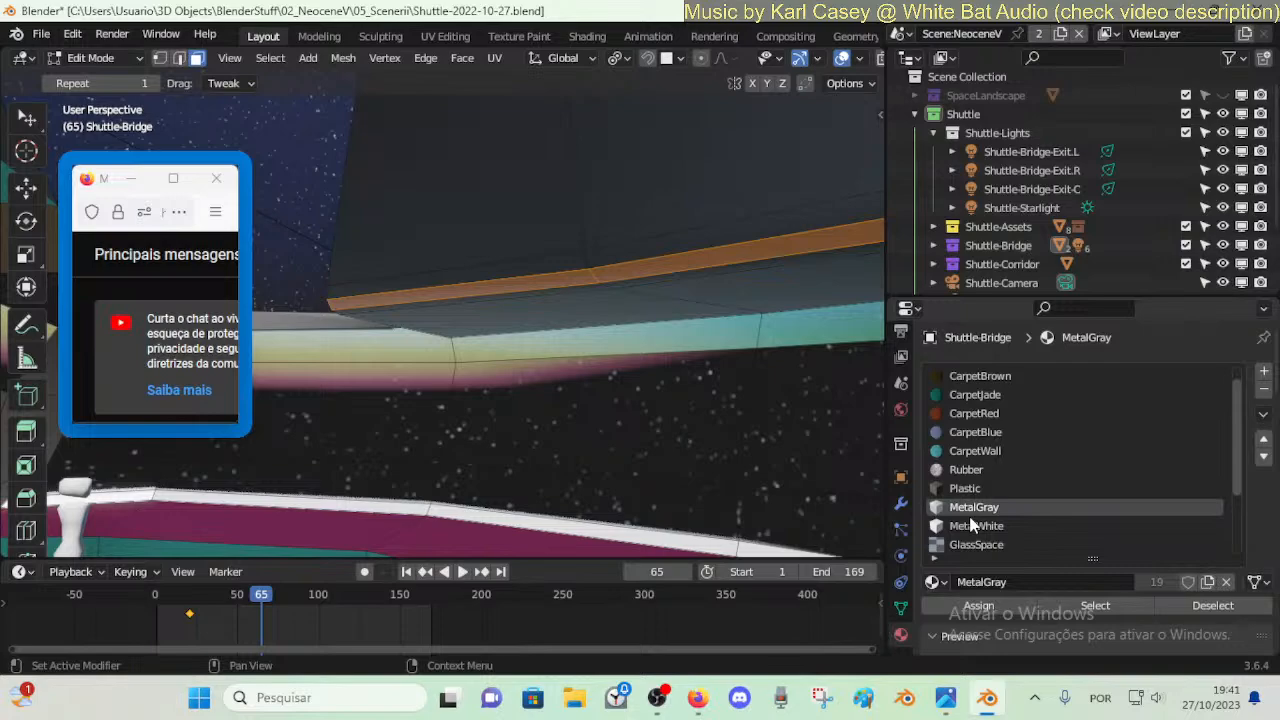
click(965, 488)
key(Tab)
key(shift+grave)
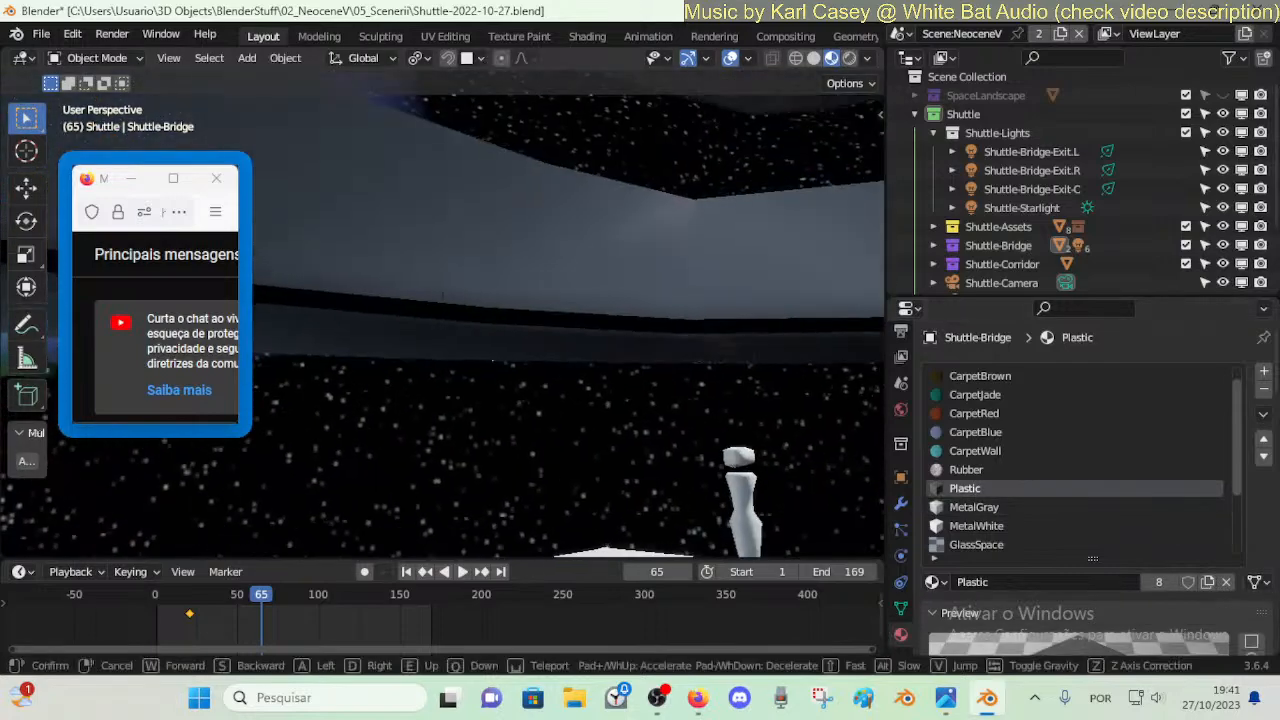
key(s)
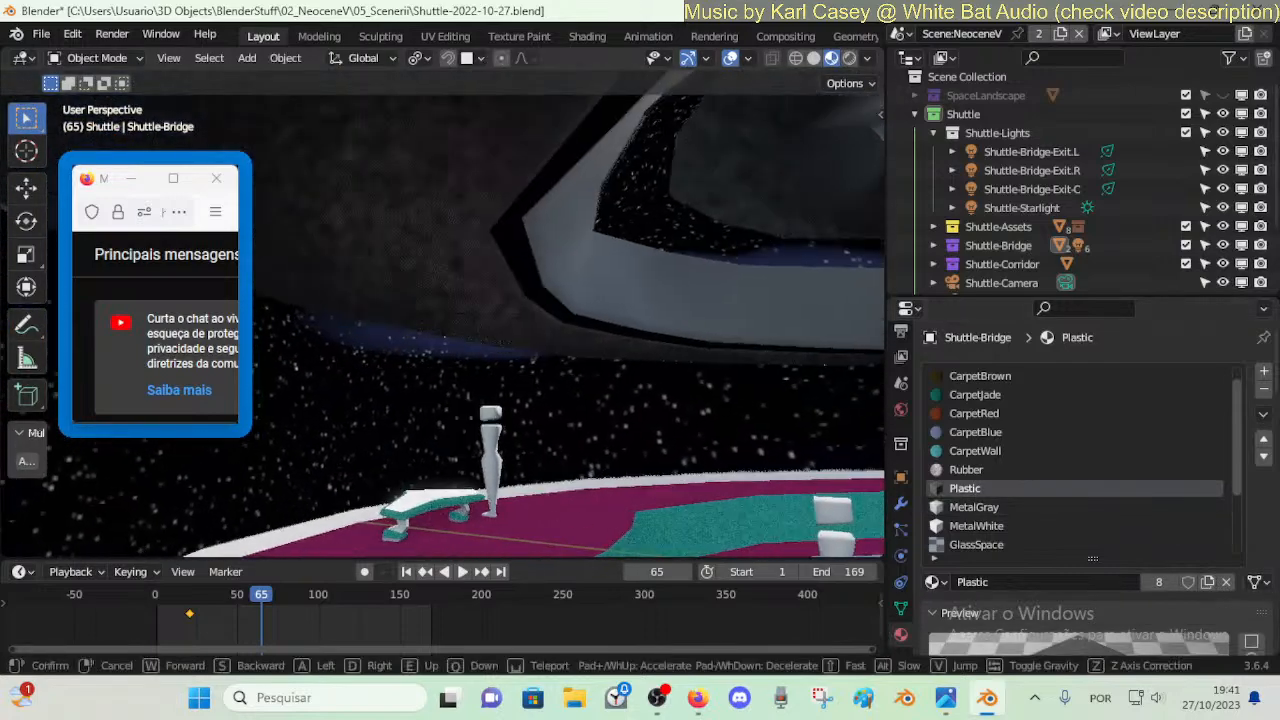
click(555, 370)
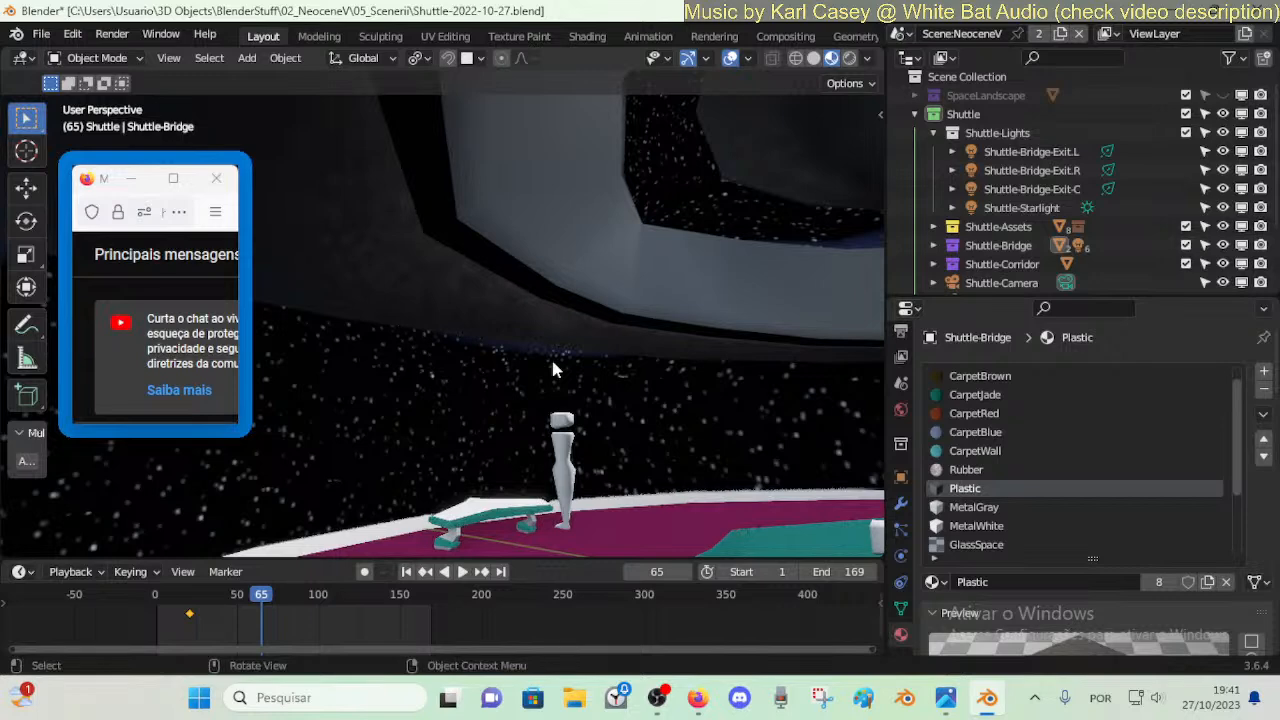
- Select the face loop bordering the dark bevel strip and inspect the ceiling edge from inside the bridge
key(Tab)
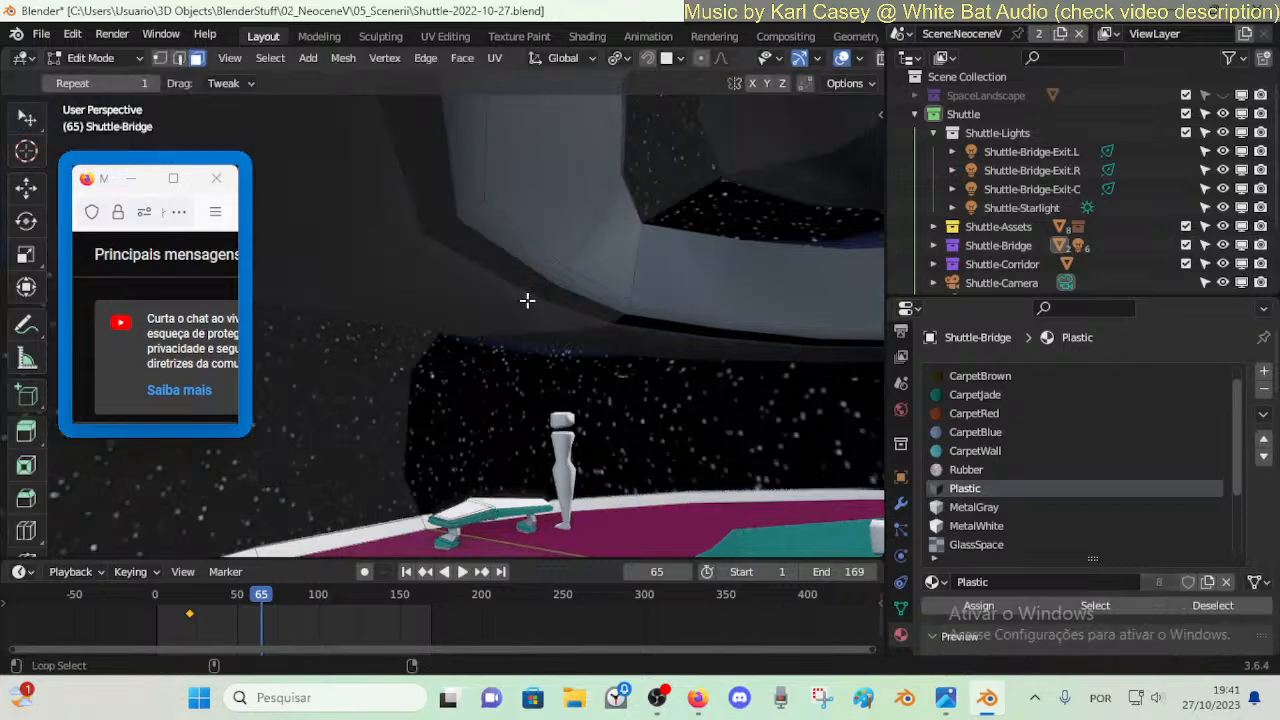
alt+click(563, 274)
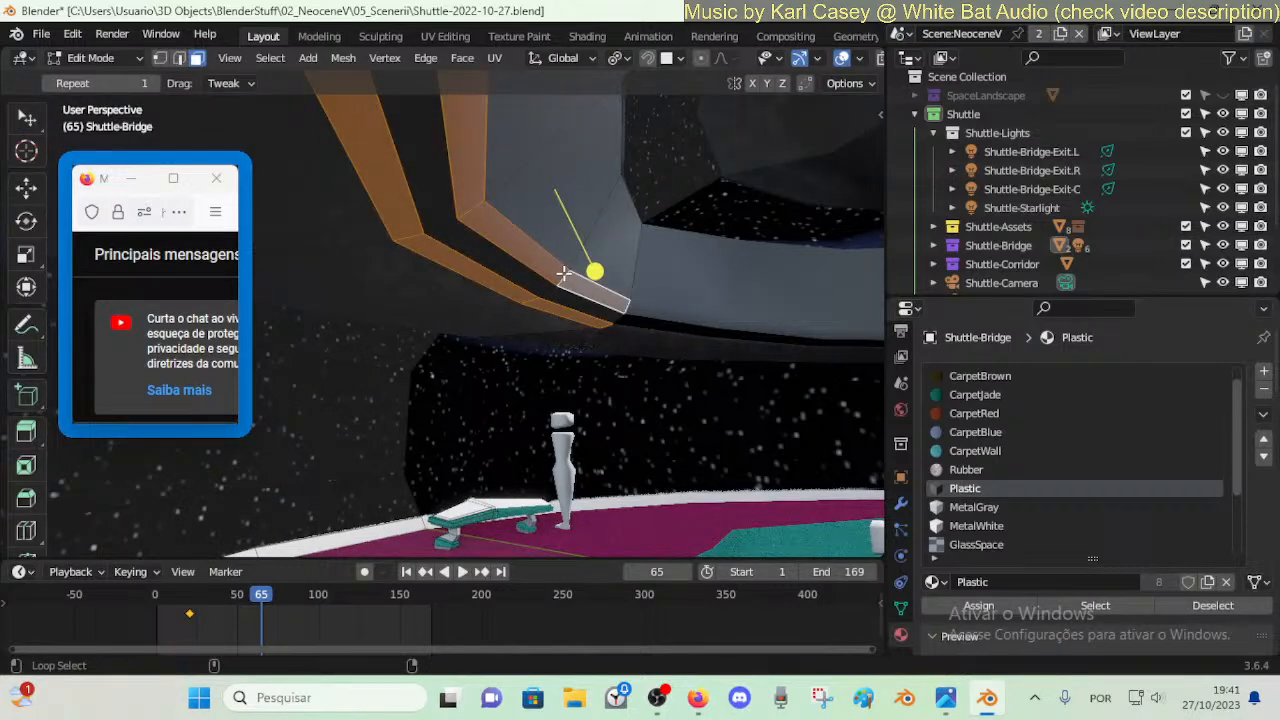
key(Tab)
key(shift+grave)
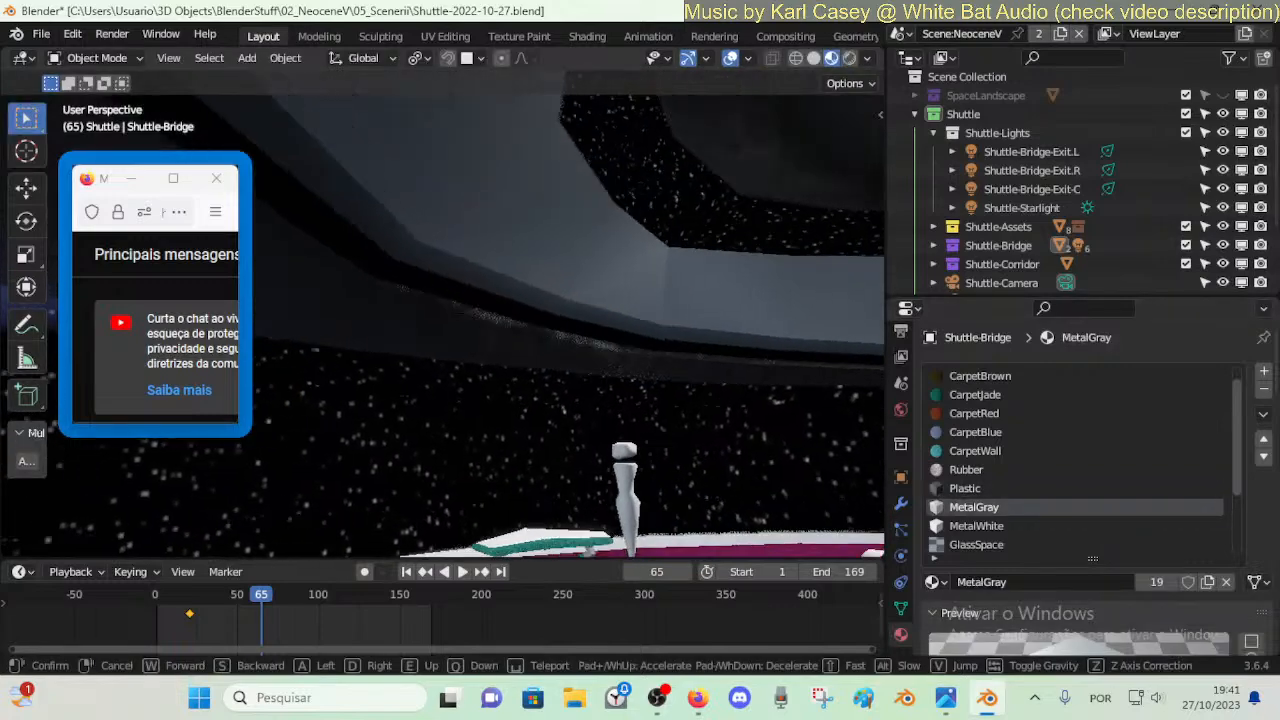
key(w)
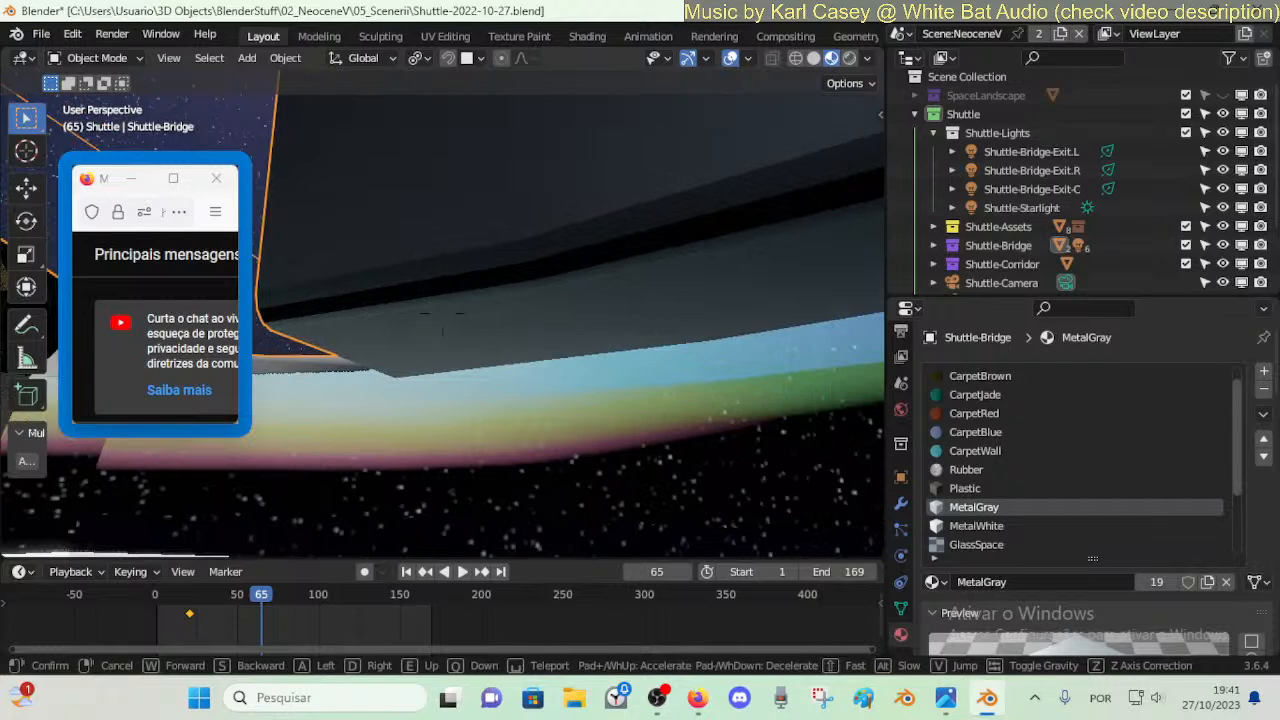
click(442, 314)
- Try the Plastic material on the lower ceiling face loop above the windows and check it in Object Mode
key(Tab)
alt+click(655, 302)
key(shift+grave)
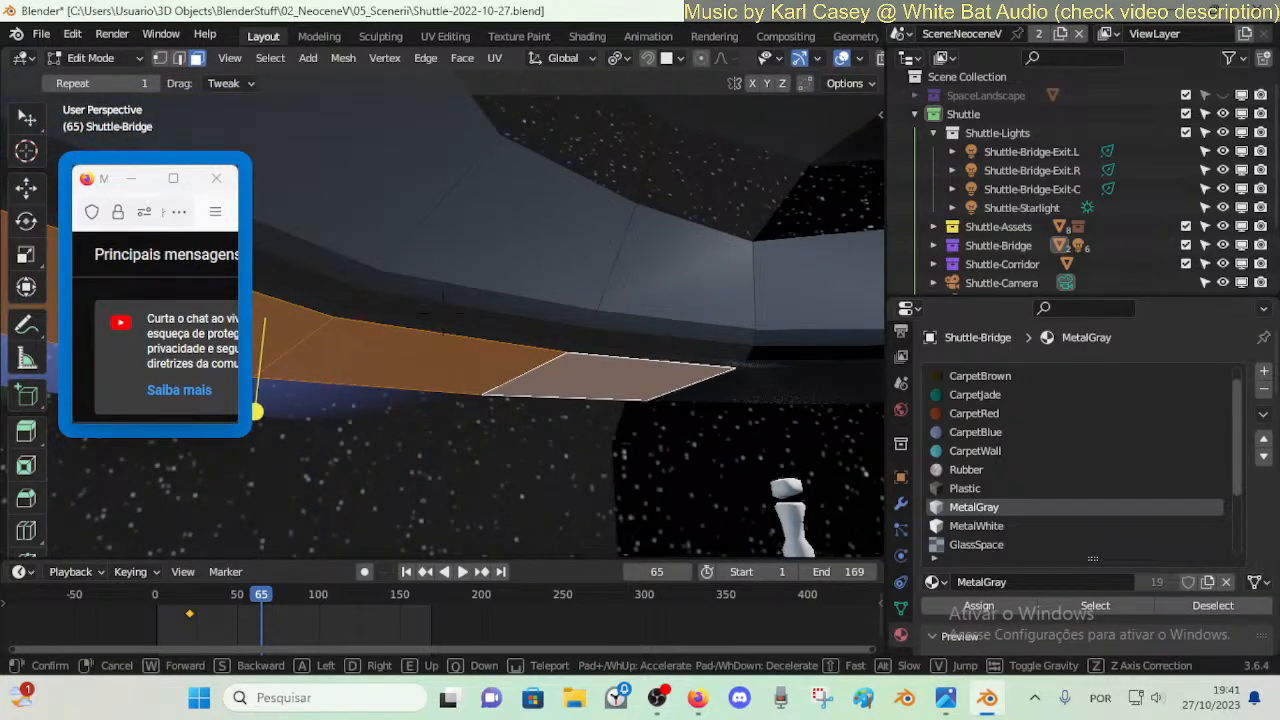
click(442, 314)
click(692, 439)
key(Tab)
key(shift+grave)
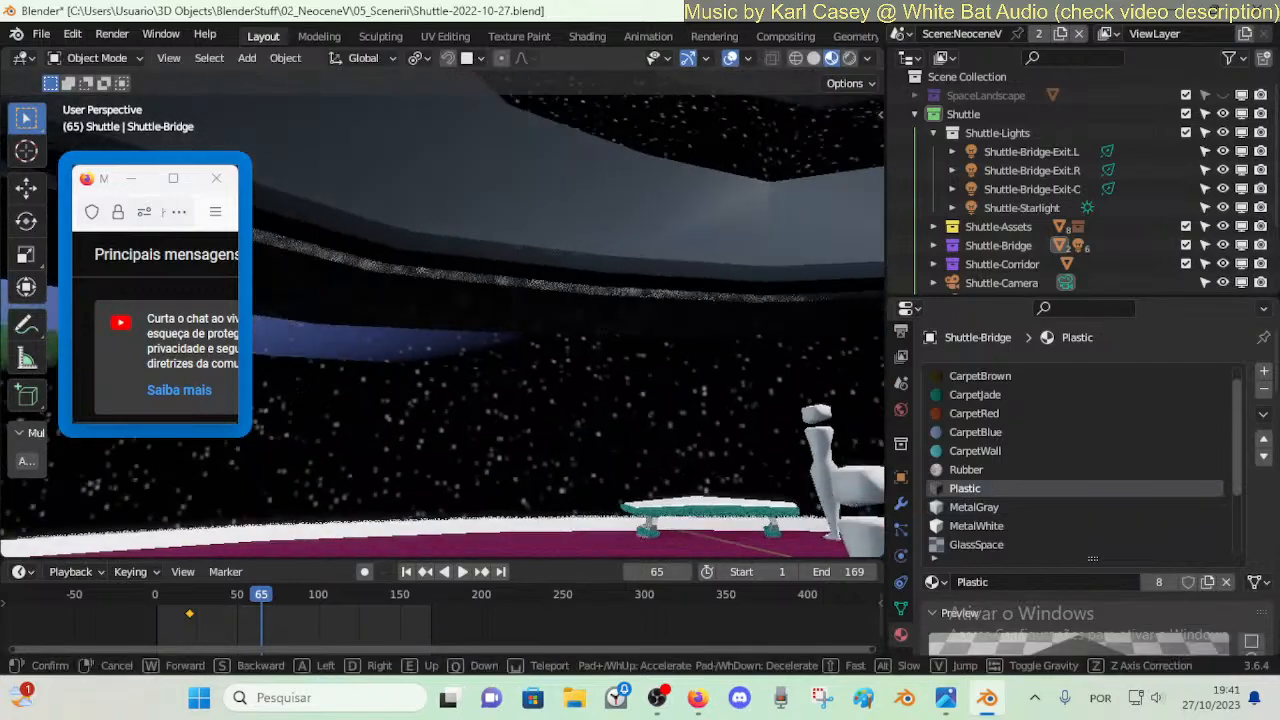
key(s)
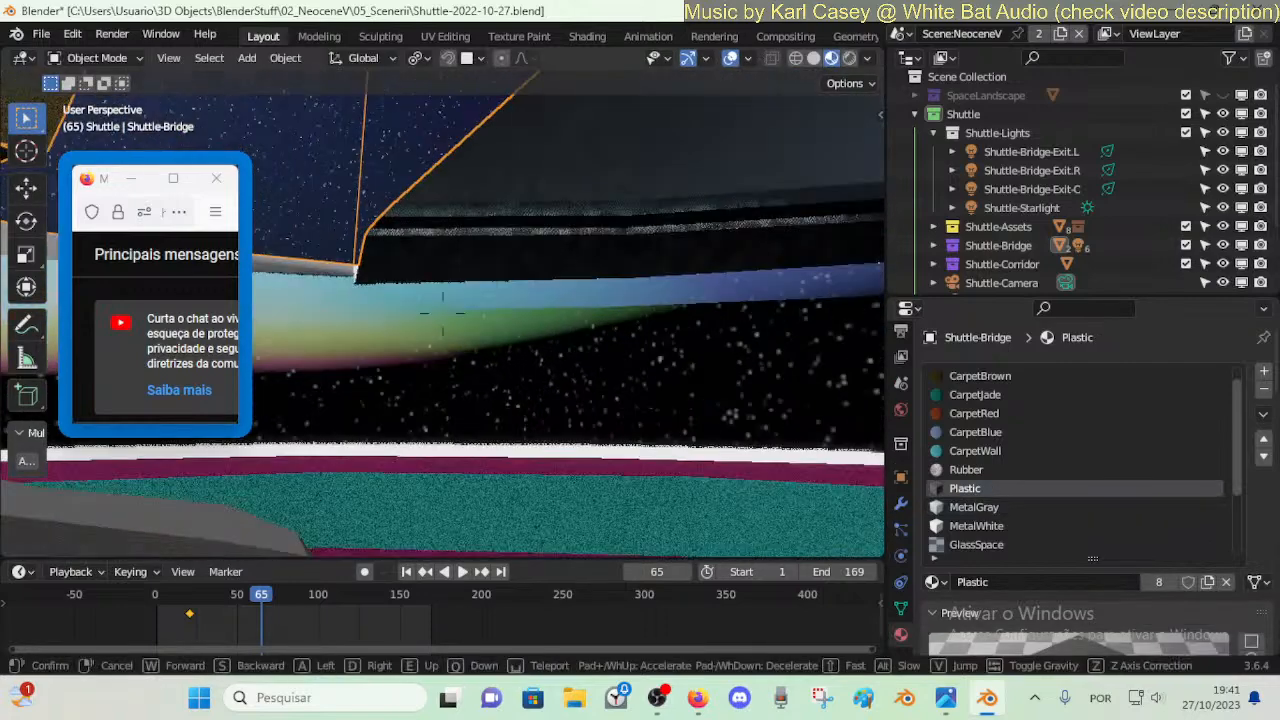
click(442, 314)
- Assign the MetalGray material to the lower ceiling face loop above the windows and check it in Object Mode
key(Tab)
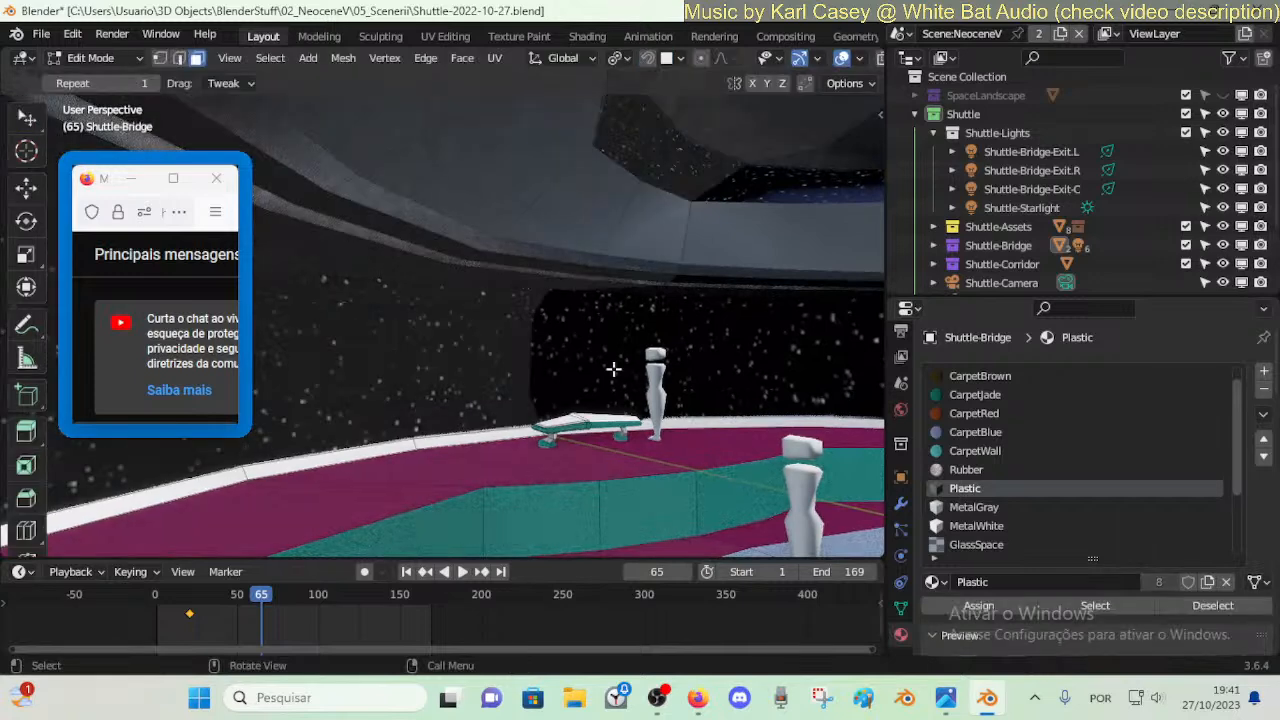
alt+click(523, 283)
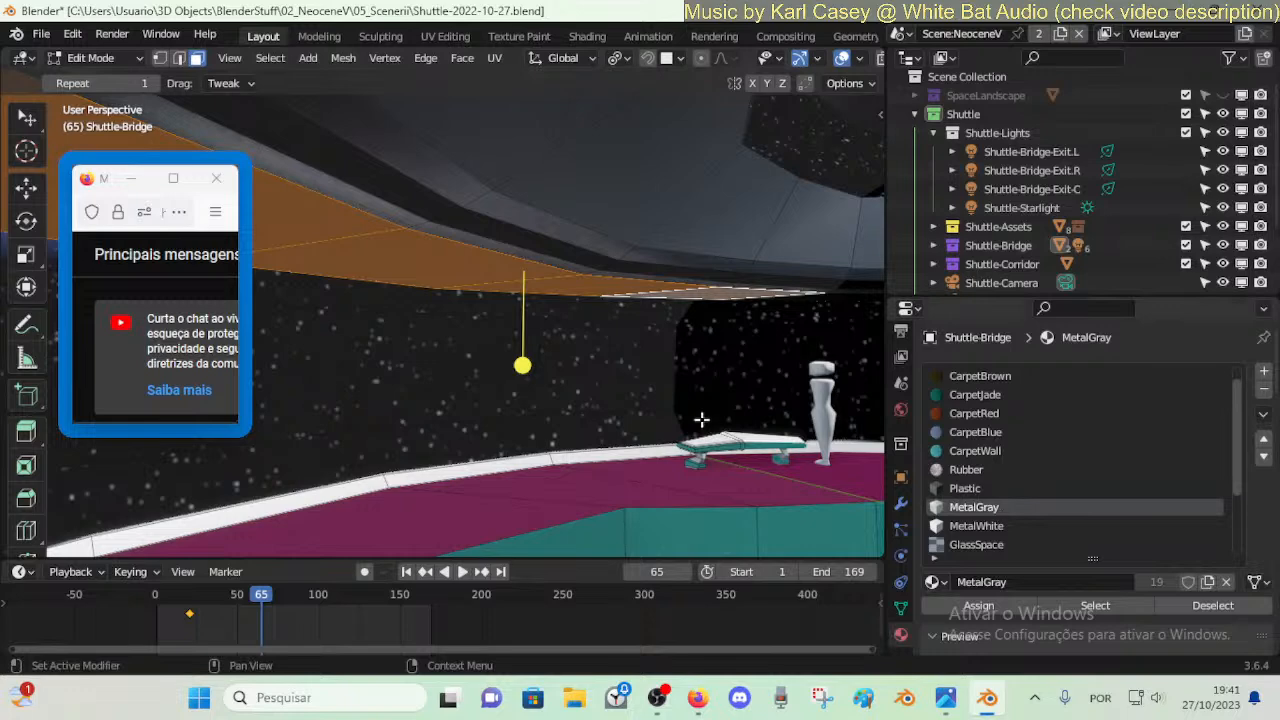
shift+middle_drag(702, 420, 586, 402)
click(979, 604)
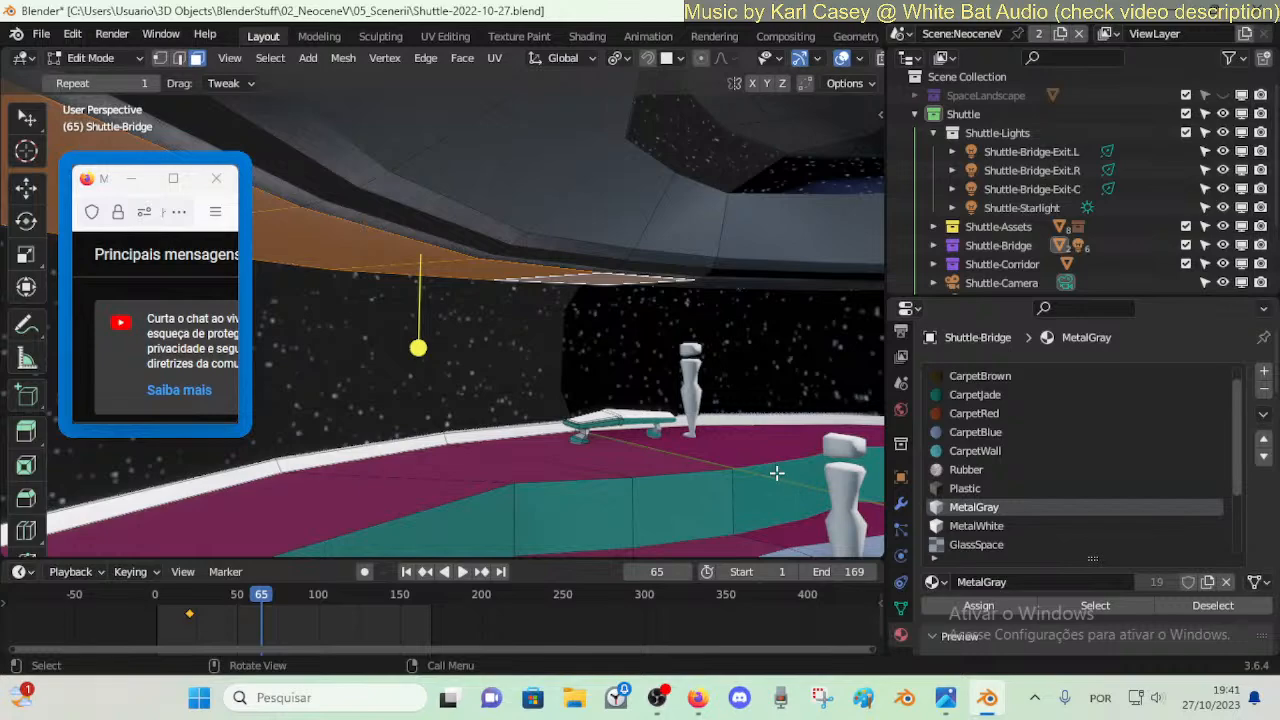
key(Tab)
key(shift+grave)
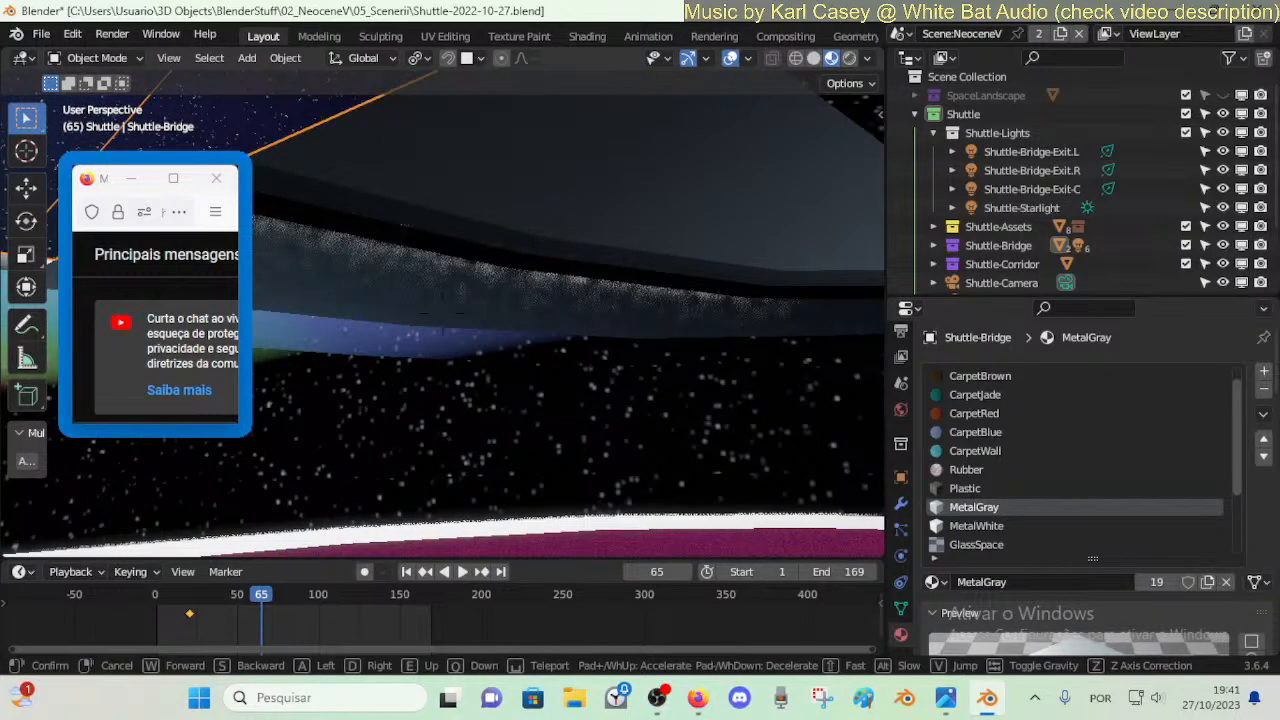
click(586, 334)
- Select the linked lower ceiling faces delimited by material, try MetalWhite on them, and check the look in Object Mode
key(Tab)
key(l)
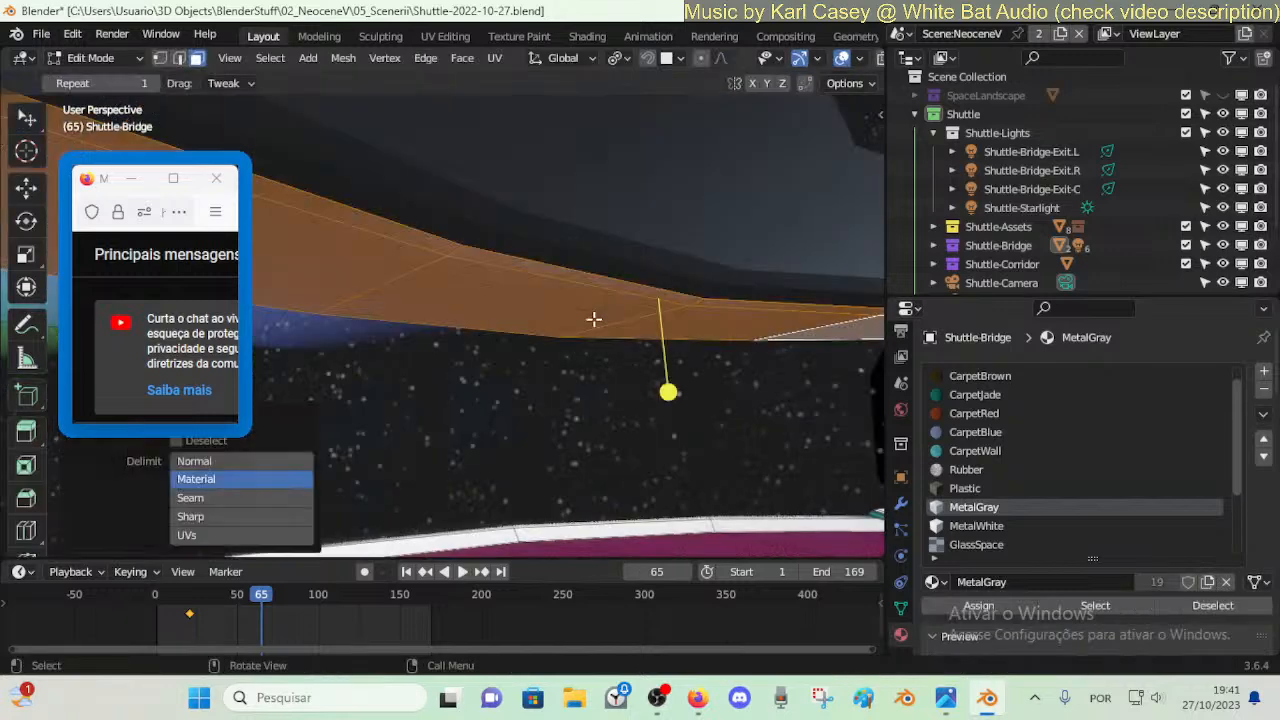
click(975, 525)
click(978, 605)
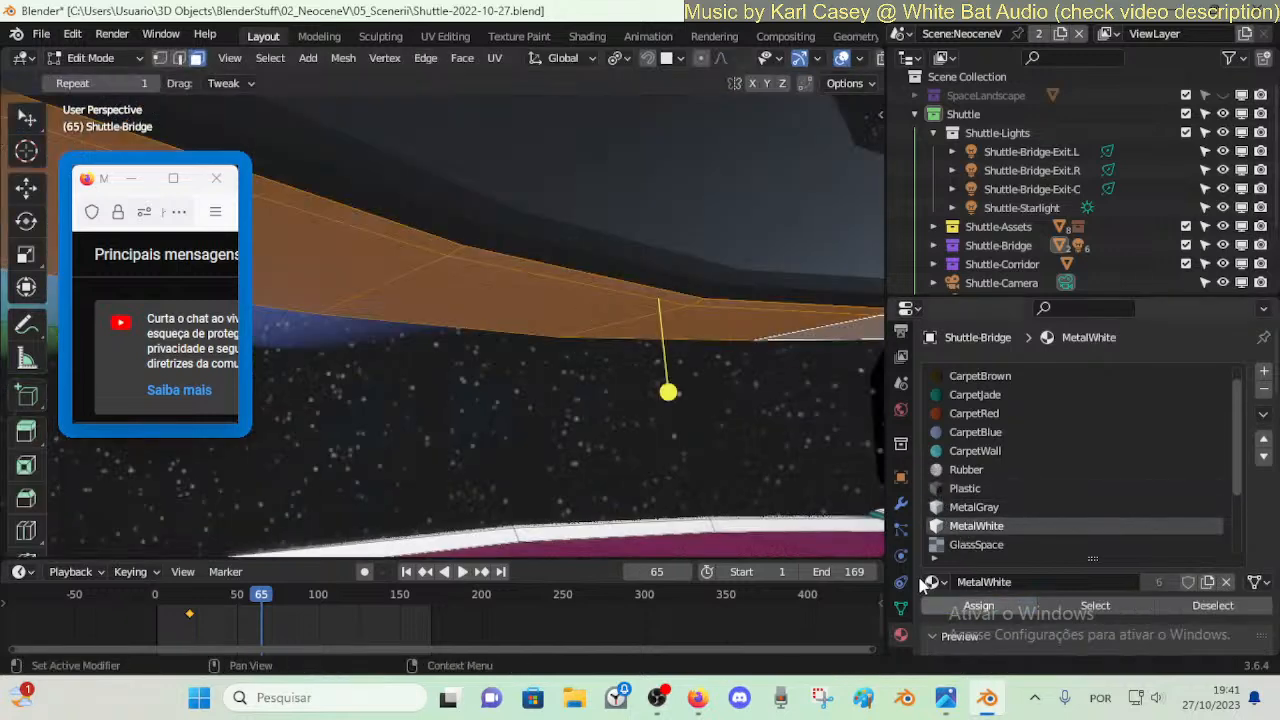
click(658, 398)
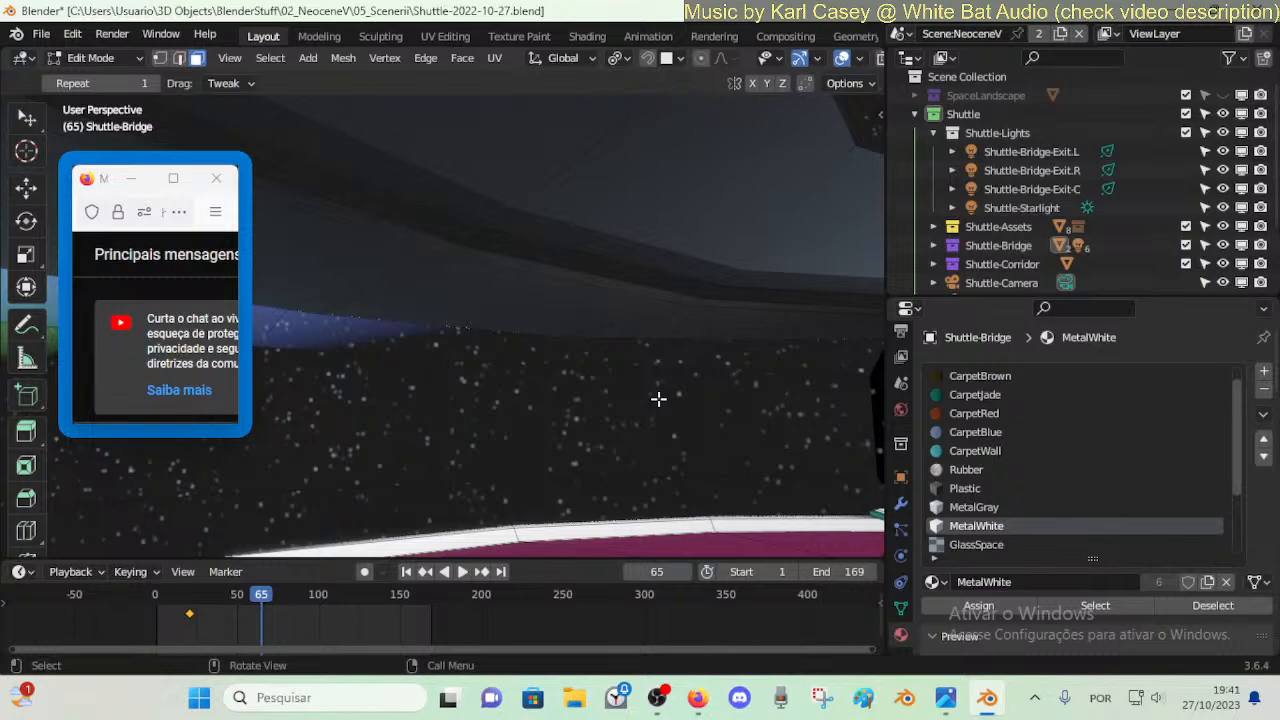
key(Tab)
key(shift+grave)
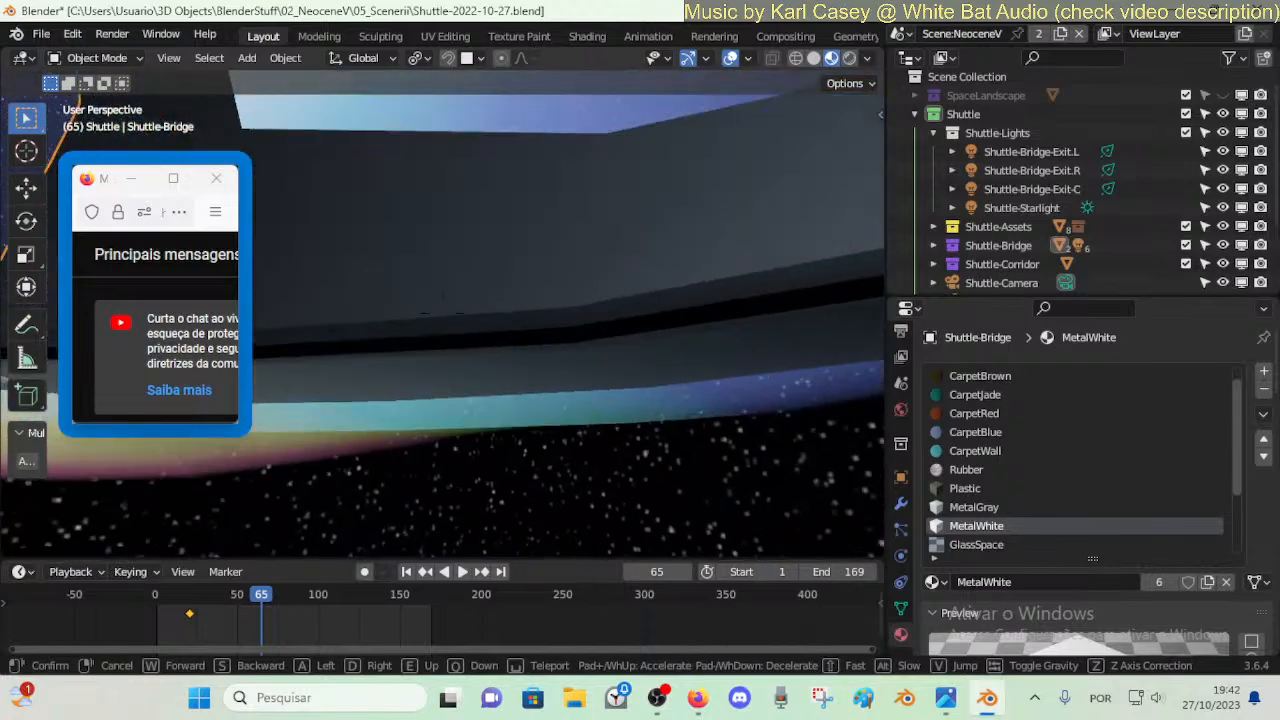
click(659, 398)
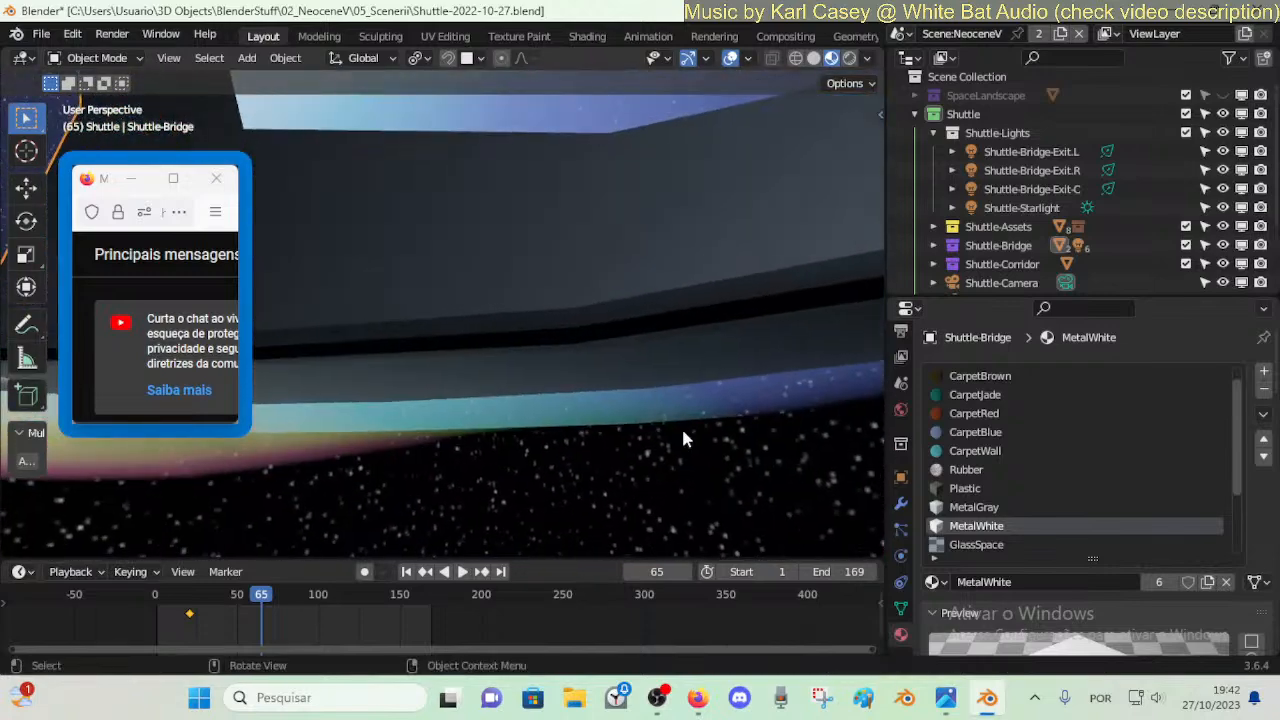
- Assign MetalGray back to the lower ceiling faces and inspect the ceiling from inside the bridge in Object Mode
key(Tab)
click(974, 507)
click(966, 604)
key(Tab)
key(shift+grave)
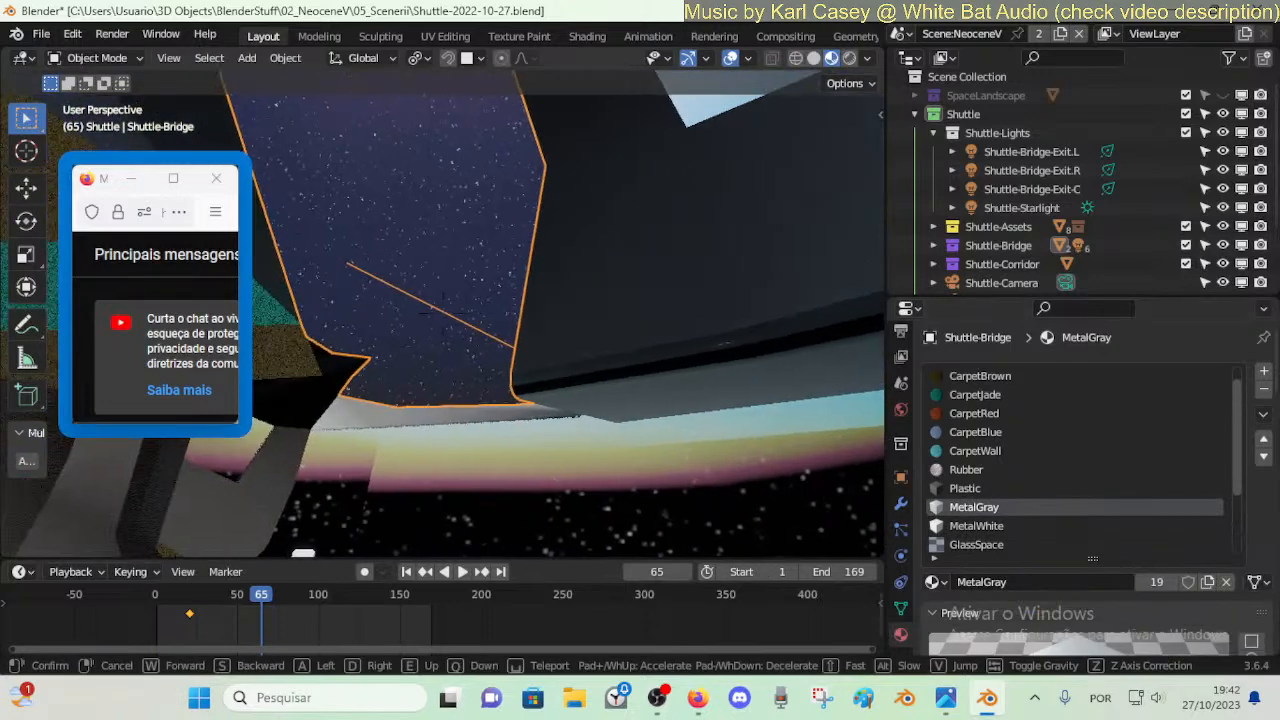
key(a)
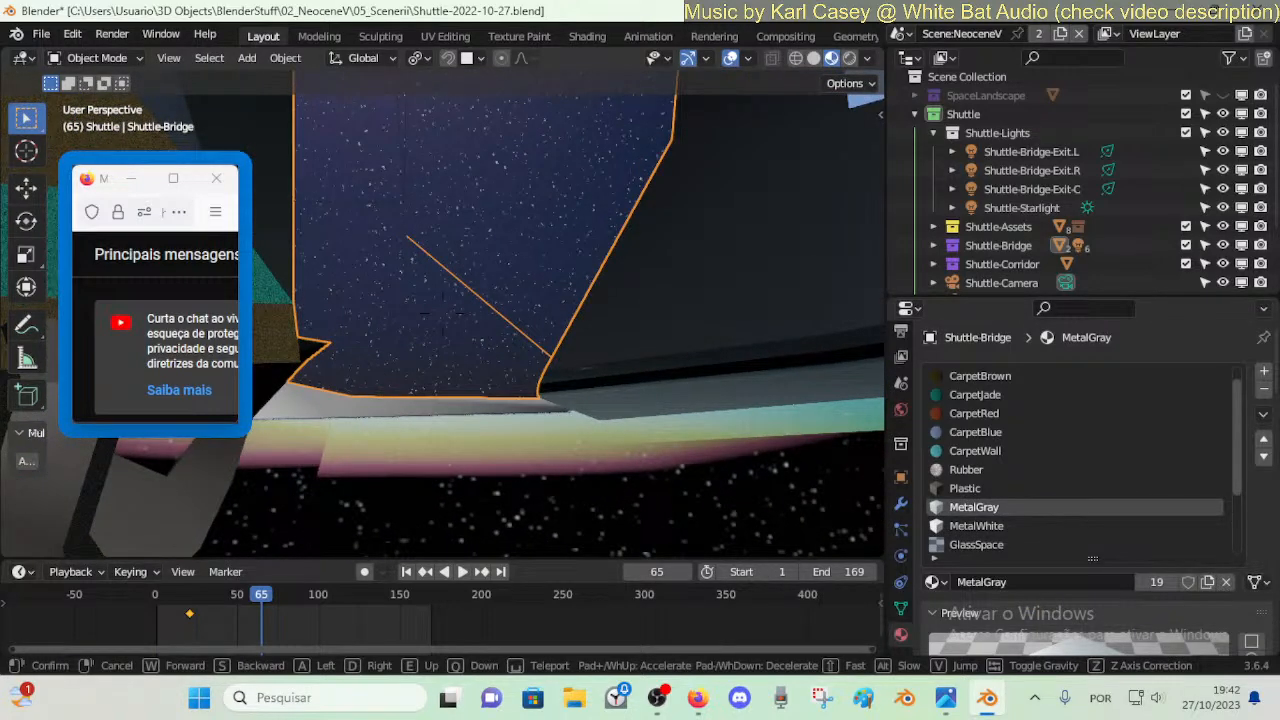
key(s)
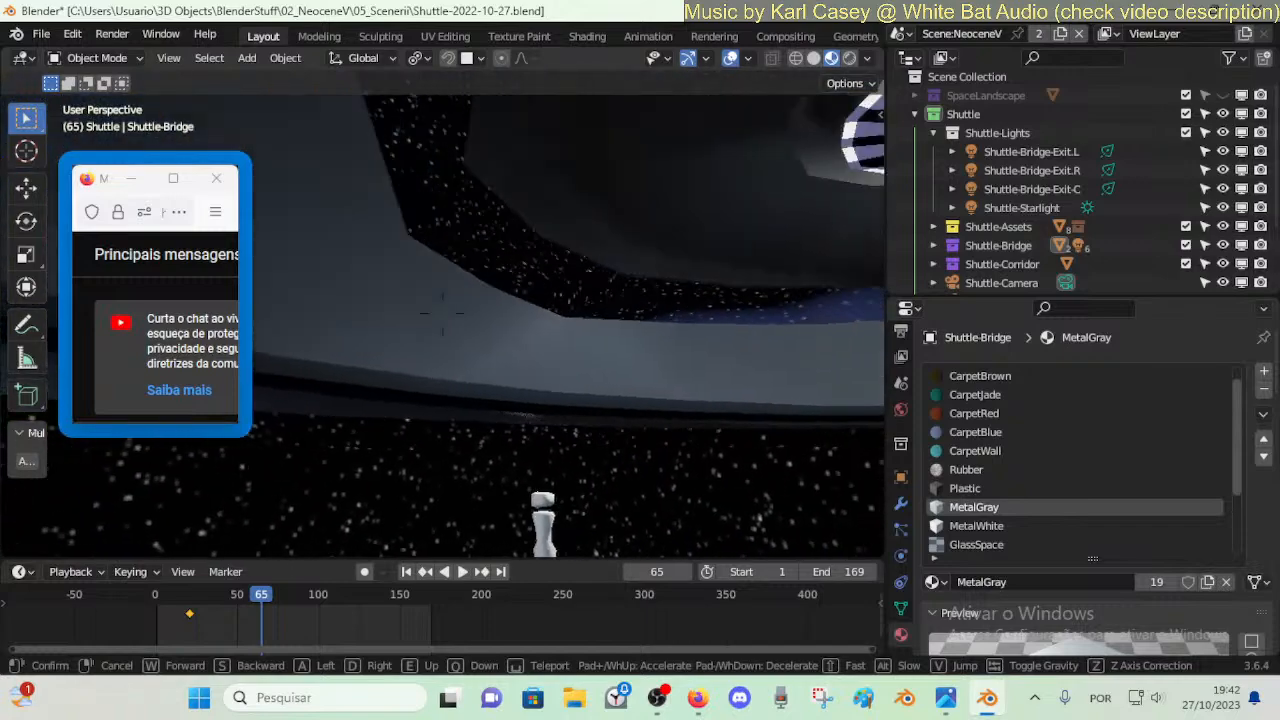
key(w)
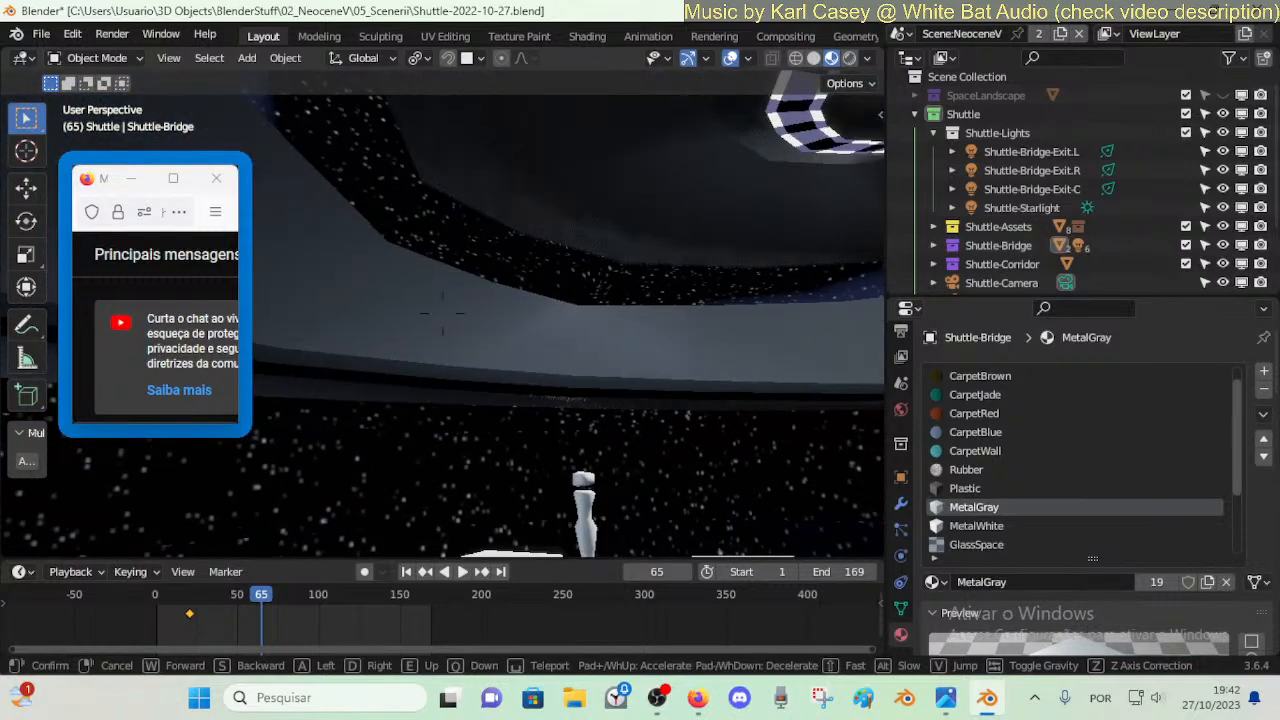
- Slide the edge loop along the upper border of the gray ceiling panel by a factor of about 0.4, and deselect it
key(Tab)
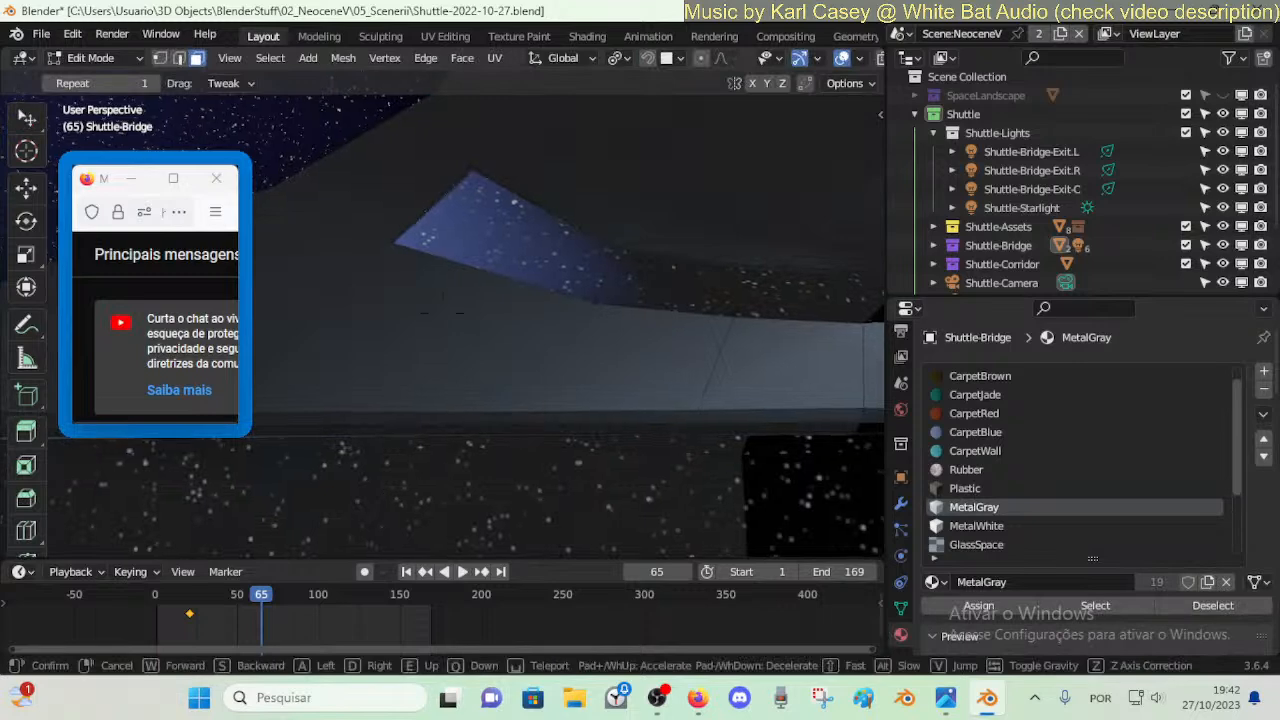
key(s)
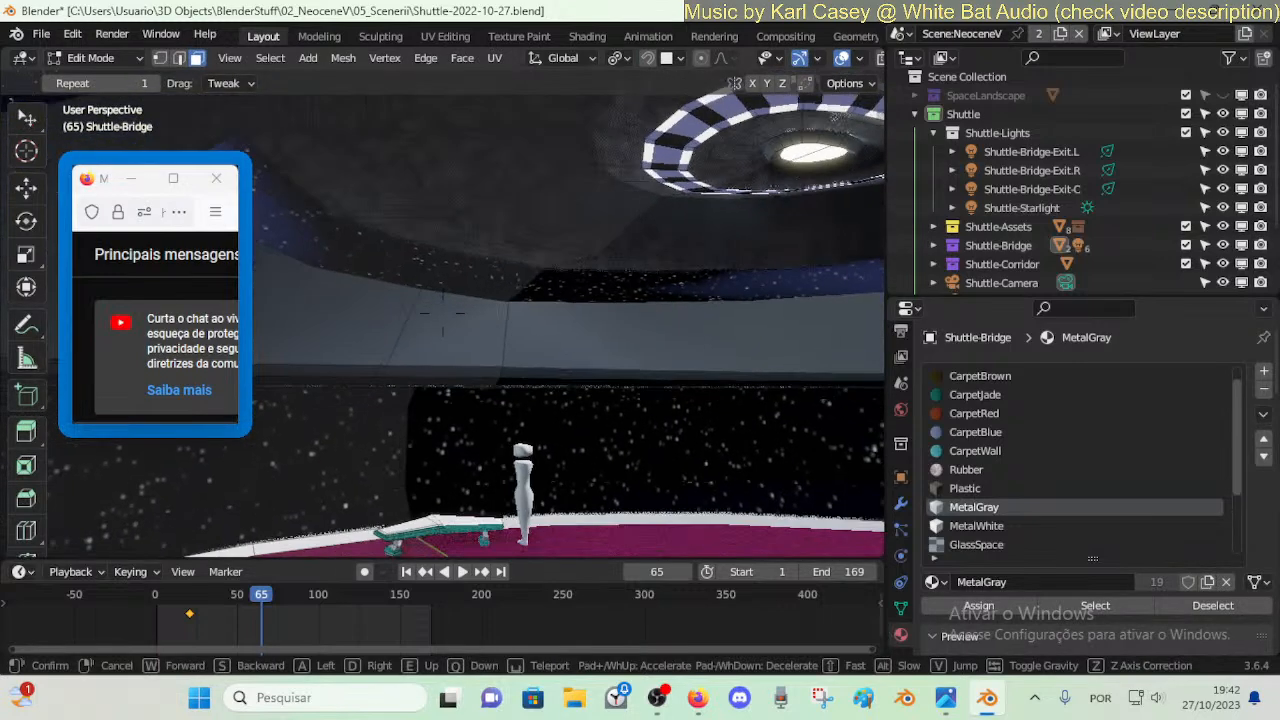
click(442, 313)
key(2)
alt+click(563, 304)
key(g)
key(g)
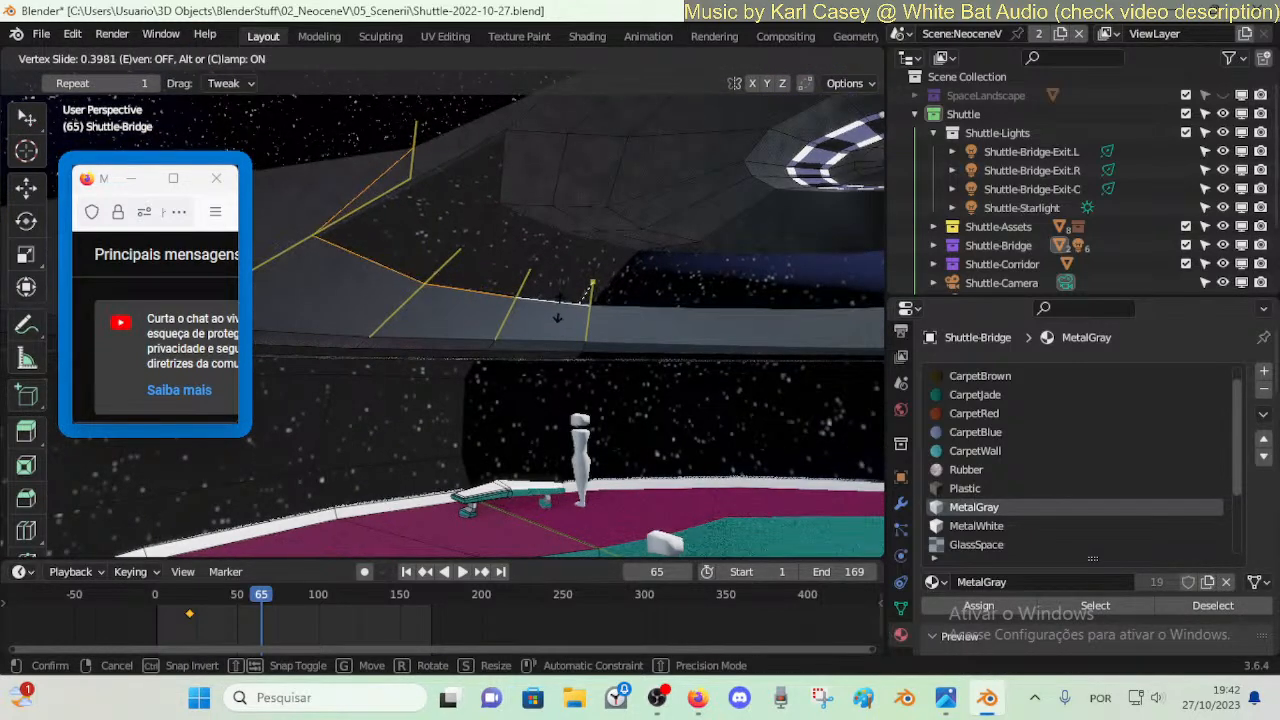
click(559, 308)
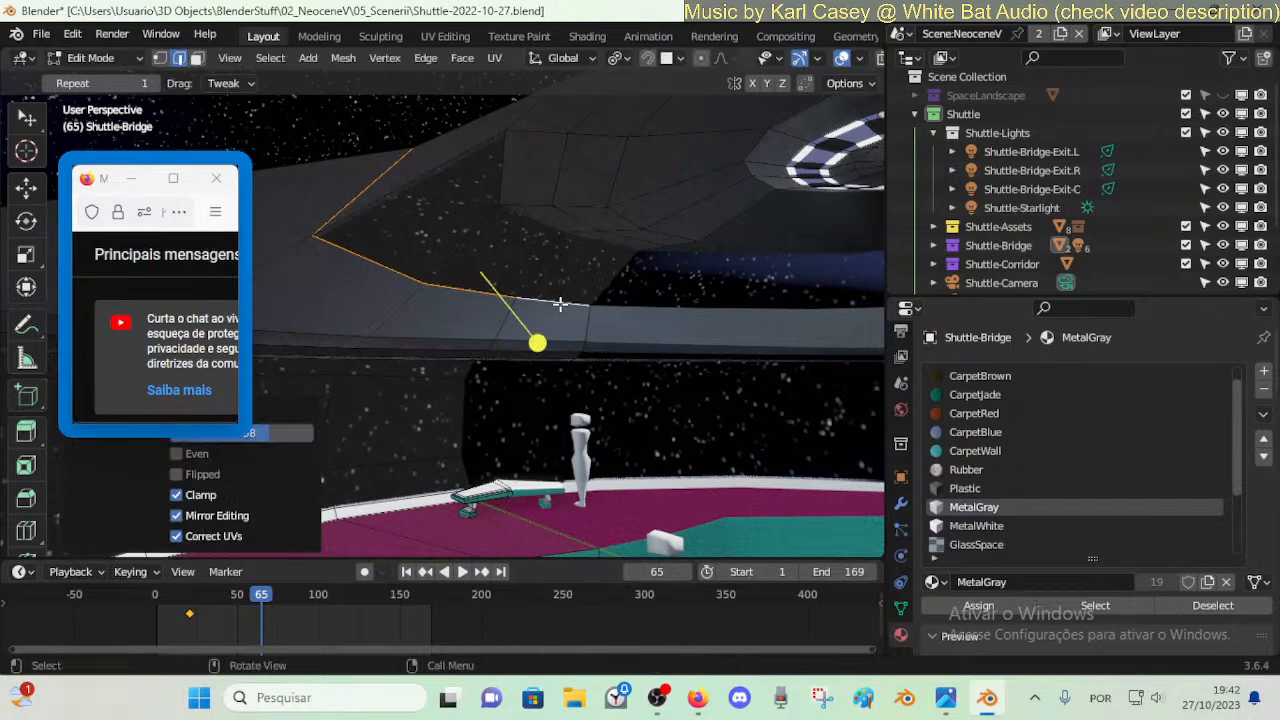
key(alt+a)
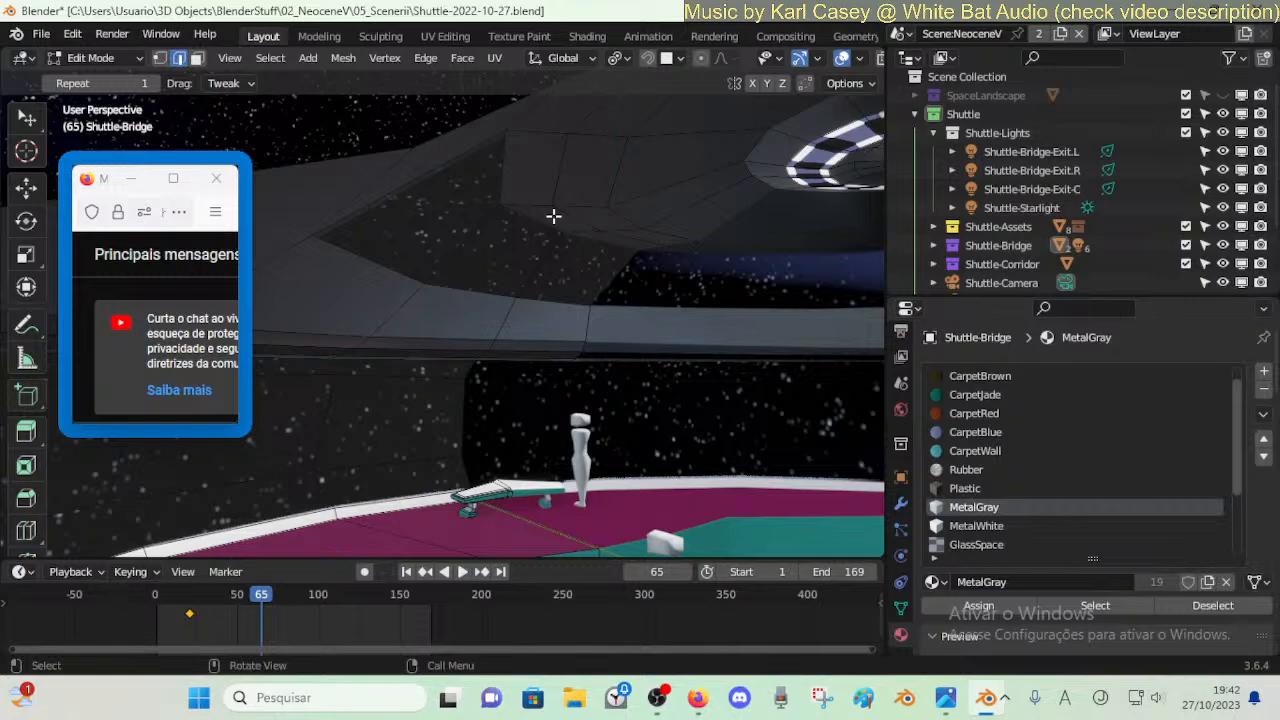
- Select the face loop along the inner ceiling's edge above the roof opening and remove it
key(3)
alt+click(554, 216)
key(shift+grave)
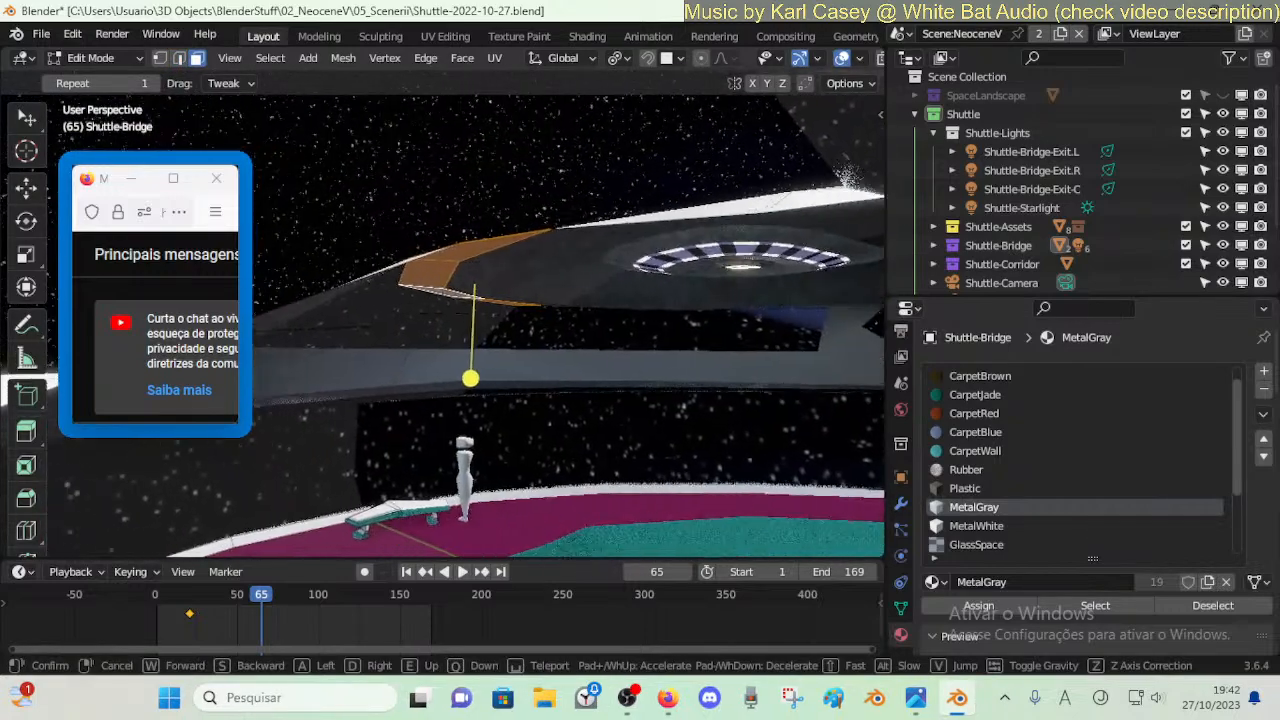
click(442, 313)
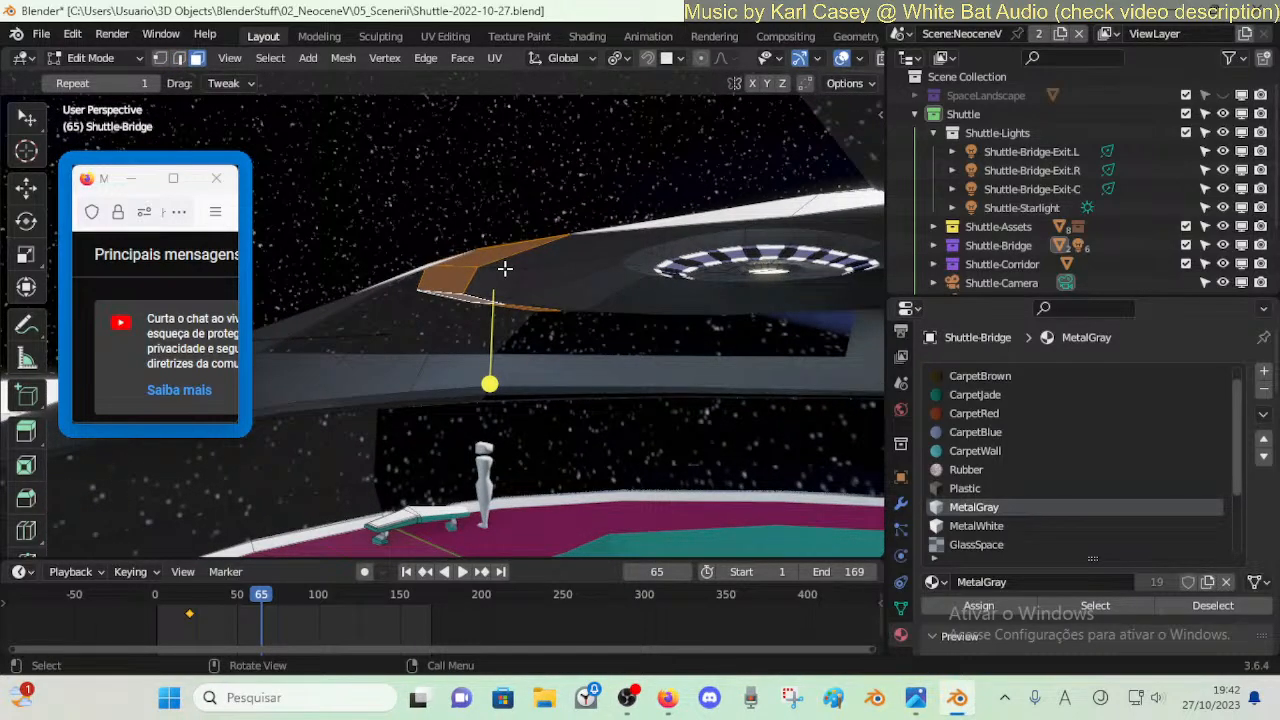
key(x)
click(468, 284)
- Dissolve the edge loop at the outer border of the roof above the gray ceiling panel
key(2)
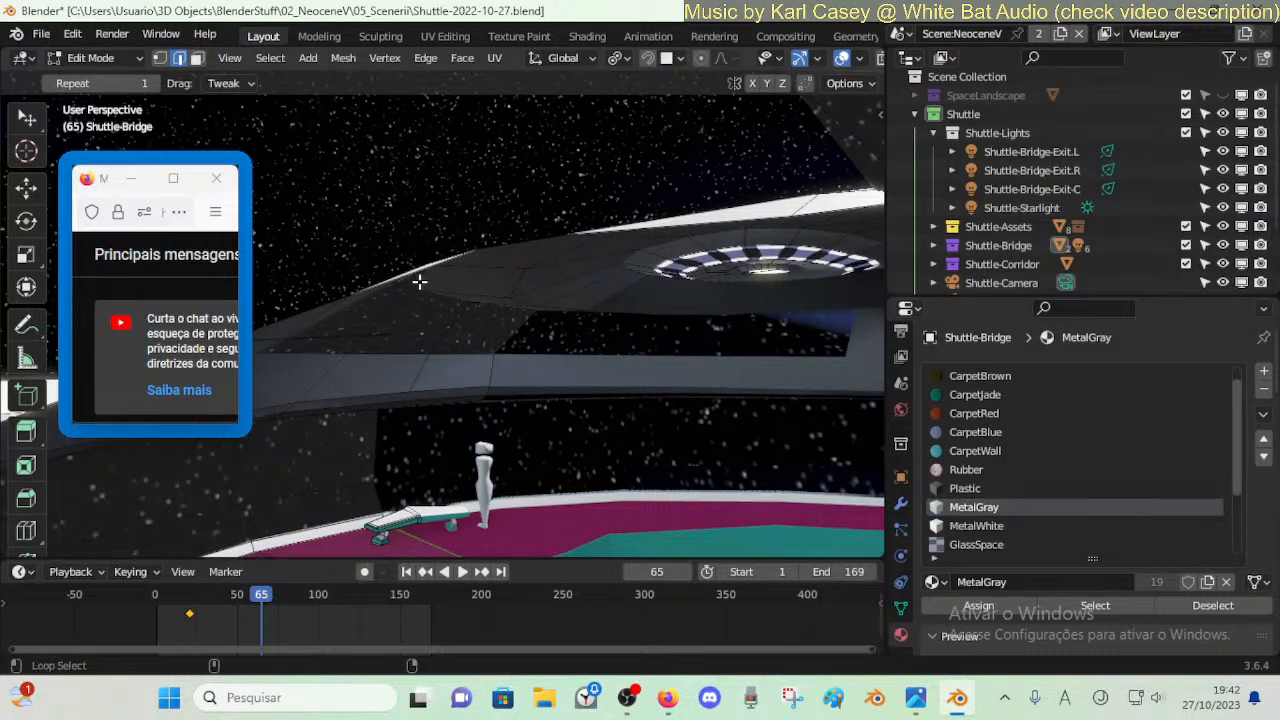
alt+click(420, 282)
key(x)
click(435, 286)
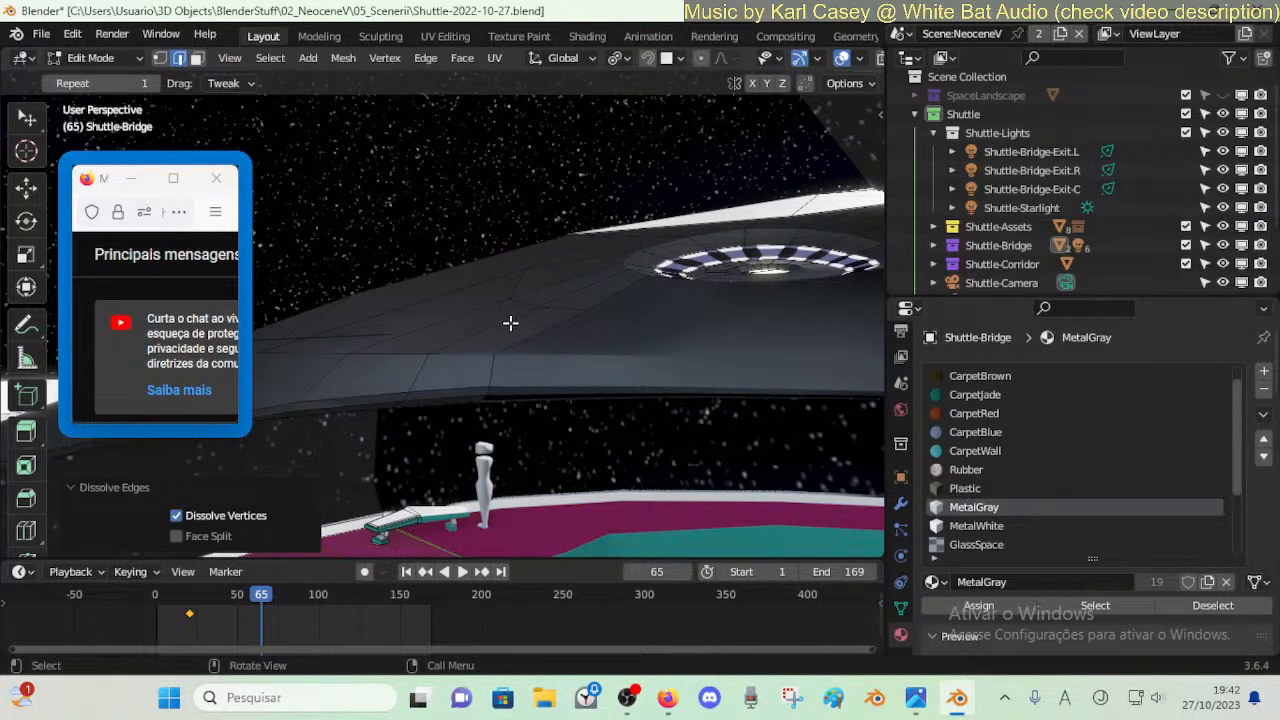
key(3)
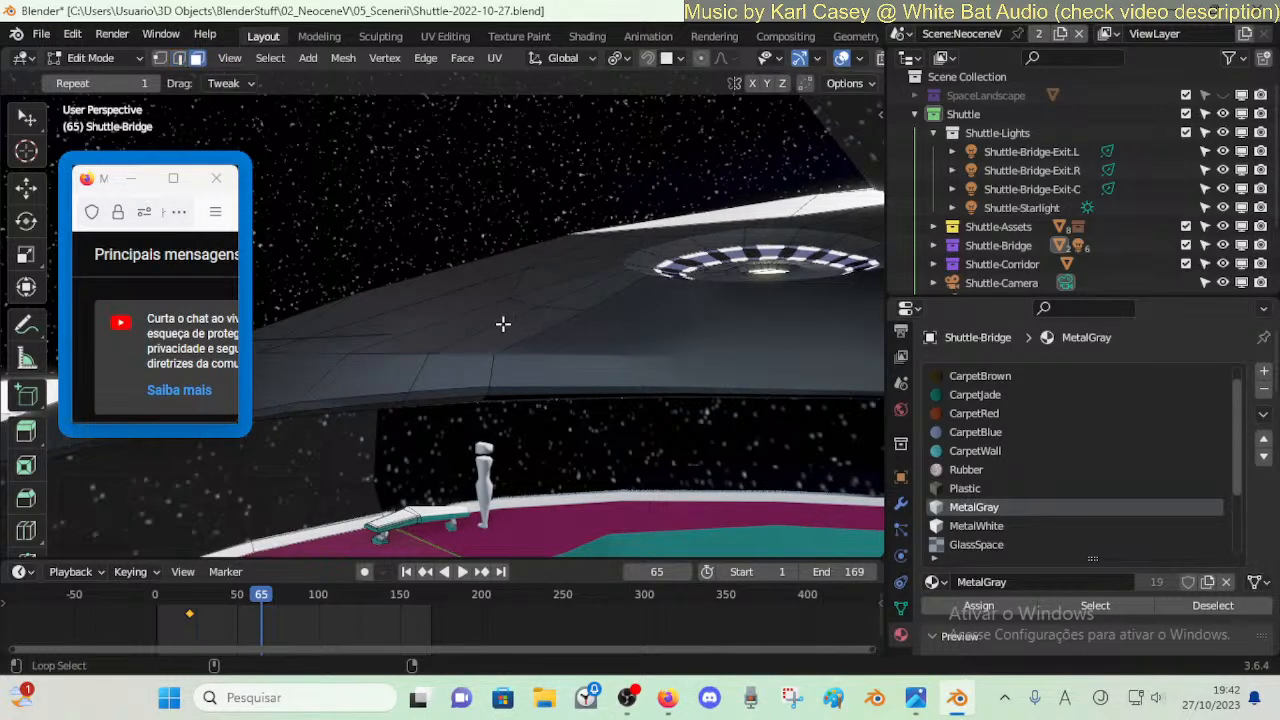
alt+click(504, 324)
key(shift+grave)
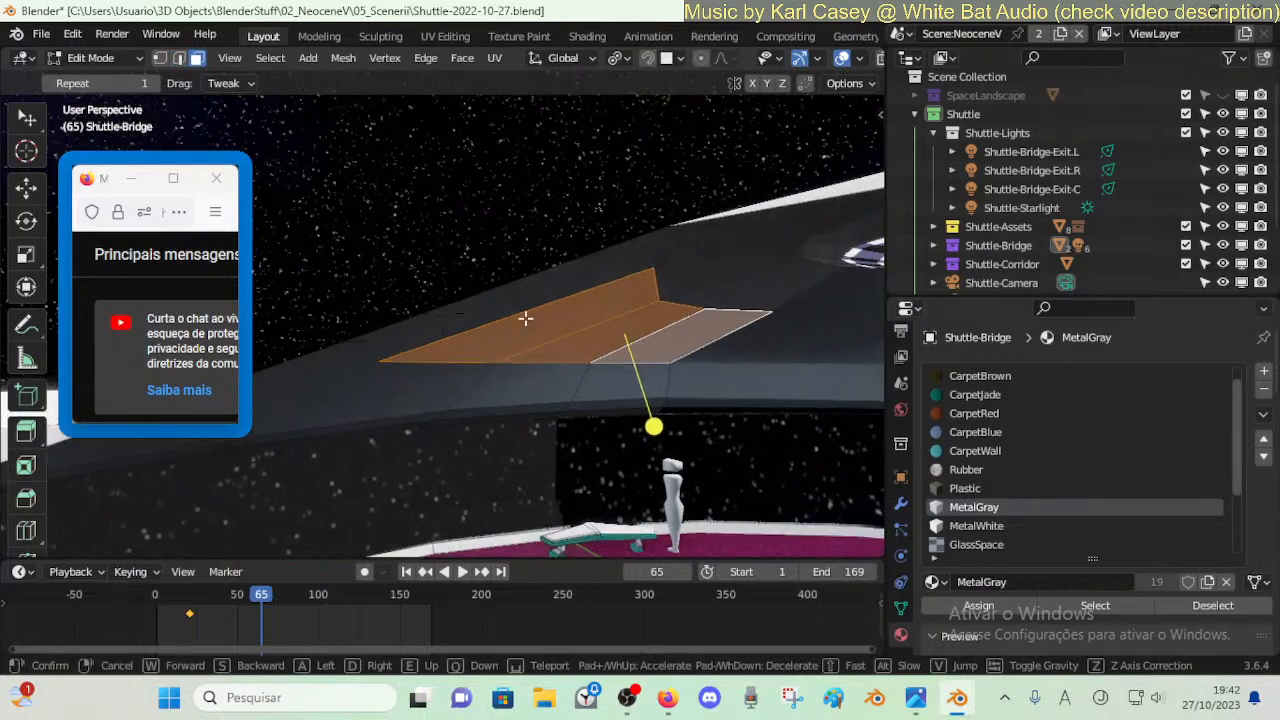
click(526, 318)
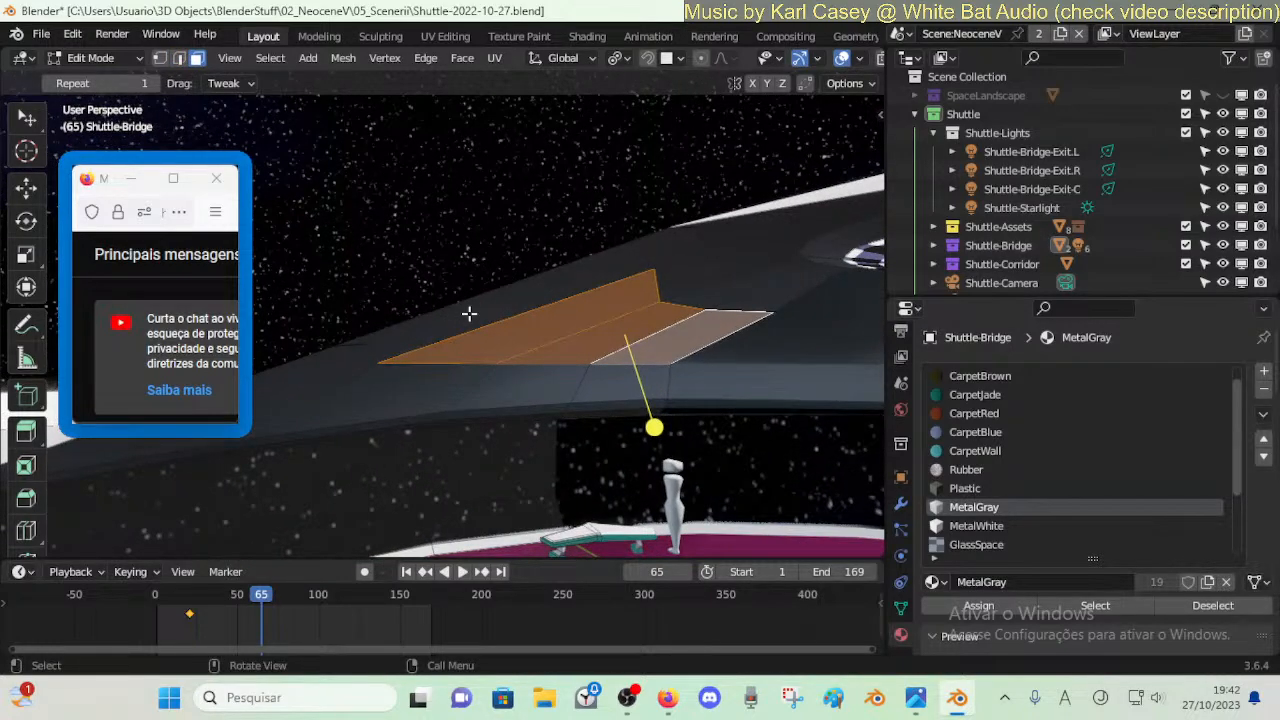
alt+click(469, 314)
key(alt+a)
alt+click(566, 309)
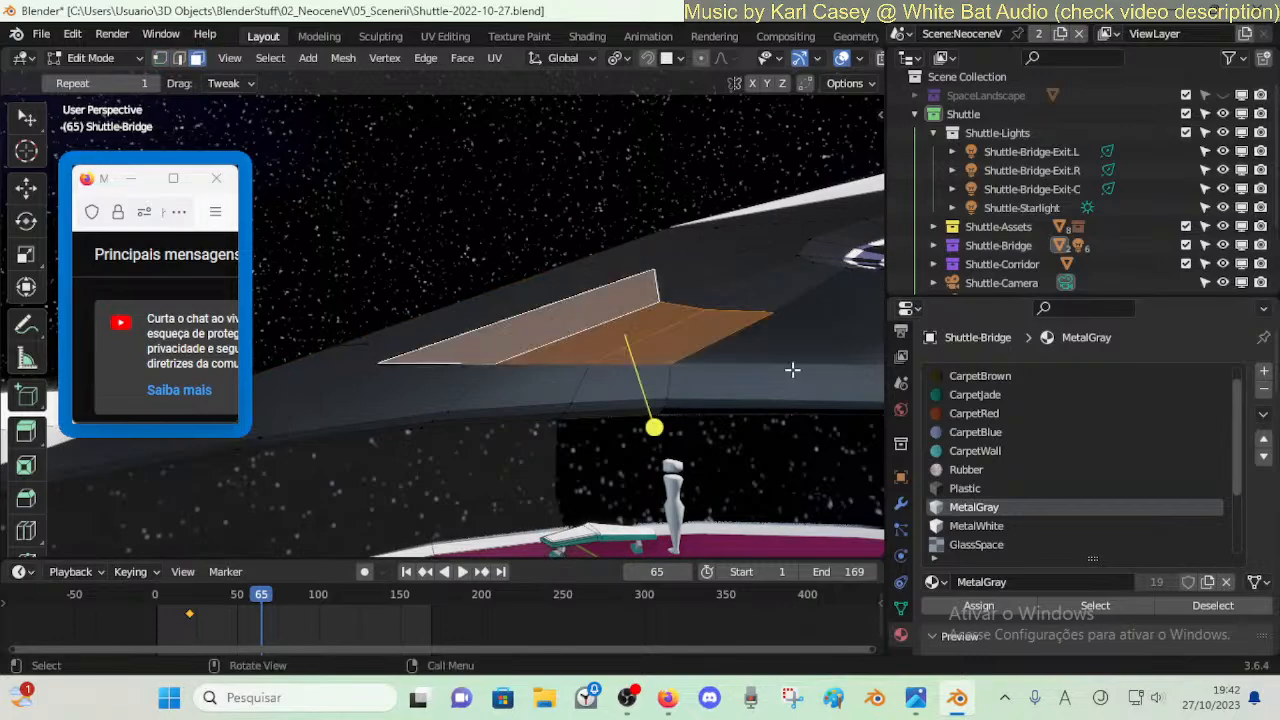
alt+shift+click(551, 286)
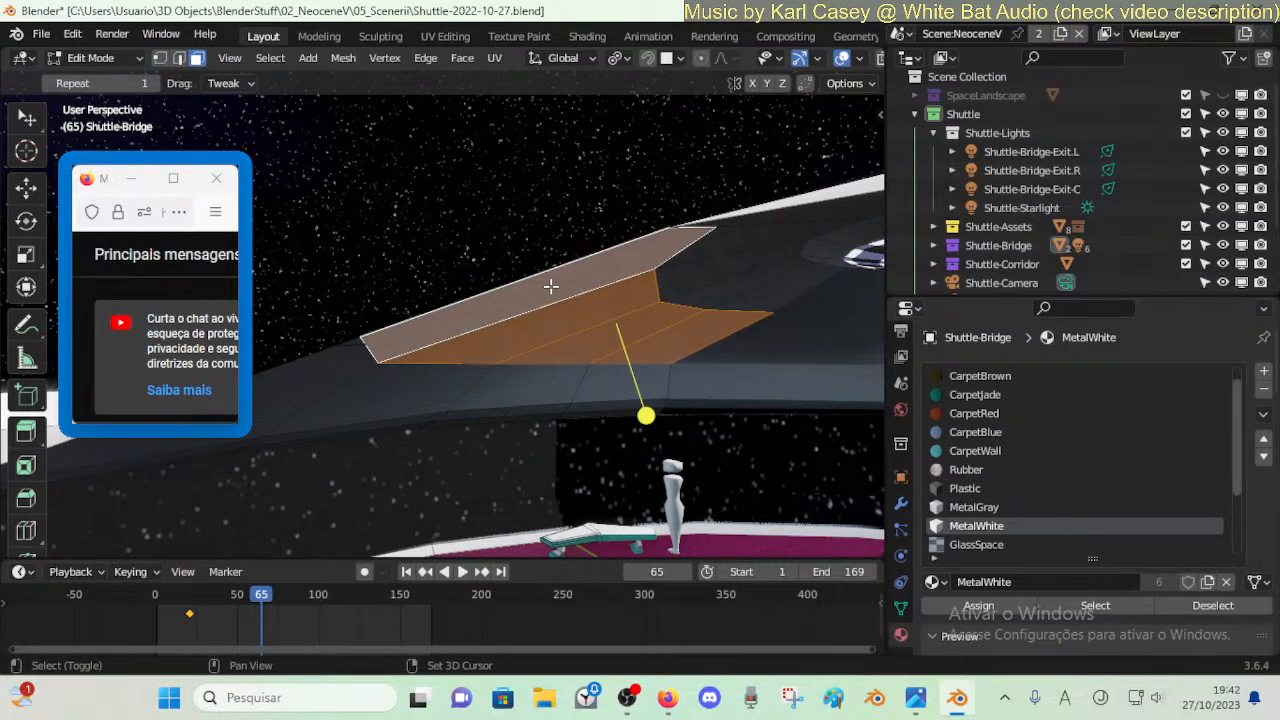
key(alt+a)
- Move the corner vertices of the roof's open edge about 1.35 m along the global X axis
key(1)
key(shift+grave)
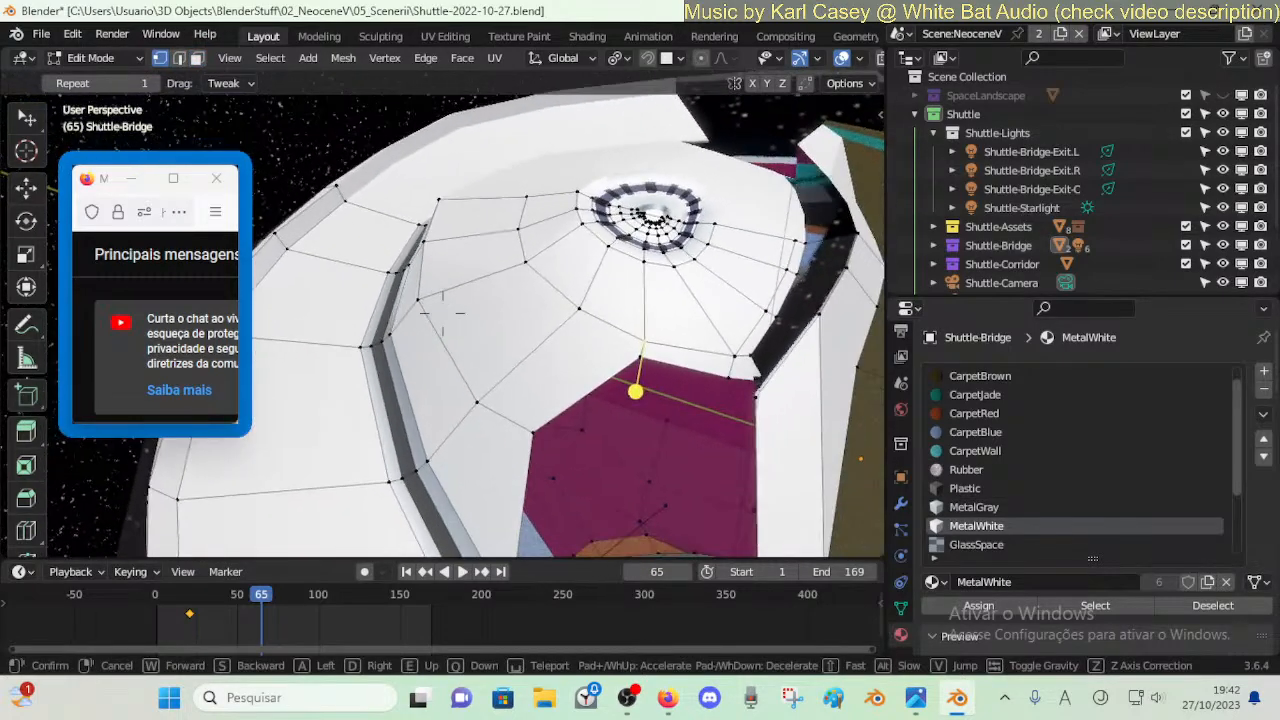
click(717, 231)
click(620, 343)
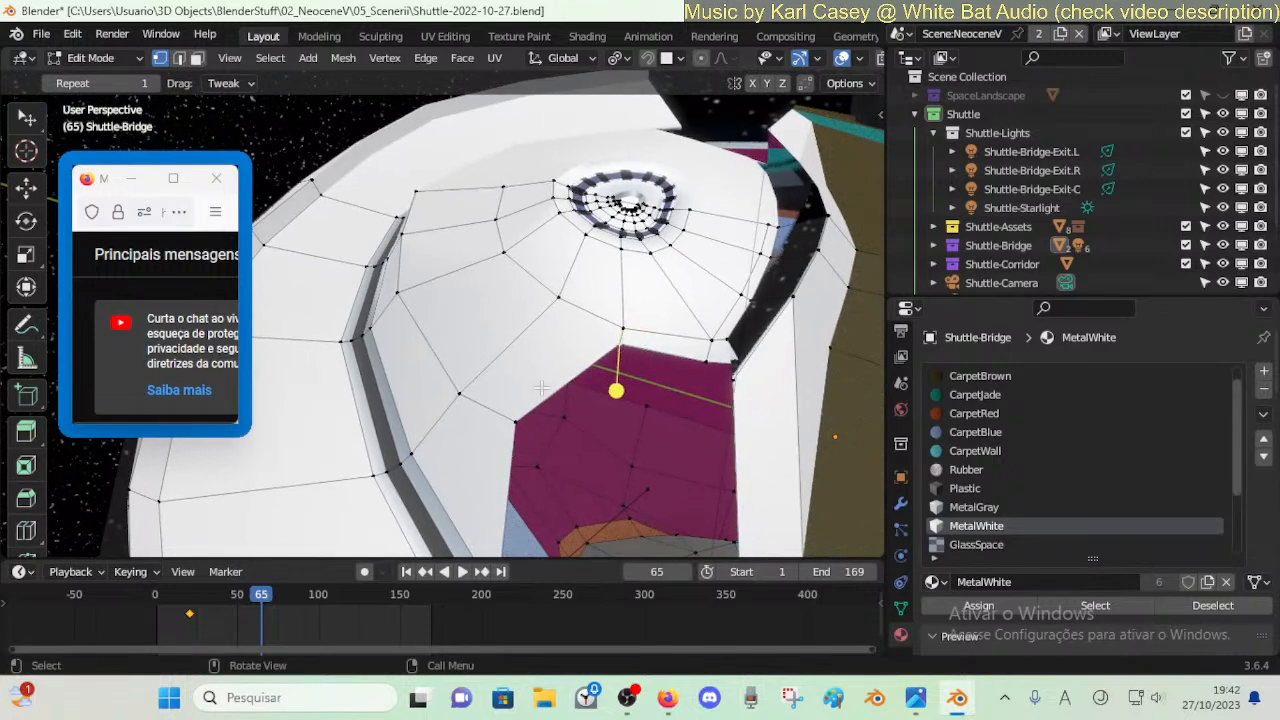
shift+click(513, 417)
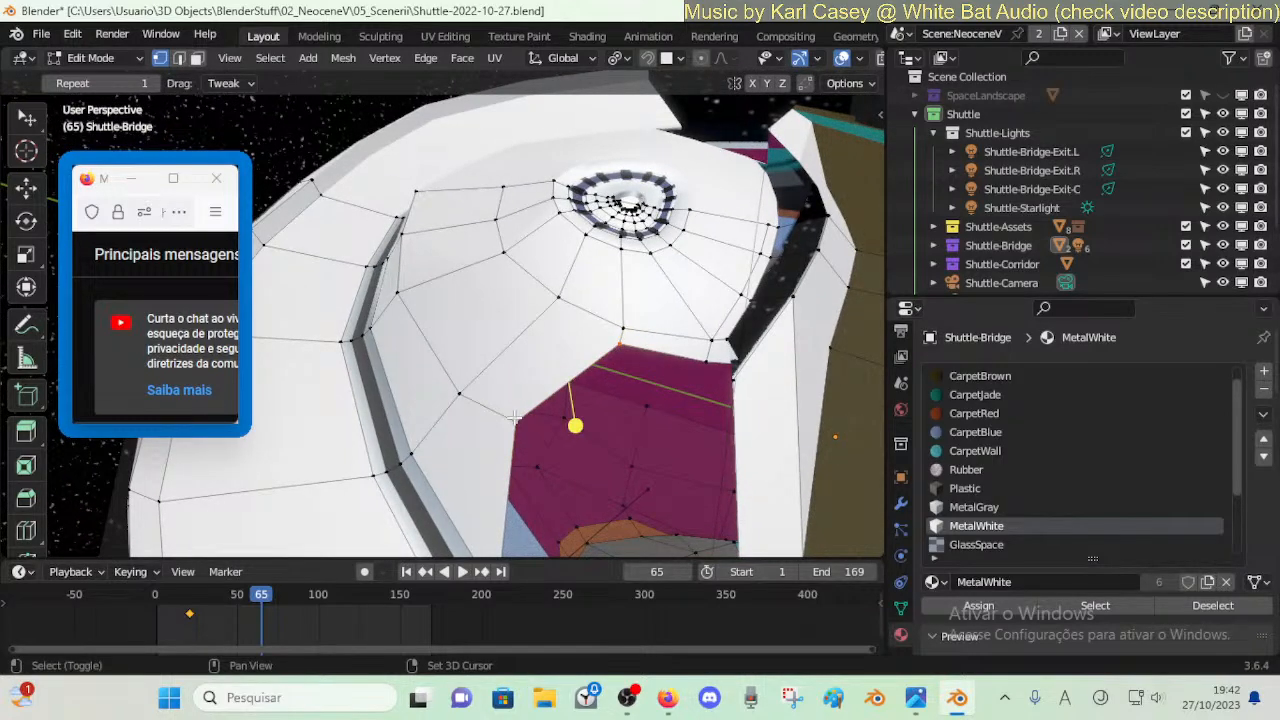
key(g)
key(x)
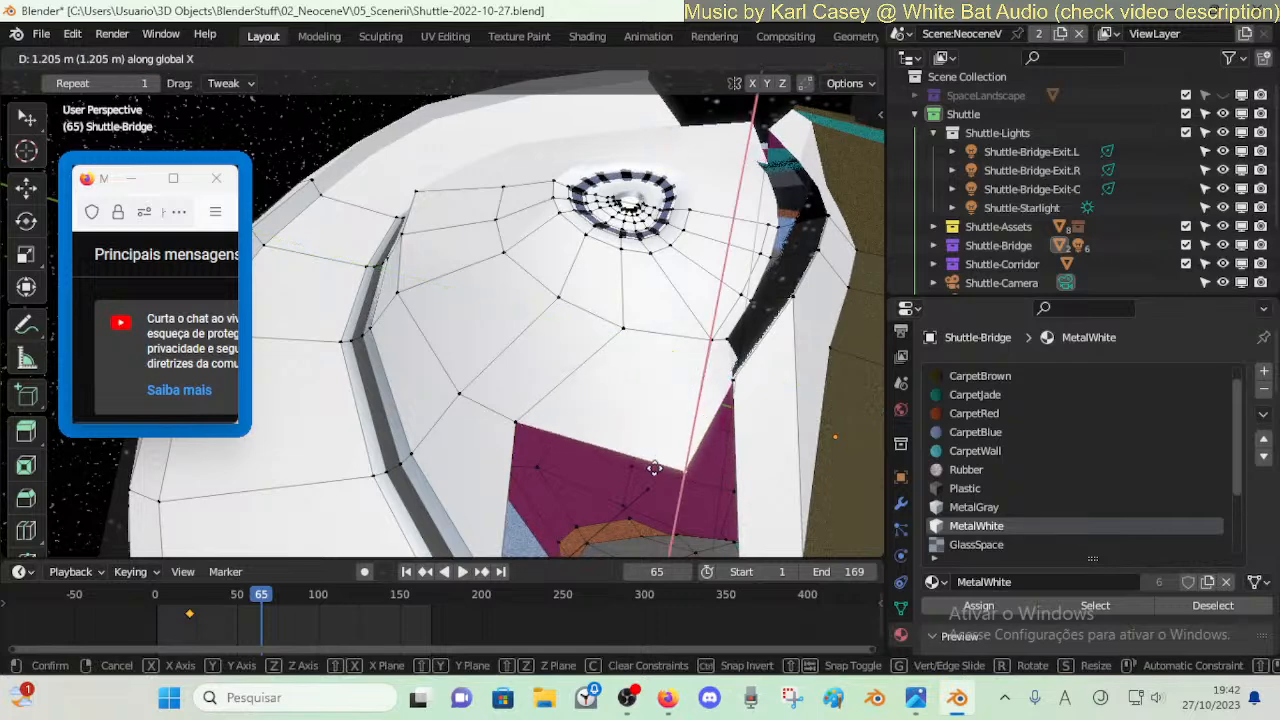
click(650, 480)
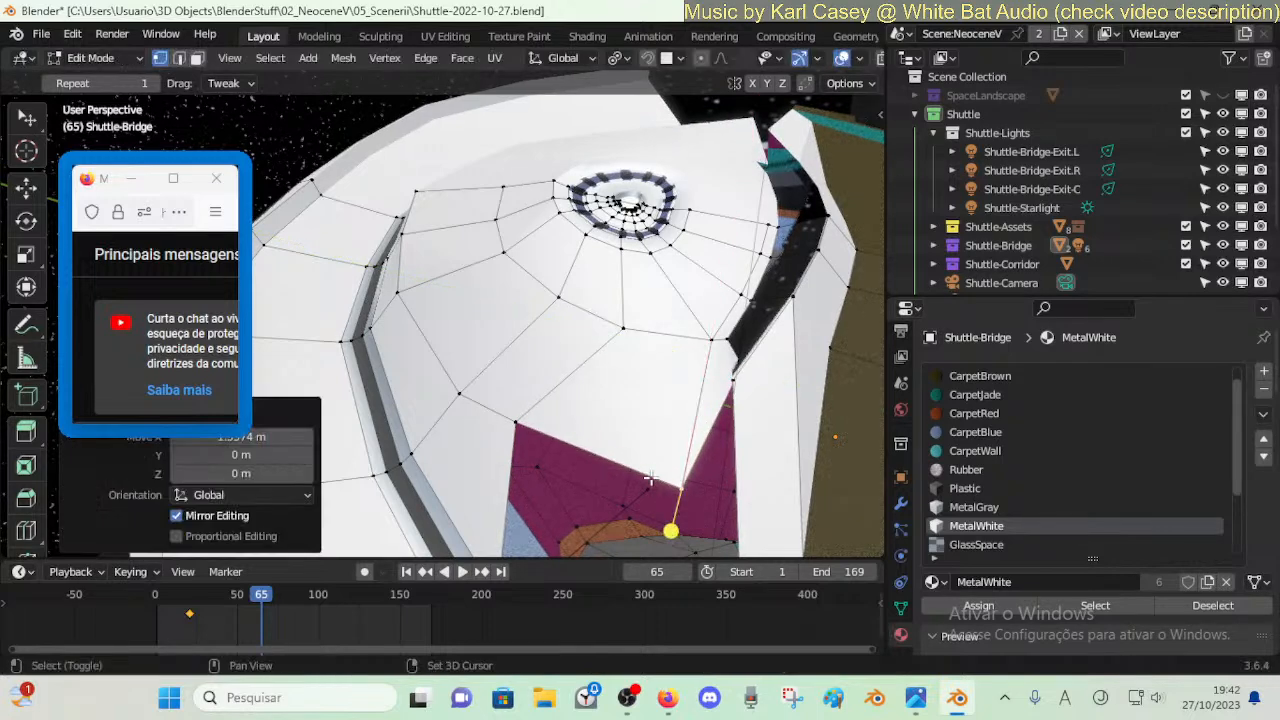
- Slide the moved open-edge vertices along their edge, and shift the adjoining edge loop around the dome along the global Y axis
key(shift+v)
click(611, 463)
key(2)
alt+click(608, 459)
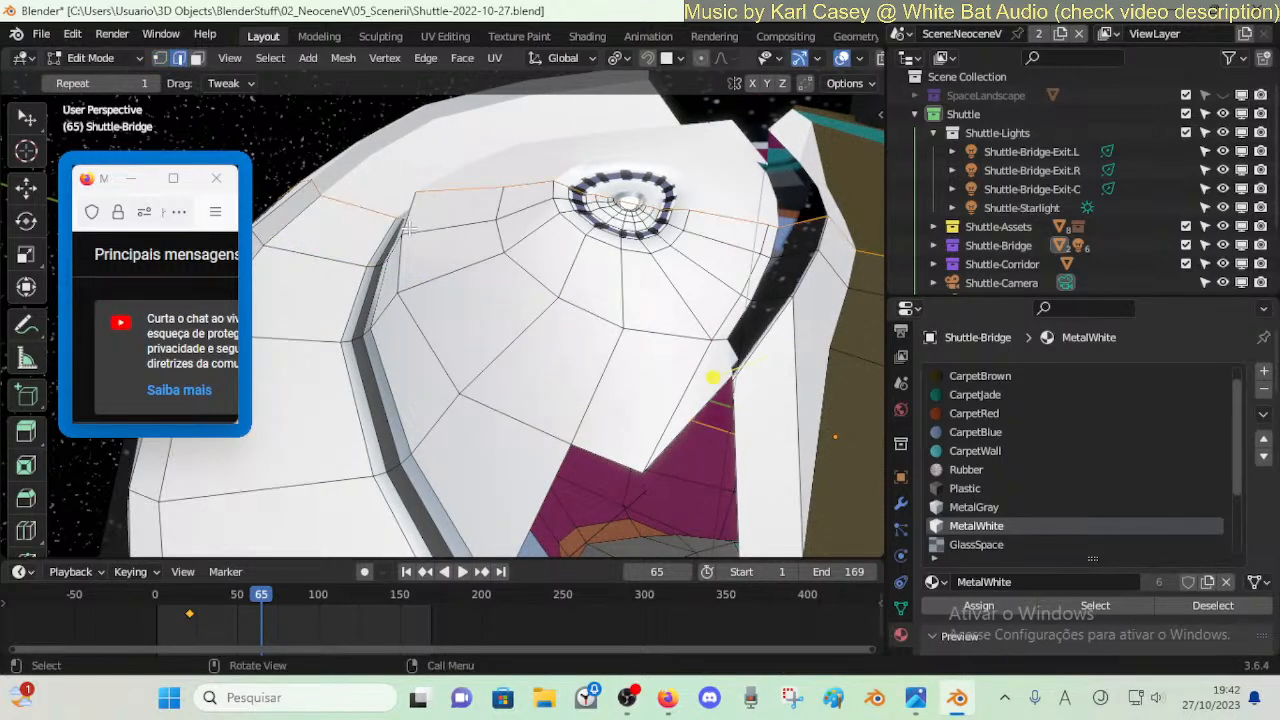
alt+click(427, 324)
key(g)
key(y)
click(467, 333)
- Dissolve the intermediate edge loop between the round ceiling light and the dome's outer edge loop
alt+click(534, 250)
alt+click(531, 271)
key(x)
click(530, 271)
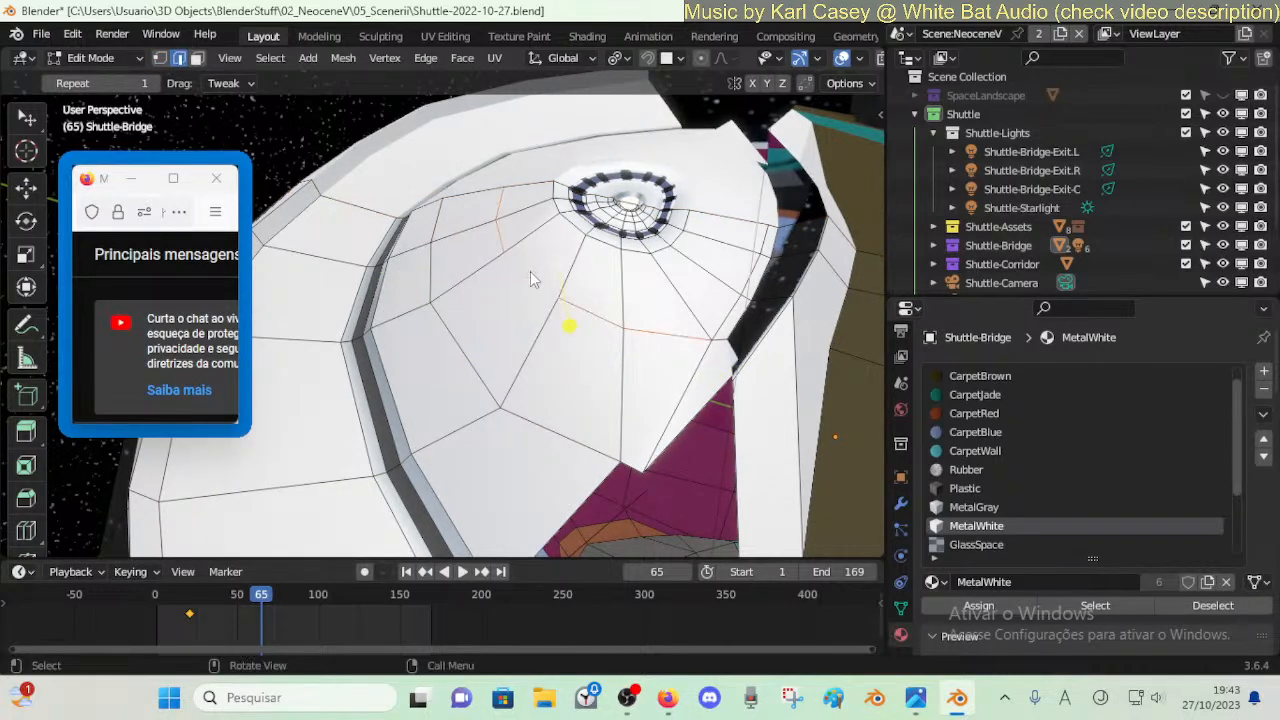
key(a)
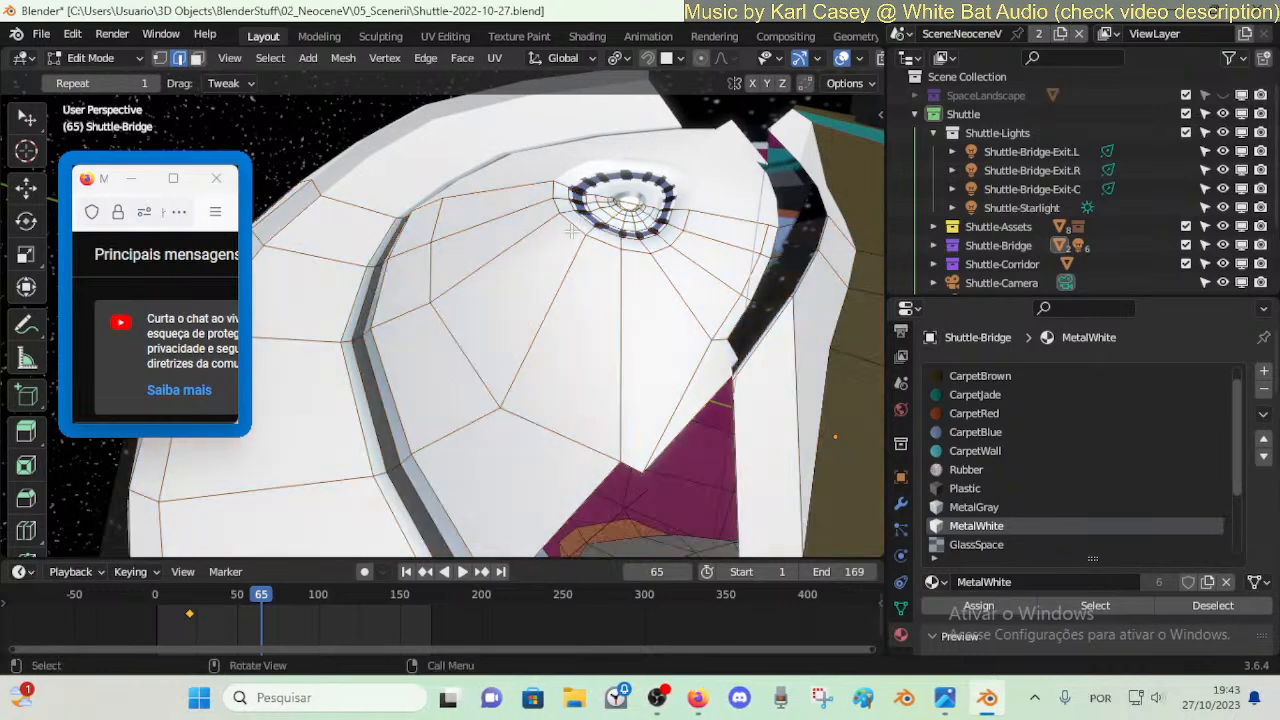
key(x)
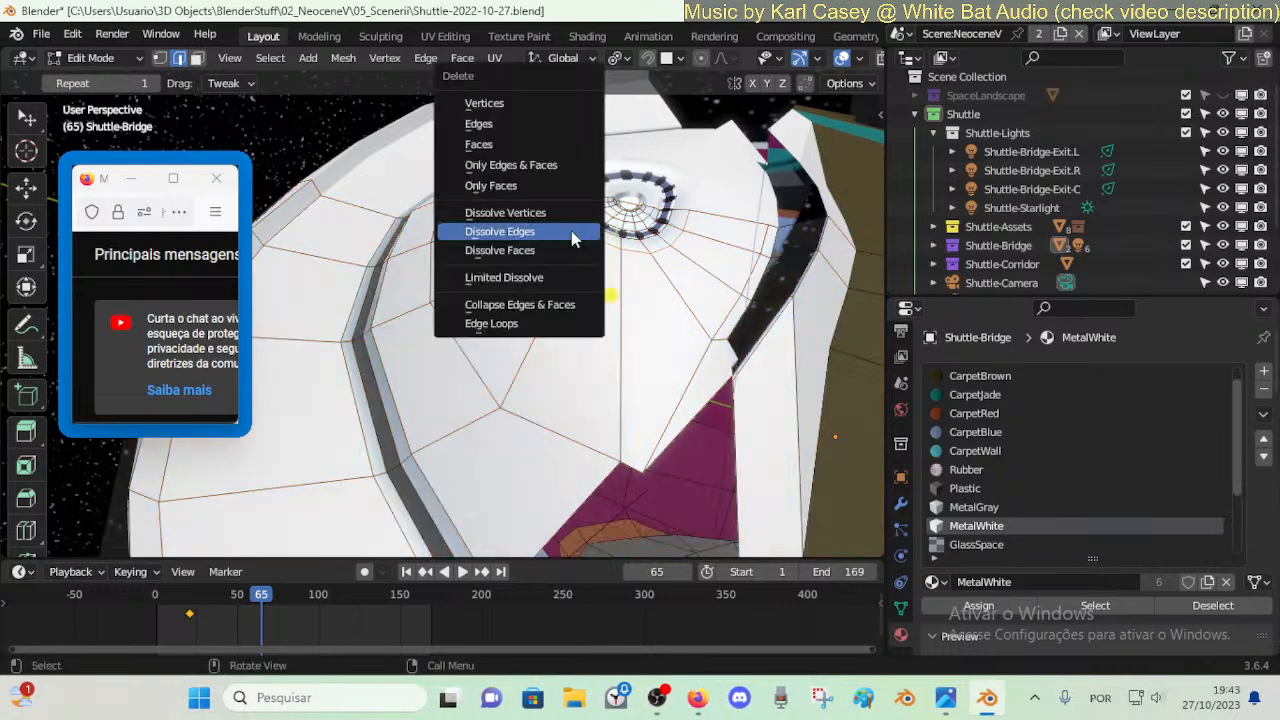
click(573, 238)
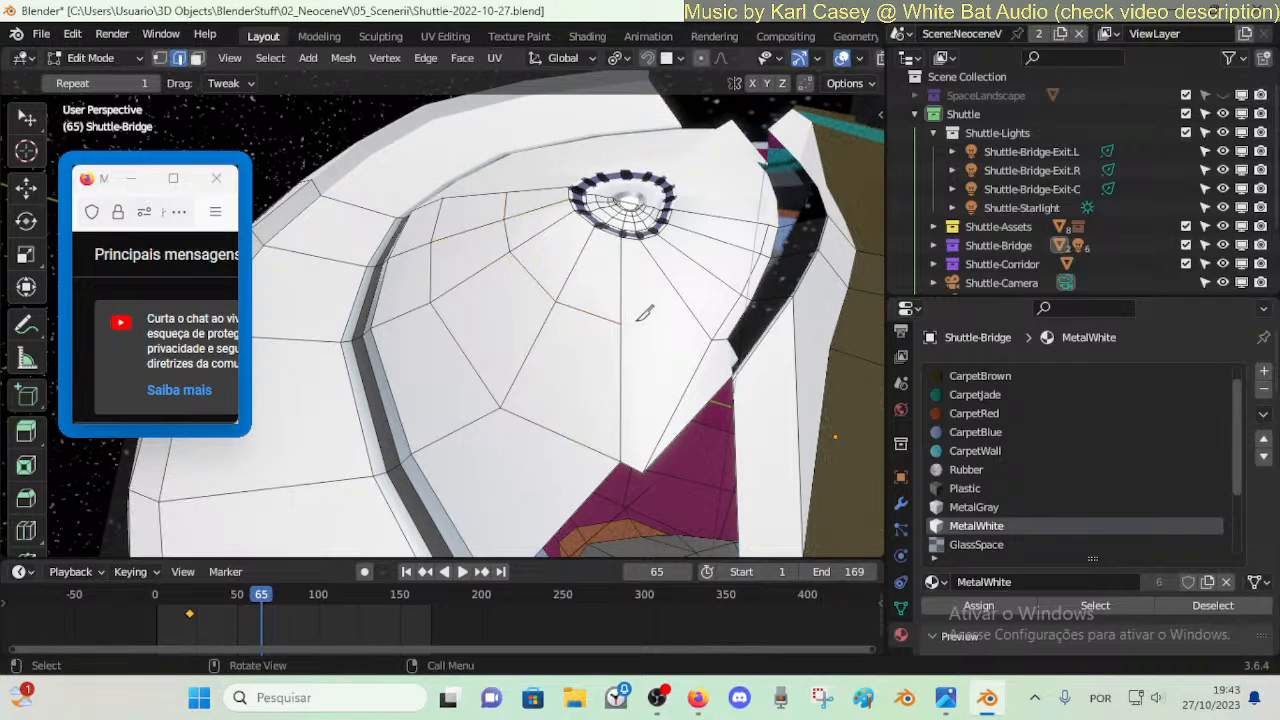
- Complete the knife cut across the dome's radial faces to form a new edge ring around the round ceiling light
click(622, 323)
click(686, 301)
key(Return)
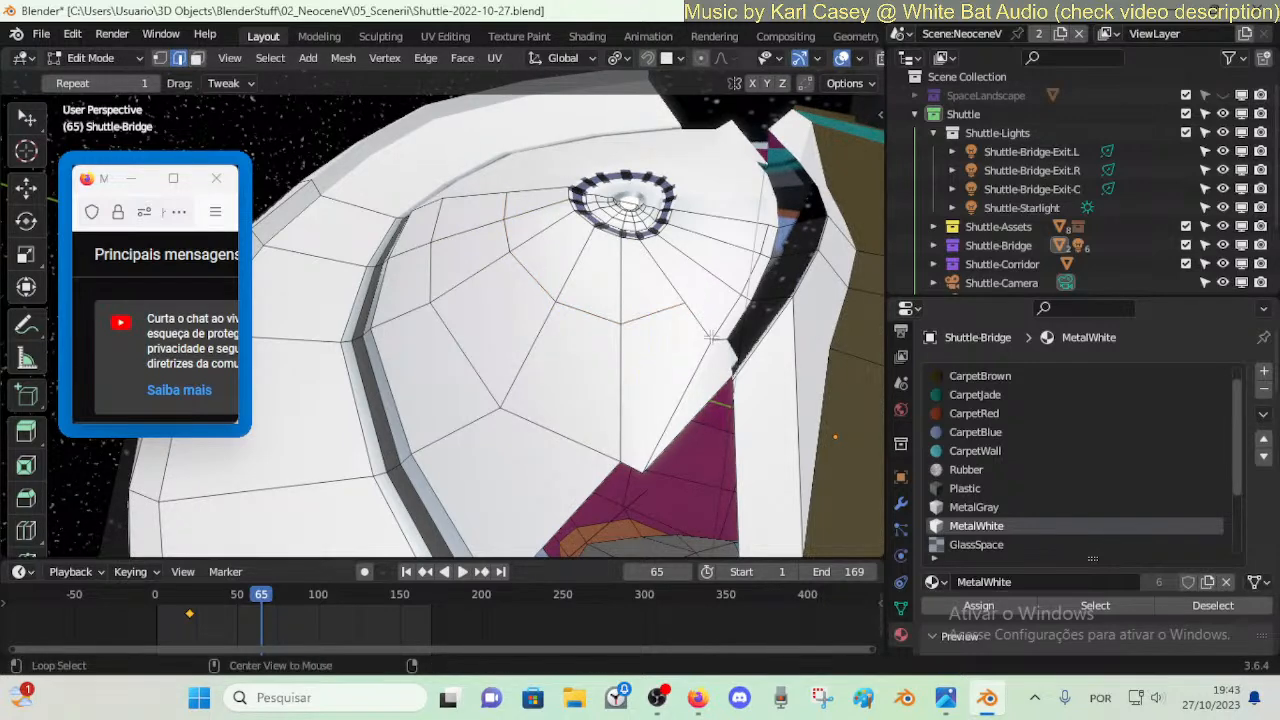
- Slide the vertices of the new edge ring near the dome's open side along their radial edges
key(1)
click(711, 338)
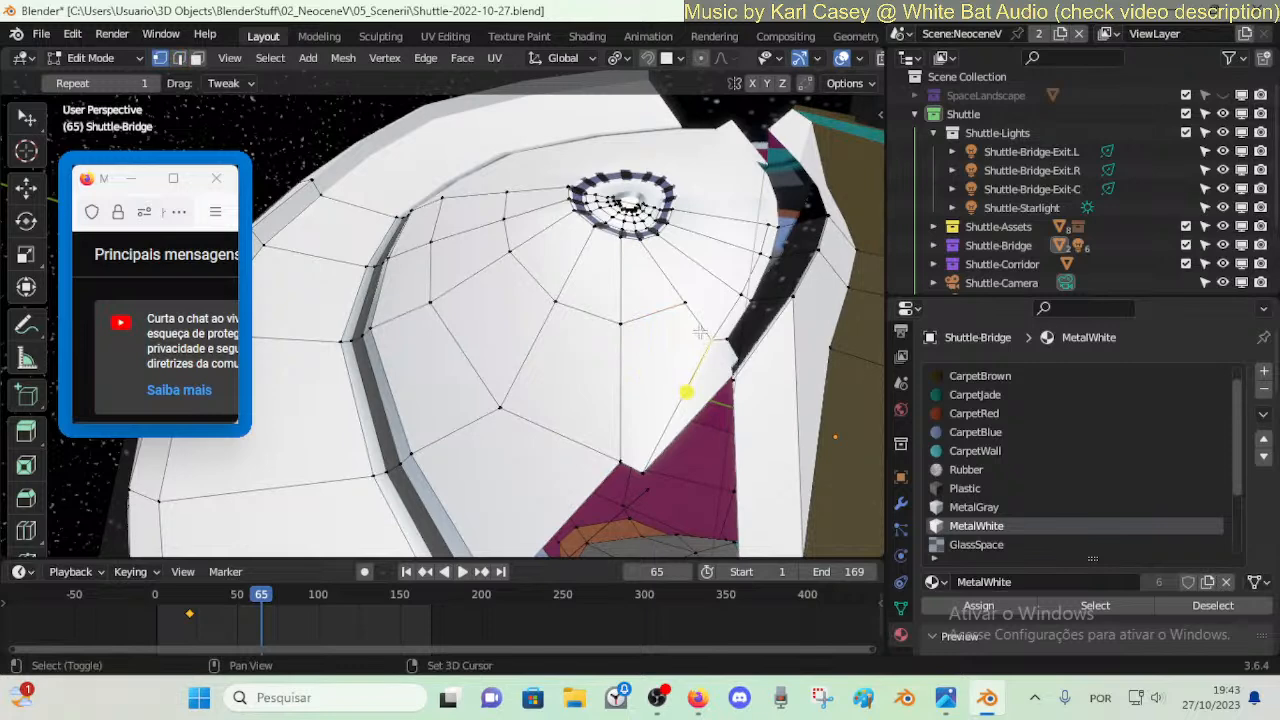
key(shift+v)
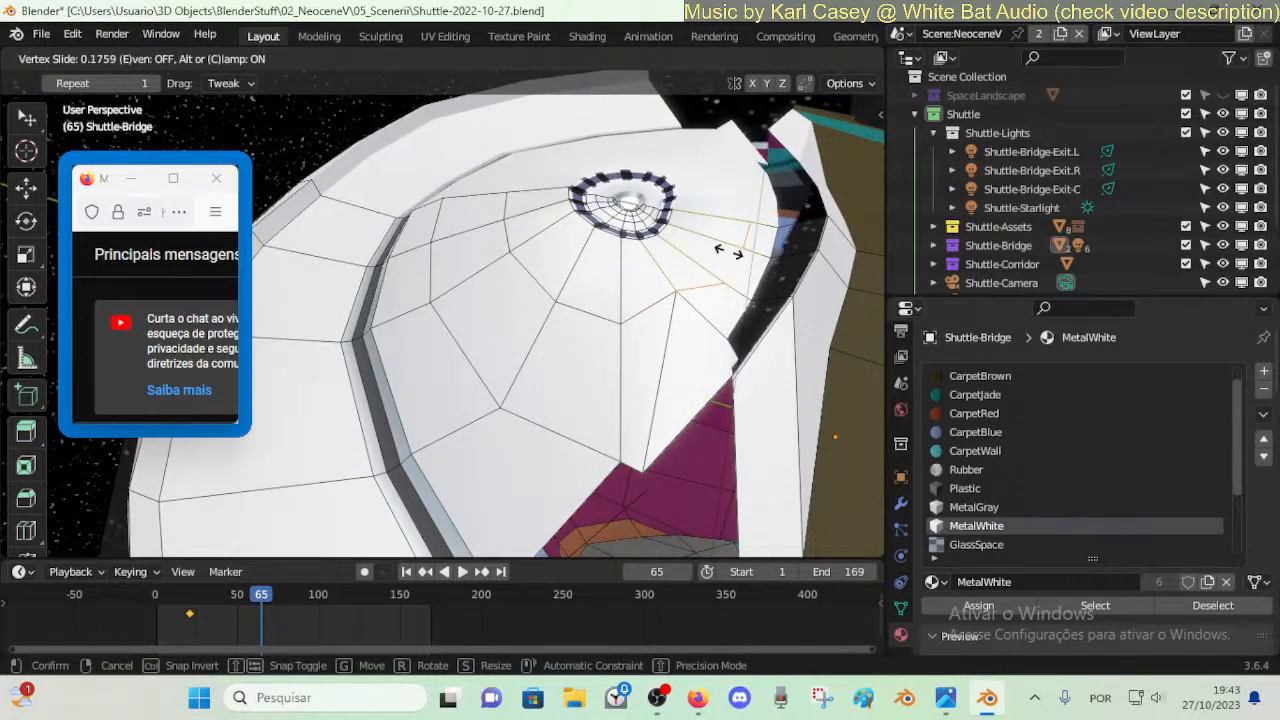
click(727, 253)
- Move the protruding corner vertex of the roof's open edge to even out the border over the opening
click(640, 514)
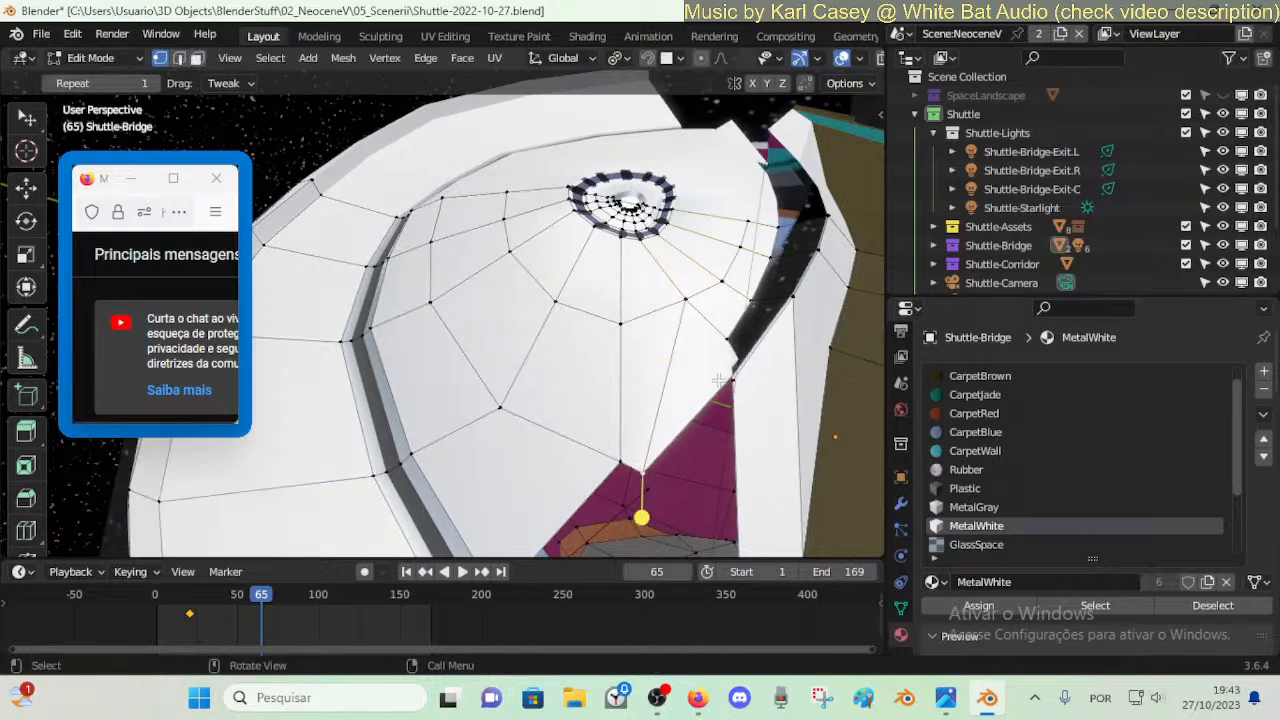
key(g)
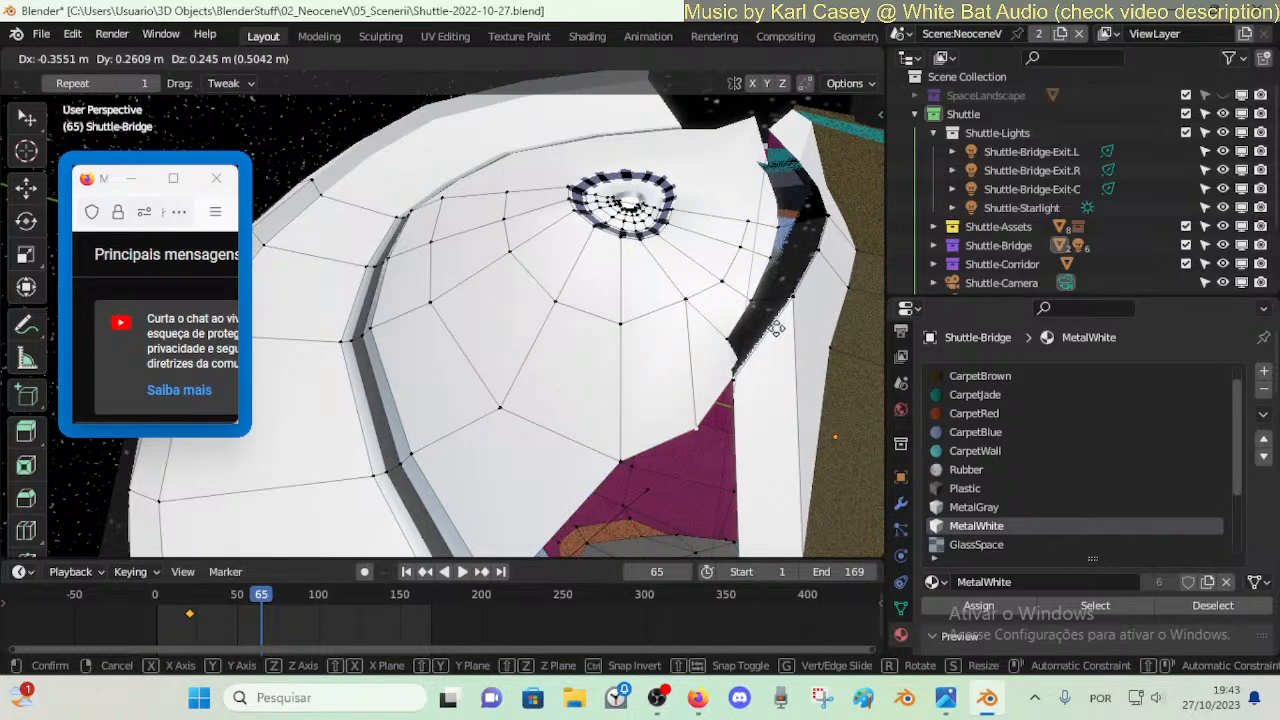
- Reposition the two neighbouring vertices on the dome's lower open edge, beside the slanted white beam
click(738, 368)
click(734, 389)
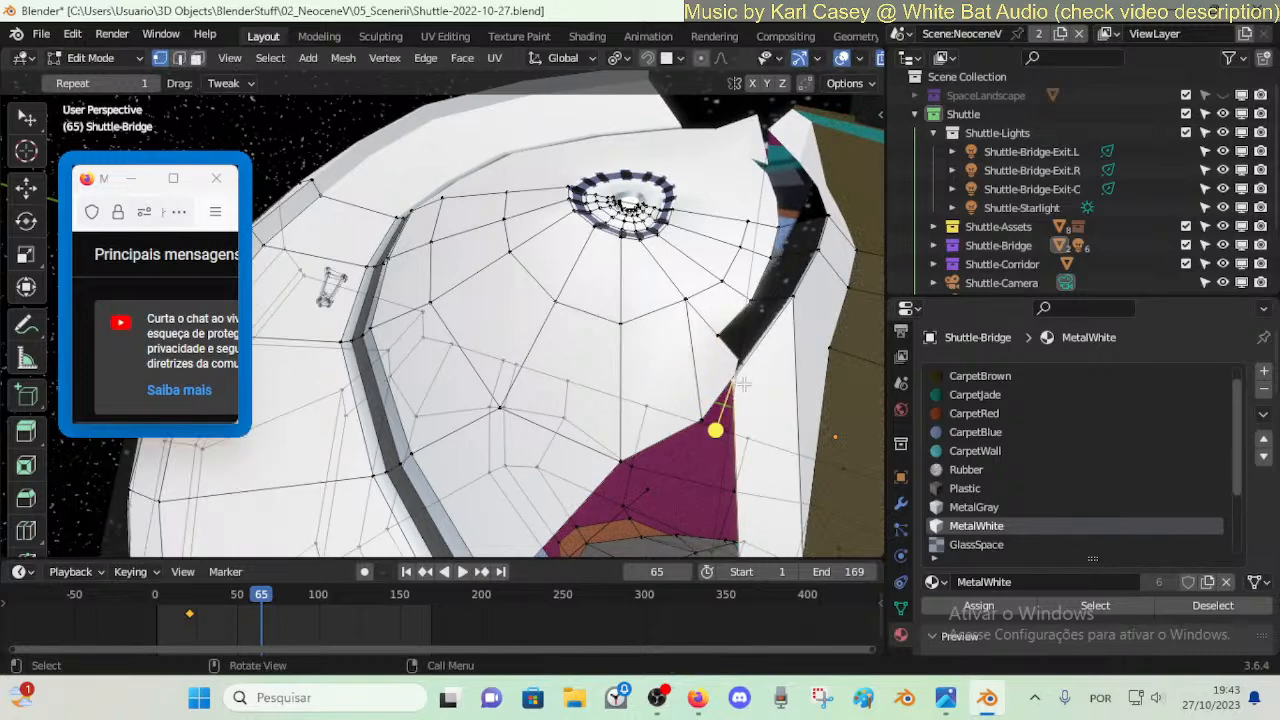
key(g)
key(Escape)
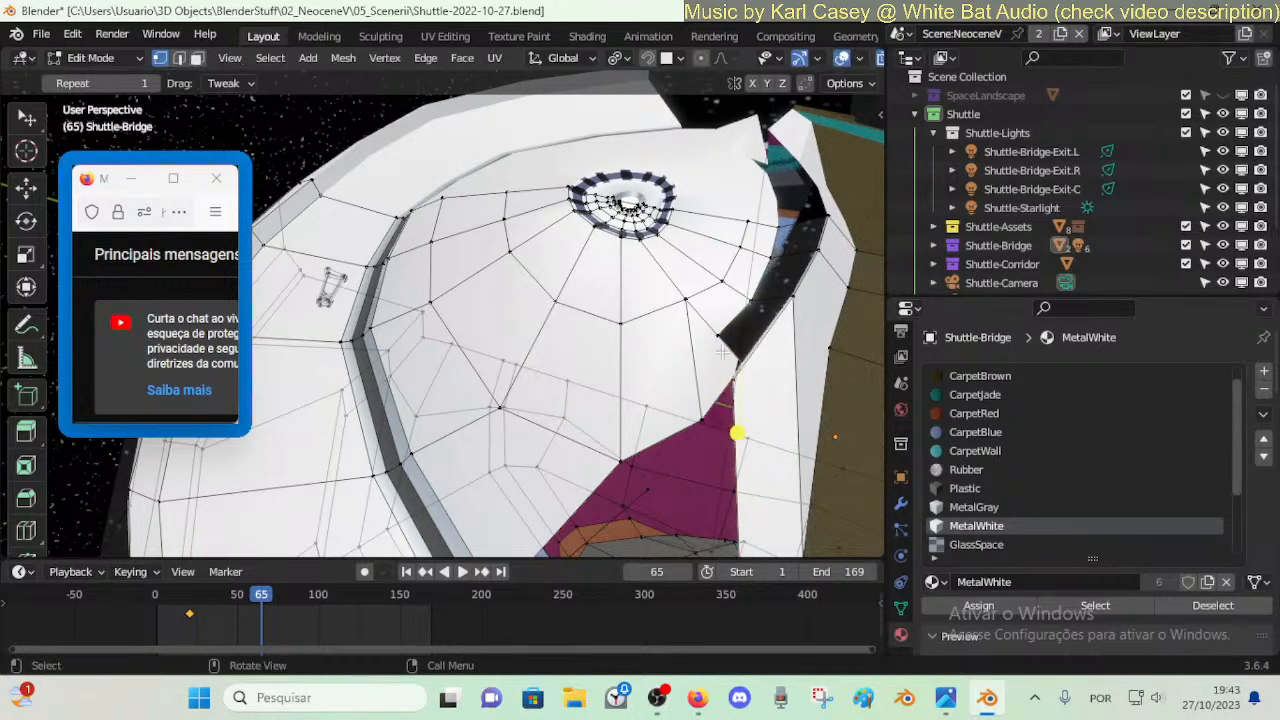
key(g)
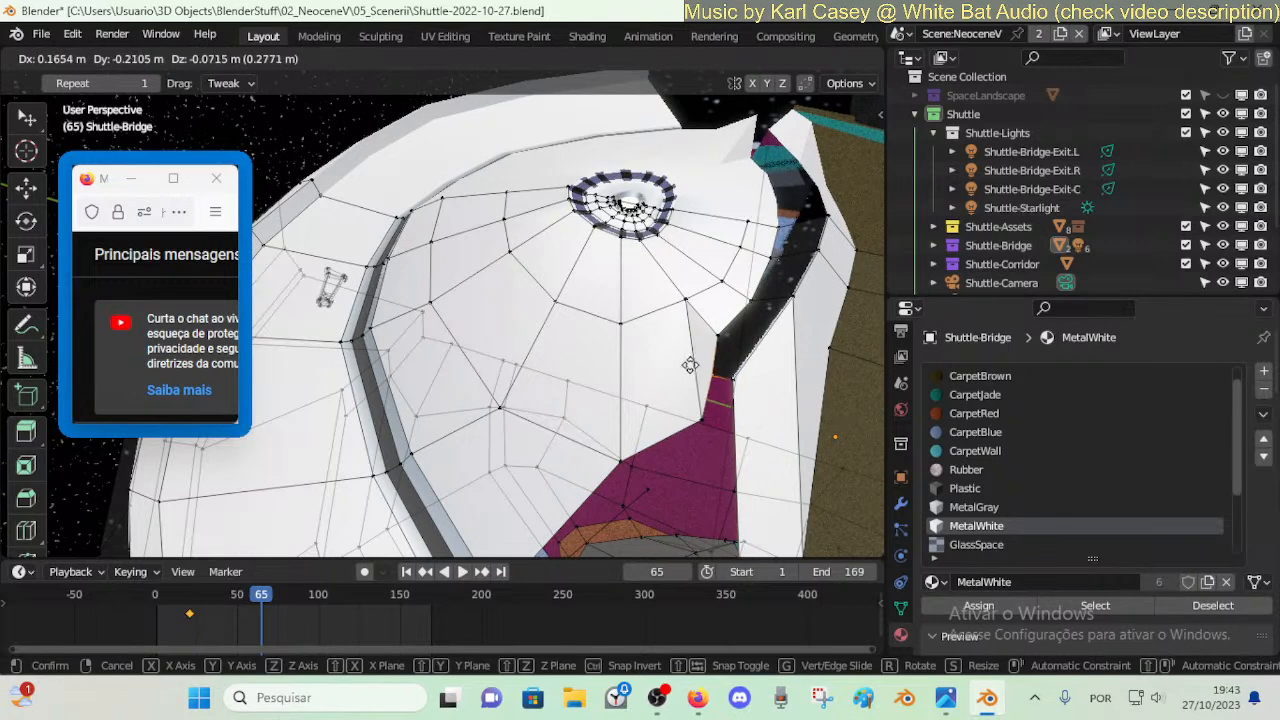
click(690, 366)
click(709, 476)
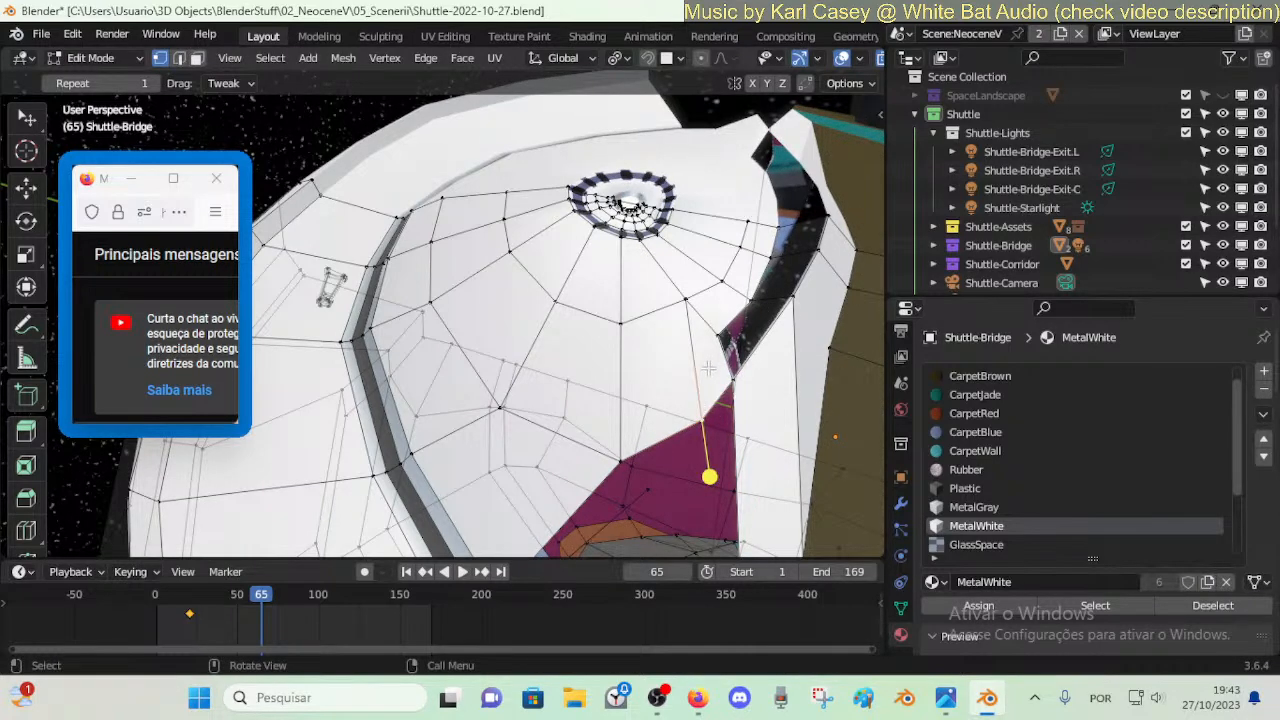
key(g)
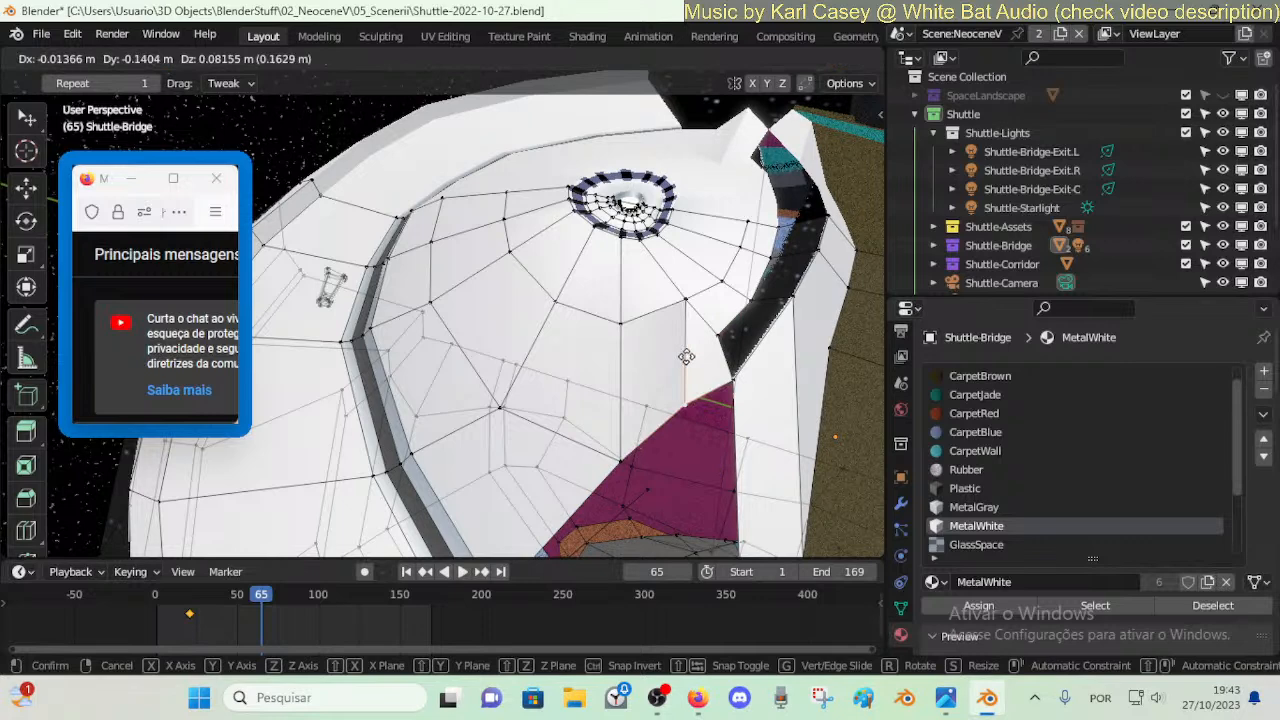
click(680, 351)
- Merge the corner vertex at the tip of the opening into the adjacent dome-edge vertex
click(733, 378)
shift+click(718, 335)
key(m)
click(718, 335)
click(717, 335)
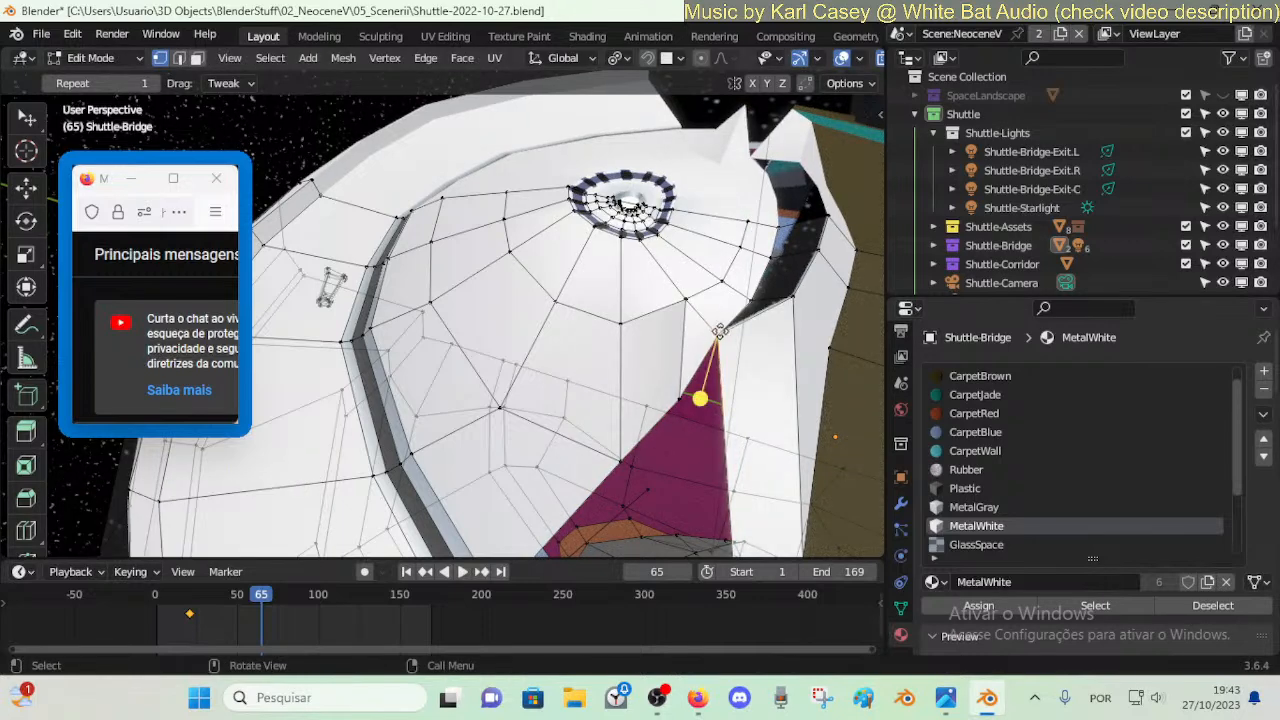
- Try moving the merged vertex slightly along the opening, and undo the move
key(g)
click(724, 343)
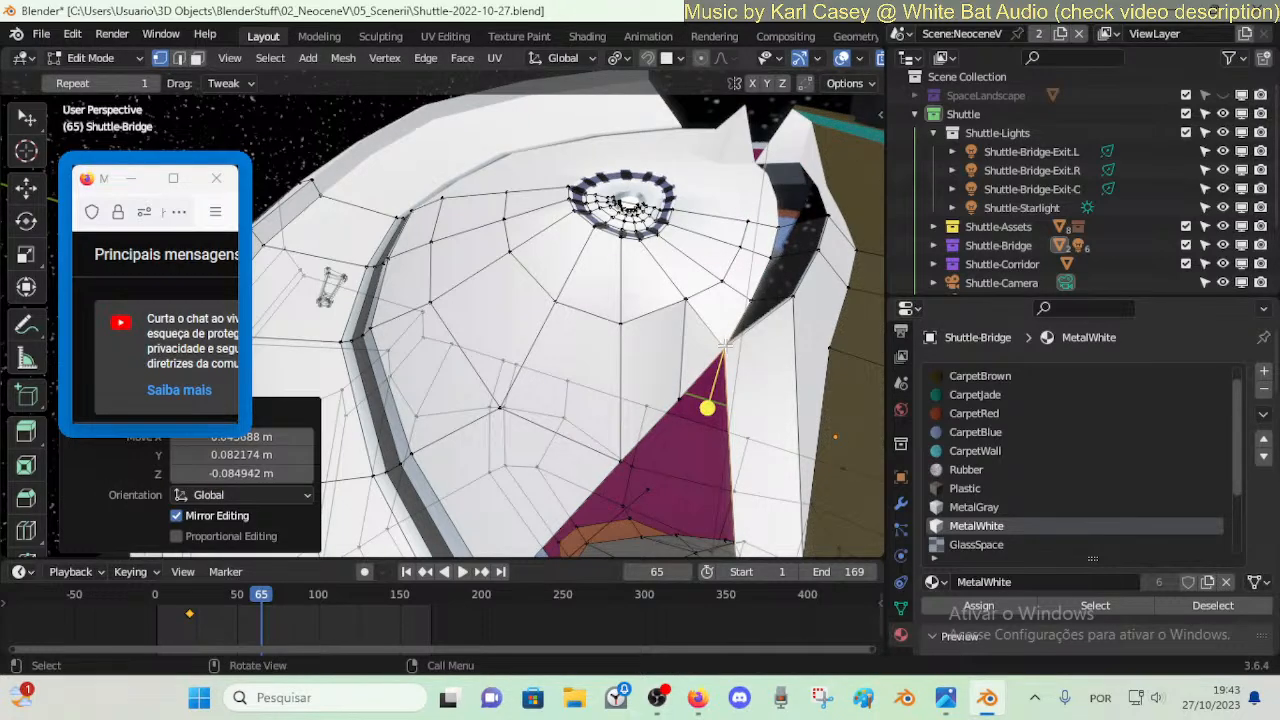
click(689, 384)
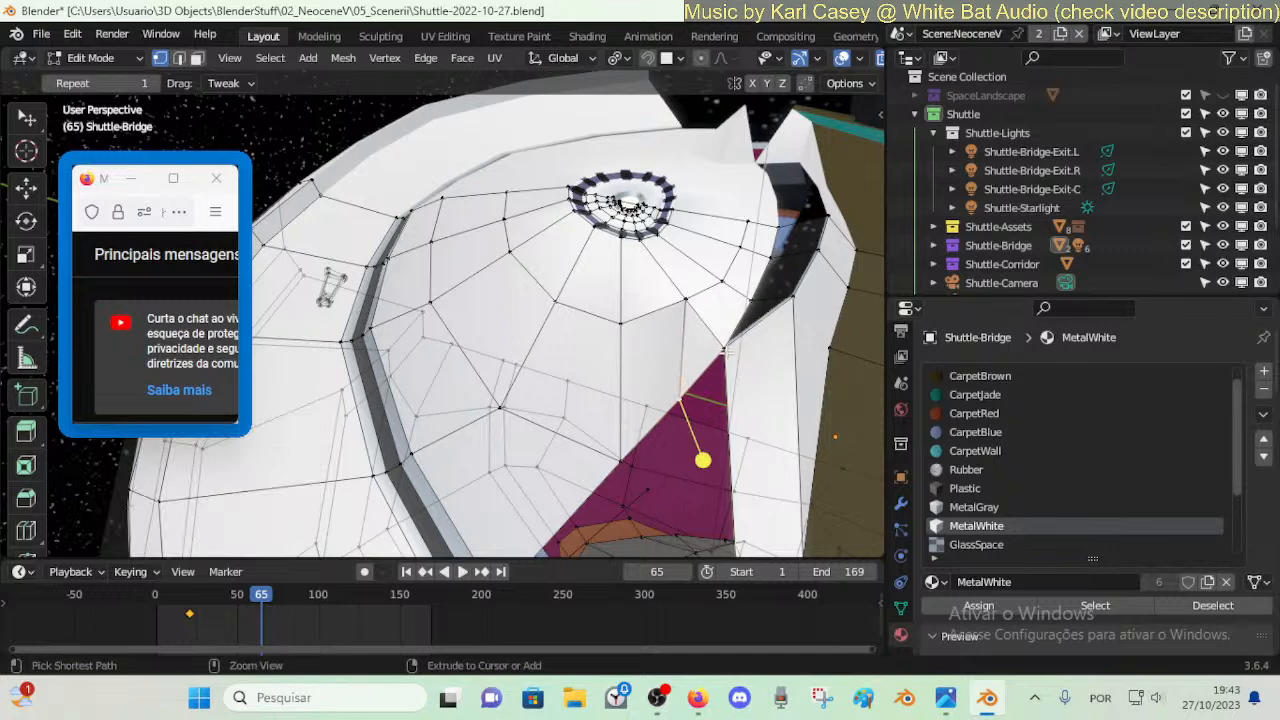
key(ctrl+z)
key(ctrl+z)
key(ctrl+z)
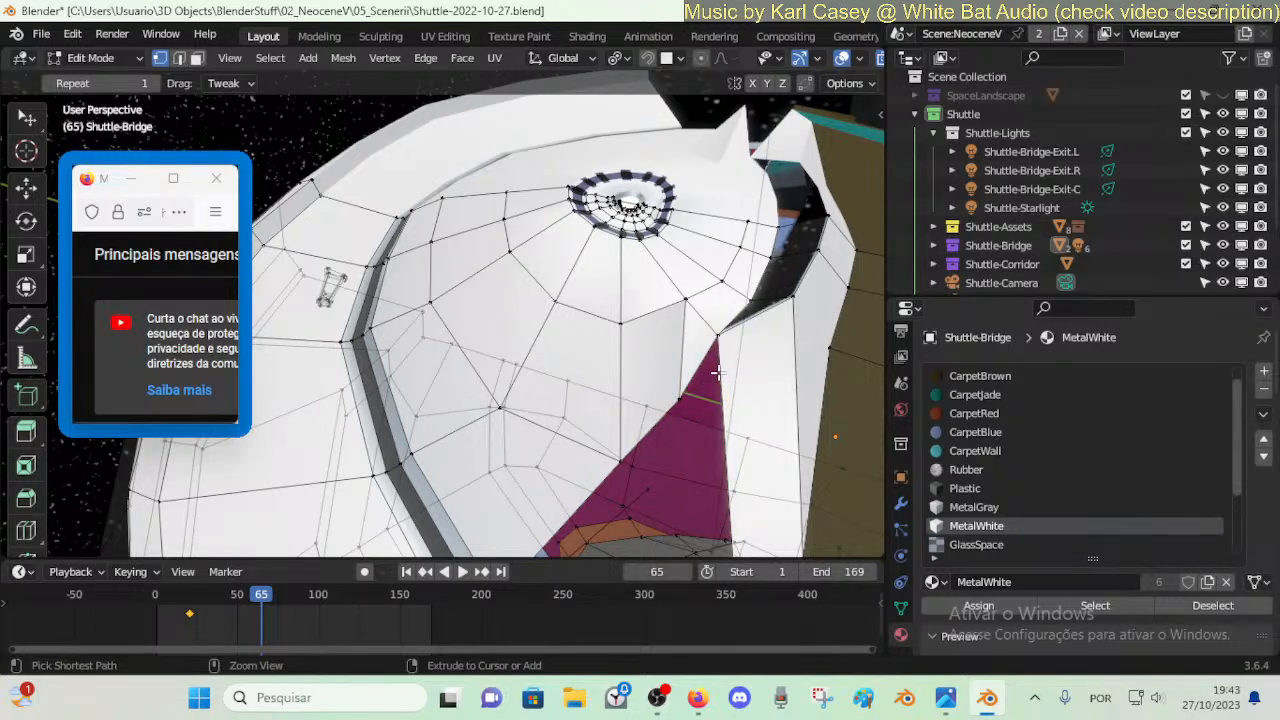
- Slide the middle vertex of the dome's open lower edge along its edges to straighten the opening's outline
click(623, 457)
key(g)
key(g)
click(624, 392)
key(shift+grave)
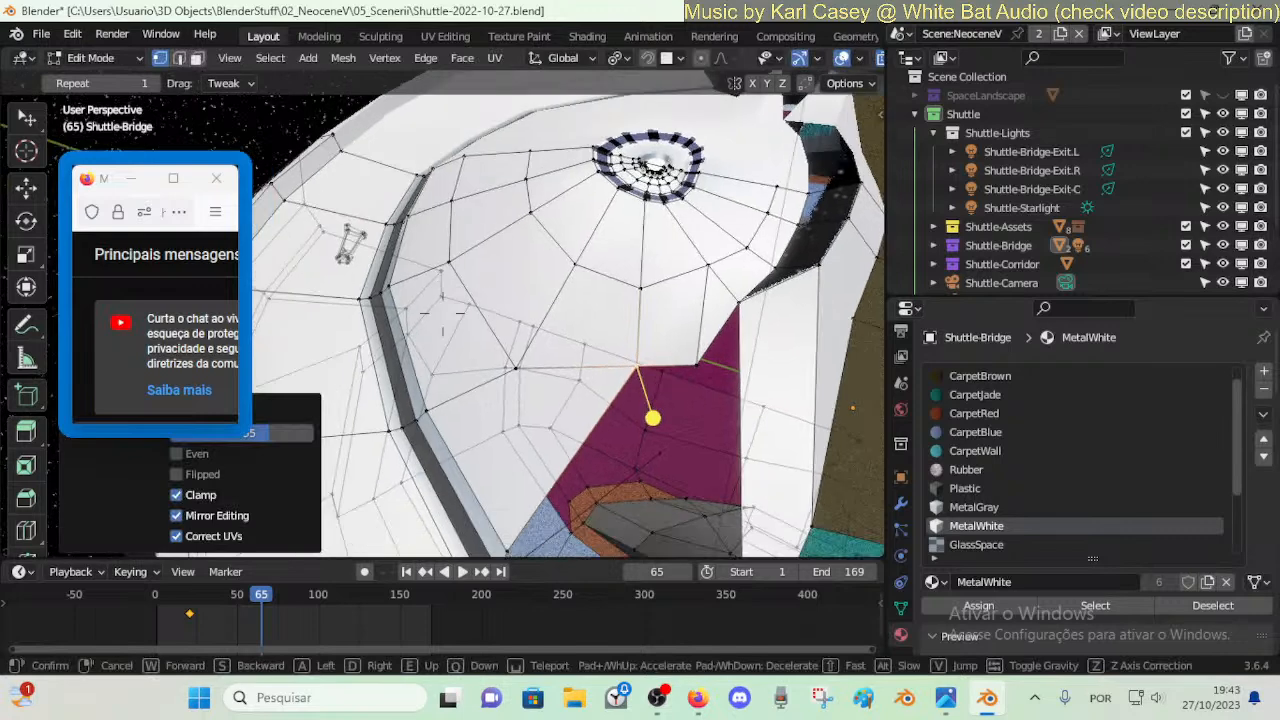
click(578, 406)
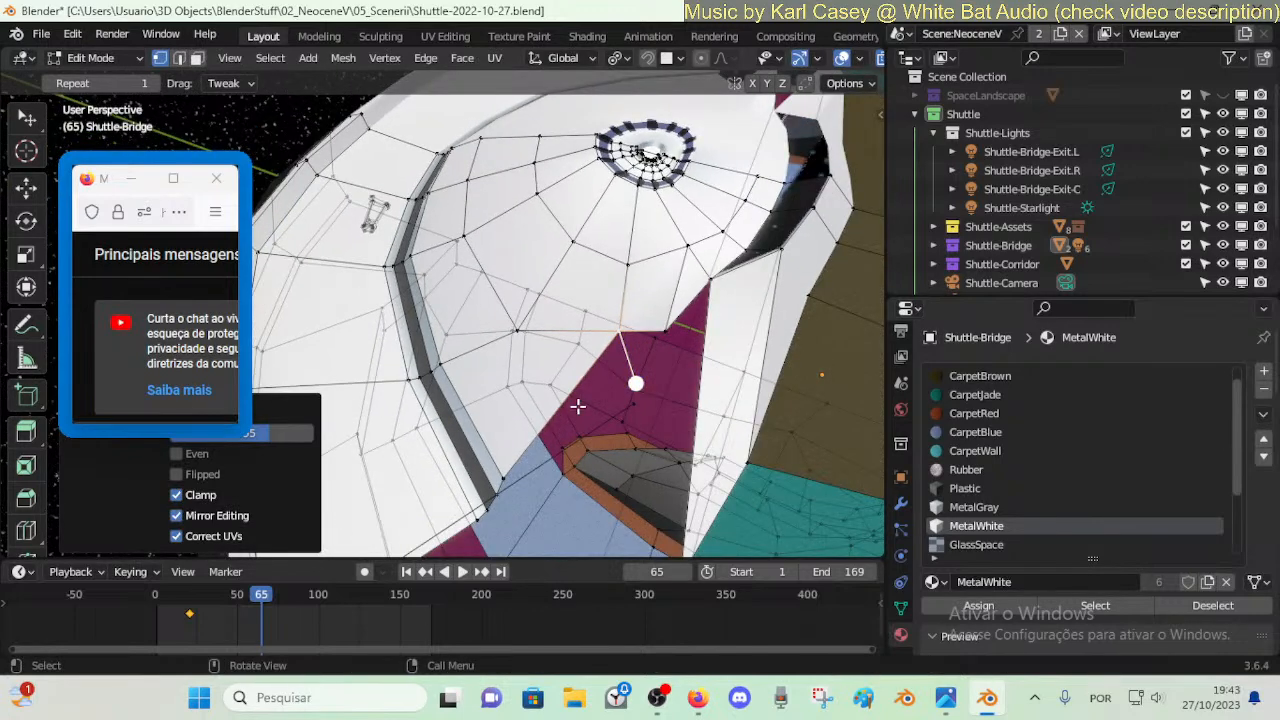
key(g)
key(g)
click(569, 423)
- Save the file and turn off the X-ray display of the mesh
key(ctrl+s)
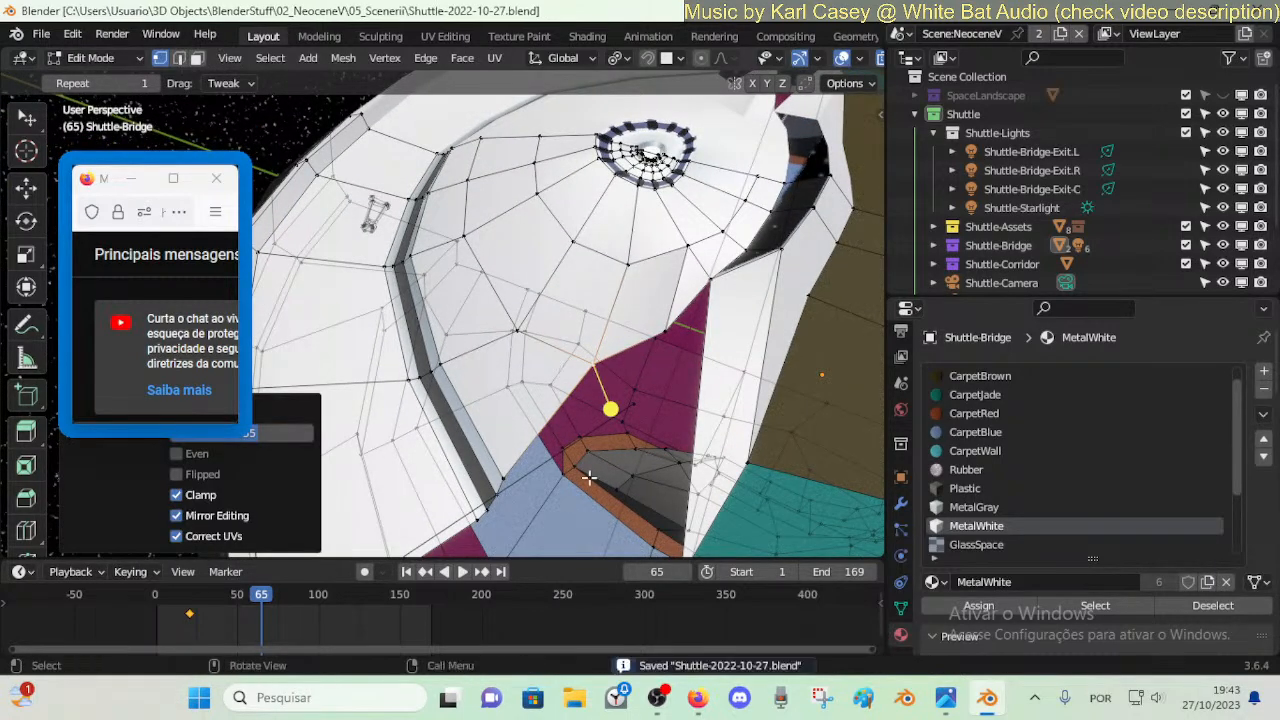
key(alt+z)
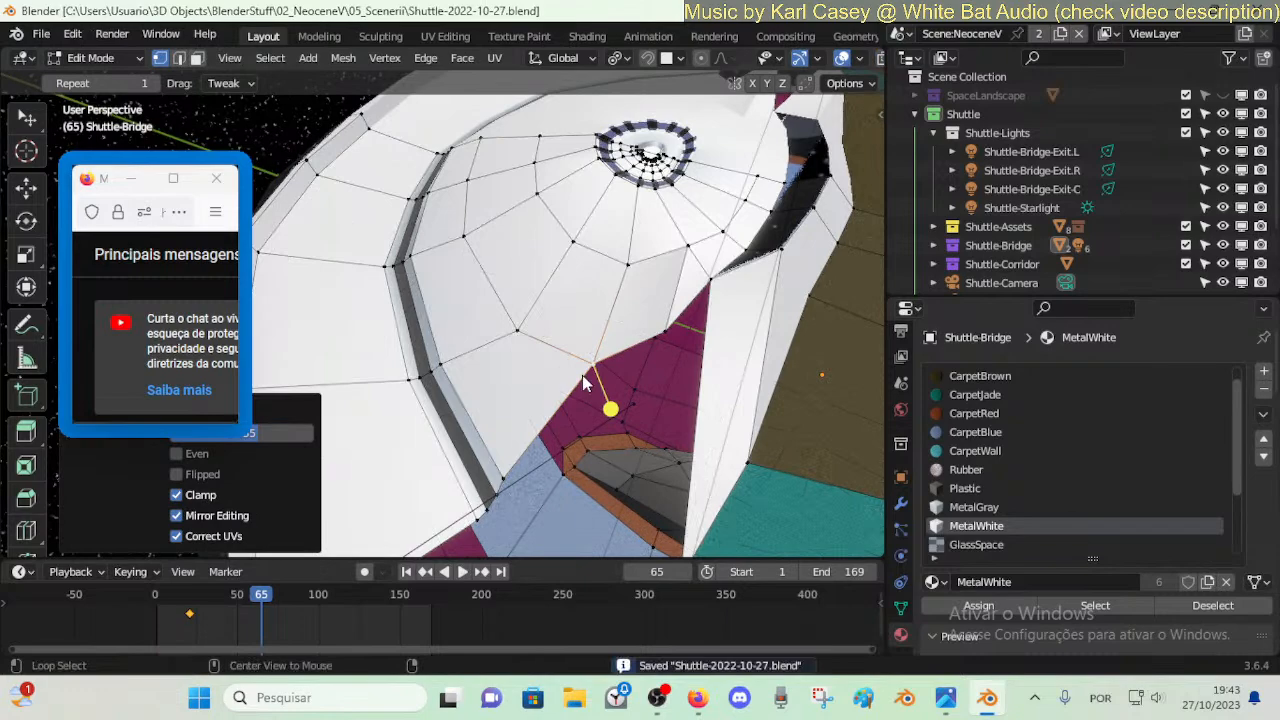
- Switch to Firefox, confirm continued playback of the YouTube music playlist and mute the player before returning to Blender
key(alt+Tab)
click(745, 420)
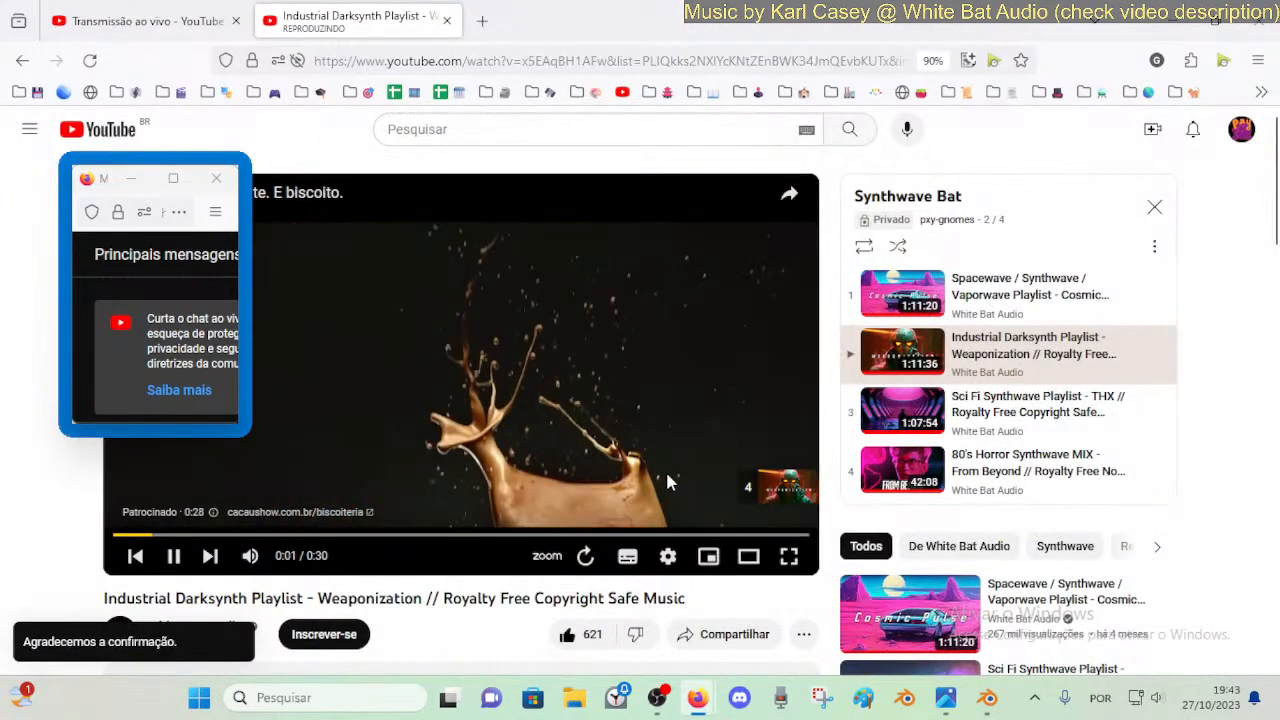
key(m)
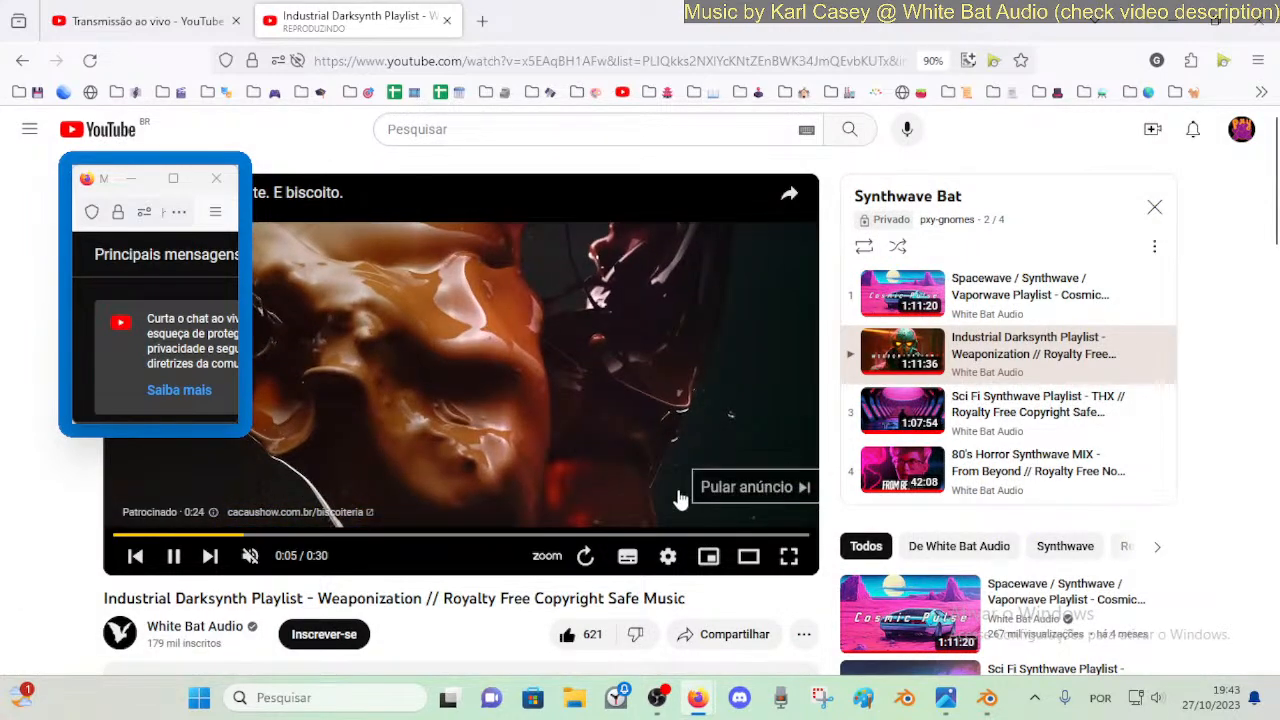
key(alt+Tab)
- Delete the white geometry that bridges the dome's edge and the slanted beam
key(shift+grave)
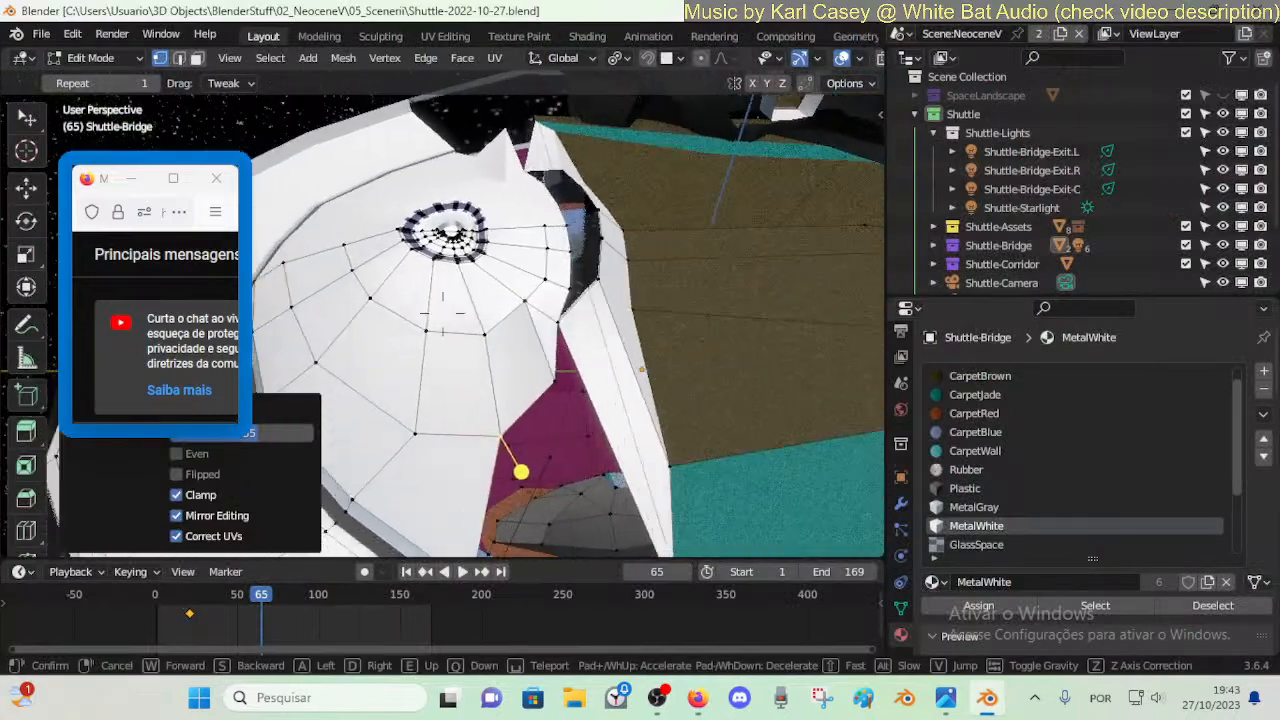
key(a)
click(491, 376)
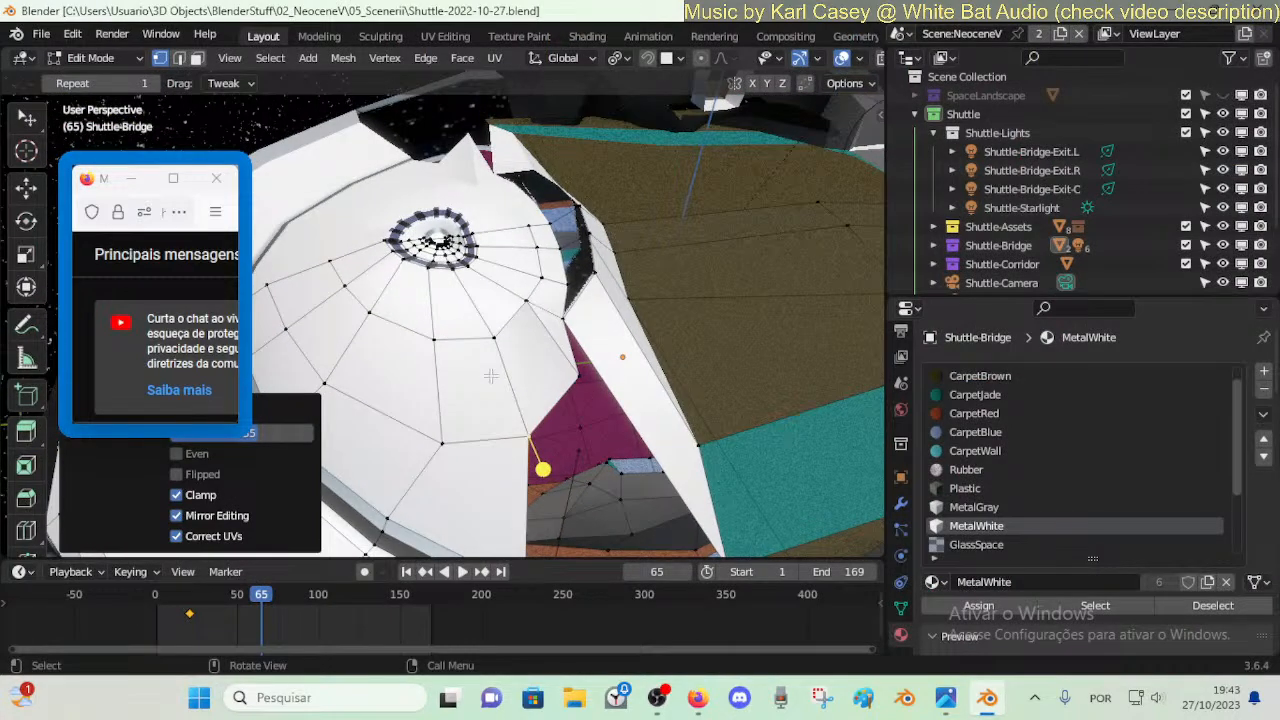
click(579, 376)
scroll(579, 376, up, 2)
key(2)
click(570, 280)
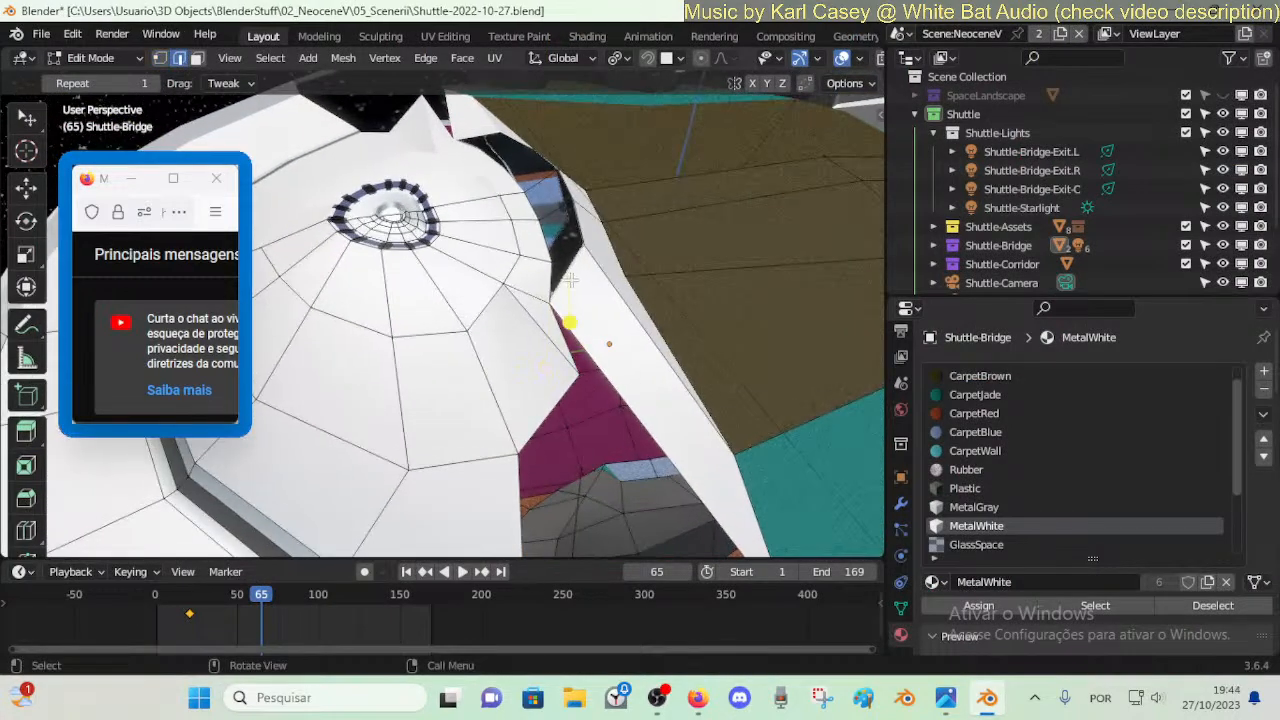
click(583, 232)
key(k)
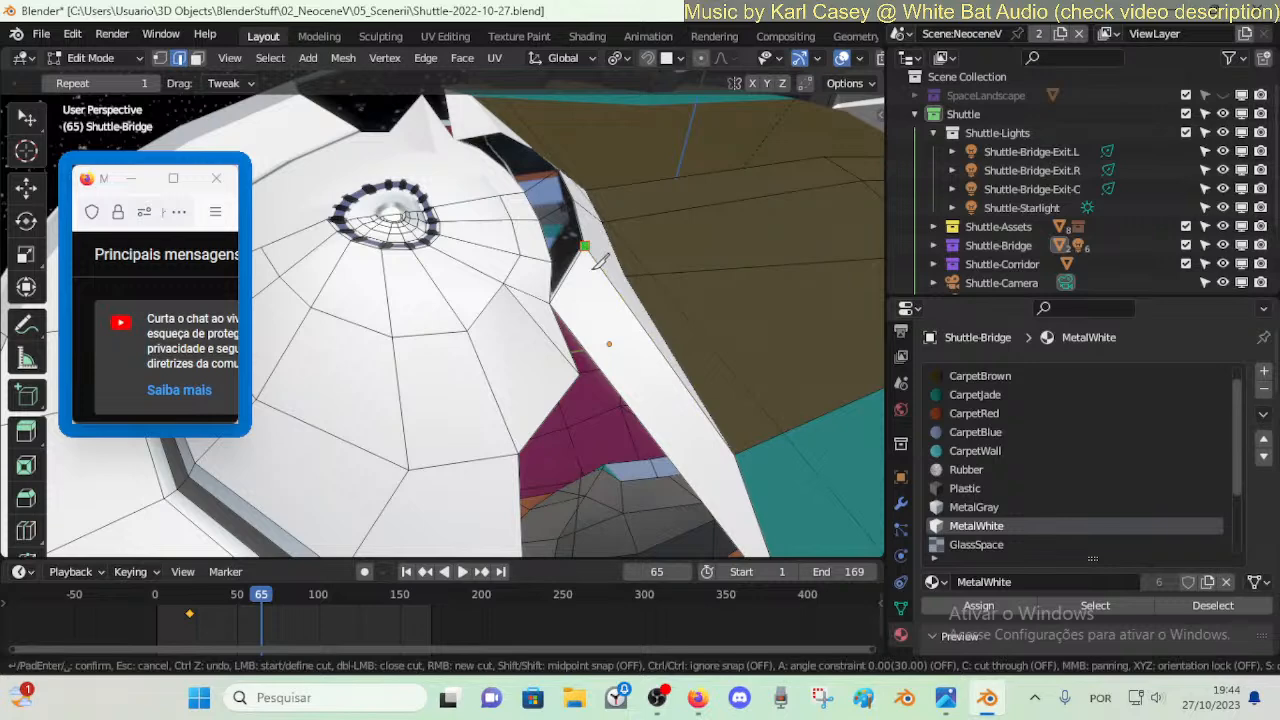
key(Escape)
key(x)
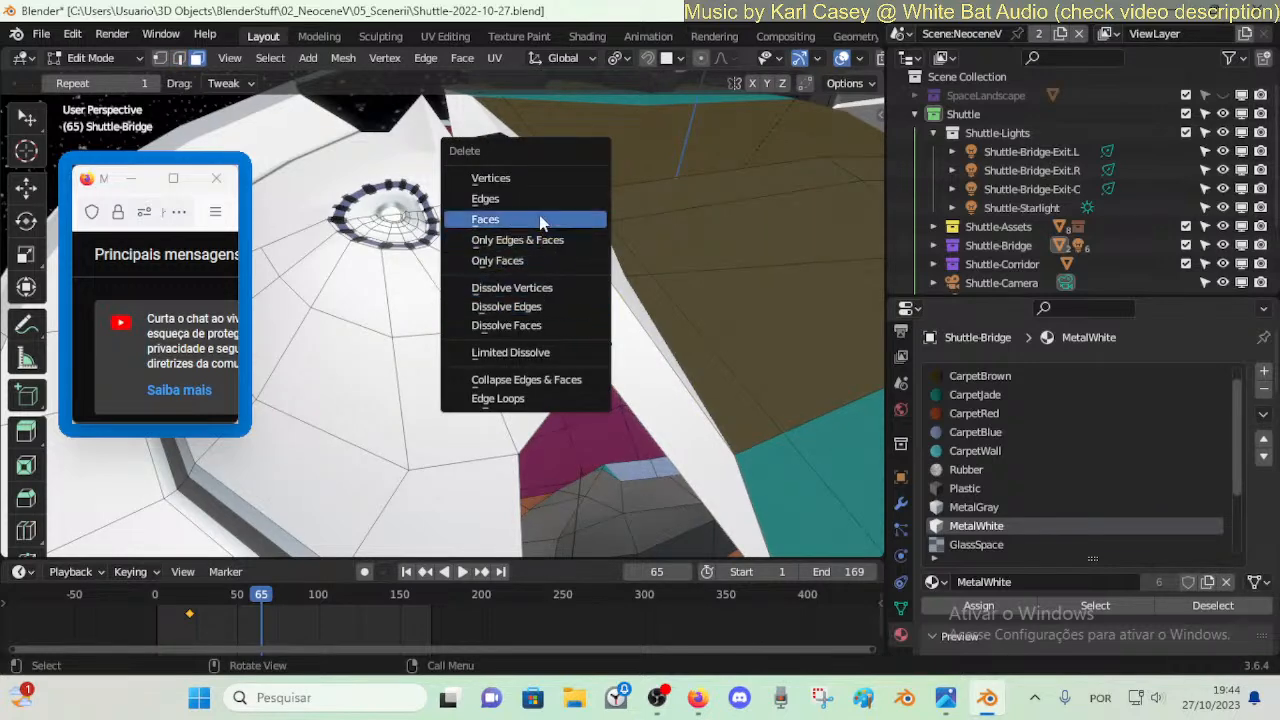
click(530, 199)
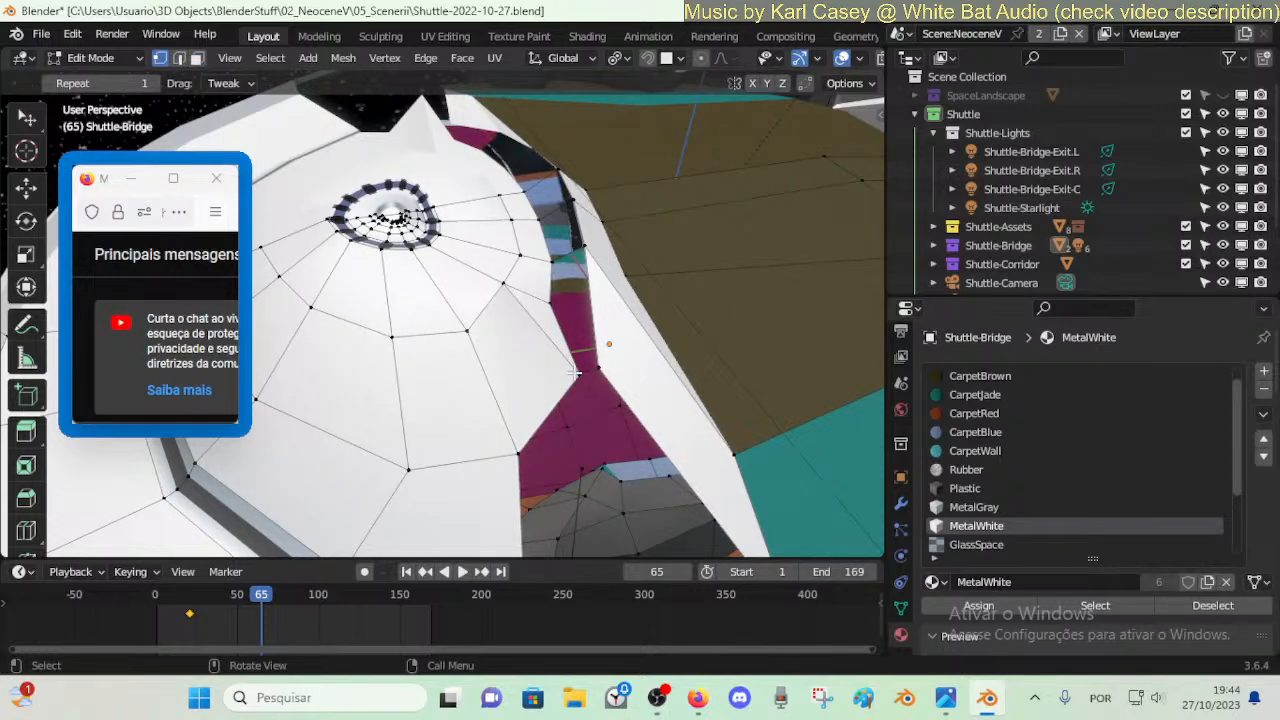
- Slide the dome's lower ring vertices along their edges, pulling the protruding open edge back into an even curve
key(ctrl+z)
key(ctrl+z)
key(ctrl+z)
key(ctrl+z)
key(ctrl+z)
click(518, 455)
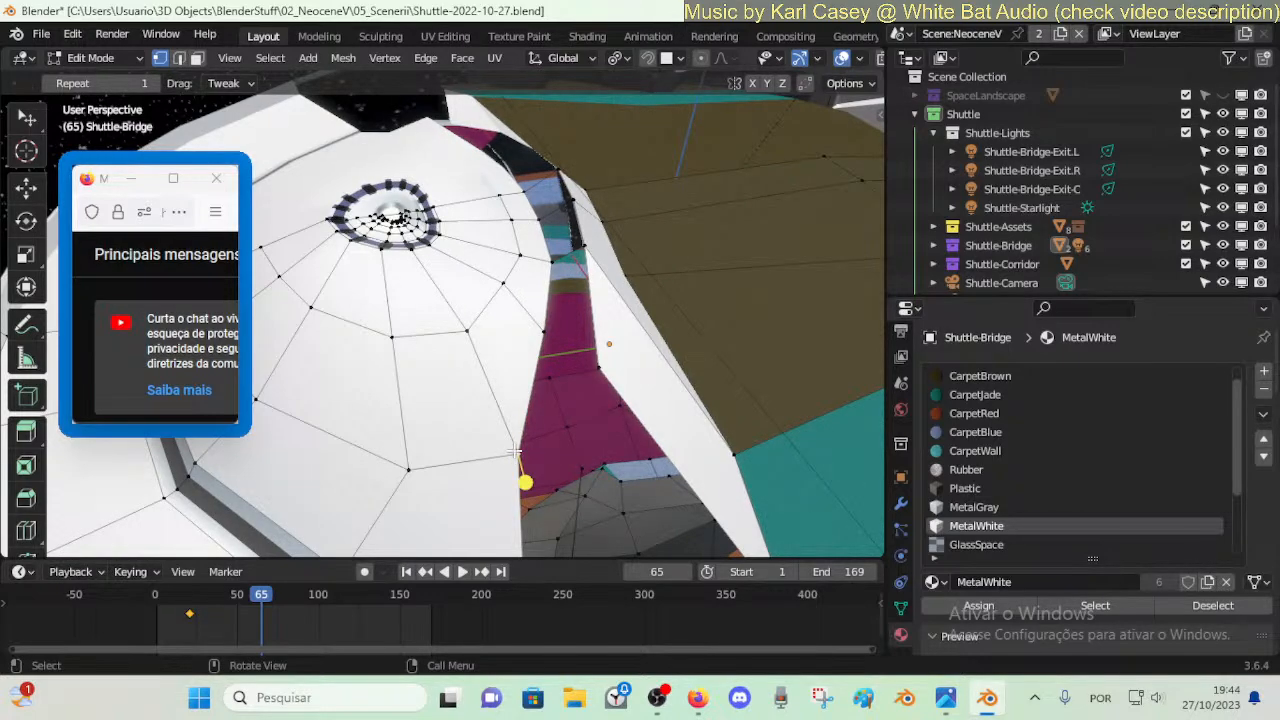
click(409, 470)
key(shift+v)
click(436, 465)
key(shift+v)
click(414, 425)
key(shift+grave)
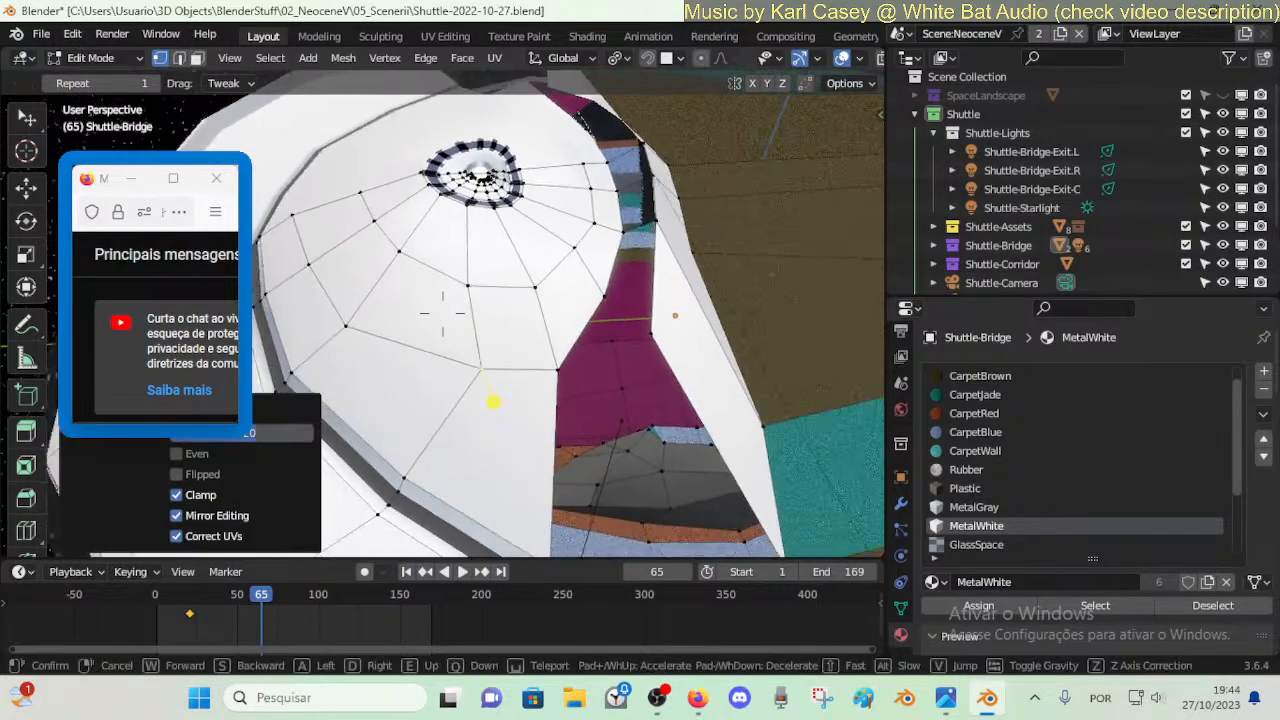
click(465, 401)
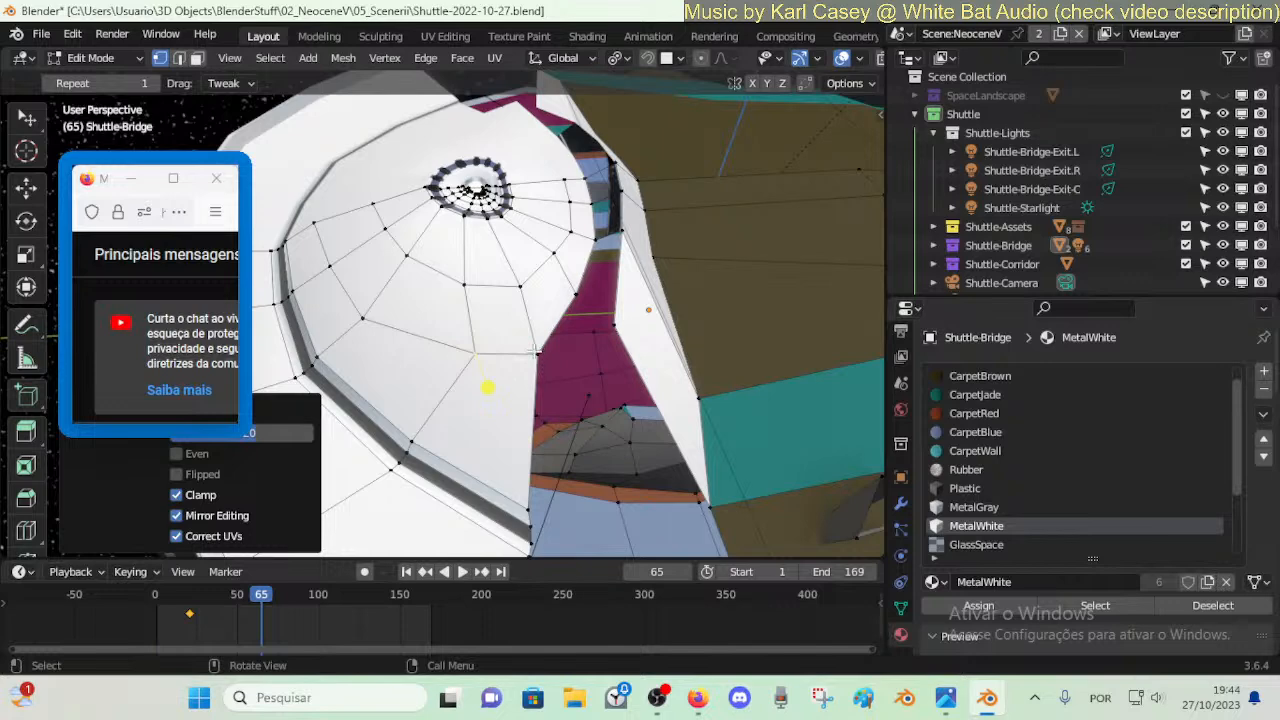
- Move the slanted beam's corner vertex outward and place a vertex inside the opening, offset about -0.16 m in Y and 0.27 m in Z
drag(487, 387, 656, 522)
drag(616, 324, 636, 324)
drag(616, 405, 600, 374)
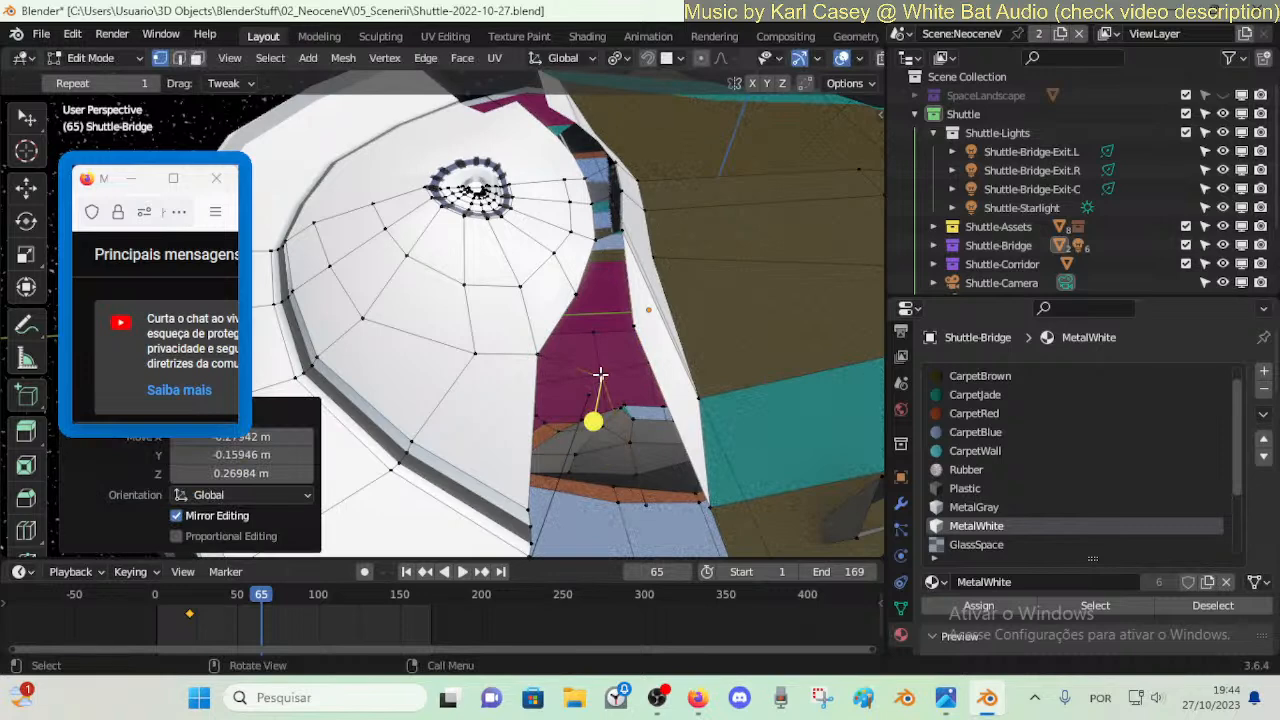
- Connect the dome's side vertex to the slanted beam's corner vertex with an edge
click(634, 325)
click(577, 296)
shift+click(633, 324)
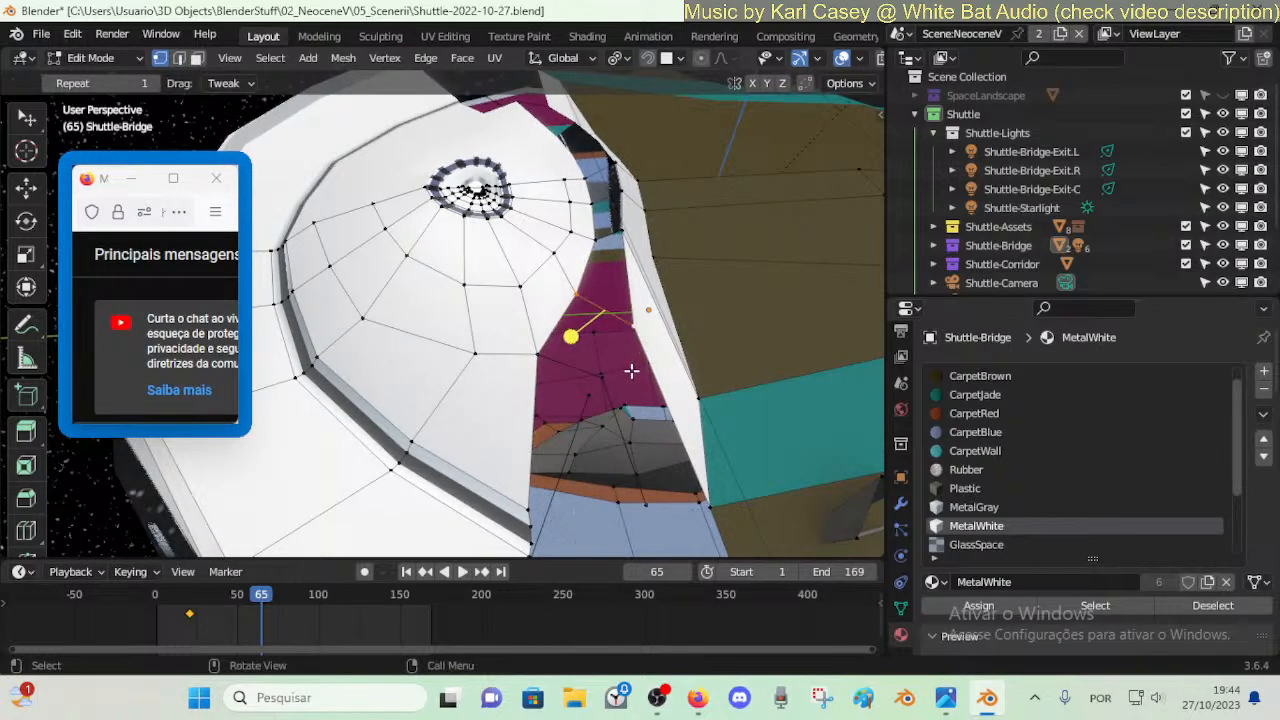
- Fill a face between the dome's lowest open edge and the loose edge inside the opening
key(2)
click(541, 450)
alt+click(561, 425)
key(ctrl+z)
shift+click(599, 392)
click(603, 395)
shift+click(535, 407)
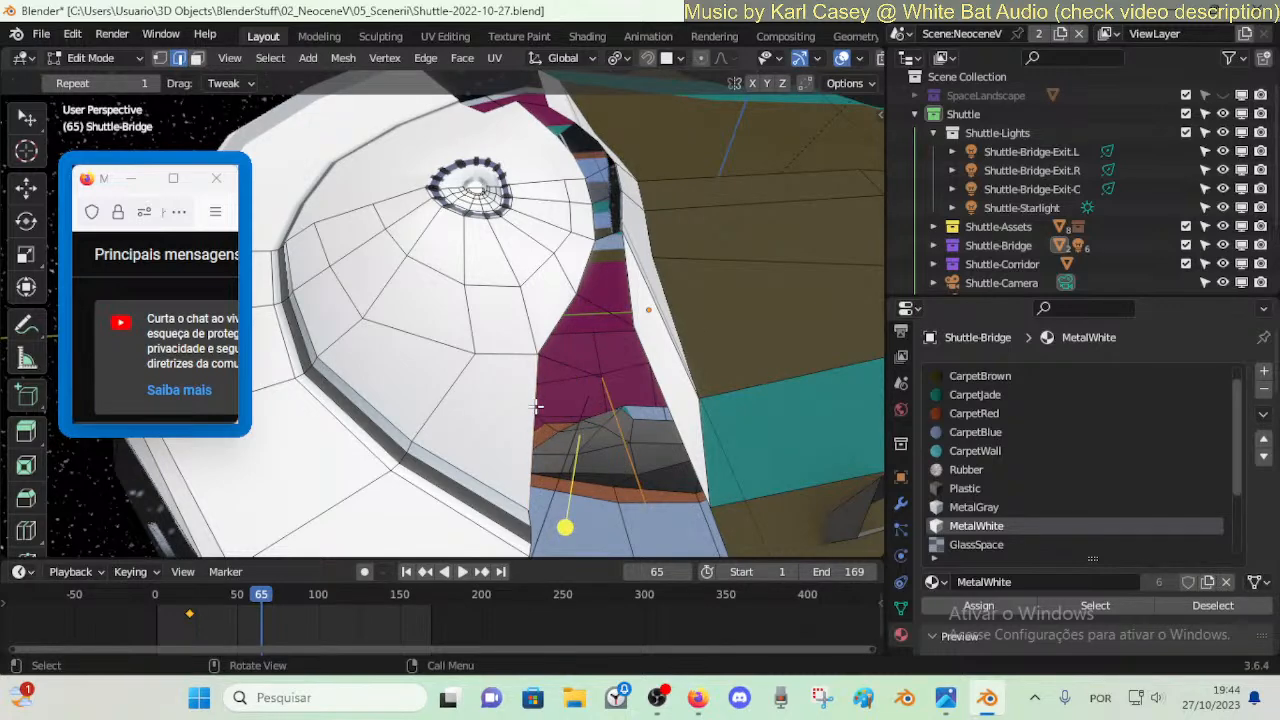
key(f)
- Fill the remaining gaps above and below the edge connecting the dome to the beam, and clear the selection
click(600, 368)
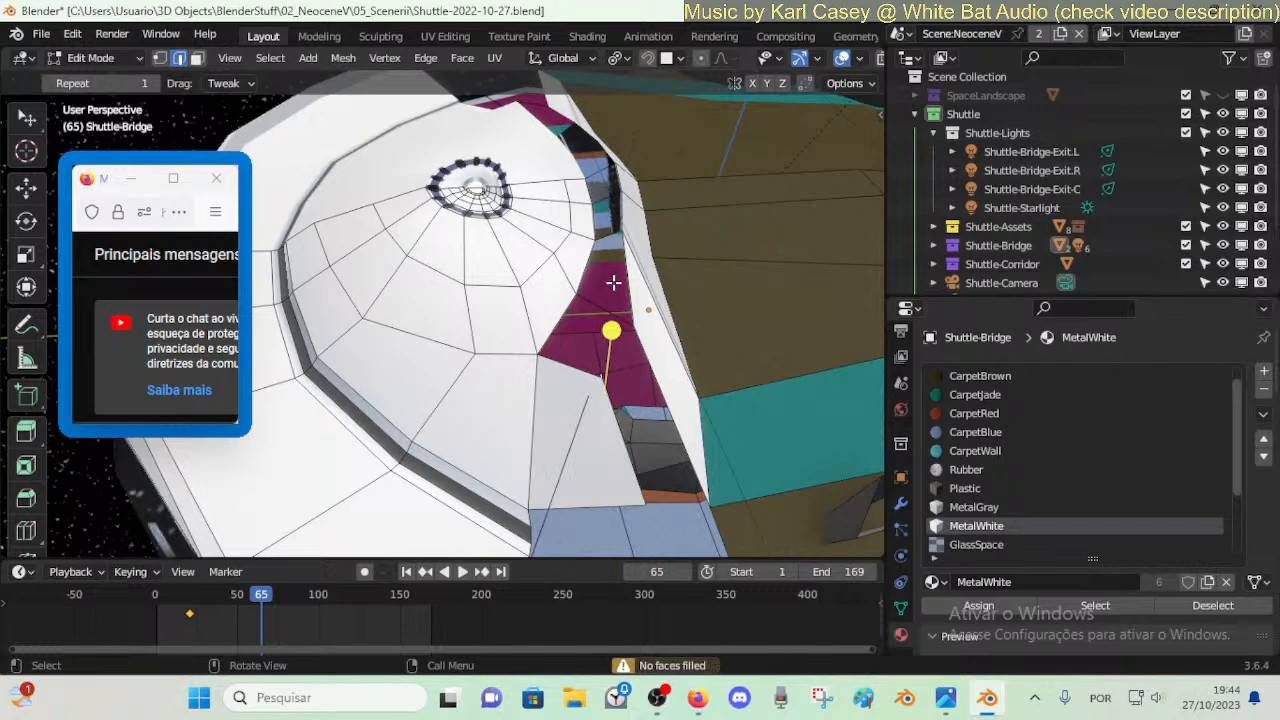
key(f)
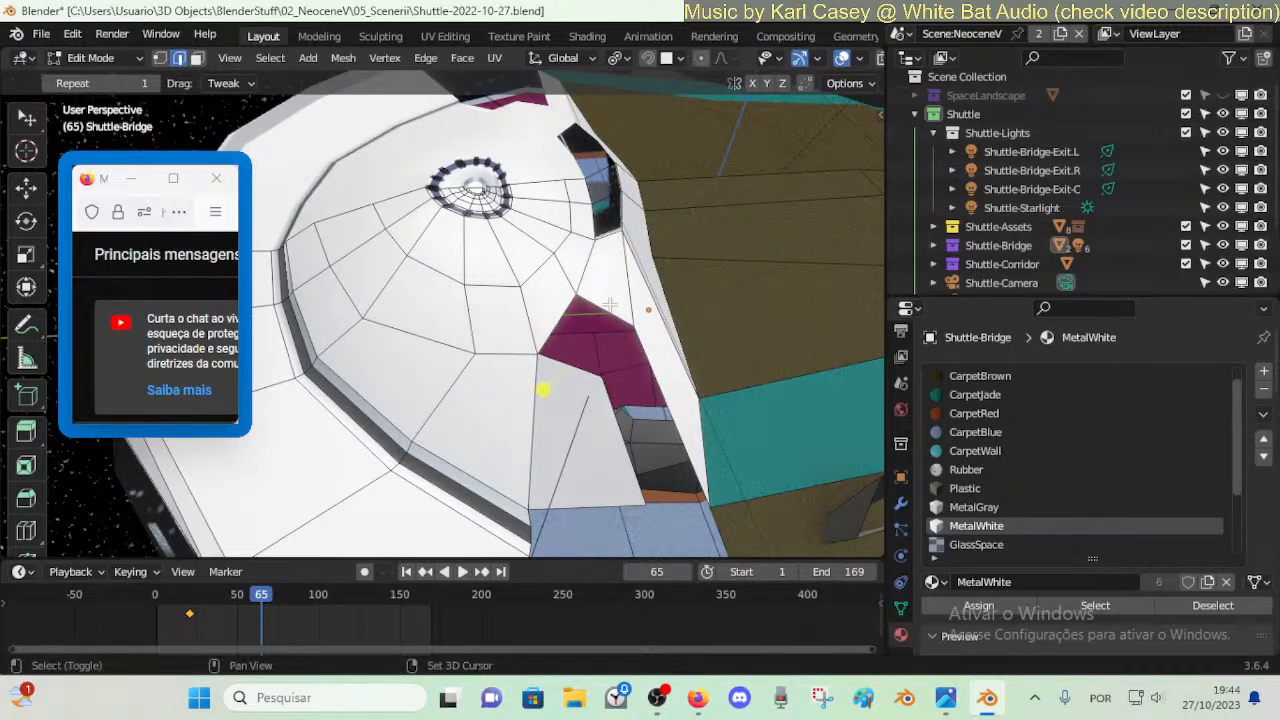
key(f)
key(a)
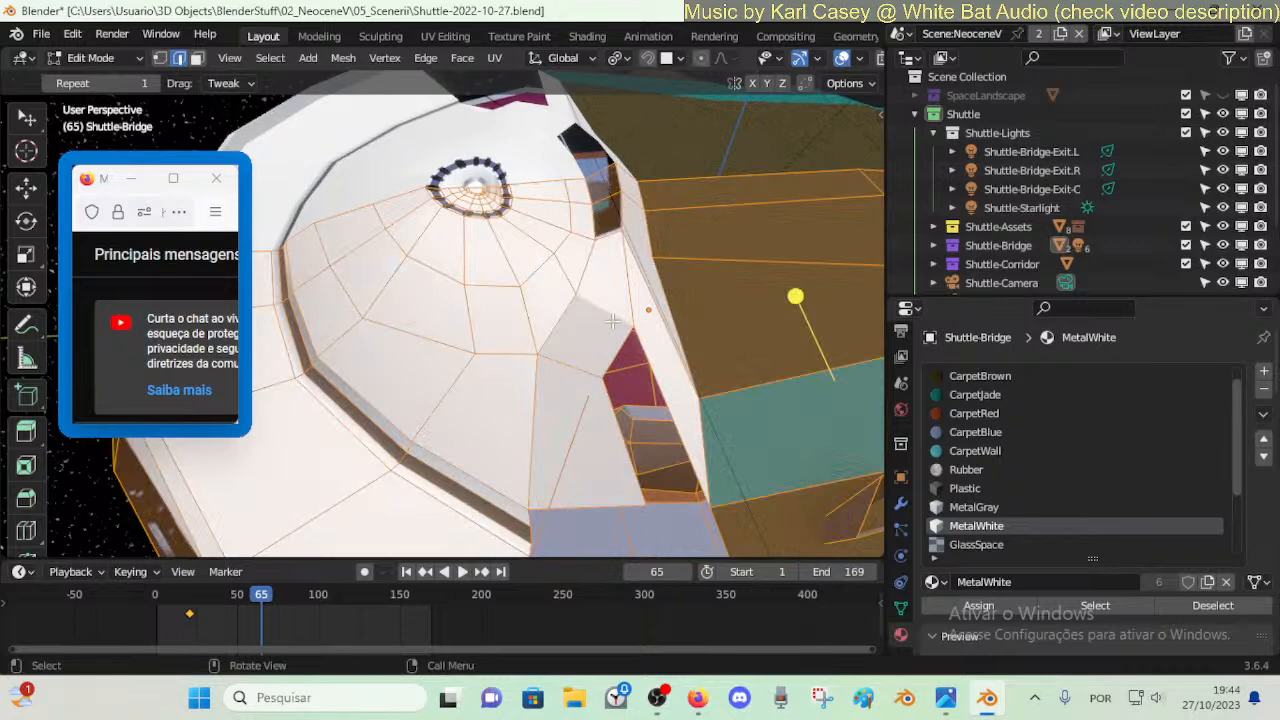
key(alt+a)
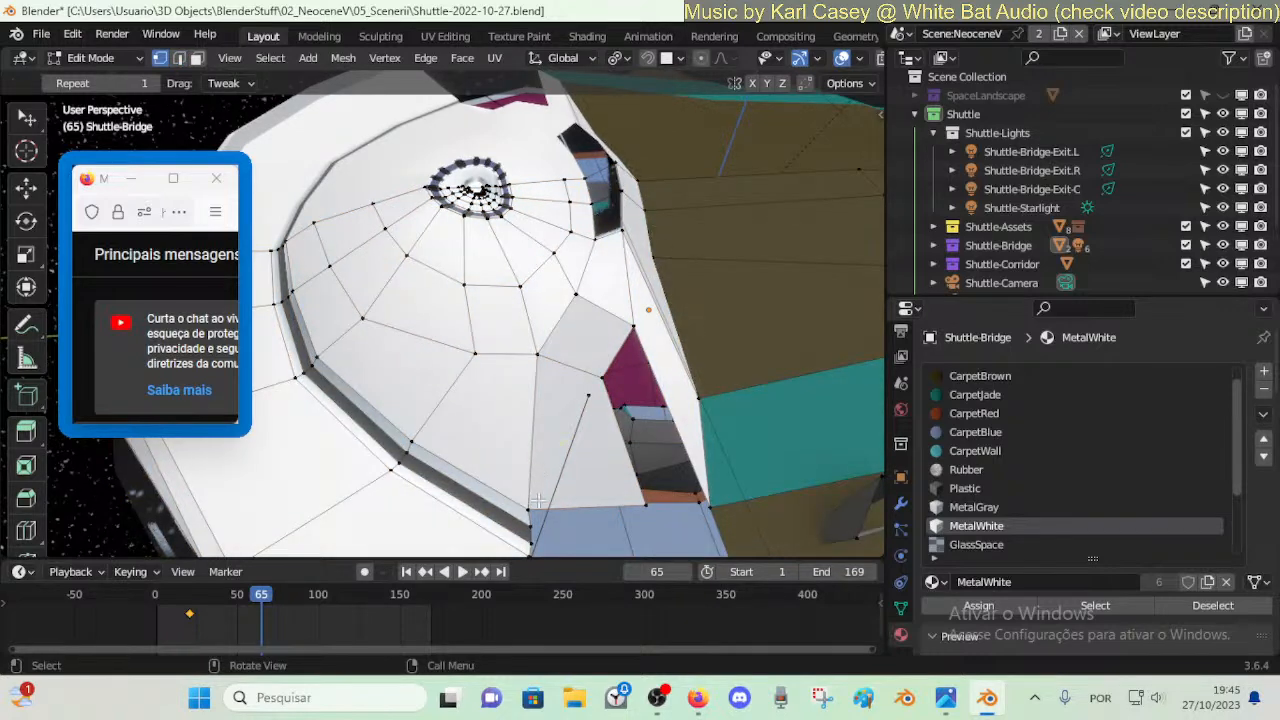
- Merge the new face's lower outer vertex into the dome's bottom corner vertex using At Last
middle_drag(538, 501, 586, 505)
click(600, 517)
shift+click(542, 520)
key(m)
click(541, 528)
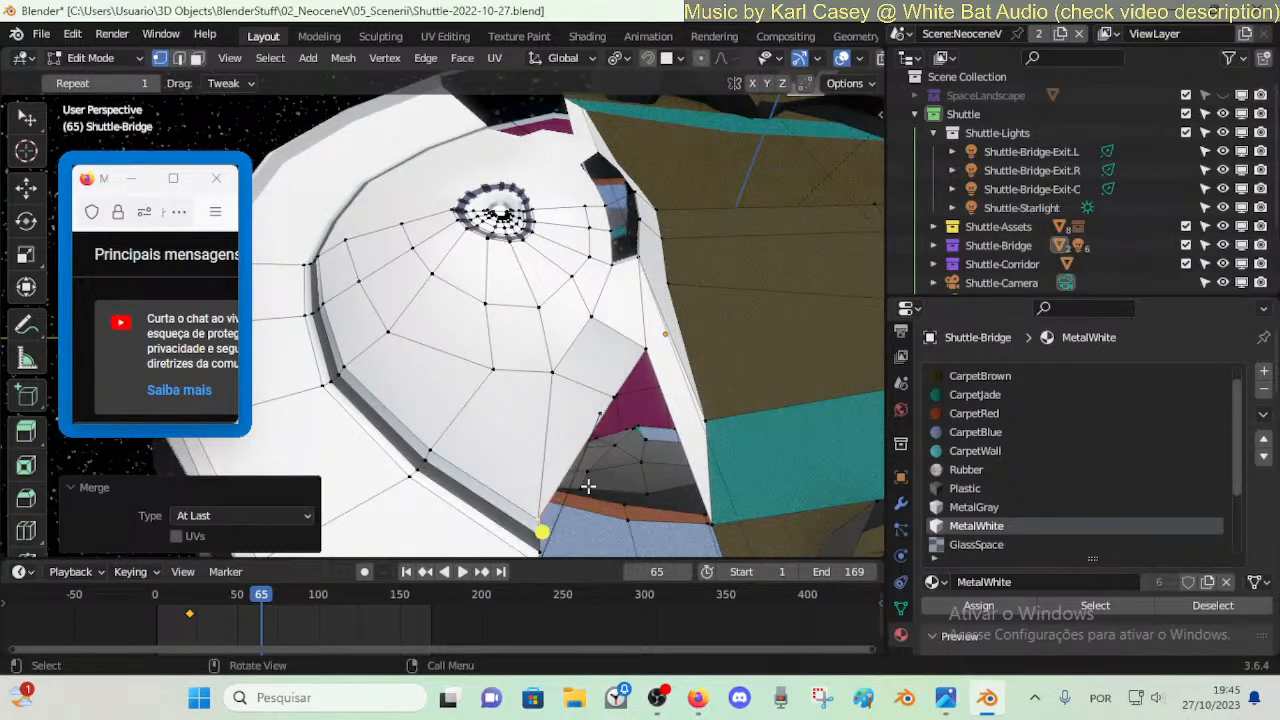
- Adjust the vertex on the dome's lower ring and smooth the shading of the newly filled faces beside the beam
click(588, 405)
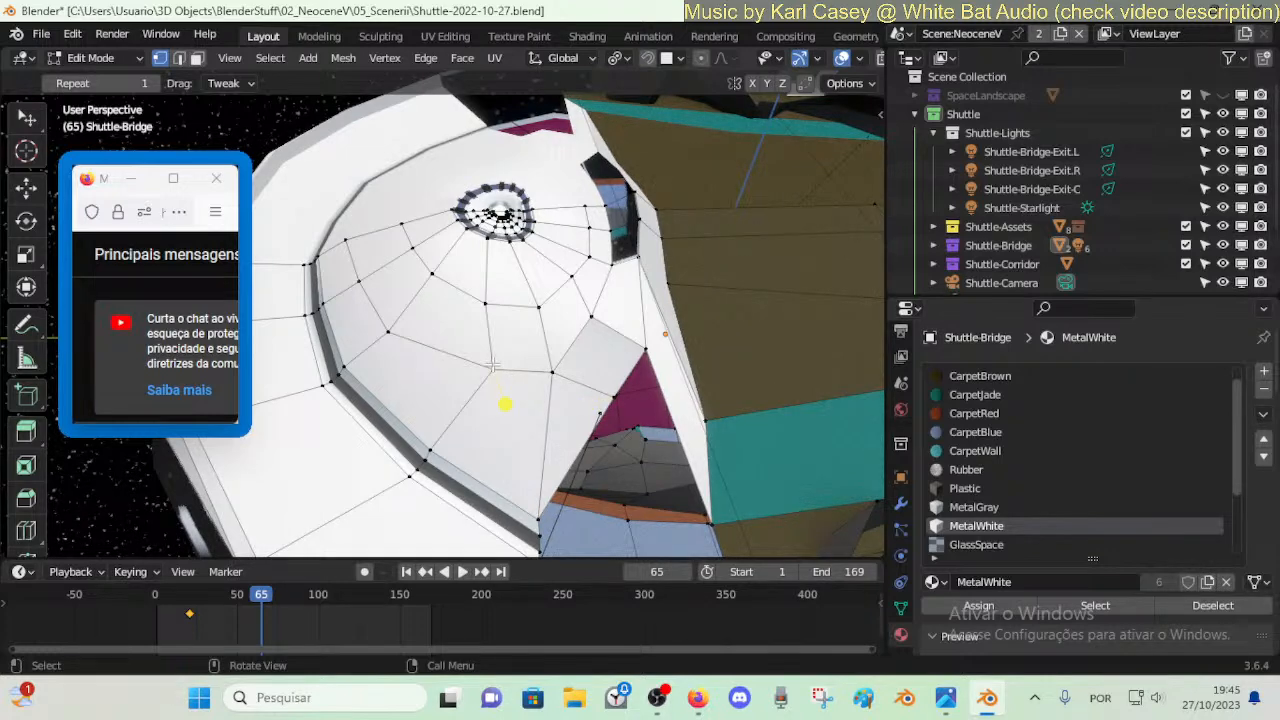
key(3)
alt+click(516, 327)
drag(530, 325, 566, 327)
alt+click(620, 357)
alt+click(603, 428)
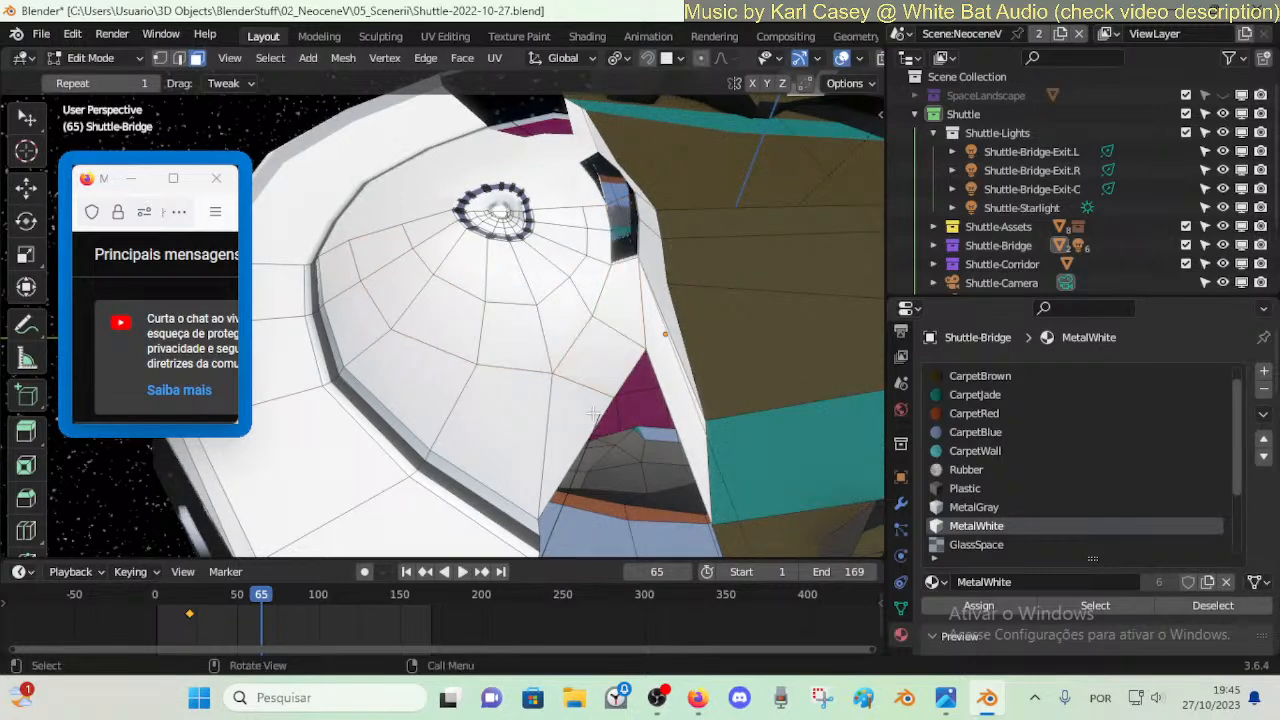
key(1)
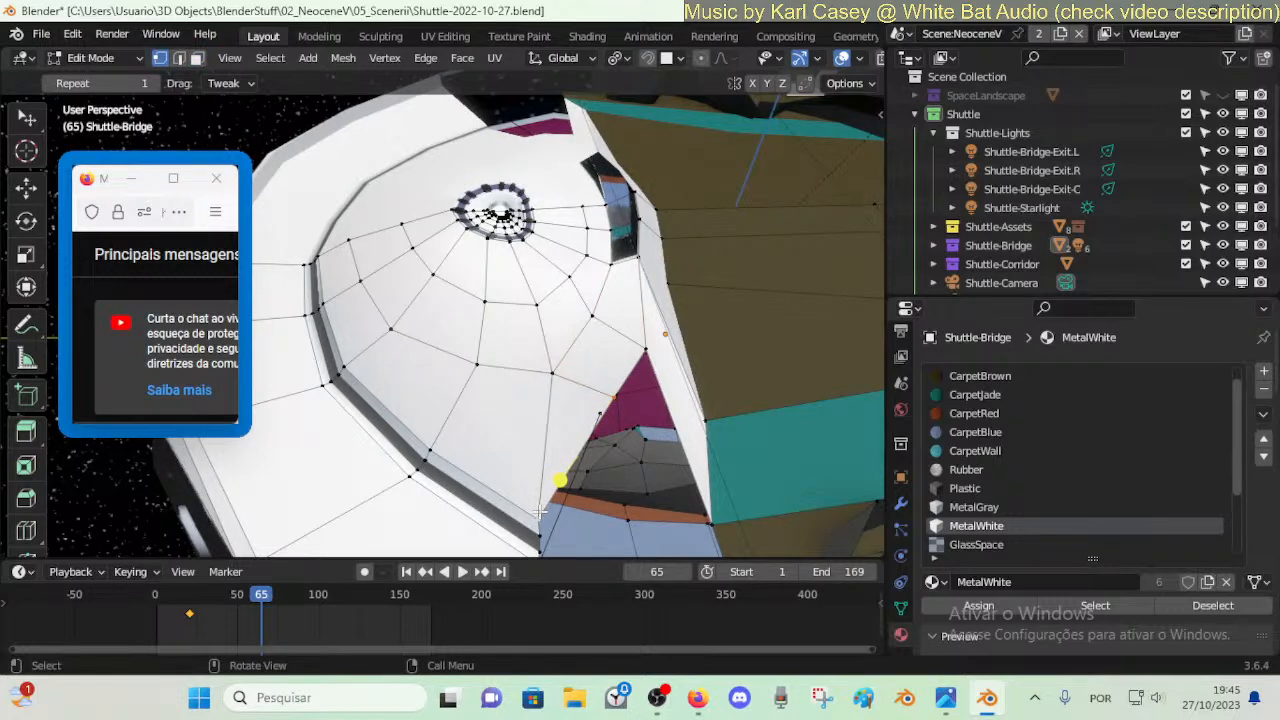
- Assign the GlassSpace material to the face ring around the dome's lower edge
key(3)
alt+click(547, 444)
drag(525, 355, 556, 346)
scroll(1010, 497, down, 3)
click(1005, 451)
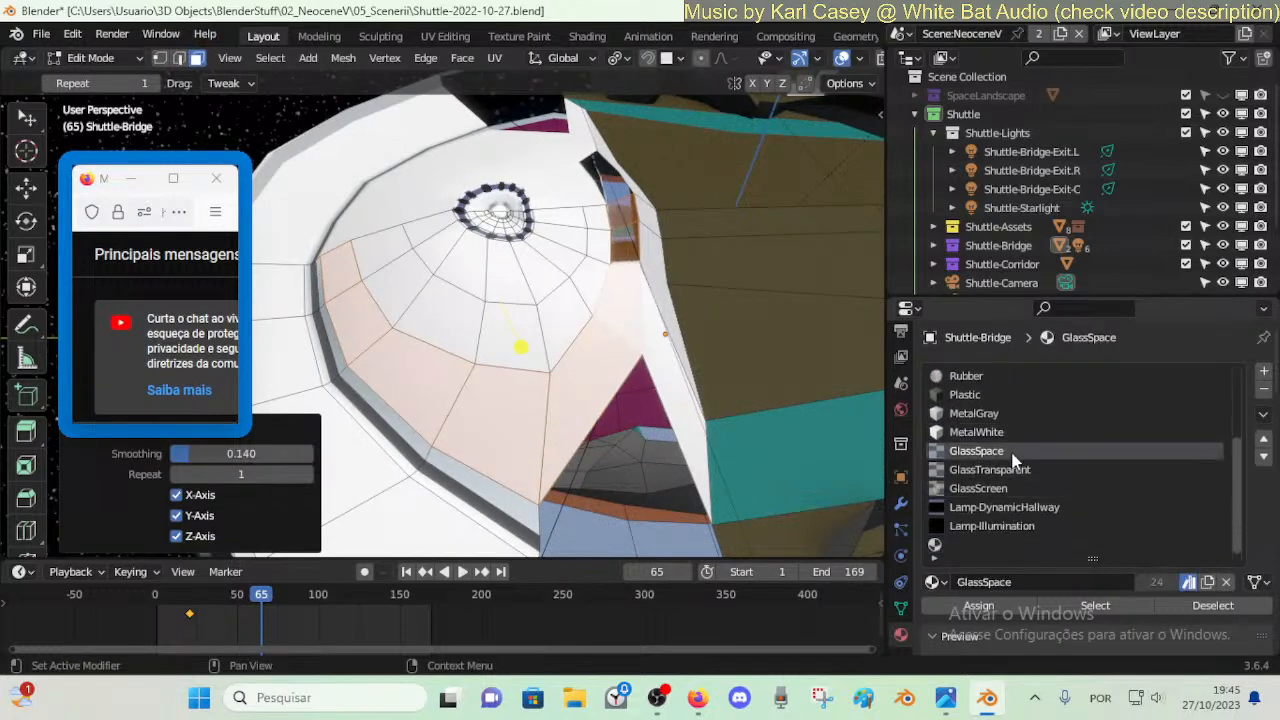
click(979, 606)
- Examine the dome's new glass band in Object Mode from outside and from inside the bridge
key(Tab)
key(shift+grave)
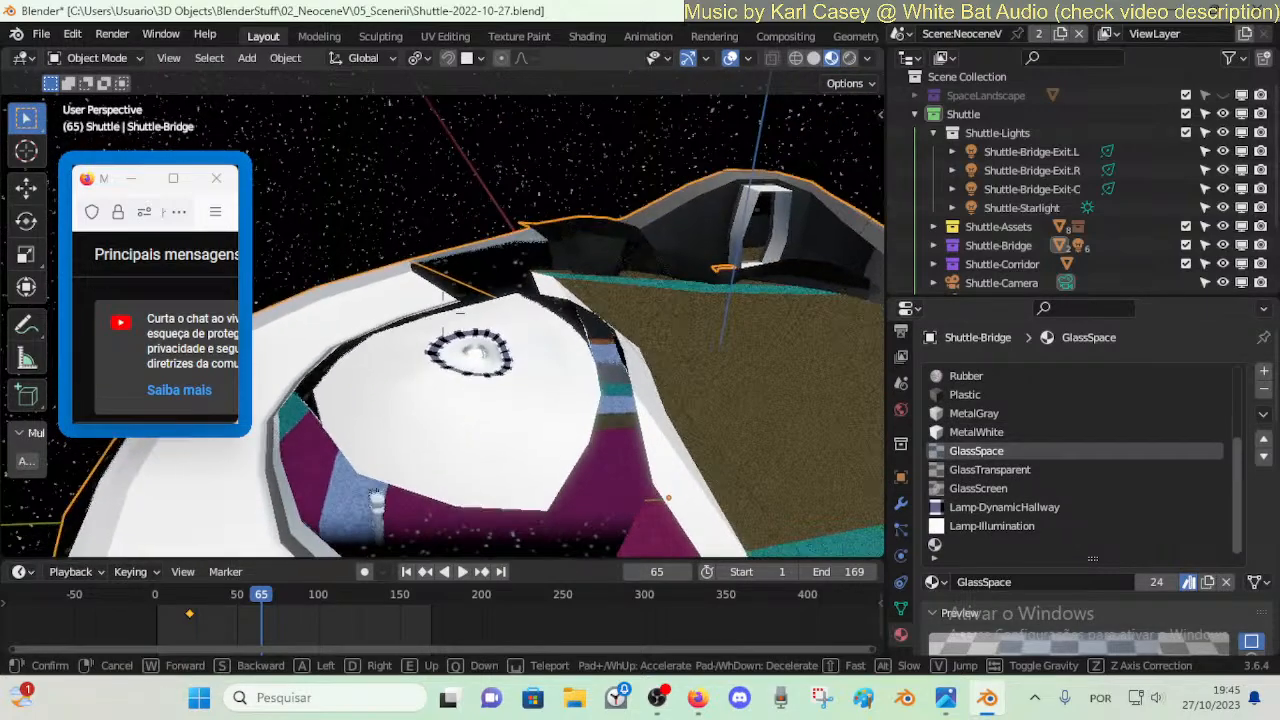
key(q)
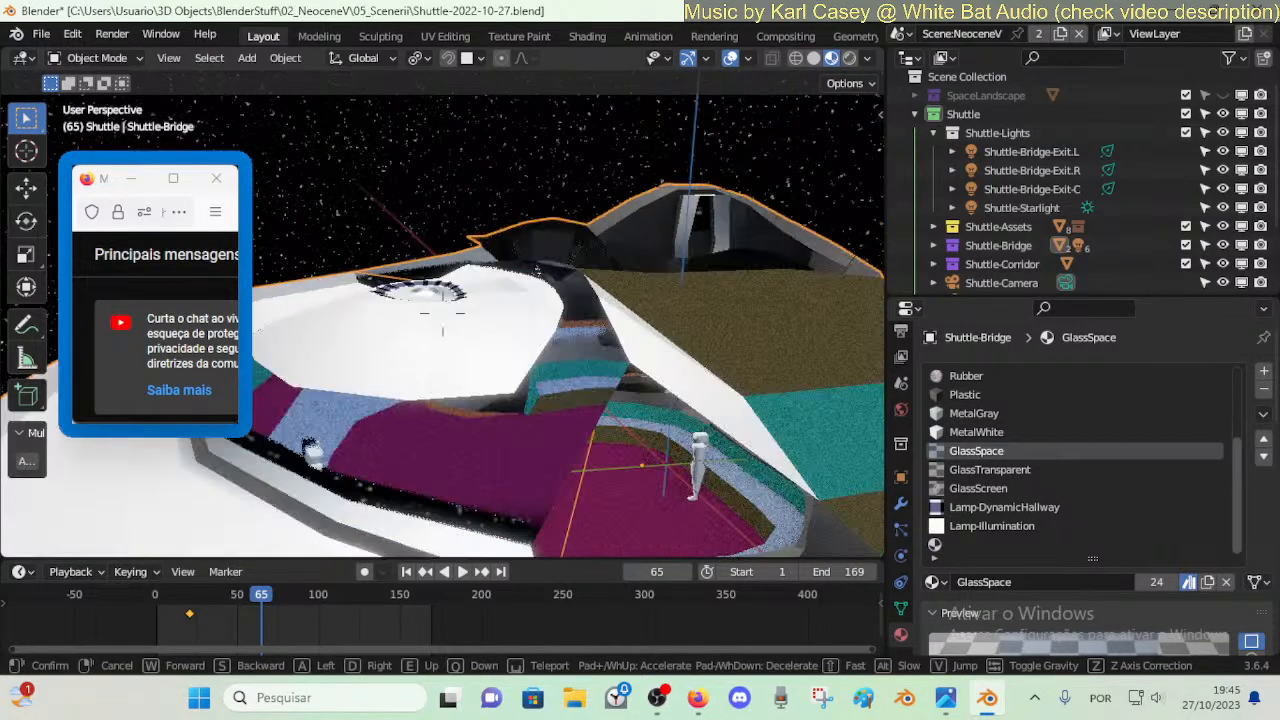
key(w)
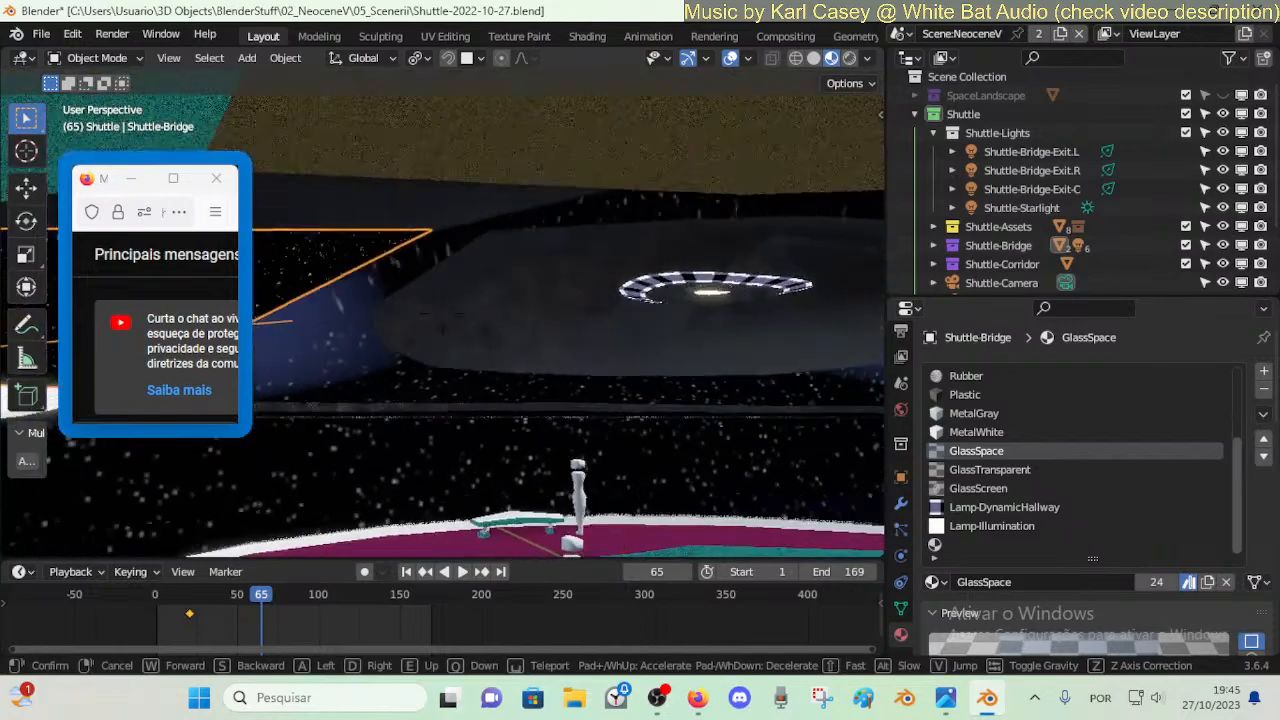
key(d)
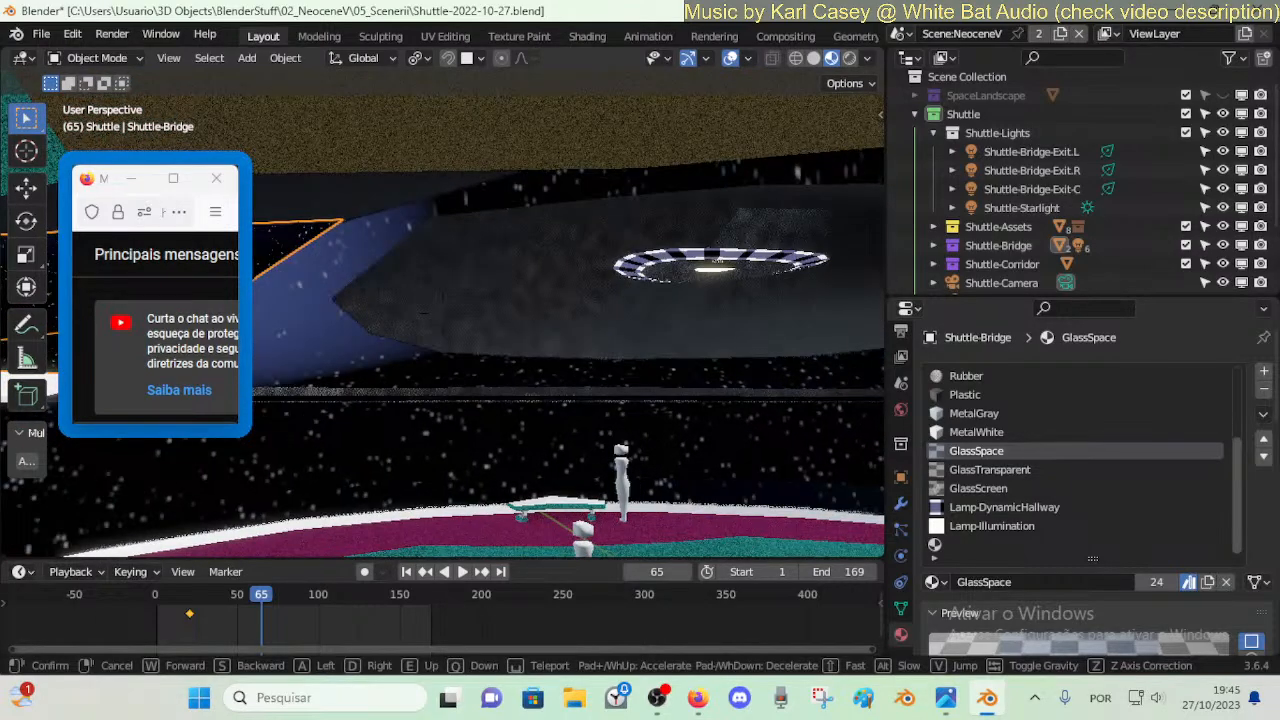
key(a)
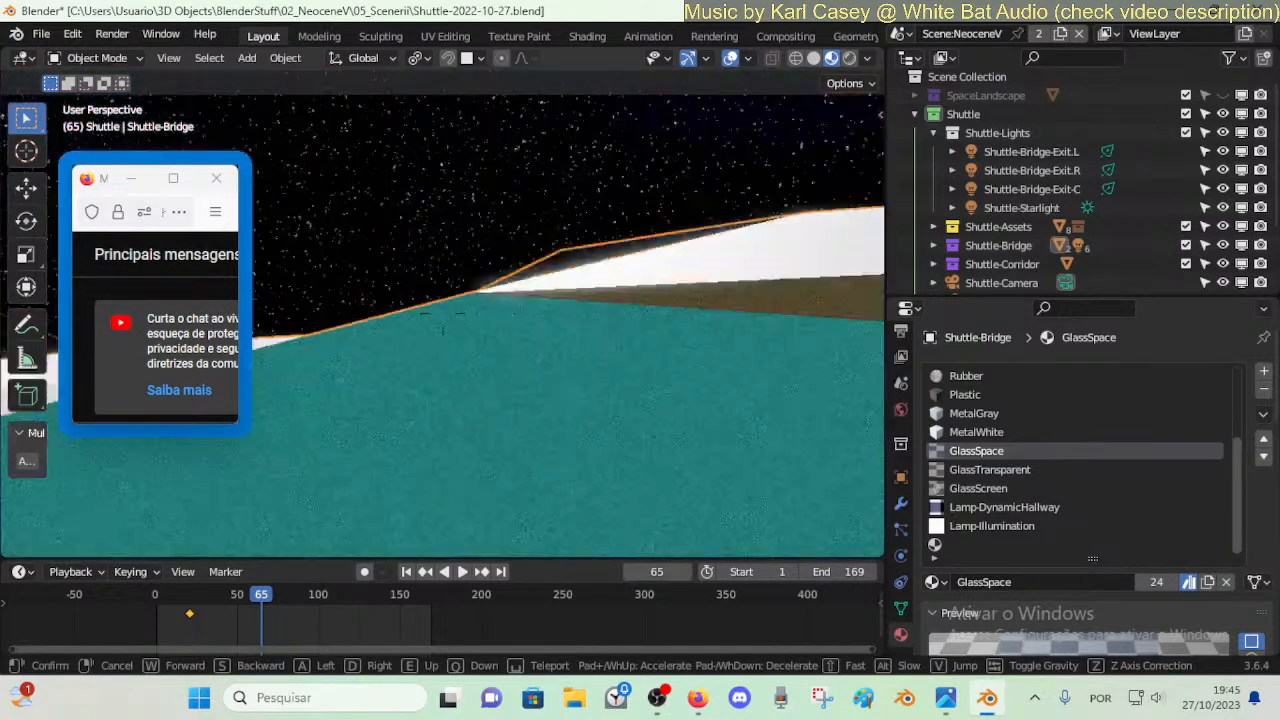
key(a)
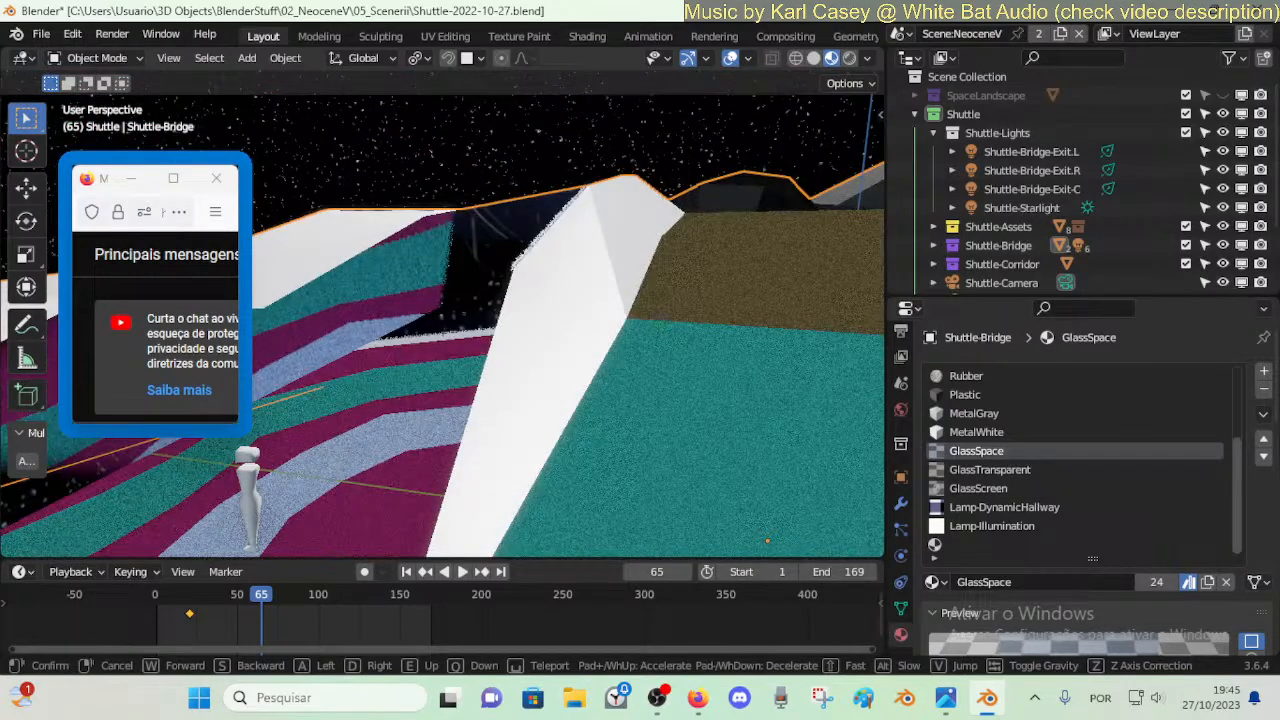
key(Escape)
key(Tab)
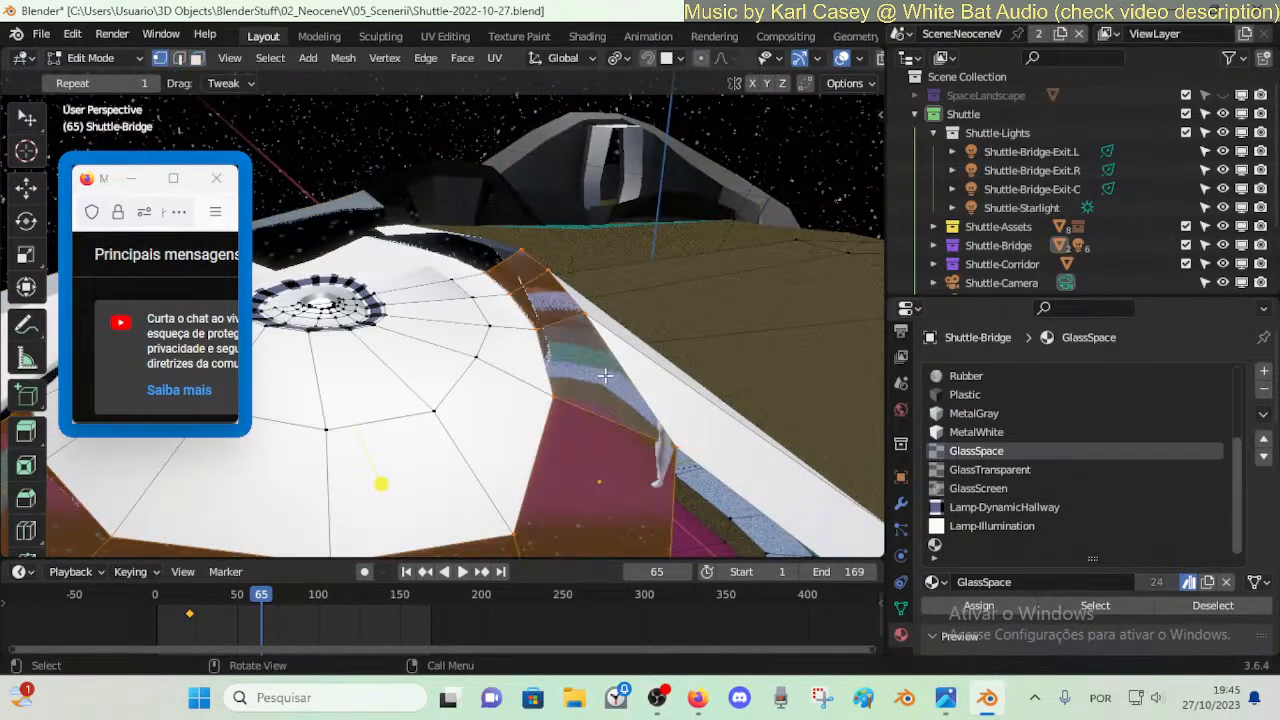
- Raise the vertex joining the dome's side panel to the slanted beam by about 0.28 m along global Z
key(alt+a)
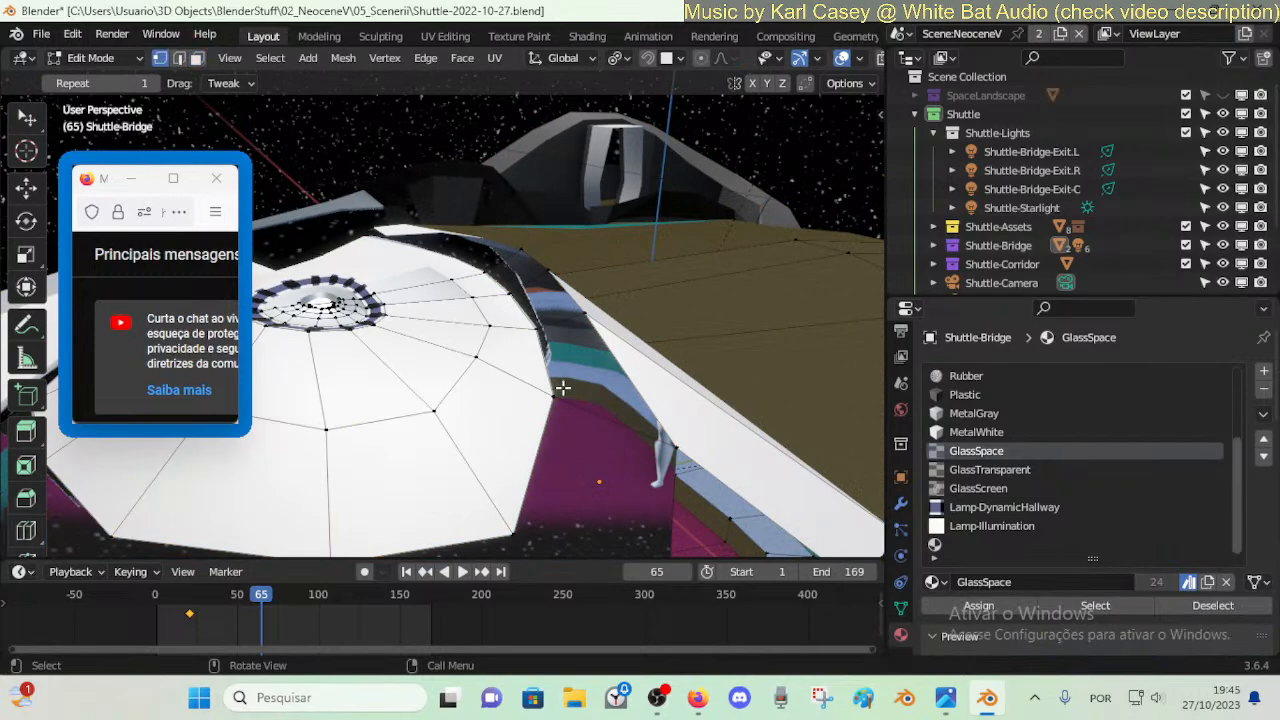
key(a)
key(shift+grave)
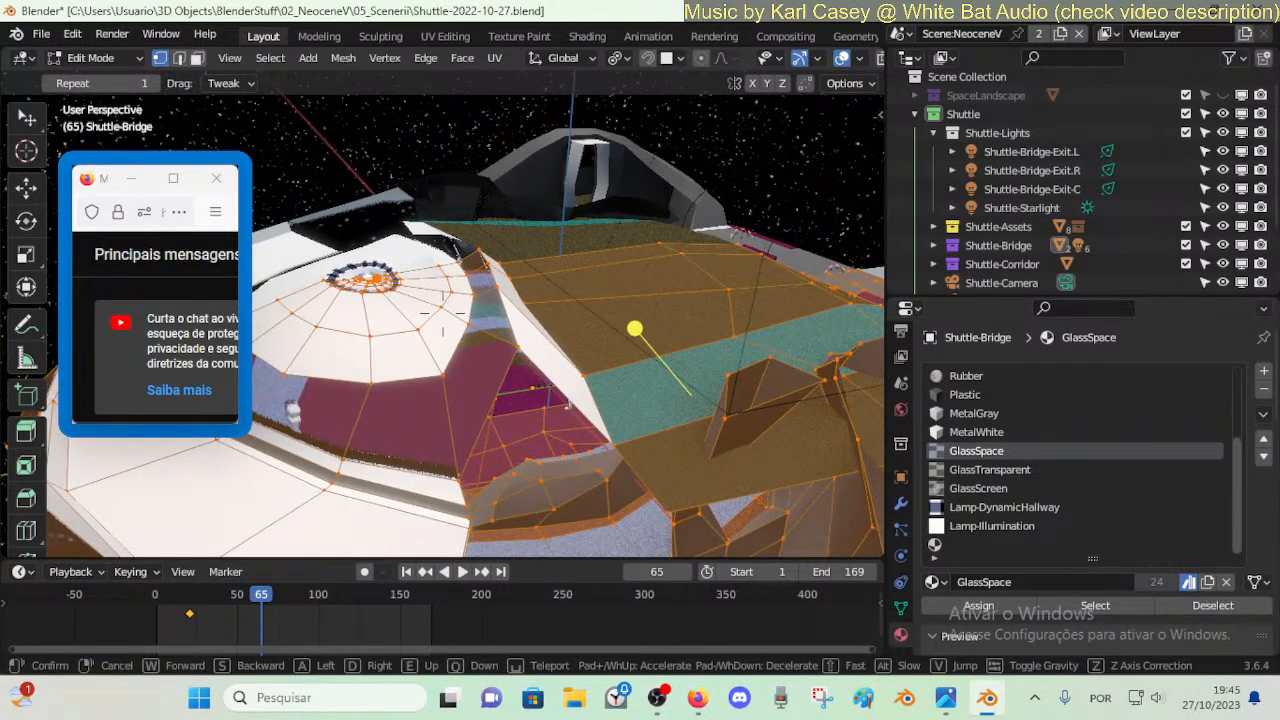
click(549, 362)
click(549, 362)
key(shift+grave)
click(547, 365)
key(g)
key(z)
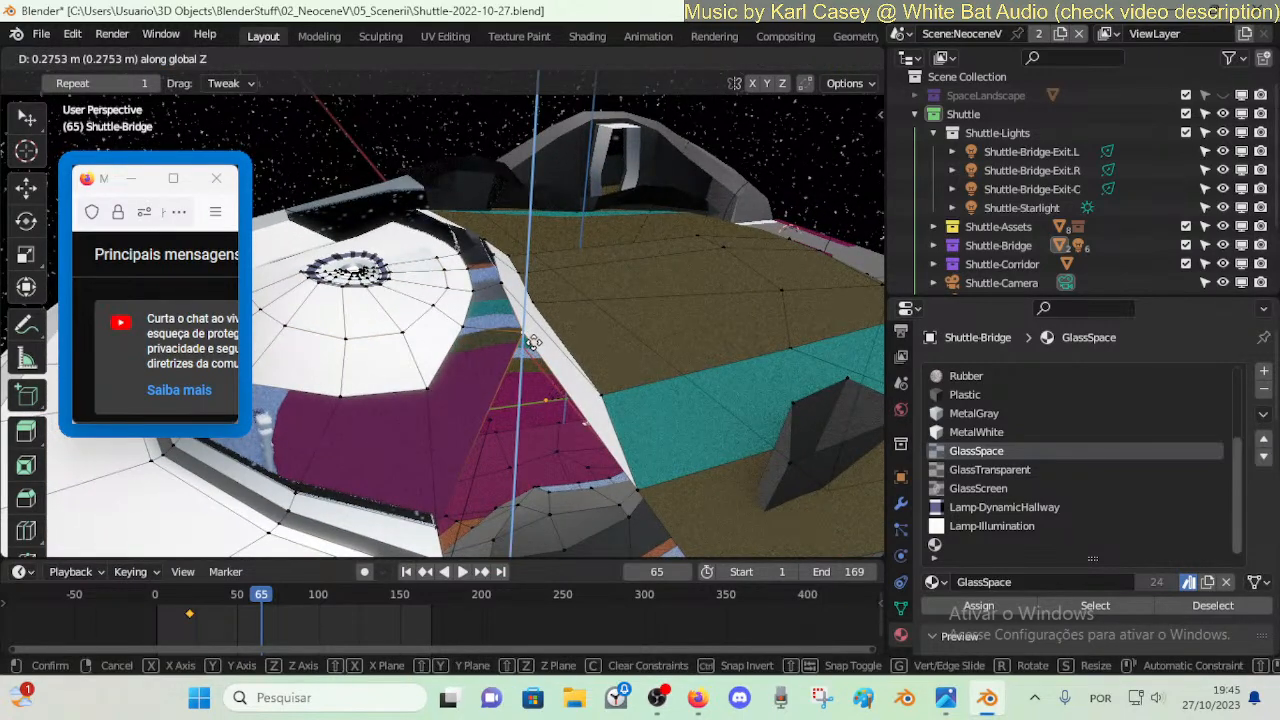
click(533, 342)
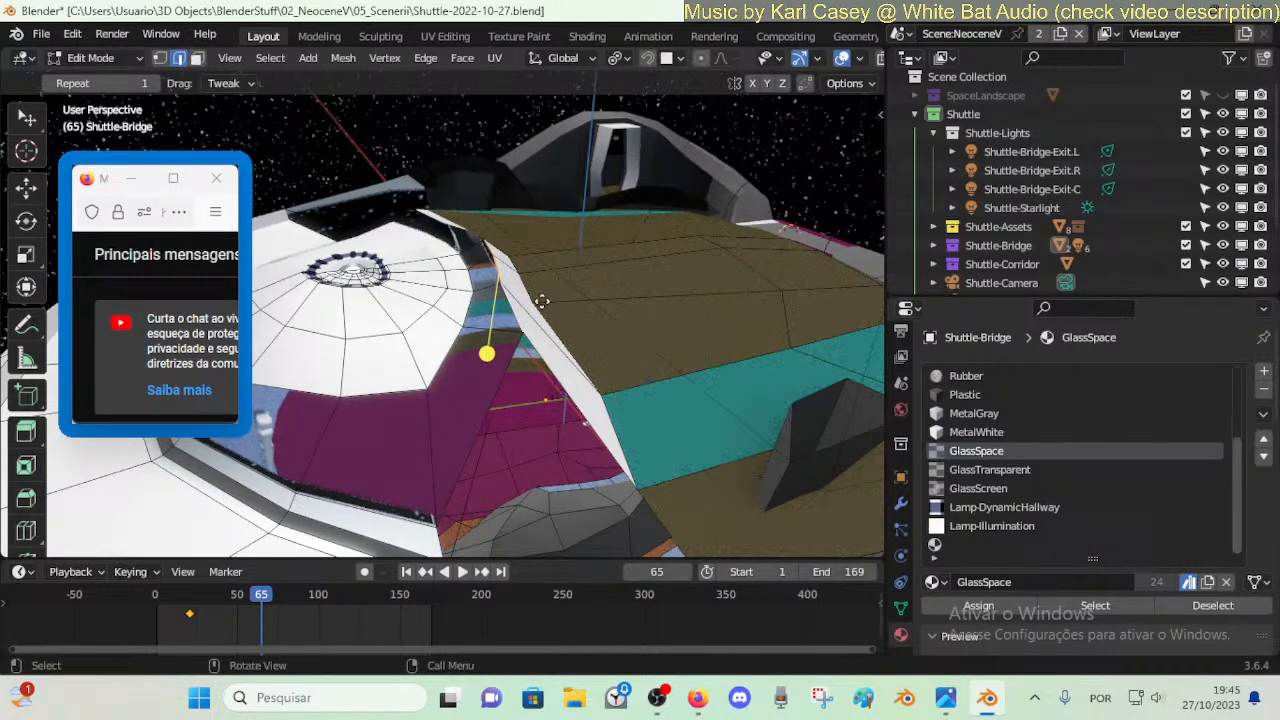
- Raise the slanted beam's outer edge by about 0.33 m along global Z
key(g)
key(z)
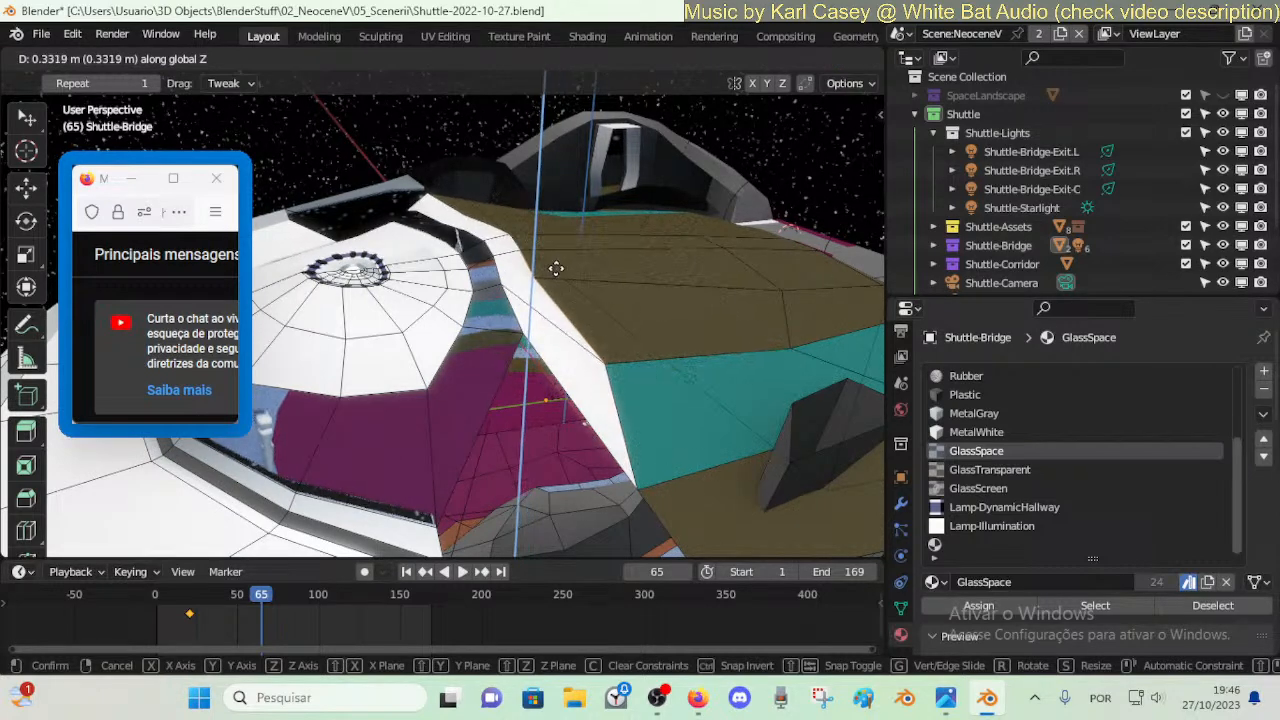
click(556, 275)
mouse_move(548, 350)
mouse_down()
mouse_move(560, 360)
mouse_move(547, 363)
mouse_up()
alt+click(535, 360)
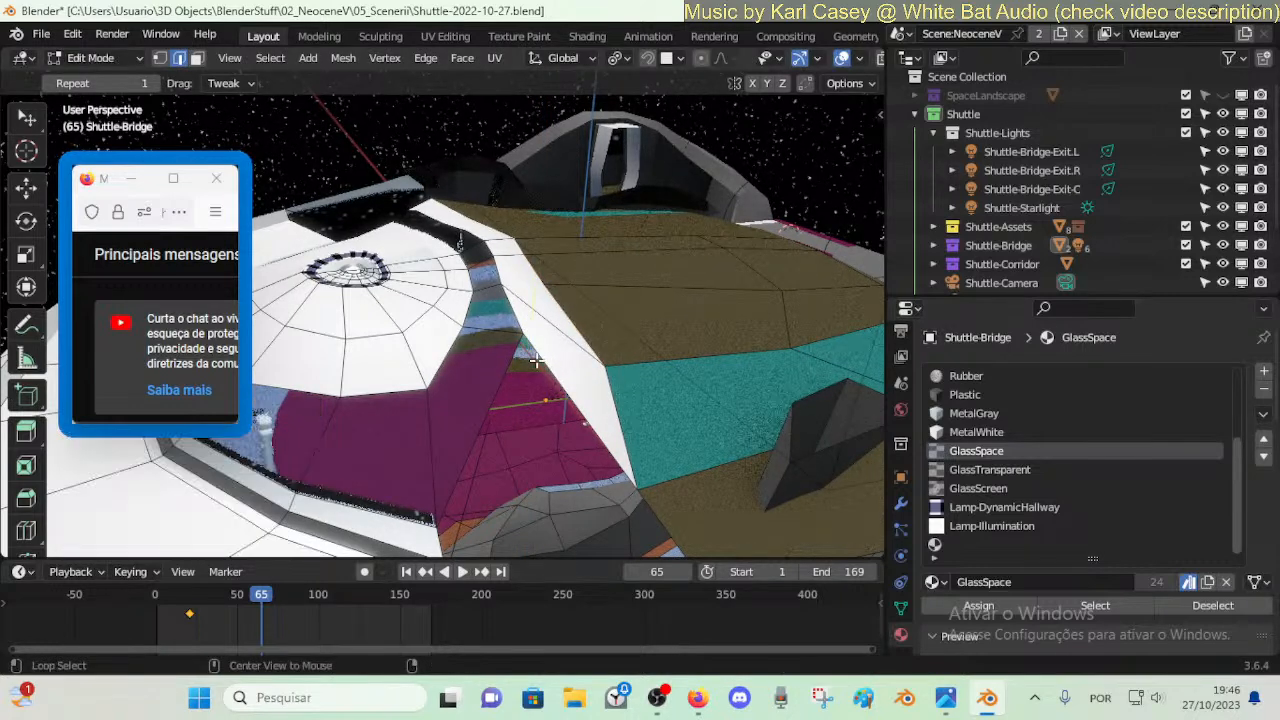
- Slide the vertex between the dome panel and the beam along its edge by a factor of about 0.18, and clear the selection
key(1)
click(523, 334)
key(shift+v)
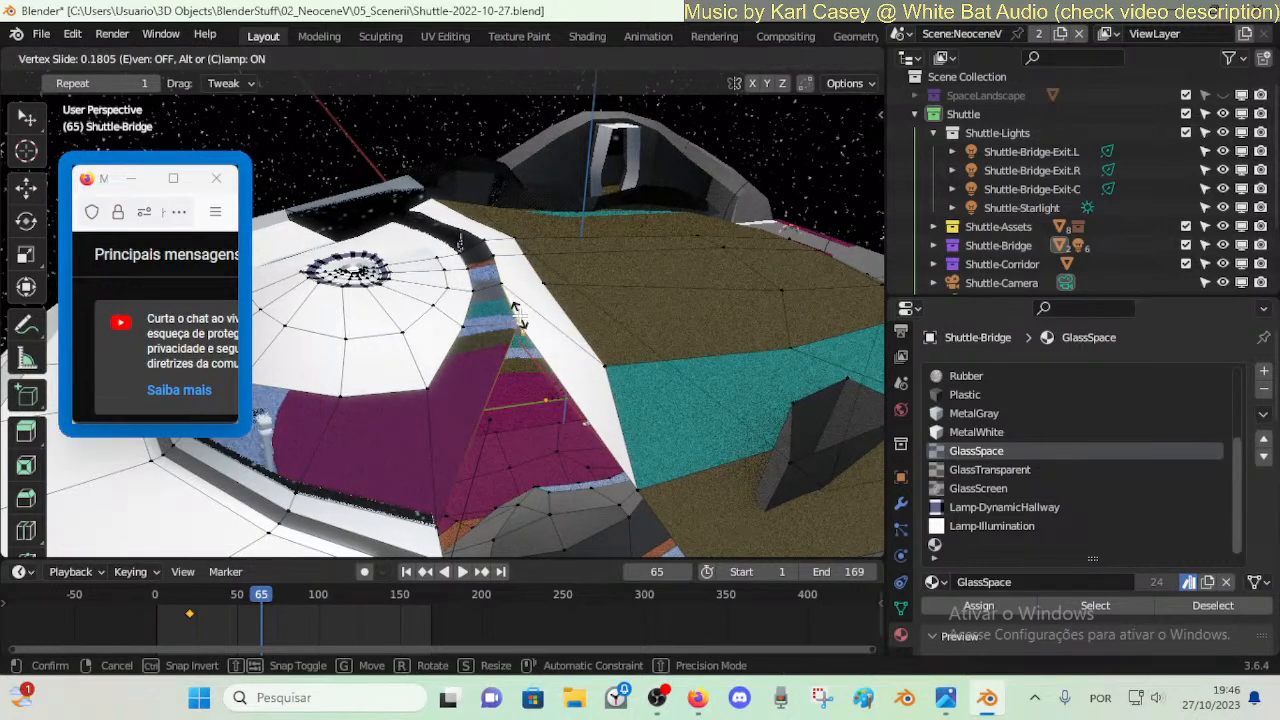
click(449, 371)
key(a)
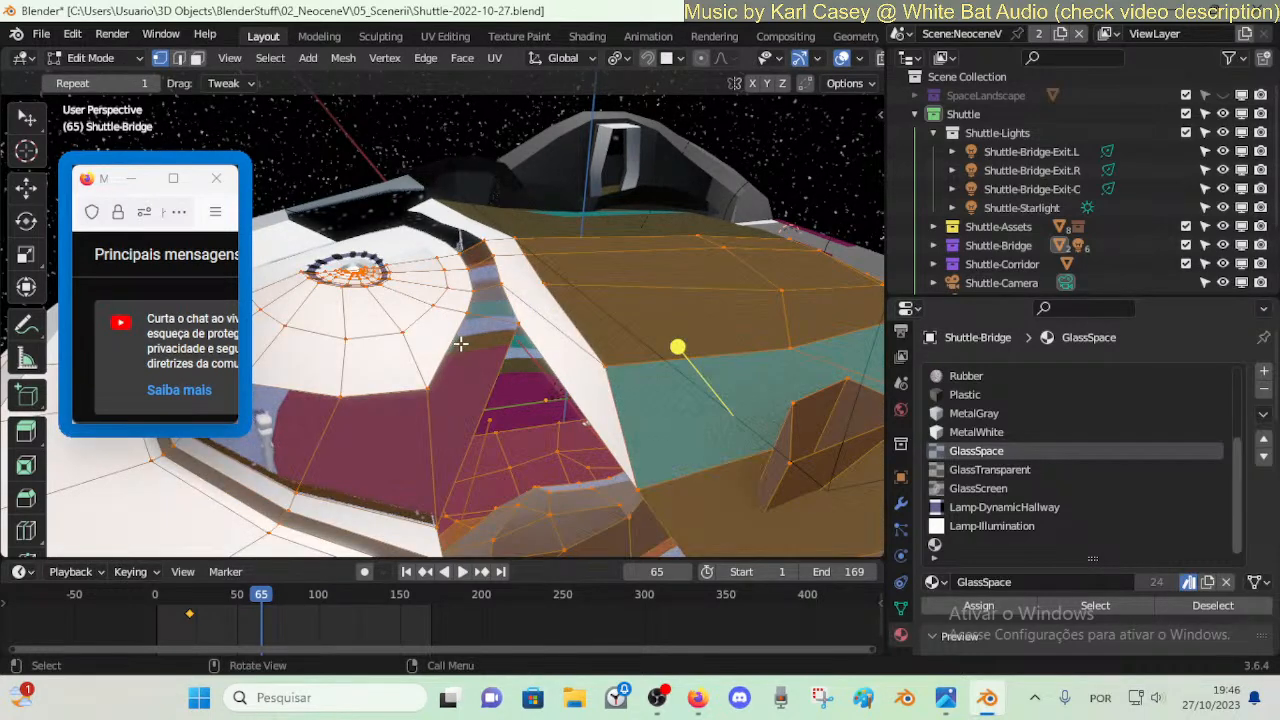
key(alt+a)
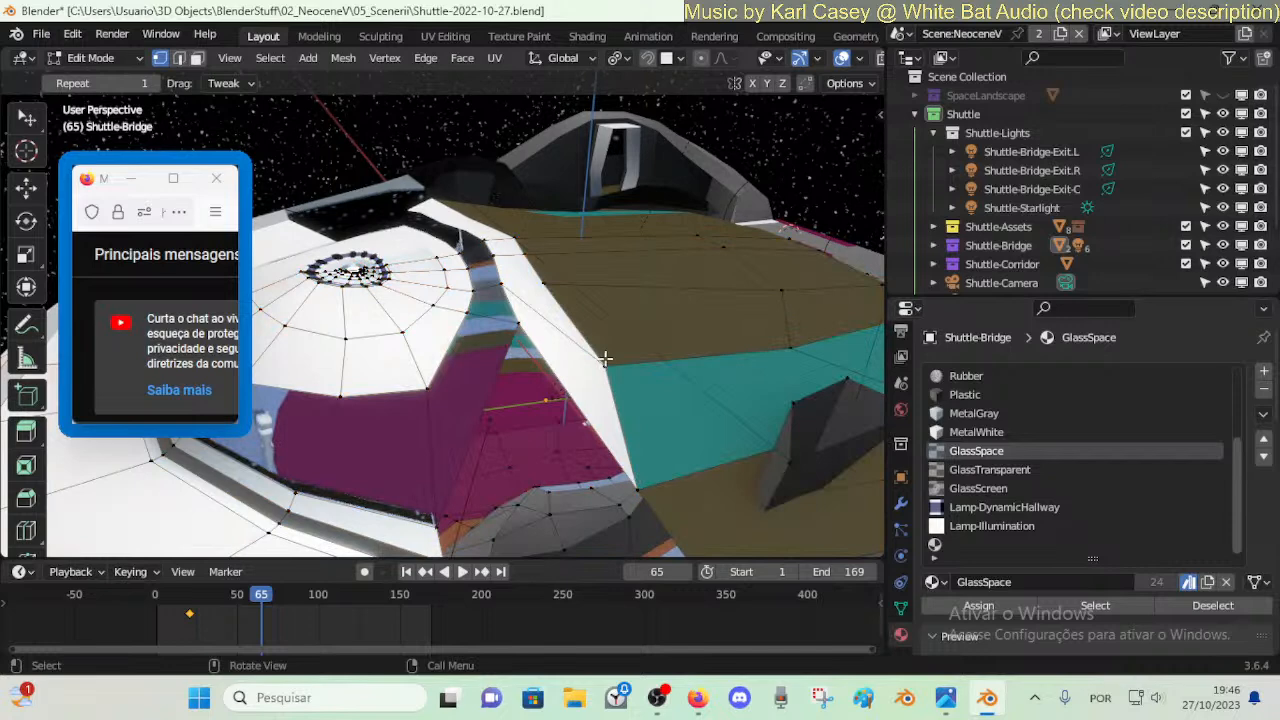
- Collapse the beam's lower tip into the corner where the brown and teal panels meet using Merge At Last
key(2)
mouse_move(619, 417)
mouse_down()
mouse_move(580, 409)
mouse_move(600, 420)
mouse_up()
key(ctrl+z)
key(m)
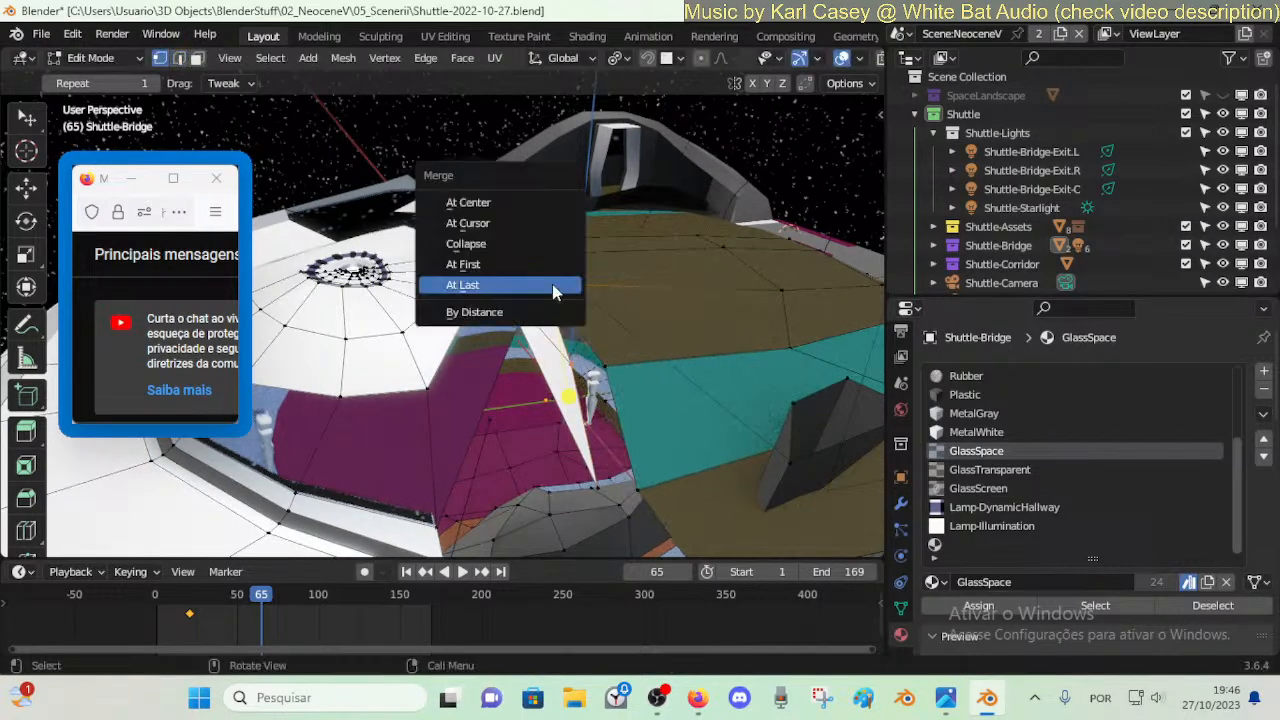
click(556, 288)
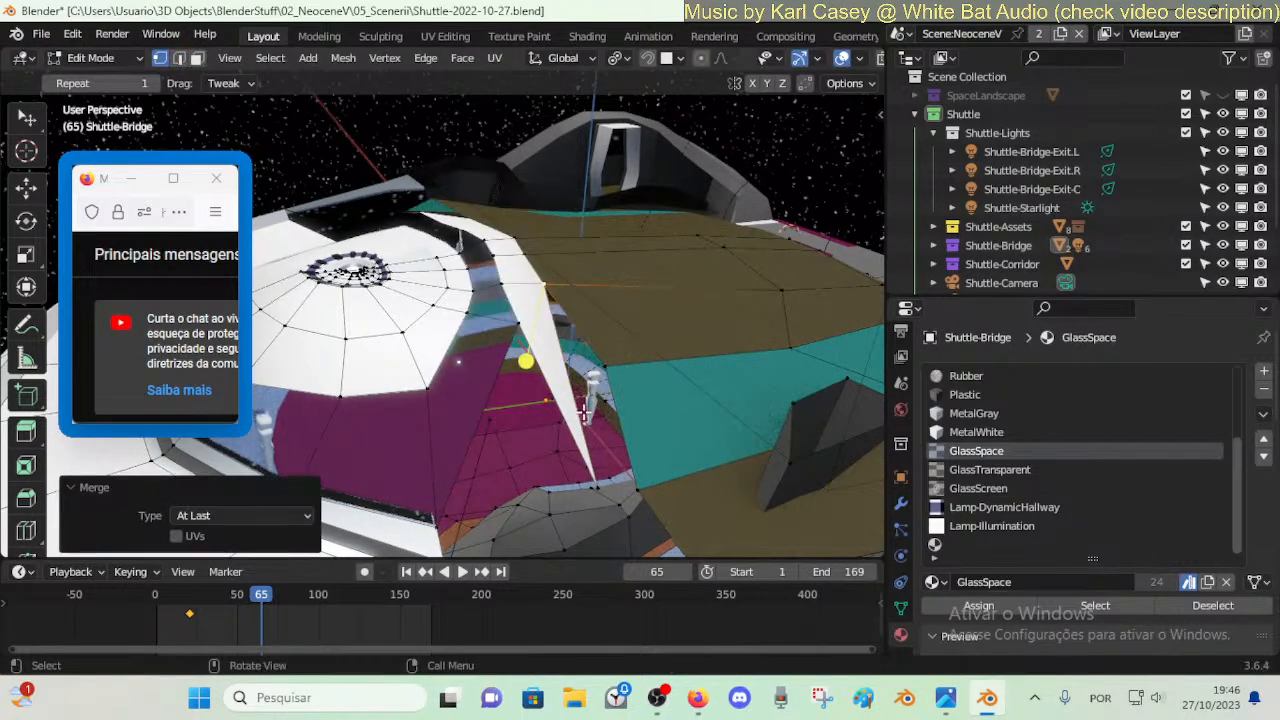
click(599, 490)
shift+click(610, 369)
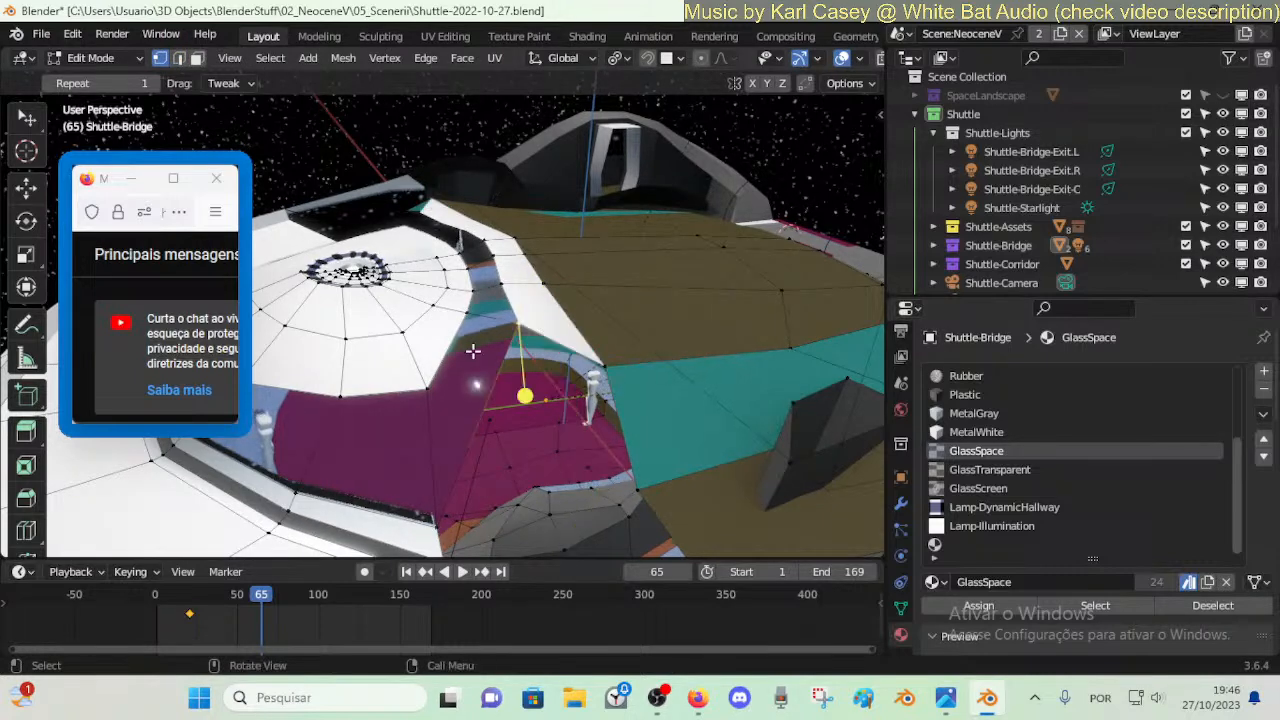
key(alt+a)
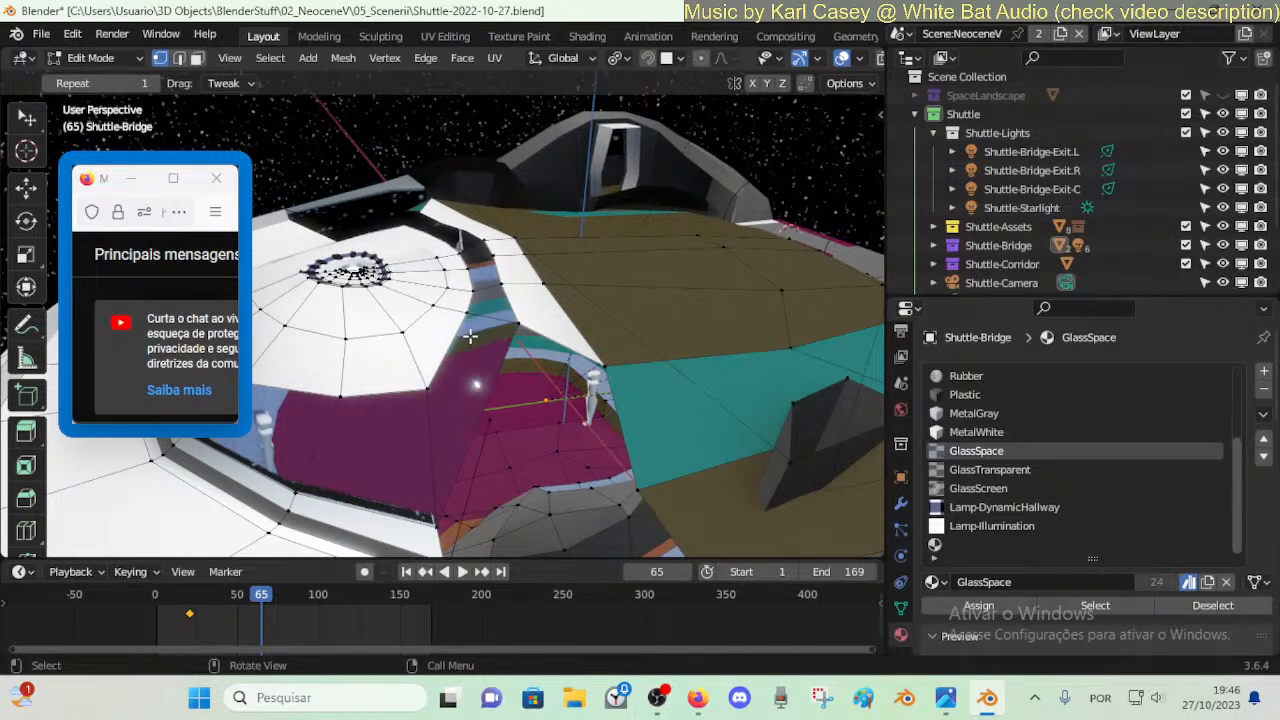
- Assign the MetalWhite material to the tall triangular face between the dome's glass band and the opening
key(3)
click(469, 337)
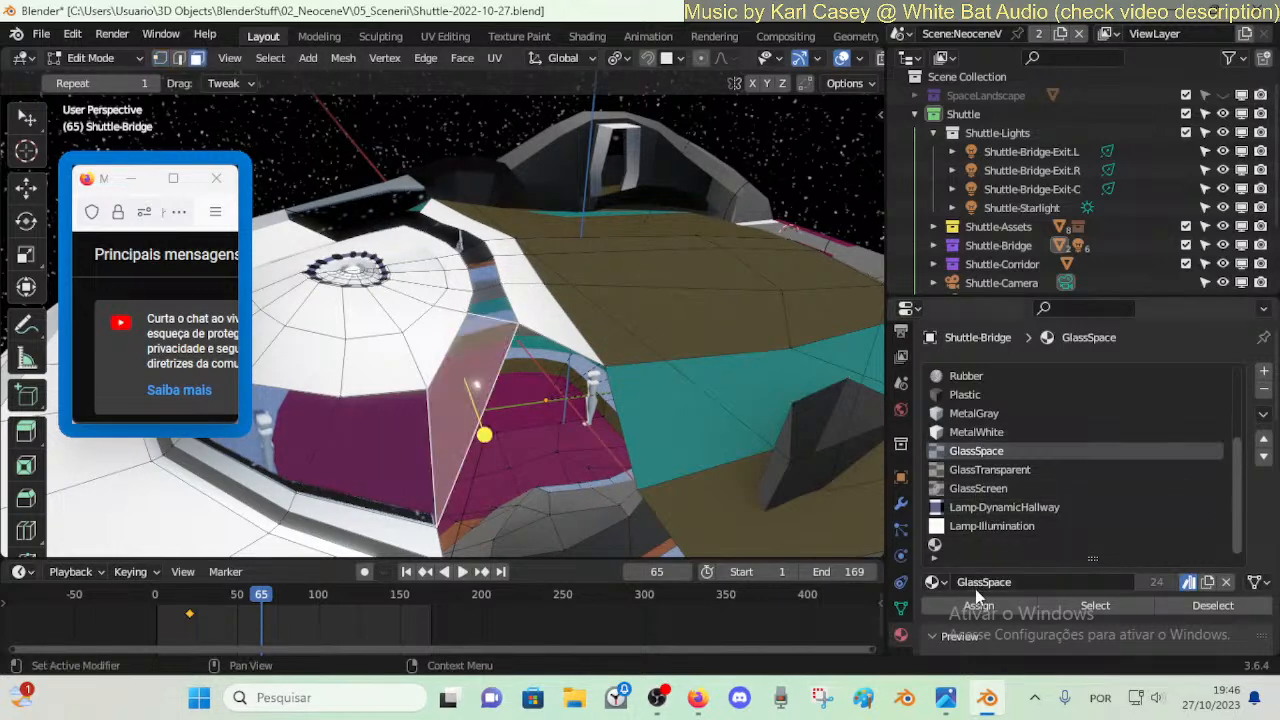
click(976, 431)
key(shift+grave)
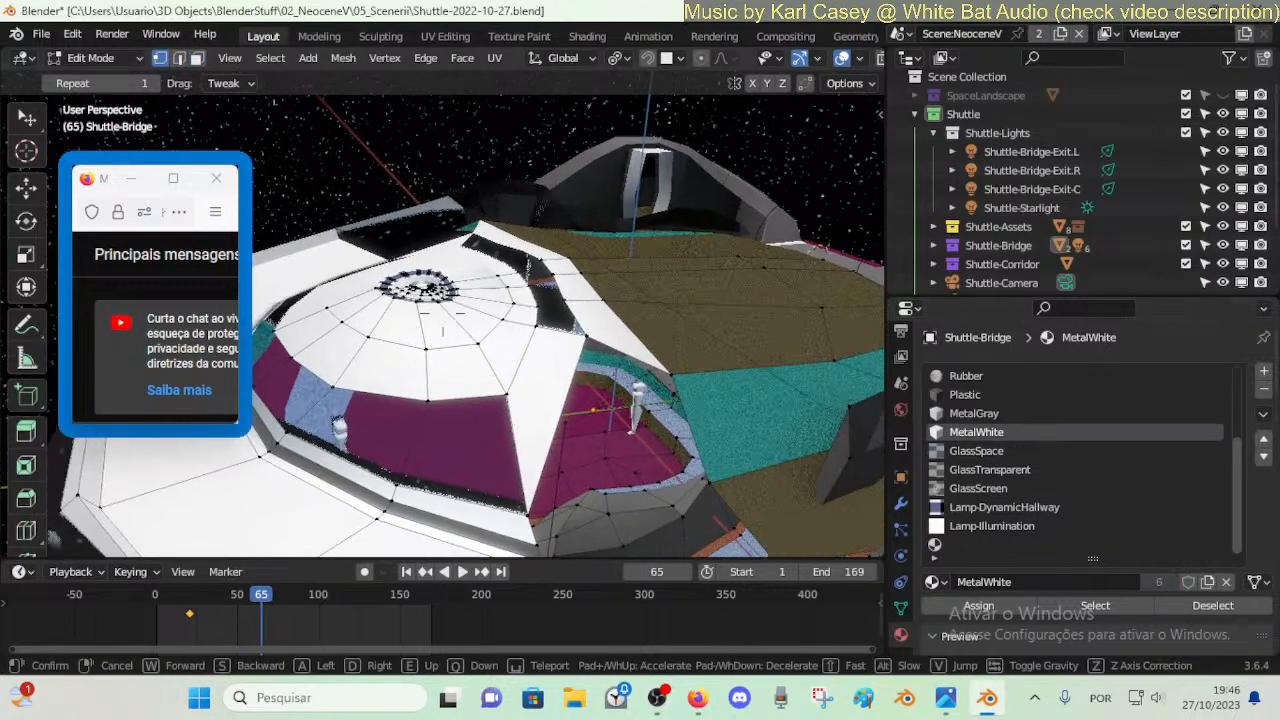
click(531, 417)
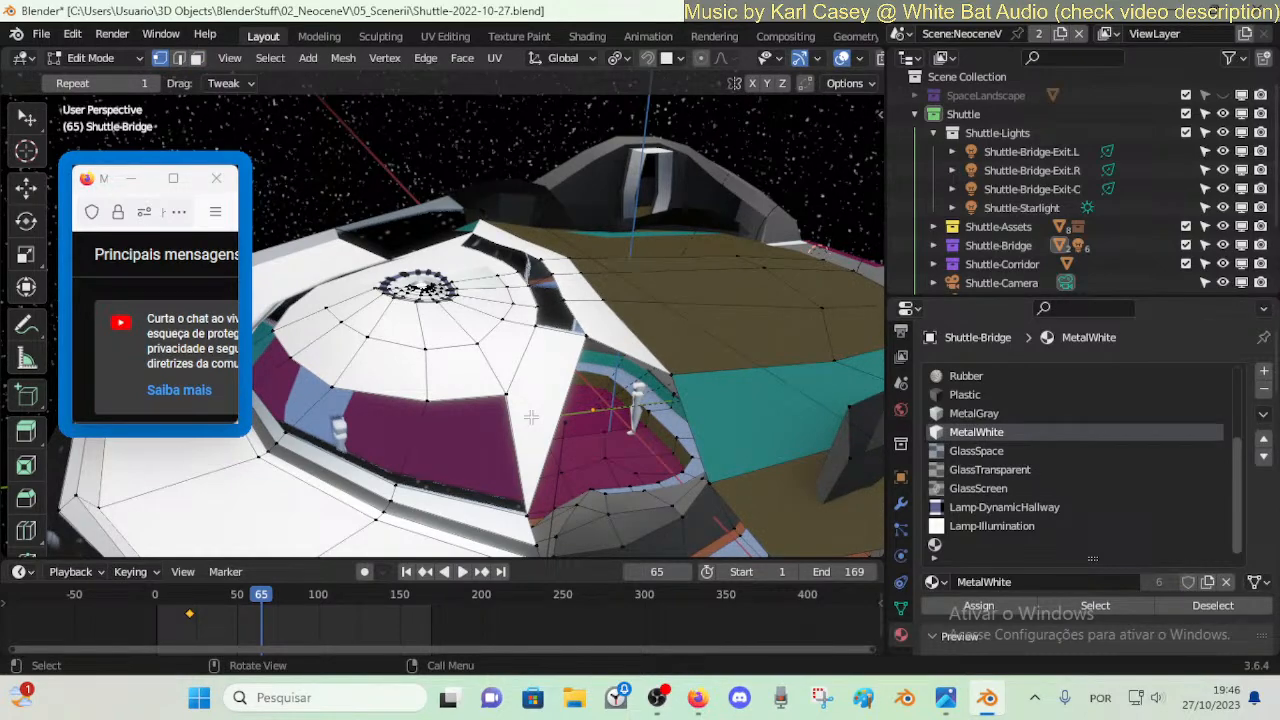
- Extrude the vertex at the glass band's lower corner and merge the new end into the teal panel's lower corner
key(shift+grave)
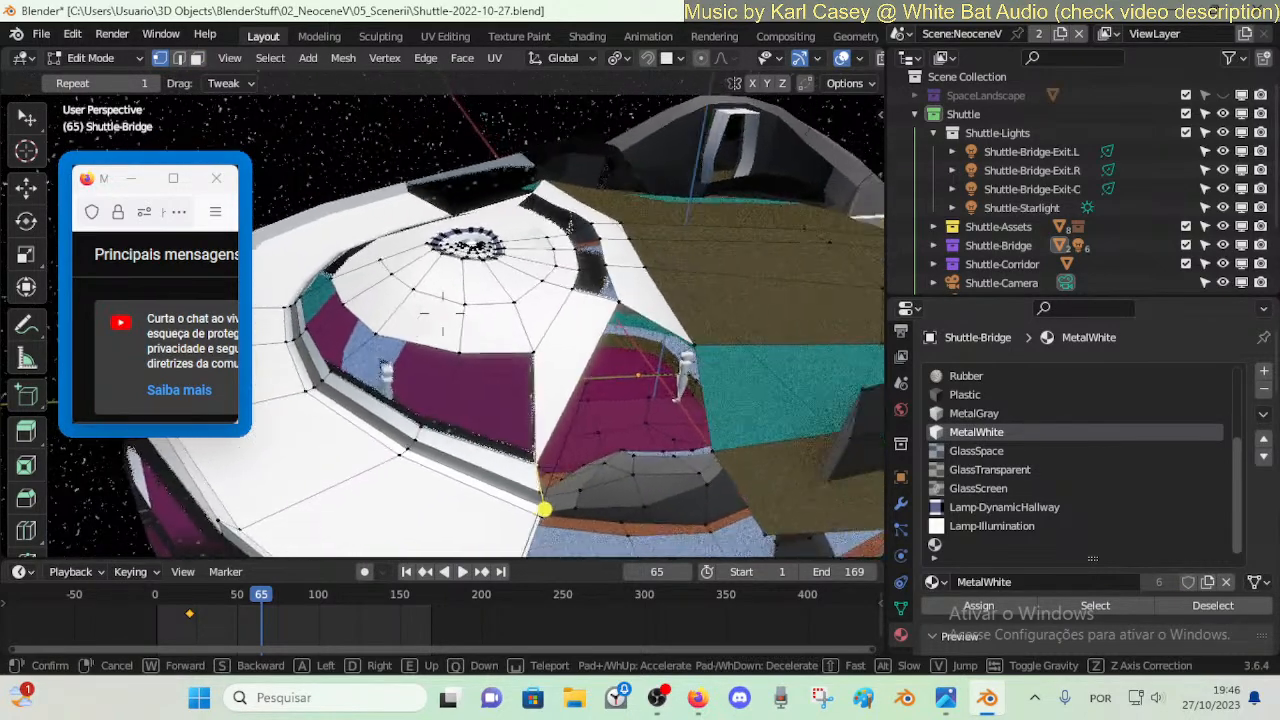
key(d)
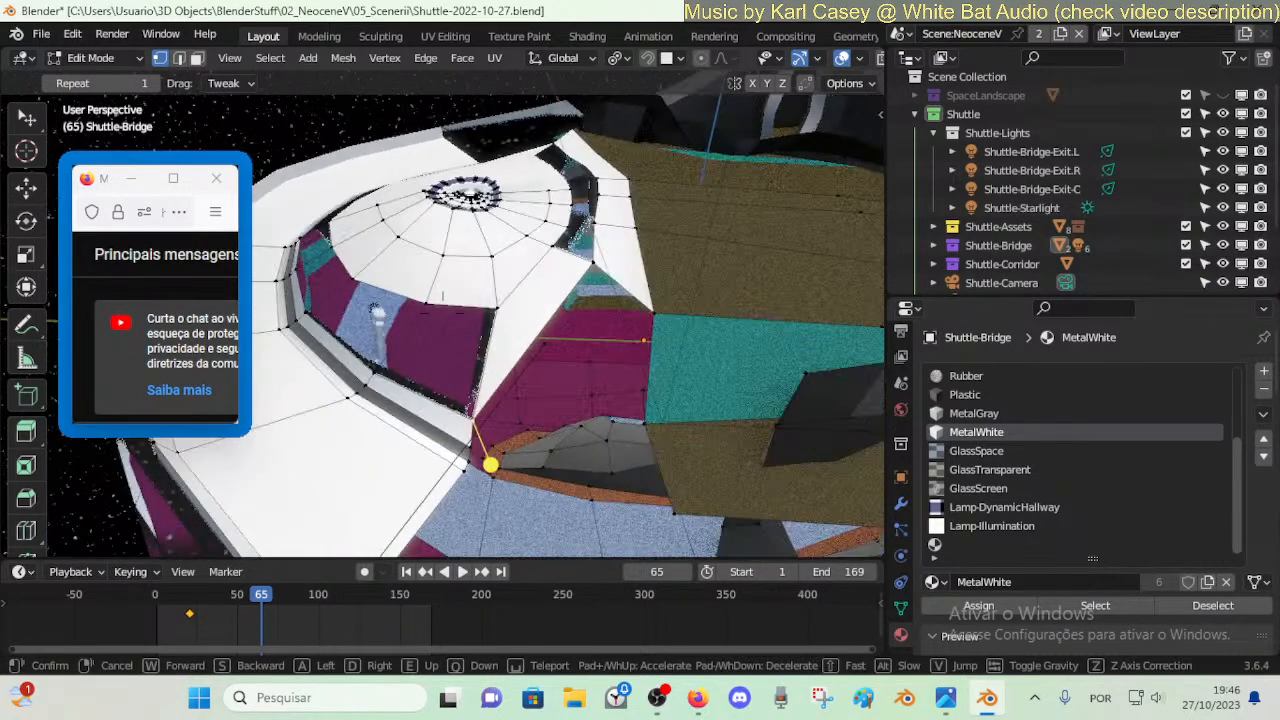
click(574, 349)
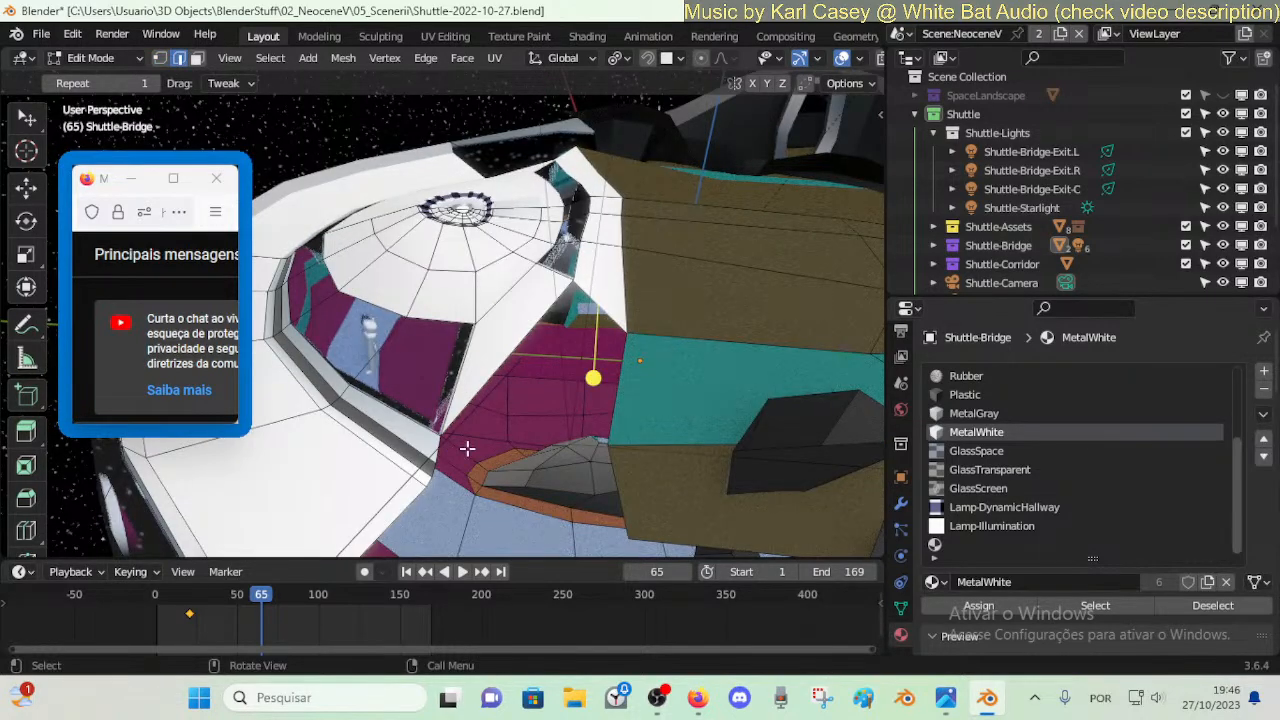
key(1)
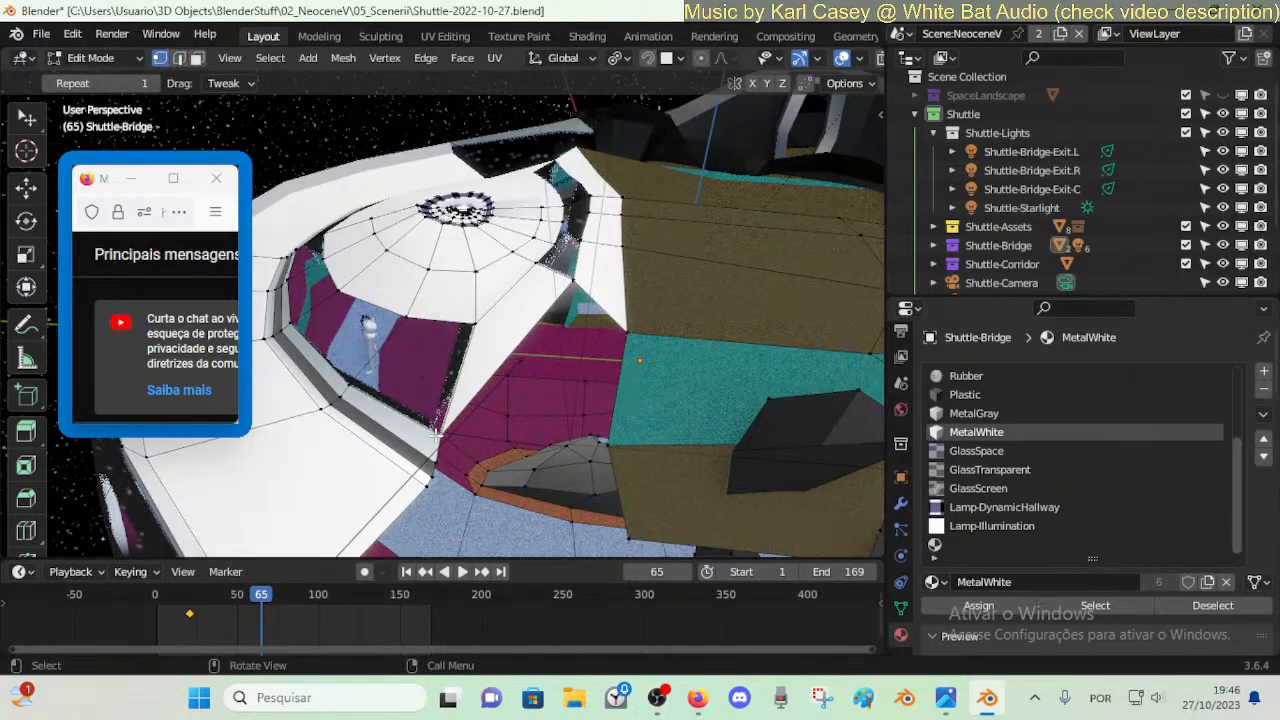
click(435, 435)
key(e)
click(564, 460)
shift+click(611, 440)
key(m)
click(629, 438)
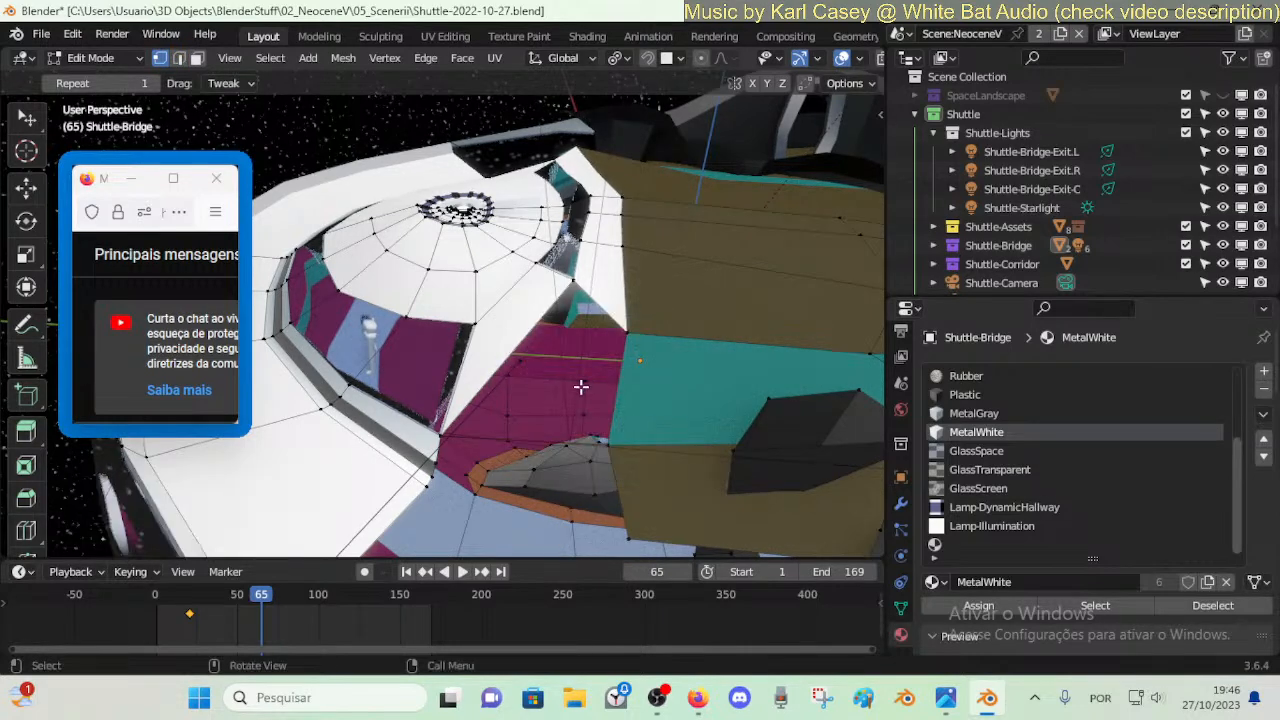
- Close the opening between the dome and the teal panel with a face and assign it MetalWhite
key(3)
click(600, 372)
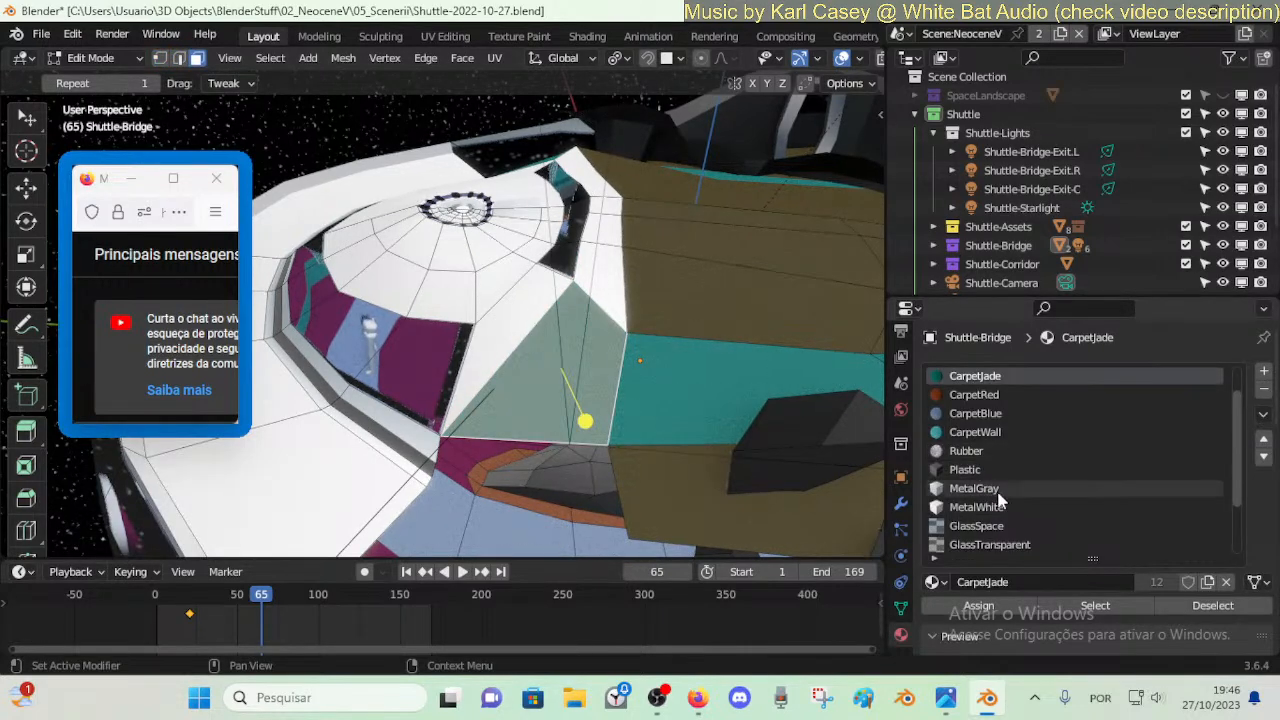
scroll(998, 499, up, 2)
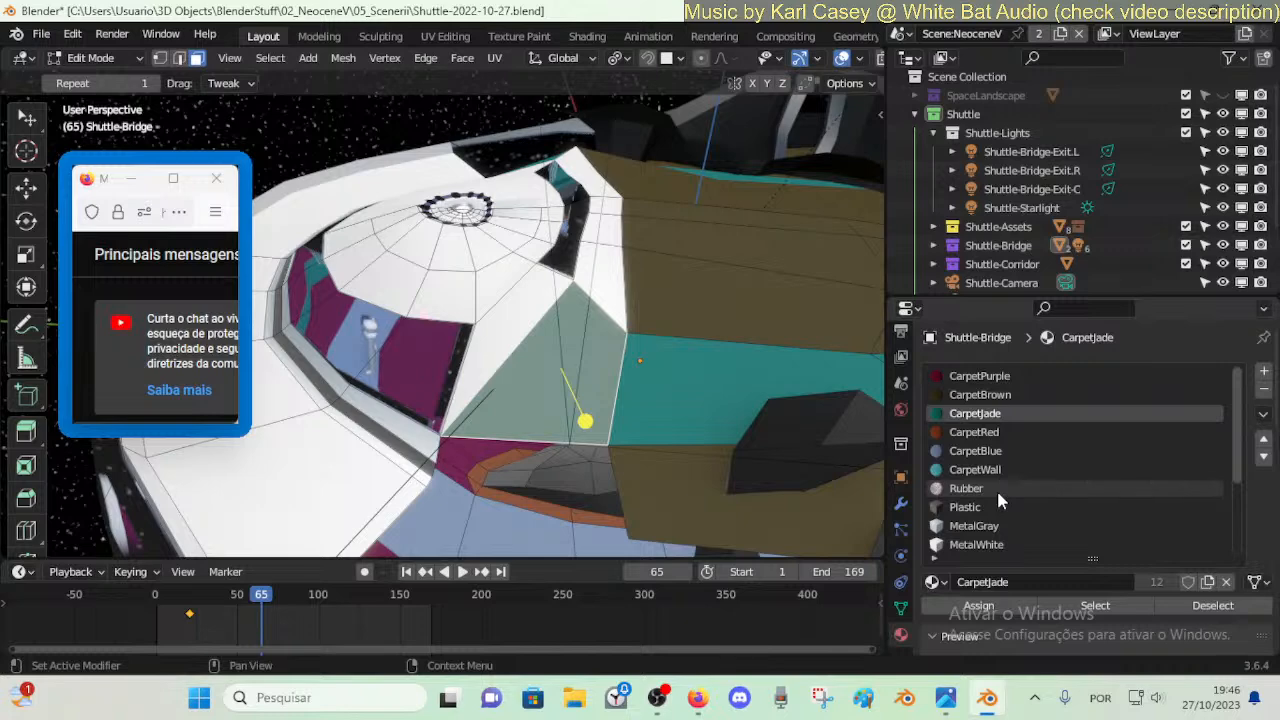
scroll(998, 499, down, 2)
click(994, 507)
click(980, 605)
key(alt+a)
- Adjust the vertex at the lower end of the narrow glass strip, sliding it along its edge by a factor of about 0.16
key(1)
click(557, 268)
key(g)
click(551, 259)
key(g)
key(g)
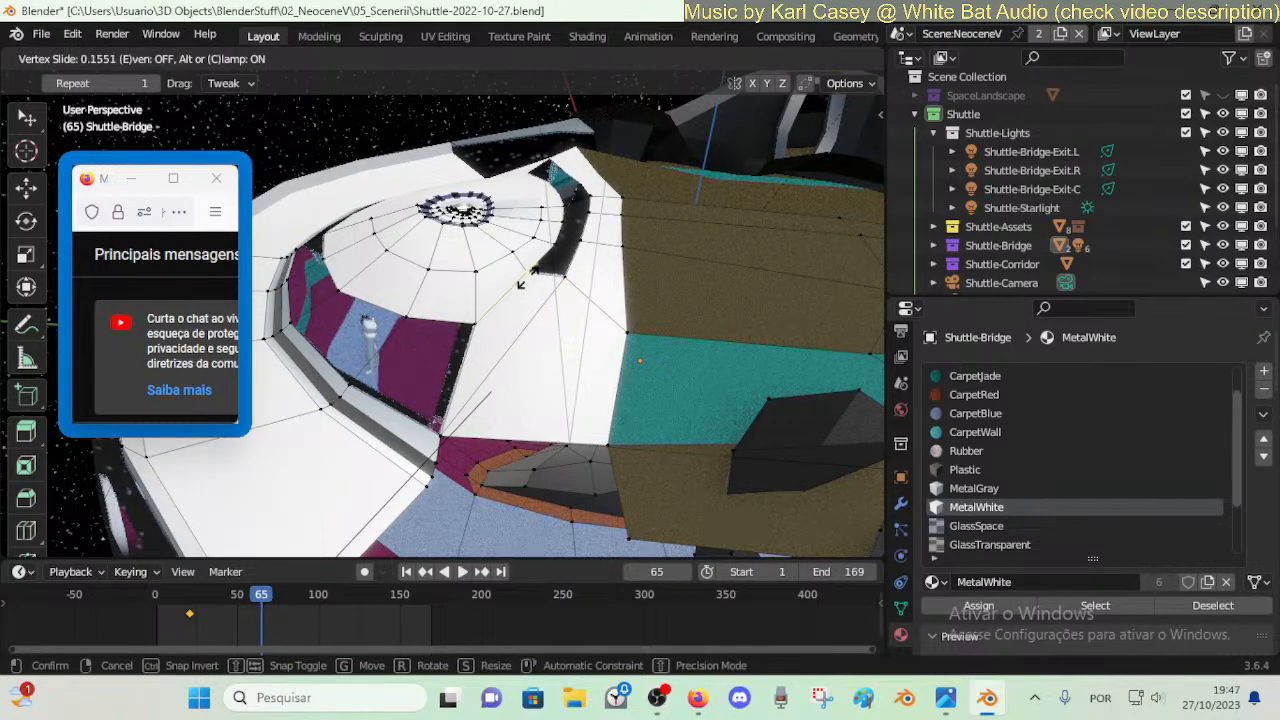
click(527, 285)
- Slide the dome rim's vertices above the front glass band along their edges and smooth the rim loop by 0.140
click(576, 217)
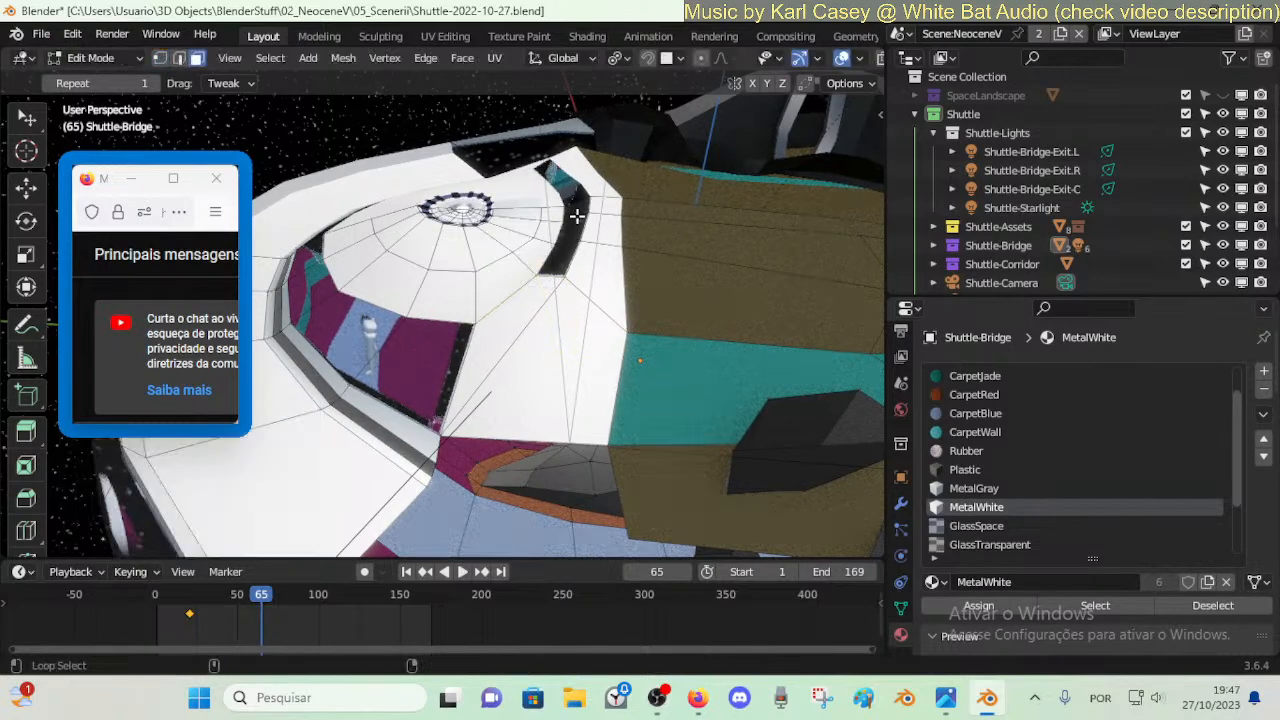
alt+click(577, 217)
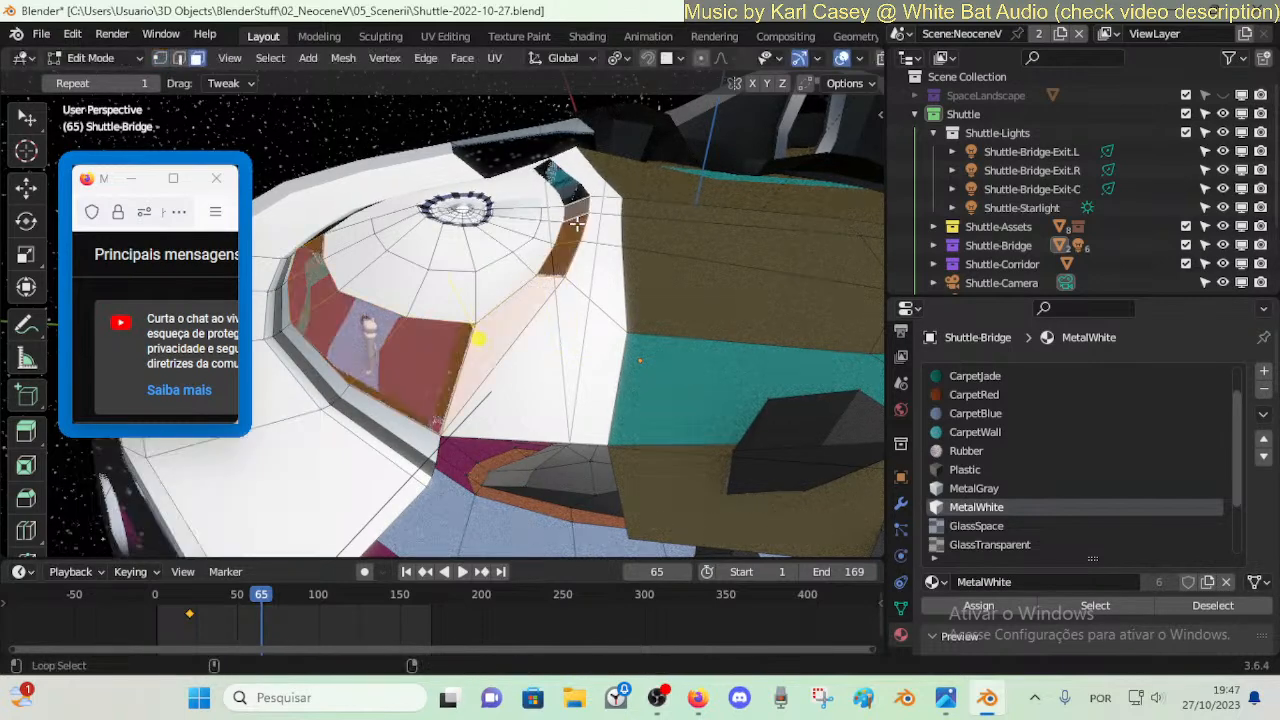
key(1)
key(g)
key(g)
click(415, 318)
key(g)
key(g)
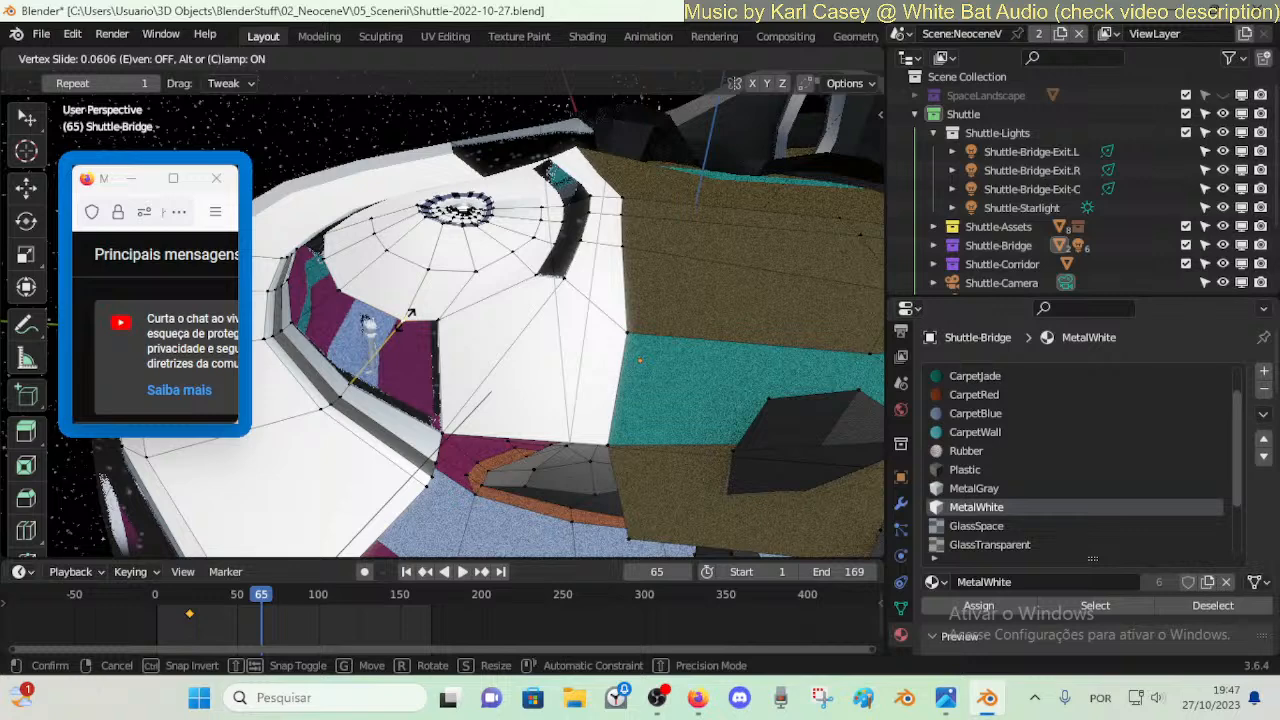
click(494, 336)
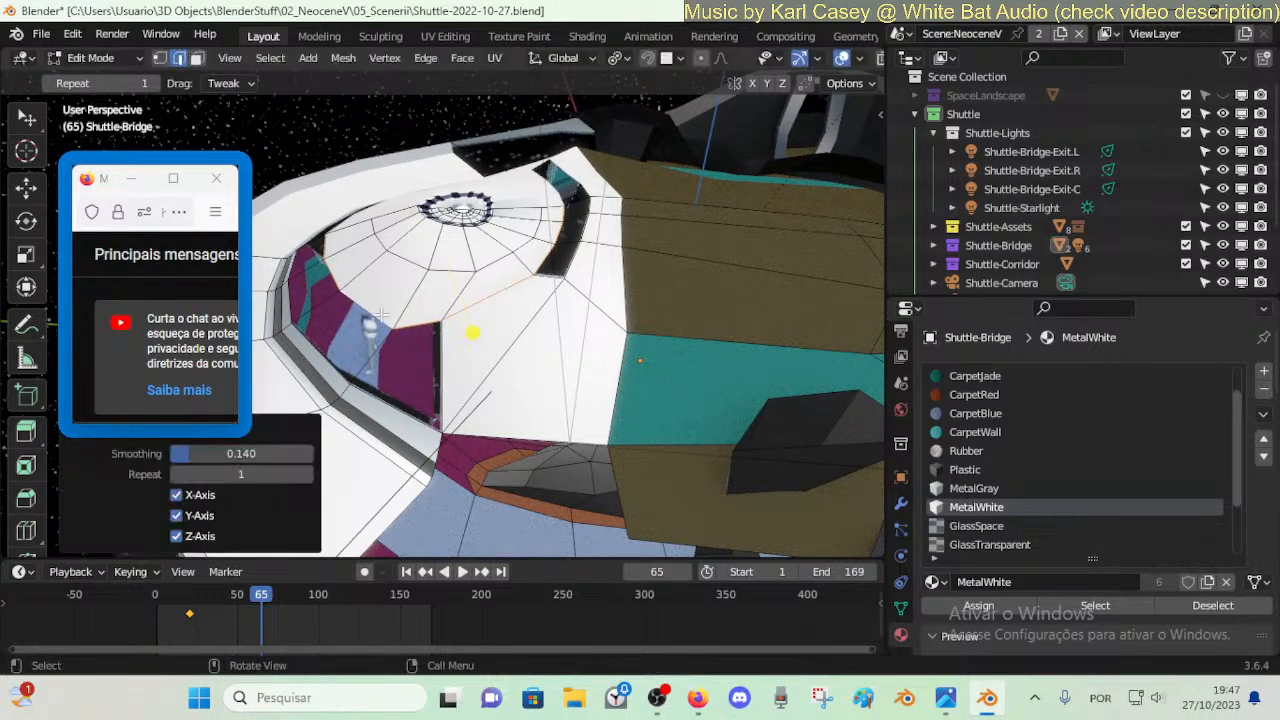
key(g)
key(g)
click(368, 268)
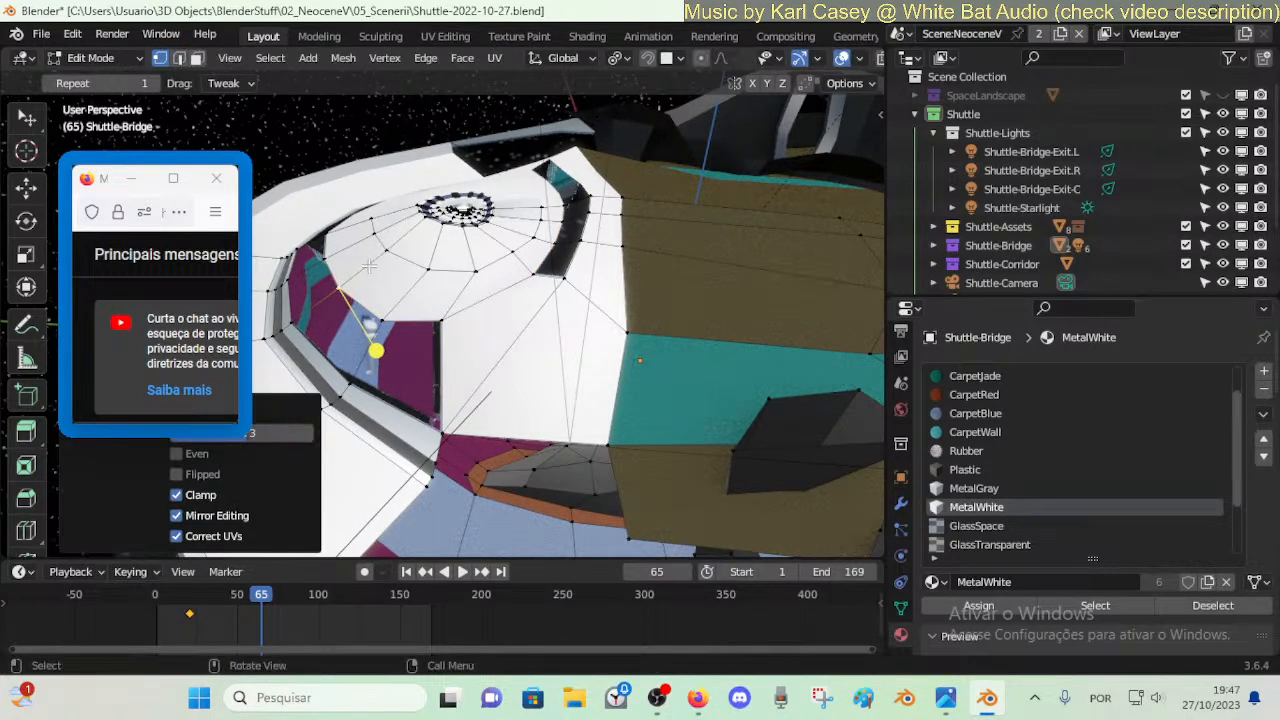
- Select the dome's lower rim edge loop and lower it about 0.084 m along the global Z axis
key(2)
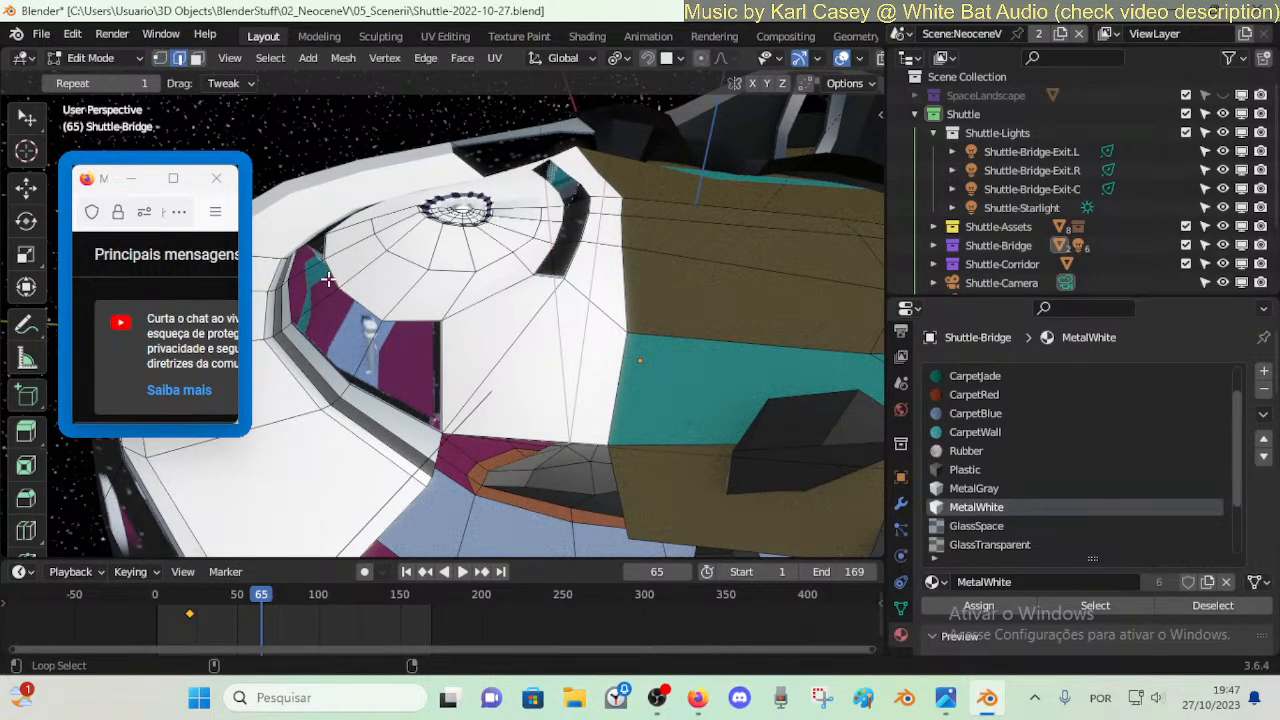
alt+click(328, 280)
key(g)
key(z)
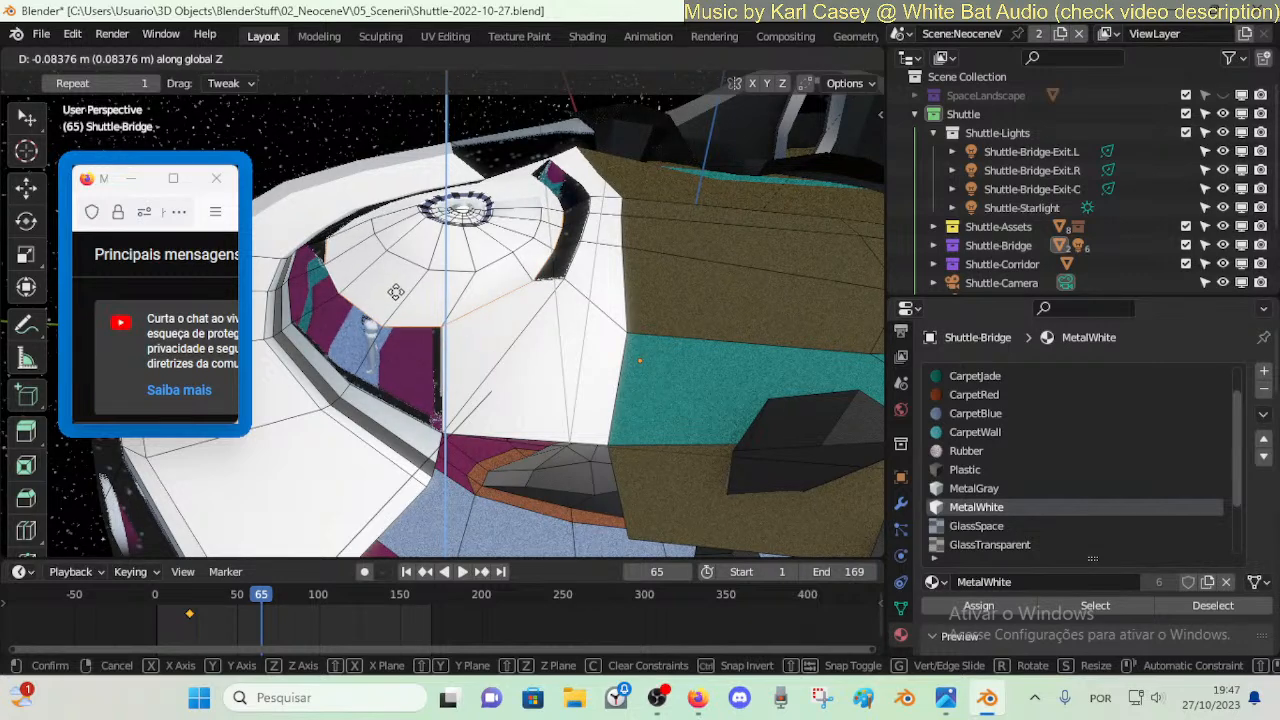
click(396, 291)
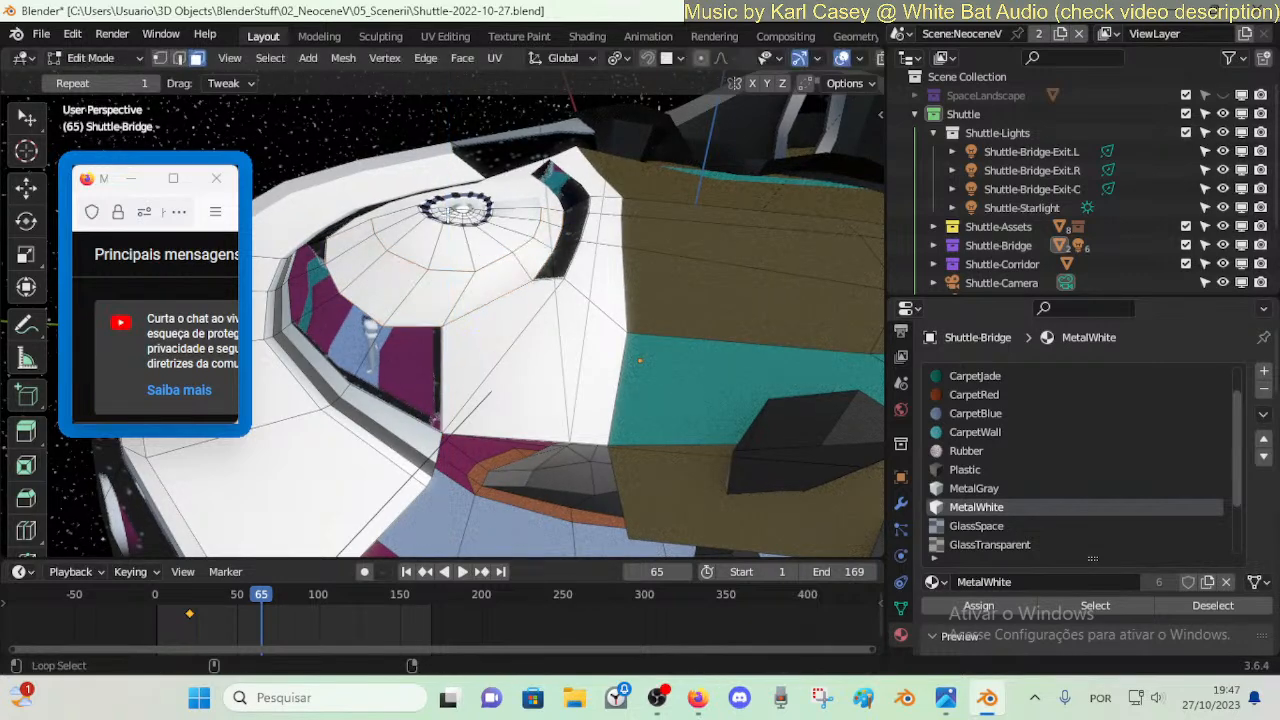
- Select all the dome's faces outward from the central ring and smooth them by a factor of about 0.10
alt+click(447, 214)
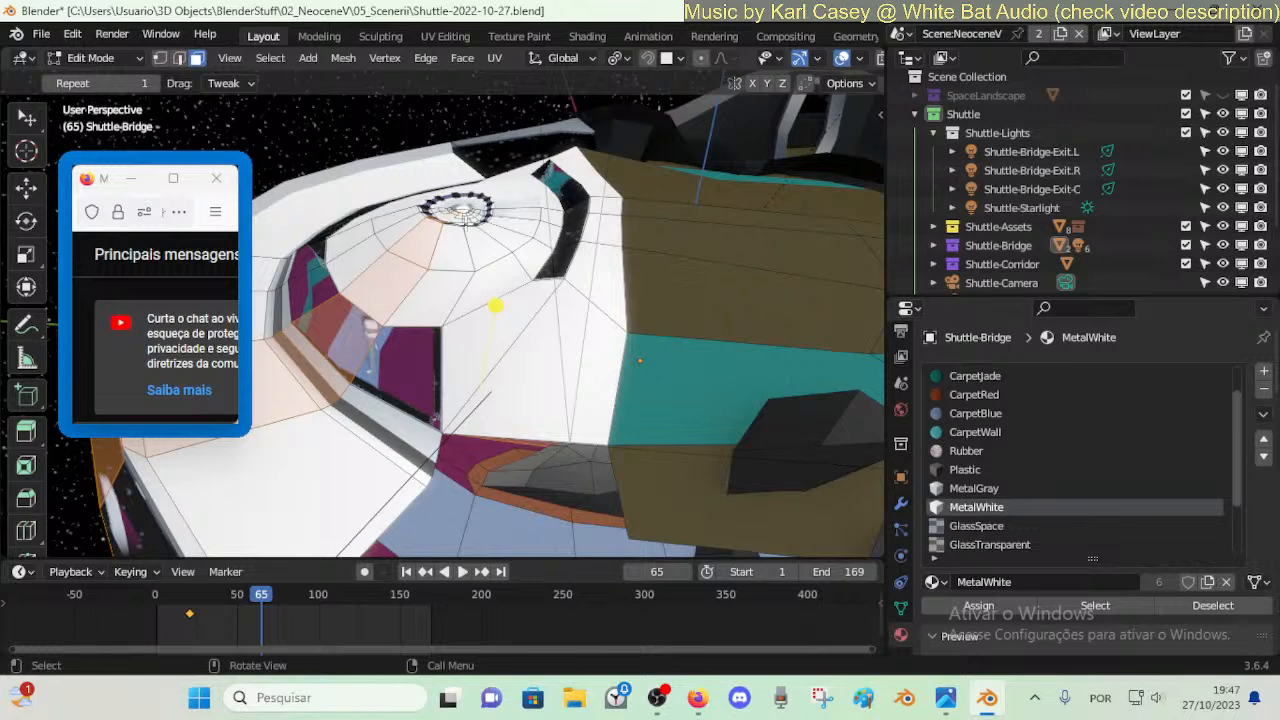
alt+click(445, 212)
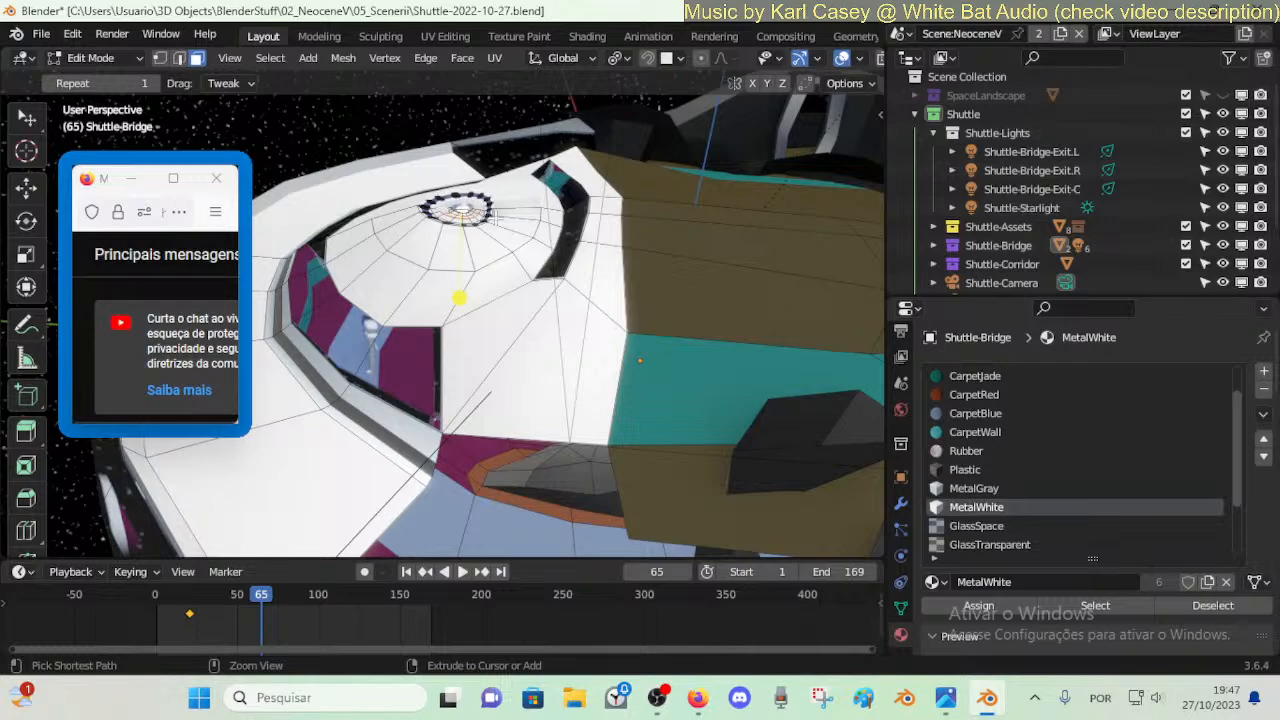
key(ctrl+KP_Add)
key(i)
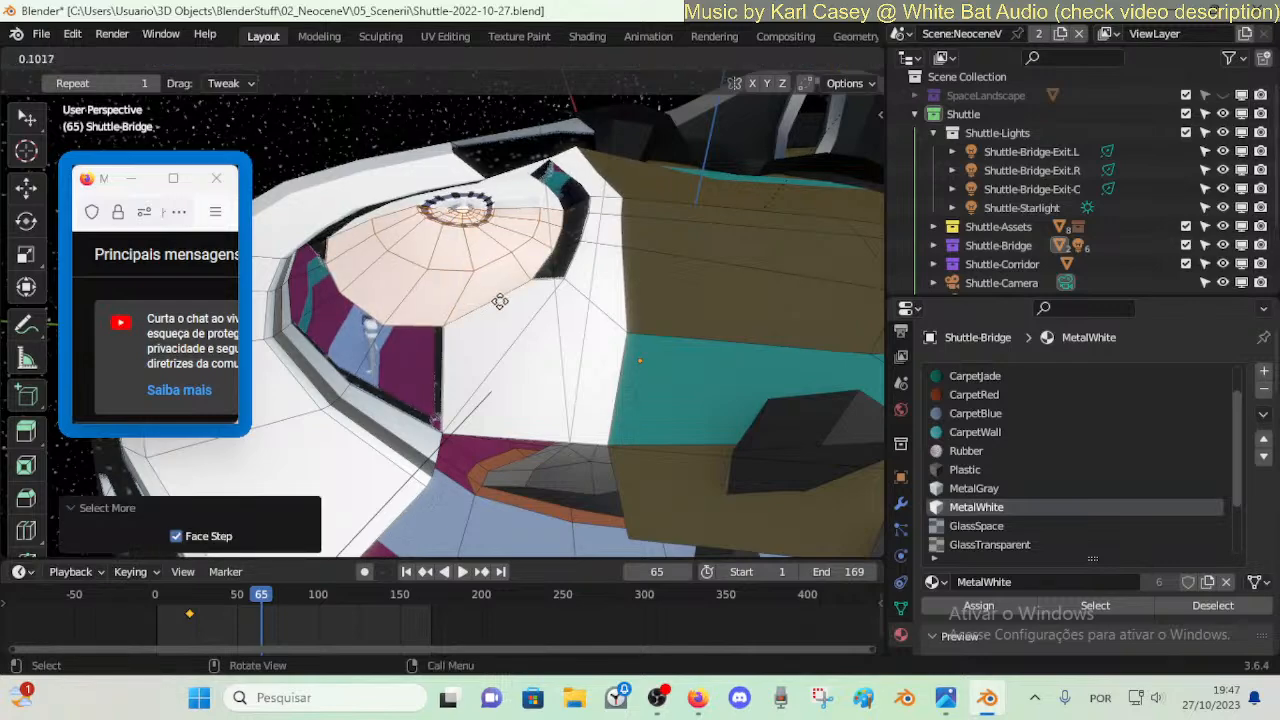
drag(500, 301, 506, 301)
- Leave mesh editing and save the shuttle scene file
key(Tab)
key(shift+grave)
key(q)
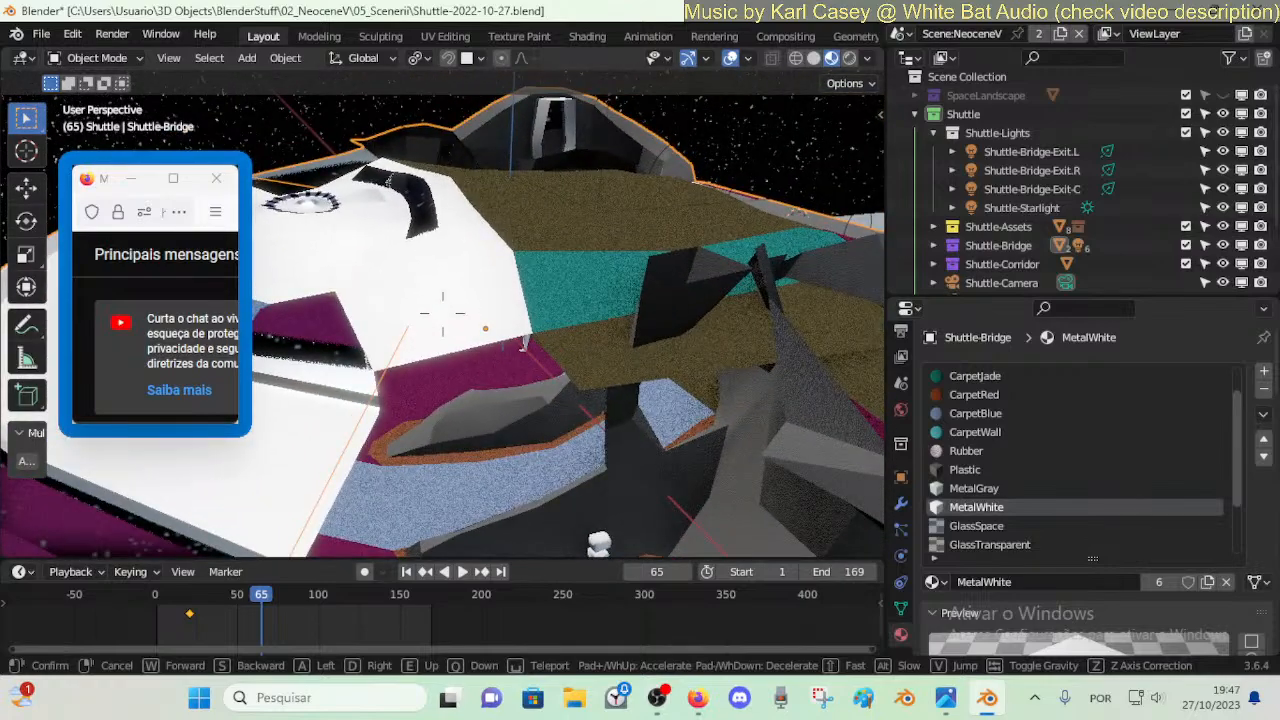
key(w)
key(s)
click(478, 309)
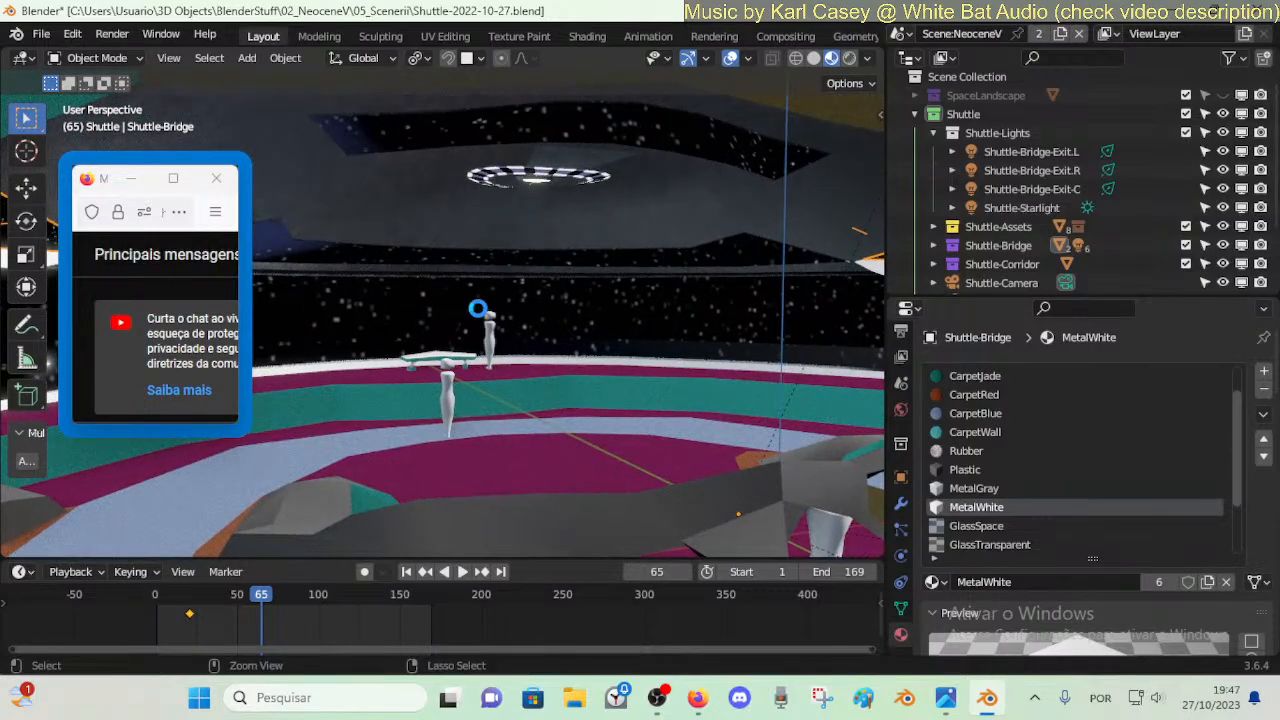
key(ctrl+s)
- Inset the face loop of the ceiling's glass band, seen from inside the bridge, by about 0.05 m
key(shift+grave)
key(a)
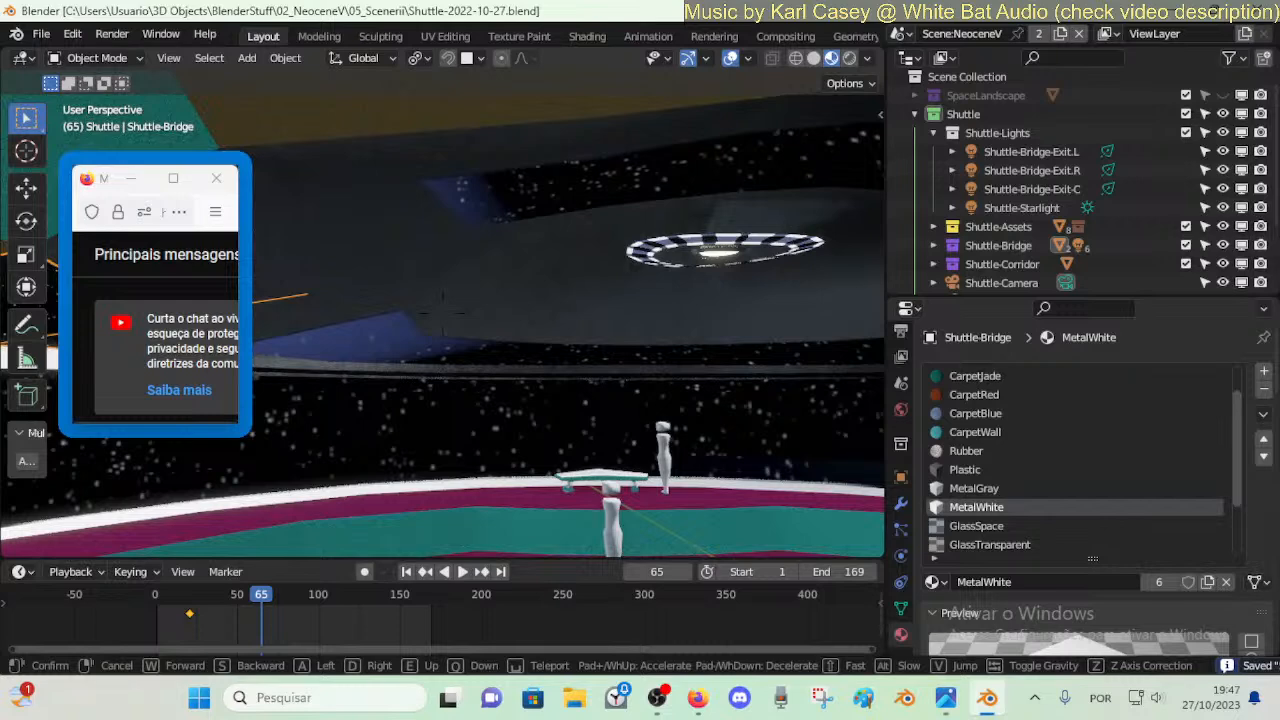
click(442, 311)
key(Tab)
key(alt+a)
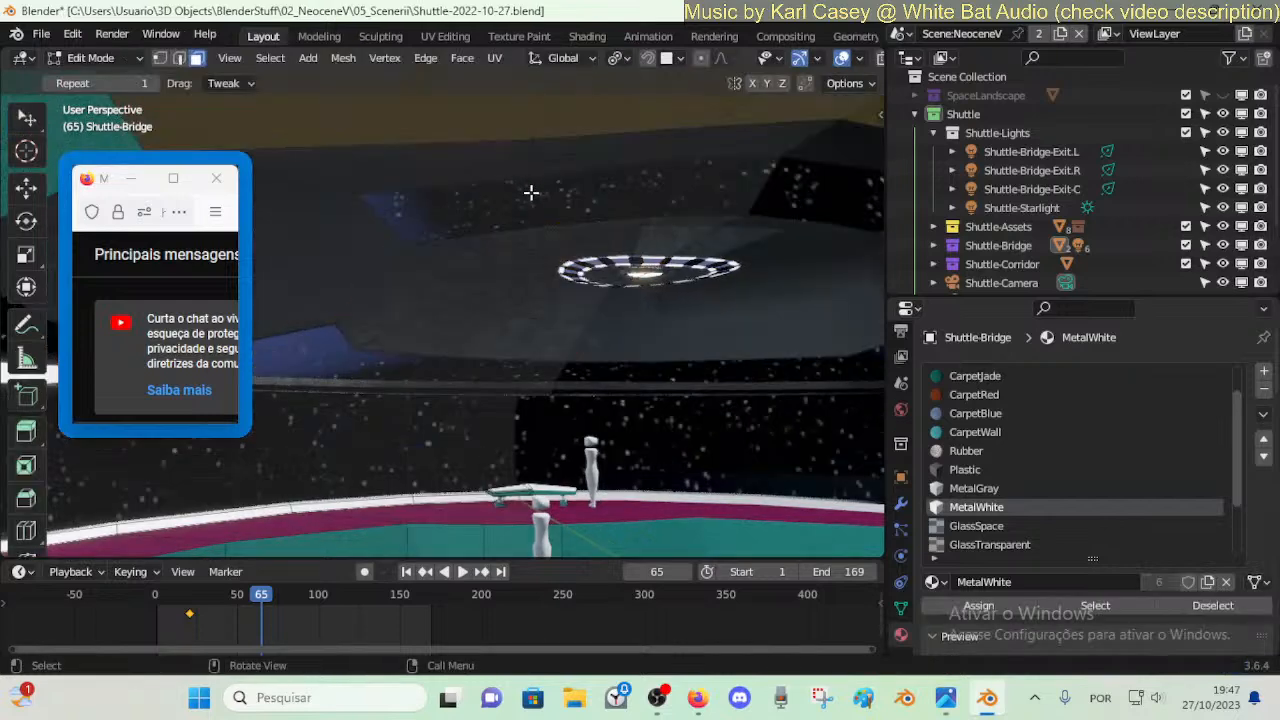
key(2)
click(533, 194)
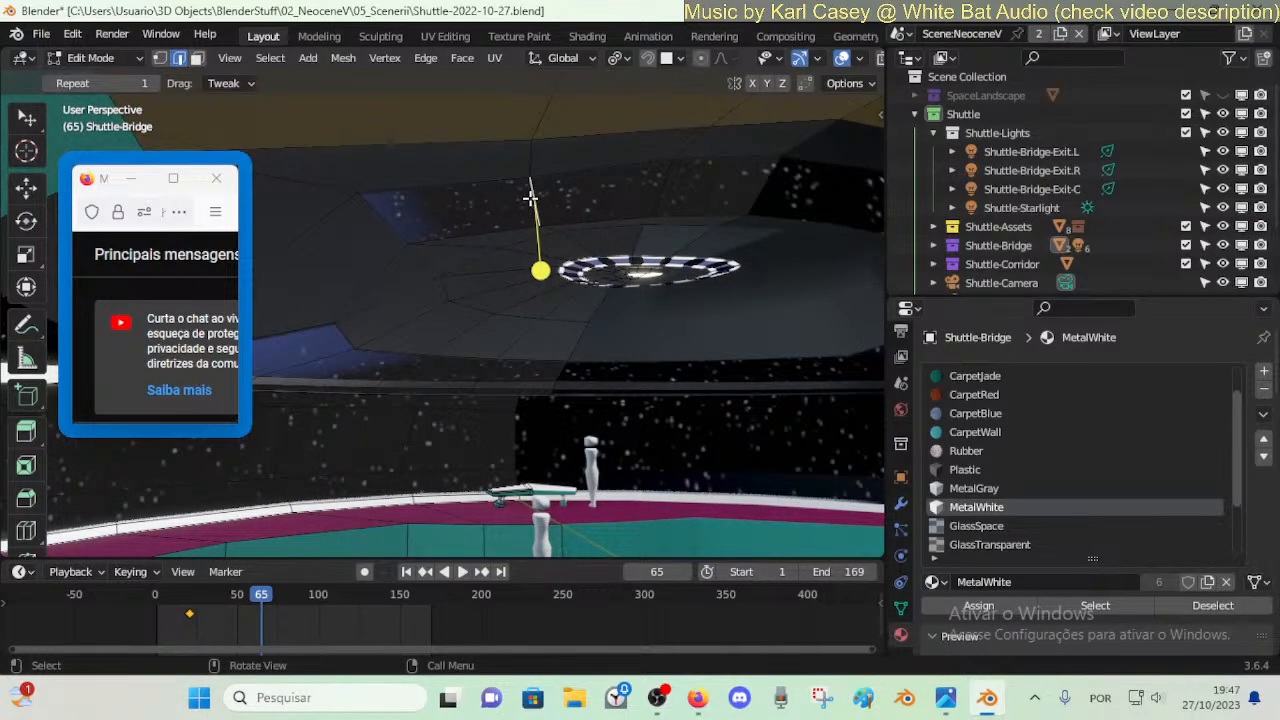
key(alt+a)
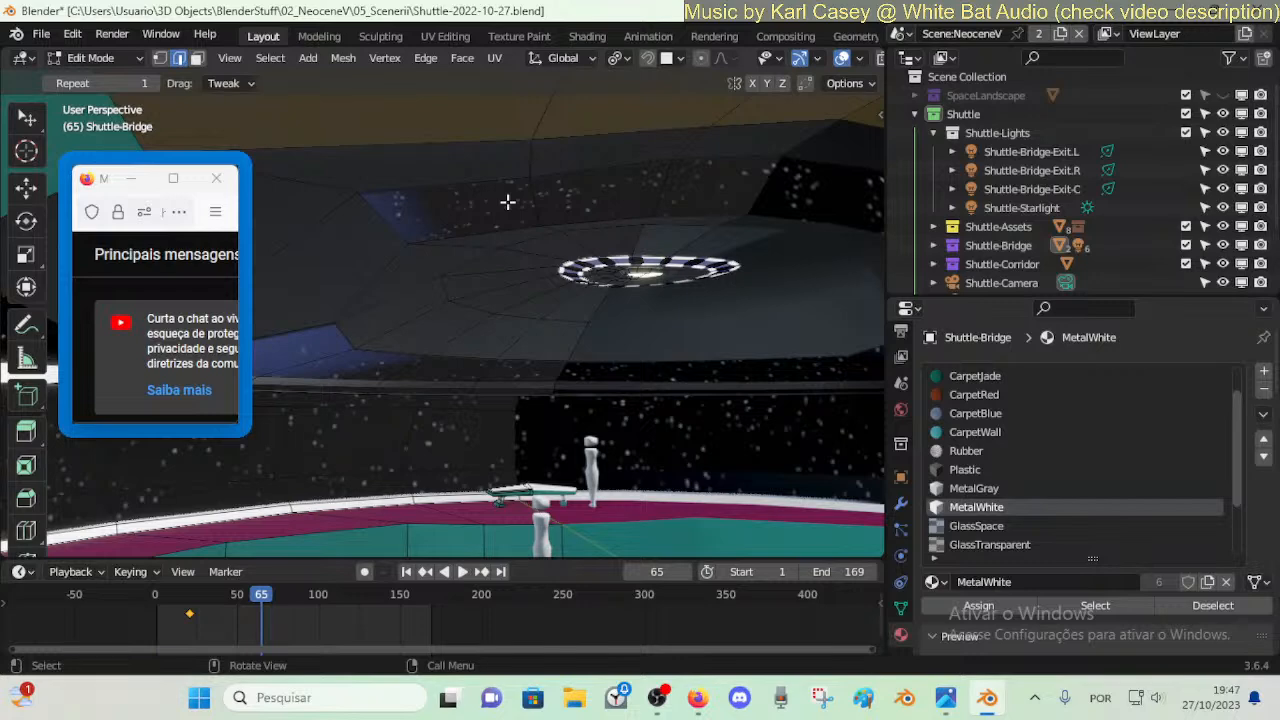
alt+click(686, 191)
key(i)
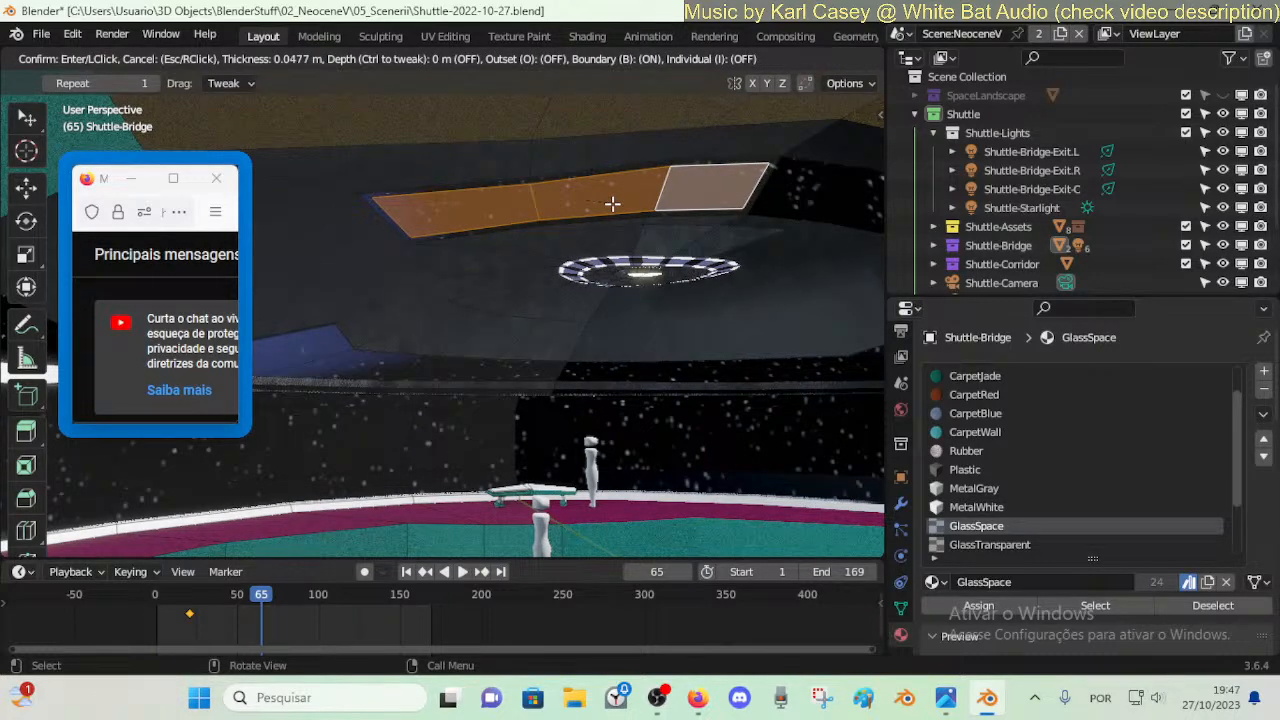
click(609, 205)
key(alt+a)
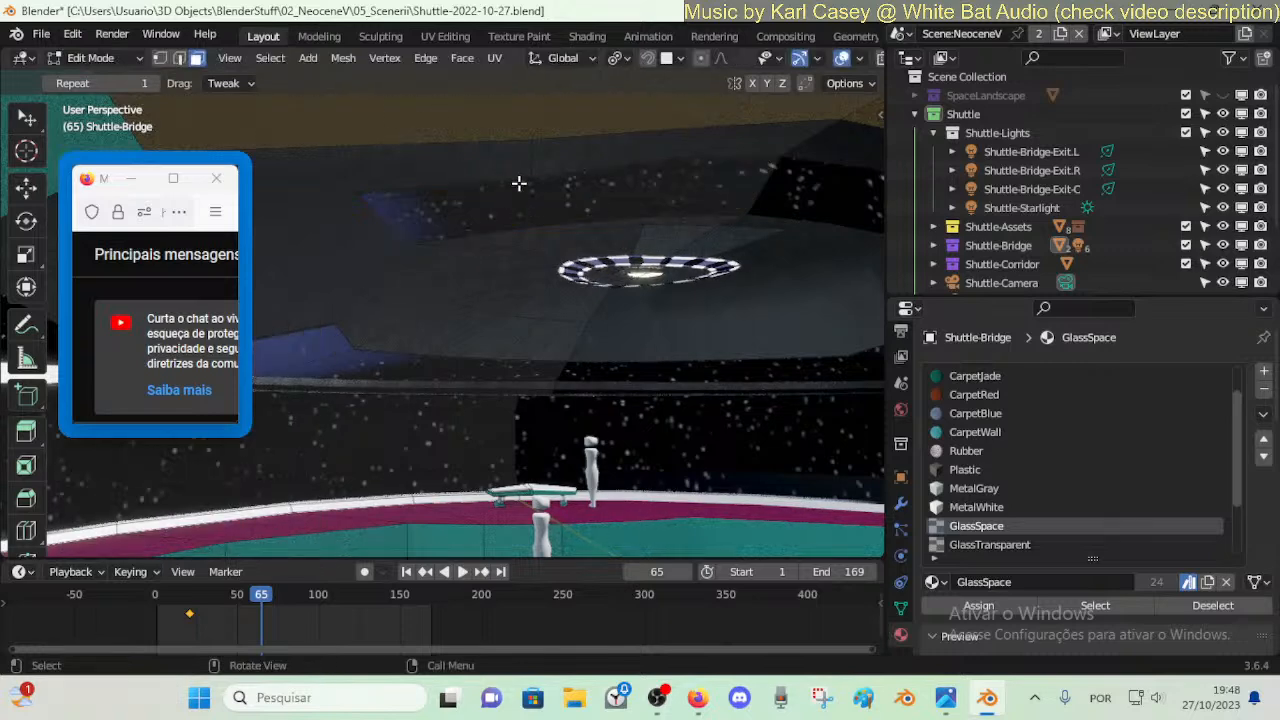
- Assign the MetalWhite material to the border faces around the ceiling window and leave mesh editing
key(alt)
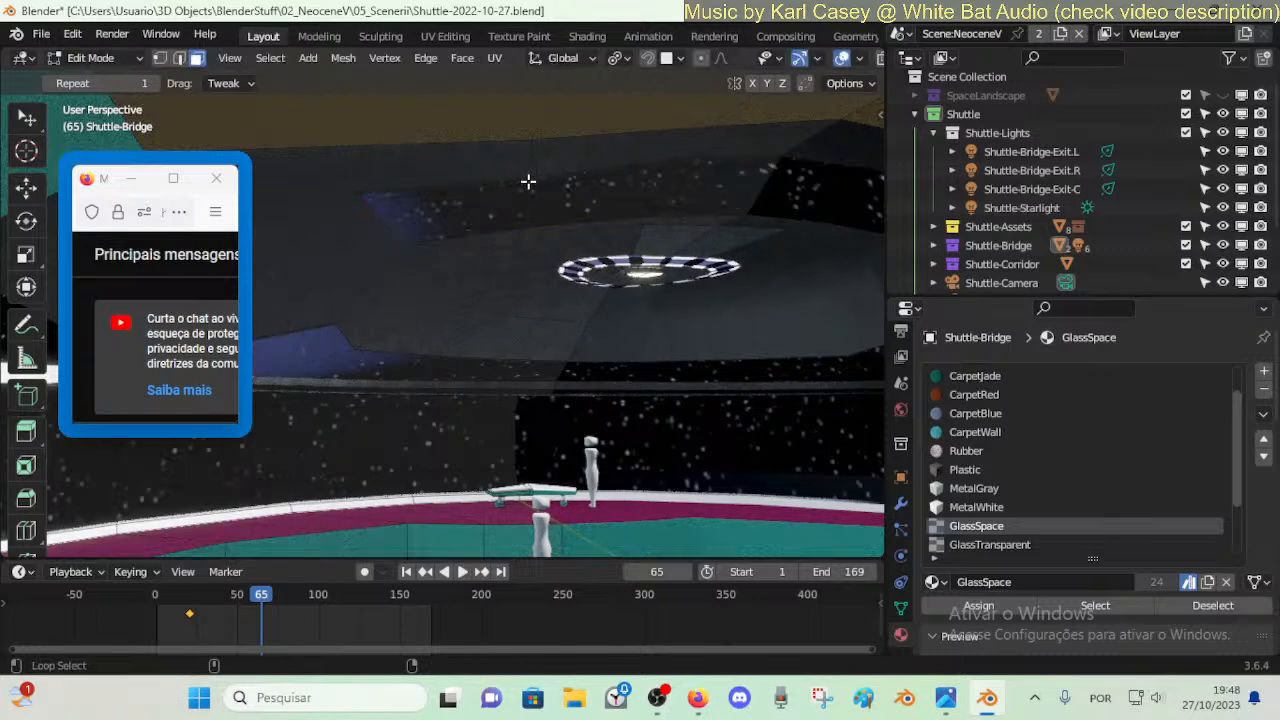
alt+click(528, 181)
click(976, 507)
click(978, 605)
key(alt+a)
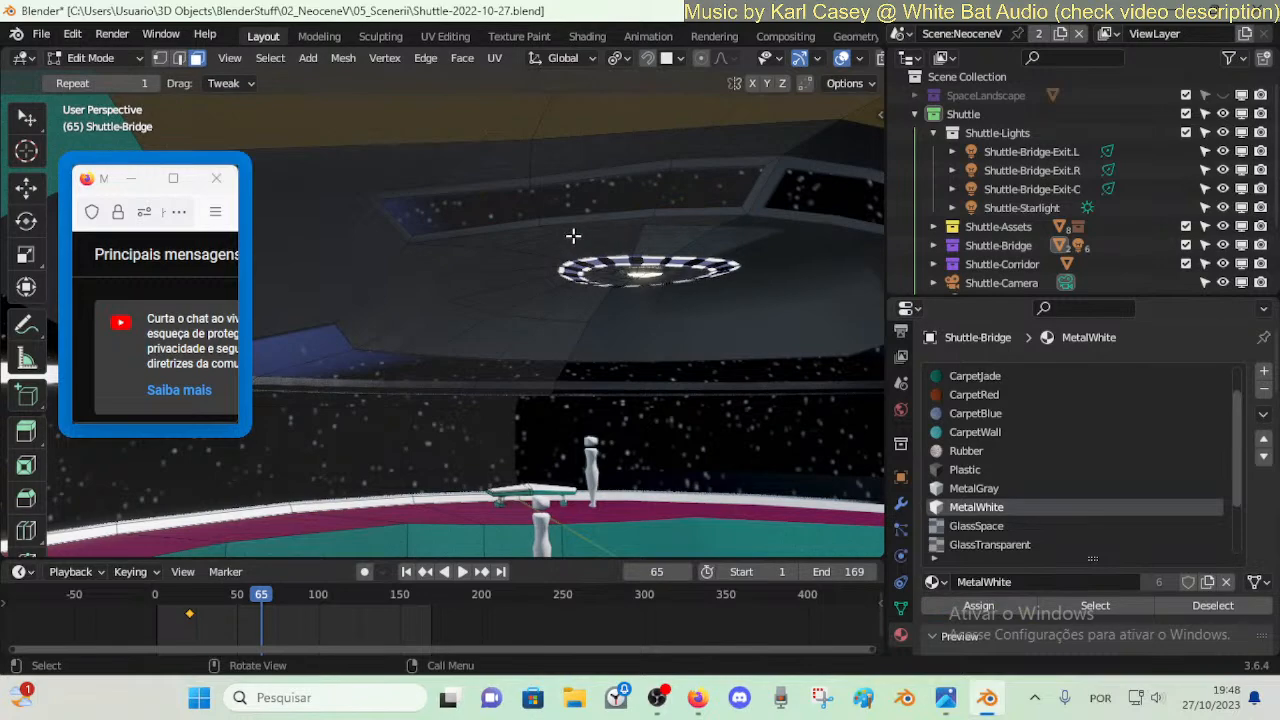
key(Tab)
mouse_move(575, 244)
middle_down()
mouse_move(622, 240)
mouse_move(575, 244)
middle_up()
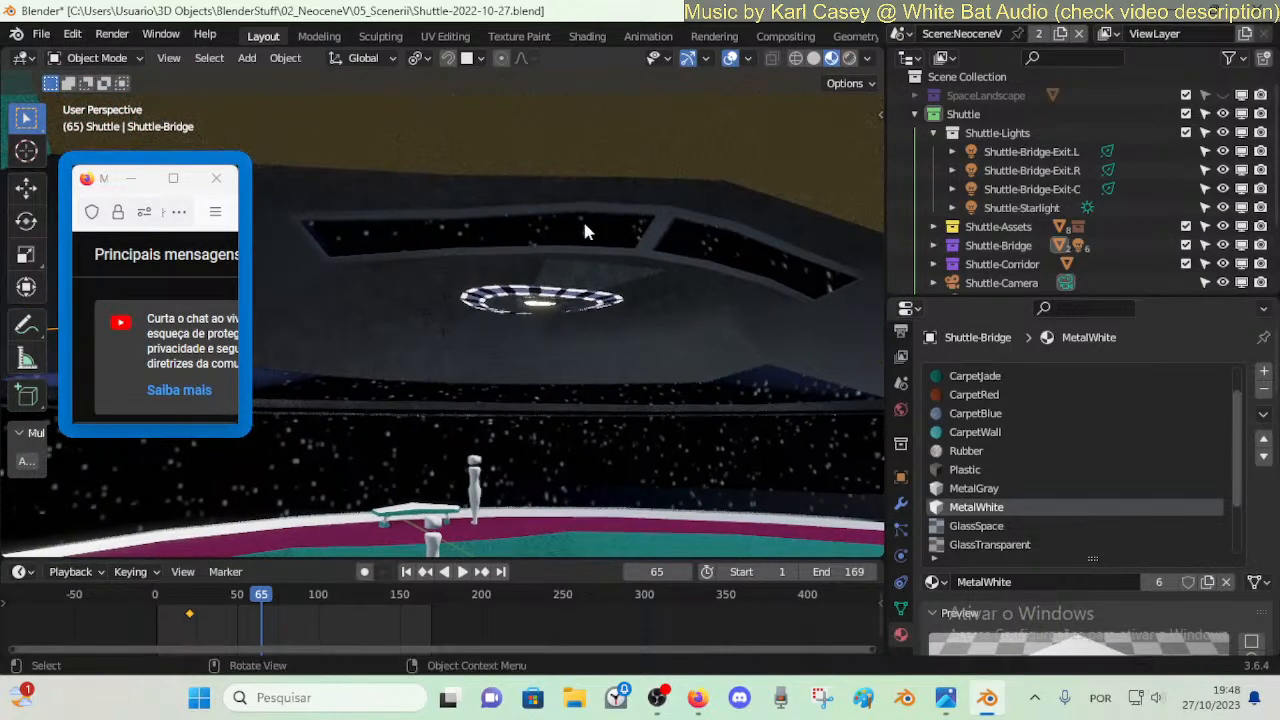
- Delete the border vertices that form the divider across the ceiling window at its middle
key(Tab)
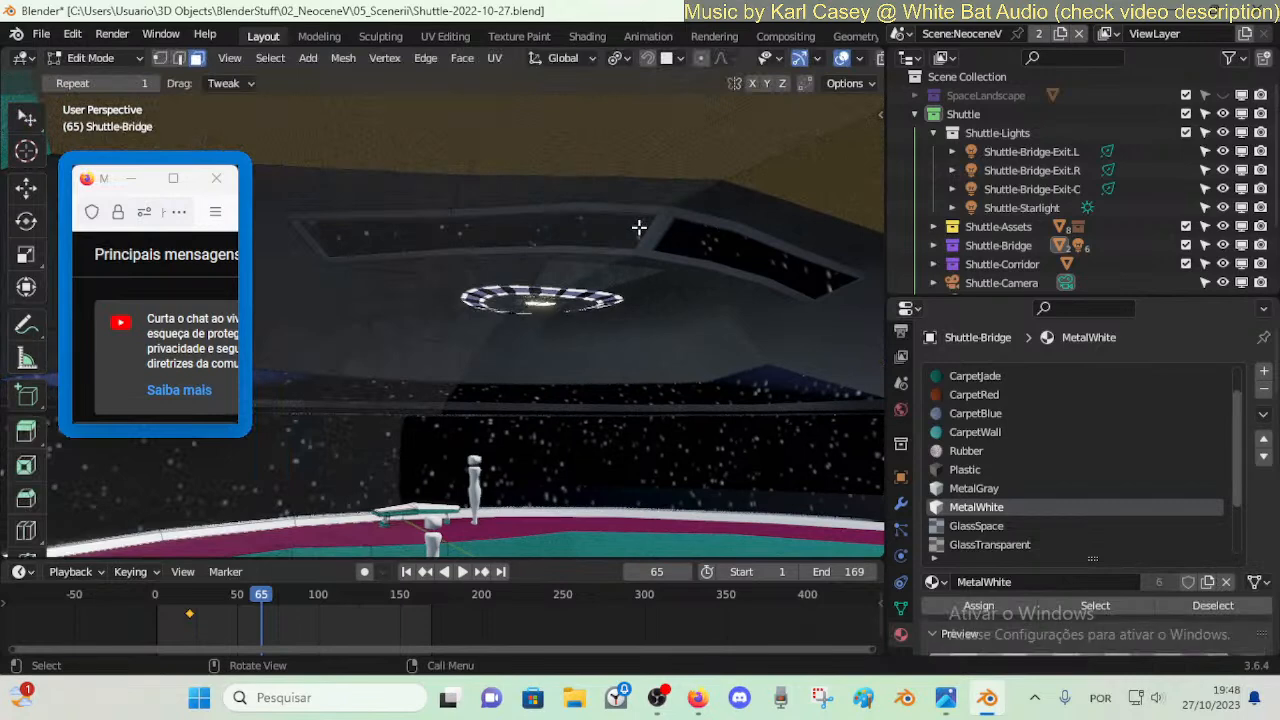
key(1)
click(653, 225)
click(671, 209)
drag(666, 217, 659, 214)
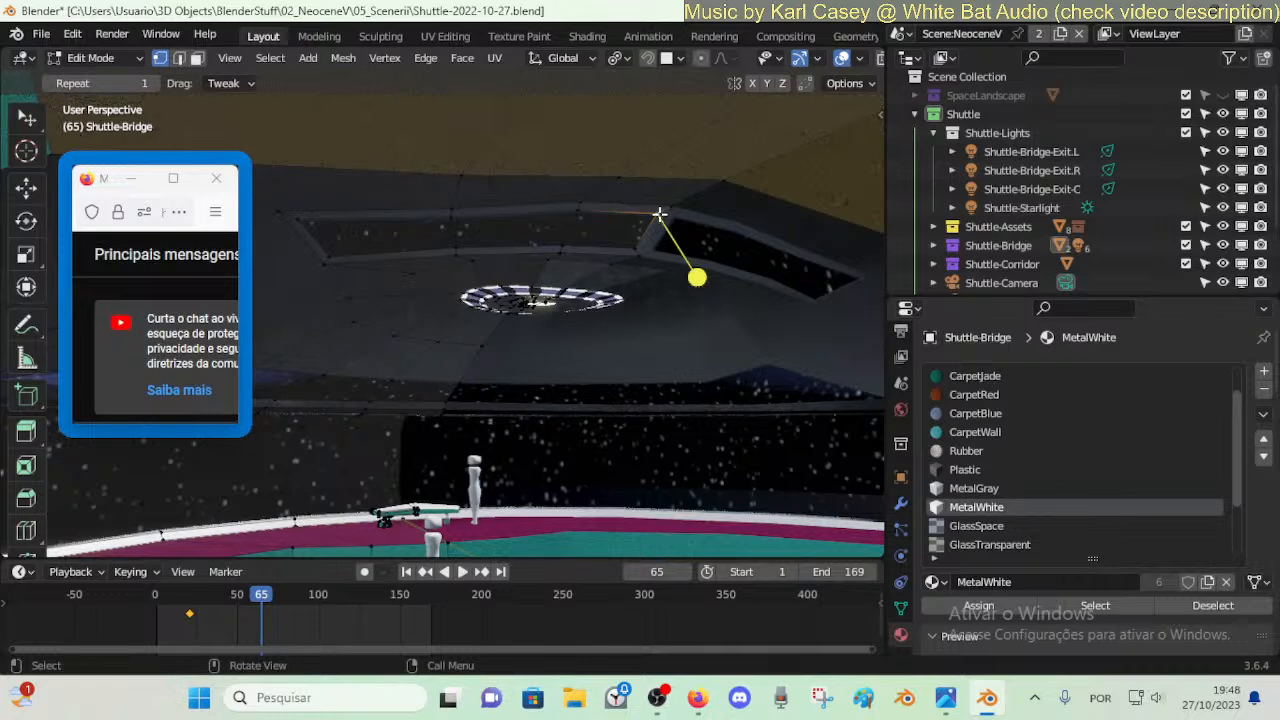
key(x)
click(657, 246)
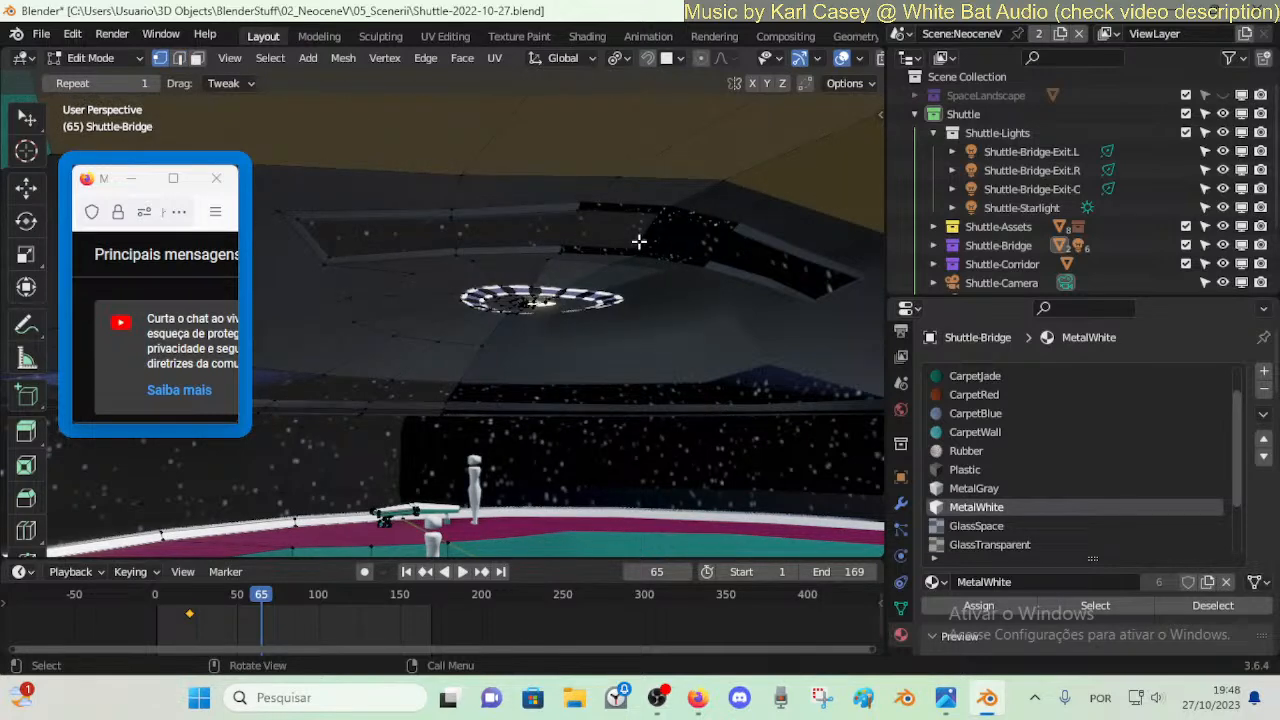
- Close the gap in the ceiling window's border where the divider was with a face
key(ctrl+z)
key(ctrl+z)
key(ctrl+z)
click(648, 206)
shift+click(648, 212)
key(f)
key(alt+a)
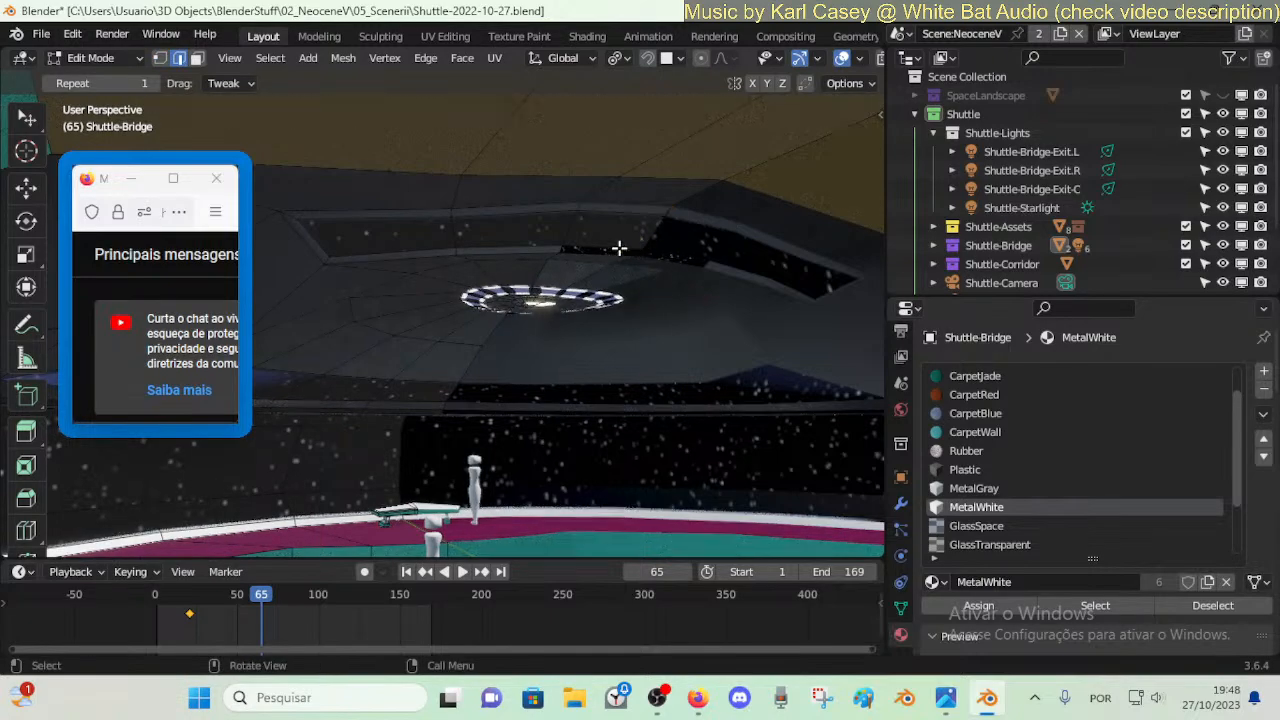
- Try to move the single lower corner vertex at the ceiling window's far end along global X
key(Tab)
key(shift+grave)
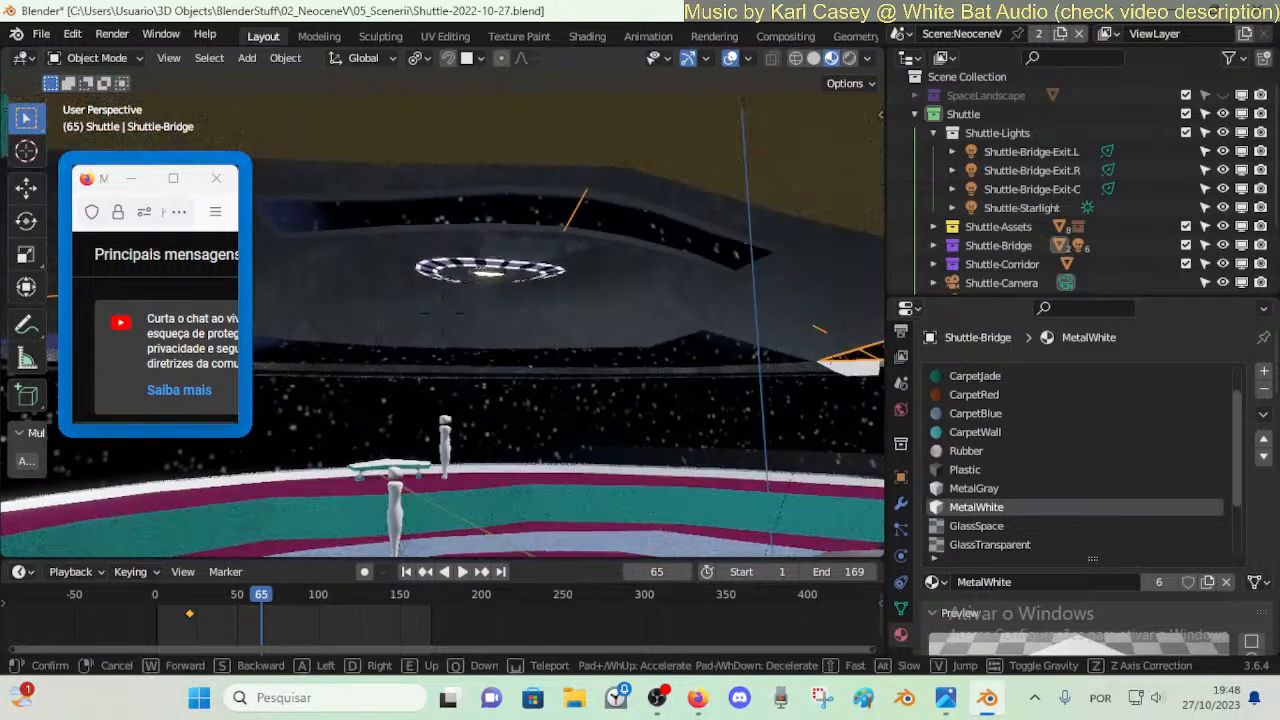
click(523, 217)
key(Tab)
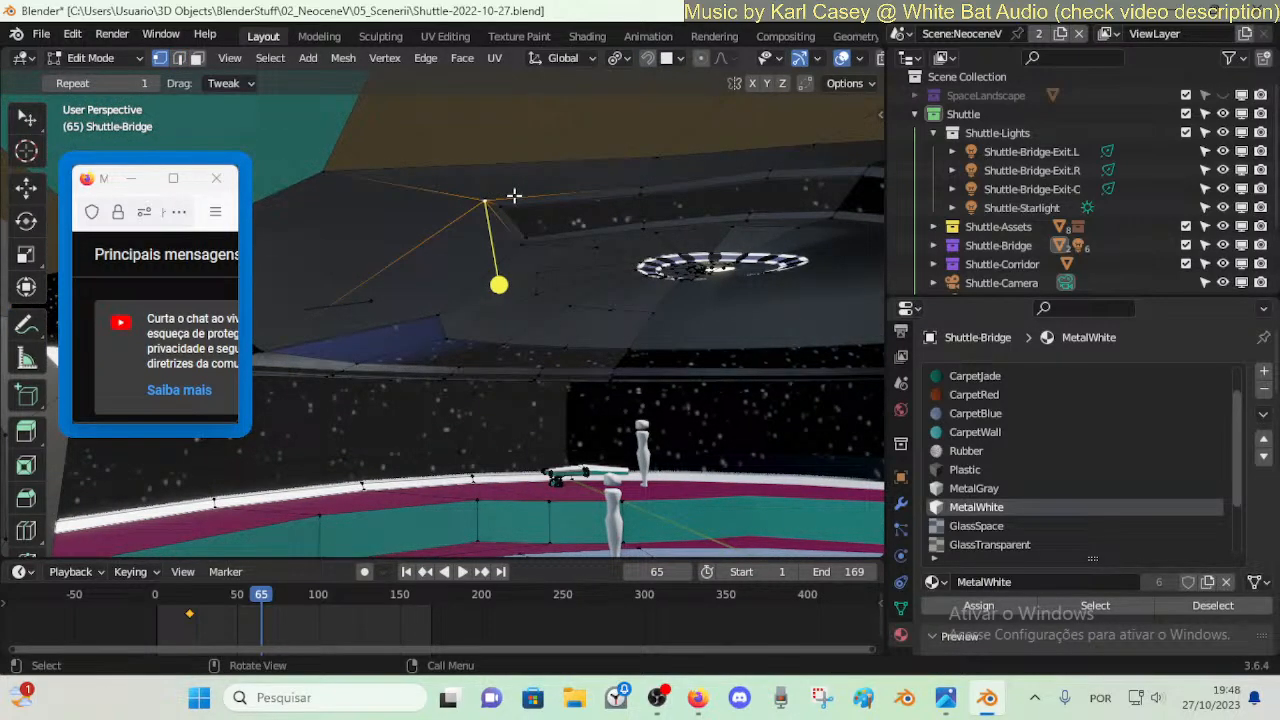
click(521, 245)
key(g)
key(x)
click(511, 254)
key(ctrl+z)
- Move the lower and upper corner vertices at the ceiling window's far end along global X to straighten that end
shift+click(520, 227)
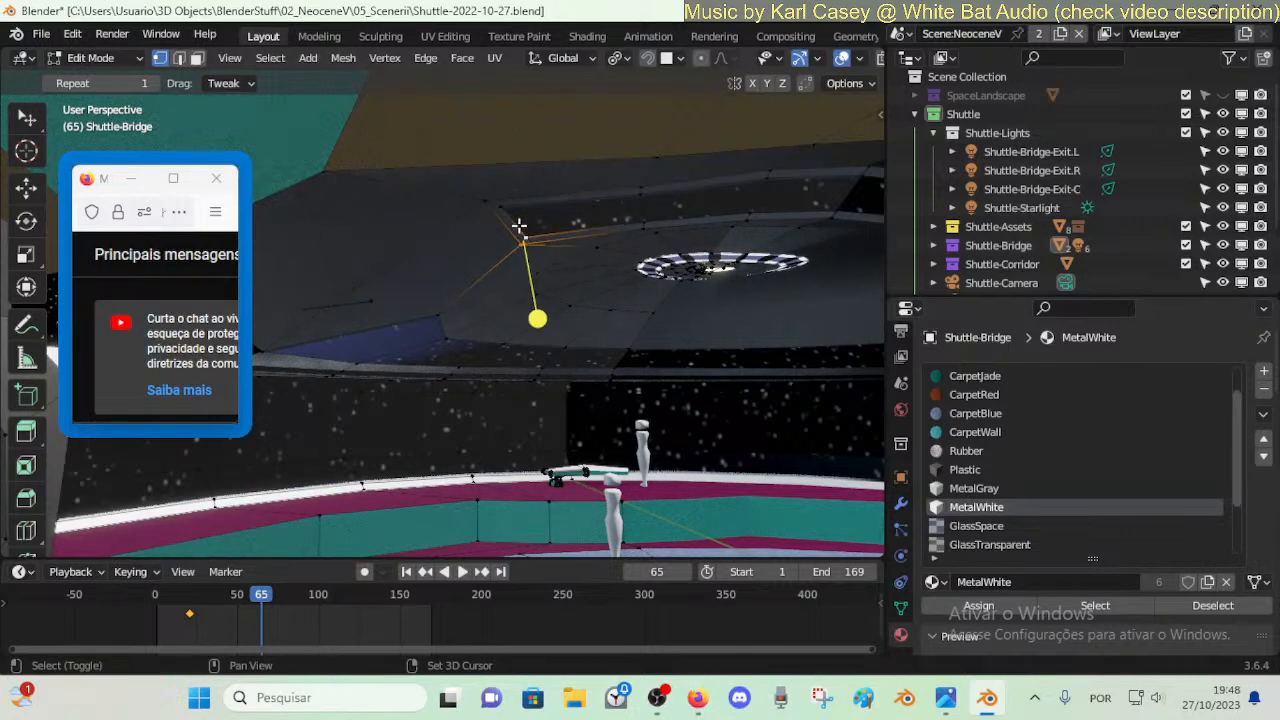
key(g)
key(x)
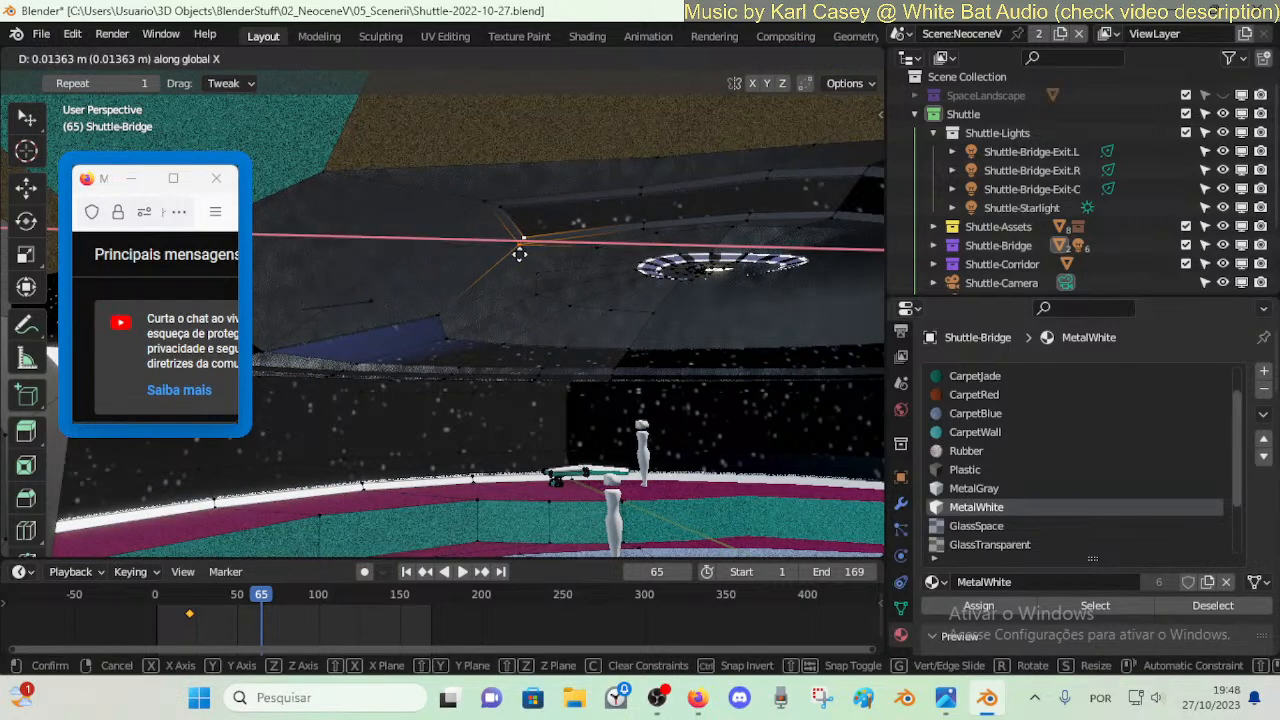
click(499, 250)
click(502, 198)
shift+click(508, 203)
key(g)
key(x)
click(517, 202)
click(500, 198)
key(g)
key(x)
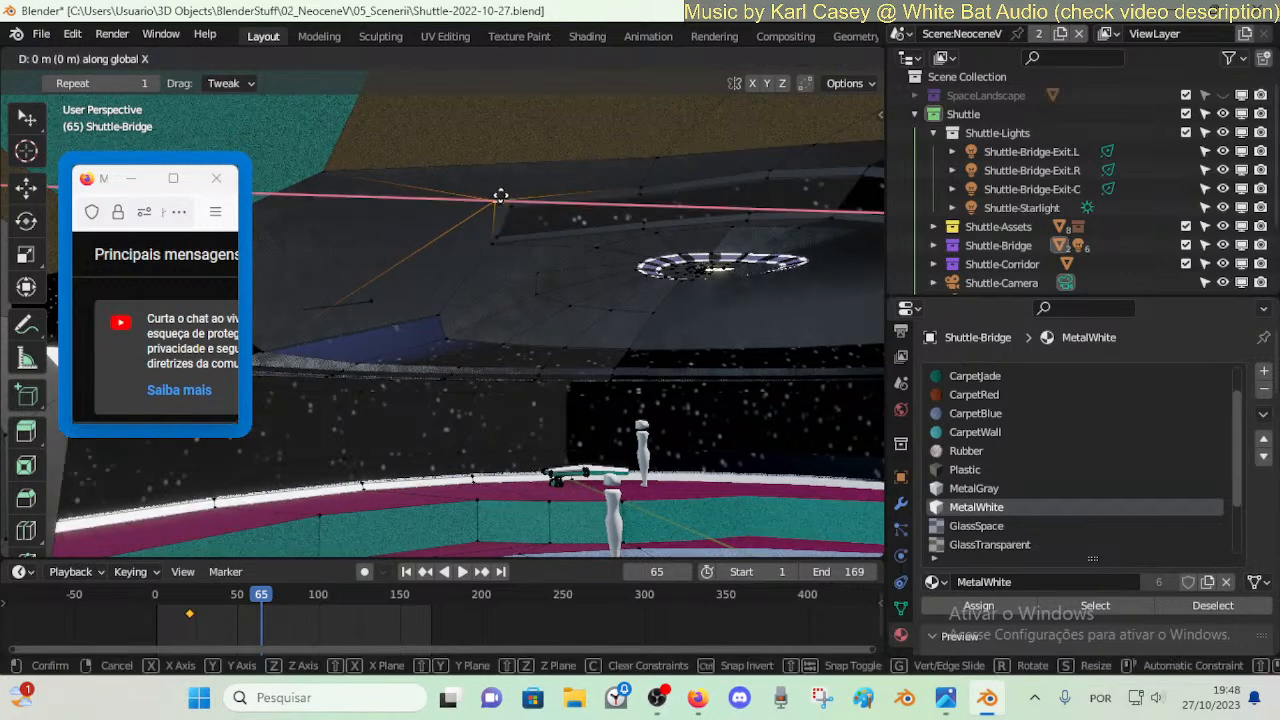
key(Escape)
key(ctrl+r)
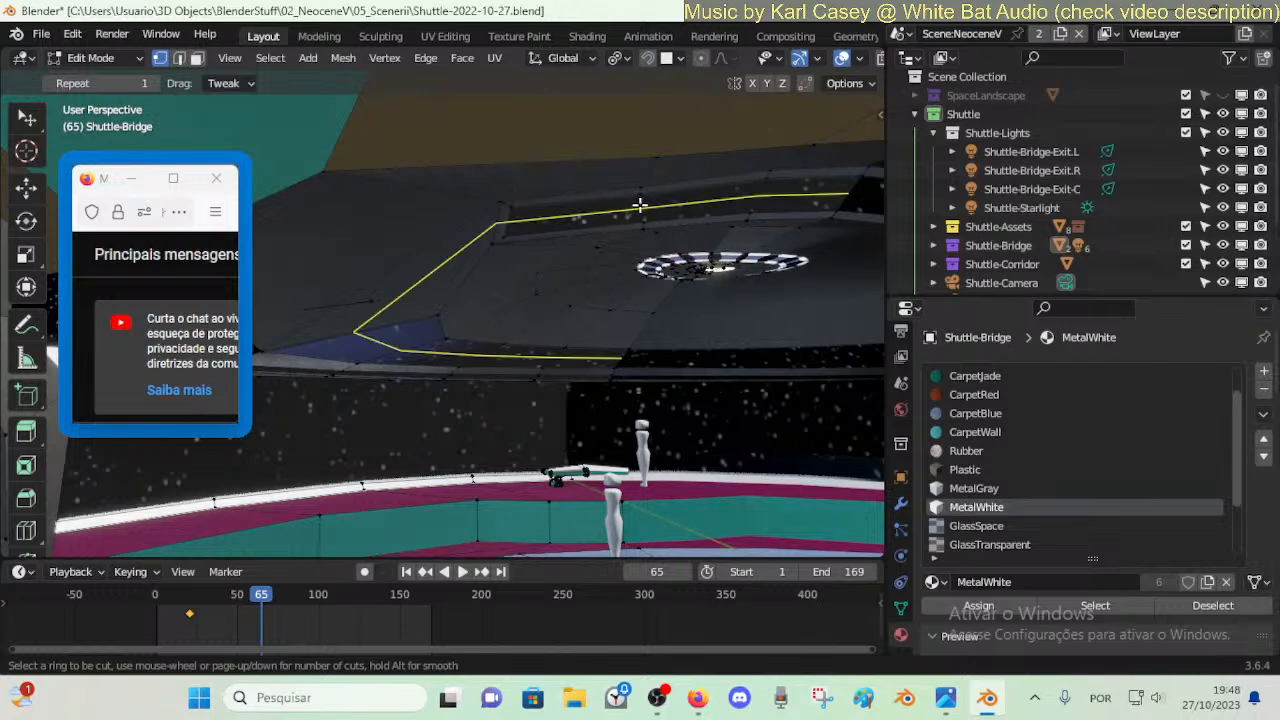
key(Escape)
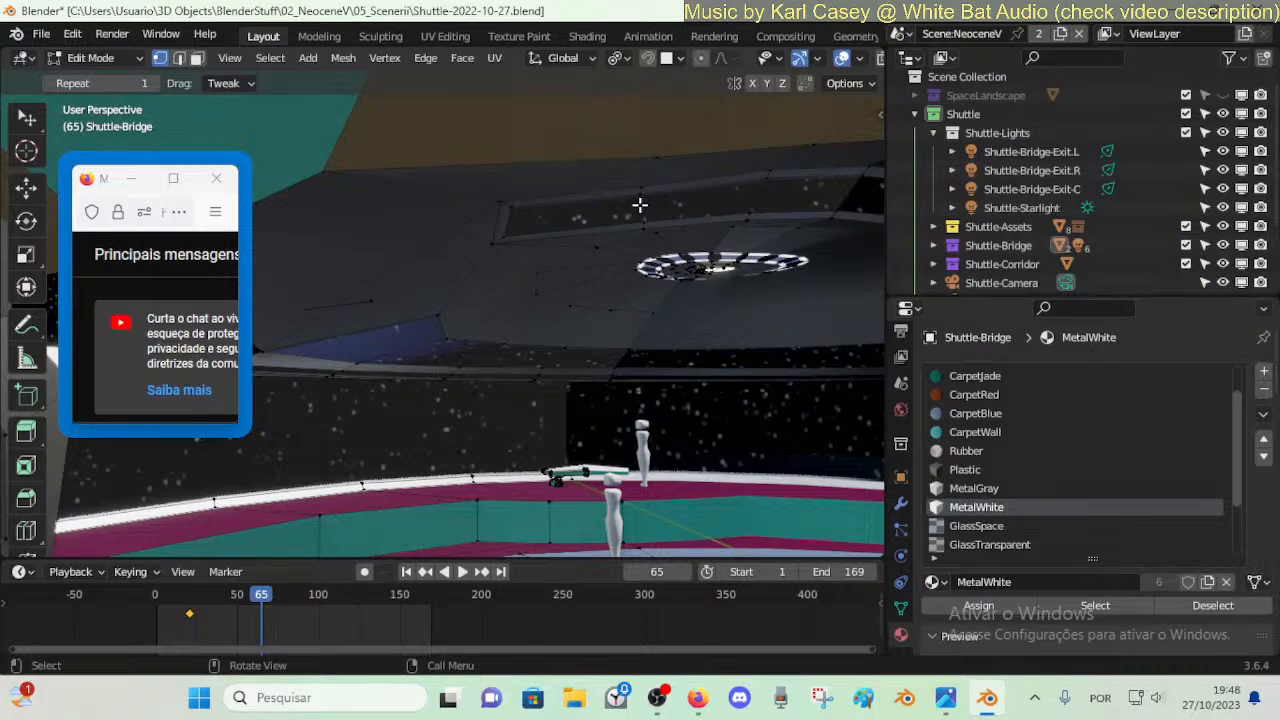
- Inspect the ceiling window and dome in Object Mode from inside the bridge and from outside the hull
key(Tab)
key(shift+grave)
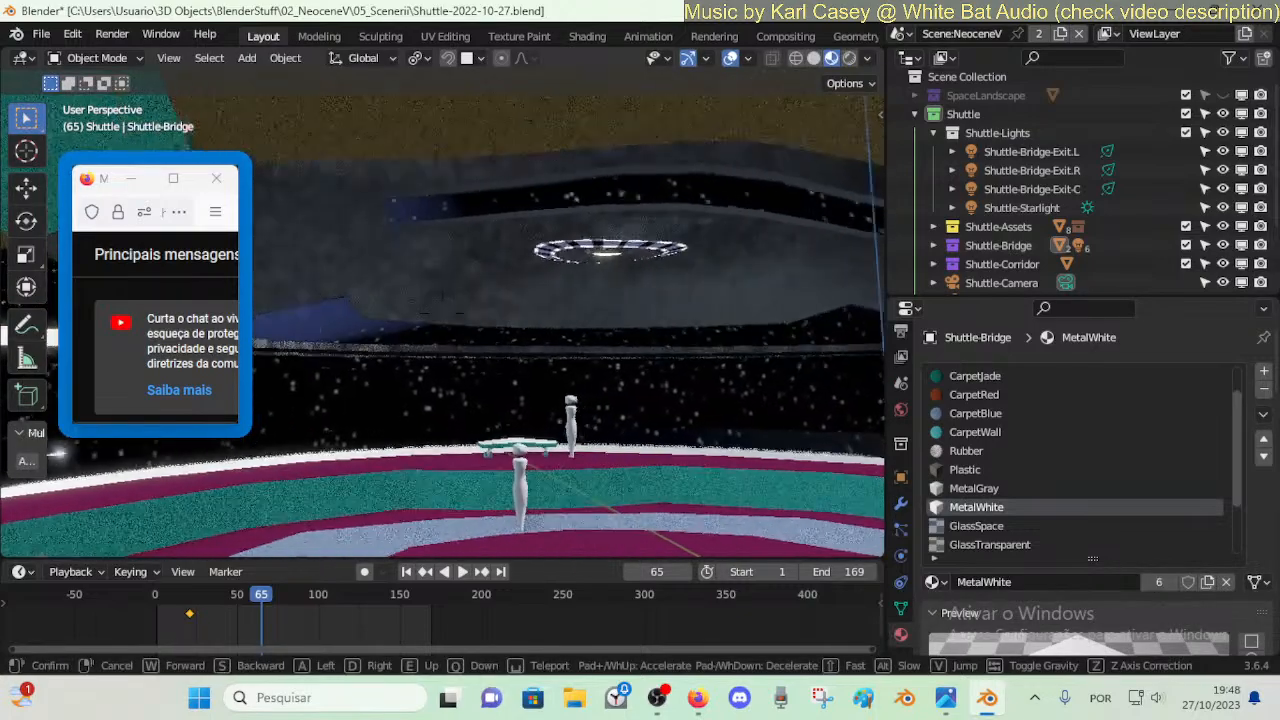
key(d)
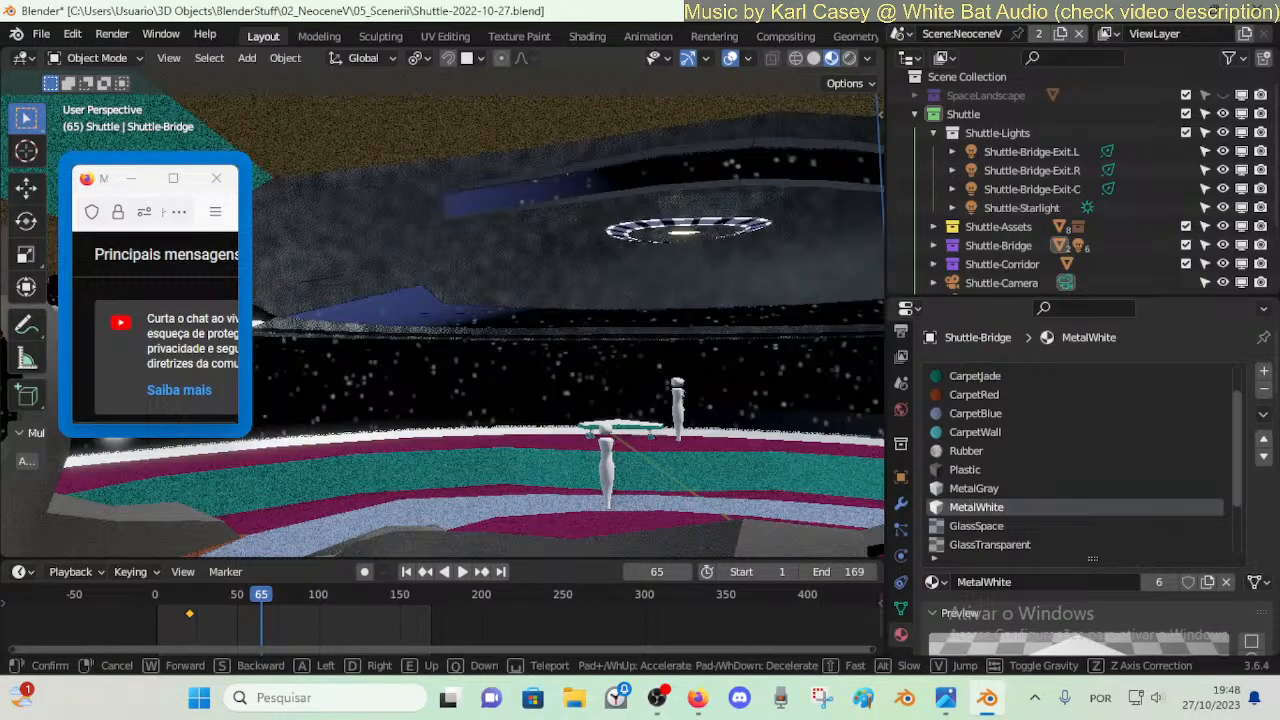
key(a)
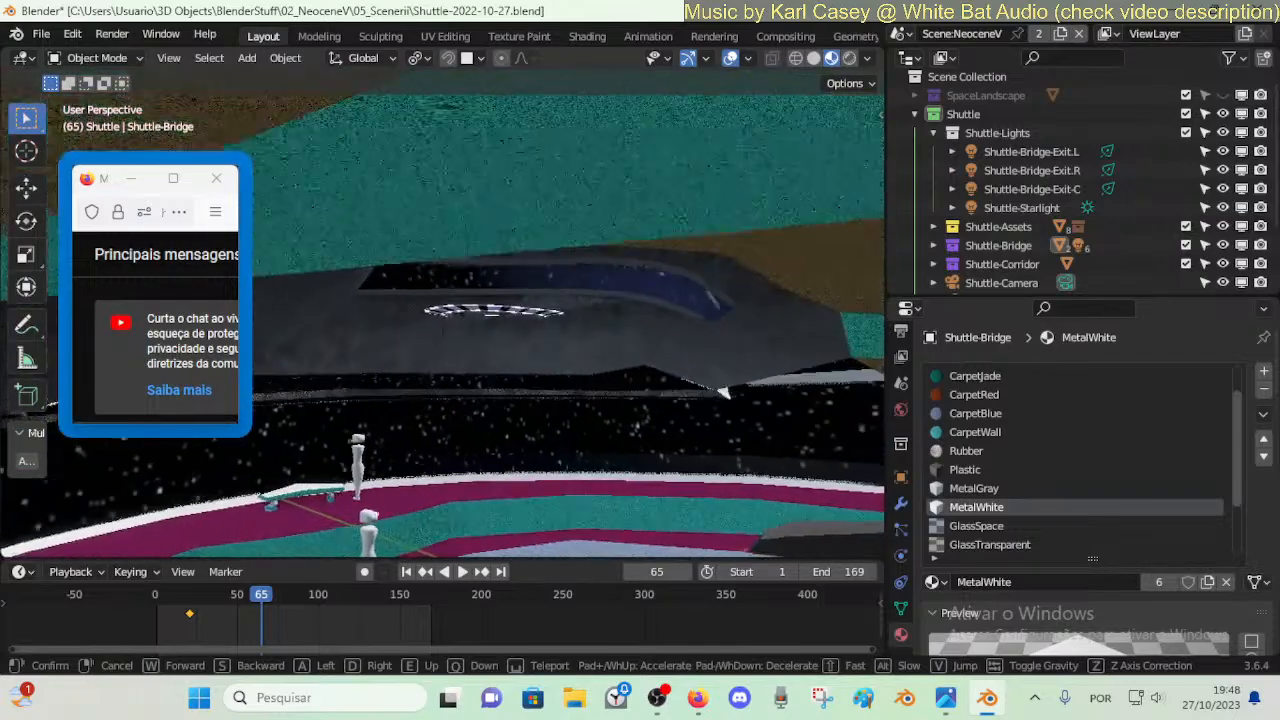
key(s)
key(w)
key(a)
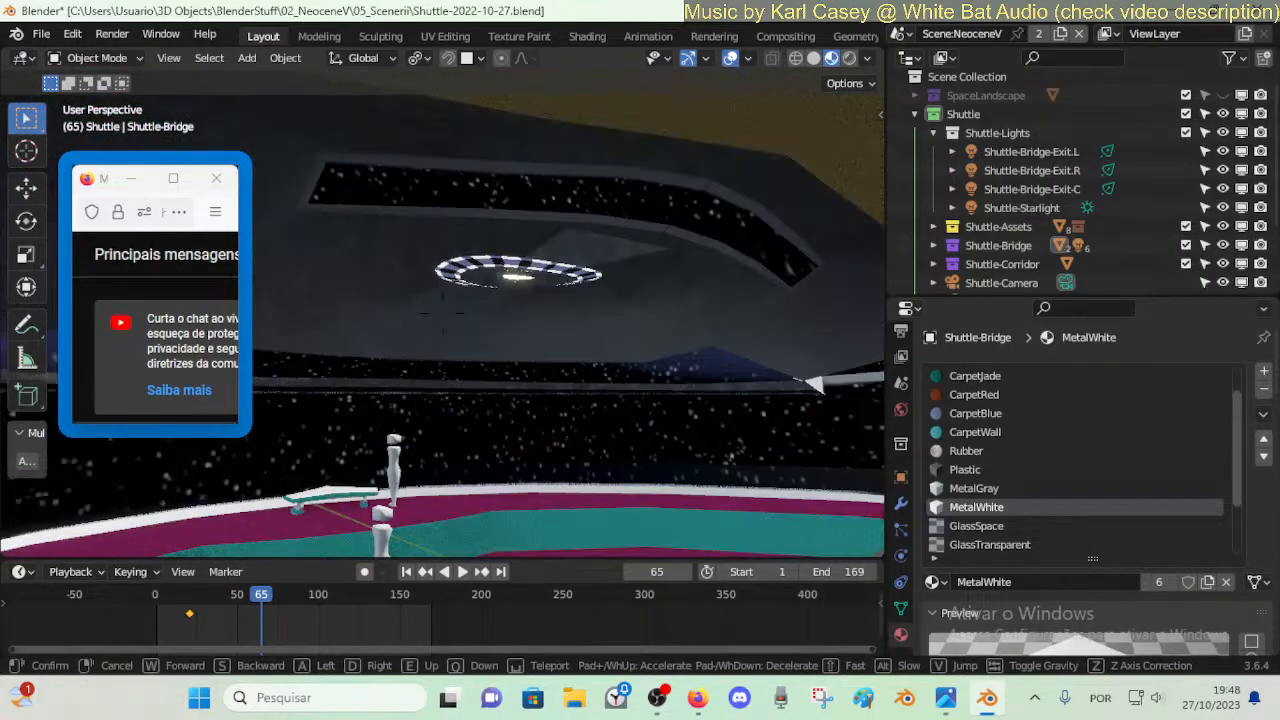
key(s)
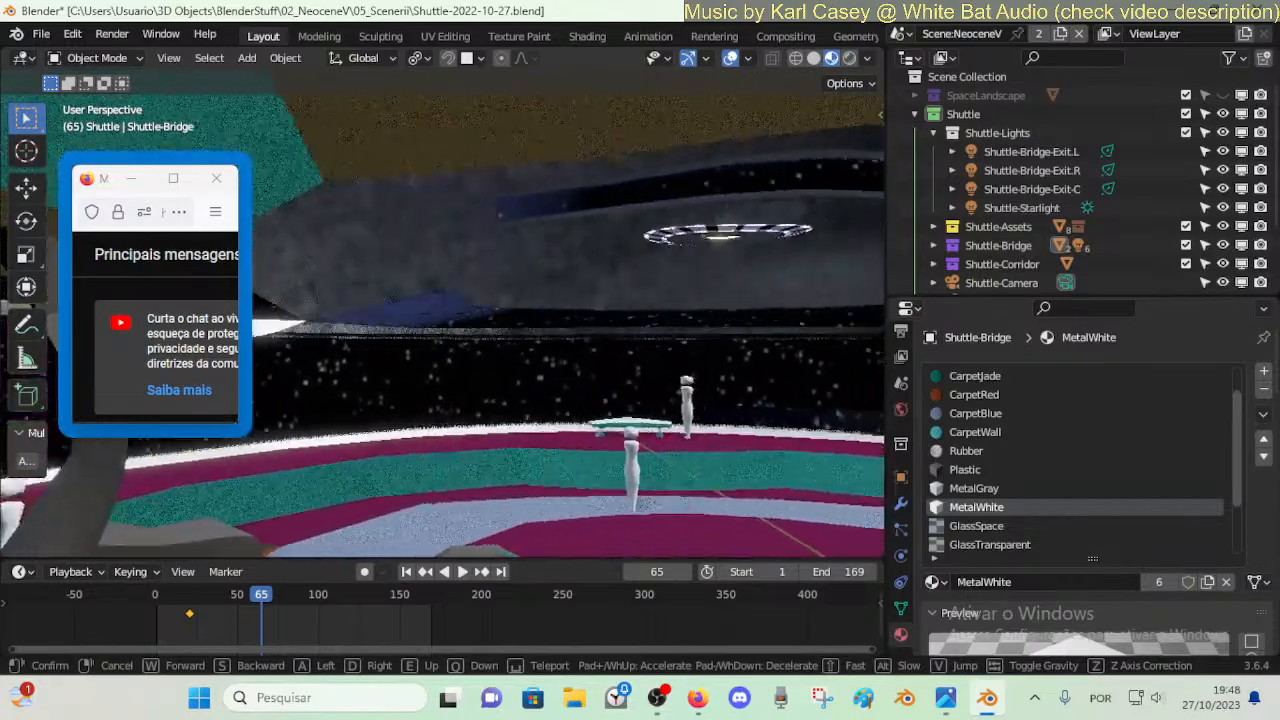
key(e)
key(s)
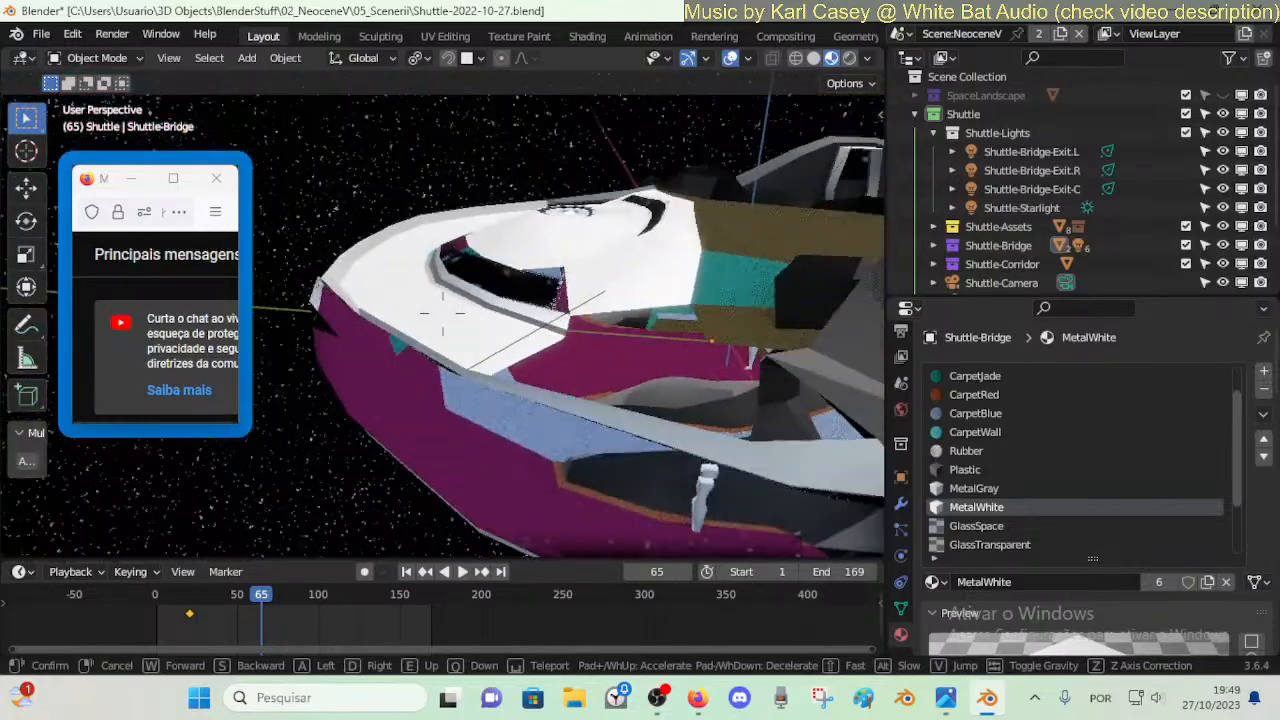
click(573, 272)
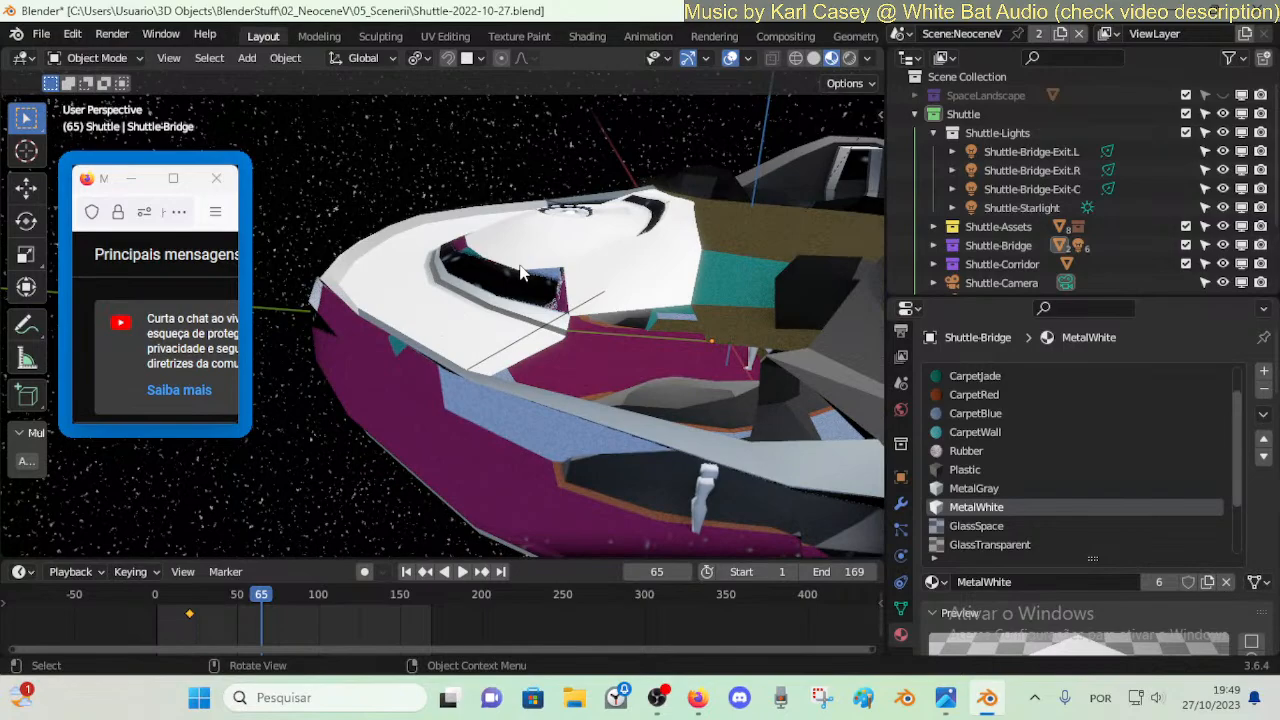
- Return to the bridge interior and save the Shuttle-2022-10-27.blend file
key(shift+grave)
key(w)
key(w)
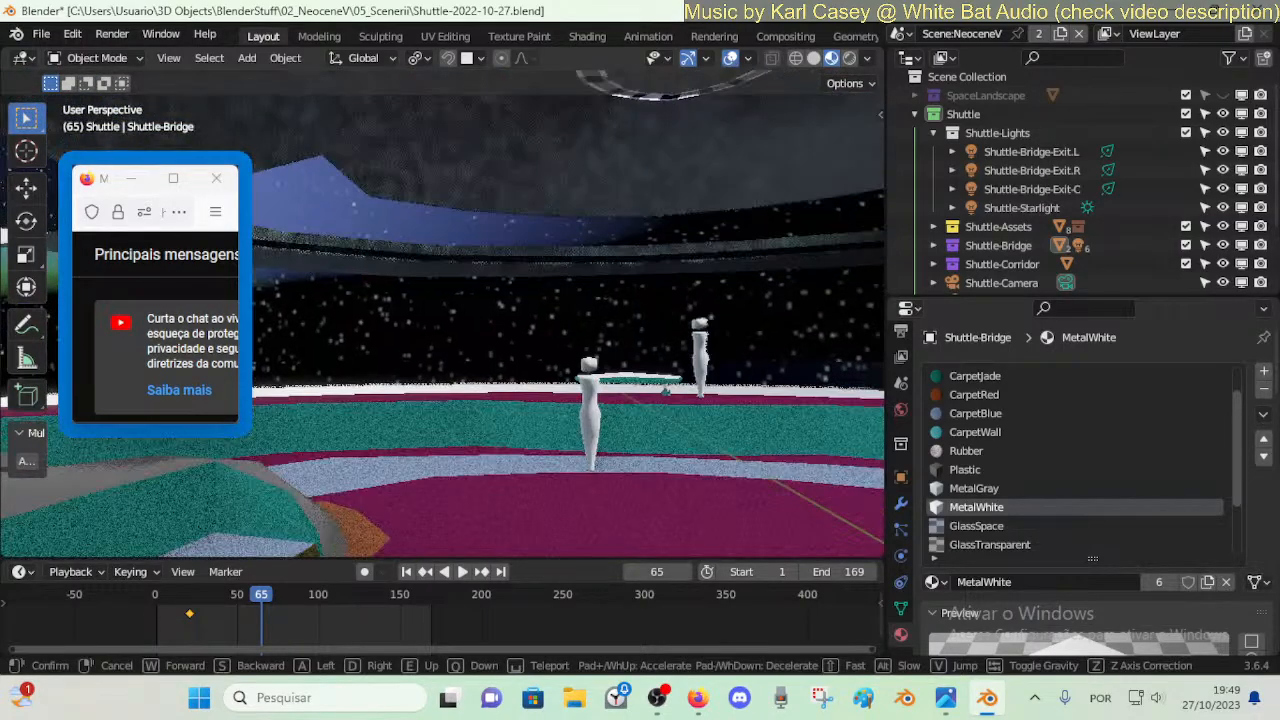
click(630, 315)
key(ctrl+s)
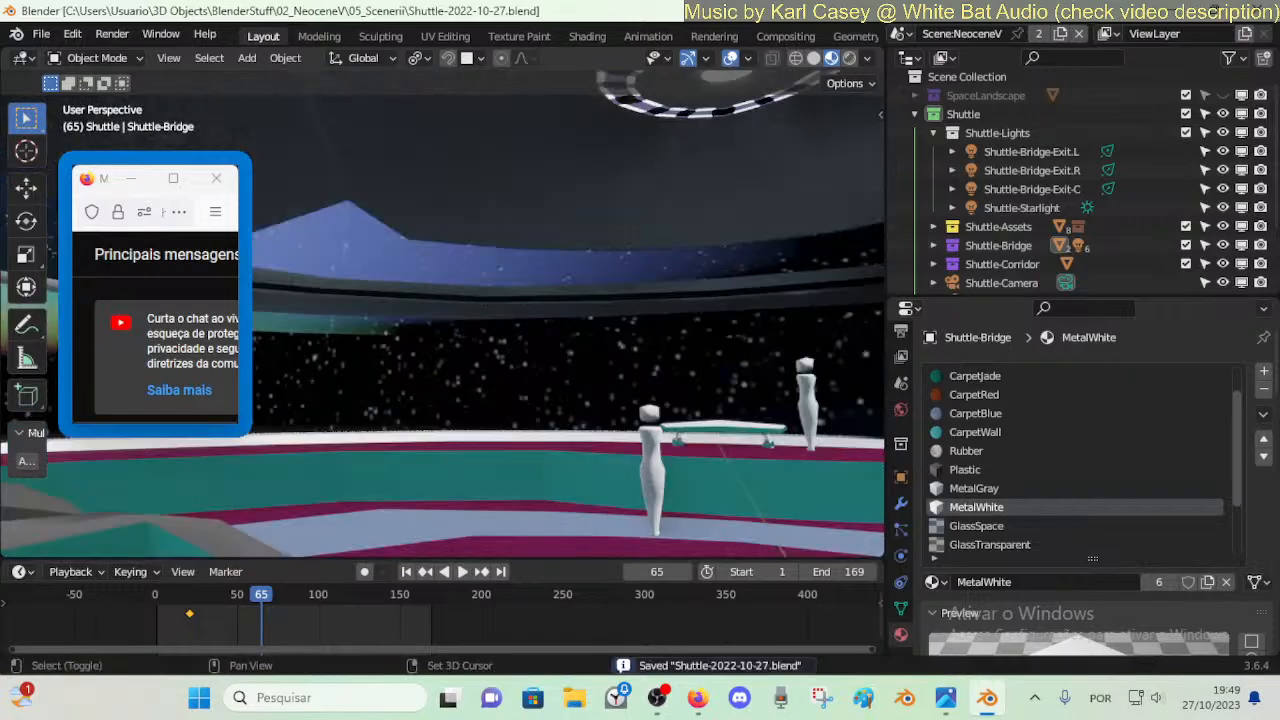
- Examine the side of the bridge interior where the grey wall meets the raised maroon platform
key(shift+grave)
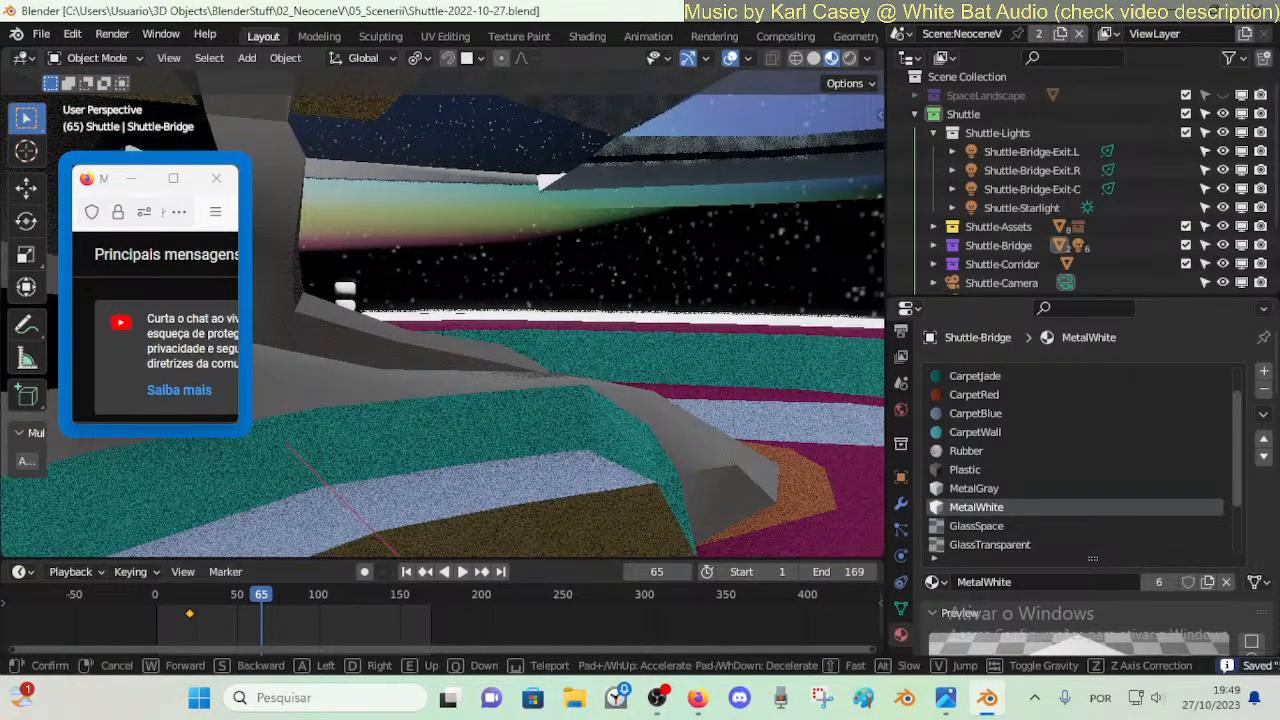
key(w)
key(s)
key(w)
key(d)
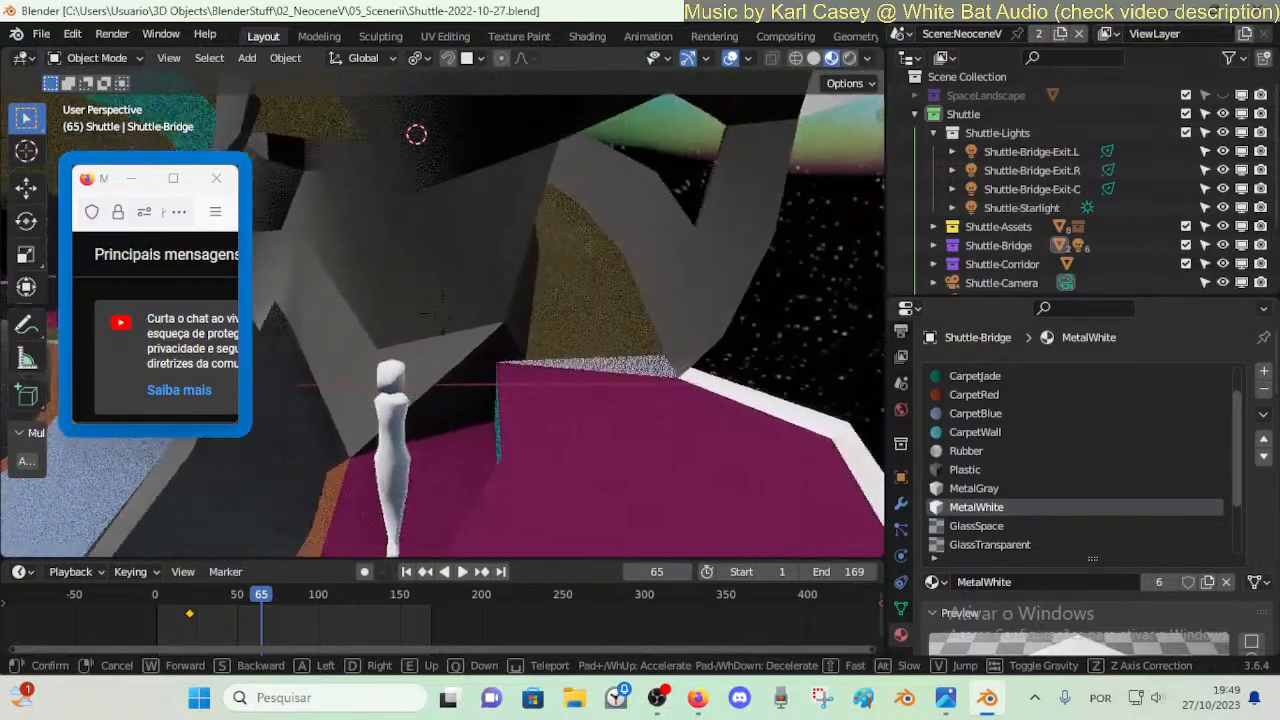
key(w)
click(635, 308)
key(Tab)
key(Tab)
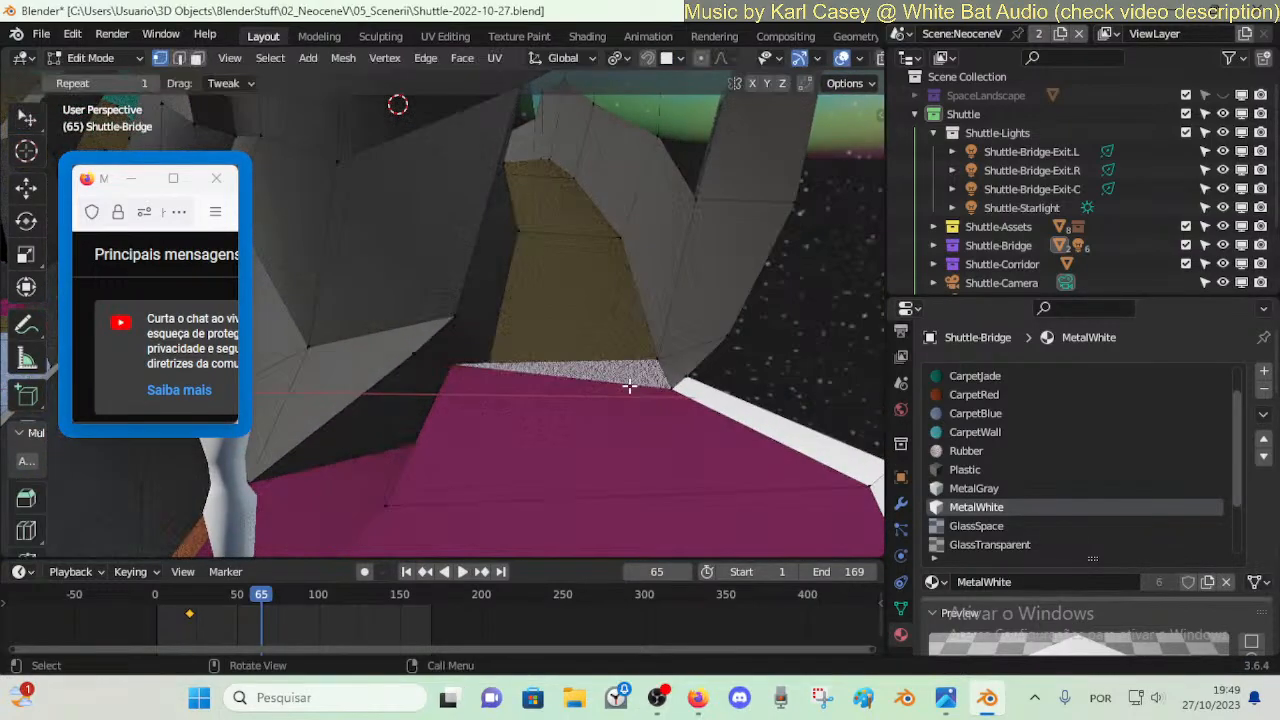
- Try to delete, and as an alternative dissolve, the edge between the maroon platform and the whitish wedge by the brown wall
key(2)
key(x)
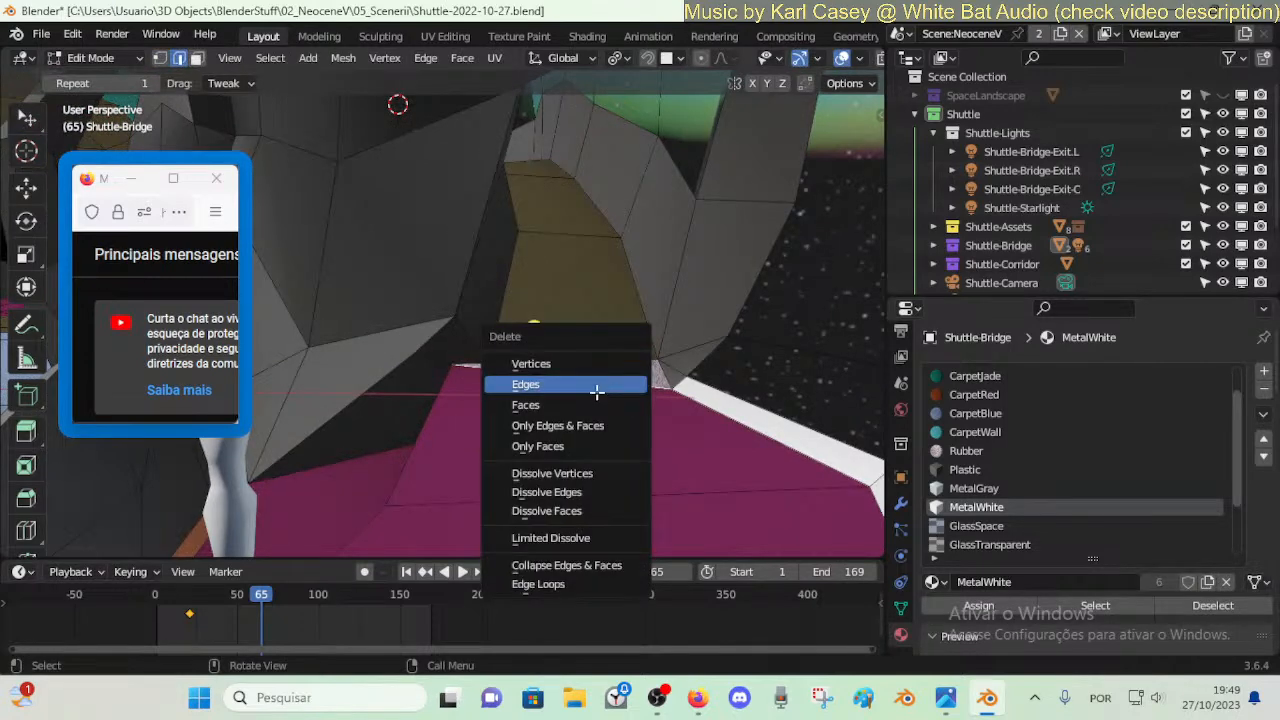
click(596, 384)
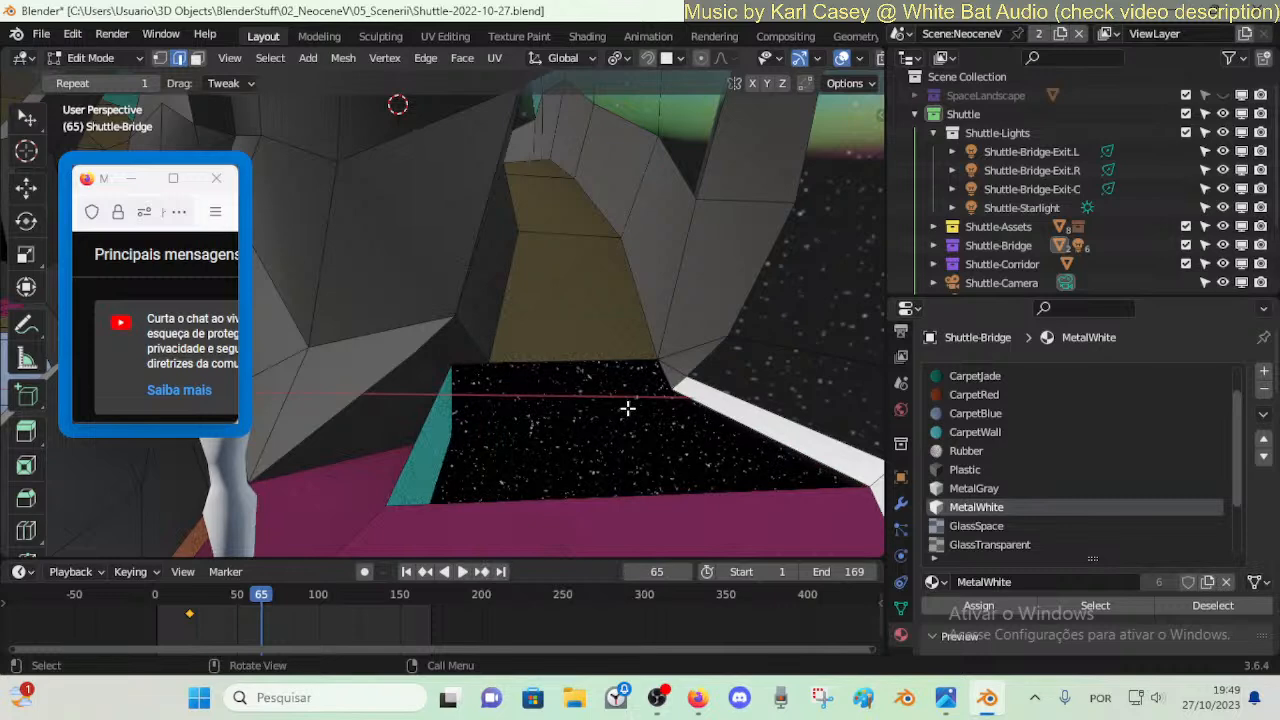
key(ctrl+z)
key(2)
key(x)
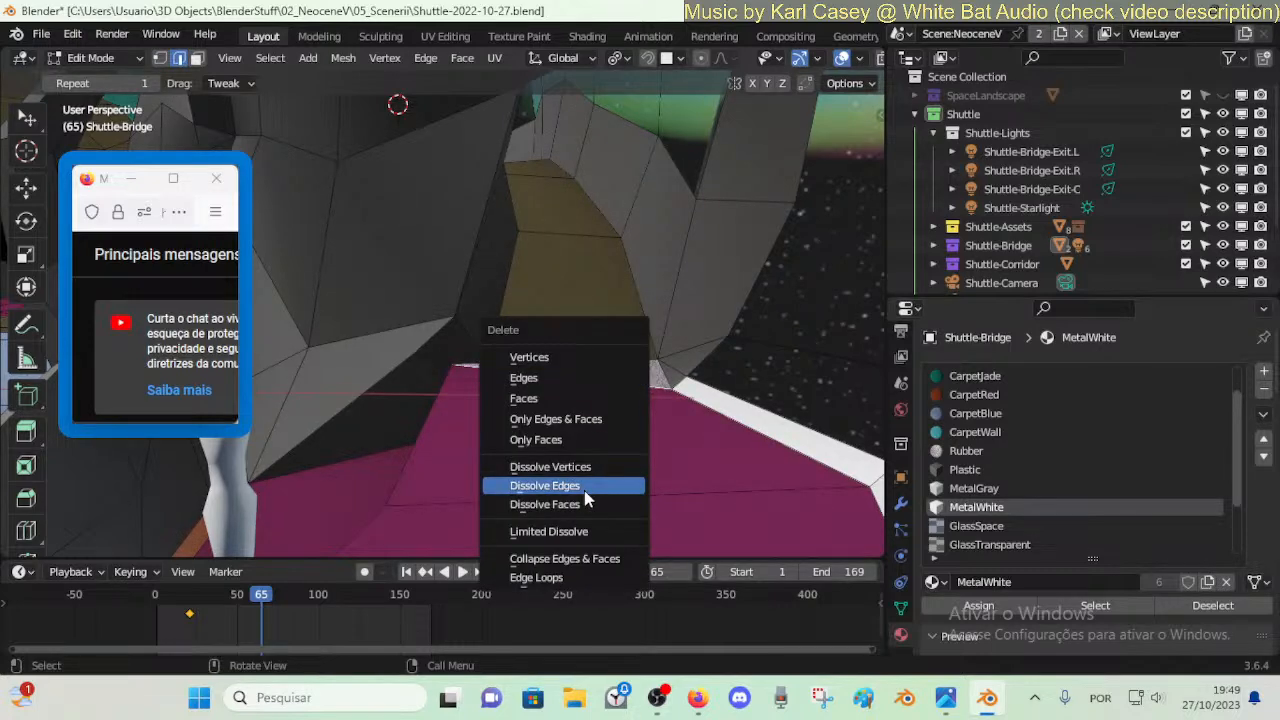
click(586, 490)
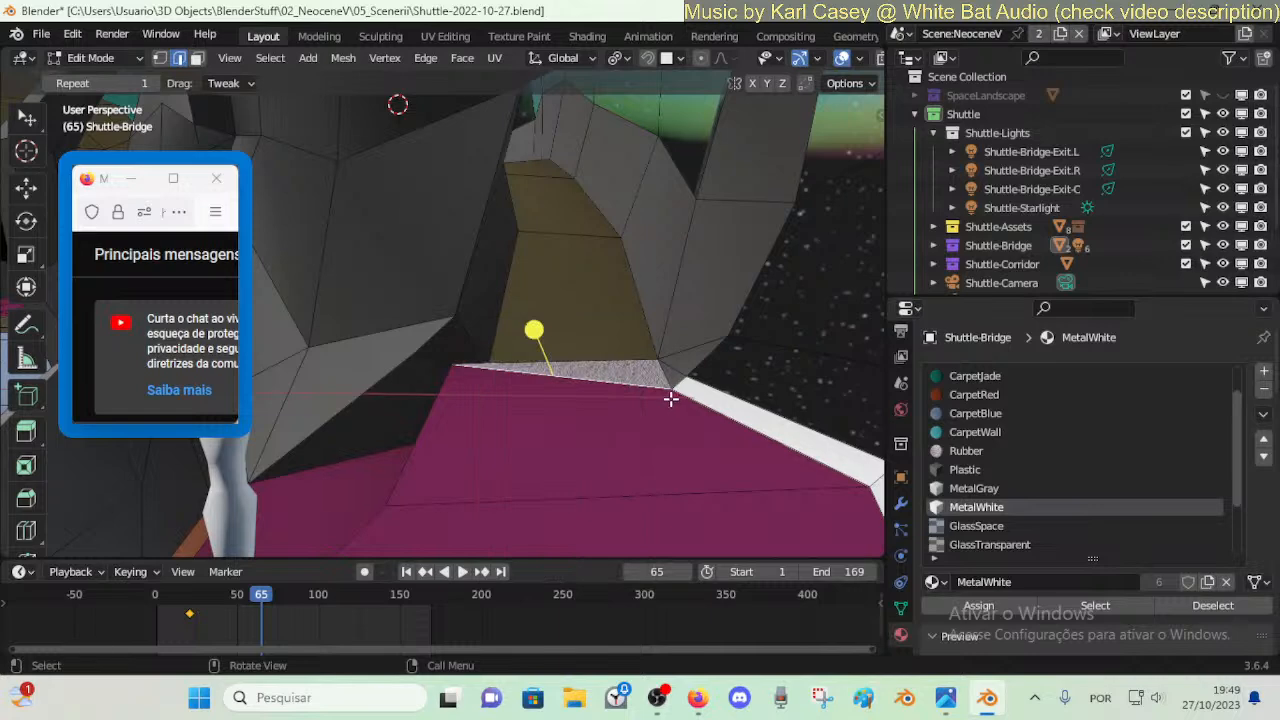
- Knife-cut the raised maroon platform from its corner at the white ledge across the top and vertically down the teal side
key(1)
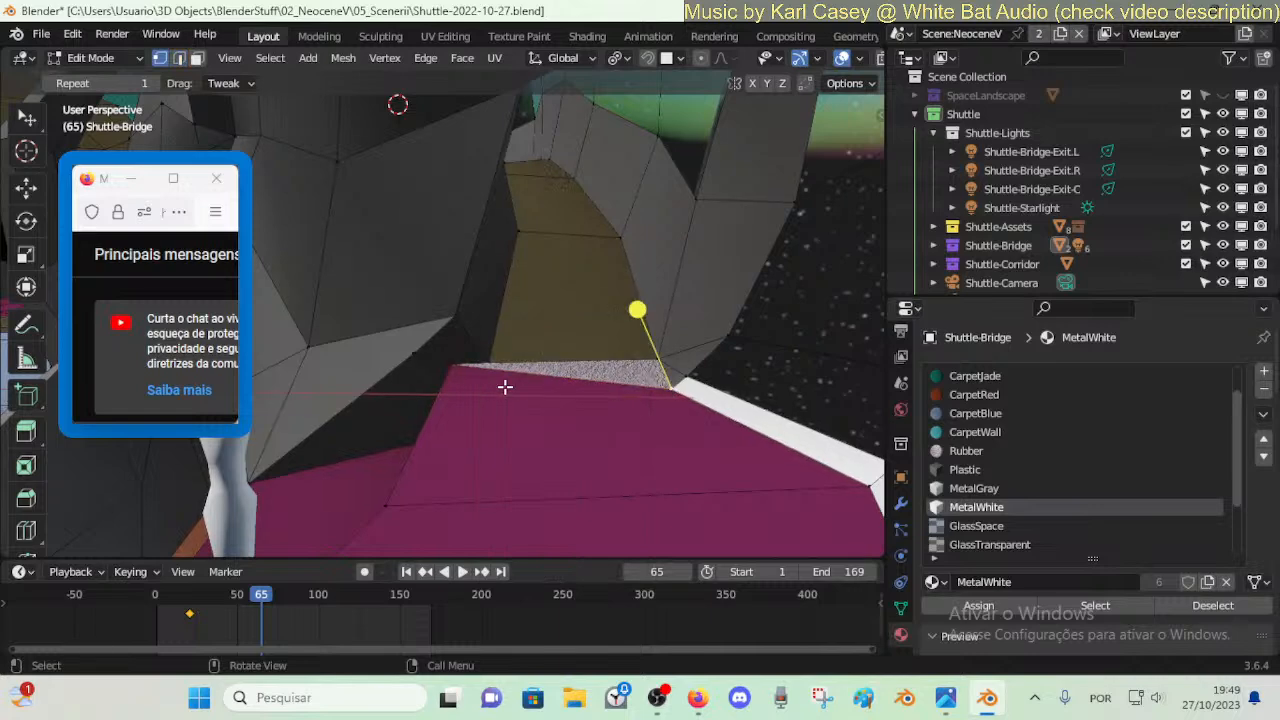
middle_drag(463, 385, 451, 414)
key(ctrl+r)
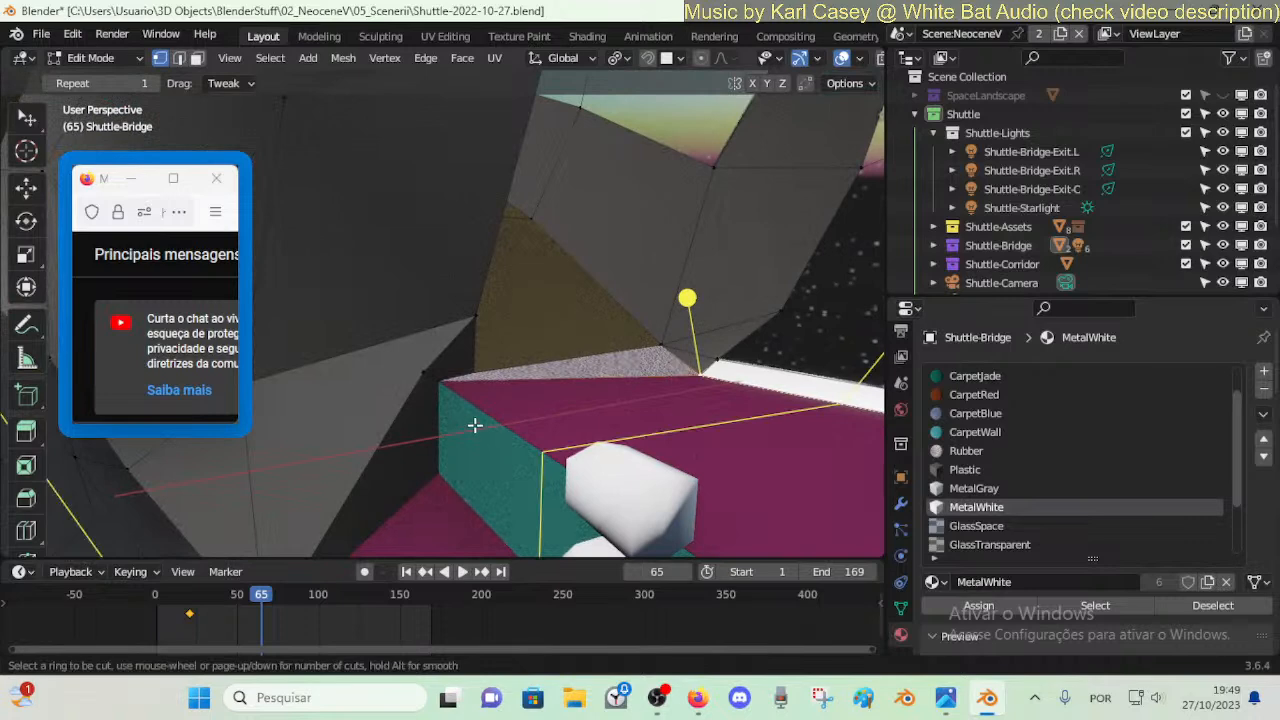
key(Escape)
key(alt+a)
key(k)
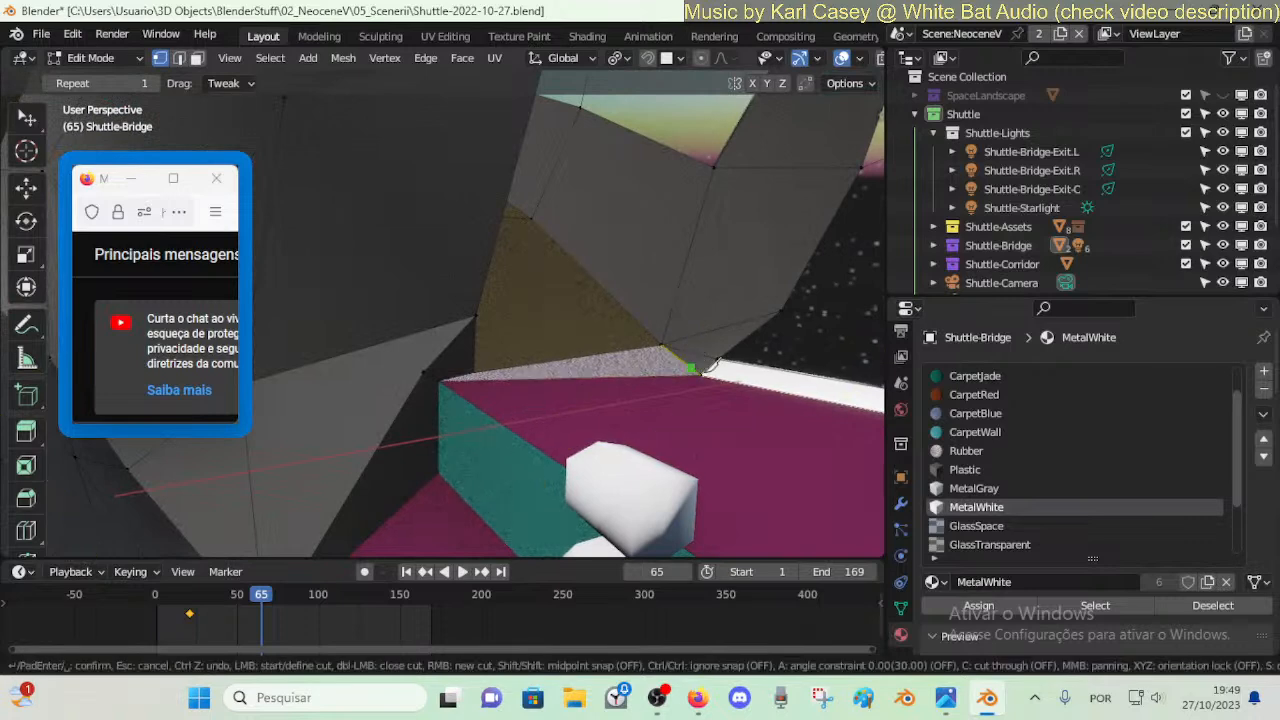
click(484, 412)
key(x)
key(x)
key(x)
key(z)
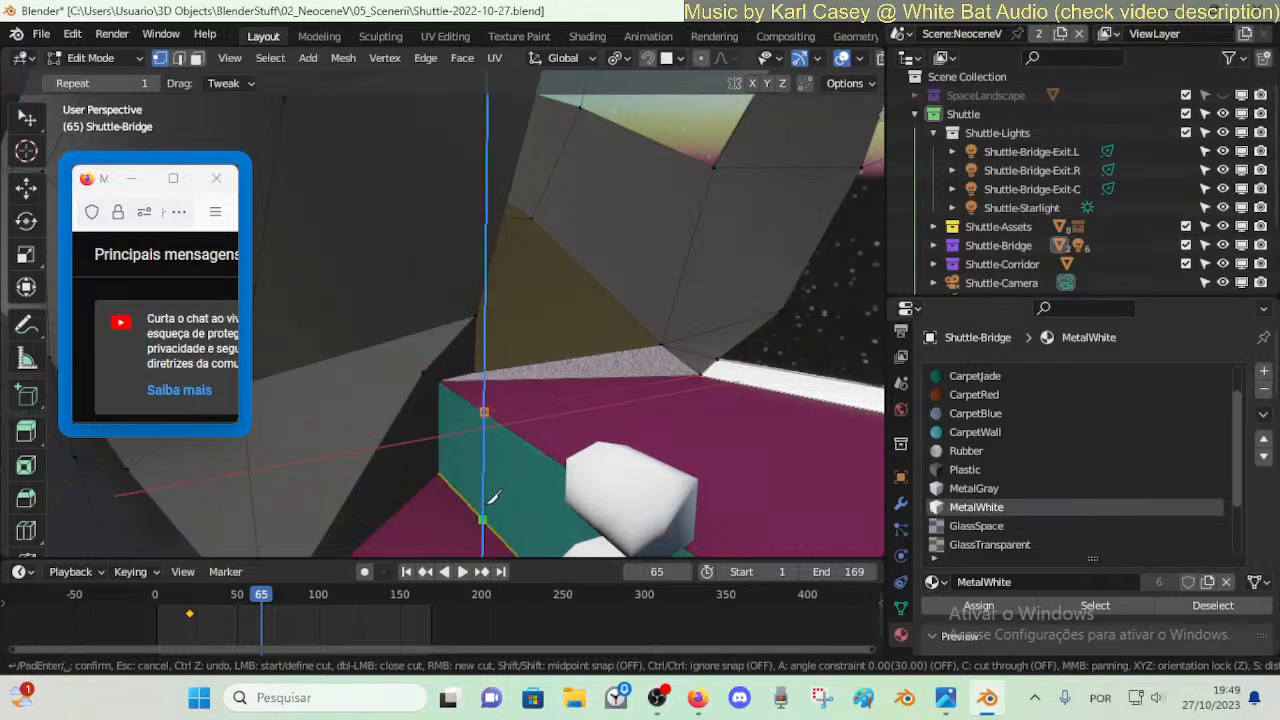
click(483, 519)
key(Return)
- Dissolve the edge between the maroon platform top and the whitish wedge at the foot of the brown wall
key(shift+grave)
key(s)
key(d)
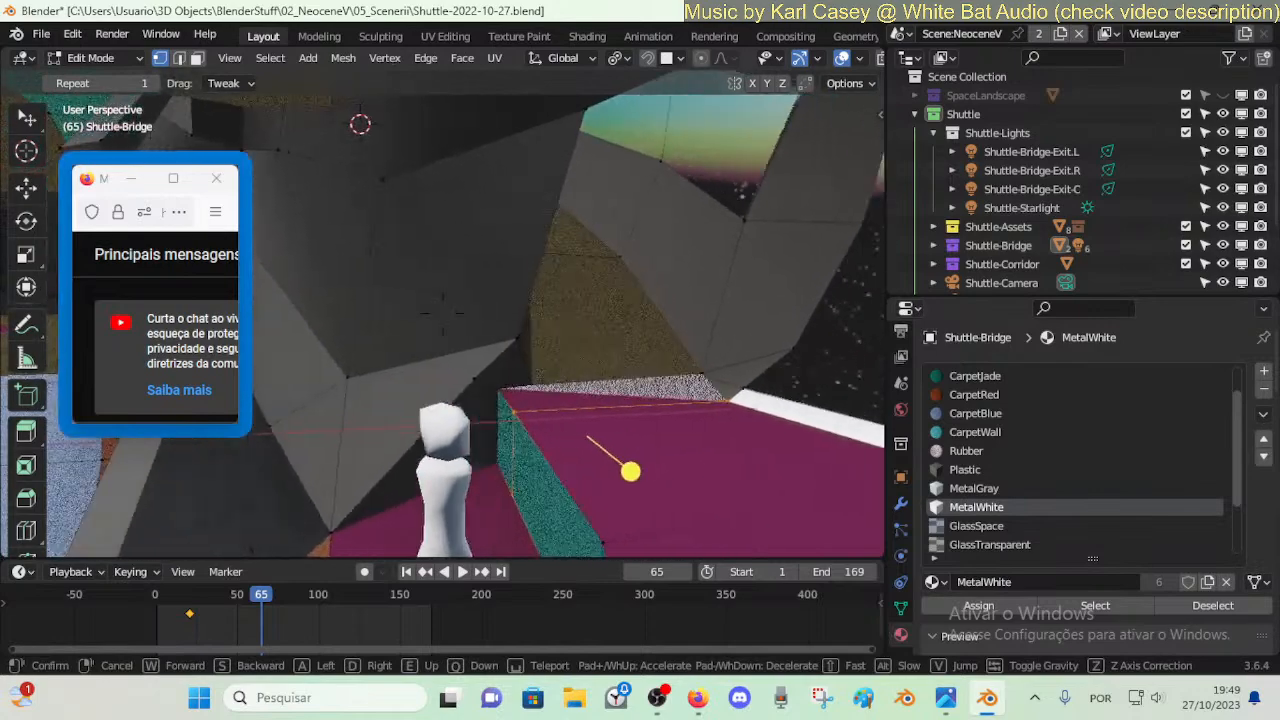
click(484, 516)
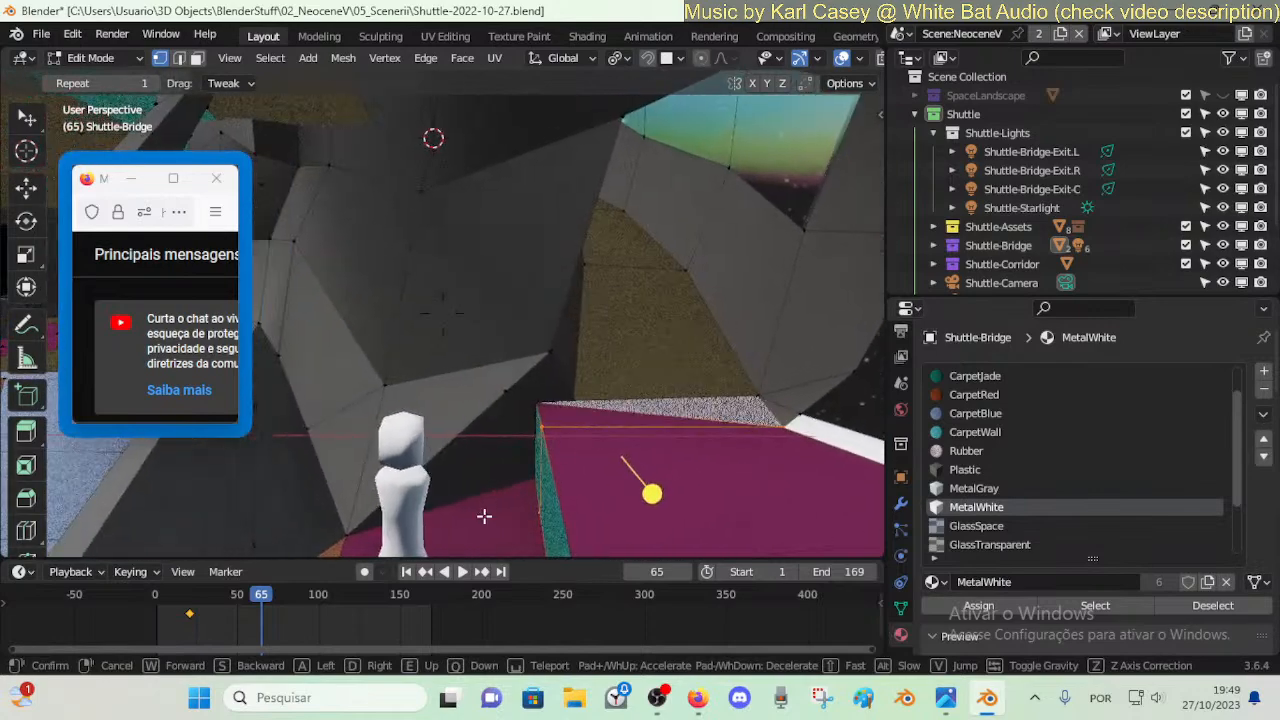
click(484, 516)
key(x)
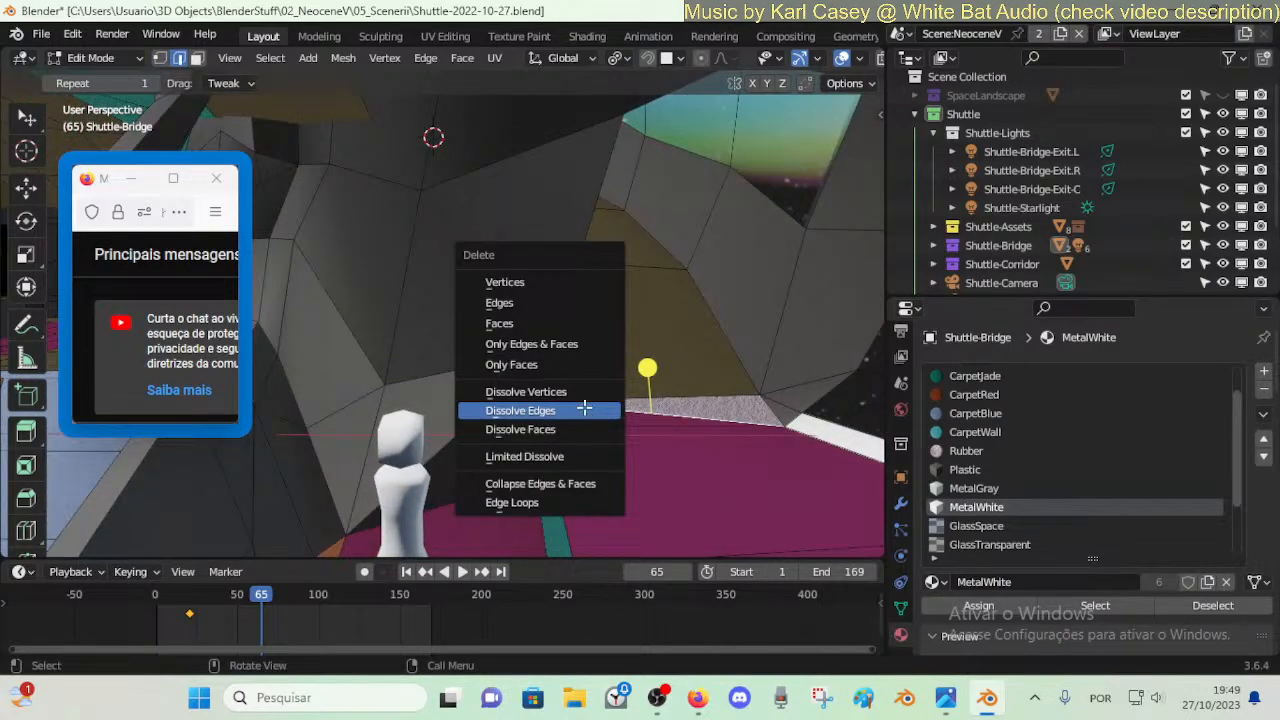
click(584, 410)
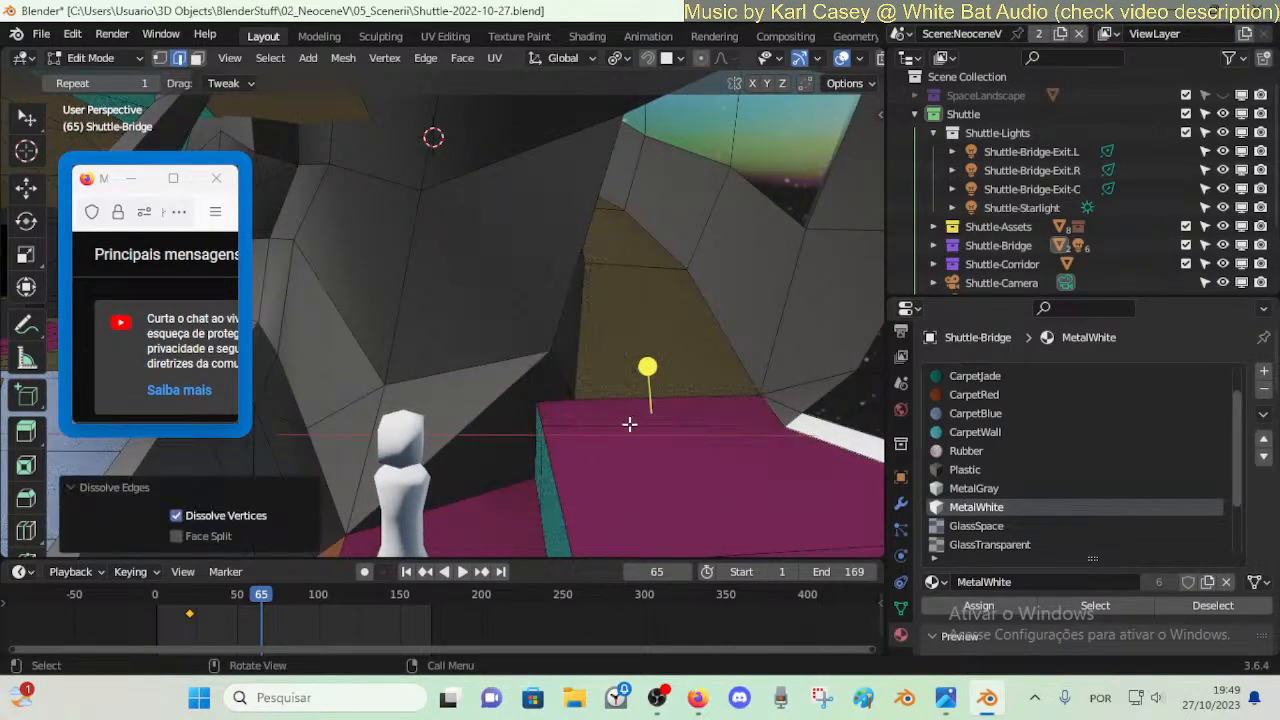
- Knife-cut the lower maroon floor from the foot of the teal side's vertical cut to the grey wall's bottom corner
middle_drag(543, 450, 584, 467)
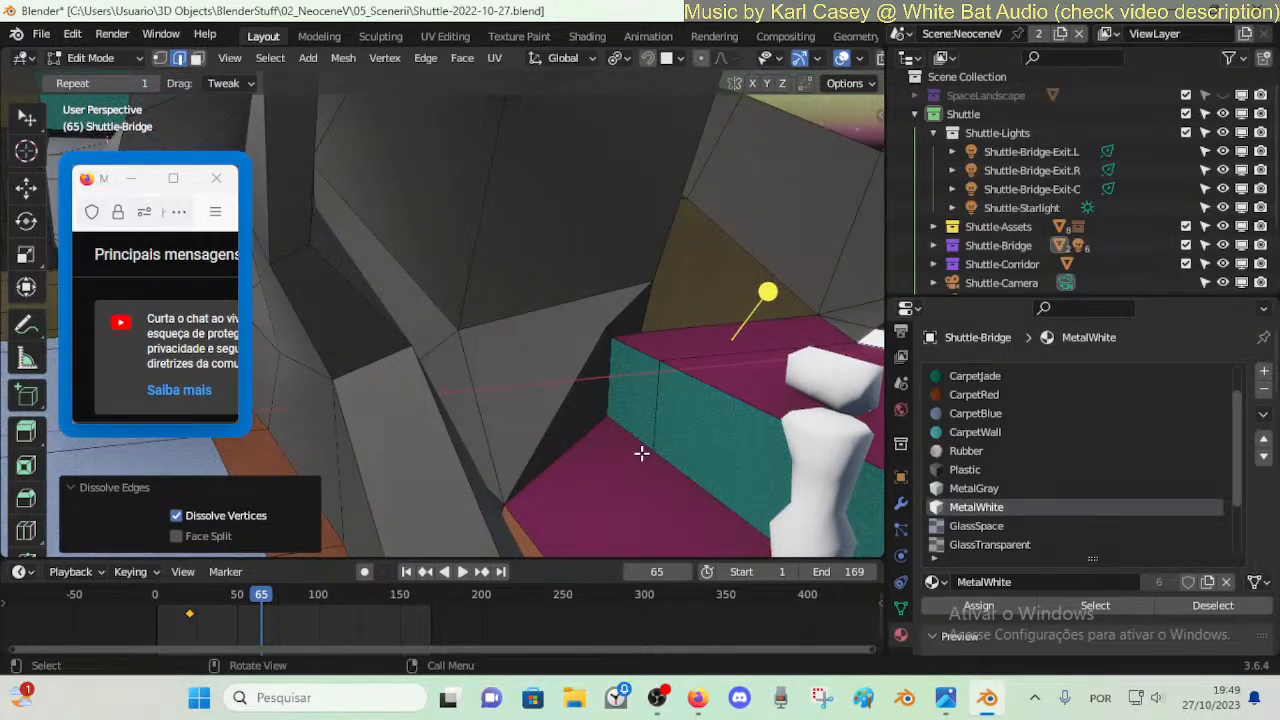
key(alt+a)
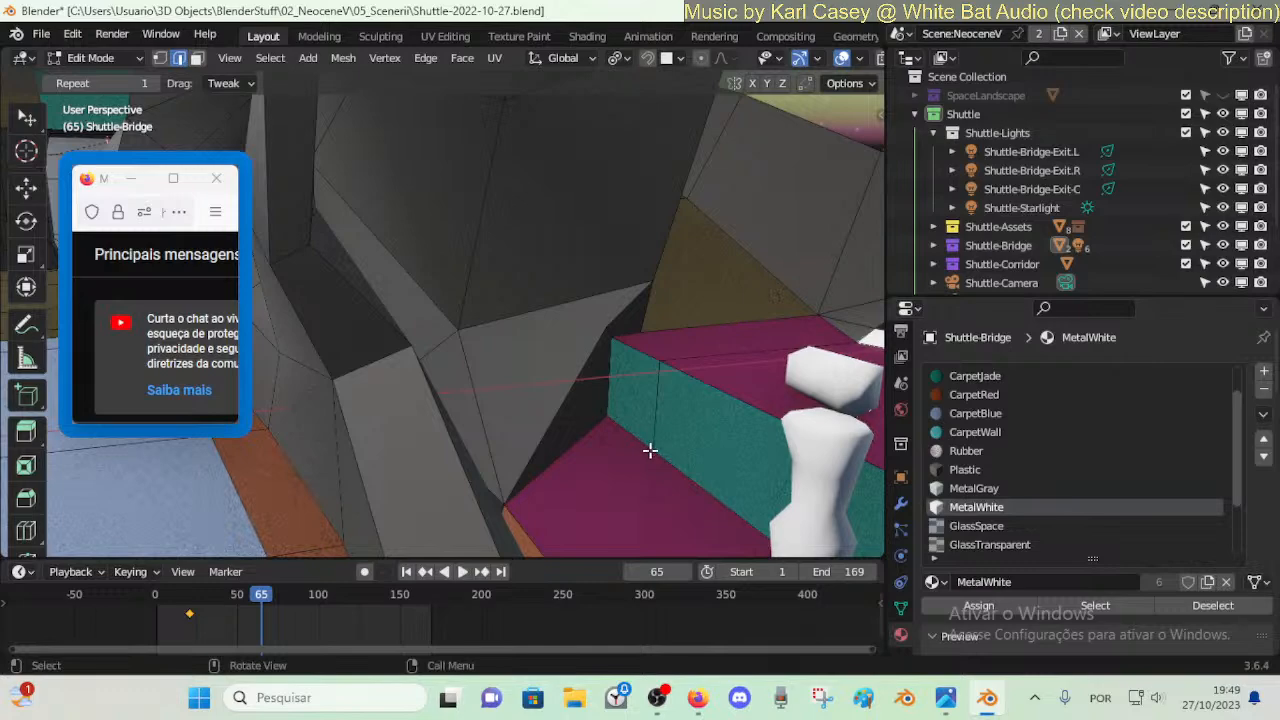
key(k)
click(651, 451)
key(Escape)
- Move the lower end vertex of the teal platform side 0.24224 m along global Z and about -0.28 m along global Y
key(shift+grave)
key(w)
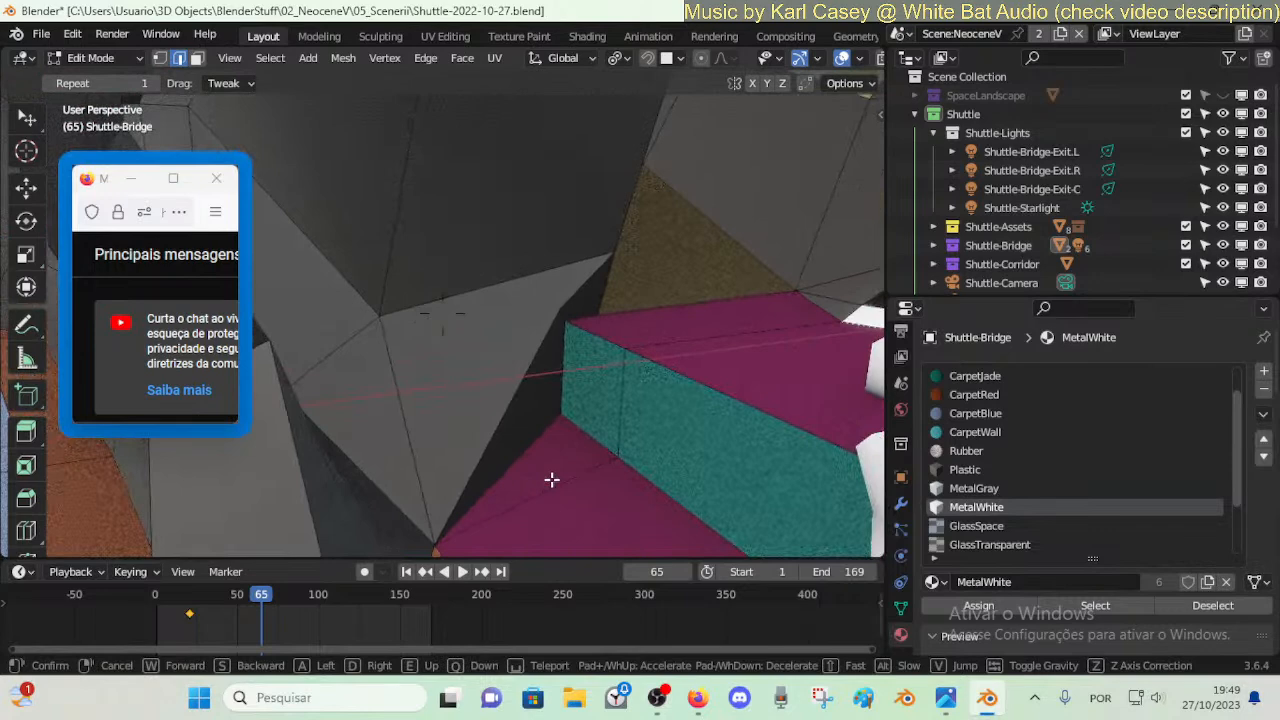
click(551, 480)
key(g)
key(z)
click(575, 368)
key(g)
key(y)
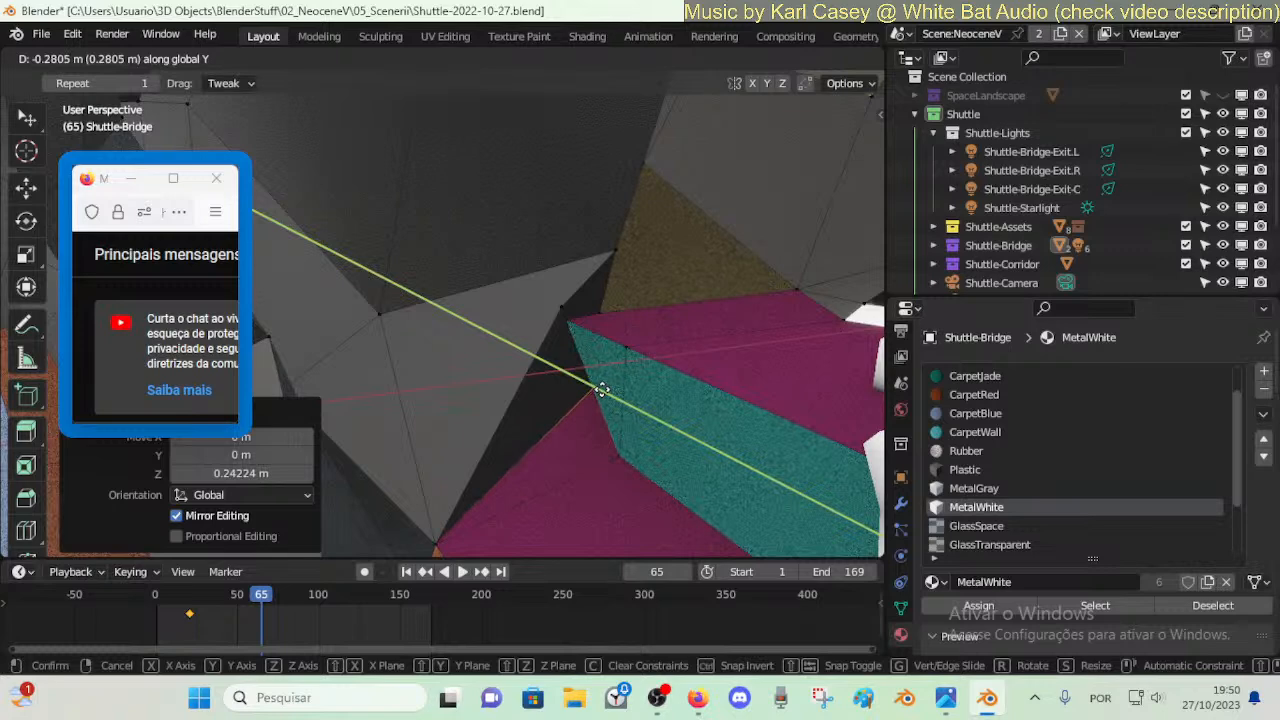
click(603, 340)
- Move the upper end vertex of the teal platform side 0.12018 m along global Y
key(g)
key(y)
click(548, 305)
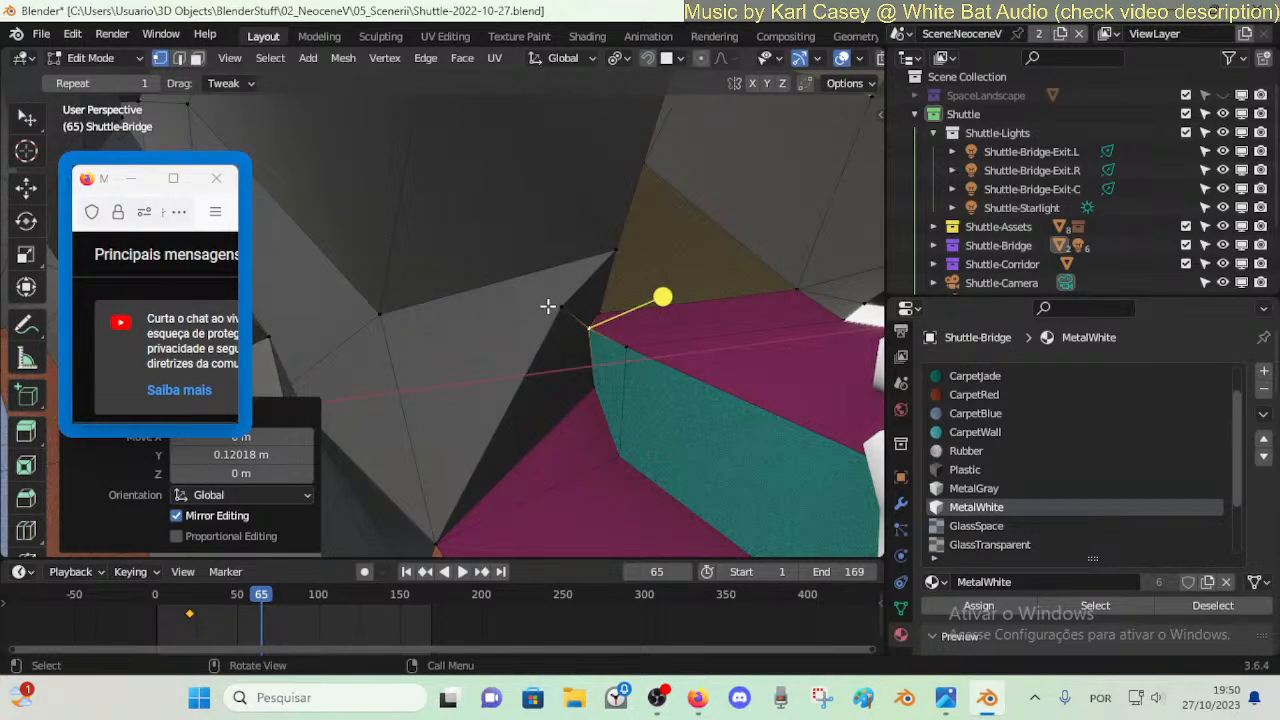
- Knife-cut the grey wall face from its upper inner corner across to the vertex beside the platform's end
click(558, 306)
key(alt+a)
key(k)
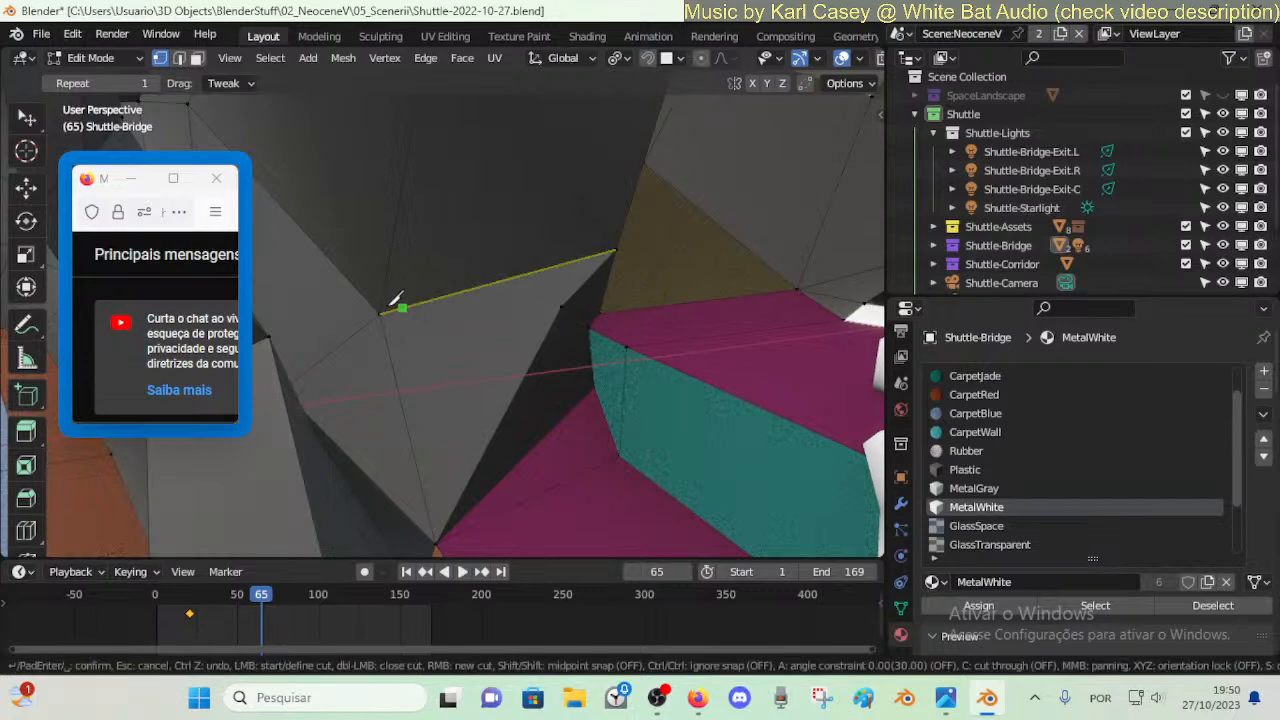
click(380, 314)
click(563, 305)
key(Return)
- Lower the grey wall vertex beside the platform and slide the platform's upper end vertex towards the brown wall
click(563, 305)
key(g)
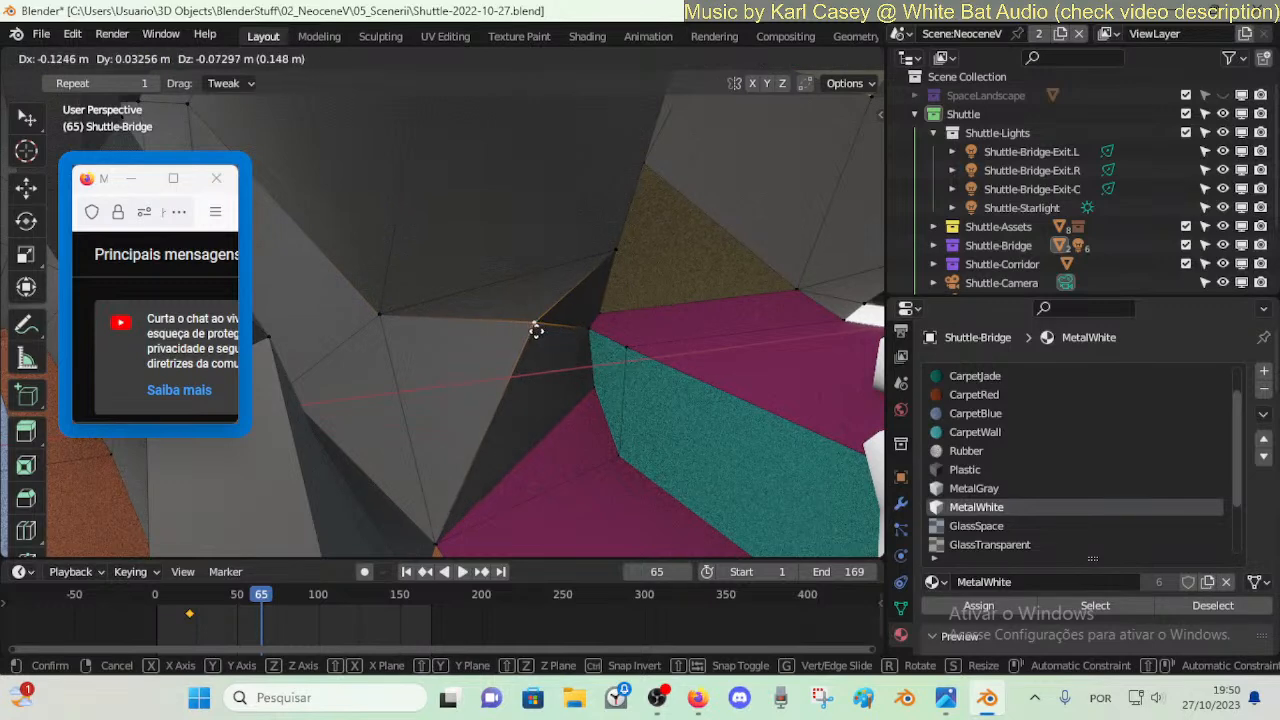
key(g)
click(621, 318)
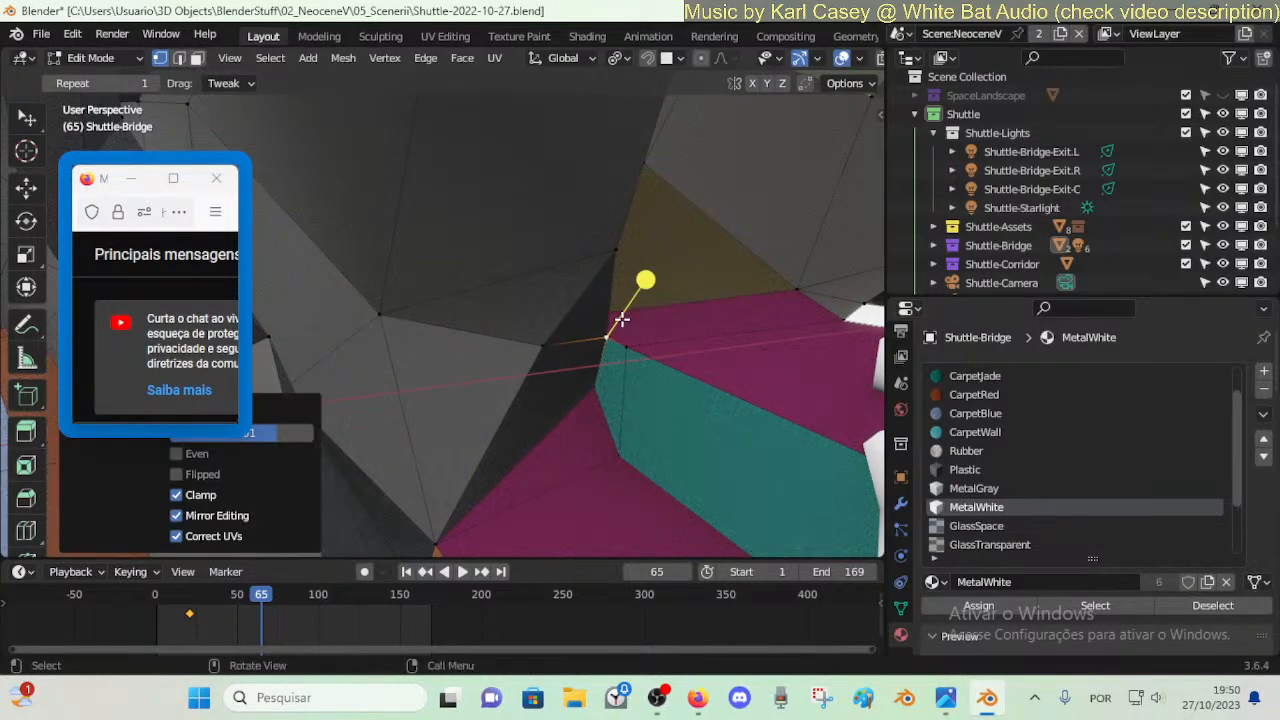
- Slide the vertex where the brown wall's base meets the maroon platform and the grey wall along its edge
key(shift+grave)
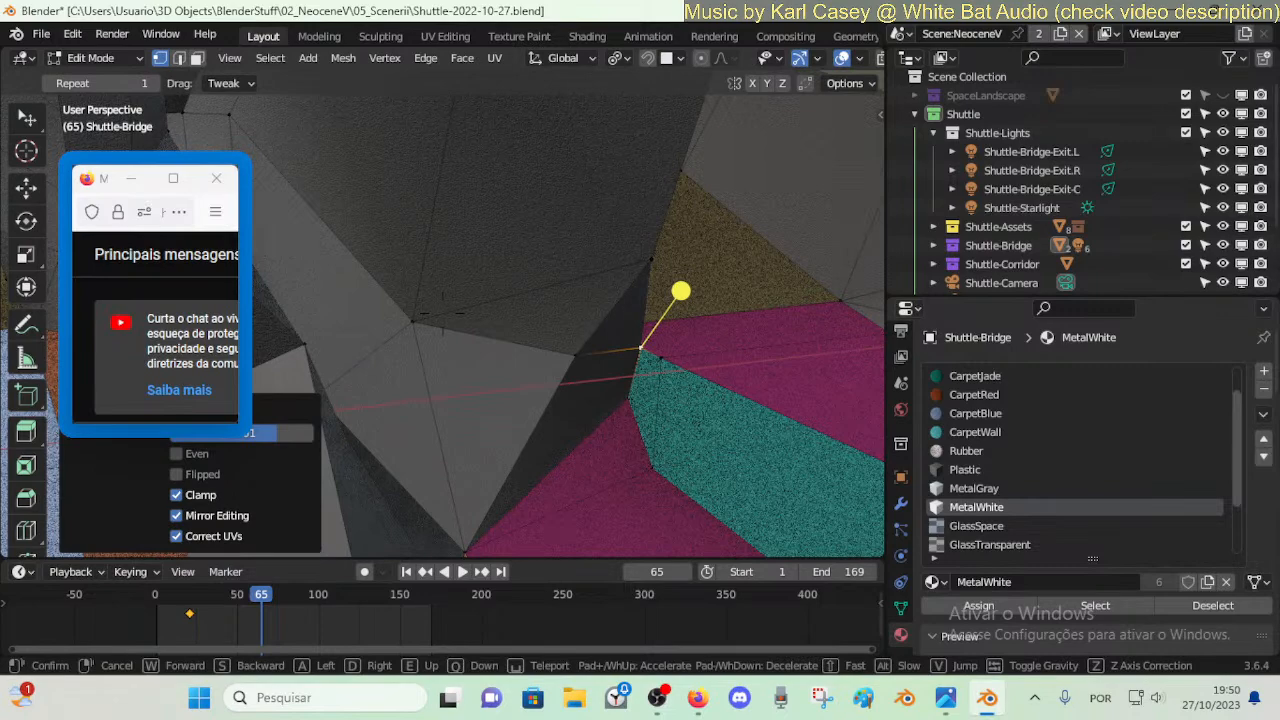
click(442, 313)
click(532, 334)
key(g)
key(g)
click(551, 334)
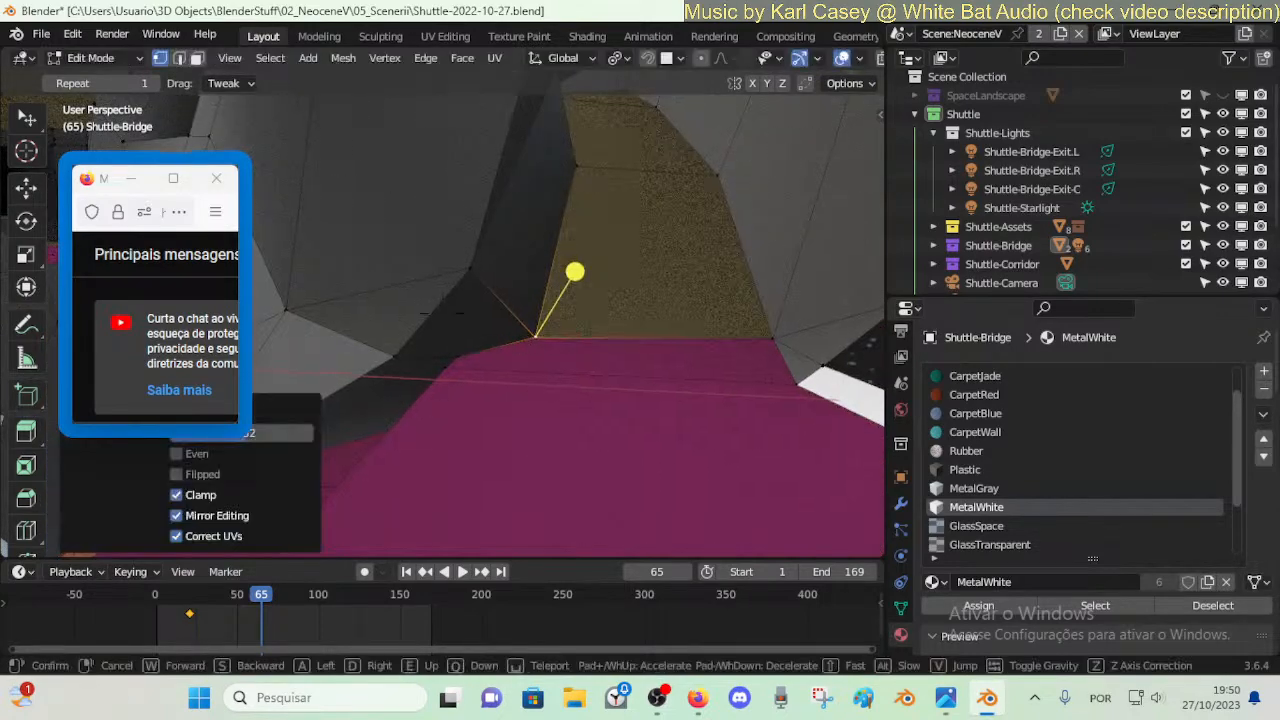
shift+middle_drag(474, 349, 522, 349)
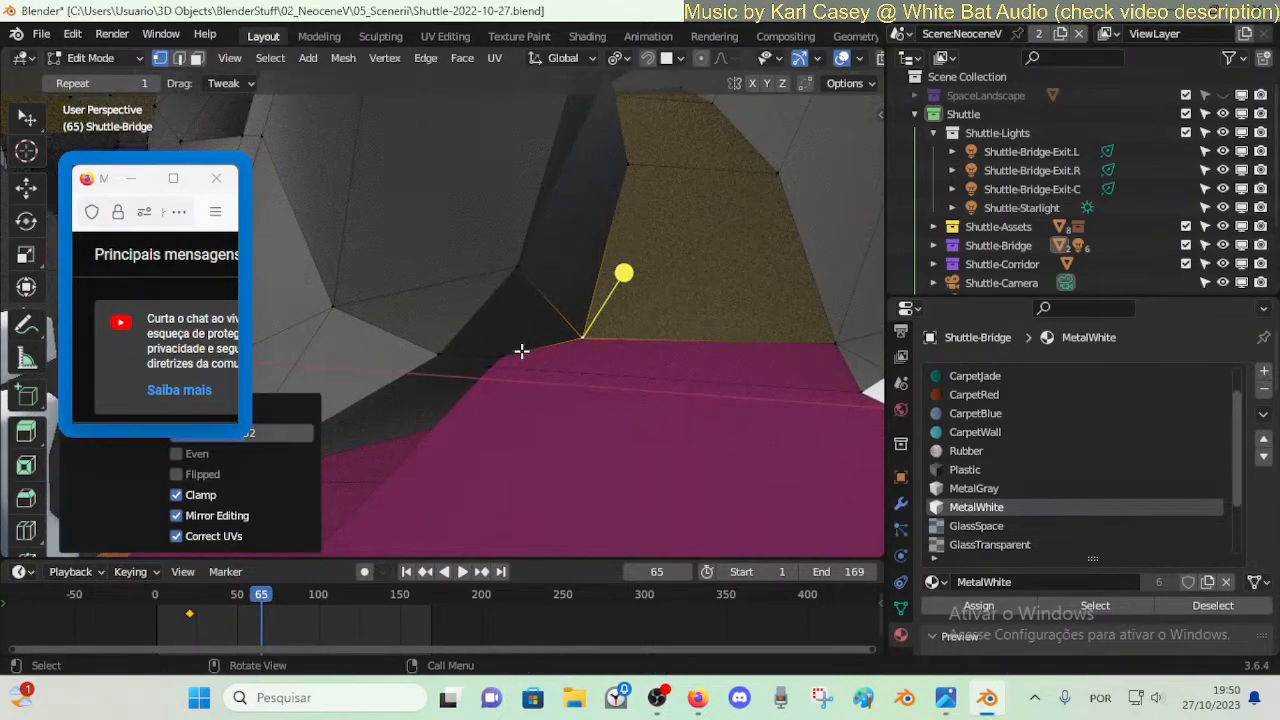
- Undo the last vertex slides where the brown wall's base meets the maroon platform and the grey wall
key(shift+grave)
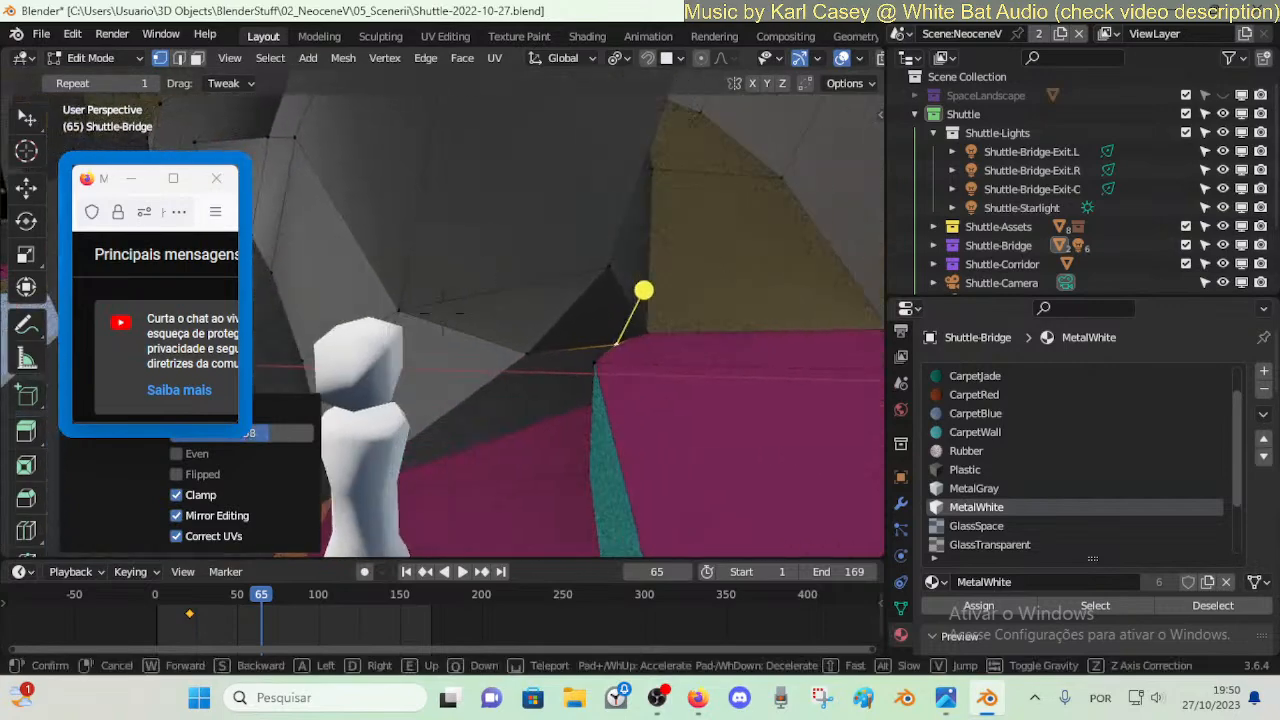
click(442, 313)
key(ctrl+z)
key(ctrl+z)
key(shift+grave)
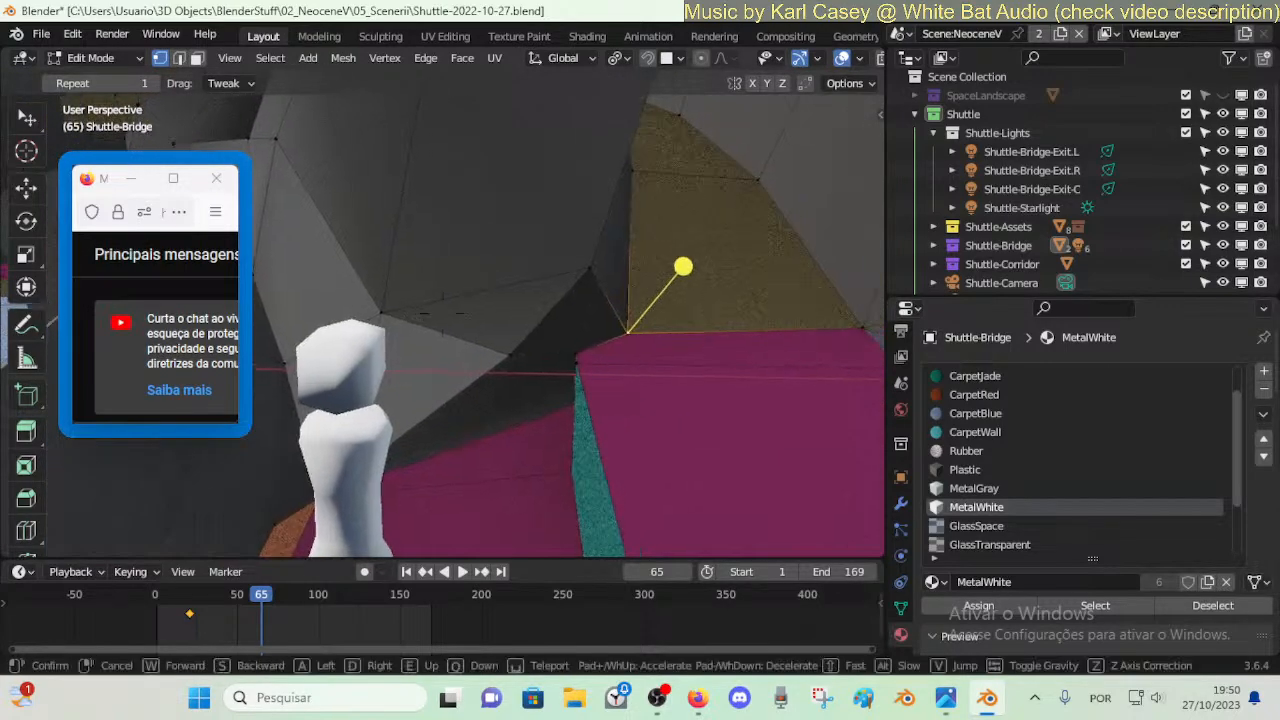
key(a)
click(442, 313)
- Assign the Plastic material to the maroon triangular face between the grey wall's lower edge and the teal platform side
key(3)
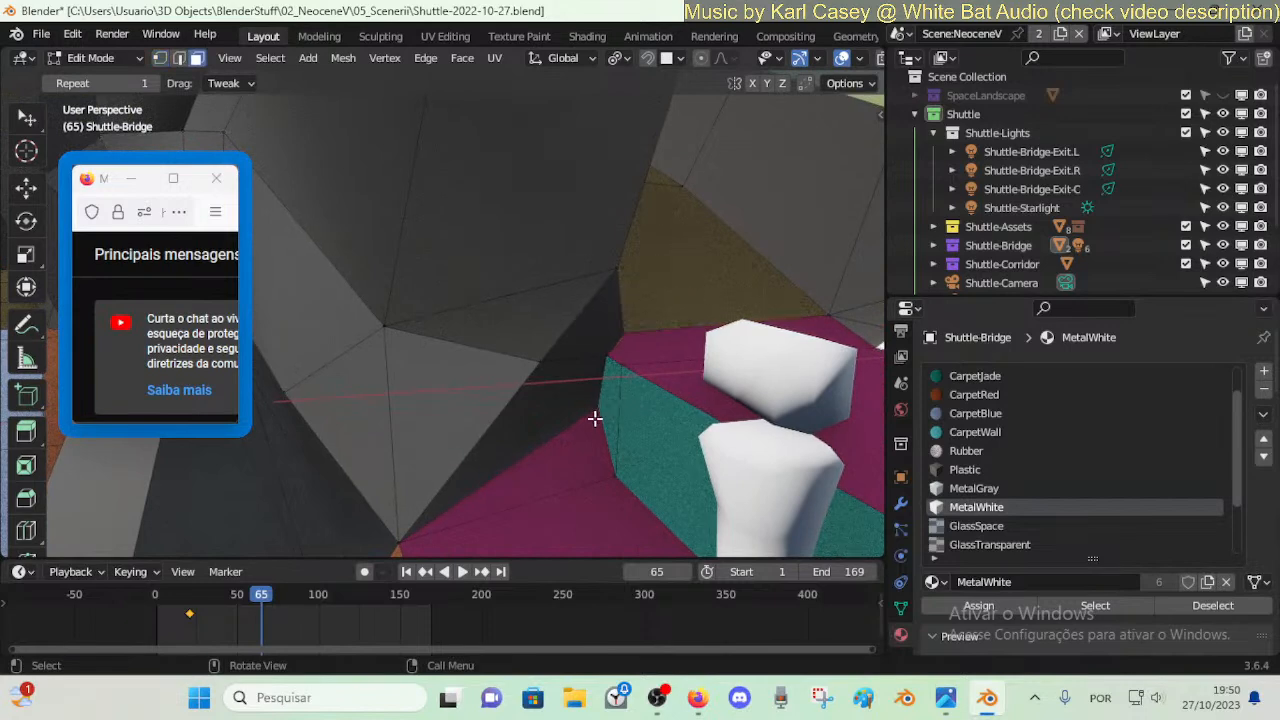
click(592, 428)
click(557, 412)
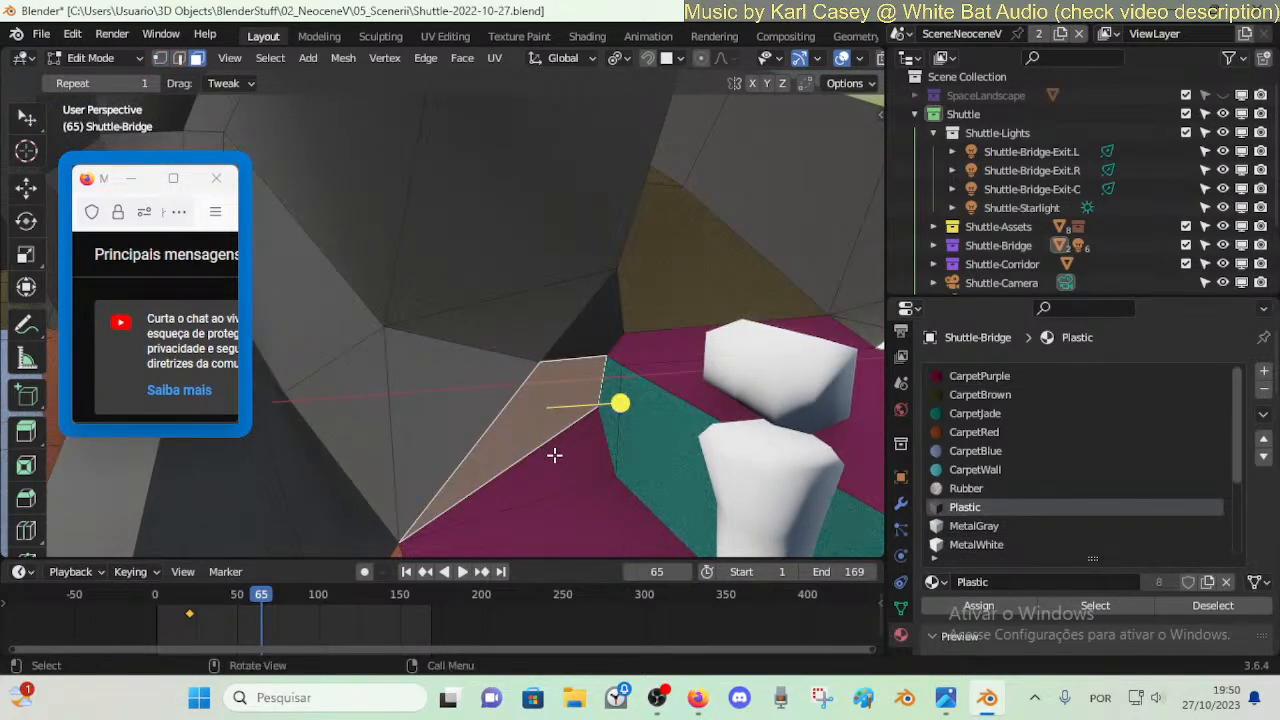
click(554, 452)
shift+click(551, 406)
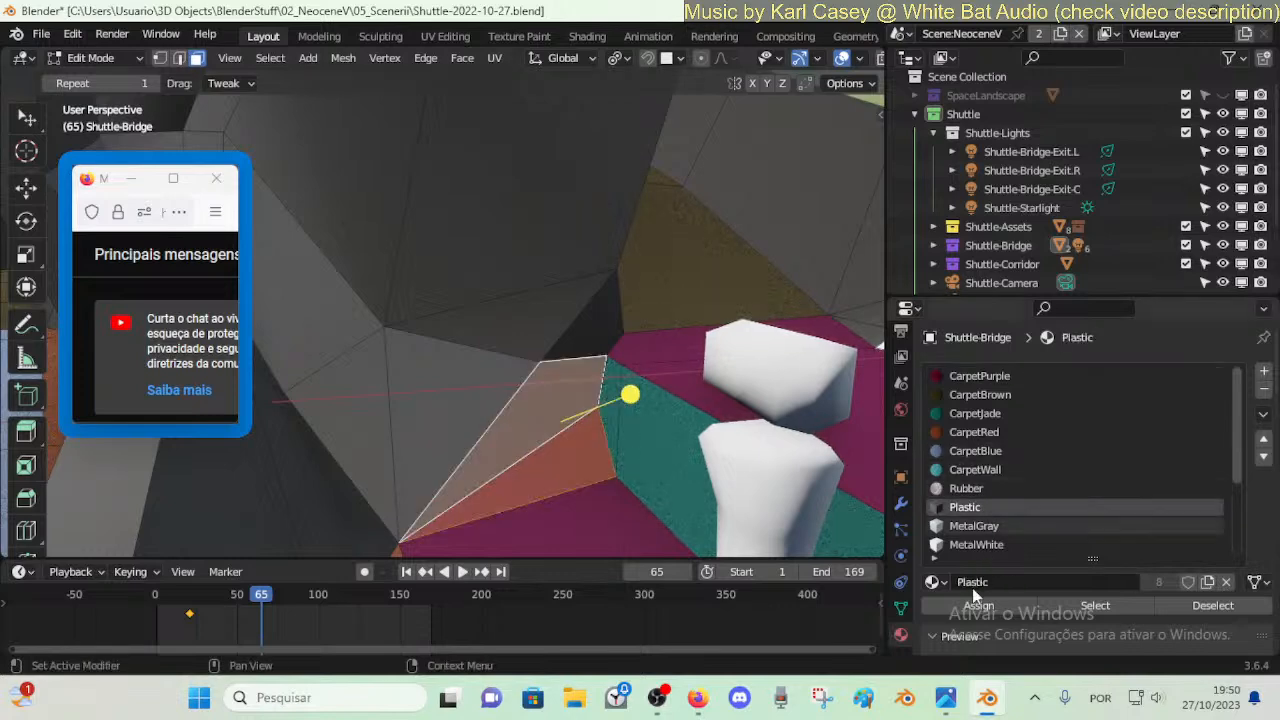
click(955, 610)
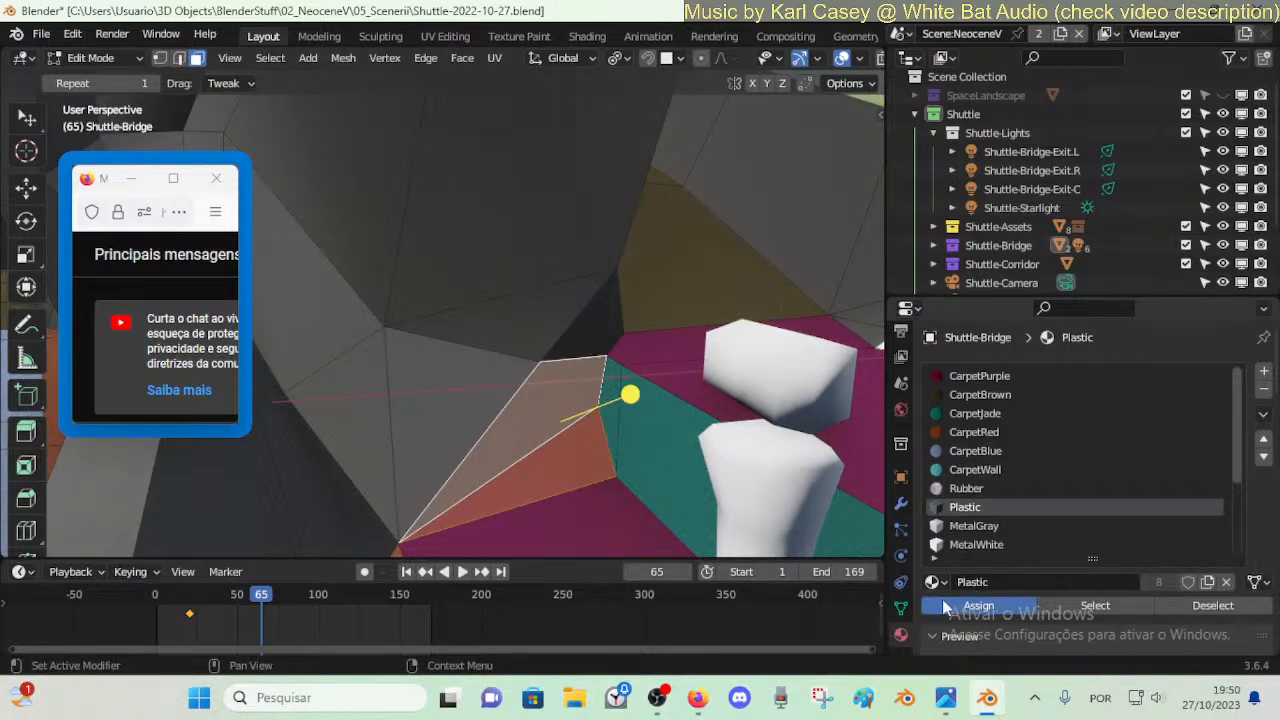
- Inspect the grey wall around the platform corner without the mesh overlay and from further back, and save the file
key(Tab)
key(shift+grave)
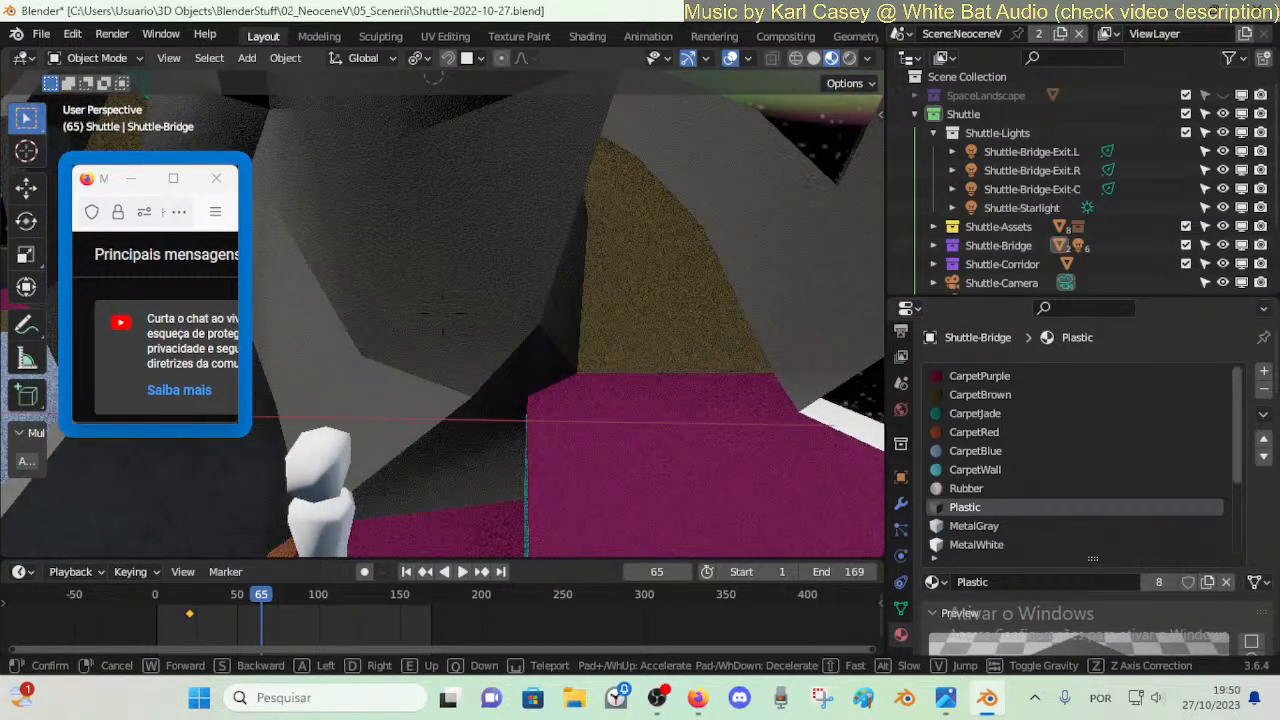
click(442, 314)
key(Tab)
click(543, 391)
click(600, 374)
click(609, 338)
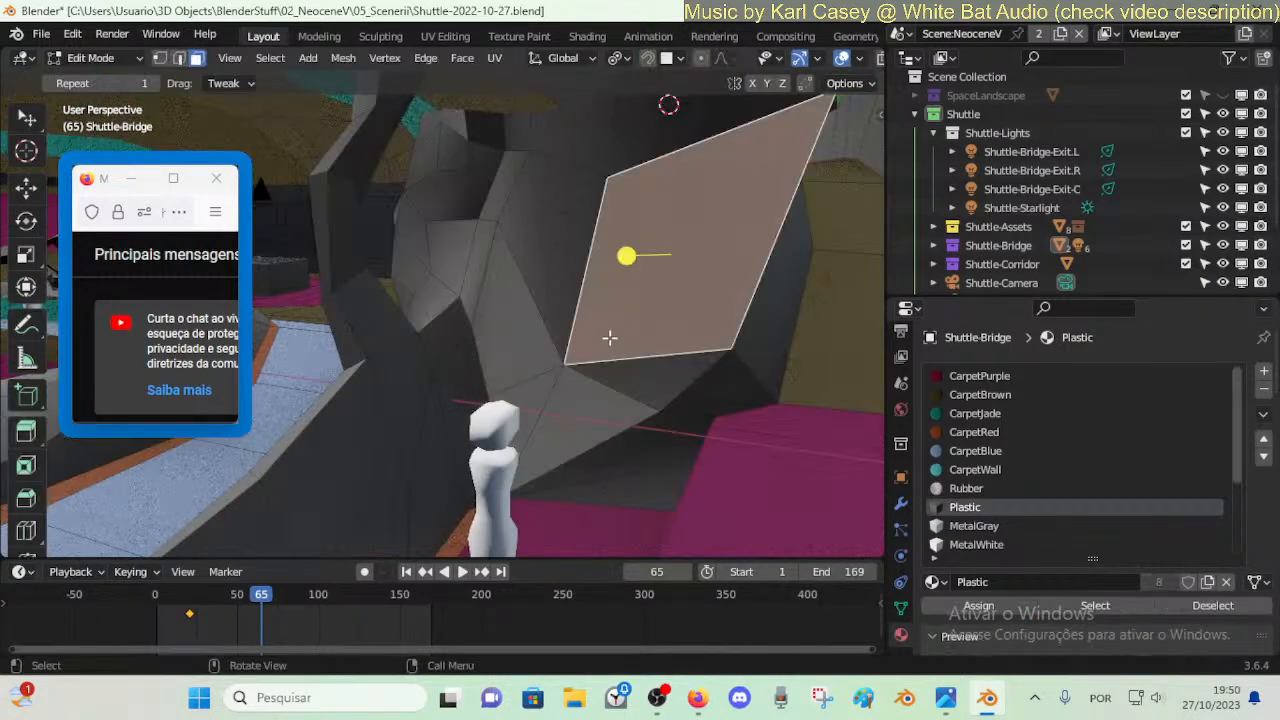
key(shift+grave)
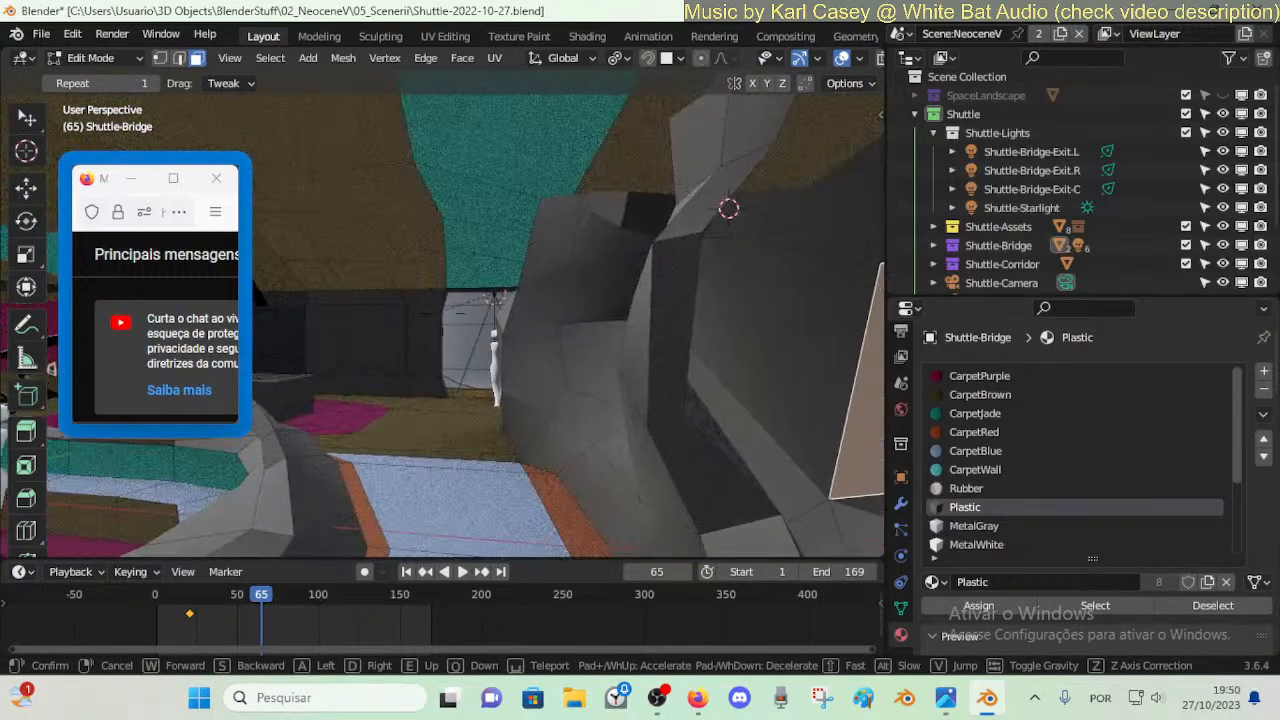
click(607, 338)
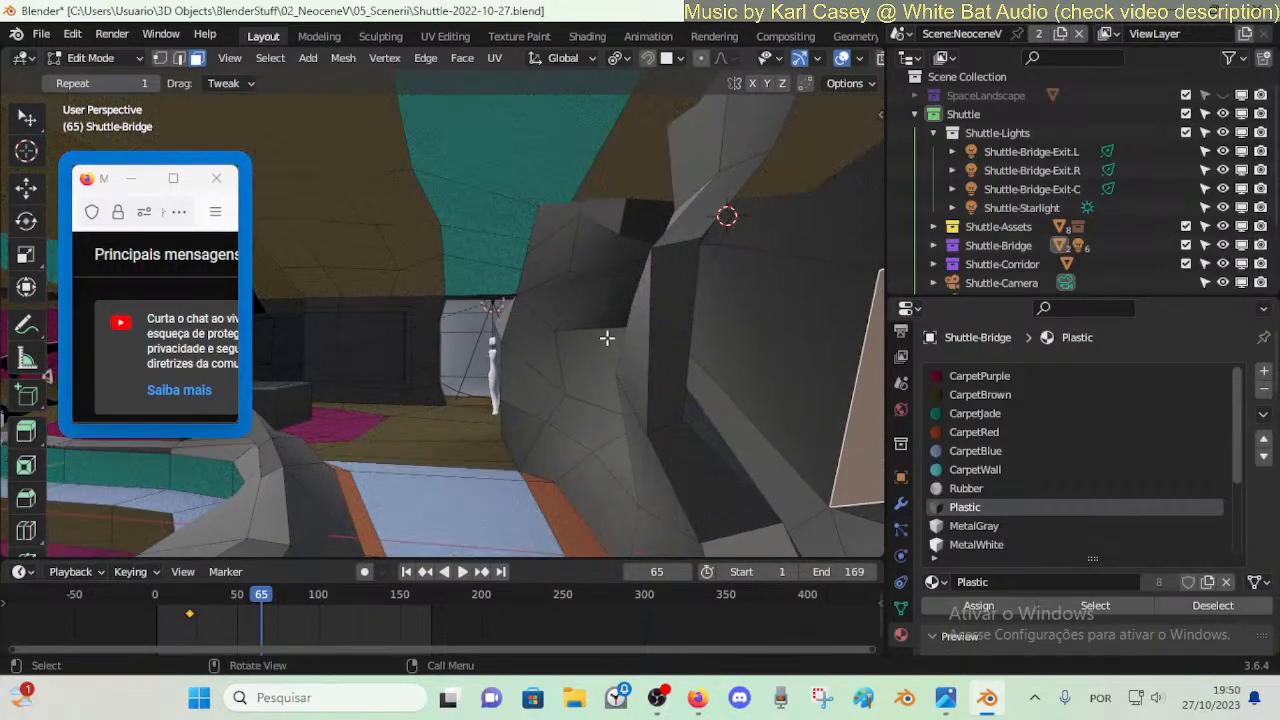
key(ctrl+s)
- Walk through the bridge and exit corridor to examine the walls, ceiling and the floor gap beside the maroon-panelled alcove, and save the file
key(shift+grave)
key(w)
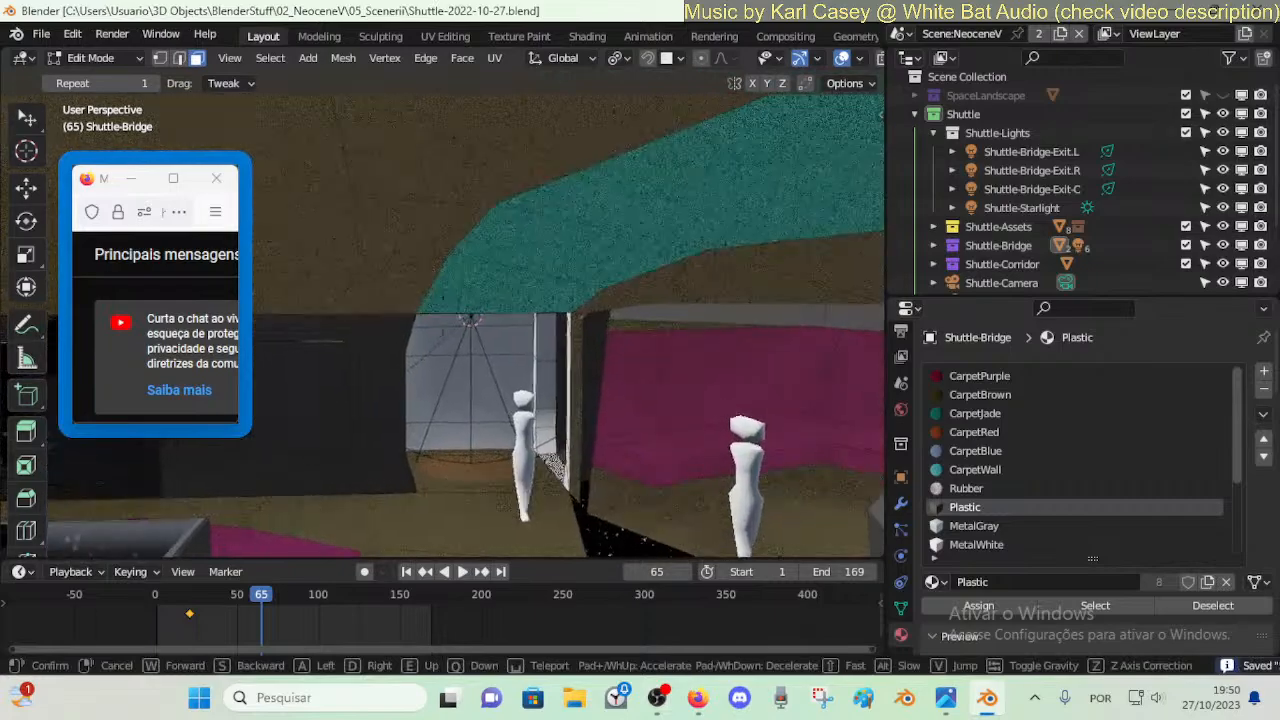
key(w)
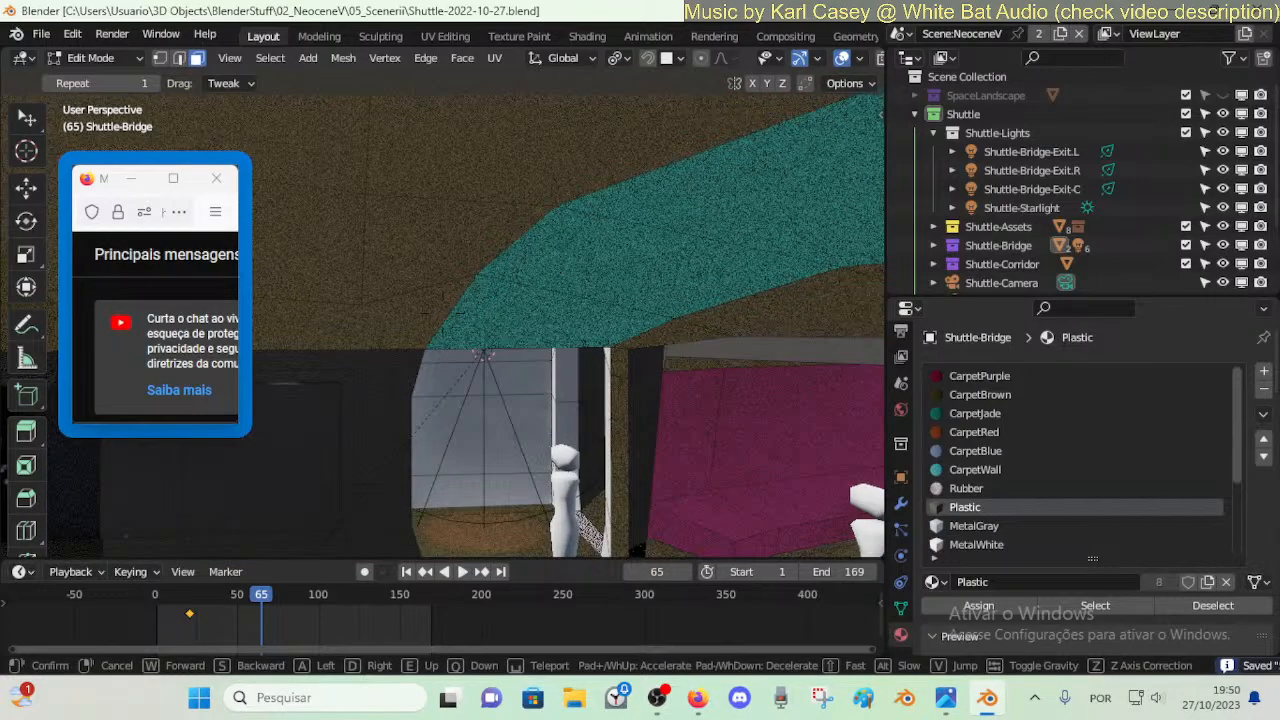
key(w)
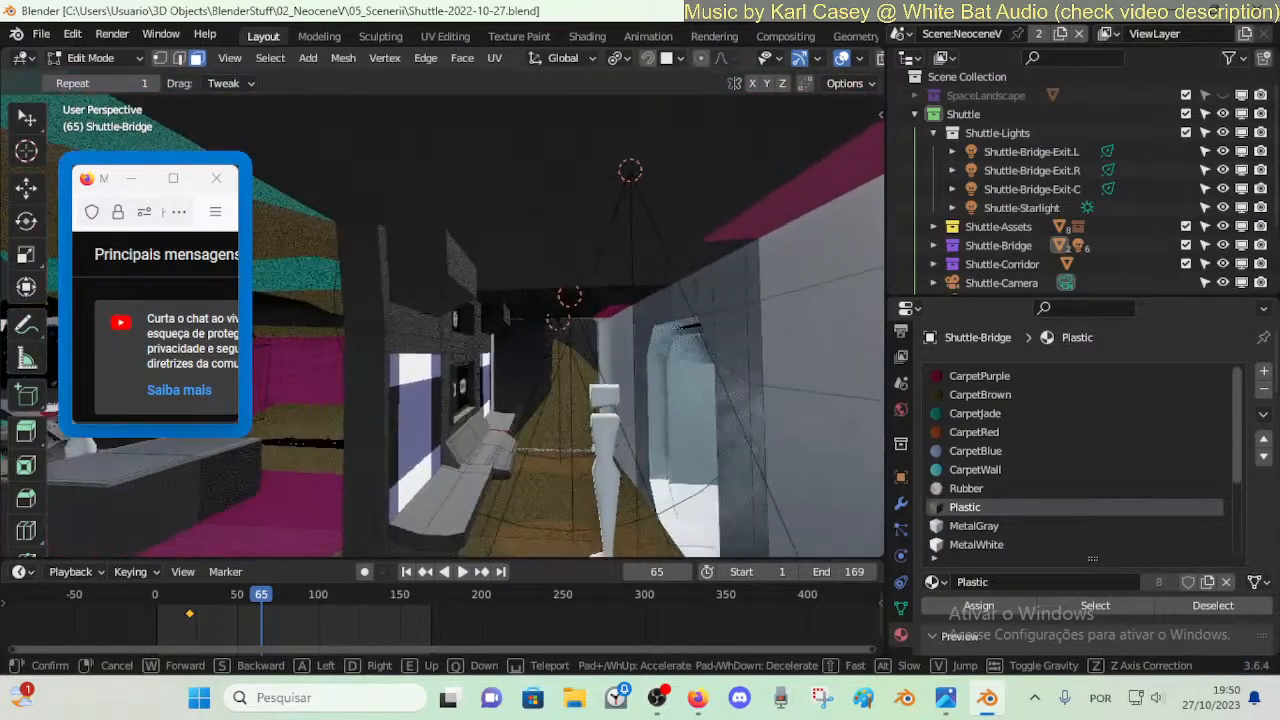
key(s)
key(w)
key(s)
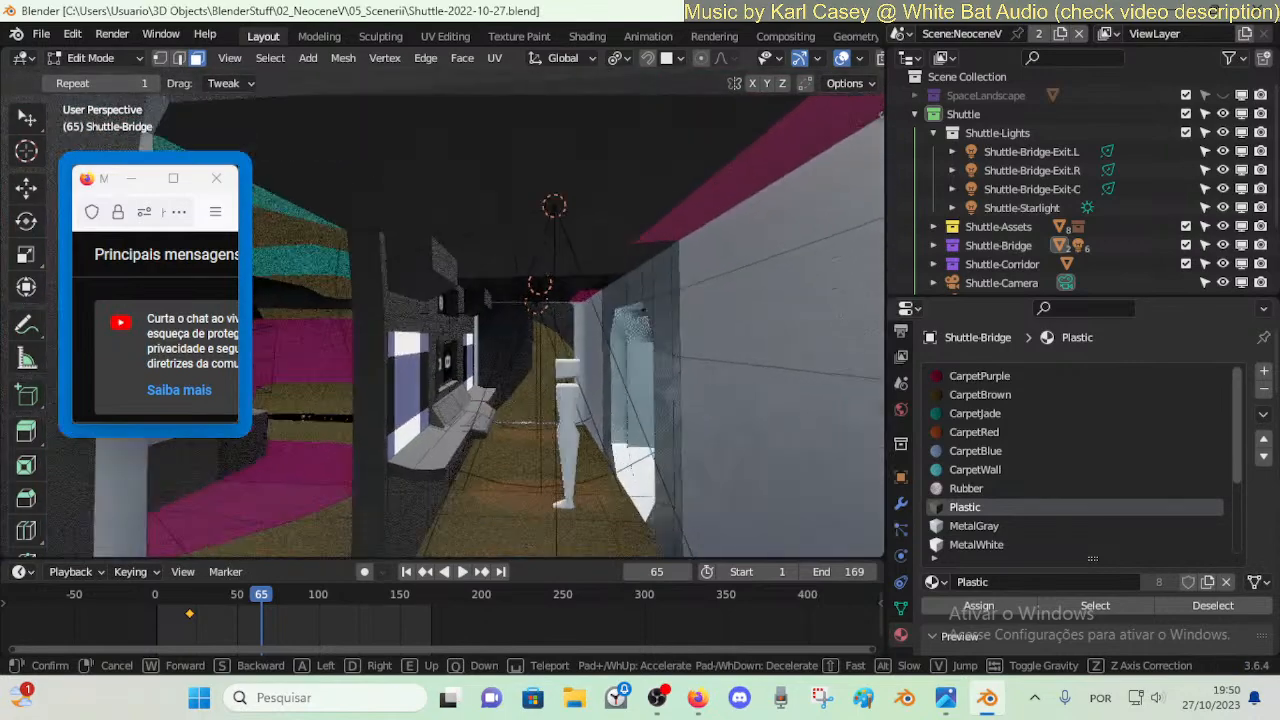
key(s)
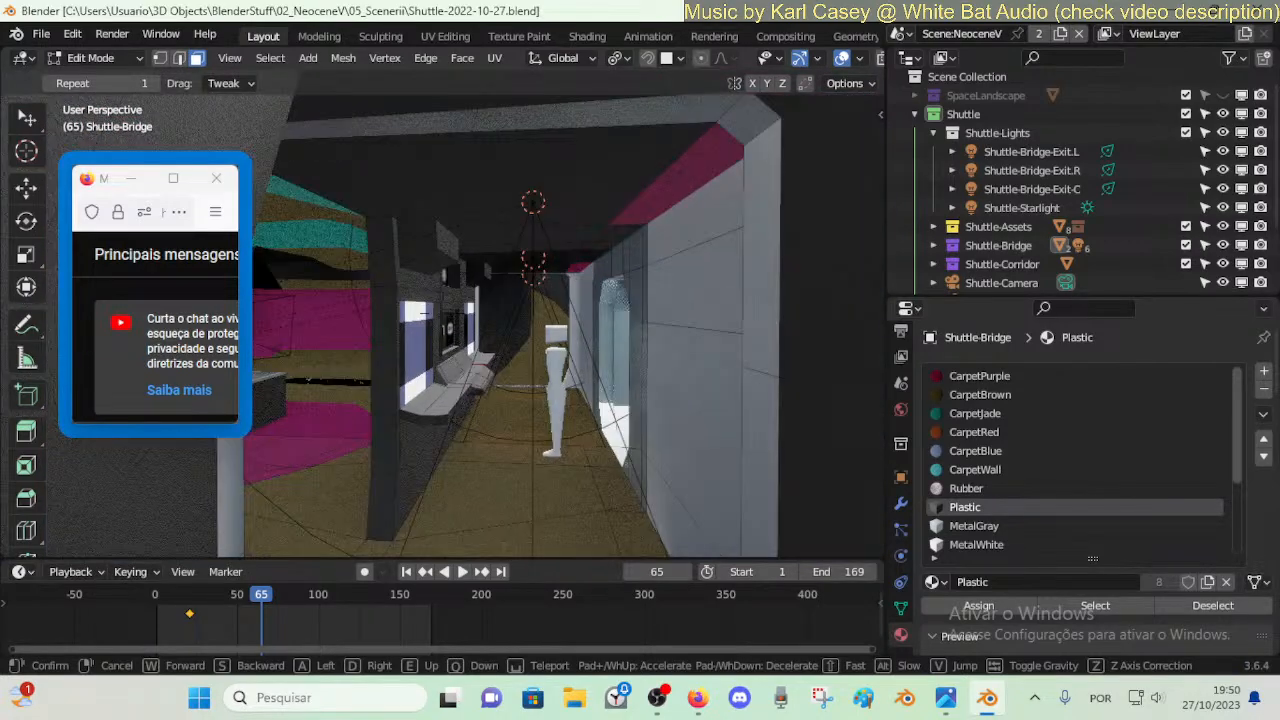
key(w)
key(s)
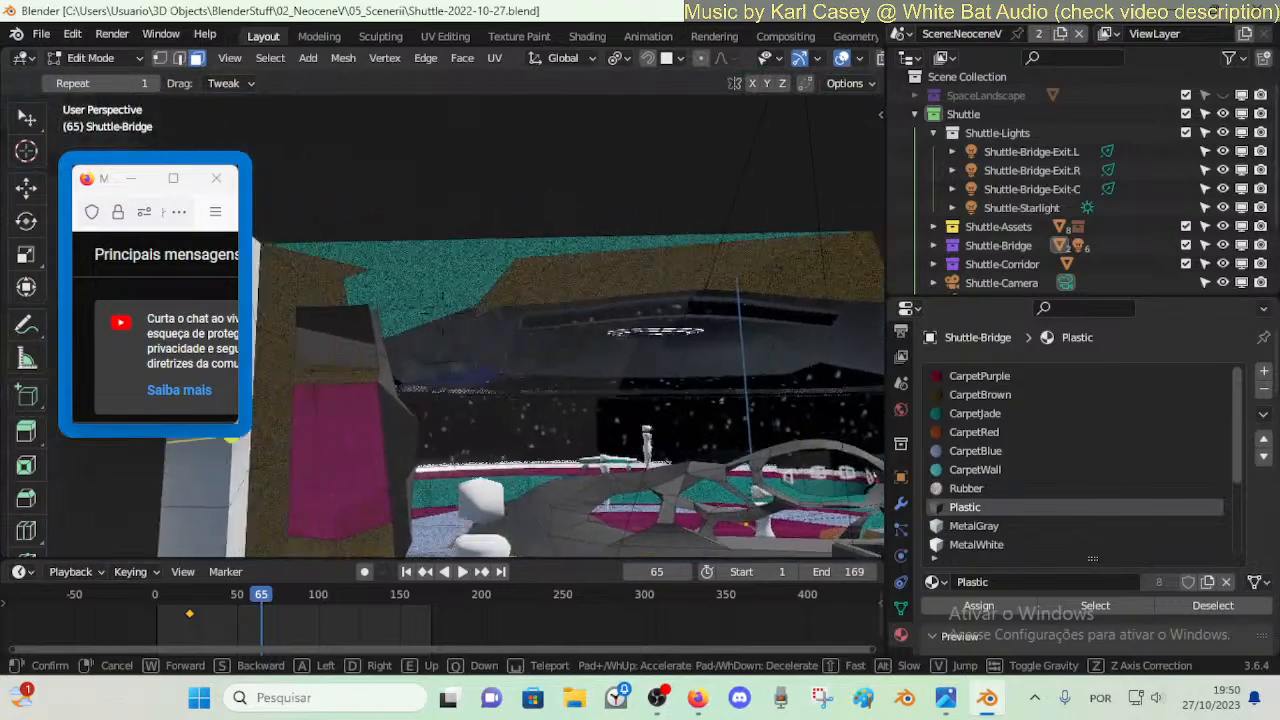
key(d)
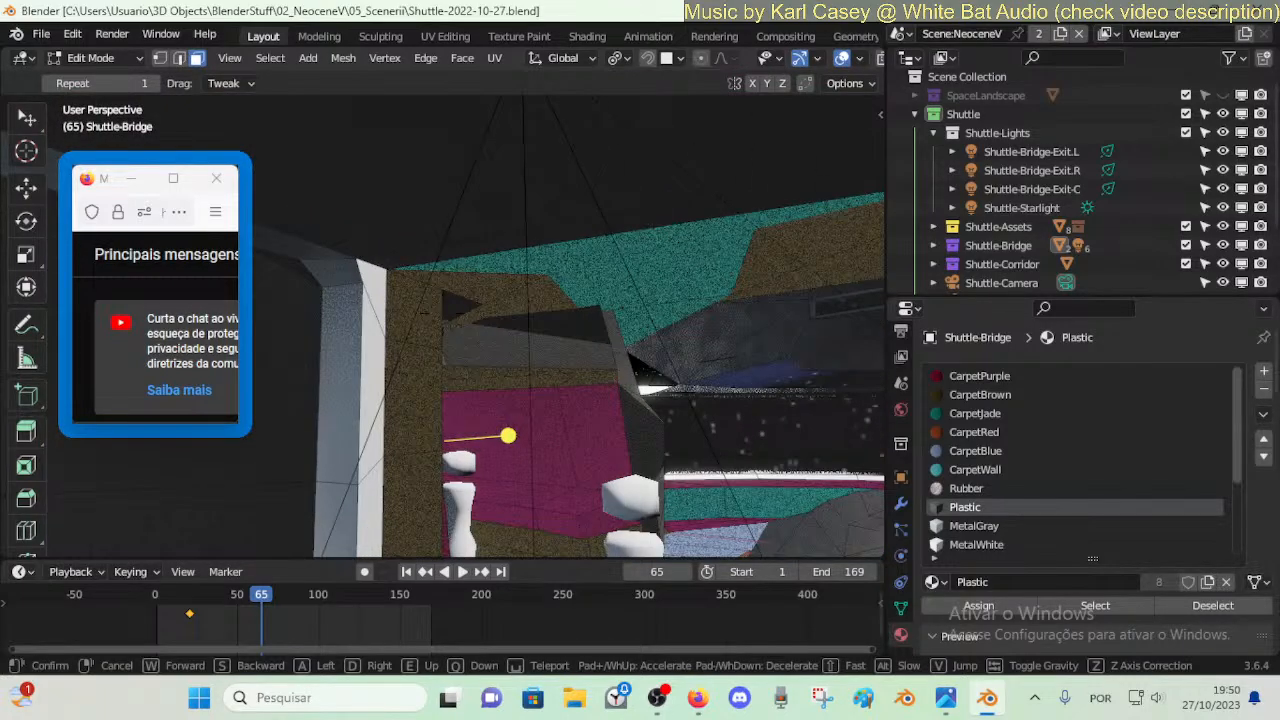
key(w)
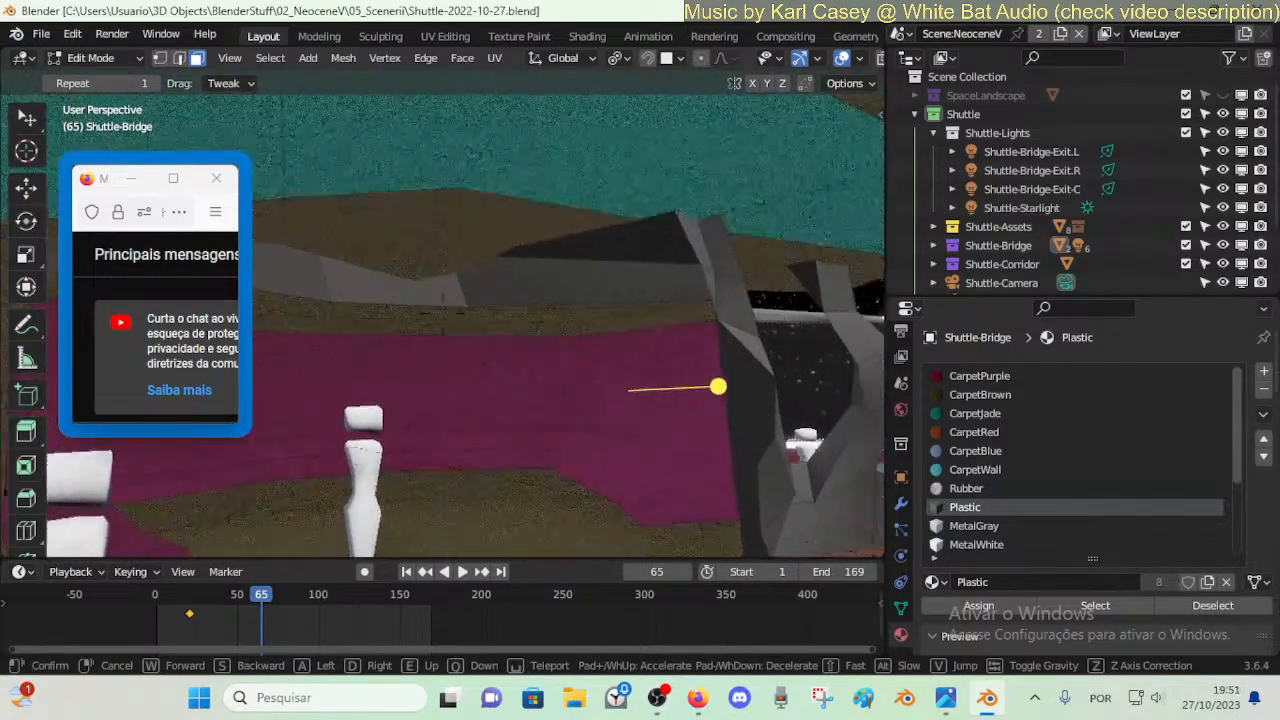
key(a)
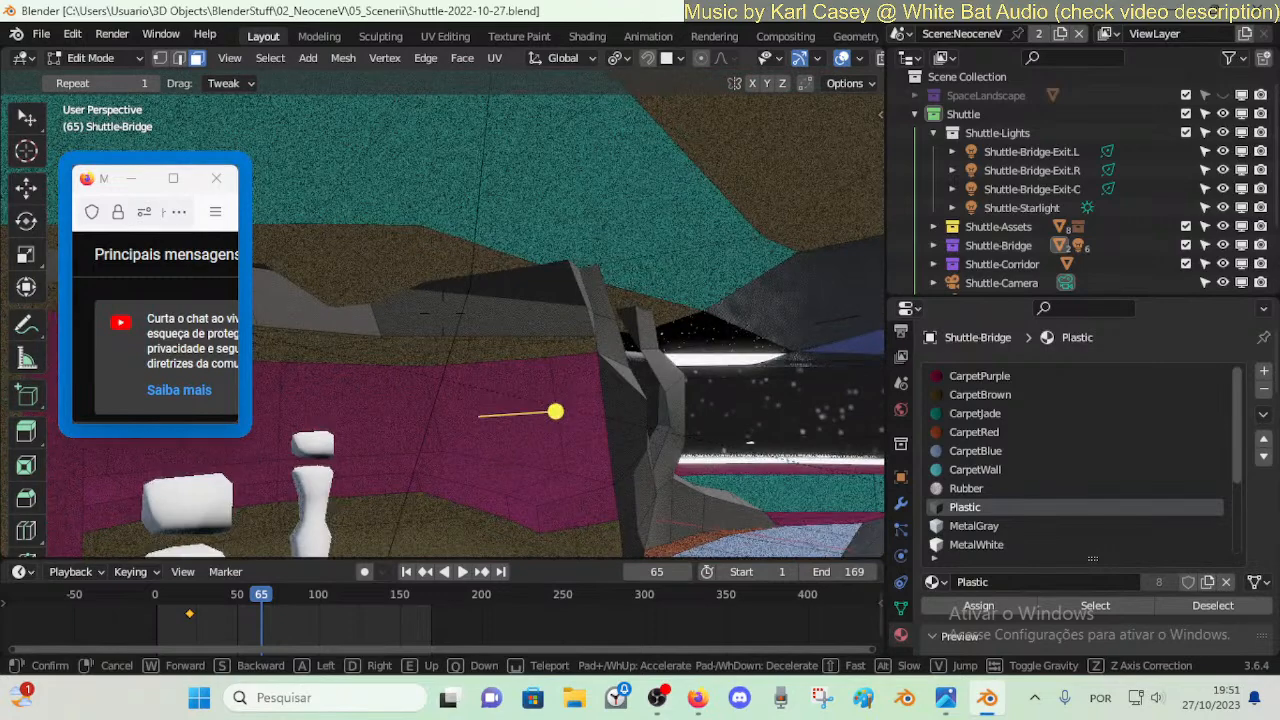
key(s)
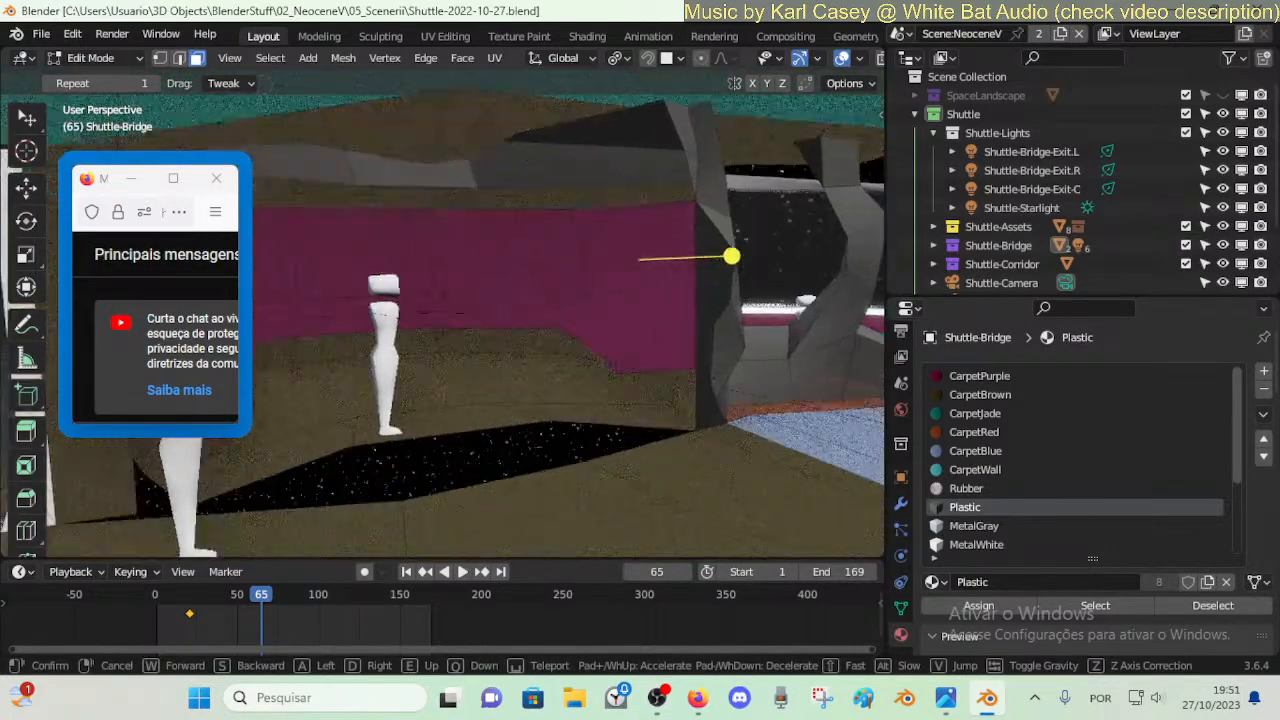
key(s)
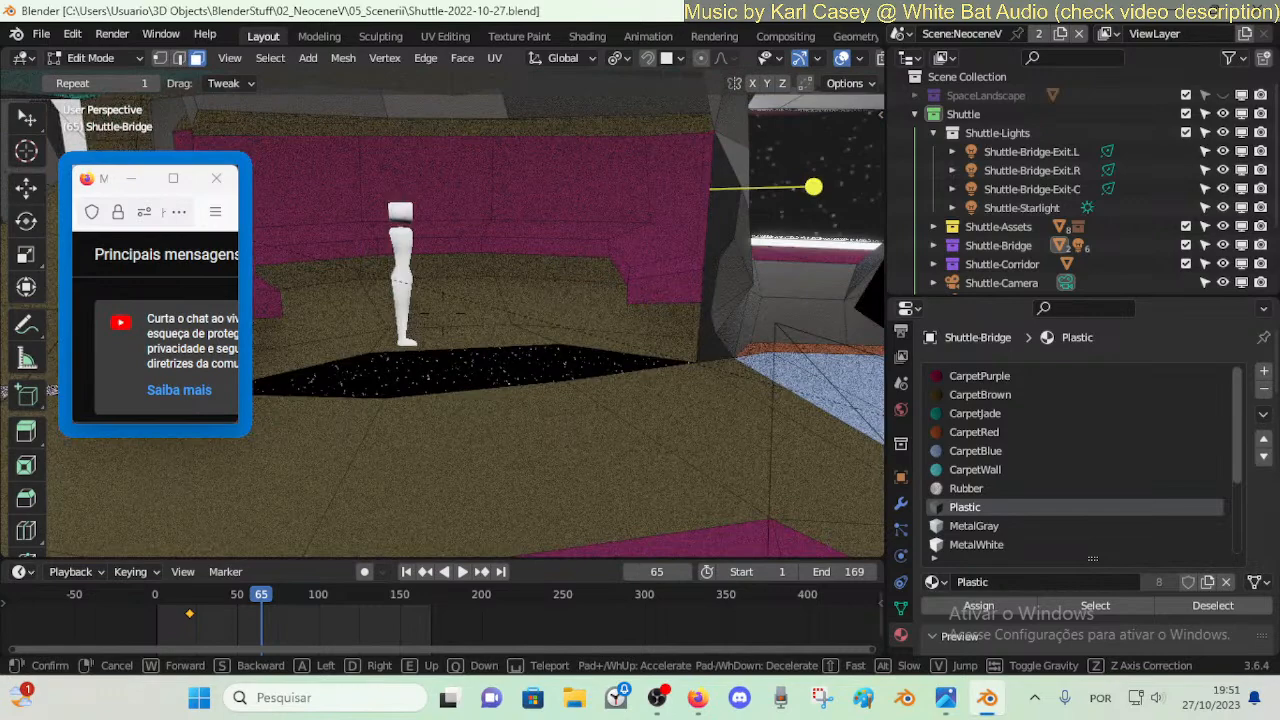
key(s)
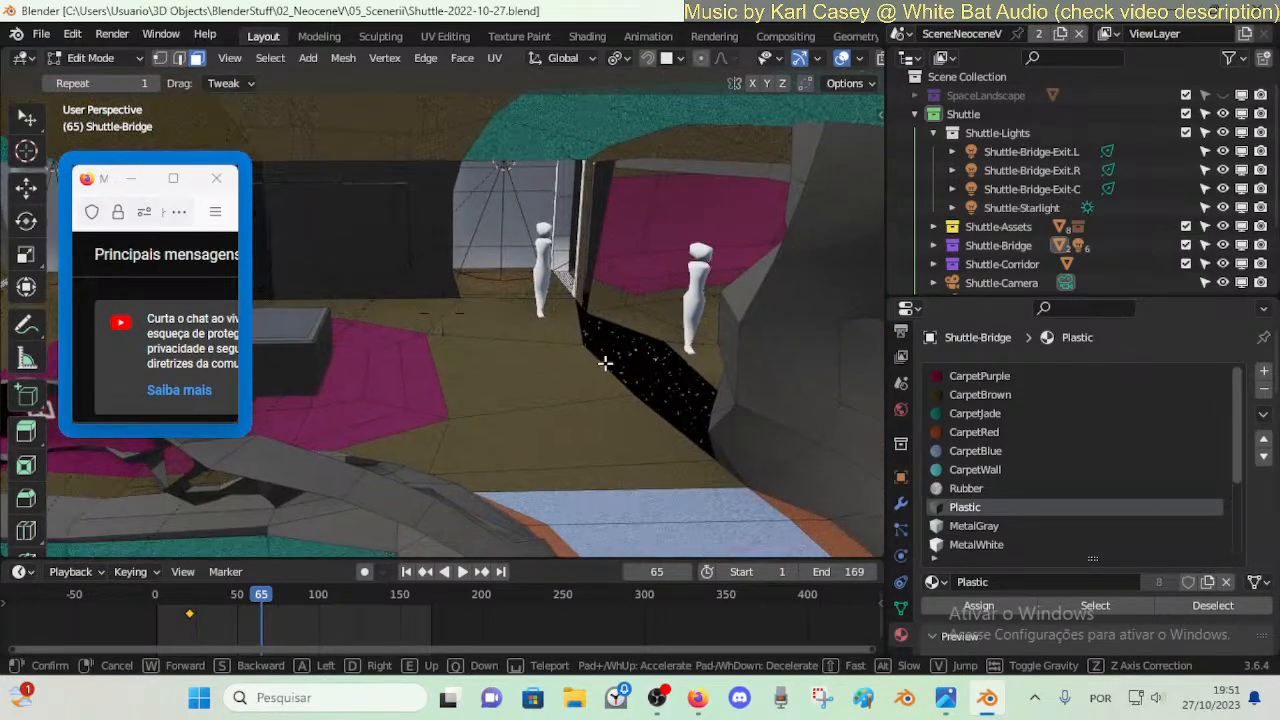
click(605, 363)
key(ctrl+s)
- Knife-cut two lengthwise edges through the brown floor faces between the exit doorway and the light-blue ramp
key(ctrl+r)
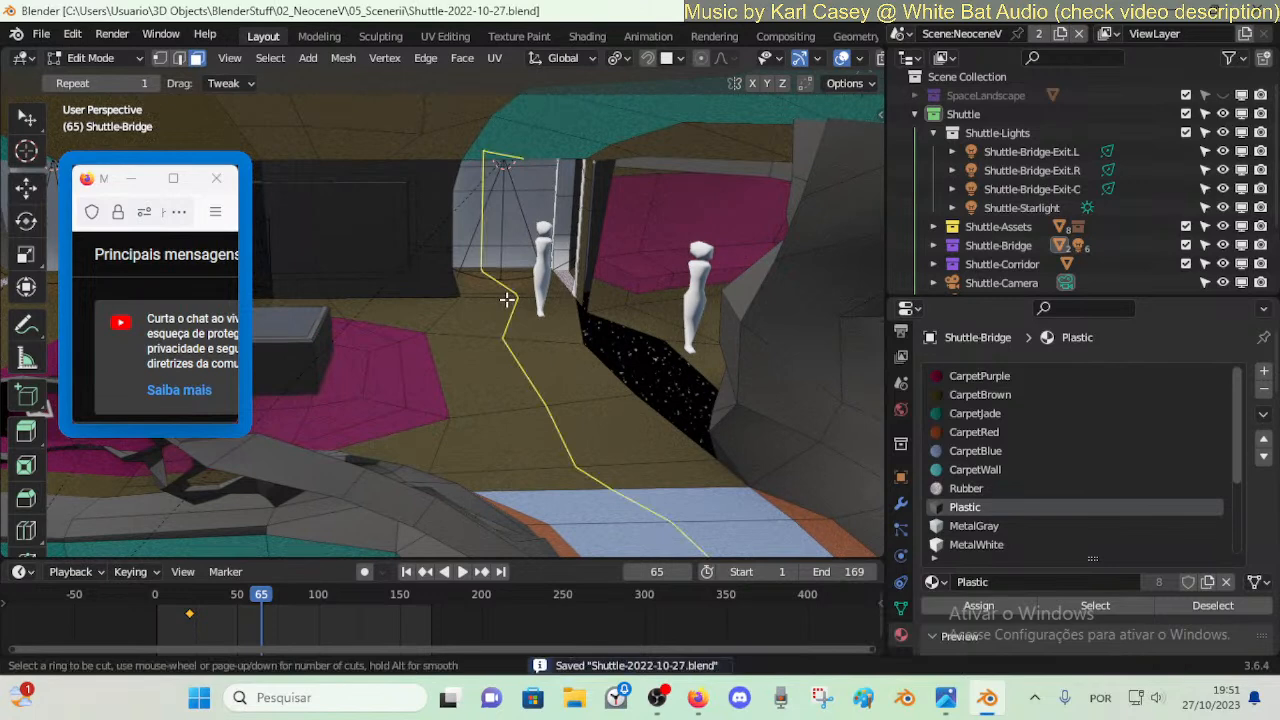
key(k)
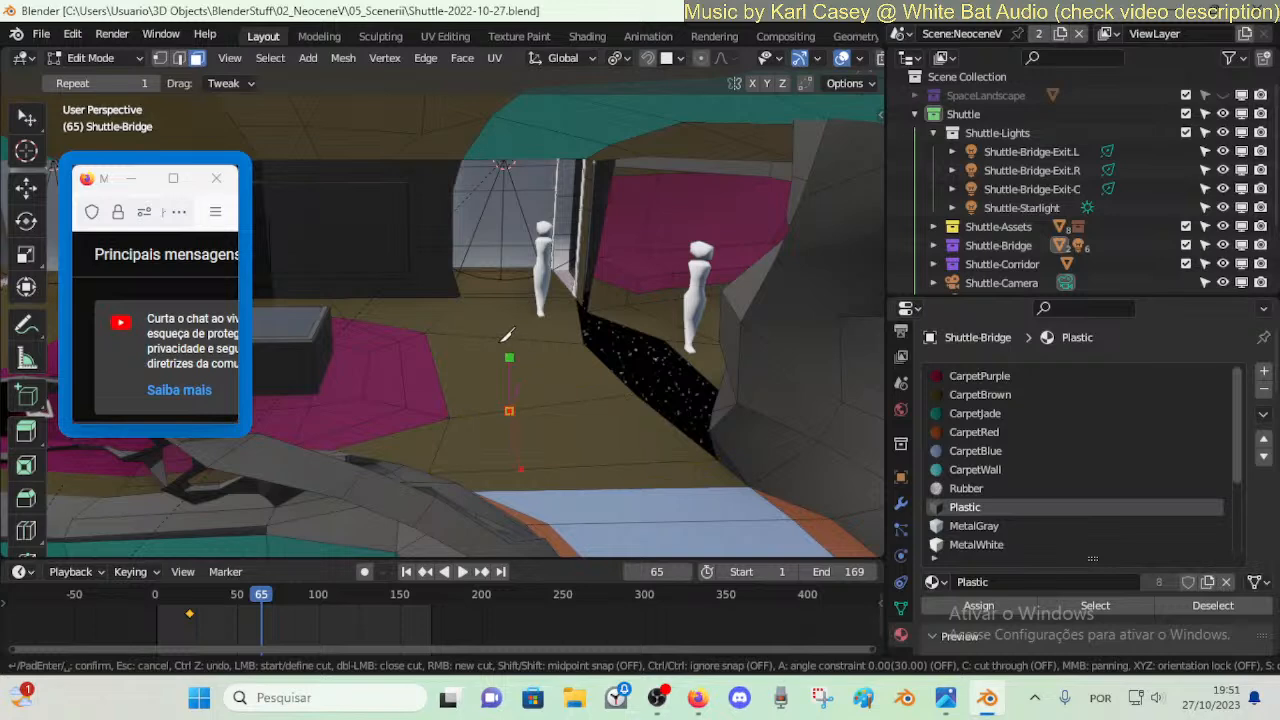
key(Return)
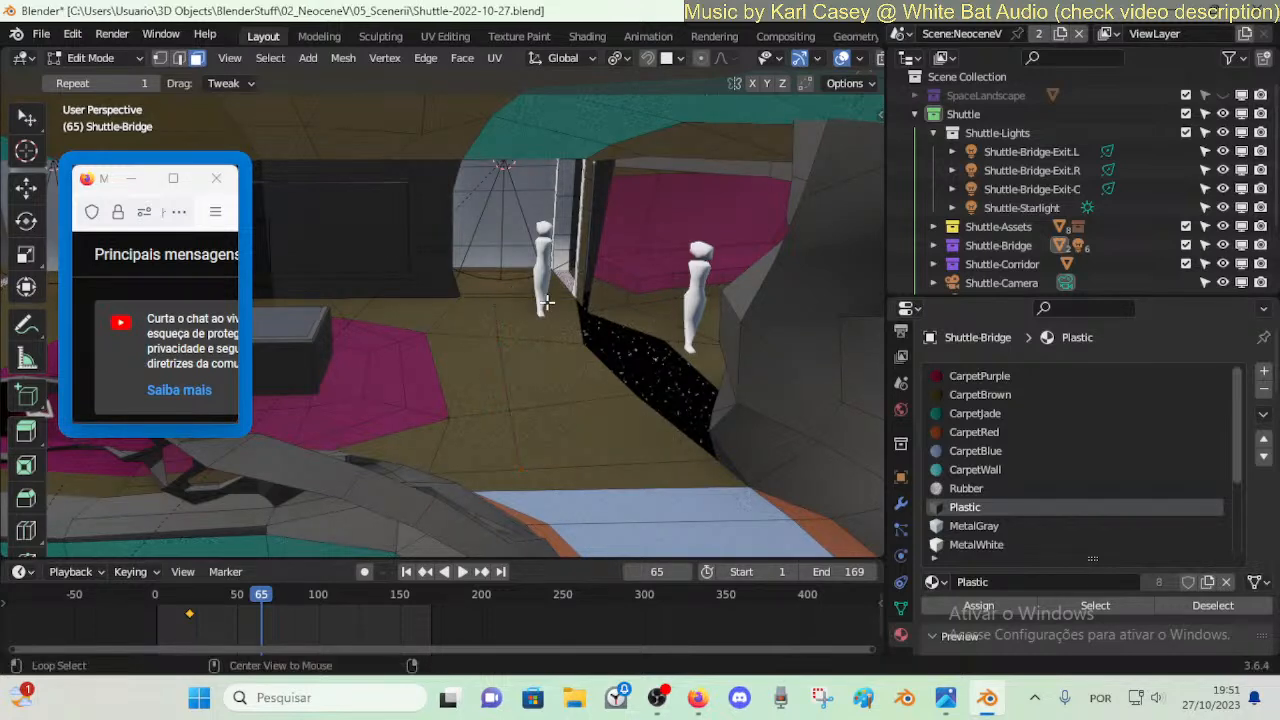
key(k)
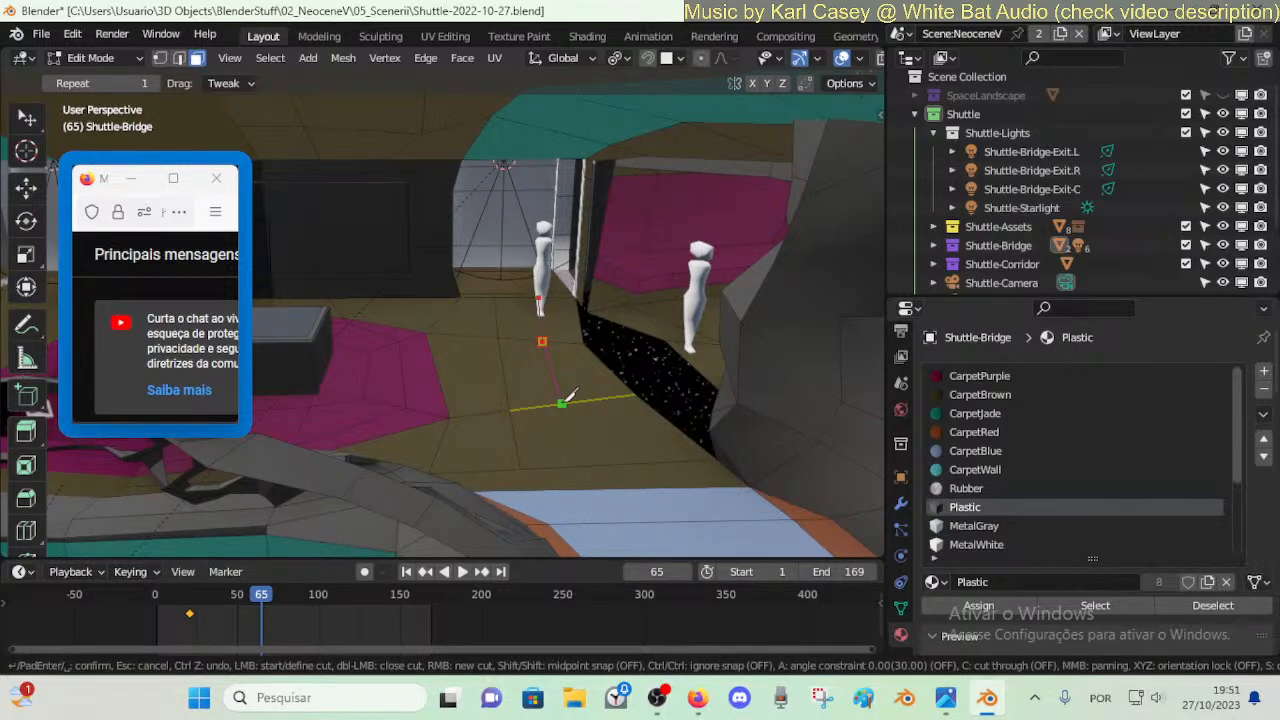
key(Escape)
- Slide the two brown floor vertices nearest the light-blue ramp along their crosswise edge
key(shift+v)
click(575, 466)
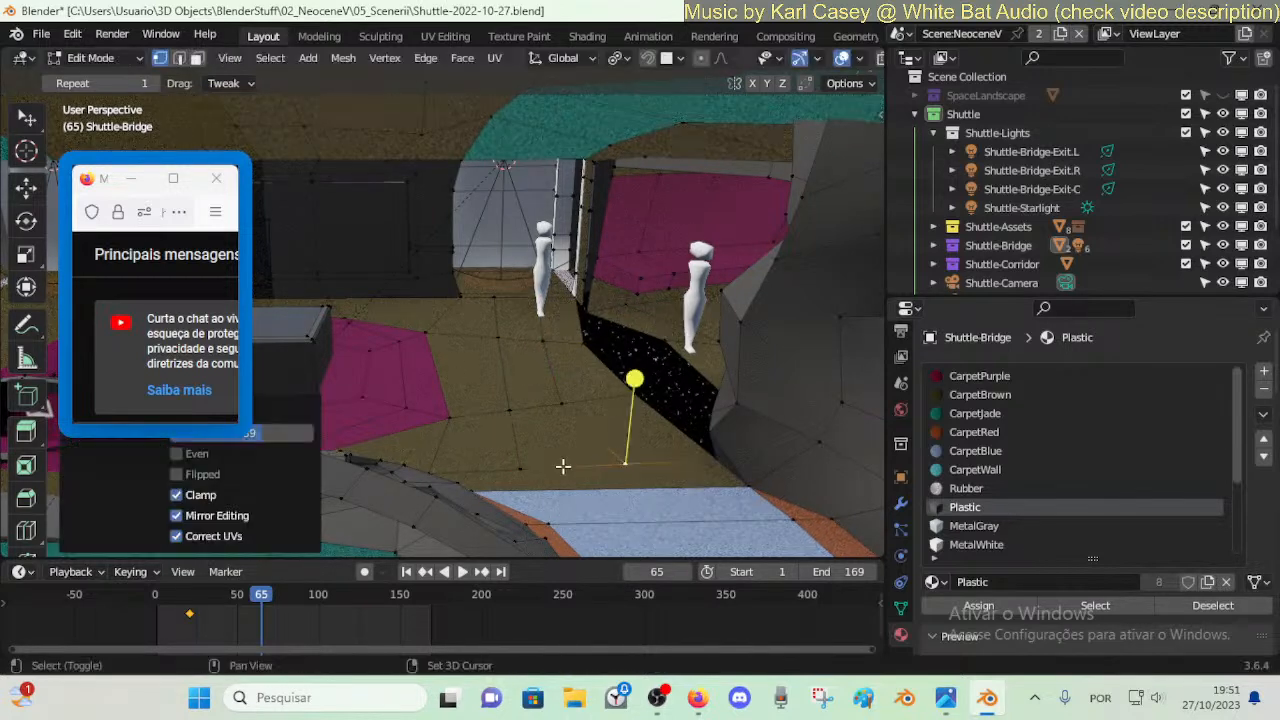
middle_drag(530, 470, 569, 441)
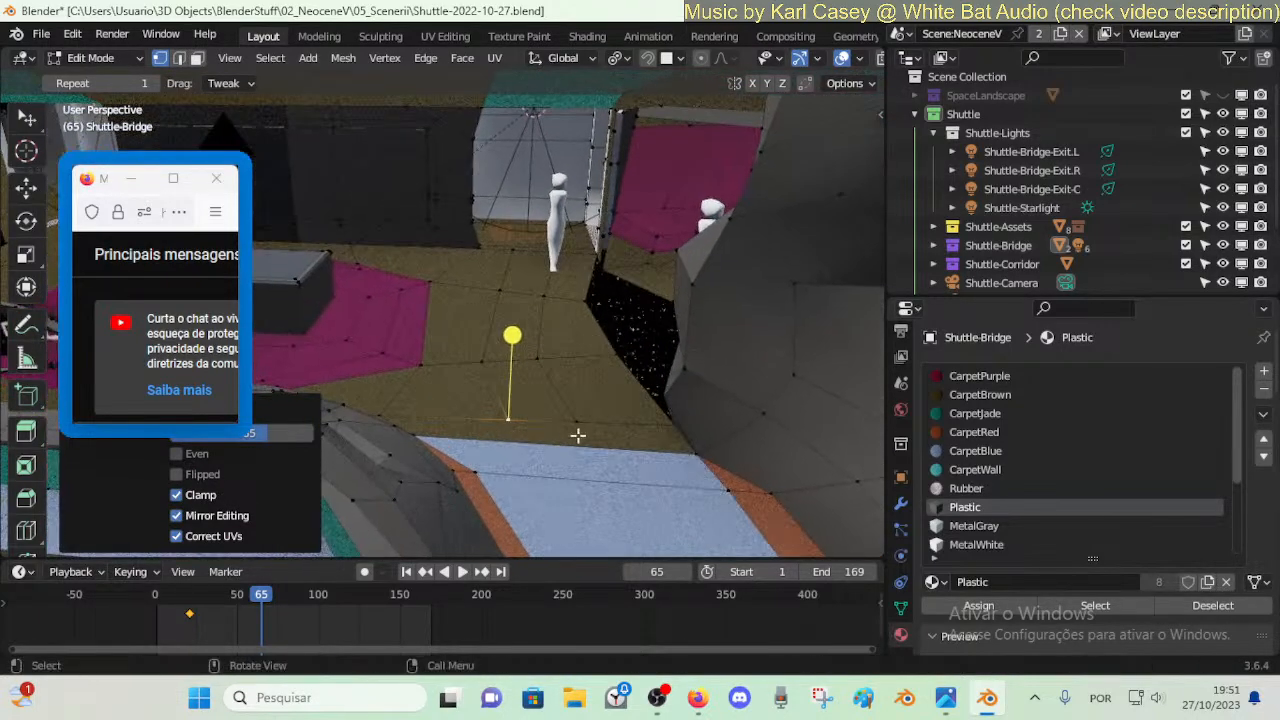
- Knife-cut the brown floor from the cut's end vertex to the light-blue ramp's upper corner beside the large grey wall
key(alt+a)
key(k)
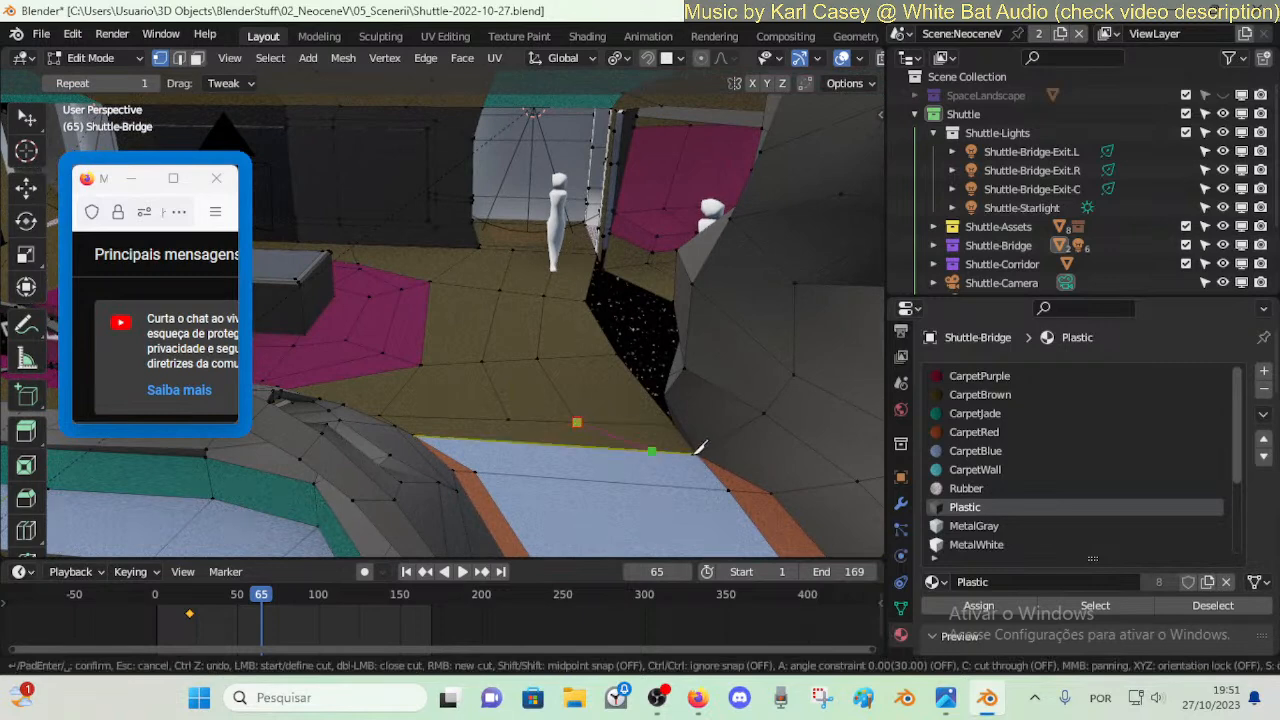
click(697, 455)
key(Return)
key(alt+a)
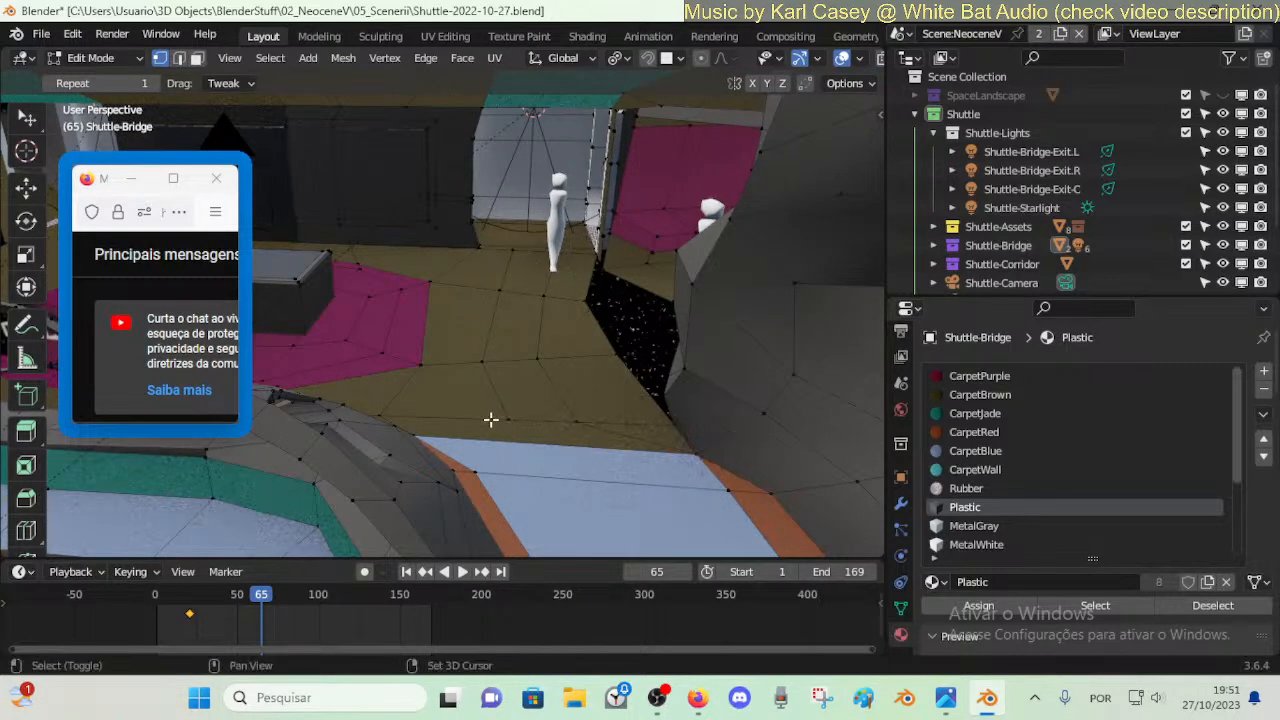
key(grave)
key(Escape)
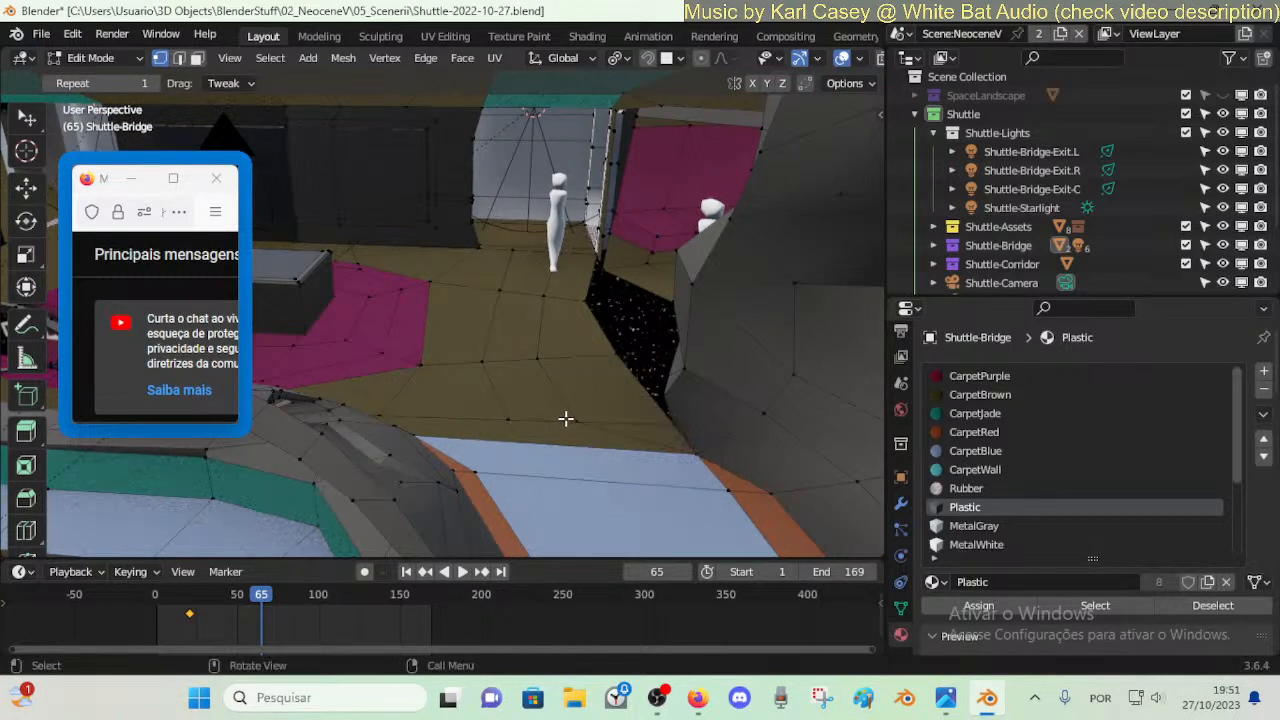
- Knife-cut the brown floor between the other cut's end vertex and the ramp's opposite upper corner
middle_drag(526, 409, 481, 421)
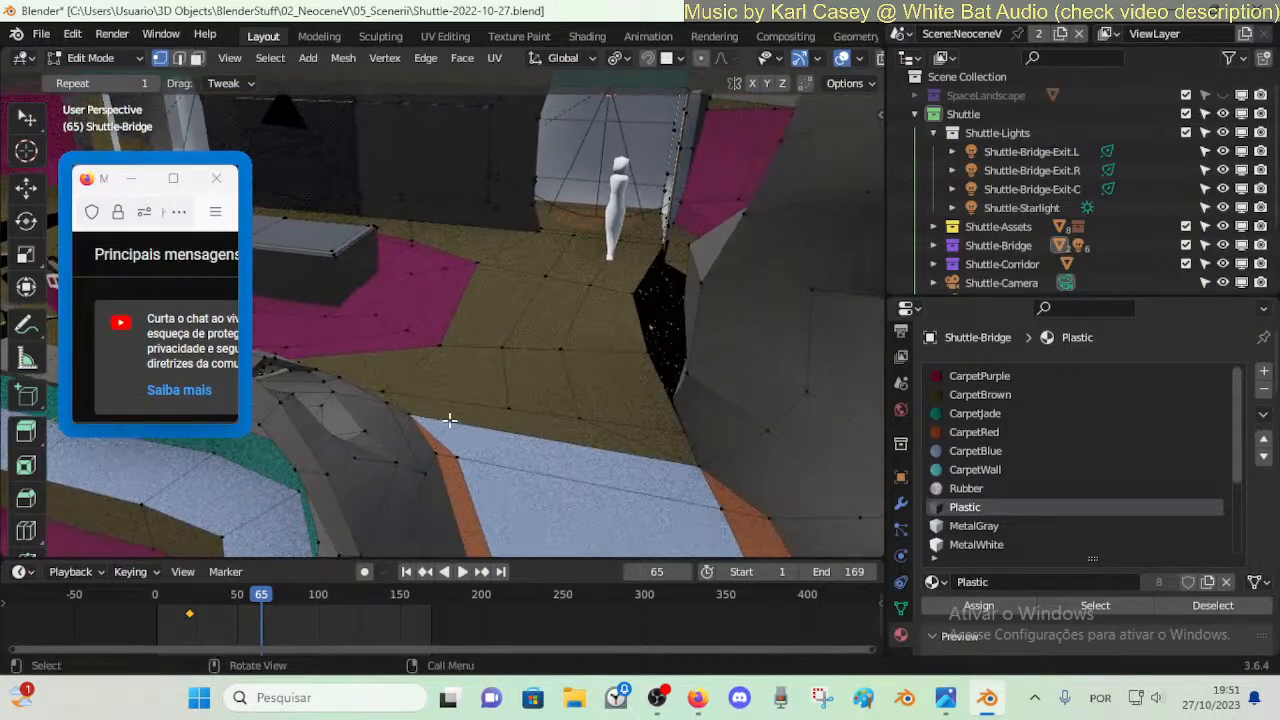
key(k)
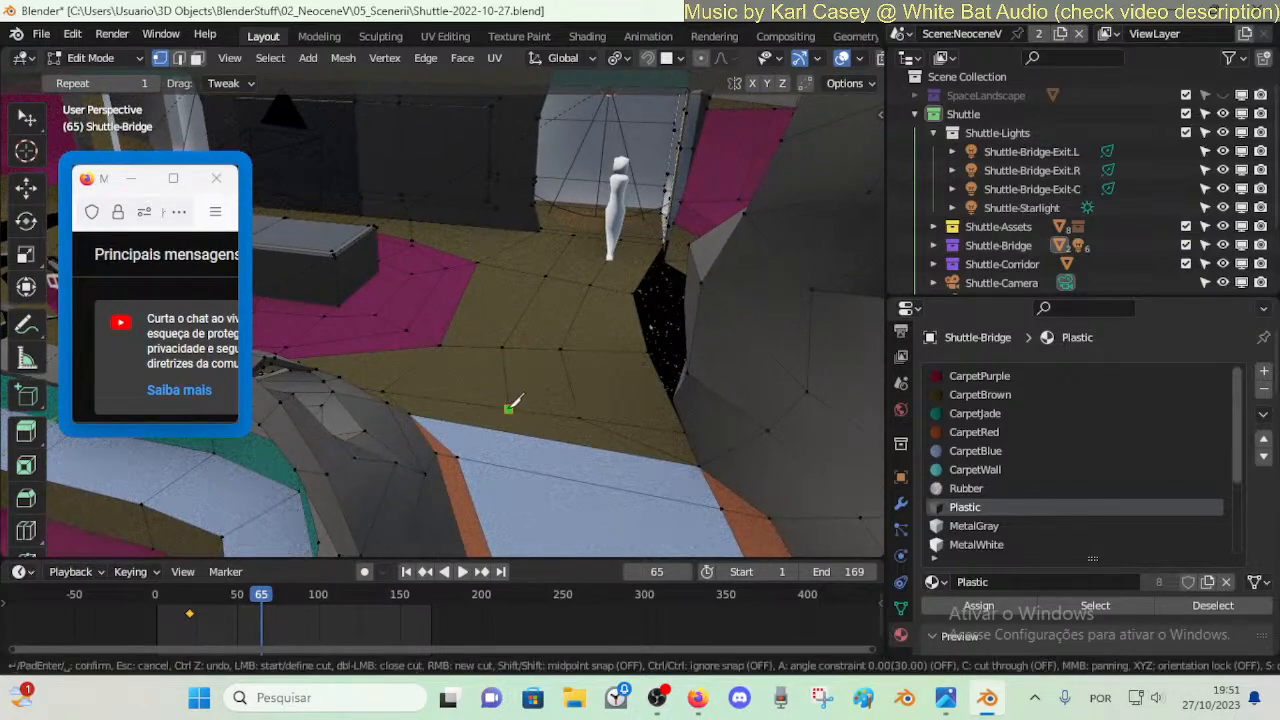
key(Return)
key(alt+a)
- Dissolve the edge between the orange border and the light-blue strip at the ramp's upper end
key(2)
click(437, 441)
key(x)
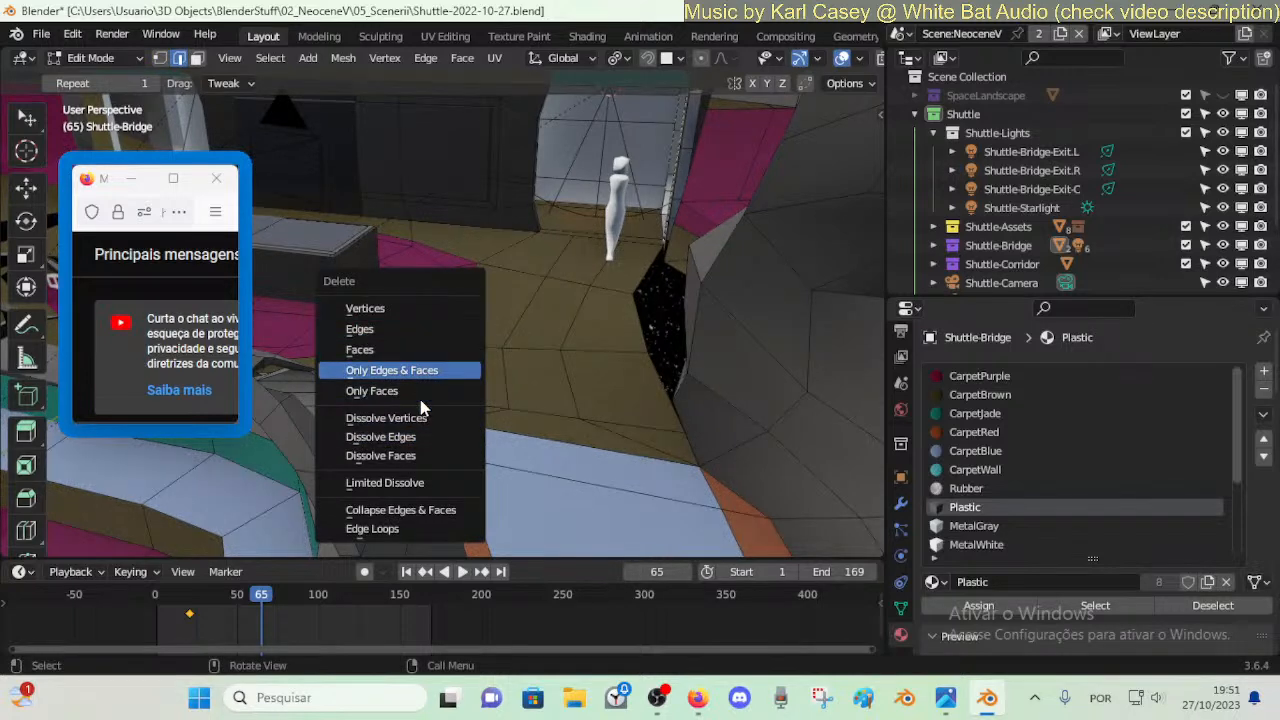
click(418, 434)
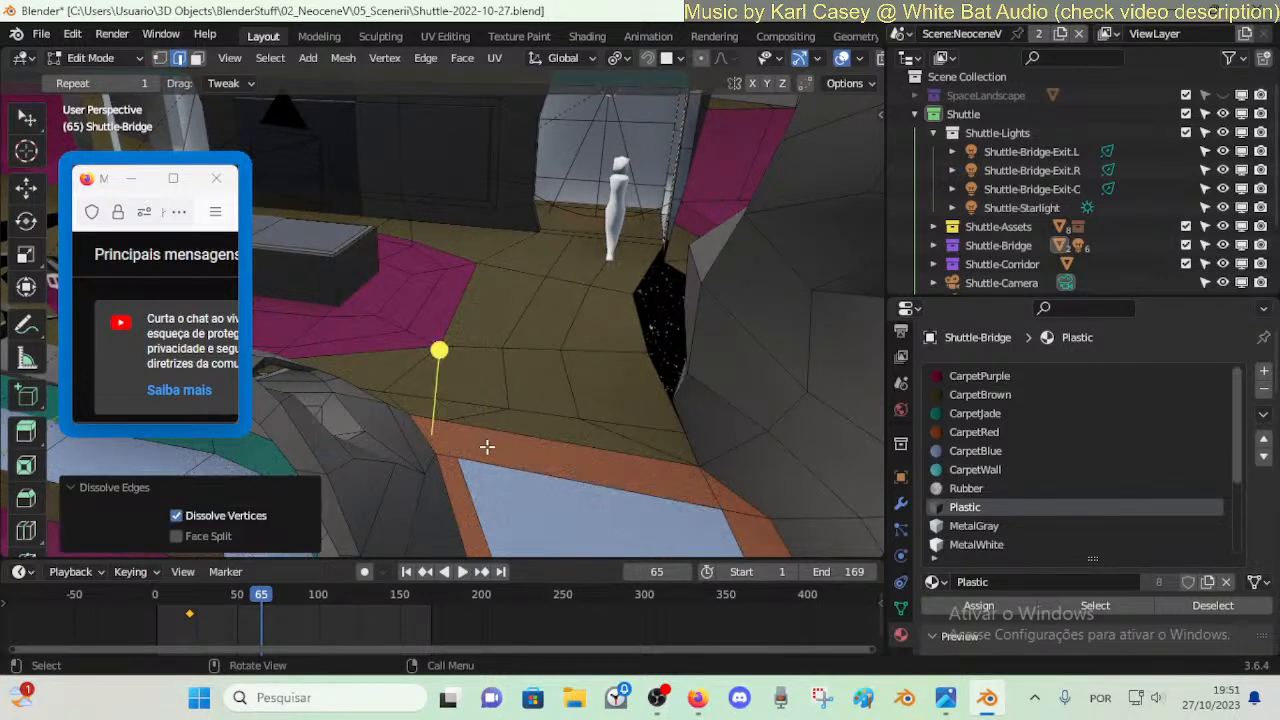
- Knife-cut the orange border at its upper corner beside the grey wall
key(alt+a)
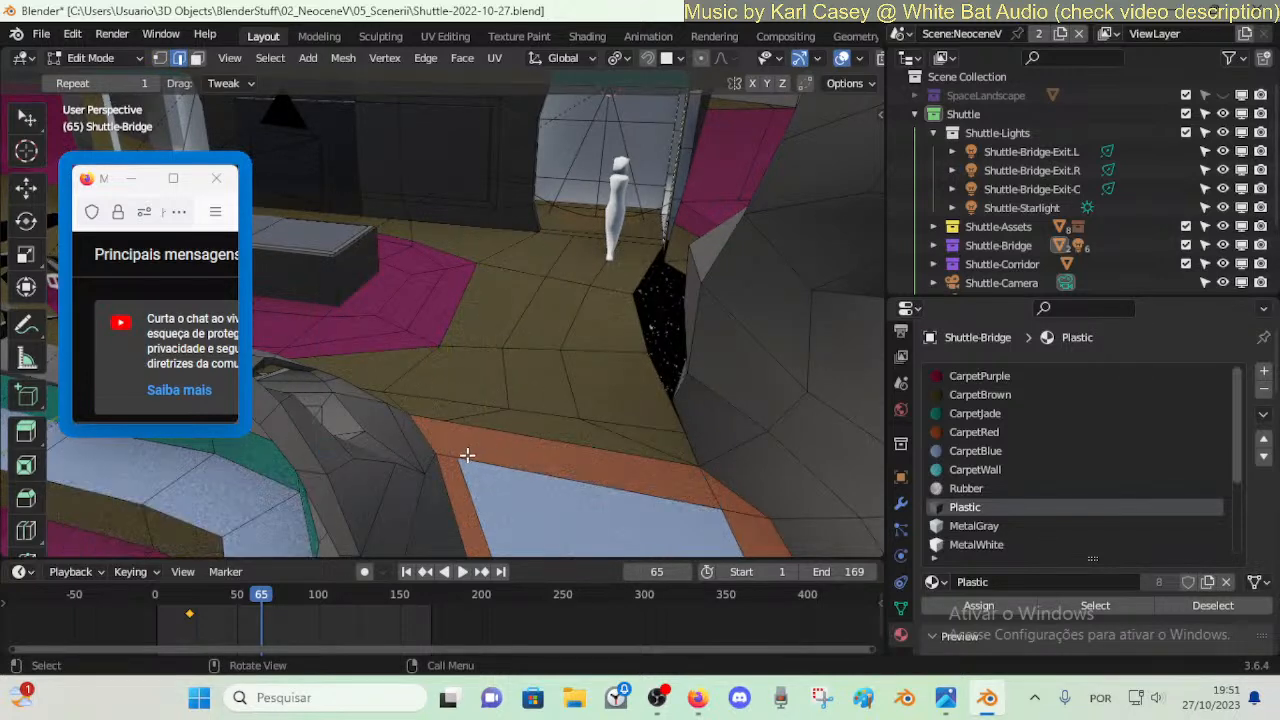
key(k)
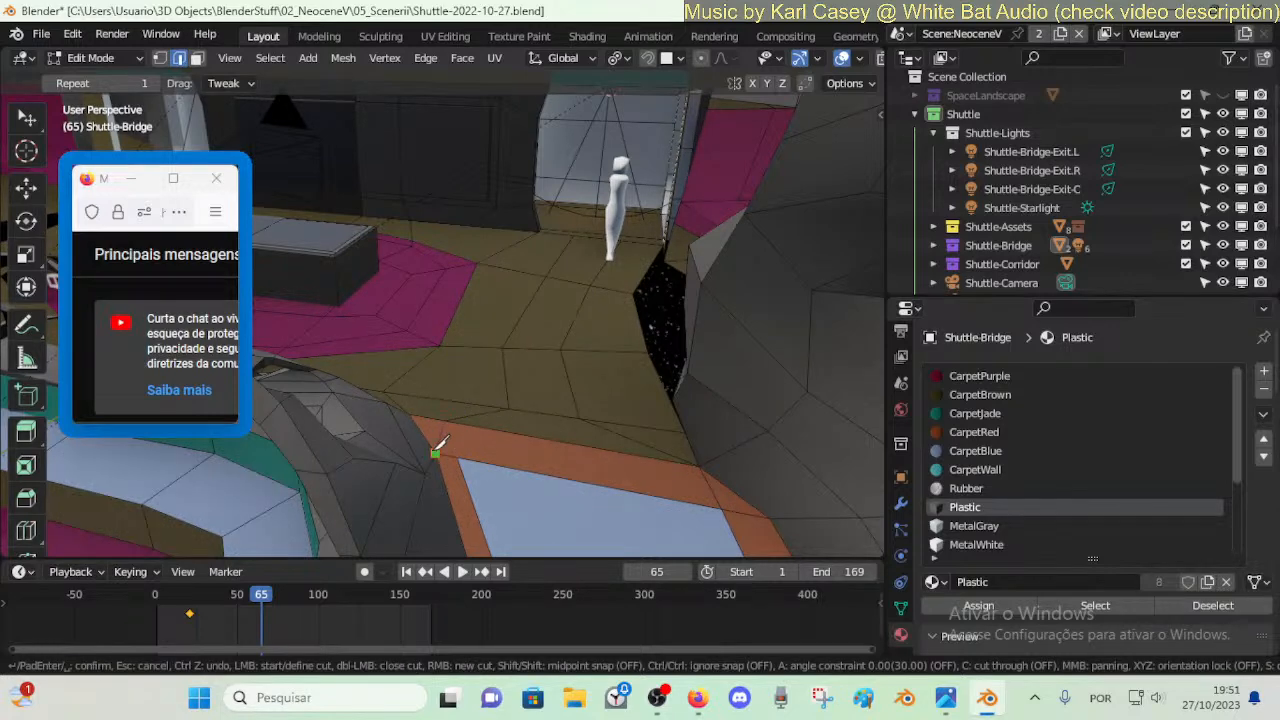
click(435, 450)
key(Return)
key(alt+a)
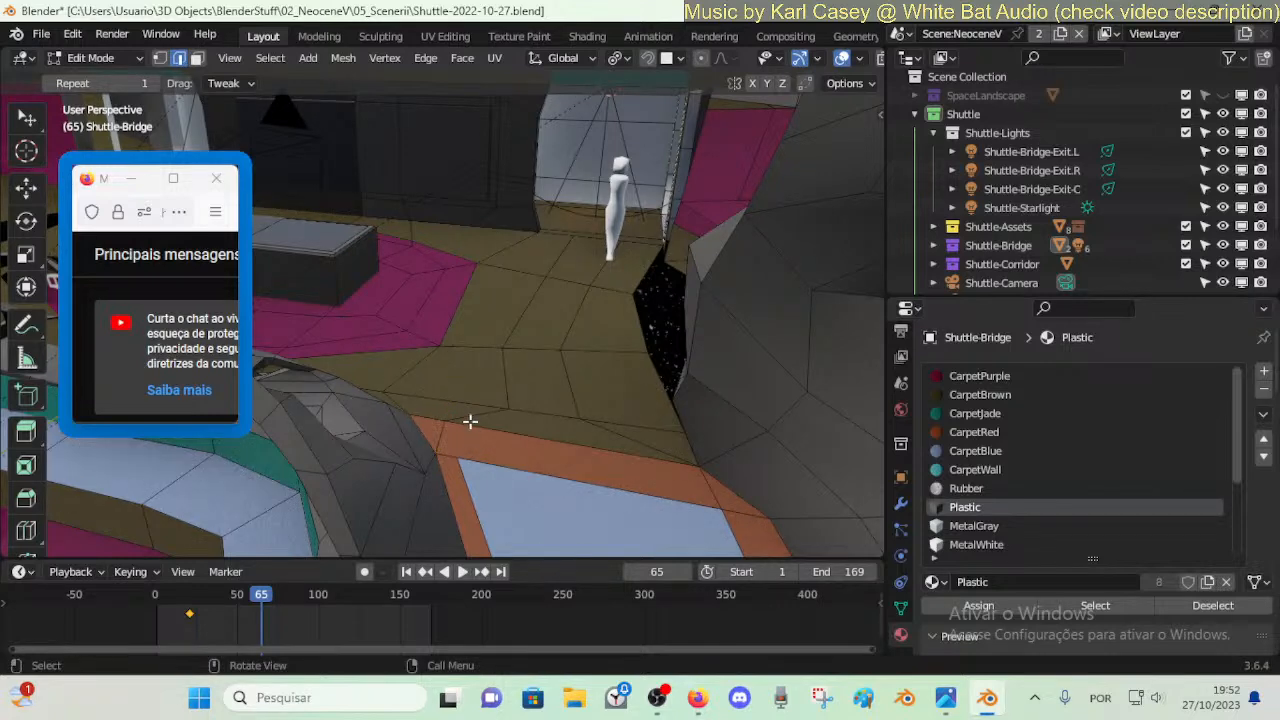
- Assign the CarpetJade material to the four brown floor faces running from the orange border towards the exit
key(3)
click(537, 421)
shift+click(540, 380)
shift+click(545, 312)
shift+click(572, 261)
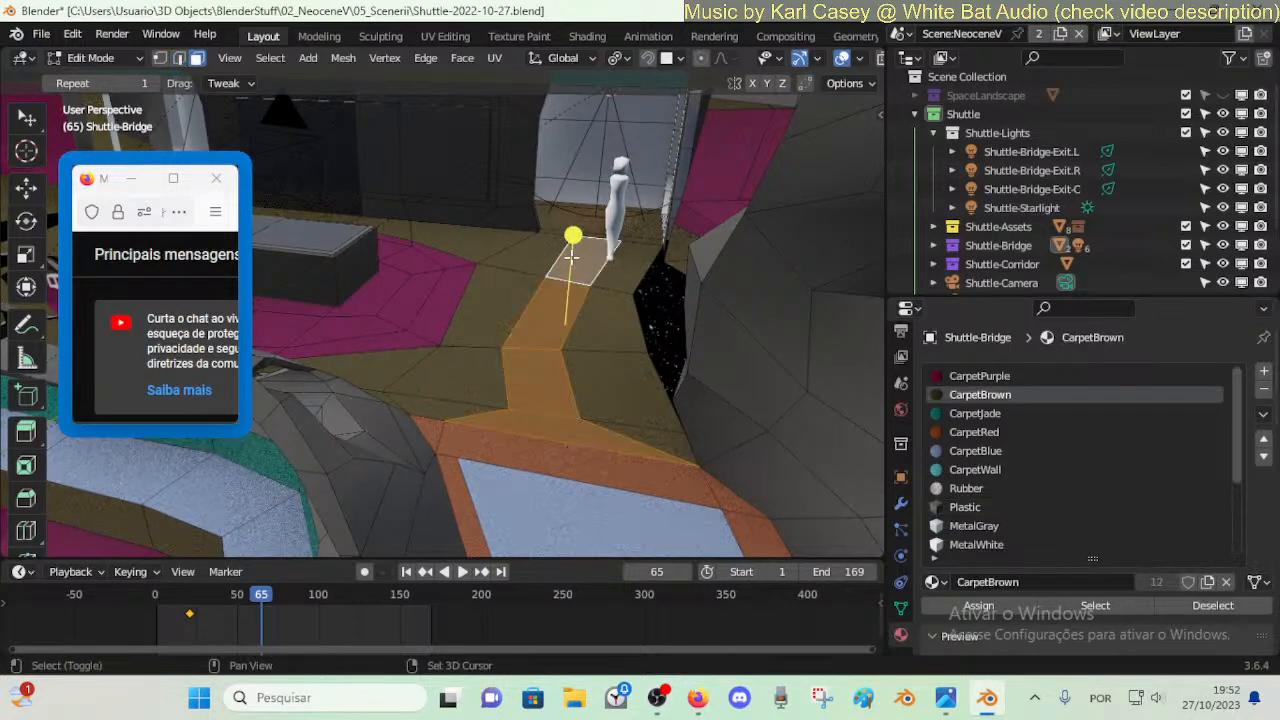
click(1034, 416)
click(975, 605)
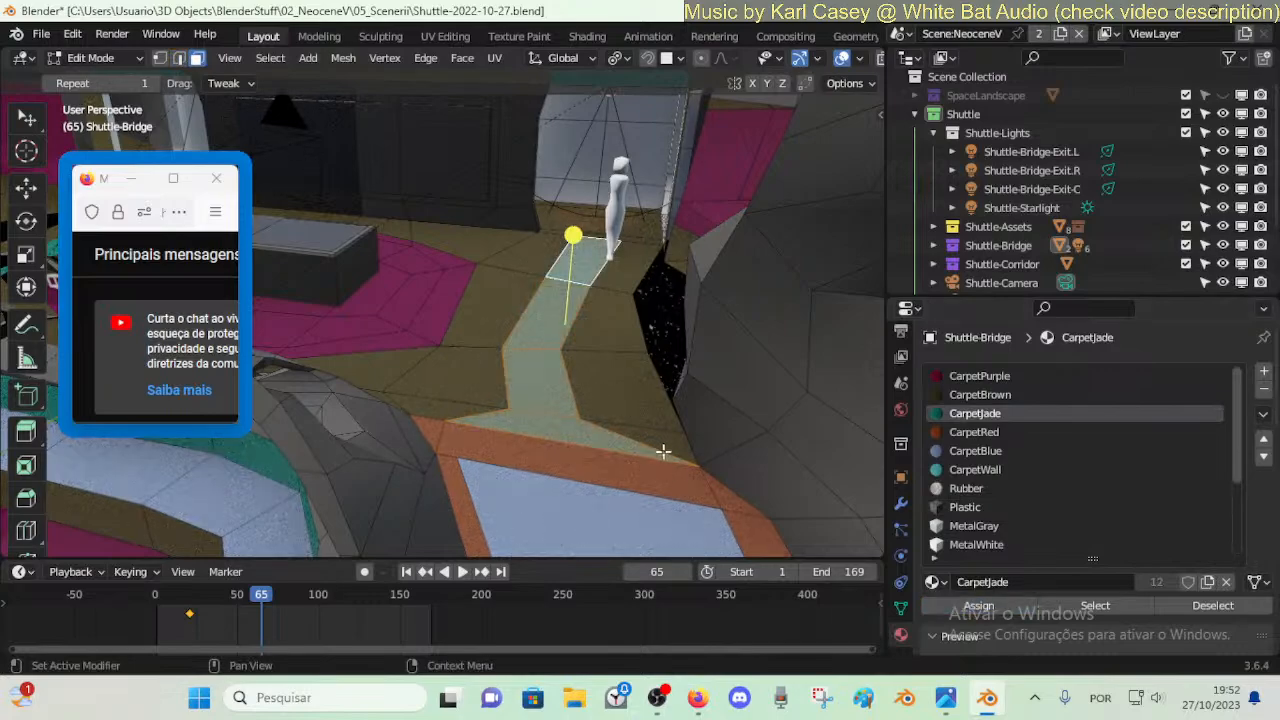
key(alt+a)
key(Tab)
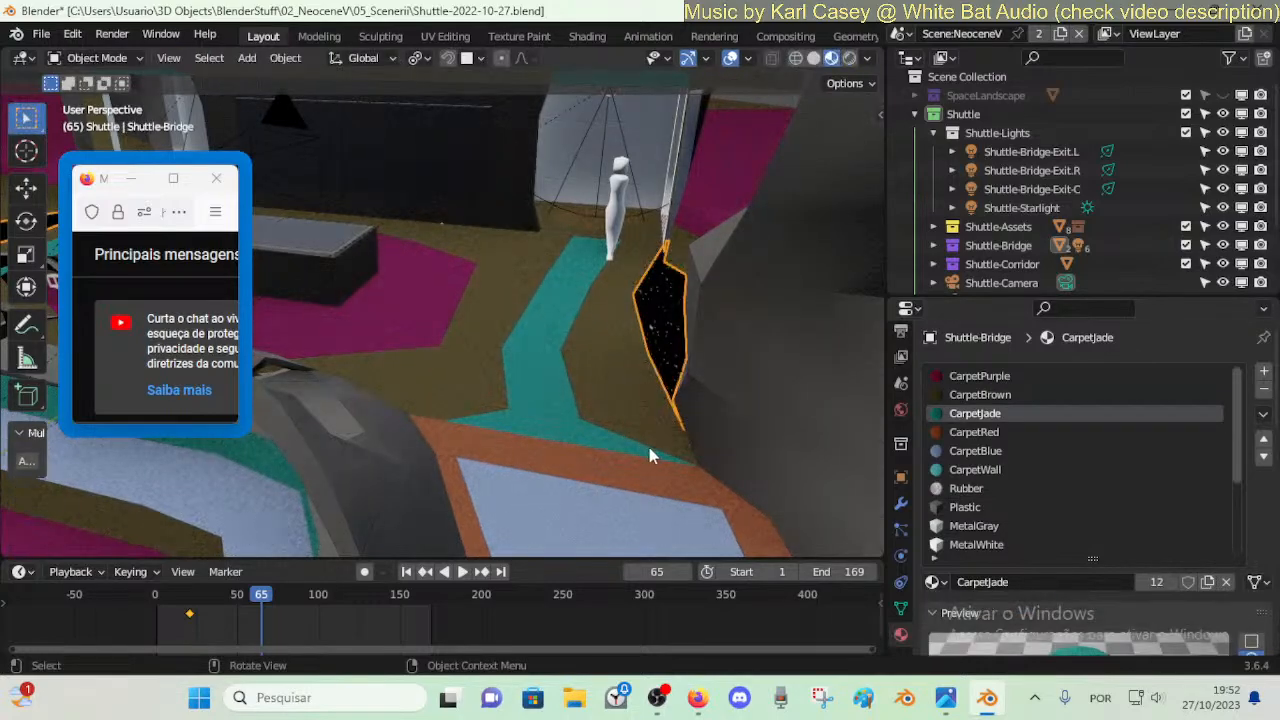
- Examine the jade strip and the surrounding floor from several viewpoints around the ramp
key(shift+grave)
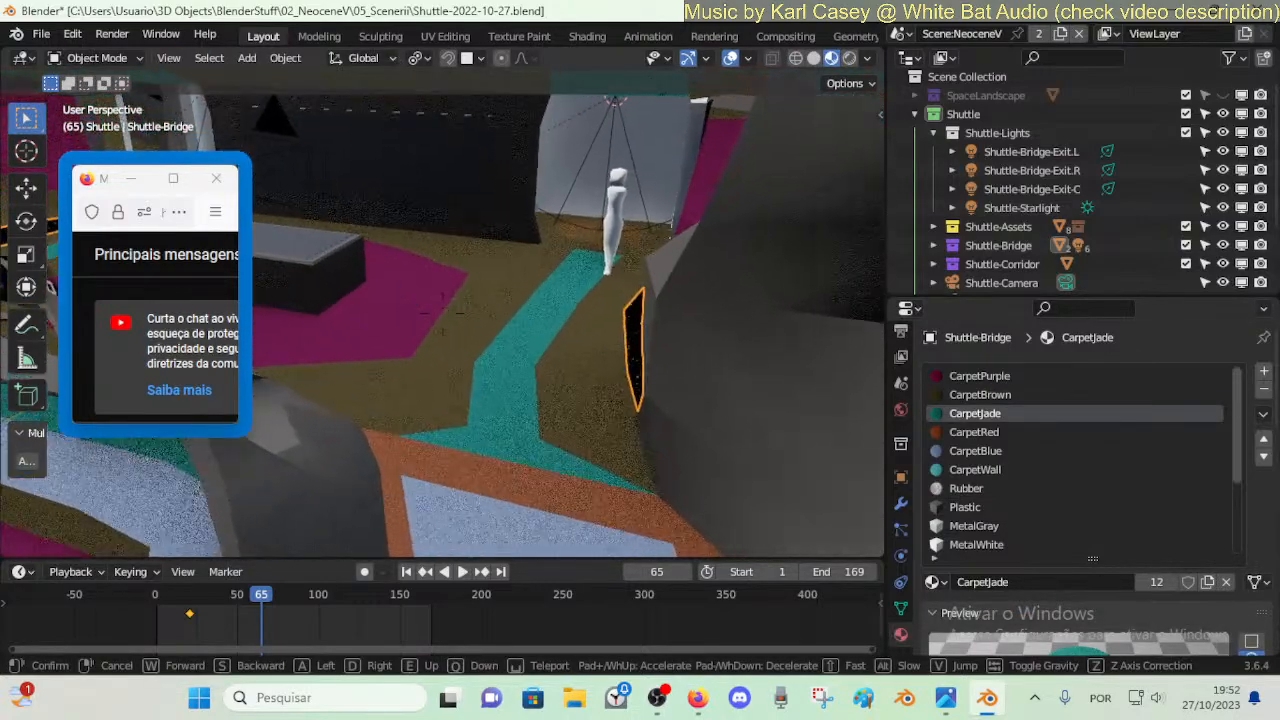
click(651, 451)
key(1)
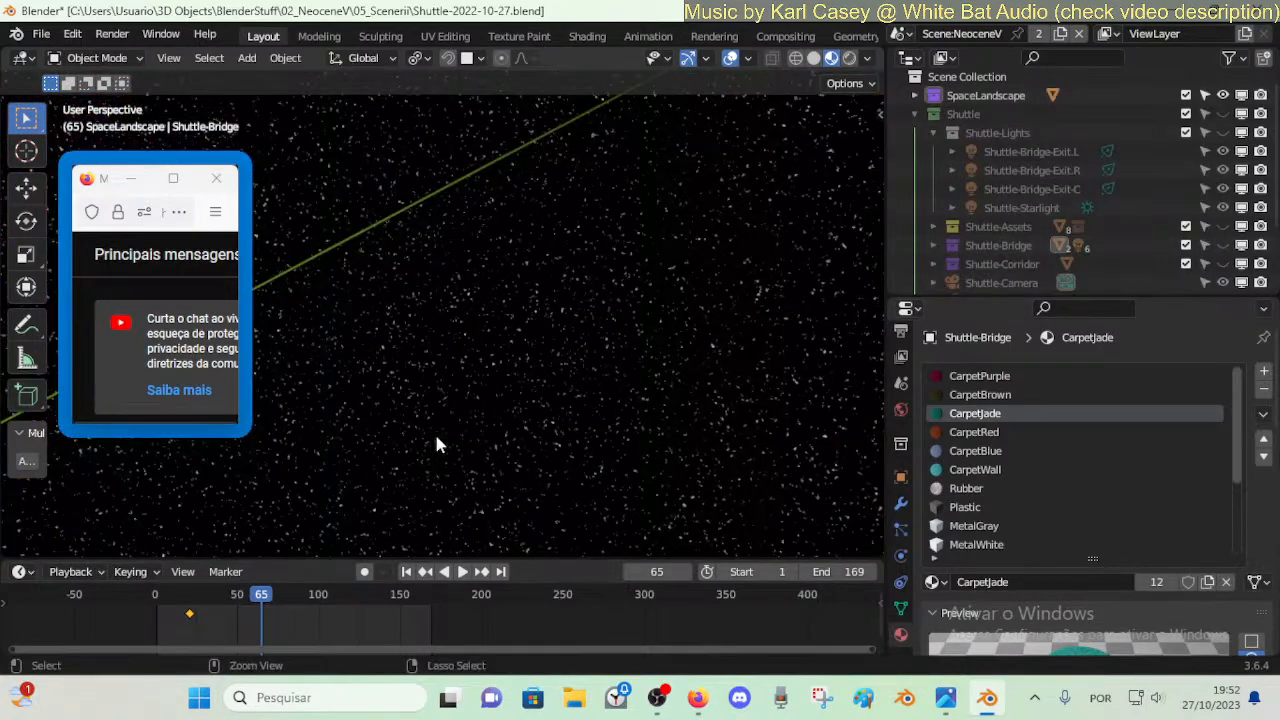
key(2)
key(Tab)
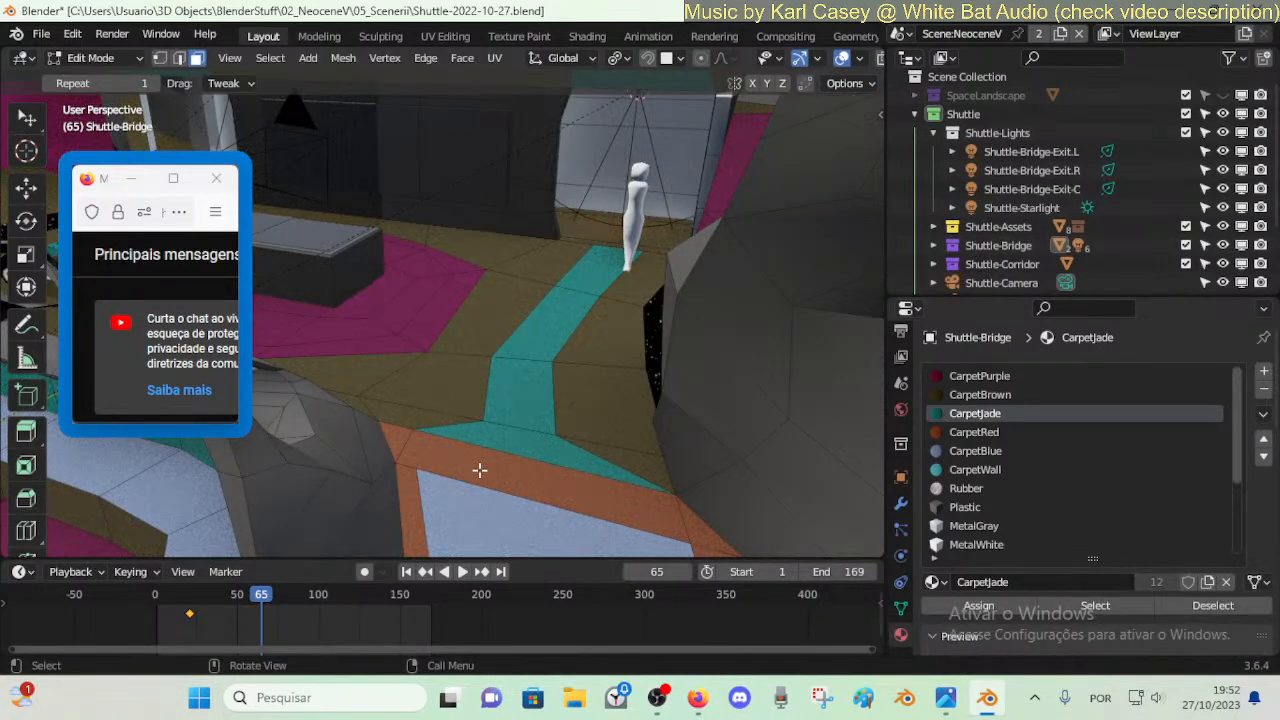
key(shift+grave)
key(w)
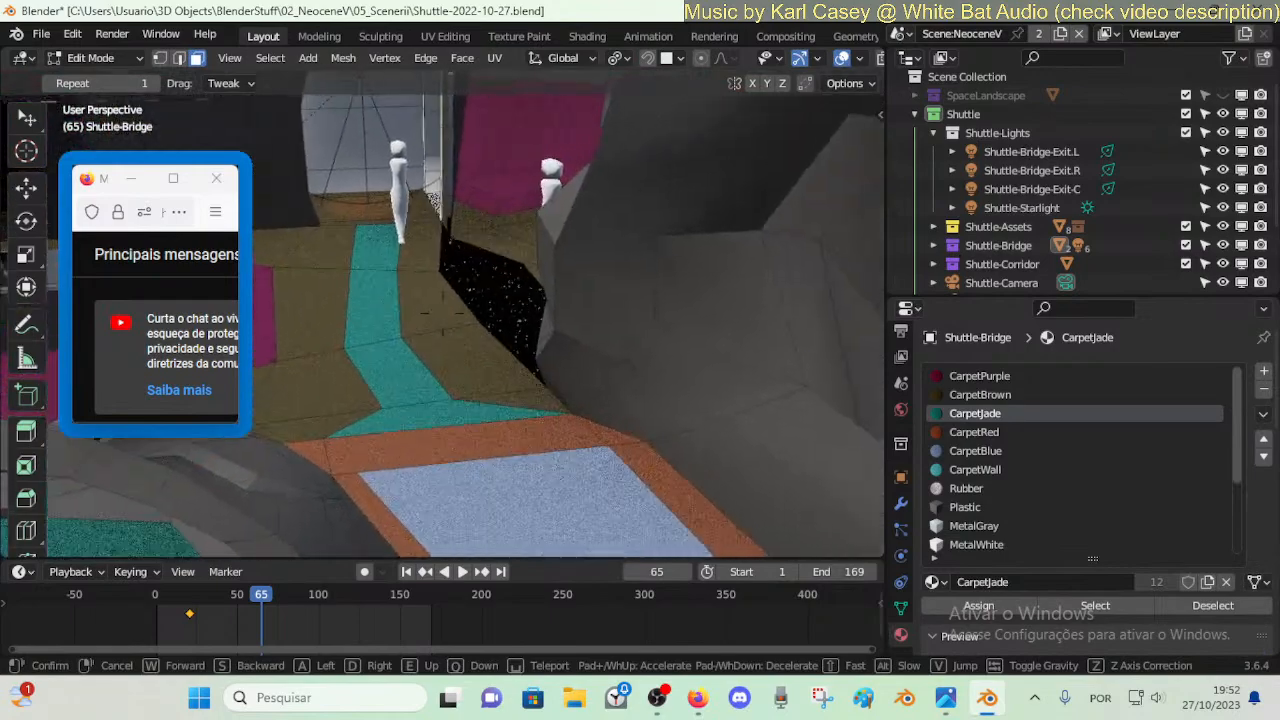
click(443, 455)
key(Tab)
key(shift+grave)
key(a)
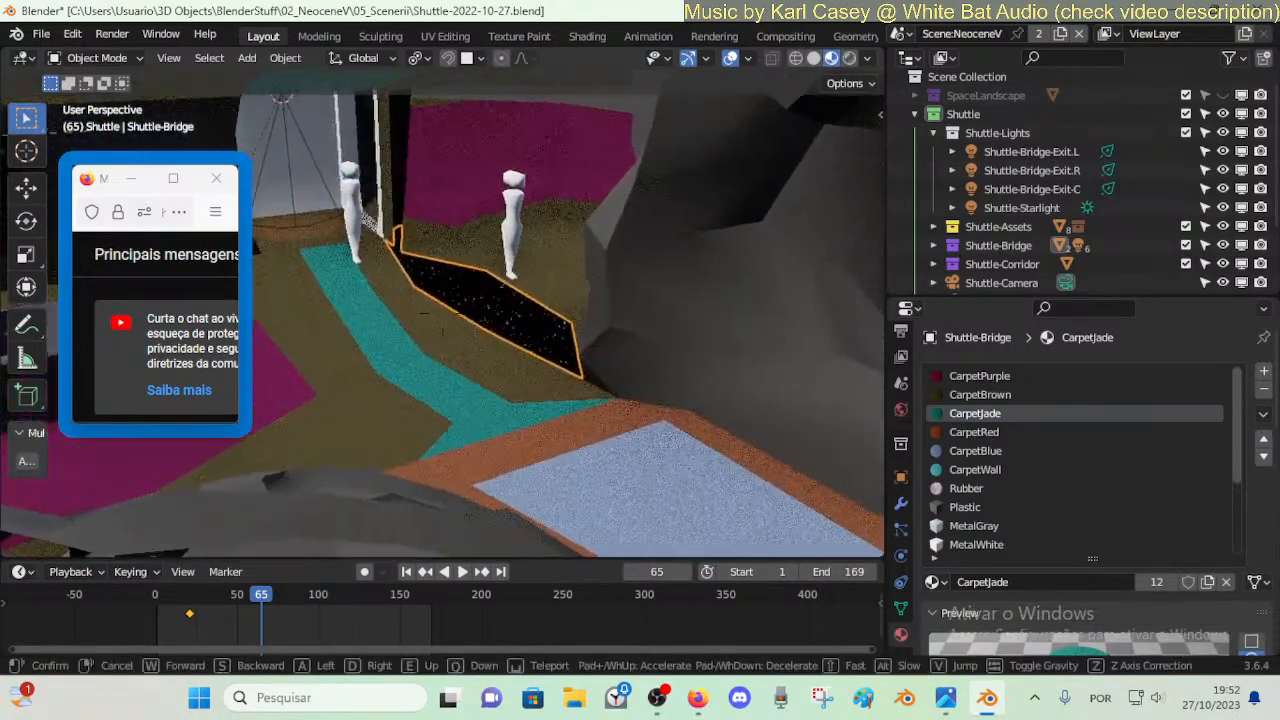
key(w)
key(w)
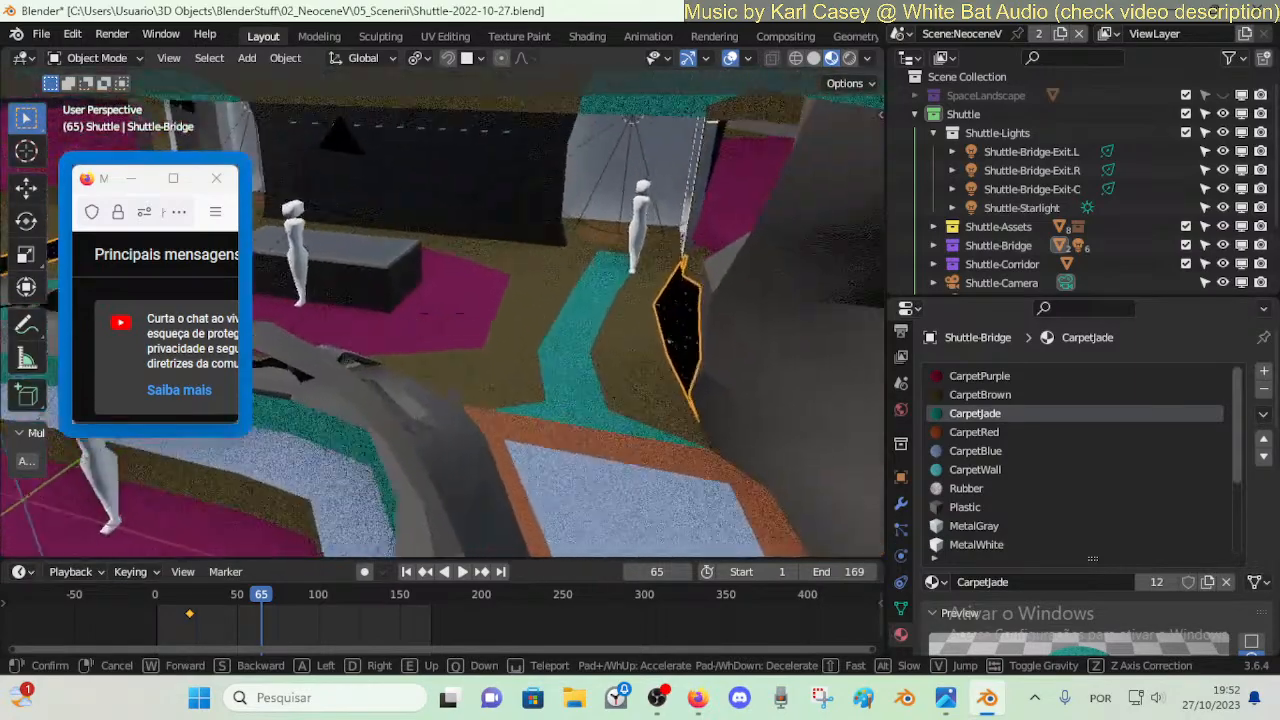
click(429, 463)
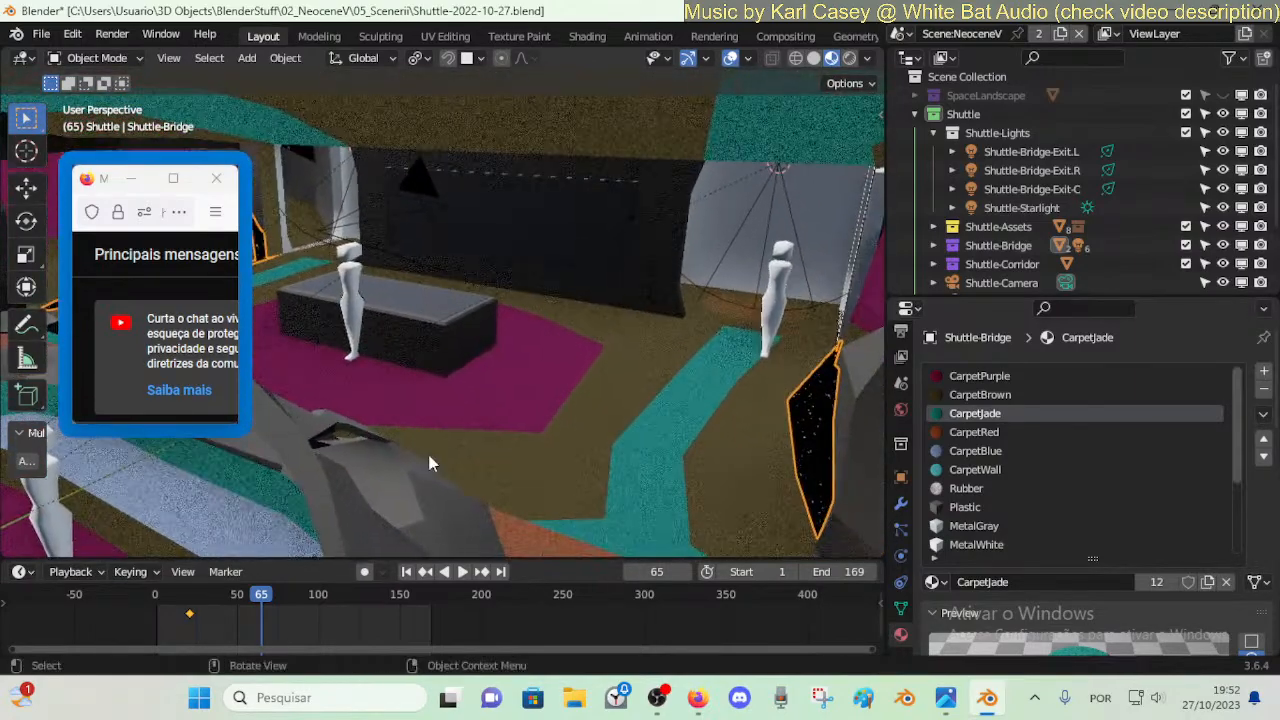
key(shift+grave)
key(s)
click(470, 453)
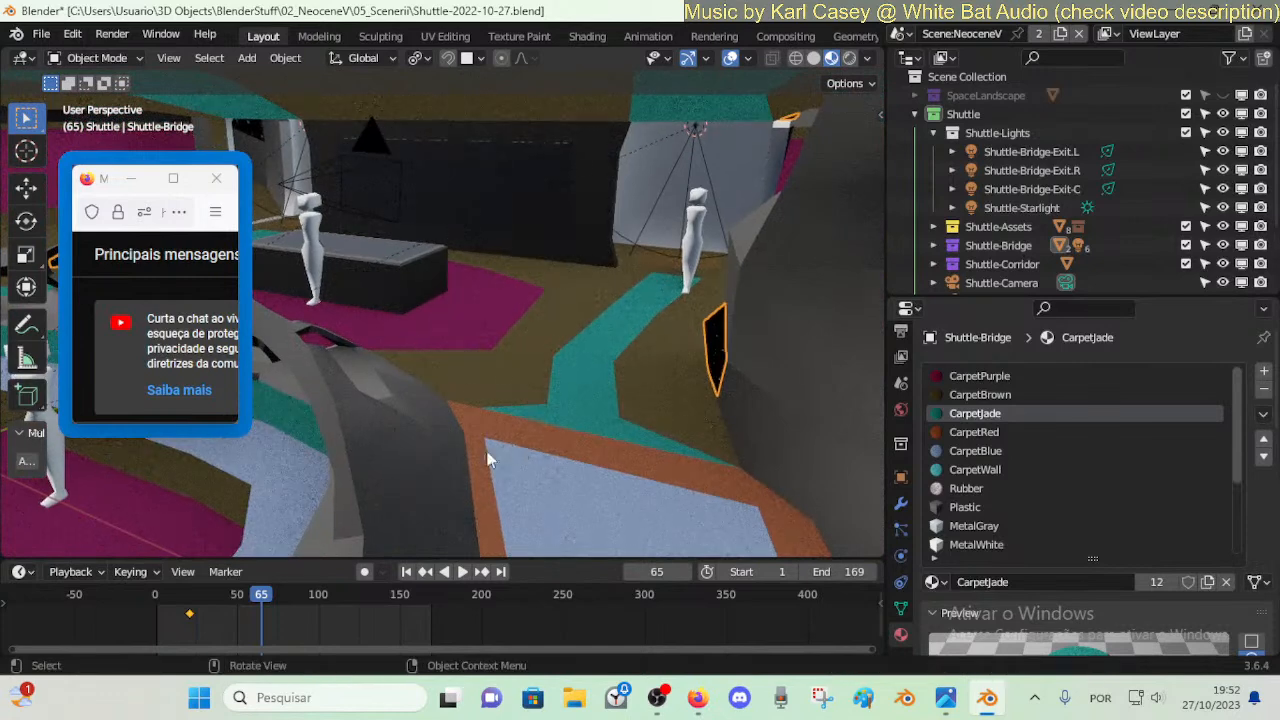
- Try CarpetBrown on the four faces of the jade strip, and assign CarpetPurple to them instead
key(Tab)
click(580, 421)
shift+click(590, 386)
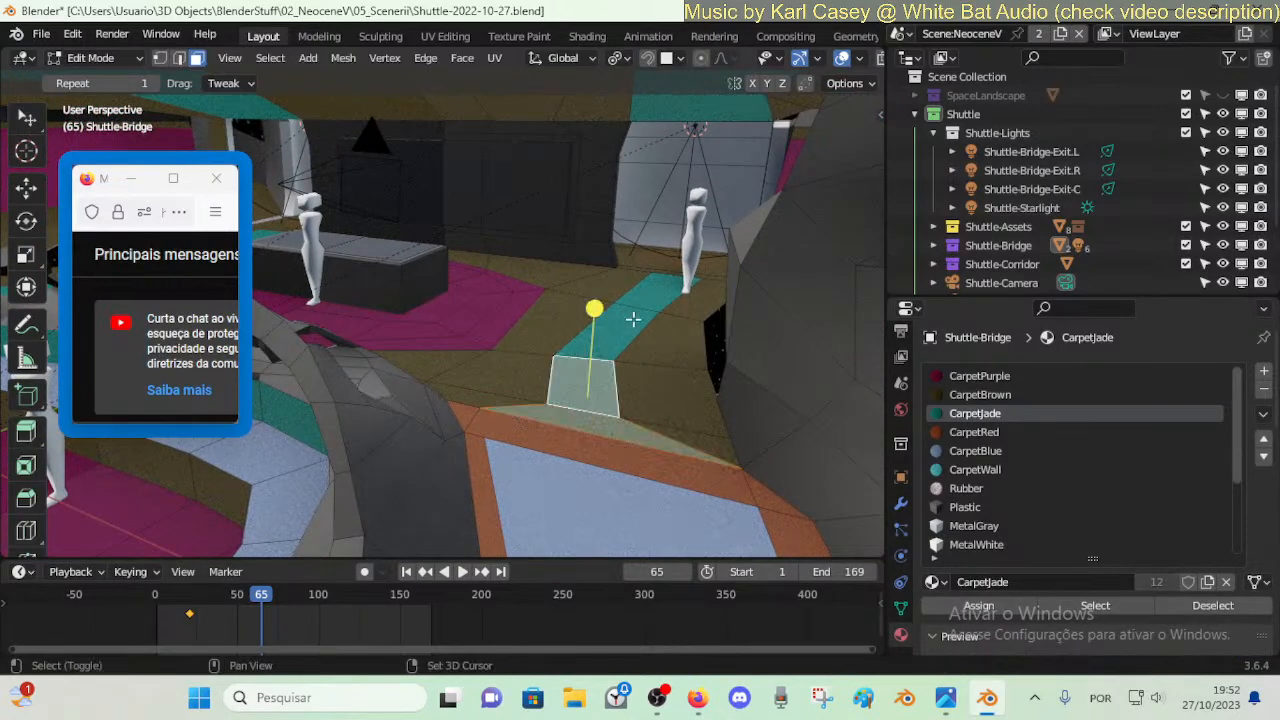
shift+click(613, 336)
shift+click(660, 297)
click(980, 394)
click(979, 605)
key(Tab)
key(ctrl+z)
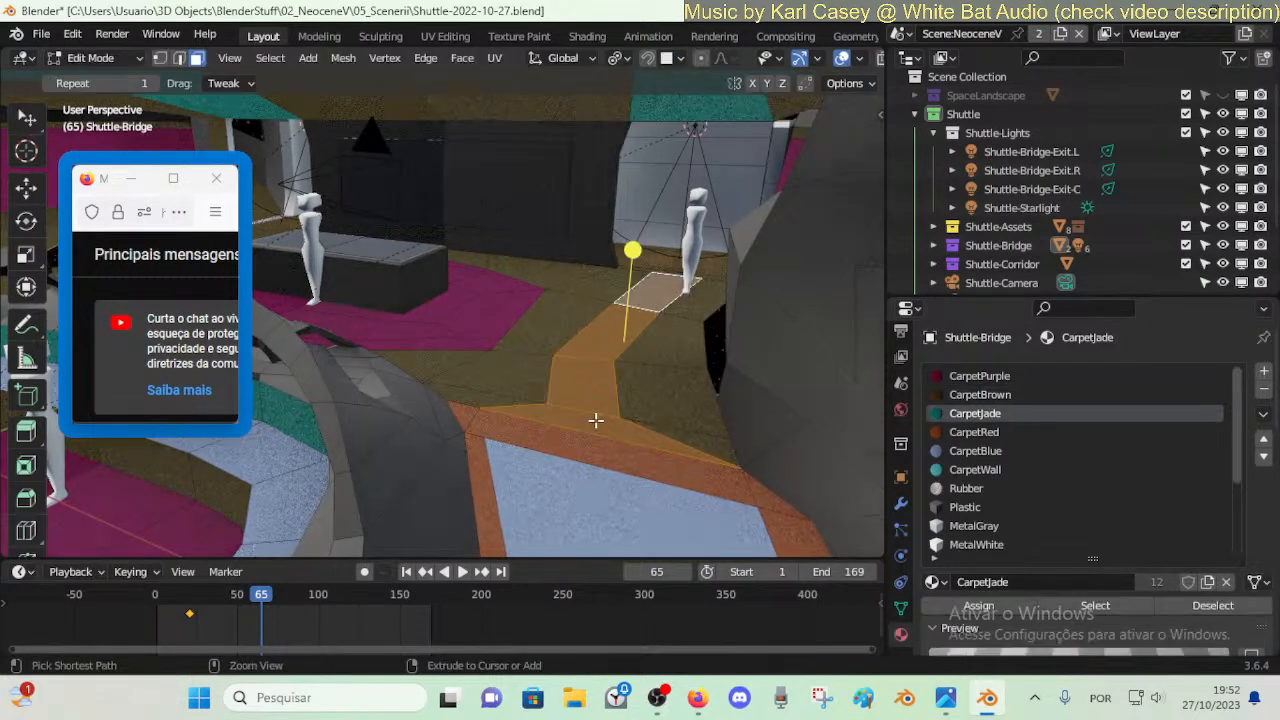
click(979, 376)
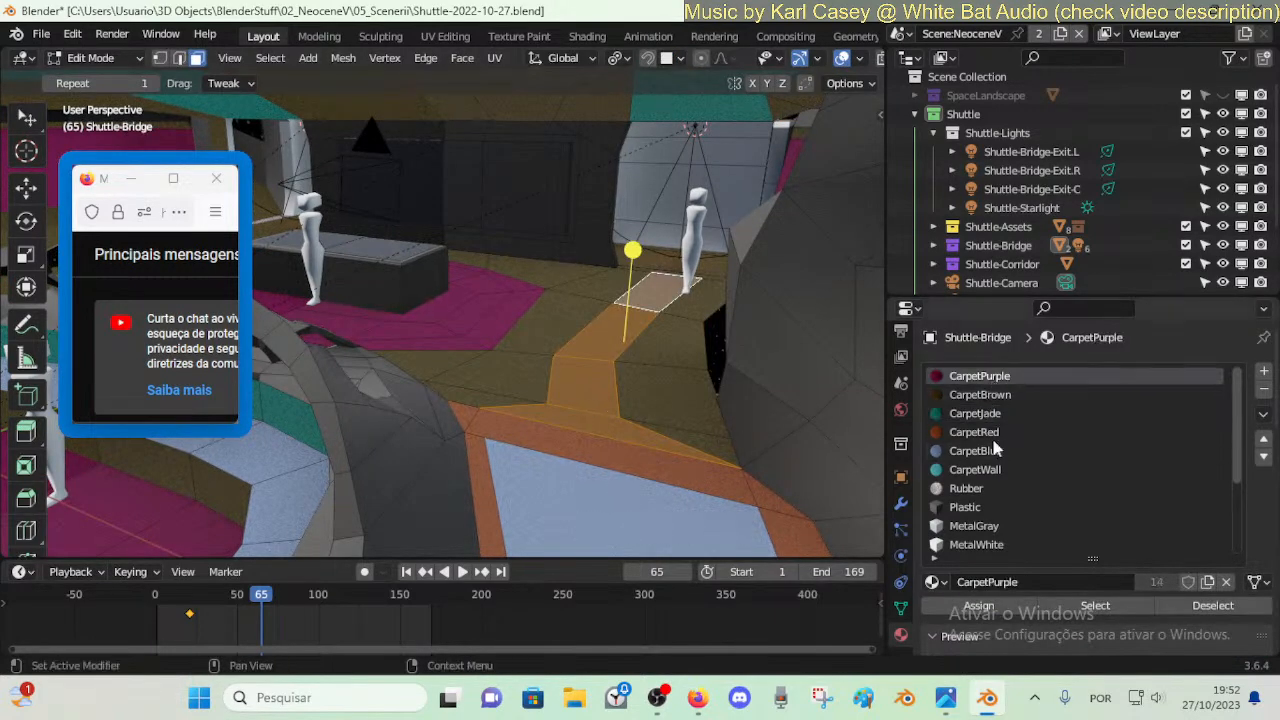
click(986, 606)
key(Tab)
- Inspect the purple strip and the floor gap beside the purple seating area, and save the file
key(shift+grave)
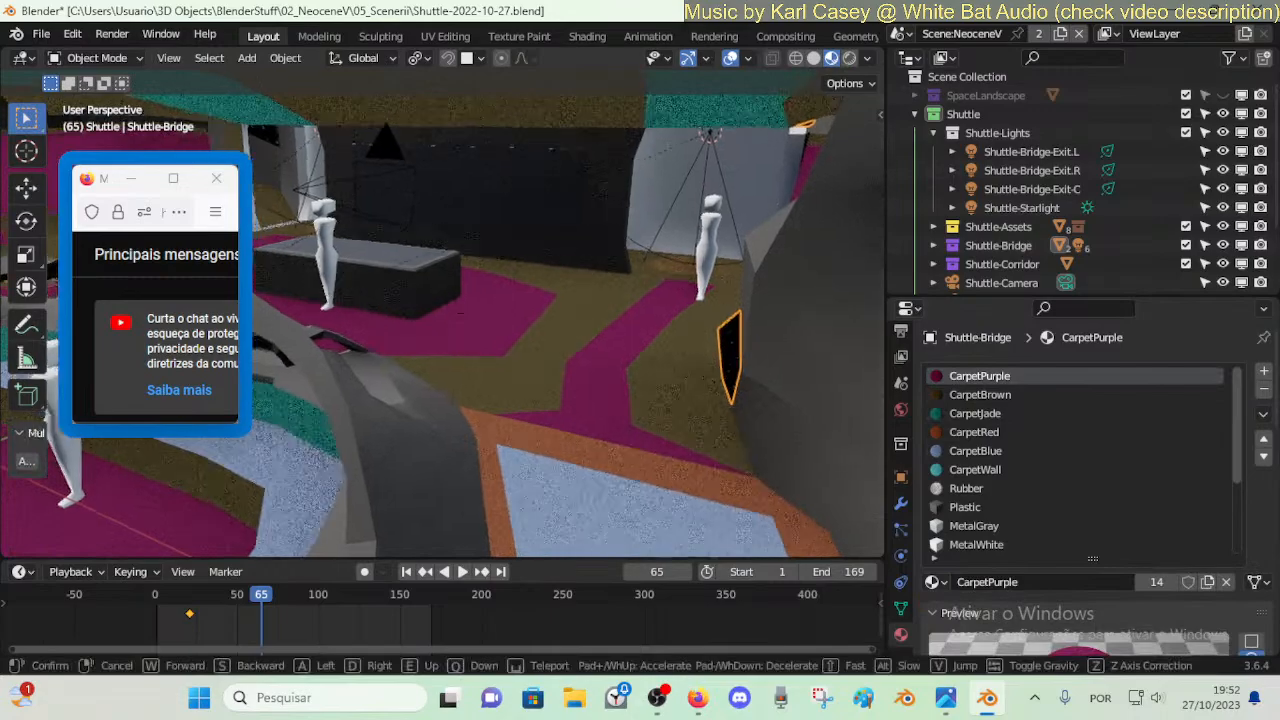
key(w)
key(w)
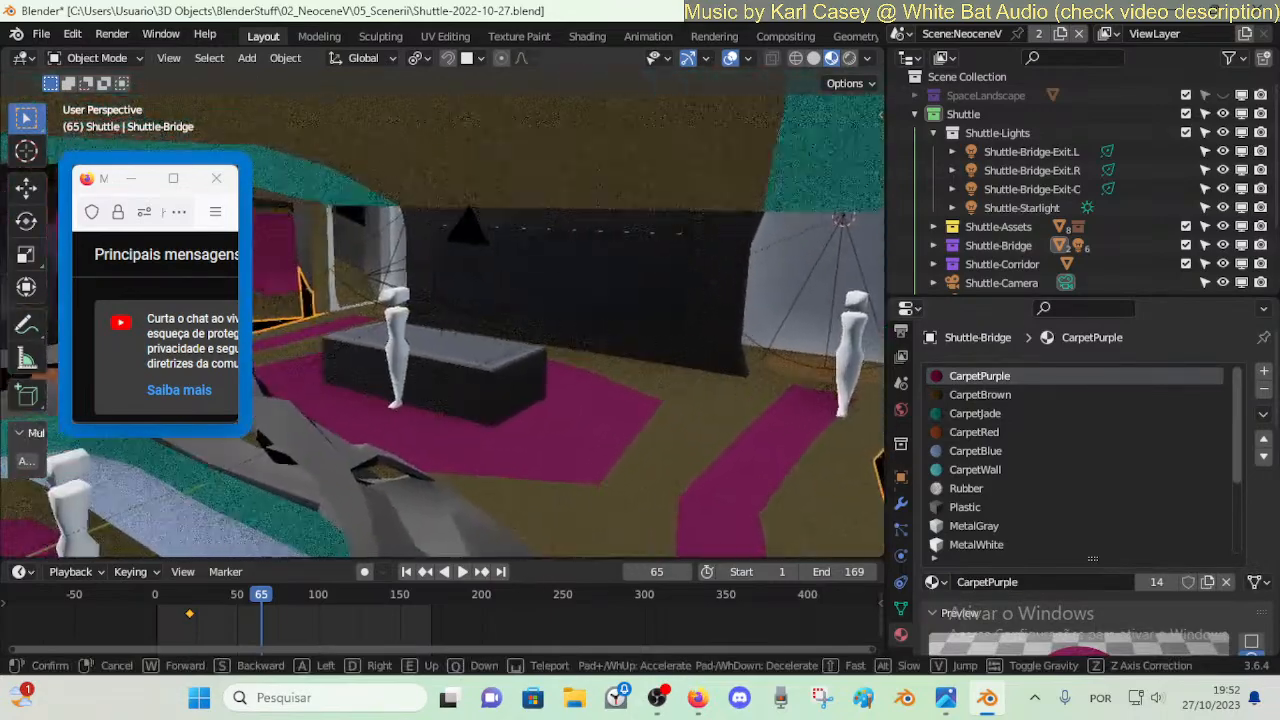
key(a)
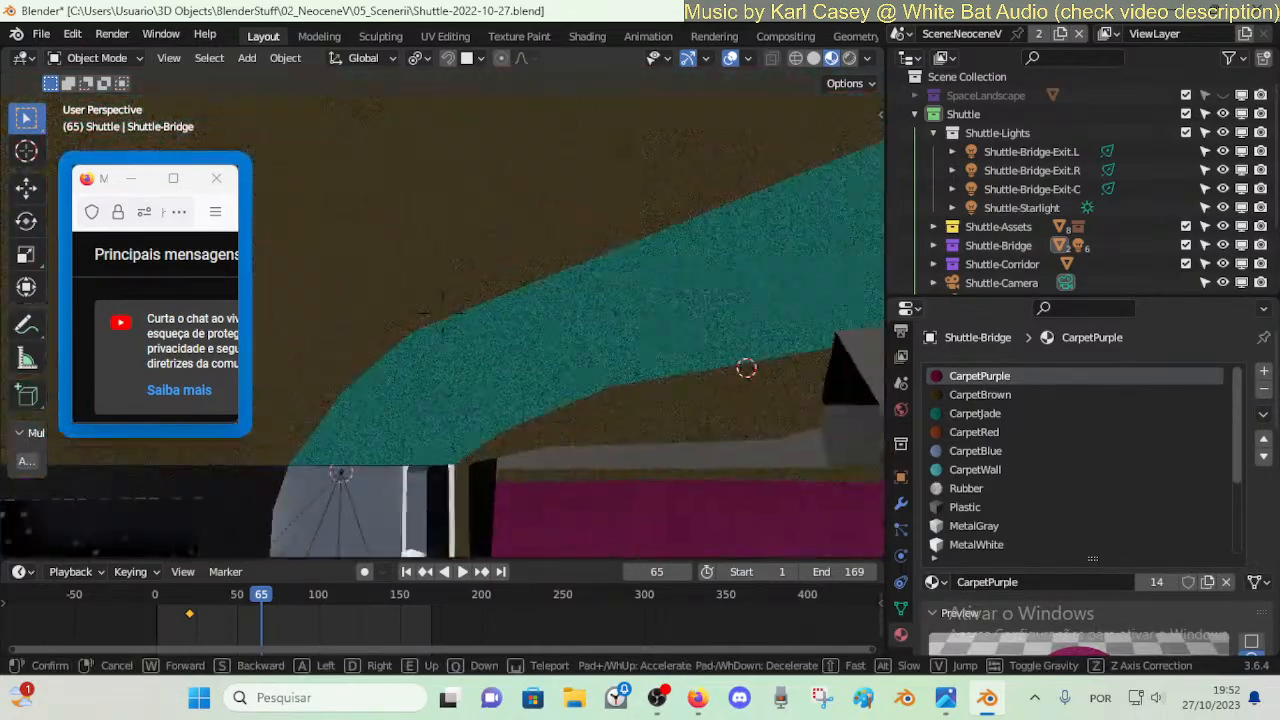
key(w)
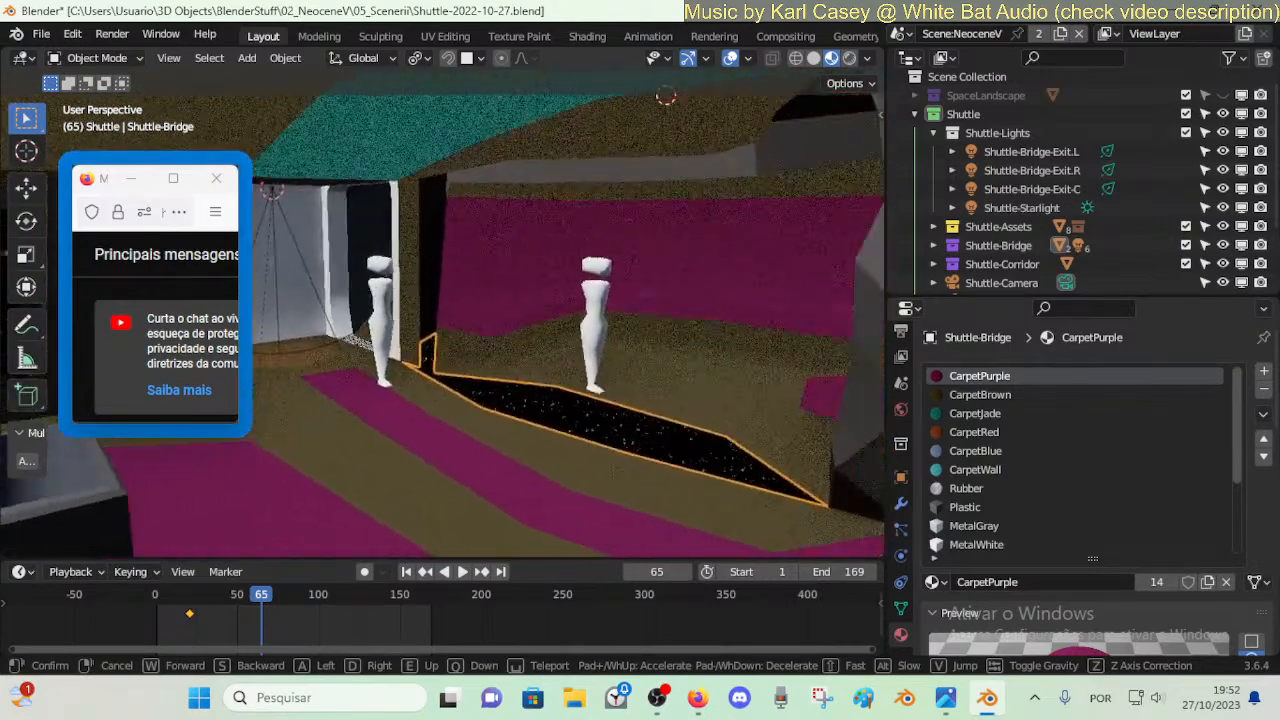
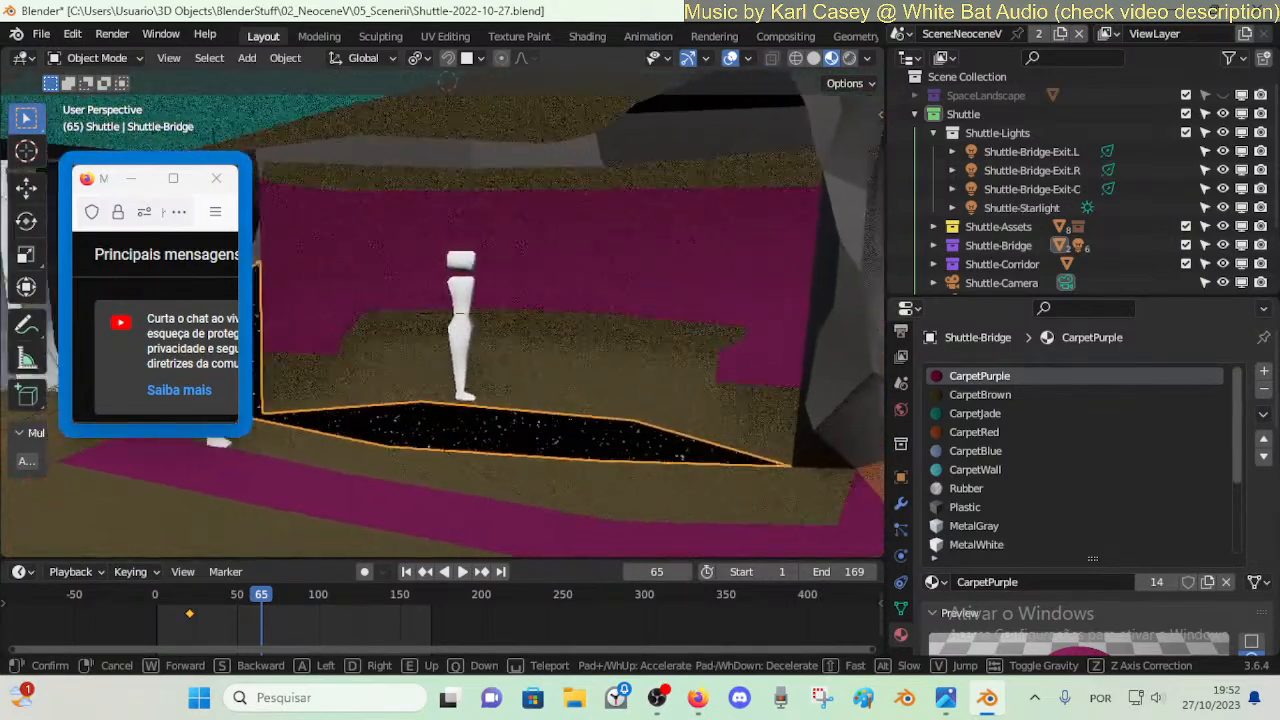
click(593, 430)
key(Tab)
click(543, 460)
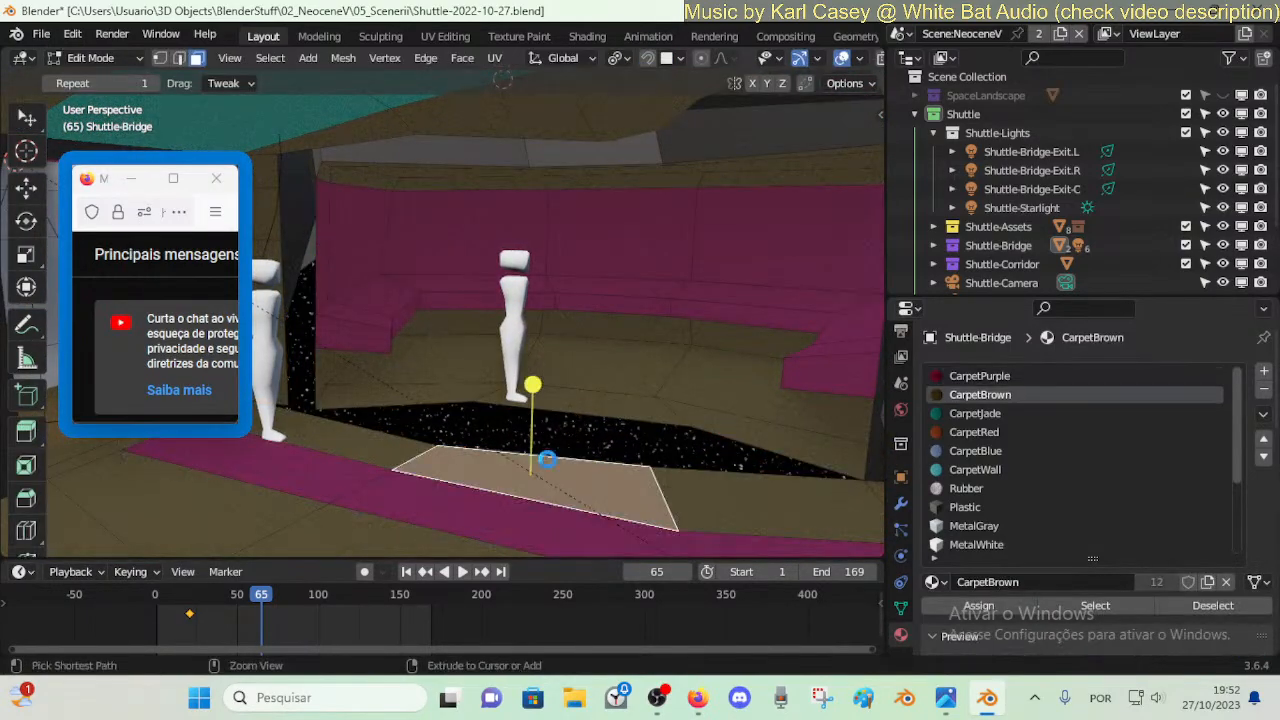
key(ctrl+s)
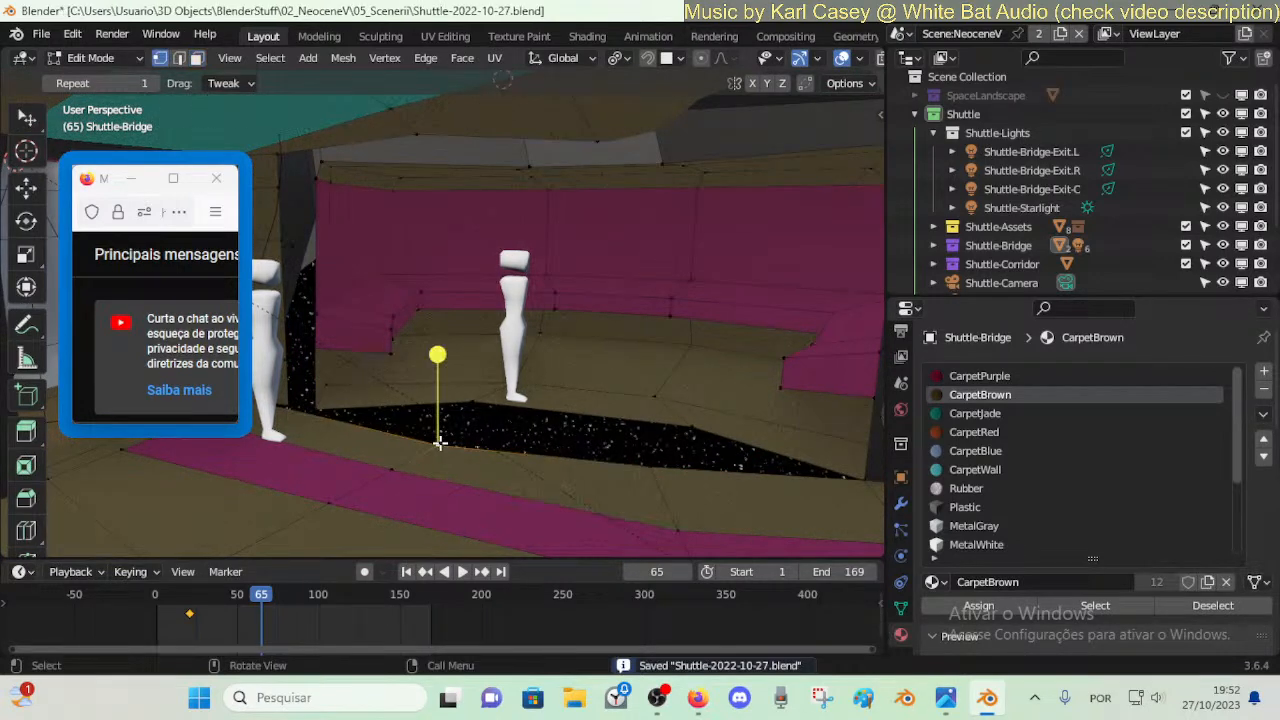
- Close the gap between the brown floor and the seating-area floor by merging its facing vertices At Last
click(474, 406)
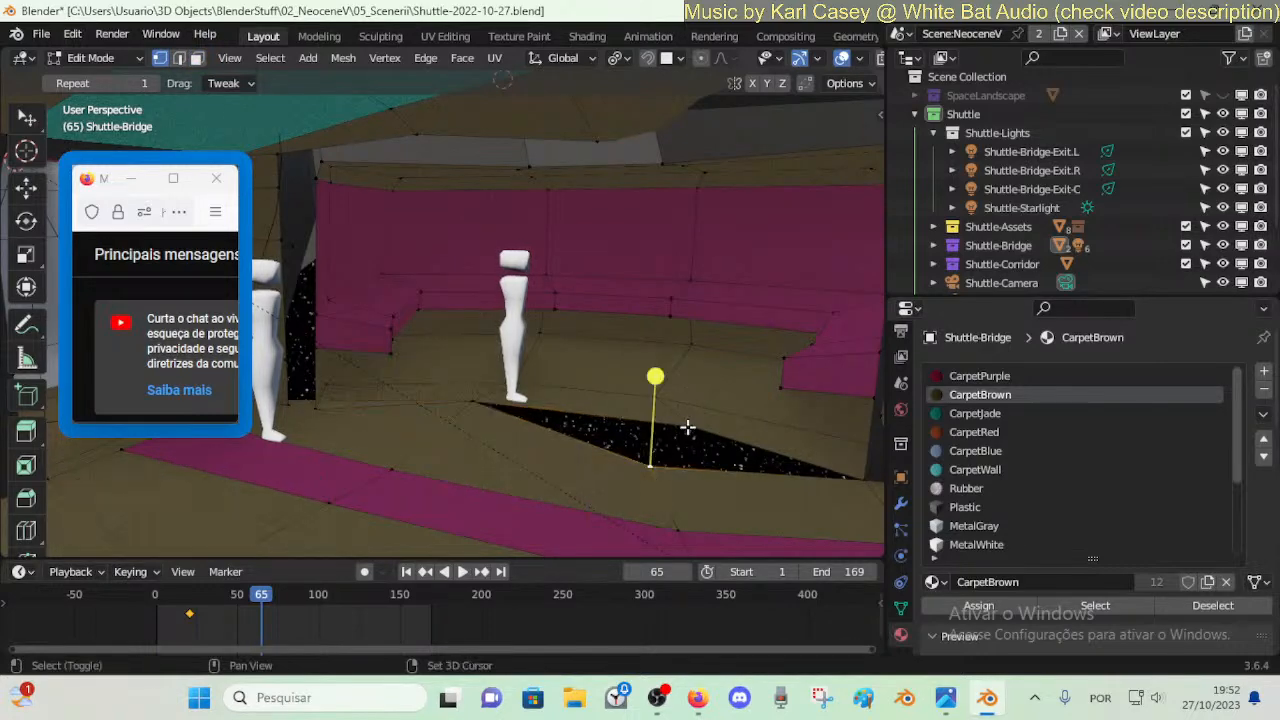
key(shift+grave)
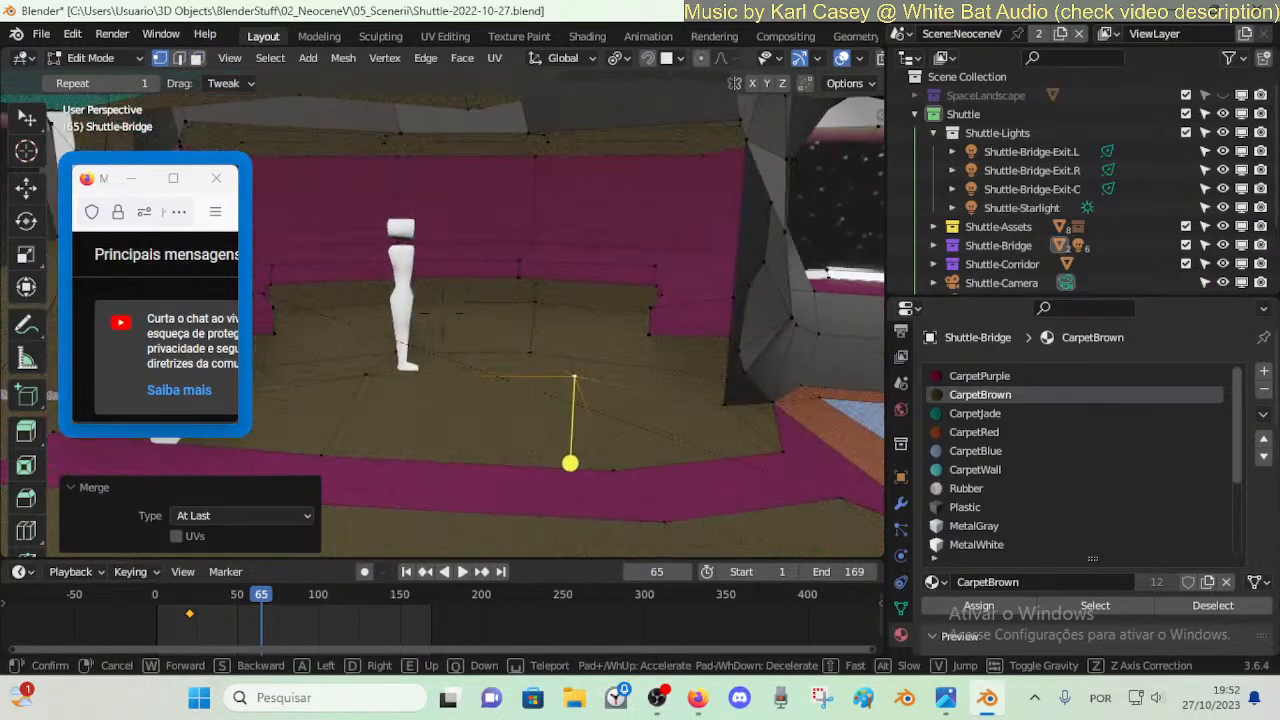
key(w)
click(646, 435)
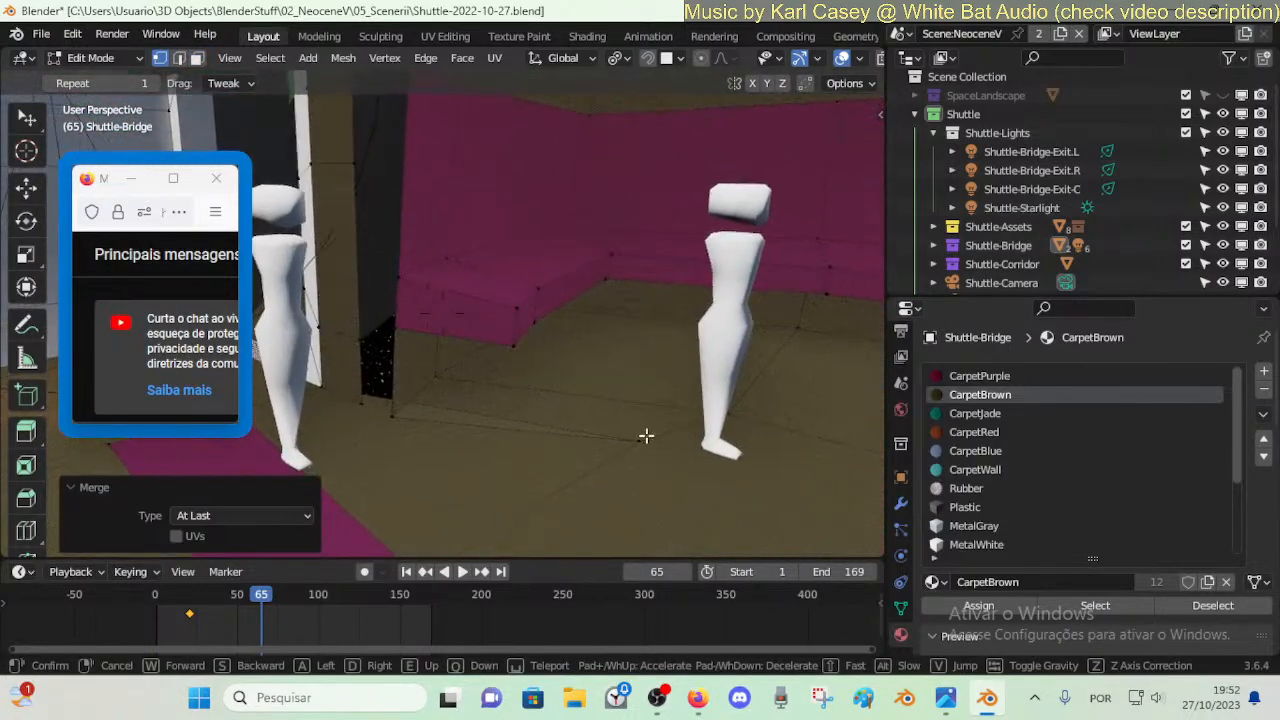
click(402, 418)
key(g)
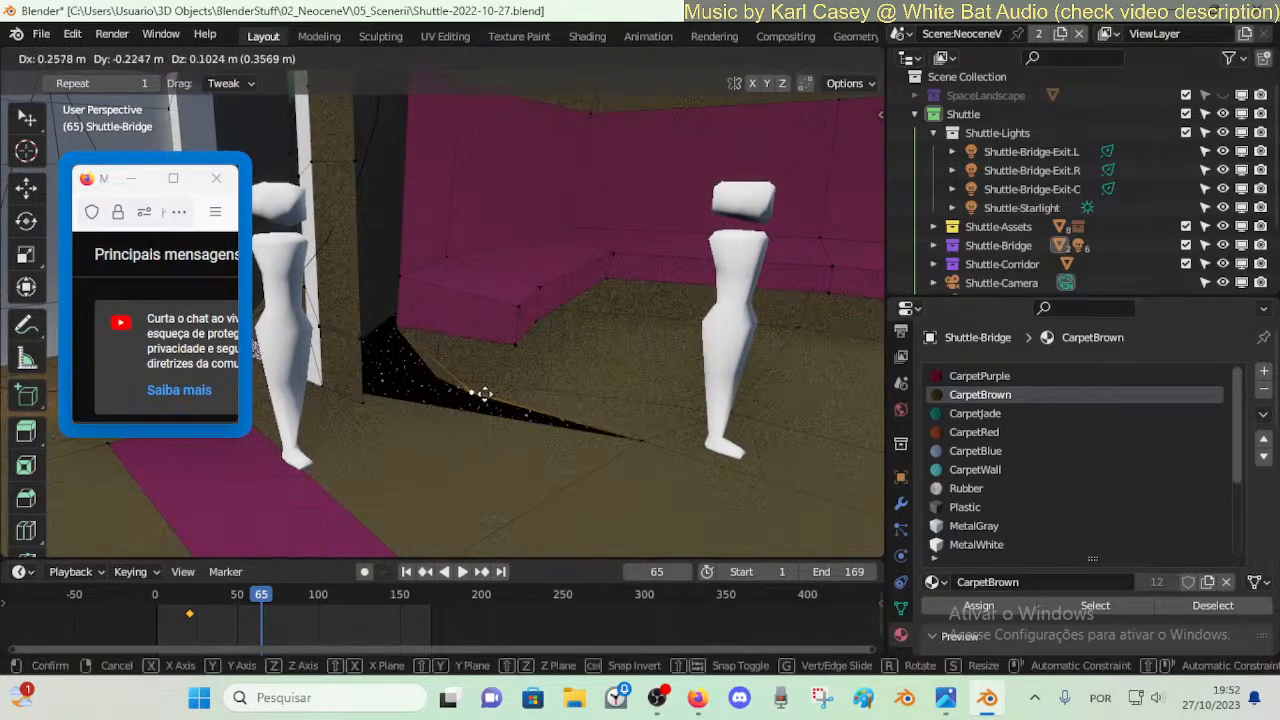
key(Escape)
key(shift+grave)
key(w)
click(492, 413)
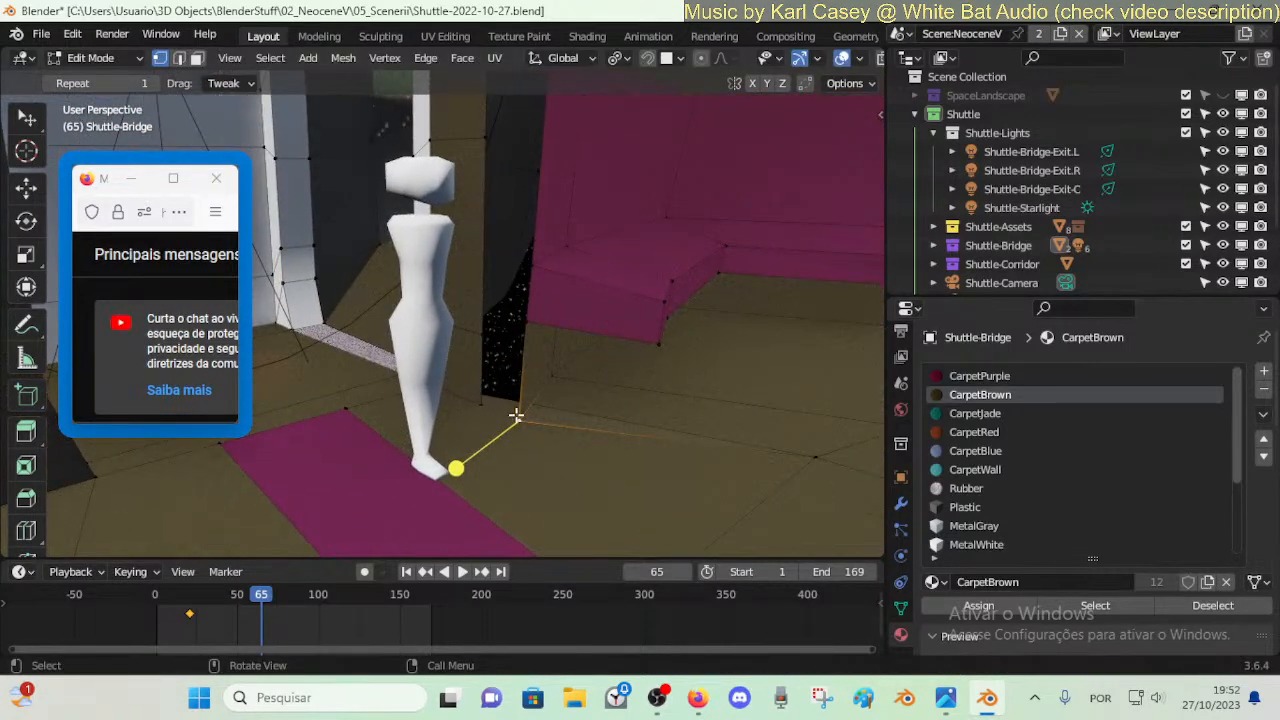
key(shift+grave)
key(d)
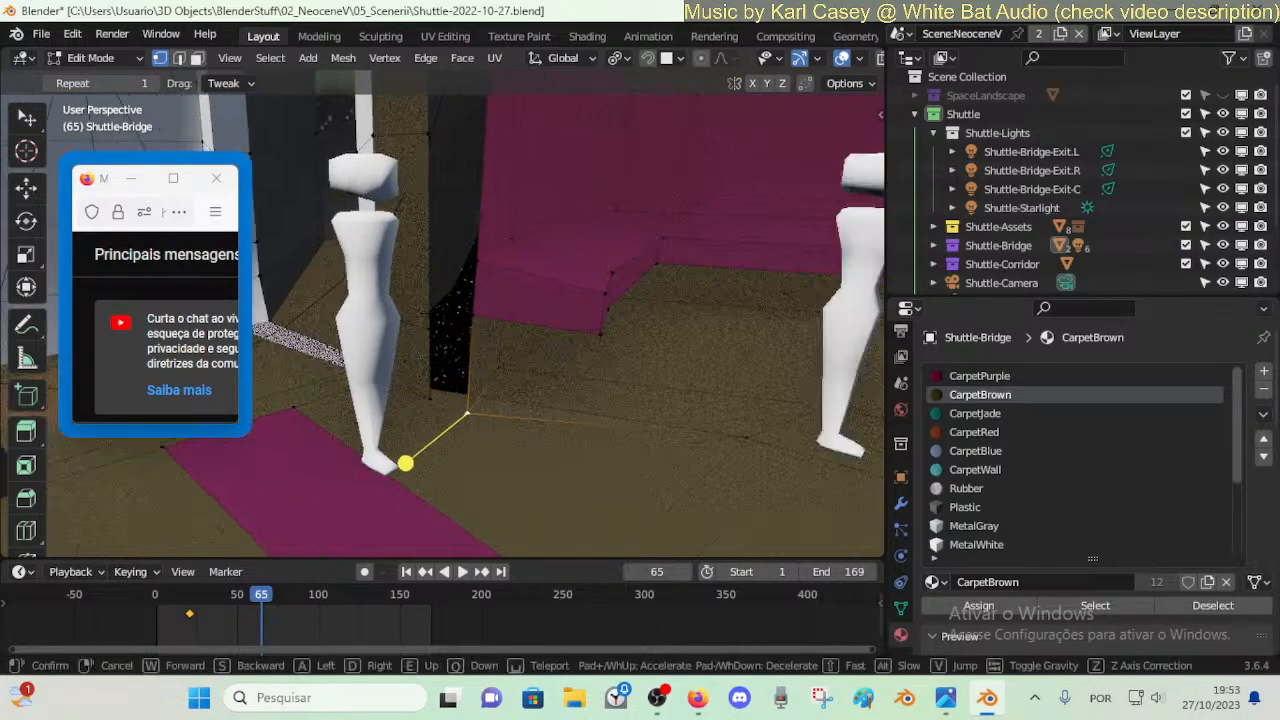
click(506, 412)
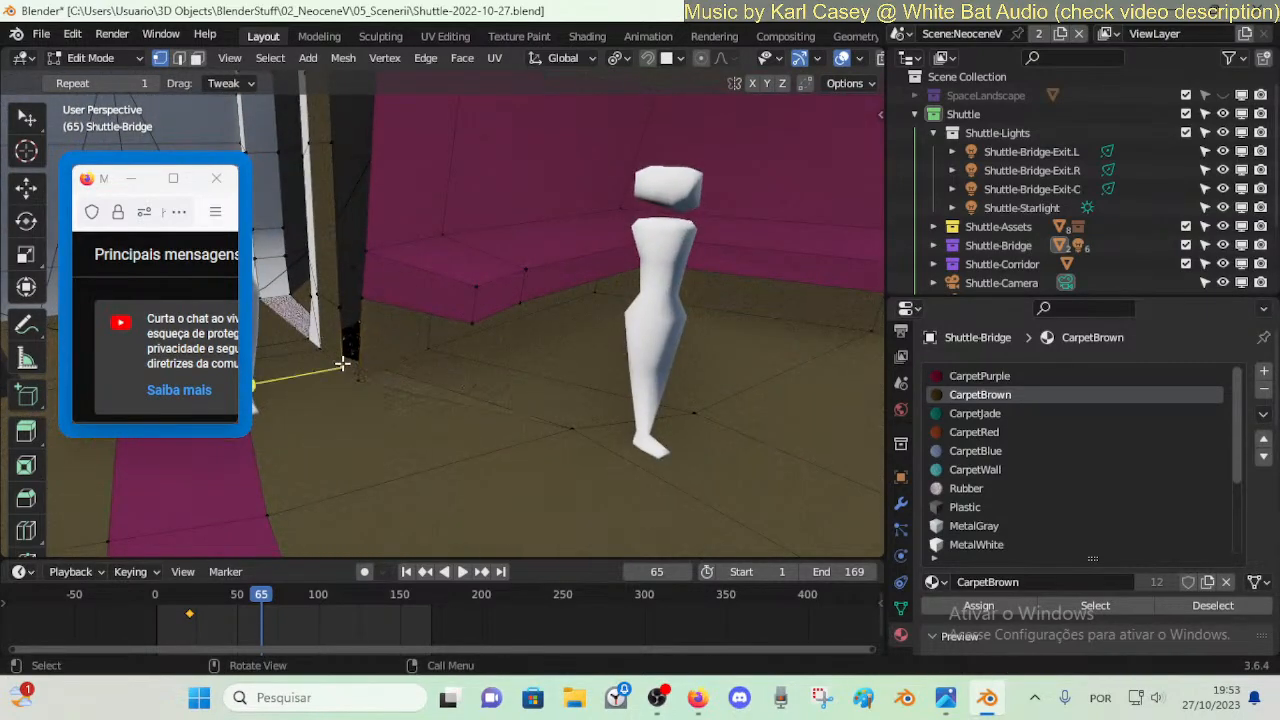
key(g)
click(297, 369)
- Merge the seating-side floor corner vertex At Last into the bottom vertex of the narrow wall beside the exit
key(shift+grave)
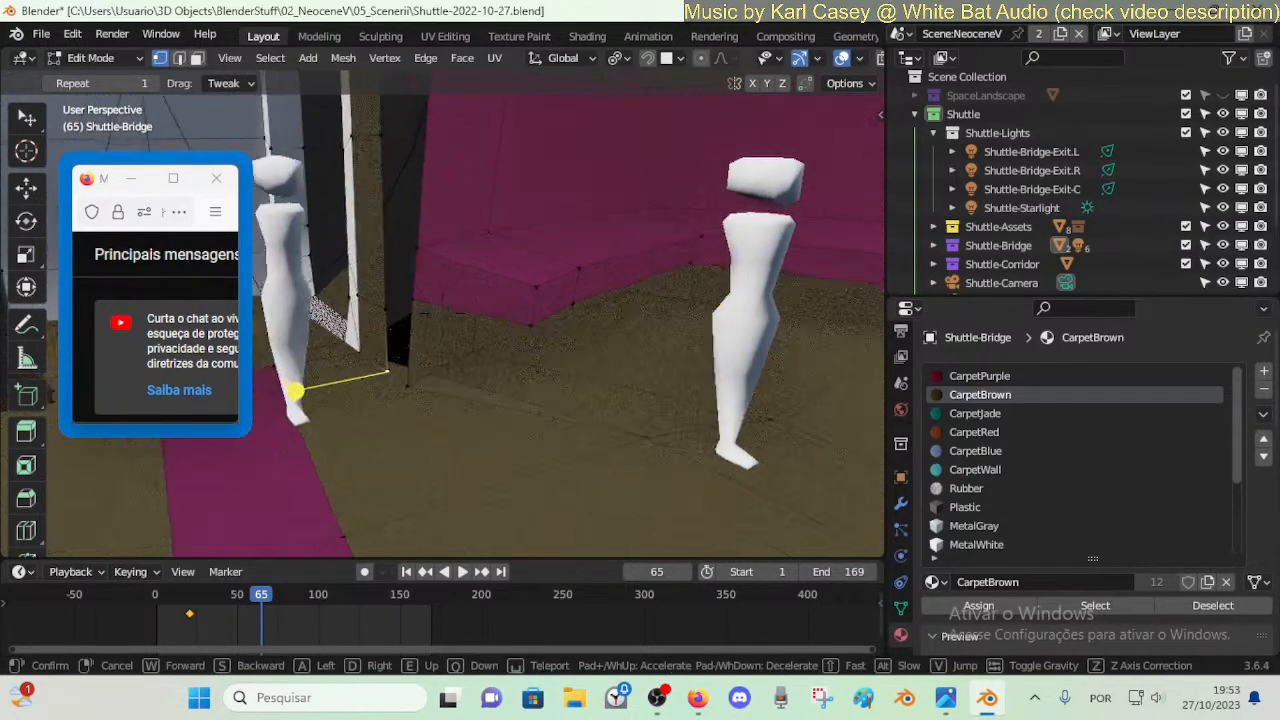
click(325, 373)
key(g)
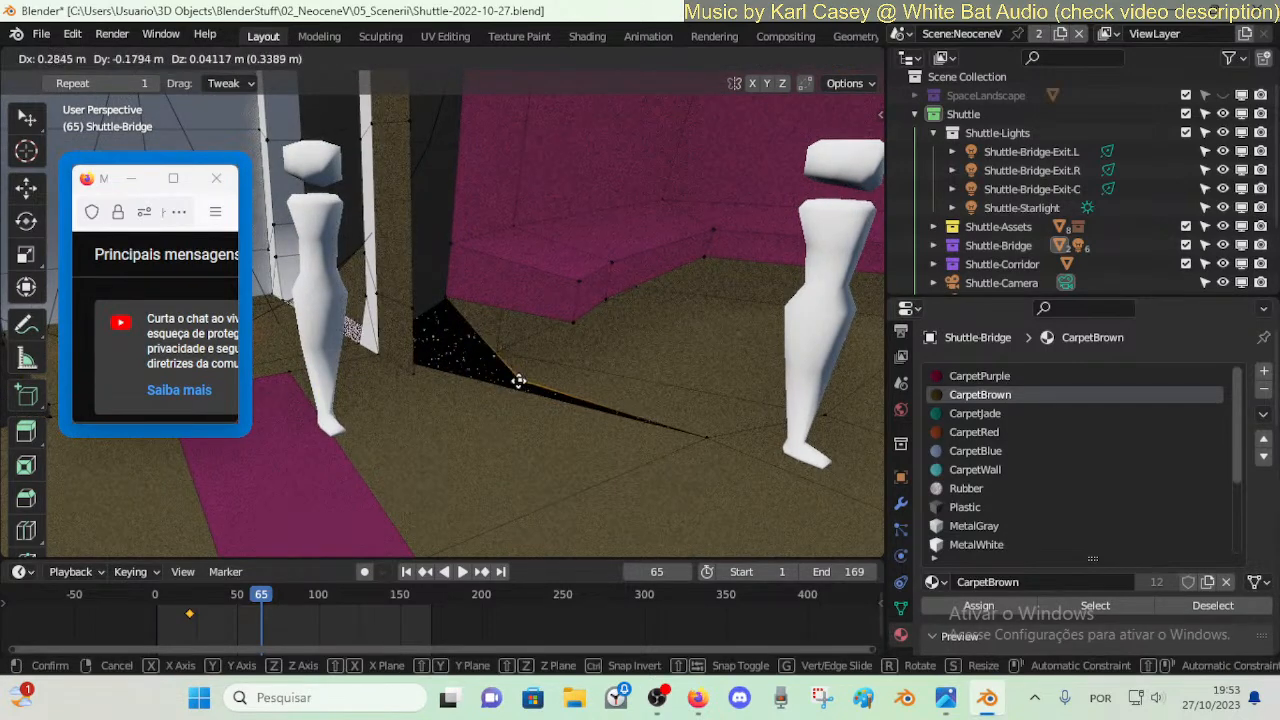
click(422, 378)
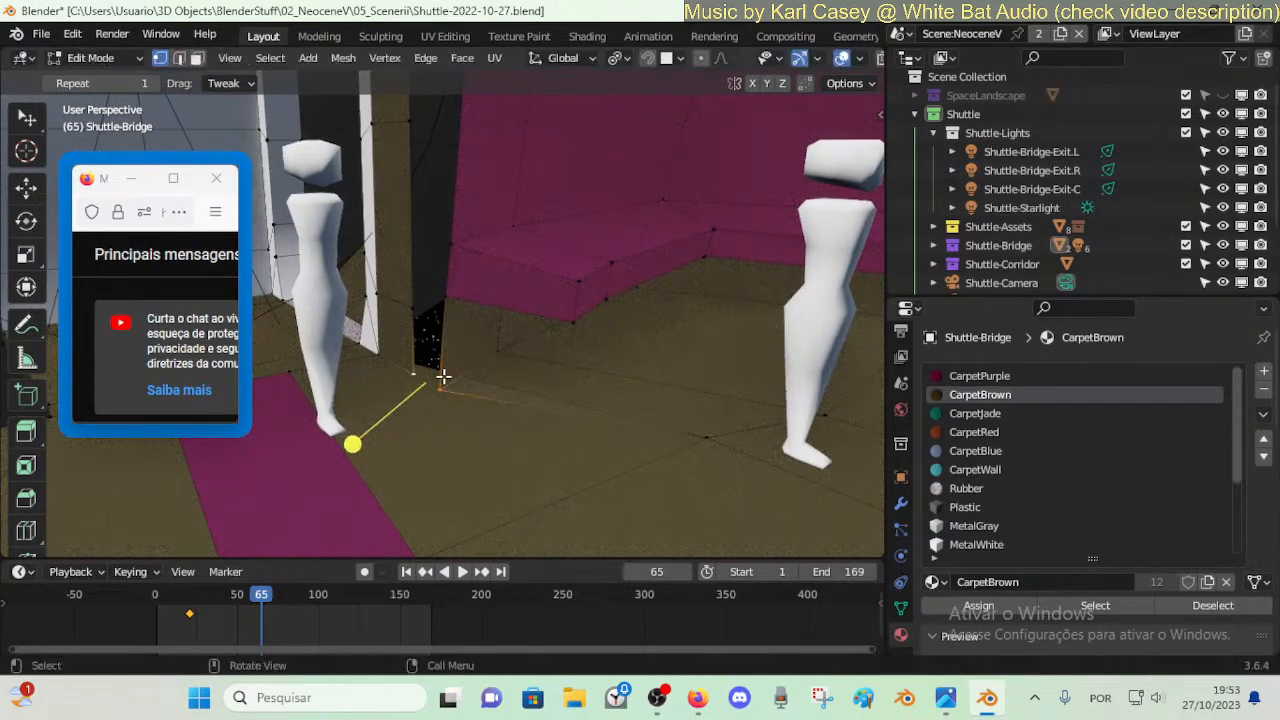
key(m)
click(443, 373)
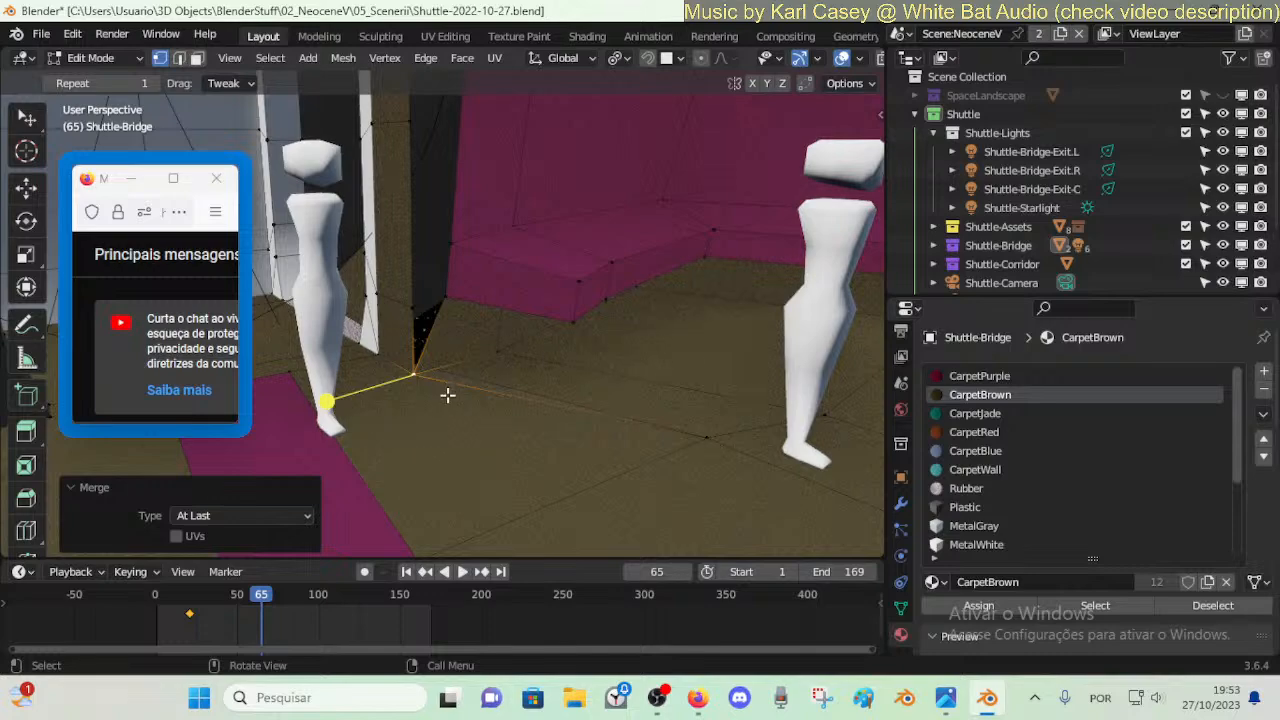
- Undo the last vertex merge at the base of the narrow wall beside the exit
key(shift+grave)
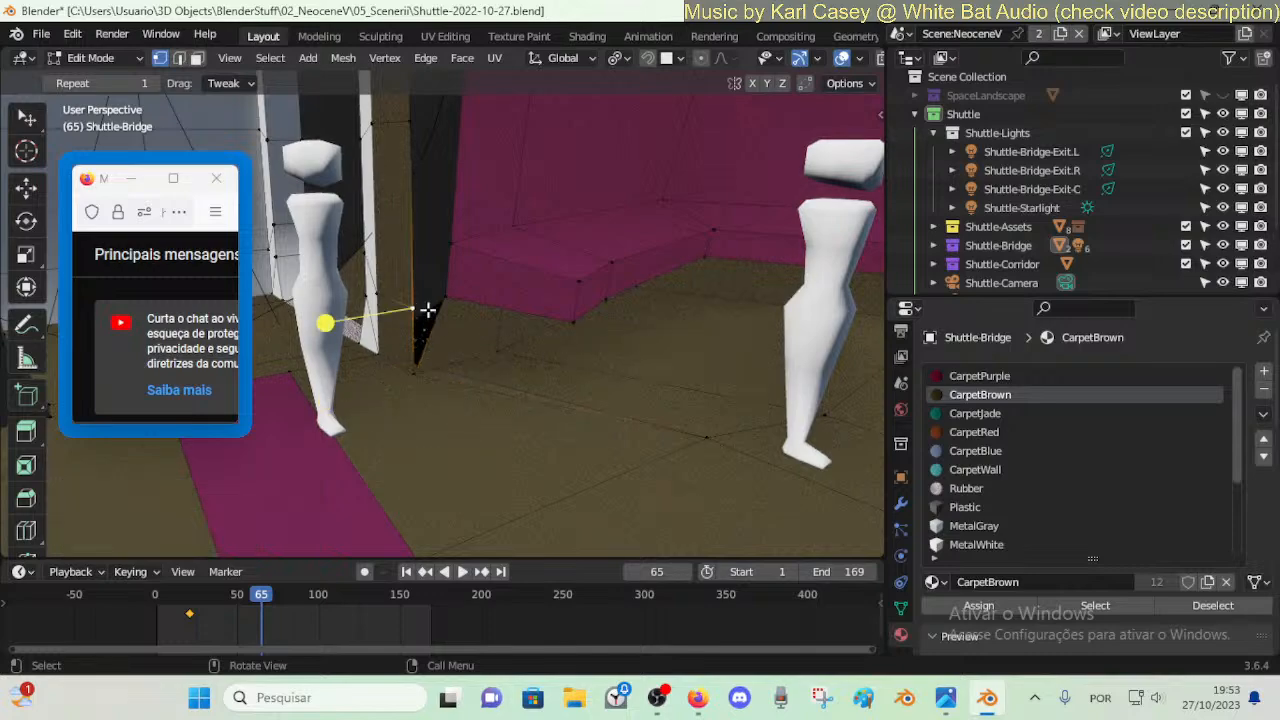
key(s)
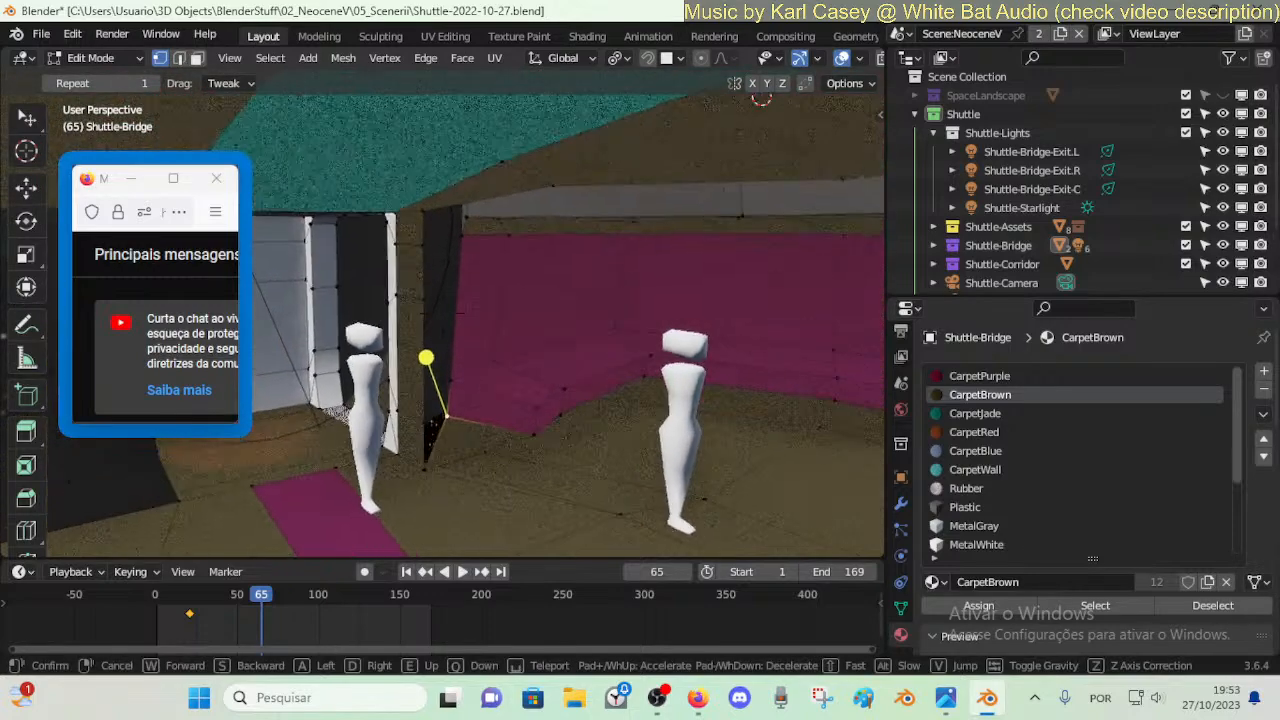
key(w)
click(463, 414)
click(464, 428)
key(ctrl+z)
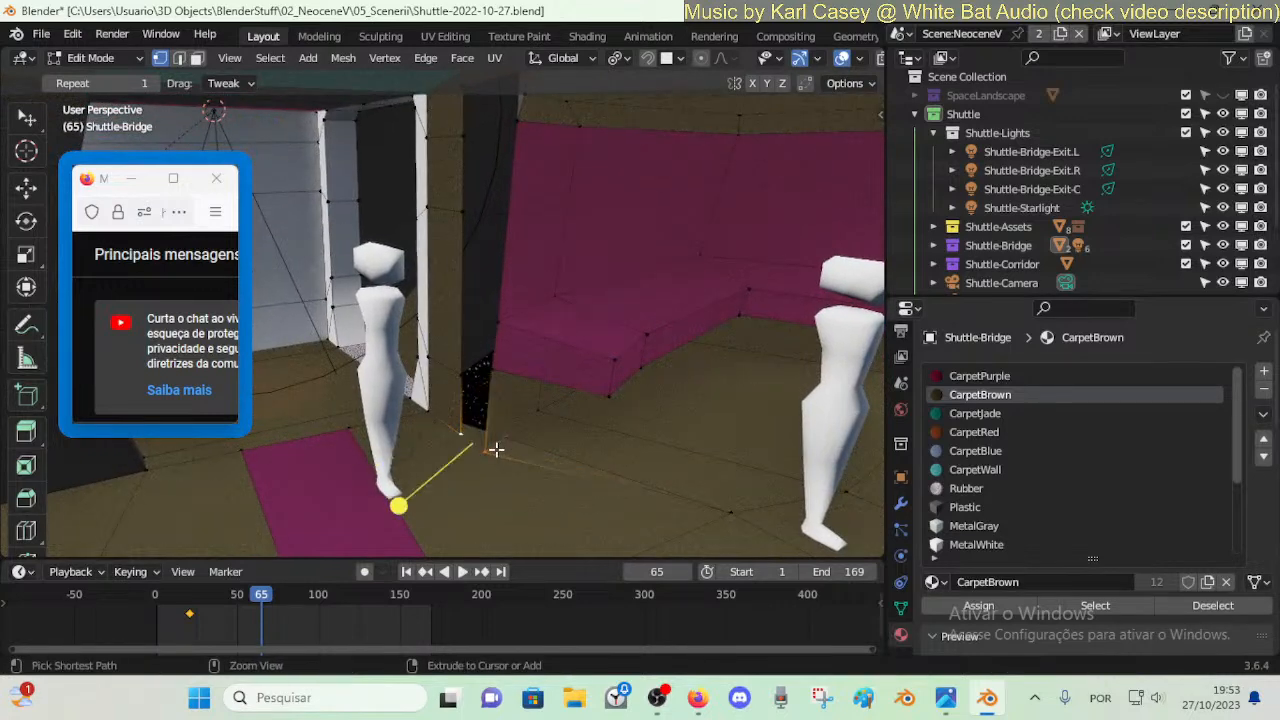
- Fill the dark gap between the narrow wall and the side of the purple seating with faces, from the floor upward
click(487, 452)
shift+click(470, 428)
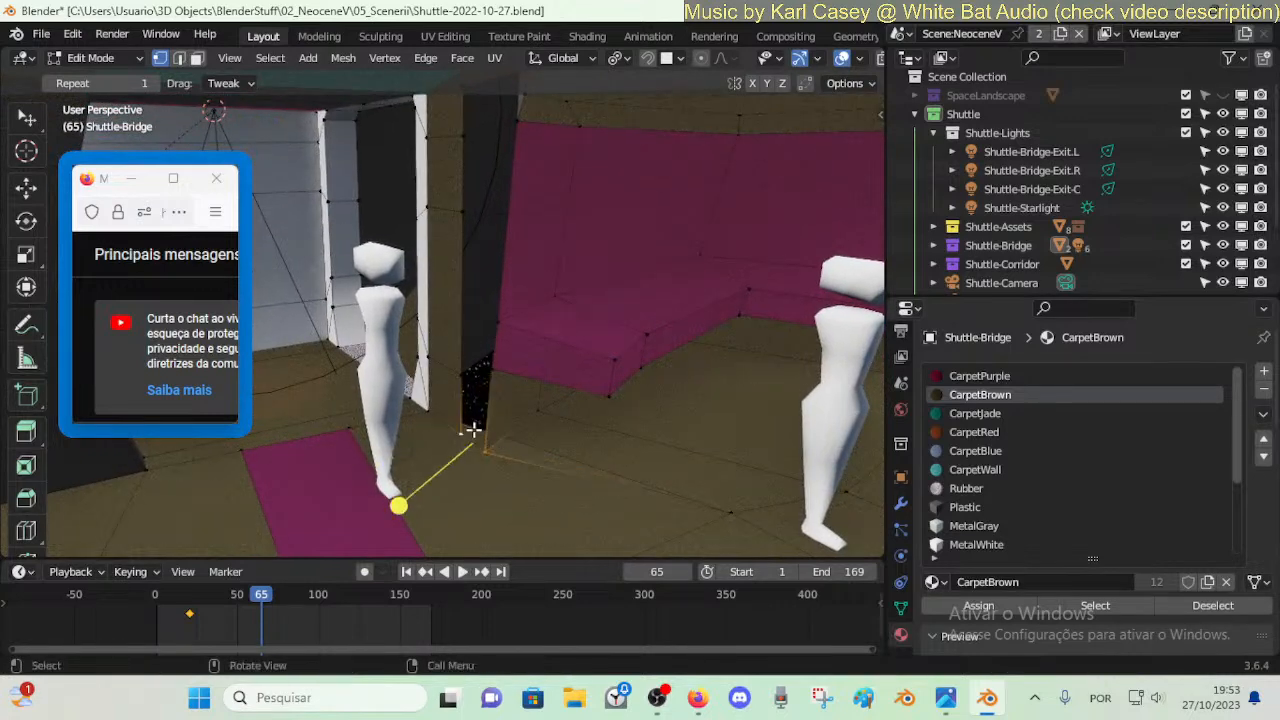
key(2)
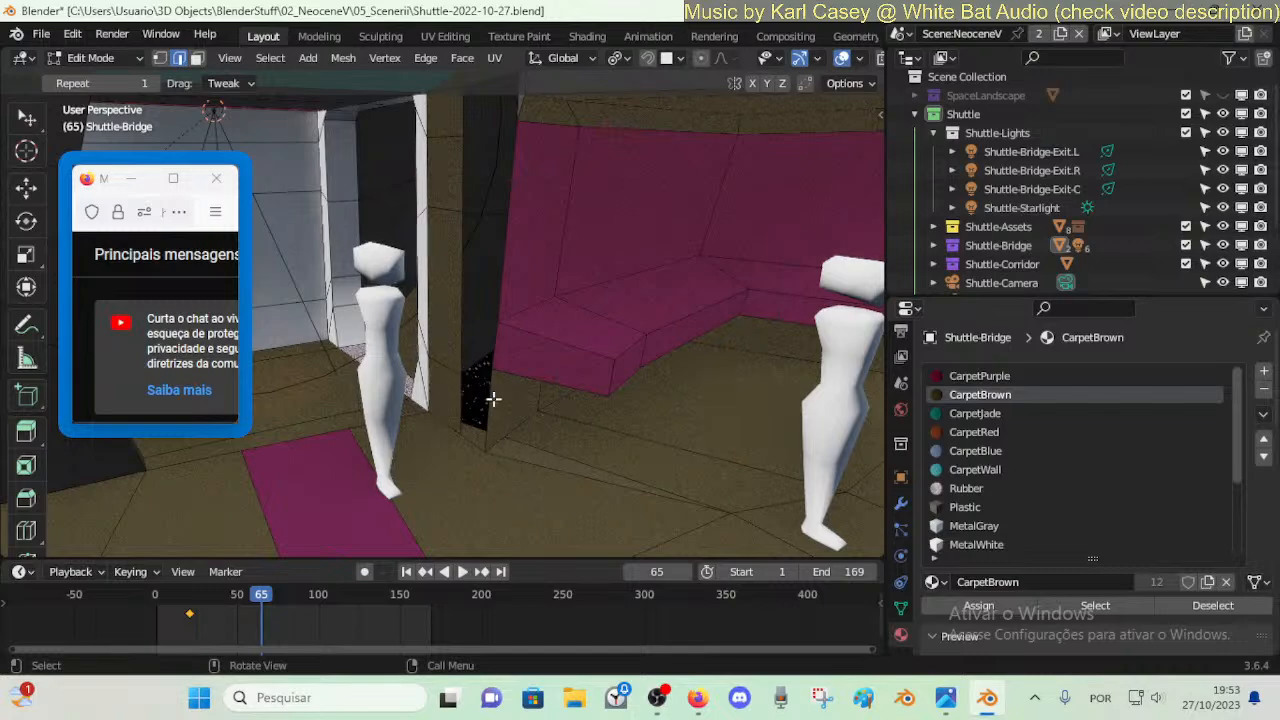
click(473, 336)
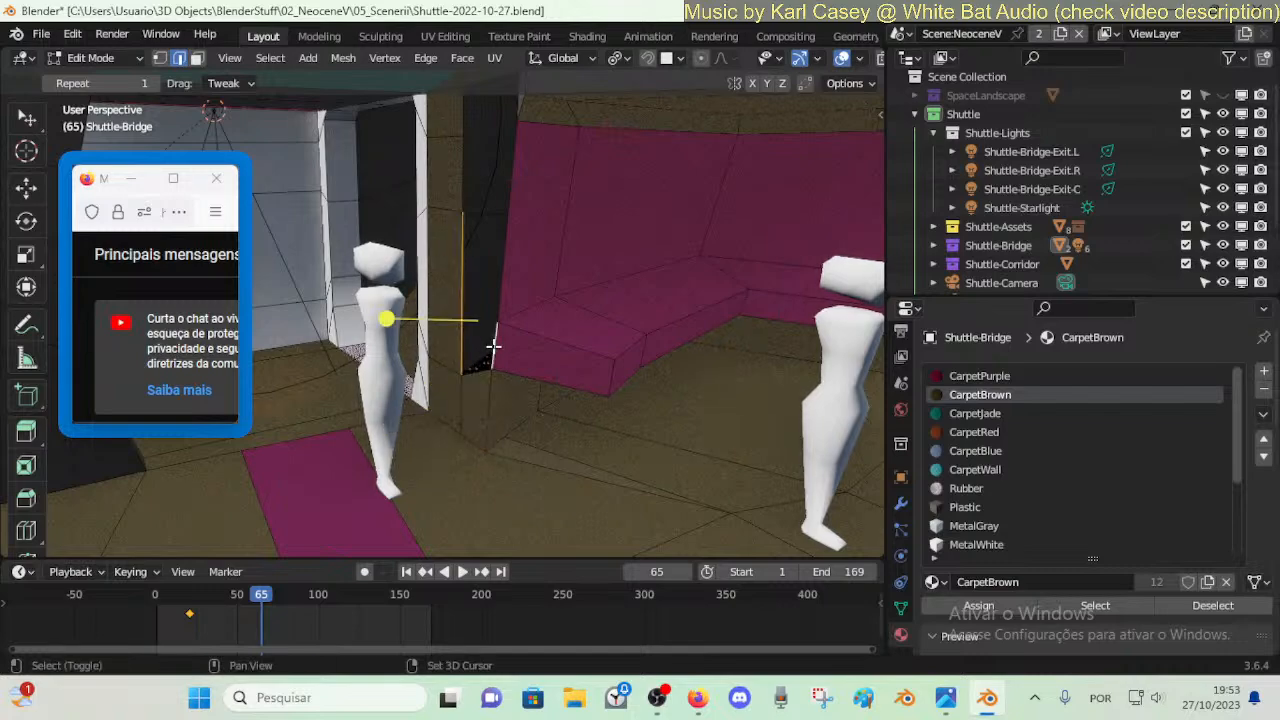
middle_drag(493, 346, 483, 323)
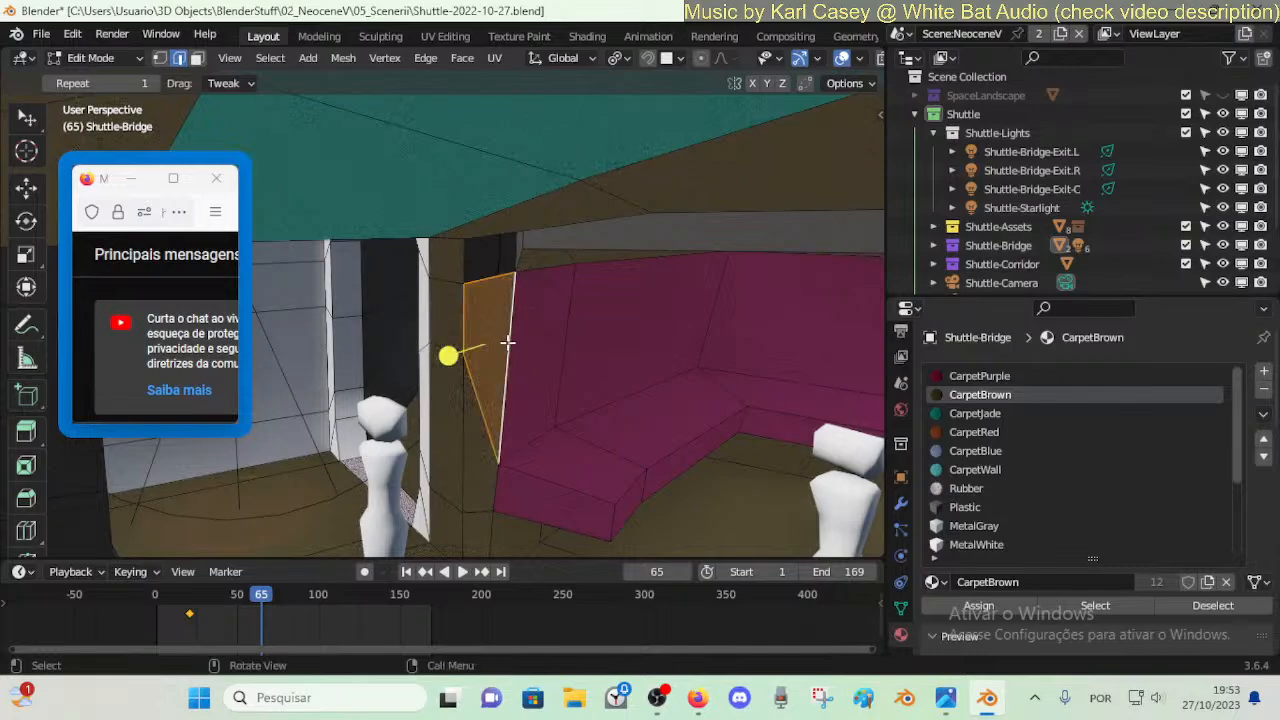
- Examine the gray ledge above the purple seating from inside the bridge and from behind the wall
key(shift+grave)
key(w)
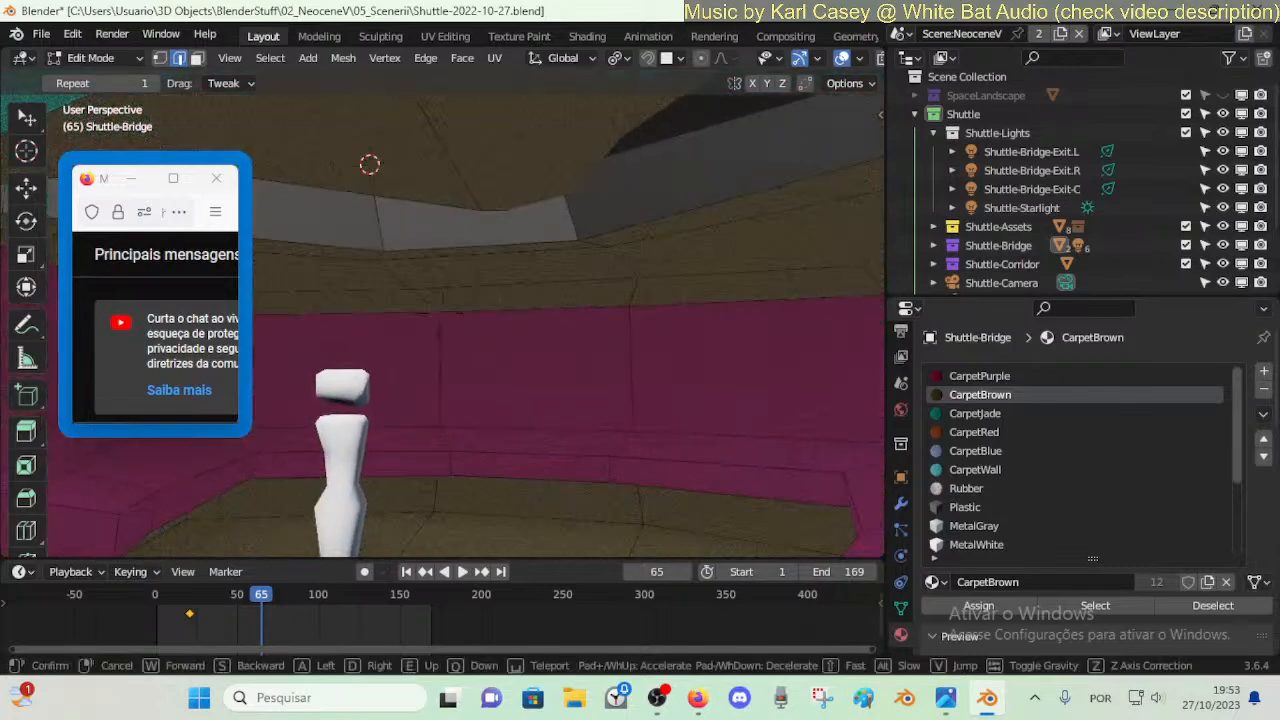
key(d)
key(w)
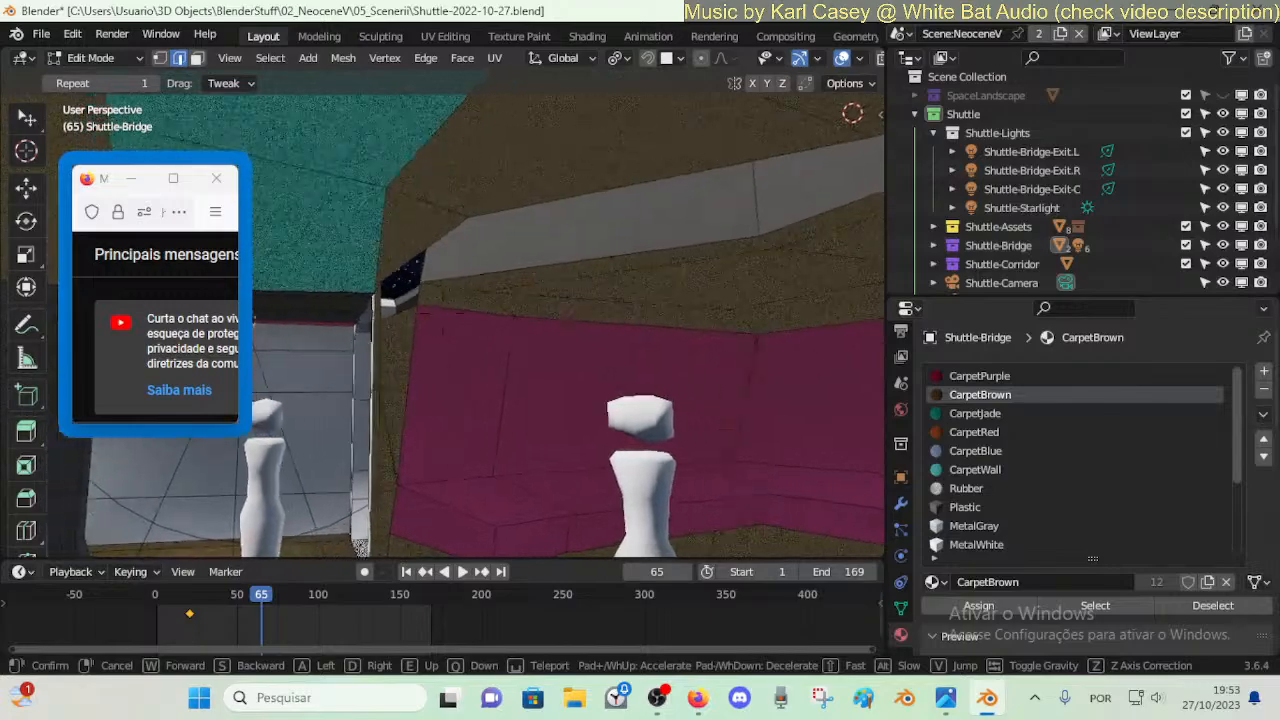
key(s)
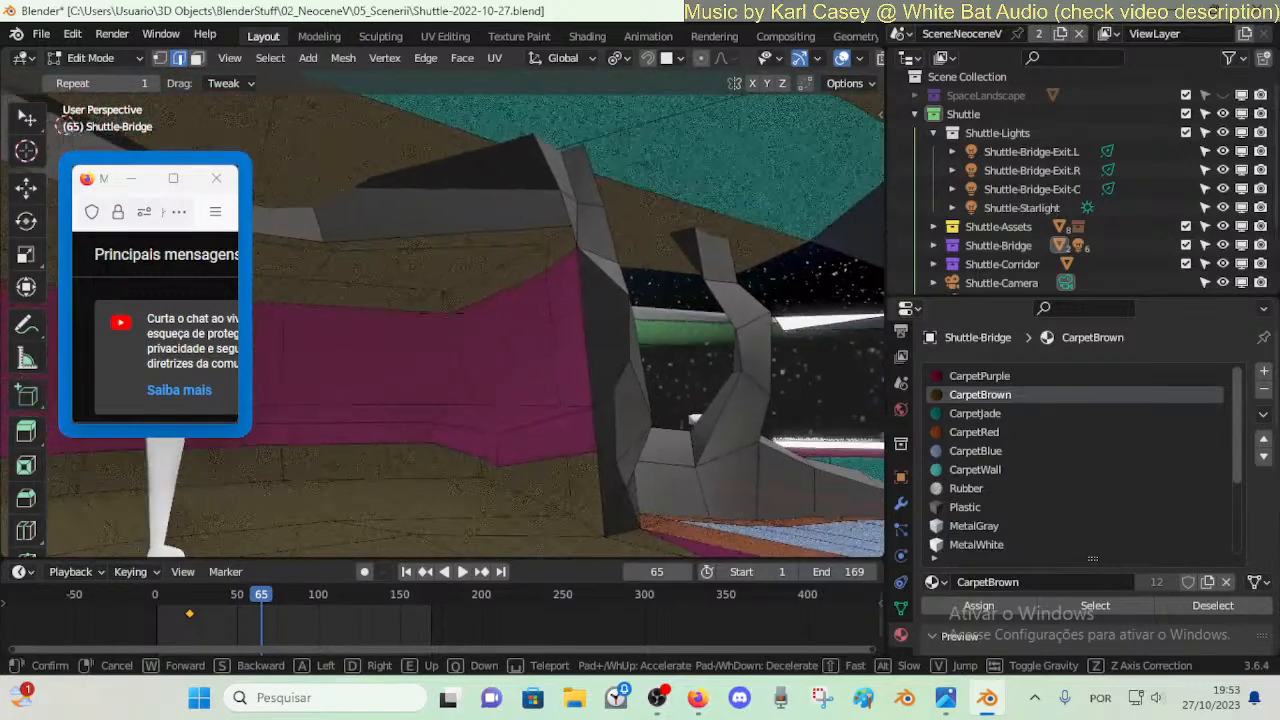
key(s)
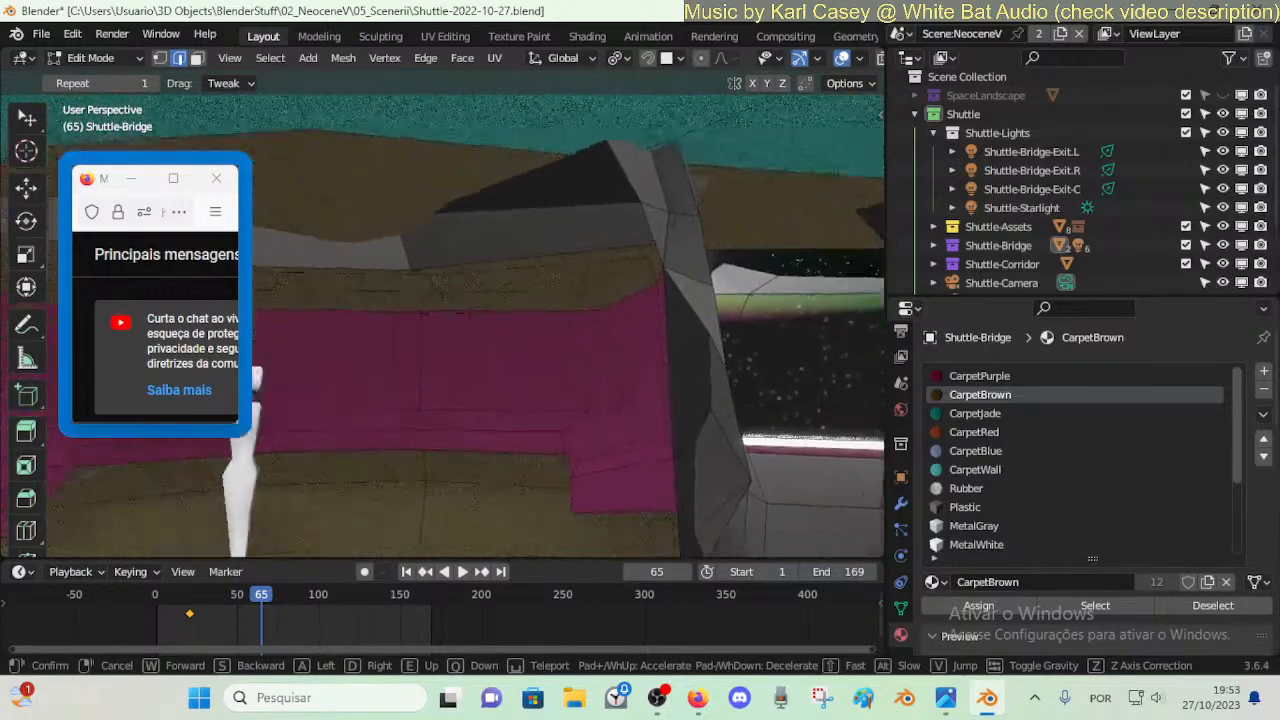
click(432, 297)
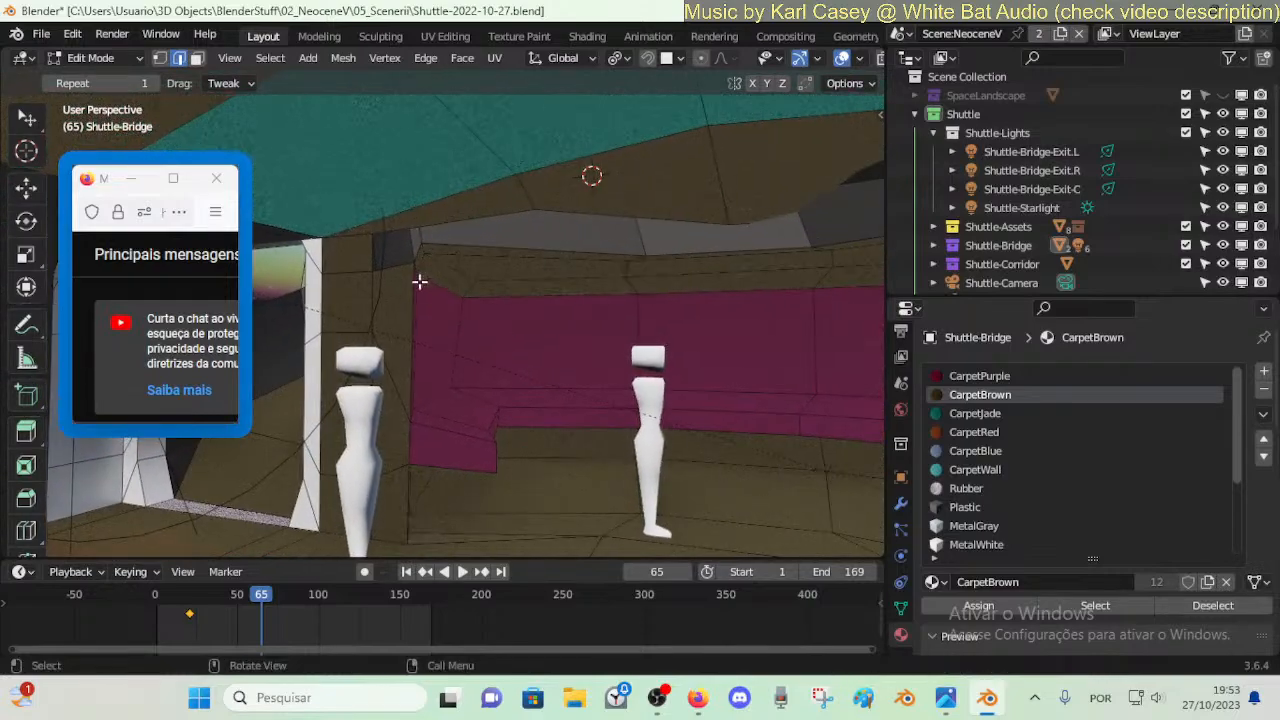
key(shift+grave)
key(s)
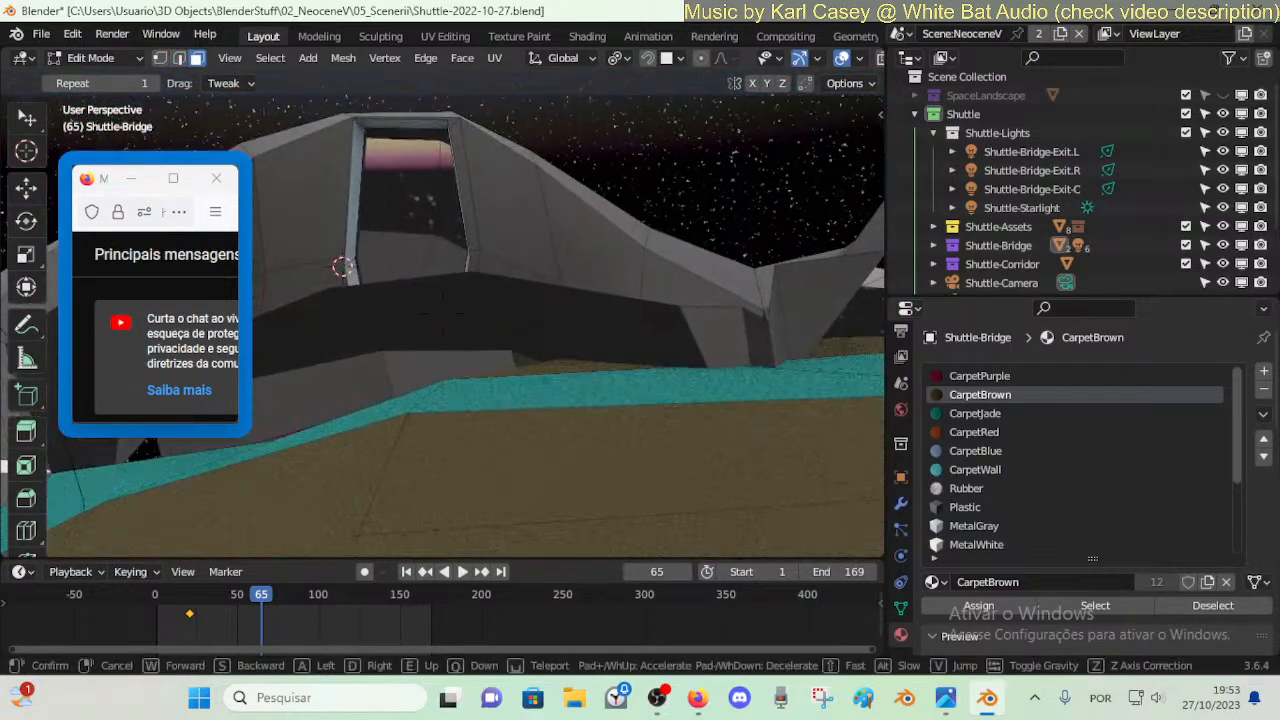
click(681, 302)
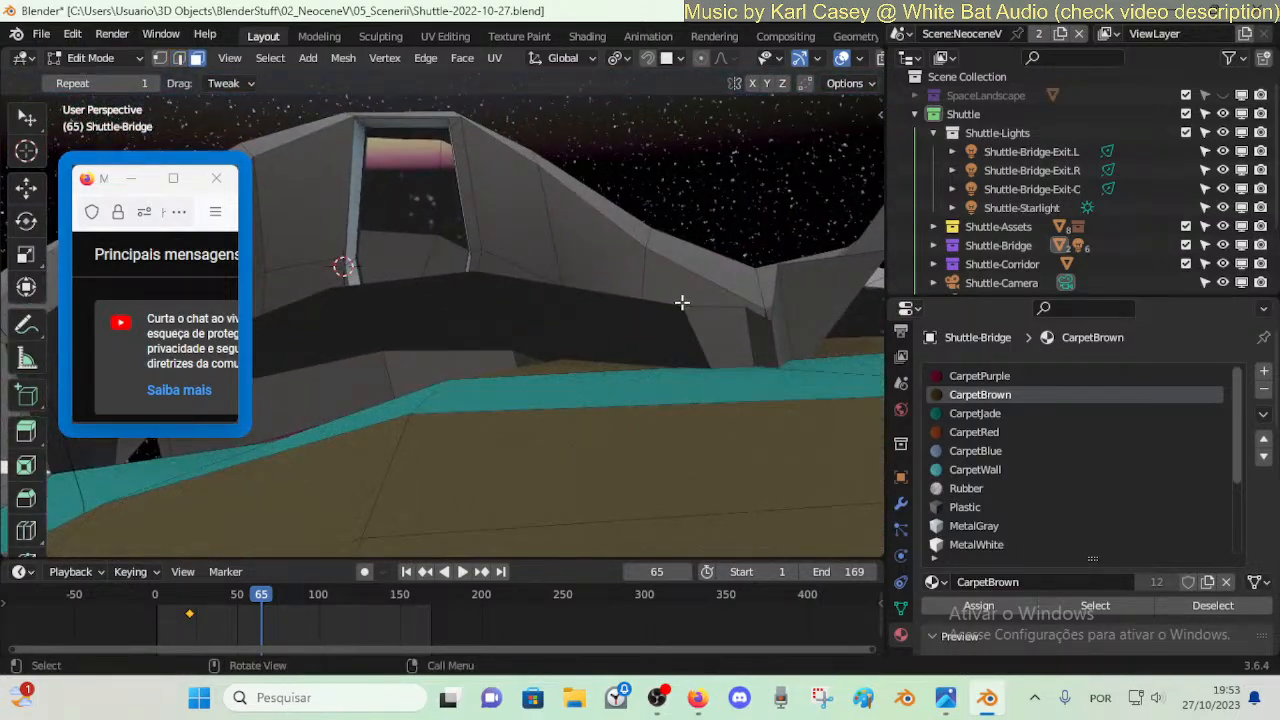
- Delete the Plastic faces at the front end of the ledge above the purple seating
click(762, 332)
key(shift+grave)
key(w)
click(760, 337)
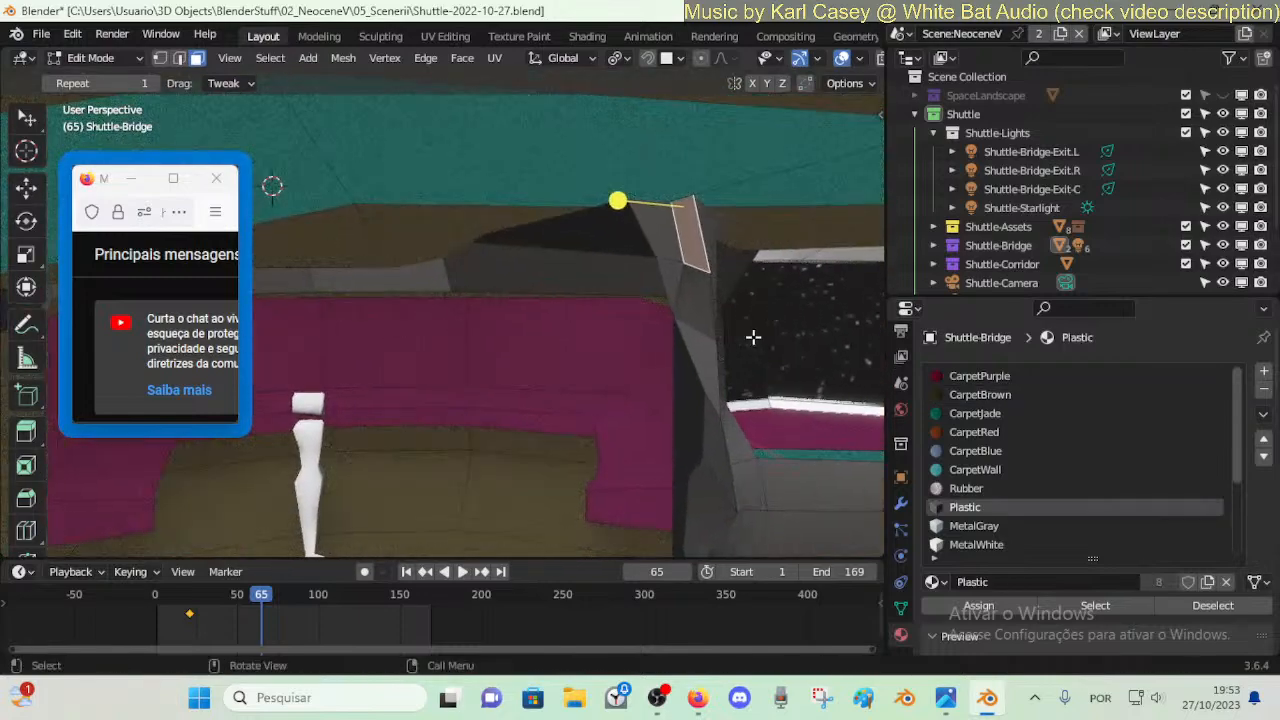
key(shift+grave)
key(s)
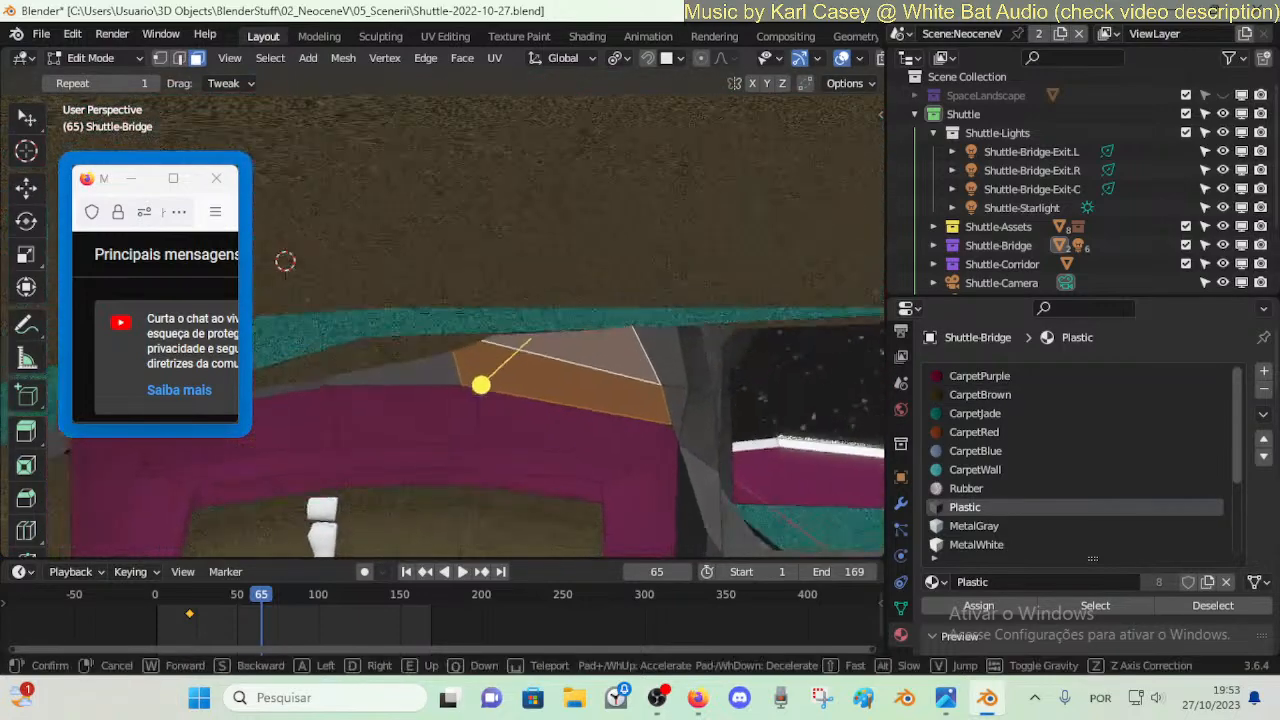
click(595, 300)
key(x)
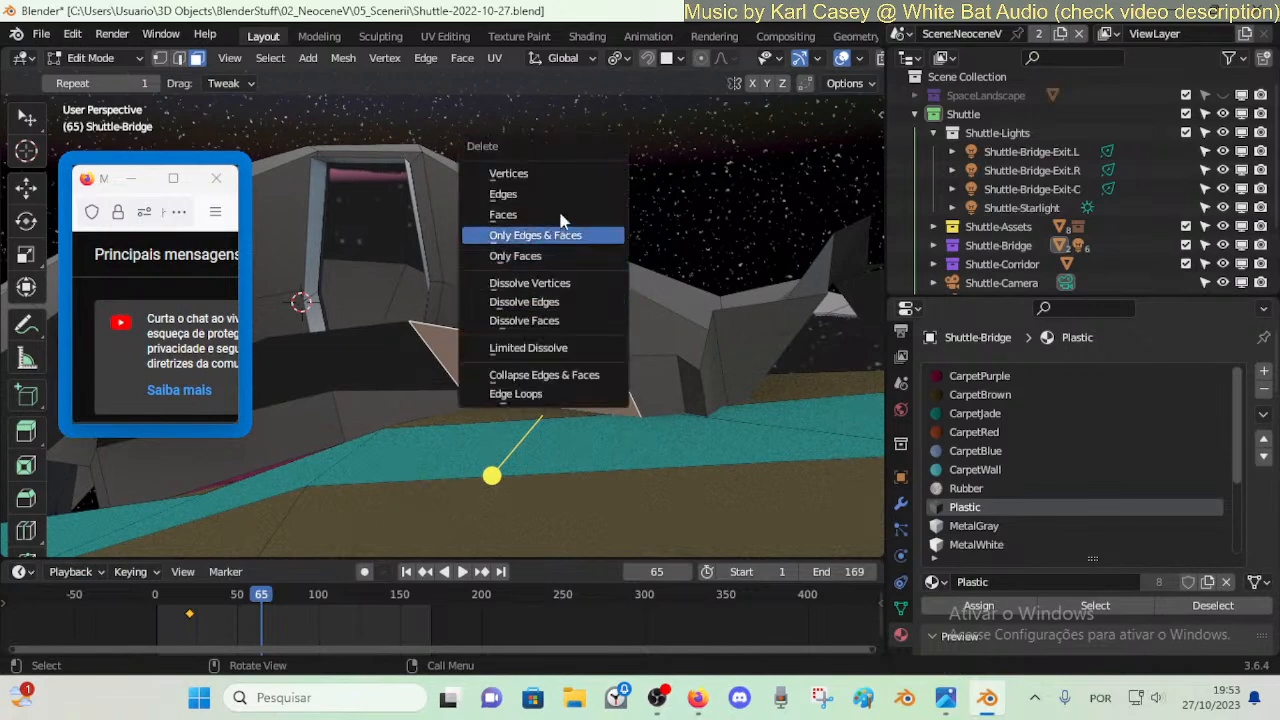
click(527, 251)
- Select the rest of the Plastic ledge as linked geometry delimited by Material, and delete its faces
key(shift+grave)
click(494, 266)
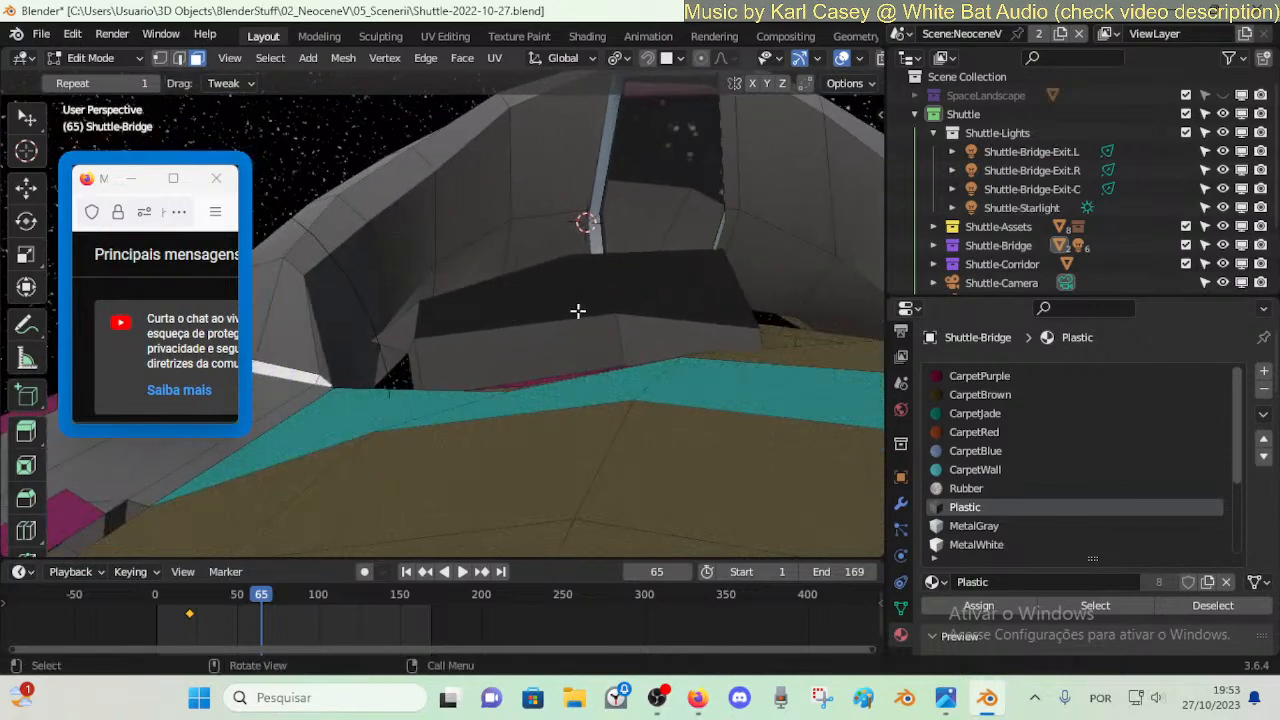
key(l)
key(shift+grave)
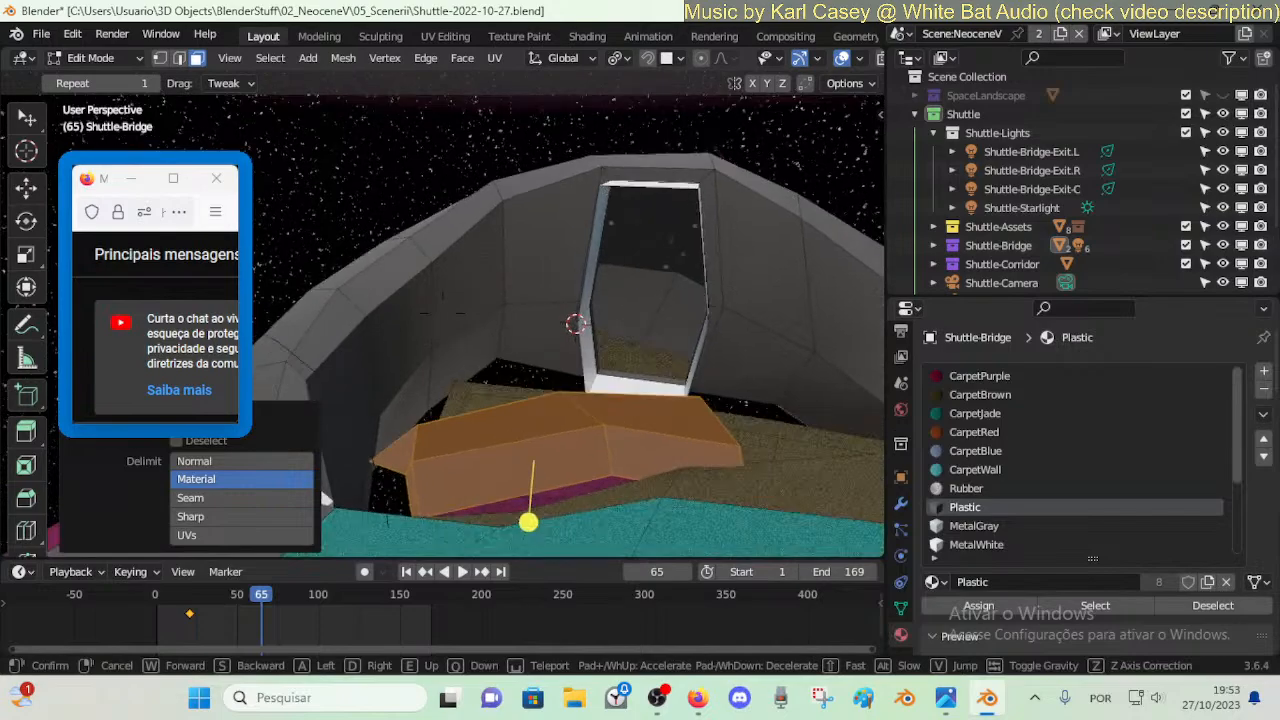
click(591, 310)
key(x)
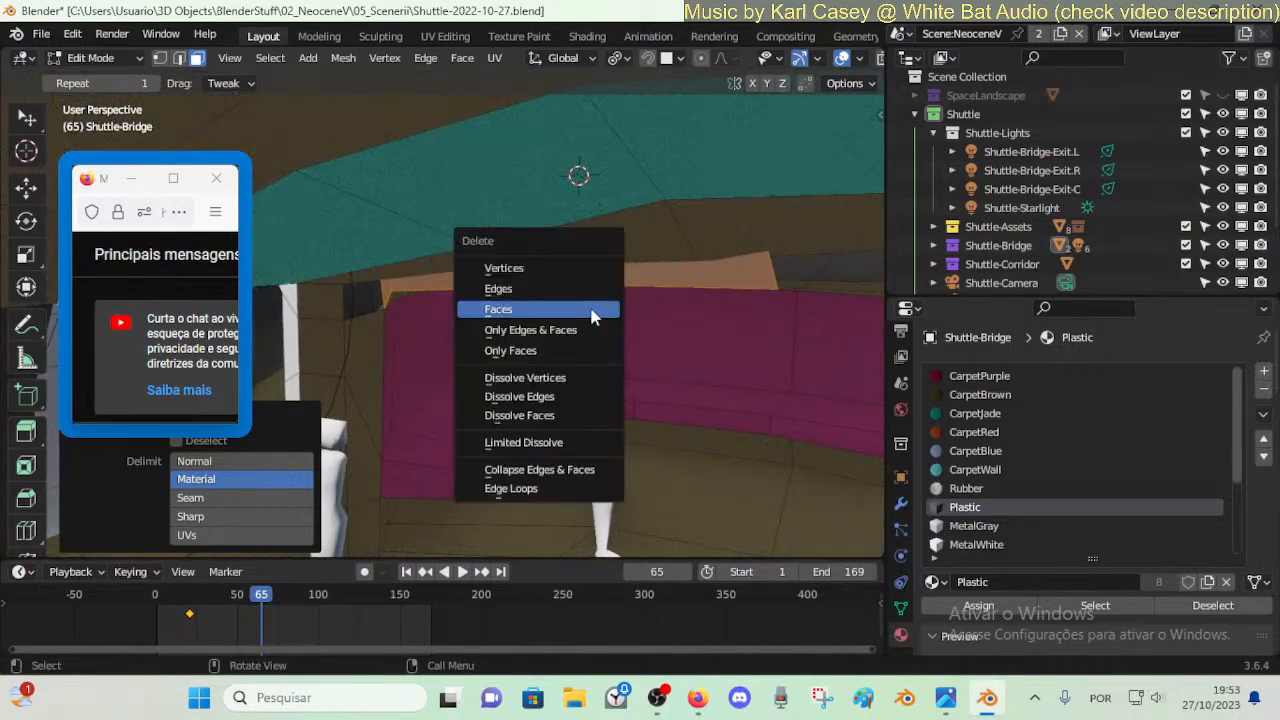
click(588, 316)
key(shift+grave)
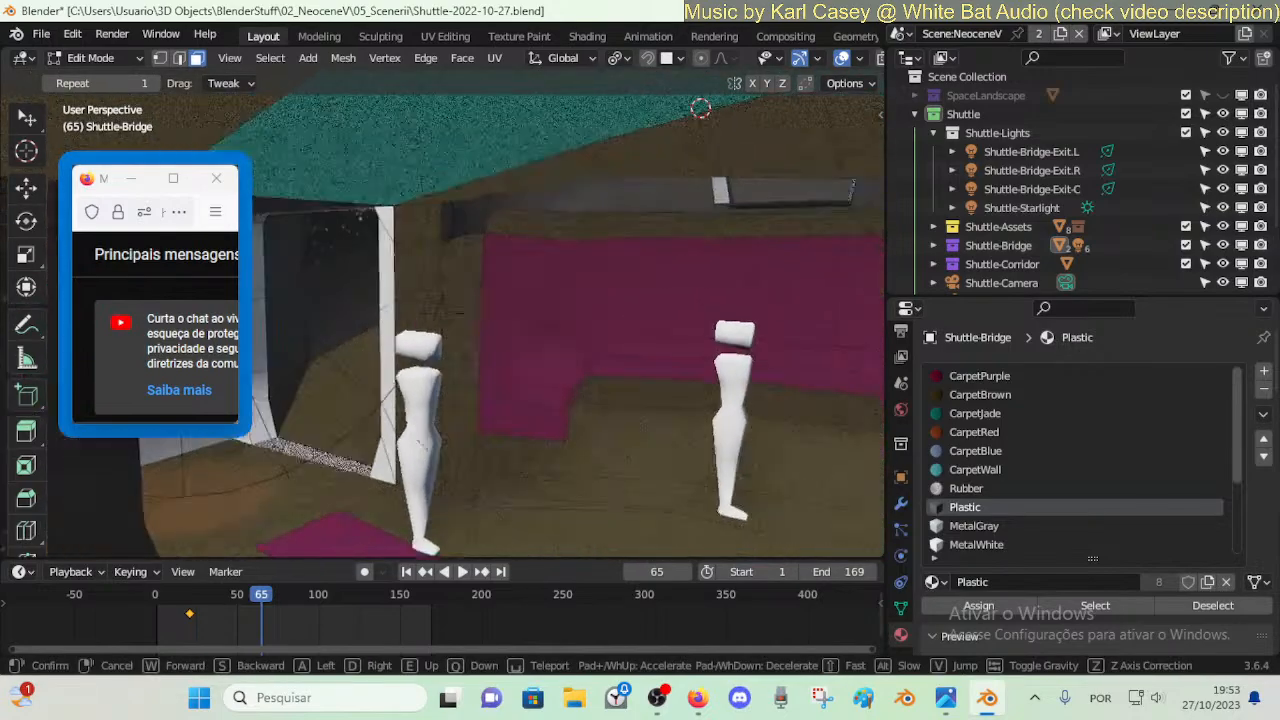
click(584, 311)
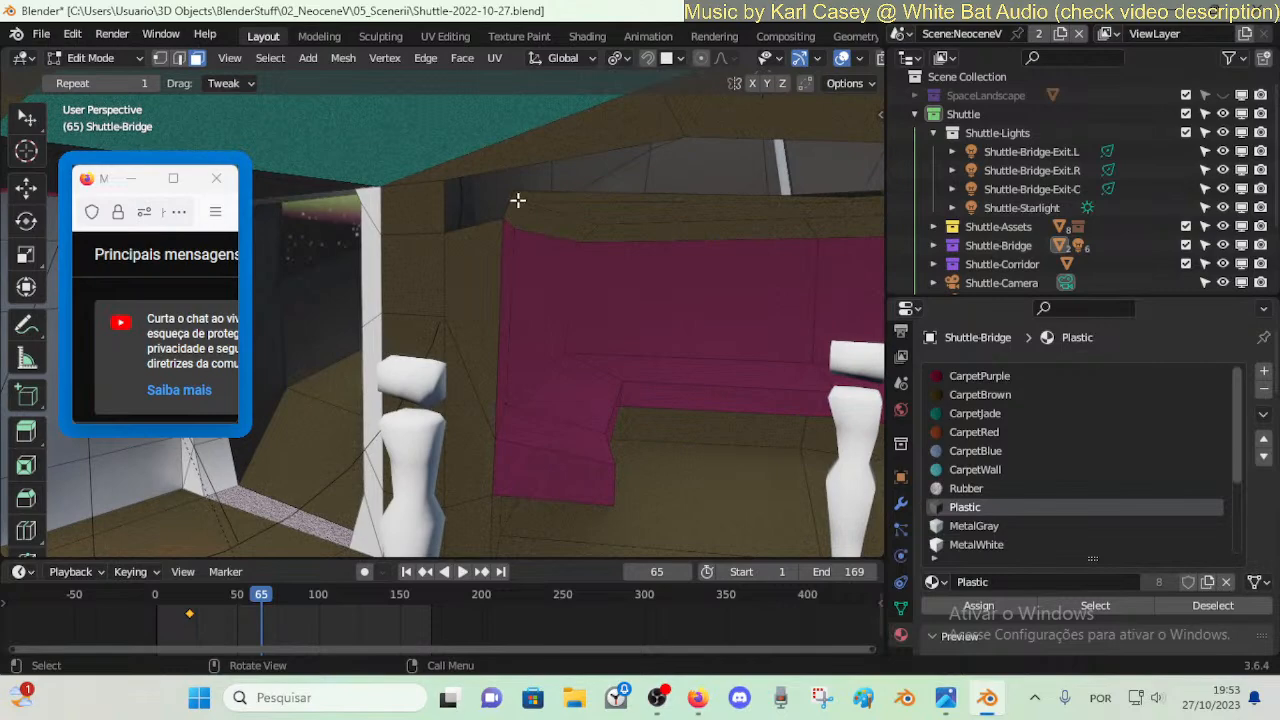
- Slide the brown ceiling's lower-edge vertex along its edge toward the exit-side corner of the opening above the seating
click(678, 134)
key(shift+grave)
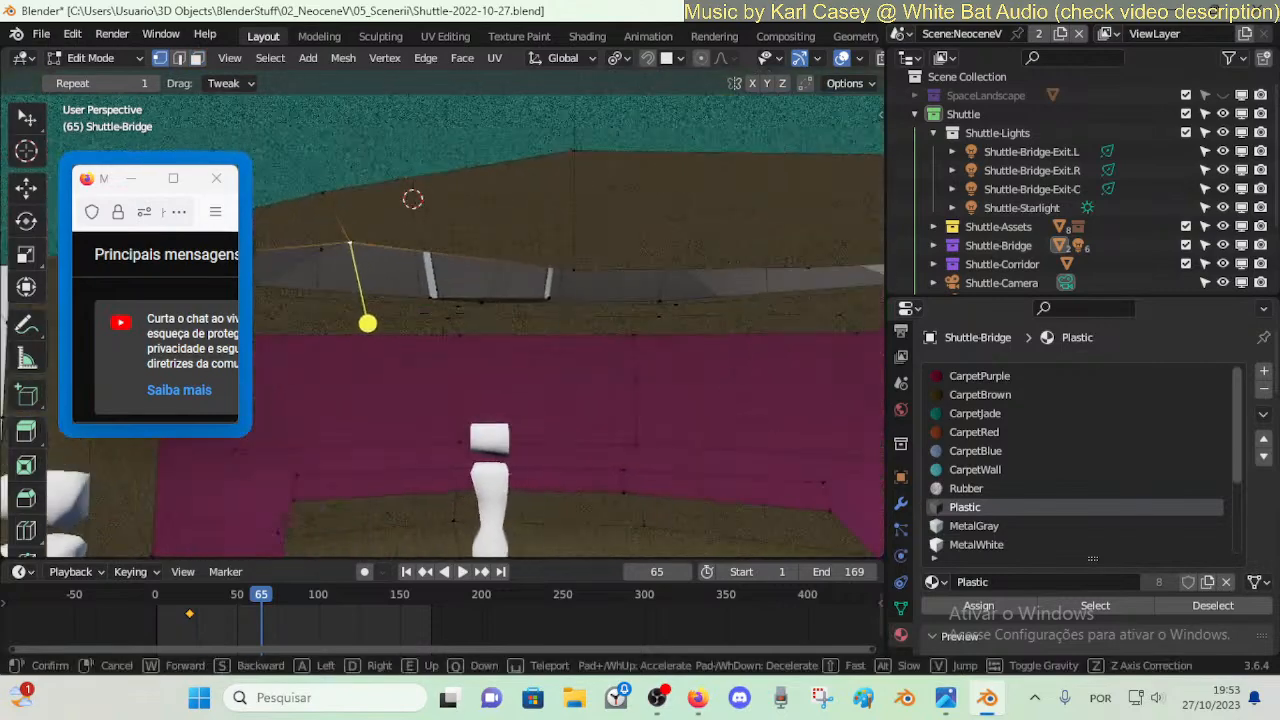
click(630, 184)
key(shift+v)
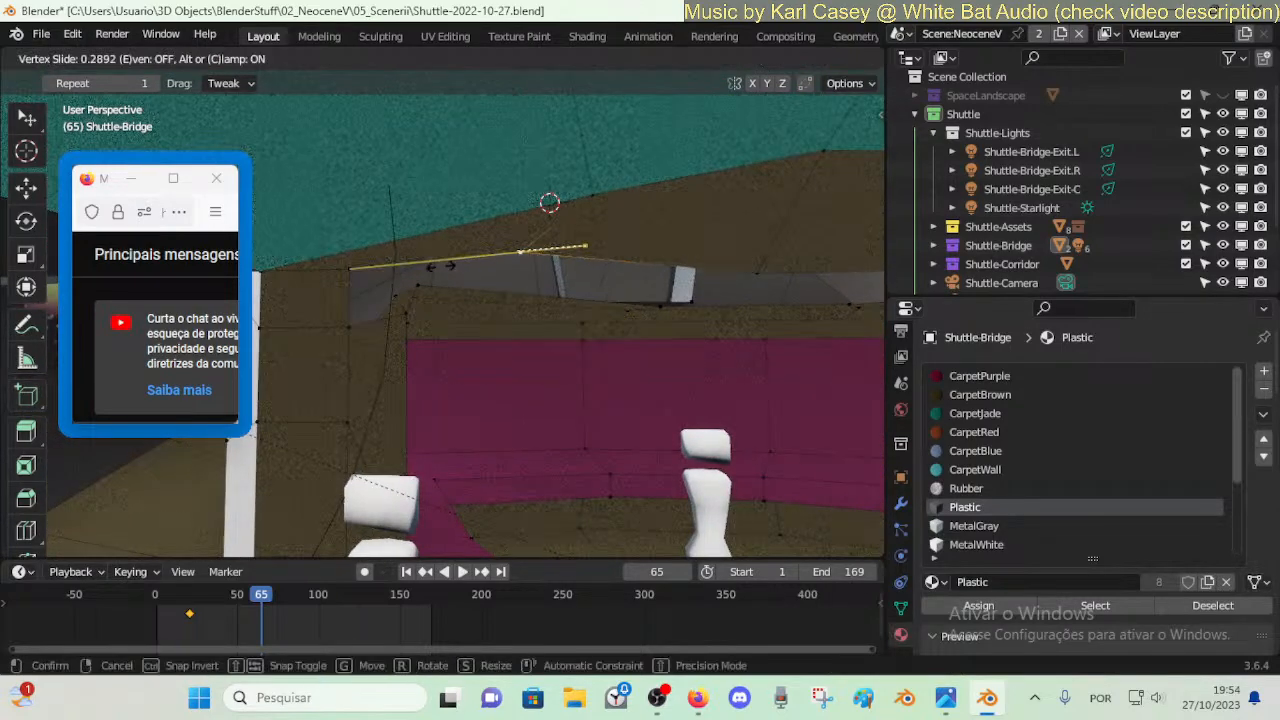
click(412, 282)
- Fill the small gap at the exit-side corner of the opening above the seating with a face between its vertices
click(410, 284)
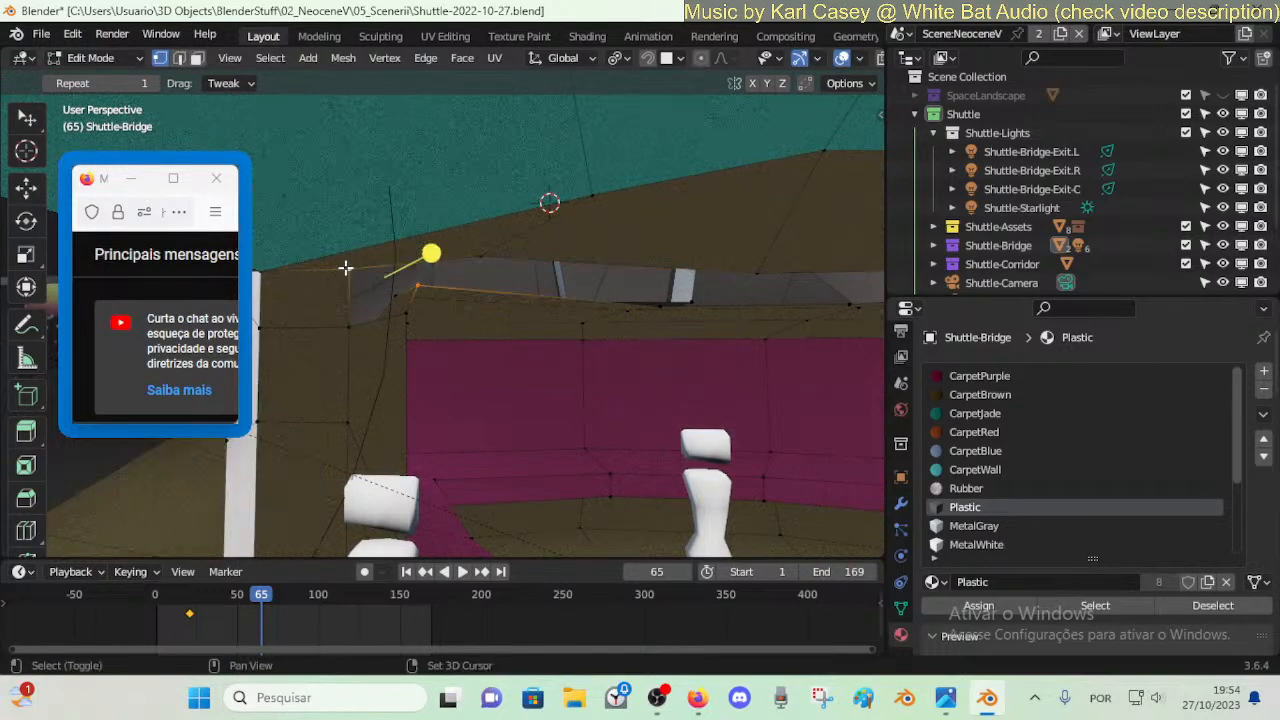
click(348, 300)
shift+click(380, 311)
key(alt+a)
key(1)
click(414, 284)
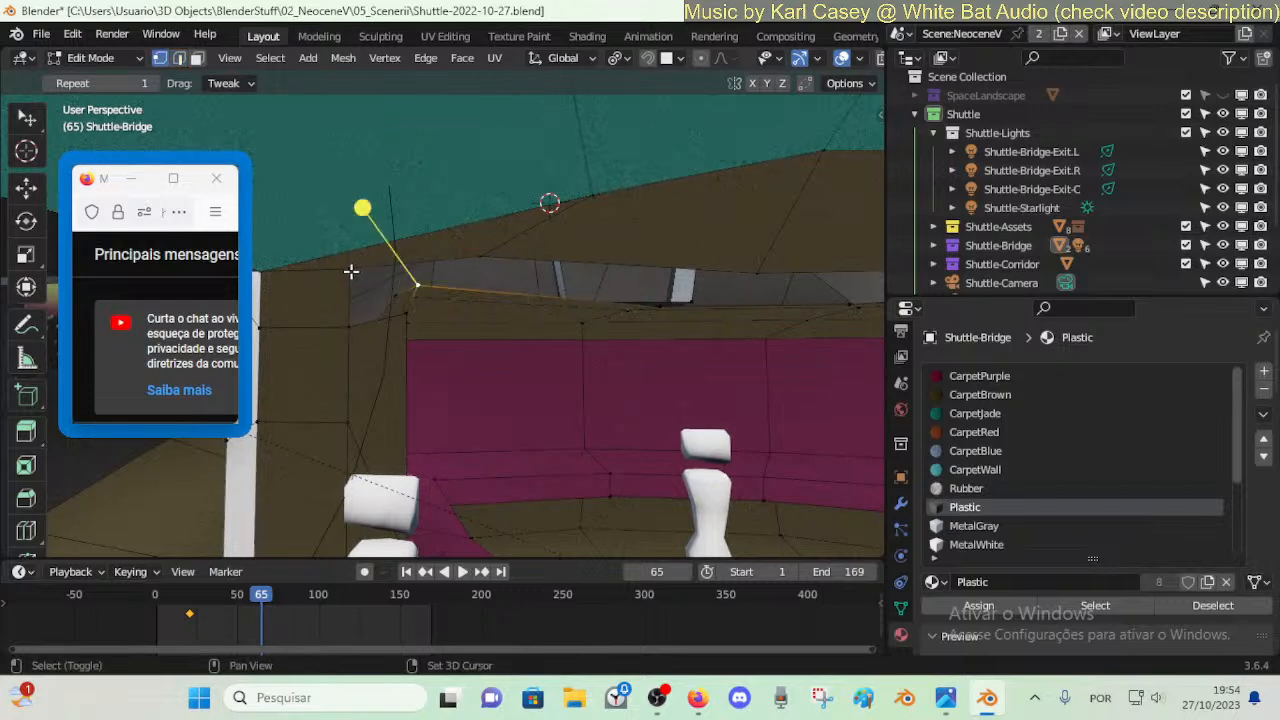
shift+click(402, 316)
key(f)
key(alt+a)
key(2)
key(1)
- Slide a vertex along the opening's upper edge and raise the edge vertex about 0.08 m
click(484, 255)
key(g)
key(g)
click(591, 266)
middle_drag(591, 266, 602, 279)
drag(609, 293, 618, 265)
drag(413, 285, 417, 262)
middle_drag(417, 262, 395, 280)
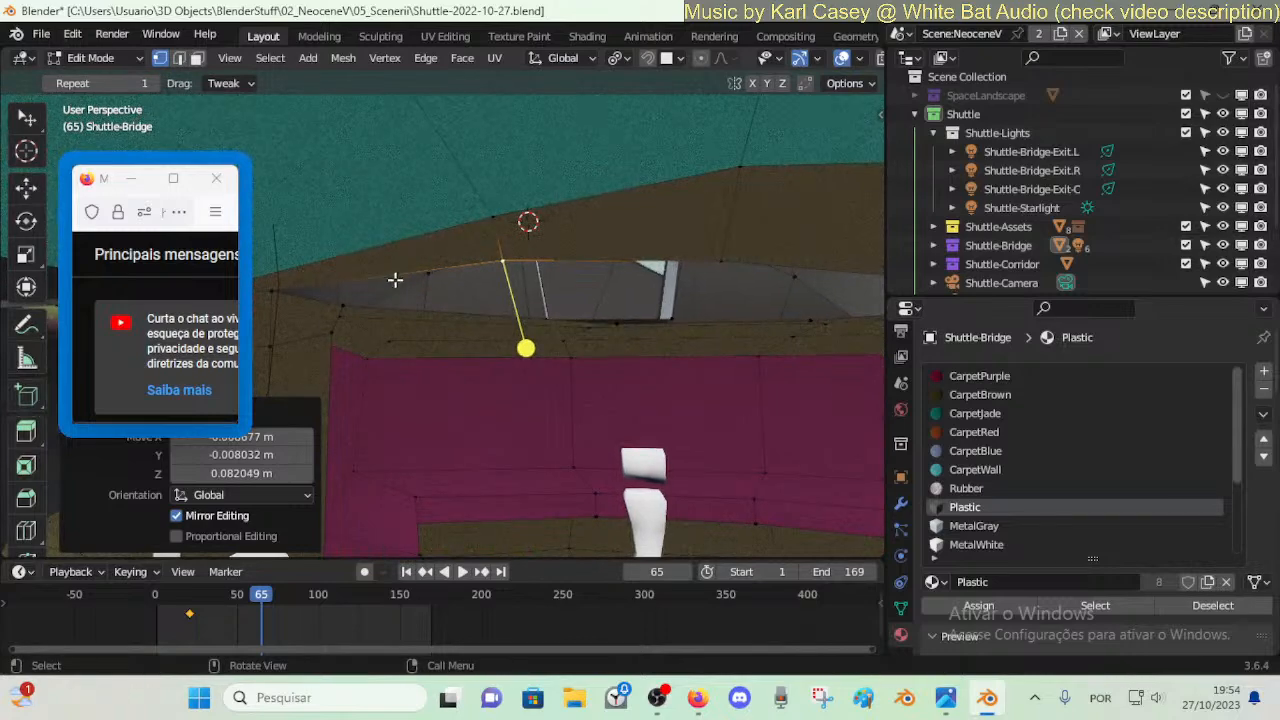
- Raise the middle vertex of the opening's lower edge and shift it toward the exit, narrowing the gap
click(348, 300)
drag(615, 320, 595, 300)
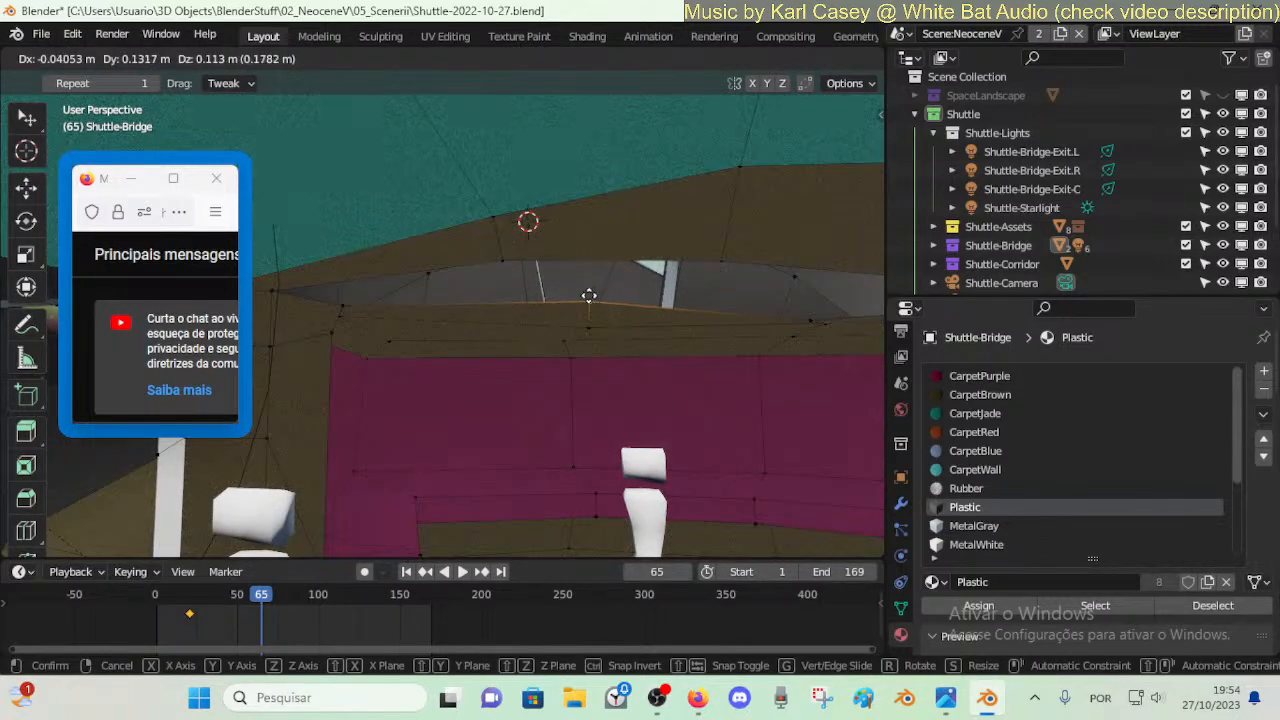
click(561, 288)
click(585, 323)
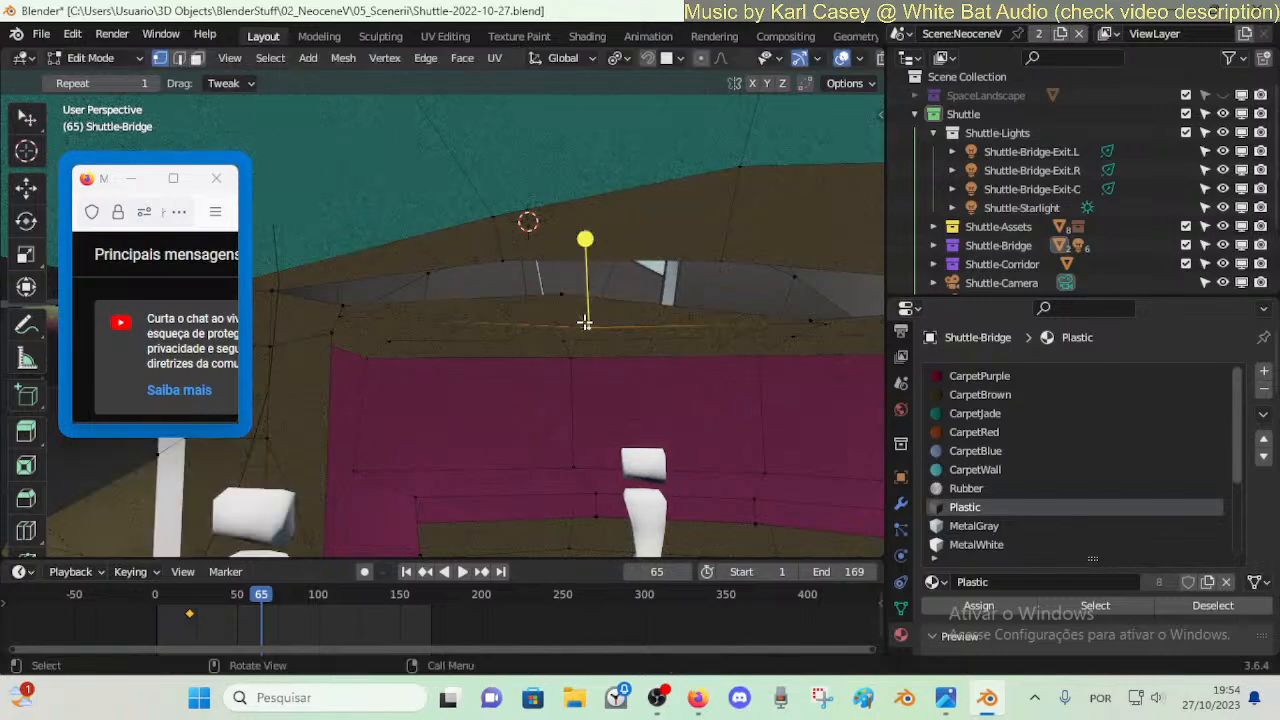
middle_drag(585, 318, 545, 298)
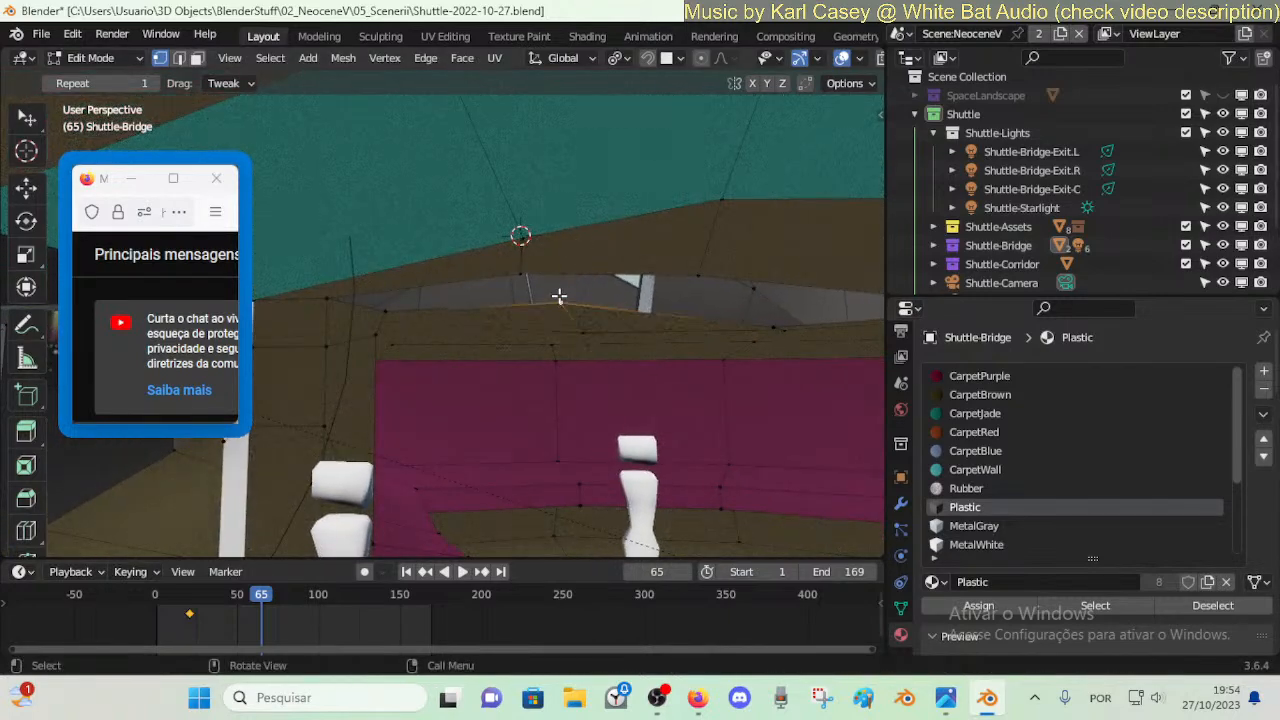
- Slide the upper-edge vertex until it sits above the raised lower vertex, and fill the exit-side section with a face
key(g)
key(g)
click(561, 292)
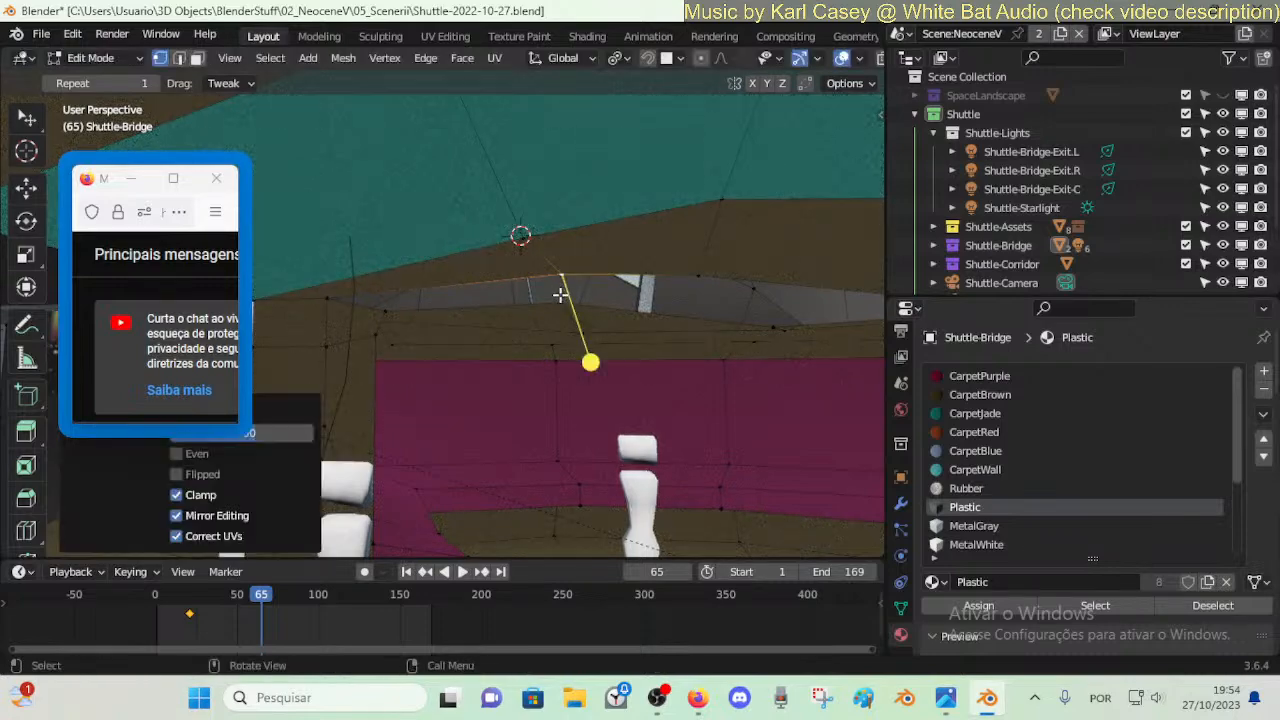
click(505, 283)
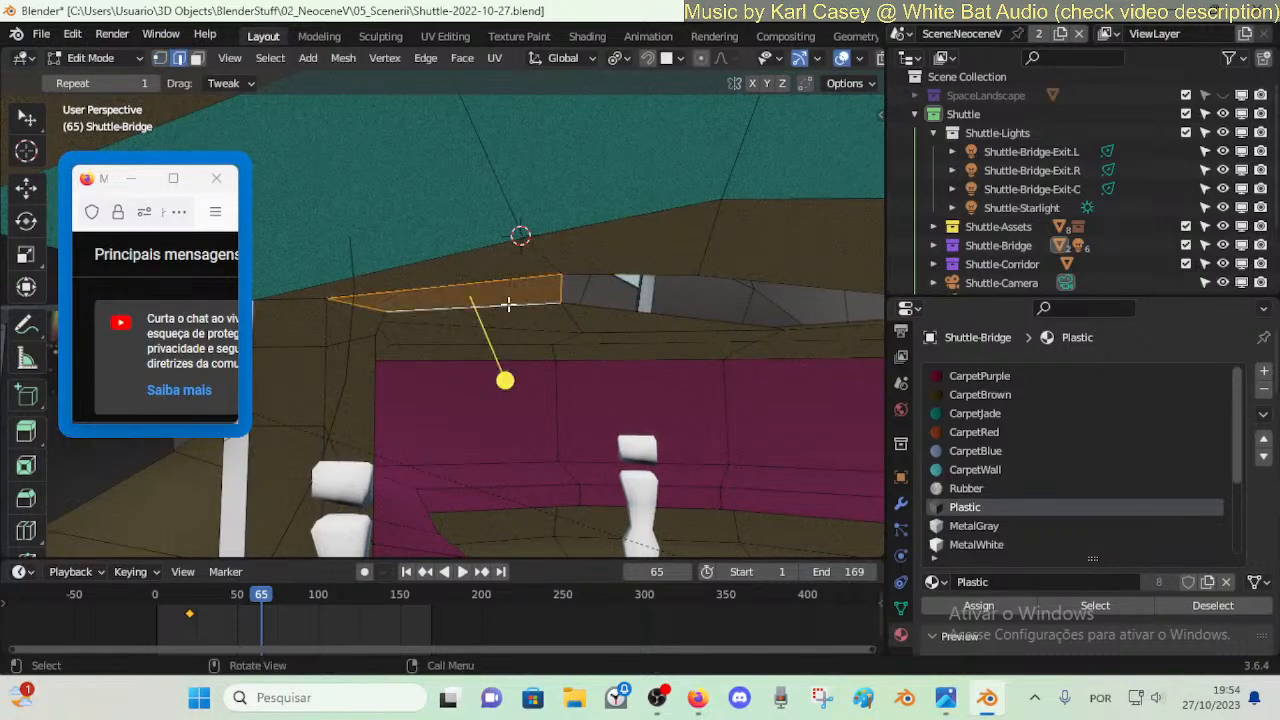
- Slide the opening's upper-edge vertex farther from the exit and try to fill the section beneath it with a face
shift+middle_drag(710, 292, 563, 291)
key(shift+v)
click(589, 294)
key(2)
click(537, 313)
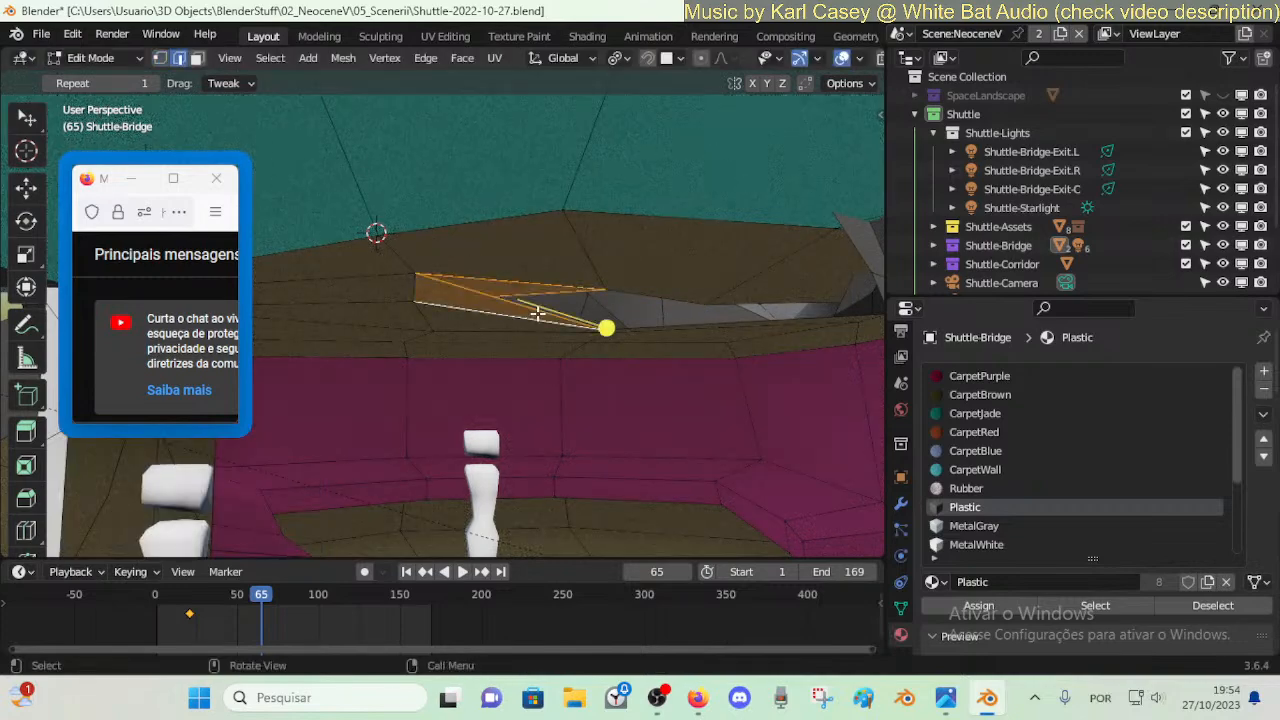
shift+middle_drag(537, 313, 485, 318)
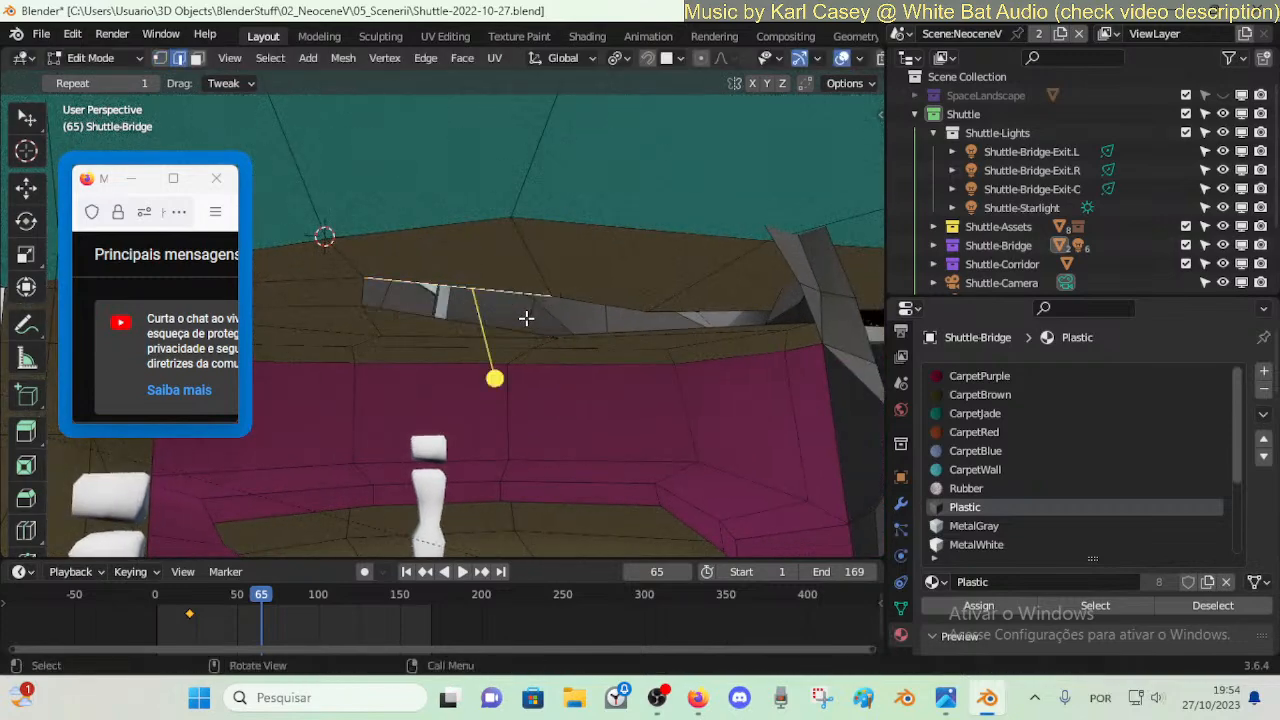
- Adjust the height of the opening's middle lower vertex, and move it about -0.218 m along Y
key(shift+grave)
key(w)
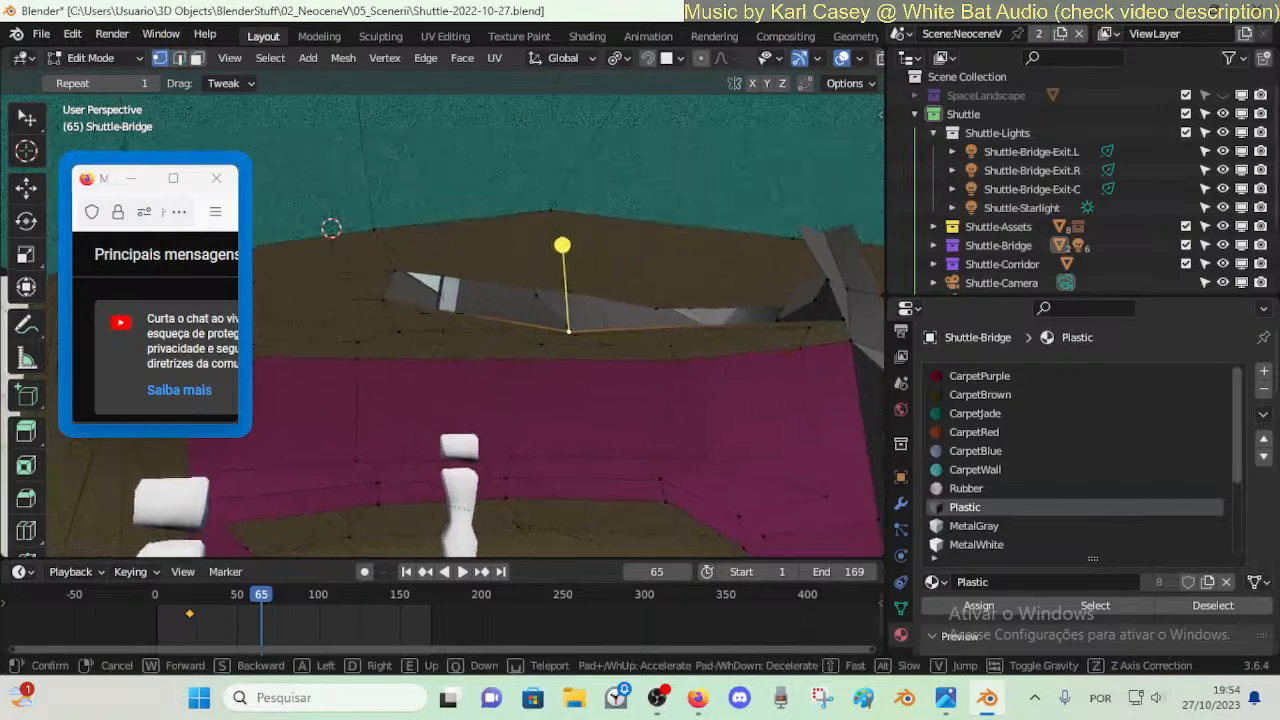
click(554, 323)
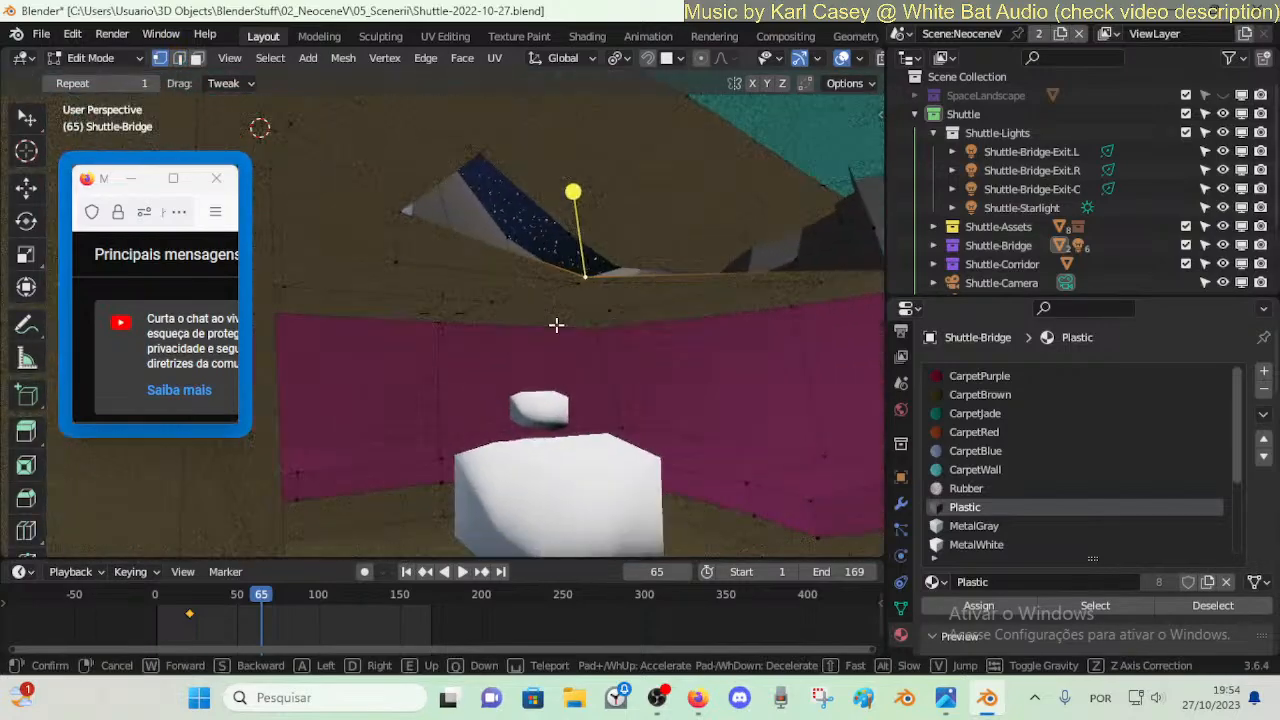
key(g)
key(z)
click(605, 299)
key(g)
key(y)
click(612, 283)
- Move the opening's lower edge above the seat backs about -0.16 m along X
key(shift+grave)
key(d)
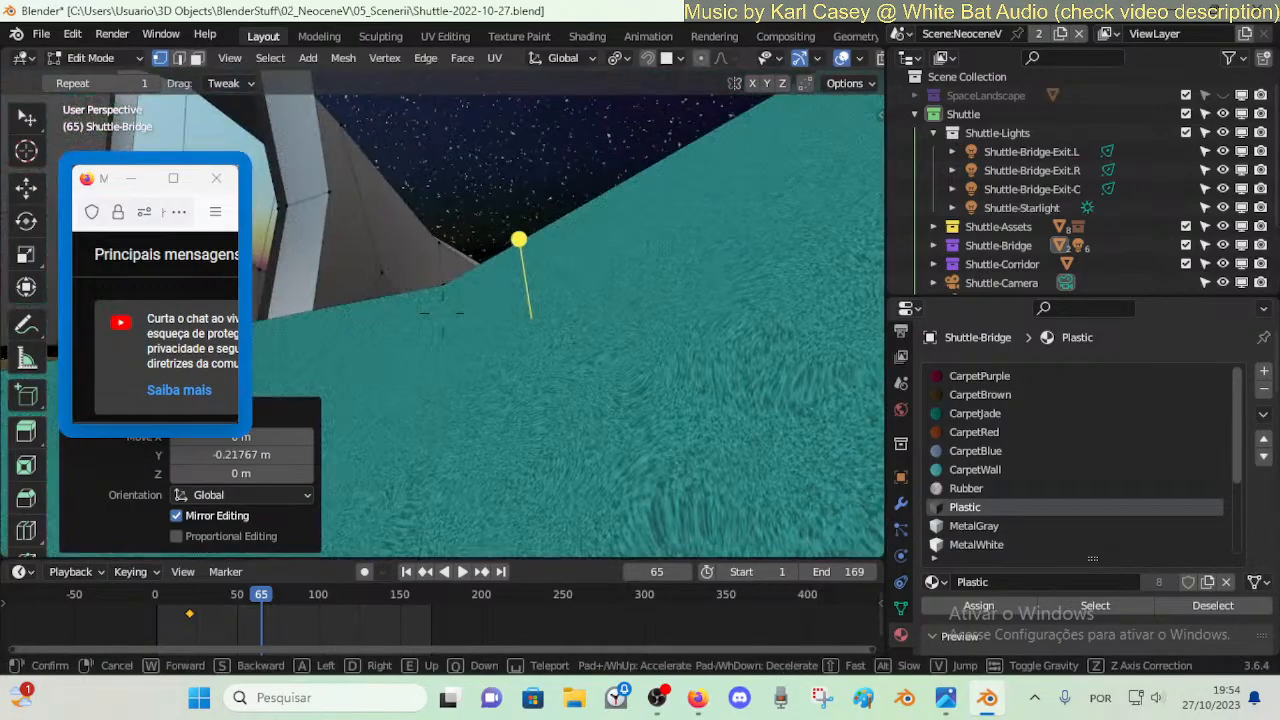
click(611, 284)
key(shift+grave)
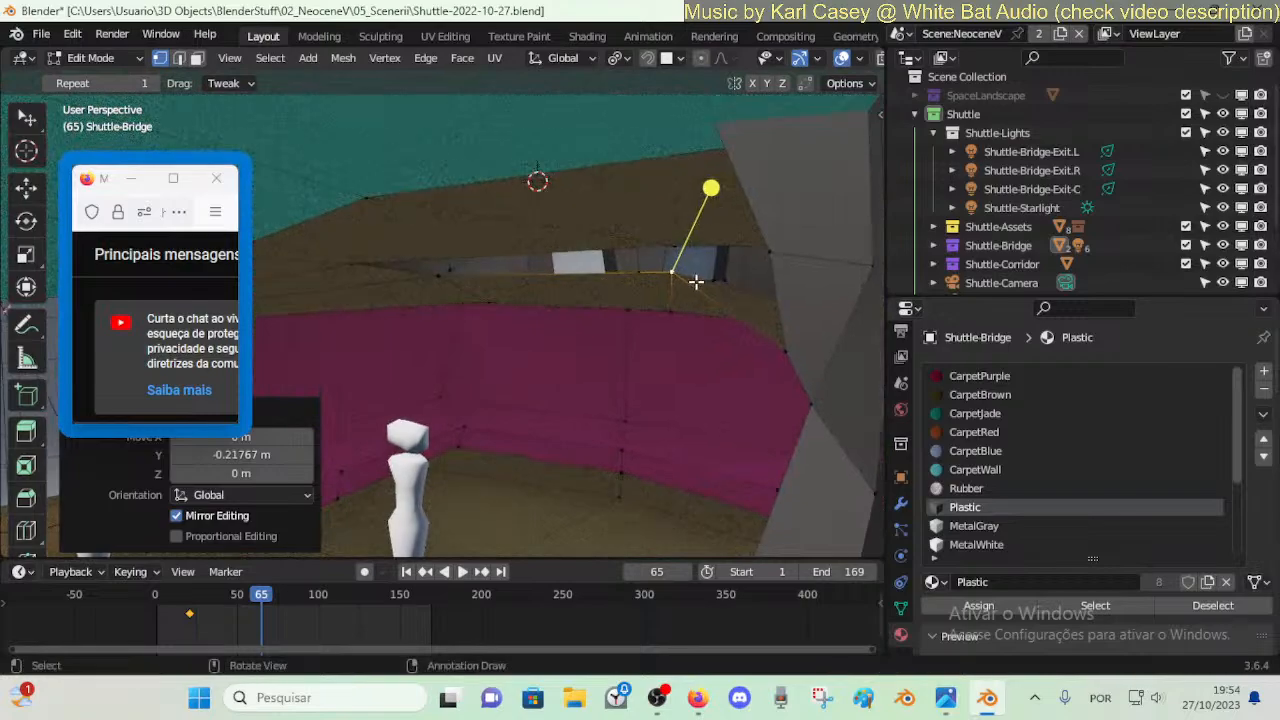
click(662, 291)
key(g)
key(x)
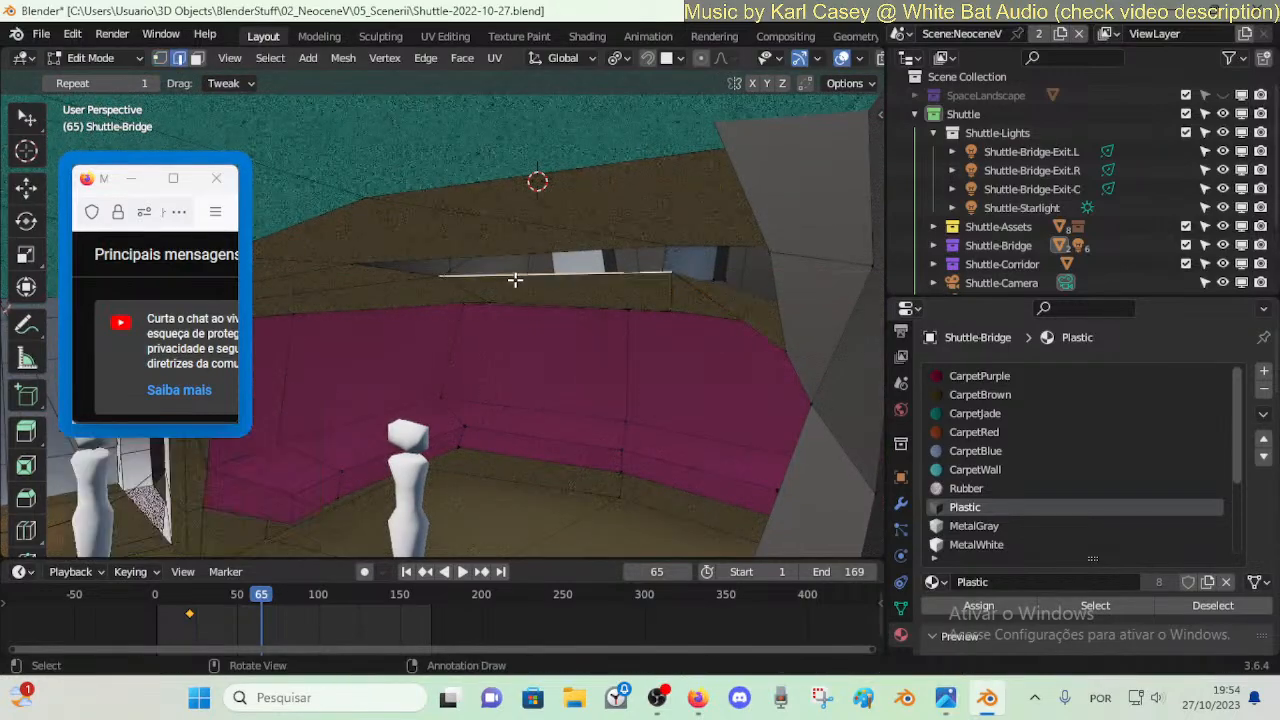
click(492, 285)
- Move the opening's upper vertex about -0.82 m along X and fill the section beneath it with a face
key(shift+grave)
key(a)
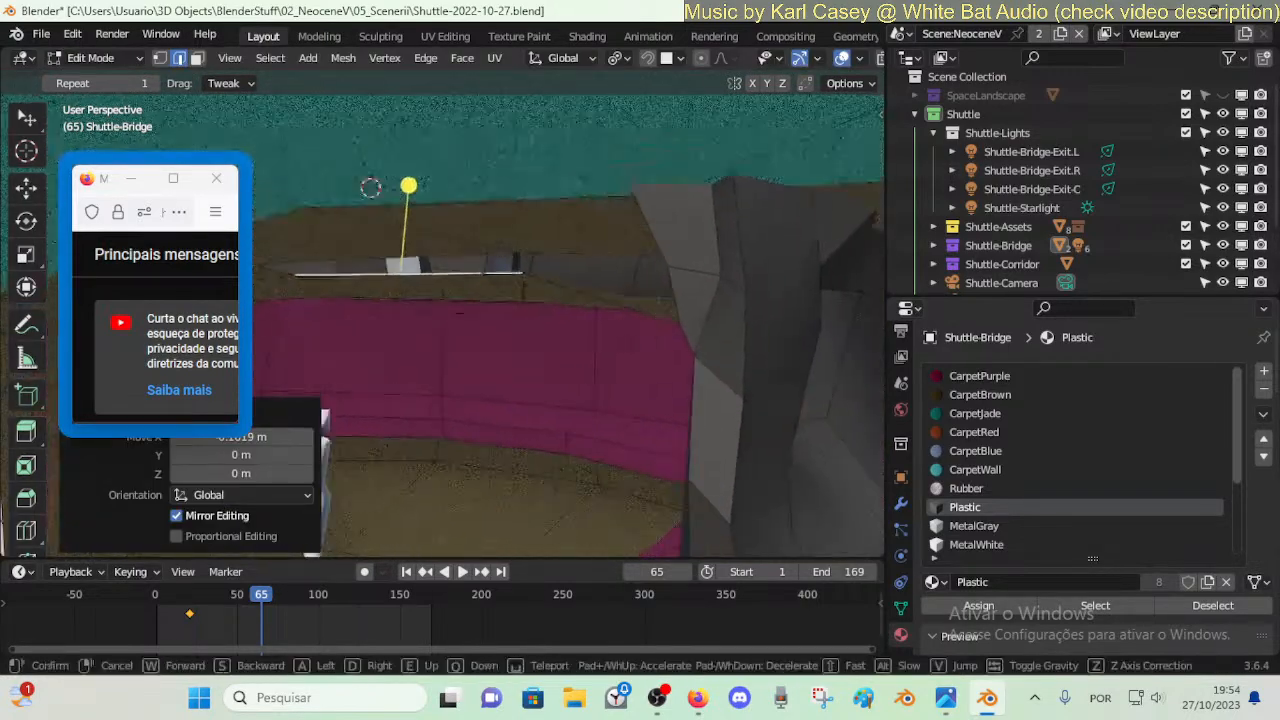
click(492, 285)
key(1)
click(637, 253)
key(shift+grave)
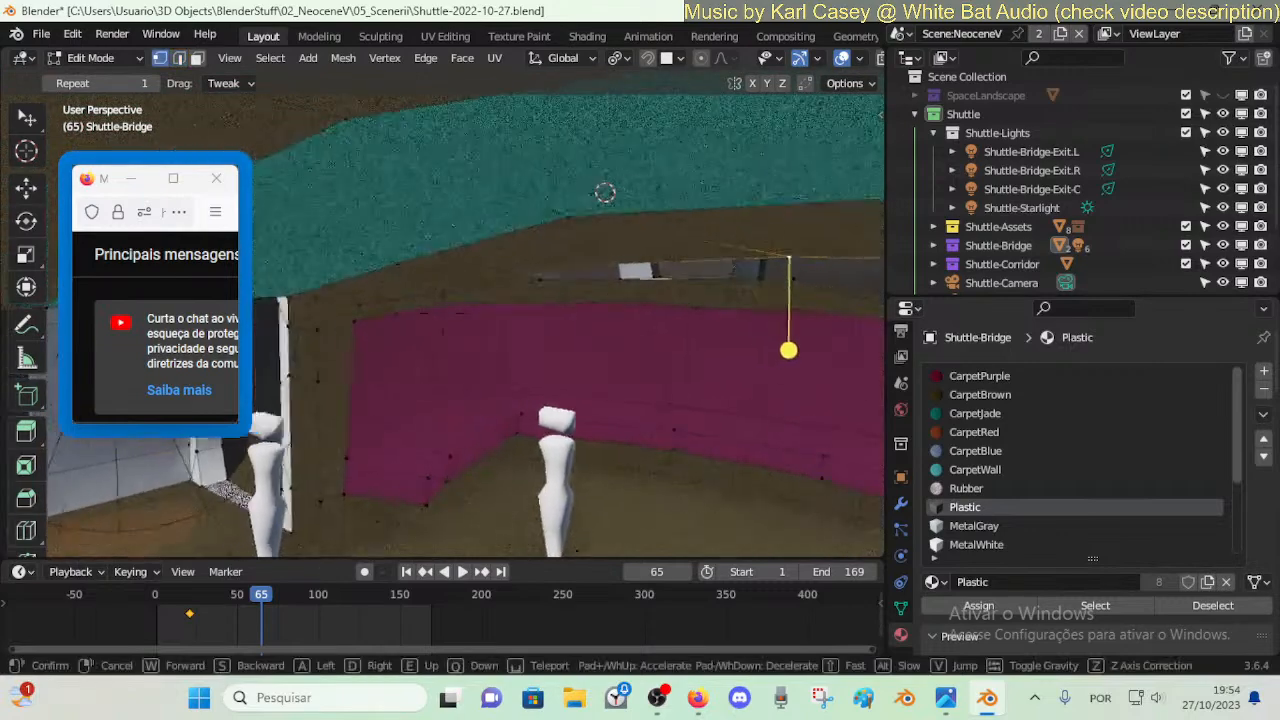
key(d)
click(647, 268)
key(g)
key(x)
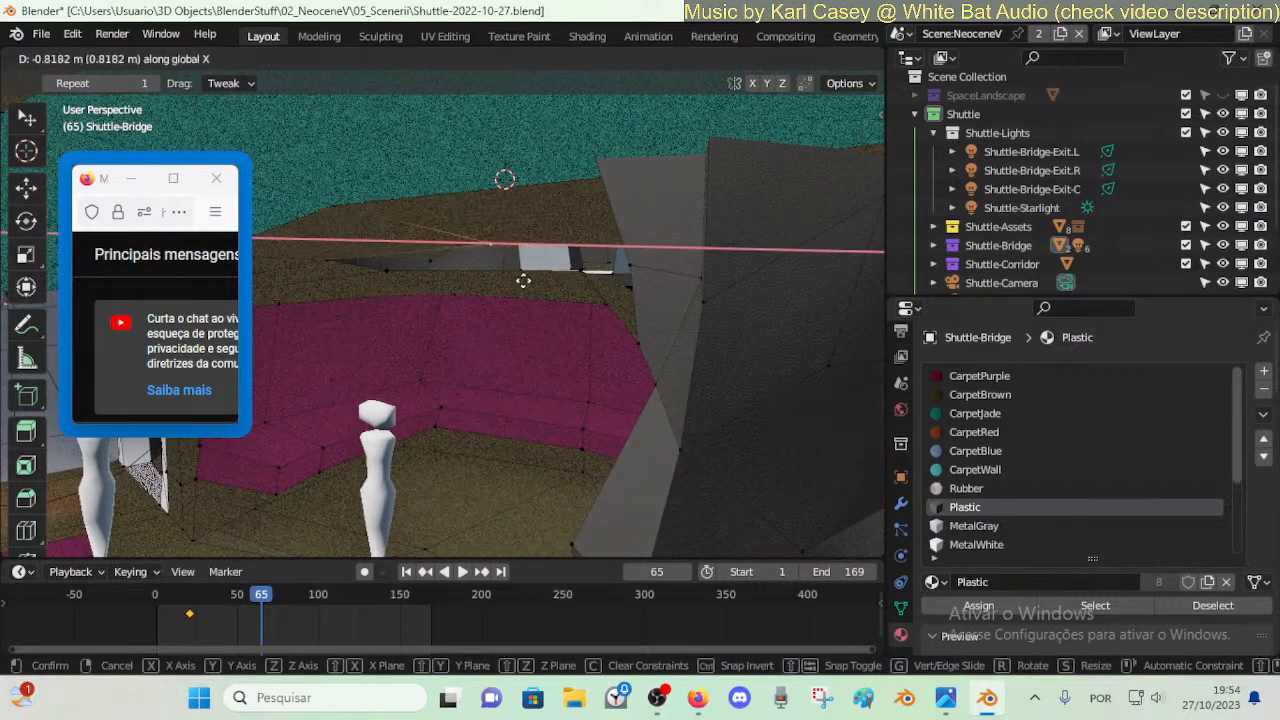
click(523, 281)
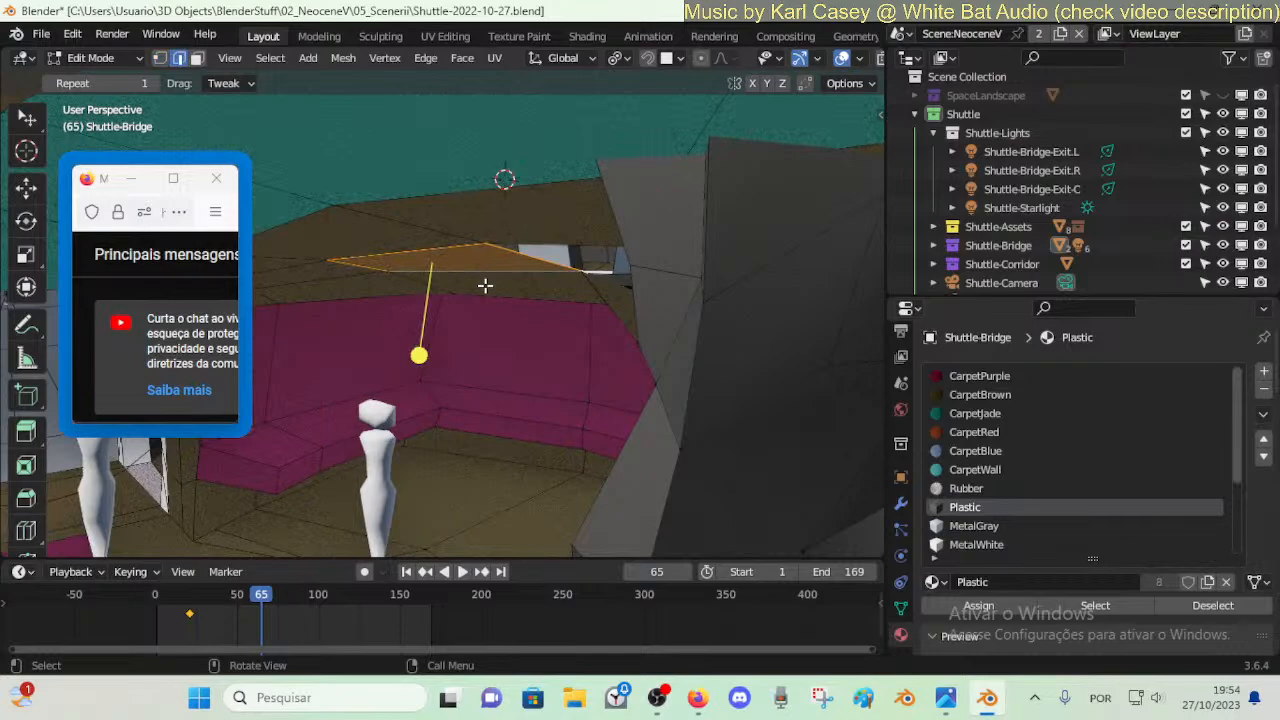
- Save Shuttle-2022-10-27.blend with the newly filled wall section
key(shift+grave)
key(a)
click(549, 270)
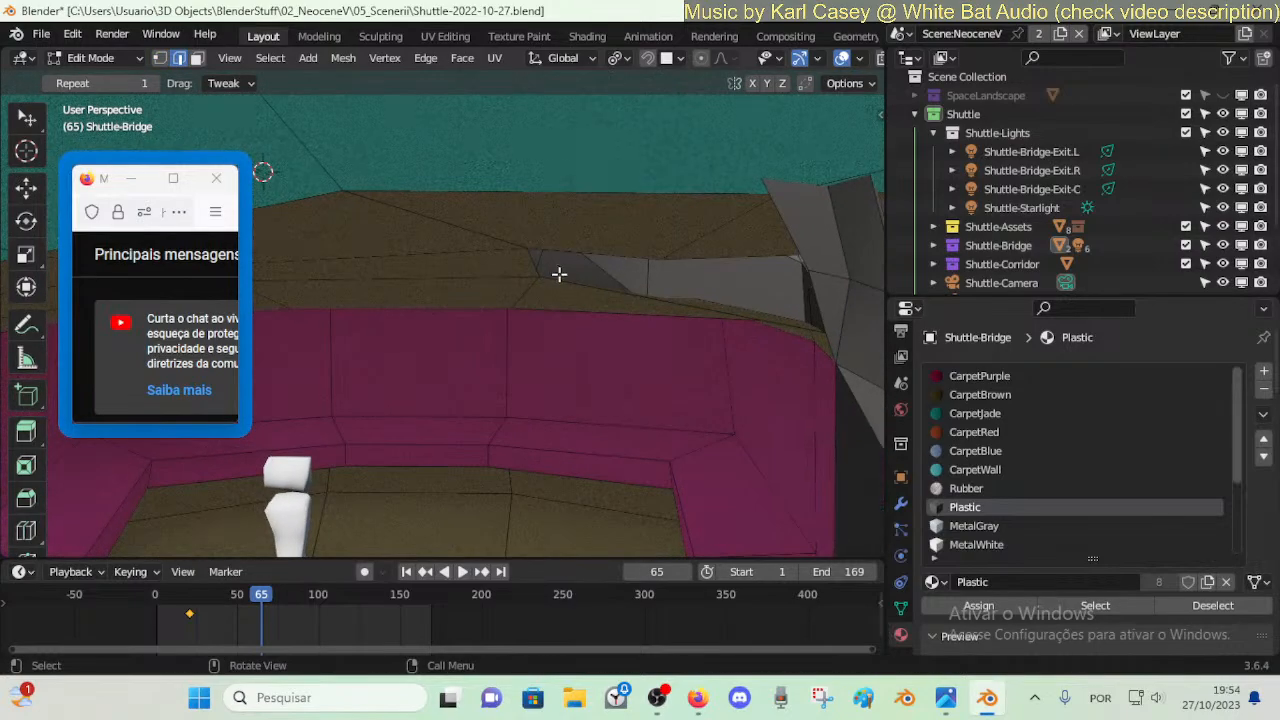
key(shift+grave)
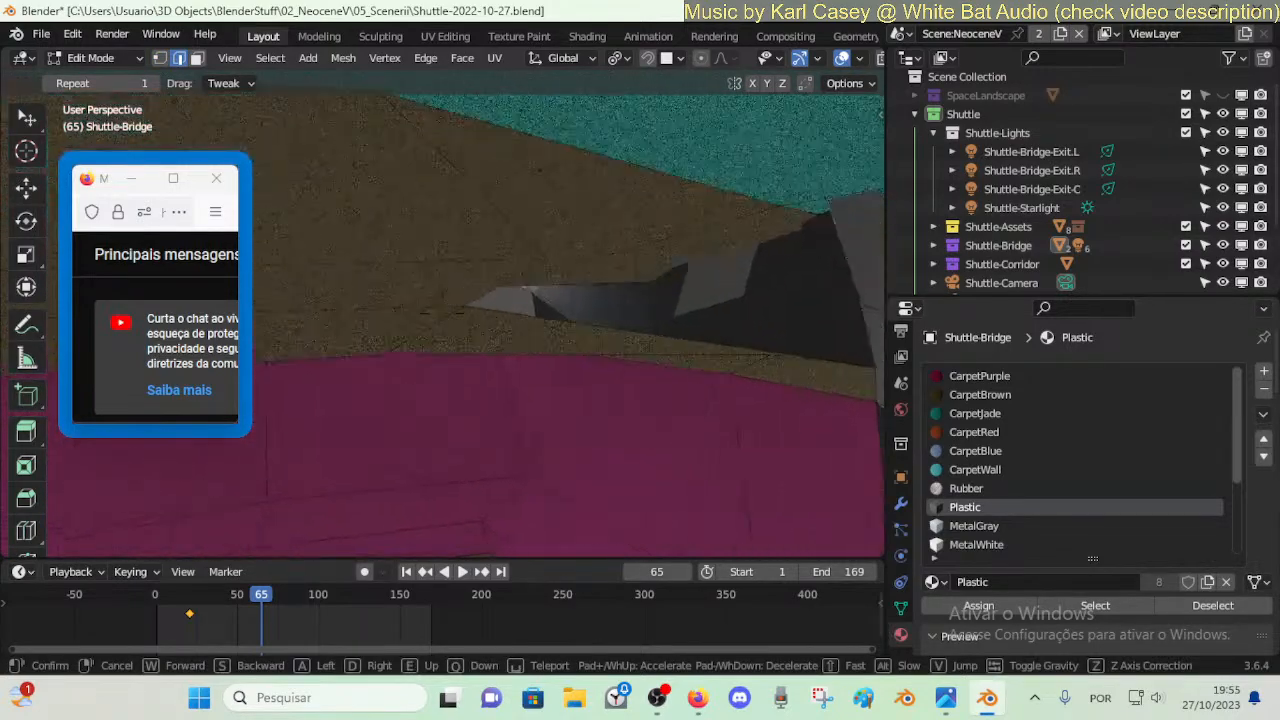
click(699, 305)
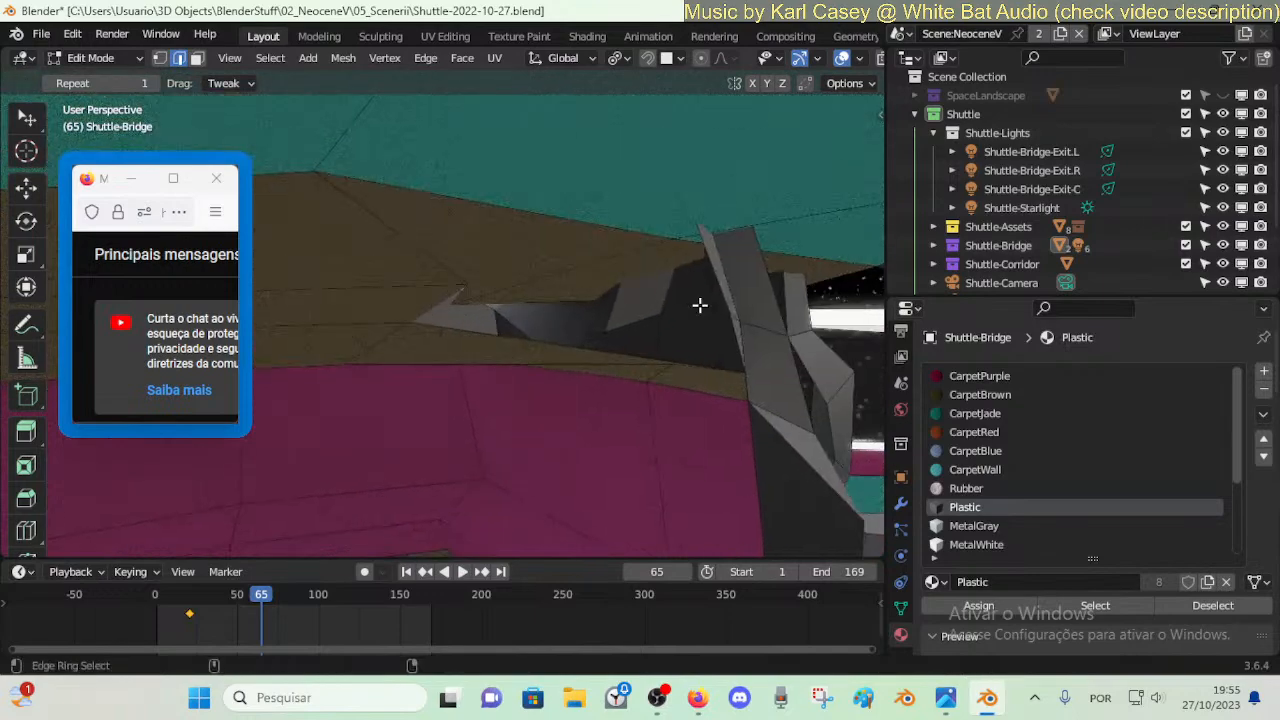
key(ctrl+alt+f)
key(ctrl+alt+f)
key(ctrl+s)
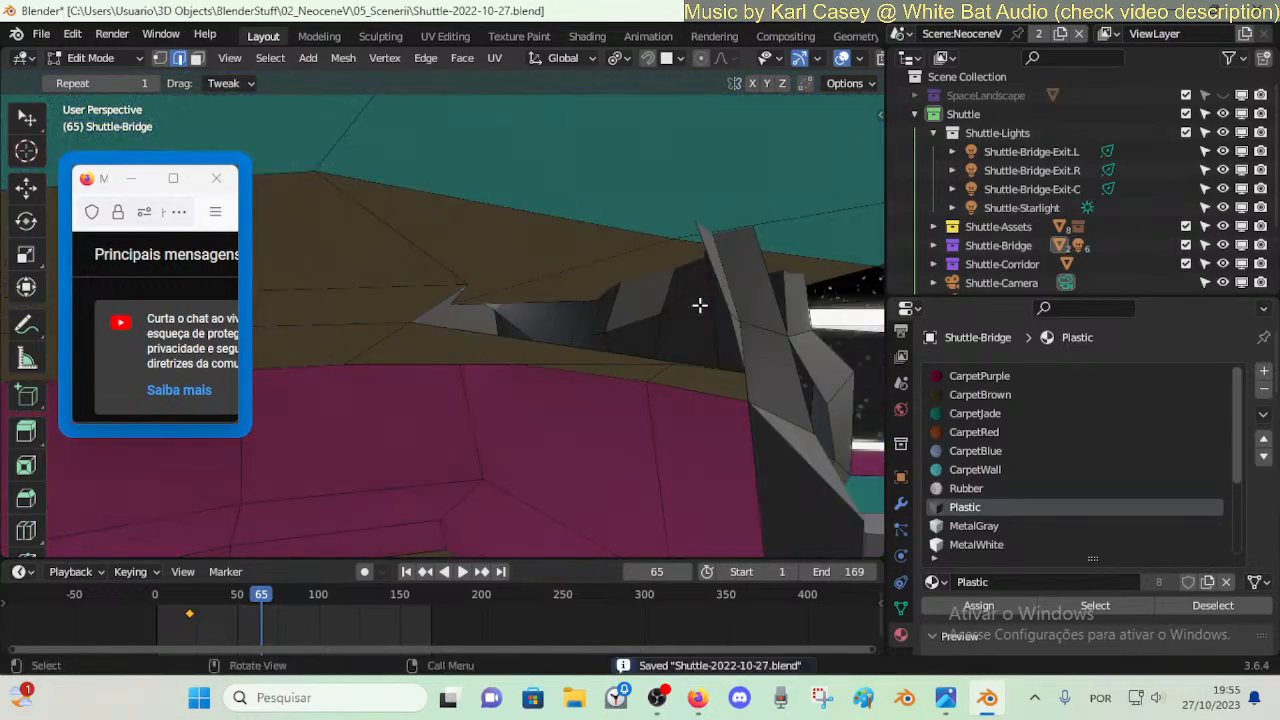
- Examine the CarpetBrown wall face above the remaining opening and how it runs behind the grey pillars
key(3)
click(639, 266)
key(shift+grave)
key(d)
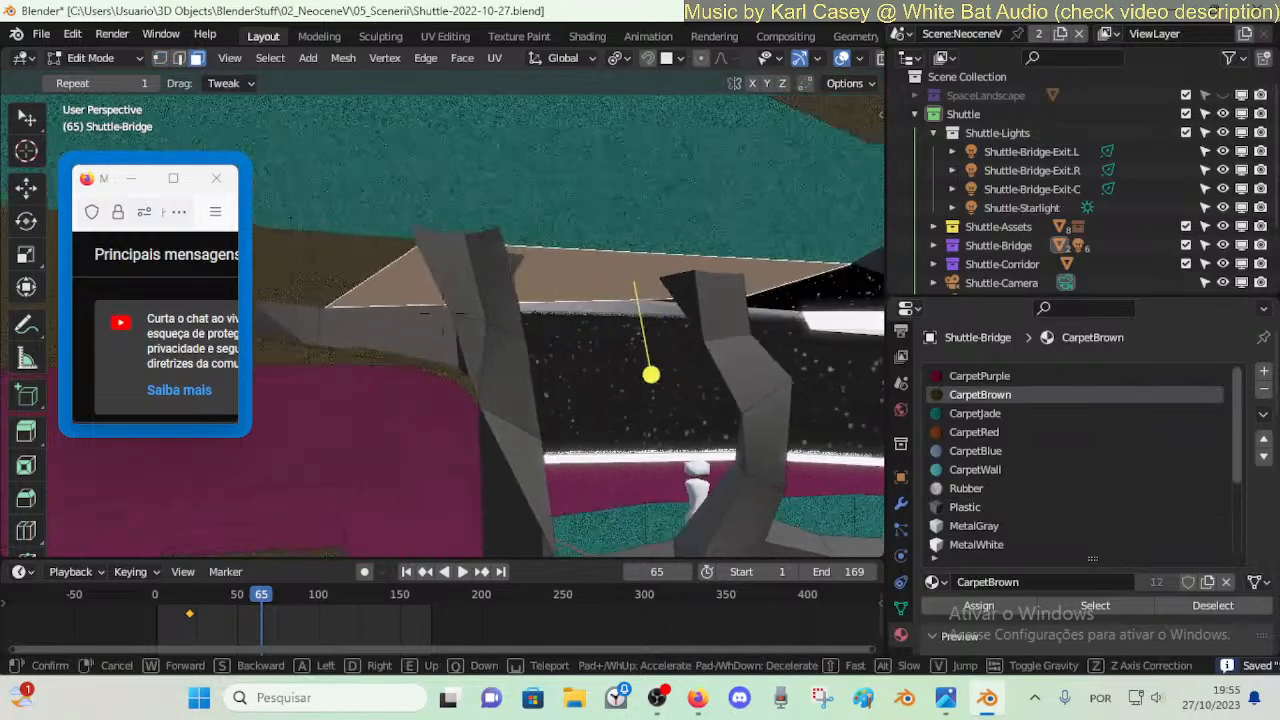
key(a)
key(d)
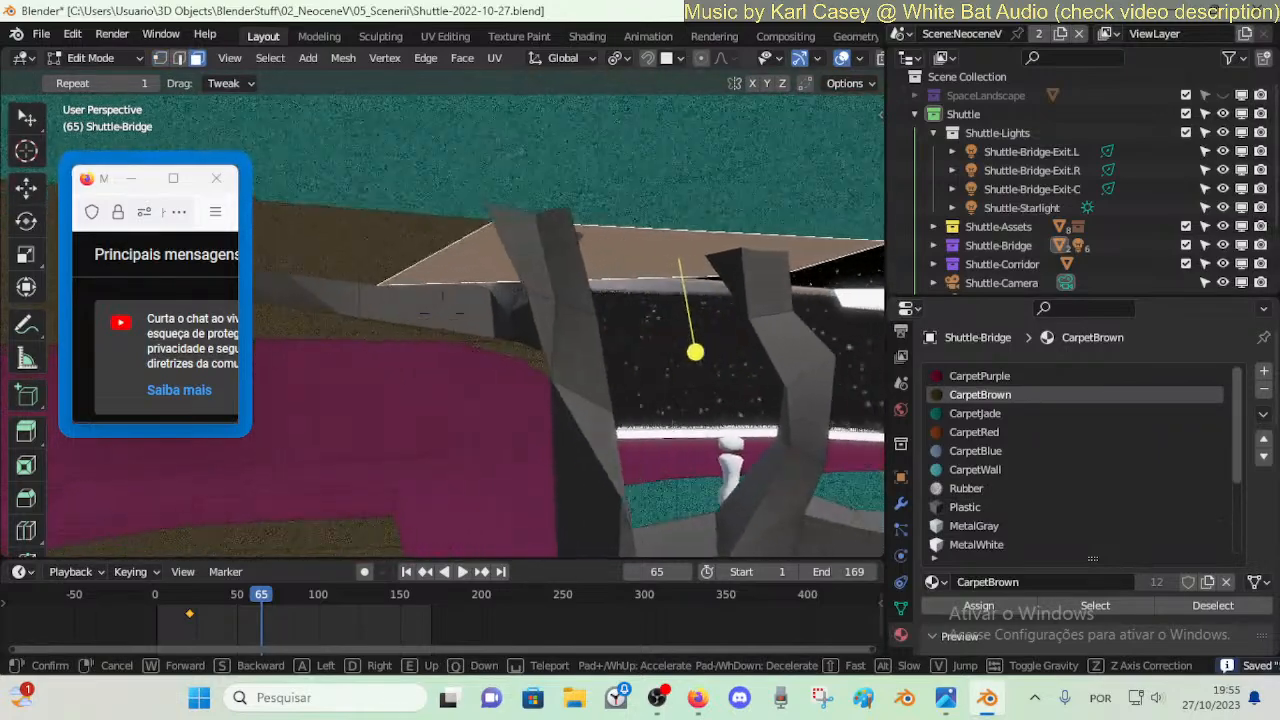
key(a)
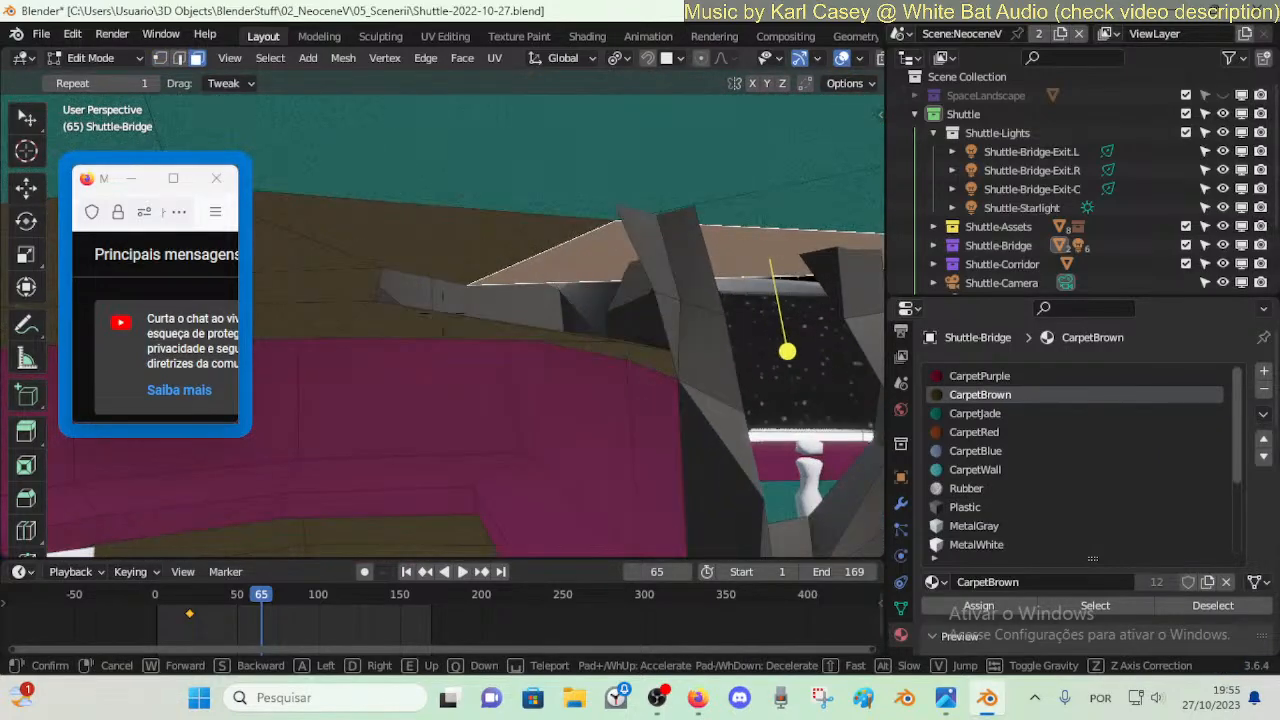
key(d)
key(a)
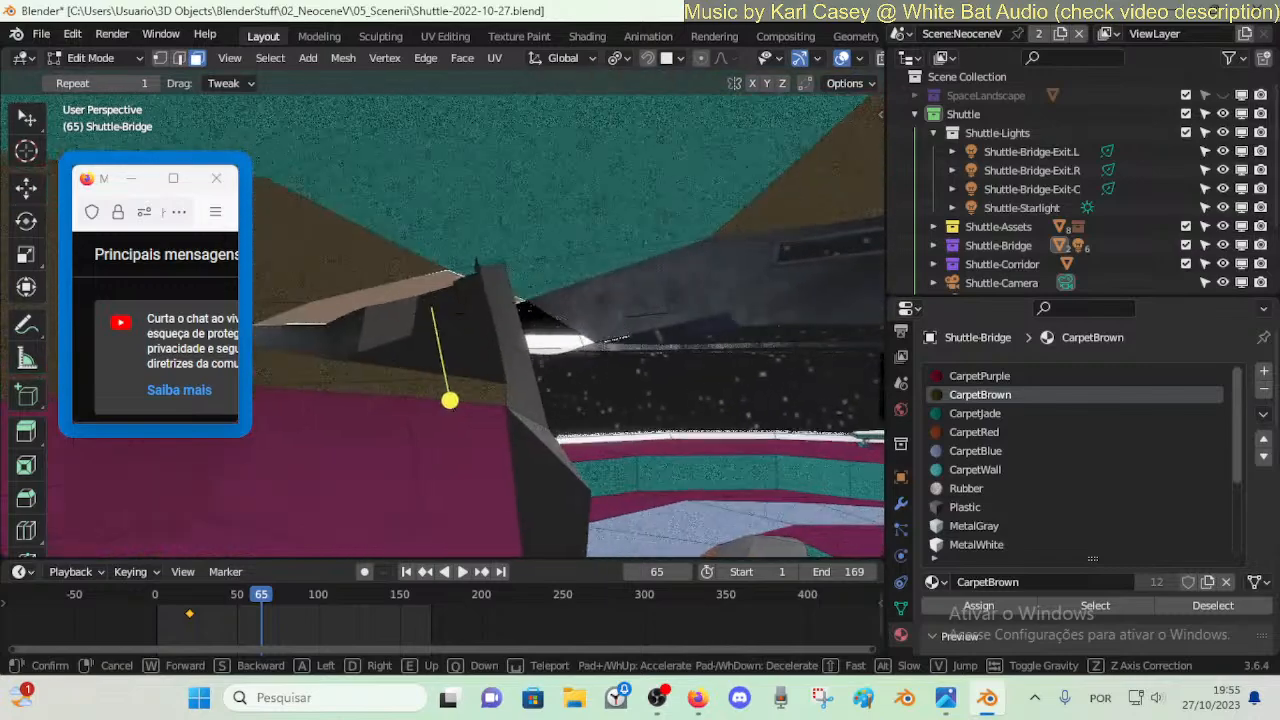
key(d)
key(a)
click(692, 261)
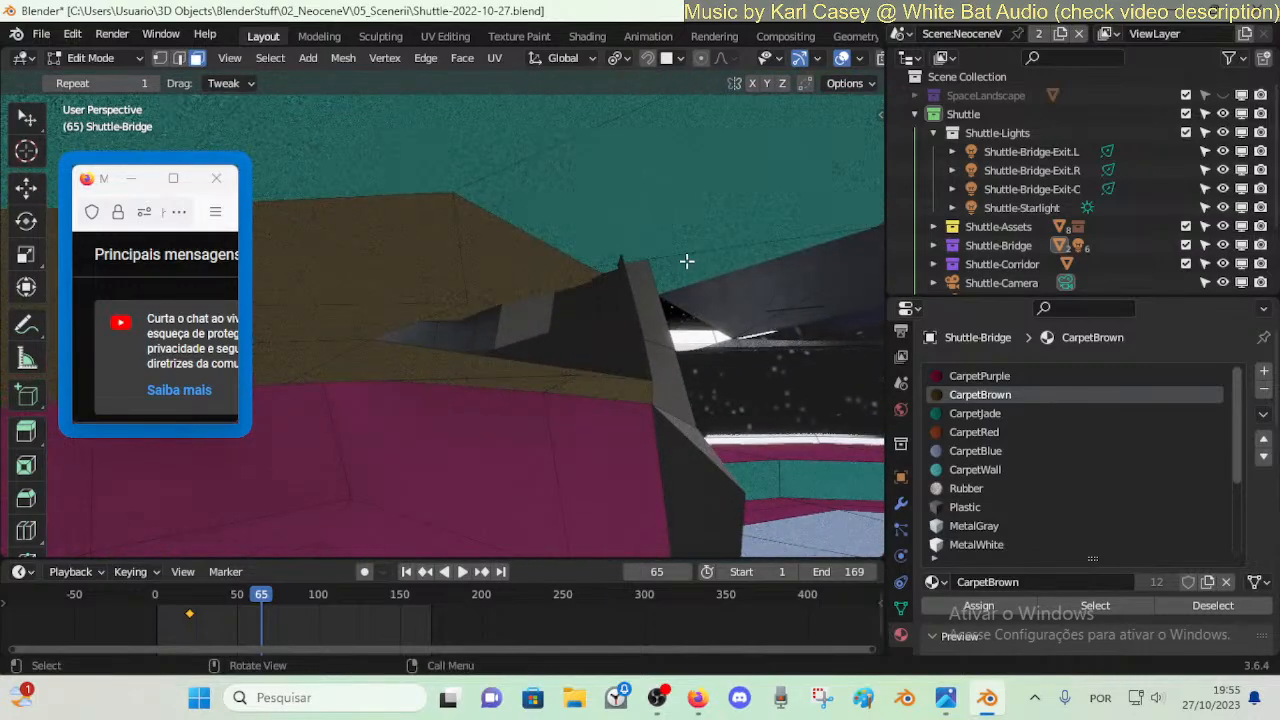
- Slide the border edge between the brown wall and the teal ceiling upward beside the grey pillars
key(shift+grave)
key(a)
key(d)
click(686, 261)
key(2)
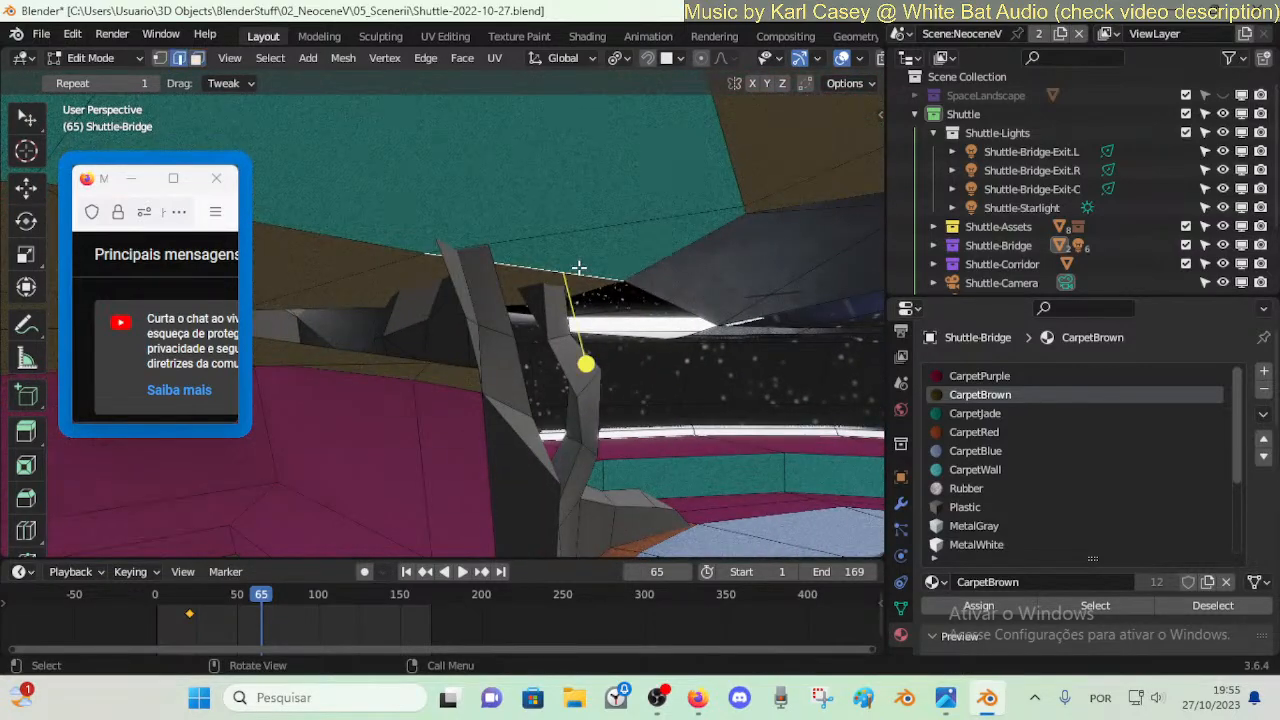
key(shift+v)
click(627, 250)
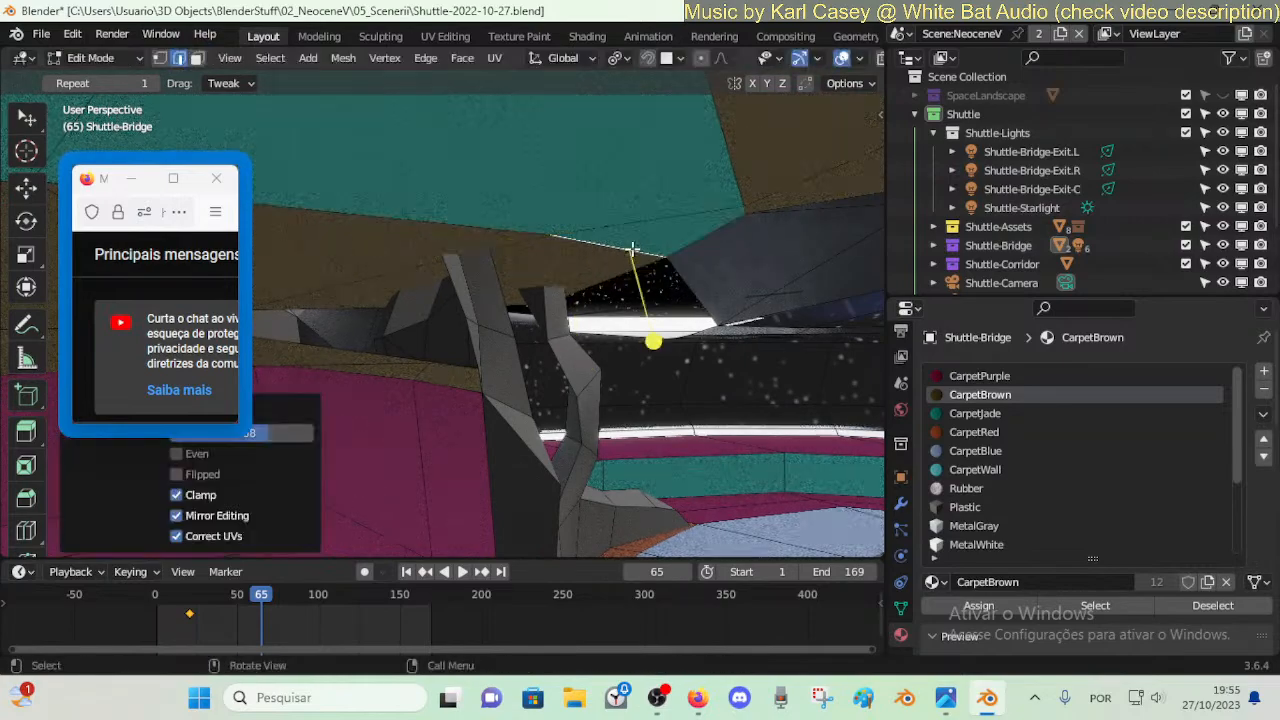
- Slide the upper vertex of the remaining opening along its edge toward the grey pillar
key(shift+grave)
key(s)
click(631, 249)
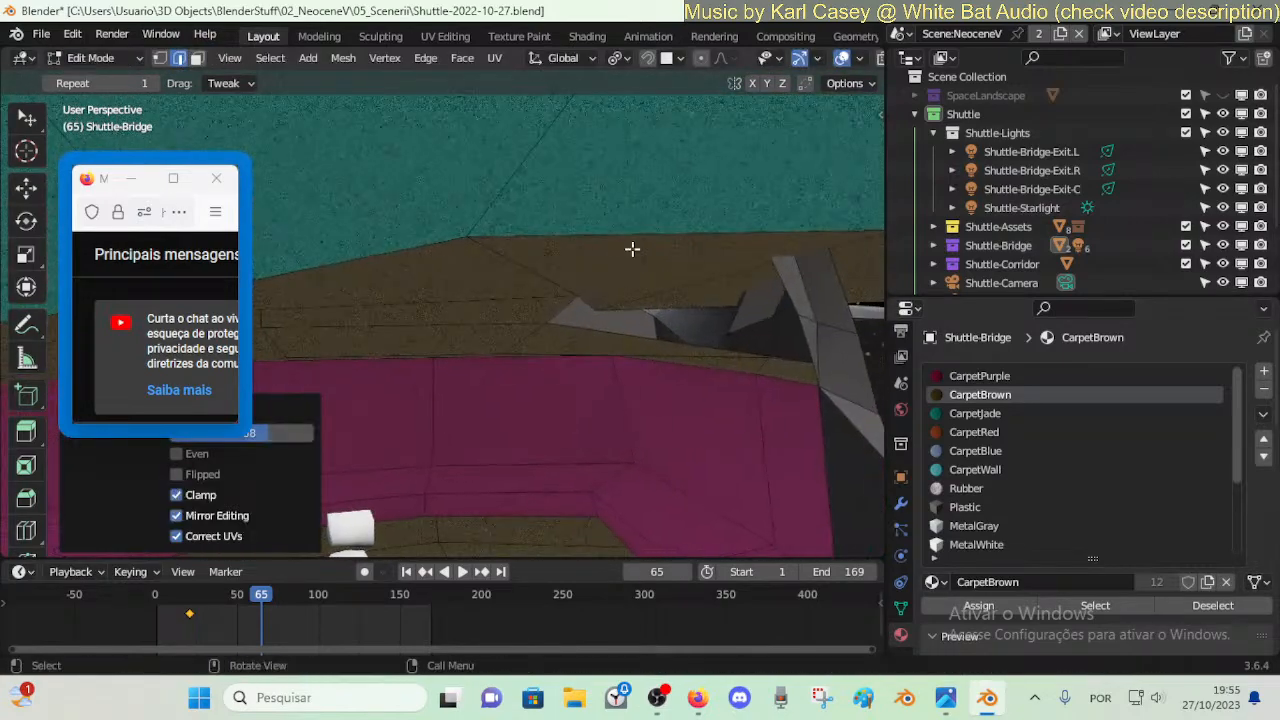
key(1)
click(588, 294)
key(shift+v)
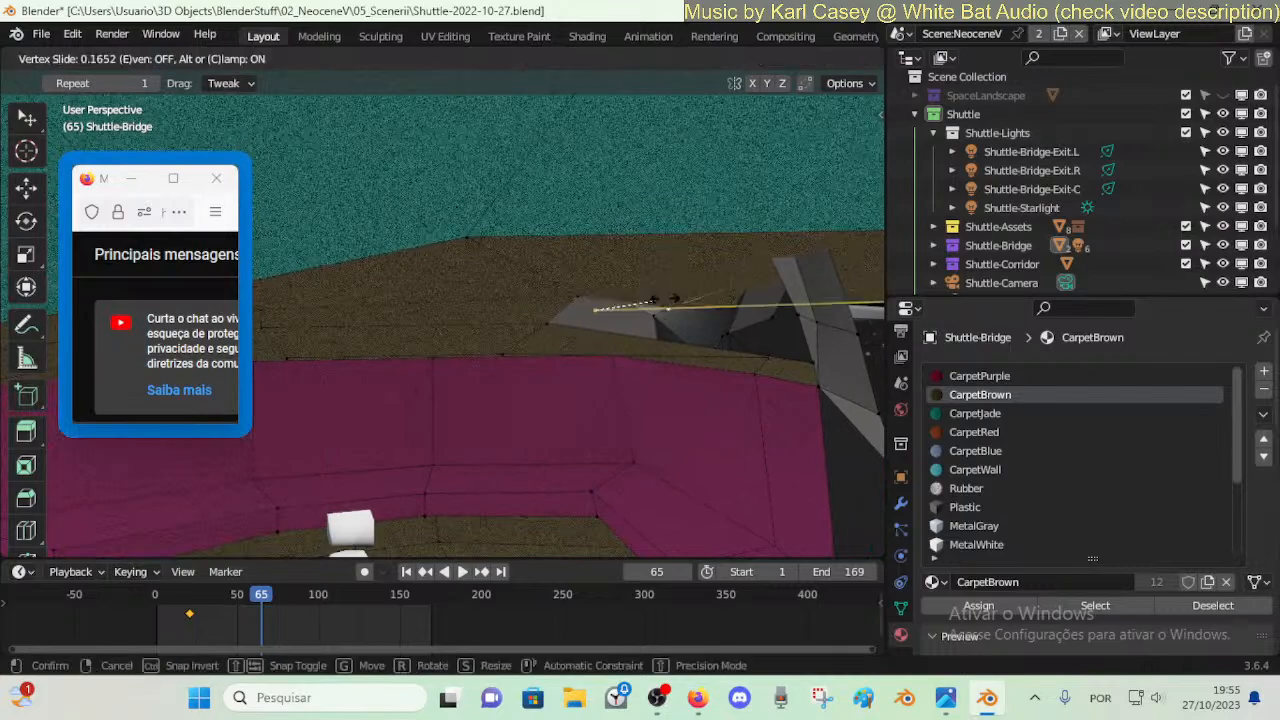
click(715, 284)
key(shift+grave)
key(a)
key(w)
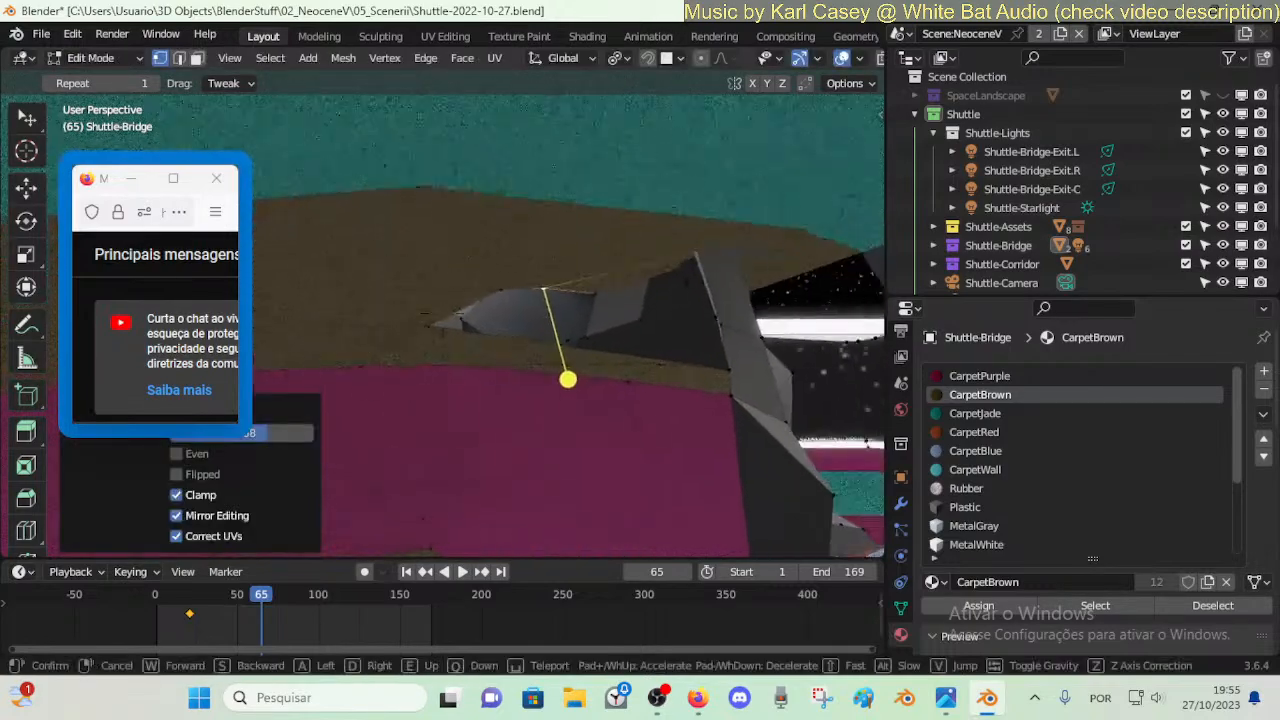
click(690, 295)
- Select the upper and lower boundary edges of the remaining opening beside the grey pillar
key(2)
key(shift+grave)
key(a)
click(529, 286)
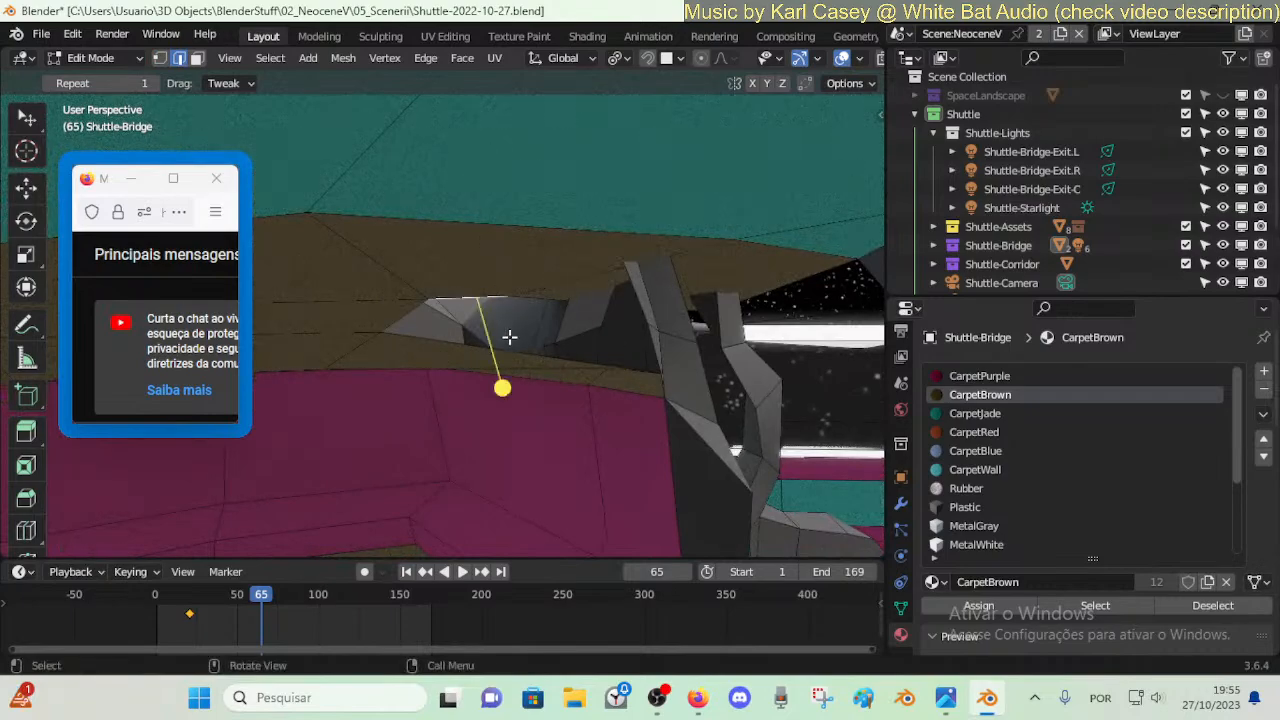
key(shift+grave)
key(a)
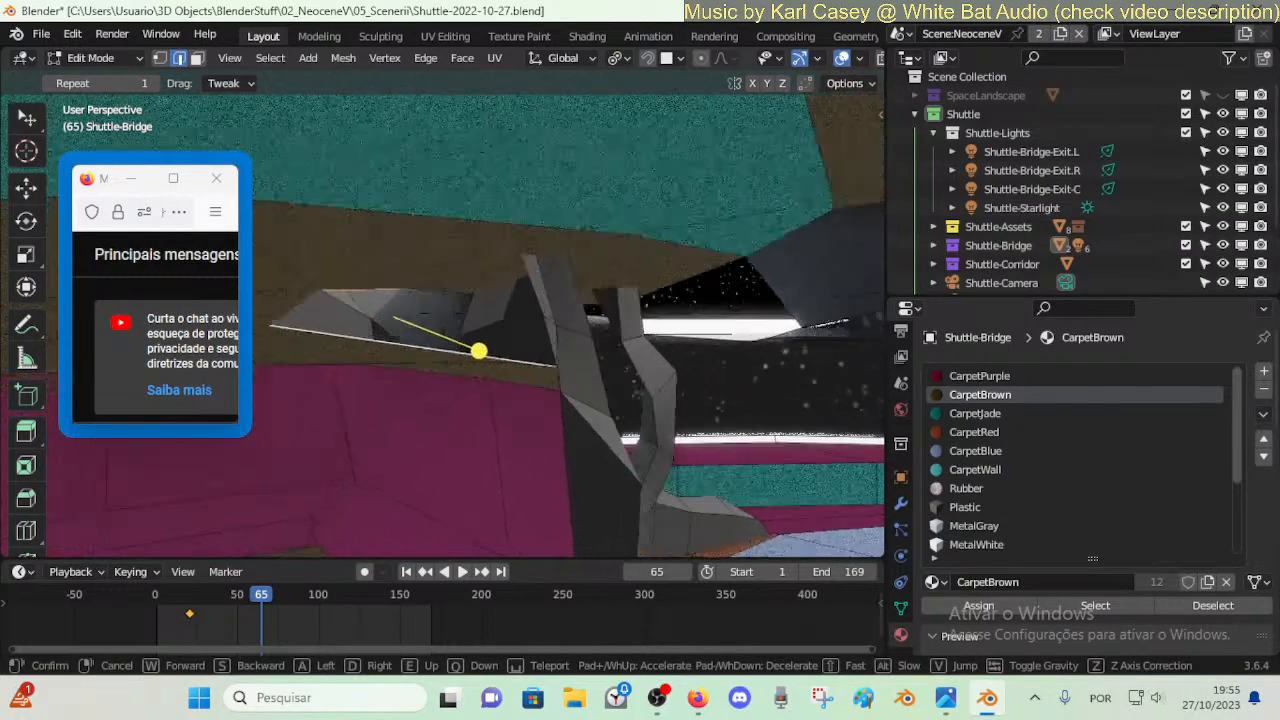
click(631, 340)
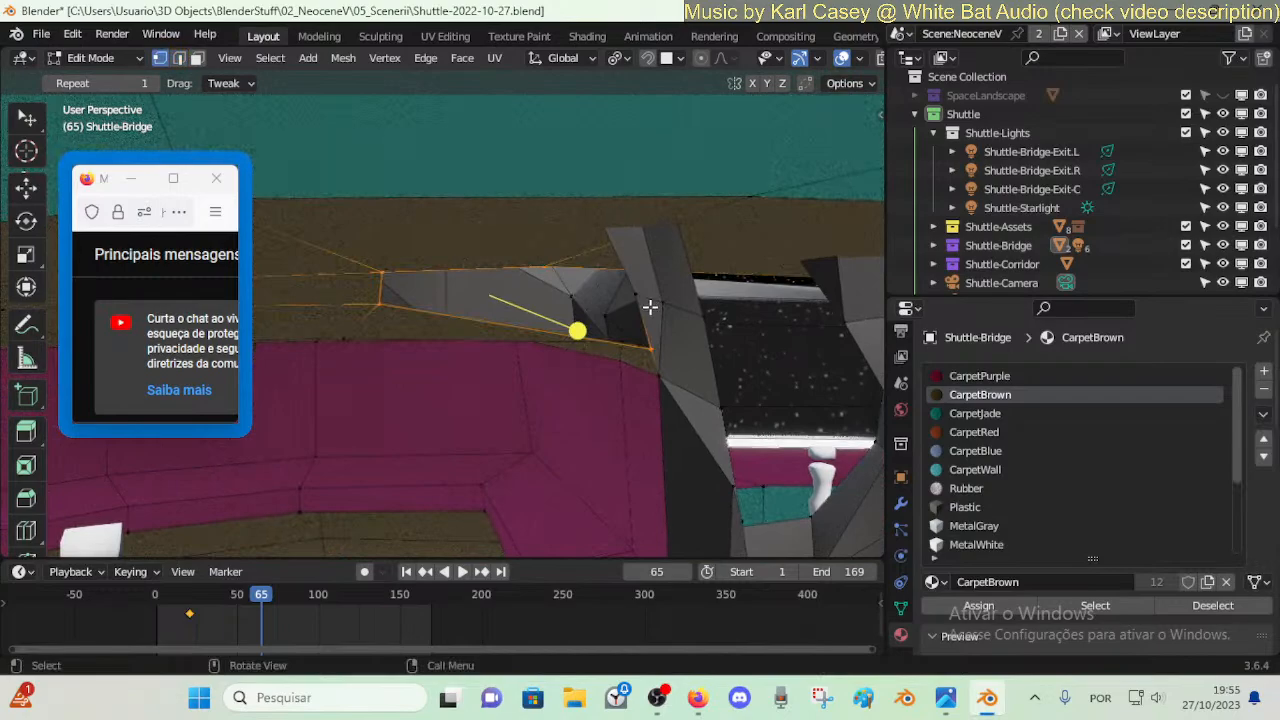
key(shift+grave)
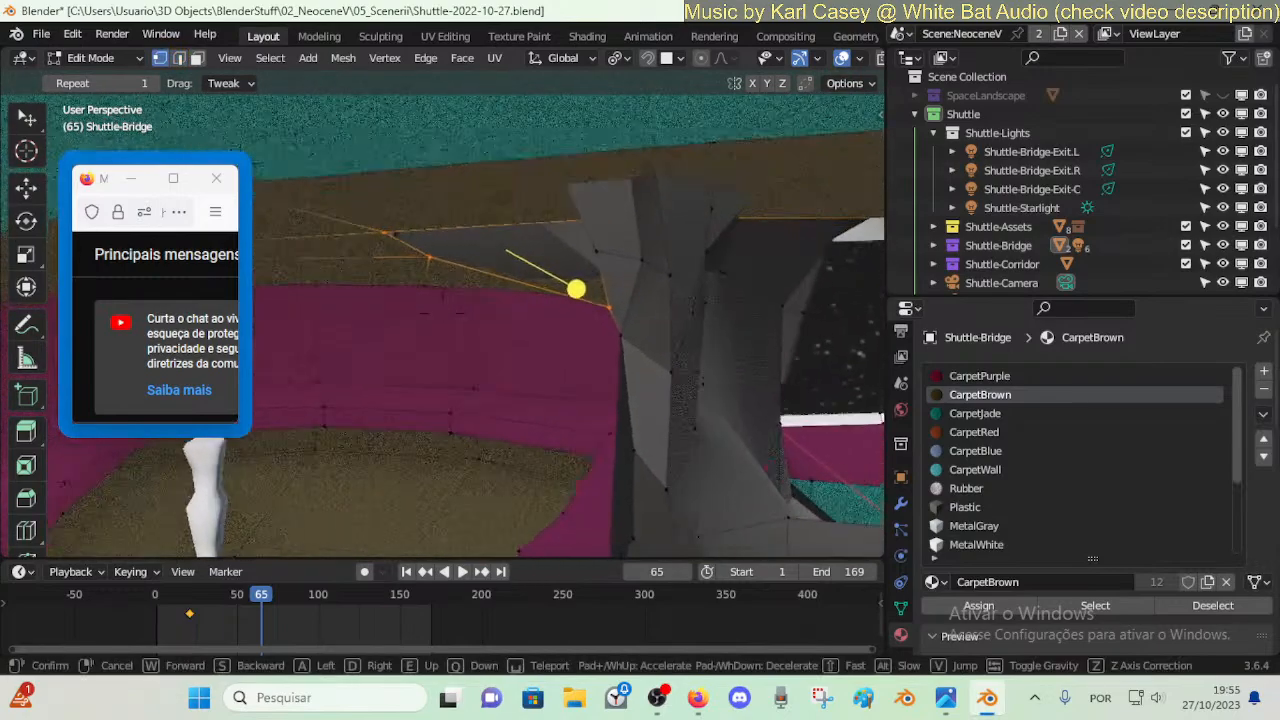
key(a)
click(650, 307)
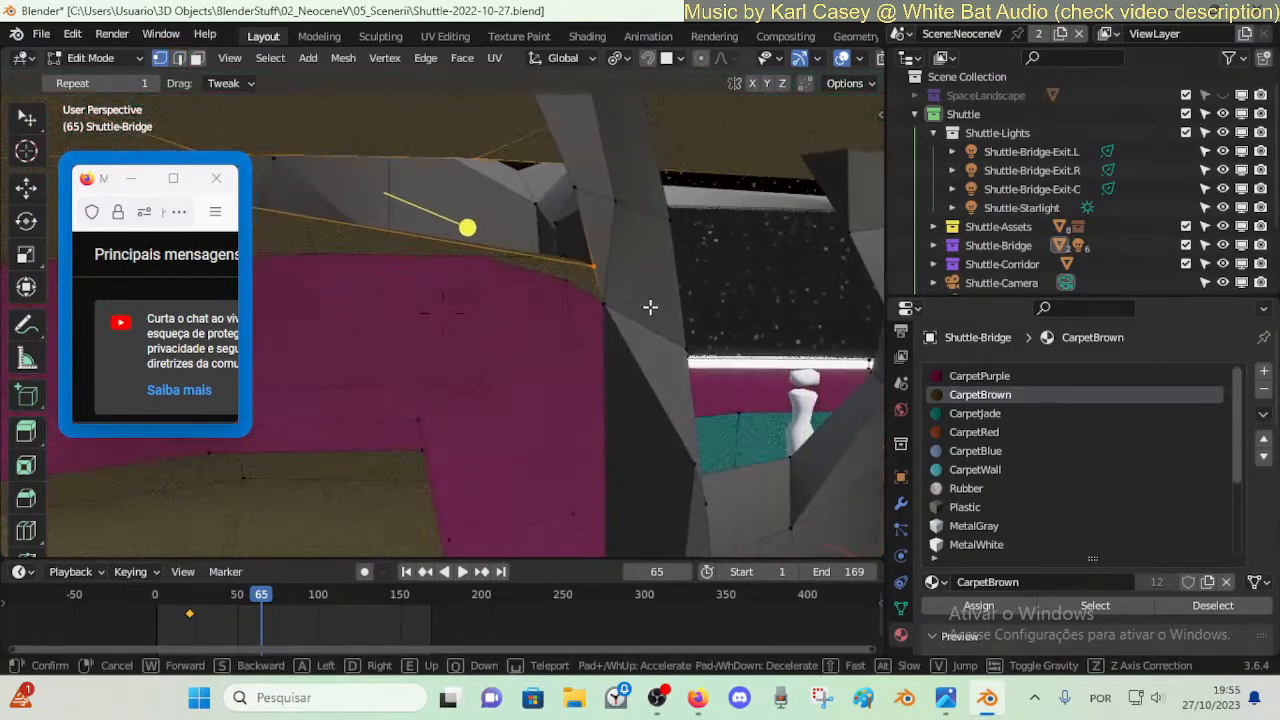
- Delete two Plastic faces on the upper part of the grey pillar beside the seating wall
key(3)
click(591, 217)
shift+click(585, 163)
key(x)
click(582, 162)
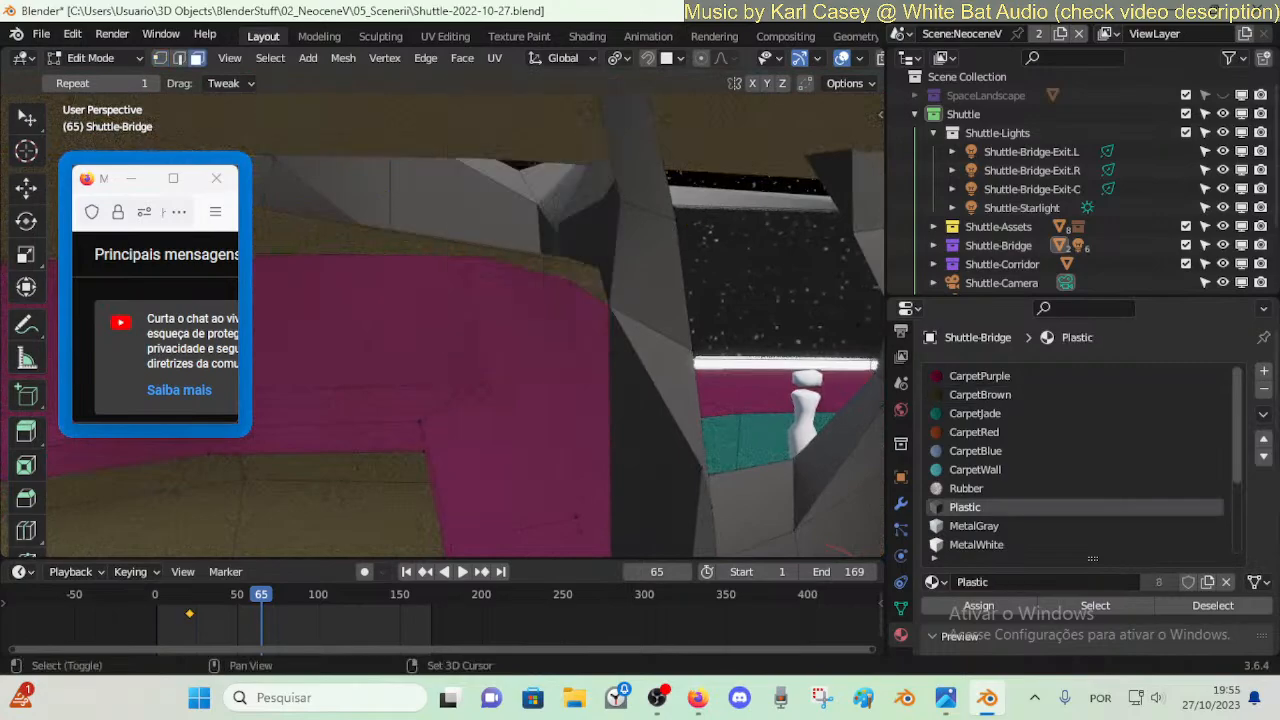
- Inspect the remaining opening between the magenta seating wall, brown ceiling band and grey pillar from several angles
key(shift+grave)
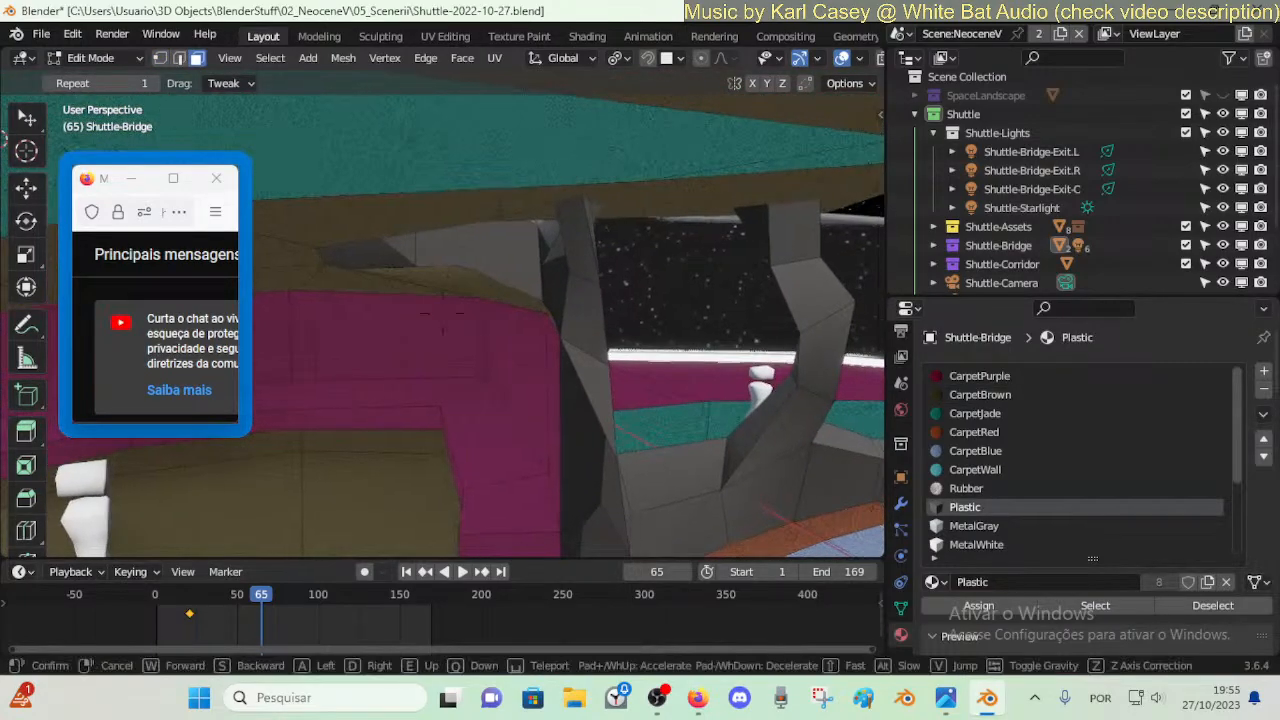
key(a)
click(633, 148)
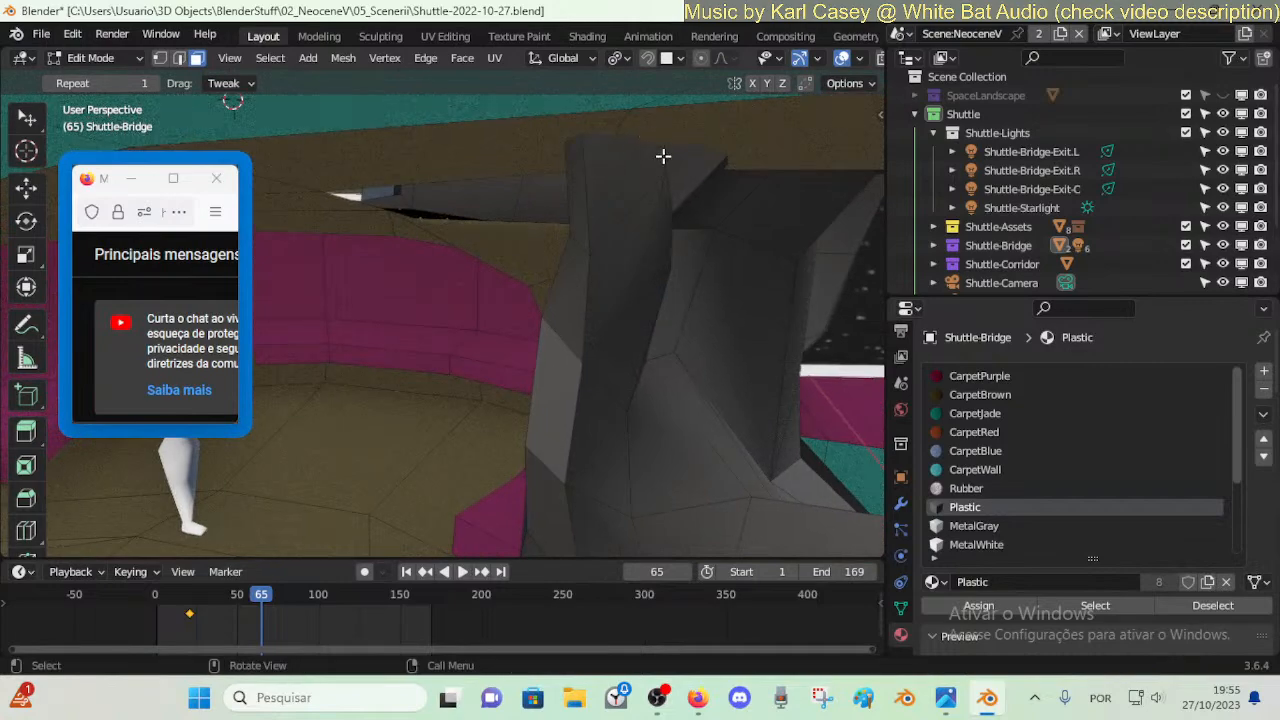
key(shift+grave)
key(w)
click(657, 218)
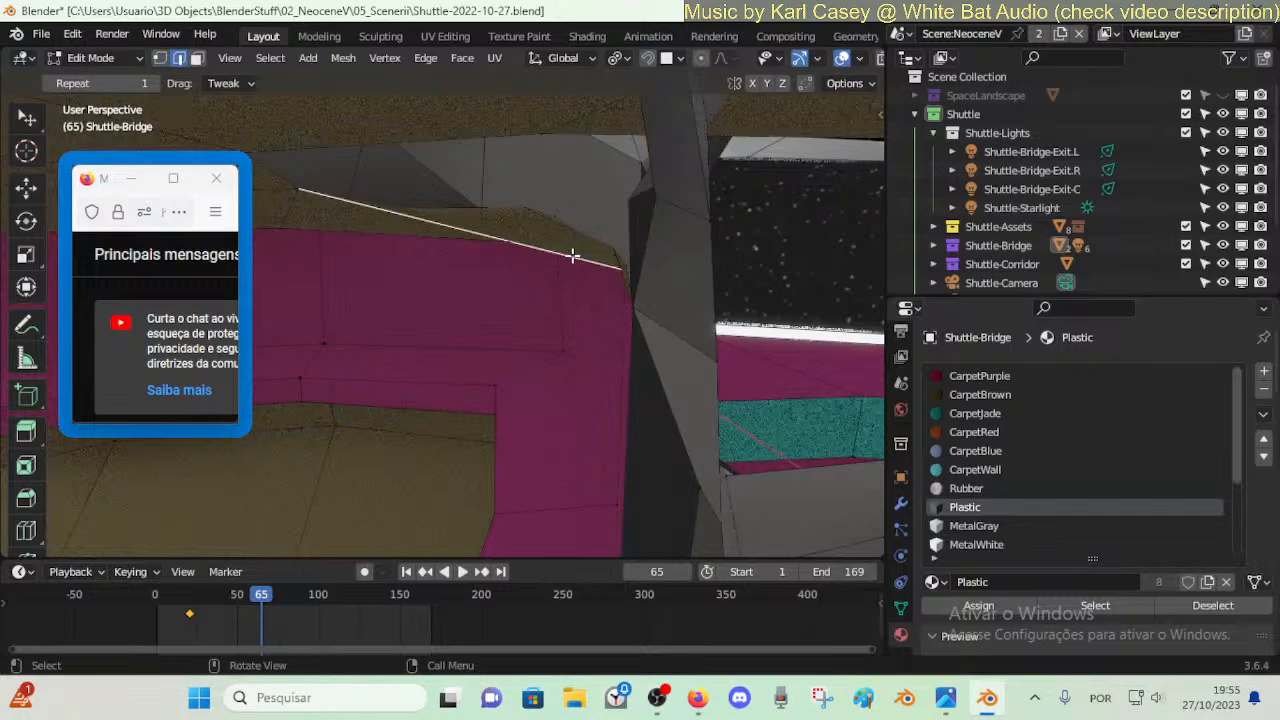
key(shift+grave)
key(s)
click(388, 189)
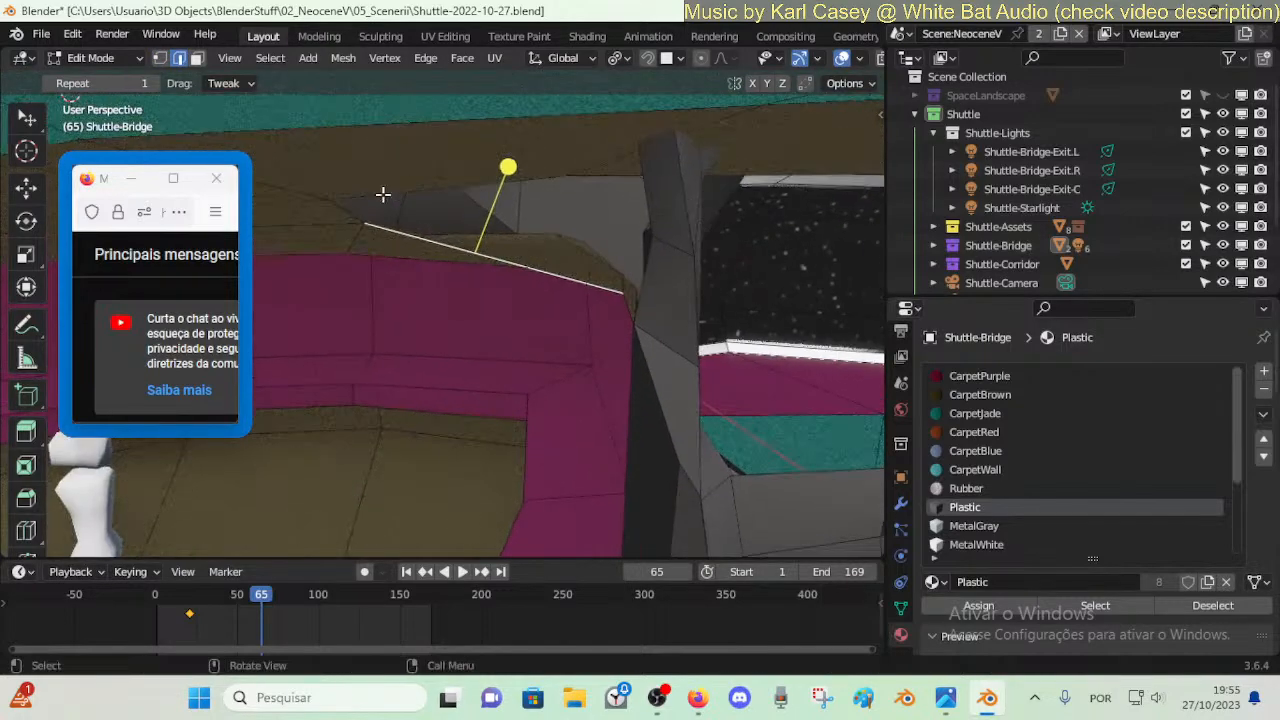
key(shift+grave)
key(w)
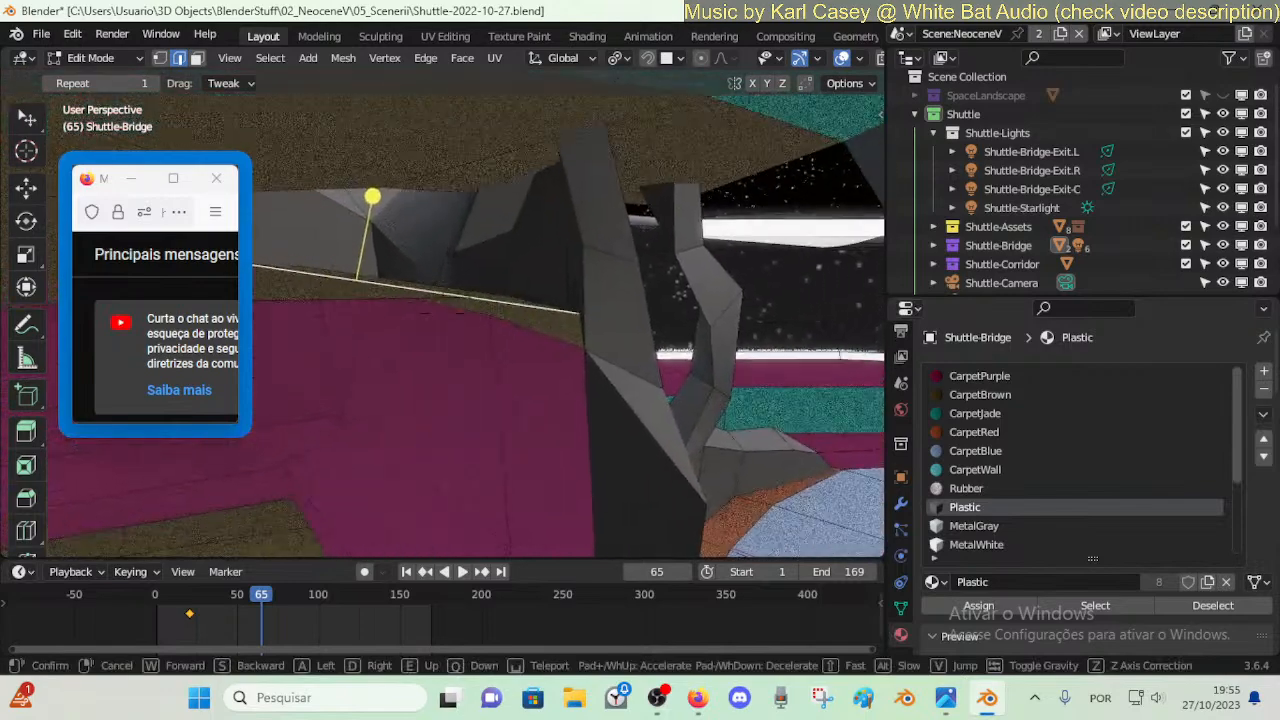
click(494, 277)
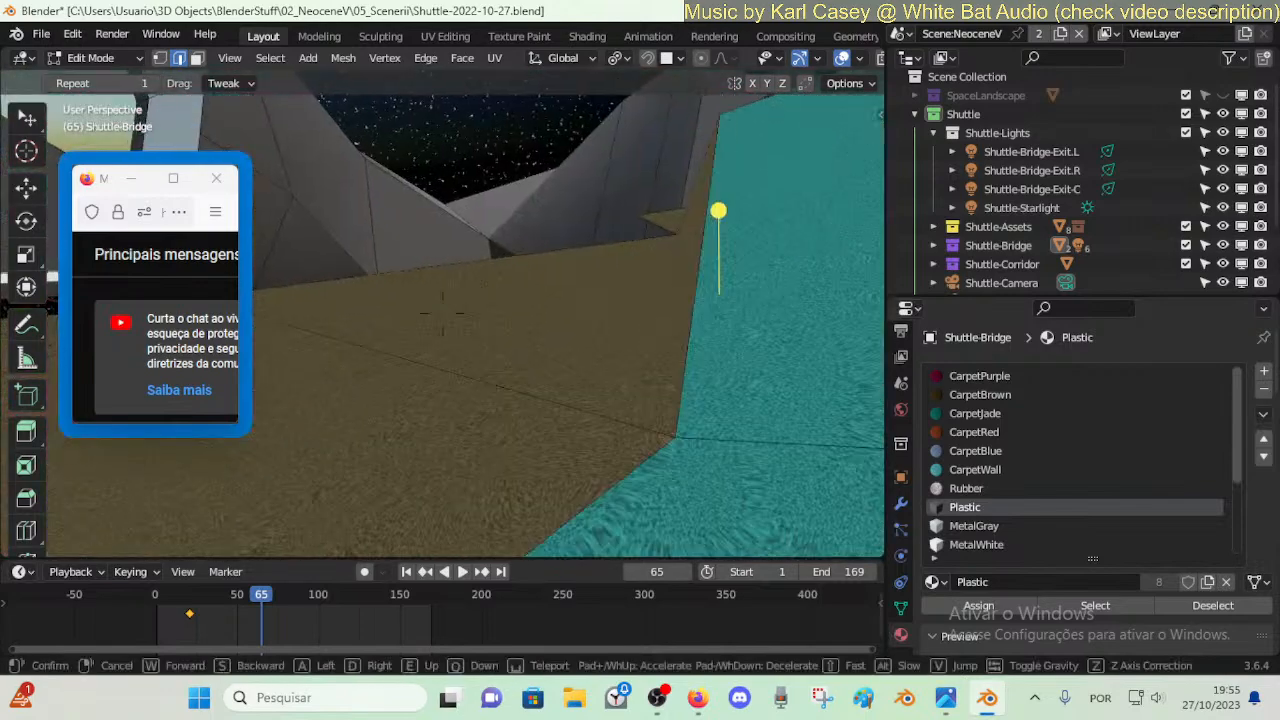
key(shift+grave)
key(w)
click(491, 280)
drag(477, 232, 476, 246)
key(shift+grave)
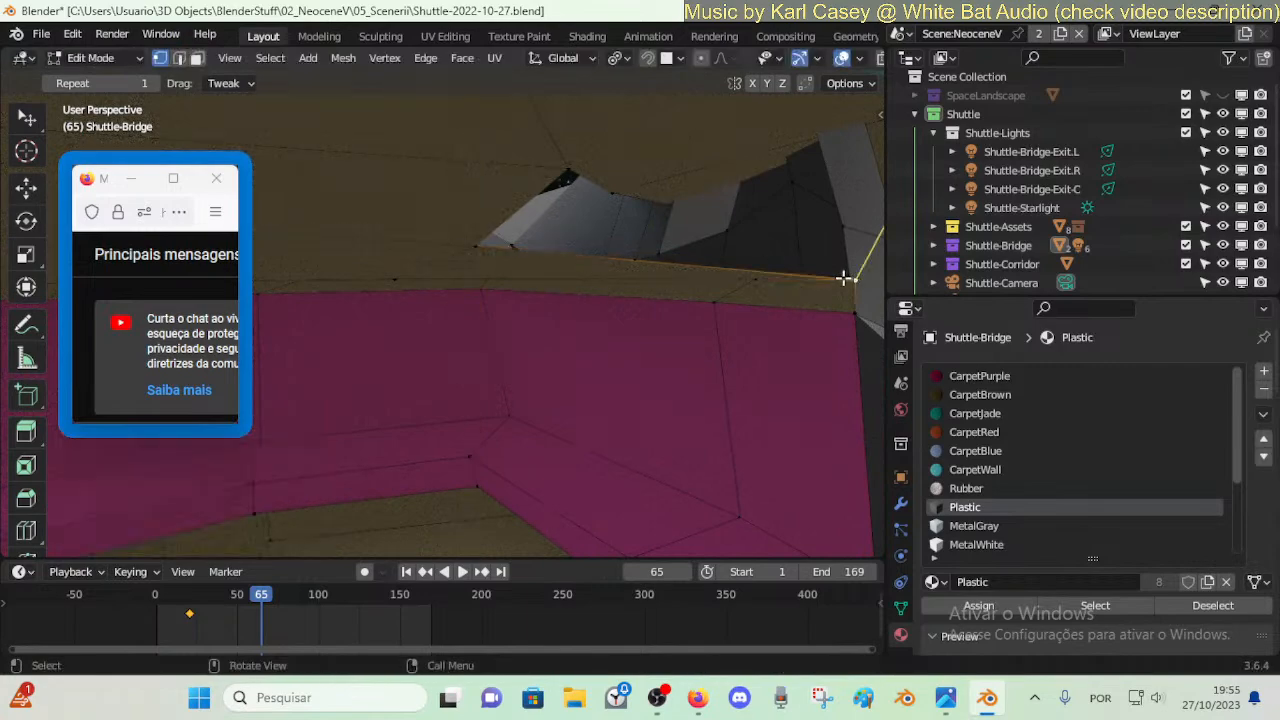
key(w)
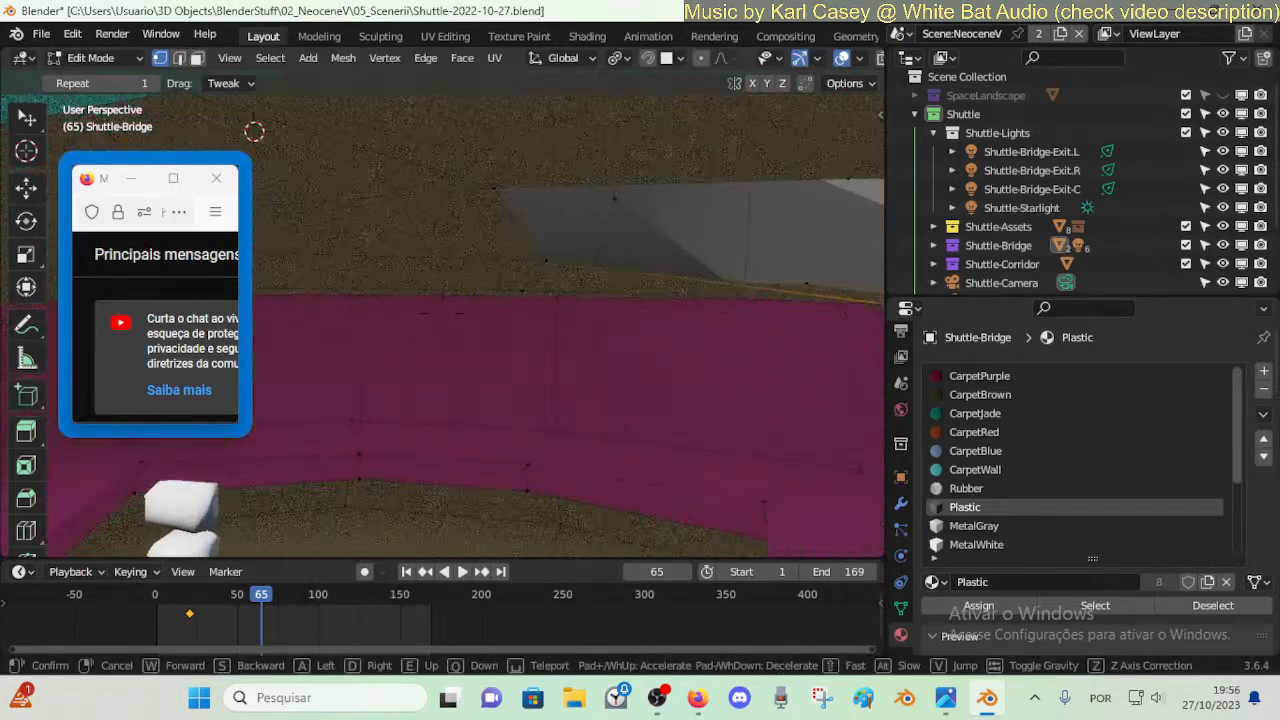
key(s)
click(648, 300)
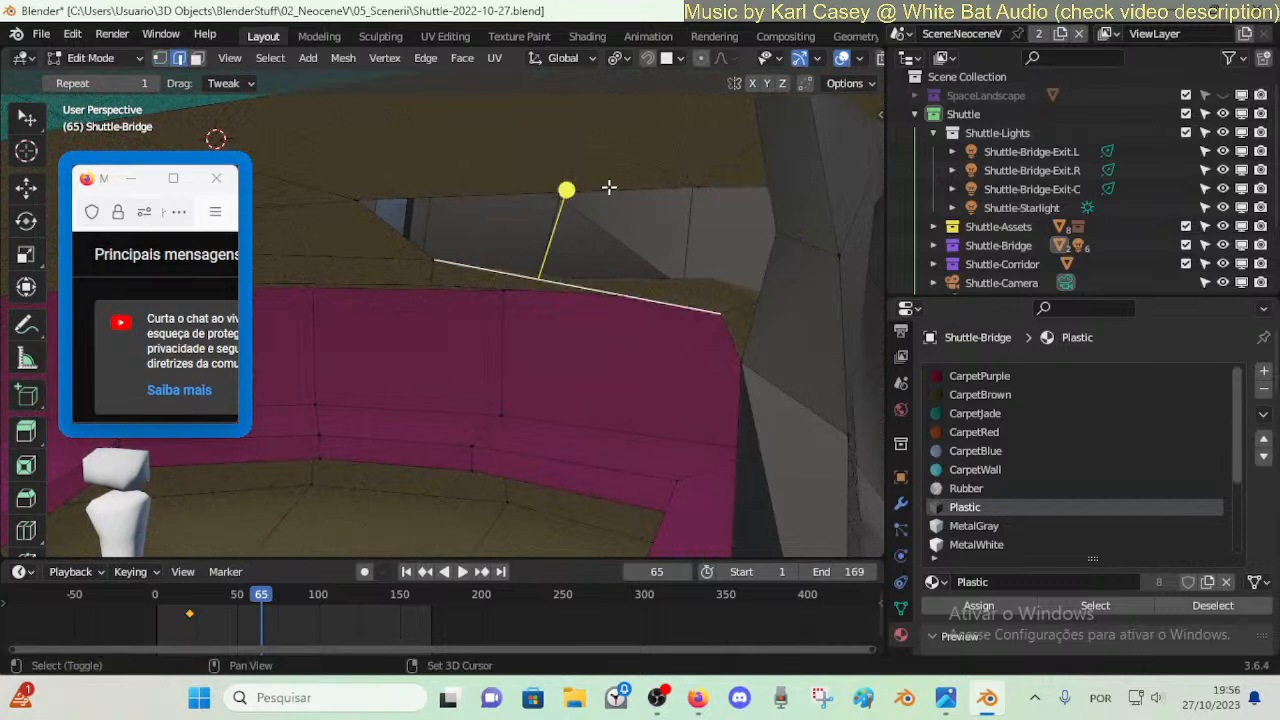
- Try to close the opening above the seats with a face between its upper and lower border edges
key(alt+a)
drag(609, 187, 744, 288)
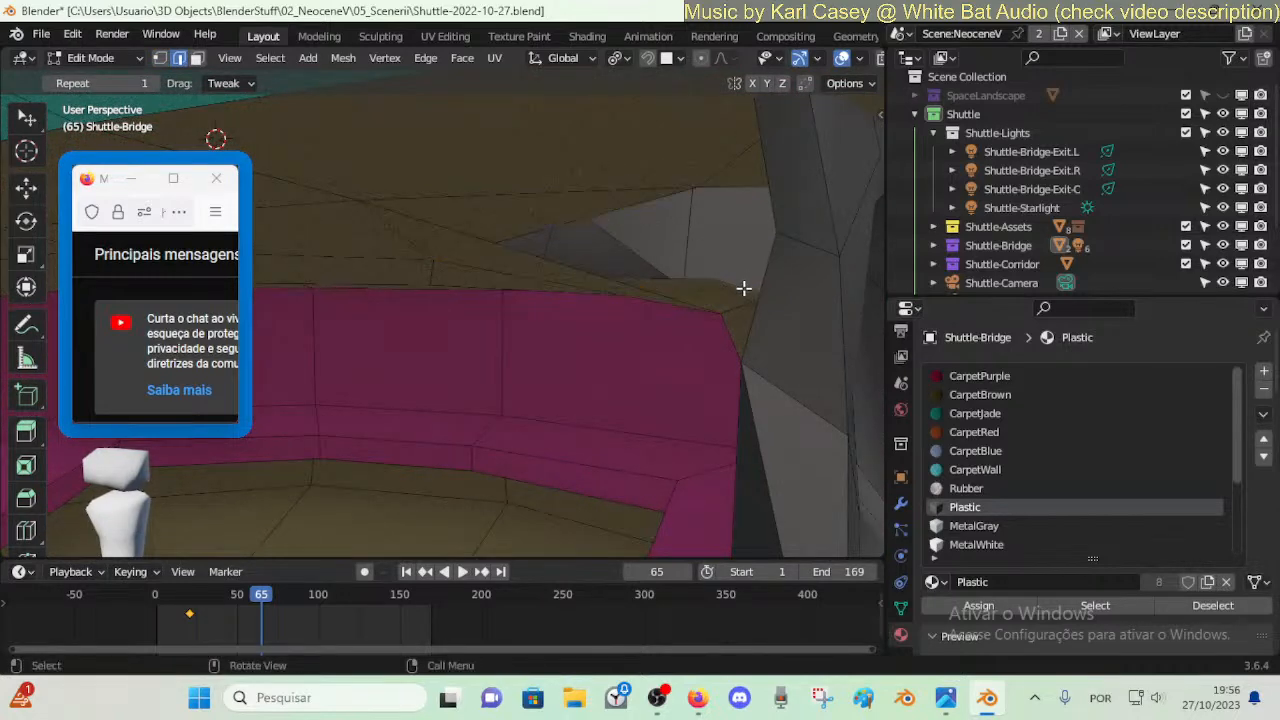
key(x)
click(522, 235)
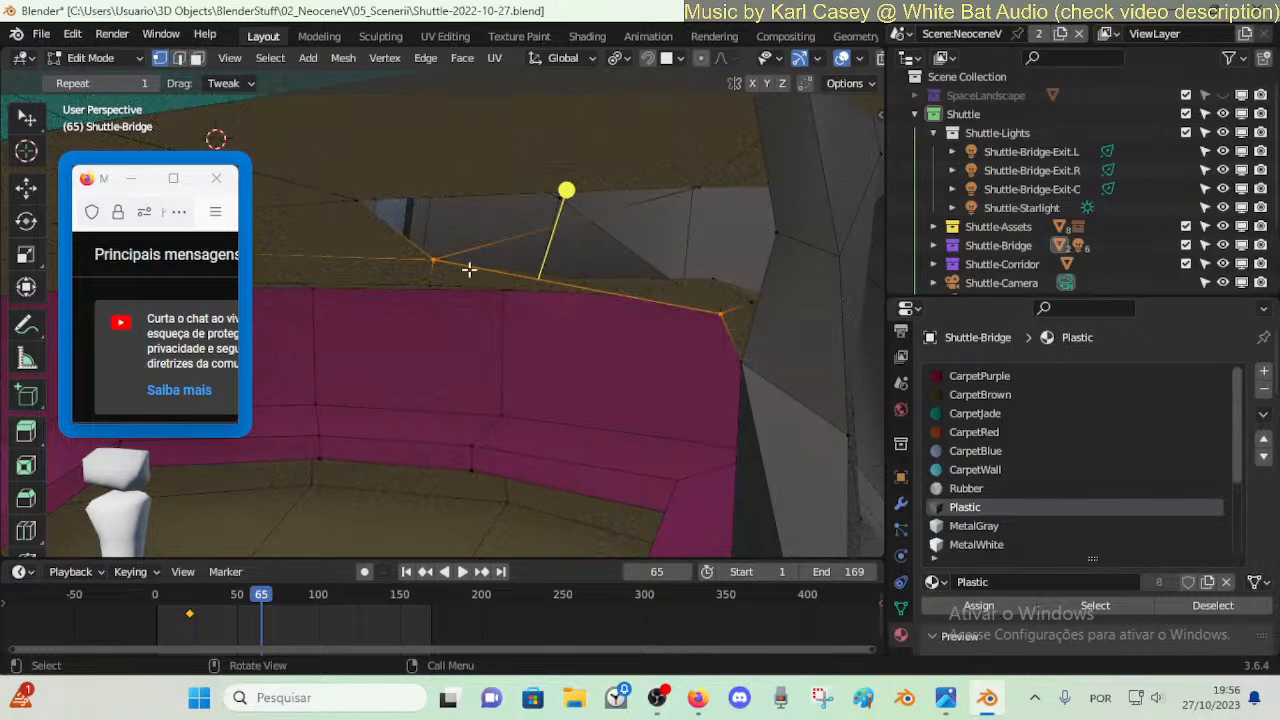
- Move the lower-edge vertex of the opening farthest from the grey pillar along the global X axis
key(g)
key(y)
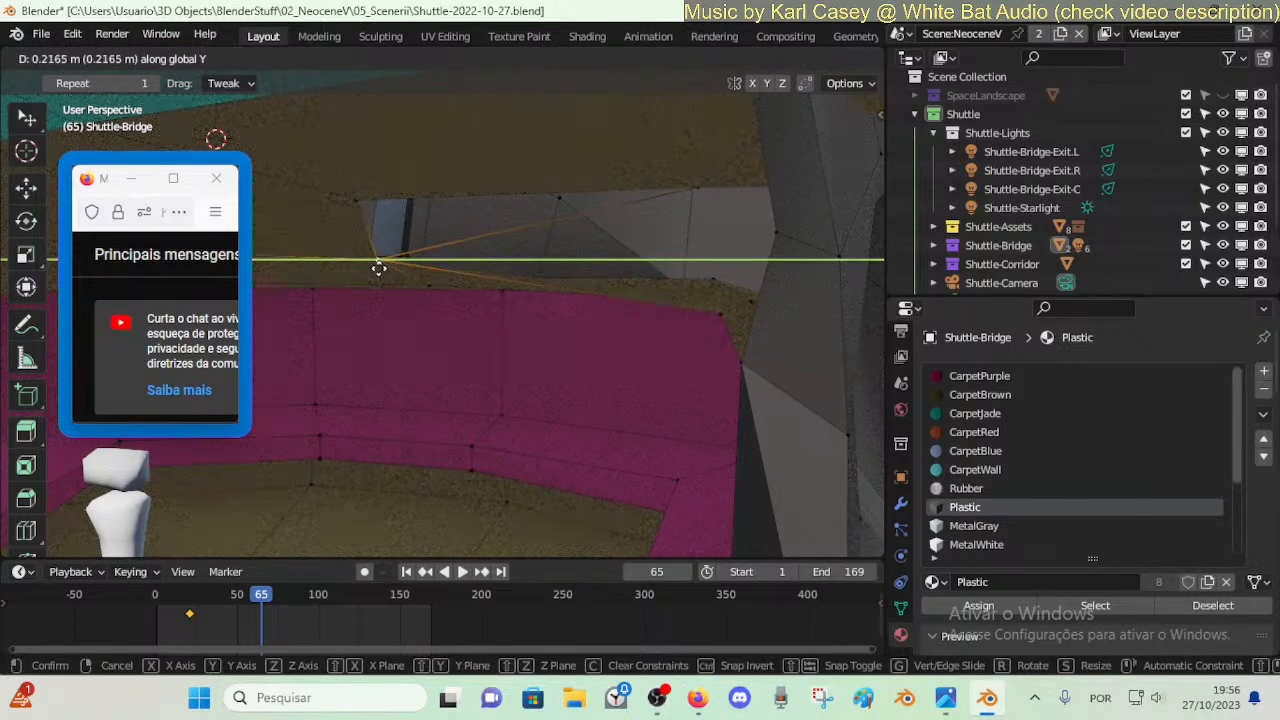
key(x)
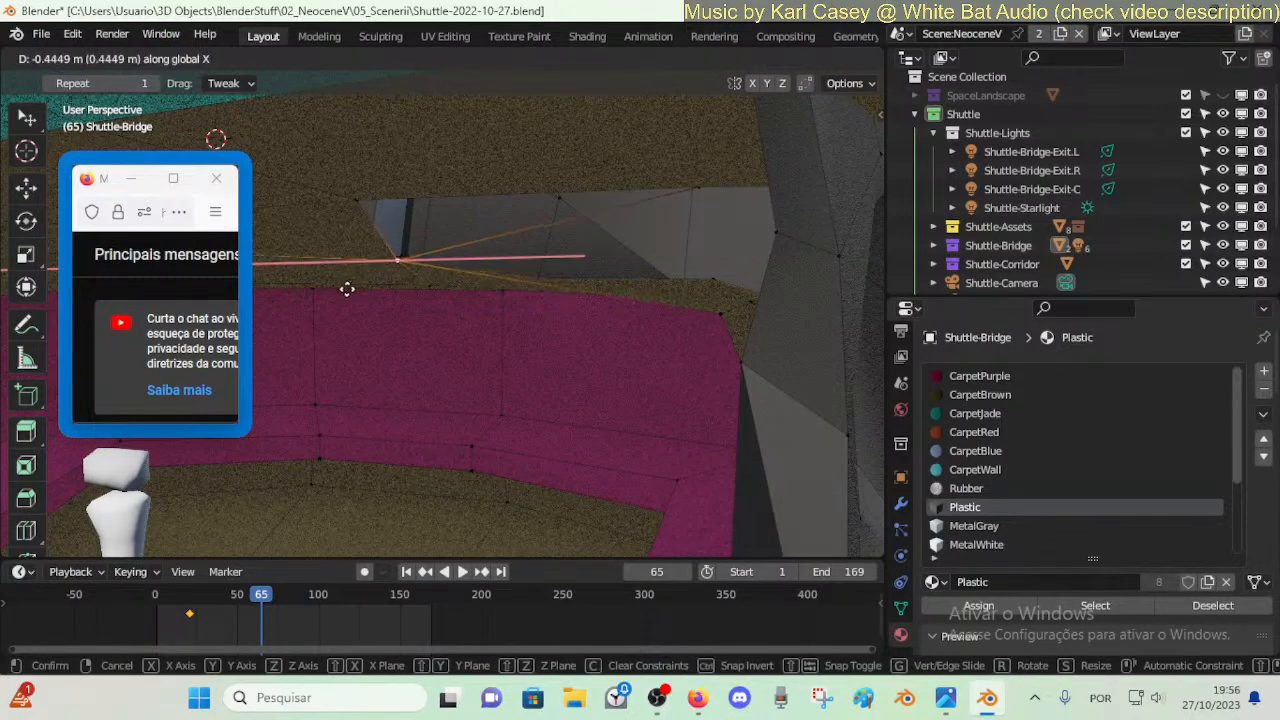
click(322, 296)
- Move the opening's upper corner vertex farthest from the pillar in negative X, and lower it about 0.04 m along Z
click(374, 205)
key(g)
key(x)
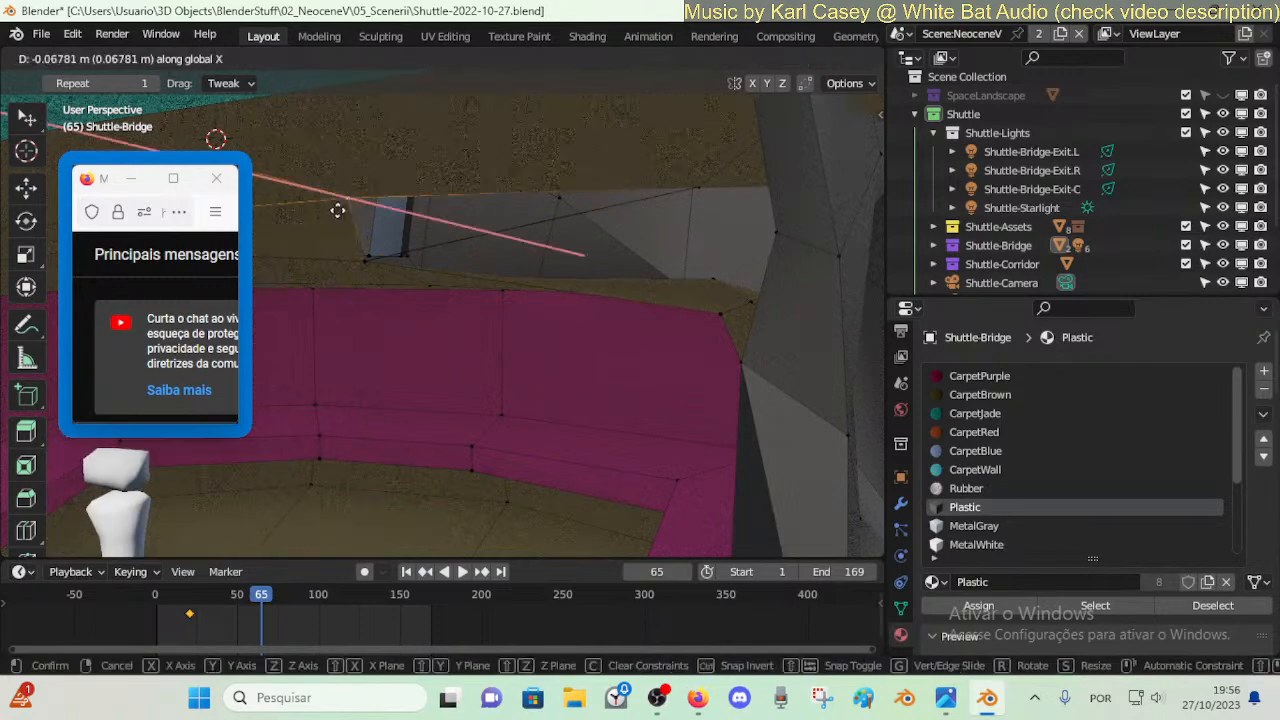
click(292, 220)
middle_drag(292, 220, 426, 200)
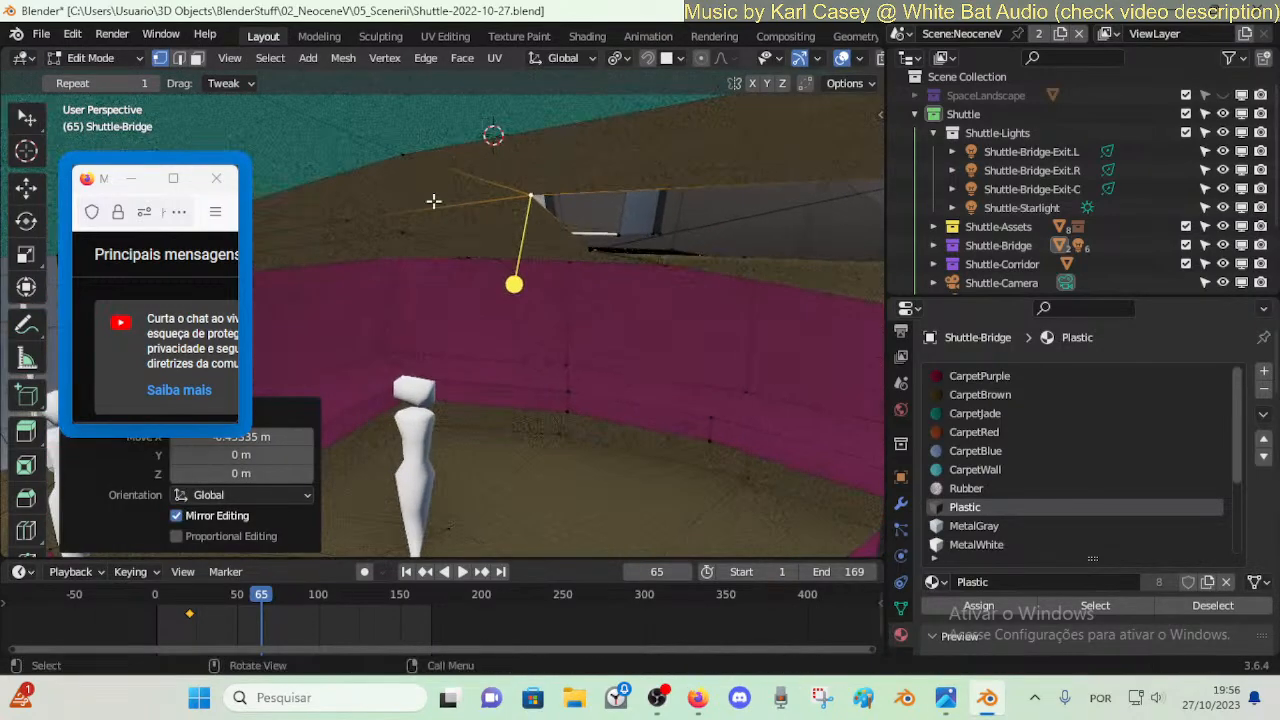
key(z)
click(489, 211)
- Move the next vertex on the opening's upper edge along the global X axis toward the grey pillar
key(shift+grave)
key(d)
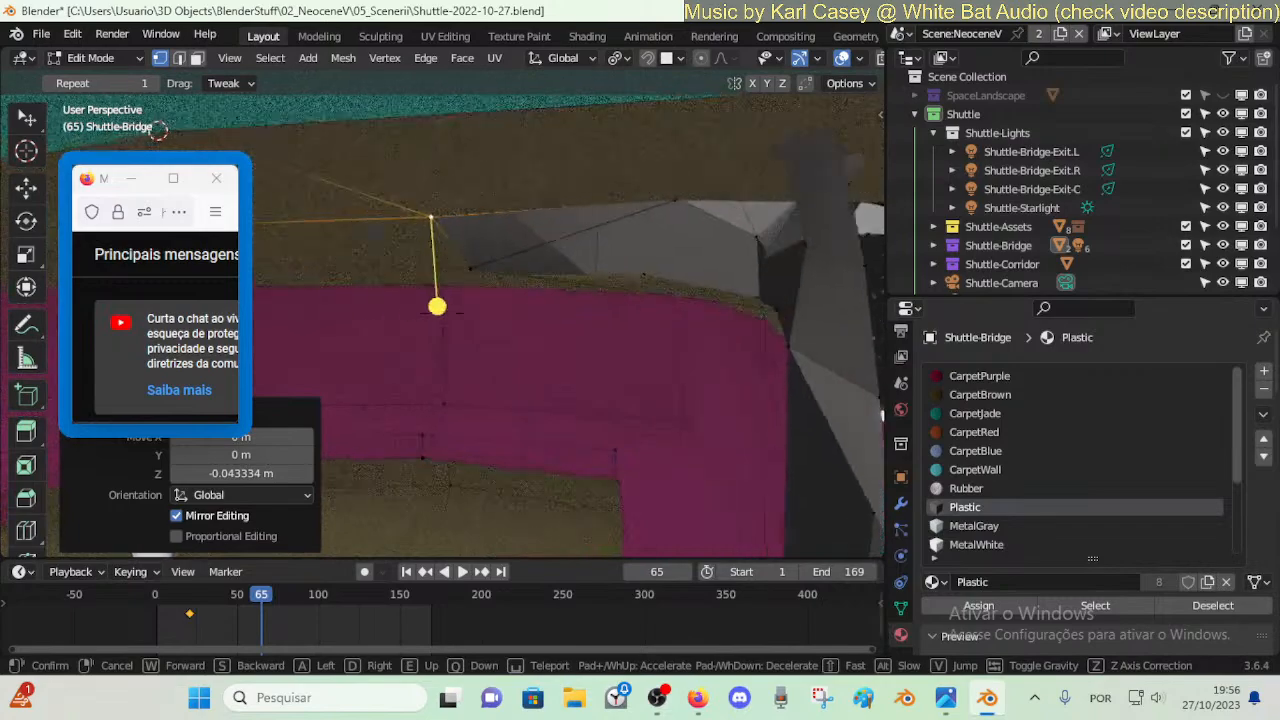
key(w)
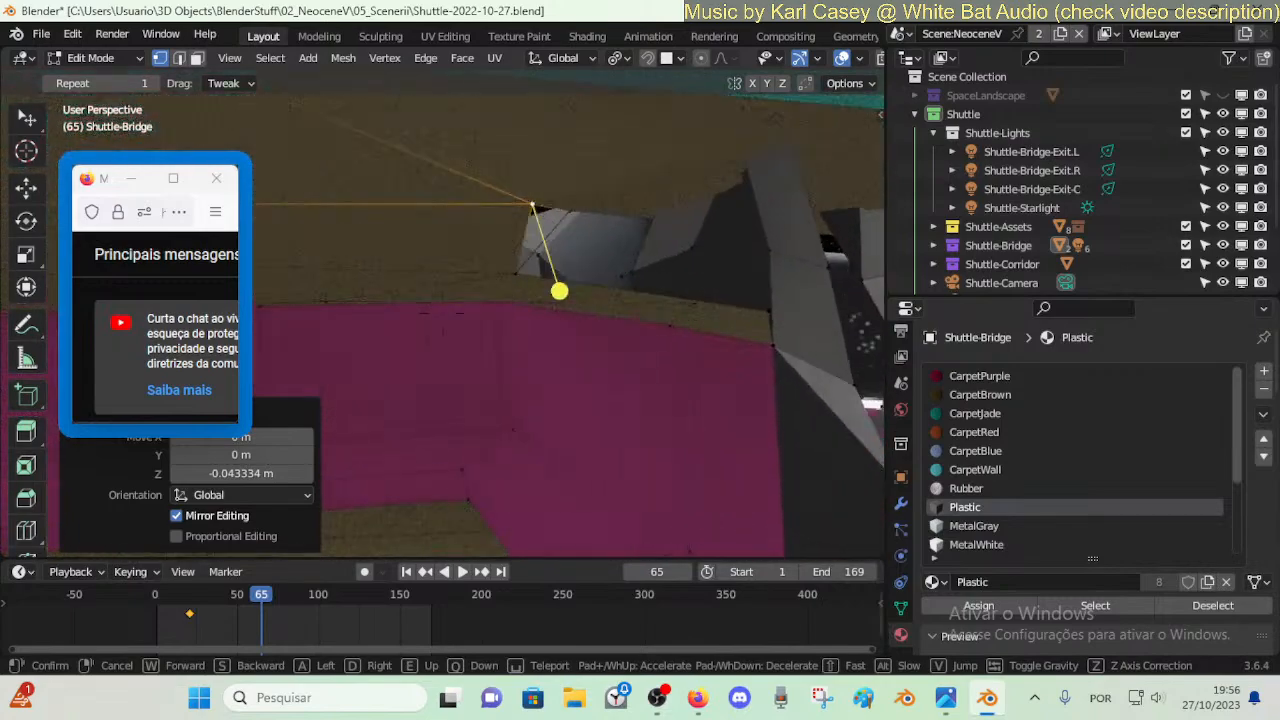
click(556, 203)
click(624, 216)
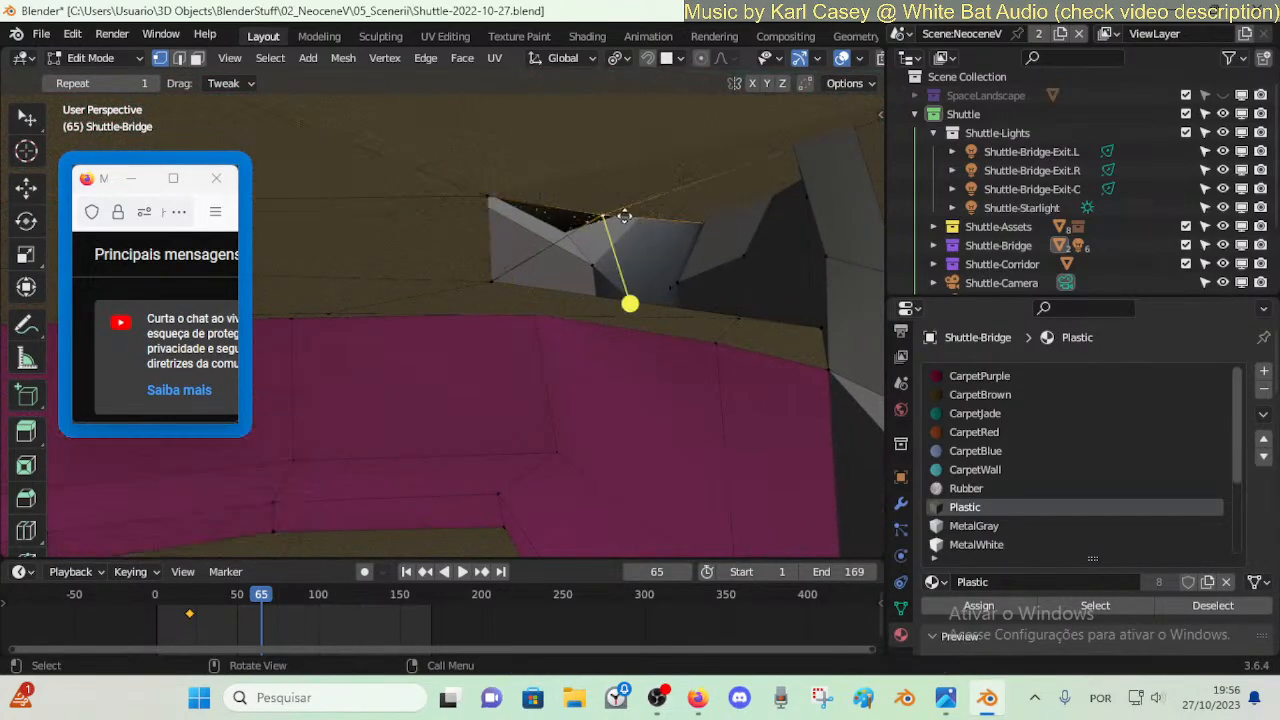
key(g)
key(x)
click(803, 220)
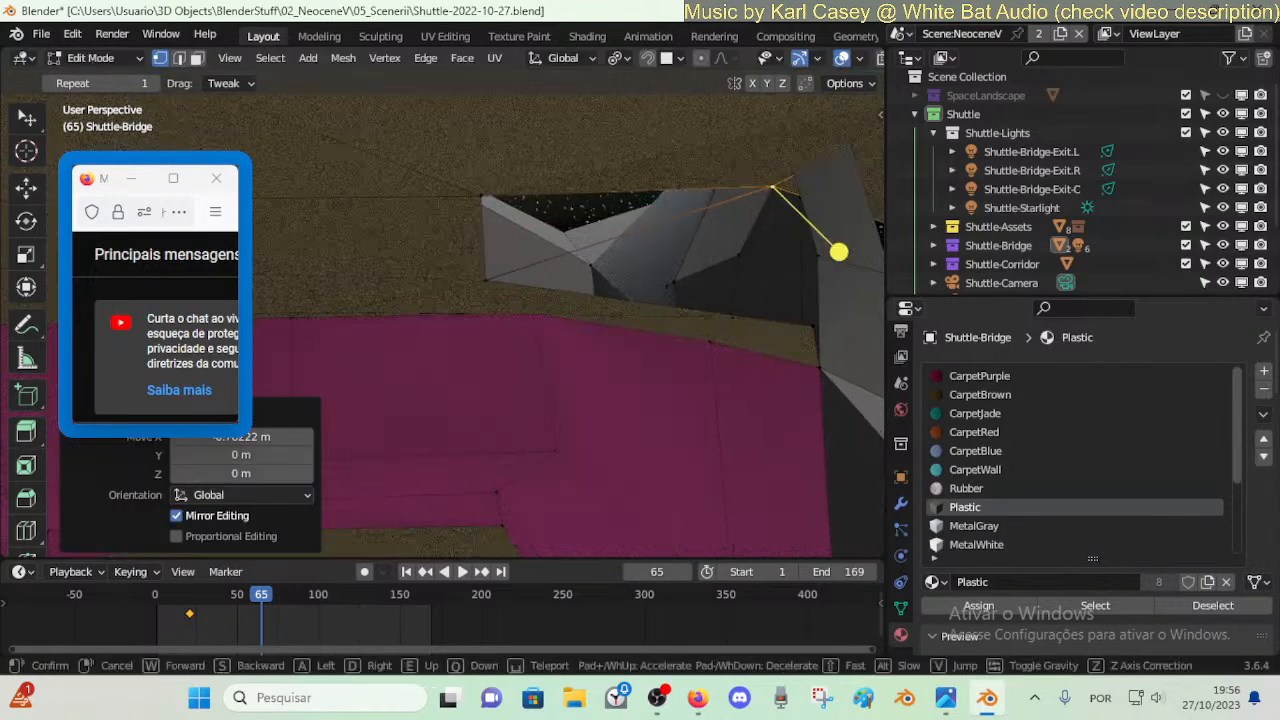
- Shift the upper-edge vertex beside the grey pillar further in the negative X direction
key(shift+grave)
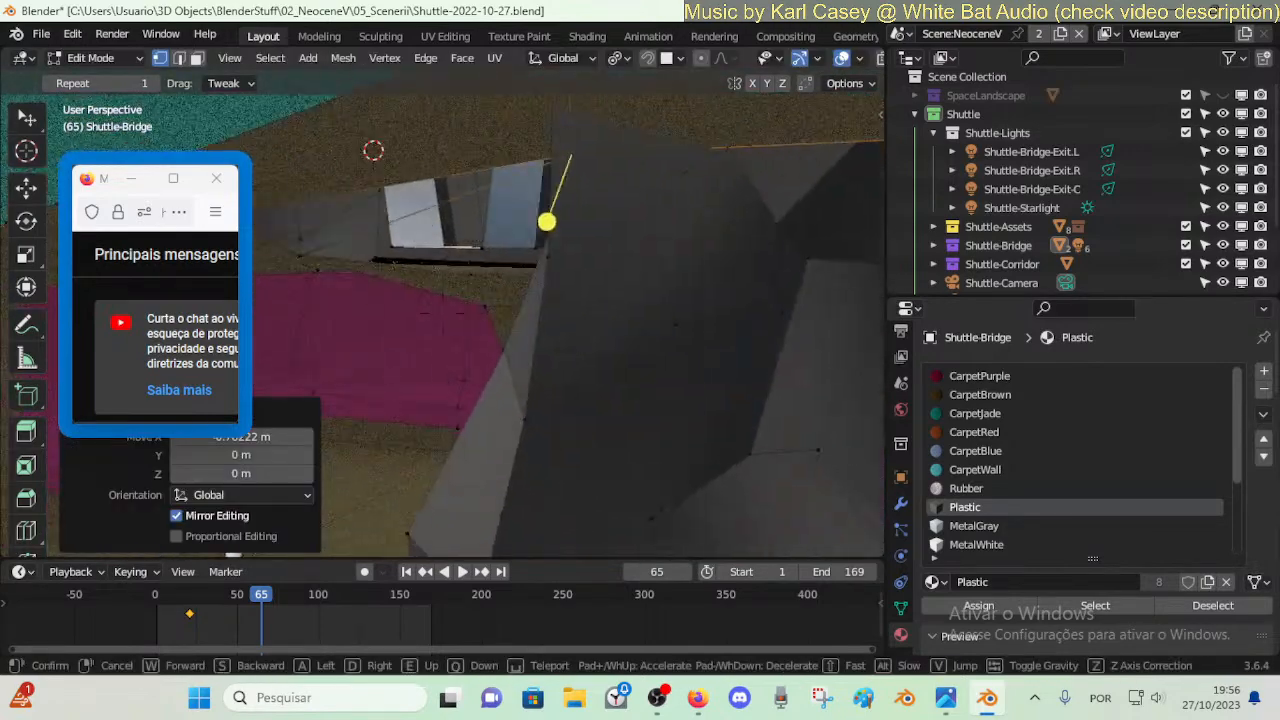
click(775, 242)
key(g)
key(x)
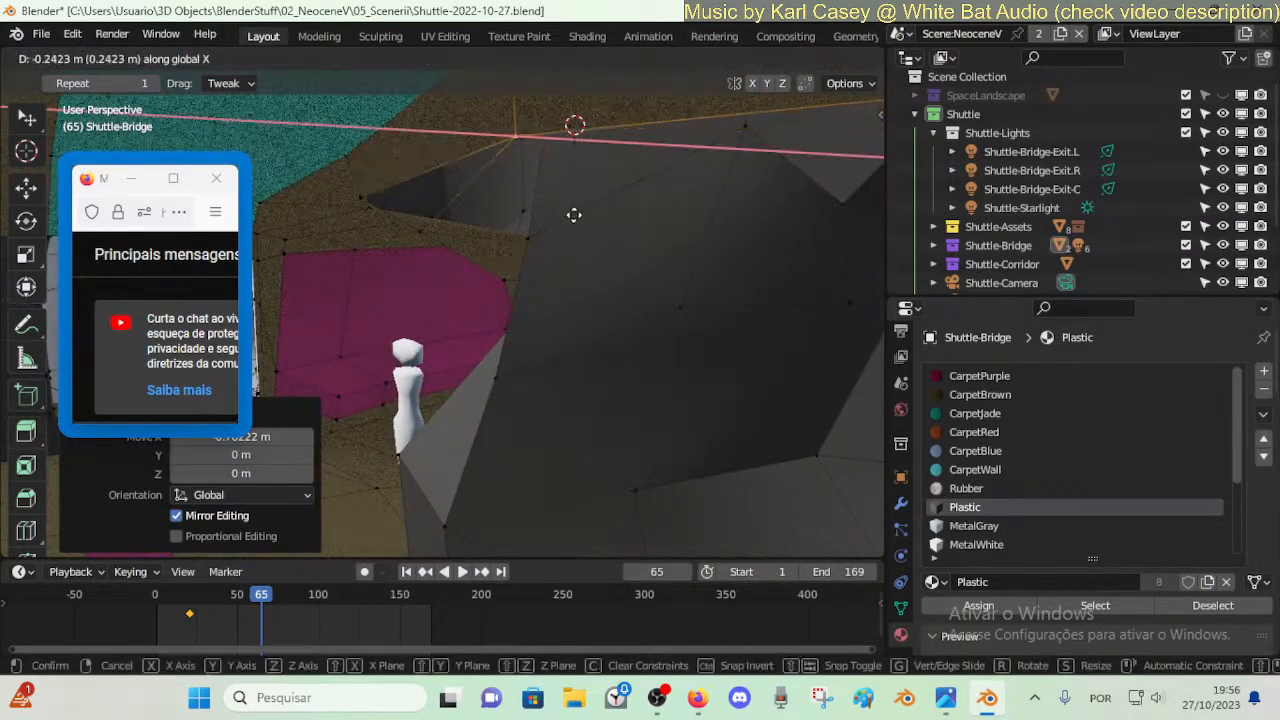
click(576, 214)
- Delete the stray edge crossing the opening and fill the gap with a face between its upper and lower border edges
key(shift+grave)
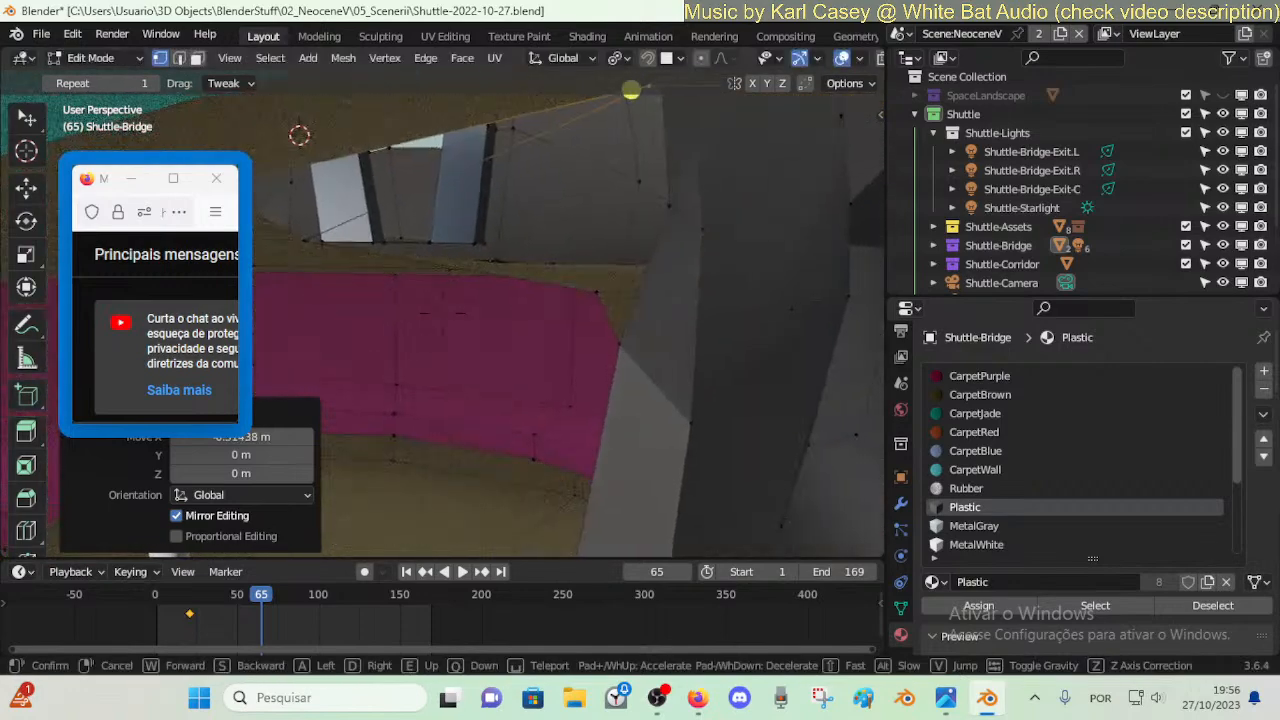
click(562, 222)
key(2)
click(540, 224)
key(x)
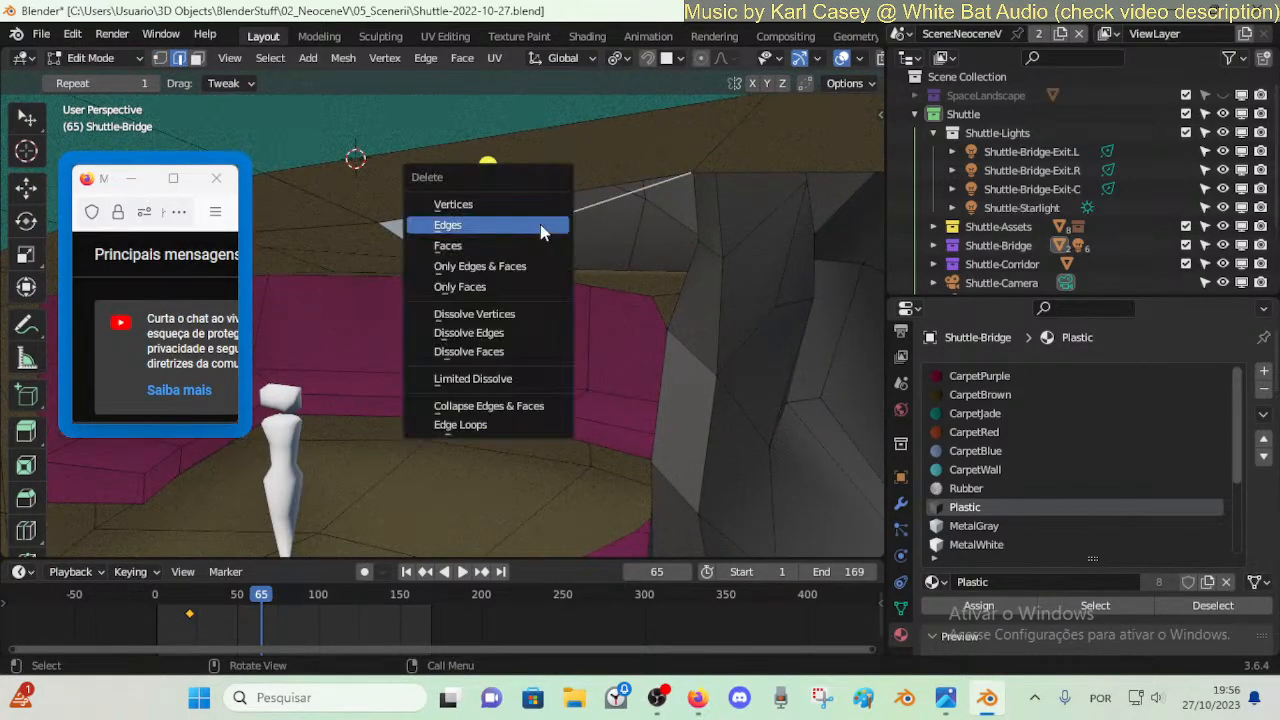
click(540, 224)
shift+click(557, 190)
key(f)
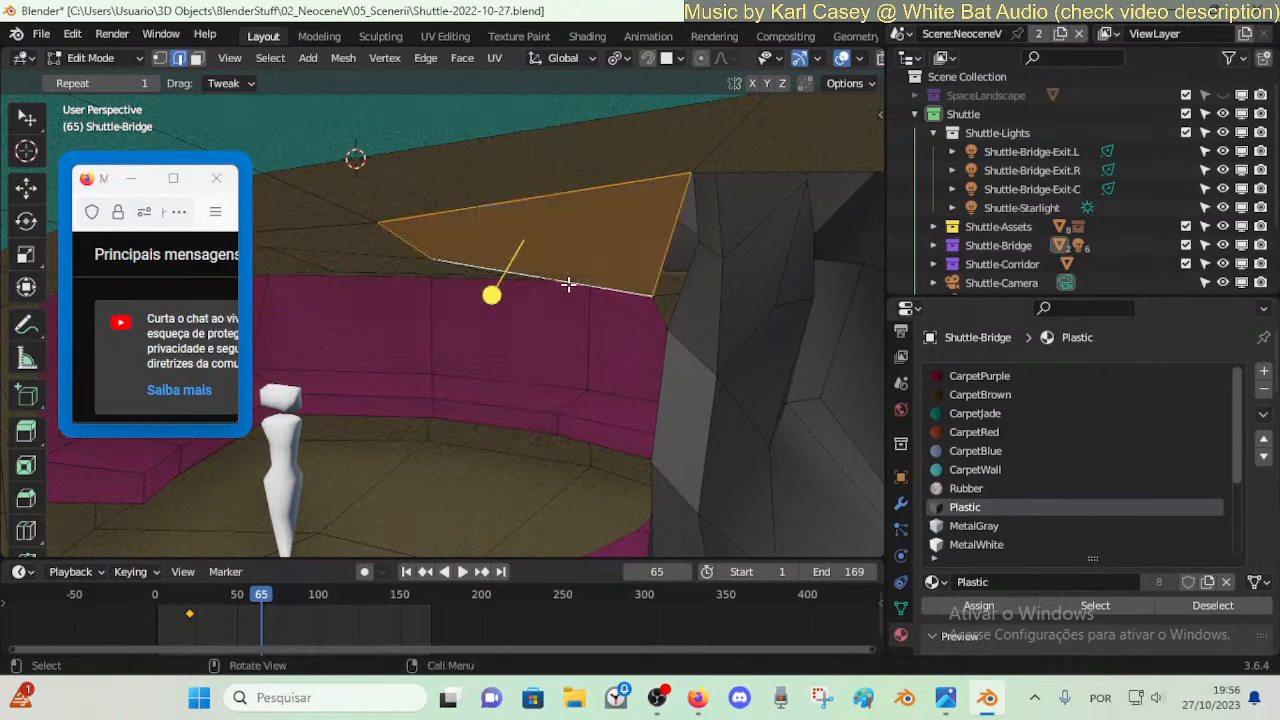
- Reposition the brown wall vertex just above the magenta backrest along the global X axis, adjusting it from a second view
key(shift+grave)
click(441, 287)
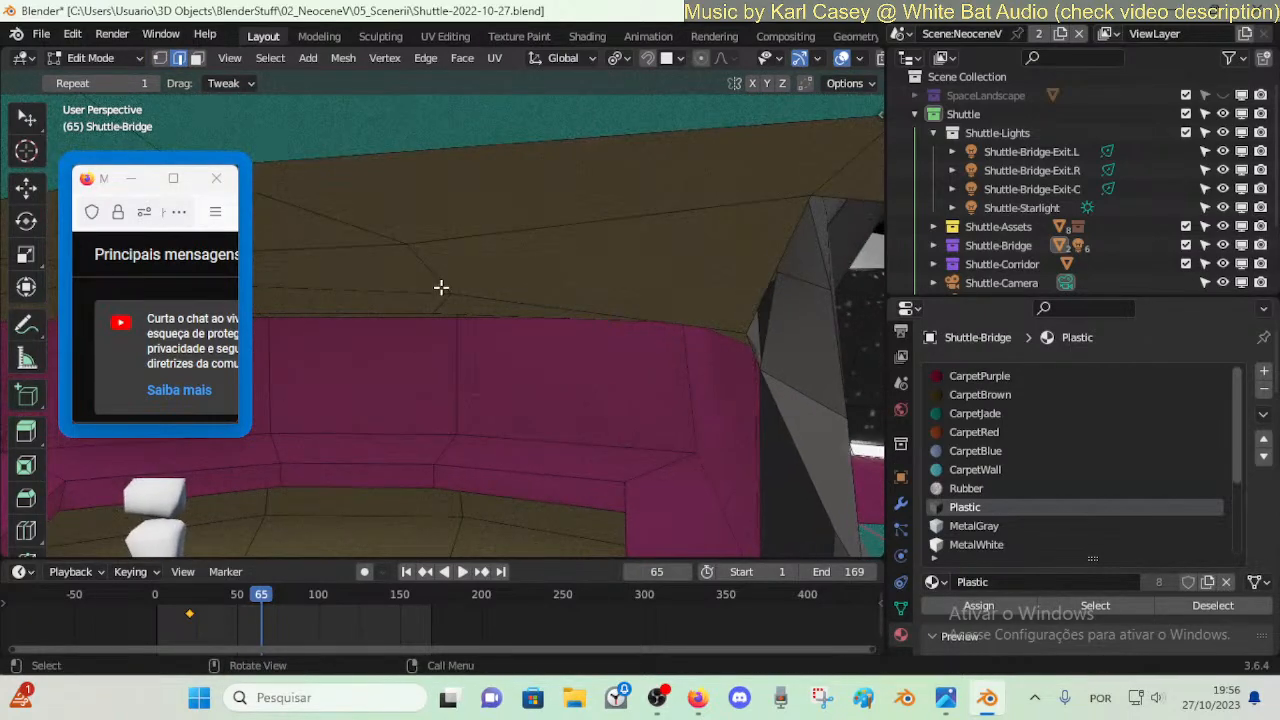
key(g)
key(x)
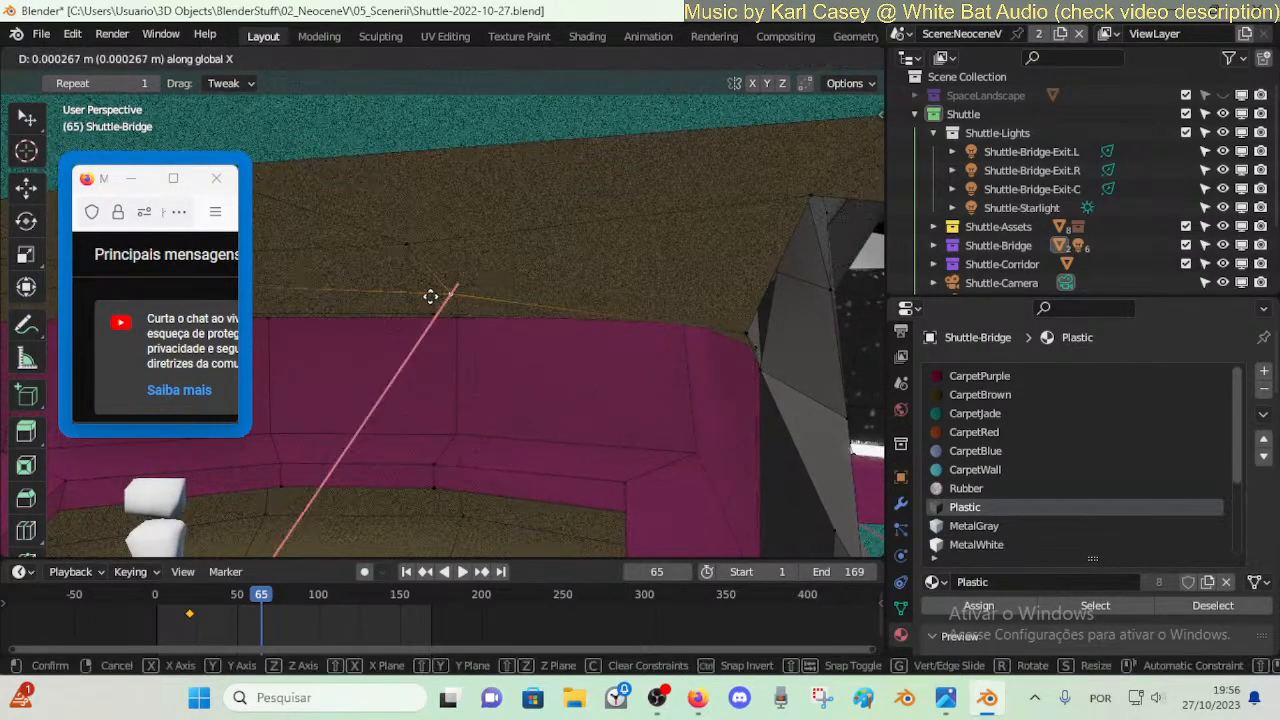
click(446, 349)
key(shift+grave)
key(w)
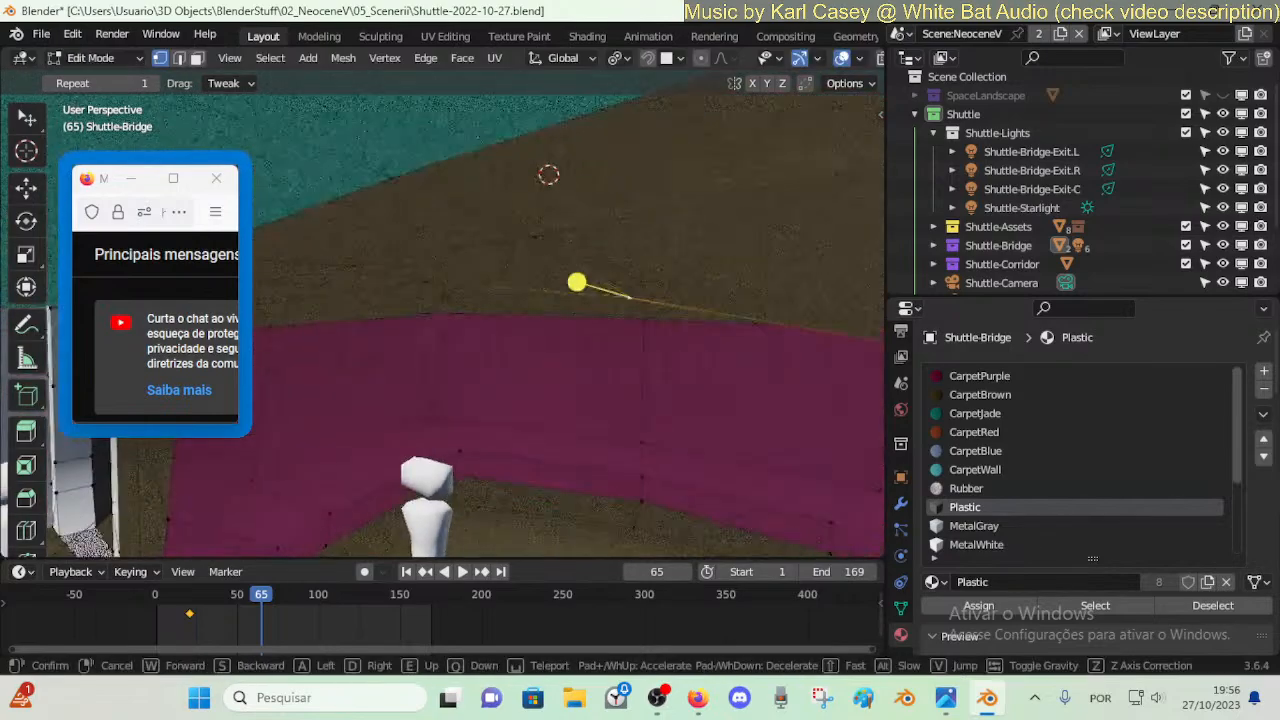
click(461, 337)
key(g)
key(x)
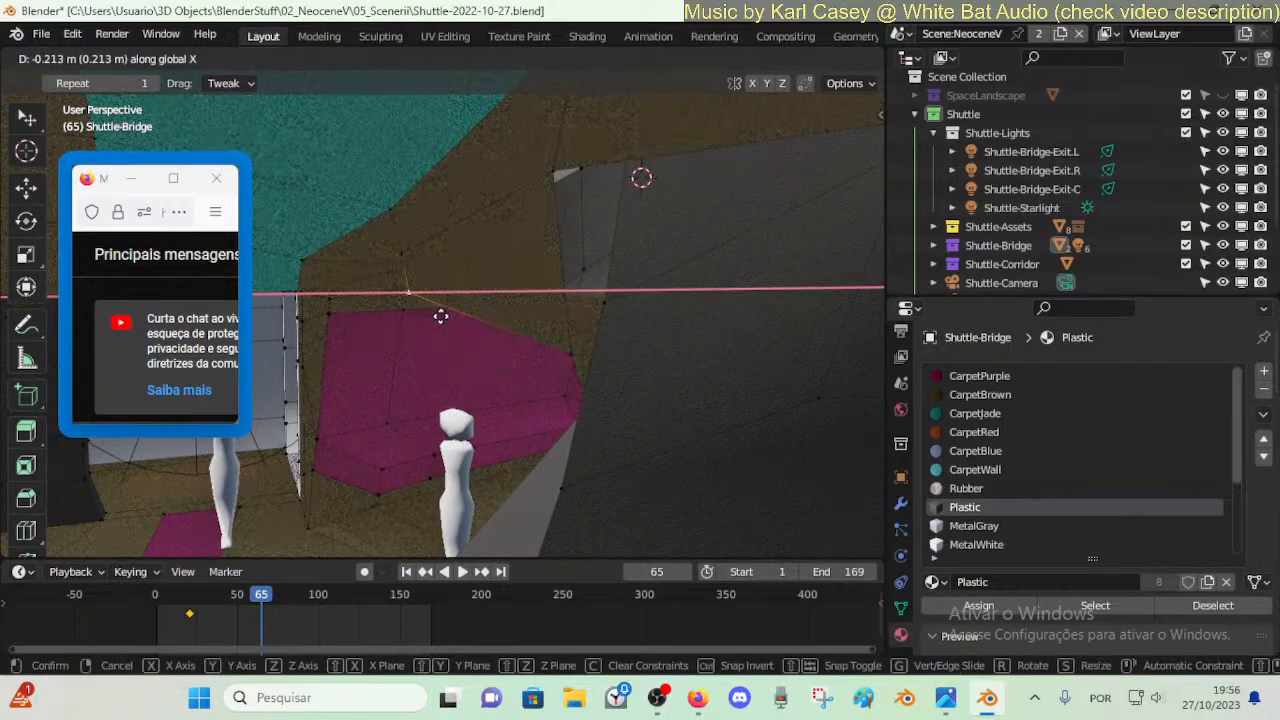
click(481, 311)
- Move the upper brown wall vertex above the backrest about 0.17 m along the global X axis
key(g)
key(x)
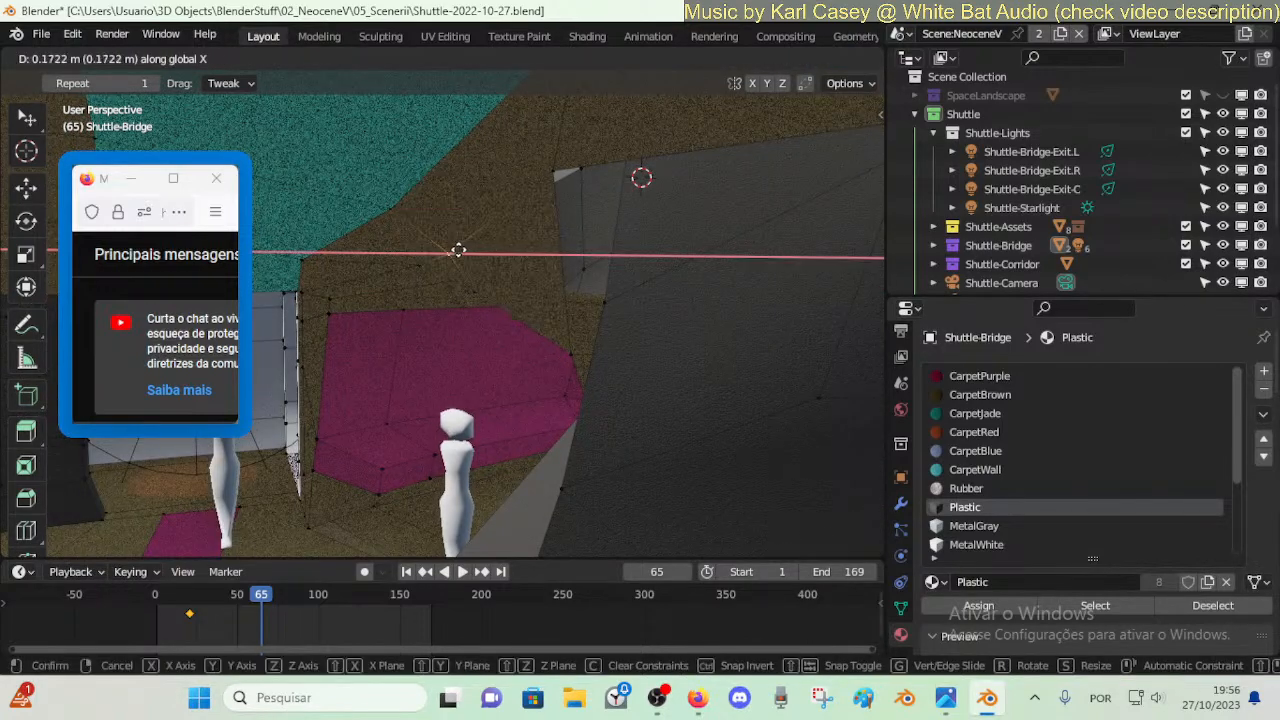
click(465, 250)
- Move the neighbouring brown wall vertex in the negative X direction and slide it along its edge away from the grey pillar
key(g)
key(x)
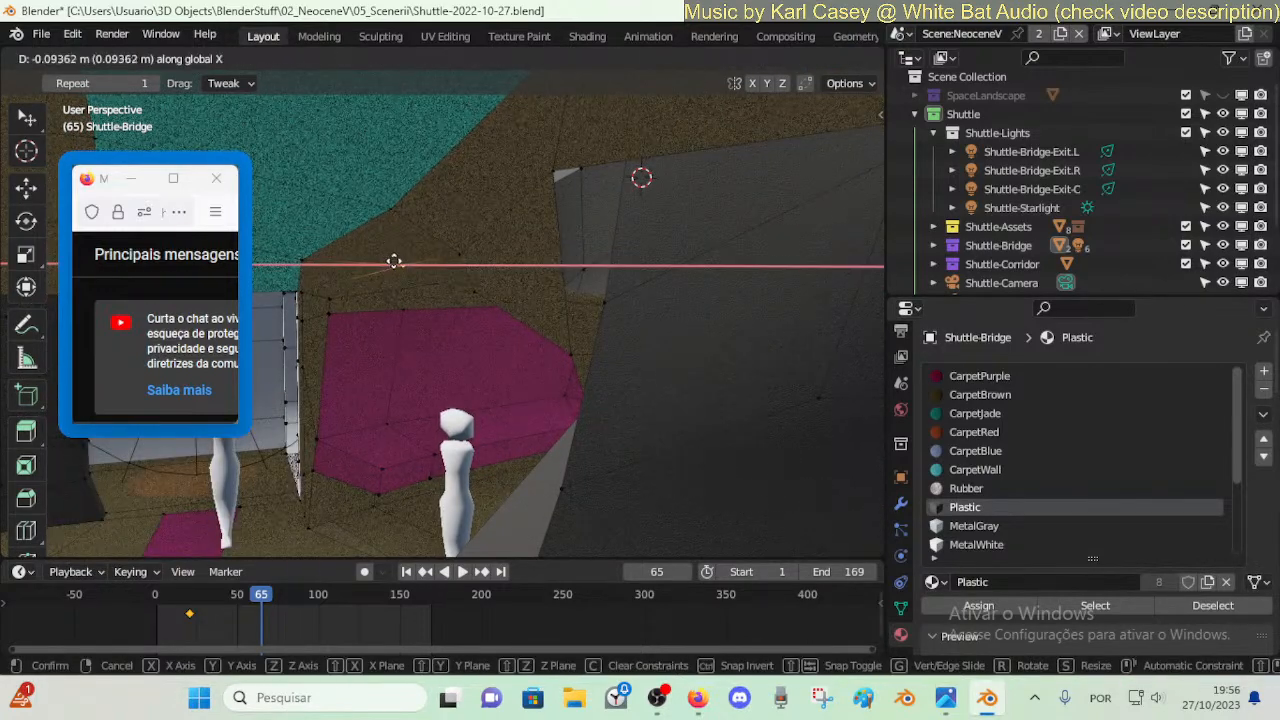
click(398, 267)
key(g)
key(g)
click(439, 290)
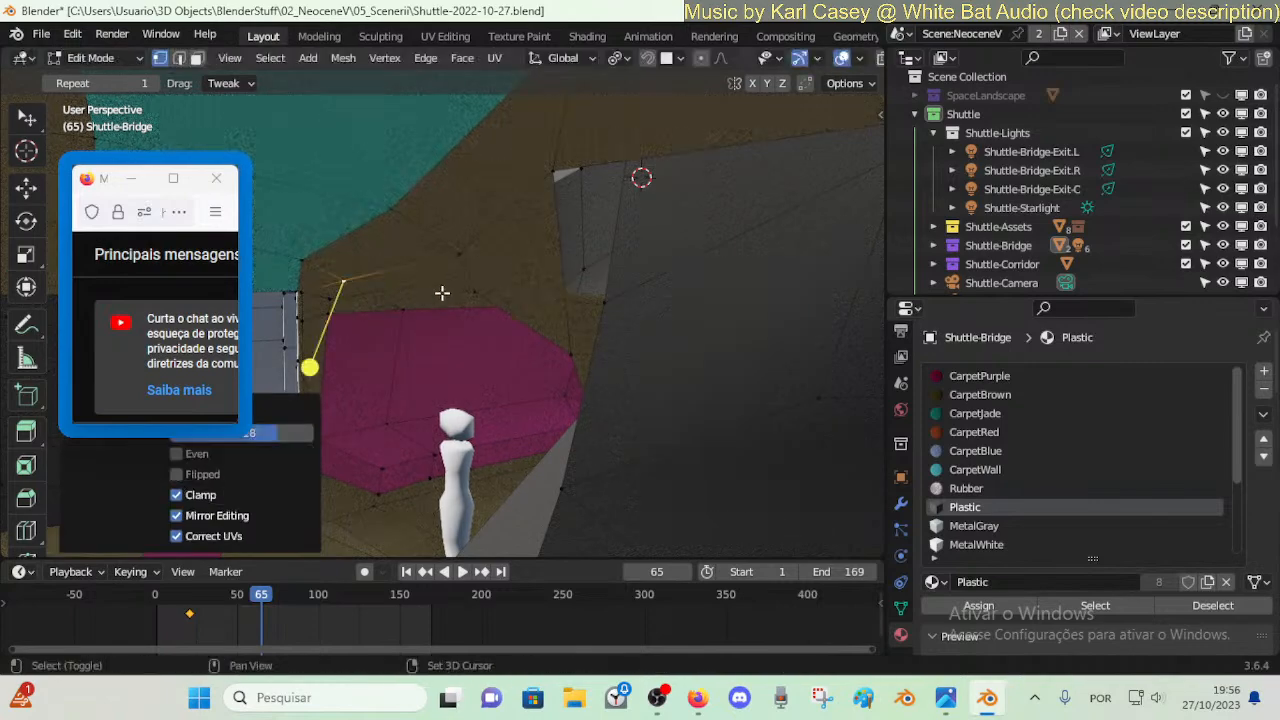
- Nudge the vertex directly above the magenta backrest's bend in the positive X direction
click(472, 297)
key(g)
key(x)
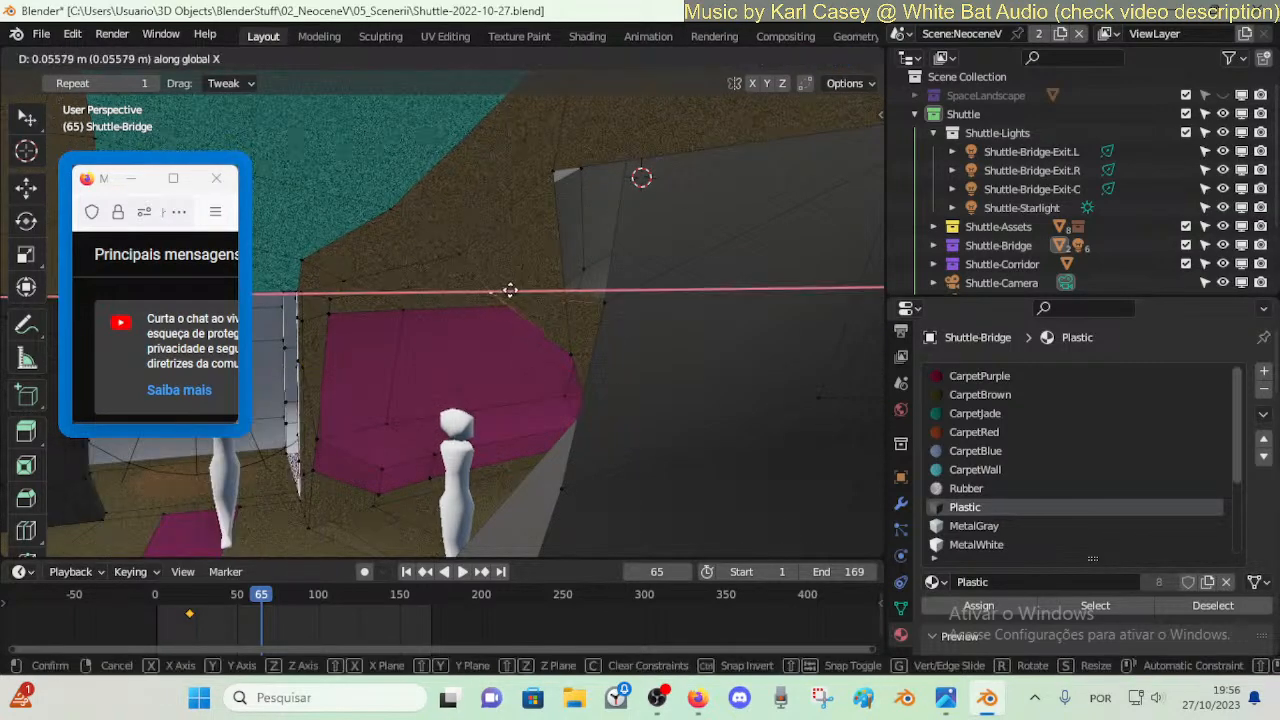
click(522, 288)
key(shift+grave)
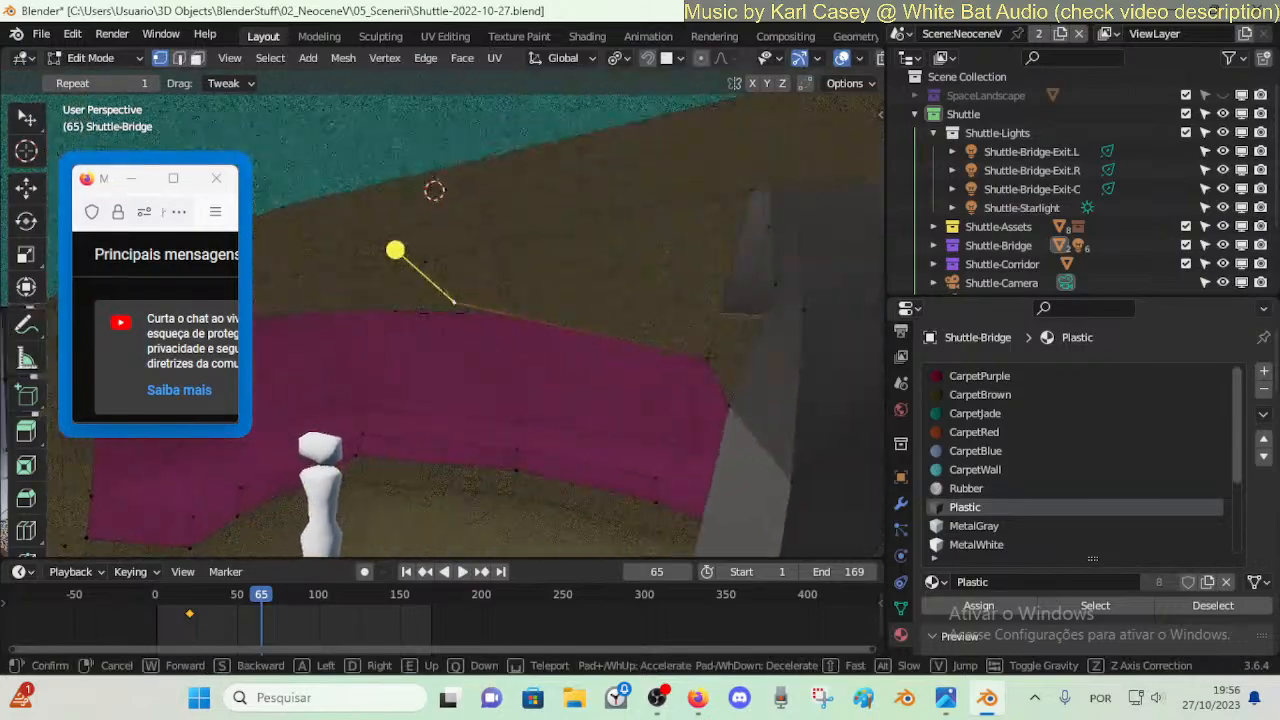
key(d)
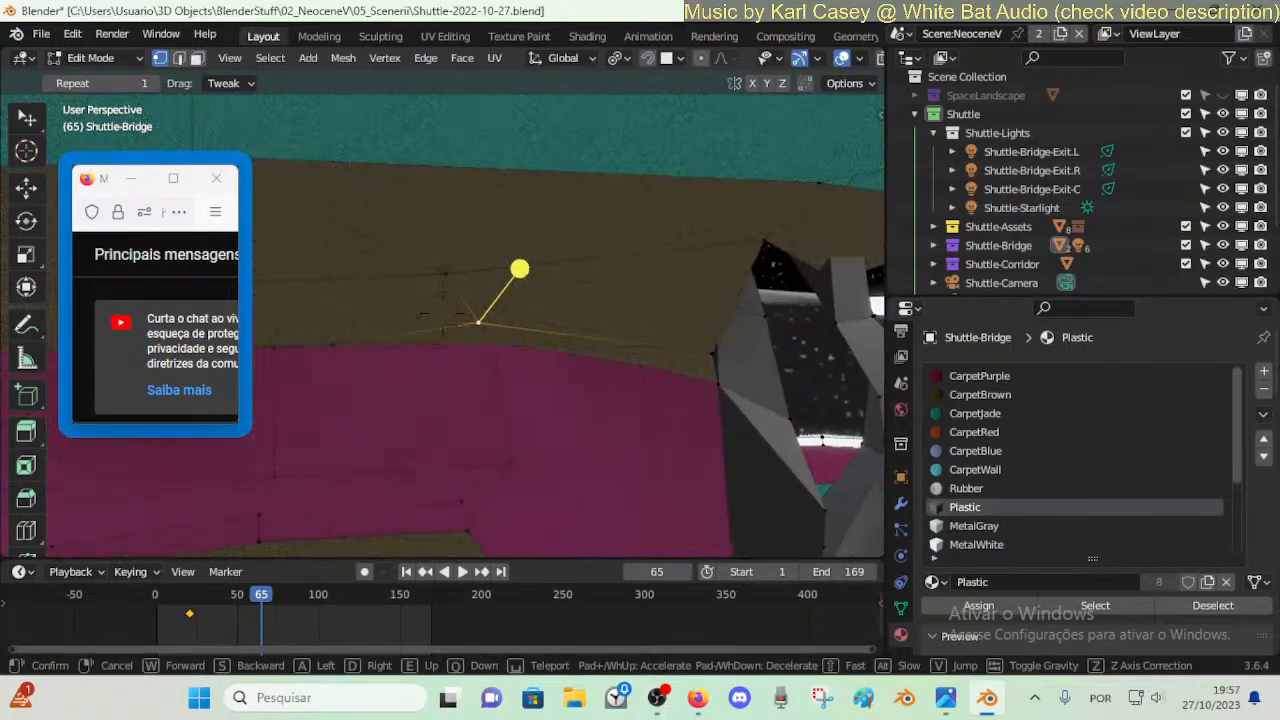
key(e)
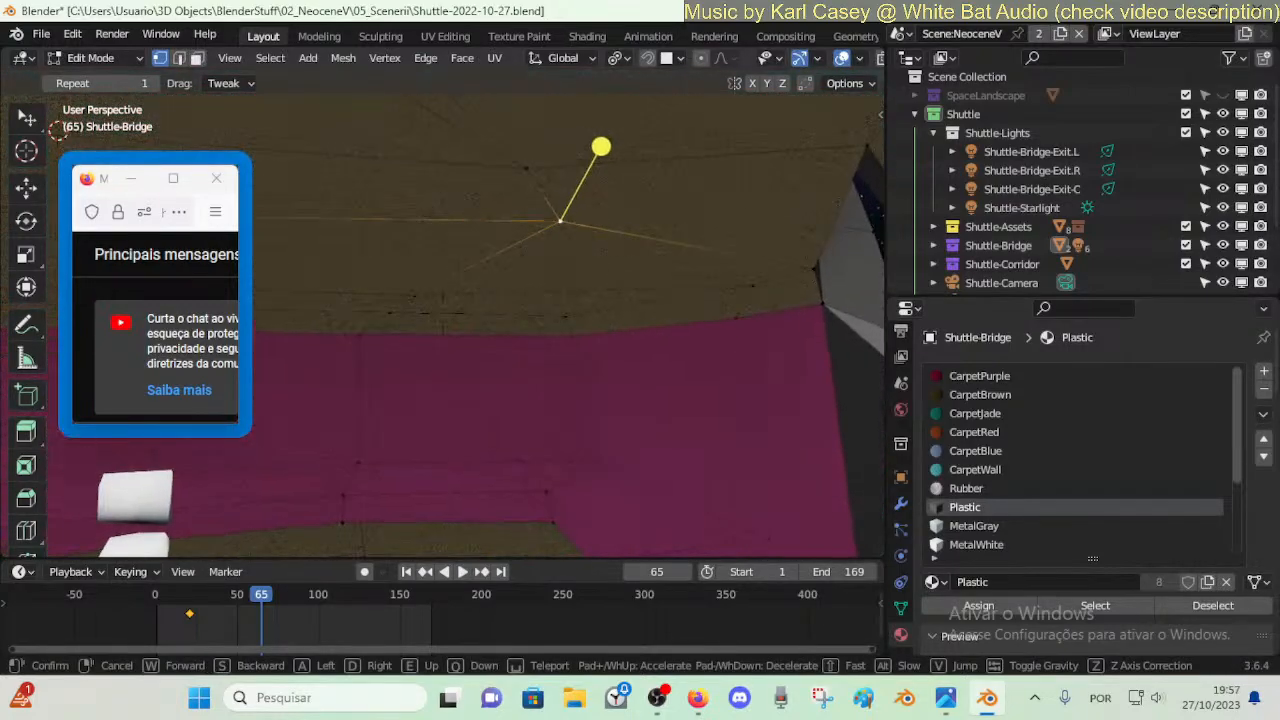
- Slide the brown wall vertex above the magenta backrest along its edges, first sideways and then down towards the backrest
key(s)
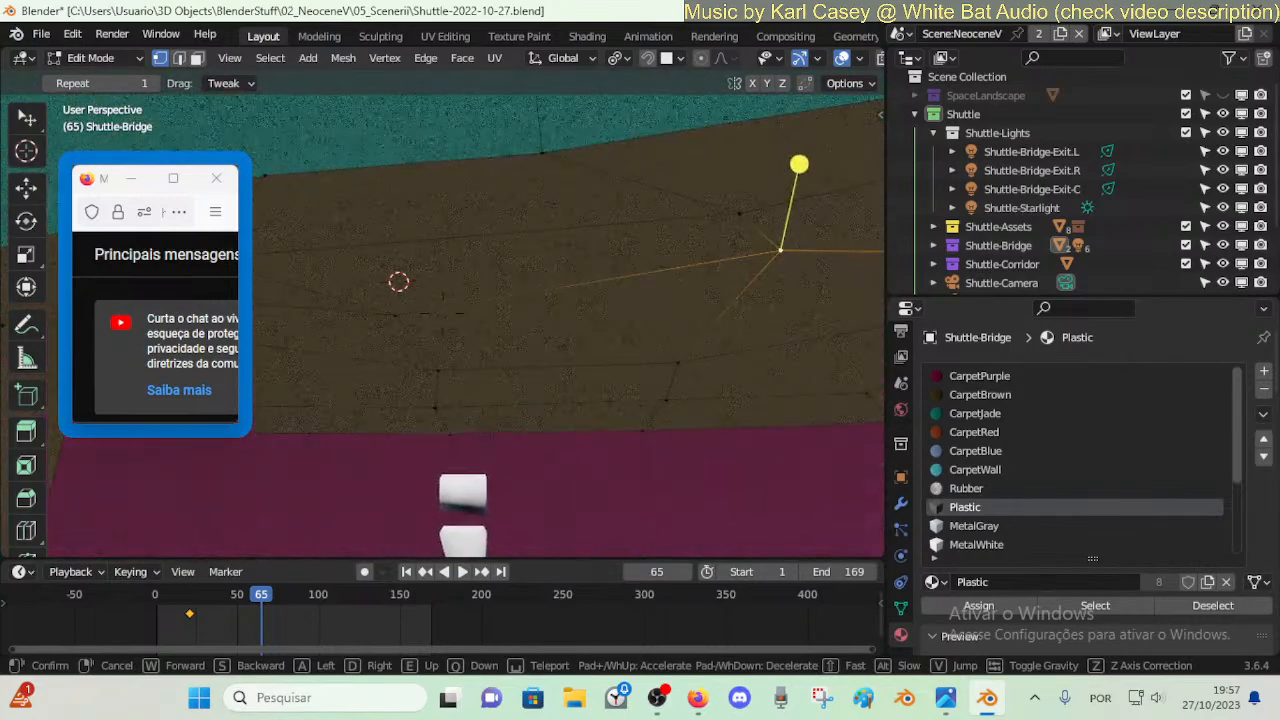
click(518, 298)
key(g)
key(g)
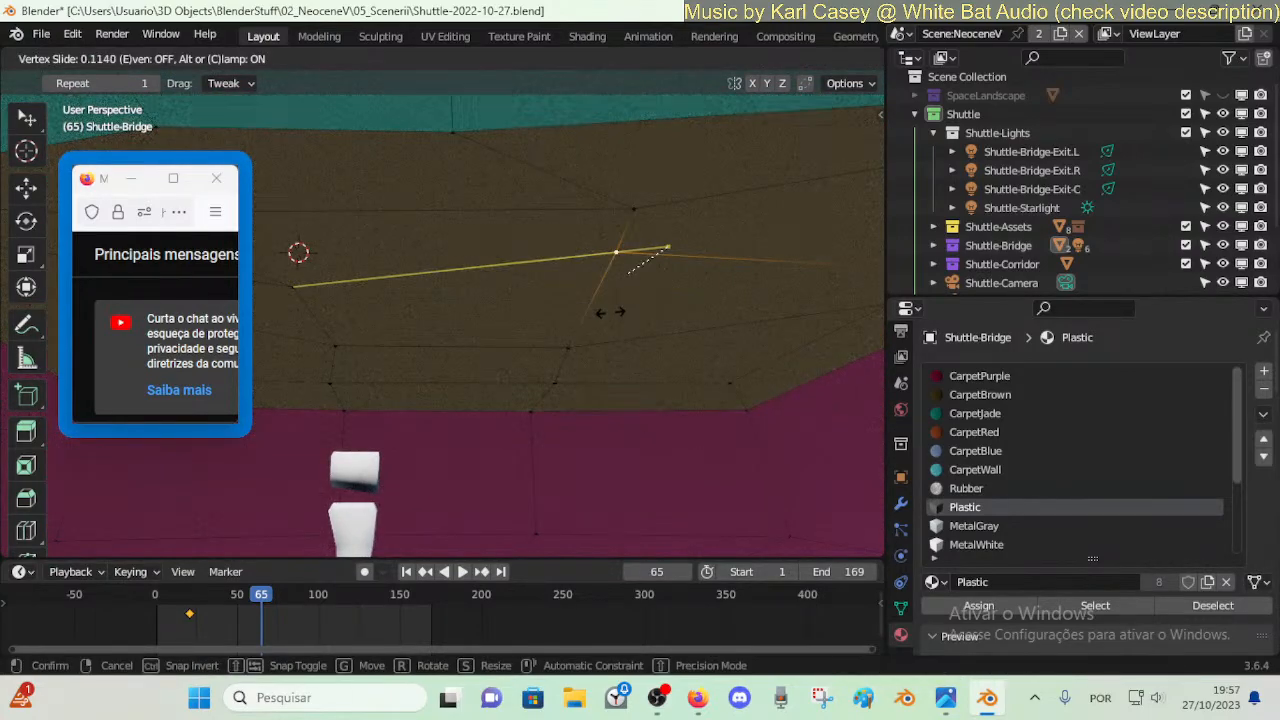
click(610, 312)
key(g)
key(g)
click(597, 290)
- Slide the vertex on the border between the teal stripe and the brown wall along its edge
key(shift+grave)
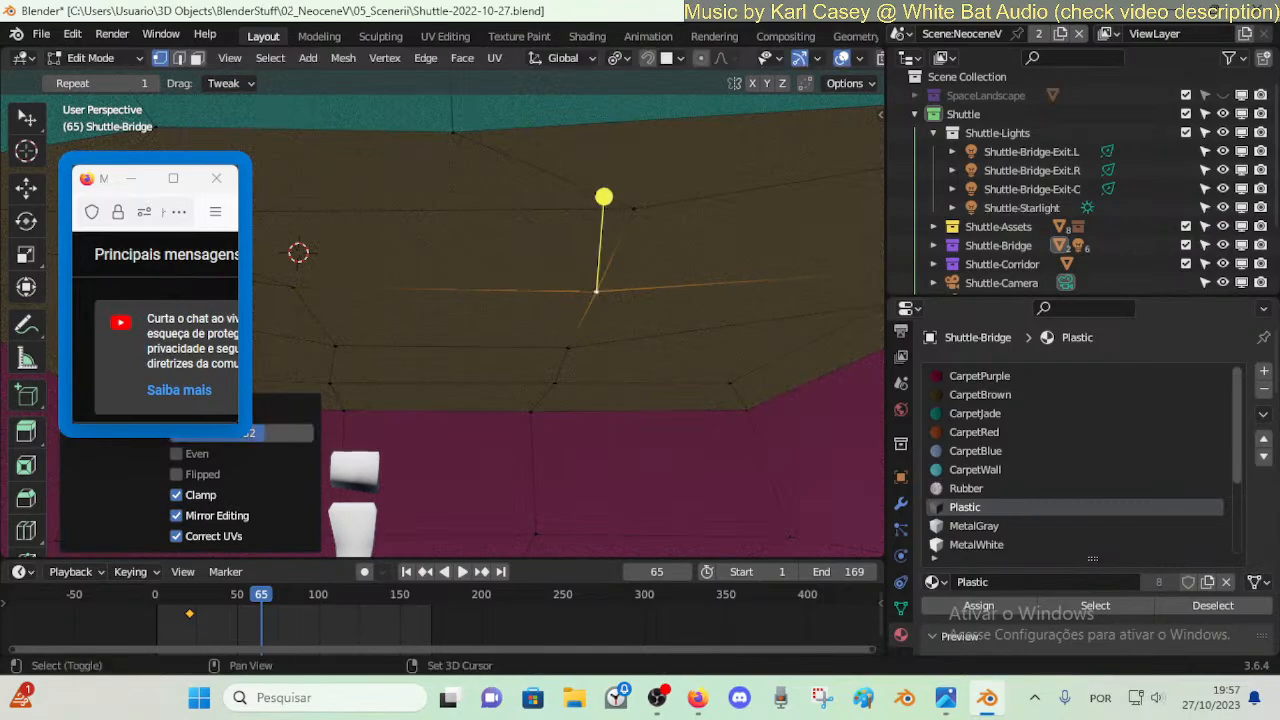
key(s)
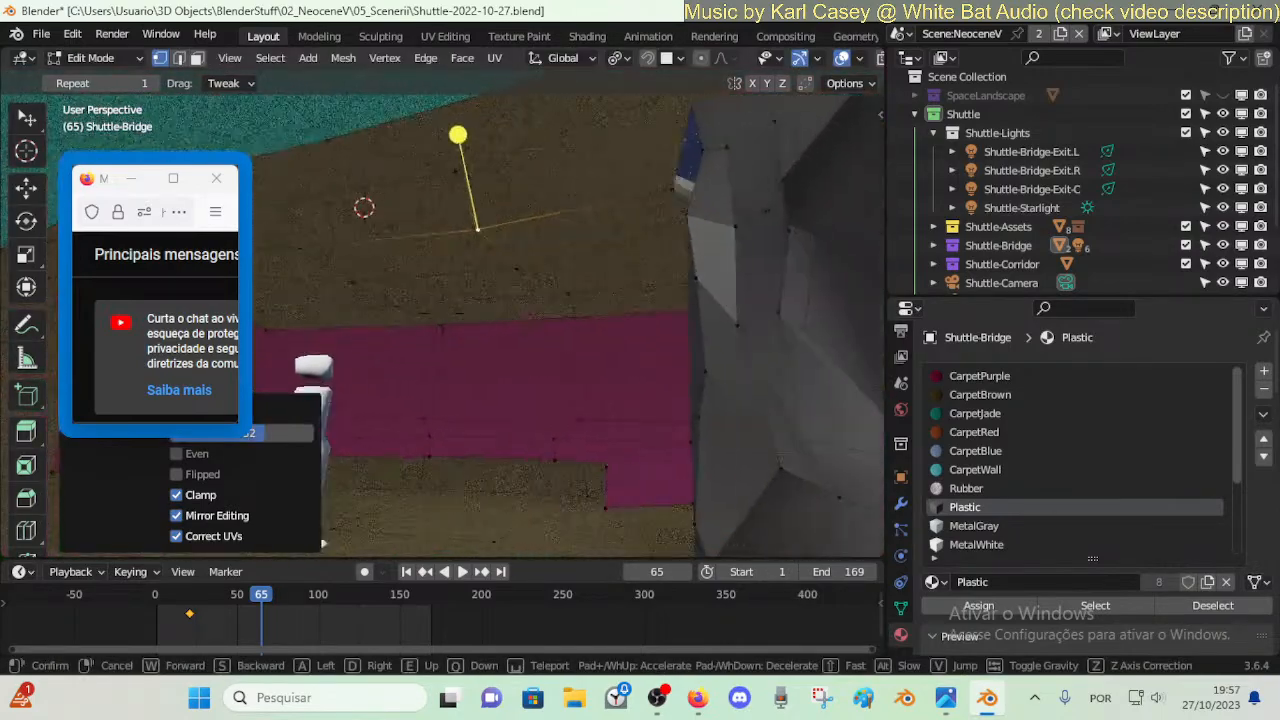
click(600, 291)
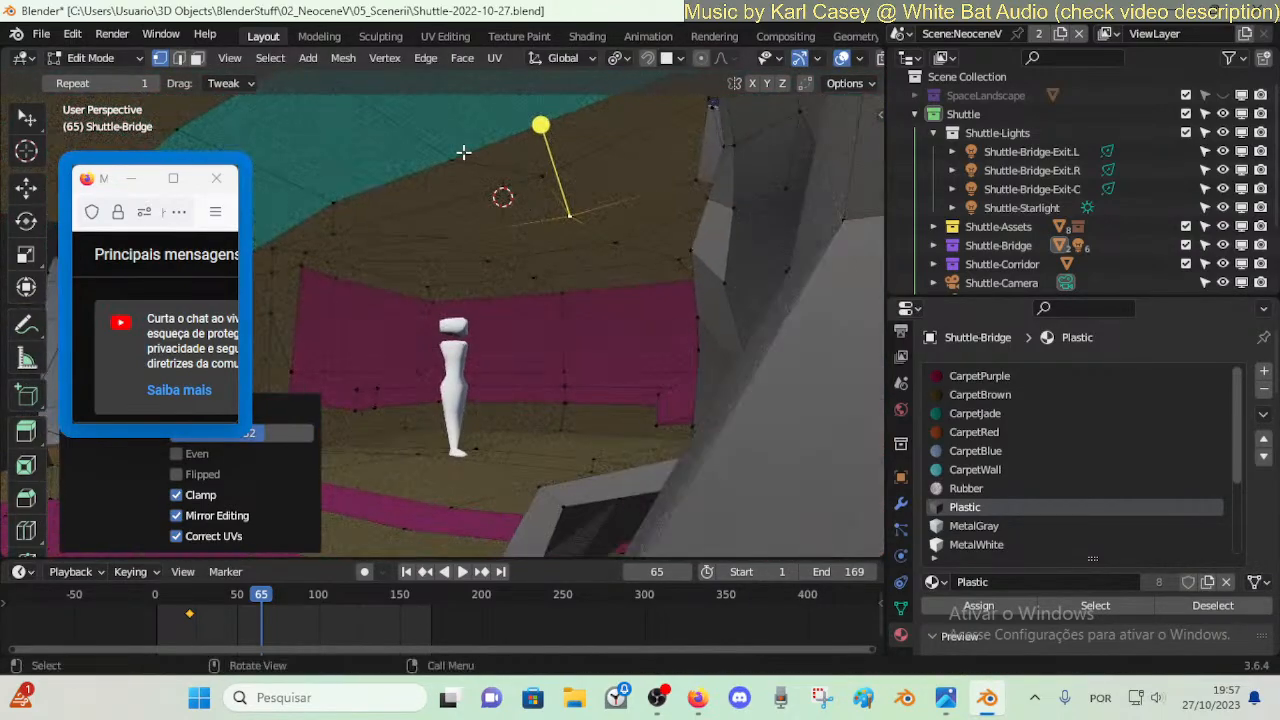
key(g)
key(g)
click(527, 143)
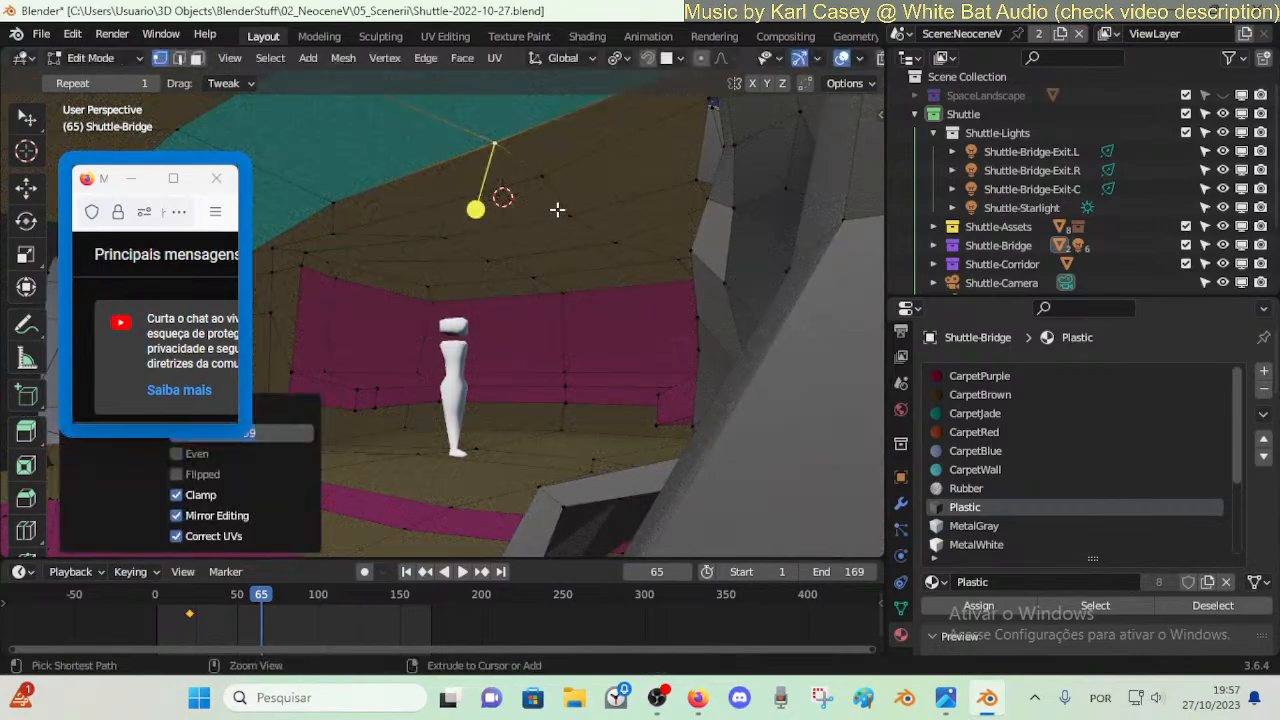
- Inspect the reshaped wall in Object Mode and save the file
key(Tab)
key(shift+grave)
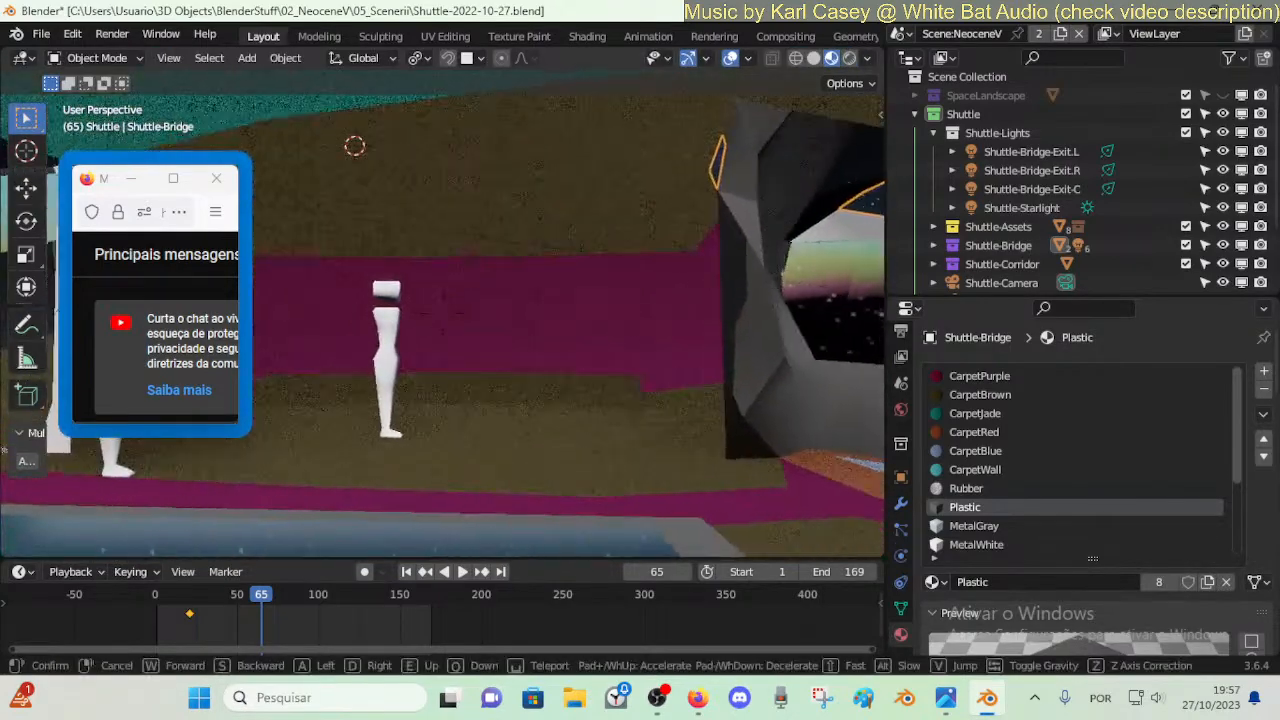
key(a)
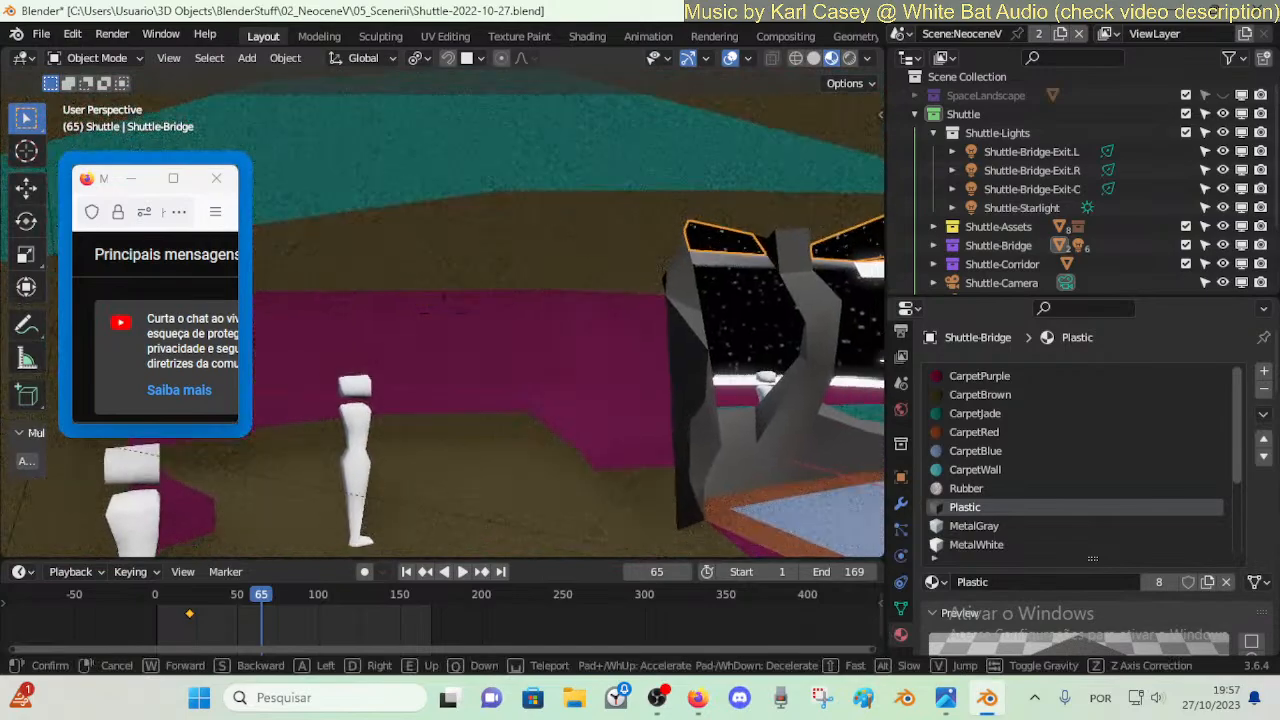
click(556, 210)
key(ctrl+s)
- Return to Edit Mode and merge the vertices at the upper end of the grey pillar beside the brown wall
key(Tab)
key(shift+grave)
key(w)
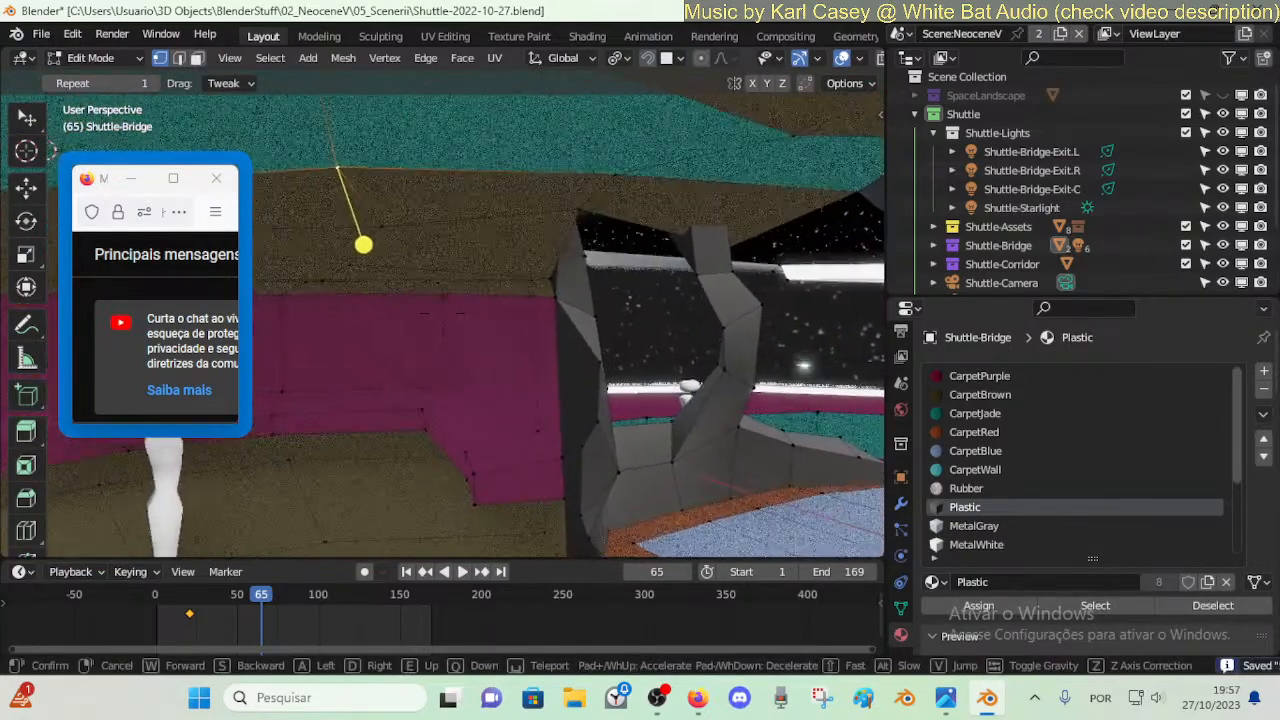
key(w)
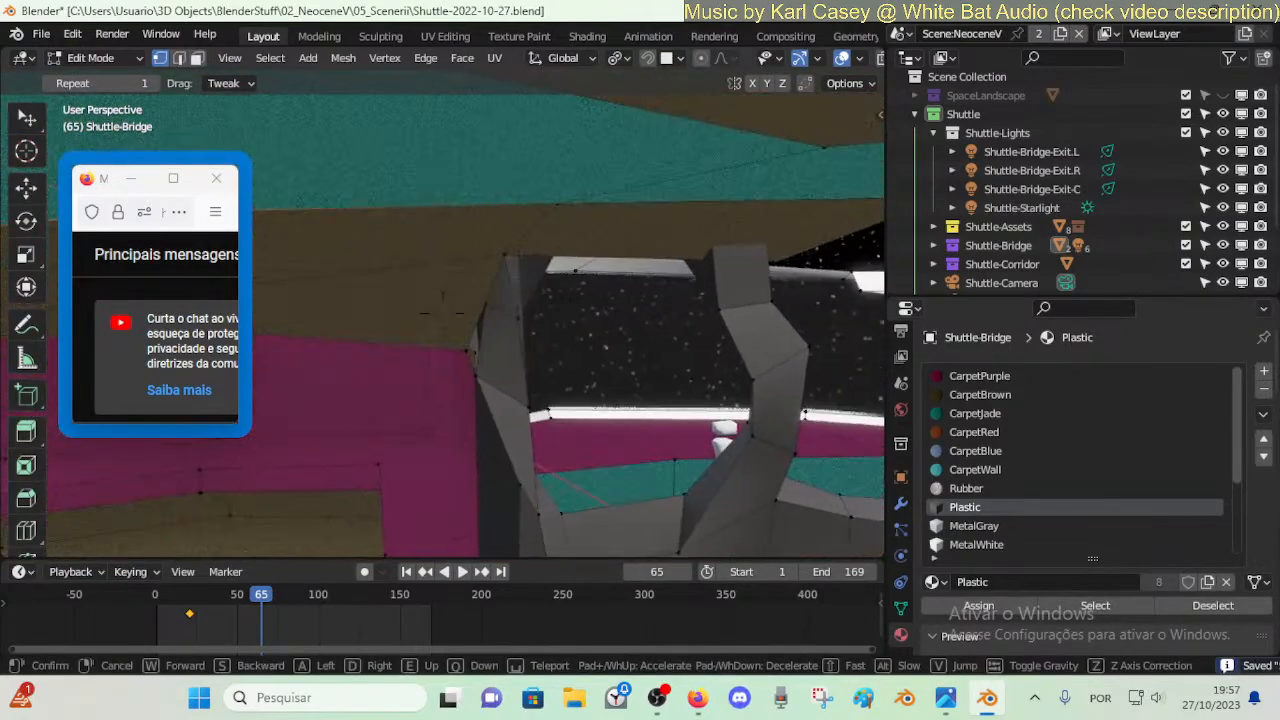
key(s)
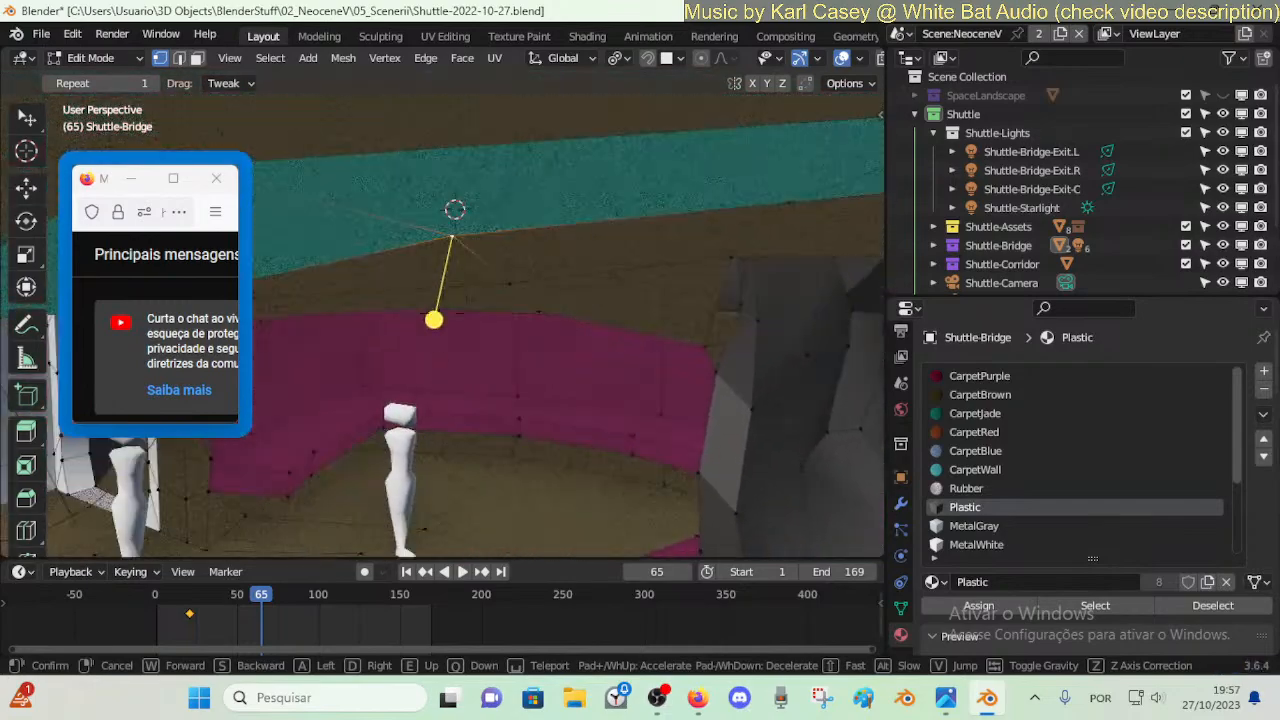
key(a)
key(d)
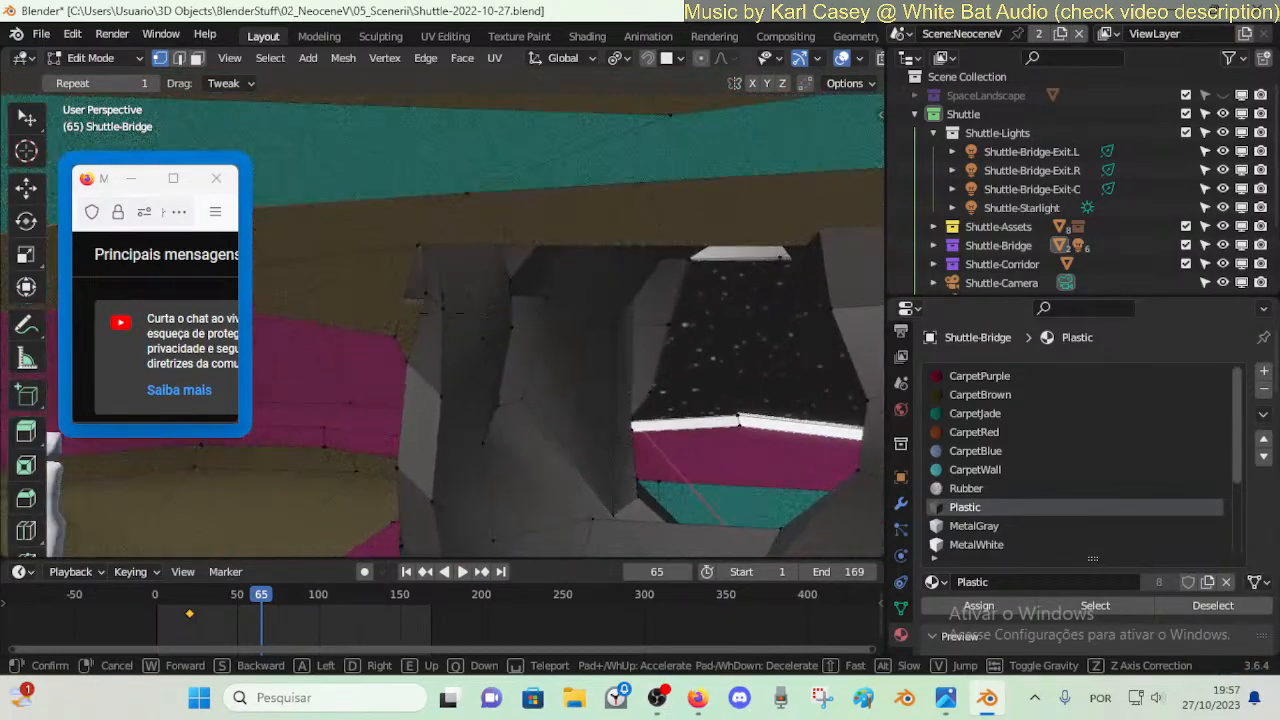
click(556, 210)
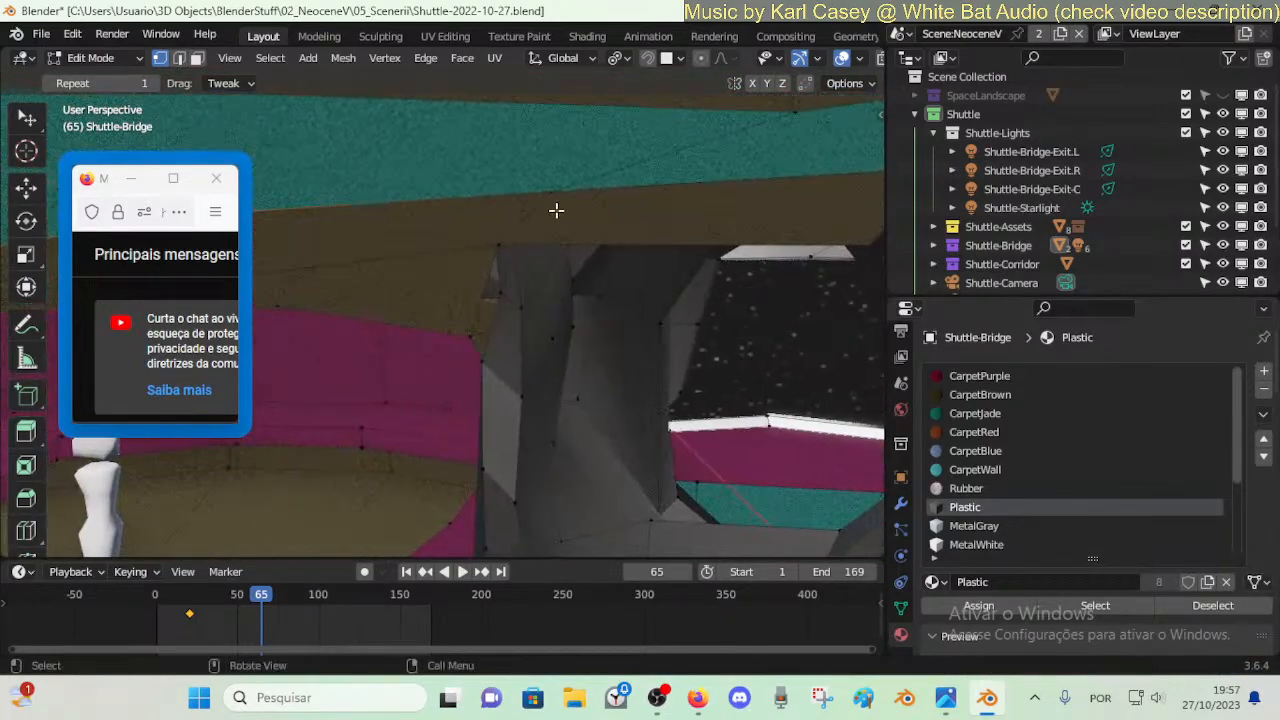
key(m)
click(527, 297)
key(alt+a)
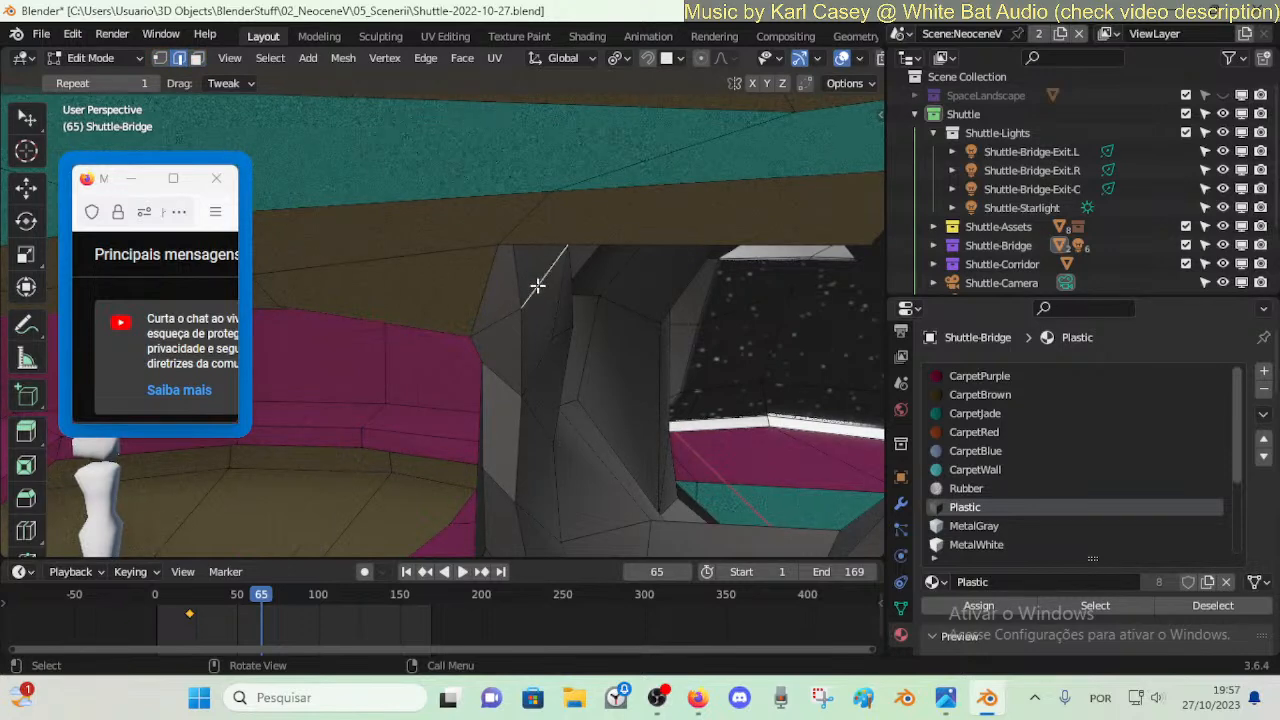
- Move the edge at the grey pillar's top outward and reposition the nearby vertex about -0.13 m in Y and 0.085 m in Z
key(g)
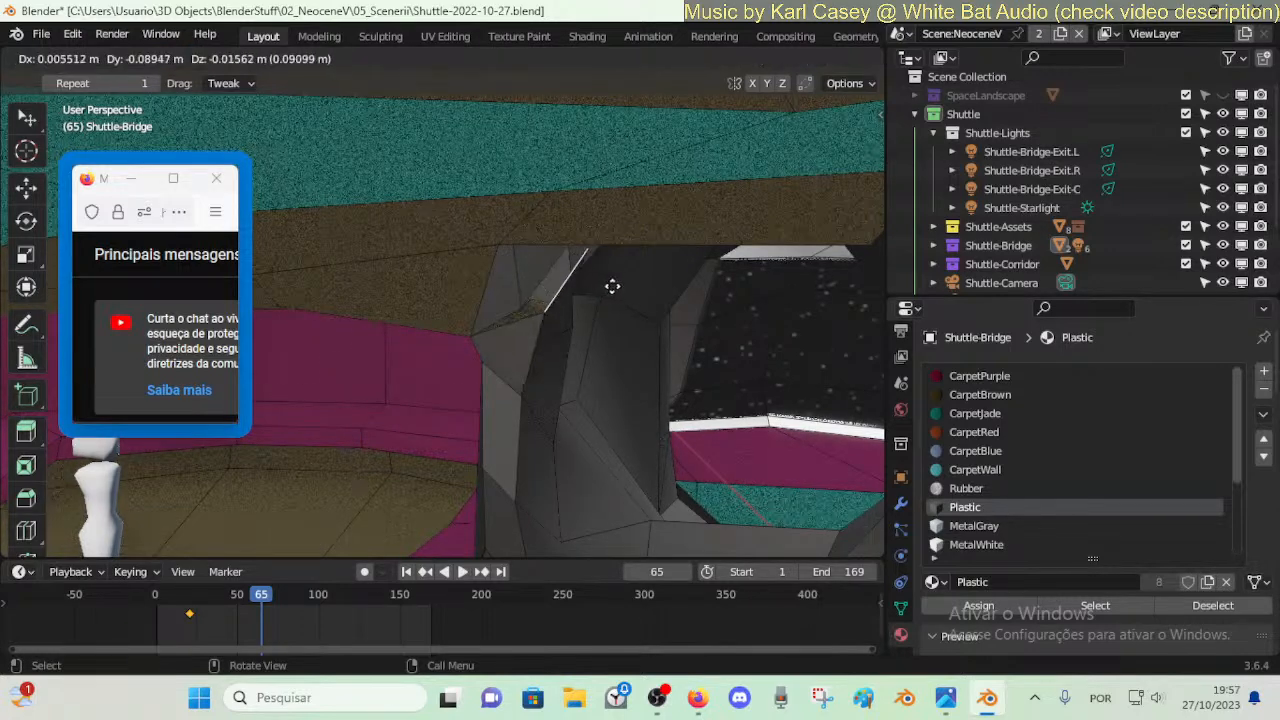
click(631, 289)
key(1)
click(526, 300)
key(g)
right_click(559, 294)
click(519, 302)
key(g)
click(473, 329)
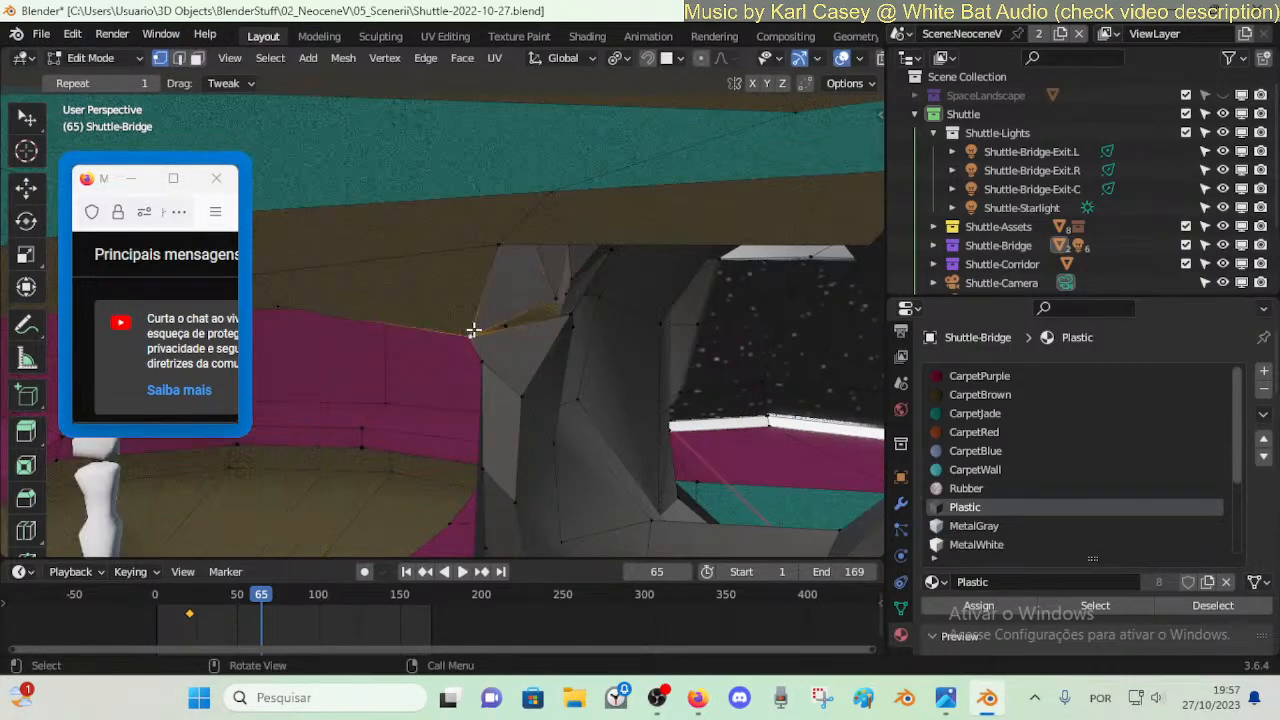
click(522, 297)
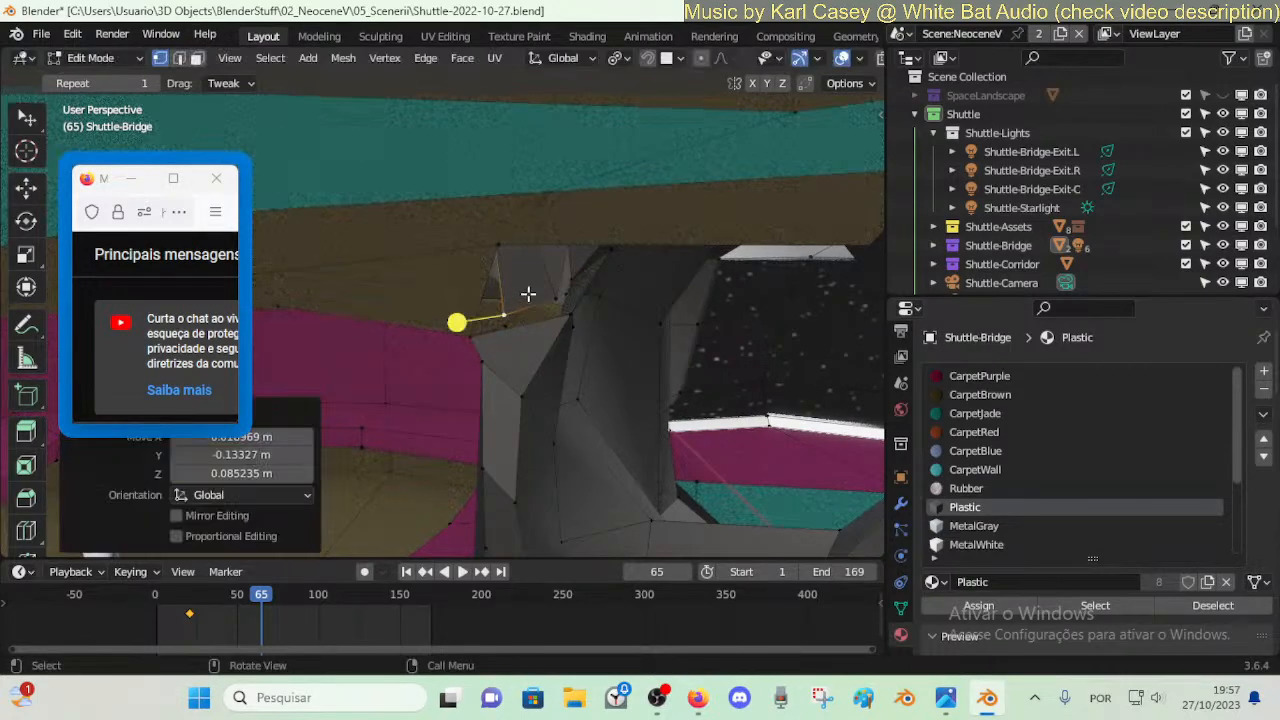
- Delete the linked grey faces at the top of the pillar where it meets the brown wall
key(shift+grave)
key(w)
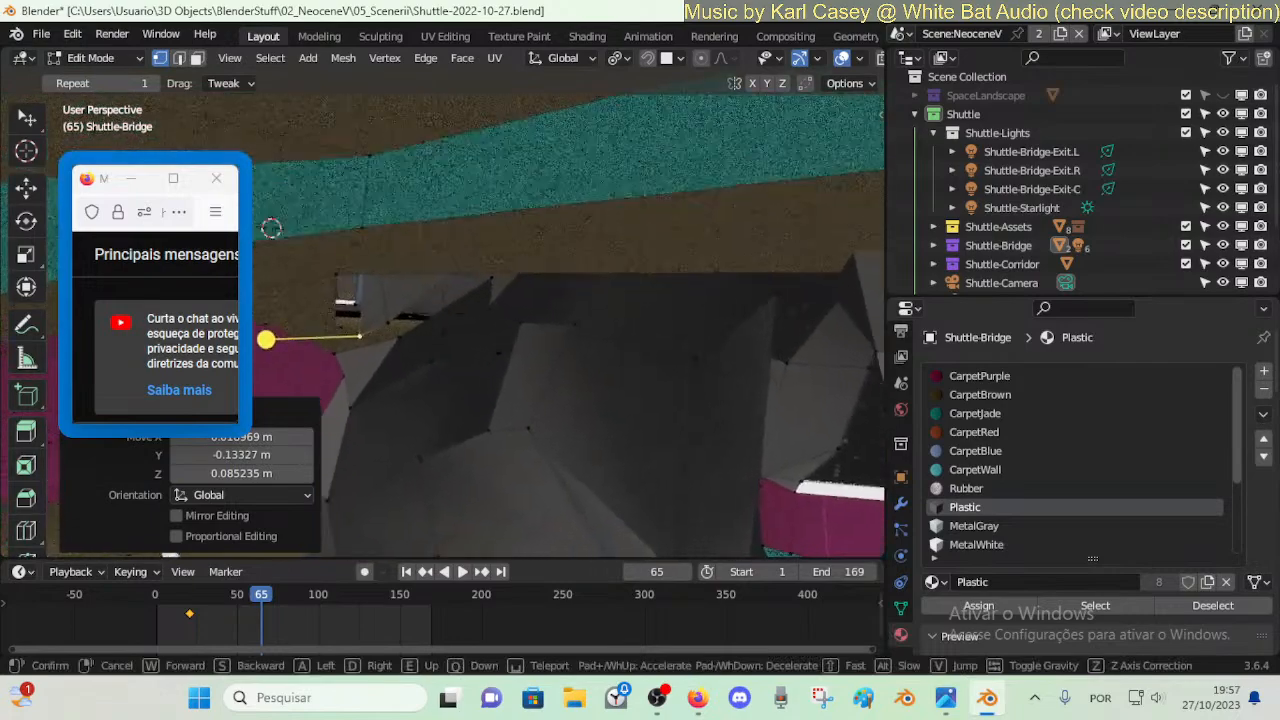
key(s)
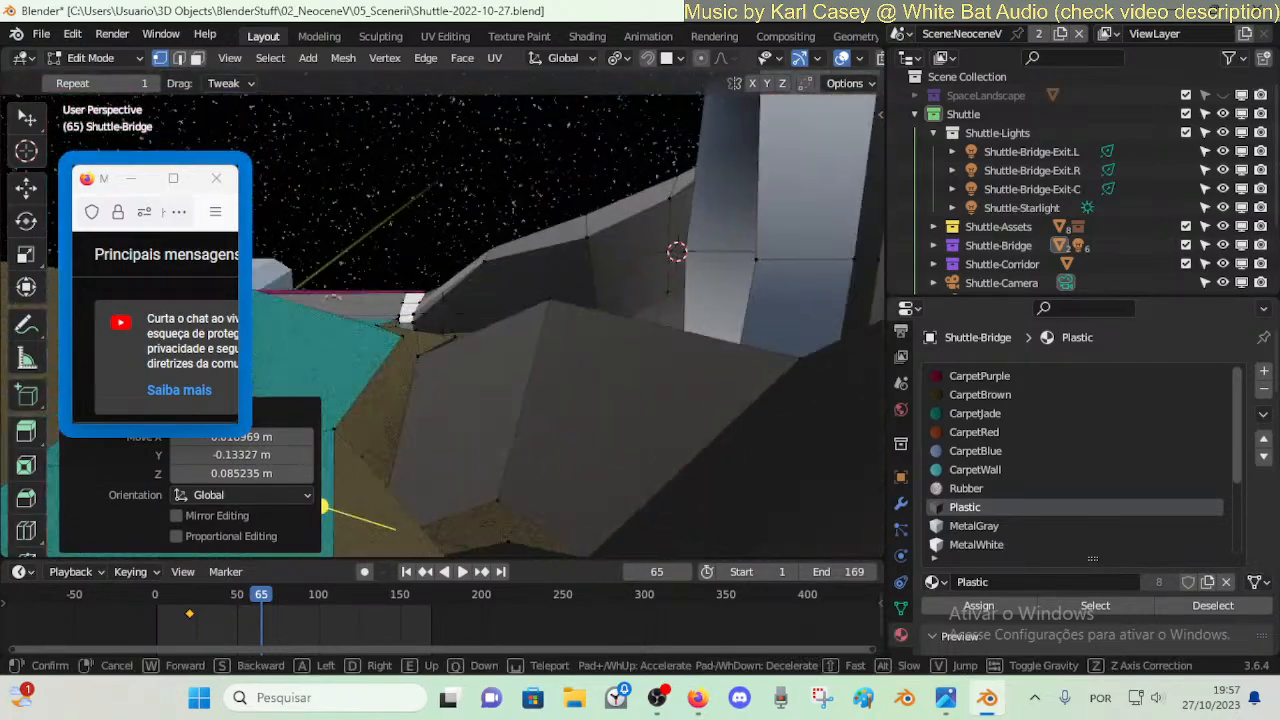
click(577, 322)
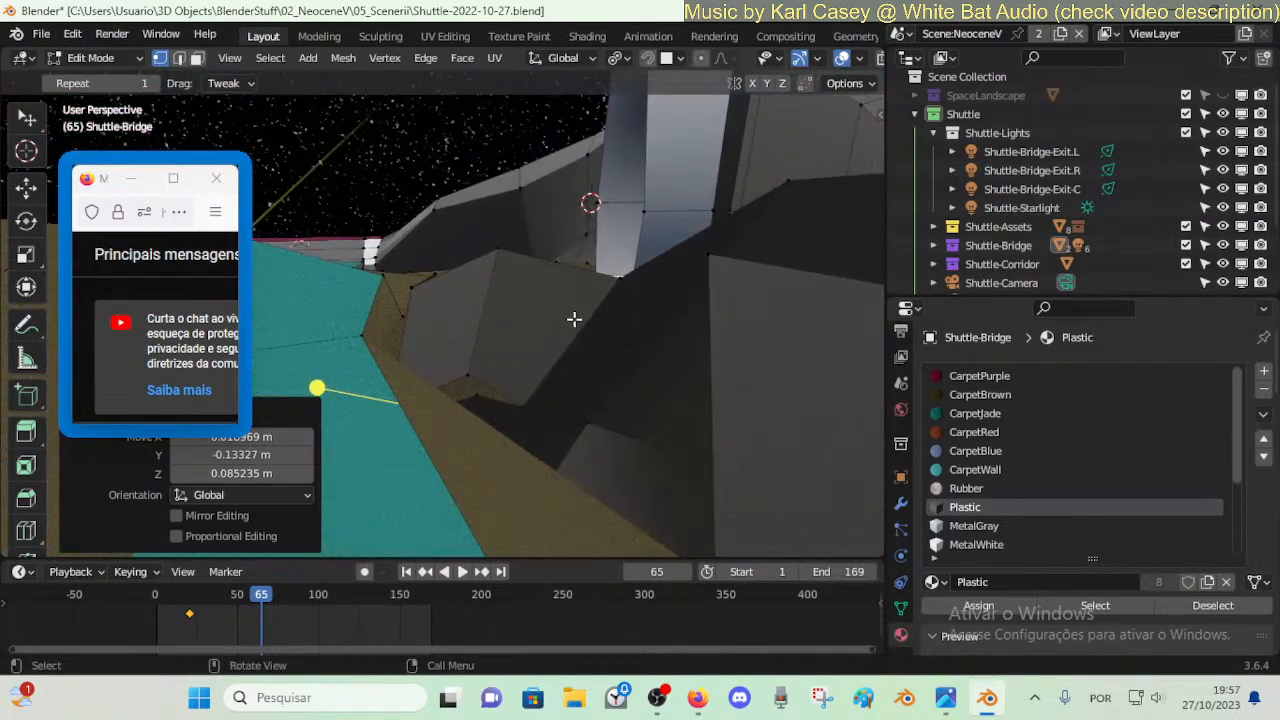
drag(545, 300, 544, 300)
key(alt+a)
key(l)
key(x)
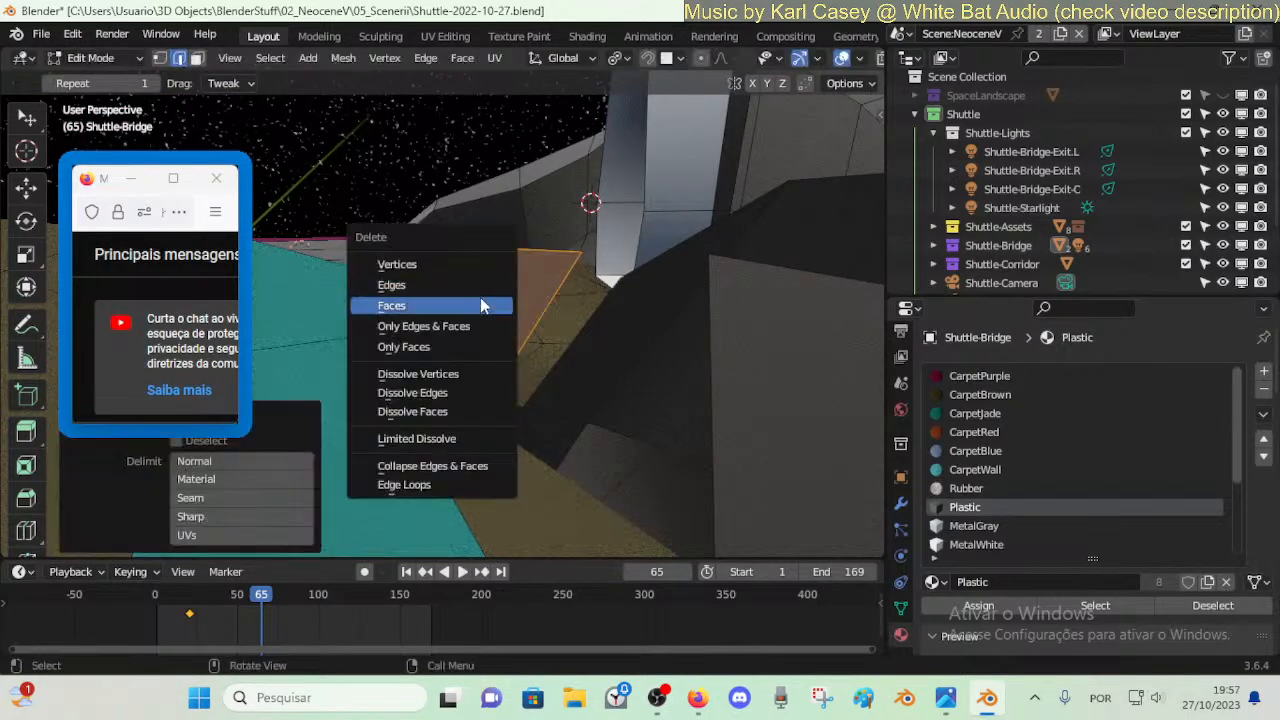
click(481, 305)
- Move the pillar's upper vertex outward and fill a face between the pillar's top edge and the brown wall
key(shift+grave)
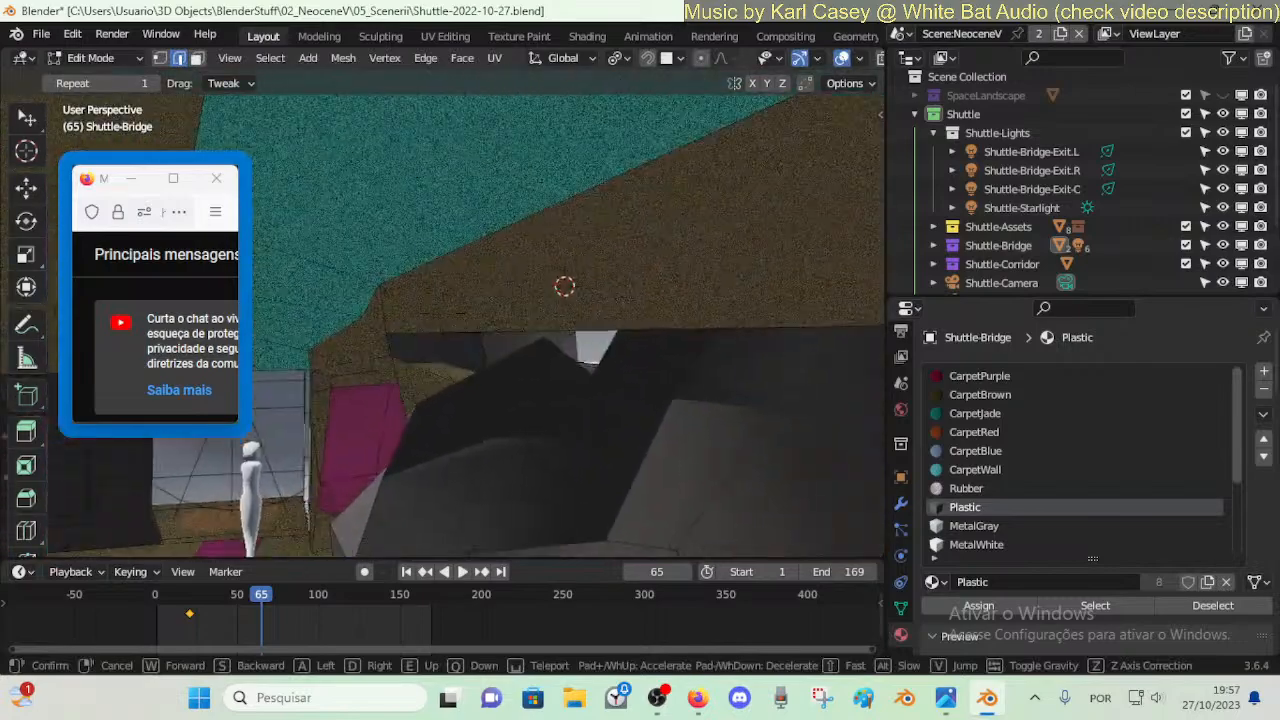
key(w)
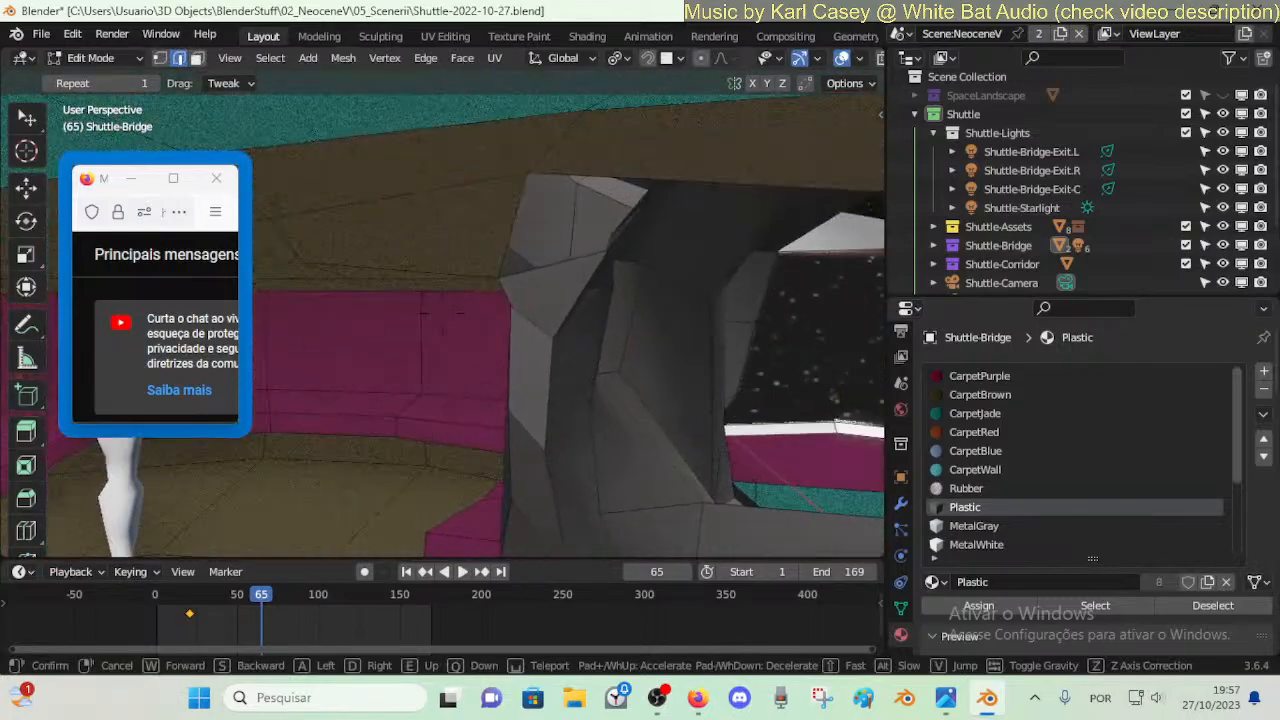
click(478, 293)
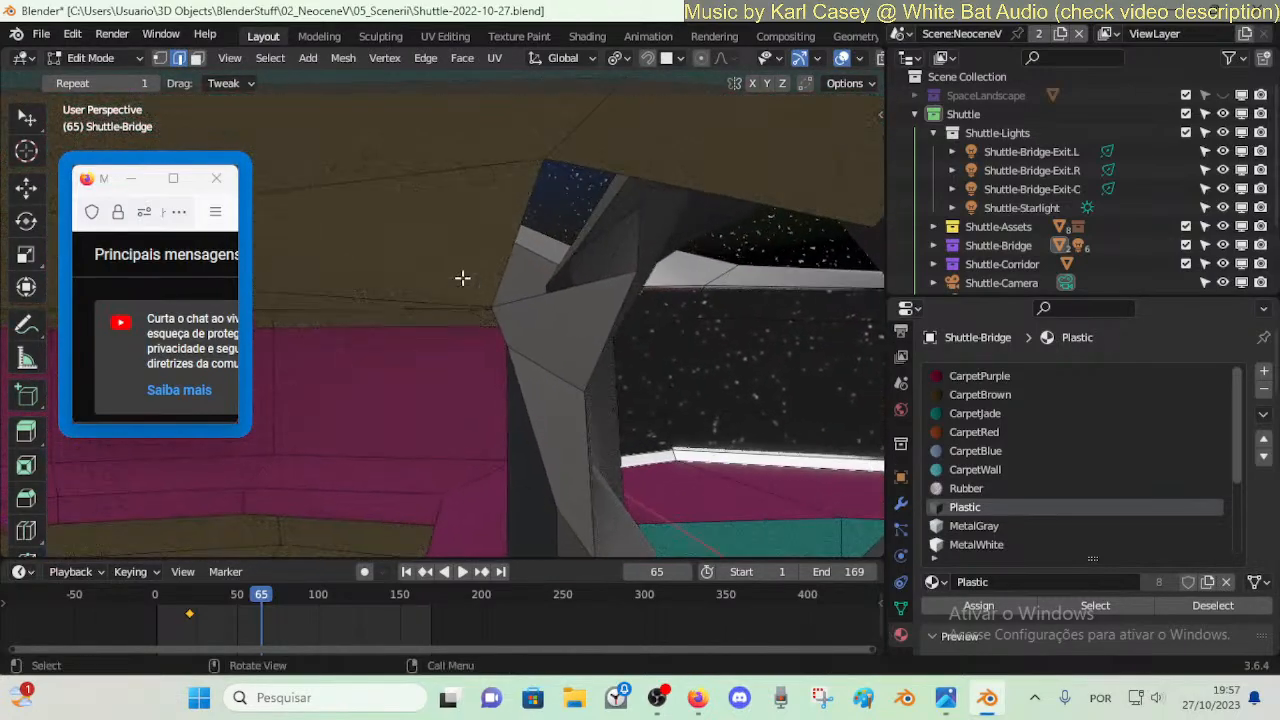
scroll(627, 290, down, 1)
shift+middle_drag(632, 205, 624, 247)
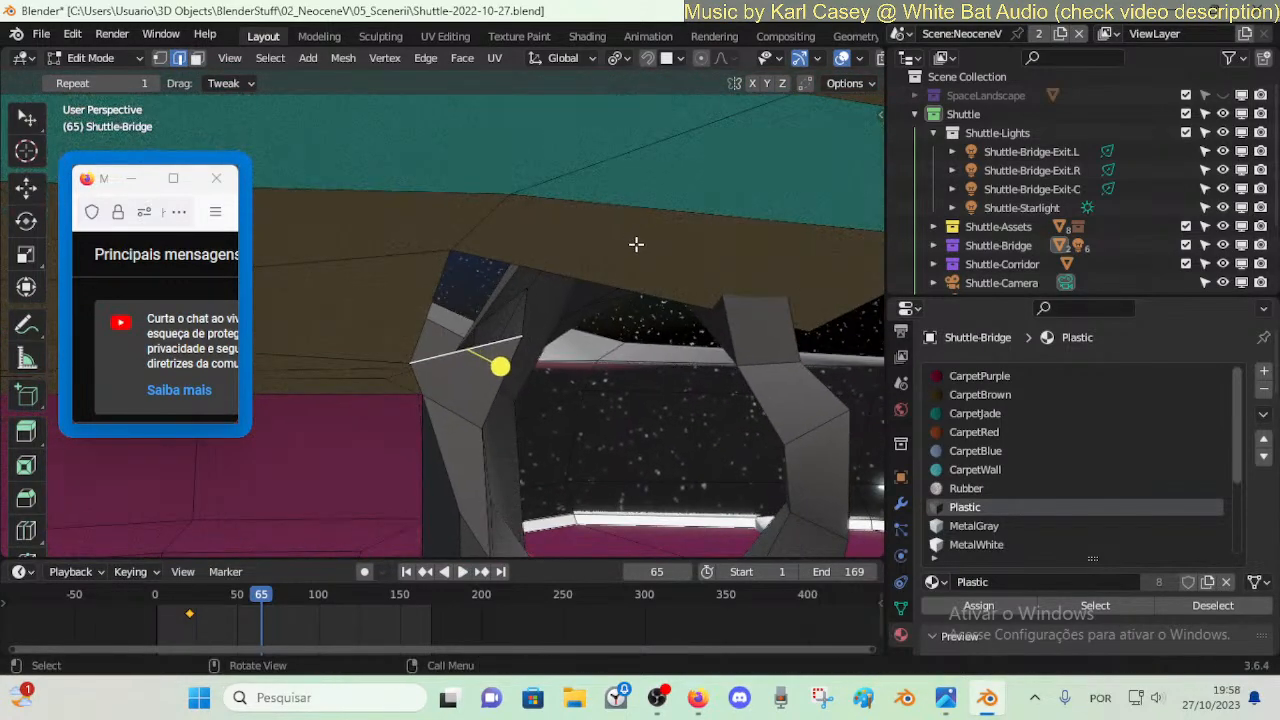
key(shift+grave)
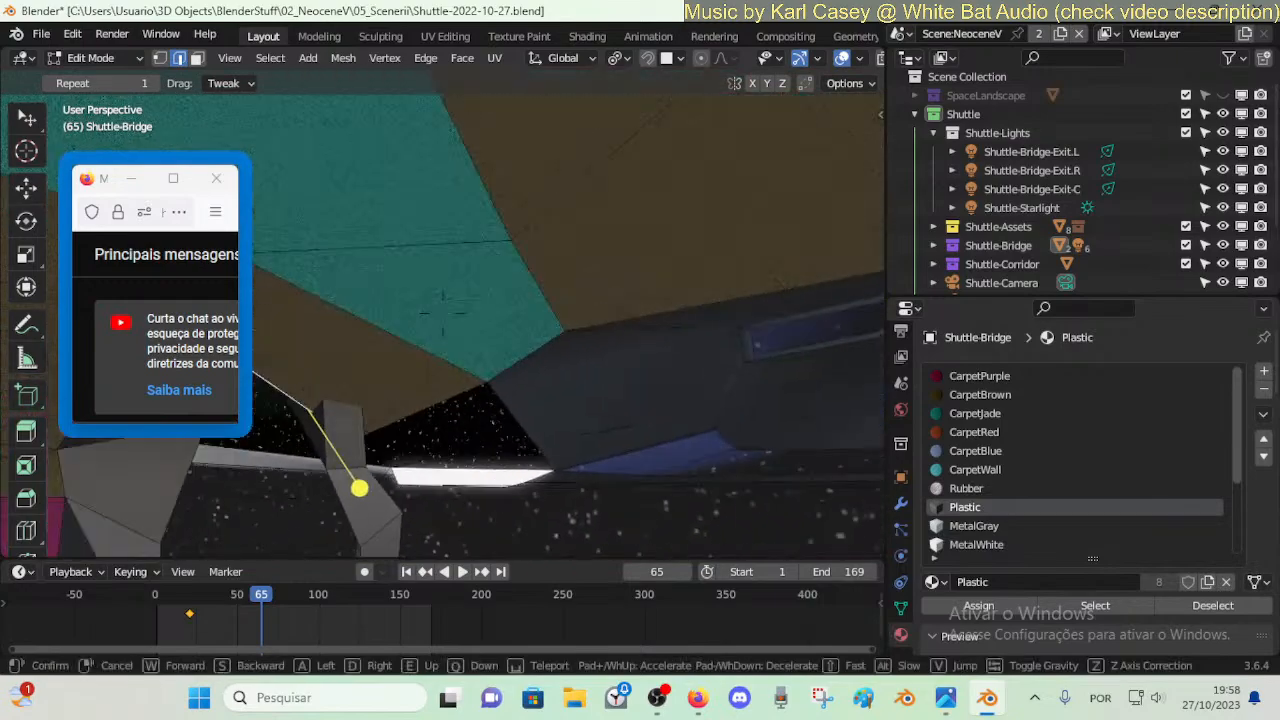
click(663, 216)
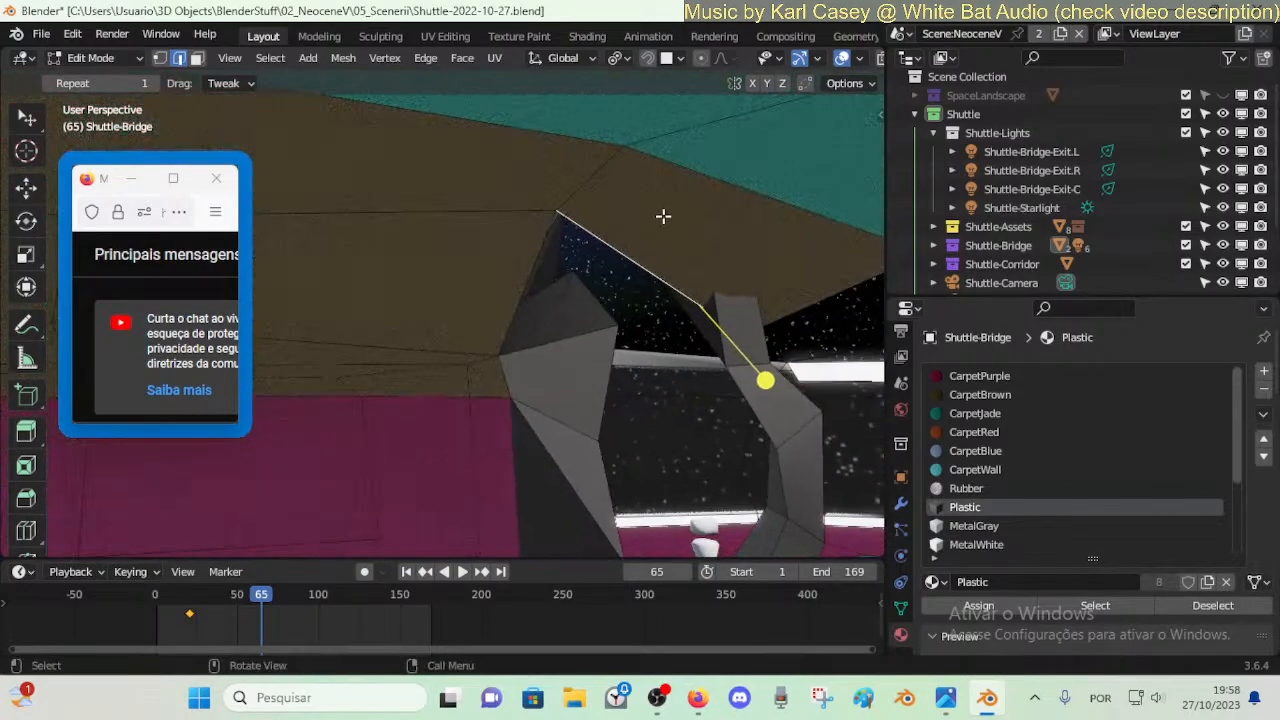
click(715, 225)
click(660, 198)
key(alt+a)
key(2)
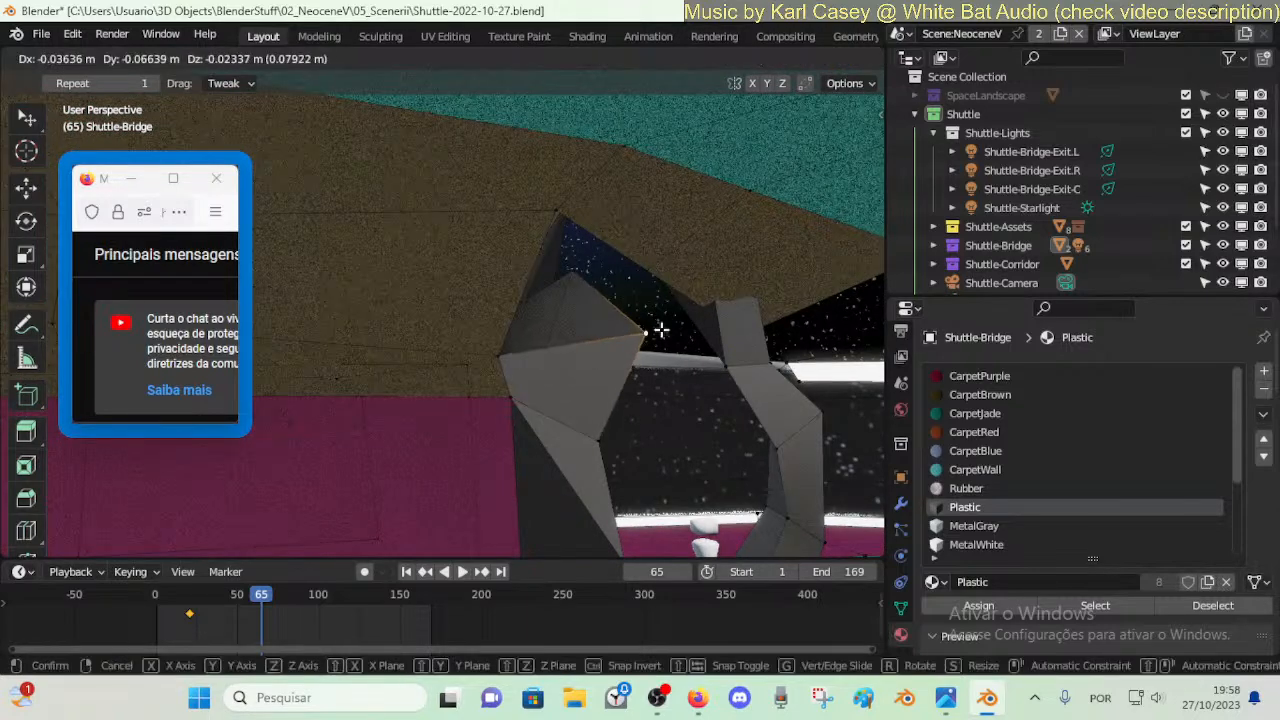
key(f)
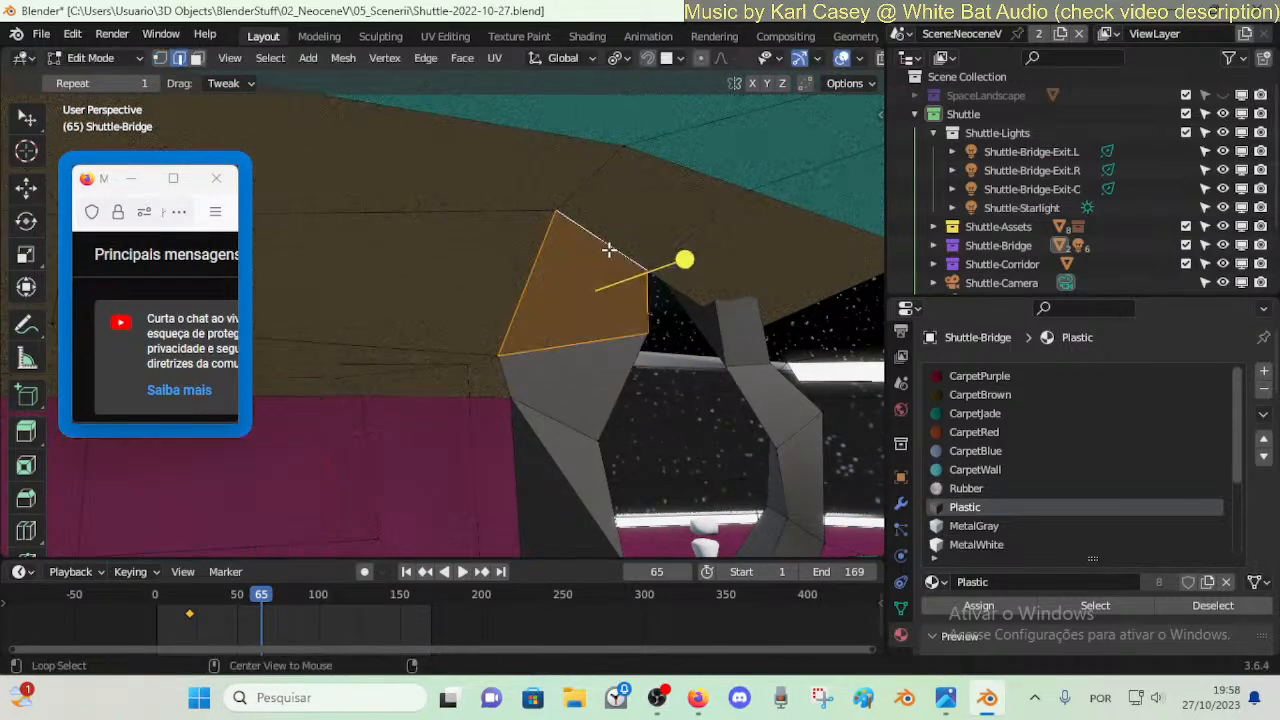
- Assign the Plastic material to the new face at the pillar's top
key(alt+a)
key(shift+grave)
key(d)
click(608, 249)
key(3)
click(419, 251)
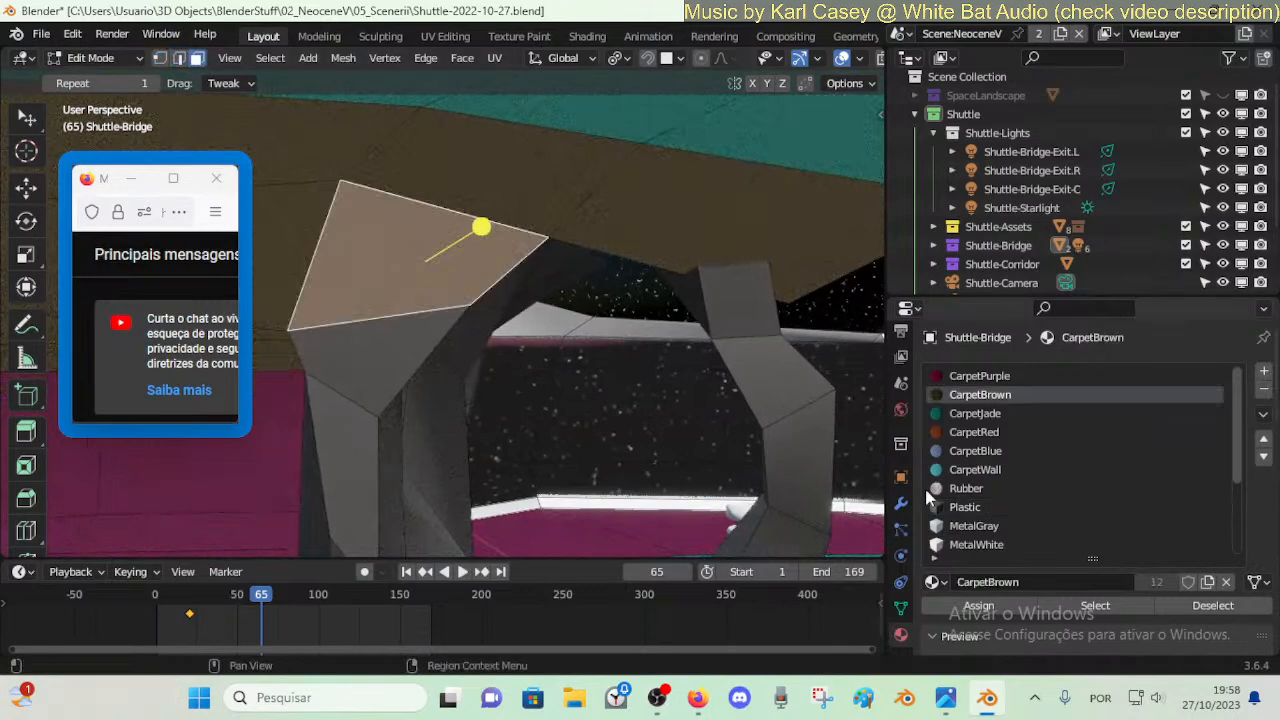
click(975, 608)
key(alt+a)
- Reposition a corner vertex of the new grey face, viewing the pillar from its inner side
key(shift+grave)
key(d)
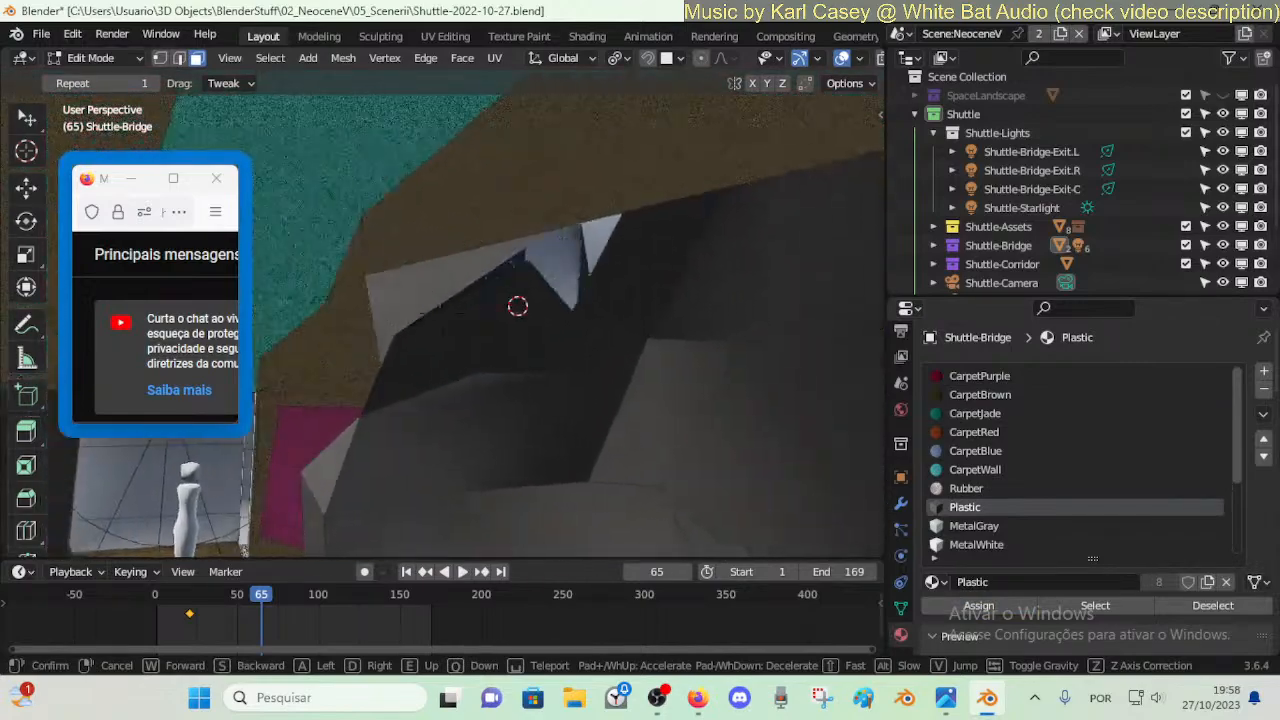
click(561, 421)
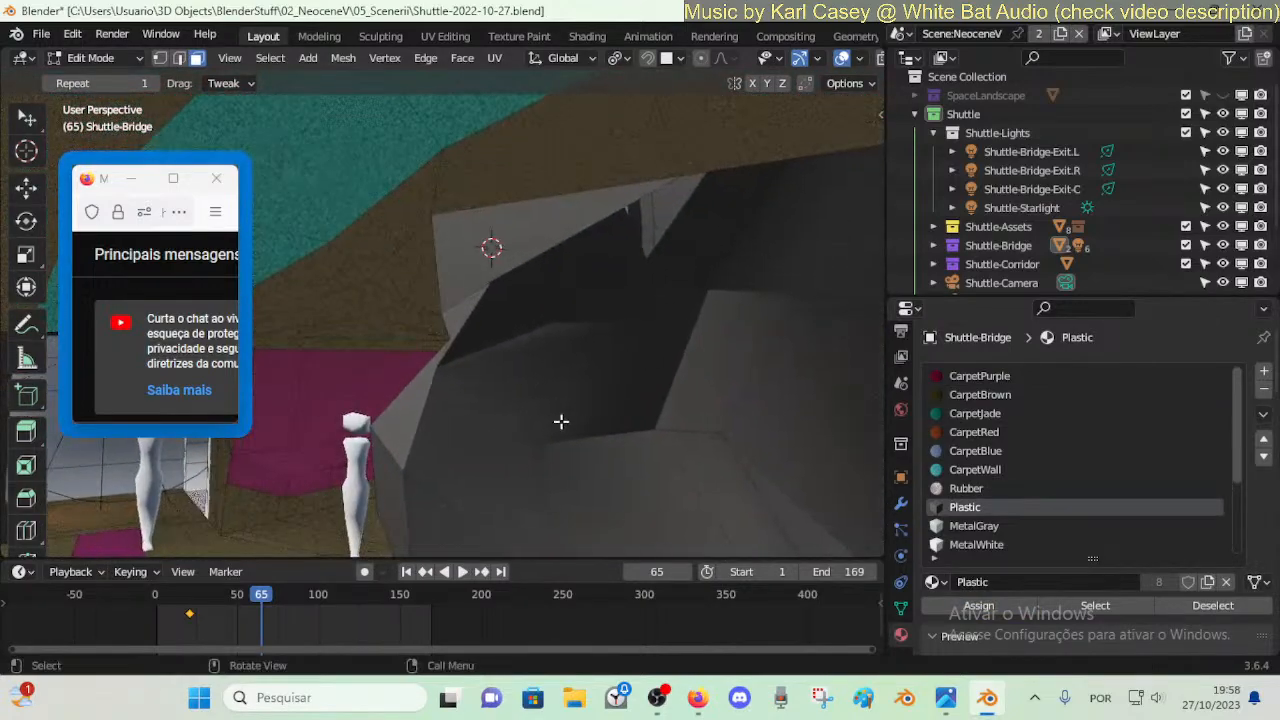
key(g)
click(510, 282)
- Slide the lower corner vertex of the grey pillar face along its edge
key(shift+grave)
key(a)
click(482, 300)
key(g)
key(g)
click(628, 251)
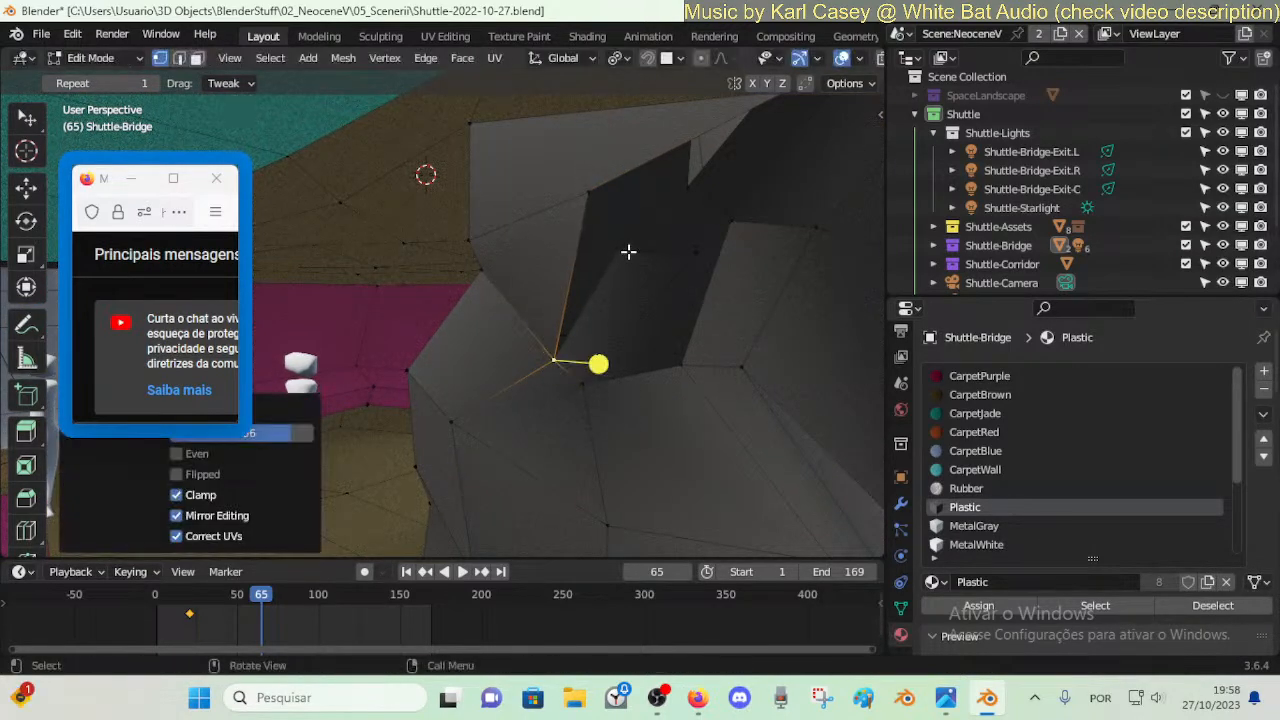
- Reposition three vertices around the dark recess of the grey pillar, moving the outermost about 0.08 m in X and -0.11 m in Z
click(609, 254)
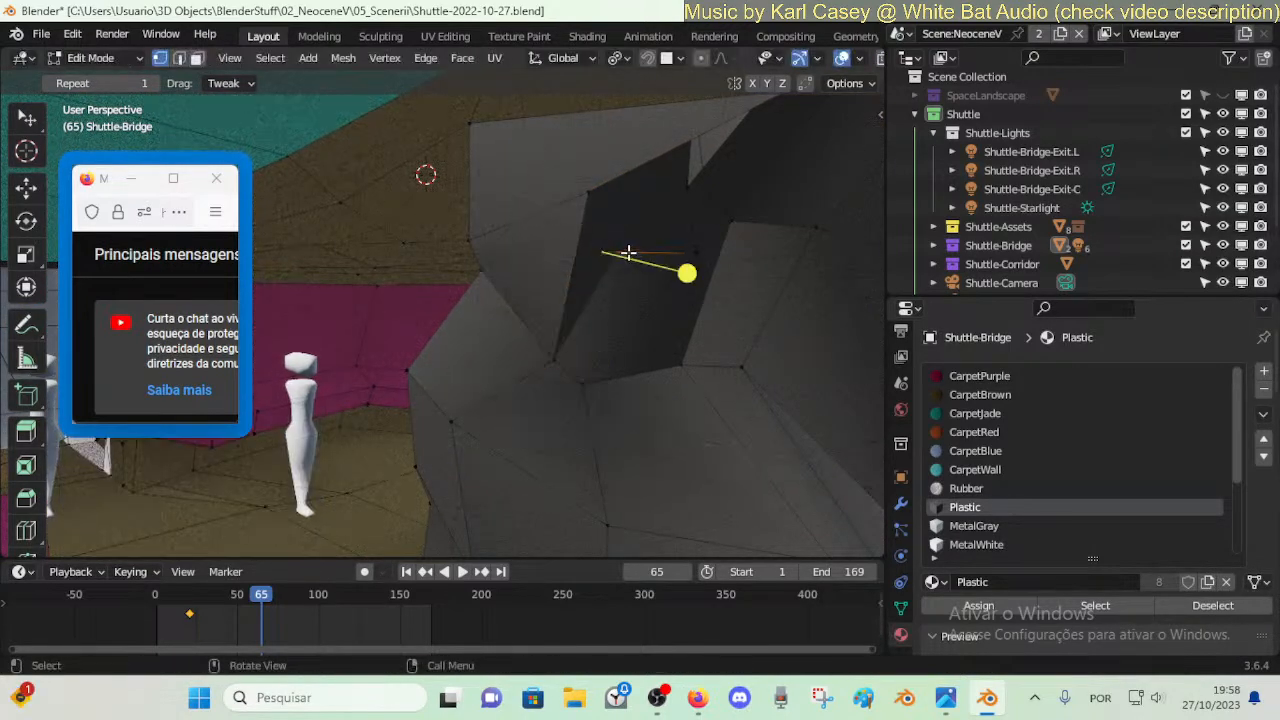
key(g)
click(709, 260)
key(g)
click(803, 229)
key(g)
click(754, 335)
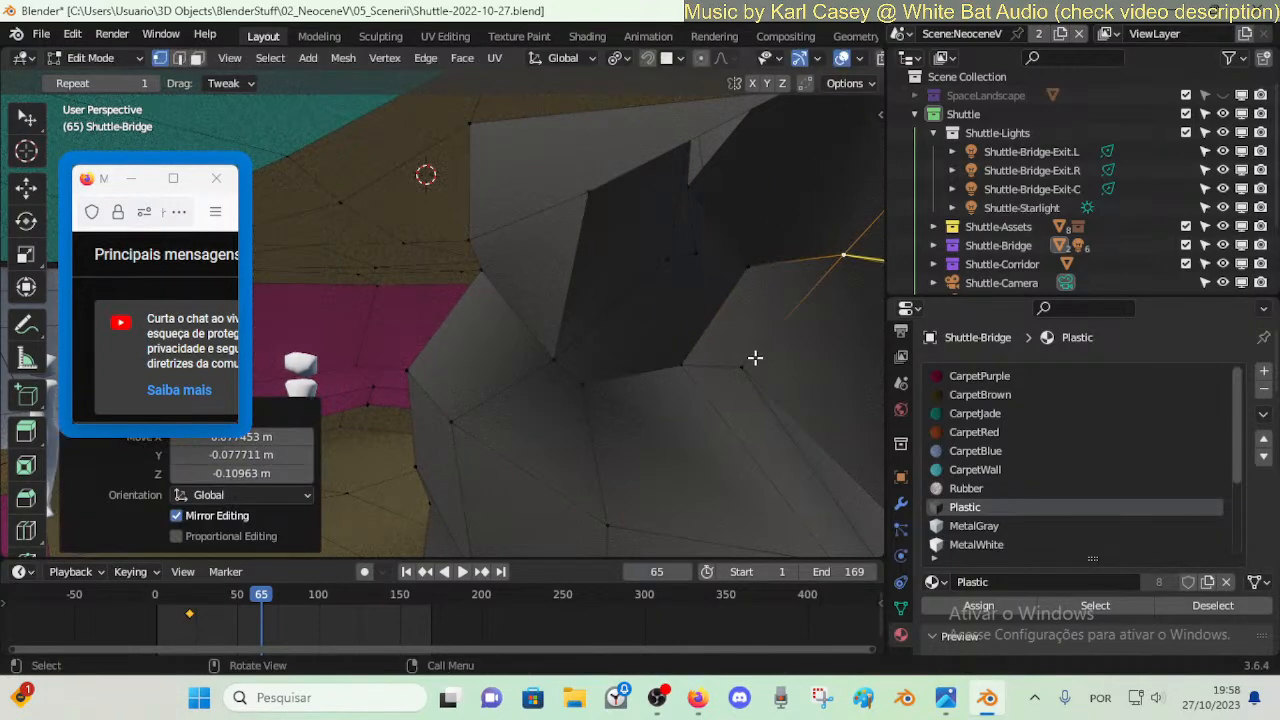
- Reposition the short edge along the lower rim of the grey pillar's dark recess
key(shift+grave)
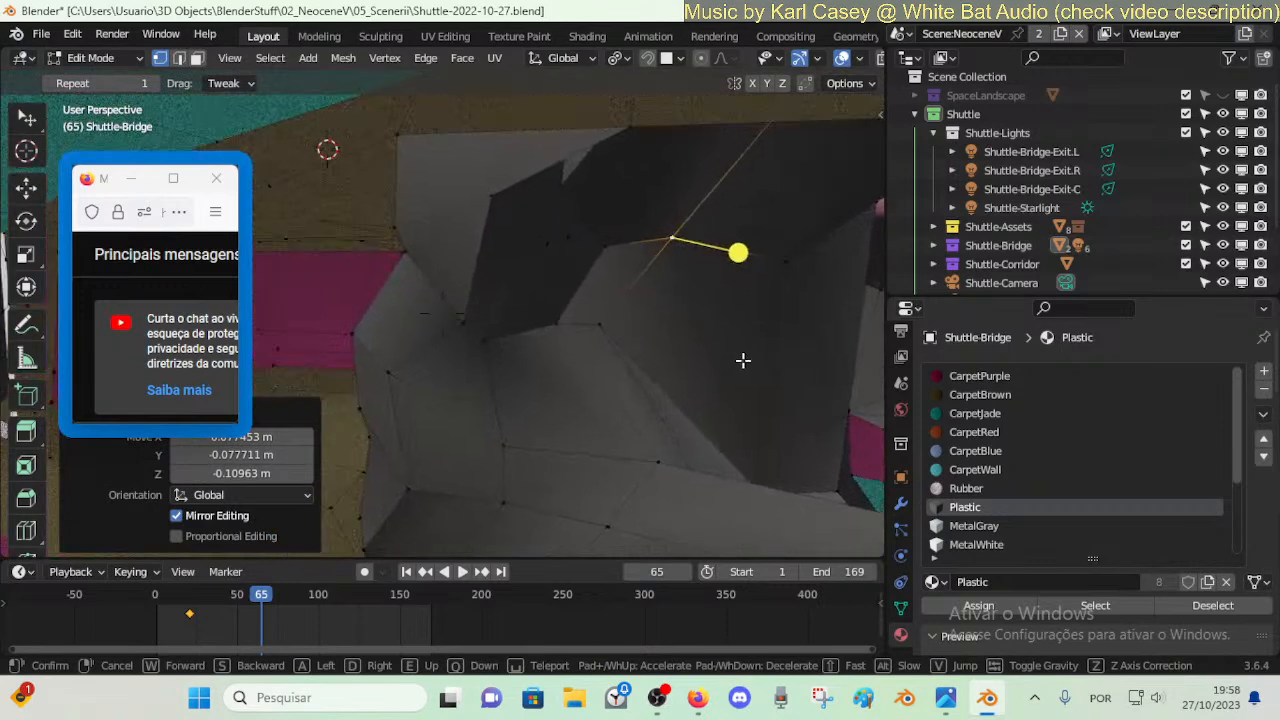
click(735, 362)
key(2)
click(590, 326)
key(g)
click(676, 326)
- Reposition the vertices around the grey pillar's recess, moving the last one about 0.22 m in X and -0.19 m in Y
key(1)
drag(492, 339, 576, 337)
drag(563, 236, 584, 243)
middle_drag(584, 243, 479, 296)
drag(480, 296, 675, 343)
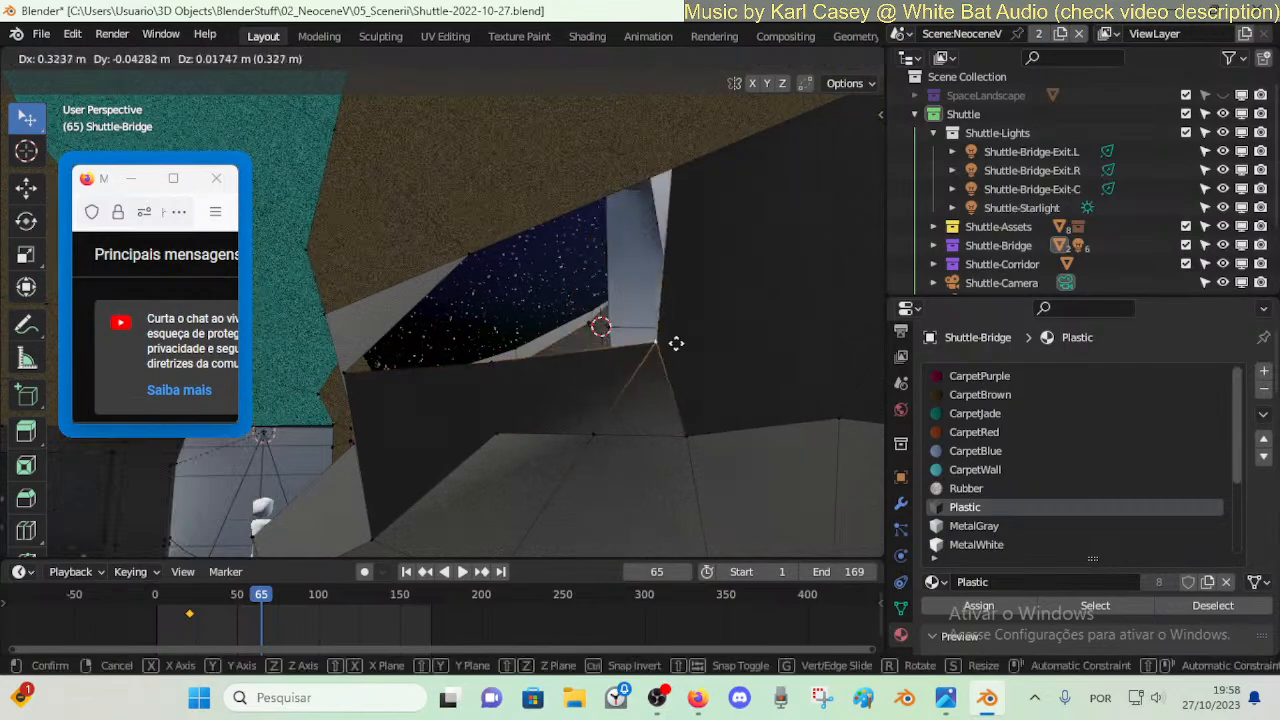
click(680, 343)
key(shift+grave)
drag(613, 432, 757, 426)
- Move a rim vertex of the pillar's recess about -0.02 m in X, 0.04 m in Y and -0.07 m in Z
key(shift+grave)
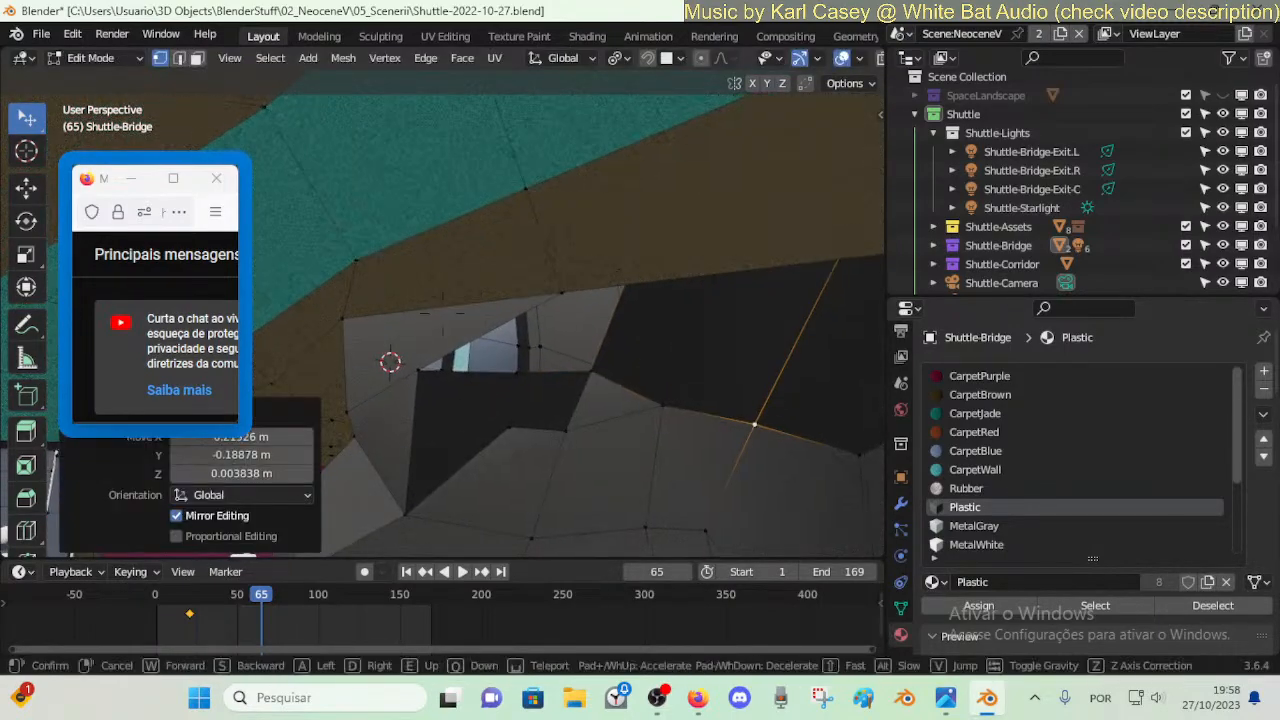
key(s)
key(a)
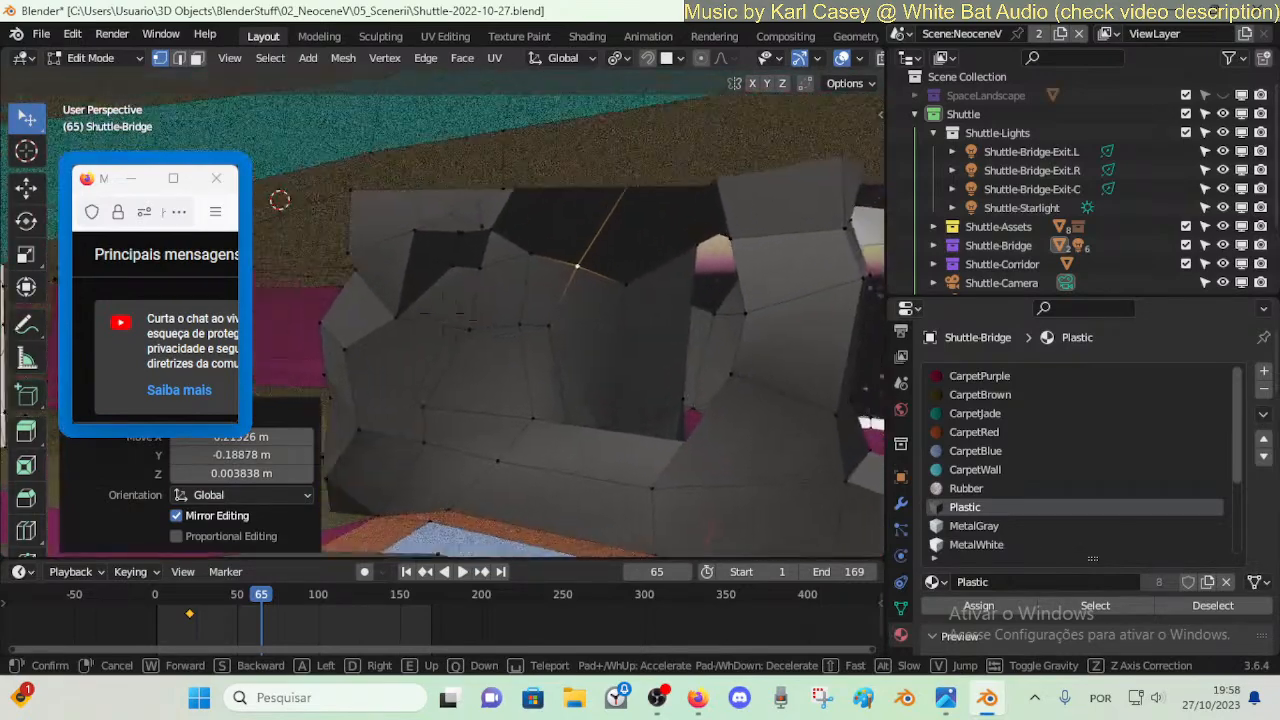
key(w)
click(717, 414)
click(575, 302)
key(g)
click(569, 346)
- Fill part of the opening above the pillar's recess with a new face up to the brown wall
key(shift+grave)
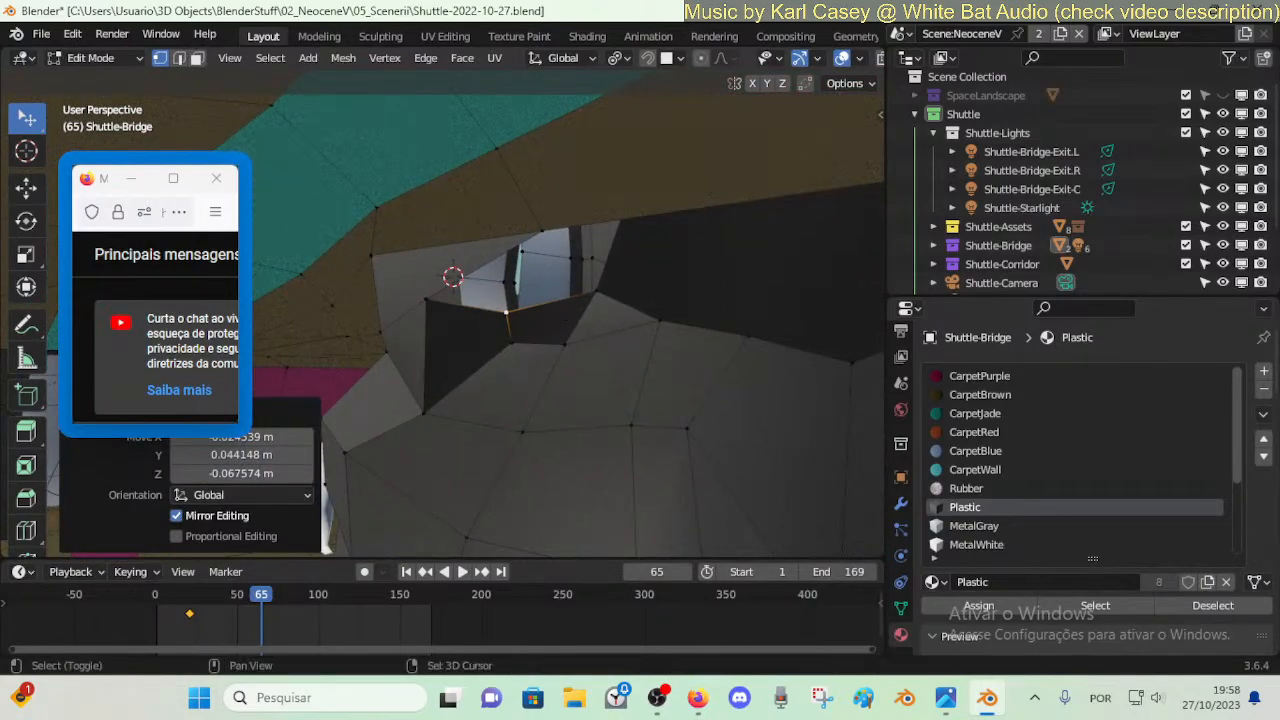
key(shift+grave)
key(w)
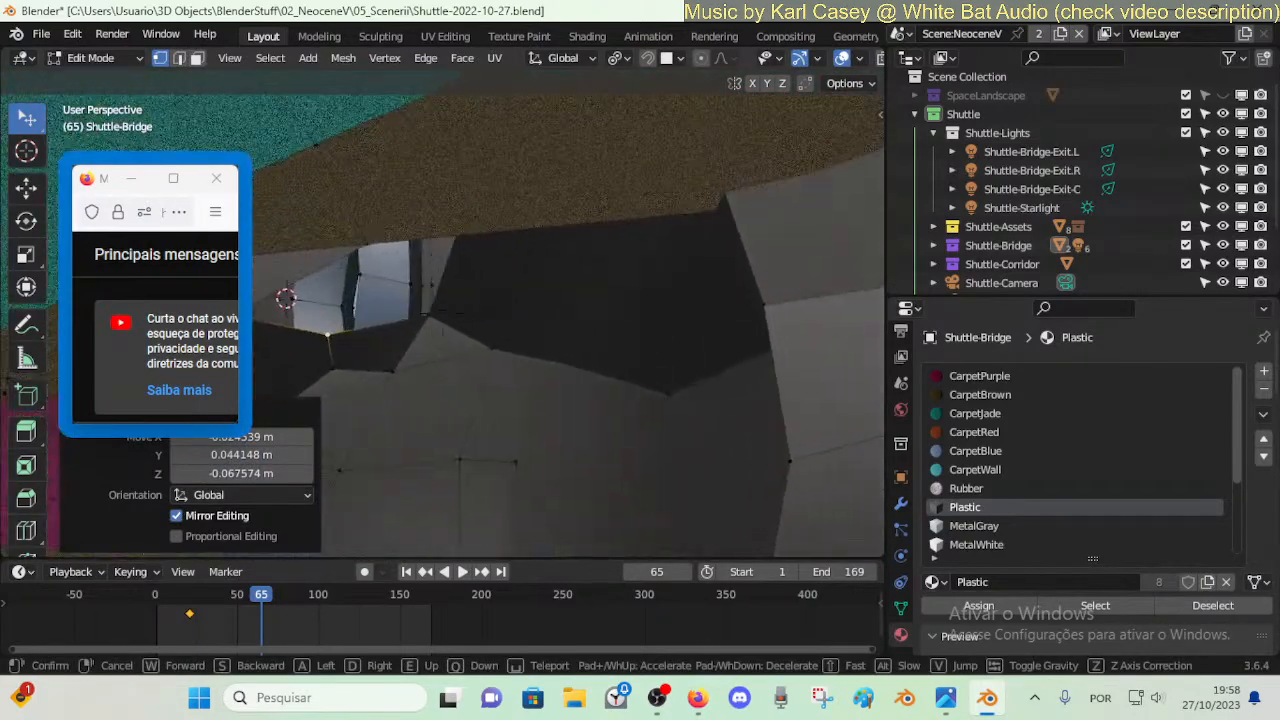
key(s)
click(563, 314)
key(2)
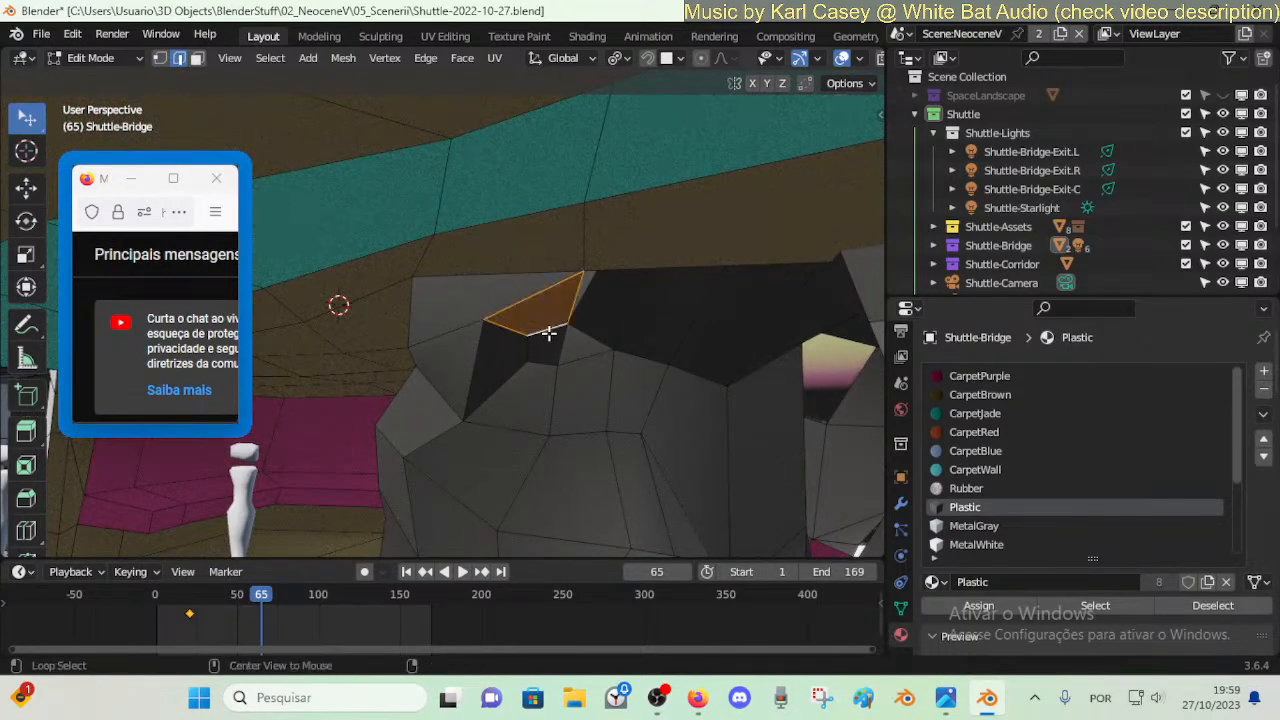
- Check the face orientation around the newly filled recess face, inspect the remaining gap and save the file
key(ctrl+alt+f)
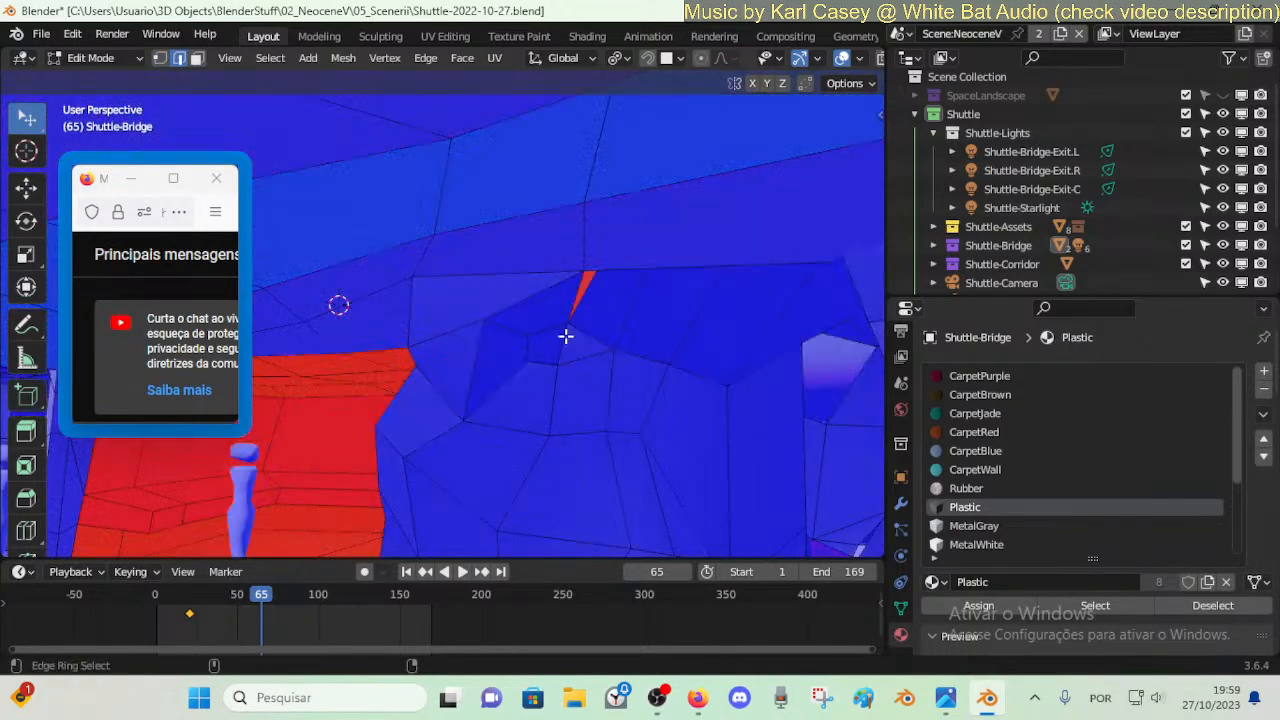
key(ctrl+alt+f)
key(a)
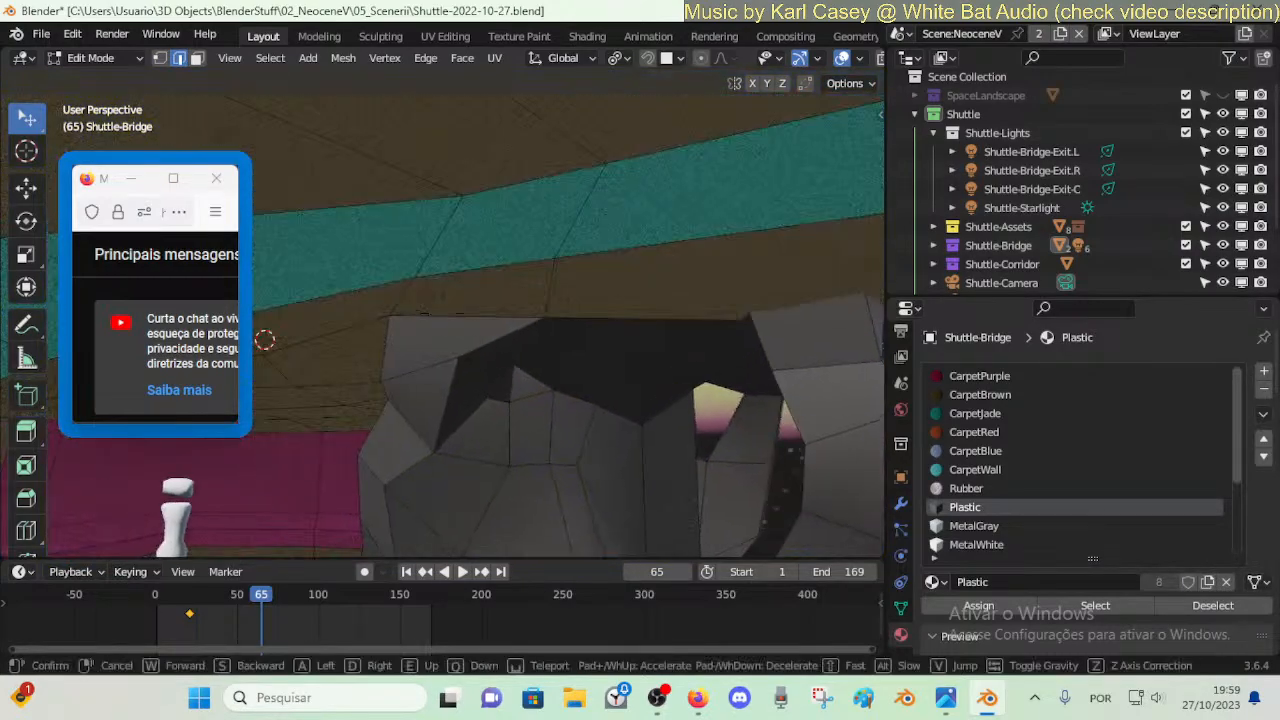
key(d)
key(w)
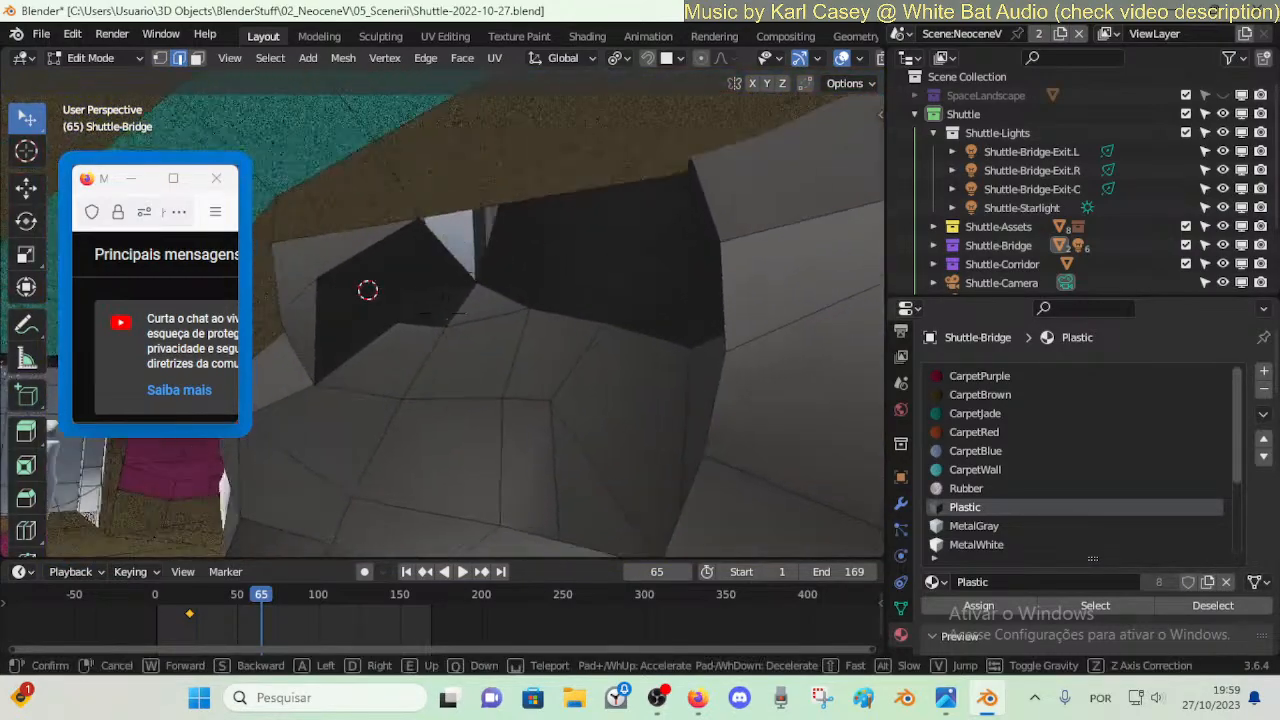
key(d)
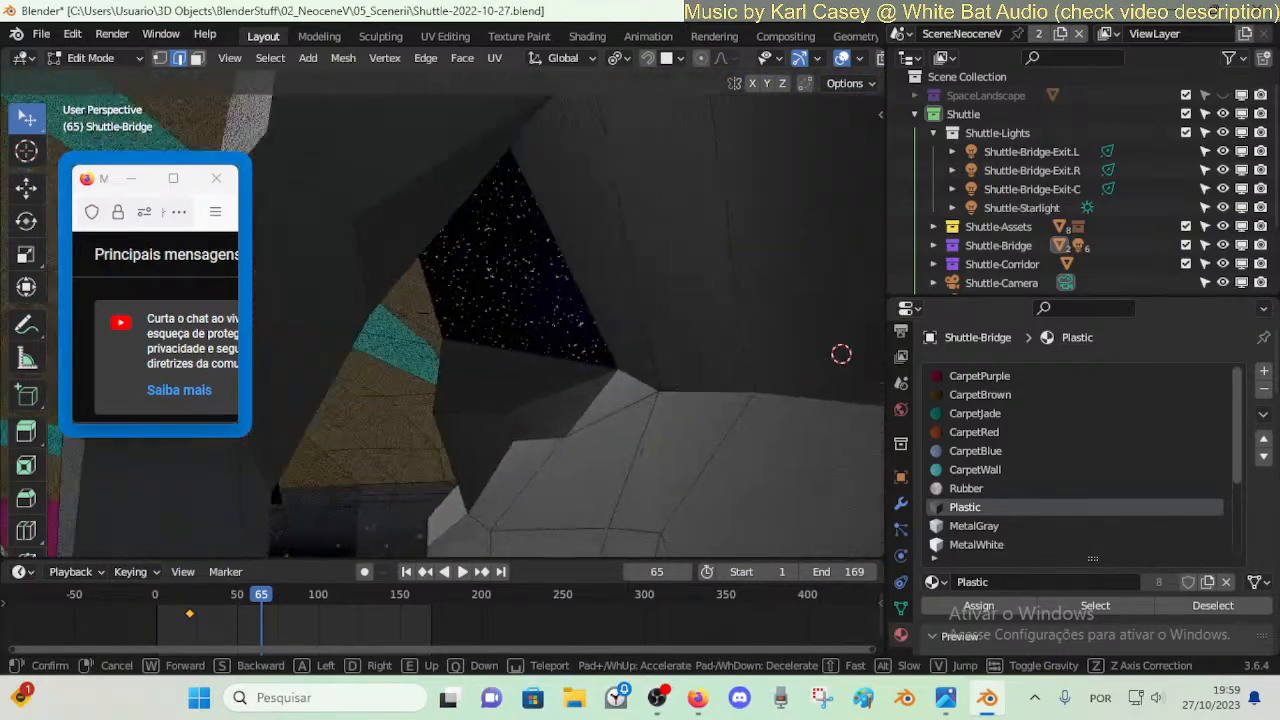
key(d)
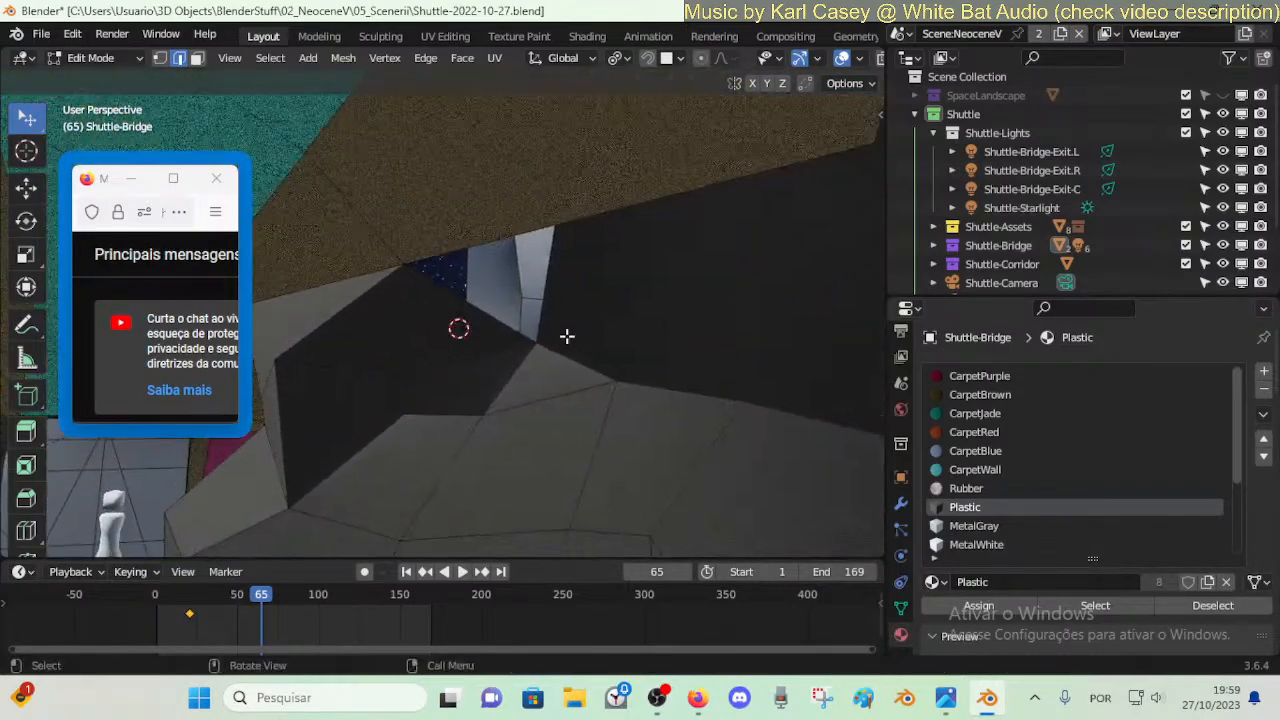
key(ctrl+s)
- Examine the new face above the pillar's recess from above and from the front
key(shift+grave)
key(s)
key(e)
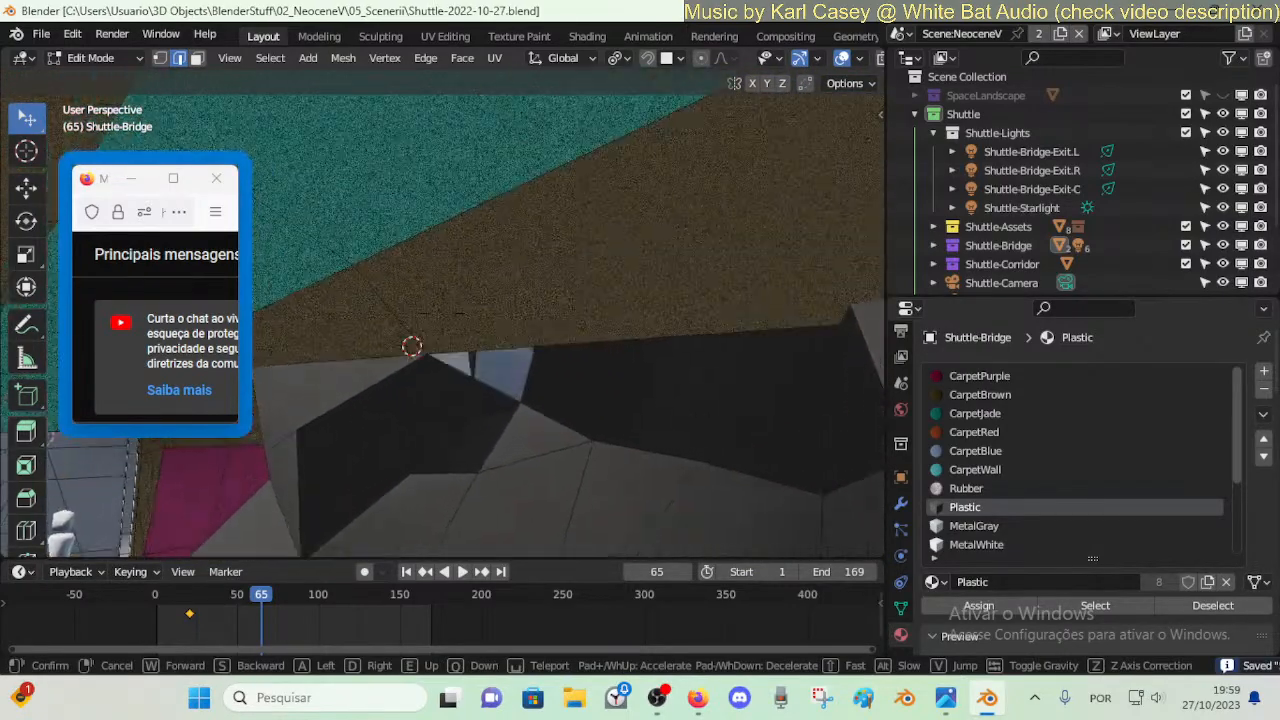
key(w)
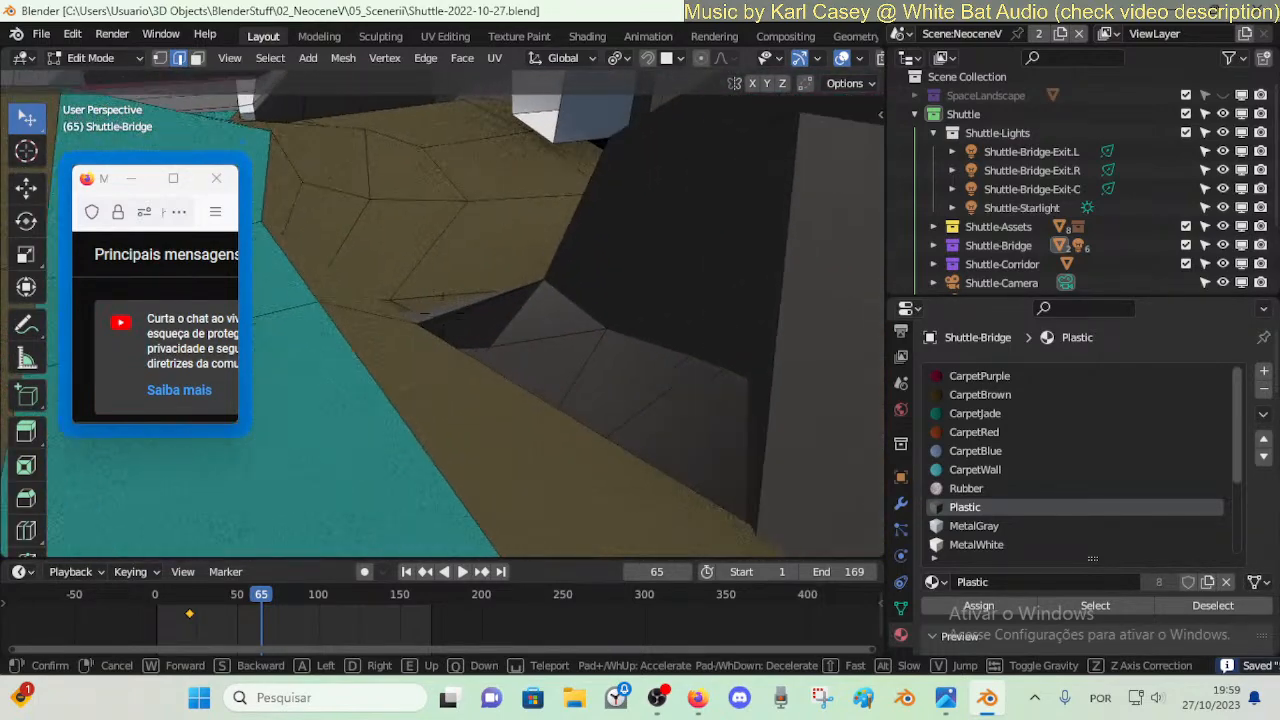
click(520, 336)
key(shift+grave)
key(s)
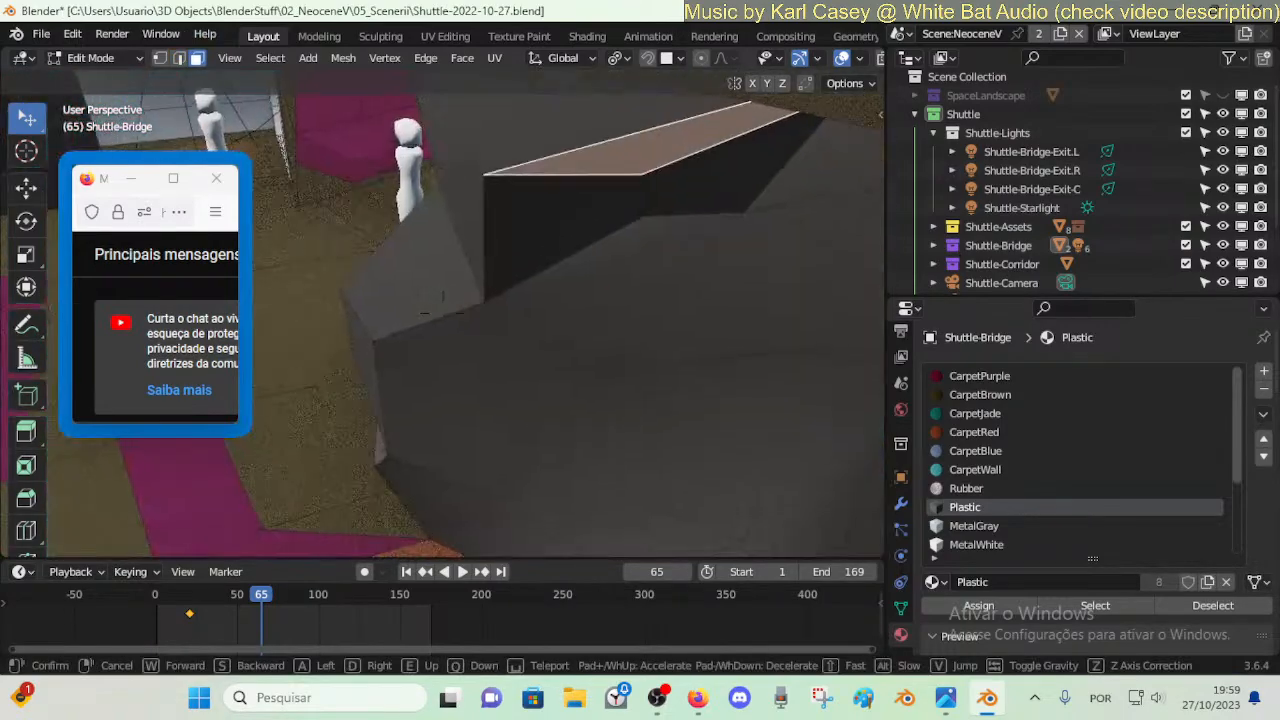
key(s)
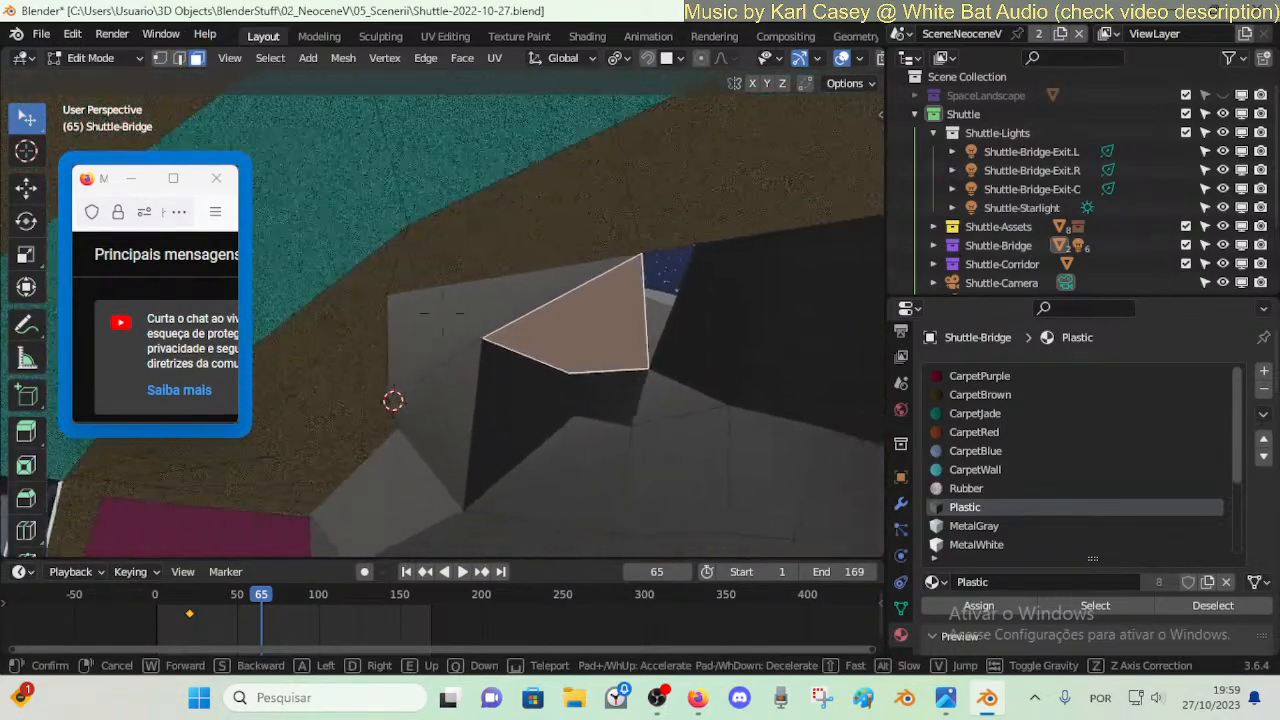
- Reposition the vertices along the lower edges of the new recess face, moving the last about -0.08 m in Y and -0.01 m in Z
click(477, 415)
drag(572, 376, 603, 391)
drag(481, 397, 594, 447)
drag(610, 390, 690, 376)
drag(640, 429, 696, 458)
drag(675, 376, 705, 377)
- Close the remaining gap at the pillar's top by merging its corner vertex into the wall's vertex with At Last
key(shift+grave)
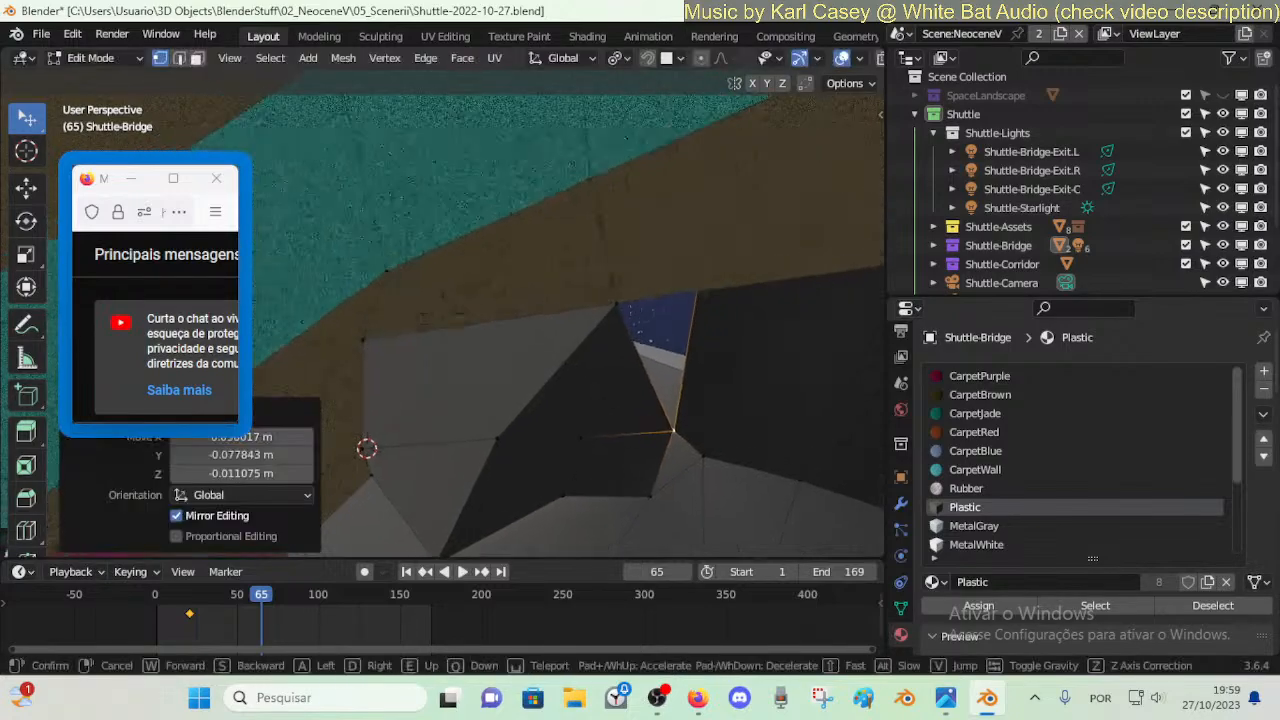
key(d)
key(w)
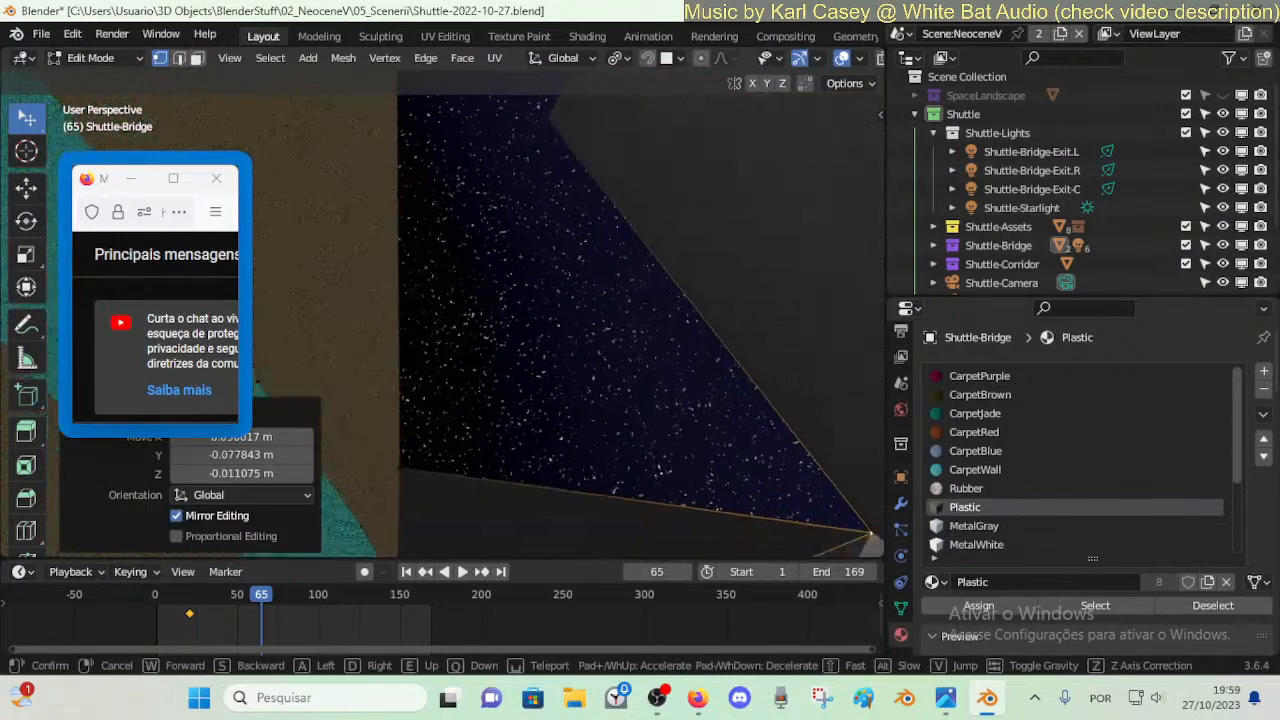
key(s)
click(690, 307)
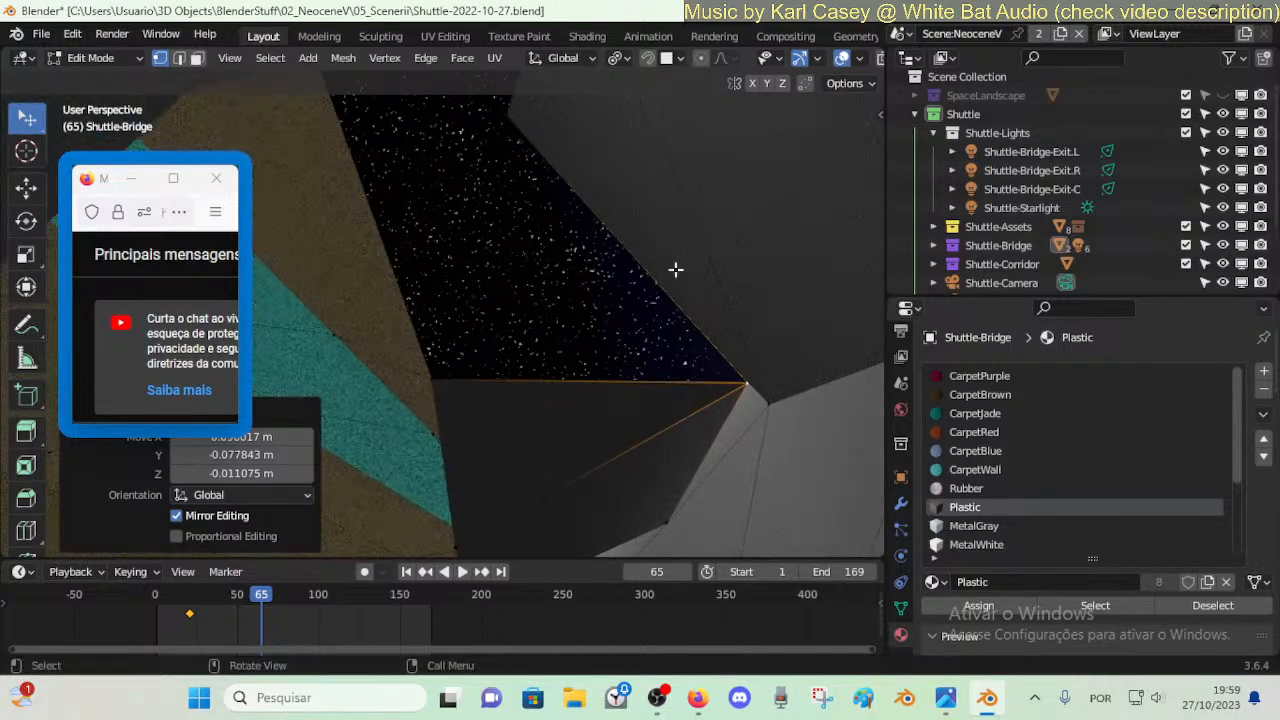
click(501, 117)
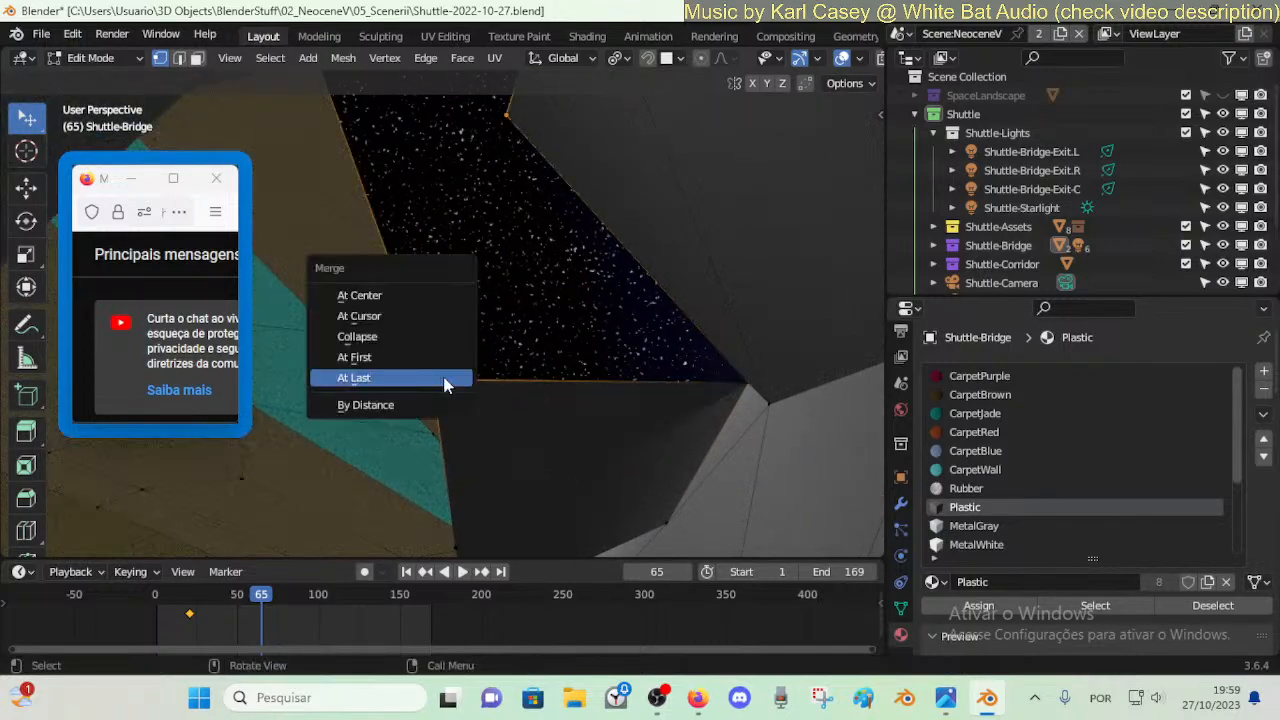
click(445, 385)
- Move the lower end vertex of the brown wall strip about -0.54 m in Y and 0.42 m in Z
key(shift+grave)
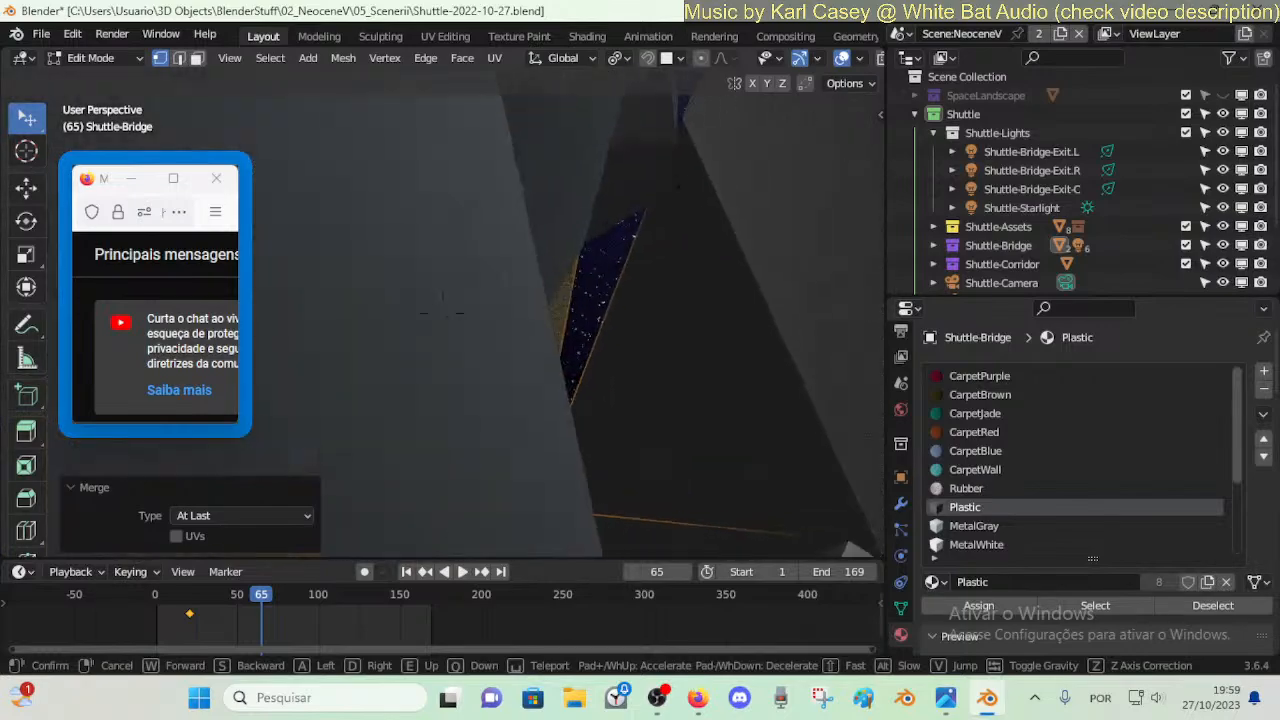
key(s)
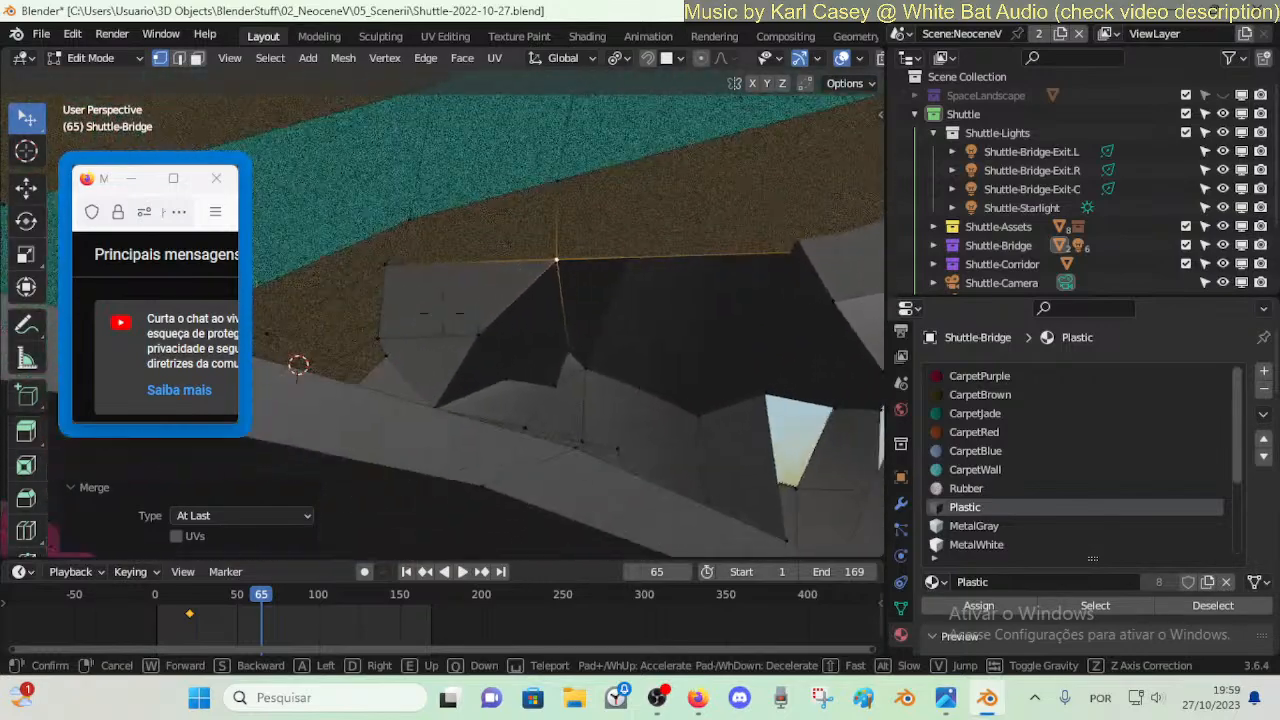
key(a)
key(d)
key(a)
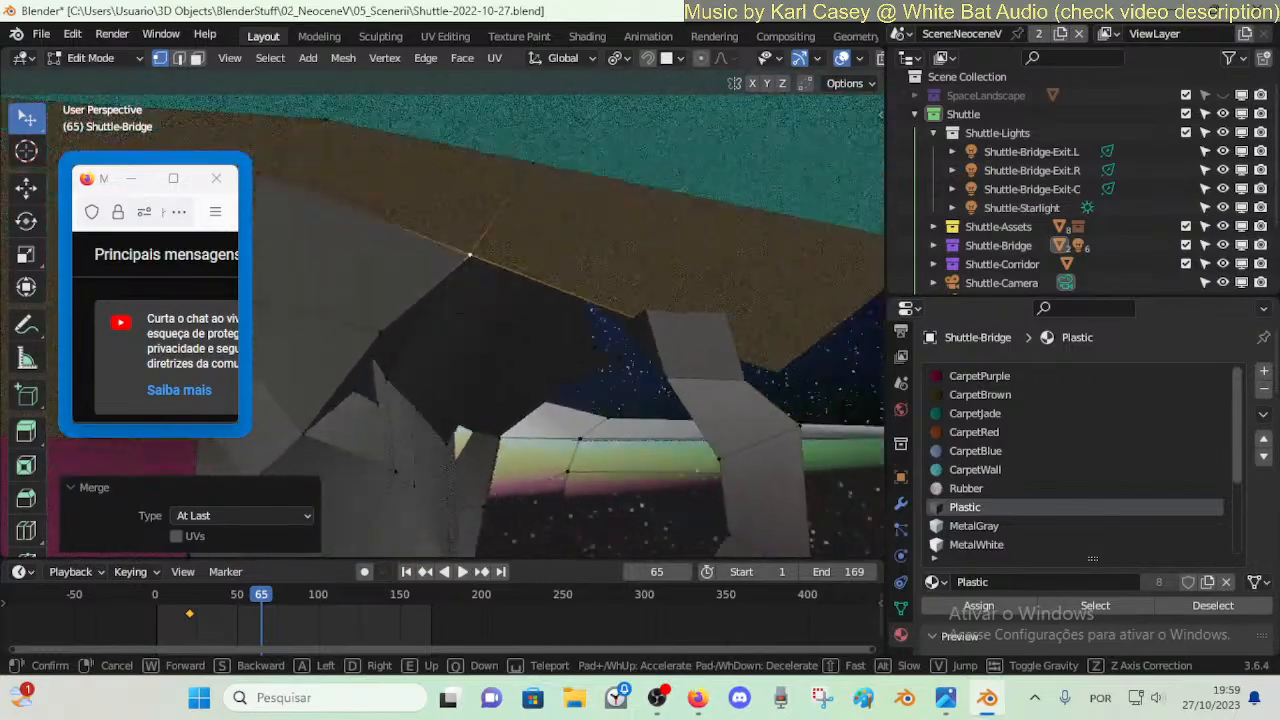
key(d)
click(454, 377)
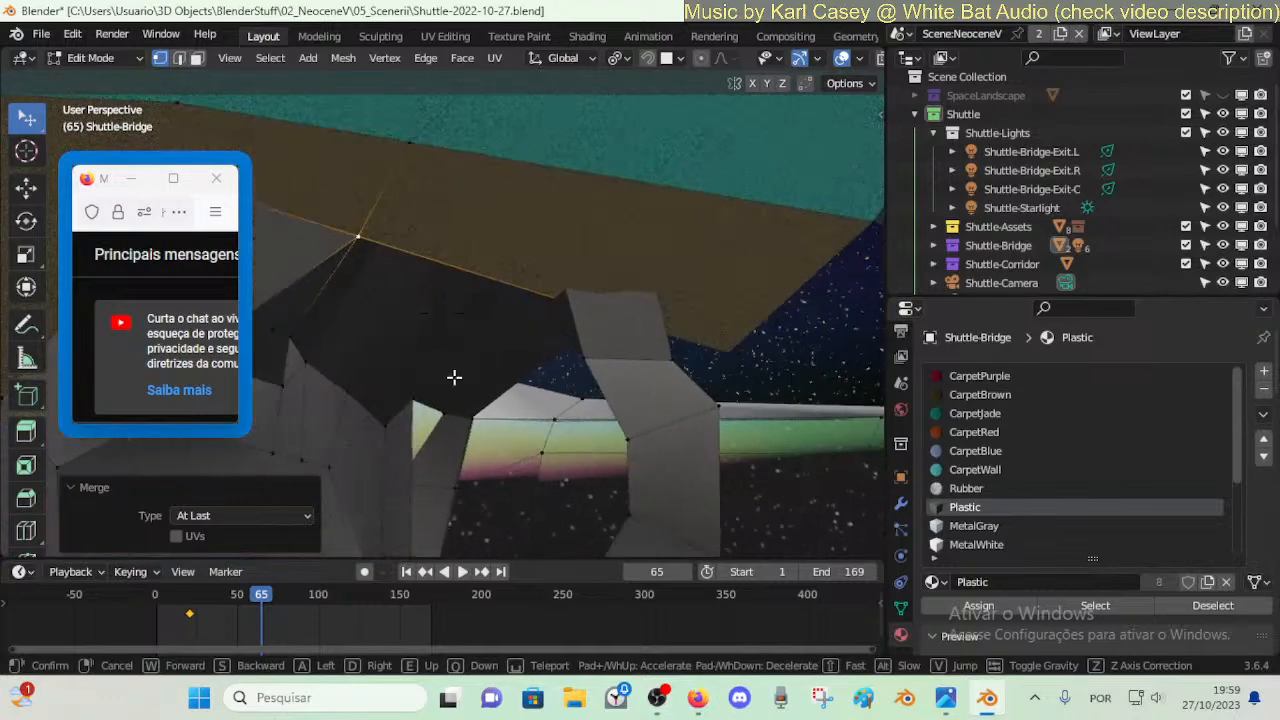
click(745, 355)
key(g)
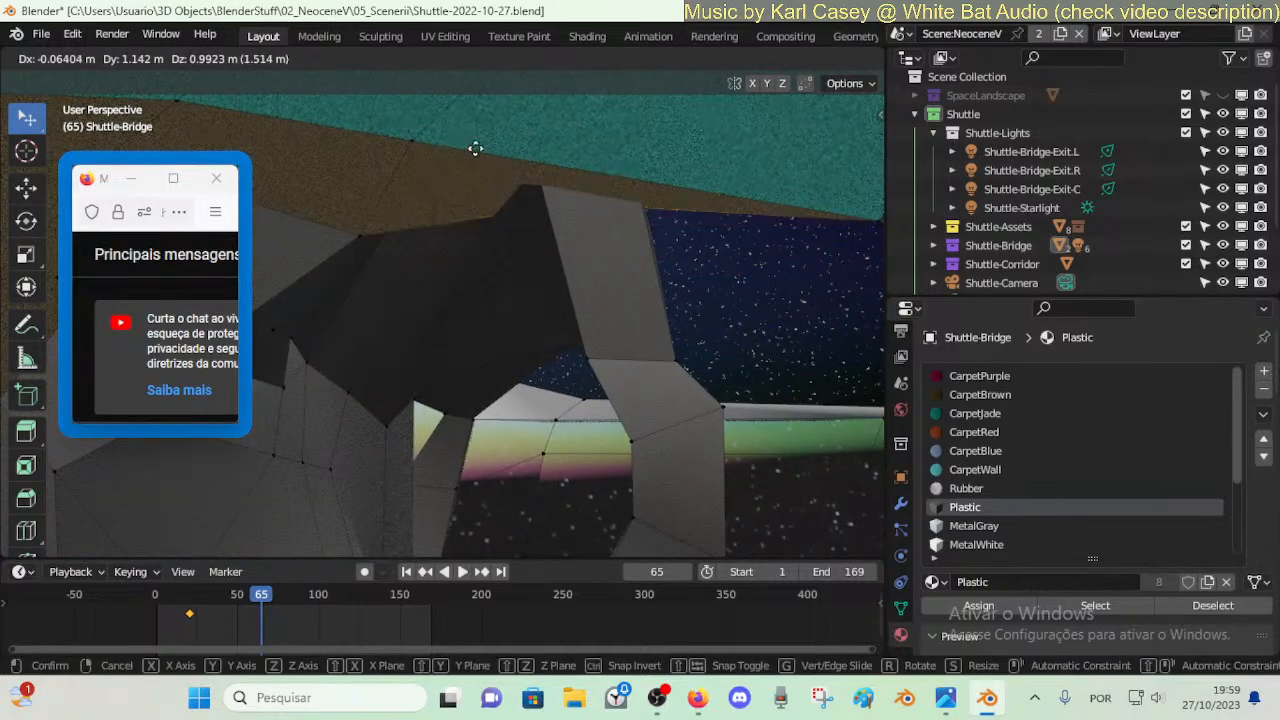
click(707, 234)
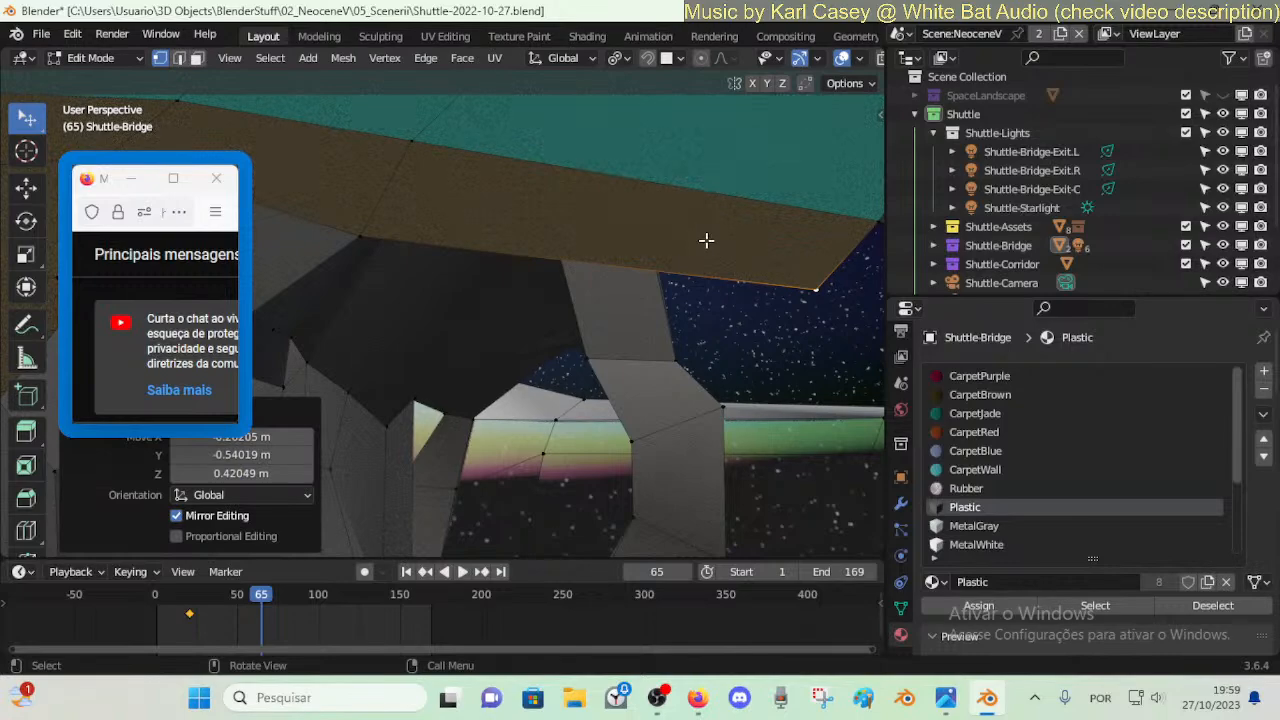
click(369, 237)
key(g)
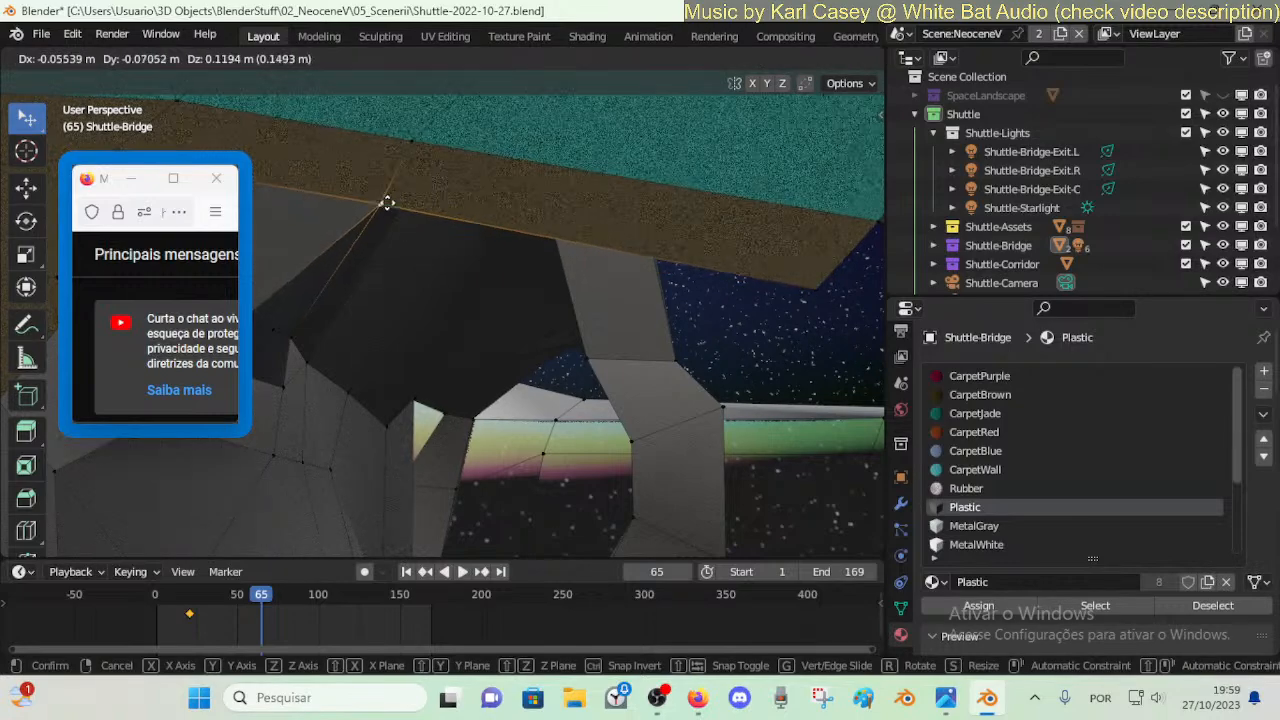
click(383, 240)
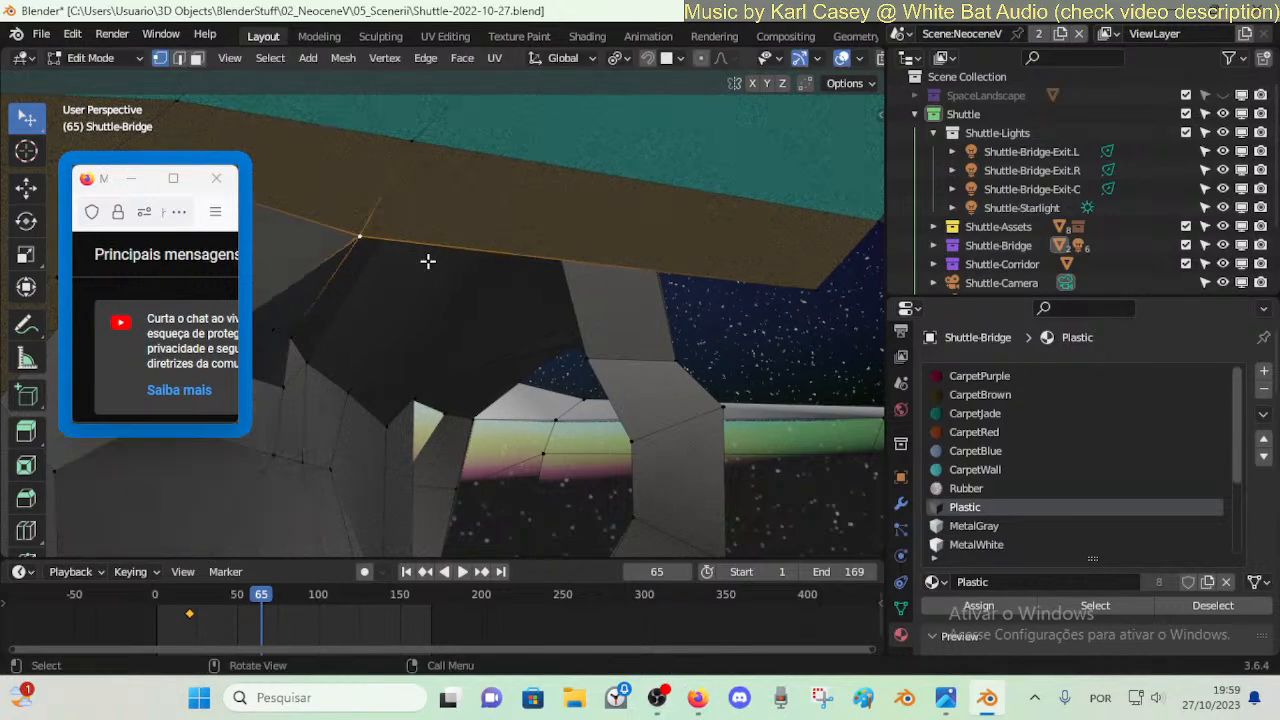
- Examine the pillar's joint with the brown wall and the opening behind it from several sides, and save the file
key(shift+grave)
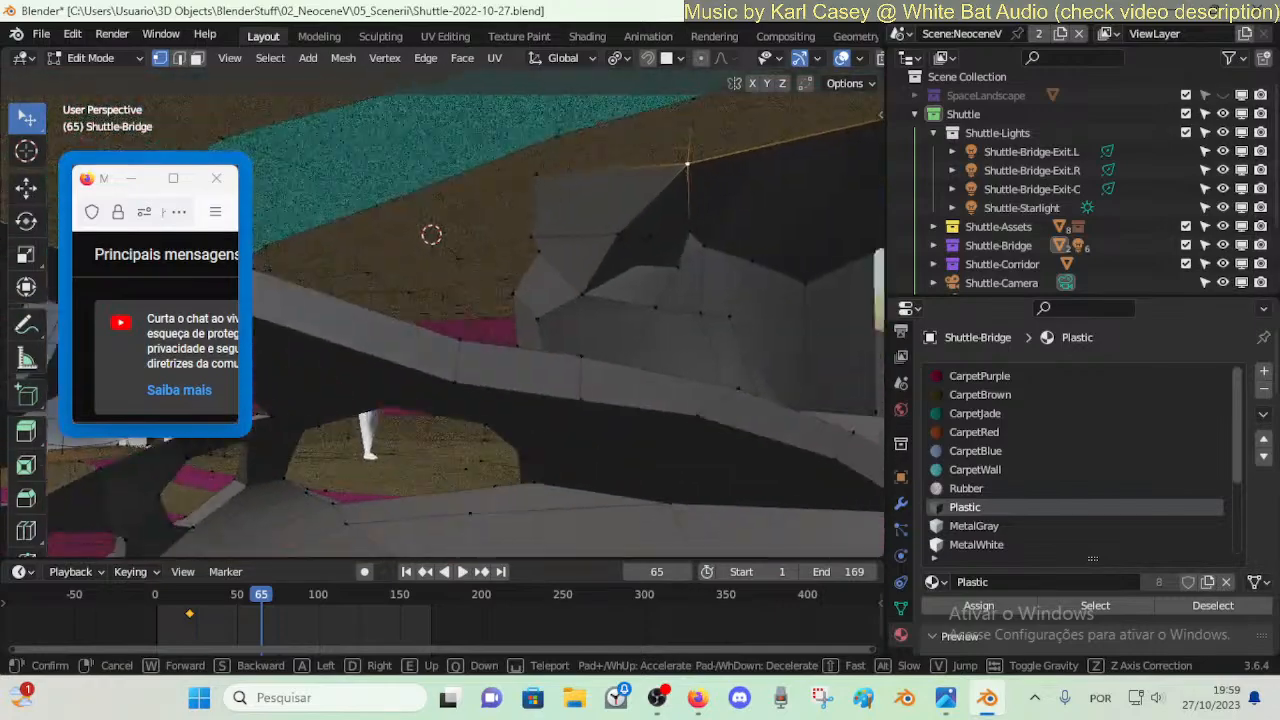
key(w)
click(449, 266)
key(shift+grave)
key(w)
click(523, 276)
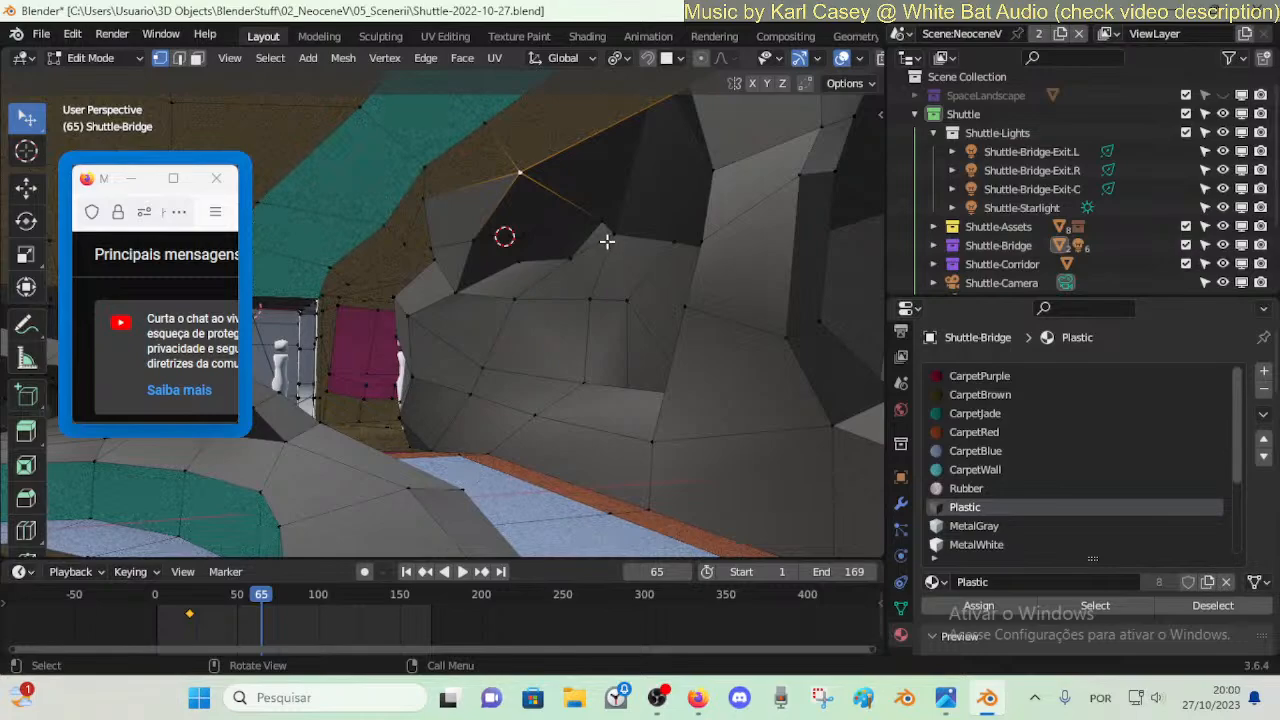
key(shift+grave)
key(w)
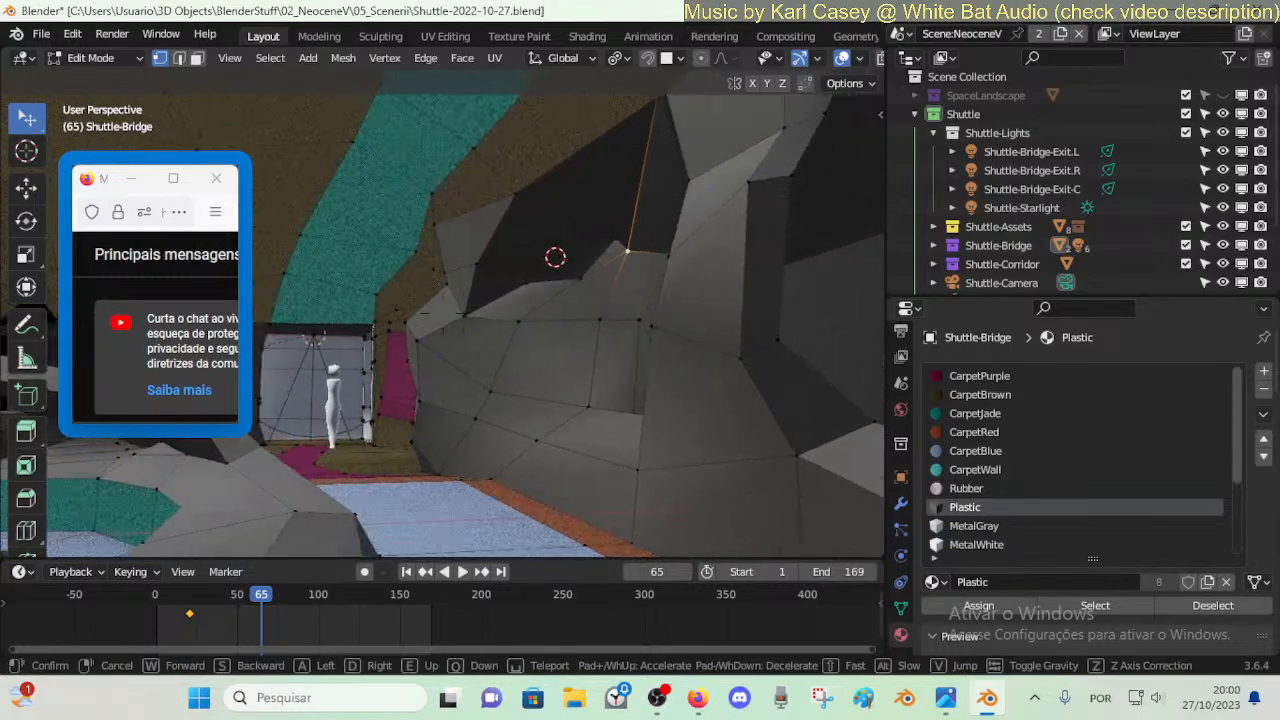
key(w)
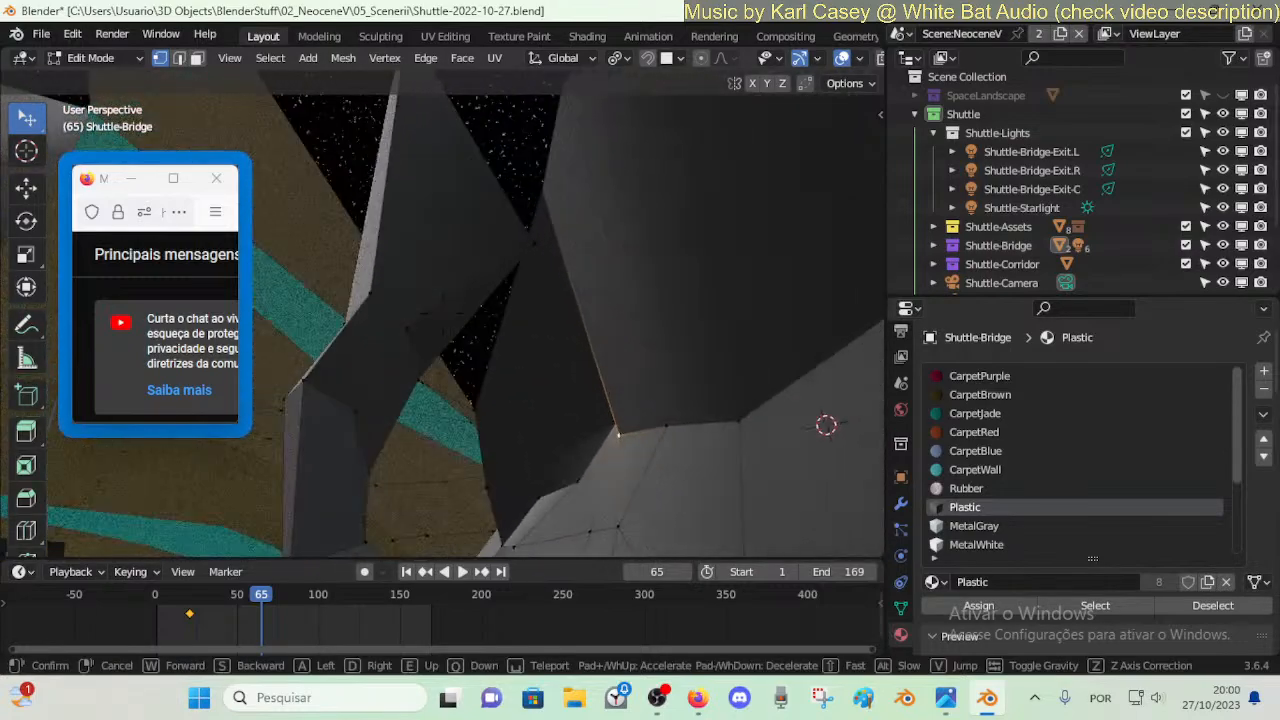
key(e)
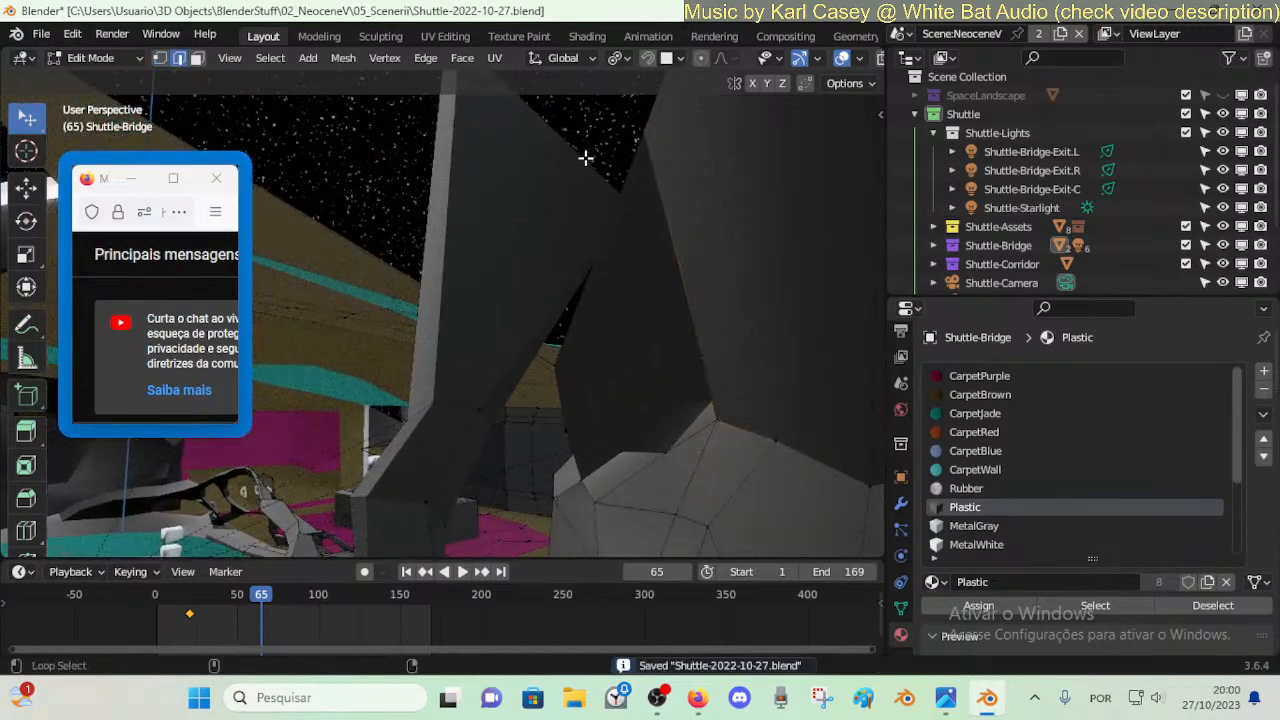
- Move the free upper edge of the grey strip beside the pillar about -0.34 m in Y and -0.33 m in Z
key(g)
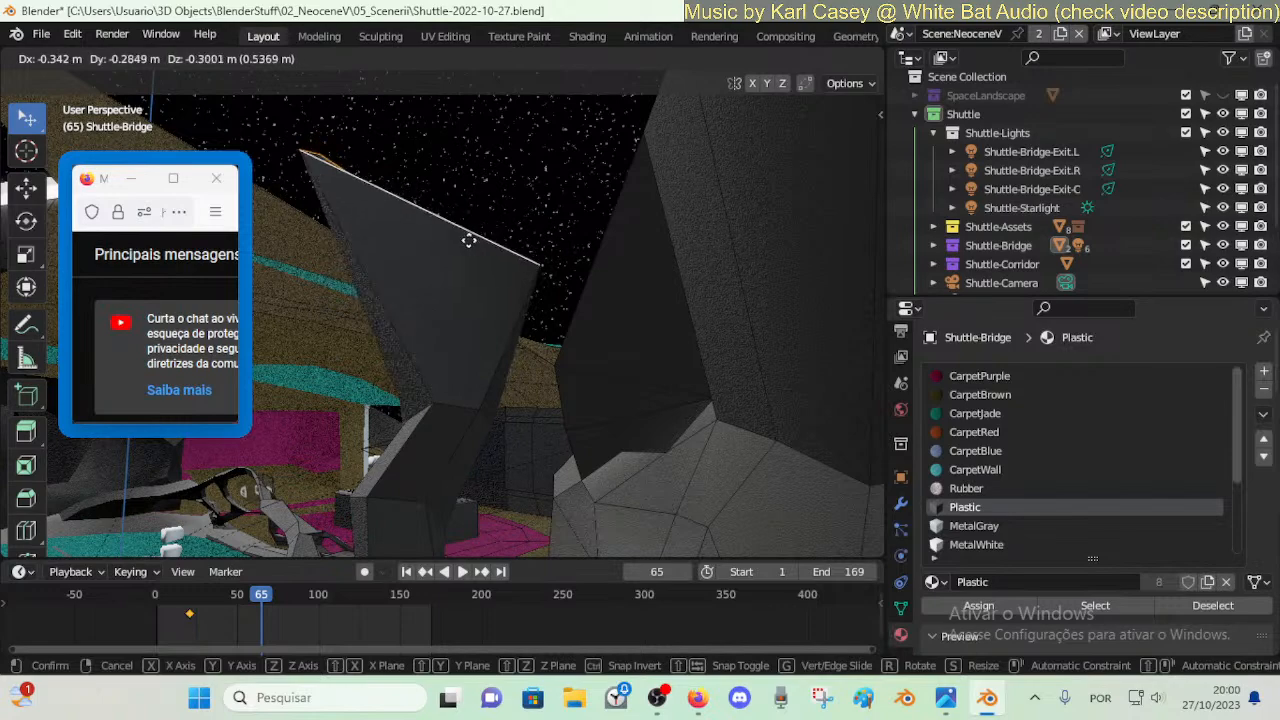
click(455, 240)
key(shift+grave)
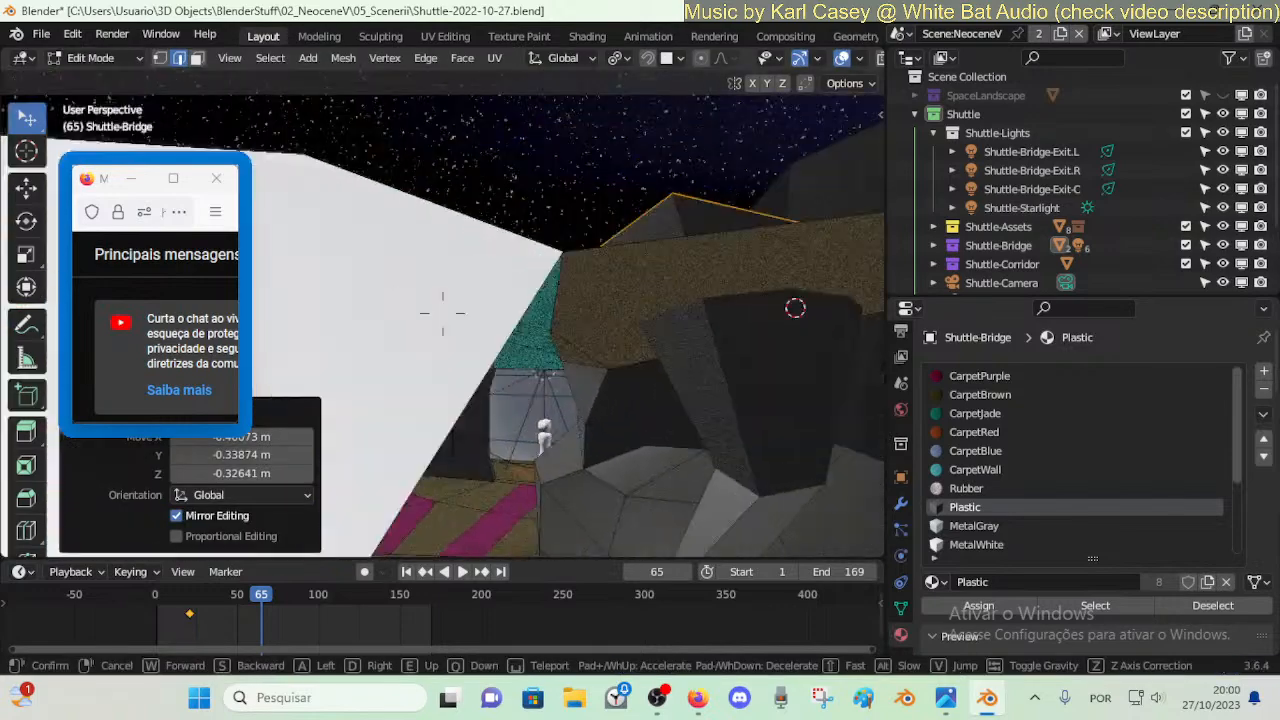
- Examine the dark panel, its upper edge and its joints with the grey faceted surface and brown wall from several sides
key(e)
click(496, 263)
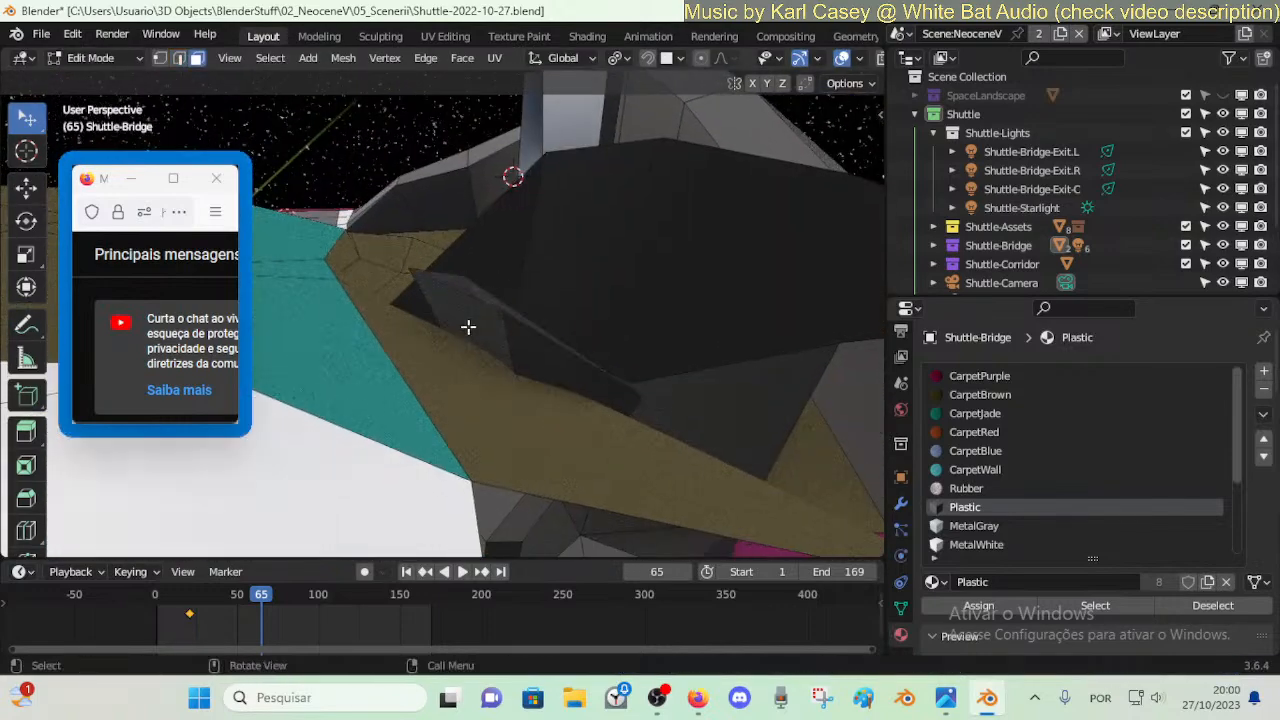
key(shift+grave)
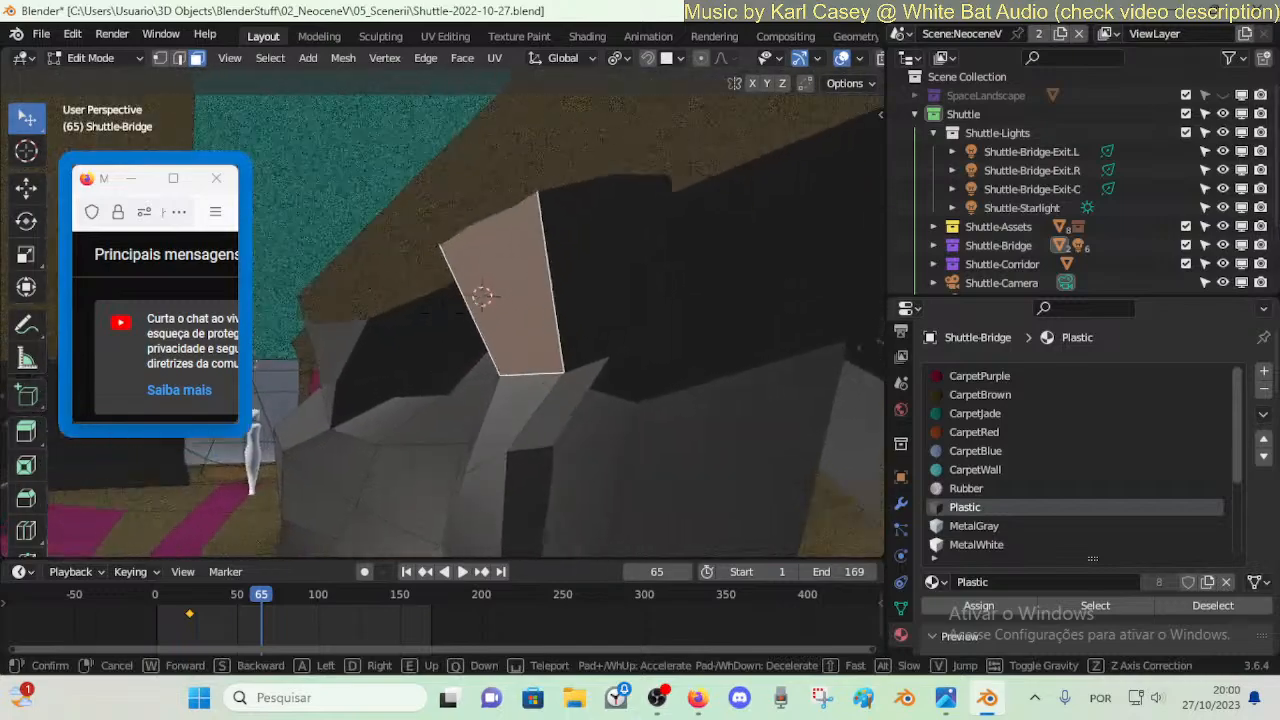
key(a)
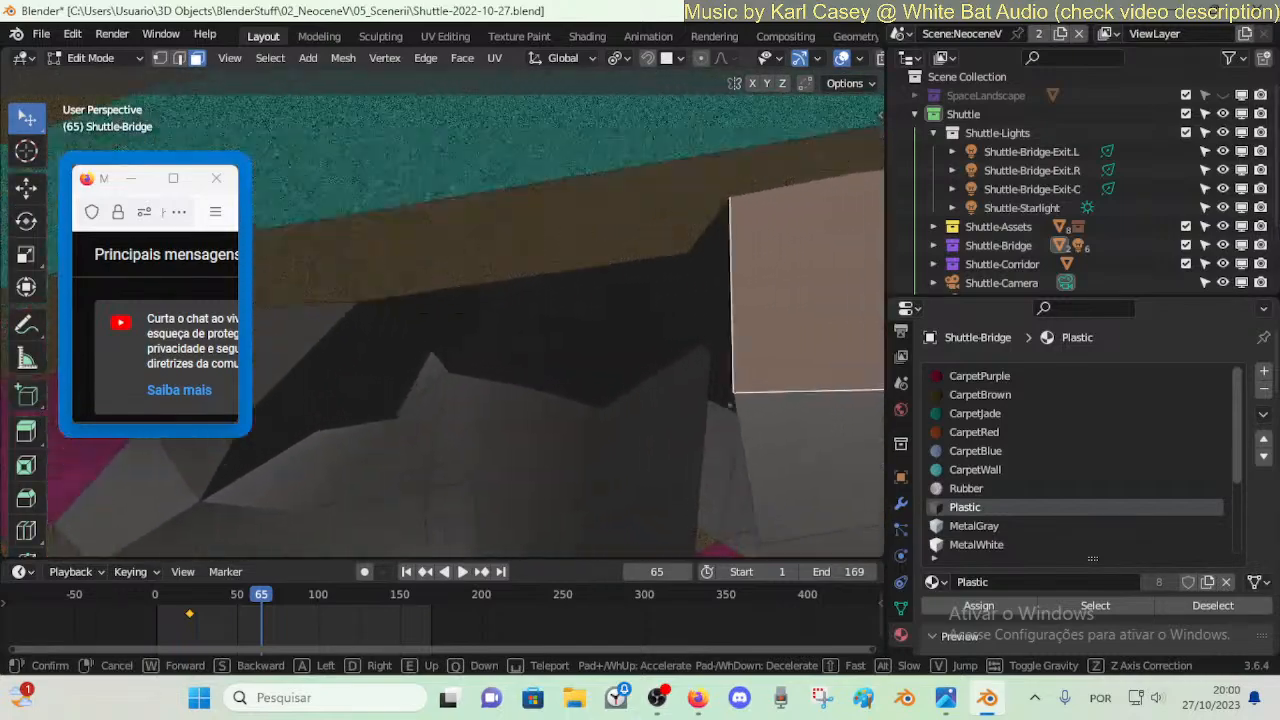
key(s)
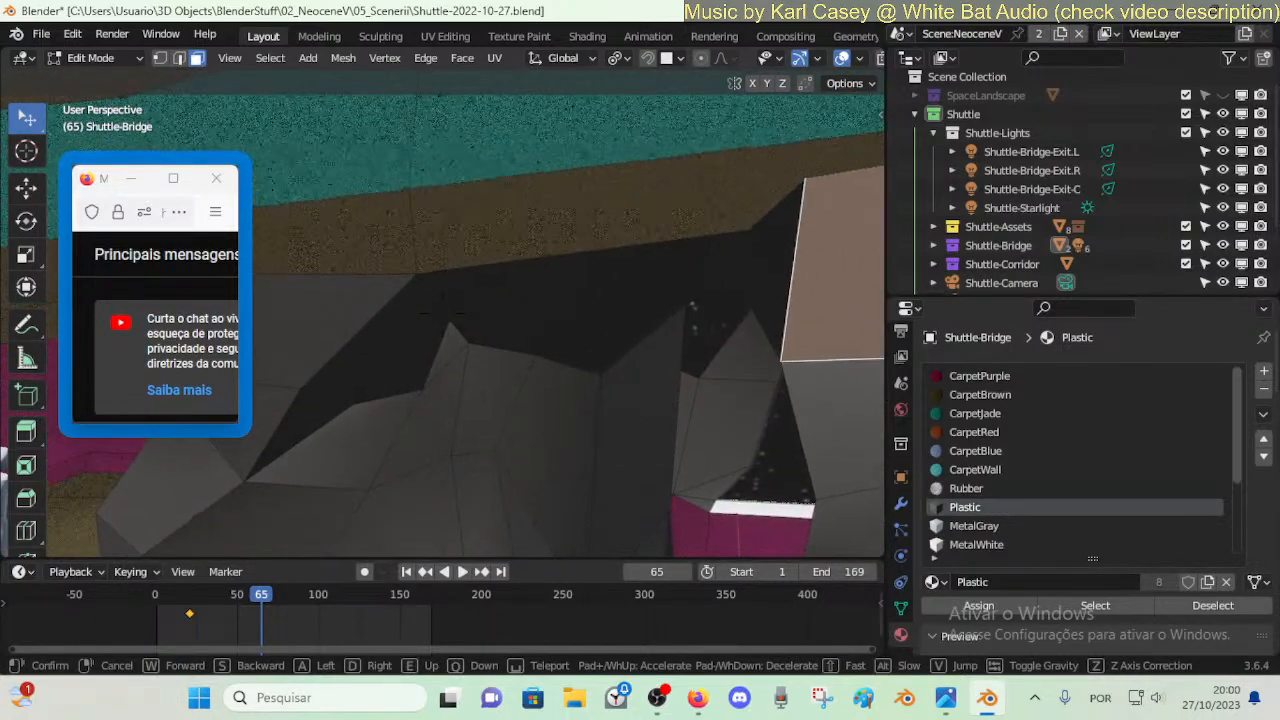
key(a)
key(w)
click(469, 329)
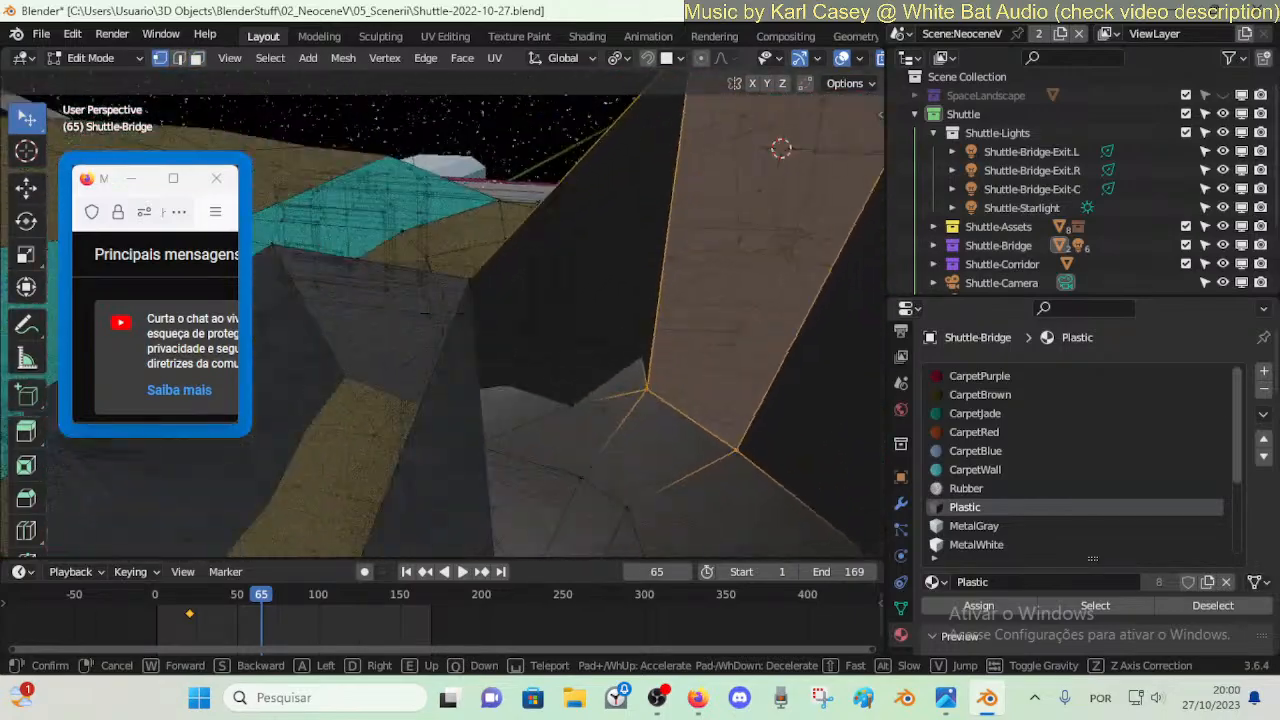
key(d)
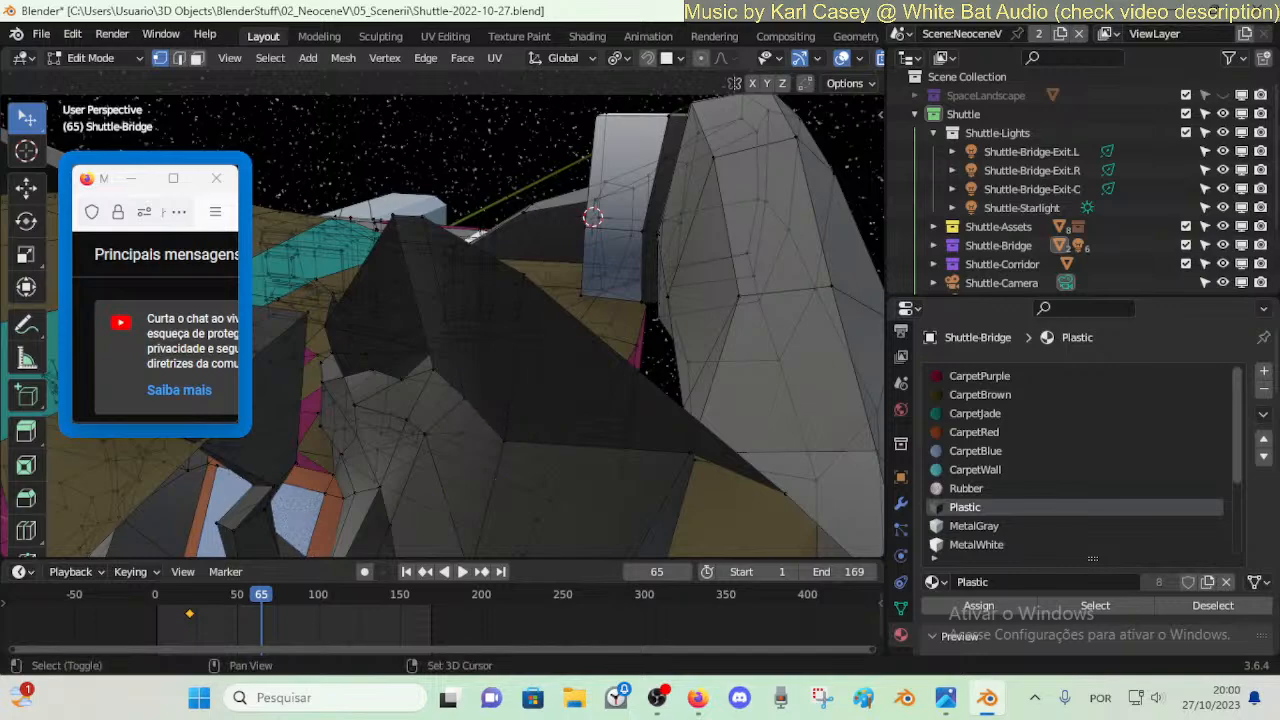
key(shift+grave)
key(q)
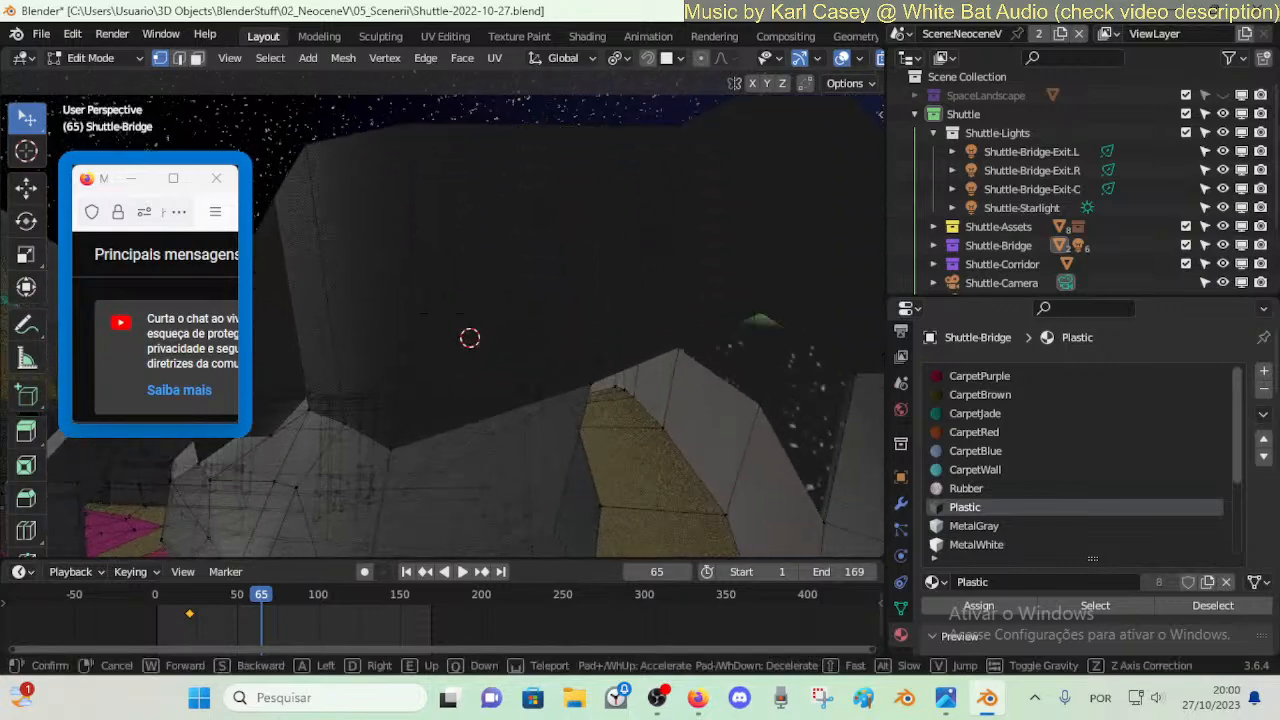
key(q)
key(d)
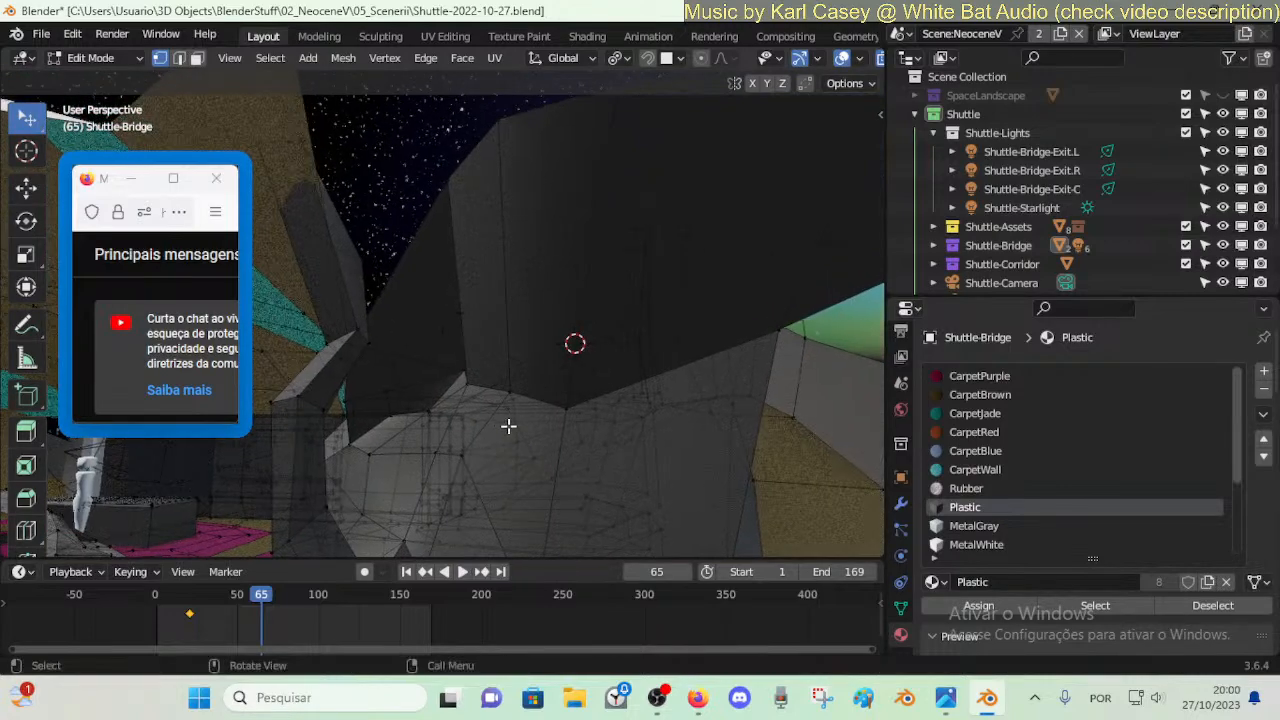
key(shift+grave)
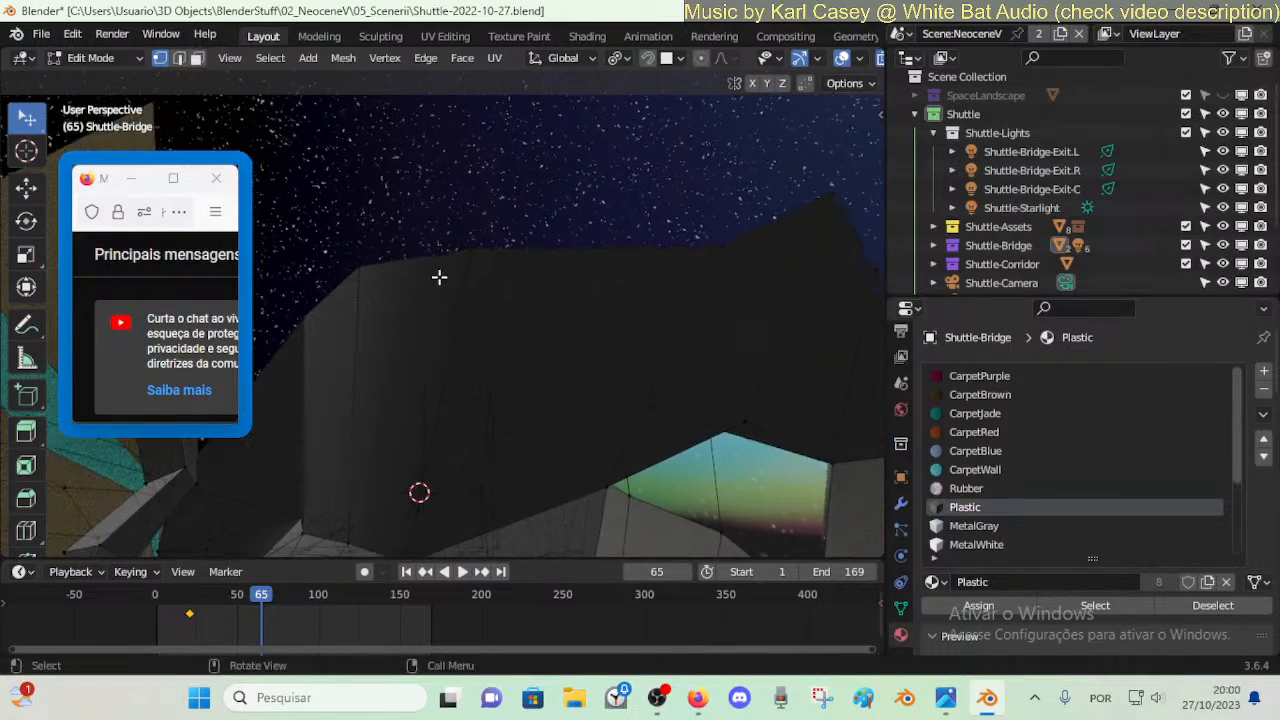
- Slide the selected vertices at the dark panel's upper edge along their edges
key(shift+grave)
click(567, 304)
alt+shift+click(681, 190)
key(shift+v)
click(644, 236)
- Lower the dark panel's upper edge vertices, moving the last one about 0.17 m in Y and -0.54 m in Z
key(g)
click(409, 197)
key(g)
click(352, 298)
middle_drag(500, 268, 440, 276)
key(g)
click(505, 255)
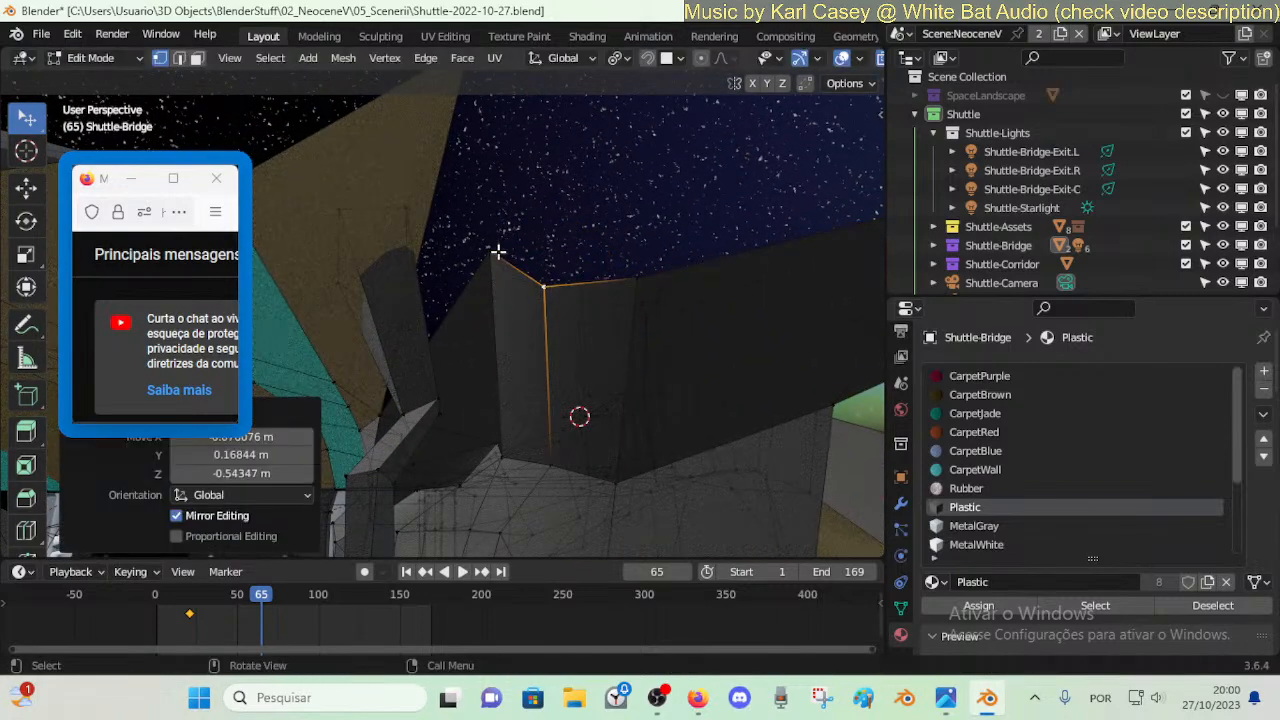
- Move the dark panel's upper corner vertex about 0.12 m in Y and -0.46 m in Z, a further -0.06 m and -0.38 m, and save
key(g)
click(465, 320)
key(shift+grave)
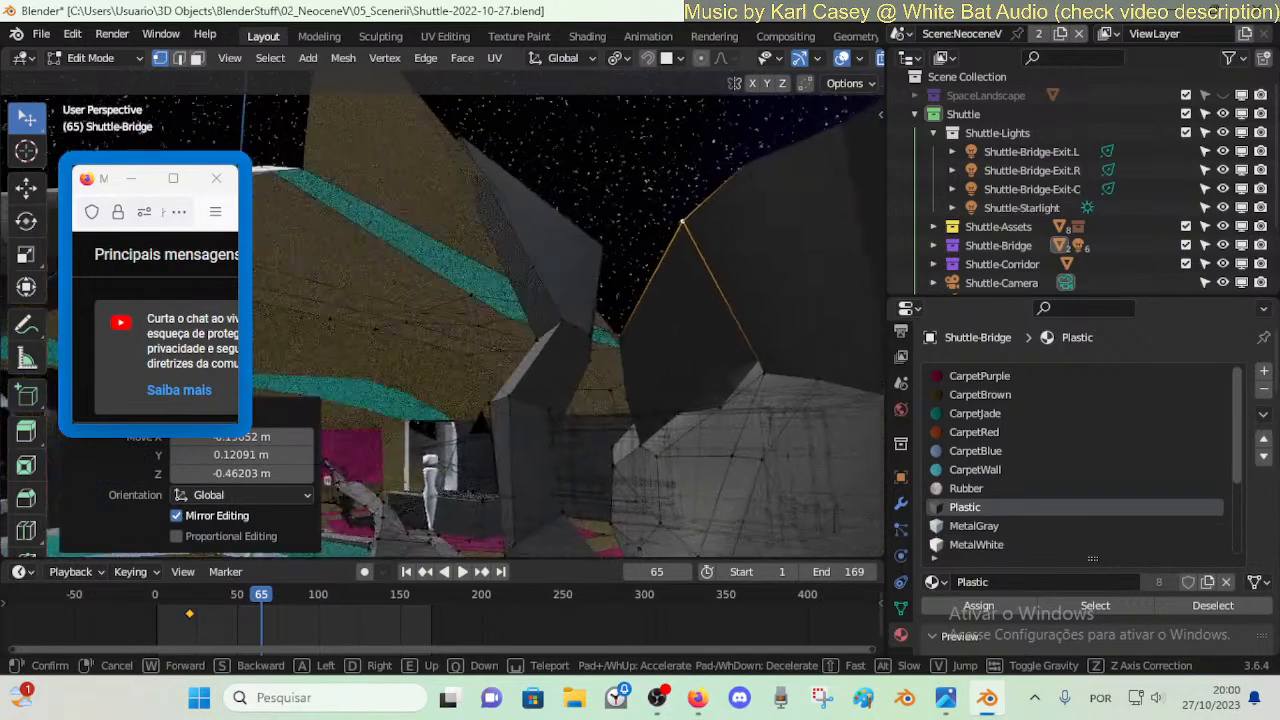
click(581, 254)
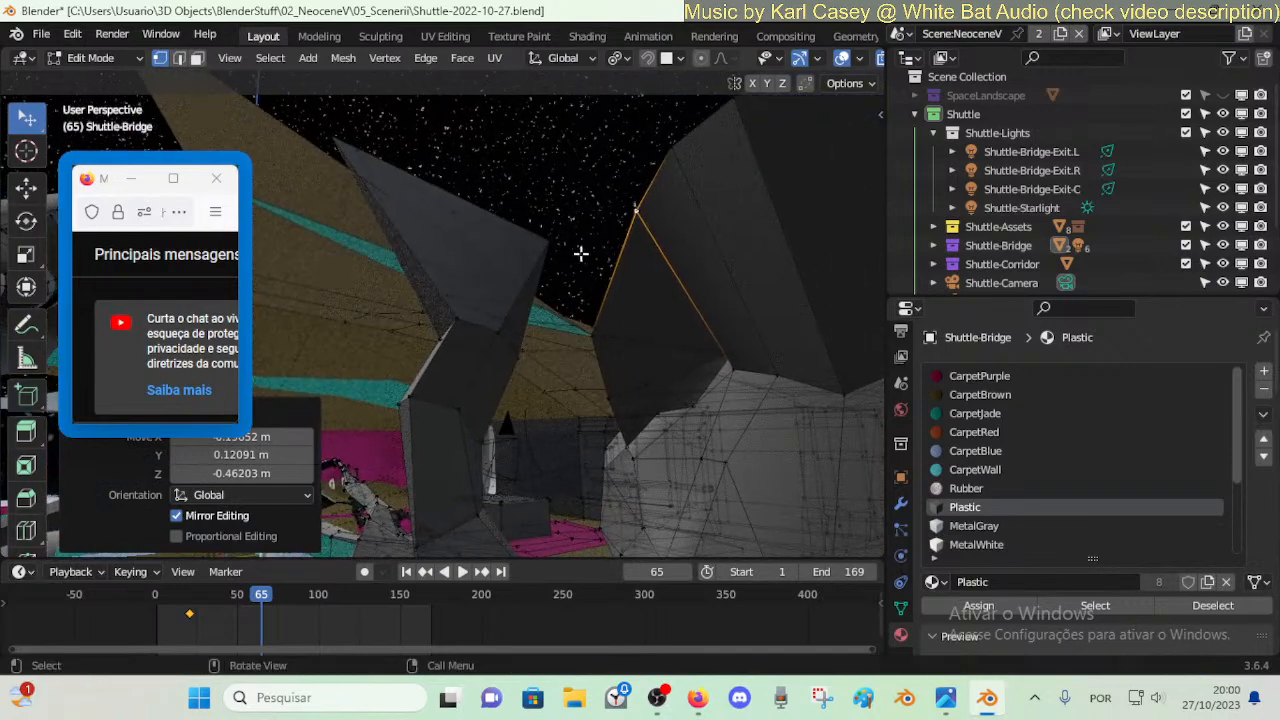
click(639, 213)
click(615, 279)
key(ctrl+s)
- Examine the opening between the dark panel's lowered corner and the brown and teal wall from inside the bridge
key(shift+grave)
key(w)
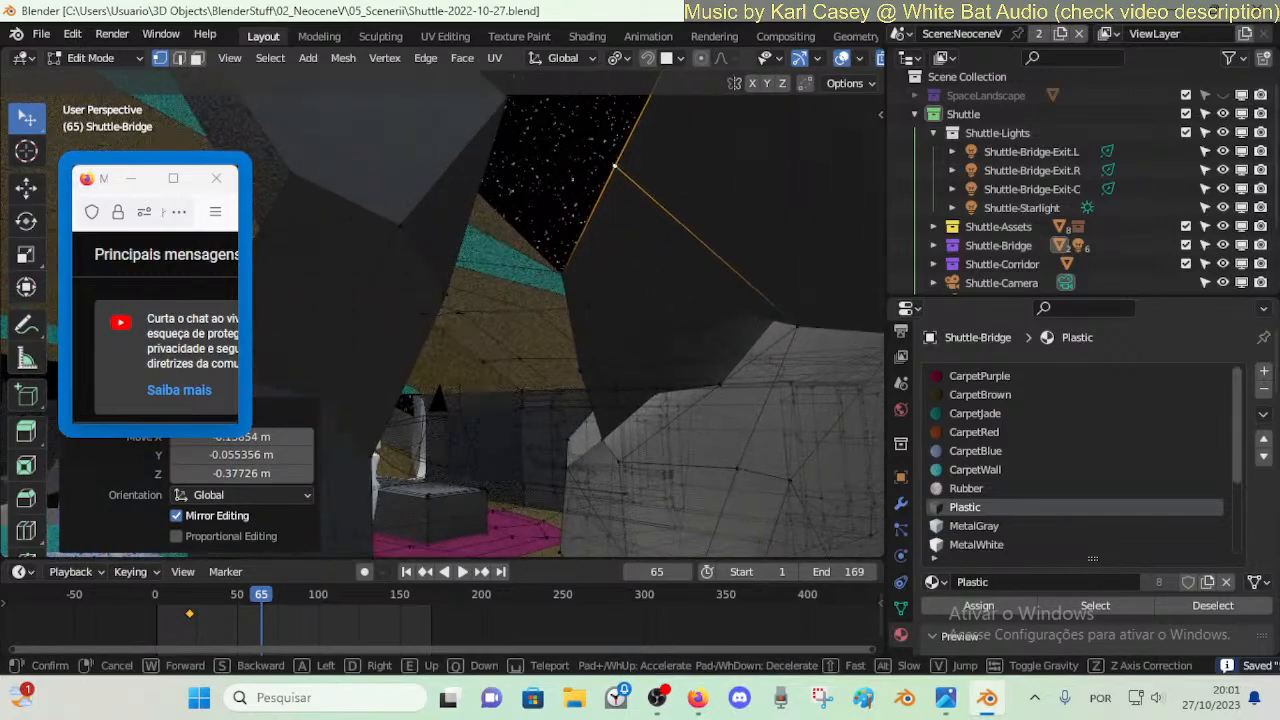
click(623, 301)
key(shift+grave)
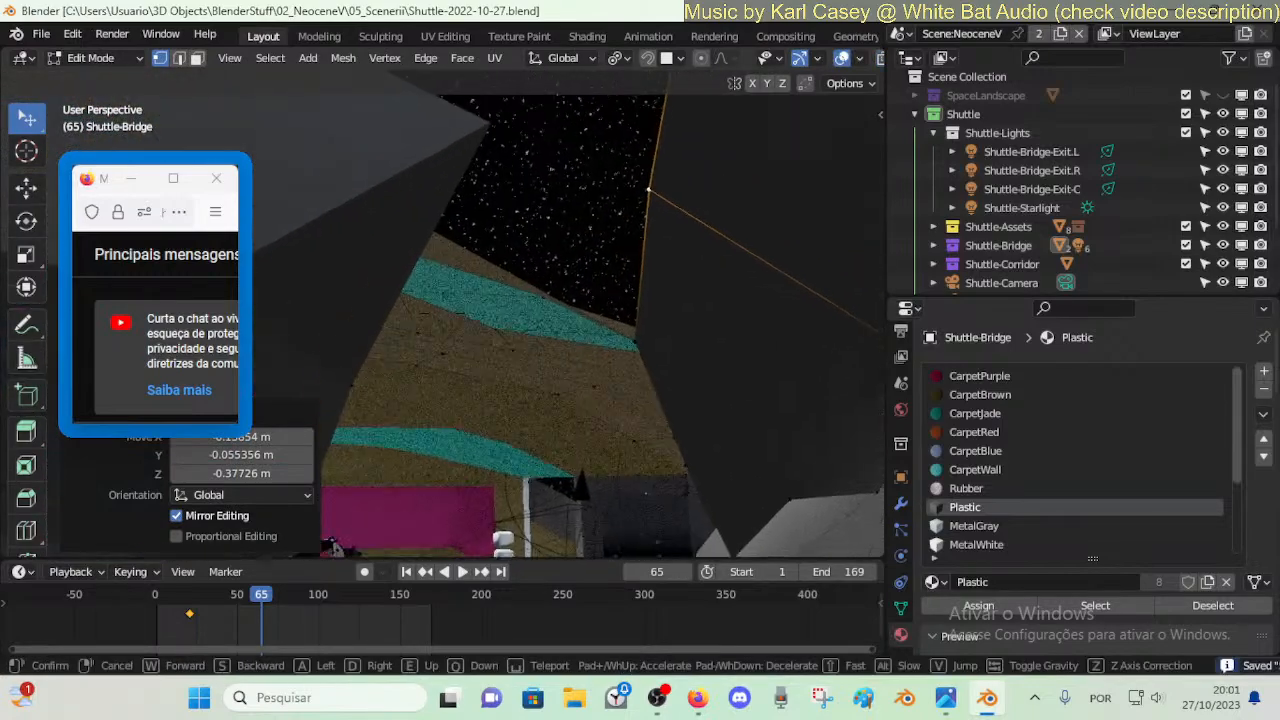
key(w)
click(620, 146)
key(shift+grave)
key(s)
click(525, 192)
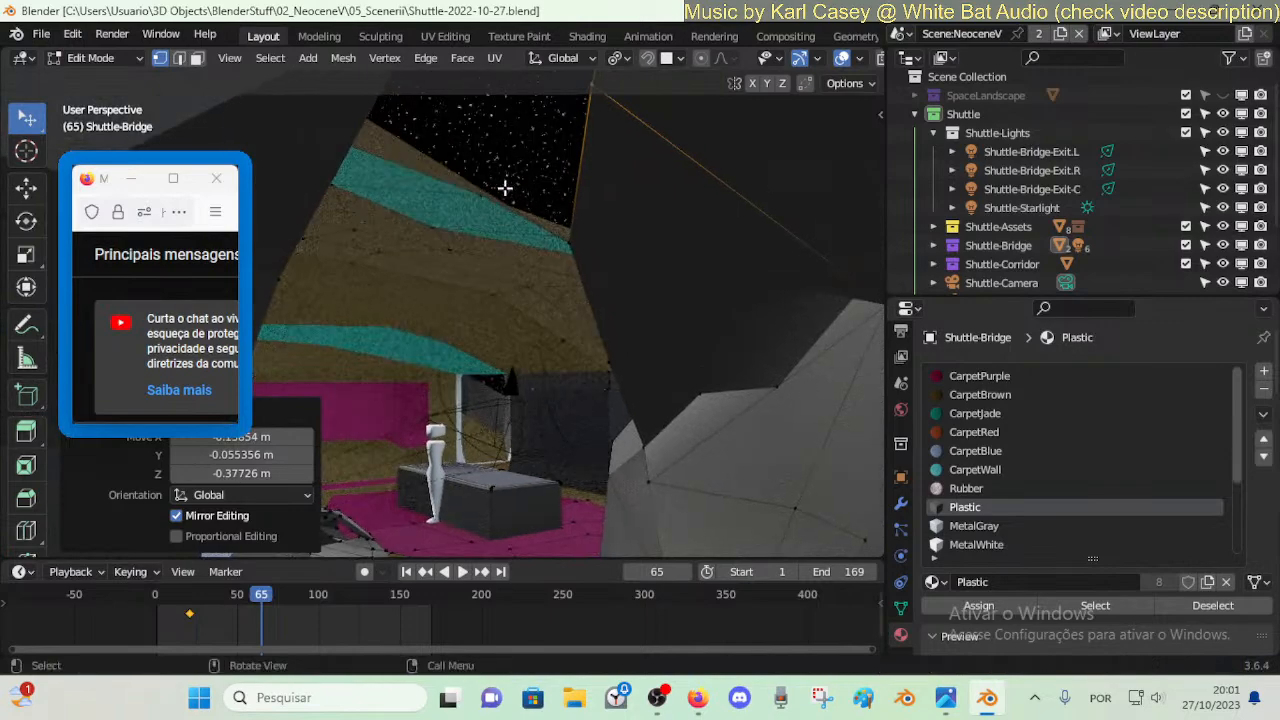
- Try to merge the two selected vertices beside the star-filled opening at the last selected one
shift+click(486, 196)
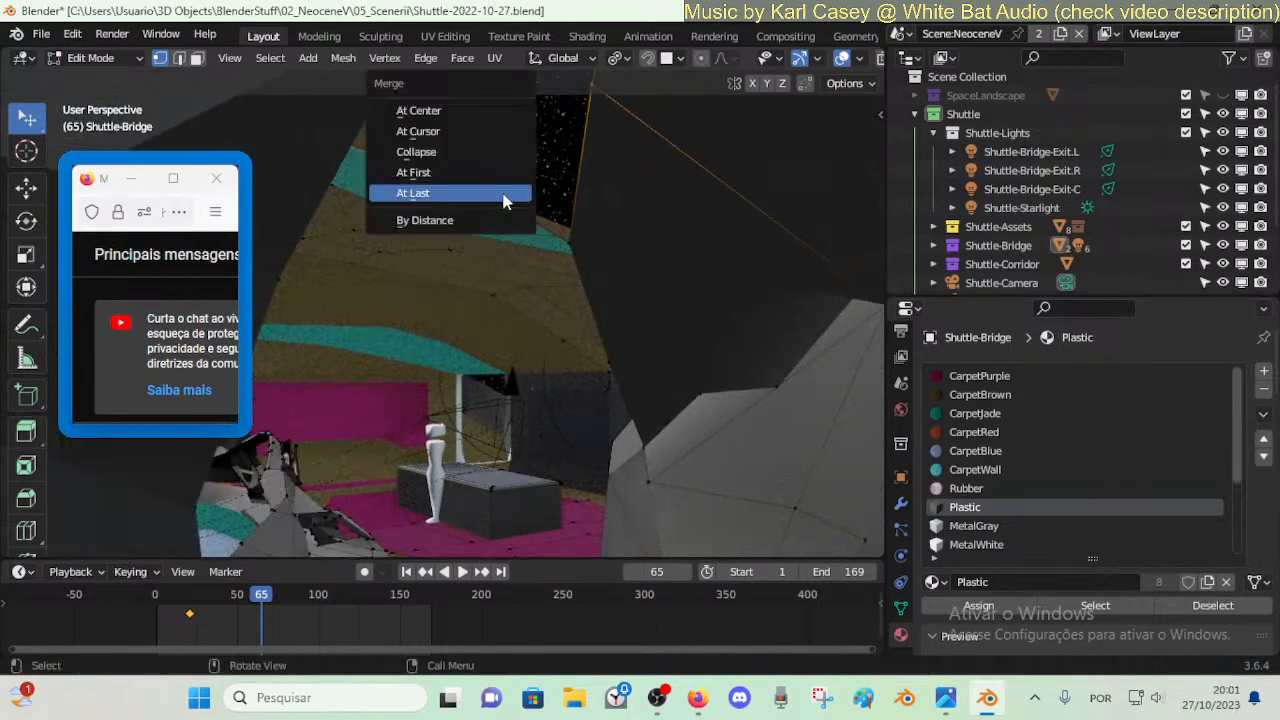
click(505, 198)
shift+middle_drag(547, 167, 514, 194)
key(ctrl+z)
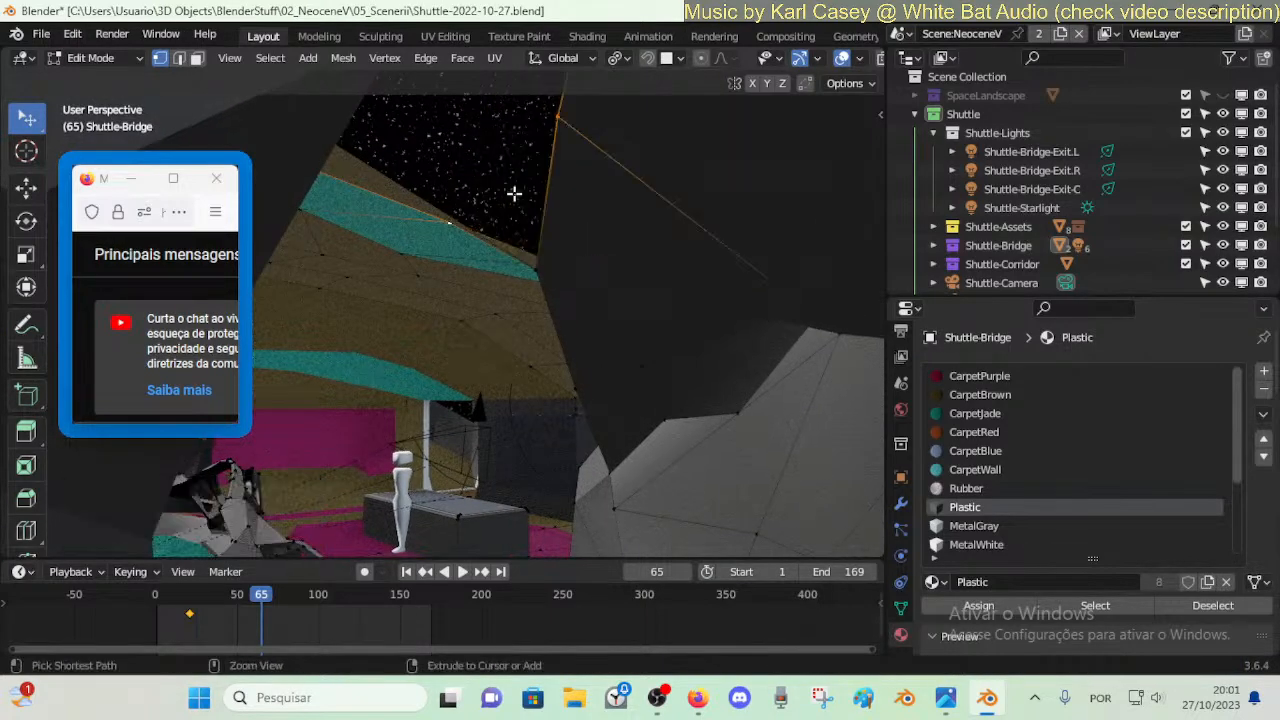
- Move the selected wall vertex about 0.18 m up toward the starry opening and save the file
key(g)
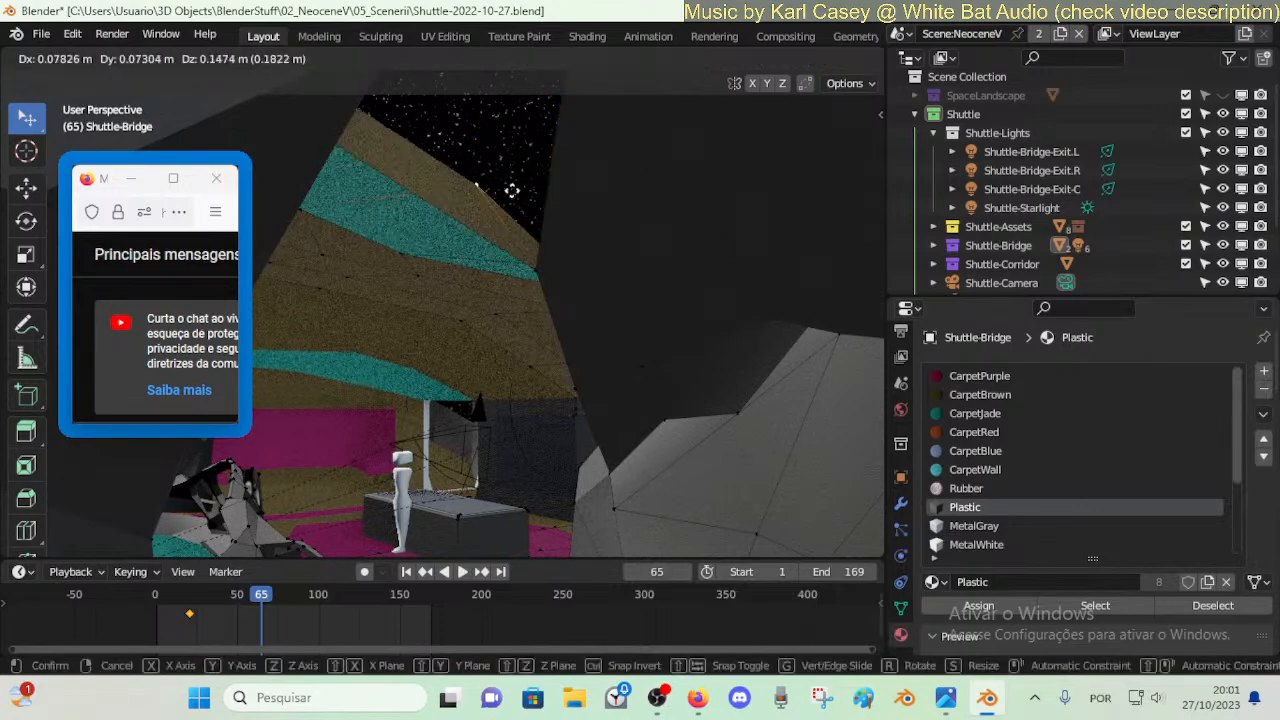
click(512, 190)
key(shift+grave)
key(w)
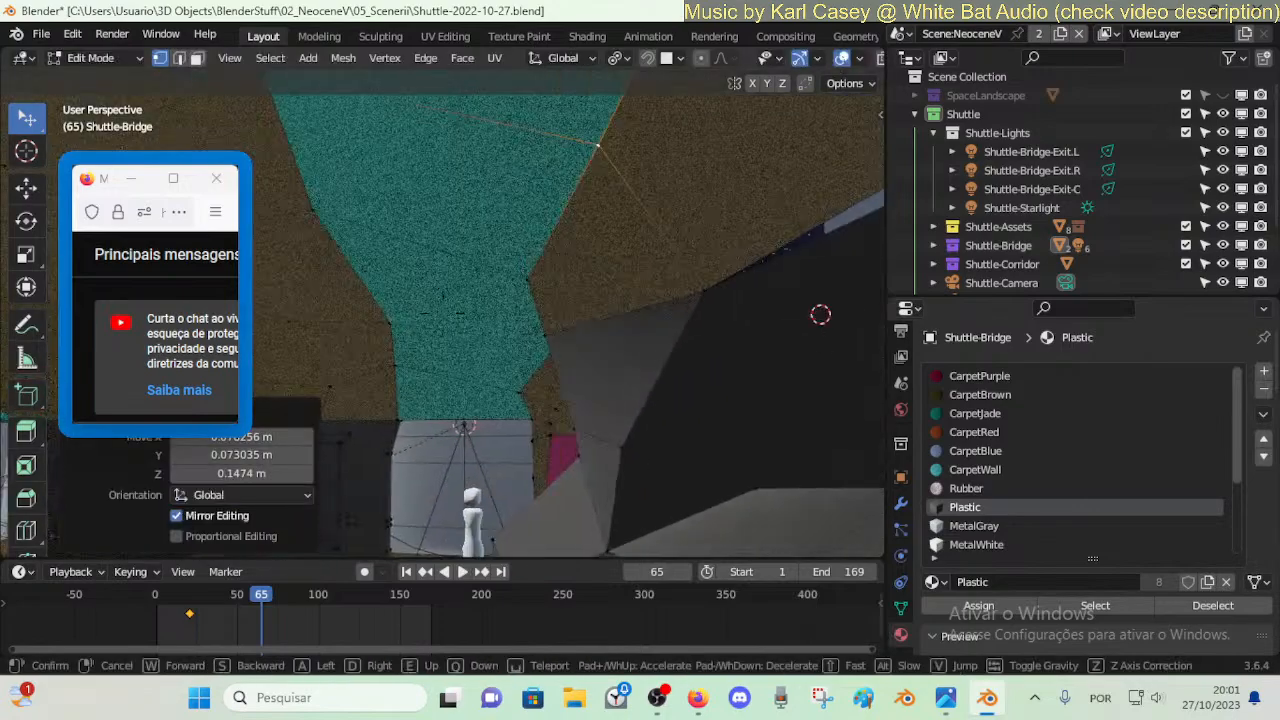
key(w)
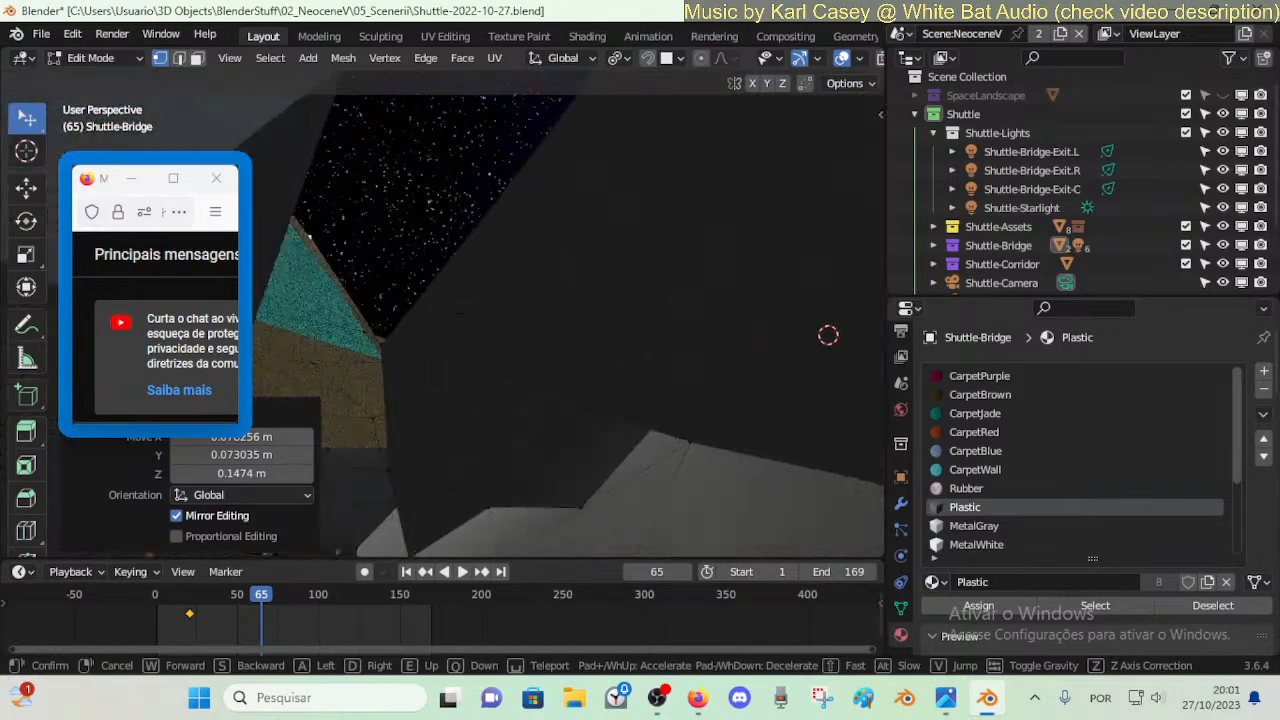
key(w)
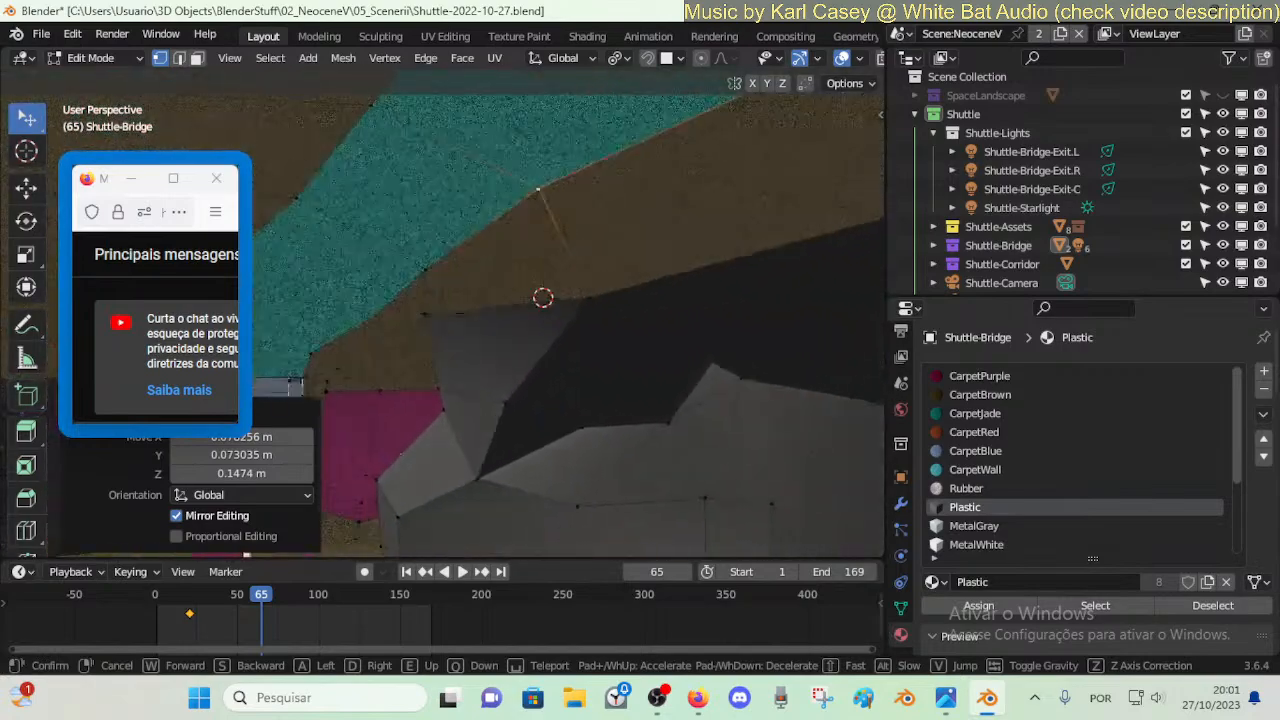
key(s)
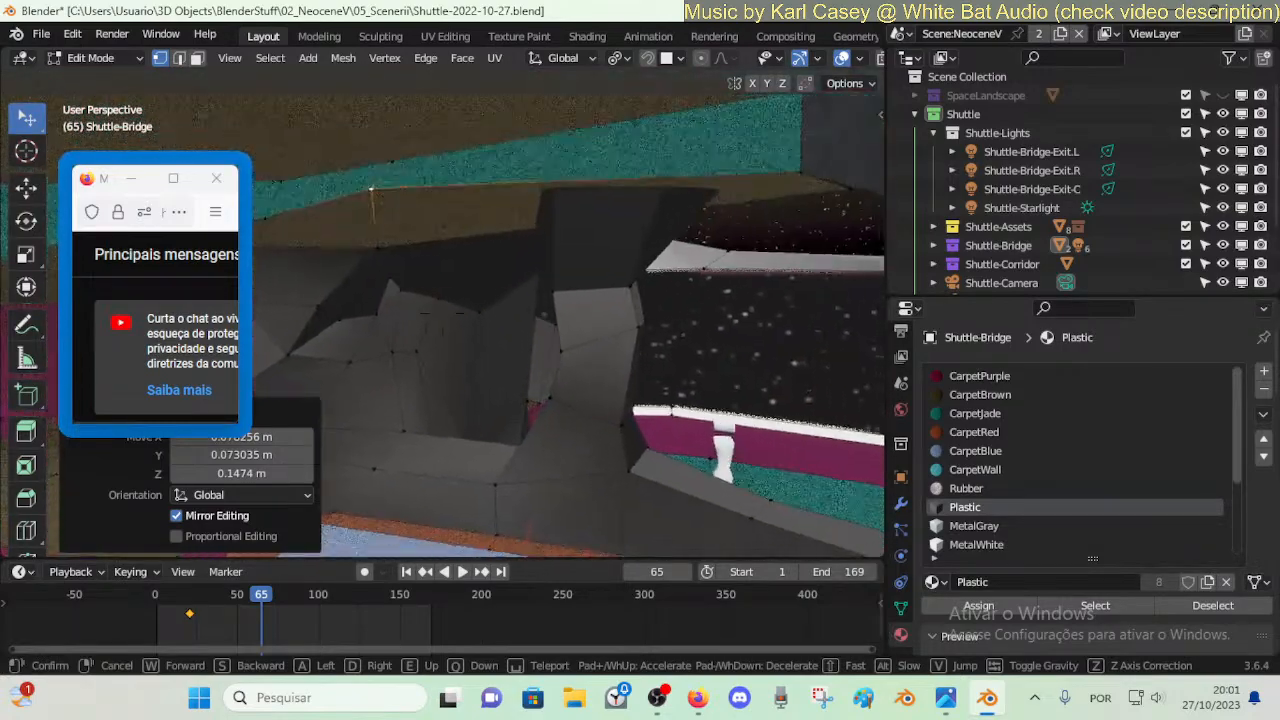
key(w)
click(494, 203)
key(ctrl+s)
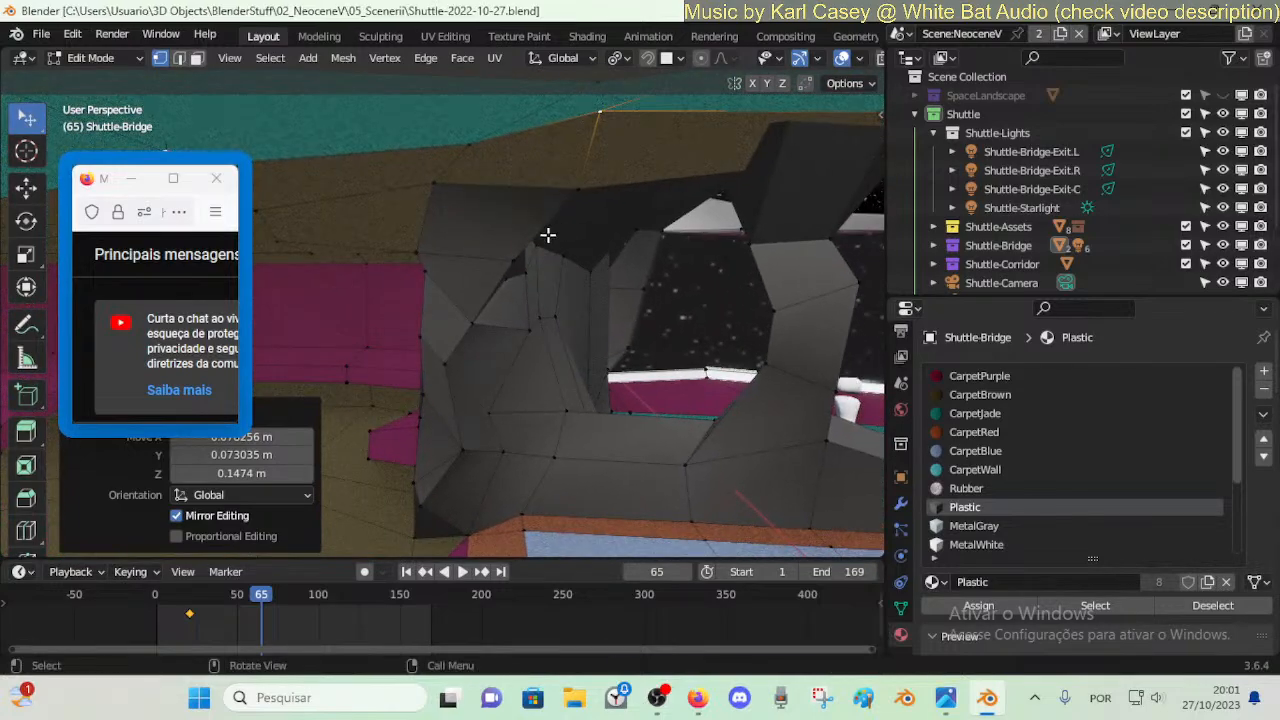
- Shift both front vertices at the plastic pillar's upper joint sideways, about 0.26 m and 0.16 m, to straighten the column
key(shift+grave)
key(w)
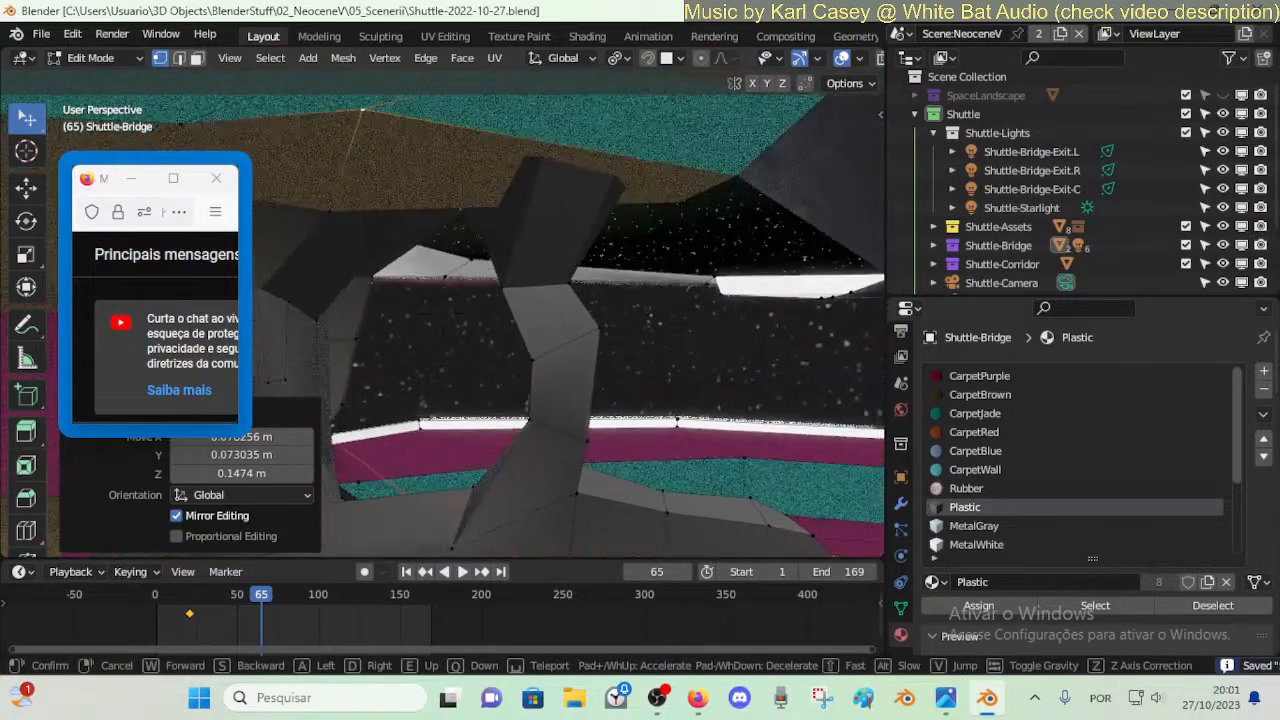
click(586, 289)
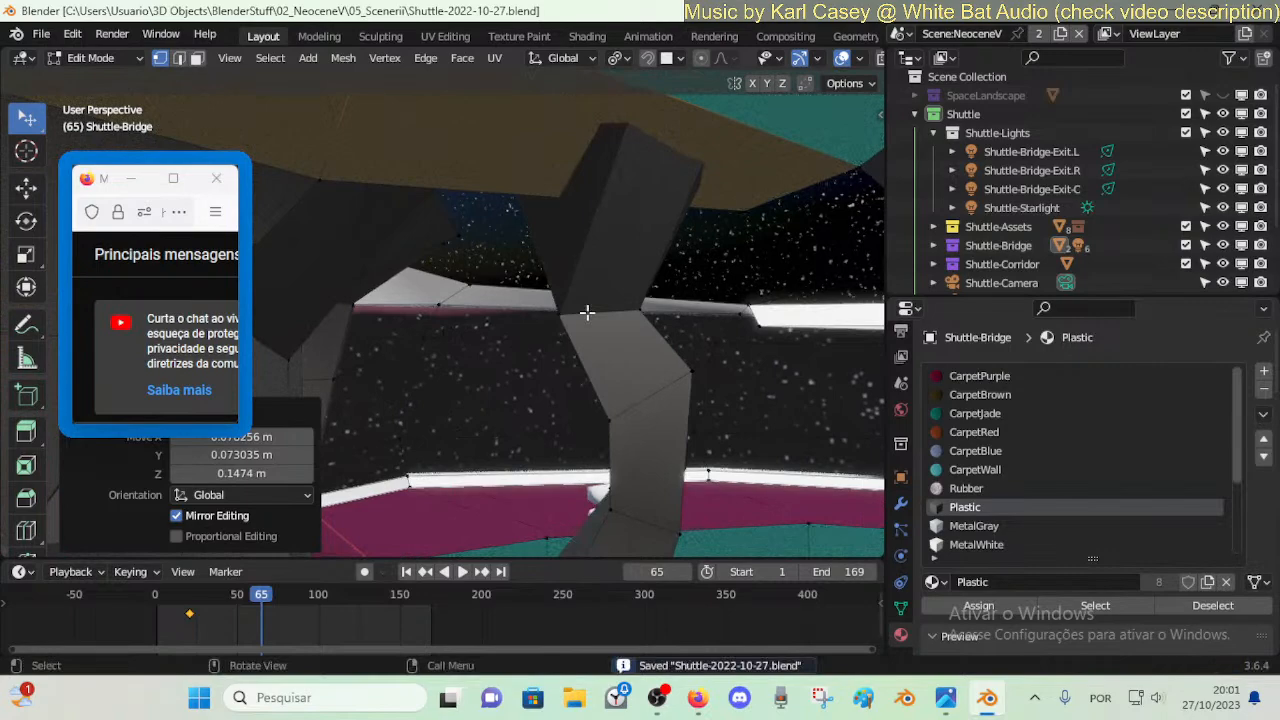
click(595, 305)
key(g)
click(630, 296)
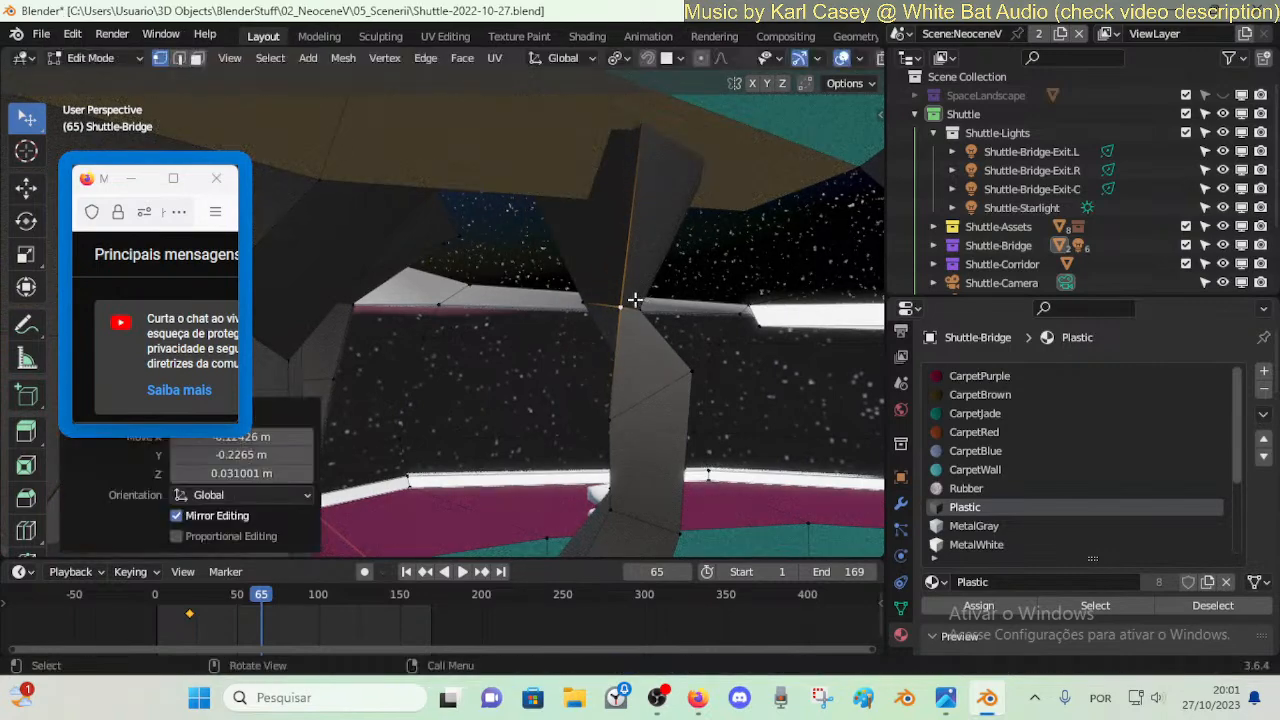
click(646, 306)
key(g)
click(674, 303)
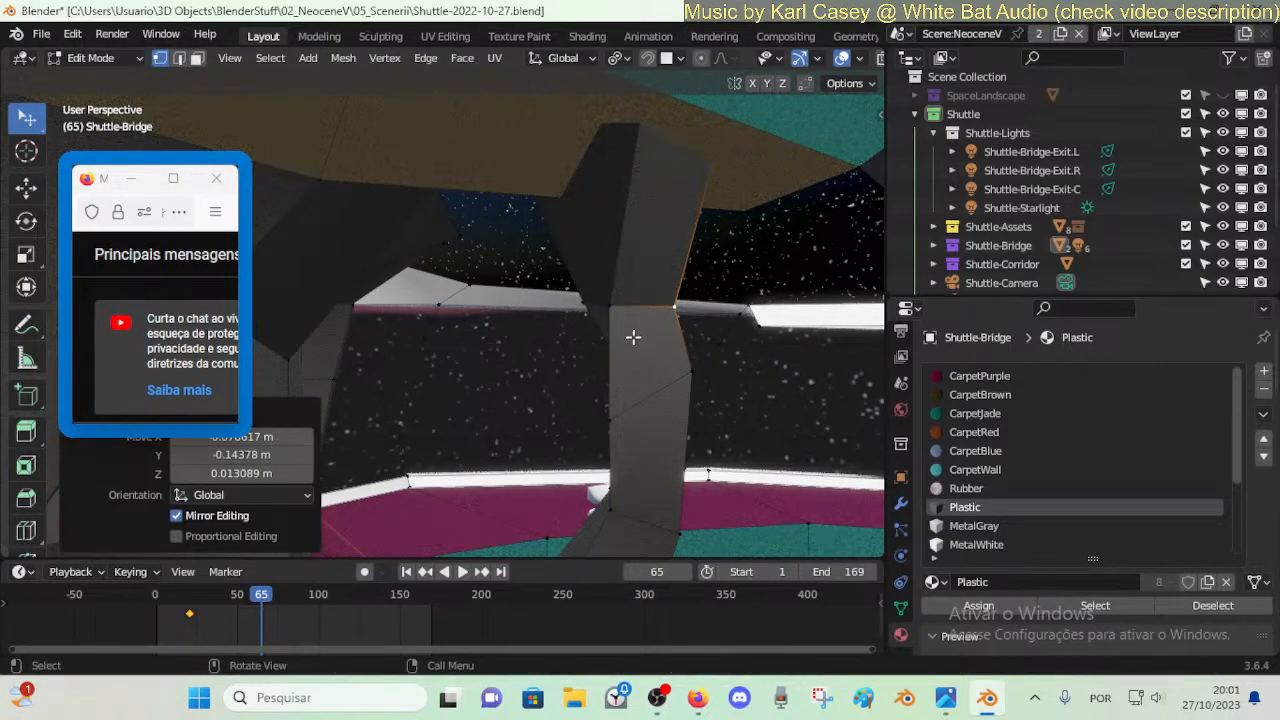
- Spread the pillar's two mid-height vertices apart, moving the rear one outward and the front one toward the column's middle
key(shift+grave)
key(a)
click(663, 347)
click(634, 314)
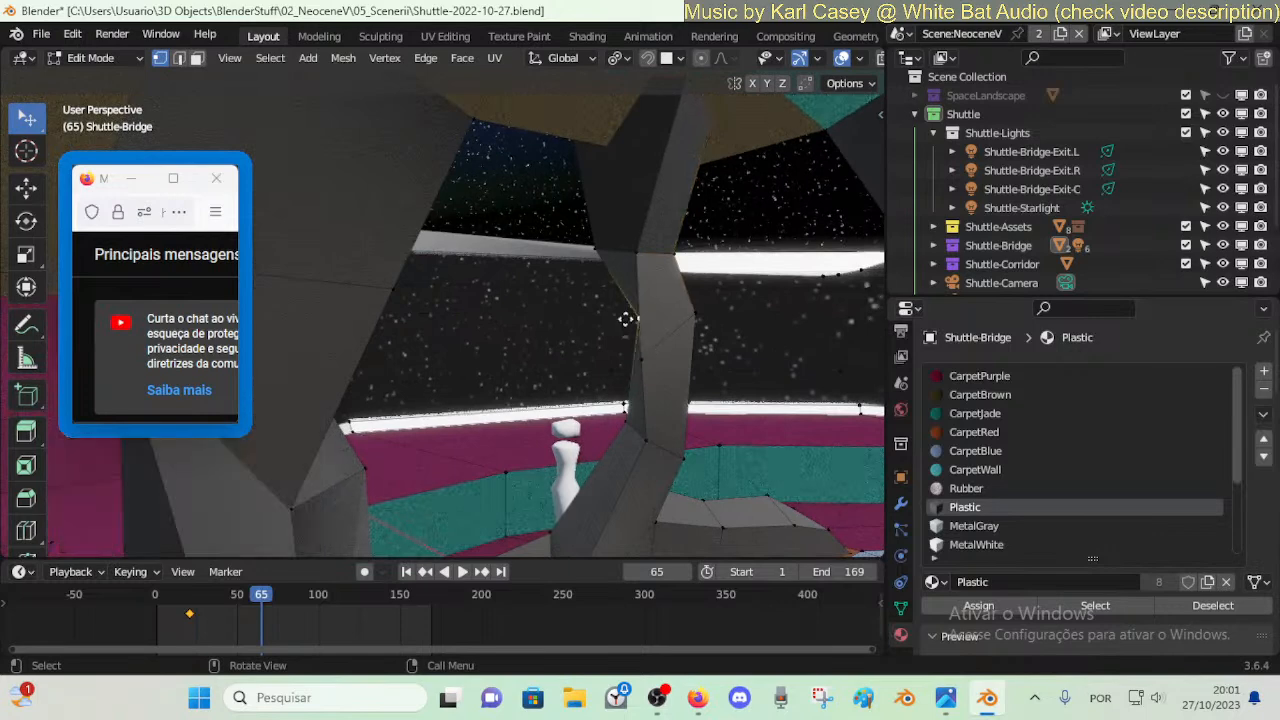
key(g)
click(610, 325)
click(644, 357)
key(g)
click(690, 352)
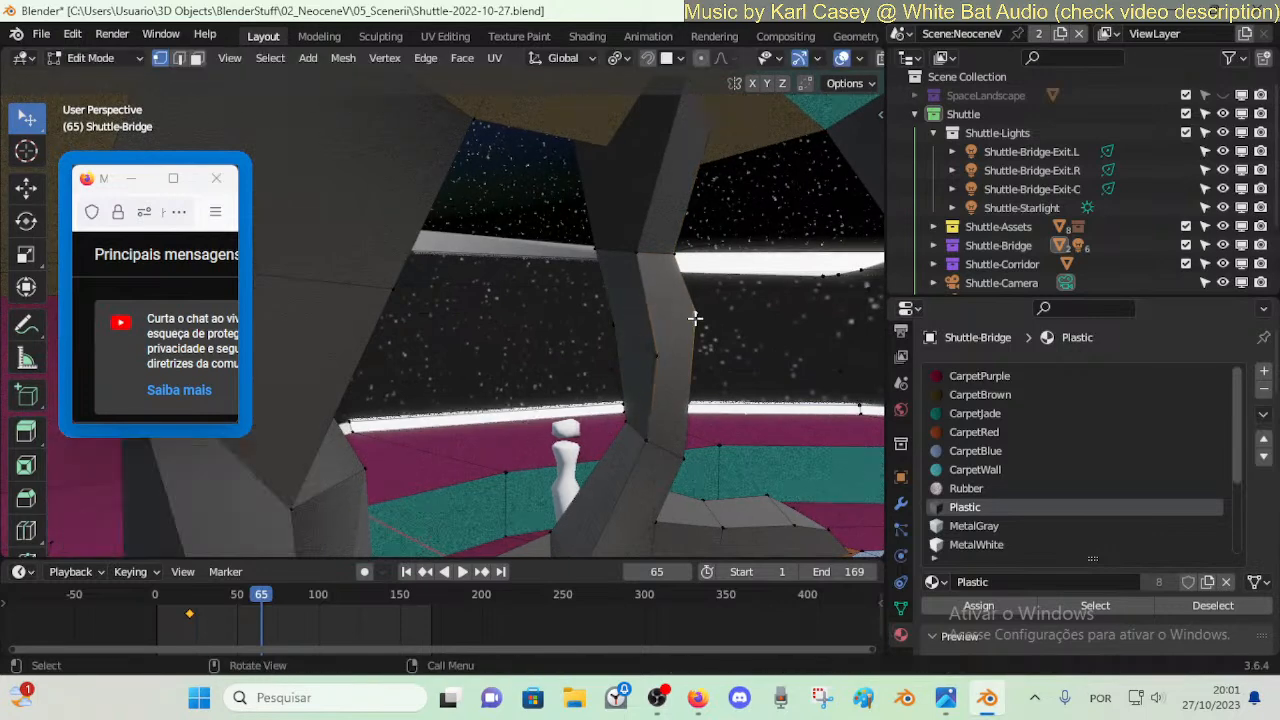
- Reposition the pillar's upper-joint vertices and the rear vertex of its lower bend to round out the column, and save the file
drag(677, 258, 669, 253)
drag(638, 246, 628, 220)
click(597, 239)
key(g)
click(634, 352)
drag(628, 416, 619, 412)
key(shift+grave)
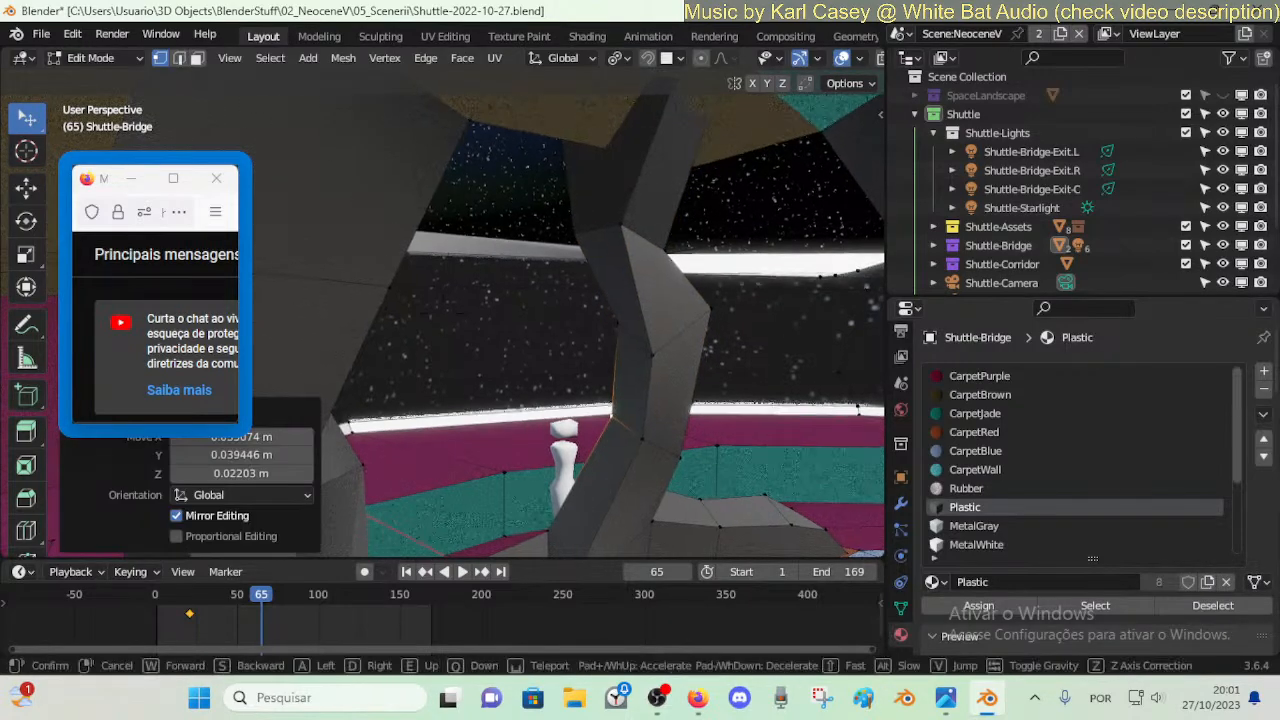
key(d)
key(w)
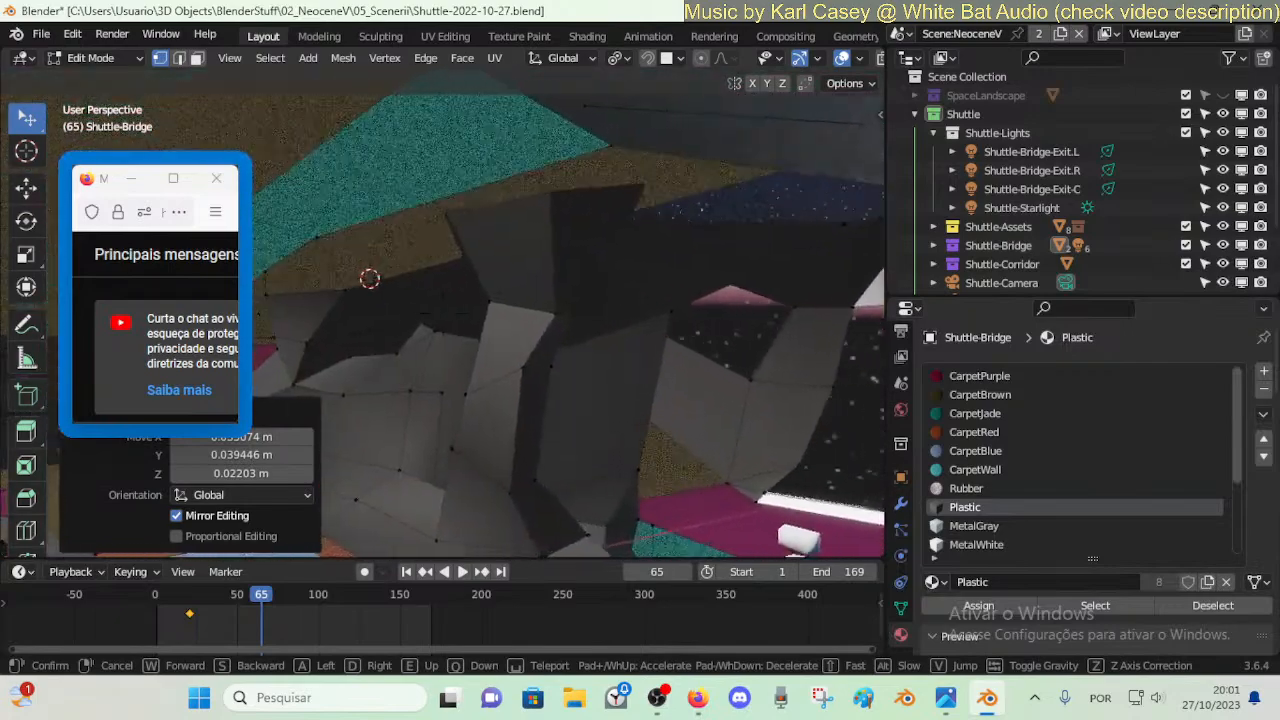
key(d)
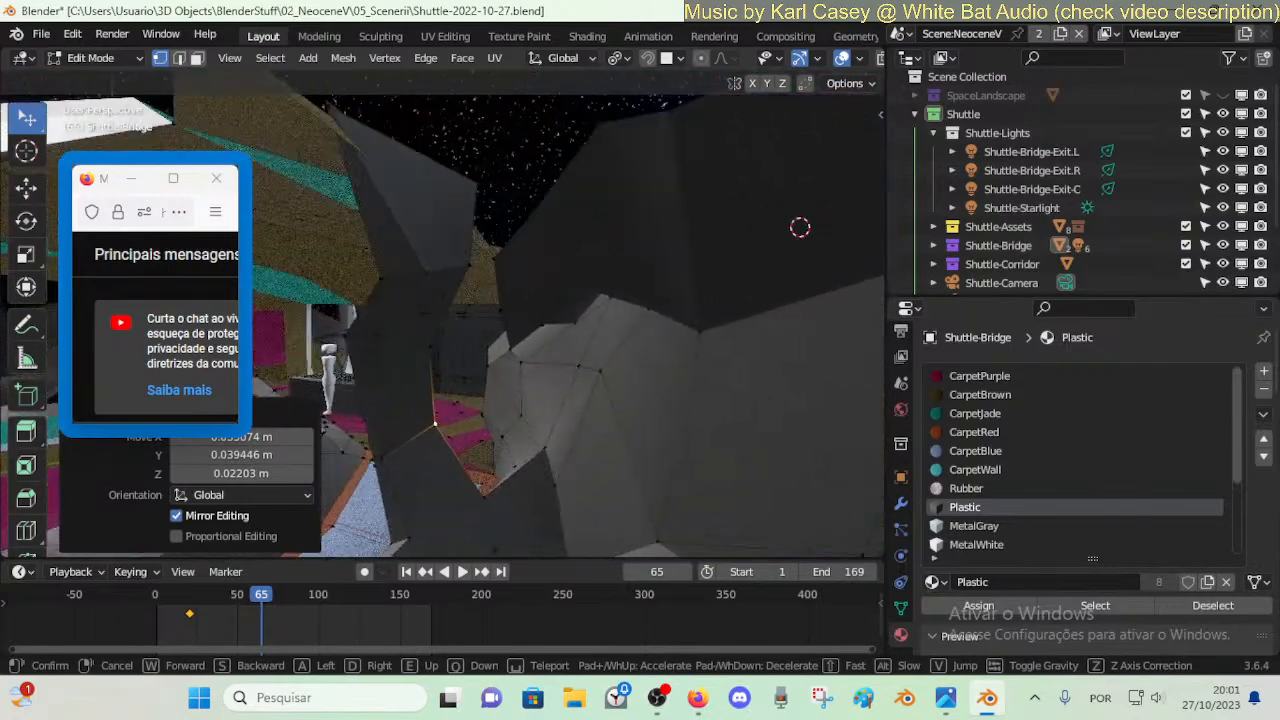
key(e)
click(636, 412)
key(ctrl+s)
- Slide the vertices at the lower edge of the teal carpet stripe and the top of the plastic below it along their edges
key(shift+grave)
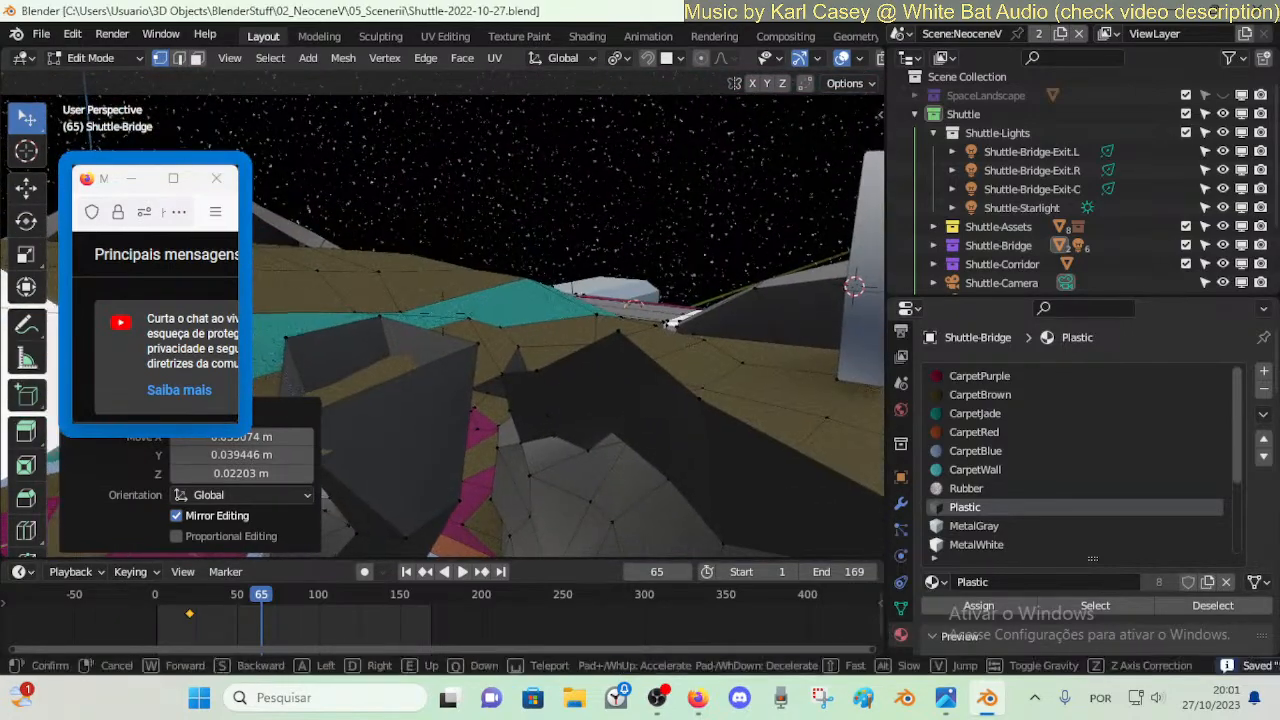
key(d)
key(d)
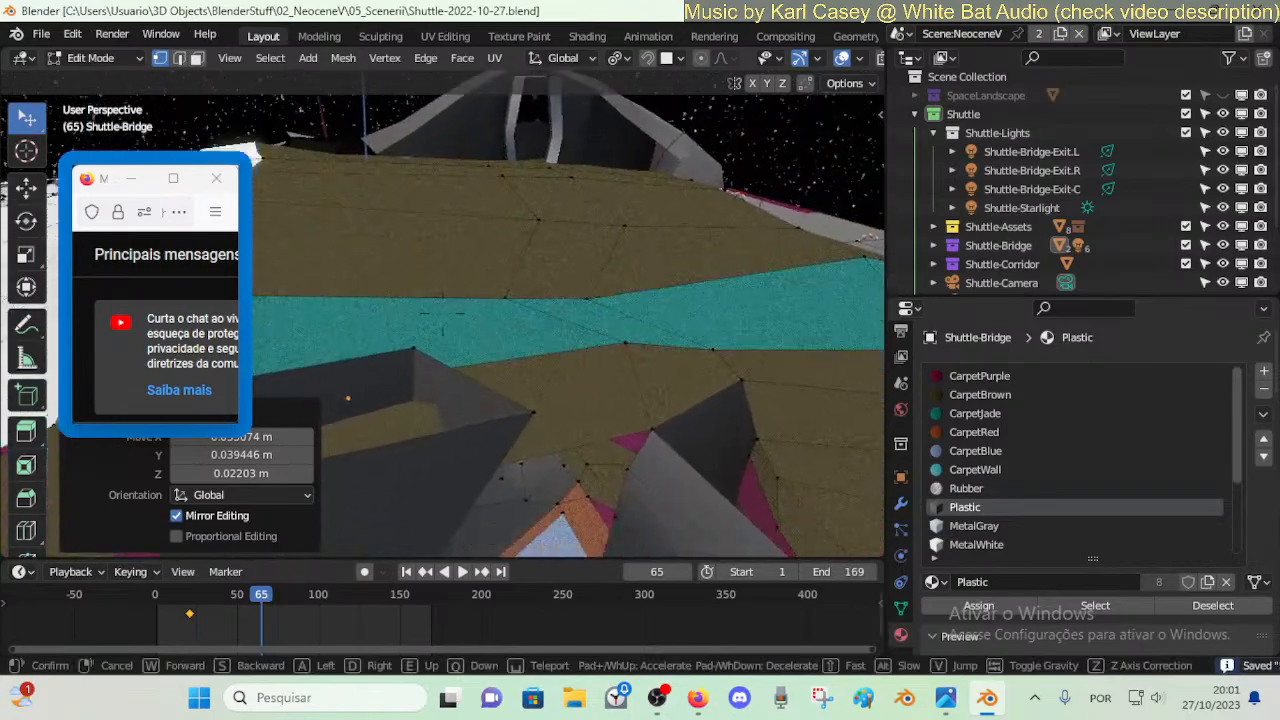
click(549, 363)
key(ctrl+s)
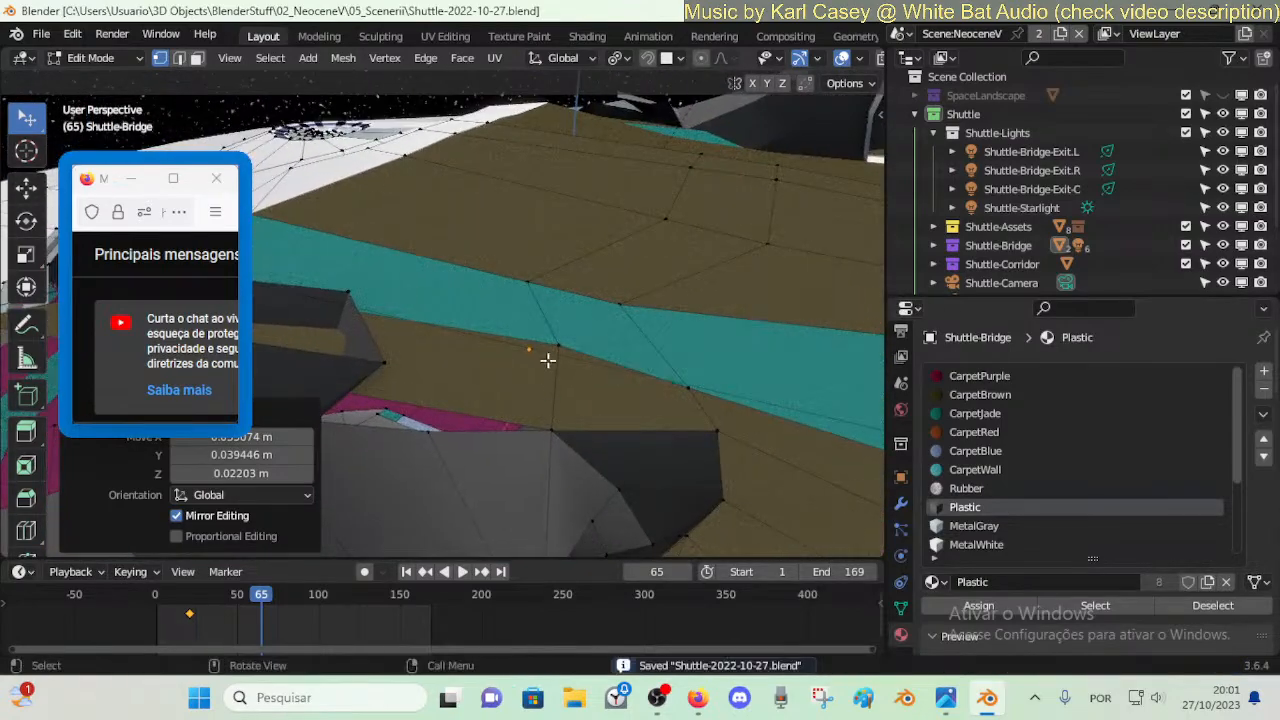
key(shift+v)
click(489, 330)
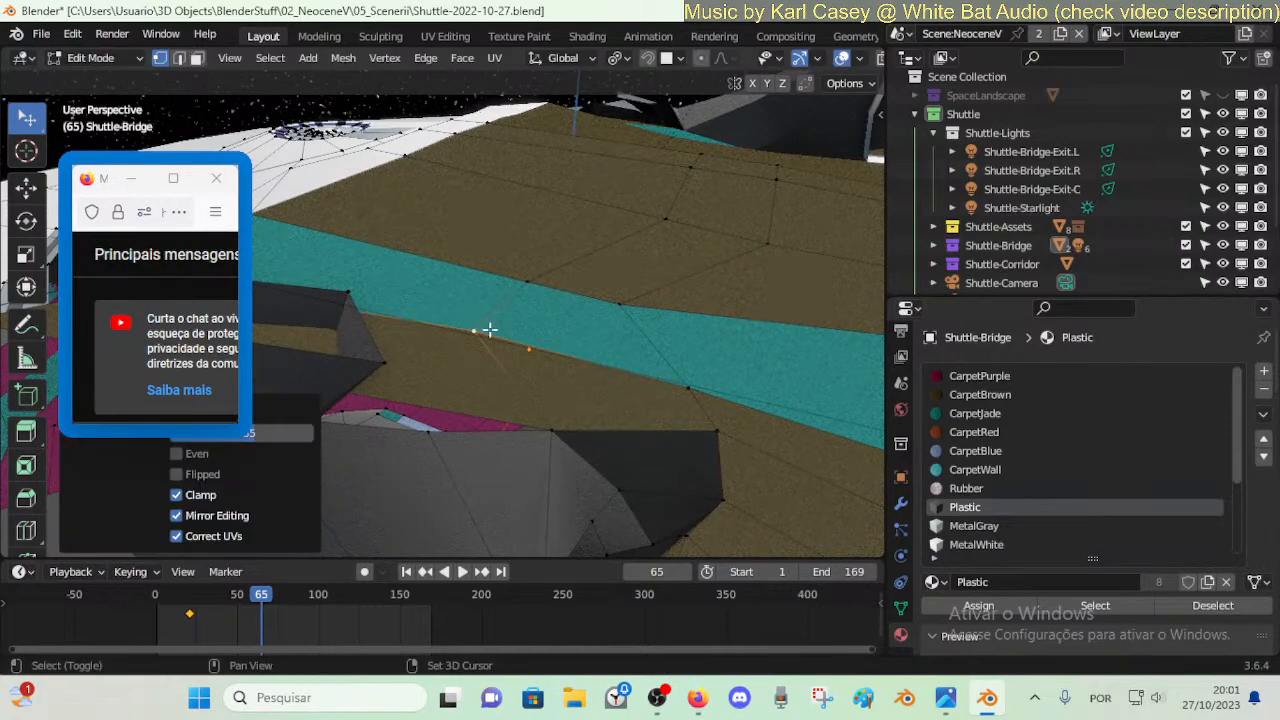
click(548, 427)
key(shift+v)
click(490, 432)
key(shift+grave)
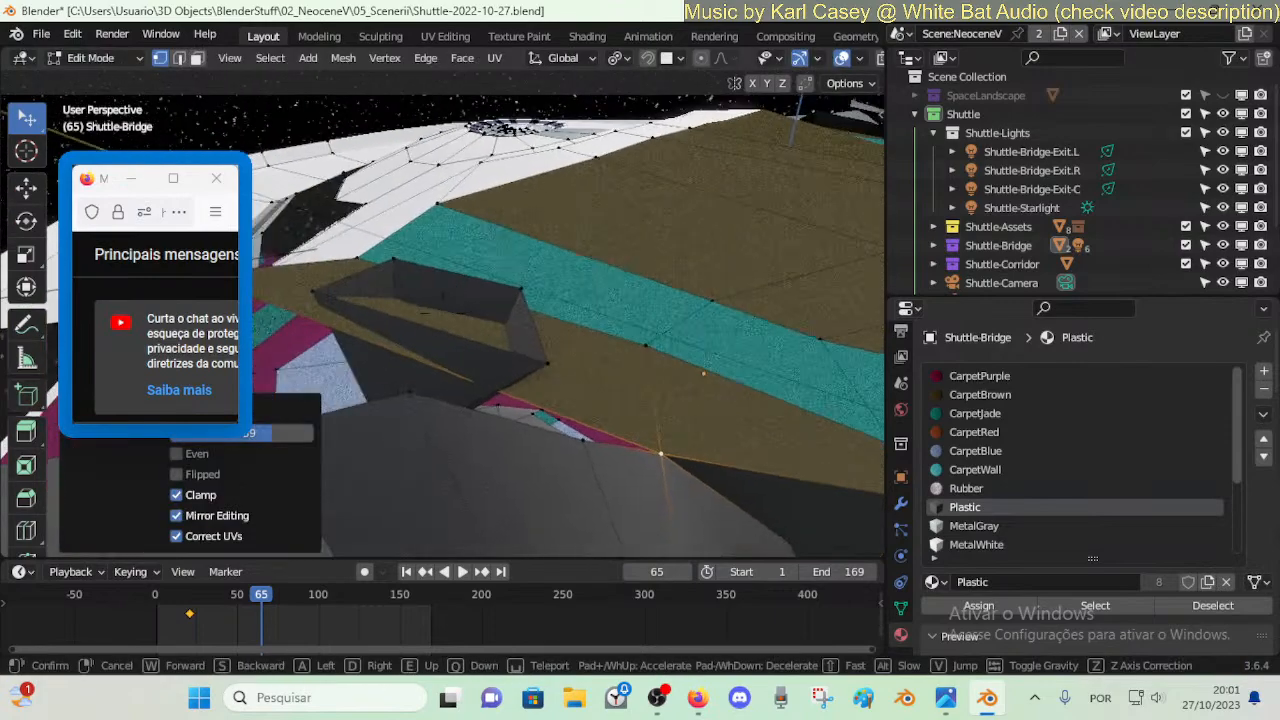
click(494, 249)
key(ctrl+r)
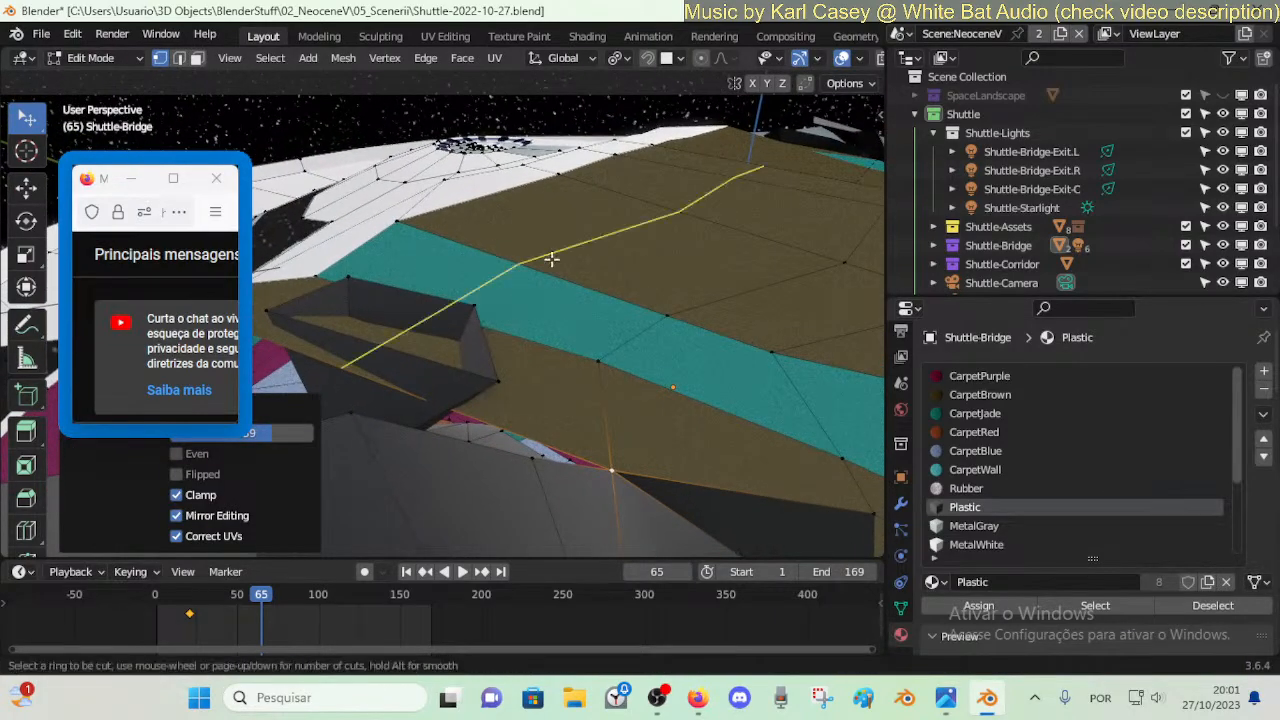
key(Escape)
key(k)
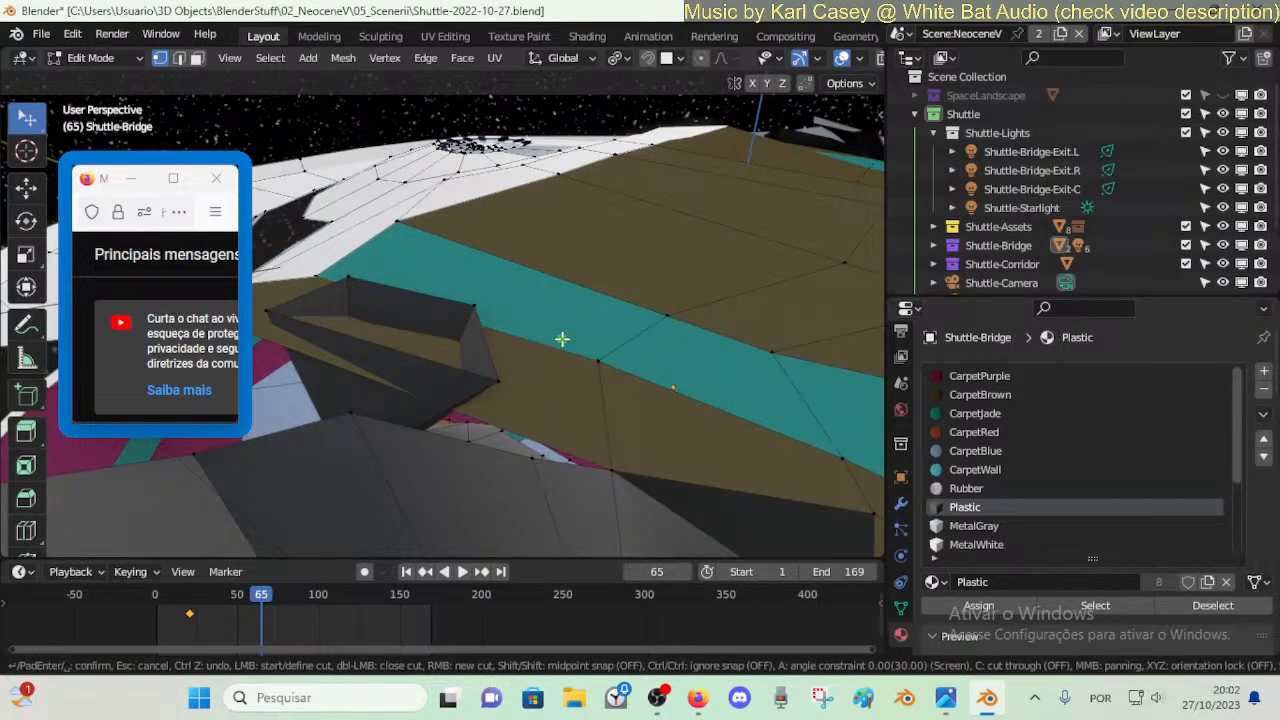
key(Escape)
- Slide the two top vertices of the plastic wall's curved end down their edges, and nudge the inner one into line
key(shift+grave)
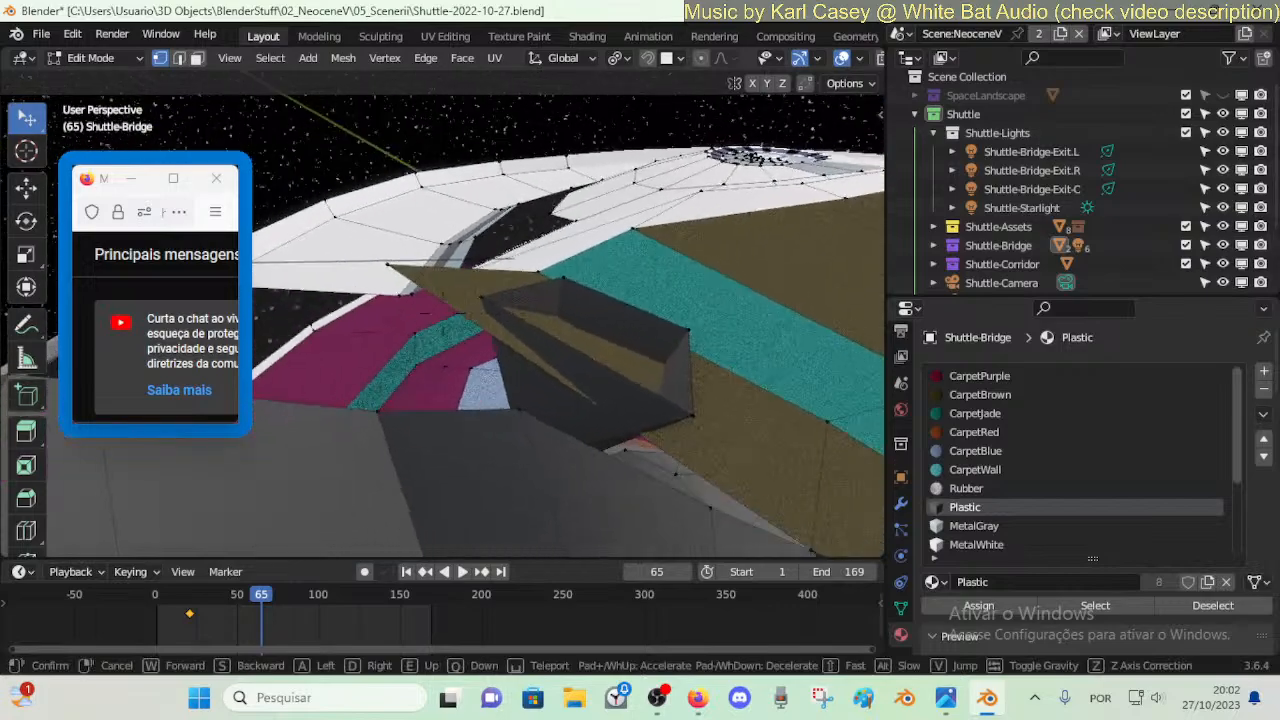
key(a)
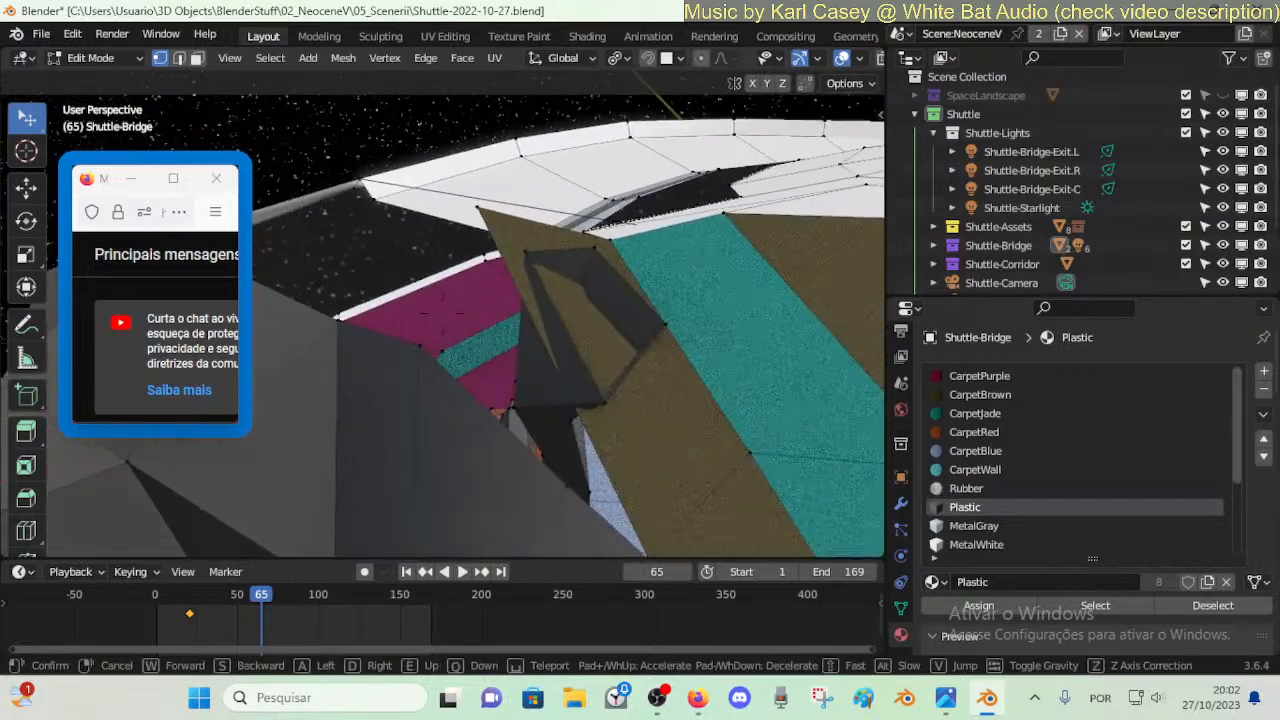
key(a)
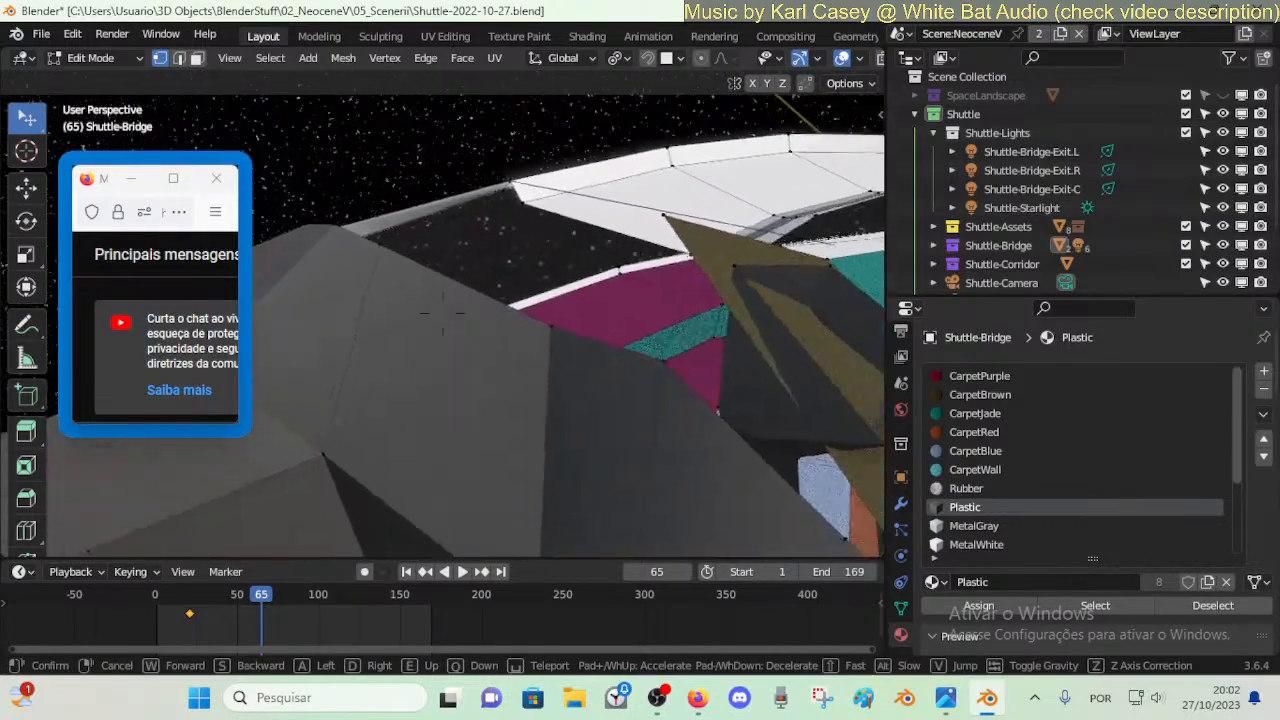
key(s)
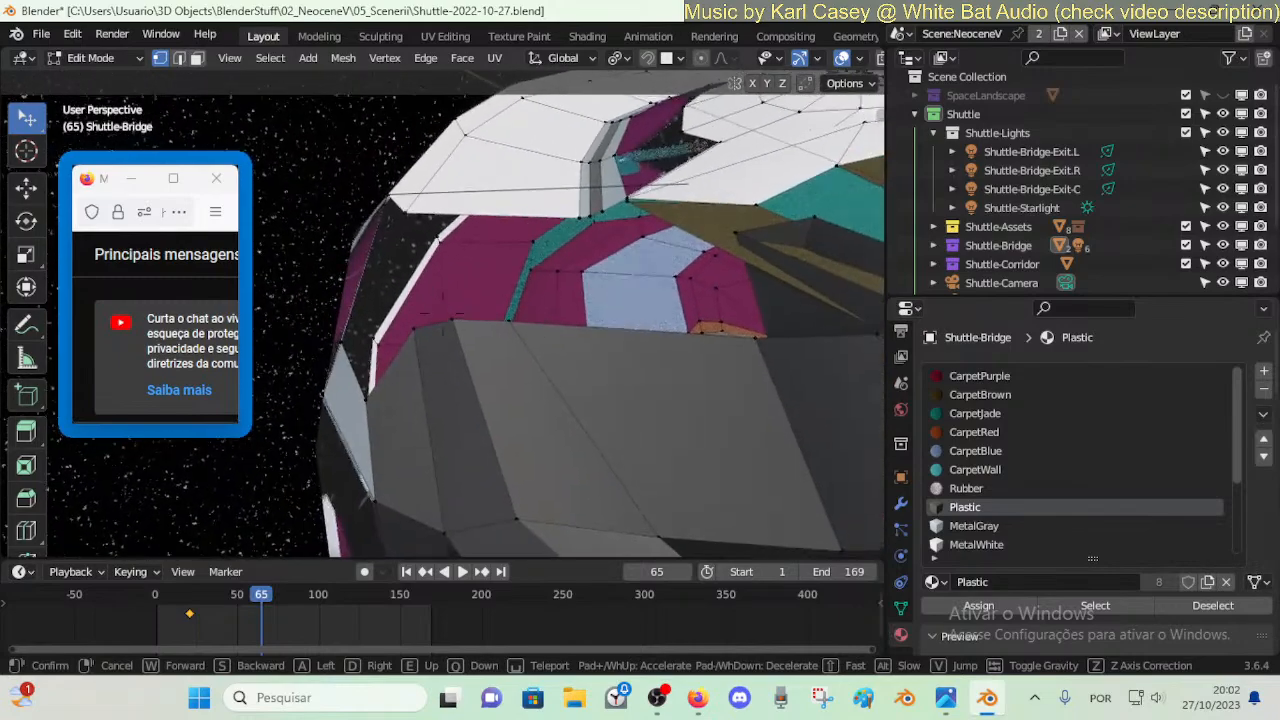
click(560, 293)
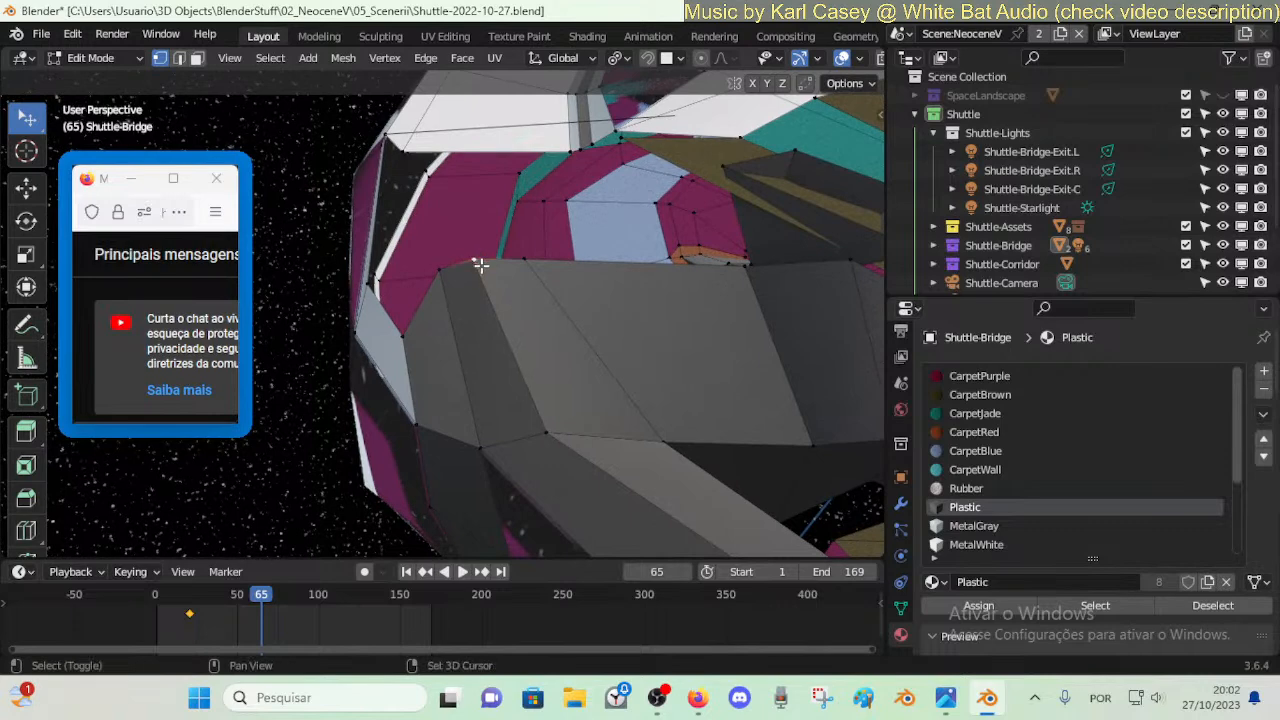
key(shift+v)
click(520, 384)
click(443, 271)
key(shift+v)
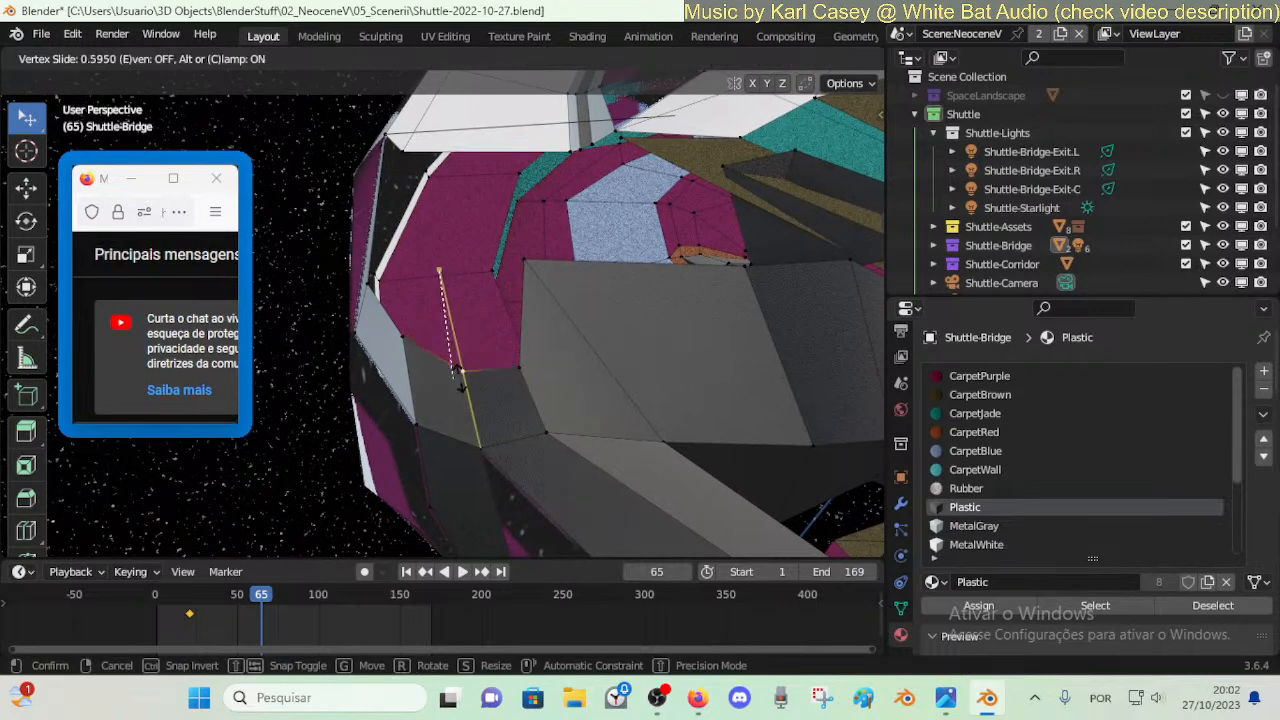
click(462, 392)
key(g)
click(526, 395)
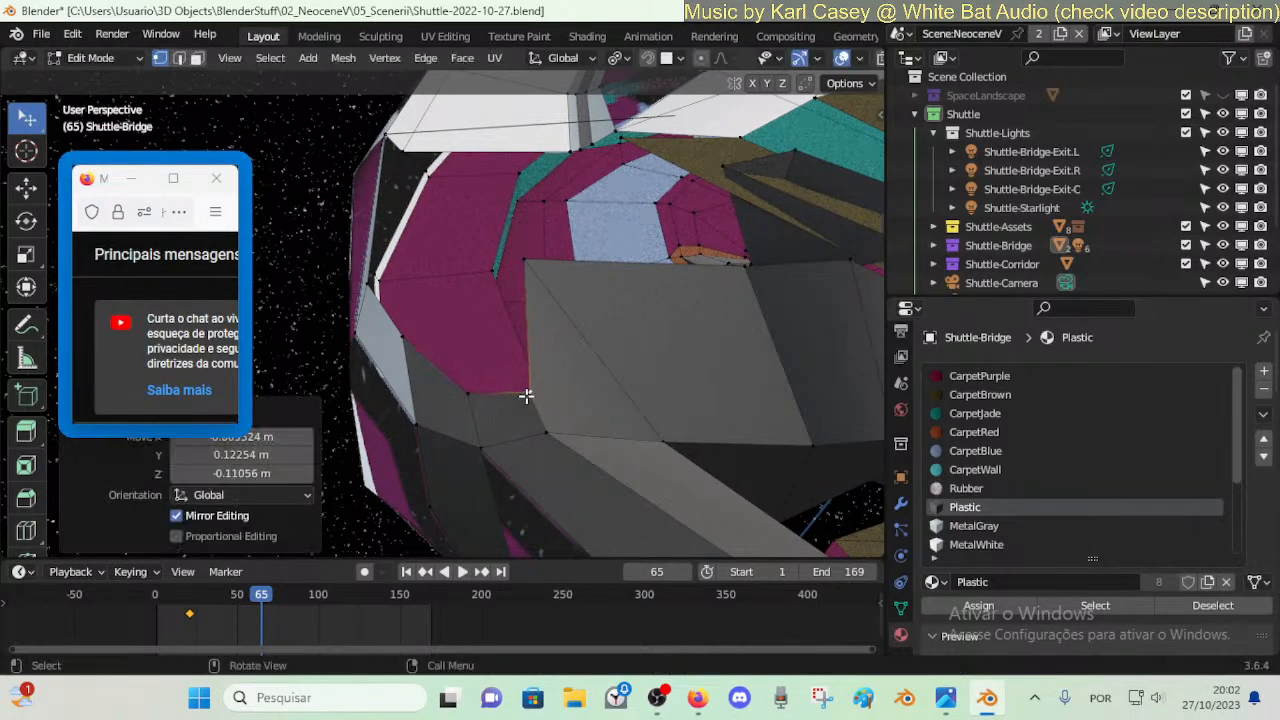
- Slide the next three top-edge vertices of the plastic wall down their edges to continue the lowered opening
click(530, 264)
key(shift+v)
click(633, 421)
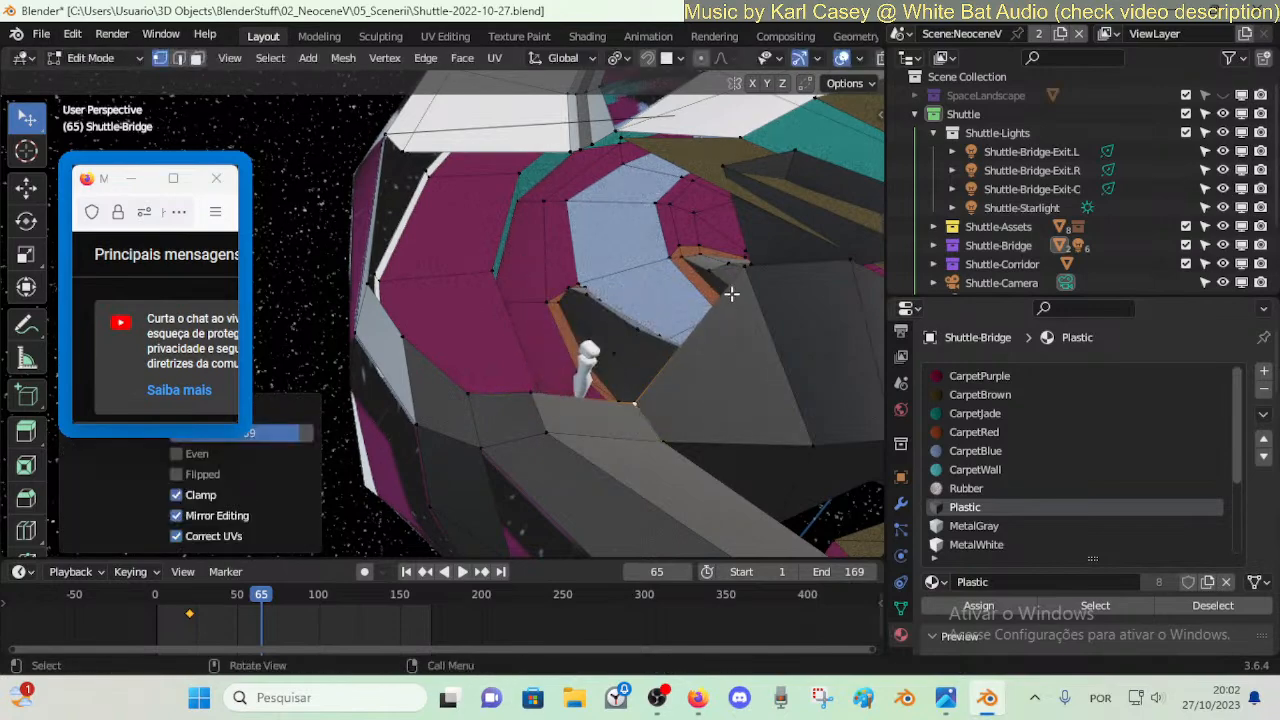
click(745, 268)
key(shift+v)
click(783, 393)
click(849, 263)
key(shift+v)
click(857, 350)
key(shift+grave)
click(517, 284)
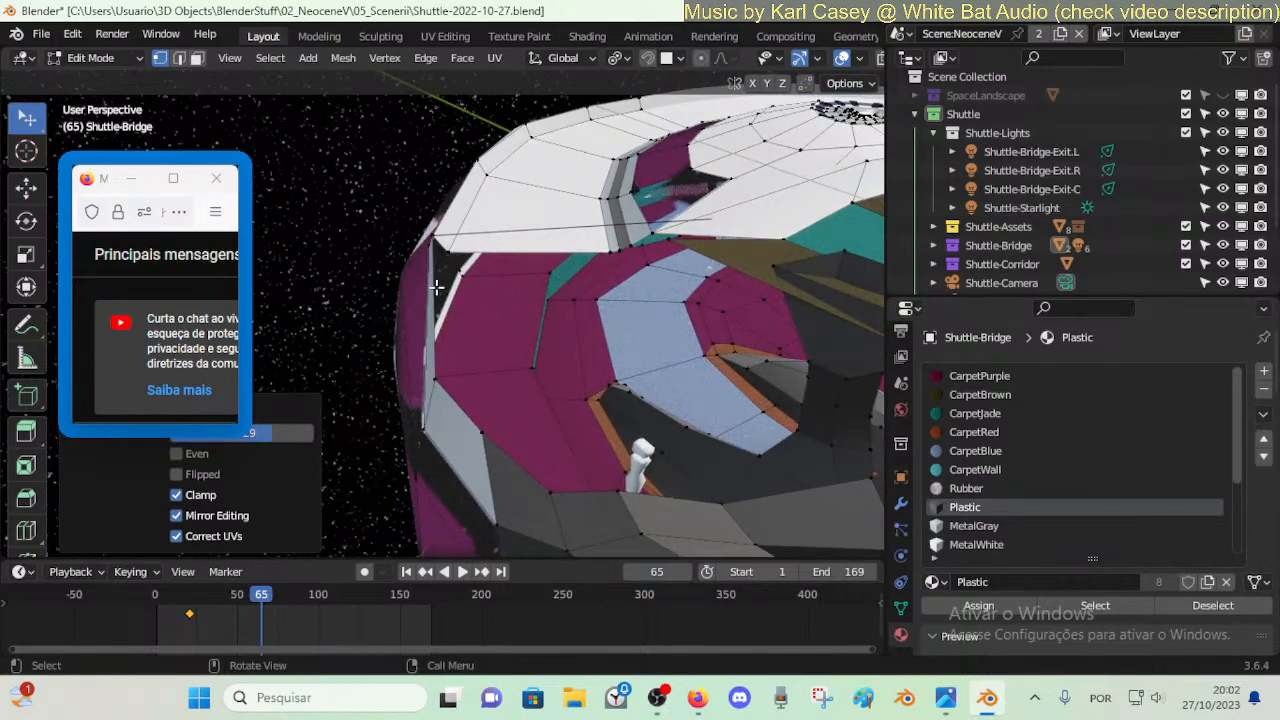
key(shift+grave)
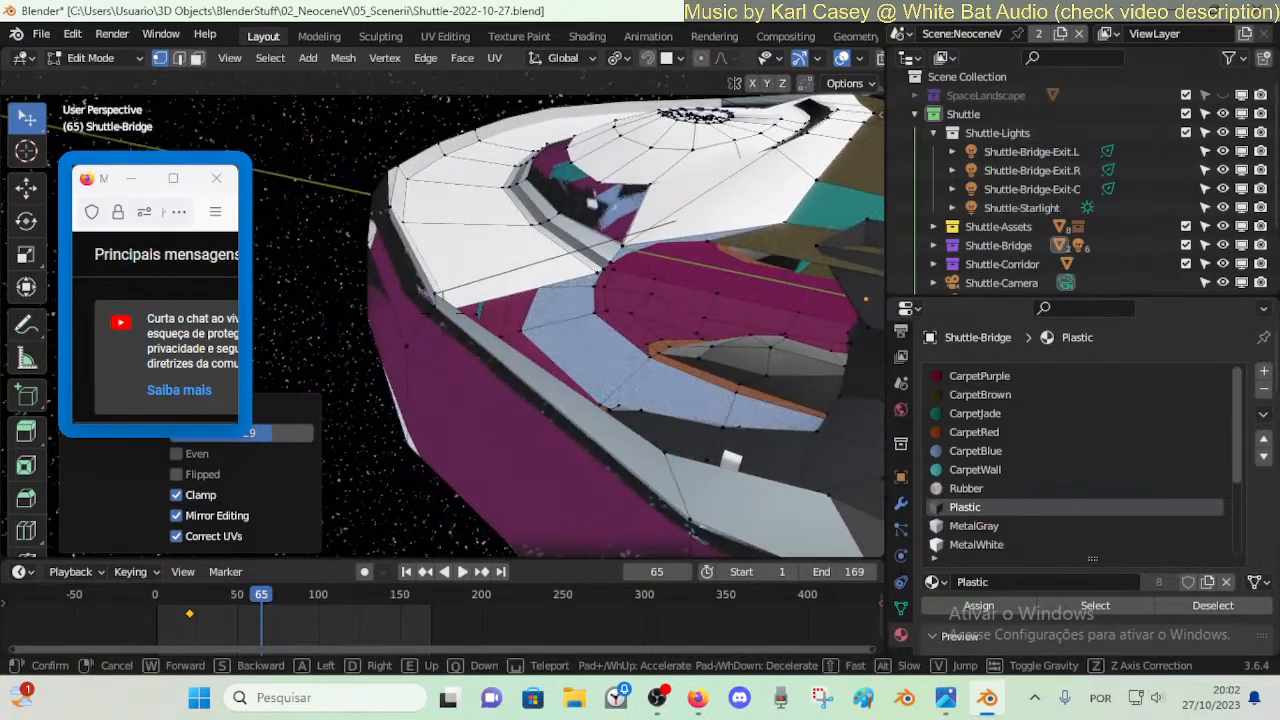
key(d)
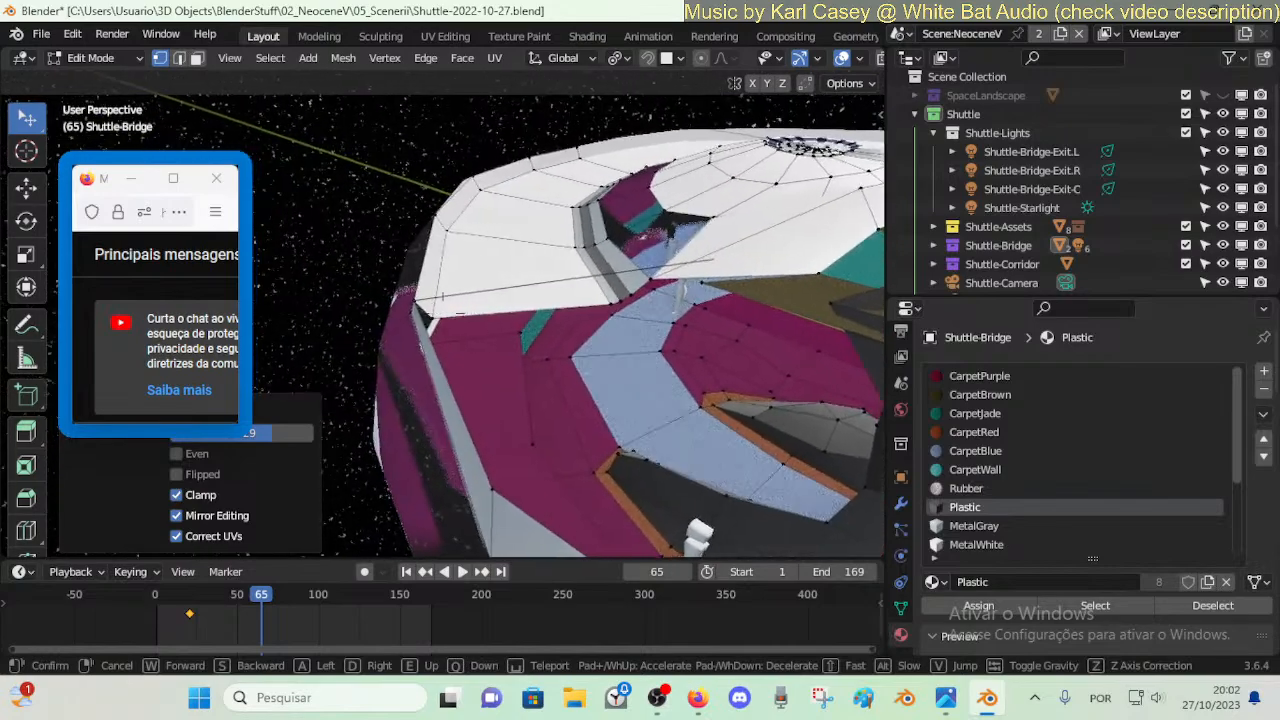
- Lower the selected outer edge of the white ceiling rim about 0.18 m along the Z axis
click(430, 258)
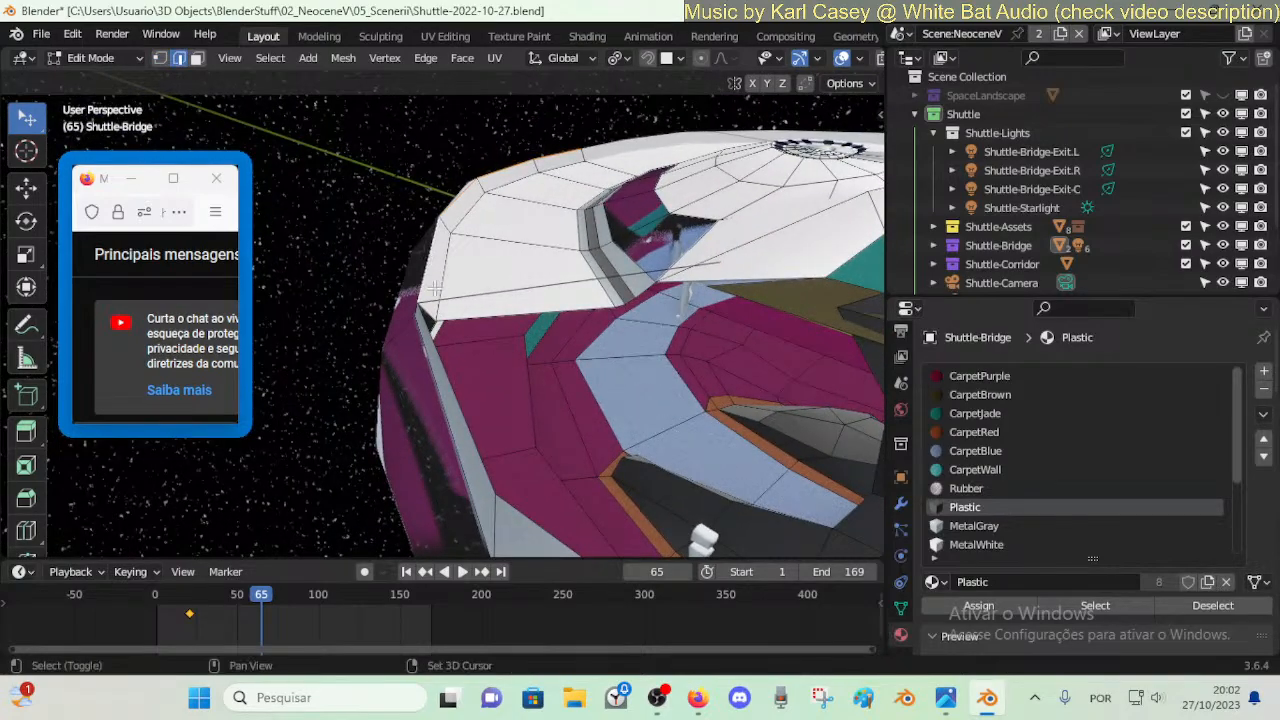
key(shift+grave)
key(d)
click(452, 322)
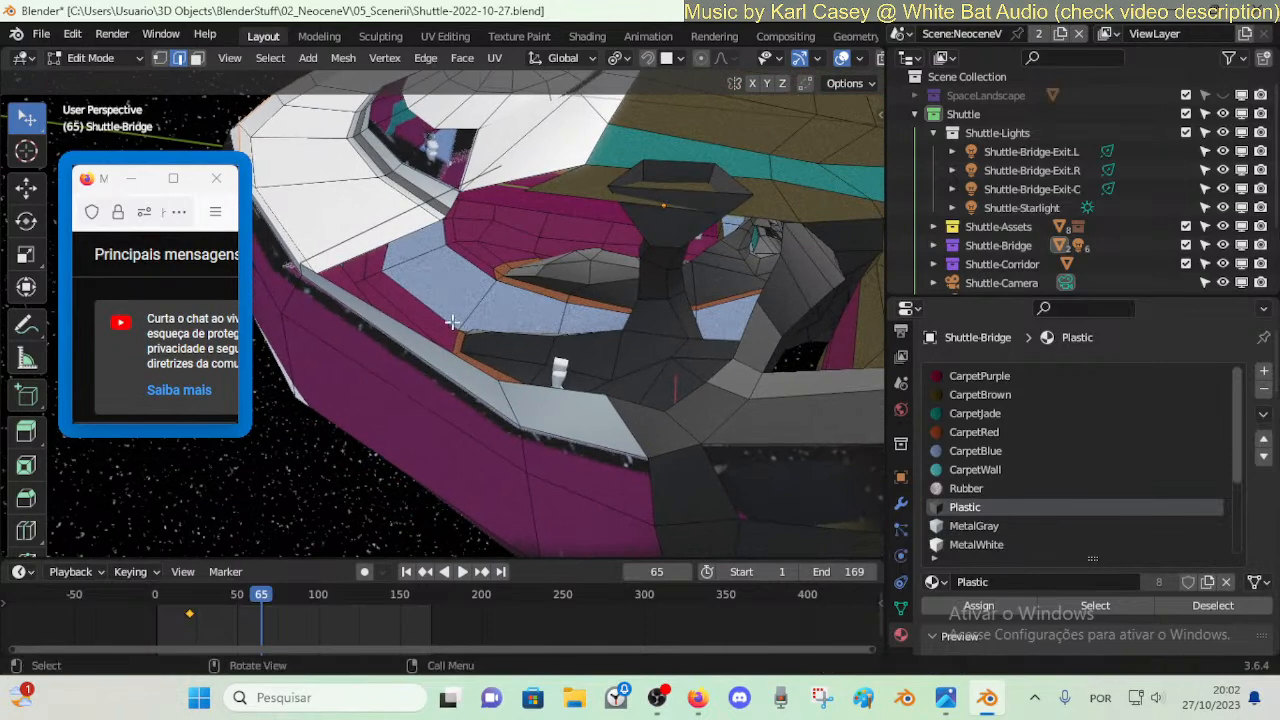
key(g)
key(z)
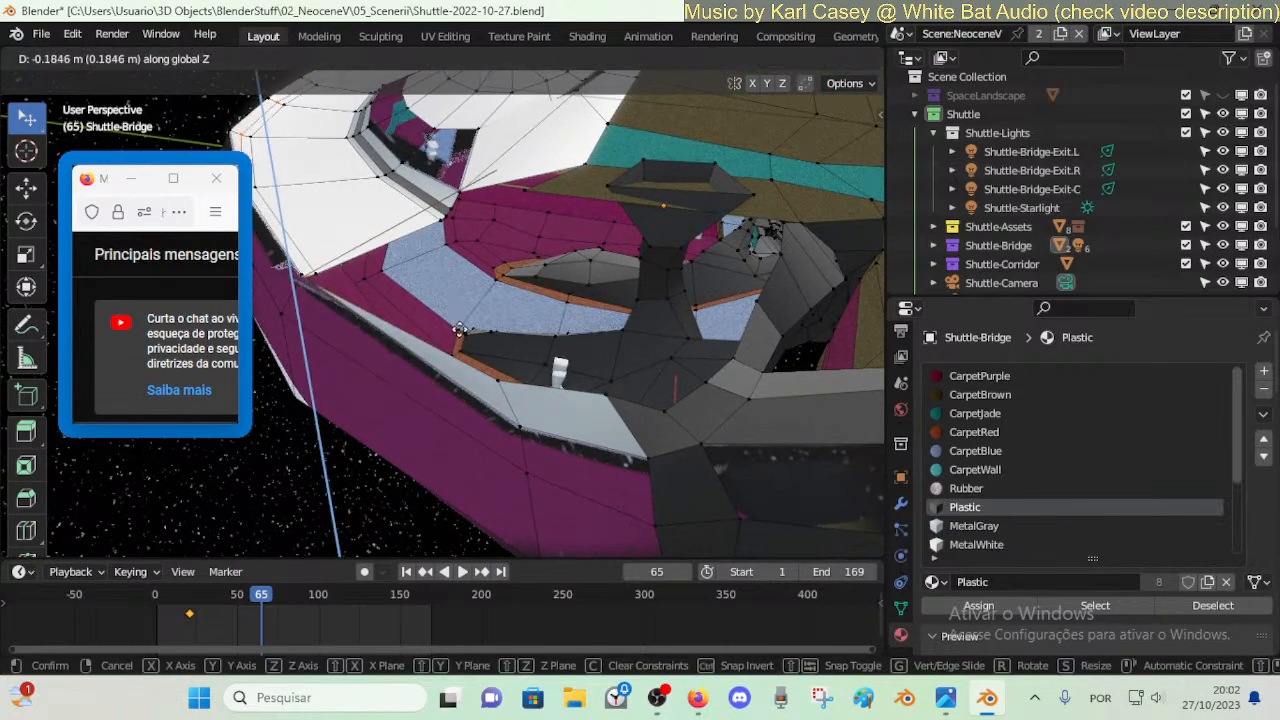
click(459, 329)
- Select the edge loop beneath the white ceiling rim and lower it along the Z axis
key(shift+grave)
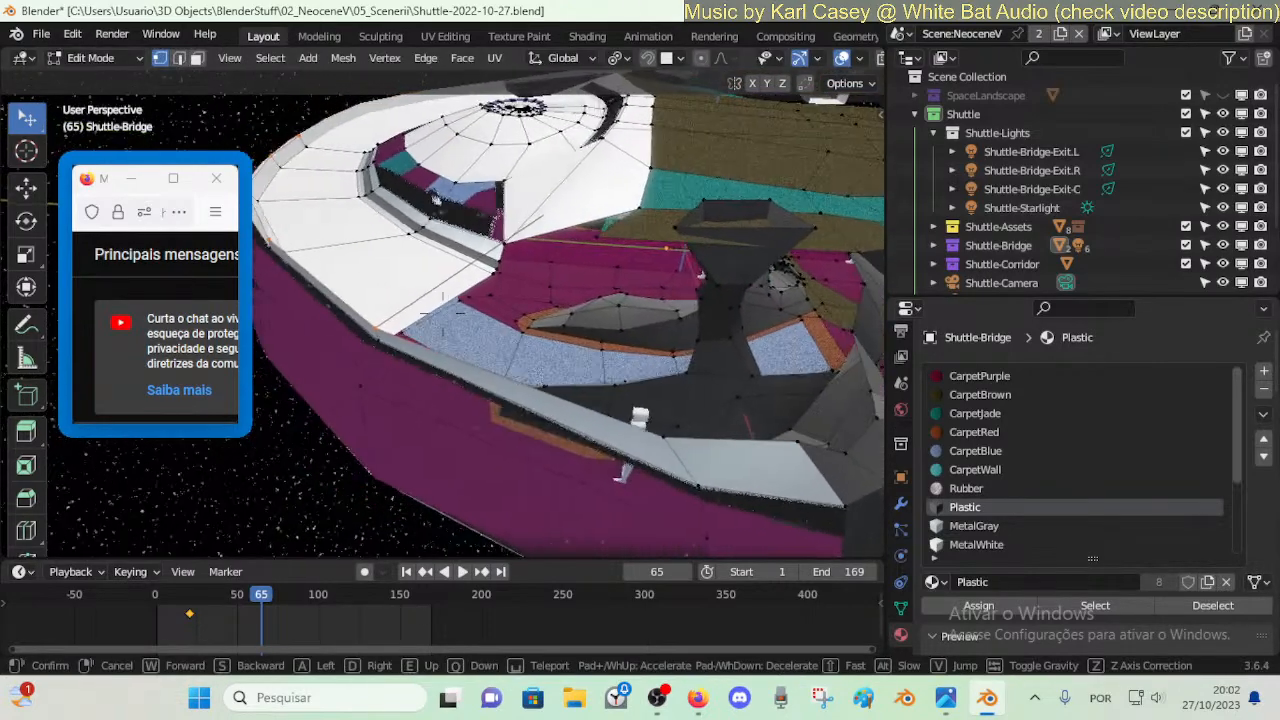
click(460, 329)
key(2)
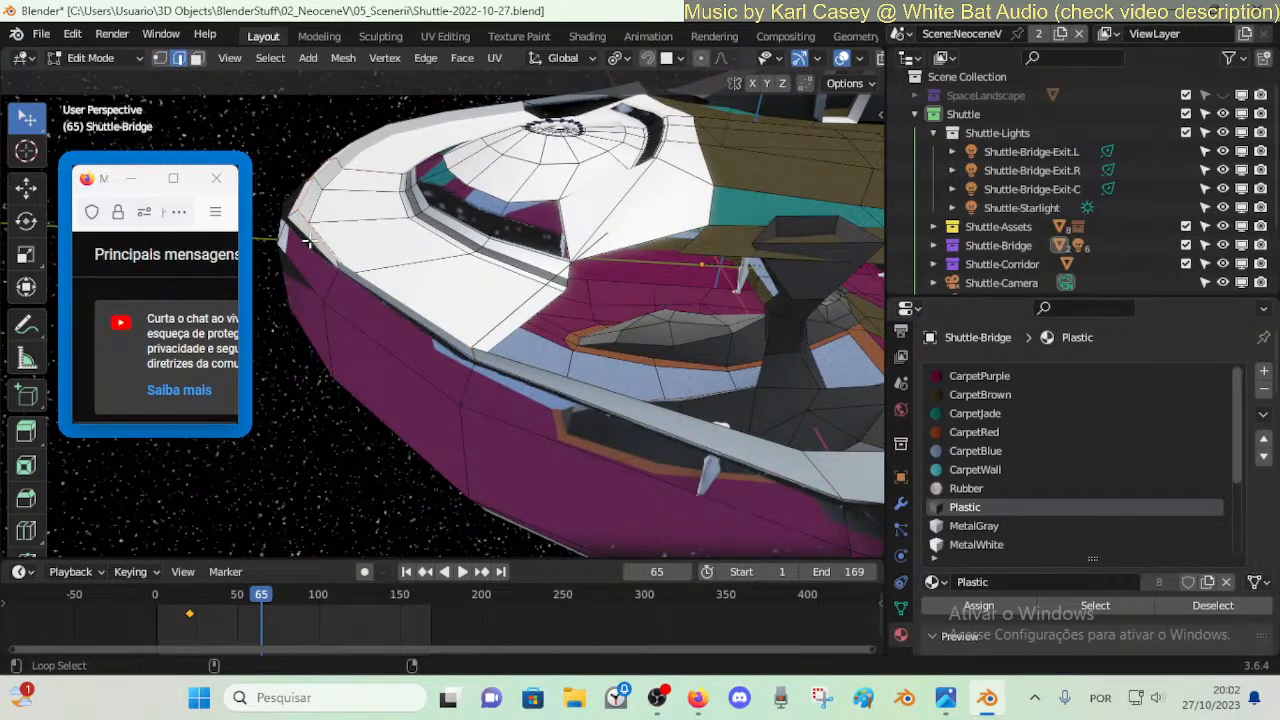
key(shift+grave)
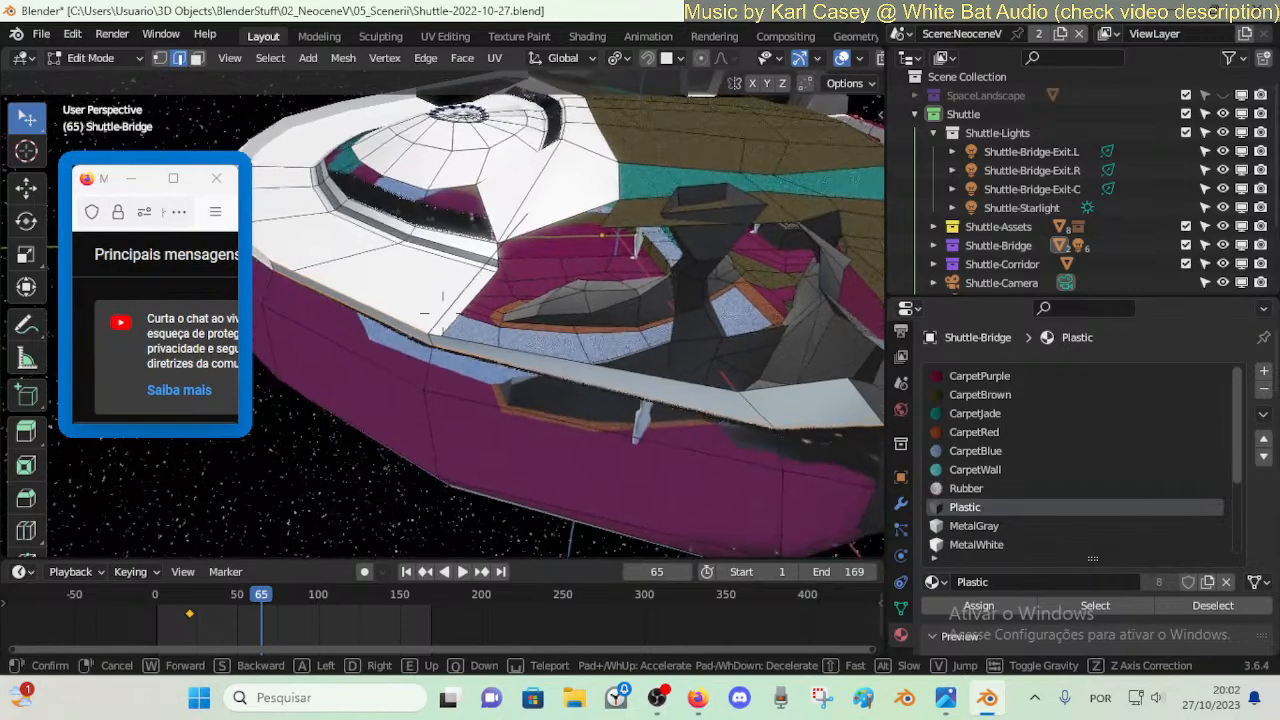
click(472, 305)
key(g)
key(z)
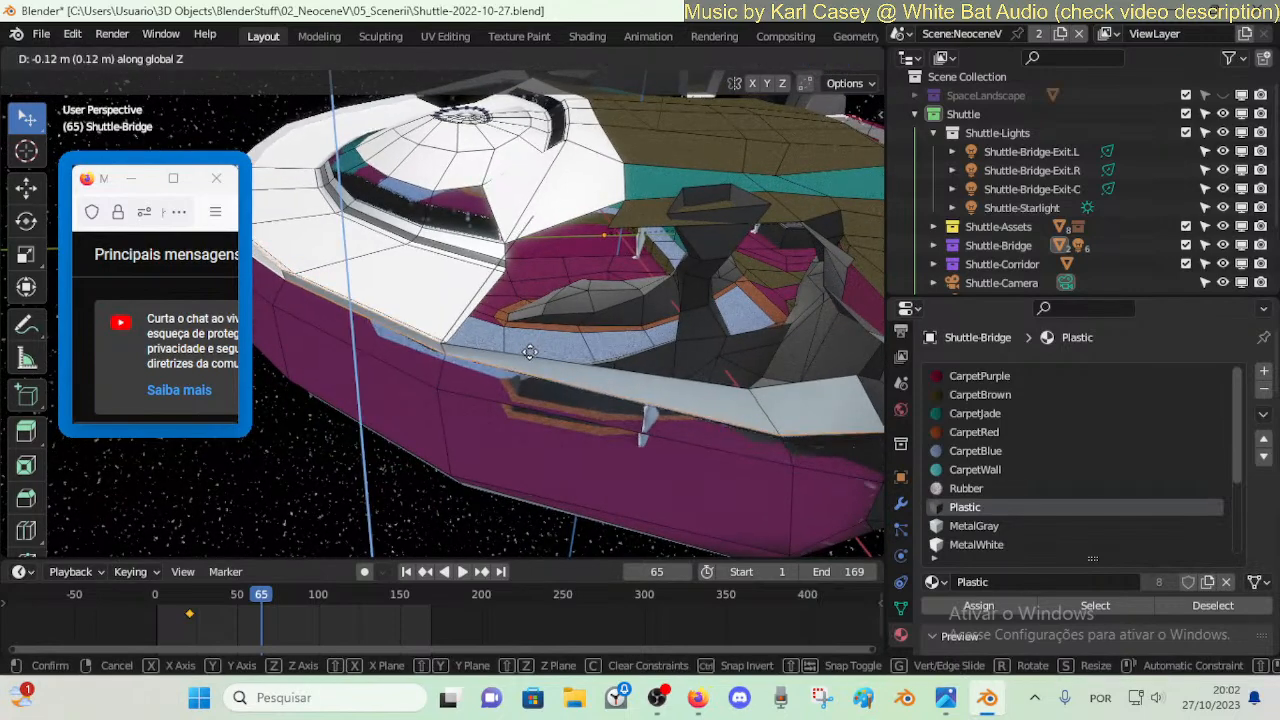
click(507, 368)
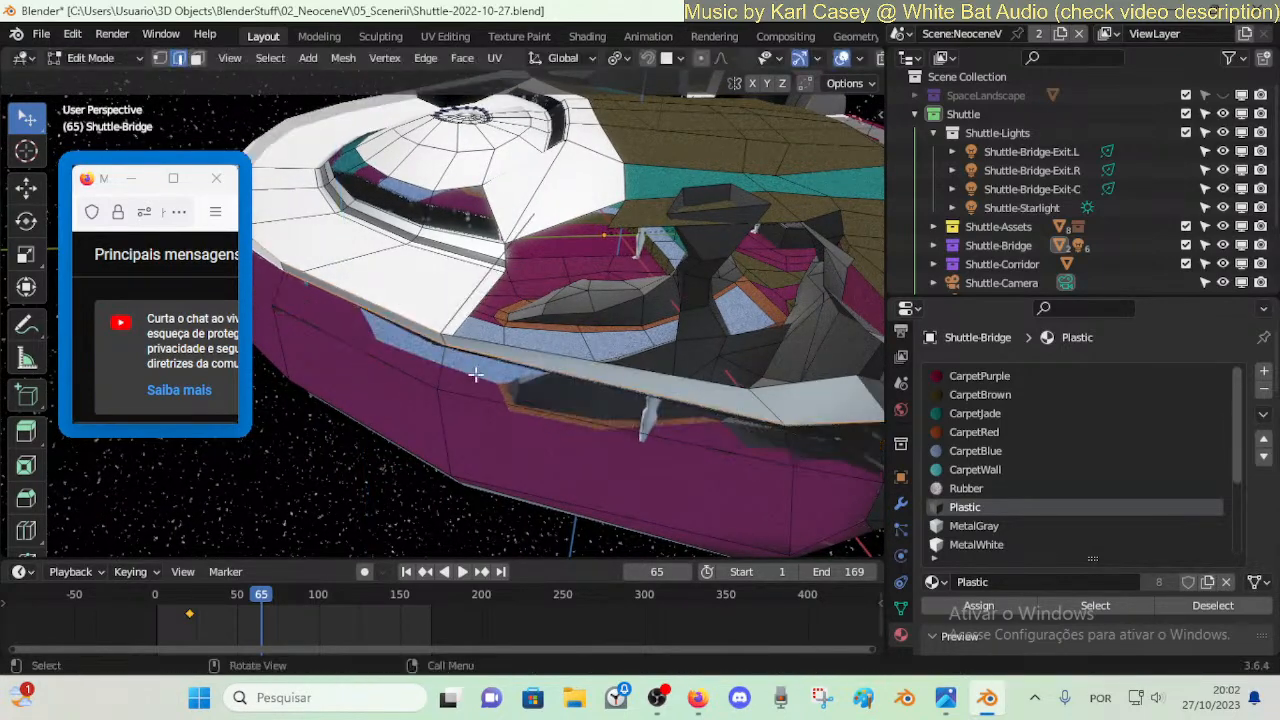
- Lower the horizontal edge loop of the purple outer wall about 0.25 m along the Z axis and clear the selection
alt+click(404, 378)
key(g)
key(z)
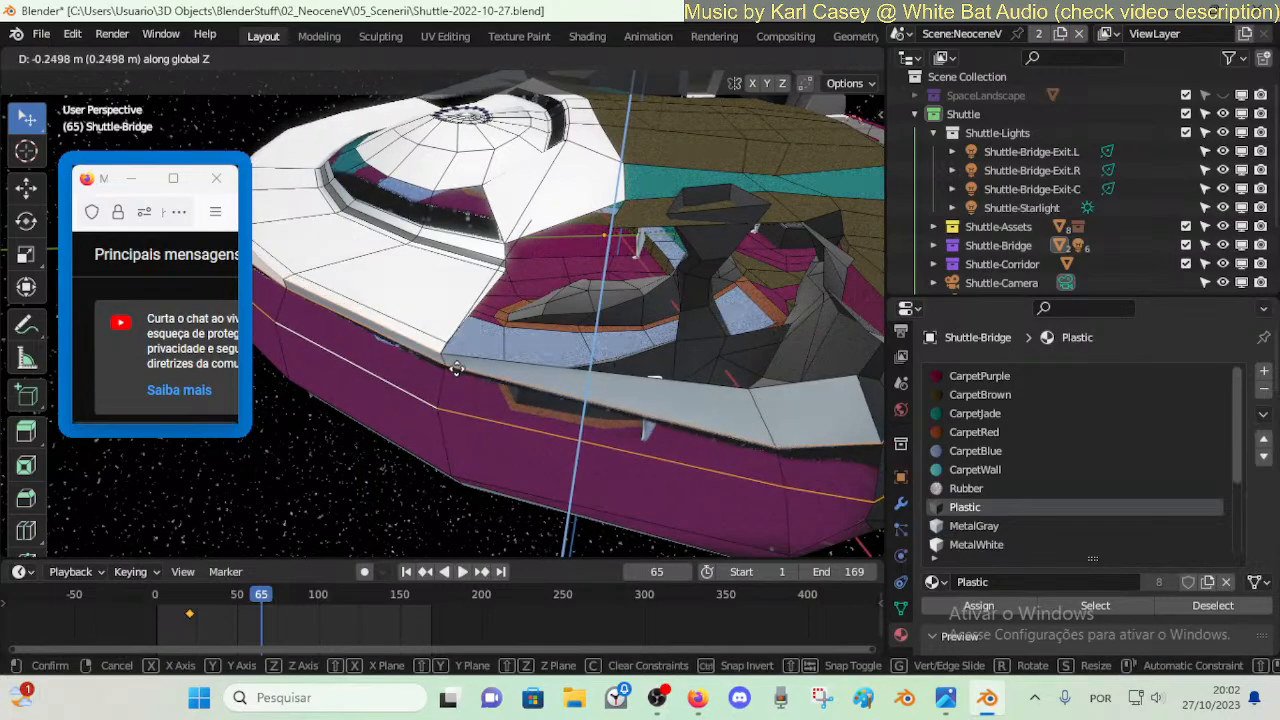
click(456, 368)
key(alt+a)
- Dissolve the extra edges running along the lower border of the white ceiling rim
key(shift+grave)
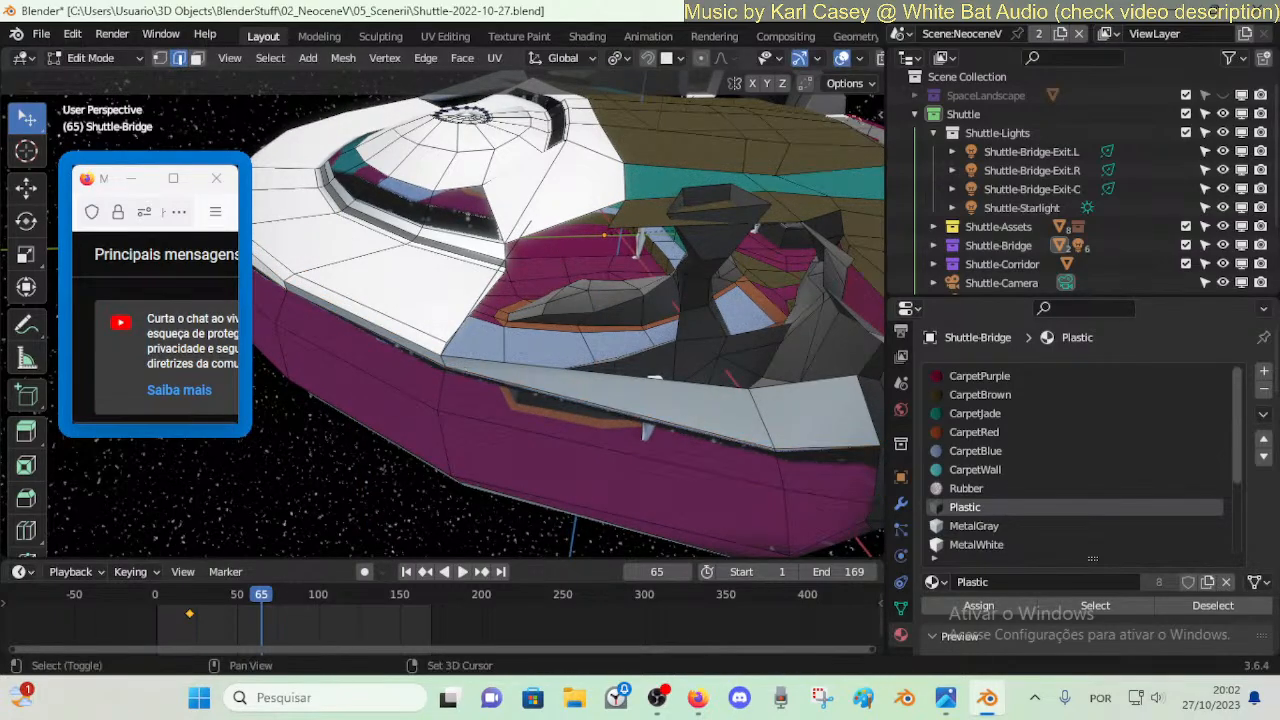
key(a)
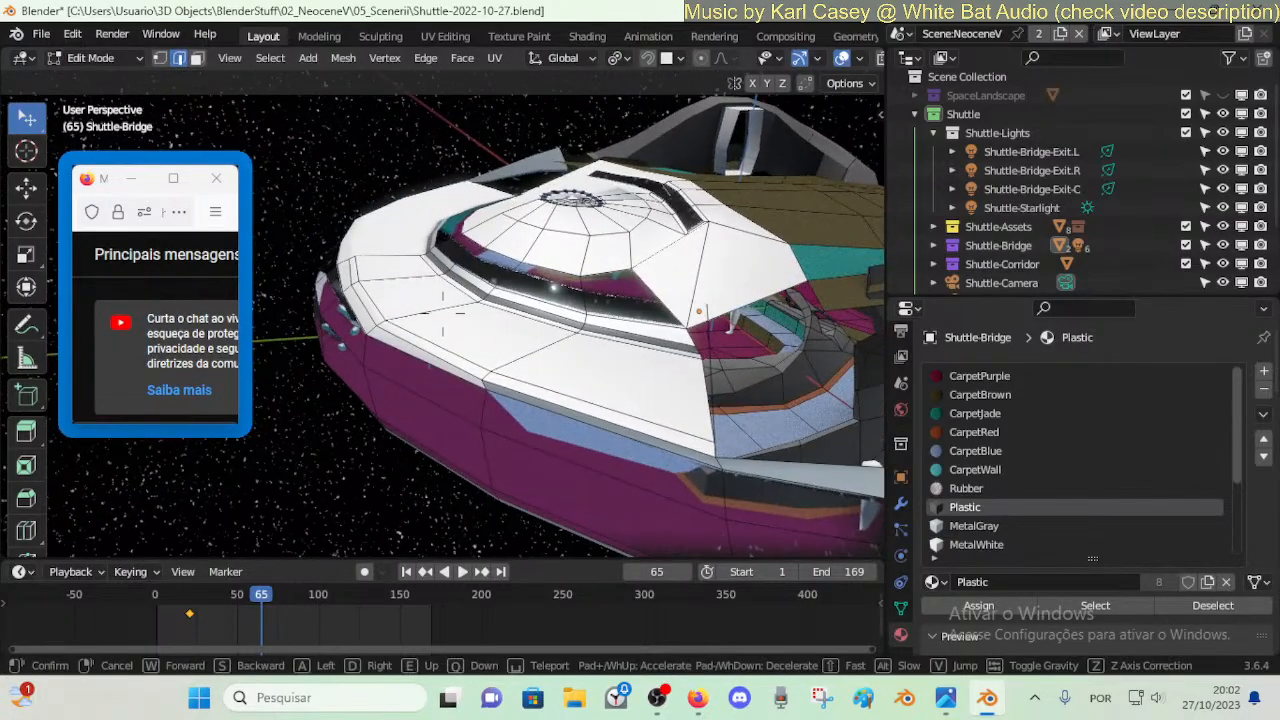
click(454, 386)
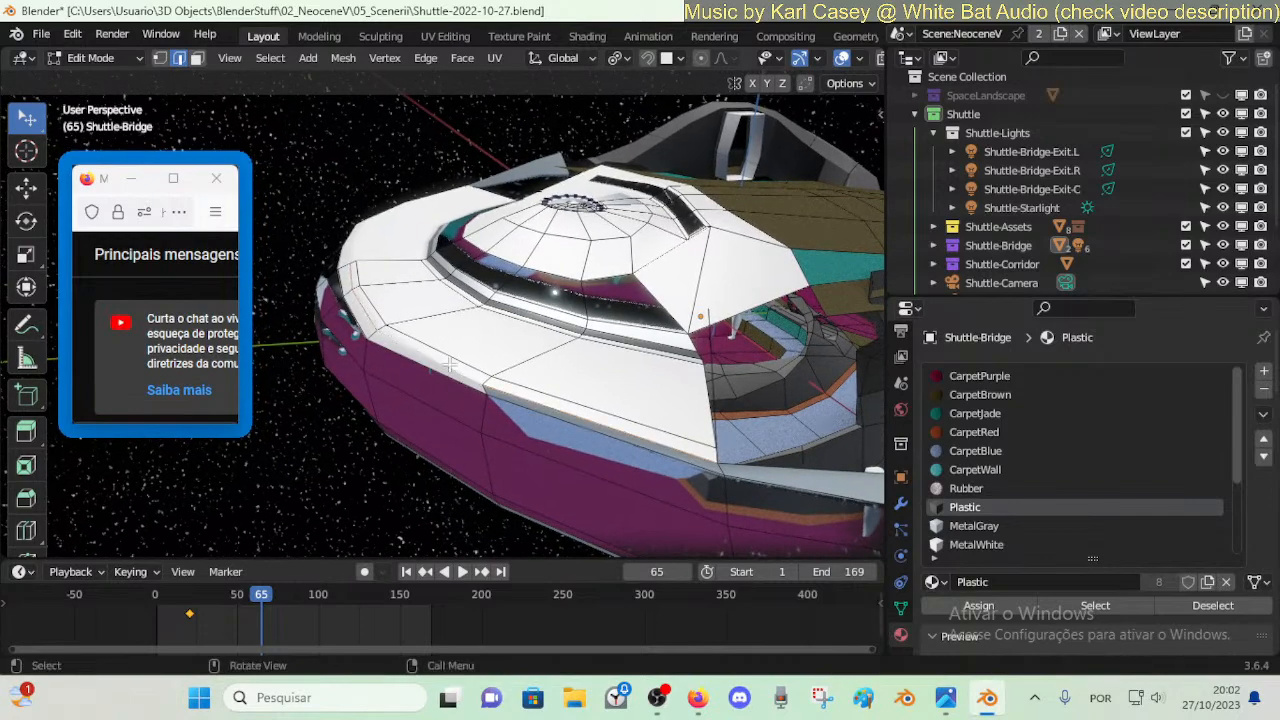
key(x)
click(425, 452)
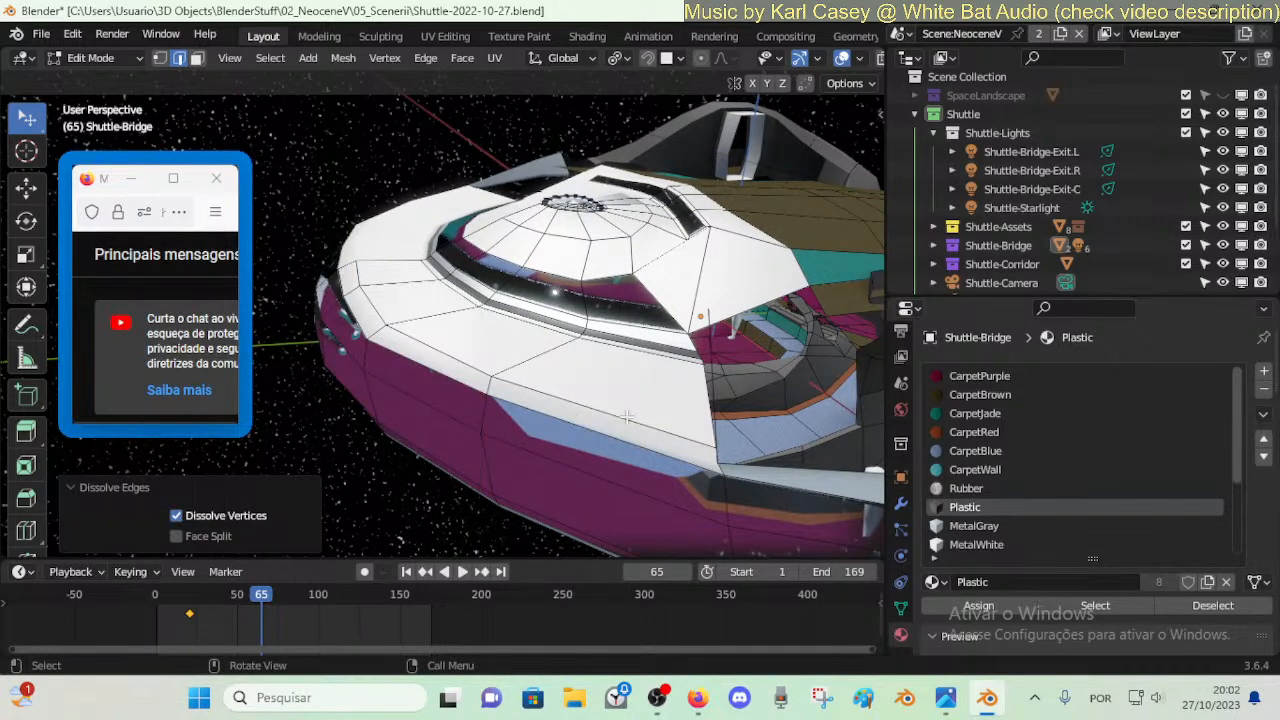
- Merge the two vertices at the white rim's end corner using At Last
key(1)
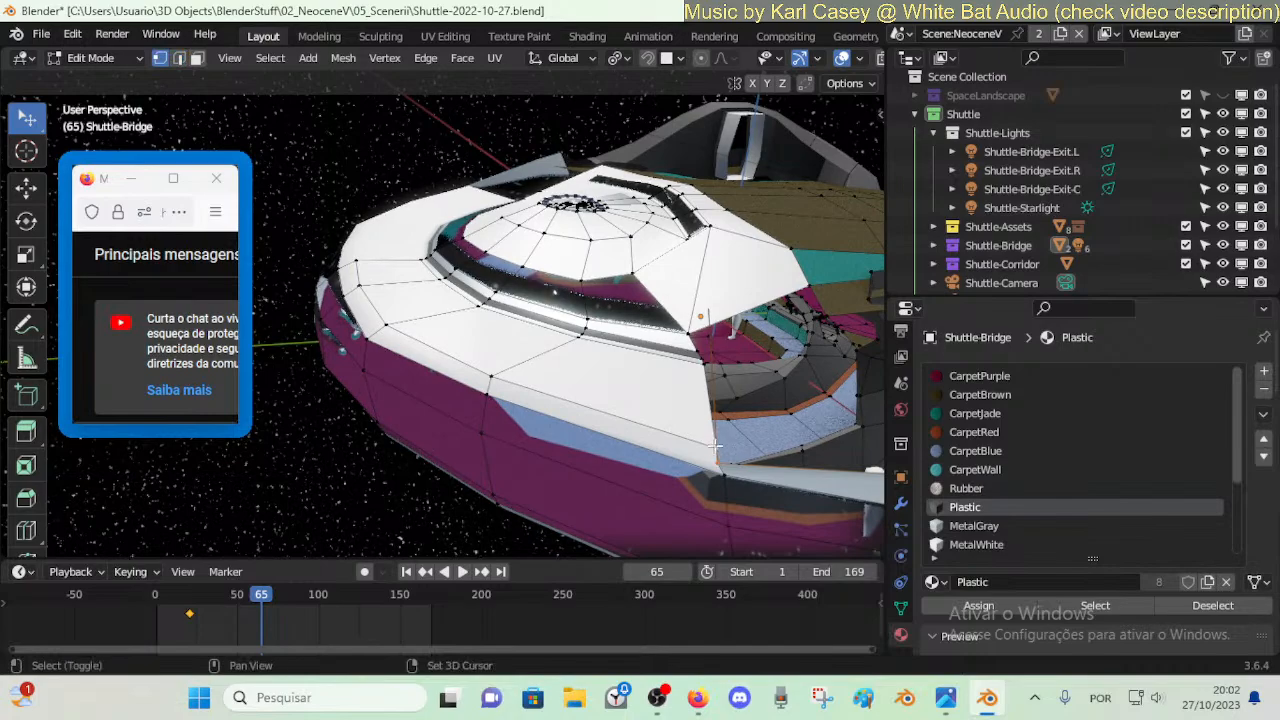
key(m)
click(714, 449)
key(shift+grave)
key(d)
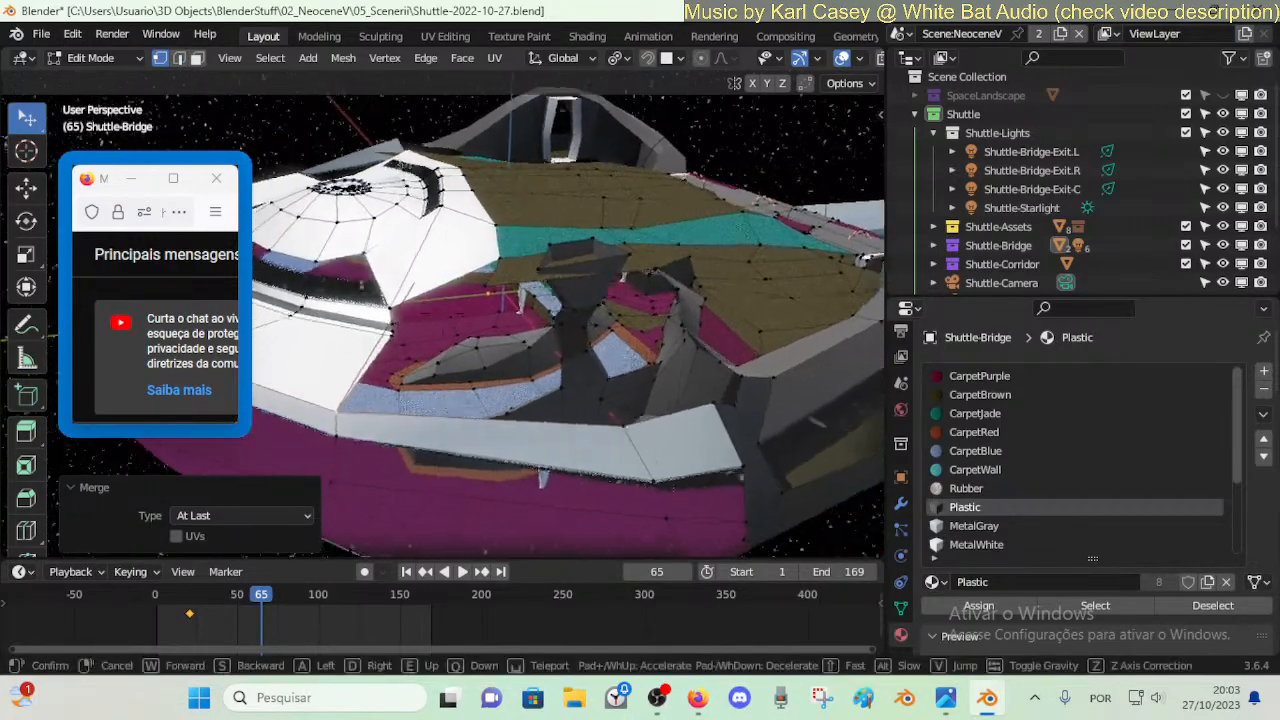
click(732, 423)
click(754, 402)
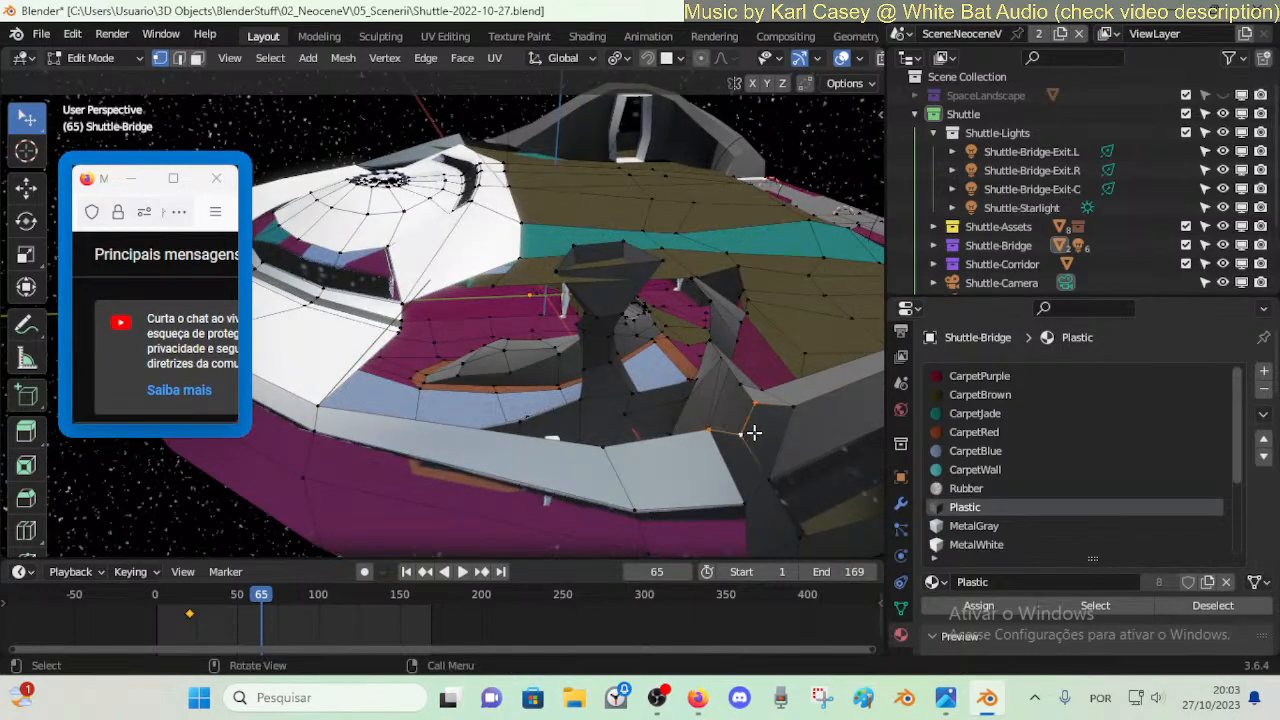
key(shift+grave)
key(a)
click(759, 426)
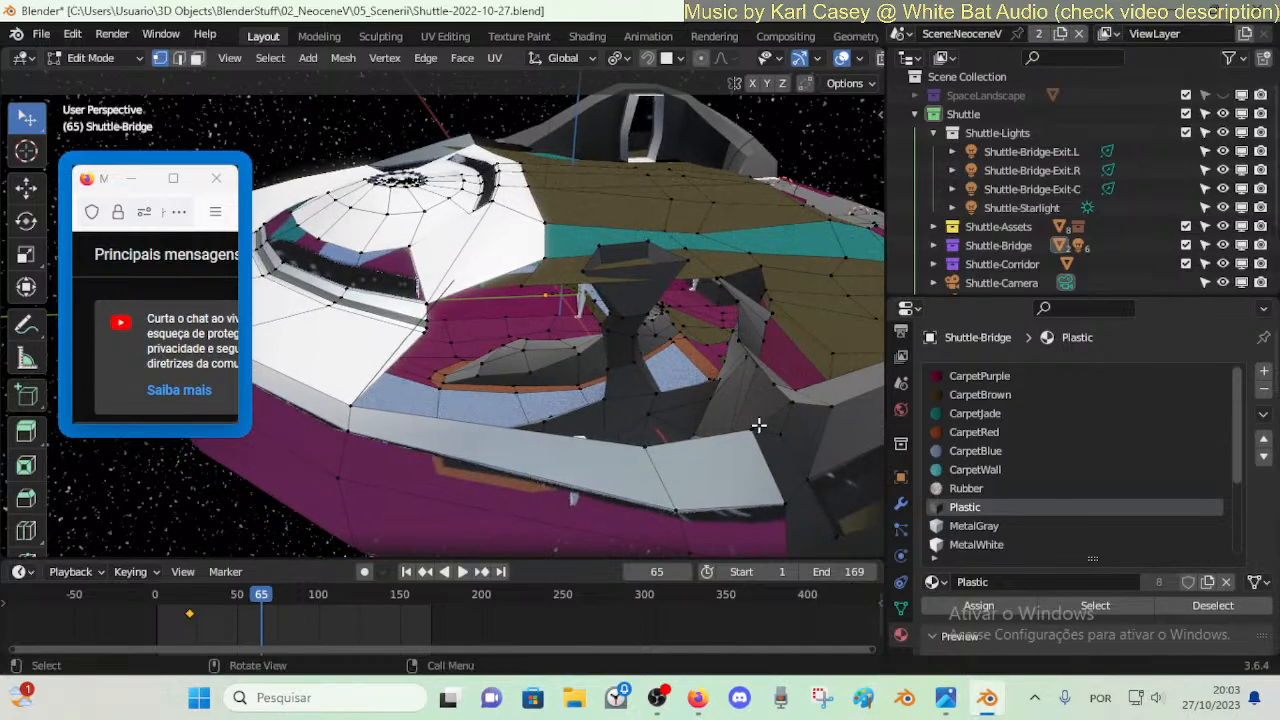
- Extend an edge inward from the white rim's next outer vertex about 1.9 m along X and fill the ceiling face beside it
key(shift+grave)
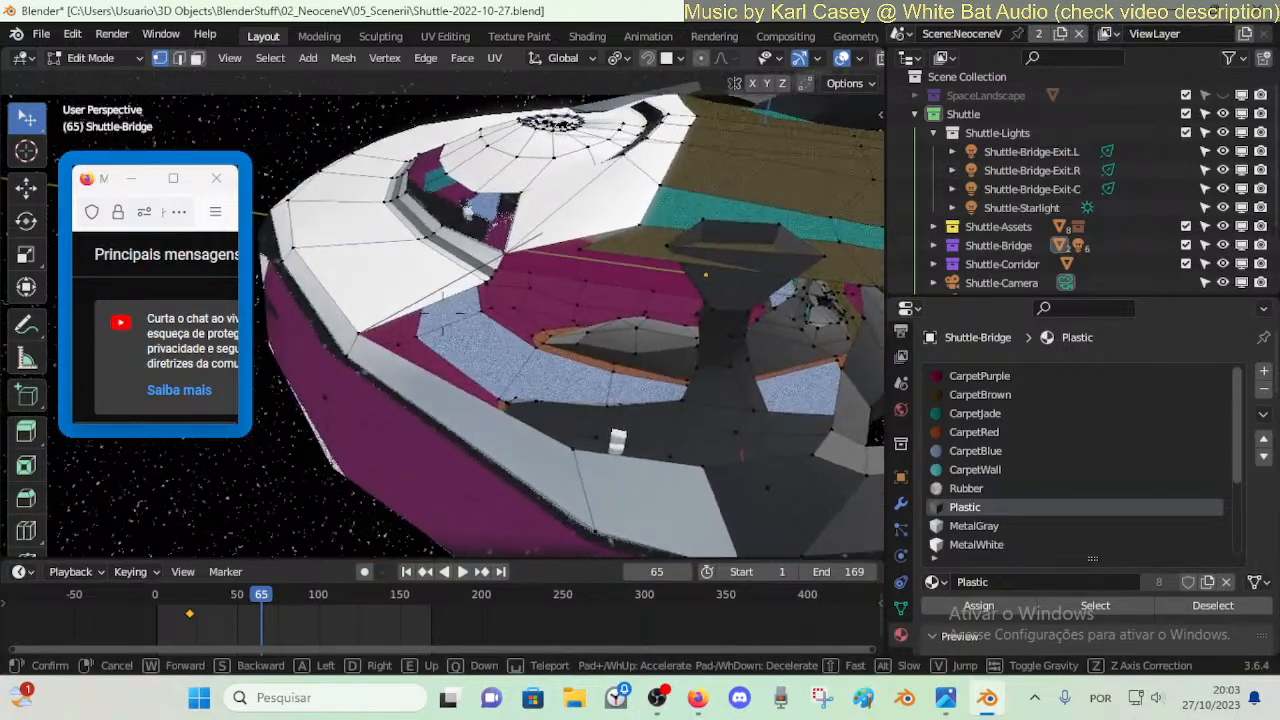
click(763, 353)
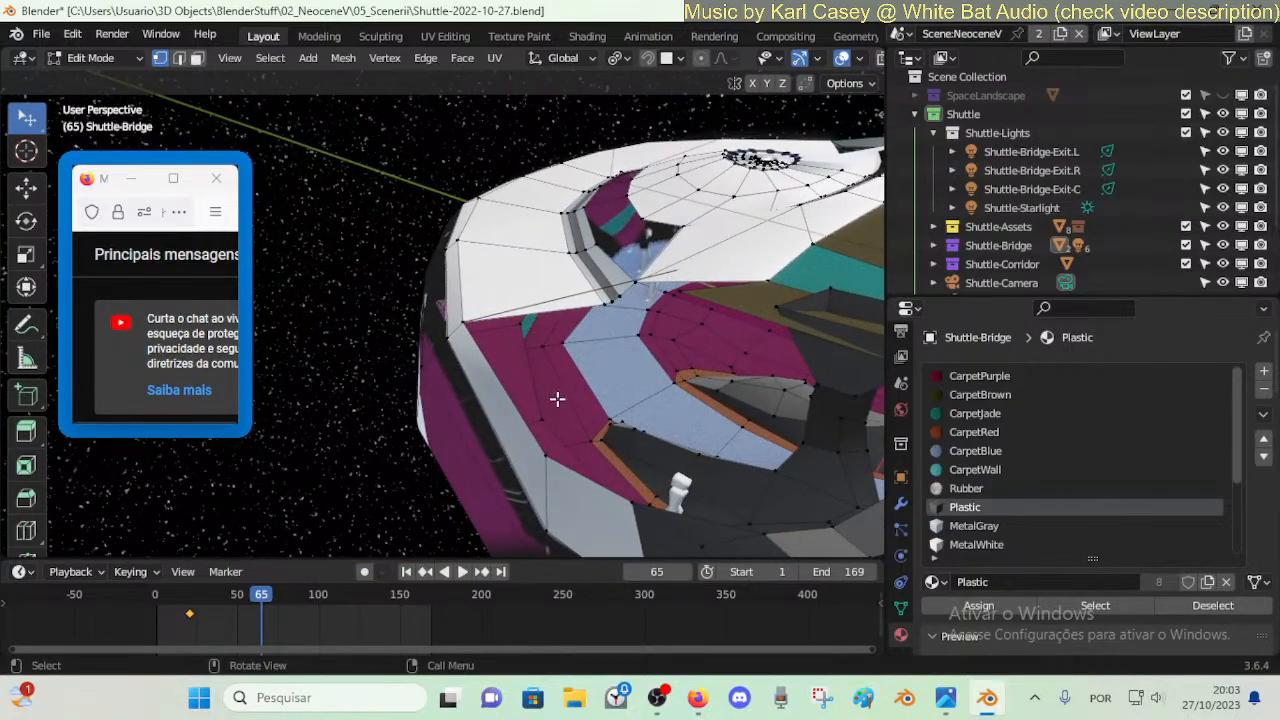
key(g)
key(x)
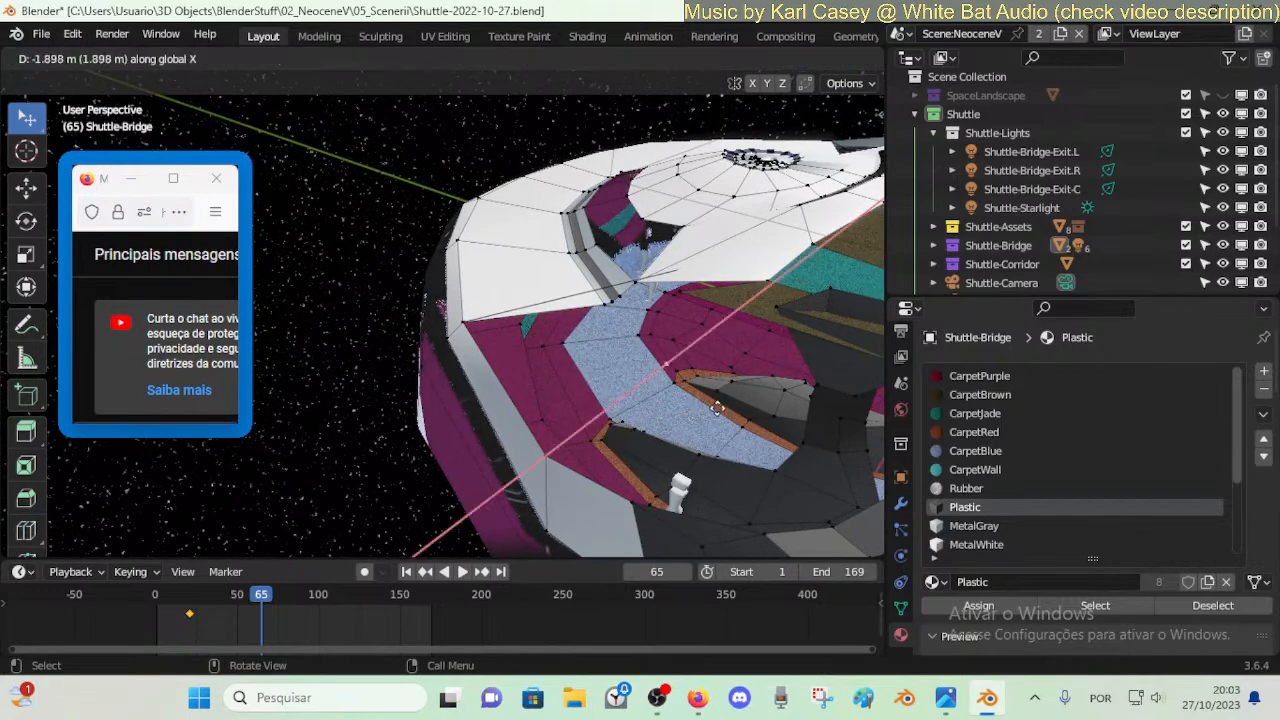
click(703, 417)
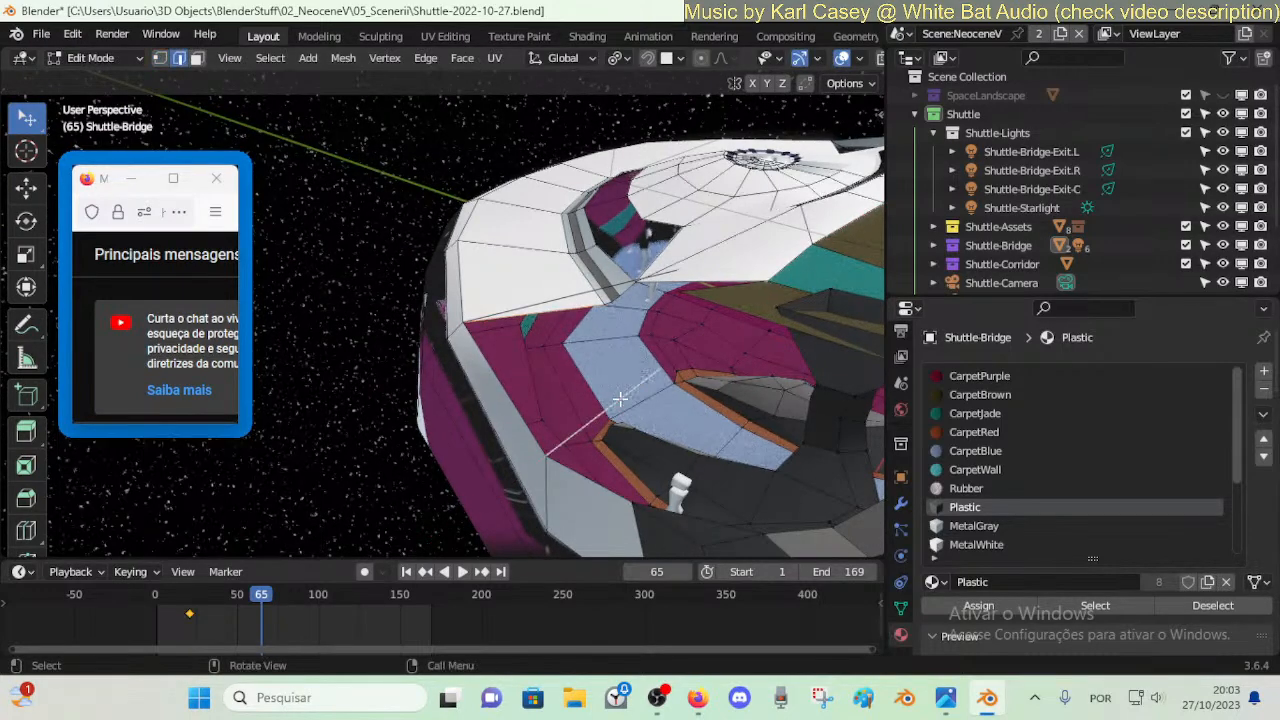
middle_drag(620, 398, 596, 374)
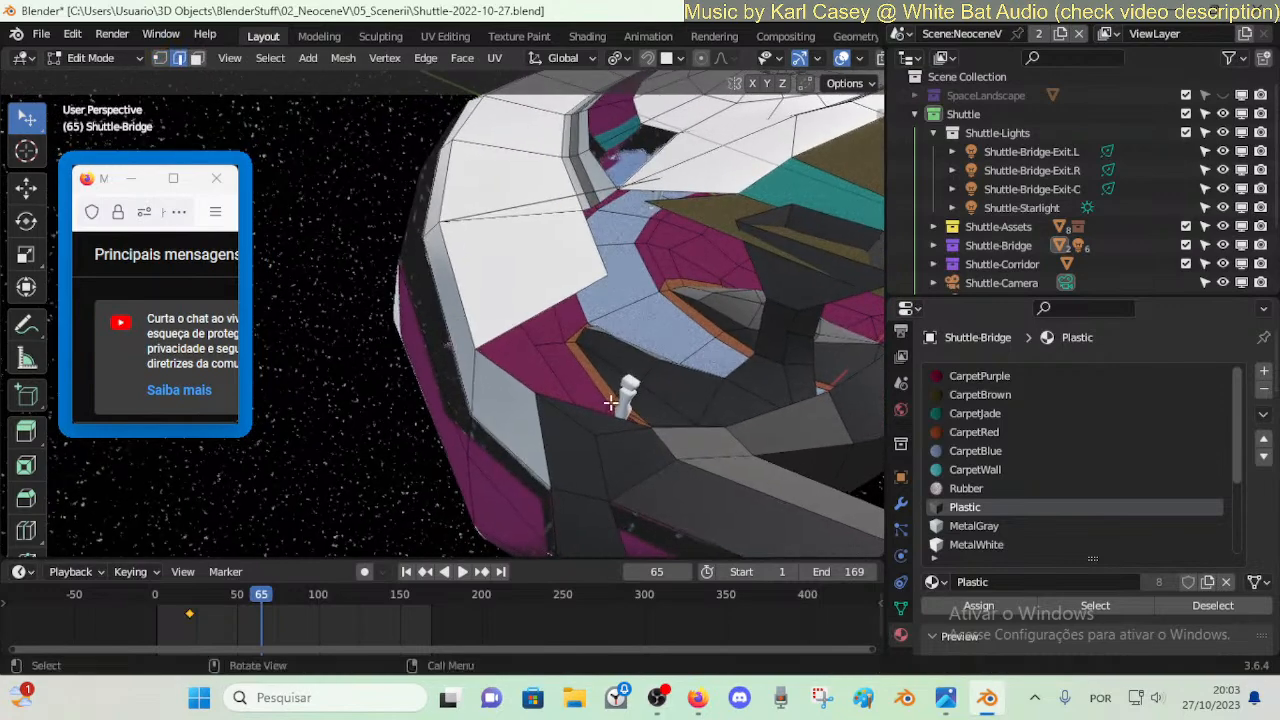
- Extend another edge inward along X from the following outer vertex and fill the second ceiling face
key(g)
key(x)
click(686, 347)
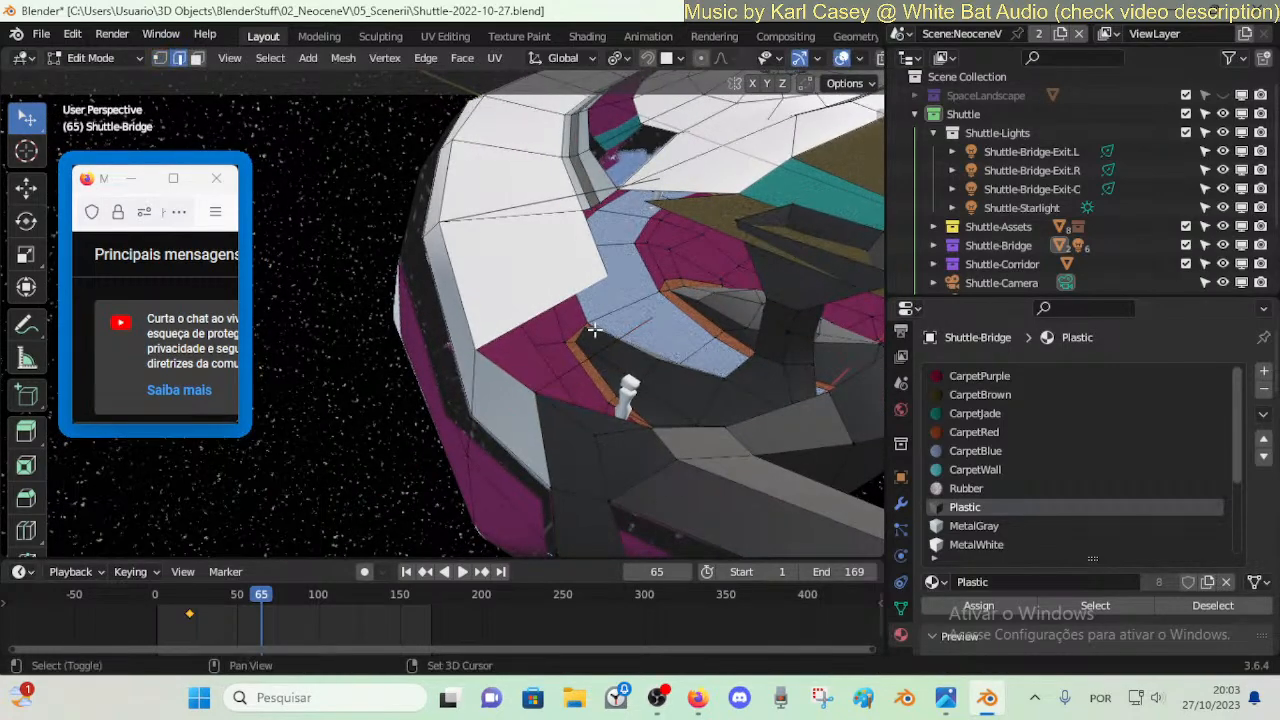
shift+click(544, 305)
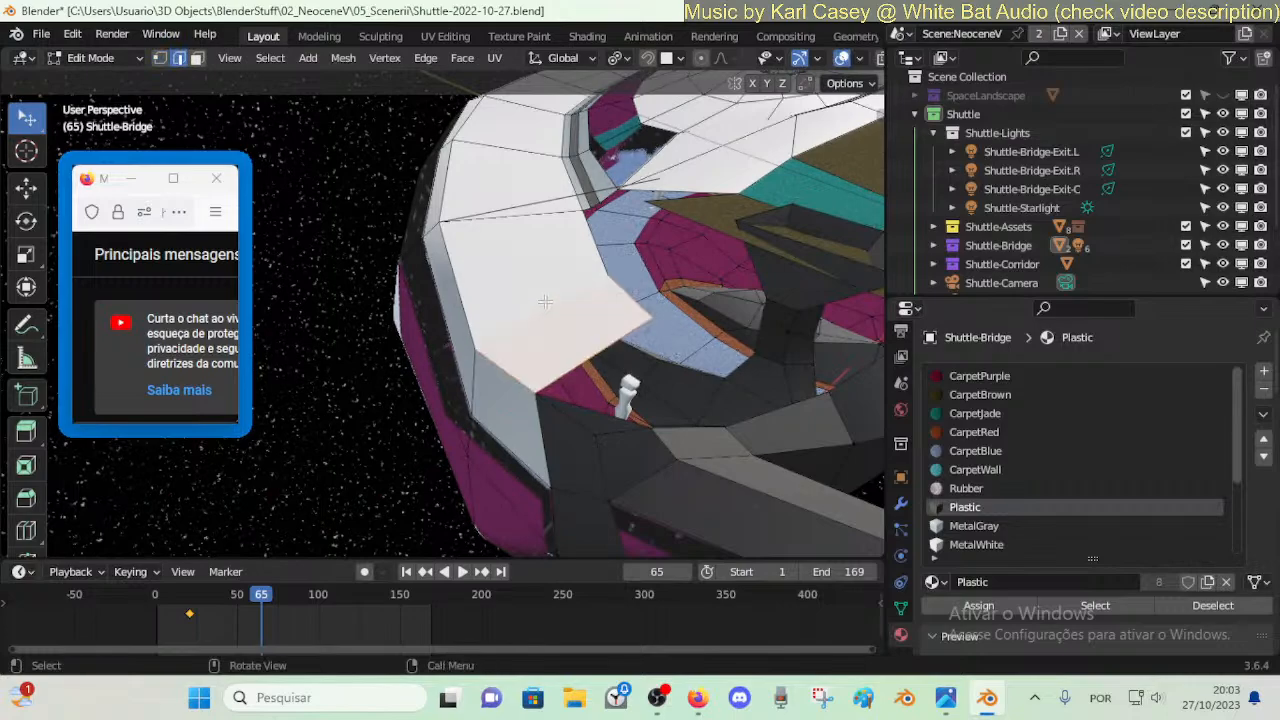
- Extrude the end edges of the ceiling opening's gray trim twice along the new faces' inner border, about 2 m and 1.5 m
key(shift+grave)
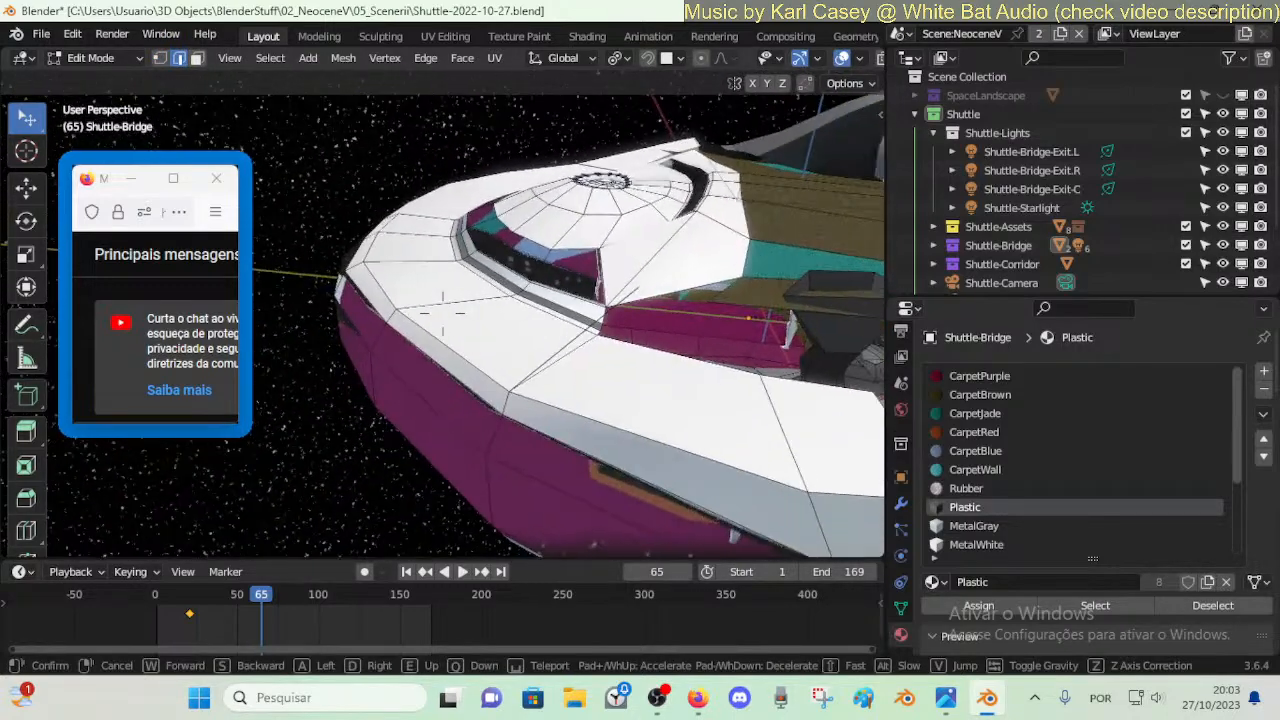
click(553, 290)
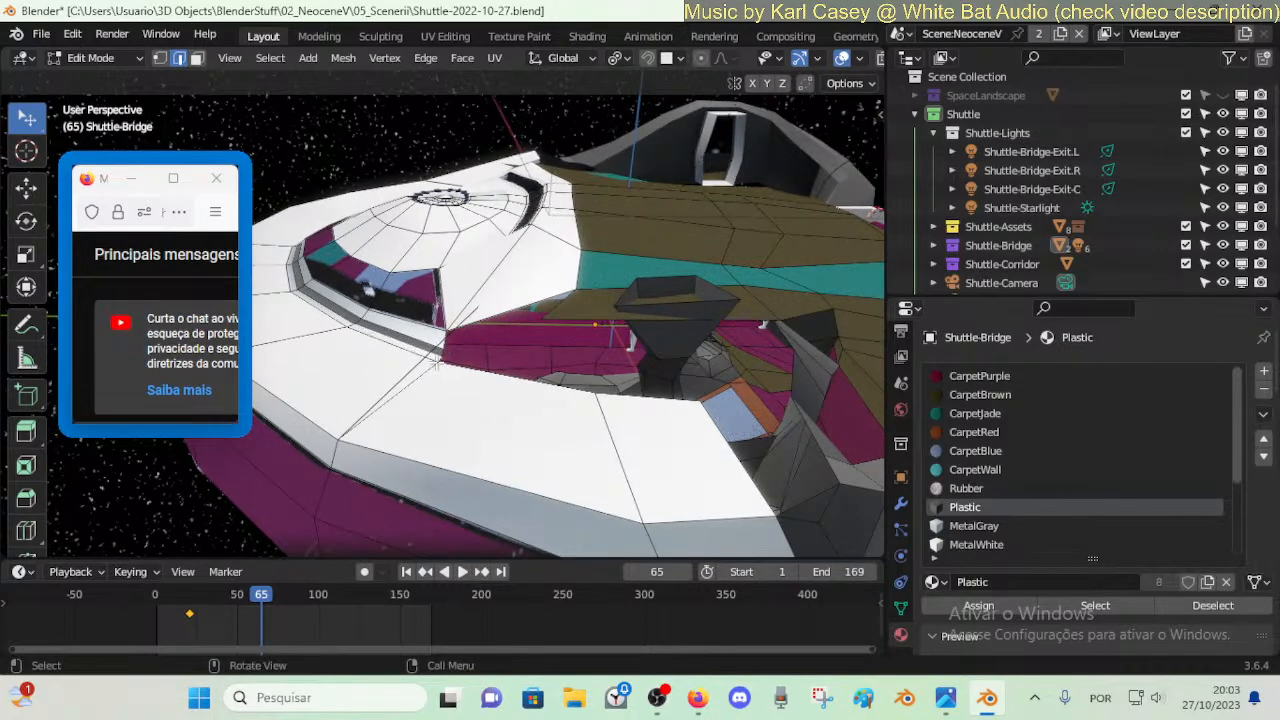
key(a)
alt+click(447, 346)
ctrl+scroll(449, 363, down, 1)
scroll(449, 363, up, 1)
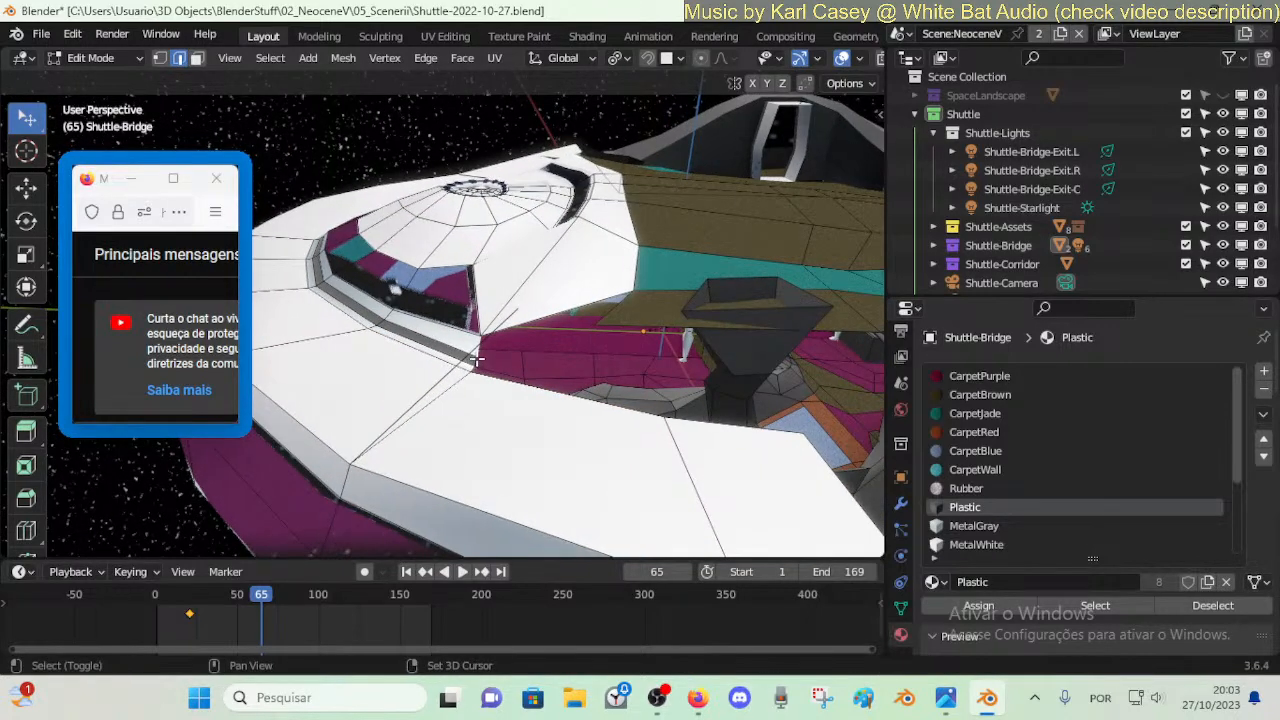
key(e)
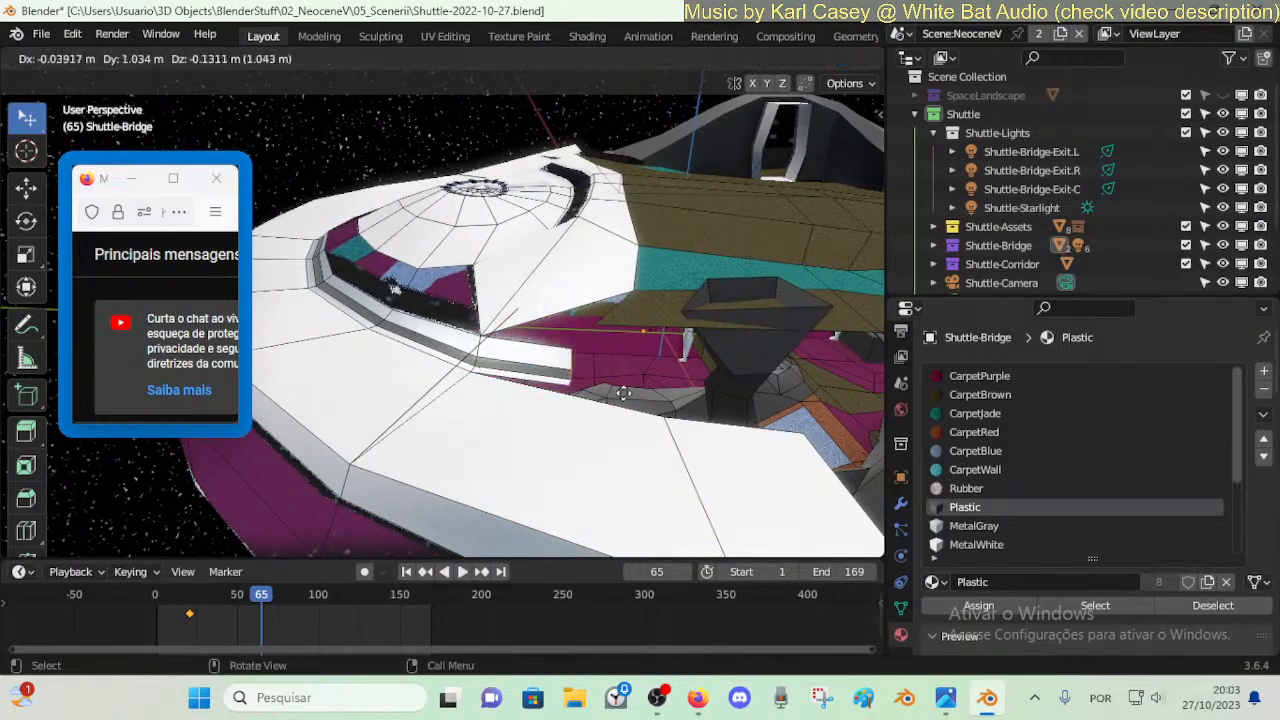
click(677, 412)
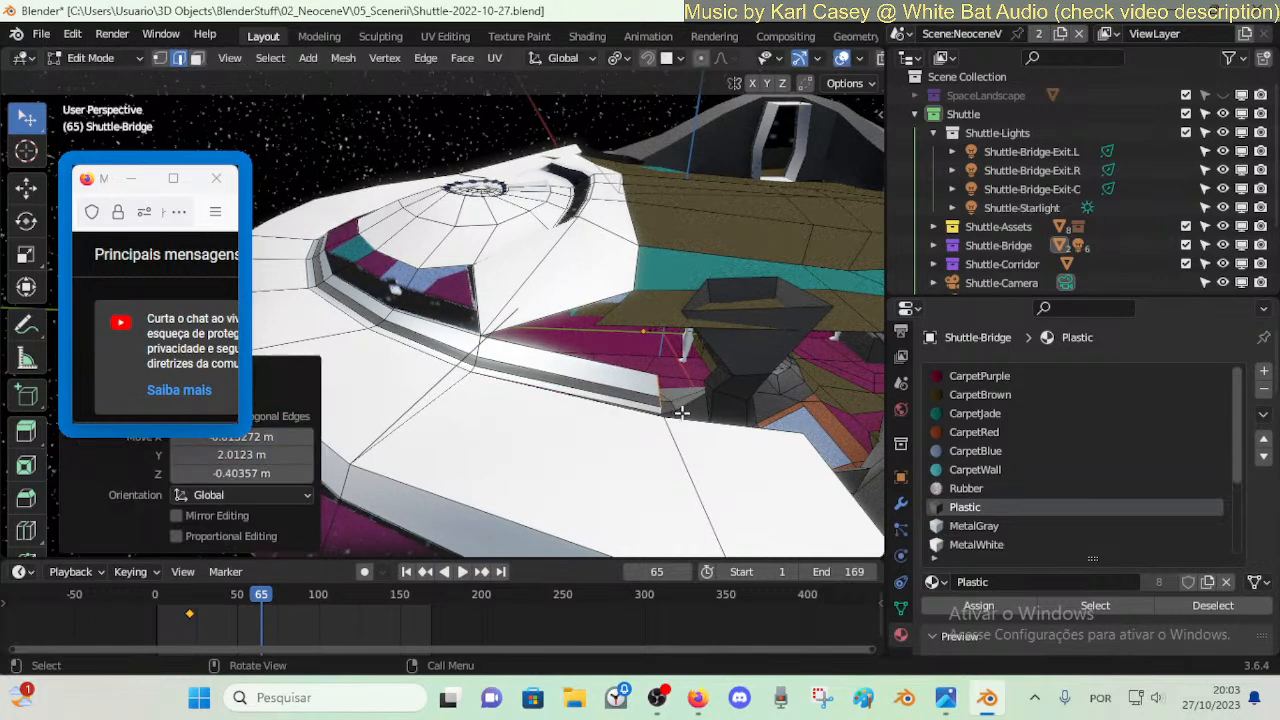
key(e)
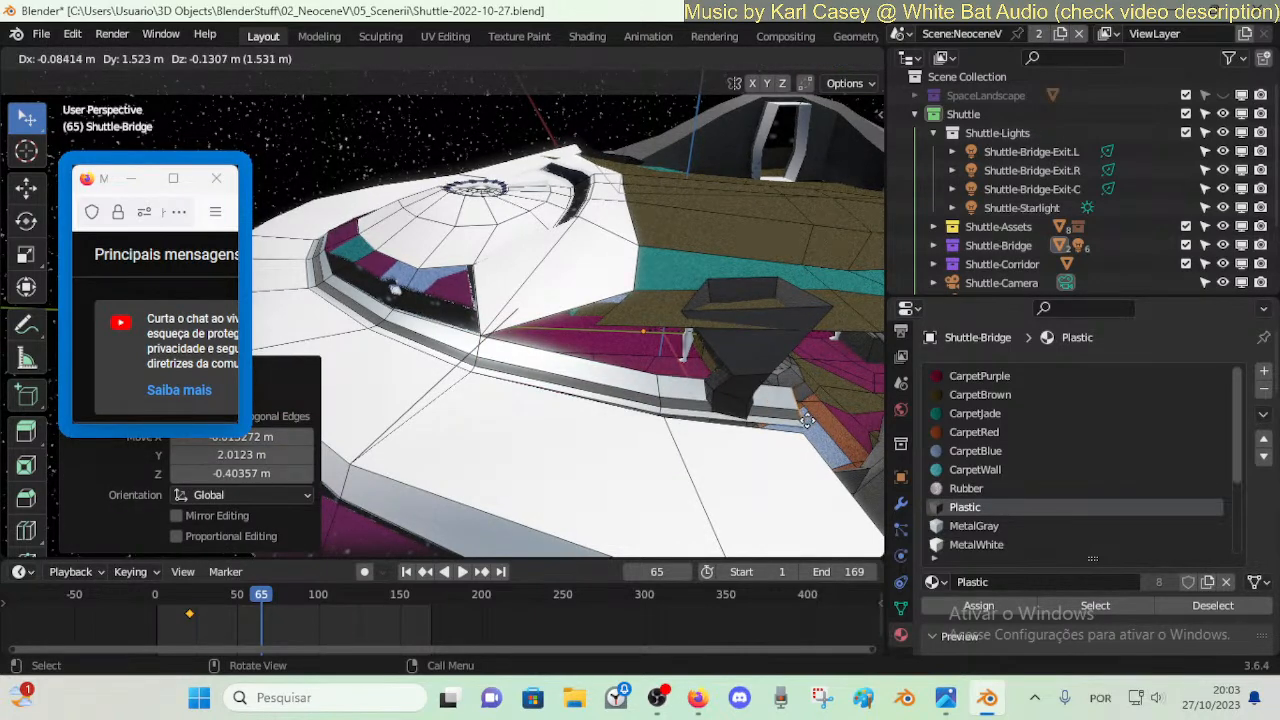
click(807, 424)
- Merge the extruded trim's lower vertices with the adjoining inner corners of the new ceiling faces using At Last
key(1)
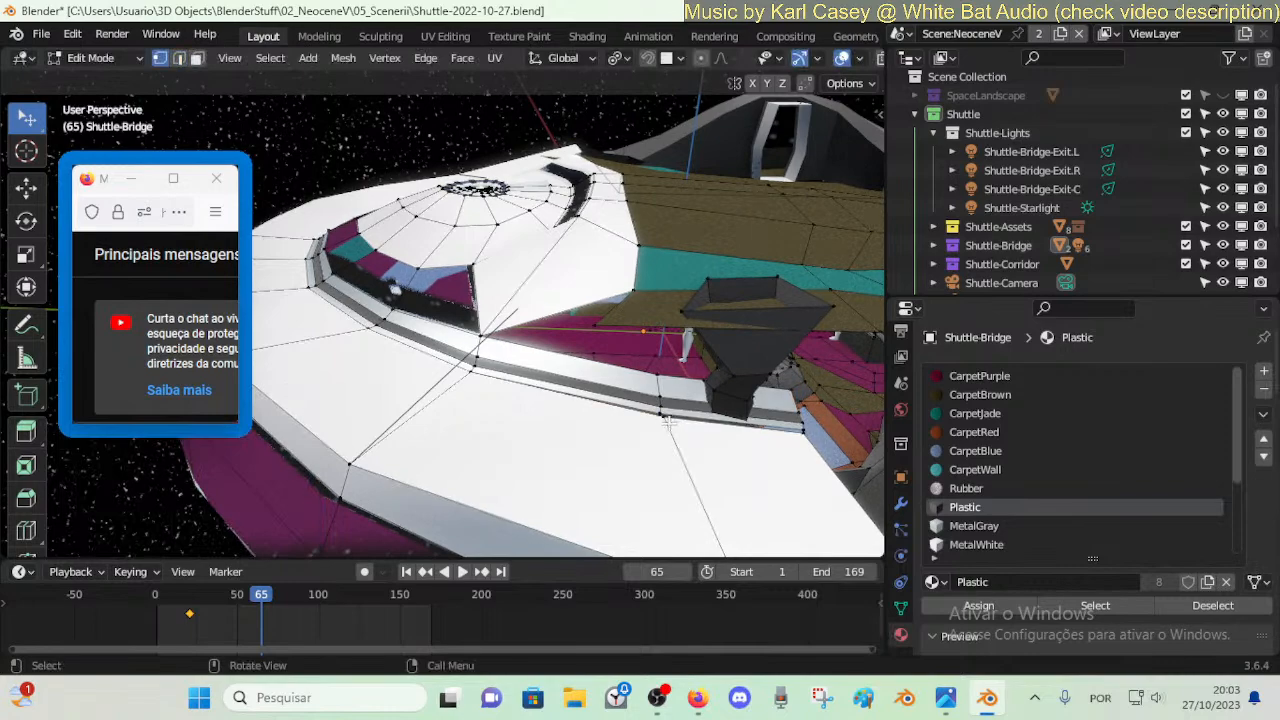
key(m)
click(659, 412)
click(803, 440)
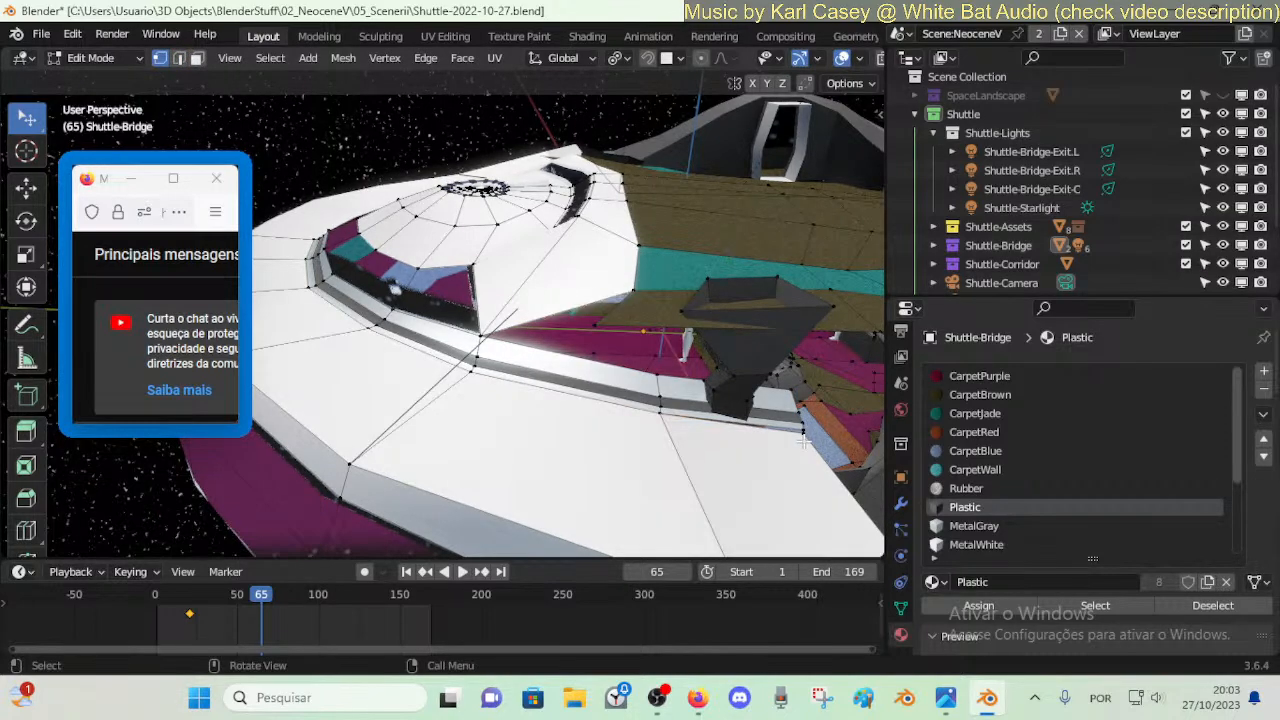
key(m)
click(805, 430)
- Move the brown ceiling panel's free lower corner vertex along the Y axis beside the gray support
key(shift+grave)
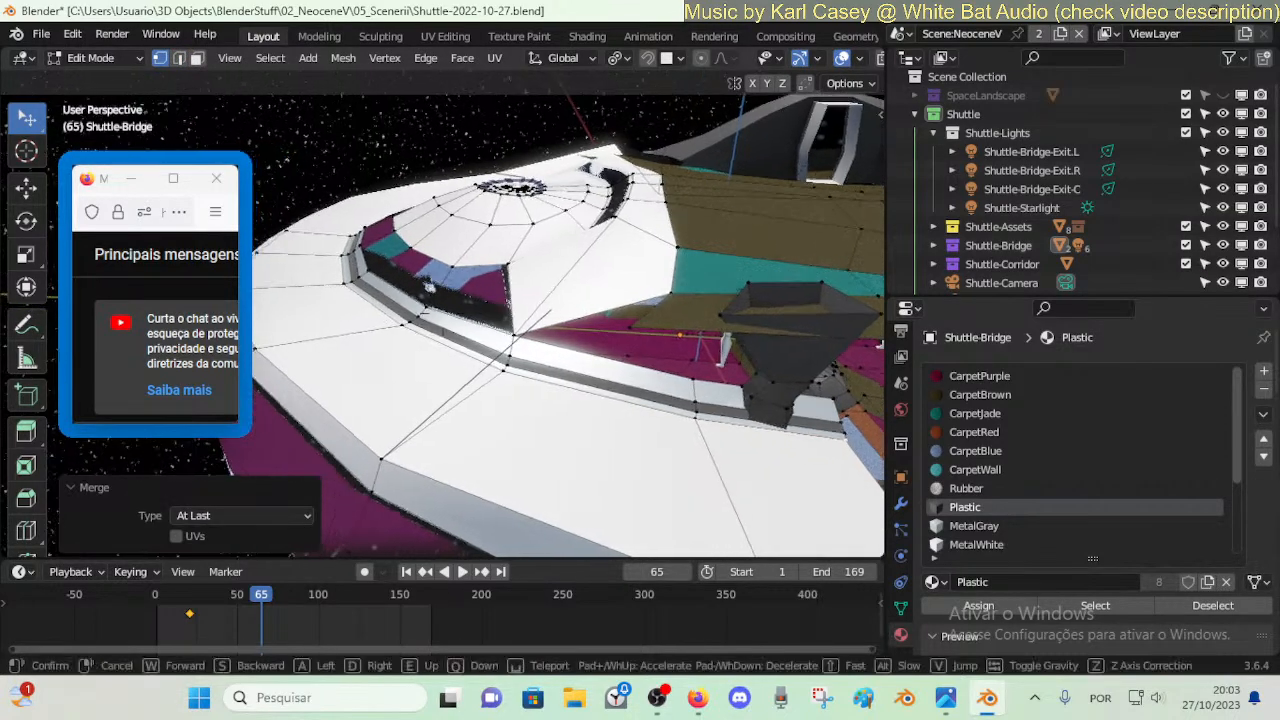
click(579, 338)
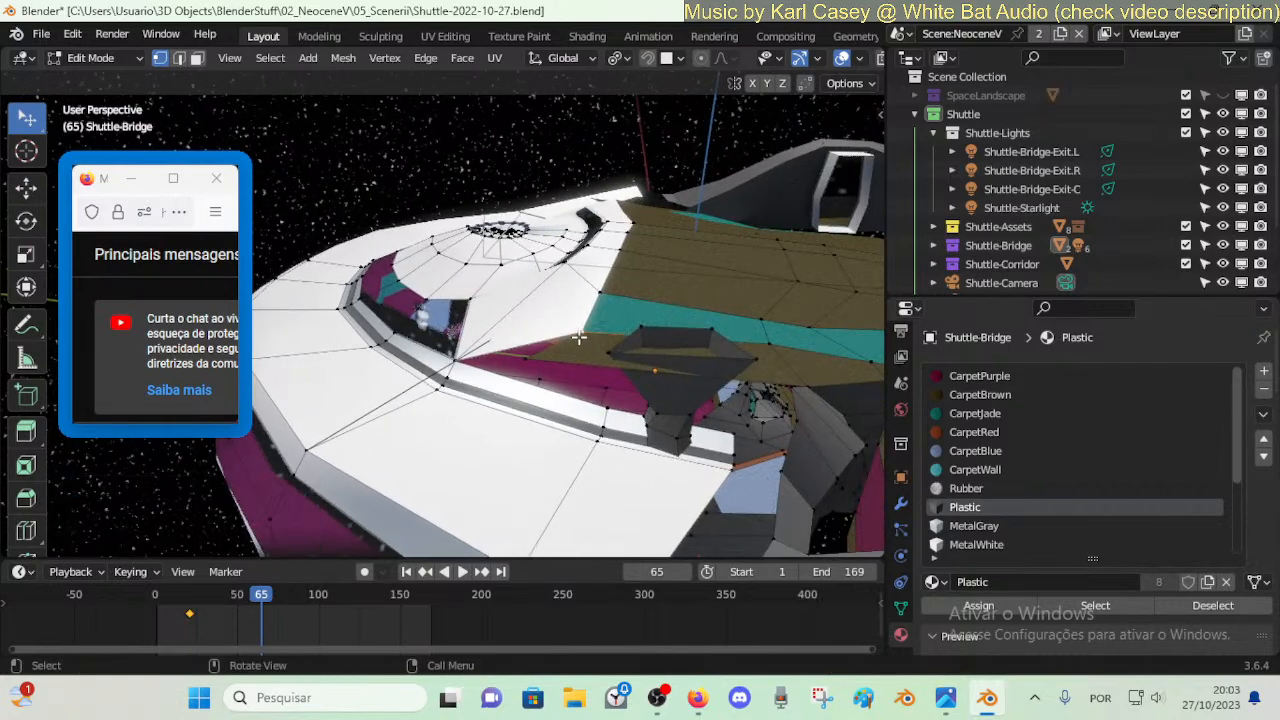
mouse_move(576, 366)
middle_down()
mouse_move(572, 390)
mouse_move(537, 400)
mouse_move(574, 367)
mouse_move(571, 383)
middle_up()
key(g)
key(y)
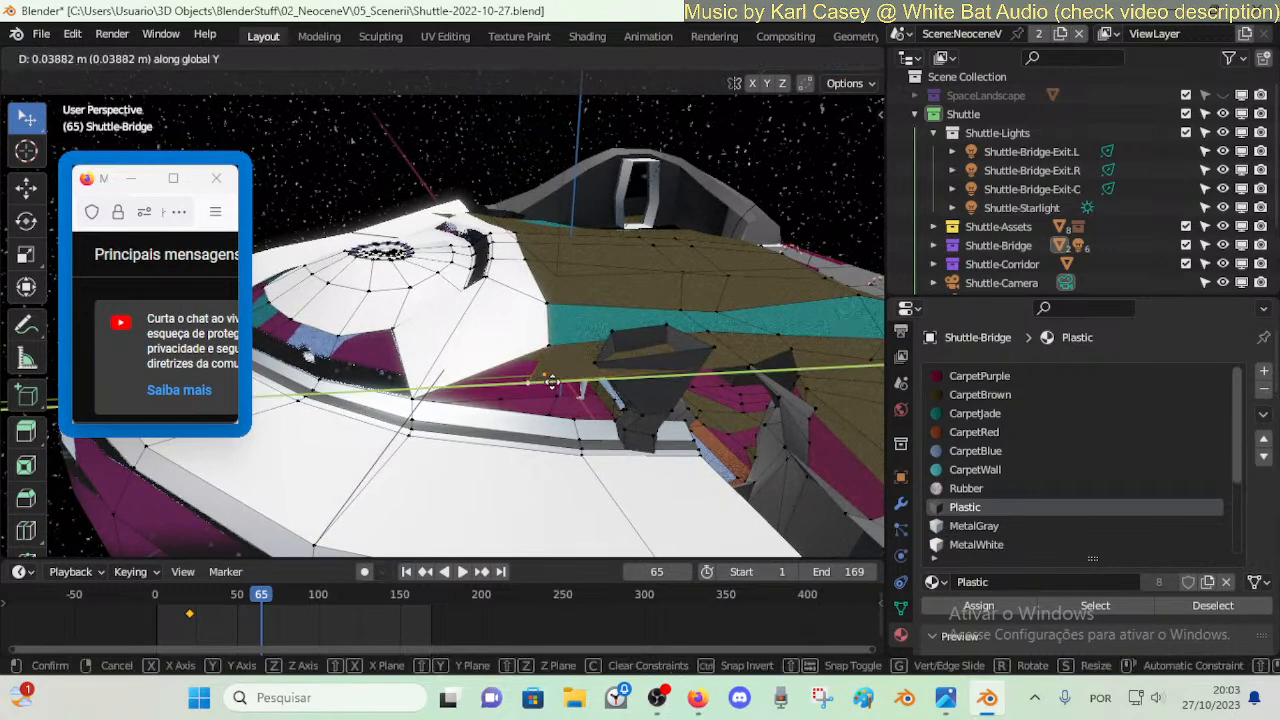
click(583, 383)
click(603, 376)
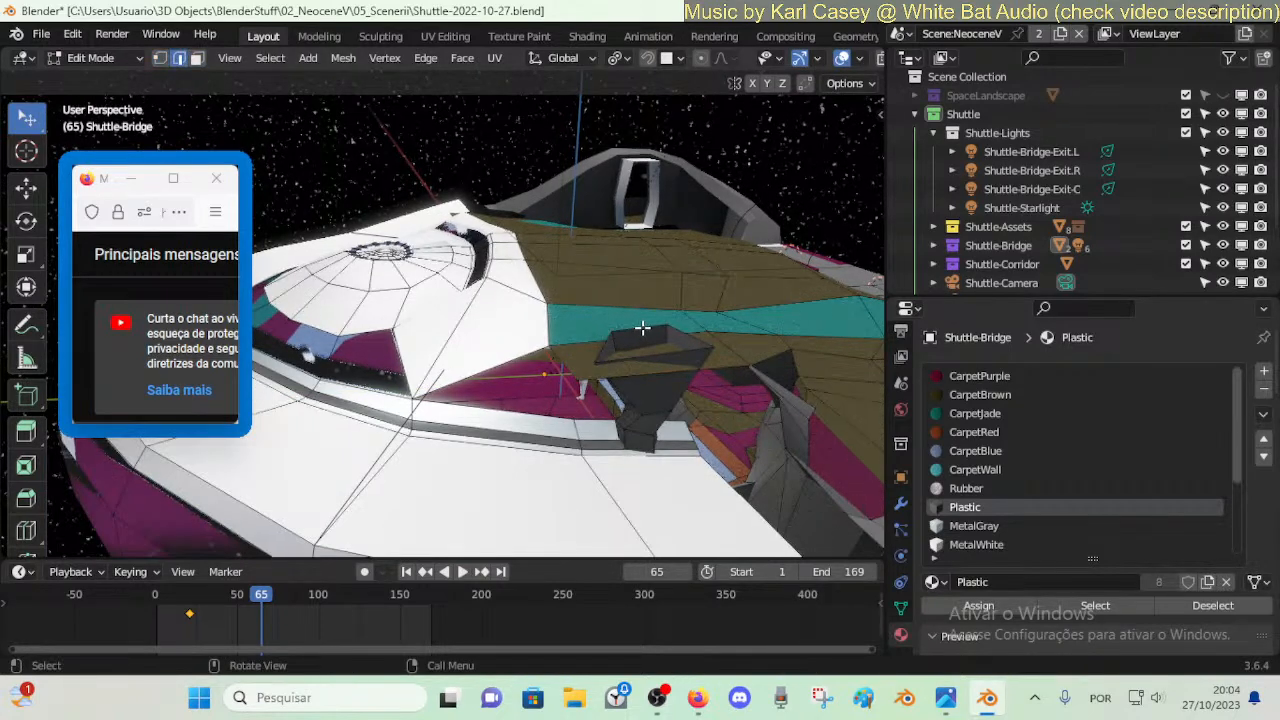
- Move the edge loop around the gray support's upper opening about 0.33 m along X
click(642, 330)
key(g)
key(x)
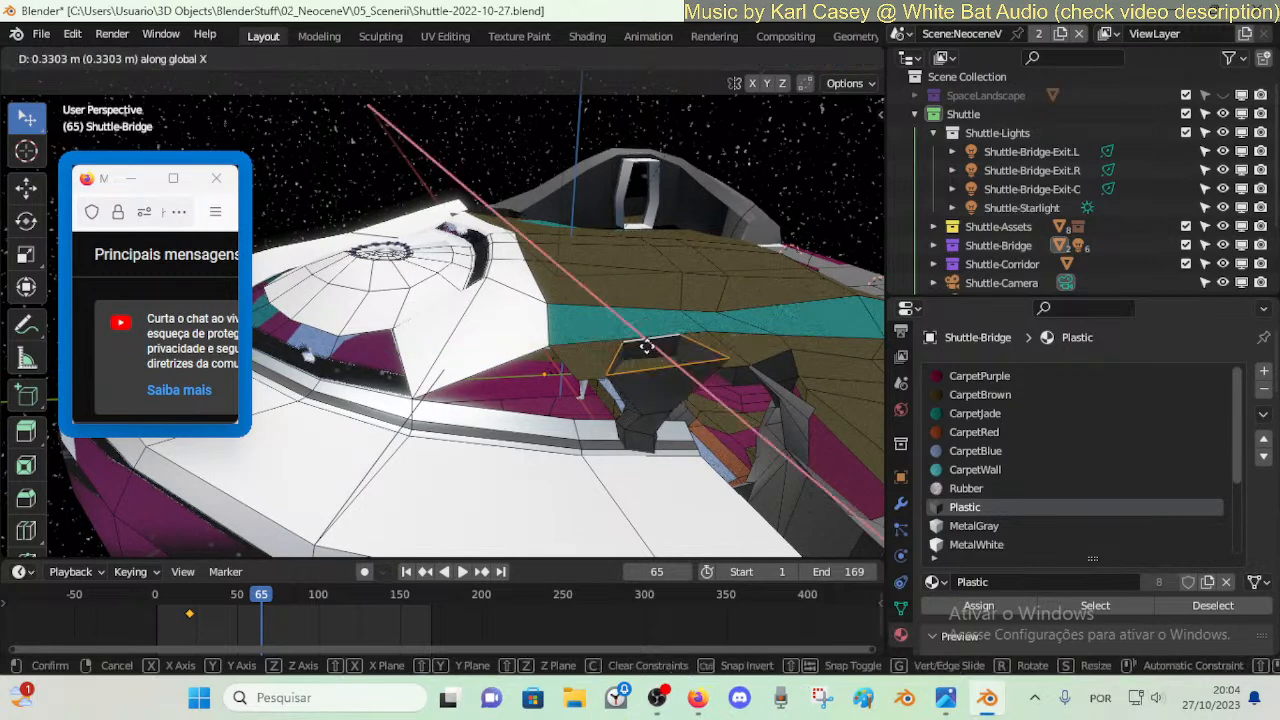
click(634, 353)
- Reposition the brown panel's lower corner vertex, slide it along its edge, and lower it about 0.08 m along Z
key(1)
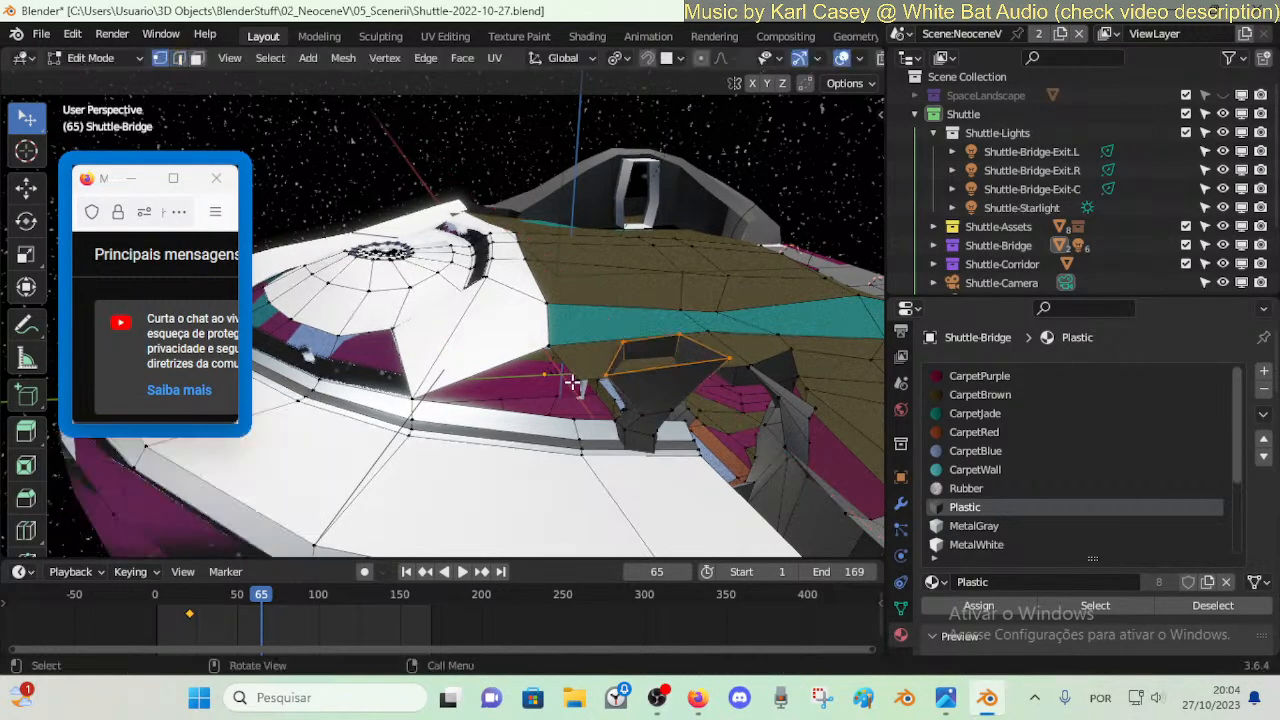
key(g)
click(619, 346)
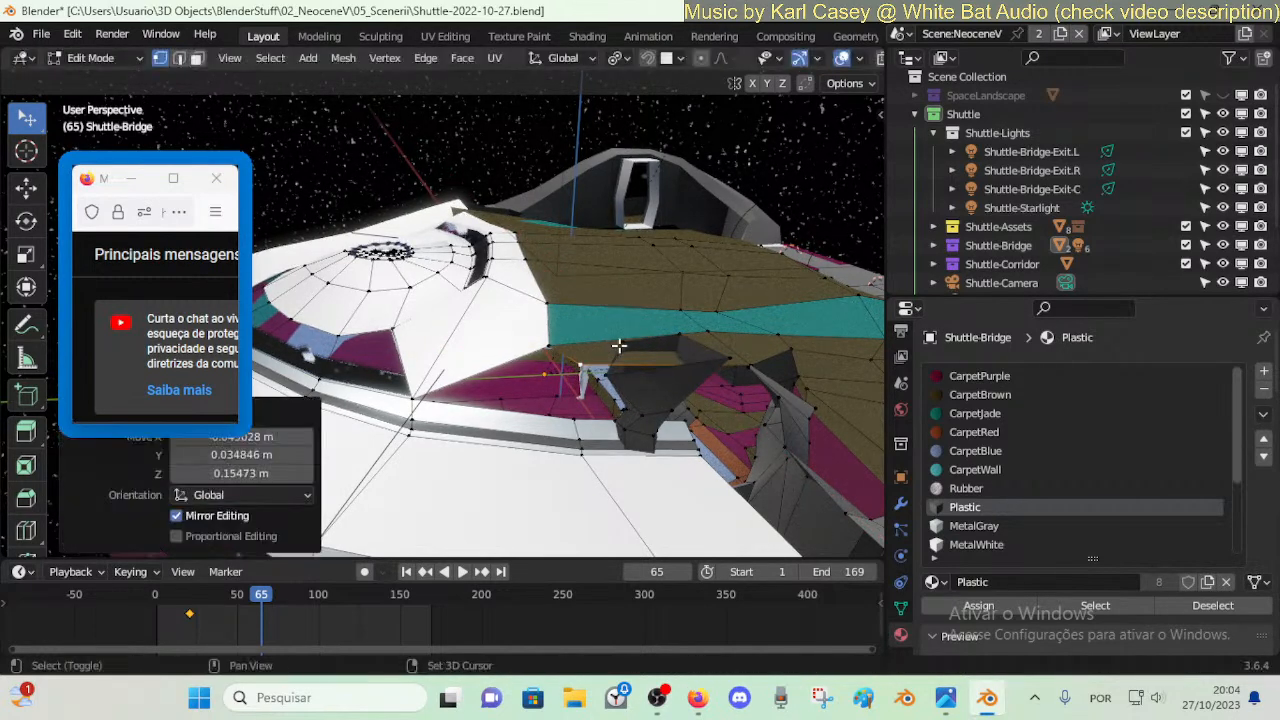
key(g)
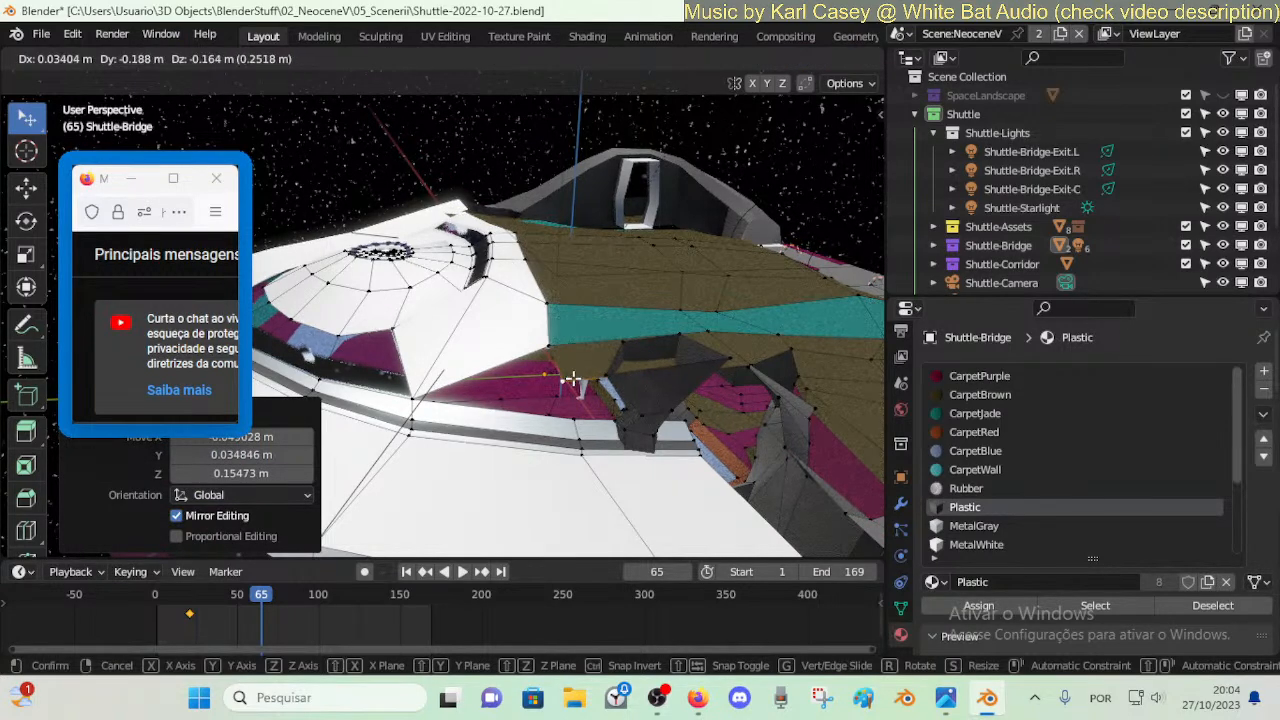
key(g)
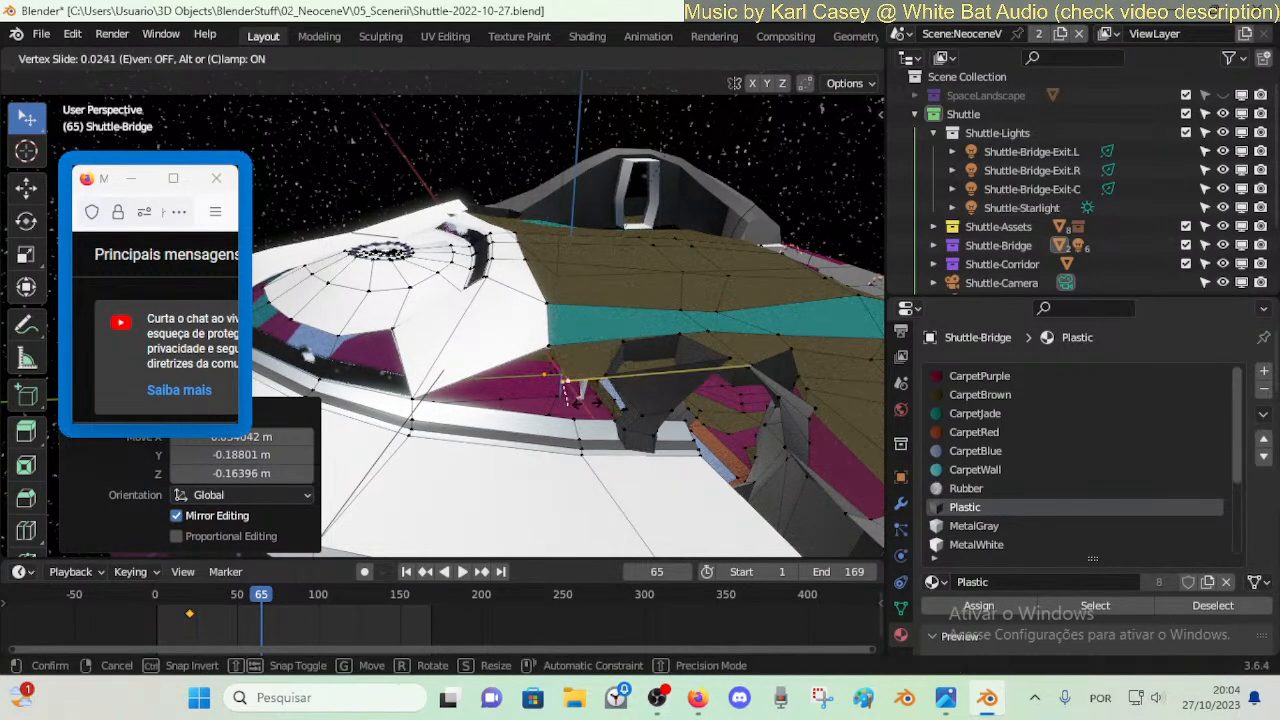
click(565, 383)
key(g)
key(z)
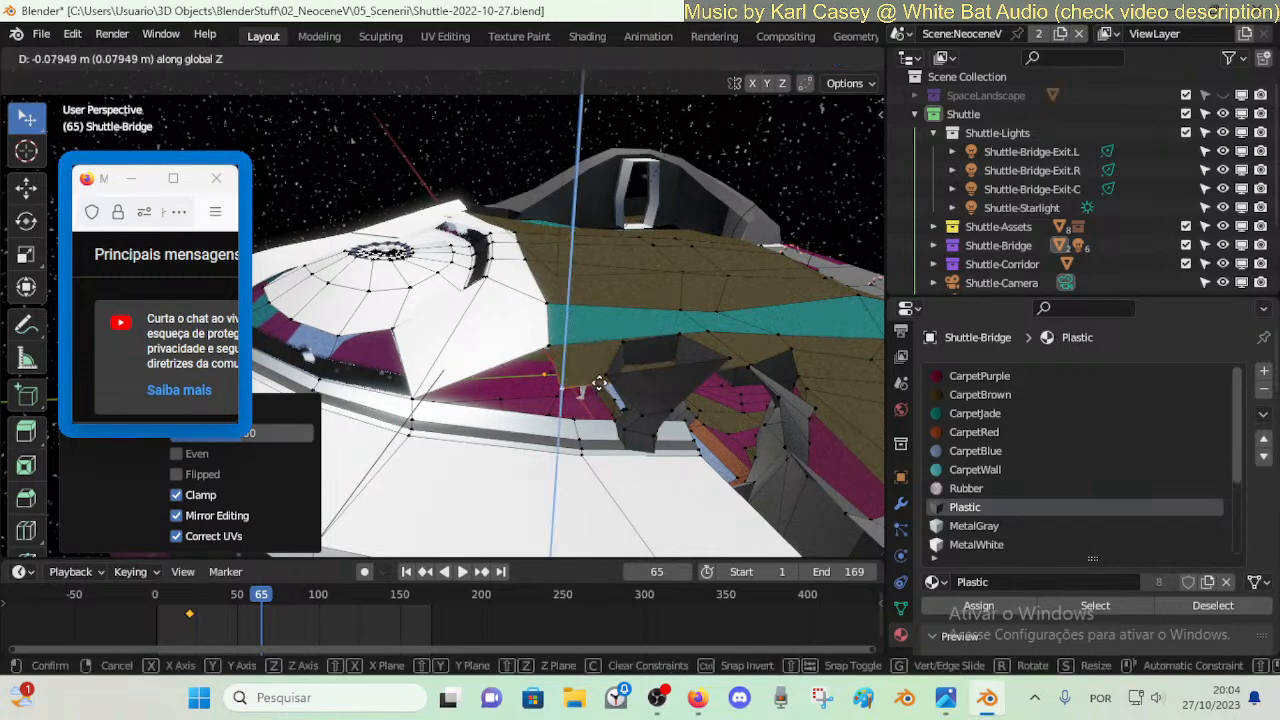
click(598, 383)
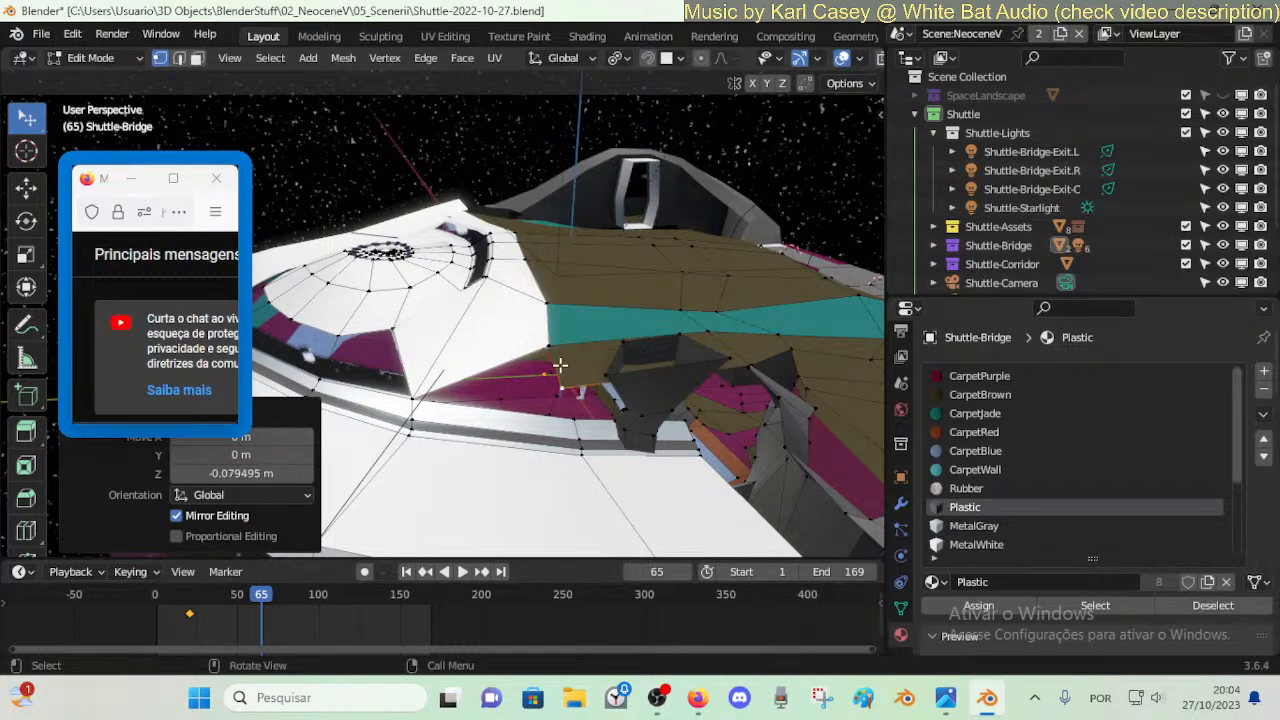
- Shift the brown panel's corner vertex about 0.11 m along Y and merge it with the gray support's nearest upper corner
shift+click(555, 349)
key(g)
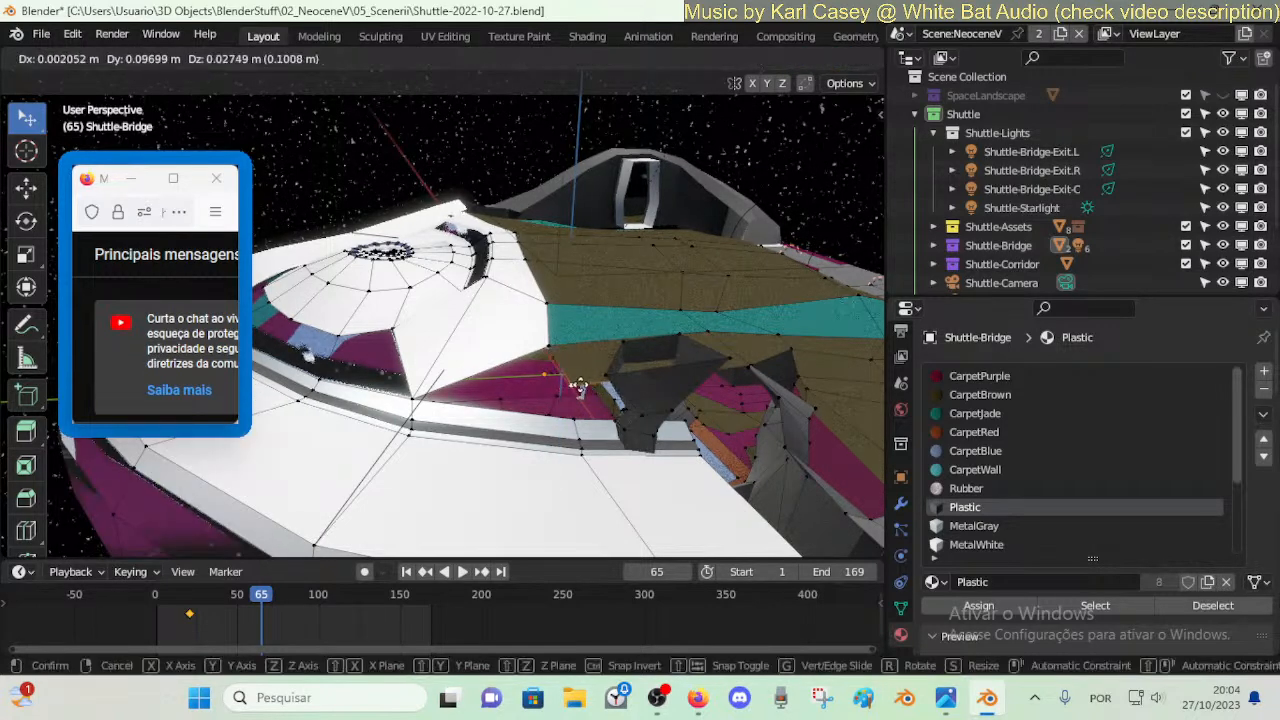
click(580, 410)
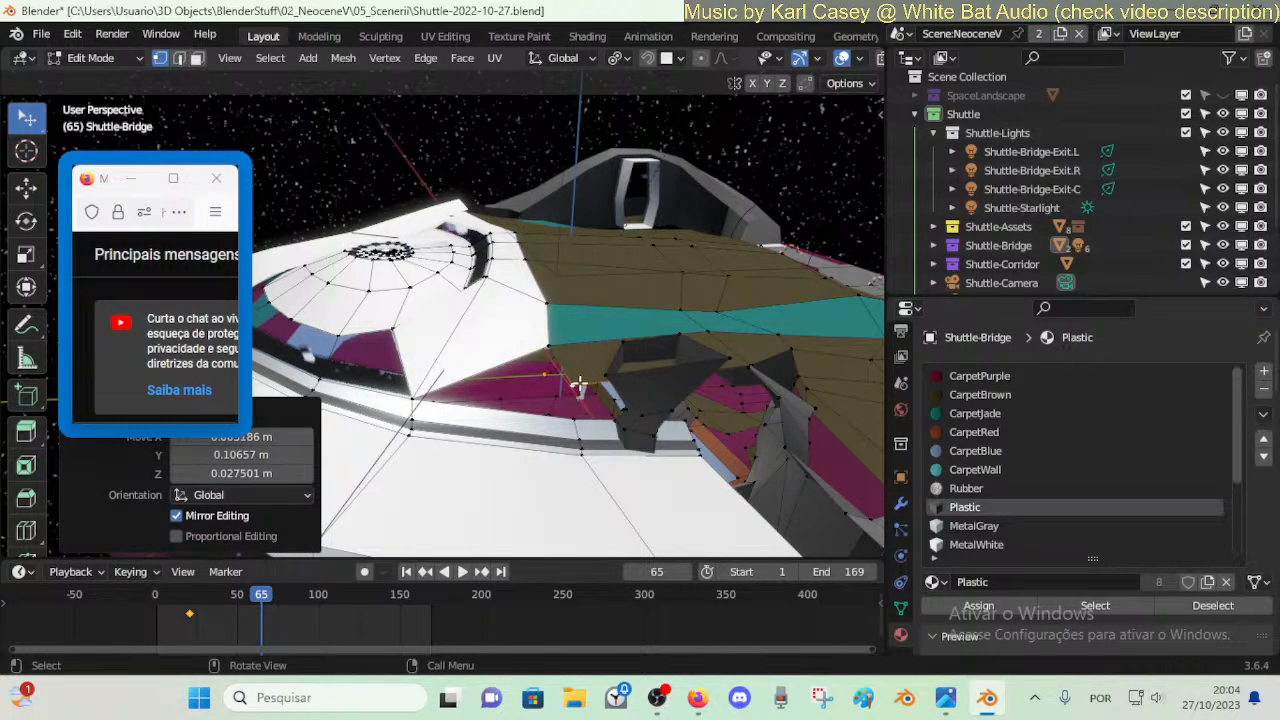
shift+click(620, 346)
key(m)
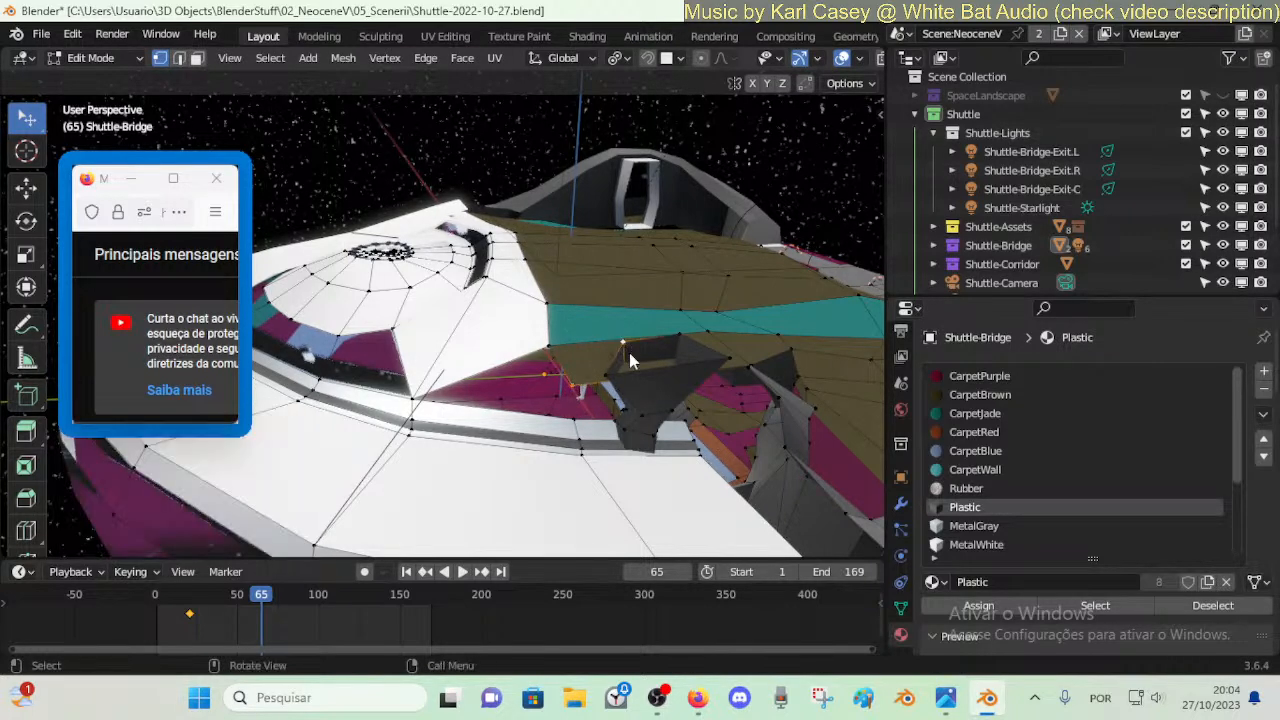
click(627, 356)
key(alt+a)
- Slide a vertex beside the gray support and cut the brown ceiling face toward the support's outer rim corner with the Knife
key(shift+grave)
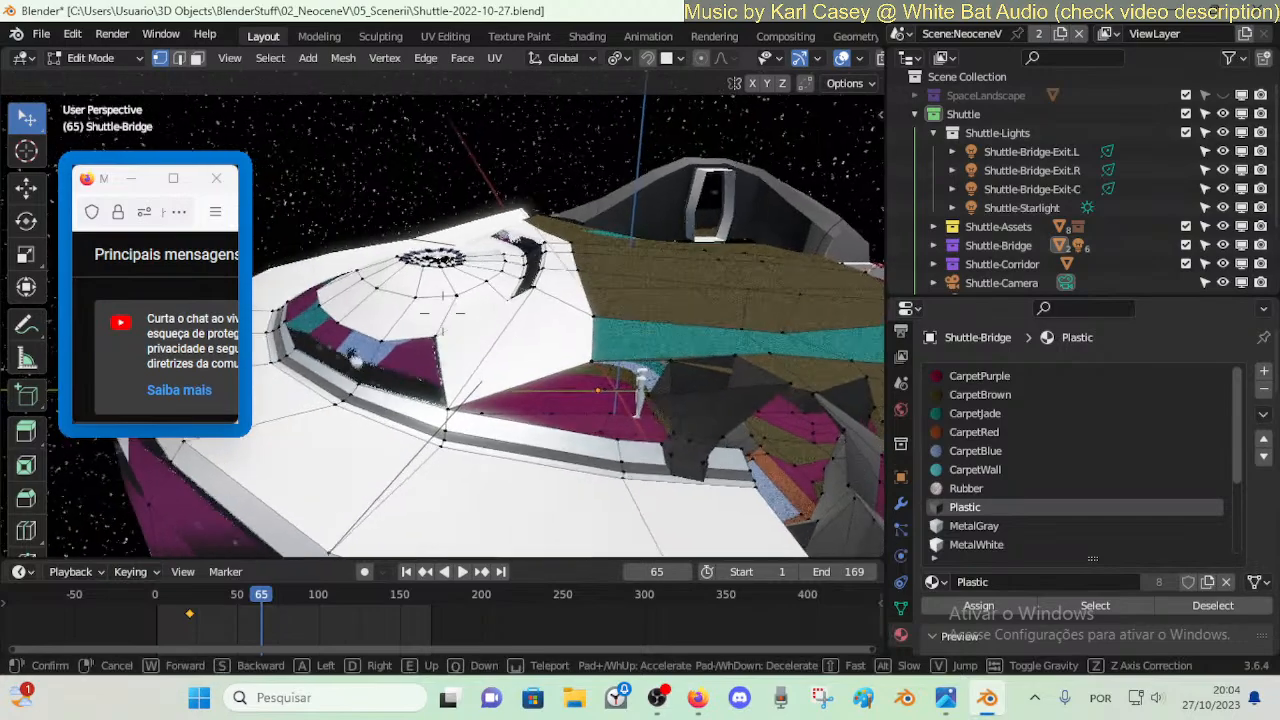
click(729, 368)
key(g)
key(g)
click(646, 363)
click(642, 358)
click(643, 360)
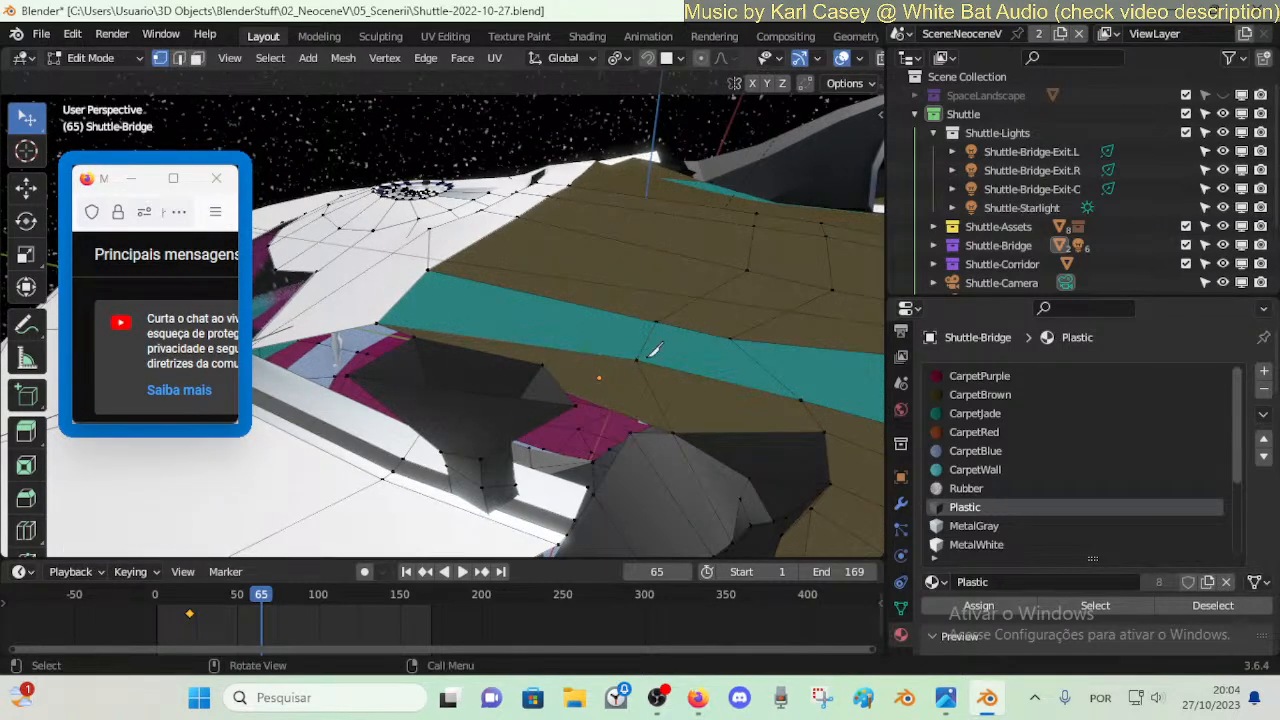
key(k)
click(583, 399)
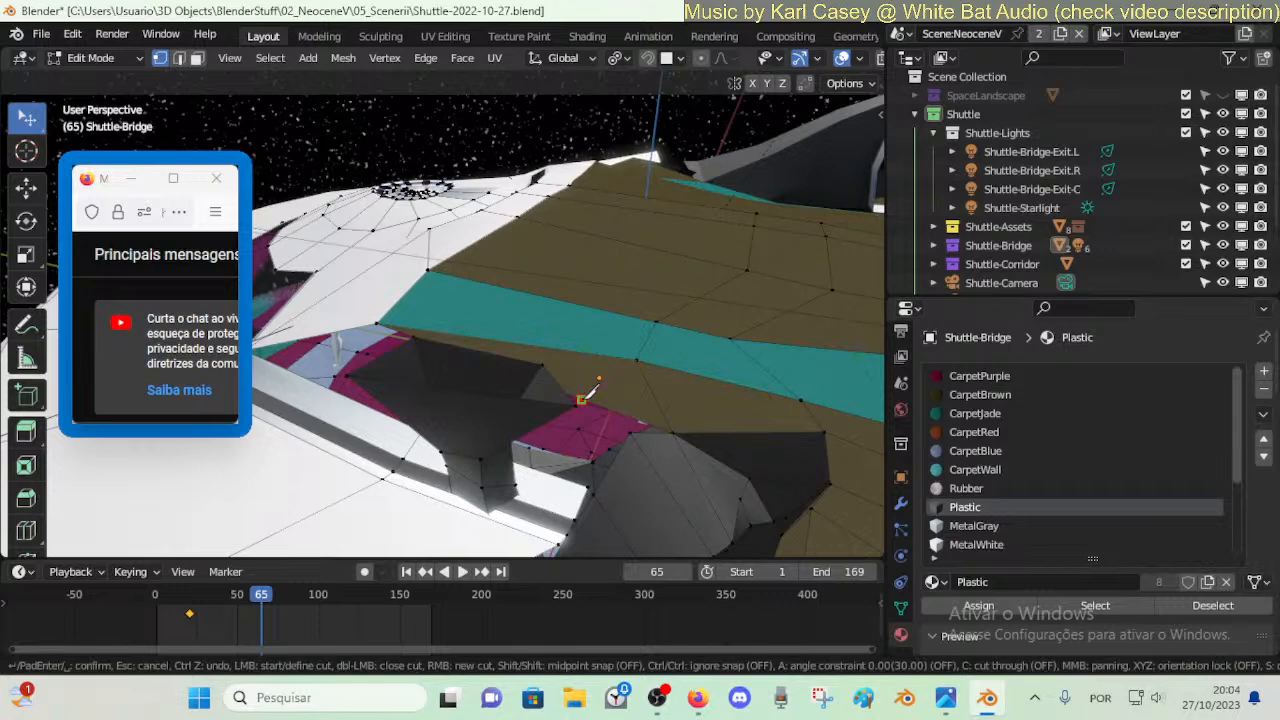
key(Return)
- Merge the brown ceiling's corner vertices beside the cut and move the gray support's two lower rim corners inward
key(m)
click(556, 372)
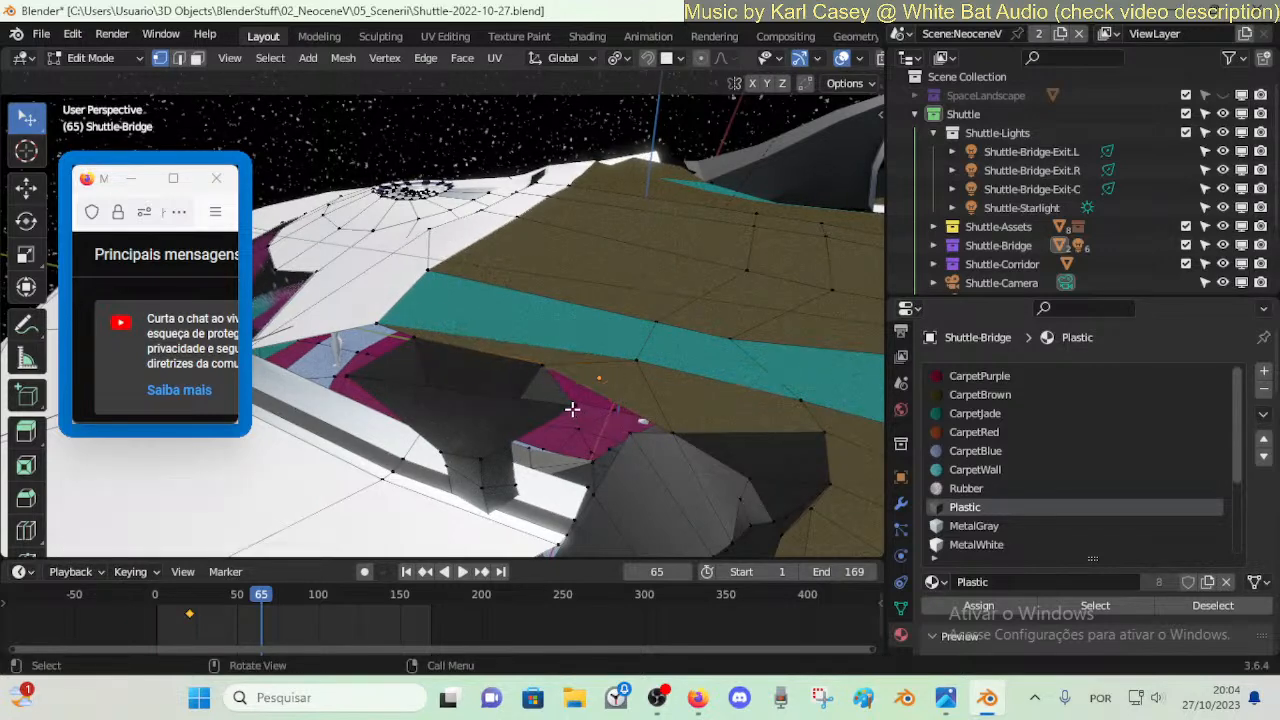
drag(572, 408, 512, 410)
drag(349, 379, 406, 362)
- Fill the gap below the brown ceiling's edge between the gray support and the next dark pillar
key(shift+grave)
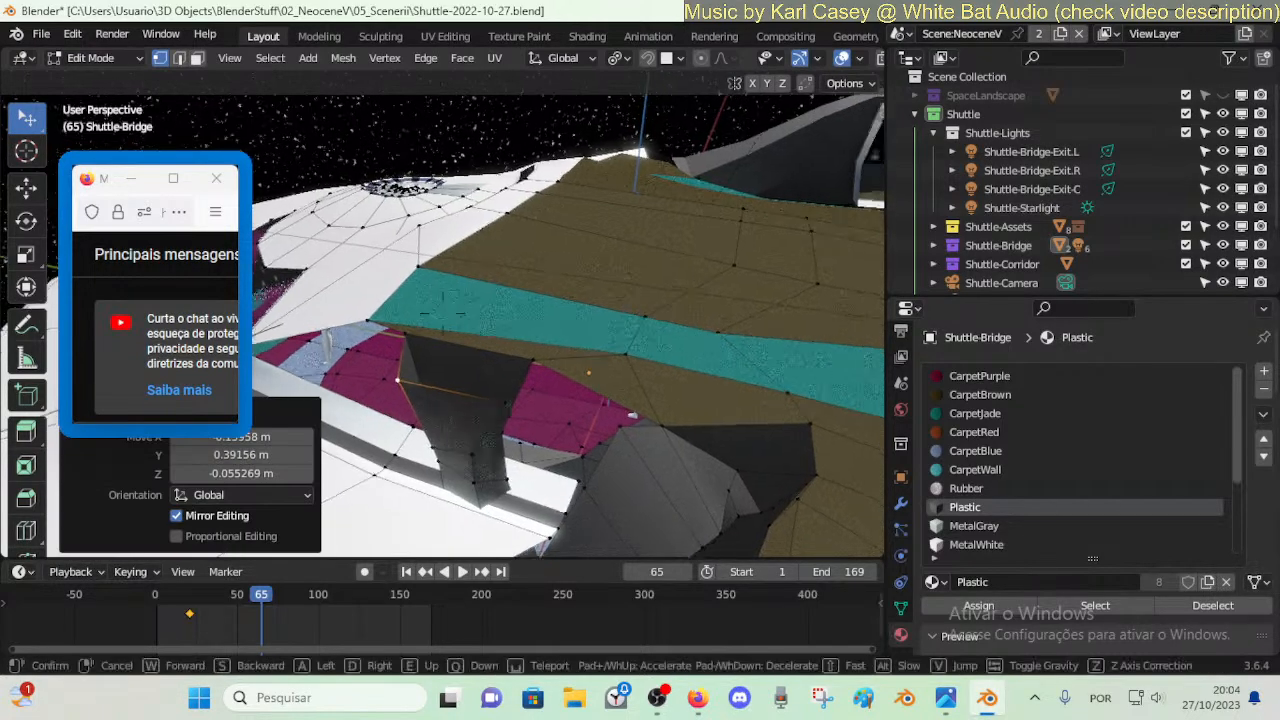
click(647, 370)
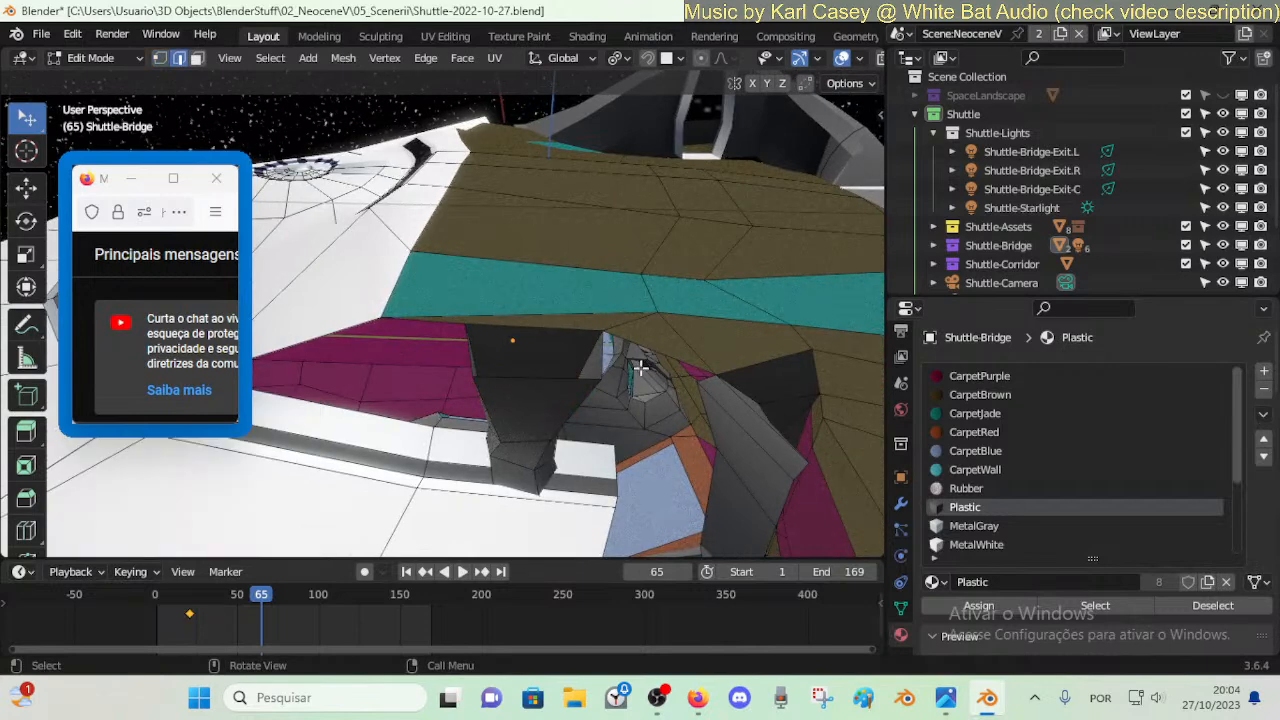
shift+click(697, 378)
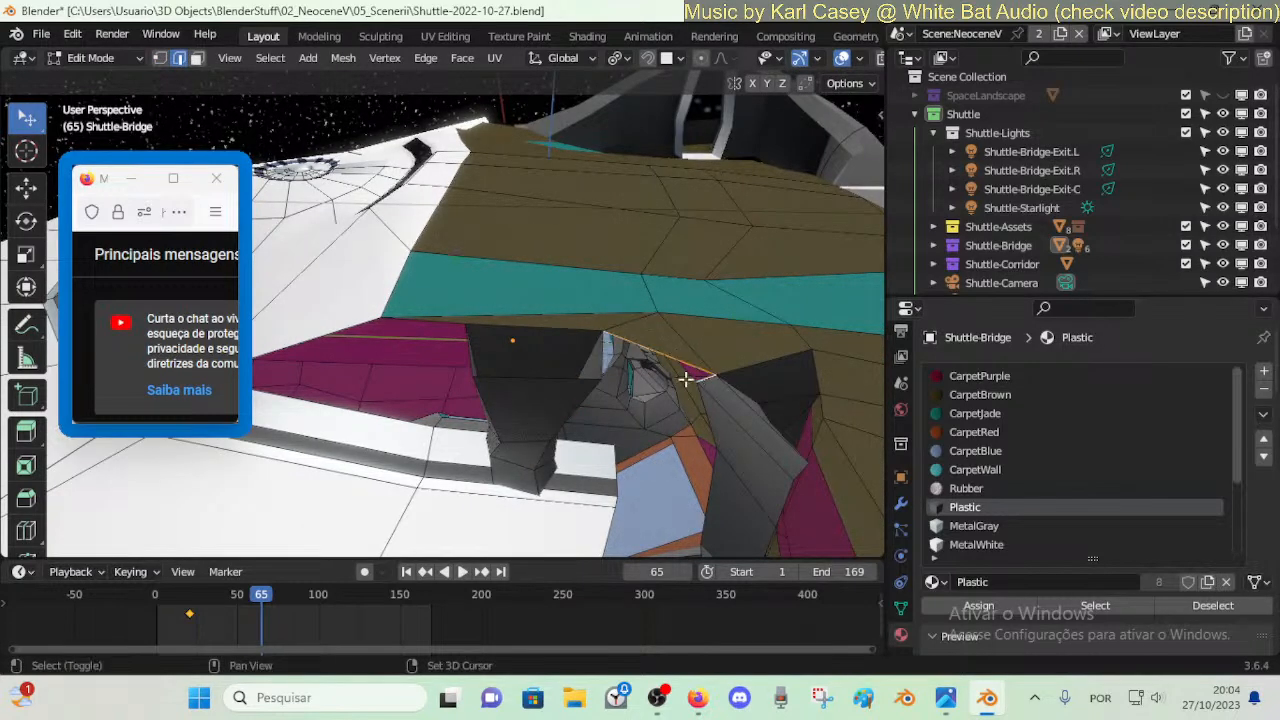
key(f)
key(alt+a)
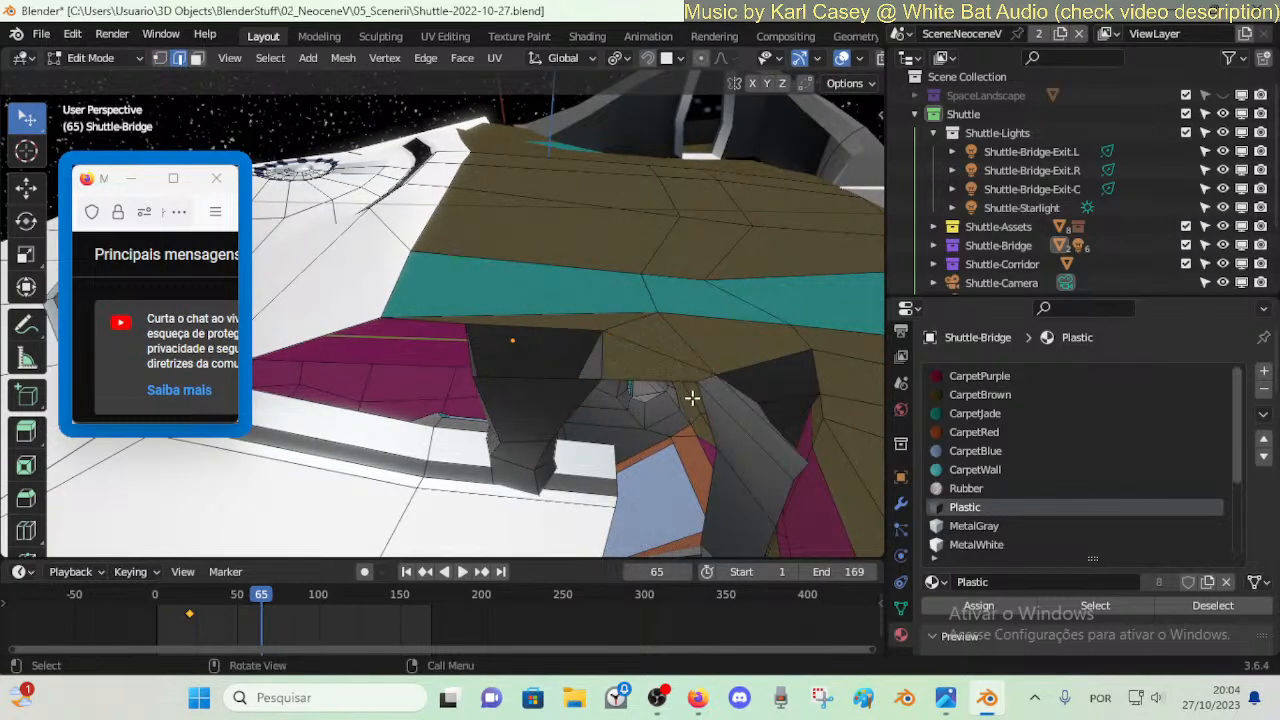
- Extrude an edge from the new brown face's lower corner down along the gray support's side
key(1)
click(602, 381)
key(g)
click(561, 417)
- Try to fill a face between the extruded edge and the opposite brown edge beside the dark pillar
key(2)
shift+click(702, 410)
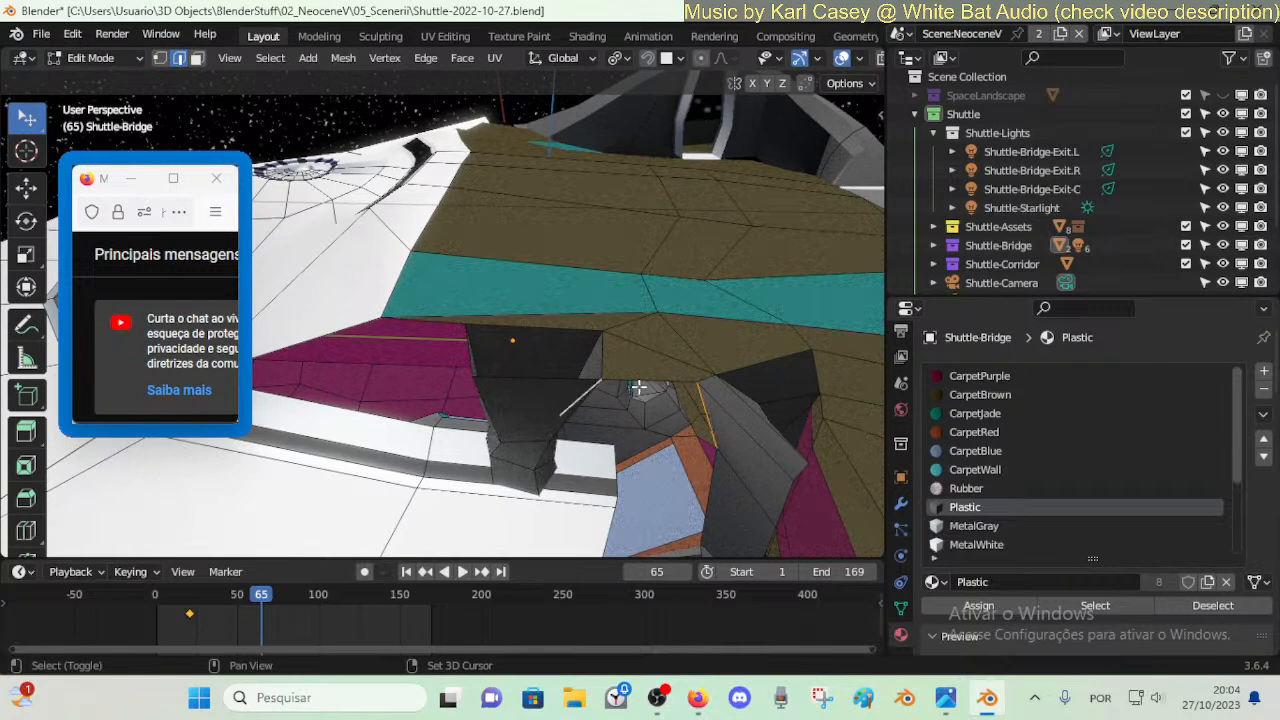
key(f)
key(alt+a)
key(ctrl+z)
key(ctrl+z)
- Raise the brown opening's lower vertex beside the dark pillar along Z and slide the vertex above it along its edge
key(alt+a)
key(1)
click(720, 447)
key(g)
key(z)
click(721, 436)
click(697, 384)
key(g)
key(g)
click(712, 400)
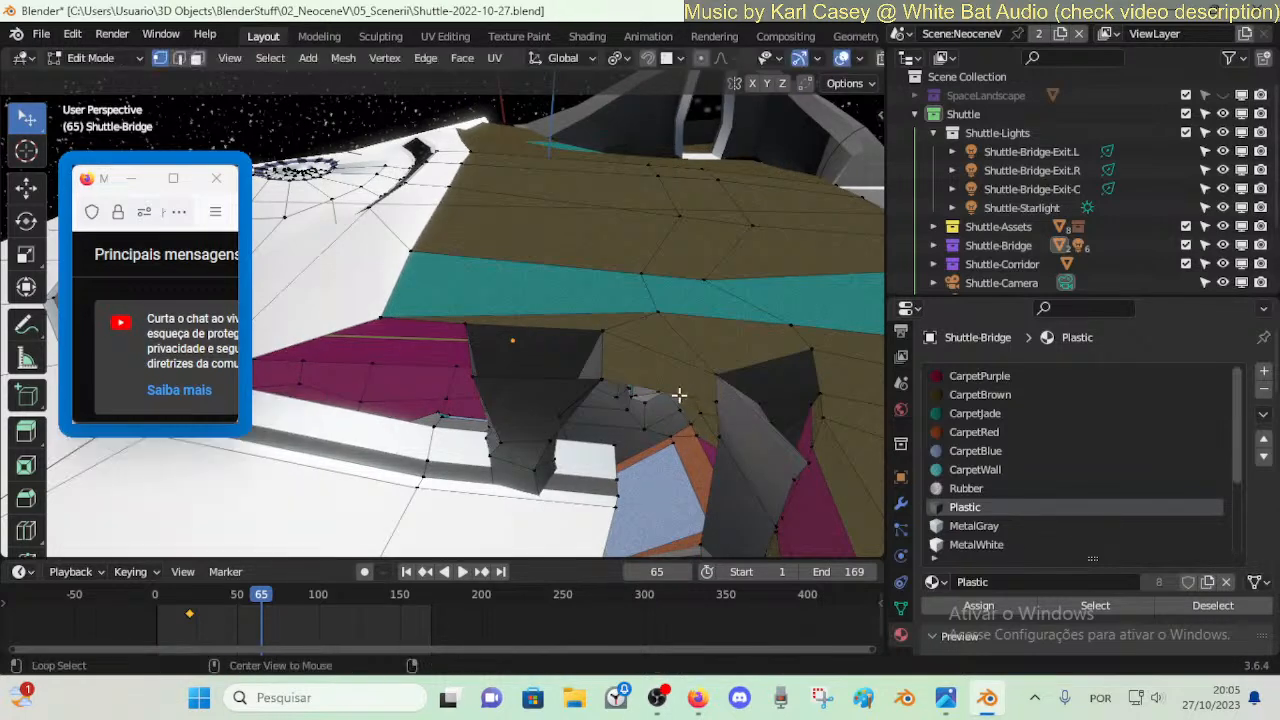
- Fill the remaining brown ceiling opening between the gray support and the dark pillar
key(f)
key(alt+a)
- Slide the gray support's two lower rim vertices along their edges to shorten its flared top
key(1)
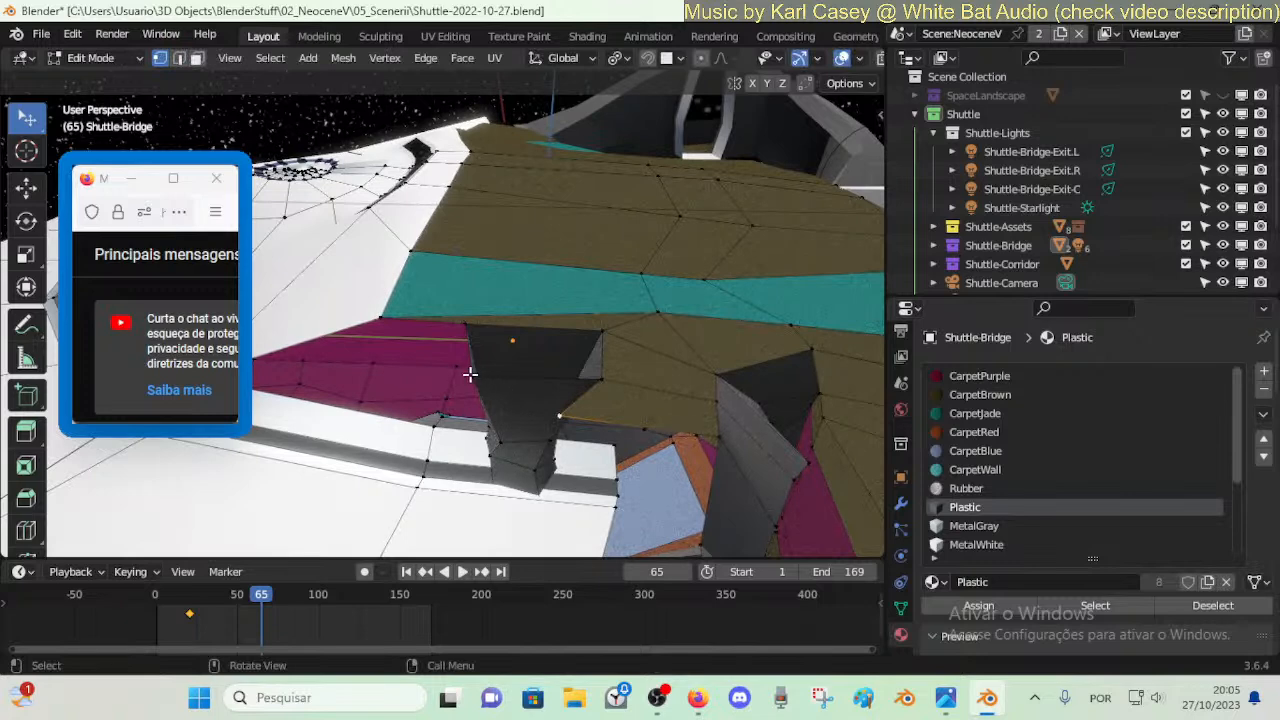
key(g)
key(g)
click(520, 375)
key(g)
key(g)
click(508, 360)
click(595, 380)
key(g)
key(g)
click(603, 368)
- Extrude an edge about 0.25 m outward from the gray support's rim corner and fill the faces toward the white hull's corner
click(561, 412)
key(g)
click(525, 394)
key(g)
click(453, 366)
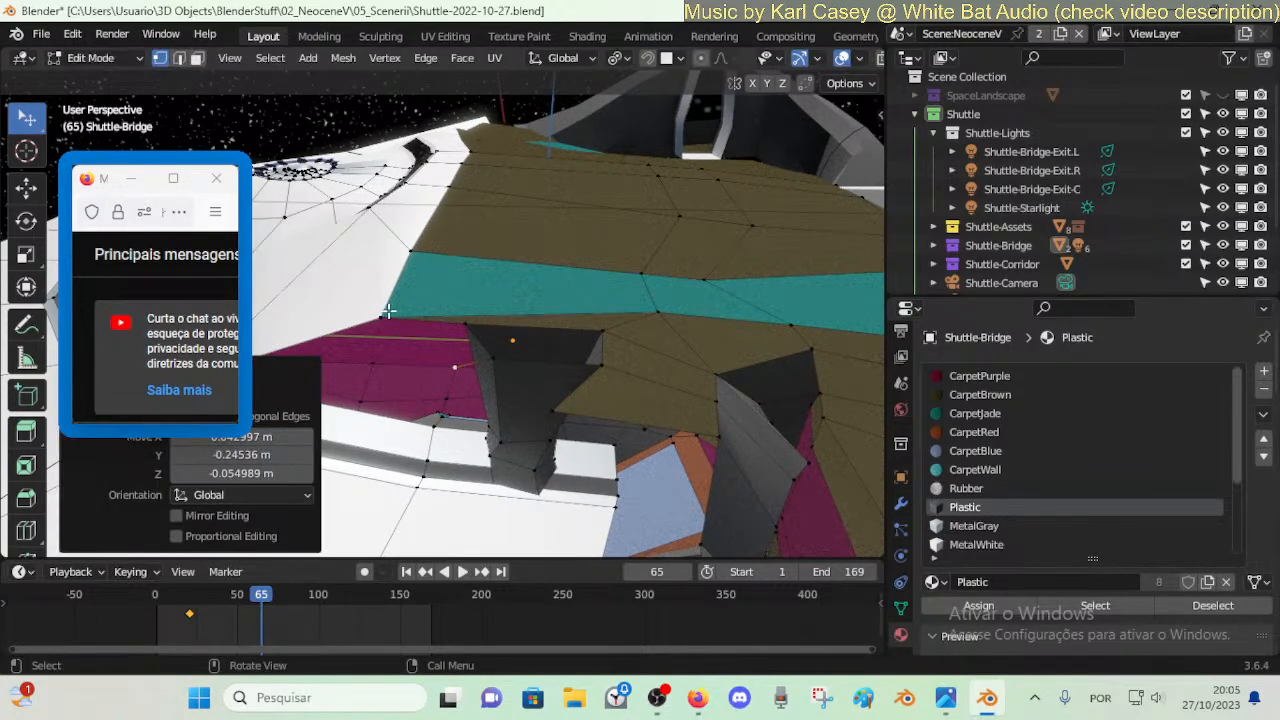
key(2)
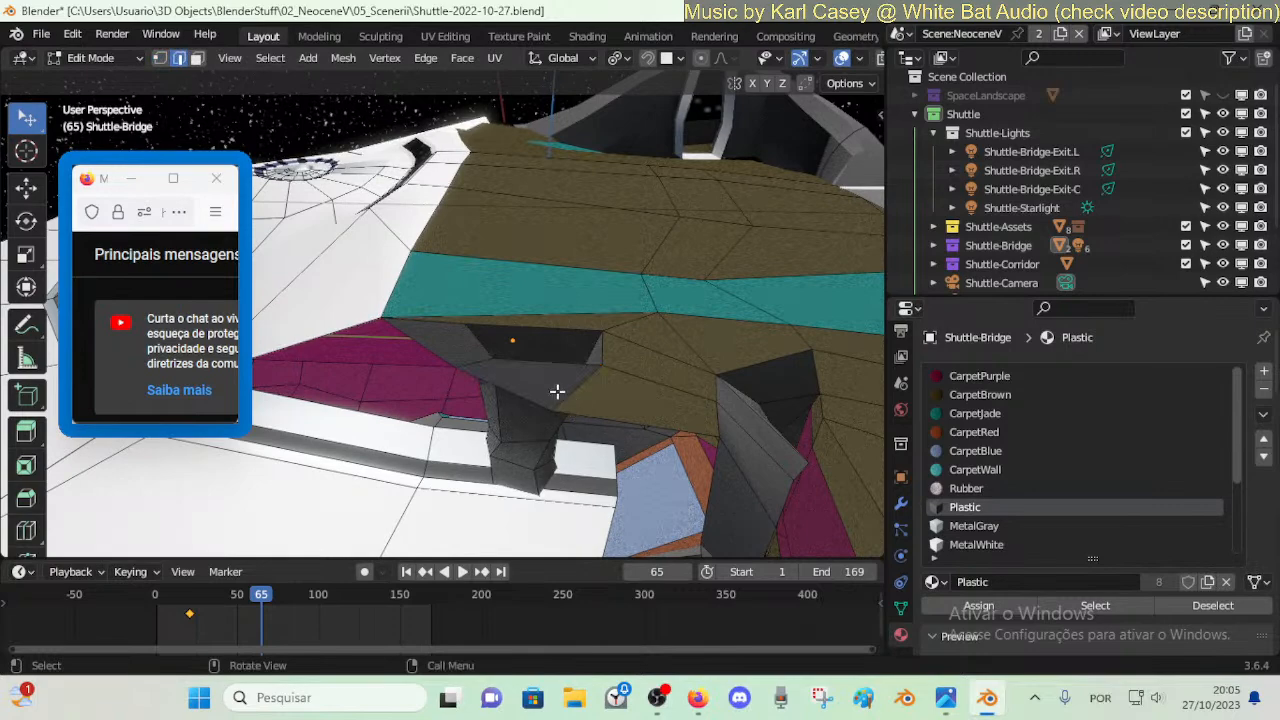
- Assign the CarpetBrown material to the two new gray faces around the support's top
key(3)
click(544, 385)
shift+click(450, 346)
shift+click(634, 397)
click(977, 608)
key(alt+a)
- Try to fill a face between the new brown panel's edge and the white window rim below it
middle_drag(417, 348, 452, 309)
key(2)
key(1)
key(2)
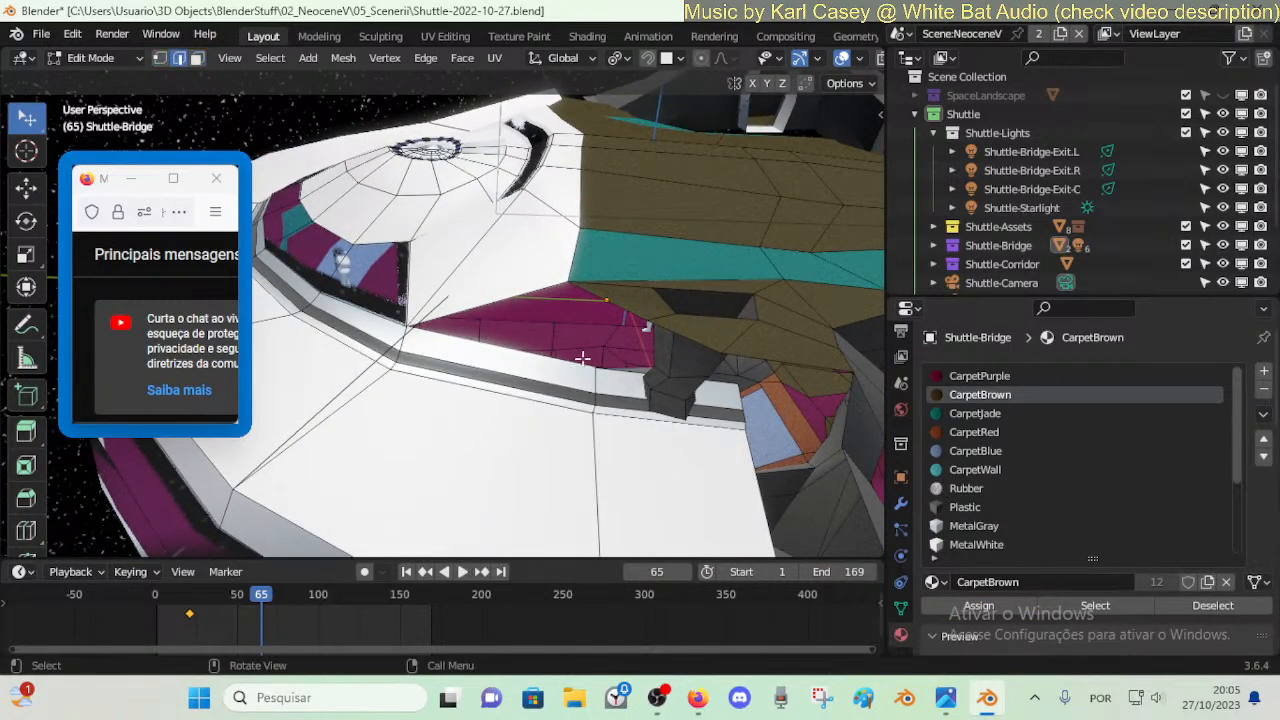
click(631, 308)
shift+click(545, 355)
key(f)
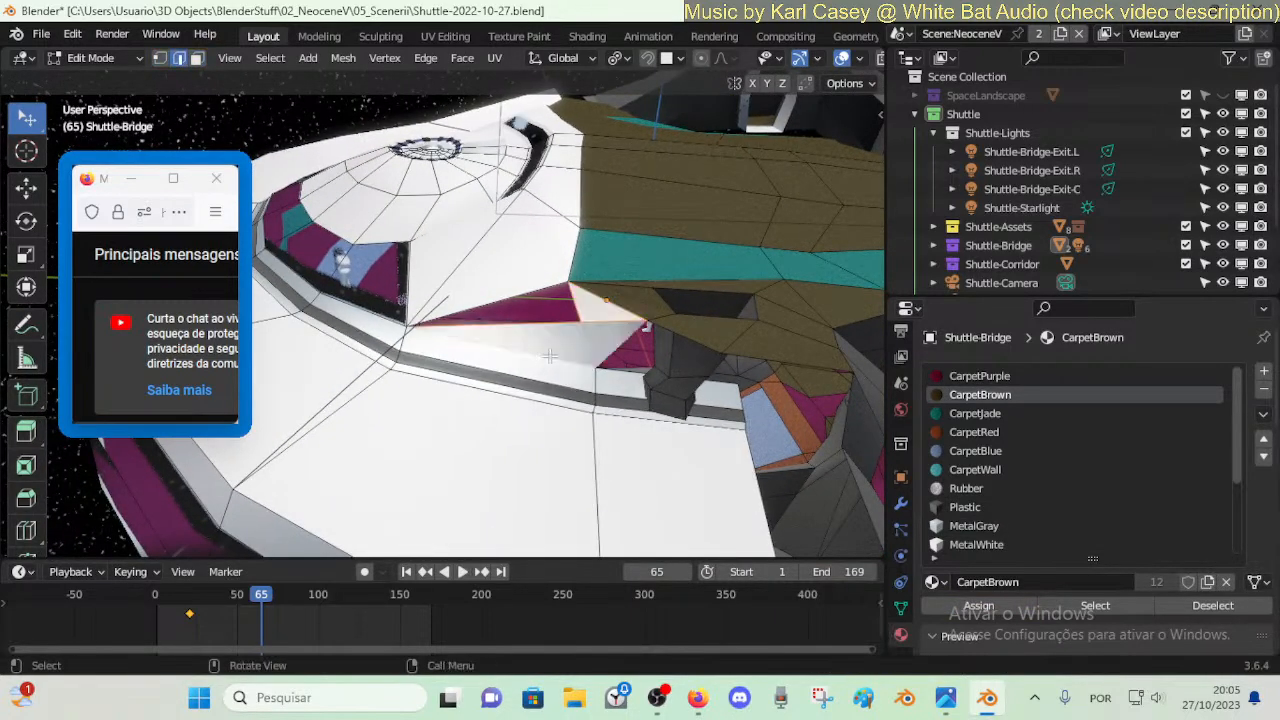
key(1)
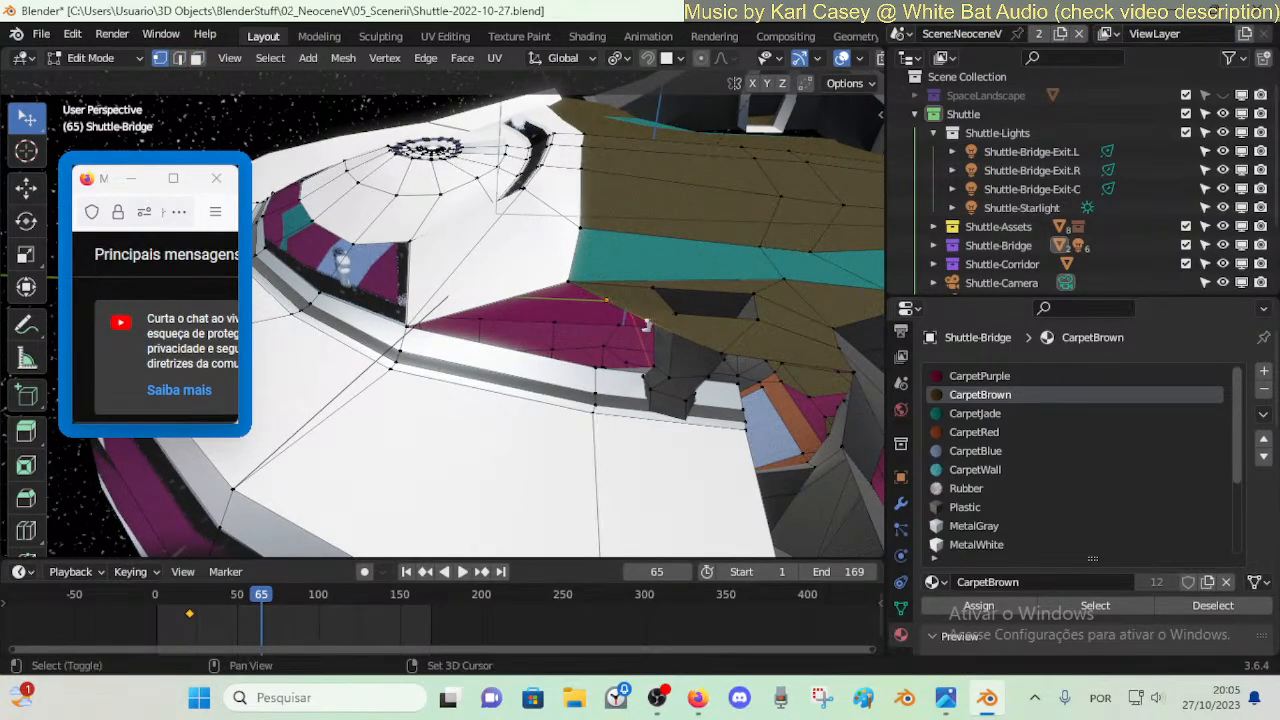
- Examine the gap between the brown ceiling, the gray support and the white rim from several angles
key(shift+grave)
key(w)
key(q)
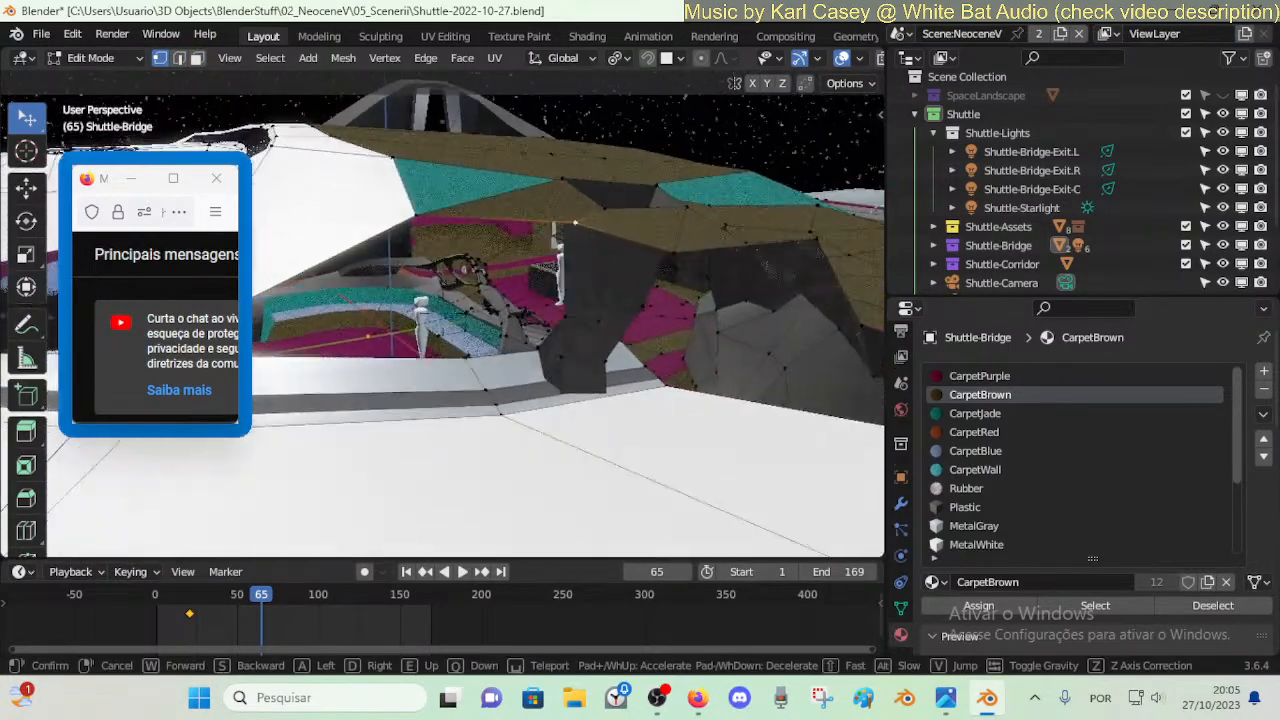
click(651, 317)
key(shift+grave)
key(a)
key(s)
click(467, 365)
key(2)
key(alt+a)
key(3)
key(2)
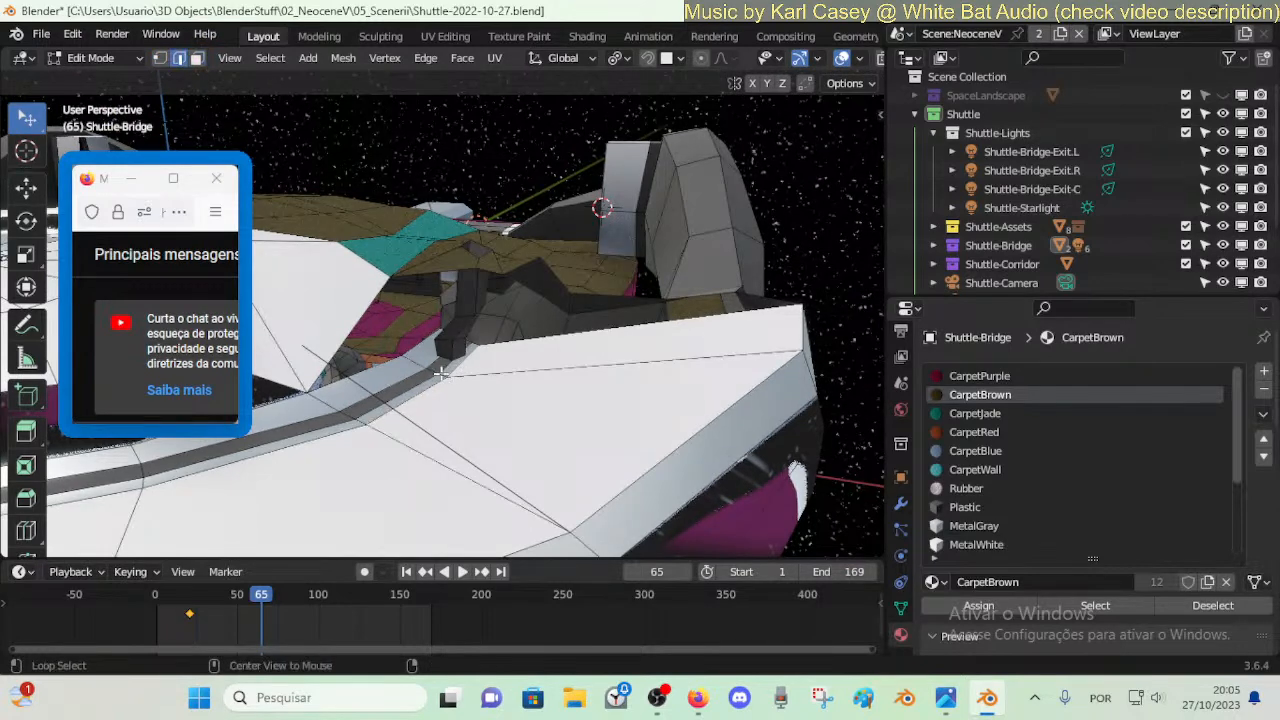
- Raise the white and gray rim faces running up to the support about 0.74 m along Z
key(3)
click(448, 369)
click(450, 365)
shift+click(446, 358)
shift+click(424, 398)
shift+click(408, 388)
shift+click(396, 375)
shift+click(482, 414)
middle_drag(481, 413, 504, 388)
shift+click(504, 388)
shift+click(506, 389)
shift+click(508, 390)
key(g)
key(z)
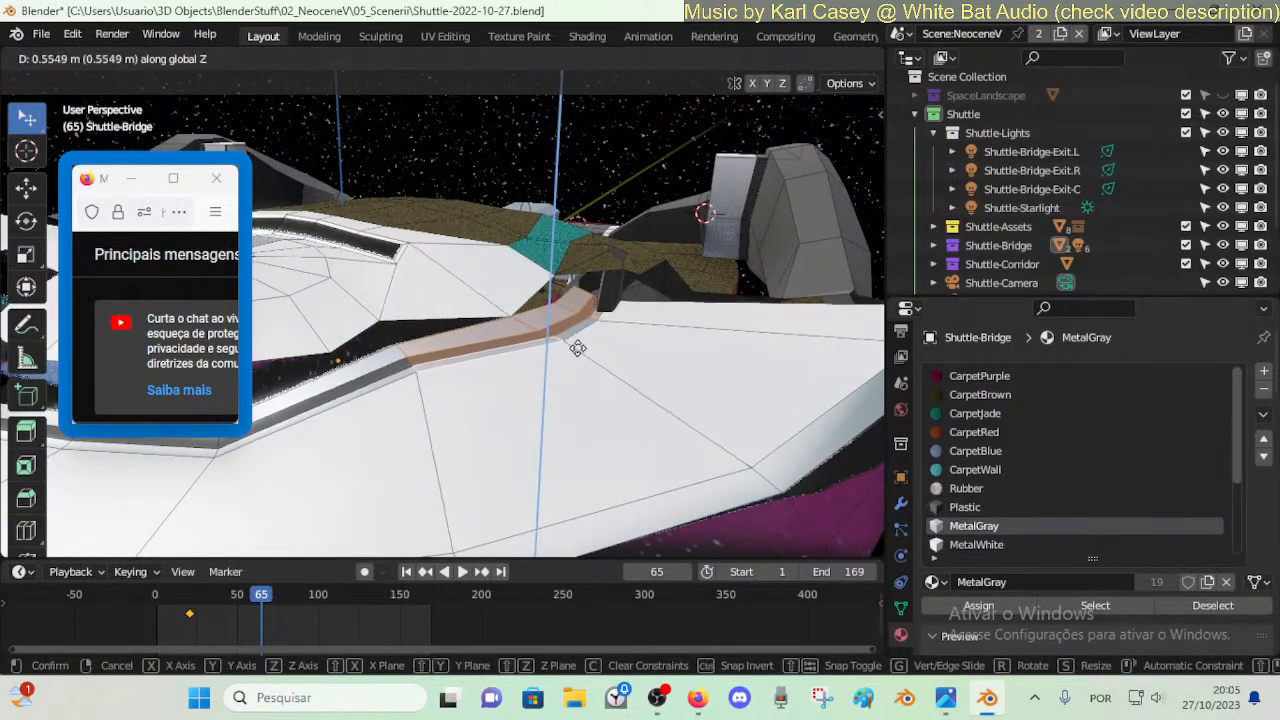
click(672, 326)
- Rotate the selected rim faces about the X axis and raise them another 0.16 m or so along Z
key(r)
key(z)
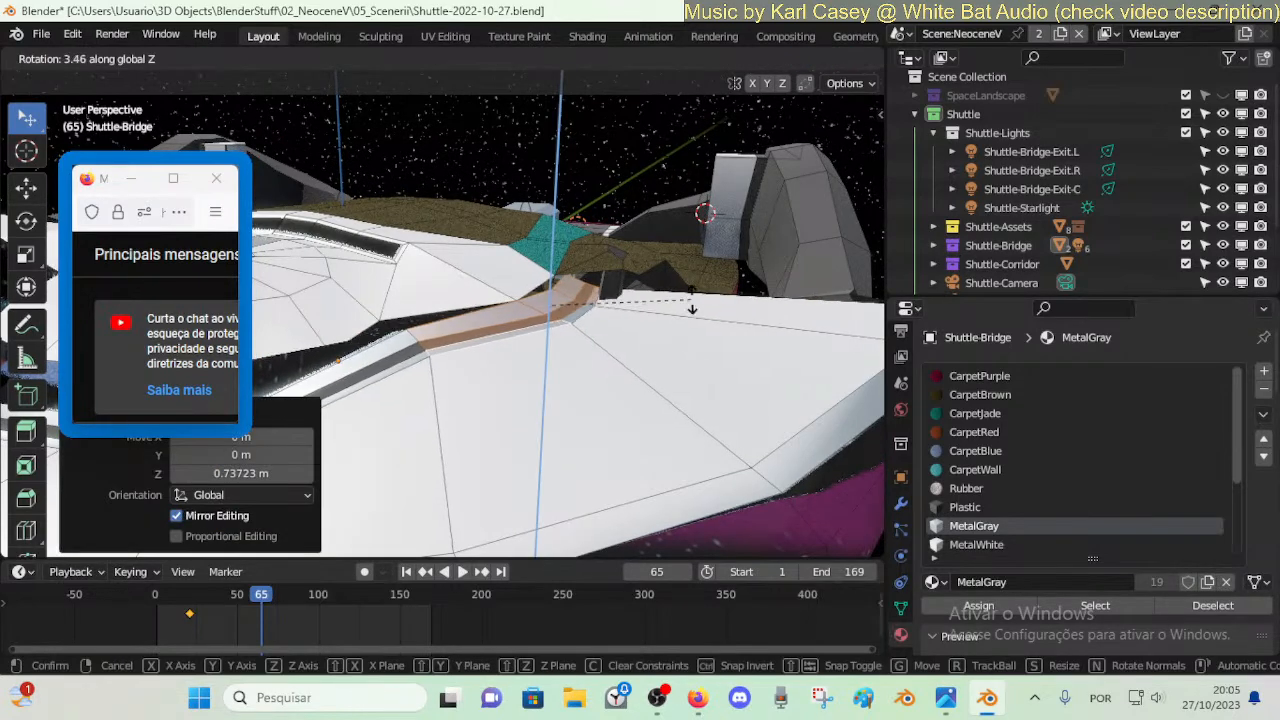
key(x)
click(698, 298)
key(g)
key(z)
click(663, 292)
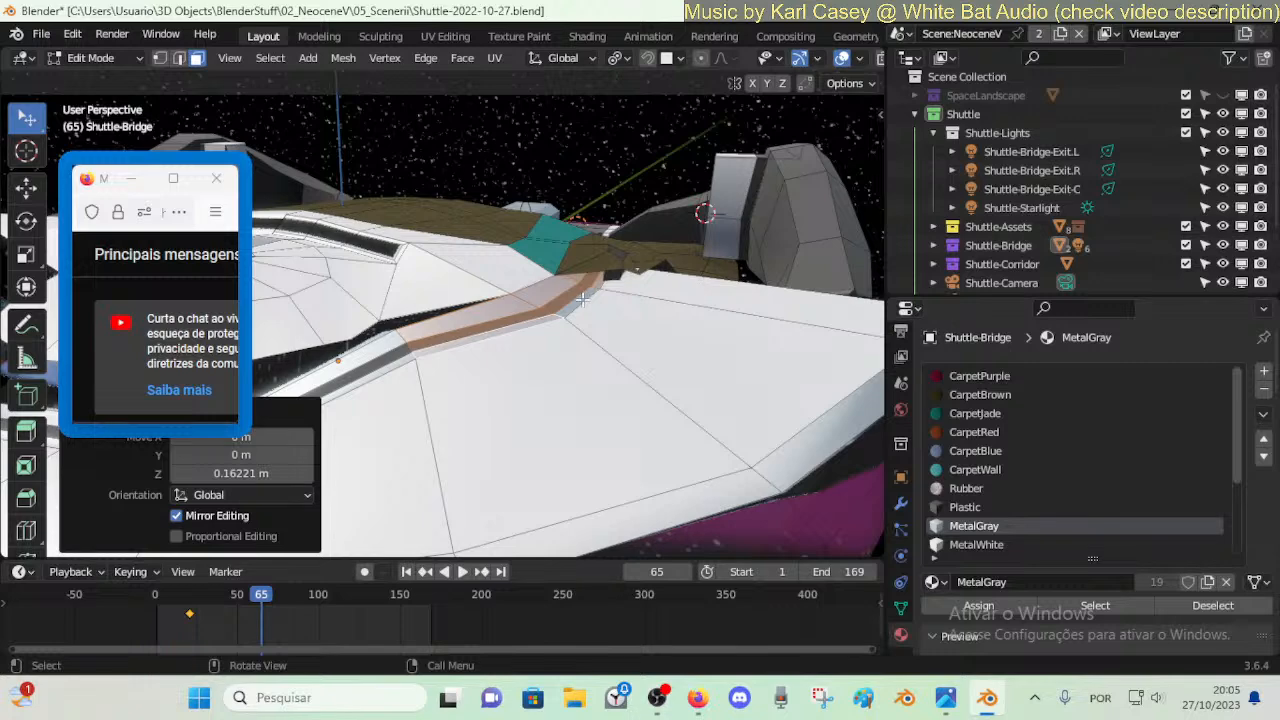
- Shift the selected rim faces along X, rotate them about -6.8 degrees around Z, and move them further along X
key(g)
key(x)
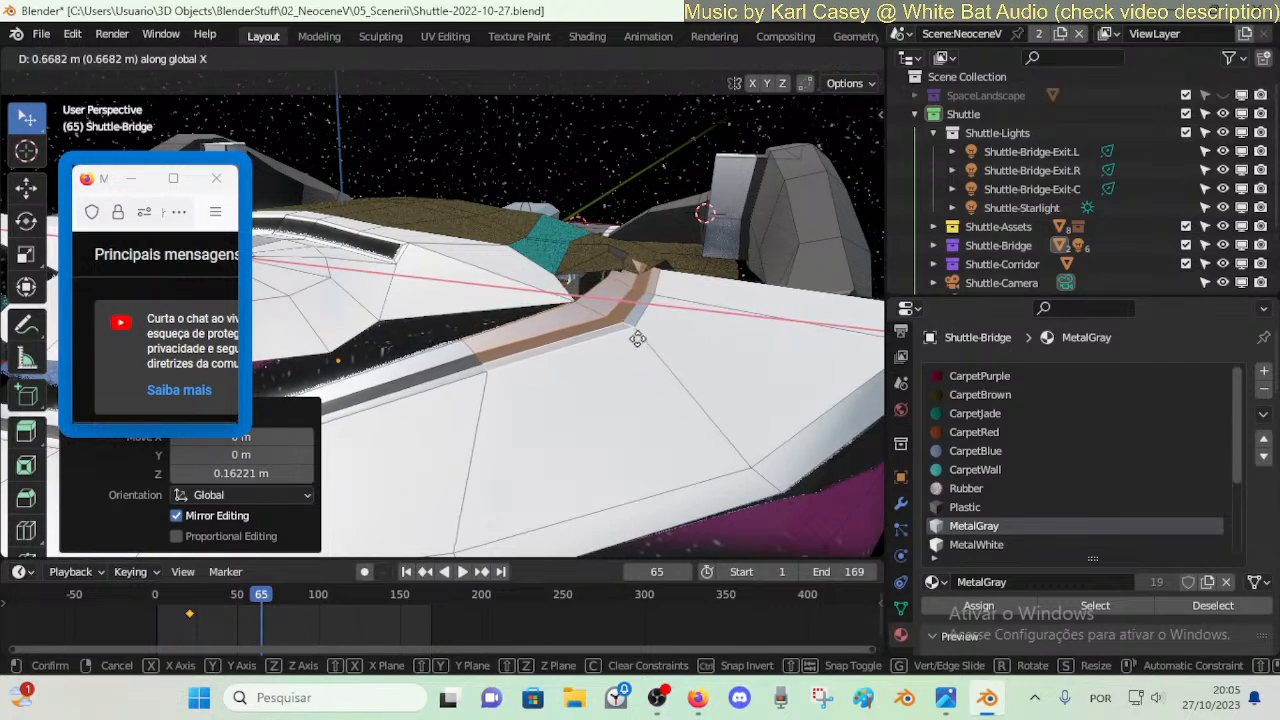
click(625, 338)
key(r)
key(z)
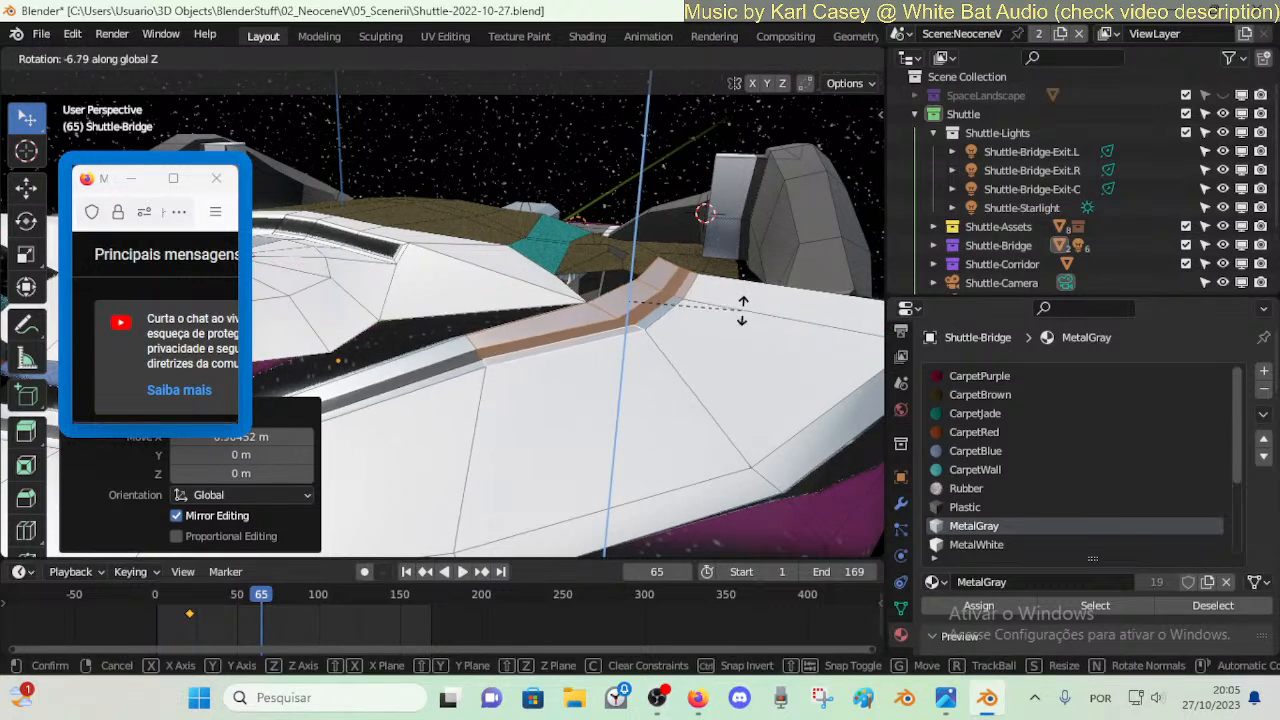
click(742, 310)
key(g)
key(x)
click(772, 352)
- Raise the lower tip vertex of the white panel above the rim by about 0.29 m in Z
key(shift+grave)
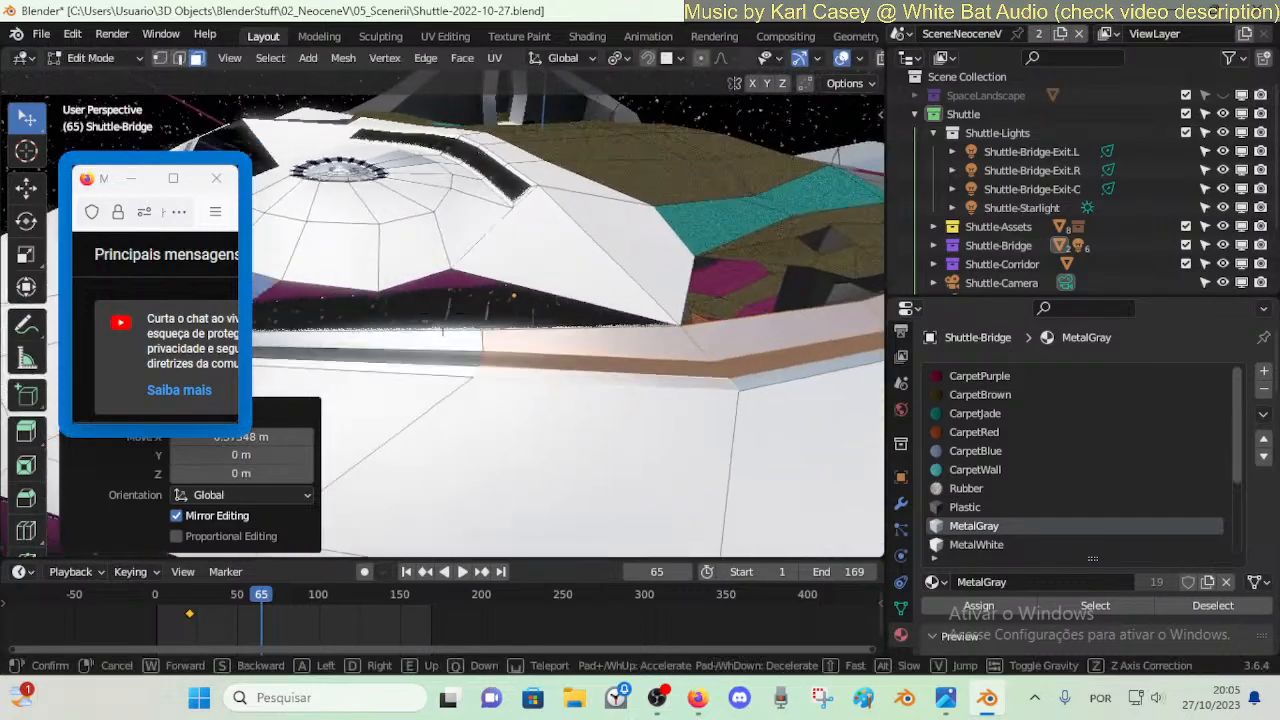
click(753, 348)
key(1)
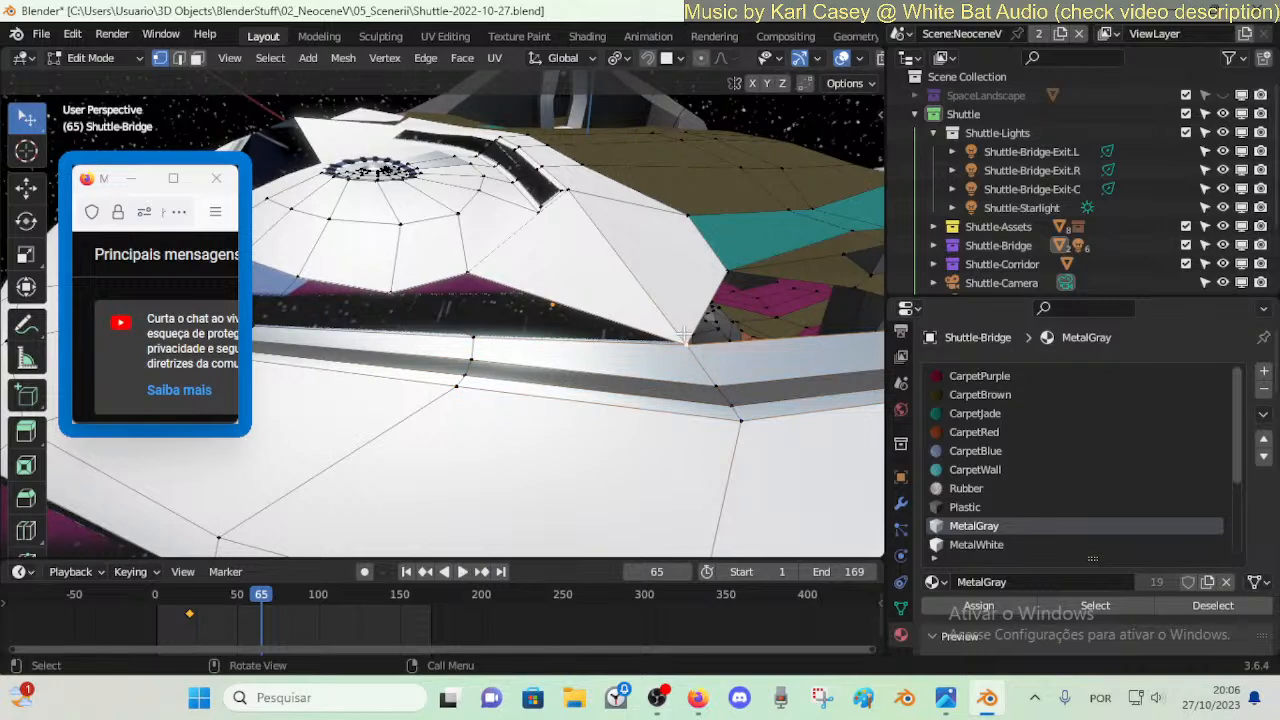
key(g)
click(668, 336)
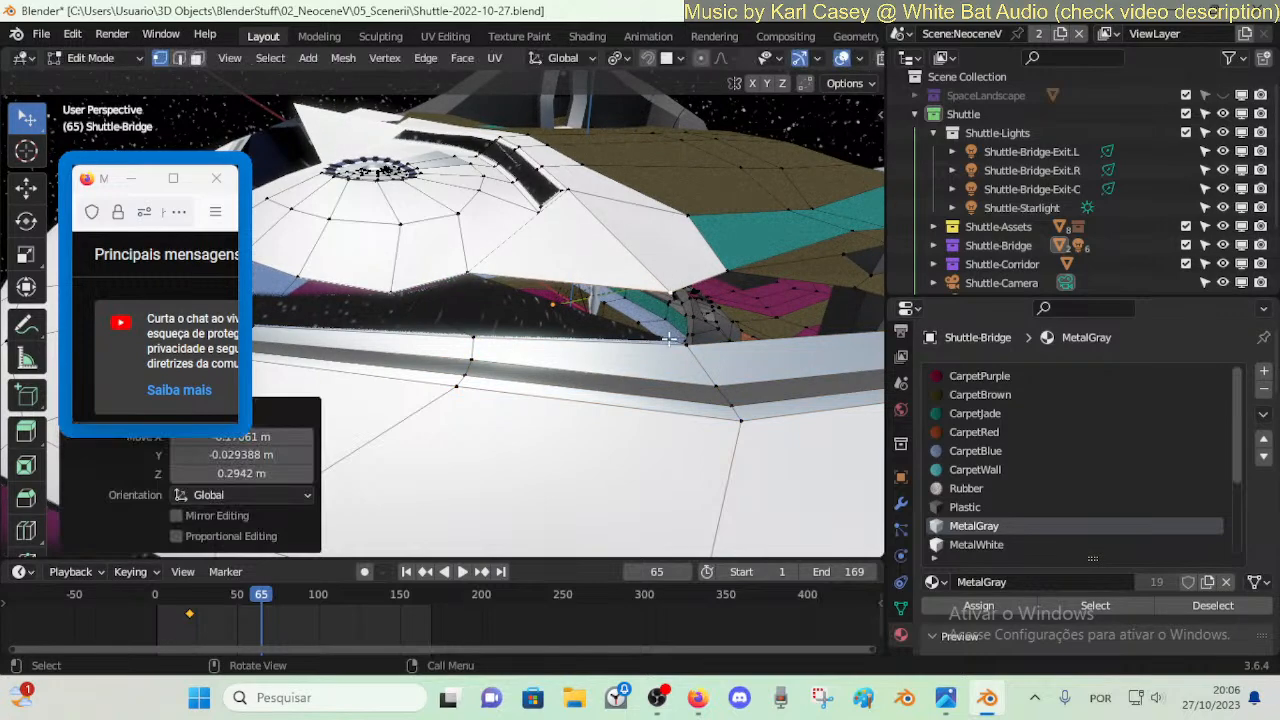
- Slide three vertices of the white dome's lower border along their edges to smooth the outline above the window opening
key(shift+grave)
key(a)
click(557, 310)
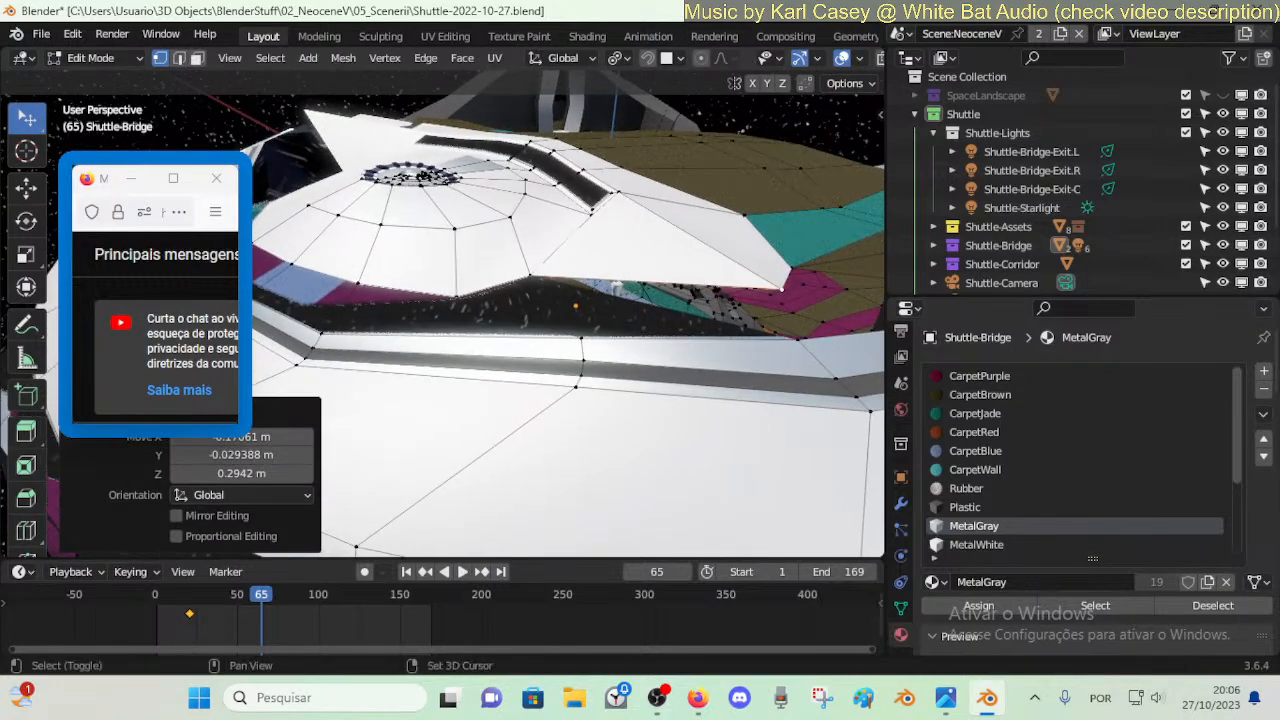
key(shift+grave)
key(a)
click(697, 327)
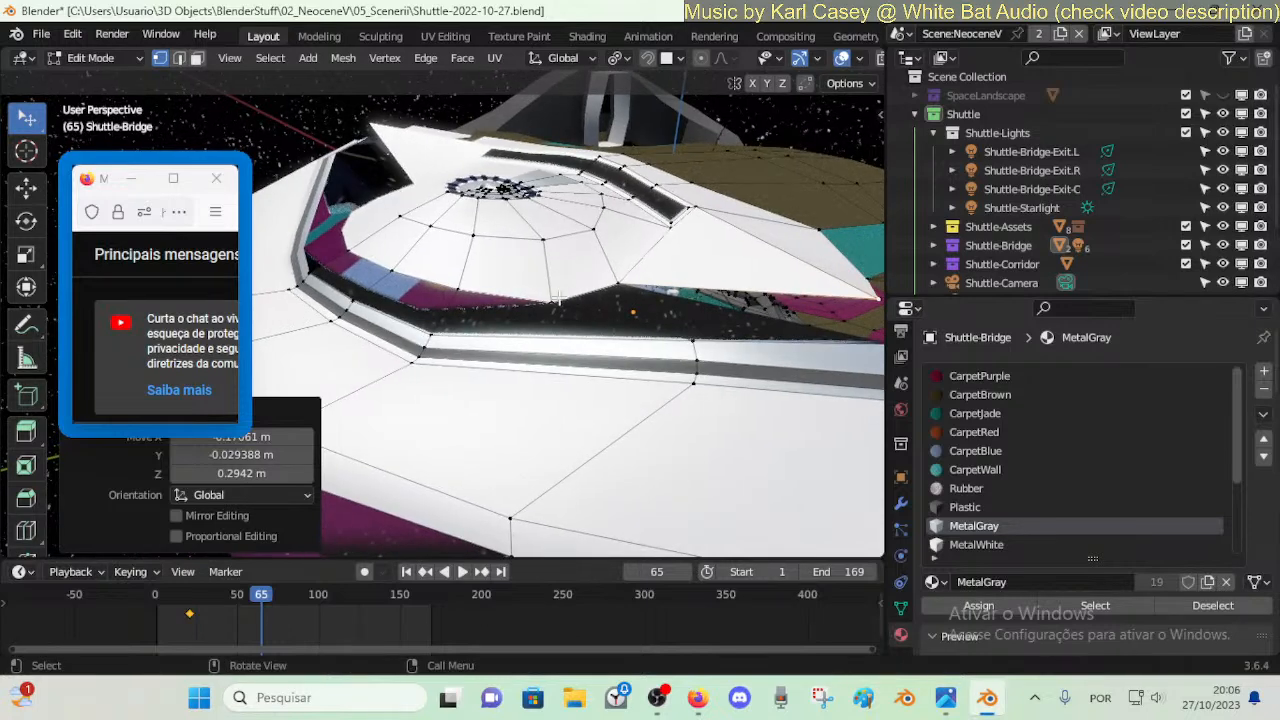
click(616, 283)
key(g)
key(g)
click(663, 236)
click(562, 303)
key(g)
key(g)
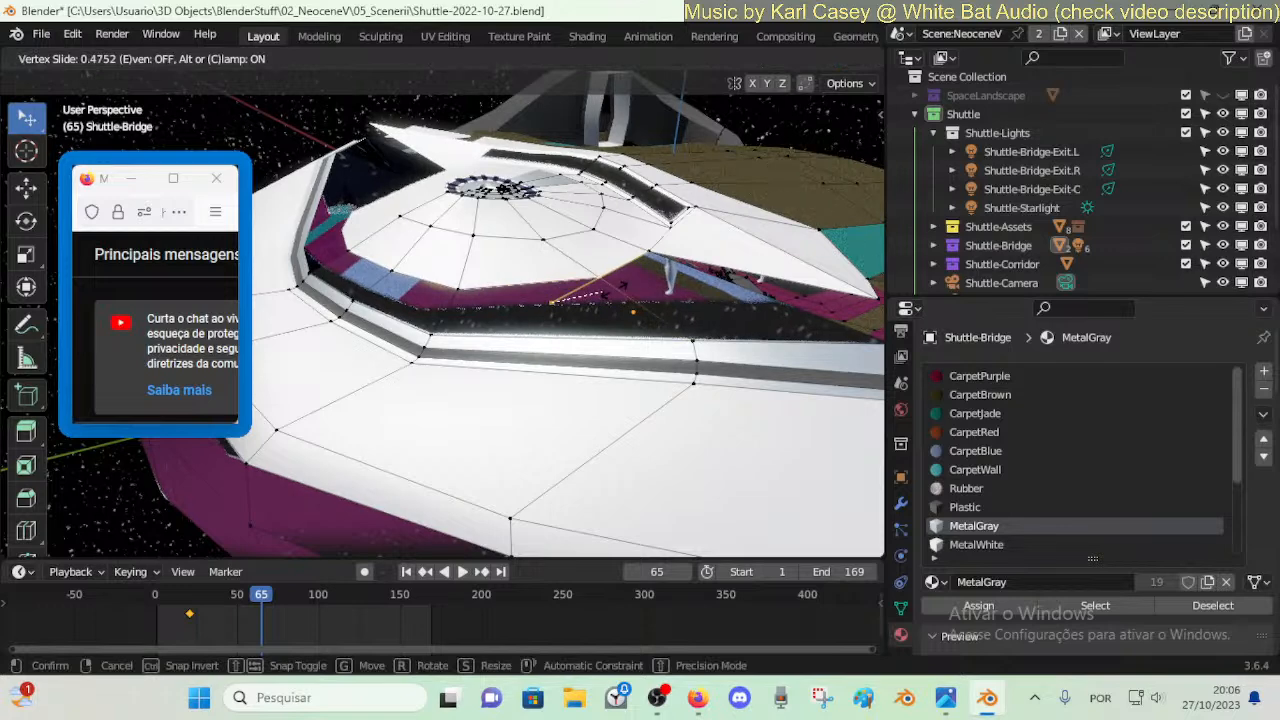
click(614, 290)
click(461, 291)
key(g)
key(g)
click(478, 289)
- Slide the edges crossing the white and gray rim below the dome along the rim toward its bend
key(alt+a)
key(2)
alt+click(696, 355)
key(alt+a)
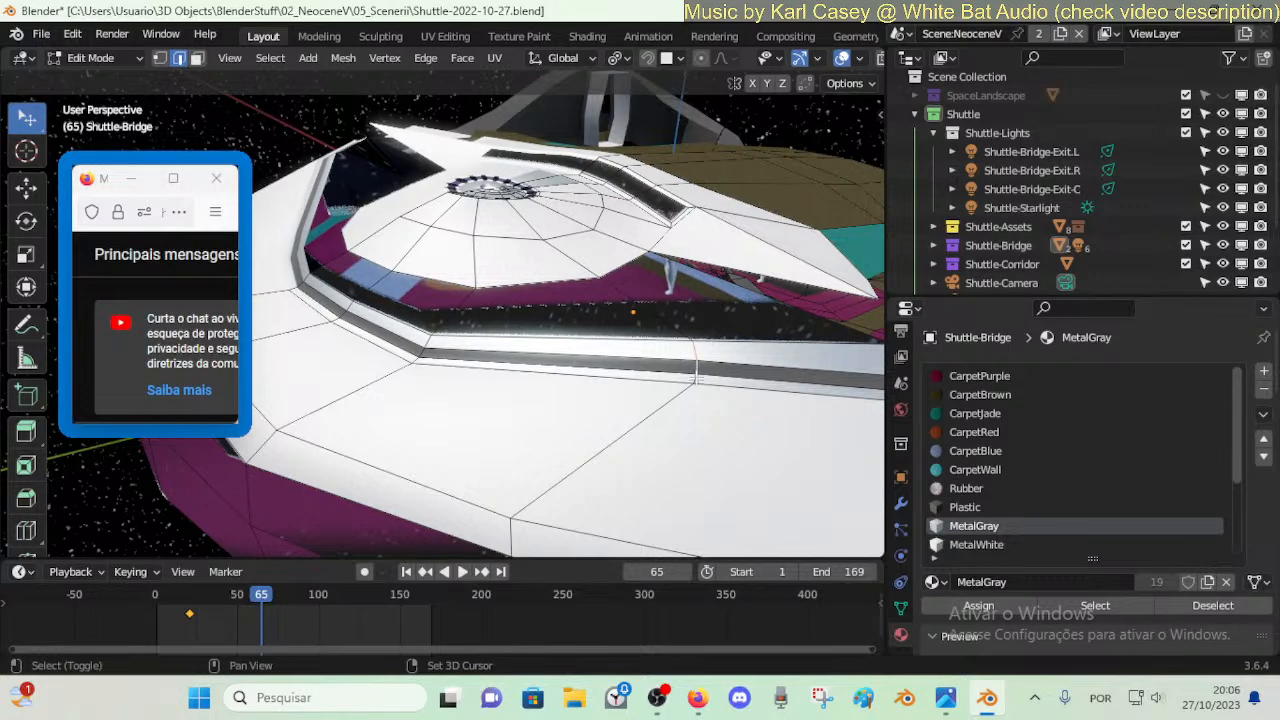
key(g)
key(g)
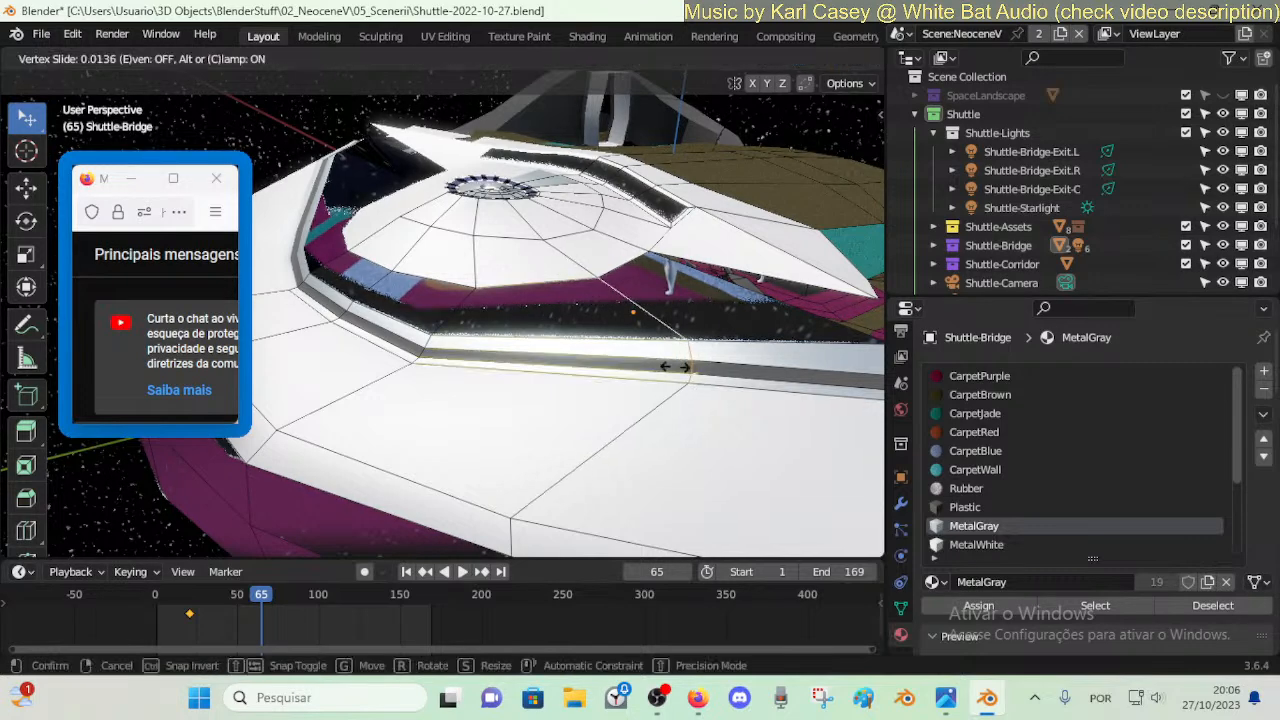
click(565, 290)
- Slide two vertices of the white dome along their edges to even out the spacing of its faces
key(1)
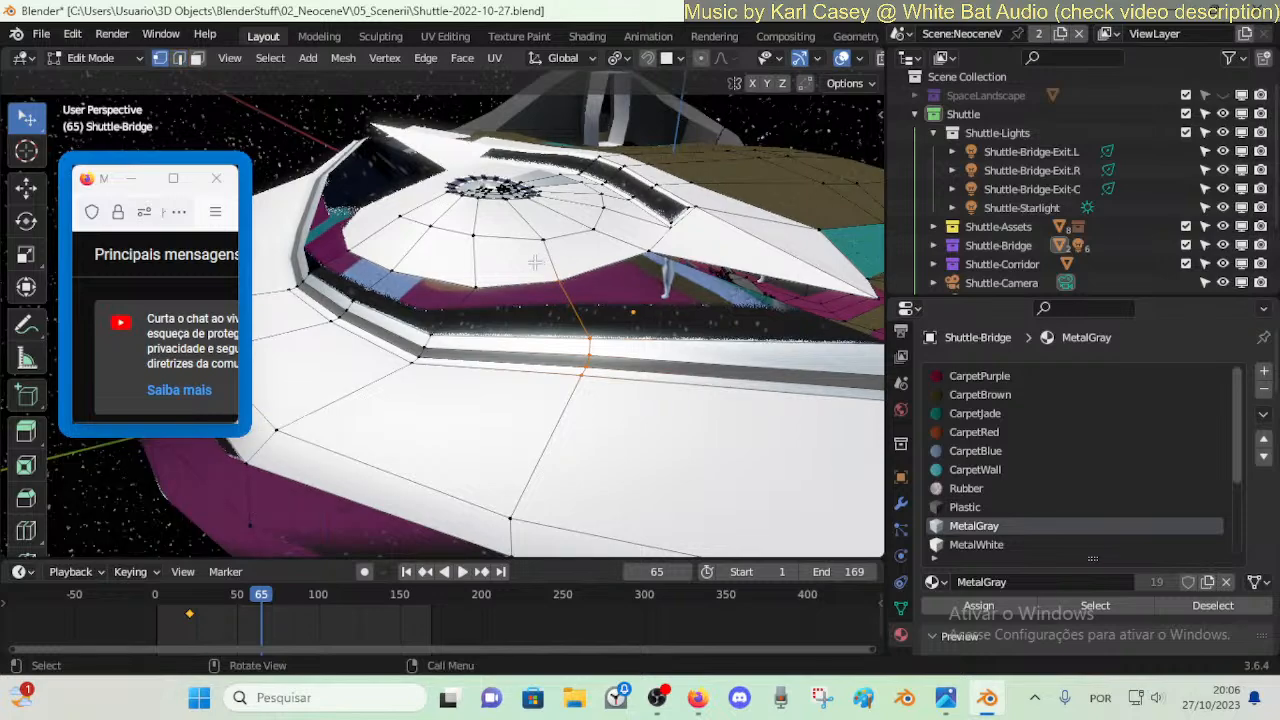
key(g)
key(g)
click(526, 270)
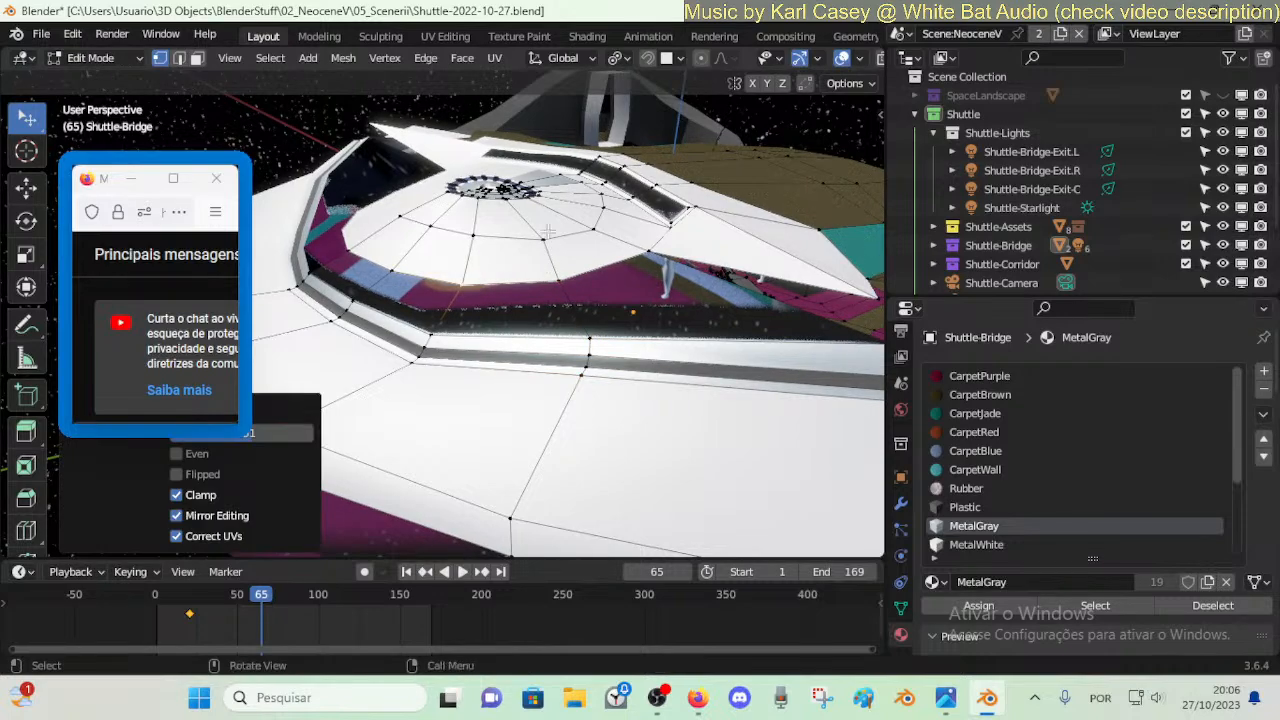
key(g)
key(g)
click(533, 233)
- Slide the rim's crossing edges further along the rim with Vertex Slide, near the adjoining white panel corner
key(shift+grave)
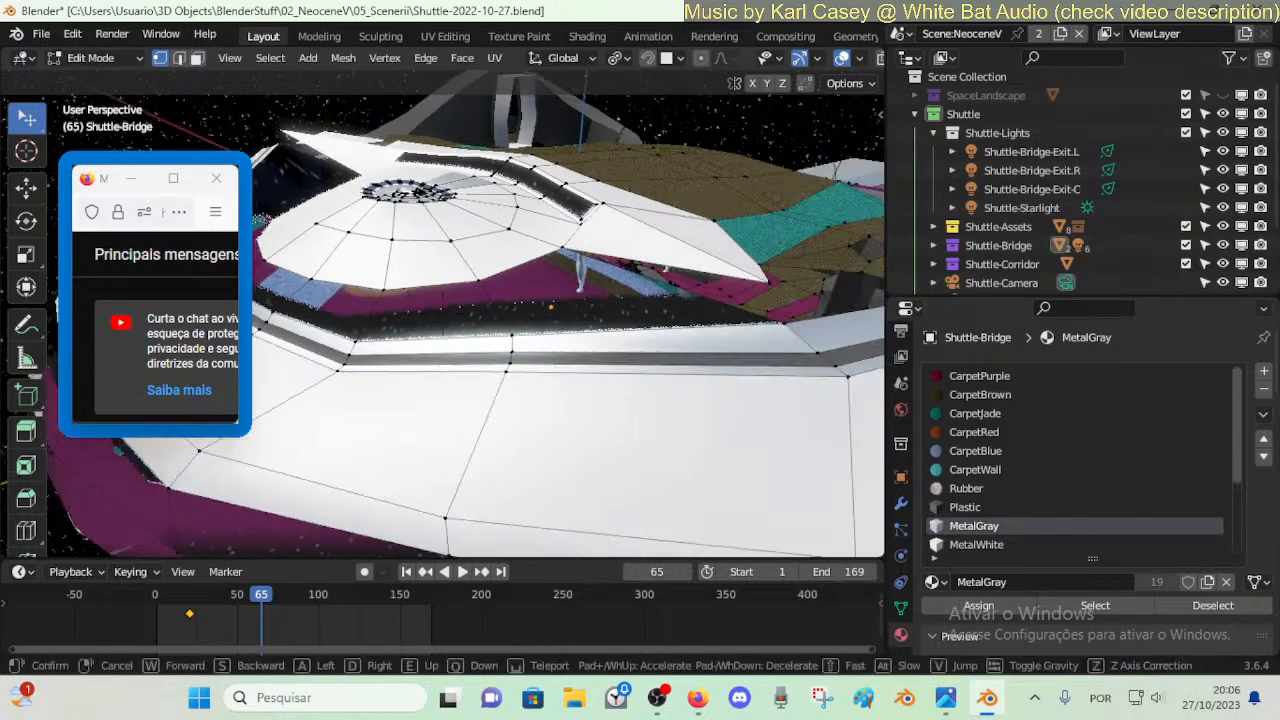
key(a)
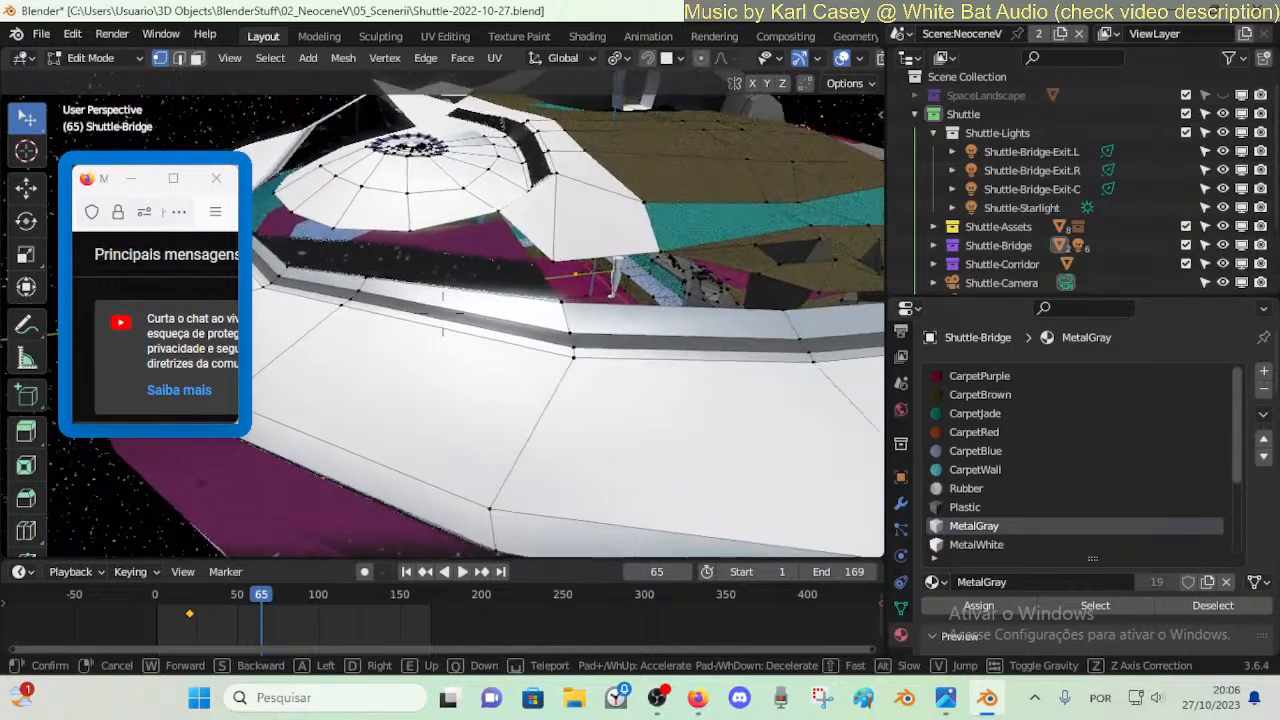
key(s)
click(612, 290)
key(2)
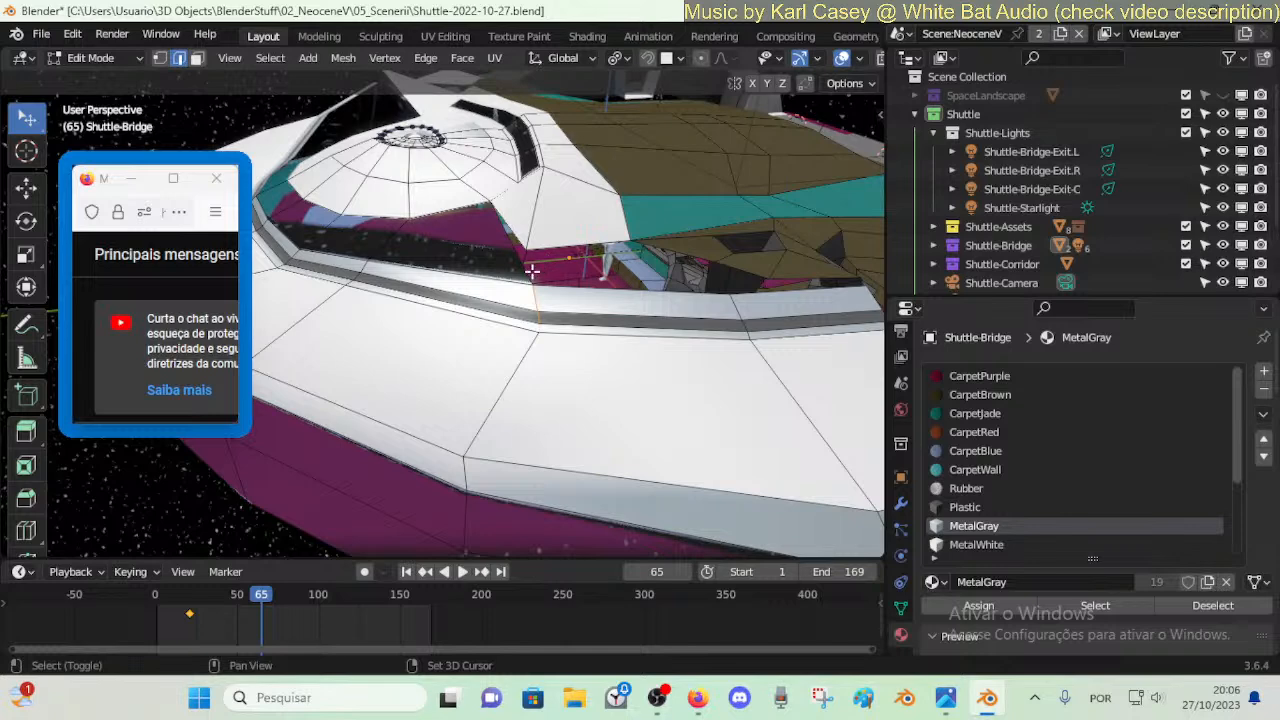
key(shift+v)
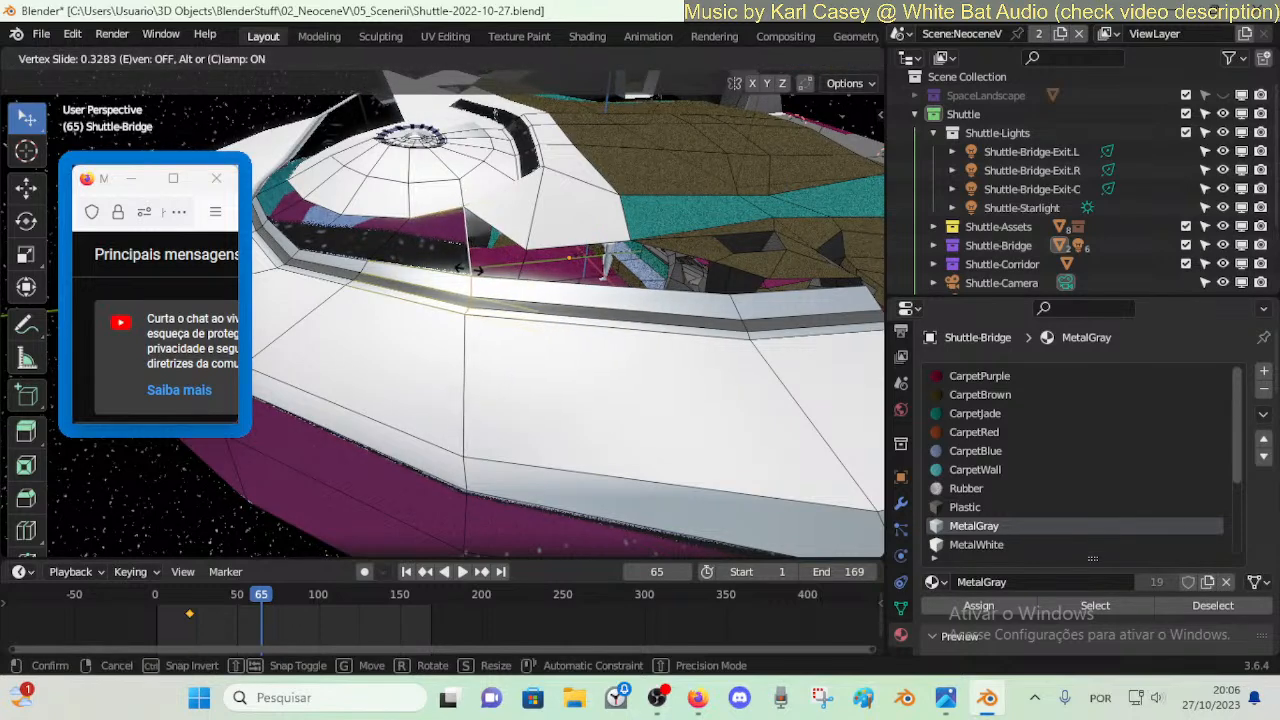
click(476, 275)
- Lift and reposition the lower-border vertices of the dome and the white side panel above the window, and save the file
key(1)
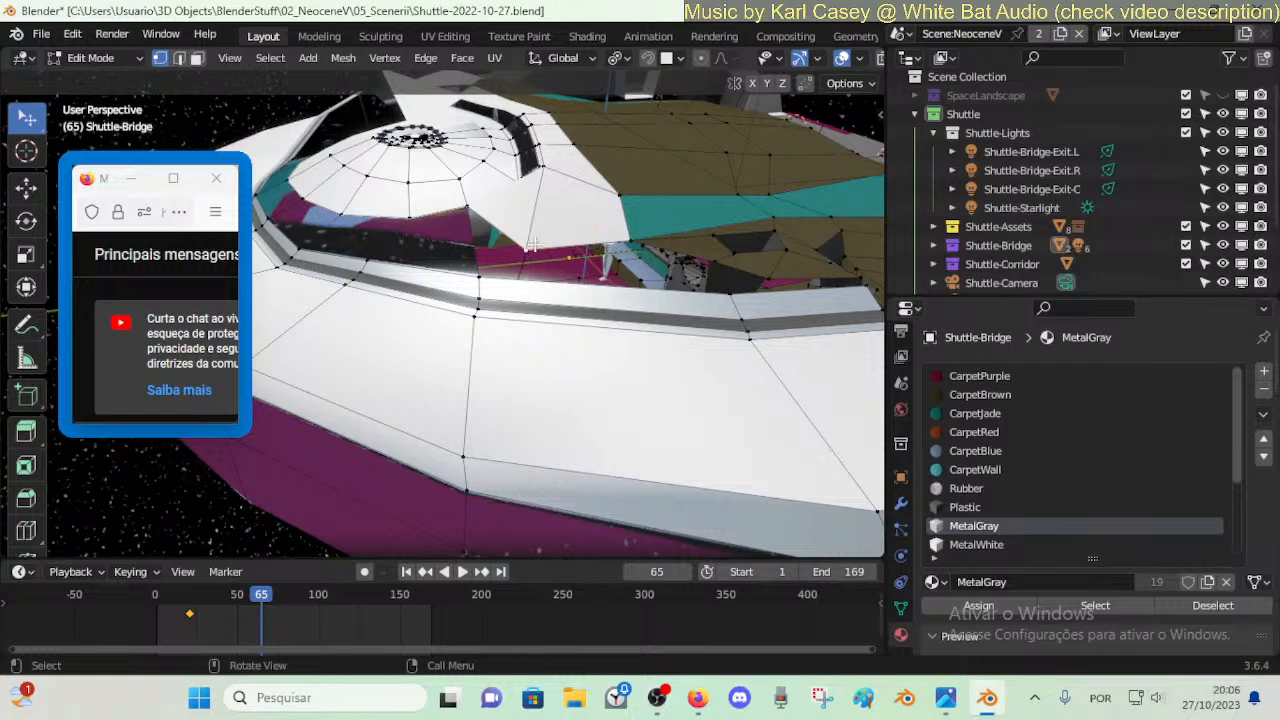
key(g)
click(572, 199)
key(g)
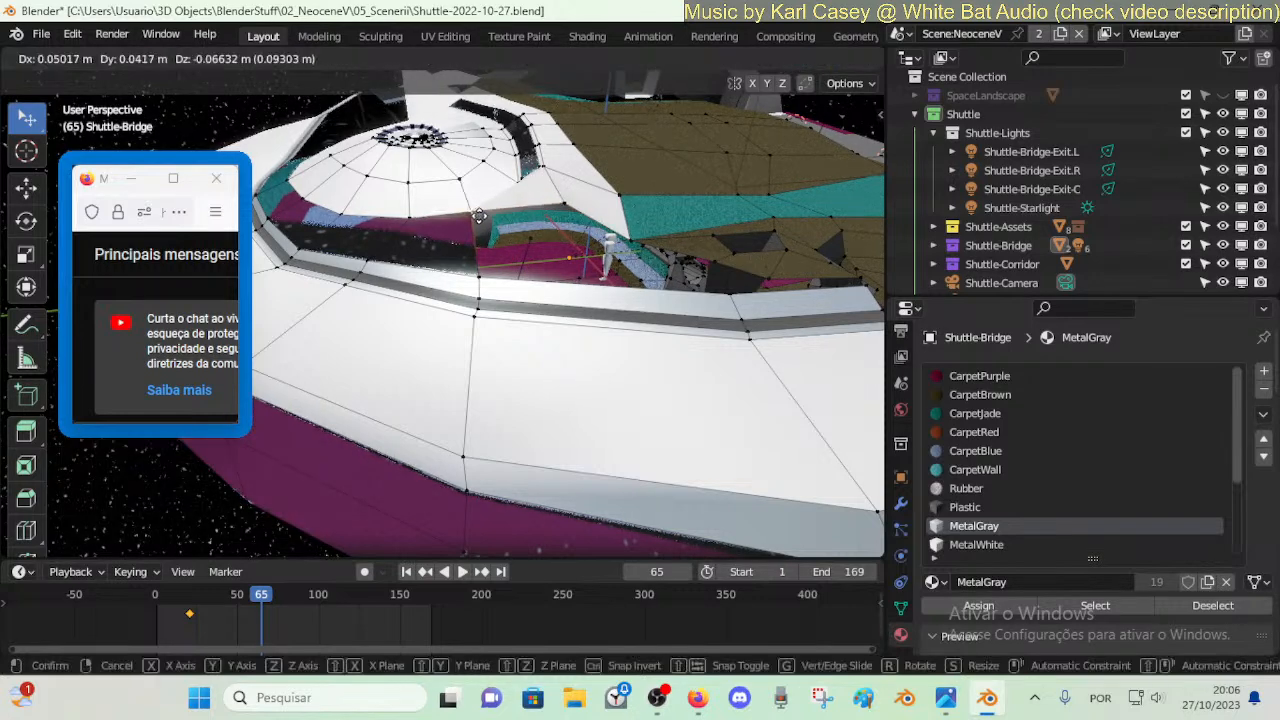
click(522, 186)
key(g)
click(600, 210)
key(g)
right_click(636, 226)
key(g)
click(648, 211)
key(ctrl+s)
- Slide the vertex where the brown and teal ceiling meets the white panel, and adjust the panel's tip vertex
key(shift+grave)
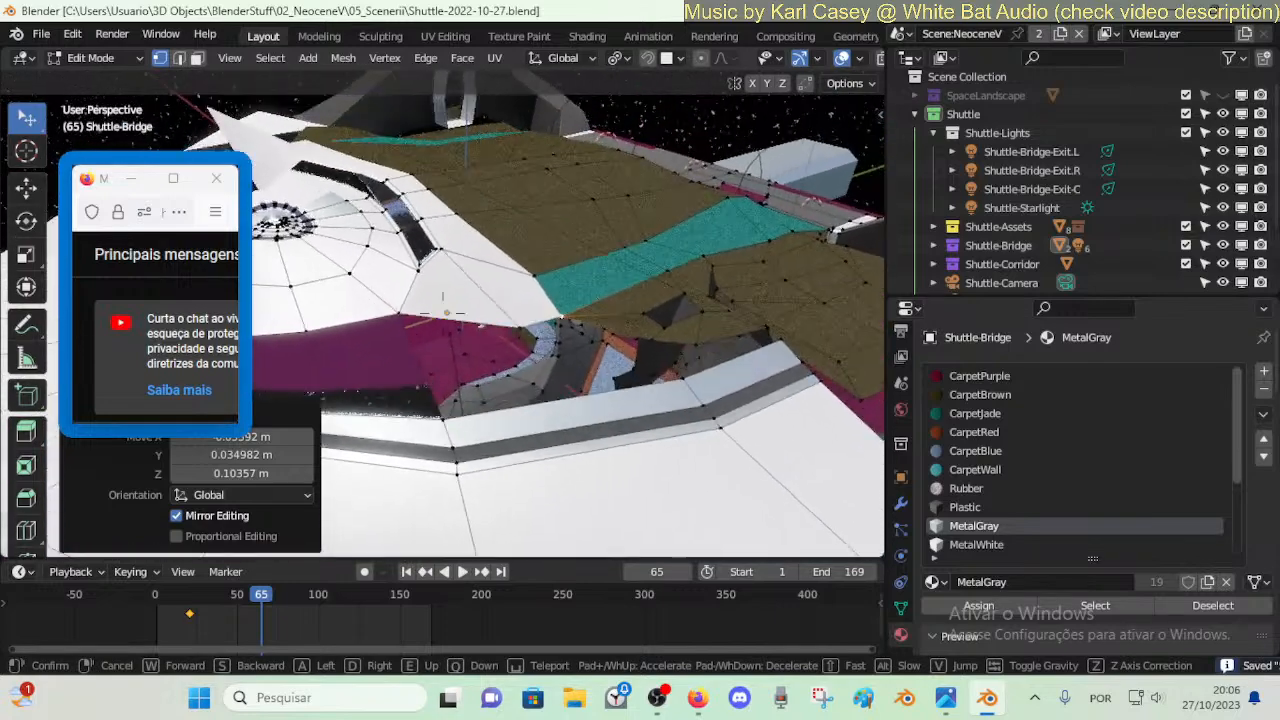
click(675, 233)
click(551, 266)
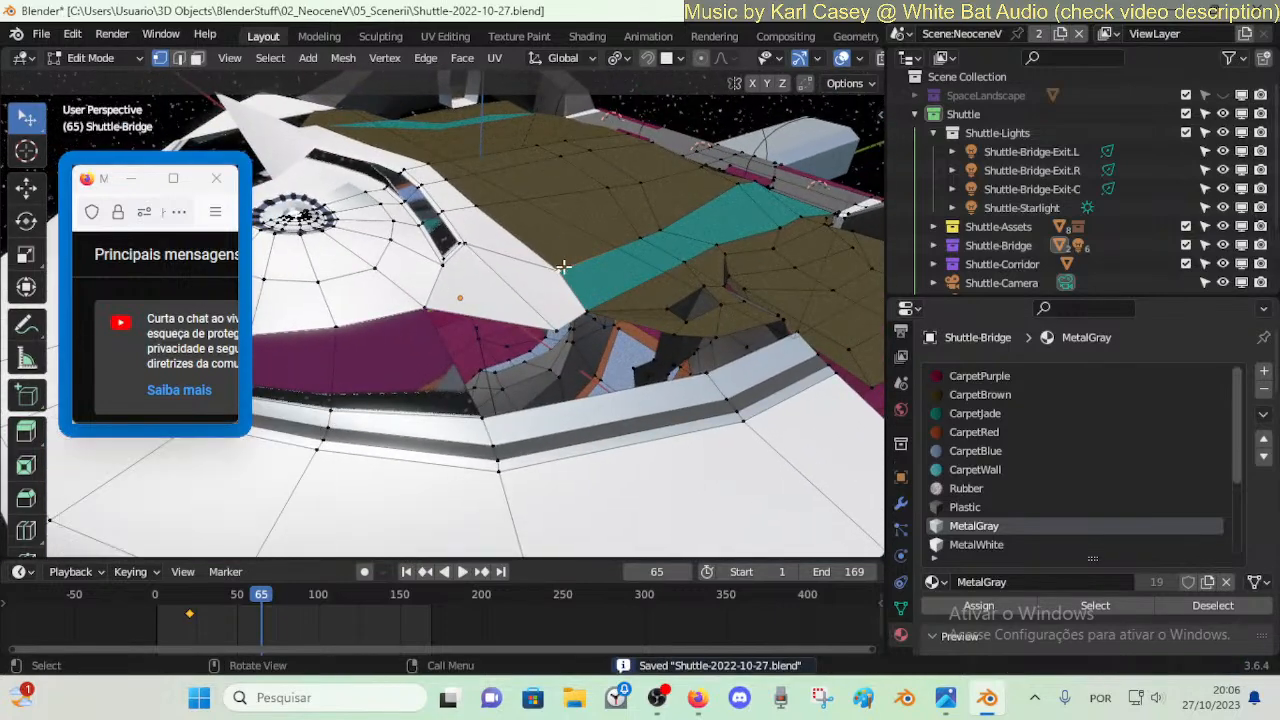
key(g)
key(g)
click(540, 242)
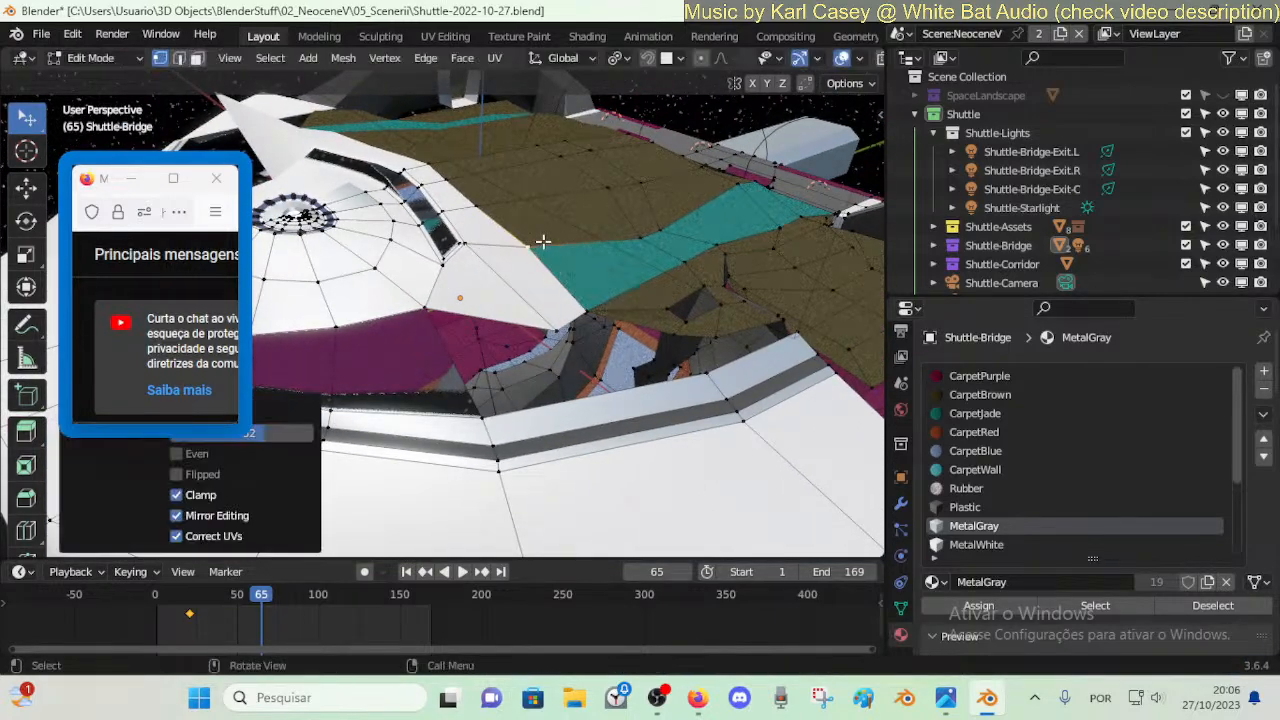
key(g)
click(580, 282)
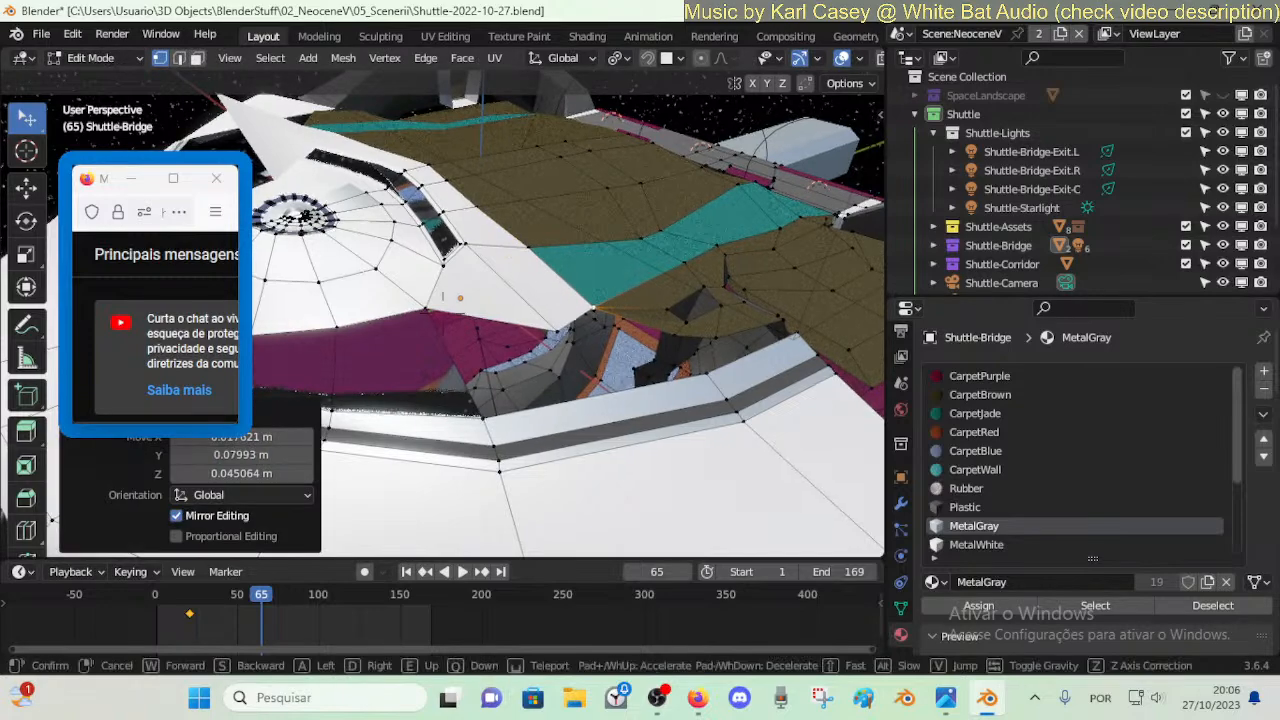
- Extrude a short edge downward from the brown ceiling's border vertex between the white panel's tip and the rim
key(shift+grave)
click(607, 307)
key(2)
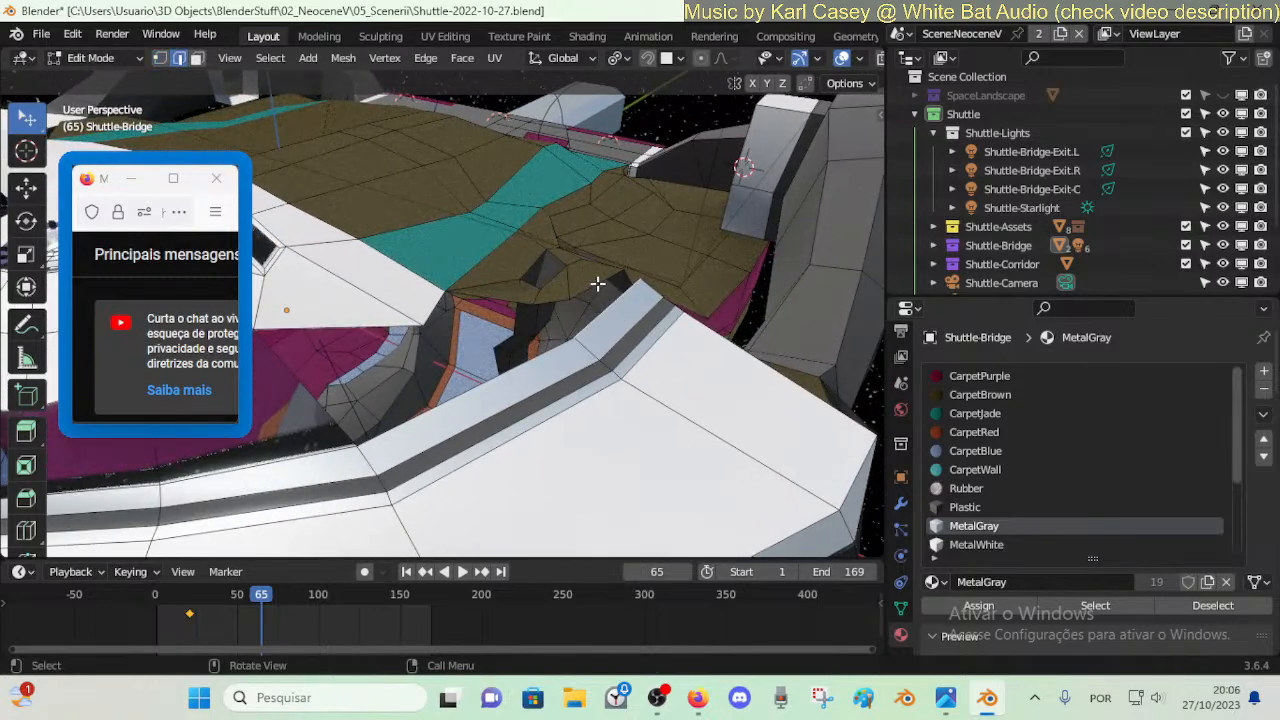
key(shift+grave)
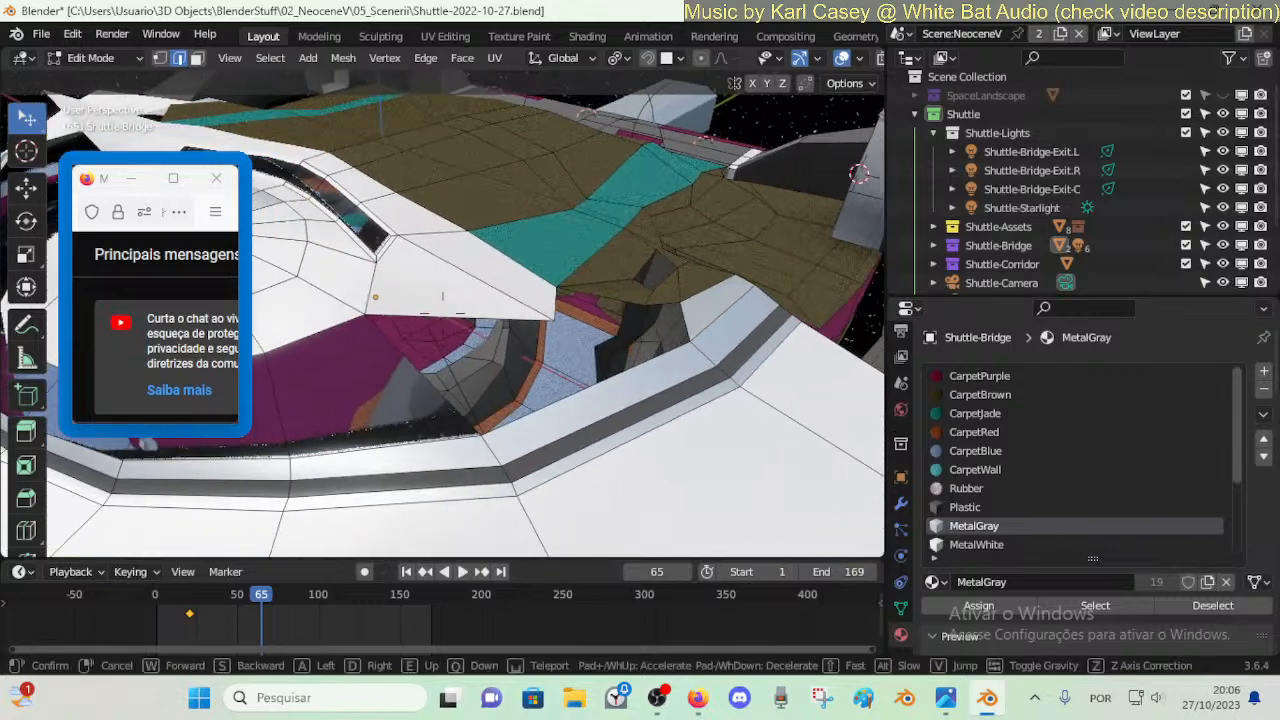
click(649, 347)
key(1)
click(647, 304)
key(e)
click(629, 337)
- Fill two faces bridging the white panel's end edge, the extruded edge and the end of the white rim
key(2)
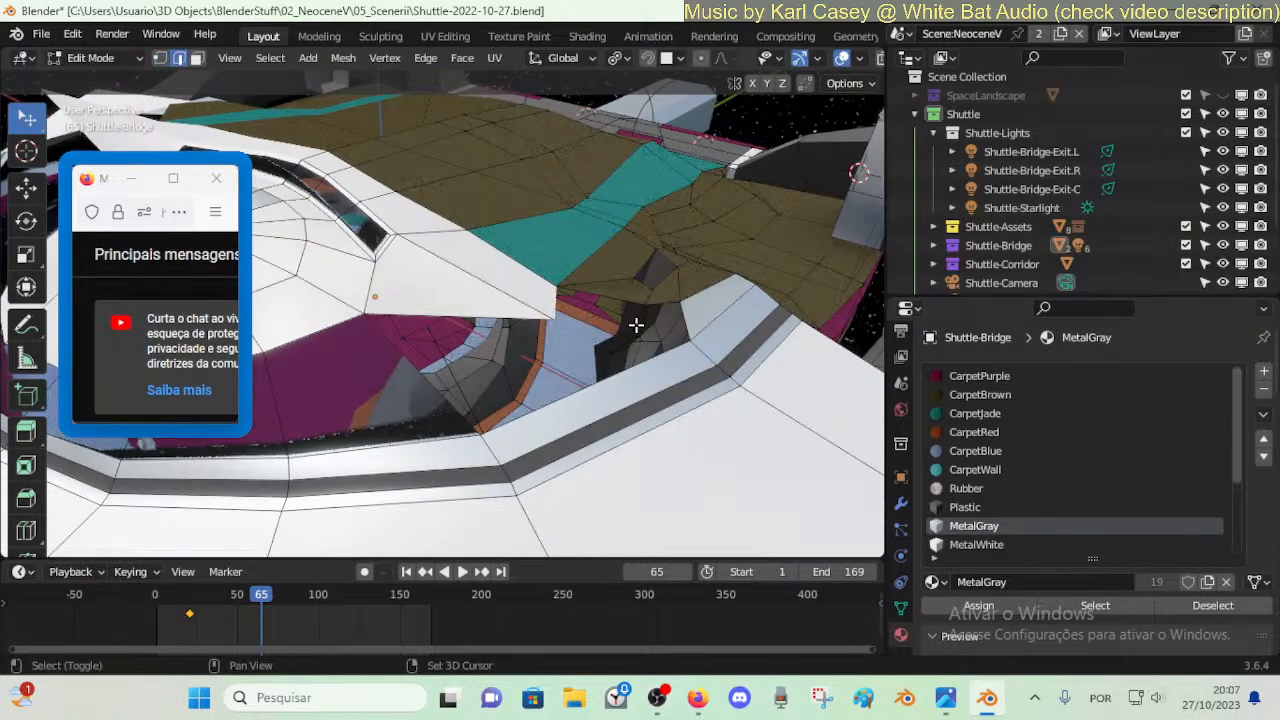
shift+click(635, 325)
key(f)
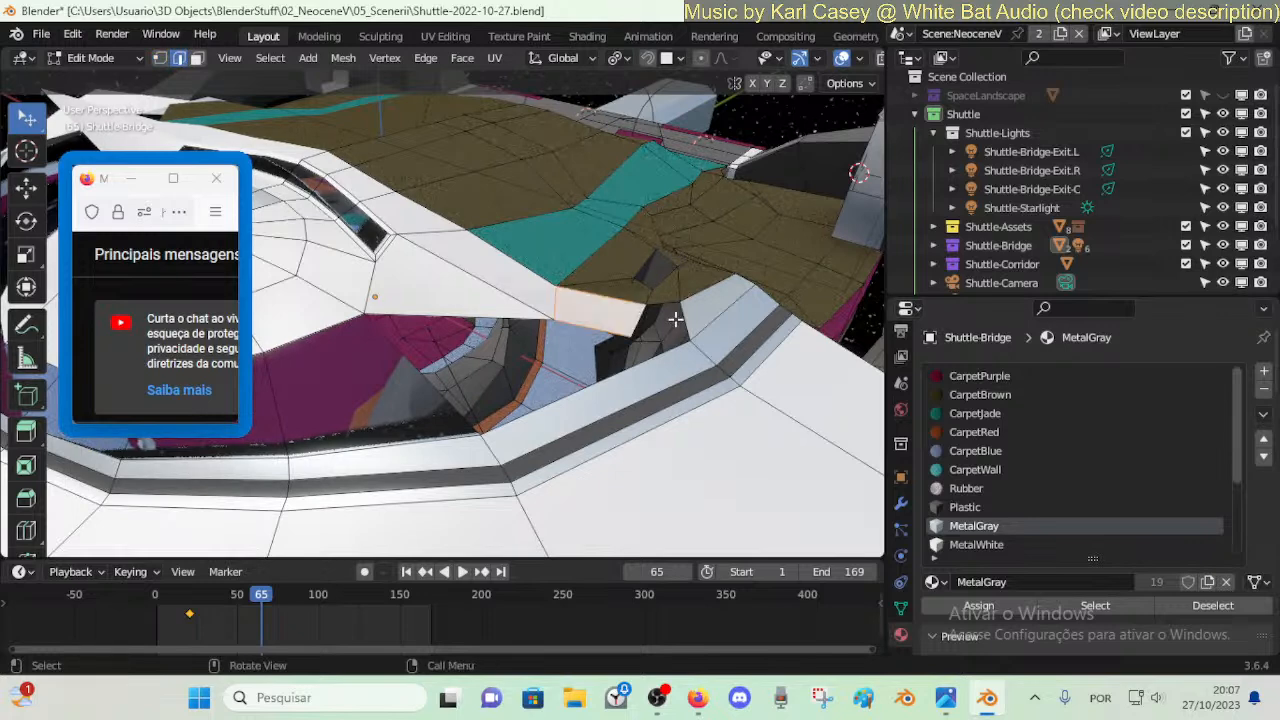
click(681, 318)
shift+click(640, 319)
key(f)
key(alt+a)
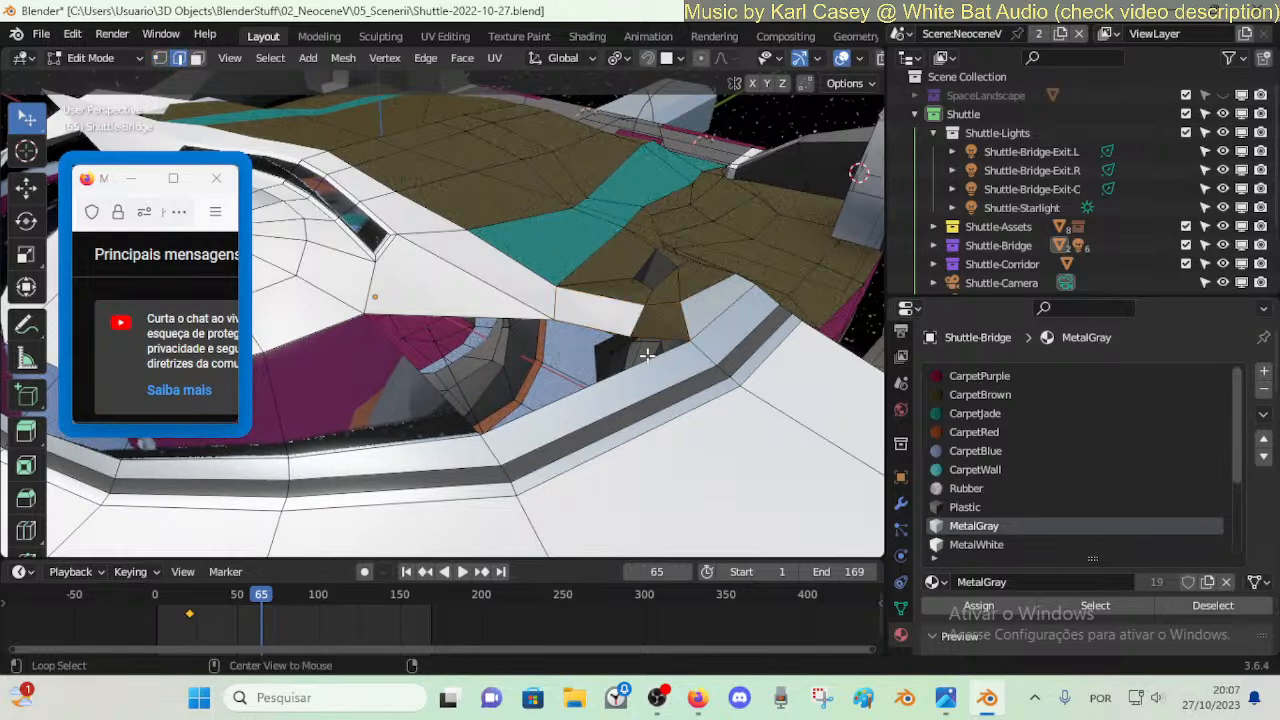
- Assign the MetalGray material to the face loop running along the white panel and the new faces to the rim
key(3)
alt+click(667, 314)
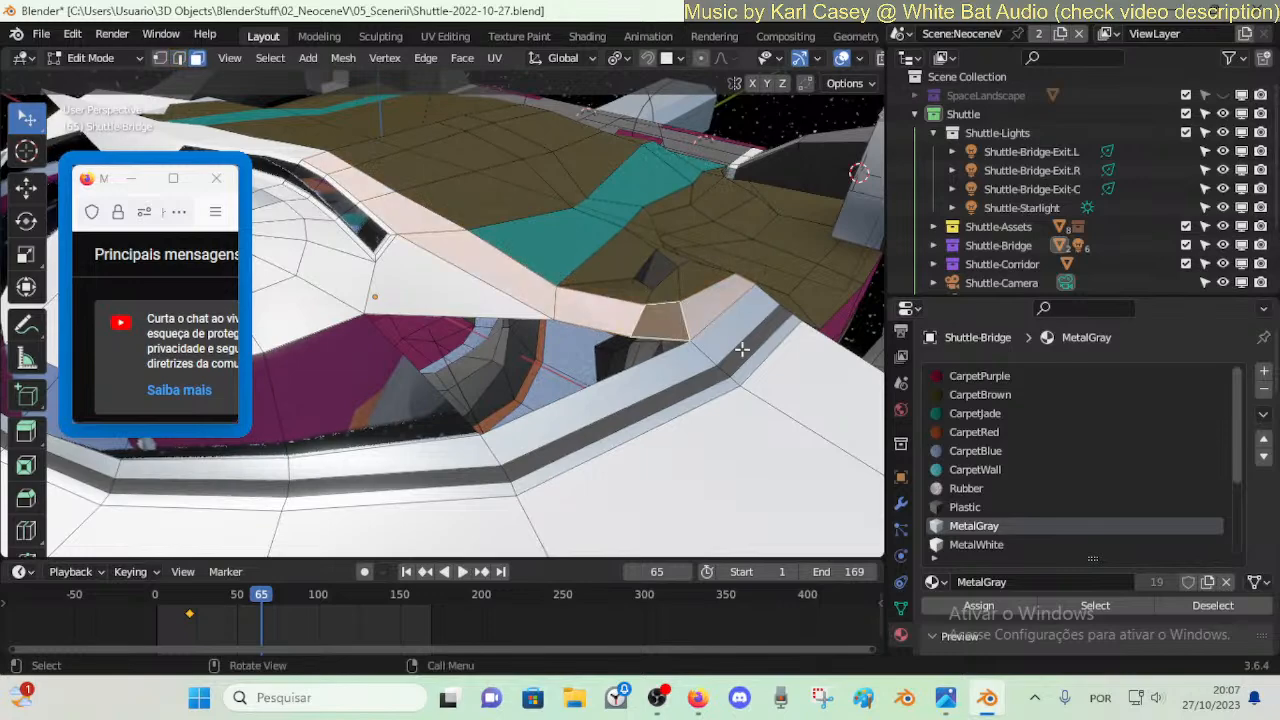
click(960, 604)
- Assign the MetalGray material to the outer ring of faces on the white dome
key(shift+grave)
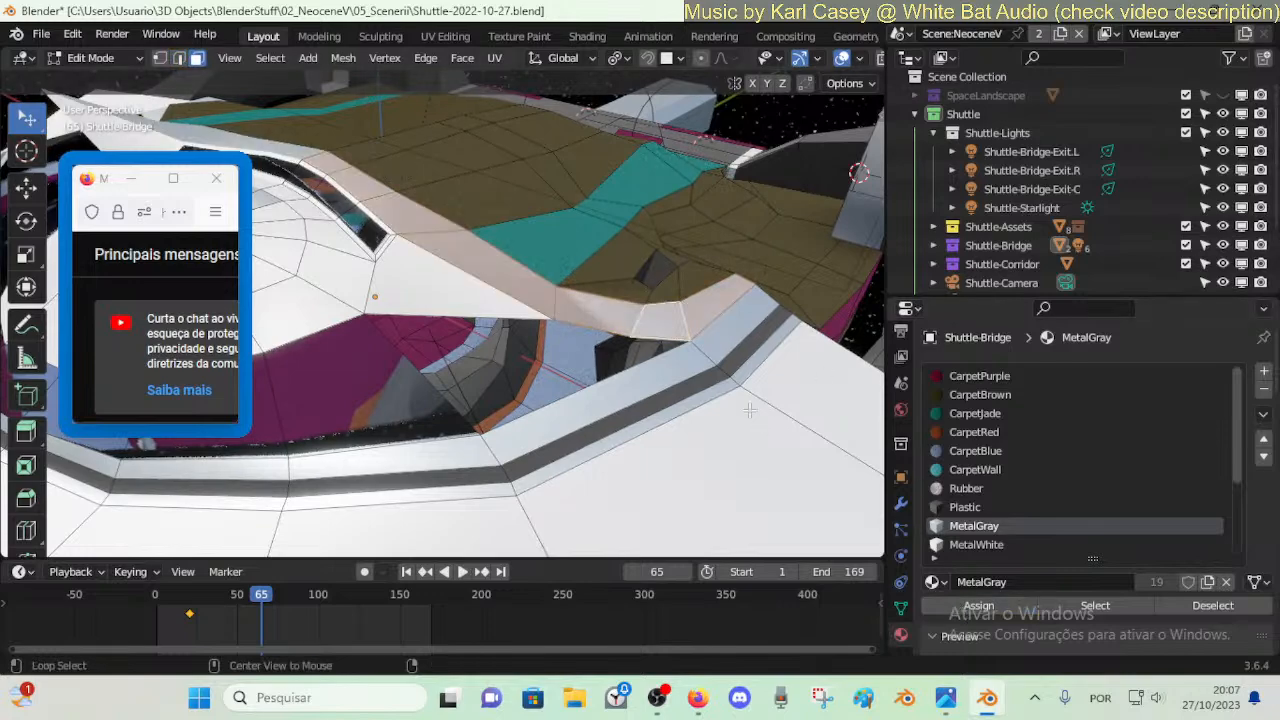
click(741, 399)
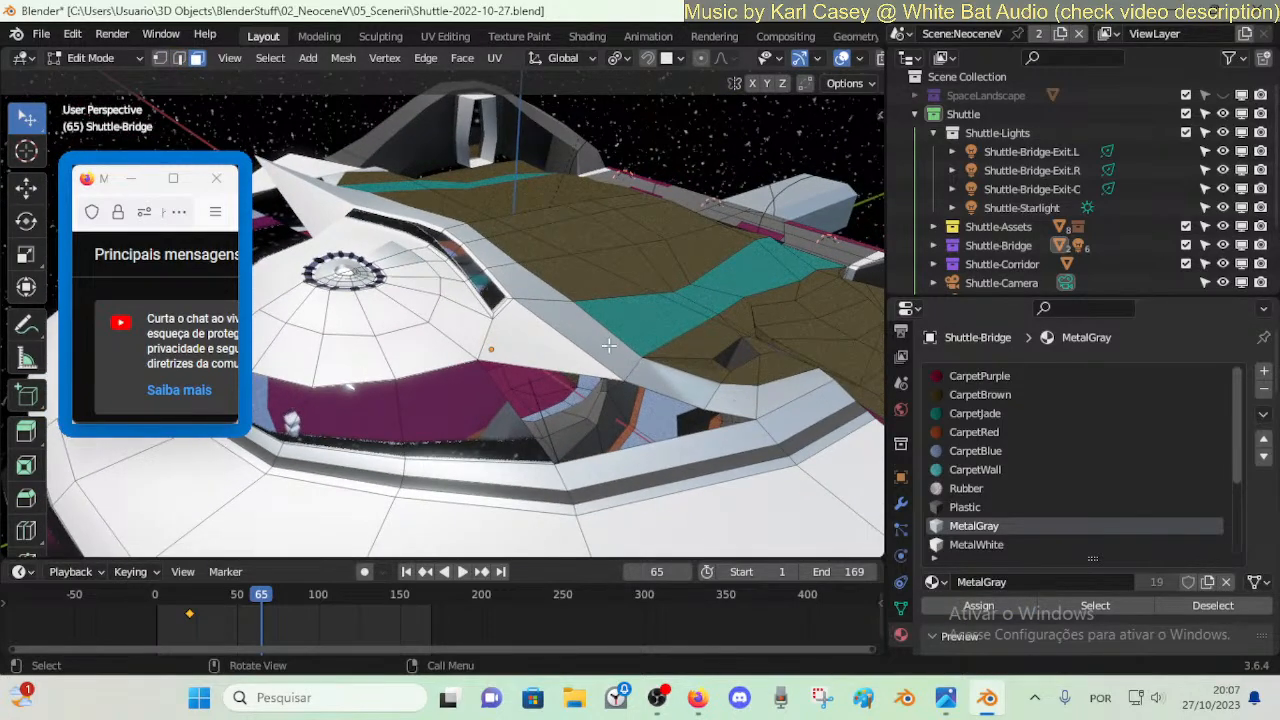
alt+click(464, 302)
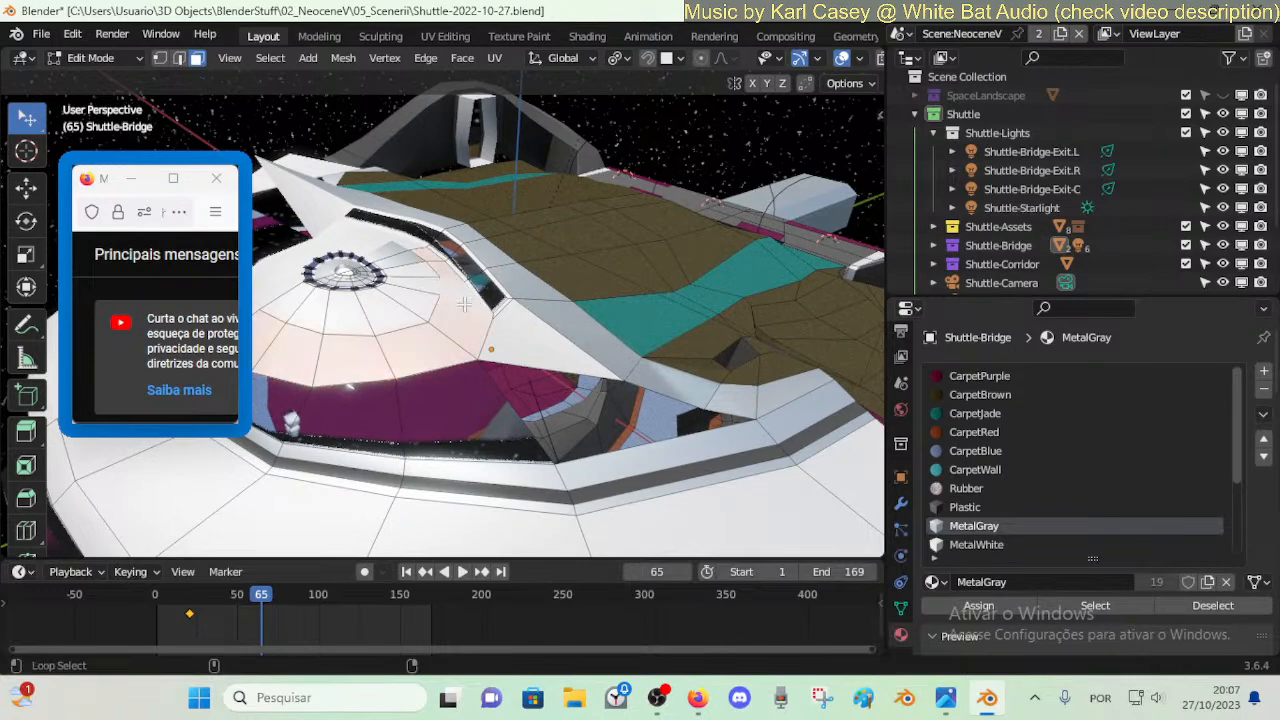
click(980, 606)
key(alt+a)
- Assign the MetalGray material to the triangular white panel beside the dome
key(shift+grave)
click(602, 418)
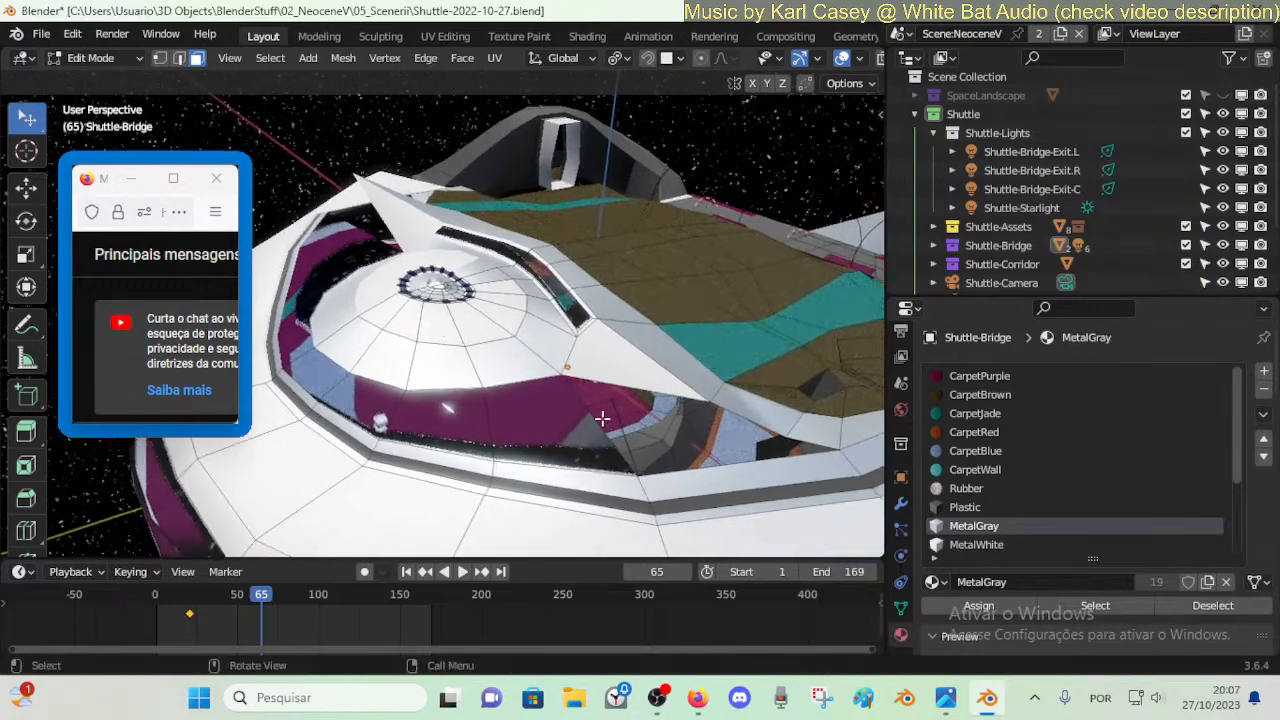
click(637, 368)
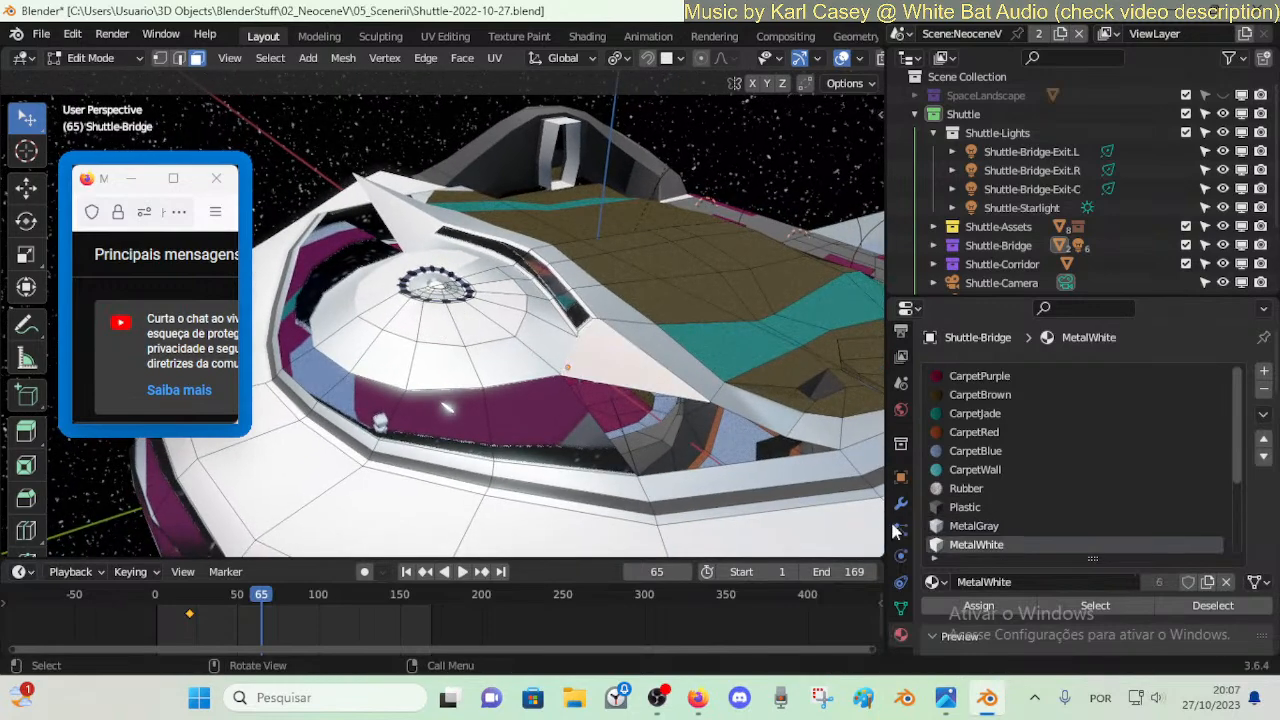
click(972, 521)
click(972, 610)
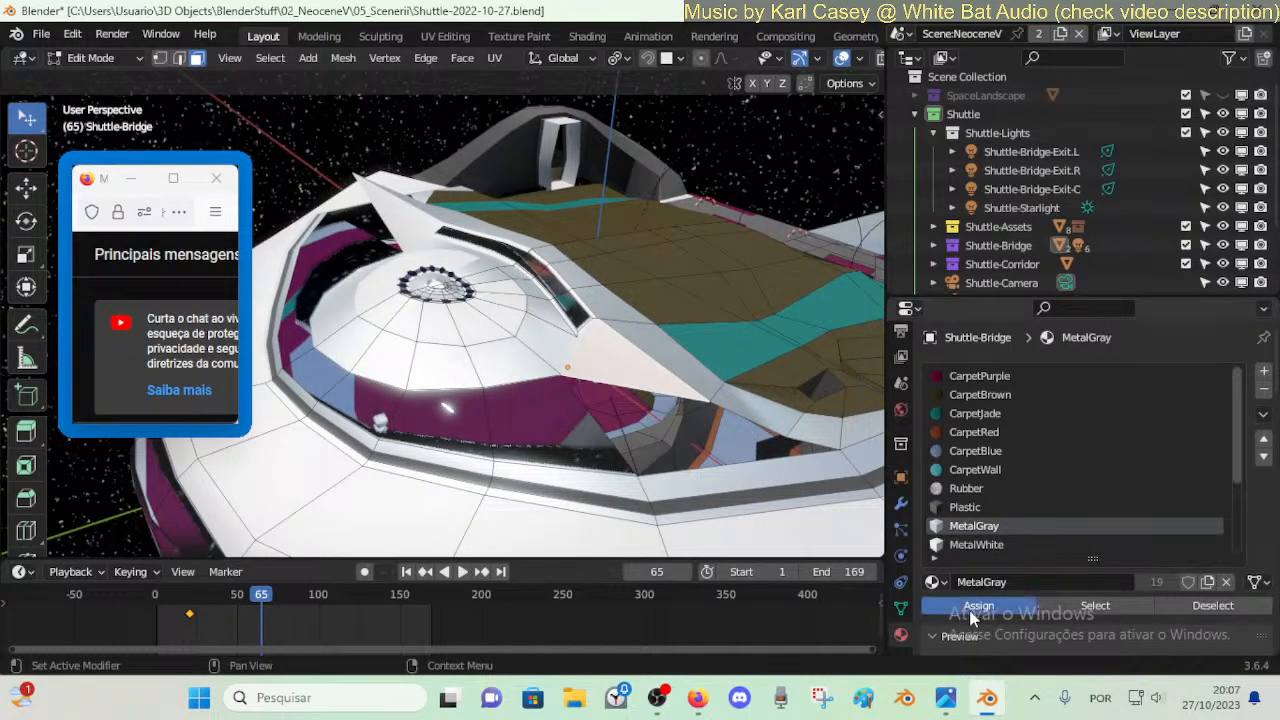
- Rename the MetalGray material as a"w
click(972, 583)
text(a"w)
click(620, 346)
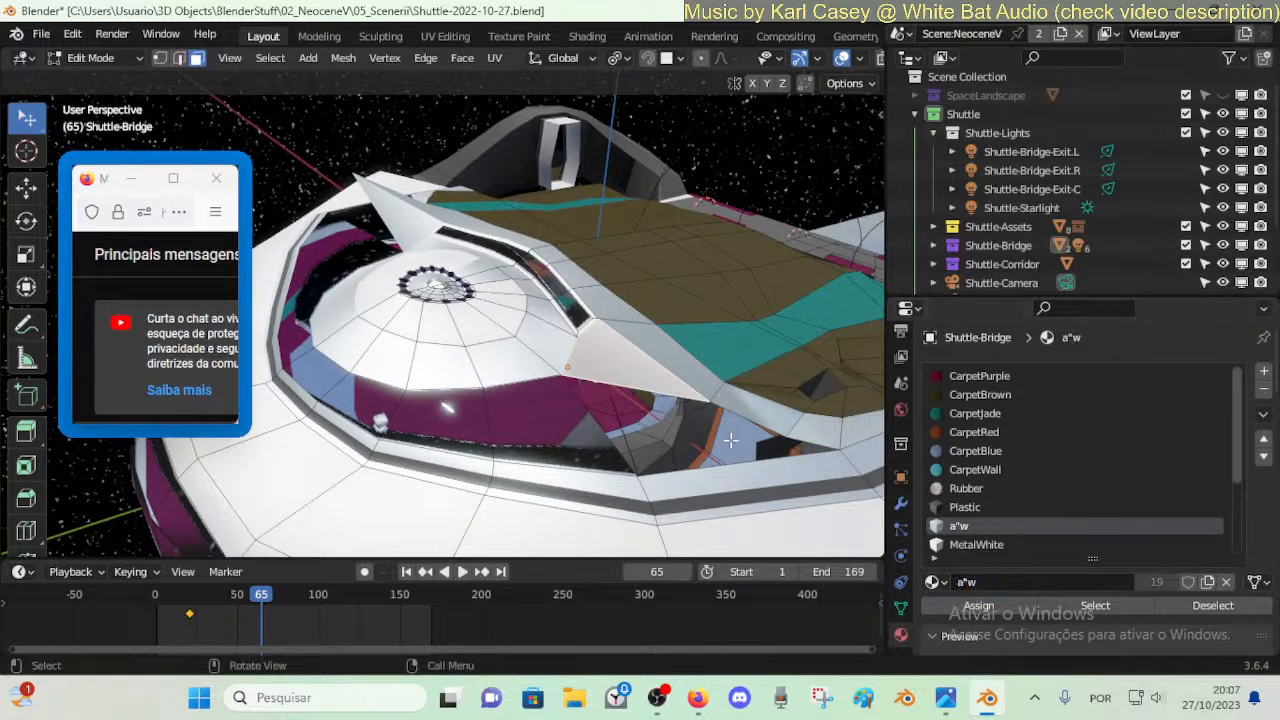
- Rename the a"w material as MetalGray
text(MetalGray)
key(Return)
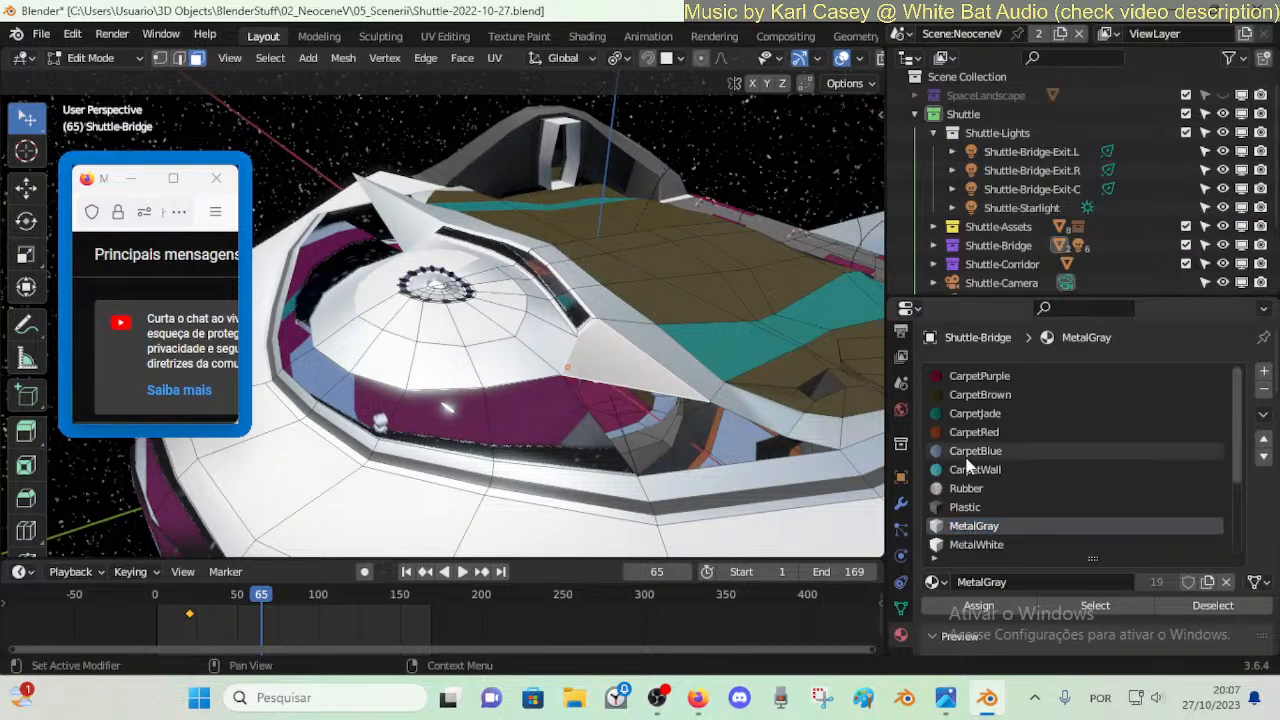
- Try to slide the tip vertex of the triangular white panel beside the opening
middle_drag(518, 388, 503, 366)
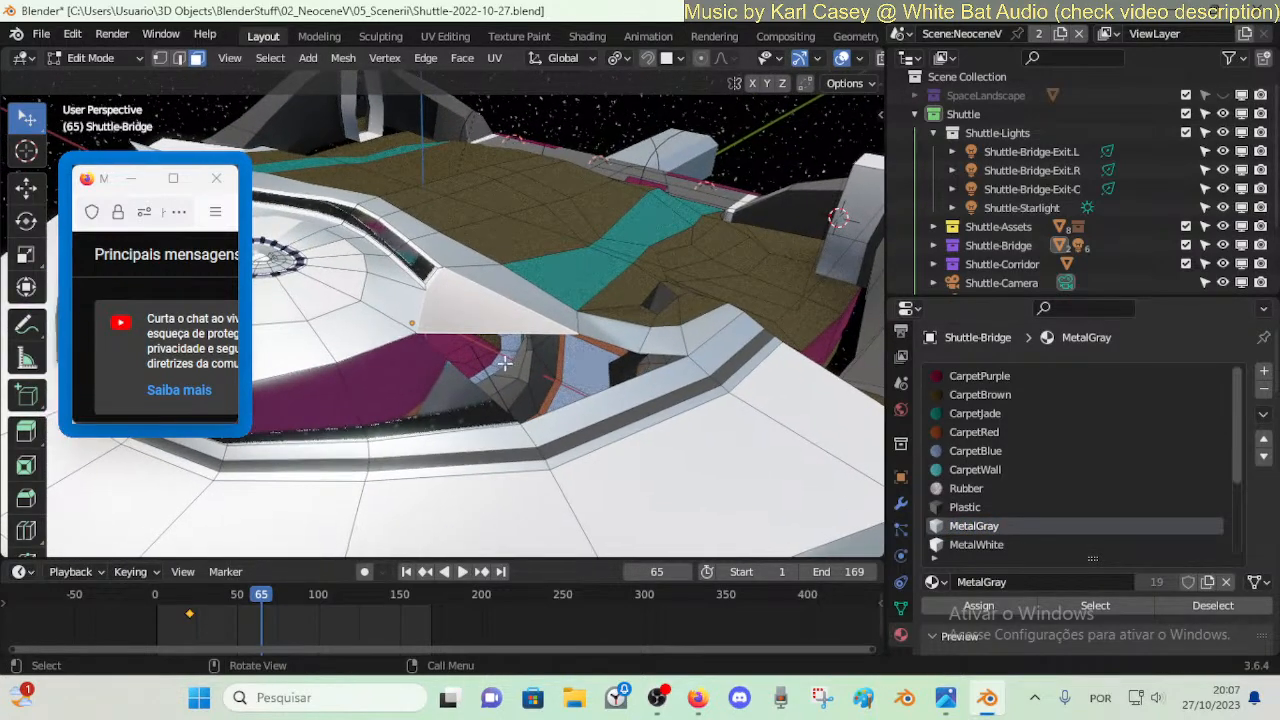
key(2)
click(552, 336)
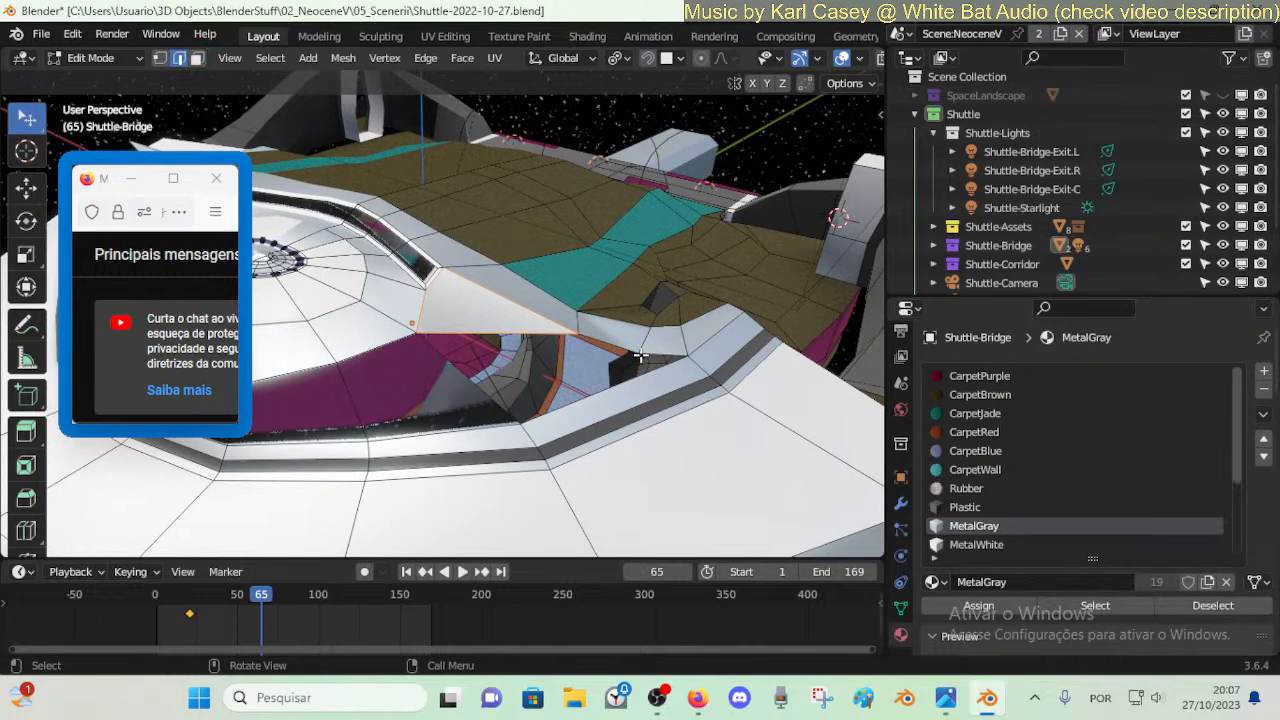
key(1)
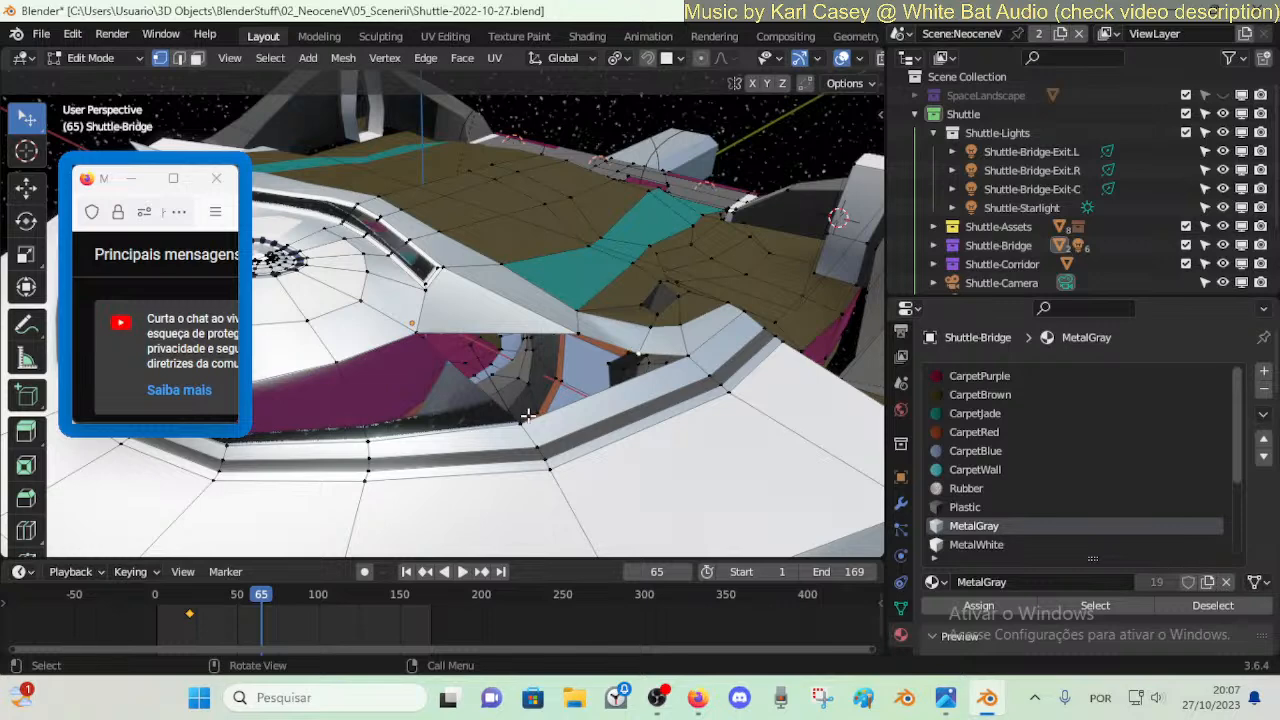
key(2)
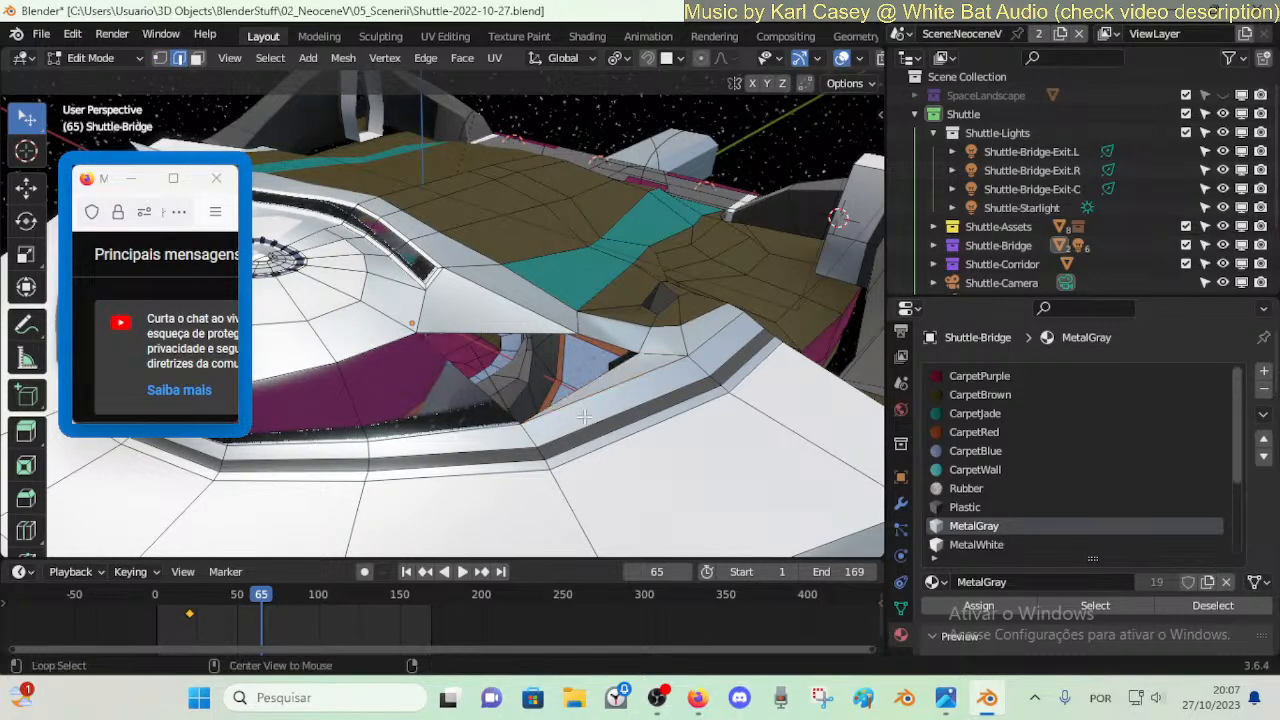
key(1)
key(shift+v)
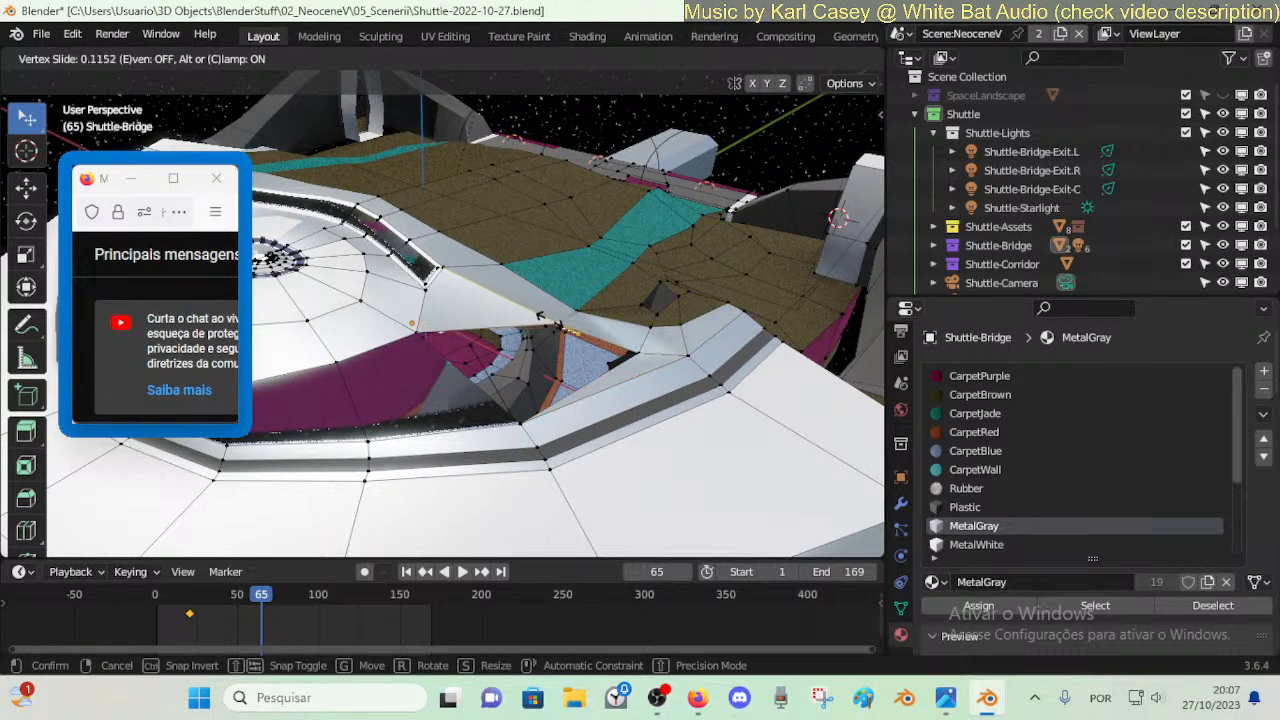
click(553, 320)
key(ctrl+z)
- Slide the white panel's lower corner vertex beside the dome to extend the panel into the opening
key(2)
key(1)
key(shift+v)
click(313, 372)
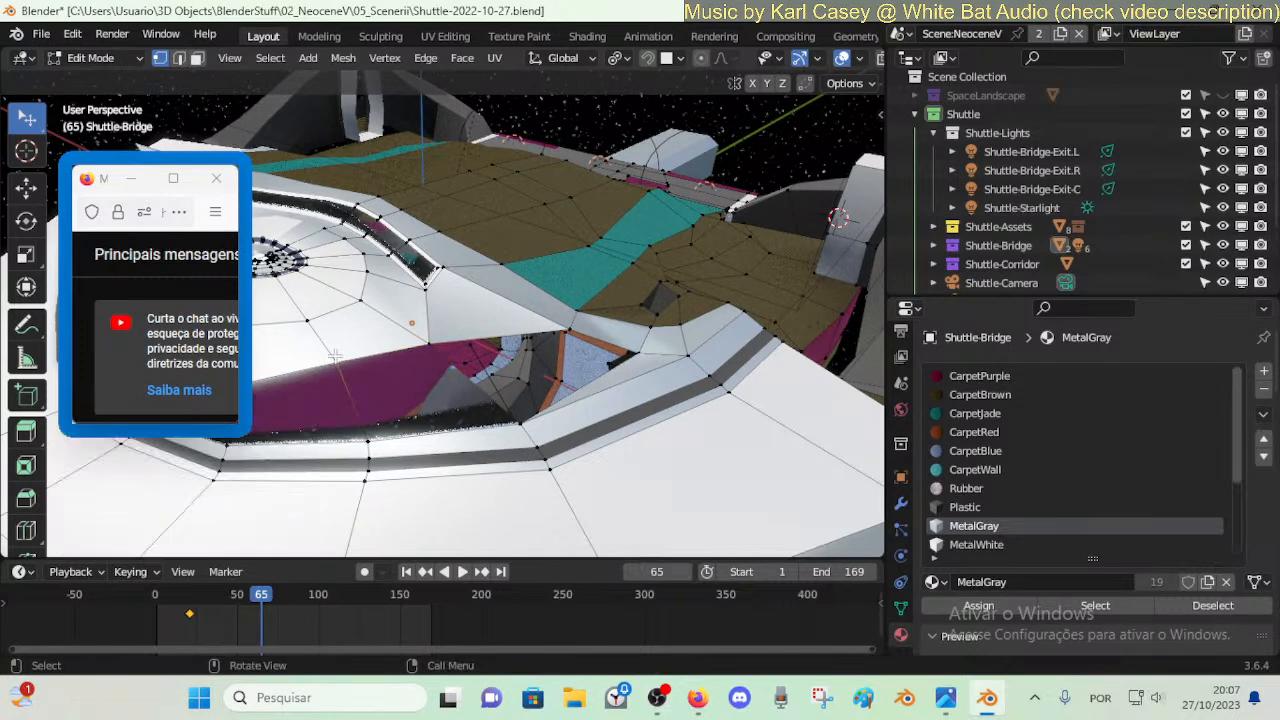
key(shift+v)
click(432, 346)
key(shift+v)
click(455, 355)
- Try to fill a face between the white panel's lower edge and the inner edge of the rim
key(2)
shift+click(607, 377)
key(f)
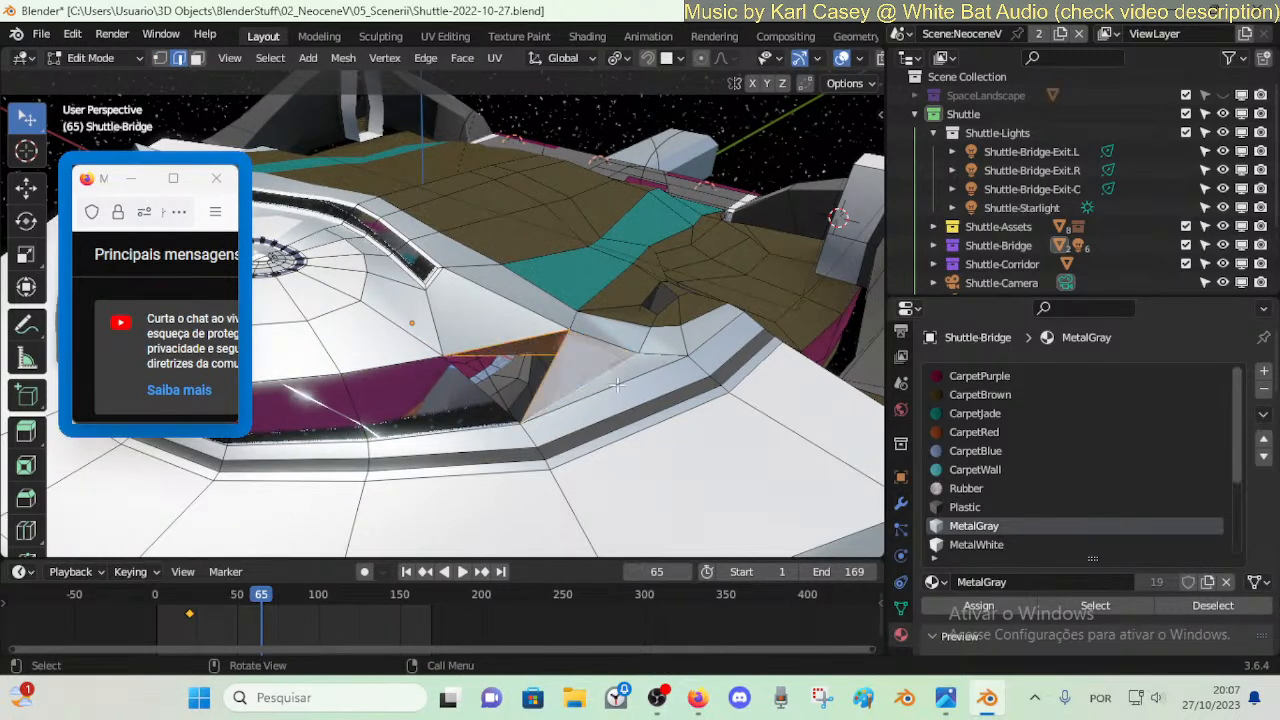
key(ctrl+z)
shift+click(508, 342)
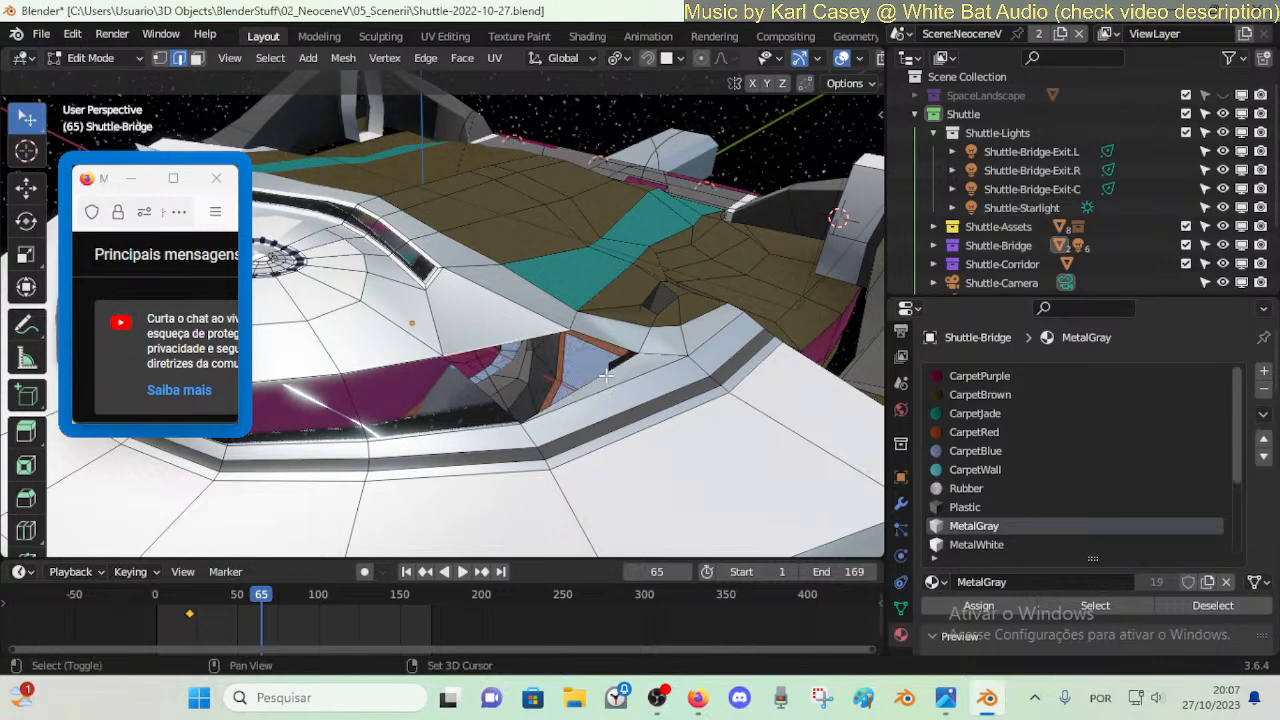
key(f)
key(ctrl+z)
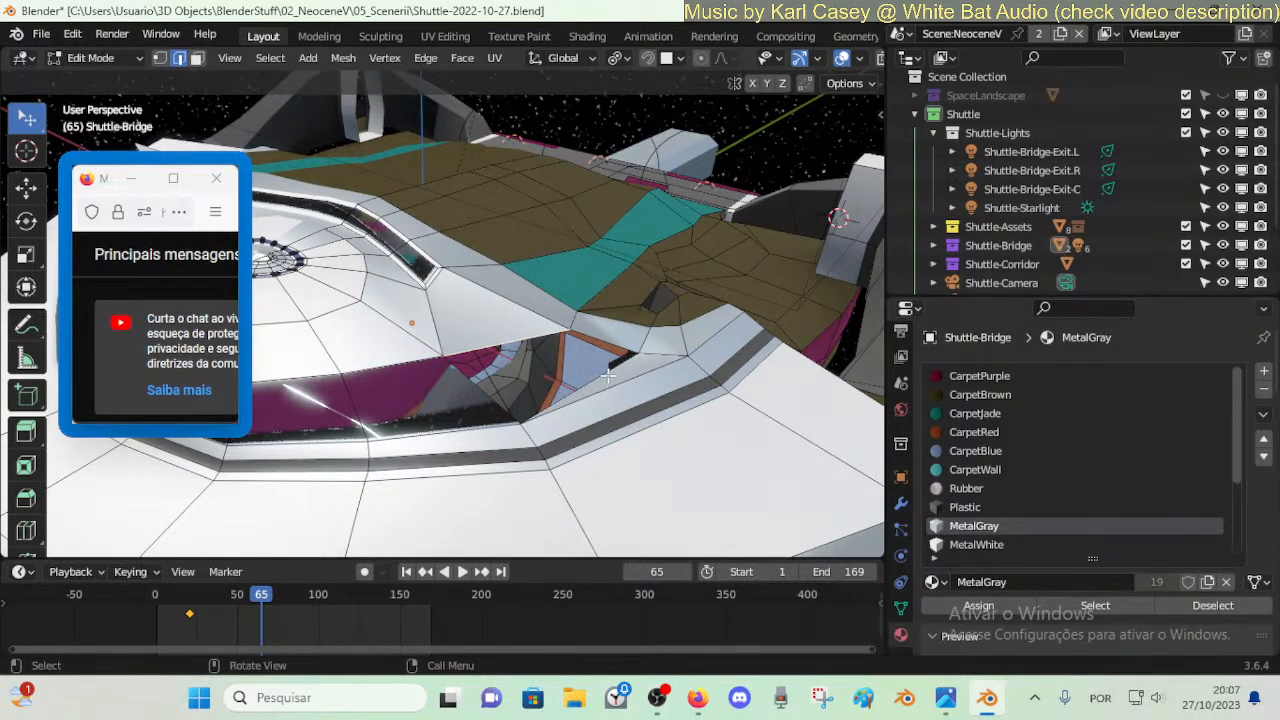
- Delete the rim's inner diagonal edge below the white panel
key(x)
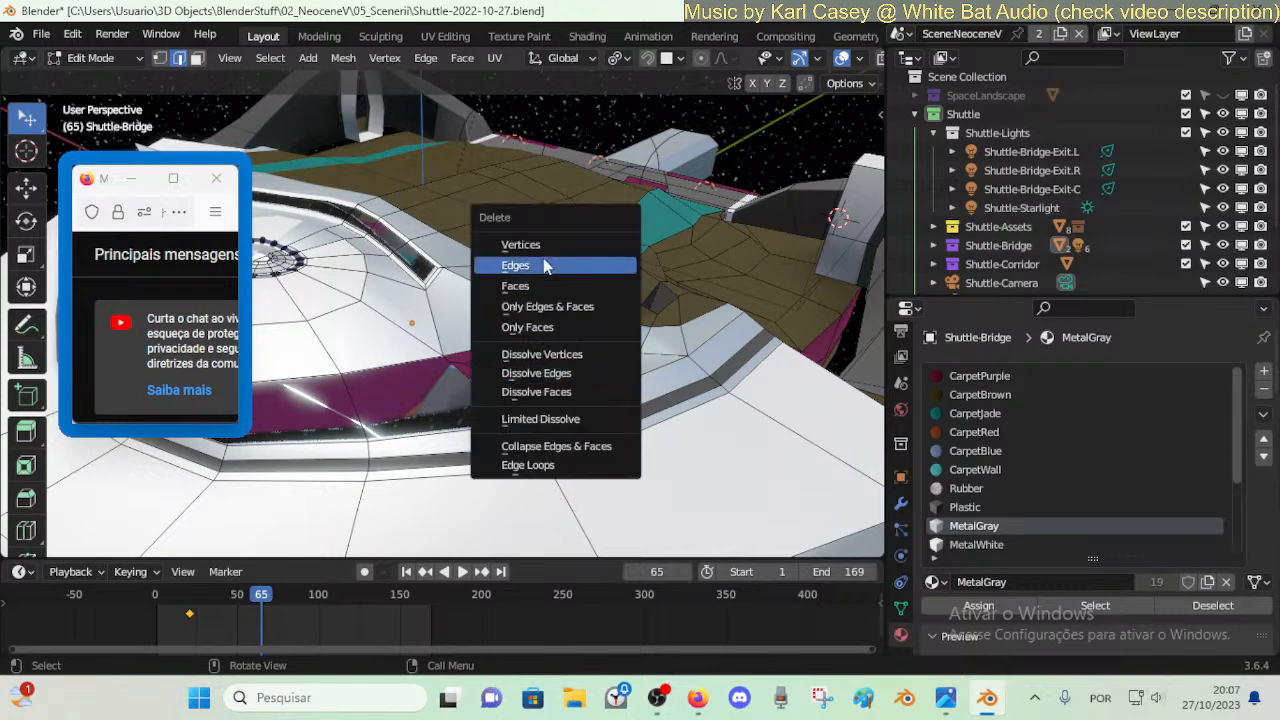
click(546, 265)
key(1)
click(641, 353)
key(2)
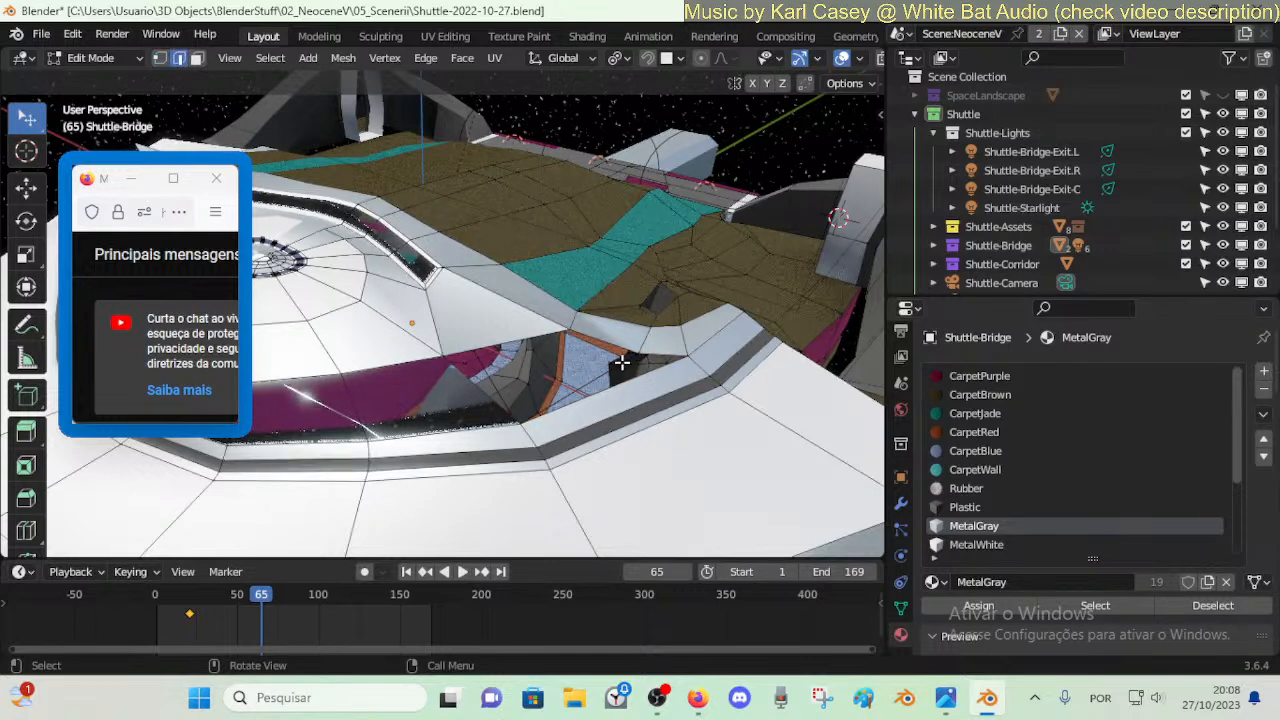
- Try to smooth the selected dome, panel, wall and rim faces around the opening with the Smooth tool
key(3)
shift+click(651, 345)
shift+click(473, 336)
shift+click(449, 376)
shift+click(430, 326)
shift+click(609, 332)
shift+click(579, 428)
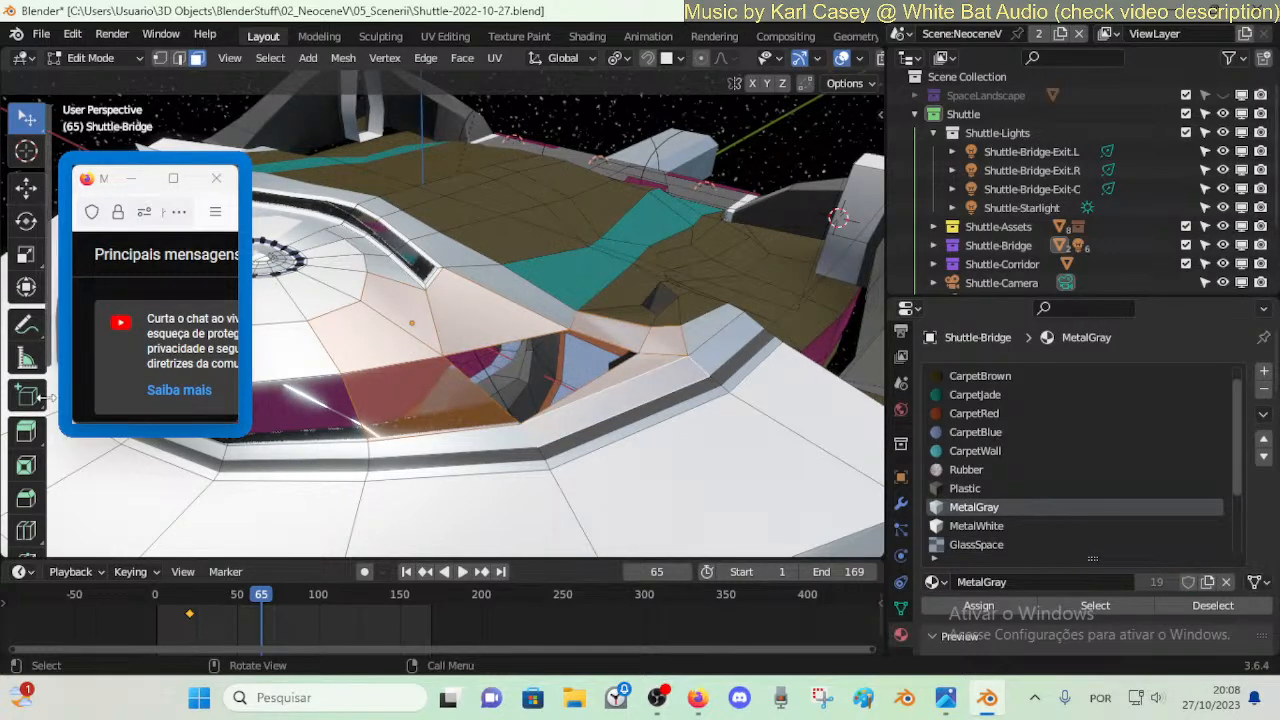
scroll(30, 420, down, 4)
click(26, 510)
drag(506, 408, 561, 410)
- Undo the face smoothing and the recent edits to the rim opening
key(ctrl+z)
key(ctrl+z)
key(ctrl+z)
key(ctrl+z)
key(ctrl+z)
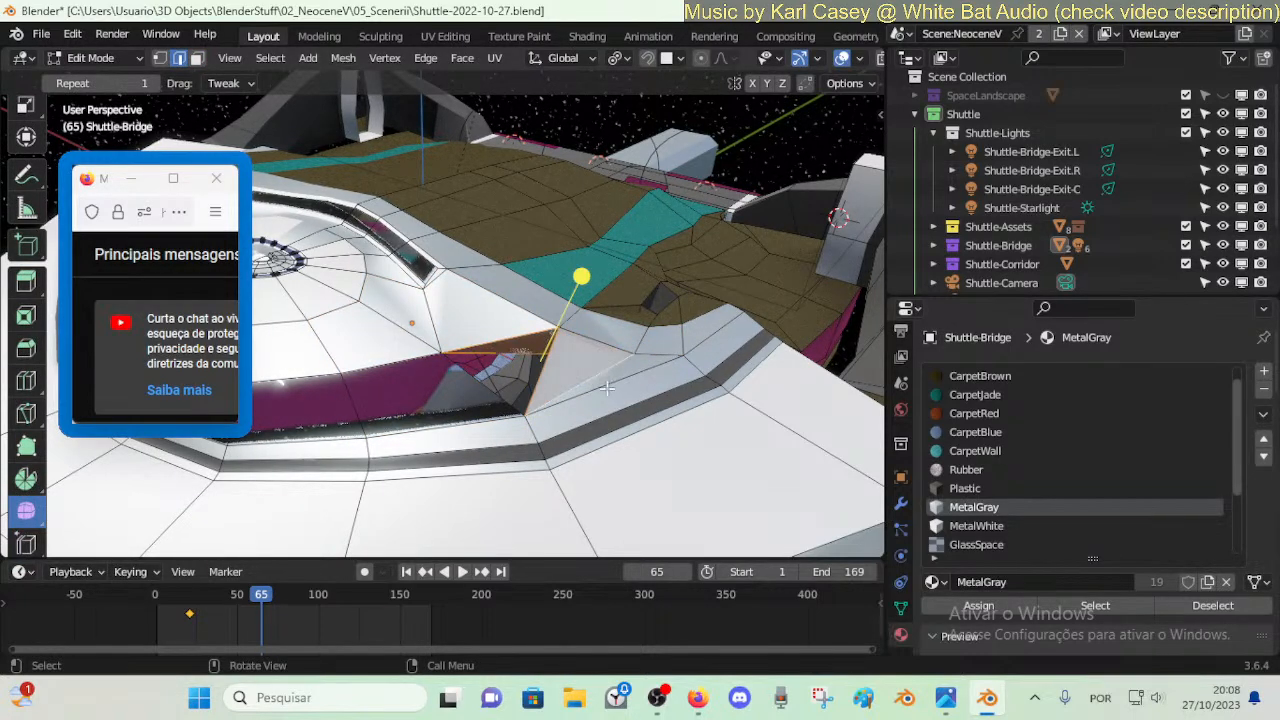
key(ctrl+z)
- Slide the white panel's lower edge vertex upward along its connecting edge
key(shift+grave)
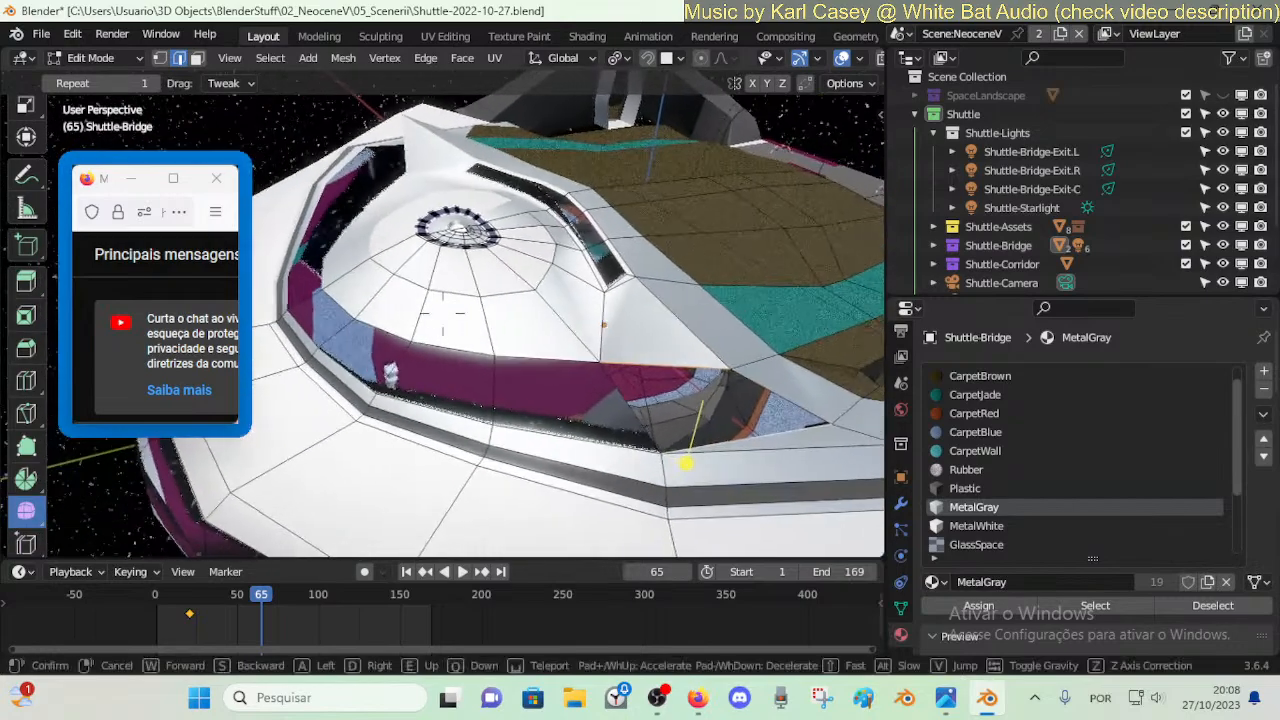
key(d)
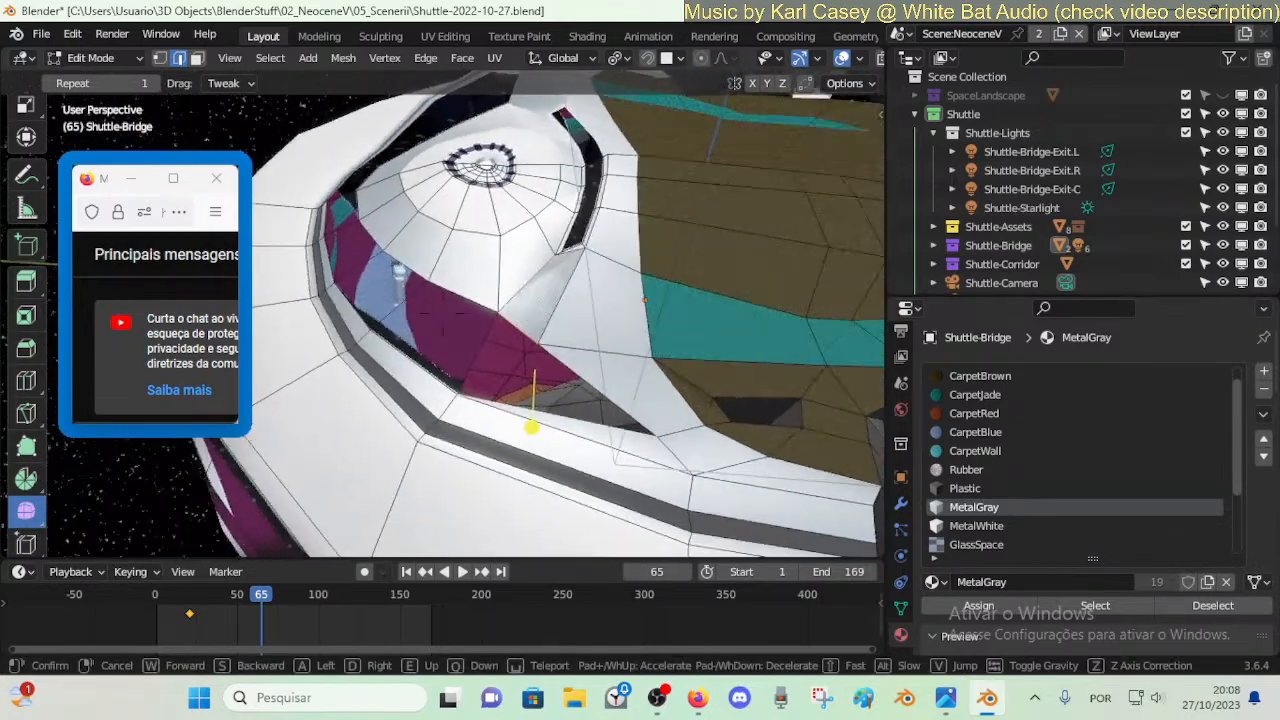
key(a)
click(580, 386)
key(1)
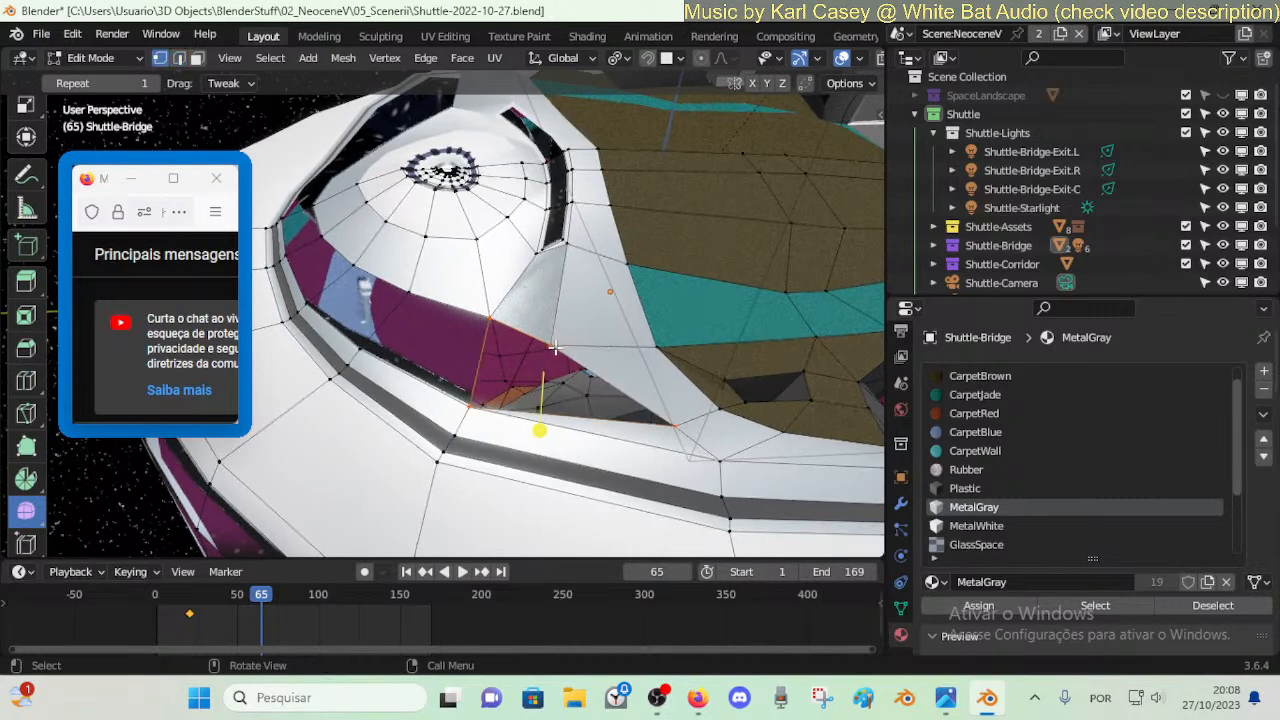
key(g)
key(g)
click(580, 318)
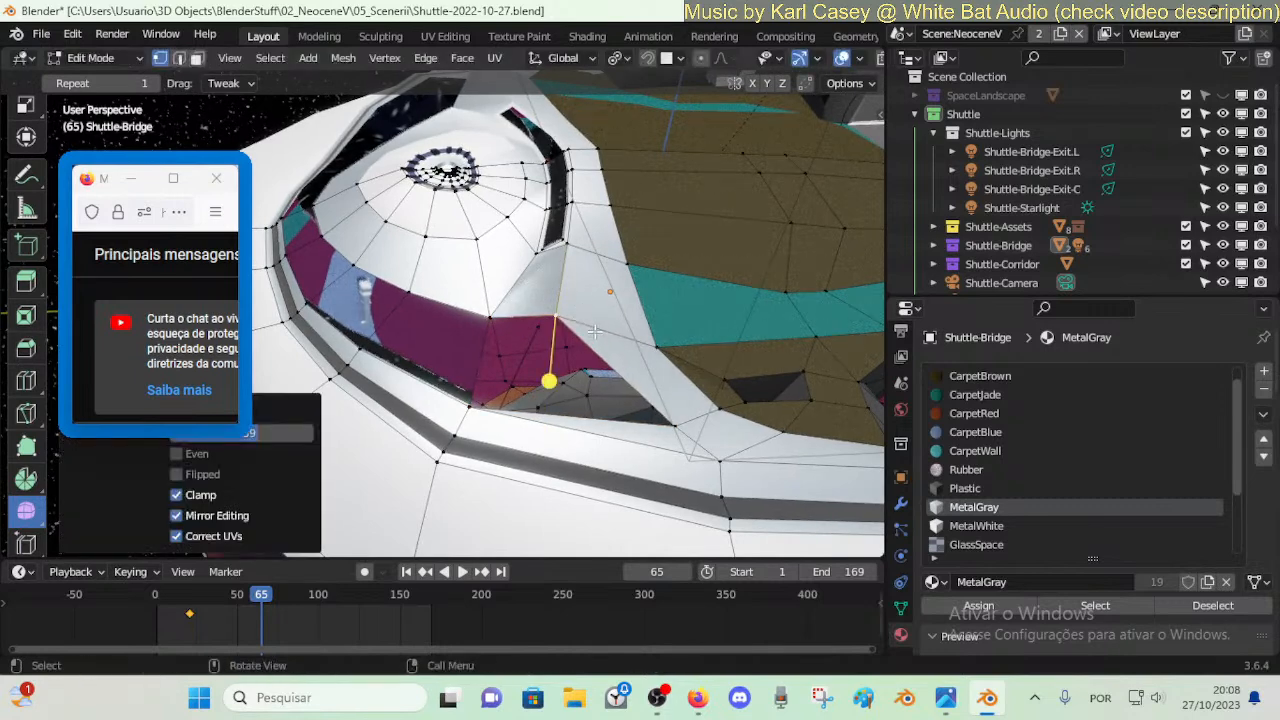
- Rip the white panel's lower vertex to separate the panel from the adjoining rim face
key(v)
click(610, 350)
key(v)
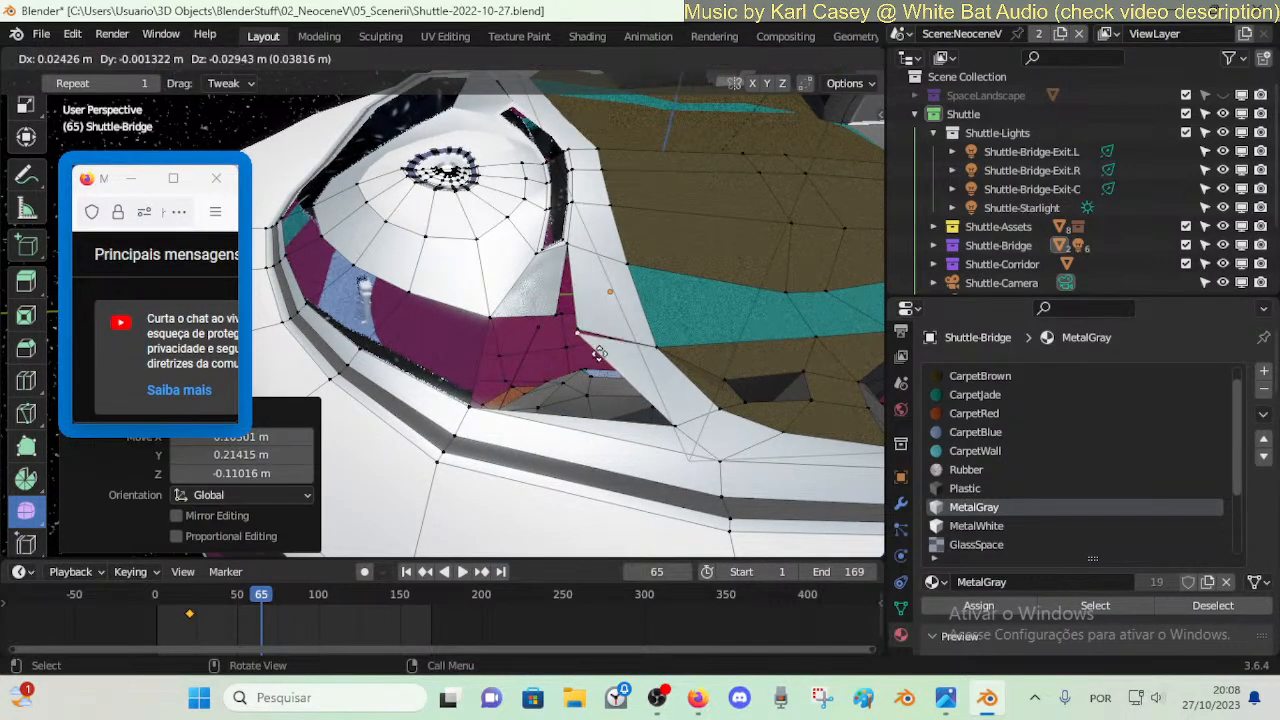
click(633, 379)
click(575, 322)
key(m)
click(558, 315)
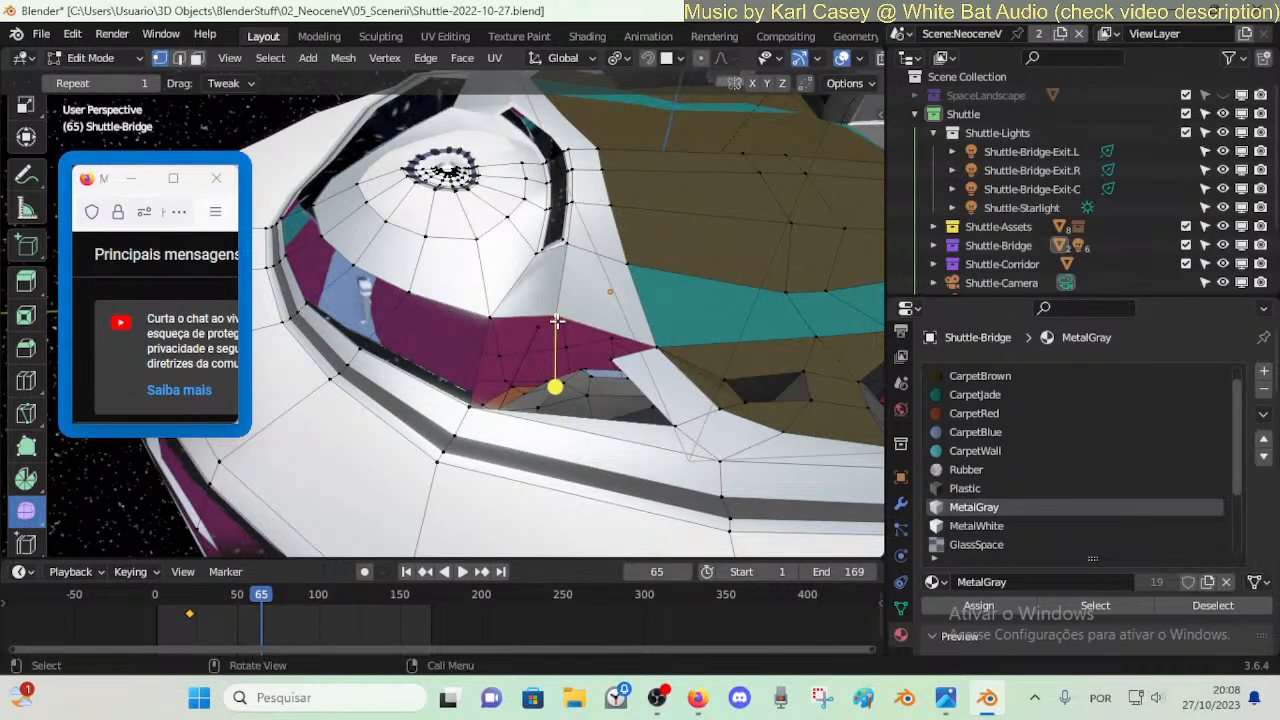
- Slide and move the panel's separated lower vertex to straighten the edge continuing from the dome
key(g)
key(g)
click(586, 334)
key(g)
click(564, 338)
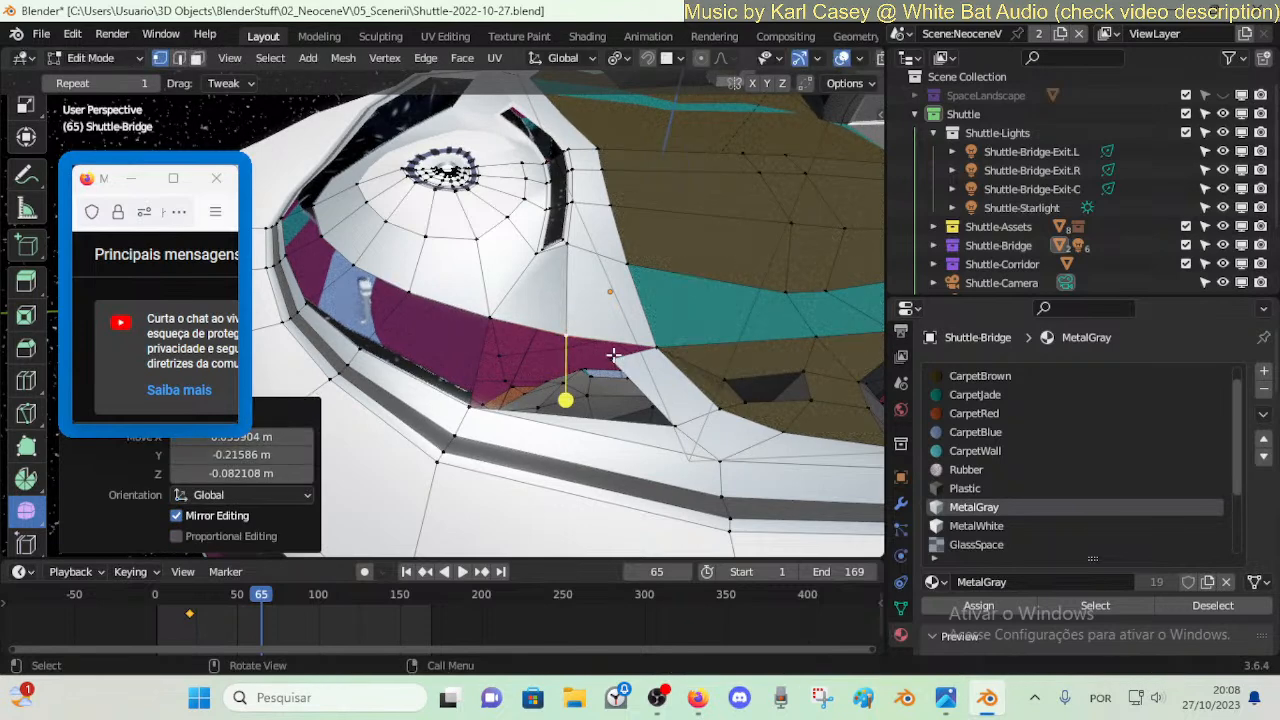
- Move the separated rim vertex down and delete the leftover white faces between the panel and the rim
click(613, 356)
key(g)
click(615, 379)
key(alt+a)
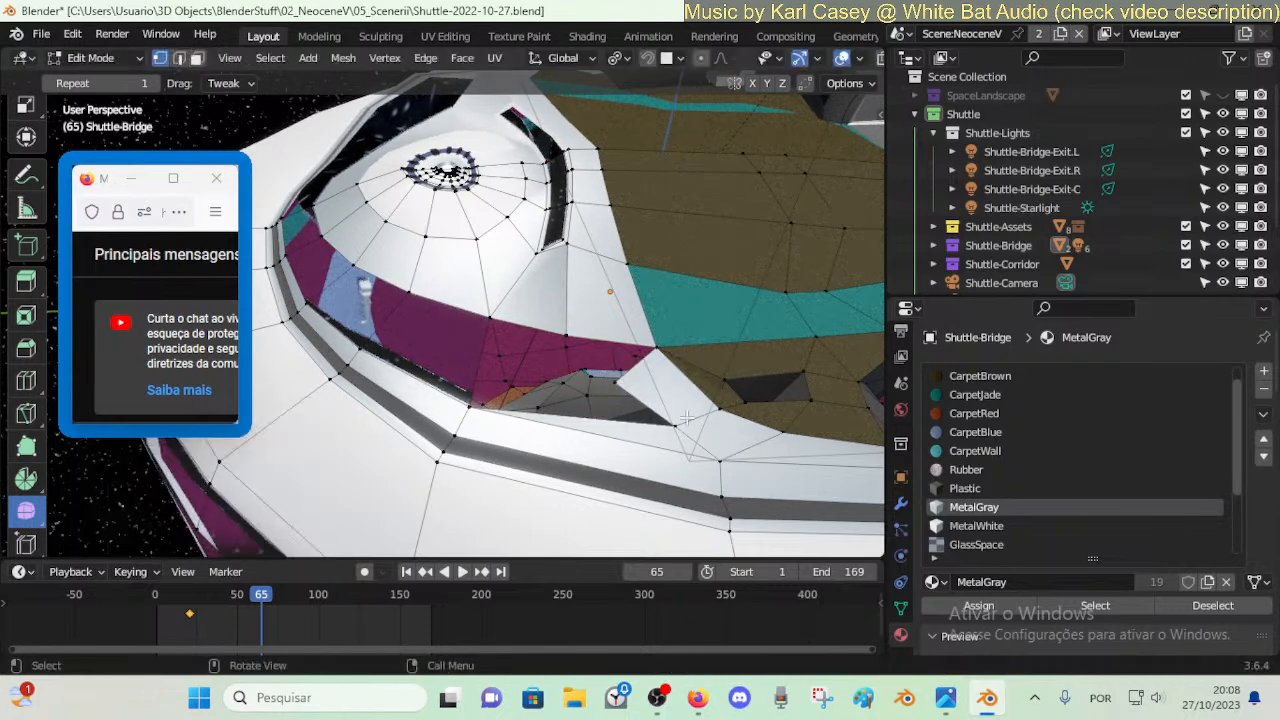
key(x)
click(590, 403)
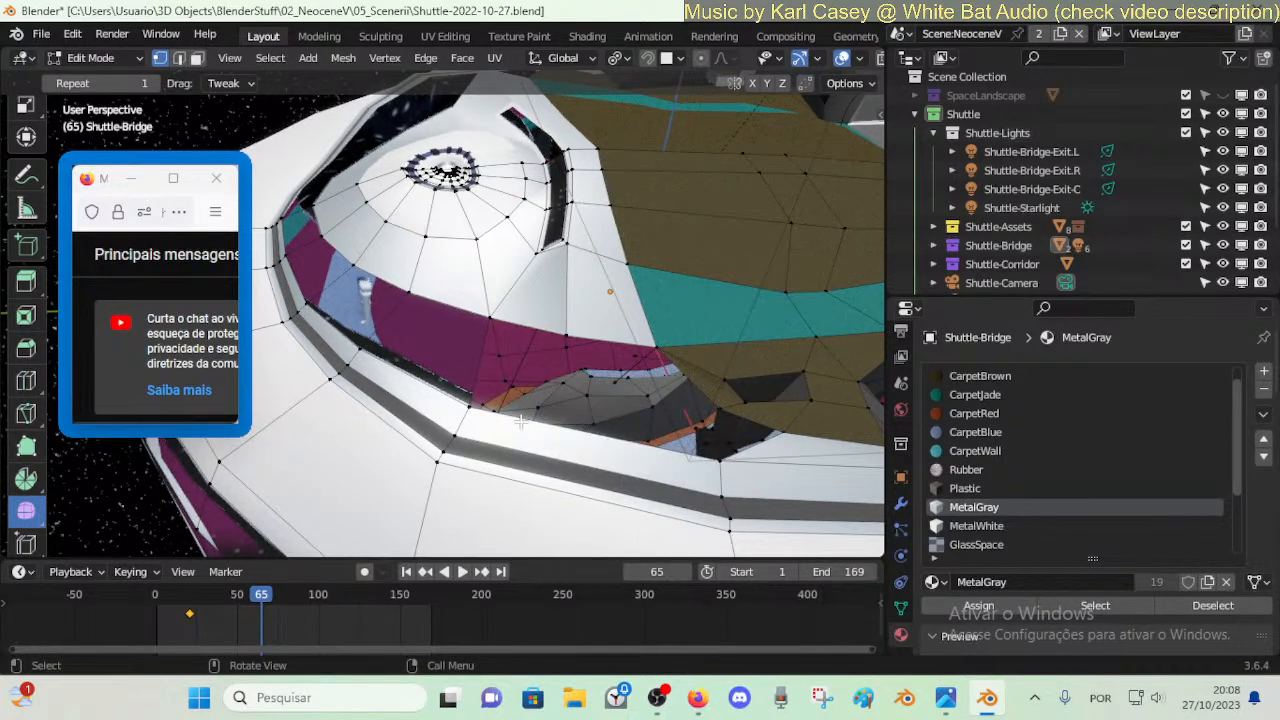
- Slide the middle vertex of the white panel's lower edge toward the panel's tip
middle_drag(470, 384, 489, 388)
click(512, 322)
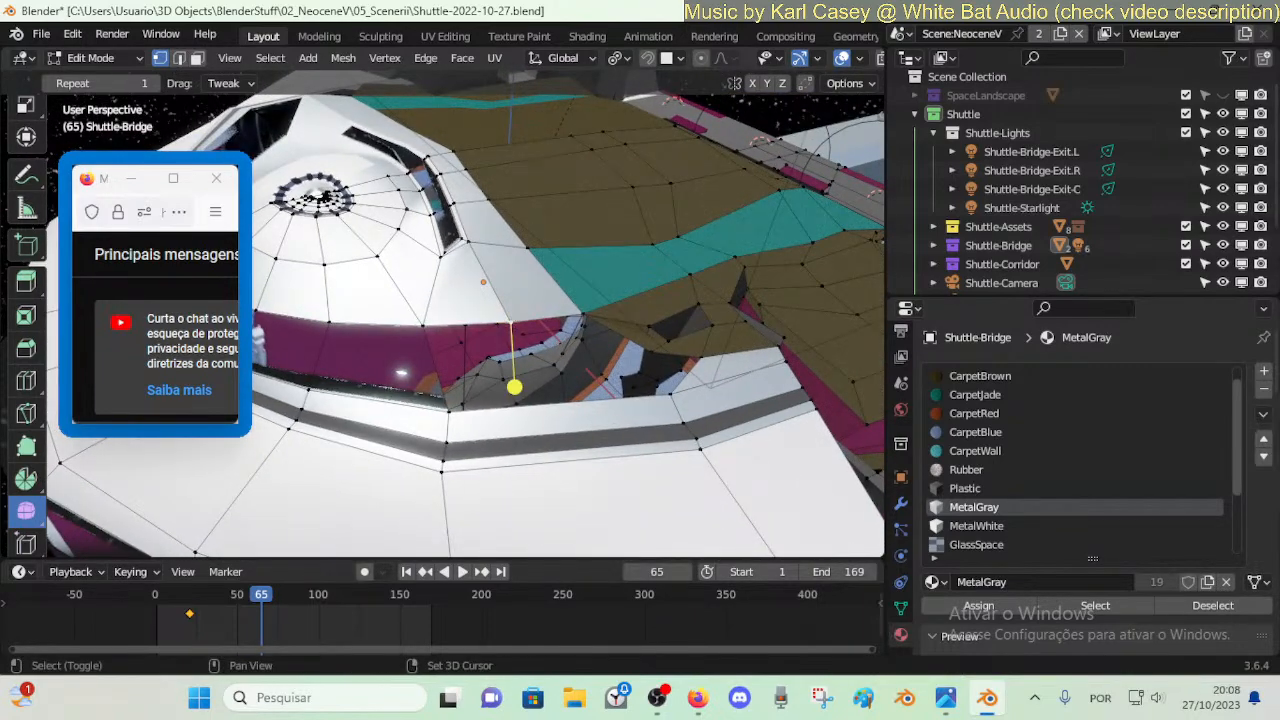
key(shift+v)
click(529, 325)
key(alt+a)
- Turn on X-ray and move the edge loop near the hull's end -0.24421 m along Y
key(shift+grave)
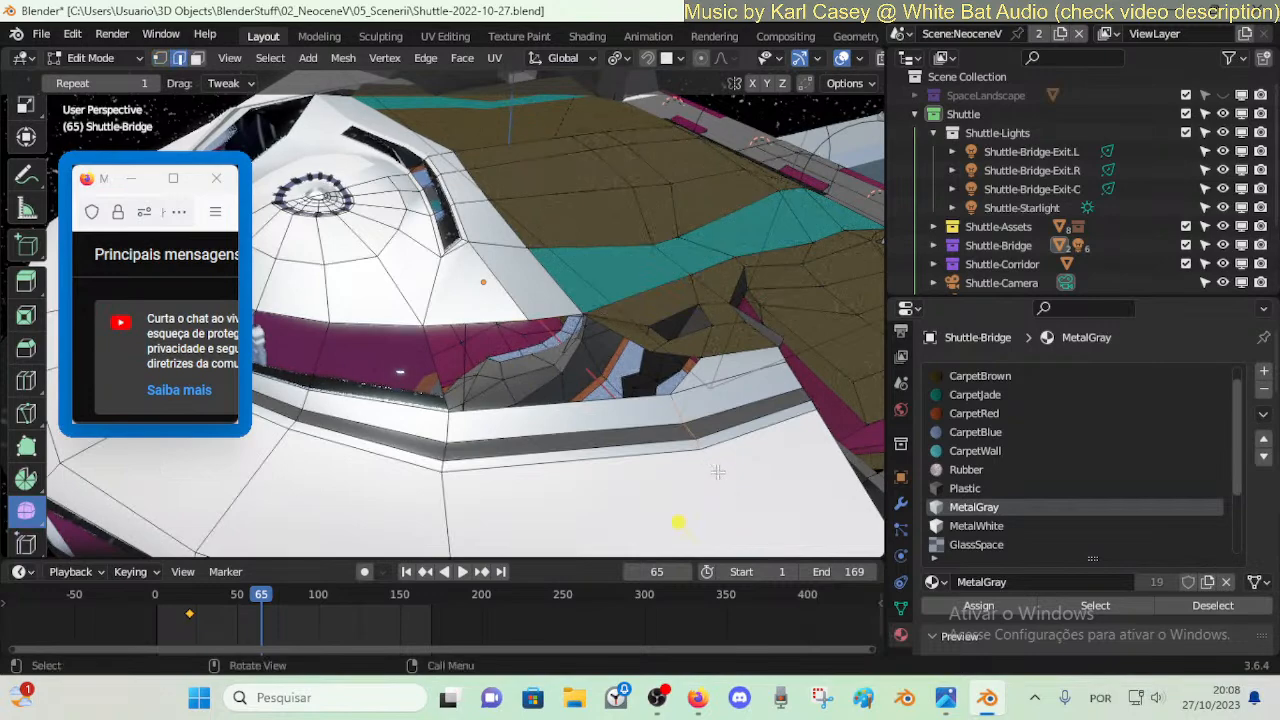
click(707, 427)
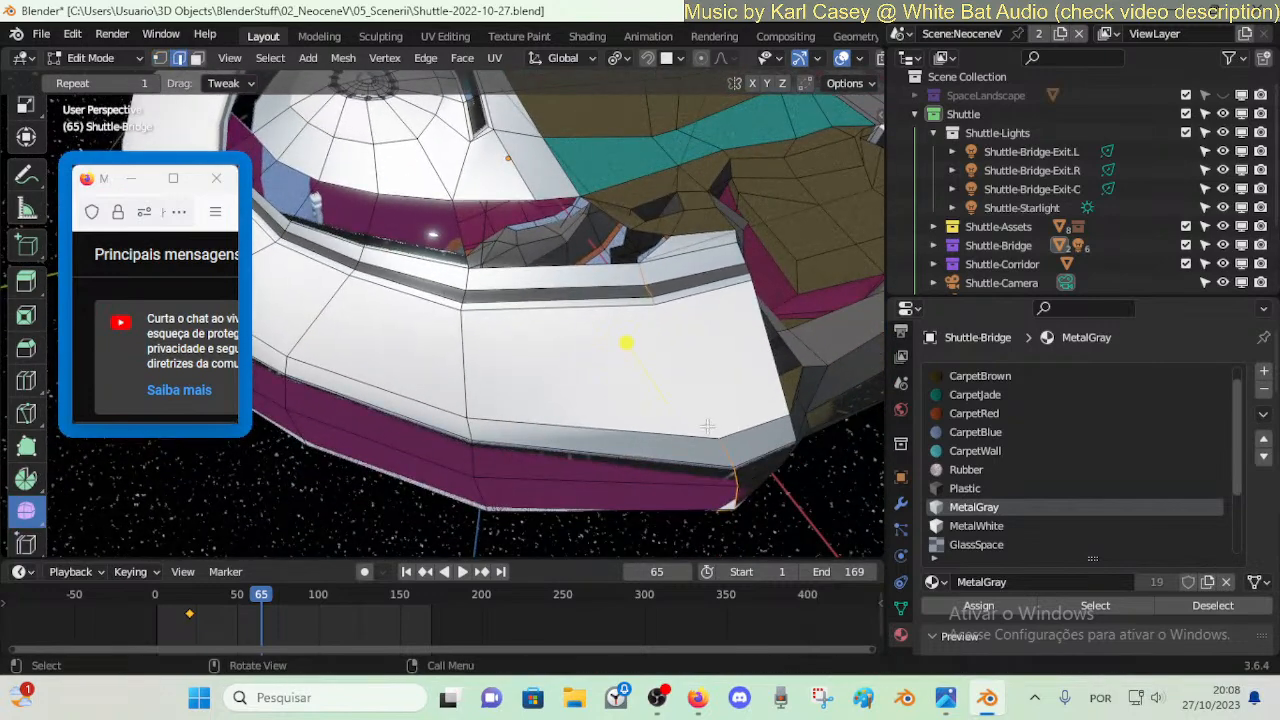
key(alt+z)
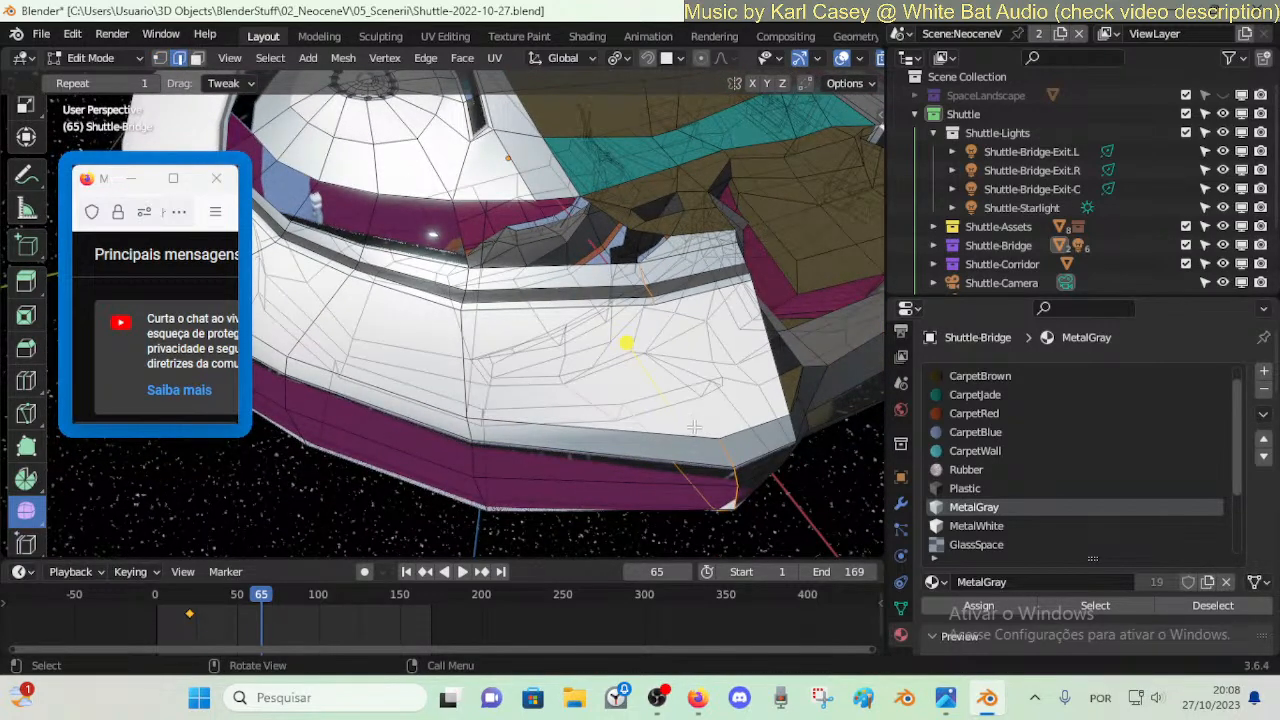
key(shift+v)
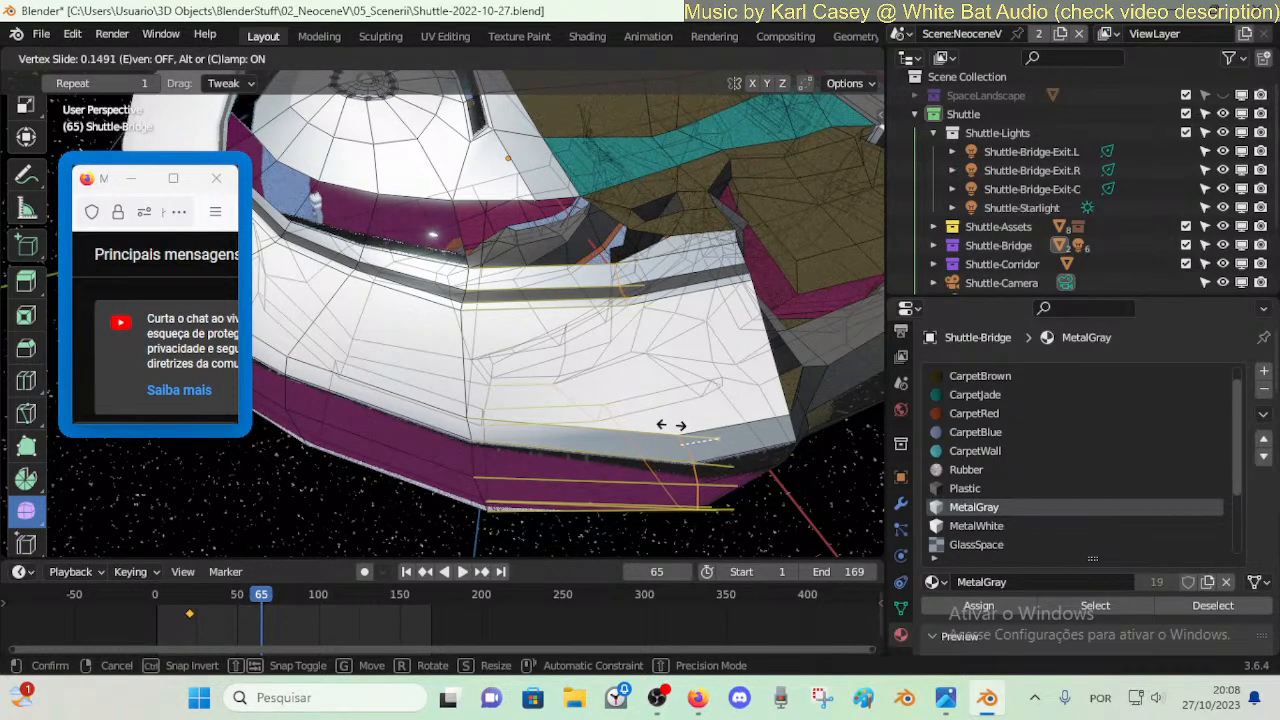
right_click(674, 427)
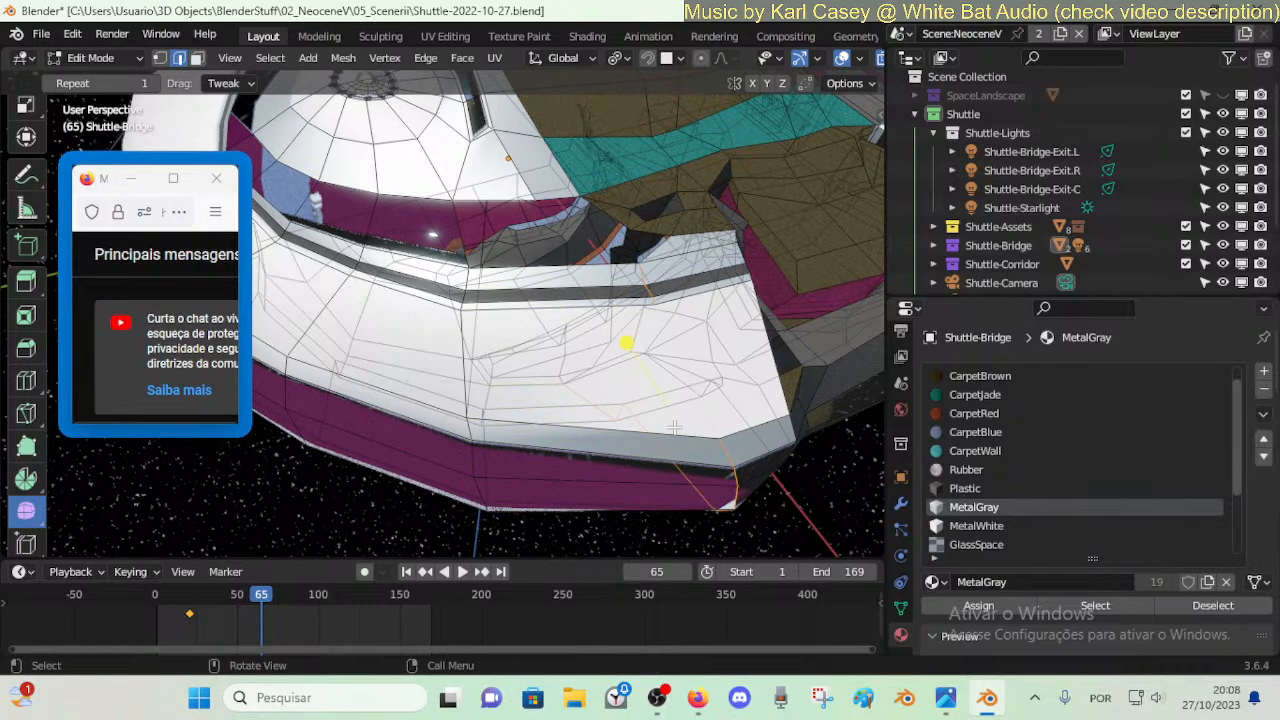
key(g)
key(y)
click(657, 428)
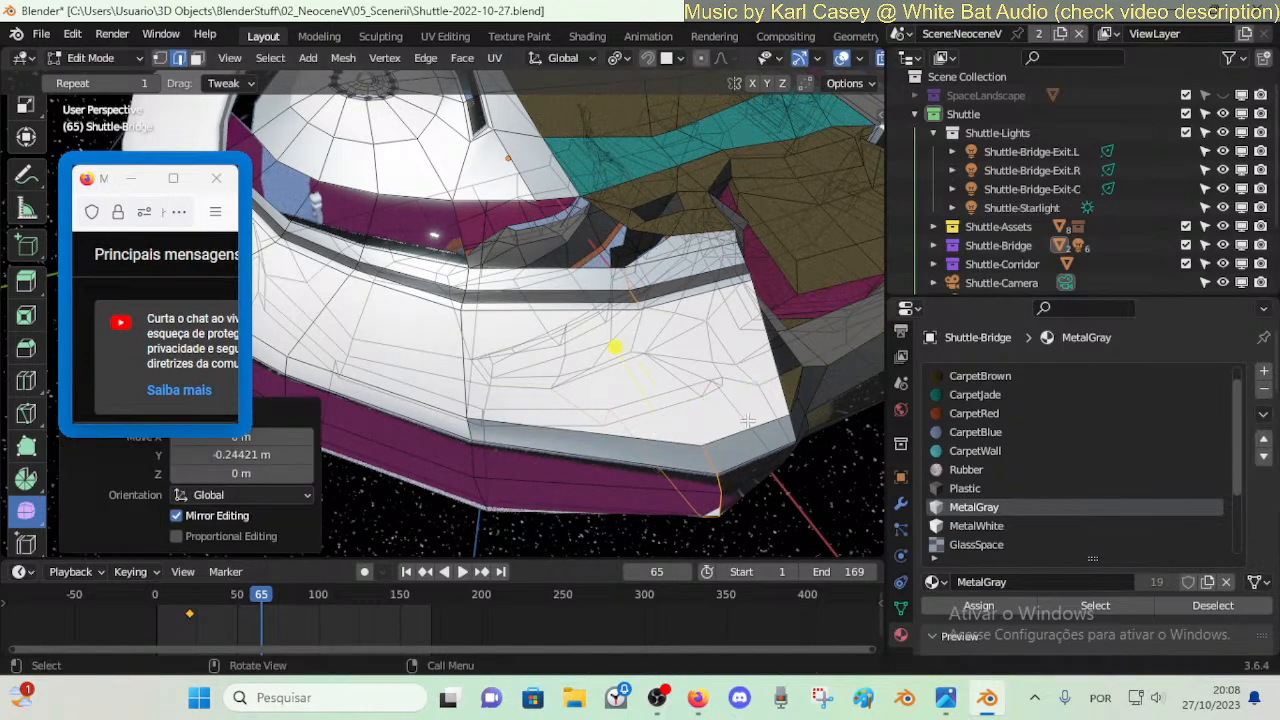
- Rotate the edge loop near the hull's end about the Z axis and adjust its position along X
key(r)
key(z)
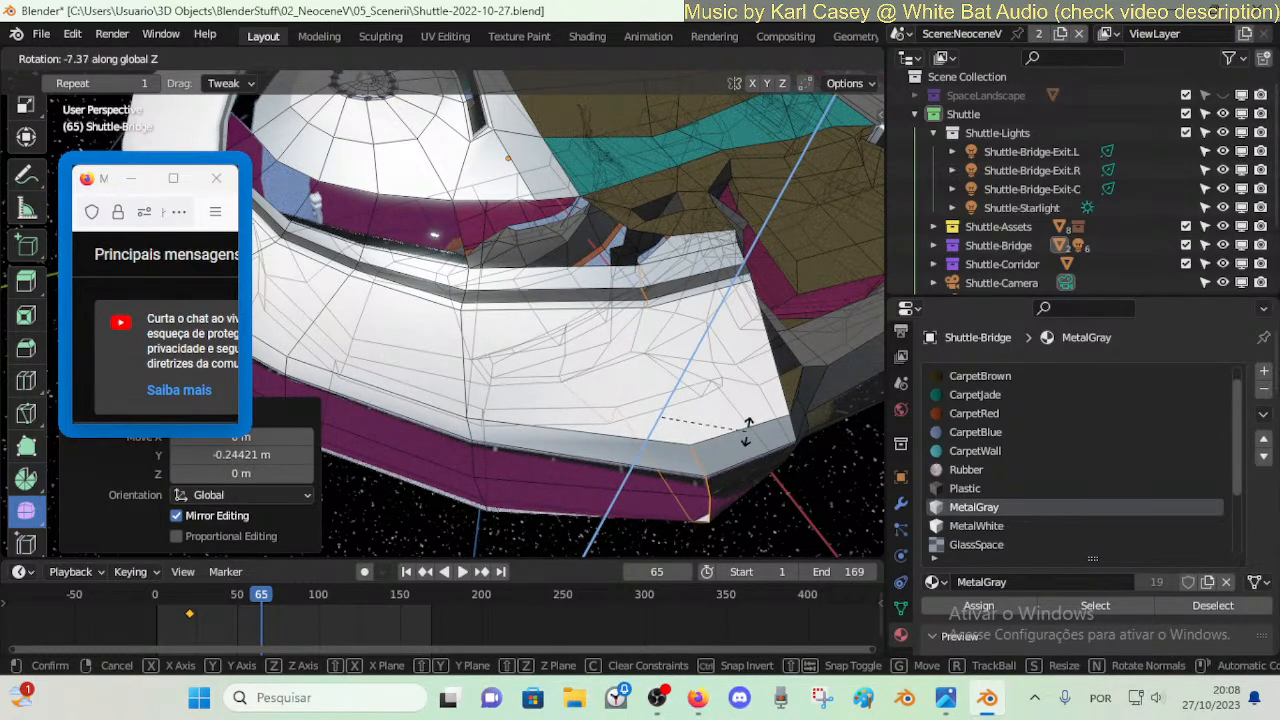
click(745, 425)
key(Tab)
key(Tab)
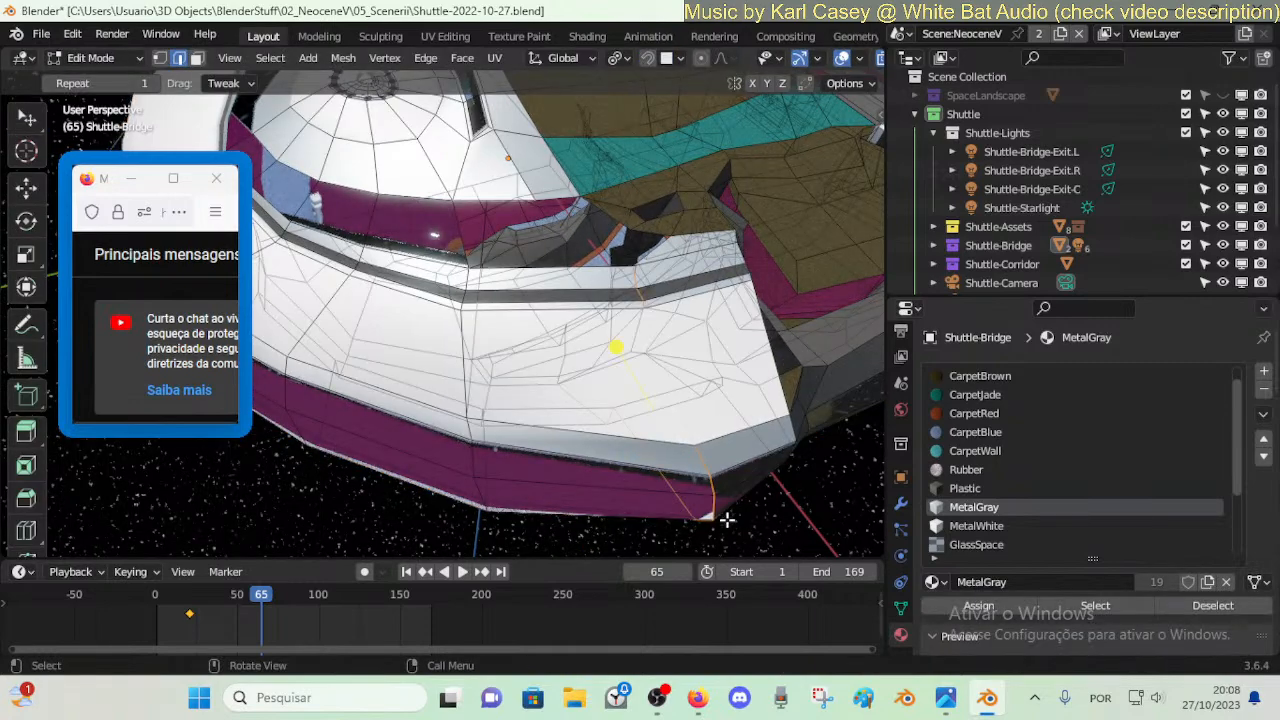
key(g)
key(x)
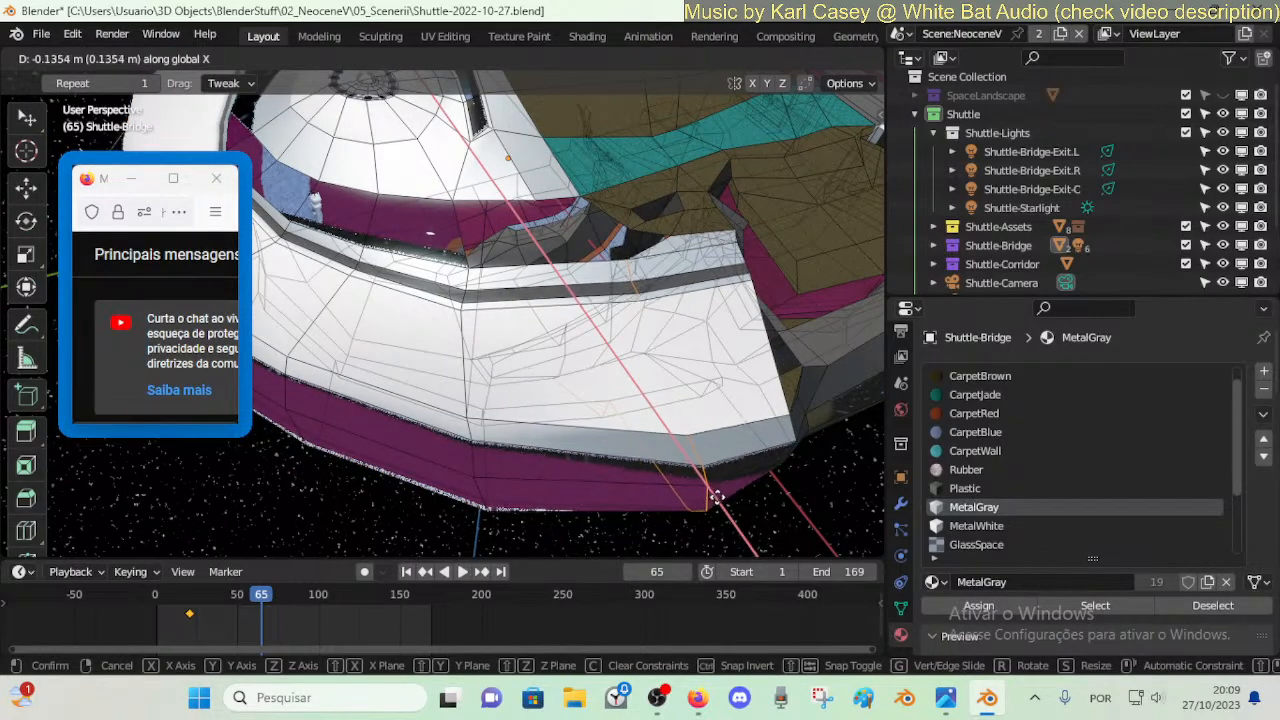
click(719, 502)
- Slide the interior vertex seen through the large white hull panel along its edge
click(597, 410)
key(1)
click(564, 383)
key(shift+v)
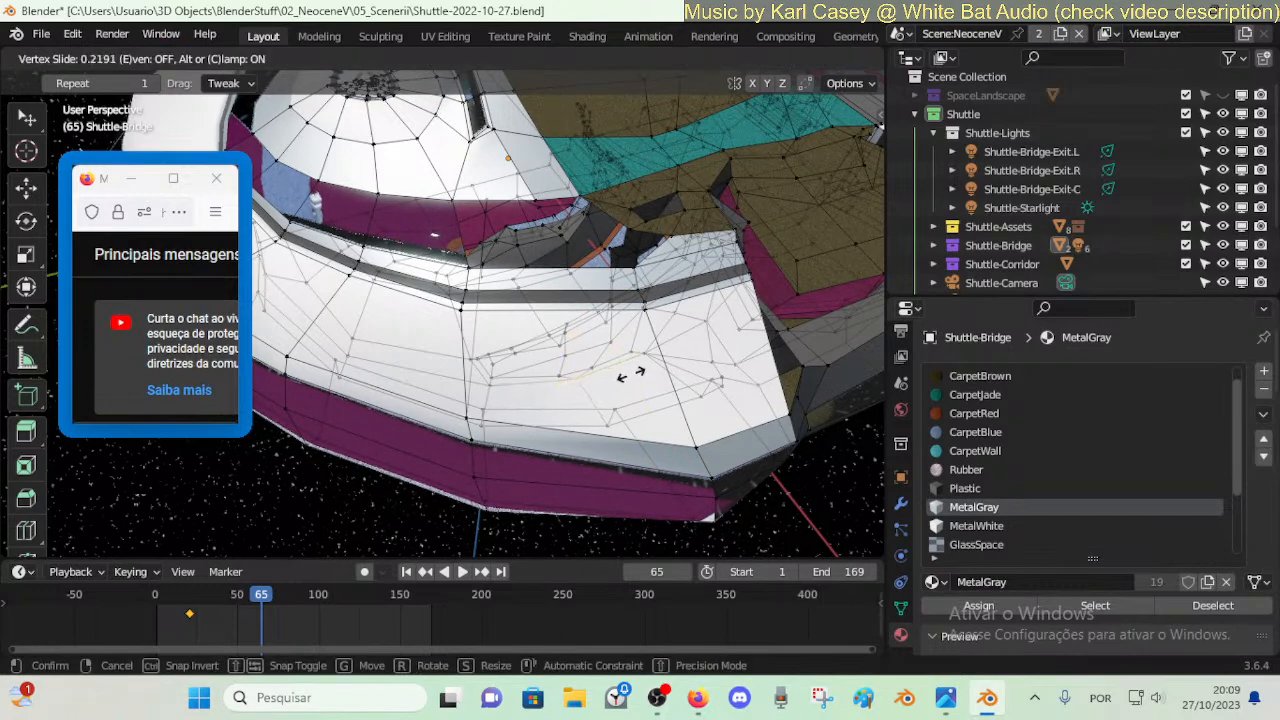
click(632, 375)
key(Tab)
key(Tab)
- Move the edge loop near the hull's end about 0.034 m along X
key(2)
alt+click(712, 477)
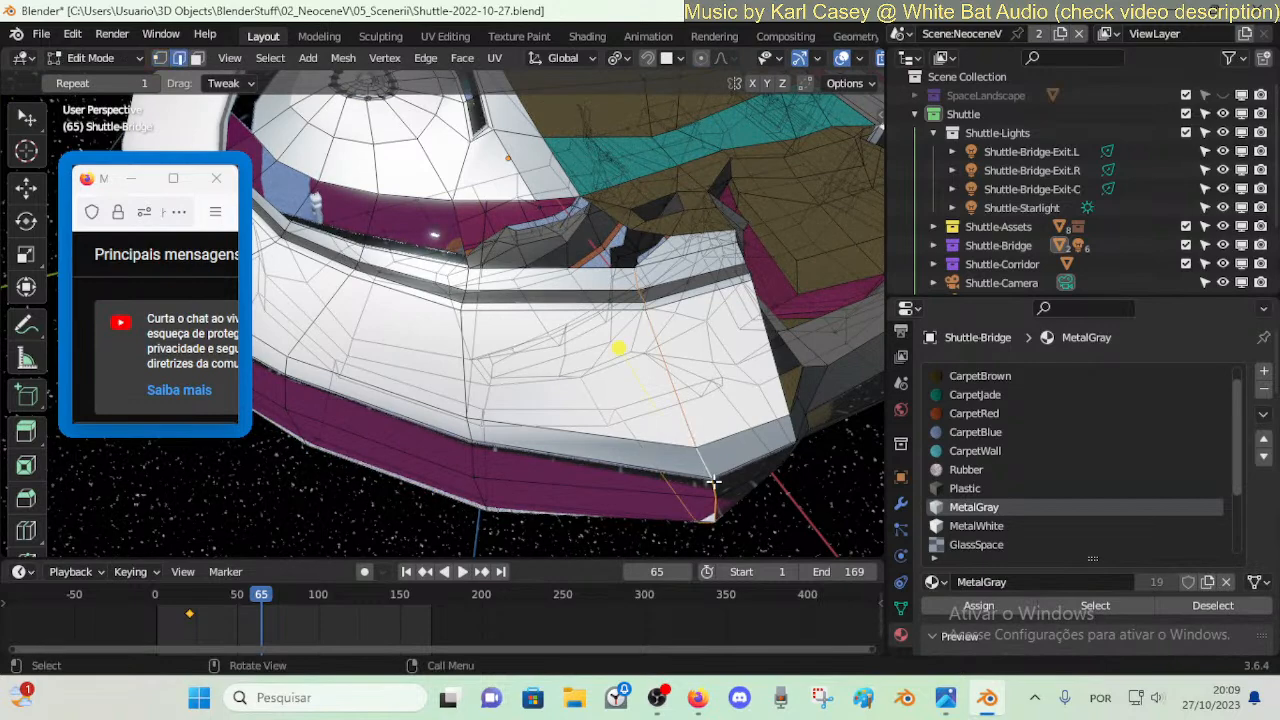
key(g)
key(x)
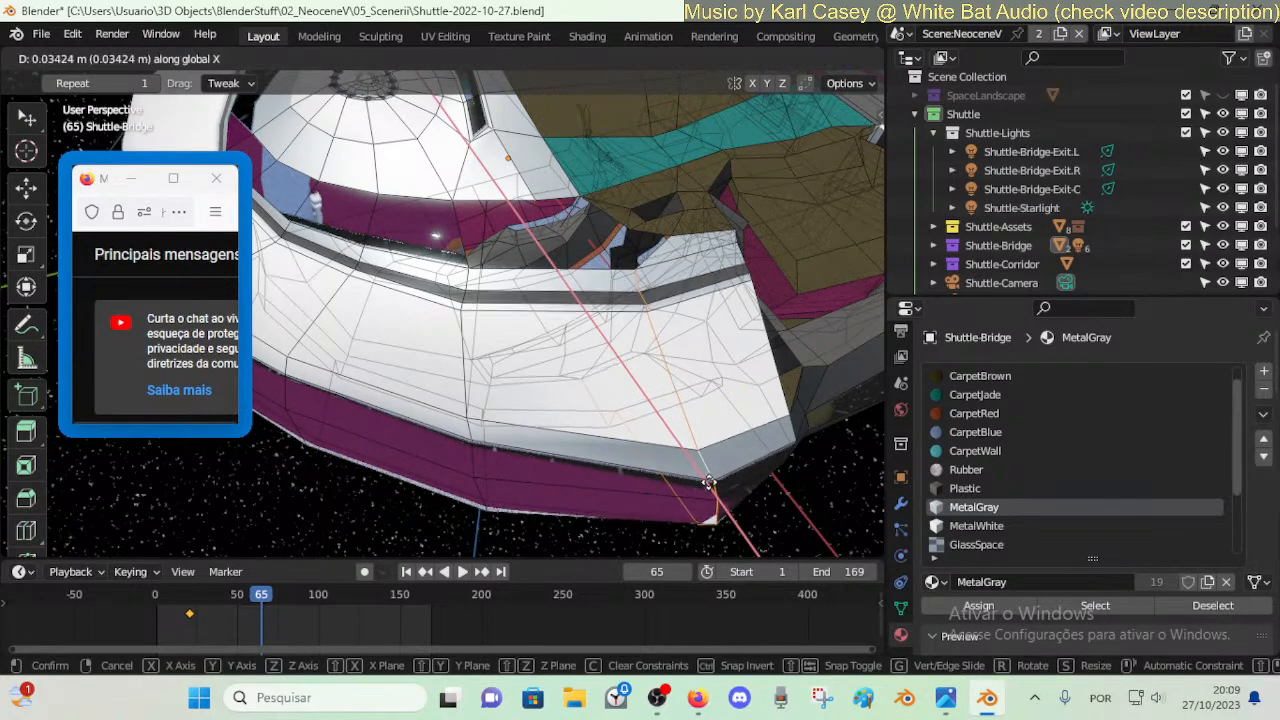
click(708, 483)
click(680, 387)
key(1)
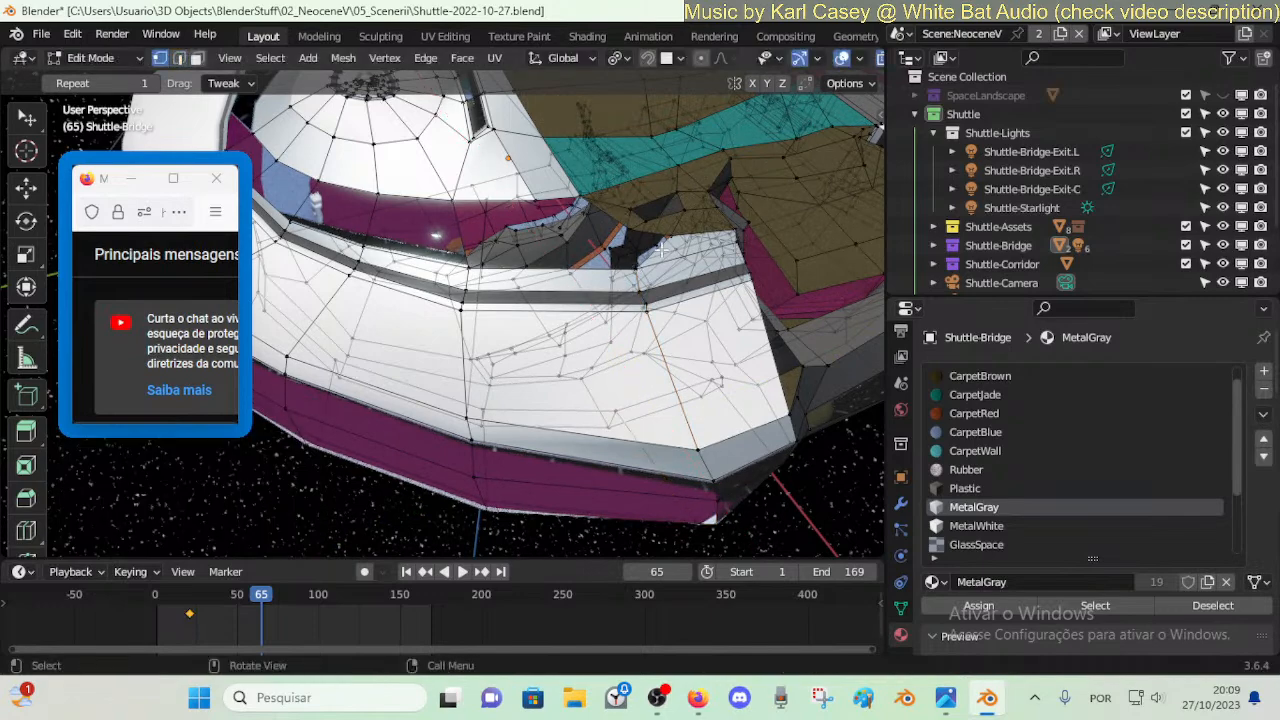
- Fill a face between the purple band's upper edge below the dome and the inner edge of the white rim
key(shift+grave)
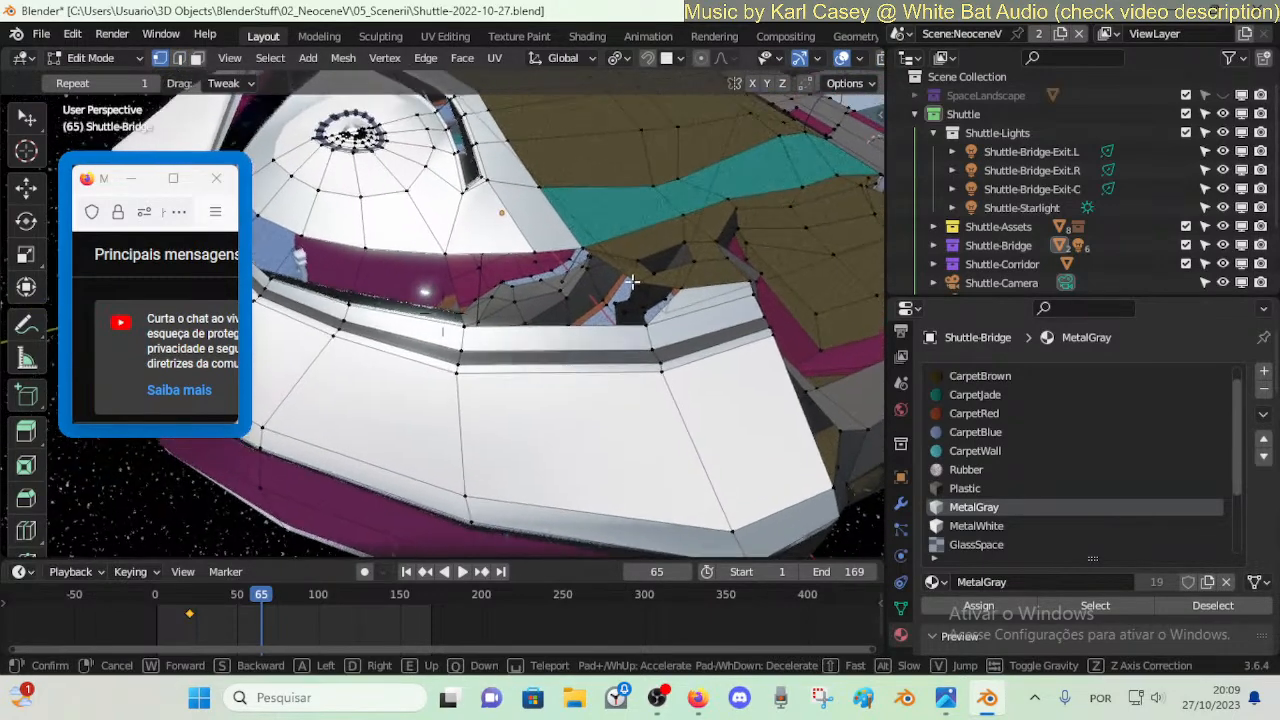
click(641, 279)
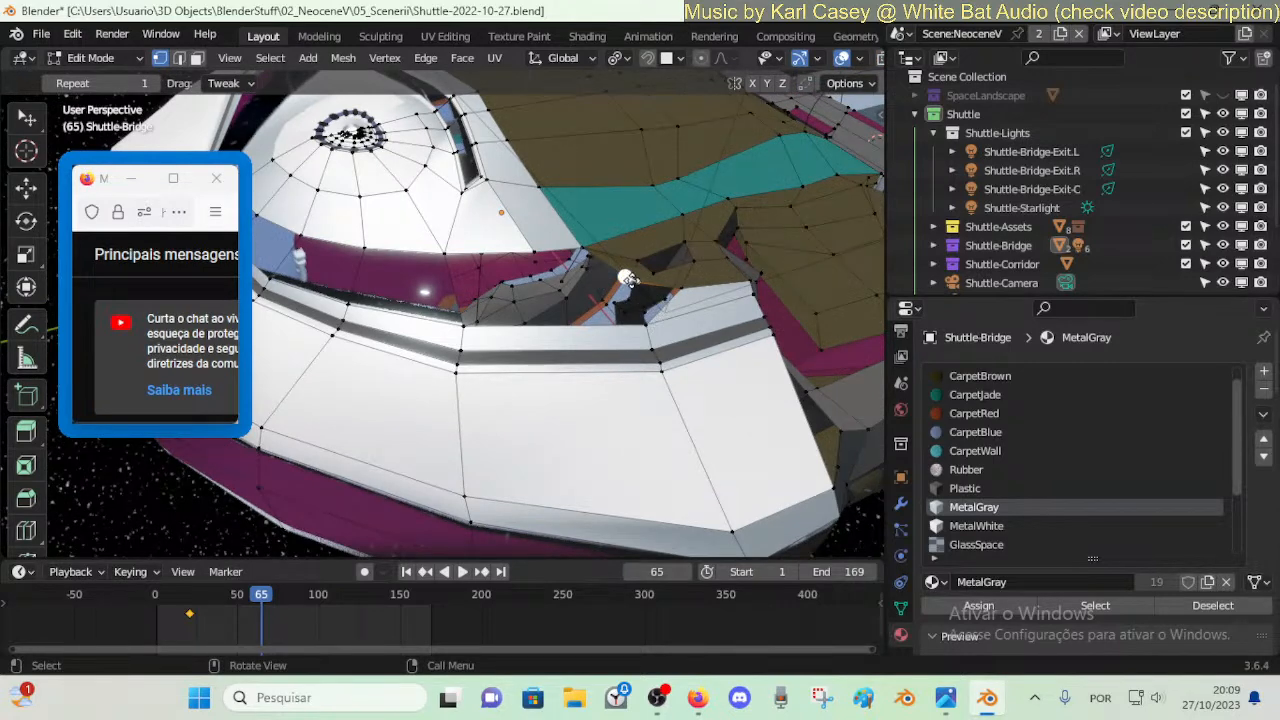
key(2)
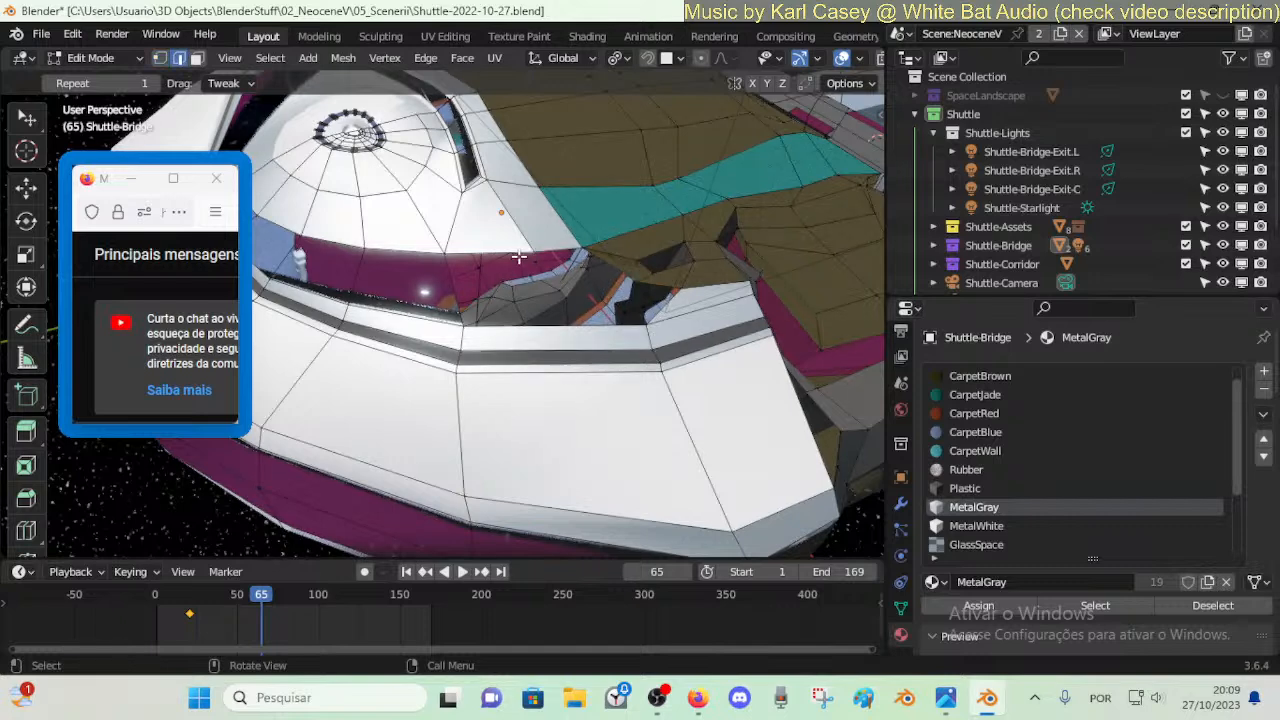
shift+click(532, 322)
key(f)
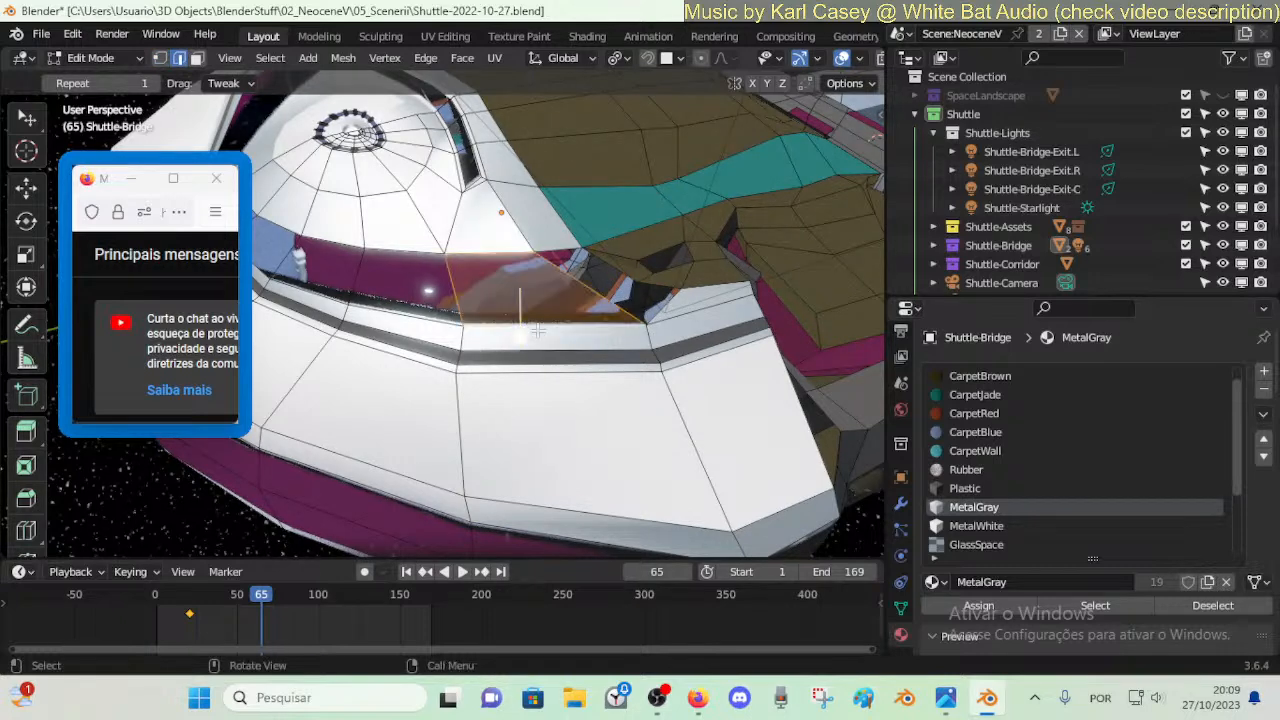
key(alt+a)
key(ctrl+r)
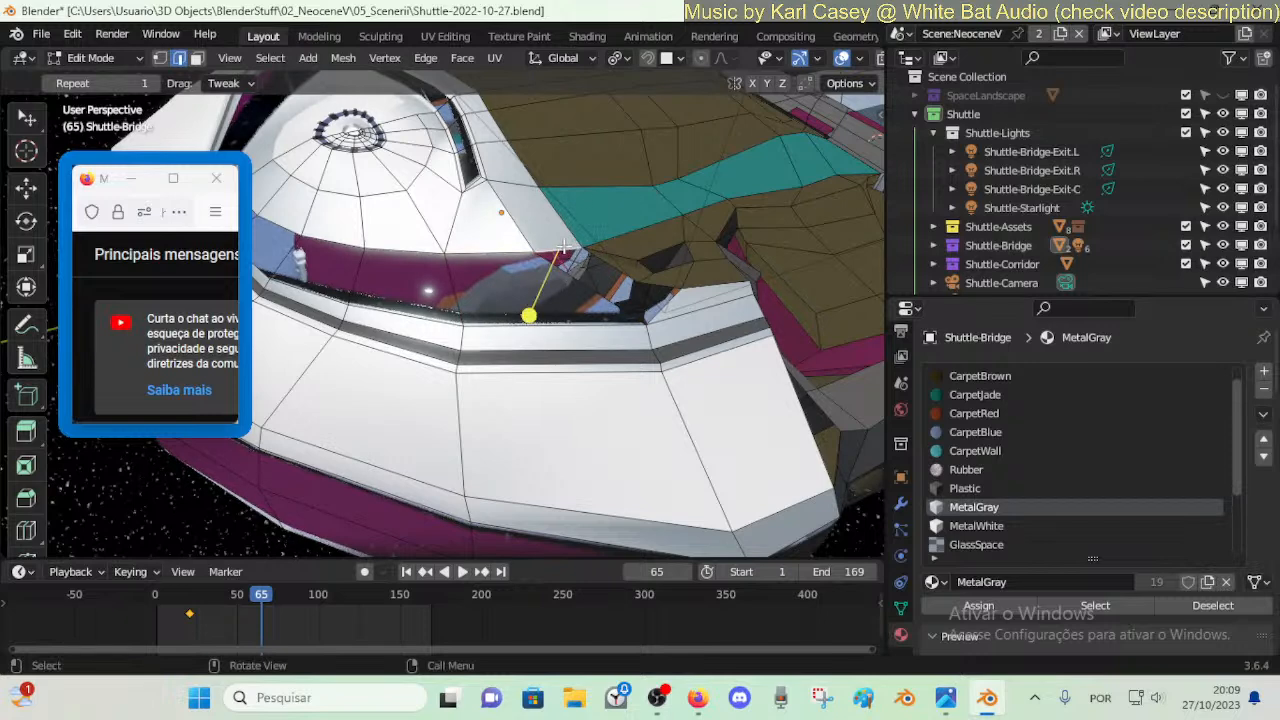
- Reposition the brown surface's corner vertex beside the open gap at the rim with three small free moves
click(654, 270)
key(1)
click(655, 270)
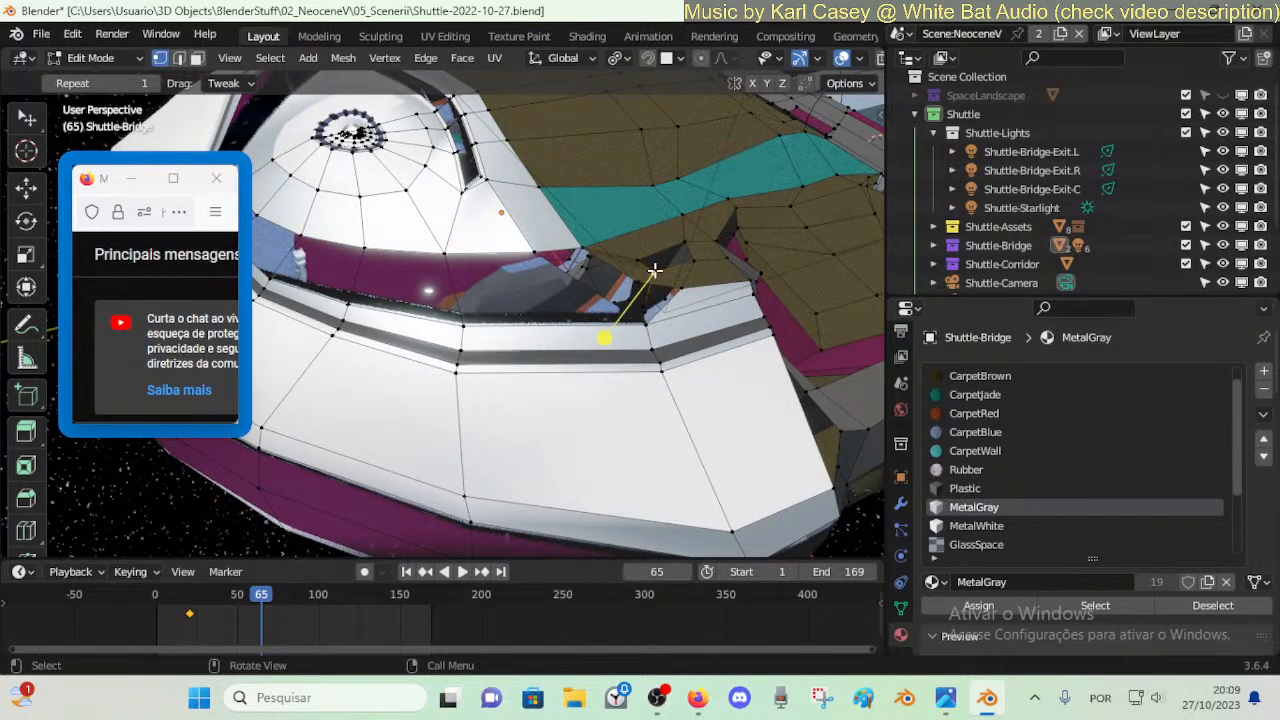
key(g)
click(657, 266)
key(g)
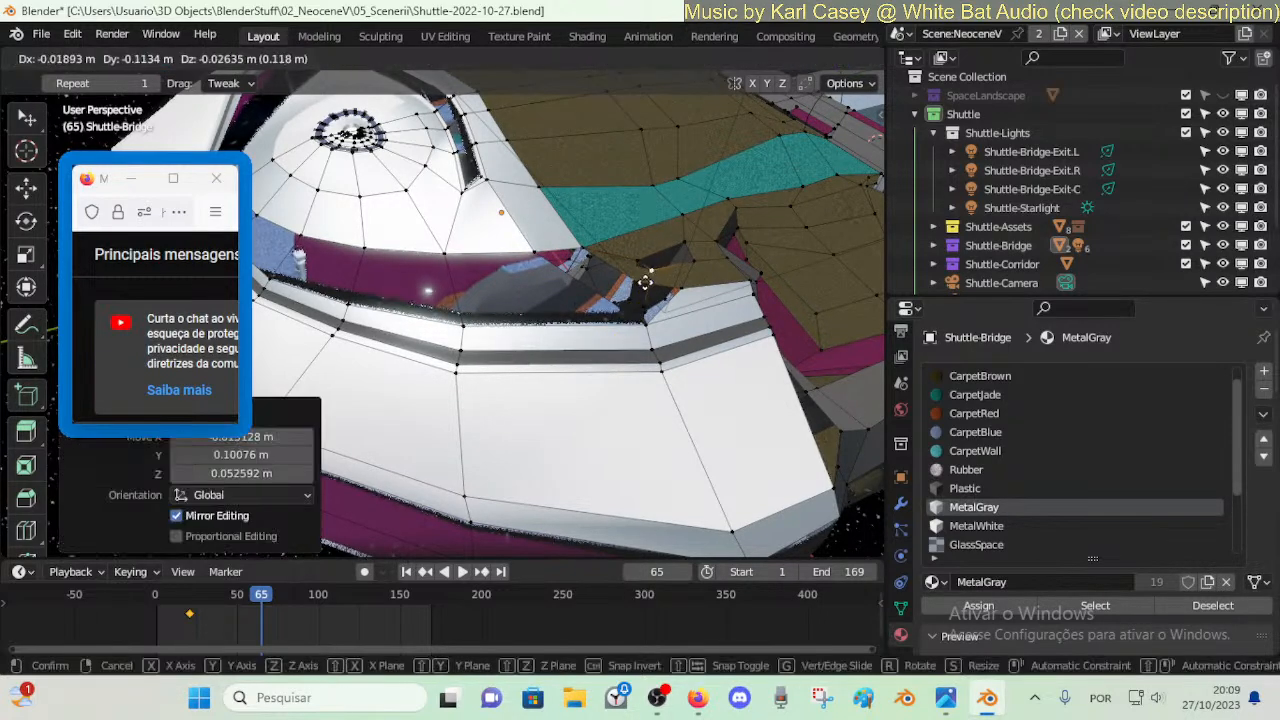
click(645, 283)
key(g)
click(648, 275)
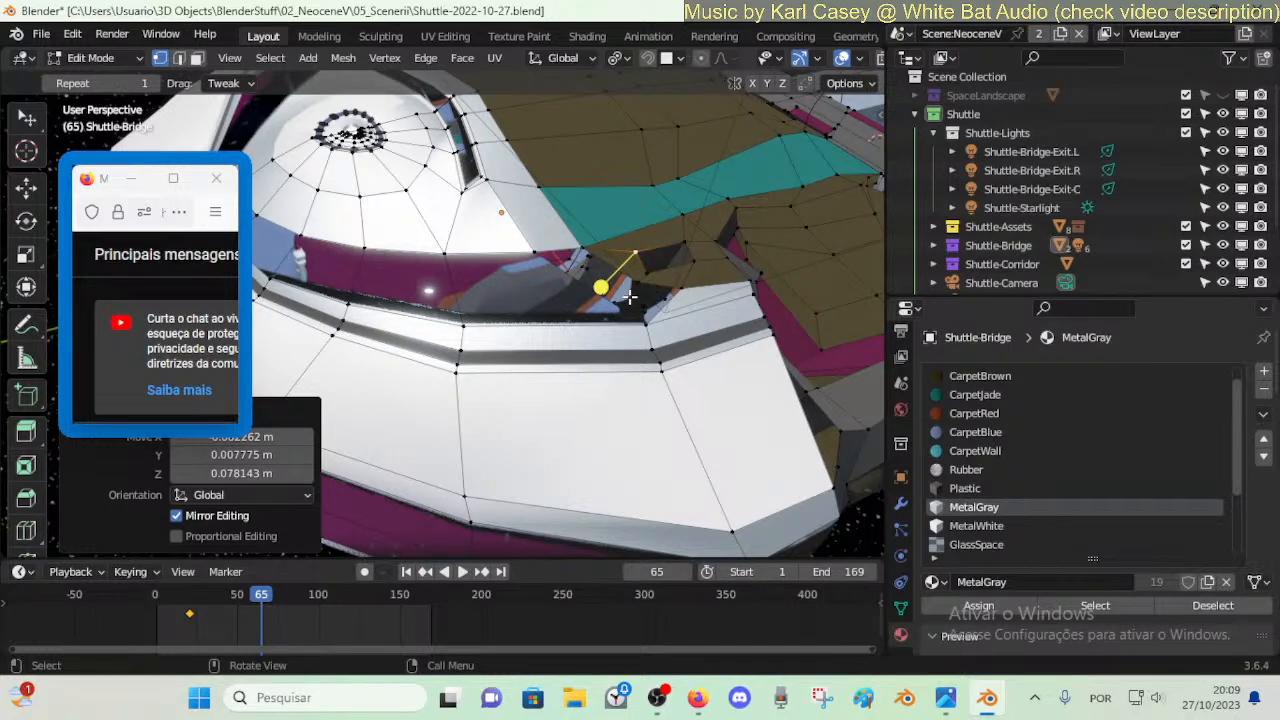
- Fill the white strip joining the dome's corner to the rim and move the nearby vertex -0.021777, 0.13053, 0.07012 m
key(2)
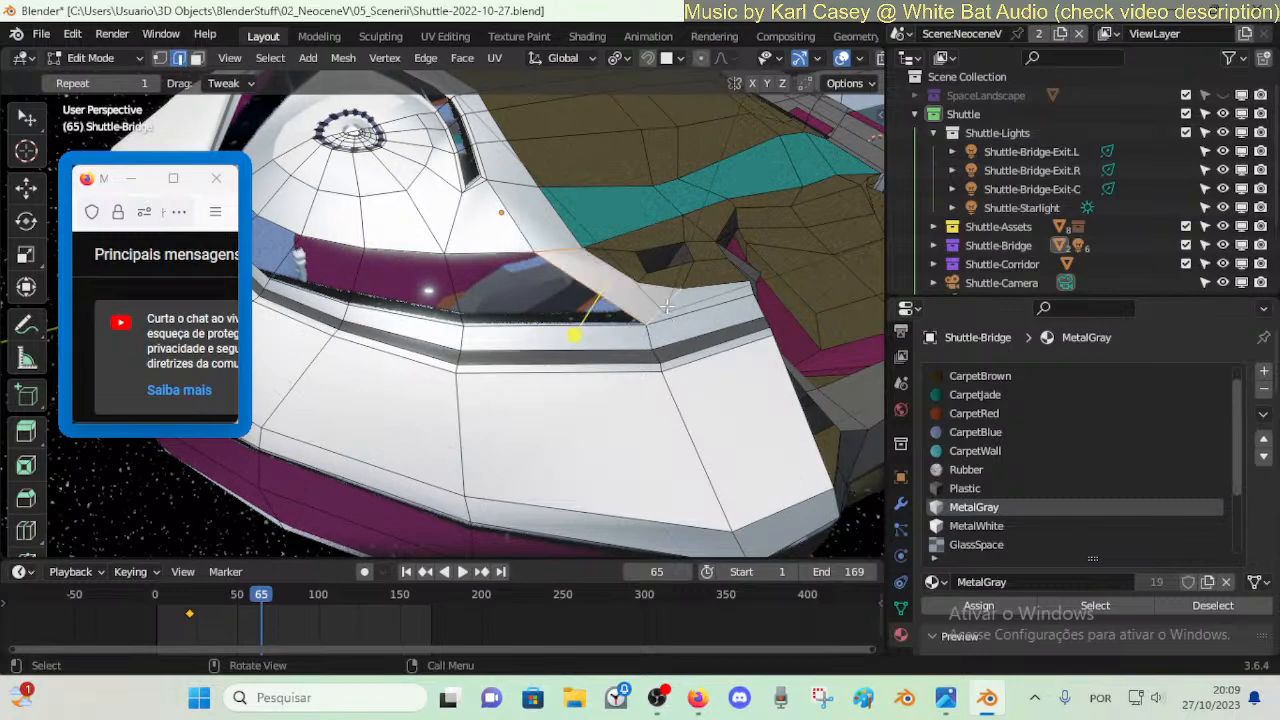
key(1)
key(g)
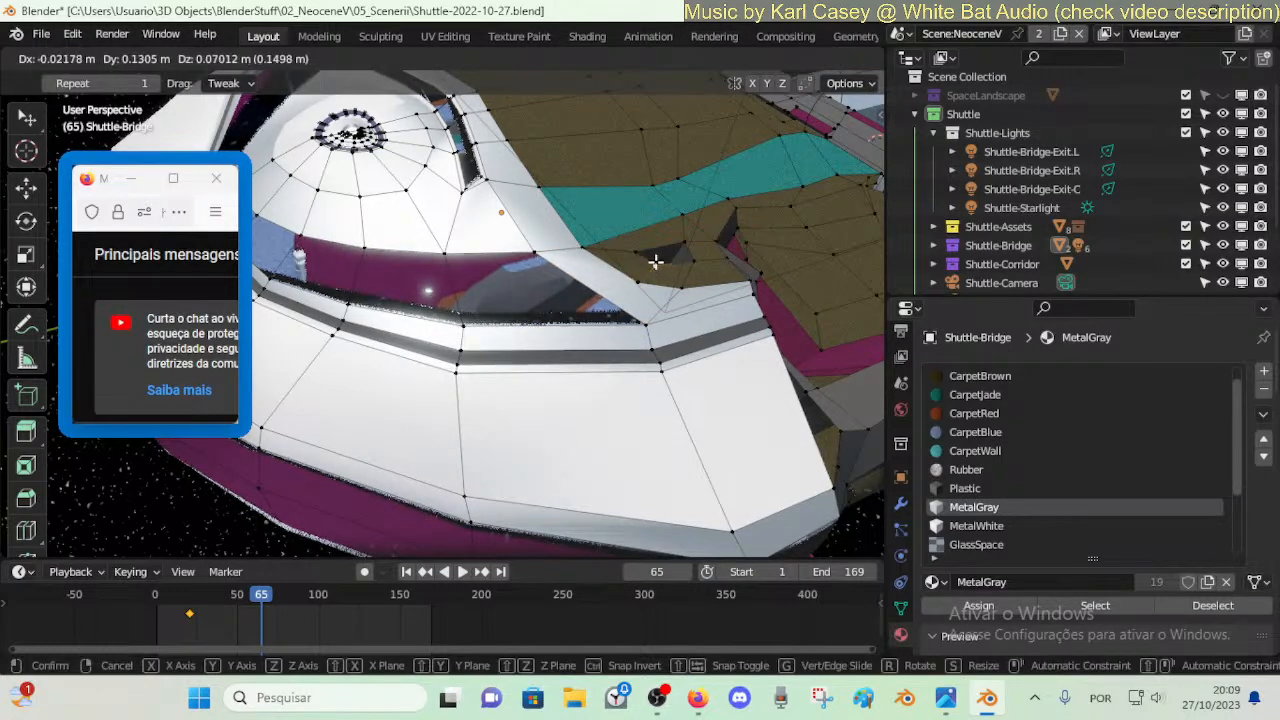
click(654, 265)
- Slide the top corner vertex of the gray interior pillar along its edge against the brown surface
key(shift+grave)
key(w)
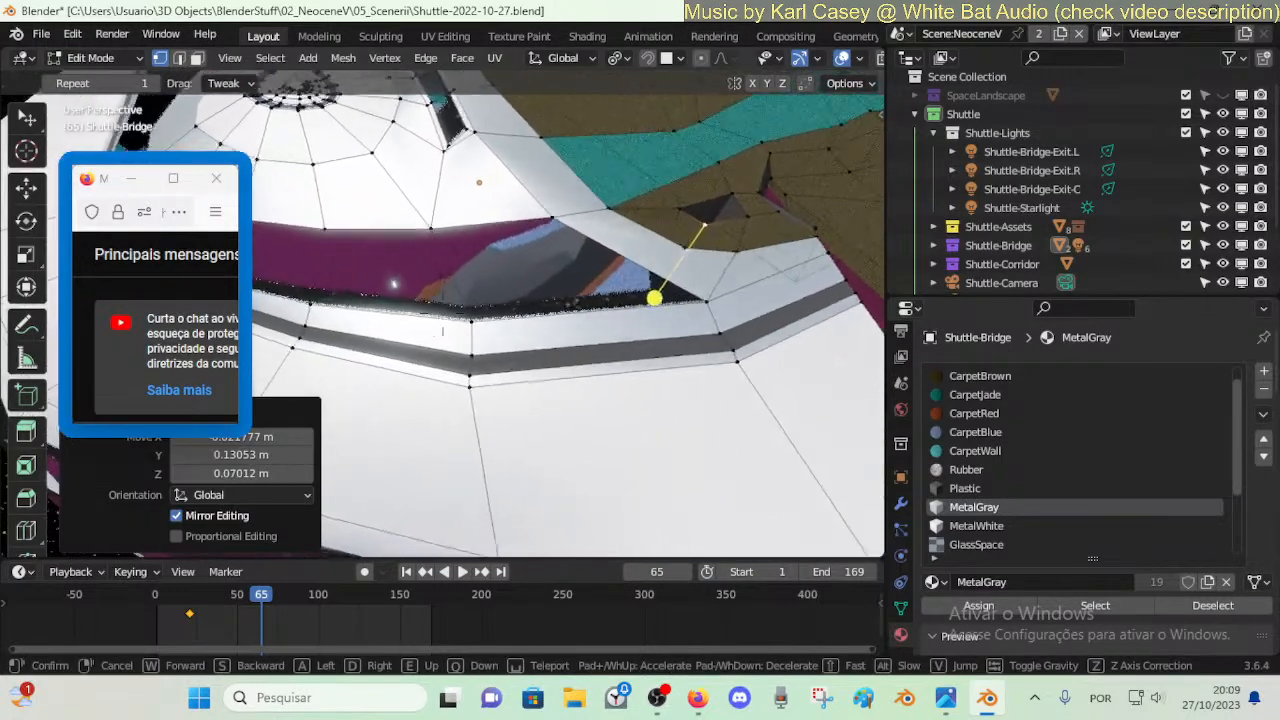
key(w)
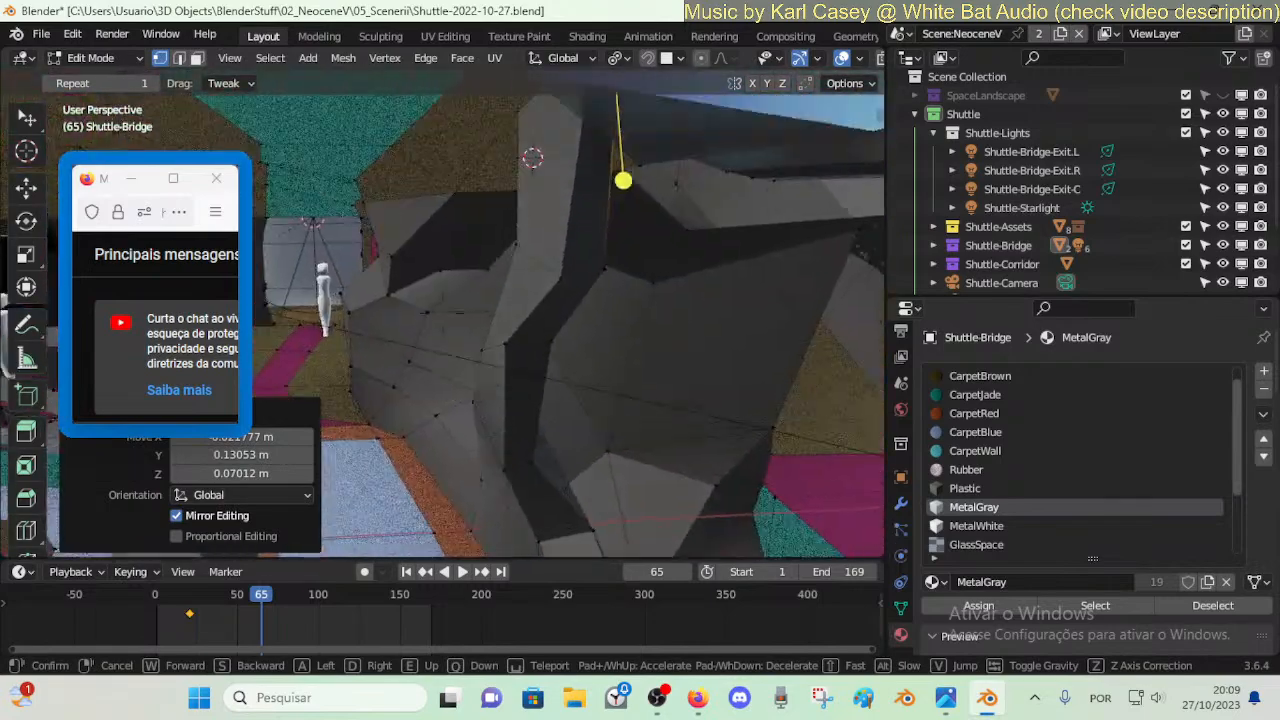
key(w)
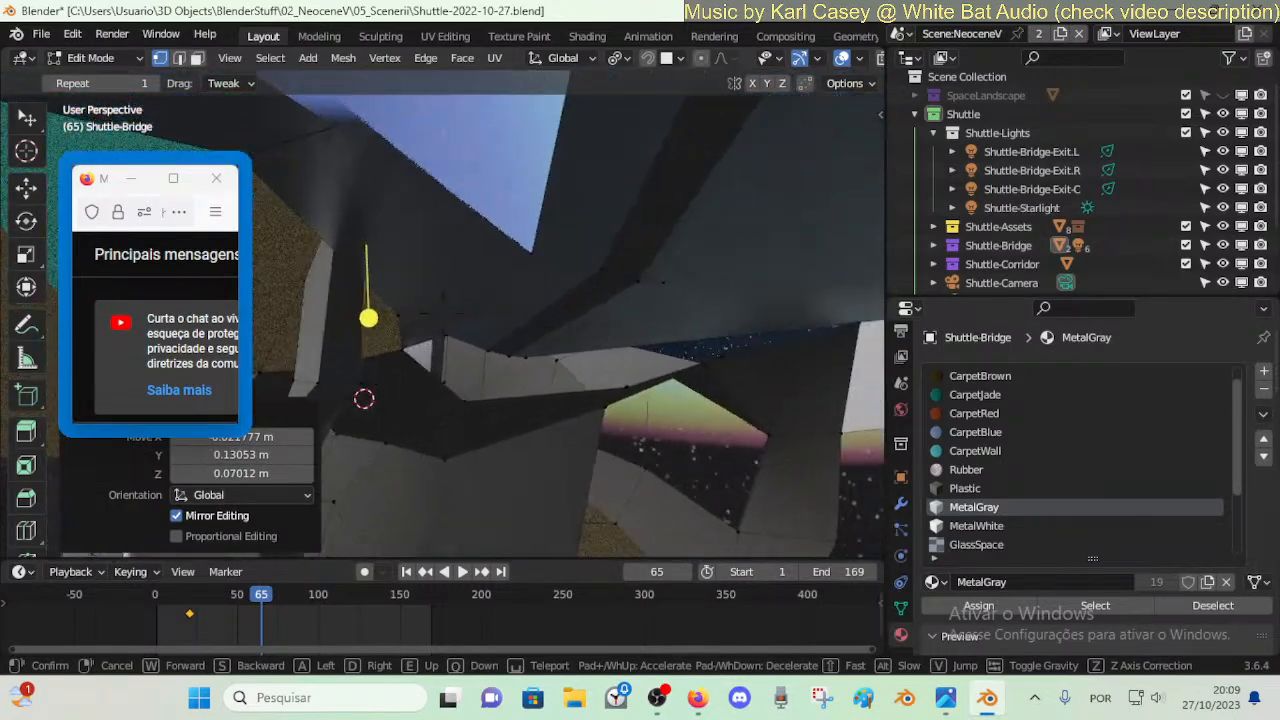
key(w)
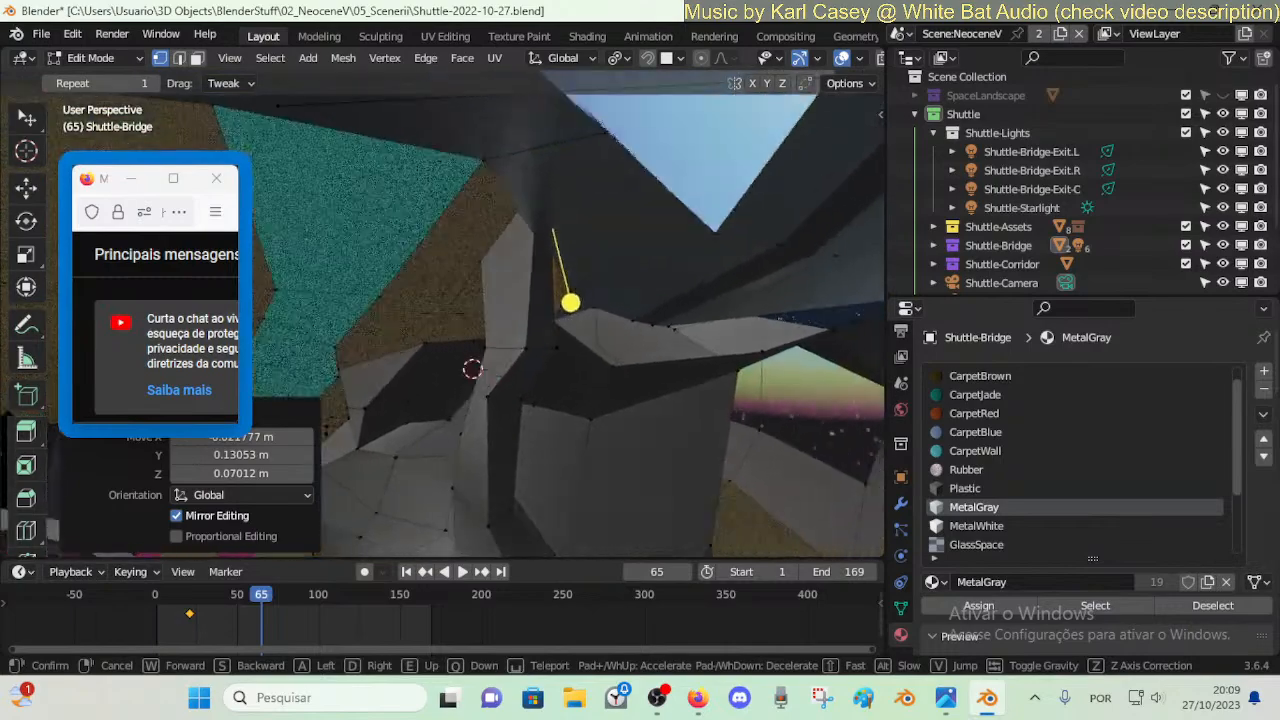
key(w)
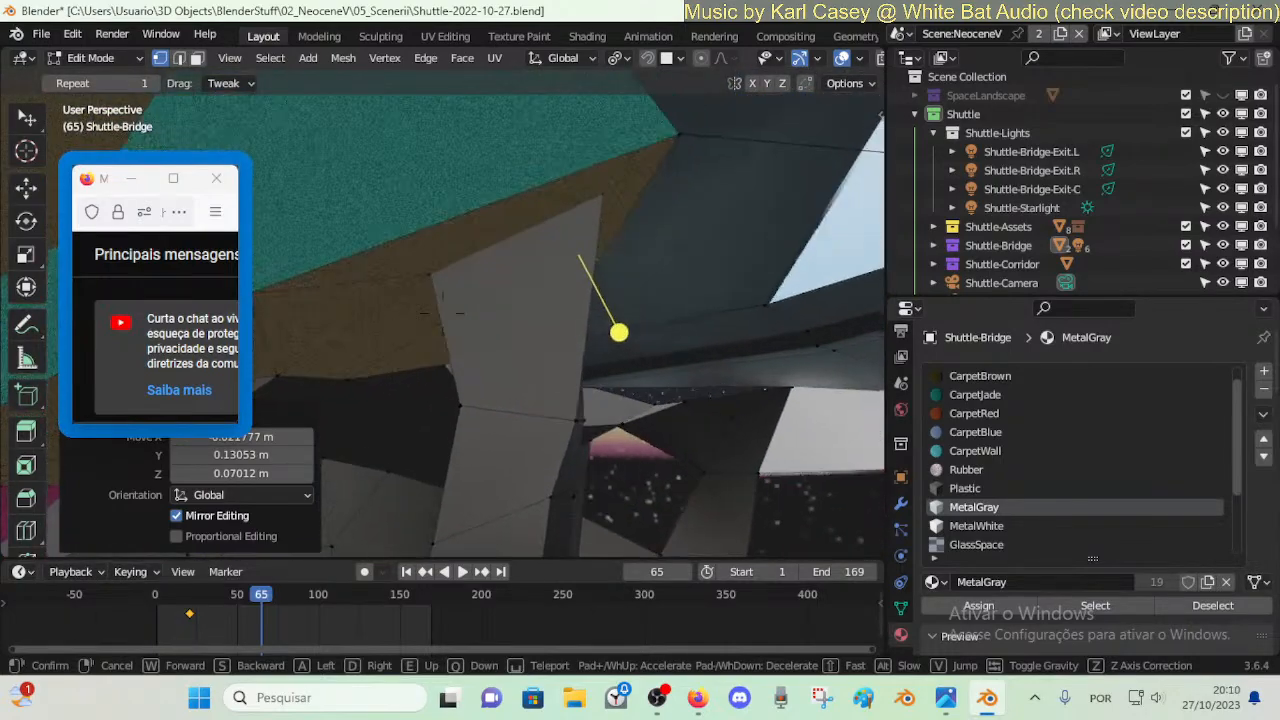
click(611, 187)
key(g)
key(g)
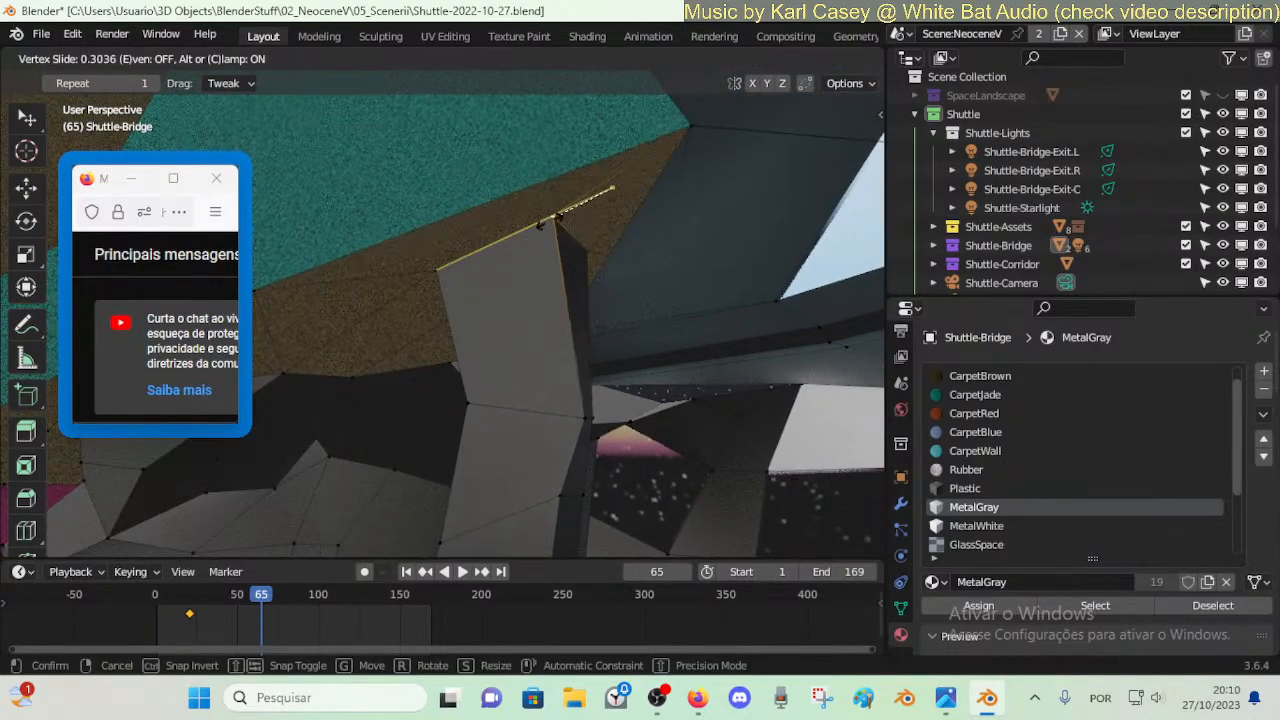
click(572, 250)
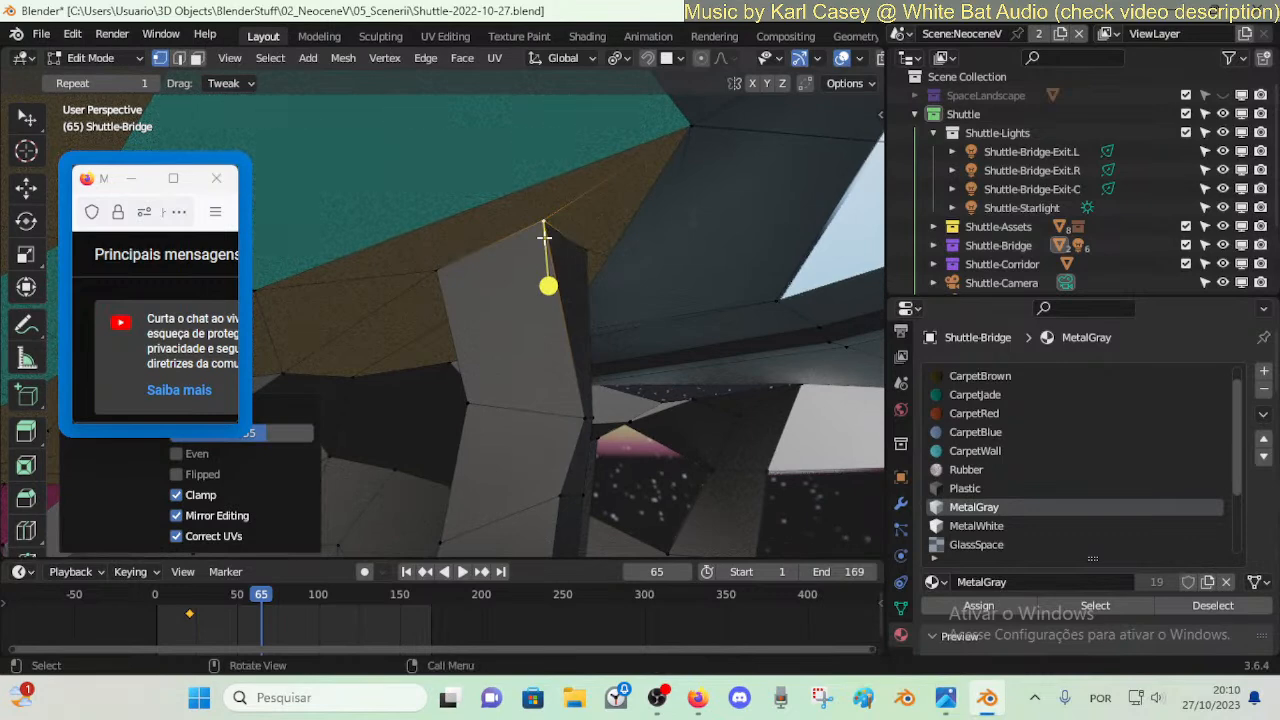
key(ctrl+z)
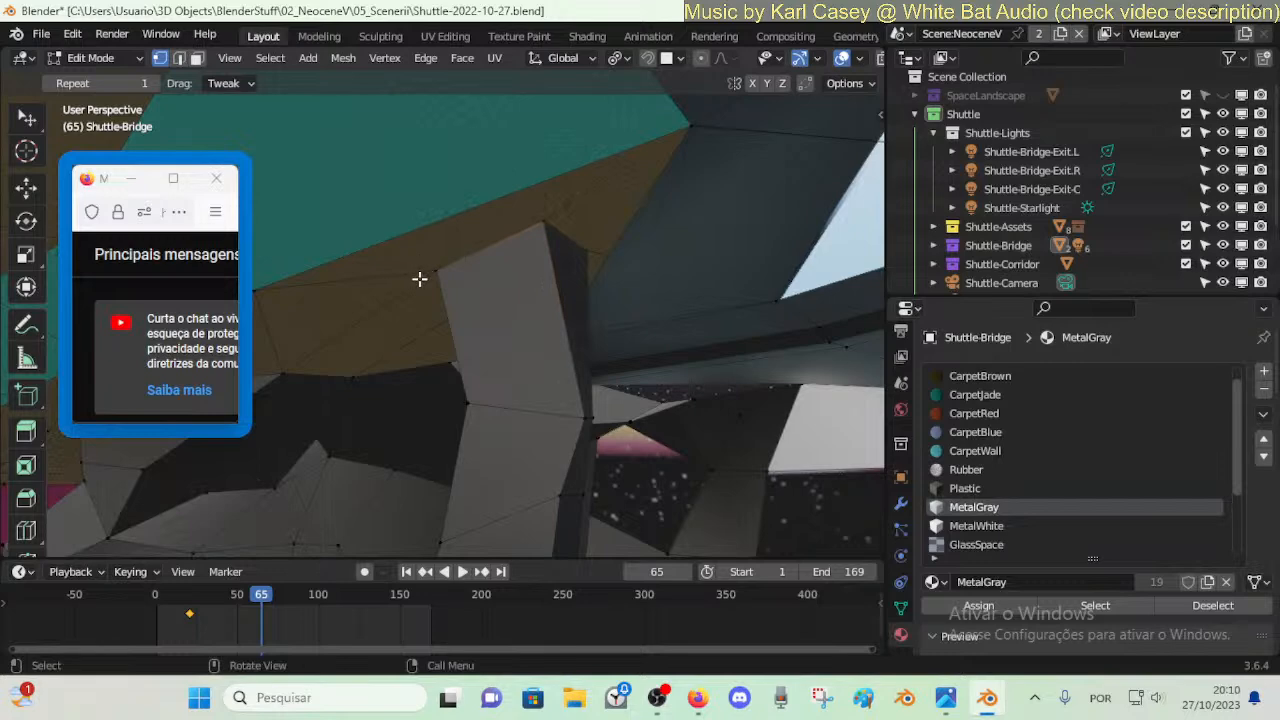
- Knife-cut the brown surface around the gray pillar's top and merge the selected vertices at the last one
key(k)
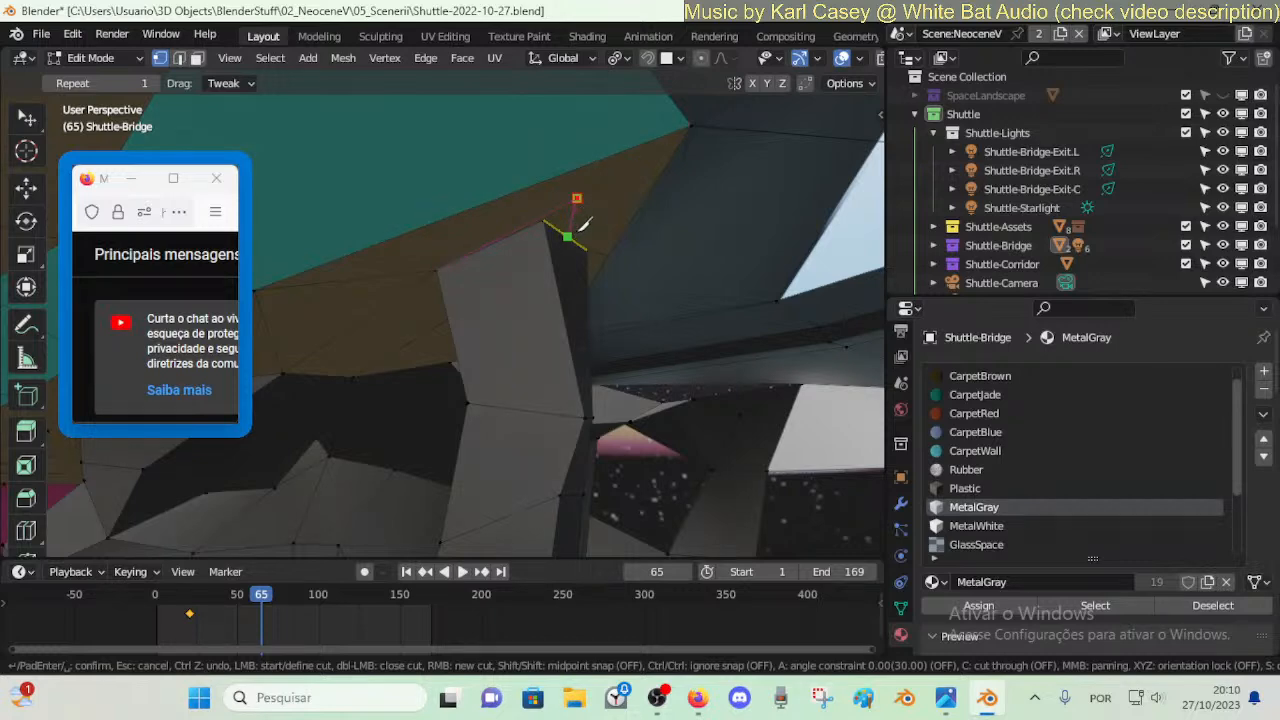
key(Return)
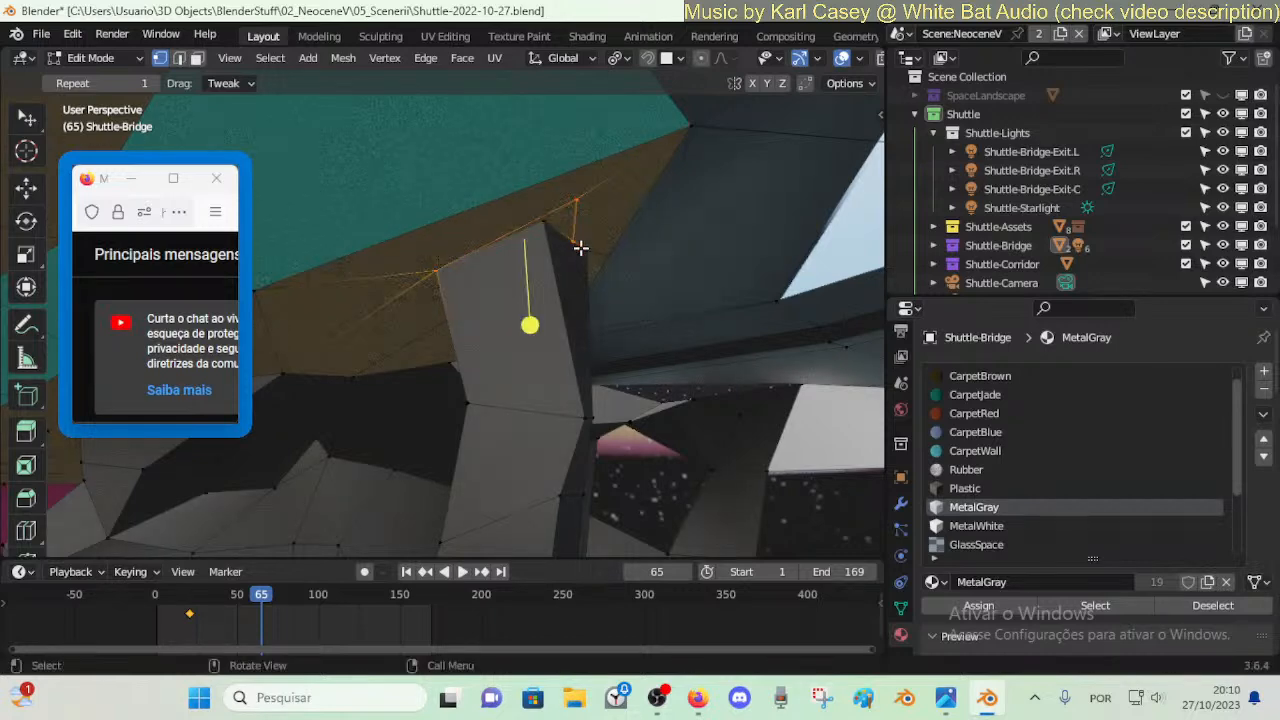
key(m)
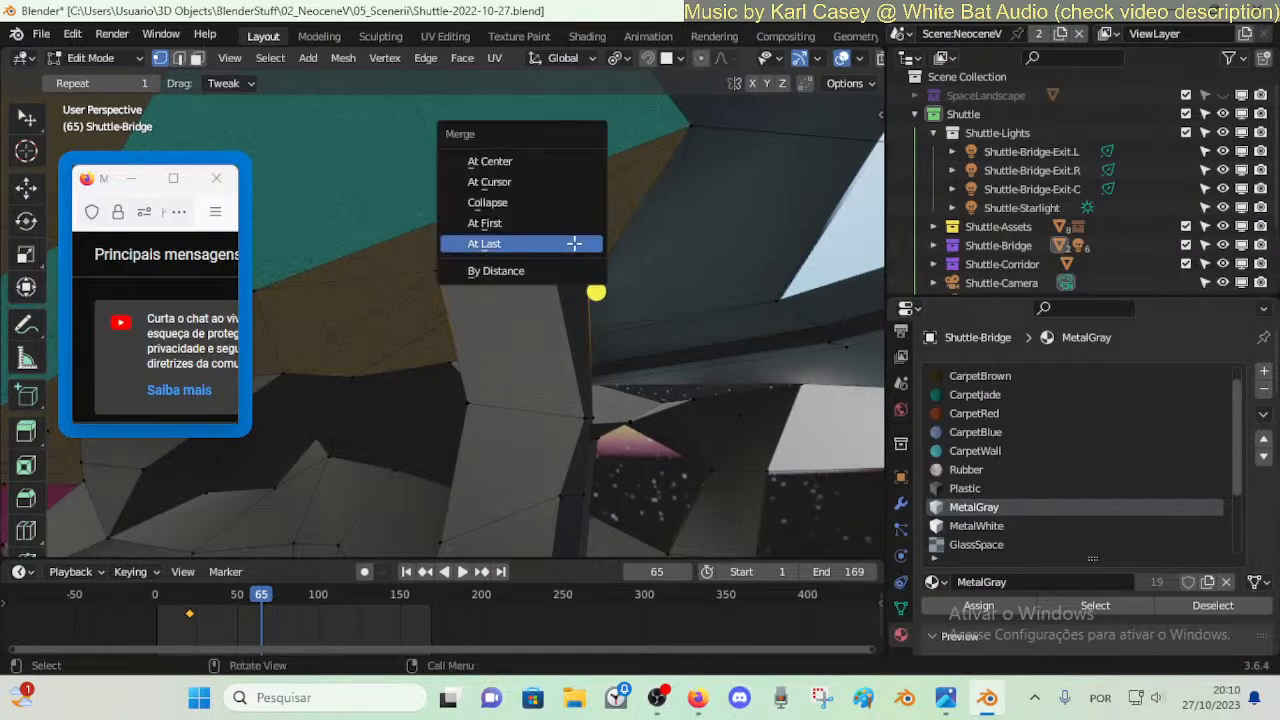
click(574, 243)
- Slide the gray pillar's top vertices along their edges to reshape its upper end
key(shift+grave)
click(543, 182)
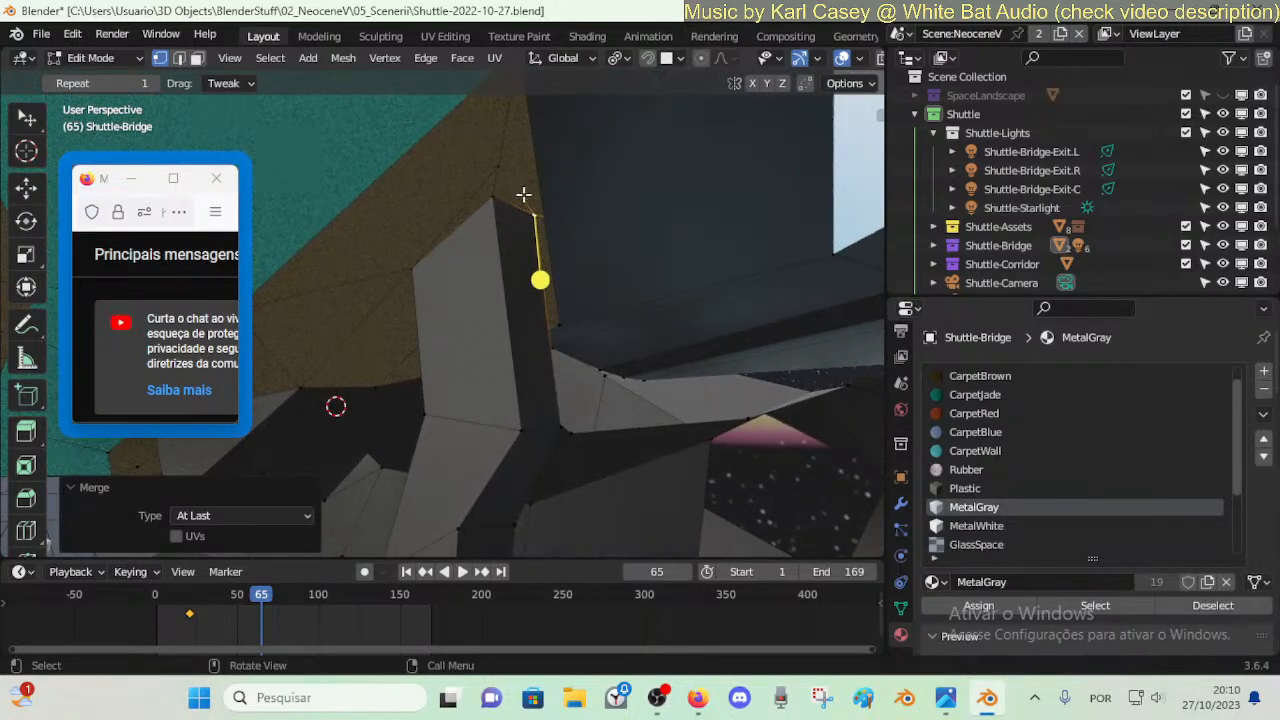
key(shift+v)
click(490, 242)
key(shift+v)
click(506, 135)
key(shift+v)
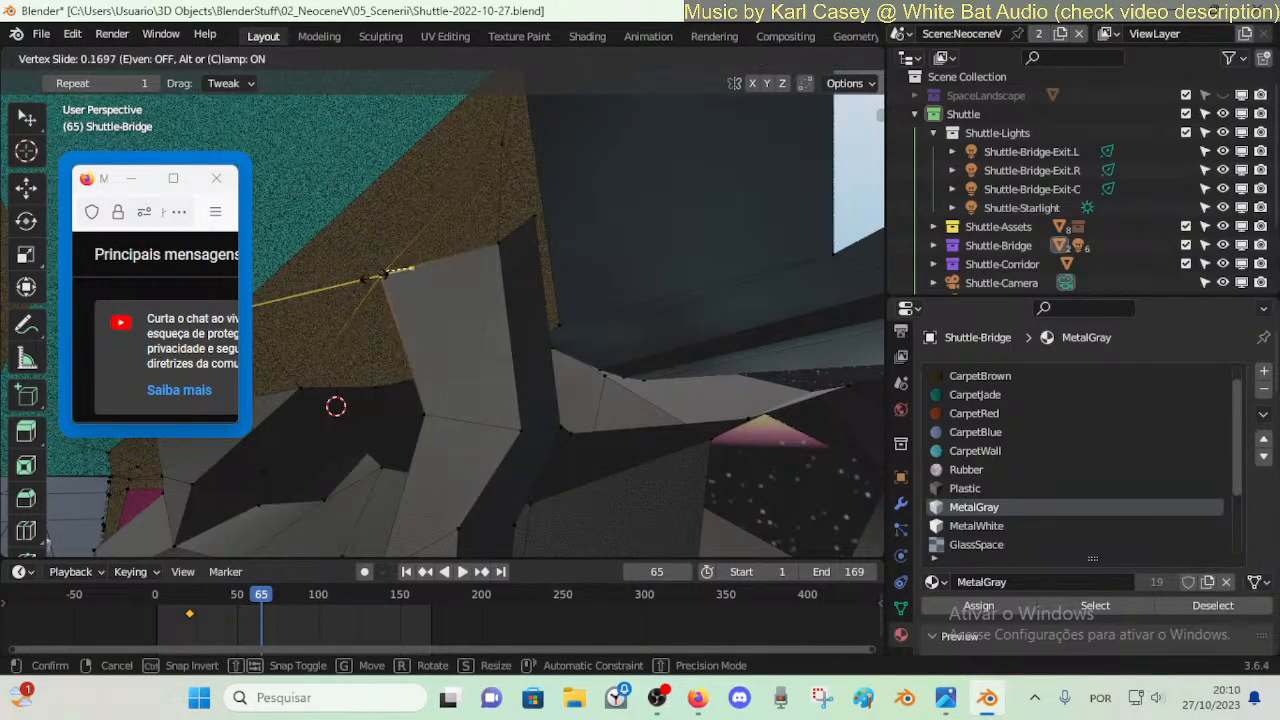
click(487, 252)
- Move the rear top vertex of the gray pillar -0.22547 m along Z
key(shift+grave)
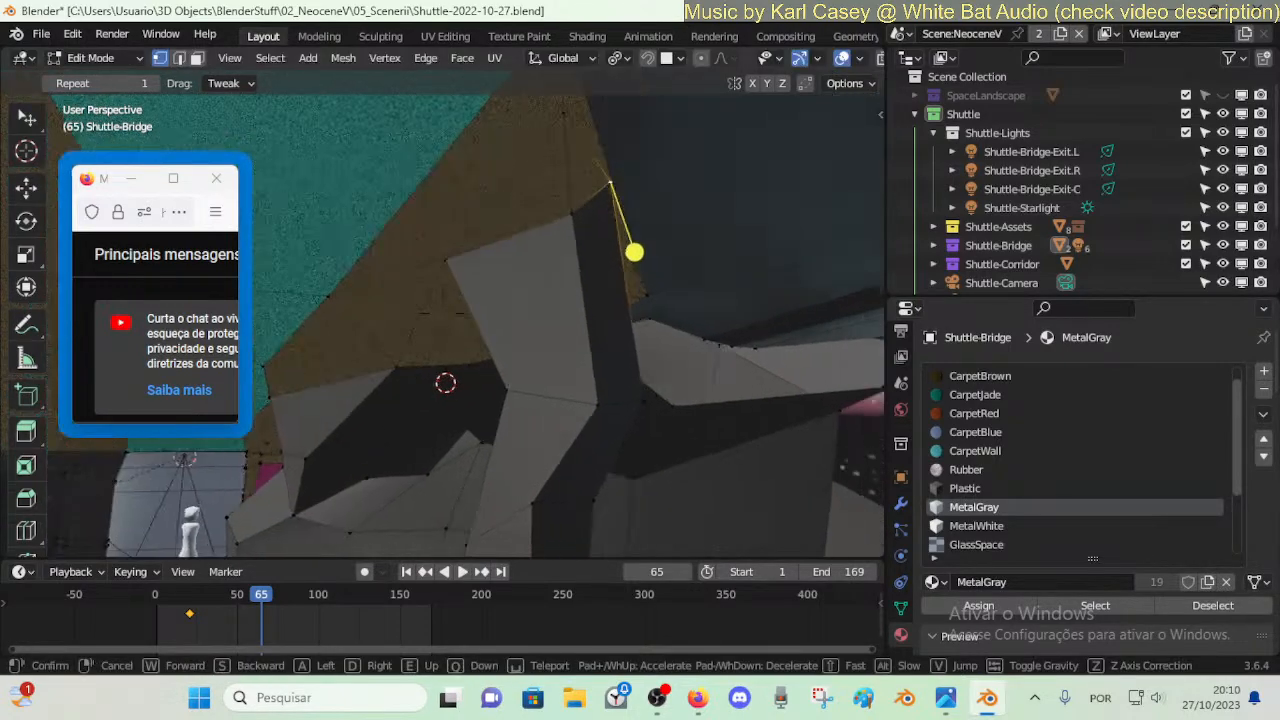
click(529, 223)
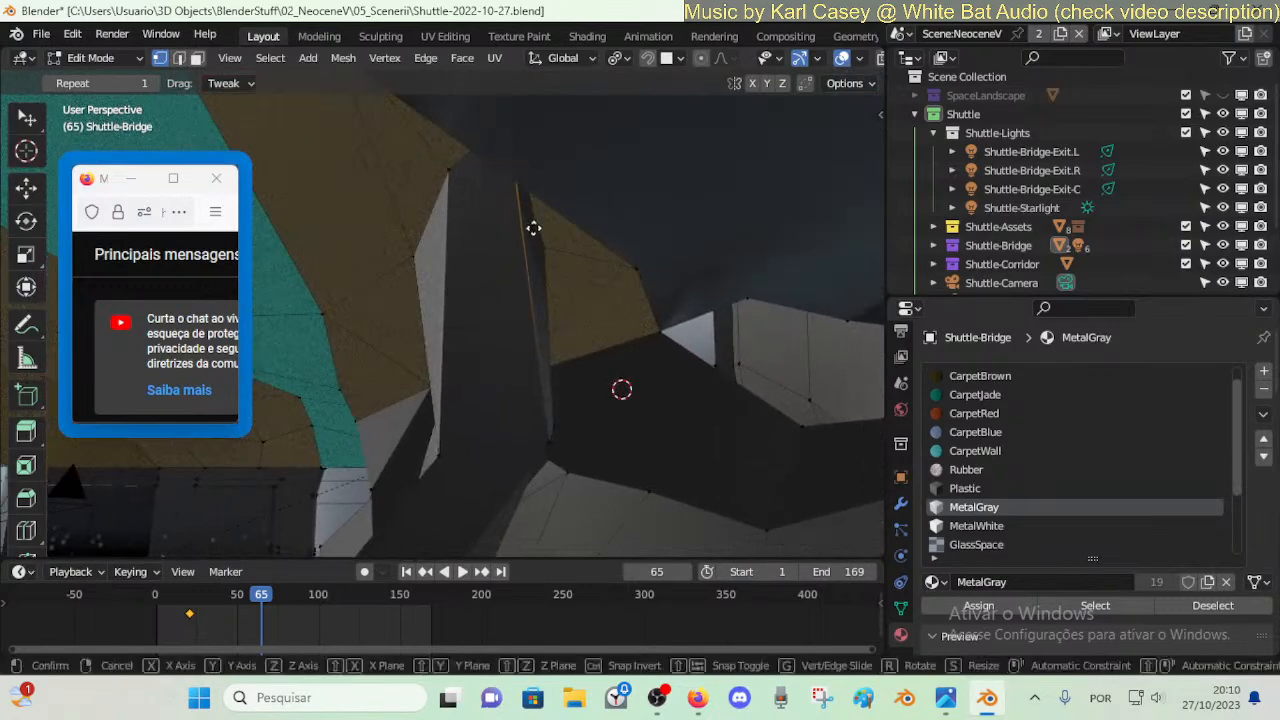
key(g)
key(z)
click(522, 280)
- Turn on X-ray and move the vertex on the brown surface's edge beside the pillar -0.21316, 0.18688, 0.009994 m
key(shift+grave)
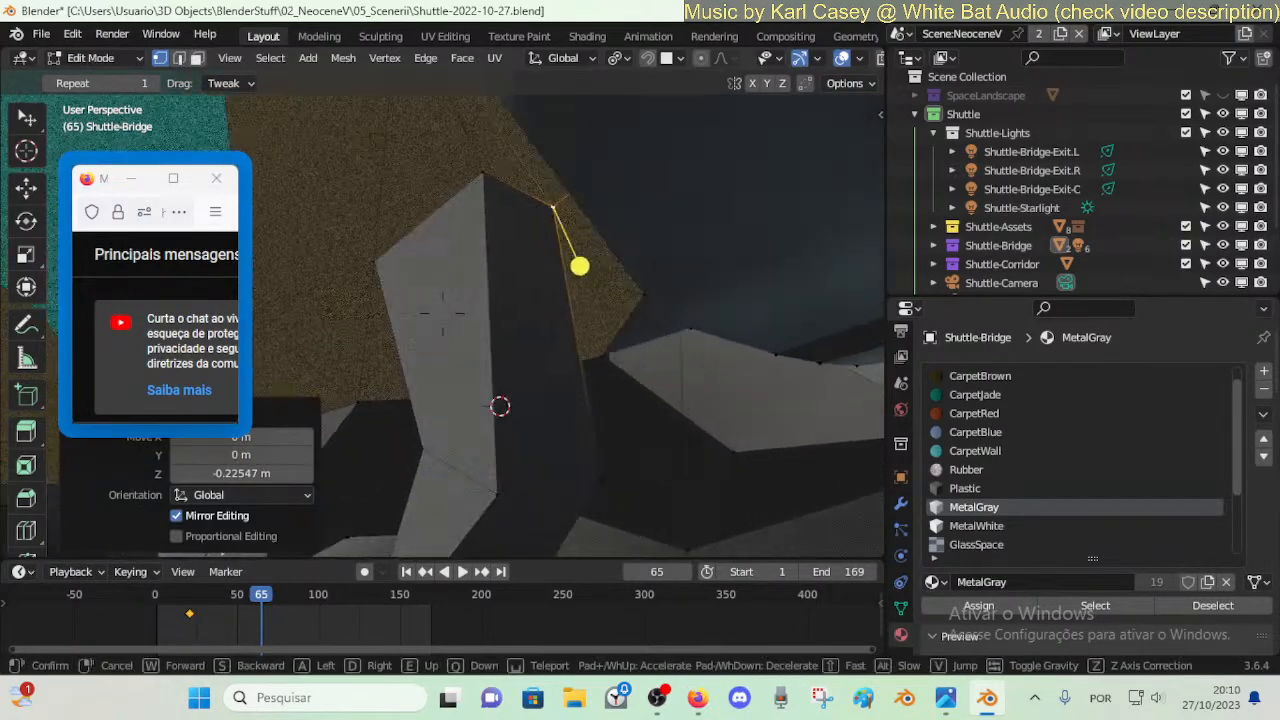
key(s)
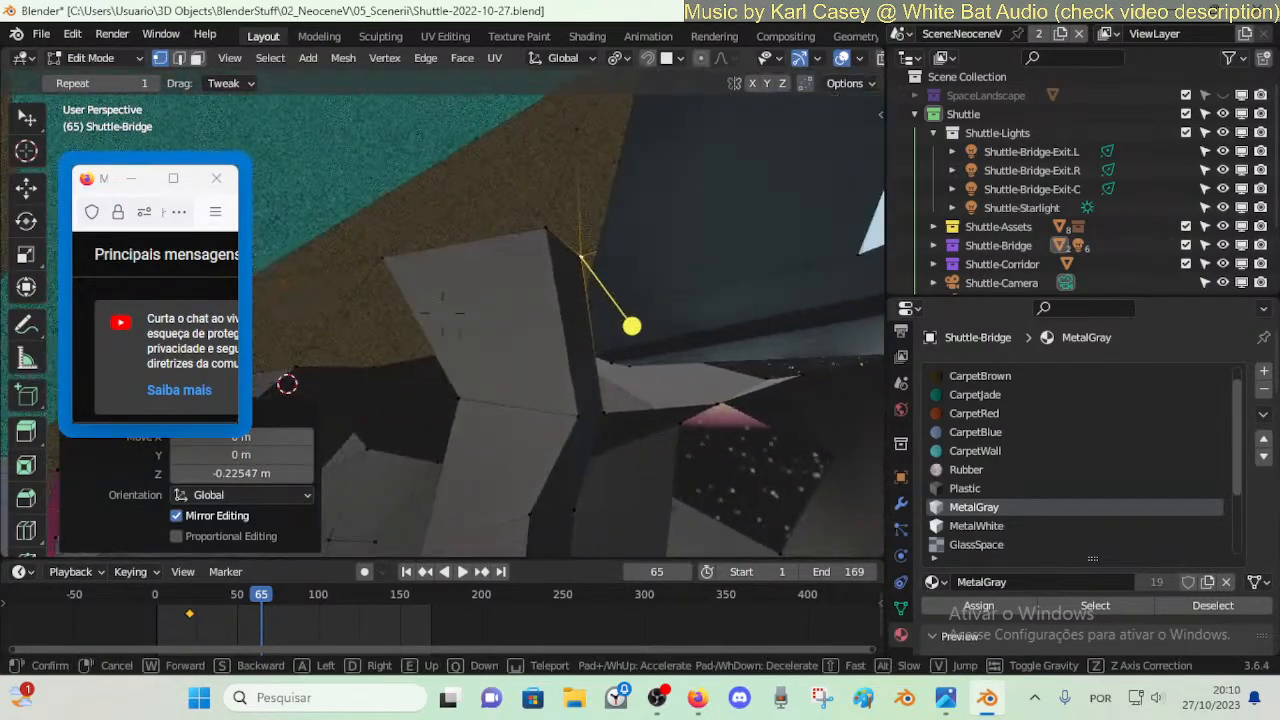
click(523, 285)
key(alt+z)
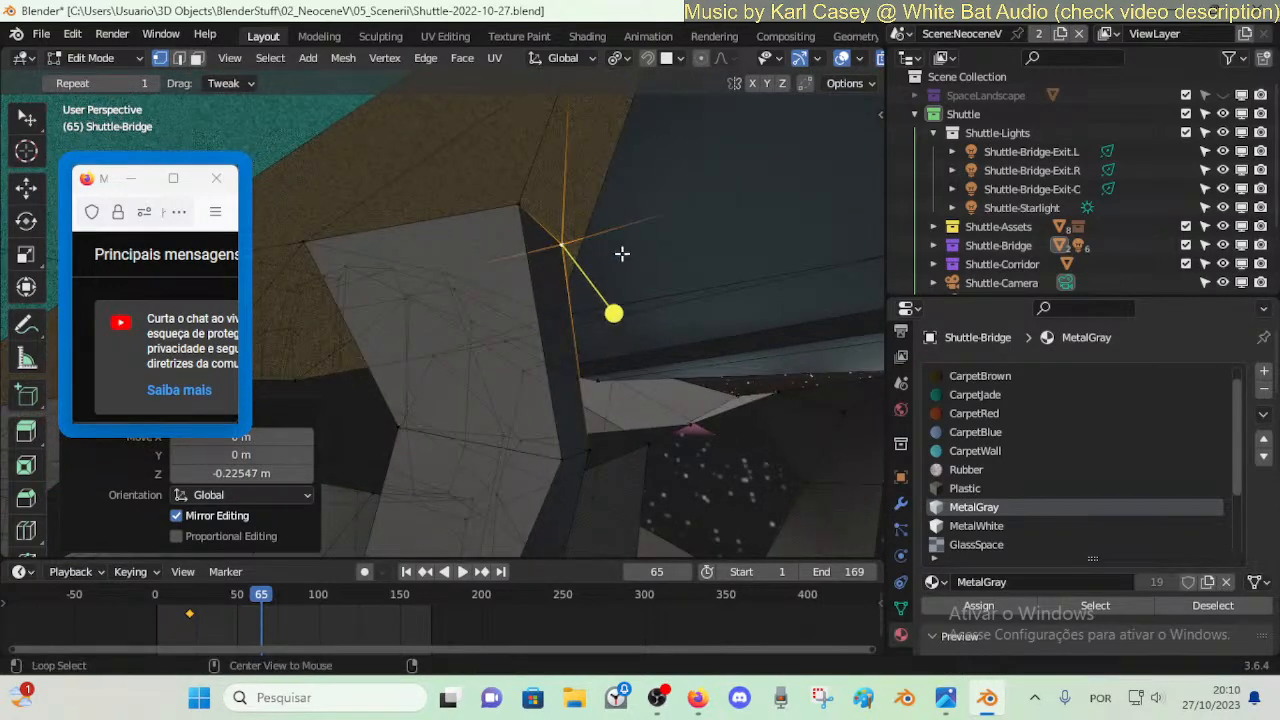
click(677, 209)
key(g)
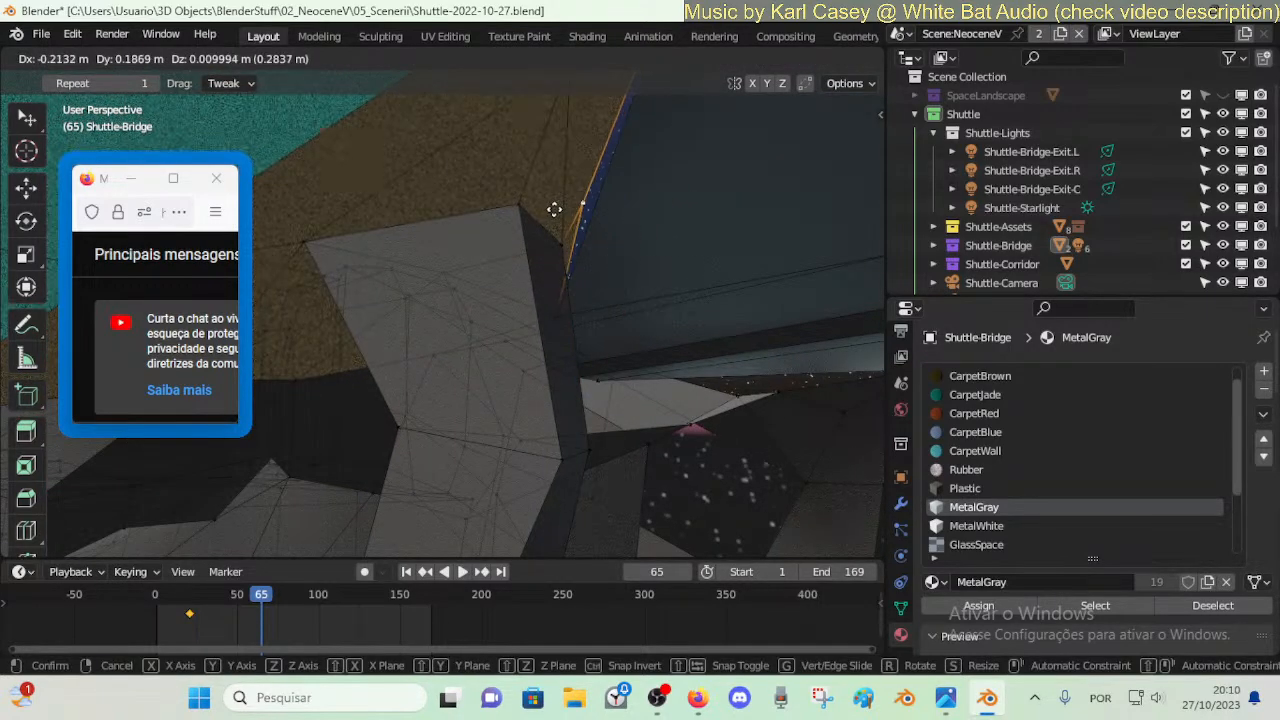
click(575, 210)
- Examine the brown surface's border with the white hull and the gray notch from outside
key(shift+grave)
key(s)
key(w)
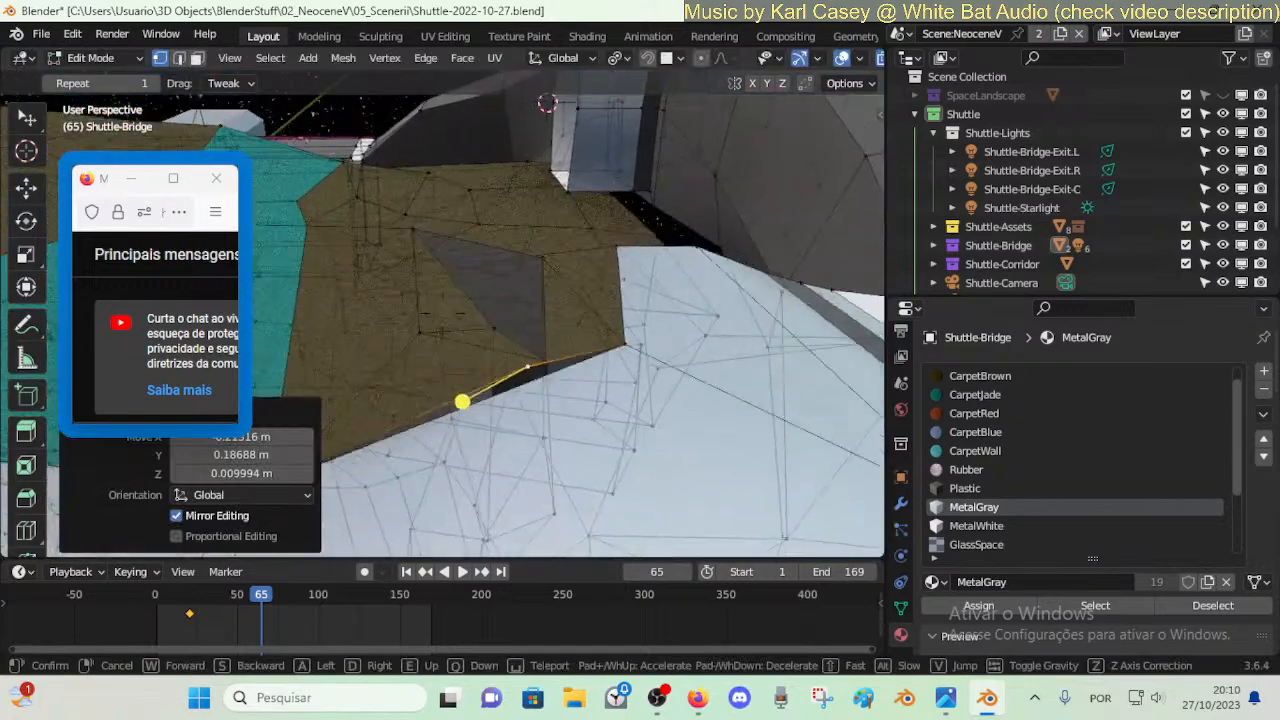
click(630, 238)
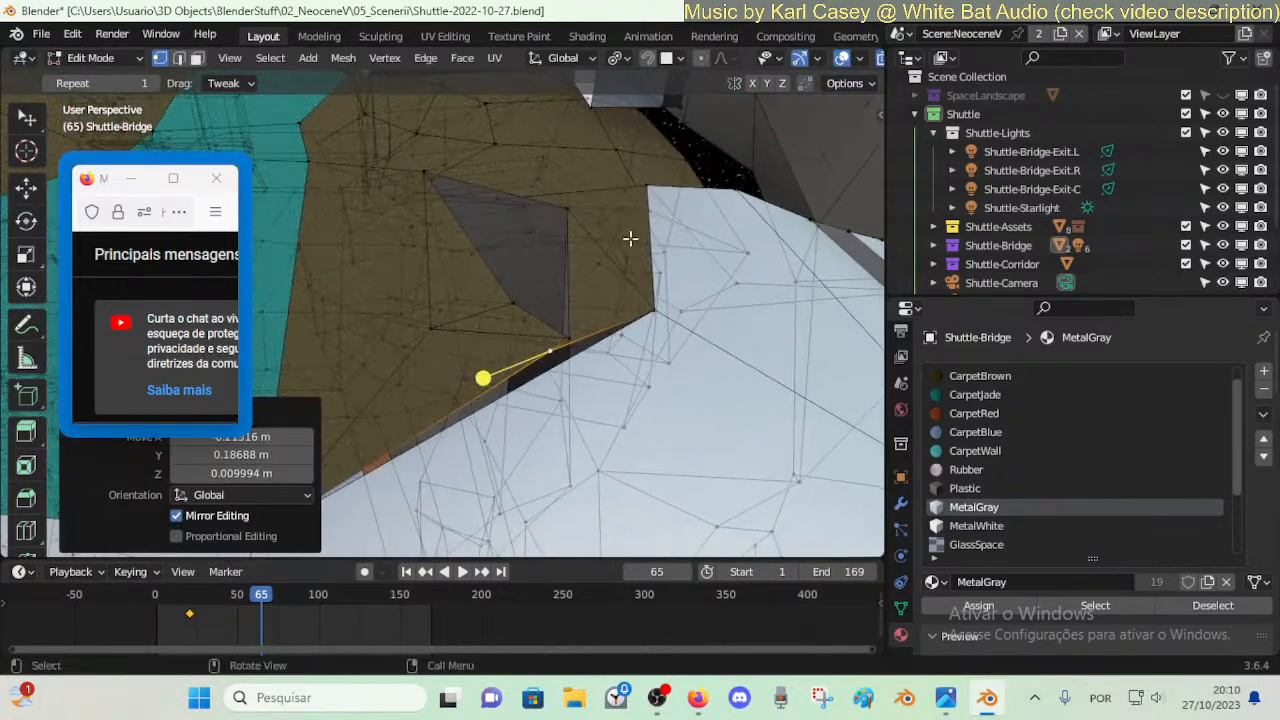
key(g)
key(Escape)
click(549, 314)
shift+middle_drag(549, 314, 552, 341)
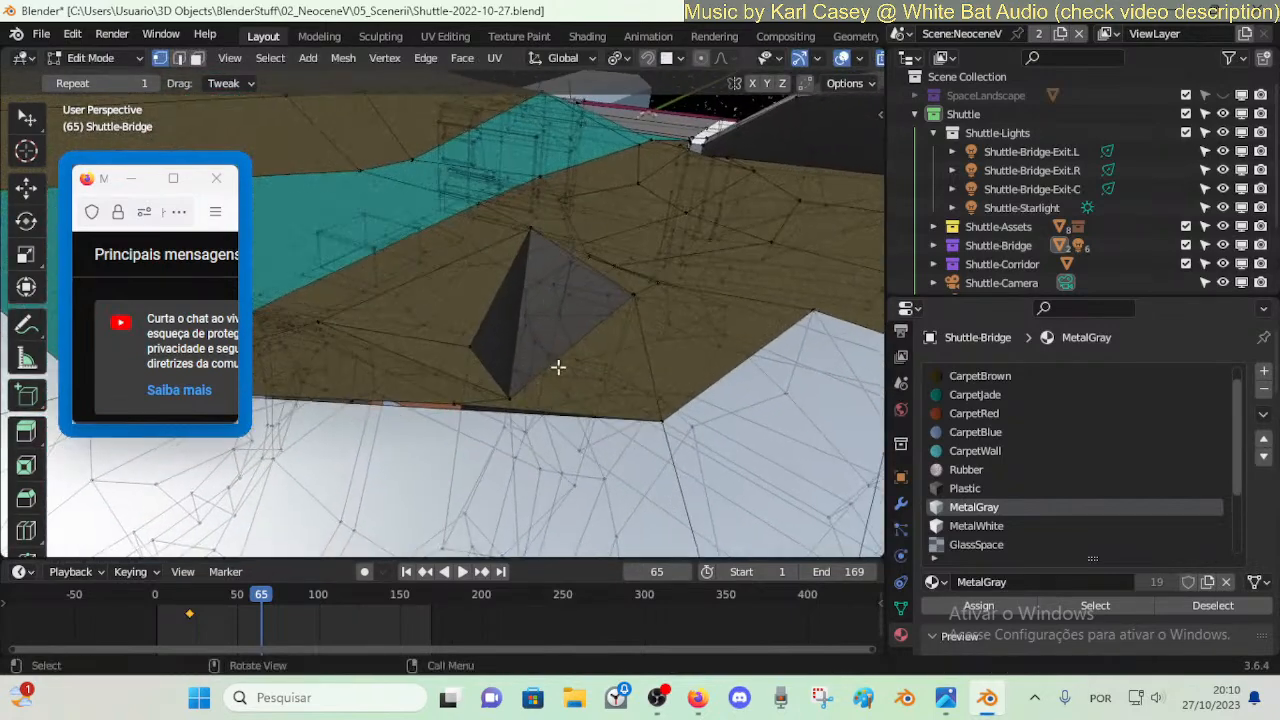
- Slide the gray notch's lower, left and upper-left vertices along their edges and turn X-ray off
click(512, 397)
key(shift+v)
click(465, 345)
key(shift+v)
click(496, 300)
key(alt+z)
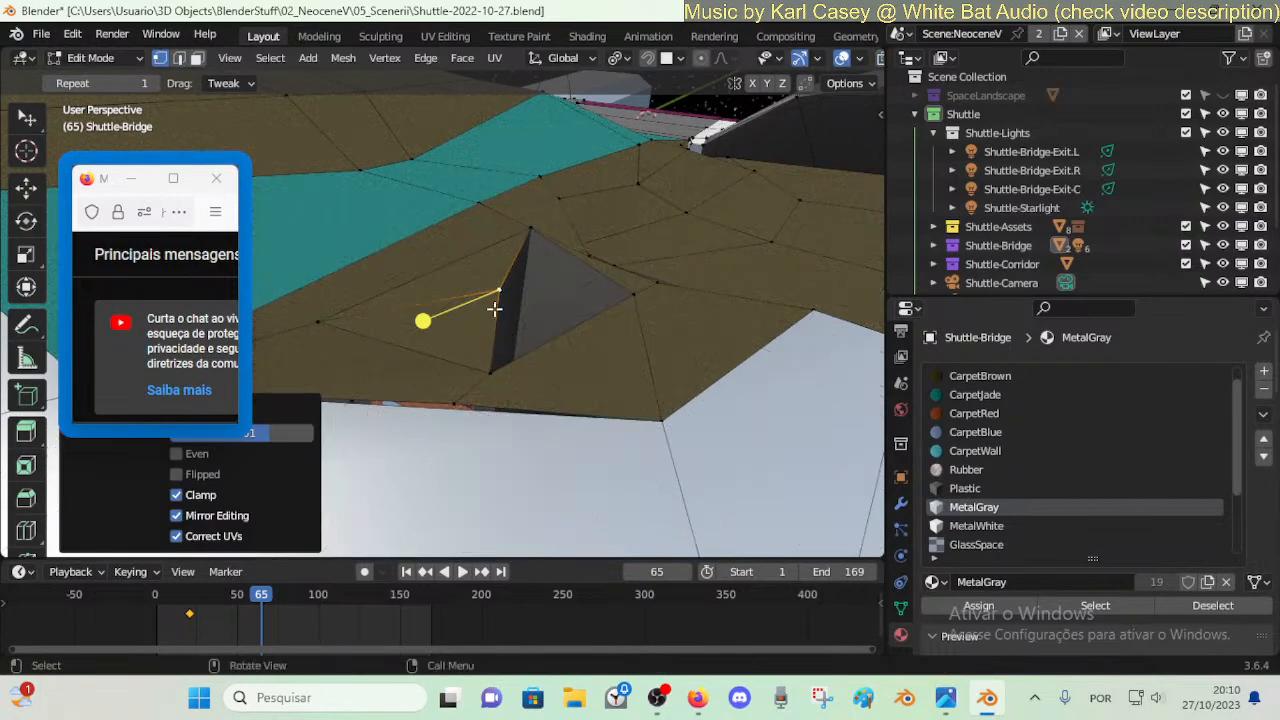
- Move the gray notch's left and bottom corner vertices freely to reshape the opening in the brown surface
middle_drag(484, 367, 586, 303)
key(g)
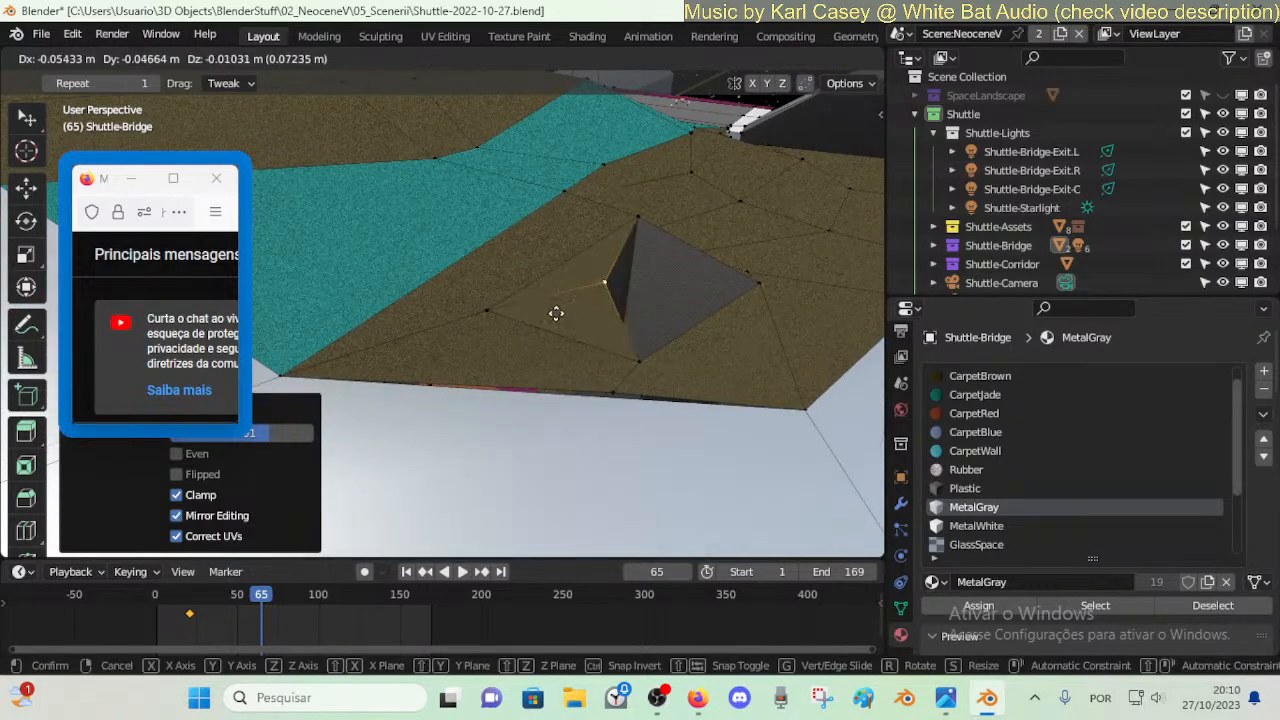
click(549, 320)
click(634, 362)
key(g)
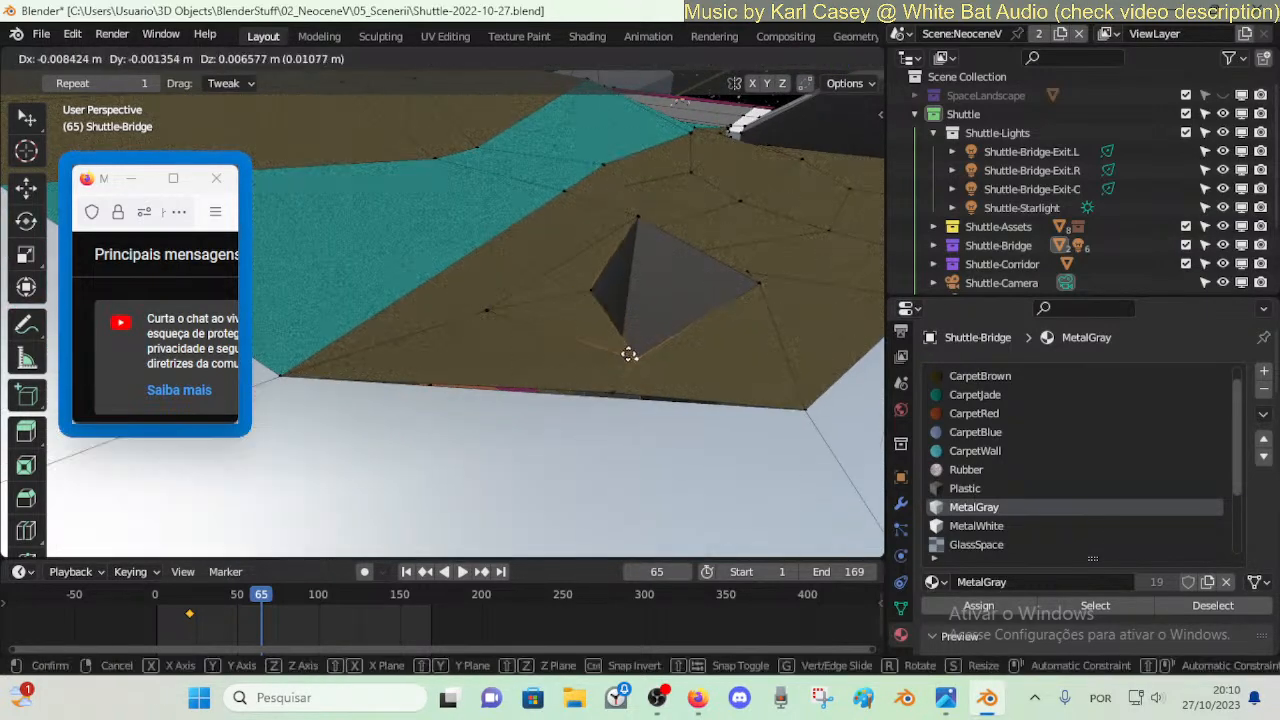
click(628, 356)
- Slide the gray notch's bottom and right corner vertices along their edges to narrow the opening
key(g)
key(g)
click(726, 280)
click(762, 283)
key(g)
key(g)
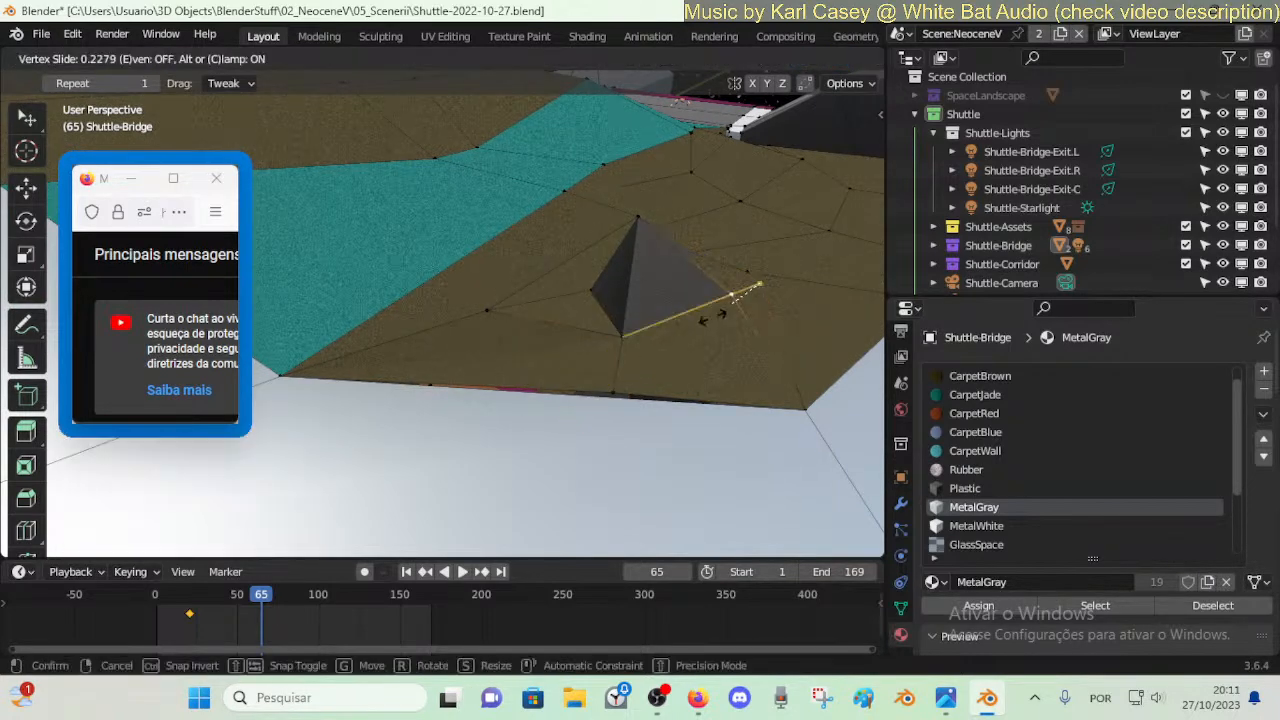
click(690, 328)
- Slide the gray notch's upper vertex down along its edge to flatten the opening, and clear the selection
key(shift+grave)
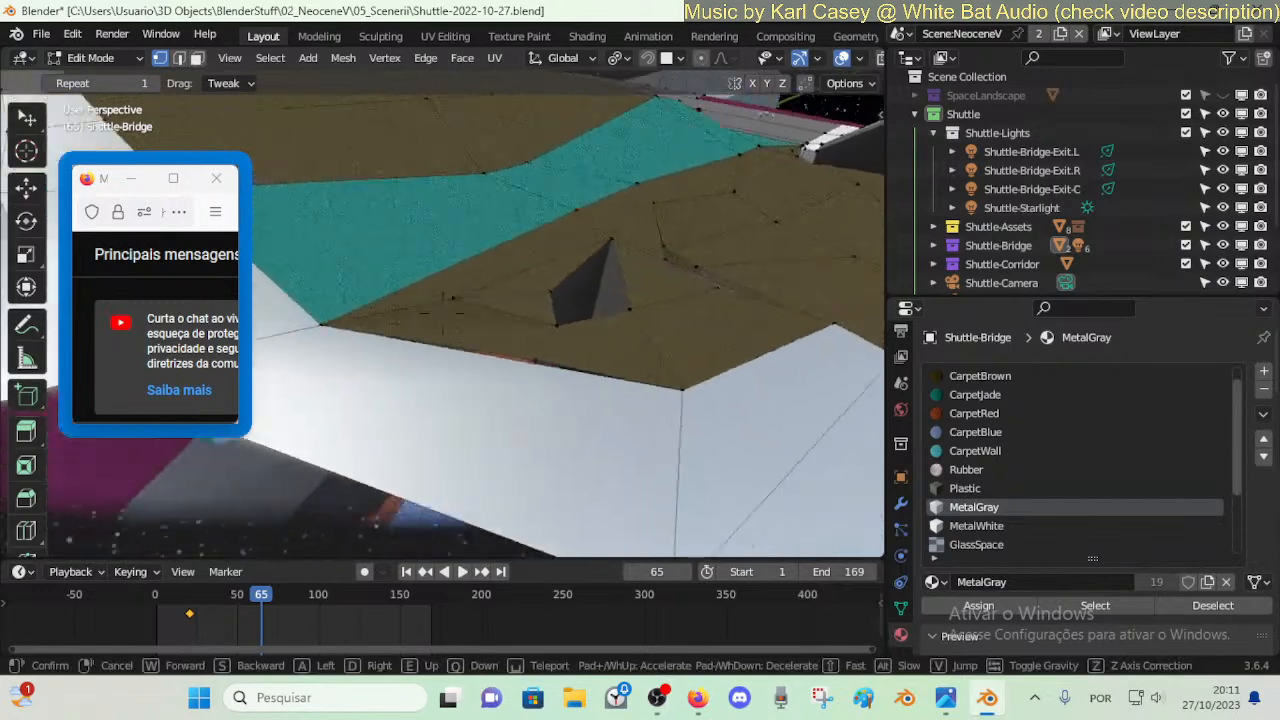
click(642, 265)
key(shift+v)
click(593, 280)
key(alt+a)
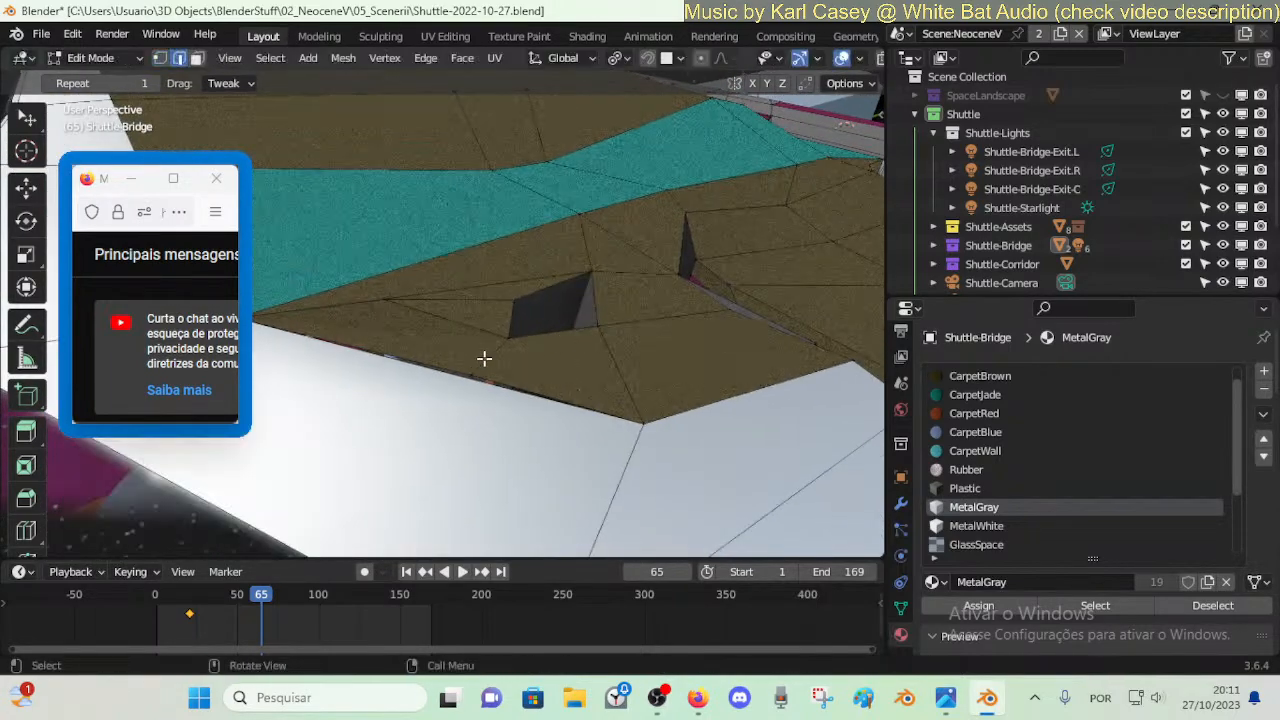
- Dissolve the edge running between the gray notch's lower-left corner and the white hull border
key(2)
click(484, 358)
key(x)
click(445, 489)
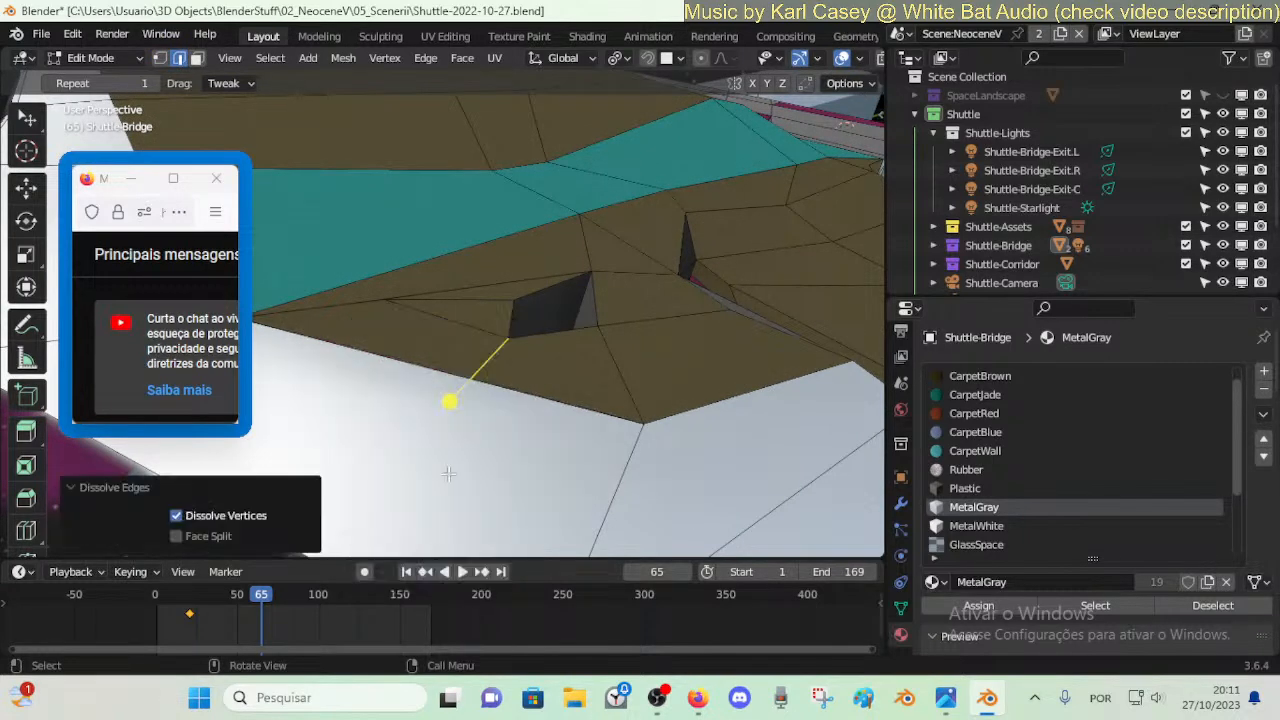
key(alt+a)
- Slide the gray notch's lower-left vertex toward the adjacent left corner and merge the two into a triangular notch
click(510, 334)
key(shift+v)
click(510, 318)
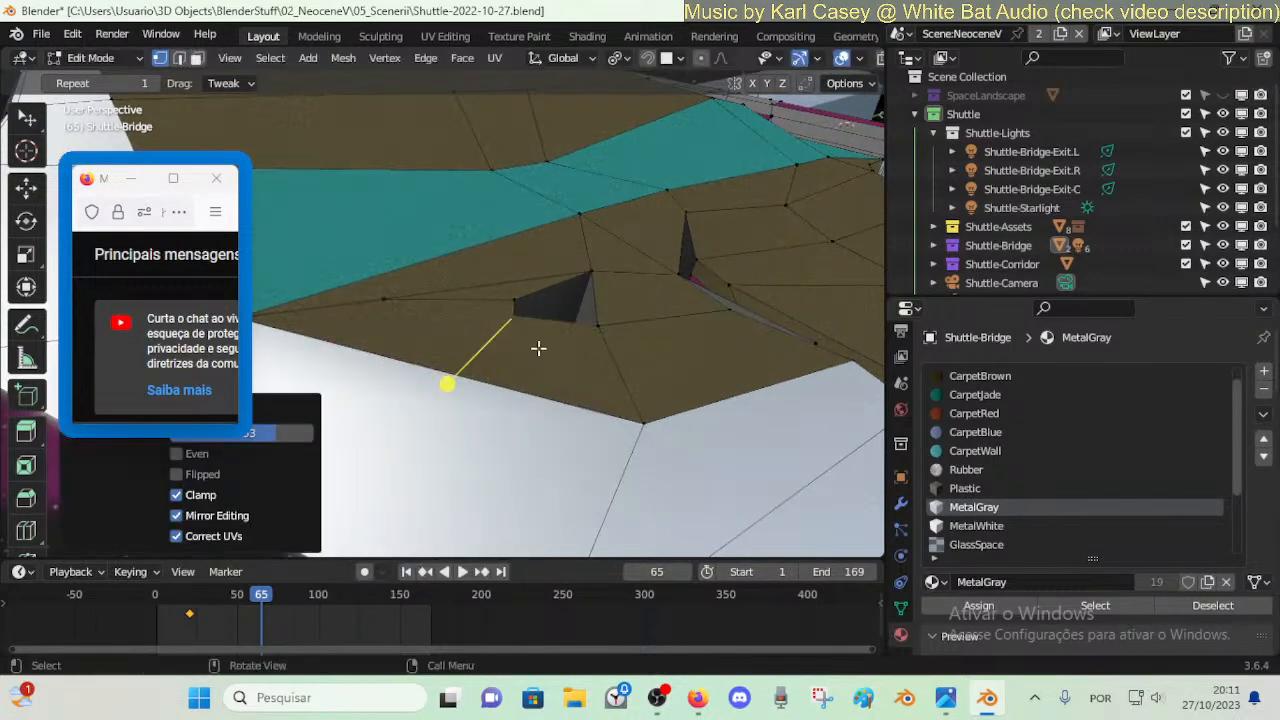
shift+middle_drag(428, 327, 520, 340)
scroll(520, 340, up, 1)
key(alt+z)
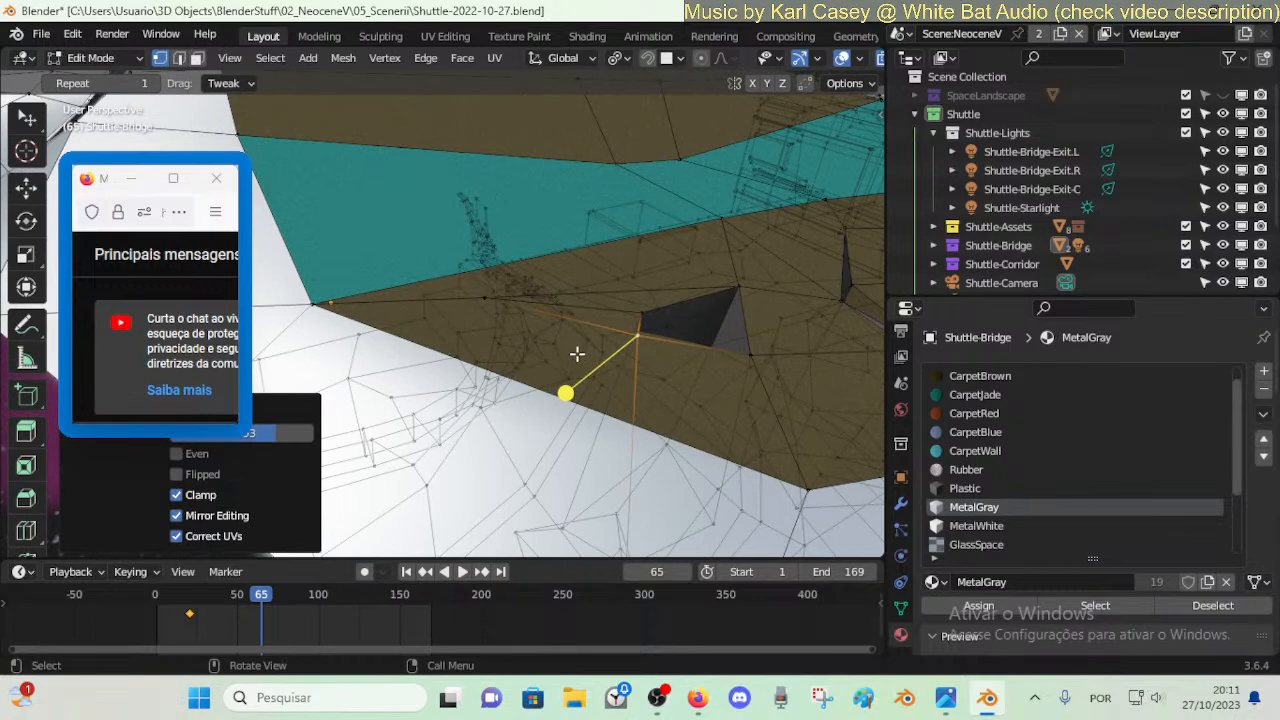
key(2)
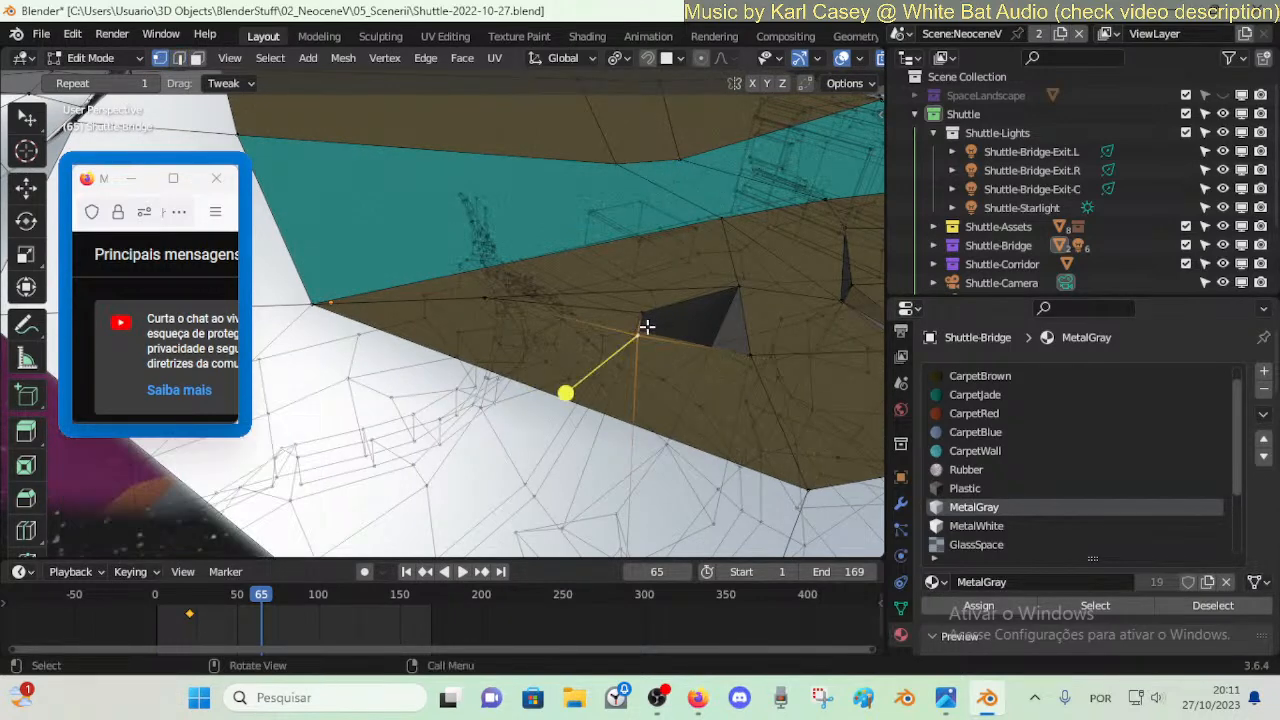
key(m)
click(657, 310)
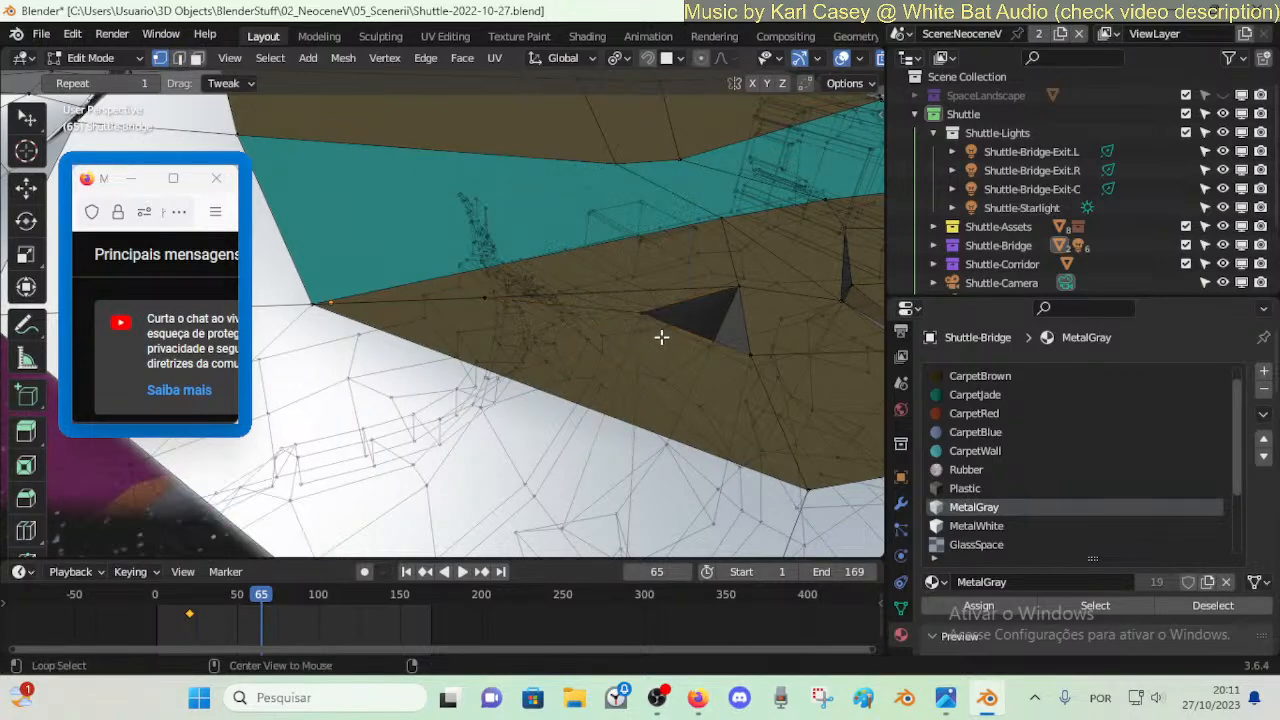
key(alt+z)
- Move the brown-surface vertex above the notch 0.01161, 0.05229, -0.008775 m and reposition the notch's left corner
key(shift+grave)
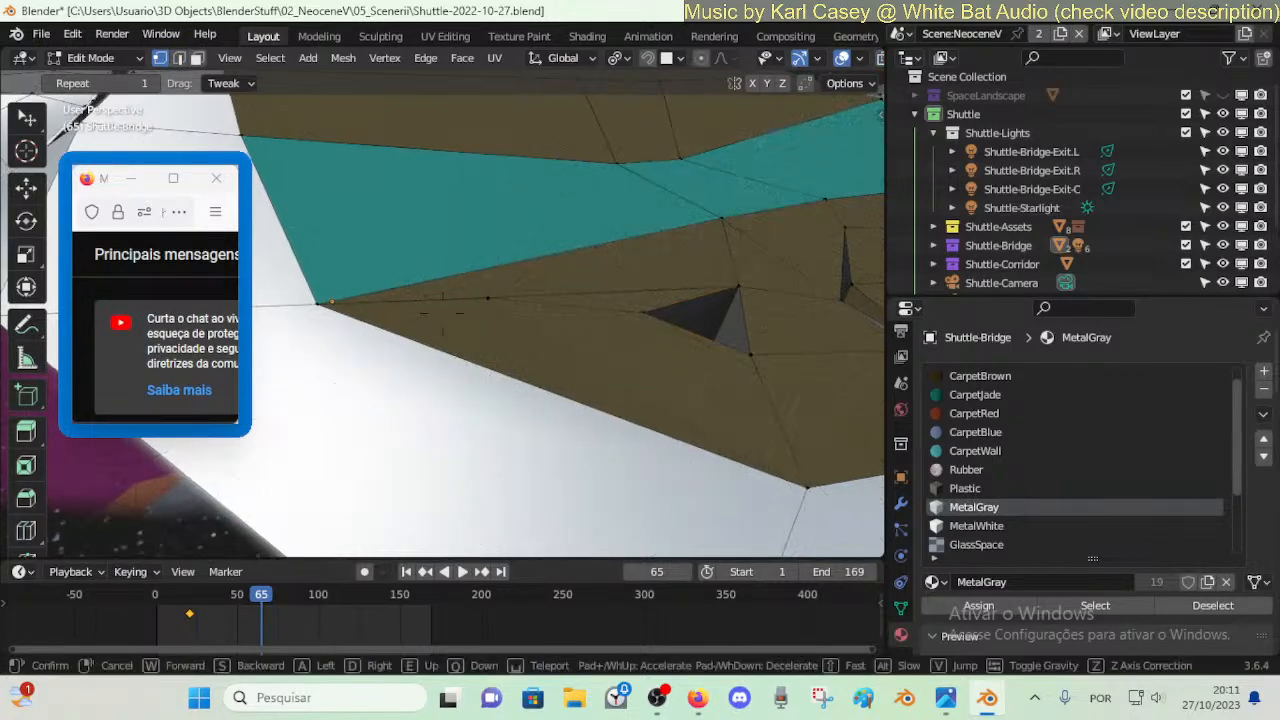
click(442, 313)
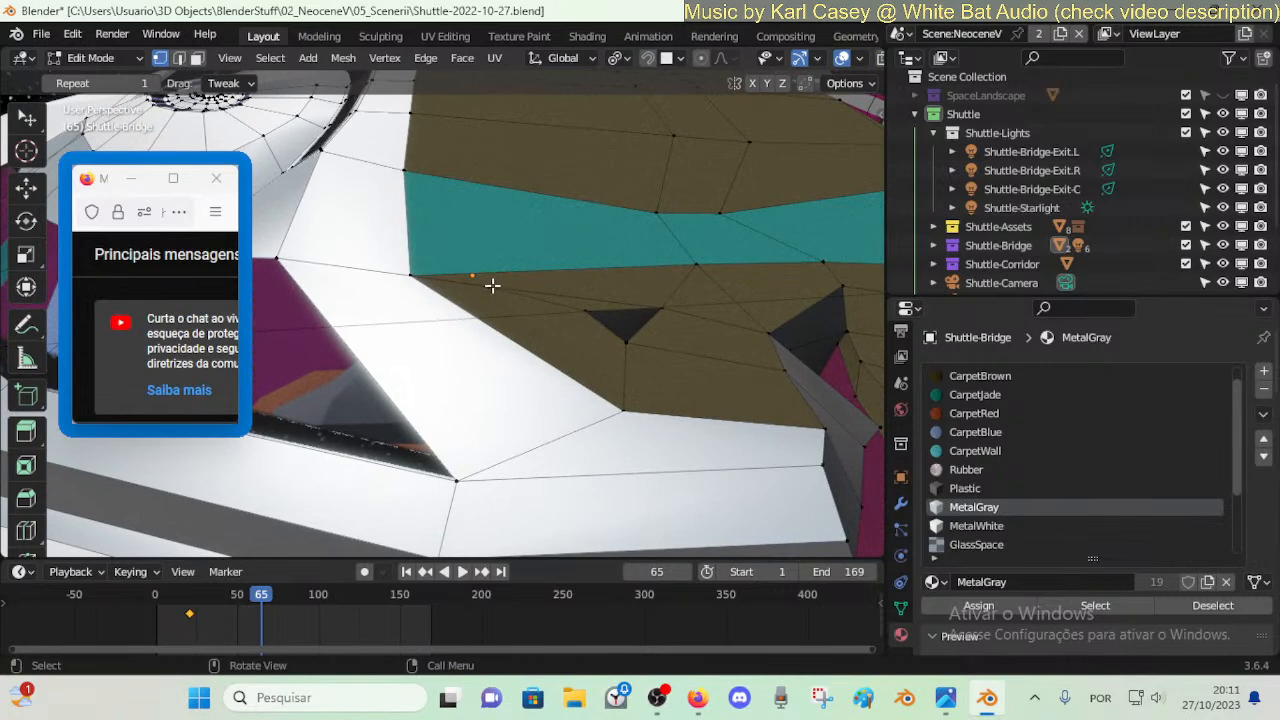
key(g)
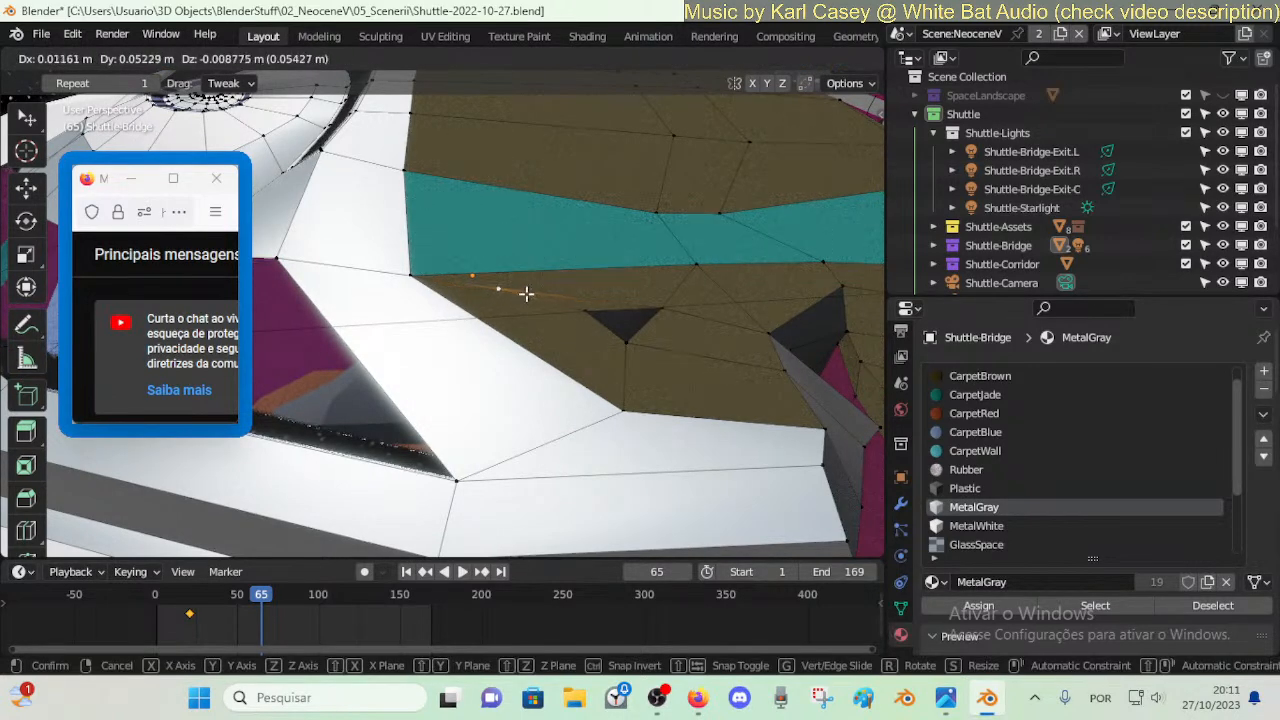
click(526, 294)
click(588, 313)
key(g)
click(573, 327)
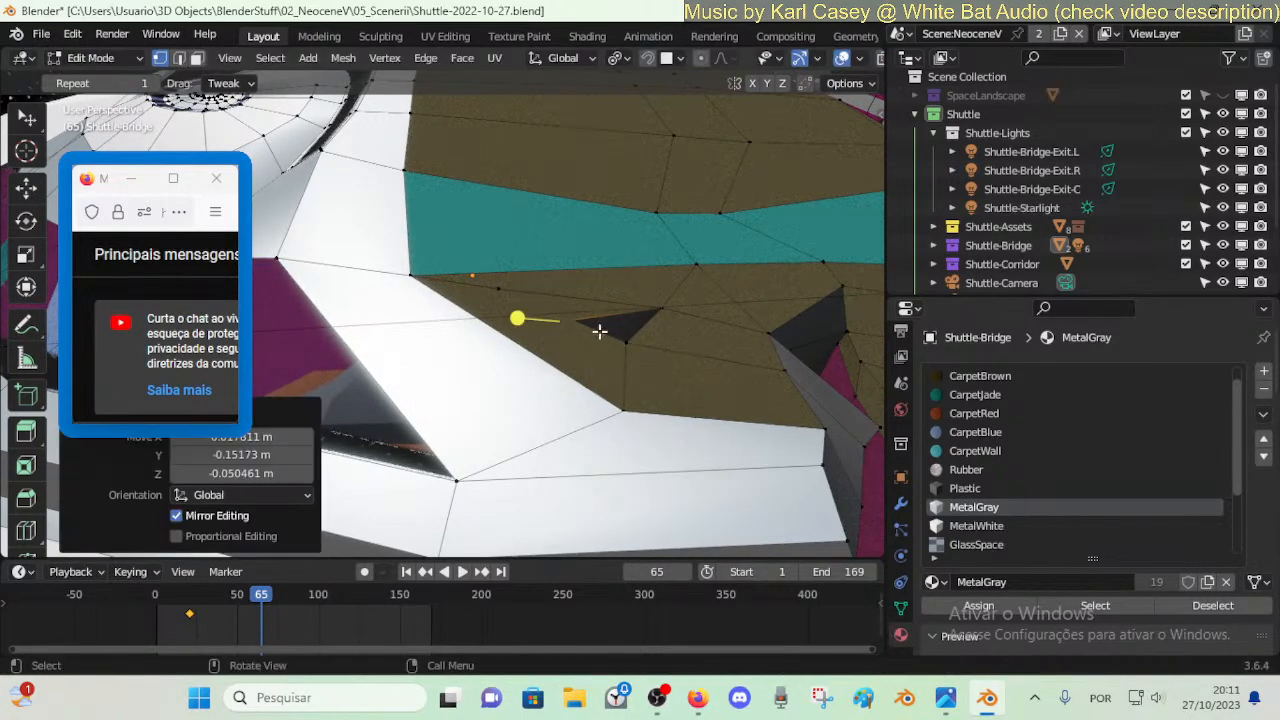
key(g)
click(610, 318)
- Slide the triangular notch's bottom and right corners along their edges to enlarge the triangle
key(g)
key(g)
click(687, 332)
click(663, 309)
key(g)
key(g)
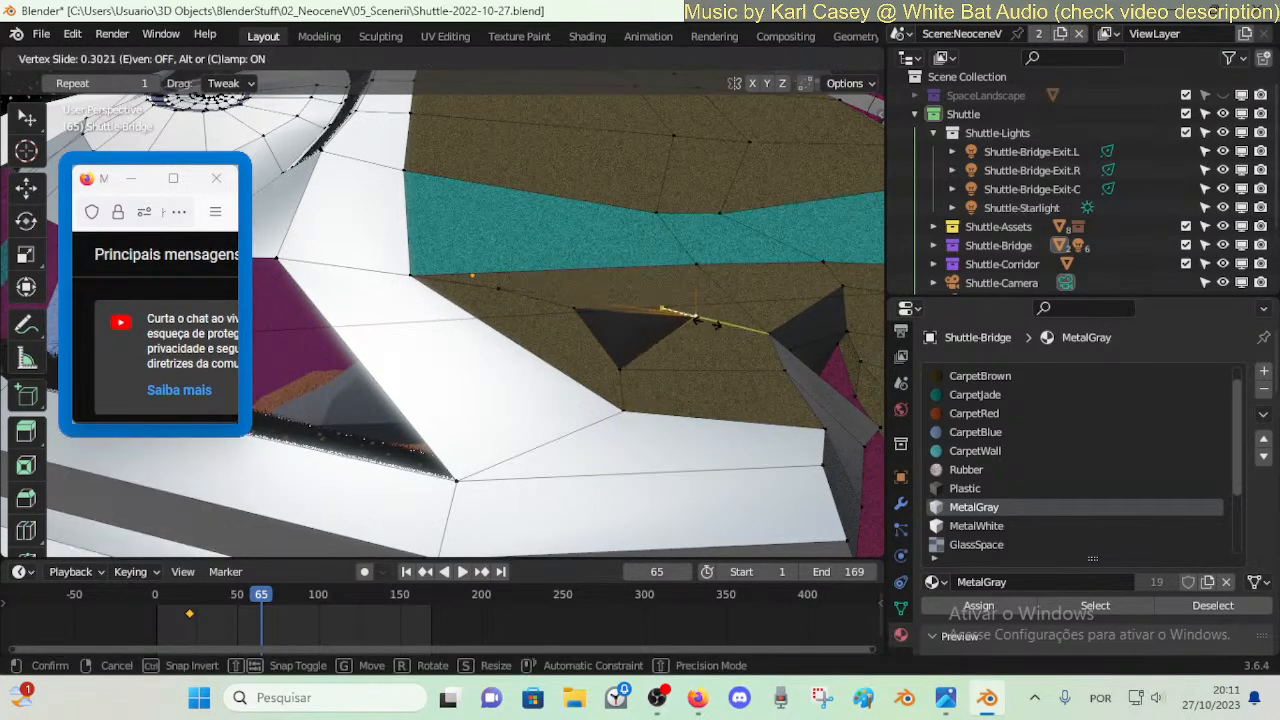
click(687, 326)
- Slide the triangular notch's left corner and the brown-surface vertex above it along their edges
click(576, 307)
key(g)
key(g)
click(560, 308)
click(490, 291)
key(shift+v)
click(541, 298)
click(563, 307)
key(shift+v)
click(563, 310)
- Move the triangular notch's left and right corner vertices freely, and check the resulting shape in Object Mode
key(g)
click(545, 296)
click(545, 296)
key(g)
click(538, 290)
click(711, 317)
key(g)
click(690, 299)
key(Tab)
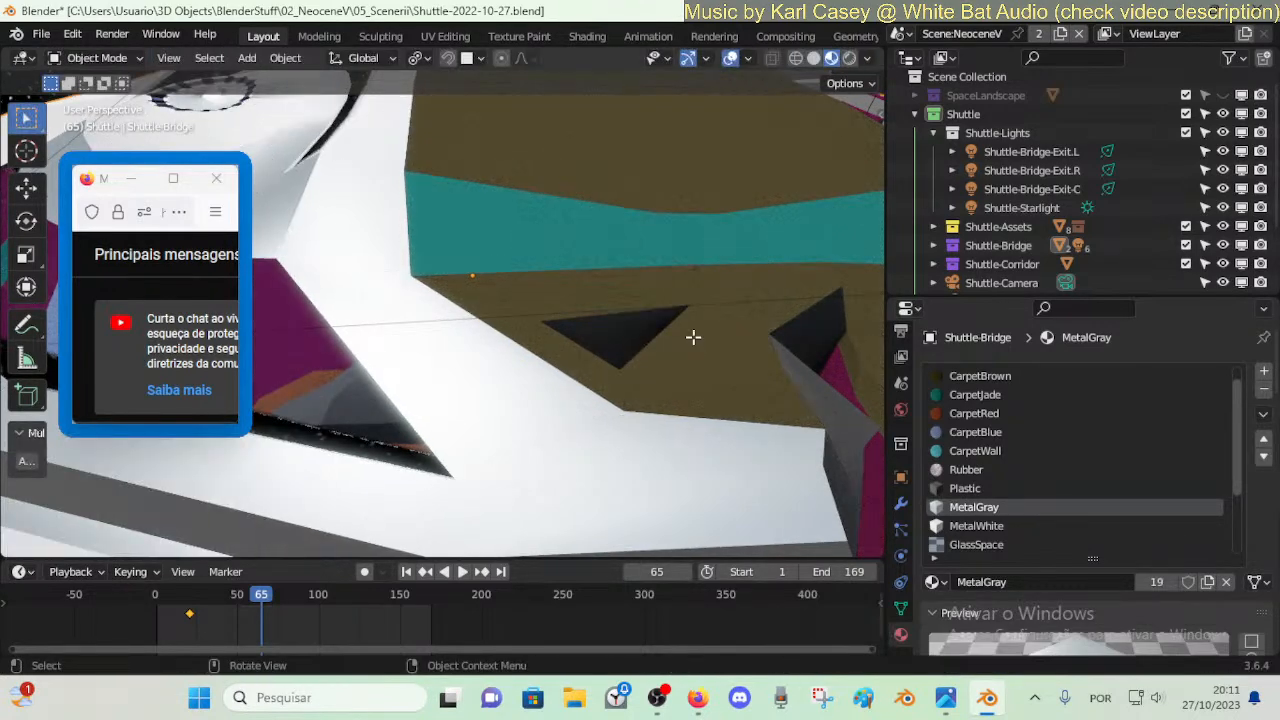
key(Tab)
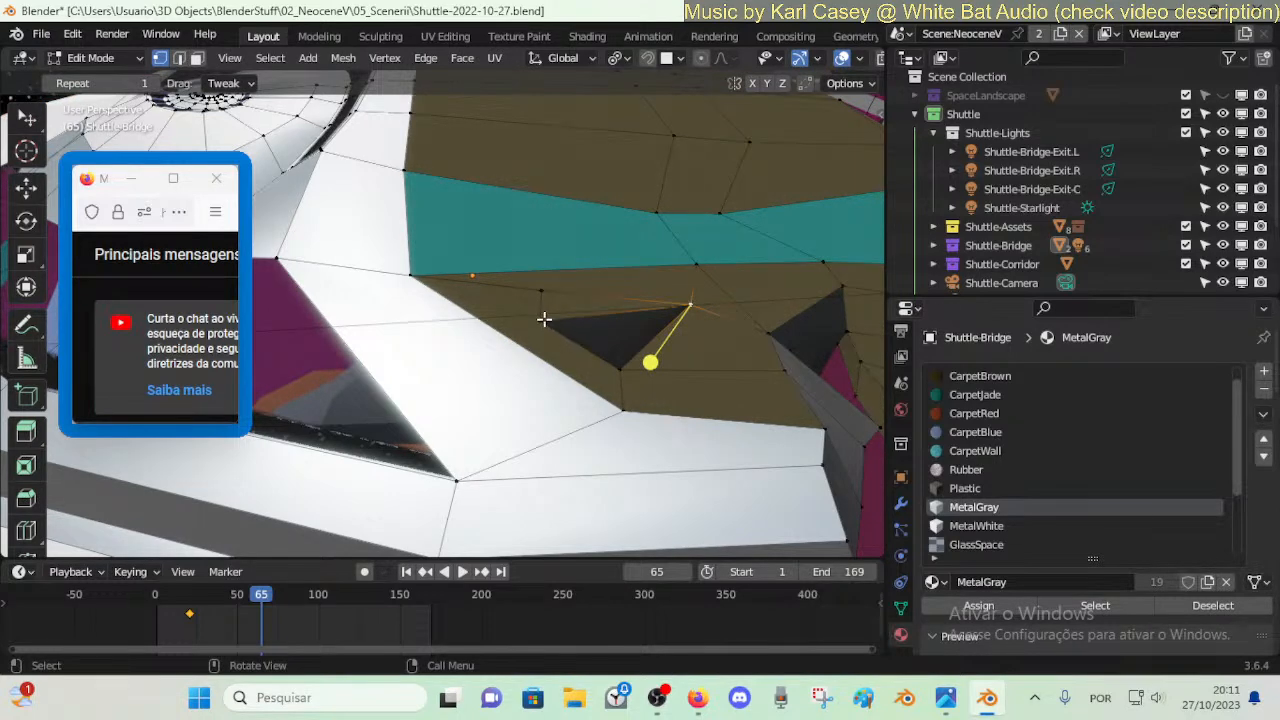
key(a)
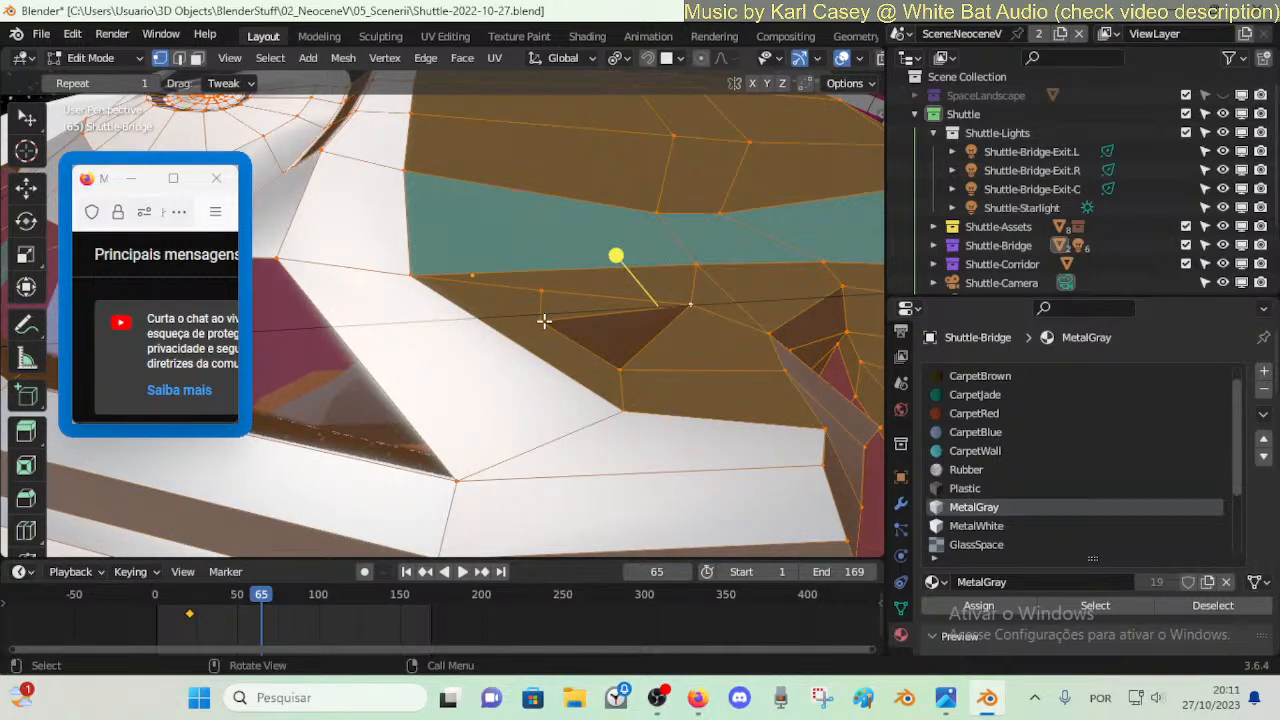
key(alt+a)
key(k)
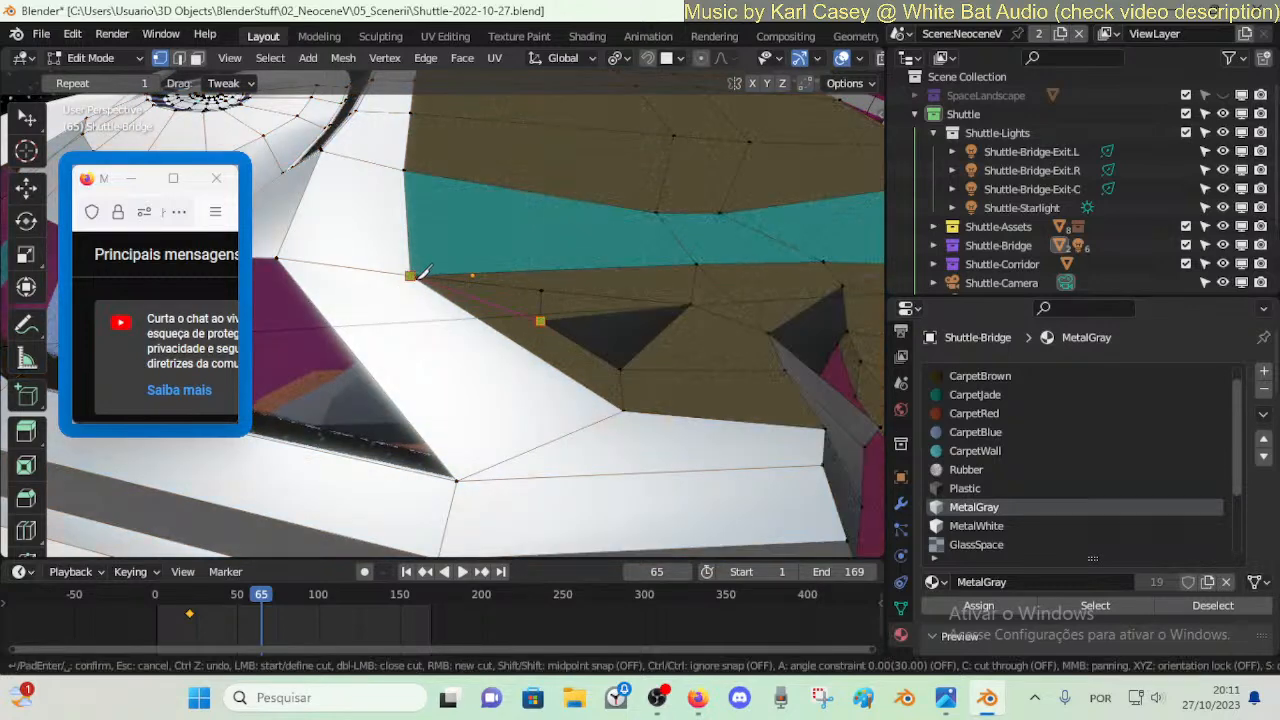
key(Escape)
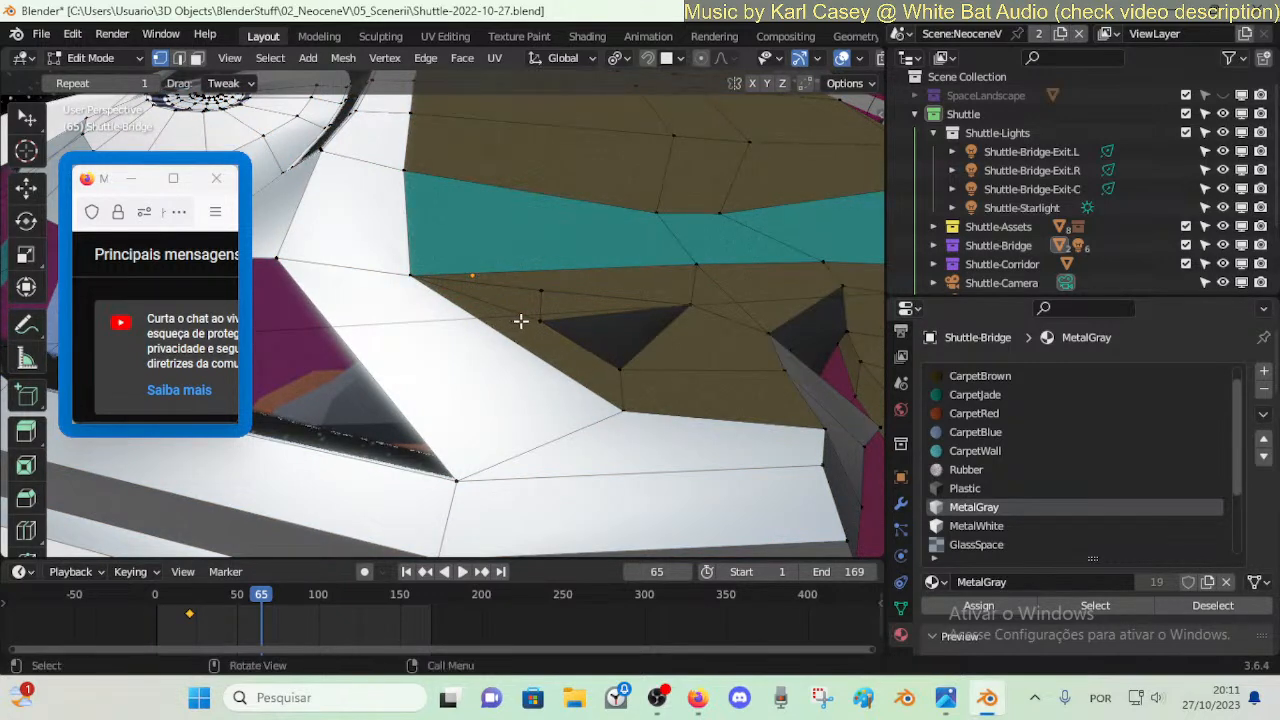
- Nudge the triangular notch's right corner and move the pillar's tip vertex -0.031199 m in Y and -0.010192 m in Z
key(2)
key(1)
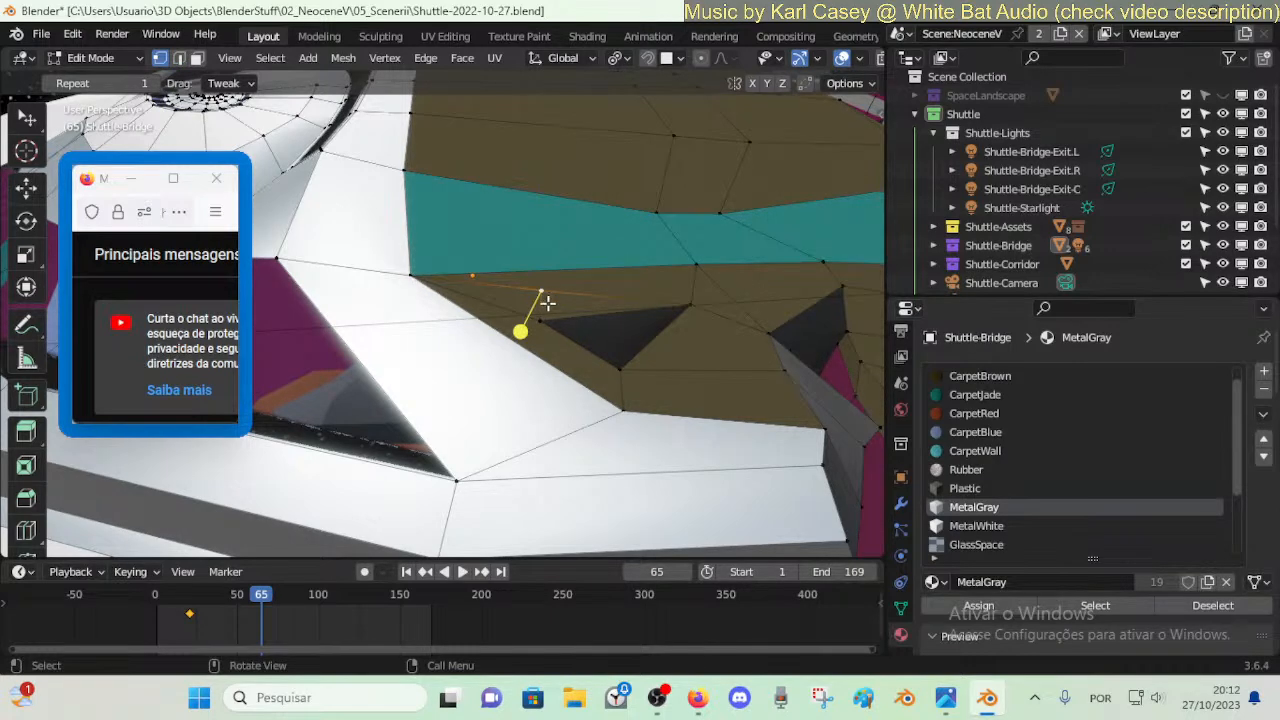
key(g)
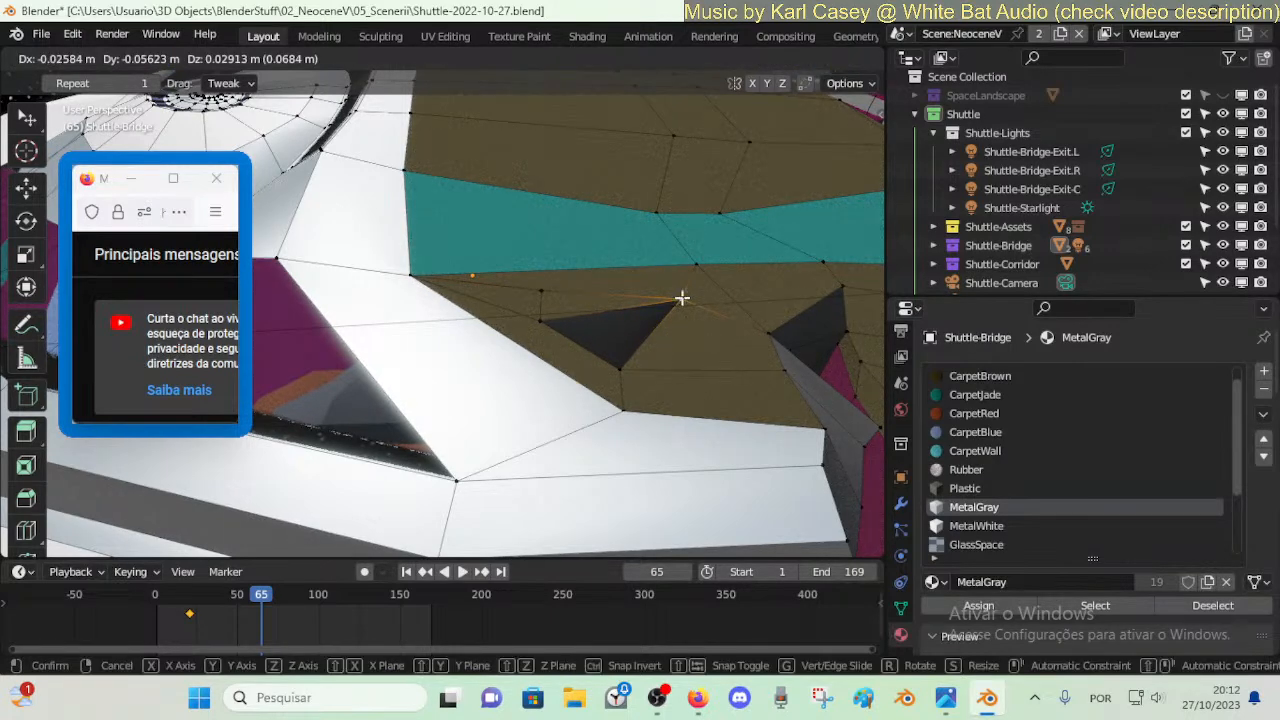
click(766, 329)
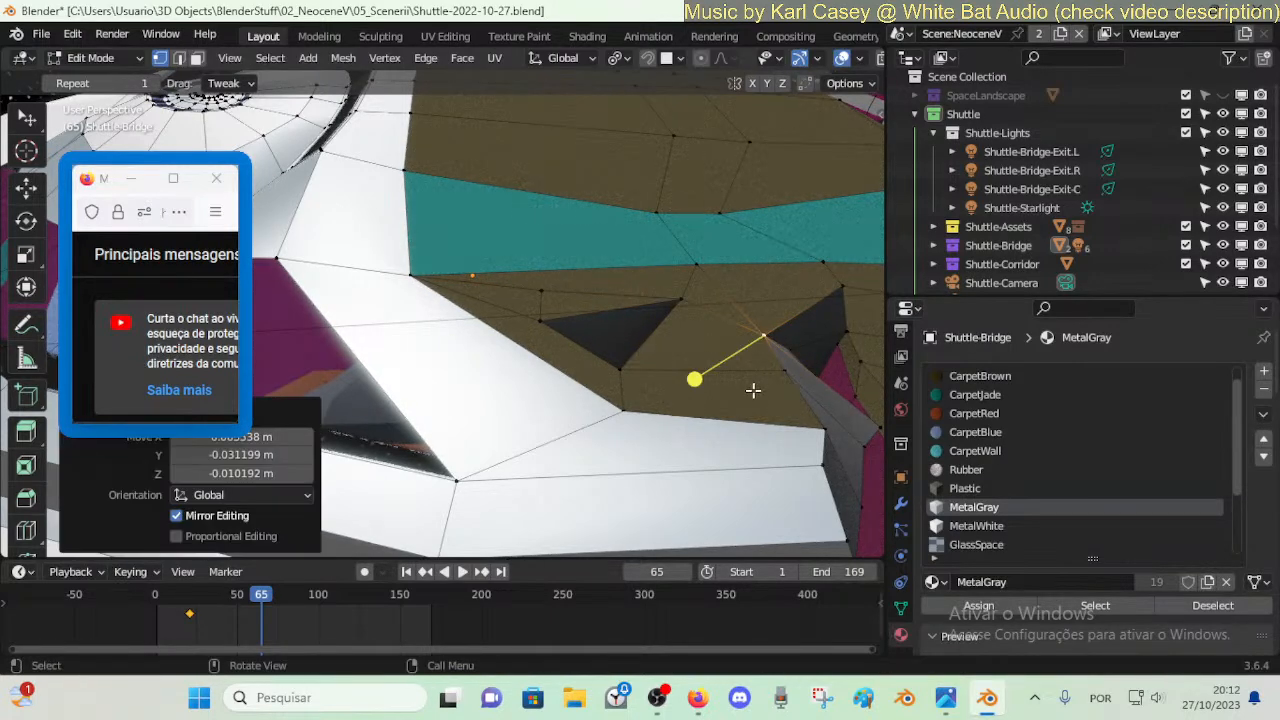
- Fill the light-blue gap between the white hull and the dark lower hull with a face from its border edges
key(shift+grave)
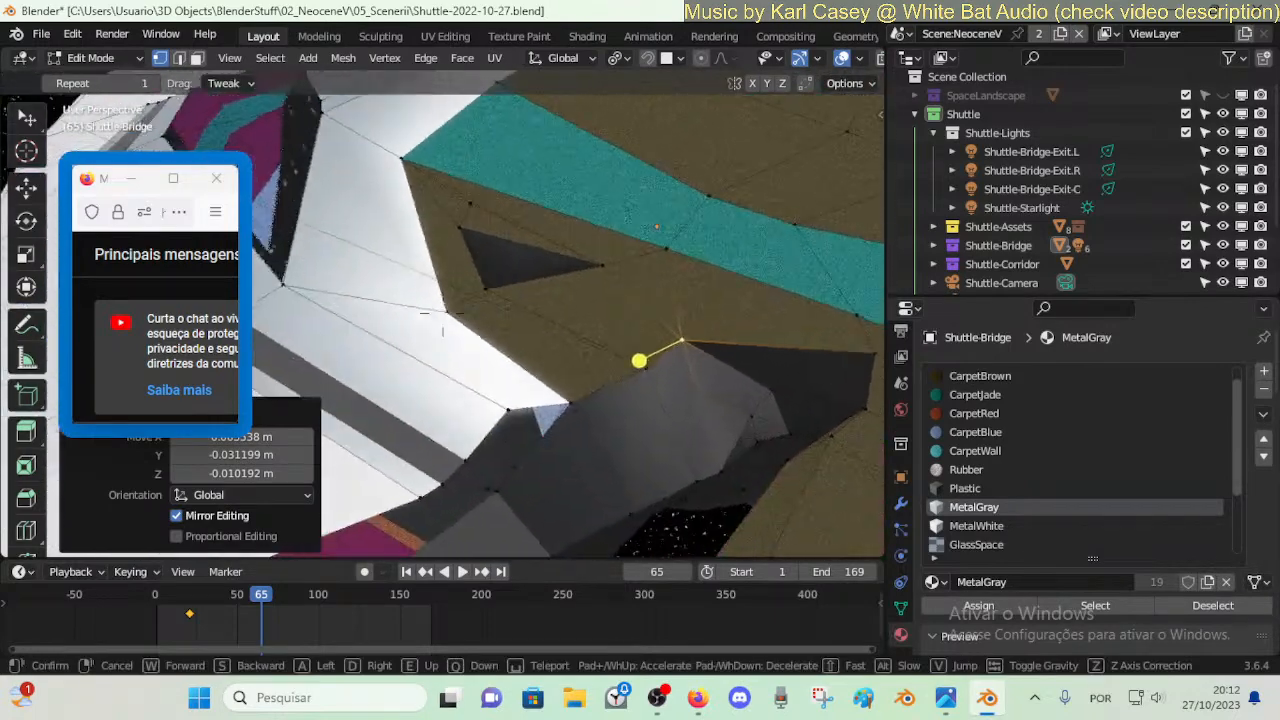
key(a)
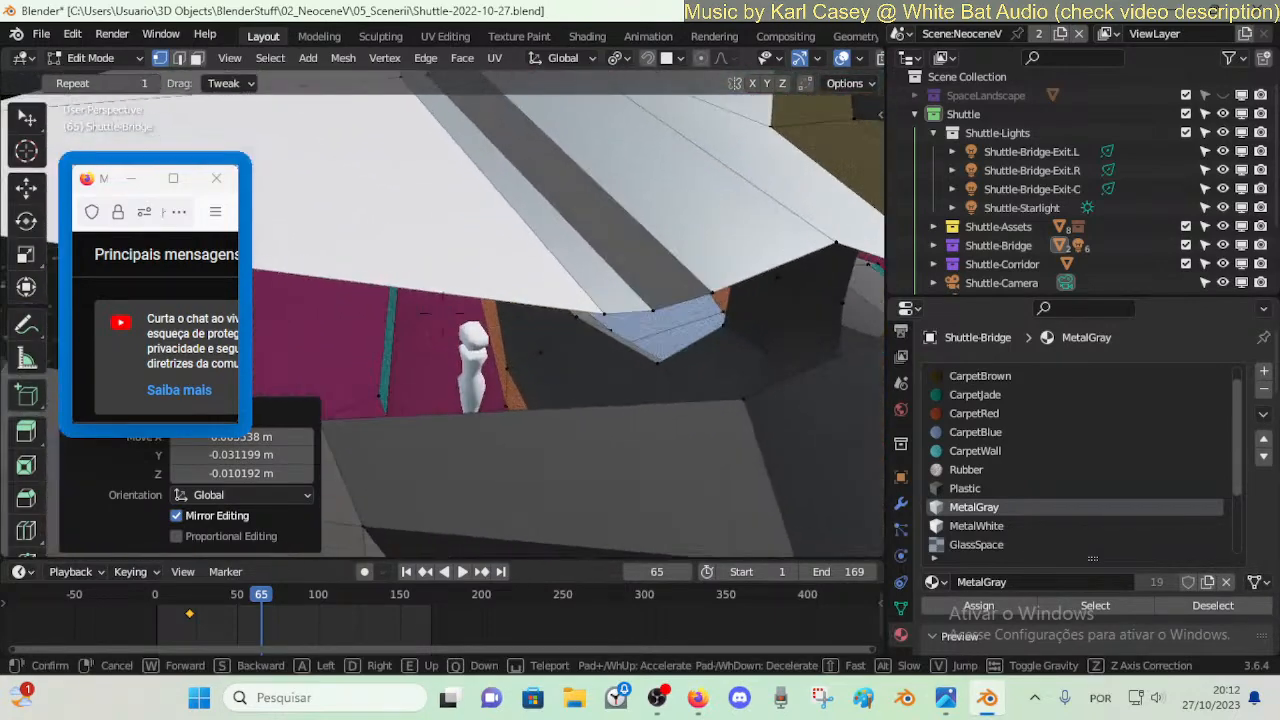
click(647, 331)
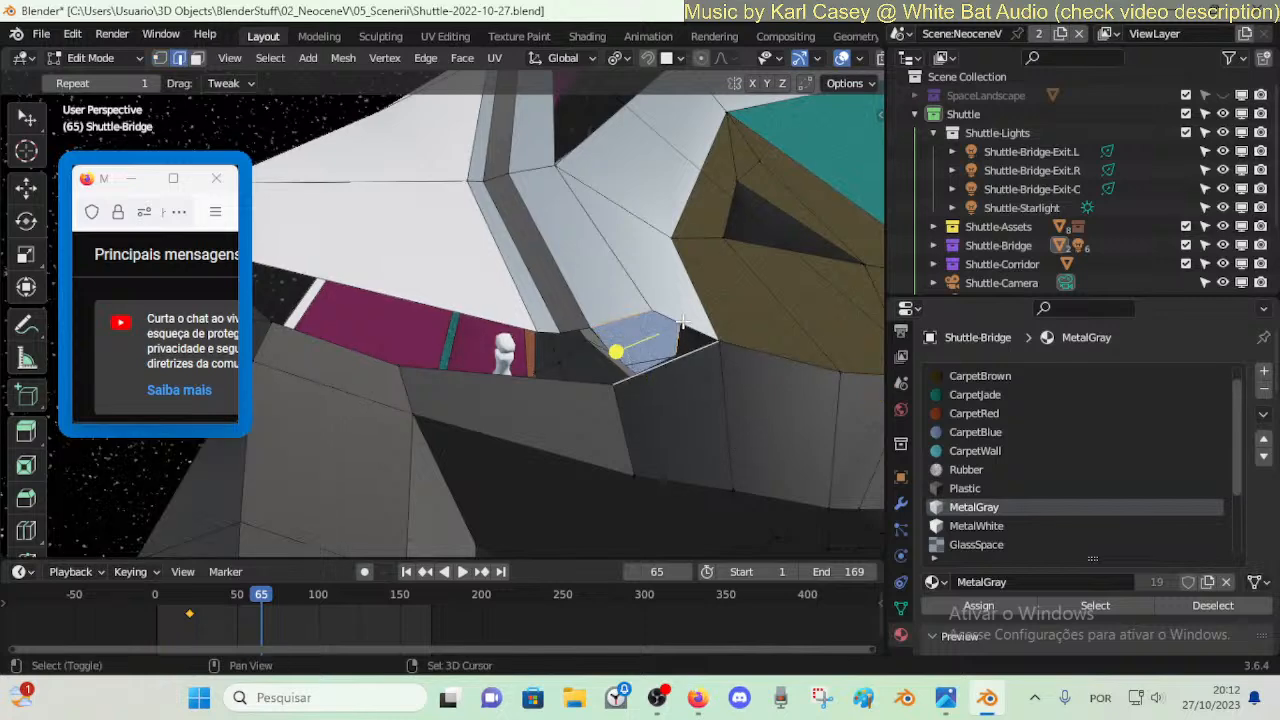
shift+click(662, 326)
shift+click(666, 371)
key(f)
key(alt+a)
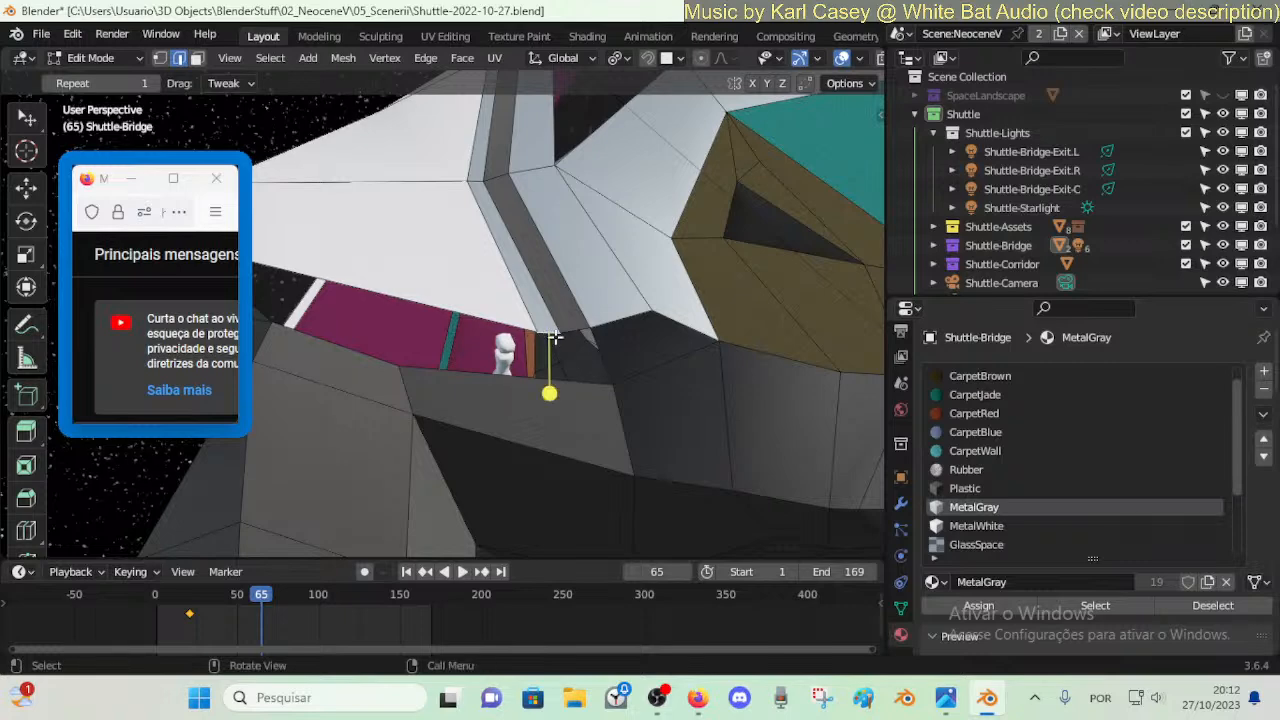
- Fill the small gaps beneath the gray stripe, between the white hull and the dark lower hull, with faces
key(2)
key(1)
click(561, 334)
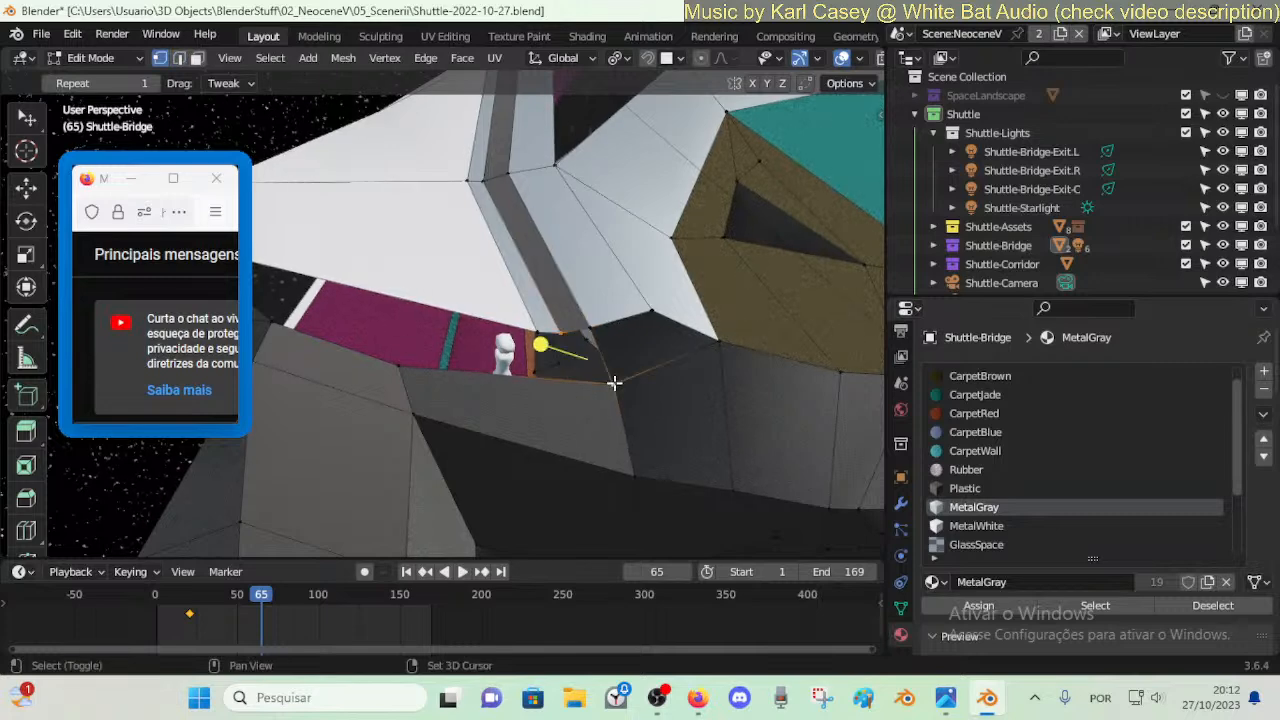
key(2)
key(alt+a)
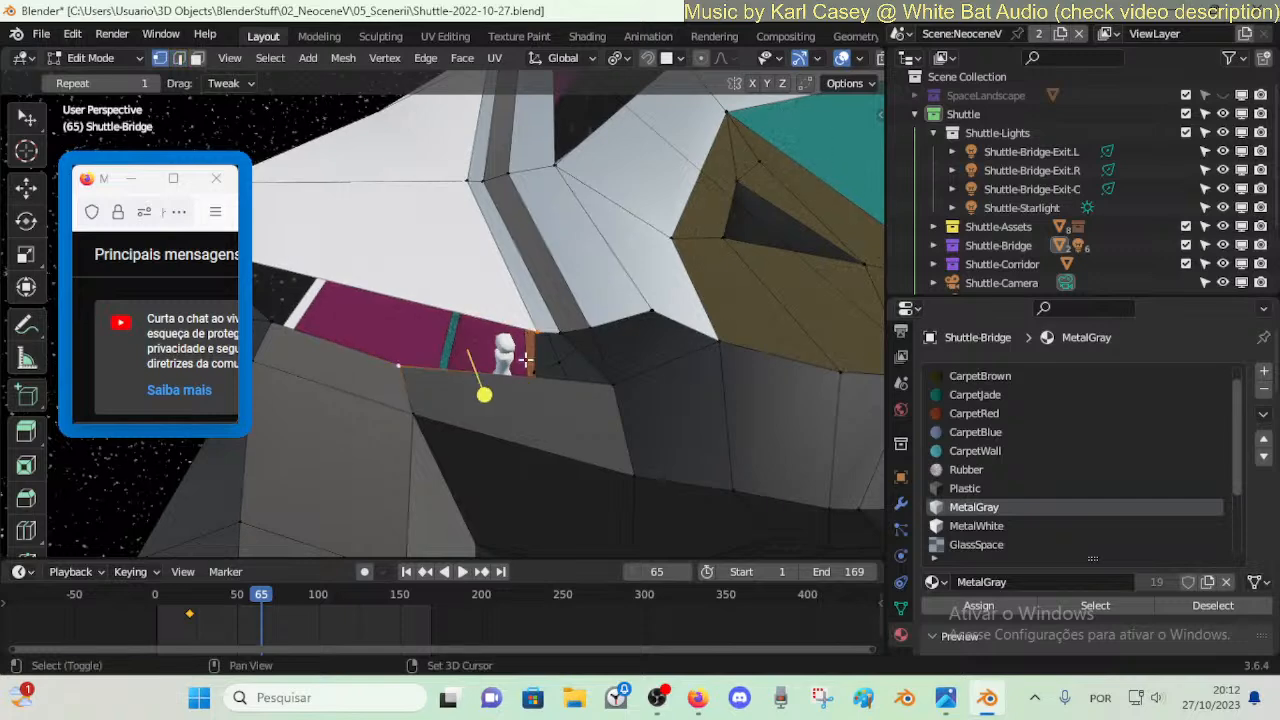
key(2)
click(548, 332)
key(f)
key(alt+a)
- Fill the remaining long gap under the white hull's edge with a face and assign it the Plastic material
middle_drag(492, 374, 534, 383)
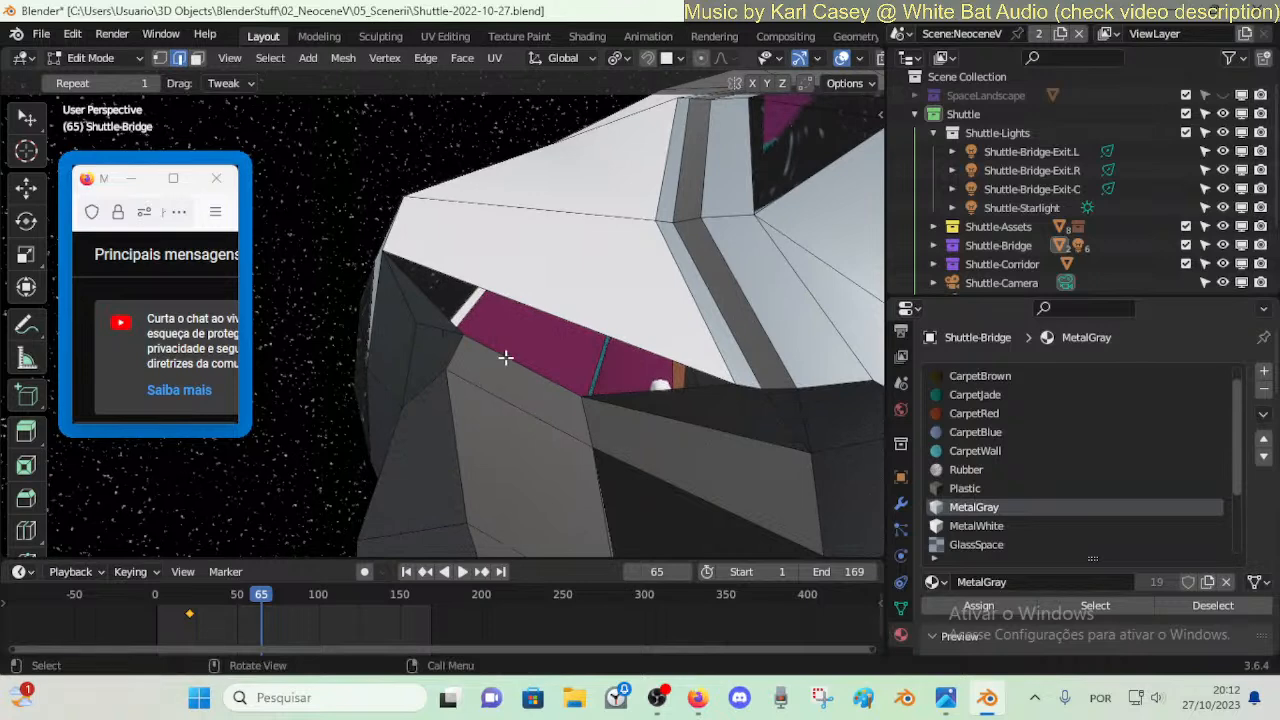
shift+click(542, 320)
key(f)
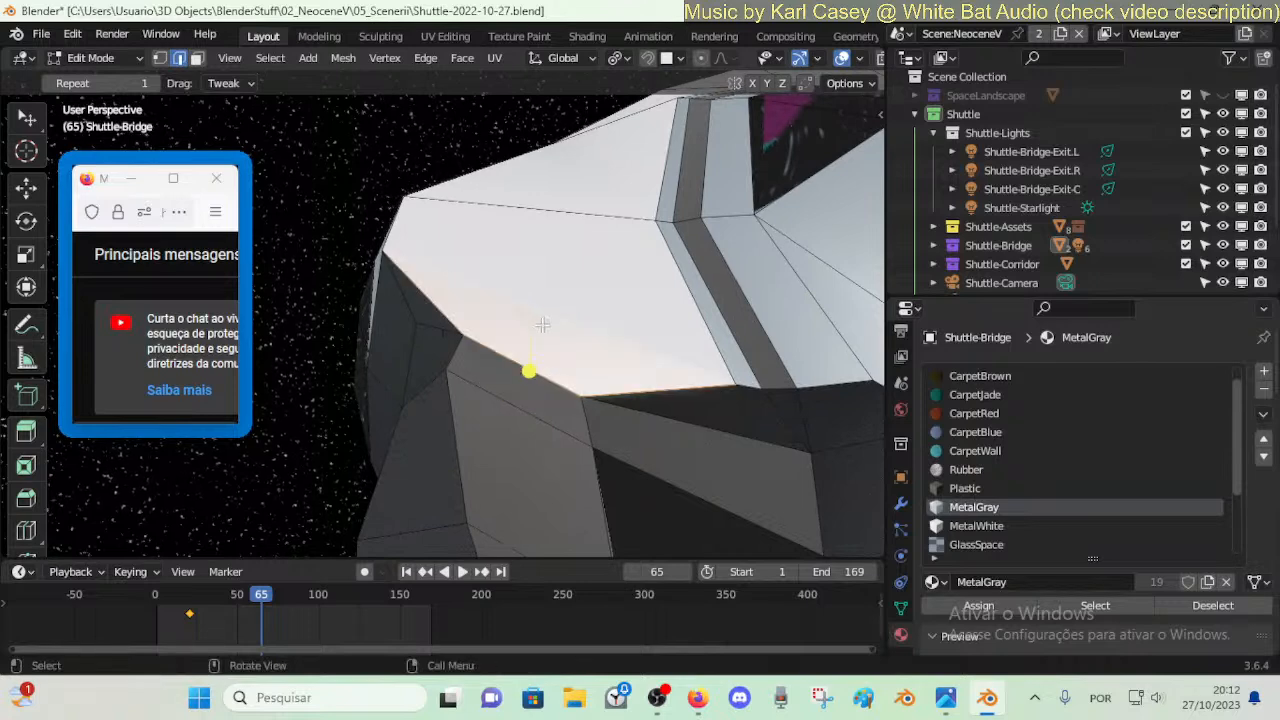
click(976, 526)
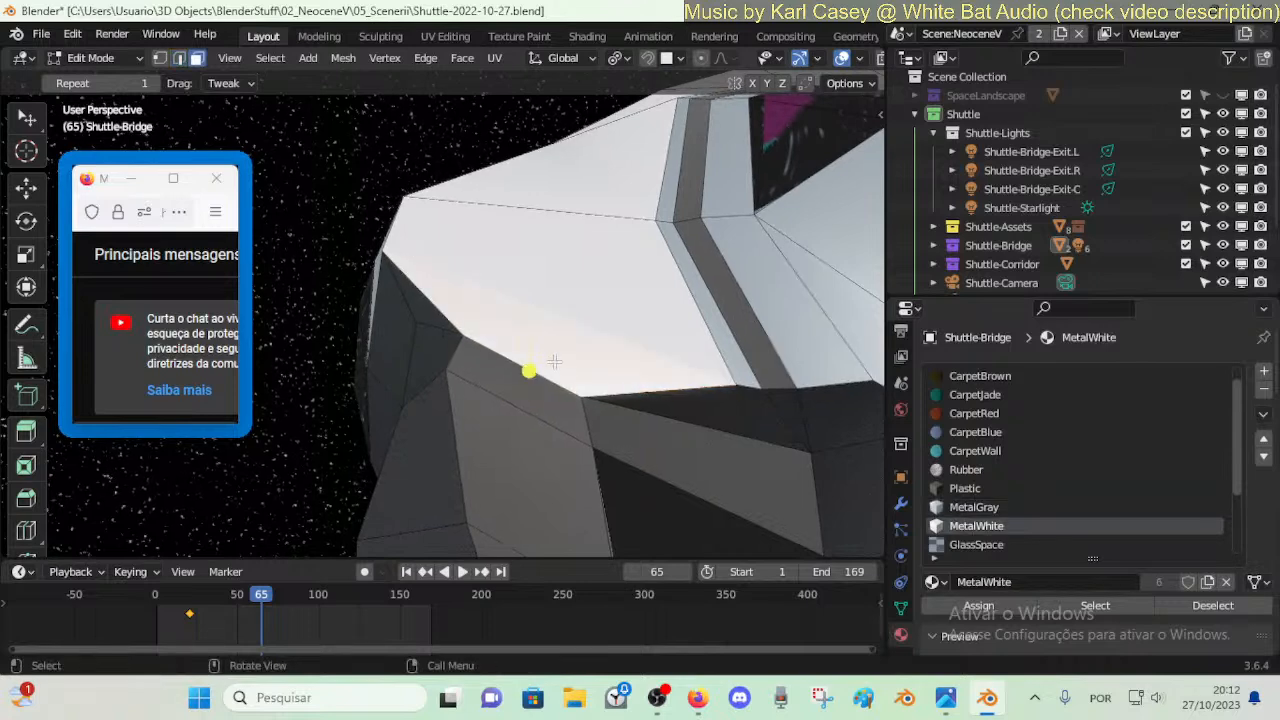
click(965, 488)
click(977, 605)
key(alt+a)
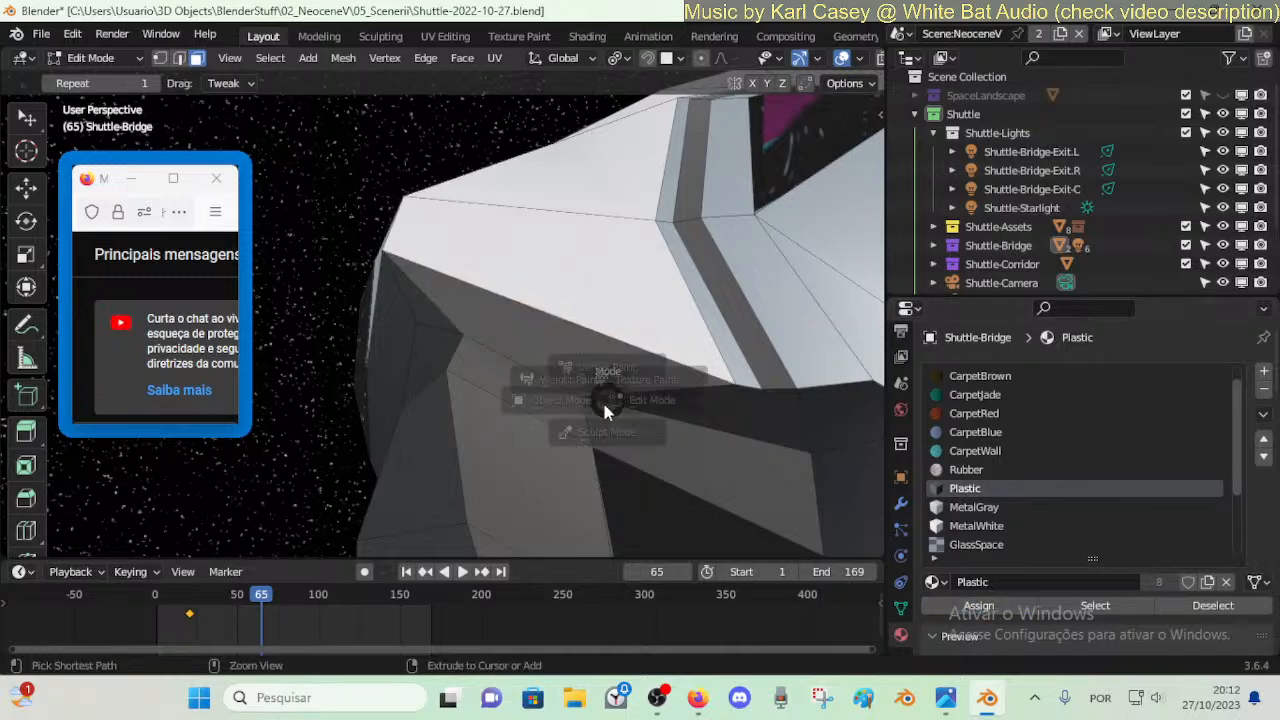
- Return to Object Mode and save Shuttle-2022-10-27.blend
key(Tab)
key(shift+grave)
key(w)
key(d)
click(614, 414)
key(ctrl+s)
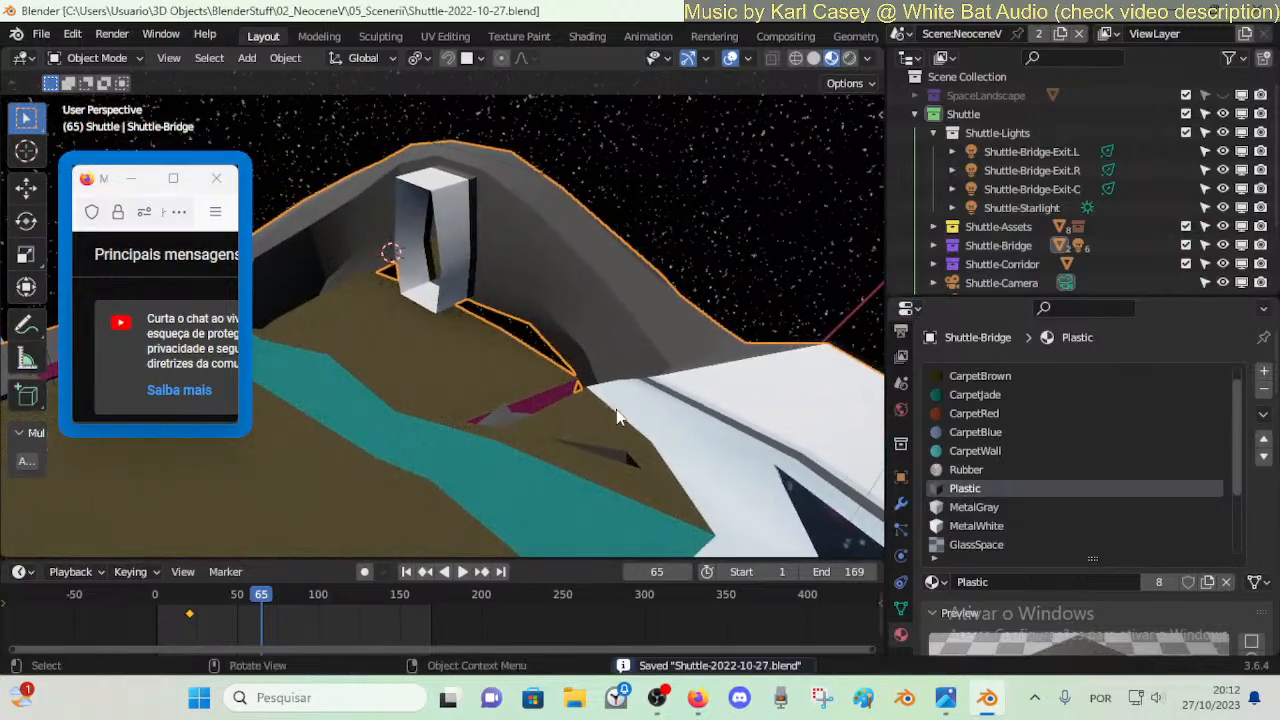
- Examine the bridge interior around the gray pillar and notch from several positions in Object Mode
key(shift+grave)
key(w)
key(s)
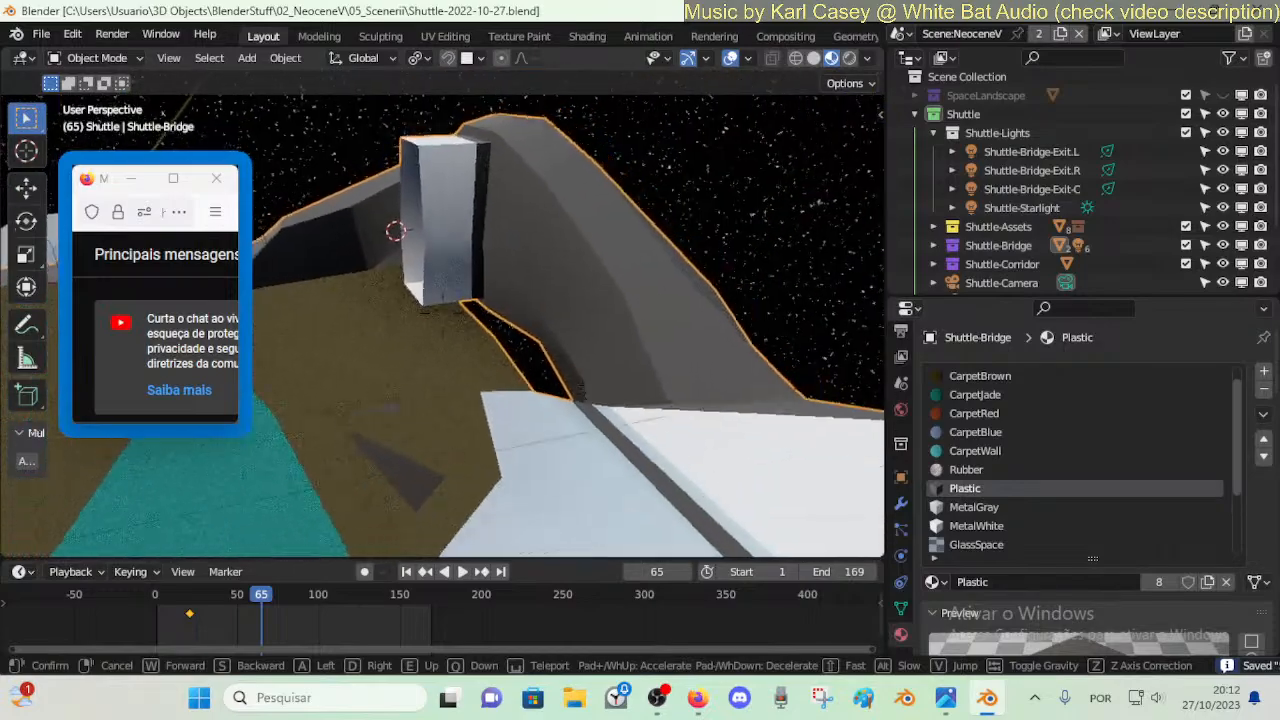
key(s)
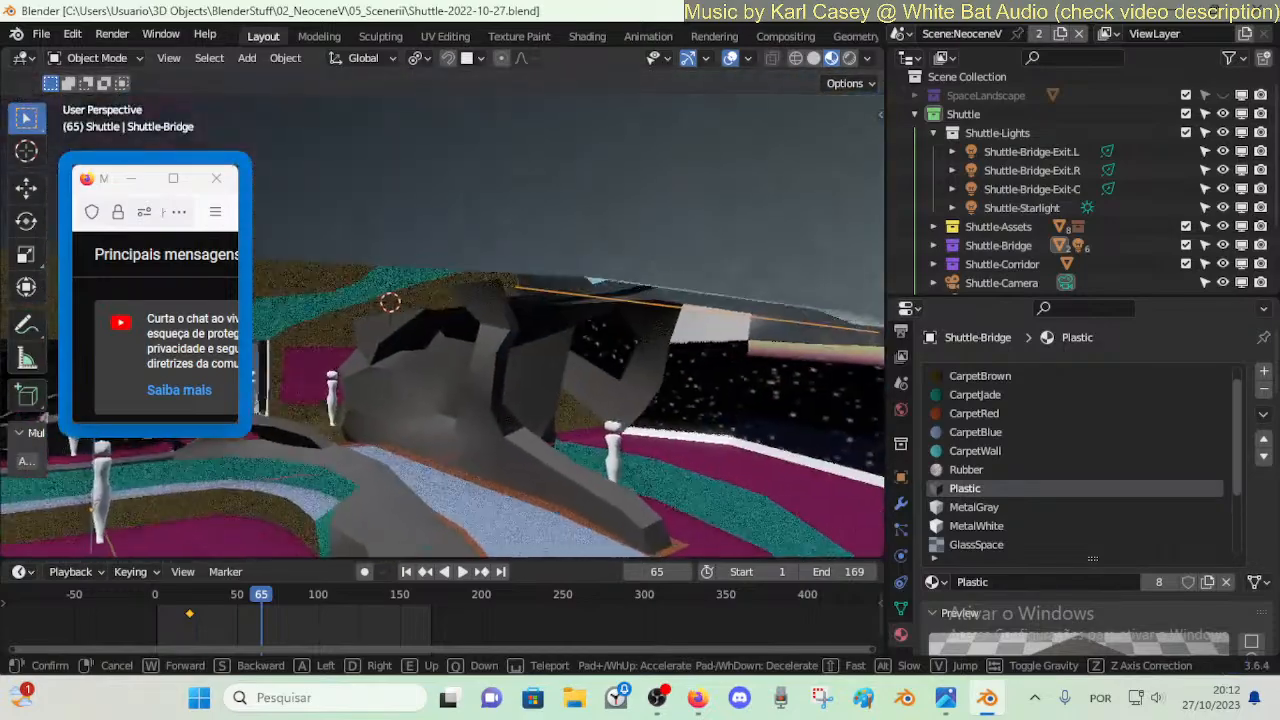
key(w)
key(s)
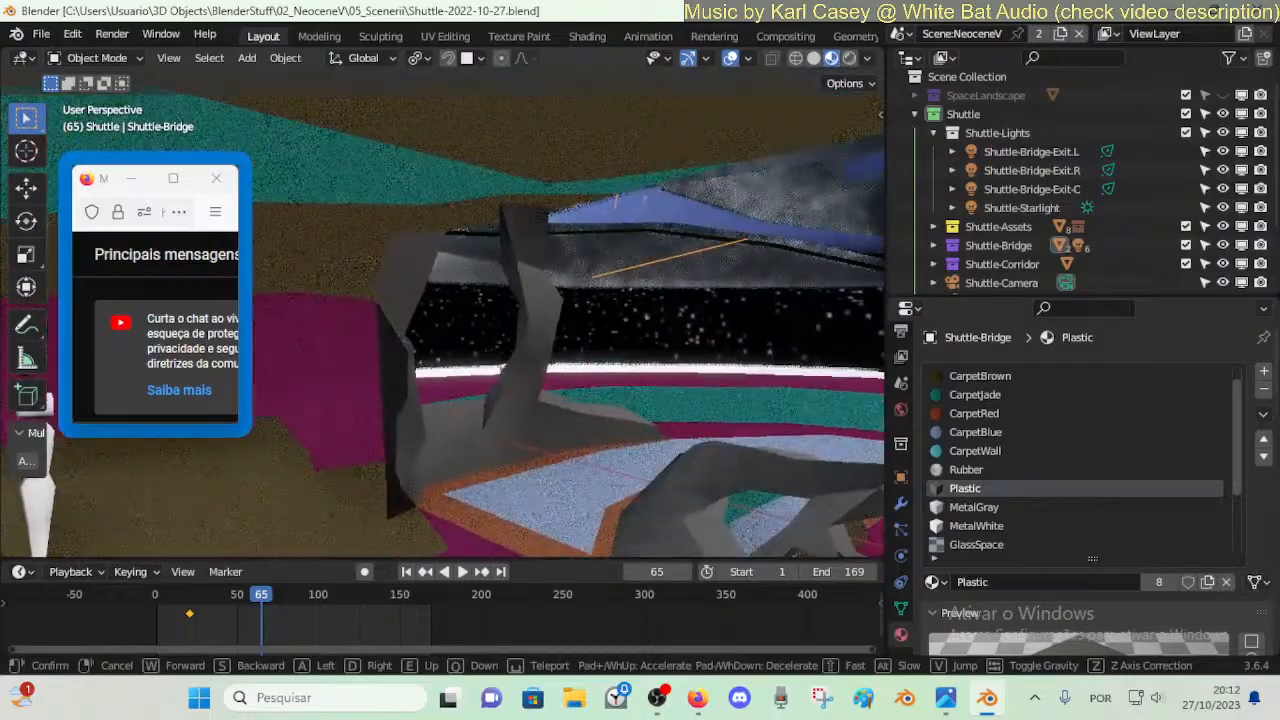
key(w)
key(s)
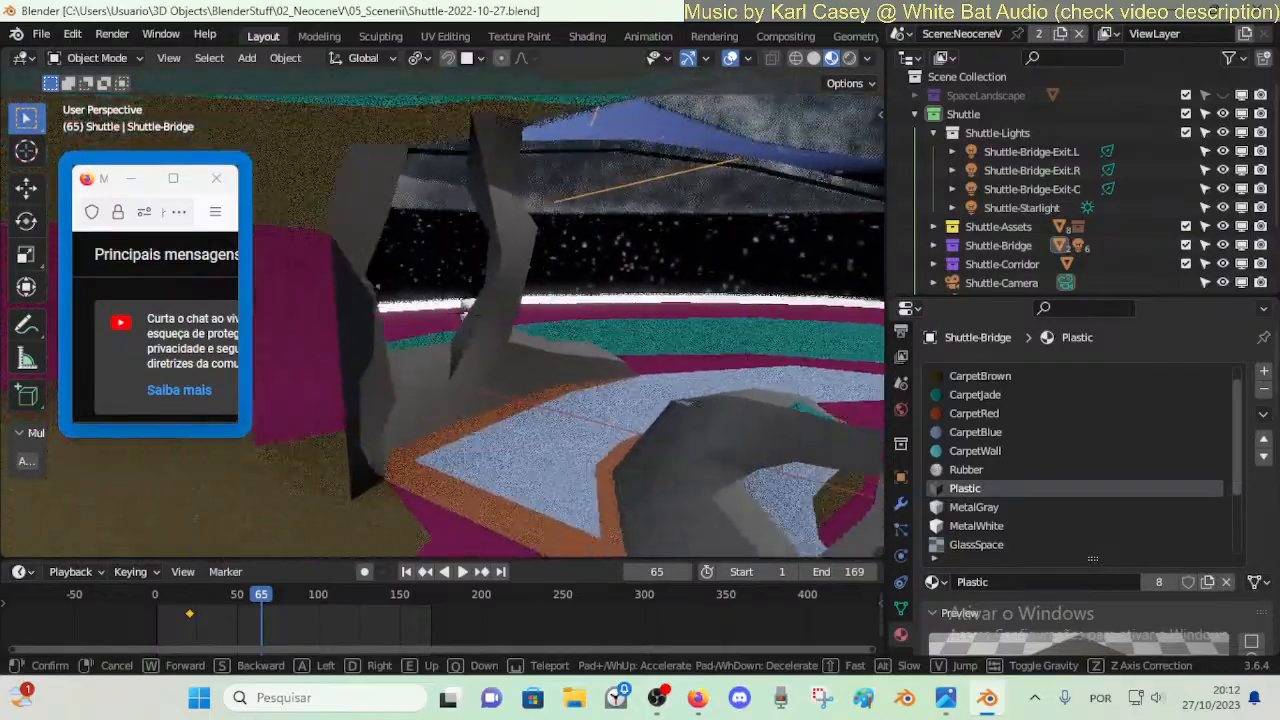
key(s)
key(w)
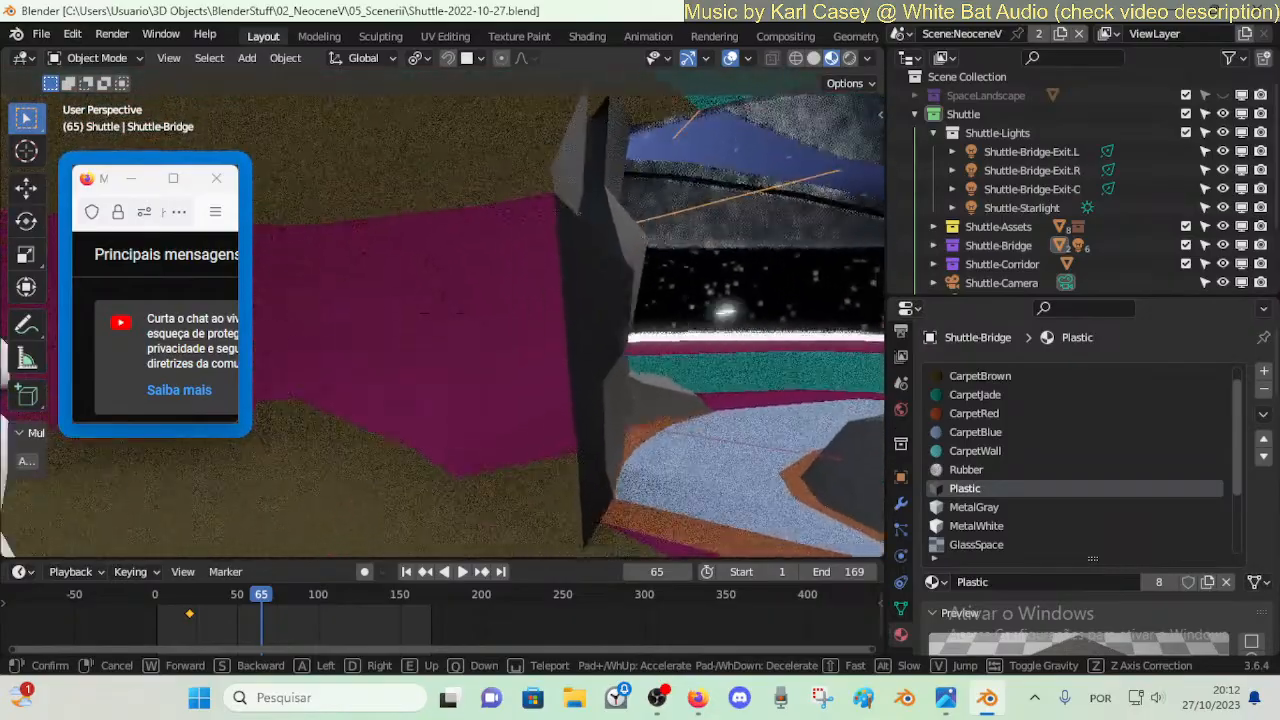
key(s)
key(w)
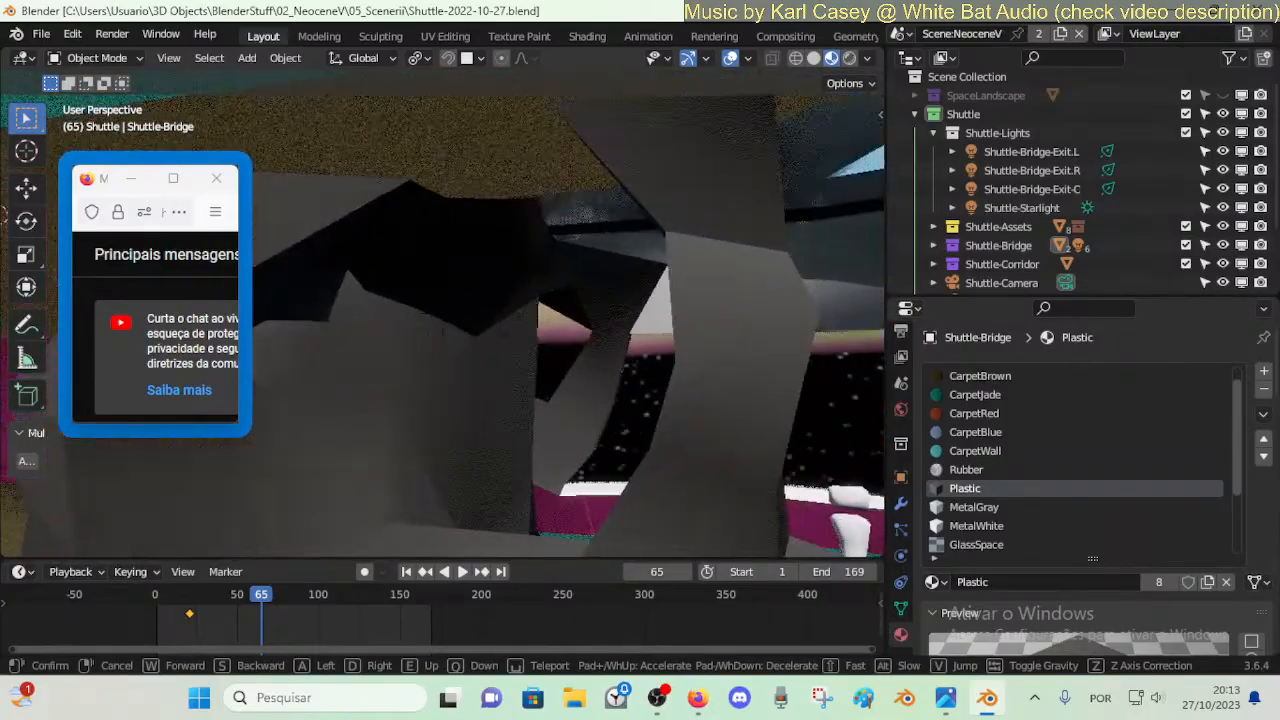
- Apply Shade Auto Smooth to the Shuttle-Bridge object near the gray pillar
click(648, 331)
right_click(650, 343)
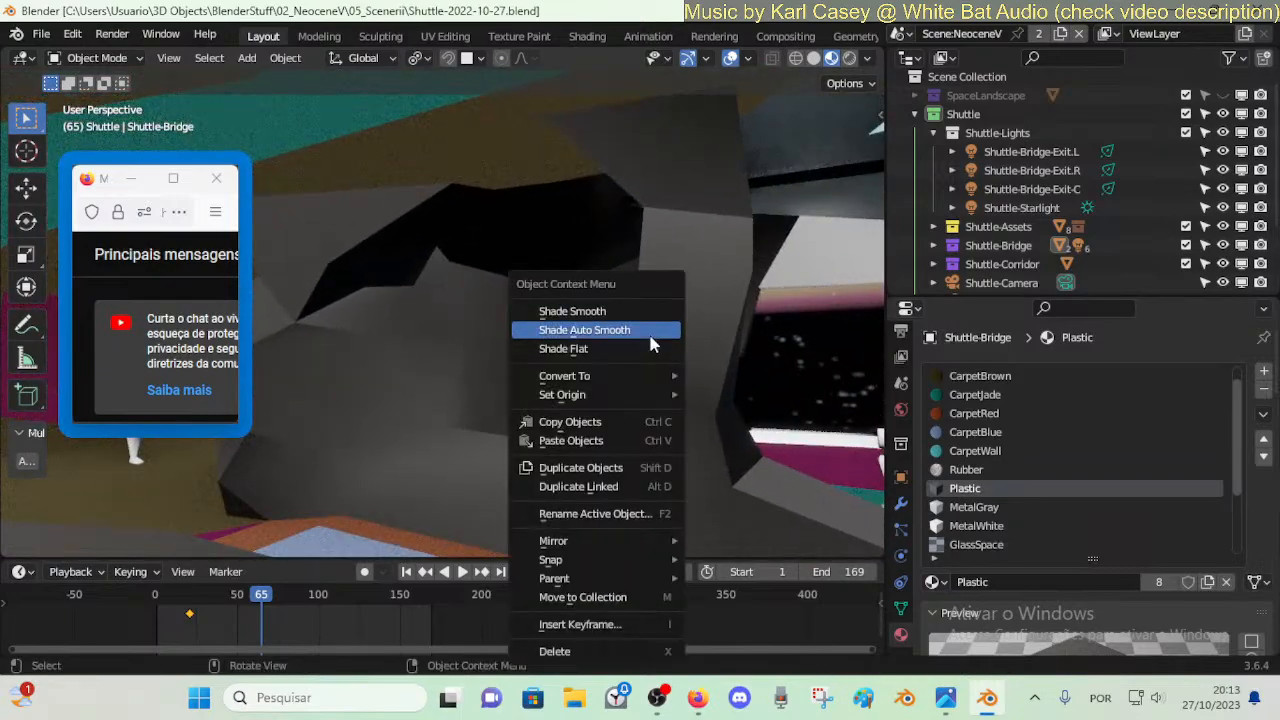
click(650, 331)
key(d)
click(621, 346)
- In vertex Edit Mode, move the two vertices where the gray pillar's head meets its shaft inward along the X axis
key(Tab)
key(1)
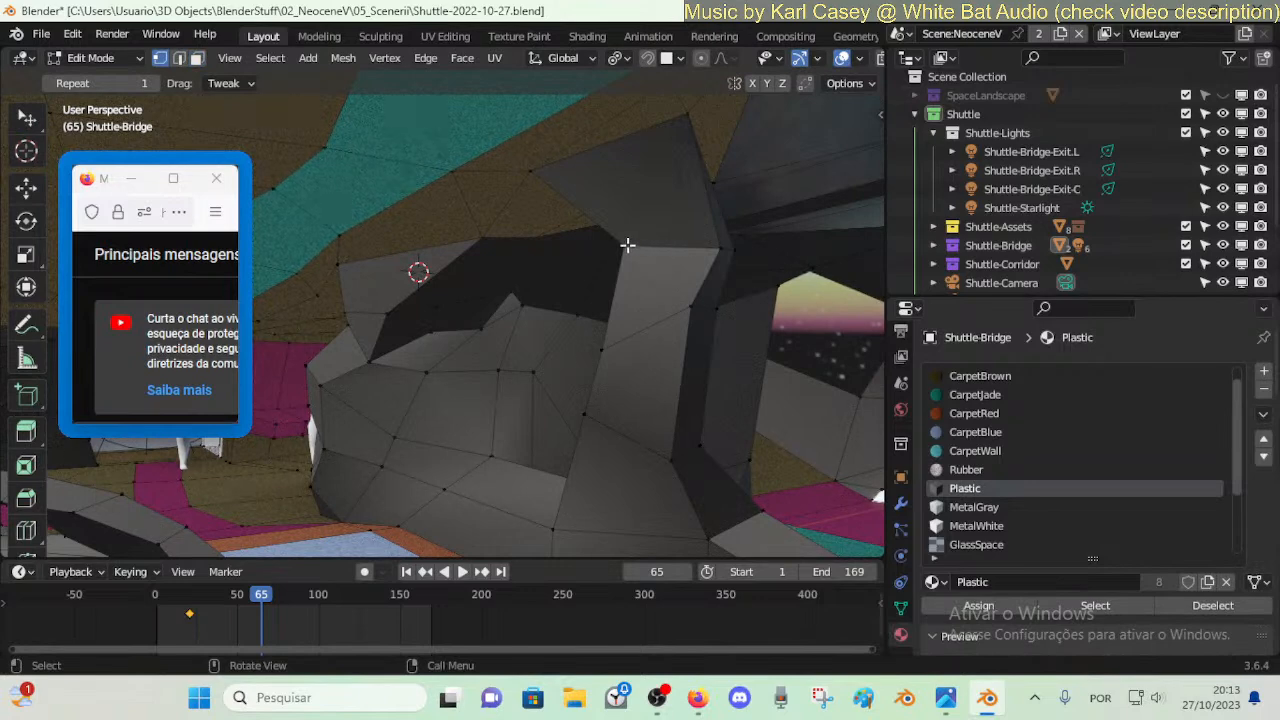
key(g)
key(x)
click(588, 262)
click(714, 250)
key(g)
key(g)
key(x)
click(661, 256)
- Fine-tune the front junction vertex beneath the pillar's head by about 0.05 m and nudge the neighbouring rear vertex
key(g)
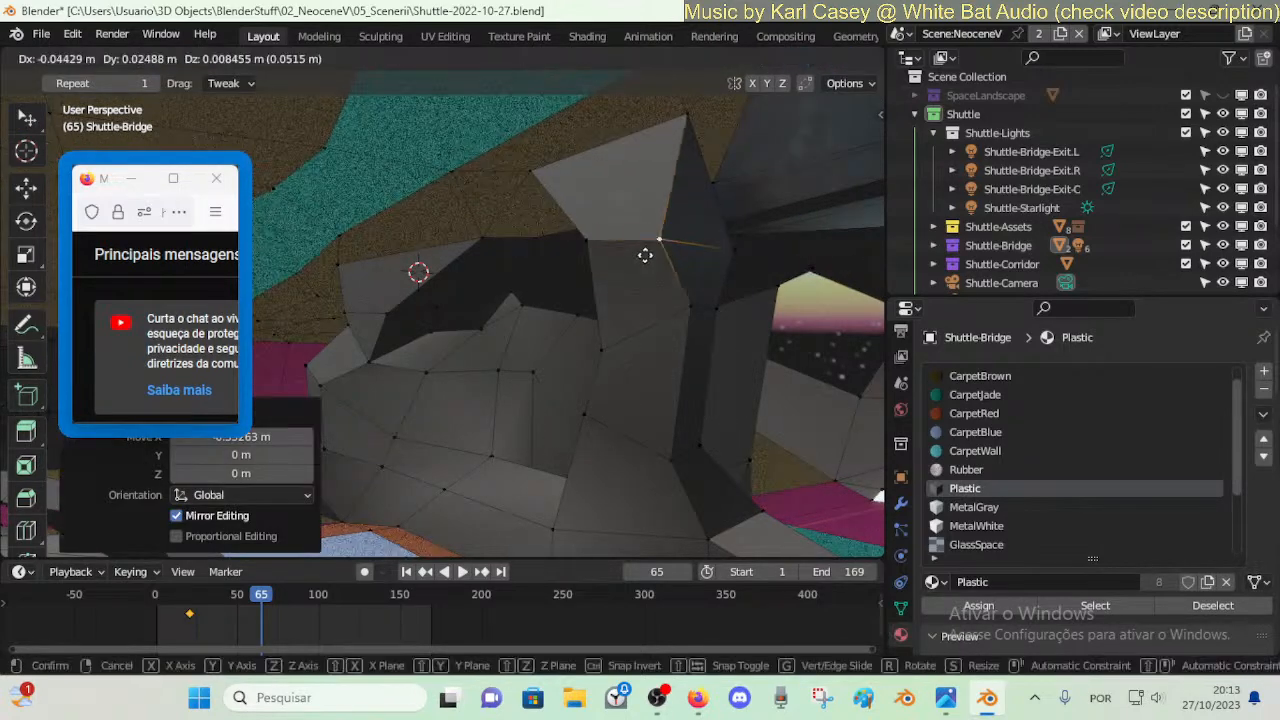
click(647, 249)
click(724, 246)
key(g)
click(714, 246)
- Knife-cut the light face of the pillar's head from its outer corner to the junction vertex
key(shift+grave)
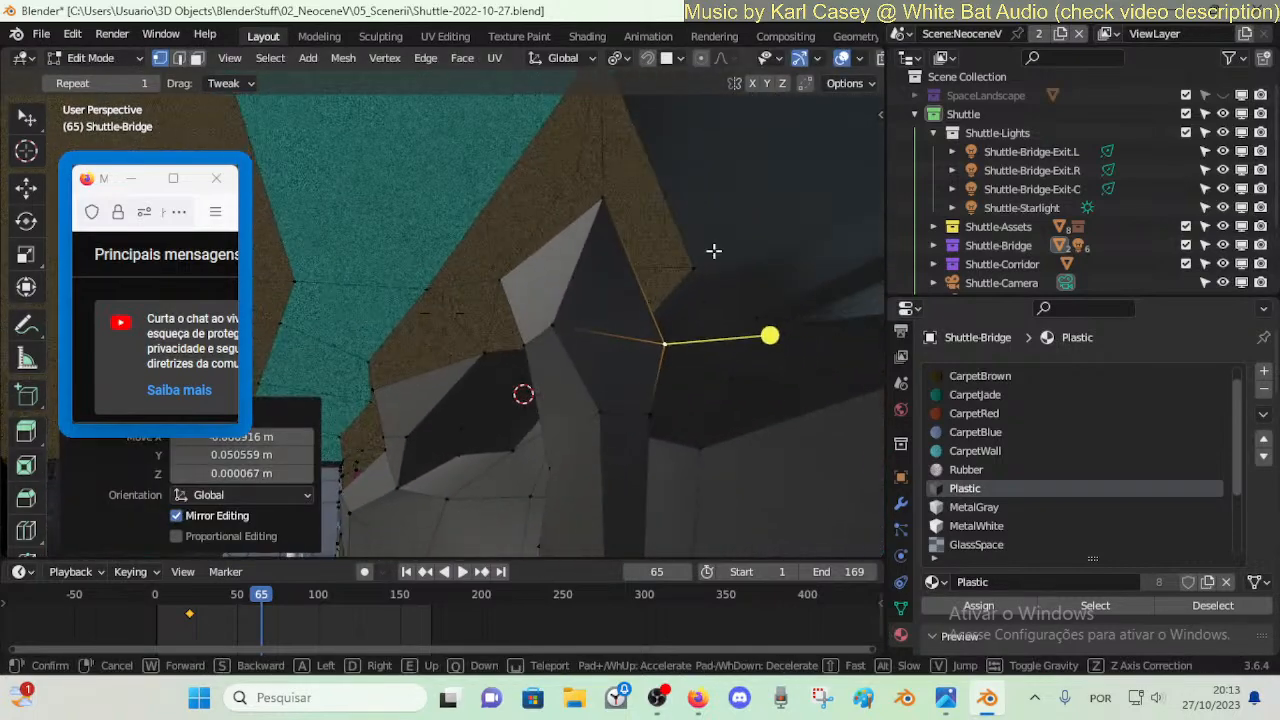
click(605, 222)
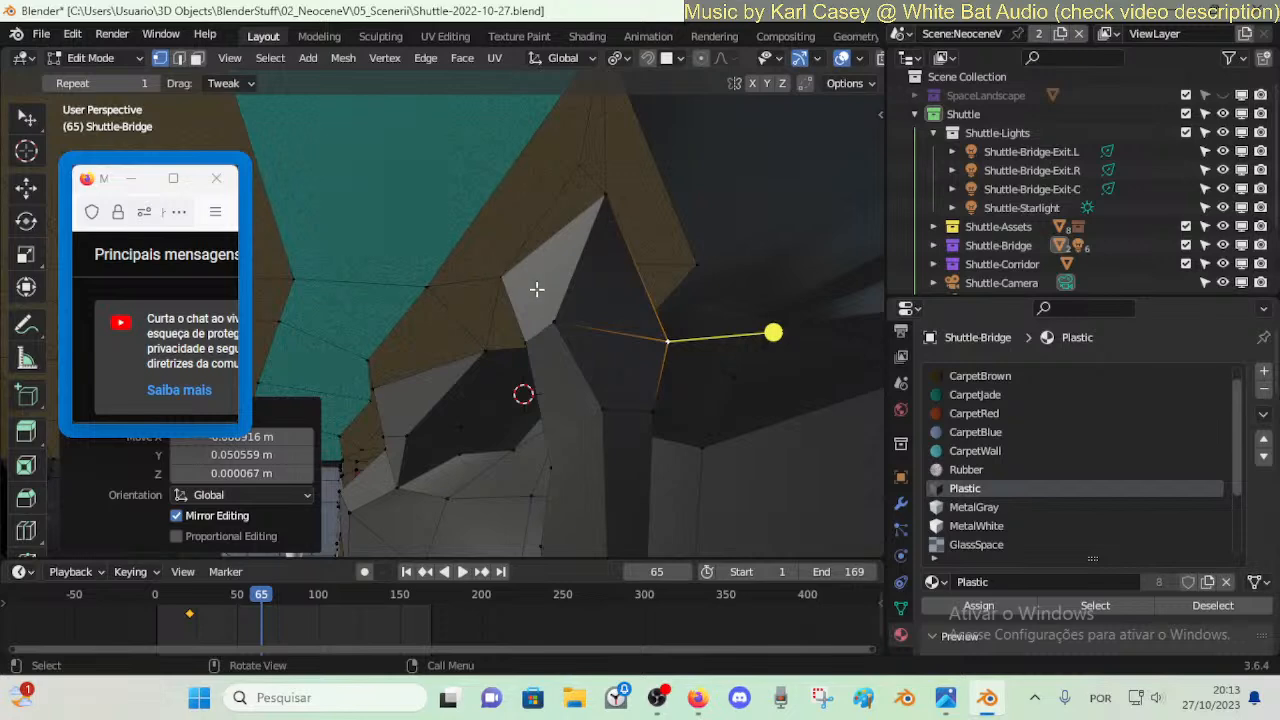
key(k)
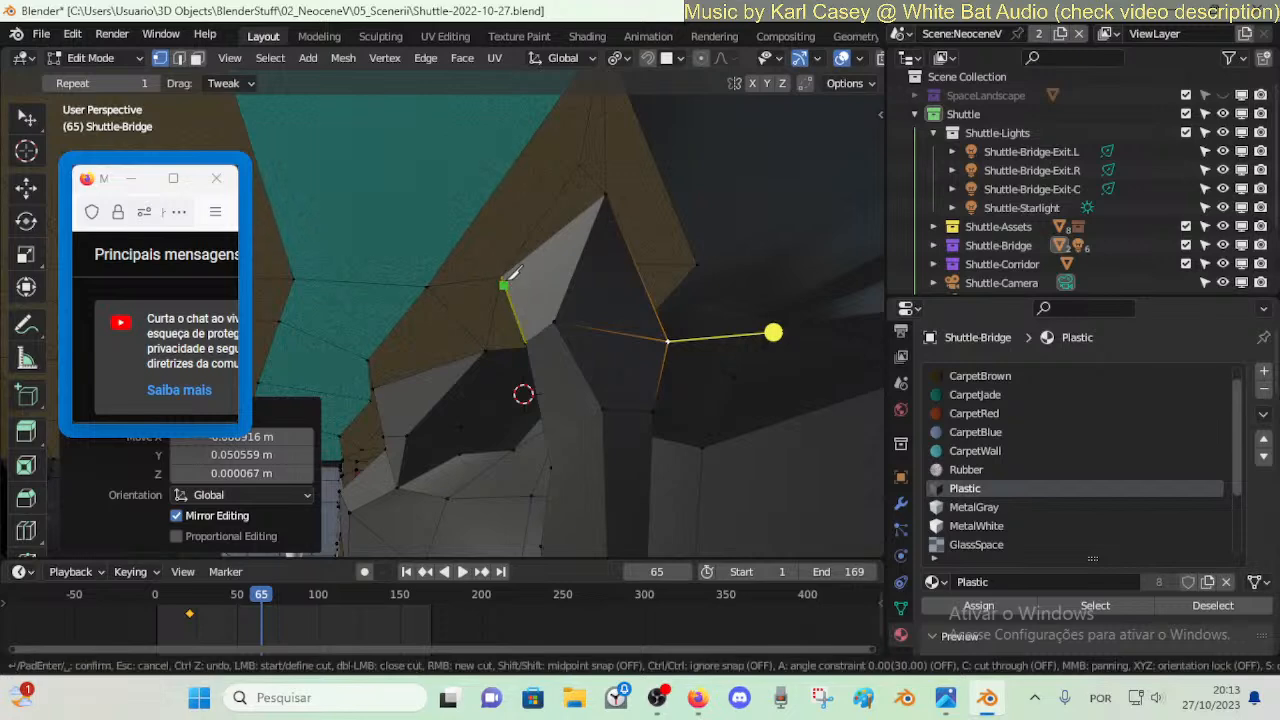
click(555, 320)
key(Return)
- Slide the pillar head's middle vertex toward the peak by about 0.37 and knife-cut an edge from it to the head's corner
key(shift+grave)
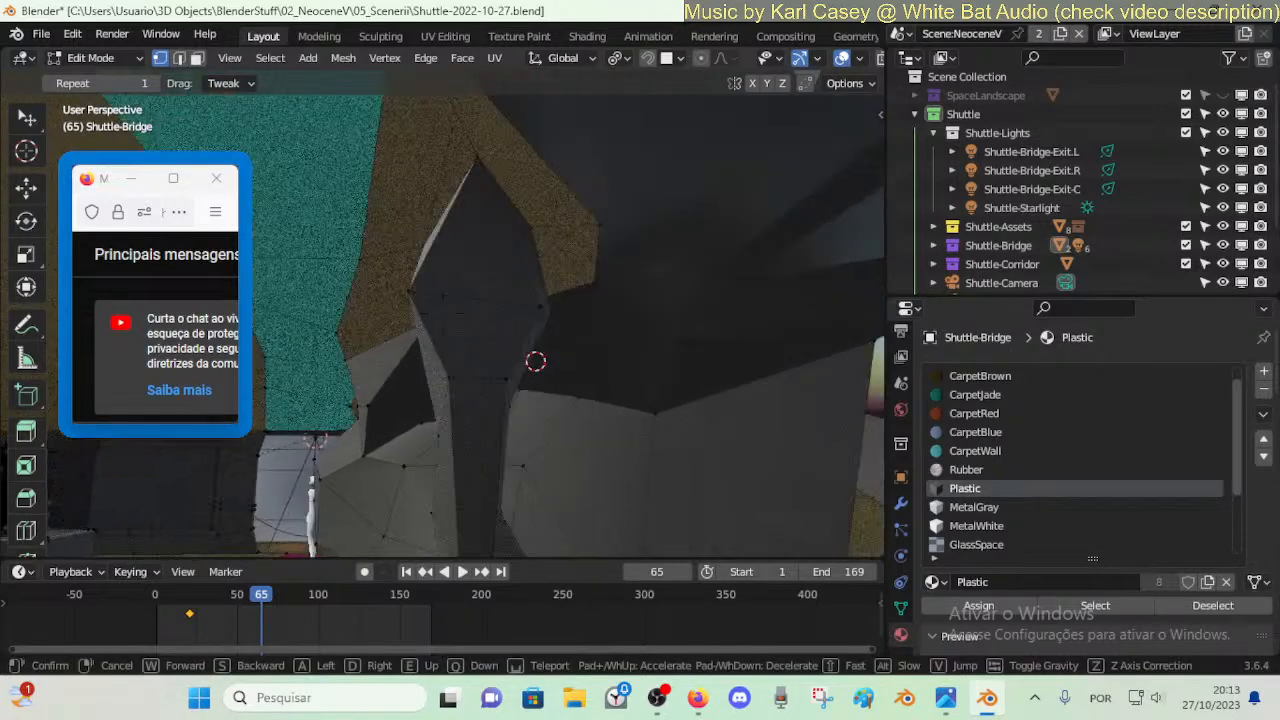
click(598, 282)
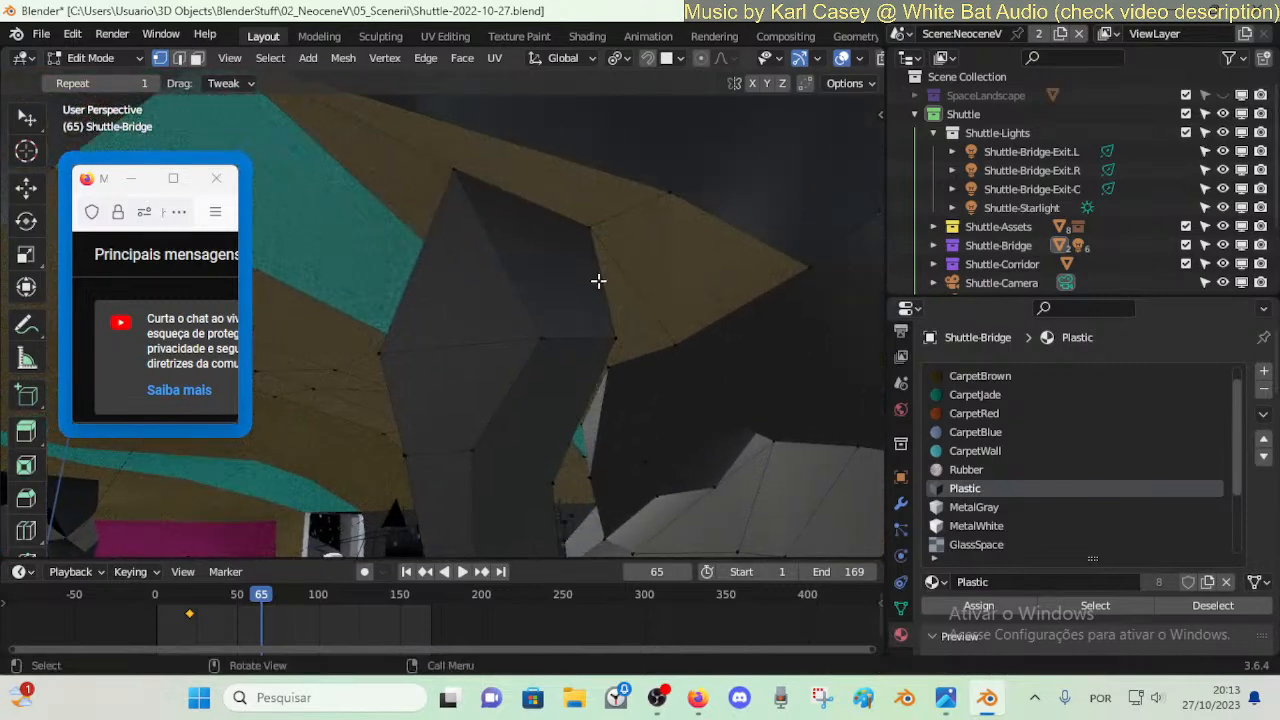
click(540, 344)
key(shift+v)
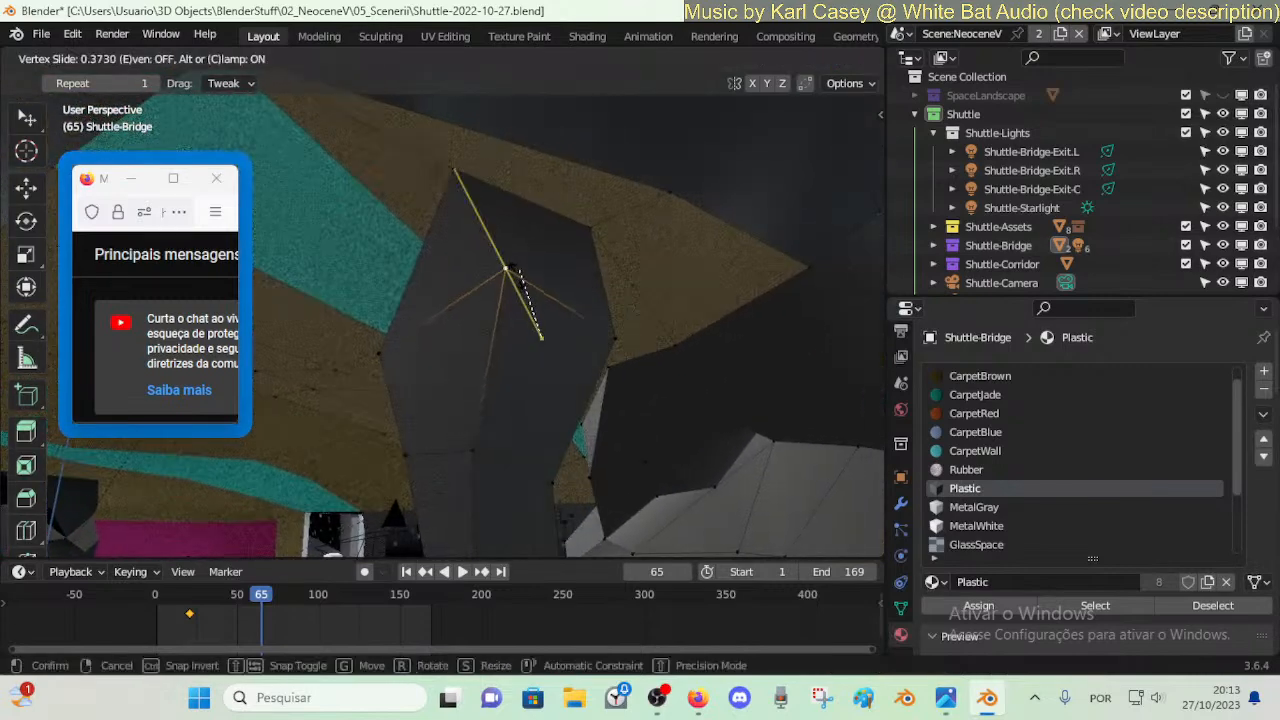
click(523, 271)
click(526, 272)
key(k)
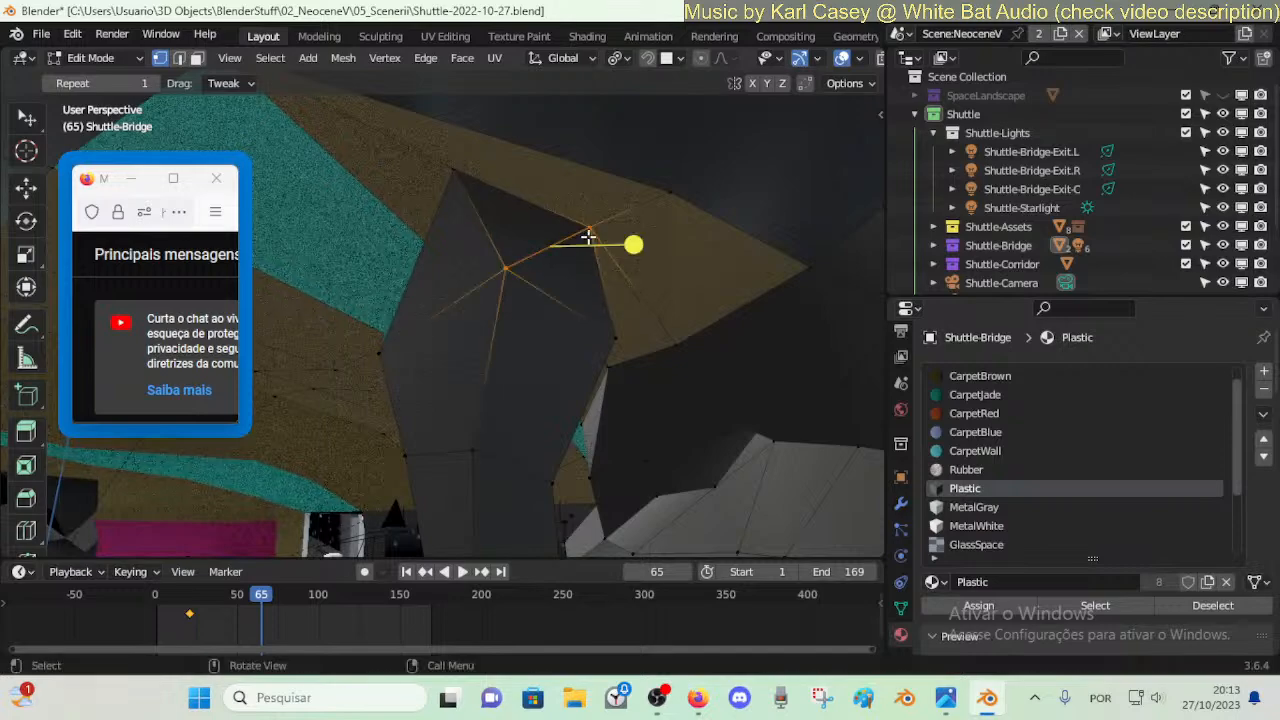
key(Return)
- Move the side vertex below the pillar head's corner inward to narrow the neck
middle_drag(575, 270, 610, 246)
drag(610, 246, 633, 288)
click(680, 294)
key(shift+grave)
key(d)
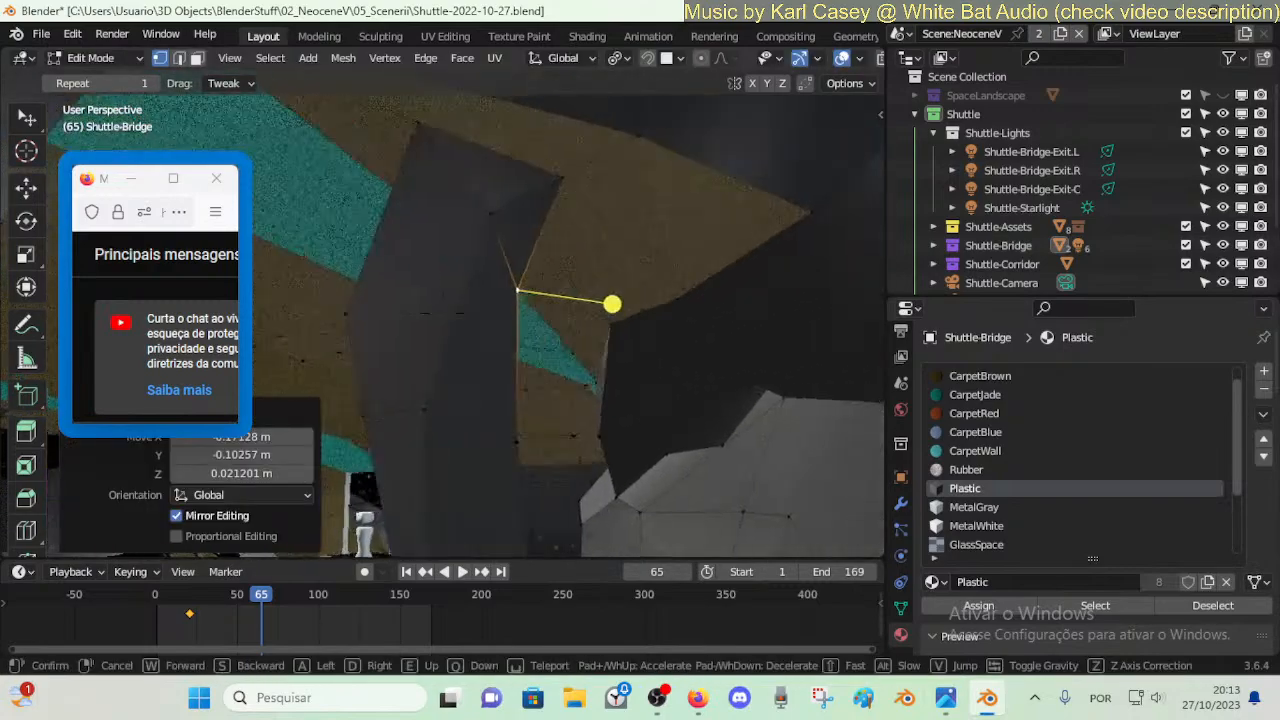
- Pull the vertices along the gray pillar's side edge inward to slim its neck and shaft
click(613, 308)
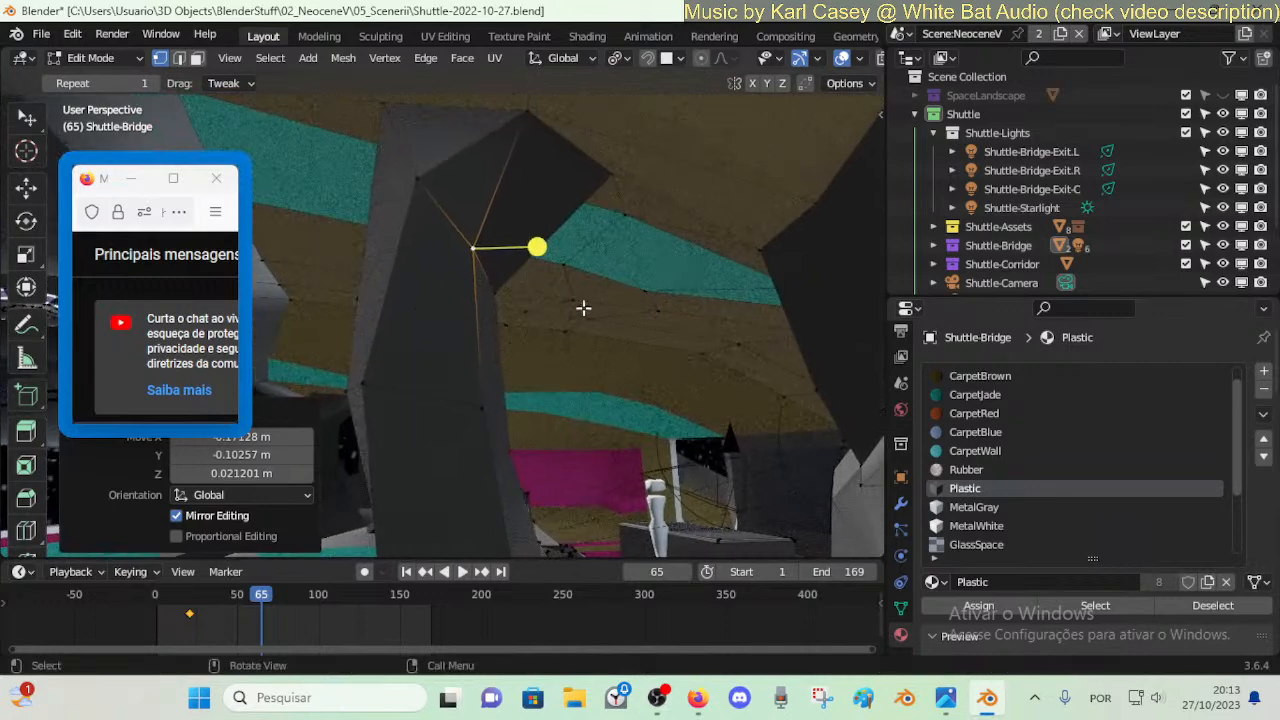
drag(493, 283, 455, 258)
drag(486, 406, 438, 386)
mouse_move(508, 443)
mouse_down()
mouse_move(489, 363)
mouse_move(491, 434)
mouse_move(505, 430)
mouse_up()
- Move a vertex at the gray pillar's foot slightly outward and slide the side vertex above it down along its edge
key(shift+grave)
key(s)
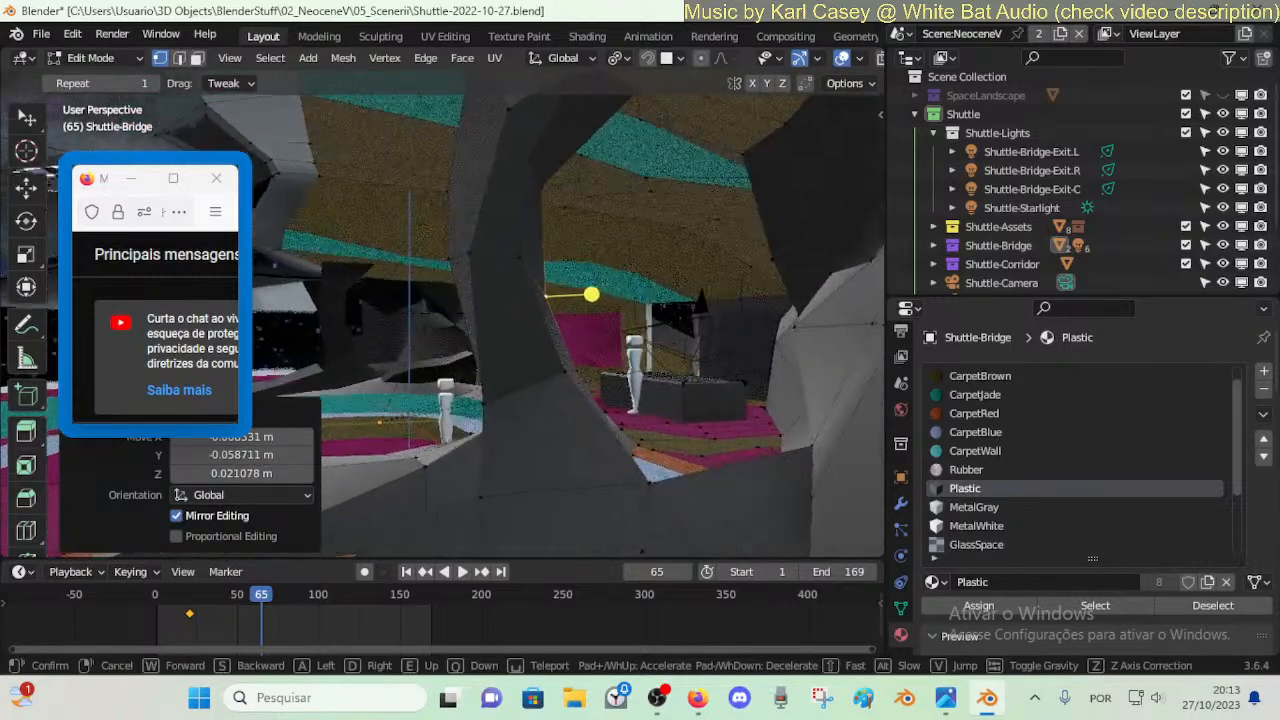
click(489, 447)
key(shift+grave)
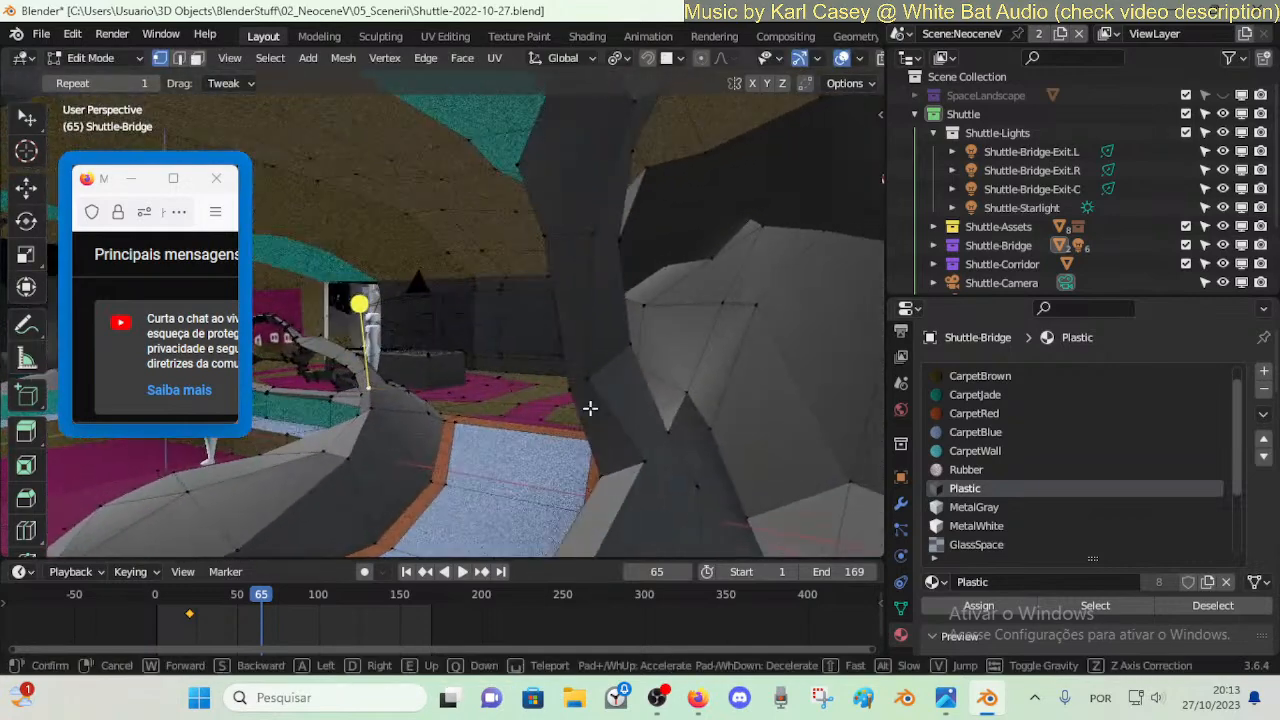
click(598, 383)
drag(604, 387, 618, 392)
click(629, 348)
key(shift+v)
click(617, 376)
- Reposition the vertices at the pillar's foot, the notch's low point and the adjoining wall to soften the notch's outline
key(shift+grave)
key(d)
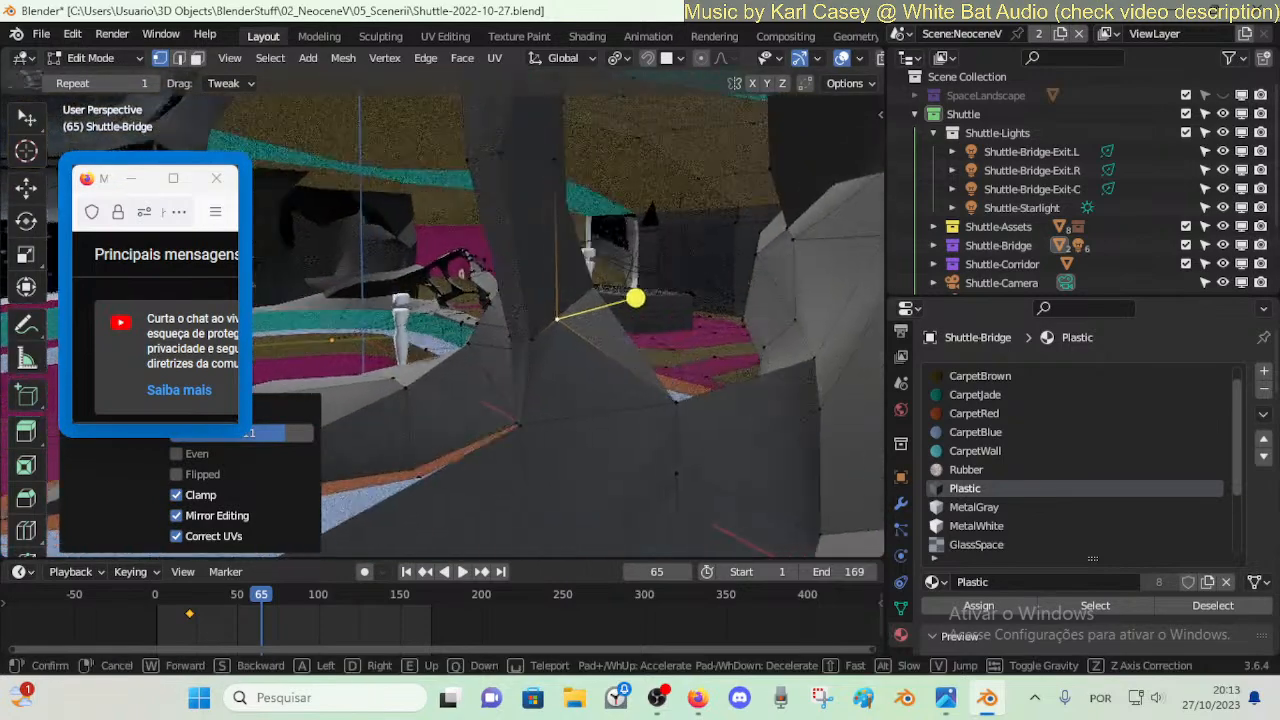
click(546, 293)
drag(553, 291, 580, 354)
drag(637, 402, 641, 431)
drag(818, 373, 803, 379)
- Slide the vertex below the notch toward the adjoining gray wall and lower the notch's corner vertex by about 0.14 m
key(shift+grave)
key(a)
click(540, 431)
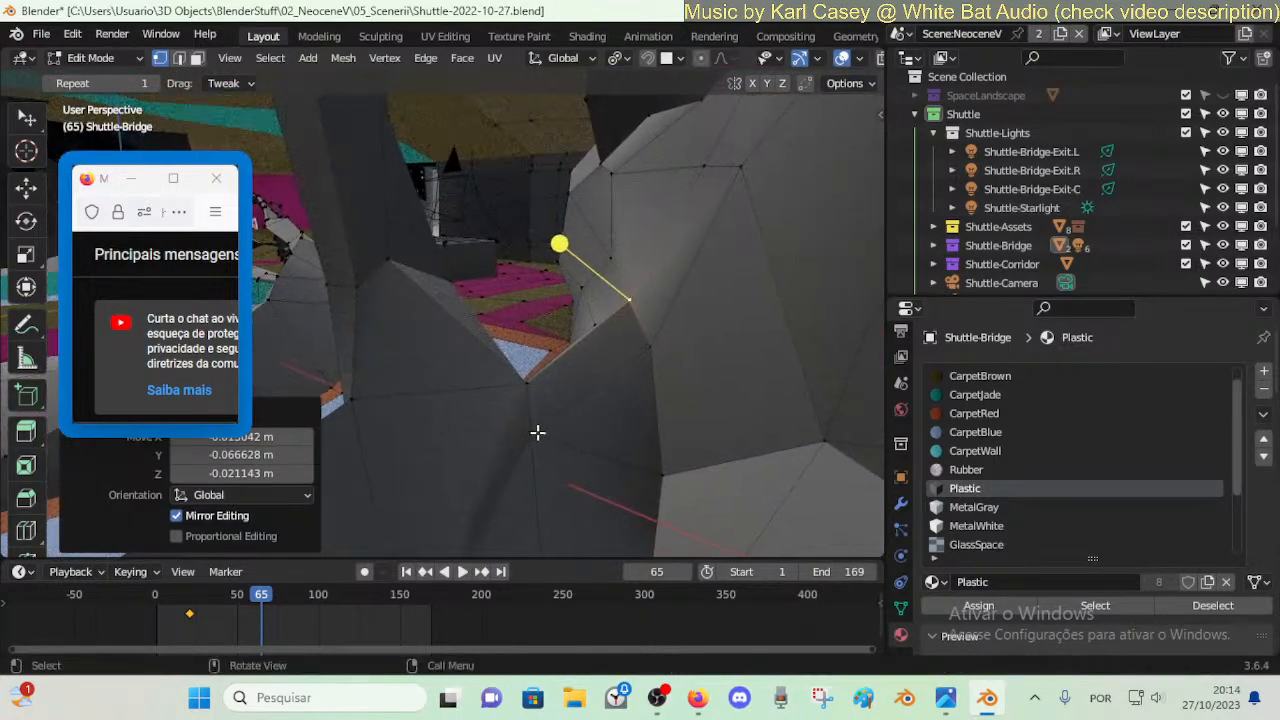
click(531, 433)
key(g)
key(g)
click(640, 463)
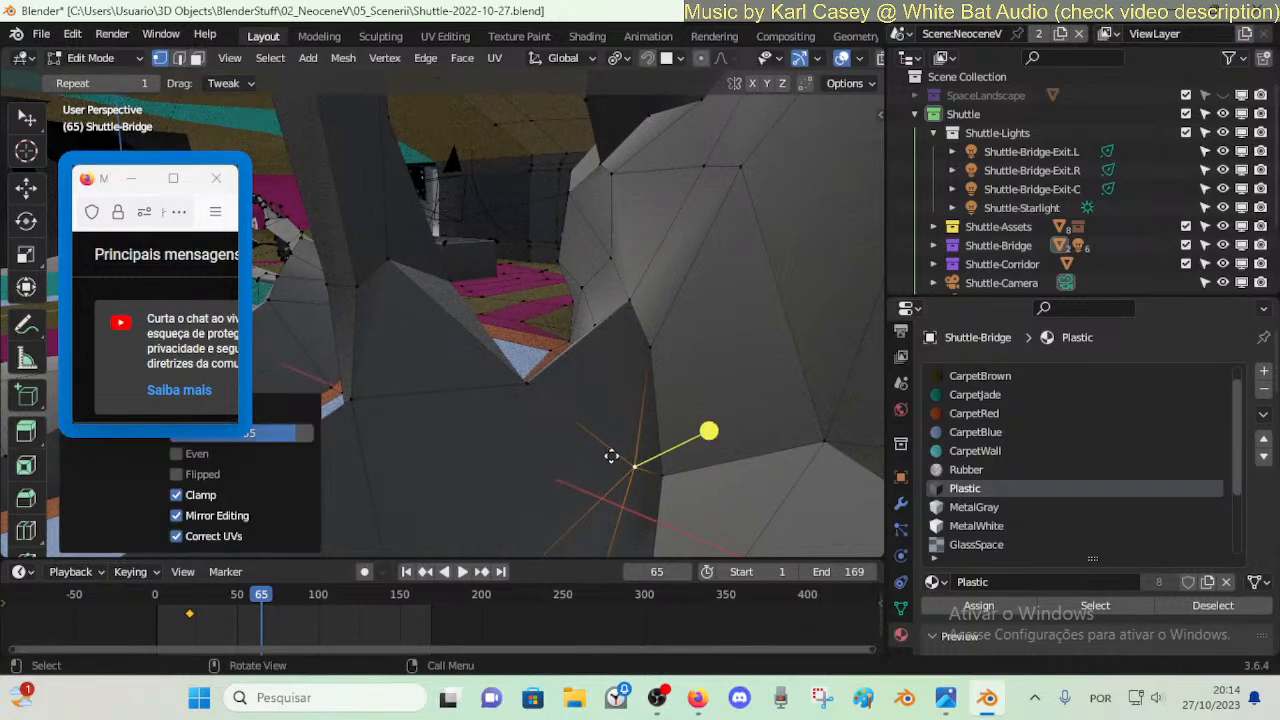
key(g)
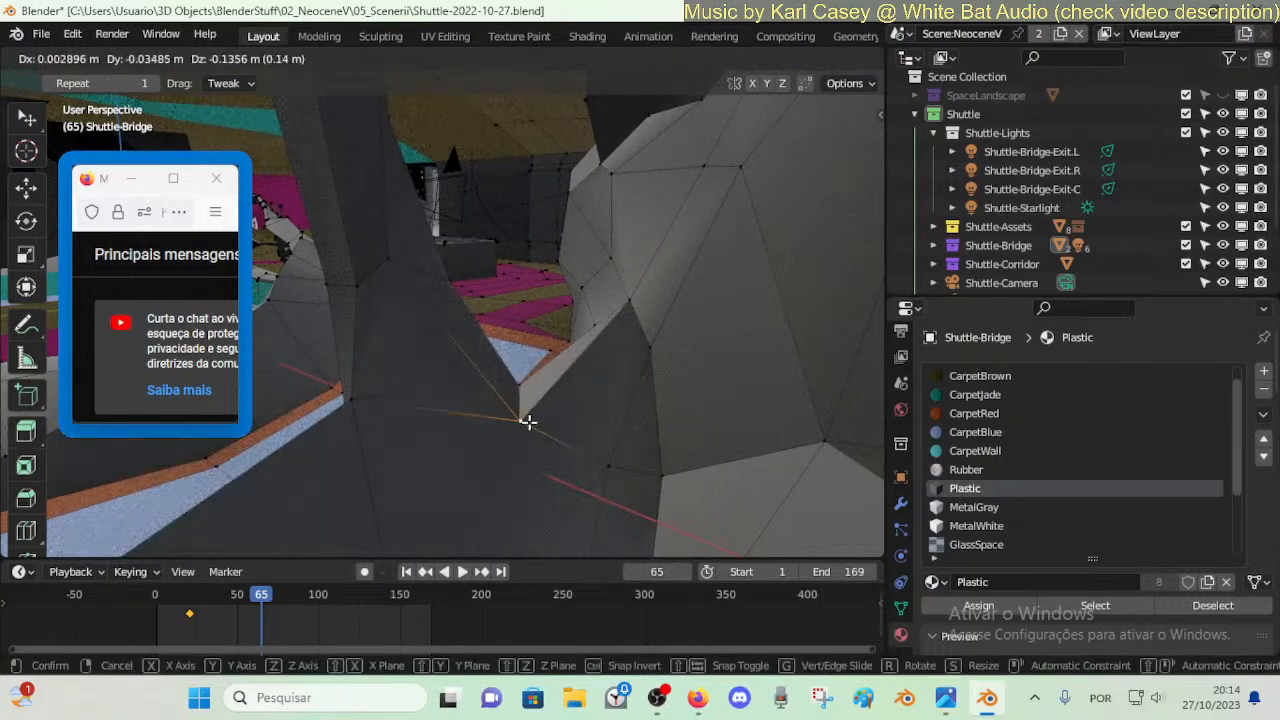
click(529, 422)
- Inspect the reshaped pillar foot and notch from both sides of the gray wall
key(shift+grave)
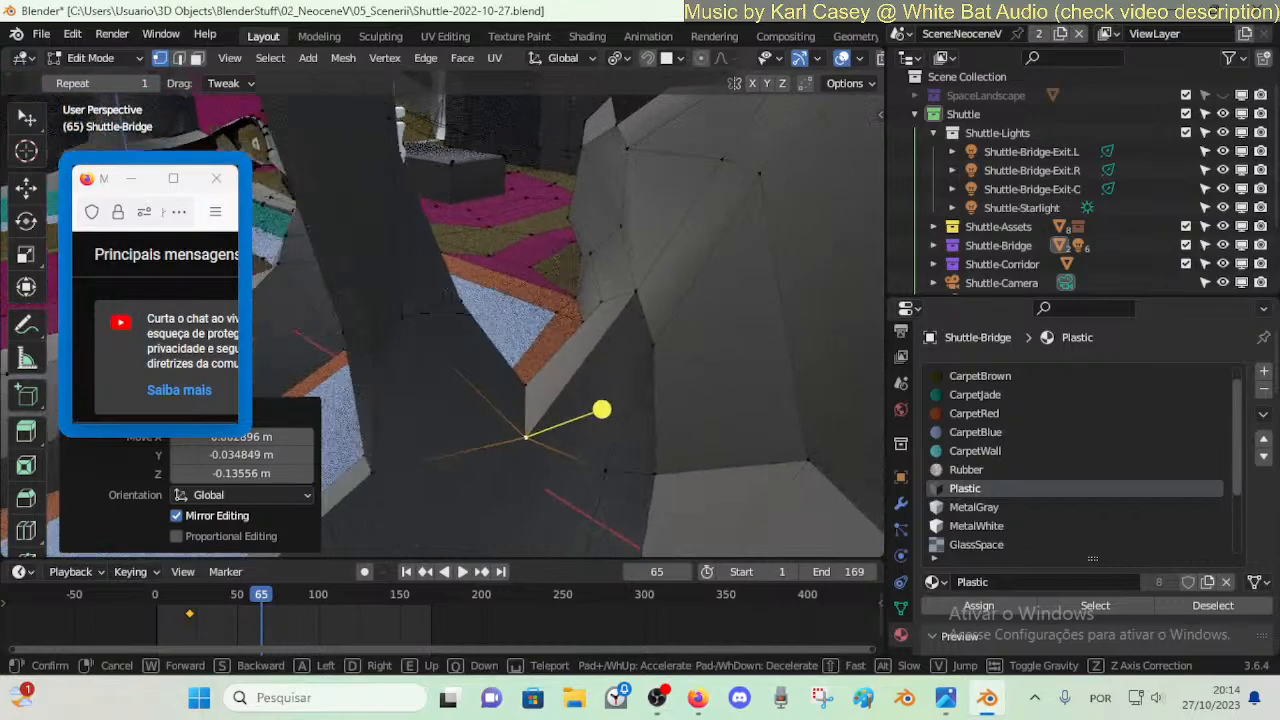
click(534, 417)
key(a)
key(shift+grave)
click(537, 411)
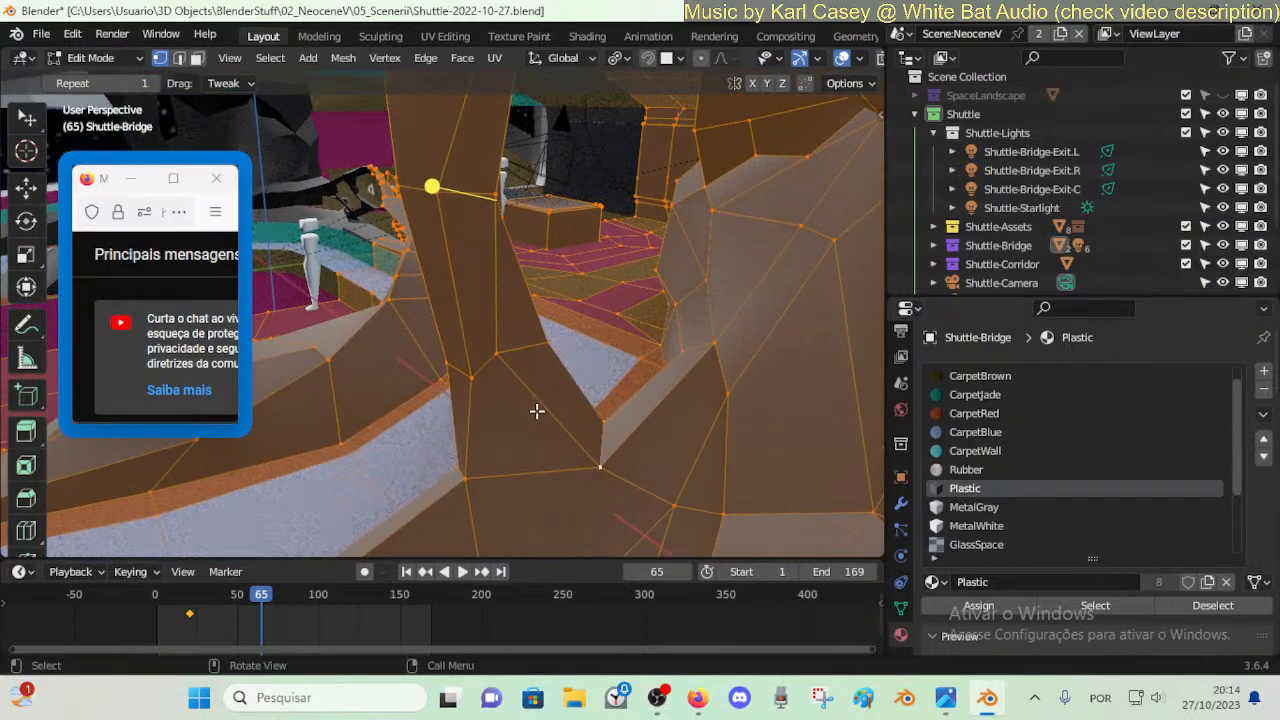
key(shift+grave)
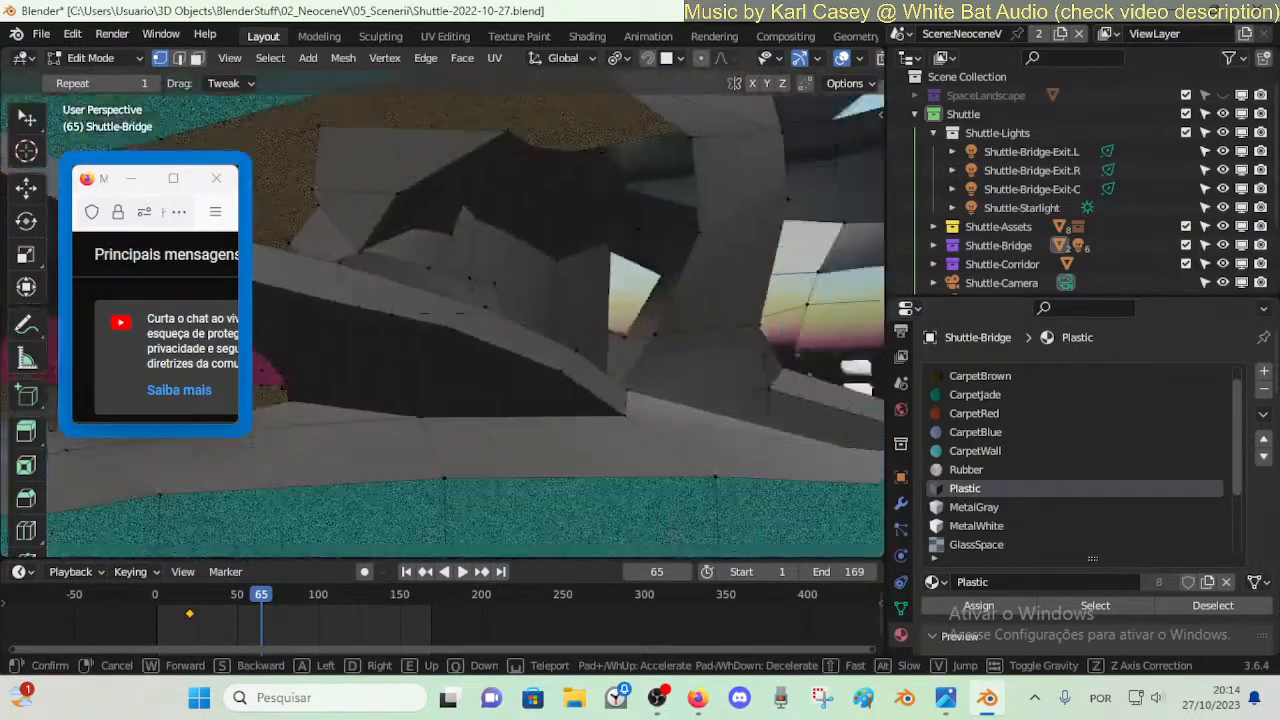
key(s)
key(a)
click(526, 417)
- Slide the inner vertex at the gray pillar's base along its edges and move it to refine the notch's low point
click(562, 438)
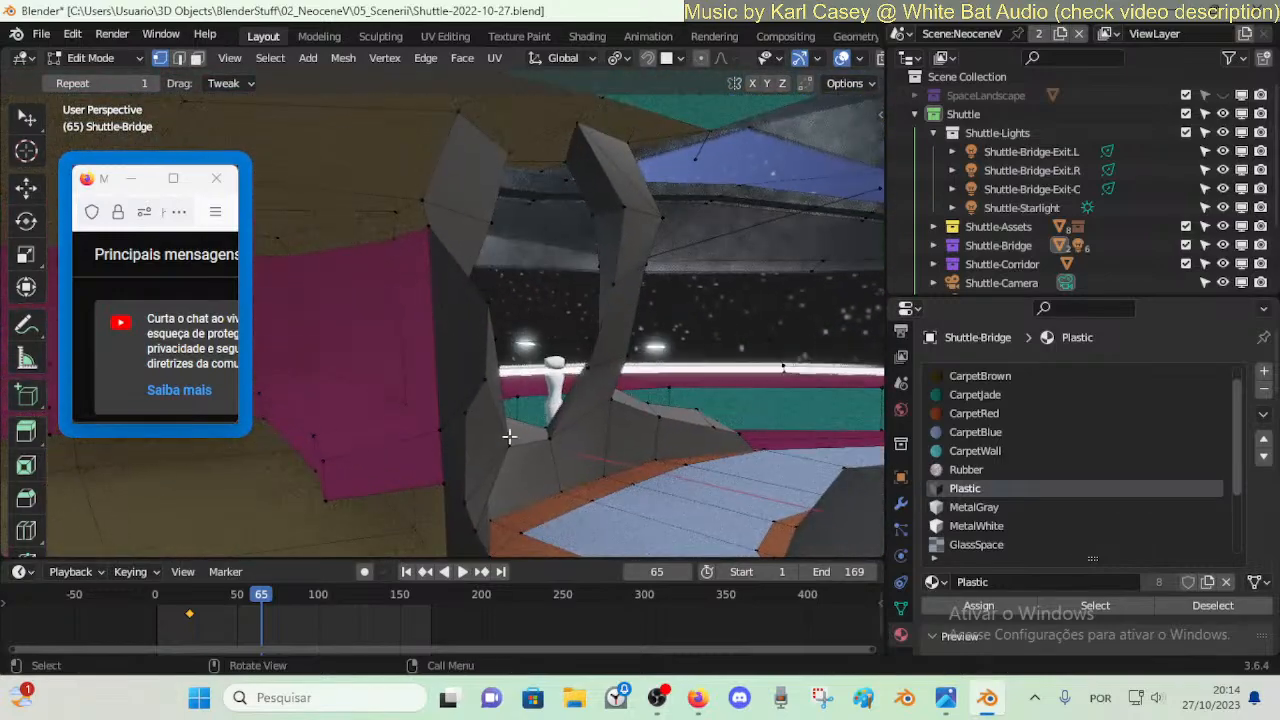
key(shift+v)
click(586, 440)
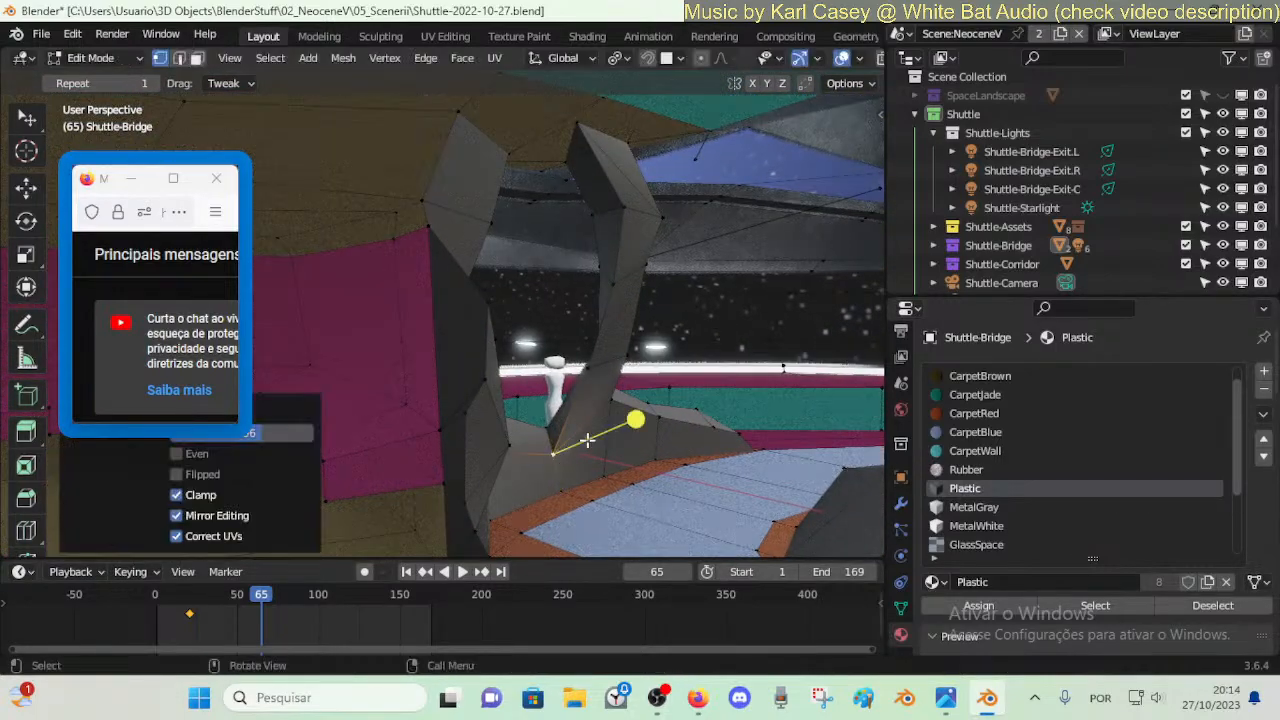
key(shift+v)
click(538, 430)
click(552, 427)
key(g)
click(548, 411)
- Slide the vertex on the pillar's lower shaft about halfway across its width and return to Object Mode
click(593, 370)
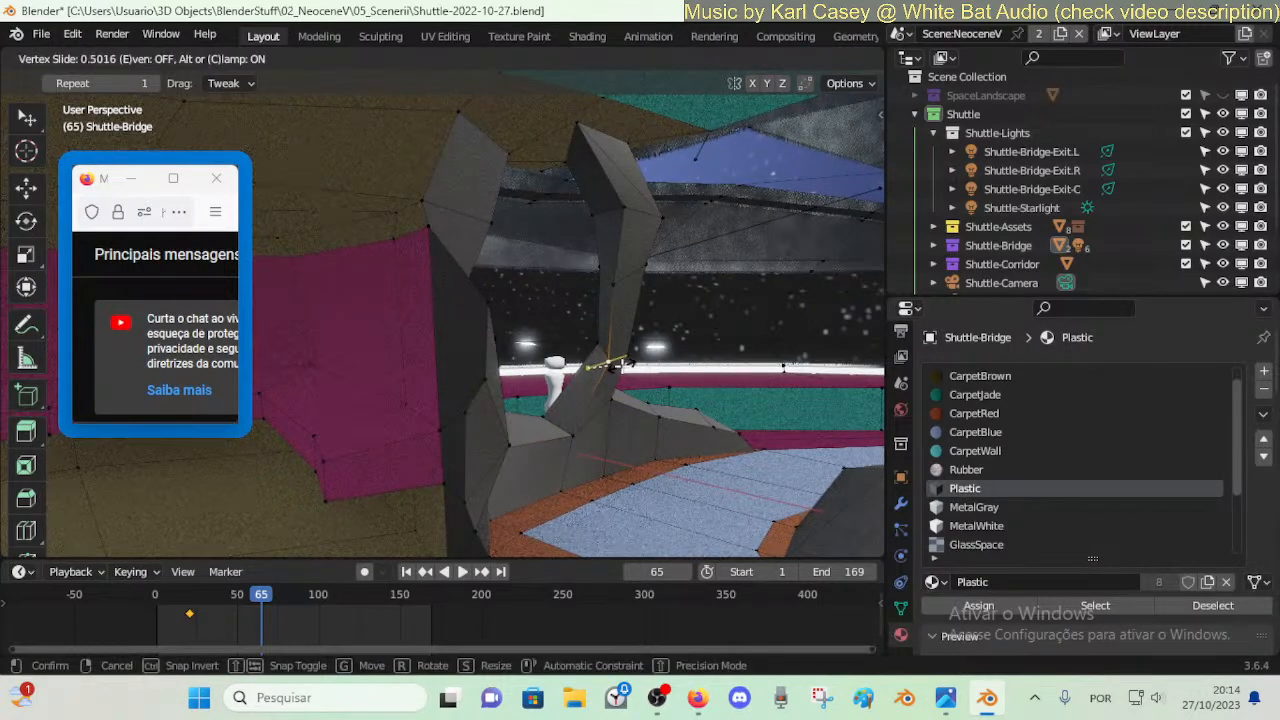
key(Return)
key(Tab)
- In Edit Mode, move a vertex on the small branching strut of the gray console frame in the middle of the bridge
key(shift+grave)
key(s)
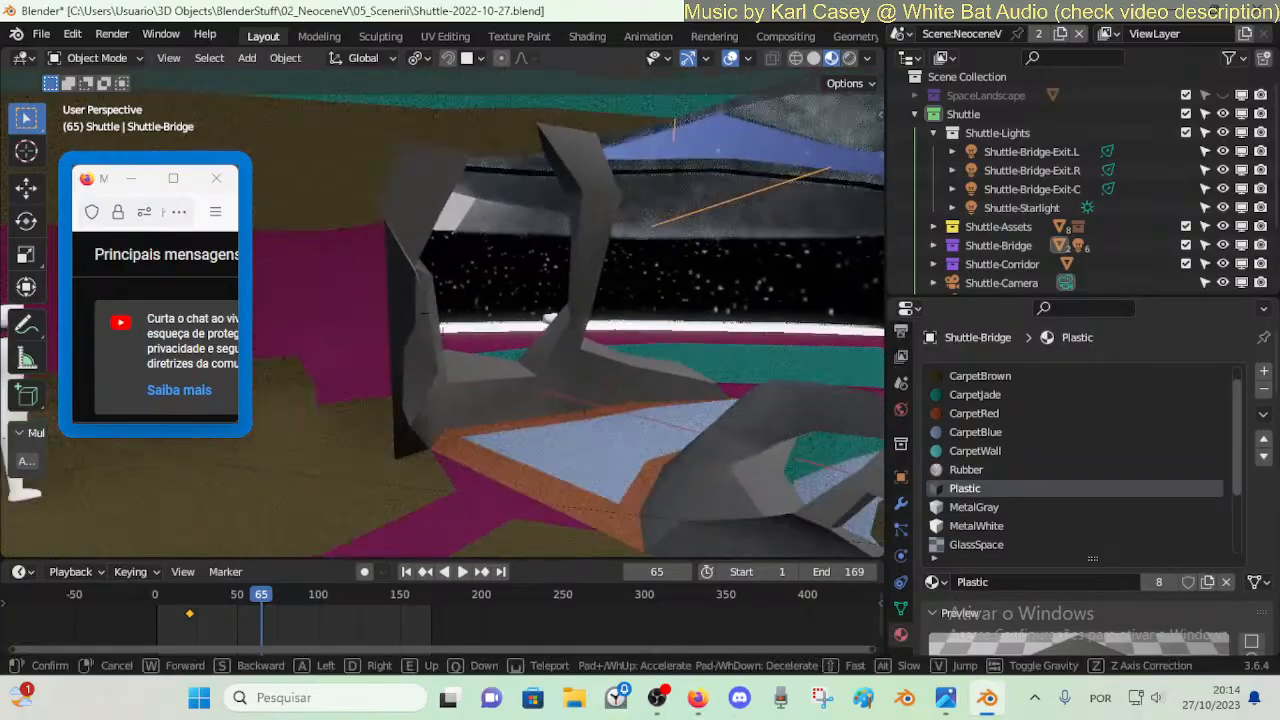
key(s)
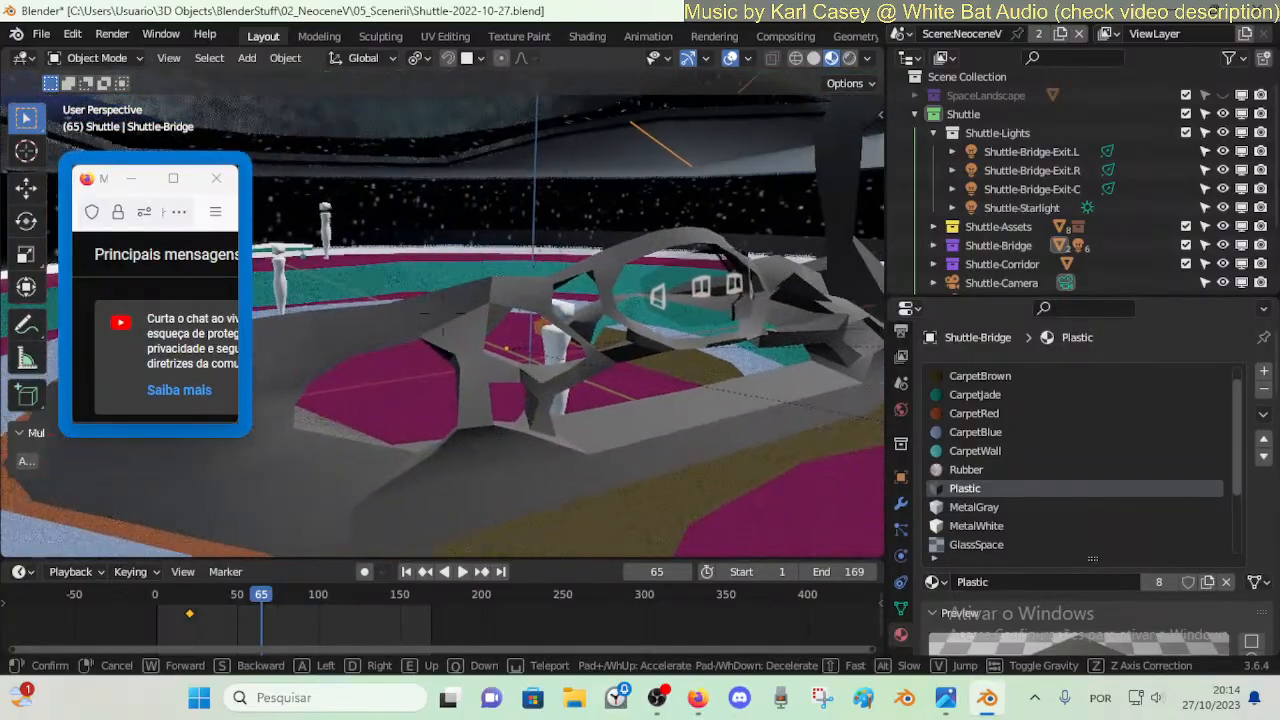
key(Return)
key(Tab)
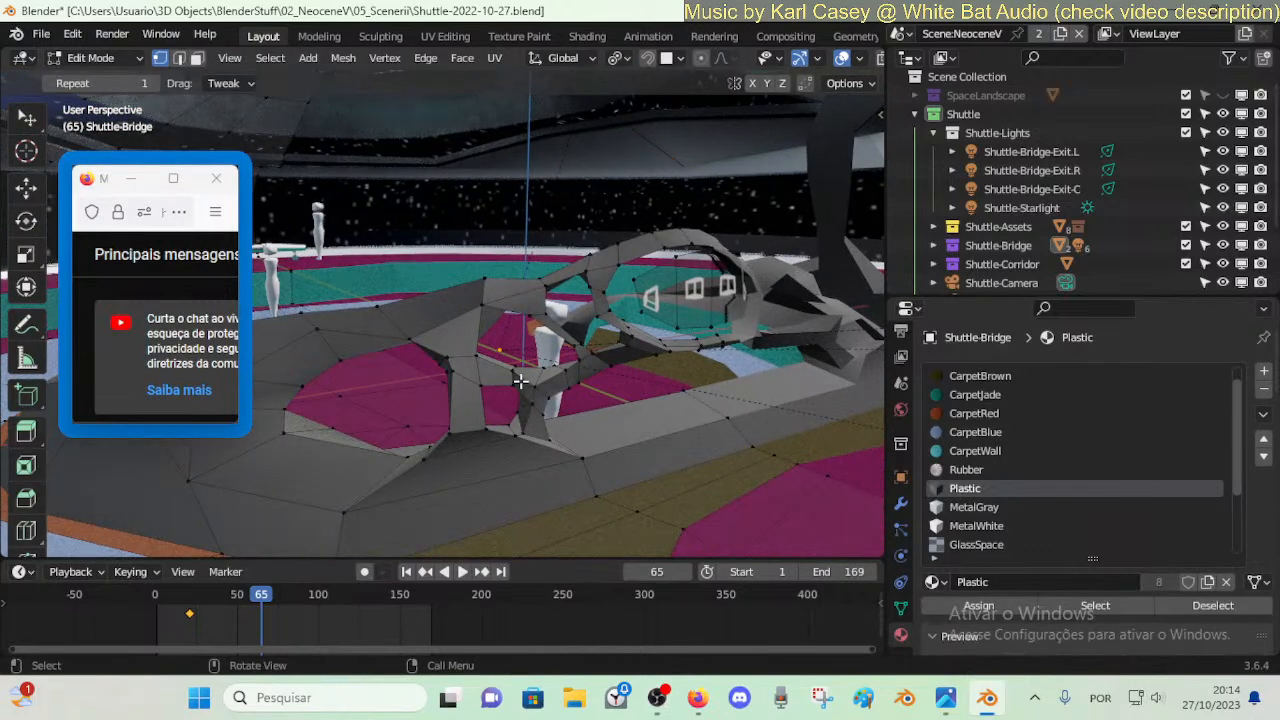
key(g)
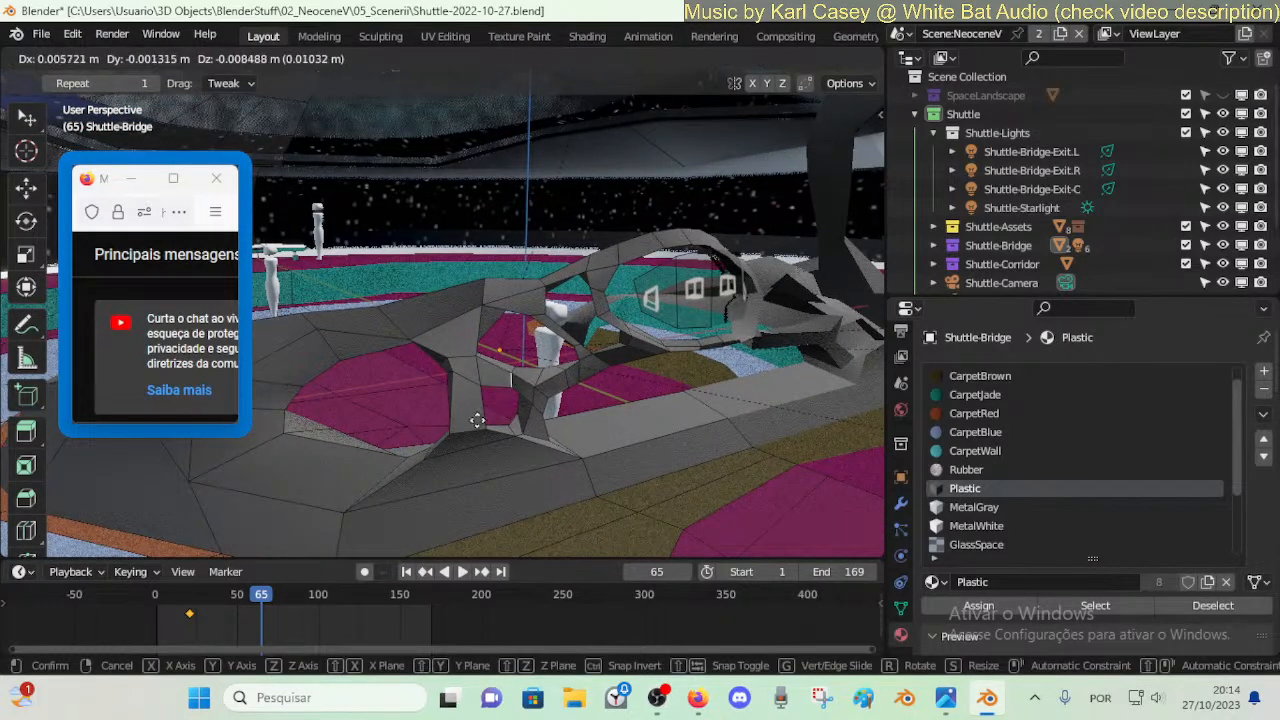
click(520, 412)
- Return to Object Mode and turn on the Face Orientation overlay over the bridge interior
key(Tab)
middle_drag(537, 402, 594, 398)
key(ctrl+alt+shift+f)
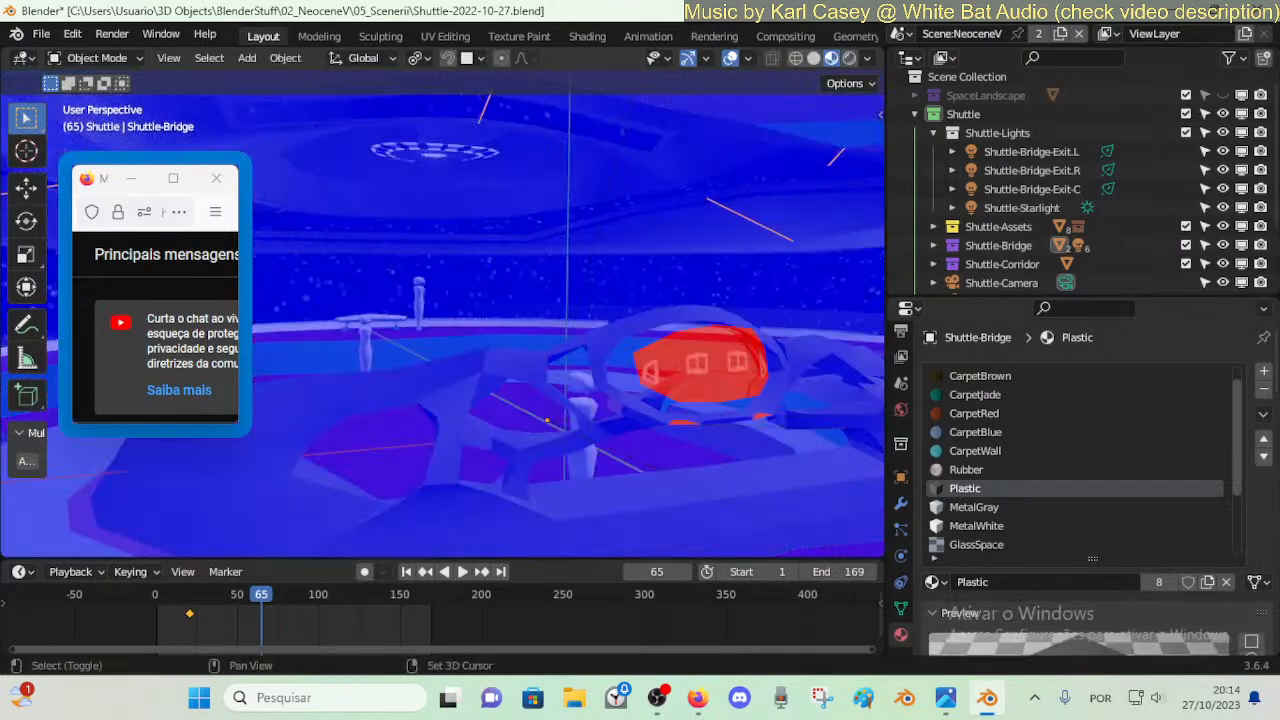
- Enter Edit Mode on Shuttle-Bridge close to the reversed face on the lower rim of the gray console frame
key(shift+grave)
key(w)
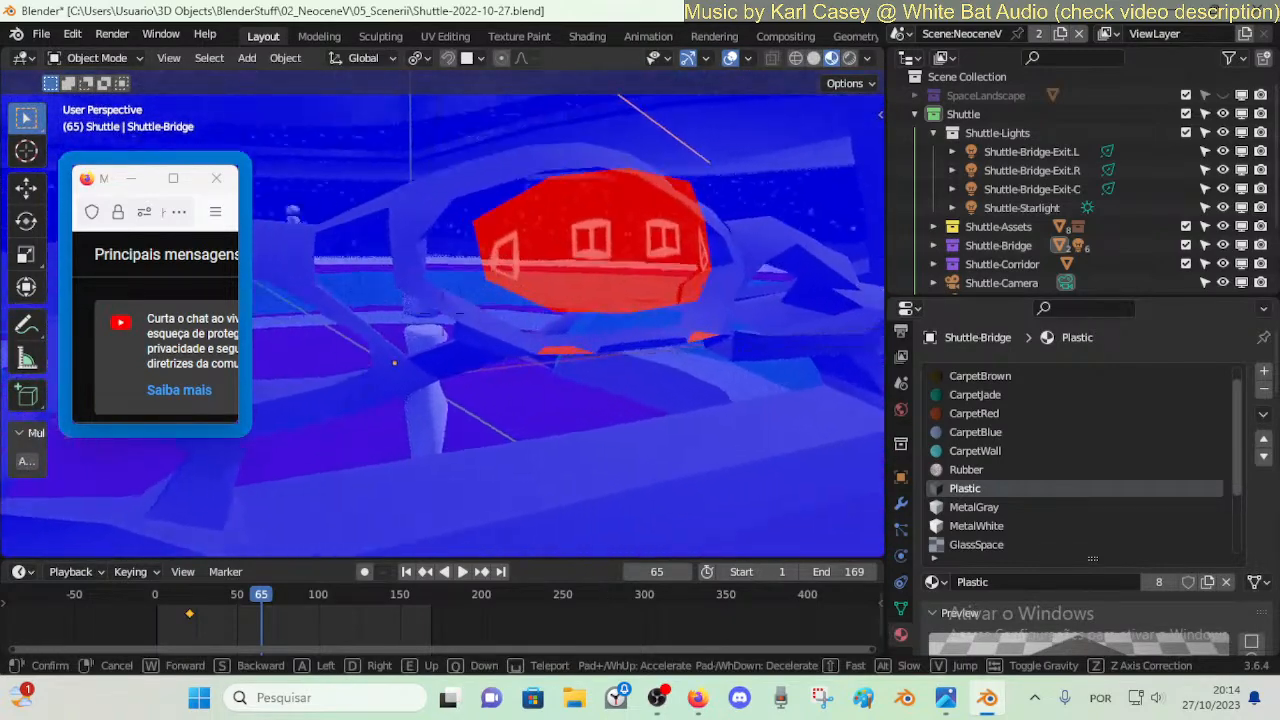
click(576, 372)
key(Tab)
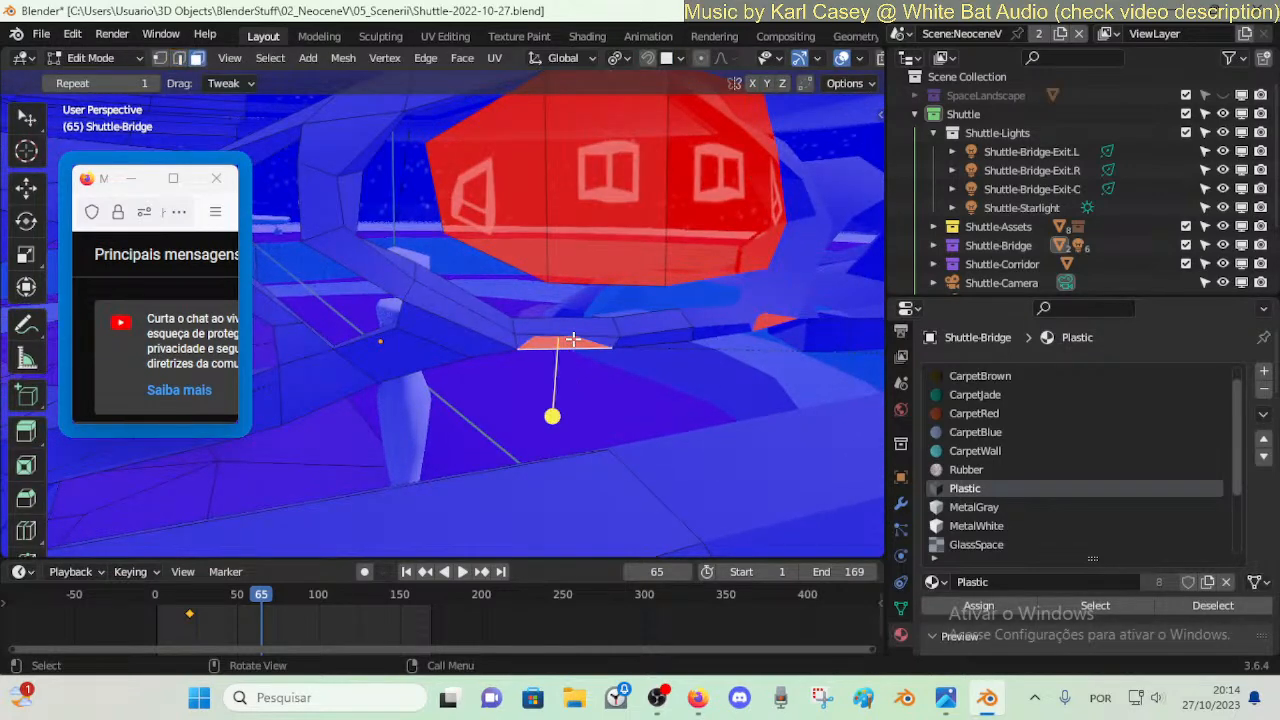
- Try to shift the faces on the console frame's lower rim along Y and along Z, undoing each move
key(g)
key(x)
key(y)
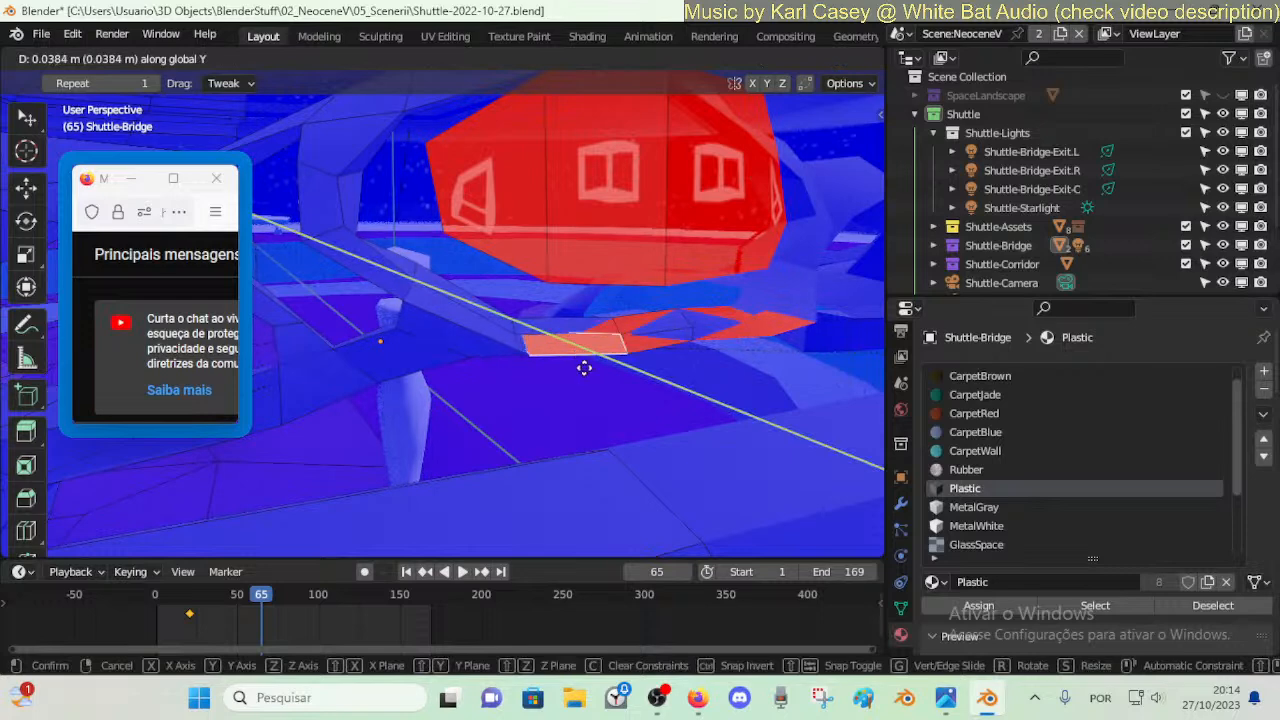
click(600, 380)
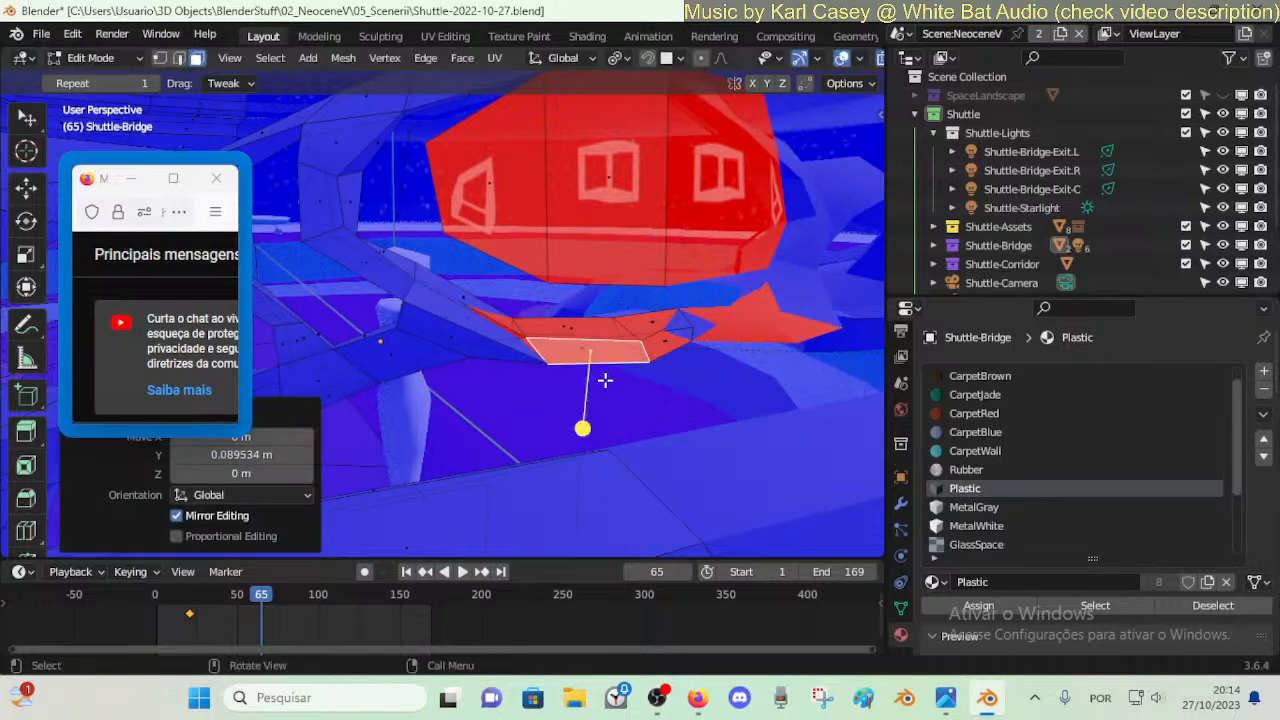
key(ctrl+z)
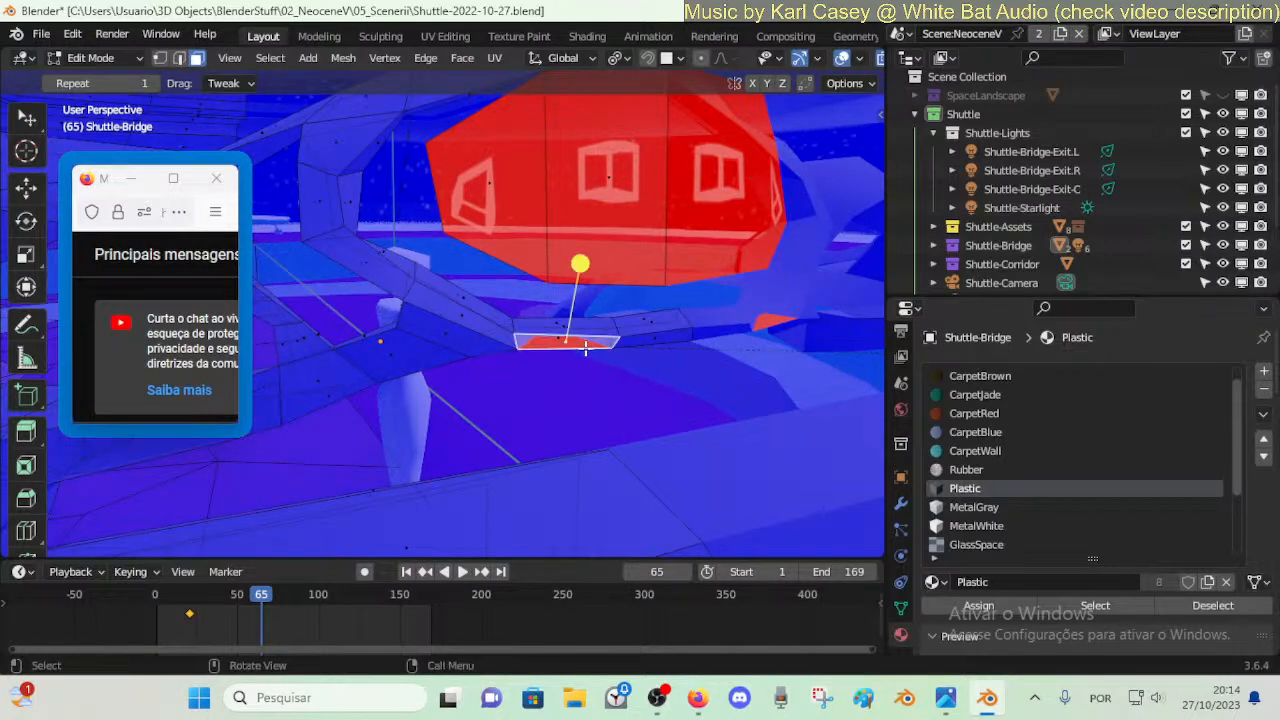
key(g)
key(y)
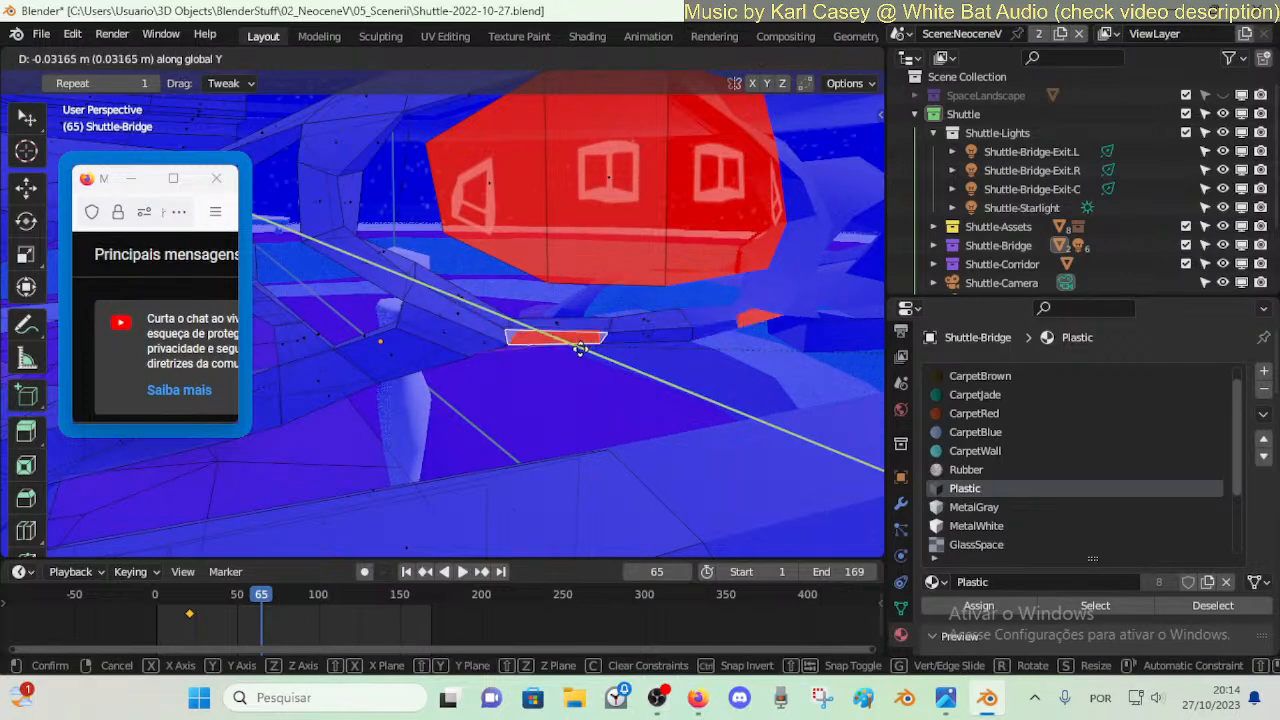
key(z)
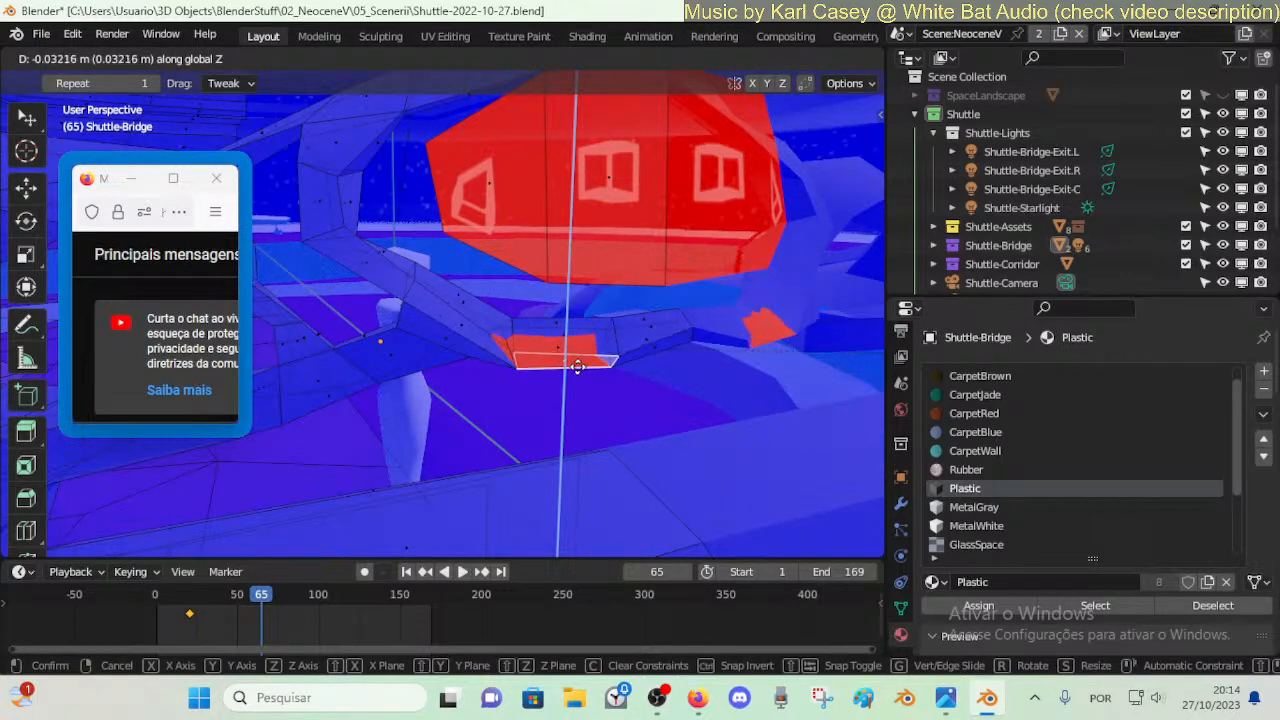
click(578, 367)
key(ctrl+z)
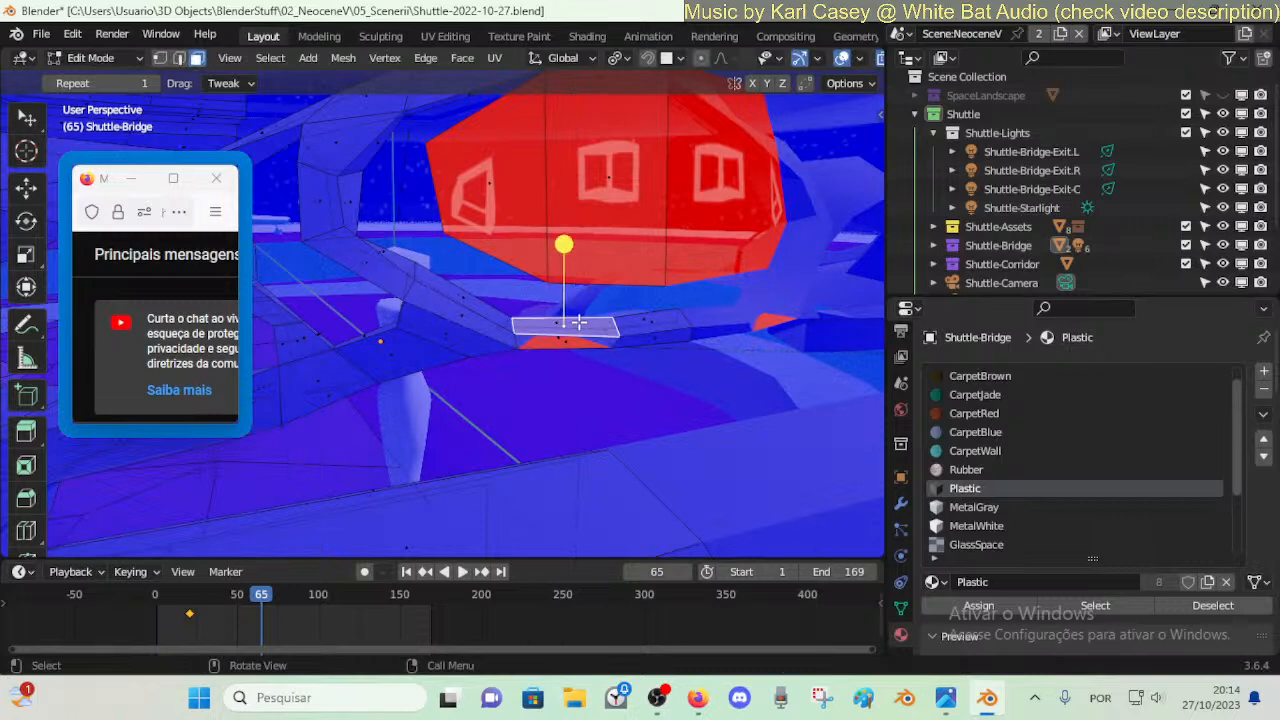
- Move the lower rim's upper face slightly up and its underside face about 0.018 m down to give the rim more thickness
key(g)
click(570, 305)
key(g)
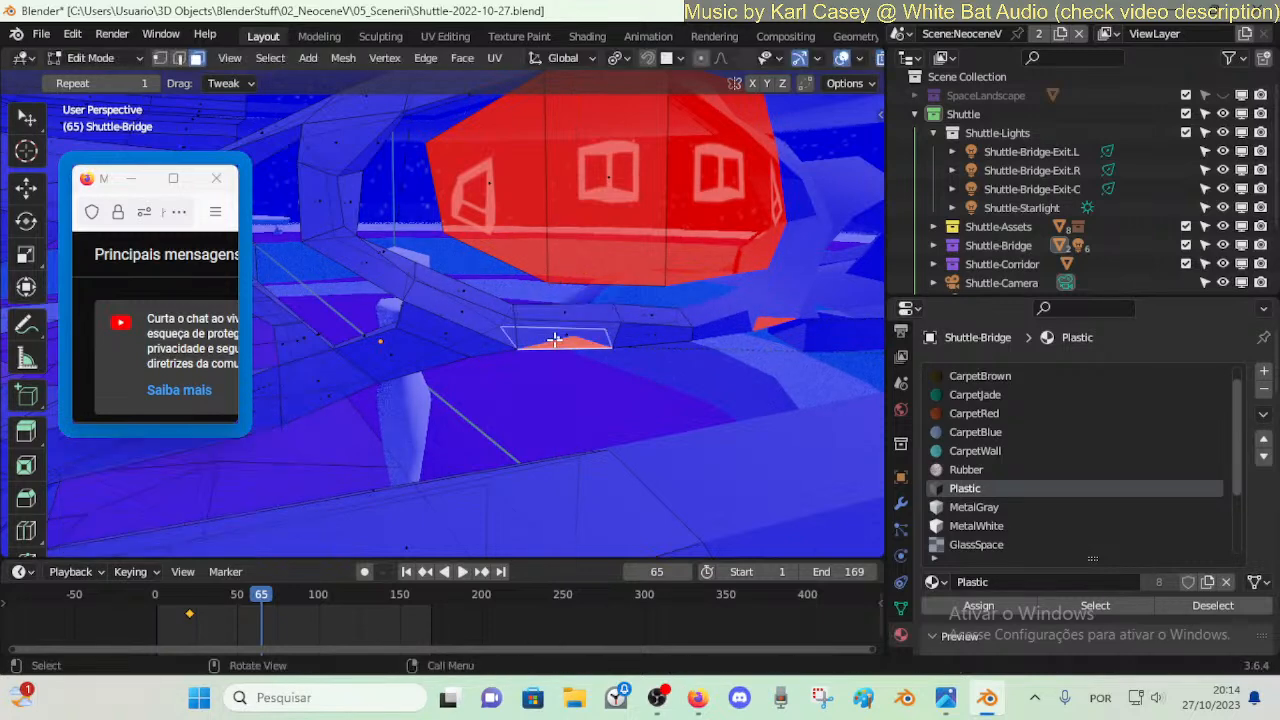
click(563, 356)
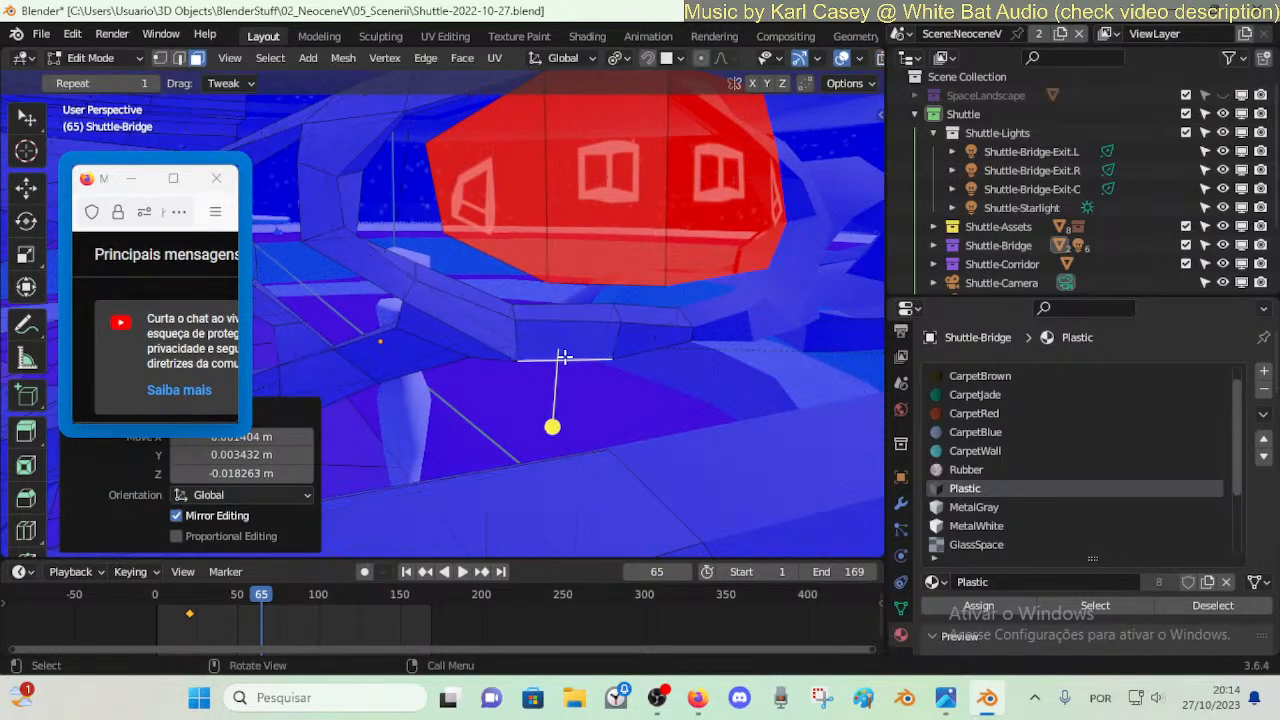
- Examine the bridge interior for reversed faces, from the console frame and windows to the box-shaped counter near the exits
key(shift+grave)
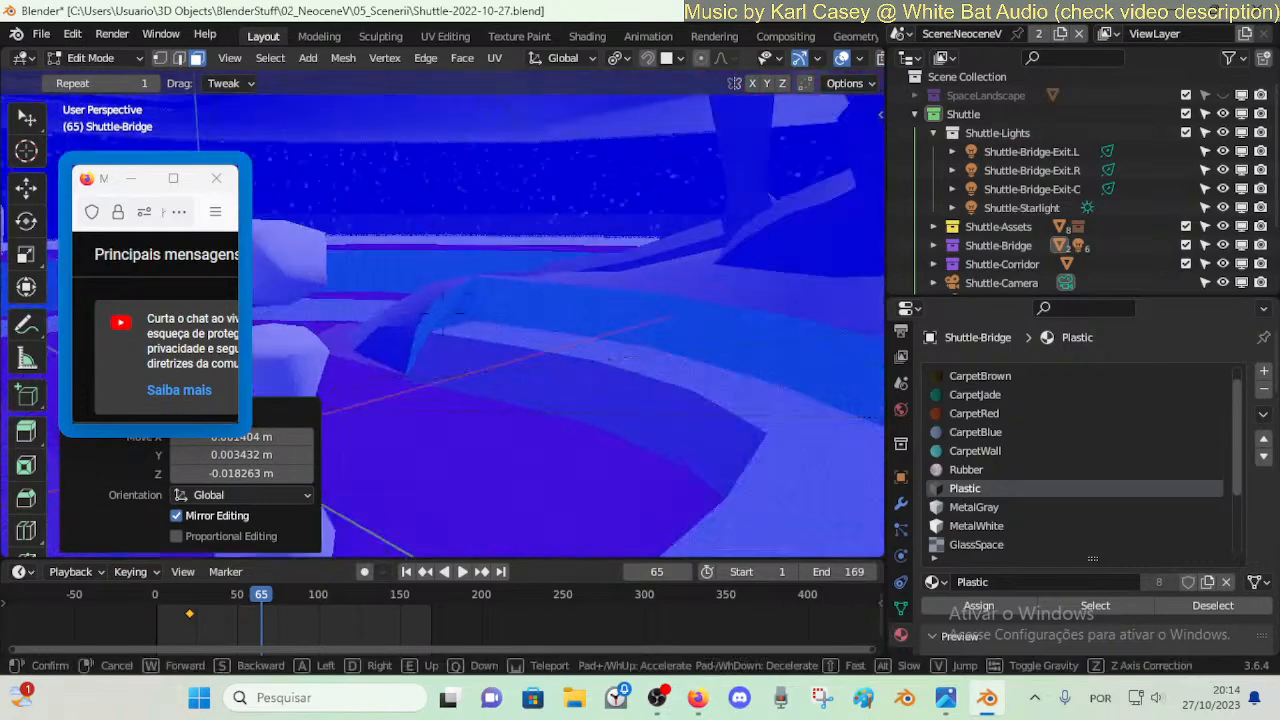
key(w)
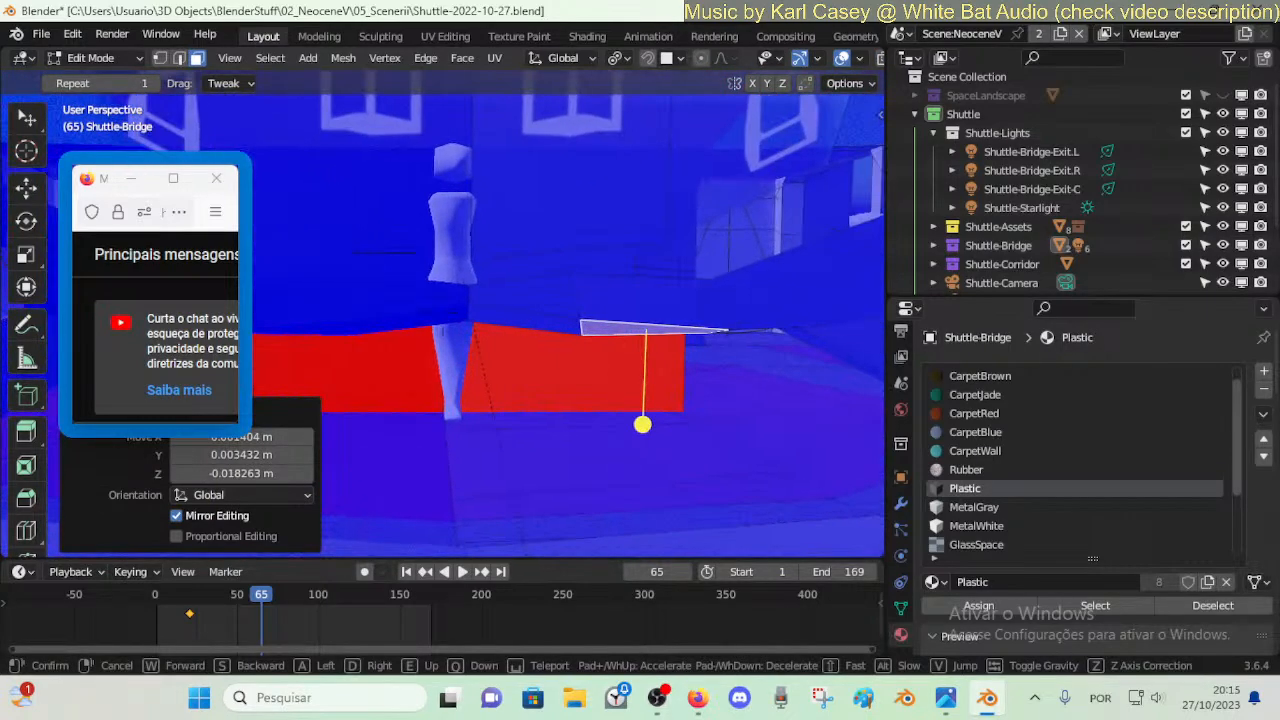
key(w)
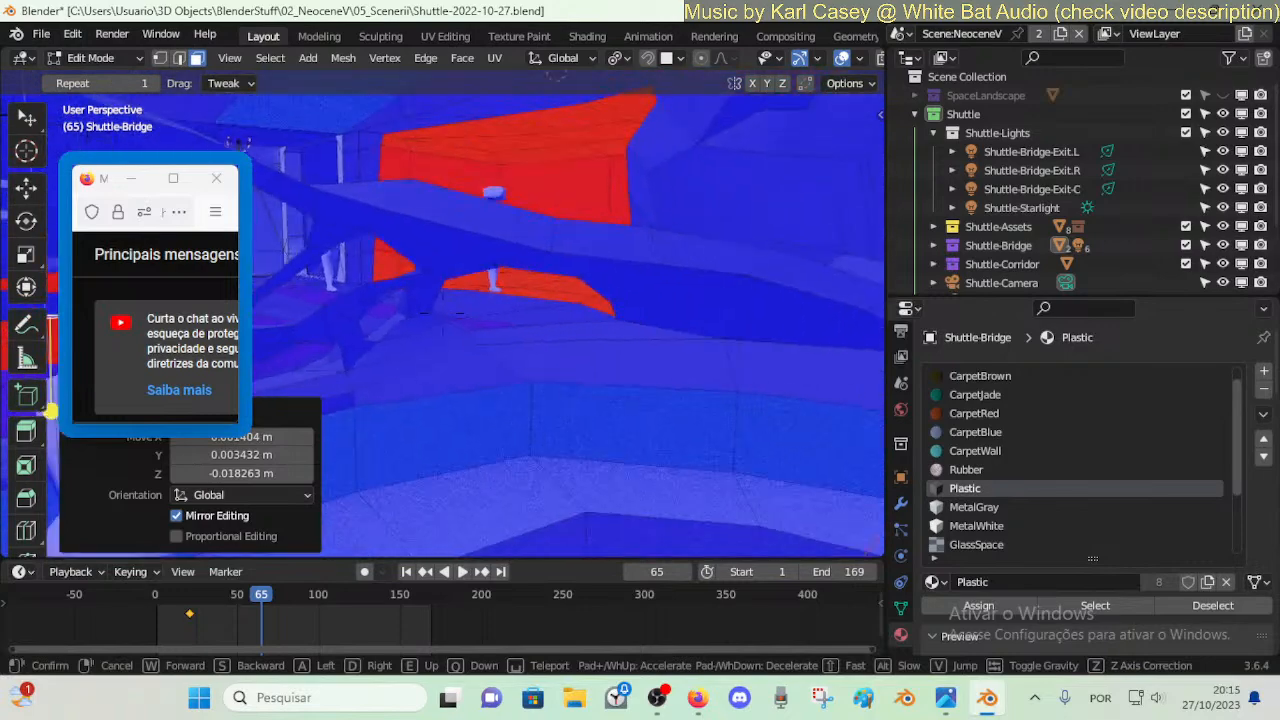
key(w)
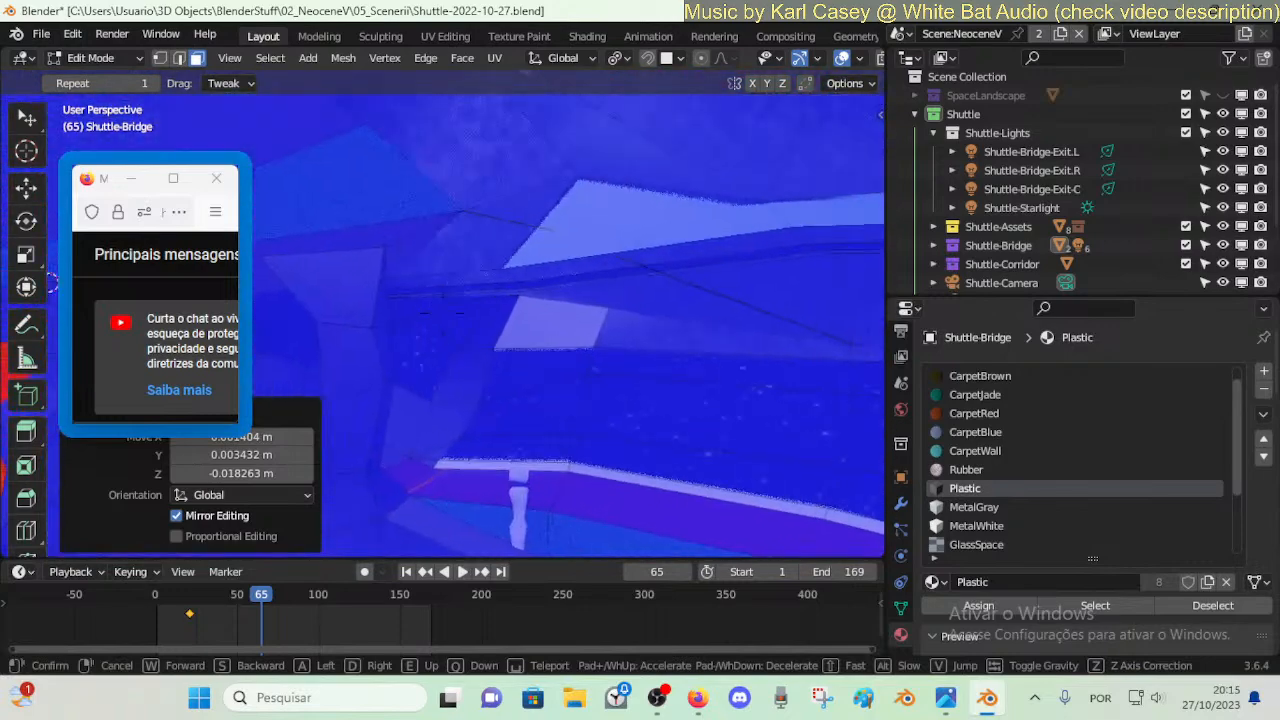
key(w)
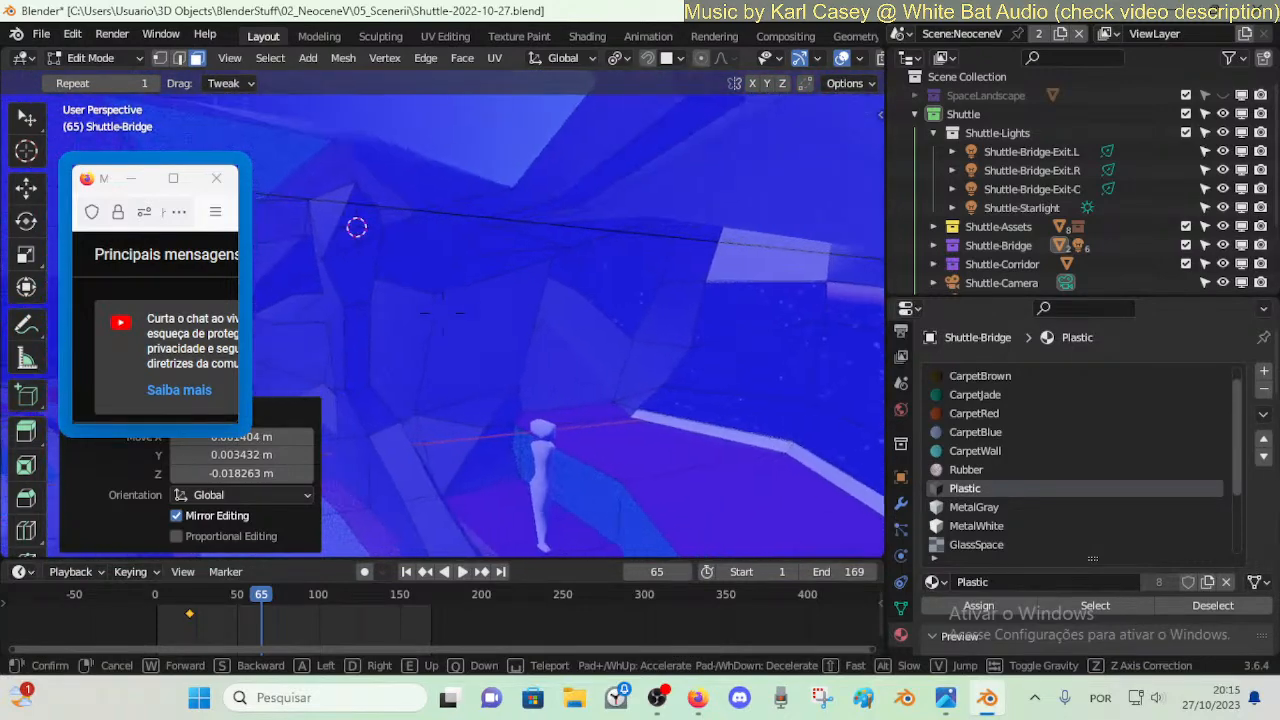
key(w)
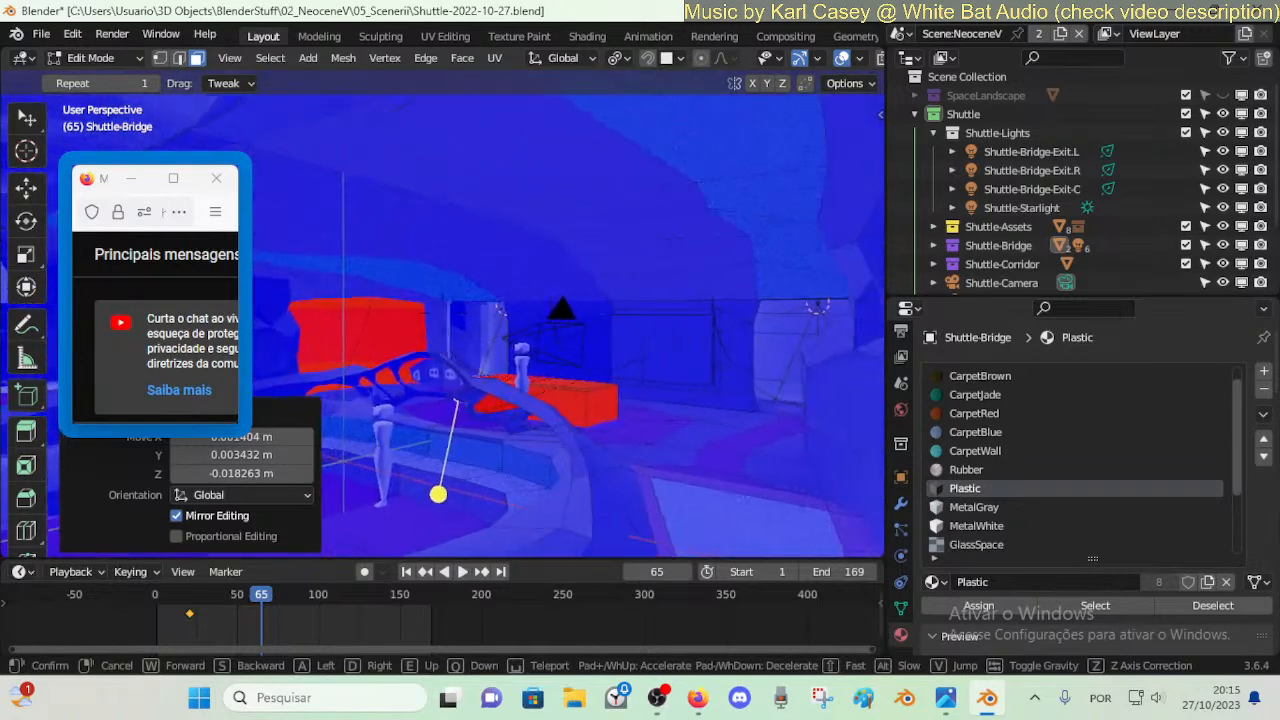
key(w)
click(523, 348)
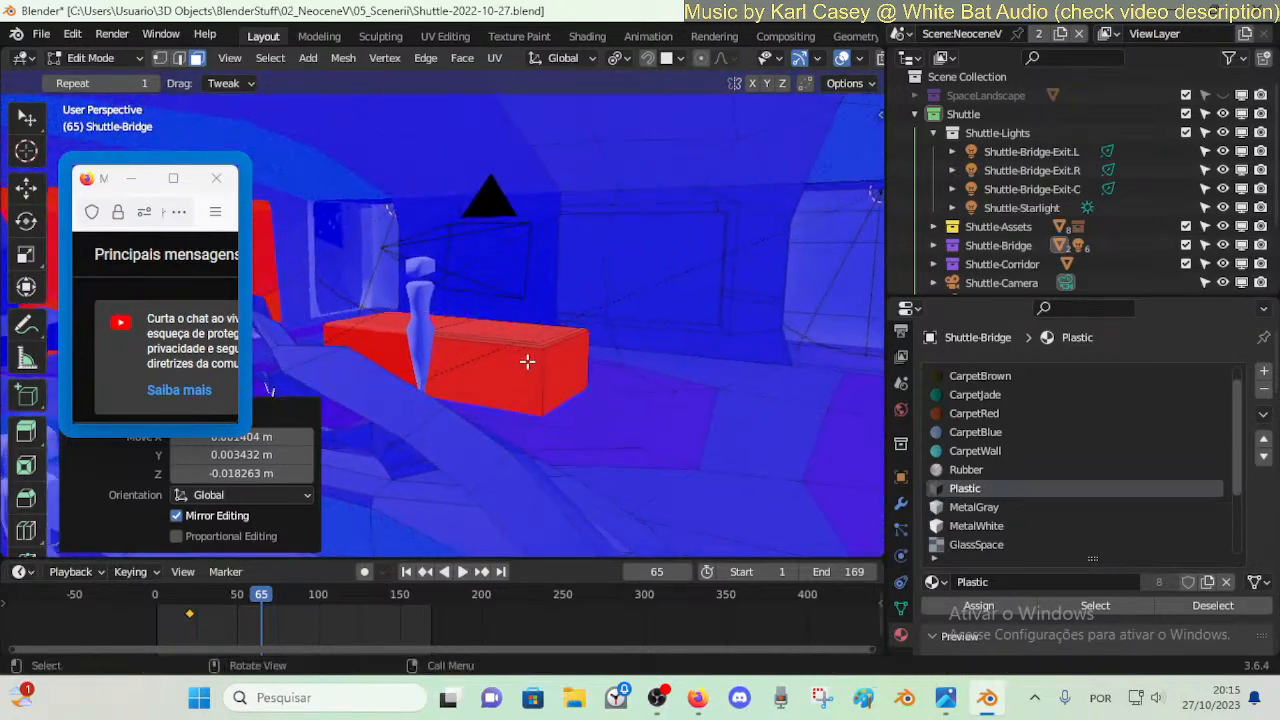
- Flip the normals of the box-shaped counter's linked sides and its glass top face, and return to Object Mode
key(l)
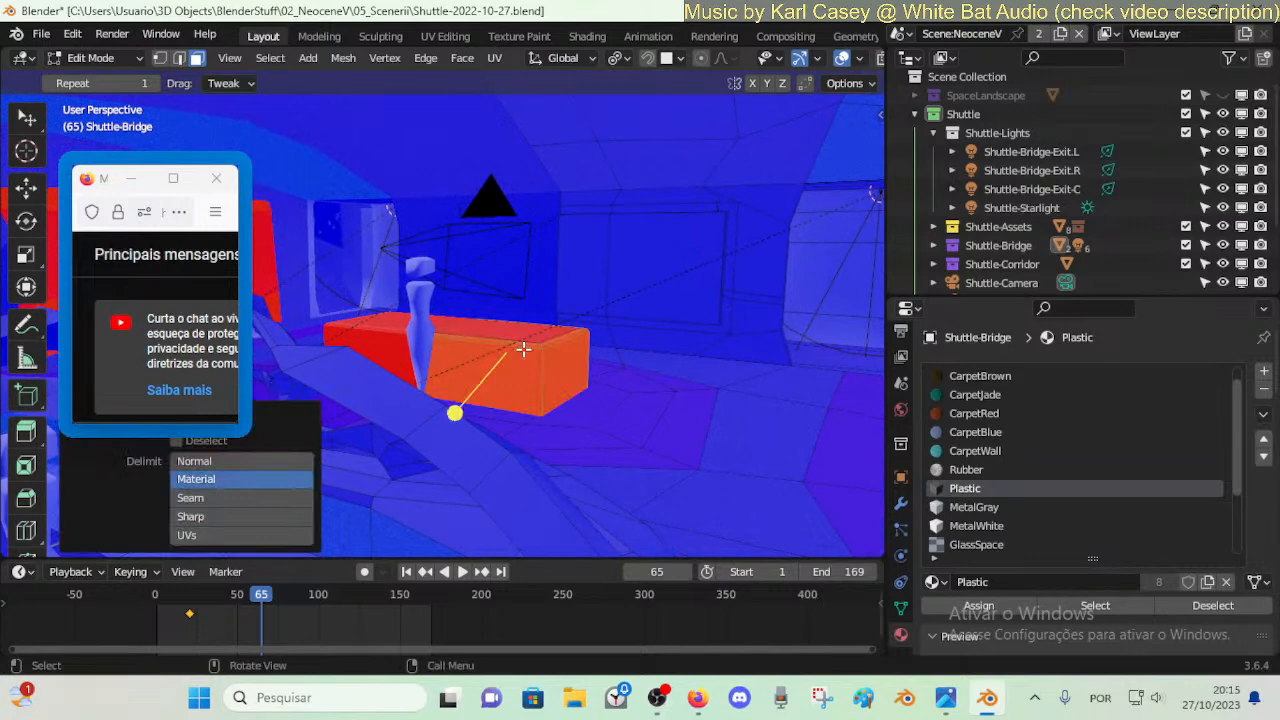
key(alt+n)
click(523, 349)
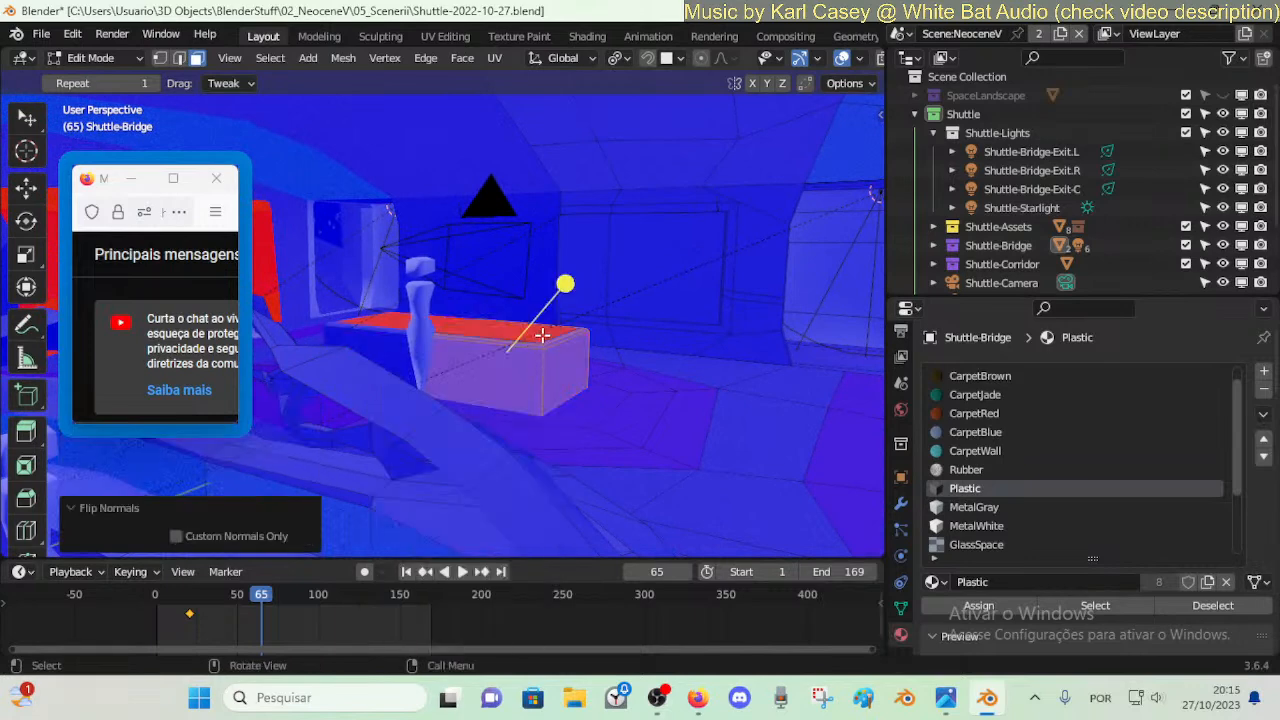
click(541, 335)
key(alt+n)
click(542, 335)
key(ctrl+Tab)
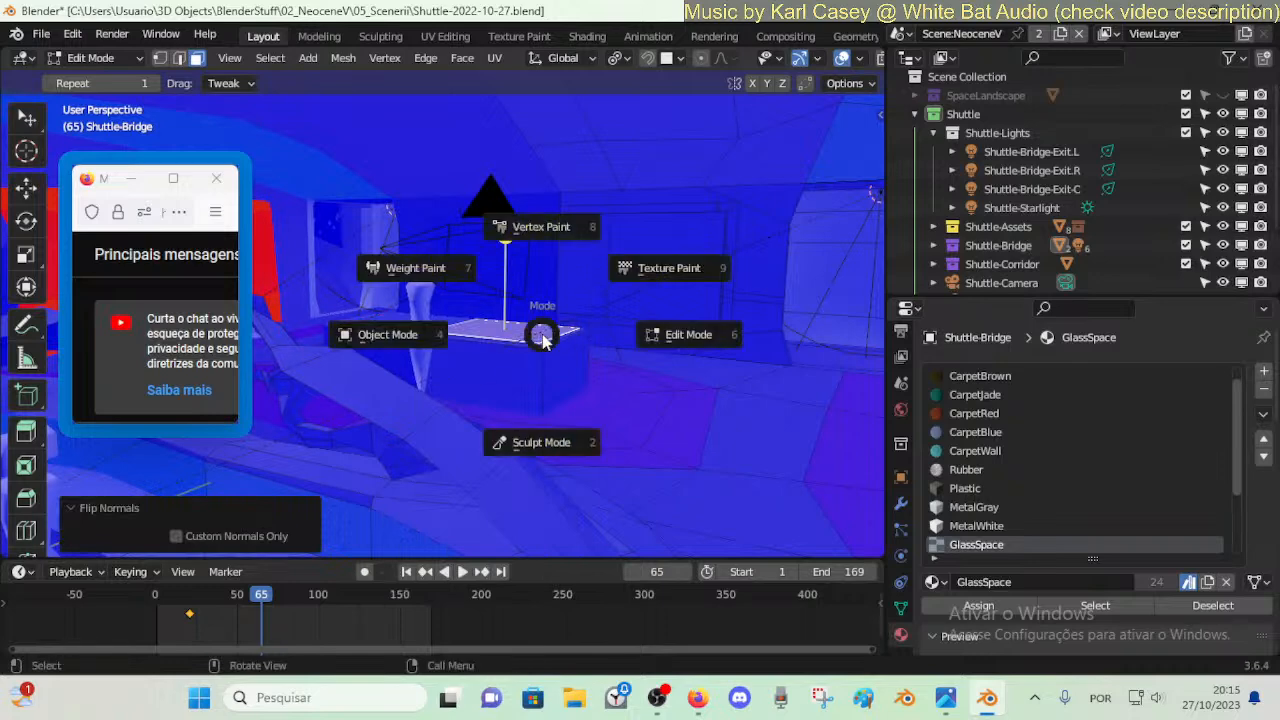
key(4)
- Save the changes to Shuttle-2022-10-27.blend in front of the reversed lounge alcove
key(shift+grave)
key(w)
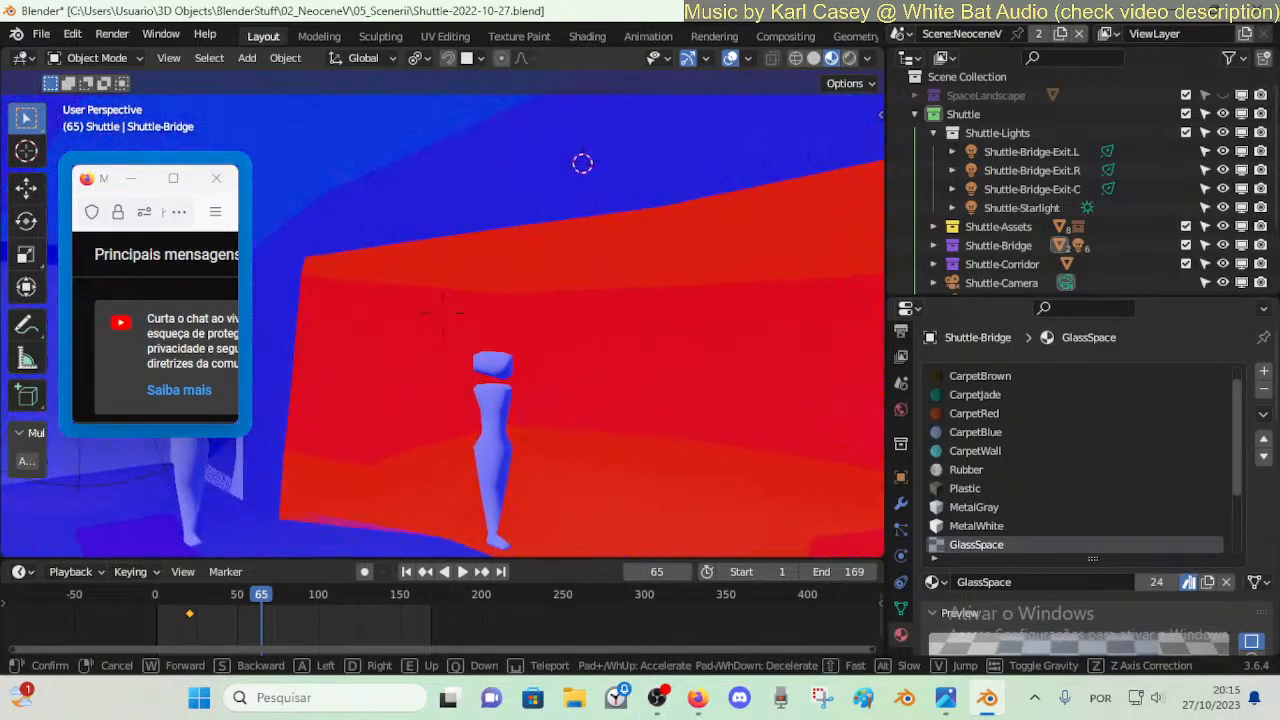
click(546, 321)
key(ctrl+s)
- Select the whole lounge alcove as linked faces delimited by Normal, flip its normals and return to Object Mode
key(Tab)
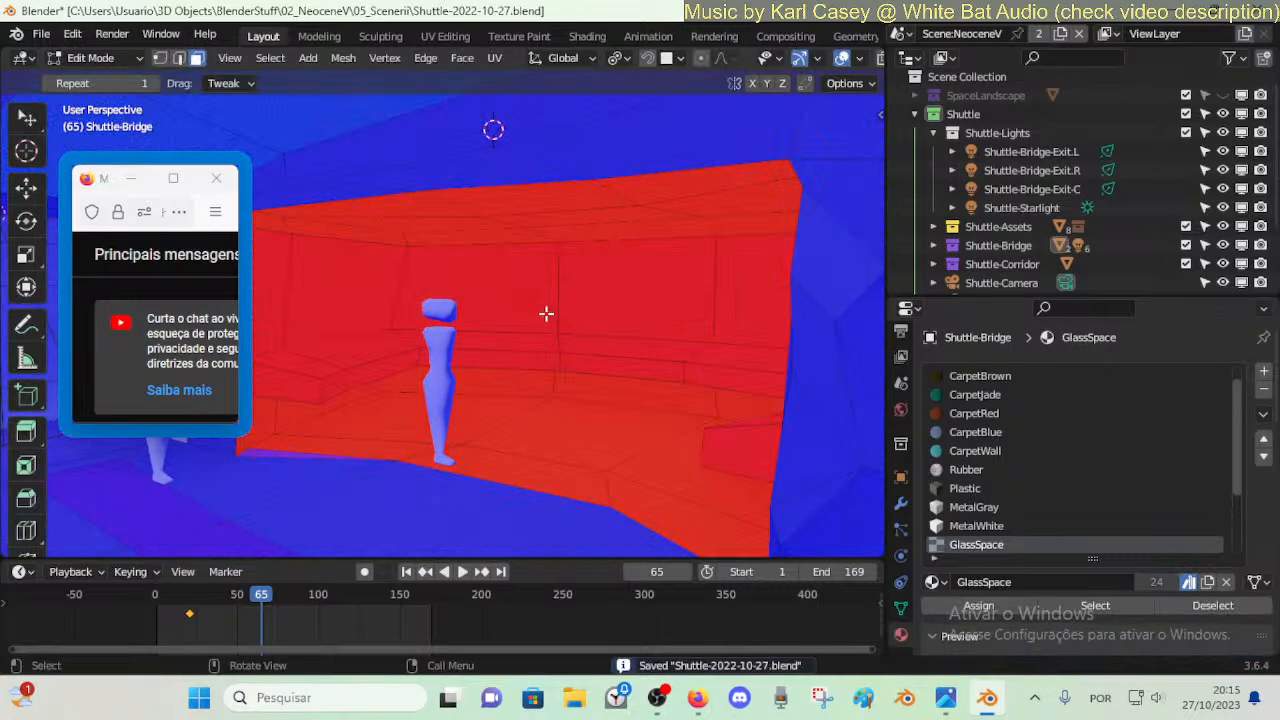
key(l)
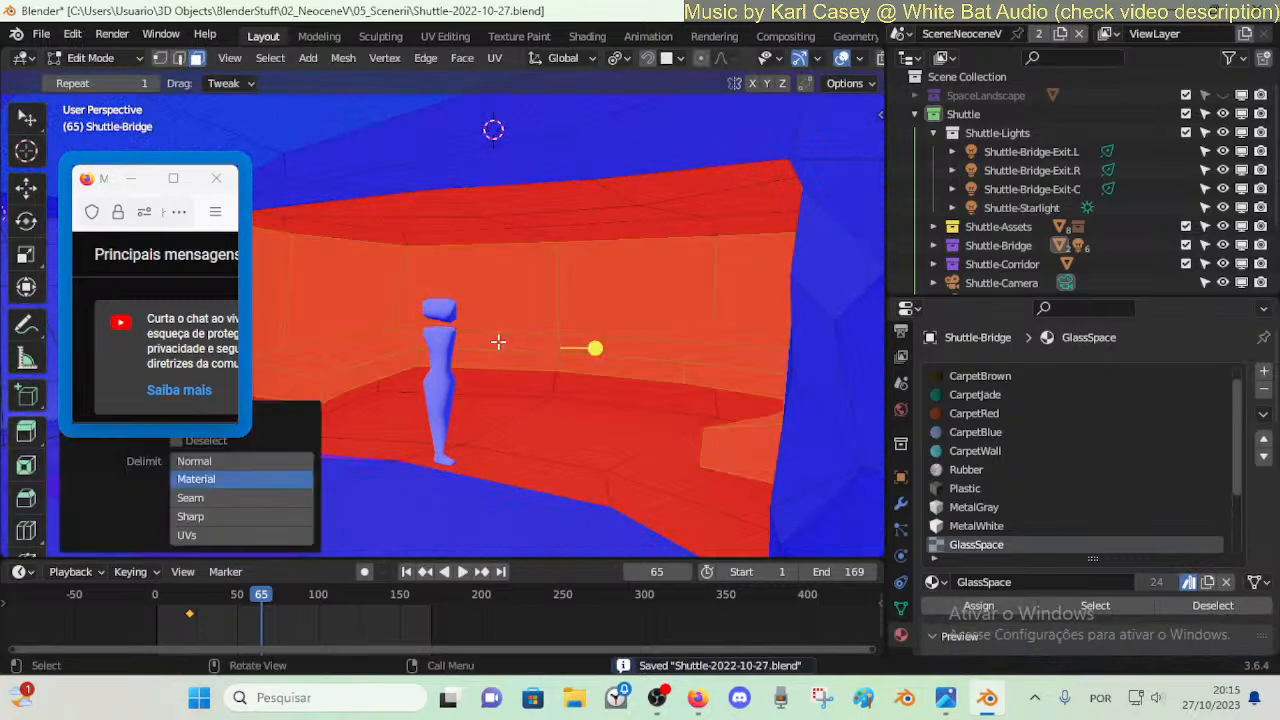
click(248, 460)
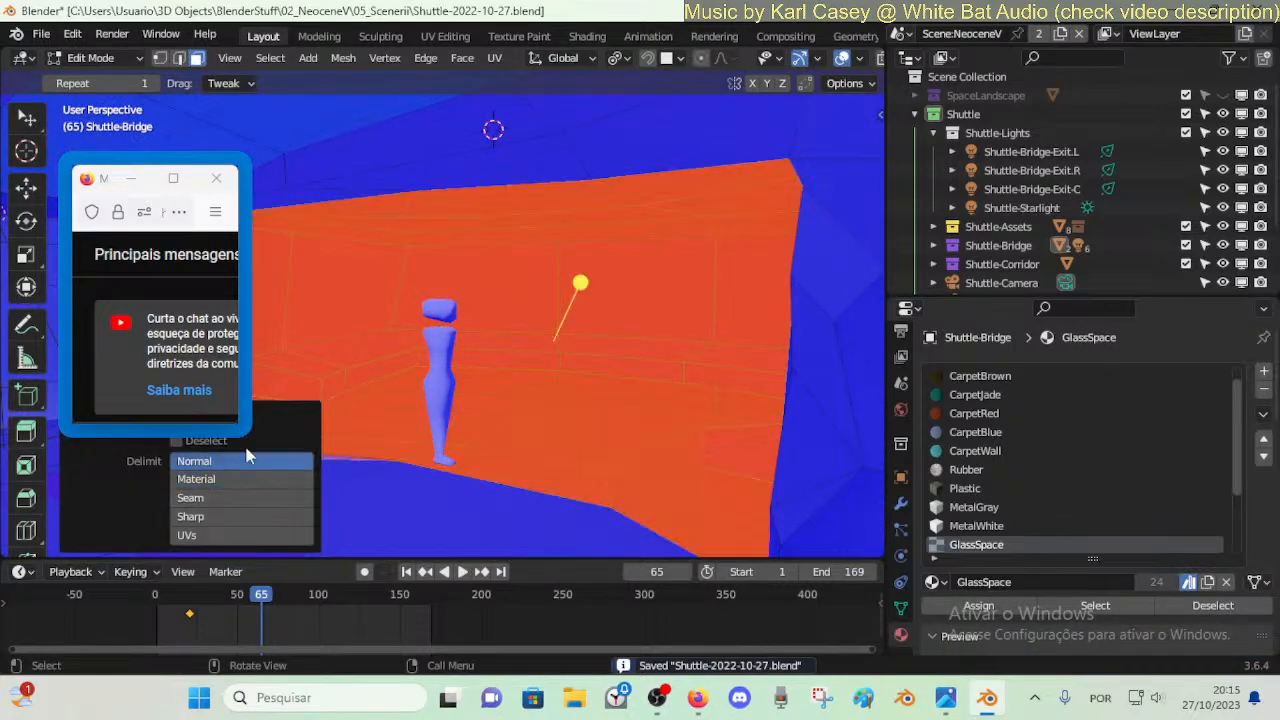
key(alt+n)
click(536, 346)
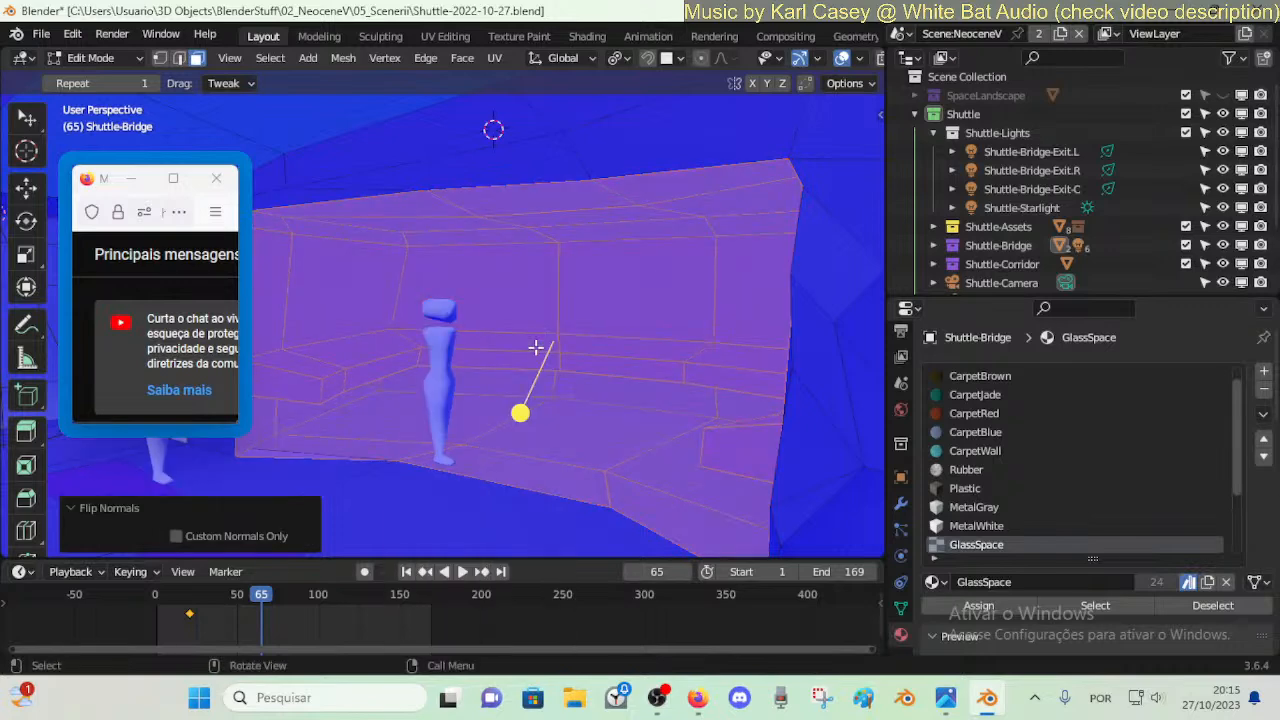
click(97, 510)
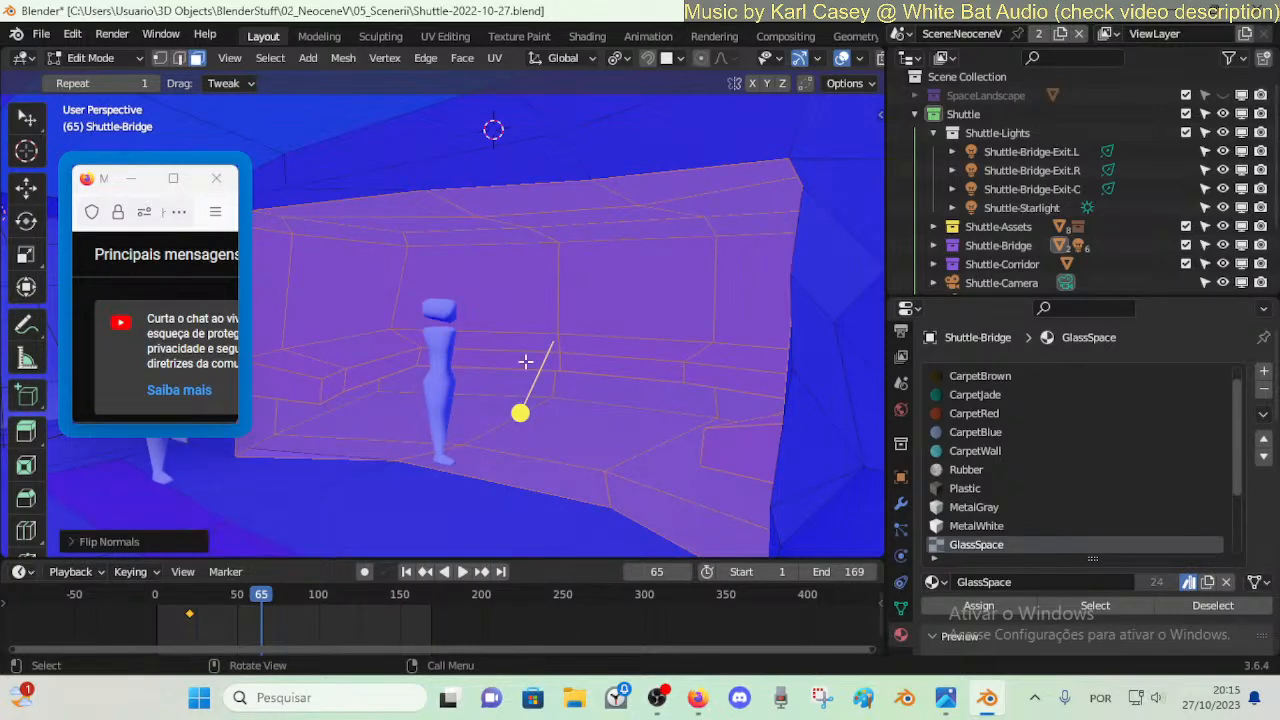
key(Tab)
- Check the lounge alcove's materials with the viewport overlays hidden, and show the overlays again
key(shift+grave)
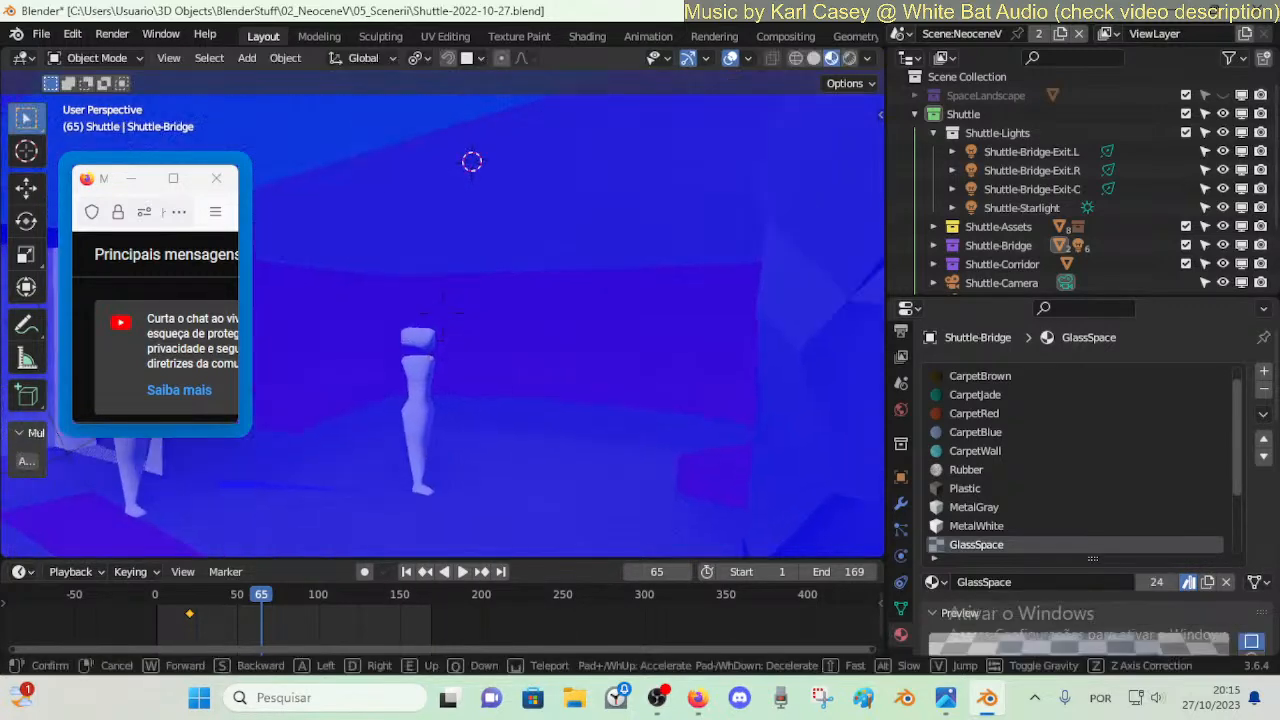
click(525, 361)
key(ctrl+z)
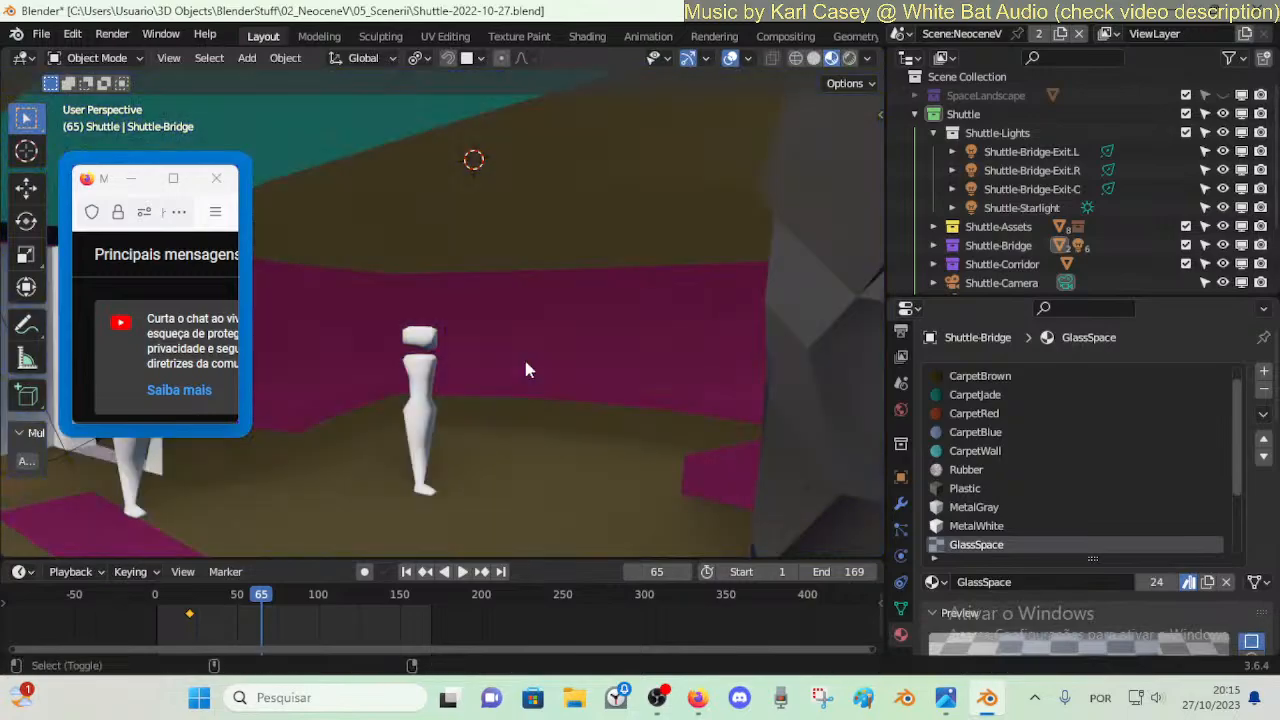
key(shift+grave)
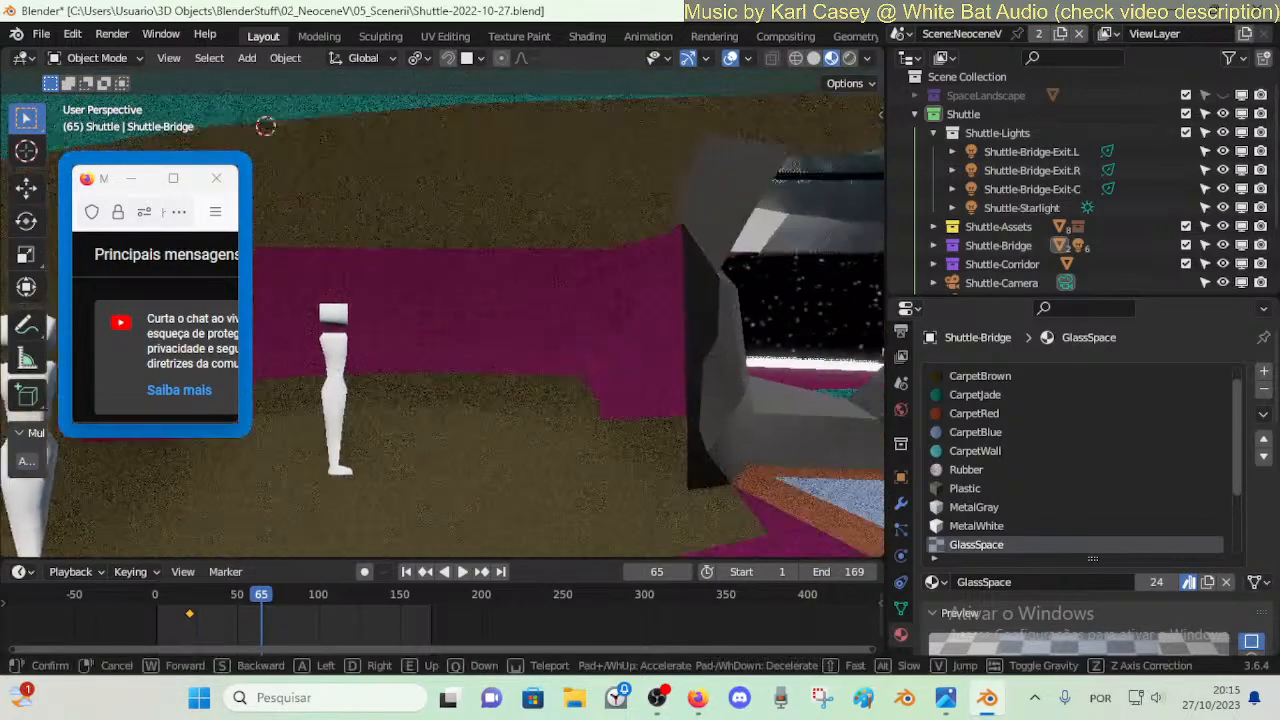
click(525, 361)
key(shift+alt+z)
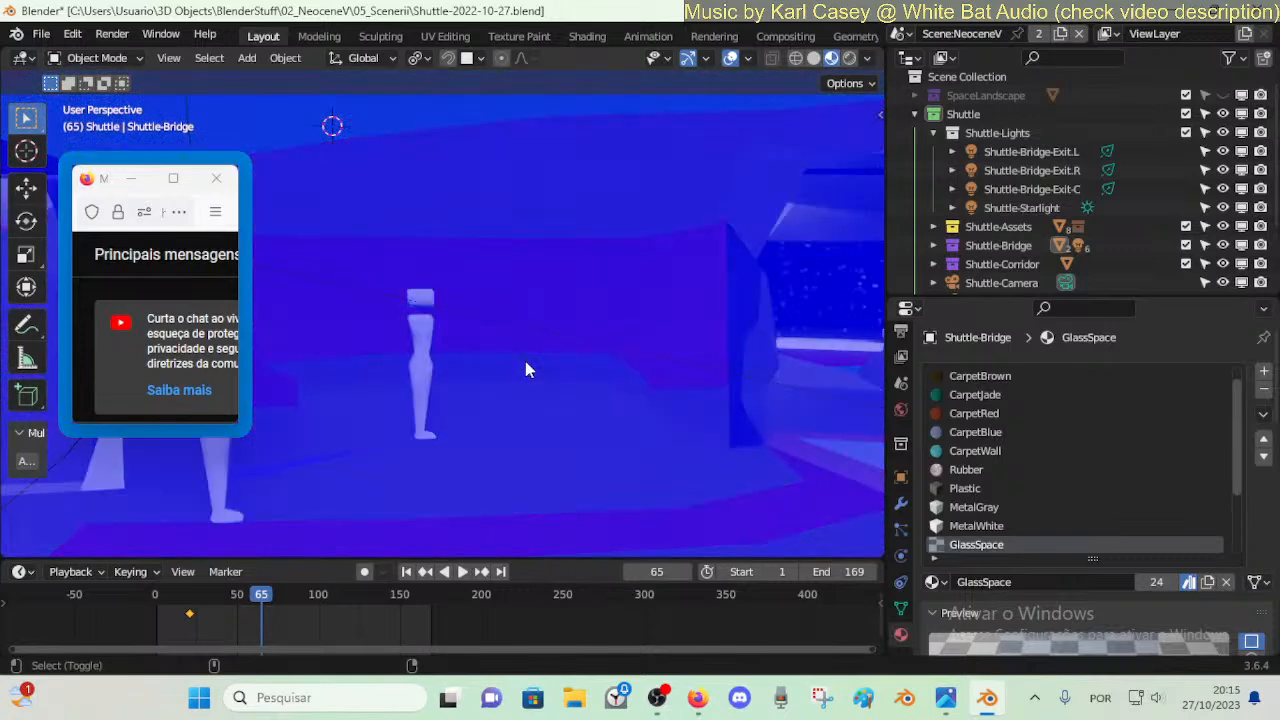
- Switch from the Face Orientation overlay to the Wireframe overlay and save the file
key(shift+alt+f)
key(shift+alt+w)
key(ctrl+s)
- Move the chat window lower and inspect the bridge wireframe around the console frame, pillar and lounge alcove
drag(100, 180, 85, 250)
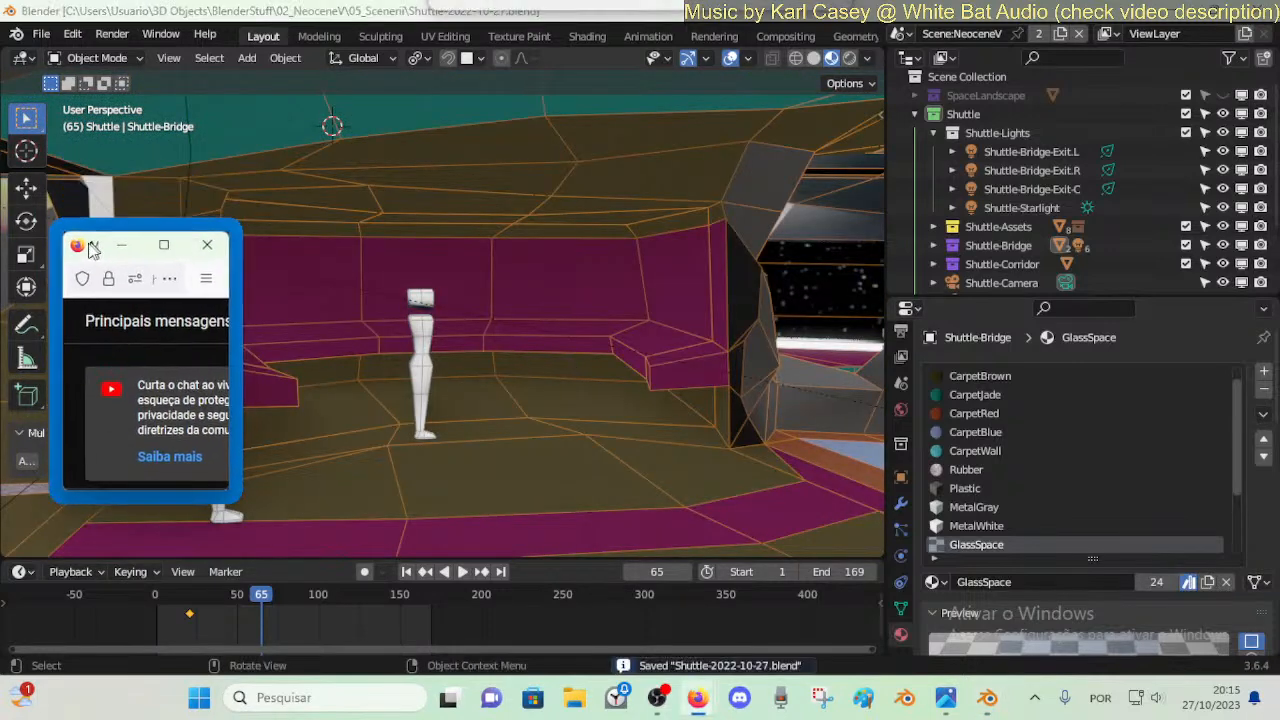
click(639, 281)
key(shift+grave)
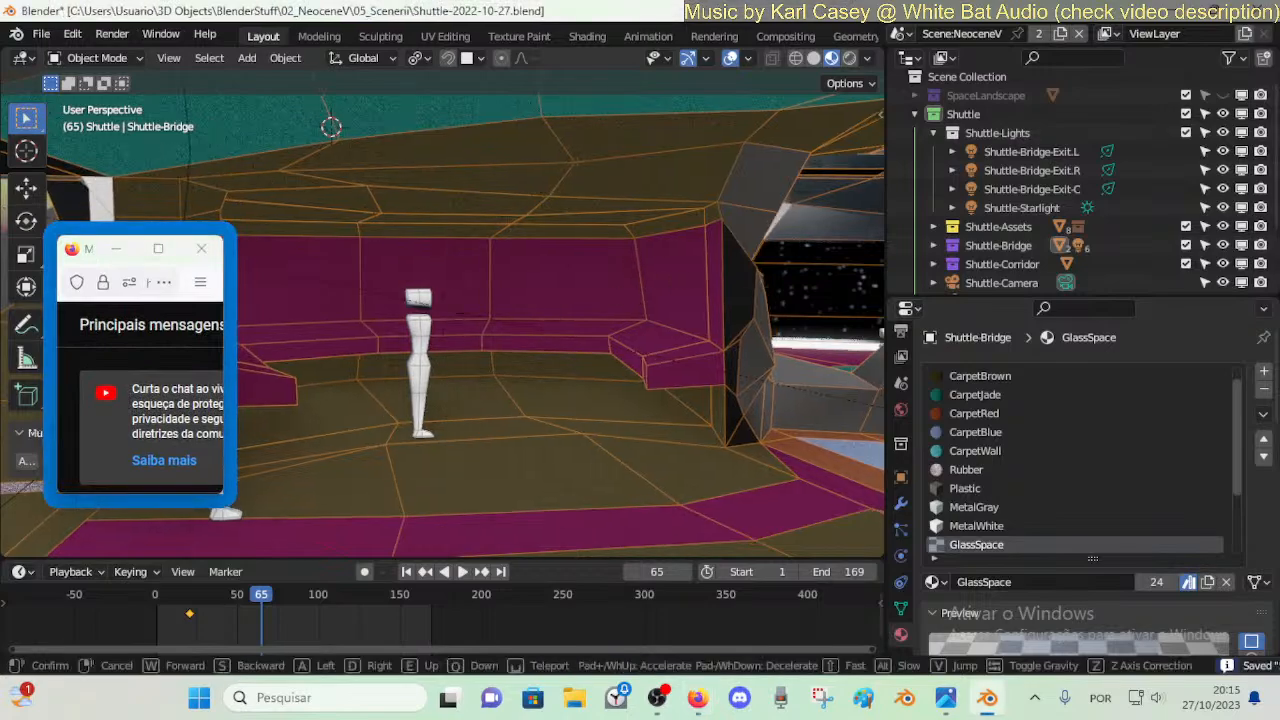
key(w)
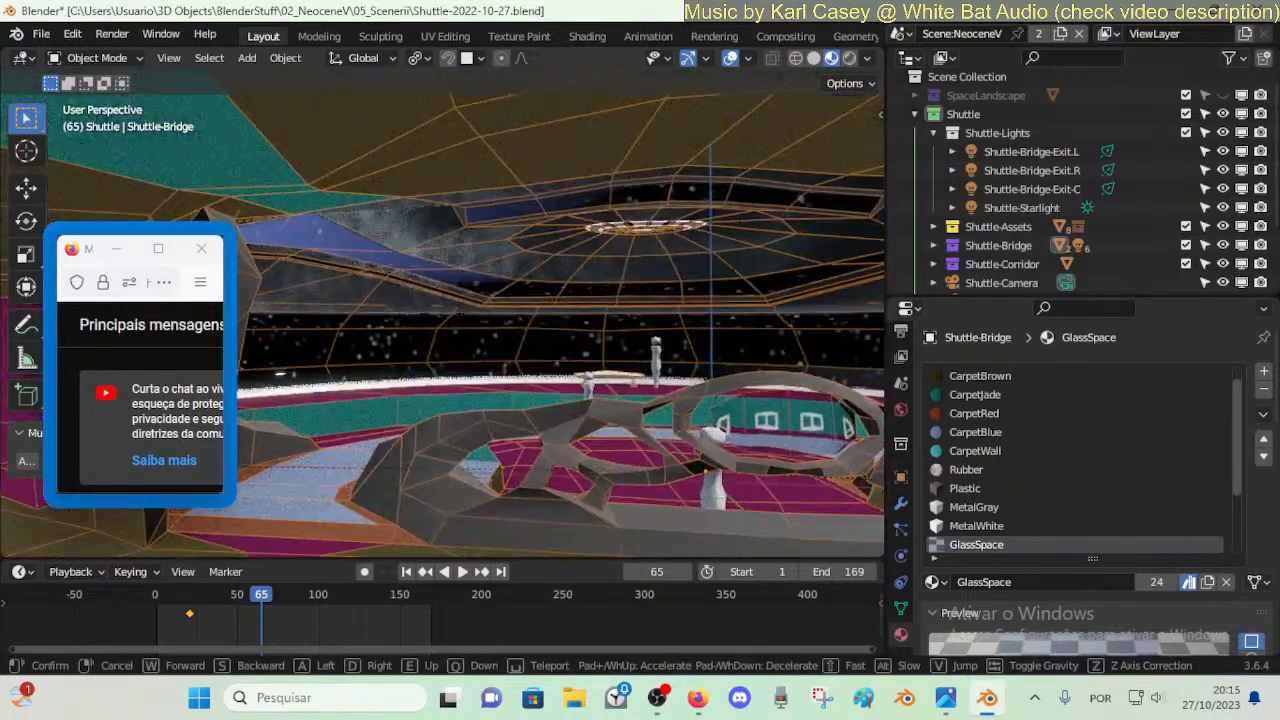
key(w)
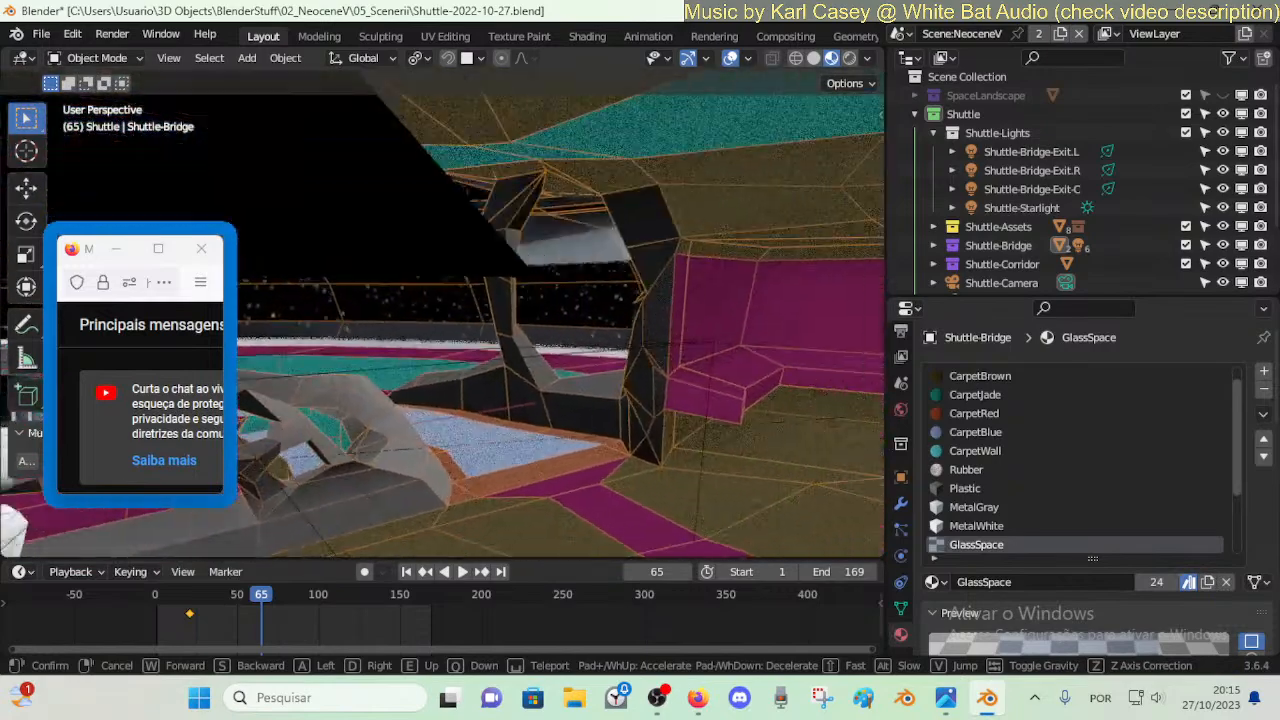
key(w)
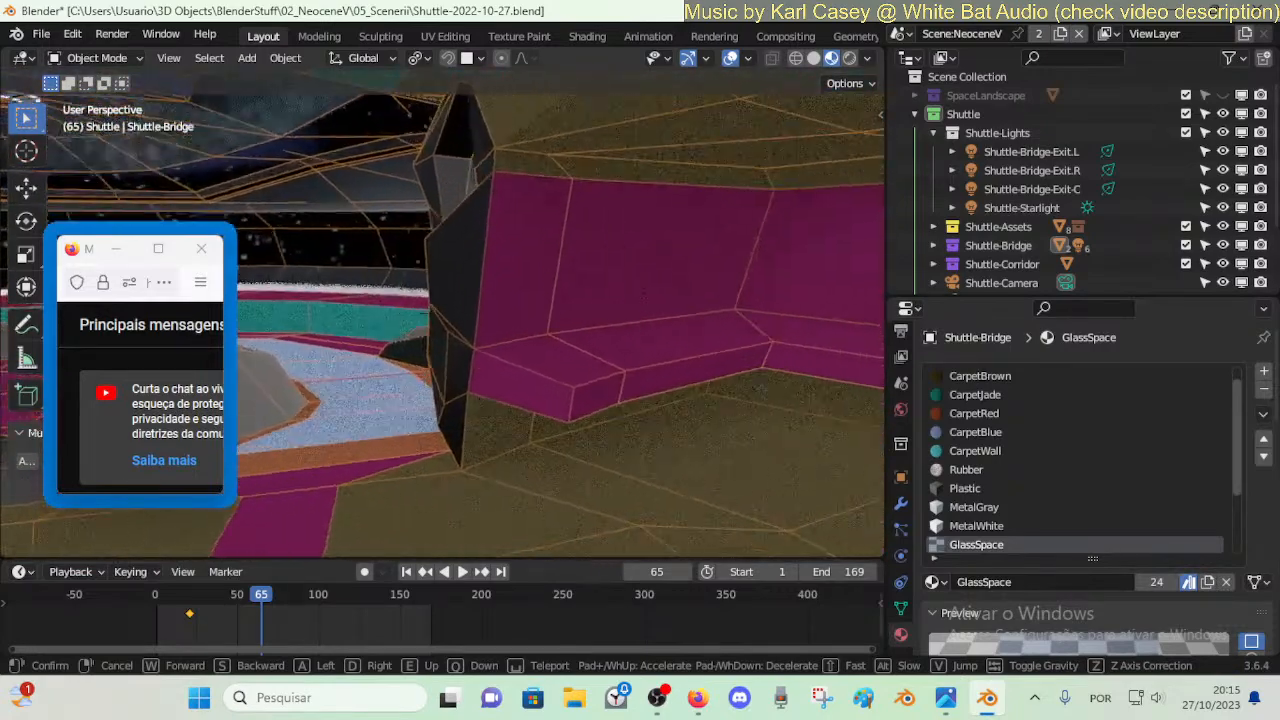
key(a)
click(564, 237)
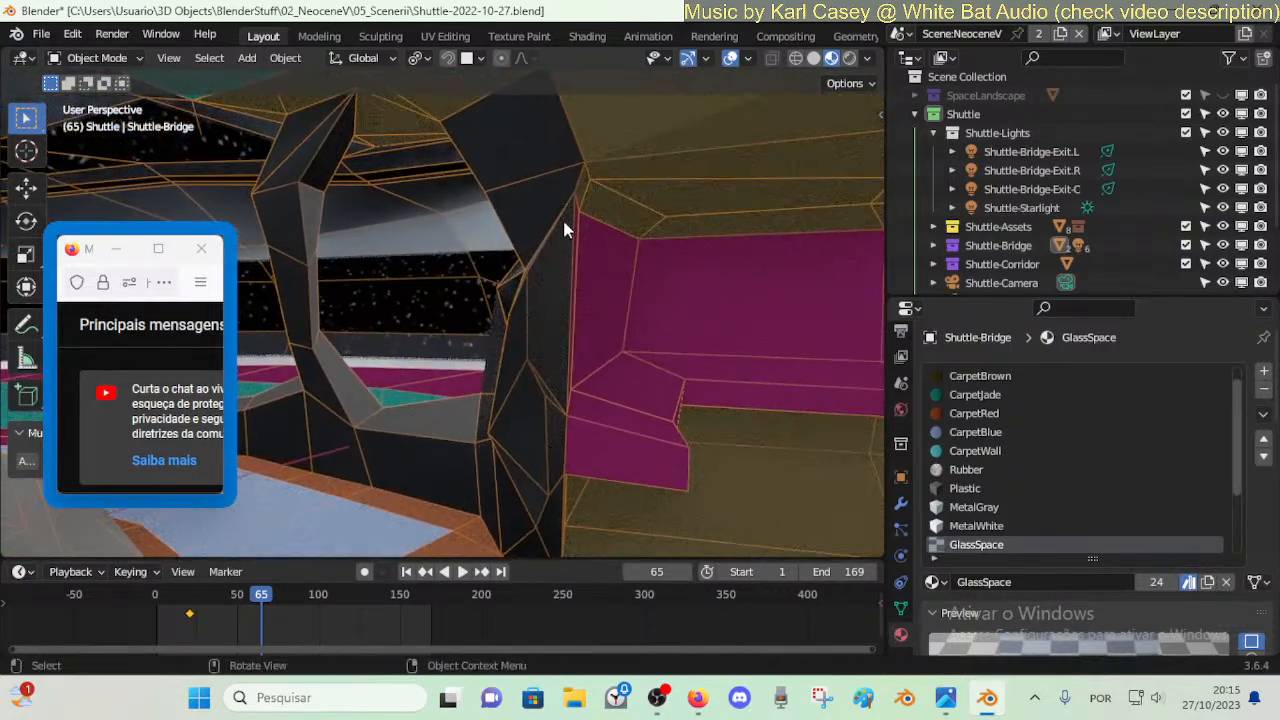
- Examine the corner between the dark pillar and the lounge alcove in both Edit Mode and Object Mode
key(Tab)
key(shift+grave)
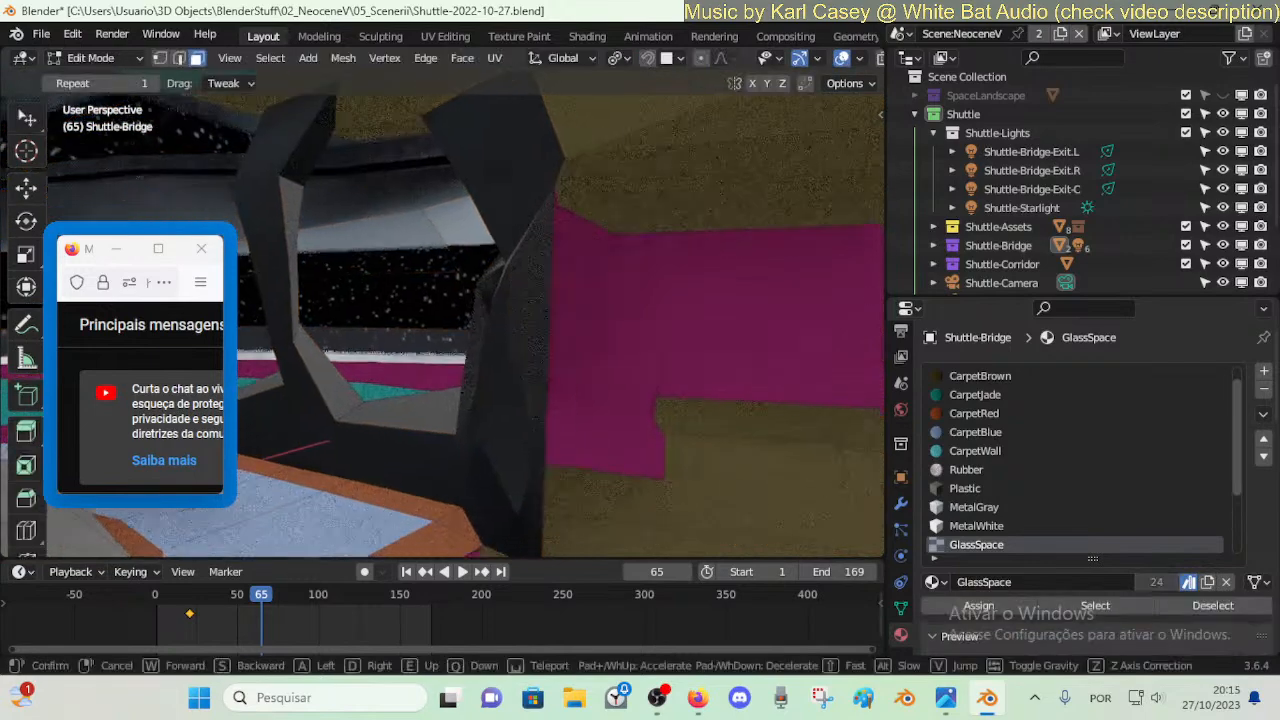
key(w)
click(529, 246)
key(Tab)
key(shift+grave)
key(d)
click(600, 301)
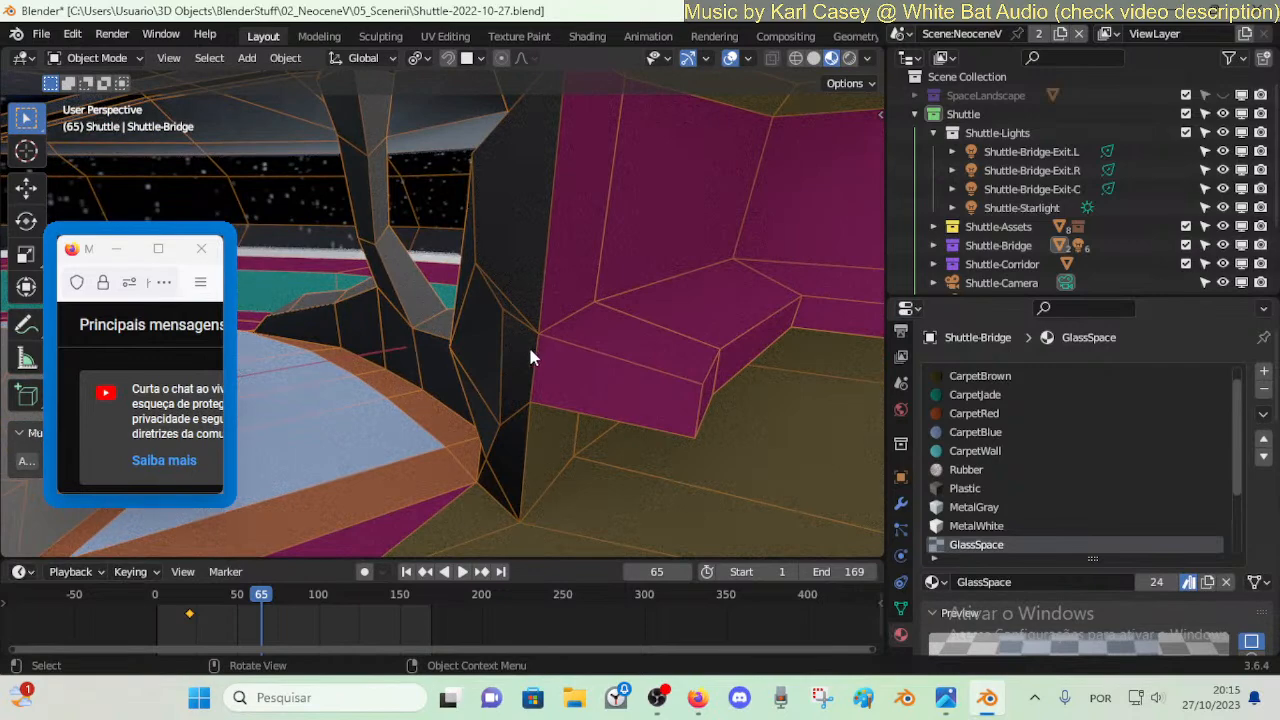
key(Tab)
key(Tab)
key(shift+grave)
key(s)
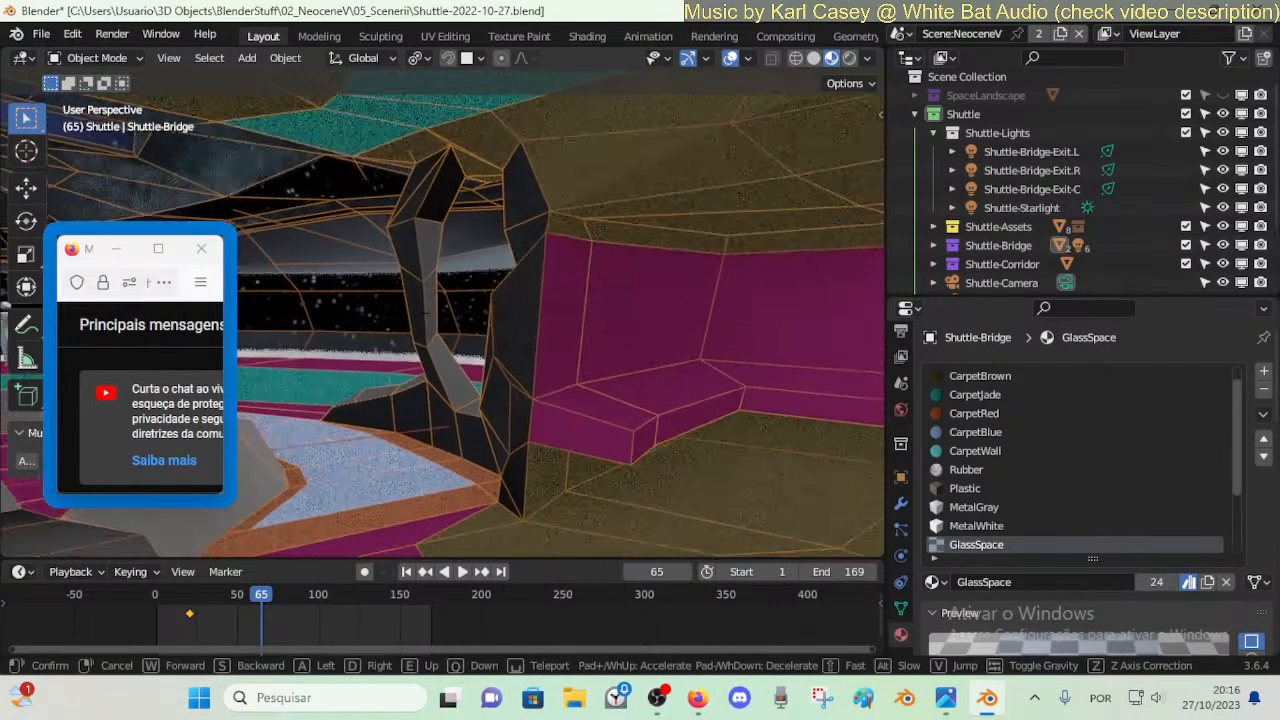
click(531, 362)
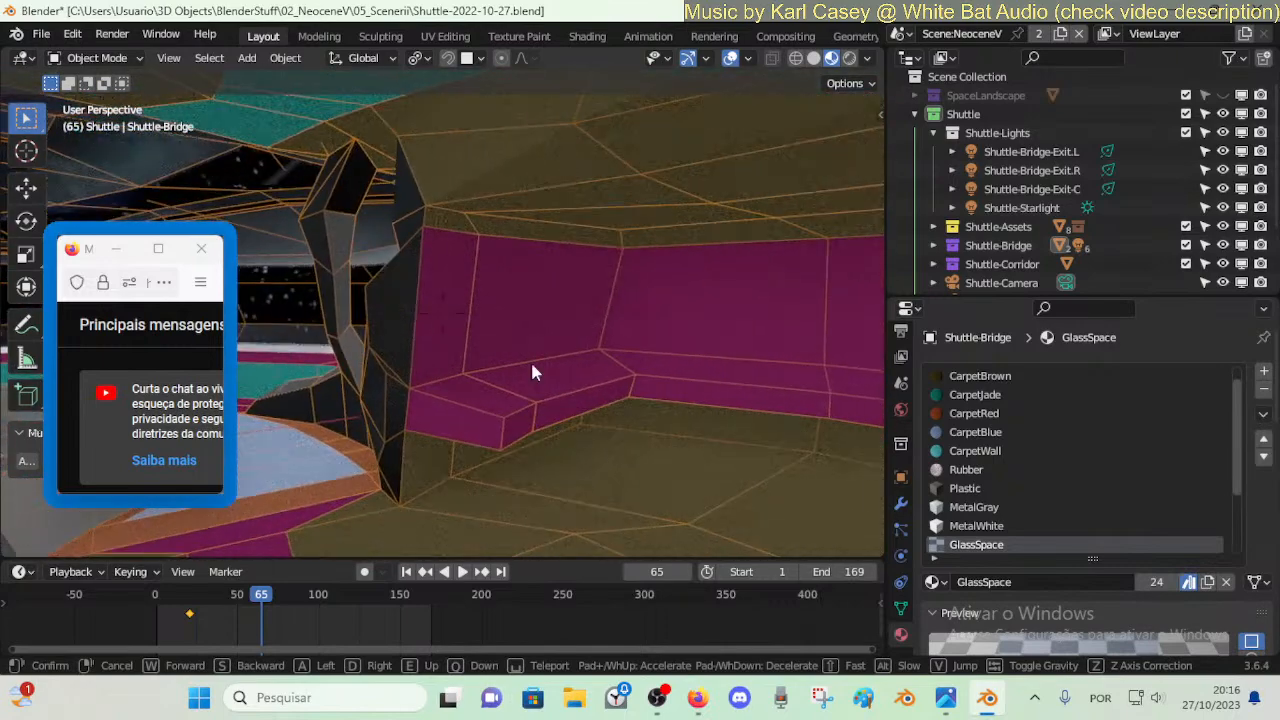
key(Tab)
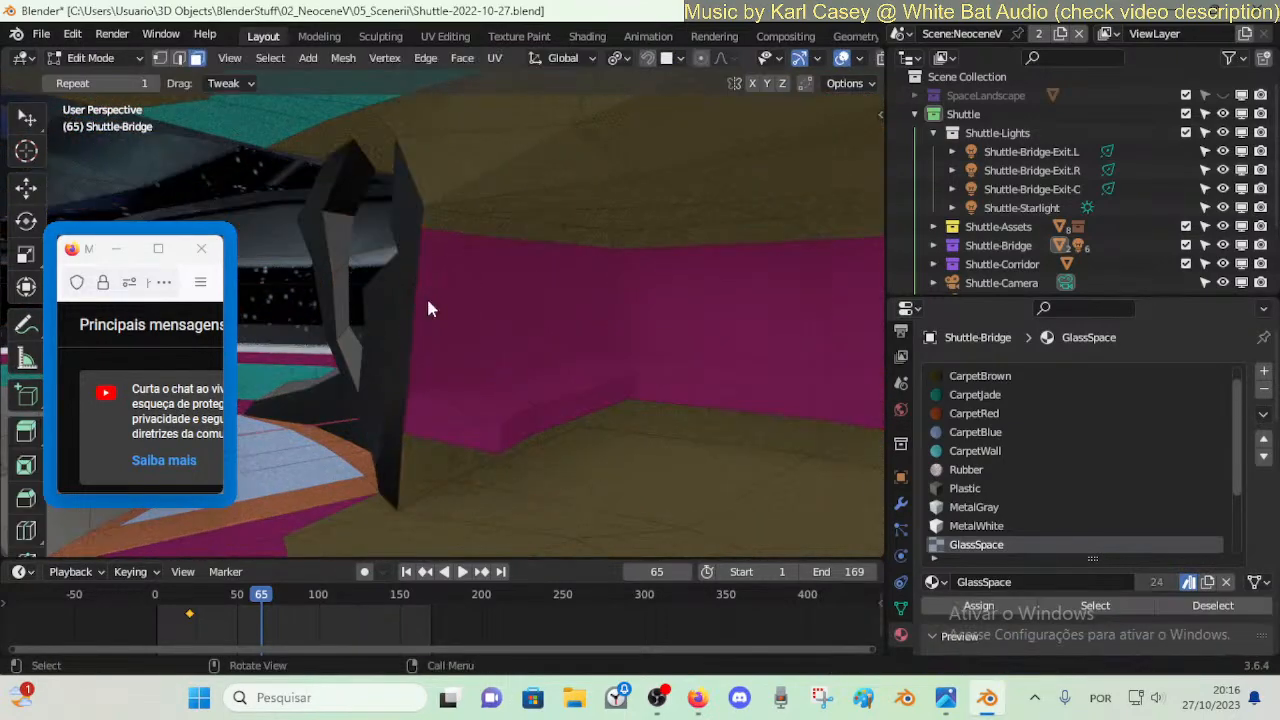
key(Tab)
key(Tab)
key(Tab)
- In Edit Mode, add a loop cut around the lounge alcove and slide it close to the alcove's opening beside the pillar
key(Tab)
key(ctrl+r)
key(Escape)
key(shift+grave)
key(s)
key(w)
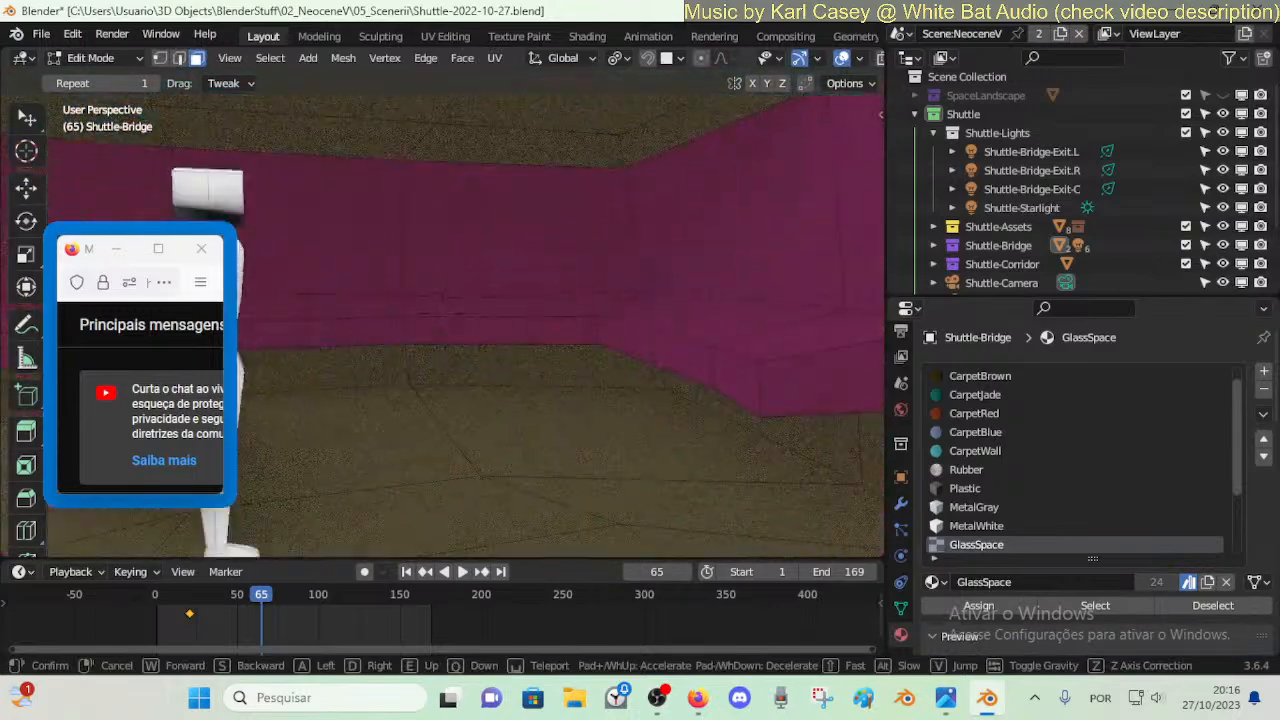
click(447, 384)
key(ctrl+r)
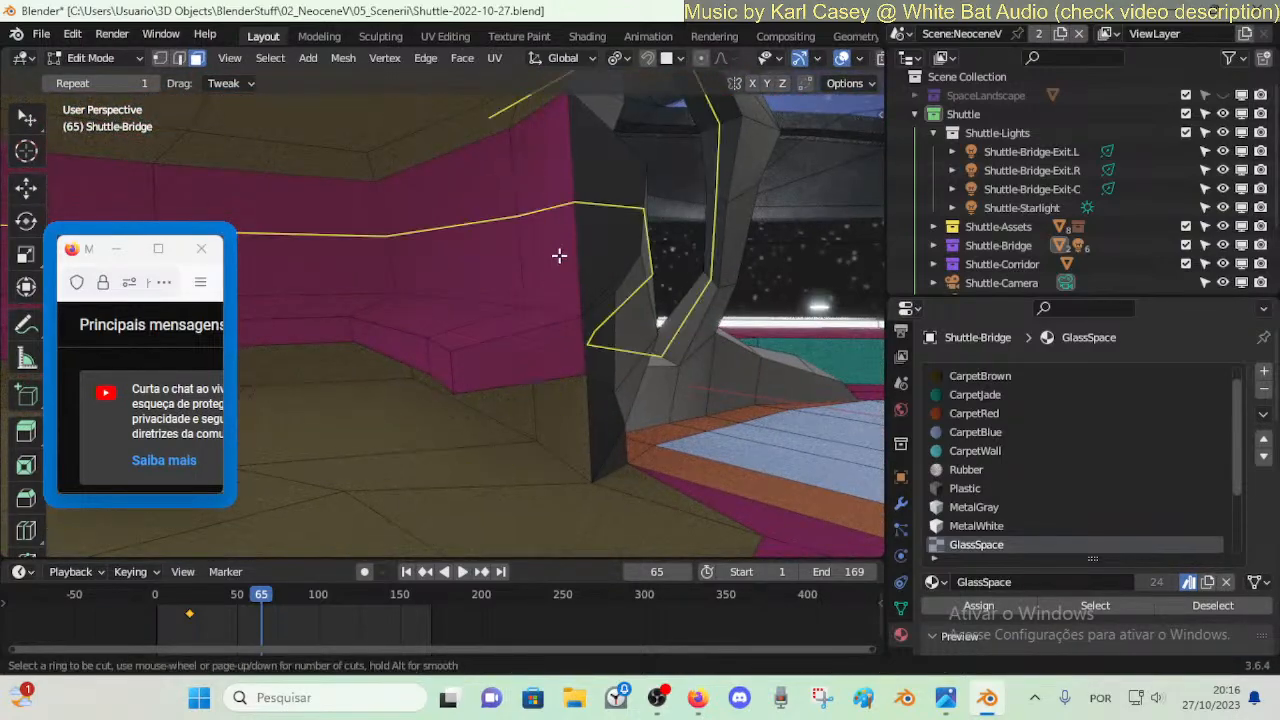
click(555, 292)
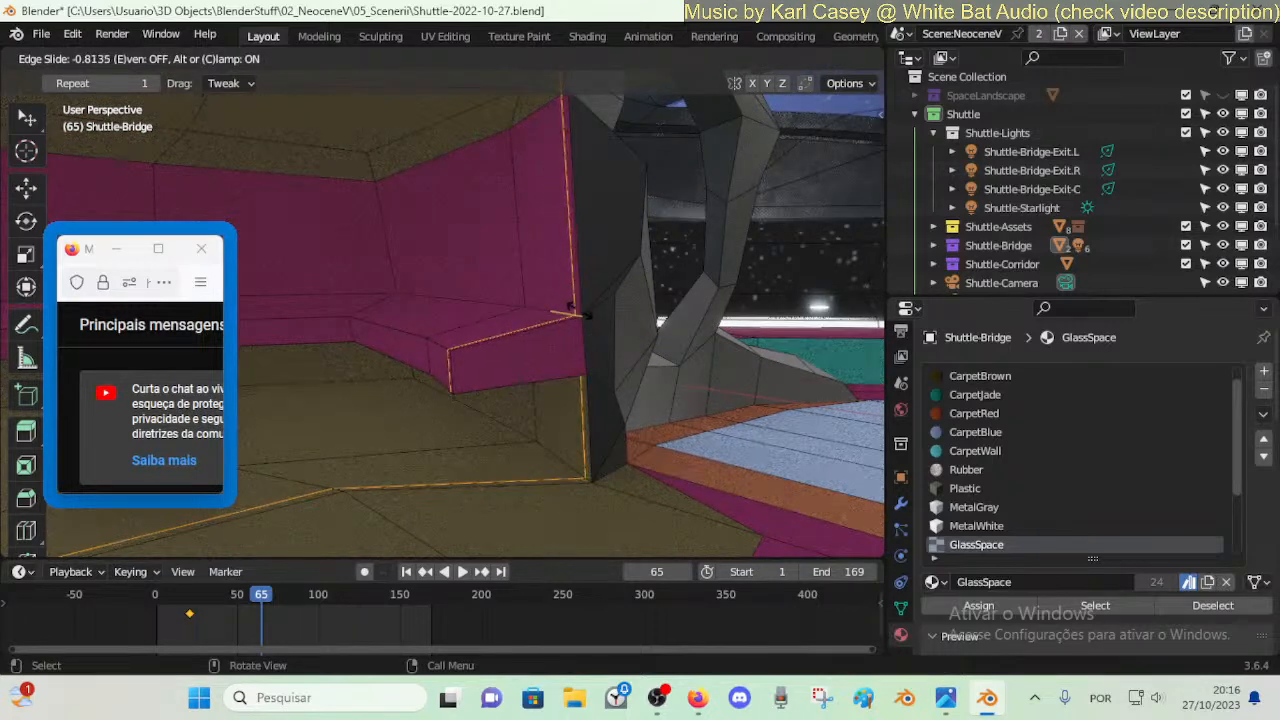
click(566, 310)
click(563, 323)
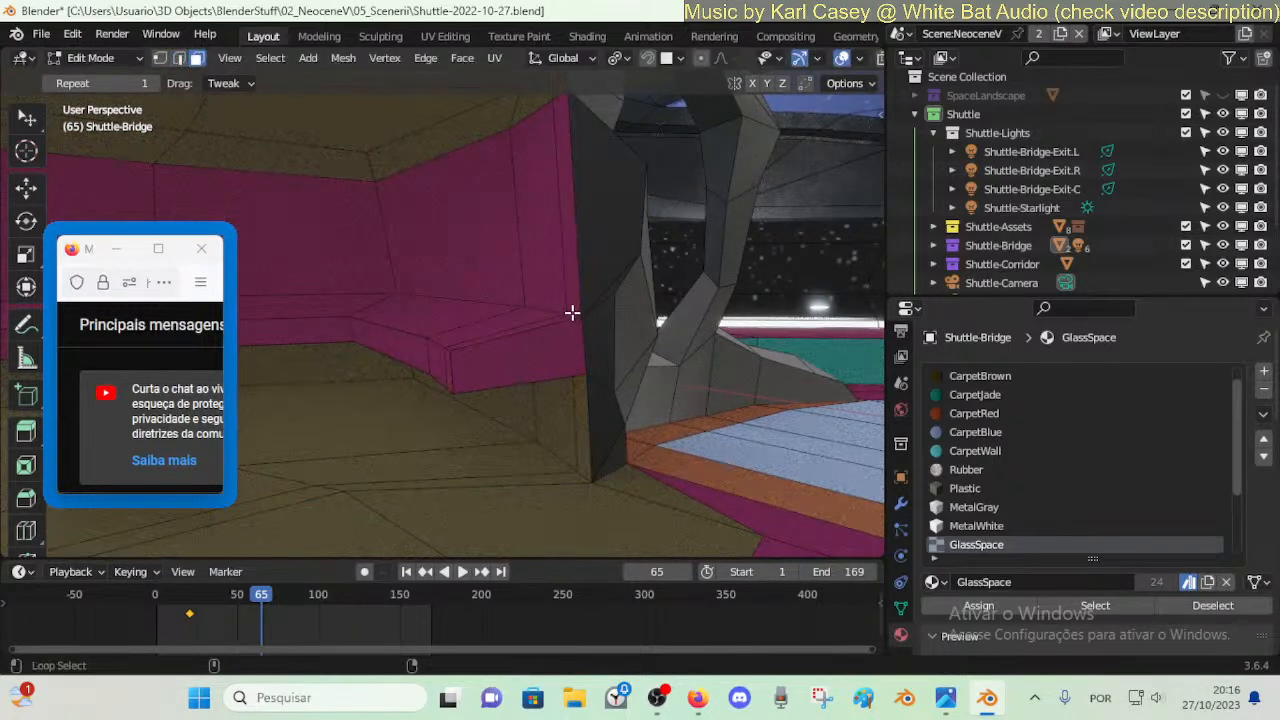
- Assign CarpetJade to the narrow face loop bordering the alcove's opening and the bench-end face beside the pillar
alt+click(571, 335)
shift+click(557, 349)
key(shift+grave)
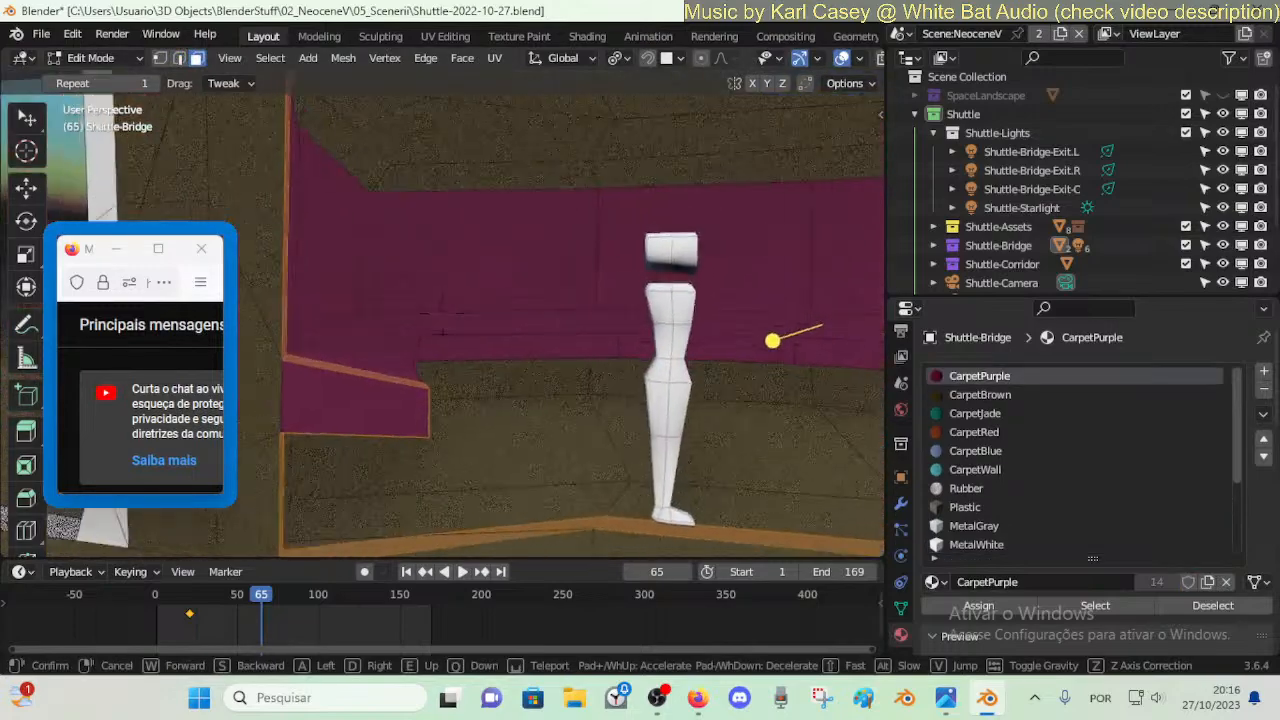
key(s)
key(d)
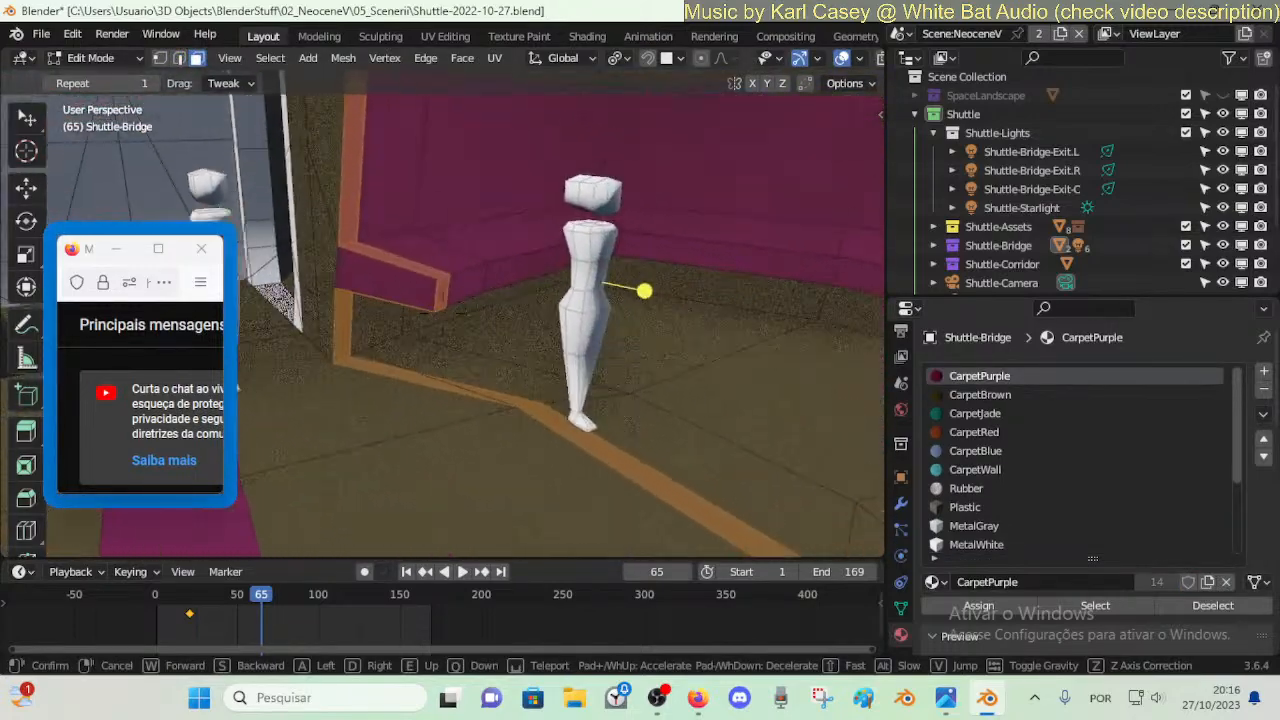
click(557, 349)
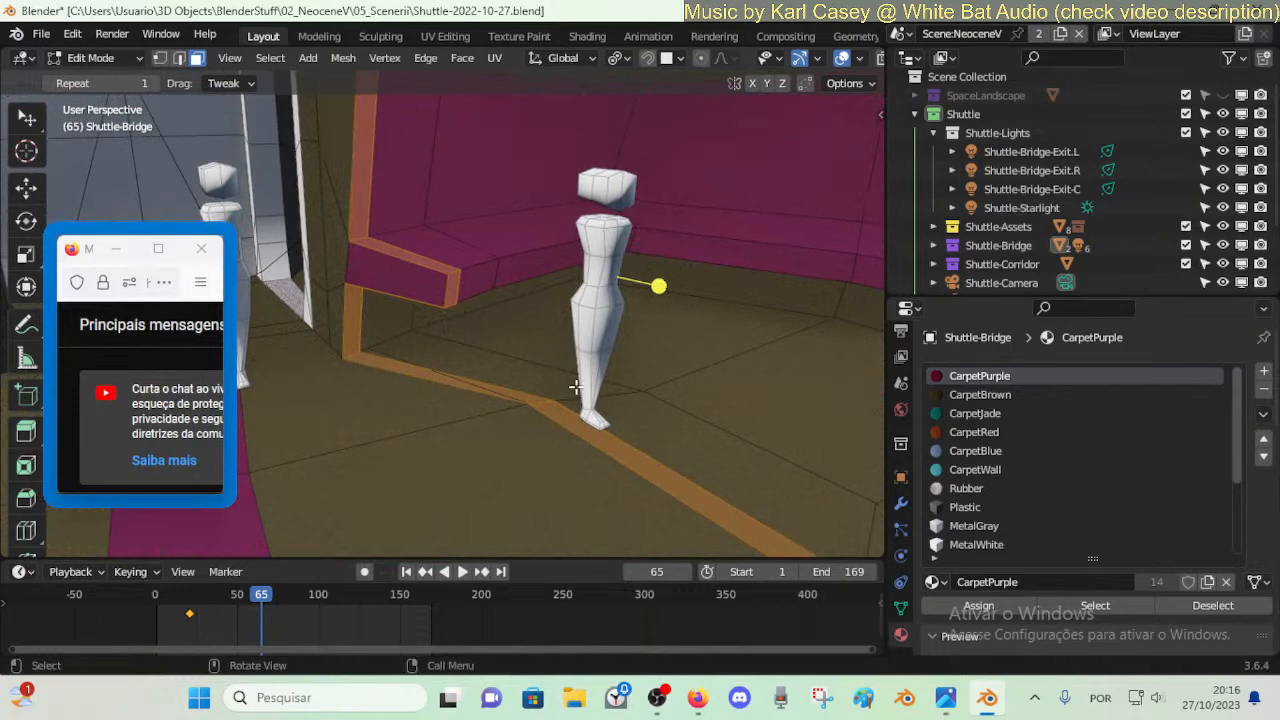
click(978, 415)
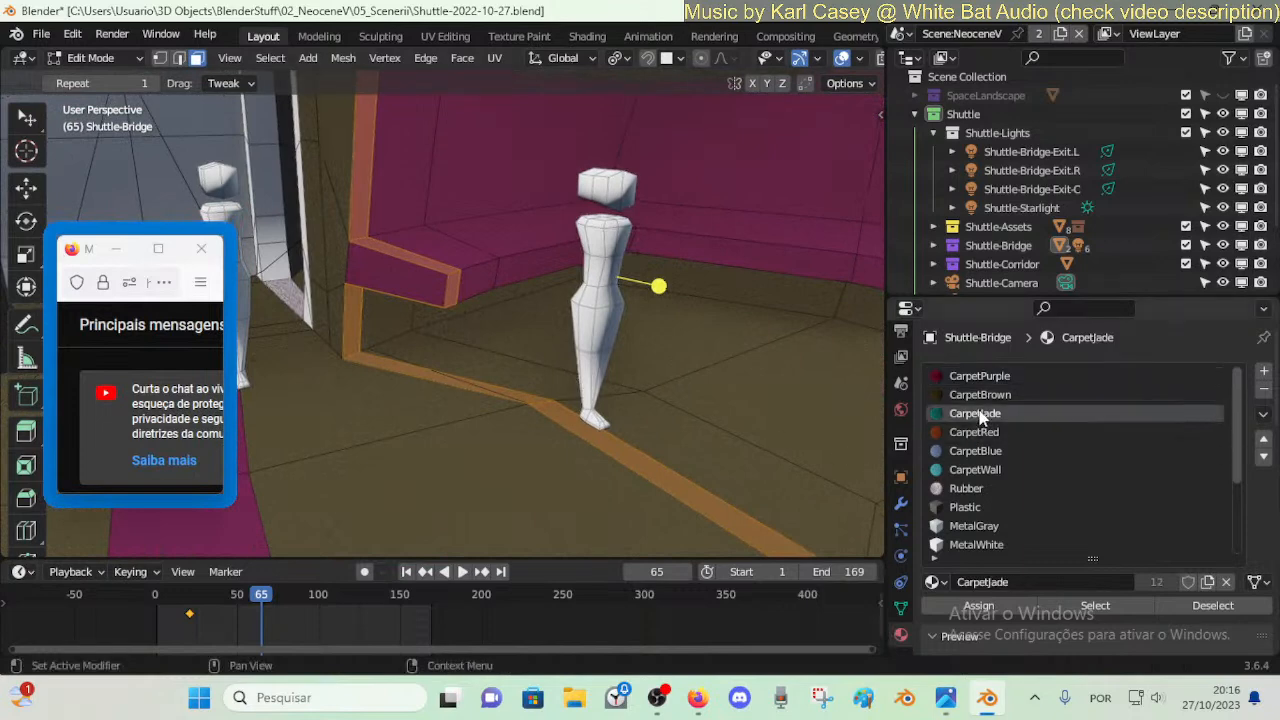
click(972, 606)
key(alt+a)
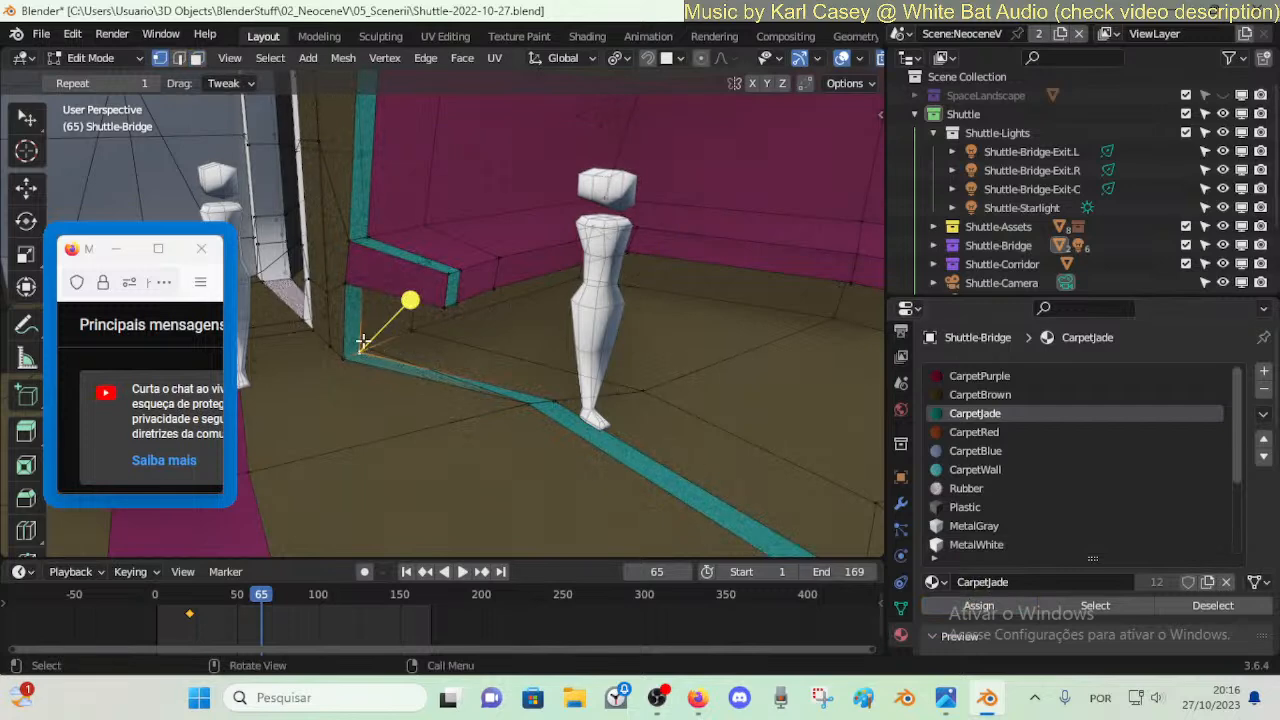
- Delete the misaligned floor edge in front of the alcove's jade strip
key(2)
alt+click(396, 351)
key(x)
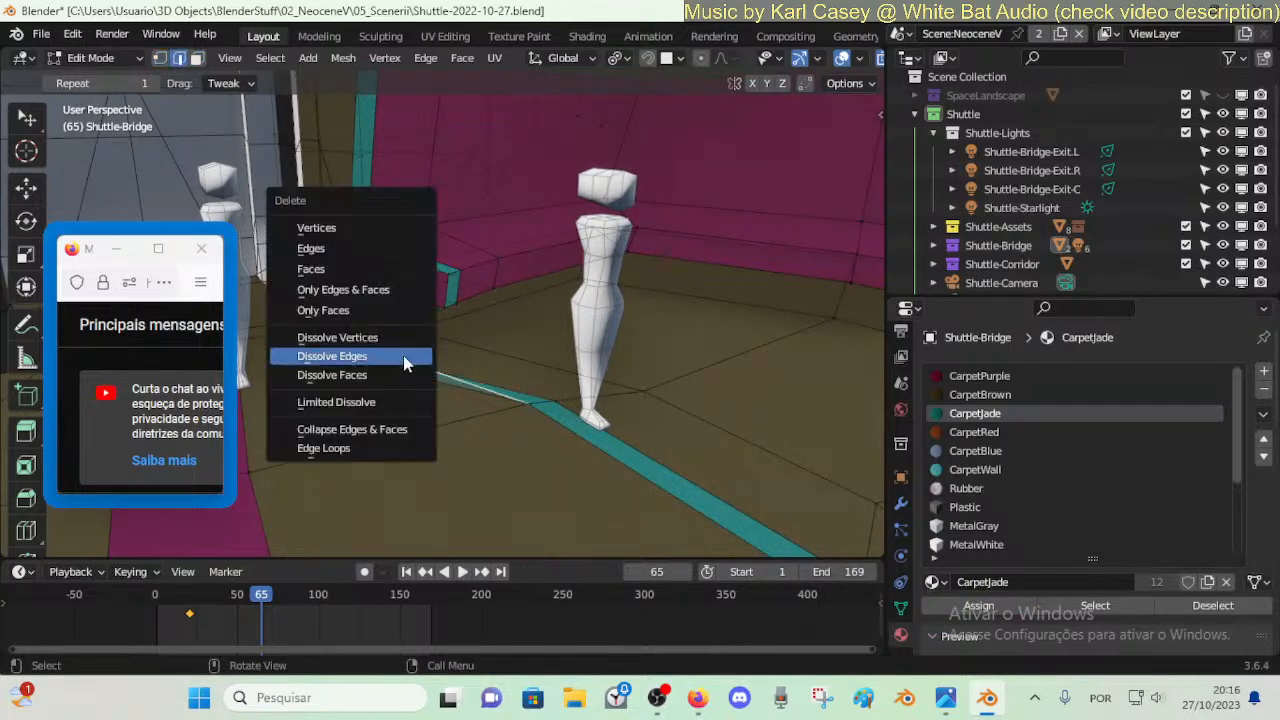
click(390, 250)
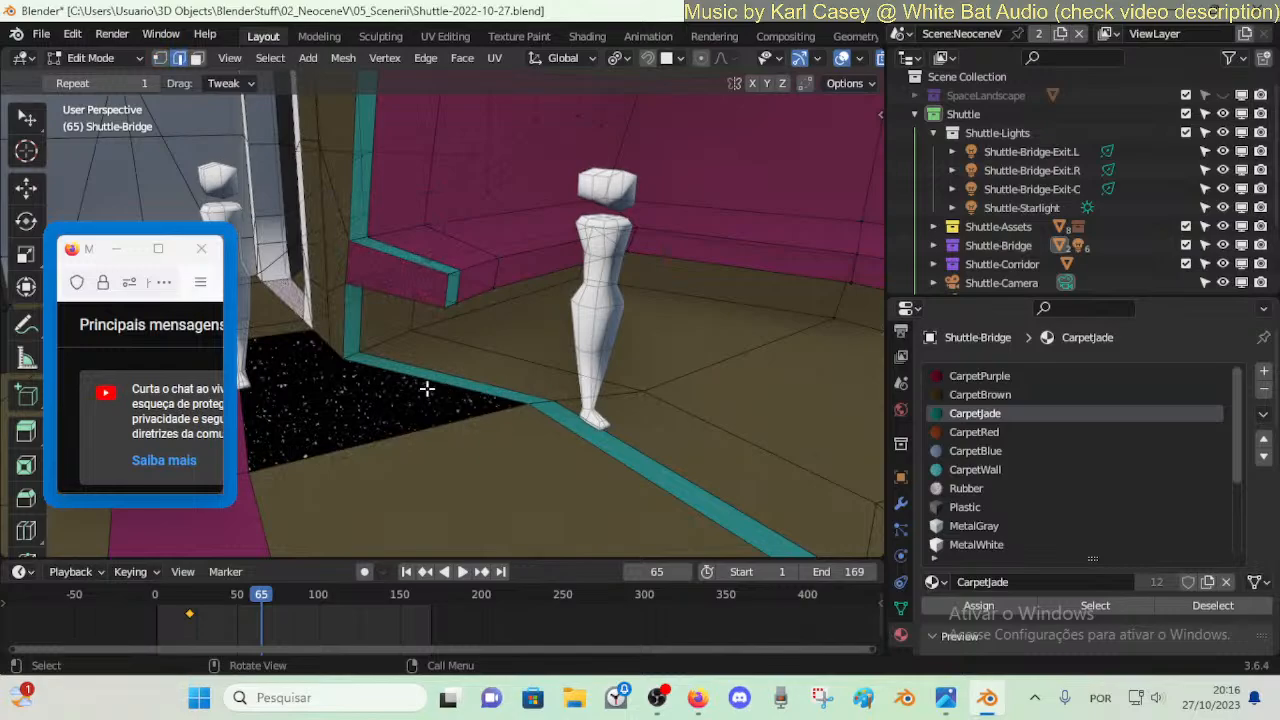
- Fill the hole in the floor between the alcove's jade strip and the purple walkway with two new faces
key(1)
key(shift+grave)
key(s)
key(d)
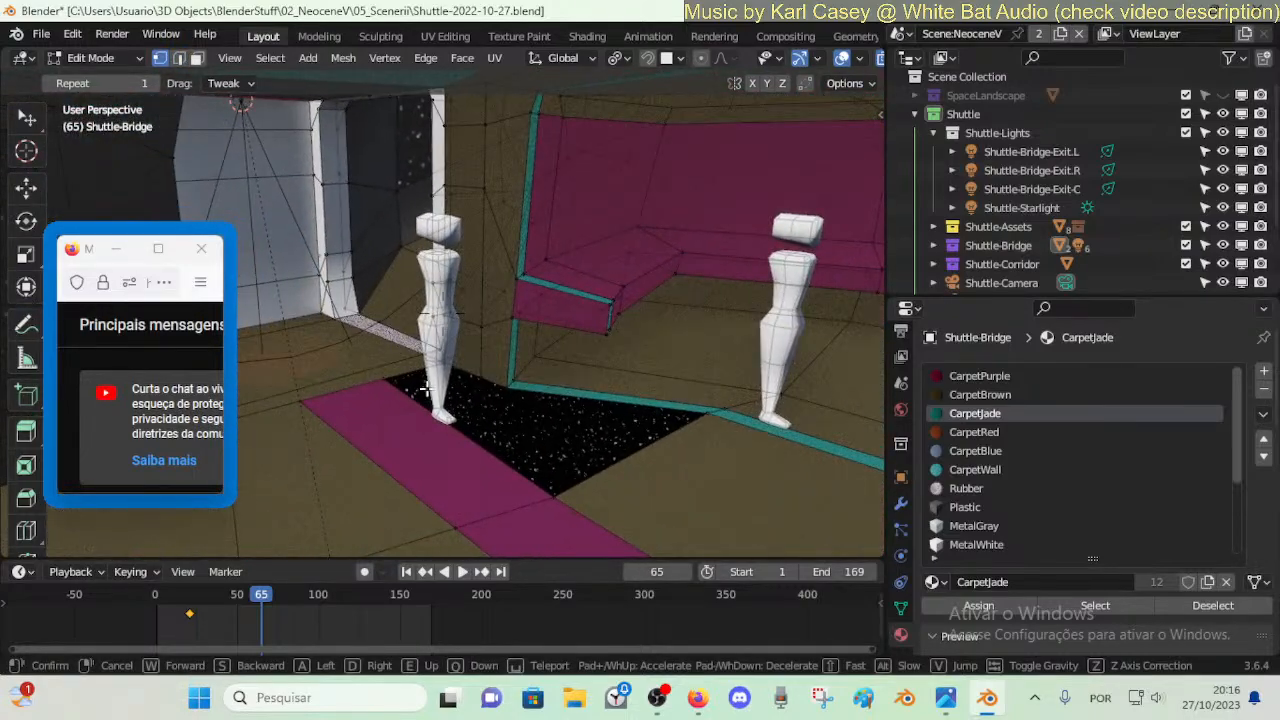
click(527, 410)
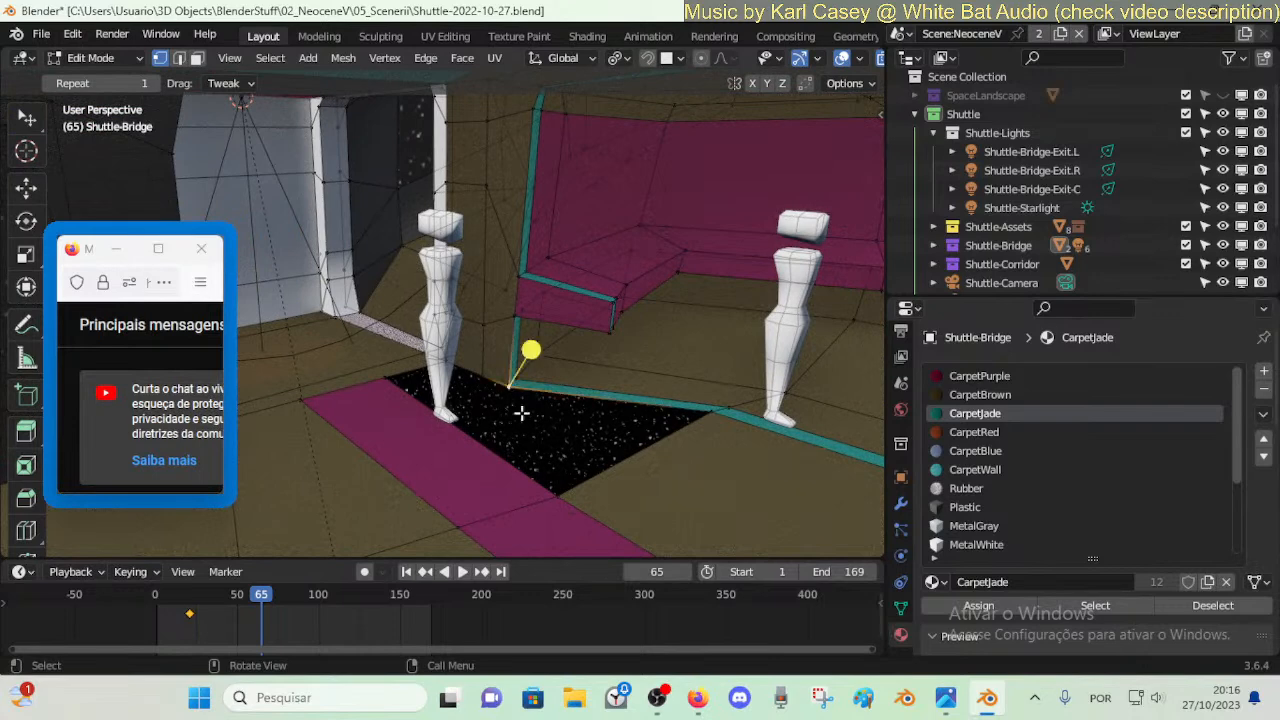
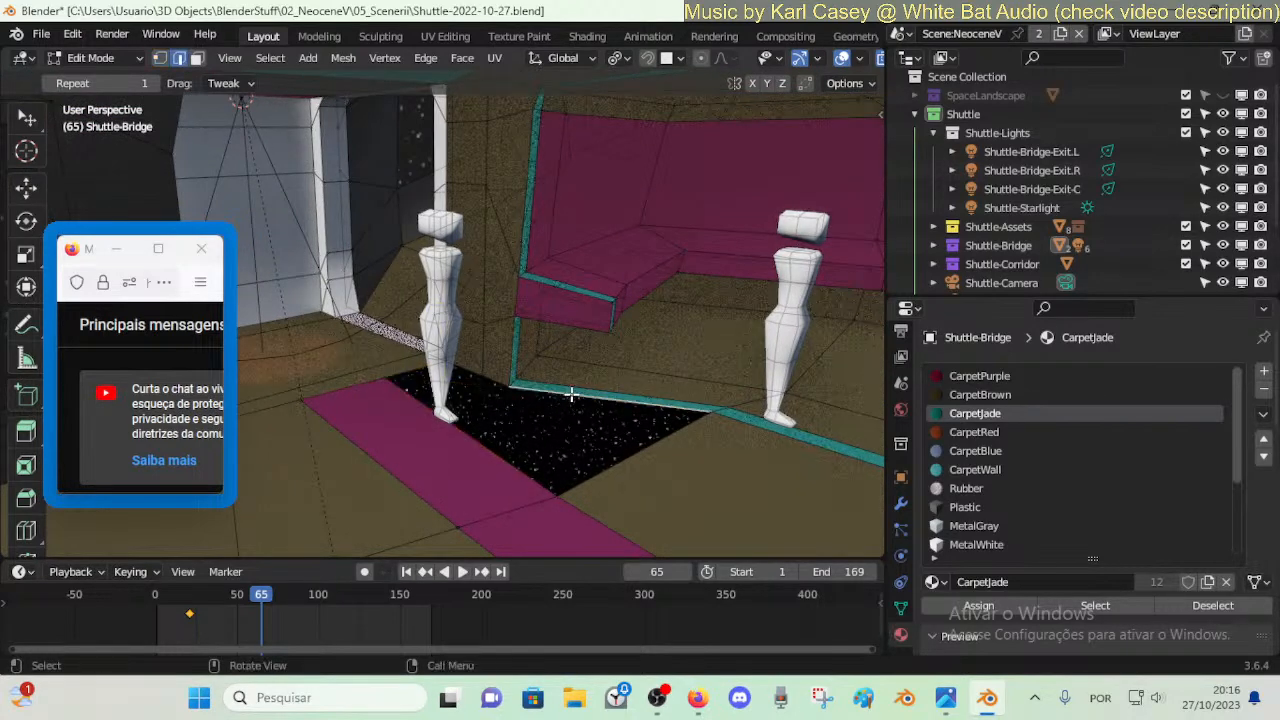
key(alt+f)
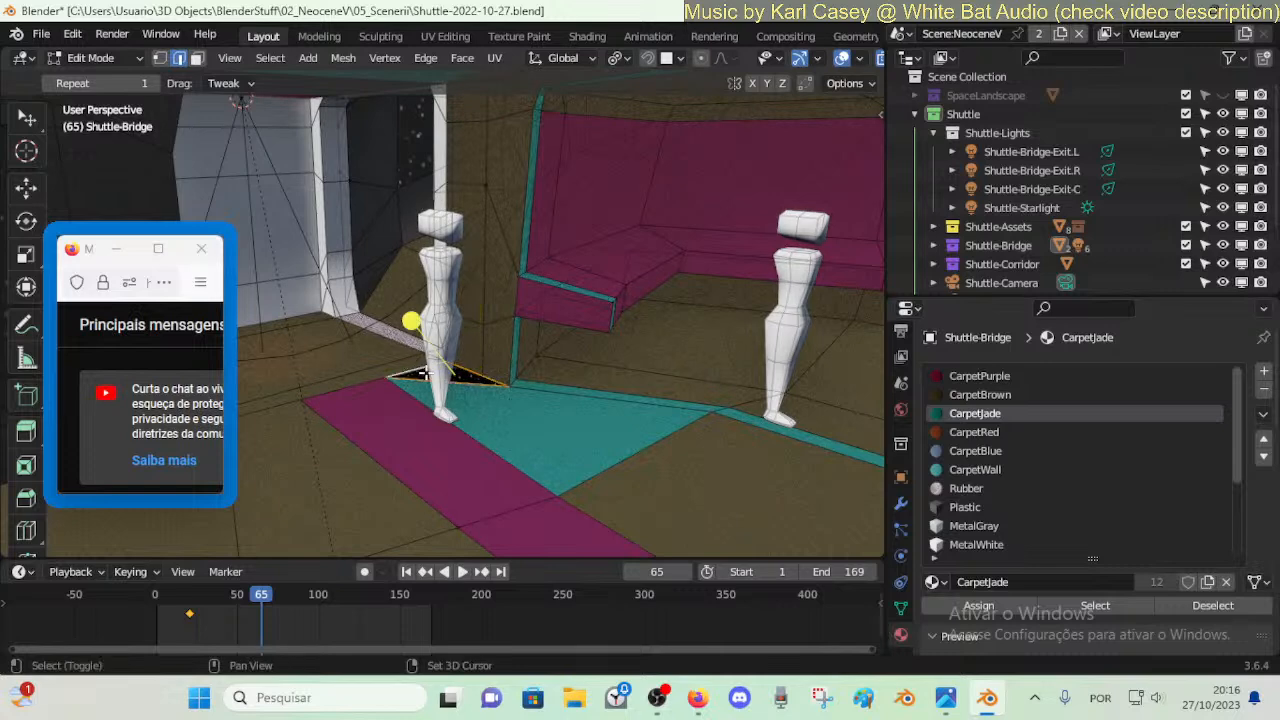
key(alt+f)
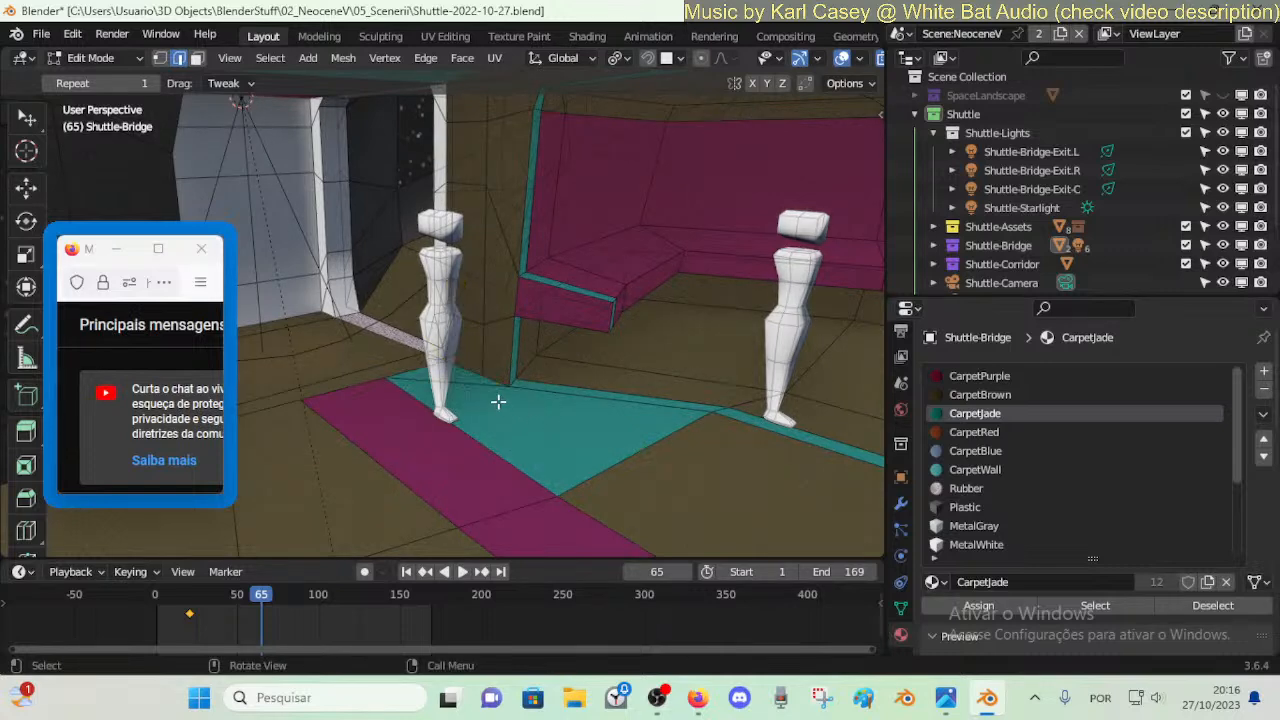
- Assign CarpetBrown to both newly filled floor faces in front of the alcove
key(shift+grave)
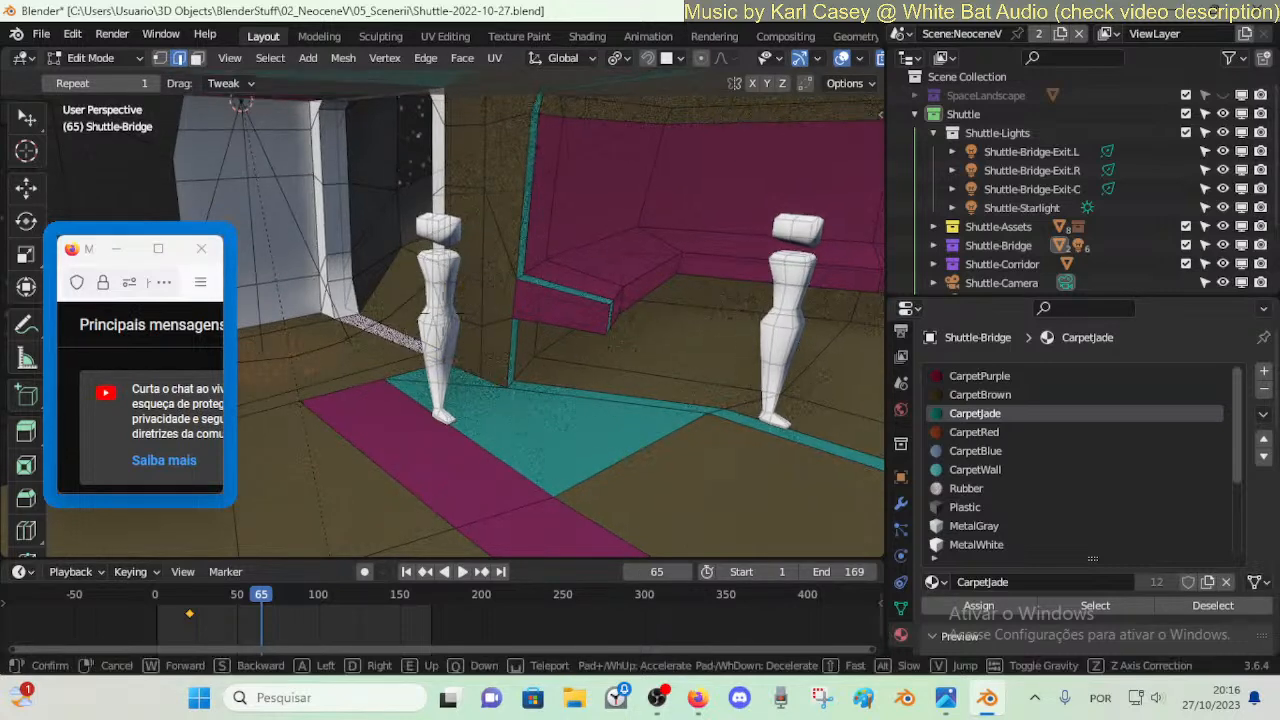
key(w)
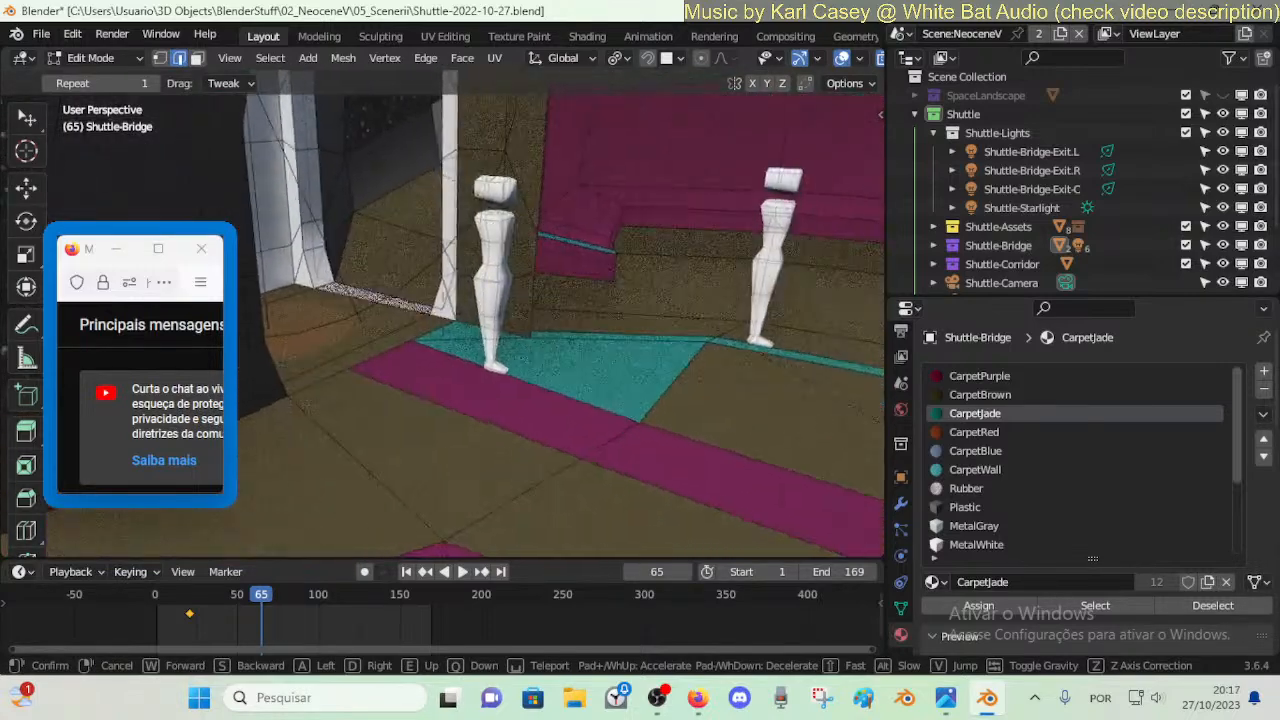
click(461, 423)
click(479, 418)
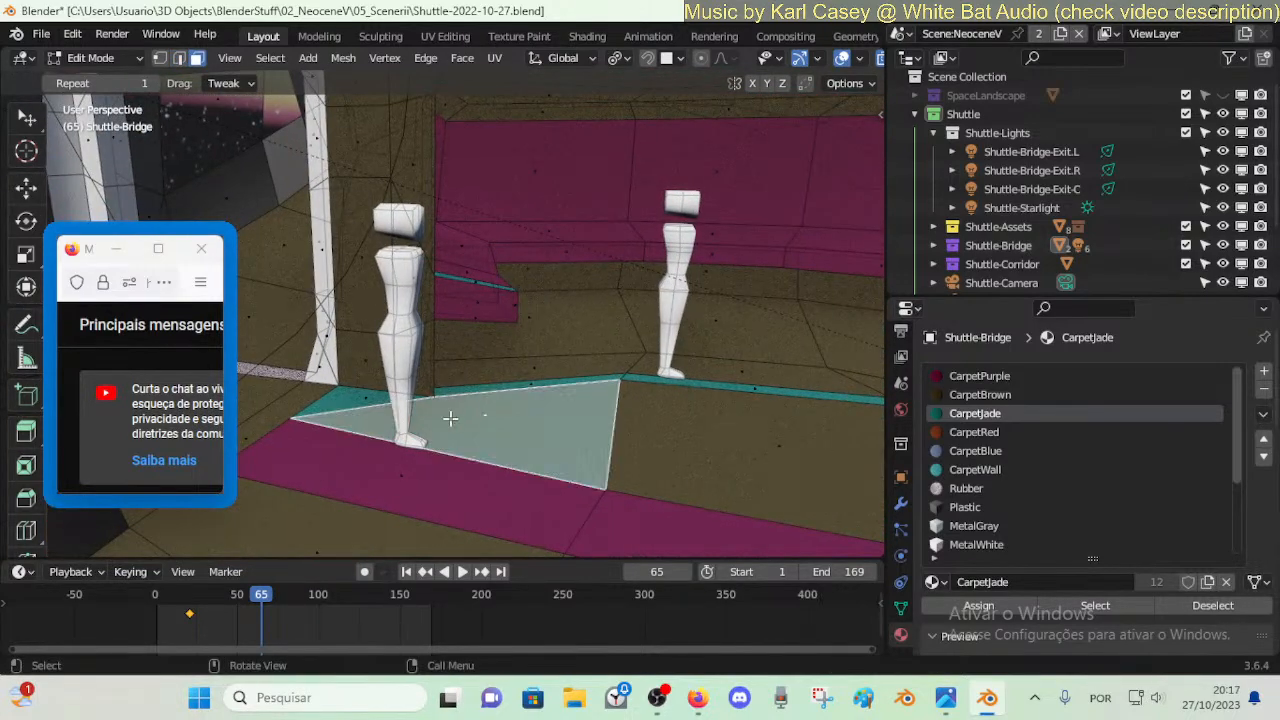
shift+click(368, 400)
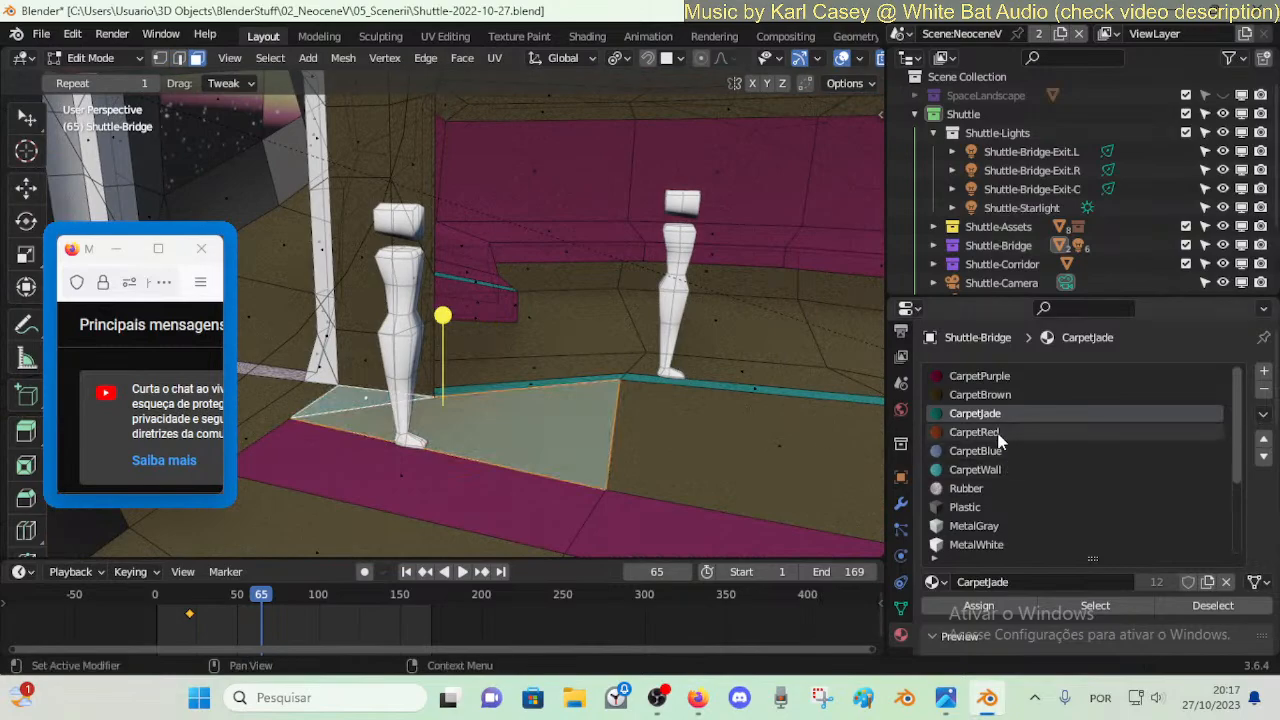
click(980, 395)
click(976, 606)
key(alt+a)
- Return to Object Mode and inspect the alcove's jade trim and bench end beside the pillar
key(ctrl+Tab)
click(523, 446)
key(shift+grave)
key(w)
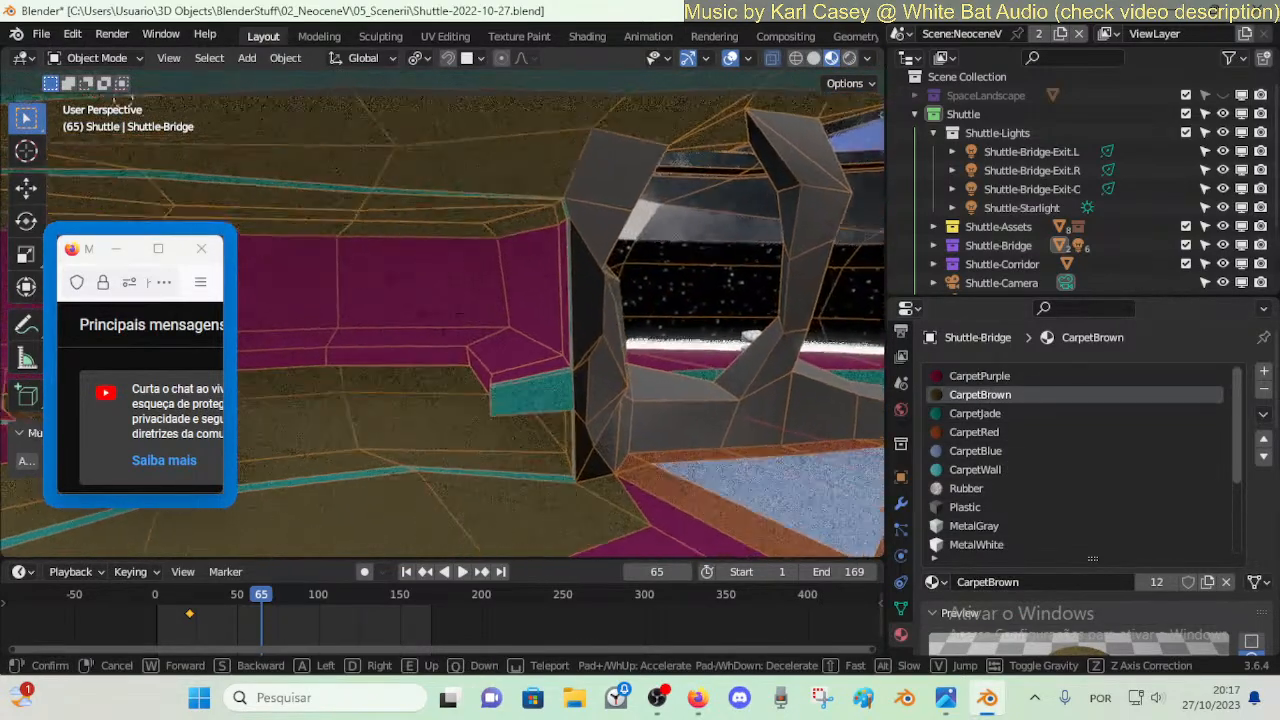
click(692, 442)
- Try to select the jade bench end as linked faces in Edit Mode, and clear the selection
key(Tab)
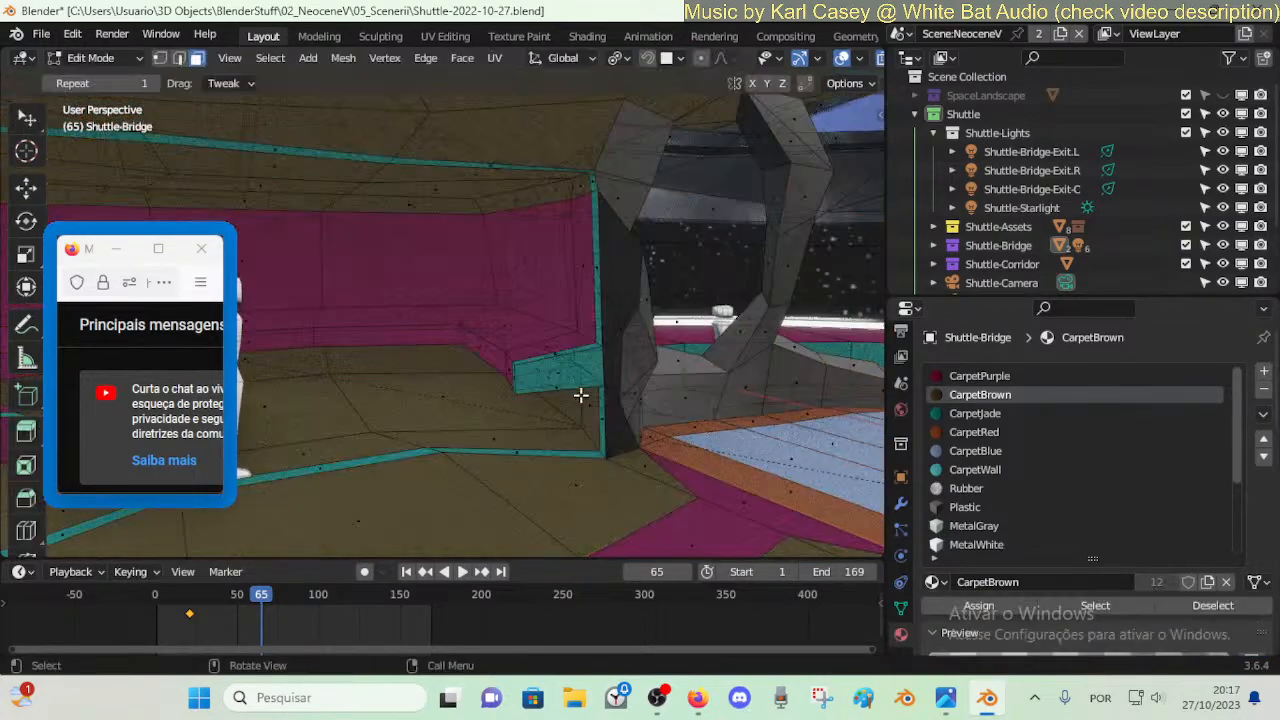
key(l)
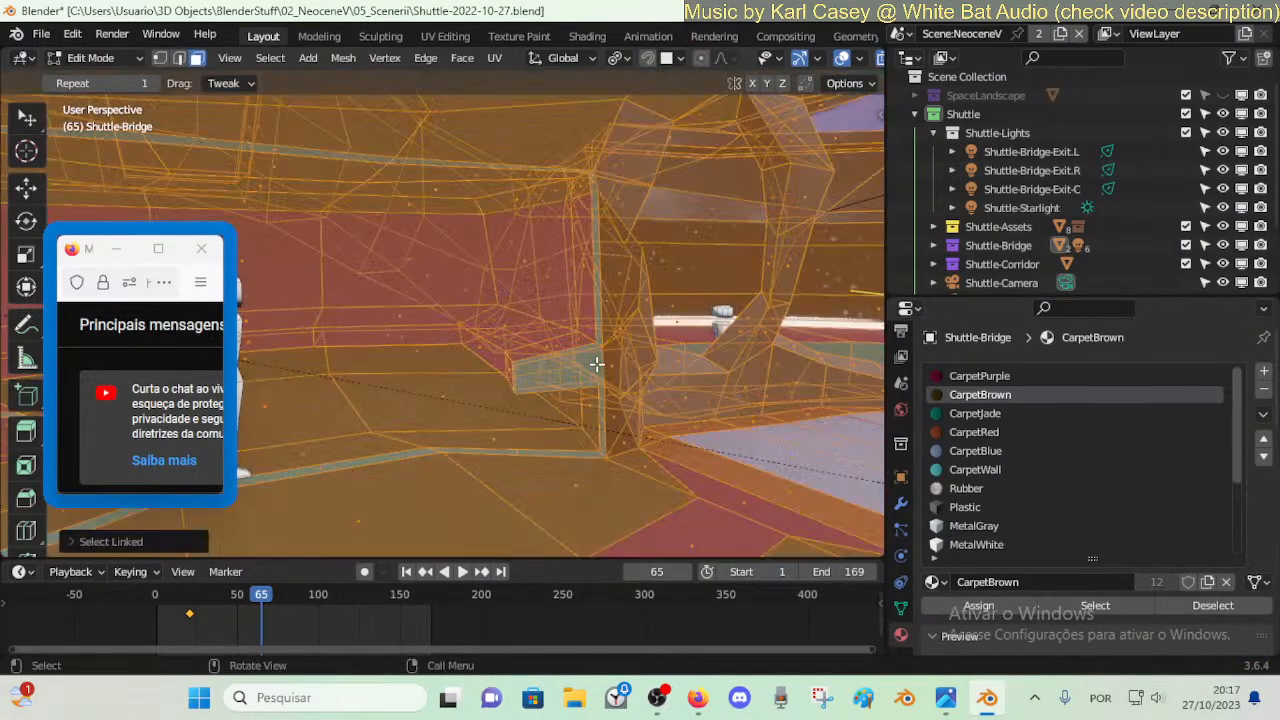
key(alt+a)
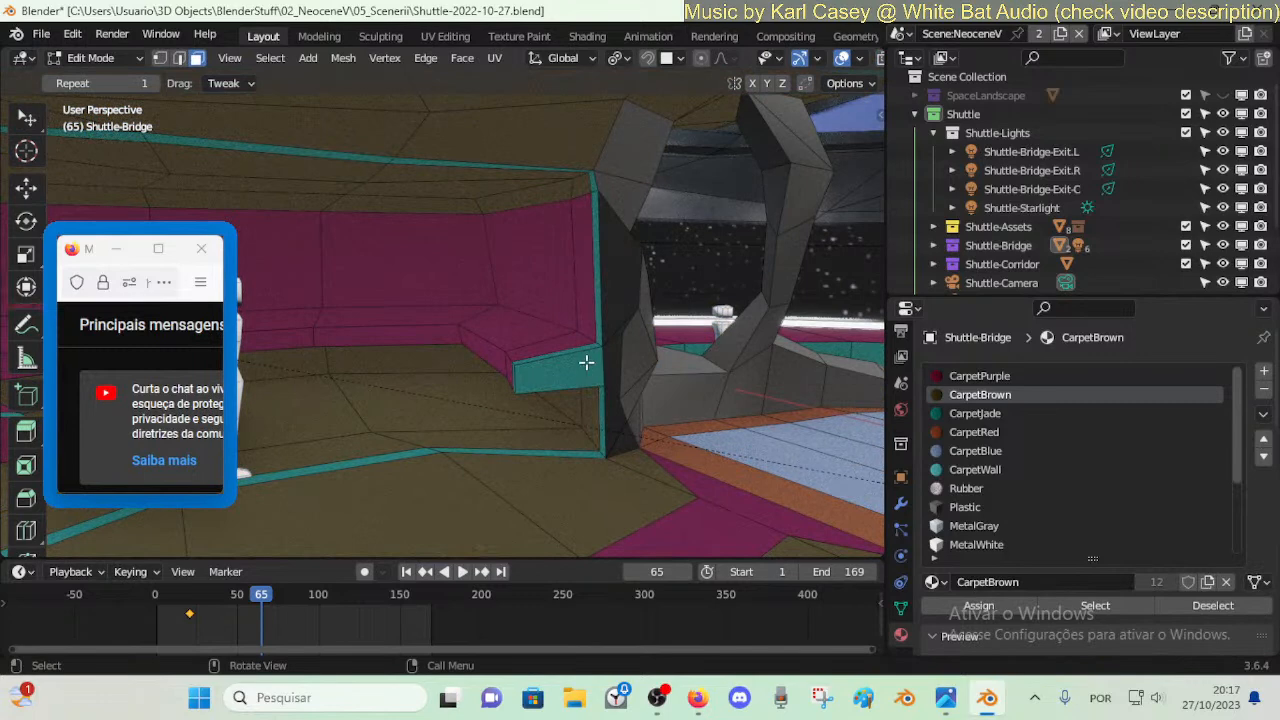
- Select the alcove's jade trim and bench end as linked faces, delimited by Material
key(l)
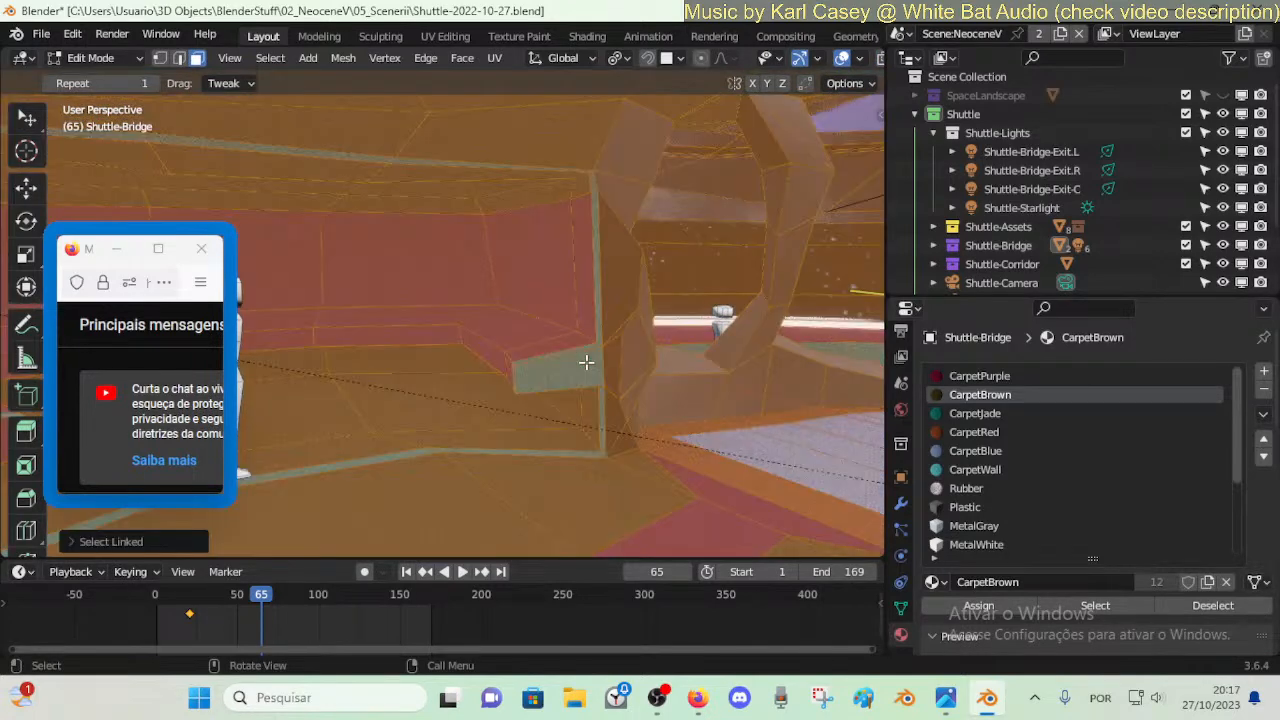
click(110, 542)
click(97, 265)
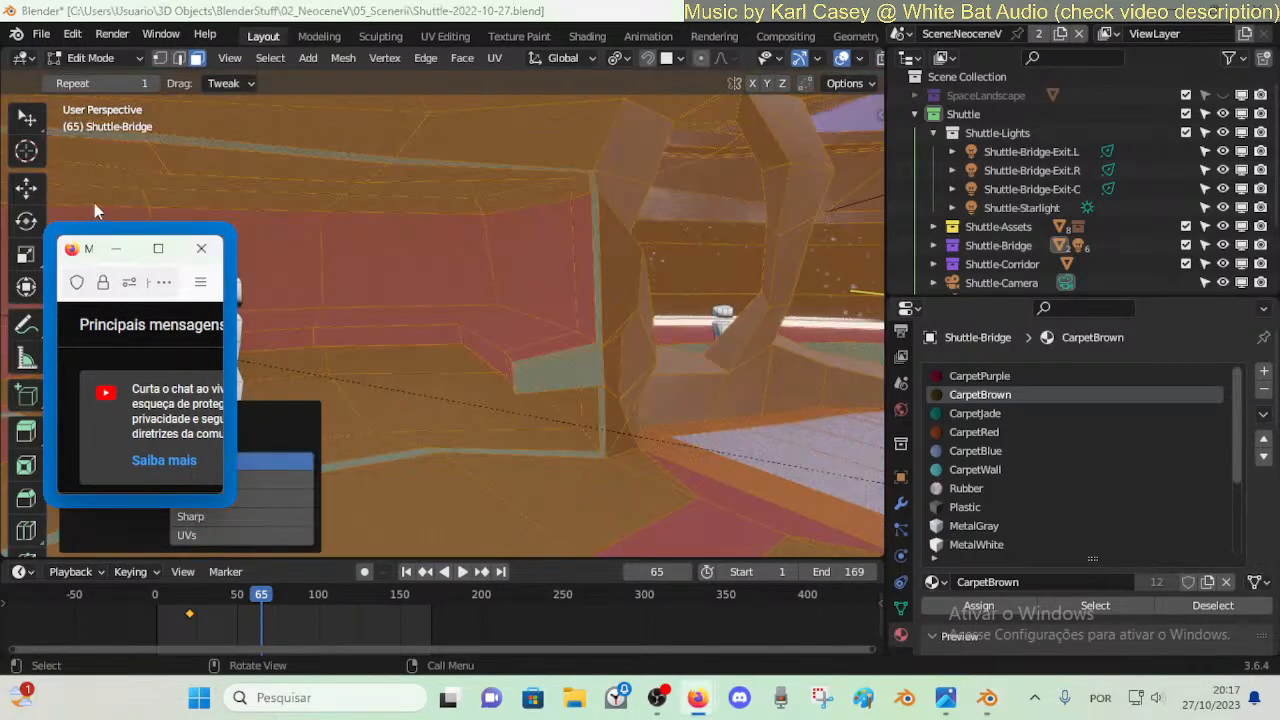
drag(88, 258, 88, 204)
click(200, 479)
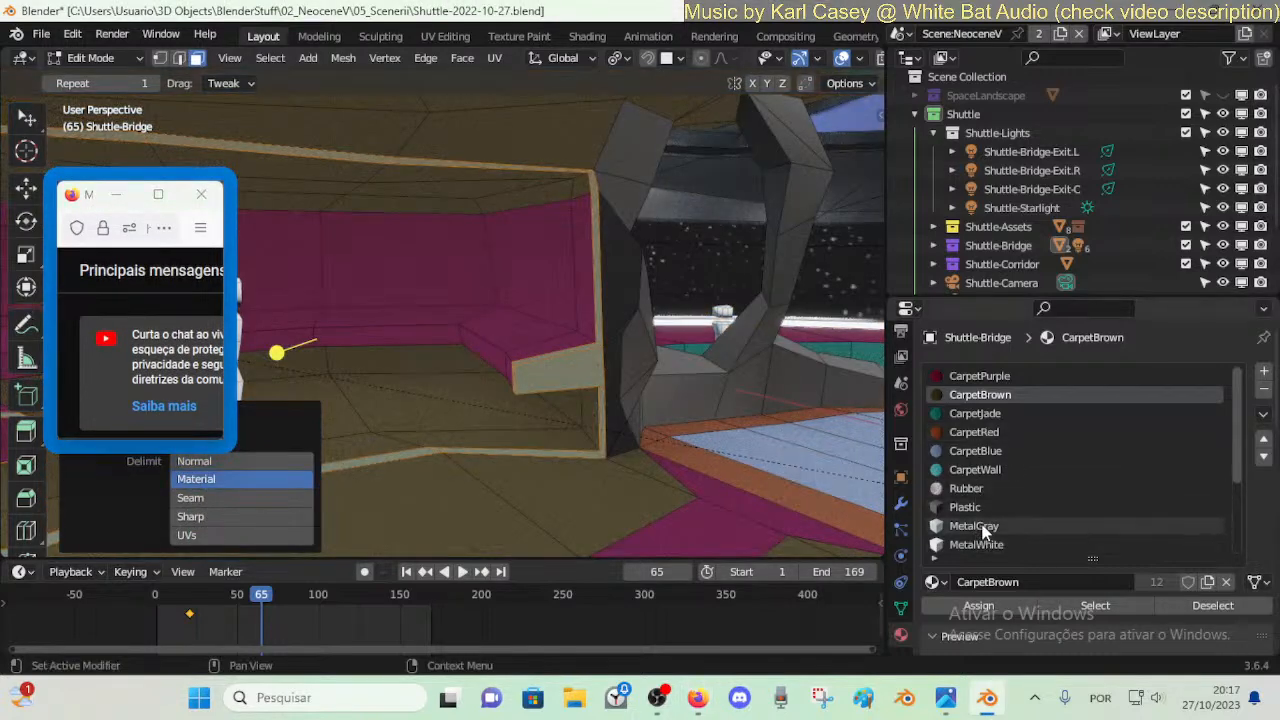
- Try the CarpetWall material on the selected alcove trim and bench end, and inspect it in Object Mode
click(966, 488)
click(975, 469)
click(978, 605)
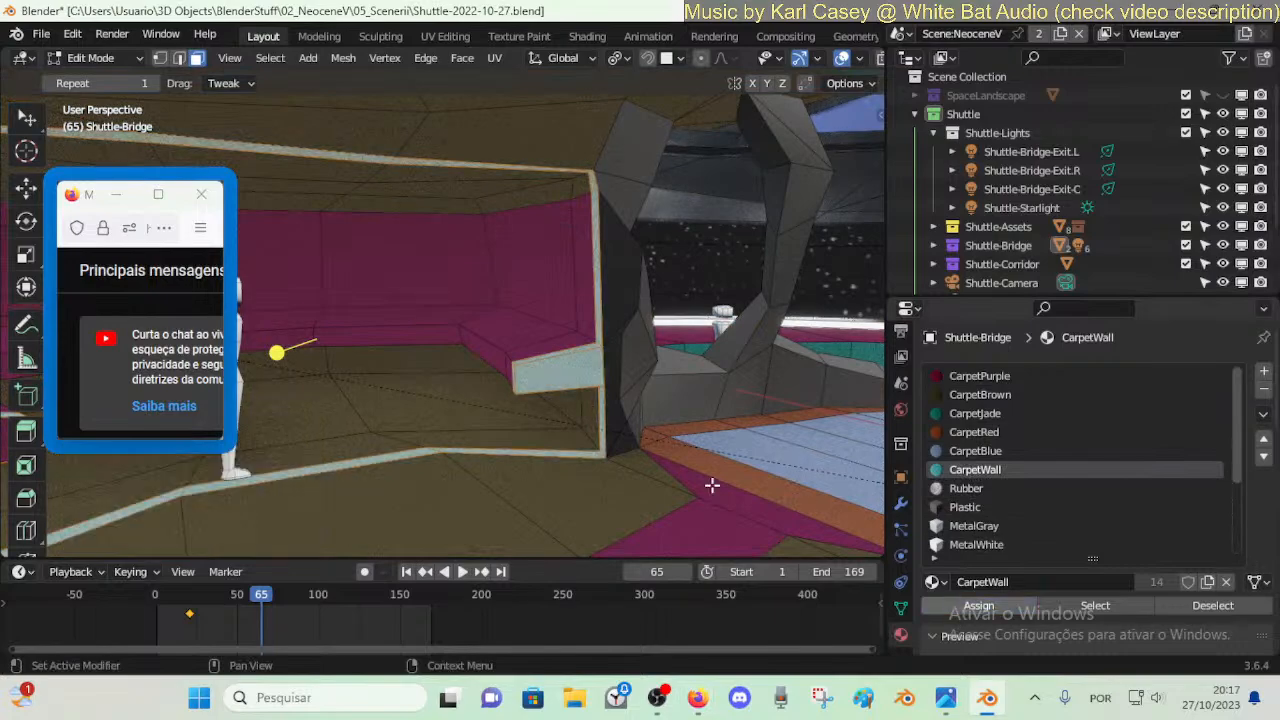
key(alt+a)
key(ctrl+Tab)
click(482, 454)
key(shift+grave)
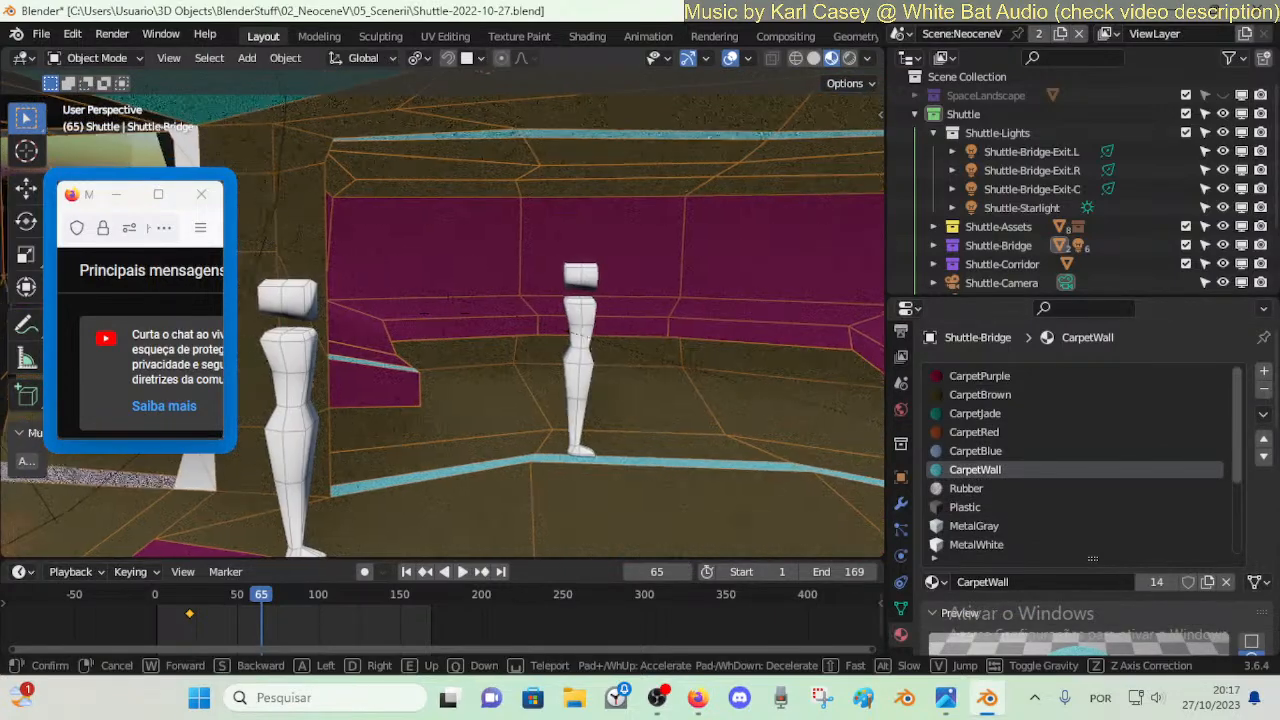
key(s)
key(w)
click(686, 446)
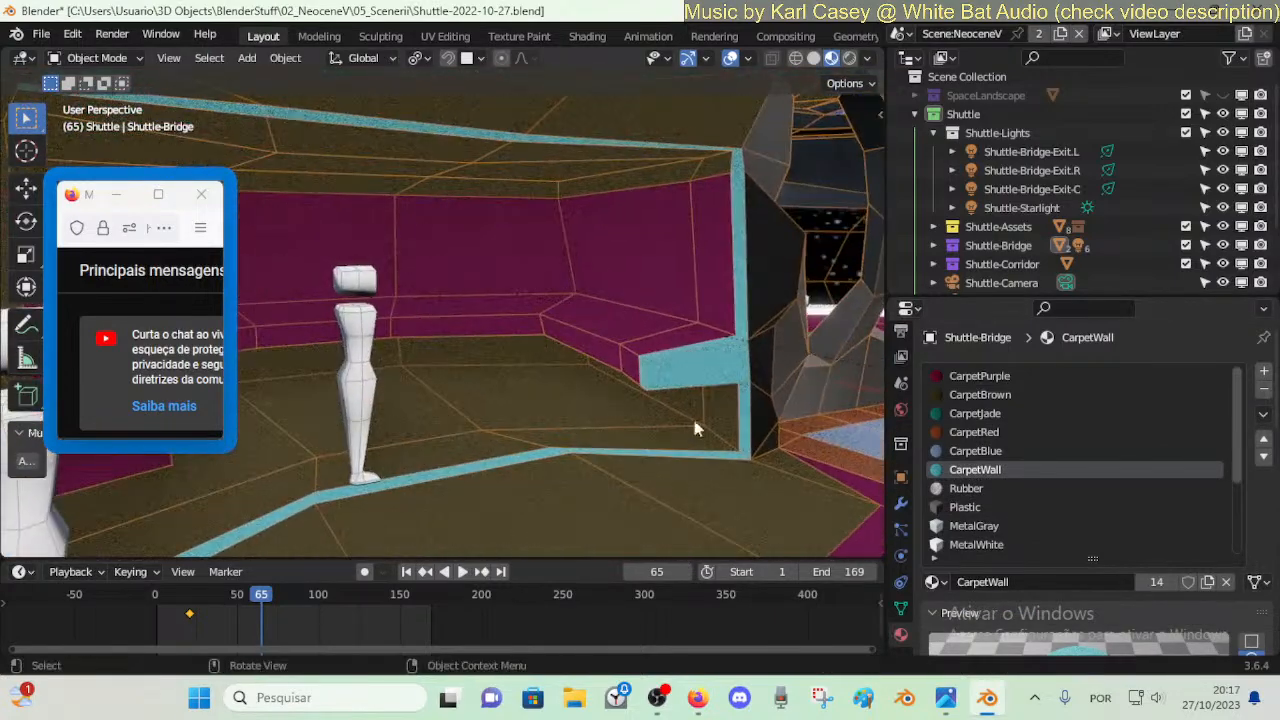
- Reassign CarpetJade to the linked alcove trim and bench end, and inspect the alcove in Object Mode
key(Tab)
key(l)
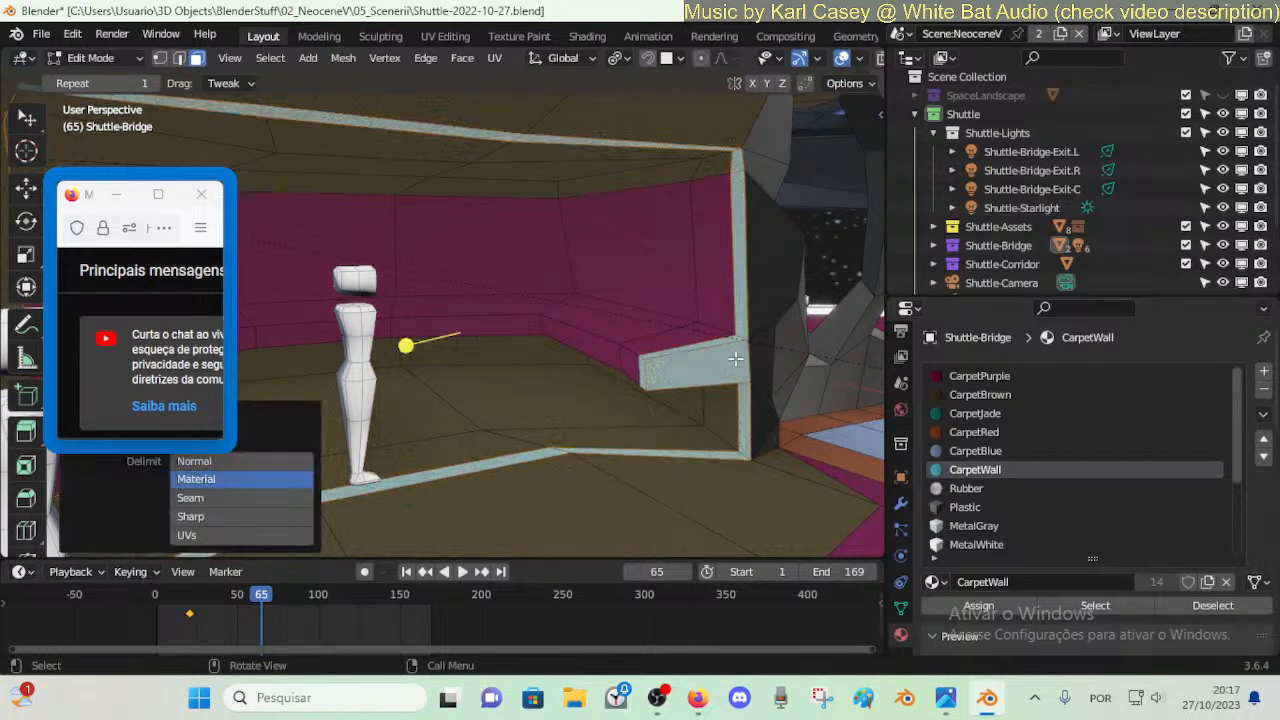
click(960, 414)
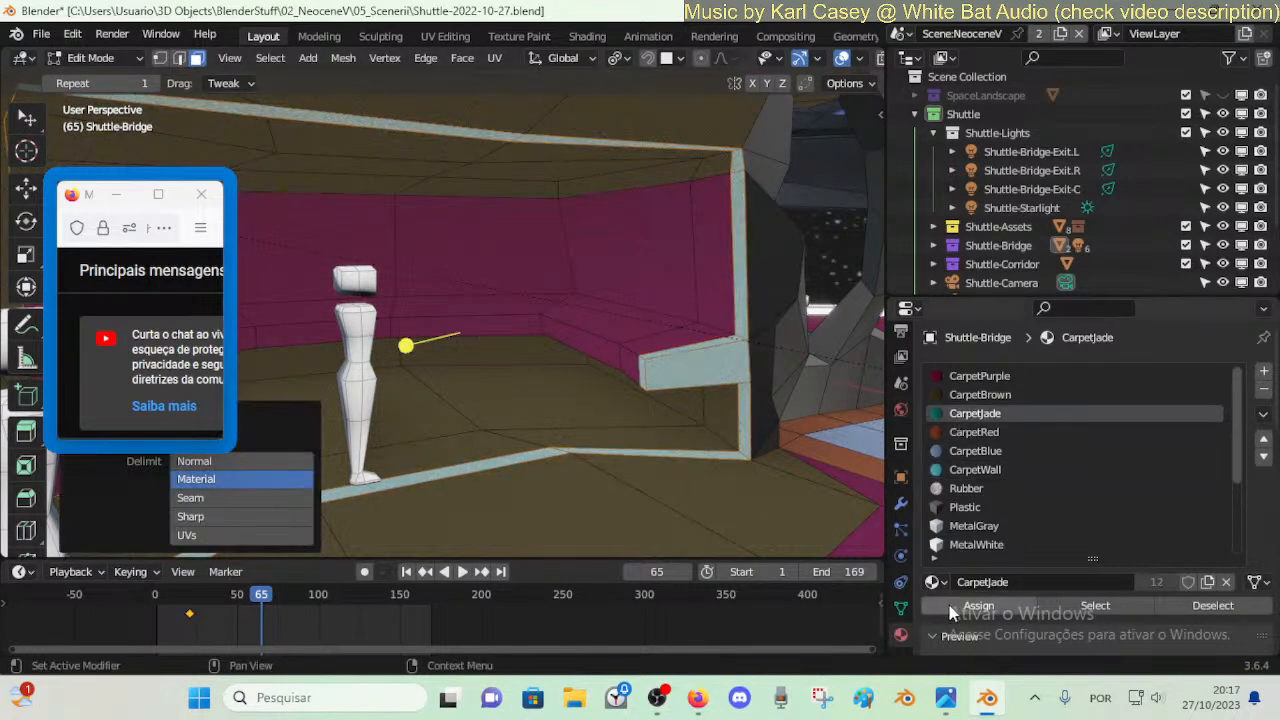
click(952, 605)
key(Tab)
key(shift+grave)
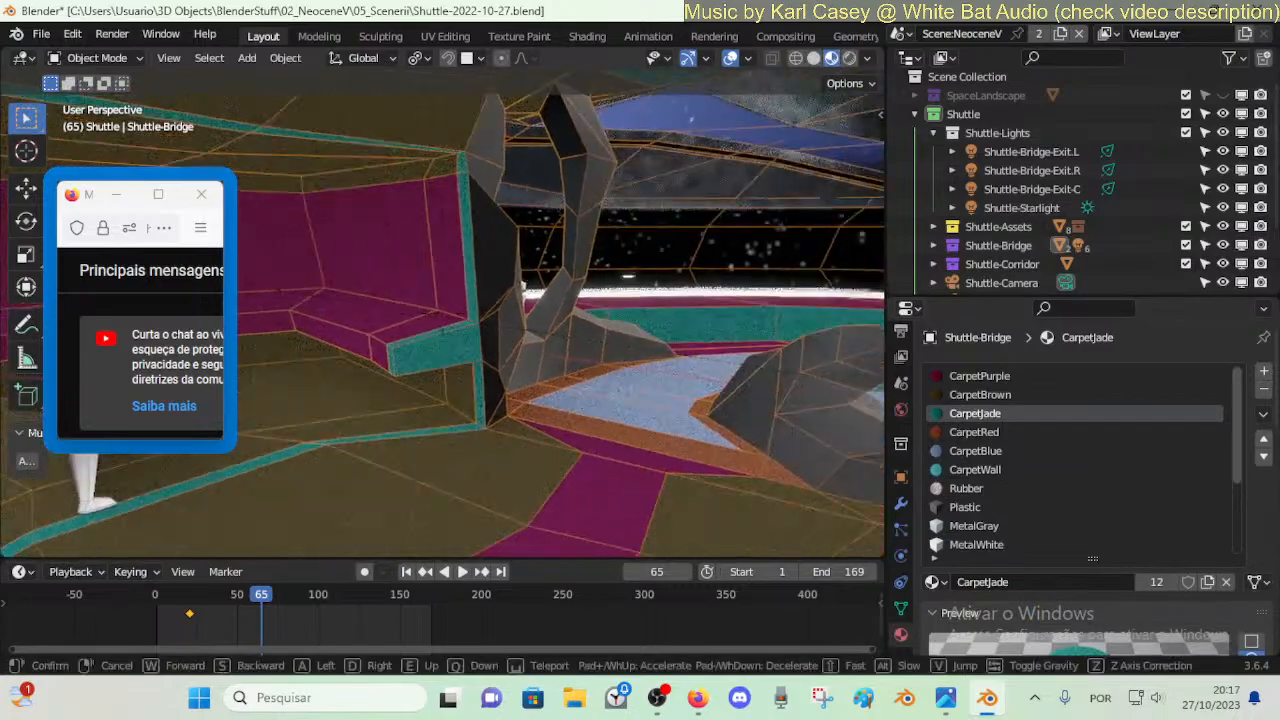
key(w)
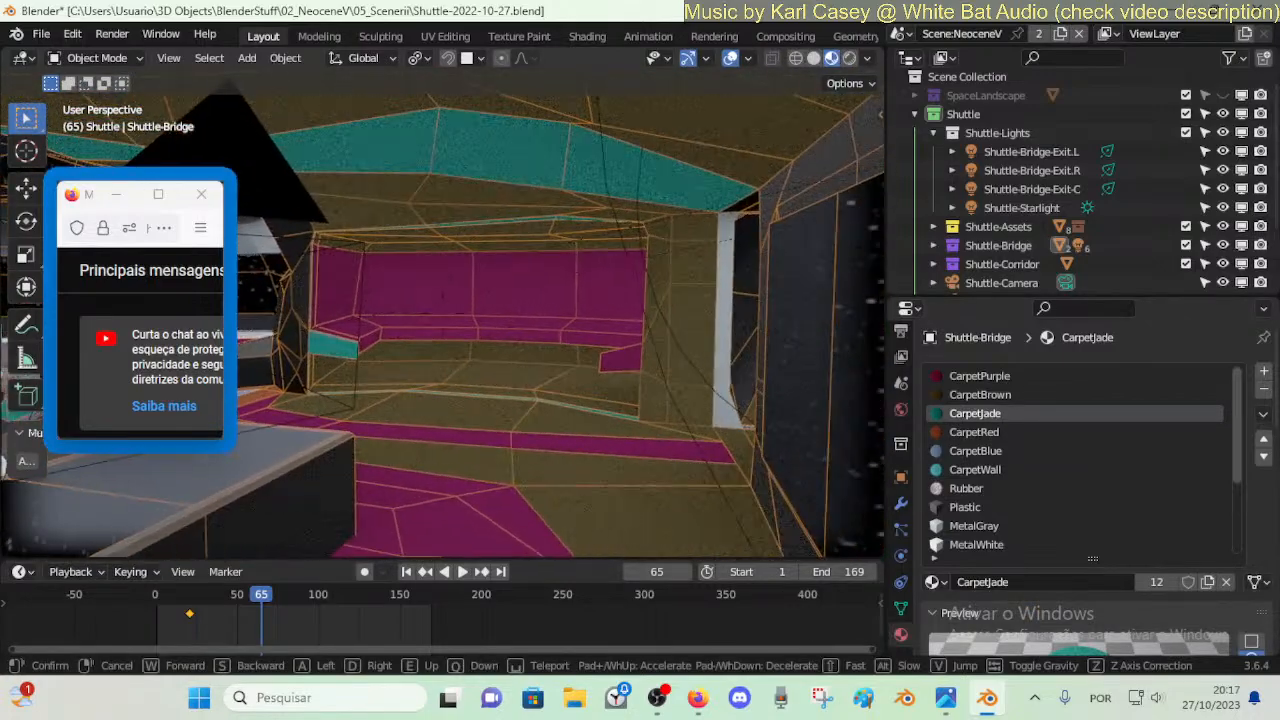
key(w)
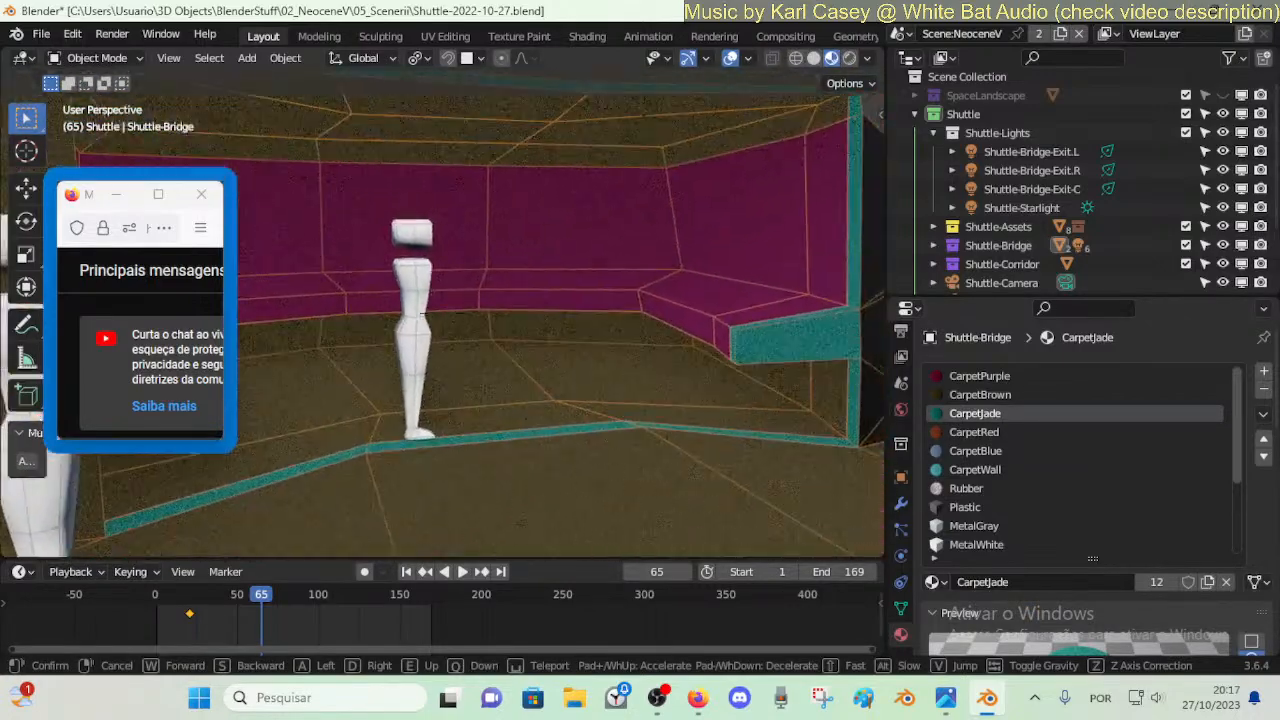
click(697, 421)
- Assign CarpetJade to the face loop beneath the alcove bench, including the wall base beside the doorway, and check it in Object Mode
key(Tab)
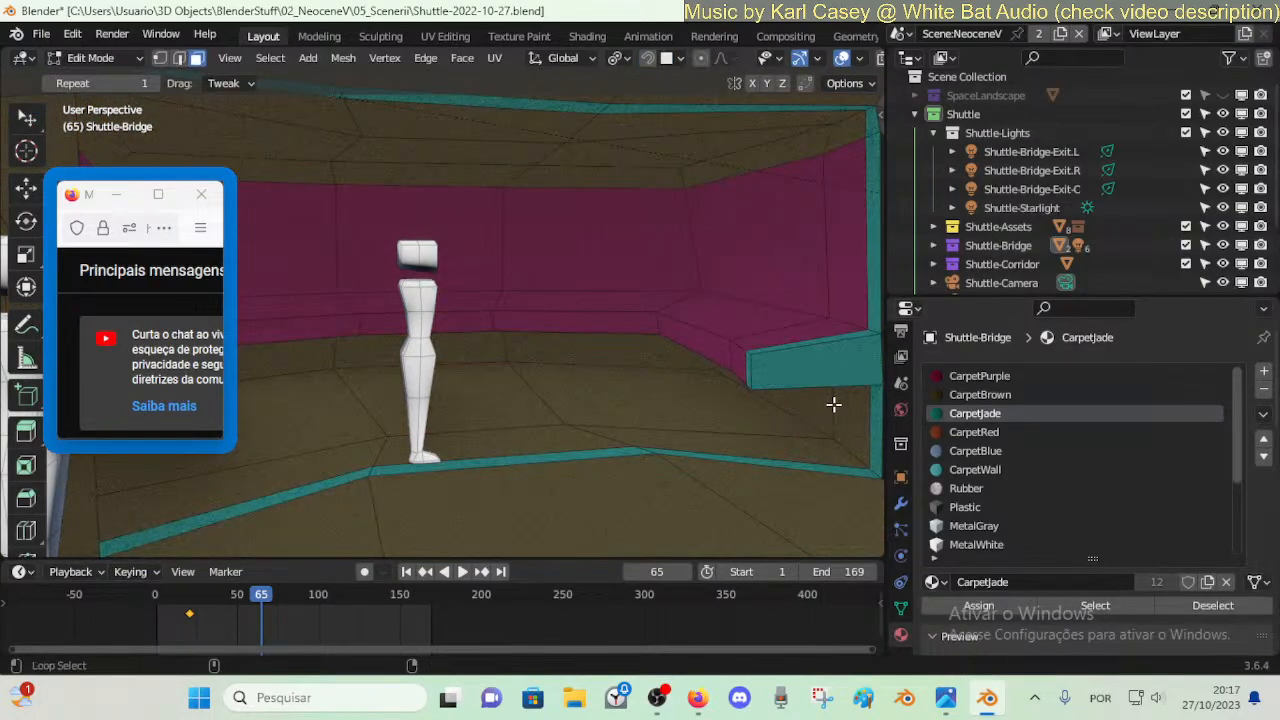
key(shift+grave)
key(w)
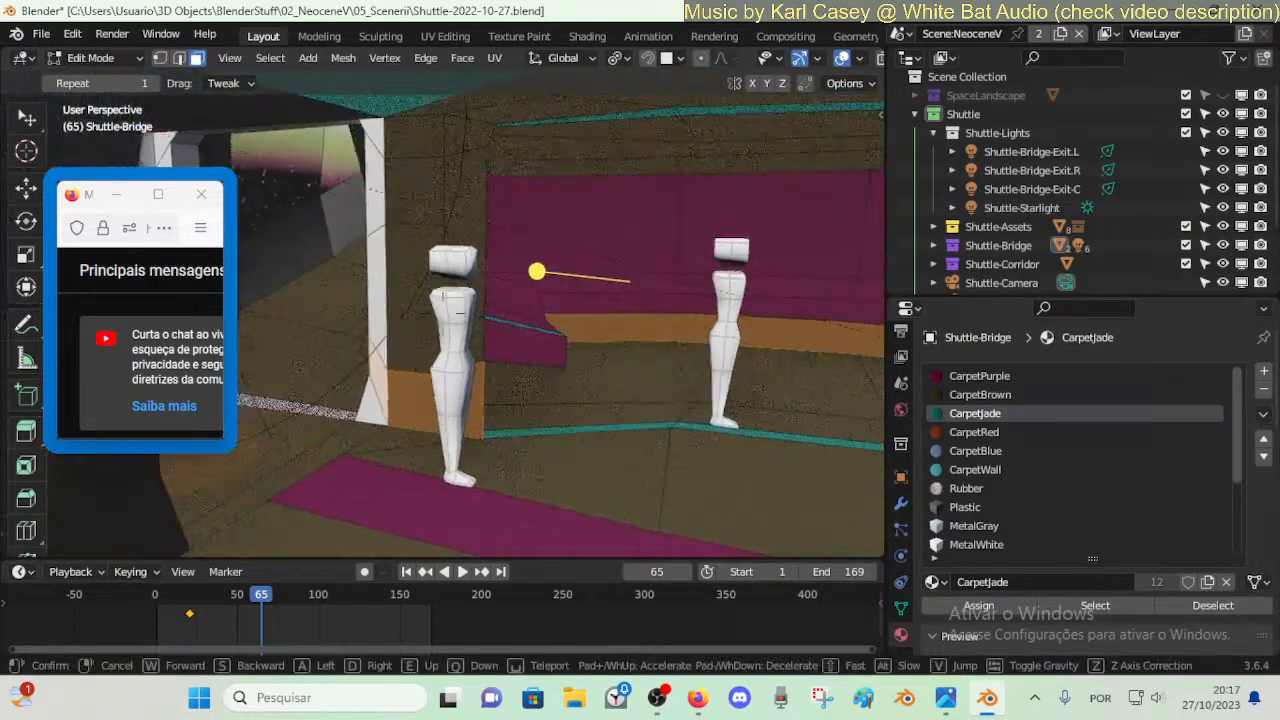
key(w)
key(s)
key(w)
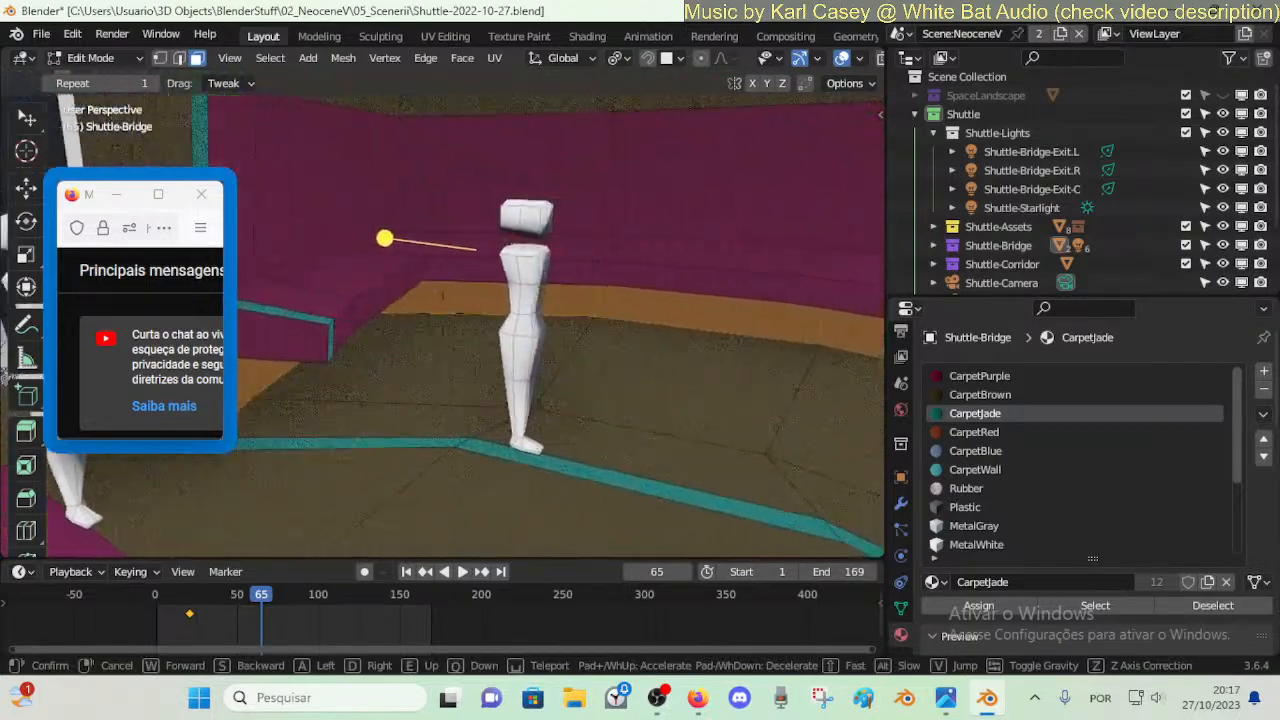
key(a)
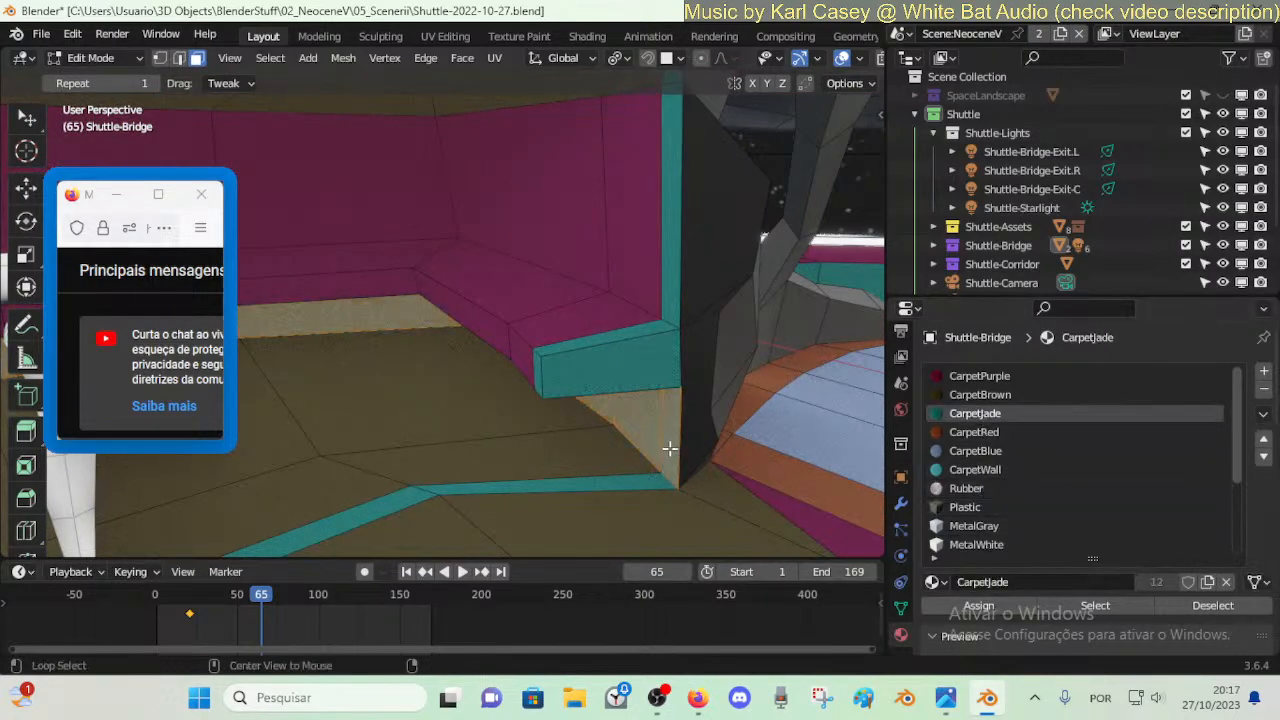
key(Tab)
key(shift+grave)
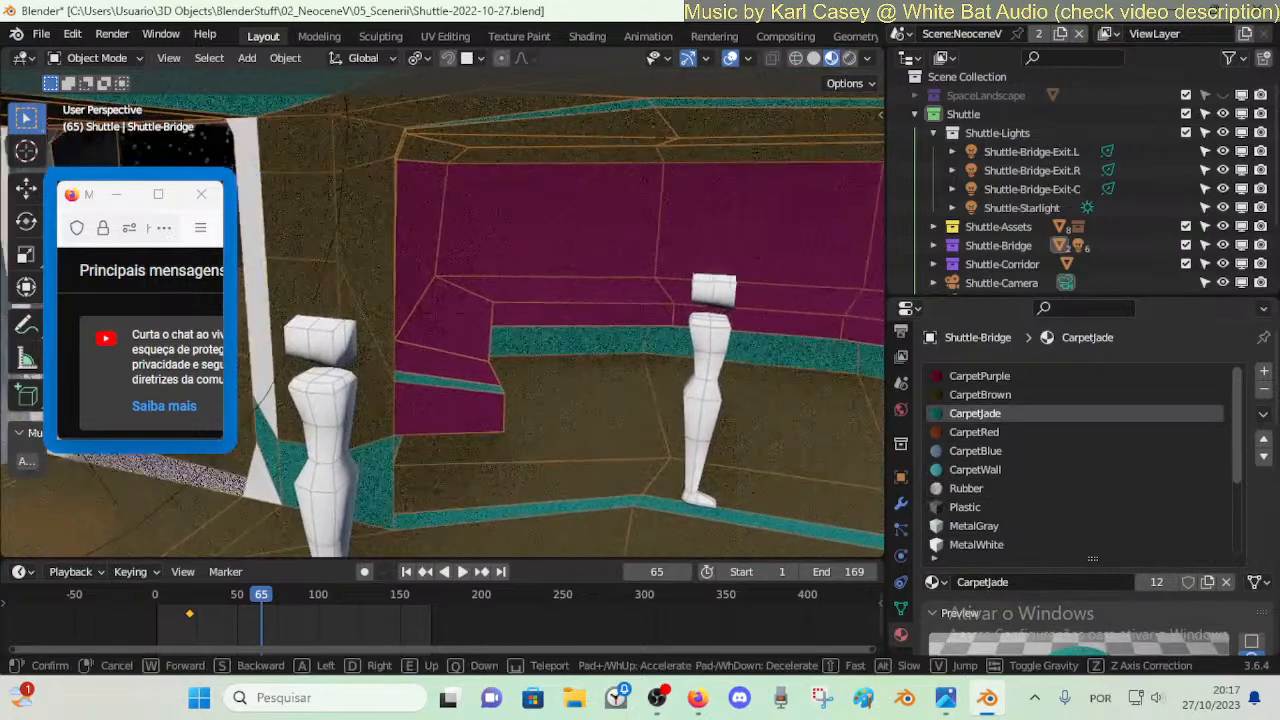
key(d)
click(498, 346)
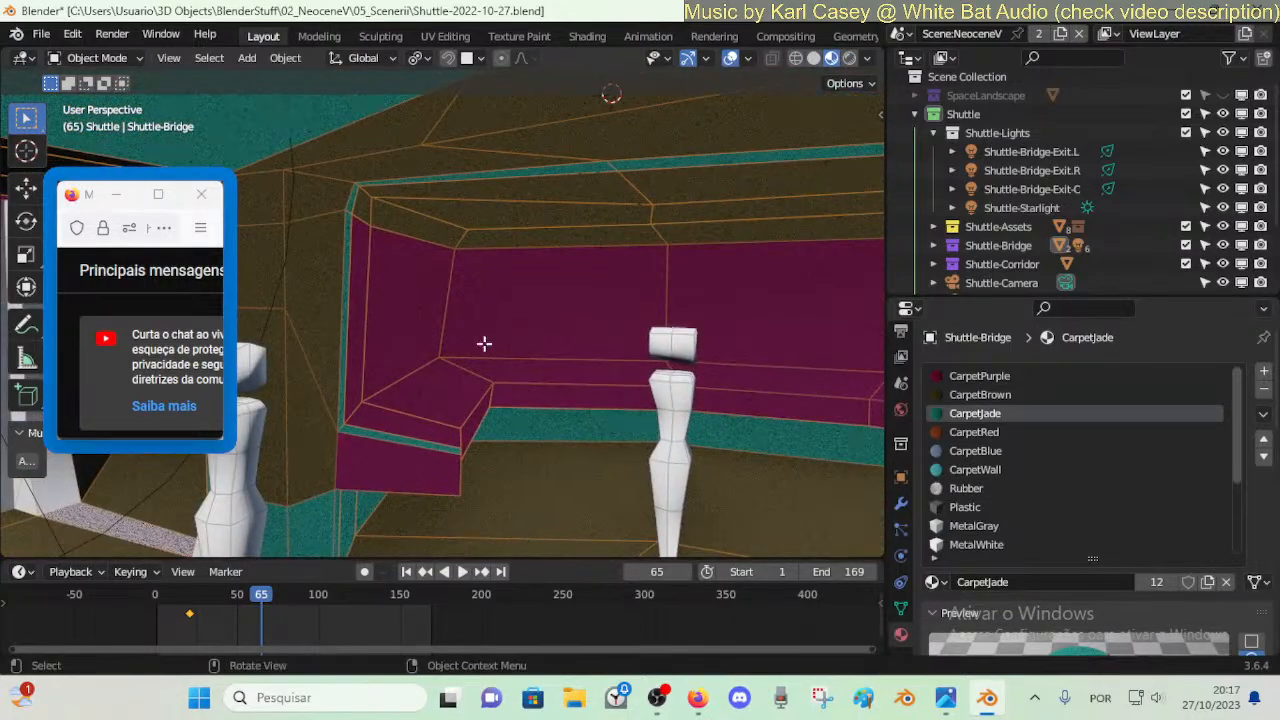
- Try to select the row of faces above the alcove's purple backrest with loop and filled shortest-path selection
key(Tab)
alt+click(463, 230)
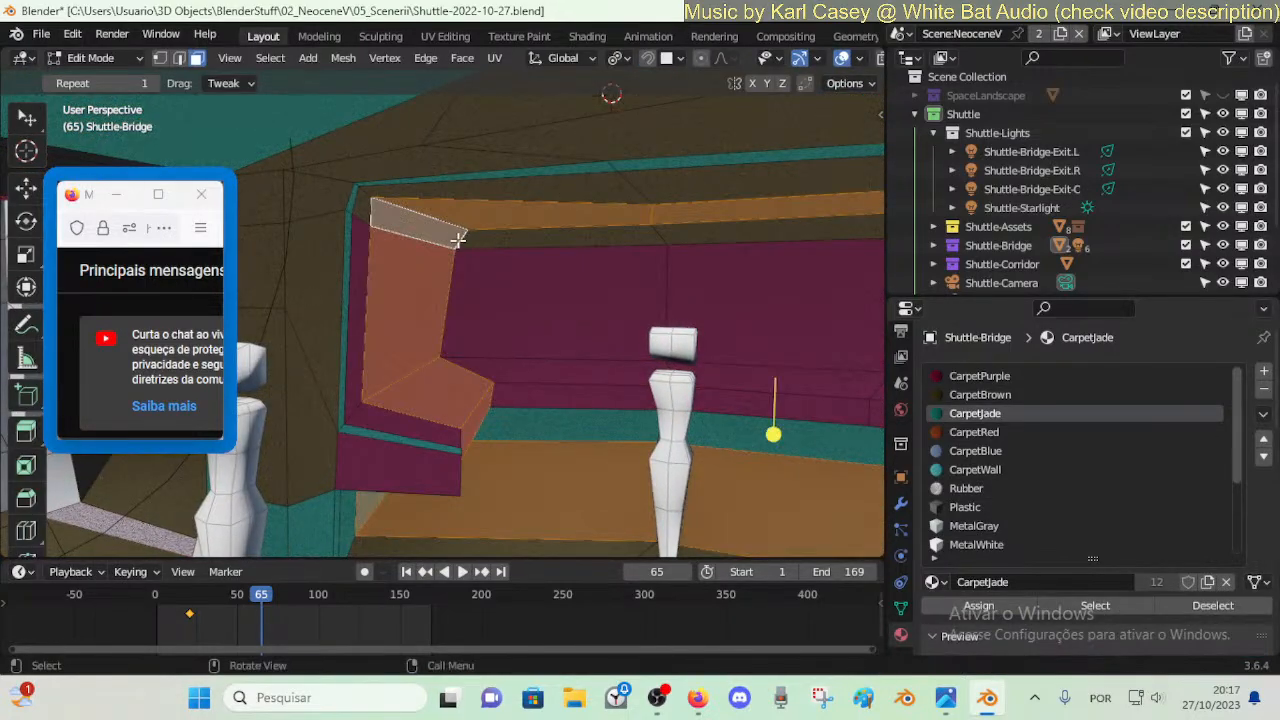
key(shift+grave)
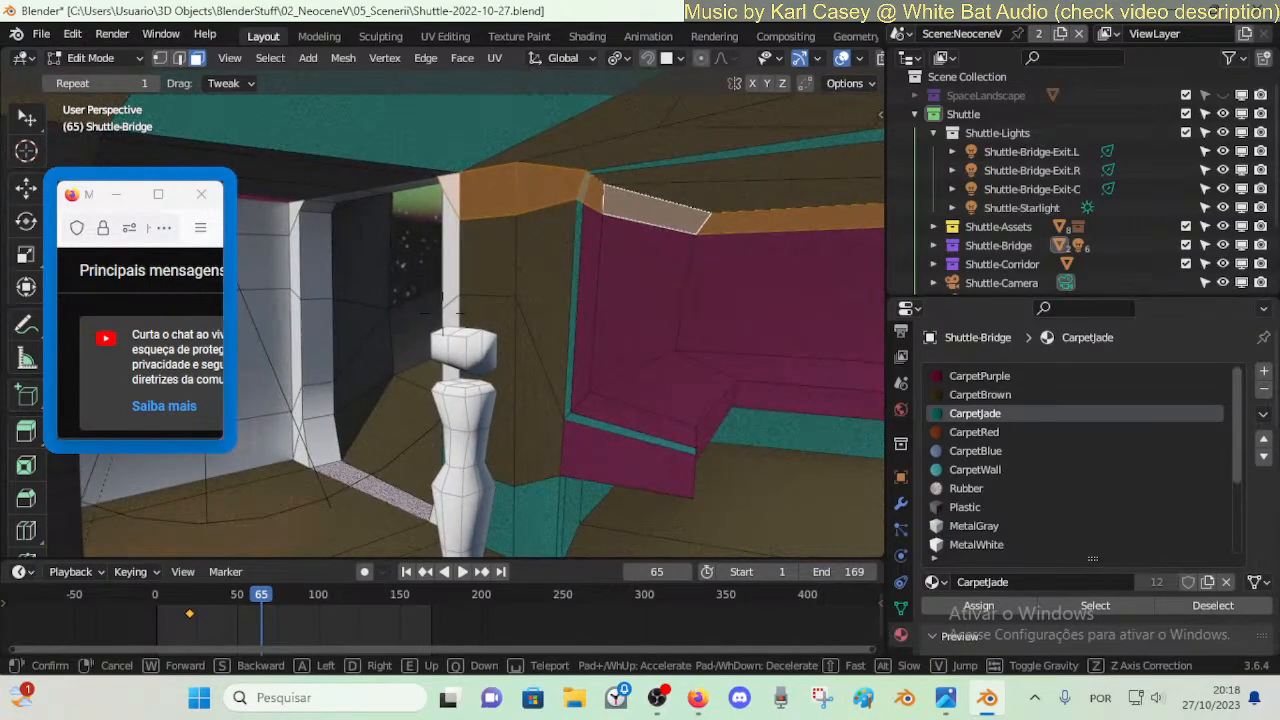
key(d)
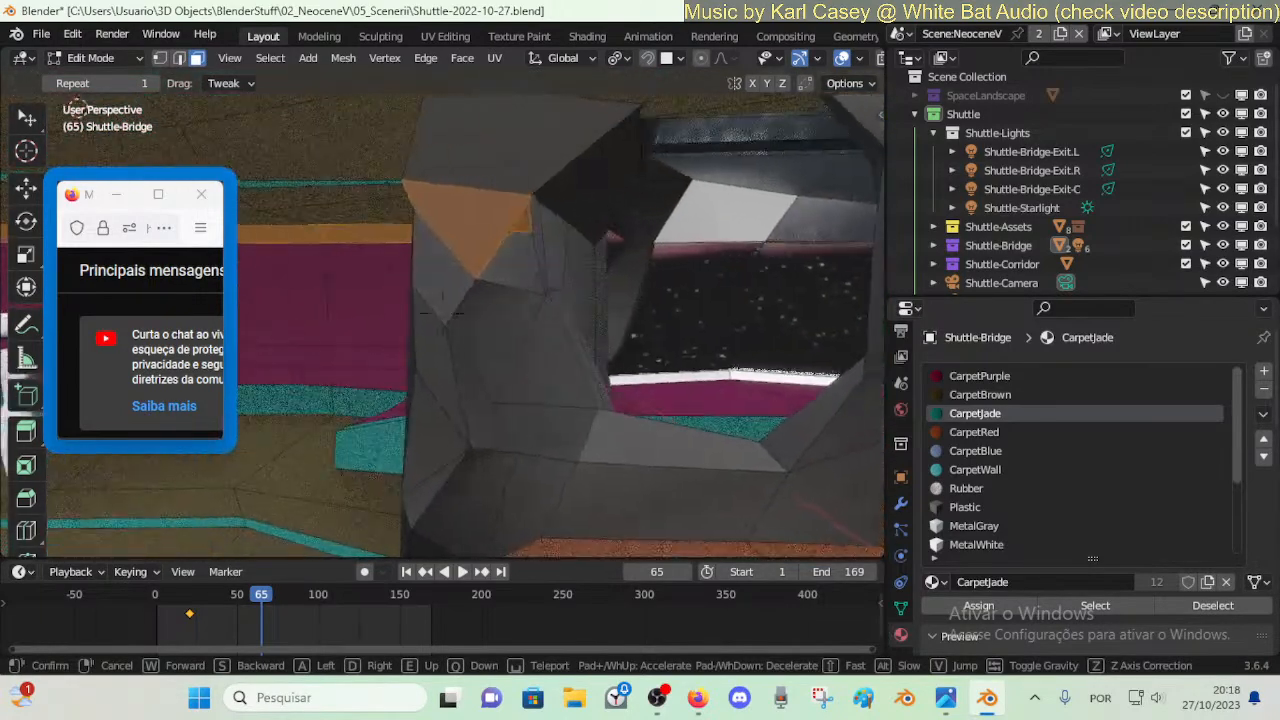
key(a)
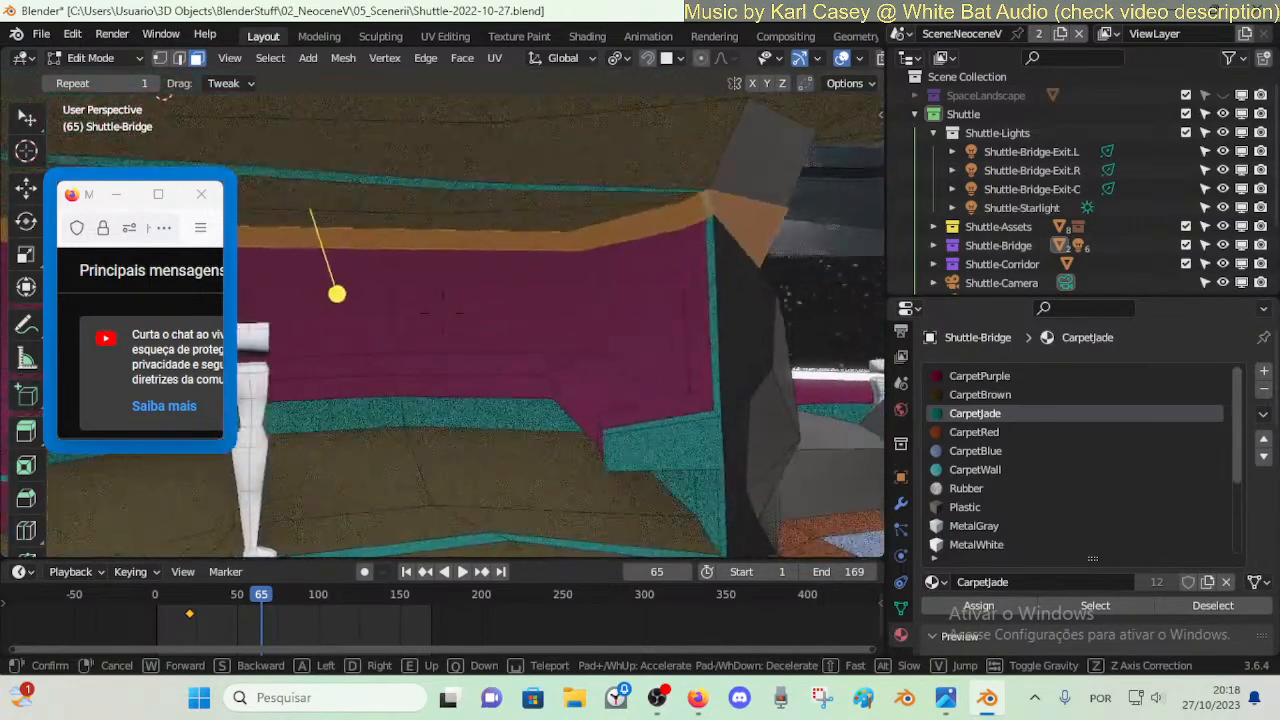
click(534, 228)
key(shift+grave)
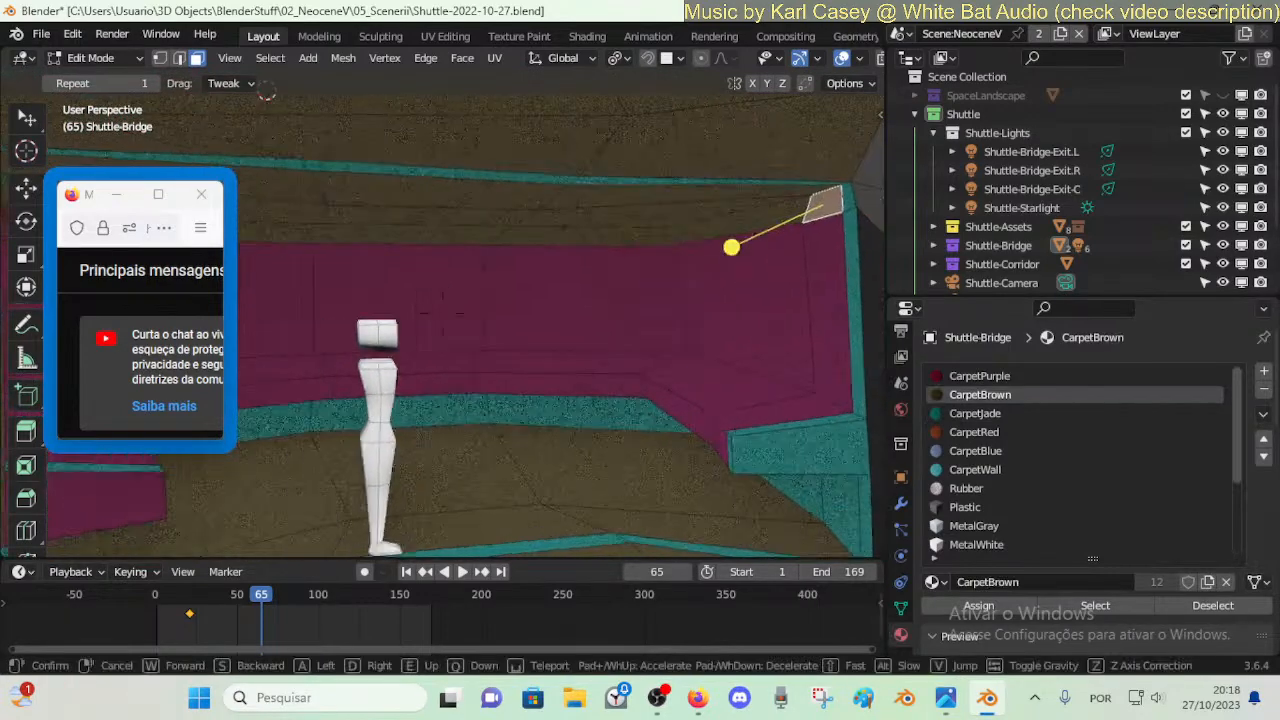
click(497, 178)
ctrl+shift+click(422, 178)
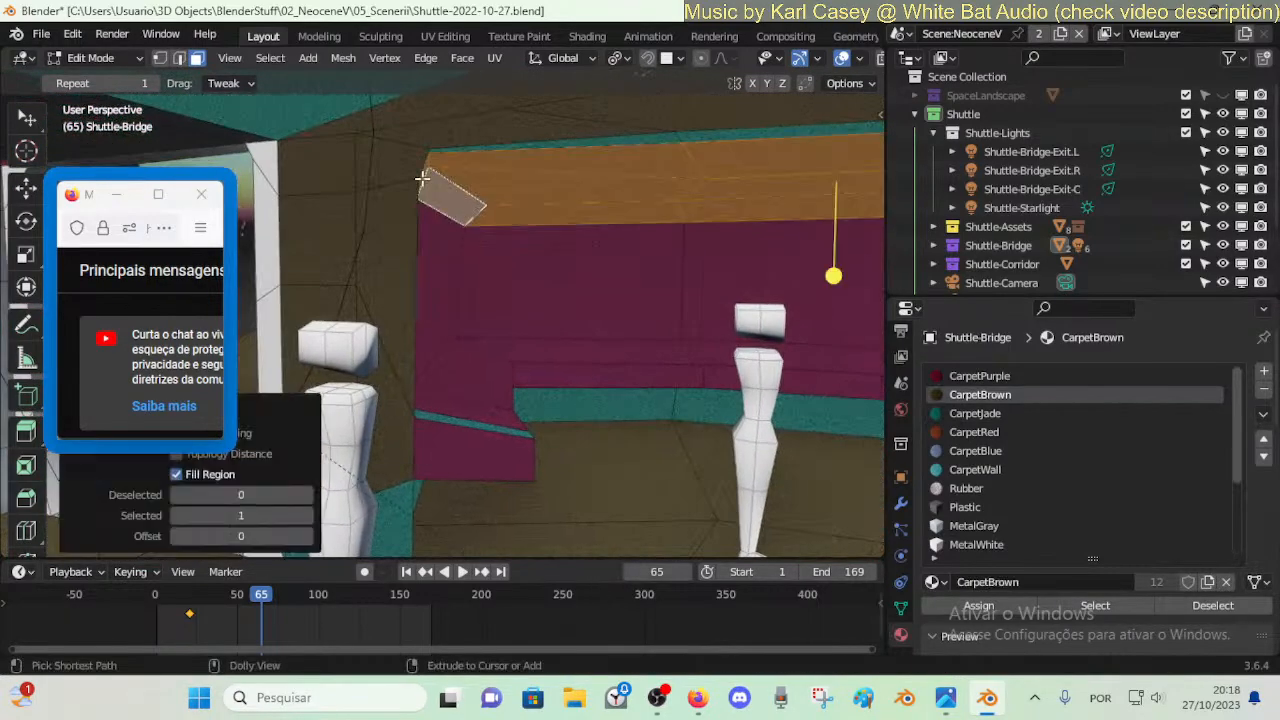
key(alt+a)
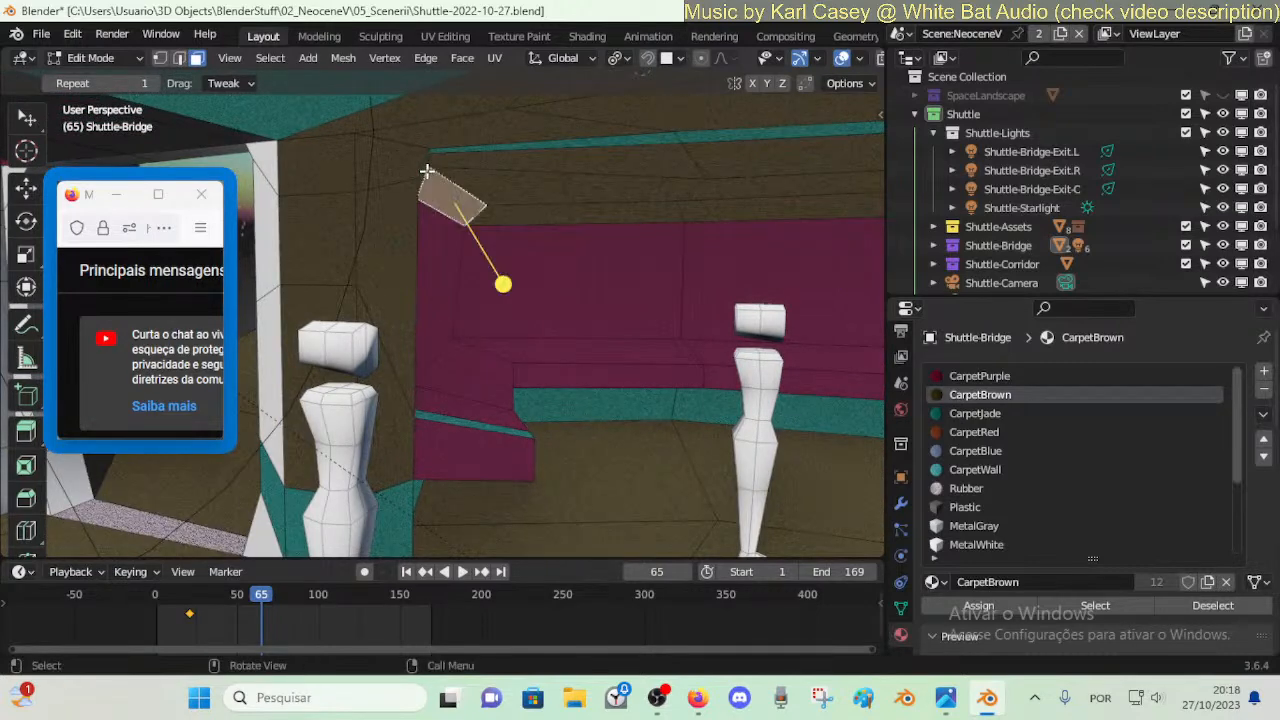
- Assign CarpetJade to the row of faces directly above the purple backrest, from corner to corner, and save the file
ctrl+shift+click(673, 210)
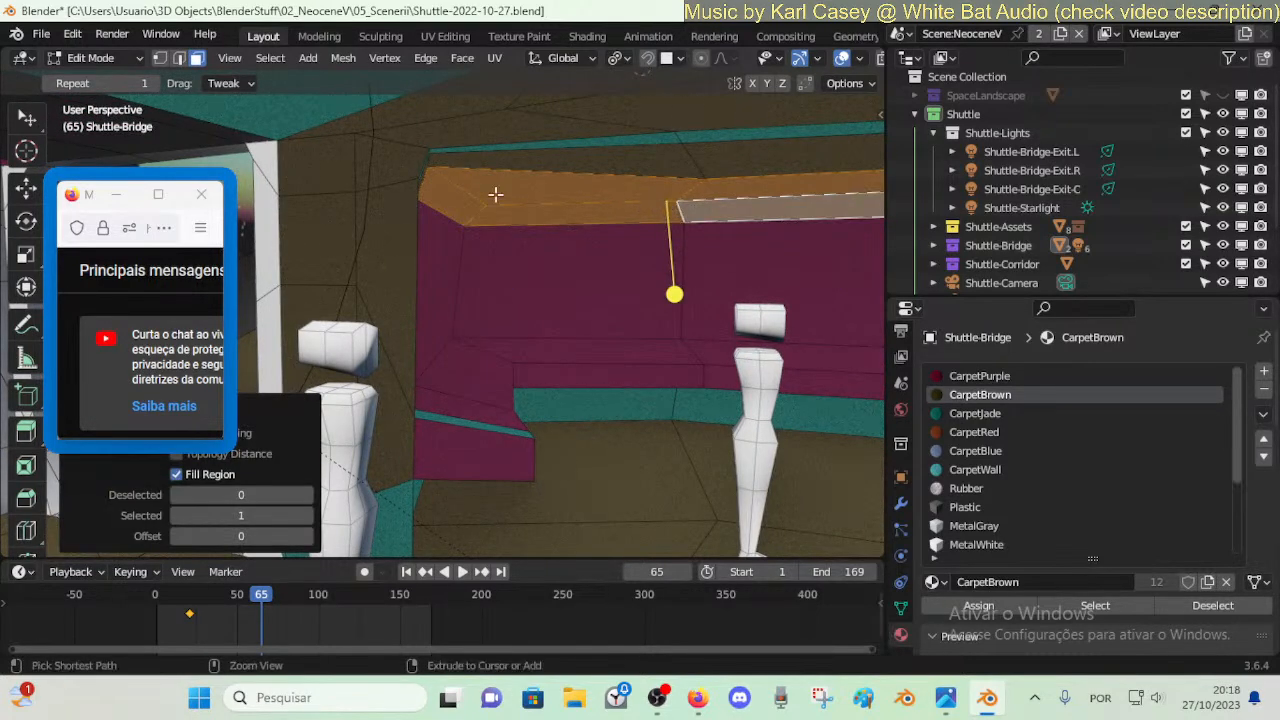
click(432, 176)
shift+click(452, 197)
middle_drag(540, 192, 456, 202)
middle_drag(562, 203, 472, 207)
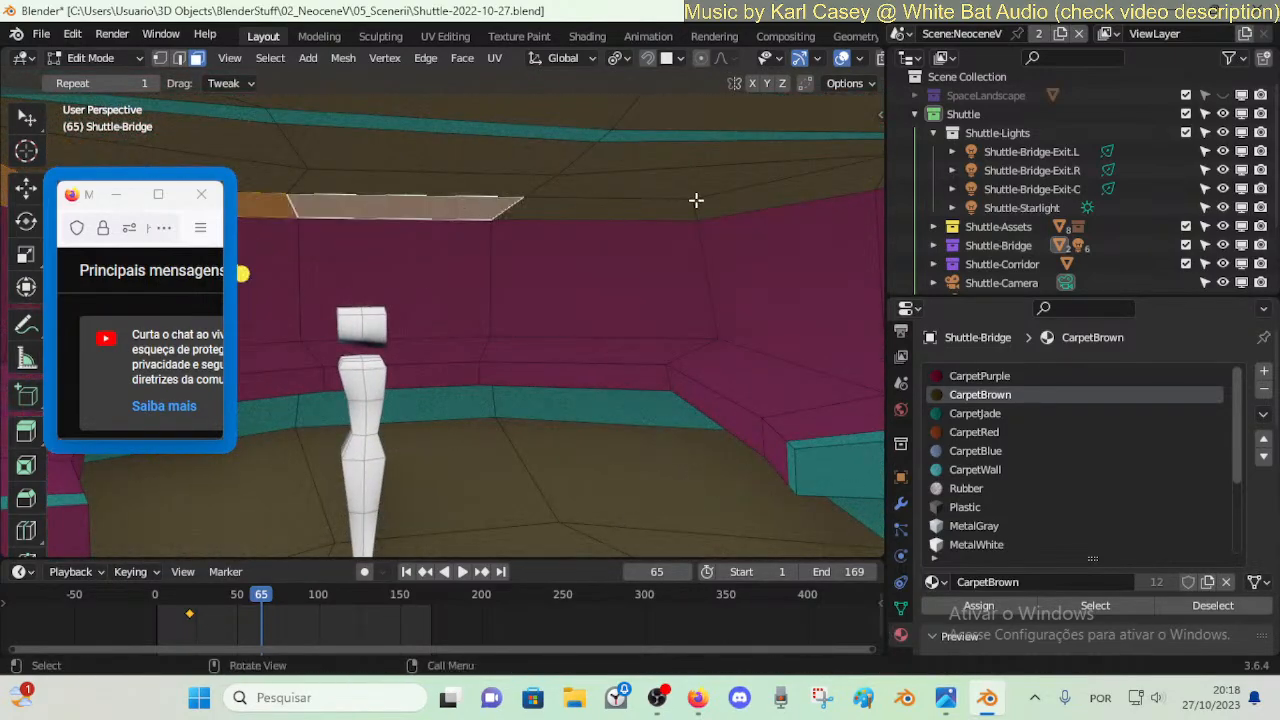
middle_drag(667, 212, 726, 203)
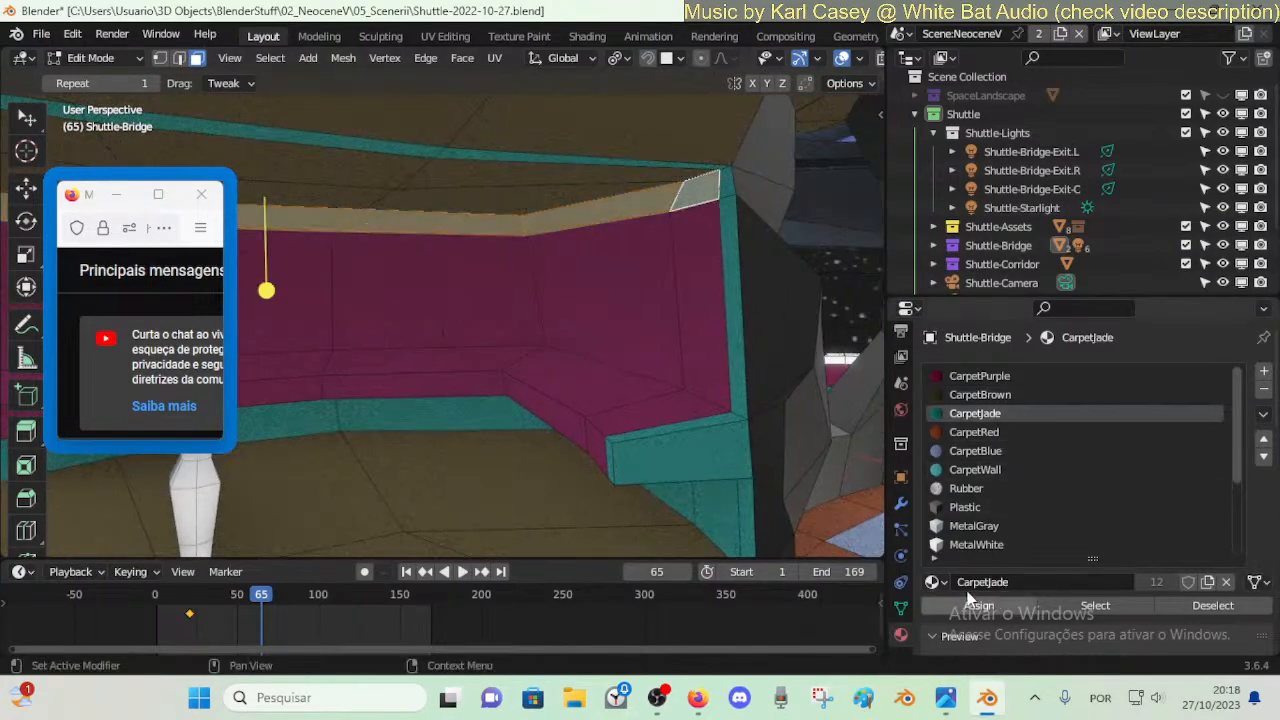
key(4)
key(shift+grave)
key(s)
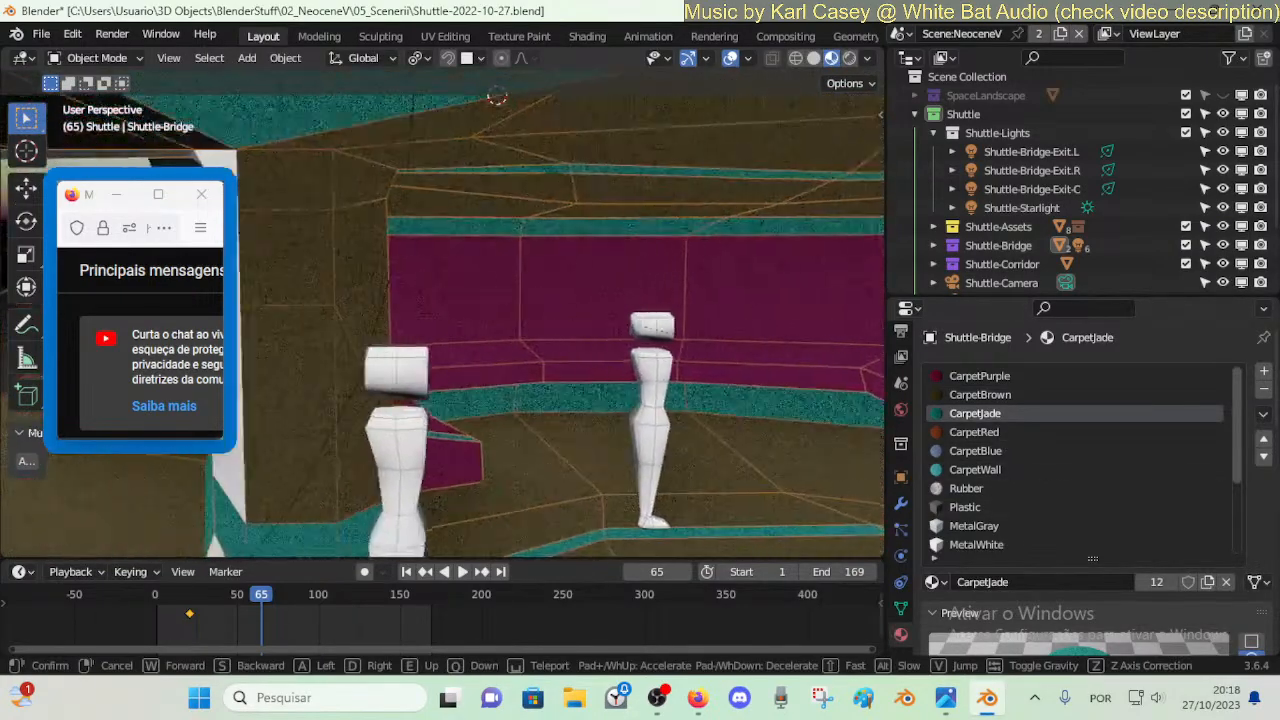
key(ctrl+s)
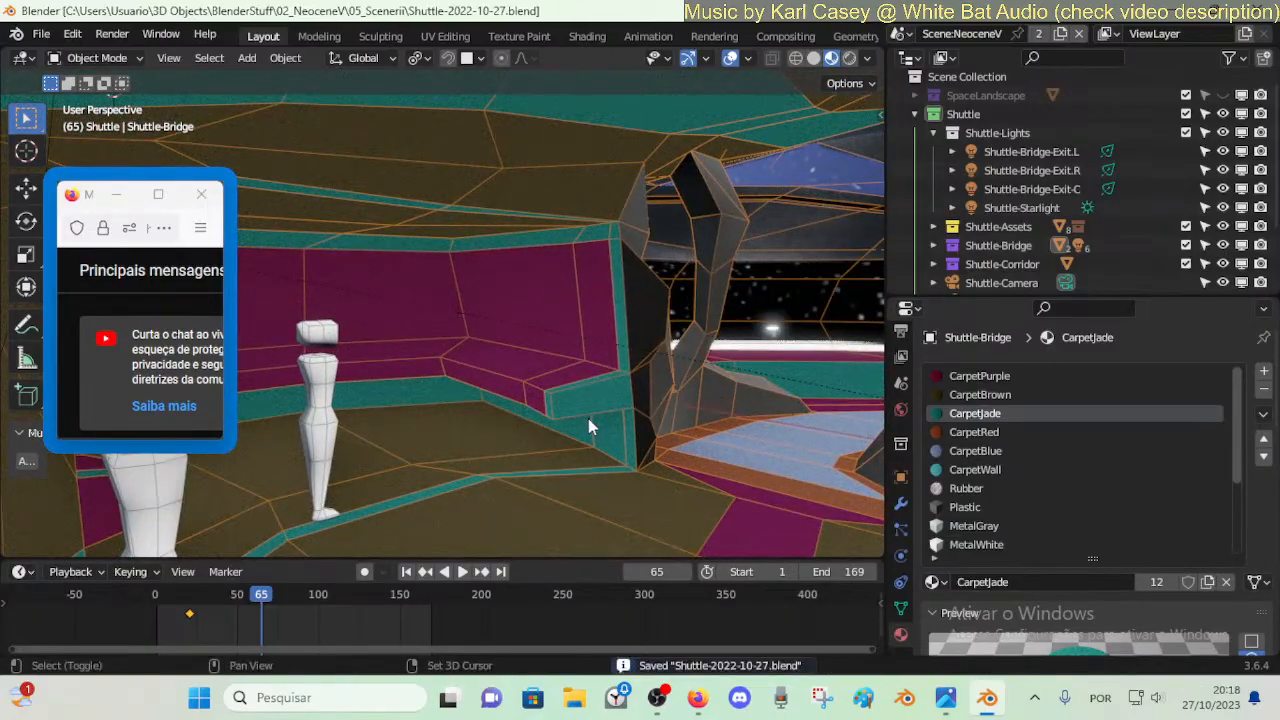
- Inspect the alcove's jade accents from across the bridge and save the file
key(s)
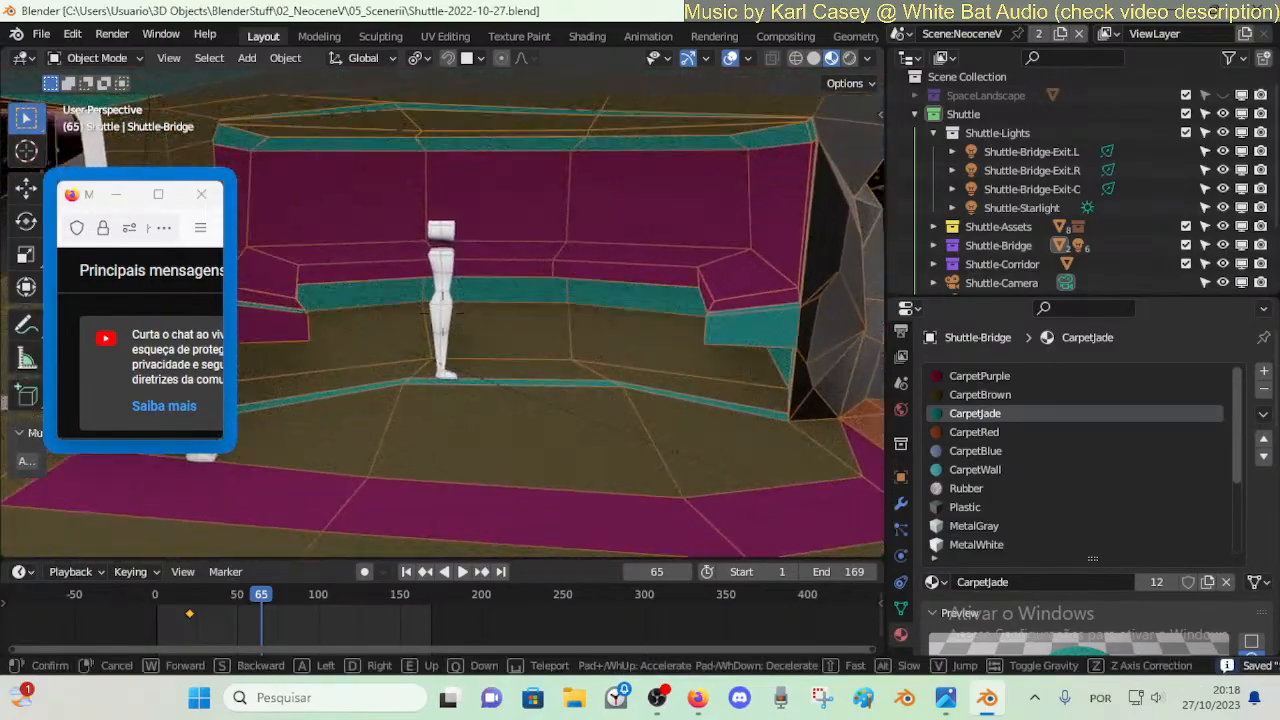
key(s)
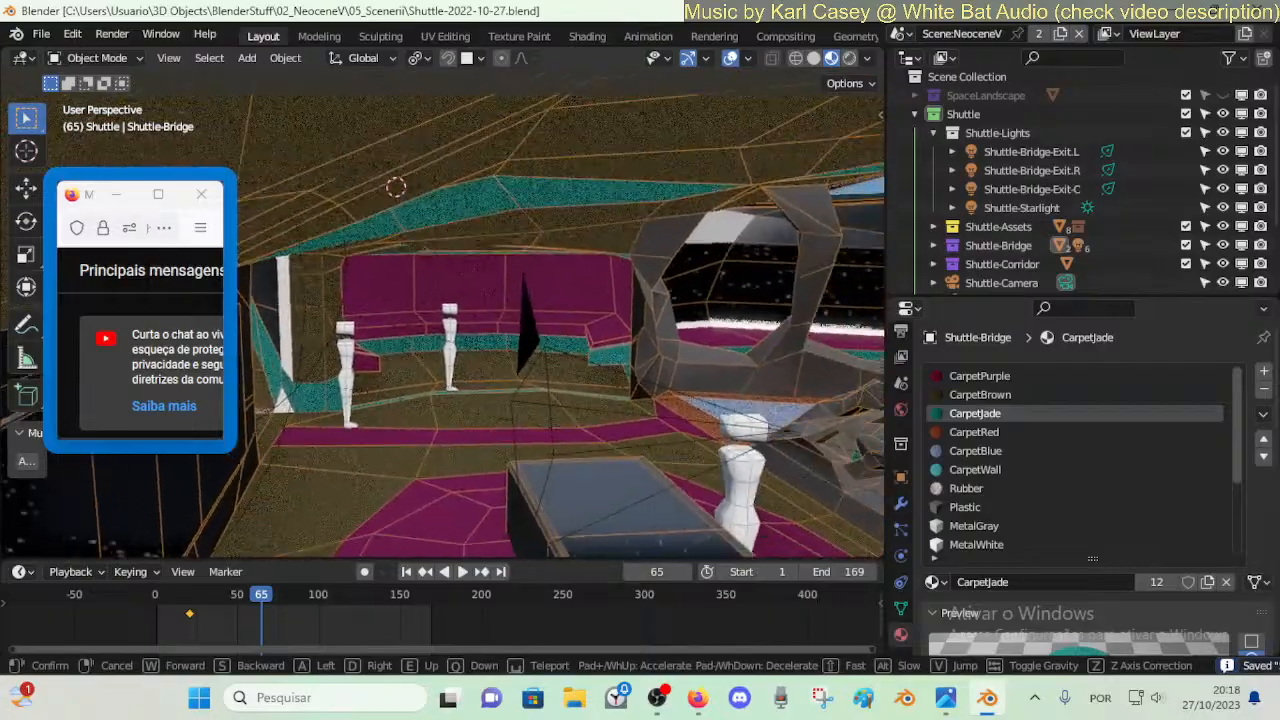
key(s)
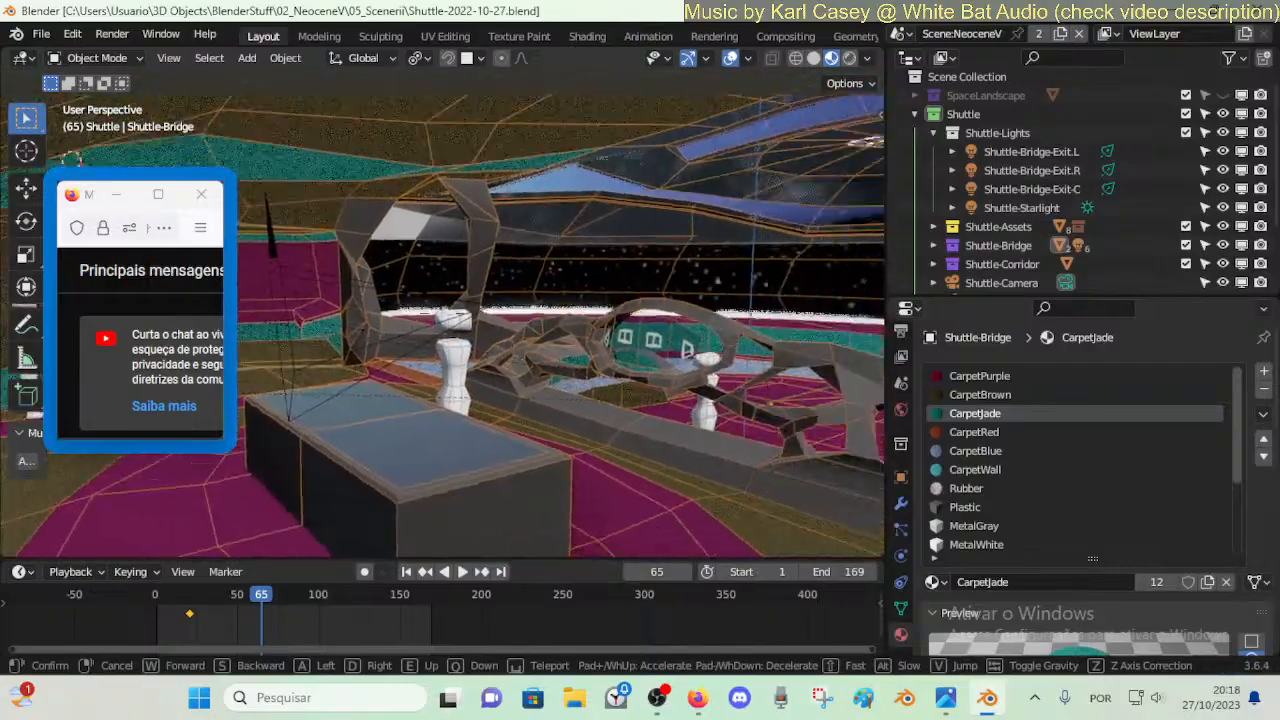
key(d)
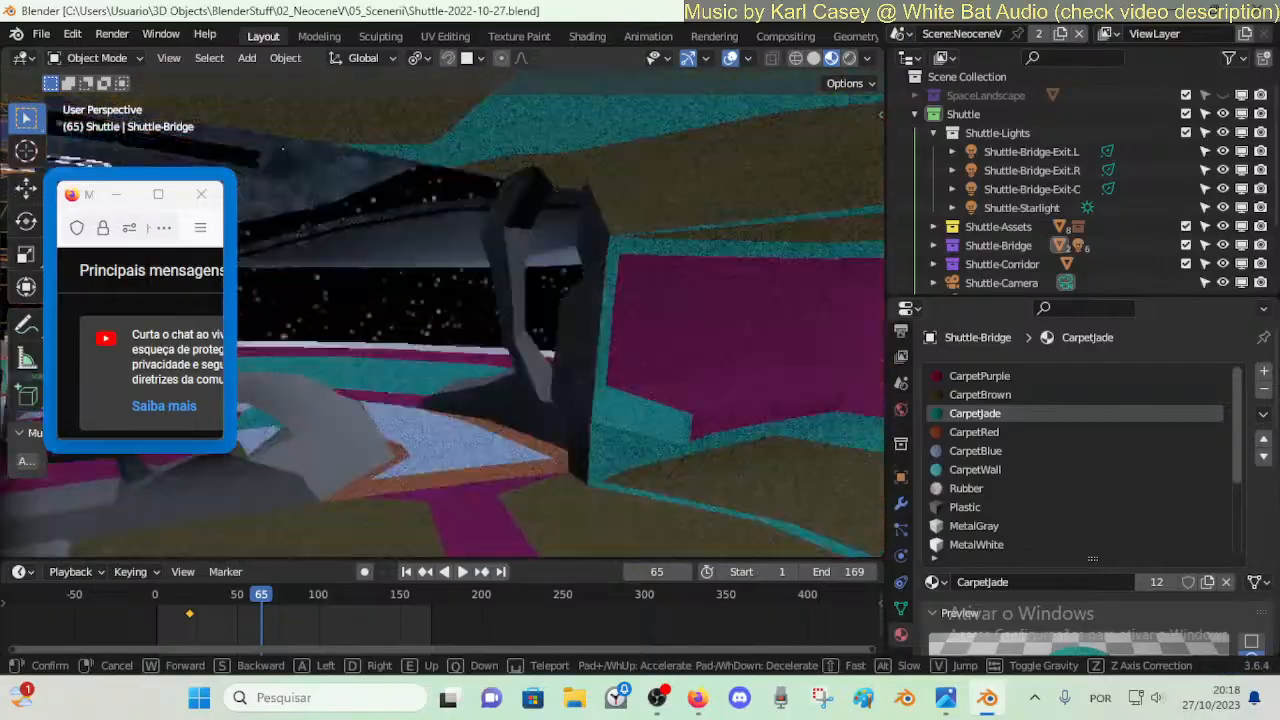
key(w)
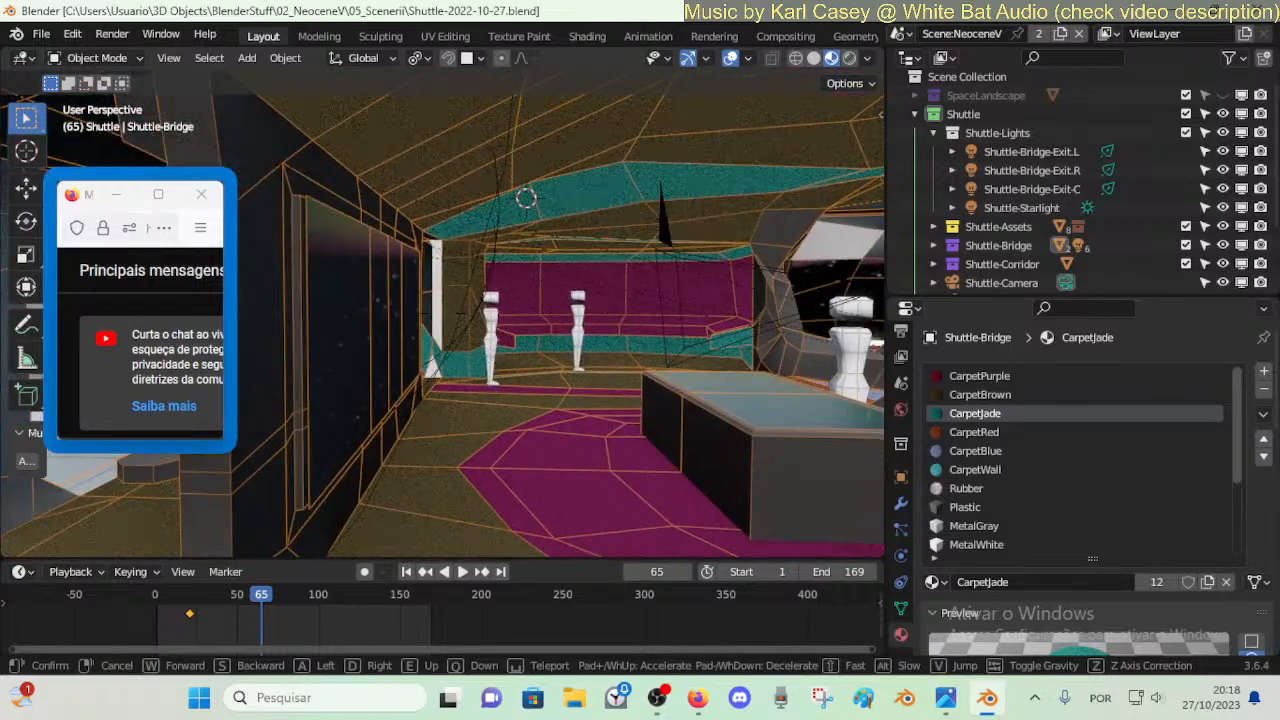
click(586, 413)
key(ctrl+s)
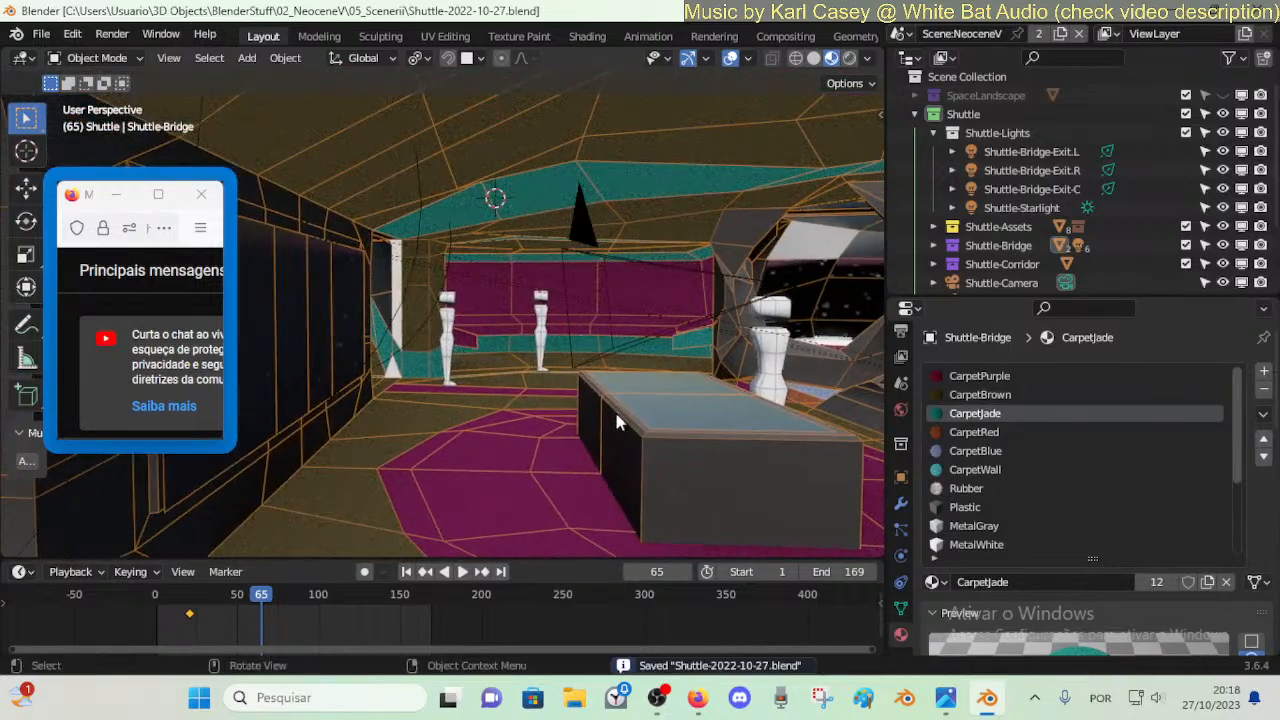
- Inspect the bridge's windows, ceiling trim and pillars from several viewpoints, with and without the wireframe overlay
key(shift+grave)
click(588, 400)
key(shift+z)
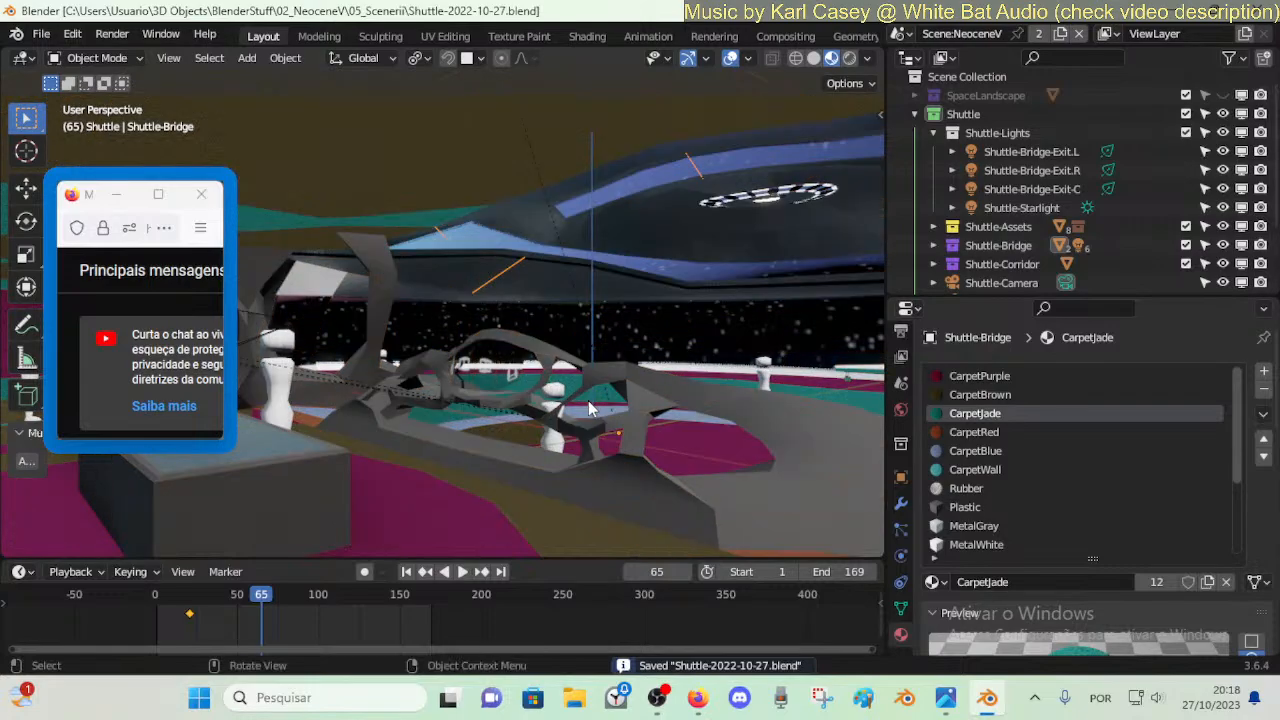
key(shift+grave)
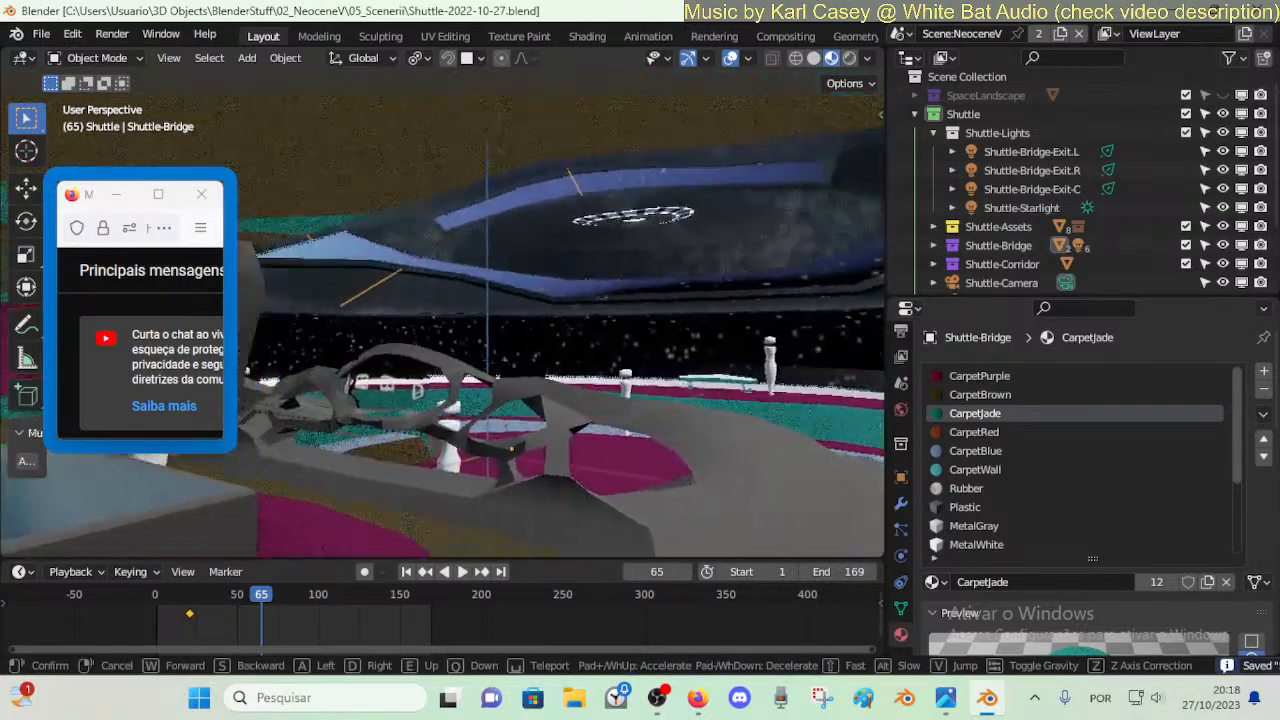
click(588, 409)
key(shift+z)
key(shift+grave)
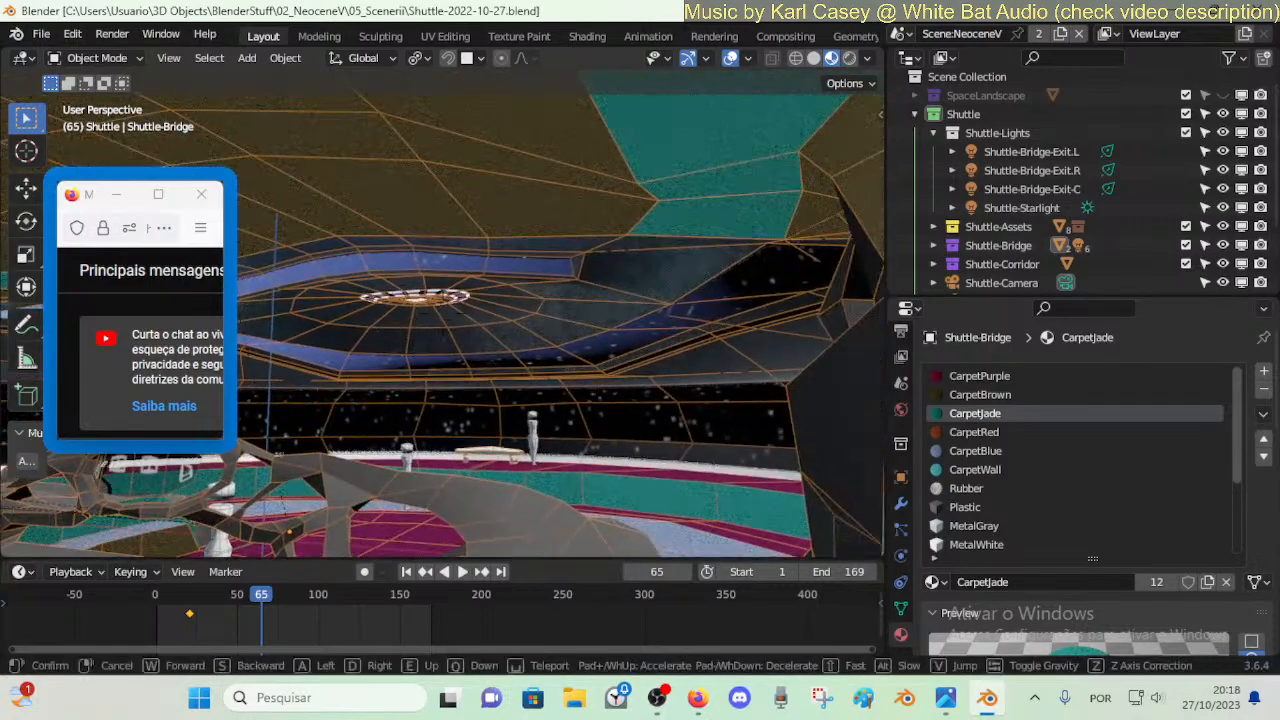
click(662, 396)
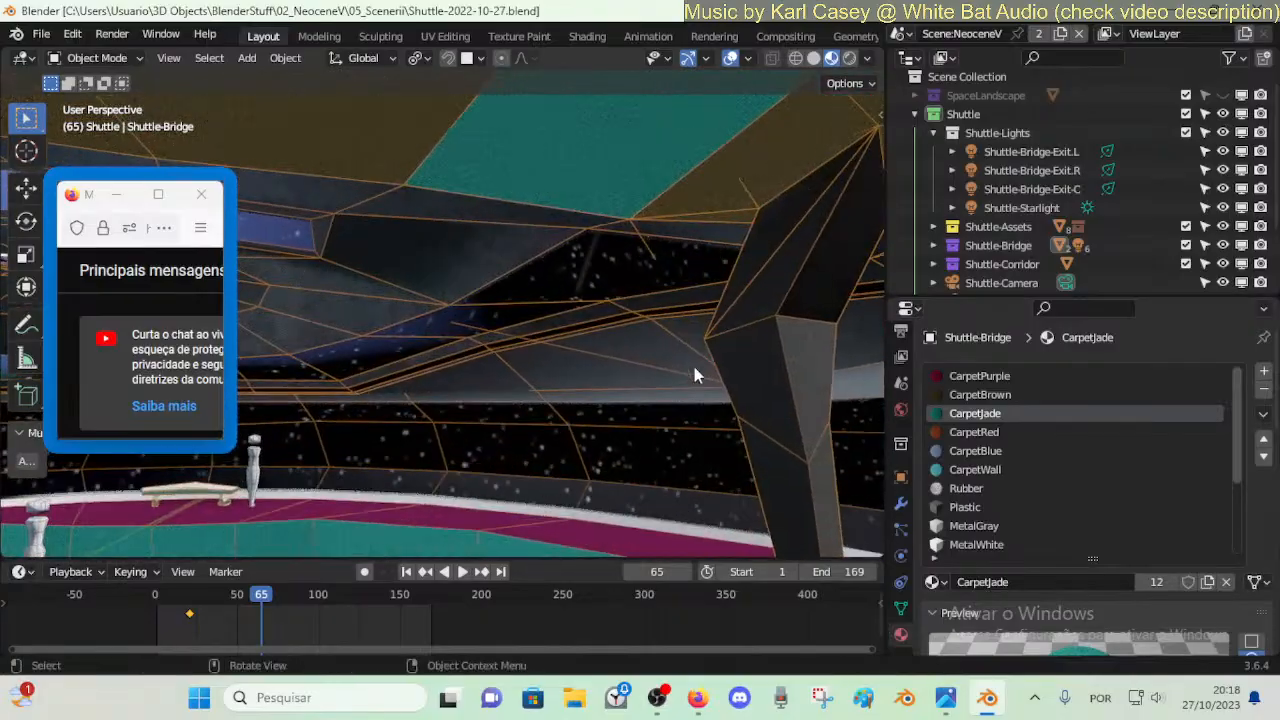
key(shift+grave)
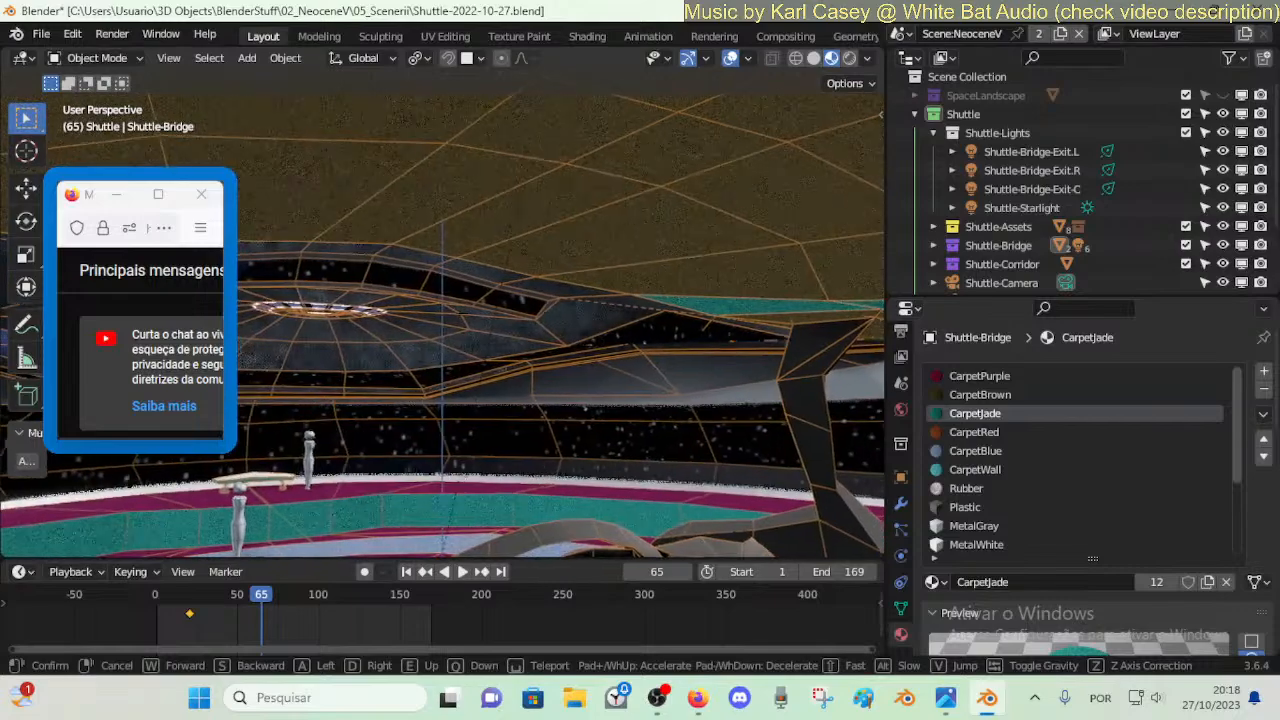
click(739, 296)
key(shift+grave)
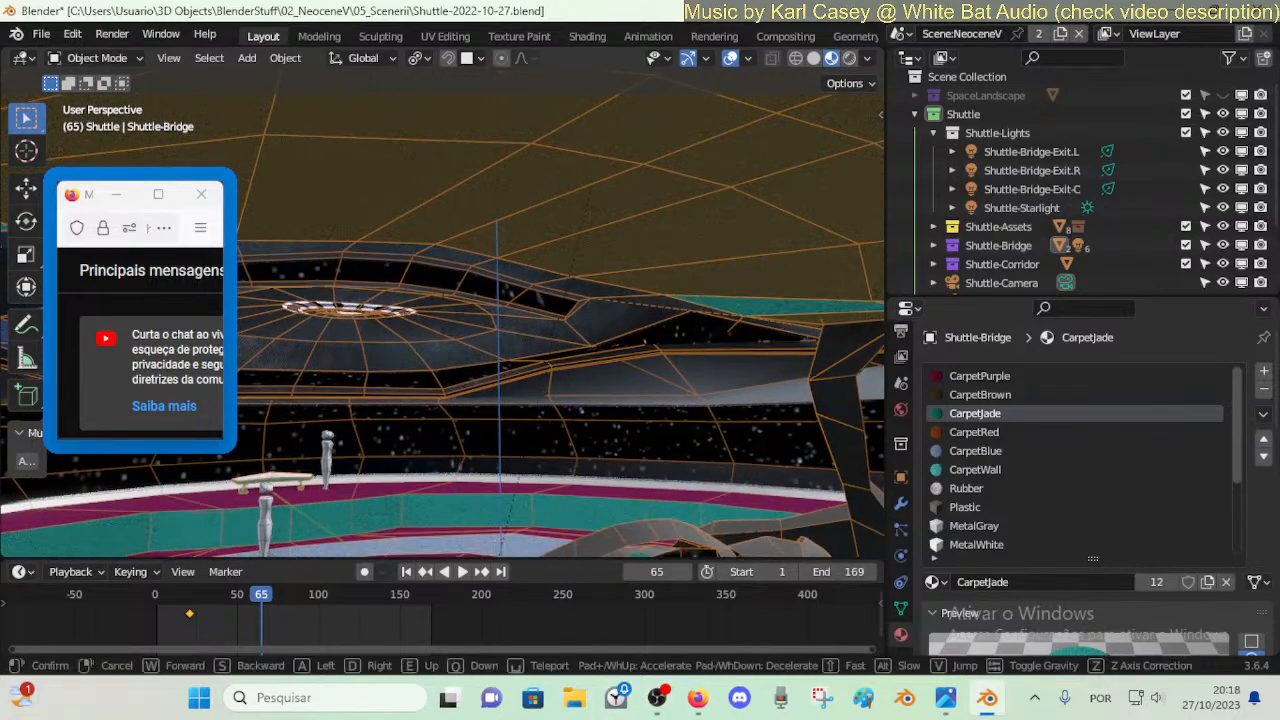
click(657, 280)
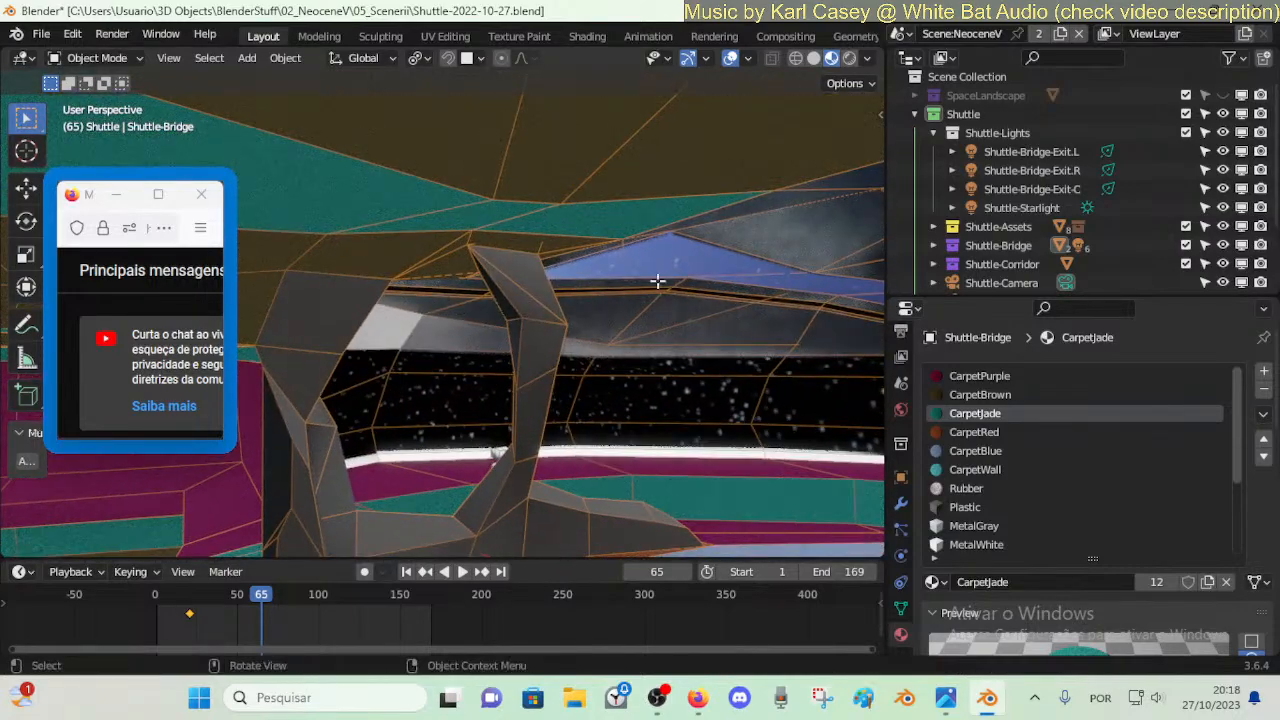
- In Edit Mode, clear the selection and delete the narrow brown ceiling geometry between the pillar's top and the blue window
key(Tab)
key(alt+a)
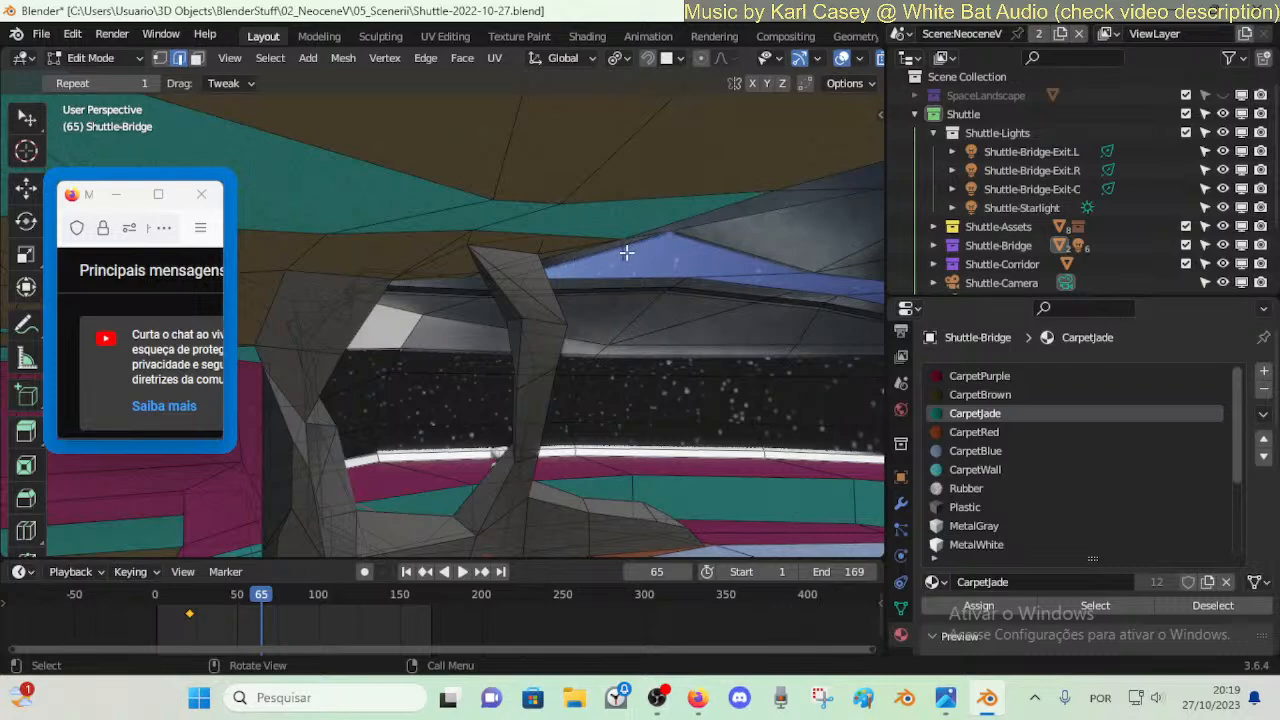
key(x)
click(613, 256)
key(x)
click(563, 248)
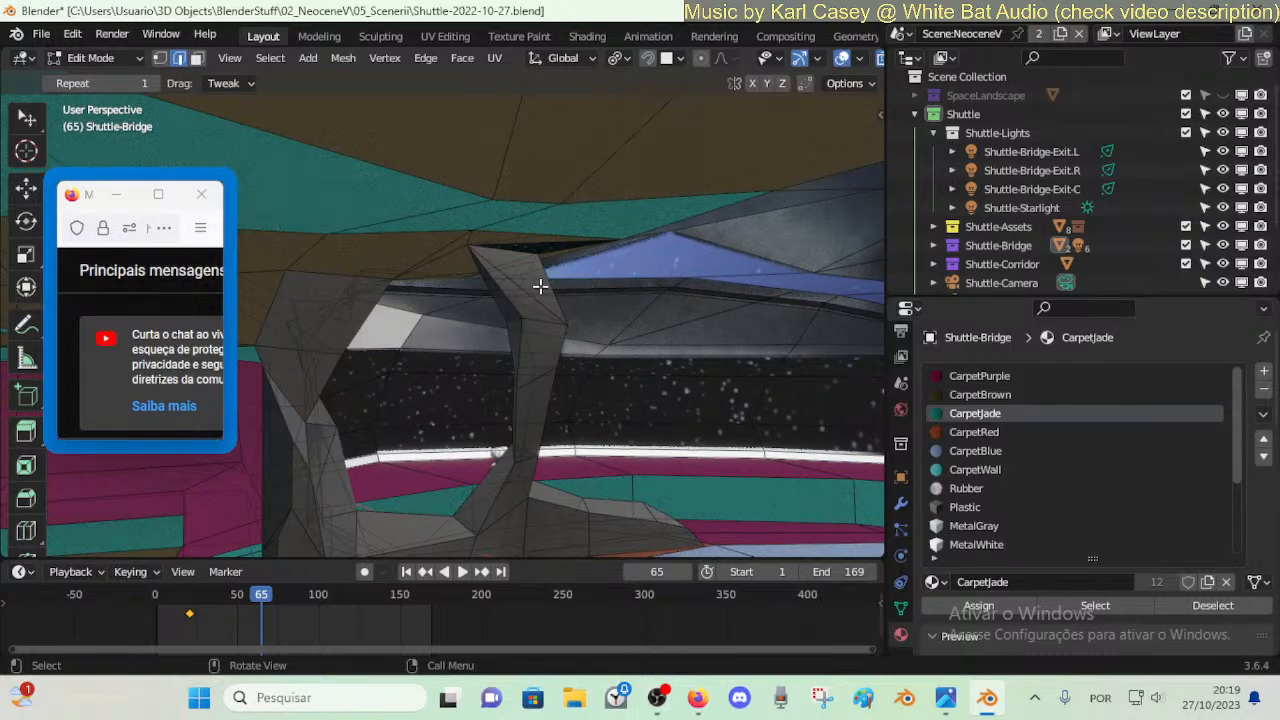
- Close the gap above the pillar by moving the ceiling edge's vertex to the pillar's top corner and merging both At Last
key(shift+grave)
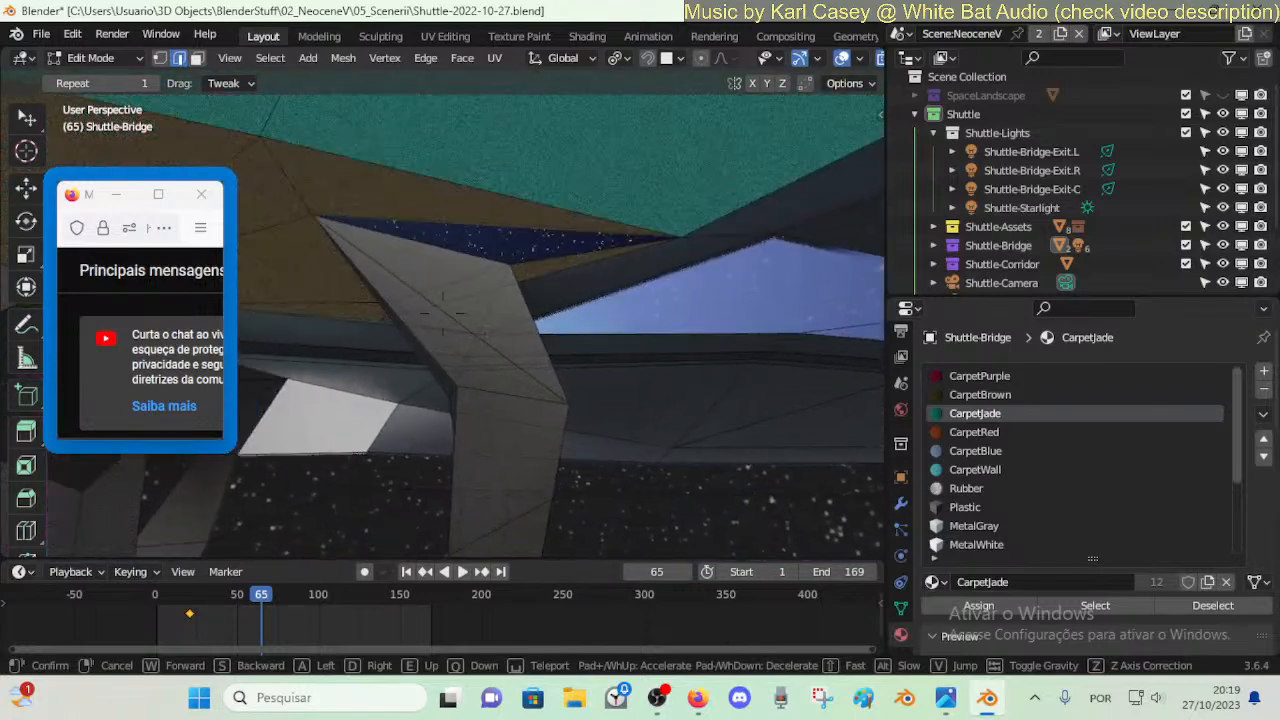
click(593, 245)
key(1)
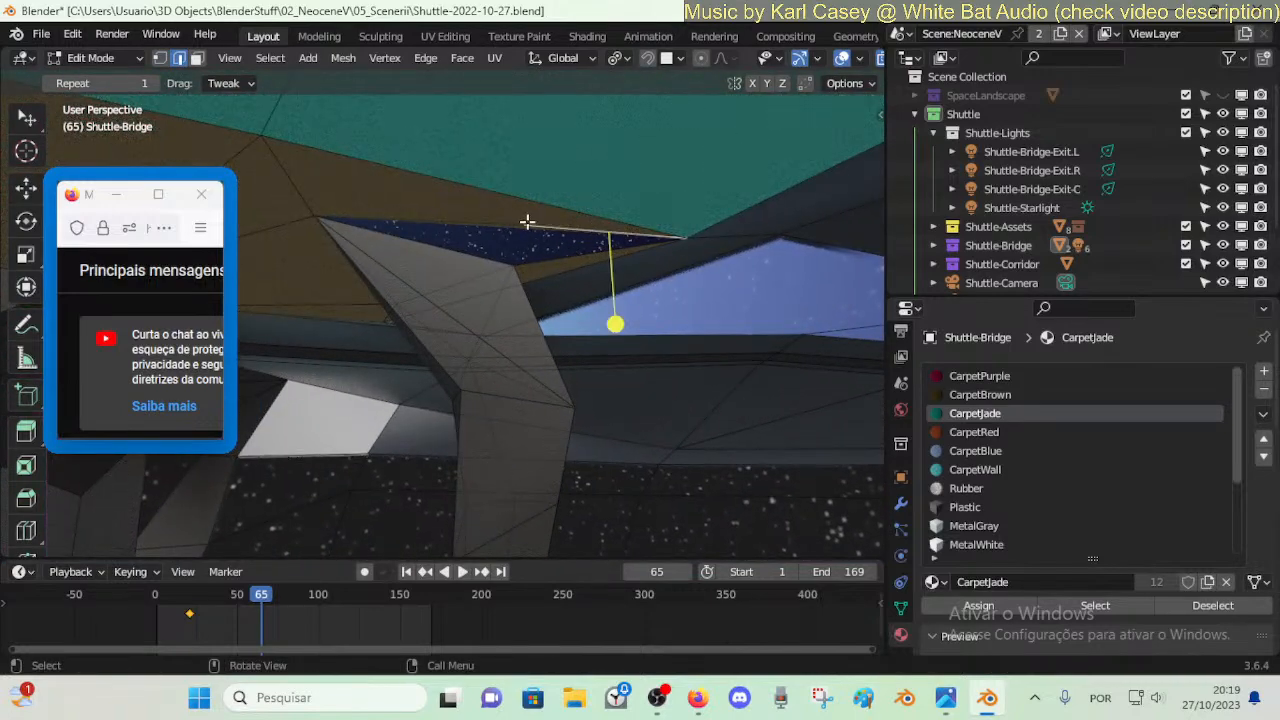
mouse_move(522, 237)
mouse_down()
mouse_move(527, 220)
mouse_move(513, 259)
mouse_up()
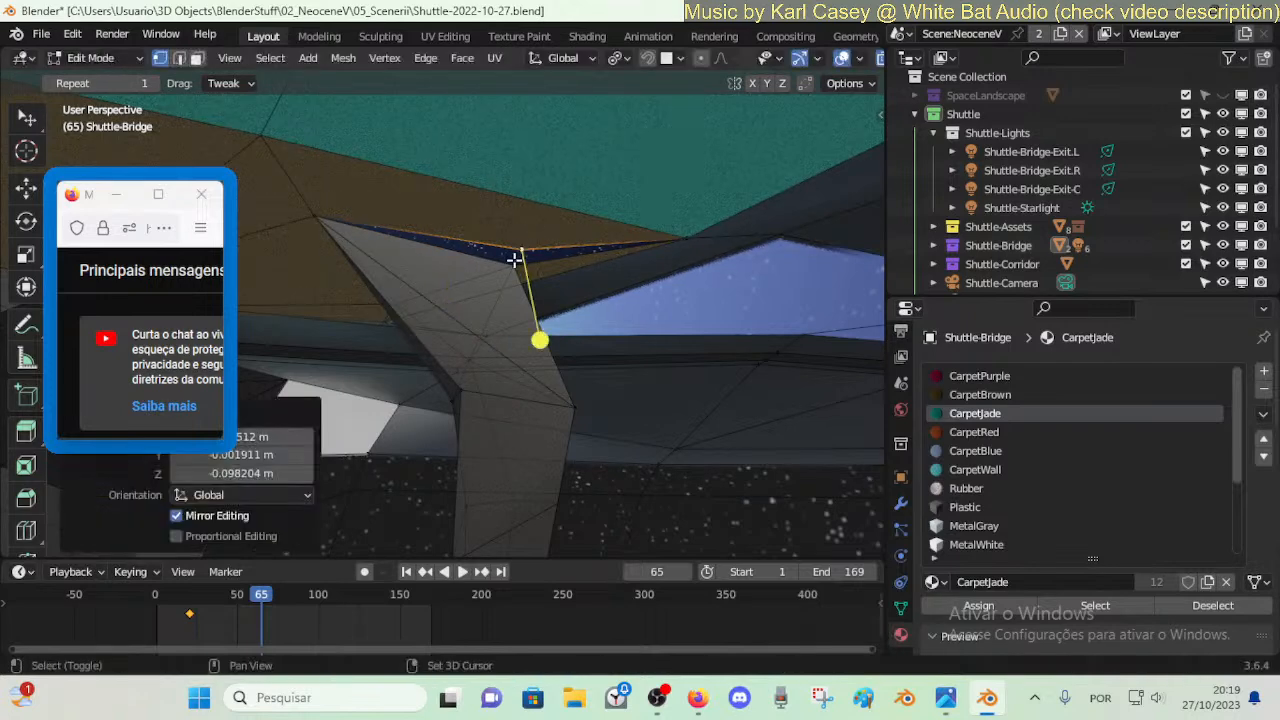
click(516, 262)
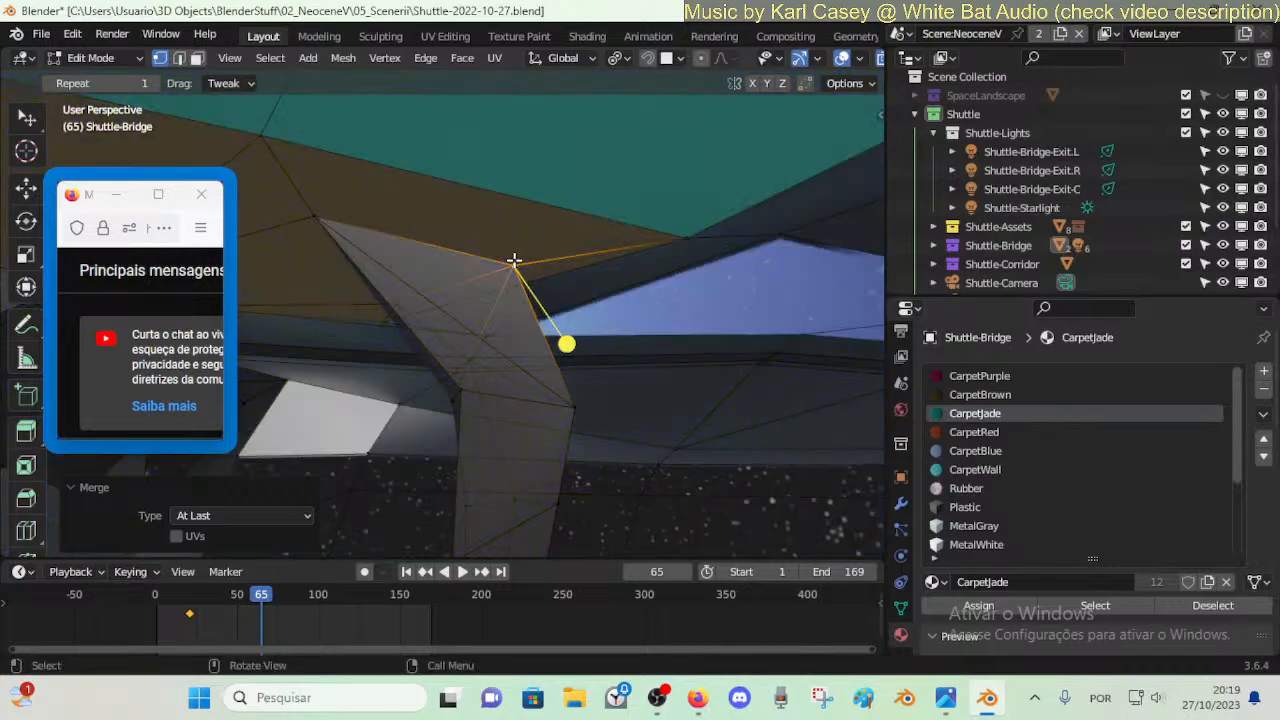
- Switch the Shuttle-Bridge from mesh editing to Object Mode and examine the bridge interior as seen from the corridor entrance
key(shift+grave)
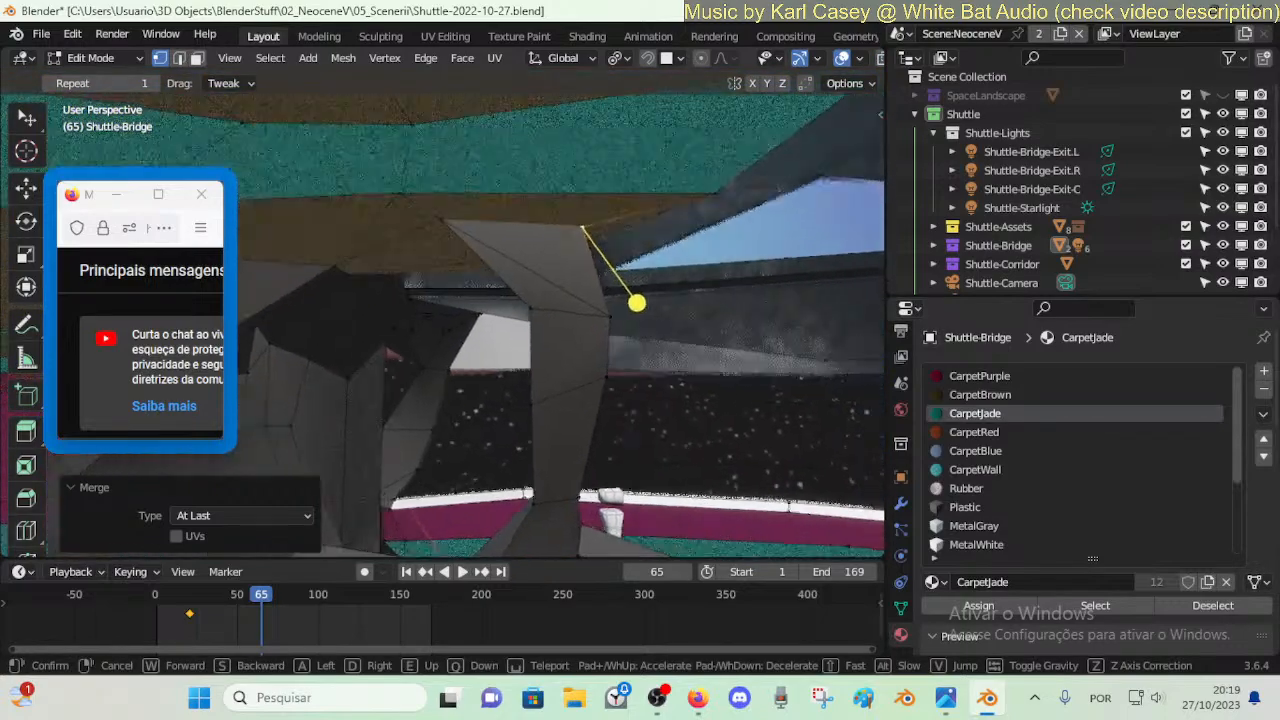
key(w)
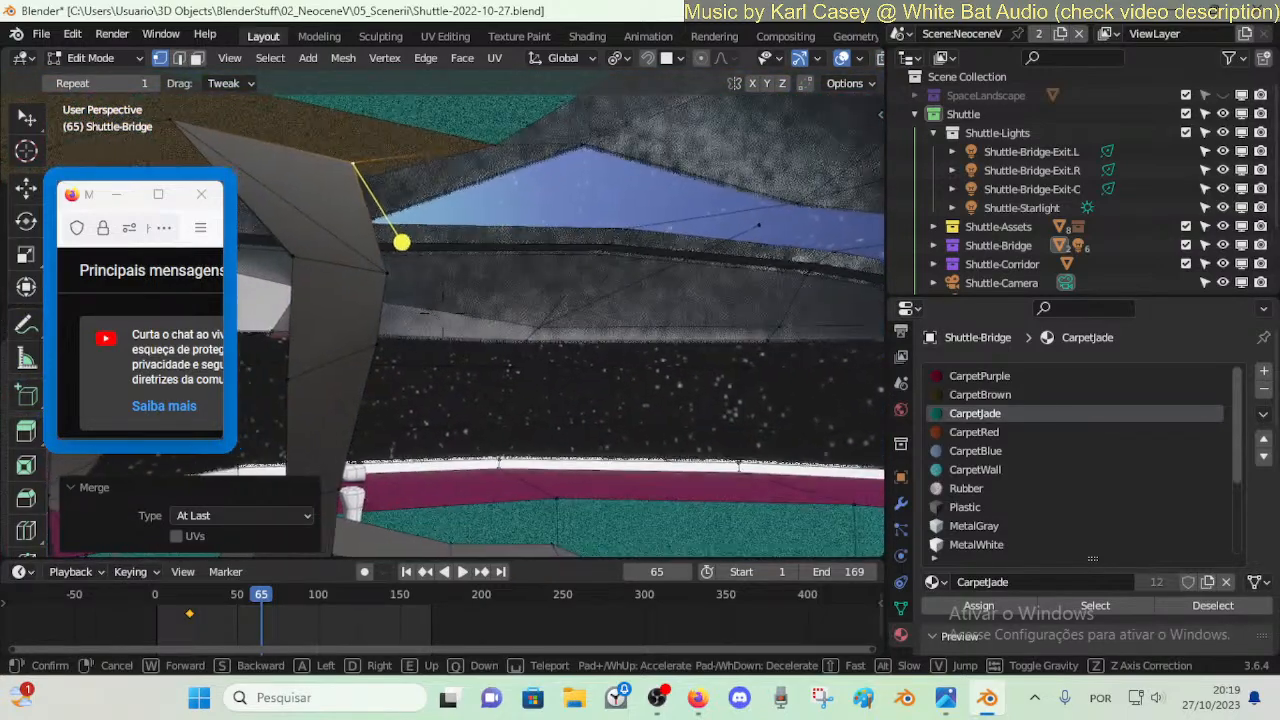
key(d)
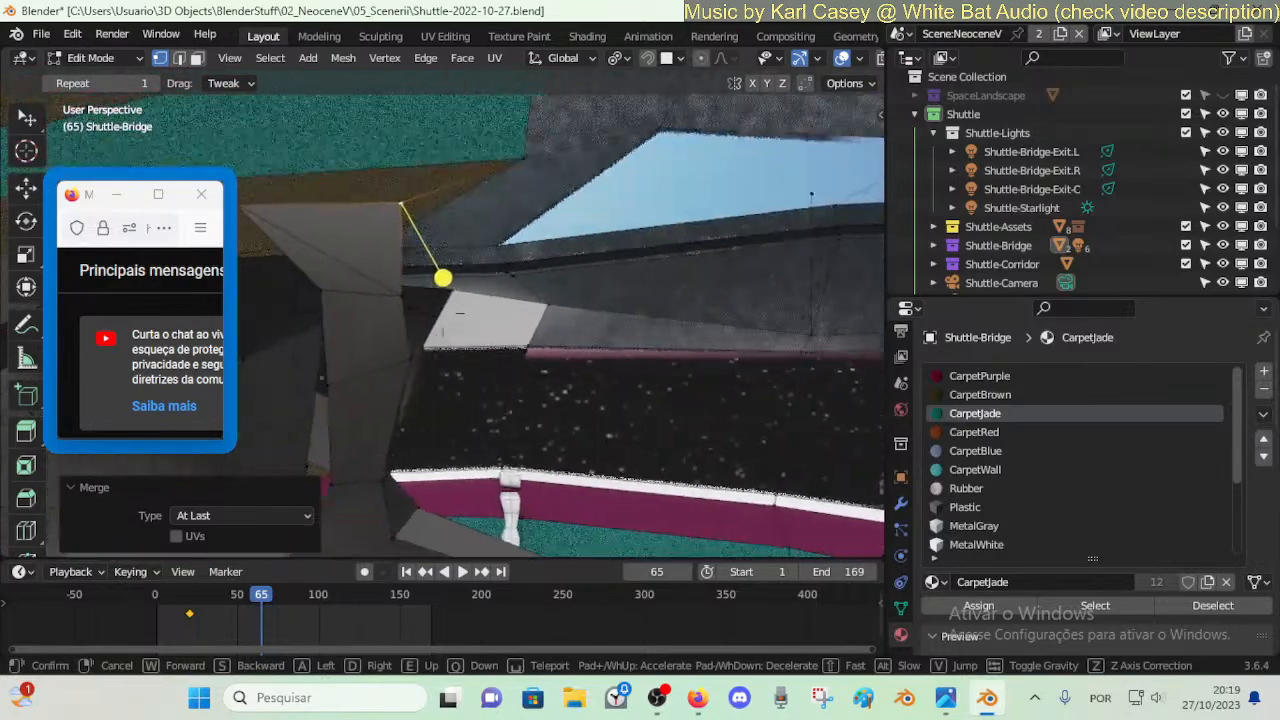
key(ctrl+Tab)
click(508, 258)
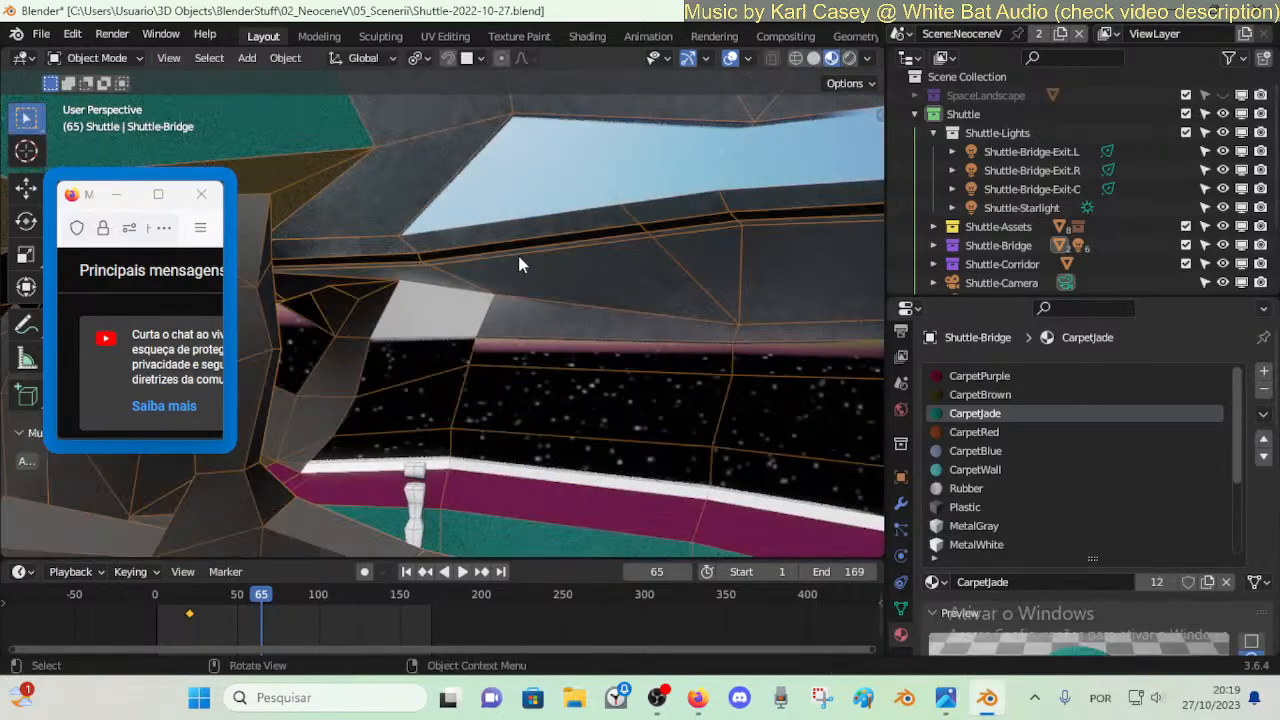
key(s)
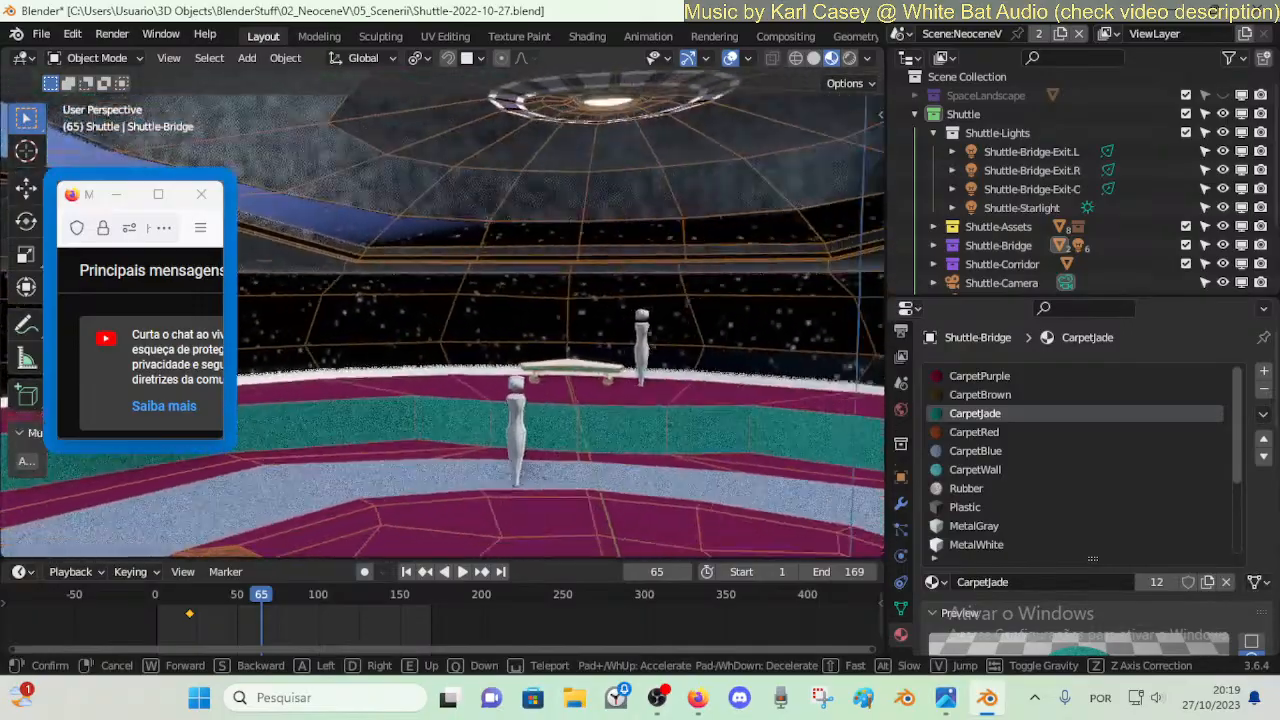
click(520, 263)
key(shift+grave)
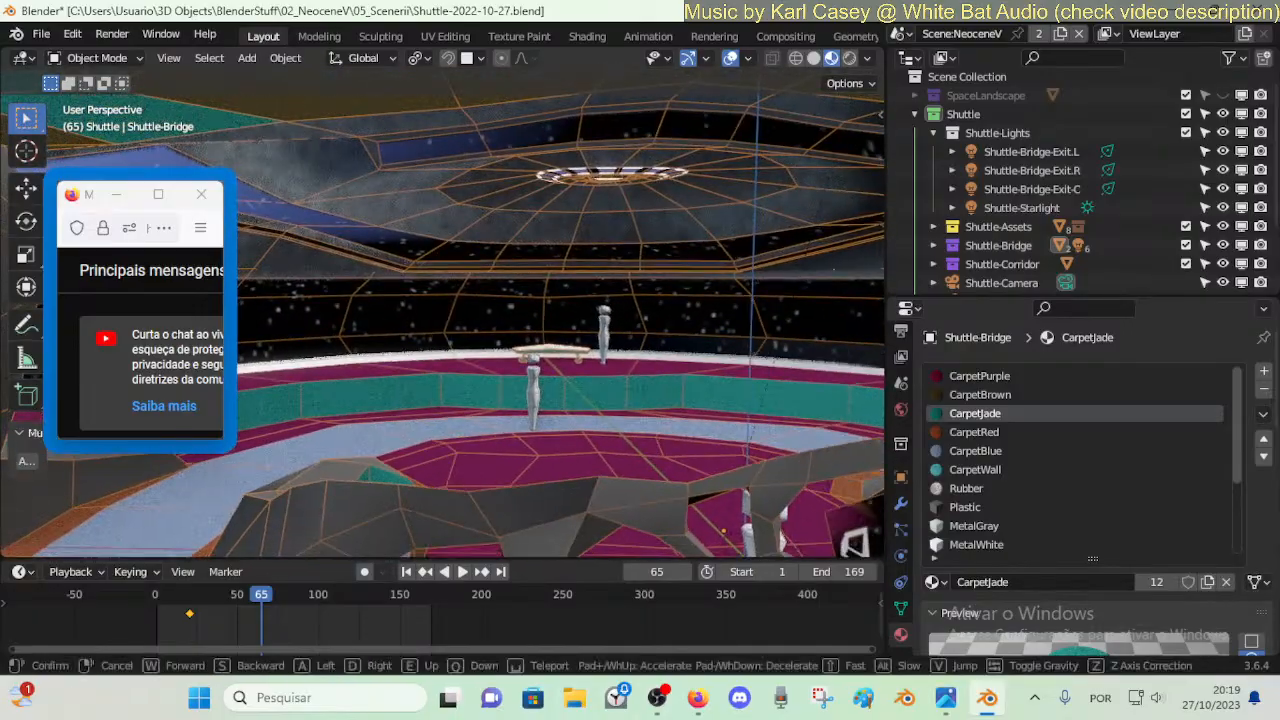
key(s)
key(s)
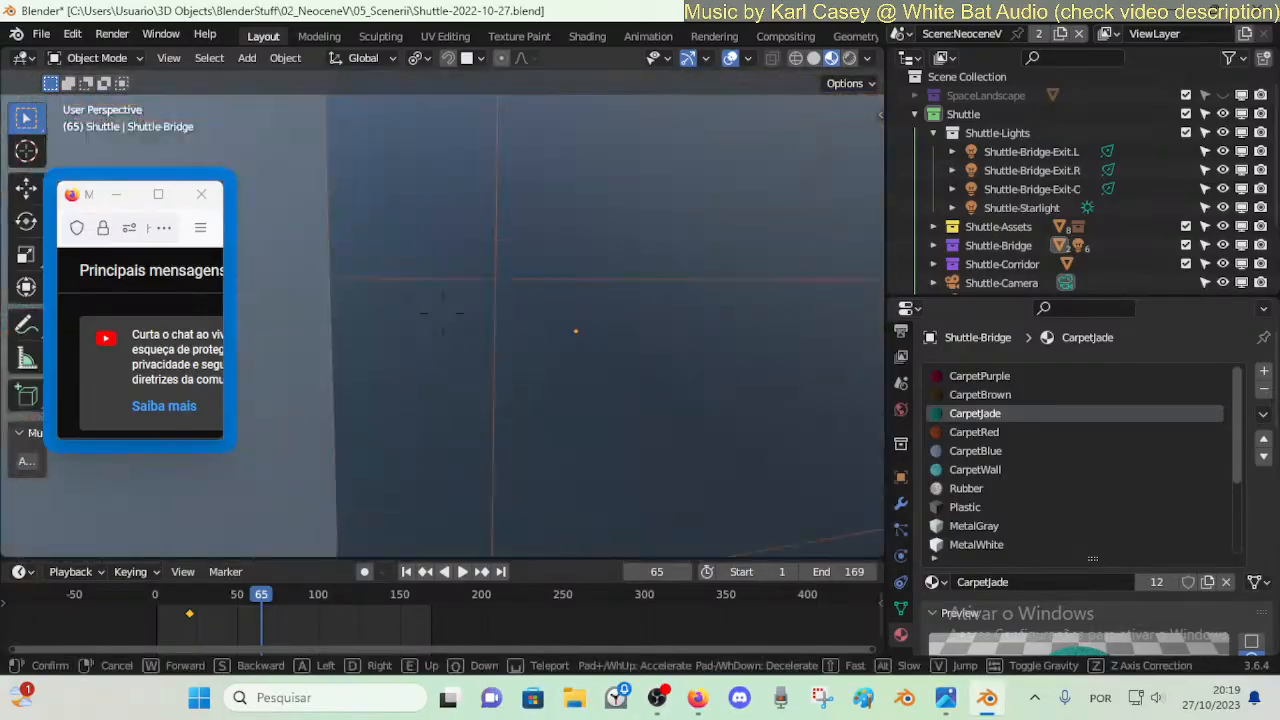
key(w)
key(s)
key(w)
key(s)
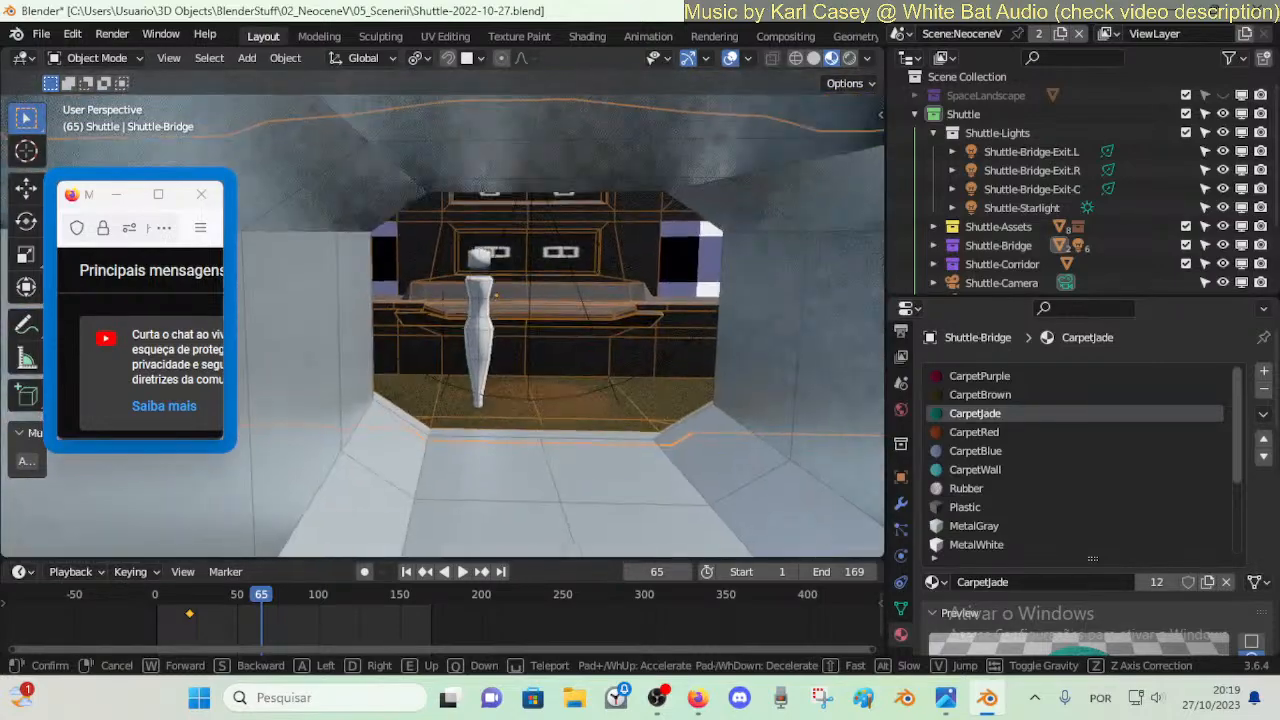
click(520, 263)
- Save the shuttle file and play the animation to examine the bridge entrance, figures and side walkway in motion
key(ctrl+s)
key(space)
key(shift+grave)
key(w)
key(w)
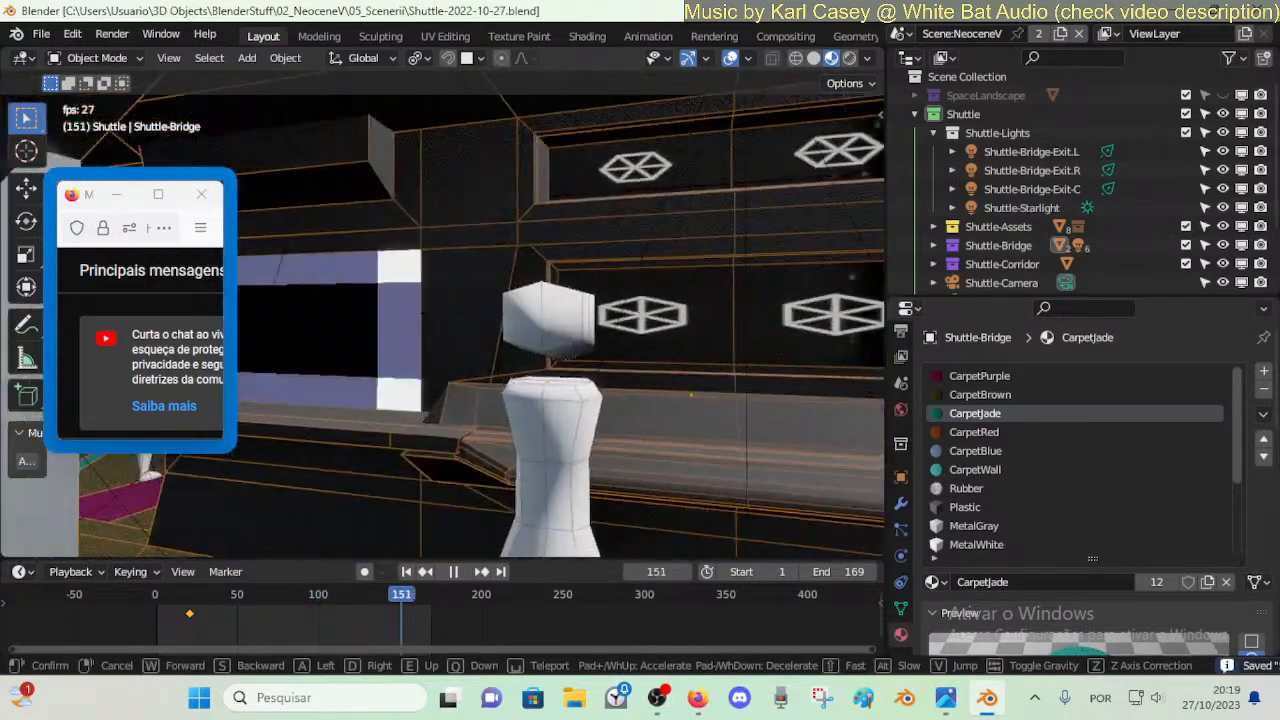
key(w)
key(s)
key(w)
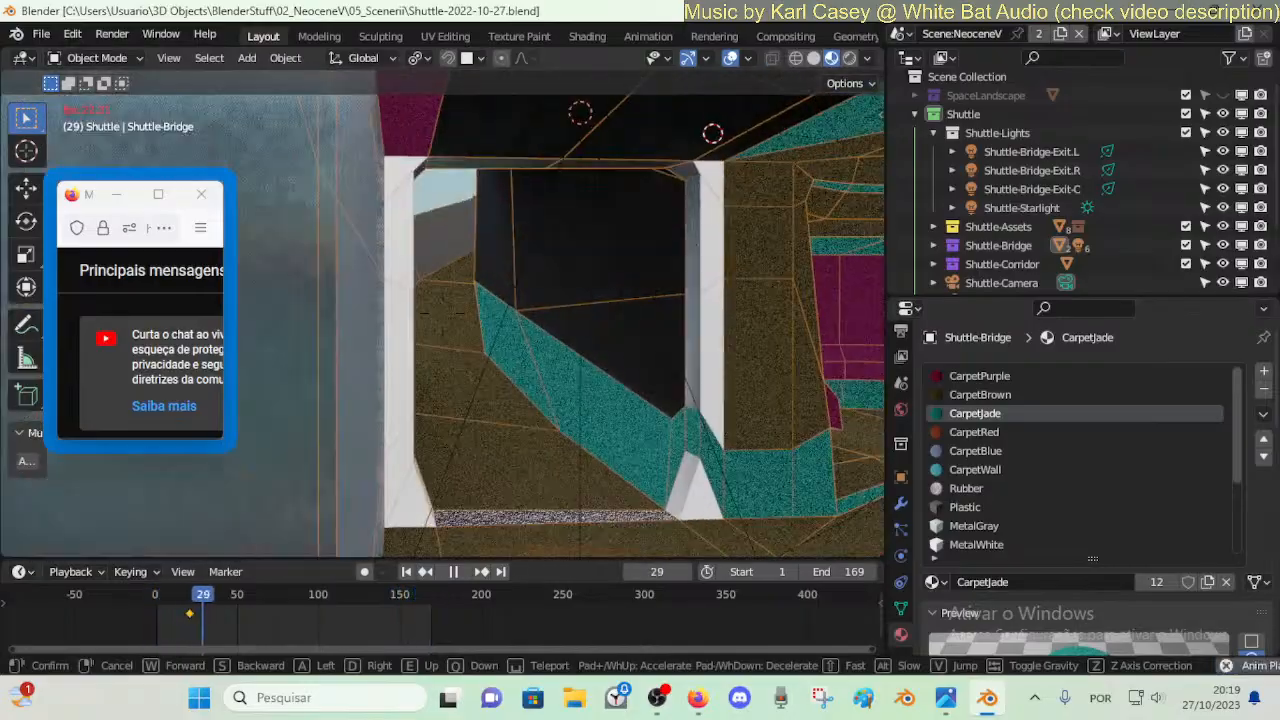
key(w)
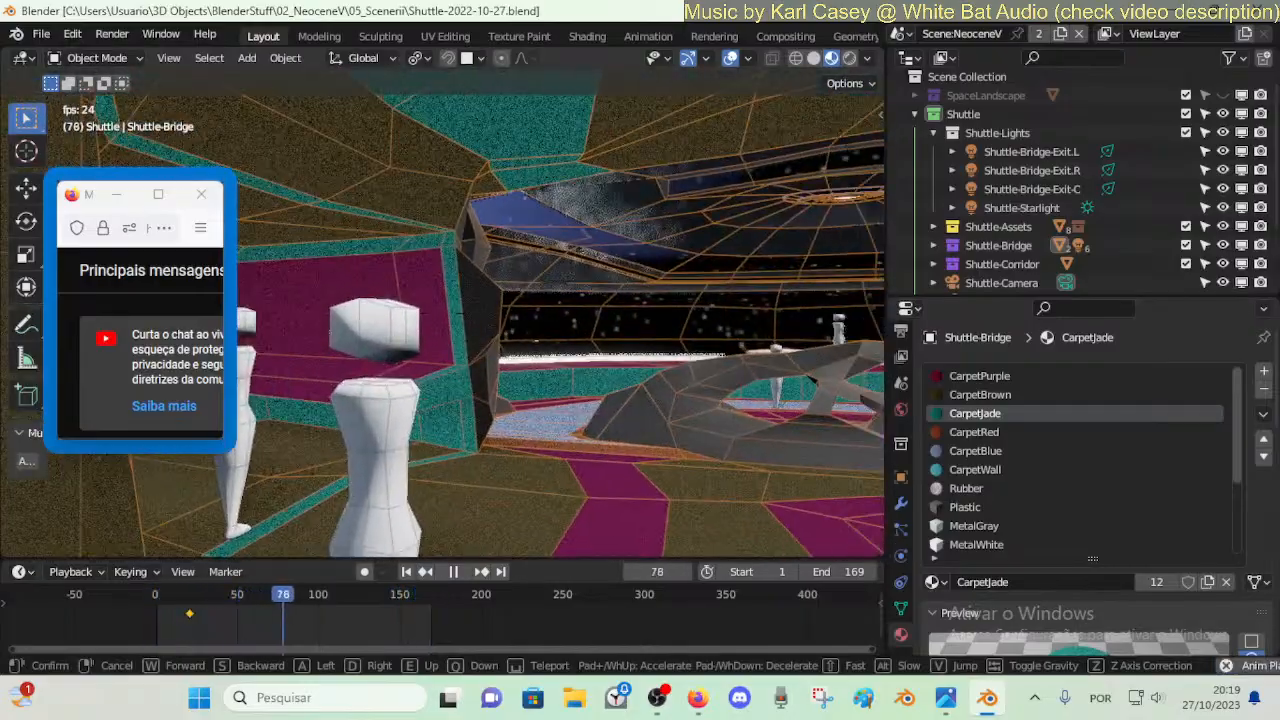
key(w)
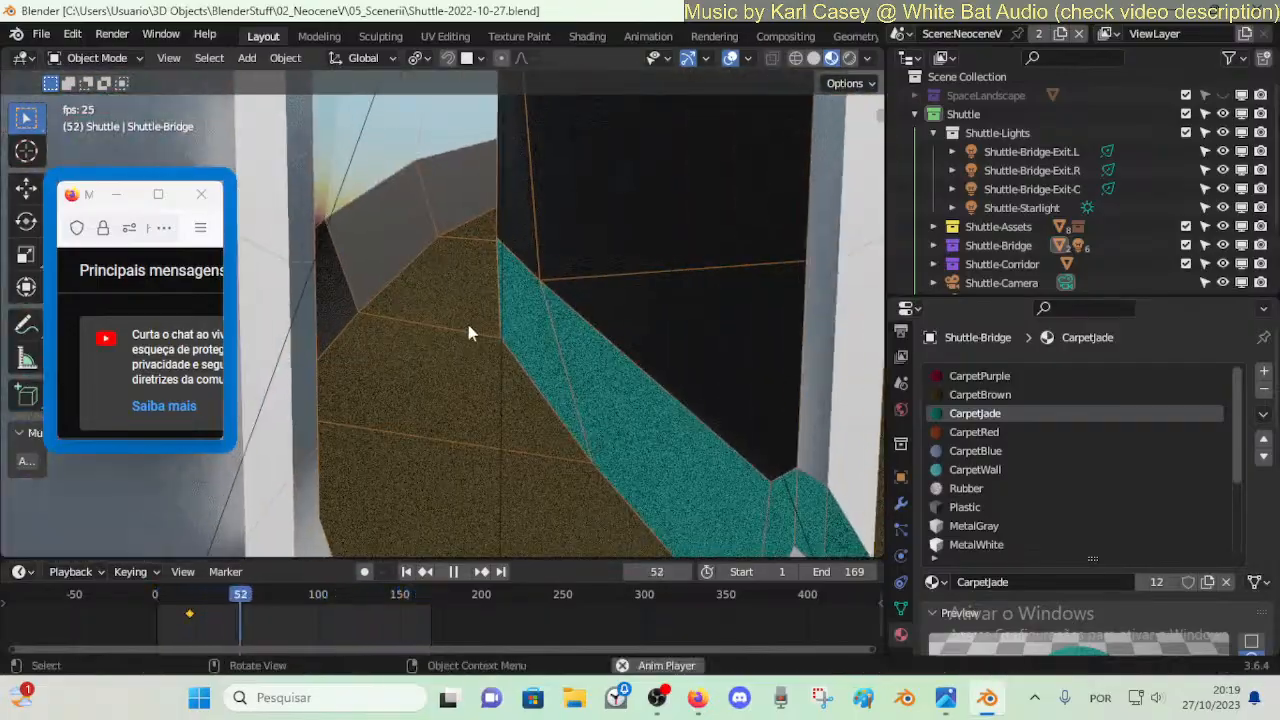
- Enter Edit Mode on the Shuttle-Bridge and examine the brown-carpeted walkway, its side walls and doorway from several sides
key(Tab)
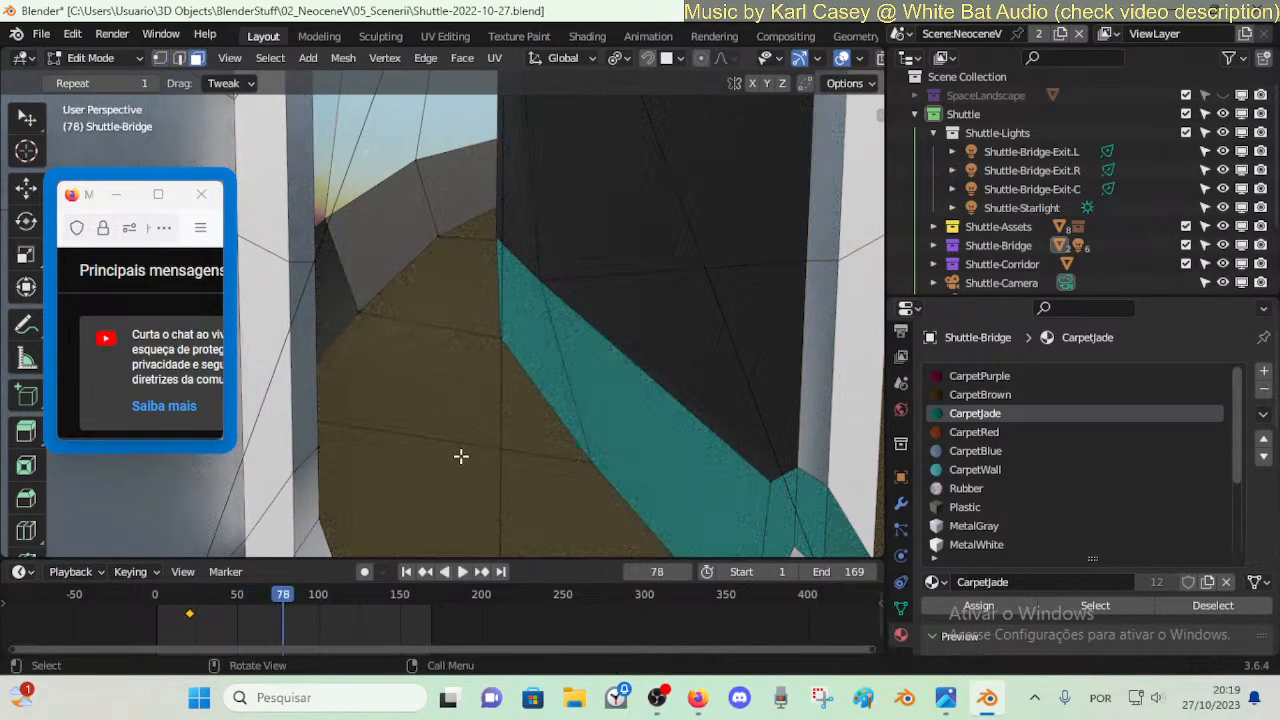
key(w)
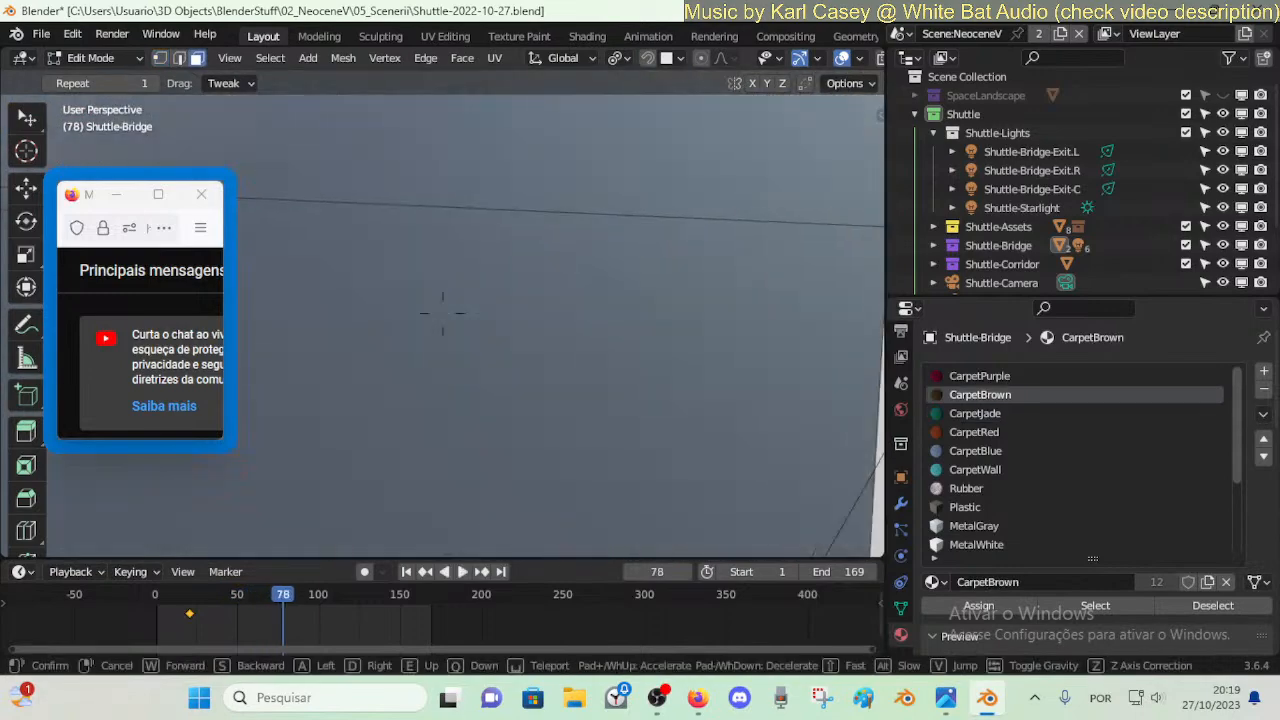
key(s)
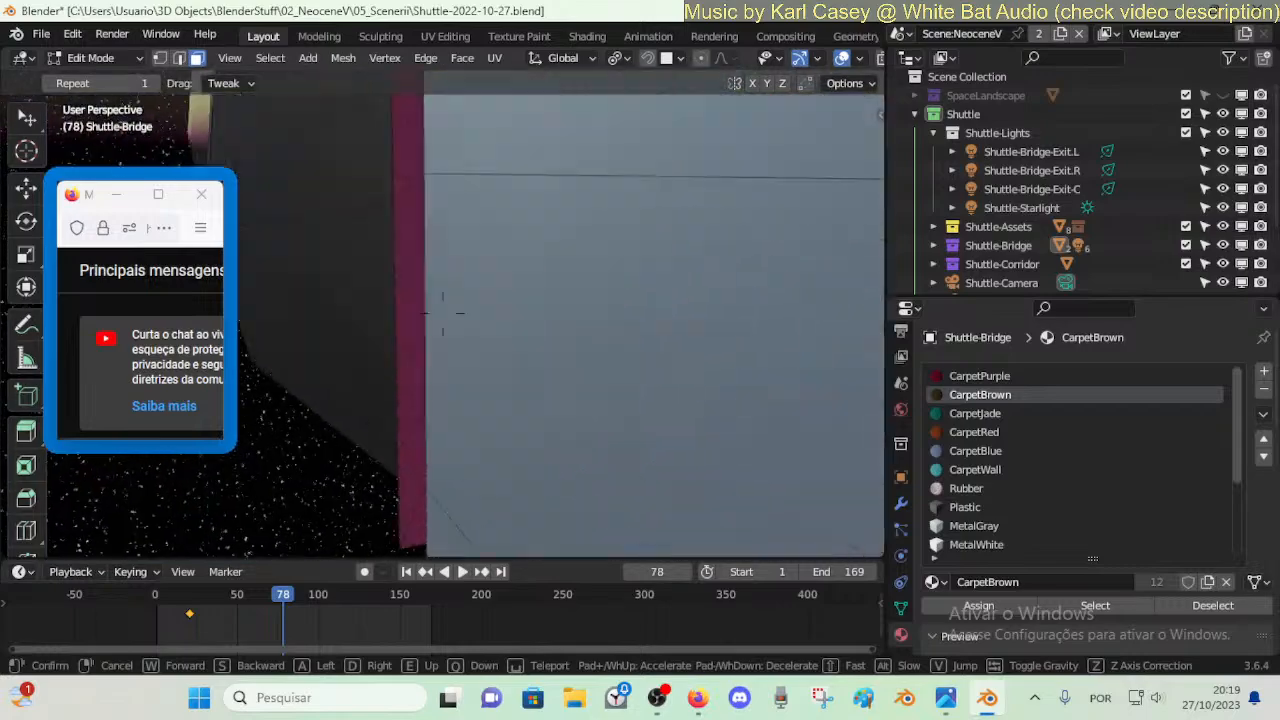
key(s)
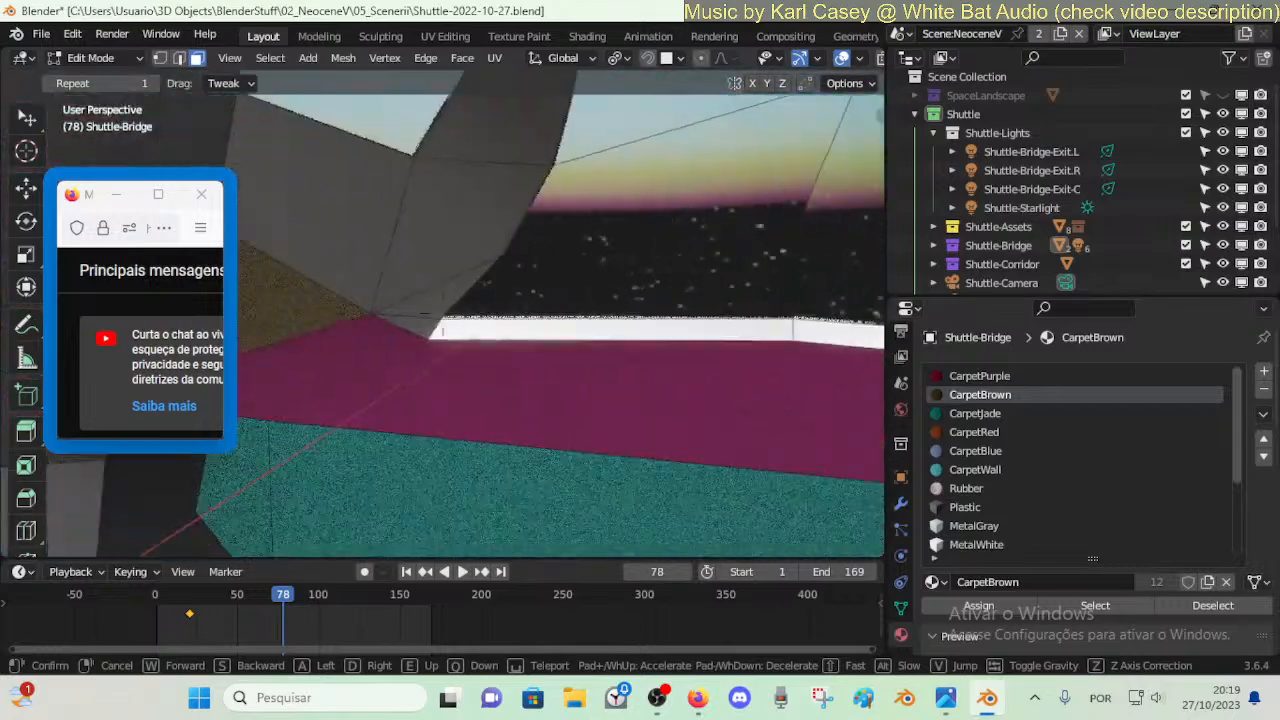
key(w)
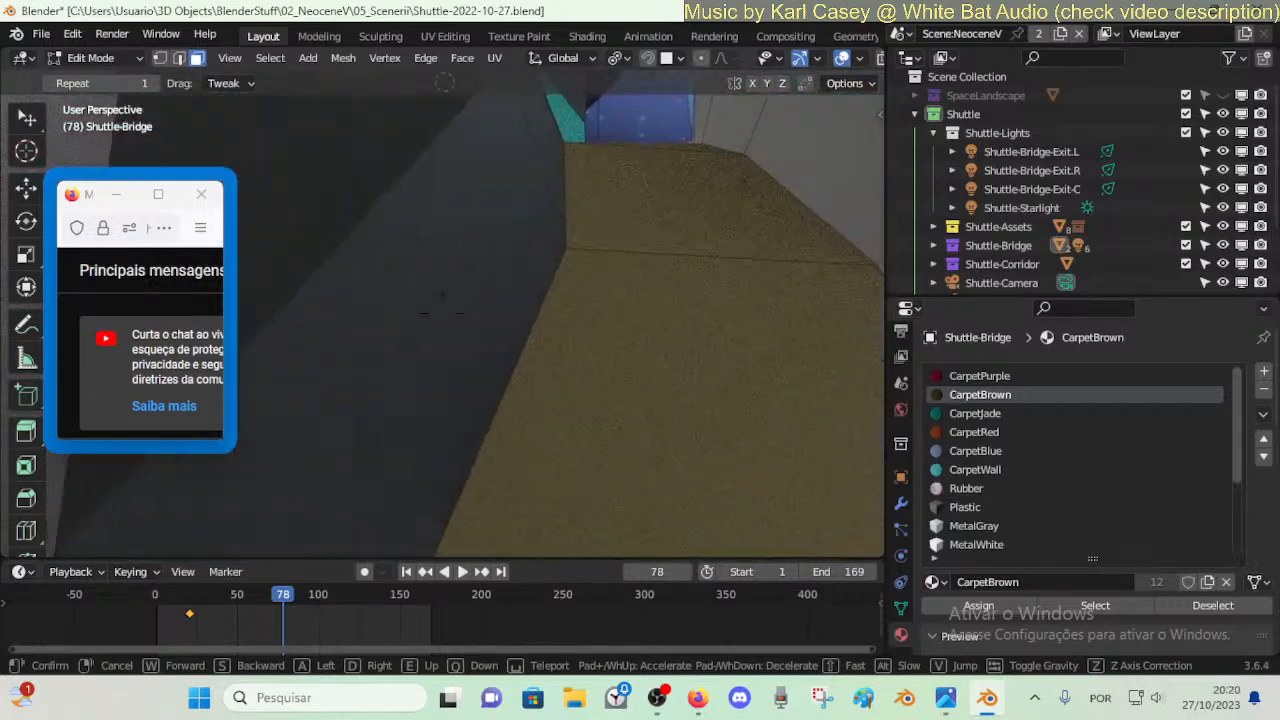
key(w)
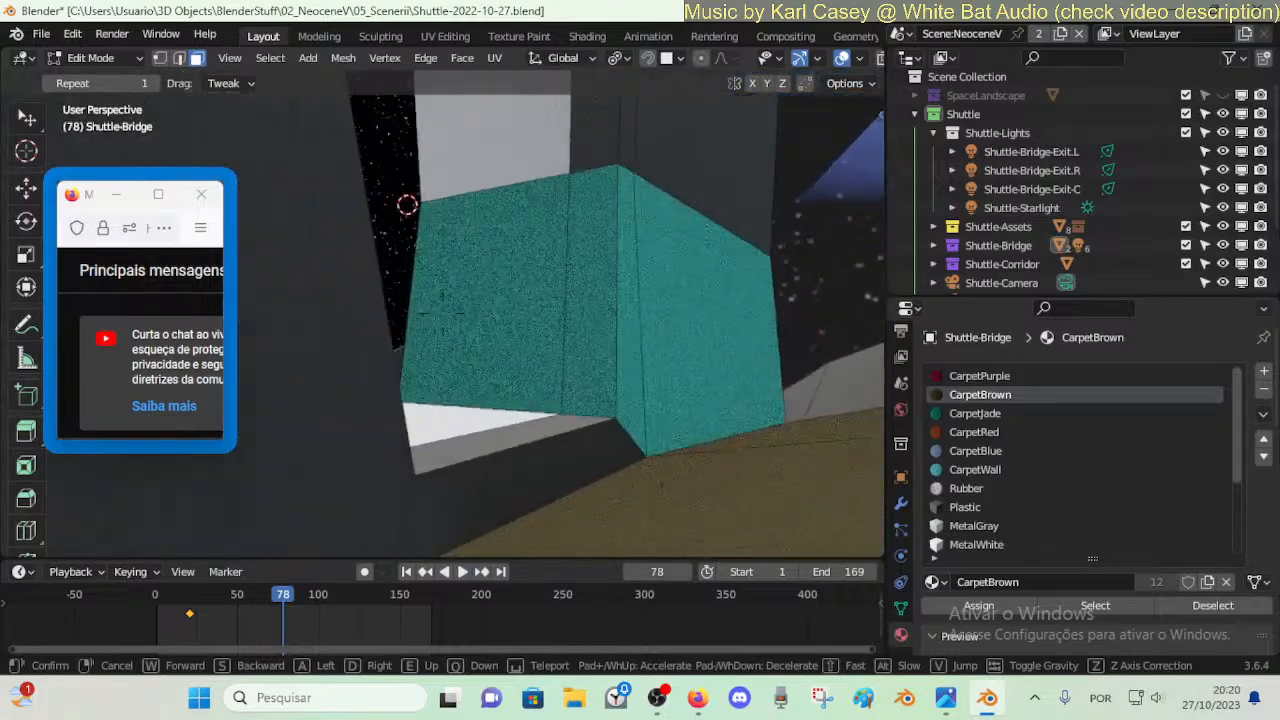
key(w)
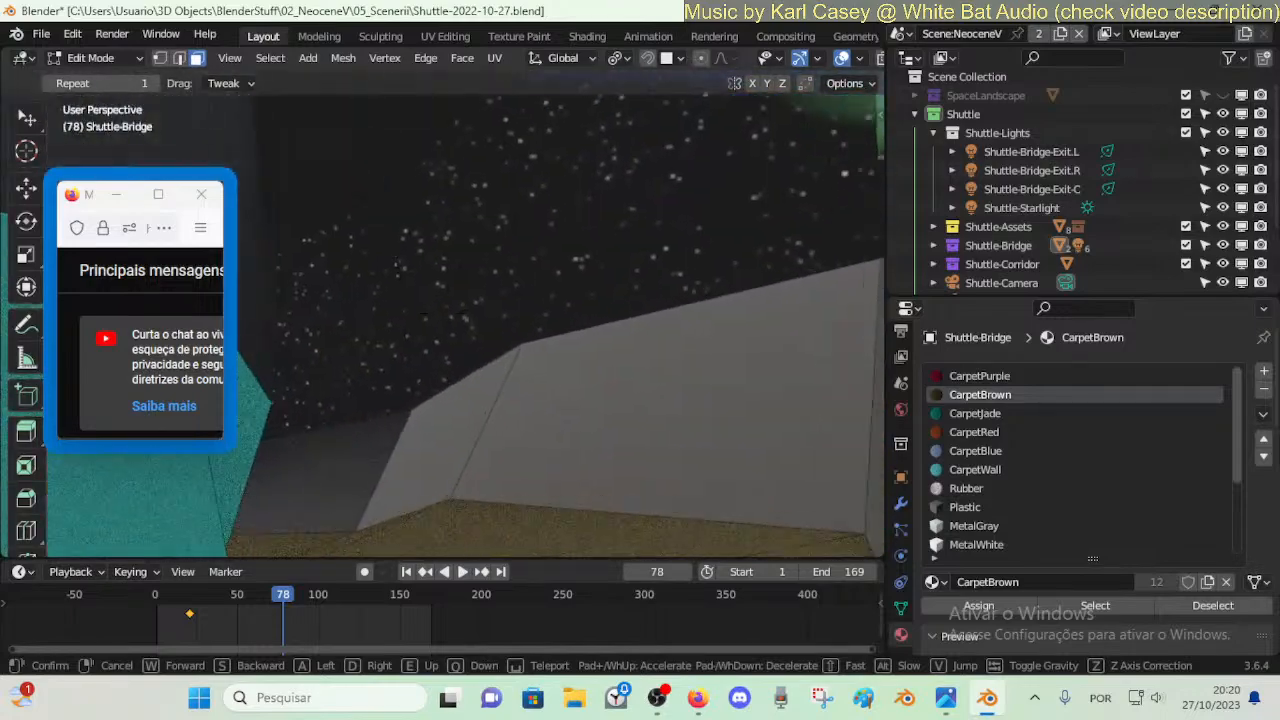
key(w)
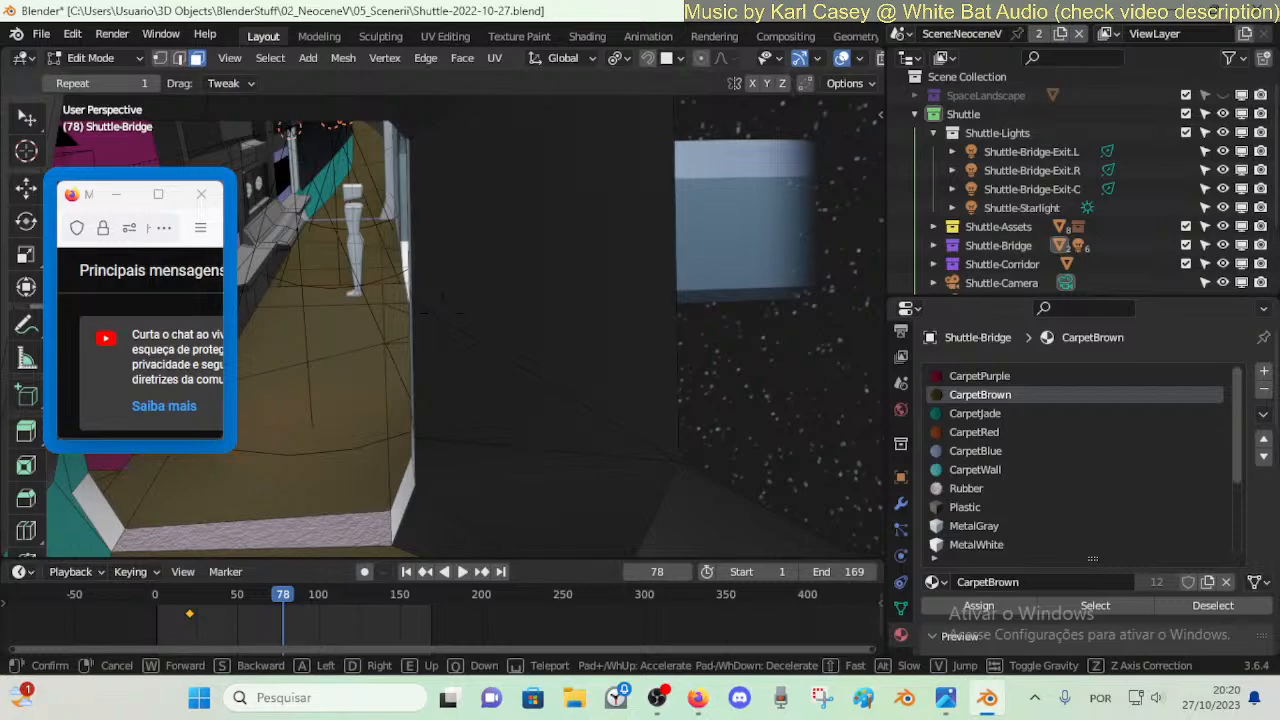
click(442, 314)
key(shift+grave)
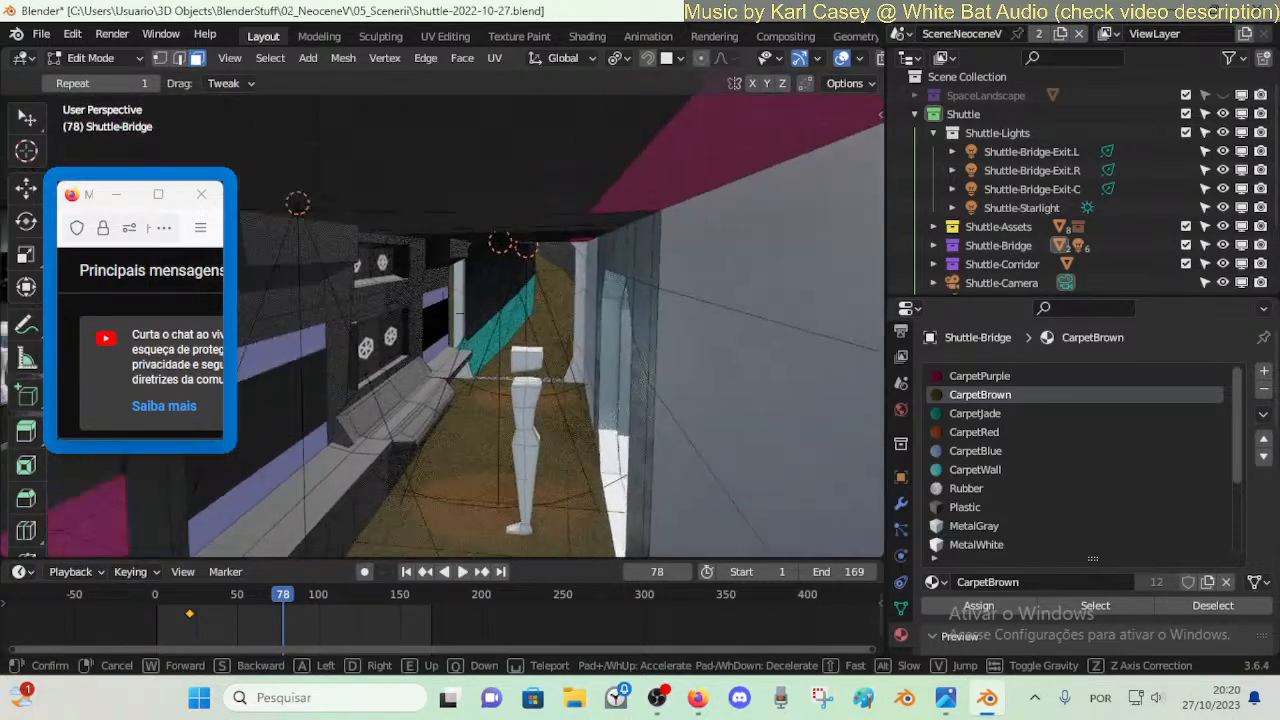
click(445, 371)
key(shift+grave)
click(471, 308)
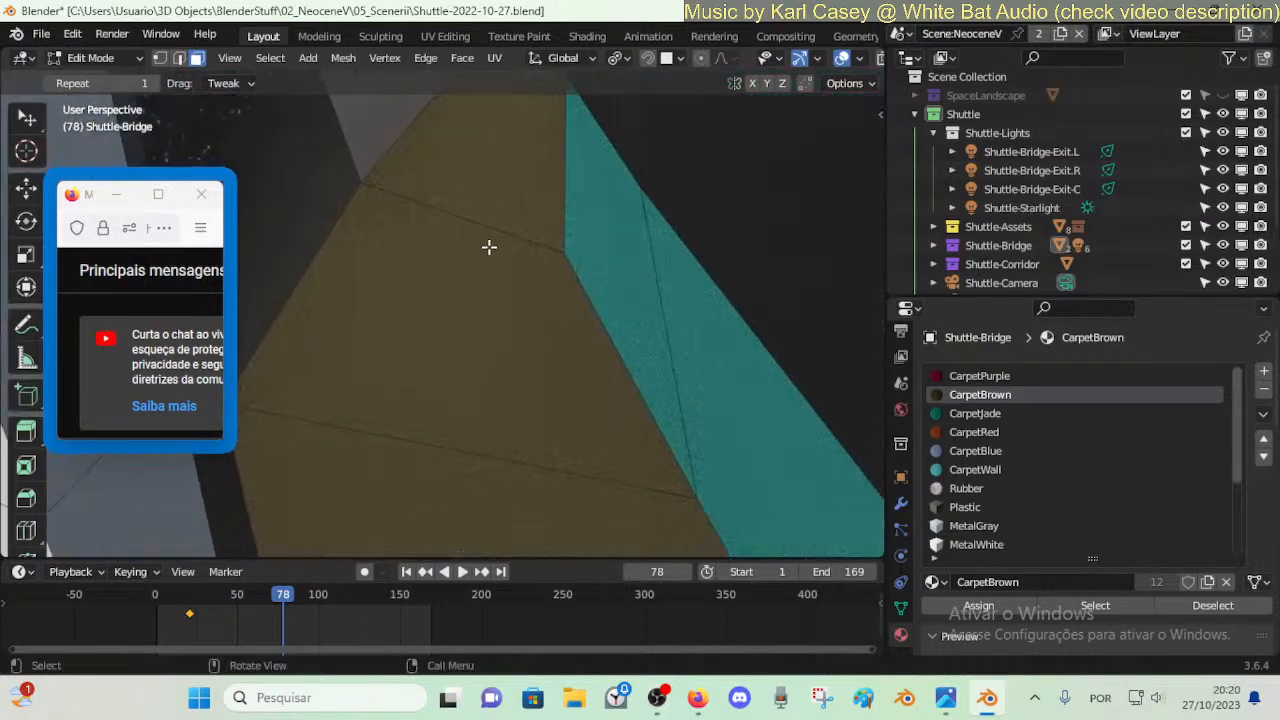
- Select the linked brown carpet faces of the walkway floor, with the selection delimited by material
key(l)
key(shift+grave)
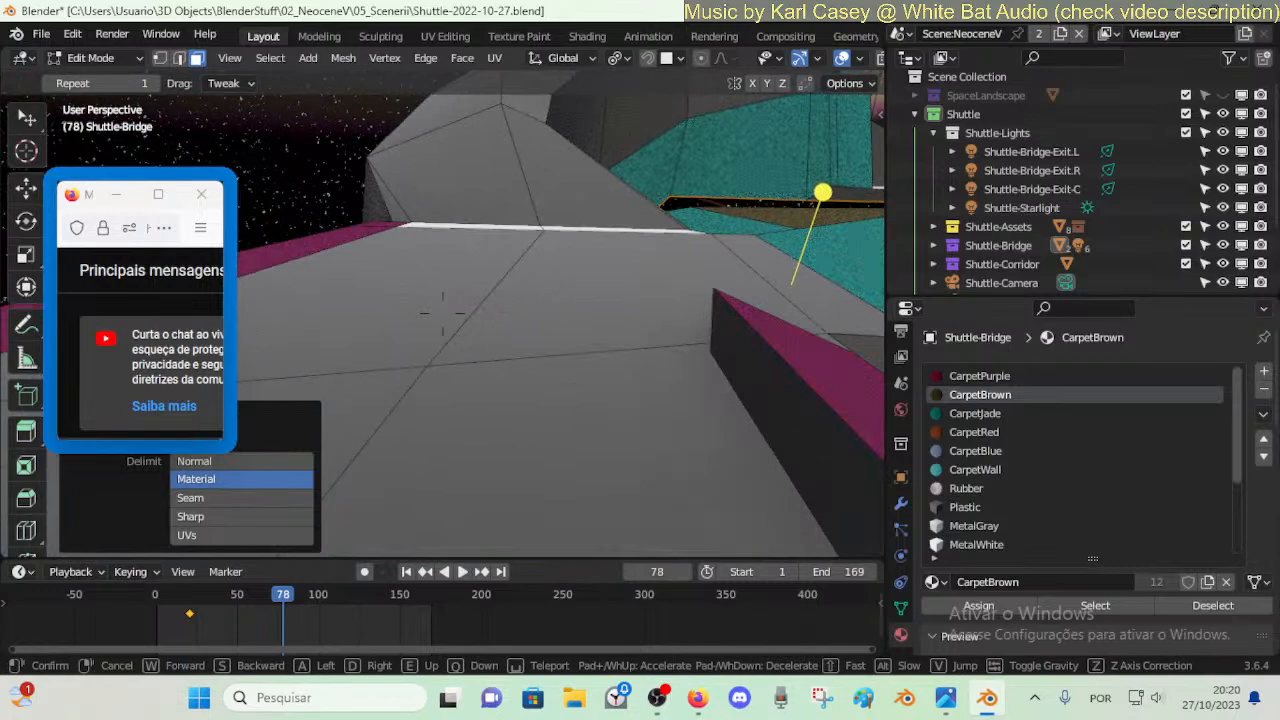
key(w)
key(w)
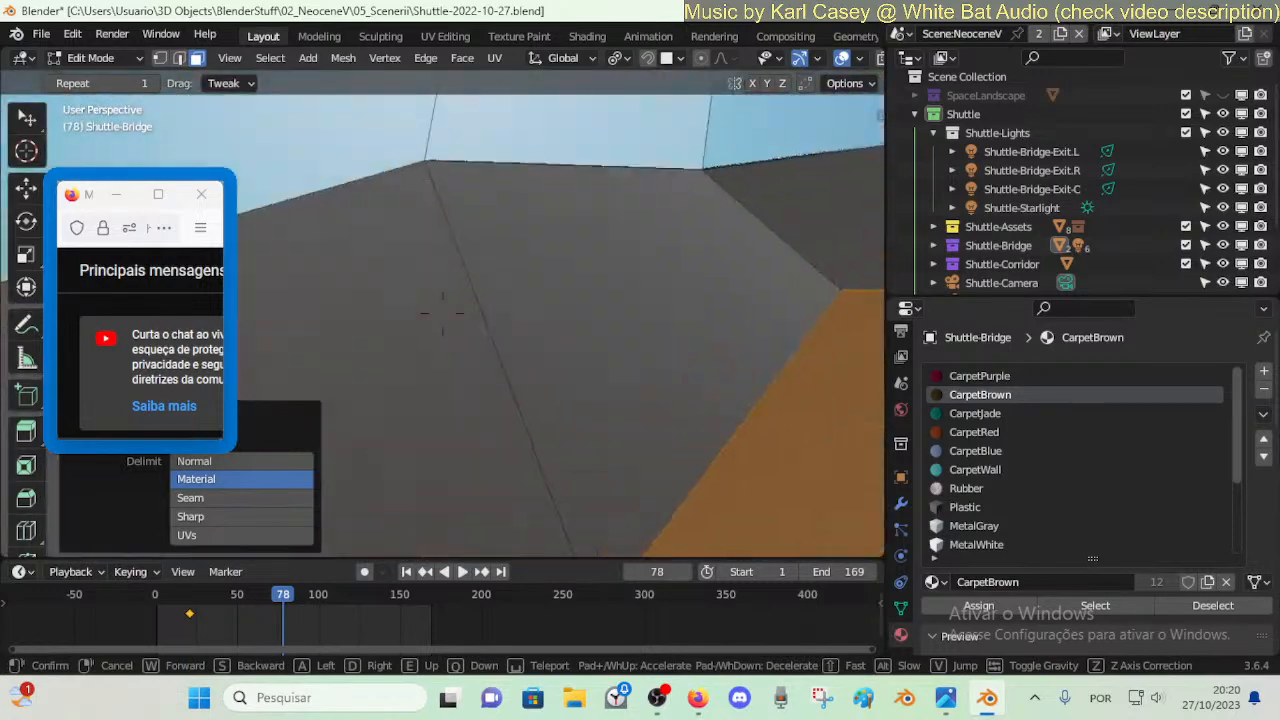
key(w)
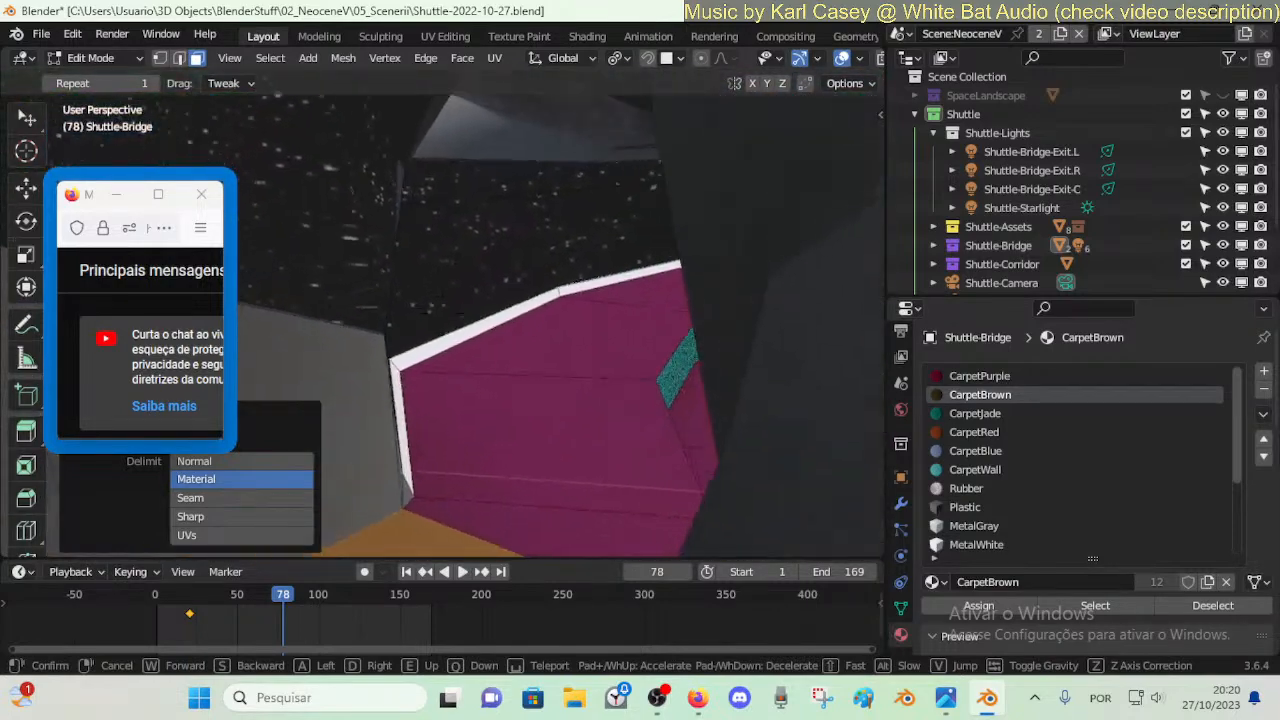
key(s)
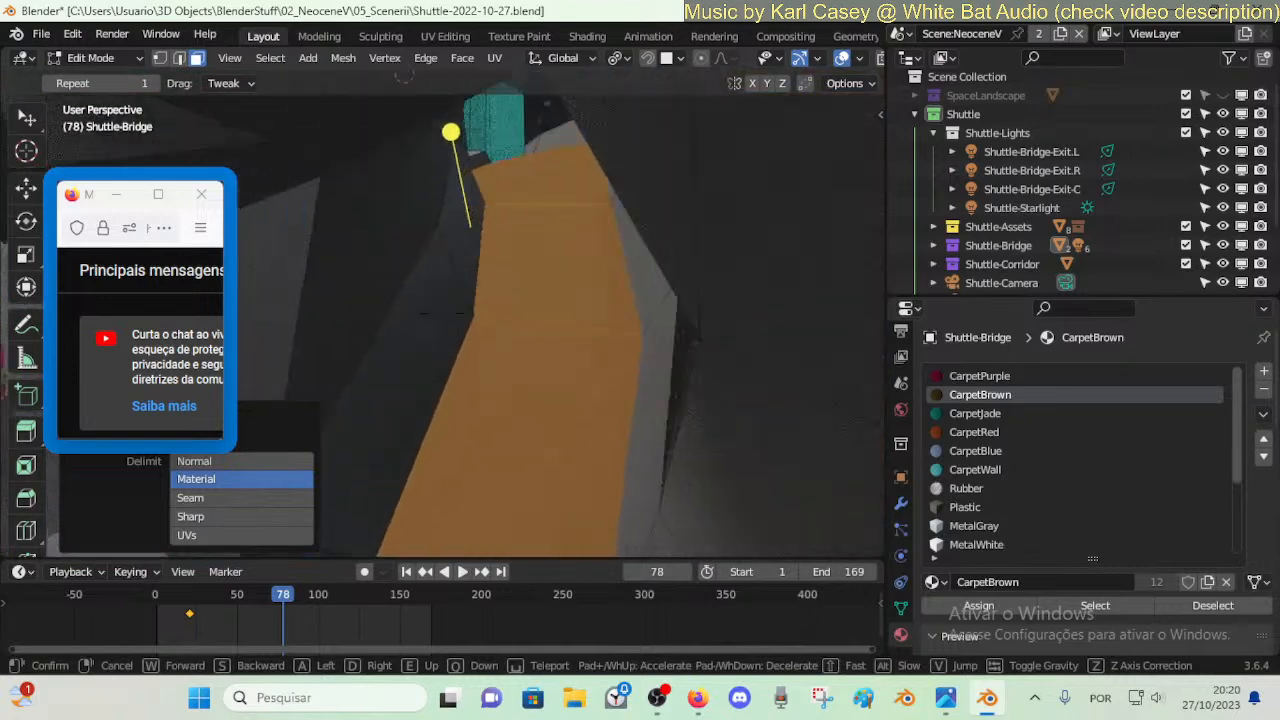
key(w)
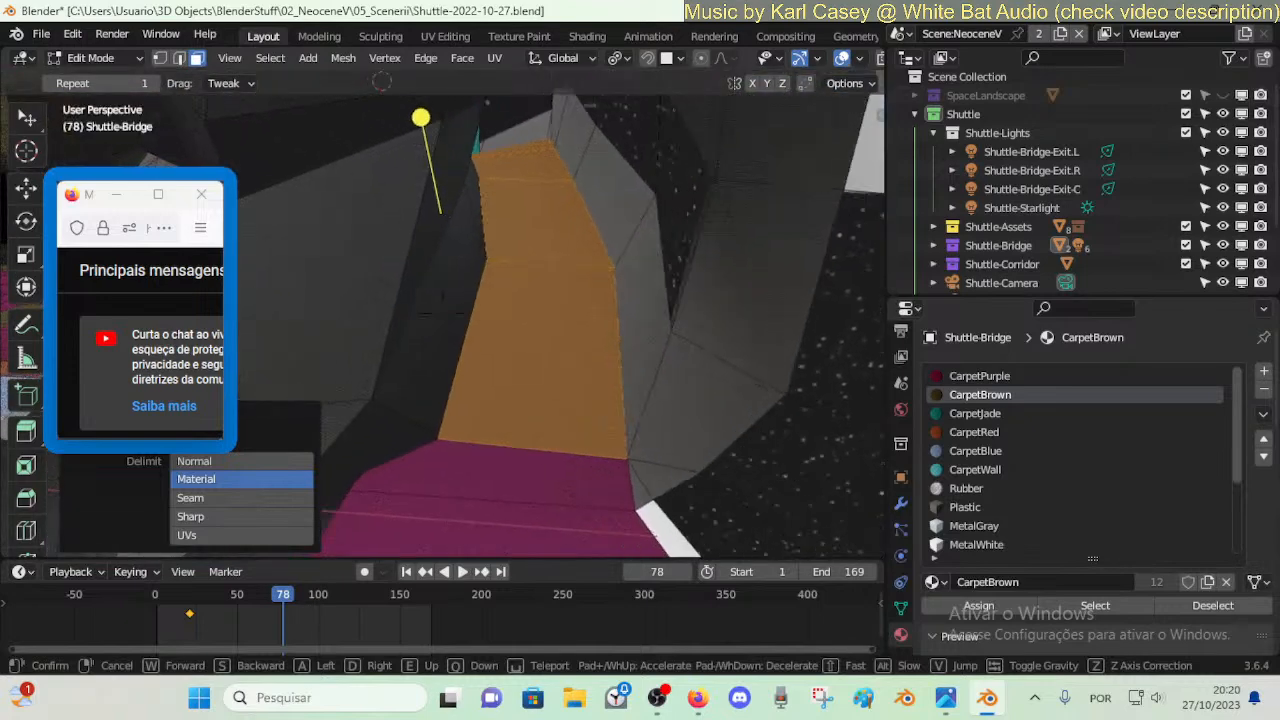
click(513, 348)
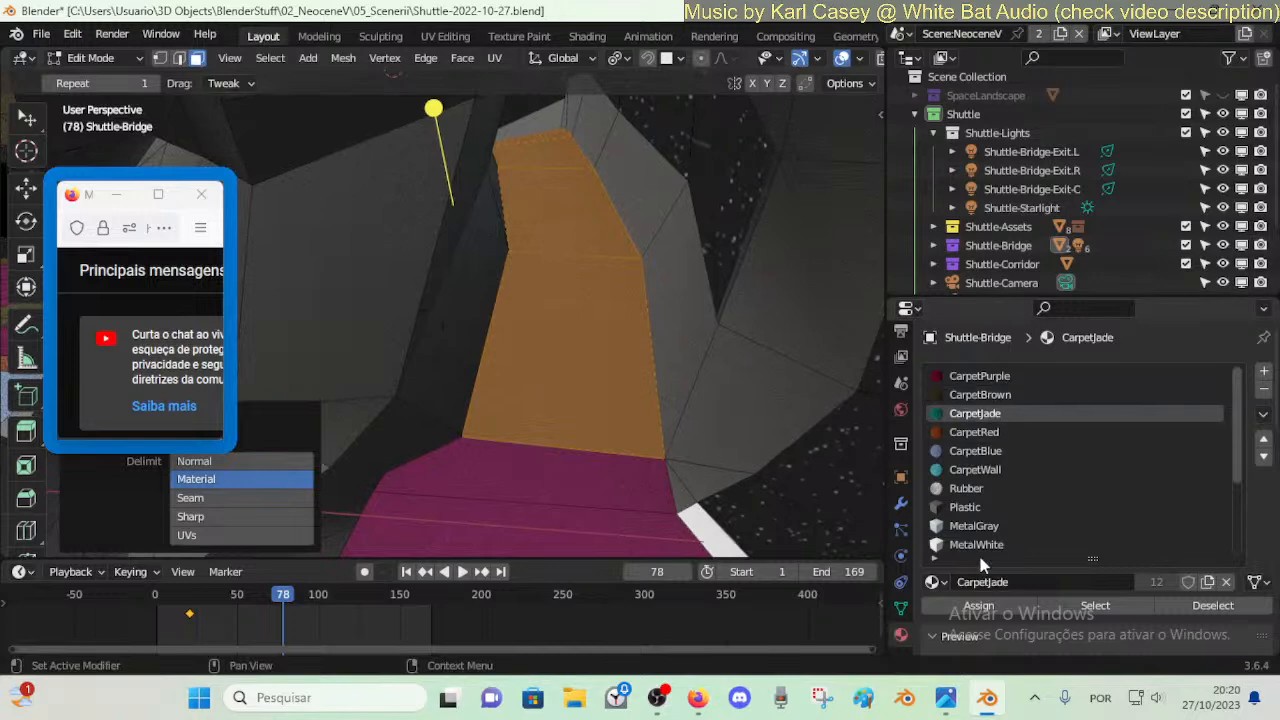
- Try assigning the CarpetJade material to the selected walkway floor faces, then undo the deselection
click(968, 608)
key(alt+a)
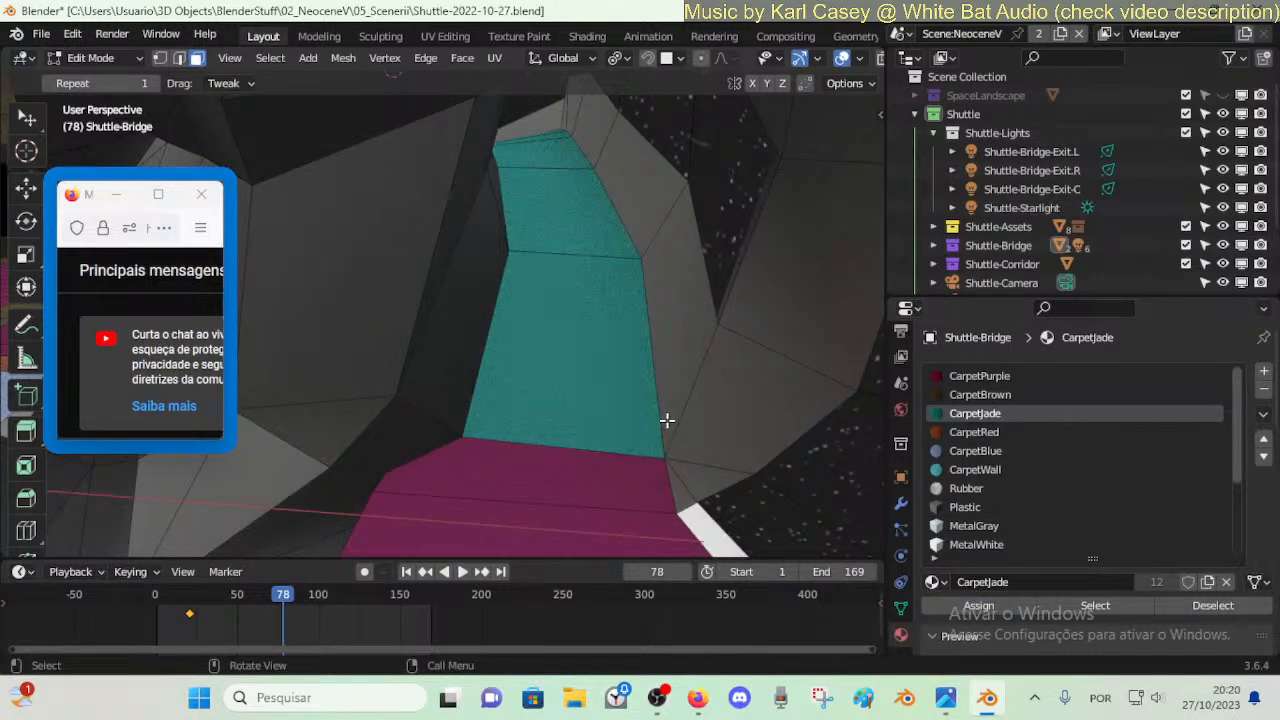
key(ctrl+z)
- Assign the CarpetPurple material to the selected walkway floor faces and clear the selection
click(978, 606)
key(alt+a)
middle_drag(587, 418, 487, 413)
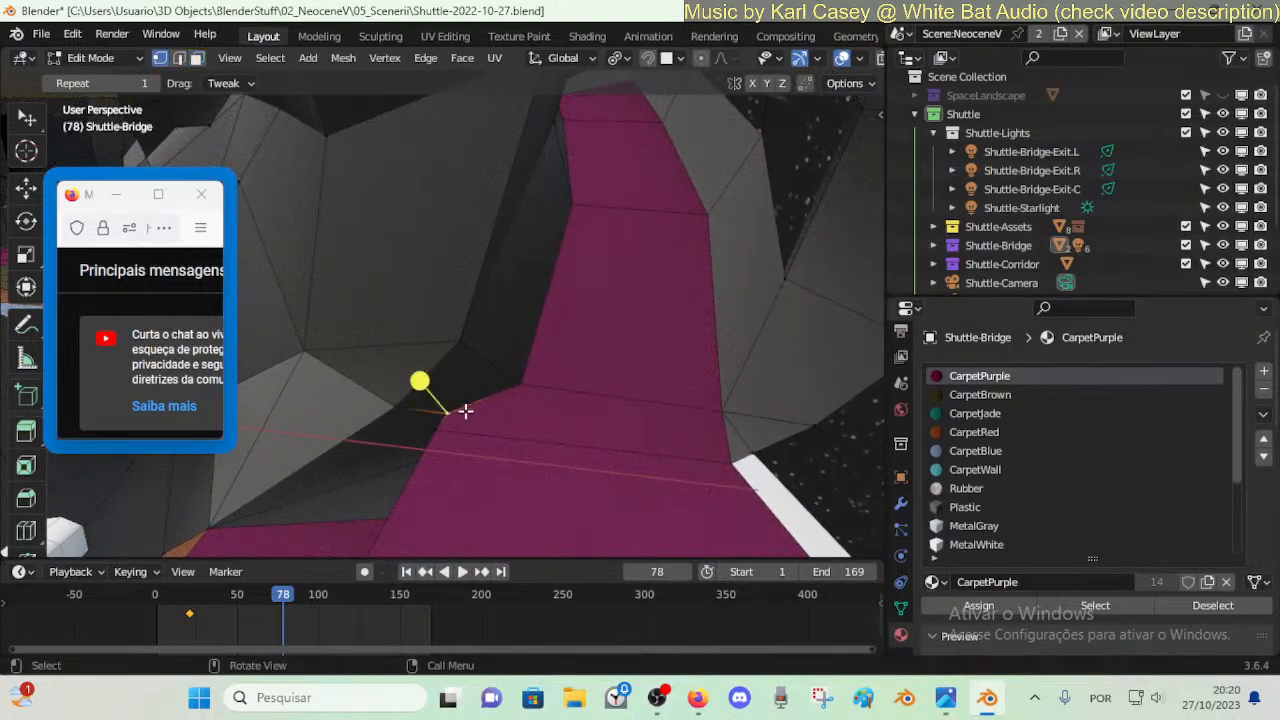
- Merge the wall's corner vertex with the adjacent purple floor vertex at the foot of the walkway, using At Last
key(shift+grave)
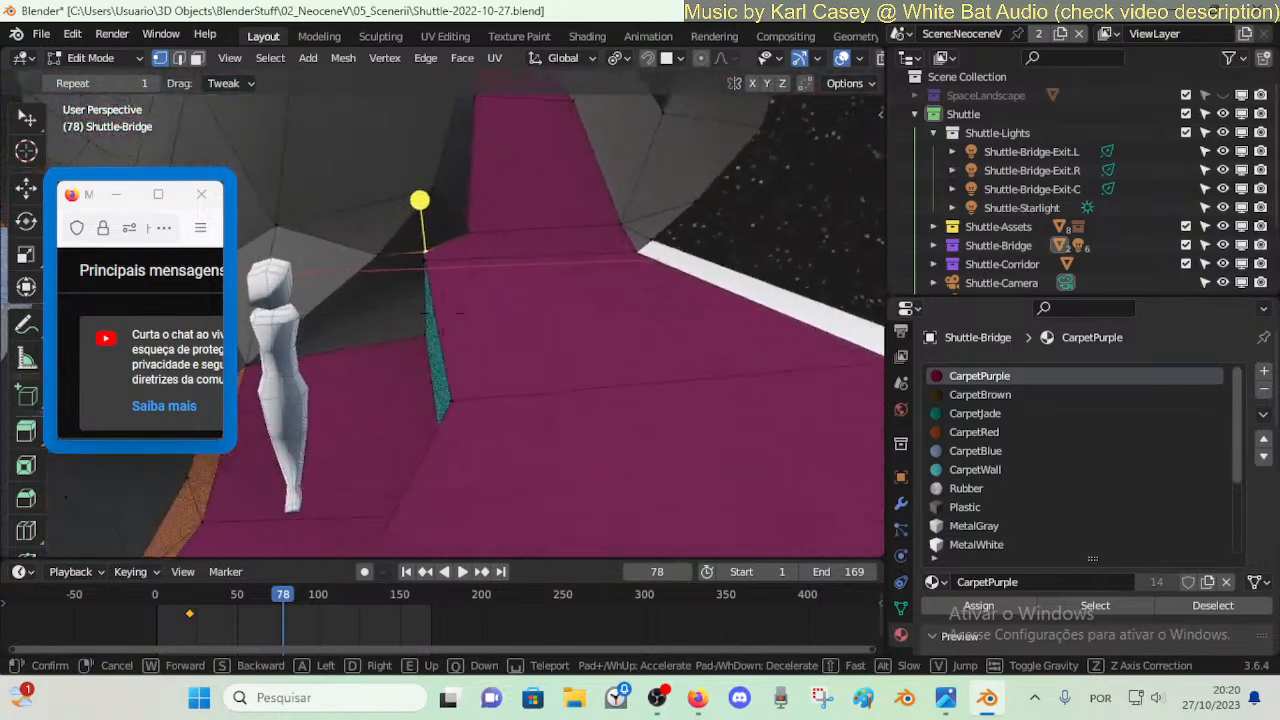
key(w)
click(454, 437)
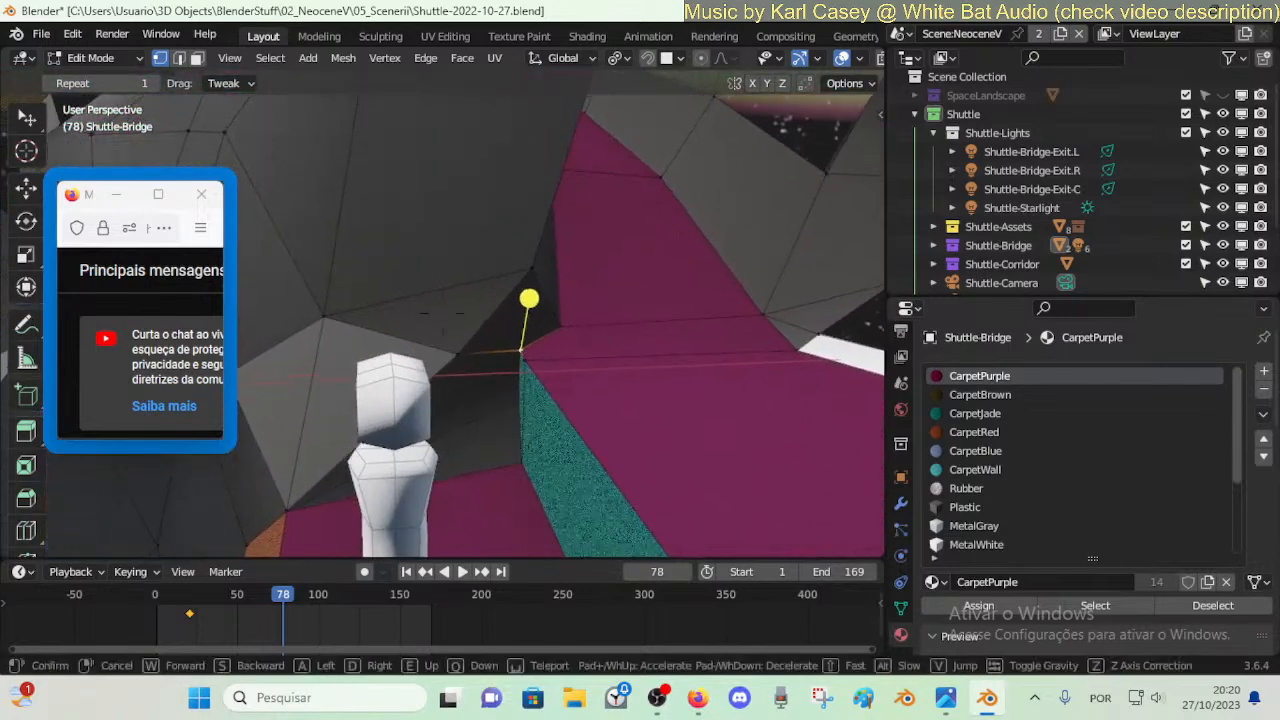
key(shift+grave)
key(w)
click(560, 357)
key(shift+grave)
key(w)
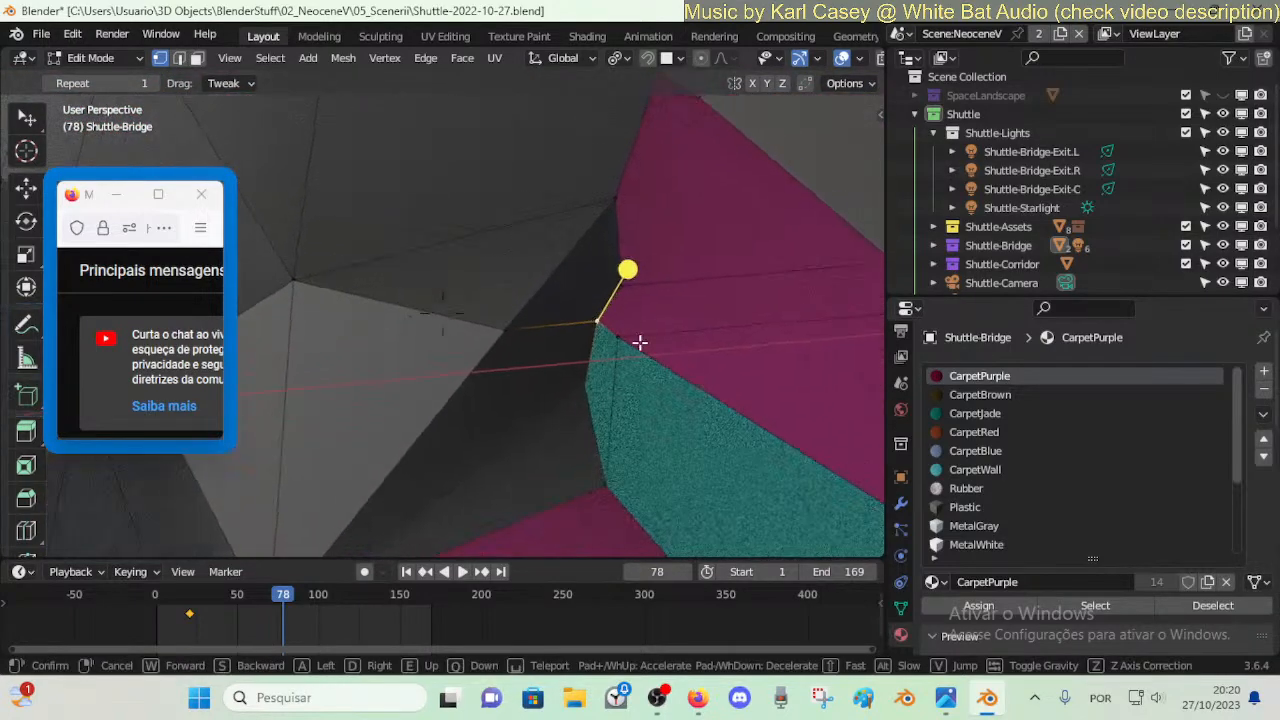
click(603, 329)
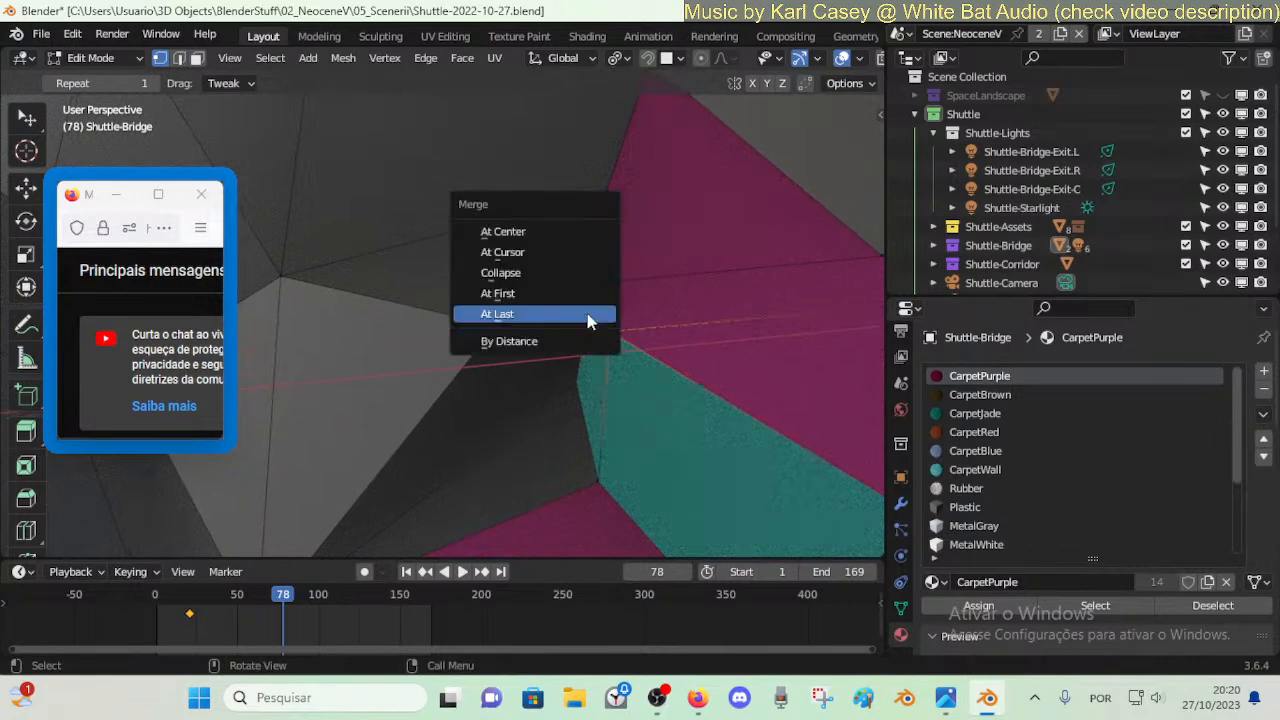
click(497, 314)
key(shift+grave)
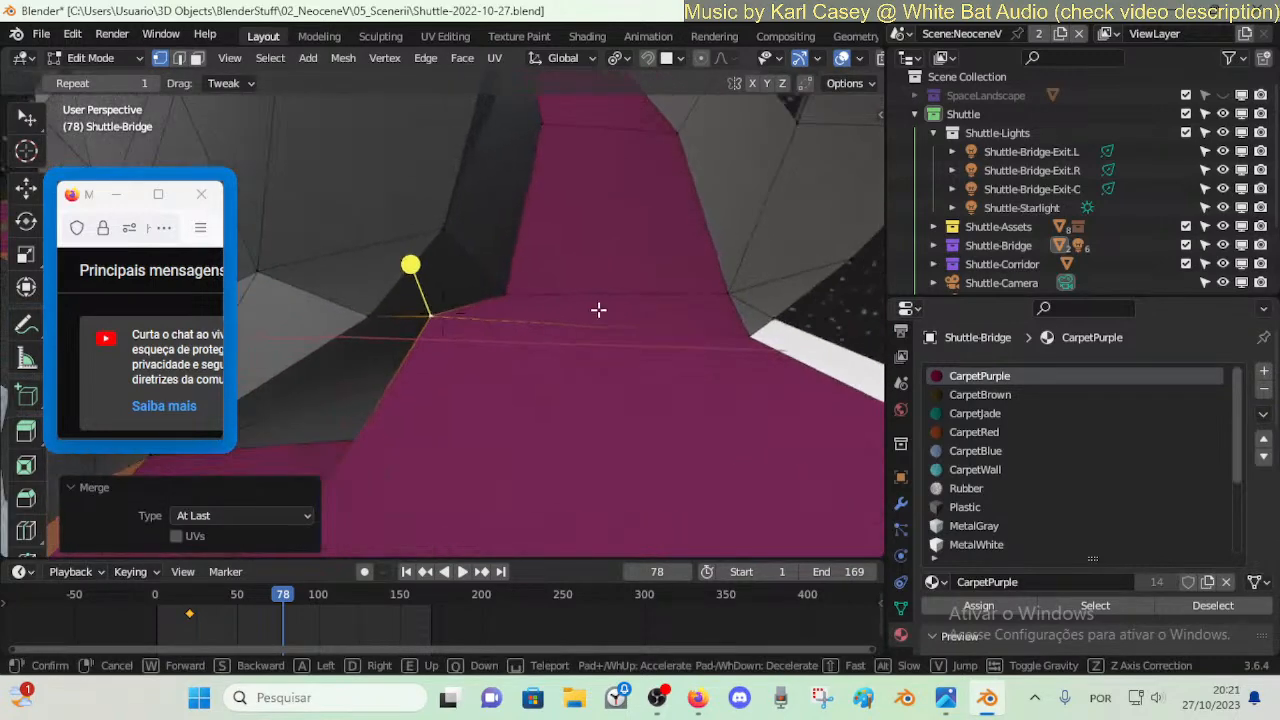
- Slide the two corner vertices nearest the white frame on the narrow purple strip, by factors of about 0.26 and 0.07
click(752, 322)
key(shift+v)
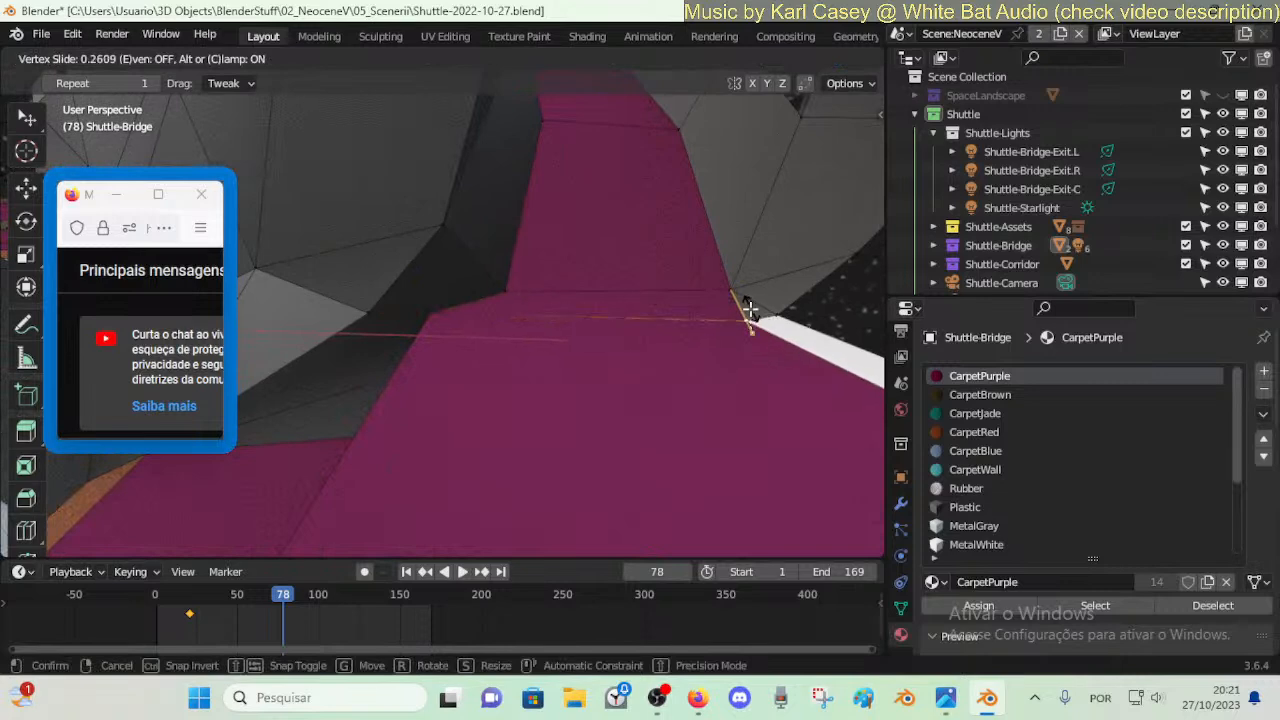
click(751, 308)
click(728, 283)
key(shift+v)
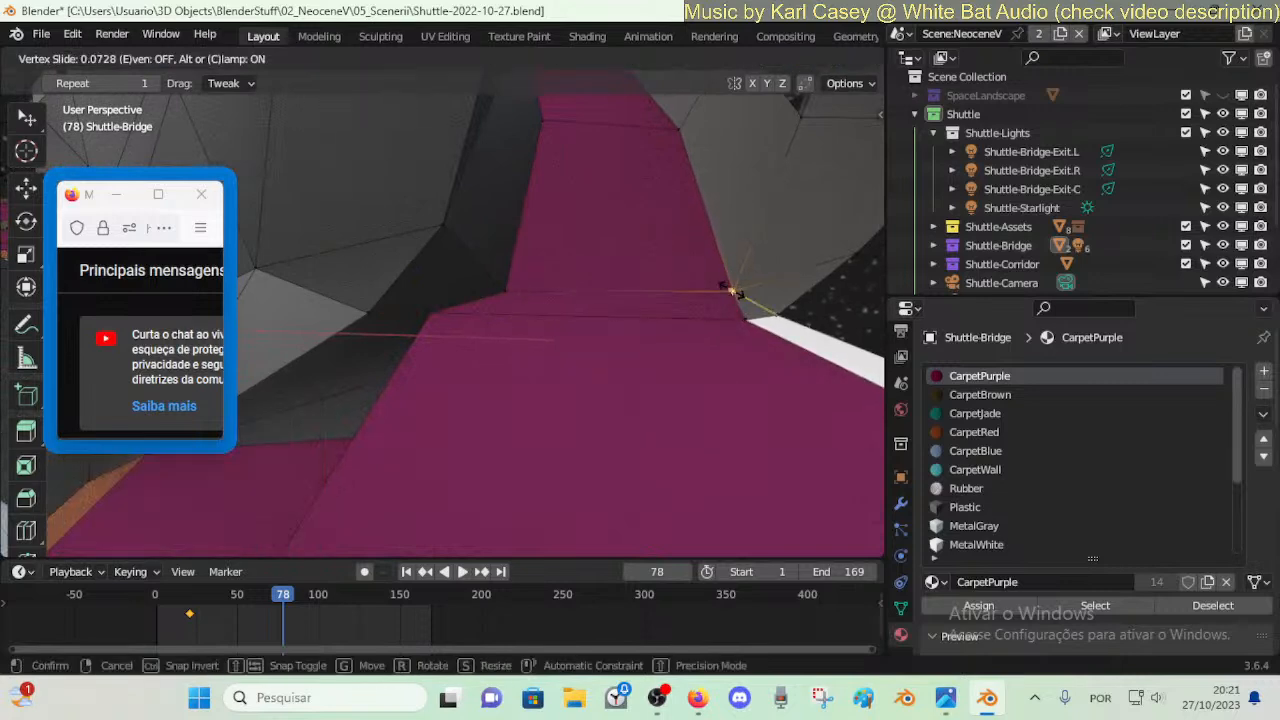
click(688, 228)
- Slide the strip's opposite upper corner vertex outward along its edges, starting with a factor of about 0.51
key(3)
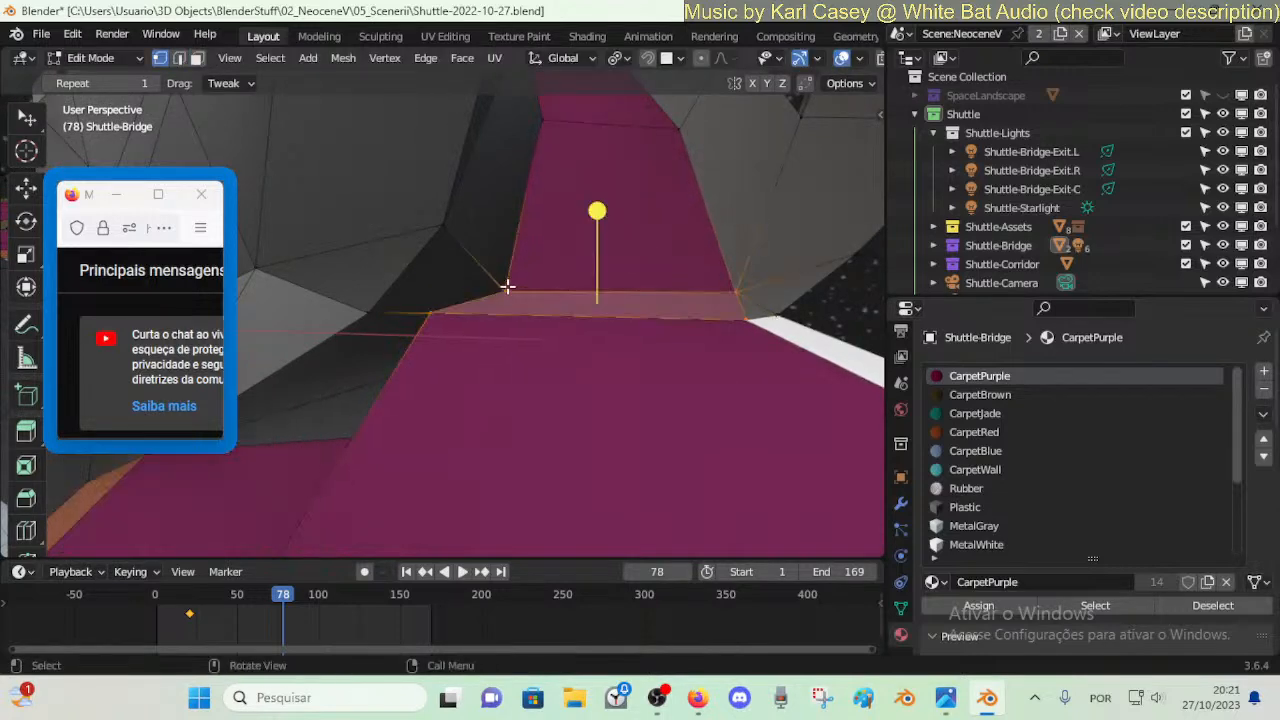
key(1)
click(507, 286)
key(shift+v)
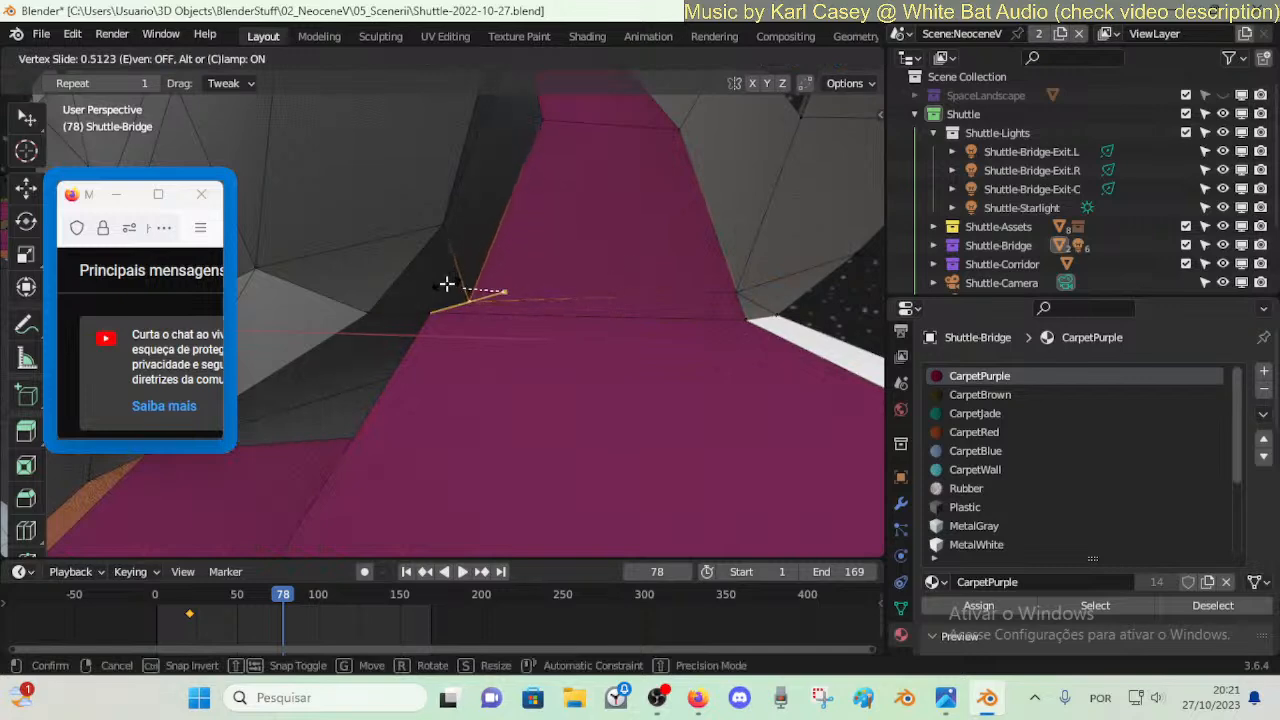
click(447, 284)
key(shift+v)
right_click(508, 300)
- Assign the Rubber material to the narrow strip face across the foot of the purple walkway and leave Edit Mode
click(532, 300)
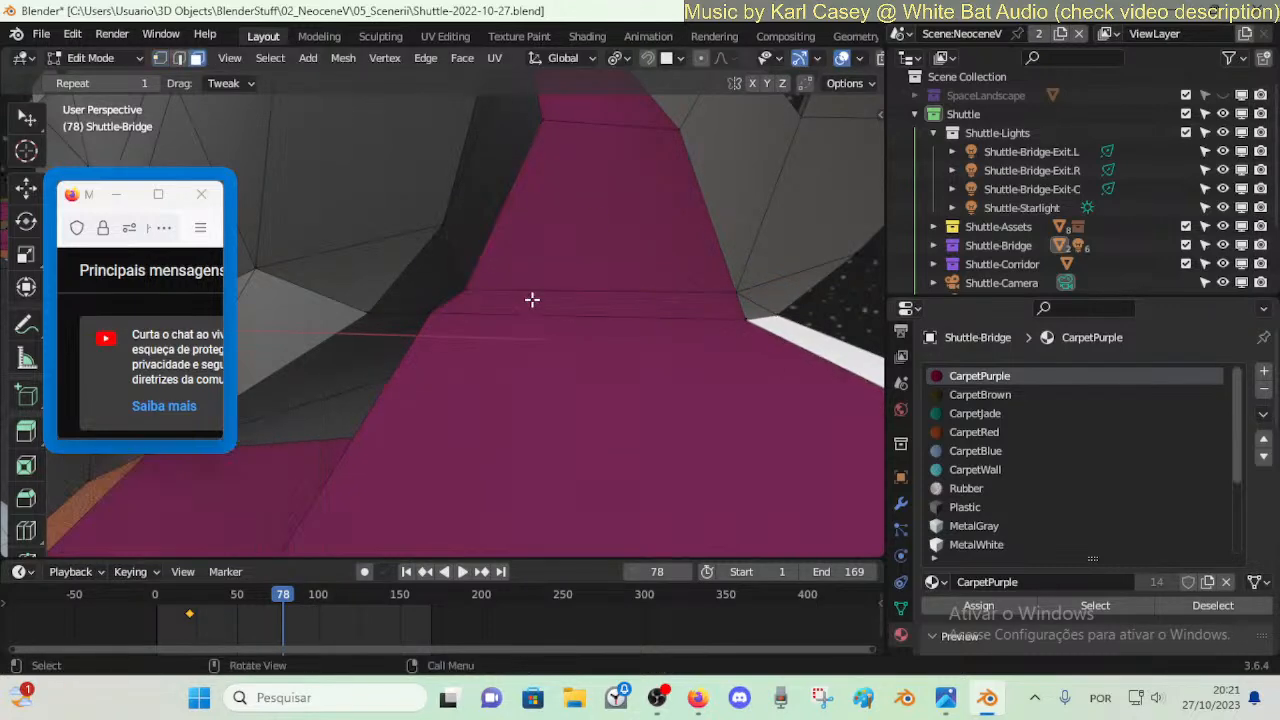
click(966, 488)
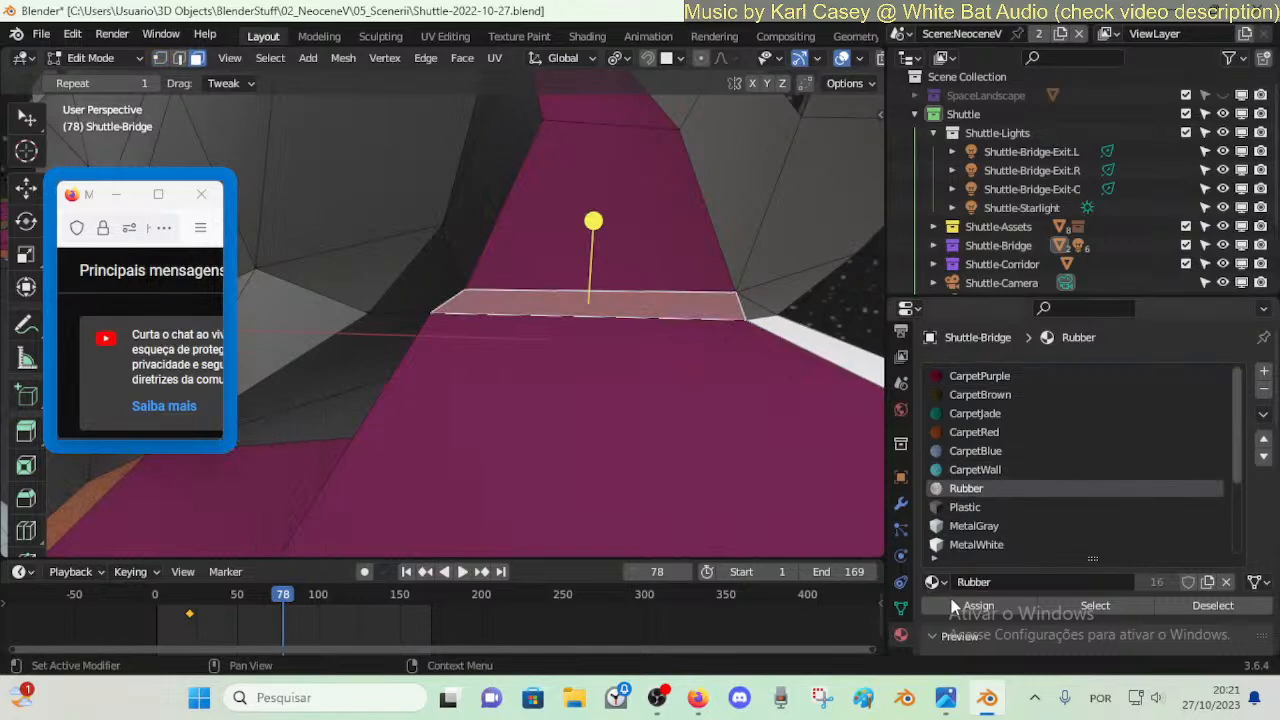
key(ctrl+Tab)
click(523, 343)
- Assign the MetalWhite material to the jade faces at the foot of the white door frame beside the rubber strip
key(shift+grave)
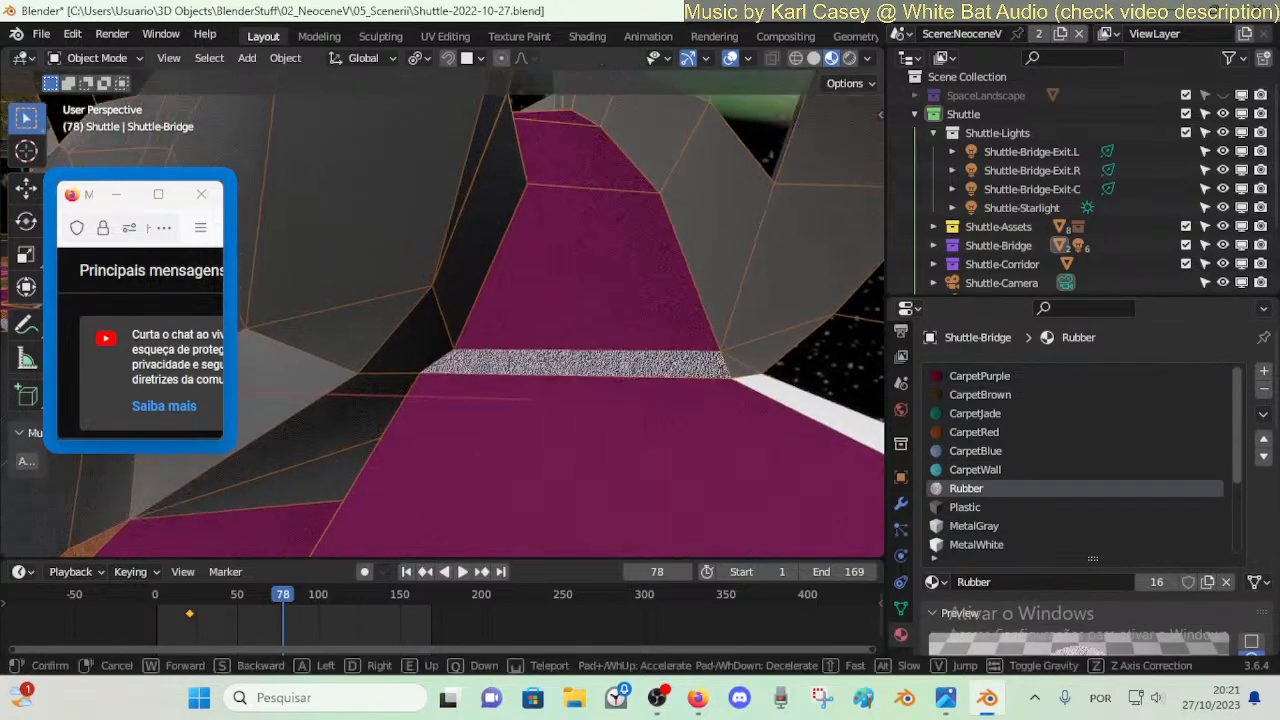
key(w)
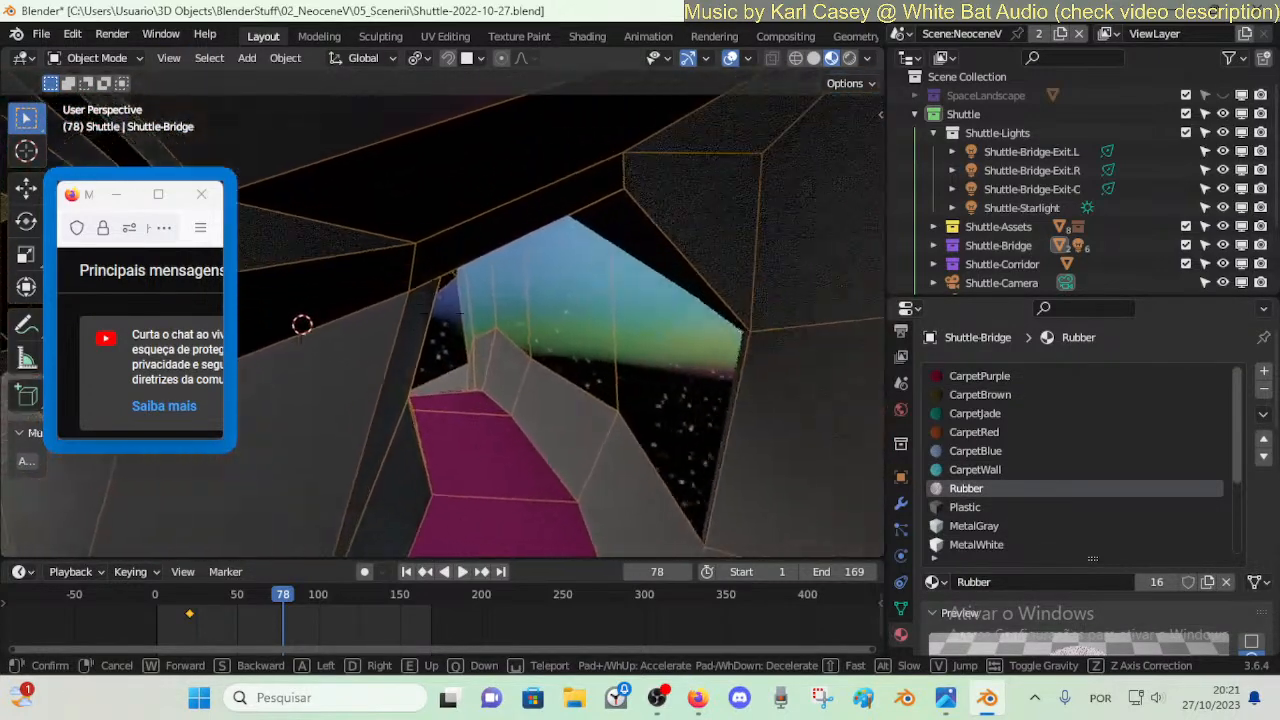
key(w)
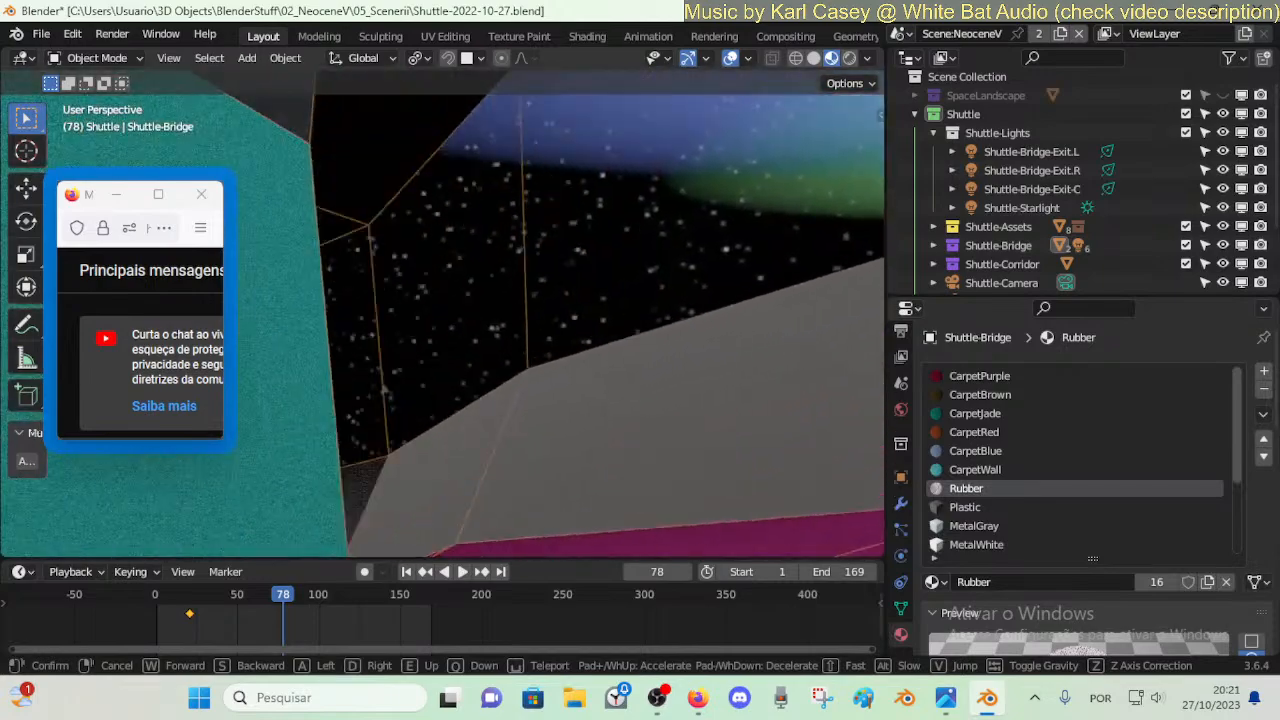
key(w)
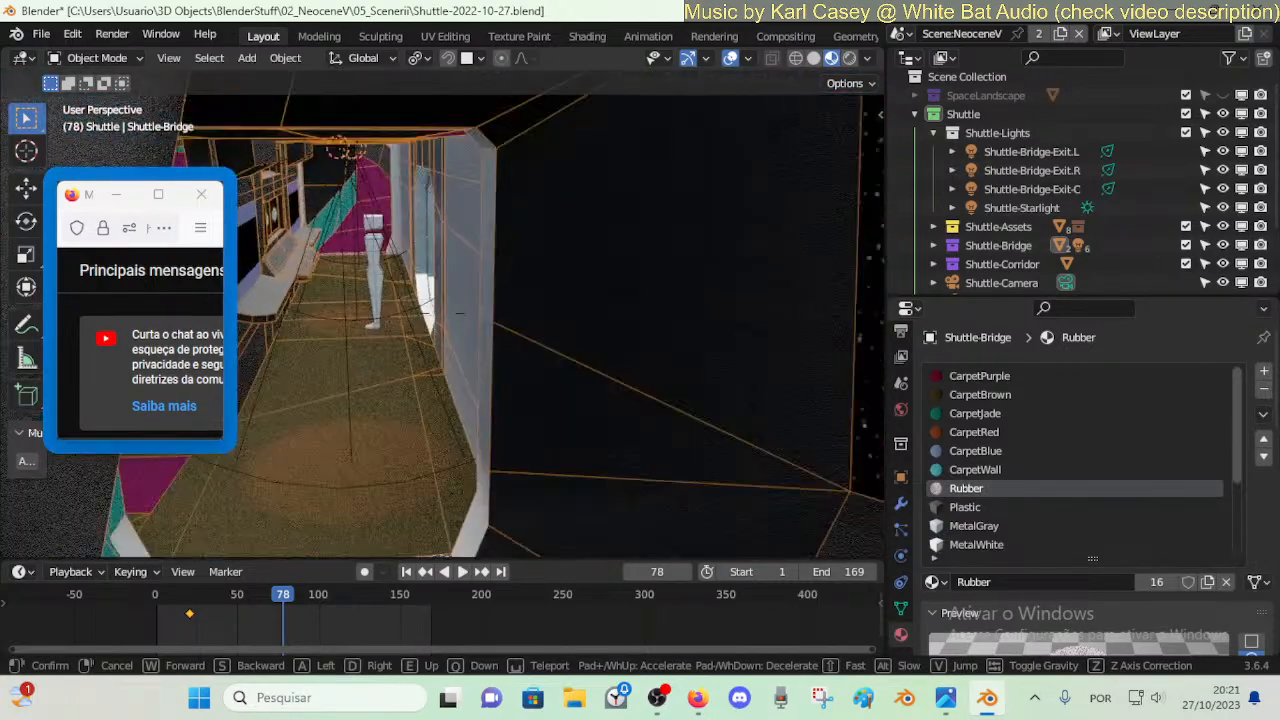
key(w)
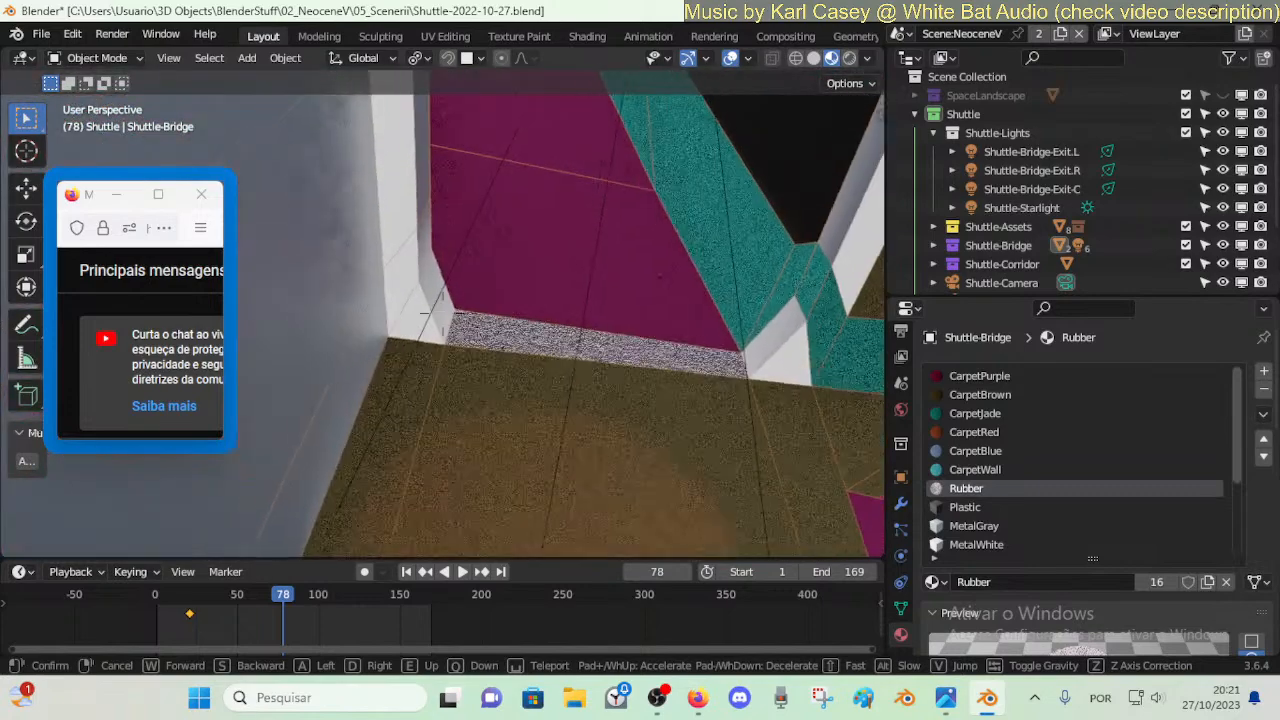
click(677, 332)
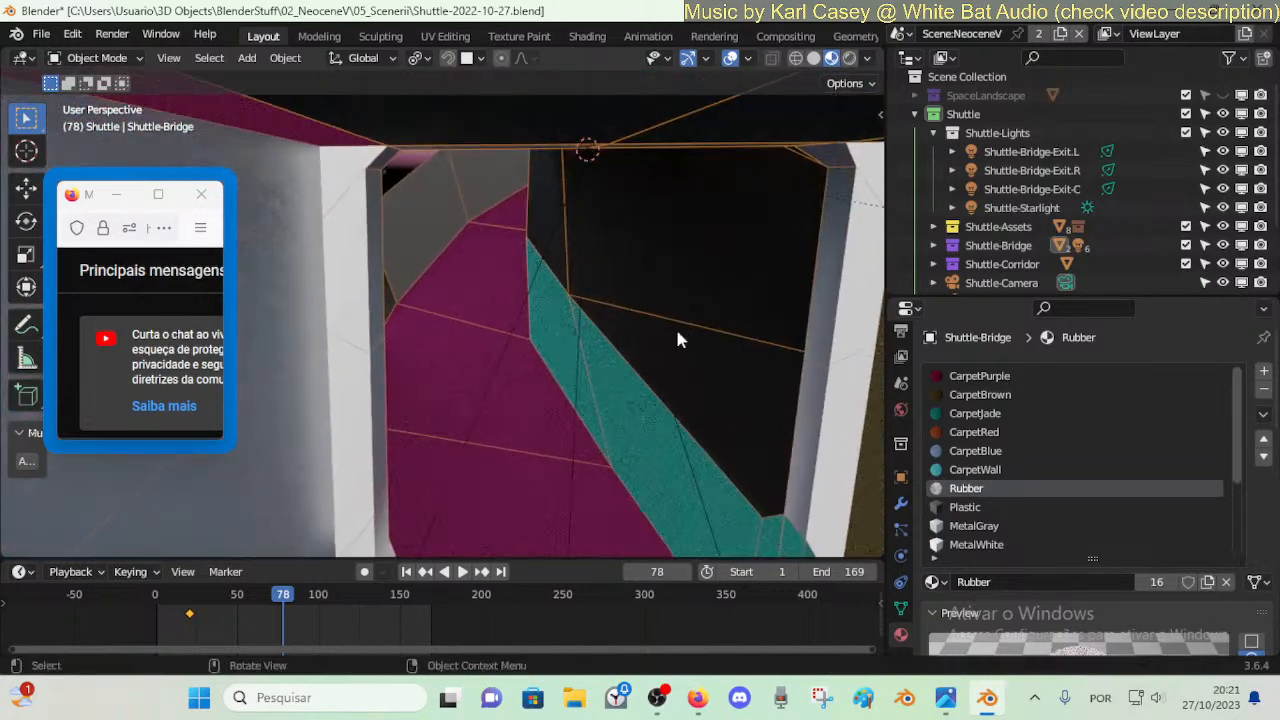
key(Tab)
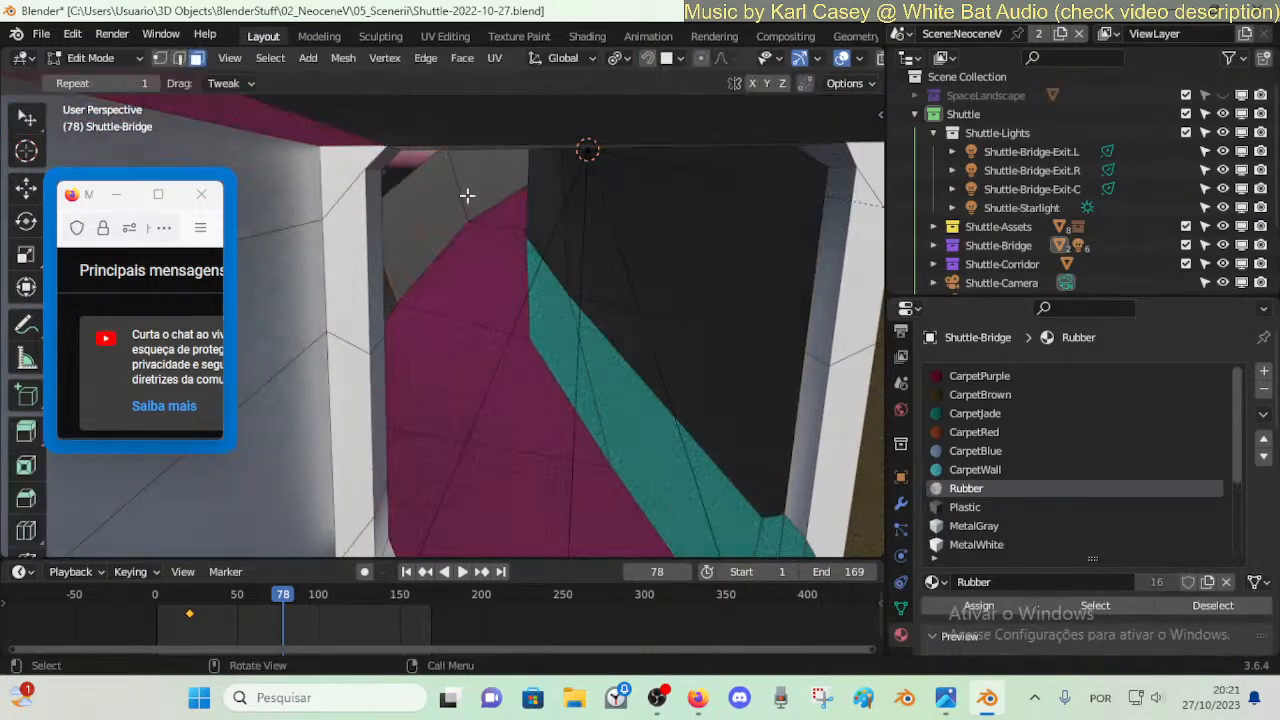
key(shift+grave)
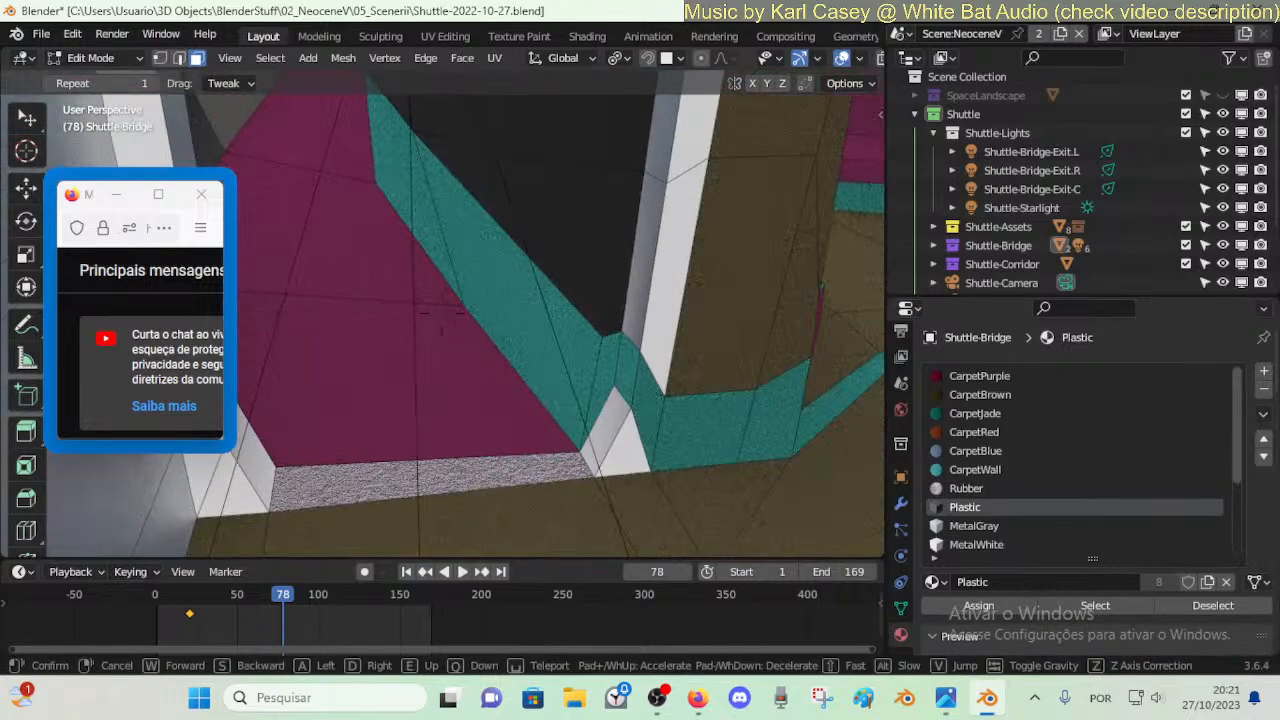
click(567, 287)
click(640, 387)
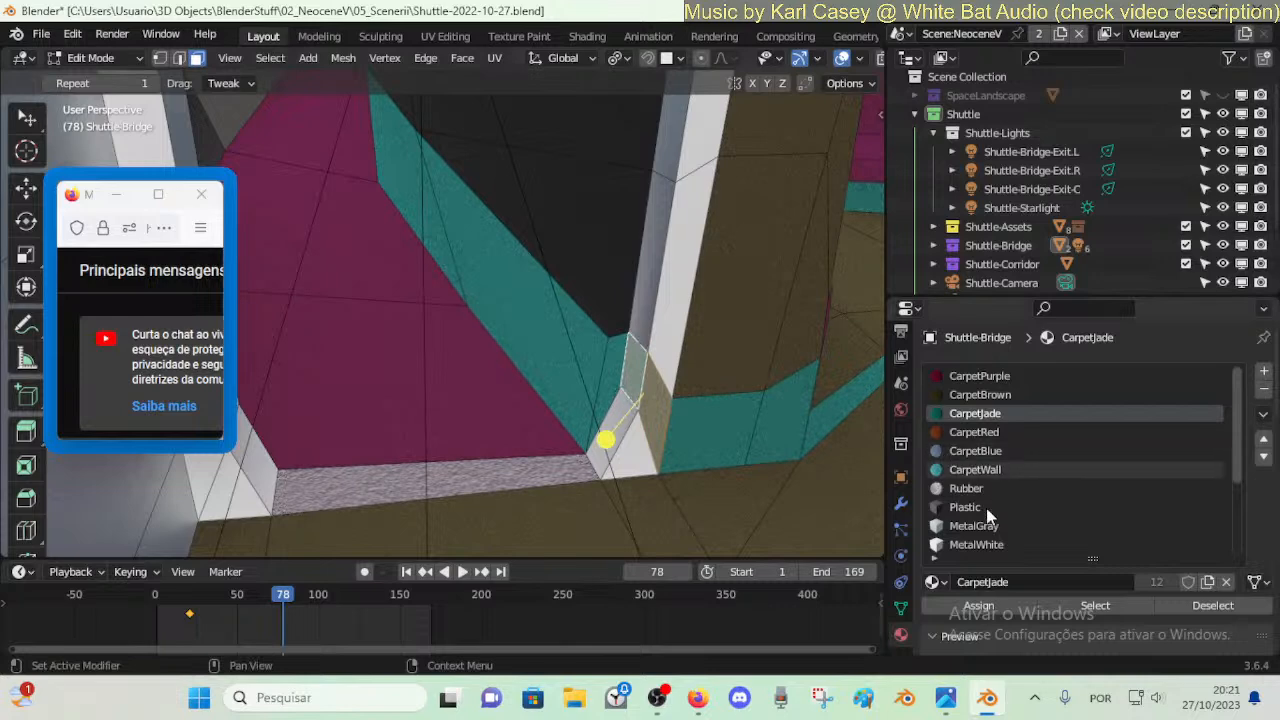
click(977, 545)
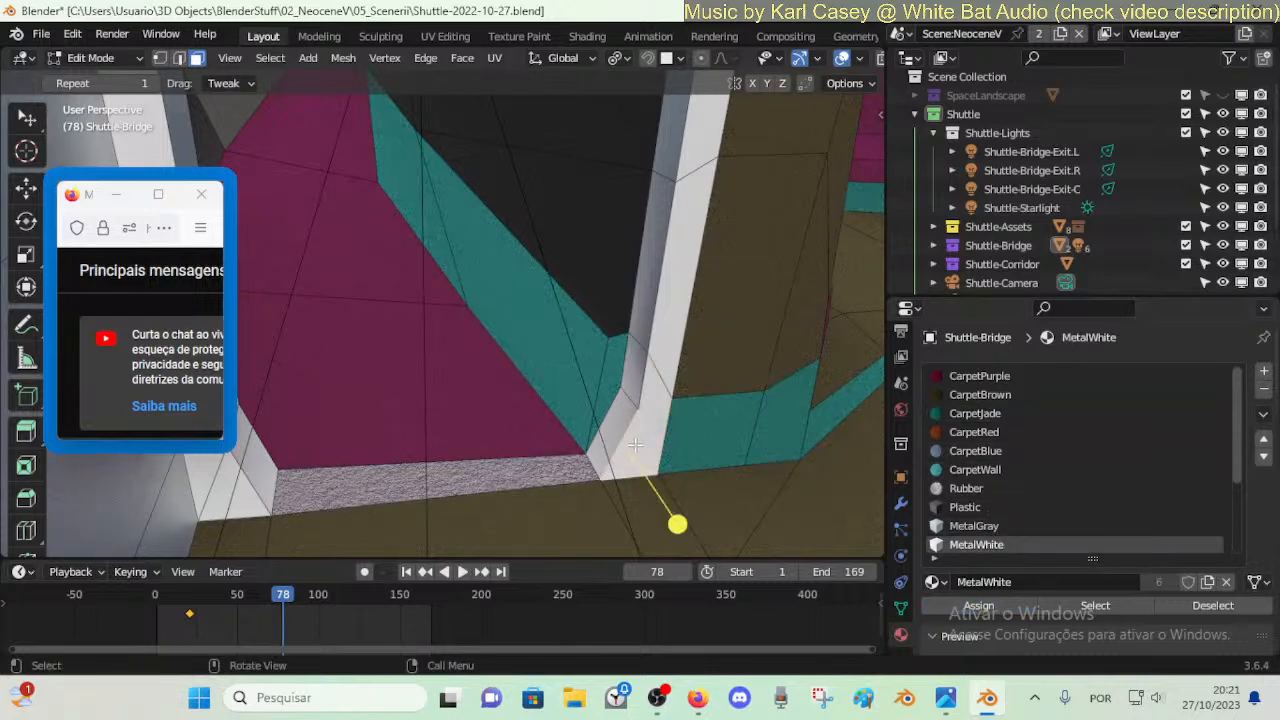
- Assign the Plastic material to the linked jade wall faces delimited by material, leaving out the side face inside the opening
click(597, 381)
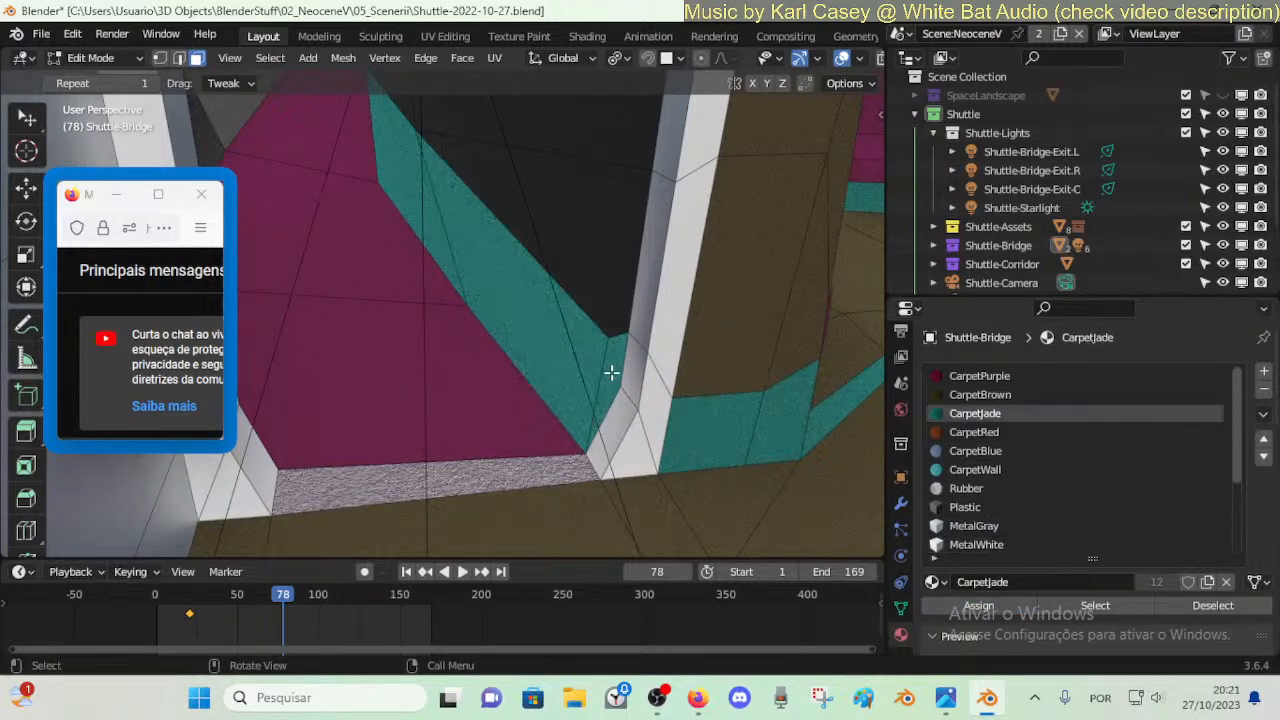
key(ctrl+l)
key(shift+grave)
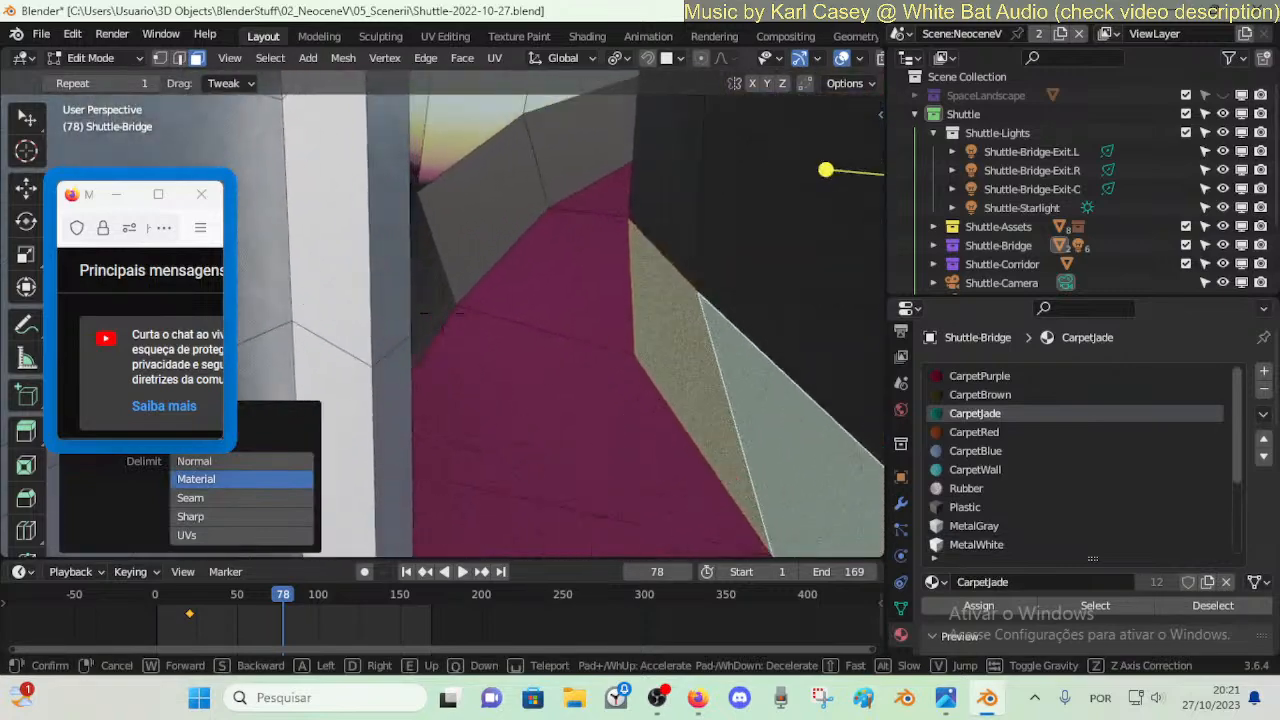
key(w)
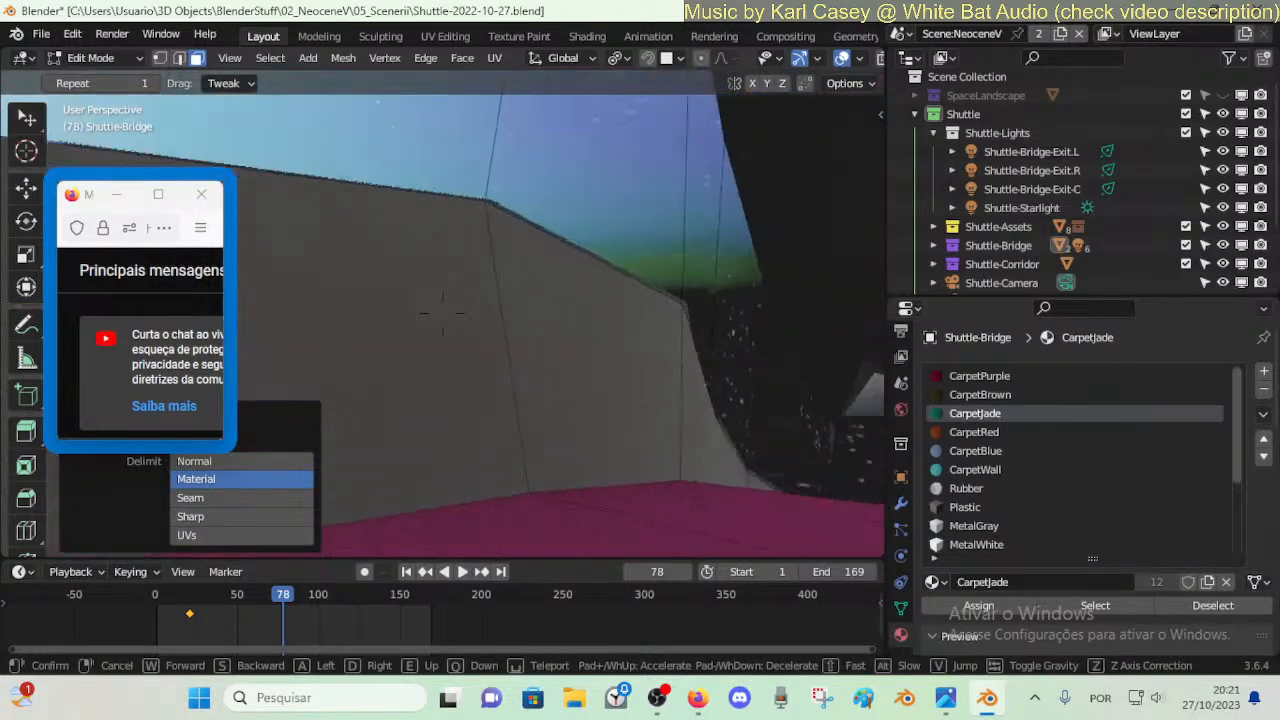
key(w)
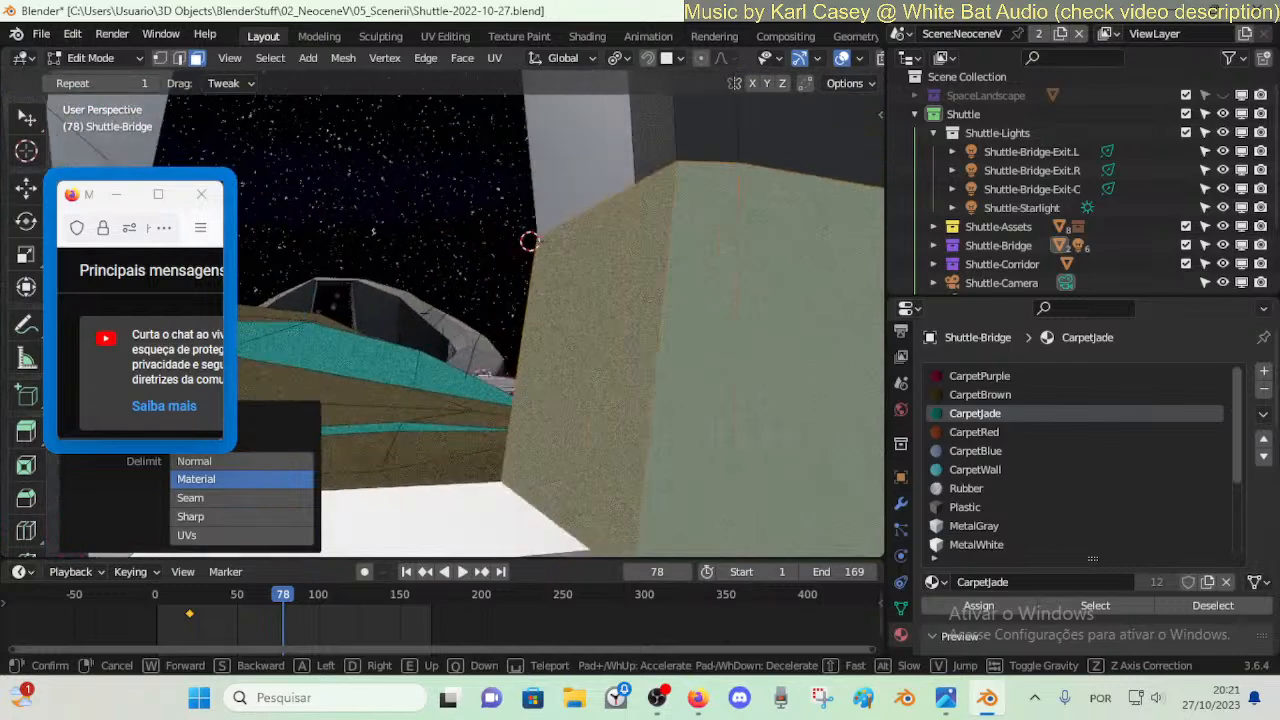
key(s)
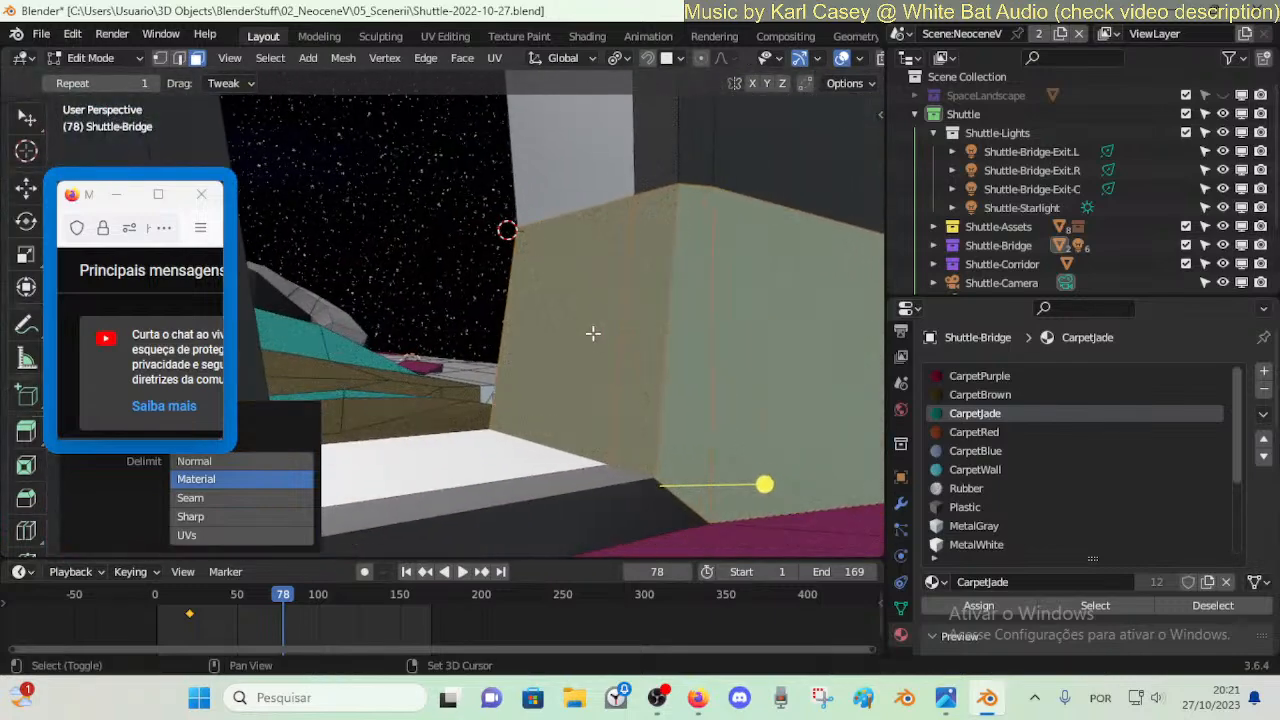
click(606, 316)
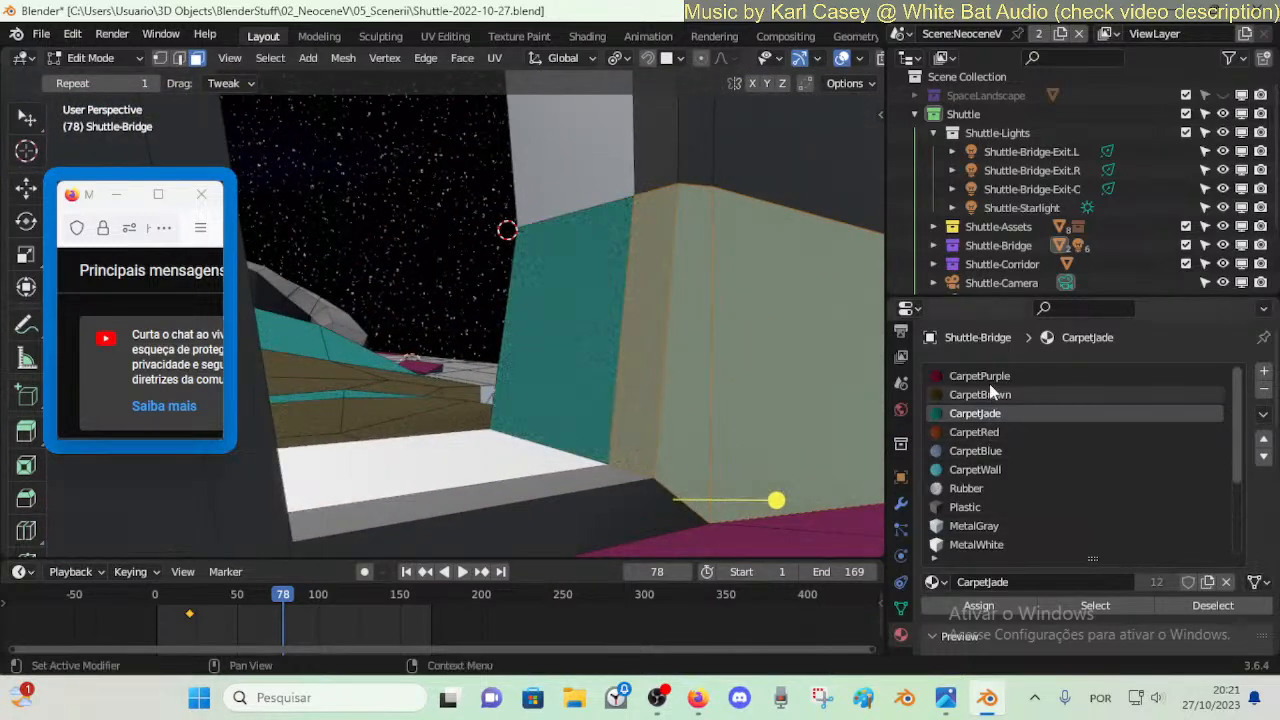
click(977, 606)
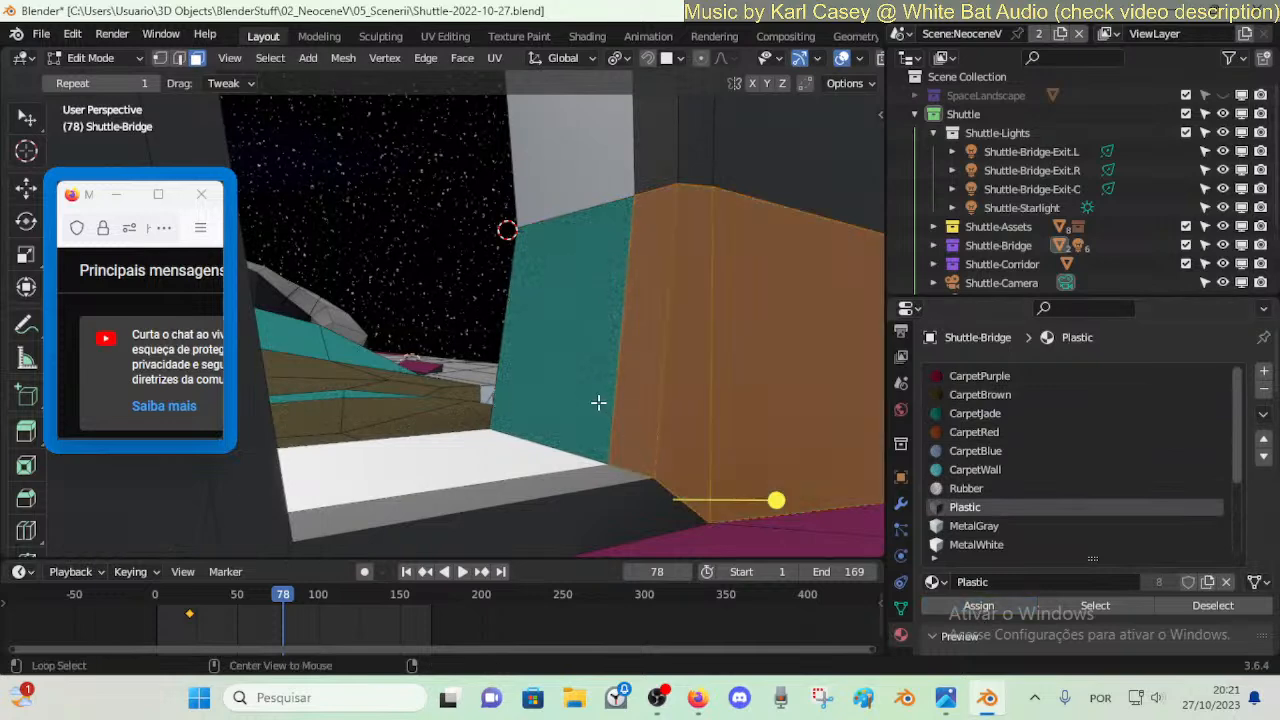
- Assign the MetalWhite material to the remaining jade side face inside the opening and save the file
click(583, 373)
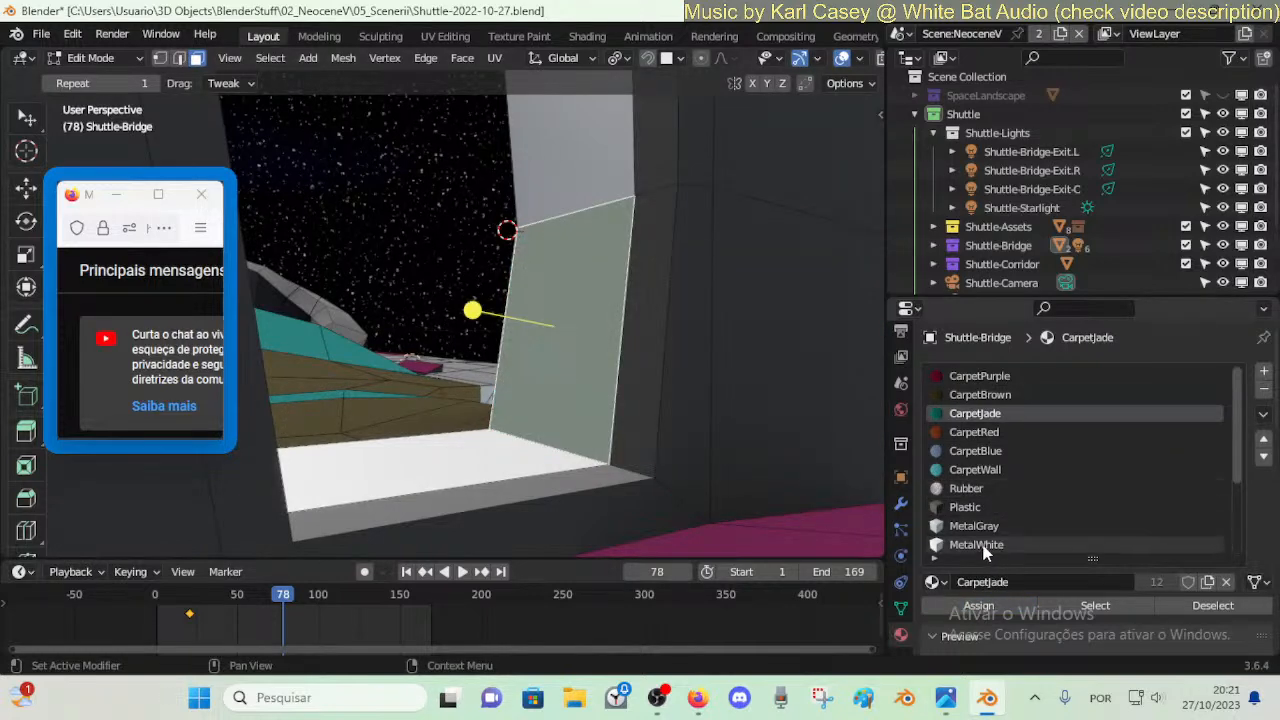
click(975, 606)
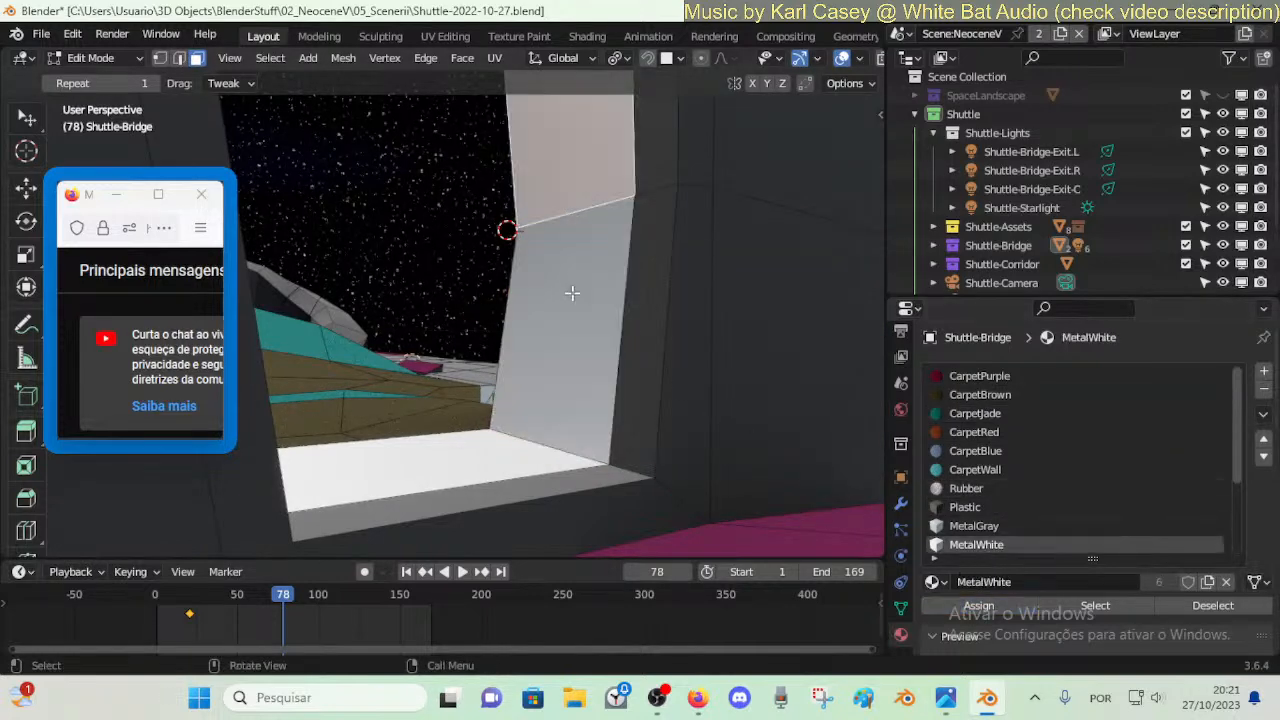
key(shift+grave)
key(ctrl+s)
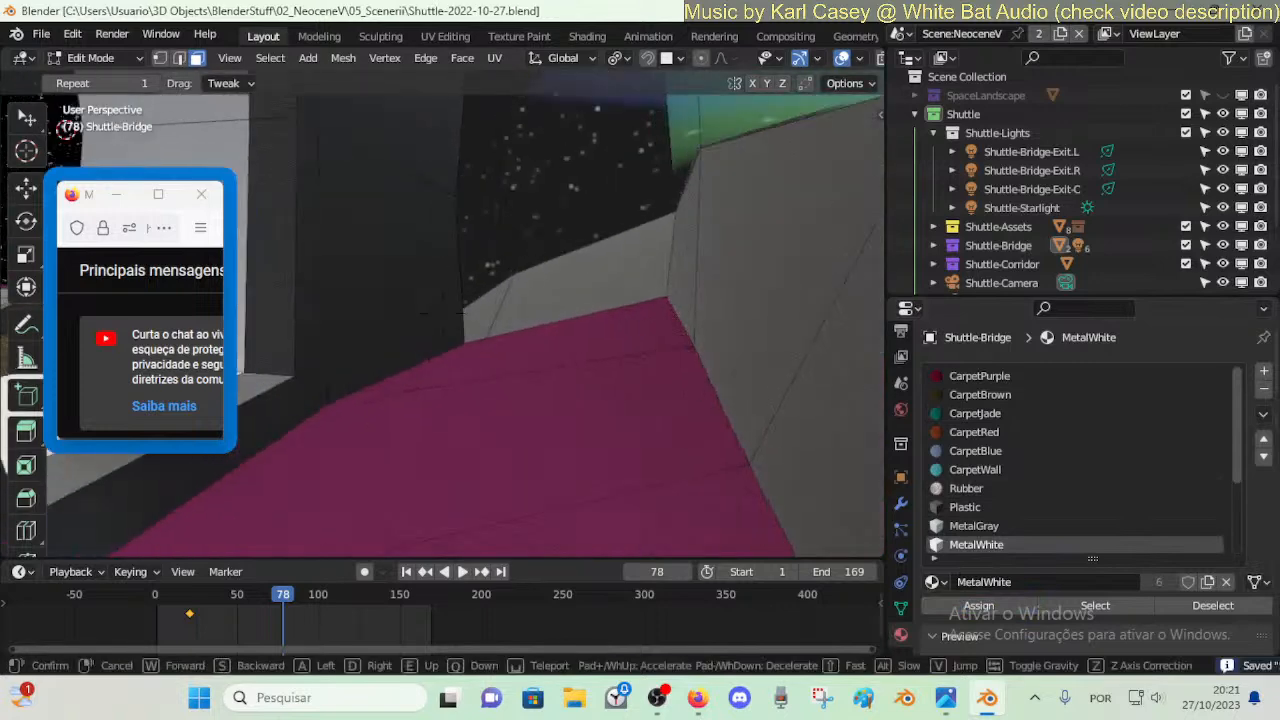
- Lower the edge where the purple floor meets the grey outer wall by about 0.21 m along global Z
click(574, 325)
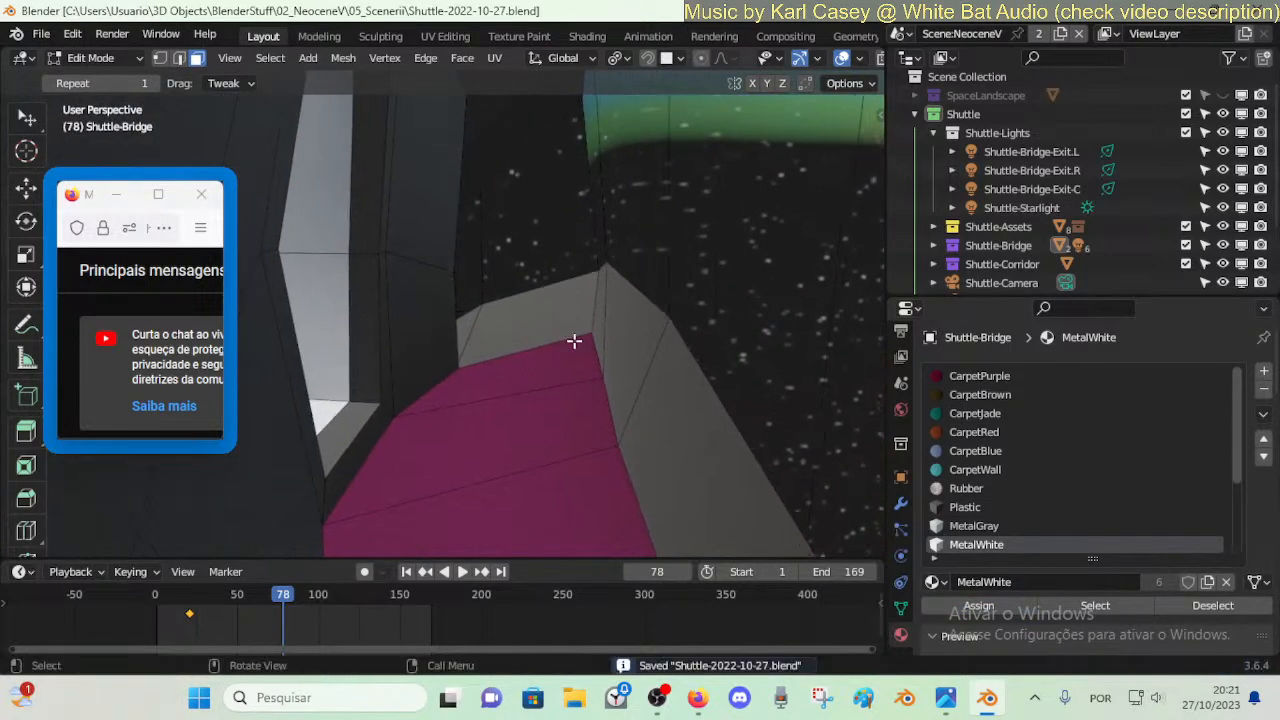
key(g)
key(z)
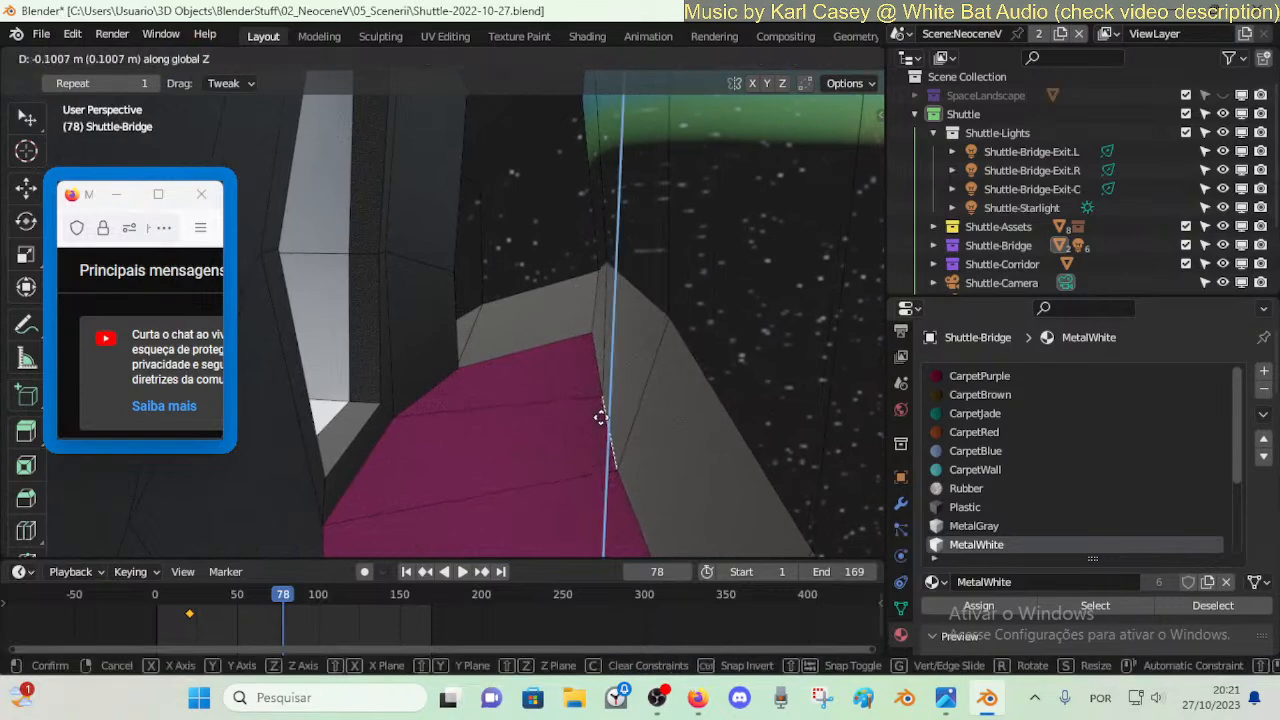
click(597, 431)
- Move the hull's lowest edge below the opening, where it meets the purple floor, slightly upward
key(shift+grave)
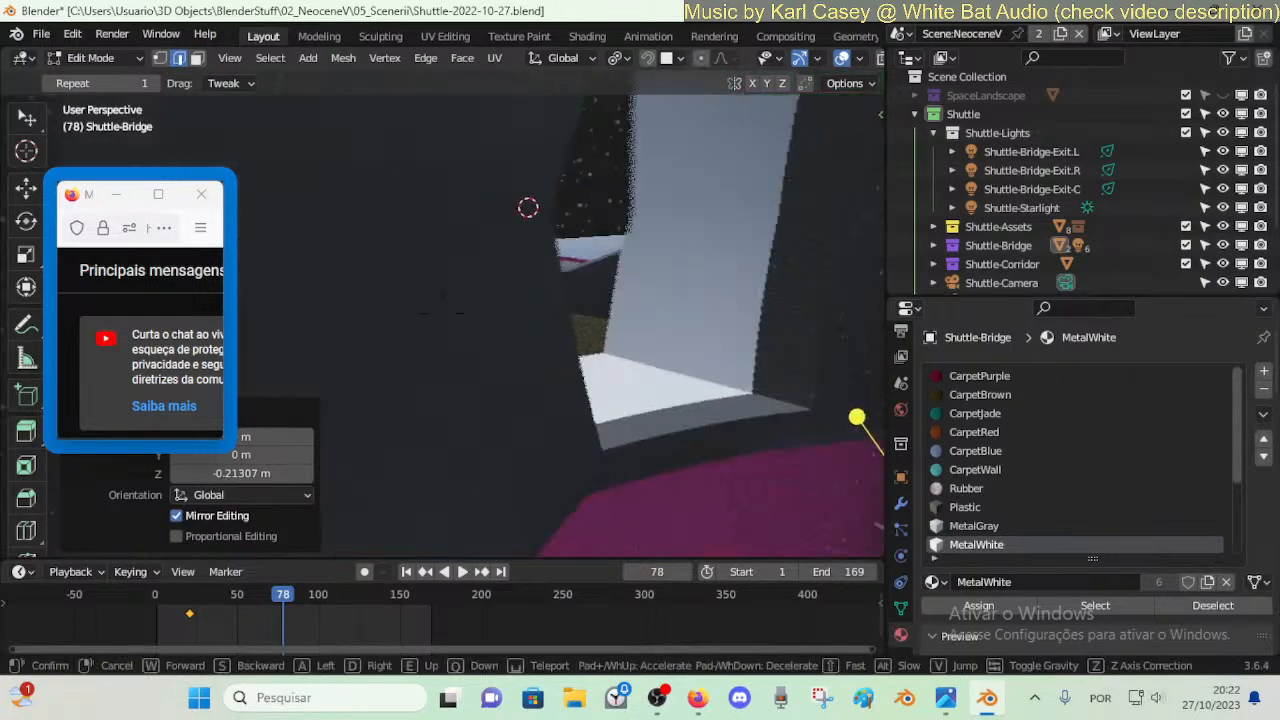
key(s)
click(598, 401)
key(g)
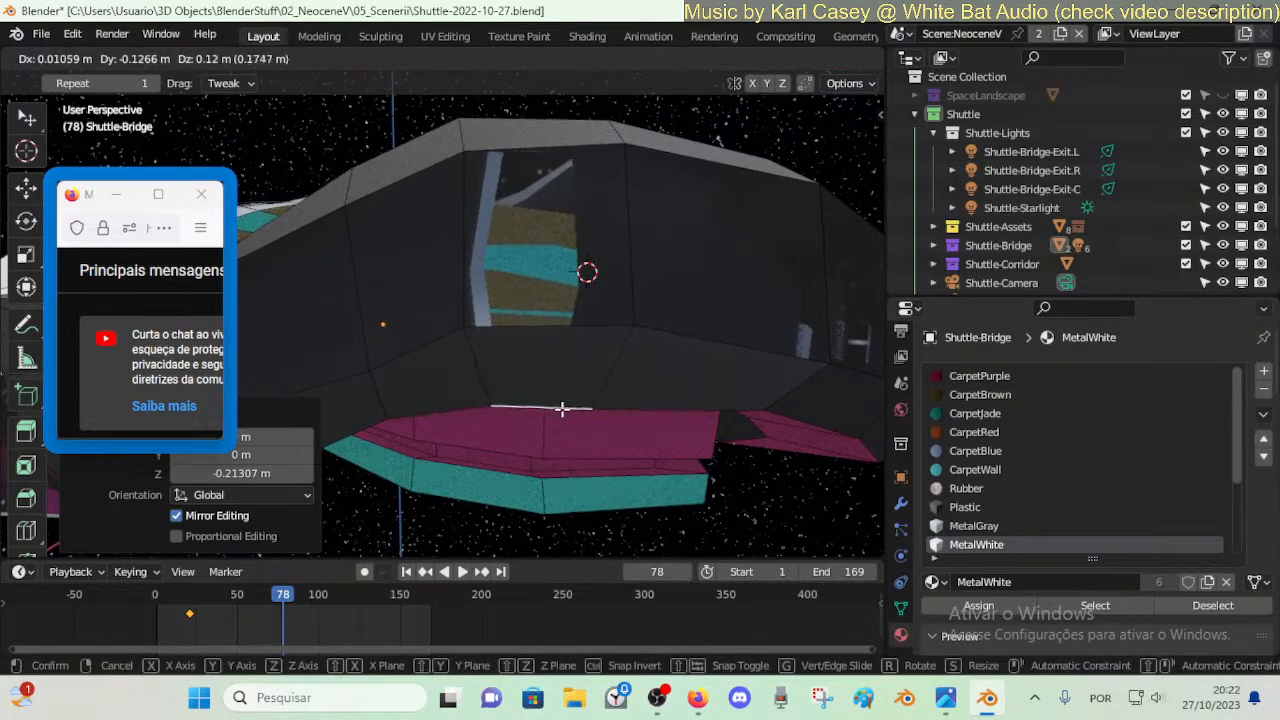
click(562, 408)
- Rotate the two lower hull edges flanking the central one by about 7.3° and -6.5°, and nudge the second edge upward
key(r)
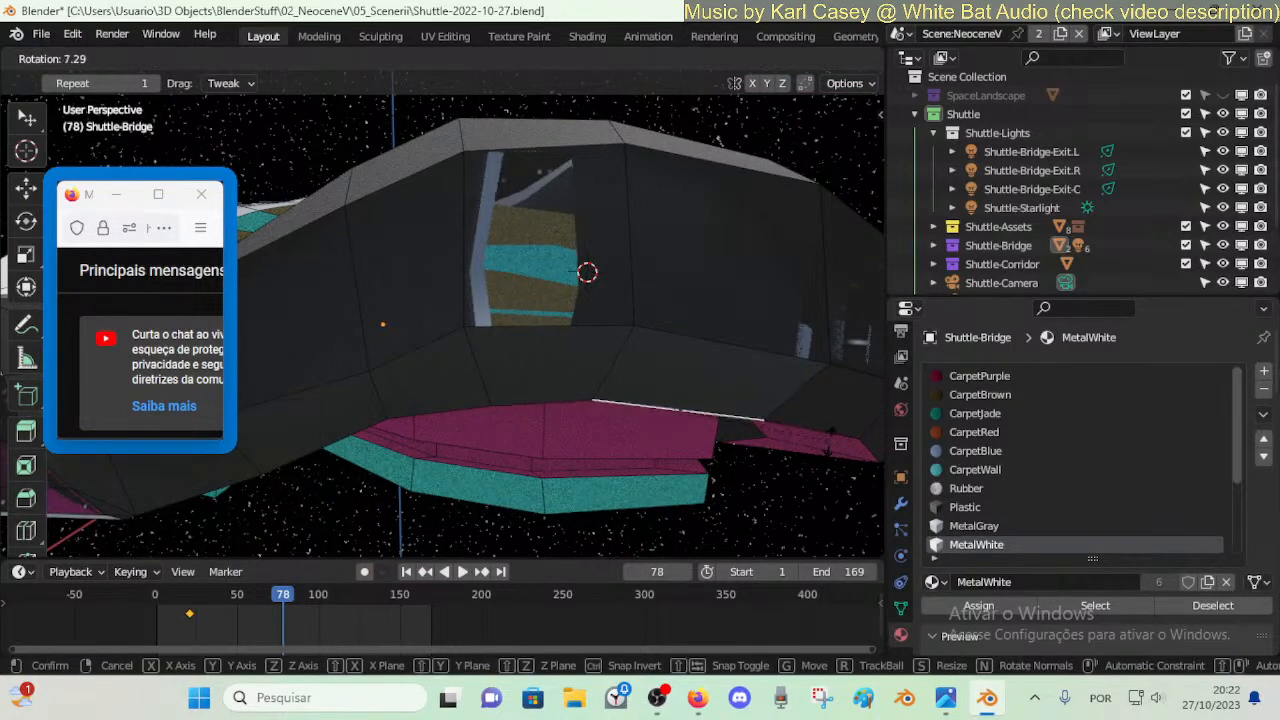
click(829, 449)
click(475, 410)
key(r)
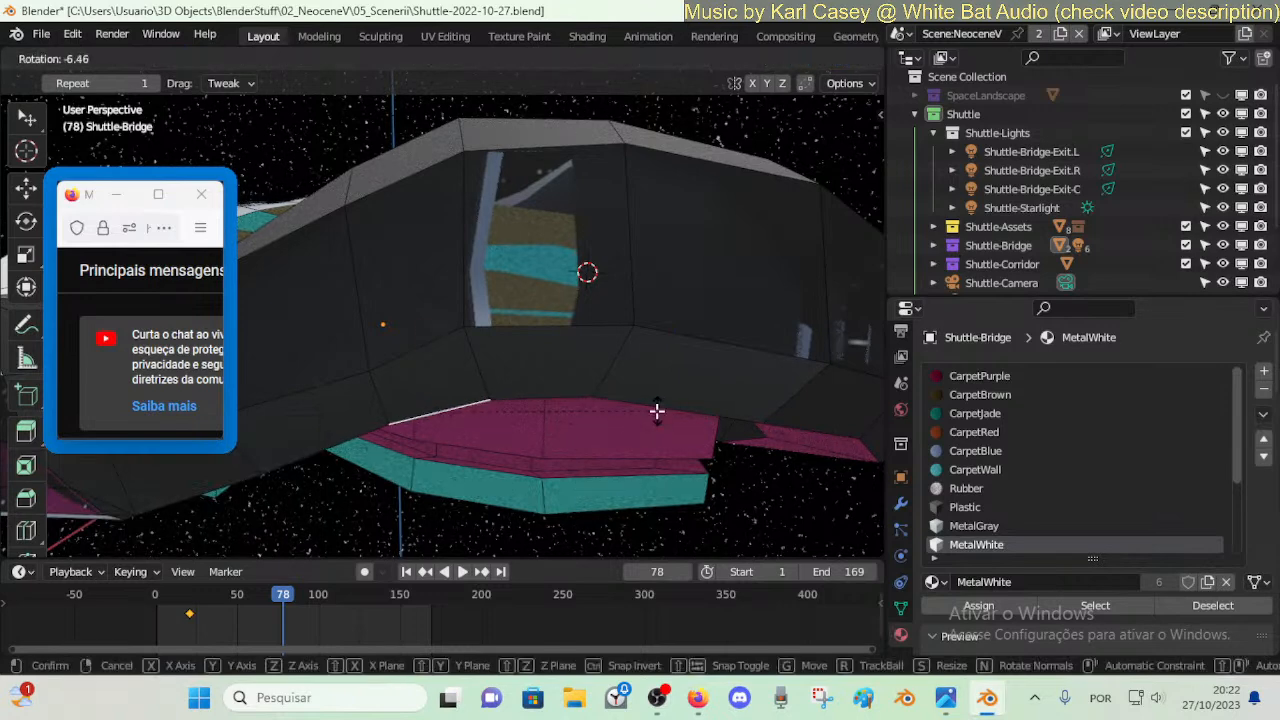
click(656, 412)
key(g)
click(649, 405)
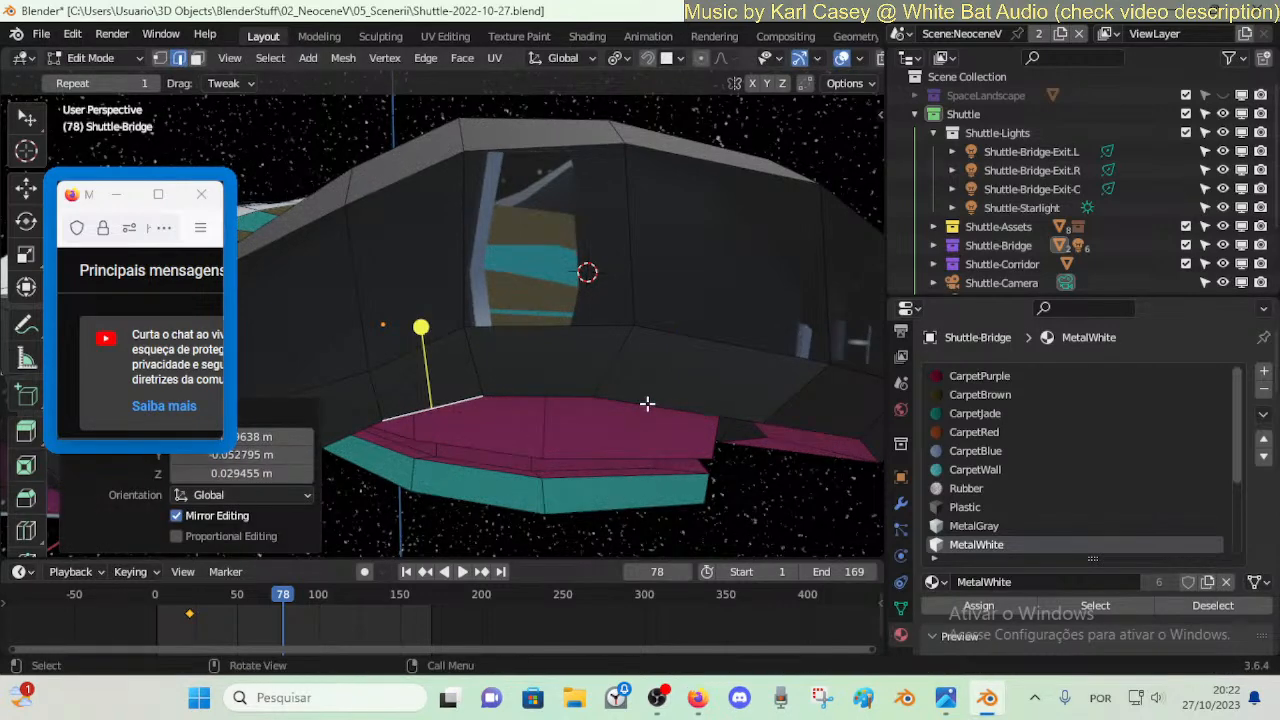
- Raise the hull edge directly beneath the opening and move the adjacent lower panel vertex up and outward to follow it
click(545, 314)
key(g)
click(534, 300)
key(1)
click(363, 371)
key(g)
click(335, 347)
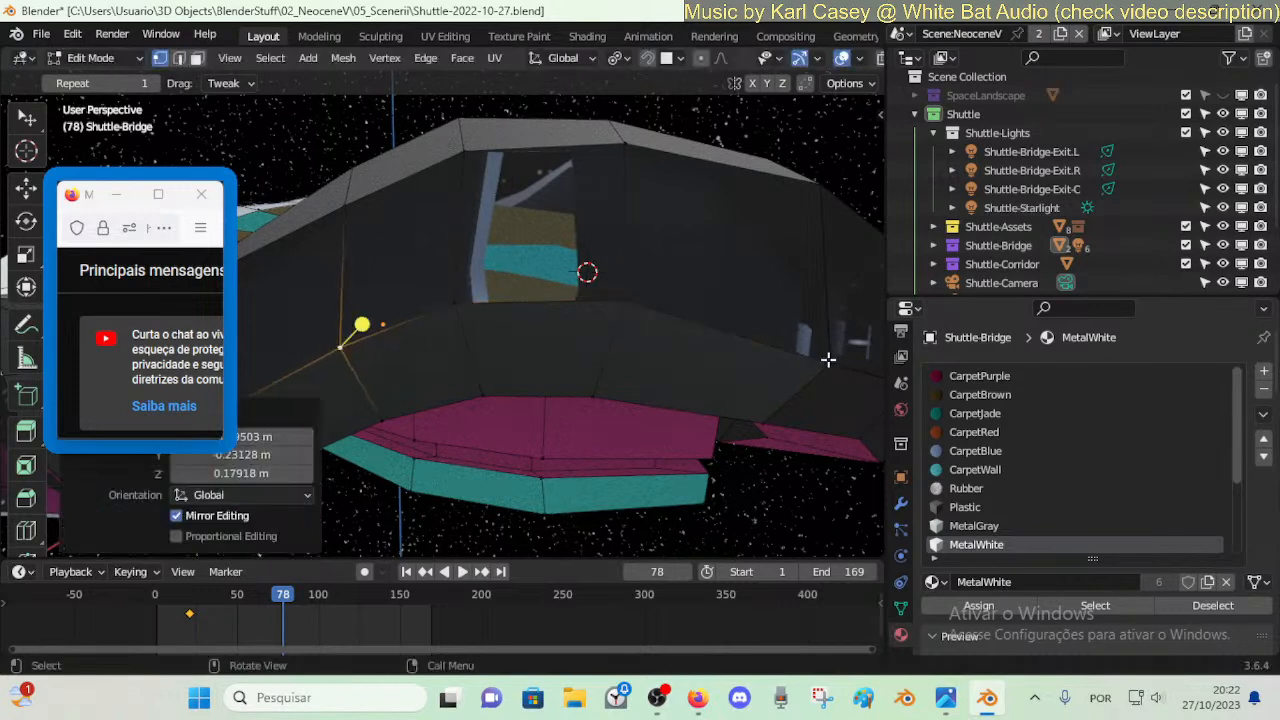
- Move the wall's lower crease vertex on the far side of the opening inward, and slide the bottom-edge vertex beneath it inward too
click(828, 353)
key(g)
click(801, 353)
click(762, 420)
key(g)
key(g)
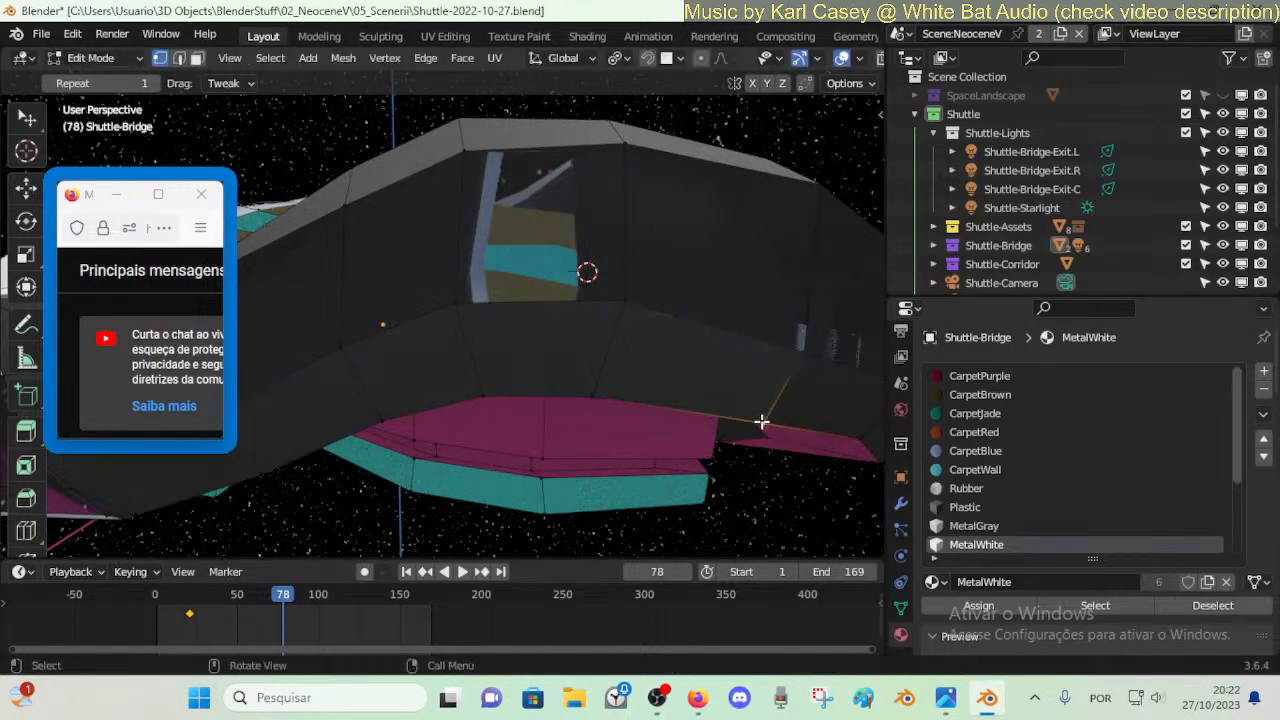
click(740, 421)
click(801, 351)
key(g)
key(g)
click(790, 352)
- Slide the upper corner vertex of the same dark wall panel down and inward along its edges
click(826, 180)
key(g)
key(g)
click(817, 214)
key(g)
key(g)
click(781, 205)
- Slide the outer vertex of the grey top rim downward, and the matching inner rim vertex by a factor of about 0.29
key(shift+grave)
key(d)
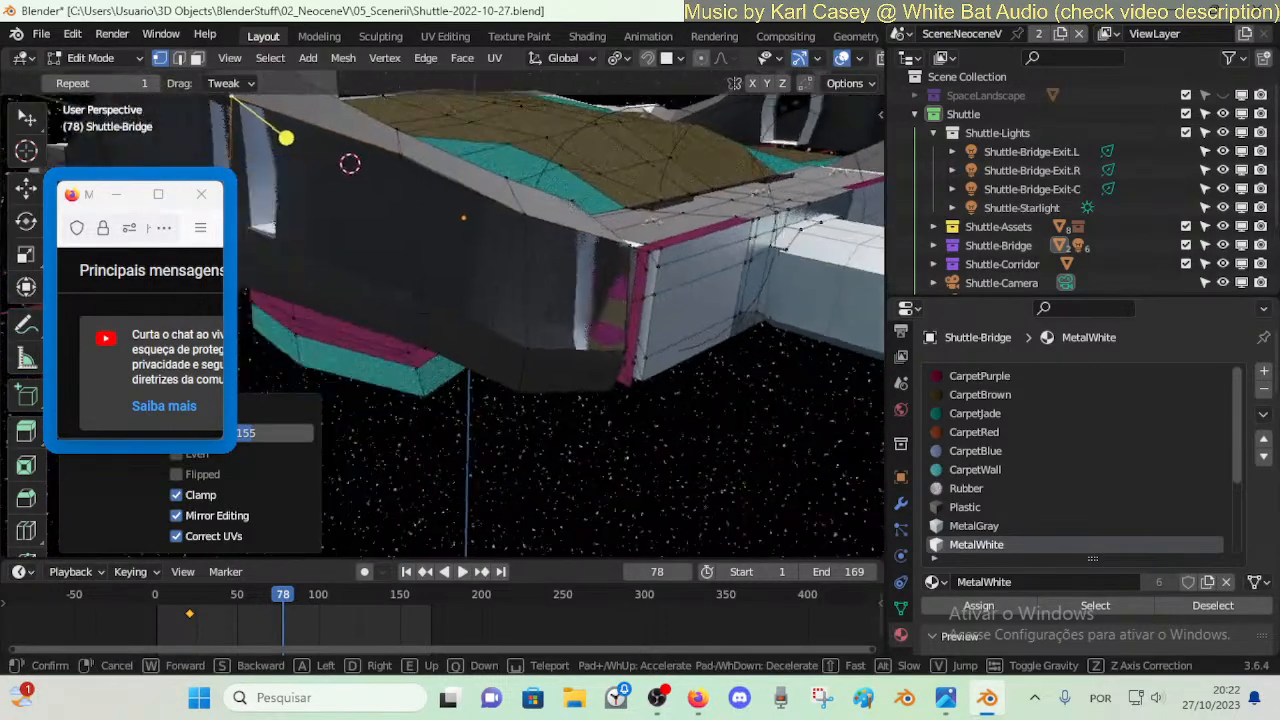
click(800, 168)
click(604, 227)
key(g)
key(g)
click(604, 252)
click(605, 198)
key(g)
key(g)
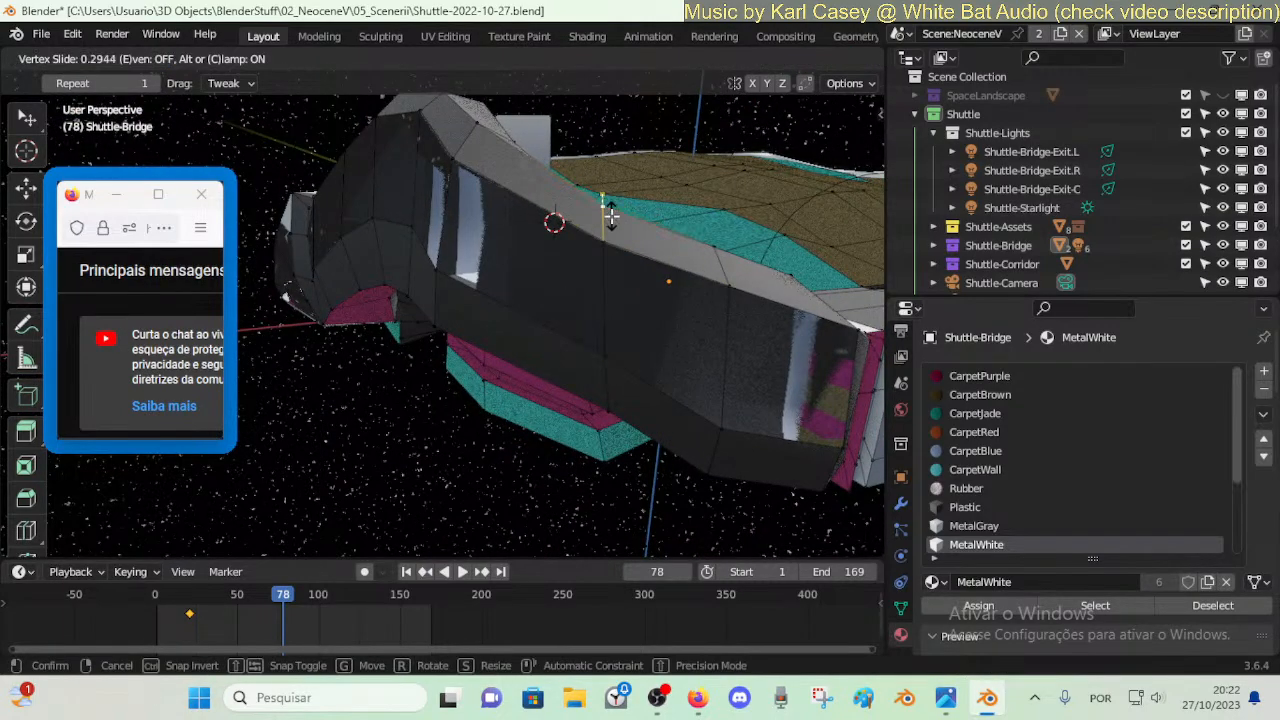
click(612, 220)
- Slide the corner vertex of the white outer roof, next to the grey hull rim, along its edge
key(grave)
key(shift+grave)
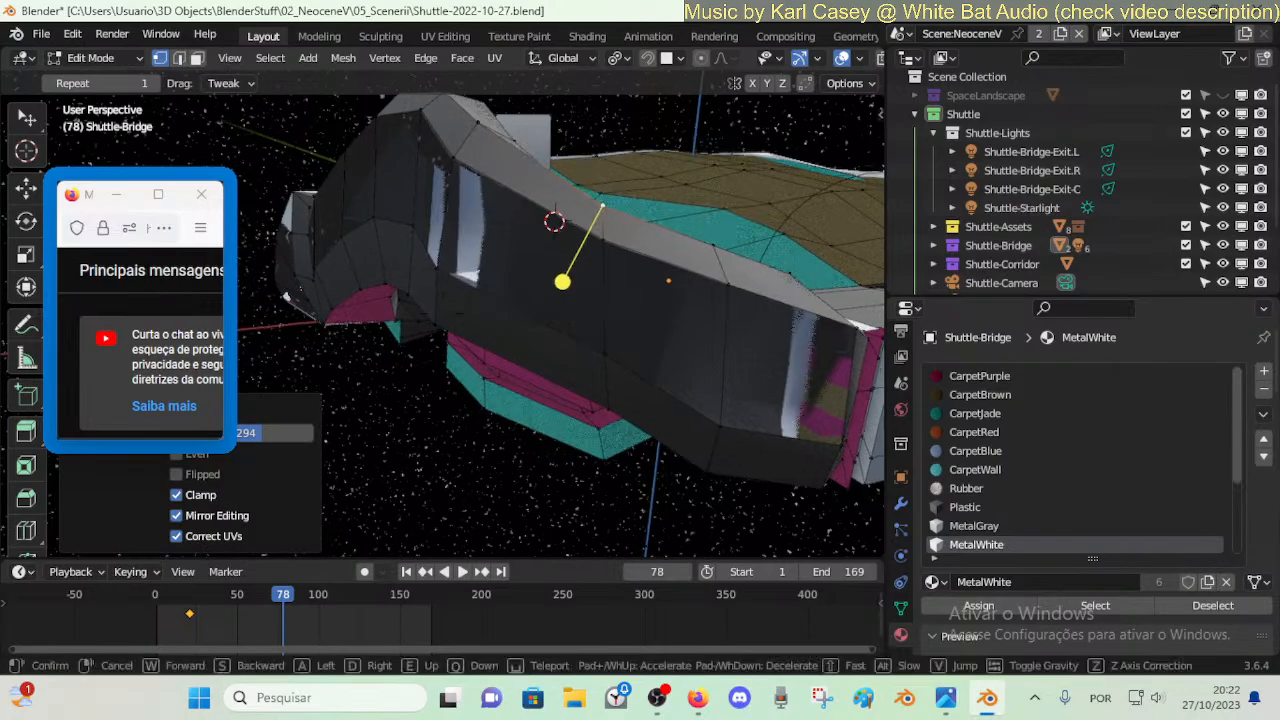
key(s)
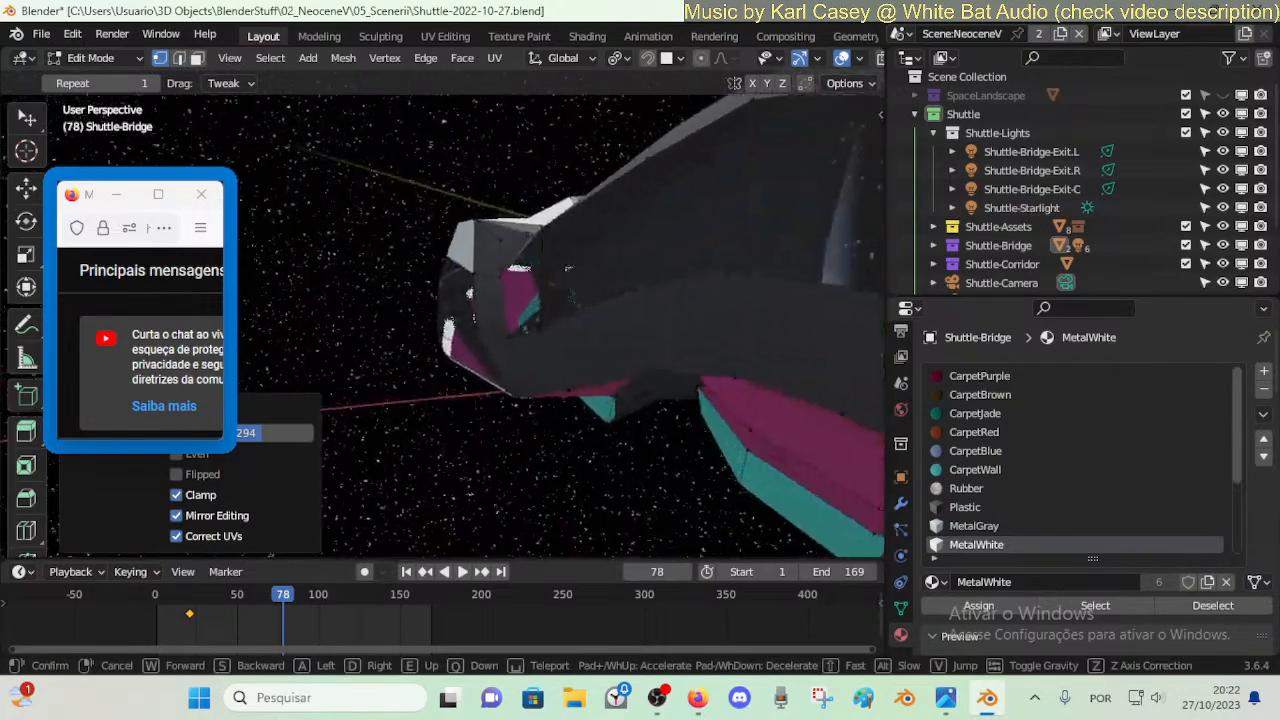
key(w)
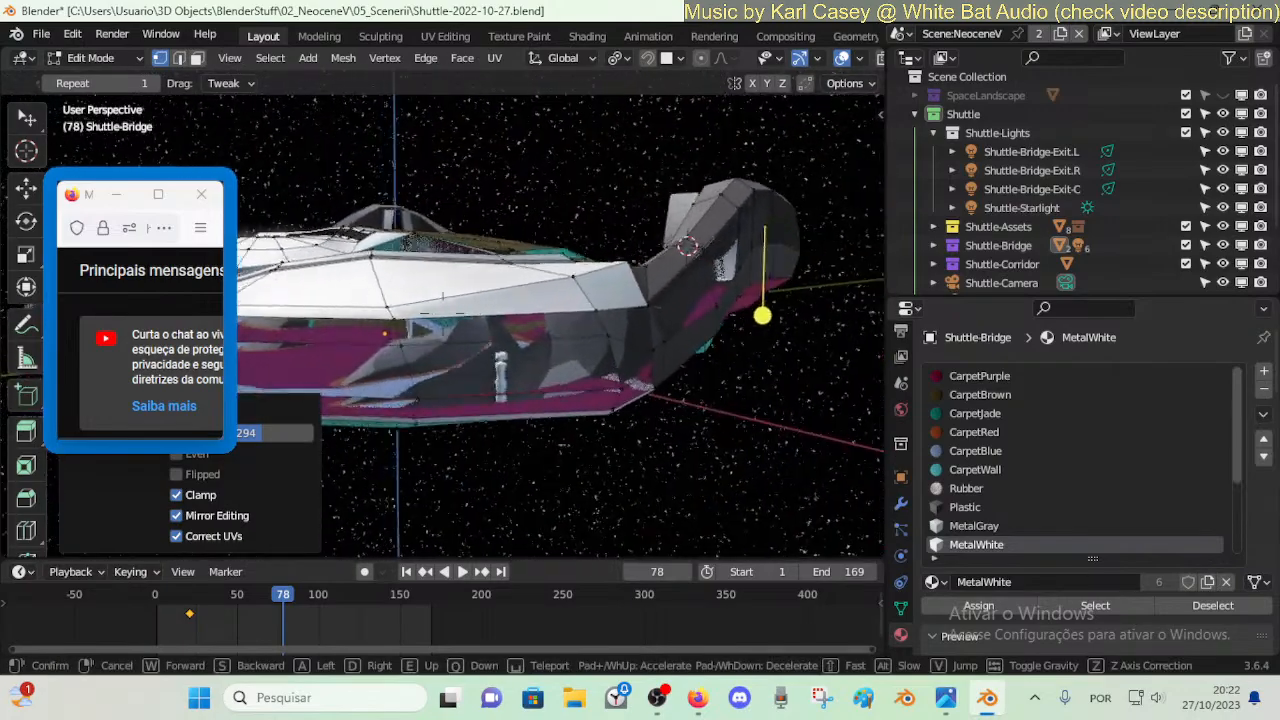
click(583, 183)
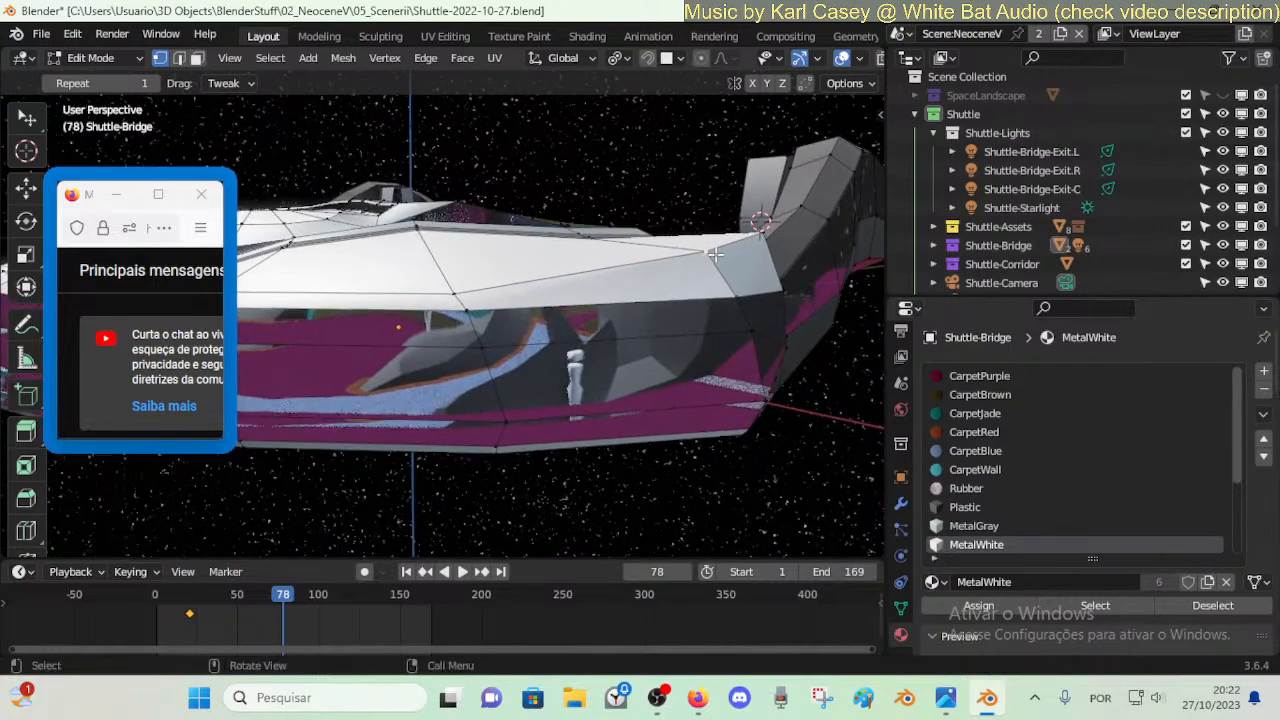
key(shift+grave)
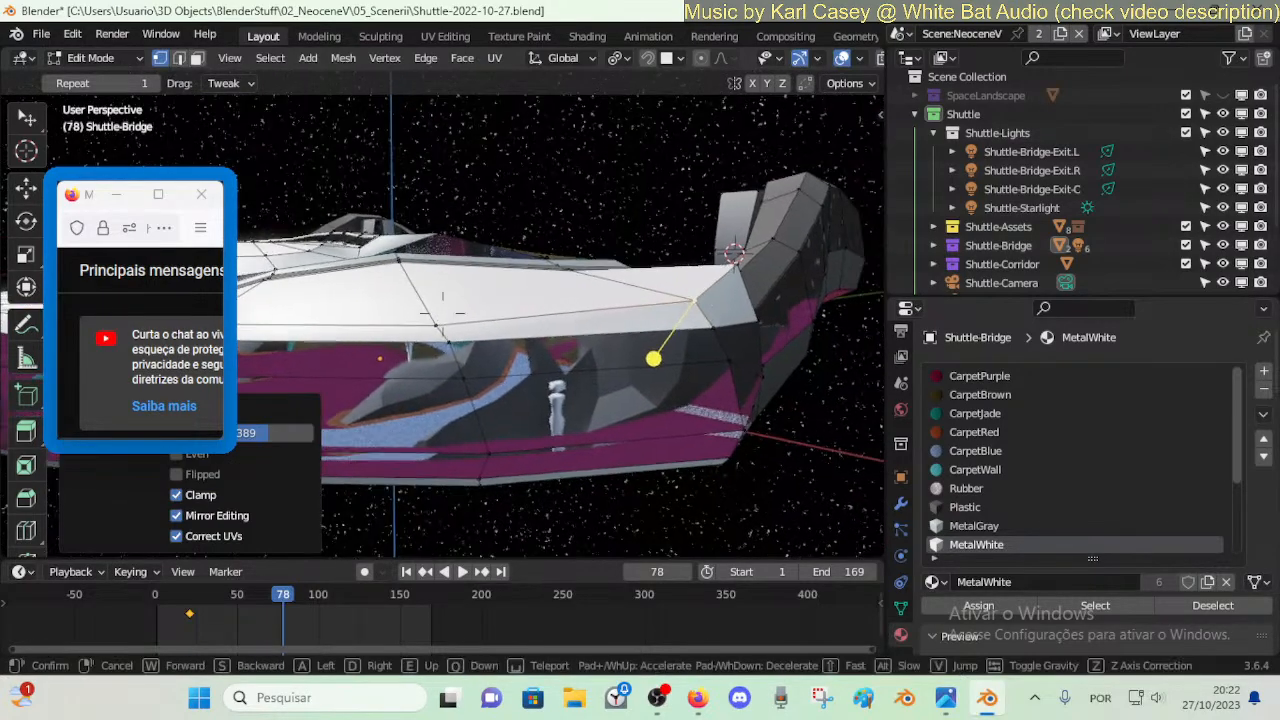
key(w)
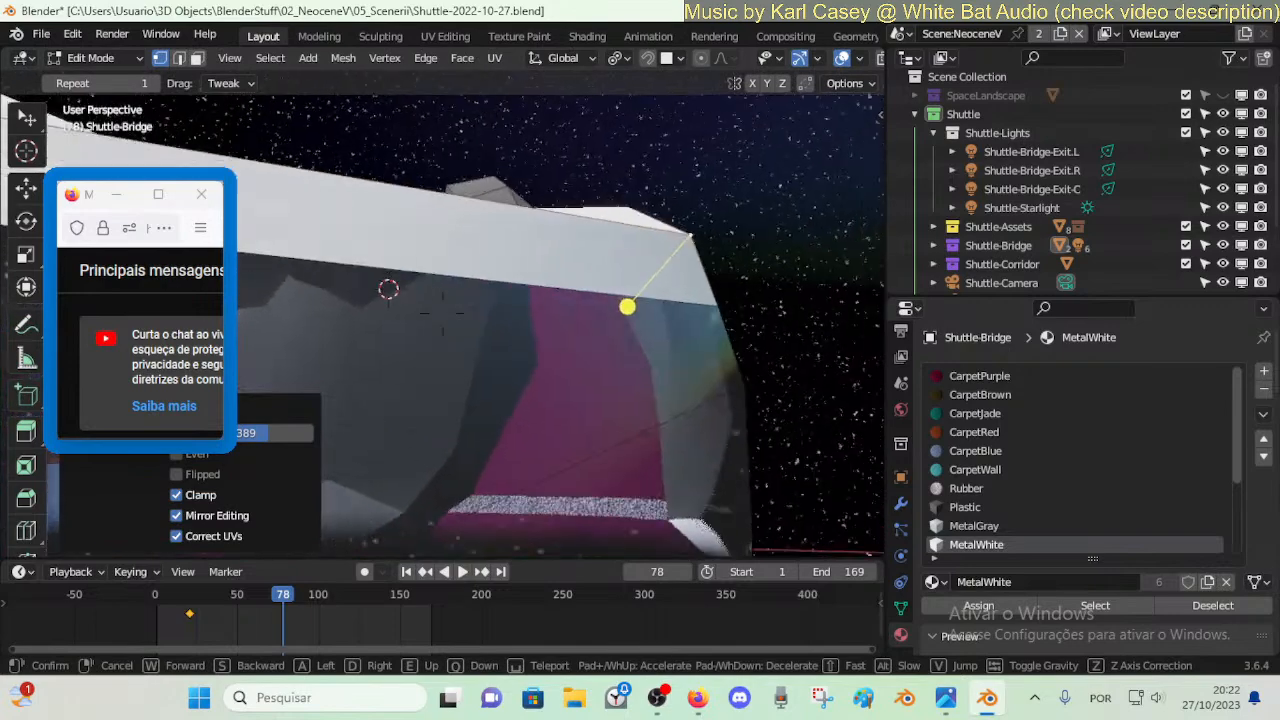
click(725, 212)
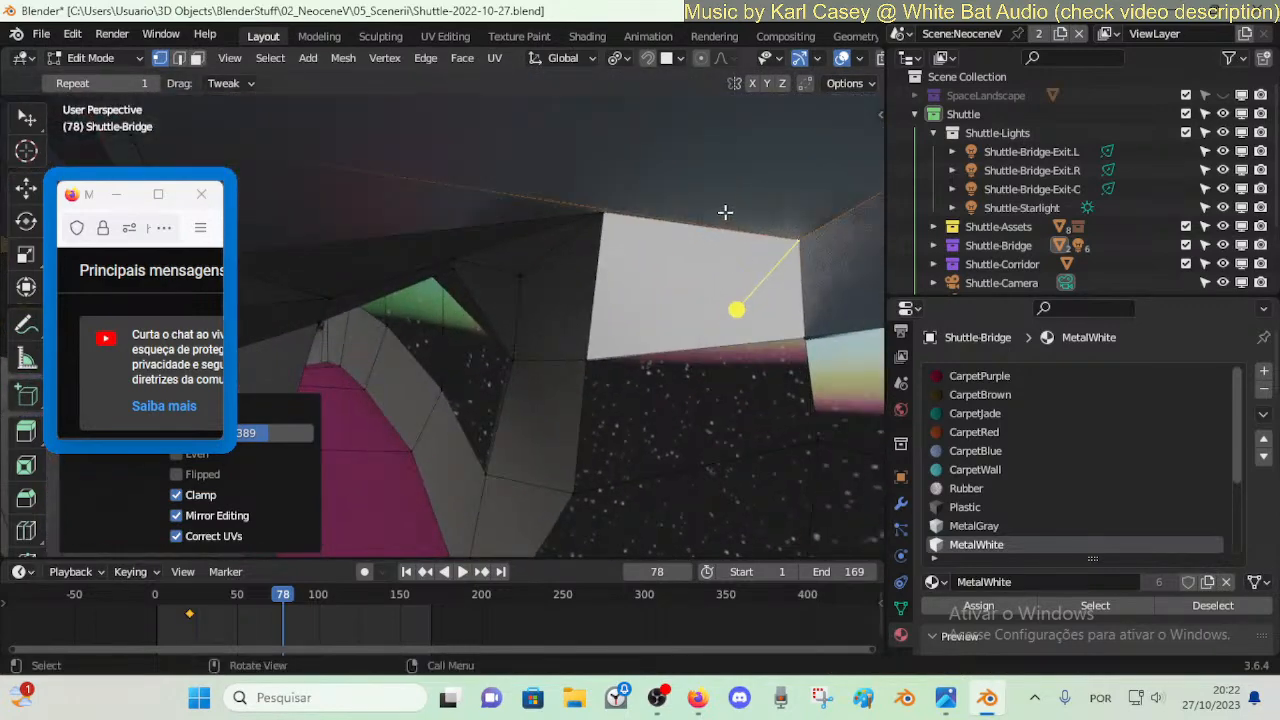
click(606, 217)
key(ctrl+v)
key(Escape)
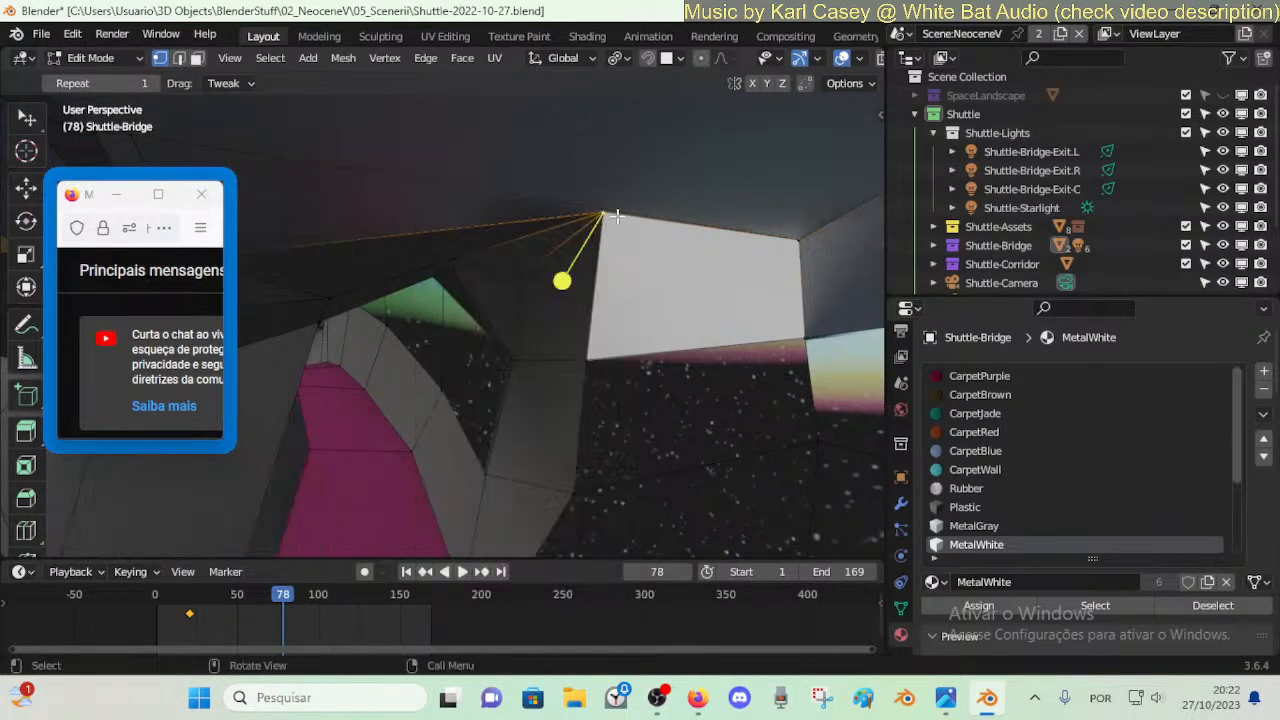
key(shift+v)
key(Escape)
key(shift+v)
click(517, 328)
- Move the upper vertex of the small side window's frame downward inside the bridge
click(454, 269)
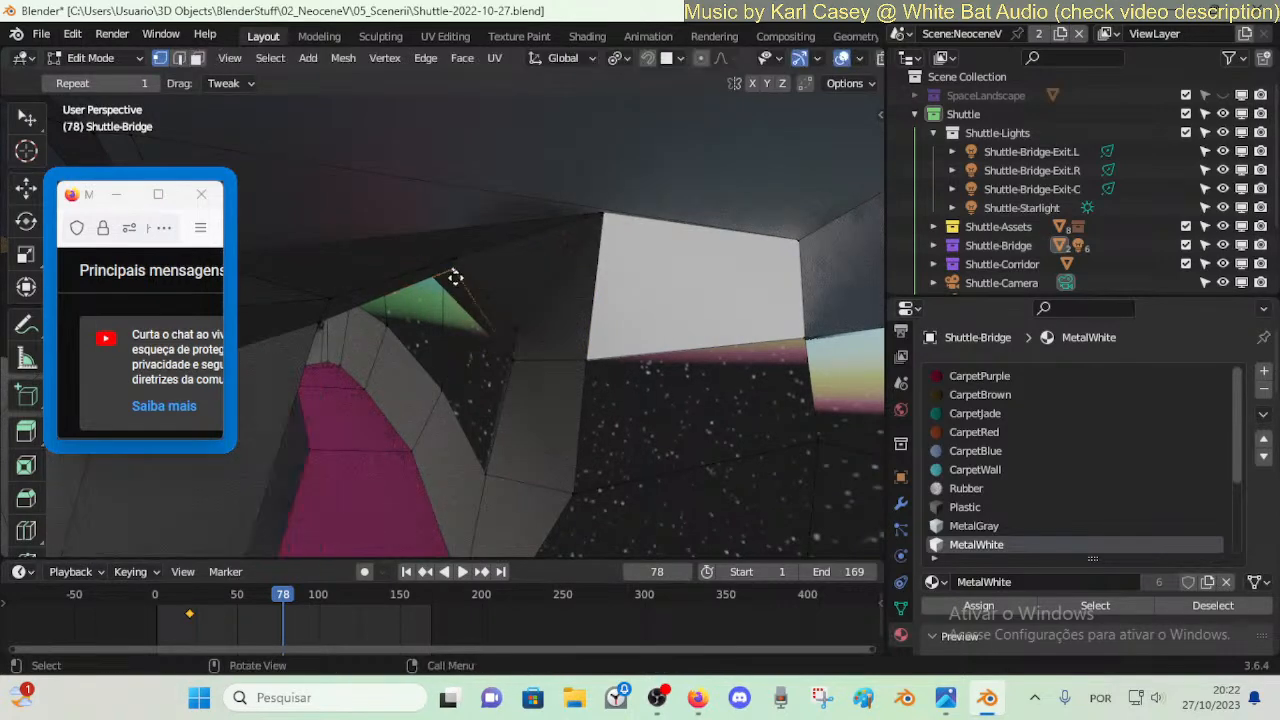
key(g)
click(454, 298)
click(453, 262)
key(g)
click(476, 287)
- Slide both upper corners of the white panel above the main window down their vertical edges to narrow the panel
click(606, 213)
key(shift+v)
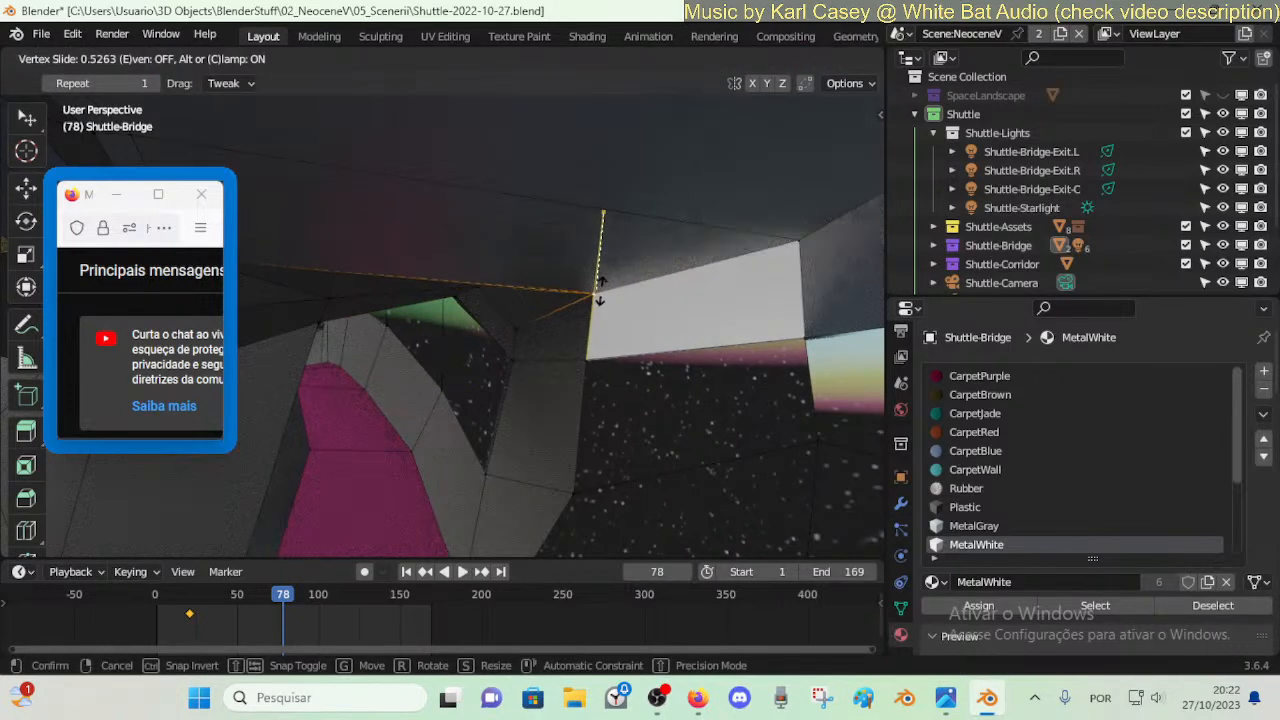
click(594, 311)
click(803, 247)
key(shift+v)
click(796, 272)
- Slide the ceiling vertex just above the side window along its edge toward the window's middle and adjust its position
key(shift+grave)
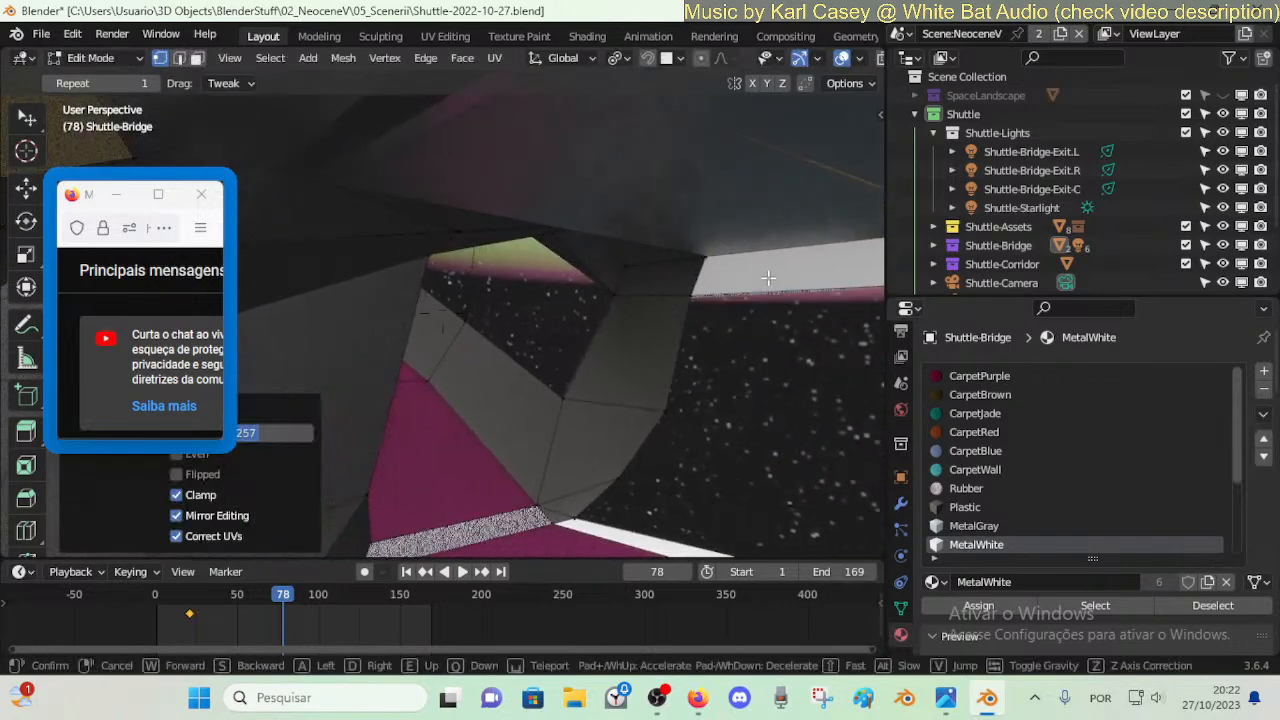
click(733, 248)
key(shift+grave)
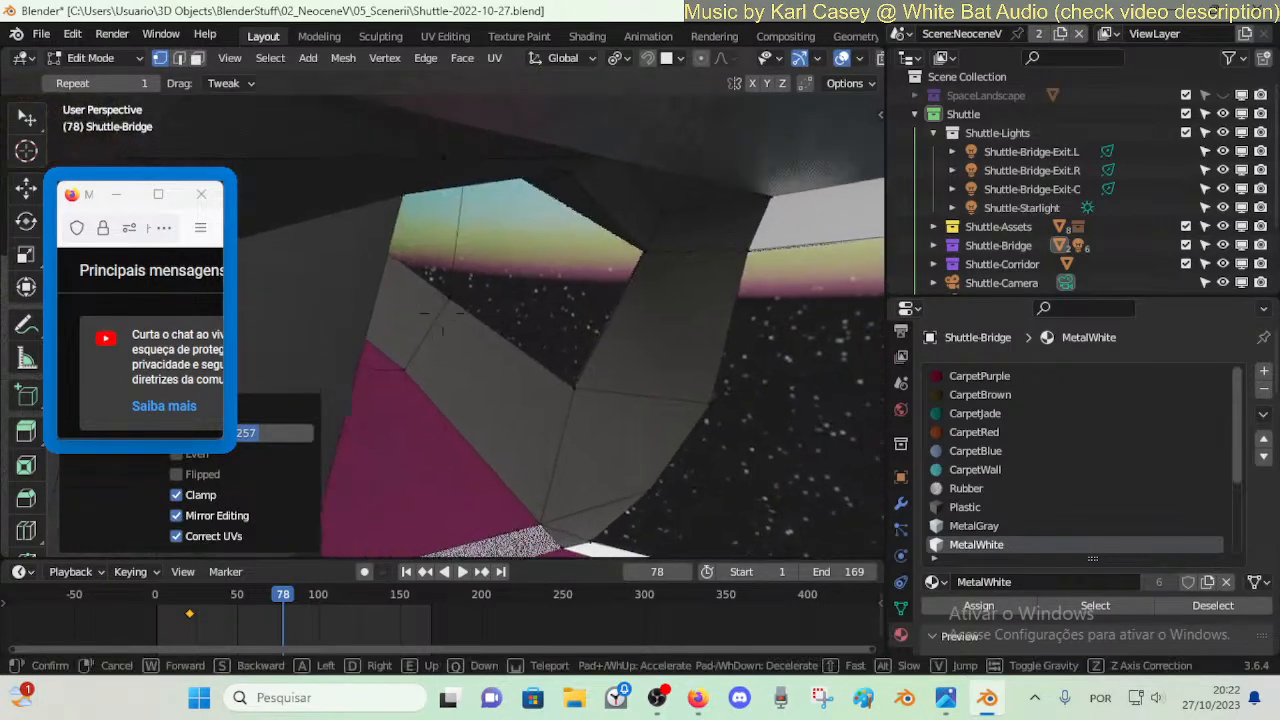
click(634, 260)
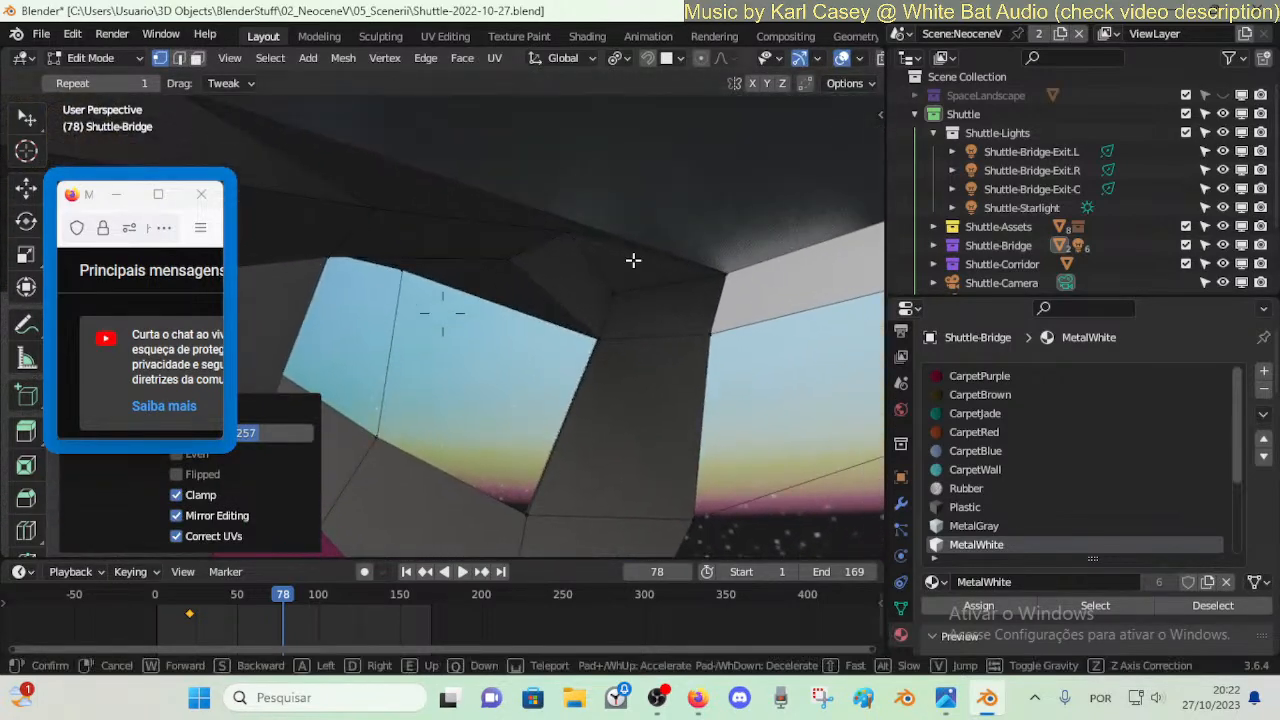
click(510, 259)
key(shift+v)
click(432, 262)
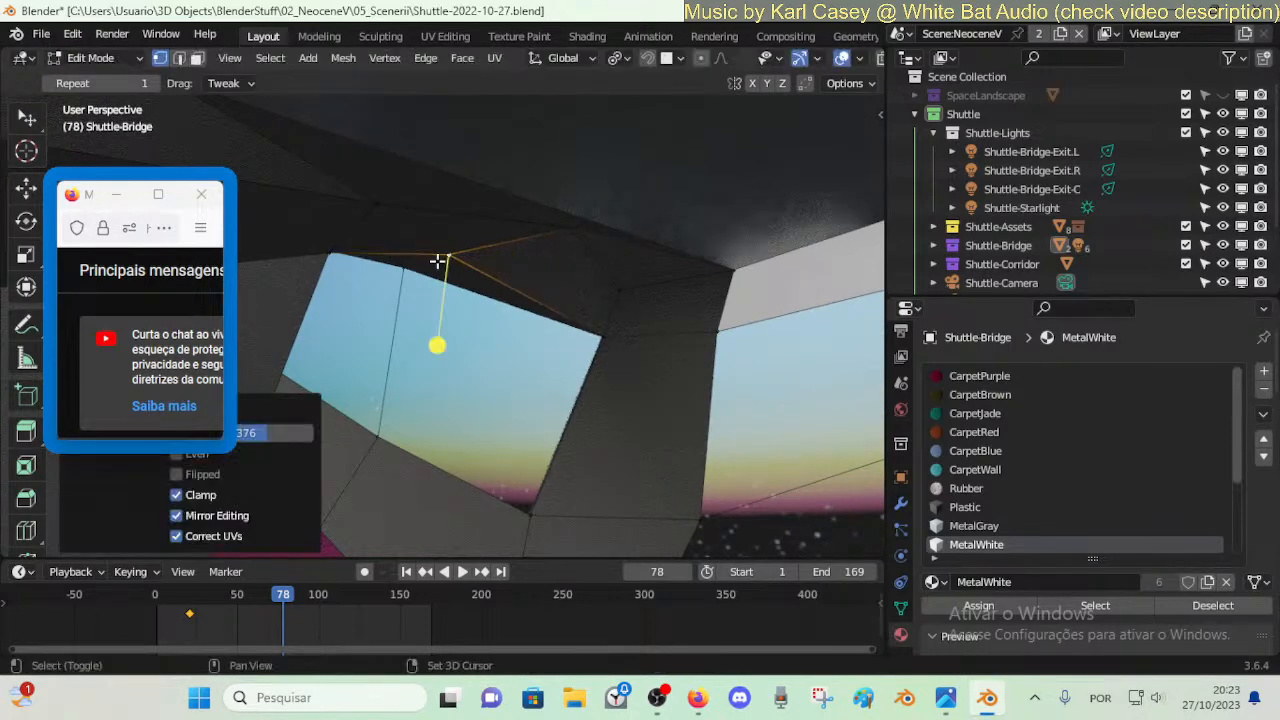
key(g)
click(438, 255)
click(402, 269)
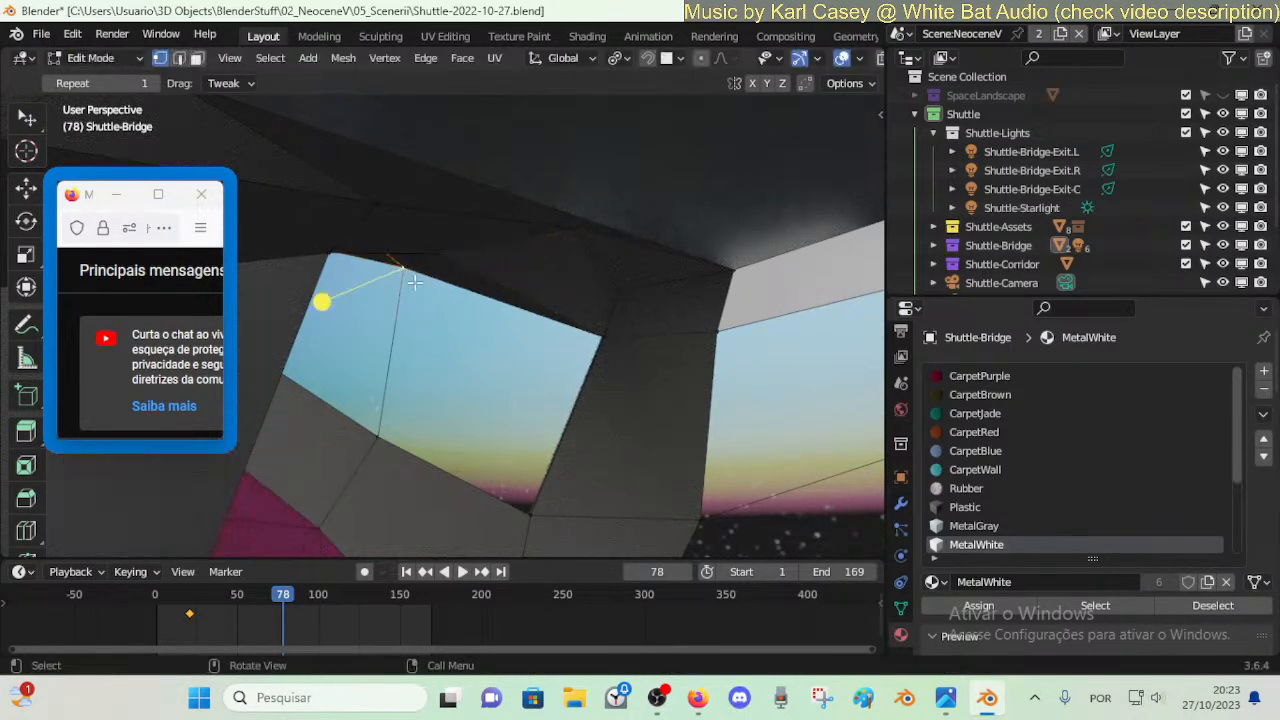
click(450, 250)
- Slide the next higher ceiling vertex along its edge until it sits above the middle of the side window
click(572, 228)
key(shift+v)
click(495, 222)
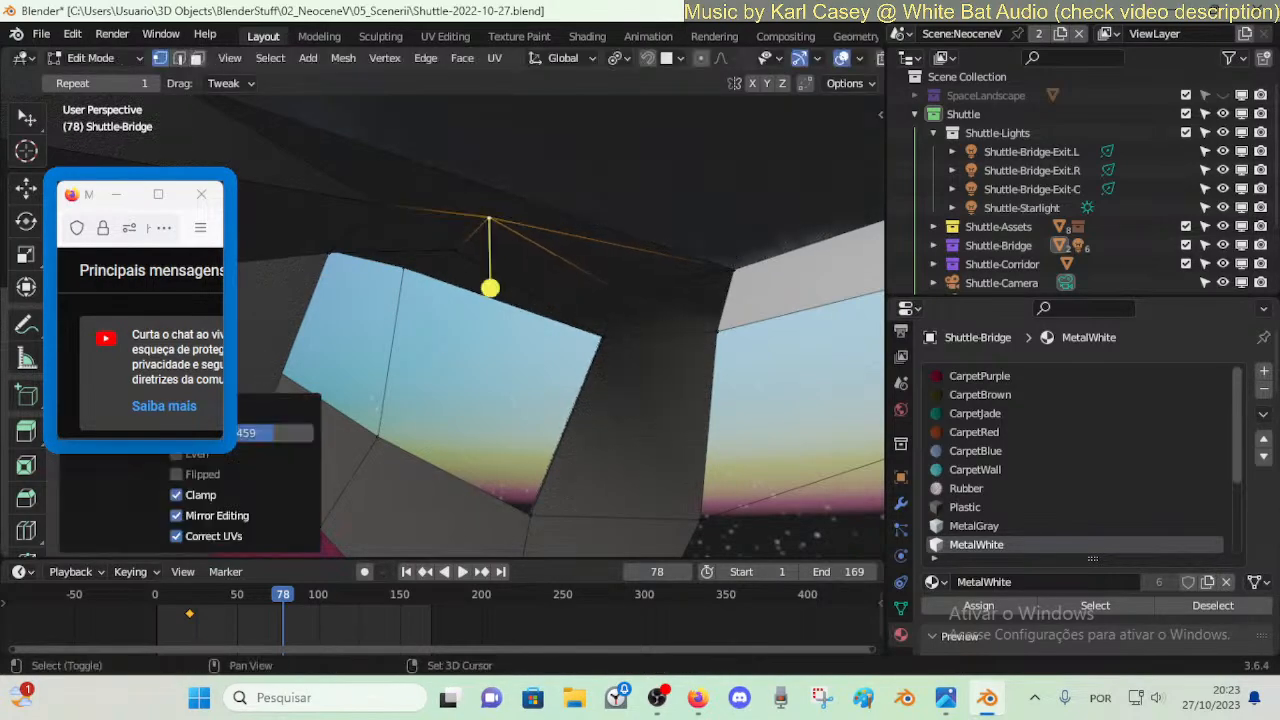
- Slide the vertex at the inner end of the narrow ceiling face above the side window down toward the window
key(shift+grave)
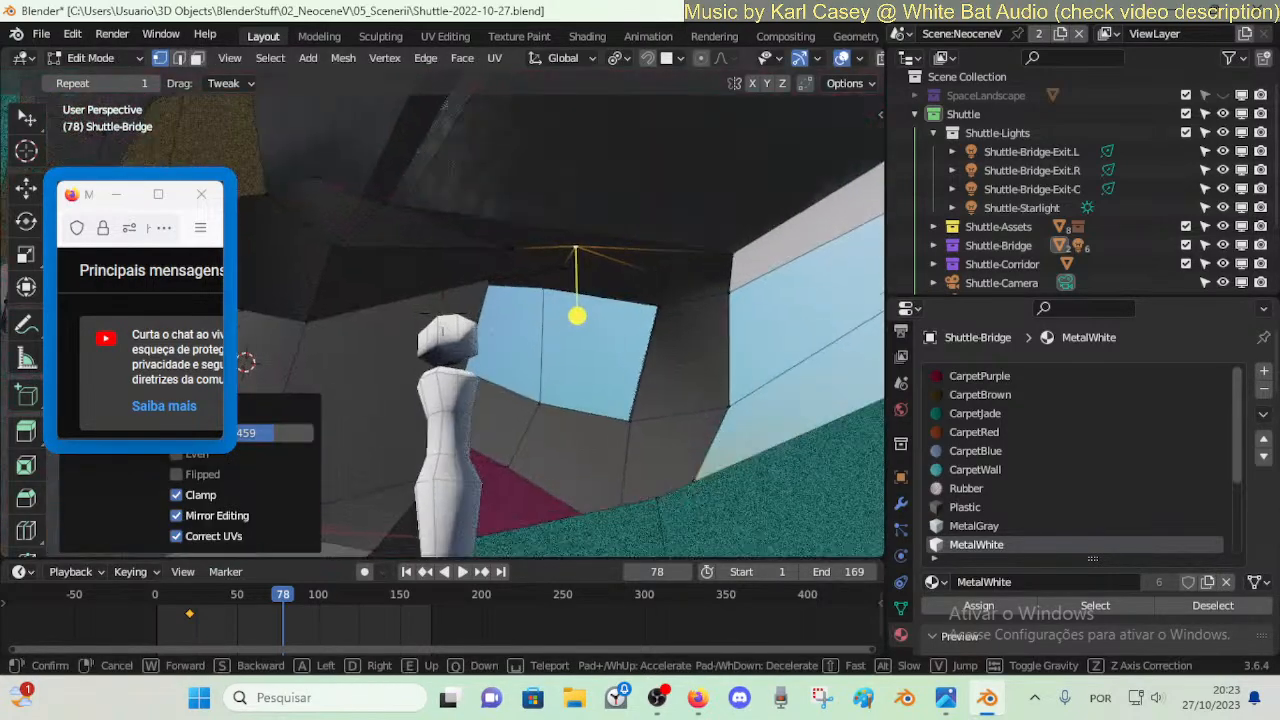
key(w)
click(601, 277)
key(3)
click(594, 250)
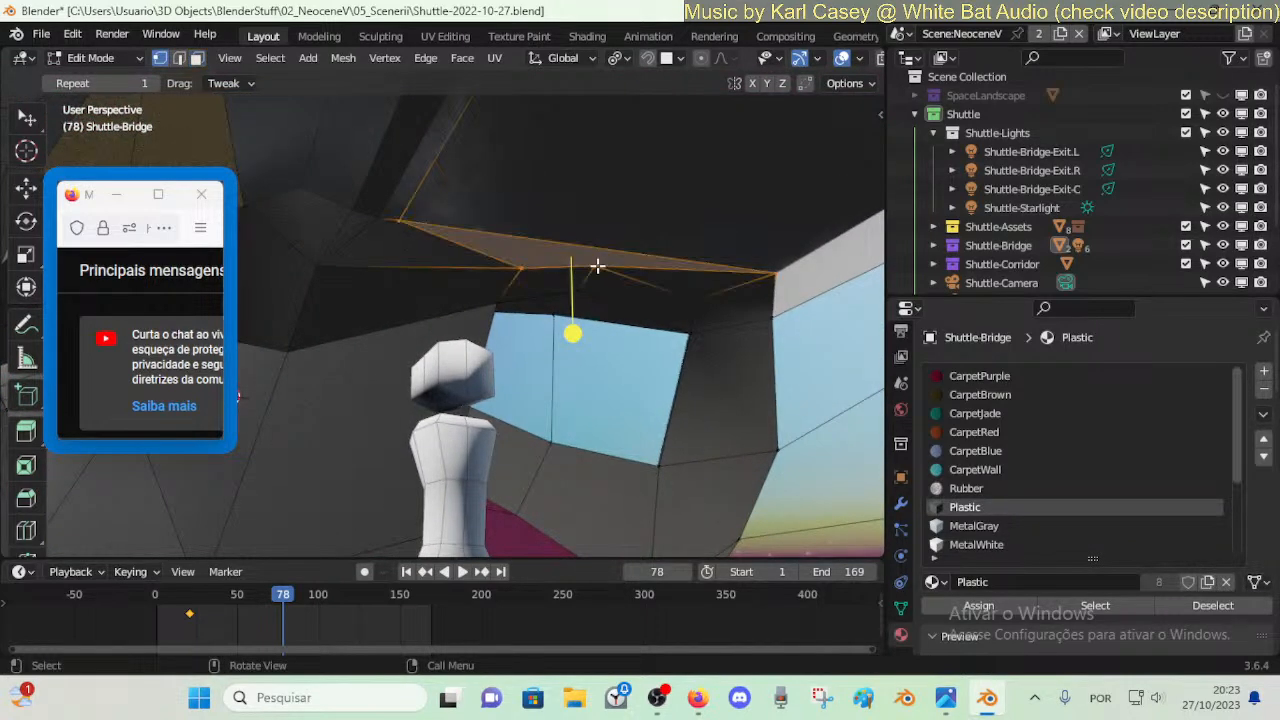
key(shift+v)
click(523, 271)
key(shift+v)
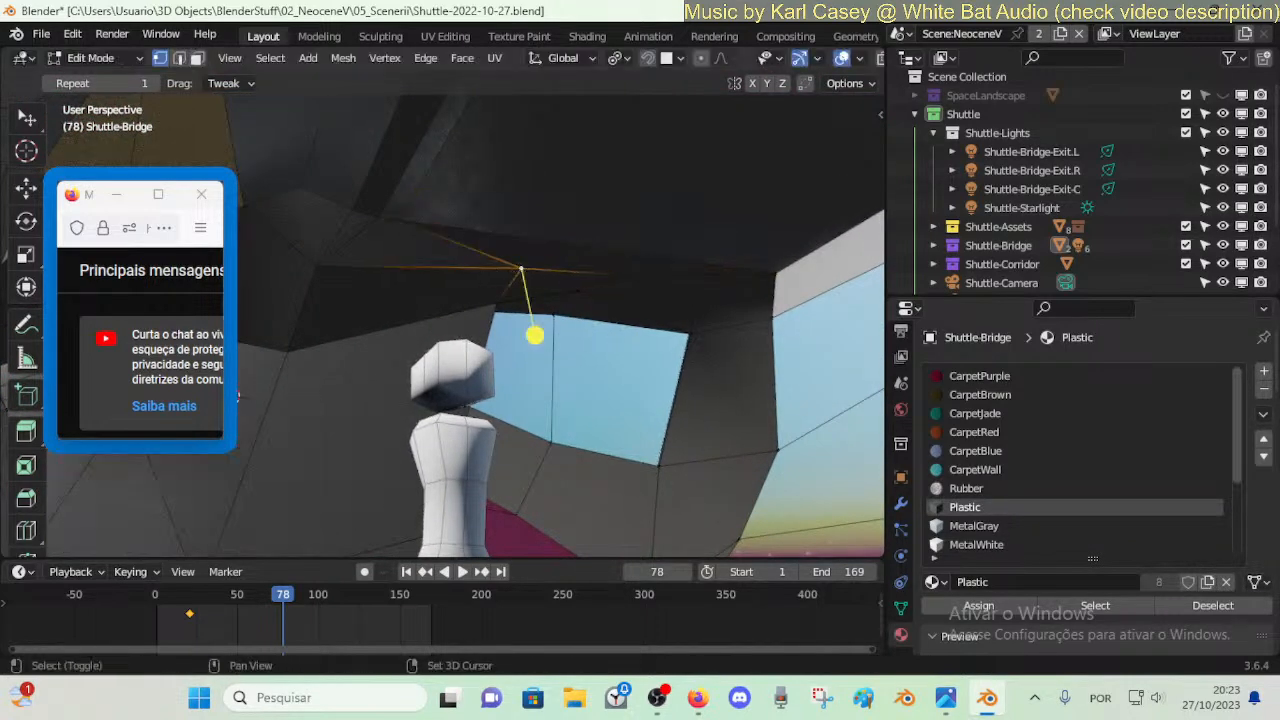
click(519, 306)
- Slide the grey wall's lower vertex toward the white sill corner, and slide the neighbouring lower window vertex in the same direction
key(shift+grave)
key(w)
key(w)
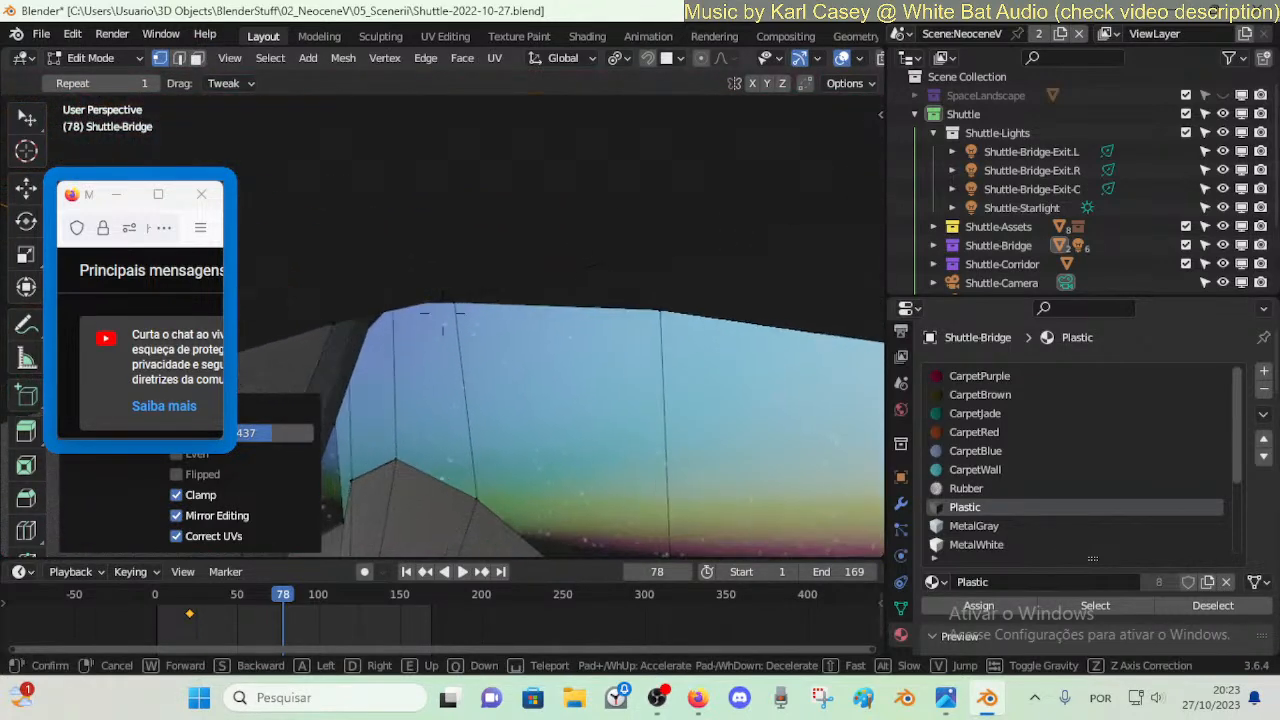
key(s)
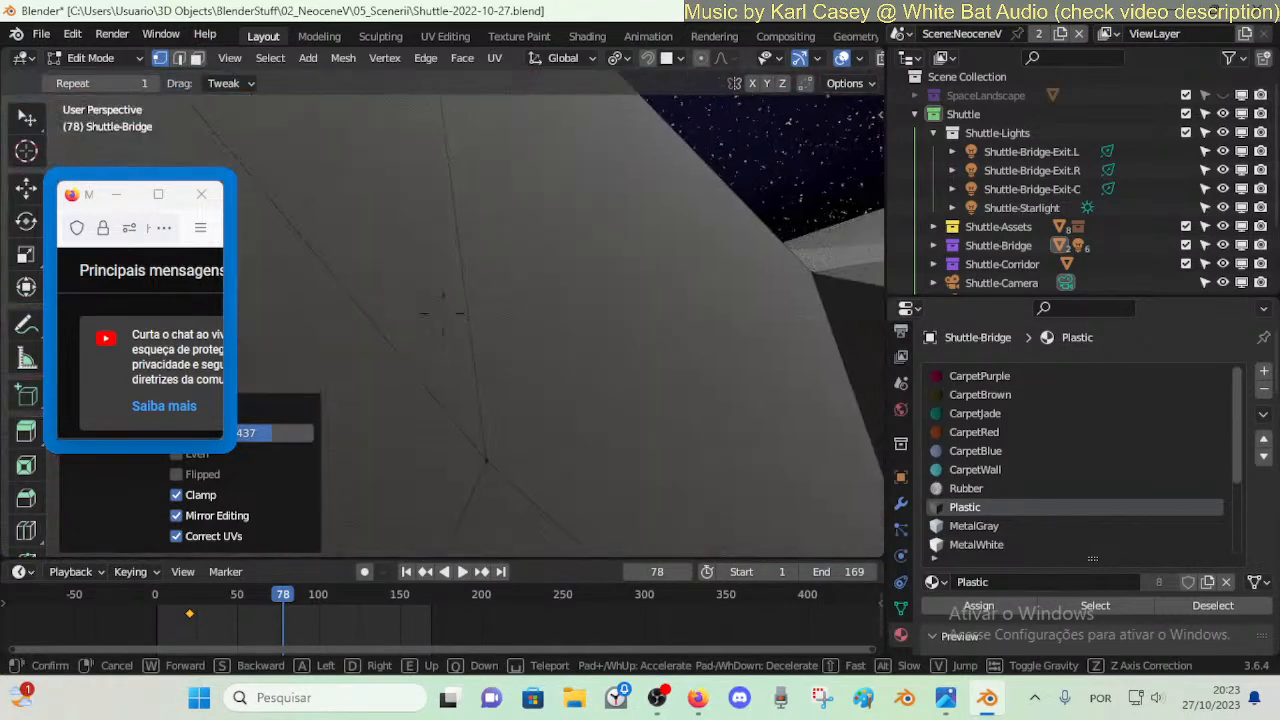
key(s)
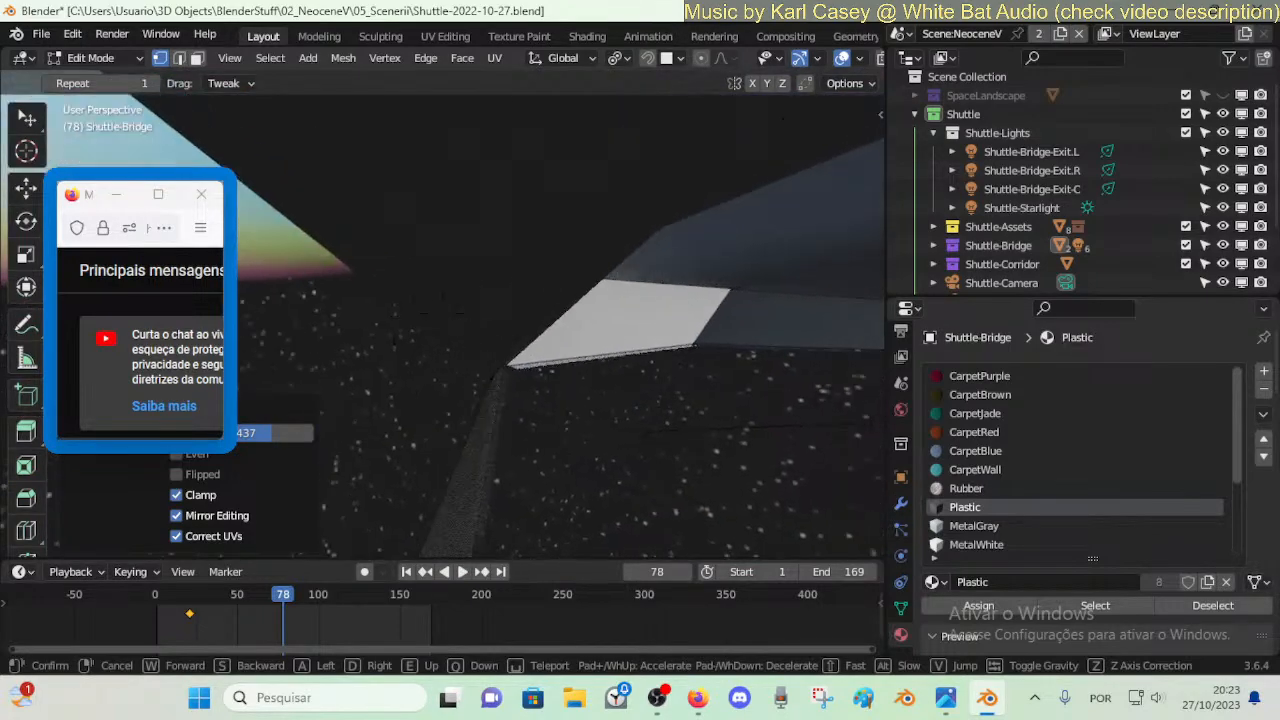
key(w)
key(s)
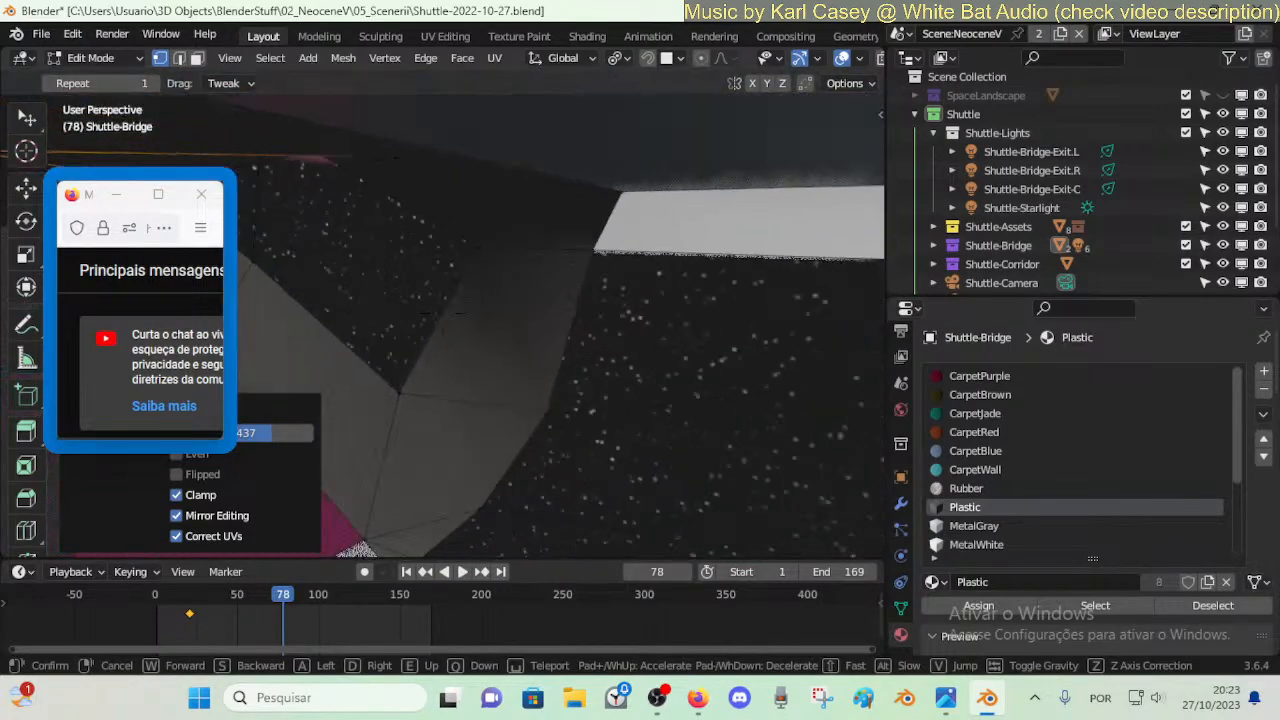
click(595, 348)
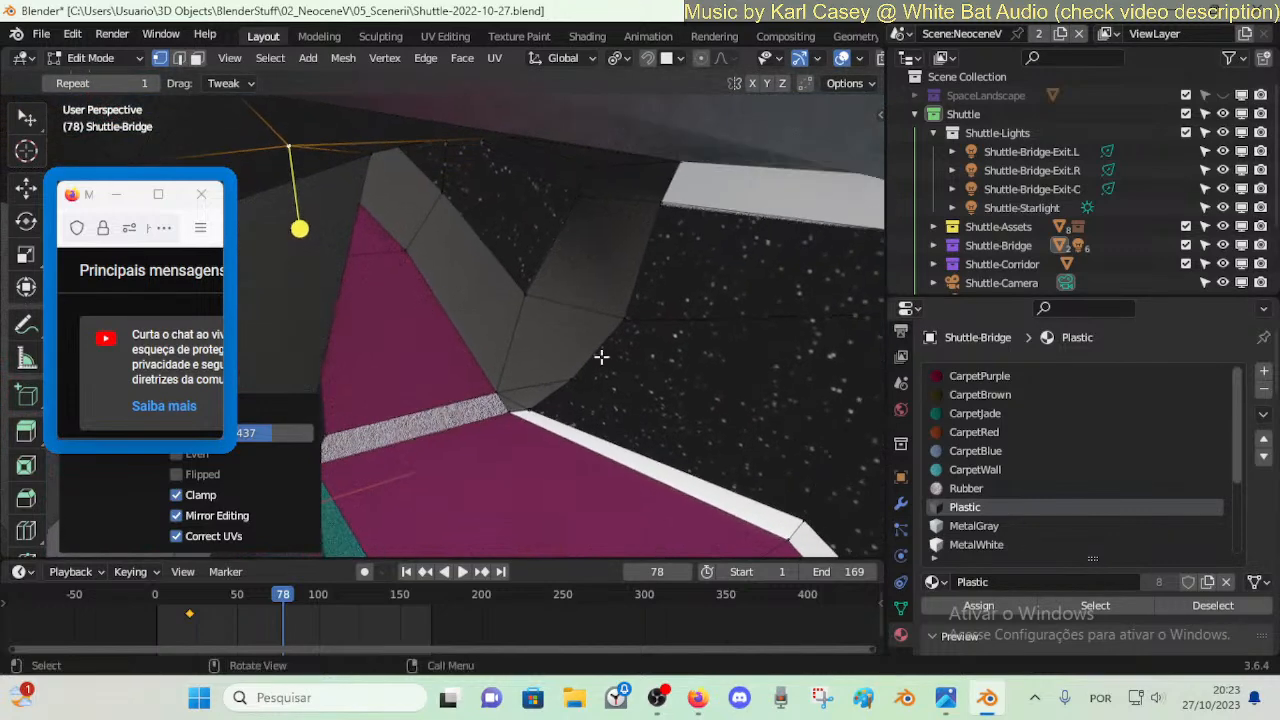
click(562, 388)
key(shift+v)
click(506, 400)
click(822, 462)
key(shift+v)
click(768, 473)
- Switch the Shuttle-Bridge to Object Mode and save the file
key(ctrl+Tab)
click(609, 423)
key(shift+grave)
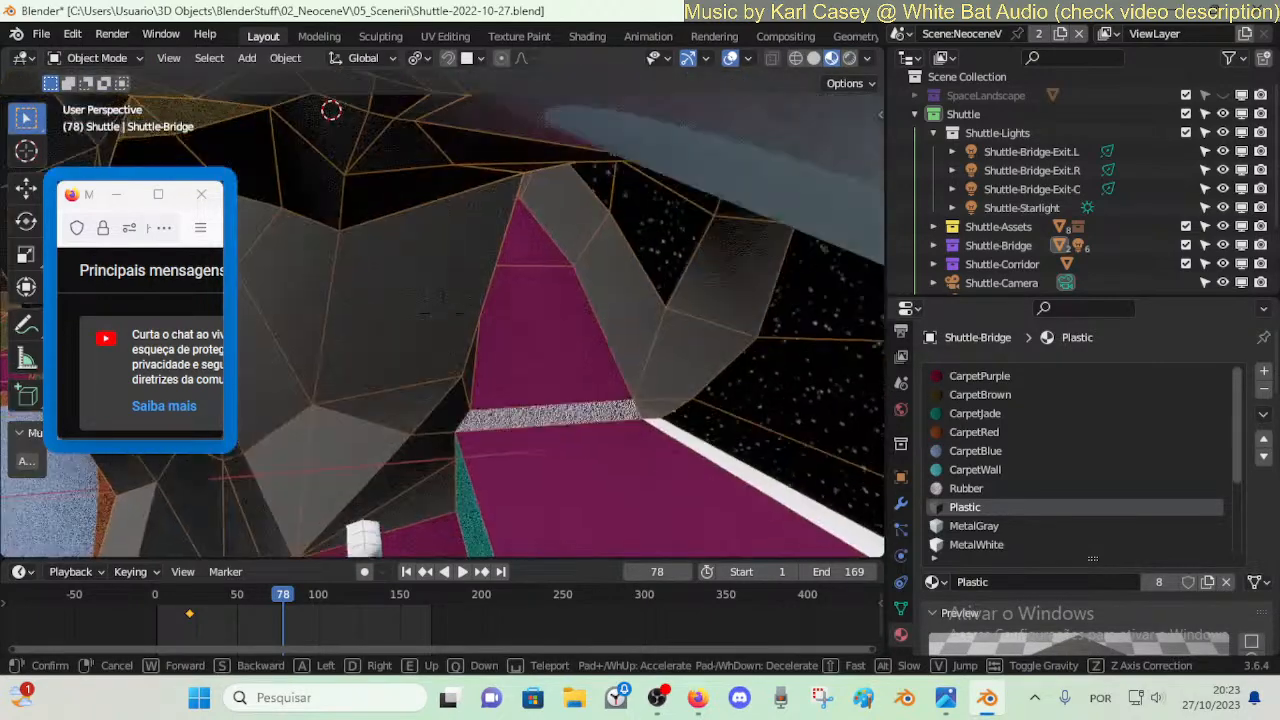
click(609, 418)
key(Tab)
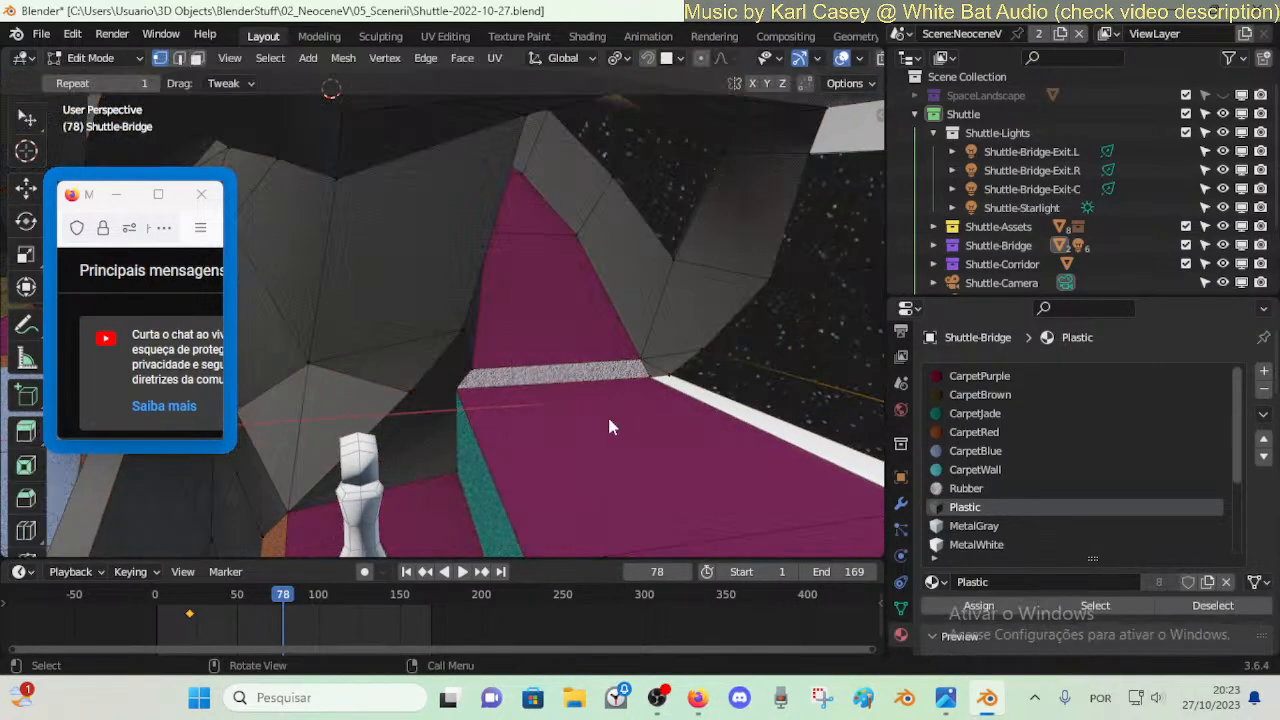
key(Tab)
key(shift+grave)
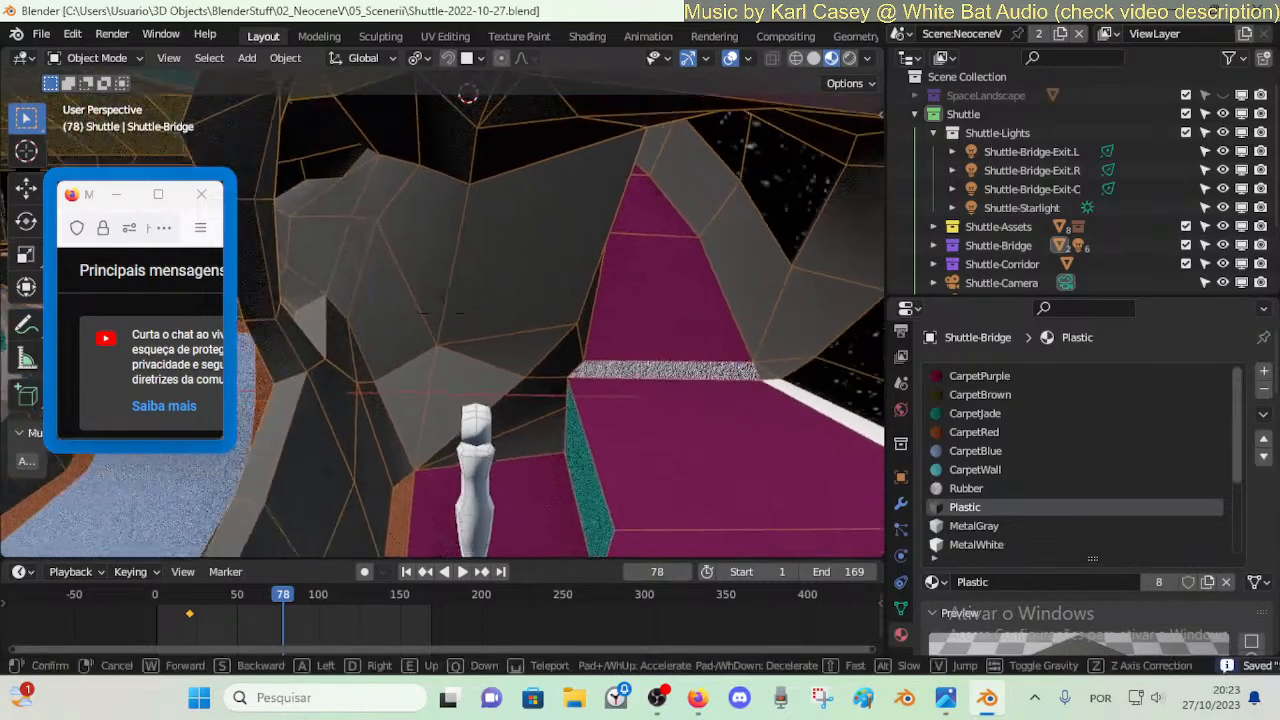
- Examine the bridge interior and white hull exterior, selecting the front window faces in Edit Mode before returning to Object Mode
key(w)
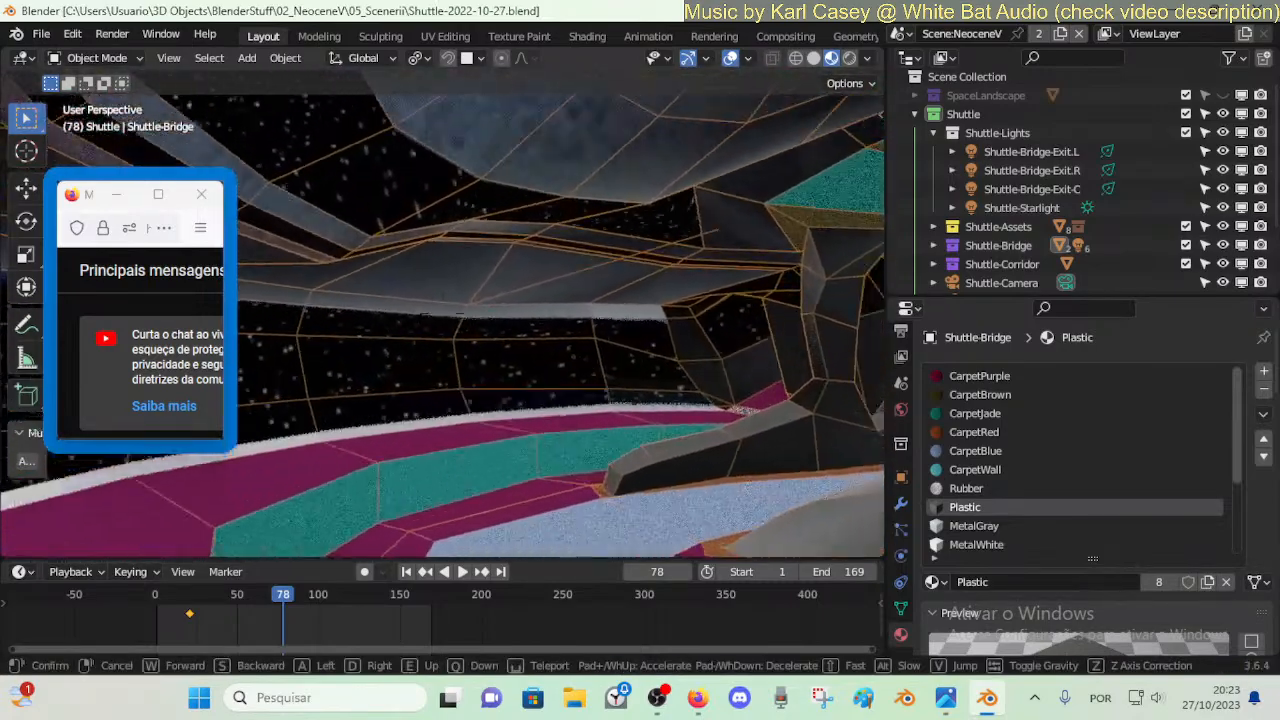
key(s)
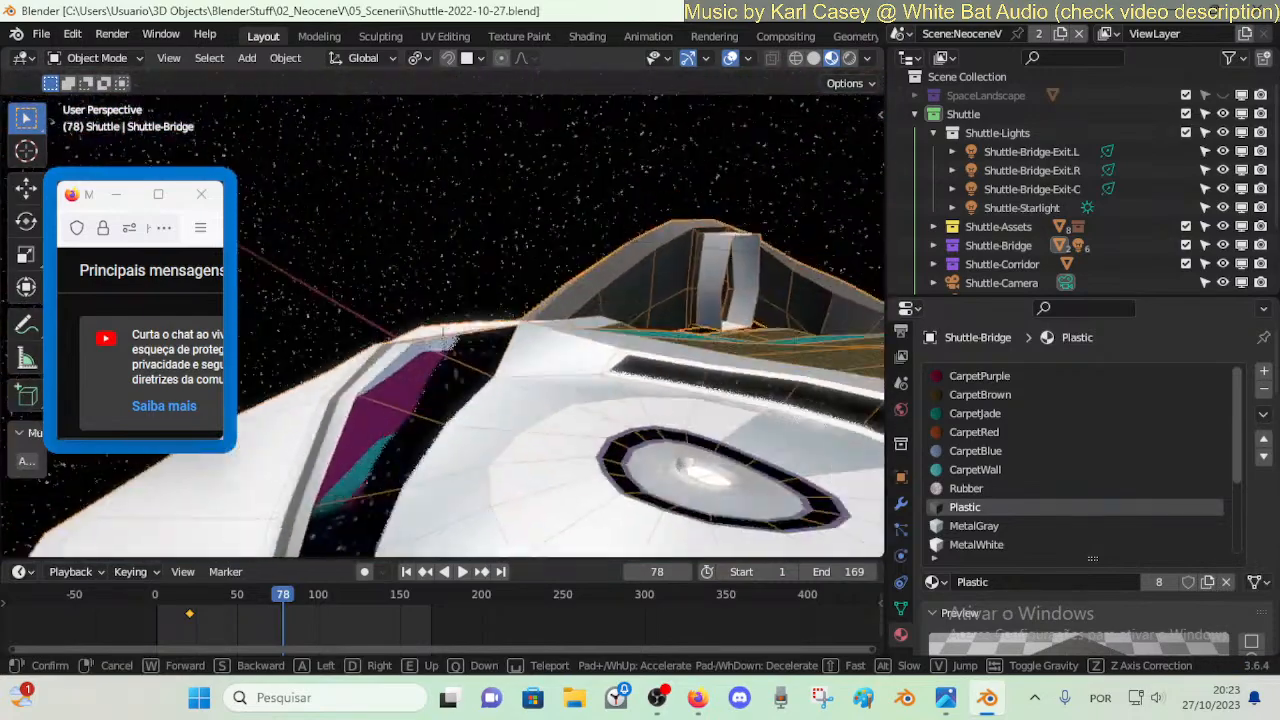
click(383, 407)
key(Tab)
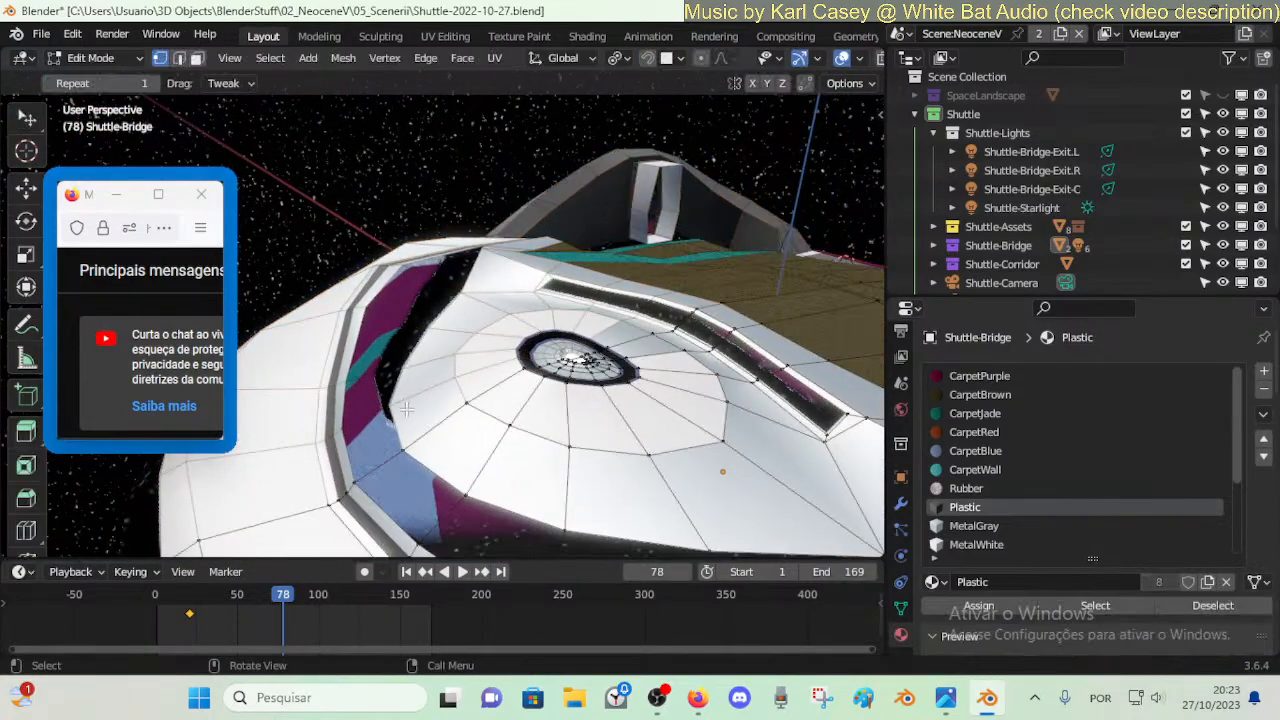
shift+middle_drag(845, 550, 456, 524)
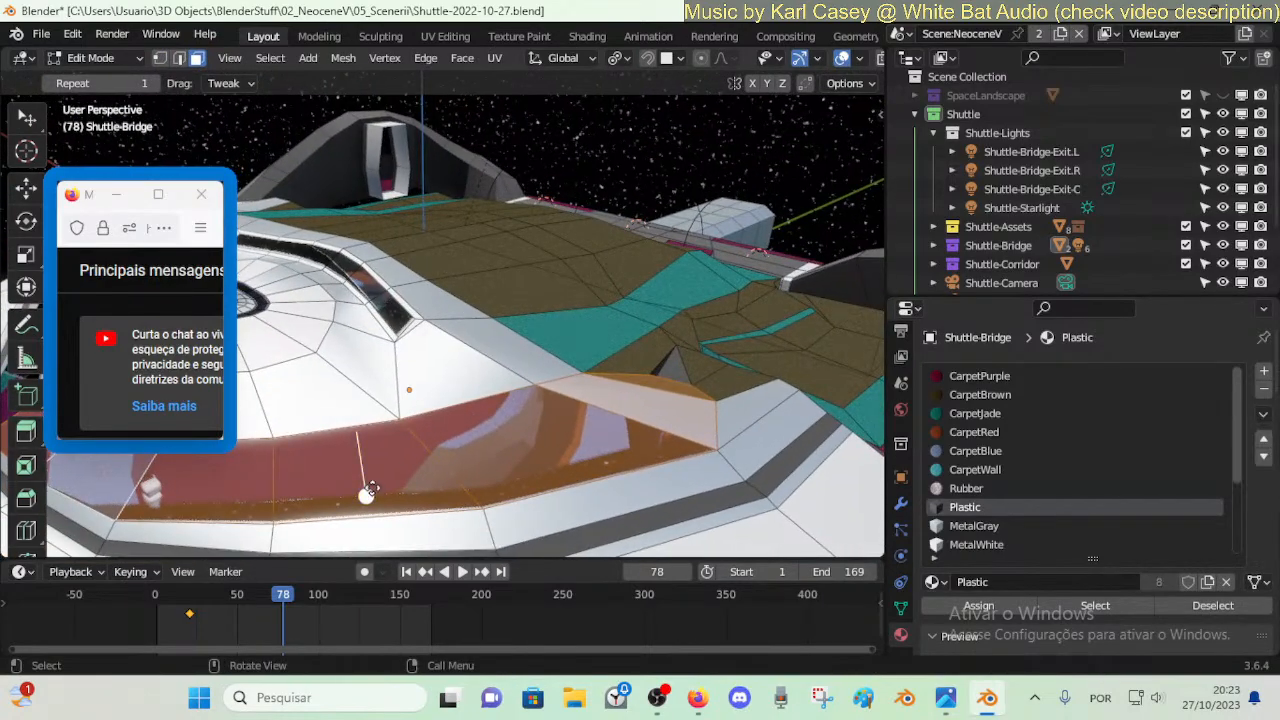
key(Tab)
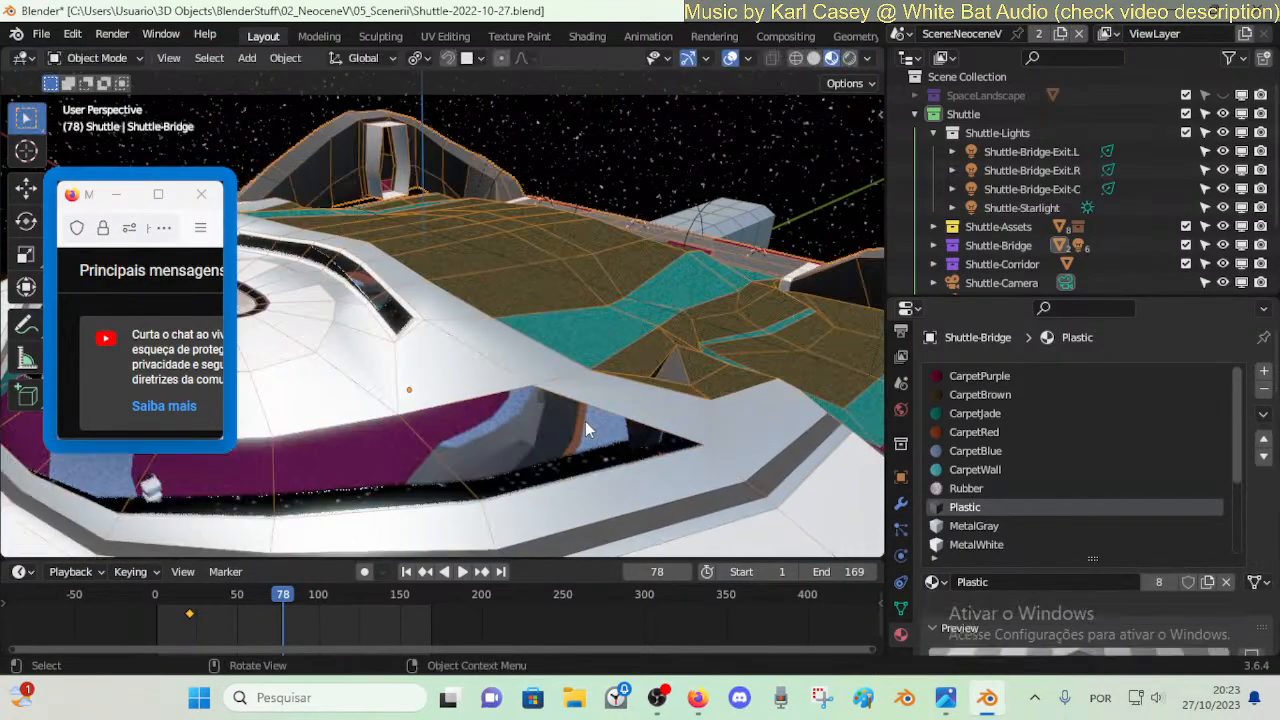
- Enter Edit Mode on the Shuttle-Bridge and smooth the ceiling face loop beside the round lamp, then clear the selection
key(shift+grave)
key(q)
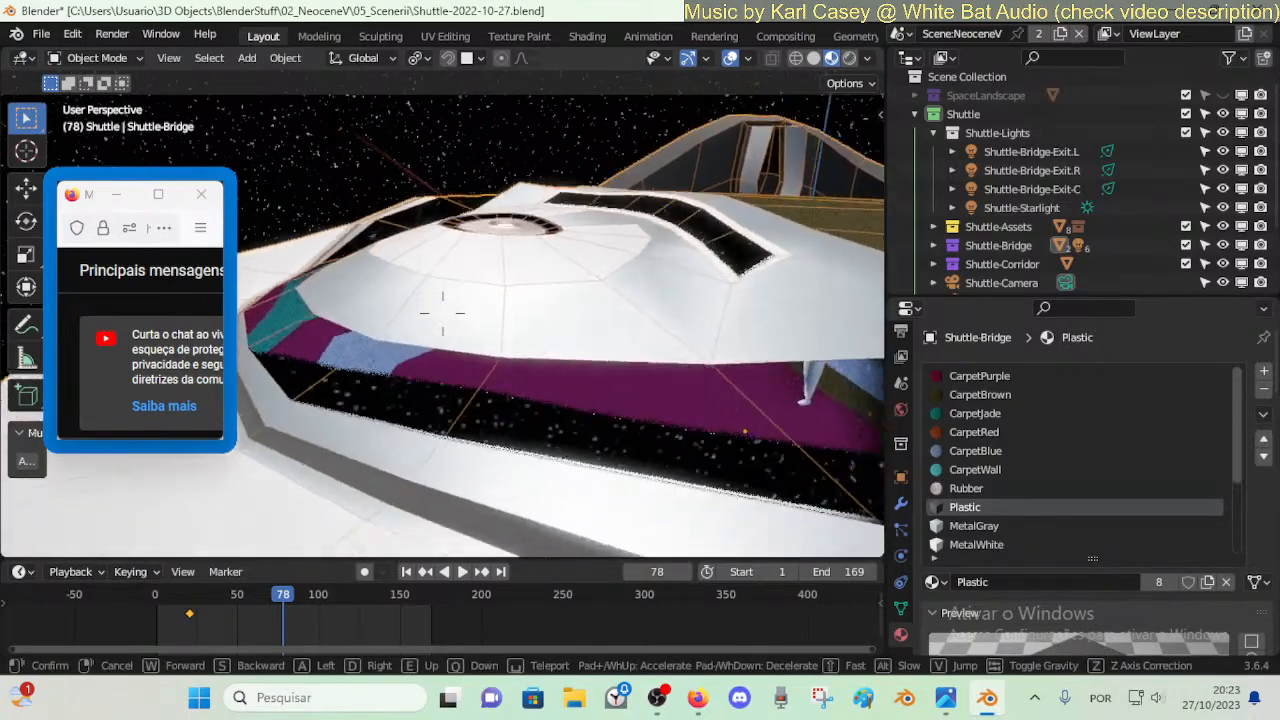
key(w)
key(q)
click(582, 416)
key(Tab)
middle_drag(454, 265, 511, 232)
alt+shift+click(532, 219)
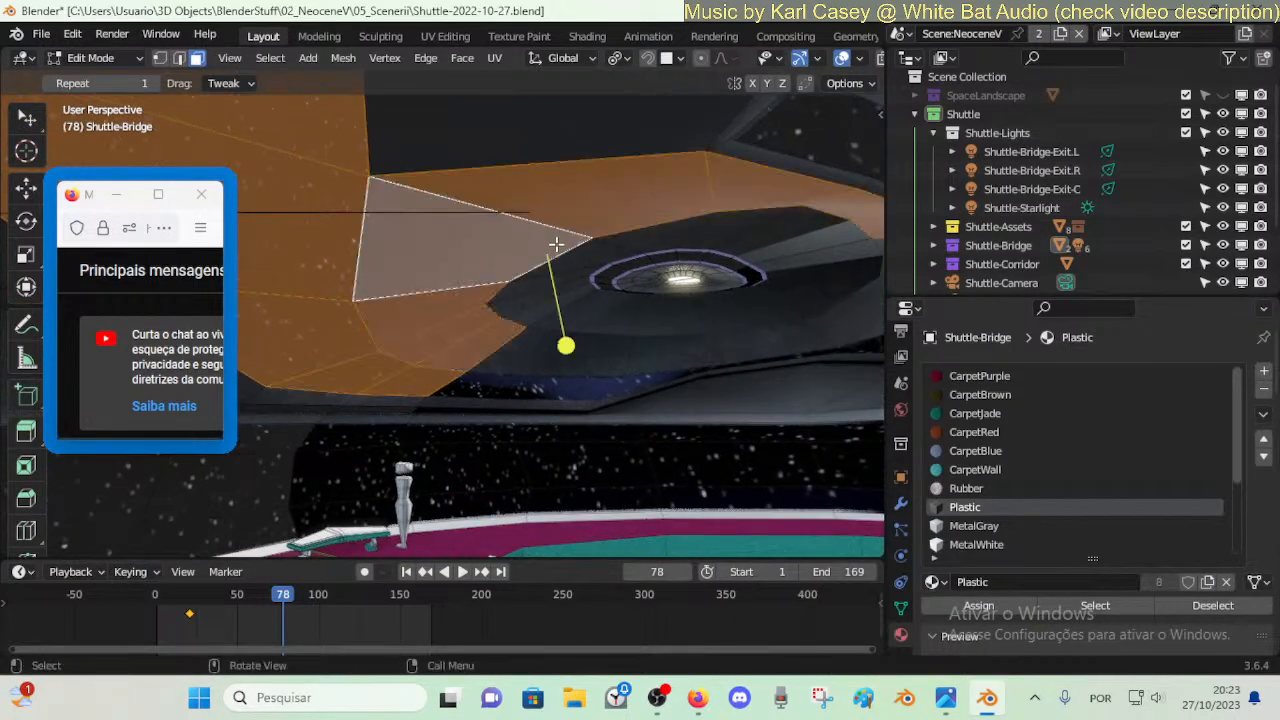
click(576, 341)
key(alt+a)
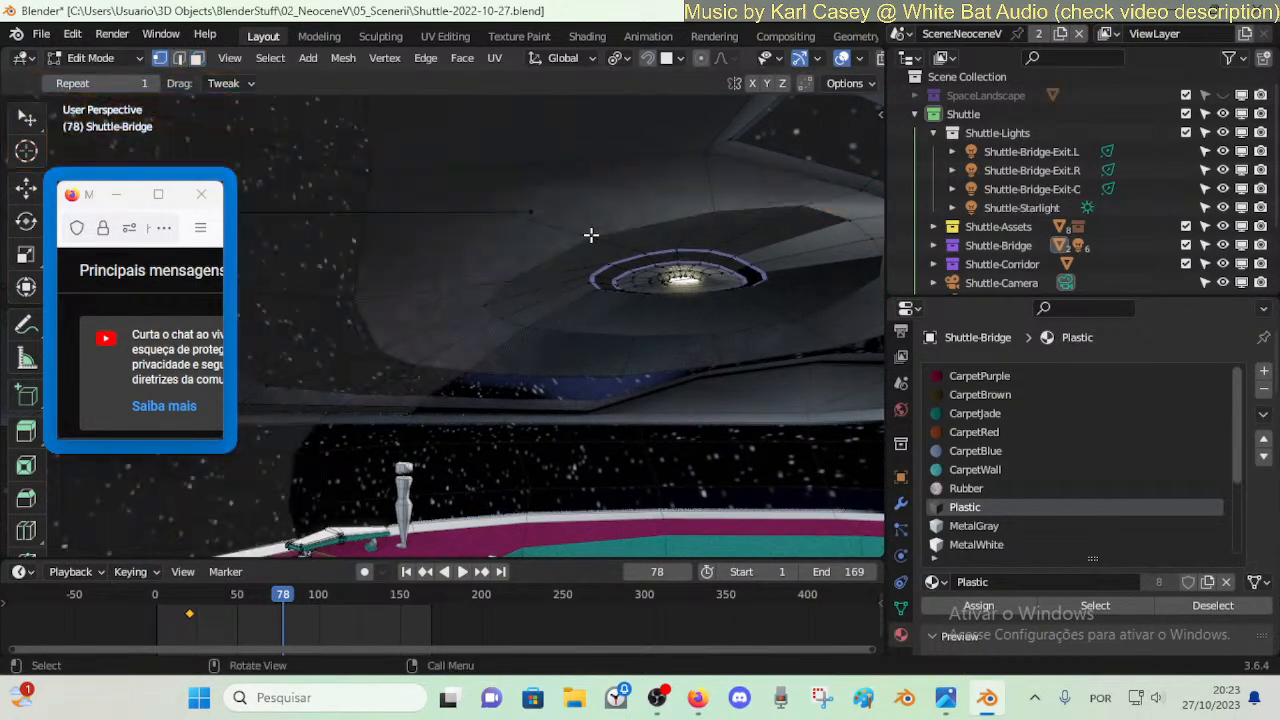
- Slide the corner vertex of the dark ceiling panel outward, away from the round lamp
key(shift+v)
click(548, 221)
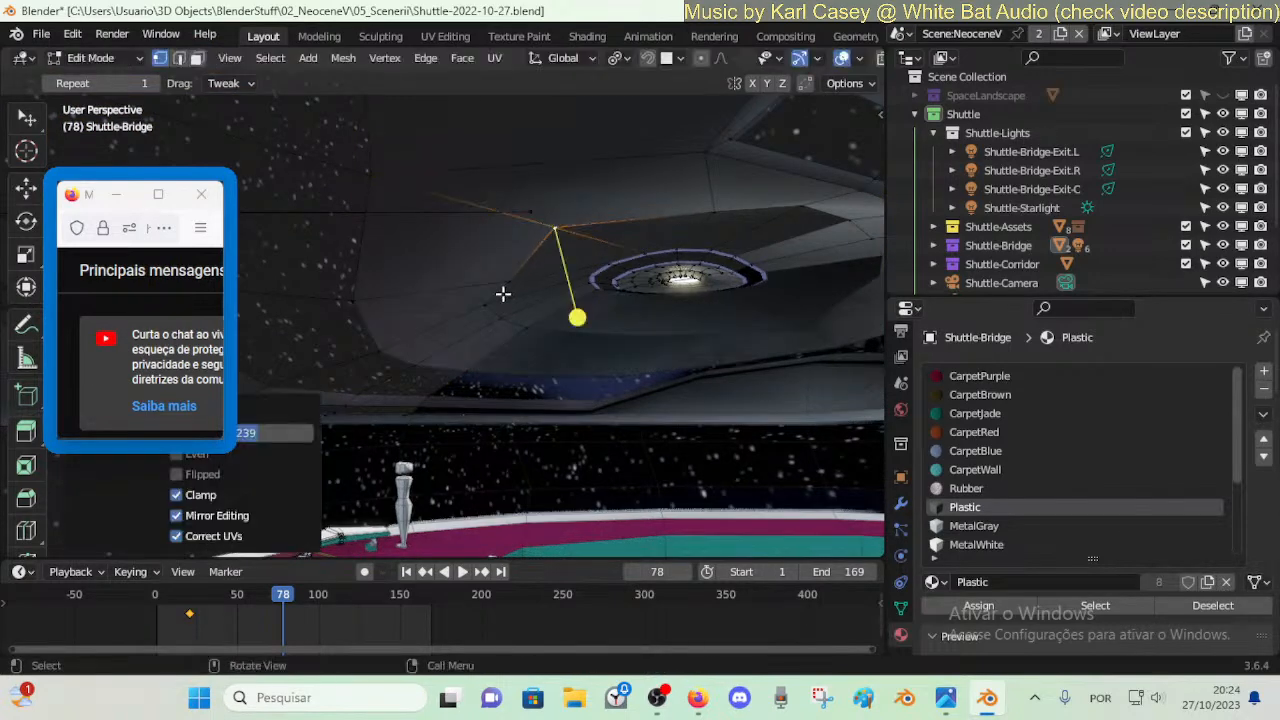
key(shift+v)
click(551, 220)
- Slide the vertices along the dark ceiling panel's far edge behind the lamp to reshape its outline
key(shift+v)
click(683, 198)
key(shift+v)
click(690, 190)
key(shift+v)
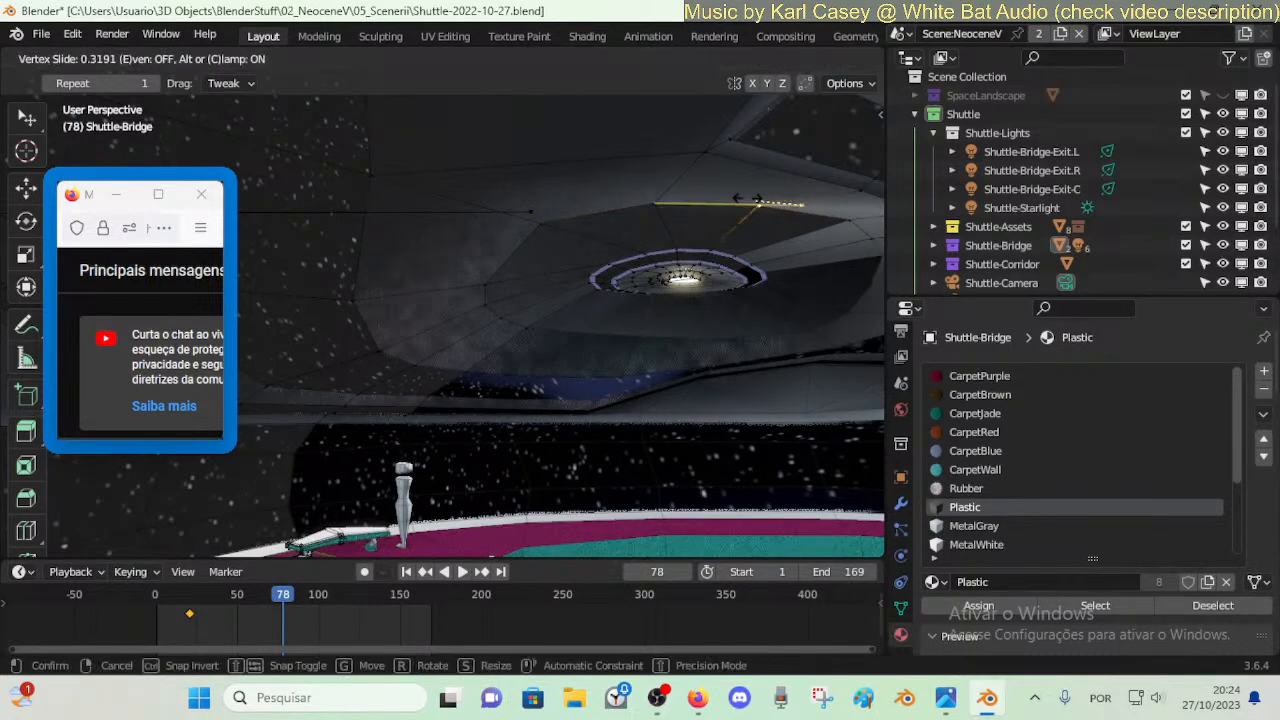
click(748, 196)
- Slide the dark panel's end vertex and the nearby vertex on the ceiling window border, then clear the selection
key(shift+v)
click(860, 195)
key(shift+v)
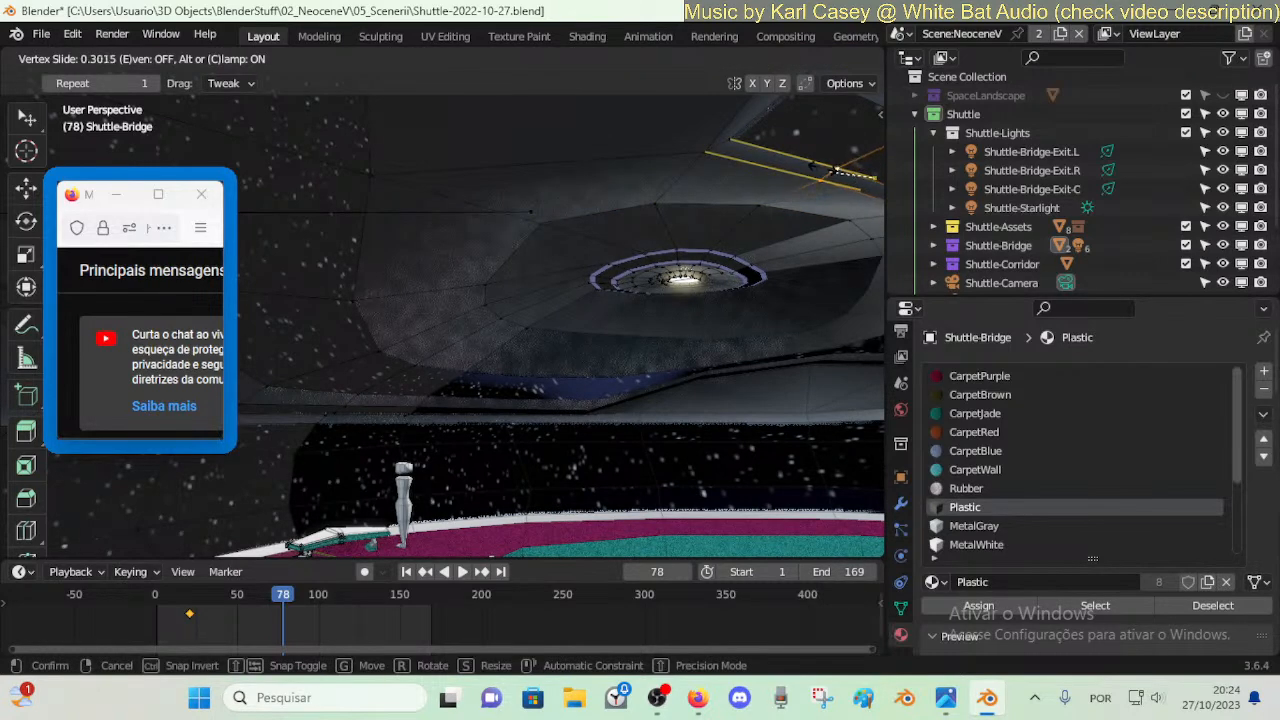
click(820, 168)
key(alt+a)
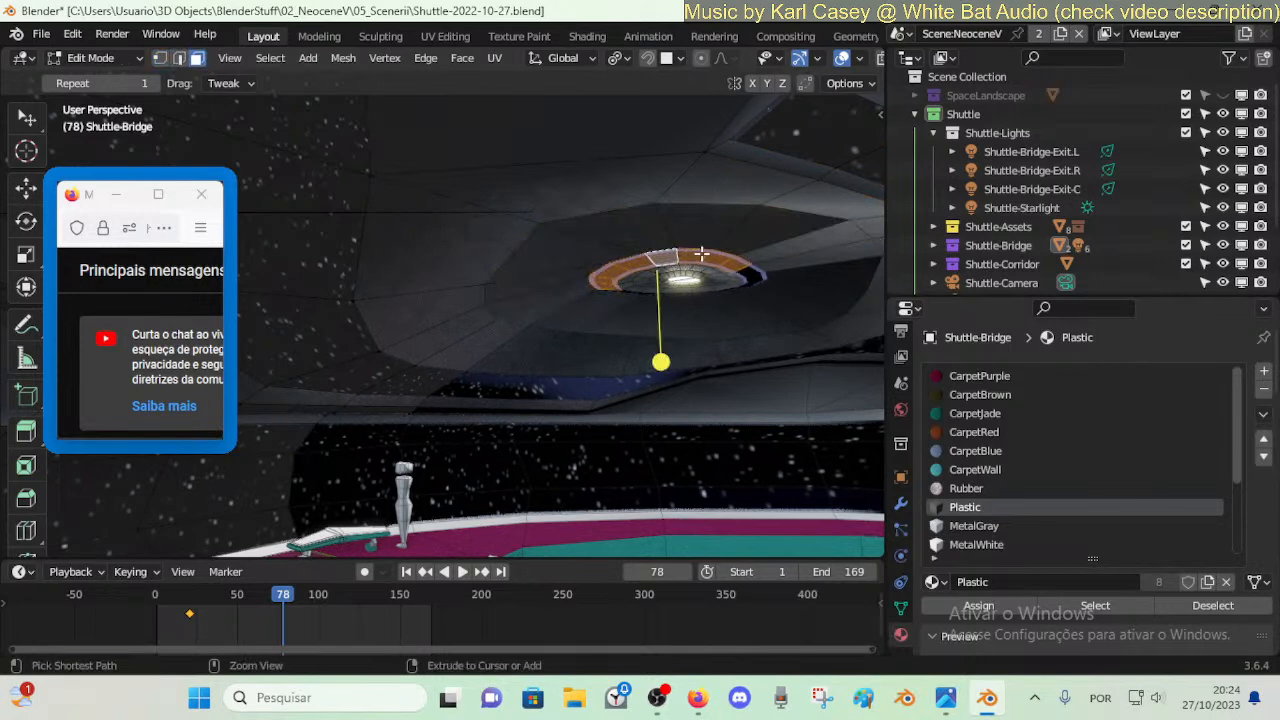
- Expand the face selection from the lamp across the surrounding ceiling faces and smooth their vertices
key(ctrl+KP_Add)
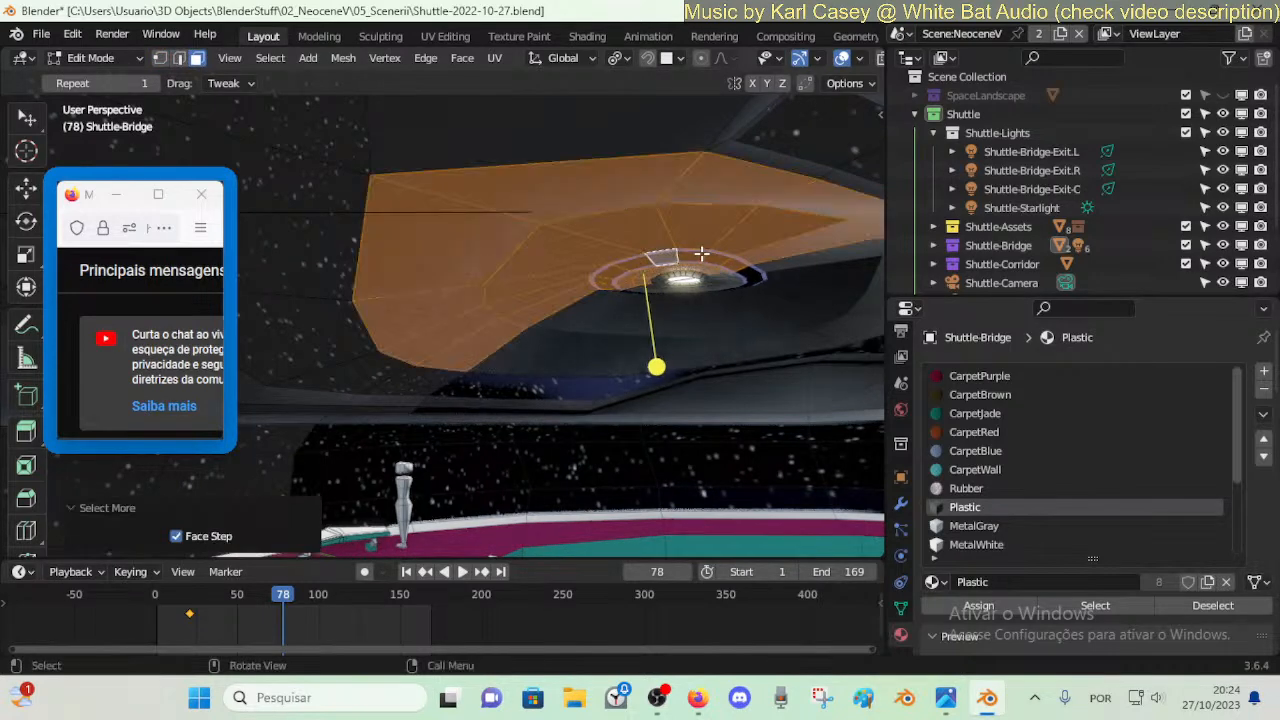
key(alt+a)
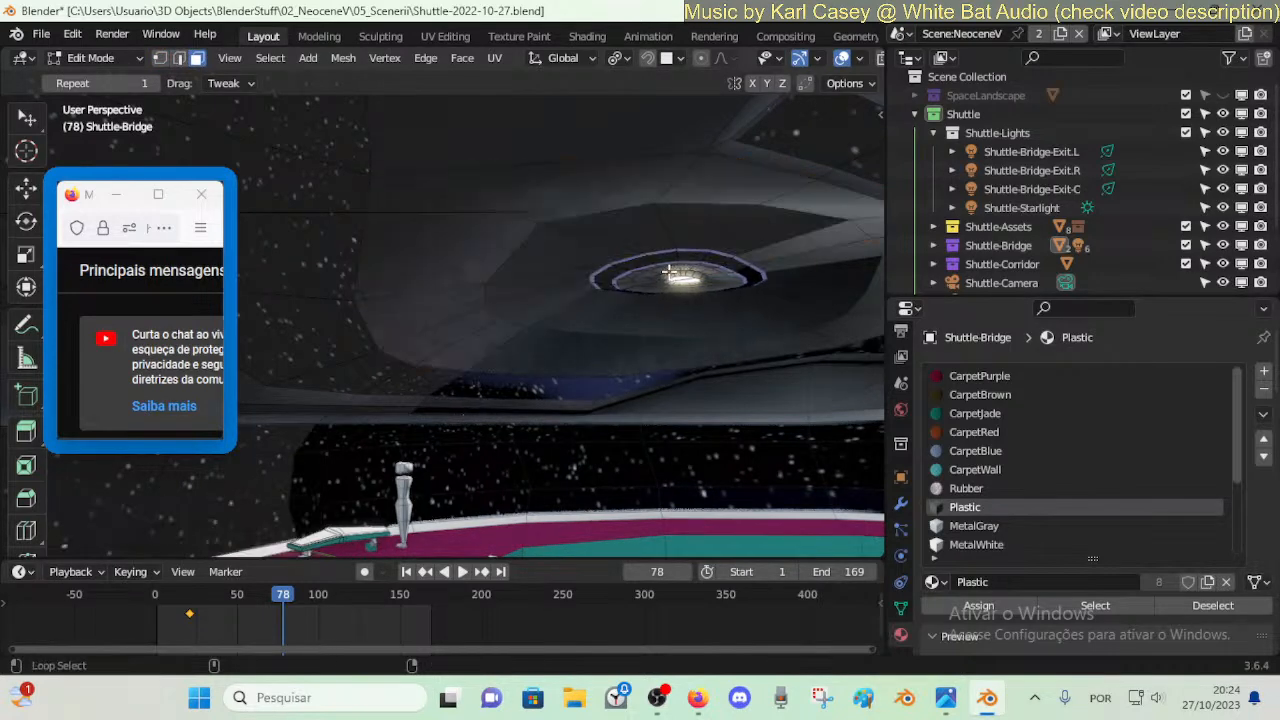
key(ctrl+z)
click(680, 273)
key(ctrl+KP_Add)
key(ctrl+KP_Add)
key(ctrl+KP_Add)
key(ctrl+KP_Add)
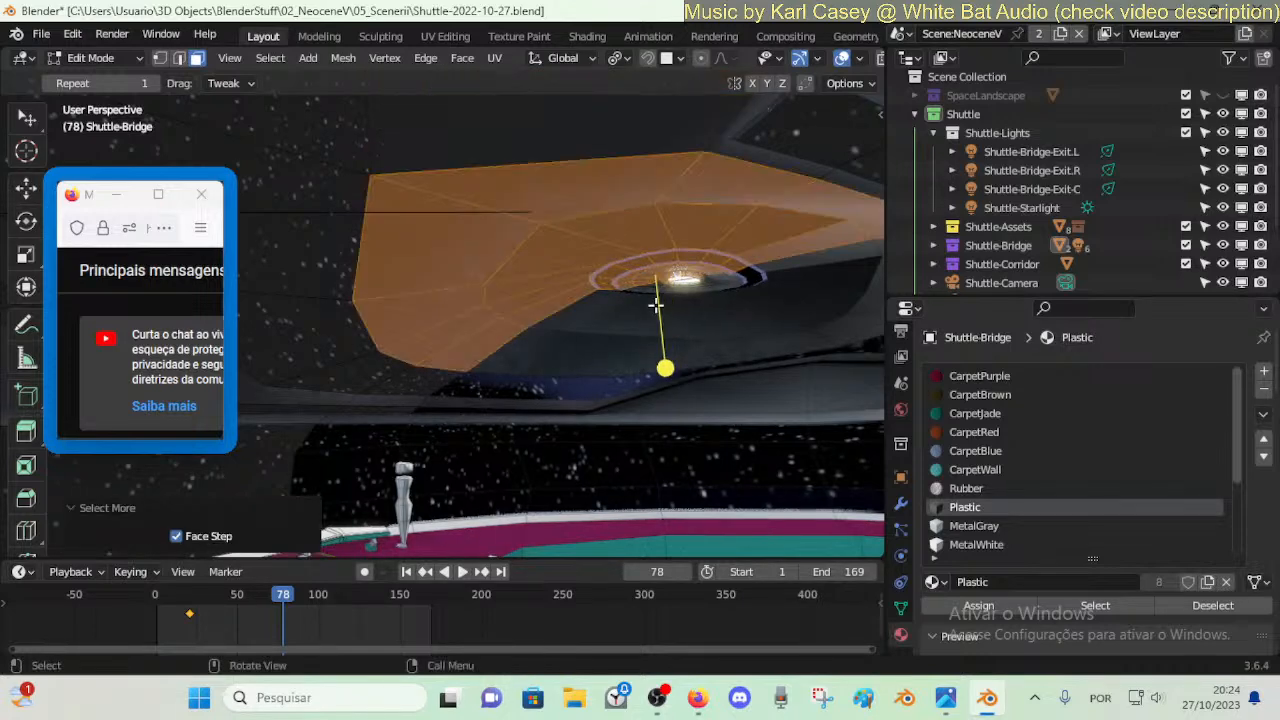
click(696, 374)
- Return the Shuttle-Bridge to Object Mode and save the file
key(Tab)
key(shift+grave)
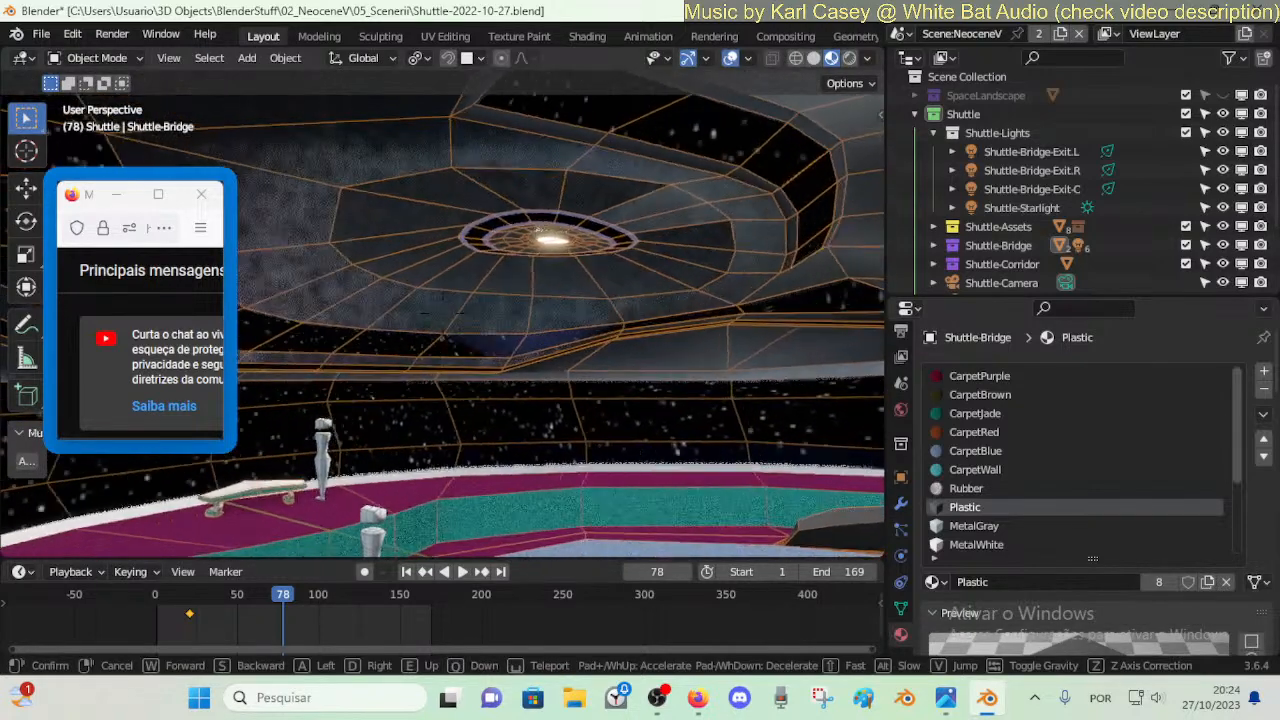
click(637, 318)
key(period)
click(637, 318)
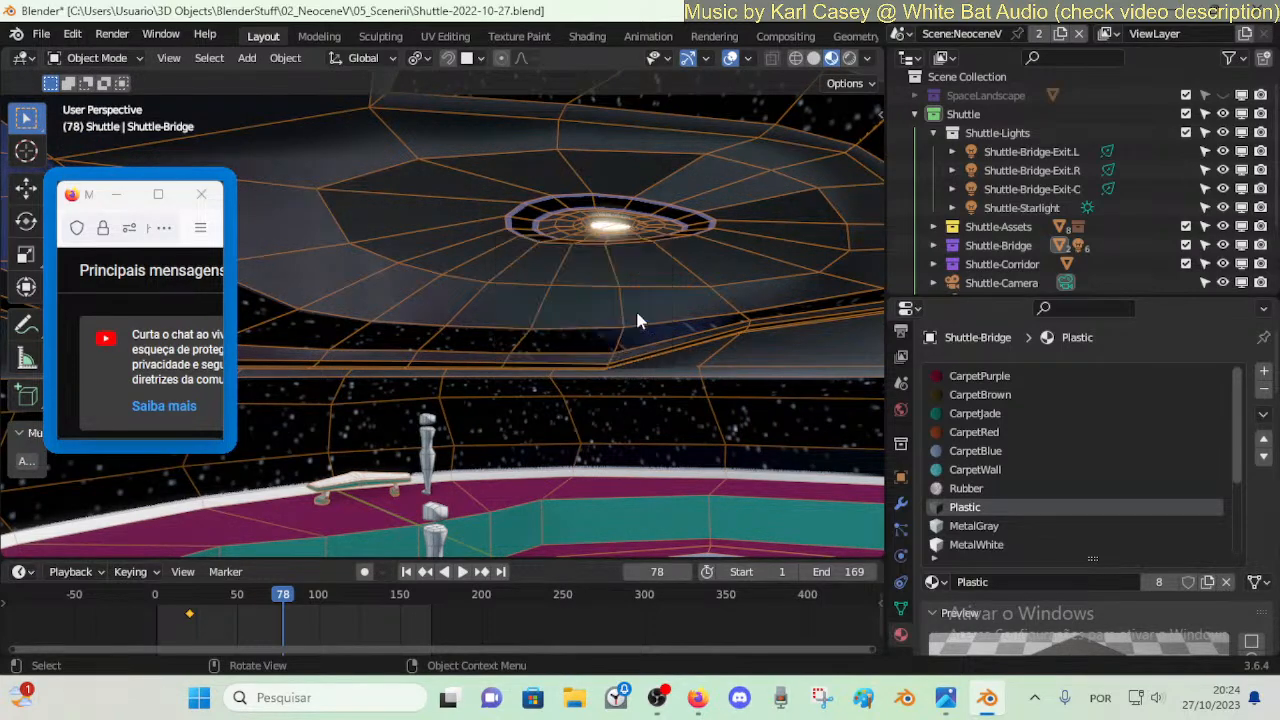
key(ctrl+s)
- Reopen the Shuttle-Bridge in Edit Mode with face selection near the ceiling lamp and deselect all faces
key(shift+grave)
key(w)
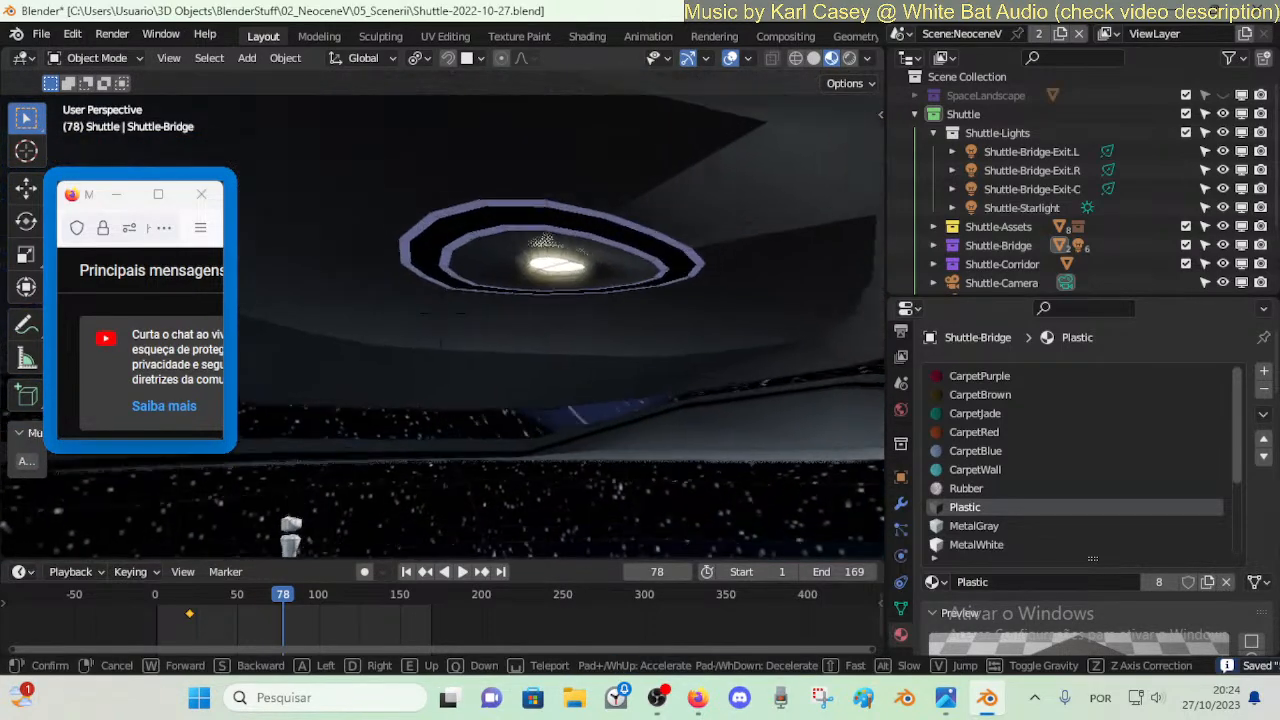
click(638, 313)
key(3)
key(ctrl+z)
key(Tab)
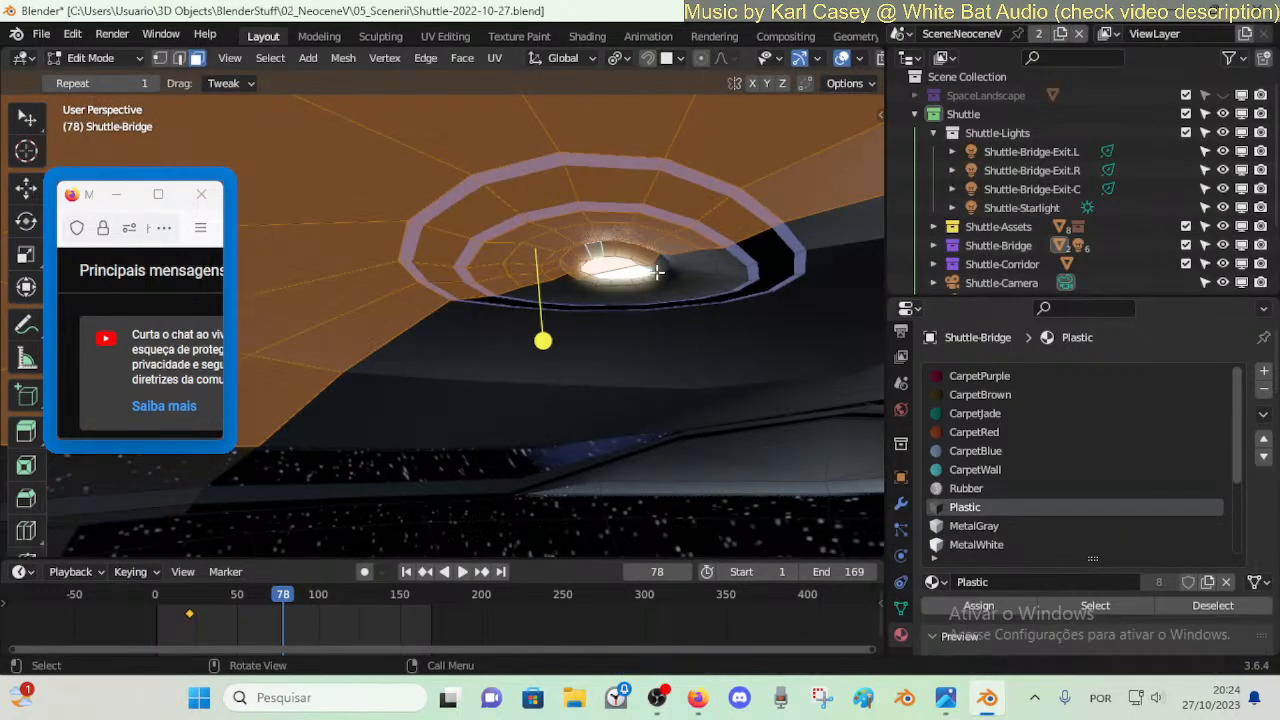
key(alt+a)
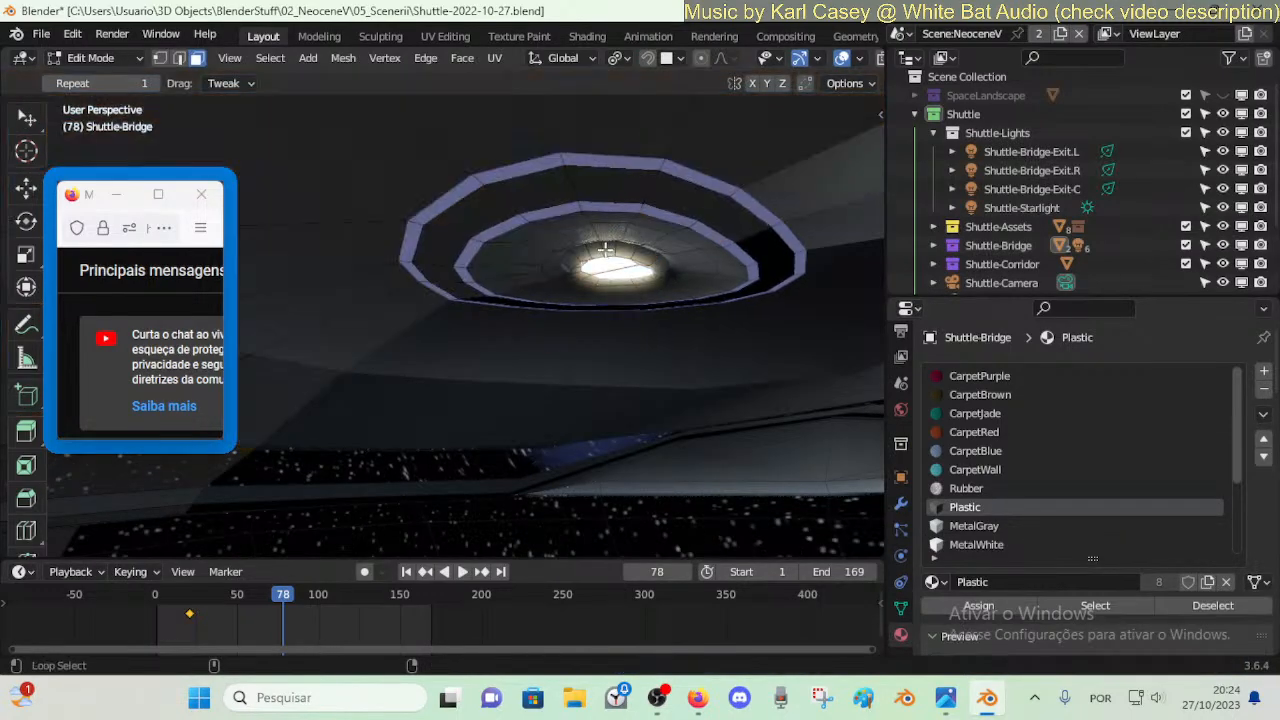
alt+click(605, 248)
key(ctrl+KP_Add)
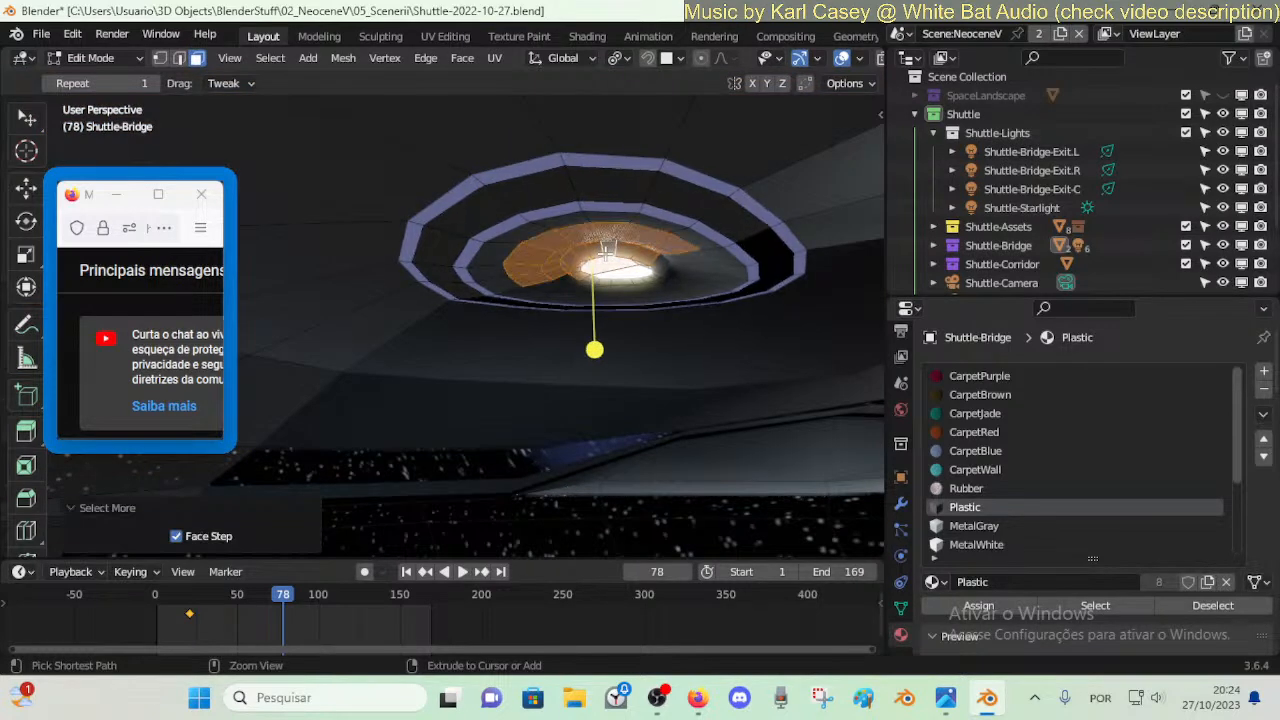
key(g)
key(z)
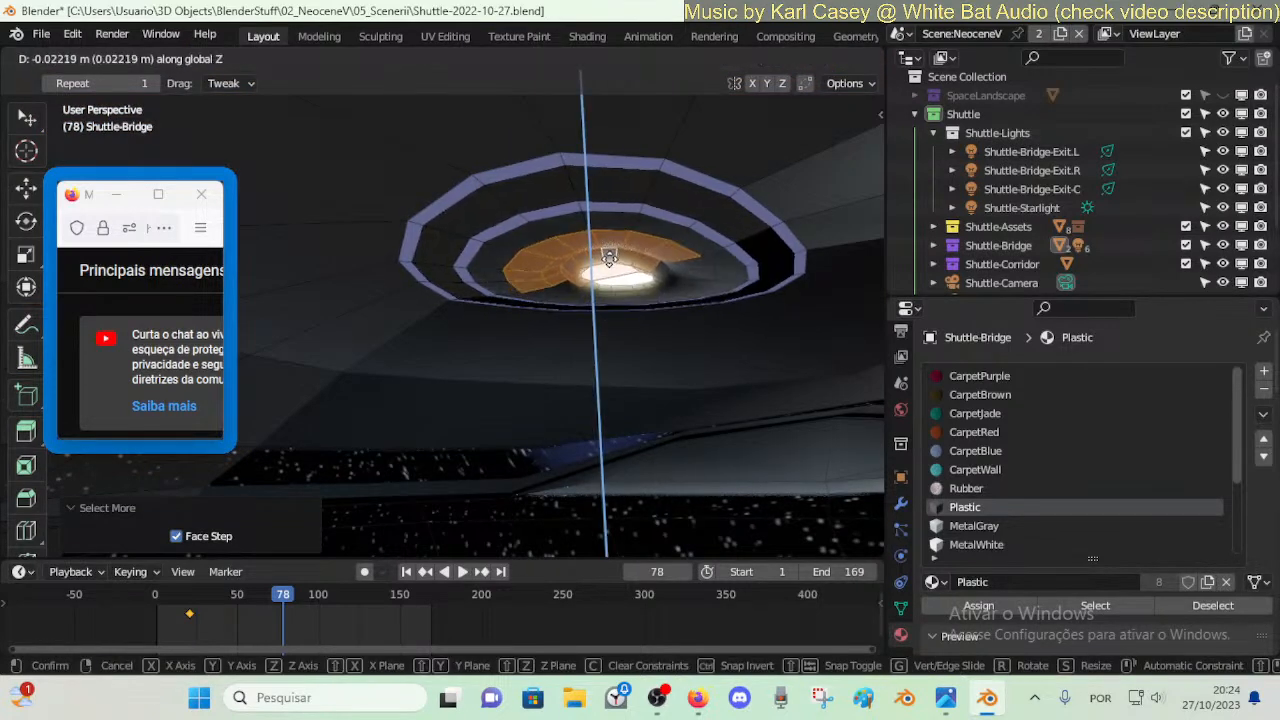
right_click(610, 266)
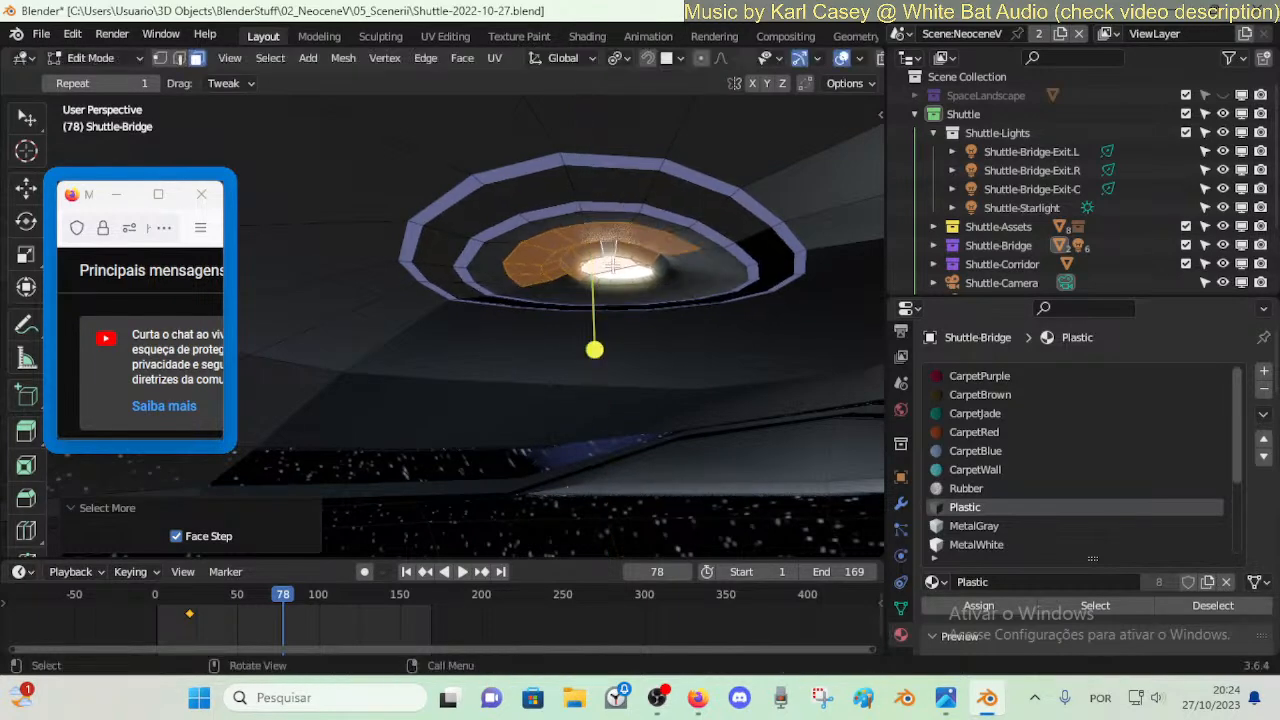
key(alt+a)
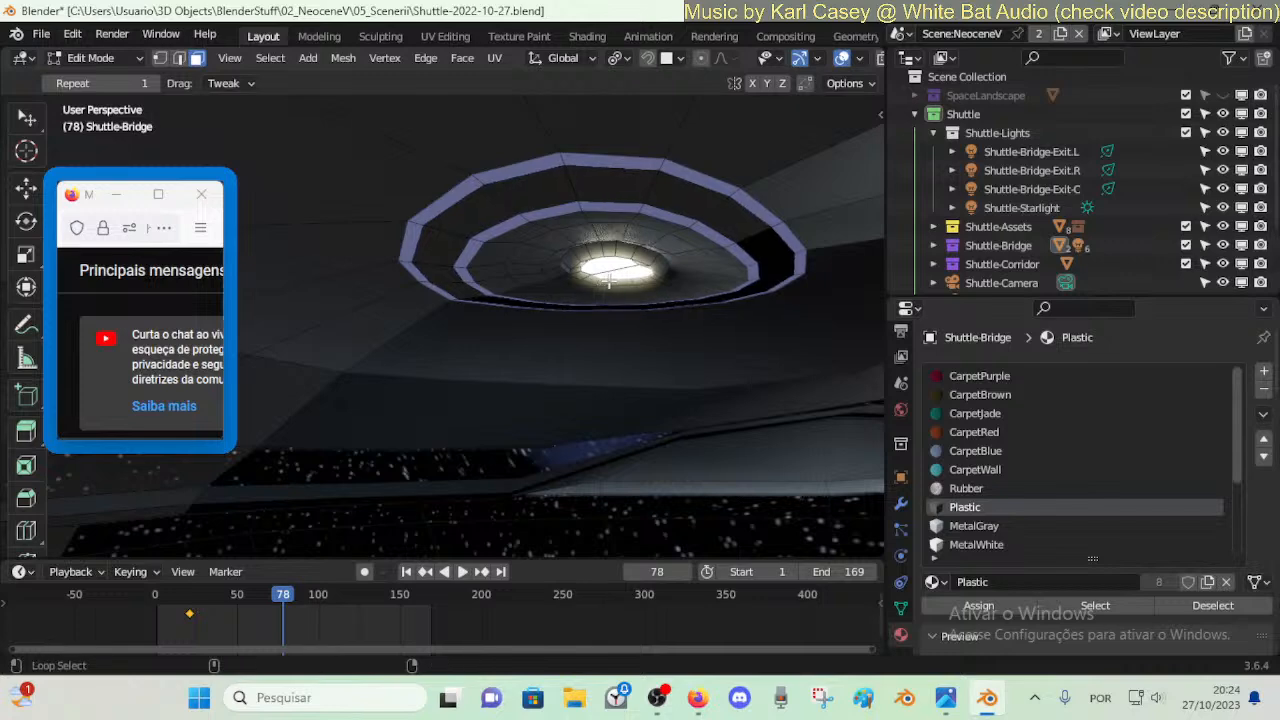
- Try to lower the expanded ring of faces around the lamp opening along the Z axis
key(ctrl+KP_Add)
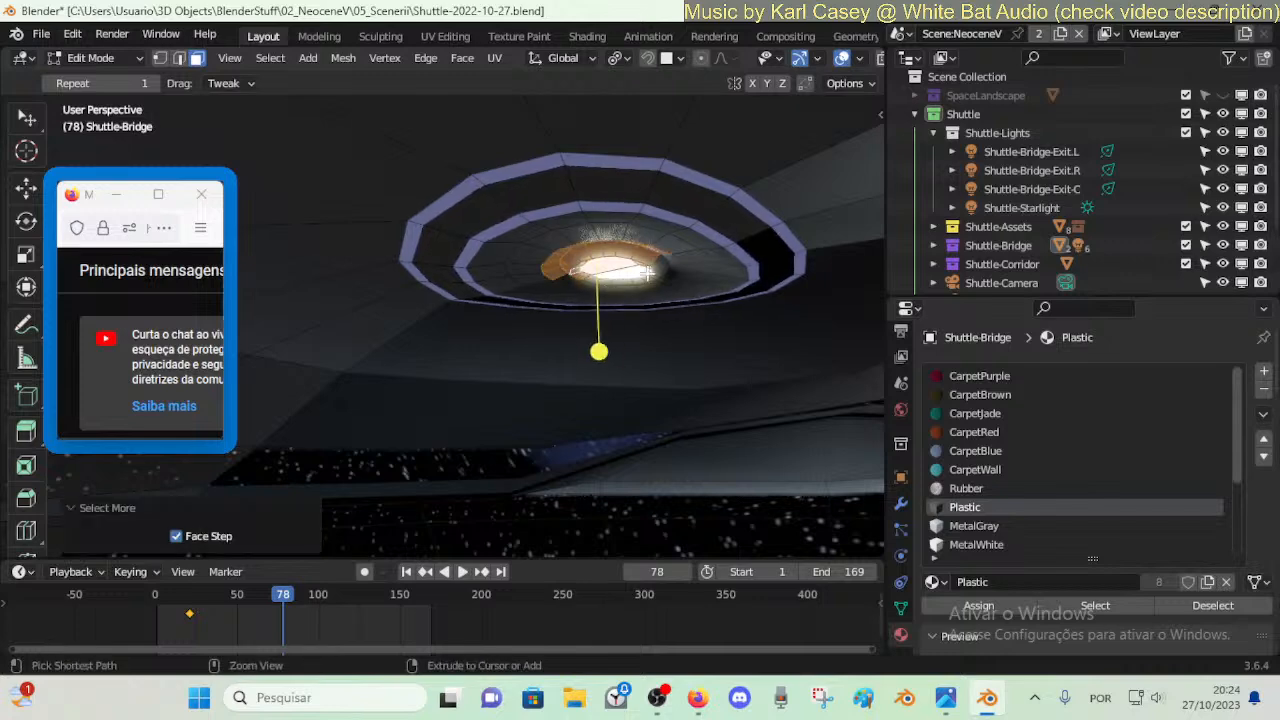
key(g)
key(z)
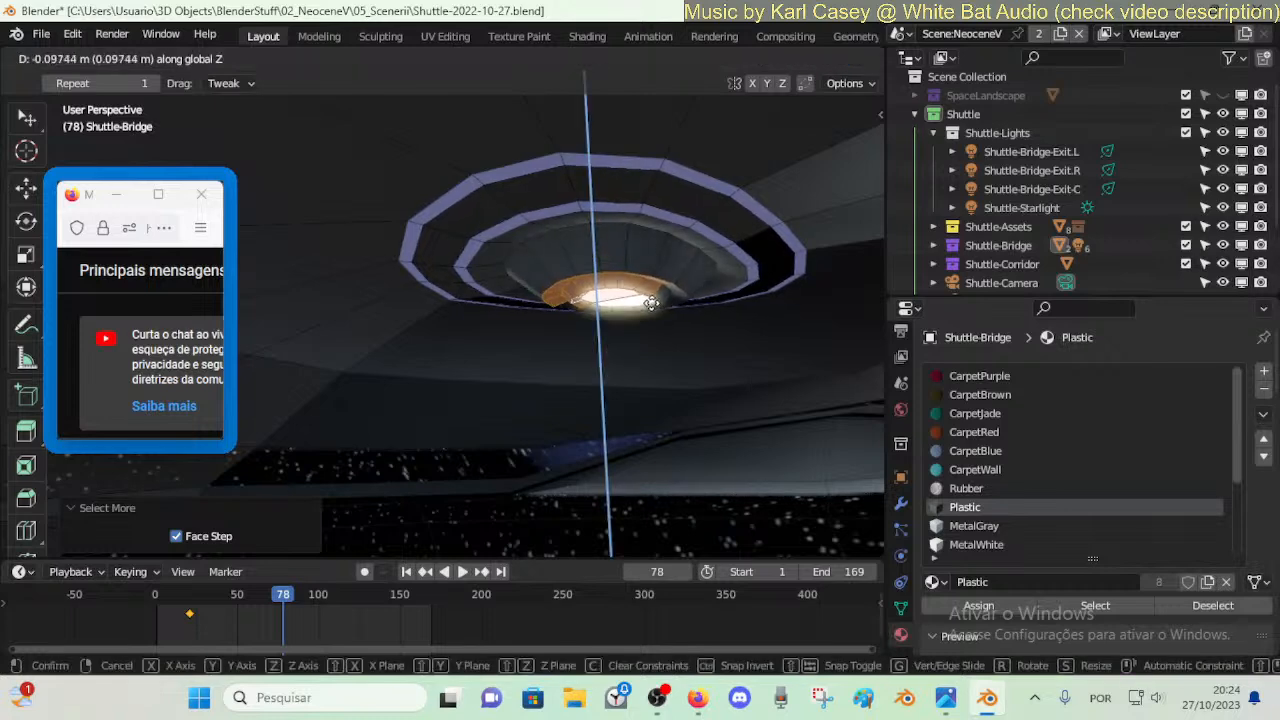
click(652, 303)
key(ctrl+z)
- Shrink the selection to the faces at the lamp opening and lower them along Z to form a protruding cone
key(ctrl+KP_Subtract)
key(g)
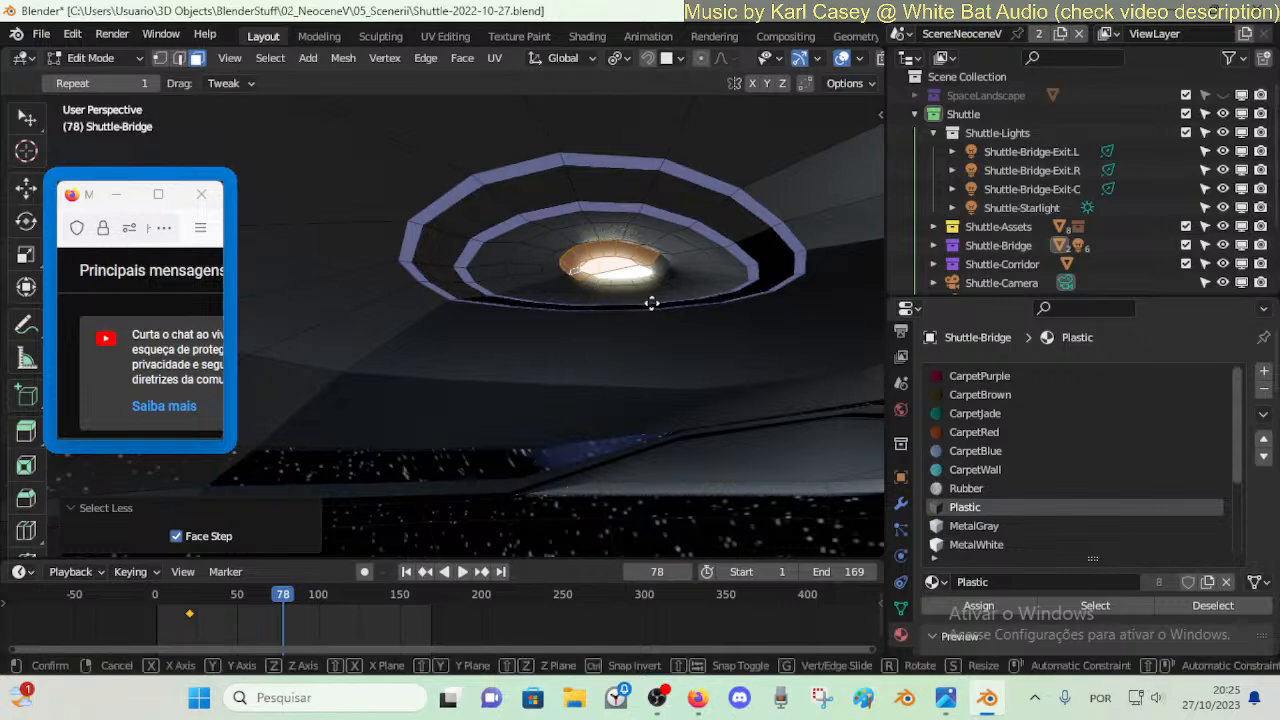
key(z)
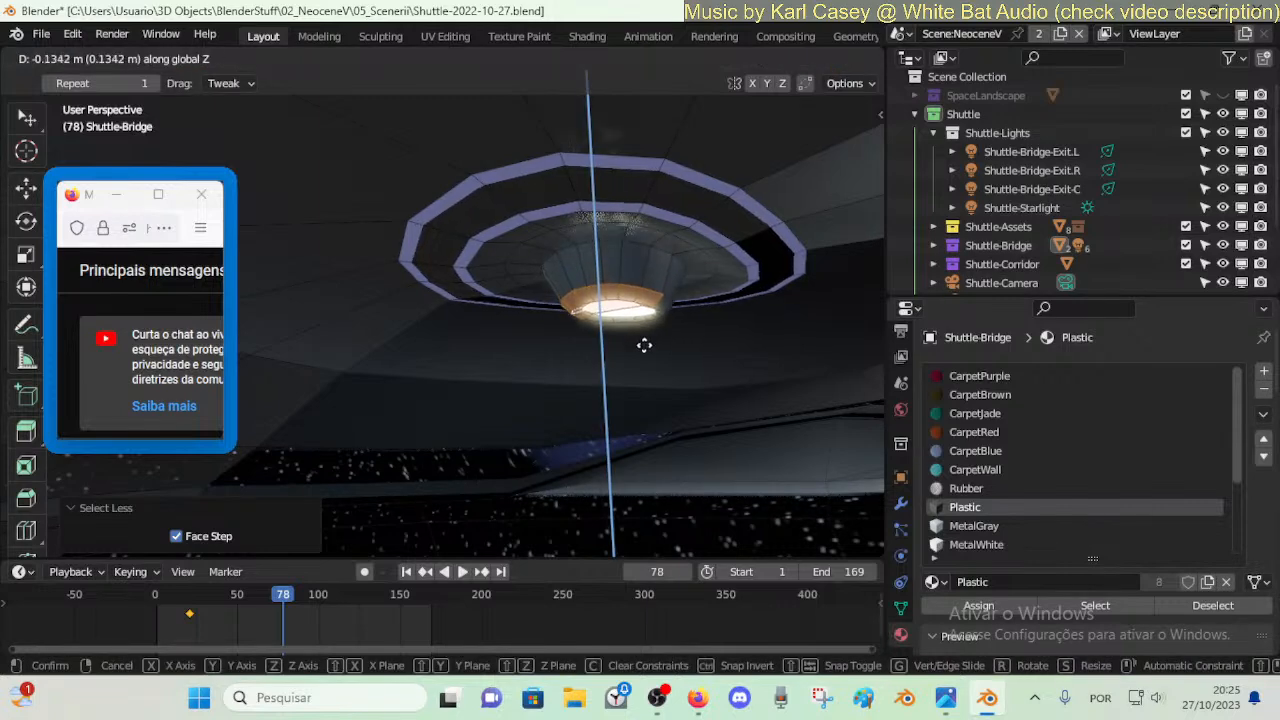
click(644, 328)
- Lower the edge loop just above the lamp opening slightly along the Z axis
click(576, 270)
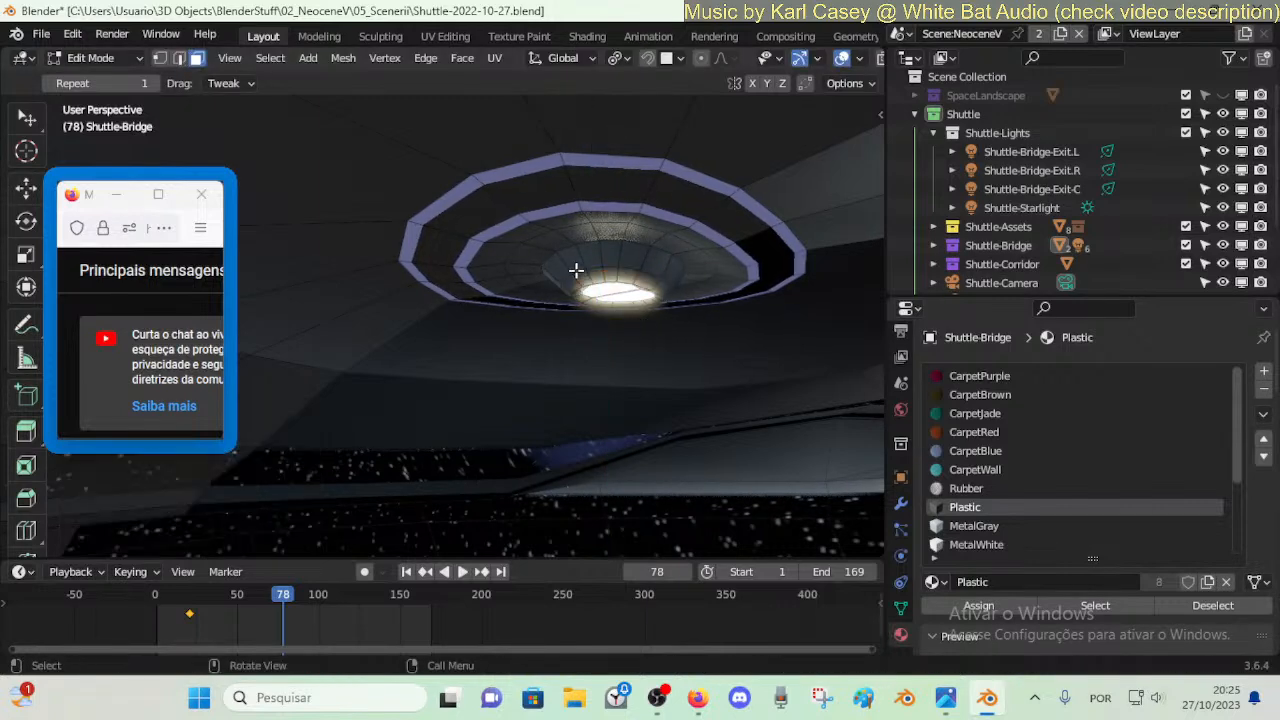
key(g)
key(z)
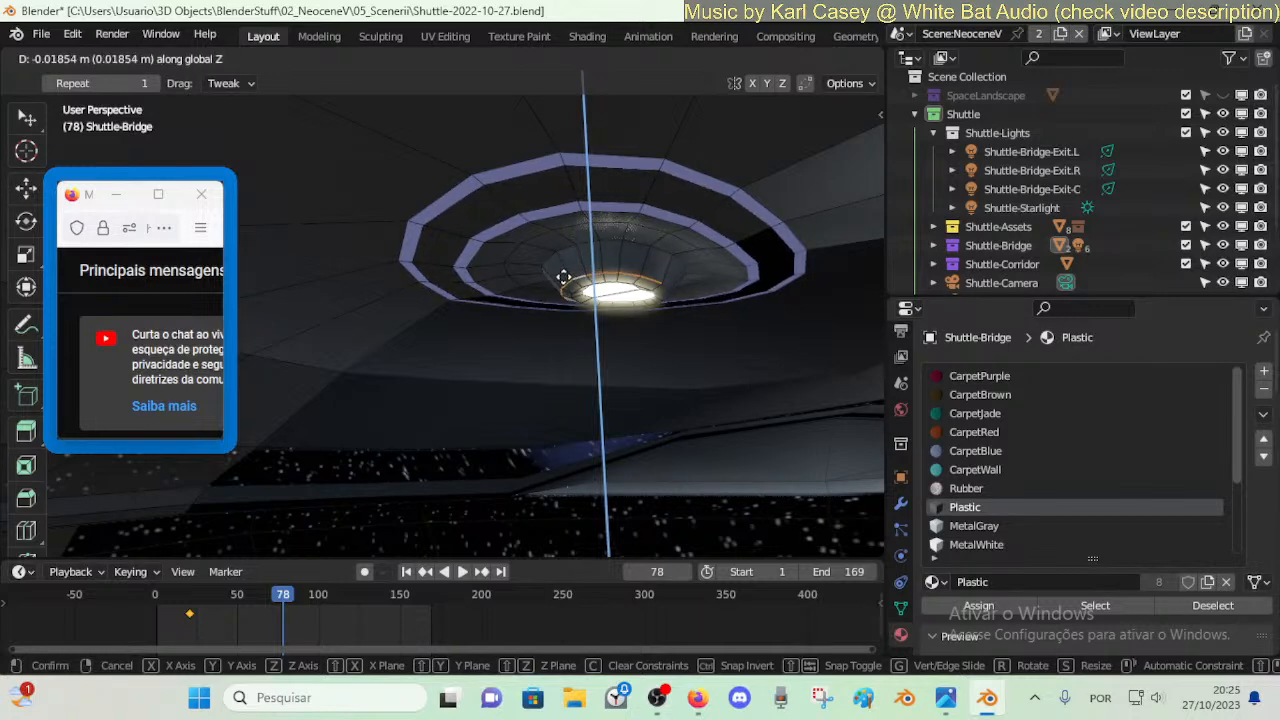
click(562, 279)
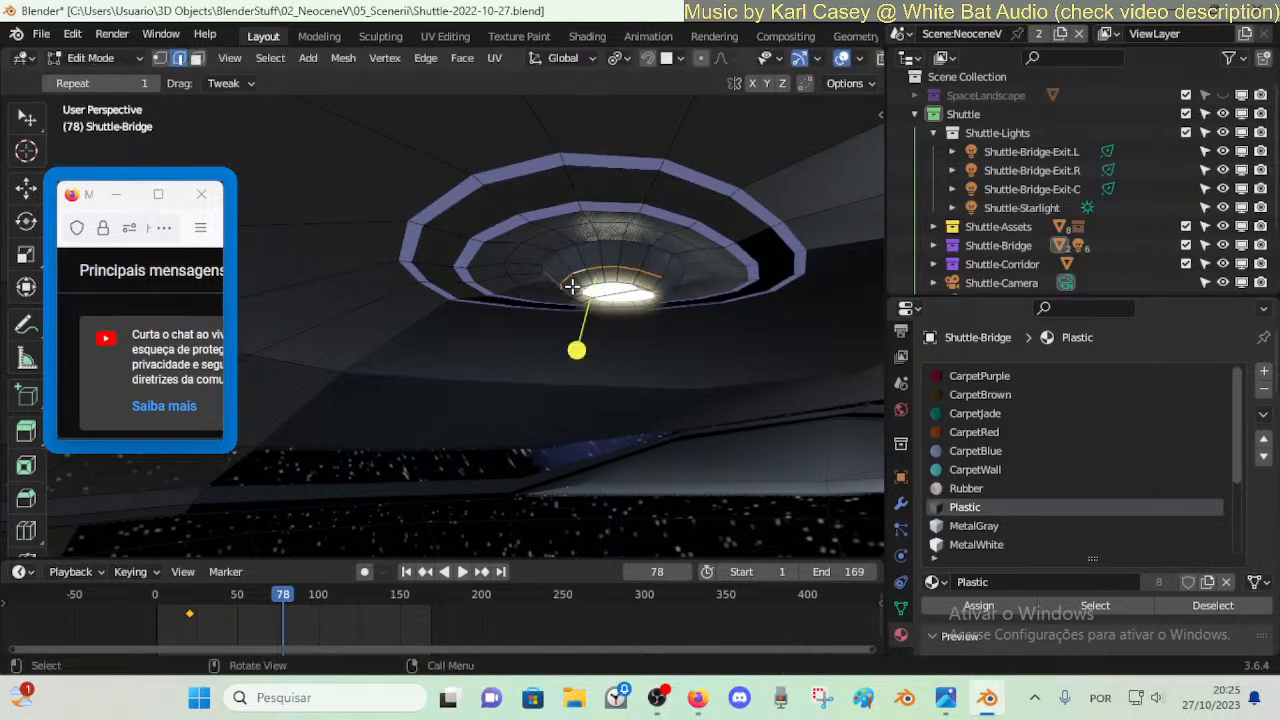
key(g)
key(z)
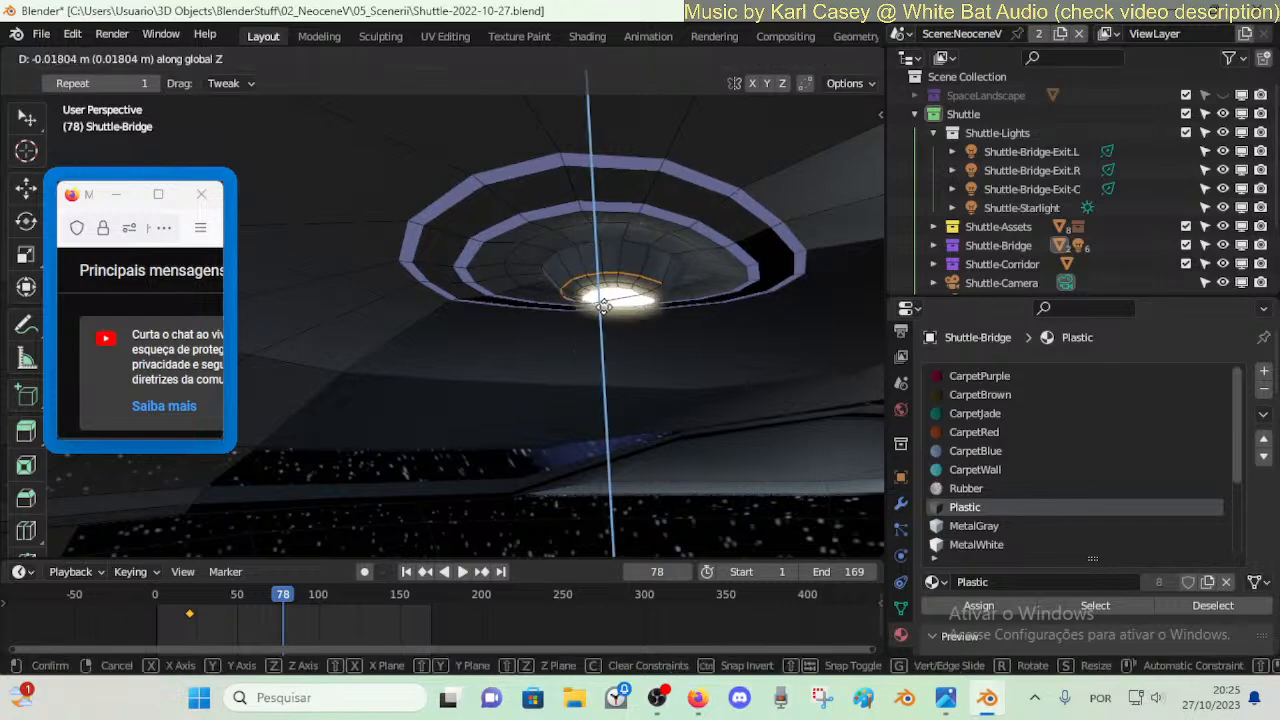
click(597, 307)
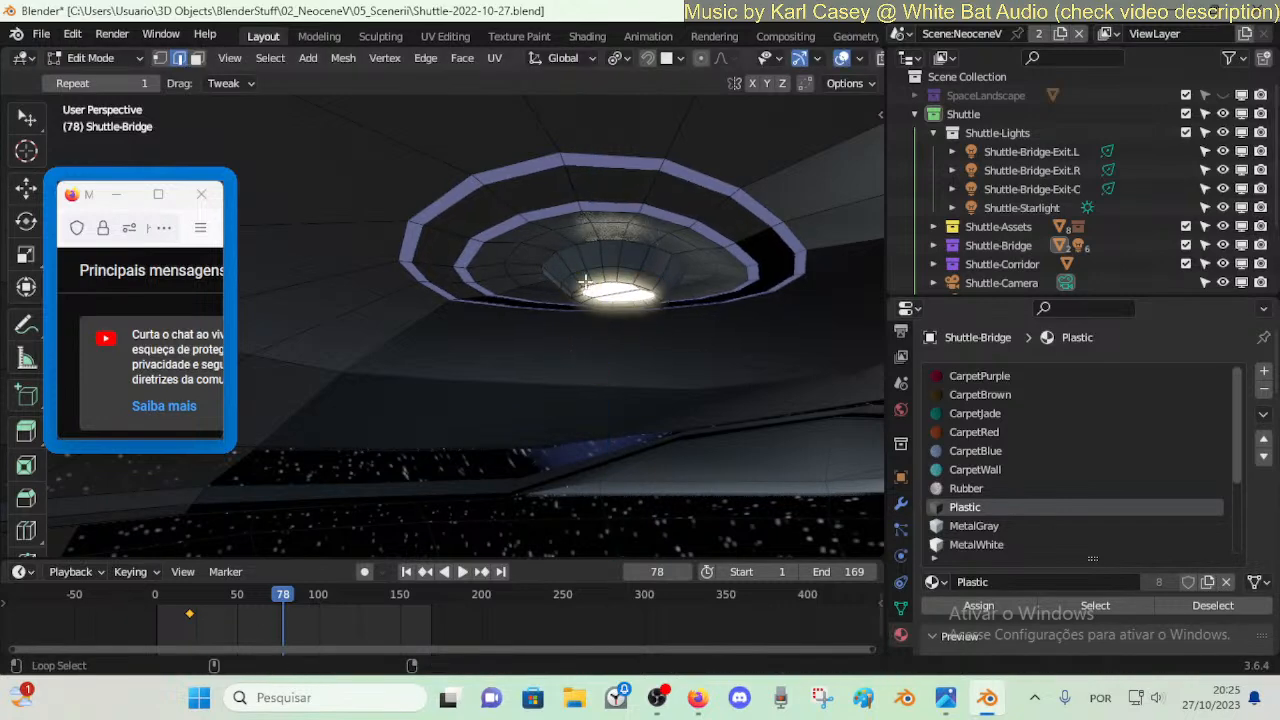
- Lower the edge loop at the lamp opening's rim about 0.011 m along the Z axis
key(g)
key(z)
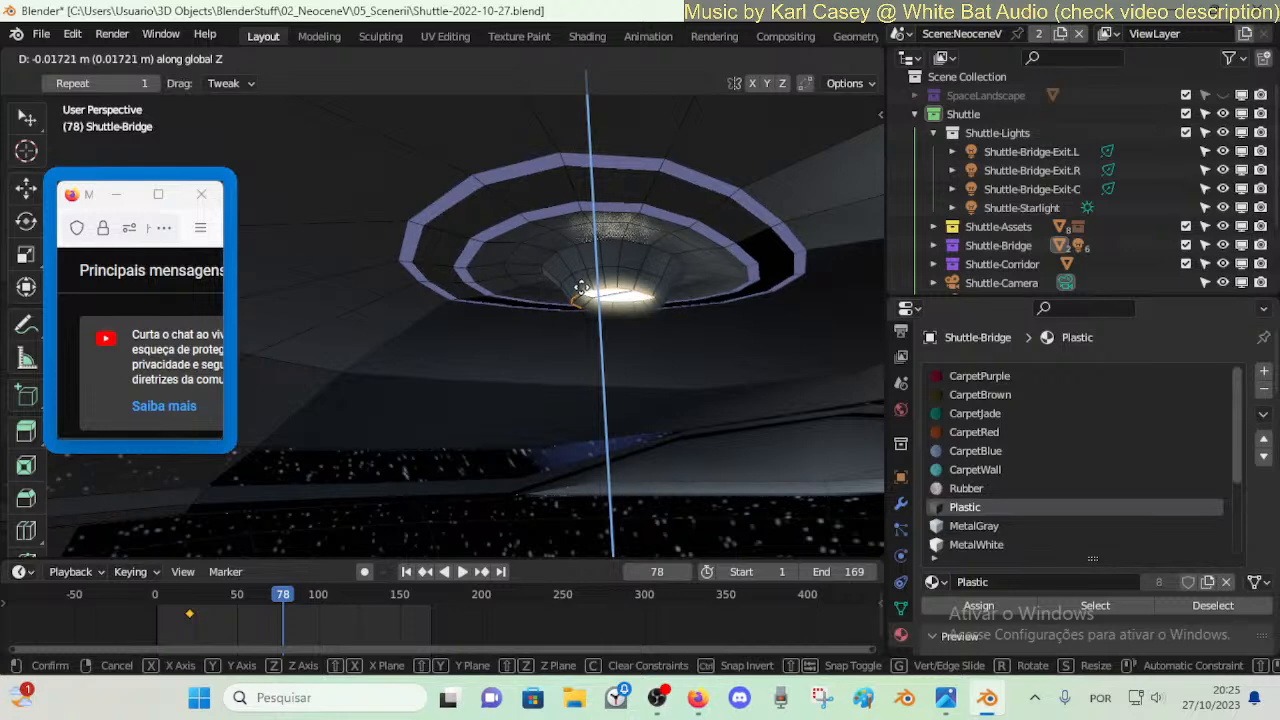
click(578, 287)
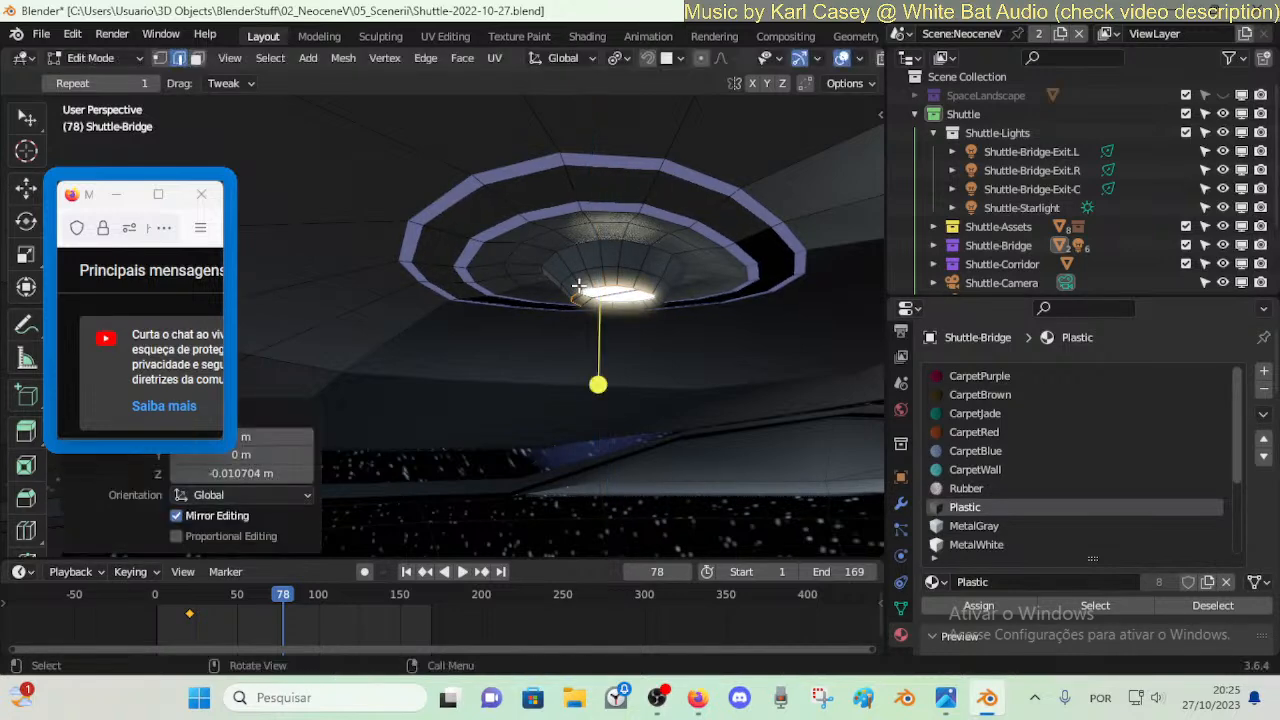
- Smooth the lamp cone's lower edge loop with a smoothing value of 0.475, then clear the selection
key(alt+a)
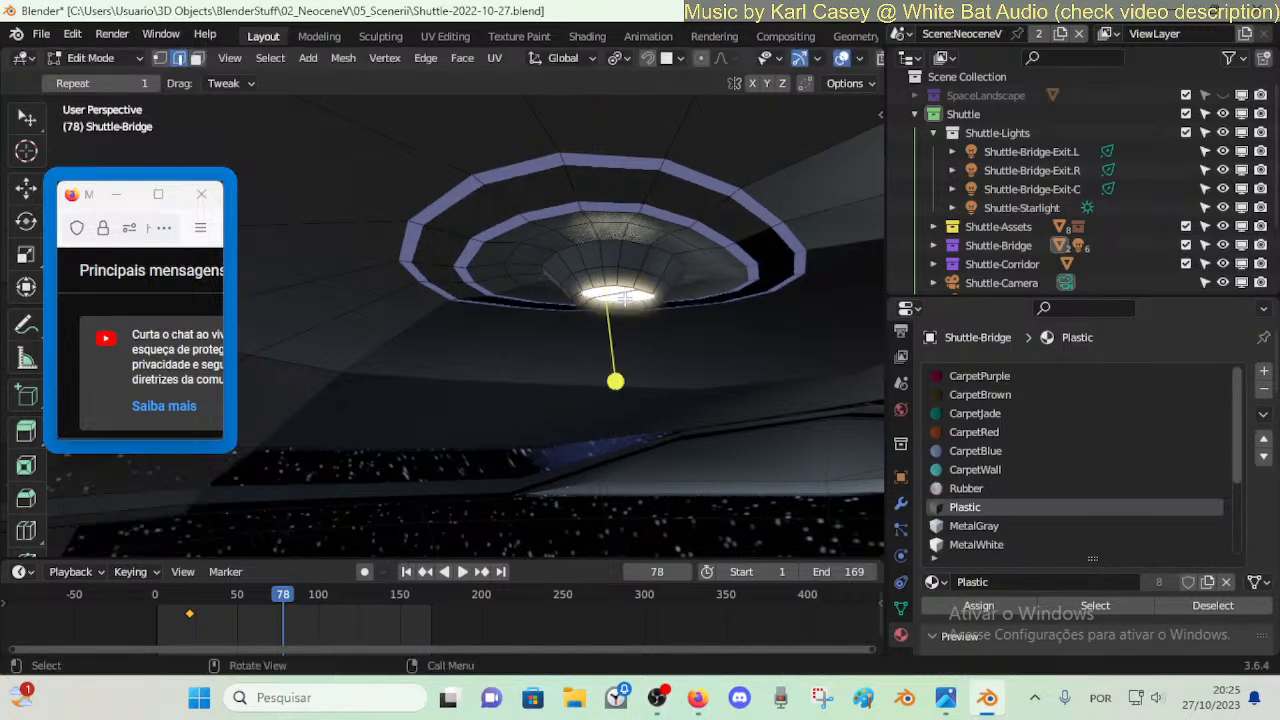
drag(611, 369, 736, 398)
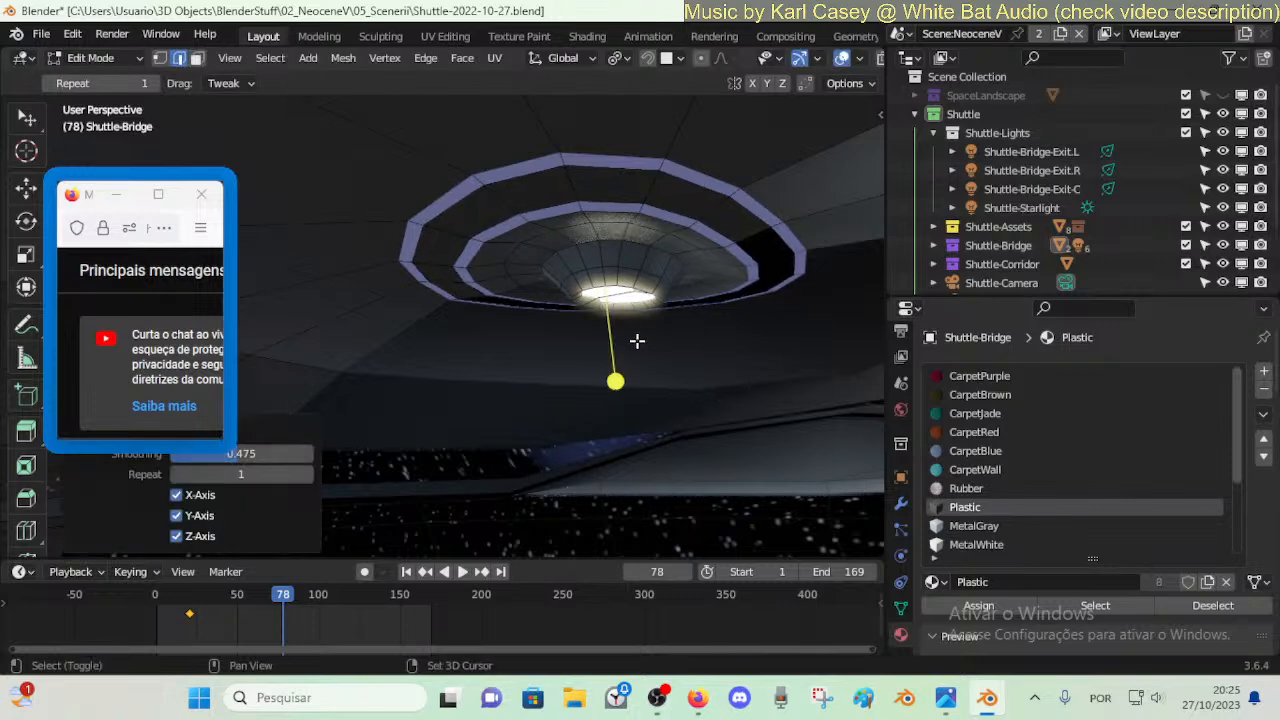
key(shift+grave)
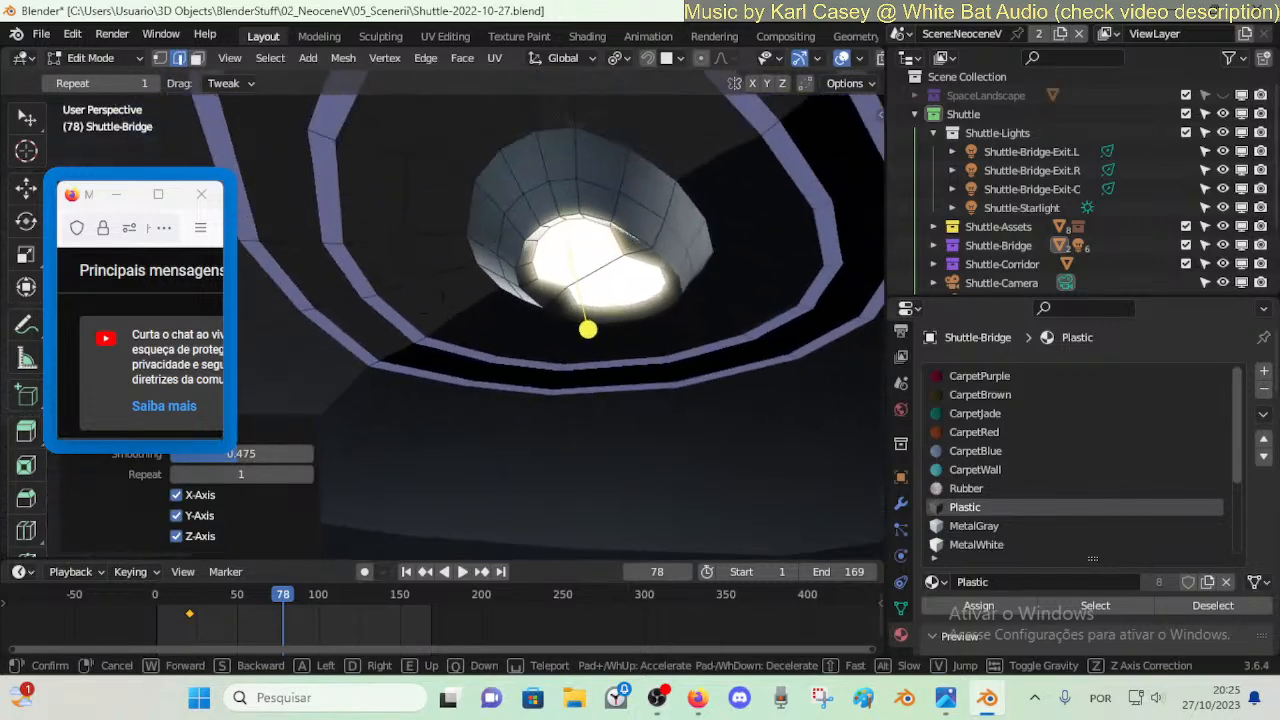
click(627, 347)
key(alt+a)
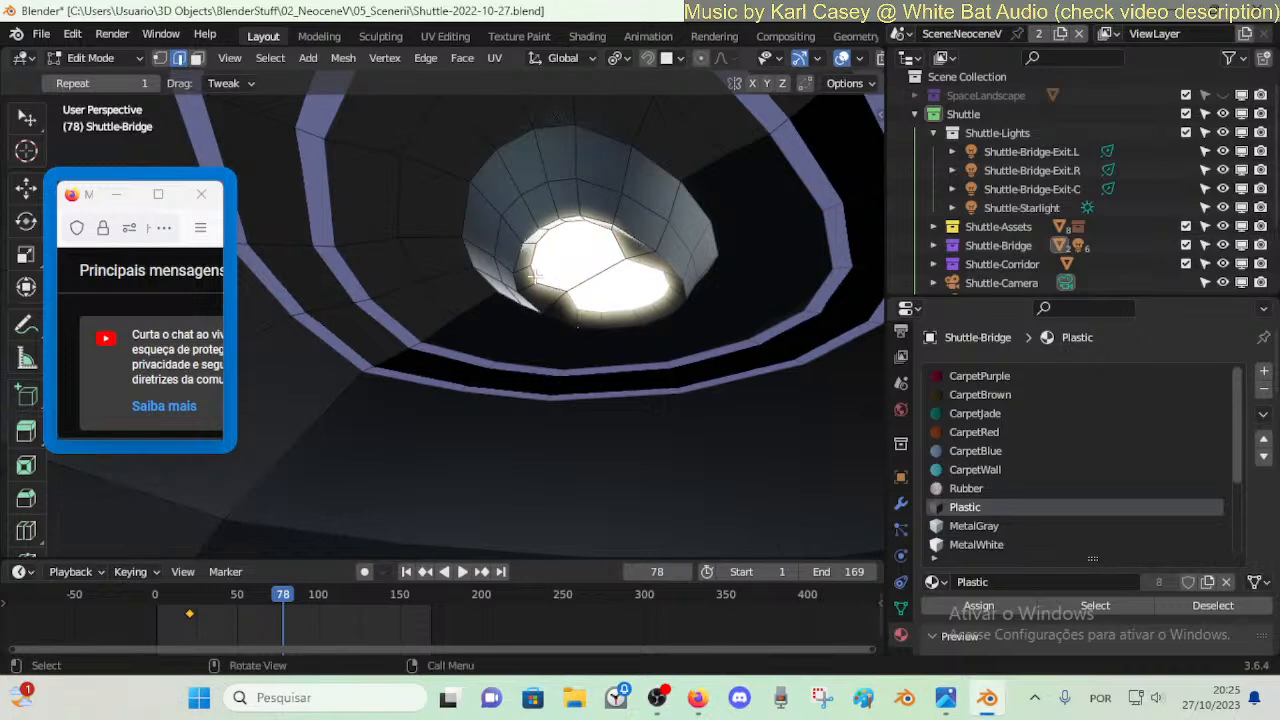
- Try to smooth the face loop around the lamp opening
key(3)
alt+click(525, 277)
drag(591, 338, 642, 360)
key(z)
key(Escape)
- Slide the lamp face's two vertices on the mirror seam outward along their edges toward the opening's rim
key(1)
click(568, 289)
key(shift+v)
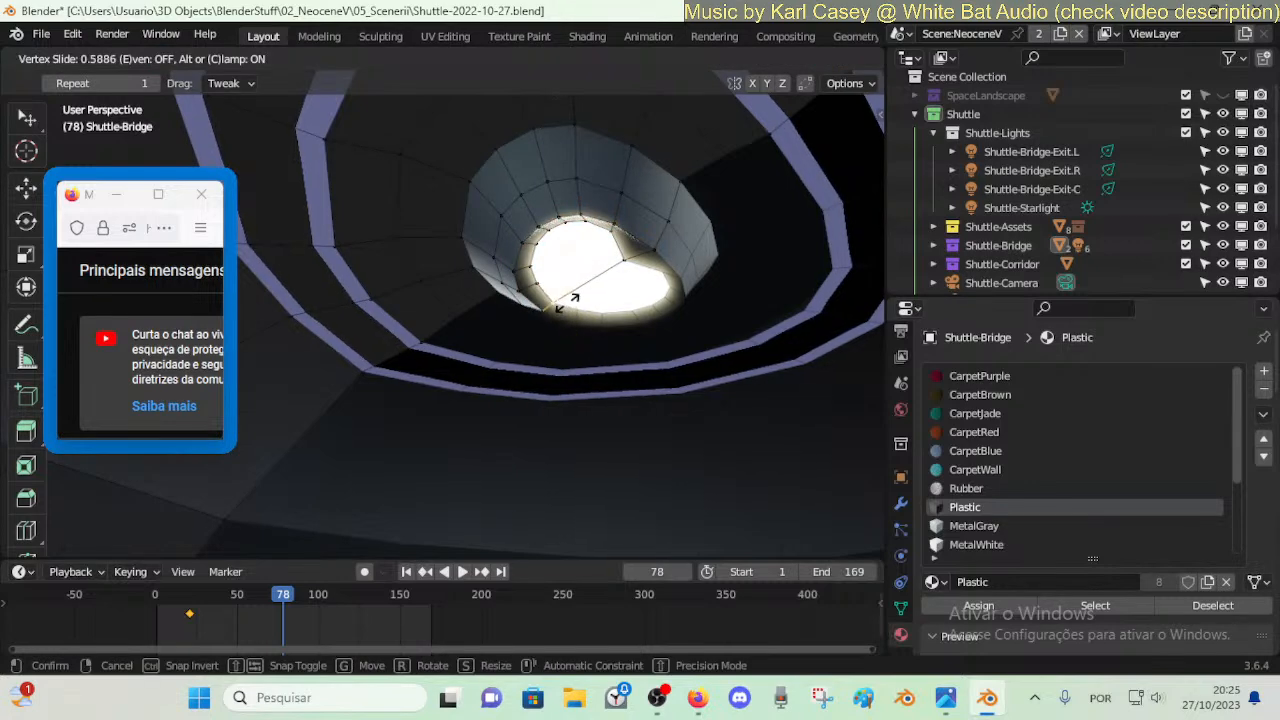
click(570, 300)
click(618, 260)
key(shift+v)
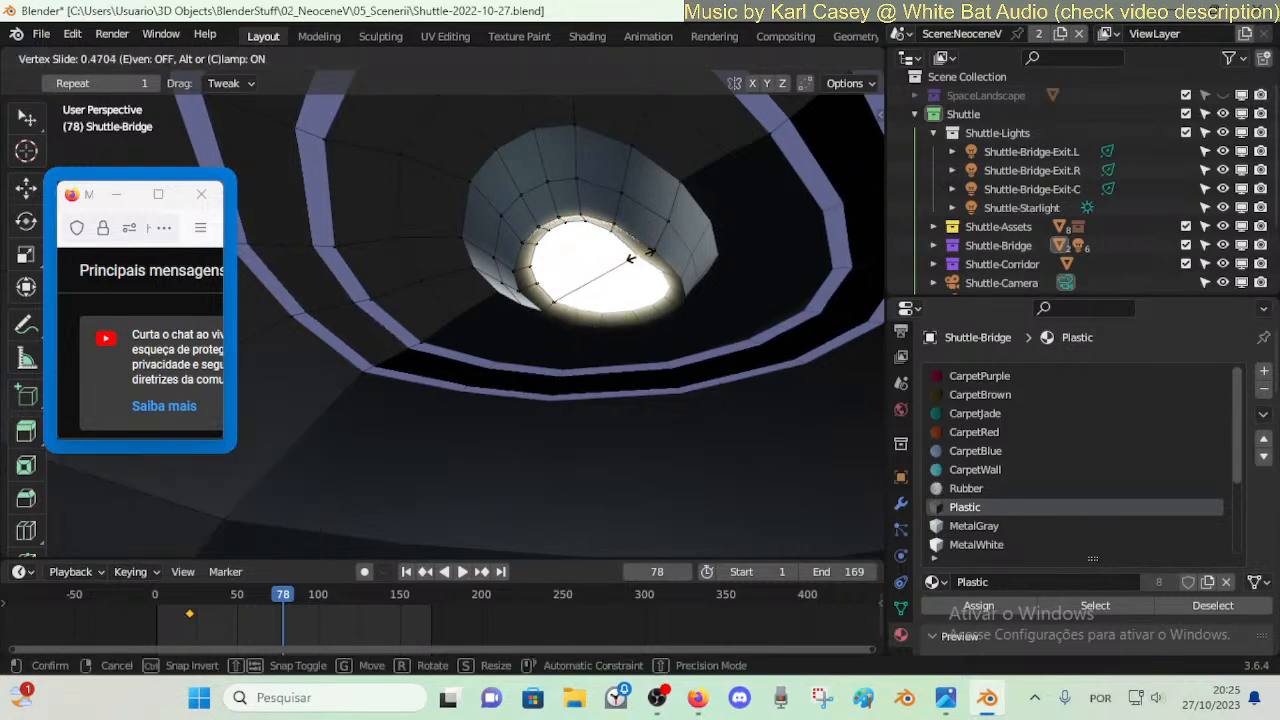
click(637, 258)
key(shift+v)
click(646, 255)
key(alt+a)
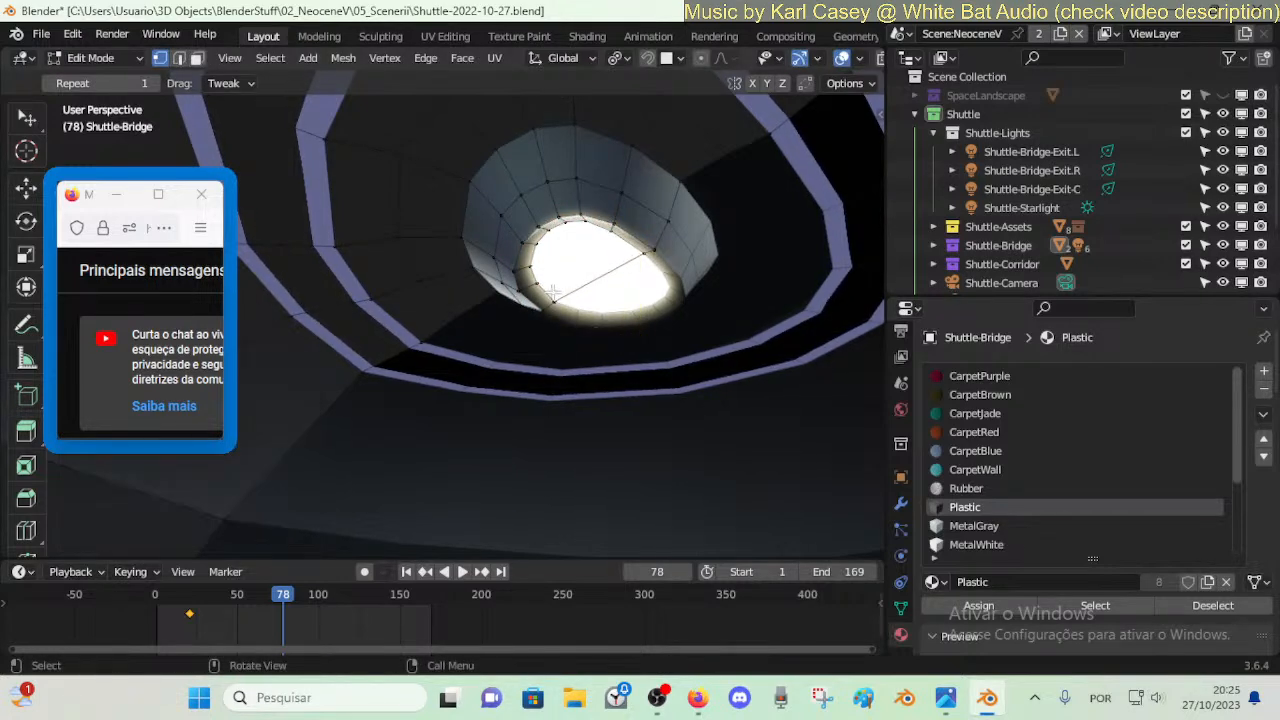
- Delete the stray geometry covering the lamp opening's edge and the glowing Lamp-Illumination face inside it
key(x)
click(516, 317)
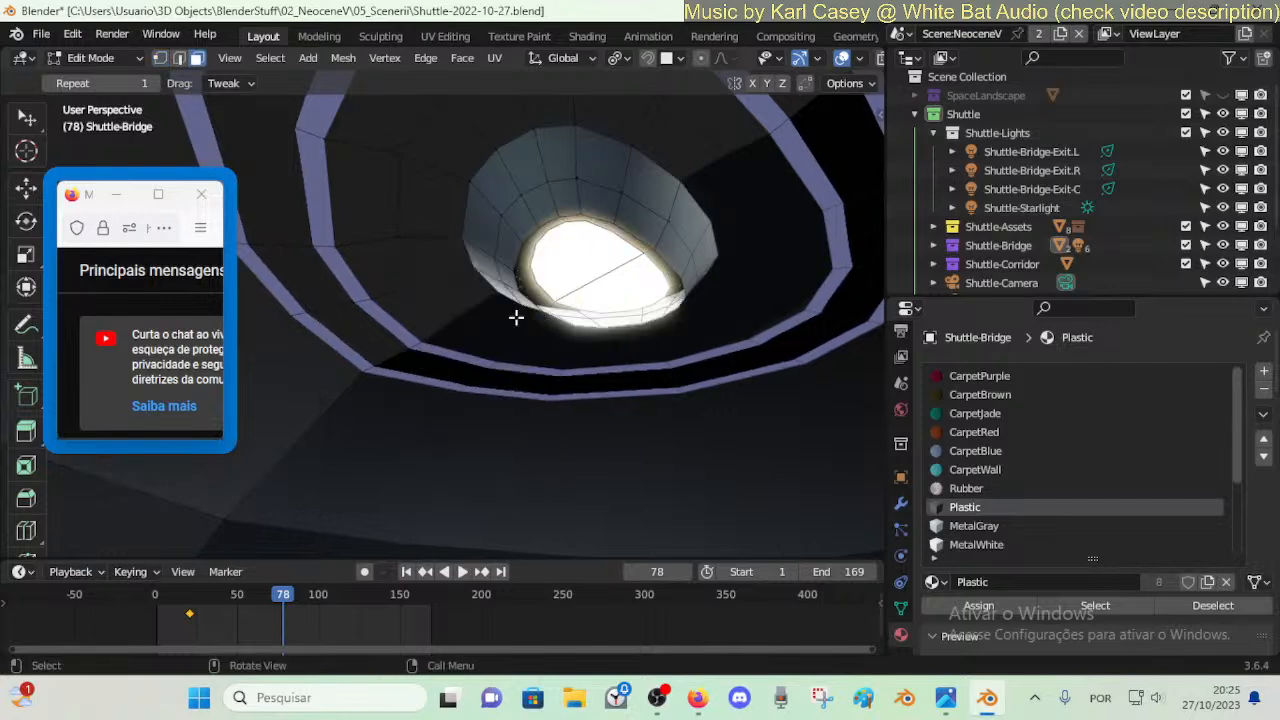
click(590, 292)
key(x)
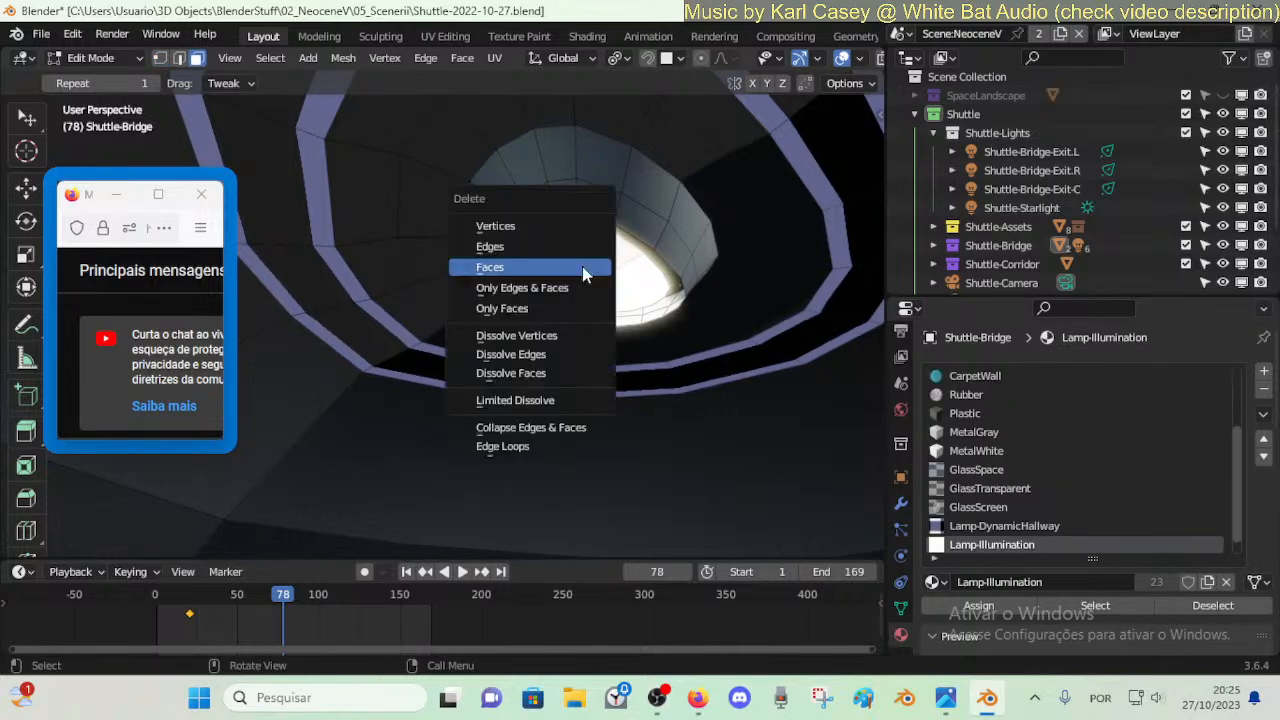
click(582, 267)
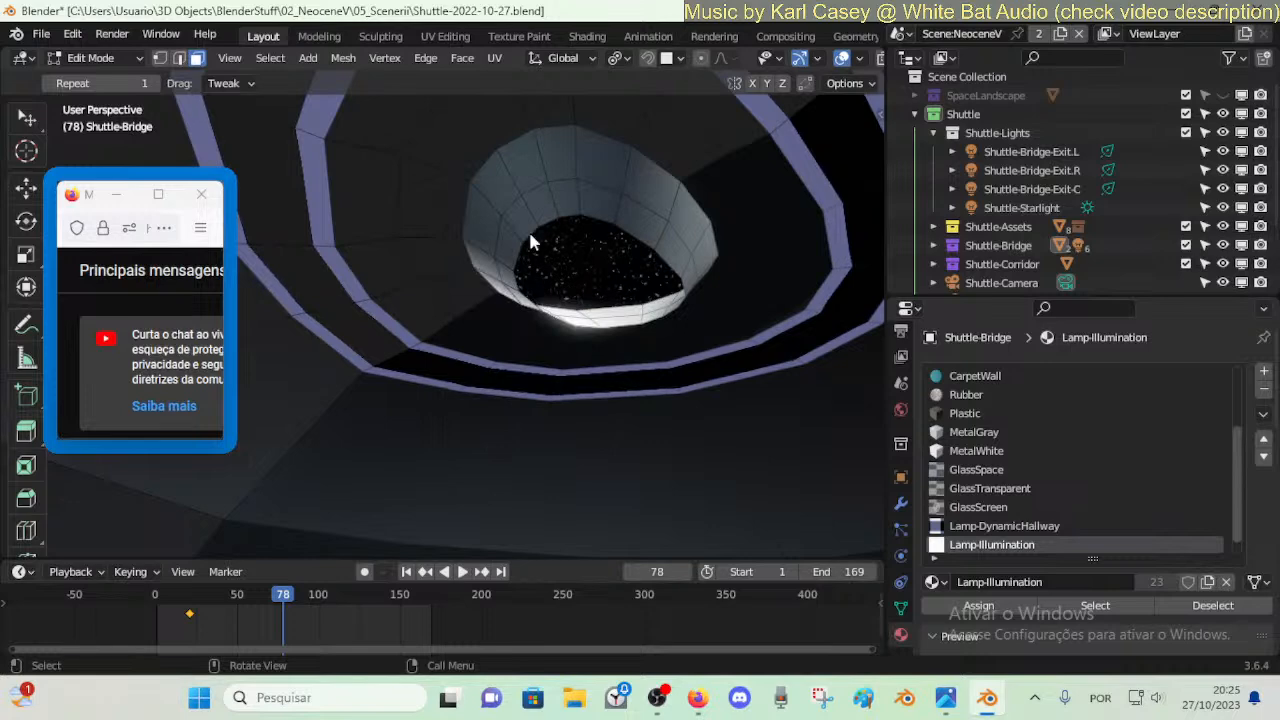
- Smooth the lamp cone's middle edge loop with a smoothing value of 0.508 and scale it up slightly
key(Tab)
key(Tab)
key(2)
alt+click(510, 198)
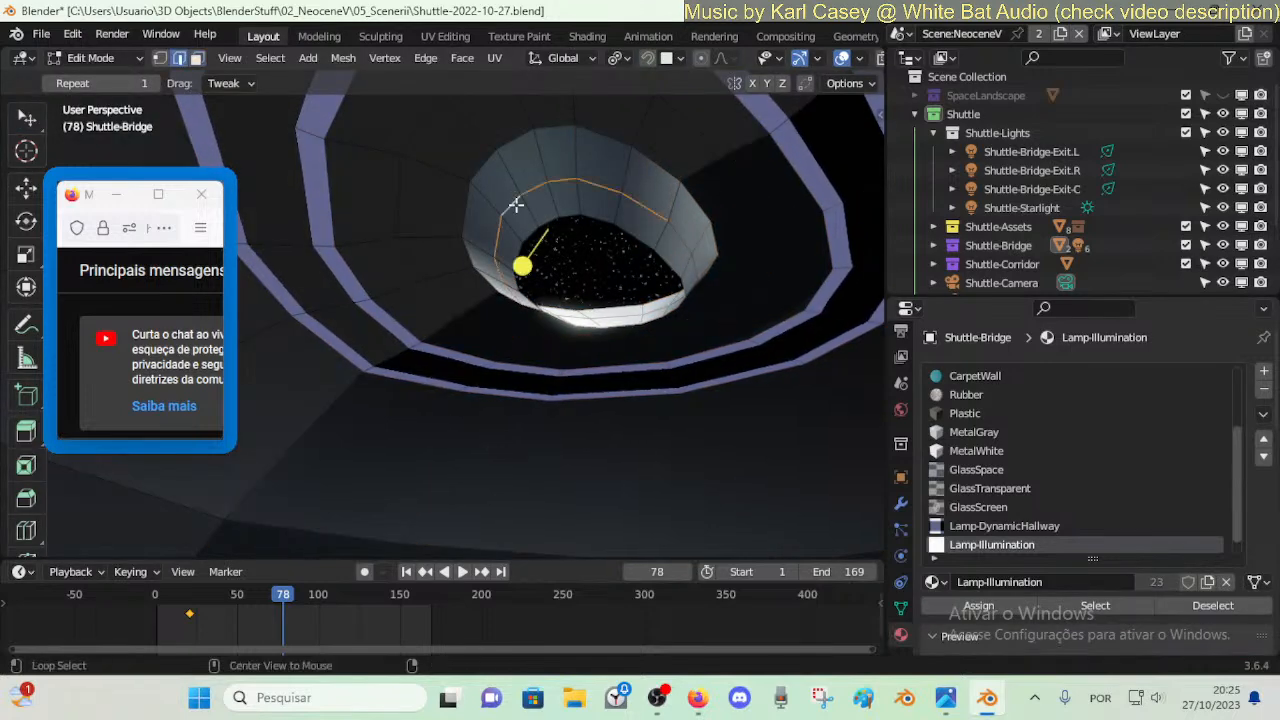
drag(523, 266, 640, 298)
key(s)
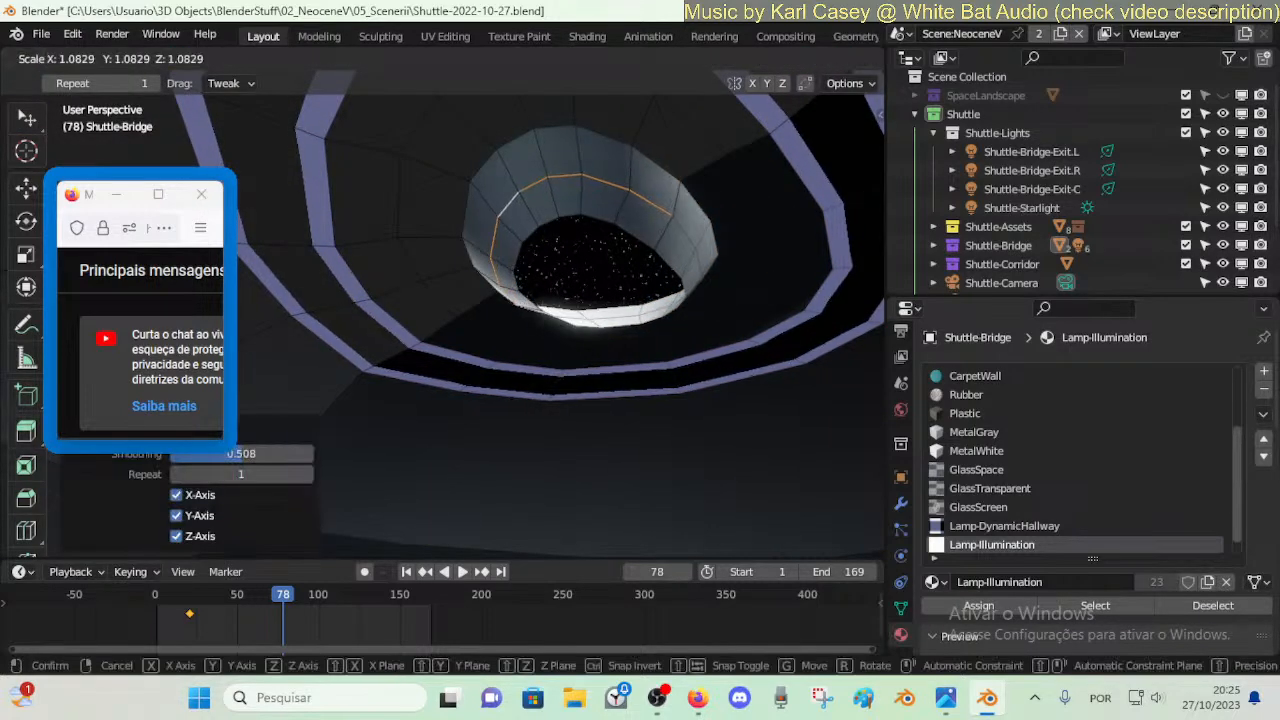
click(654, 277)
key(alt+a)
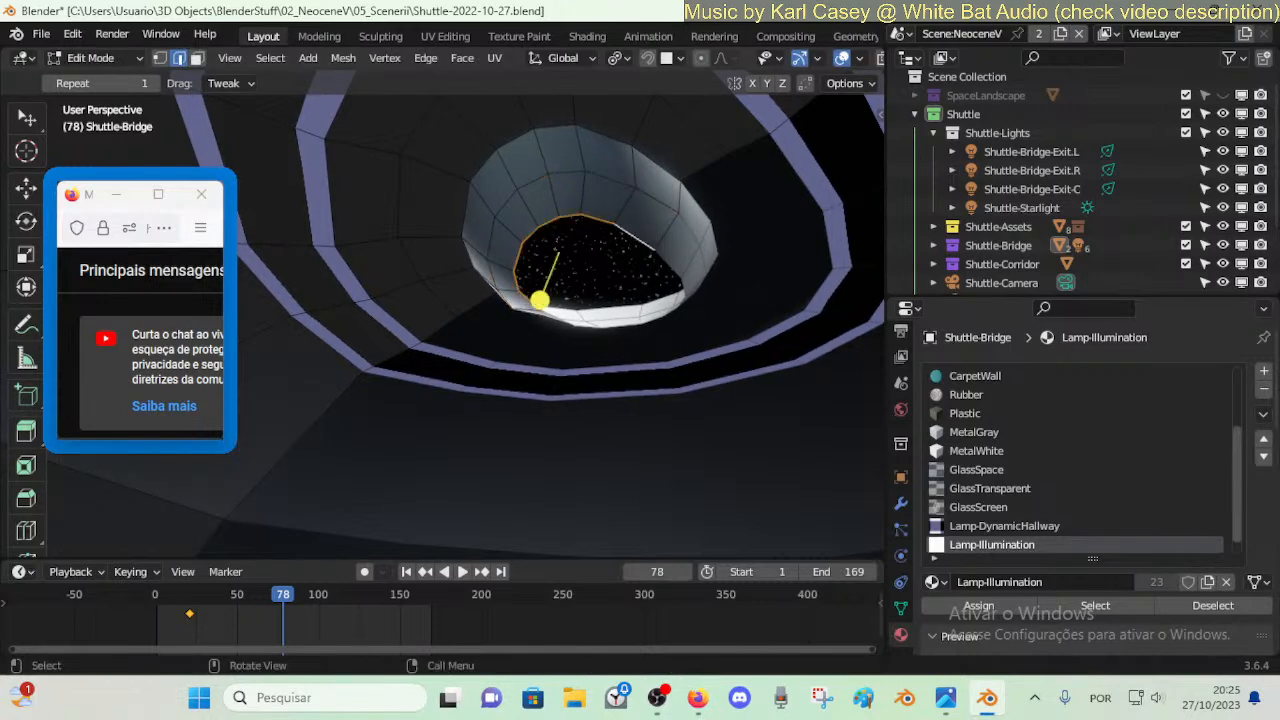
- Scale the lamp opening's rim loop to 1.28 and extrude it inward at a scale of about 0.601
key(s)
click(682, 246)
key(s)
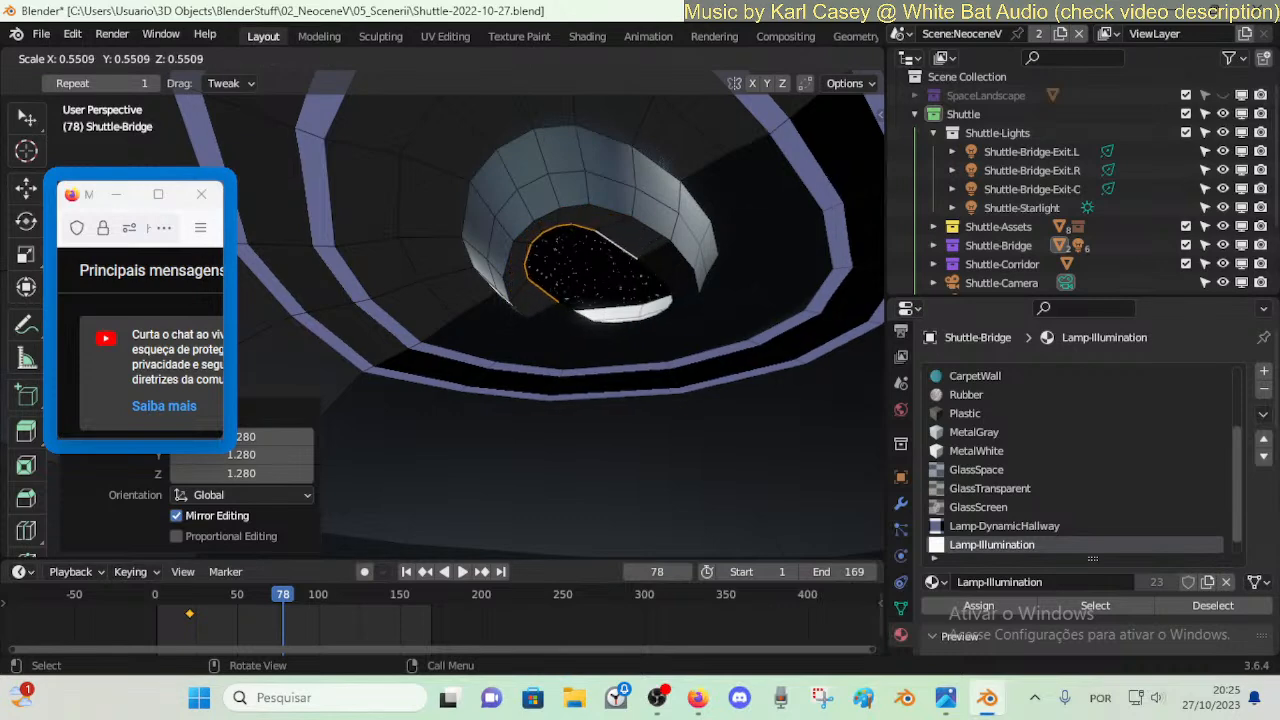
click(607, 277)
- Smooth the extruded inner rim with a smoothing value of 0.708 and raise it about 0.038 m along Z
key(s)
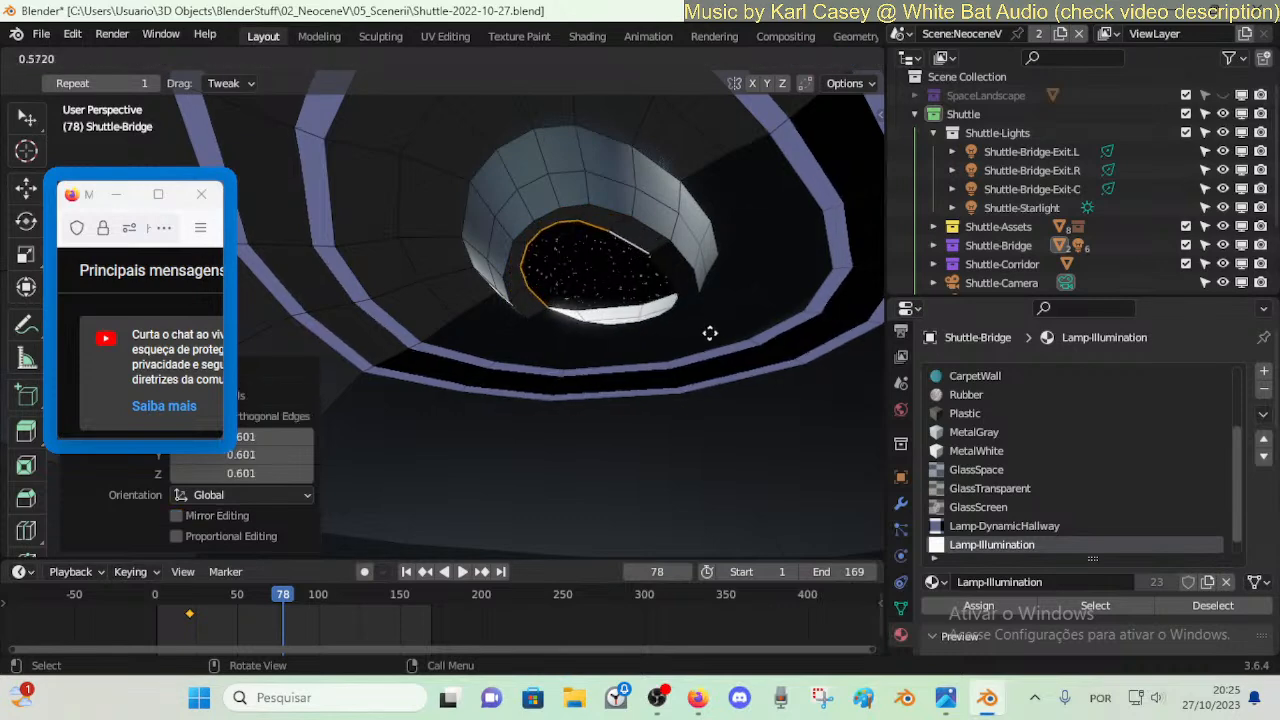
click(735, 327)
key(shift+grave)
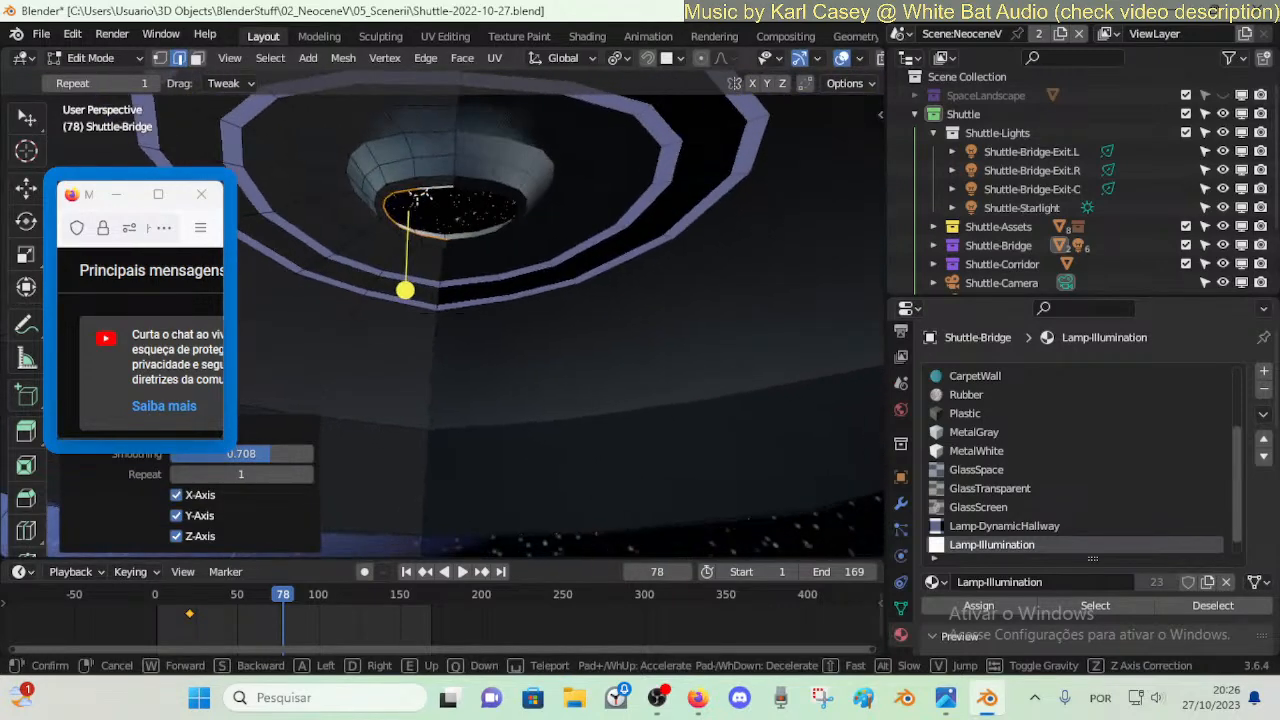
click(656, 311)
key(g)
key(z)
click(668, 258)
- Extrude the lamp's inner rim about 0.057 m downward along the Z axis
key(g)
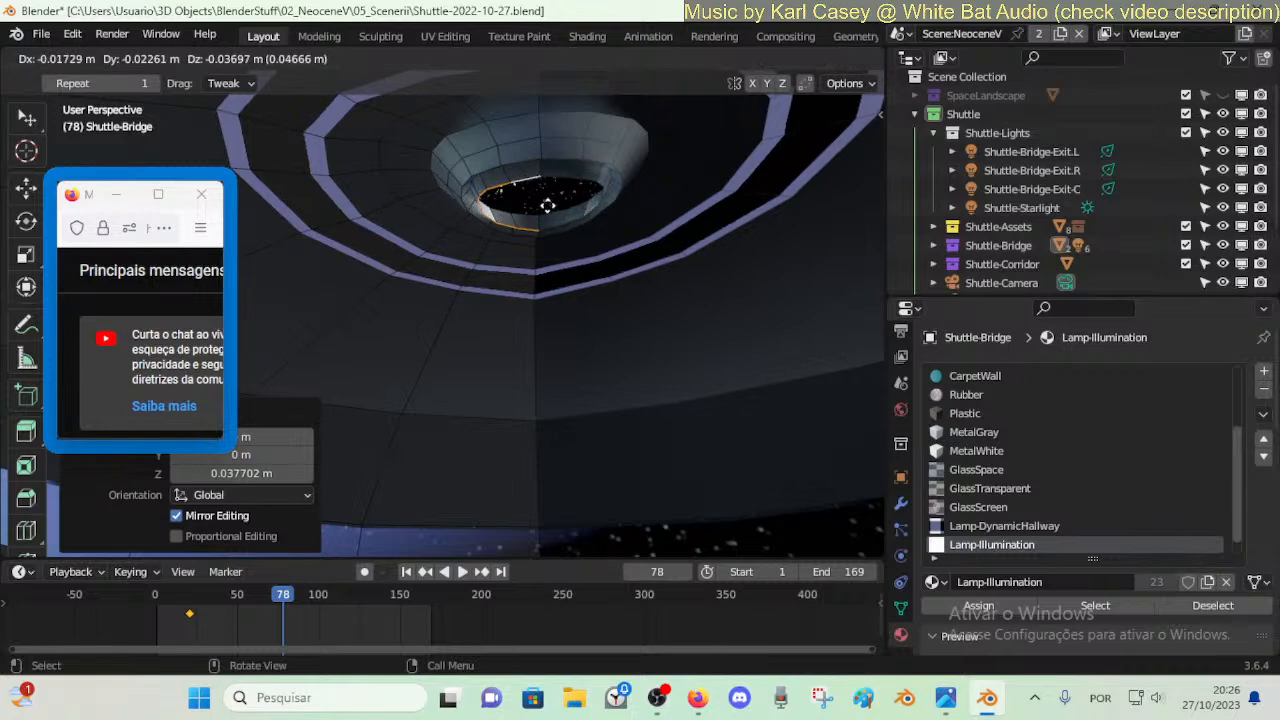
key(z)
click(572, 219)
- Narrow the newly extruded lamp edge by scaling it down and raise it about 0.041 m along Z
key(s)
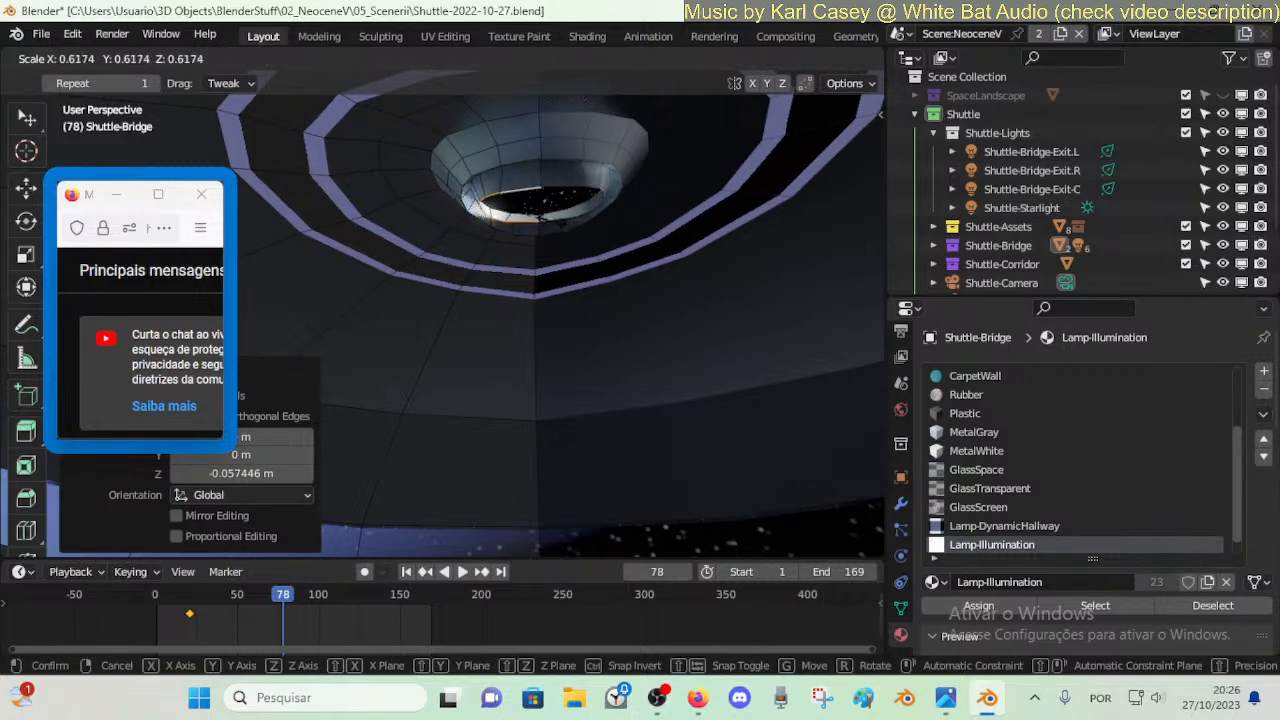
click(537, 217)
key(g)
key(z)
click(537, 207)
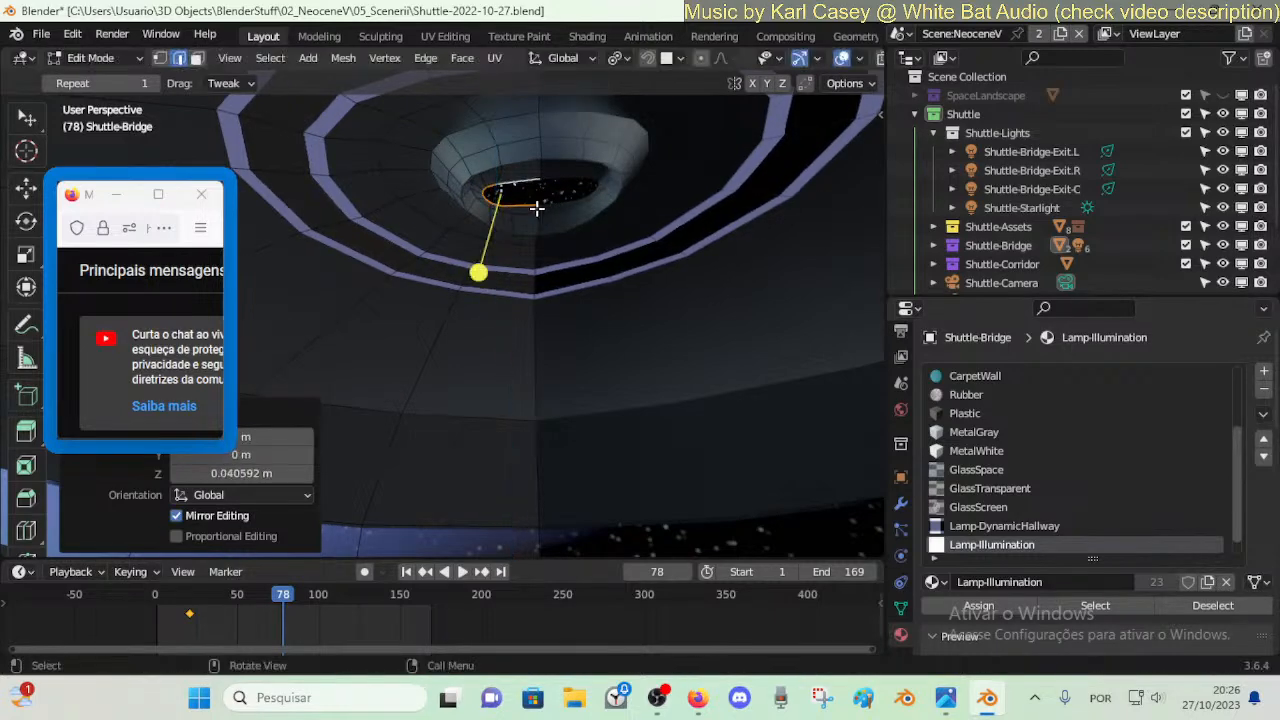
- Fill the lamp opening with a face smoothed by 0.178 and shift it along the X axis to the mirror seam
key(f)
drag(517, 250, 543, 276)
key(g)
key(x)
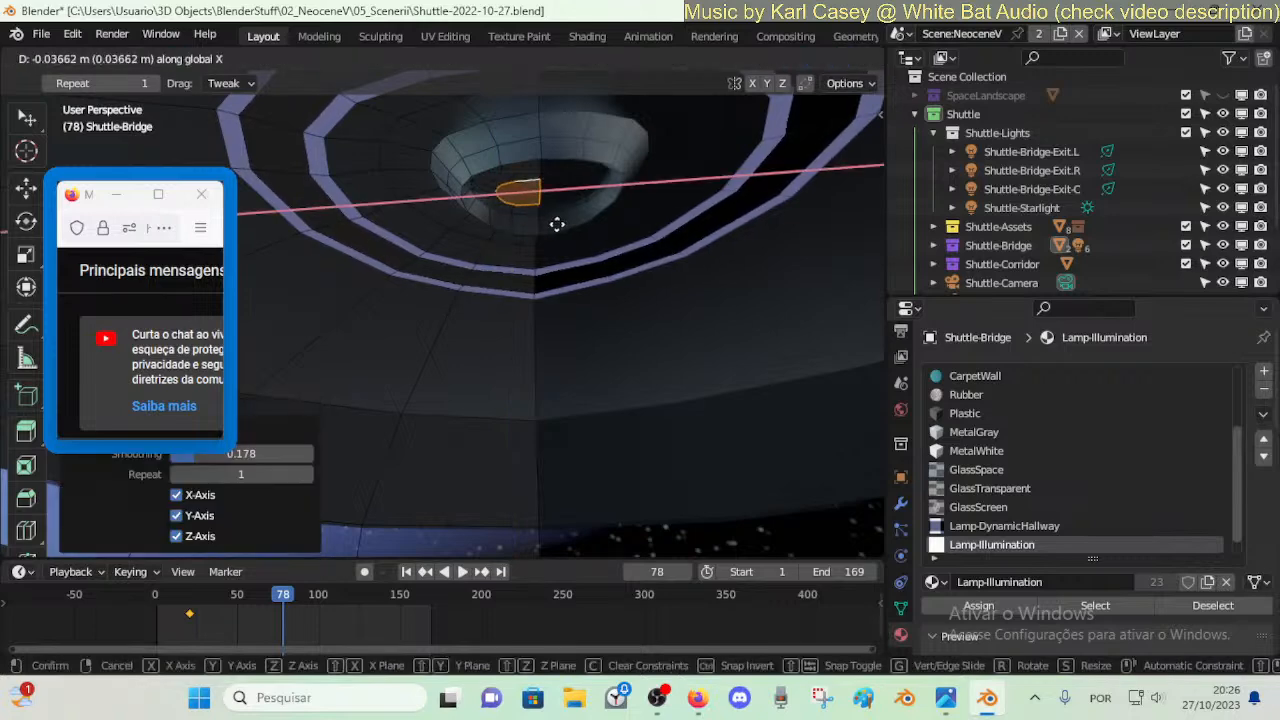
click(564, 223)
key(alt+a)
- Assign the Lamp-Illumination material to the new lamp face and leave Edit Mode
key(3)
click(532, 195)
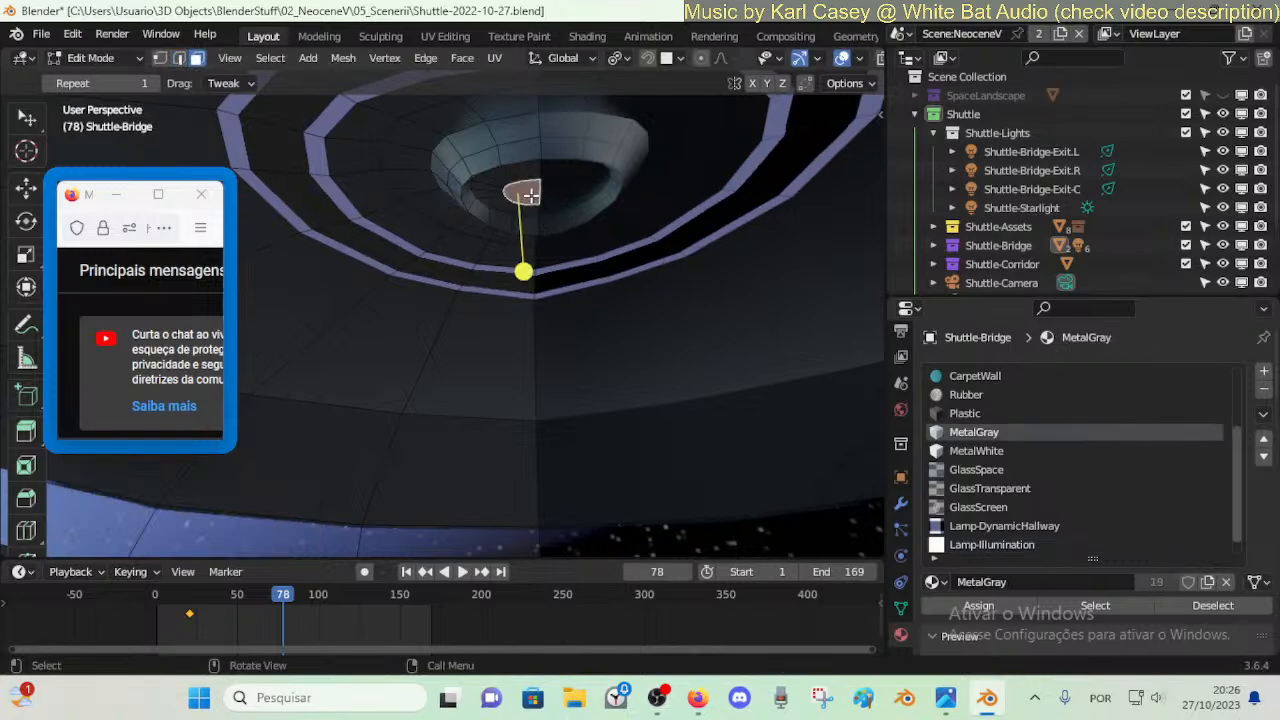
scroll(975, 530, down, 1)
click(988, 526)
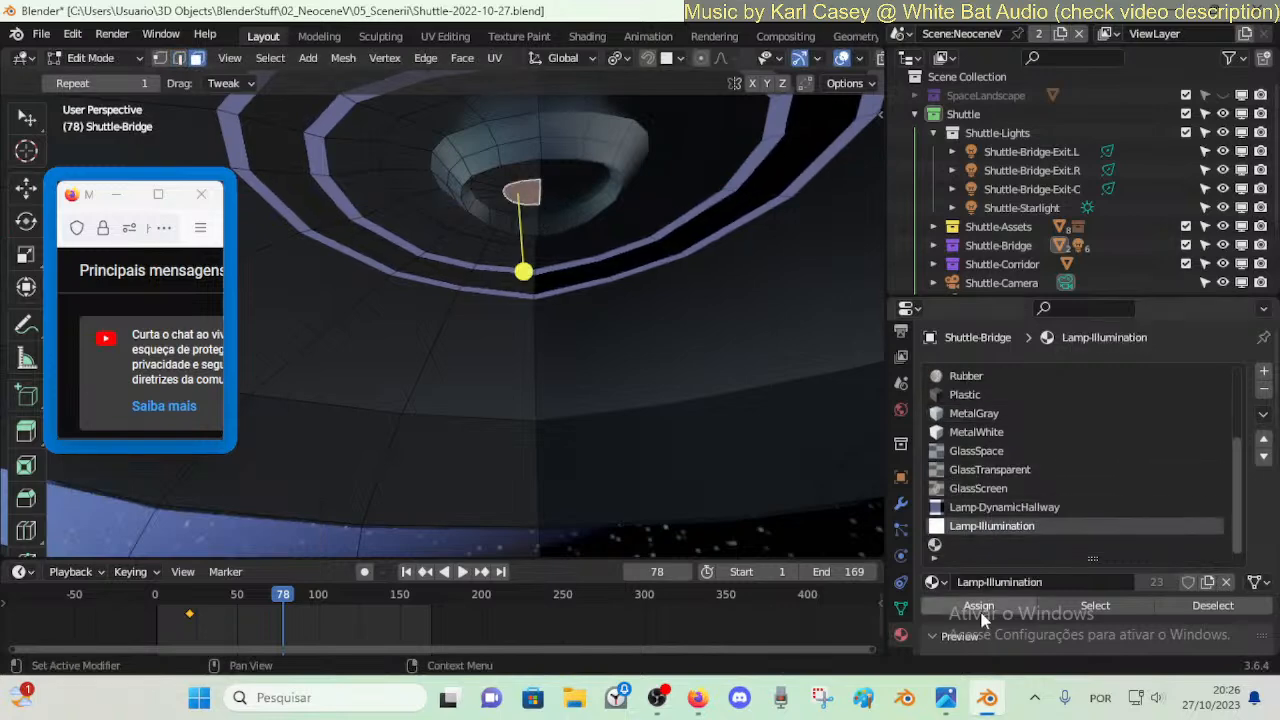
click(979, 608)
key(Tab)
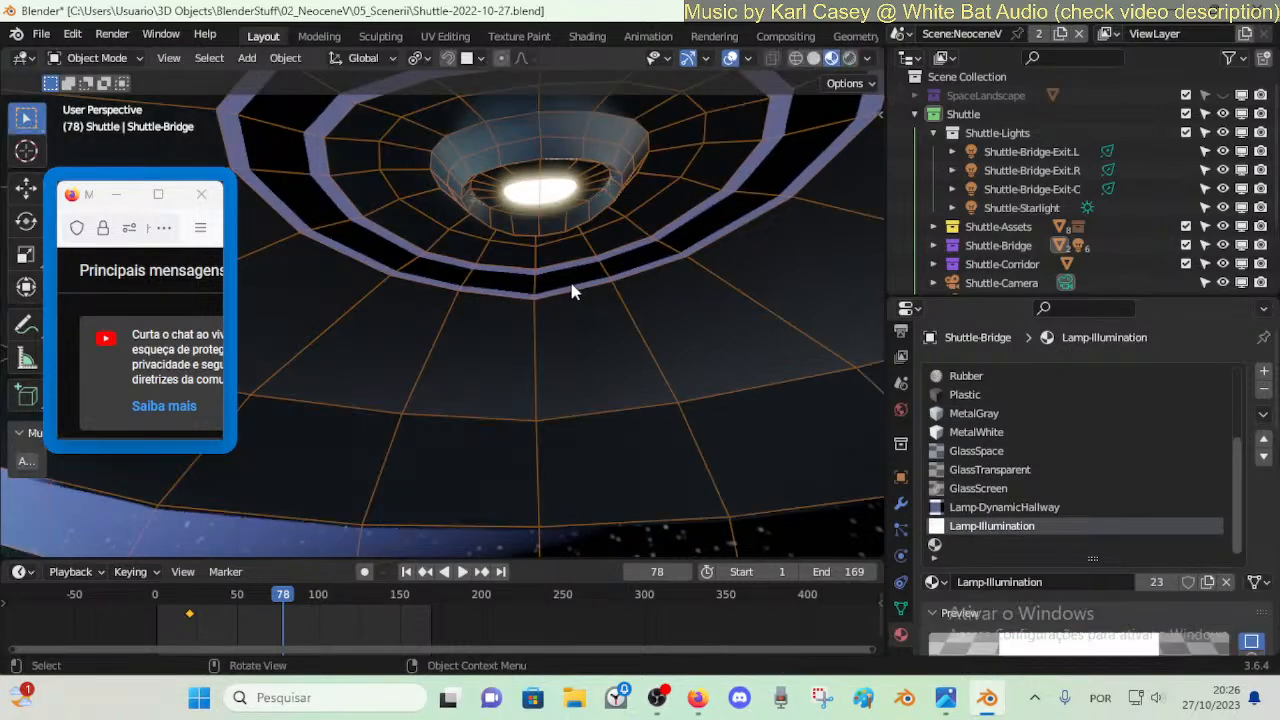
- Smooth the edge loop surrounding the glowing lamp face in Edit Mode
key(shift+grave)
key(s)
key(w)
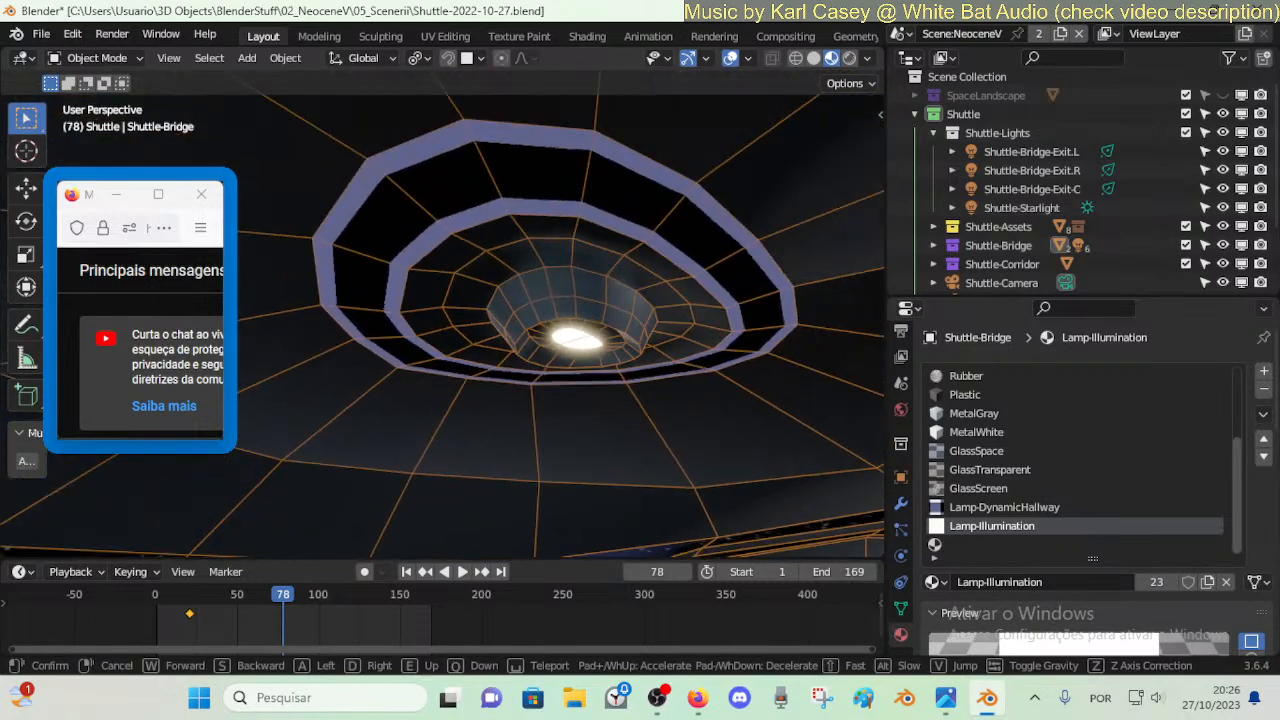
click(567, 282)
key(Tab)
key(2)
alt+click(594, 339)
drag(564, 429, 659, 437)
key(alt+a)
- Smooth the lamp cone's middle edge loop with a value of 0.208 and raise it about 0.034 m along Z
alt+click(535, 303)
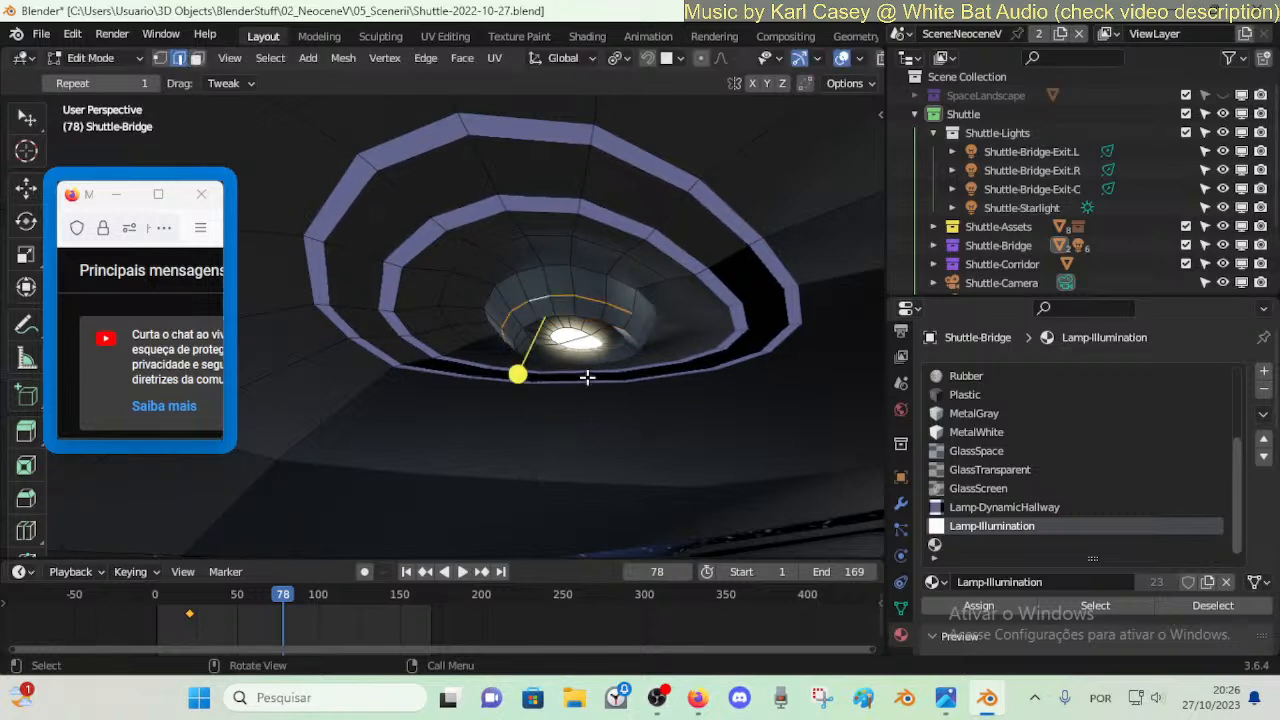
drag(517, 374, 588, 380)
key(g)
key(z)
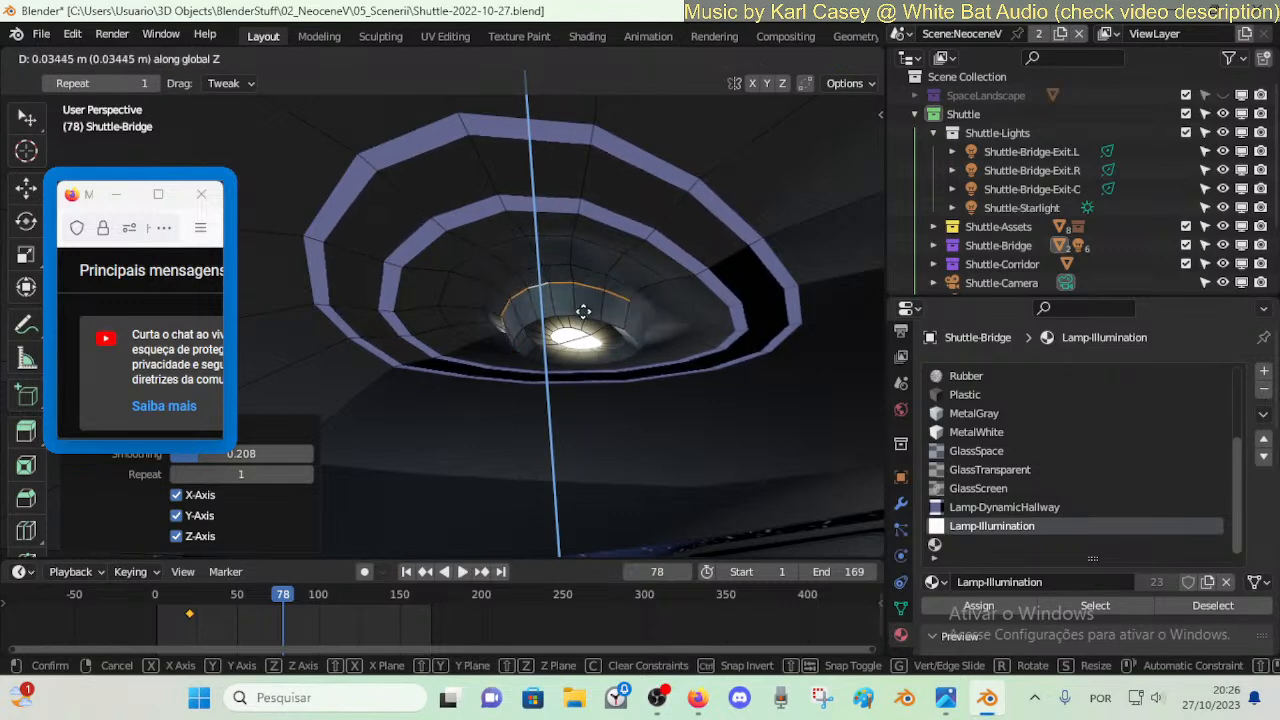
click(583, 309)
key(alt+a)
- Adjust the heights of the lamp cone's upper rim loop and the next loop outward along the Z axis
alt+click(486, 294)
key(g)
key(z)
click(477, 294)
key(alt+a)
alt+click(445, 286)
key(g)
key(z)
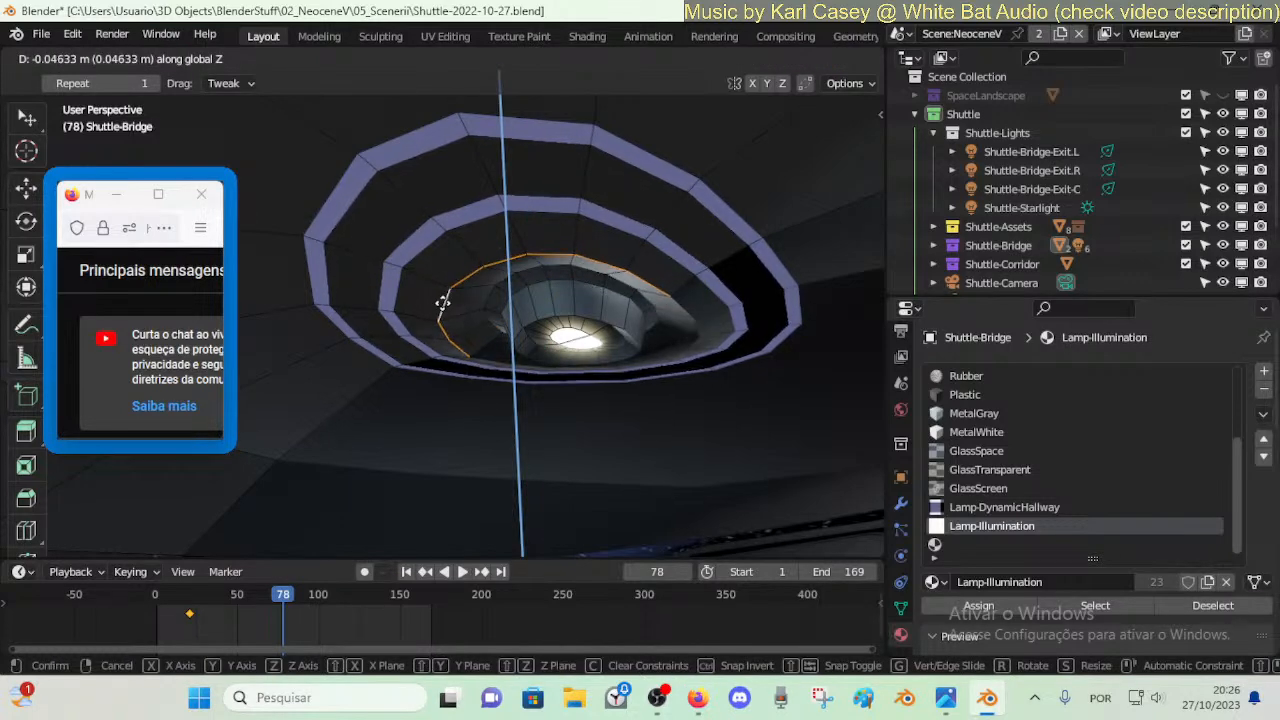
click(436, 292)
key(alt+a)
- Smooth the loop just inside the ring lamp, and smooth the ring lamp's face loop with a value of 0.292
alt+click(421, 275)
drag(509, 374, 560, 384)
key(alt+a)
alt+click(411, 222)
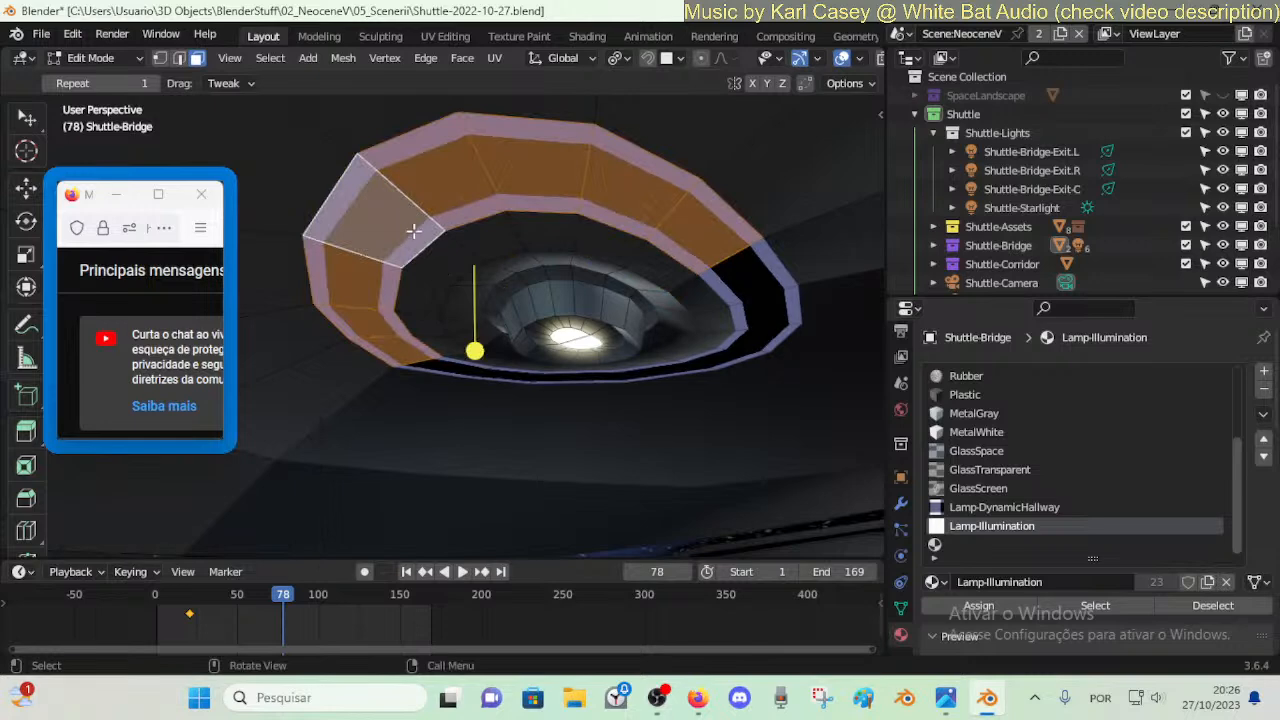
drag(470, 350, 534, 357)
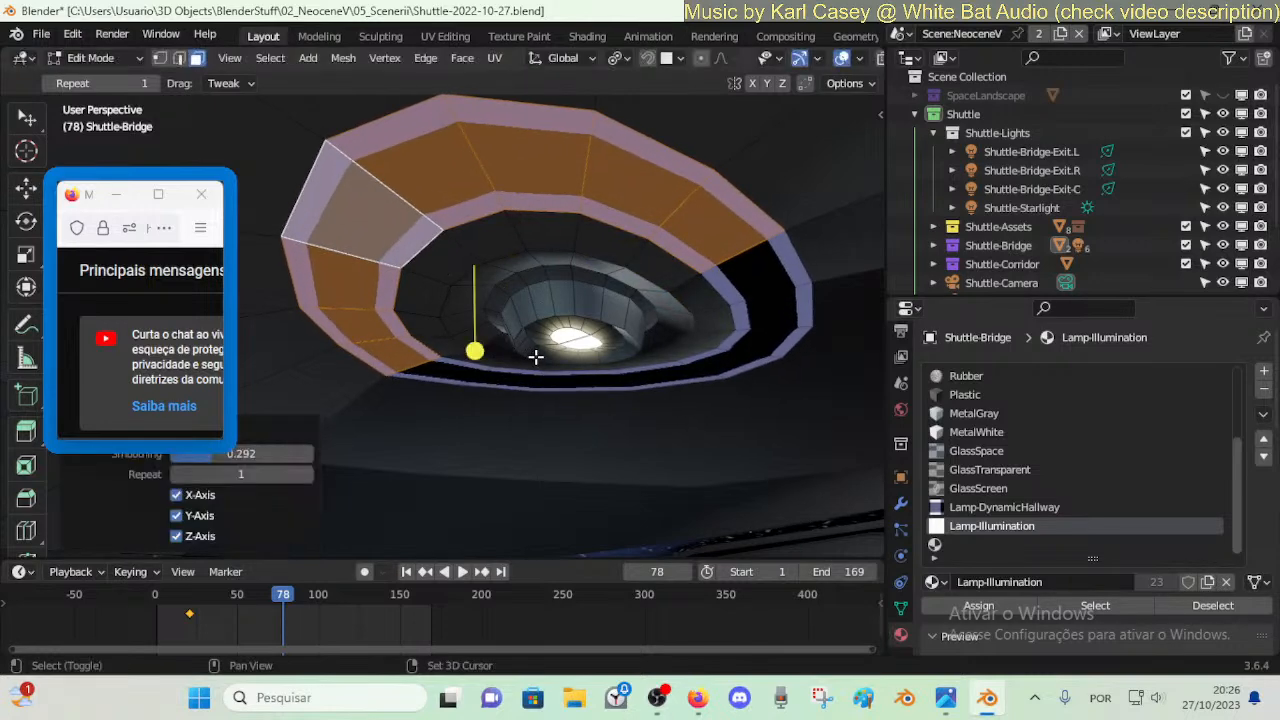
- Unwrap the UVs of the ring lamp's selected face loop and clear the selection
key(shift+grave)
key(s)
click(537, 360)
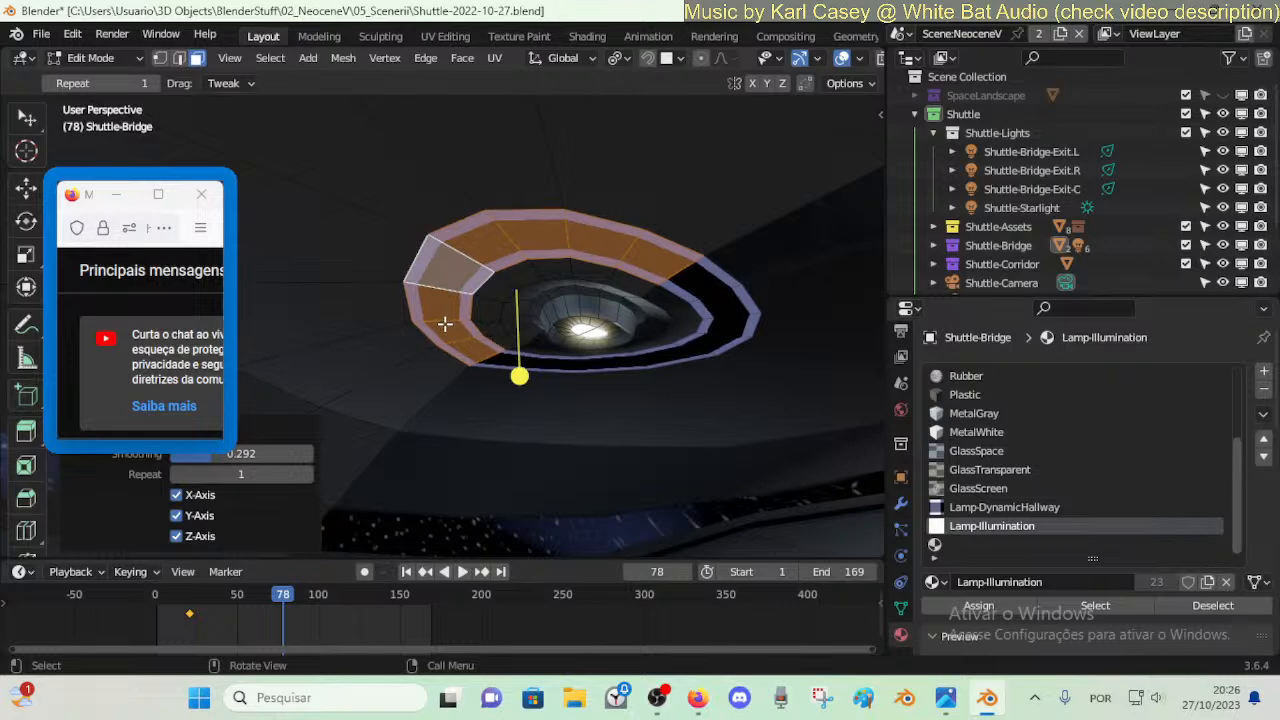
key(u)
click(375, 569)
key(alt+a)
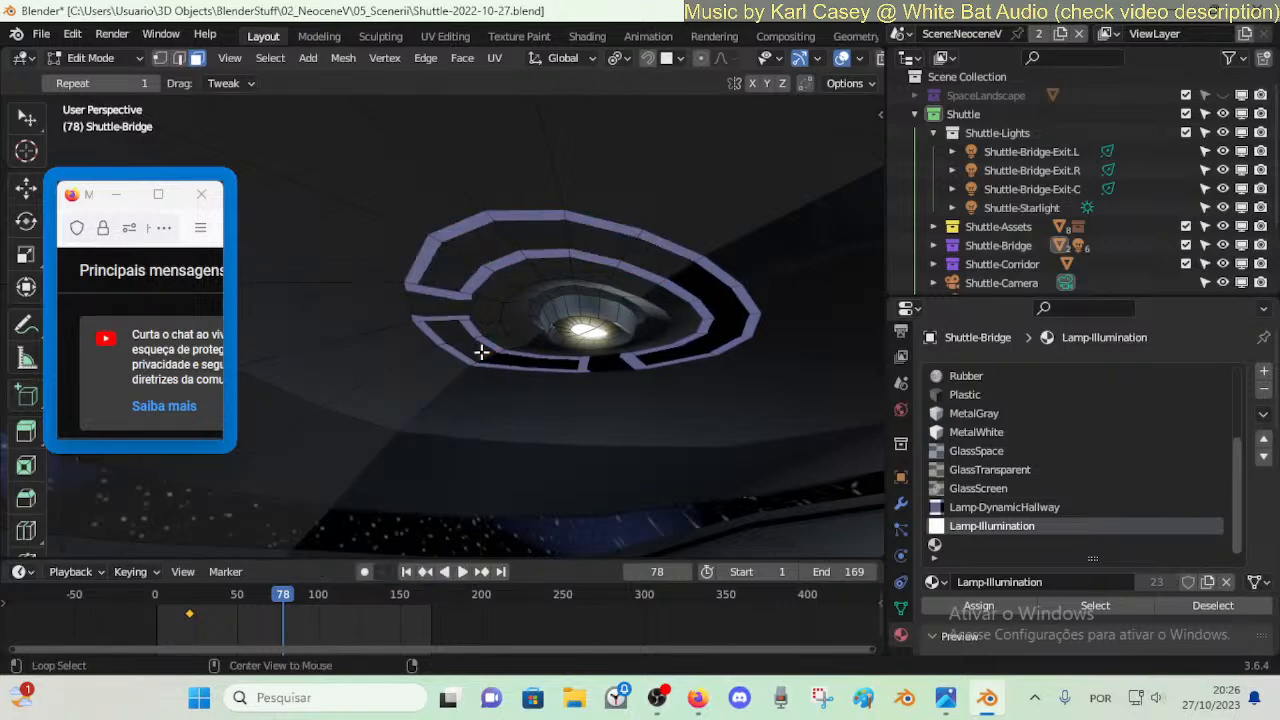
- Play the animation to check the ring lamp's light pattern, save the file and stop playback
key(space)
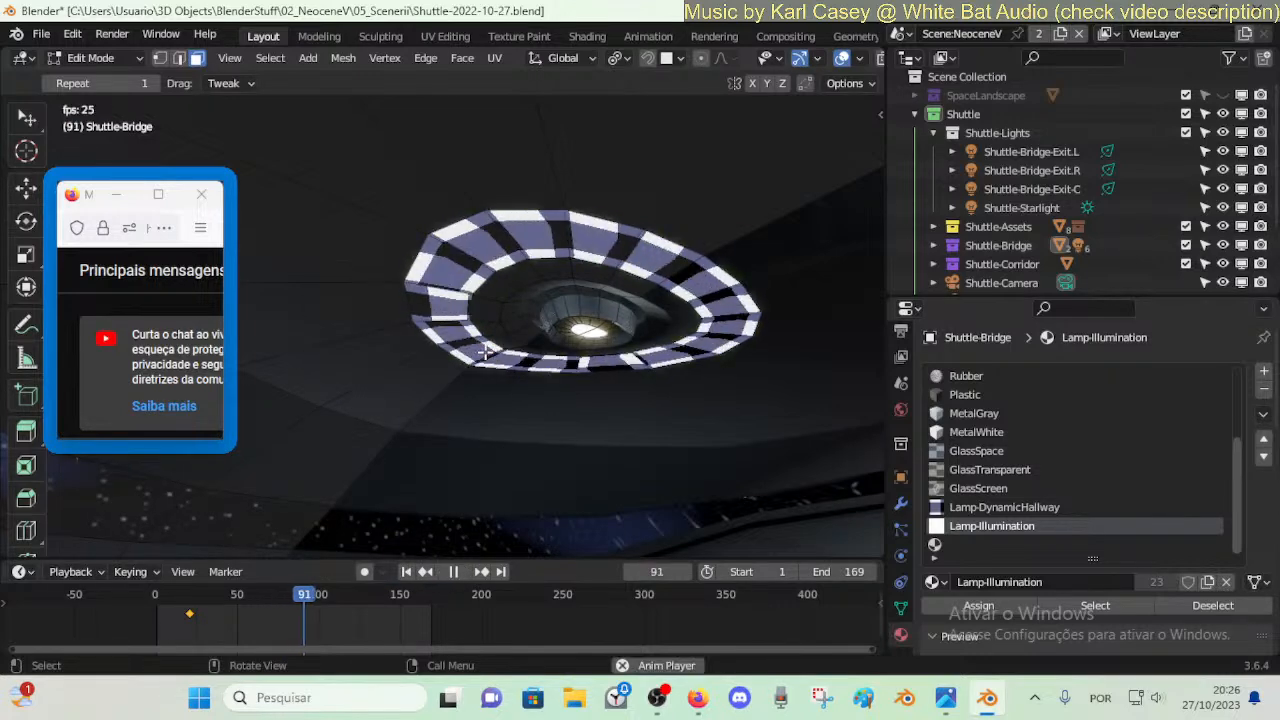
key(shift+grave)
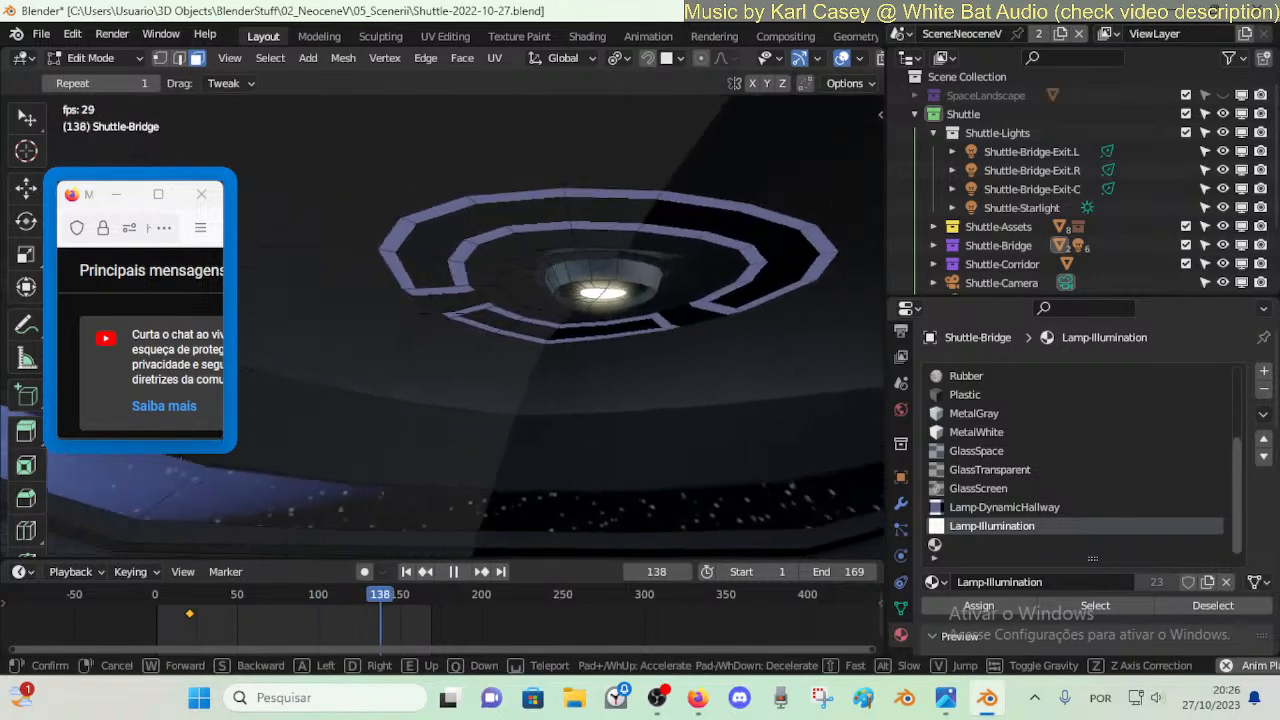
key(s)
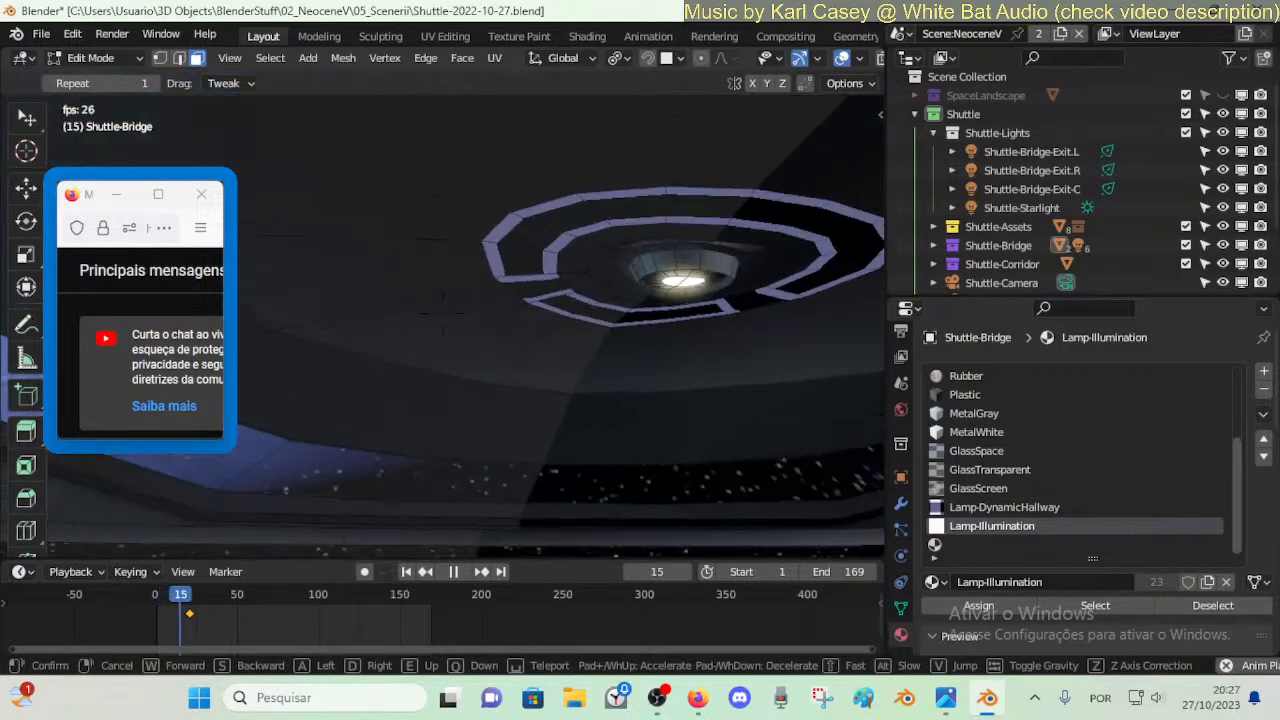
click(541, 323)
key(ctrl+s)
key(space)
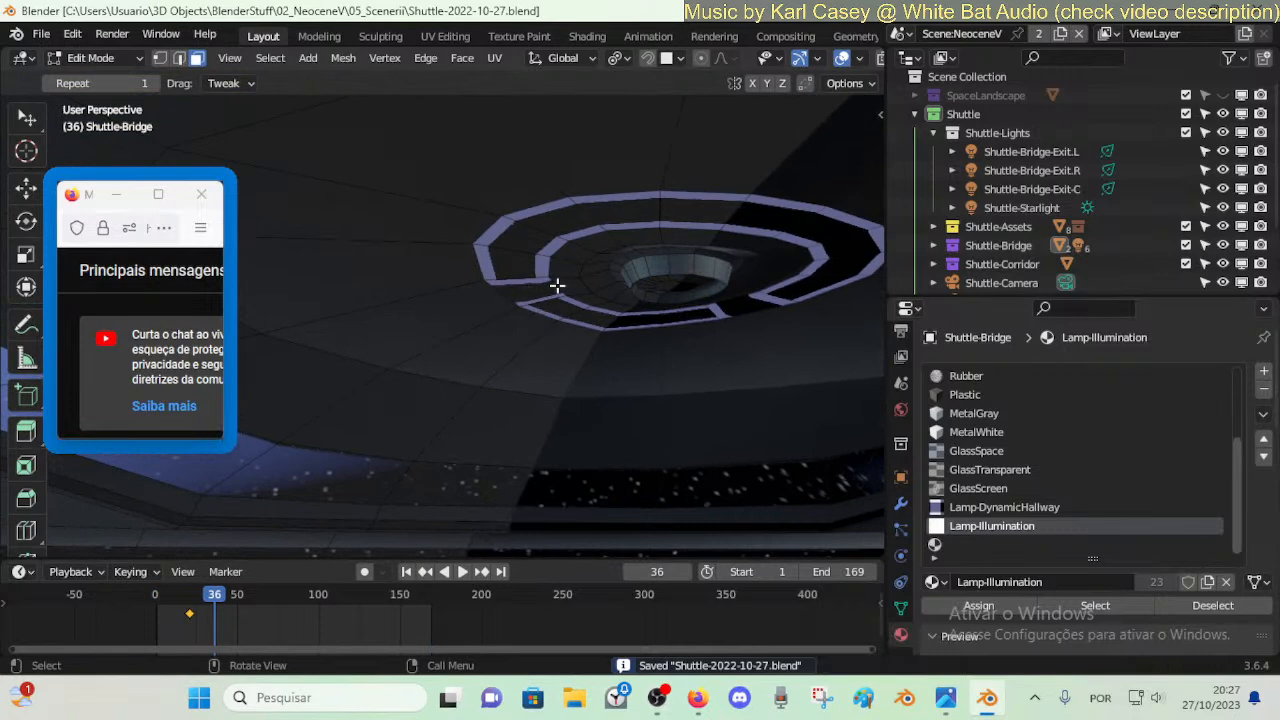
key(a)
key(alt+a)
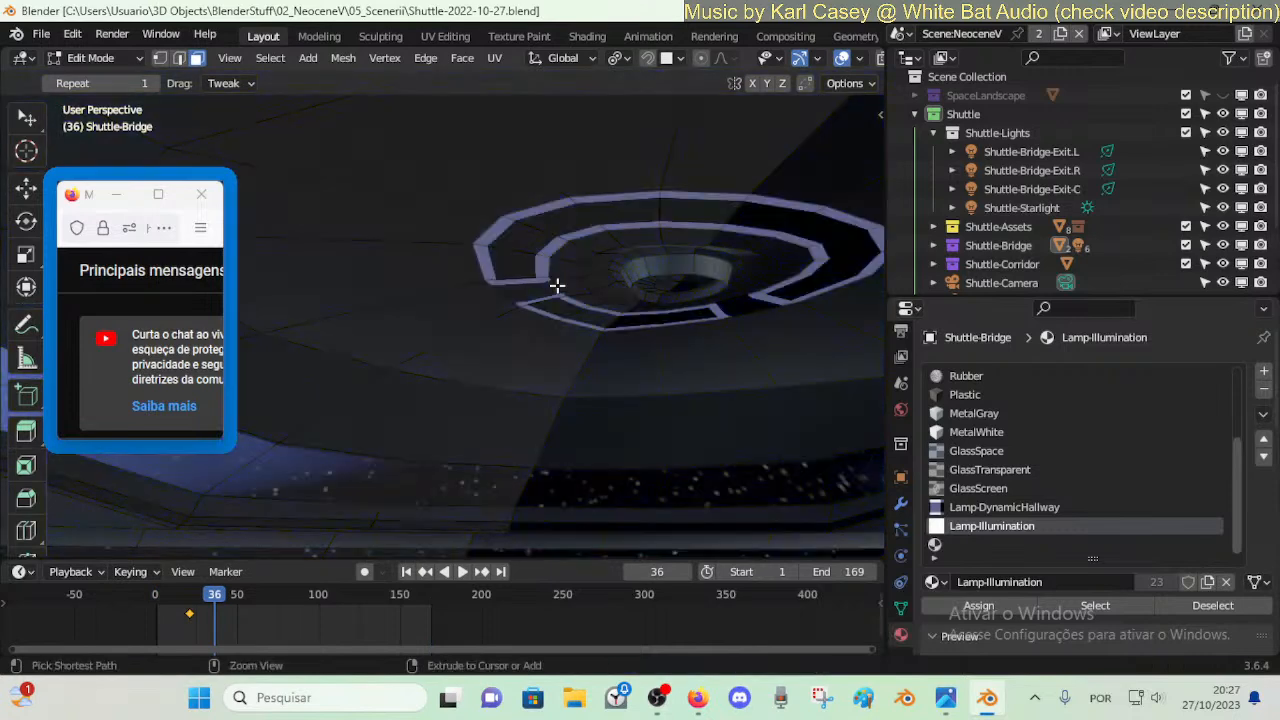
click(533, 292)
key(1)
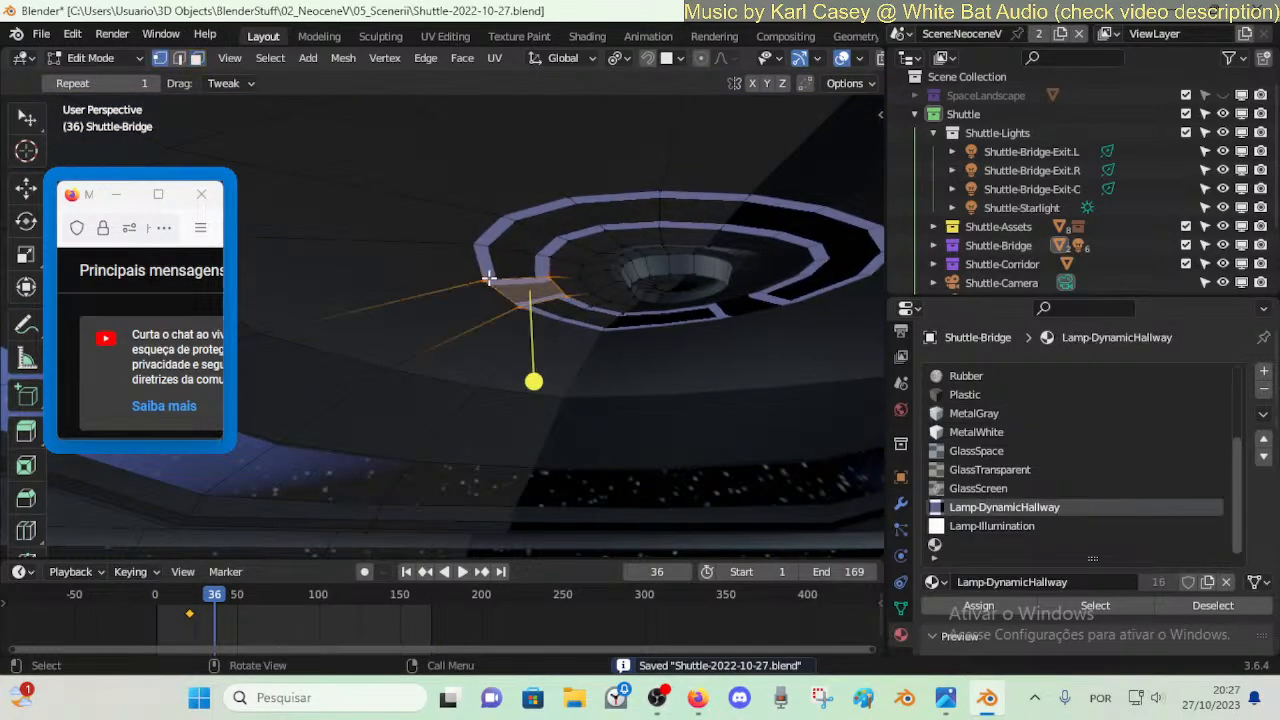
click(487, 281)
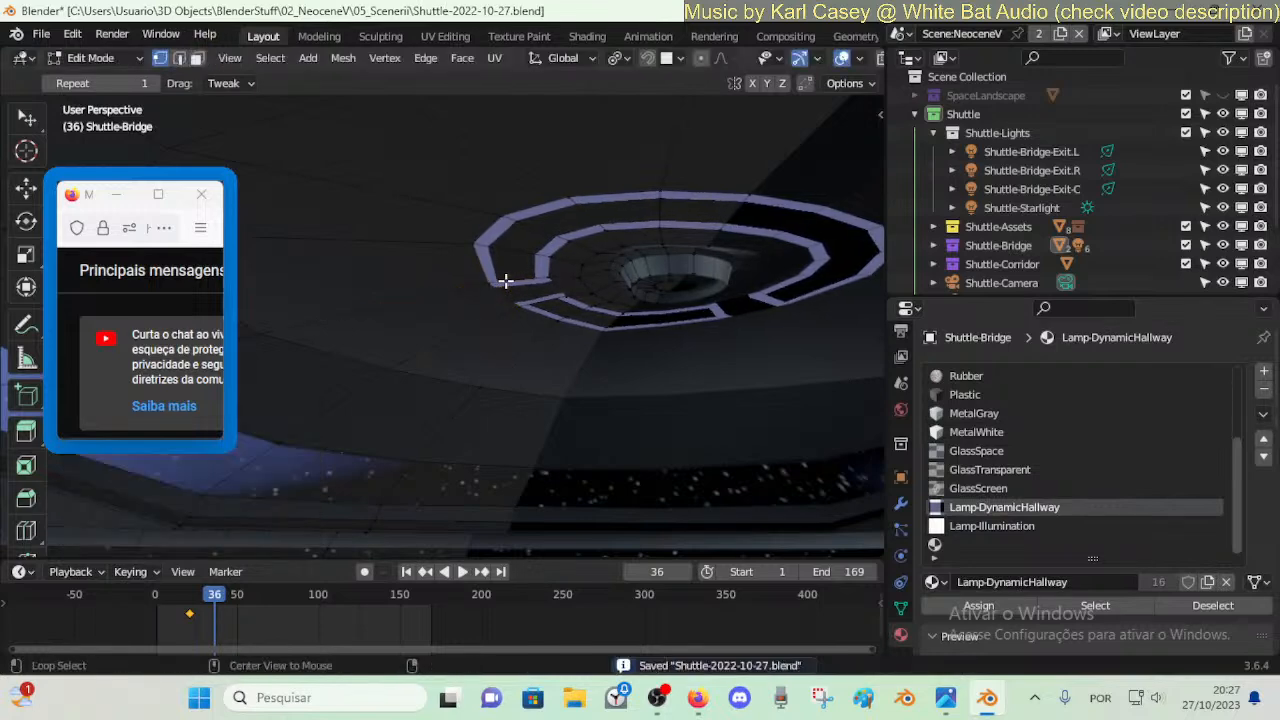
key(ctrl+r)
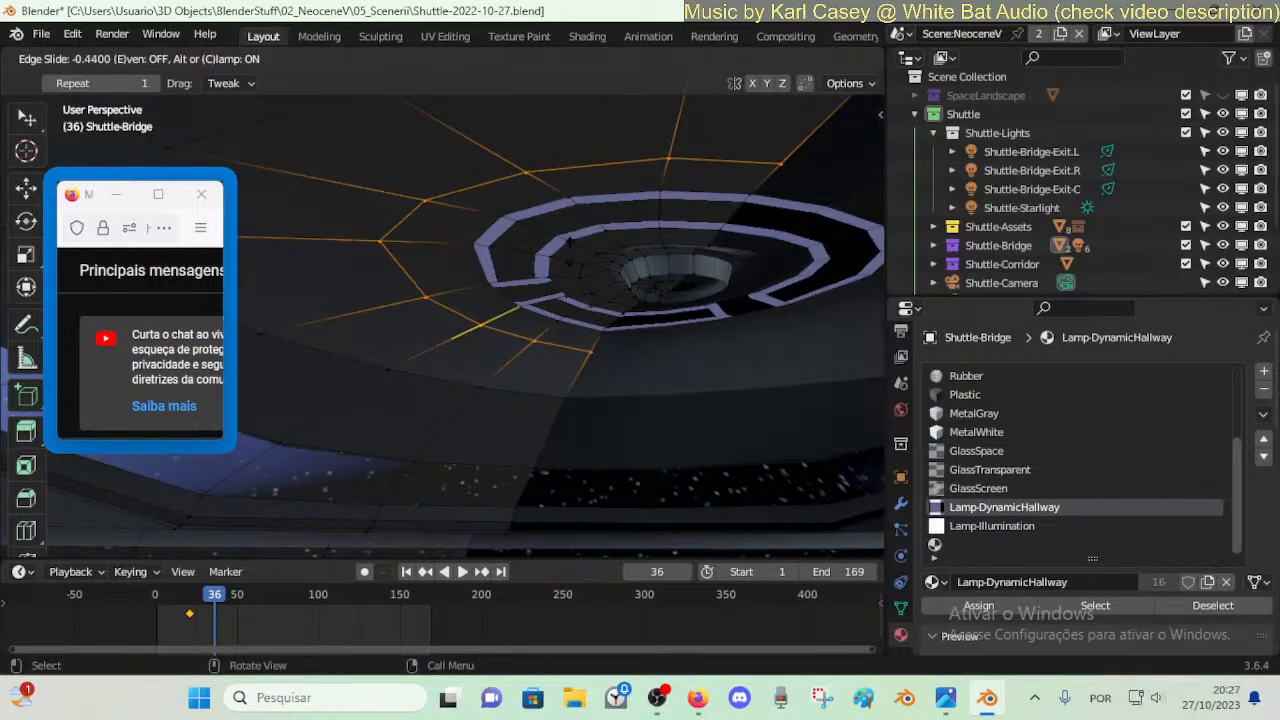
key(Escape)
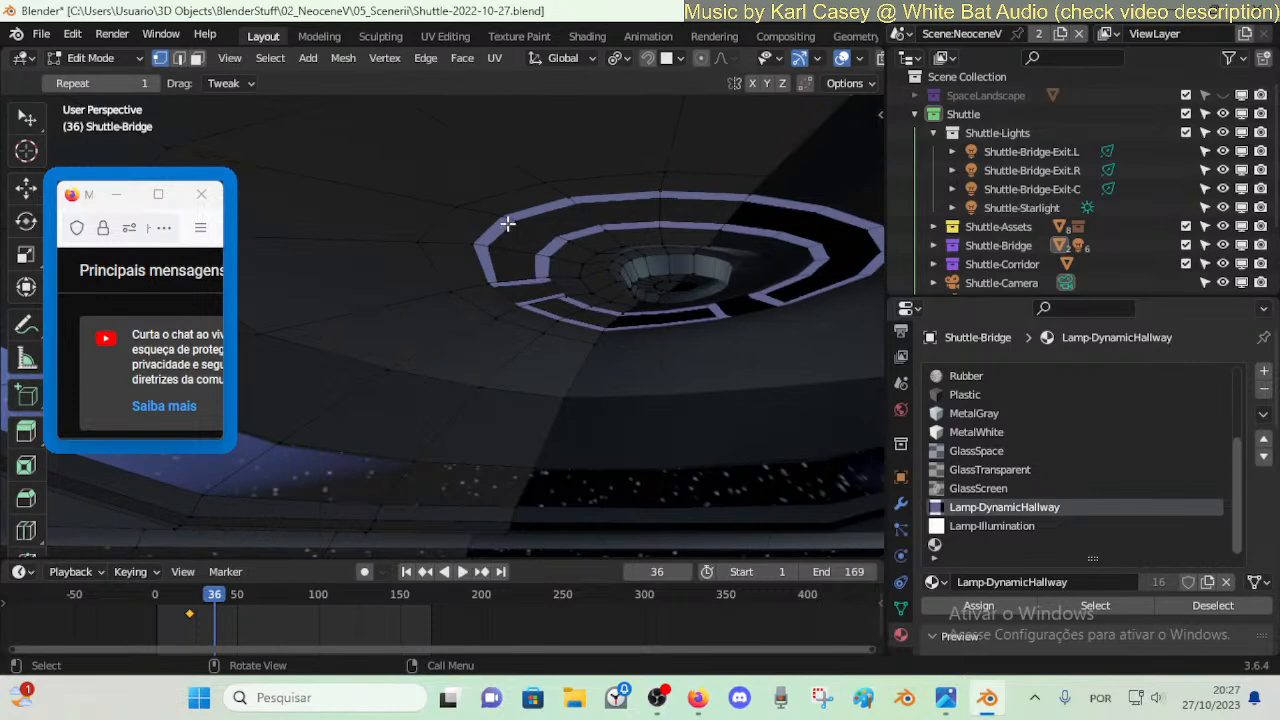
- Try resetting the UVs and assigning Lamp-DynamicHallway on the face loop just outside the ring lamp, and undo it
alt+click(491, 215)
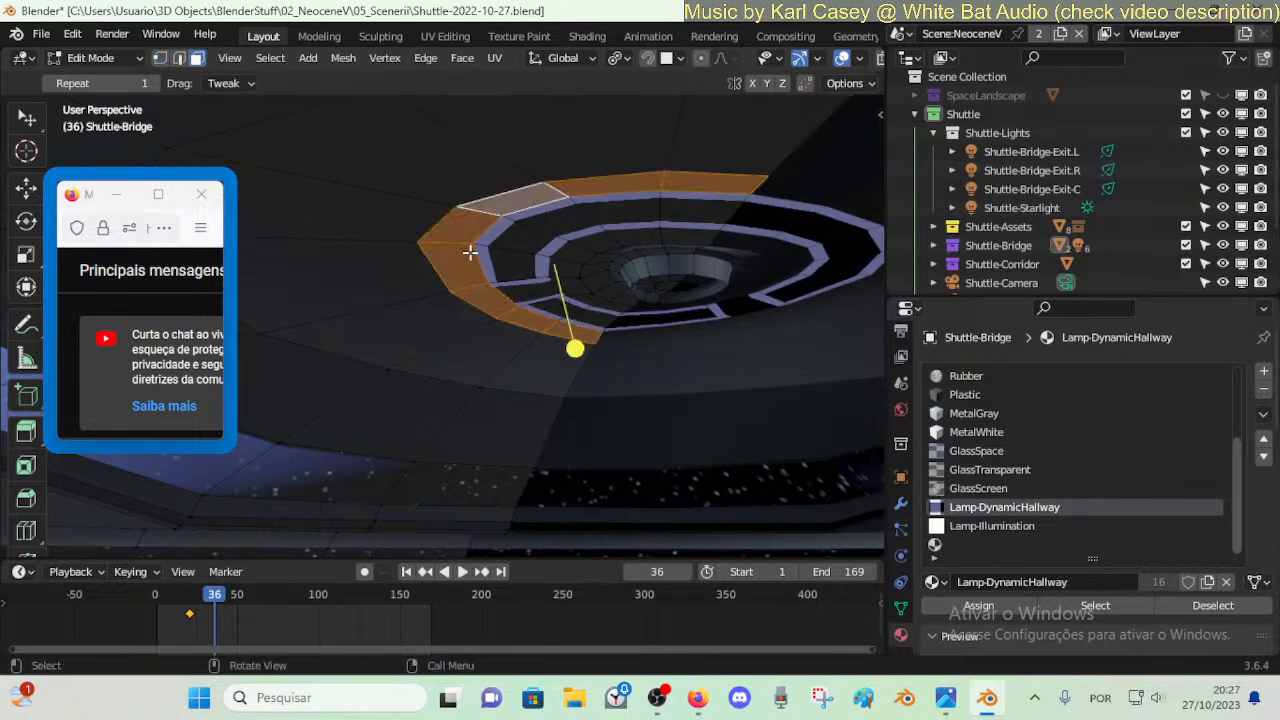
key(u)
click(426, 320)
click(978, 605)
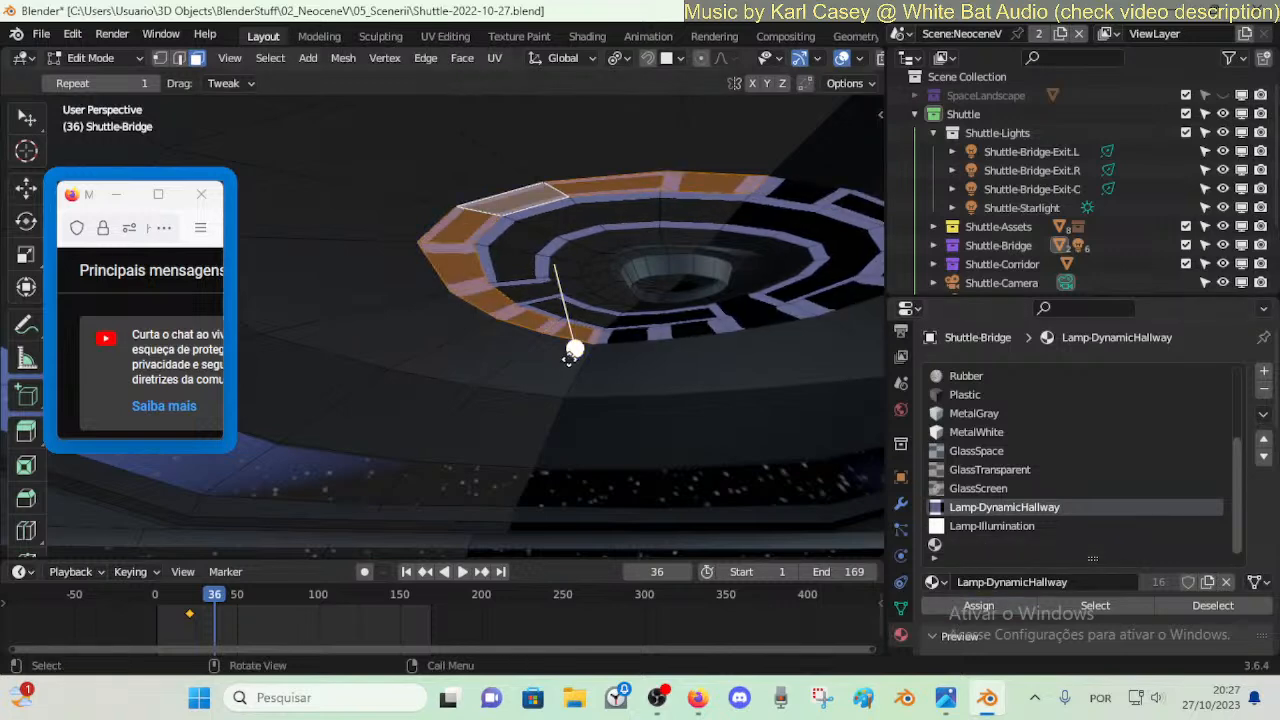
key(alt+a)
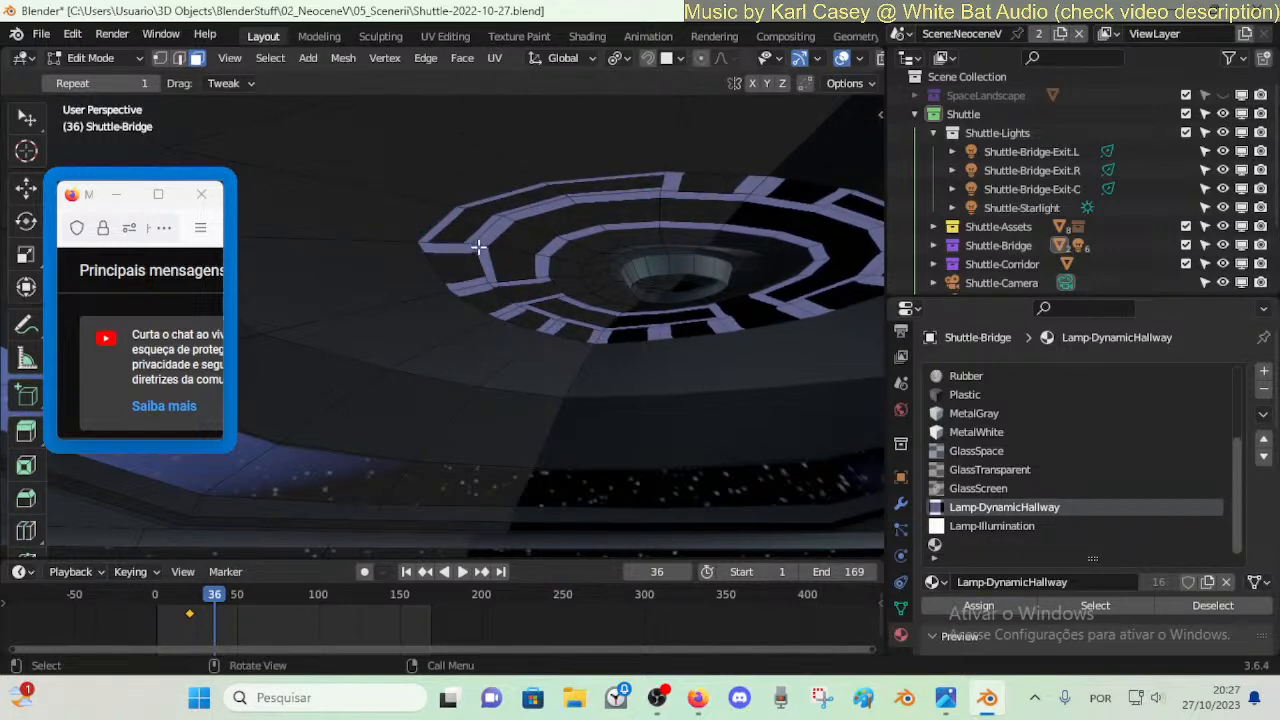
key(ctrl+z)
key(ctrl+z)
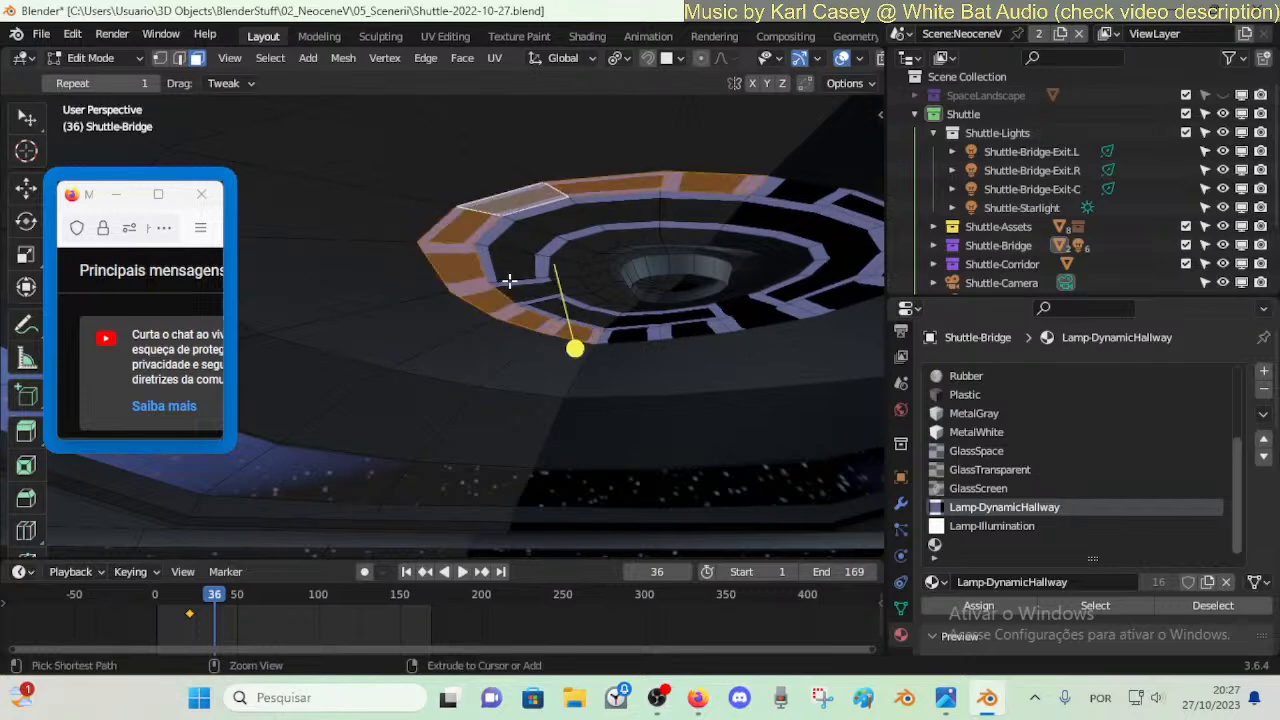
key(alt+a)
- Try unwrapping the UVs of the ring lamp's face loop and play the animation to check the light pattern
alt+click(530, 289)
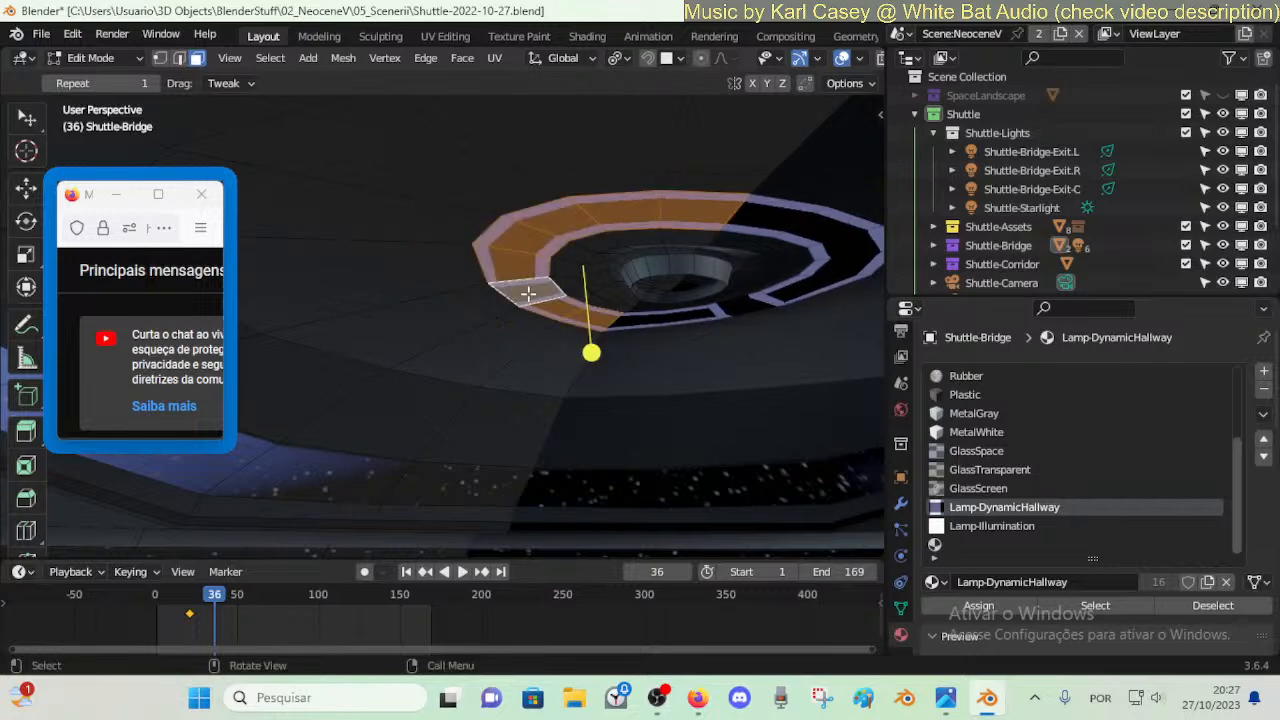
key(u)
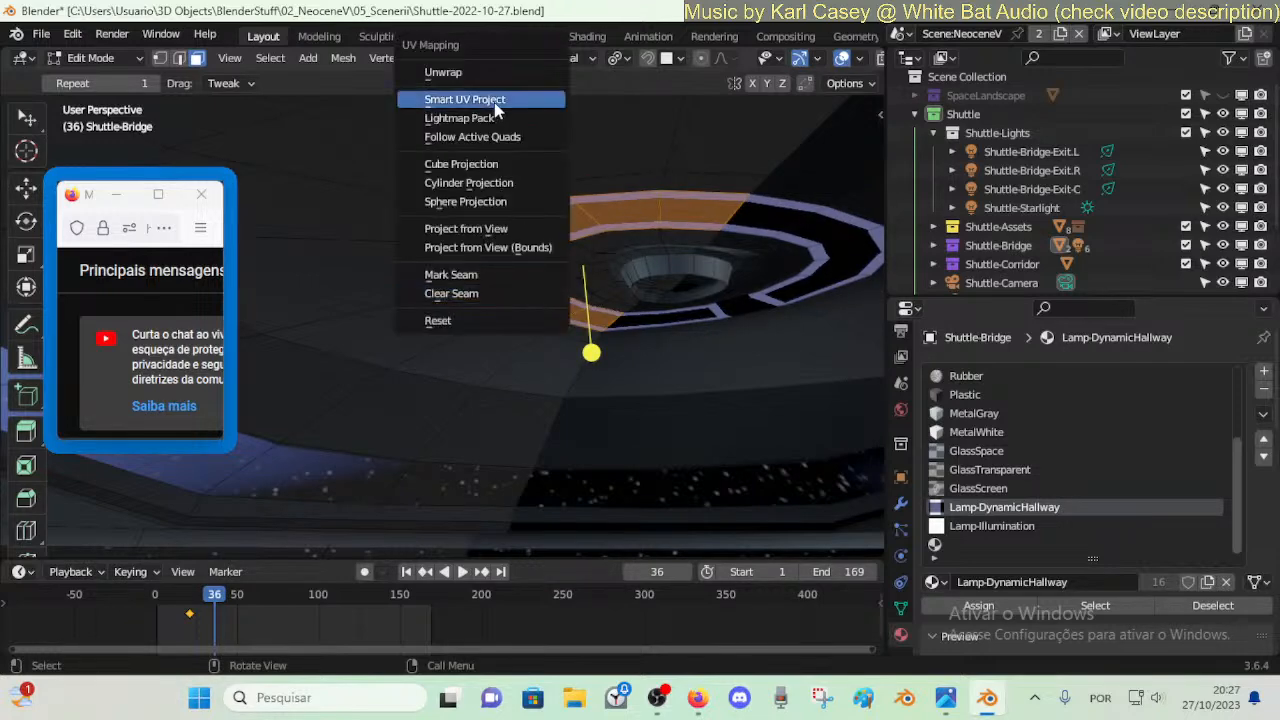
click(500, 73)
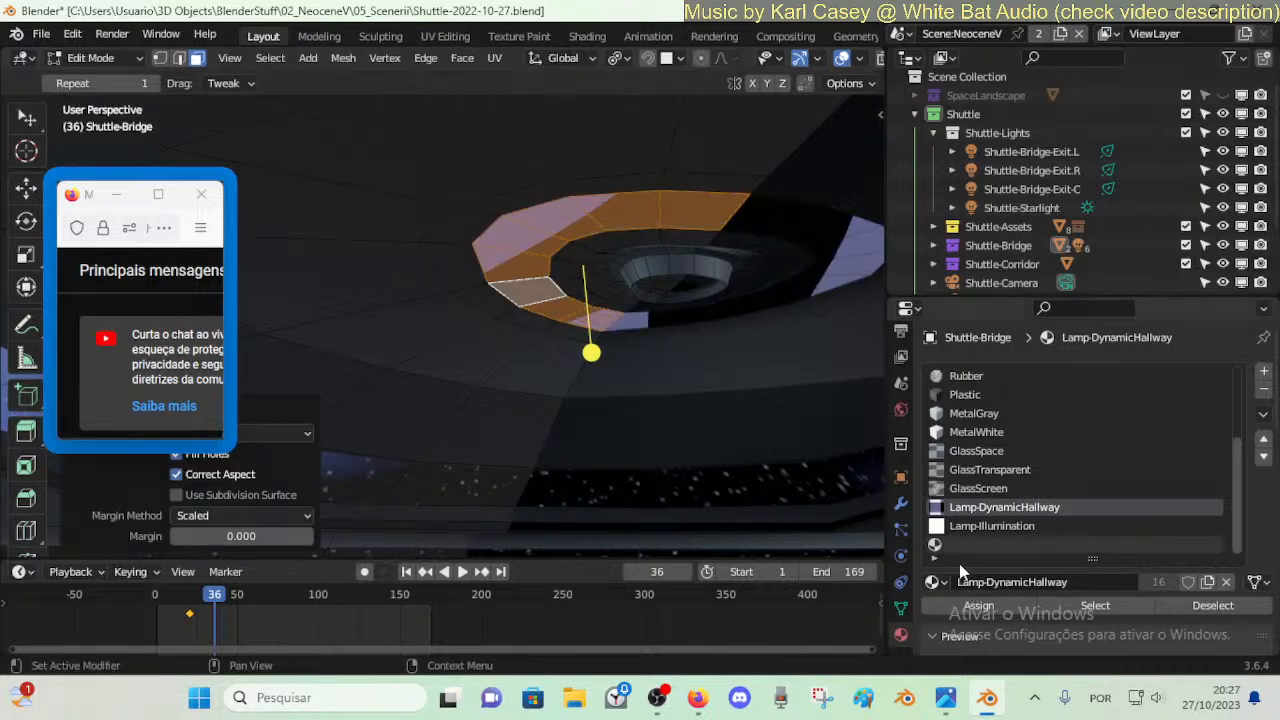
click(950, 605)
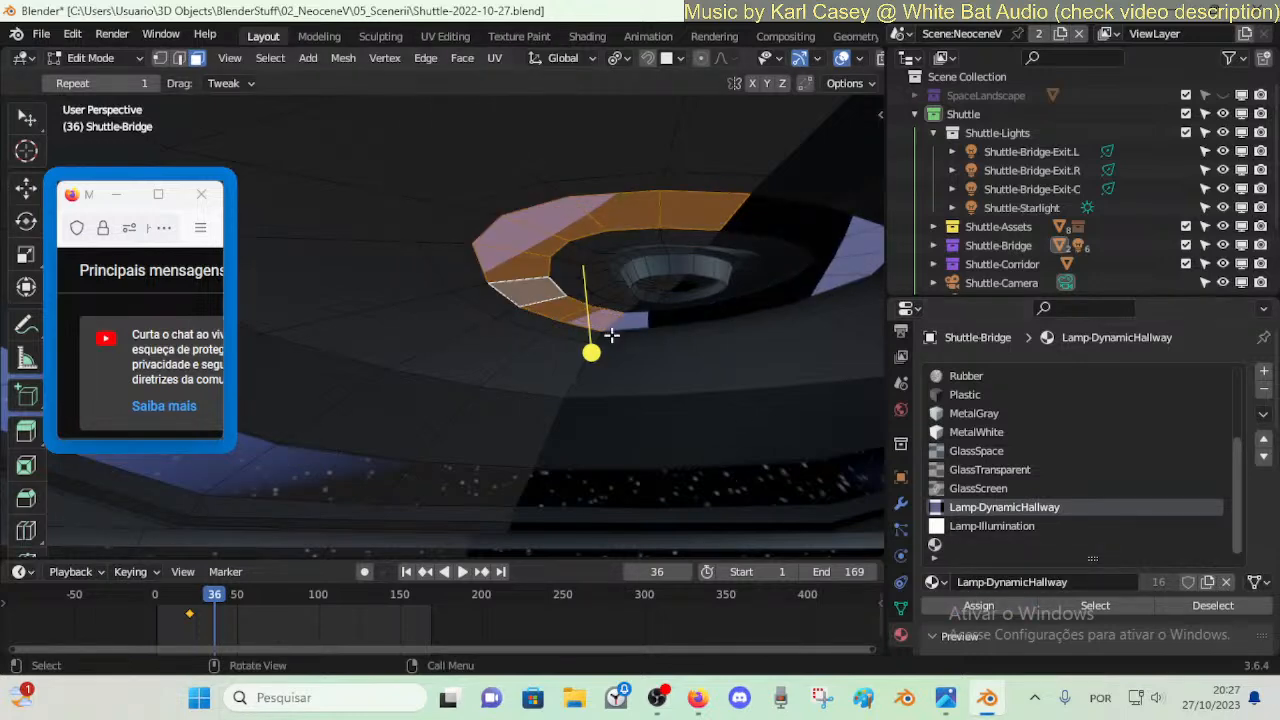
key(space)
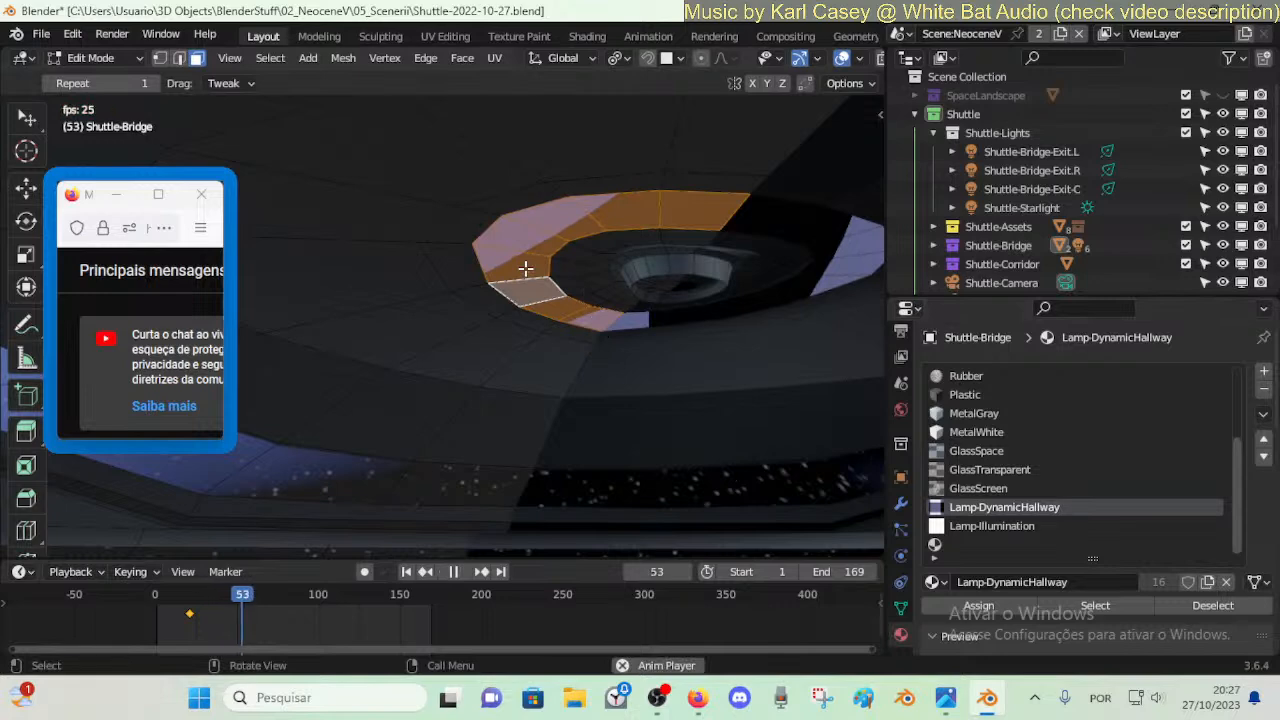
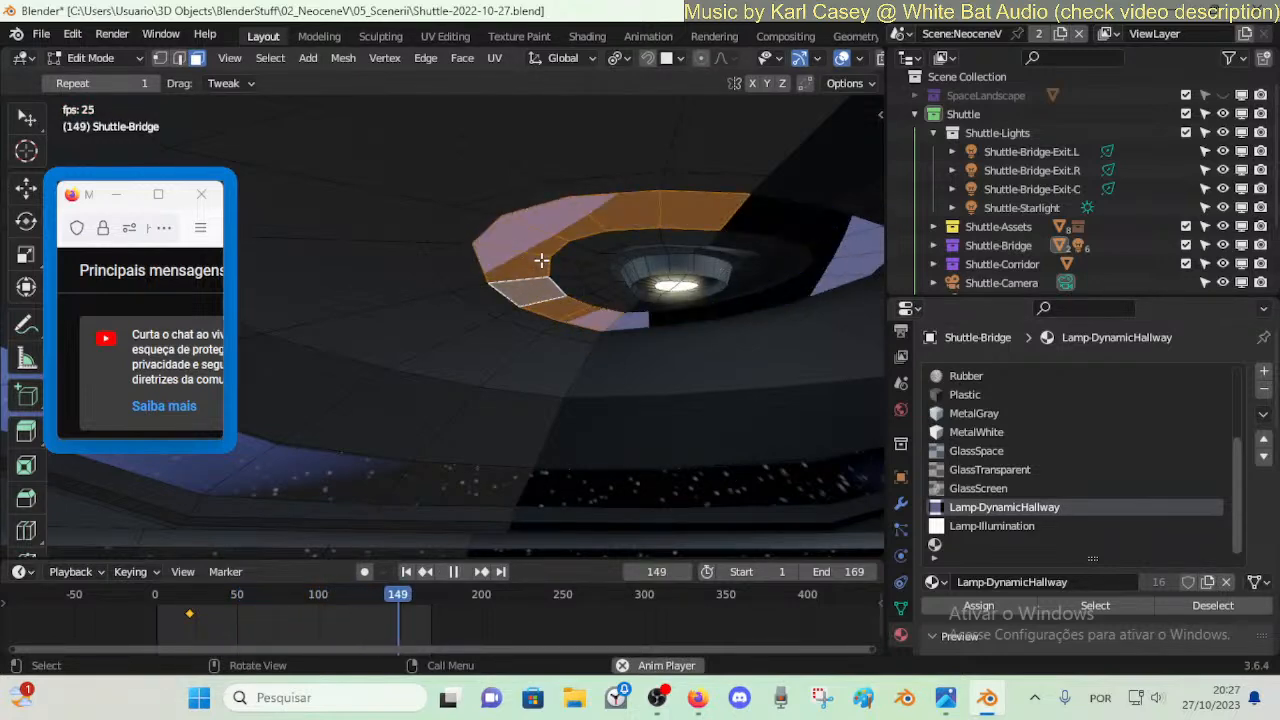
key(space)
- Reset the UVs of the ring lamp's face loop and preview the light pattern in the animation
key(u)
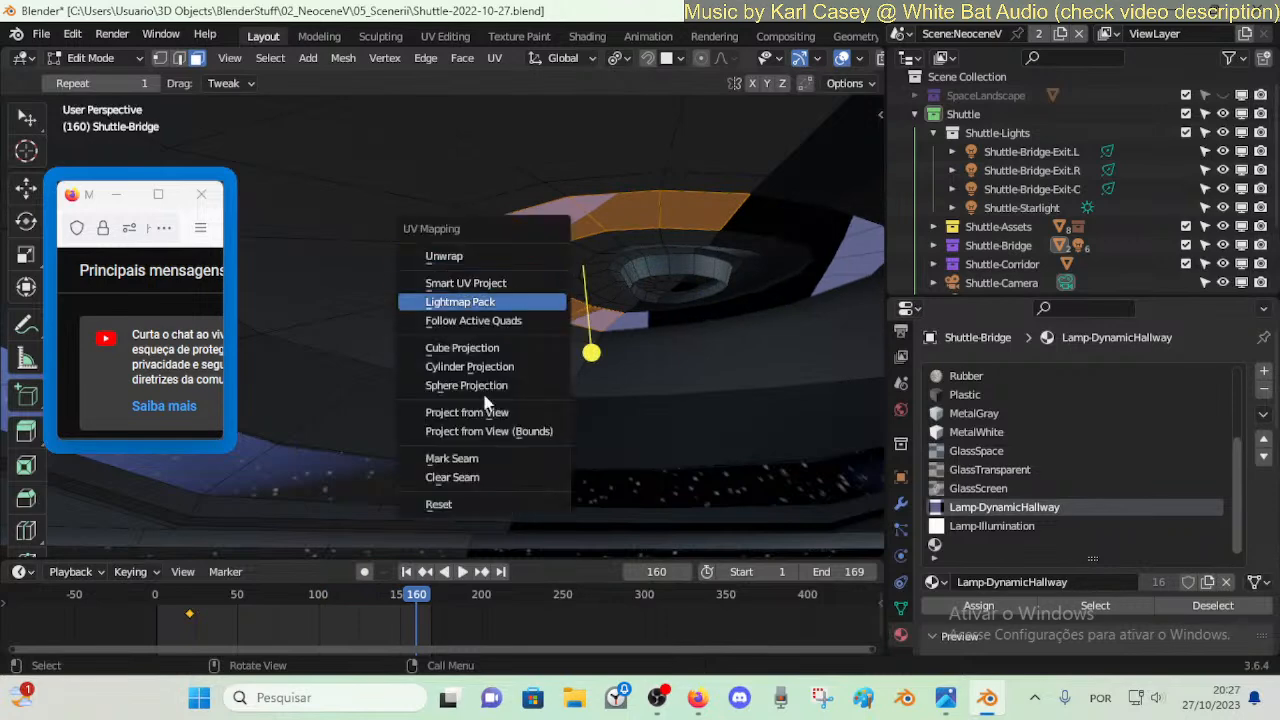
click(470, 506)
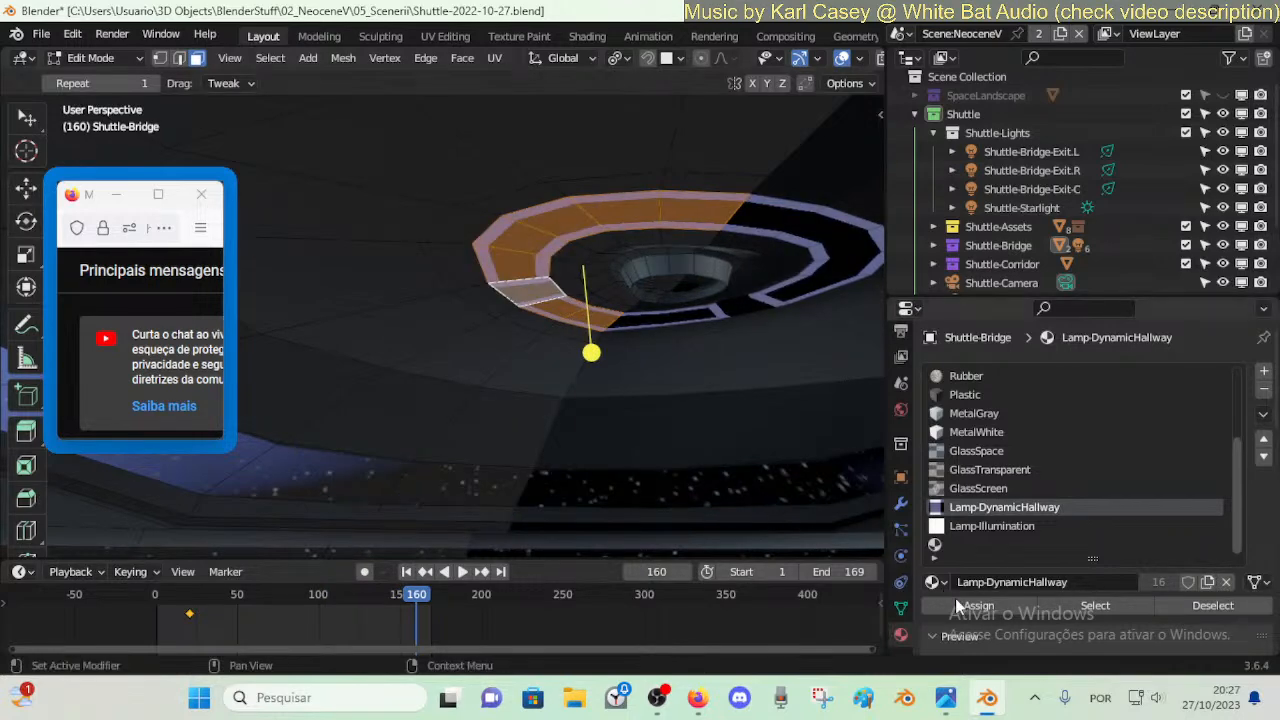
key(space)
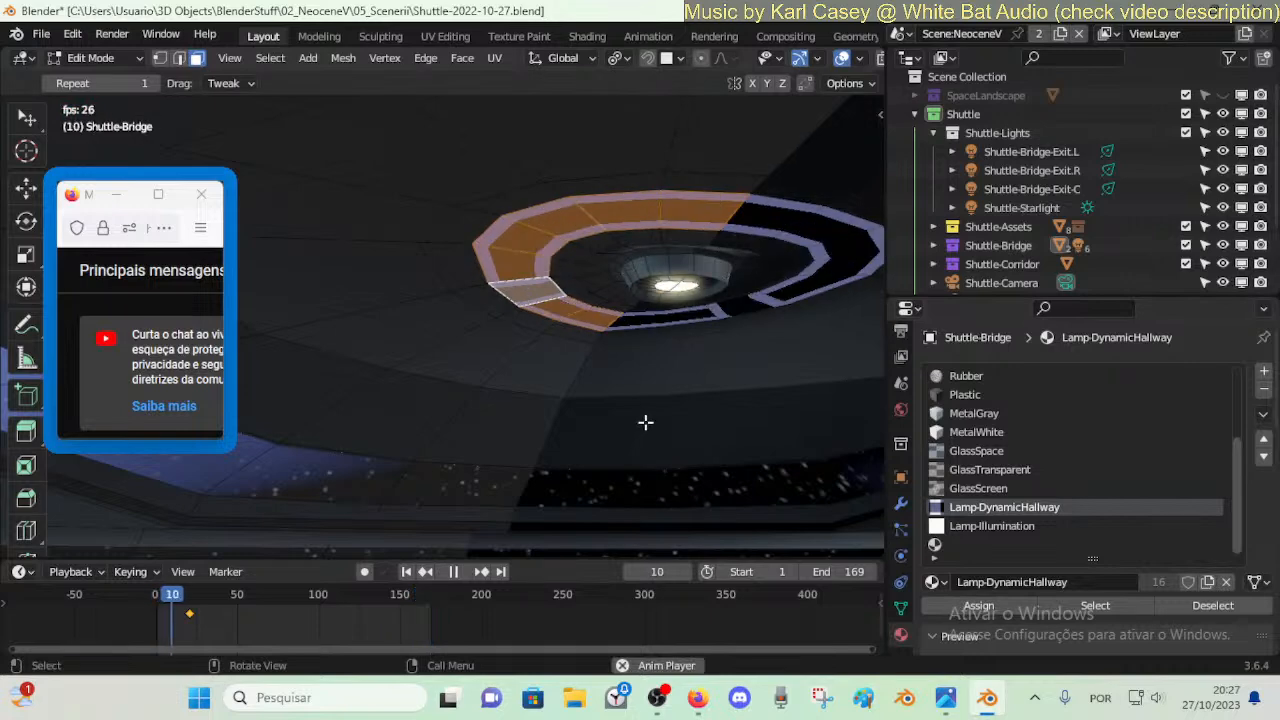
key(space)
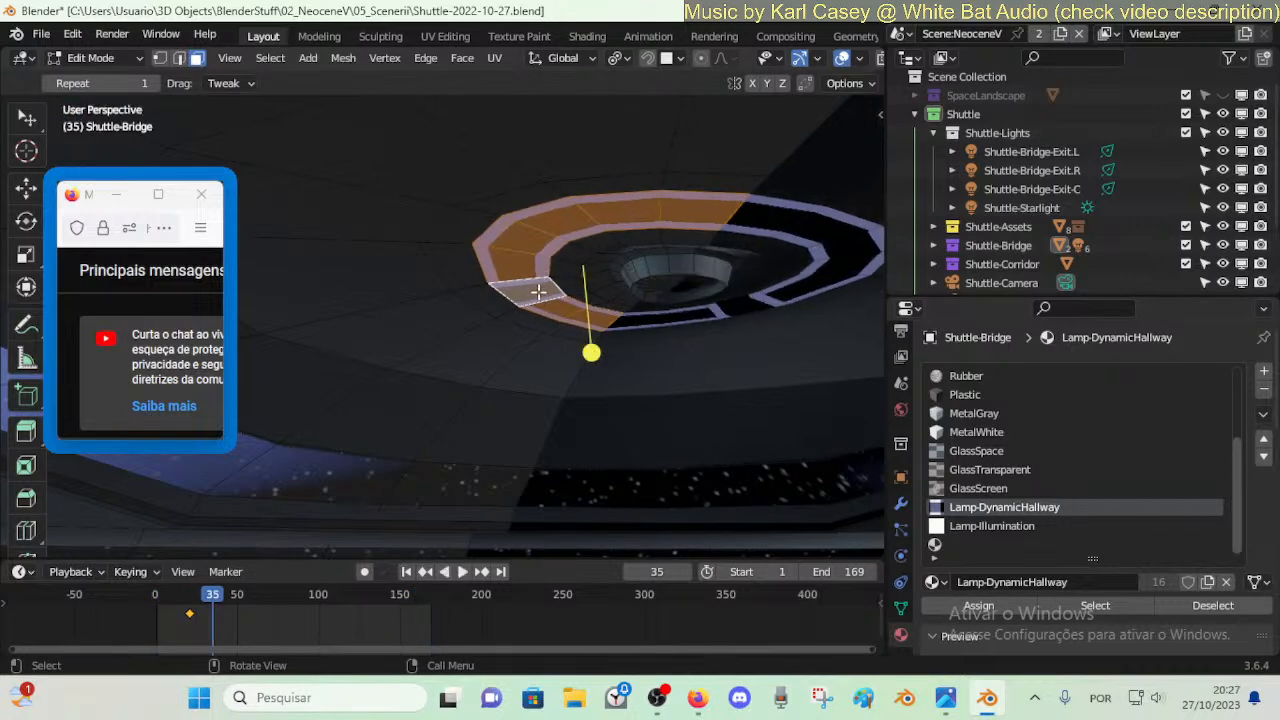
- Select two separated faces of the ring lamp, assign the Lamp-Illumination material to them, and preview the animation in Object Mode
click(538, 291)
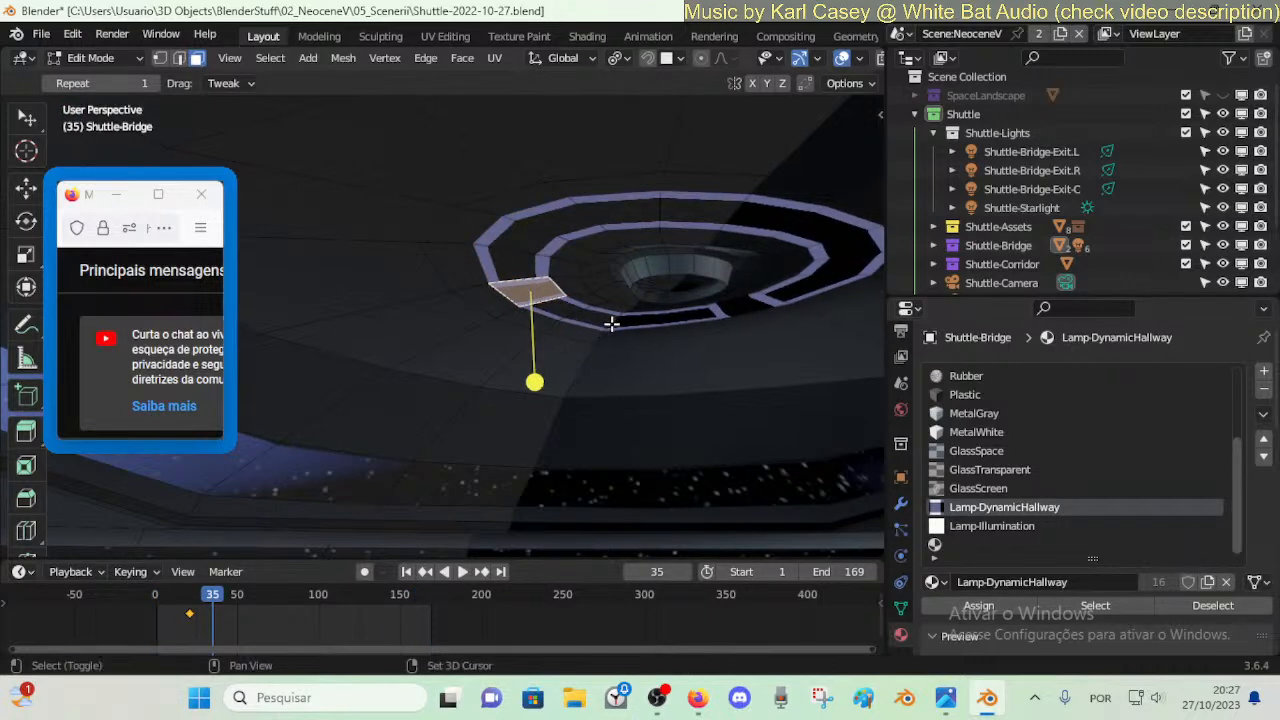
key(x)
click(553, 299)
shift+click(566, 221)
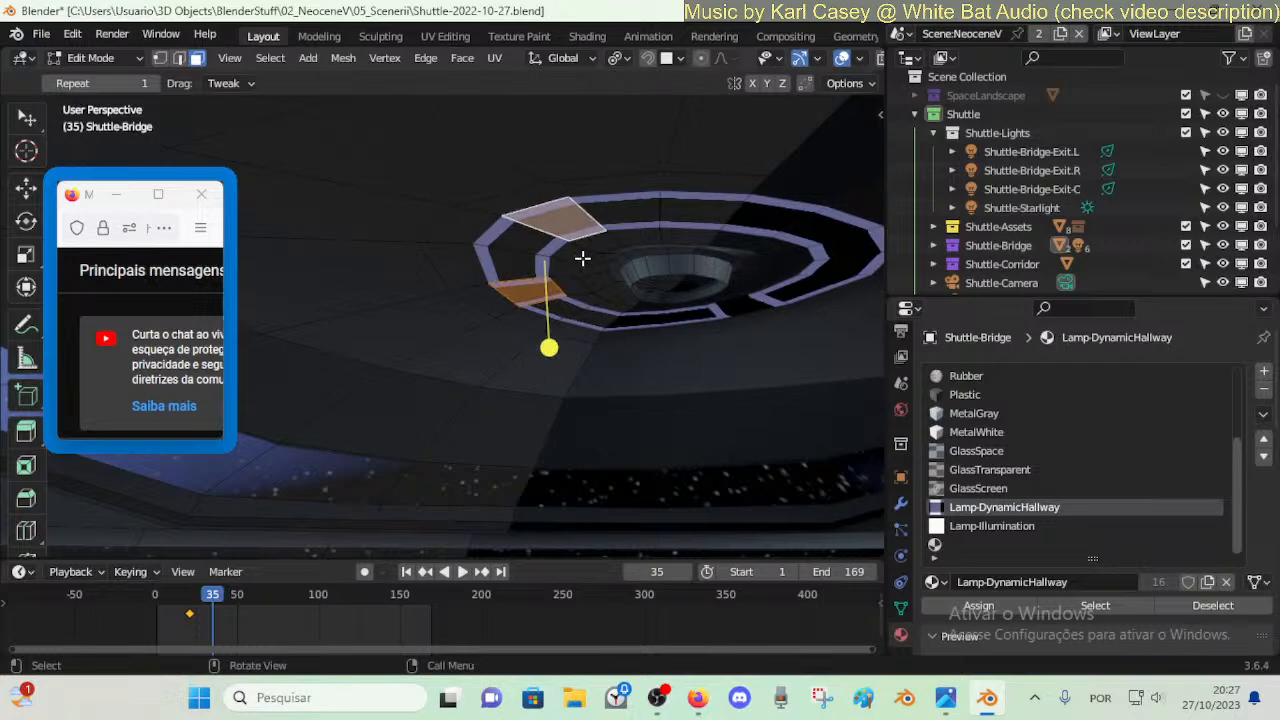
click(968, 528)
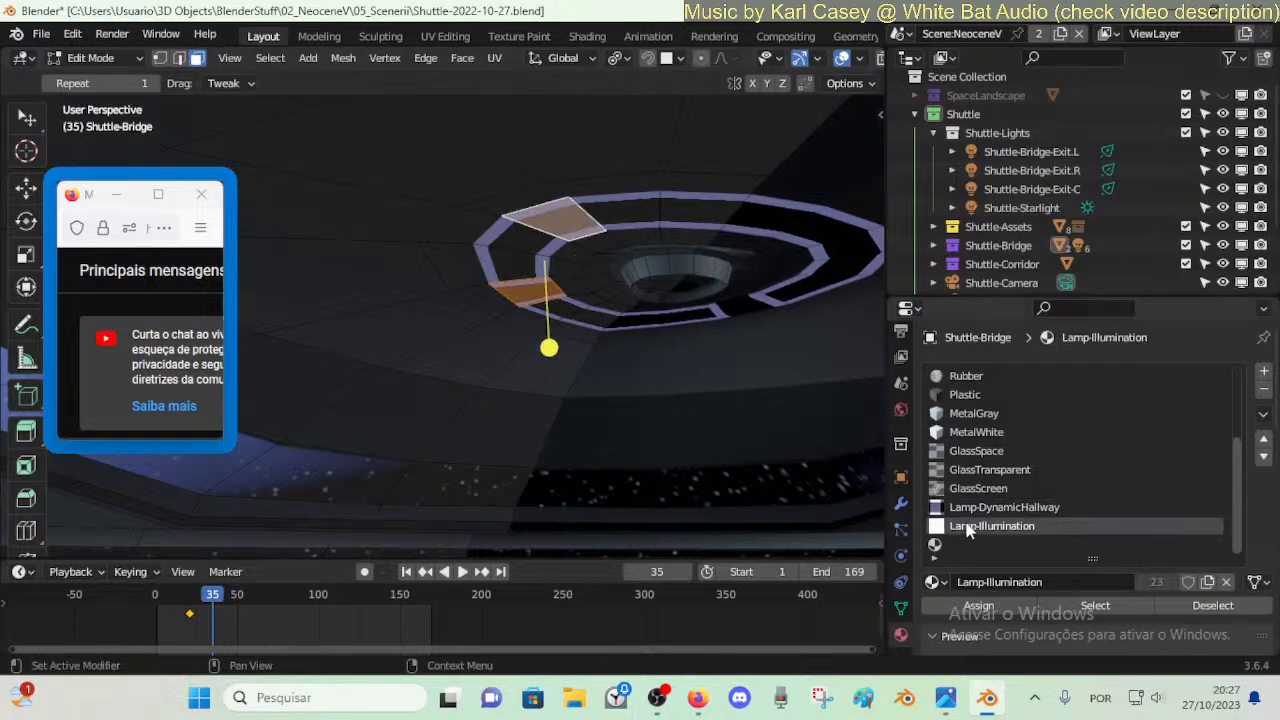
click(976, 605)
key(Tab)
key(space)
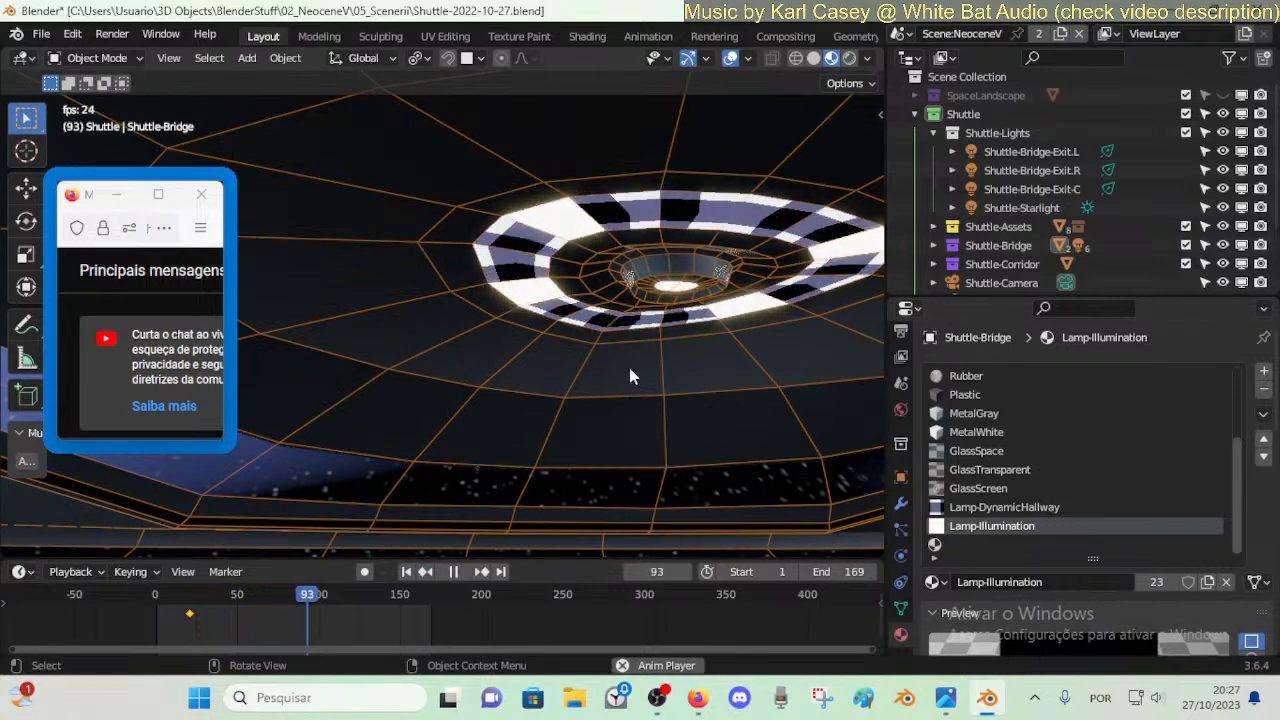
key(shift+grave)
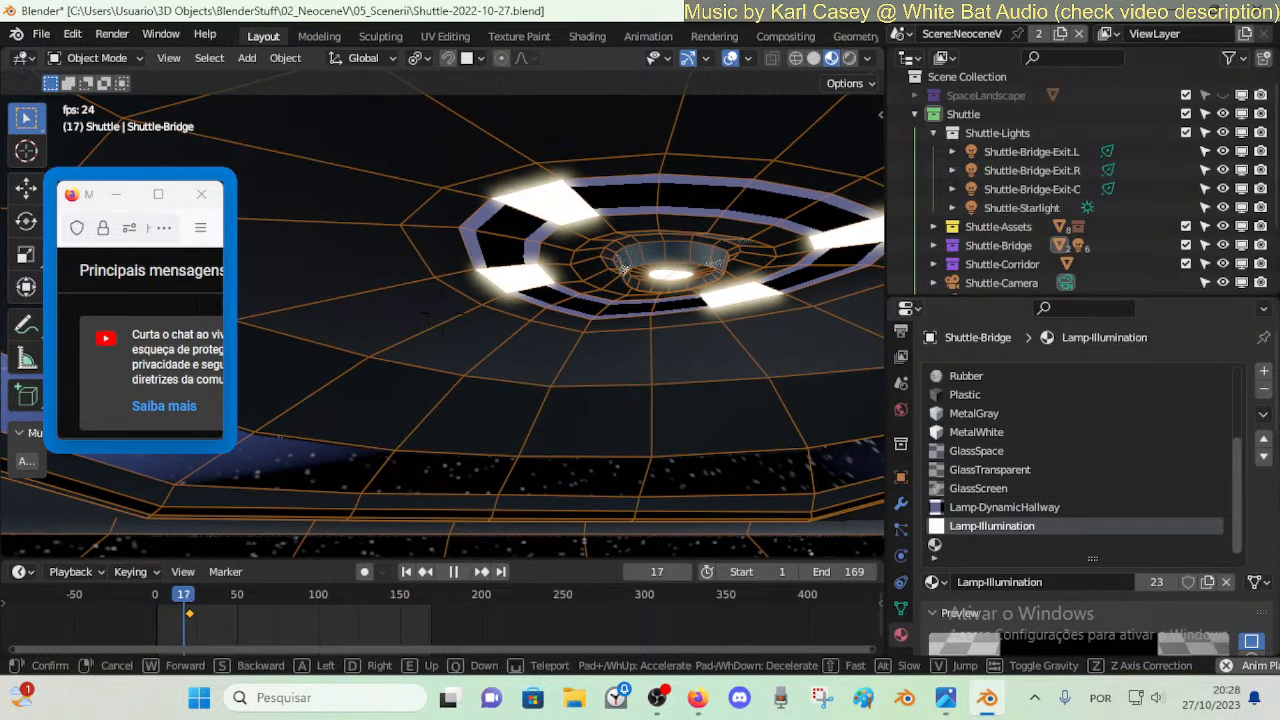
click(629, 376)
key(space)
- Try the GlassSpace material on the two selected ring lamp faces and preview the animation in Object Mode
key(Tab)
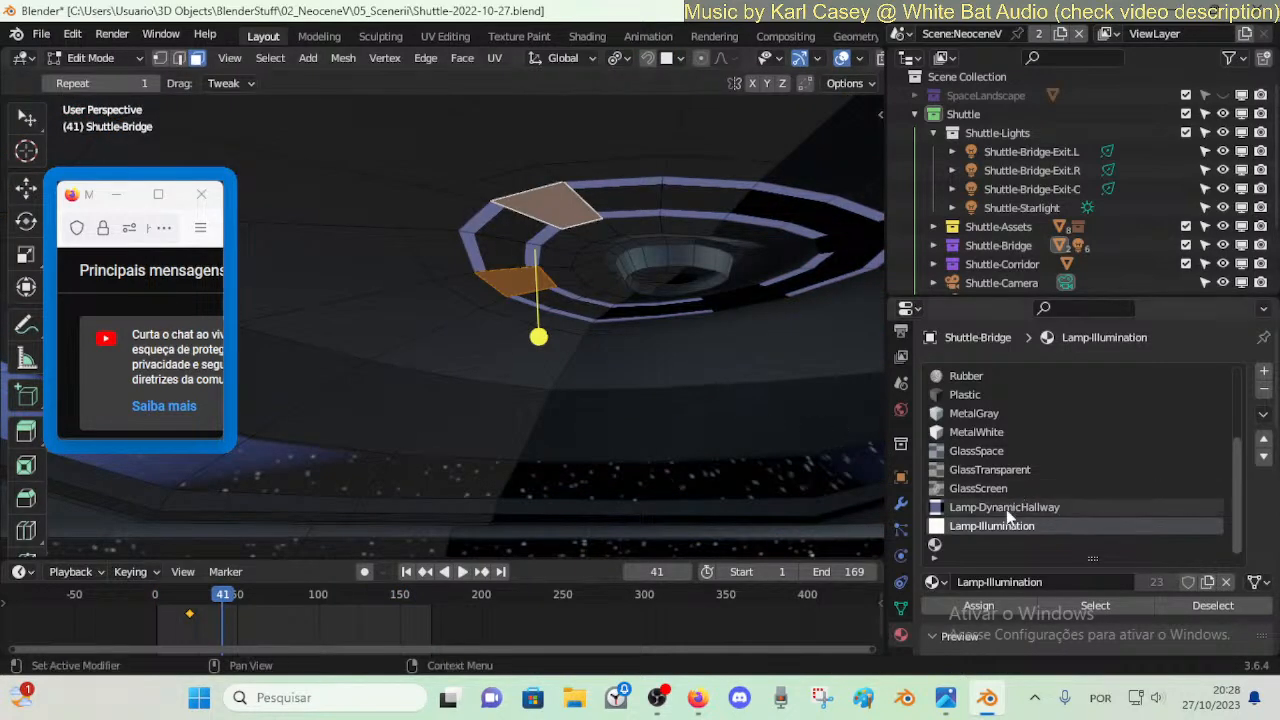
click(975, 451)
key(Tab)
key(space)
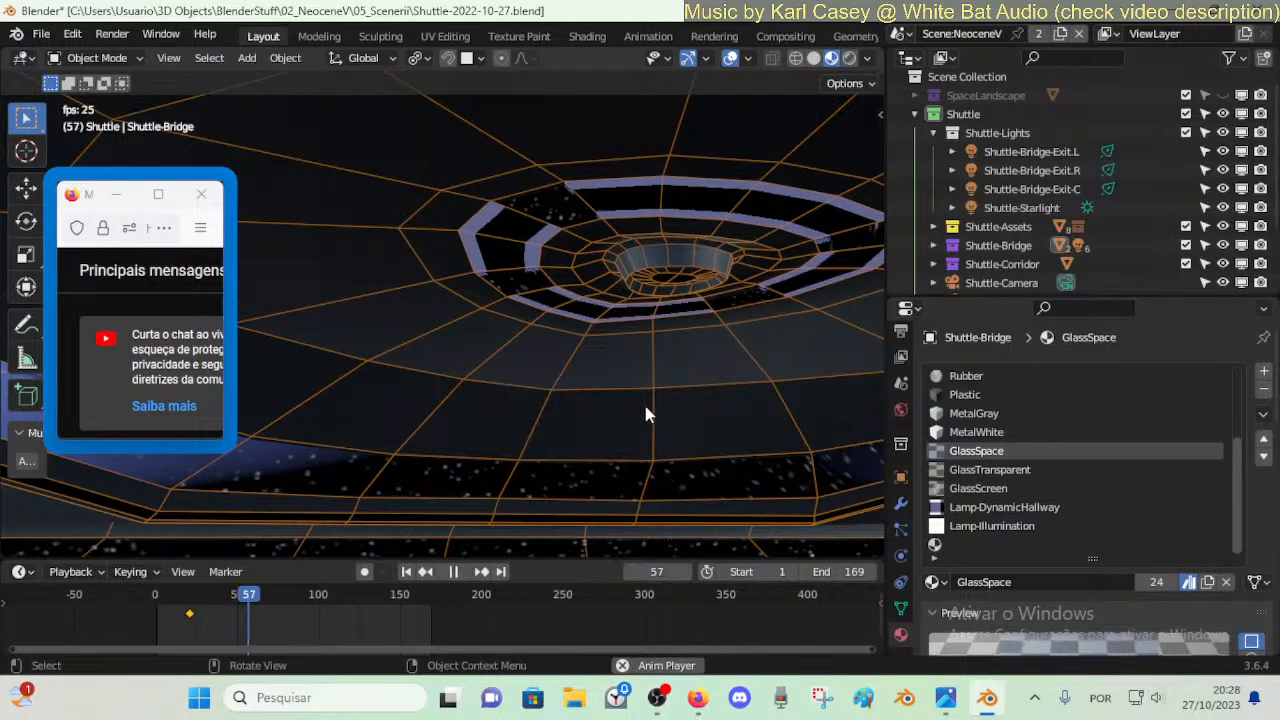
- Try the GlassScreen material on the two selected ring lamp faces and preview the animation in Edit Mode
key(Tab)
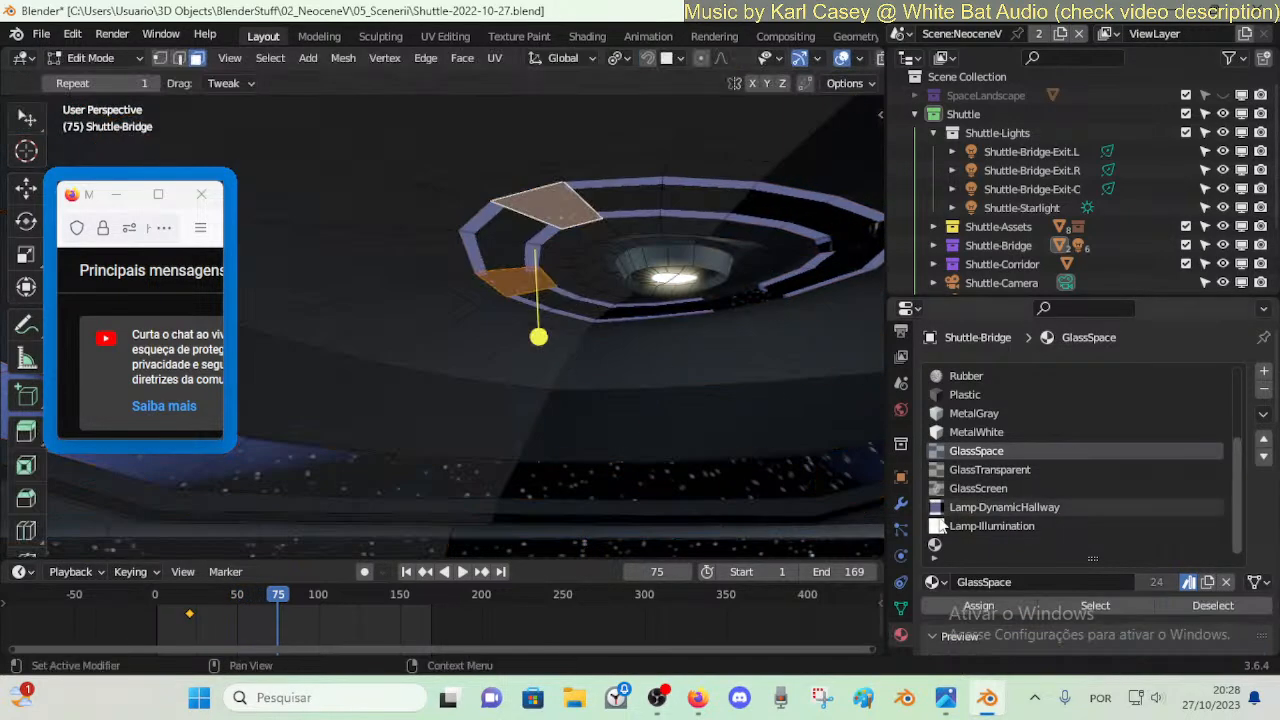
click(978, 488)
click(975, 610)
key(space)
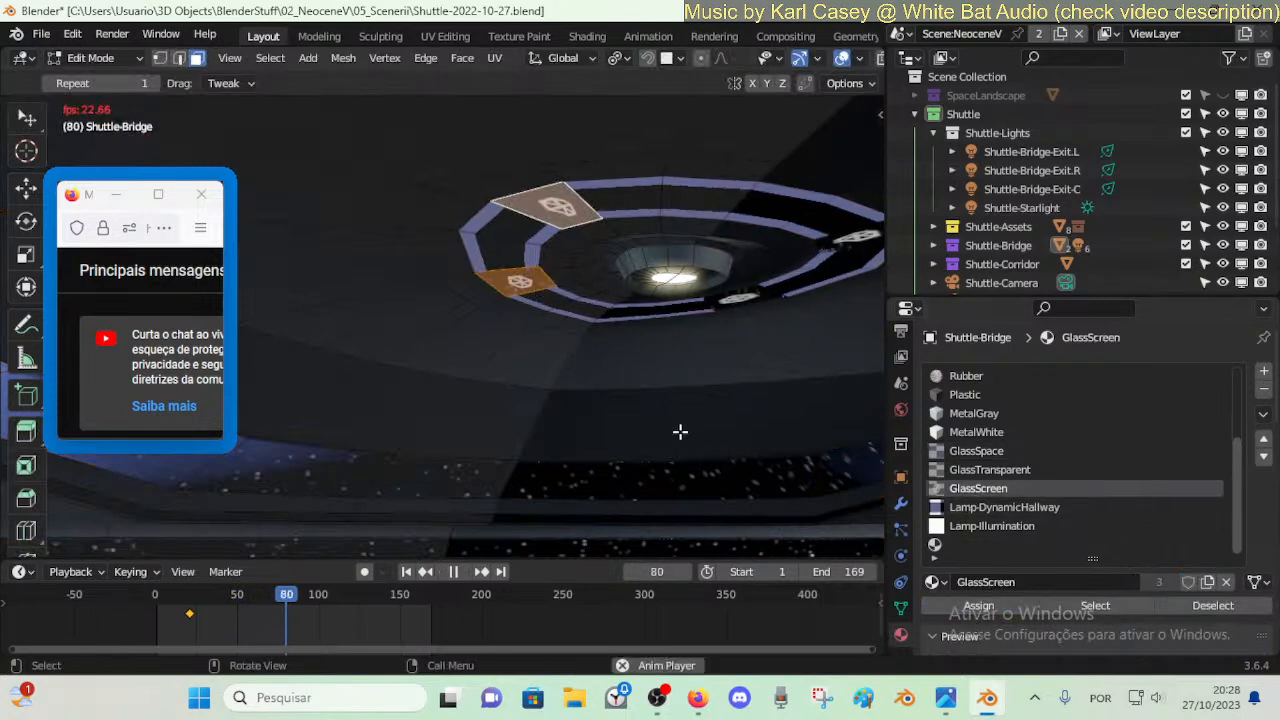
key(space)
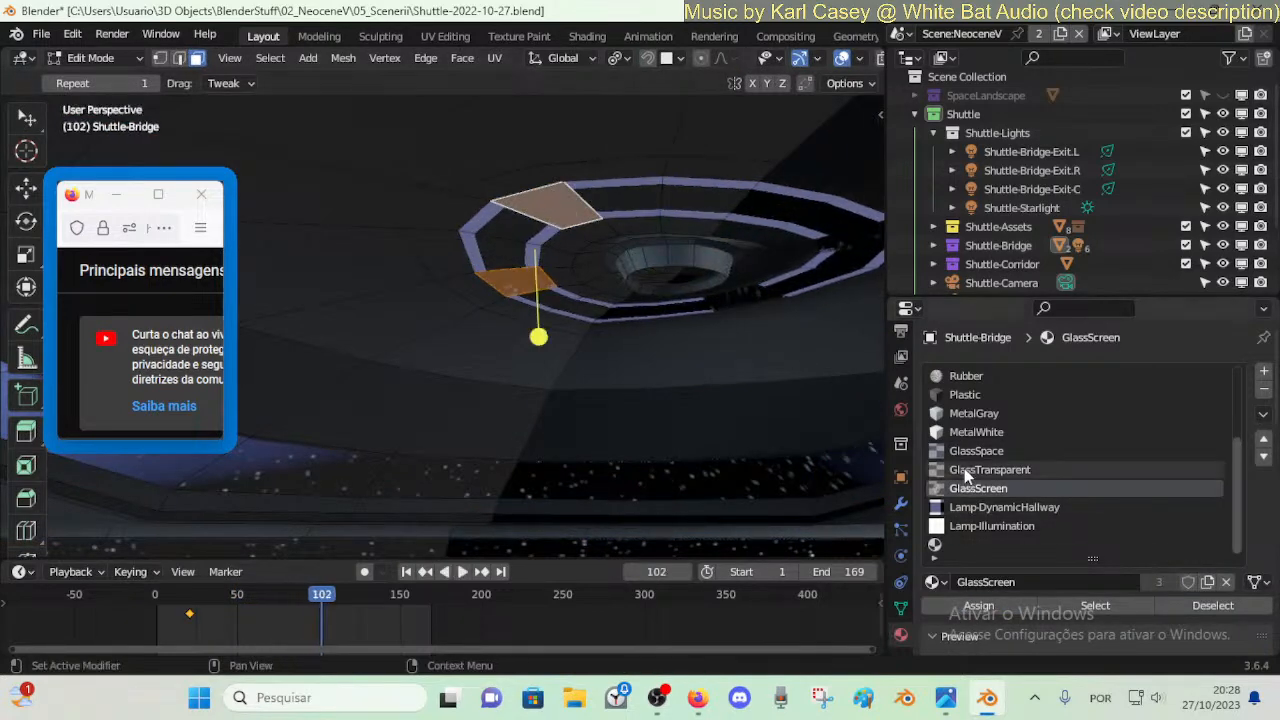
- Save the file, assign Lamp-ColorsNoBlink from the empty material slot to the two selected ring lamp faces, and play the animation in Object Mode
click(982, 526)
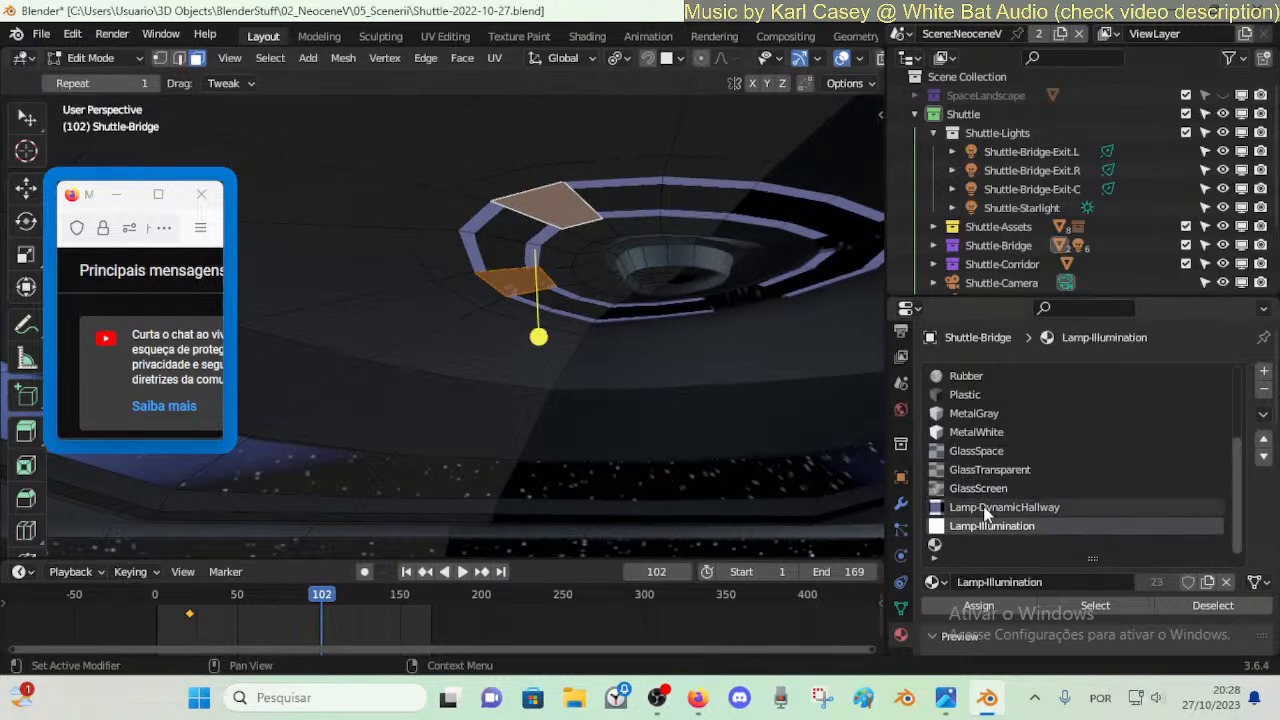
key(ctrl+s)
click(944, 546)
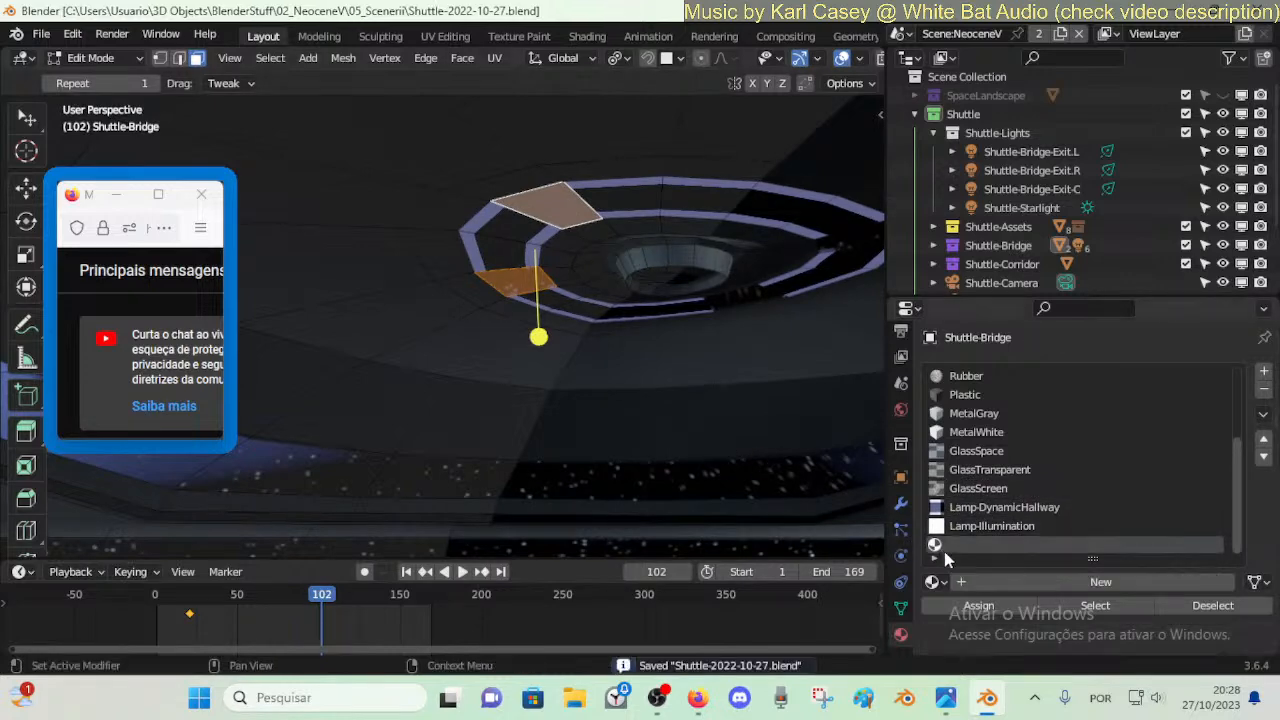
click(933, 582)
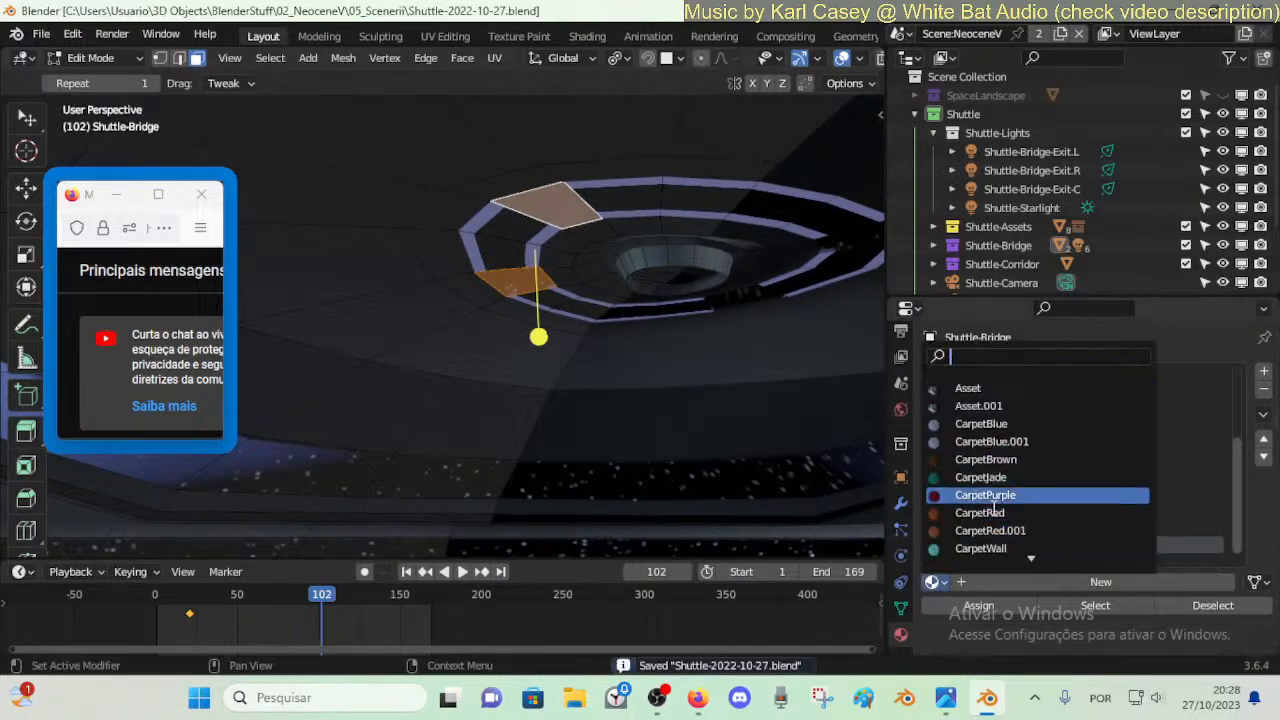
scroll(1006, 514, down, 3)
scroll(1006, 514, down, 10)
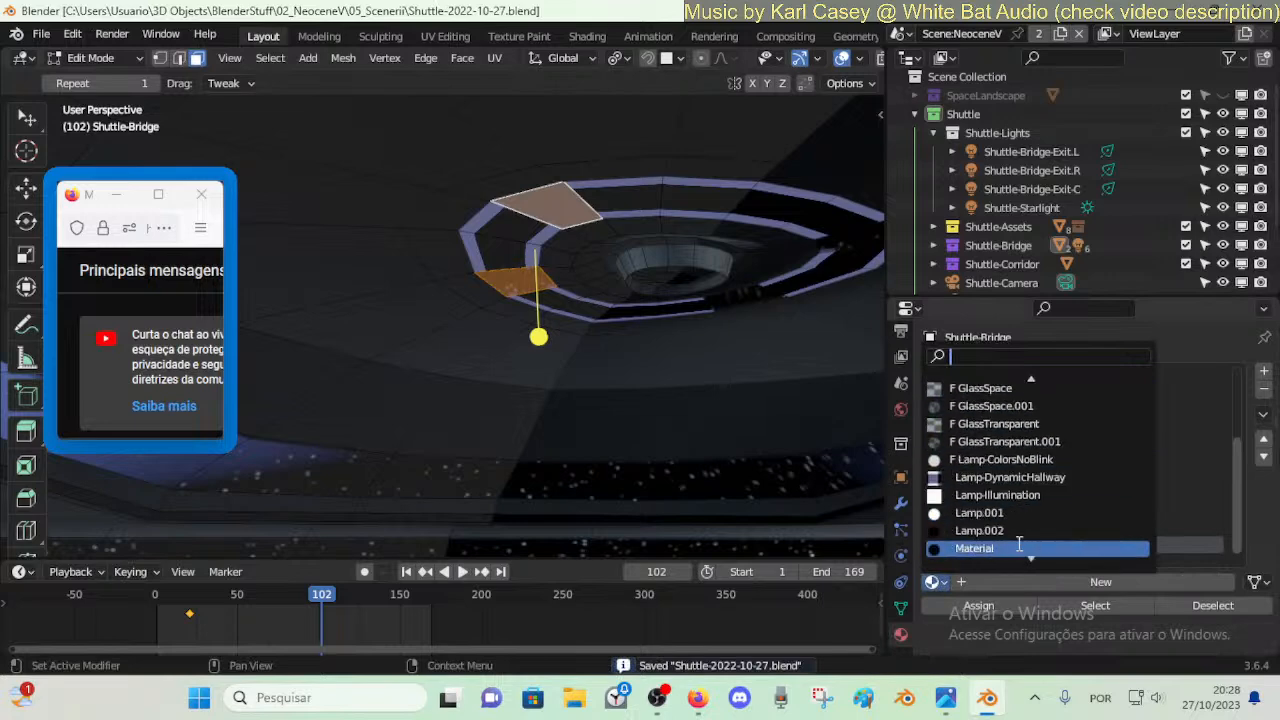
click(1036, 460)
key(Tab)
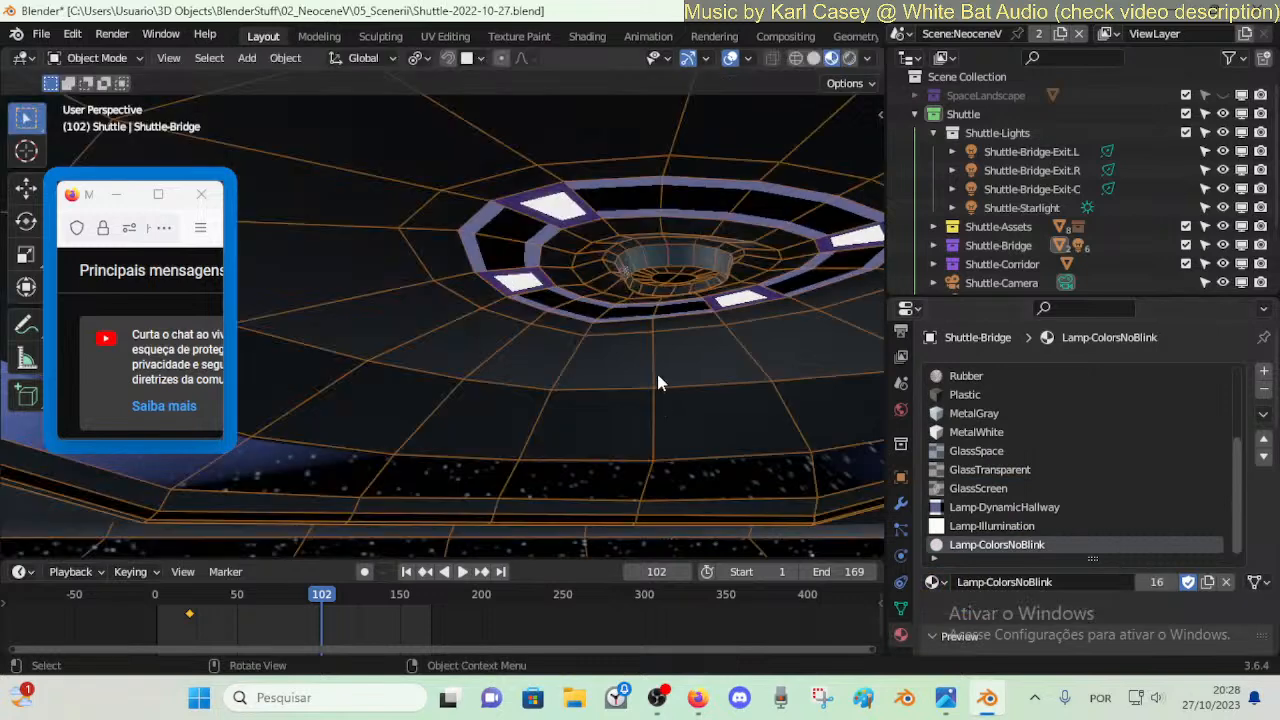
key(space)
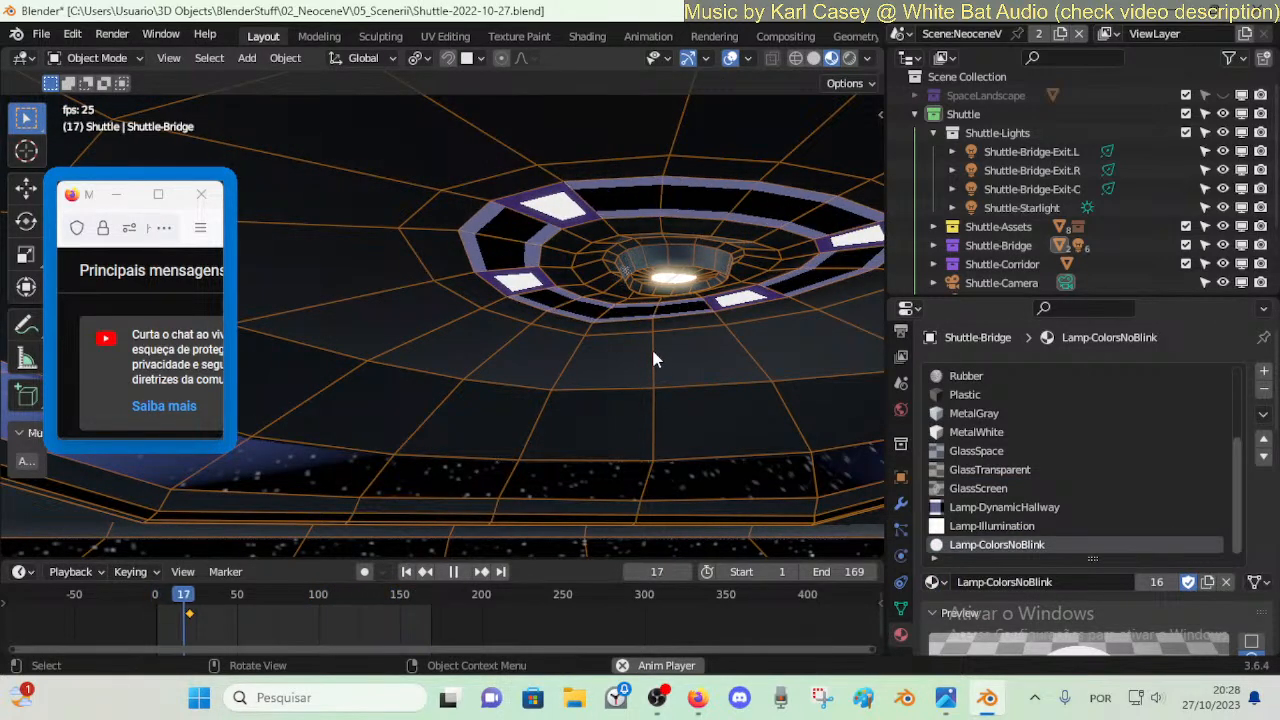
- Select a face on the near side of the ring lamp, assign Lamp-ColorsNoBlink to it, and set the material preview to Flat
key(space)
key(Tab)
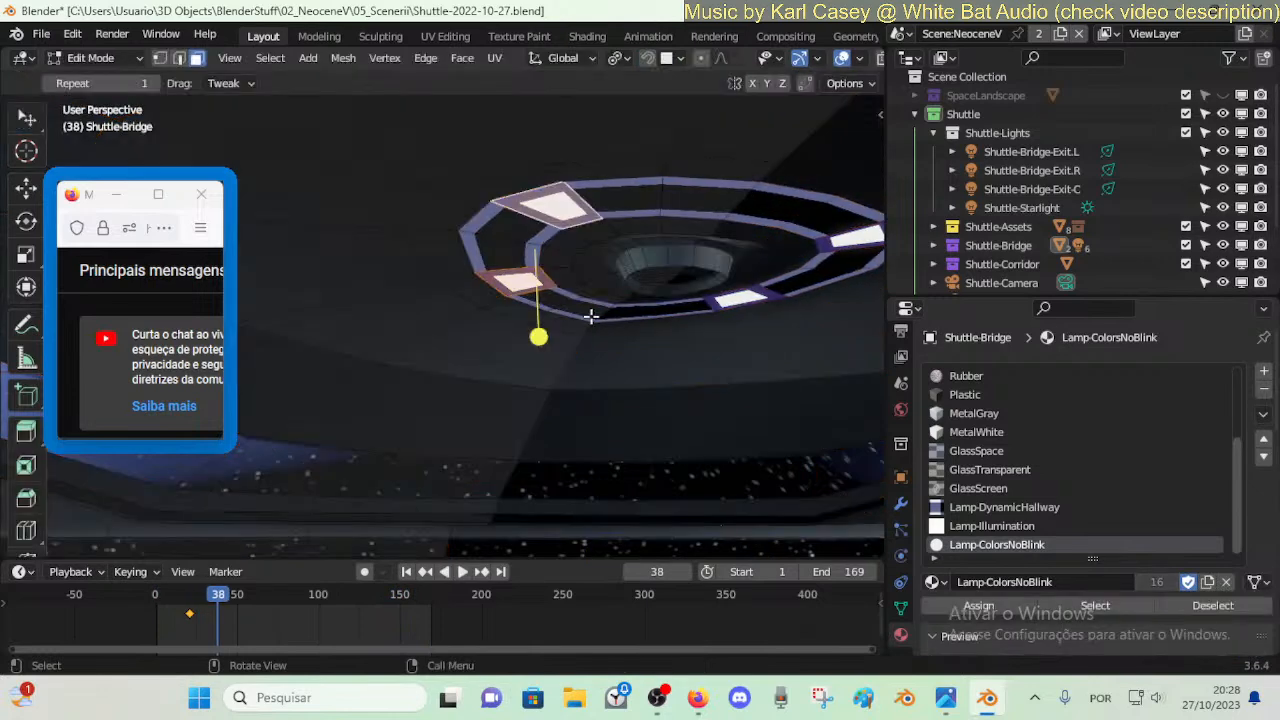
click(588, 312)
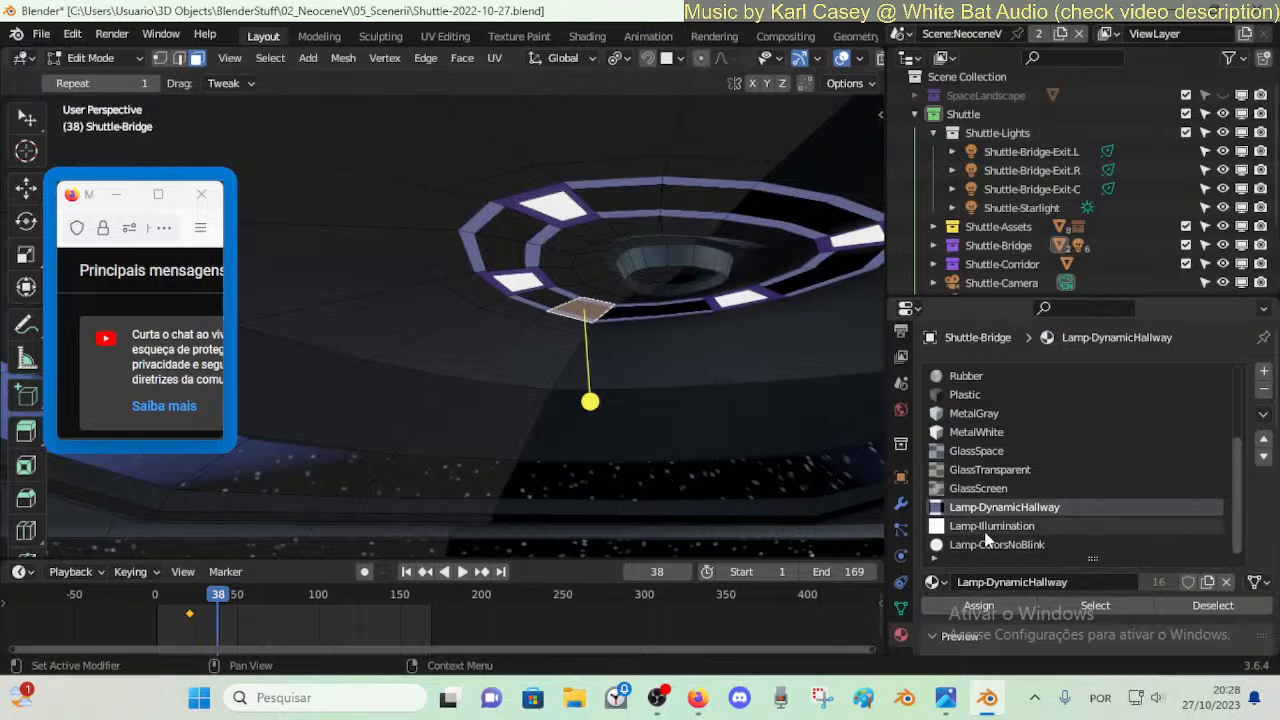
click(997, 545)
scroll(1260, 560, down, 5)
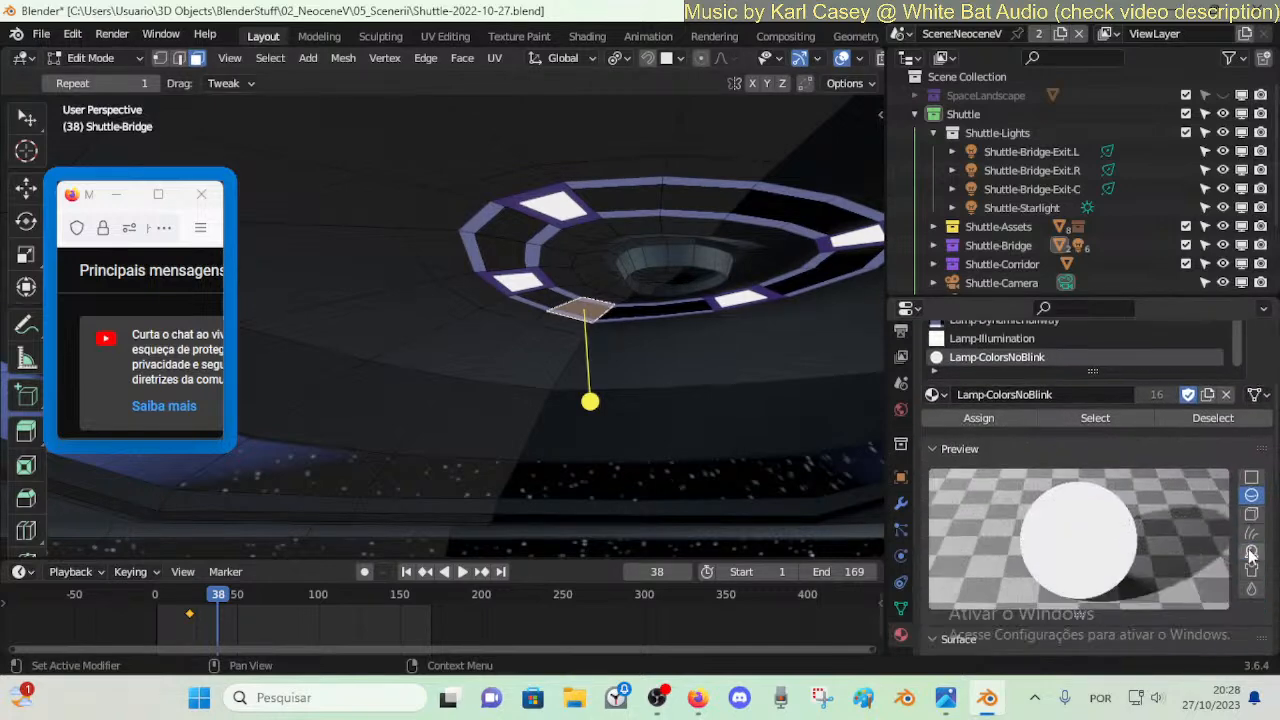
click(1251, 478)
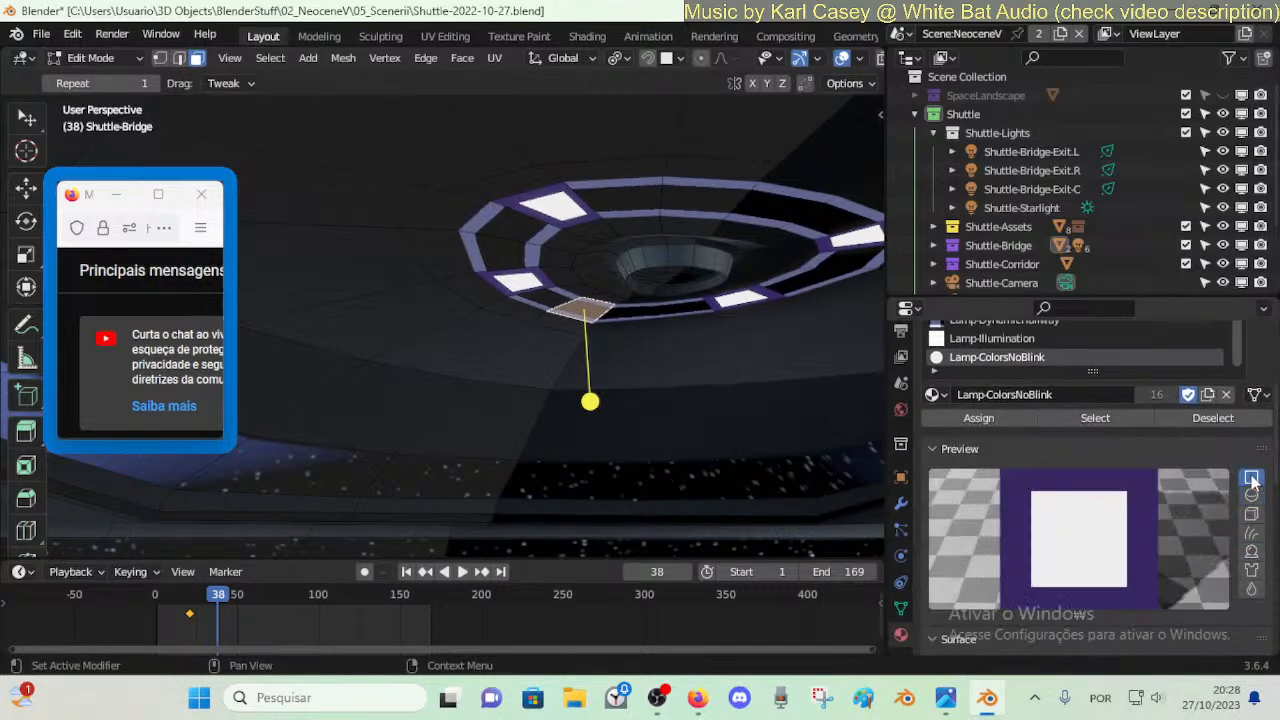
click(958, 417)
- Preview the ring lamp's animation in Object Mode
key(Tab)
key(space)
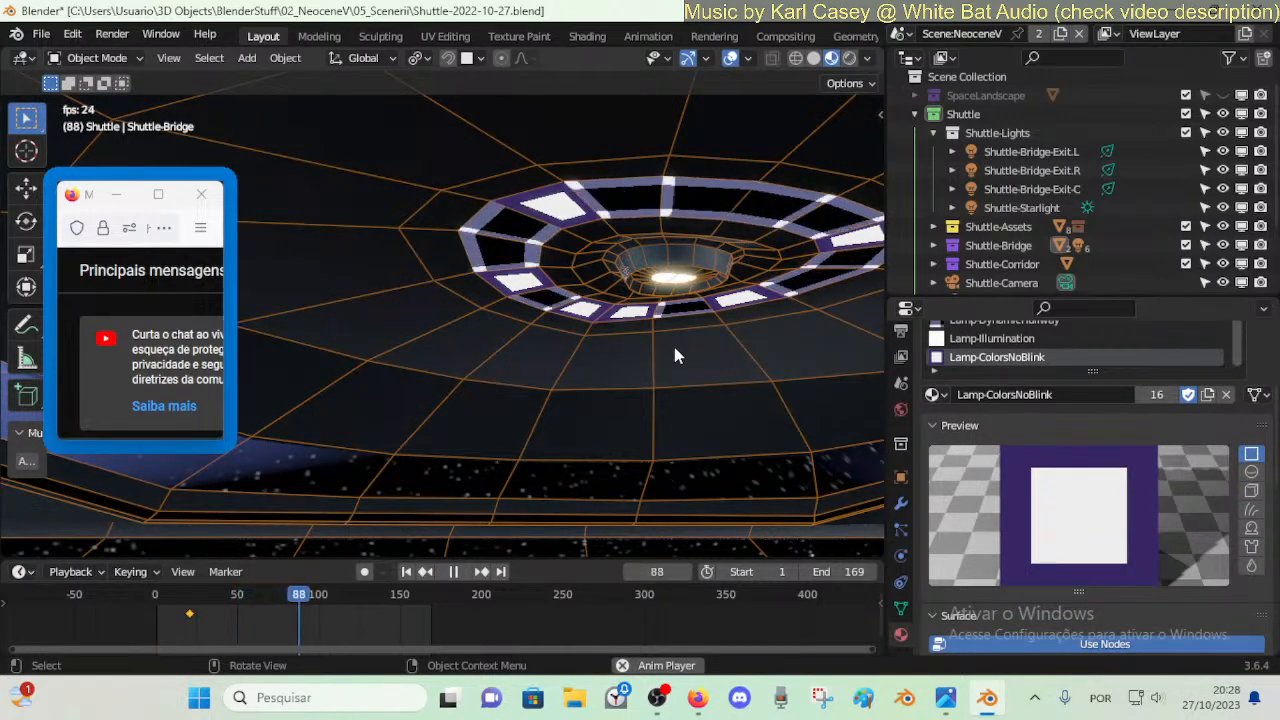
key(space)
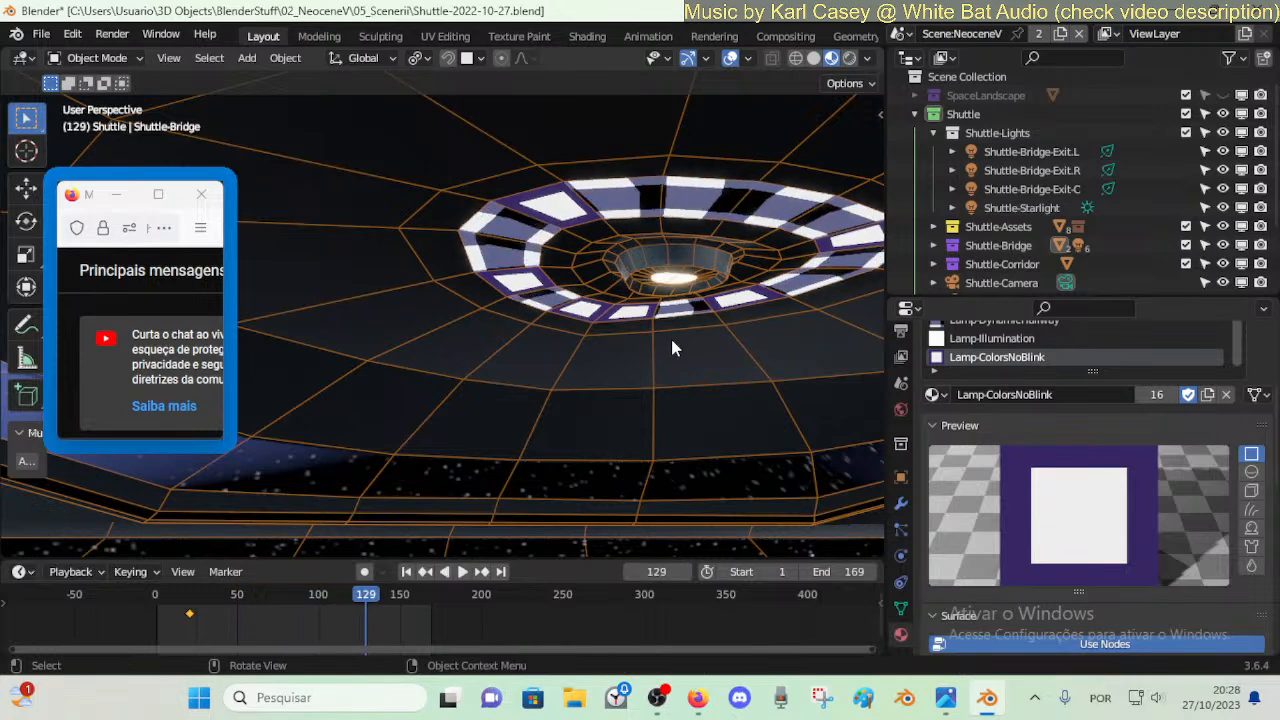
- Select a face on the far side of the ring lamp in Edit Mode and assign Lamp-ColorsNoBlink to it
key(Tab)
click(697, 198)
scroll(1016, 356, up, 1)
scroll(1000, 356, down, 1)
click(985, 357)
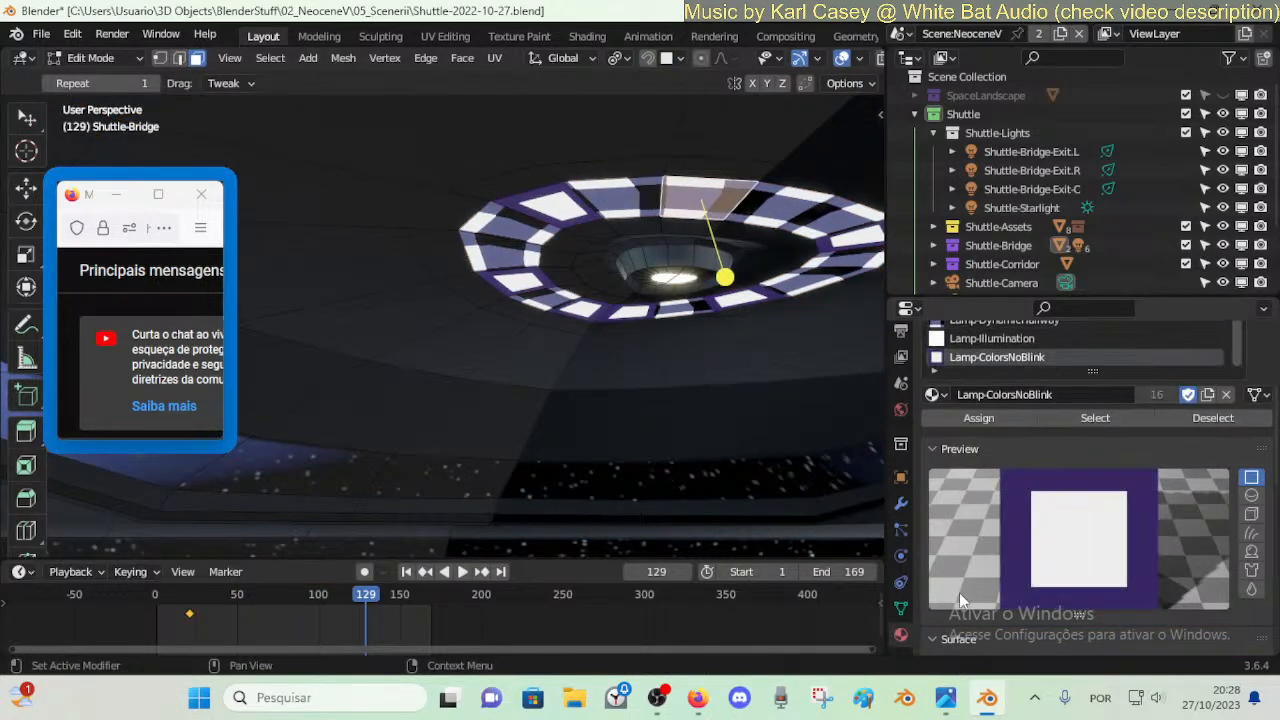
scroll(962, 540, down, 5)
scroll(958, 475, up, 5)
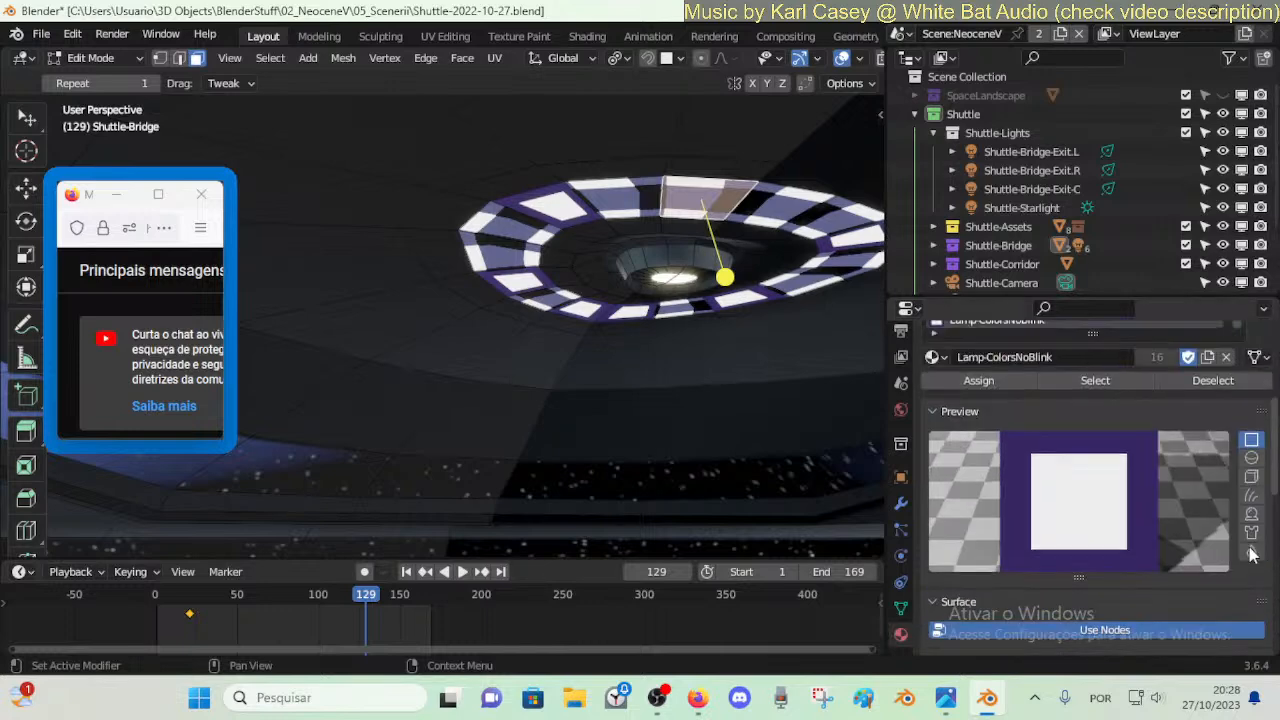
click(980, 568)
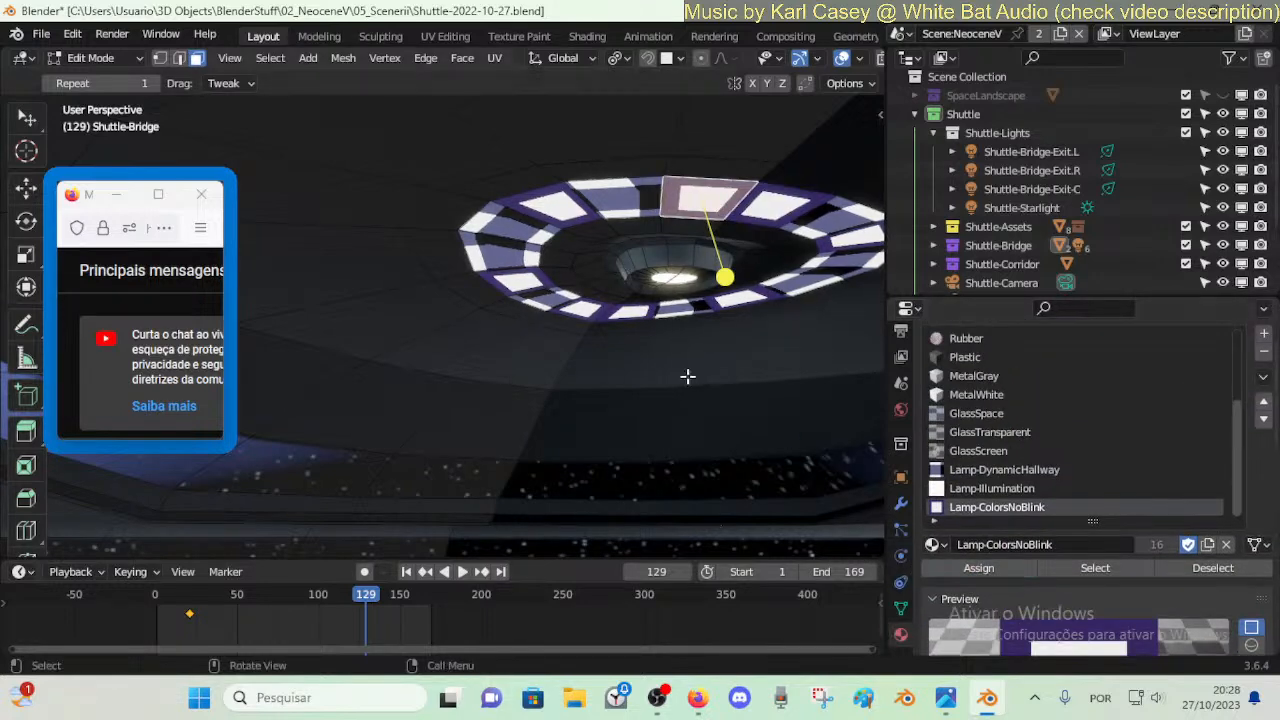
- Preview the ring lamp's animation in Edit Mode and Object Mode, and save the file
key(space)
key(shift+grave)
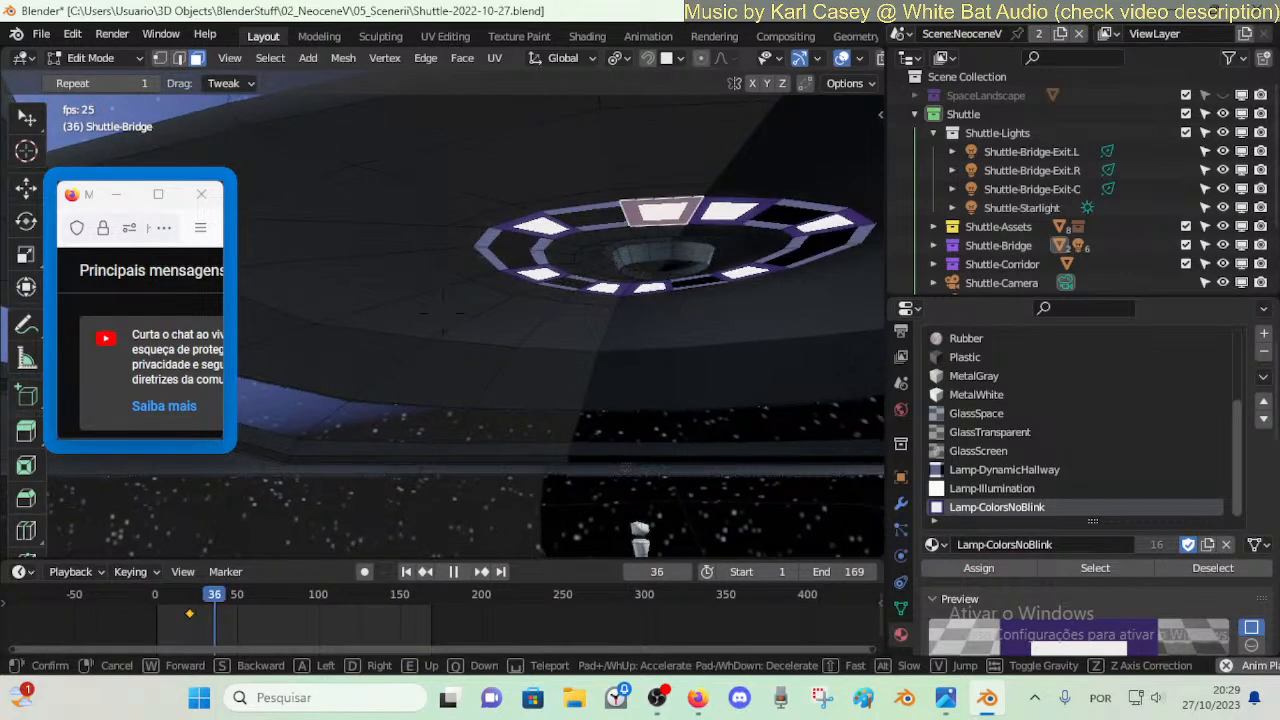
click(688, 357)
key(space)
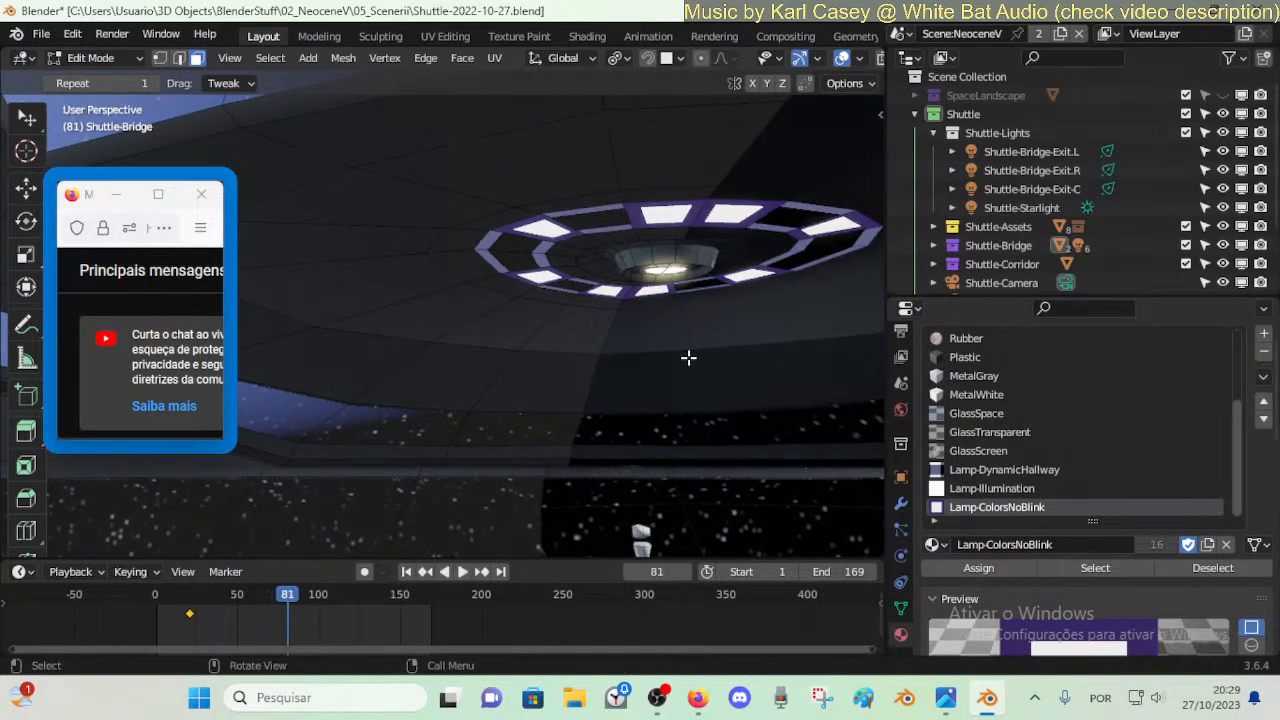
key(ctrl+s)
key(Tab)
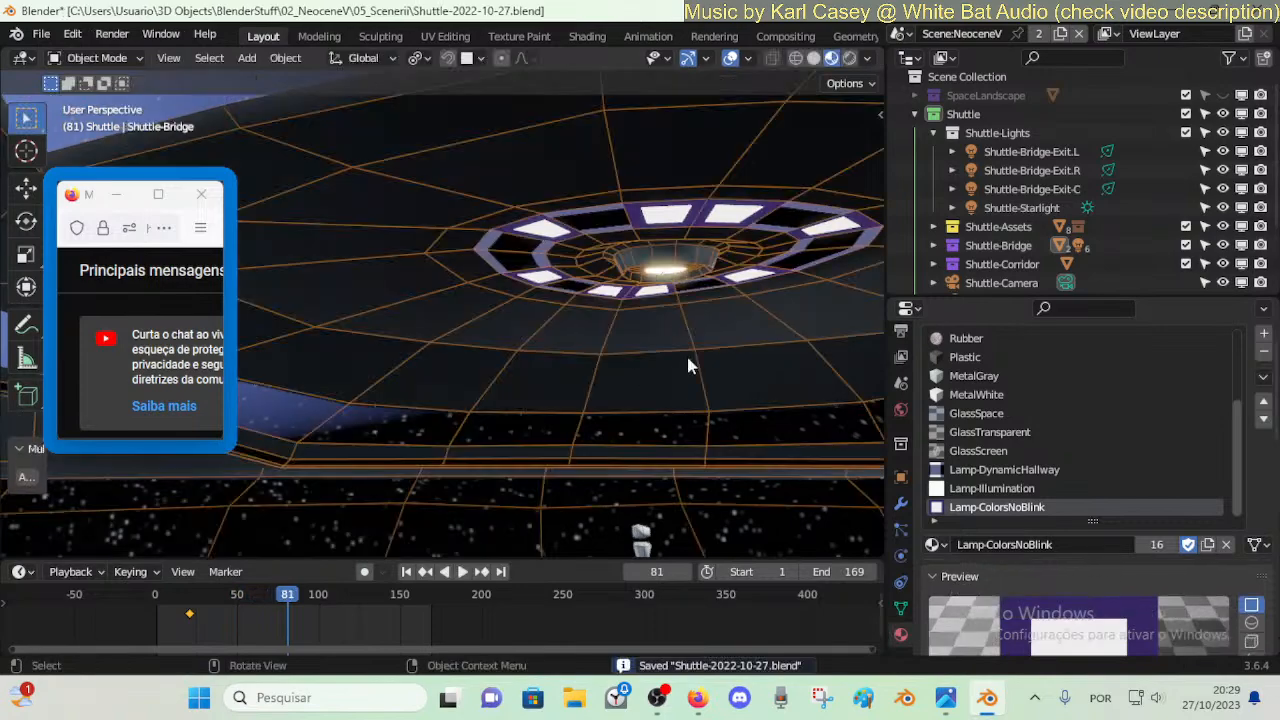
key(space)
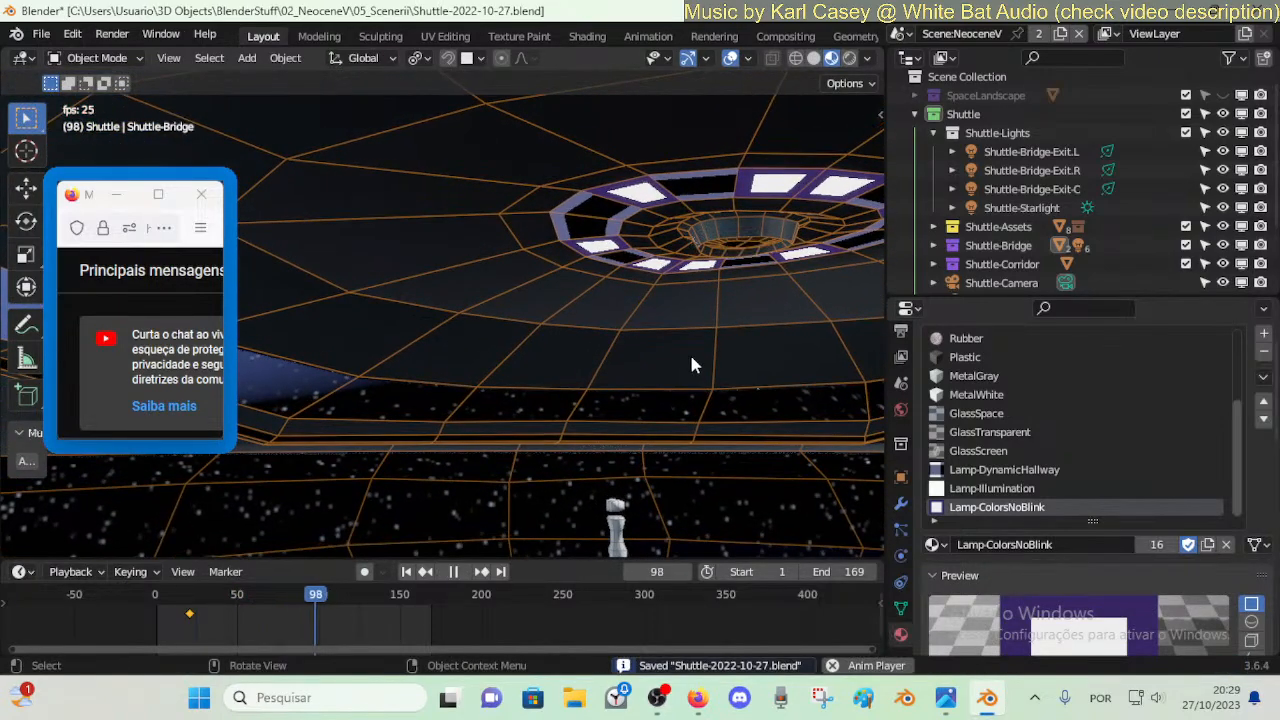
key(space)
key(ctrl+s)
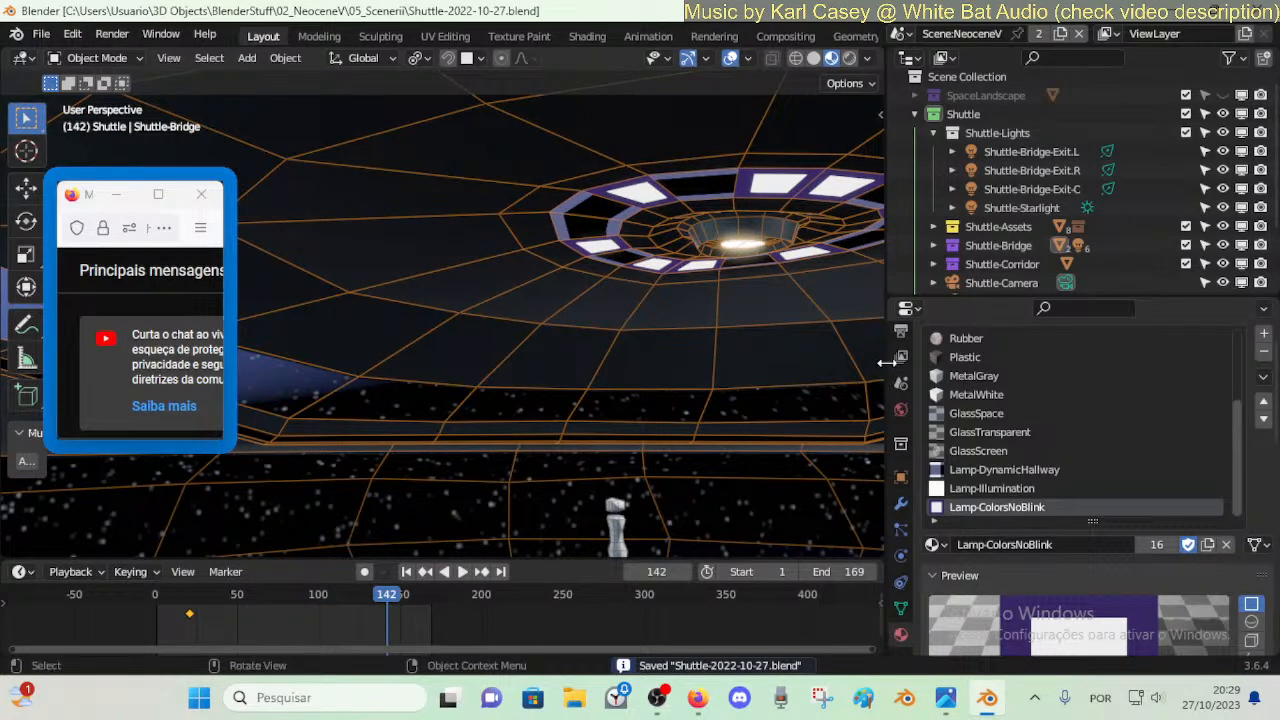
- Split the 3D viewport horizontally and turn the upper area into a Shader Editor showing the Lamp-ColorsNoBlink nodes
right_click(885, 362)
click(772, 381)
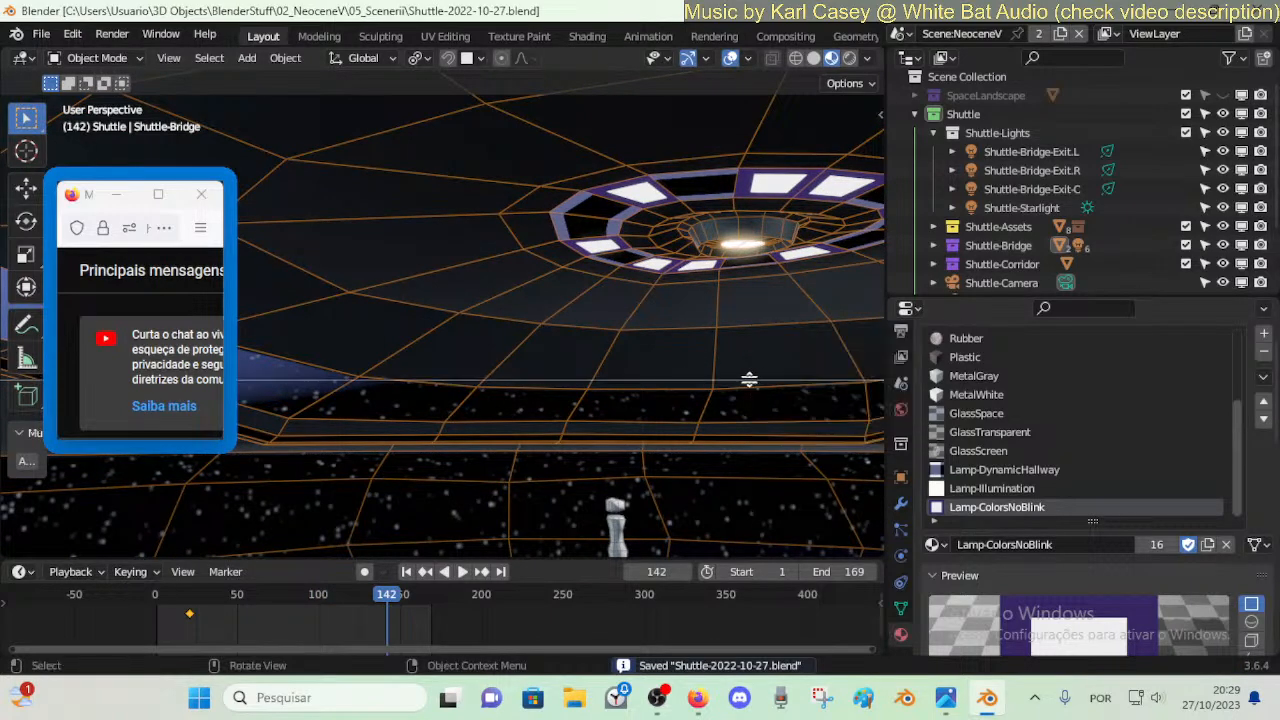
click(749, 379)
key(shift+F3)
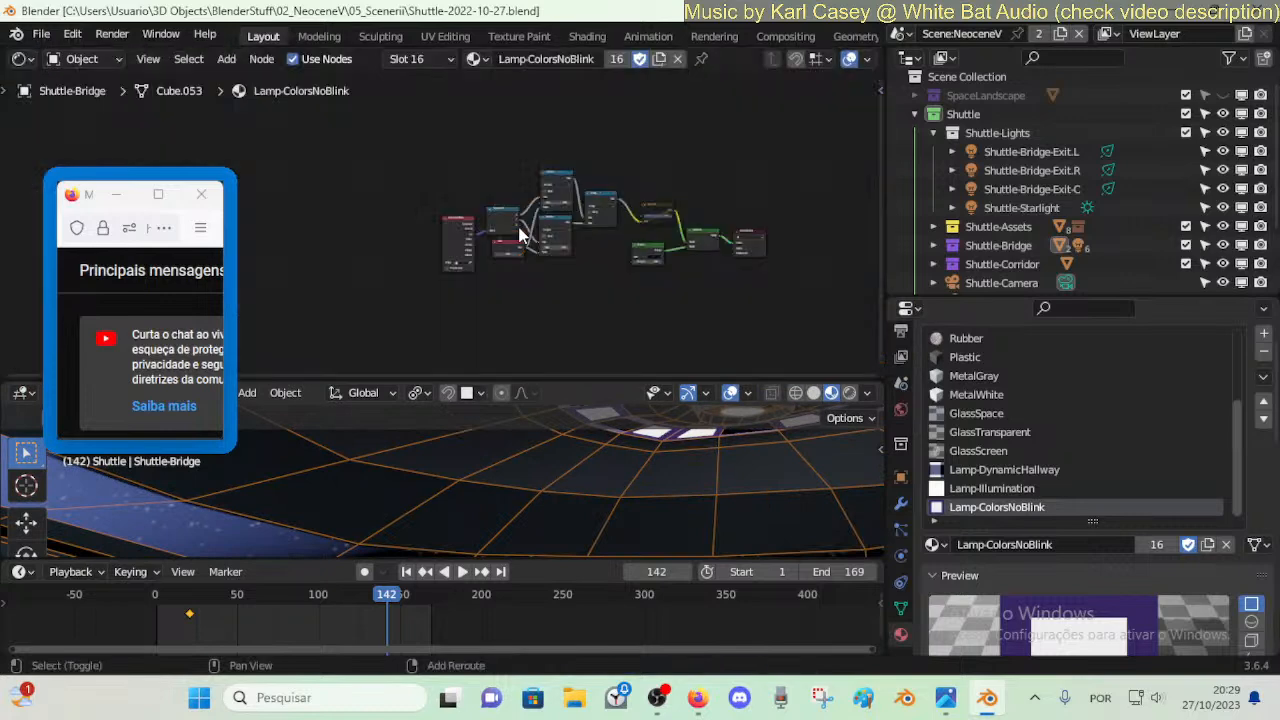
key(shift+F3)
key(shift+F3)
key(shift+F3)
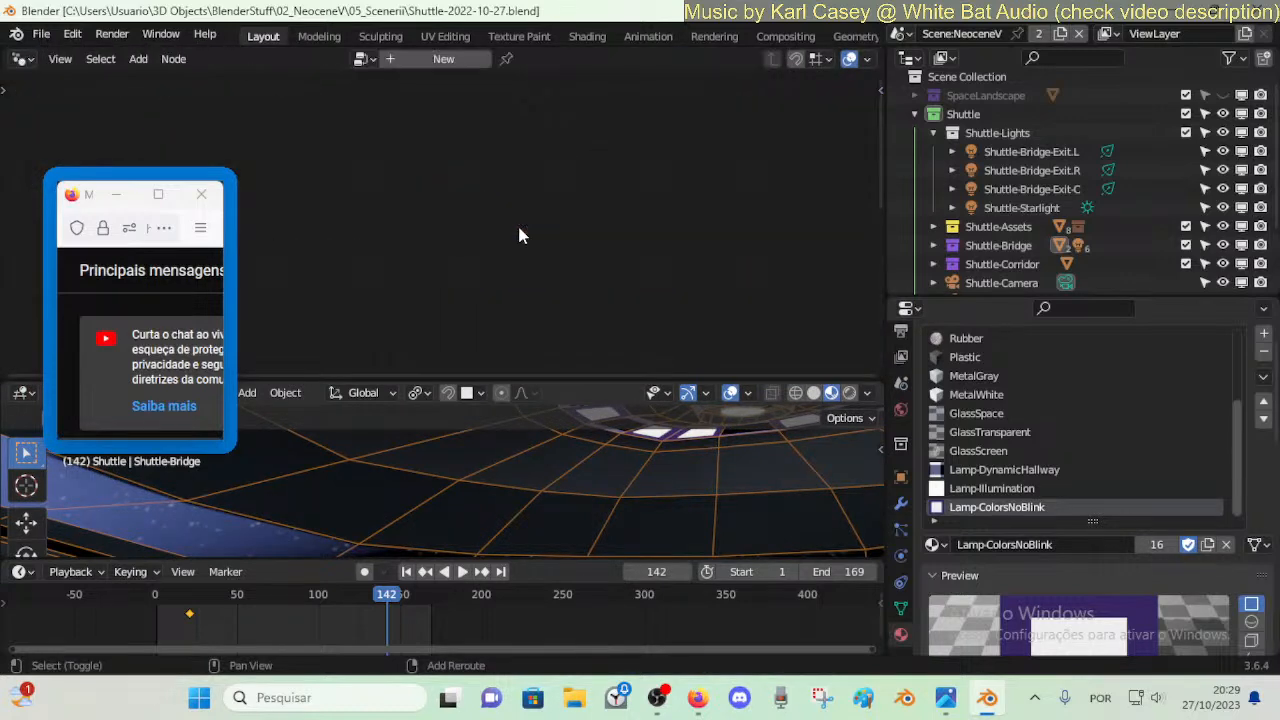
key(shift+F3)
scroll(632, 258, up, 4)
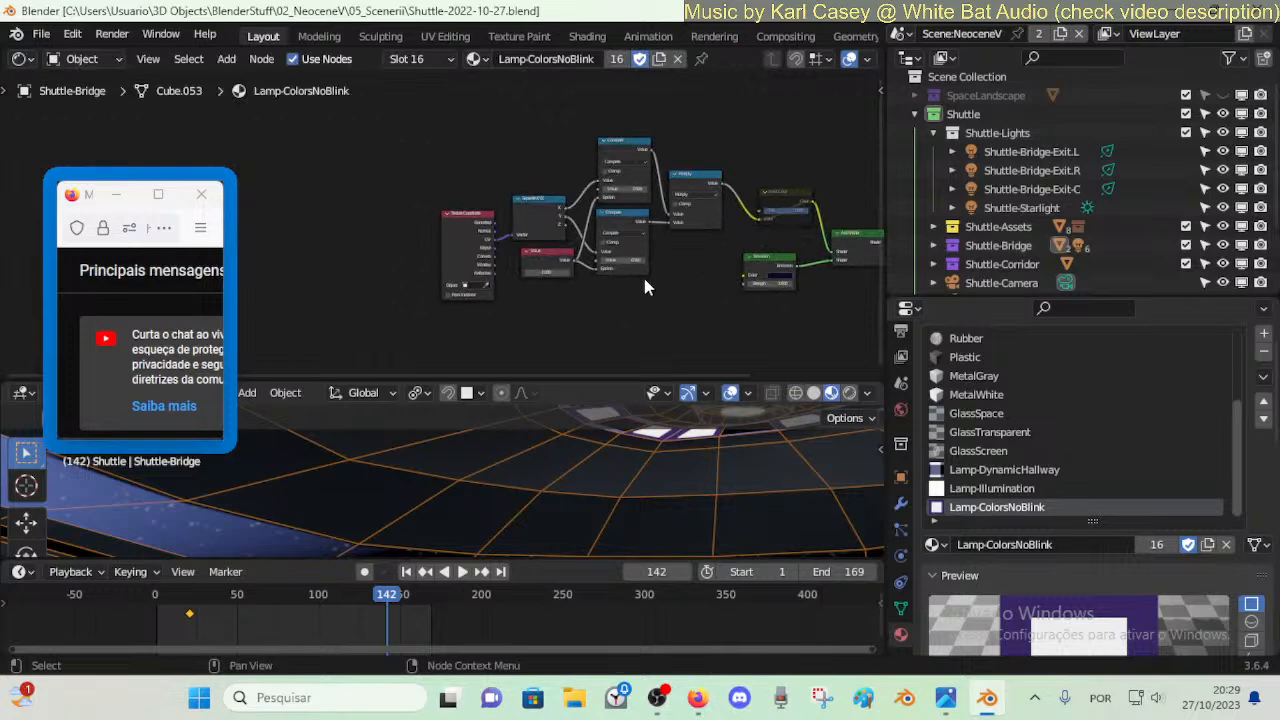
scroll(540, 293, down, 1)
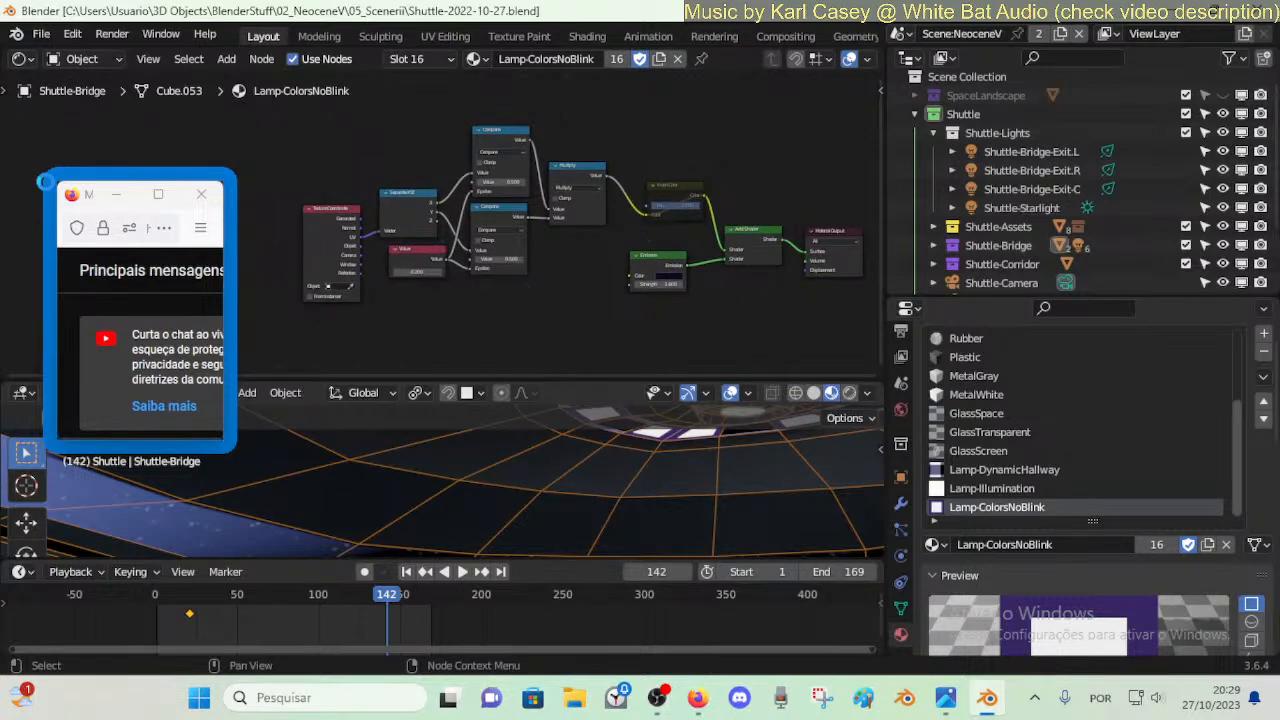
- Move the Lamp-Illumination material slot above Lamp-DynamicHallway
click(990, 470)
click(1000, 508)
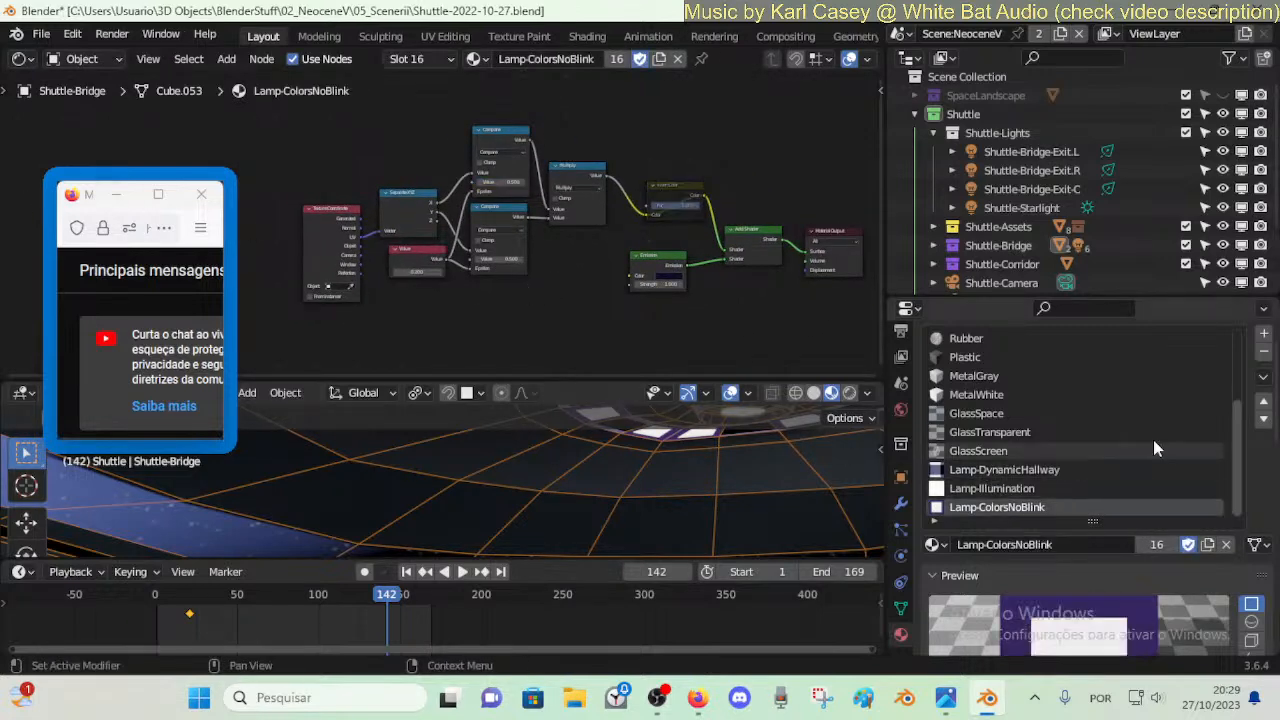
click(973, 488)
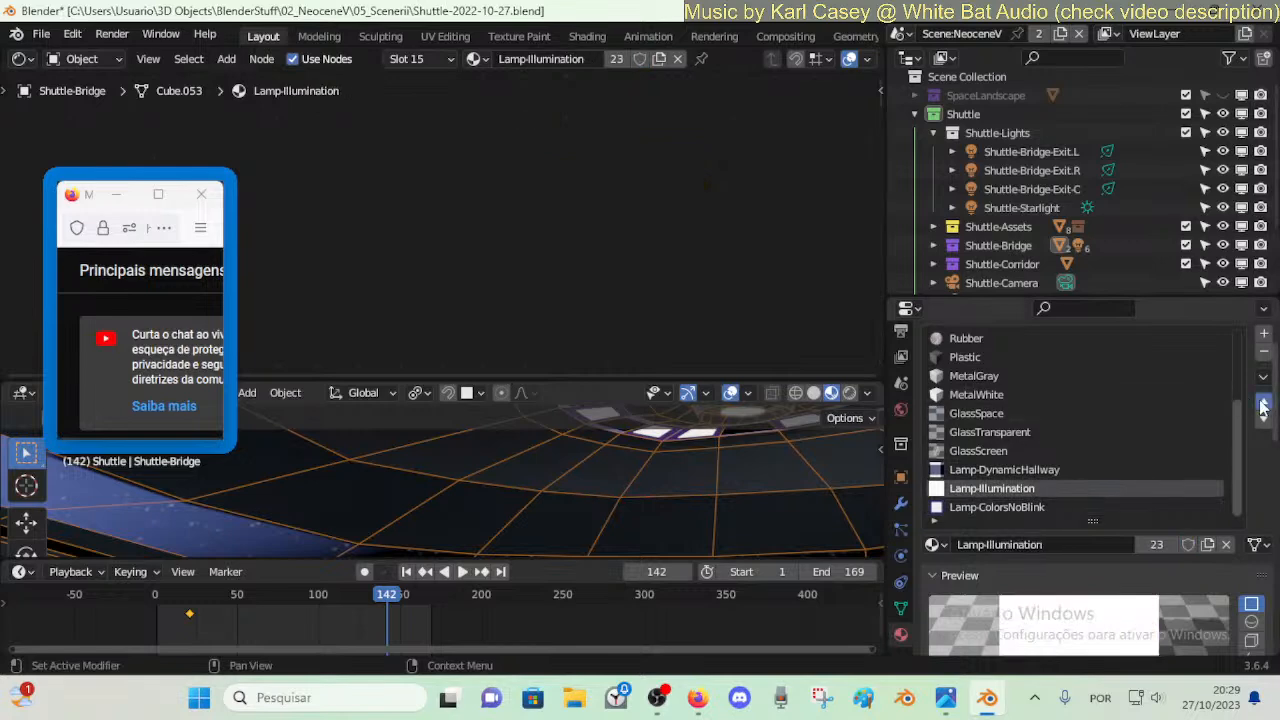
click(1263, 407)
- Compare the overall node trees of Lamp-DynamicHallway and Lamp-ColorsNoBlink by alternating between the two materials
click(1008, 488)
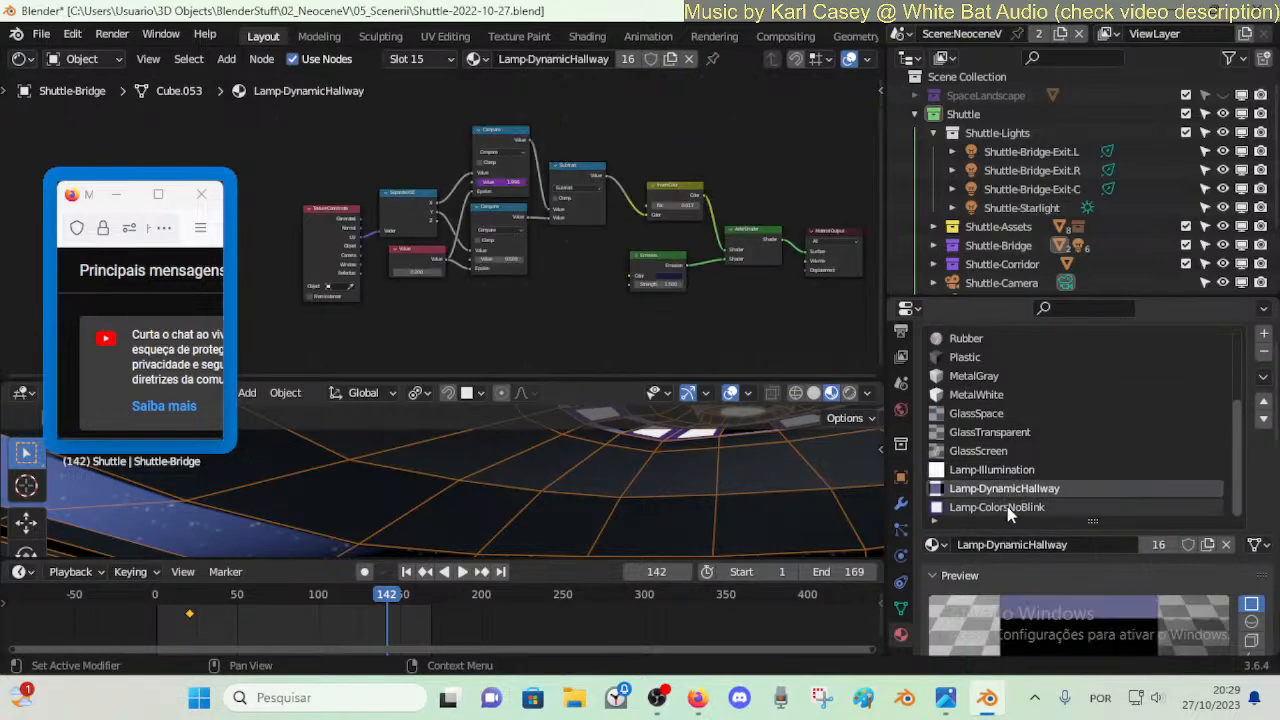
click(1007, 507)
click(1005, 470)
click(1007, 507)
click(1005, 488)
click(1007, 507)
click(1005, 488)
click(1003, 508)
click(1001, 488)
click(1006, 507)
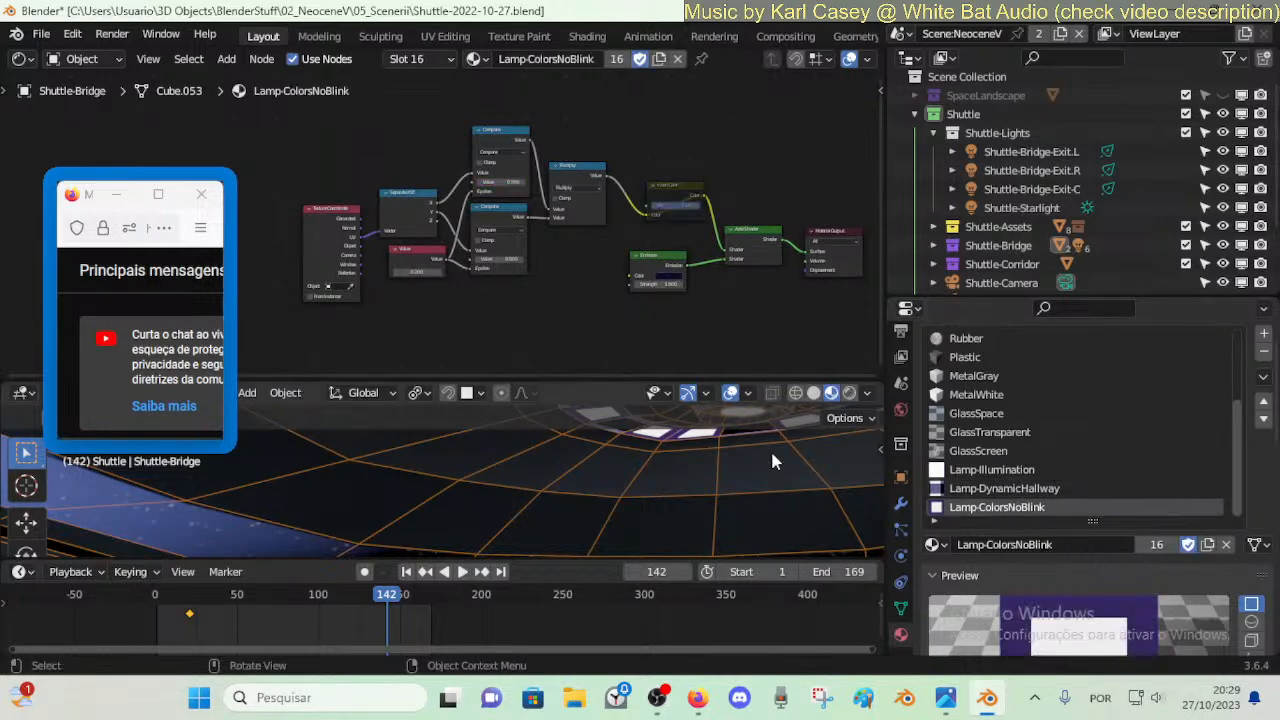
- Enlarge the 3D viewport below the Shader Editor and frame the ring lamp in it
middle_drag(794, 461, 687, 486)
shift+middle_drag(712, 538, 675, 484)
drag(687, 380, 685, 318)
scroll(445, 190, up, 3)
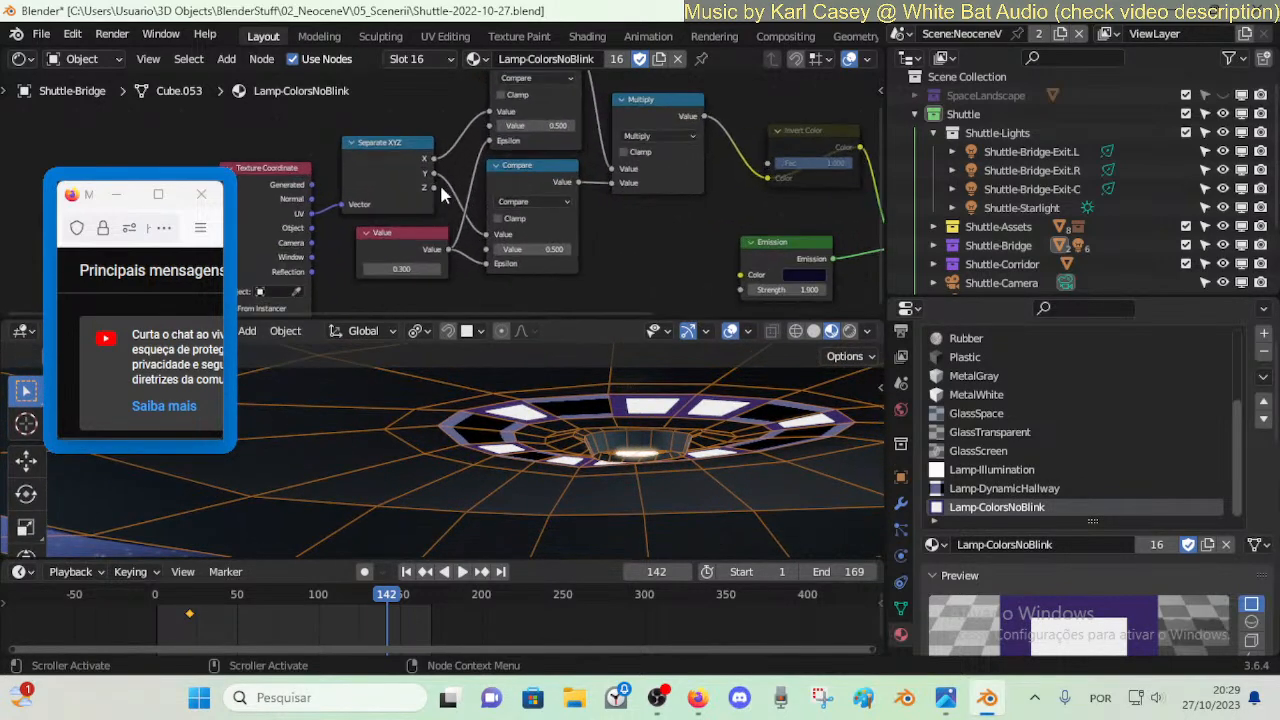
- Compare the Compare and Value node settings of Lamp-DynamicHallway and Lamp-ColorsNoBlink
middle_drag(443, 190, 563, 205)
click(1052, 490)
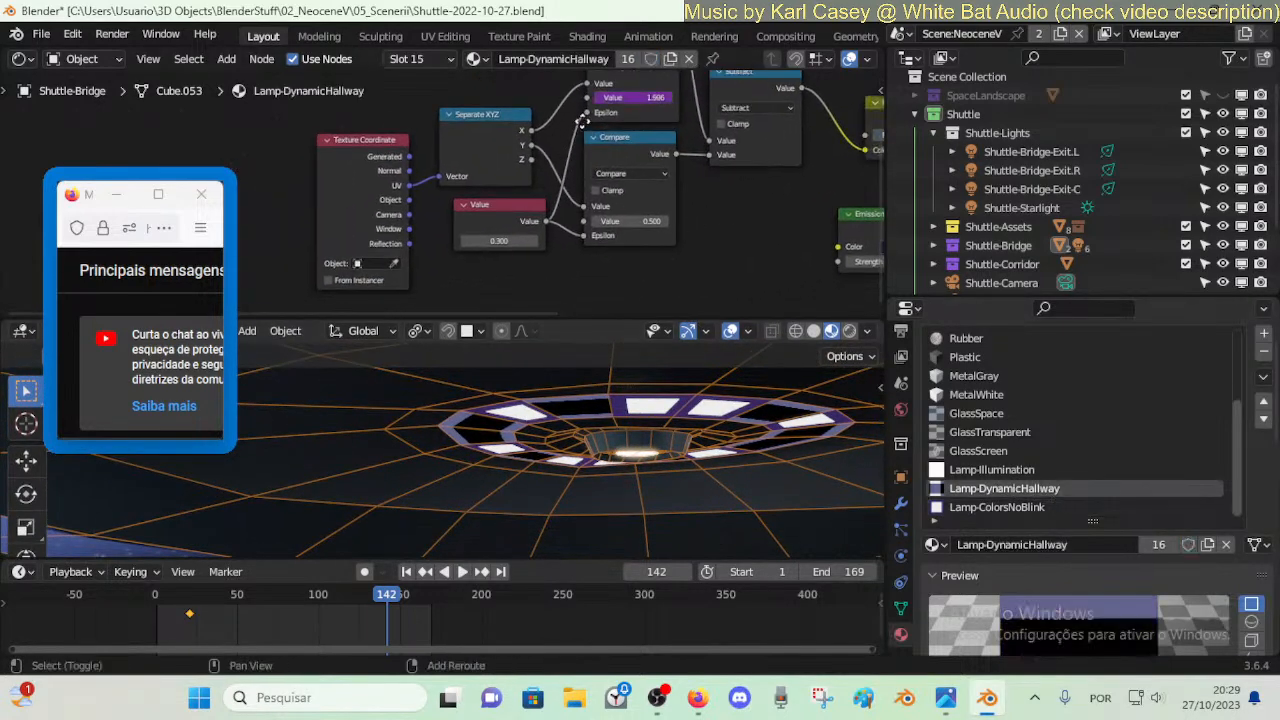
middle_drag(583, 123, 538, 152)
click(1018, 508)
click(1019, 490)
click(1019, 508)
click(1016, 490)
click(1016, 508)
click(1017, 490)
click(1017, 508)
click(1017, 490)
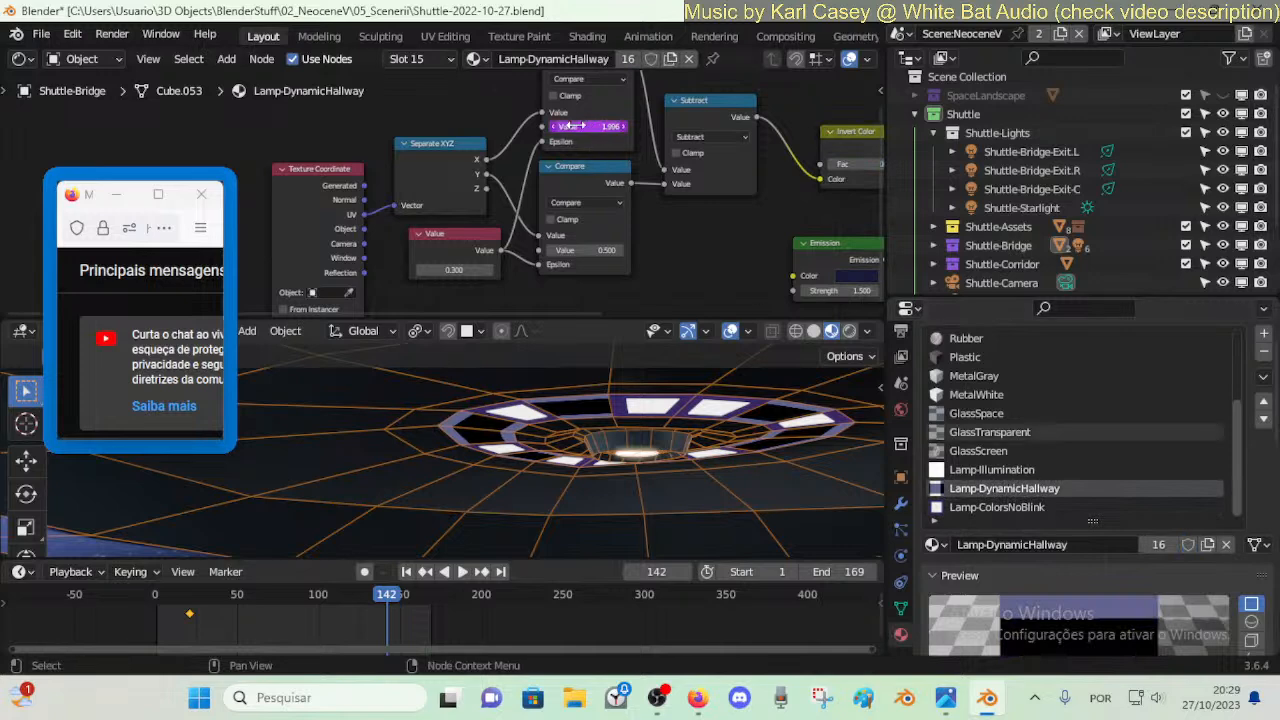
click(1017, 508)
click(1017, 490)
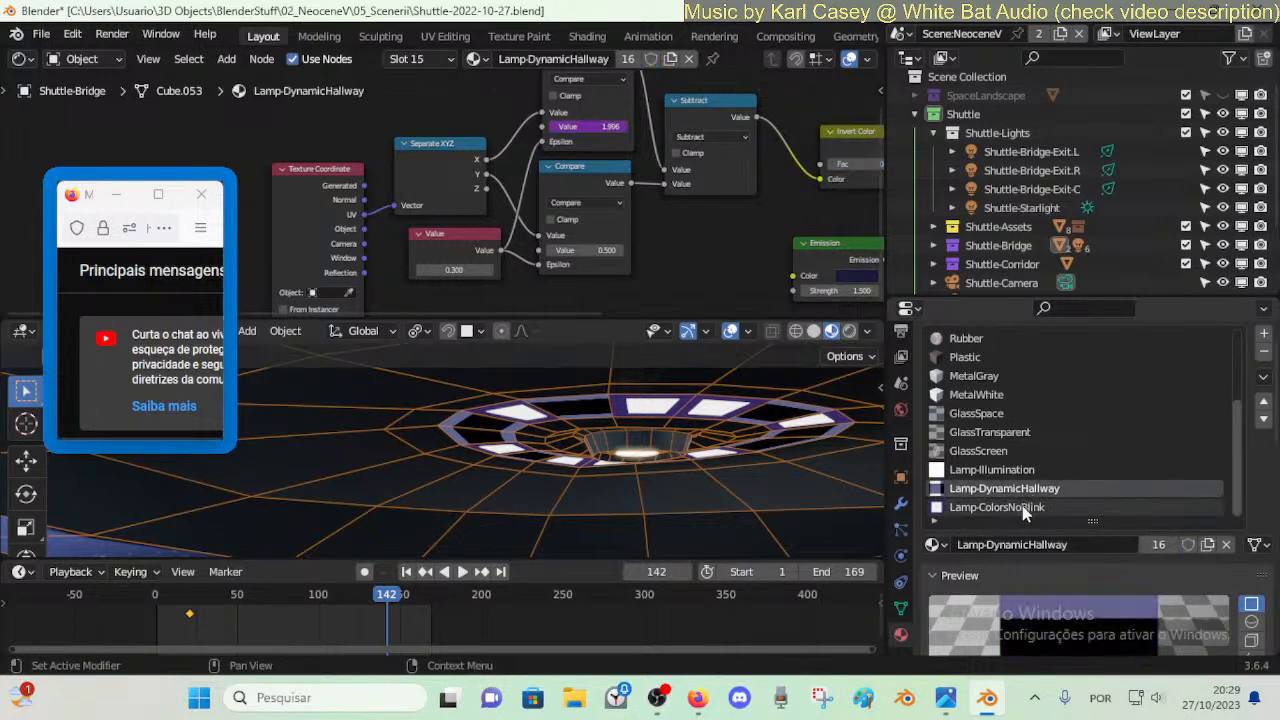
- Examine how the math operation, Invert Color and Emission nodes differ between Lamp-DynamicHallway and Lamp-ColorsNoBlink
middle_drag(726, 208, 659, 205)
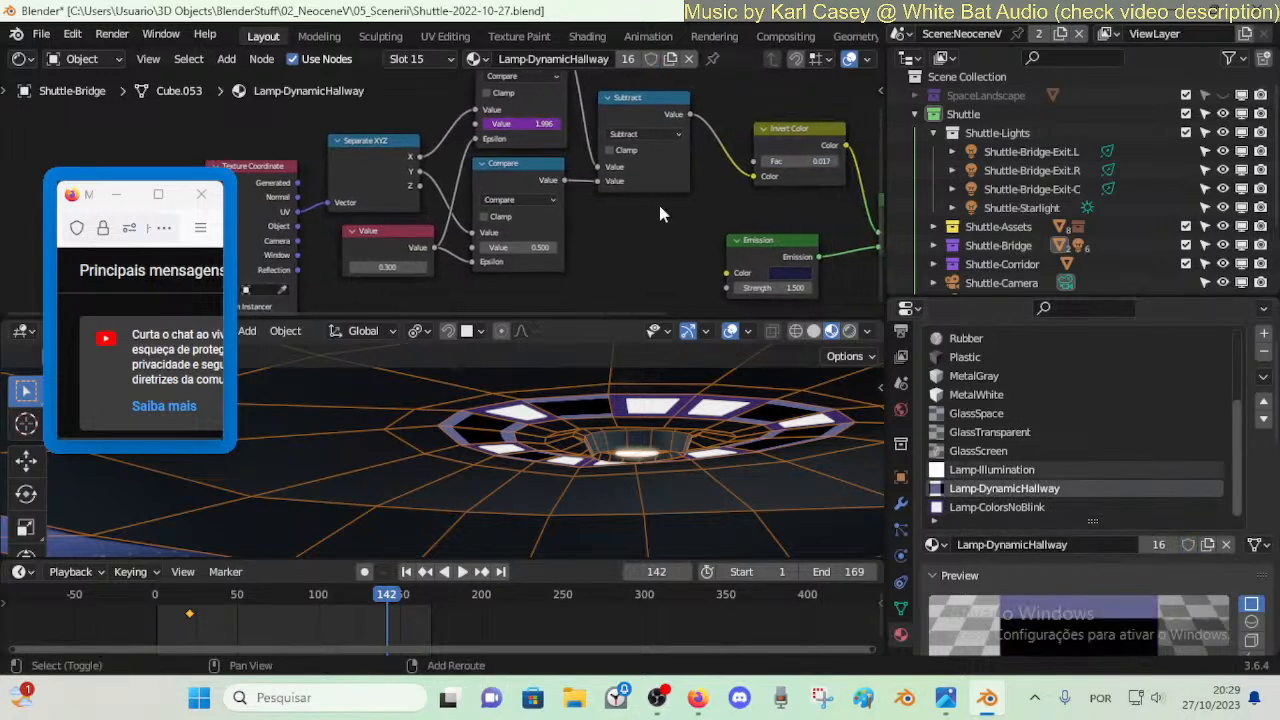
click(1017, 508)
click(1015, 490)
click(1008, 508)
click(1012, 490)
click(1013, 508)
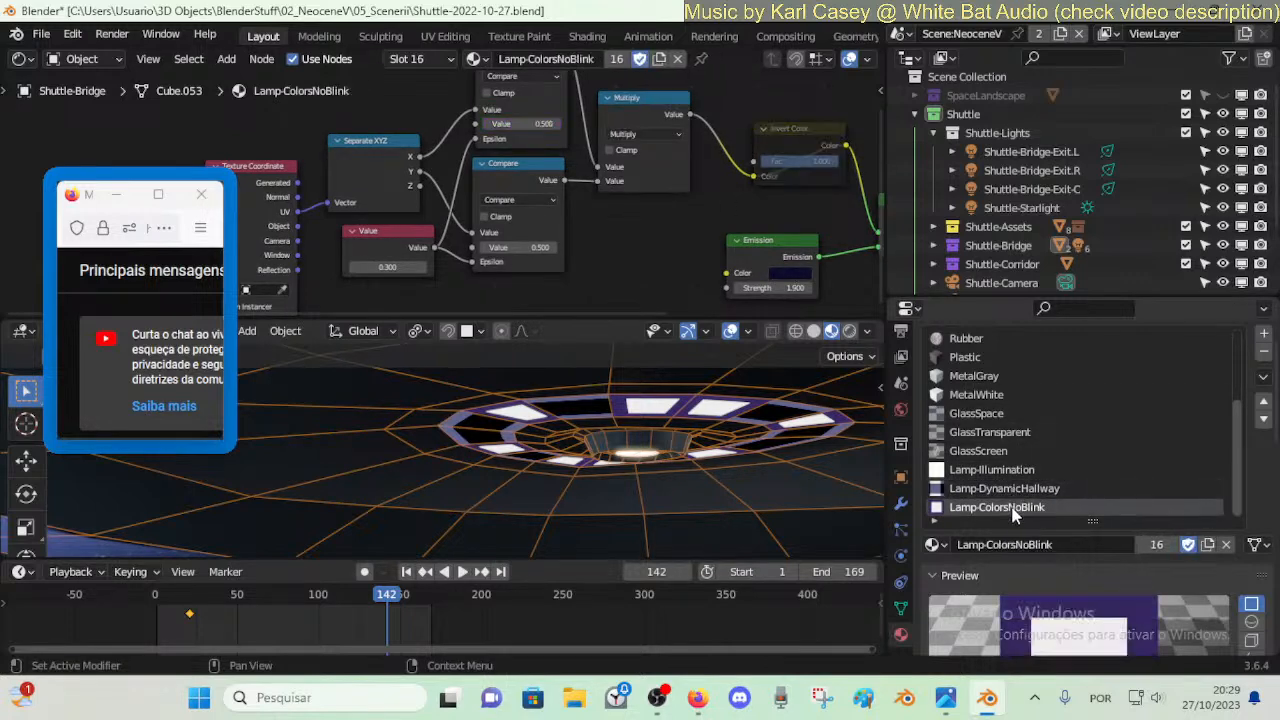
click(1012, 490)
click(1013, 508)
middle_drag(689, 213, 635, 204)
click(1055, 489)
click(1035, 508)
click(1033, 490)
click(1030, 508)
click(1055, 490)
click(1050, 508)
click(1045, 490)
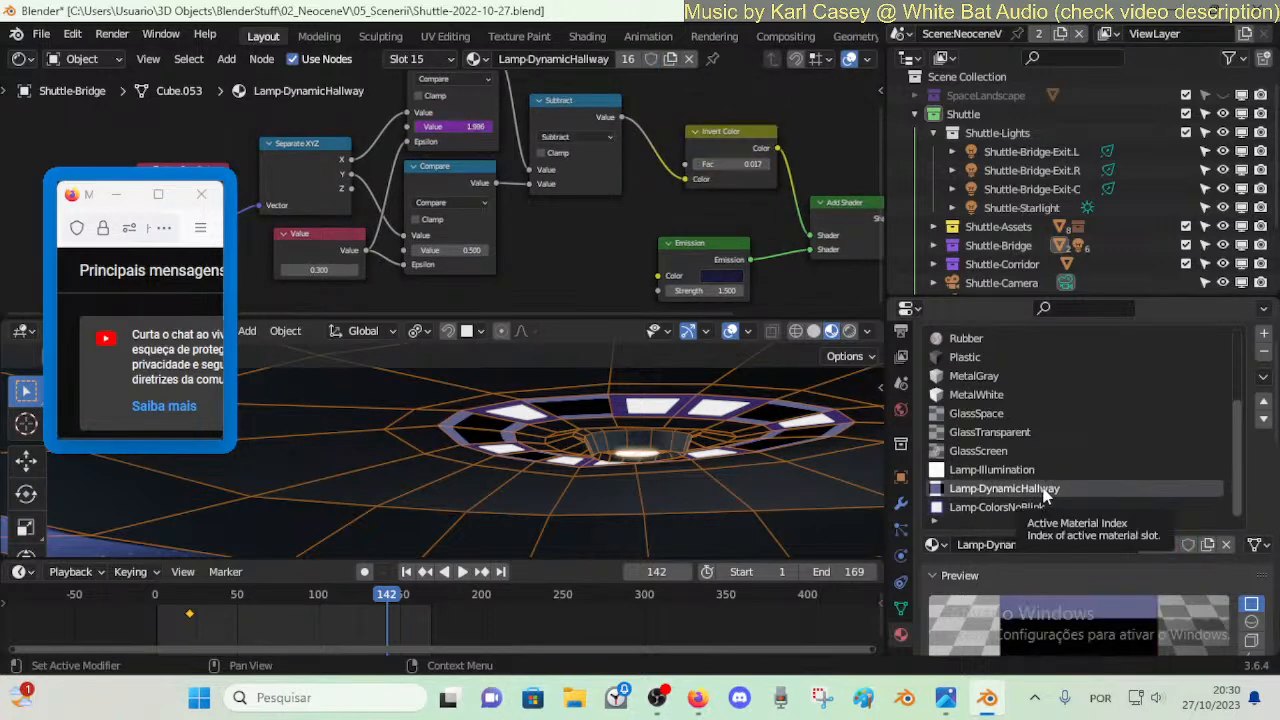
- Unmute the Invert Color node in Lamp-ColorsNoBlink, preview the animation, and set the node's Fac to 1.000
click(1038, 508)
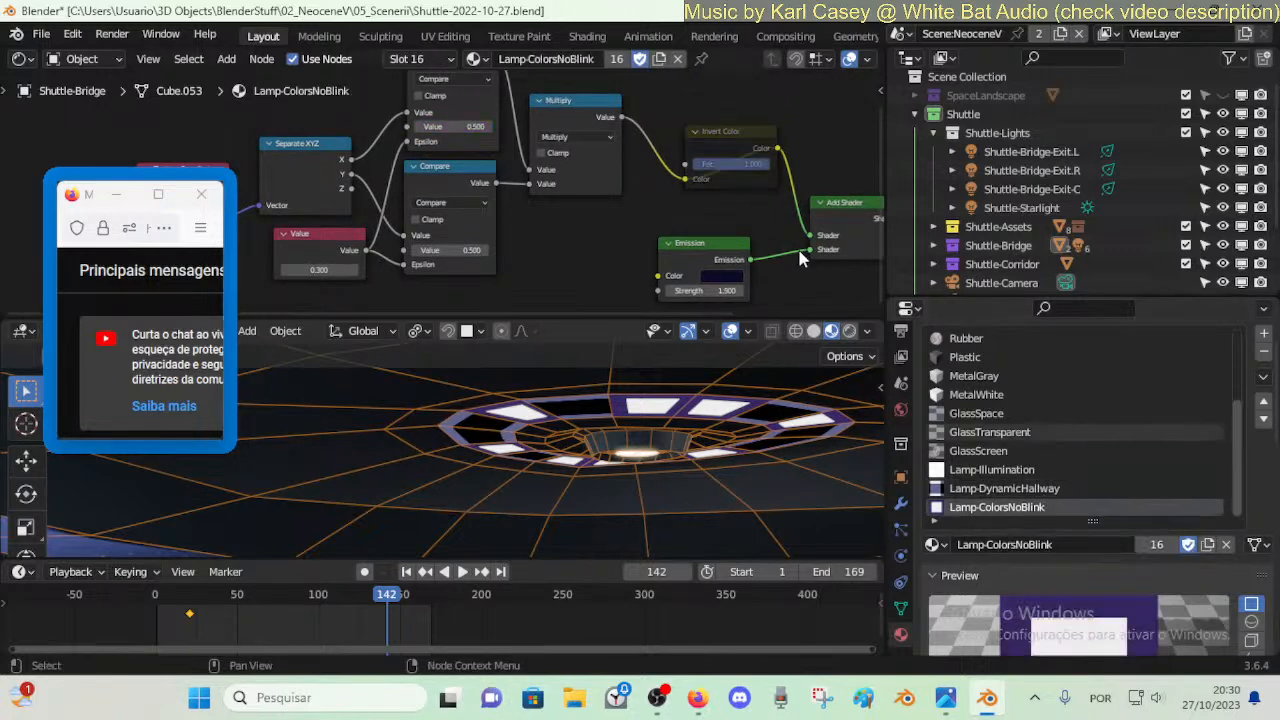
middle_drag(722, 163, 686, 160)
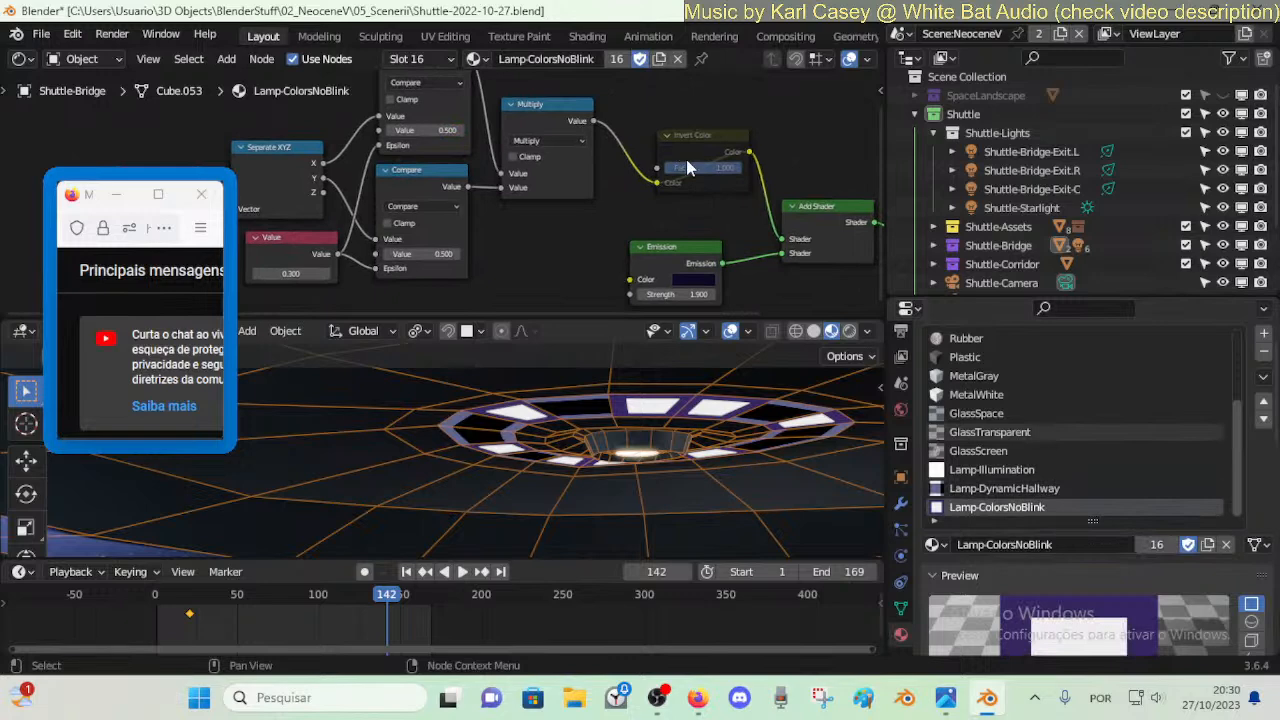
click(686, 159)
key(m)
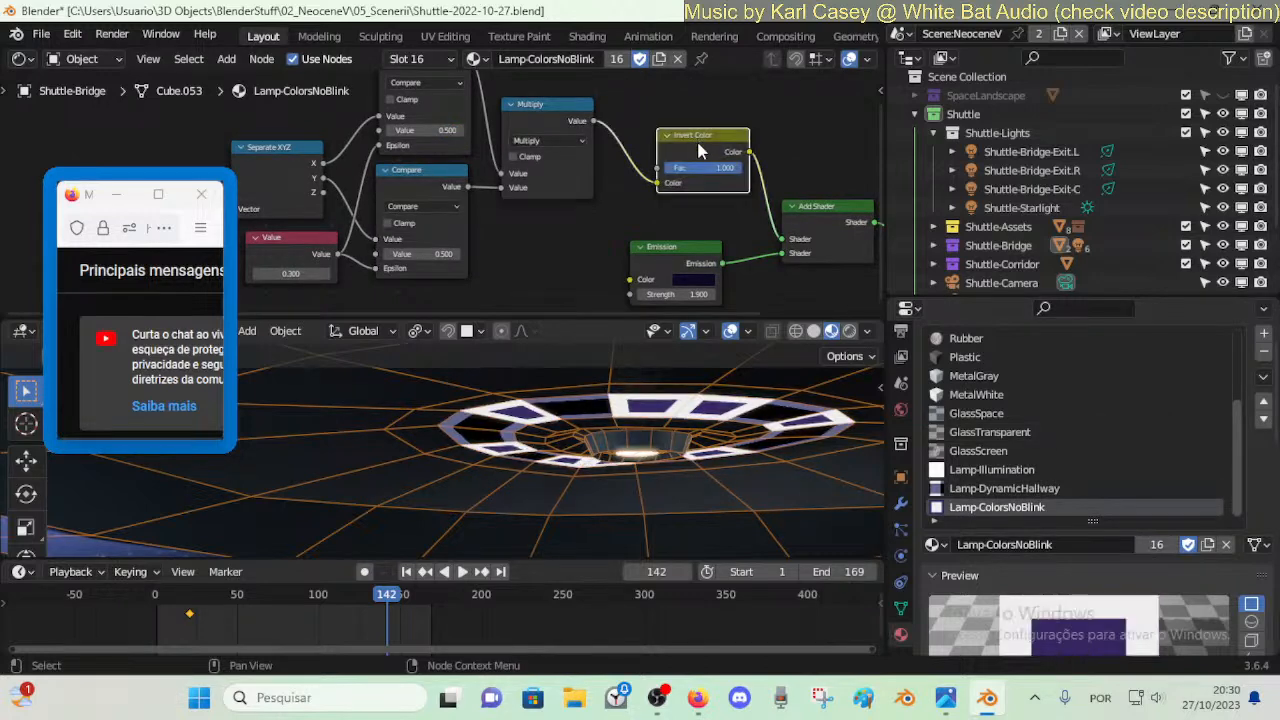
key(space)
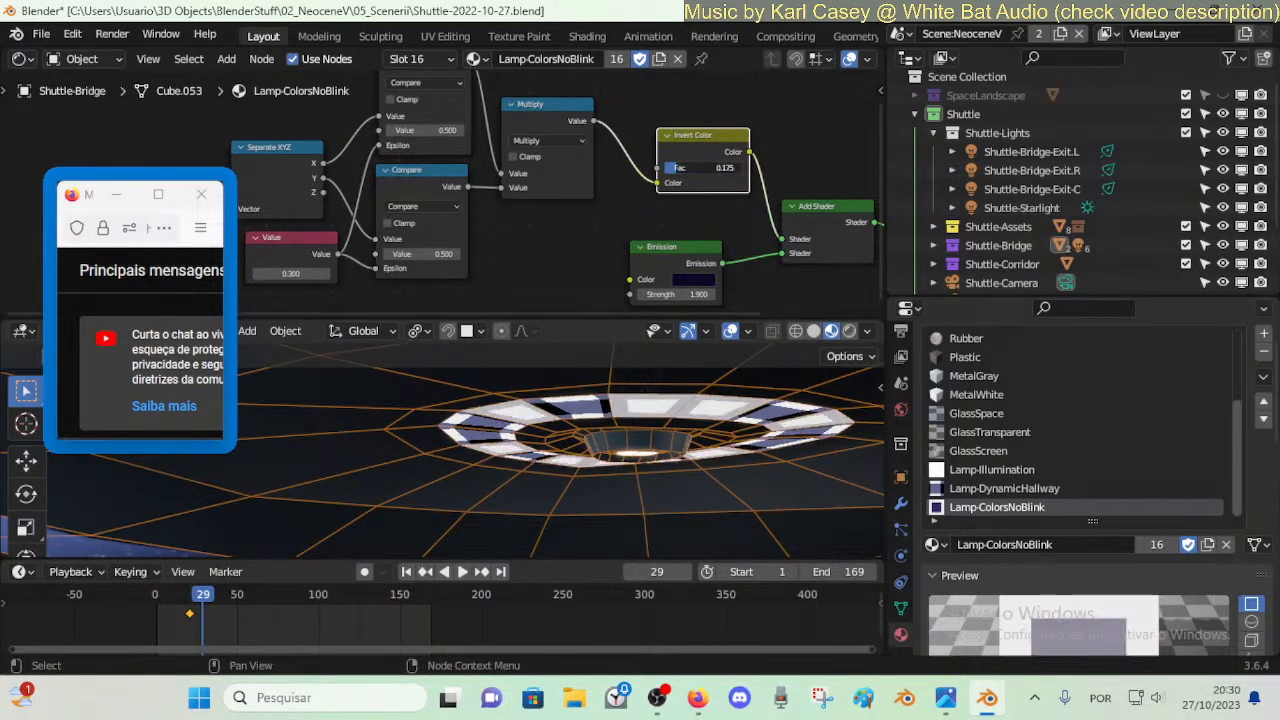
drag(664, 168, 750, 168)
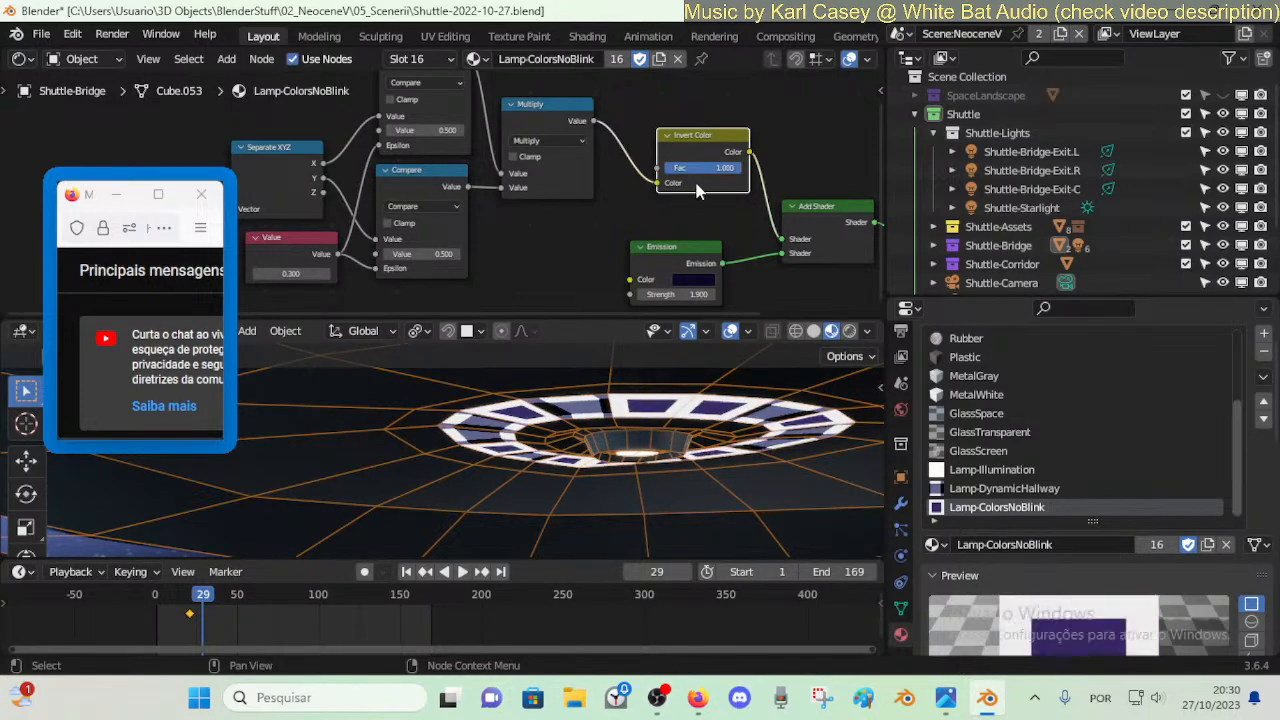
- Preview the ring lamp's animation and save the file
key(space)
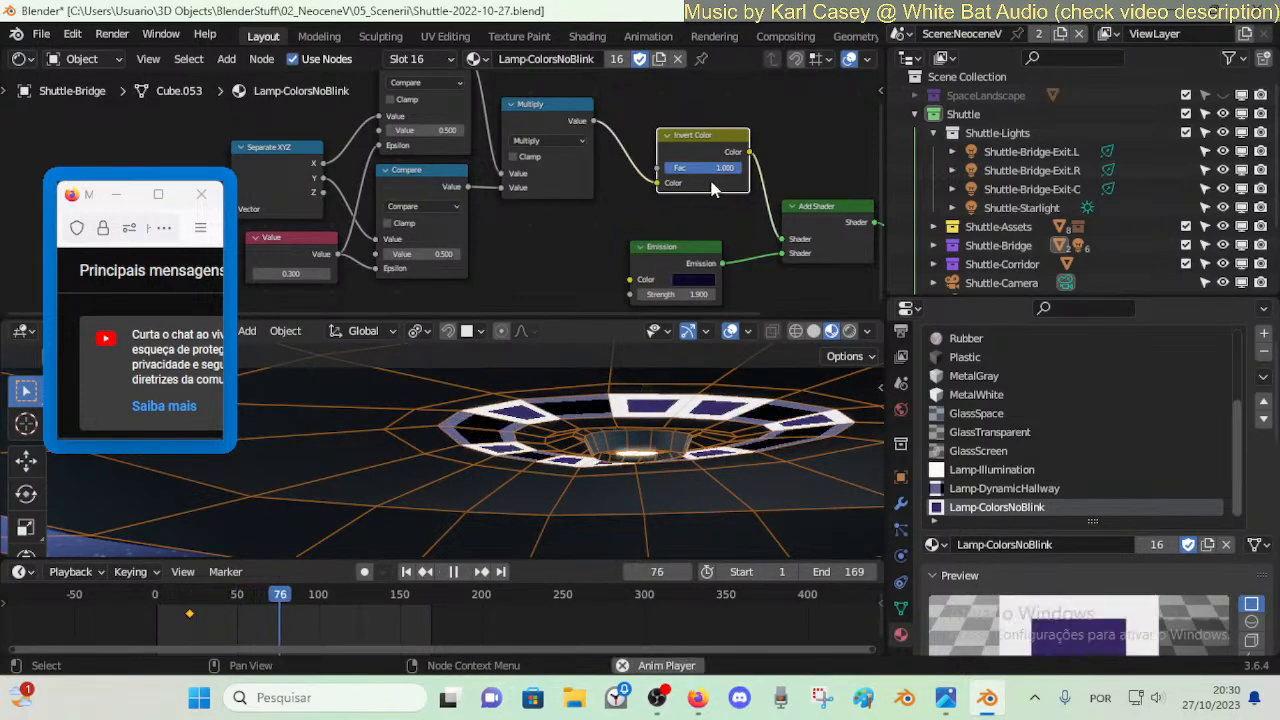
key(space)
key(ctrl+s)
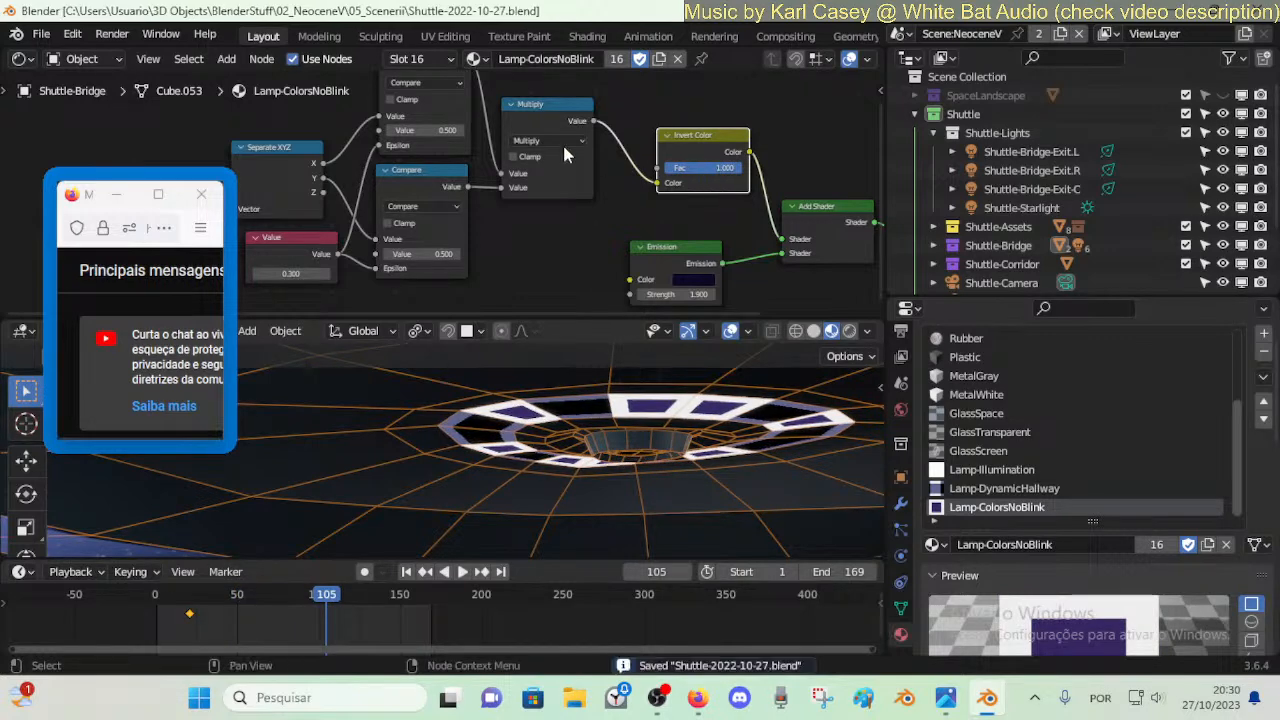
middle_drag(547, 158, 563, 156)
right_click(560, 139)
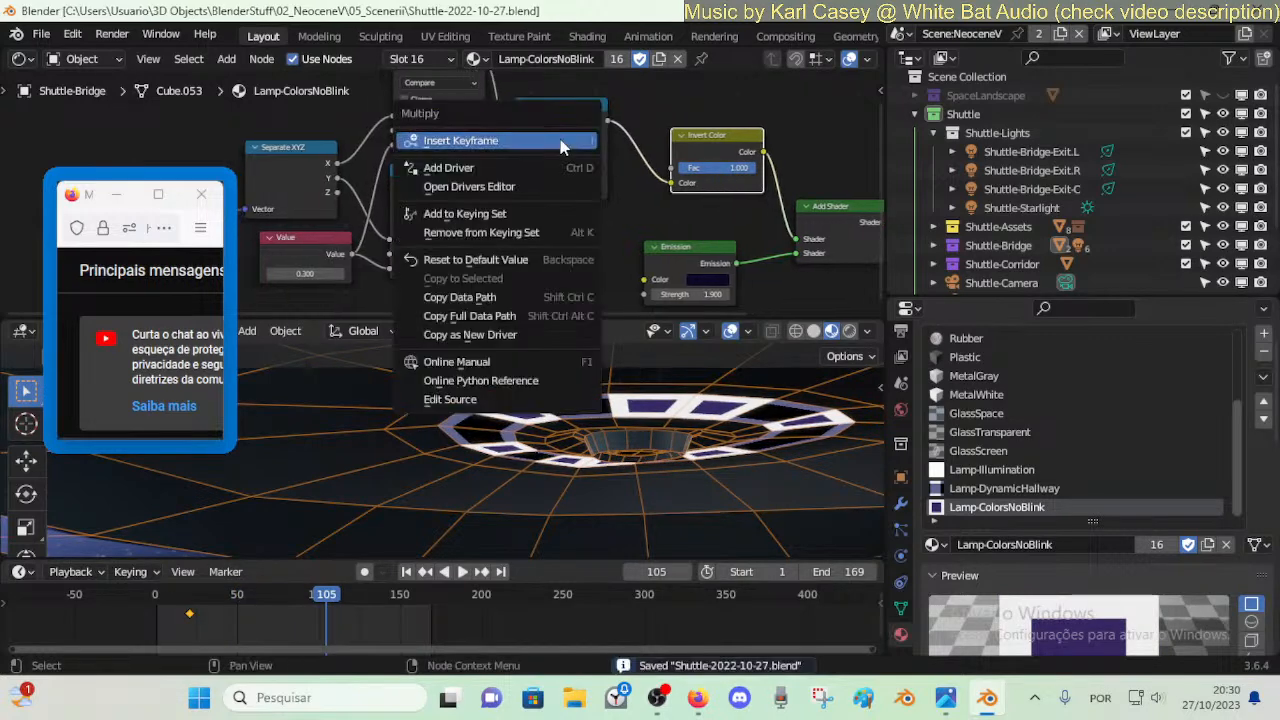
key(Escape)
click(563, 141)
key(Escape)
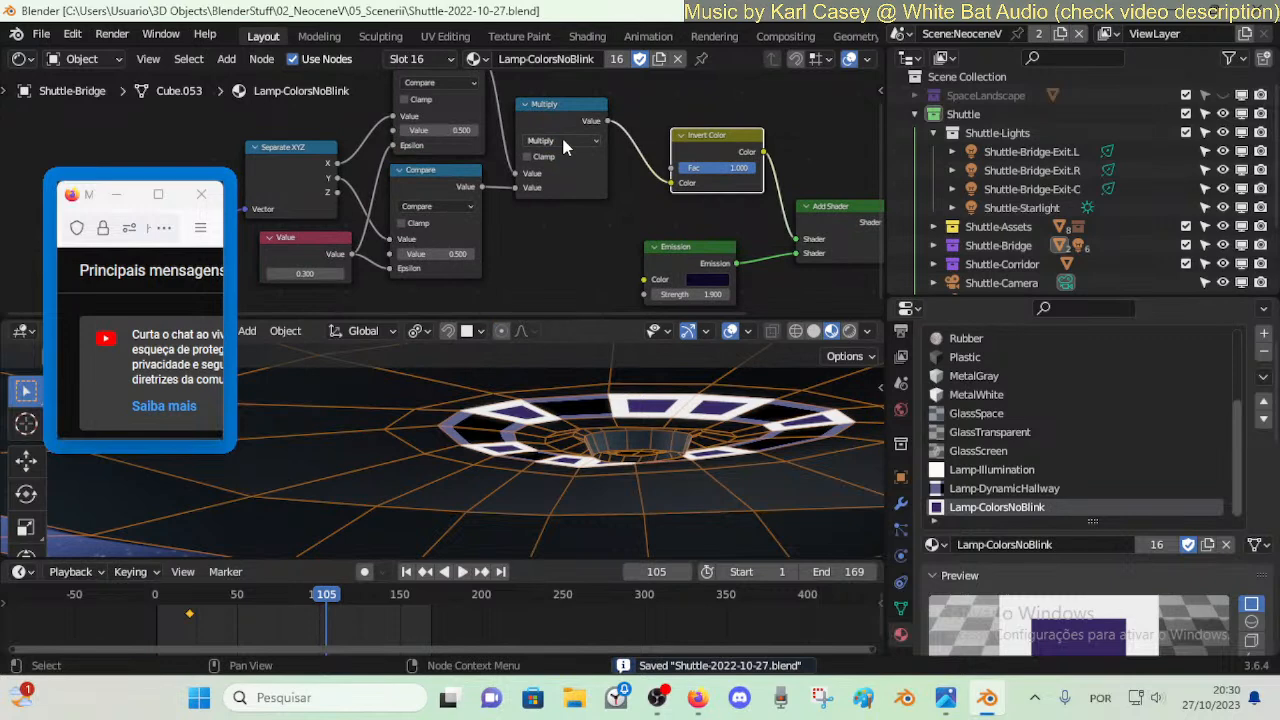
- Set the Invert Color node's Fac to 0.000 in Lamp-ColorsNoBlink and mute the node
drag(714, 172, 752, 170)
middle_drag(682, 178, 702, 184)
drag(770, 173, 694, 173)
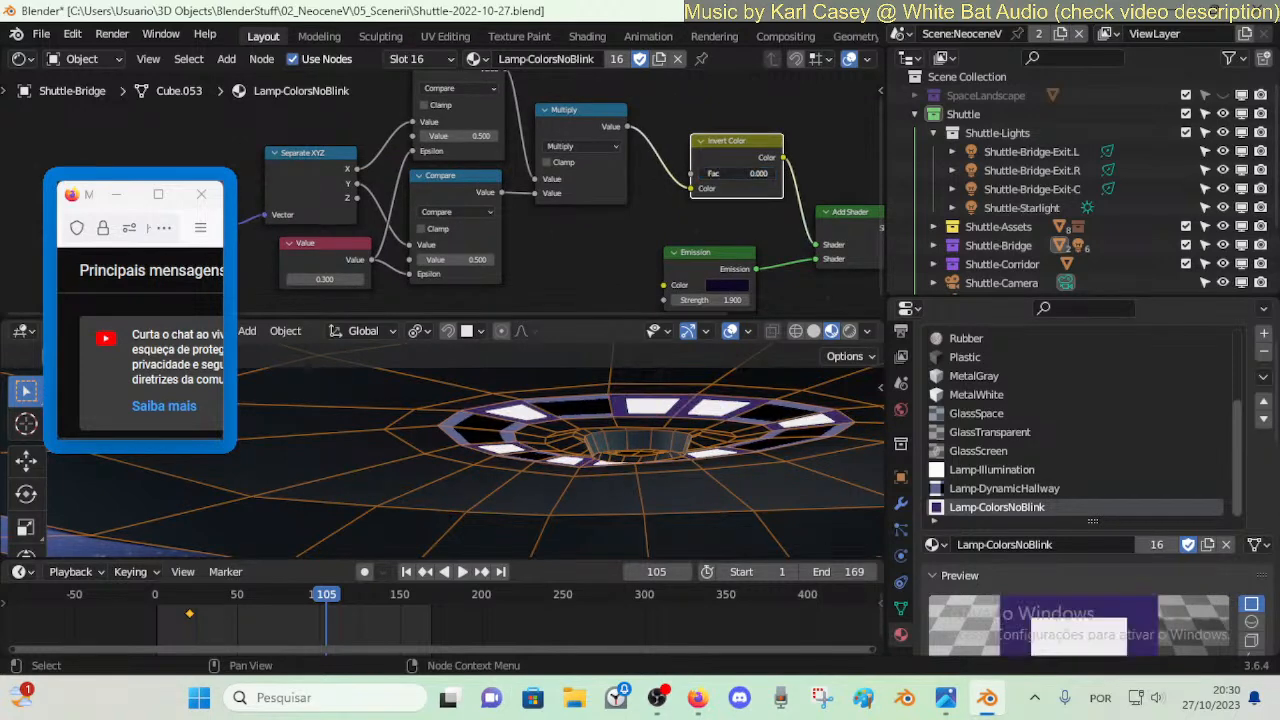
key(m)
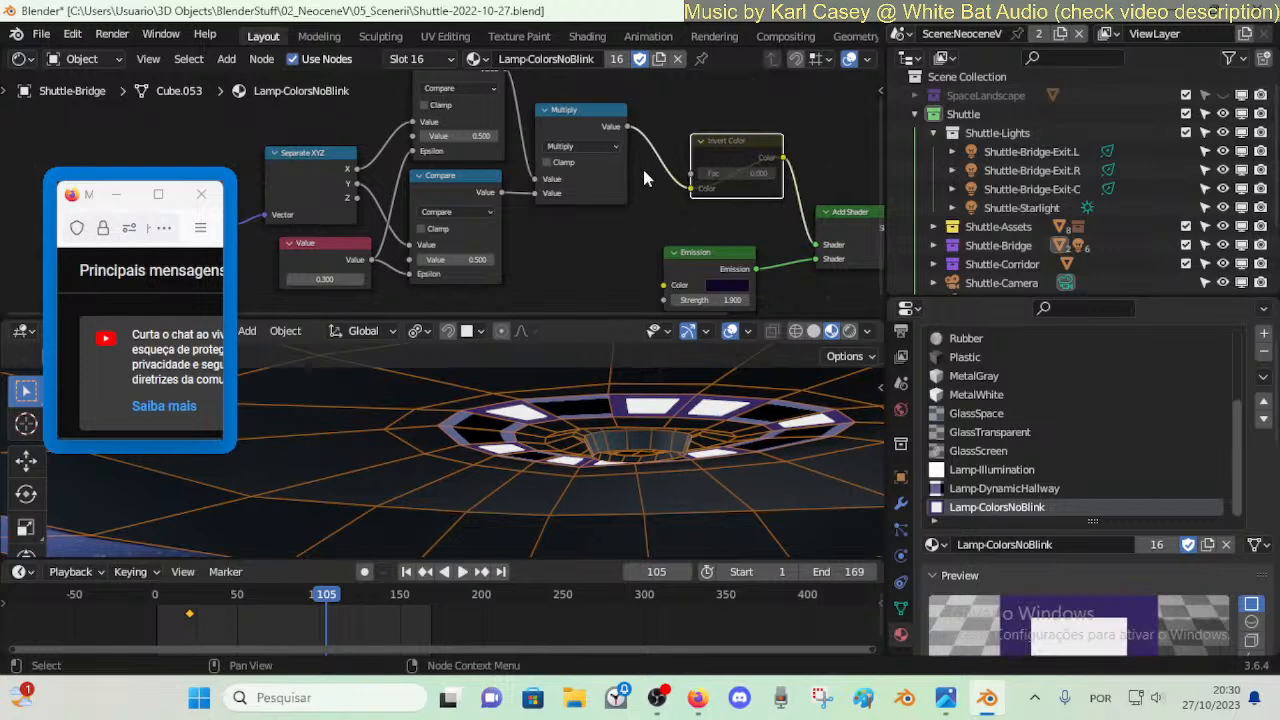
- Try the Sign operation on the Multiply math node in Lamp-ColorsNoBlink, then return it to Multiply
middle_drag(648, 175, 650, 175)
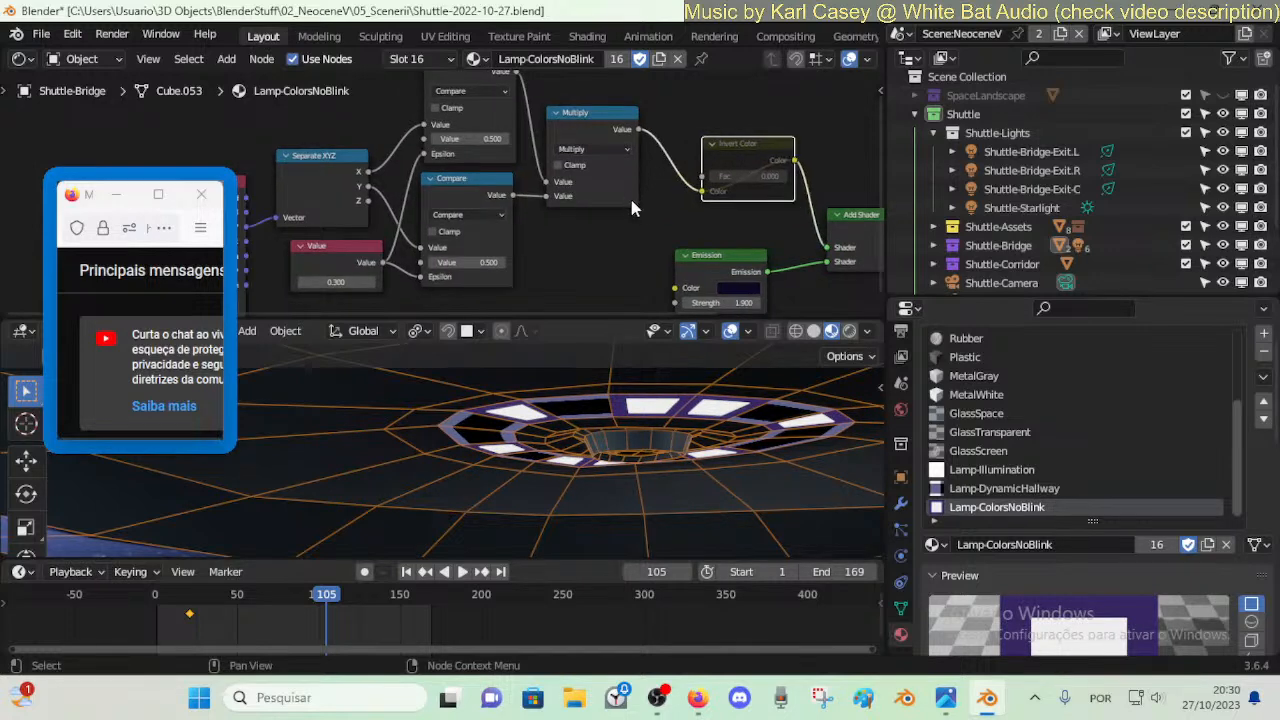
click(597, 152)
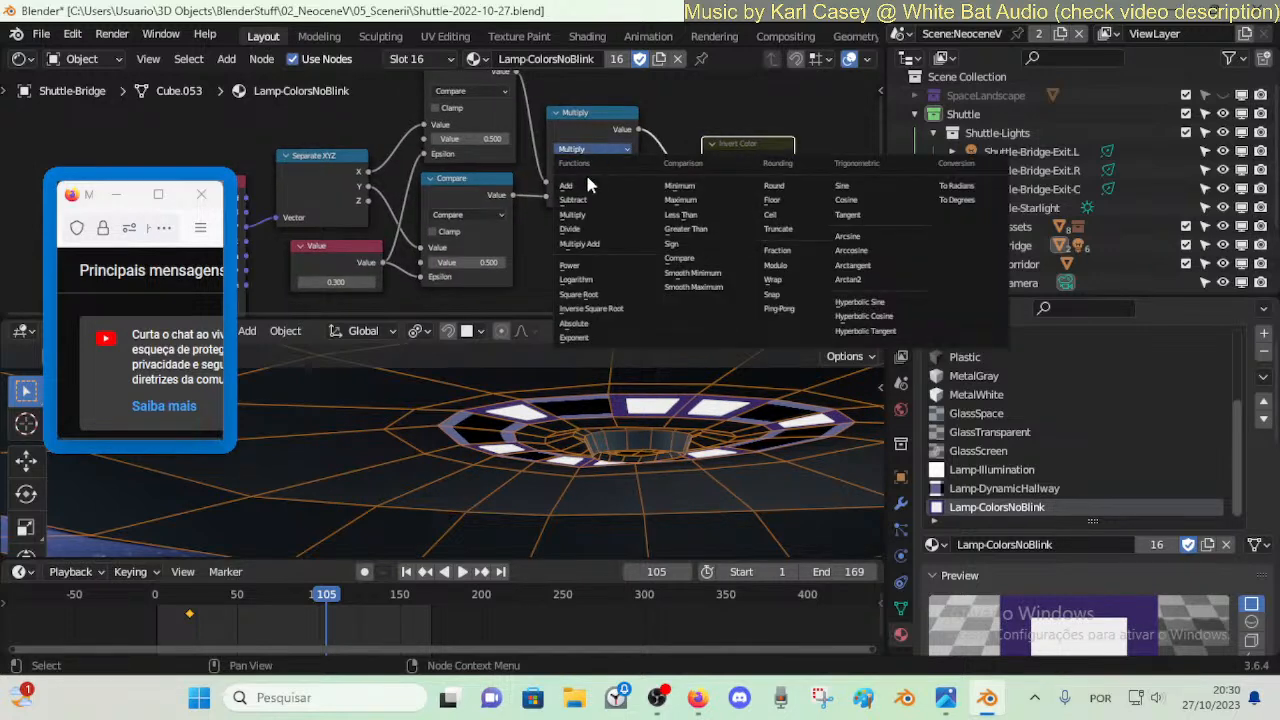
middle_drag(541, 153, 550, 170)
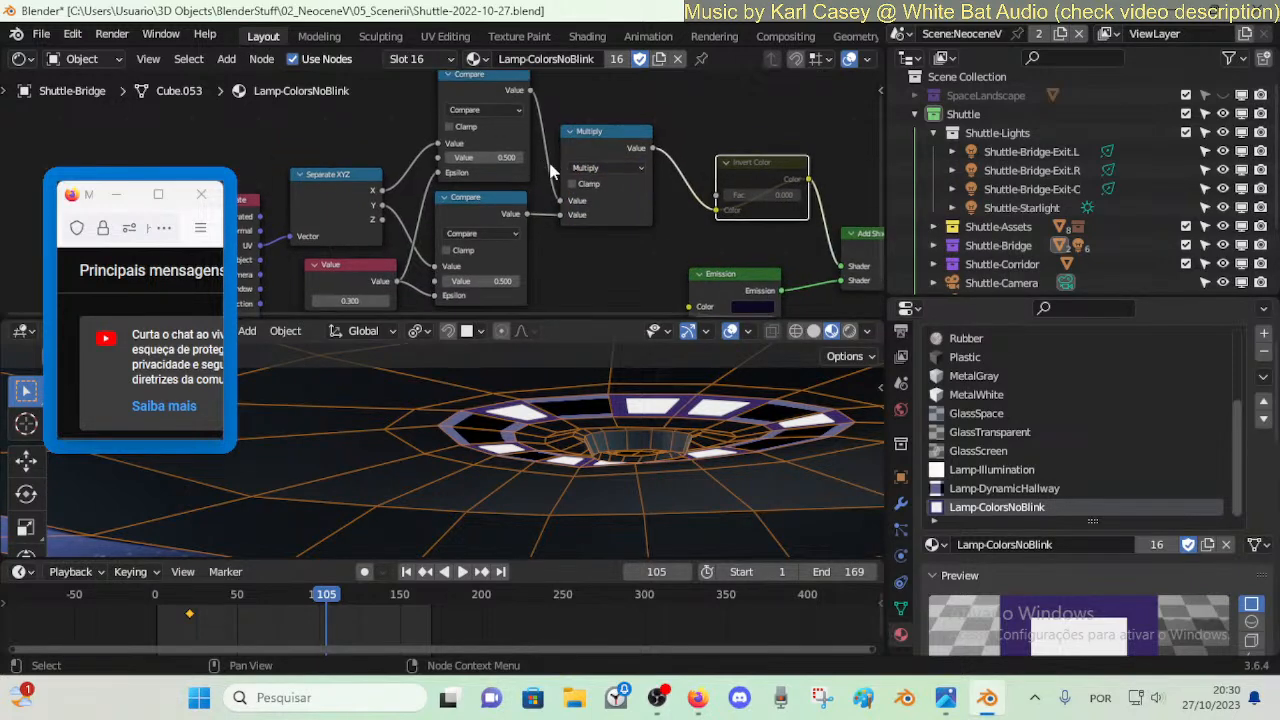
click(595, 172)
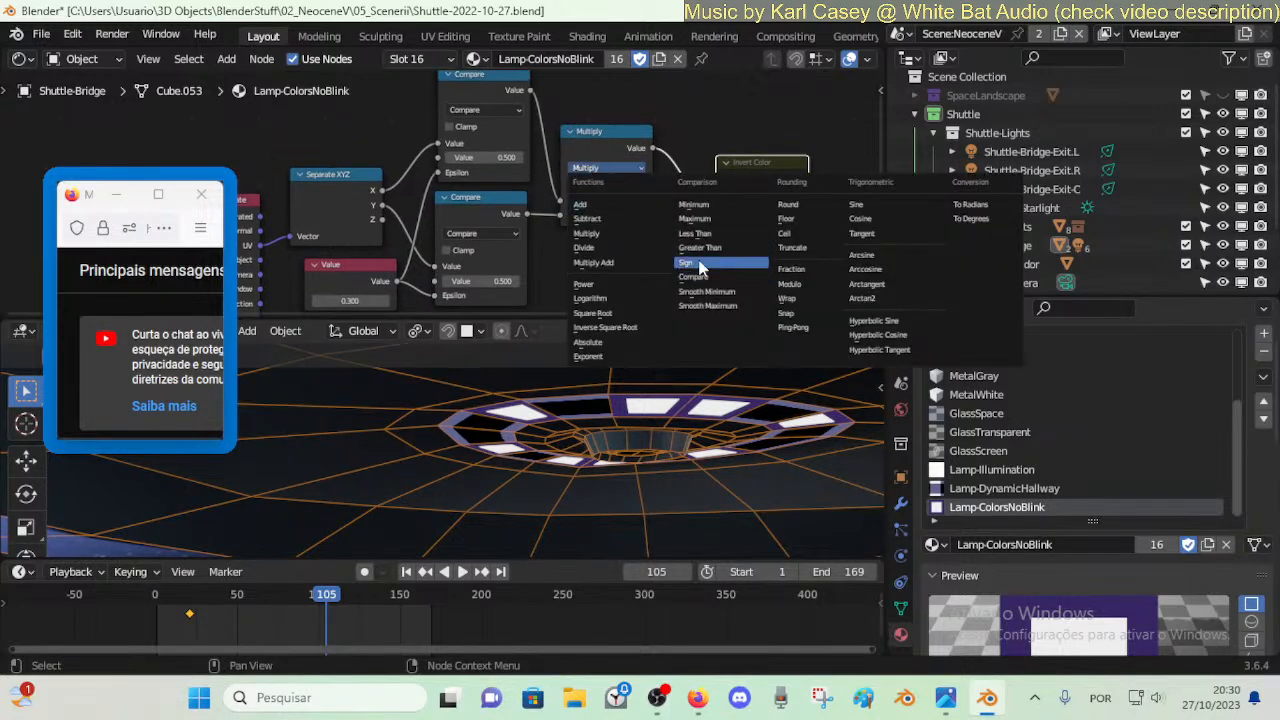
click(700, 265)
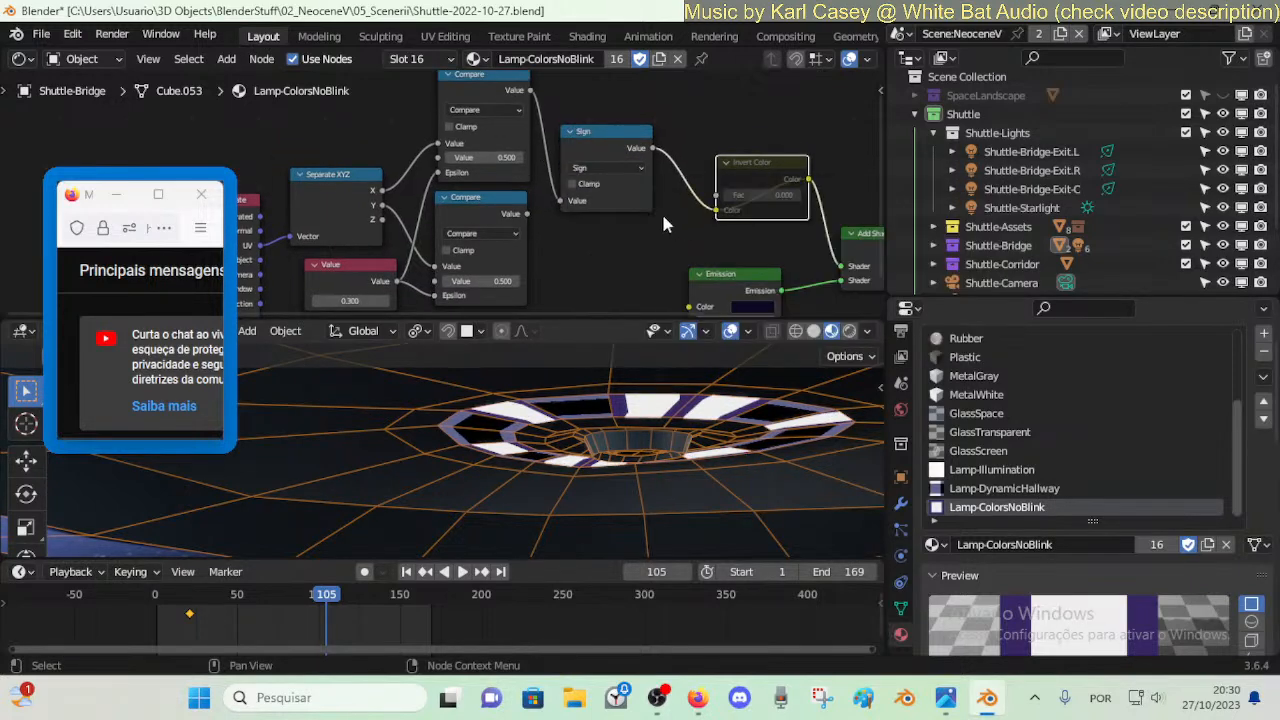
click(608, 170)
click(590, 233)
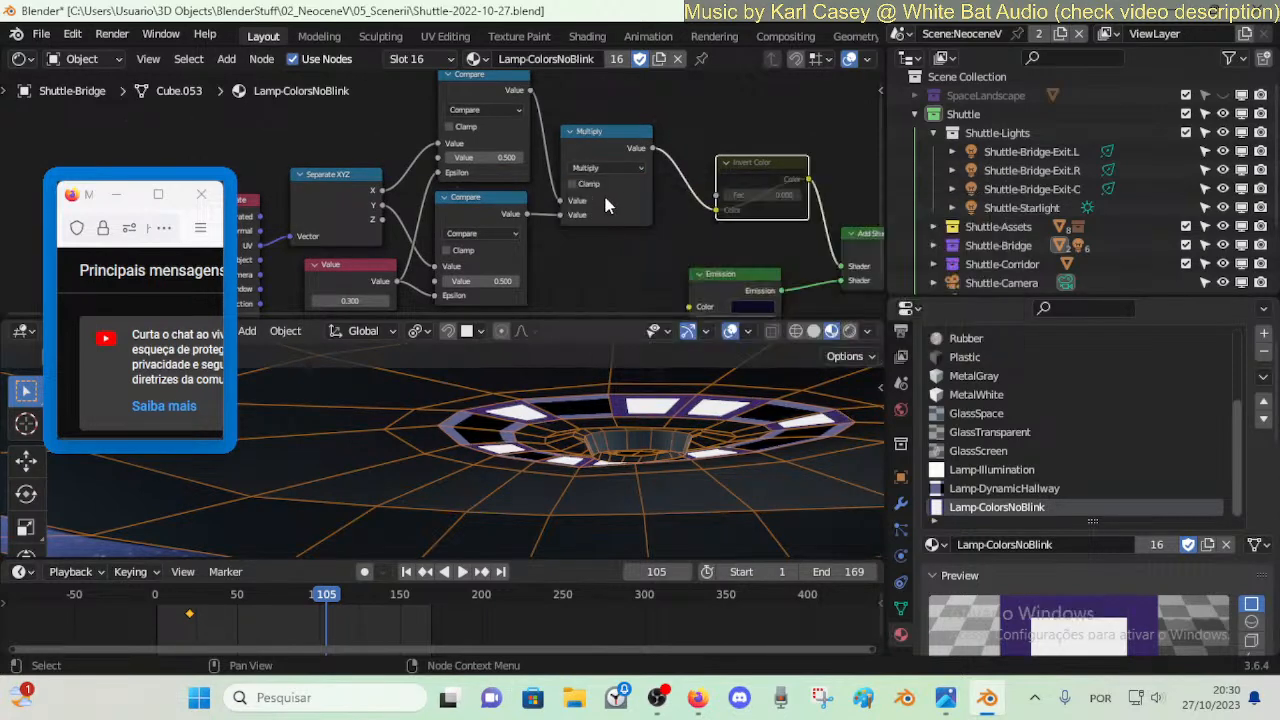
- Switch the Multiply math node in Lamp-ColorsNoBlink to Logarithm and preview the animation
click(615, 168)
click(617, 249)
click(607, 170)
click(595, 299)
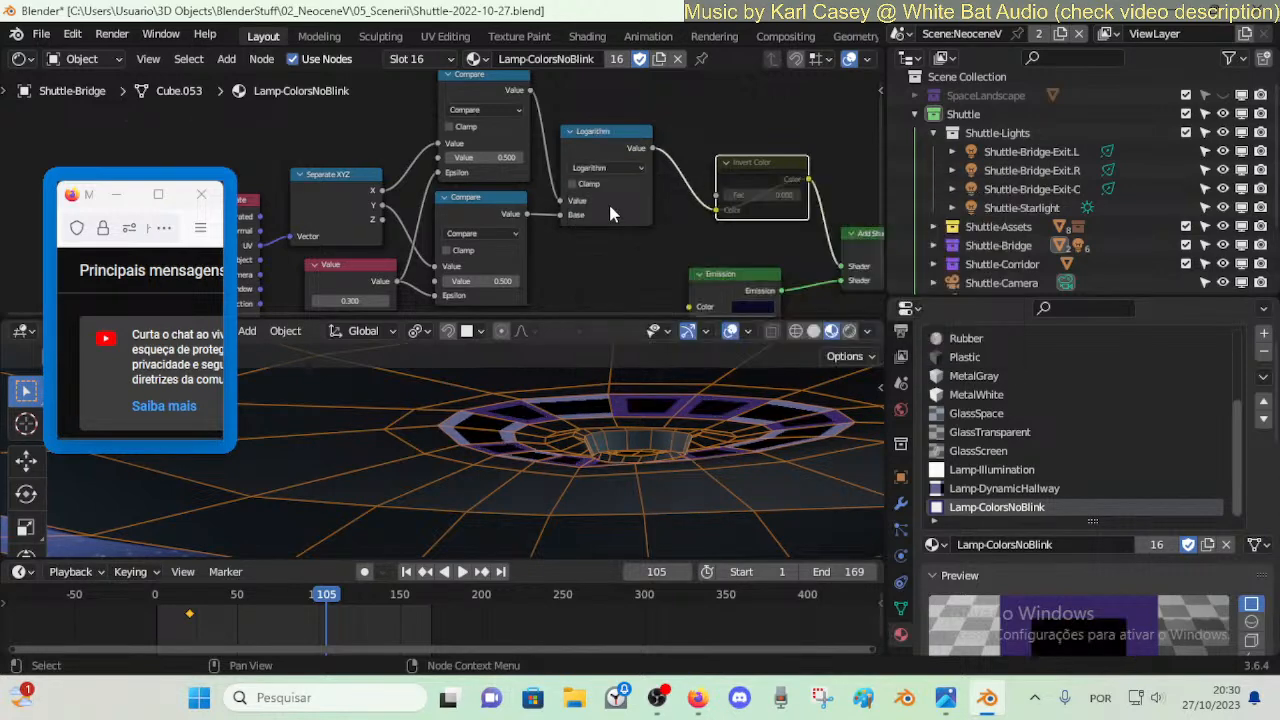
key(space)
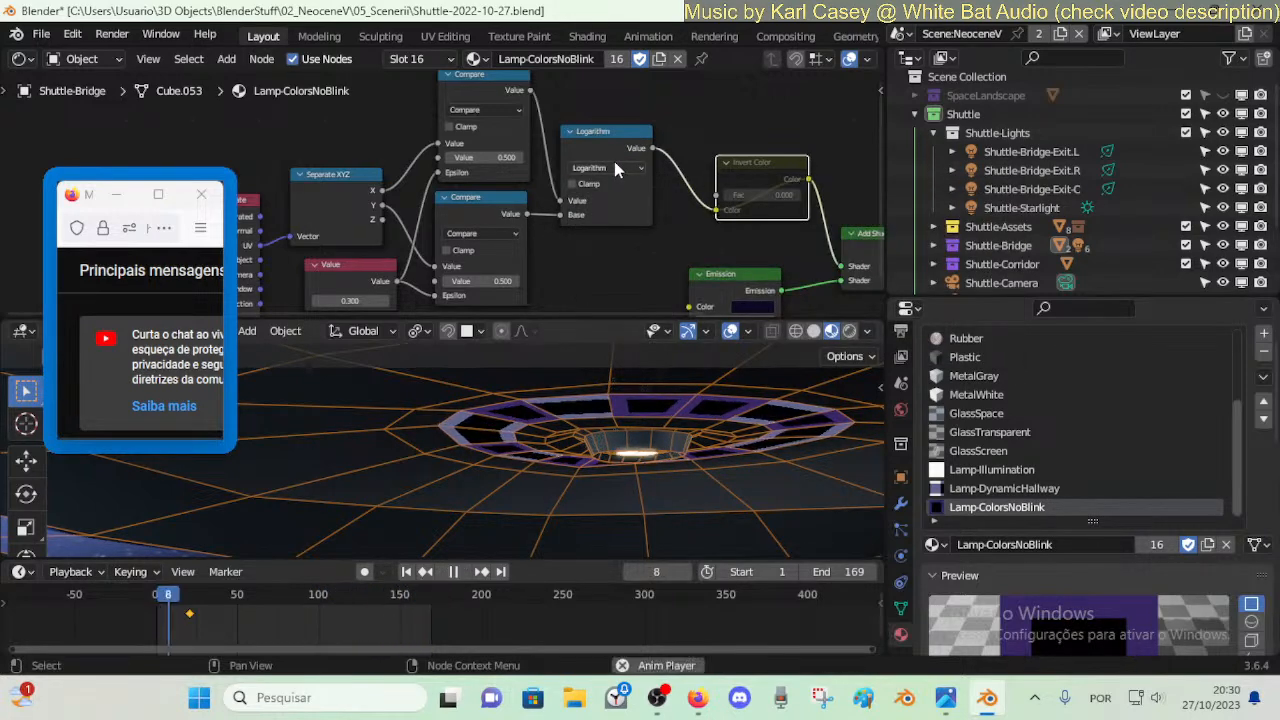
key(space)
- Copy the driver on the upper Compare node's Value in Lamp-DynamicHallway
middle_drag(563, 217, 591, 204)
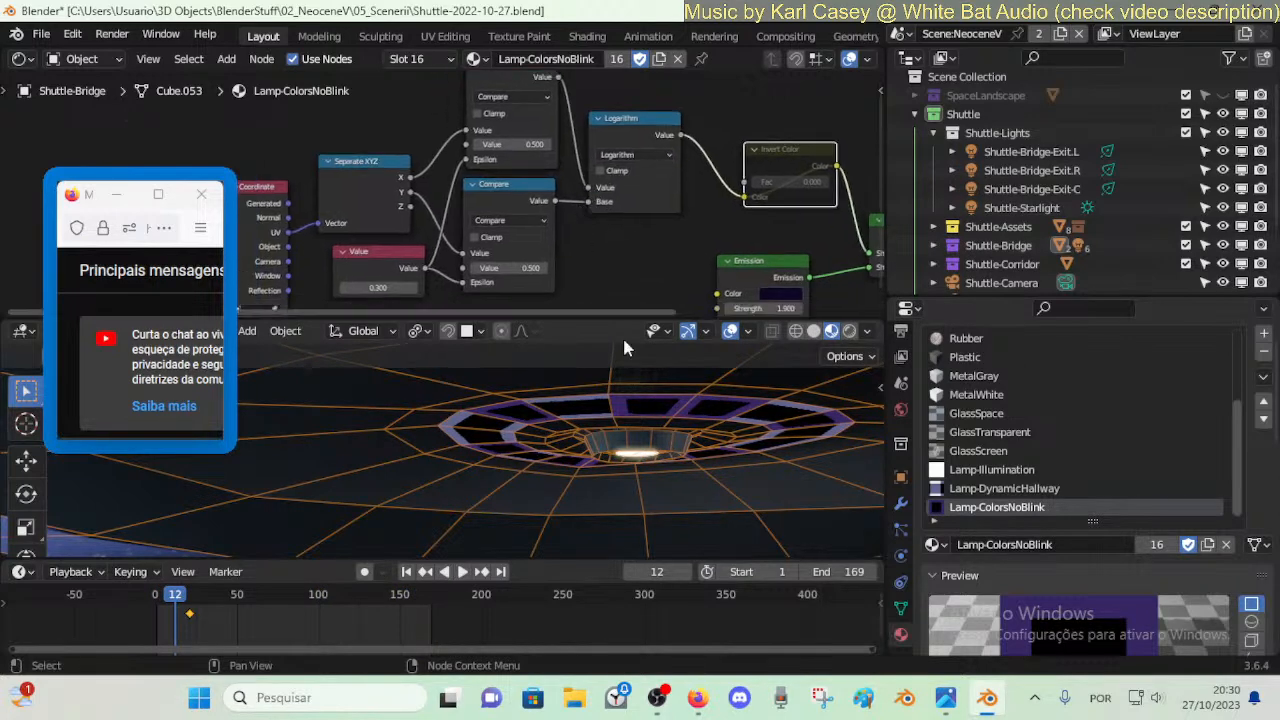
click(1004, 488)
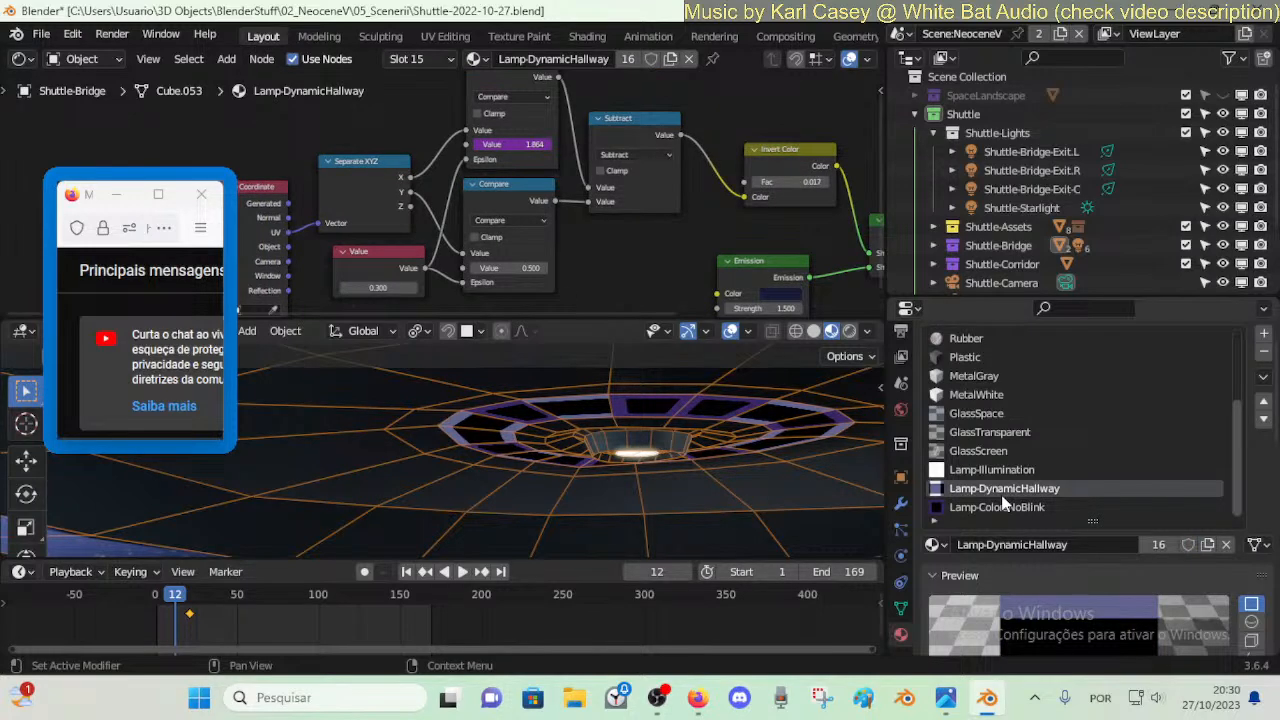
click(1000, 507)
click(1002, 489)
click(999, 510)
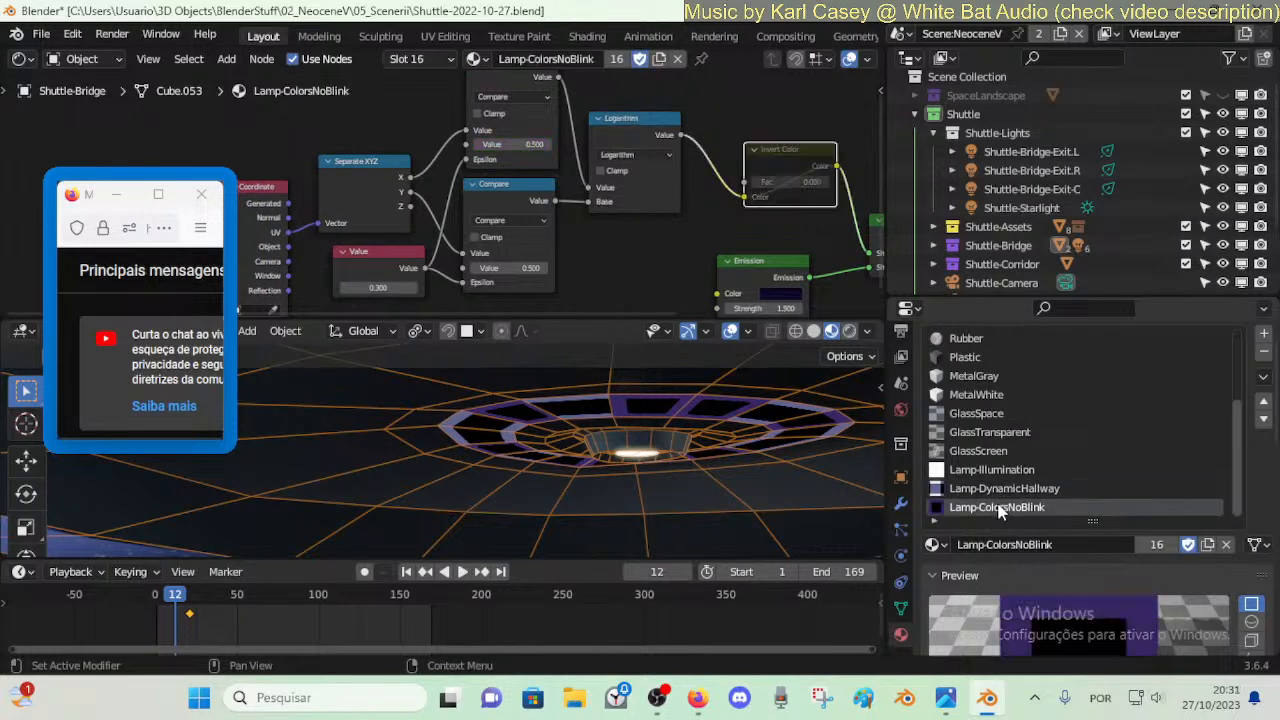
click(1004, 490)
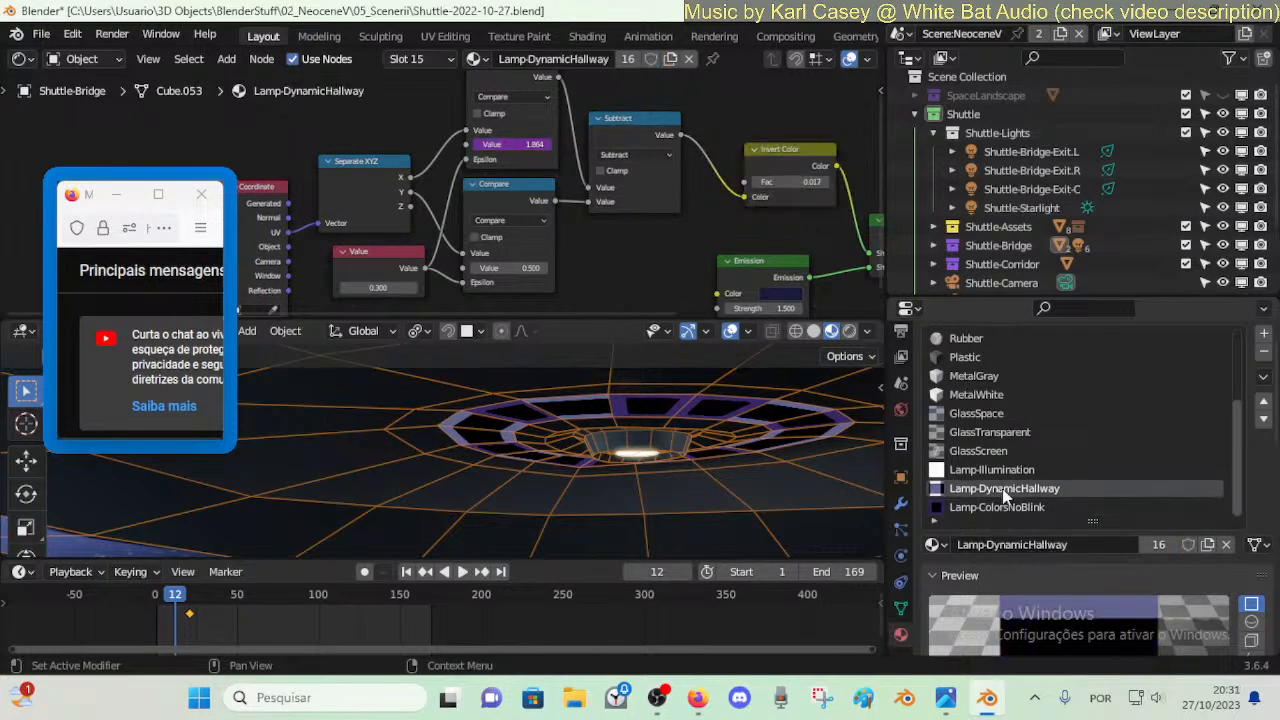
right_click(482, 144)
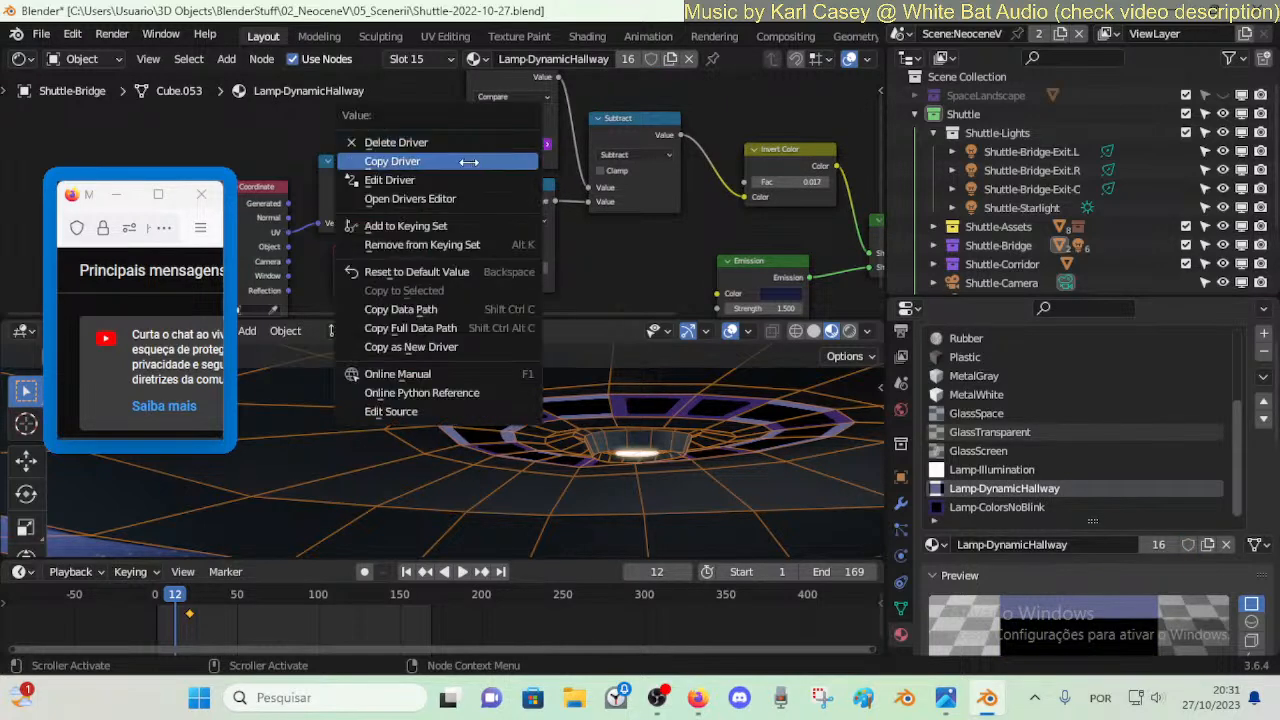
click(469, 161)
- Add a driver to the Invert Color node's Fac in Lamp-DynamicHallway and preview the animation
key(ctrl+d)
right_click(790, 184)
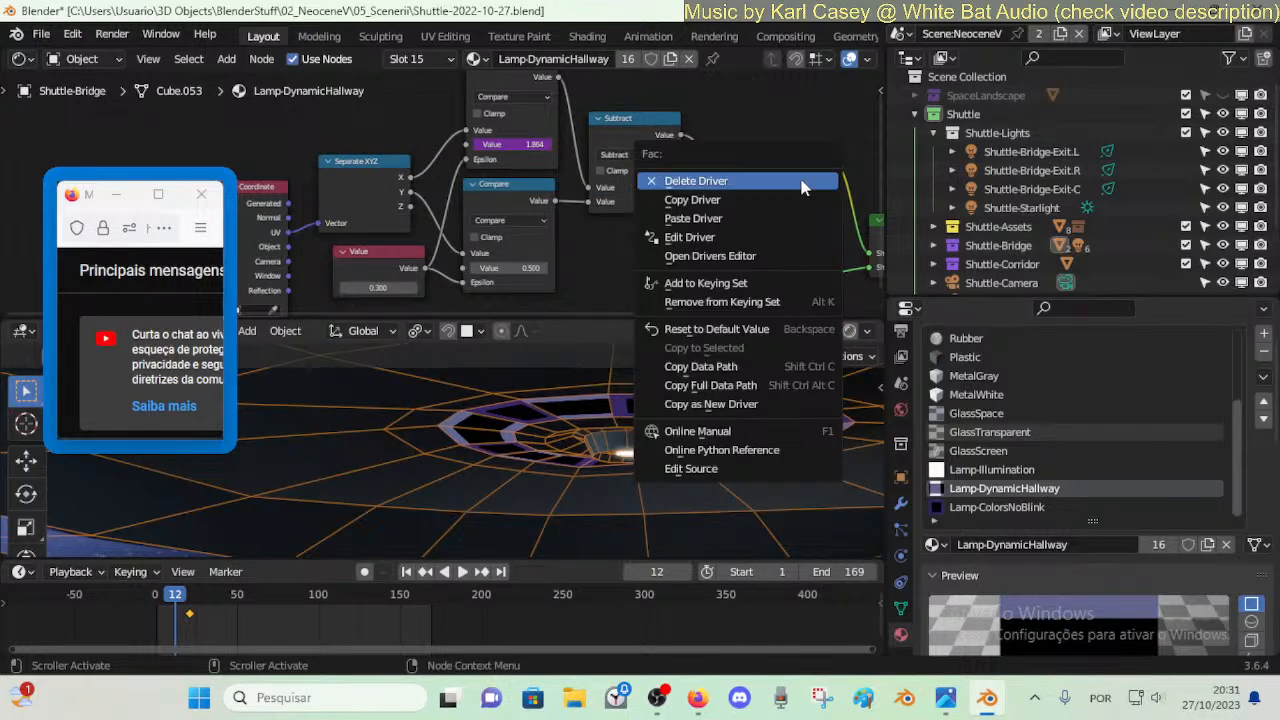
click(735, 237)
key(space)
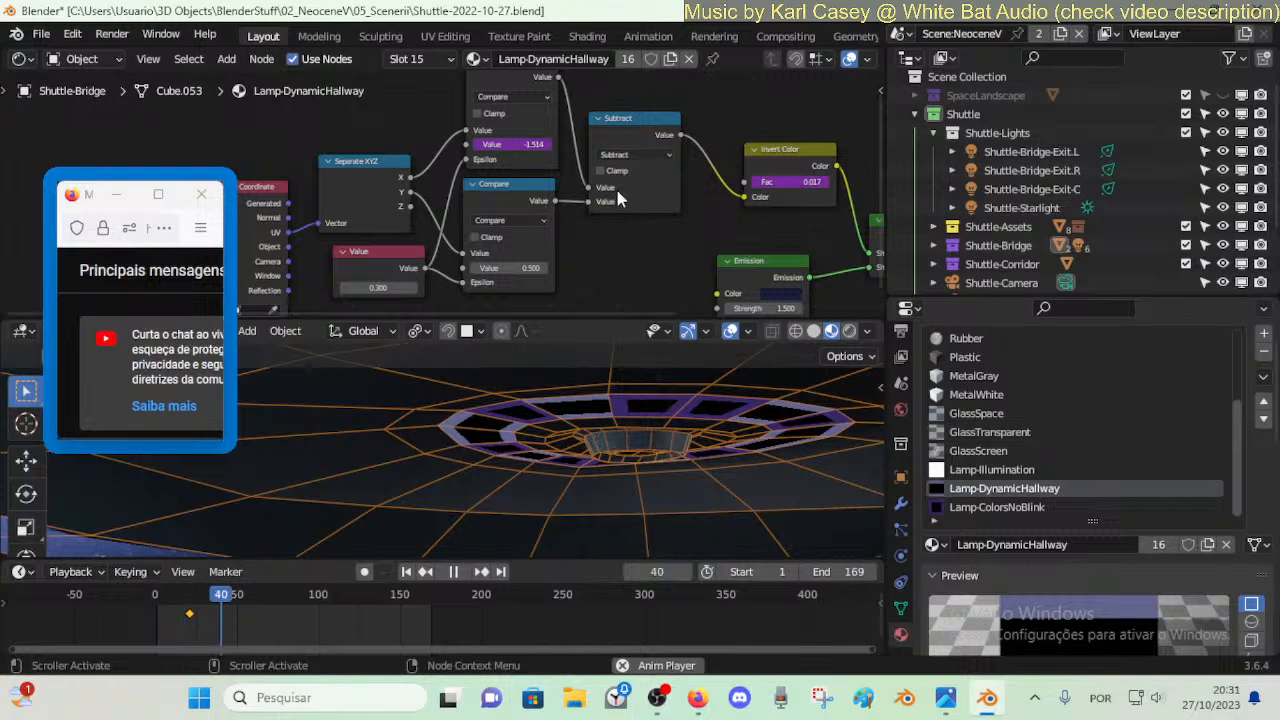
key(space)
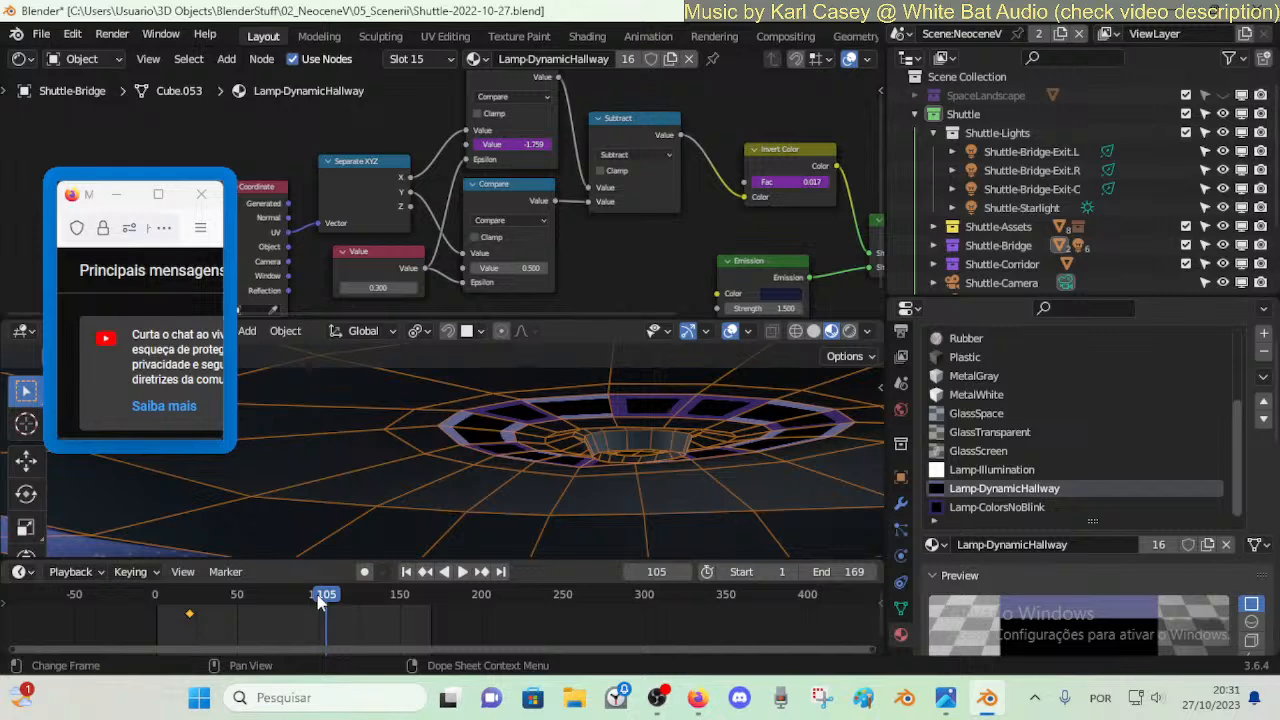
- Go to frame 82, inspect the Invert Color Fac driver, and copy the expression from the Compare node's Value driver
drag(319, 598, 289, 598)
right_click(796, 183)
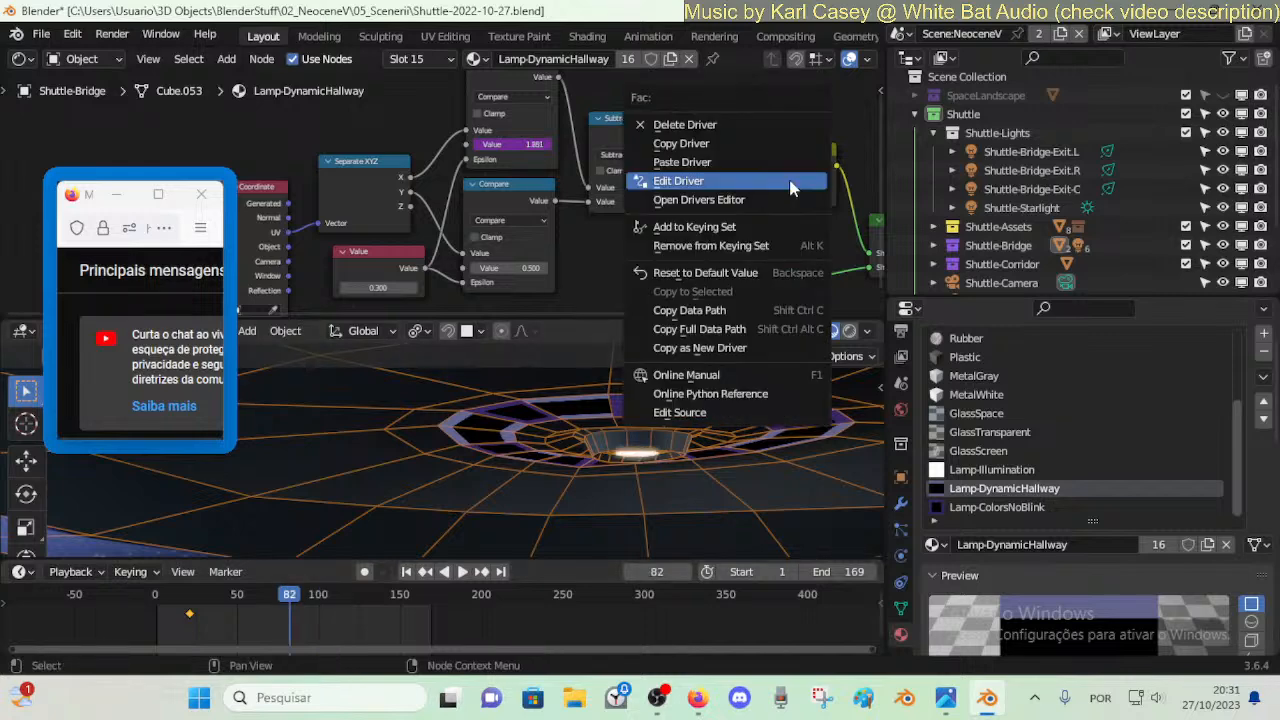
click(727, 183)
click(667, 288)
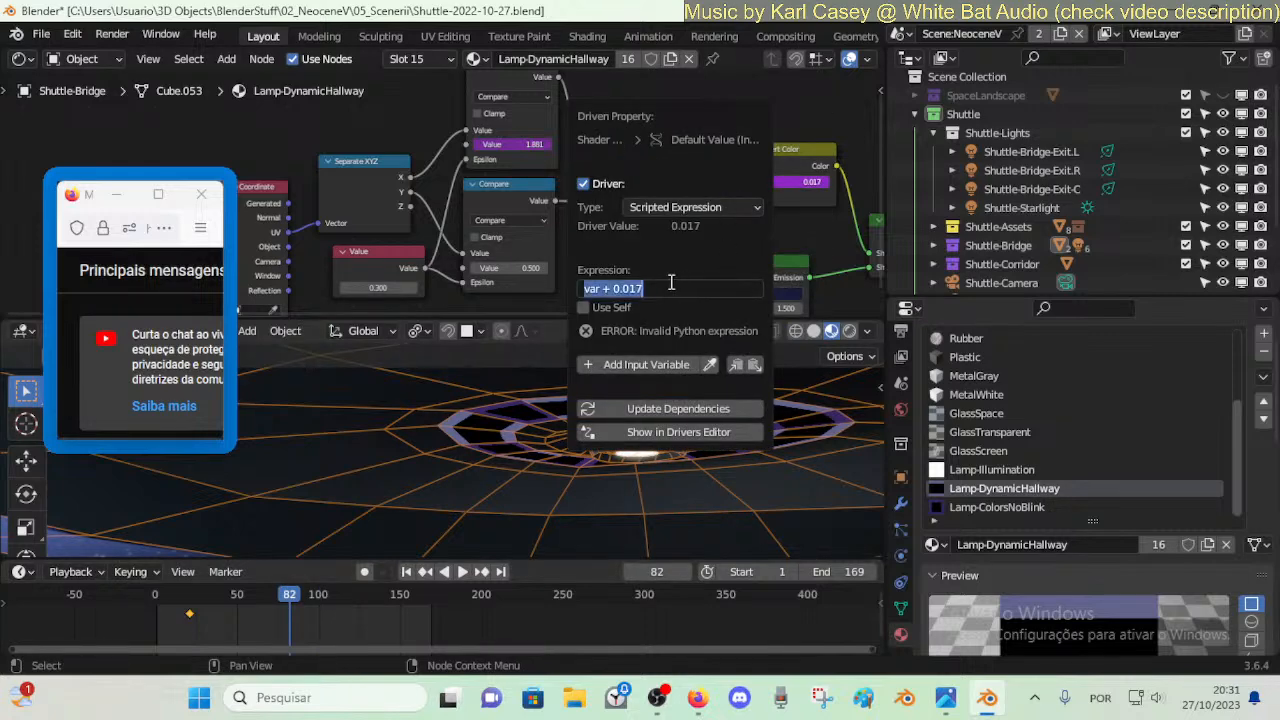
key(Escape)
right_click(515, 143)
click(453, 177)
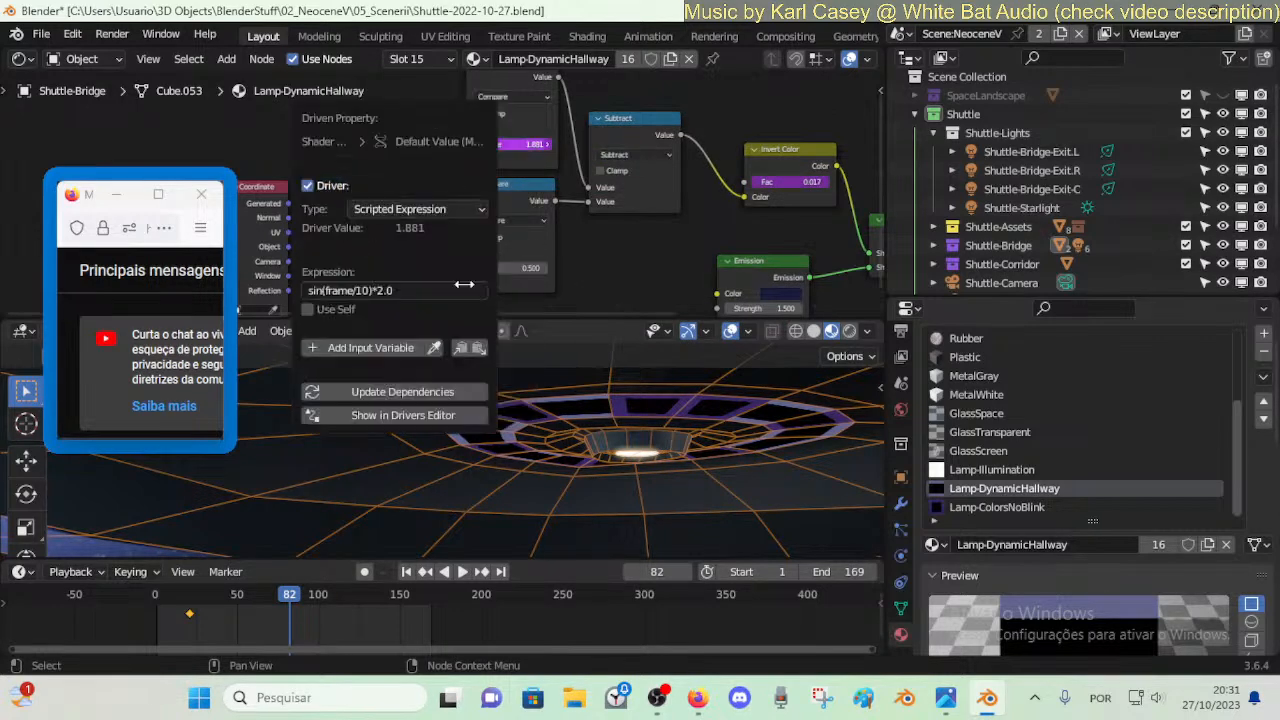
click(397, 289)
key(Escape)
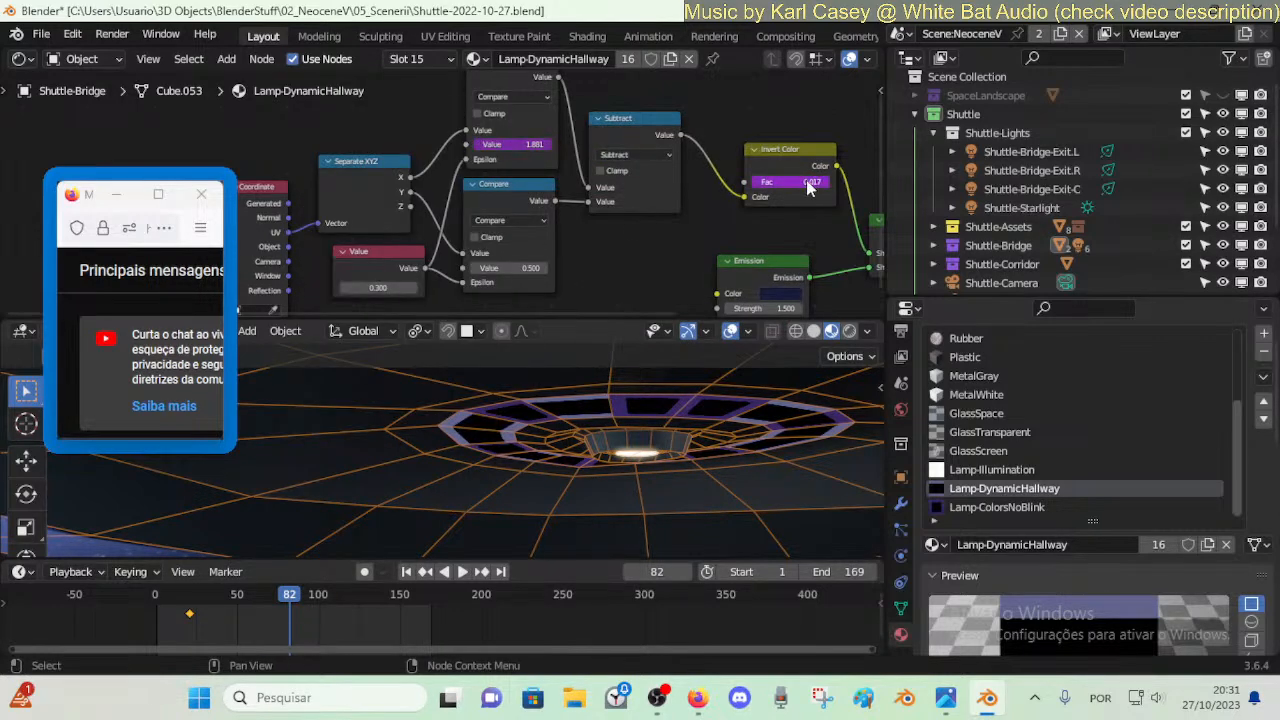
- Set the Invert Color Fac driver's expression to sin(frame/10)*2.0 in Lamp-DynamicHallway and preview the animation
right_click(812, 181)
click(748, 192)
click(655, 291)
key(ctrl+v)
key(Return)
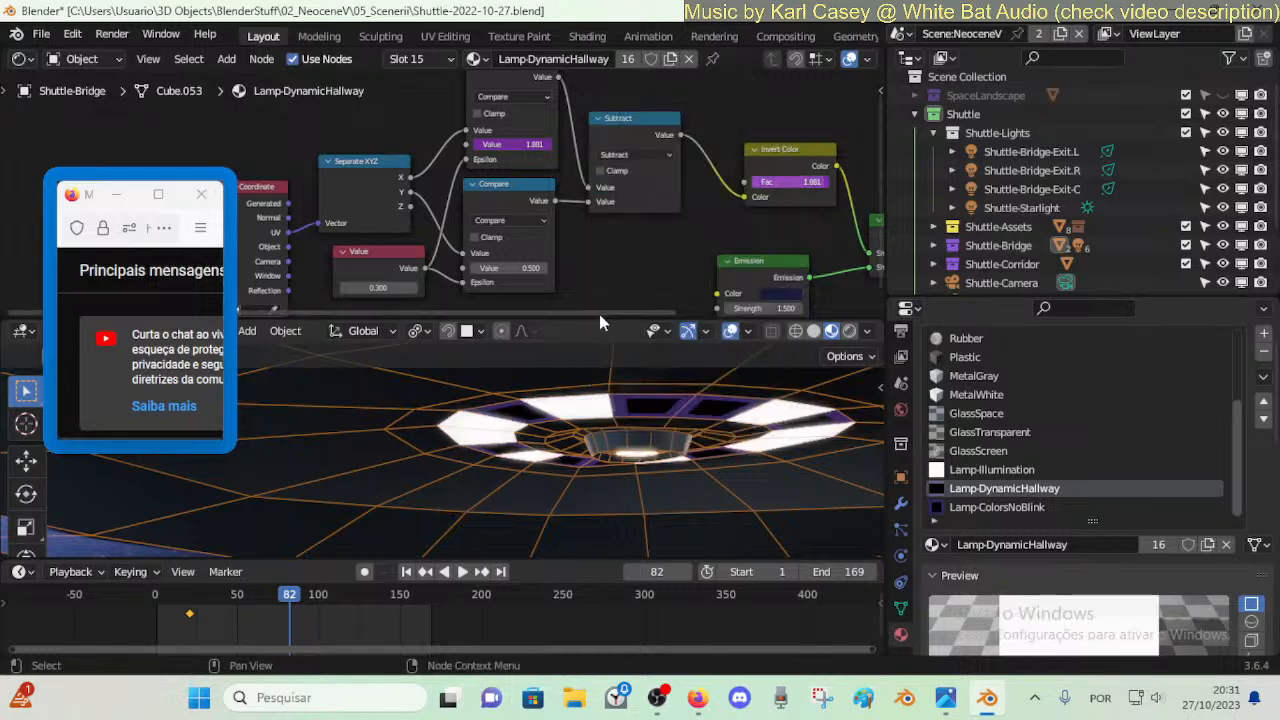
key(space)
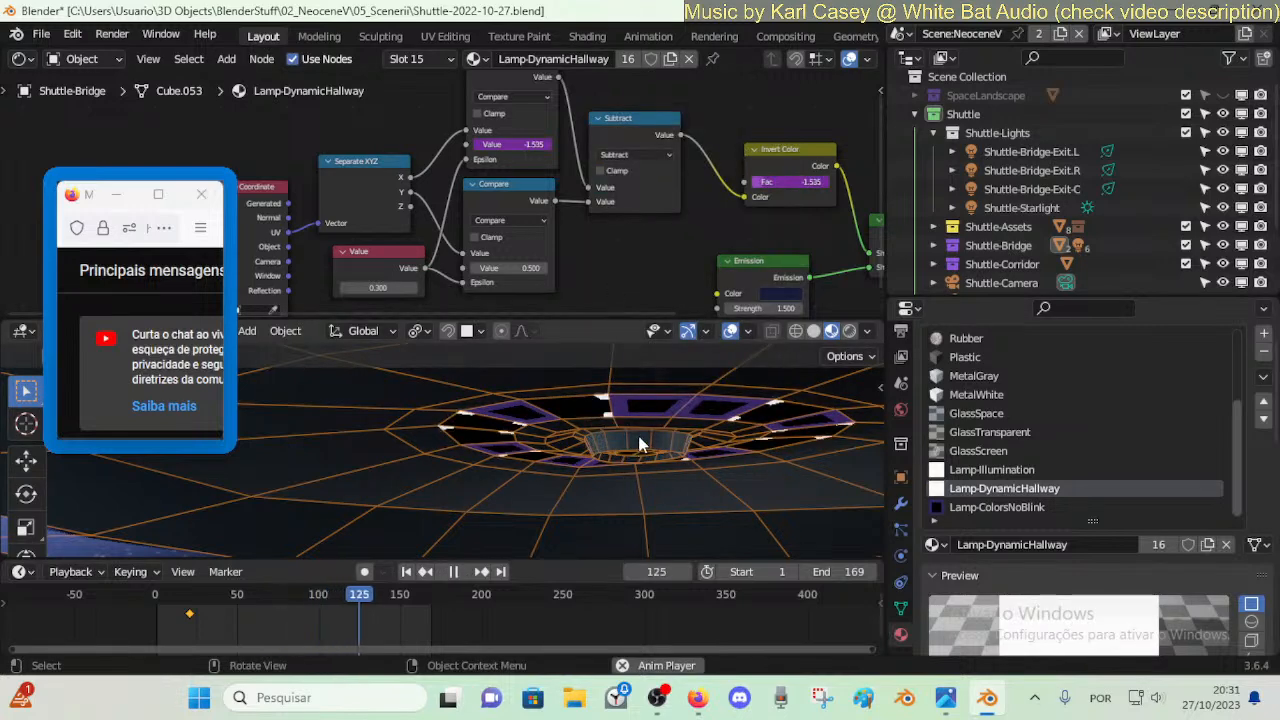
key(space)
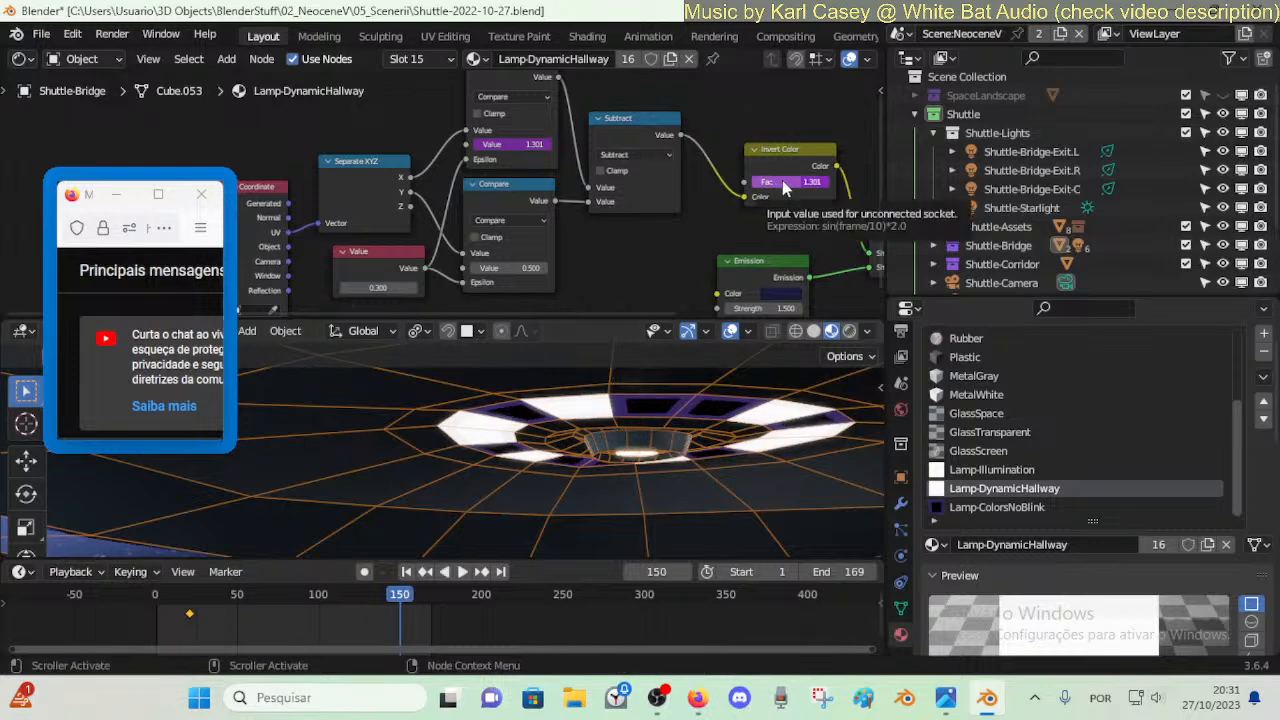
- Move the Invert Color Fac driver from Lamp-DynamicHallway to the same field in Lamp-ColorsNoBlink by copying, deleting and pasting it
right_click(782, 181)
click(766, 143)
right_click(781, 181)
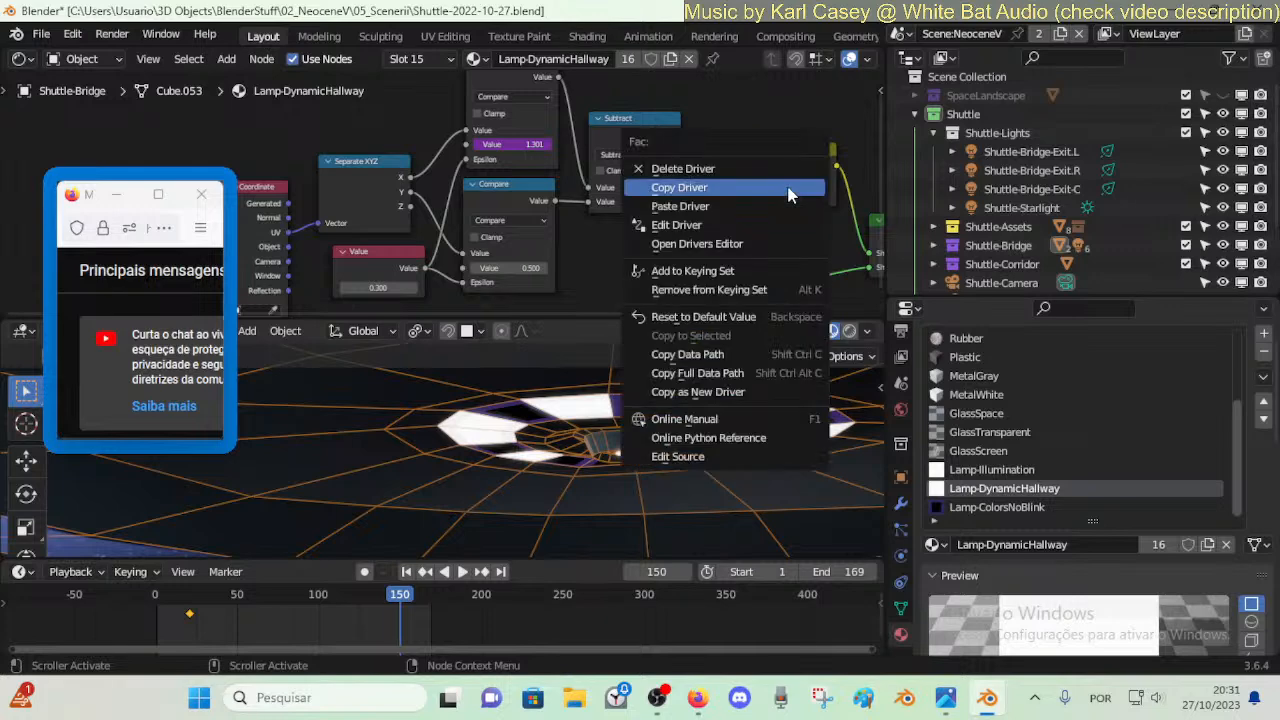
click(748, 167)
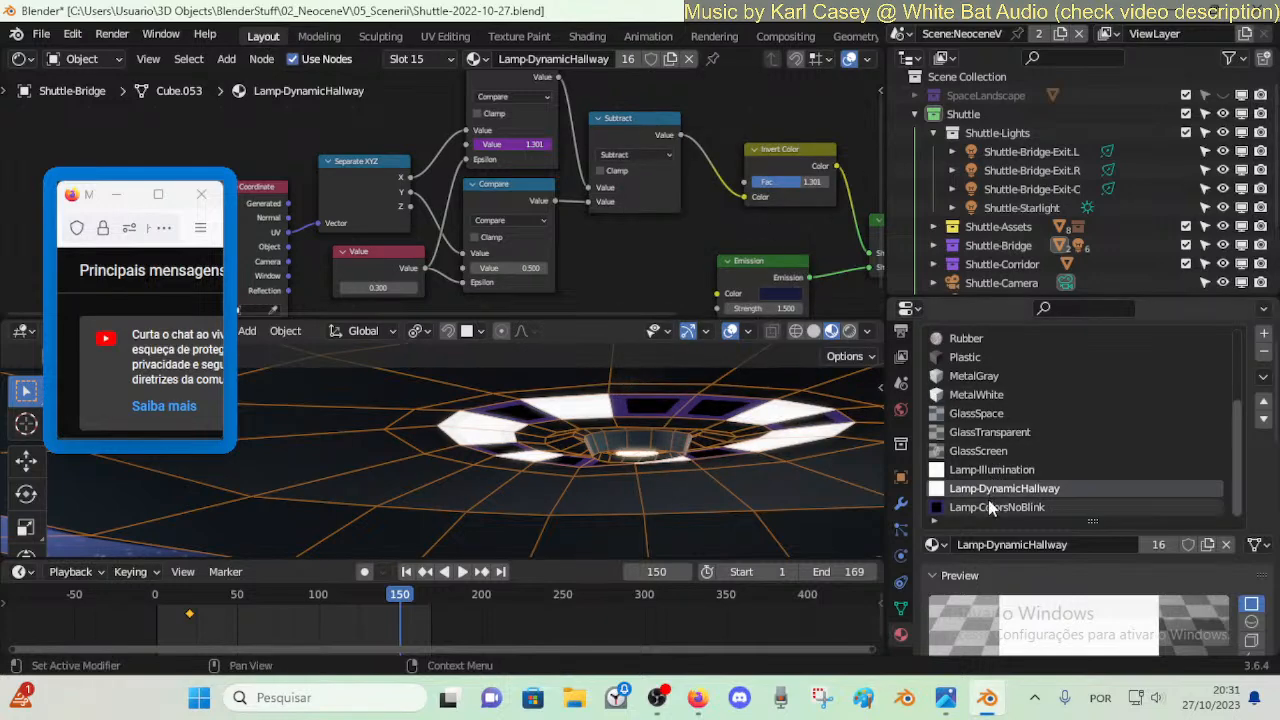
click(990, 507)
right_click(777, 181)
click(719, 224)
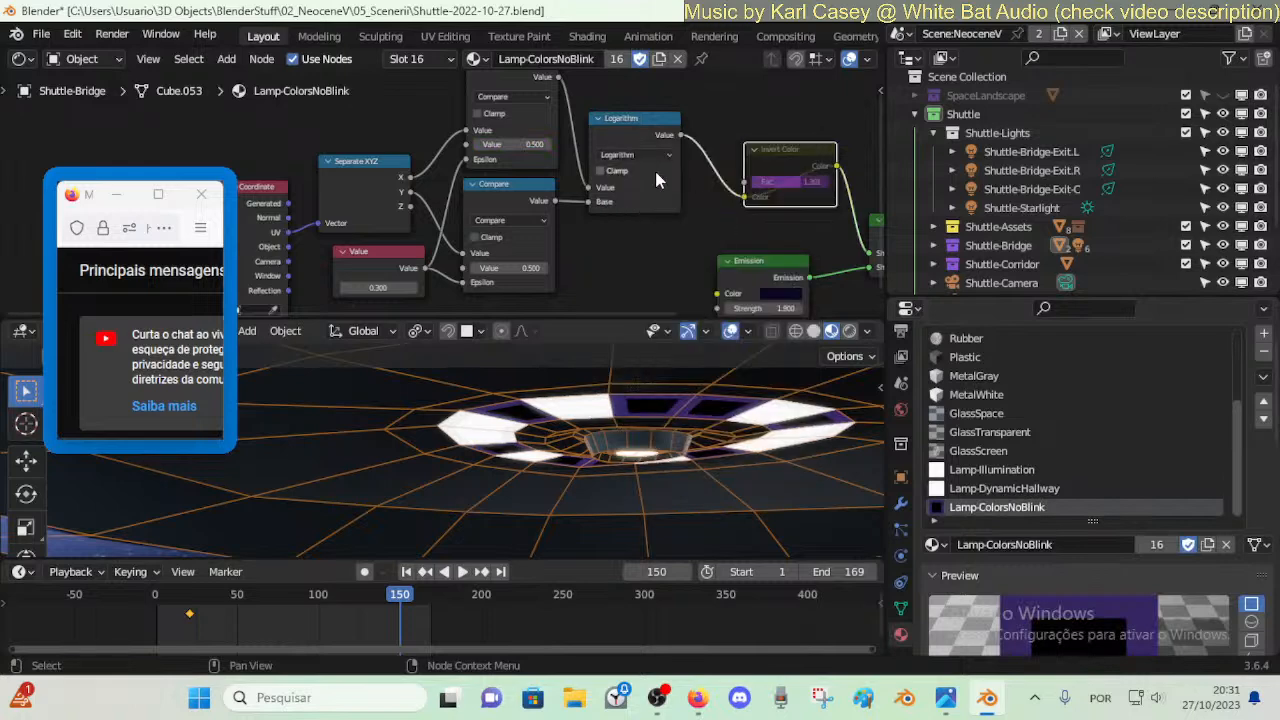
- Unmute the Invert Color node in Lamp-ColorsNoBlink, compare it with Lamp-DynamicHallway, and preview the animation
right_click(780, 166)
key(Escape)
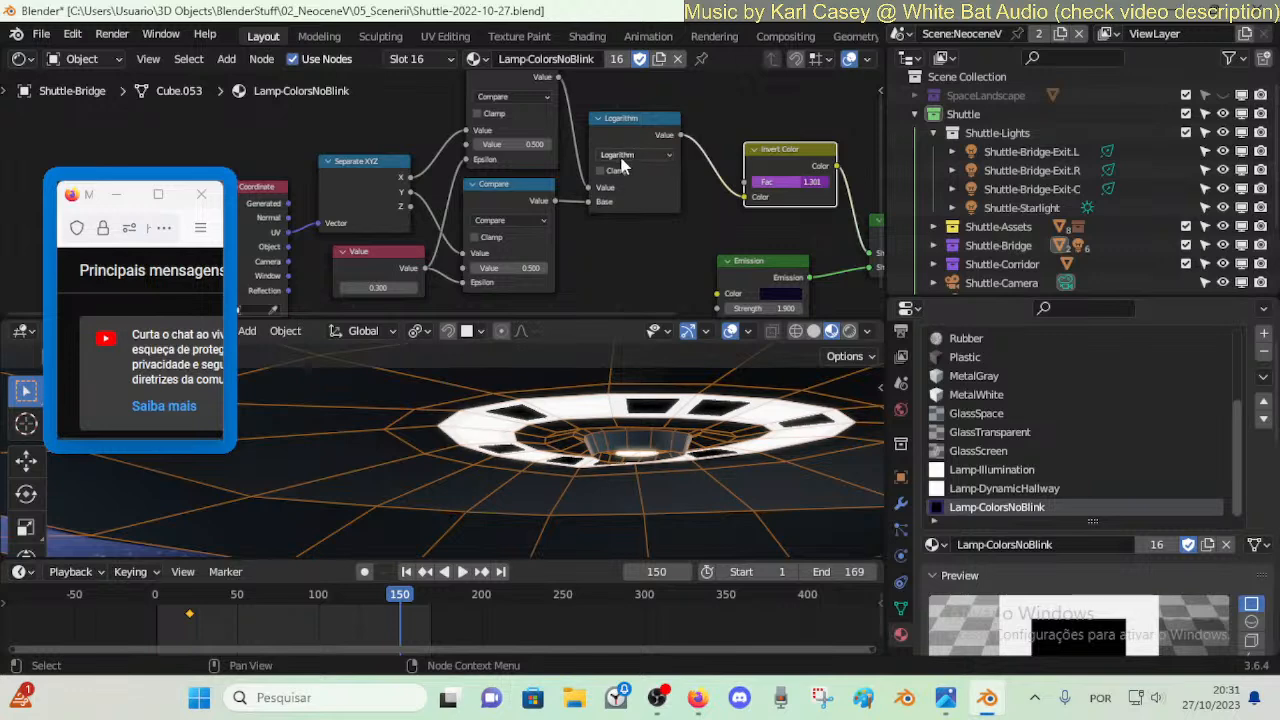
click(983, 489)
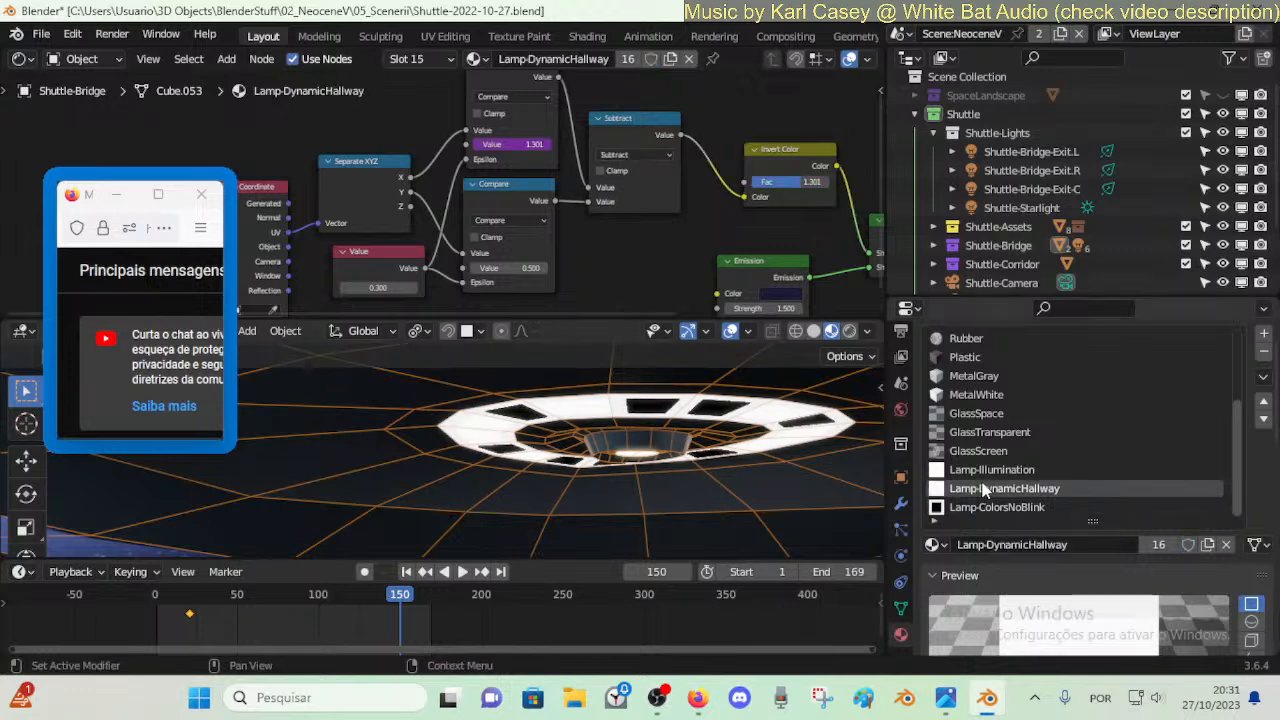
click(990, 507)
key(space)
key(space)
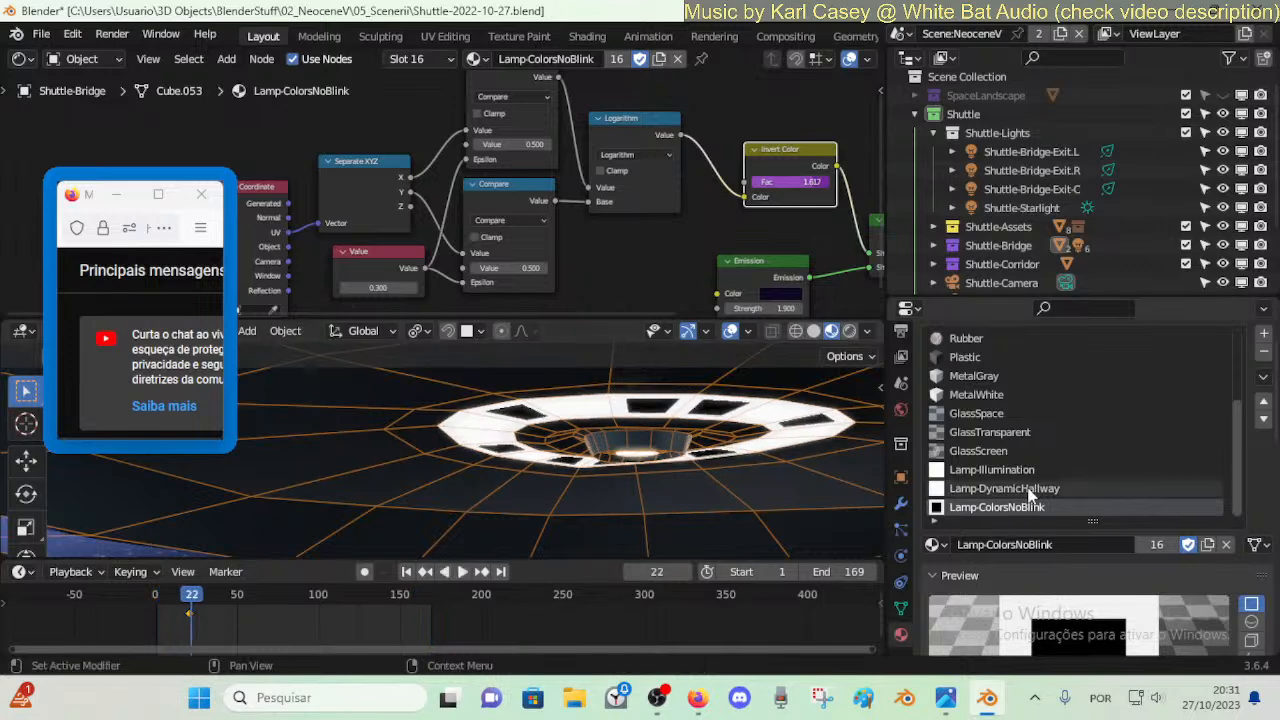
- Switch to the Lamp-DynamicHallway material, lower its Invert Color Fac to 0.051, and preview the animation
click(1031, 490)
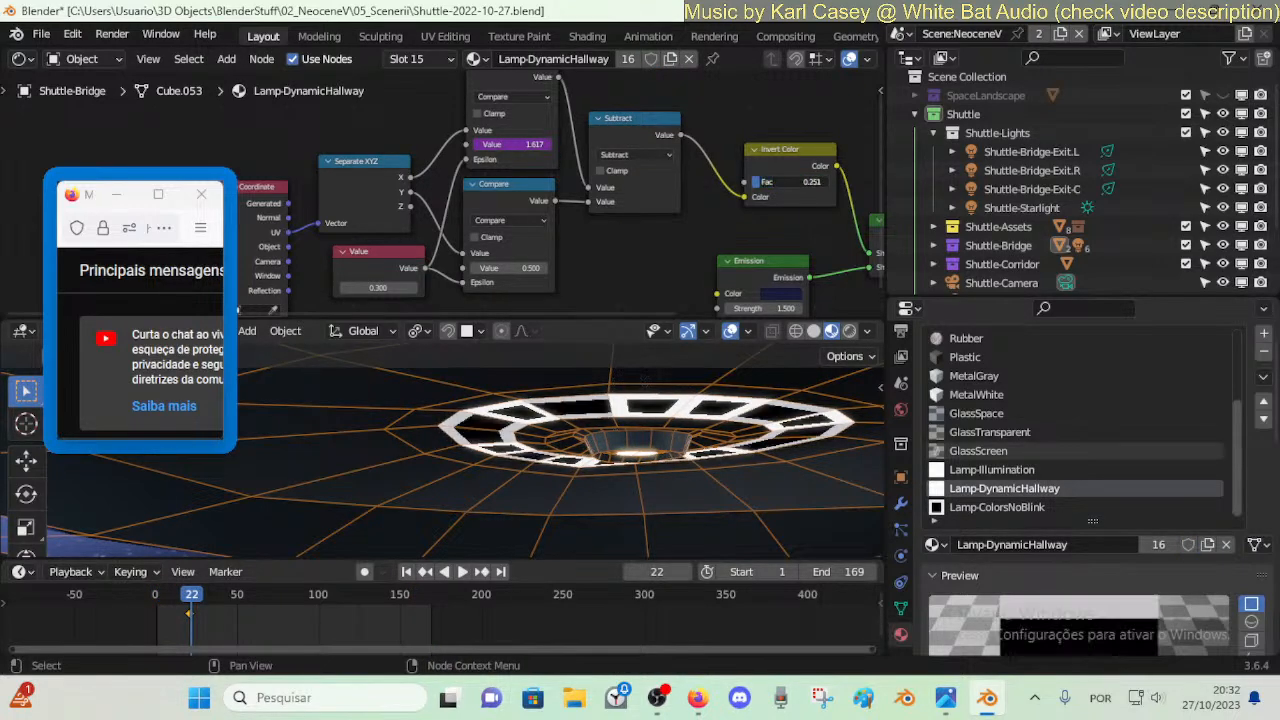
key(space)
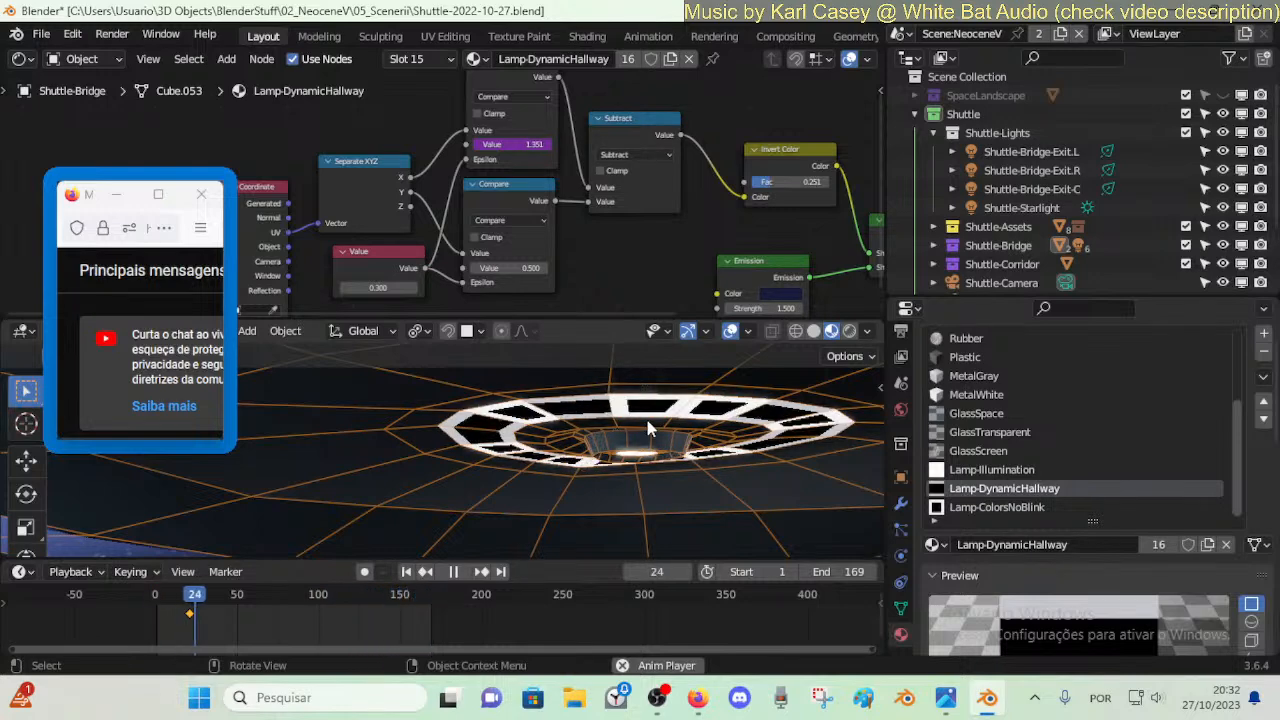
key(space)
mouse_move(771, 182)
mouse_down()
mouse_move(797, 182)
mouse_move(756, 182)
mouse_up()
key(space)
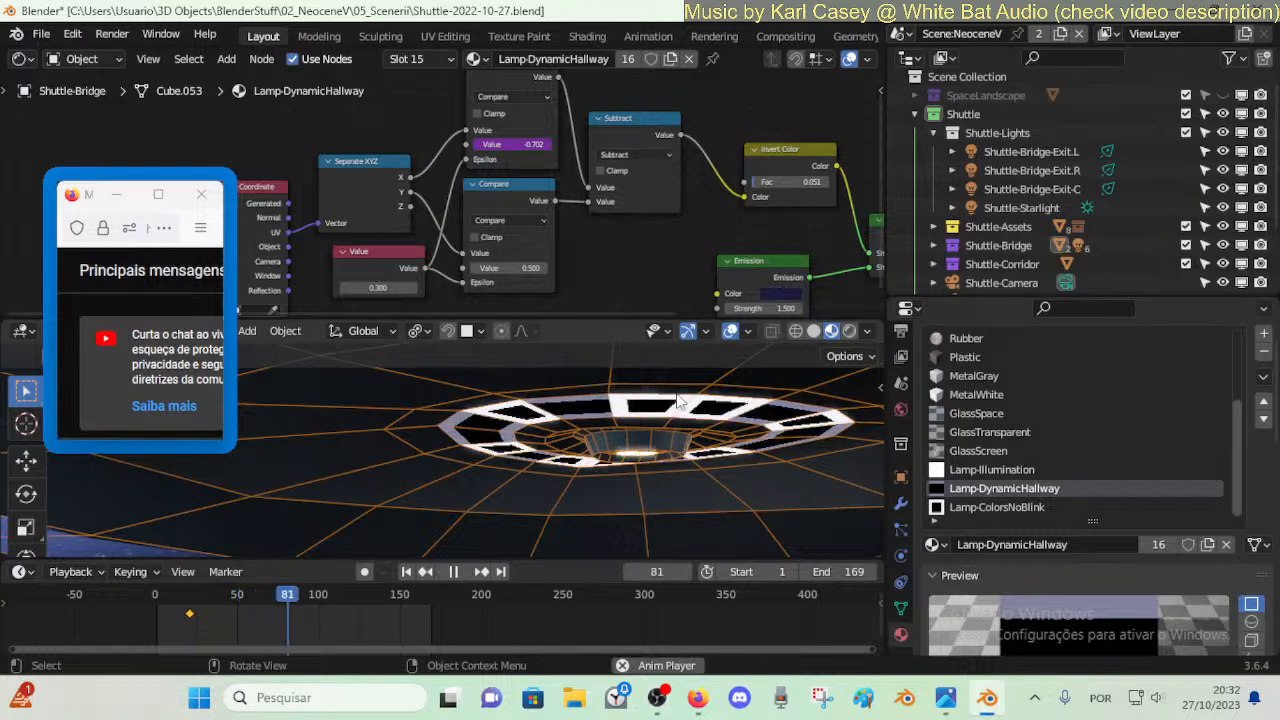
key(space)
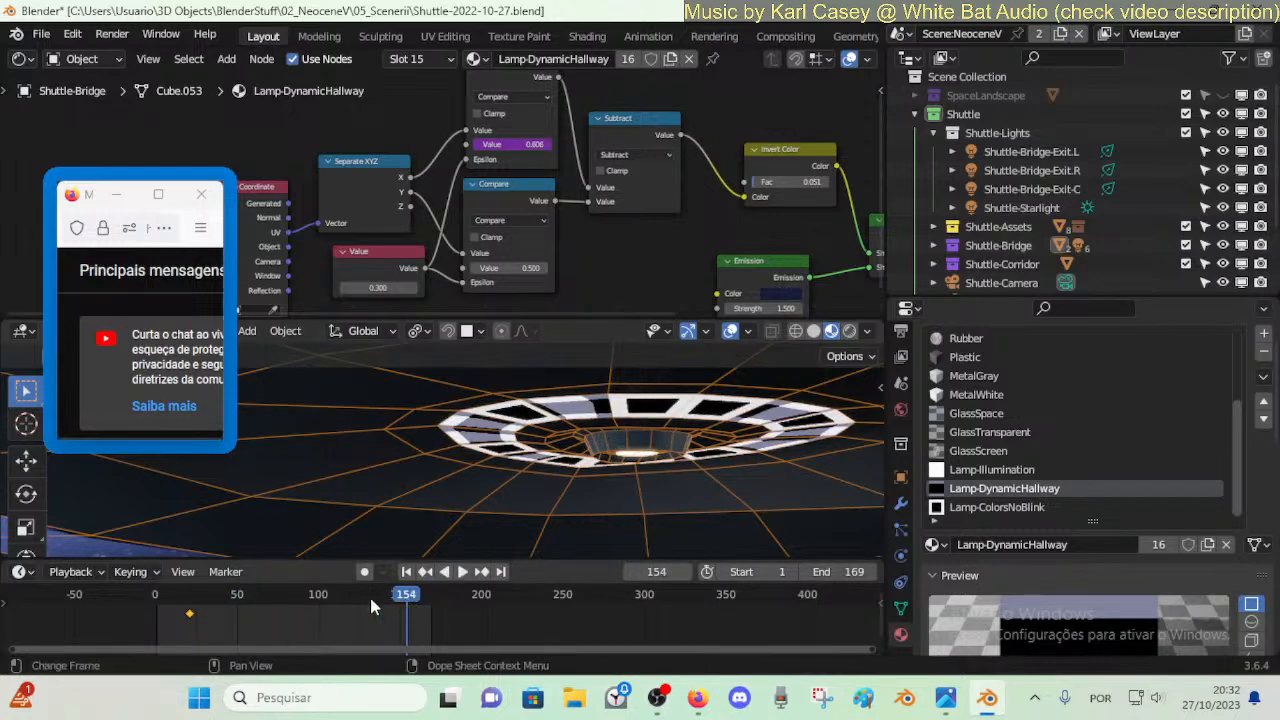
key(space)
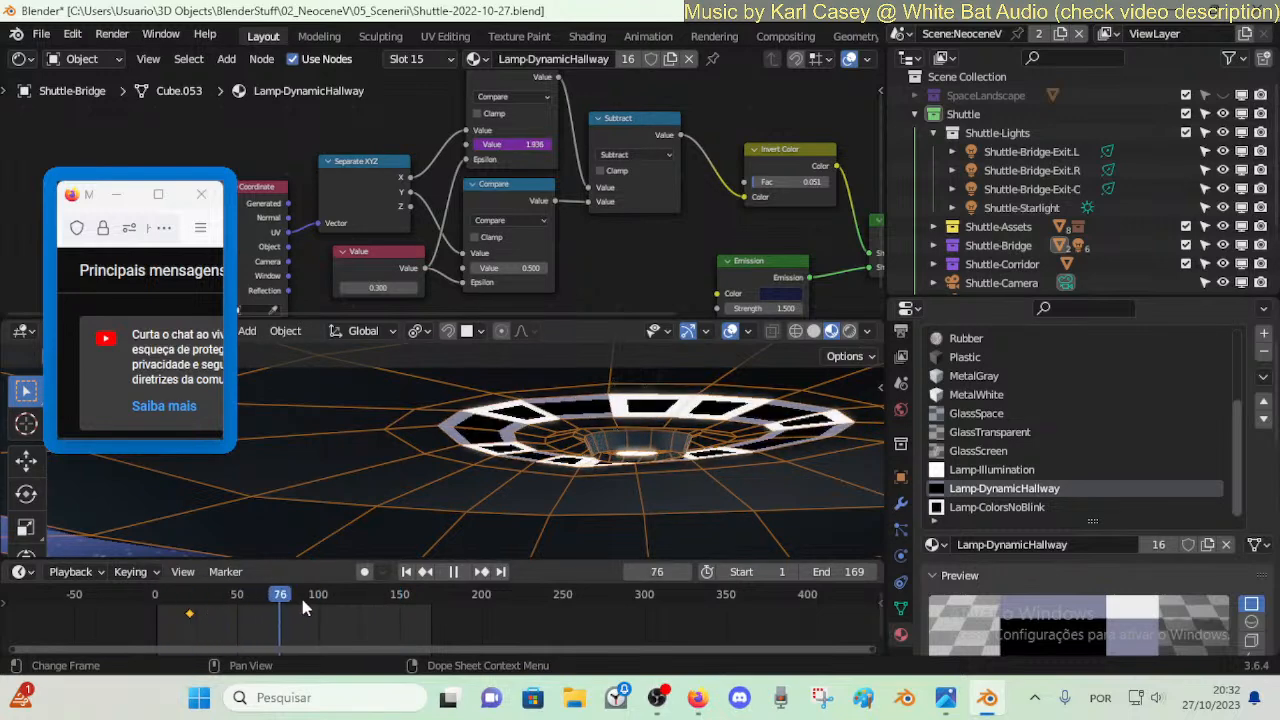
key(space)
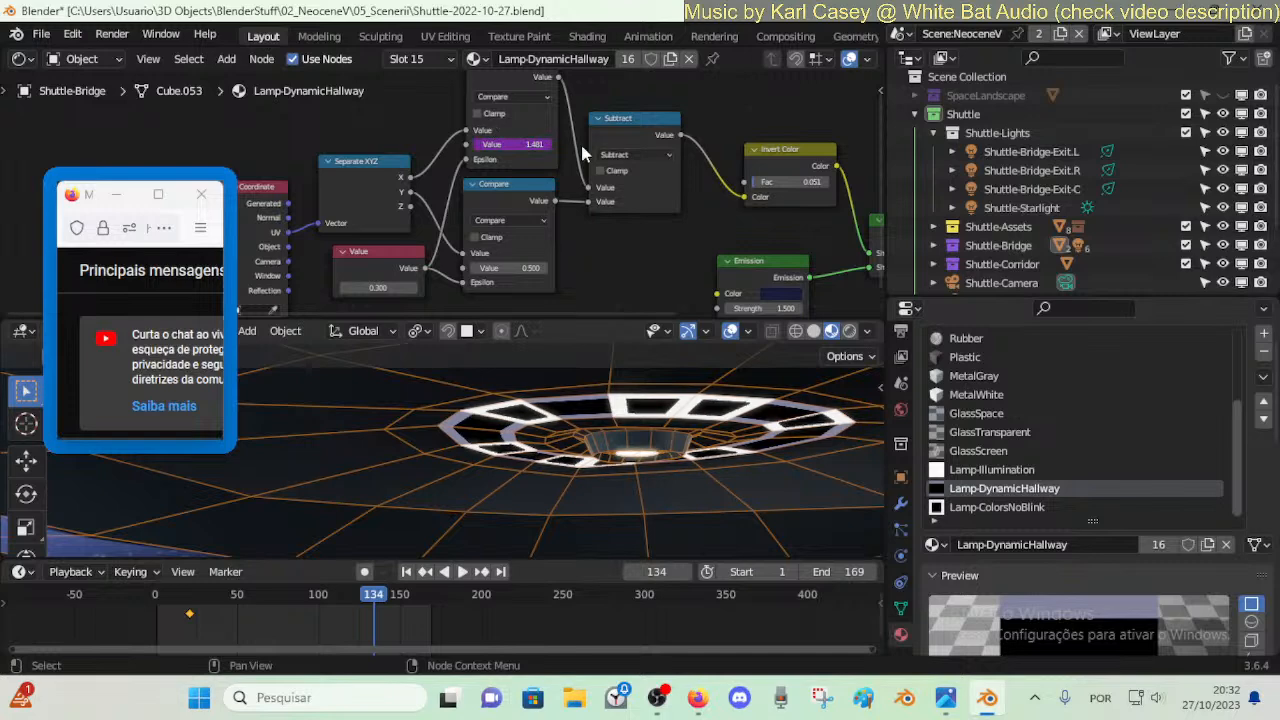
- Try Multiply and Logarithm as the operation of the Math node feeding Invert Color, previewing the animation with each
click(617, 168)
click(615, 210)
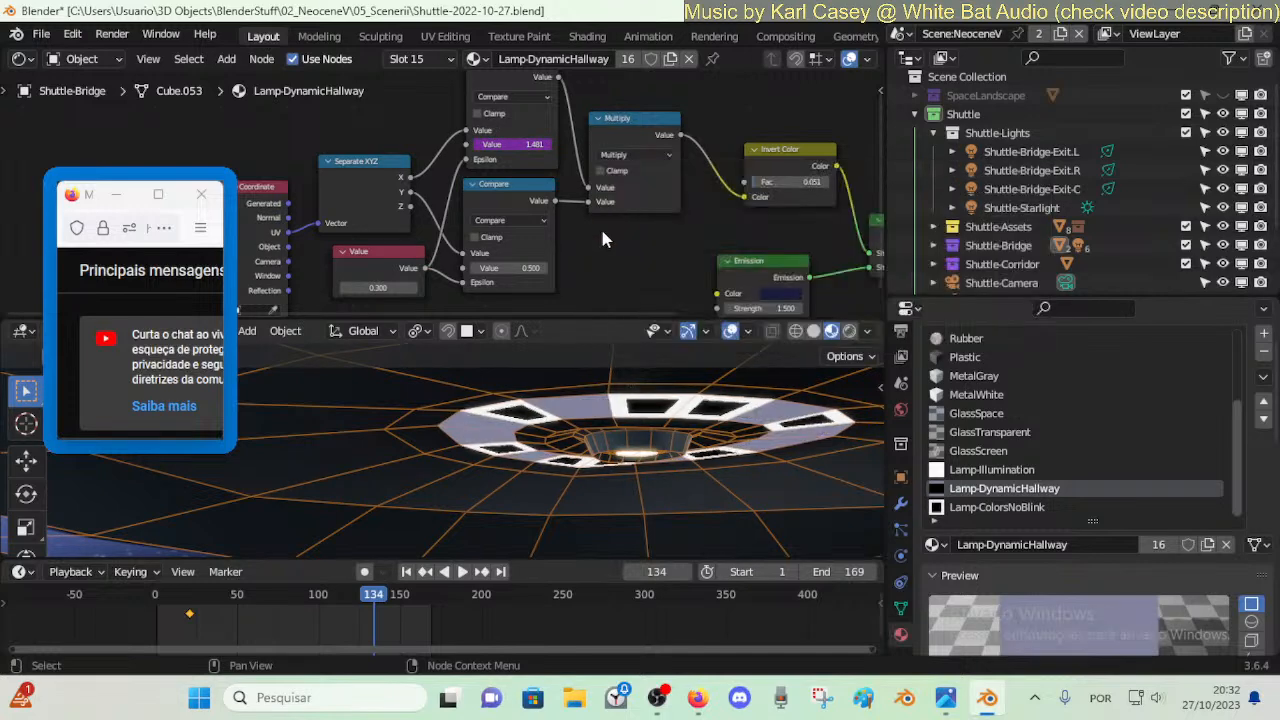
key(space)
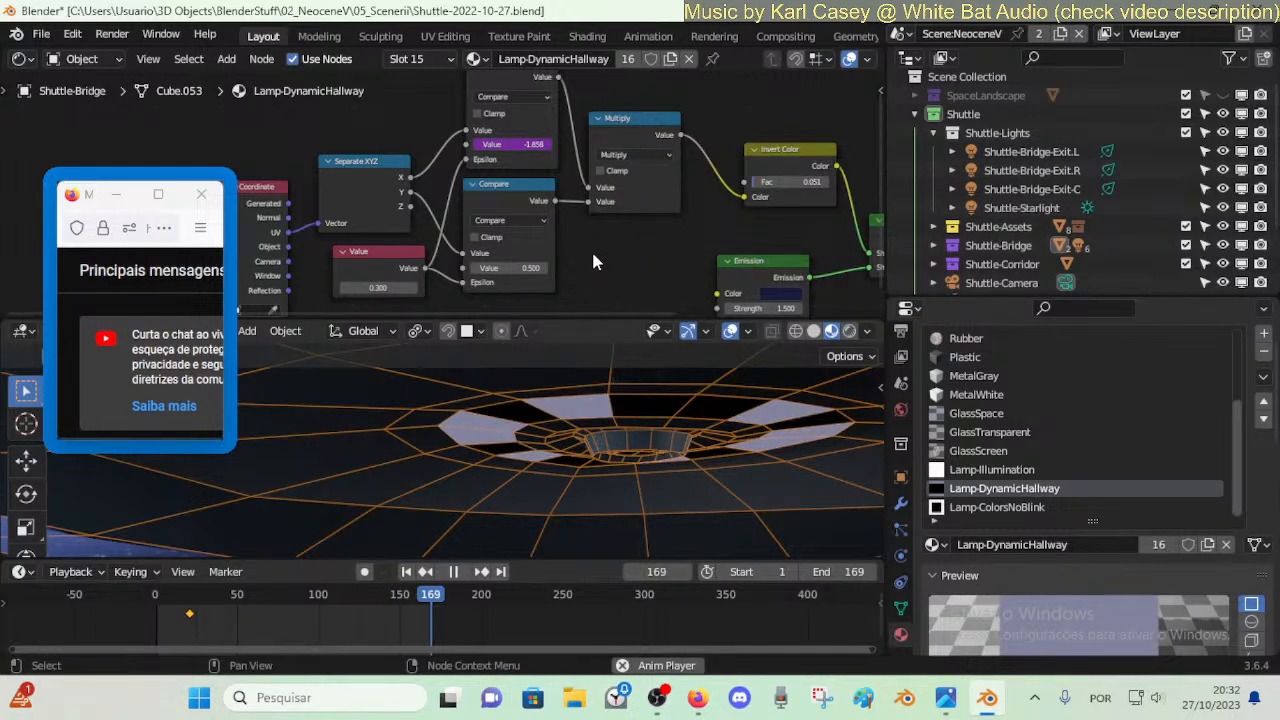
key(space)
click(629, 153)
click(626, 219)
click(629, 155)
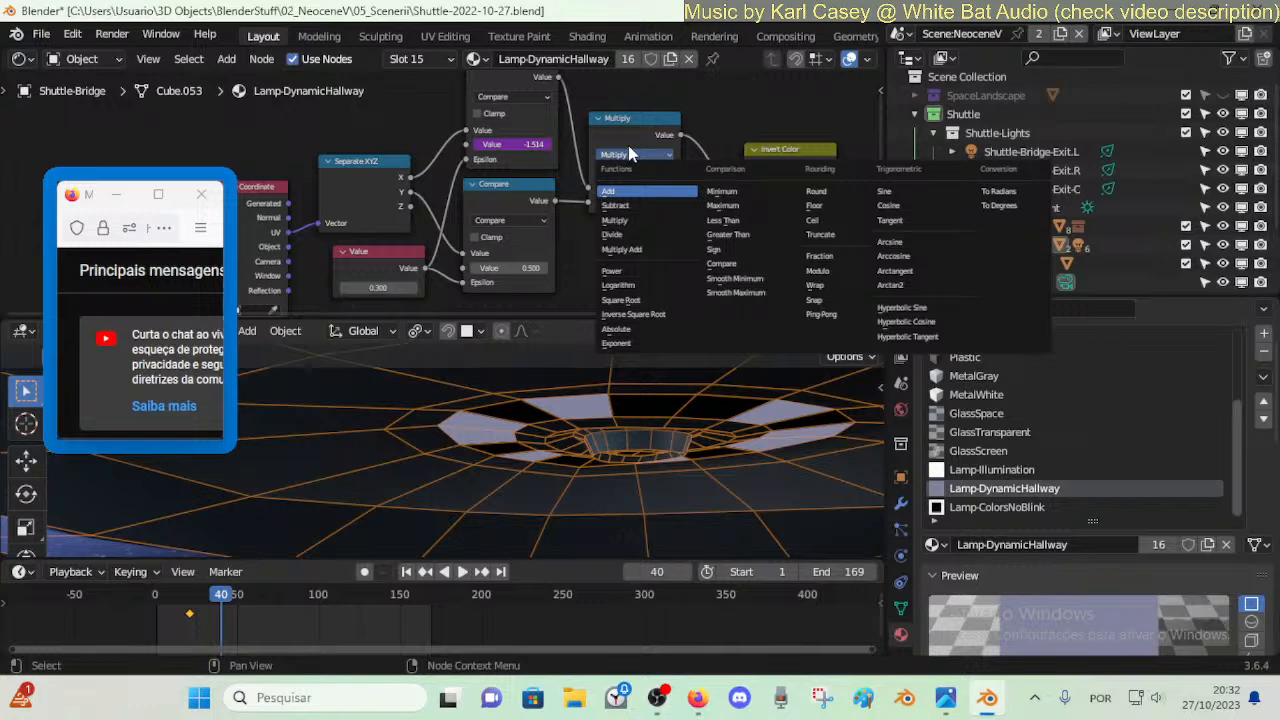
click(628, 285)
key(space)
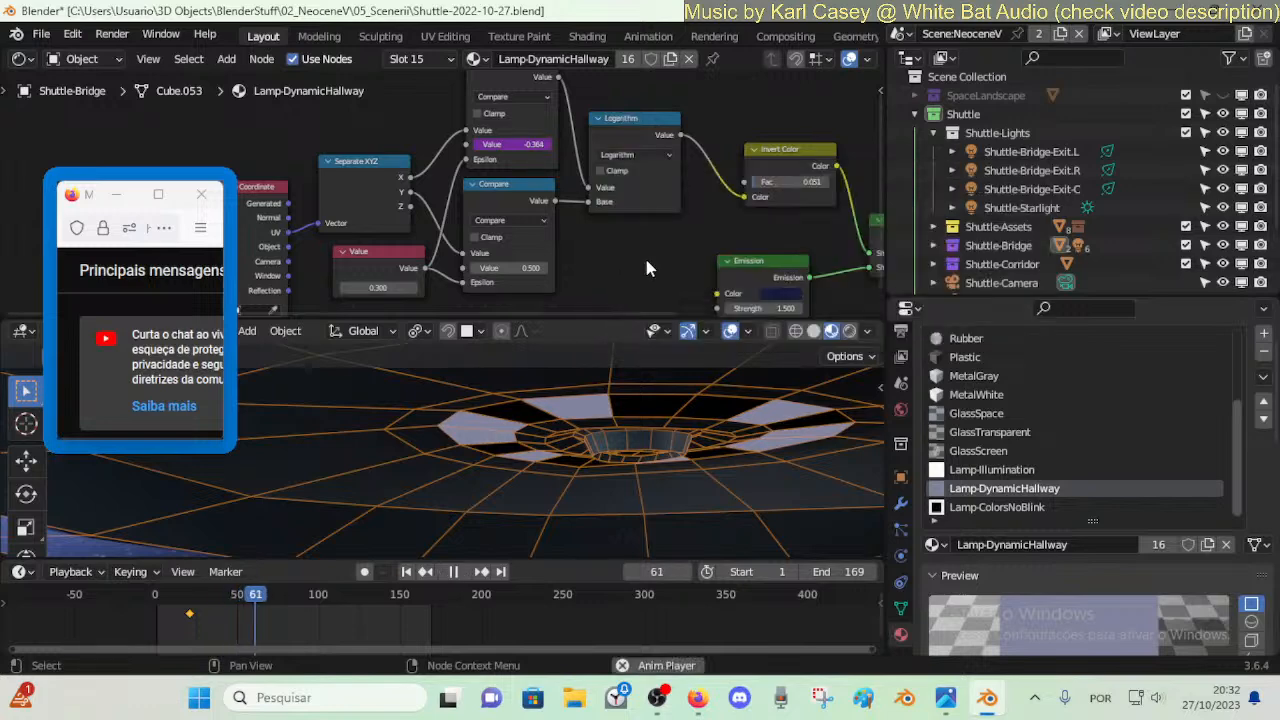
- Try Square Root and Greater Than on the Math node before Invert Color, playing the animation for each
click(634, 155)
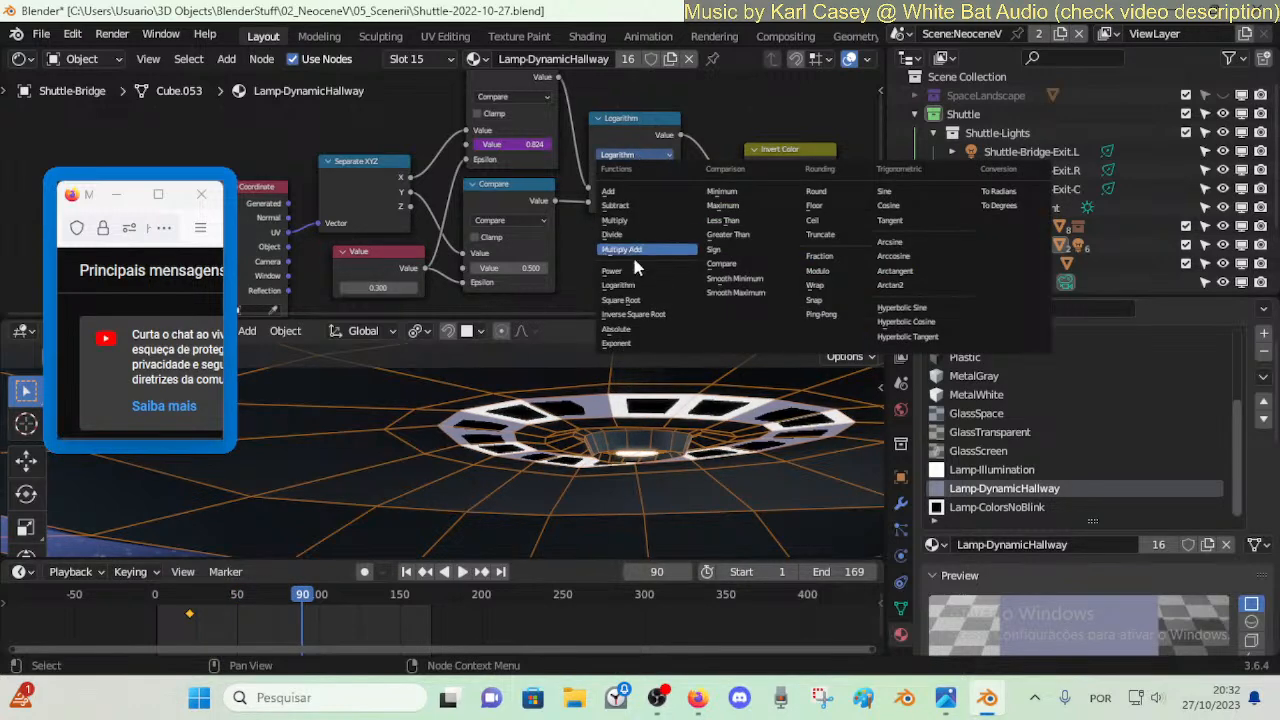
click(630, 300)
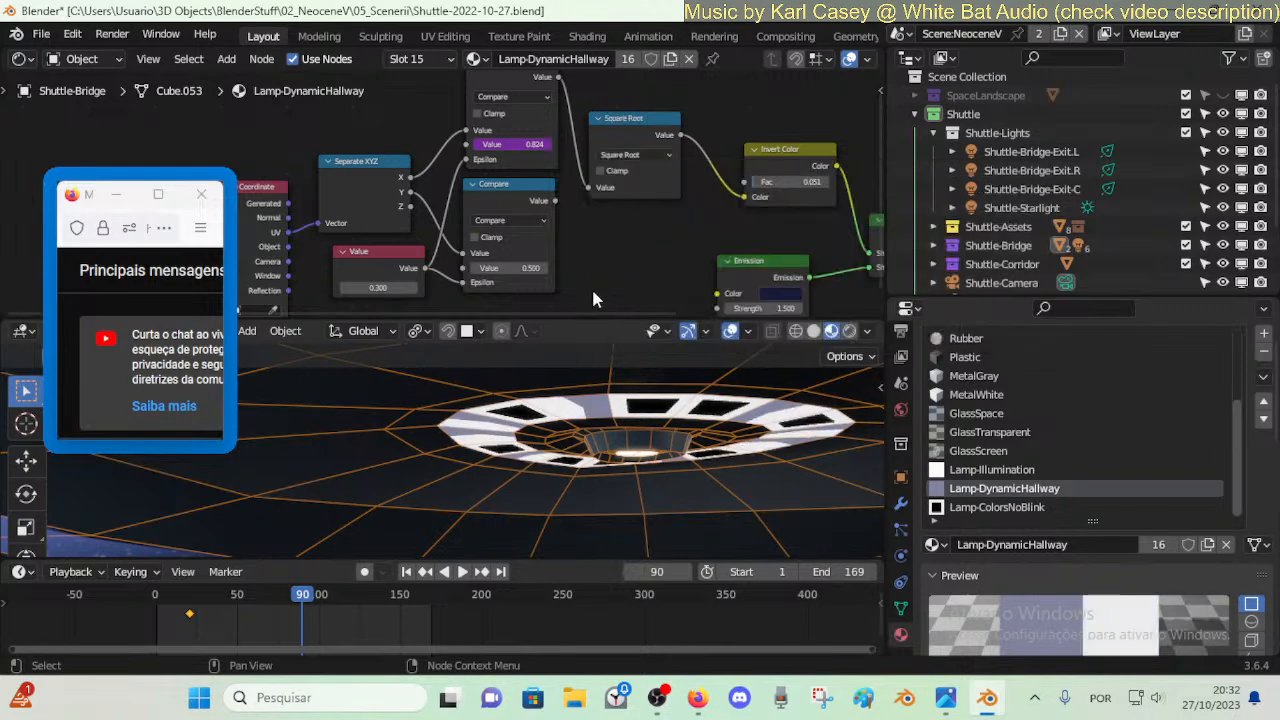
key(space)
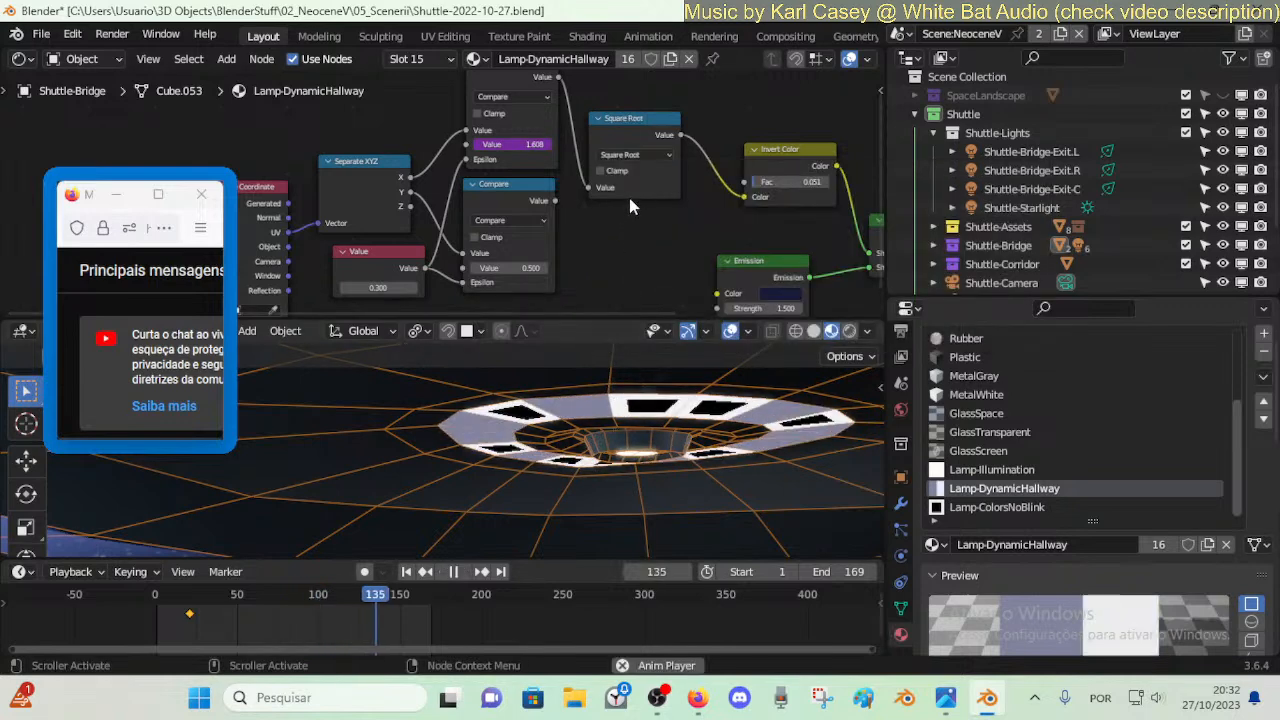
key(space)
click(634, 155)
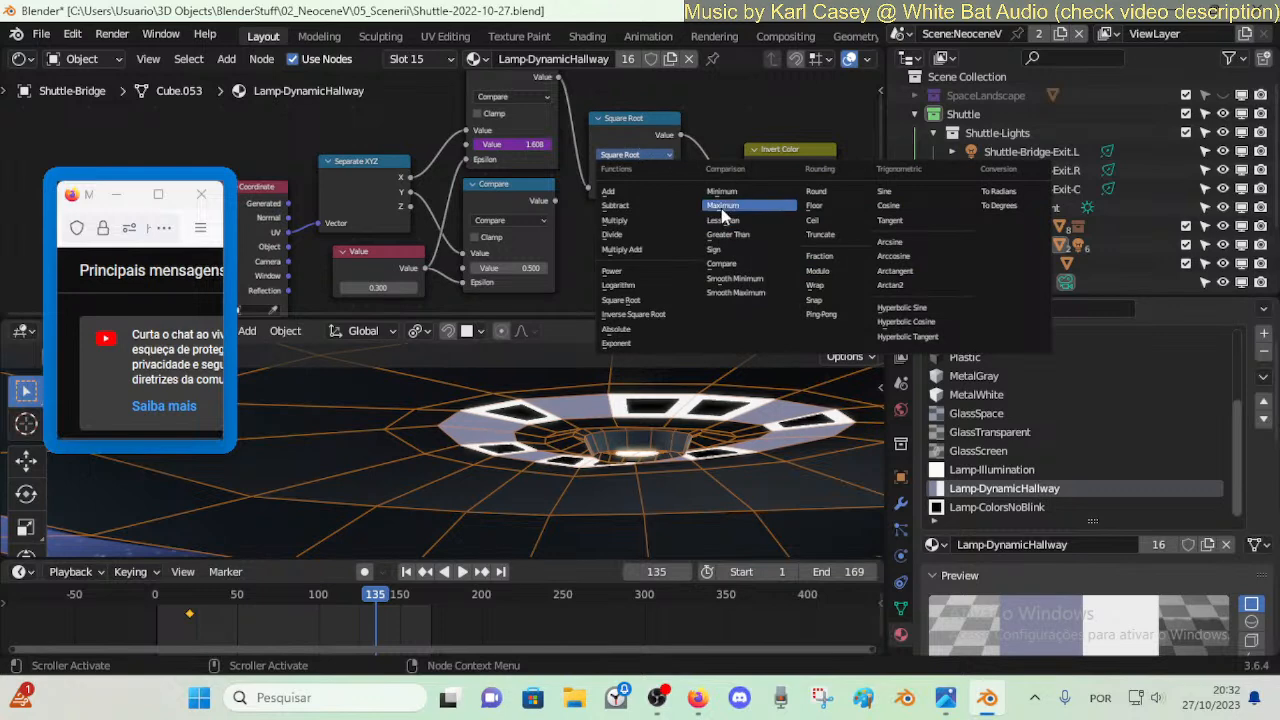
click(728, 234)
key(space)
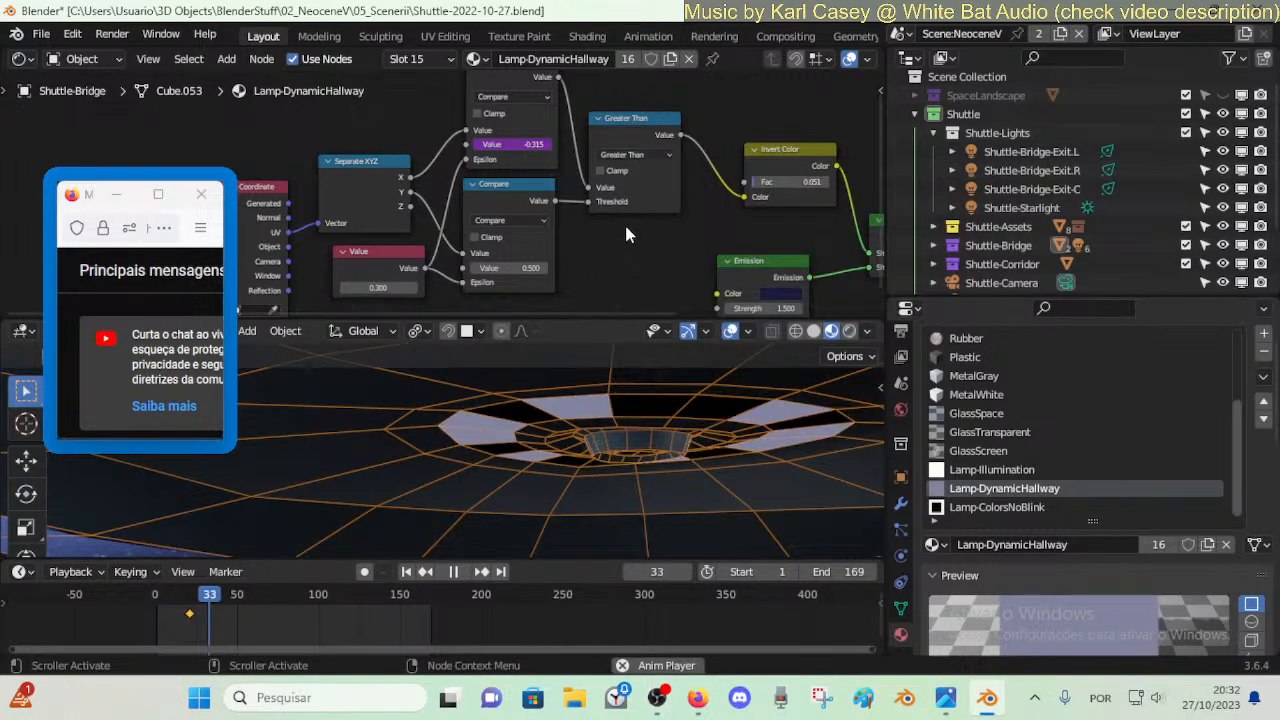
key(space)
- Test Compare on the Math node before Invert Color, switch it back to Subtract, and preview the animation
click(634, 155)
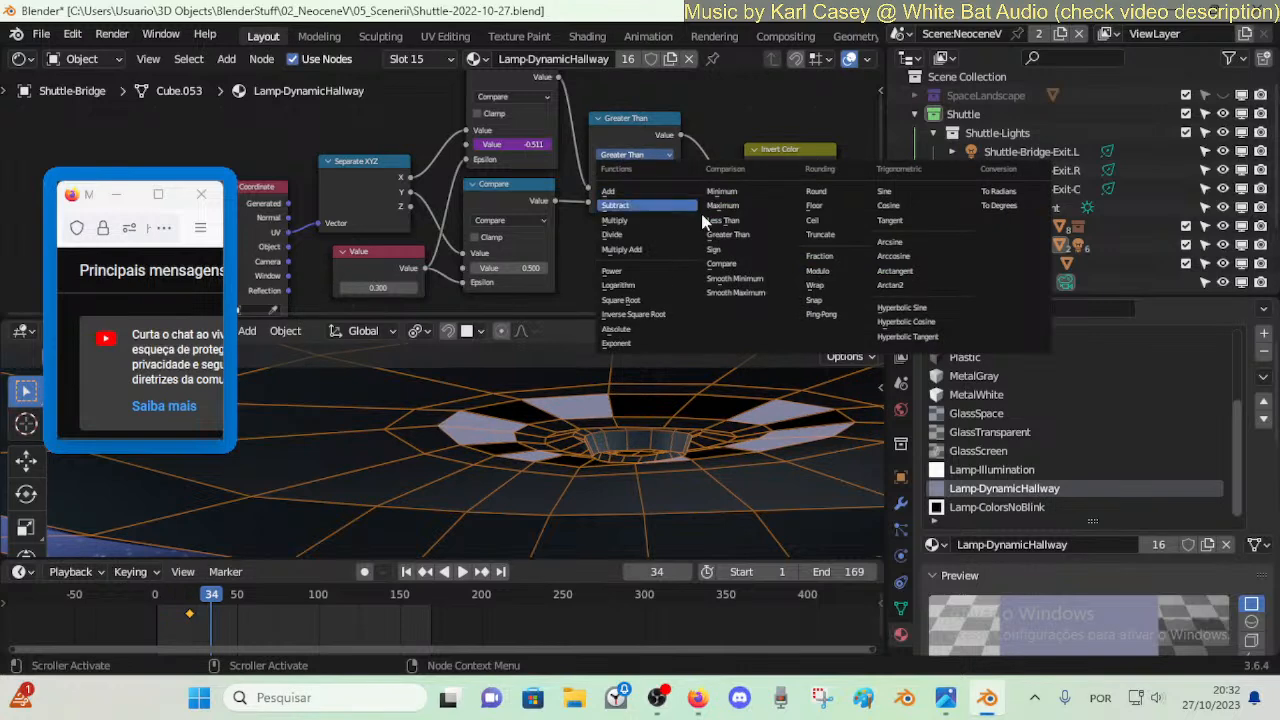
click(720, 264)
key(space)
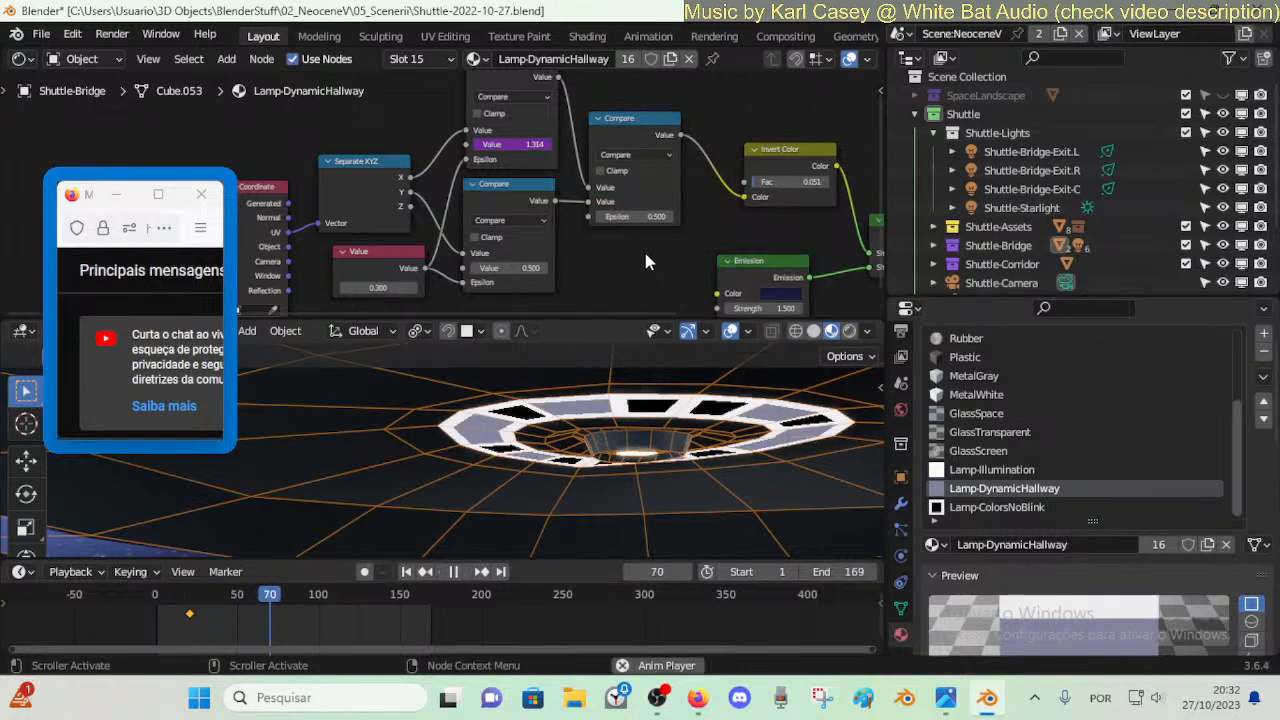
key(space)
click(634, 156)
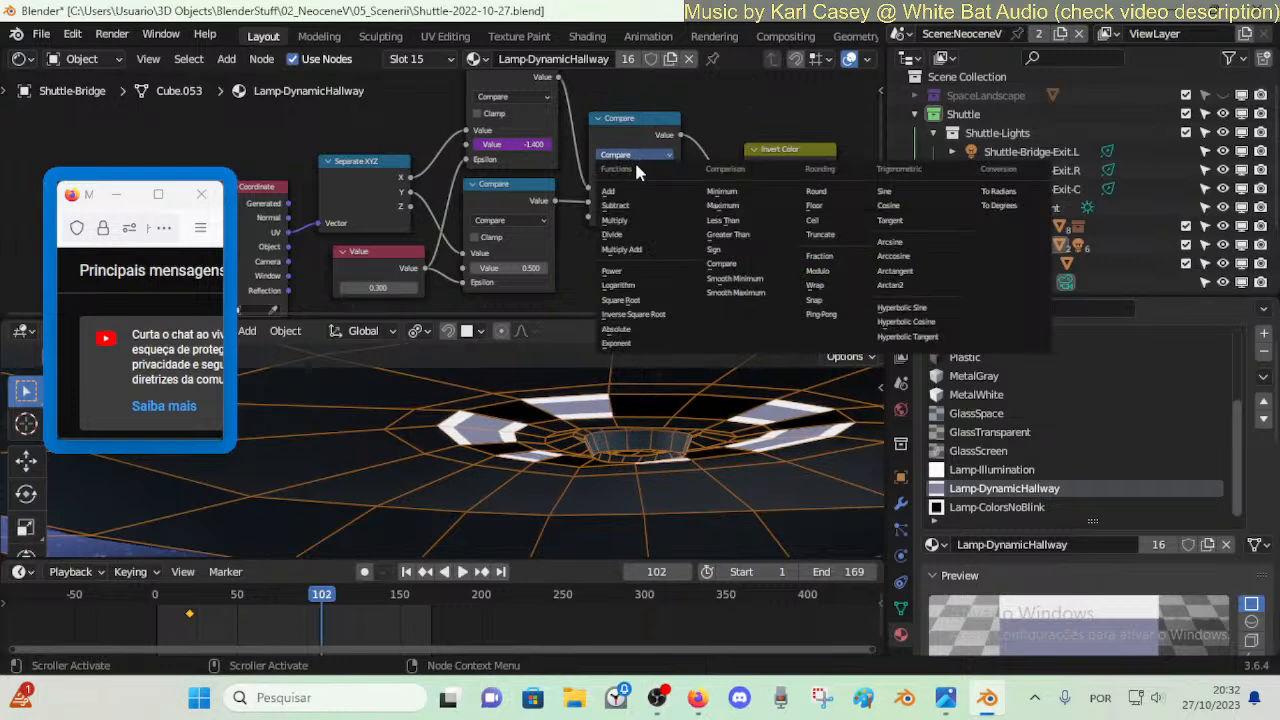
click(615, 205)
key(space)
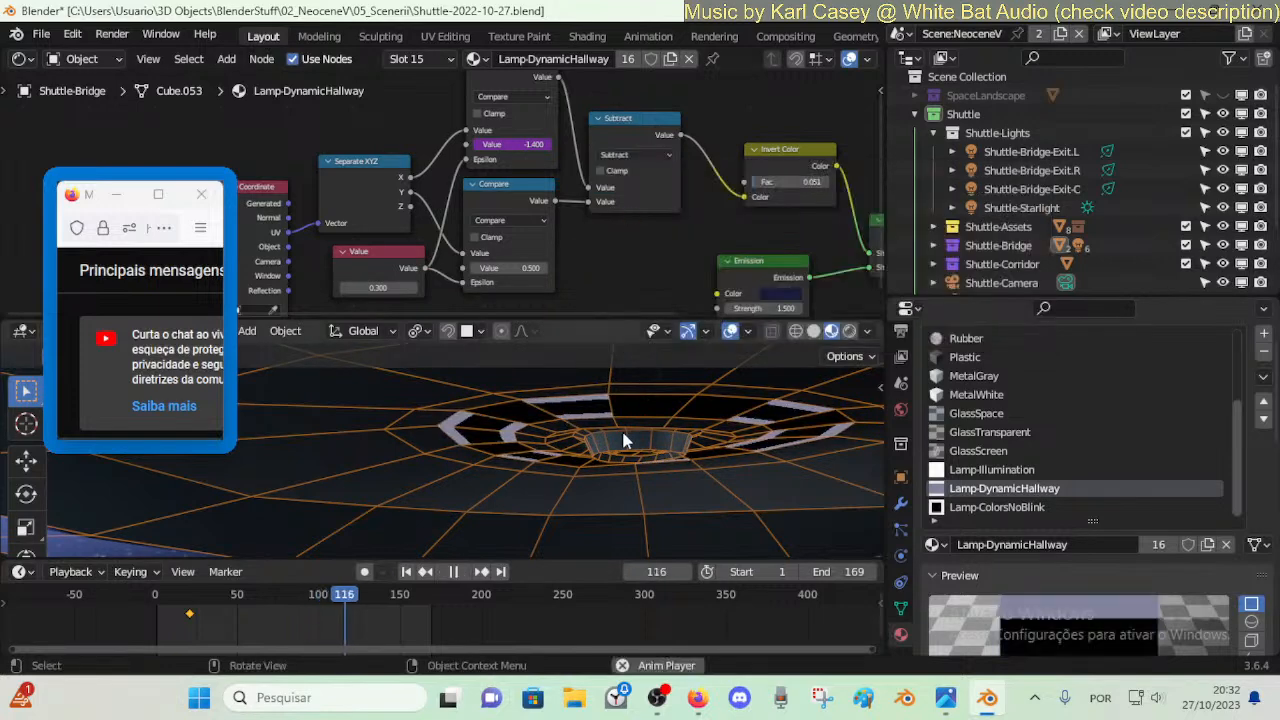
key(space)
- Preview the animation with Invert Color Fac at 0.317 and 0.709, and bring Fac down to 0.000
mouse_move(783, 182)
mouse_down()
mouse_move(770, 182)
mouse_move(823, 182)
mouse_move(778, 182)
mouse_up()
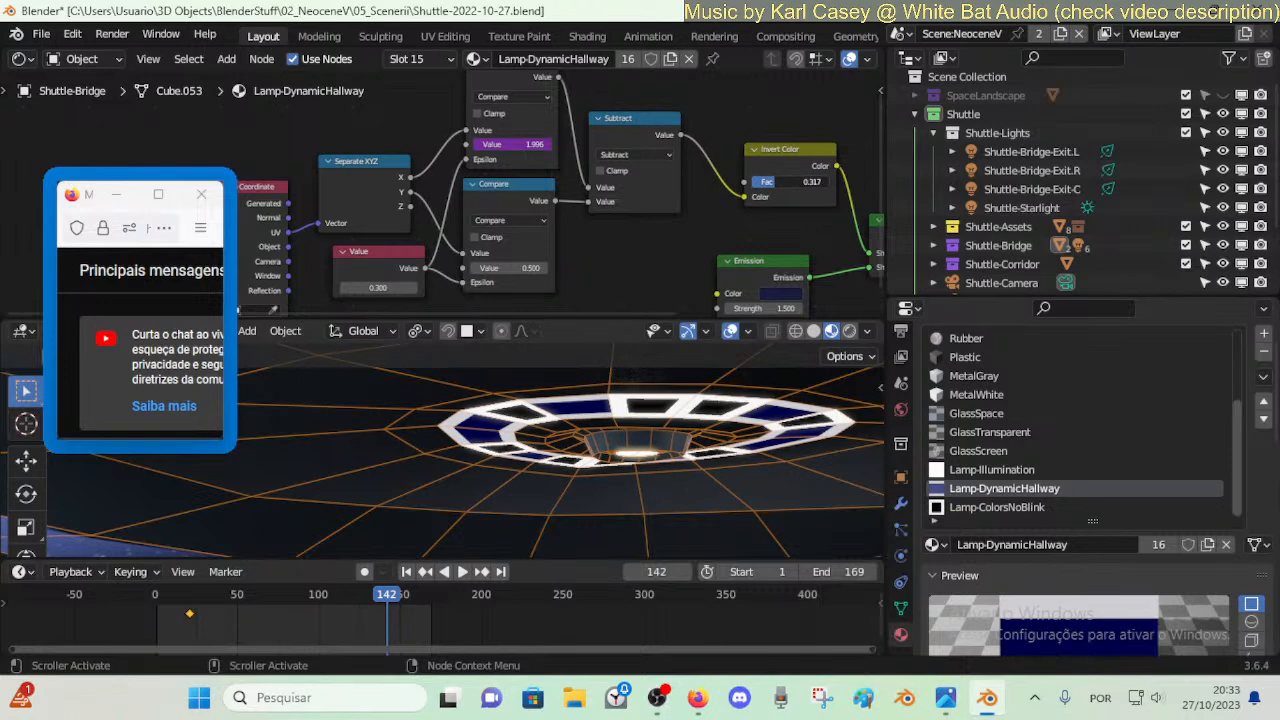
key(space)
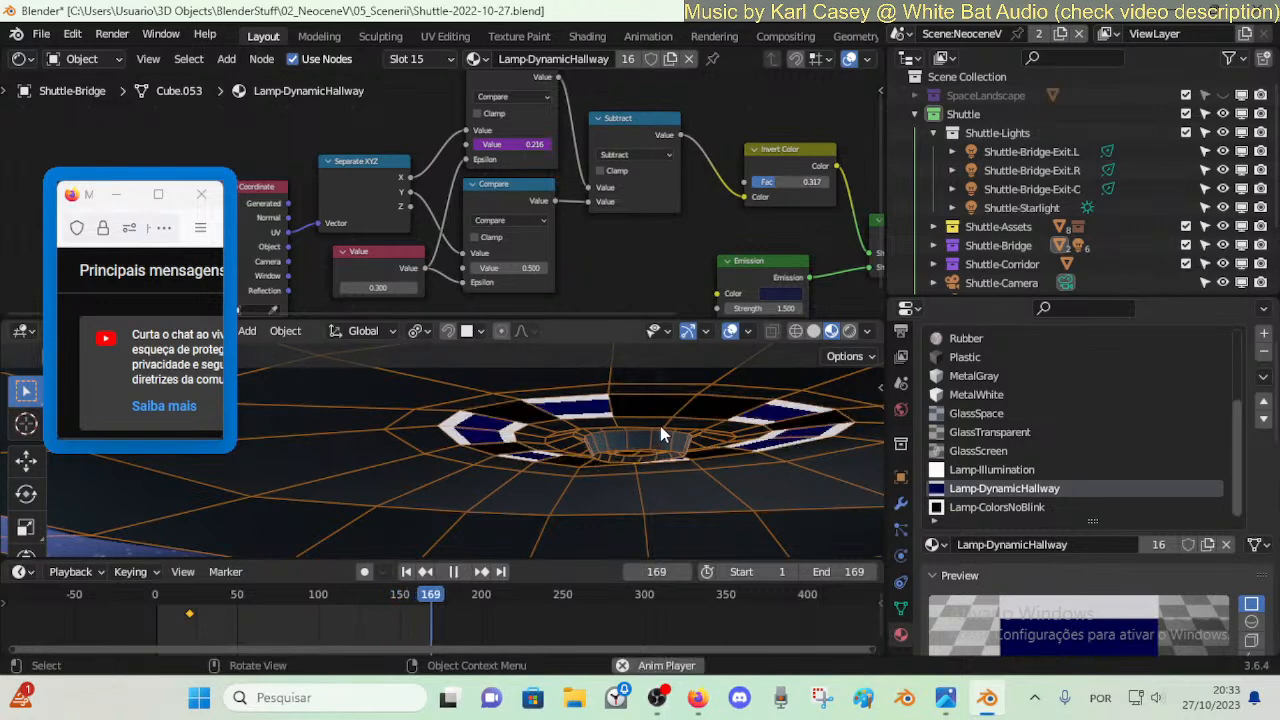
key(space)
drag(760, 188, 812, 188)
key(space)
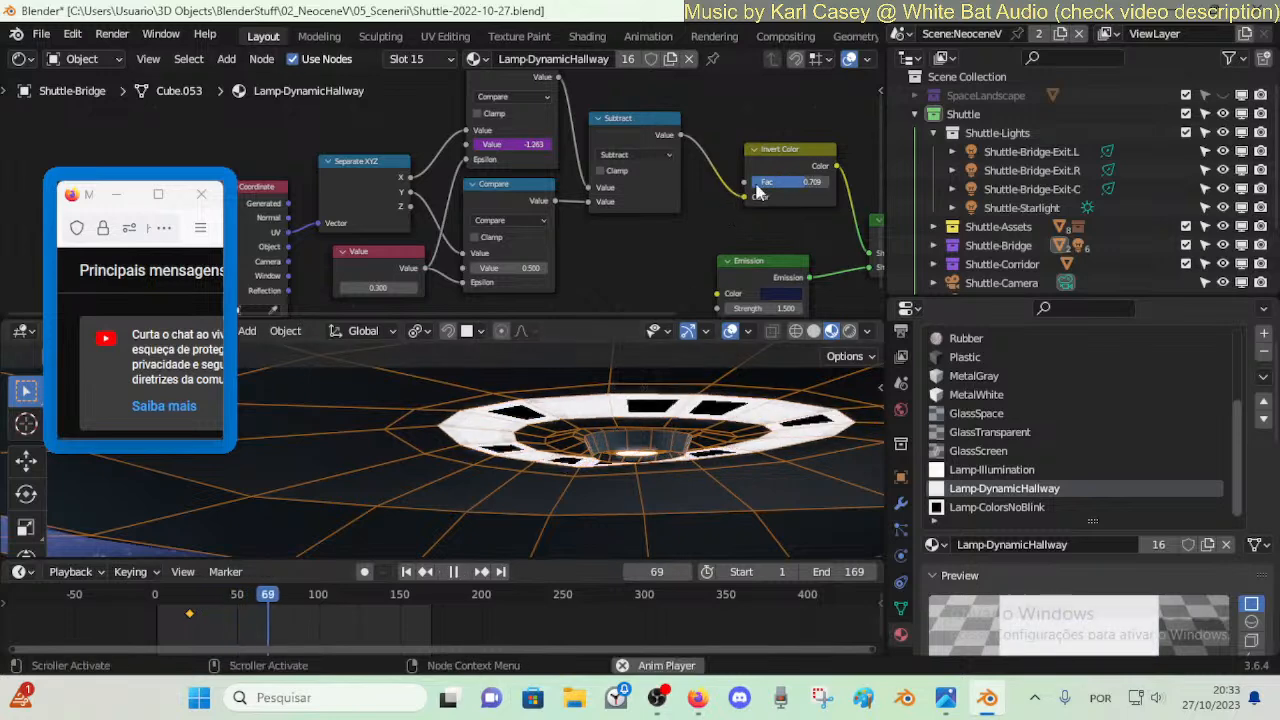
drag(791, 182, 736, 182)
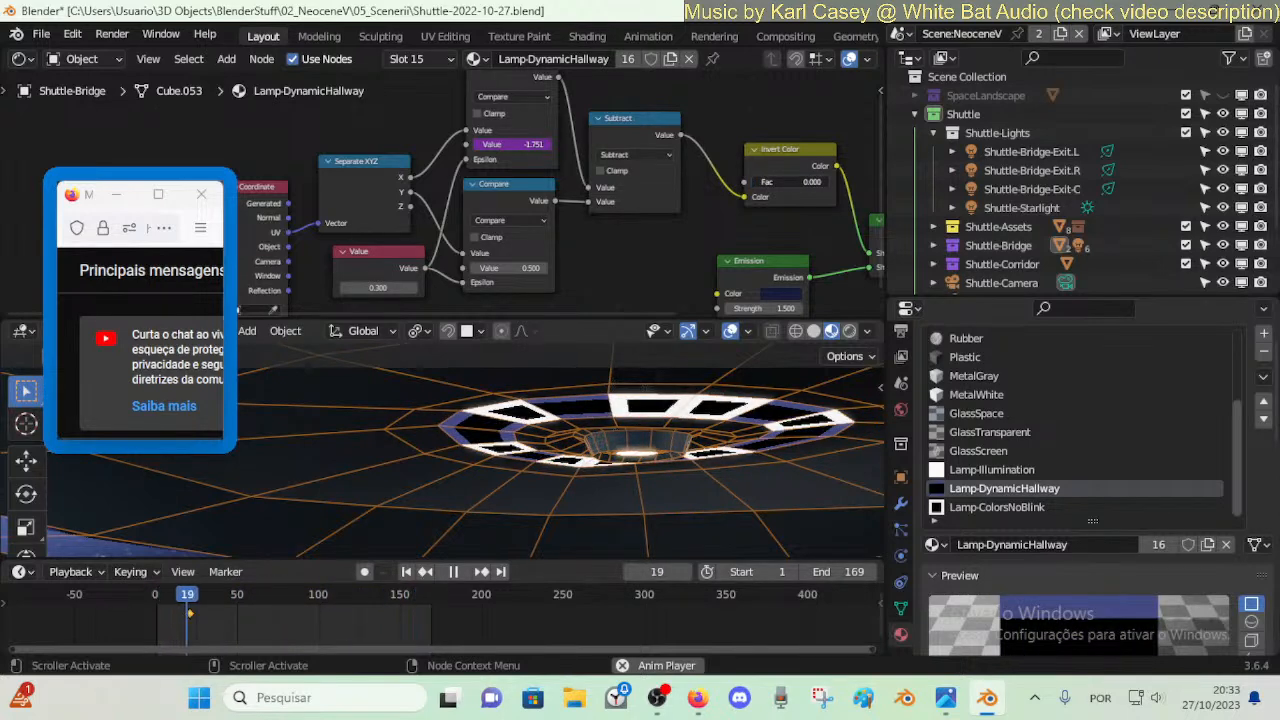
drag(736, 182, 745, 182)
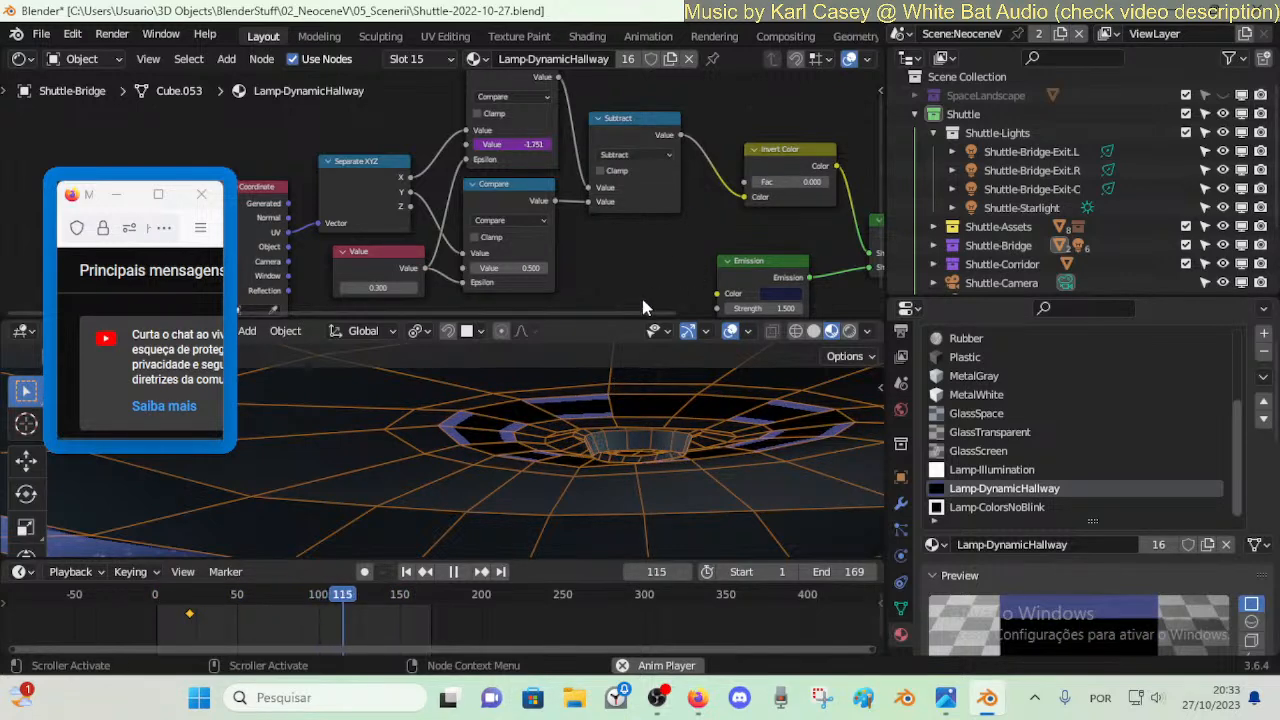
- Shift the Invert Color node slightly in Lamp-DynamicHallway and paste the copied driver onto its Fac value
middle_drag(708, 192, 682, 195)
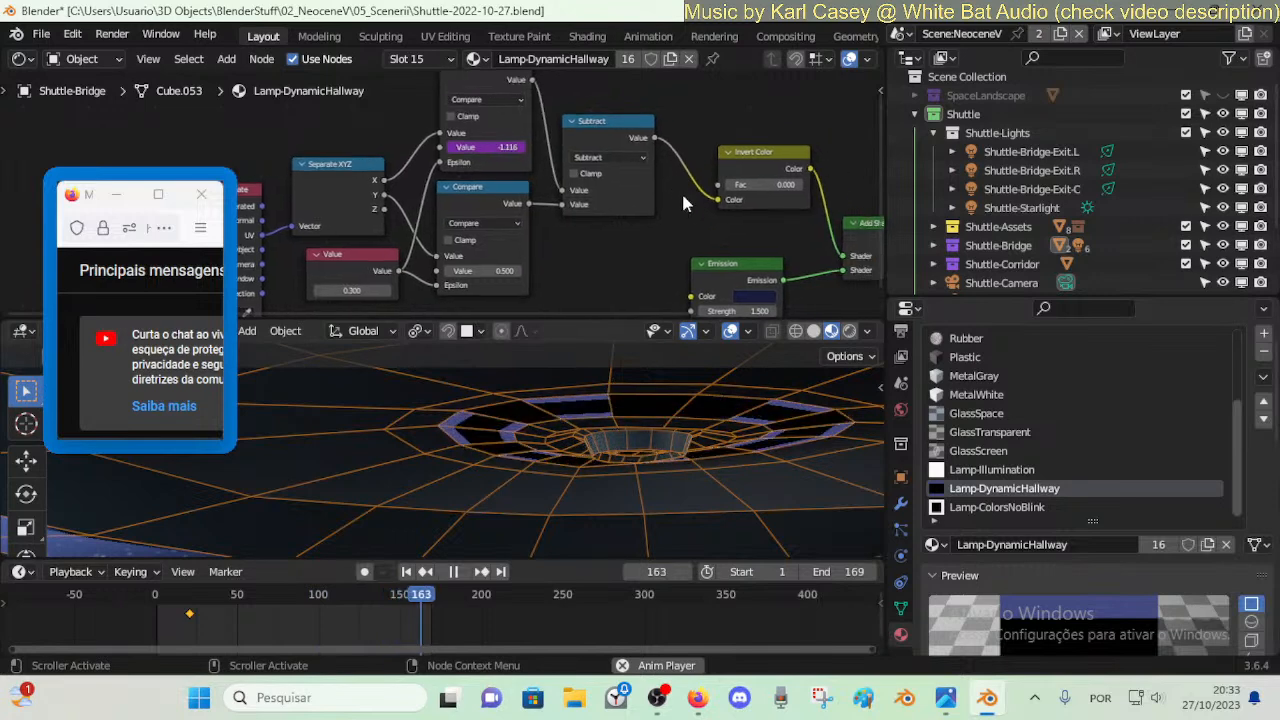
mouse_move(735, 170)
mouse_down()
mouse_move(722, 167)
mouse_move(818, 183)
mouse_move(733, 180)
mouse_up()
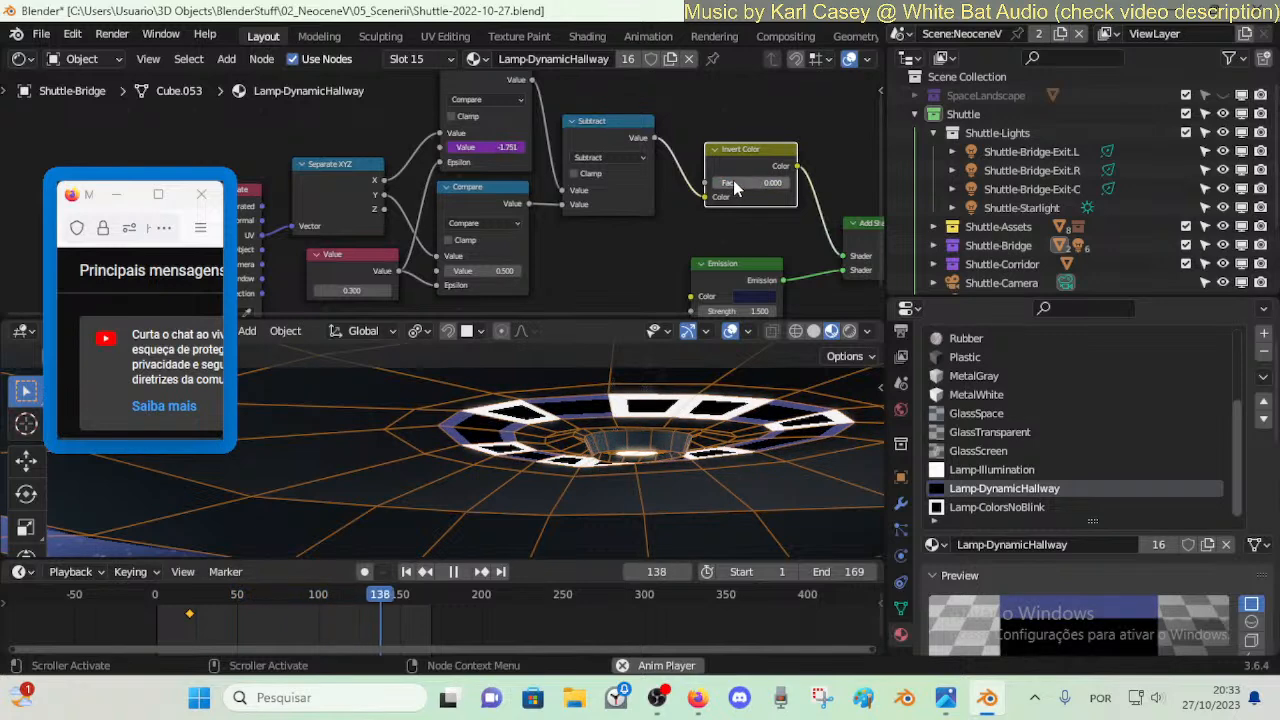
right_click(733, 182)
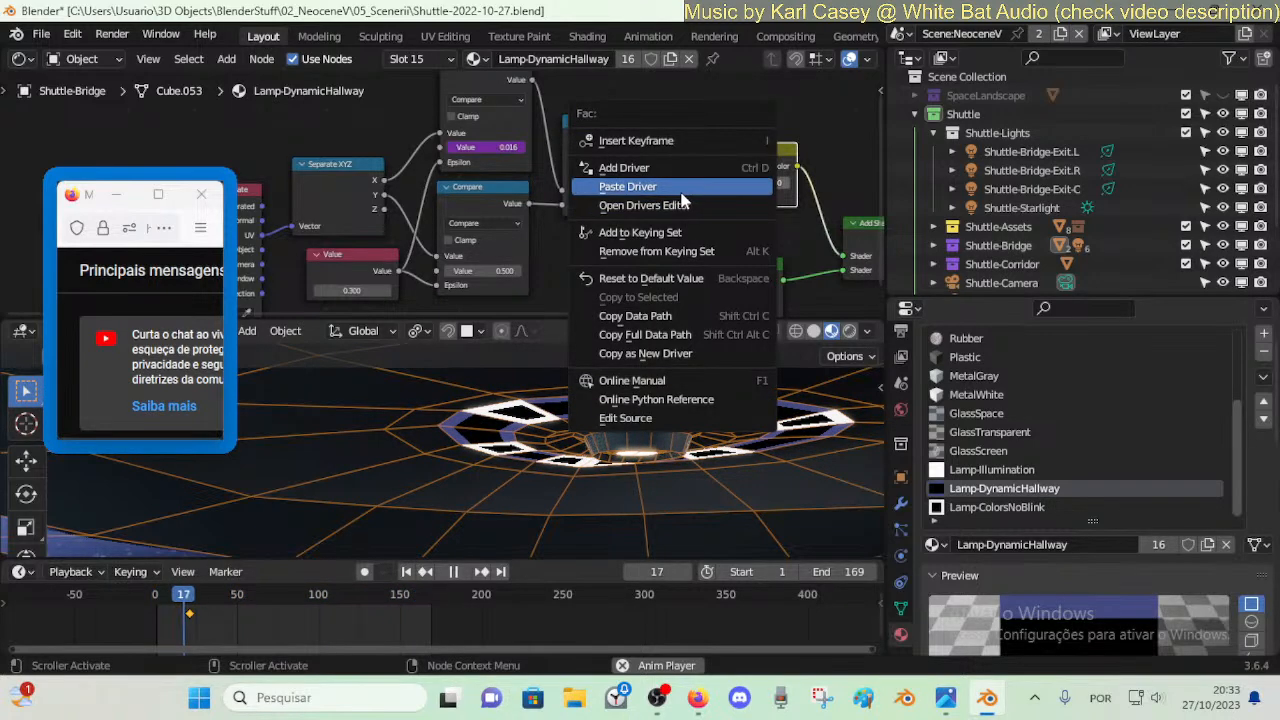
click(681, 191)
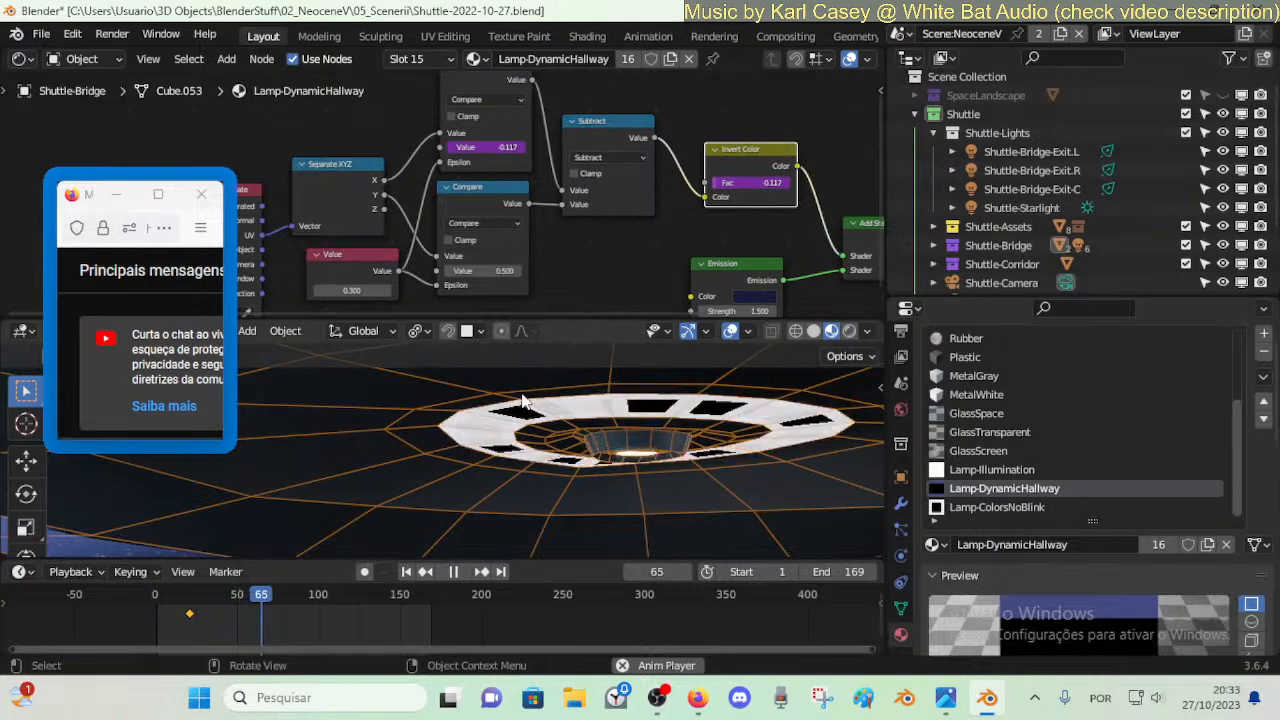
- Set the Invert Color Fac driver's expression to sin(frame/5)*2.0 and preview the animation
right_click(752, 190)
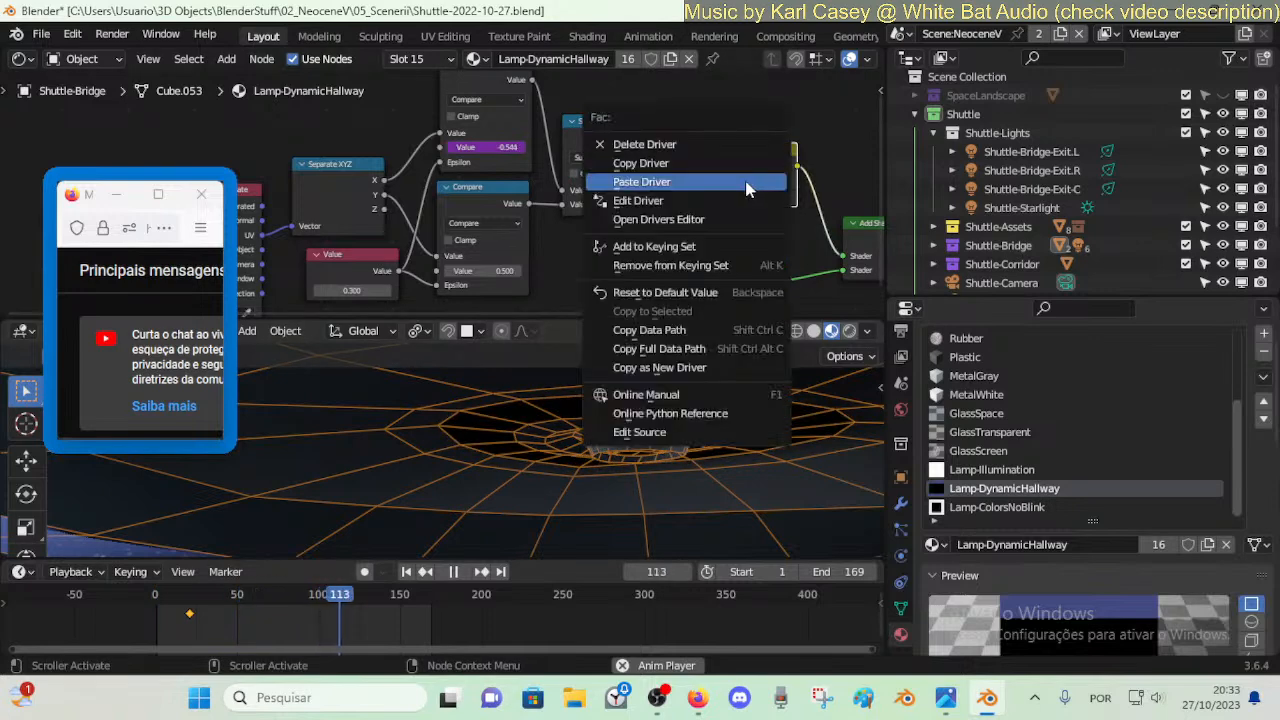
click(716, 204)
click(640, 308)
click(637, 308)
key(Left)
key(Left)
key(Left)
key(BackSpace)
key(BackSpace)
text(5)
key(Return)
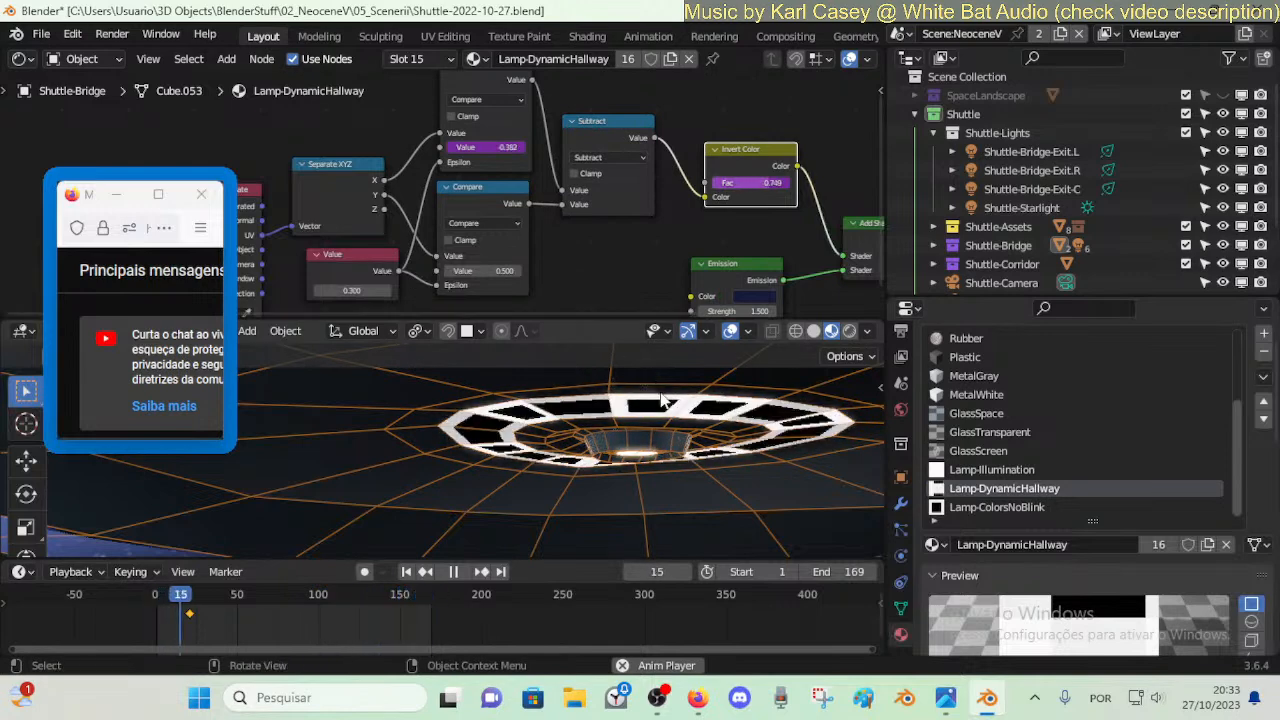
key(space)
- Set the Invert Color Fac driver's expression to sin(frame*2)*2.0 and preview the animation
right_click(752, 184)
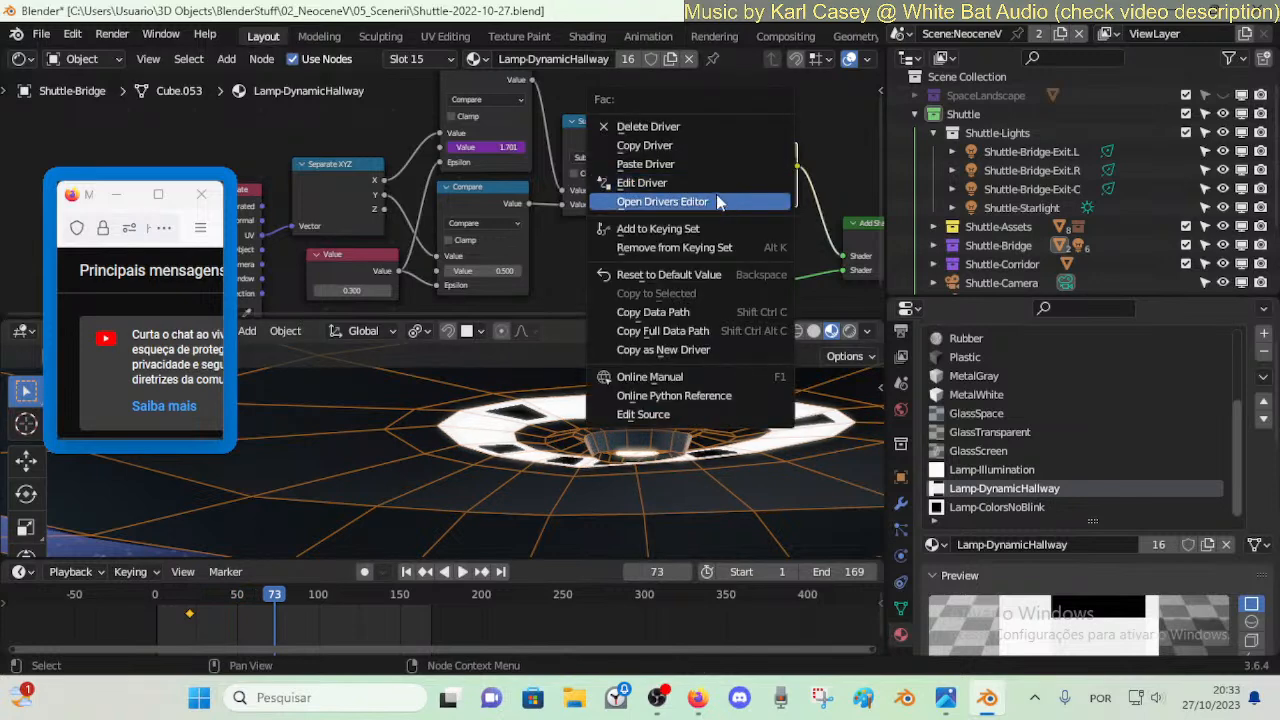
click(712, 184)
double_click(625, 287)
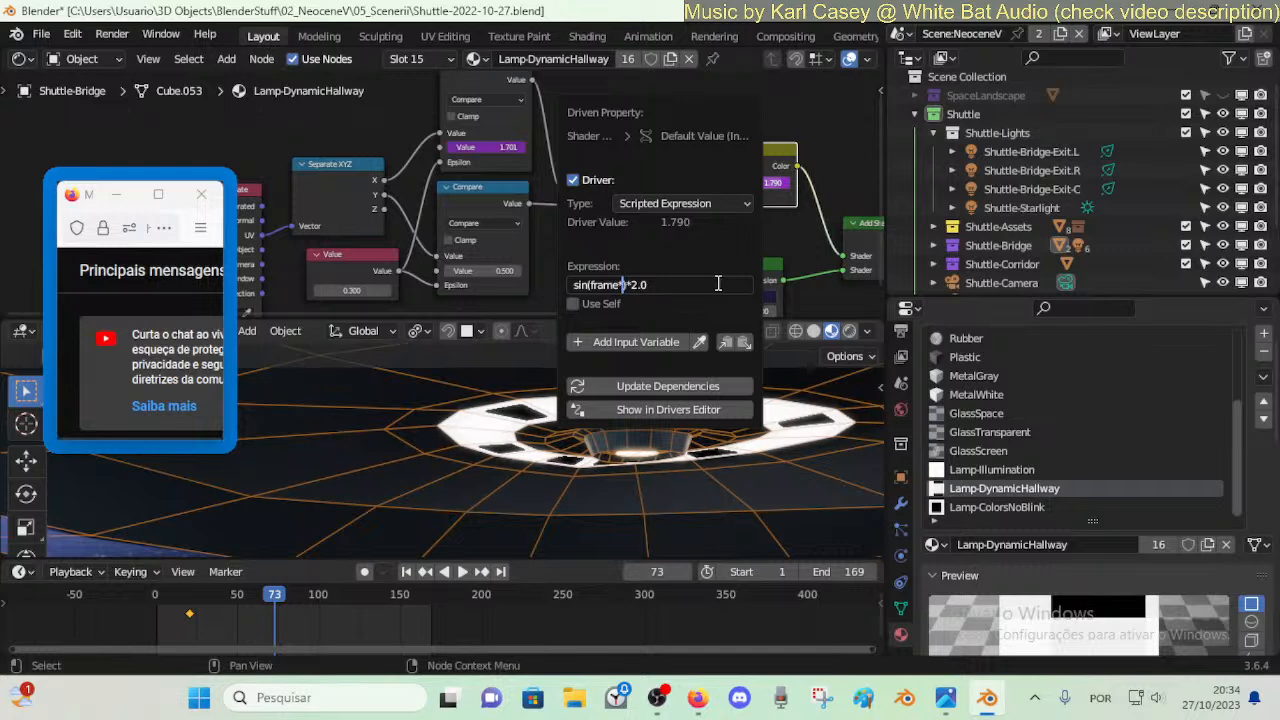
key(Return)
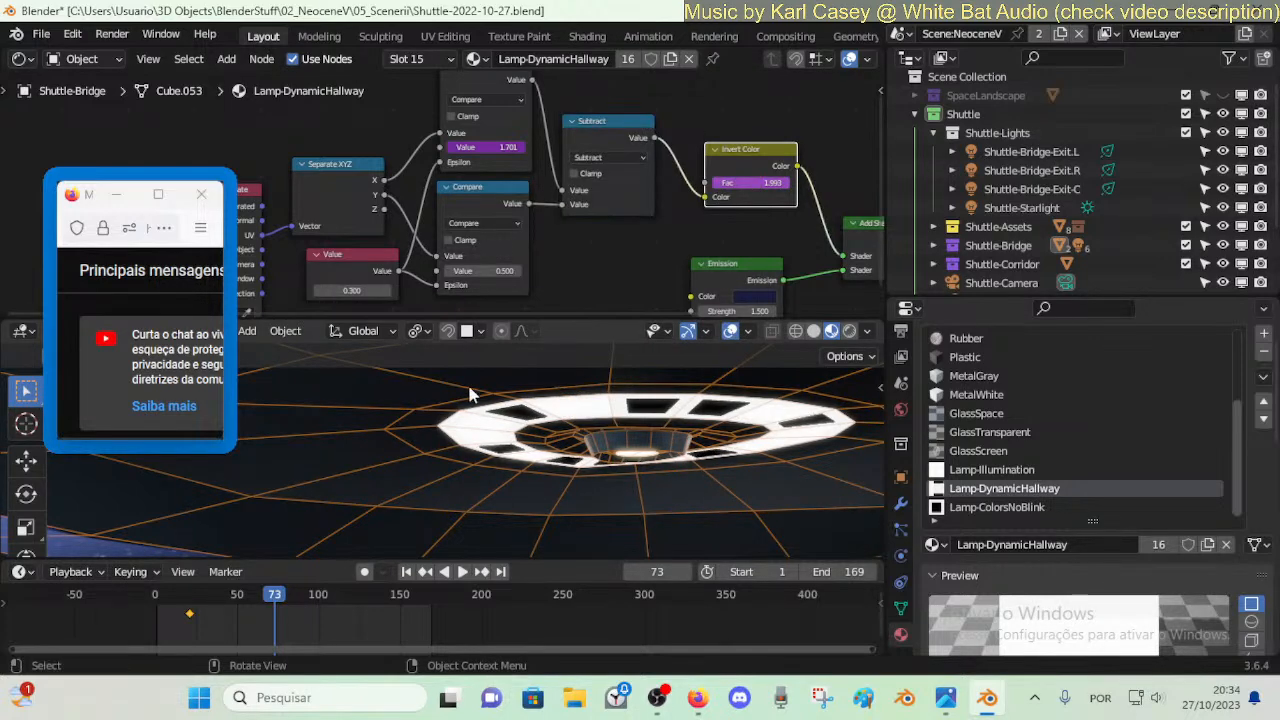
key(space)
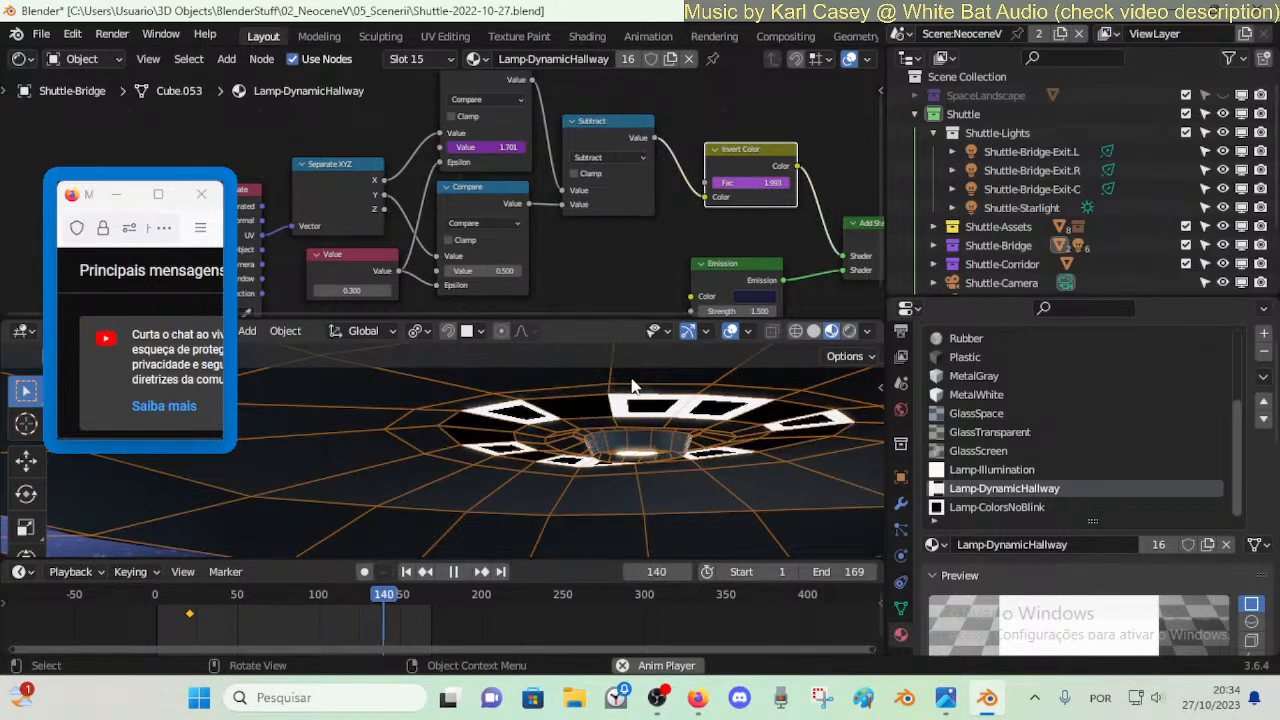
key(space)
- Set the Invert Color Fac driver's expression to sin(frame/20)*2.0 in Lamp-DynamicHallway
right_click(733, 190)
click(730, 185)
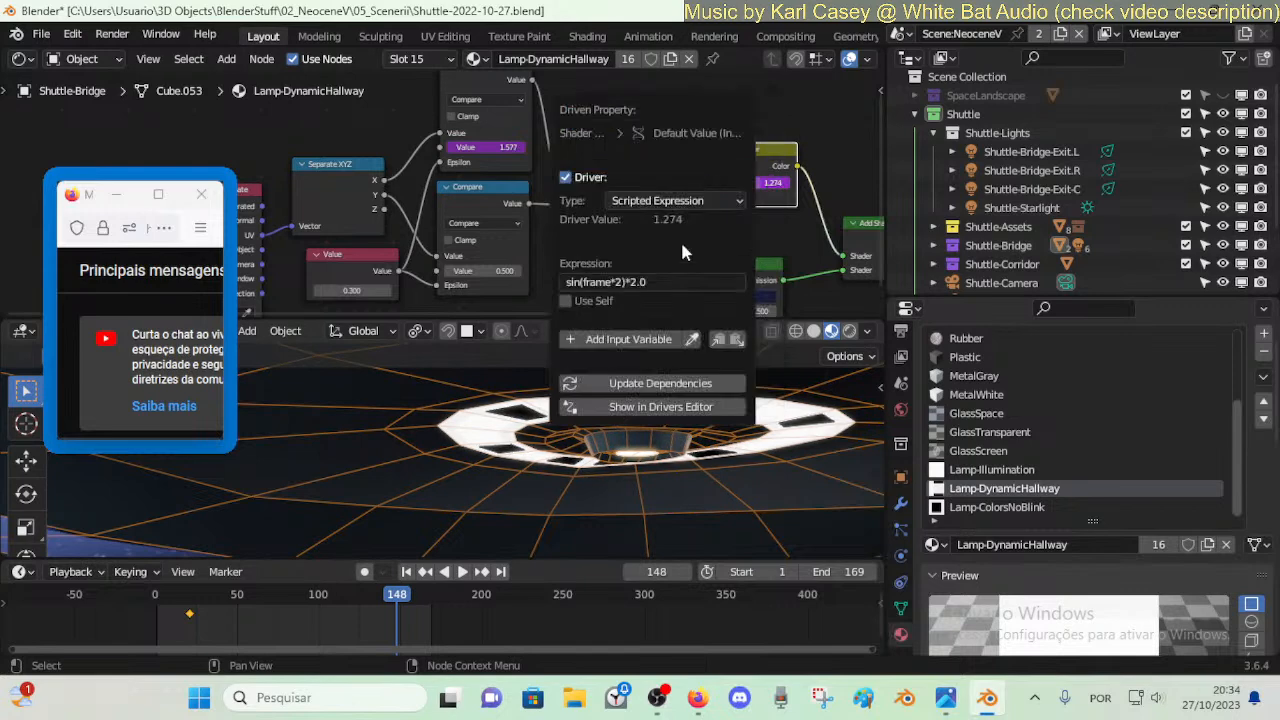
click(614, 281)
key(Return)
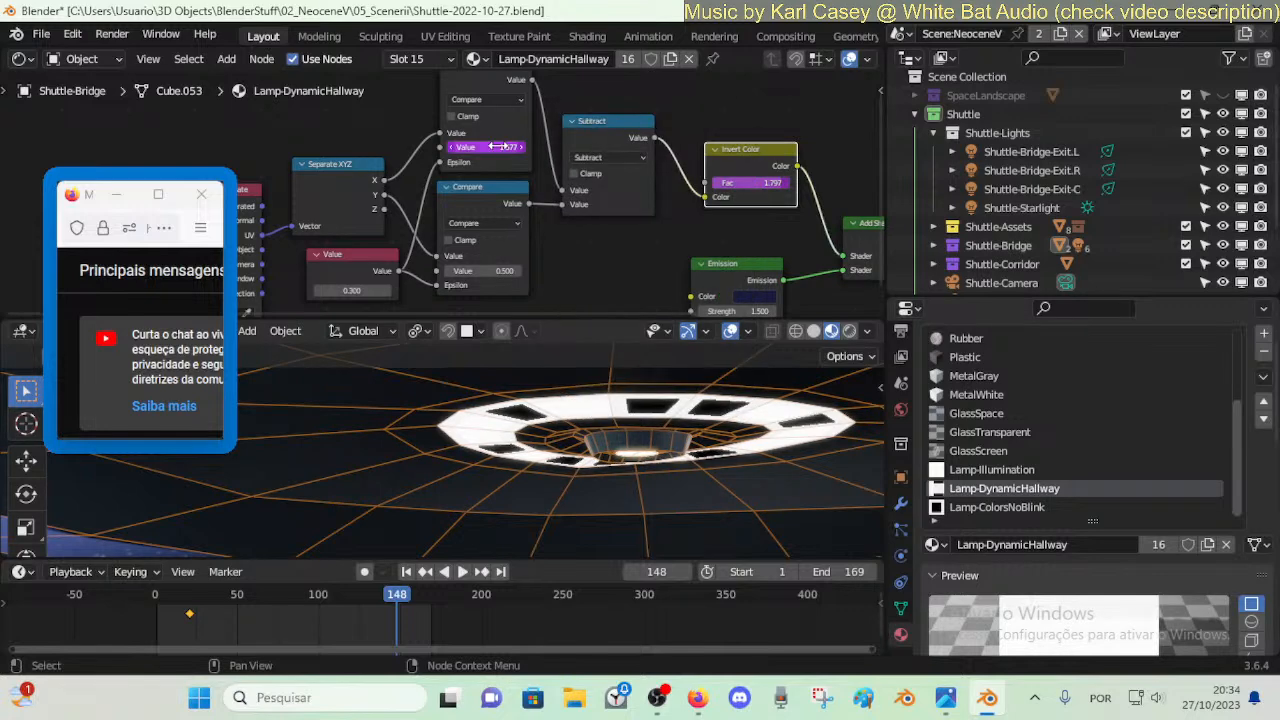
- Check the upper Compare node's Value driver, set the Invert Color Fac driver's expression to sin(frame/20)*1.0, and preview the animation
right_click(490, 146)
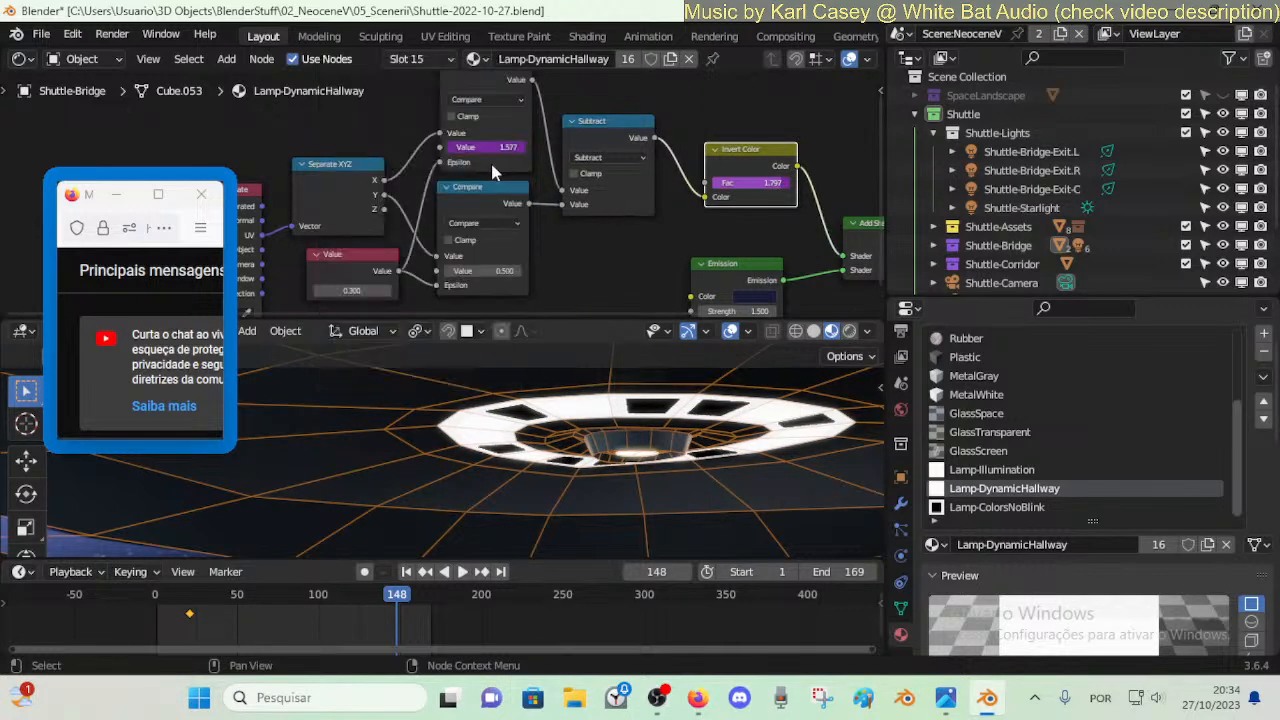
right_click(470, 145)
click(440, 148)
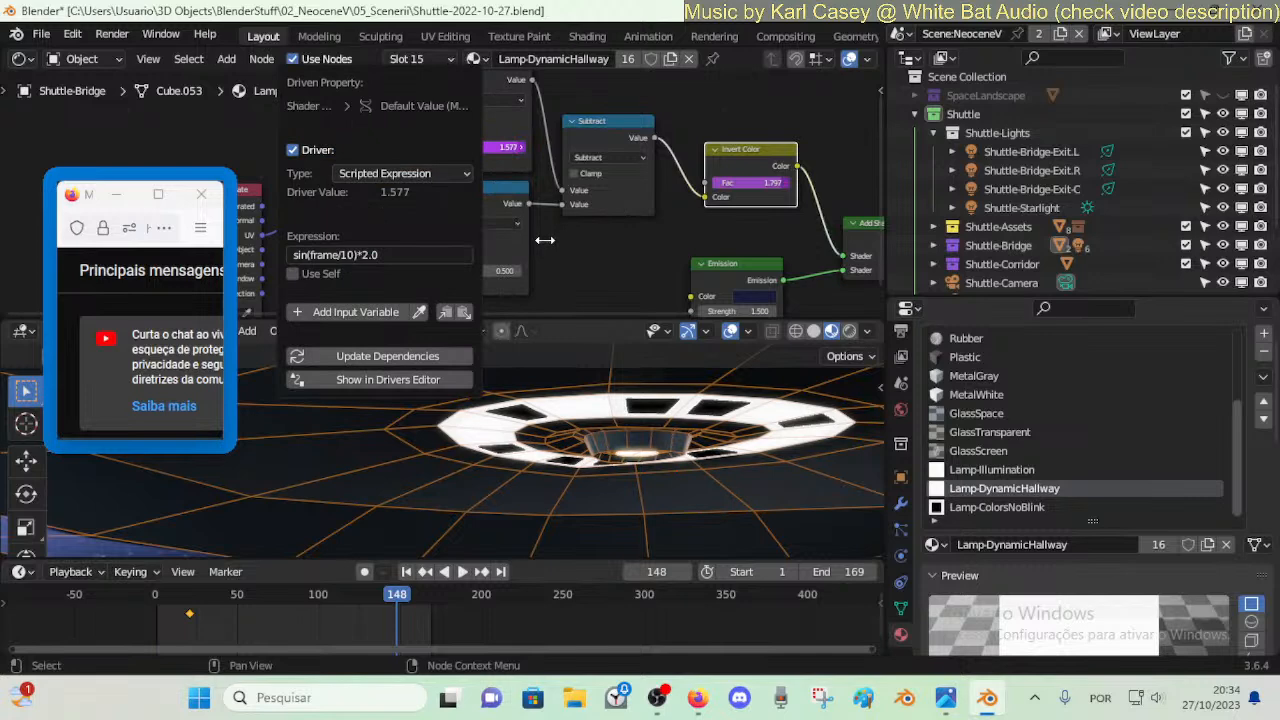
right_click(760, 182)
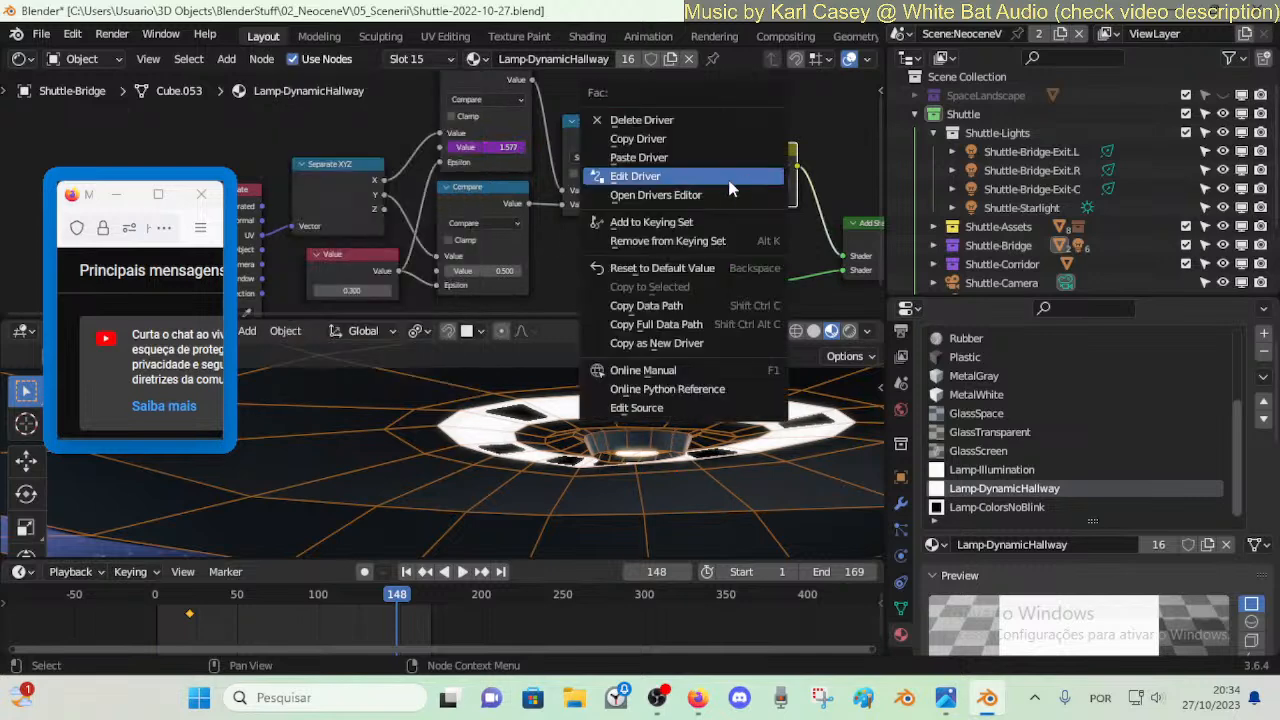
click(740, 176)
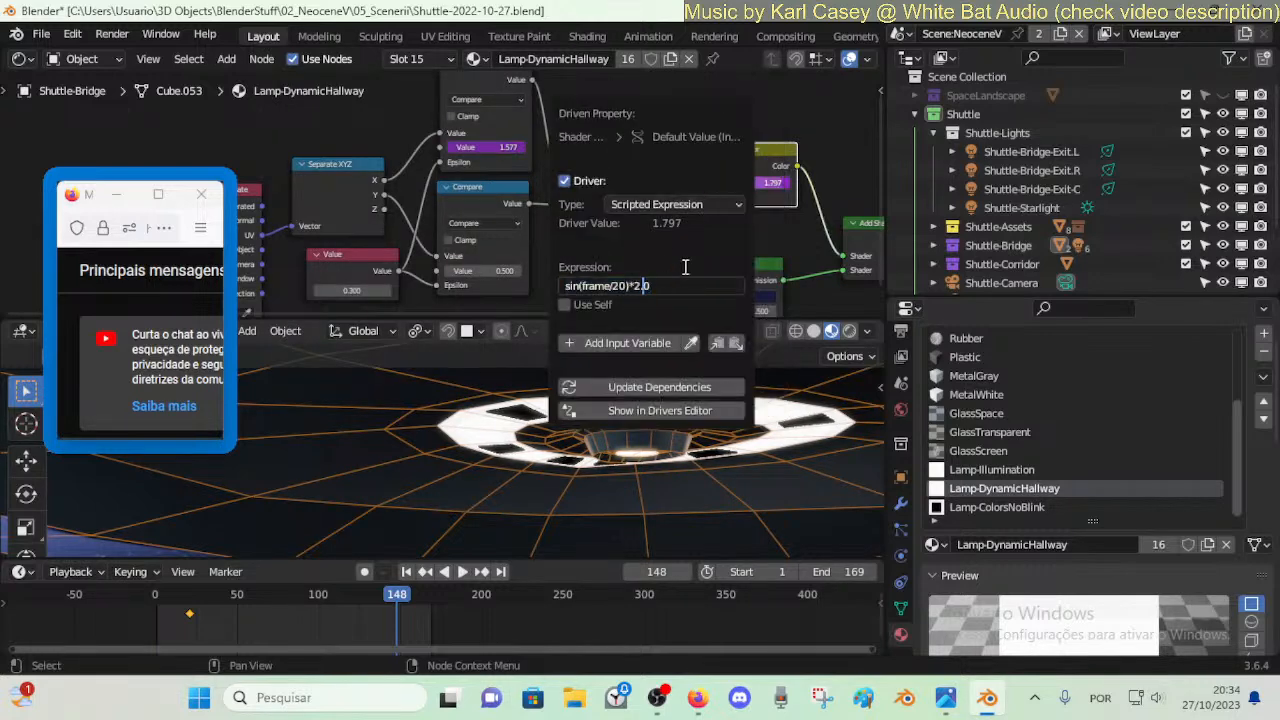
key(Return)
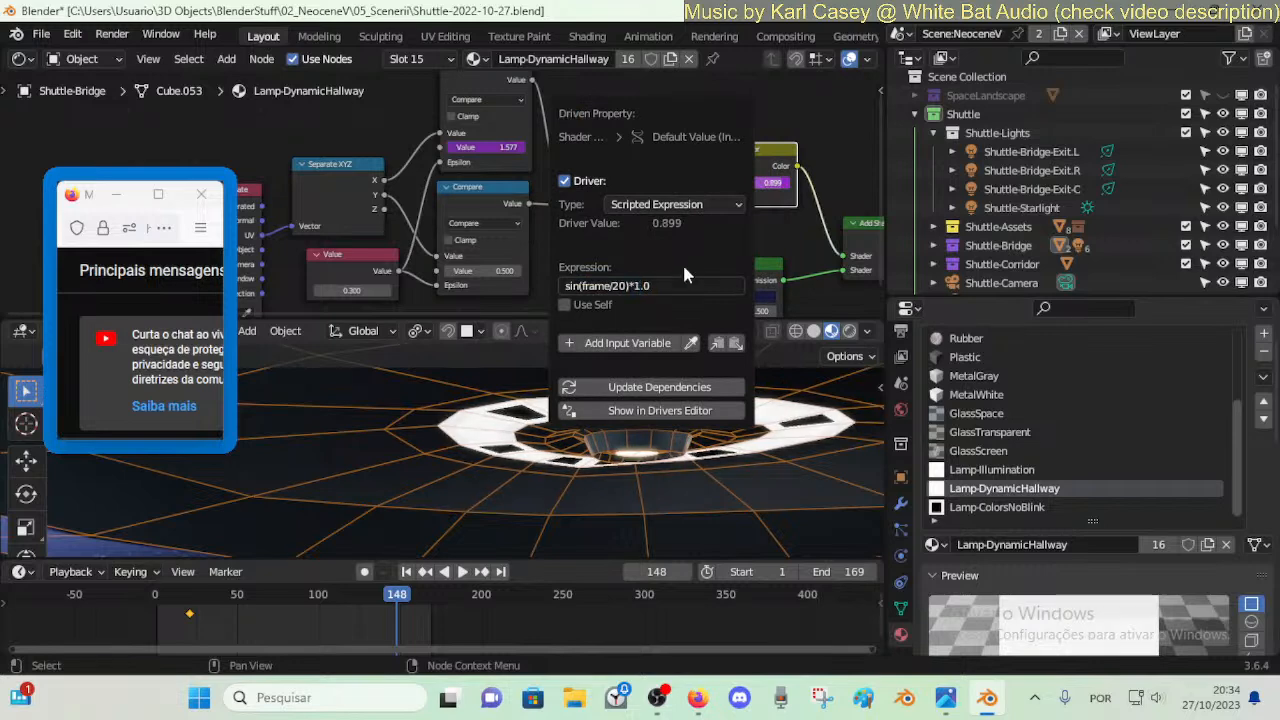
key(space)
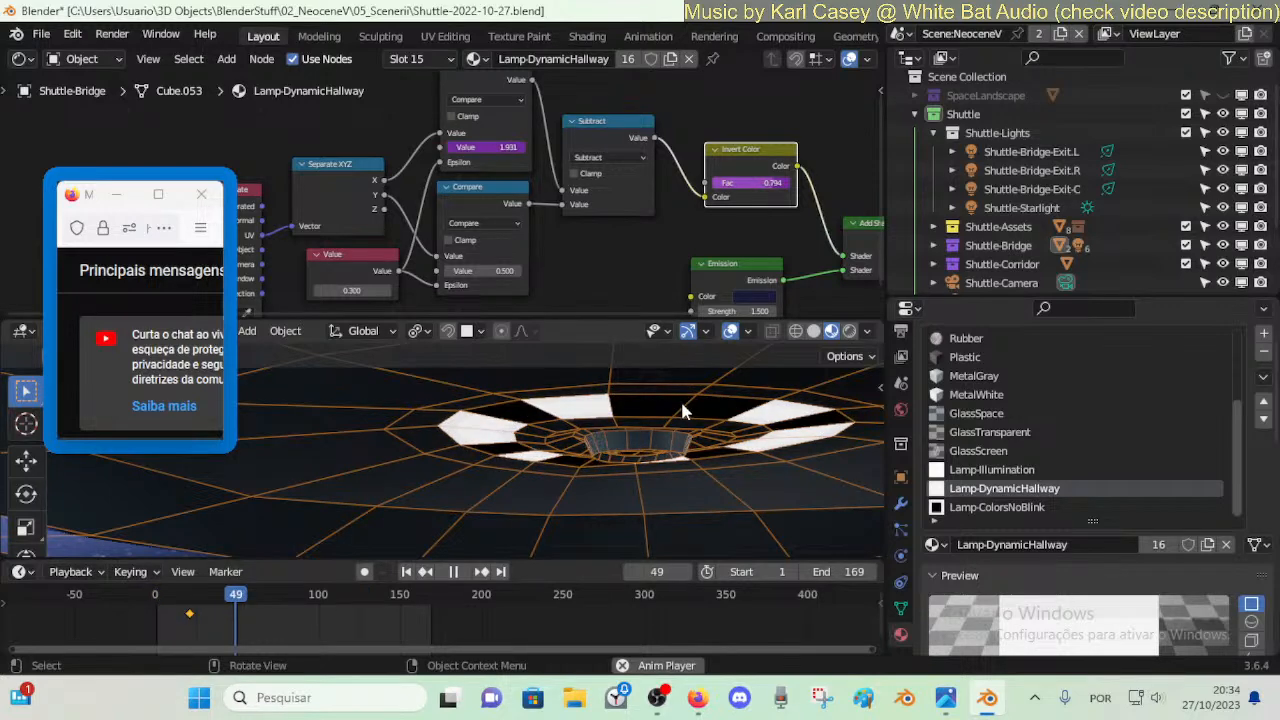
- Delete the driver from the Invert Color Fac value and preview the animation with Fac at -1.000
right_click(734, 182)
click(734, 126)
key(space)
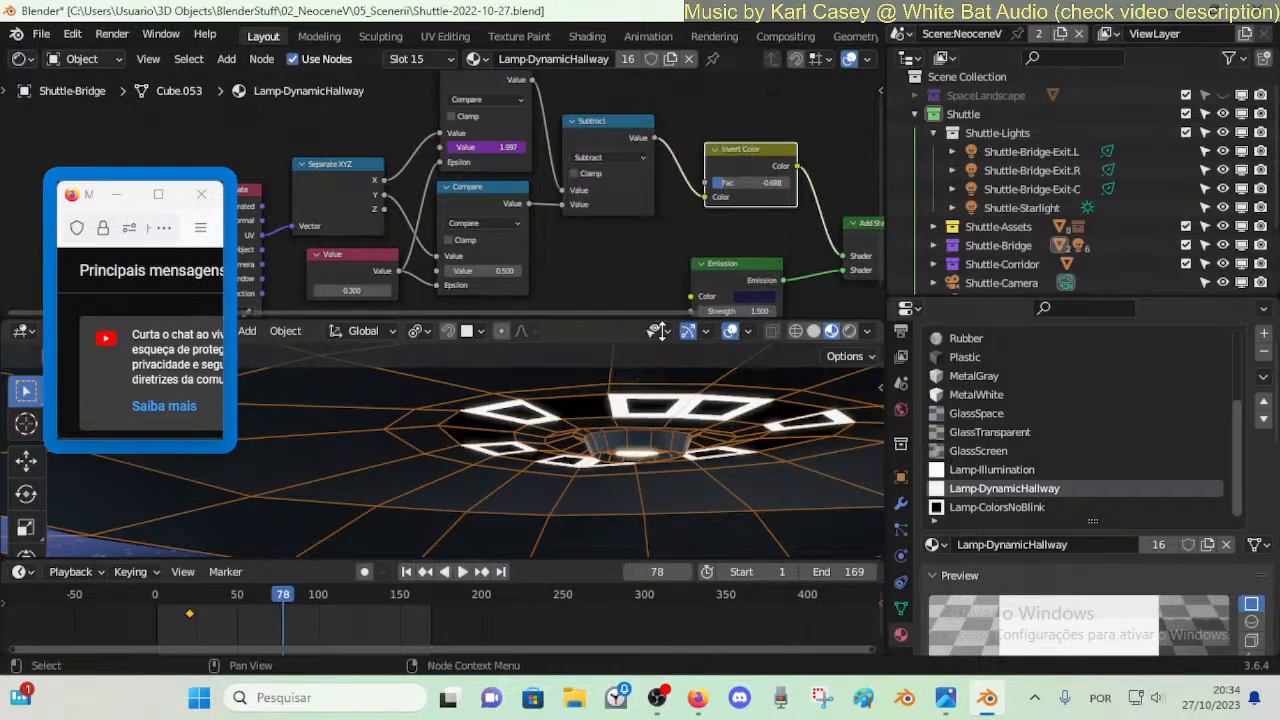
drag(721, 184, 709, 184)
key(space)
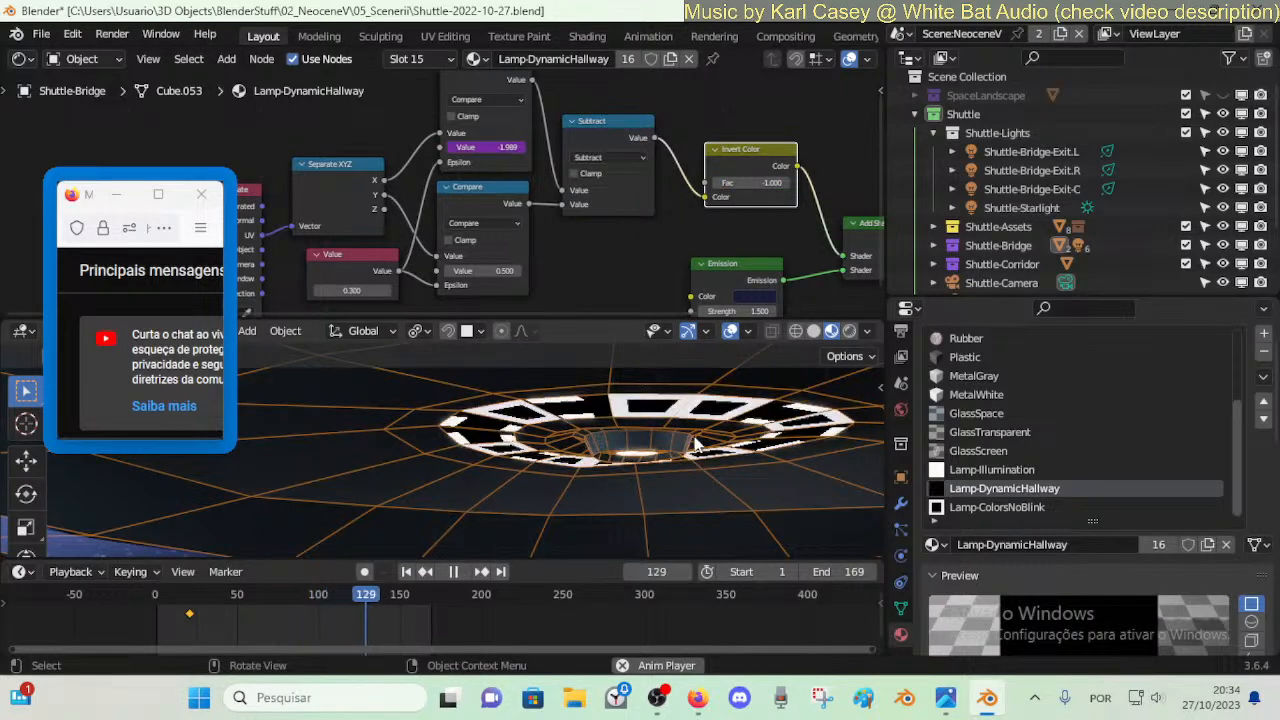
key(space)
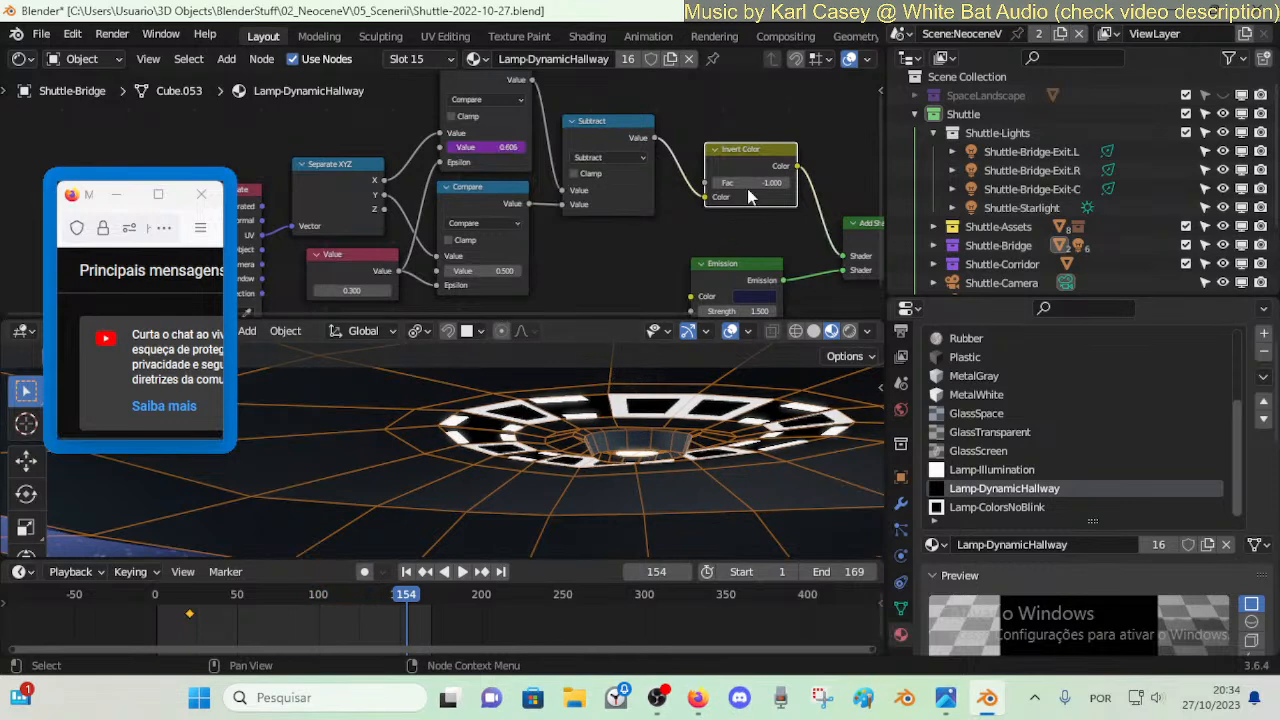
- Change the Invert Color Fac in Lamp-DynamicHallway to 0.017 and preview the animation
key(BackSpace)
key(space)
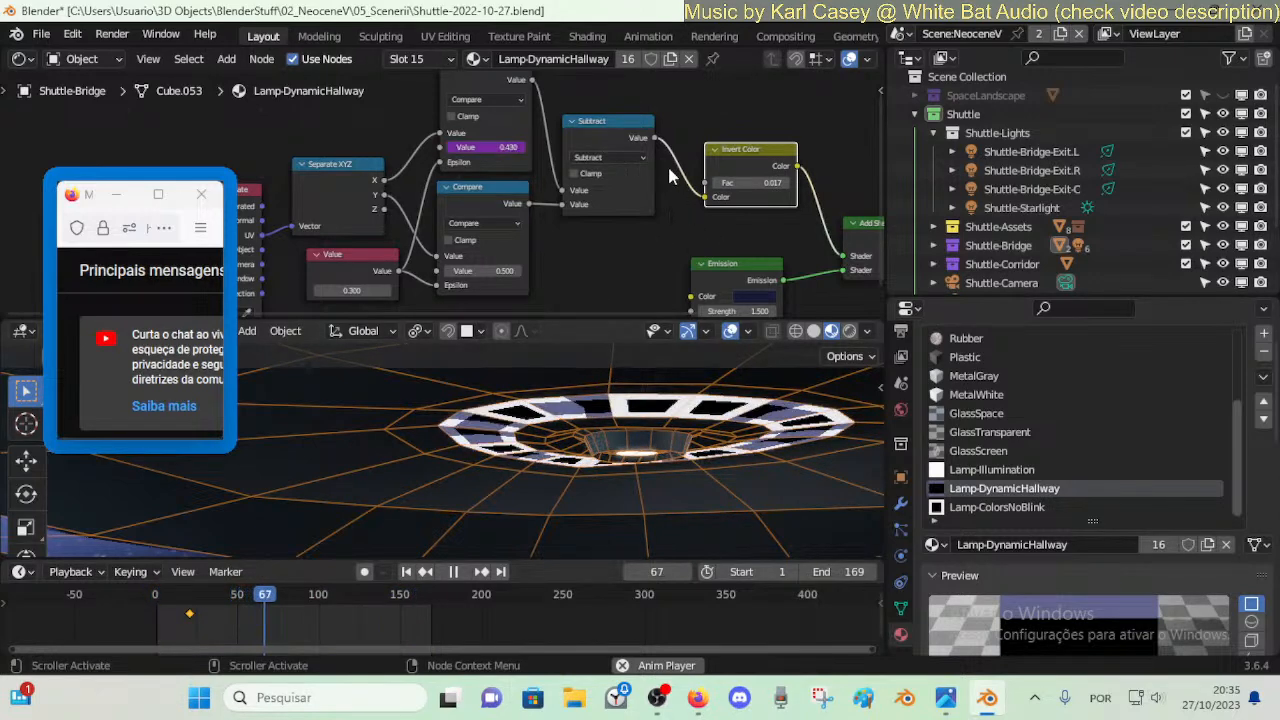
key(space)
- Switch to the Lamp-ColorsNoBlink material and preview its animation on the ceiling lamp
click(1012, 471)
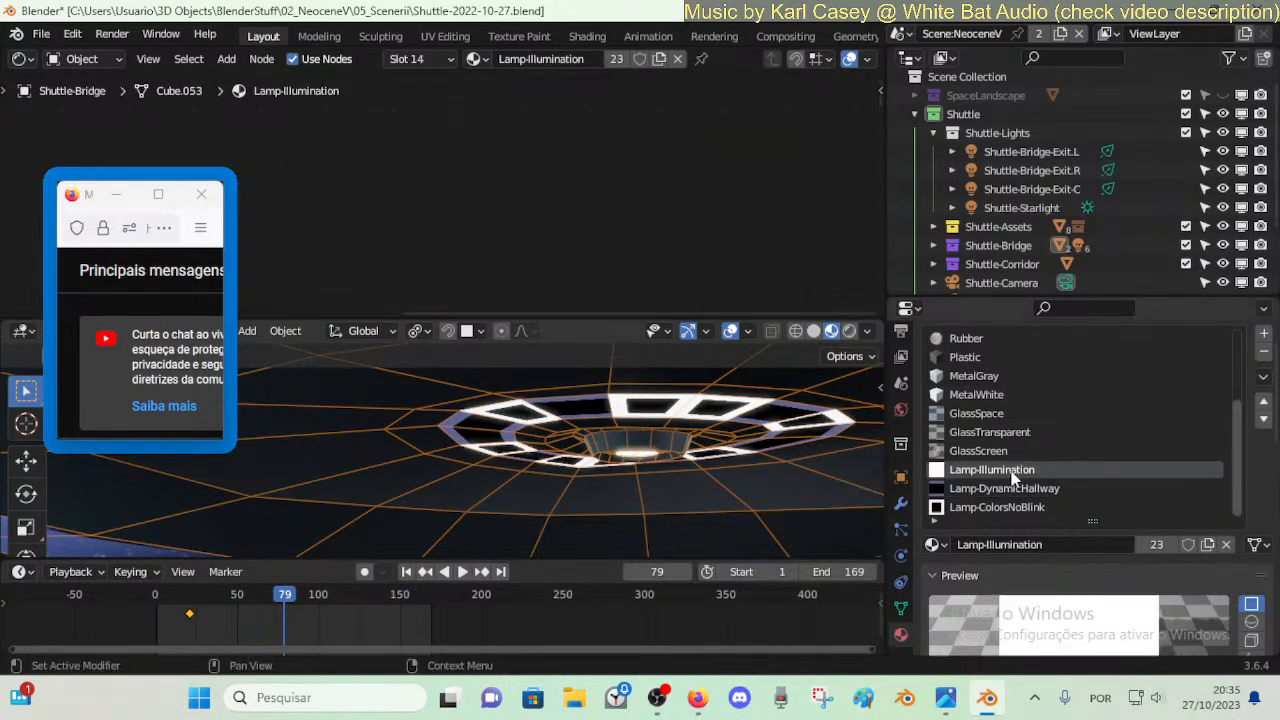
click(1008, 506)
key(space)
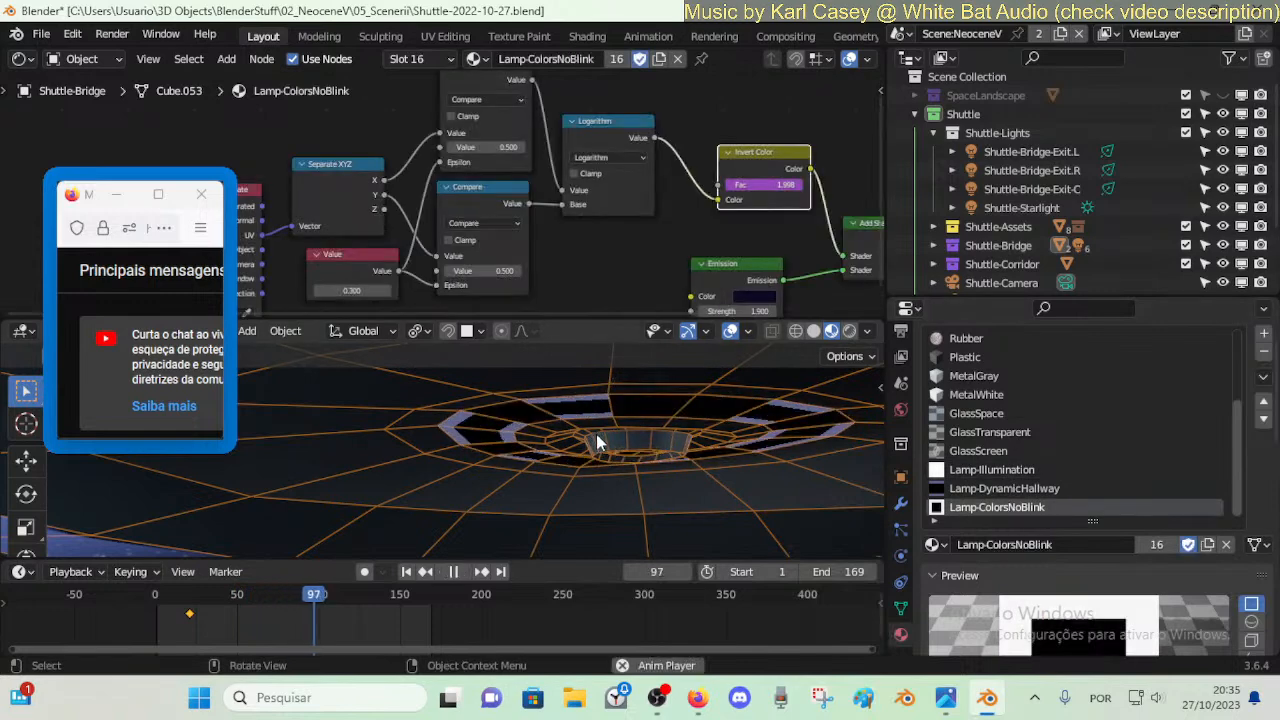
key(space)
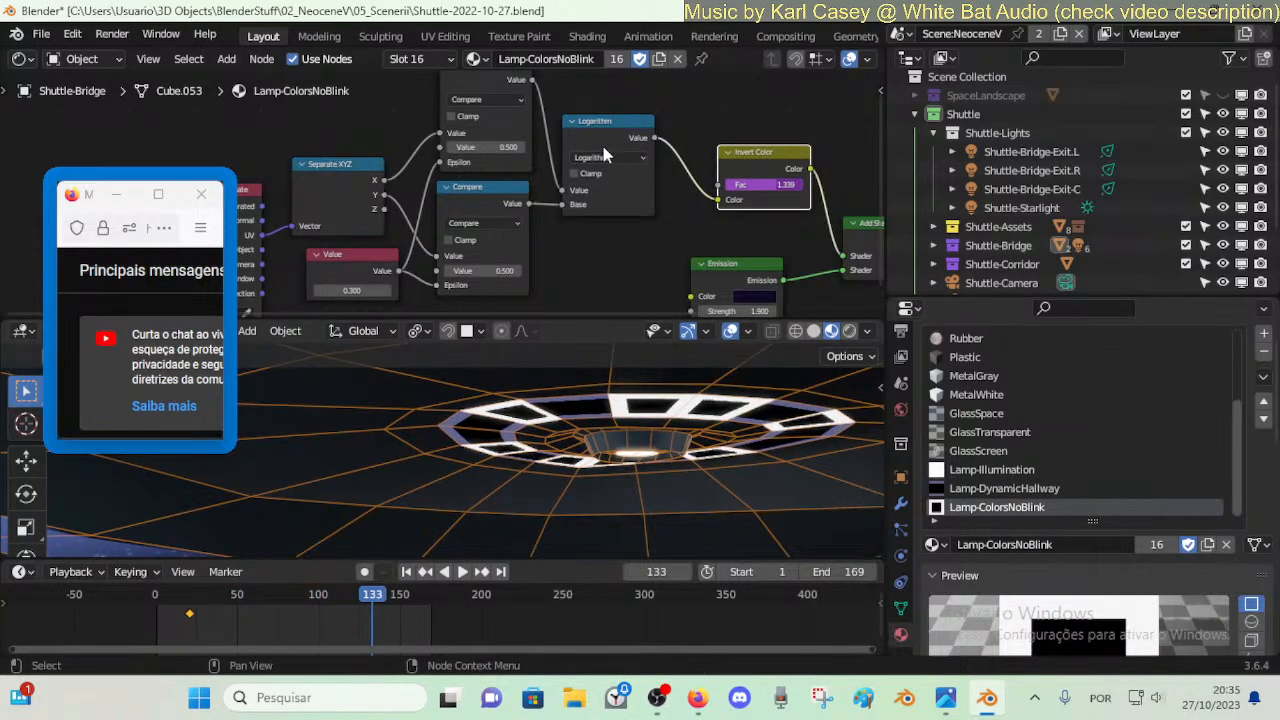
- Try Less Than as the Logarithm math node's operation in Lamp-ColorsNoBlink and compare its playback with Lamp-DynamicHallway
click(608, 157)
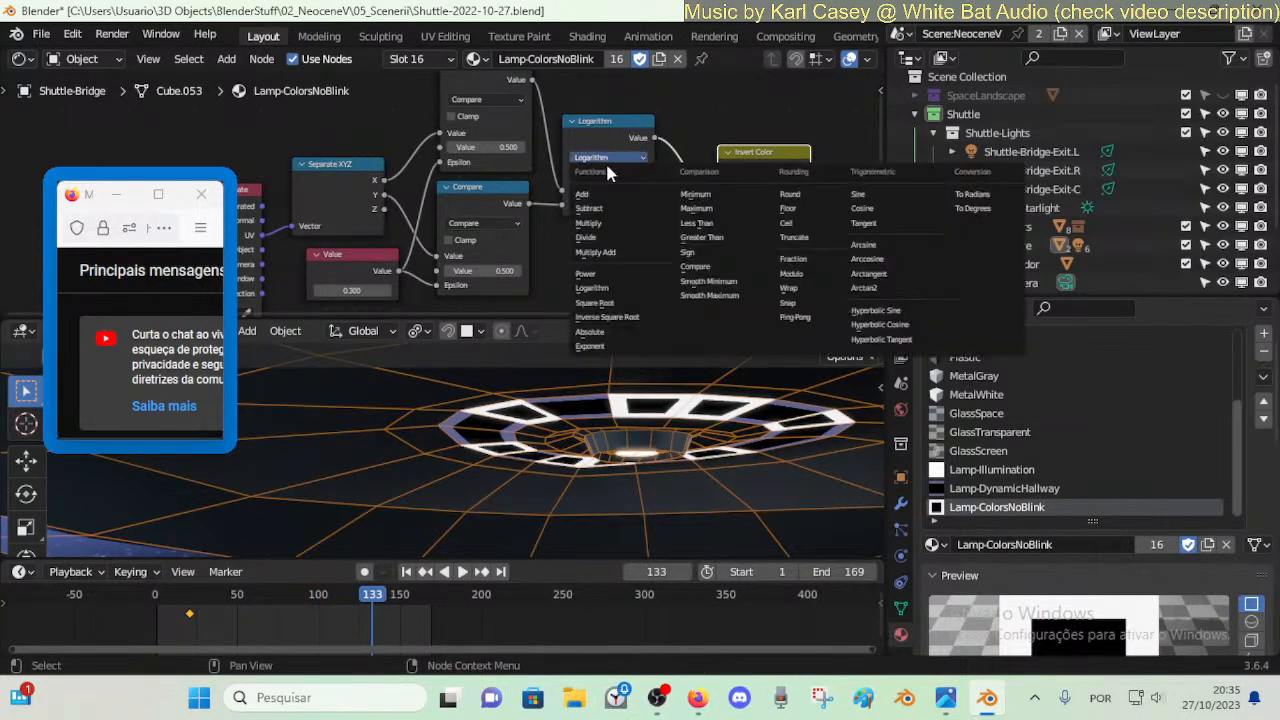
click(703, 224)
key(space)
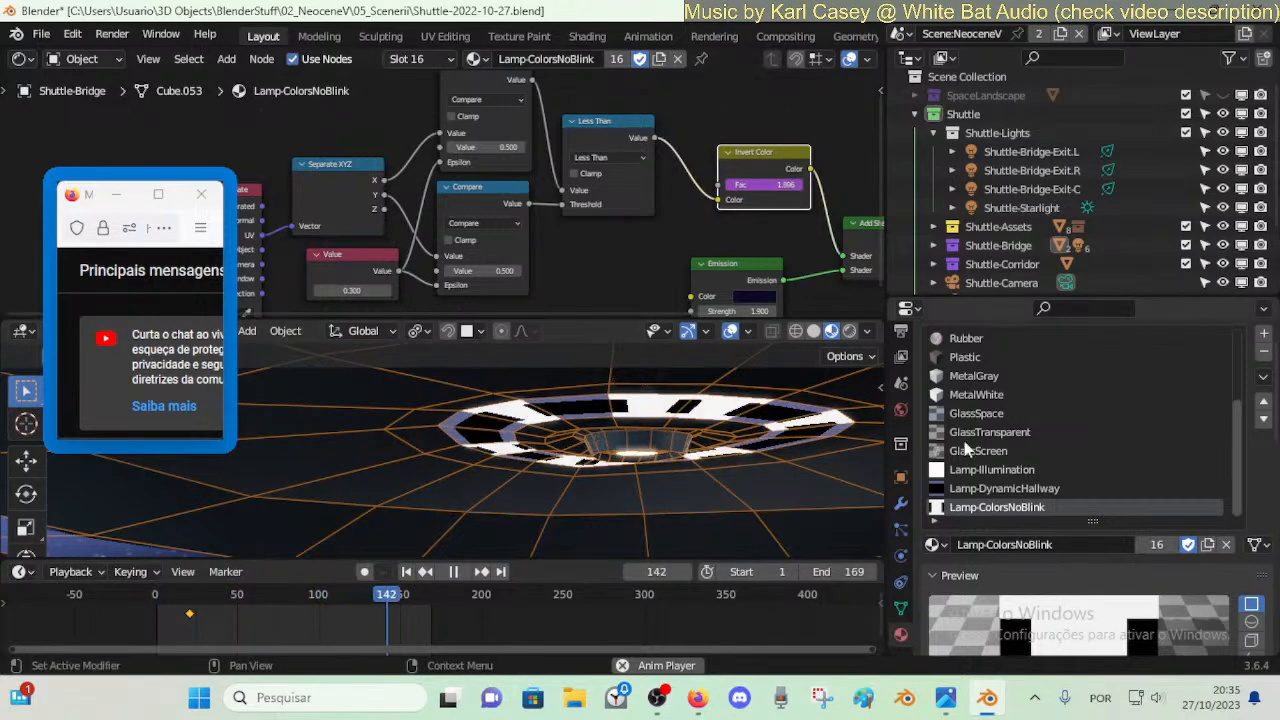
click(1030, 488)
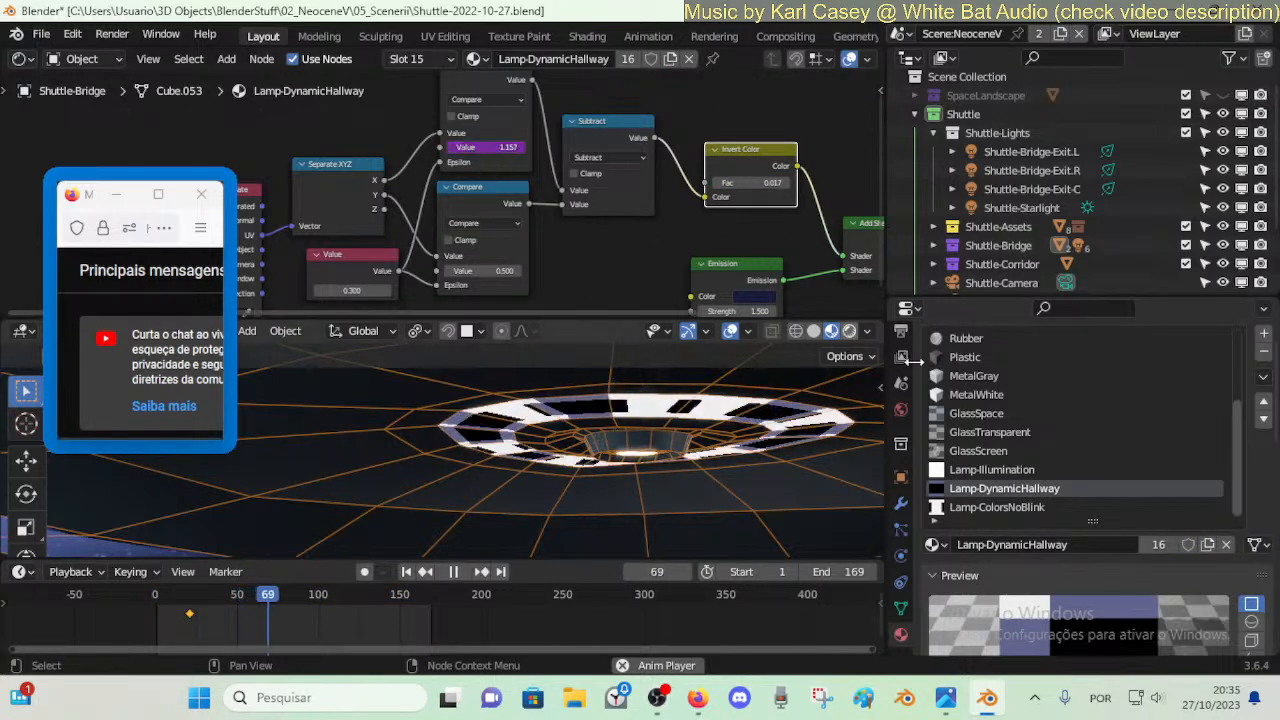
click(1028, 508)
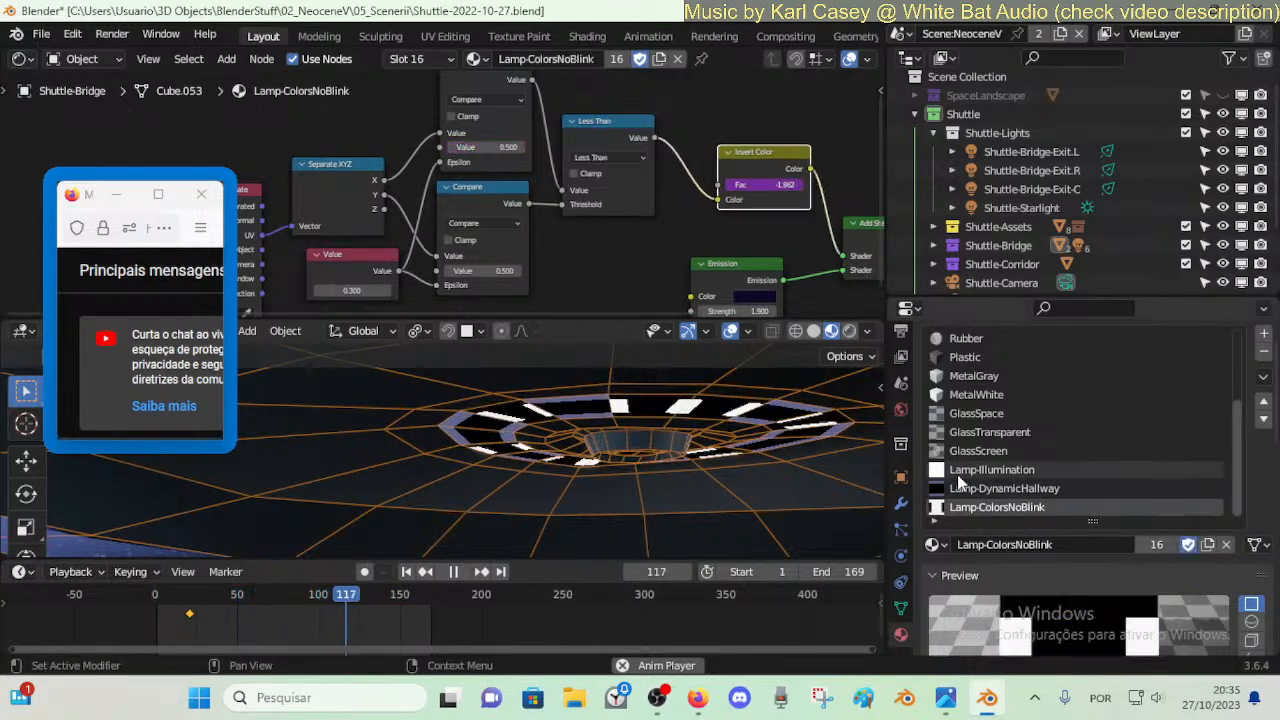
- Copy the Invert Color Fac driver in Lamp-ColorsNoBlink and paste it onto the lower Compare node's Value
right_click(770, 184)
click(747, 196)
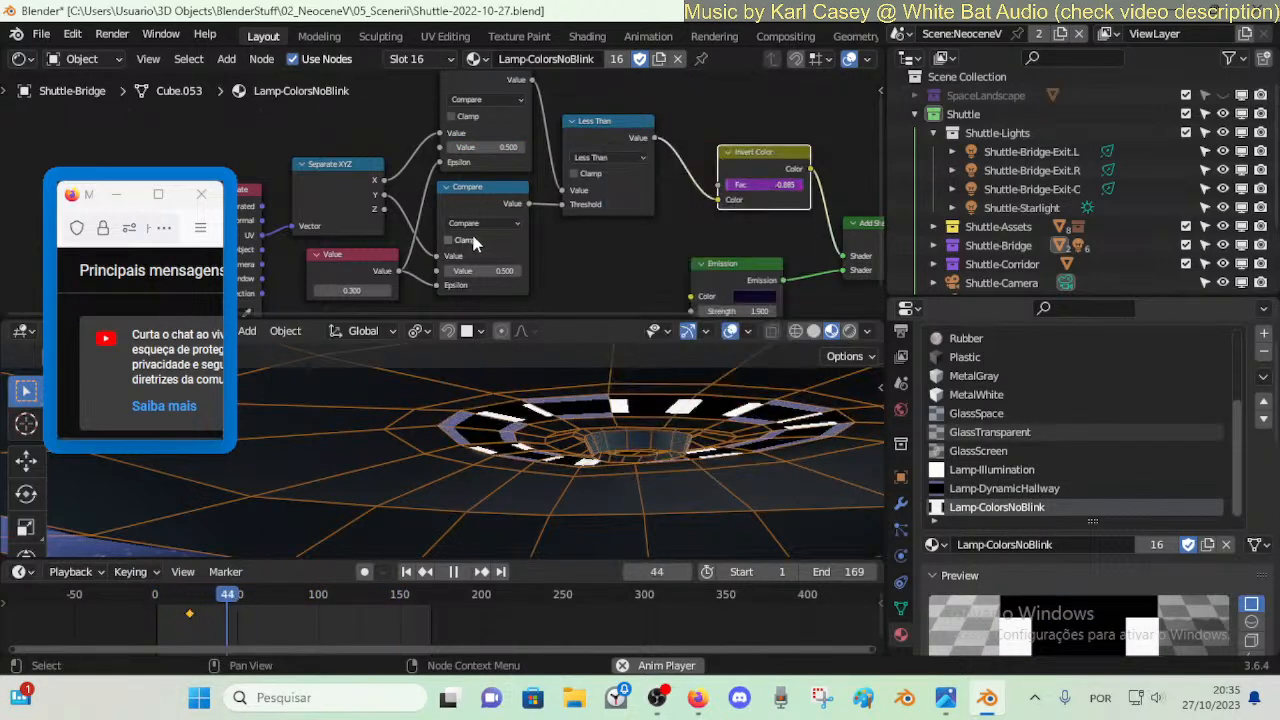
right_click(470, 269)
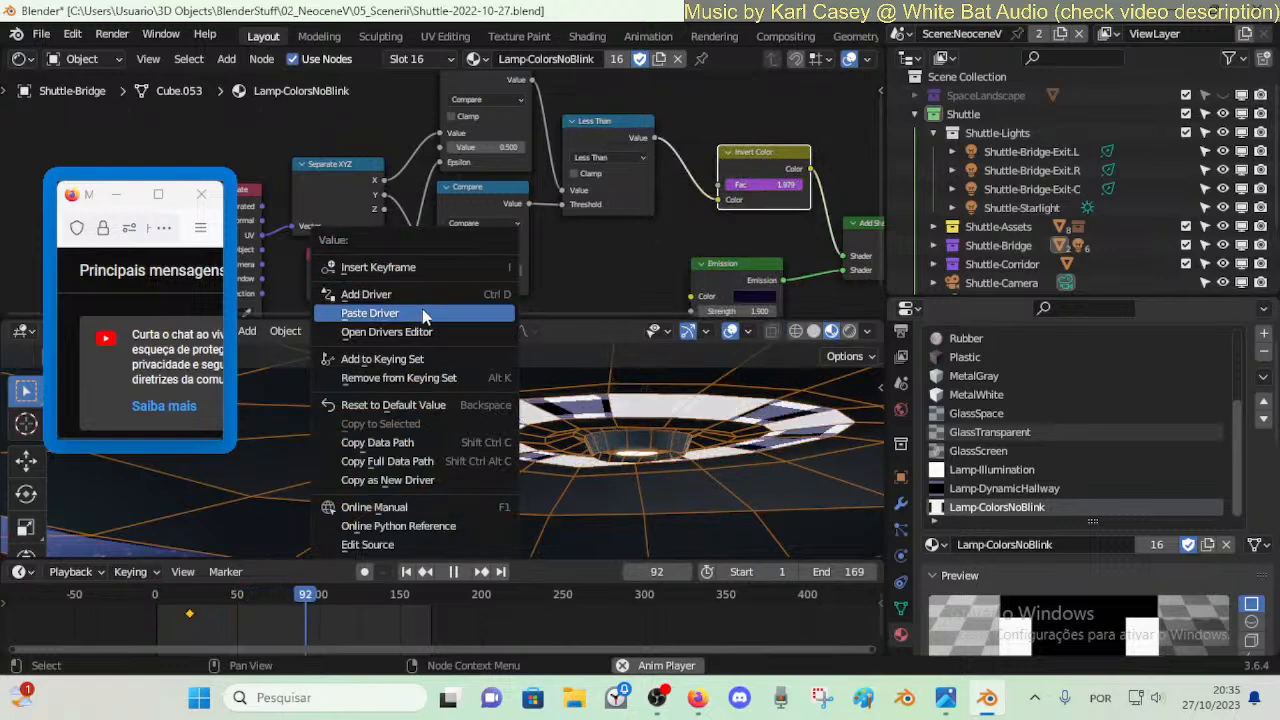
click(430, 309)
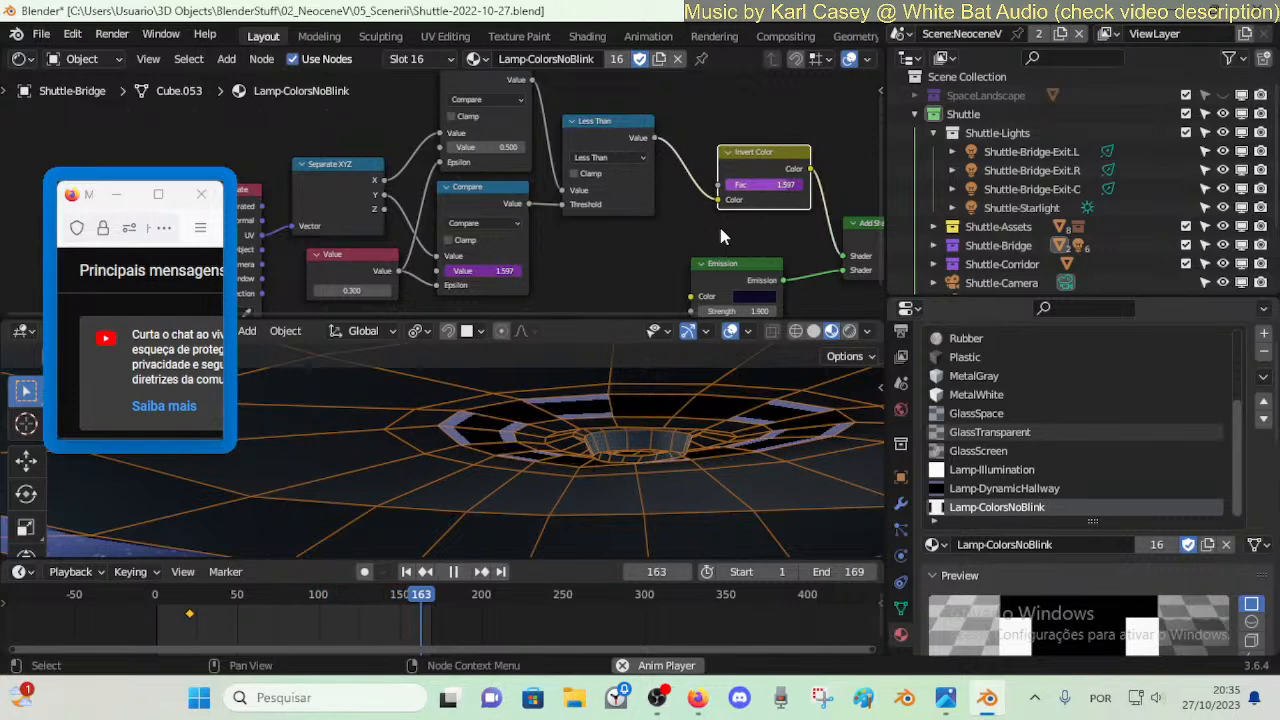
- Set the Lamp-ColorsNoBlink Invert Color Fac driver's expression to sin(frame/20)*1.0 and preview the animation
key(Escape)
right_click(755, 185)
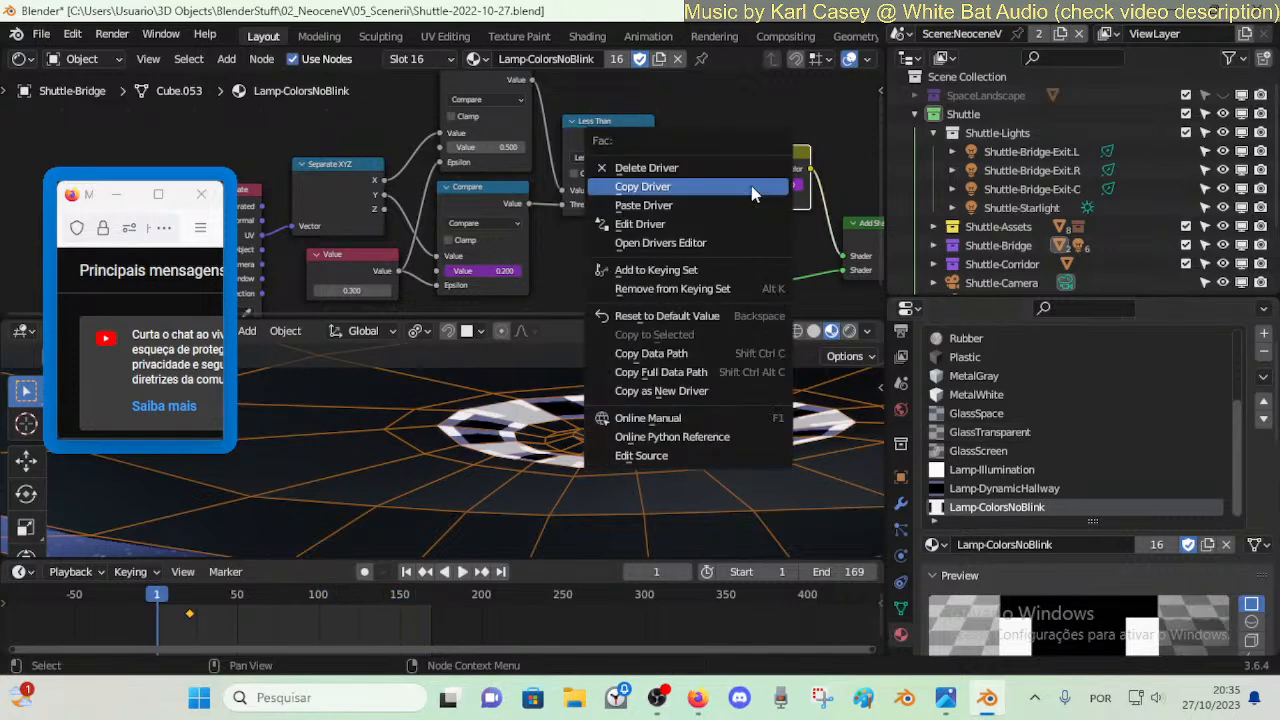
click(700, 226)
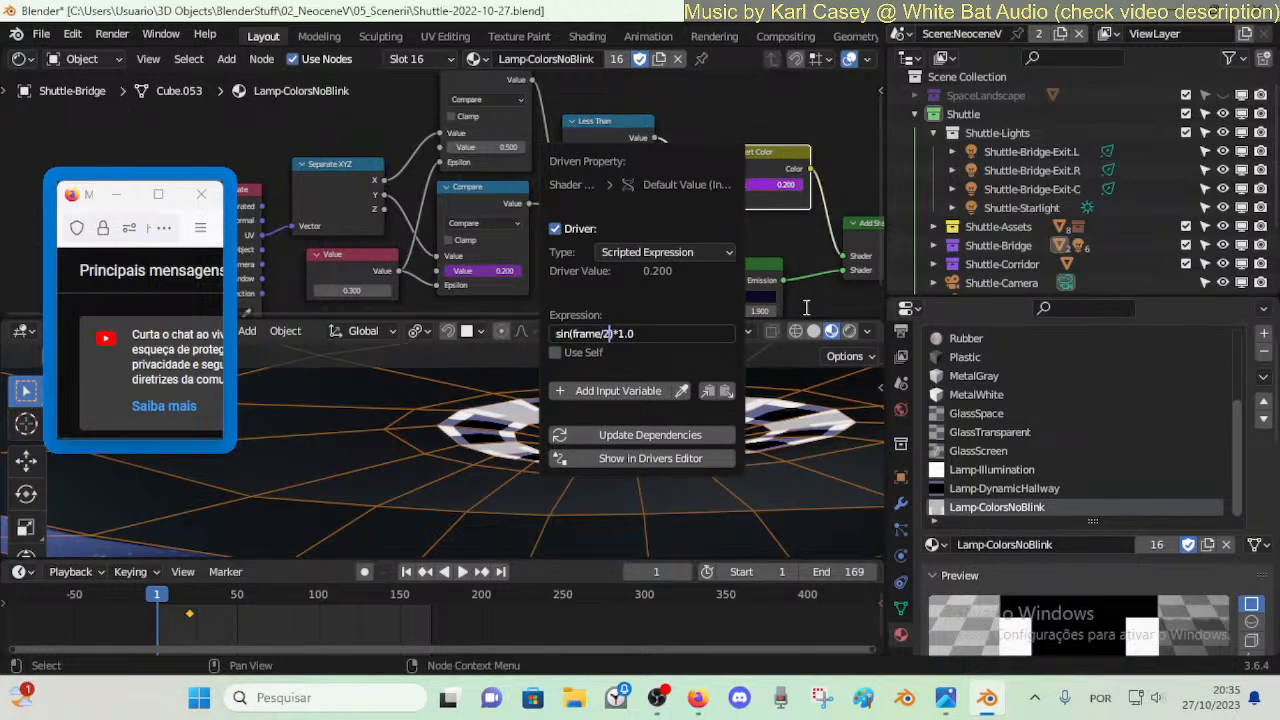
text(20)
key(Return)
key(space)
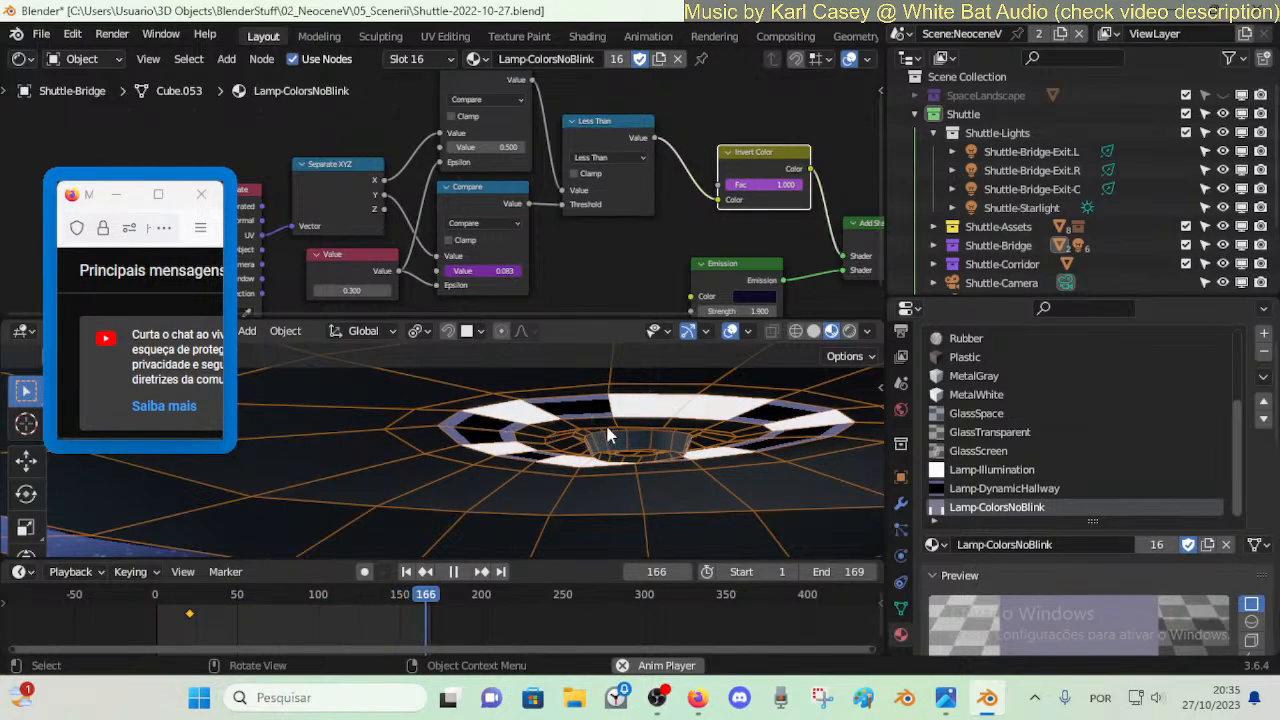
- Try a smaller frame divisor in the Lamp-ColorsNoBlink Invert Color Fac driver's expression and preview the faster animation
right_click(745, 184)
click(717, 195)
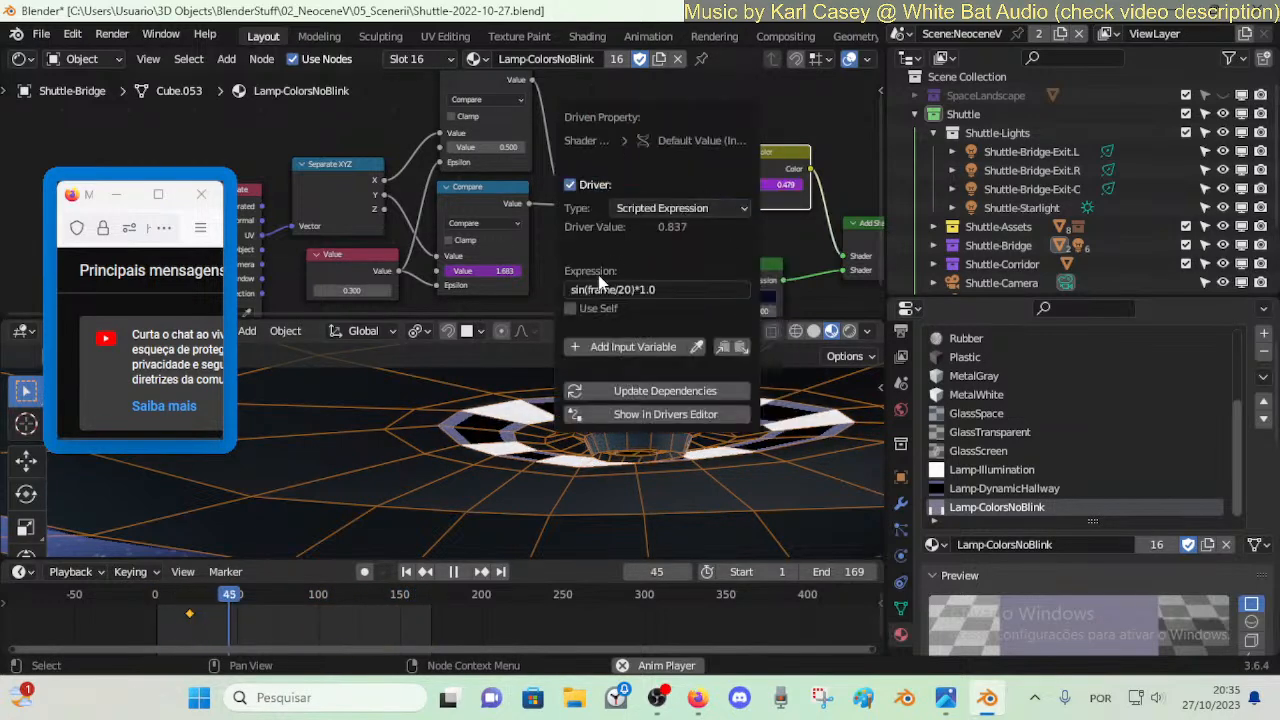
double_click(625, 289)
text(8)
key(Return)
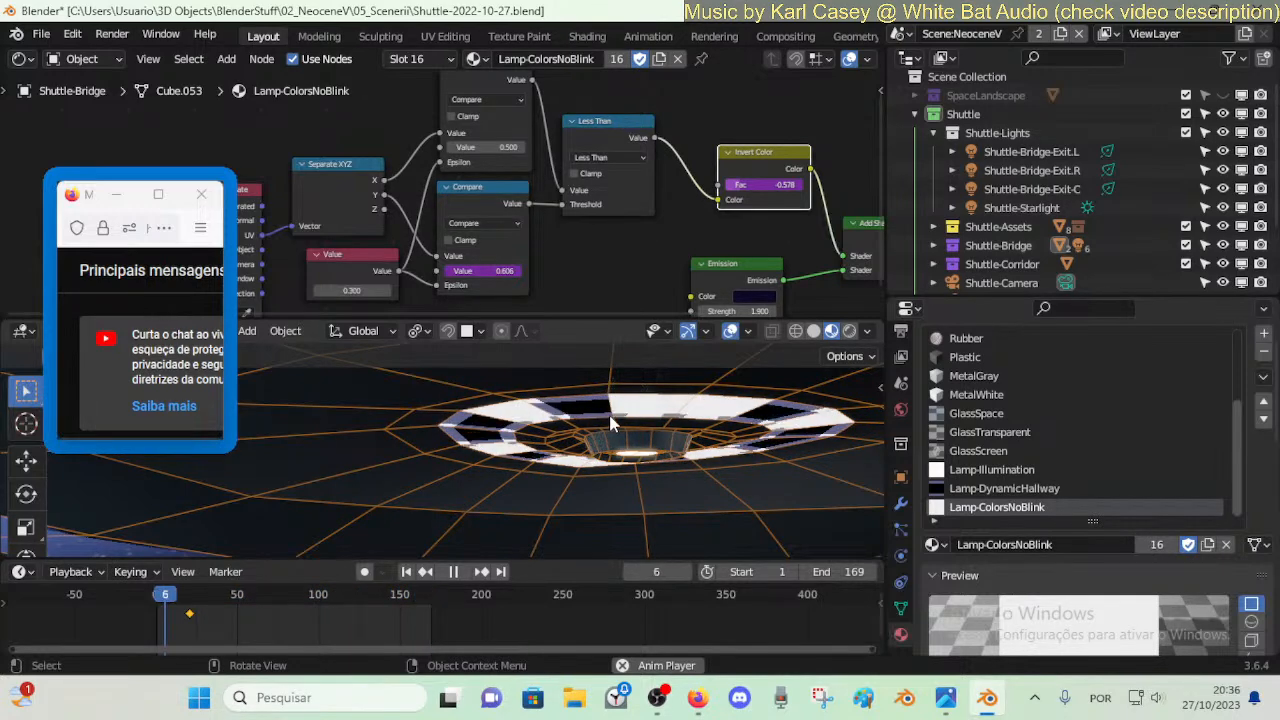
- Try a different Emission strength, then undo it together with the last Invert Color Fac driver expression change
scroll(608, 244, down, 1)
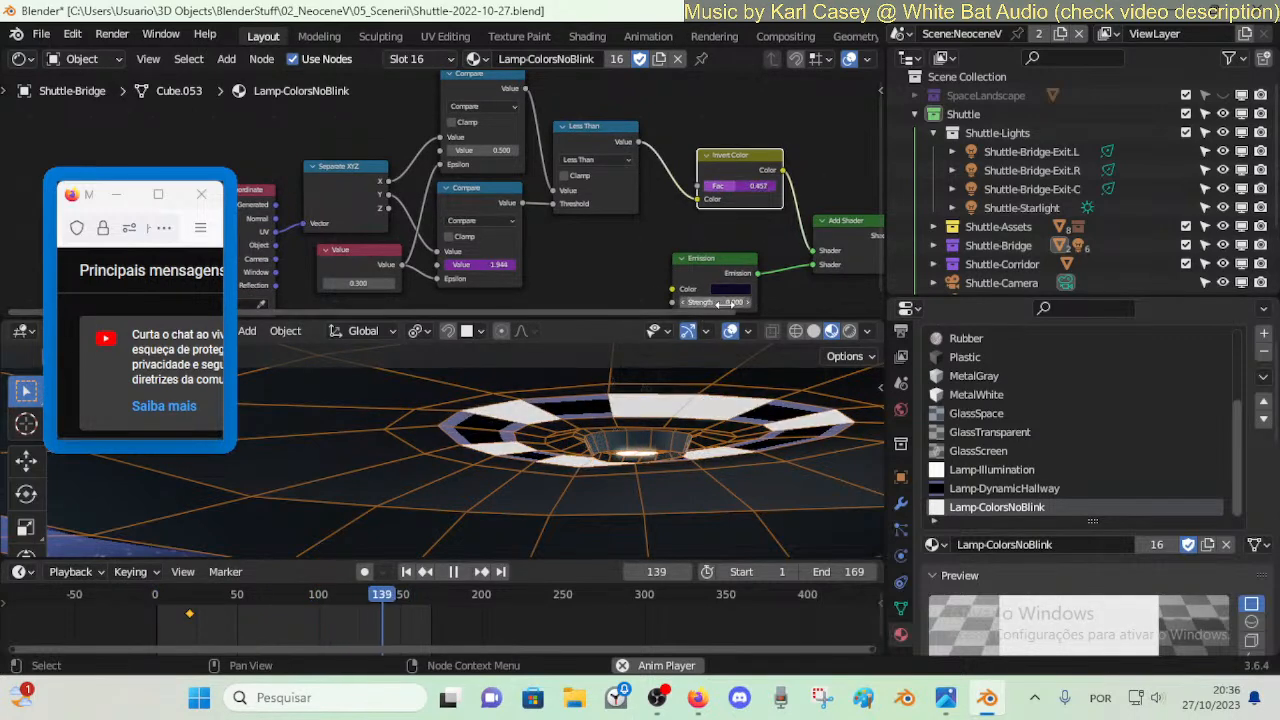
mouse_move(725, 304)
mouse_down()
mouse_move(740, 303)
mouse_move(726, 302)
mouse_up()
key(ctrl+z)
key(ctrl+z)
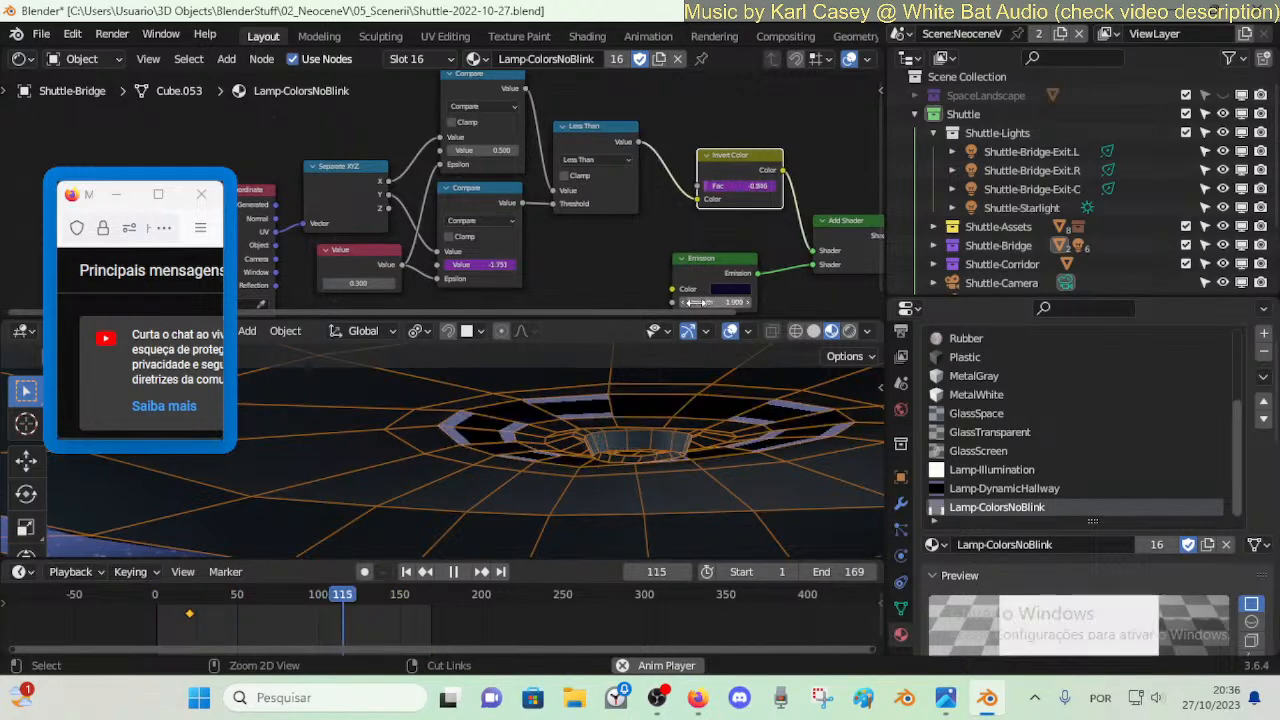
key(ctrl+z)
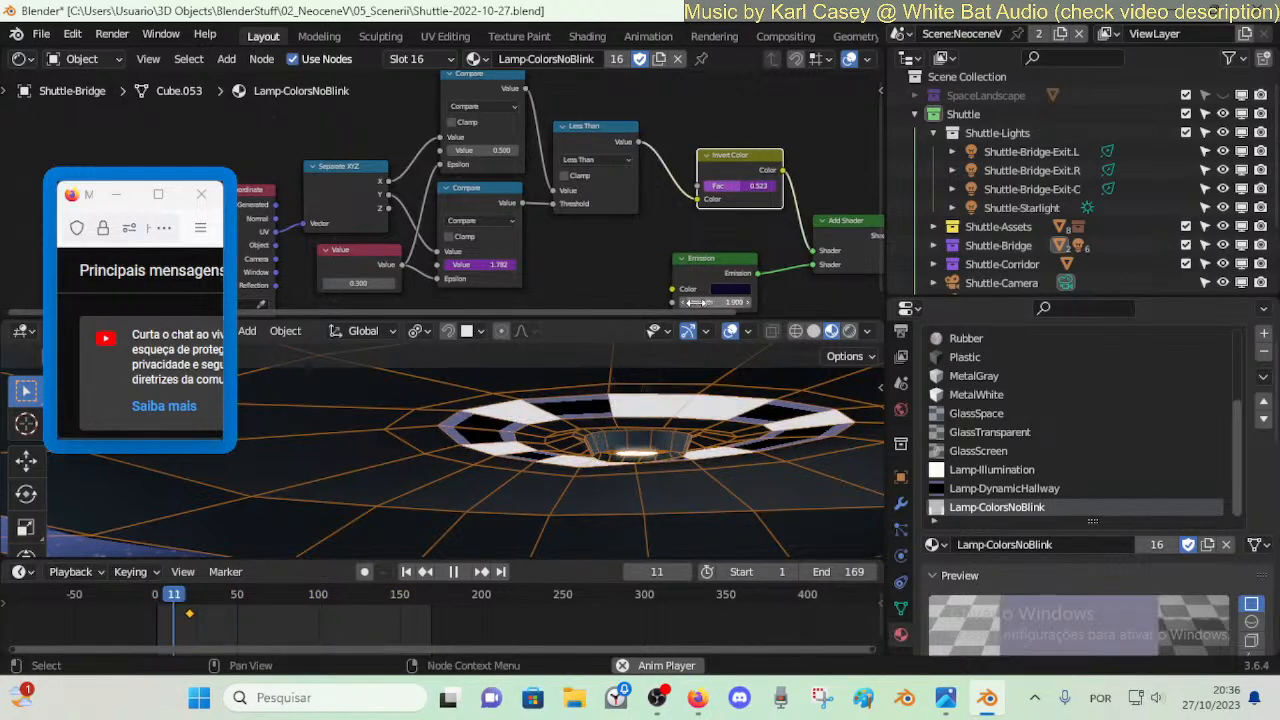
- Change the Less Than math node's operation to Multiply, preview the animation, and save the file
key(space)
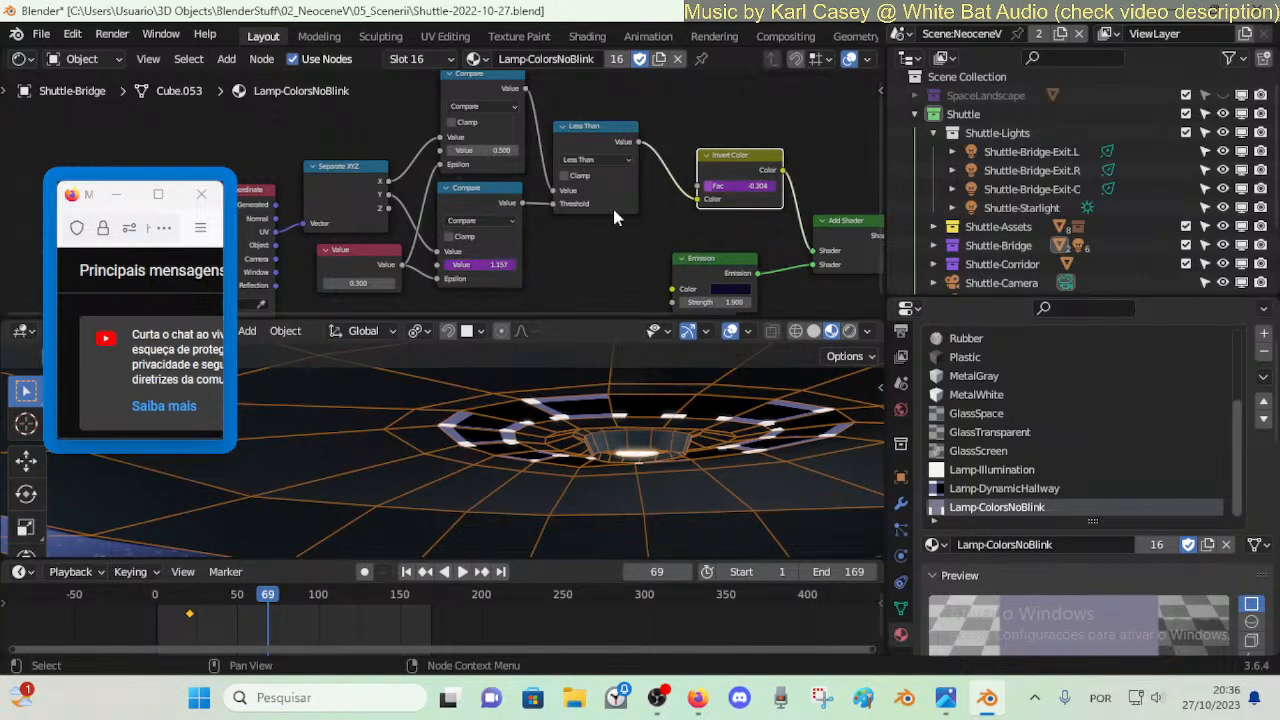
click(595, 162)
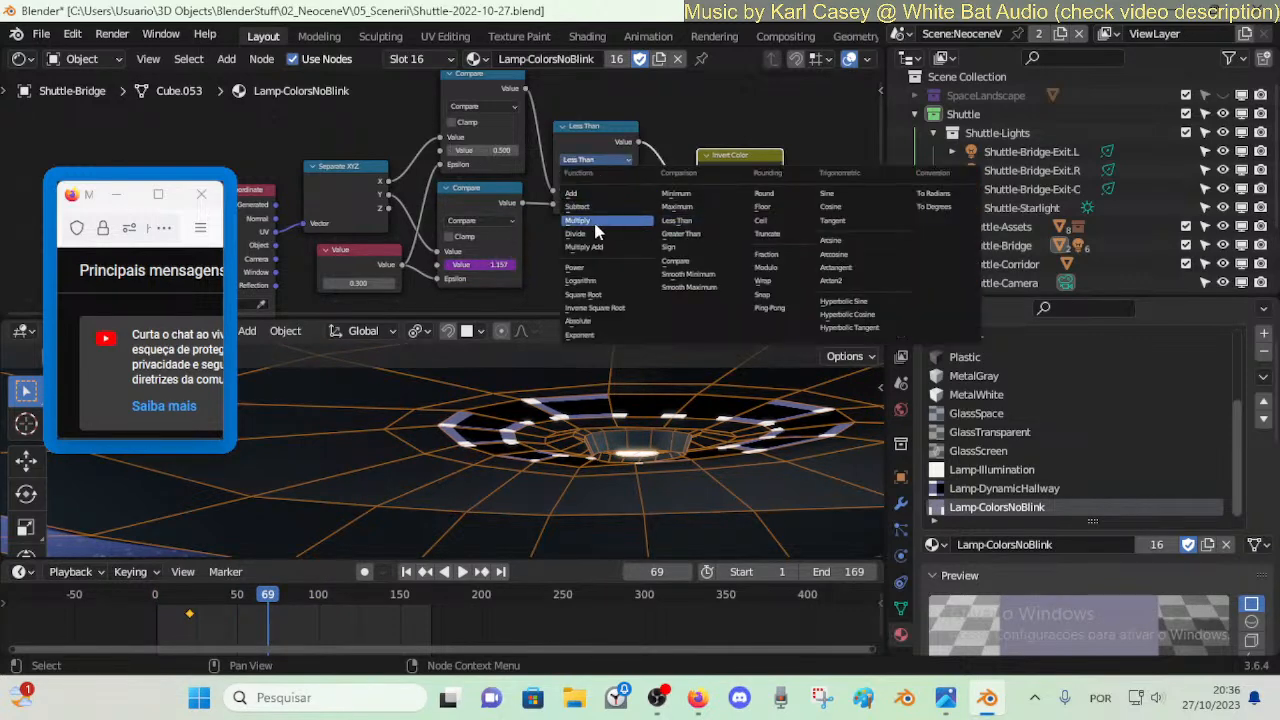
click(578, 220)
key(space)
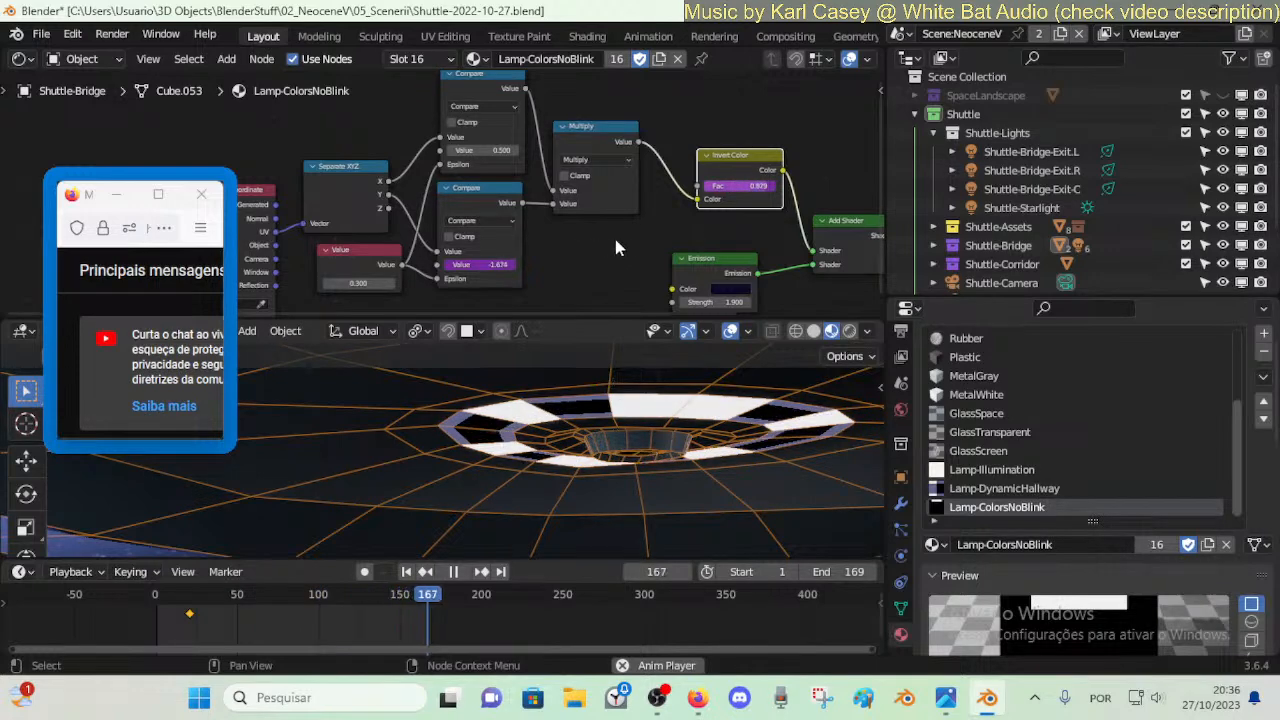
key(space)
key(ctrl+s)
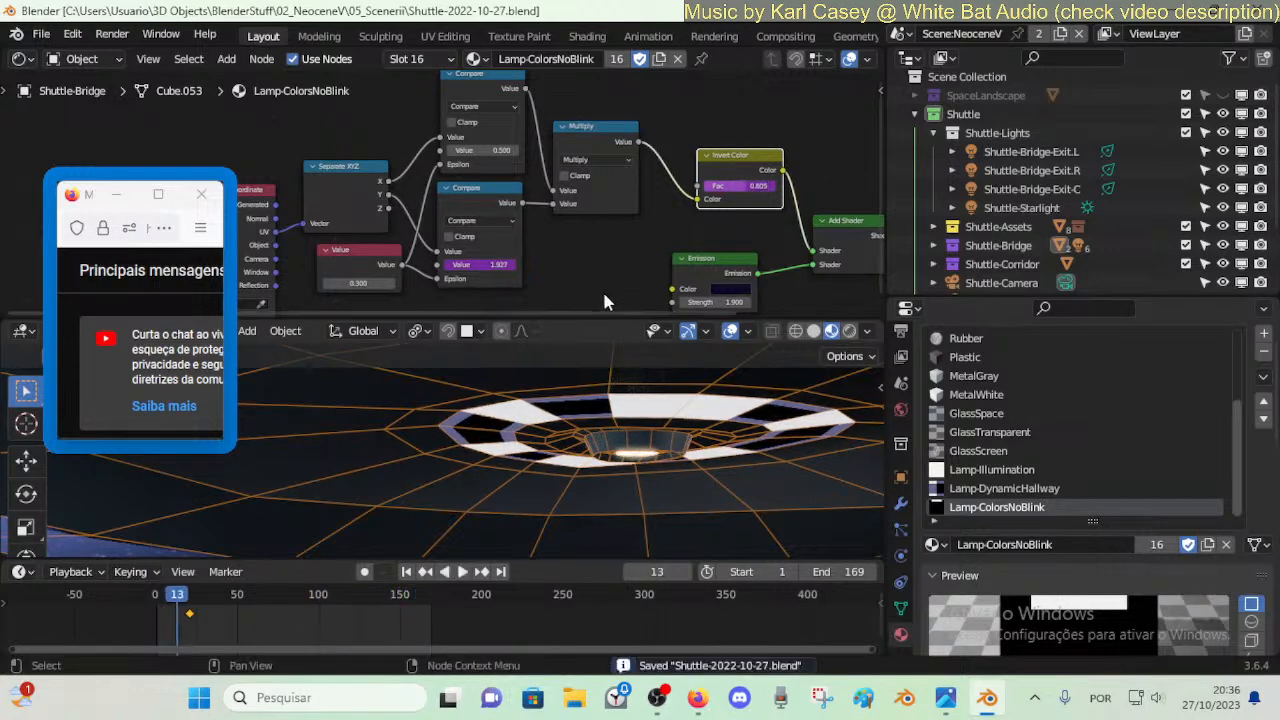
- Set the Lamp-ColorsNoBlink Invert Color Fac driver's expression to sin(frame/2)*1.0 and preview the animation
right_click(735, 187)
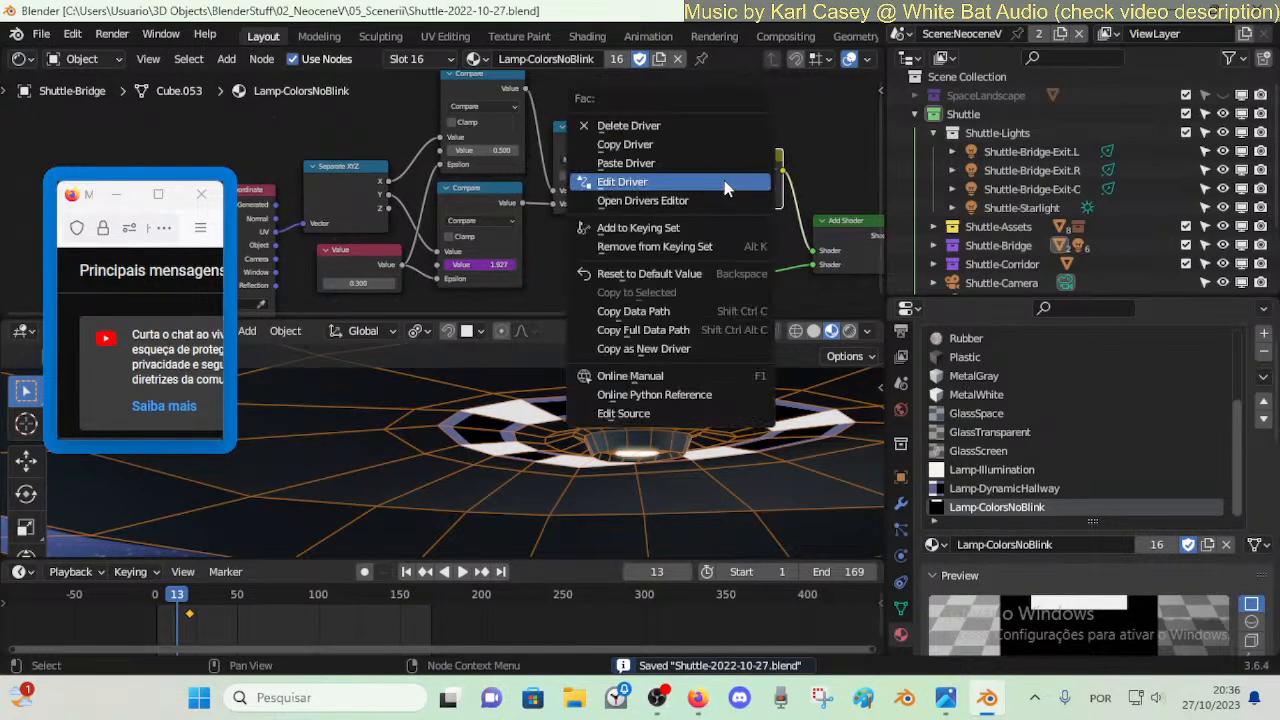
click(724, 181)
click(649, 287)
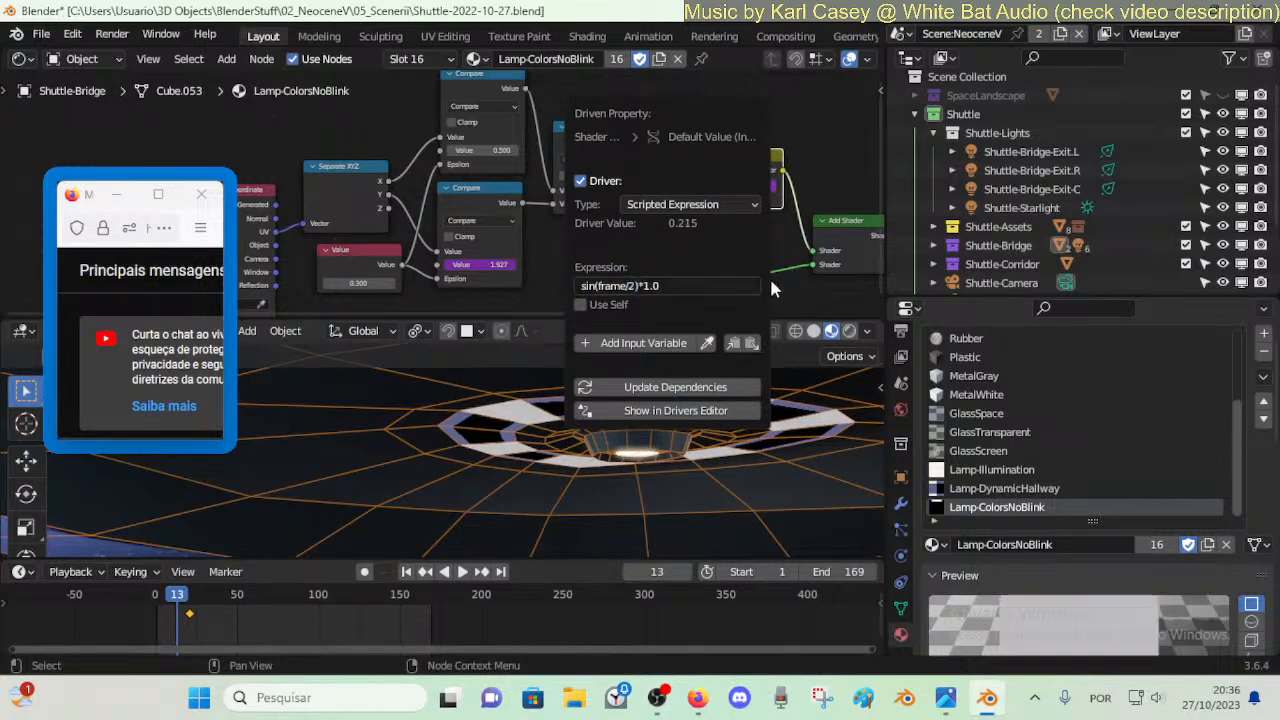
key(Return)
key(space)
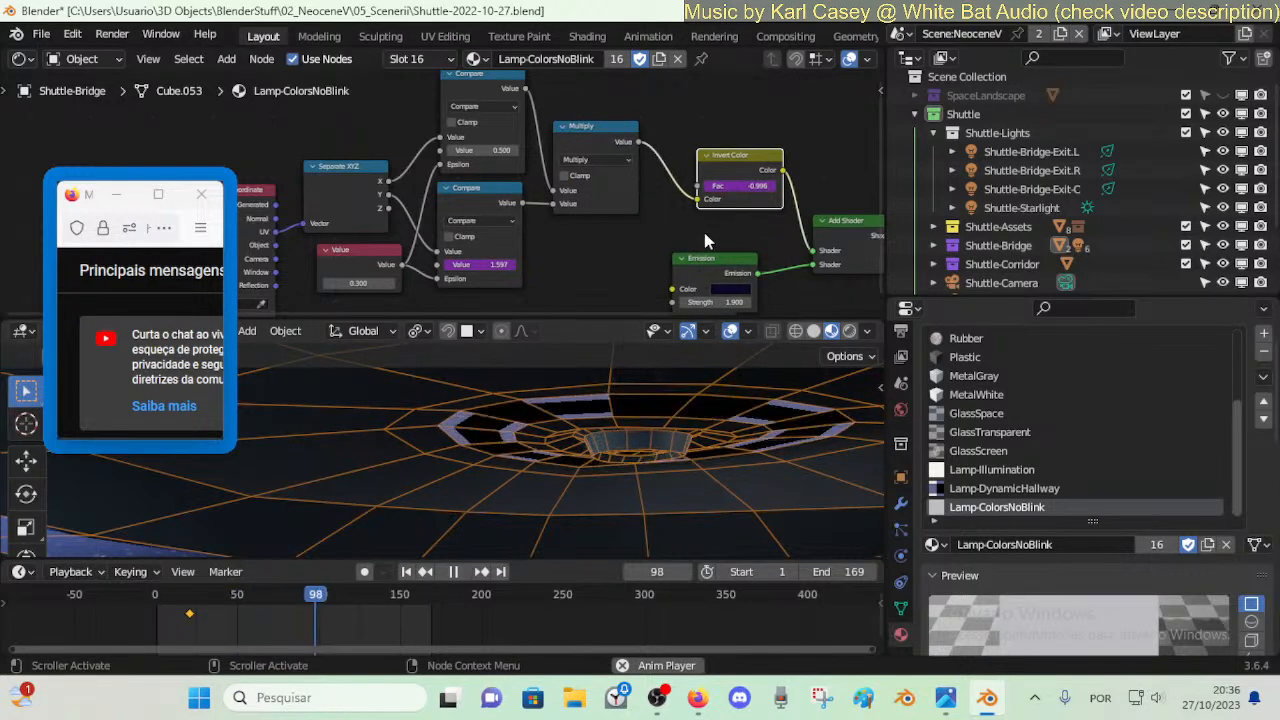
key(space)
- Delete the Invert Color Fac driver in Lamp-ColorsNoBlink, preview the animation with Fac at 0, and paste the copied driver onto Fac
right_click(732, 186)
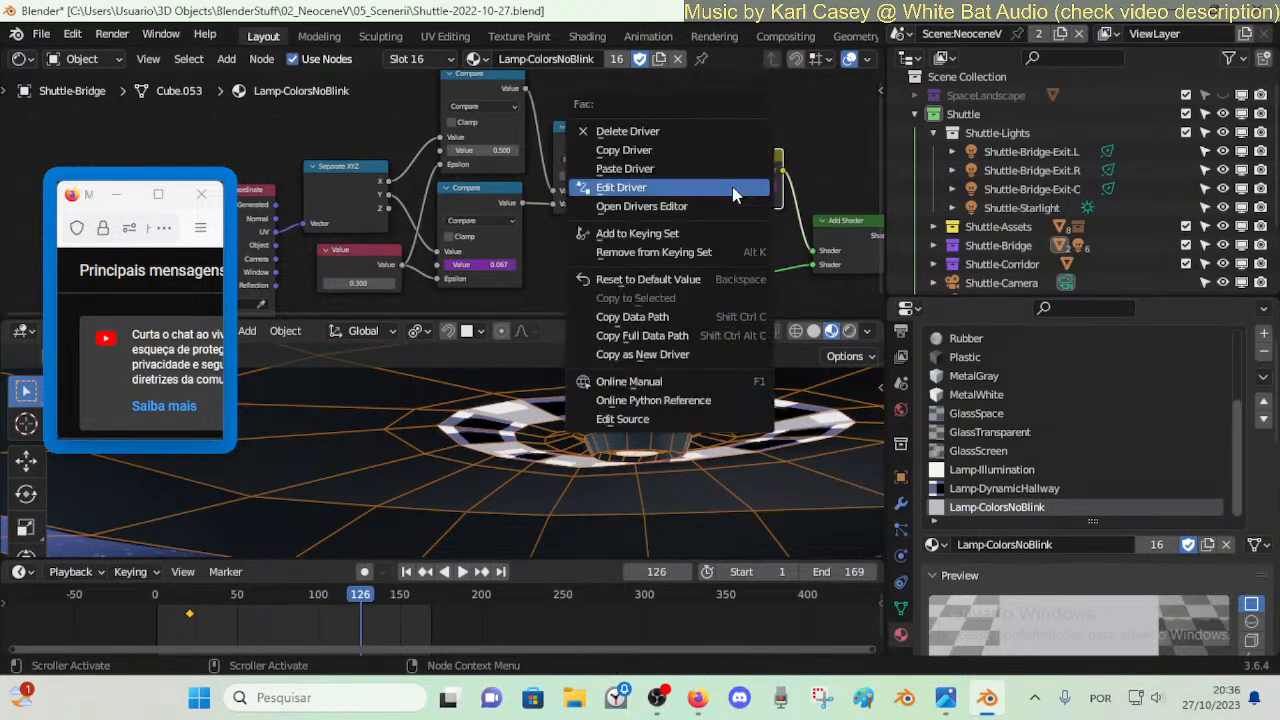
click(712, 130)
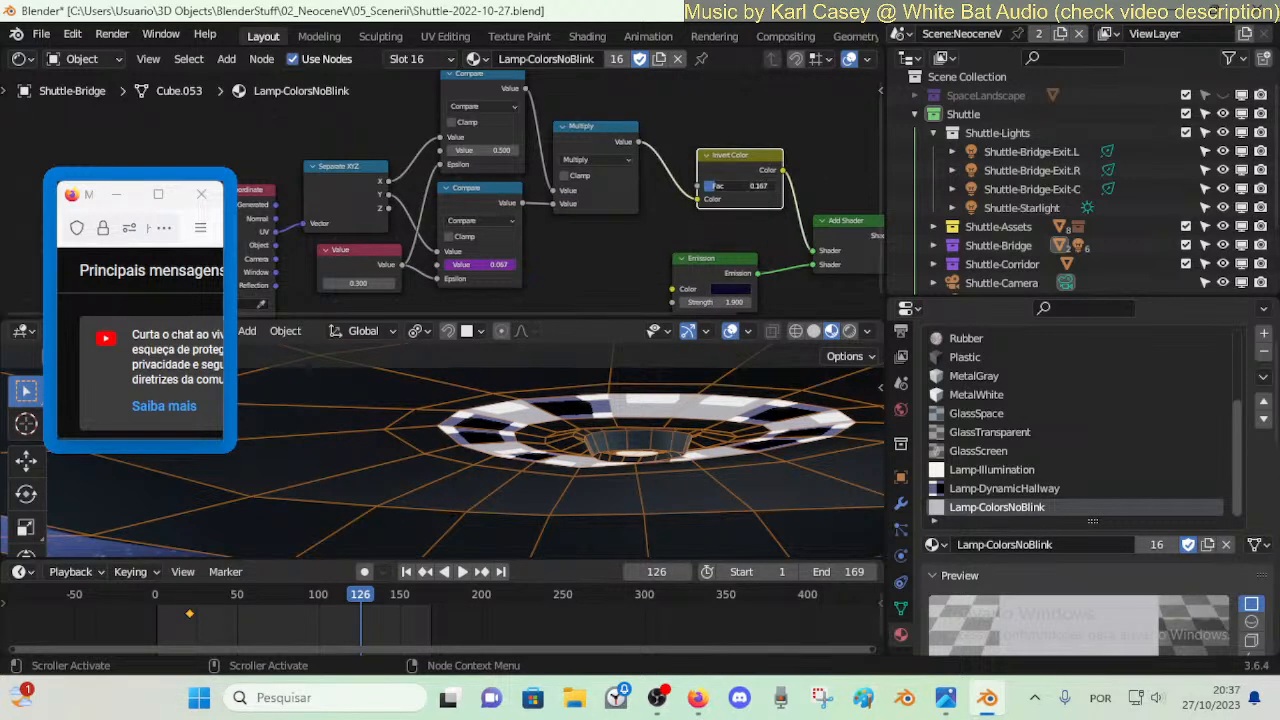
key(space)
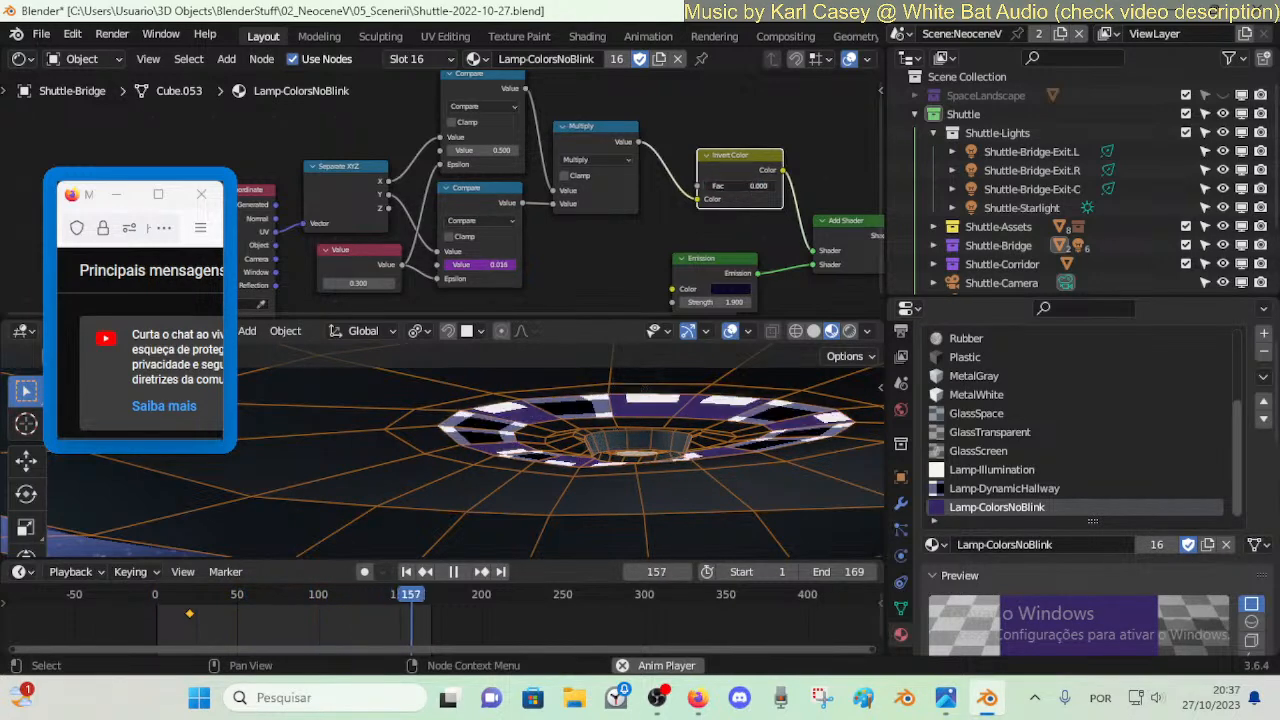
right_click(720, 188)
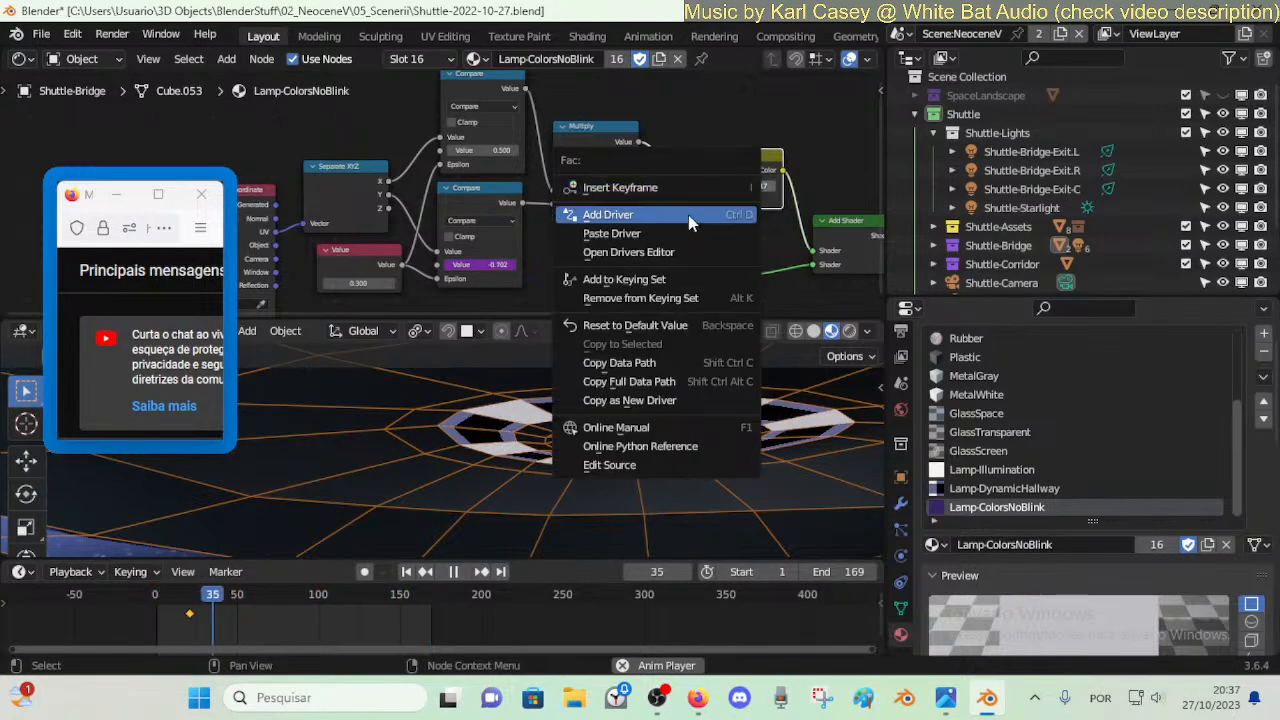
click(684, 235)
- Change the pasted Invert Color Fac driver's expression to sin(frame/10)-0.7 while the animation plays
right_click(745, 192)
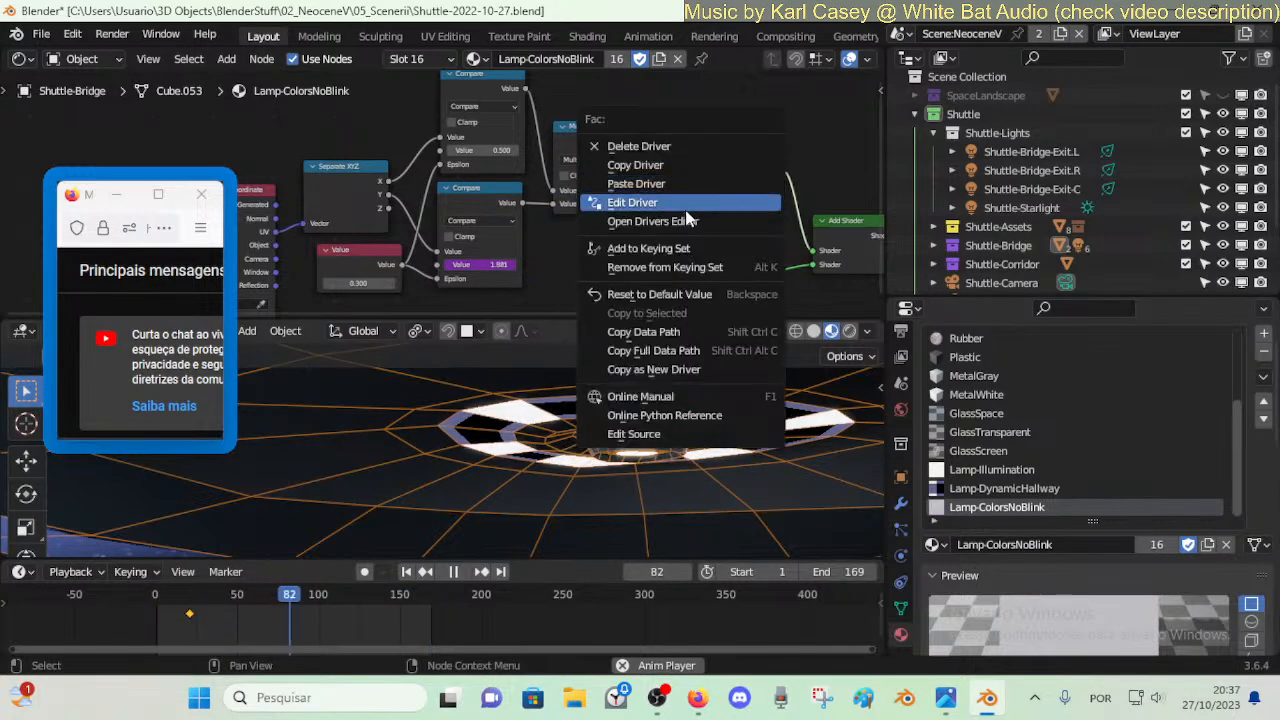
click(643, 200)
click(620, 314)
key(End)
key(BackSpace)
key(BackSpace)
key(BackSpace)
key(BackSpace)
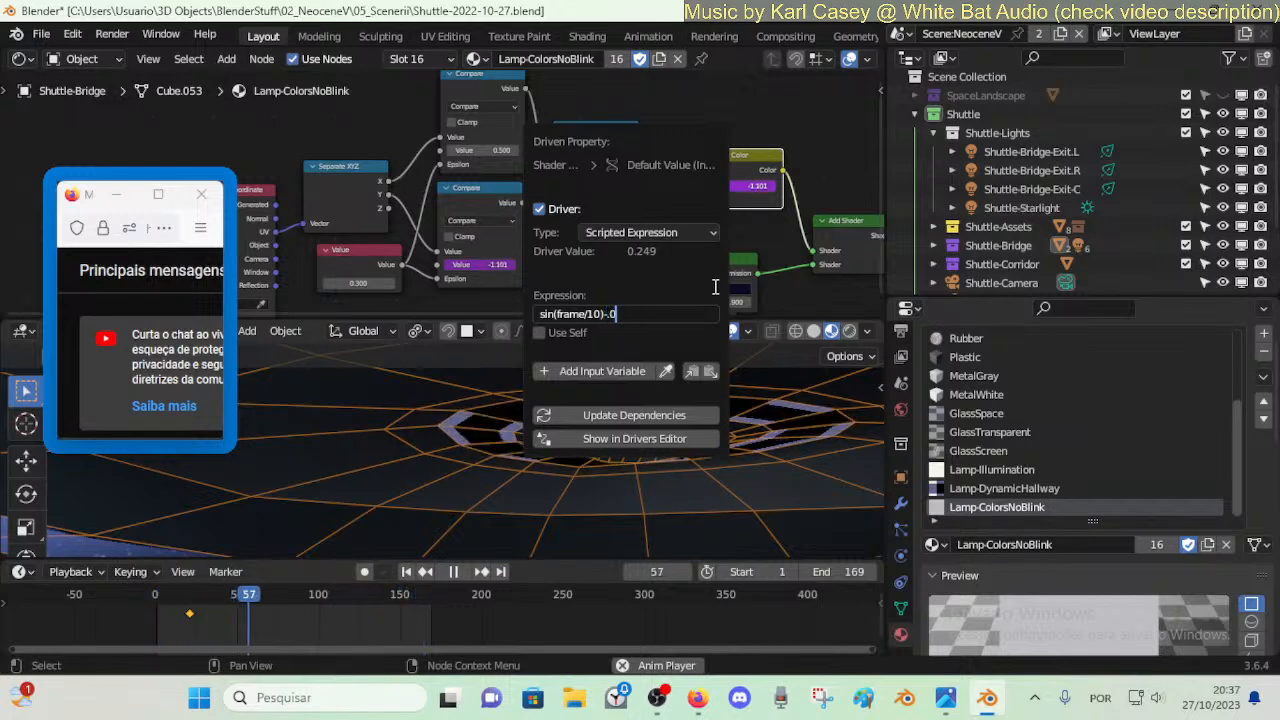
text(.7)
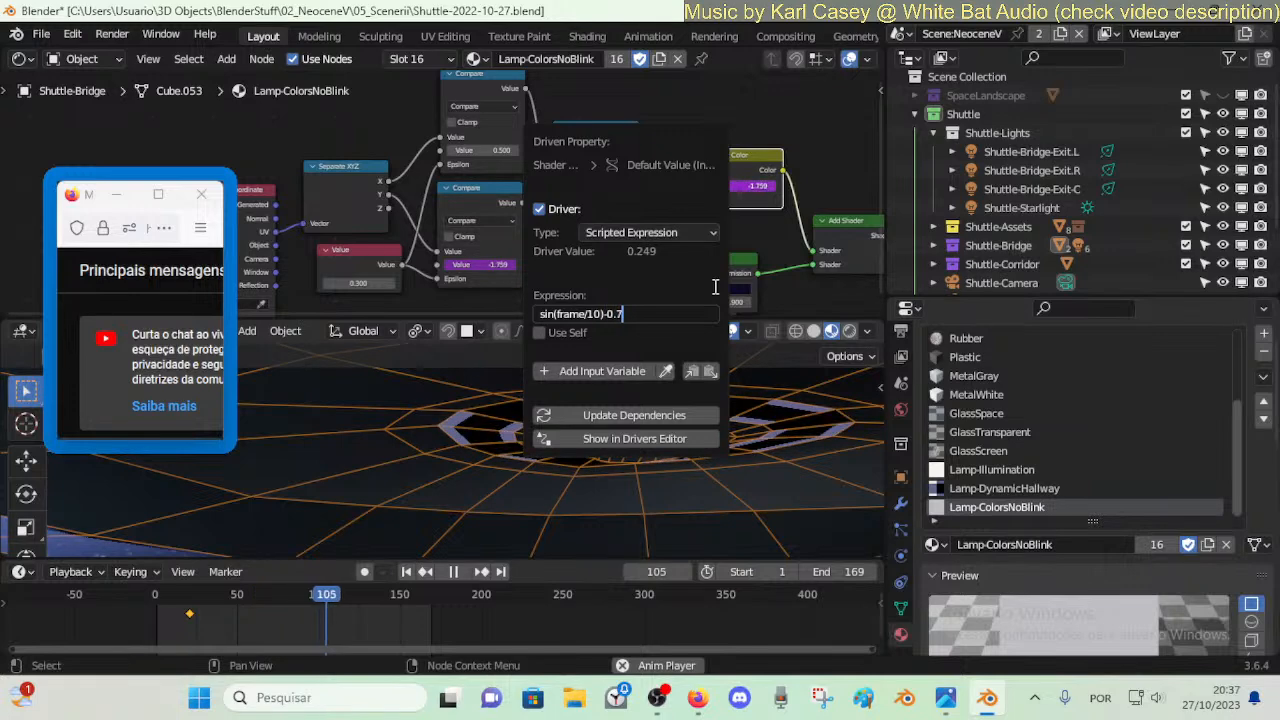
key(Return)
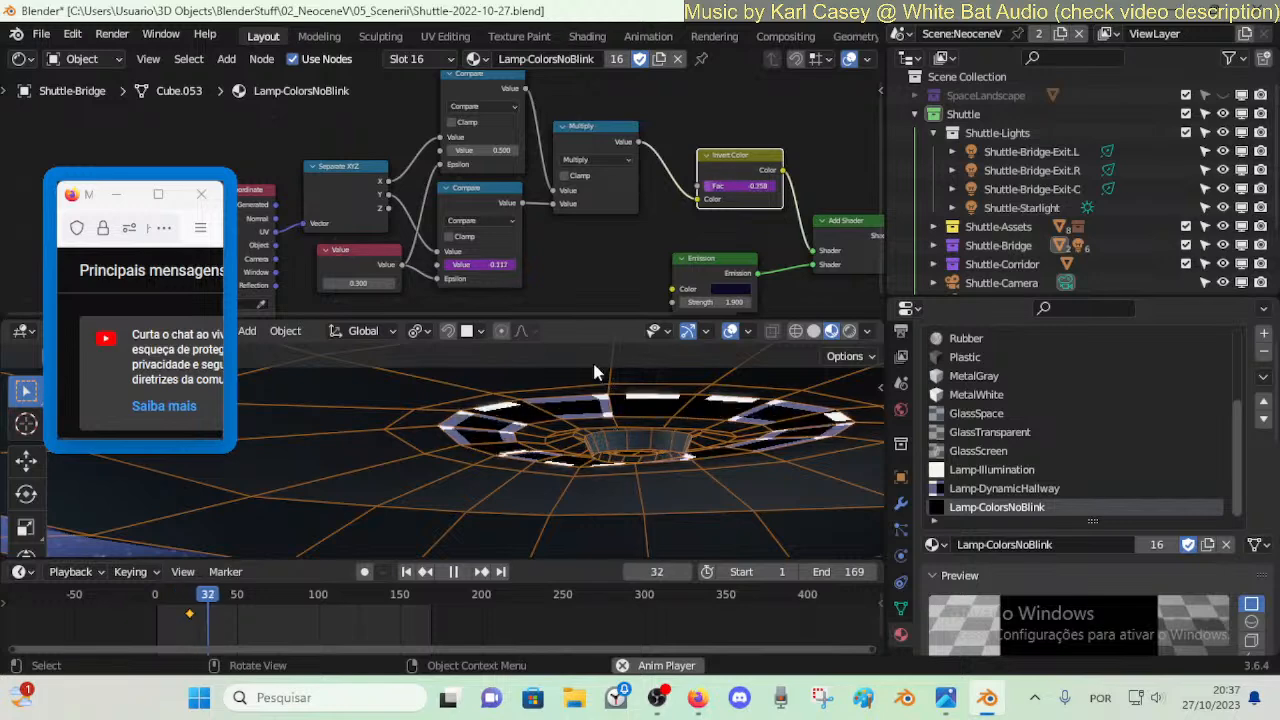
- Try sin(frame/10)-1 as the Invert Color Fac driver's expression and check the playing animation
right_click(722, 197)
click(704, 179)
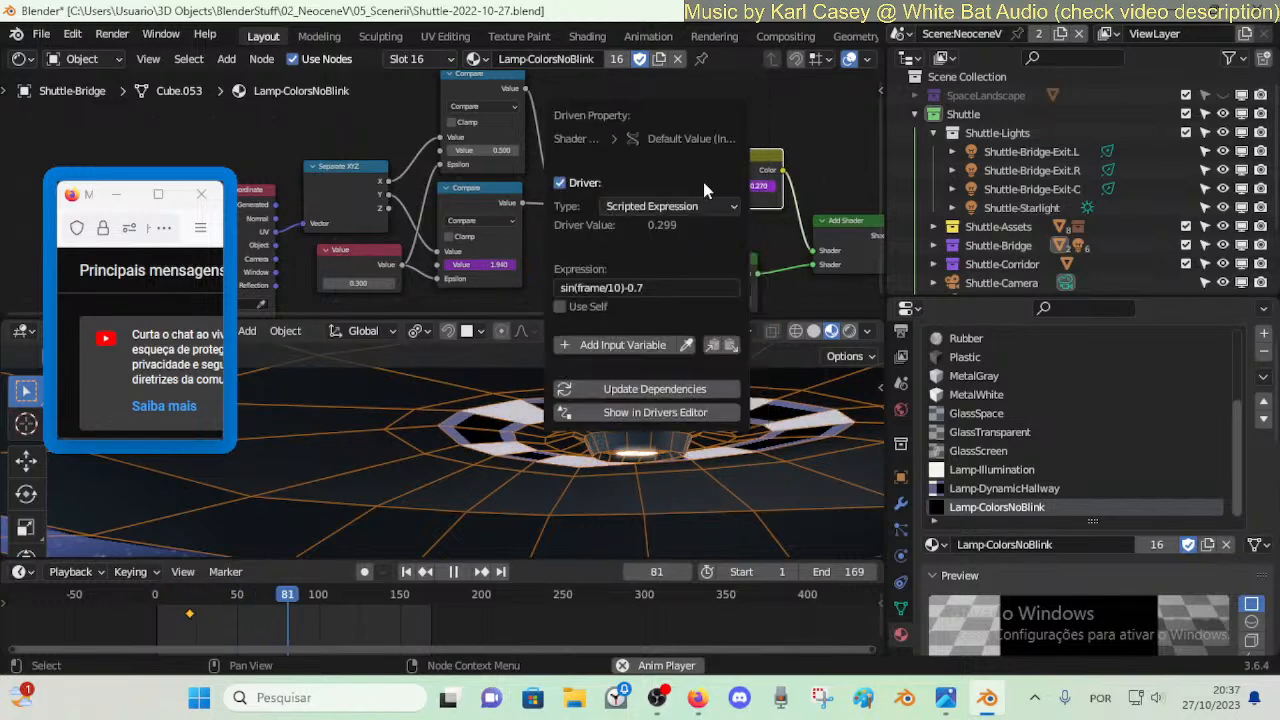
drag(632, 288, 667, 288)
key(BackSpace)
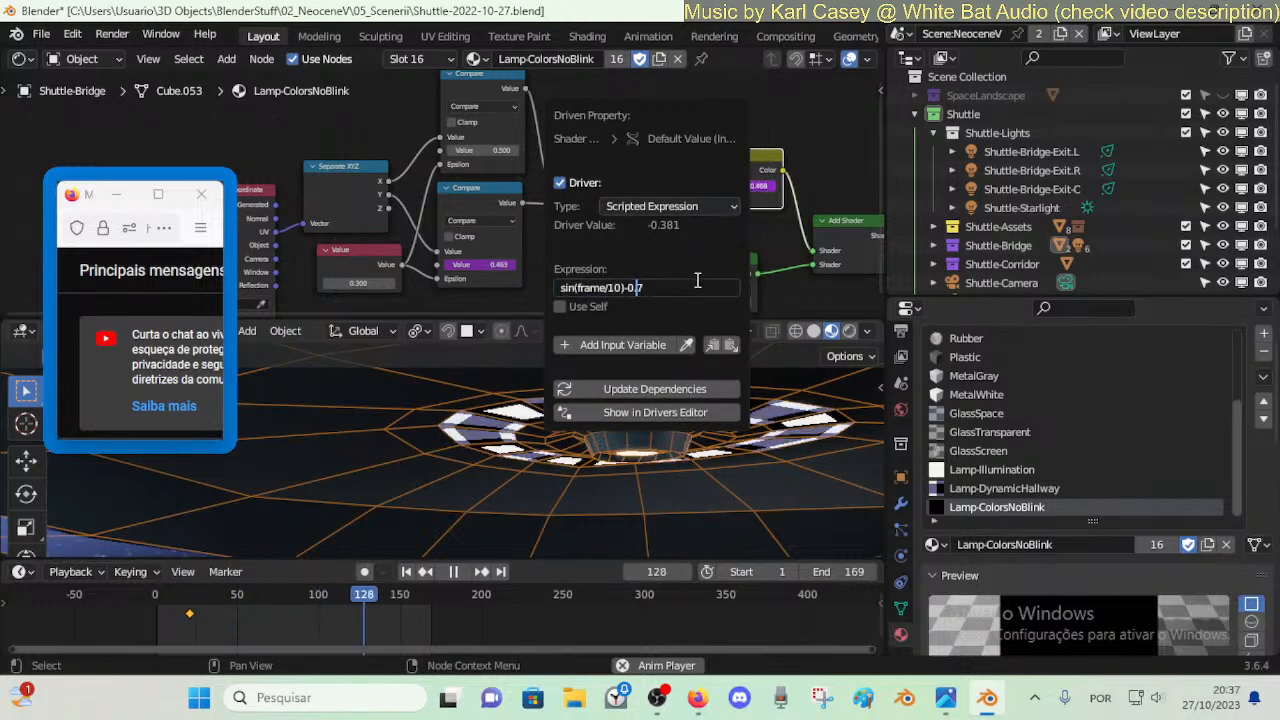
text(1)
key(Return)
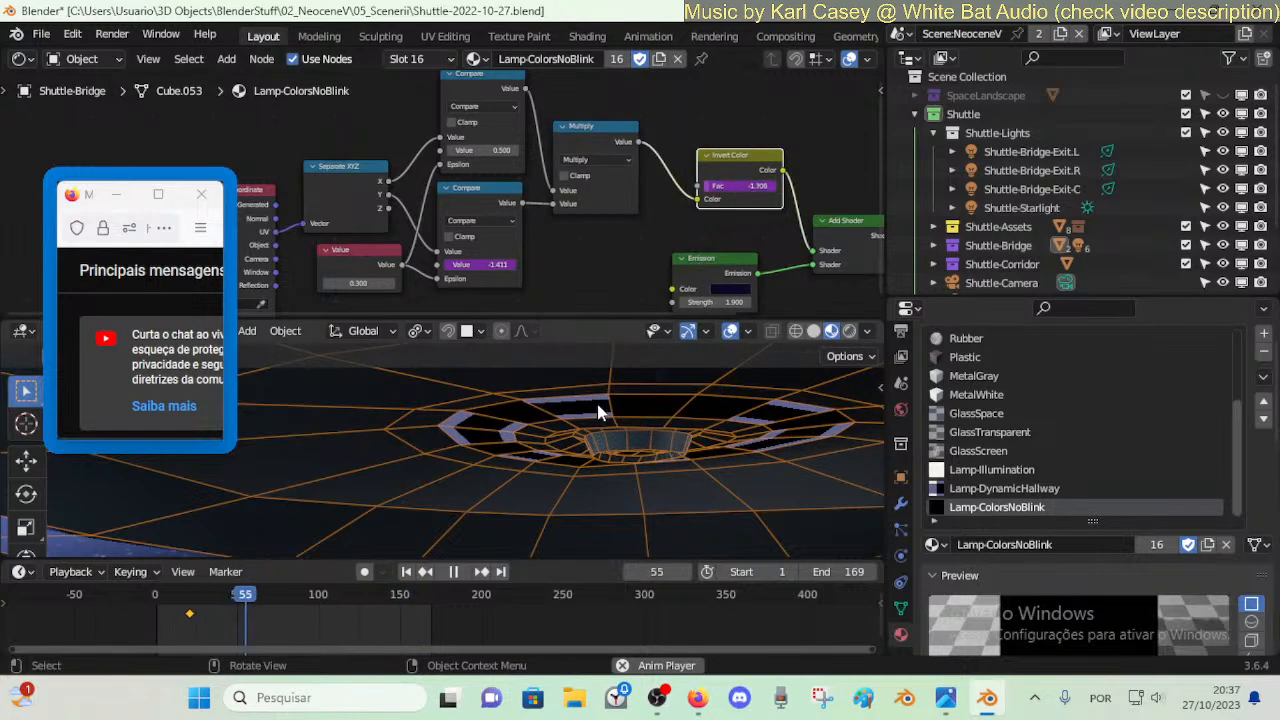
- Set the Invert Color Fac driver's expression to sin(frame/10)-0.9, preview the ring animation, and save the file
right_click(726, 189)
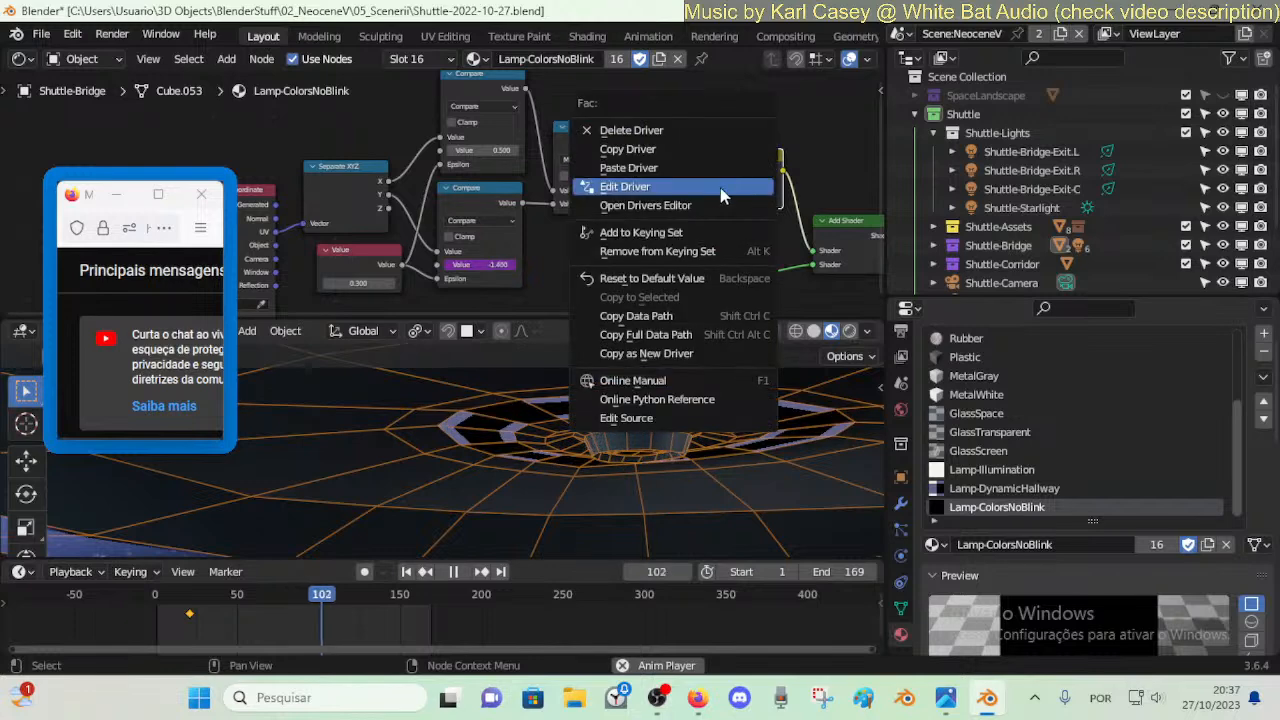
click(726, 189)
click(715, 292)
click(715, 292)
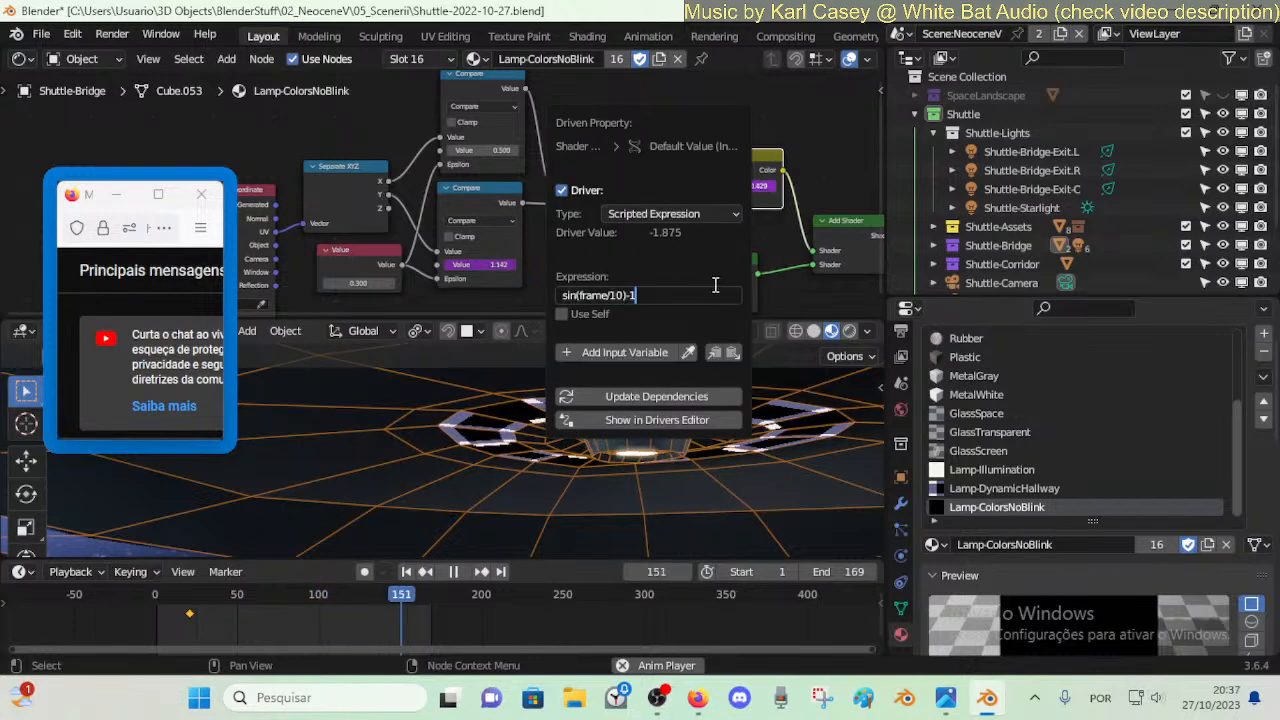
key(BackSpace)
text(0.9)
key(Return)
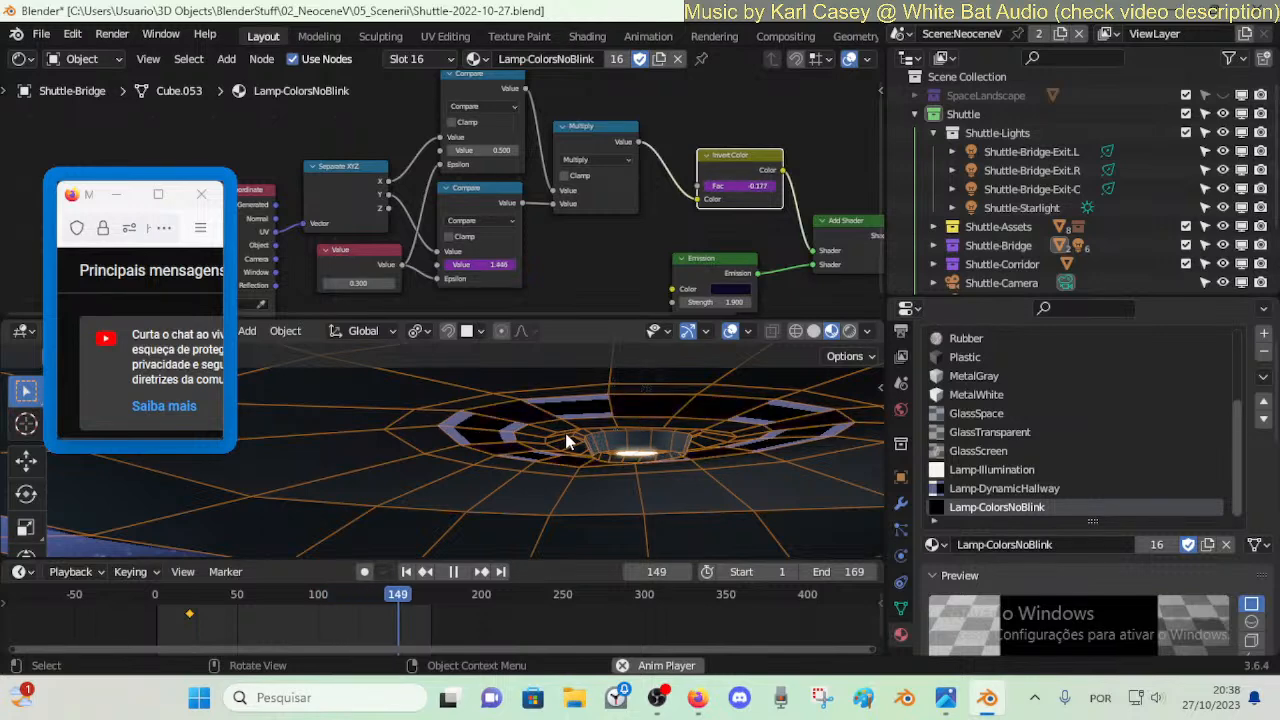
key(space)
key(ctrl+s)
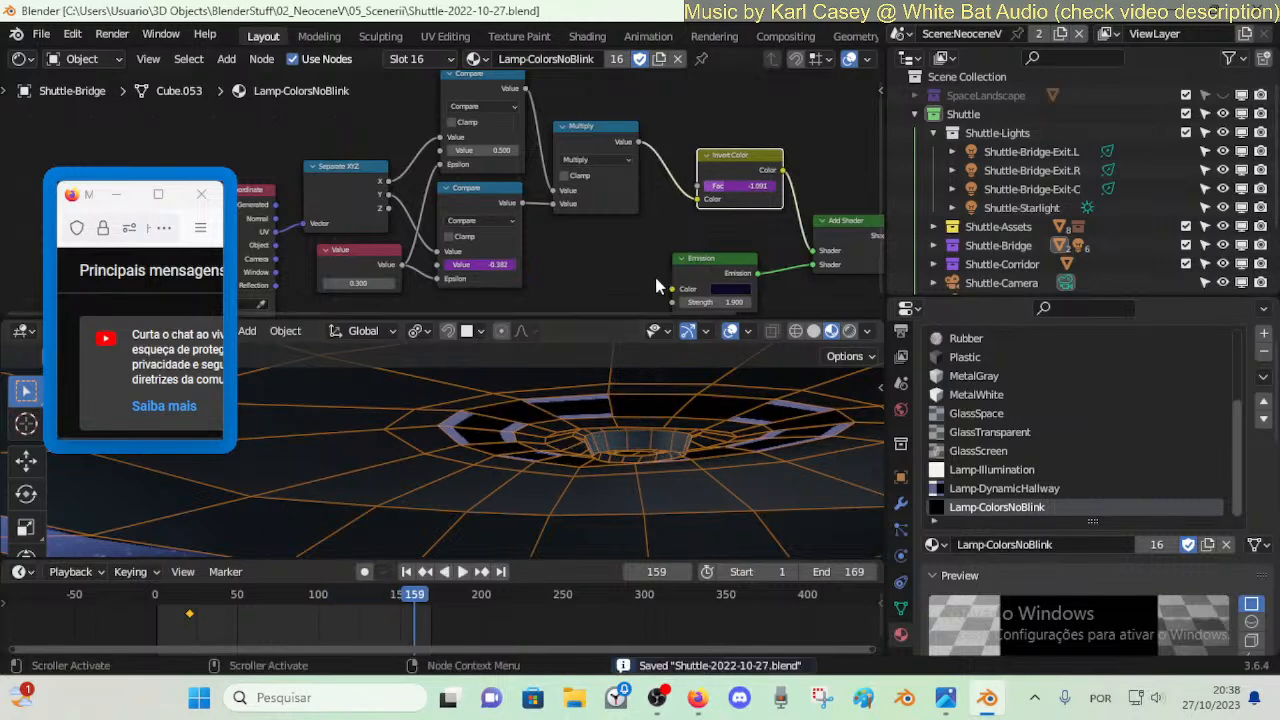
- Lower the frame divisor in the Invert Color Fac driver's expression, preview the animation from farther inside the bridge, and save the file
right_click(752, 177)
right_click(738, 184)
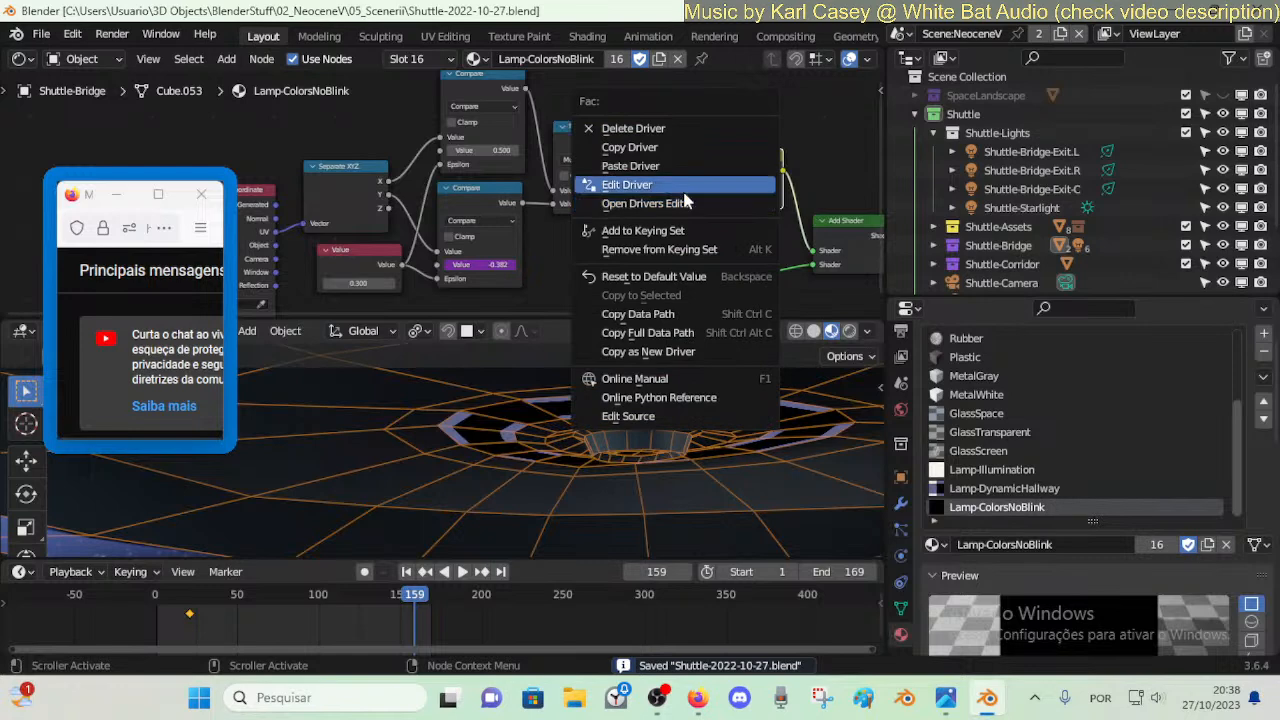
click(640, 185)
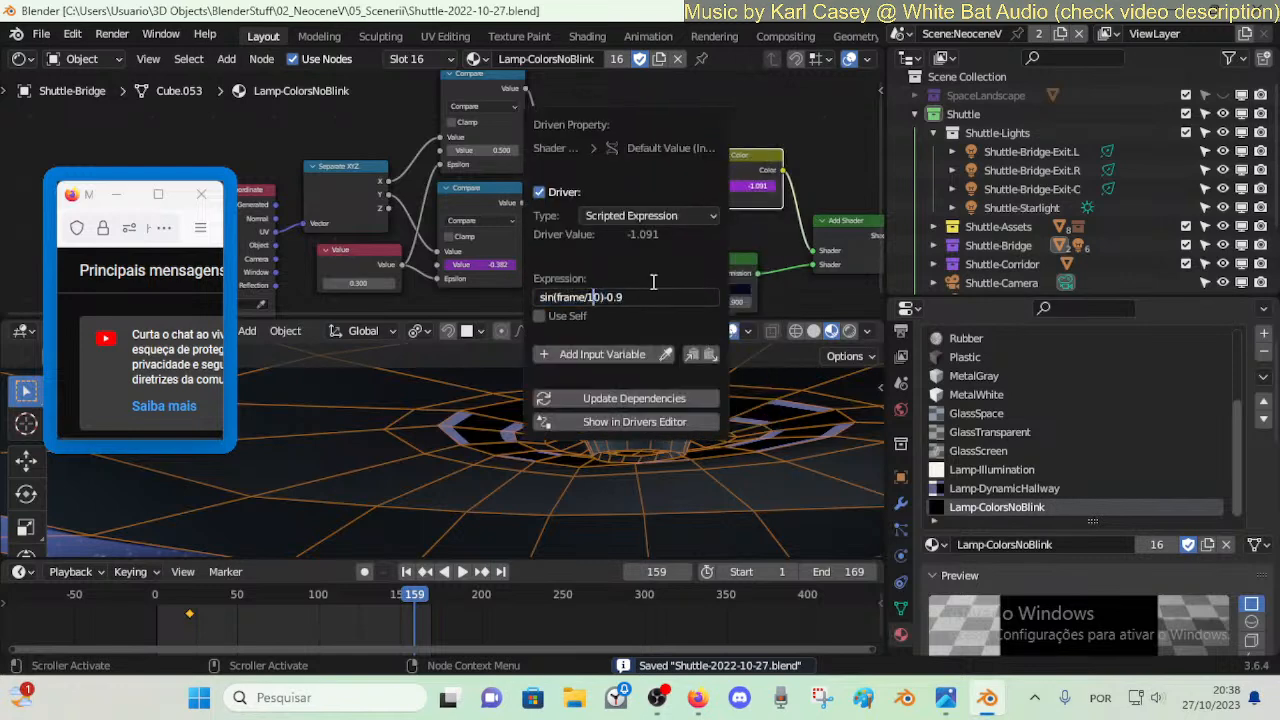
key(Return)
key(space)
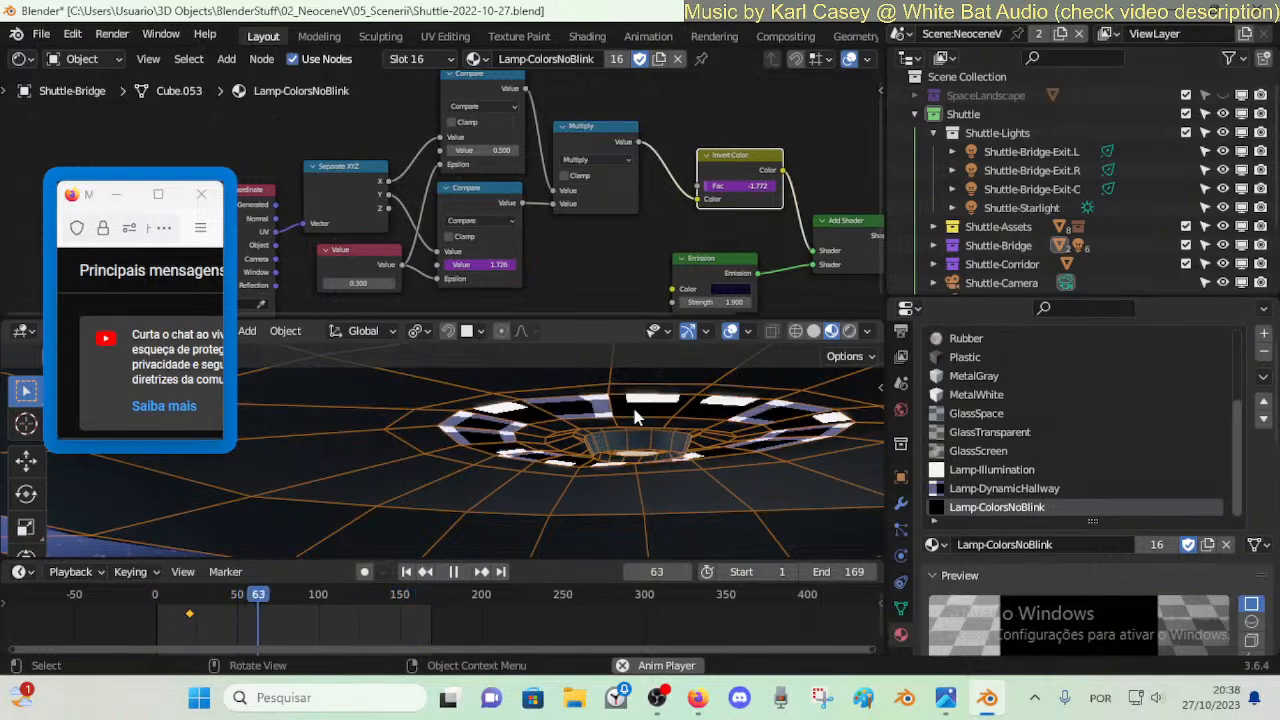
middle_drag(584, 422, 599, 420)
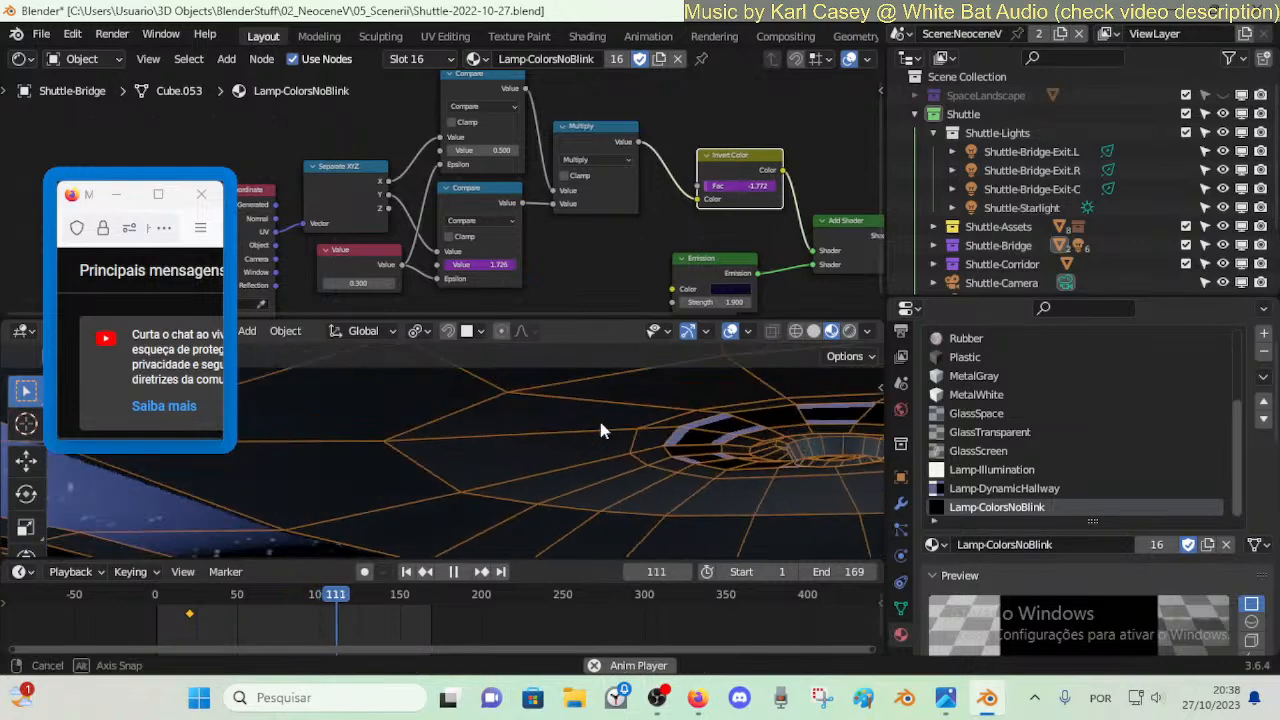
scroll(620, 436, down, 5)
key(shift+grave)
click(614, 457)
key(space)
key(ctrl+s)
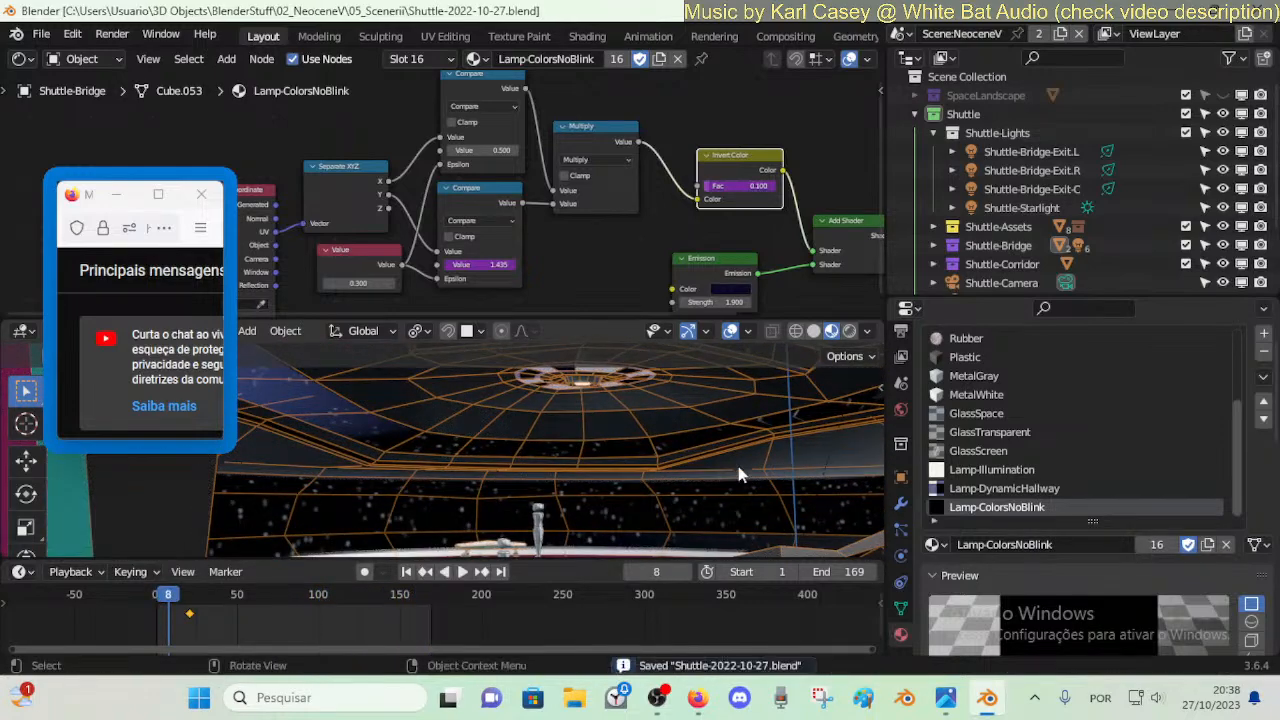
- Rename the Lamp-ColorsNoBlink material to Lamp-Dynamic2 and Lamp-DynamicHallway to Lamp-Dynamic1, and save the file
double_click(1016, 506)
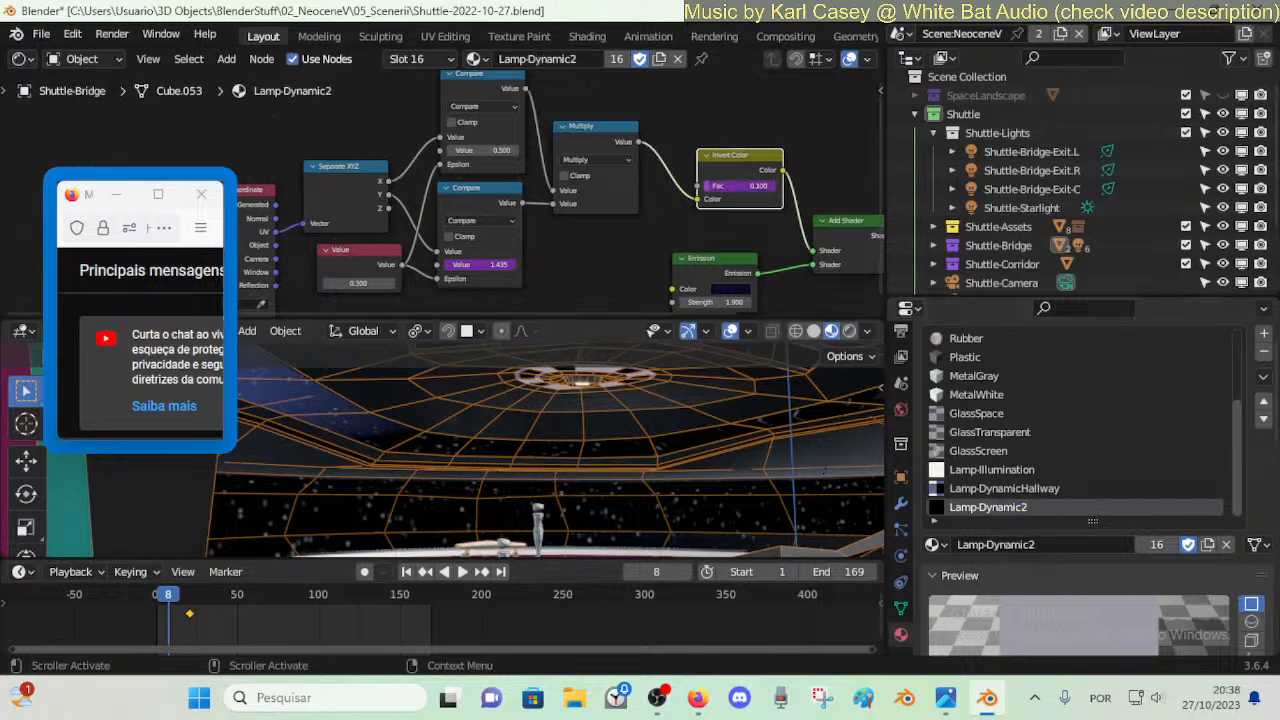
click(1046, 487)
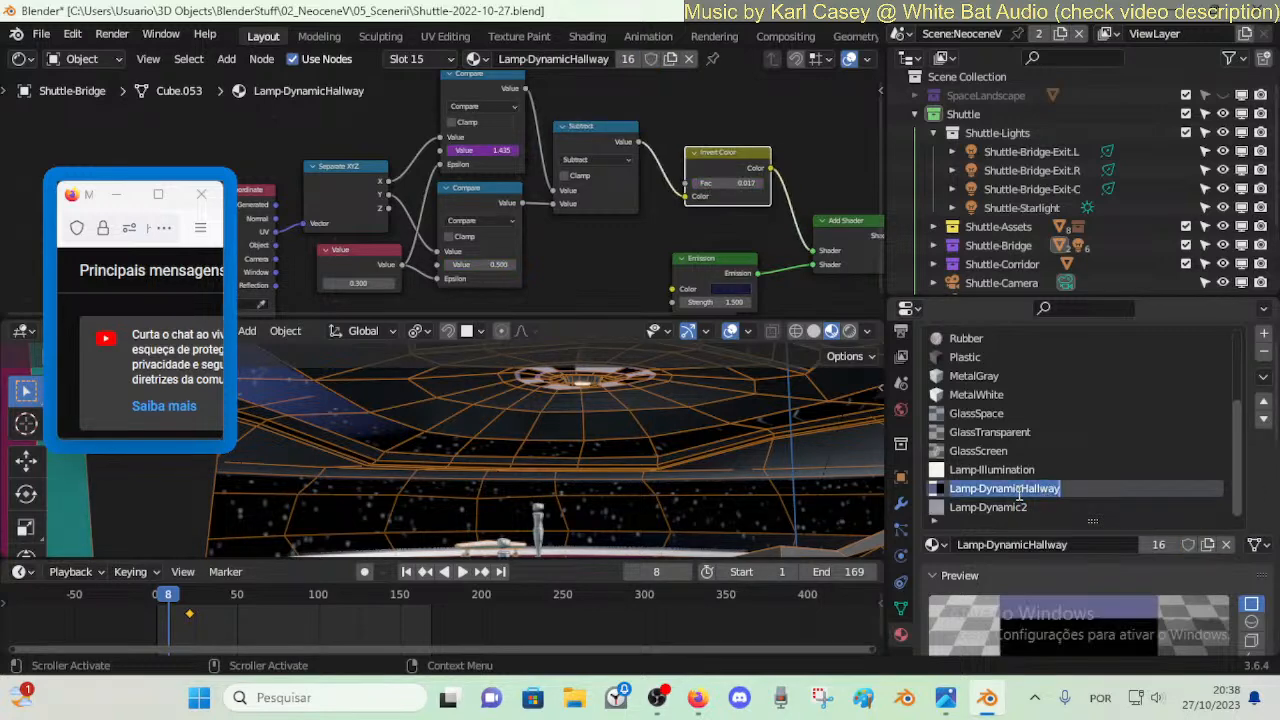
key(ctrl+Delete)
text(1)
key(Return)
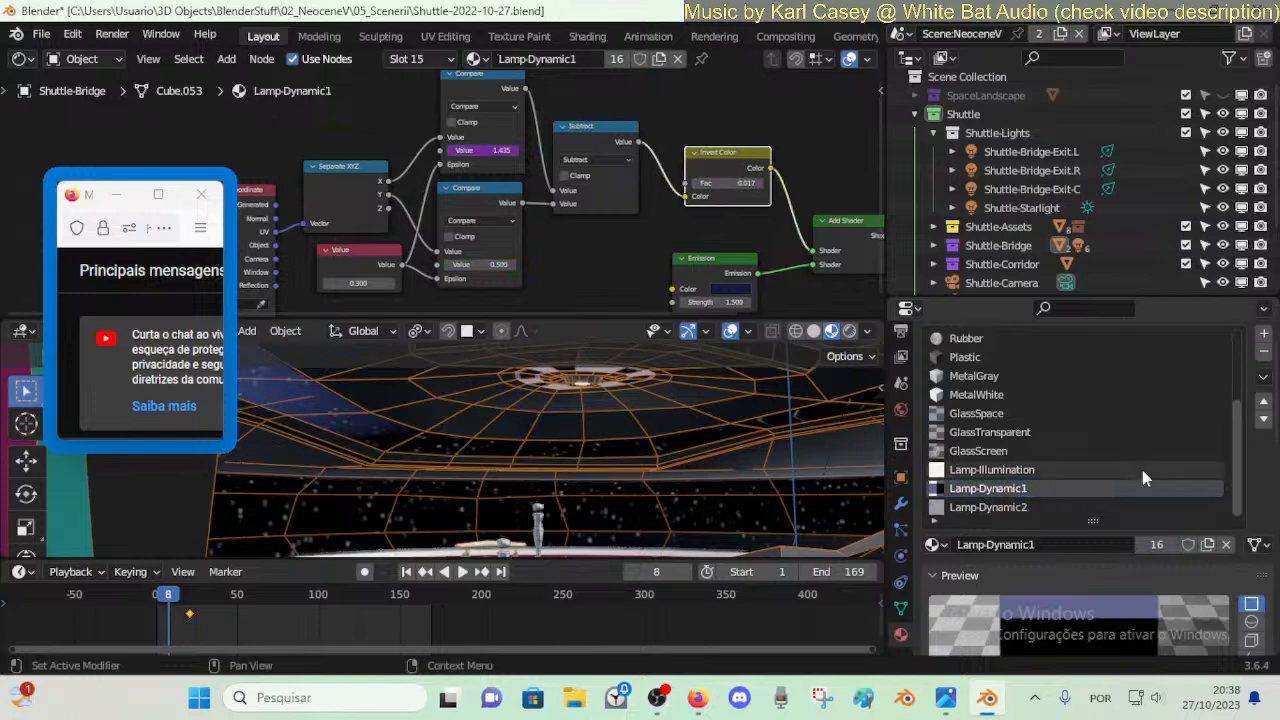
key(ctrl+s)
- Make Lamp-Dynamic2 the active material and join the shader editor area into the 3D viewport while the animation plays
click(950, 506)
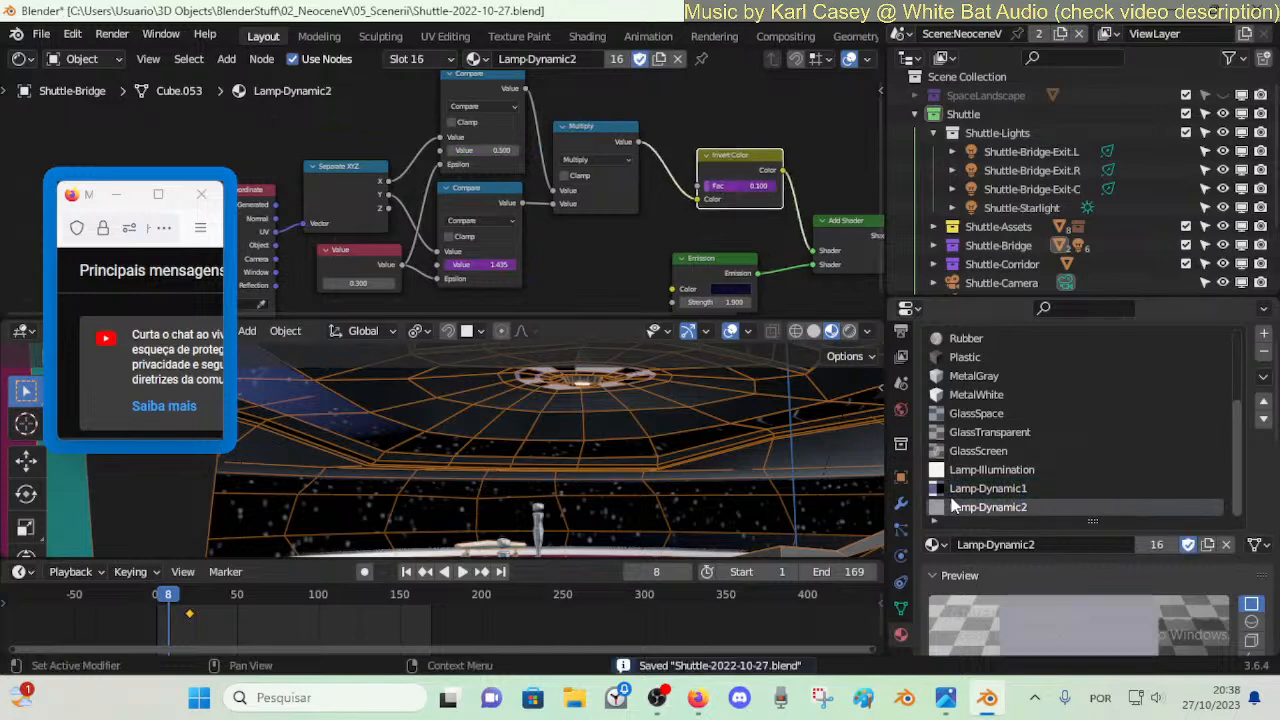
key(space)
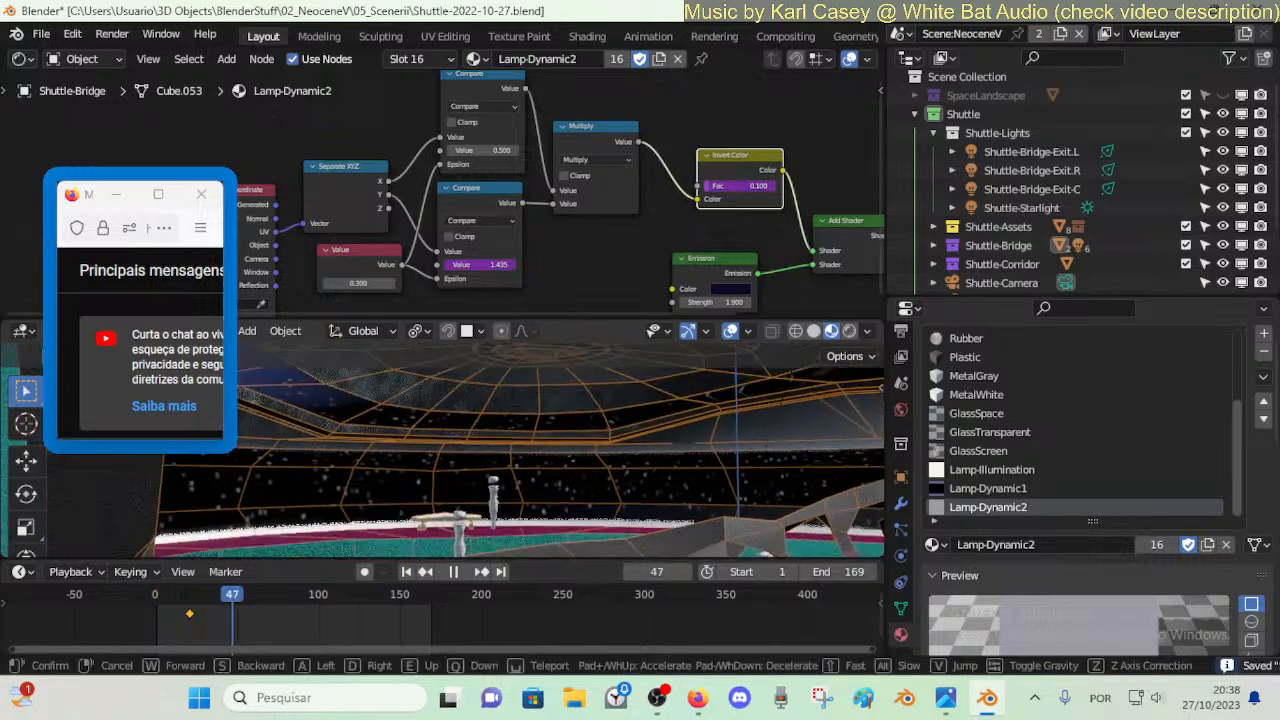
right_click(610, 322)
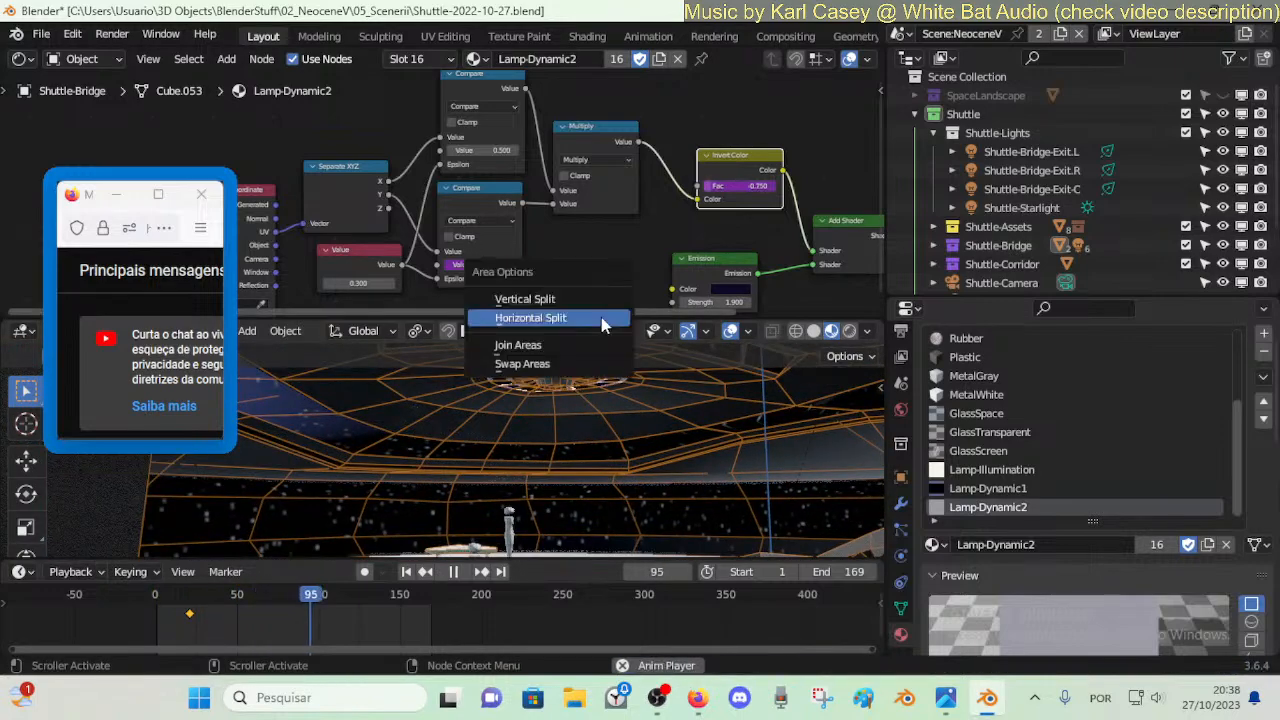
click(584, 340)
- Preview the animated light ring up close at the ceiling lamp, stop playback, and save the file
key(shift+grave)
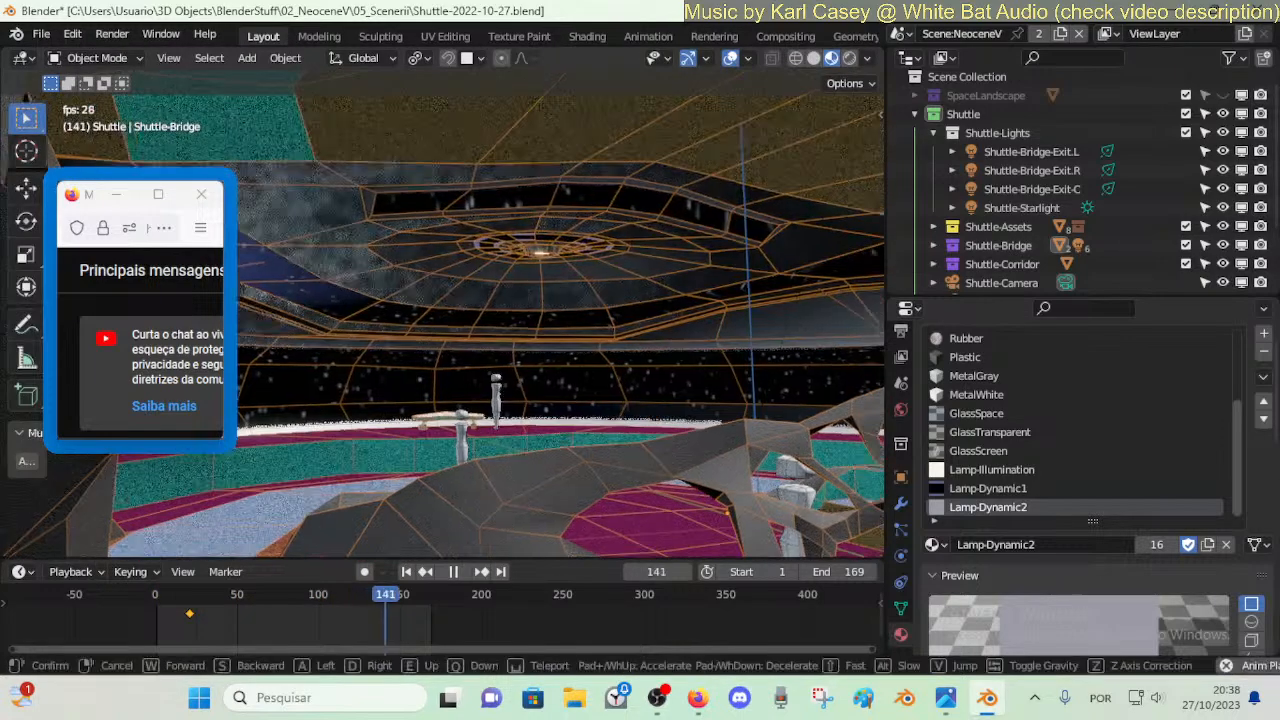
key(w)
click(581, 340)
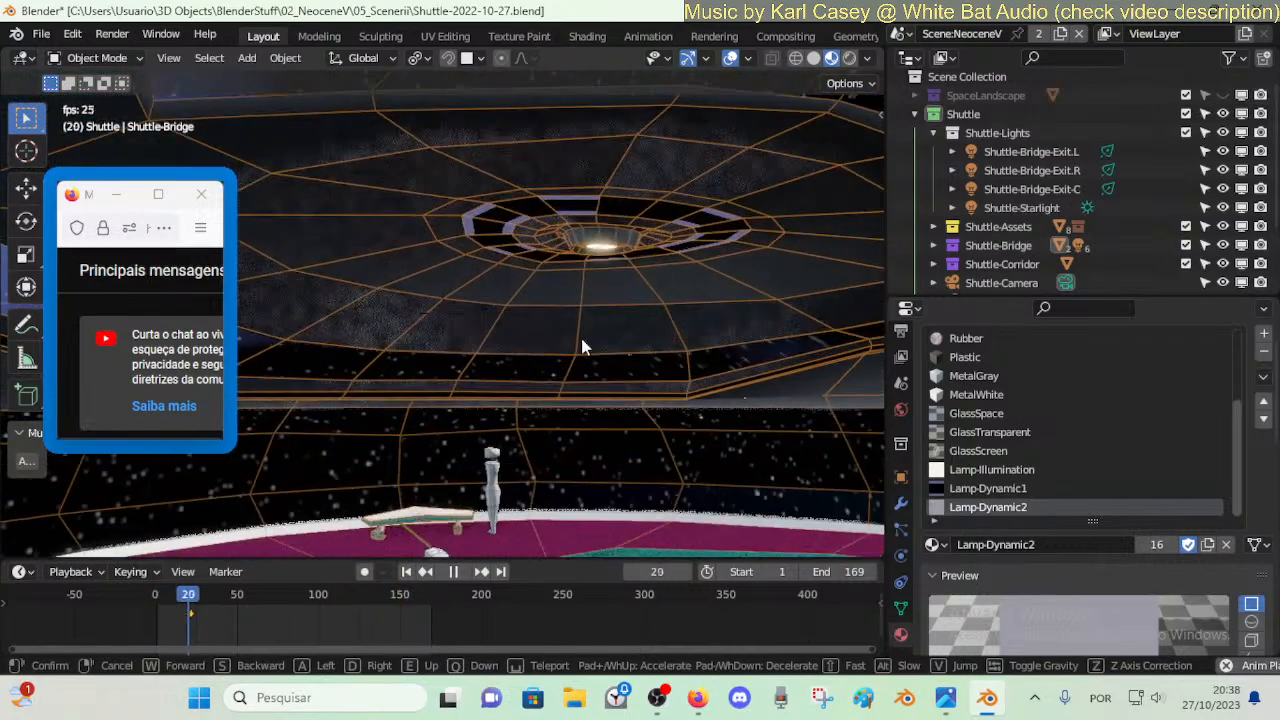
key(space)
key(ctrl+s)
- Select the adjoining ring faces on one side of the ceiling lamp in Edit Mode and reset their UV mapping
key(Tab)
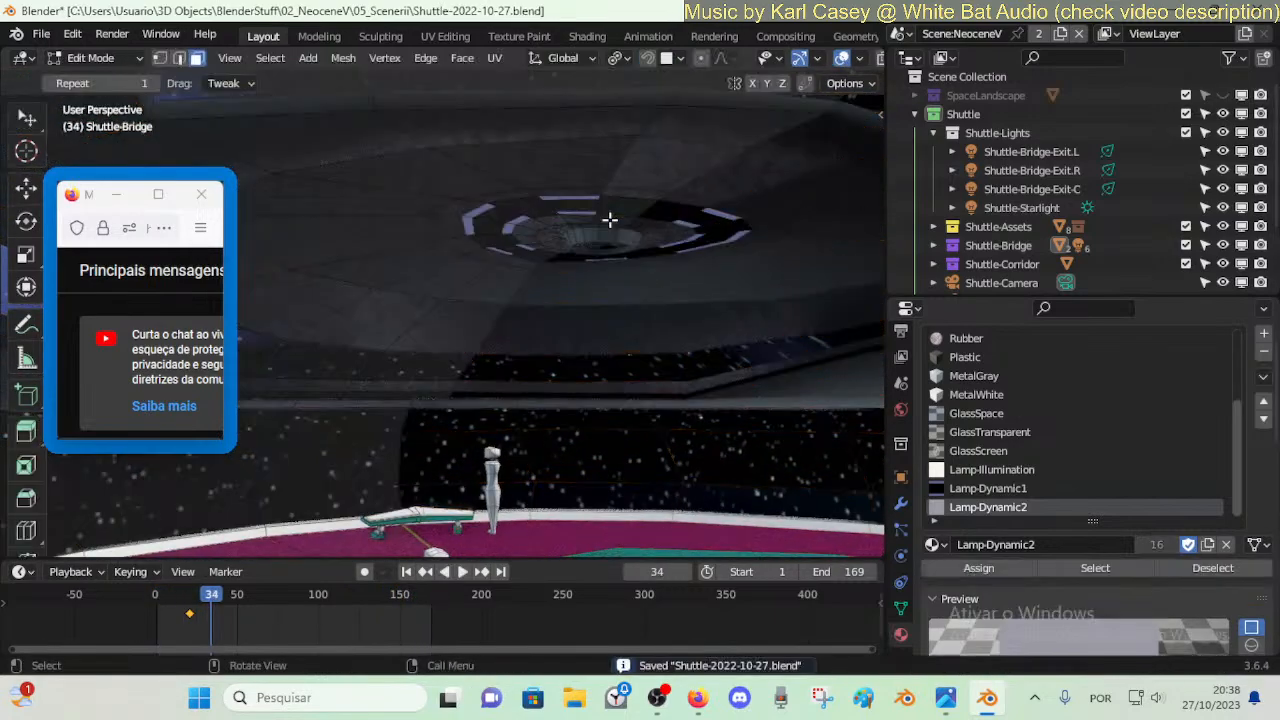
click(560, 206)
shift+click(496, 232)
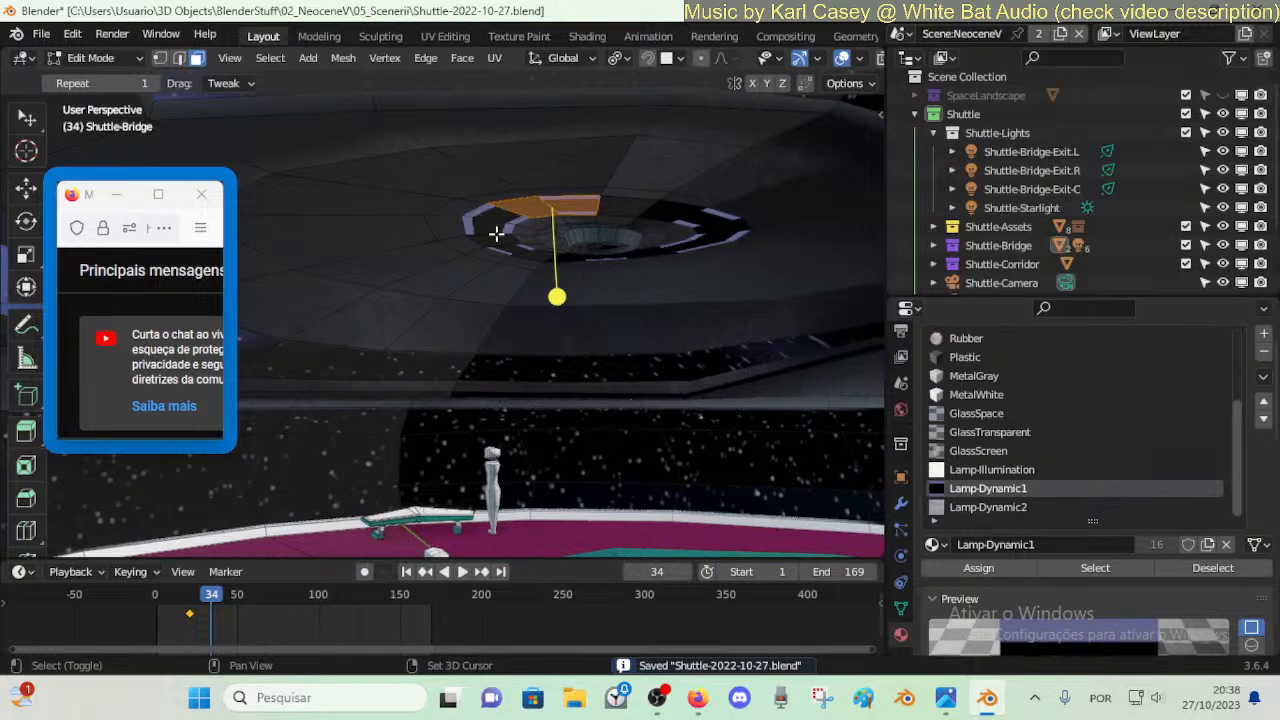
shift+click(502, 243)
shift+click(520, 249)
shift+click(537, 253)
key(u)
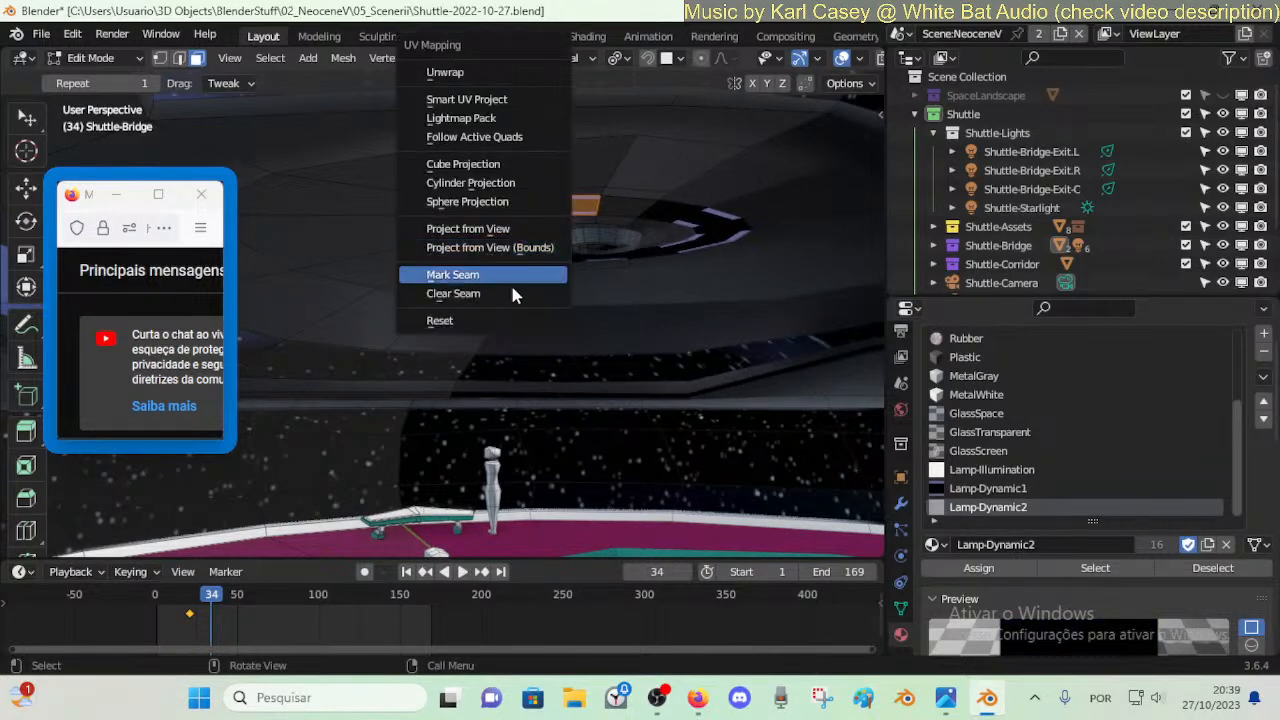
click(491, 322)
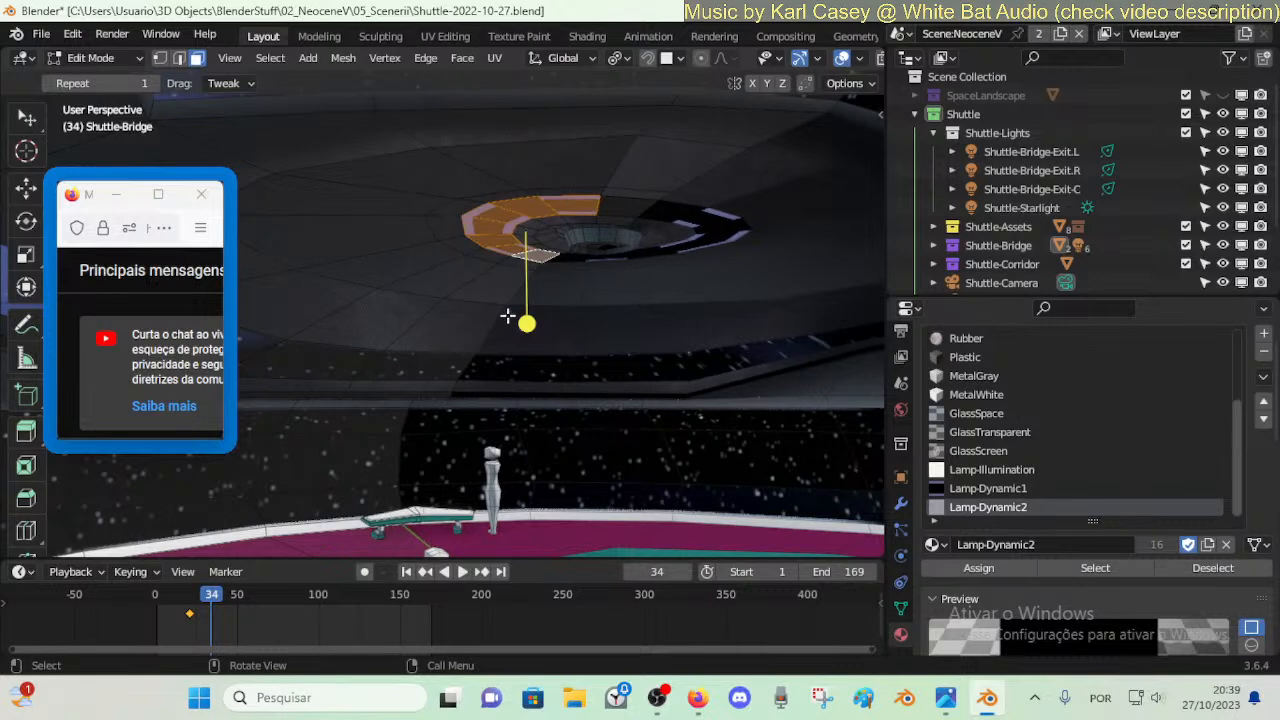
- Assign the Lamp-Dynamic1 material to the selected ceiling lamp ring faces and clear the selection
click(988, 488)
click(979, 567)
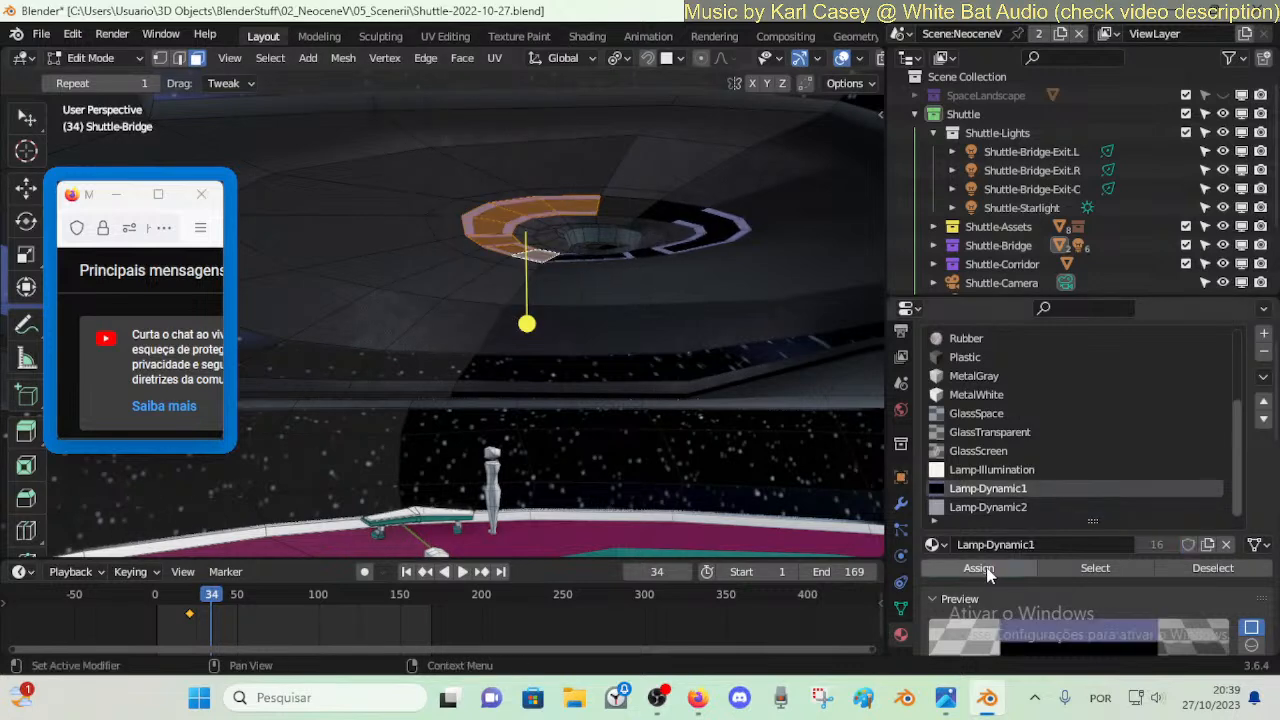
key(alt+a)
key(Tab)
key(Tab)
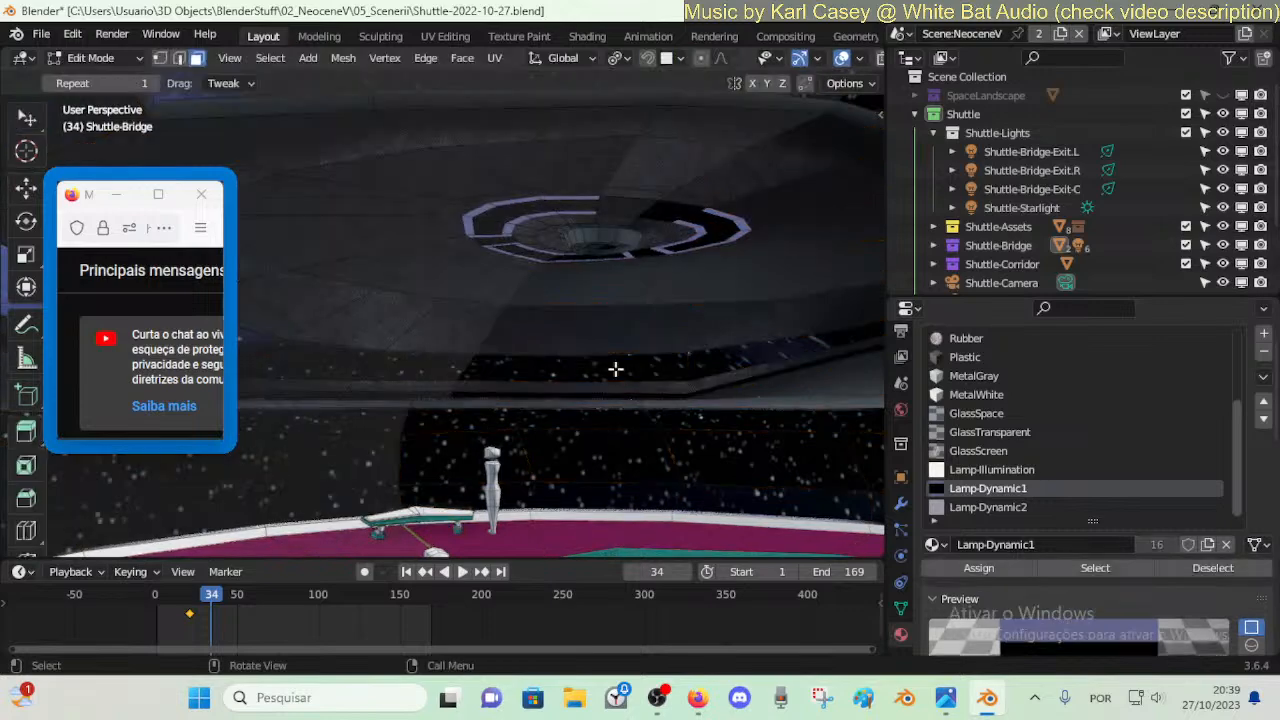
- Play the animation close to the ceiling lamp to examine its light ring, and stop playback
key(shift+grave)
key(w)
click(537, 270)
key(Tab)
key(Tab)
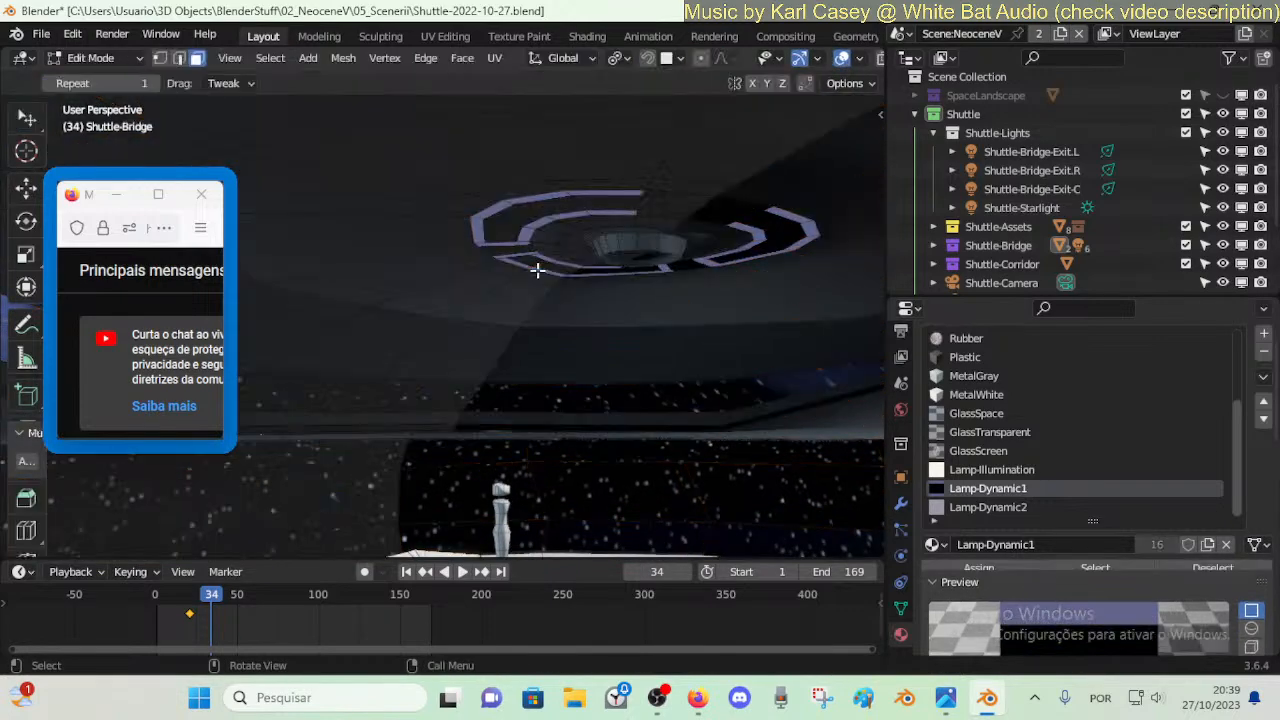
key(space)
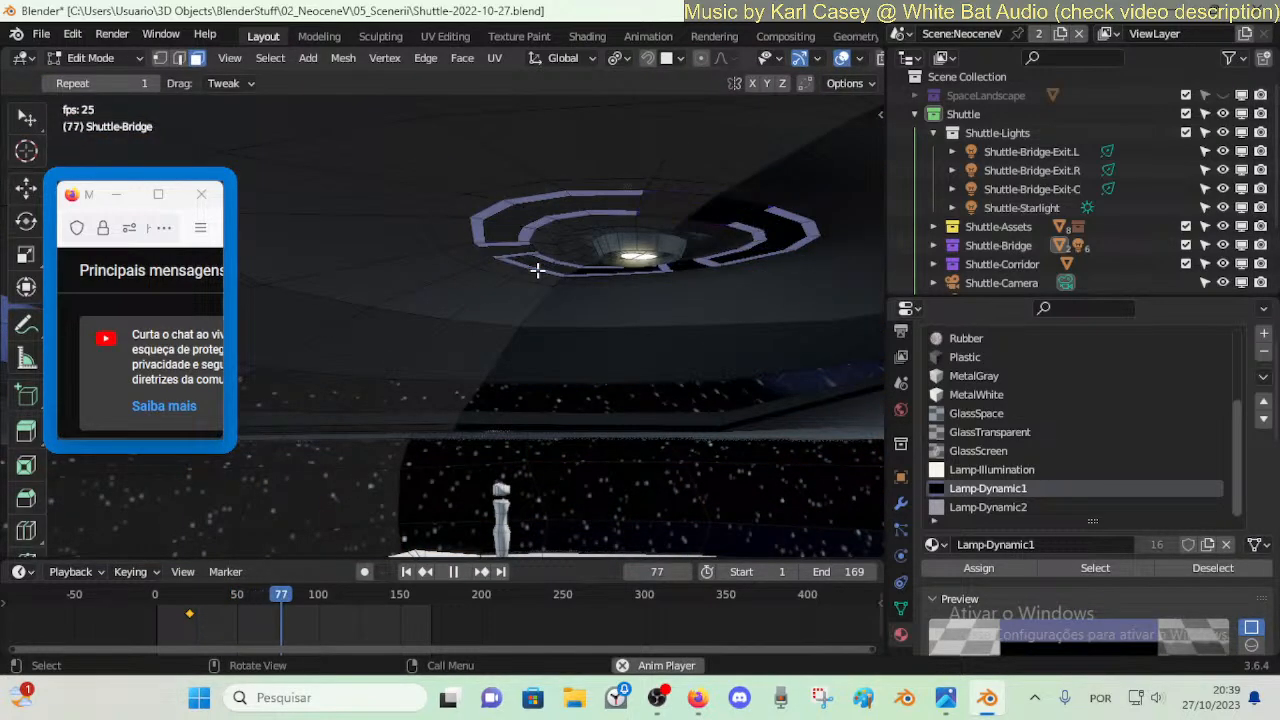
key(space)
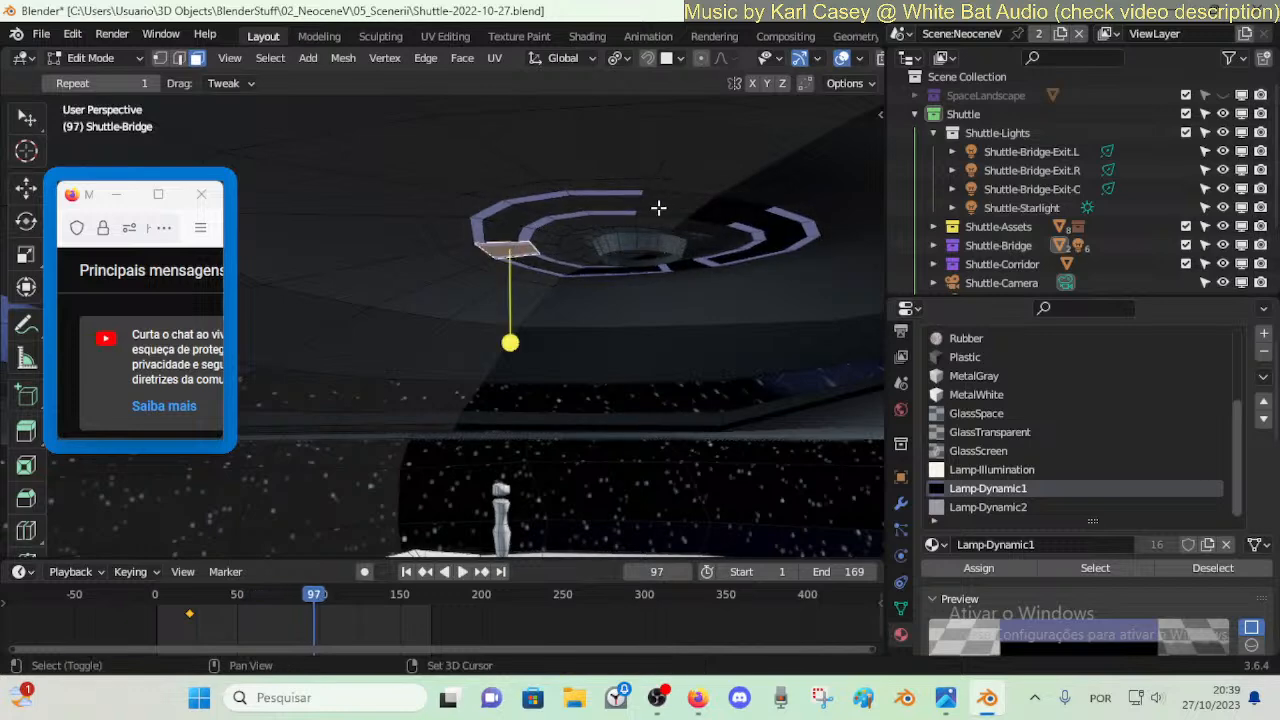
- Add the dark ring face at the far side to the selection, reset the selected faces' UV mapping, and assign Lamp-Dynamic1 to them
shift+click(663, 205)
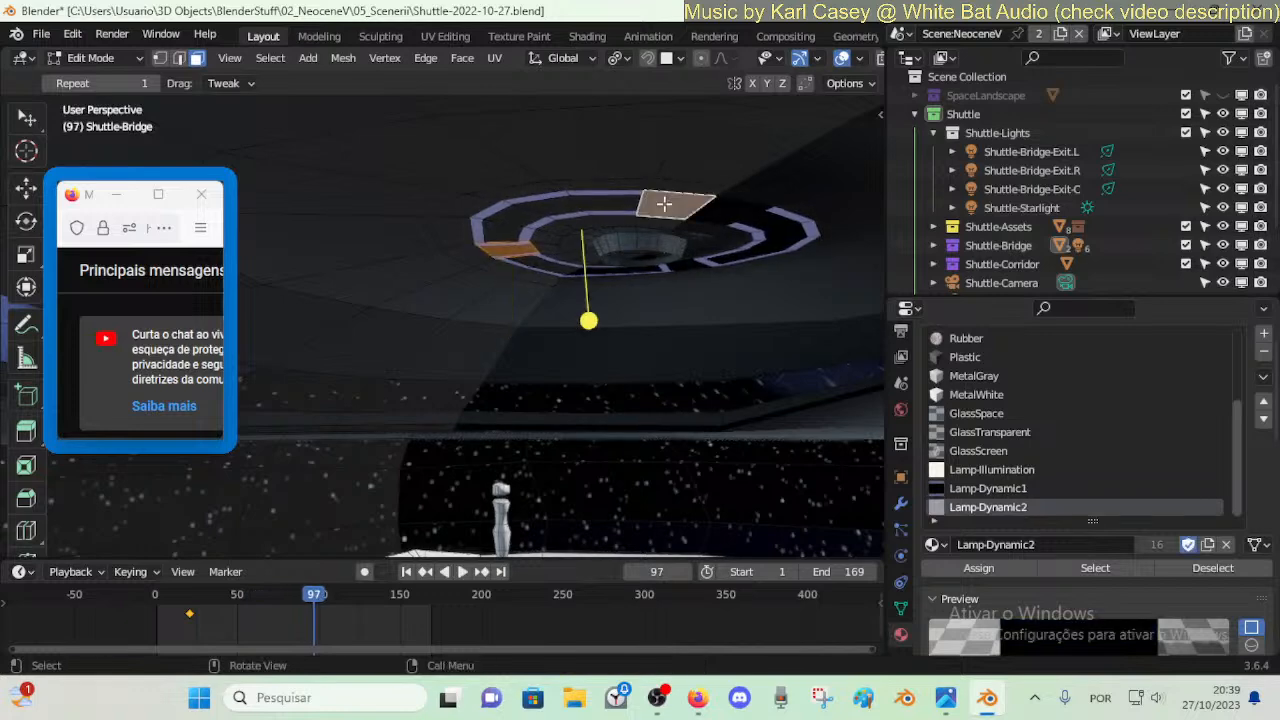
key(u)
click(587, 318)
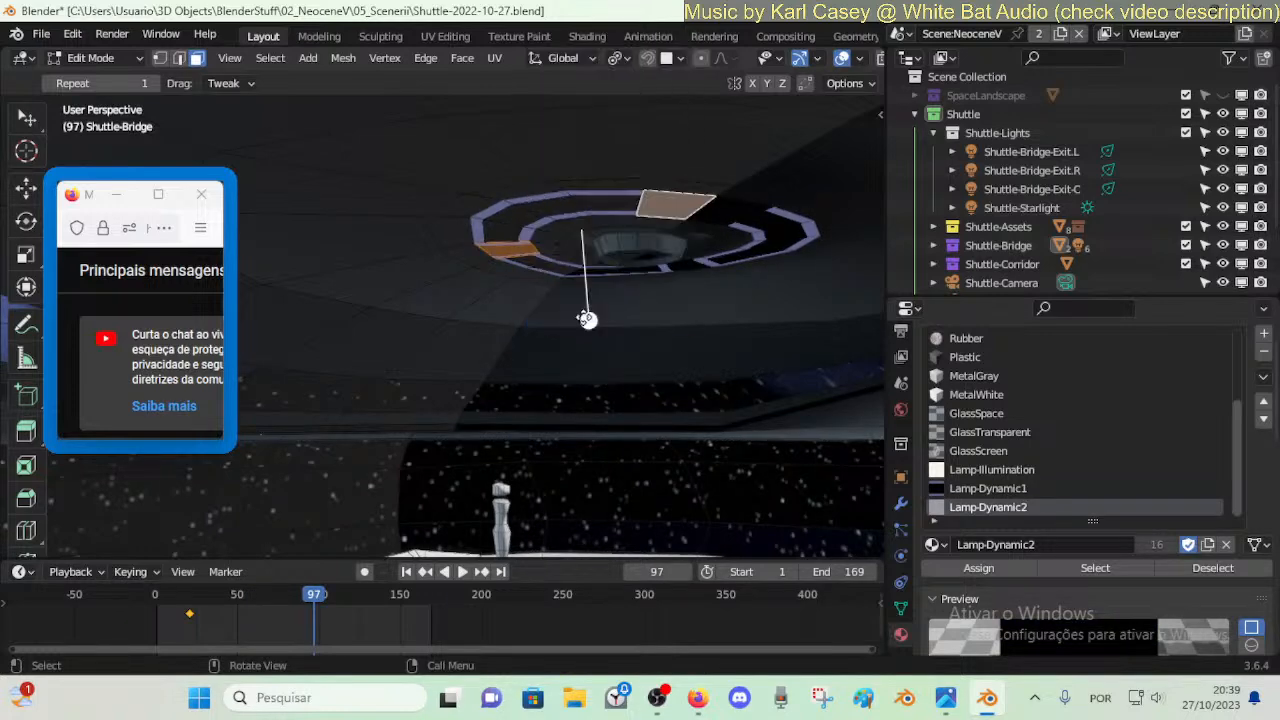
click(966, 488)
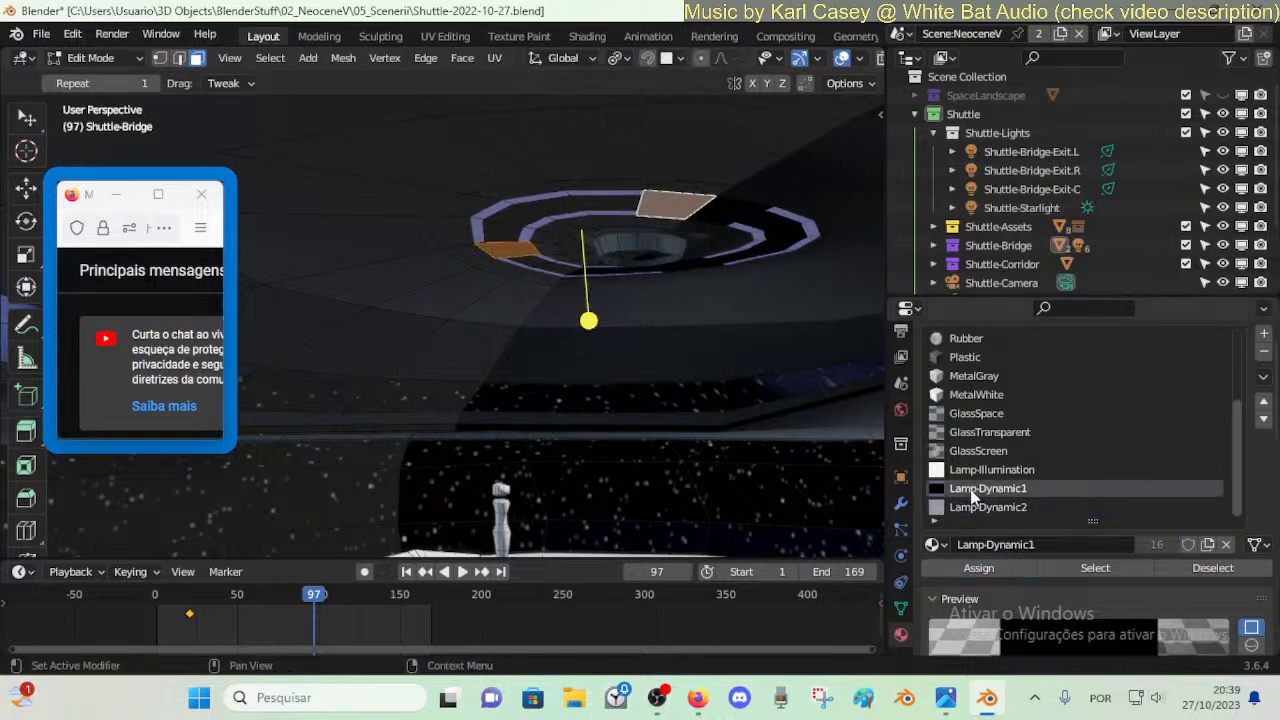
click(978, 568)
- Replay the animation with the lamp faces deselected to check the ring's light pattern, and stop playback
key(space)
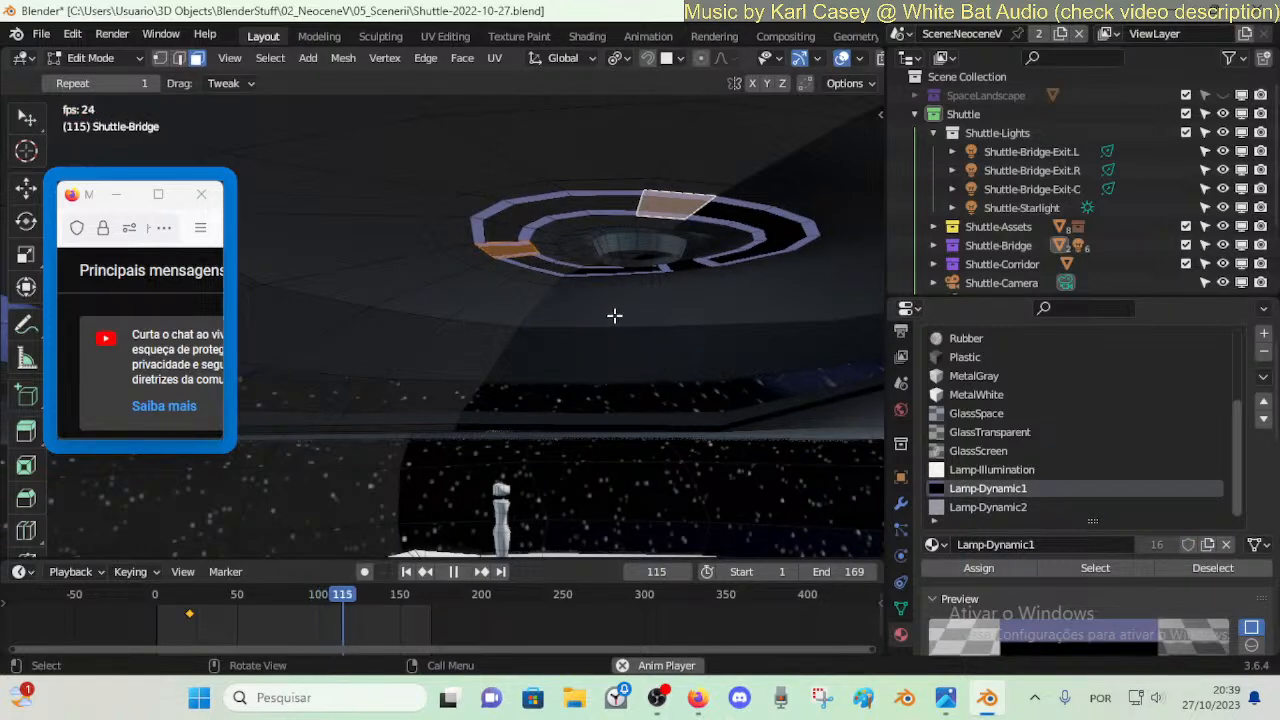
key(alt+a)
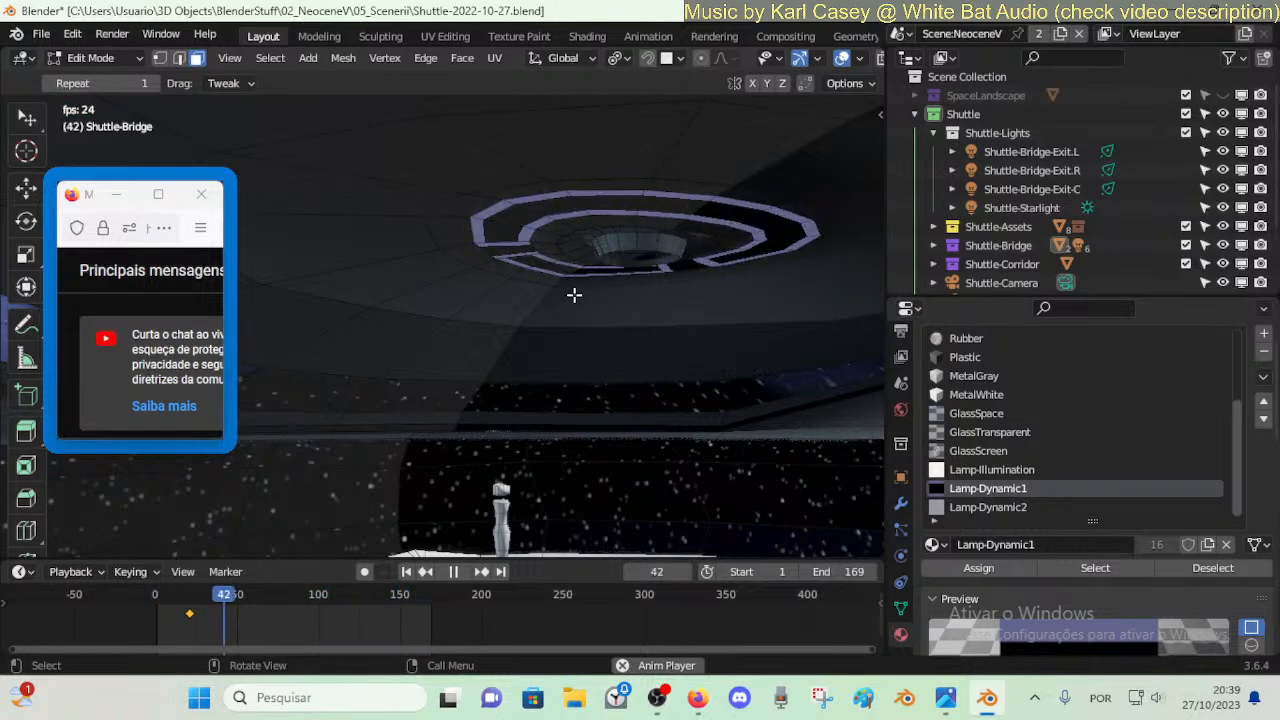
key(space)
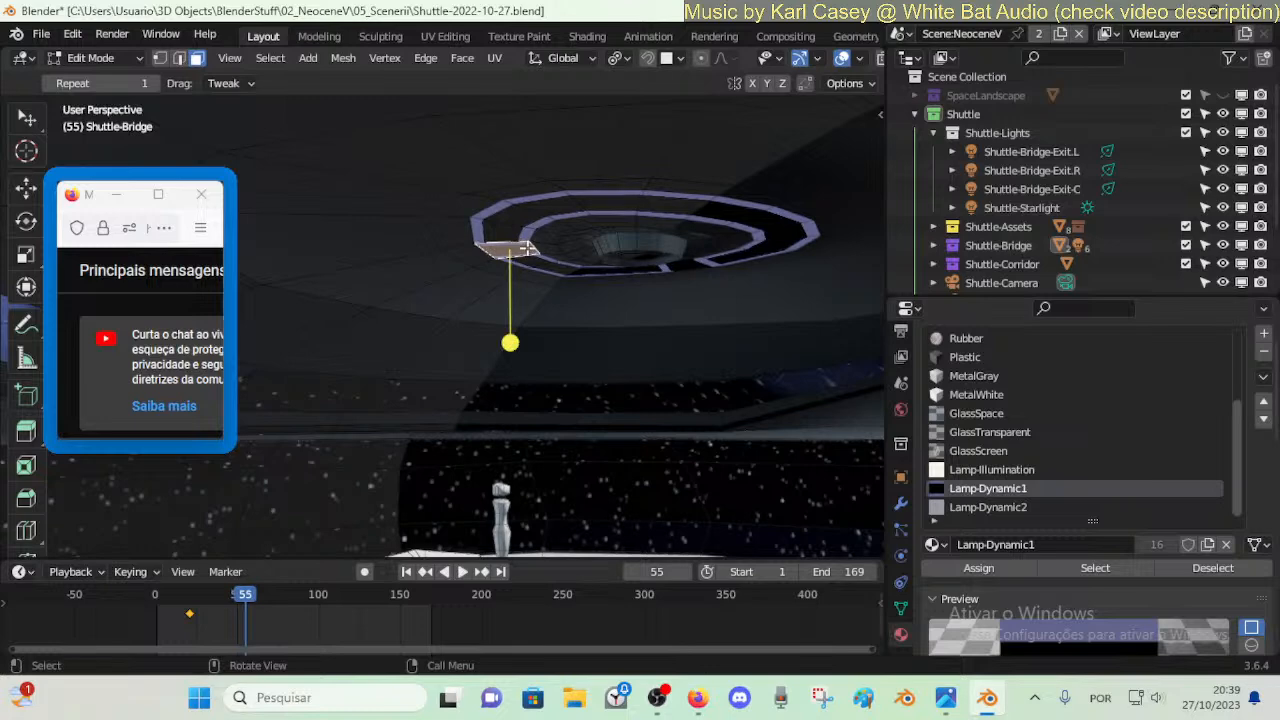
- Reset the UVs of the bridge ceiling lamp ring's face loop and assign the Lamp-Dynamic1 material to it
alt+click(516, 242)
drag(569, 327, 623, 326)
key(u)
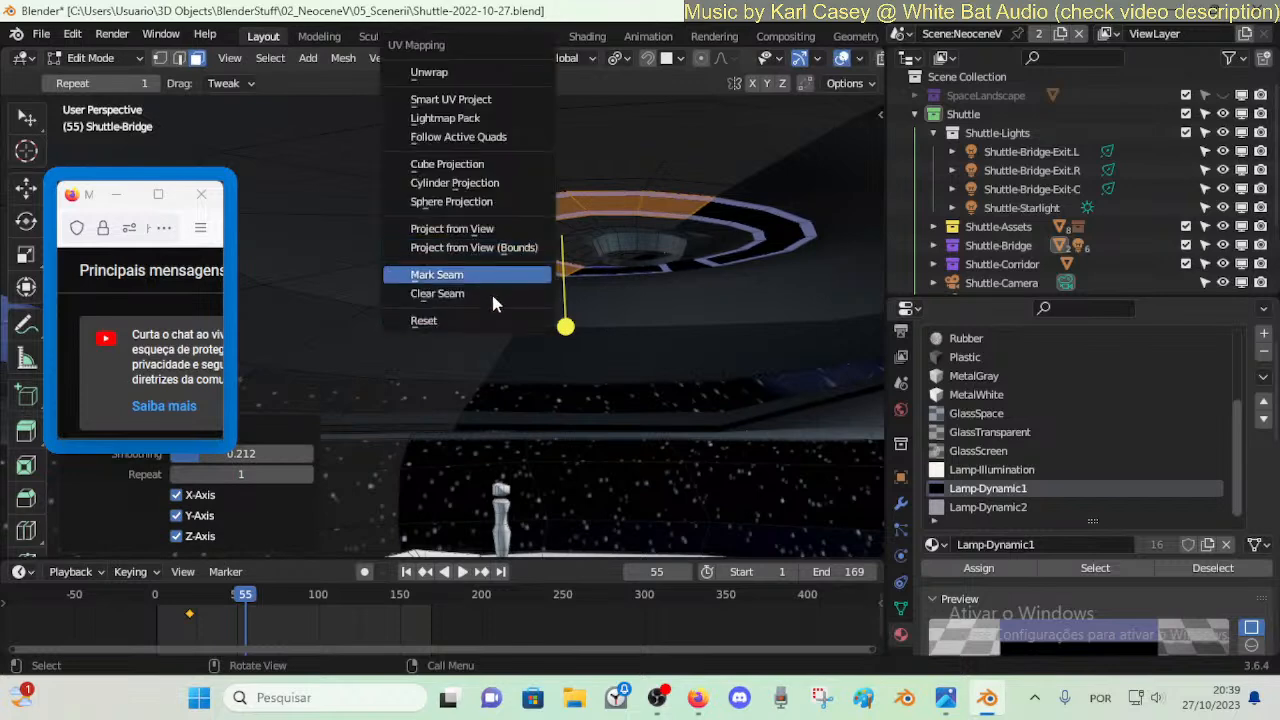
click(486, 317)
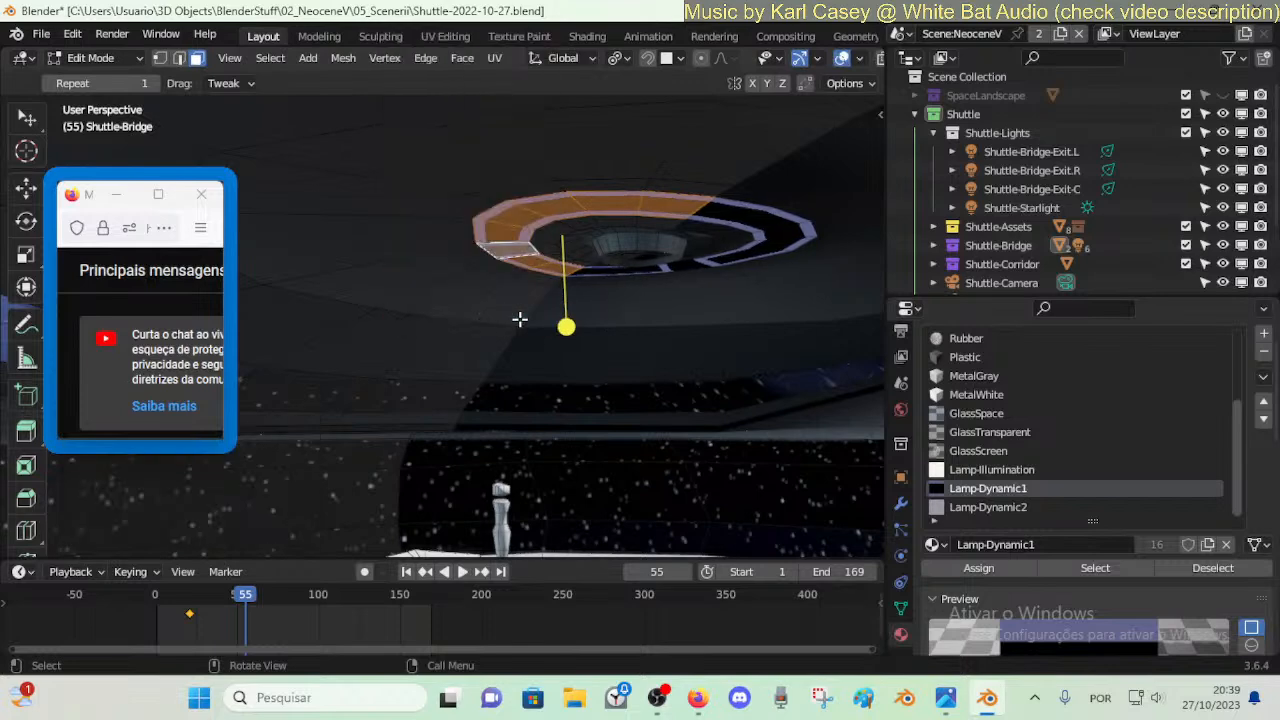
click(979, 568)
key(space)
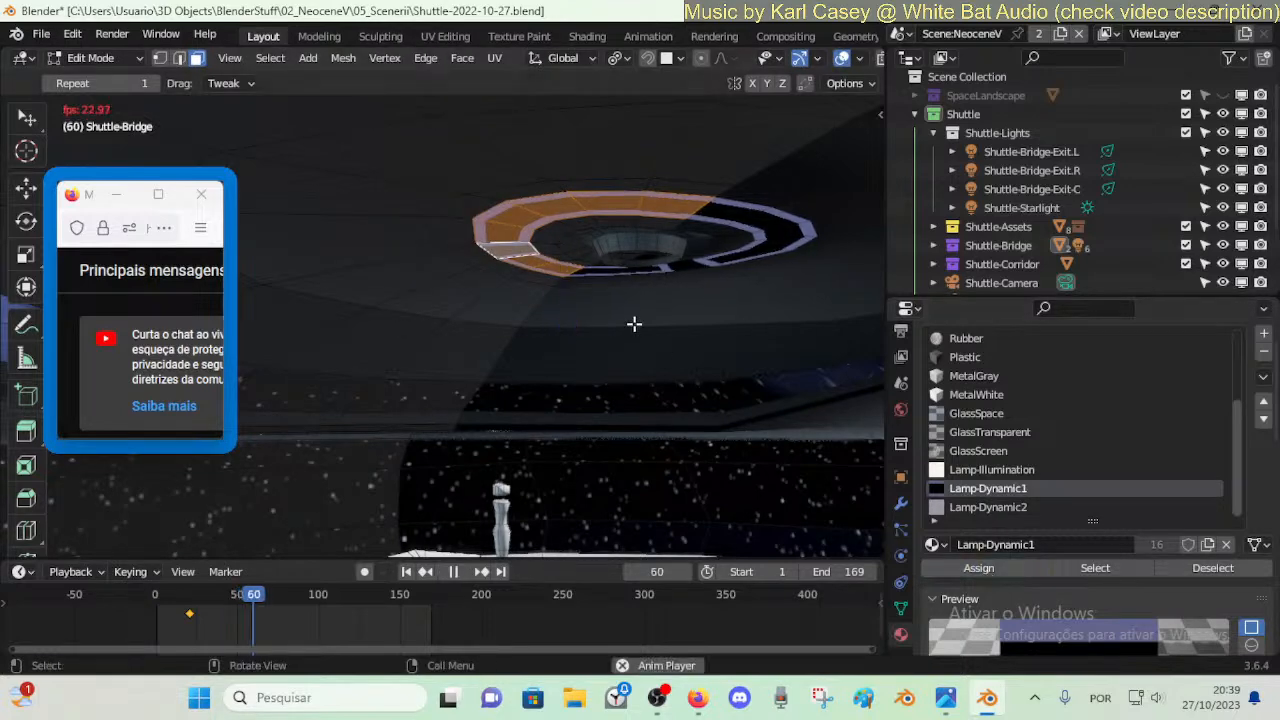
key(space)
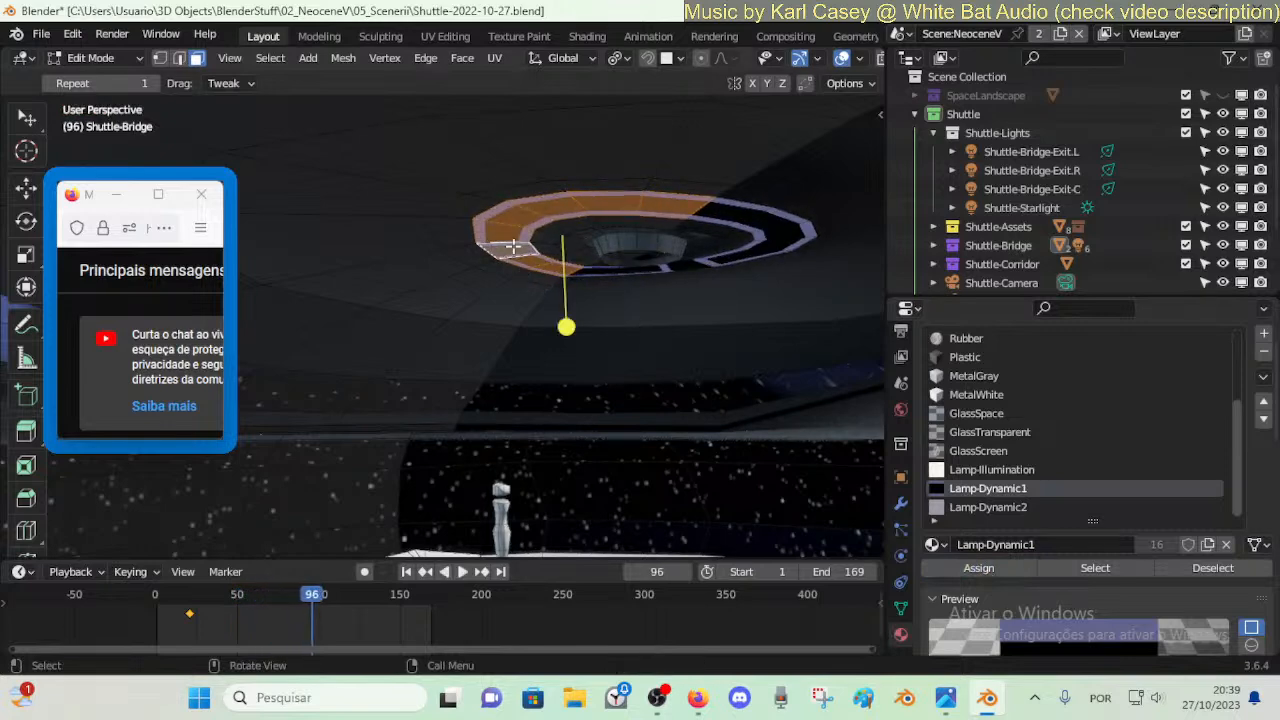
- Assign the Lamp-Dynamic2 material to a single front face of the ceiling lamp ring and play the animation
click(512, 248)
click(988, 507)
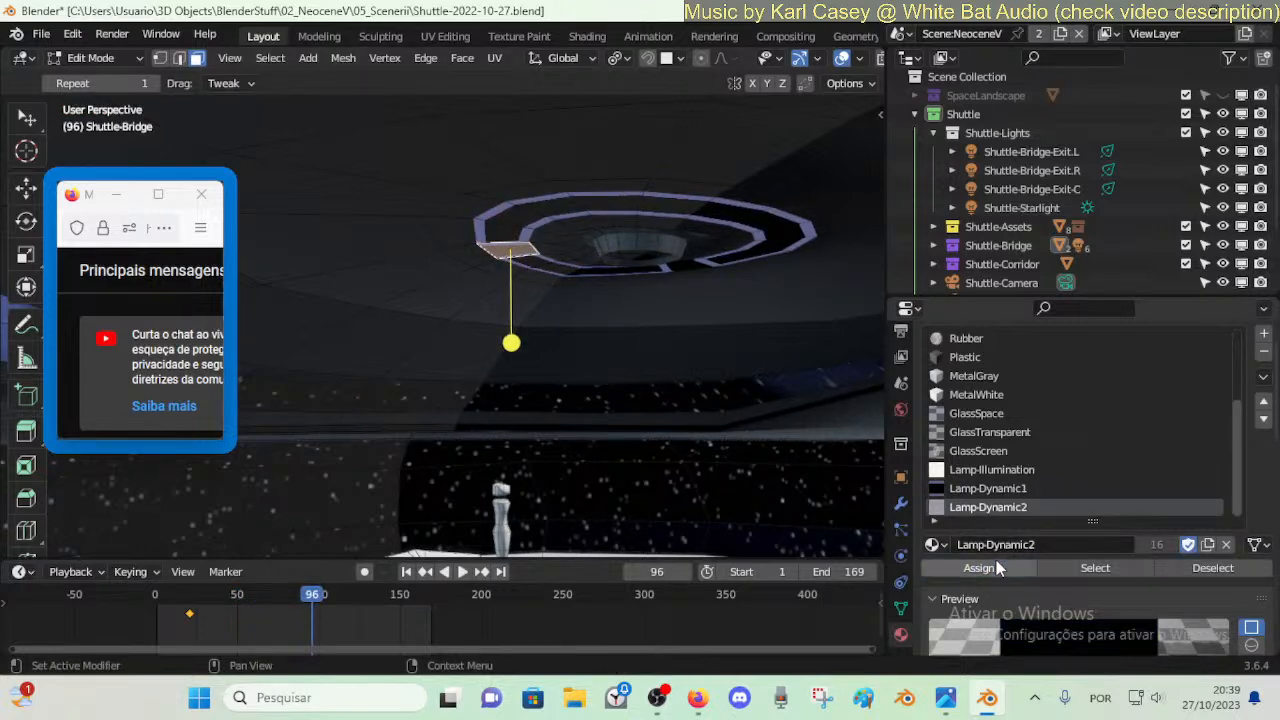
key(space)
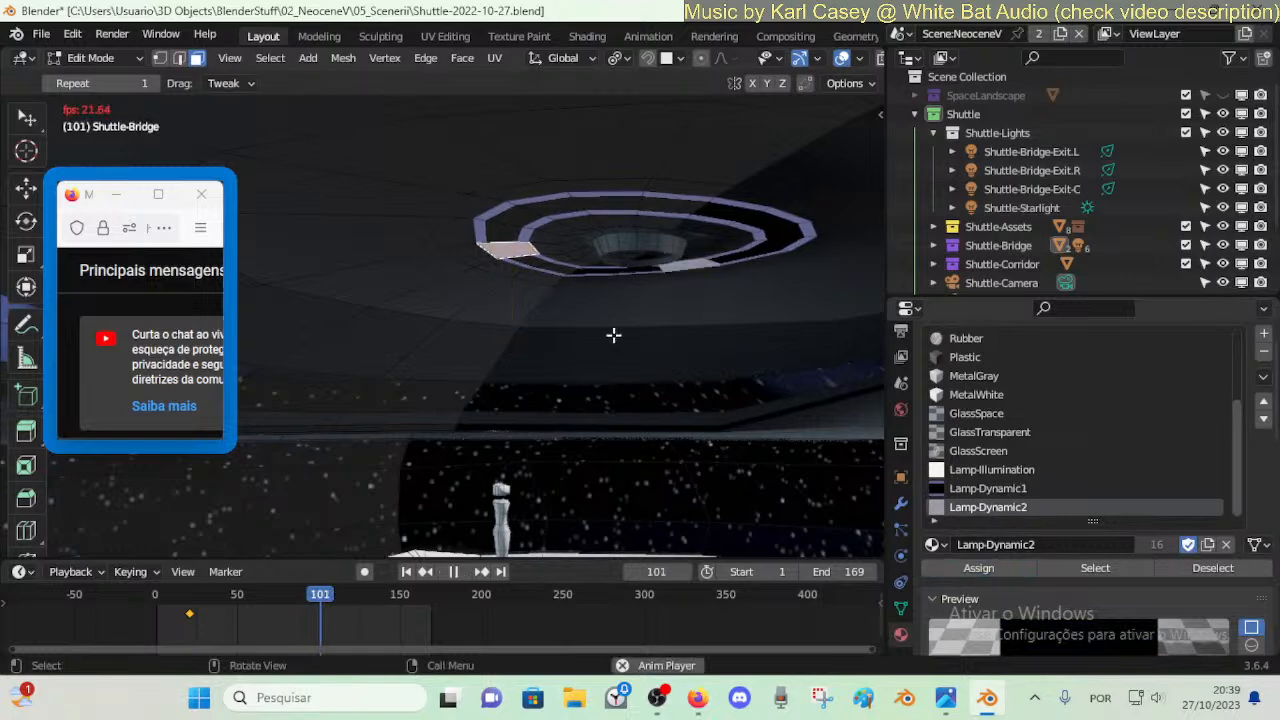
- Examine the ceiling lamp ring's animation in Edit Mode and Object Mode from different distances inside the bridge
key(Tab)
key(Tab)
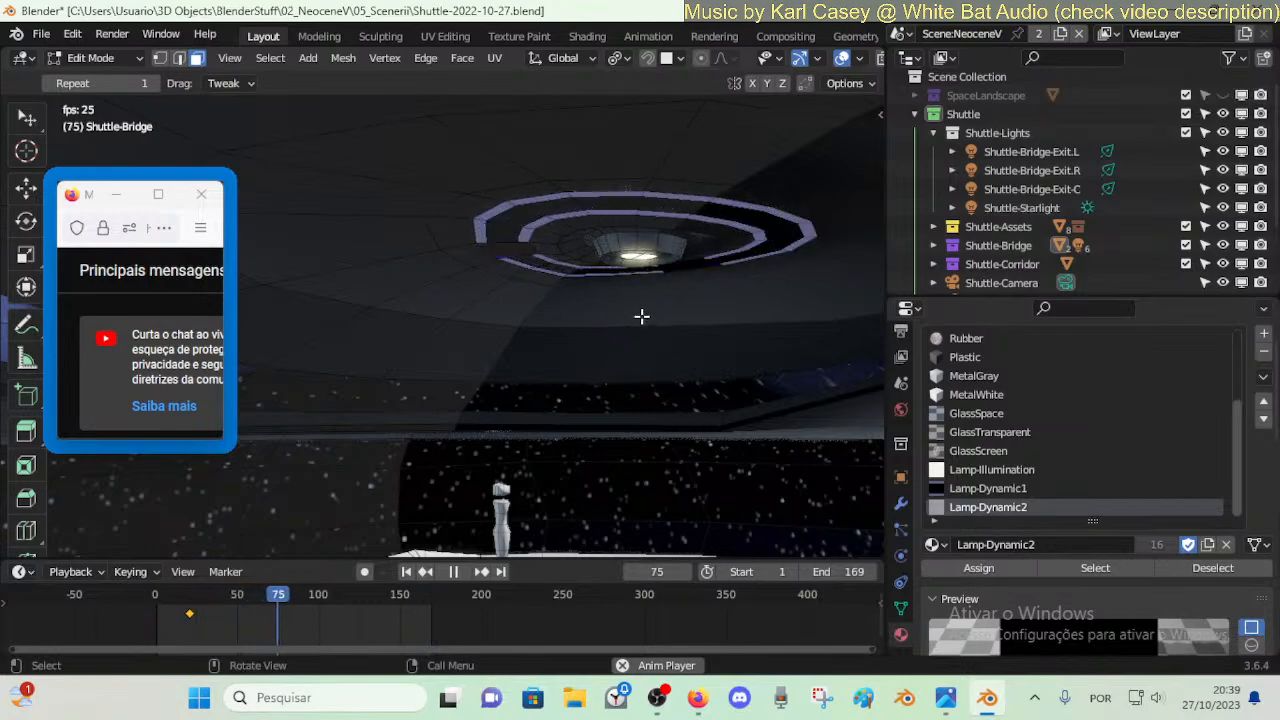
key(shift+grave)
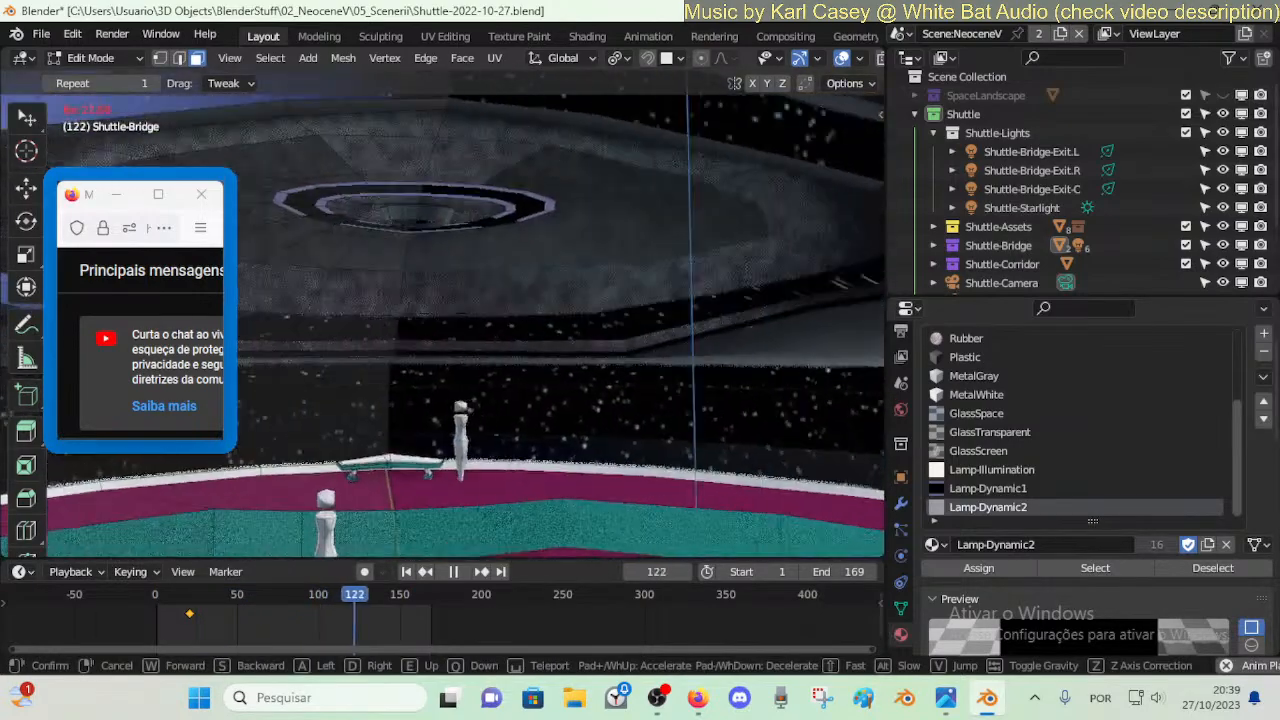
key(a)
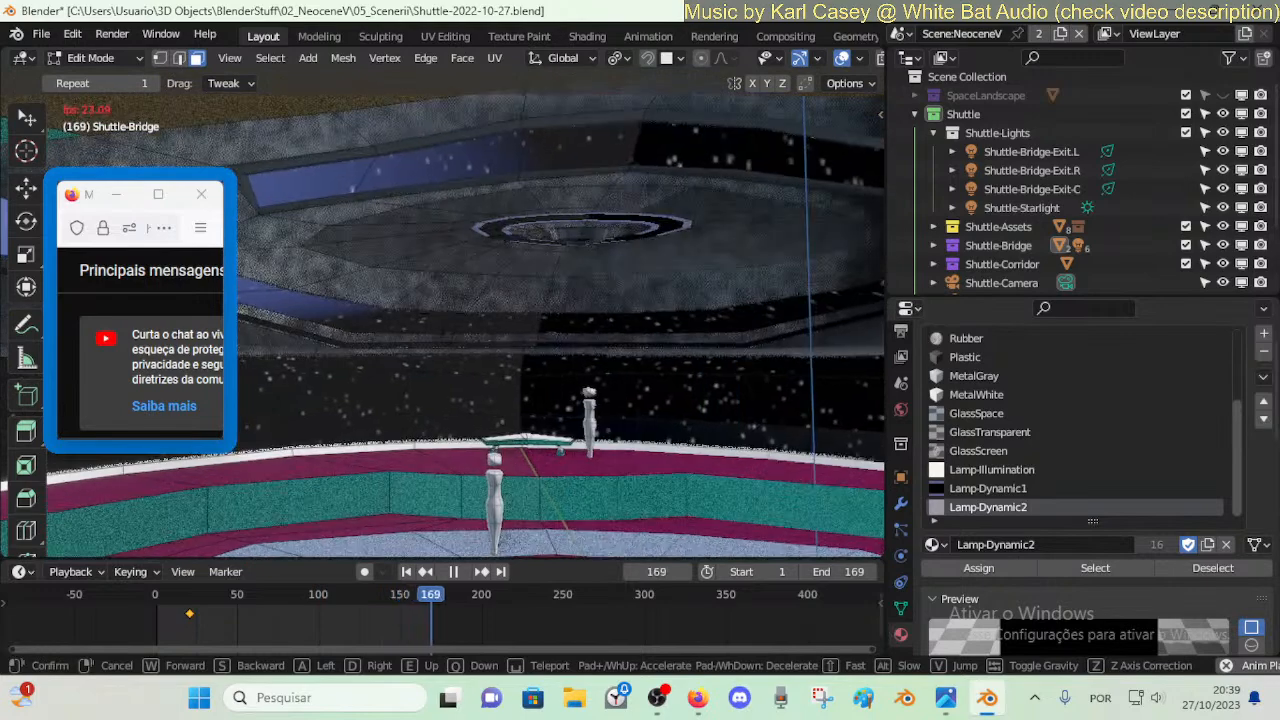
key(w)
click(640, 314)
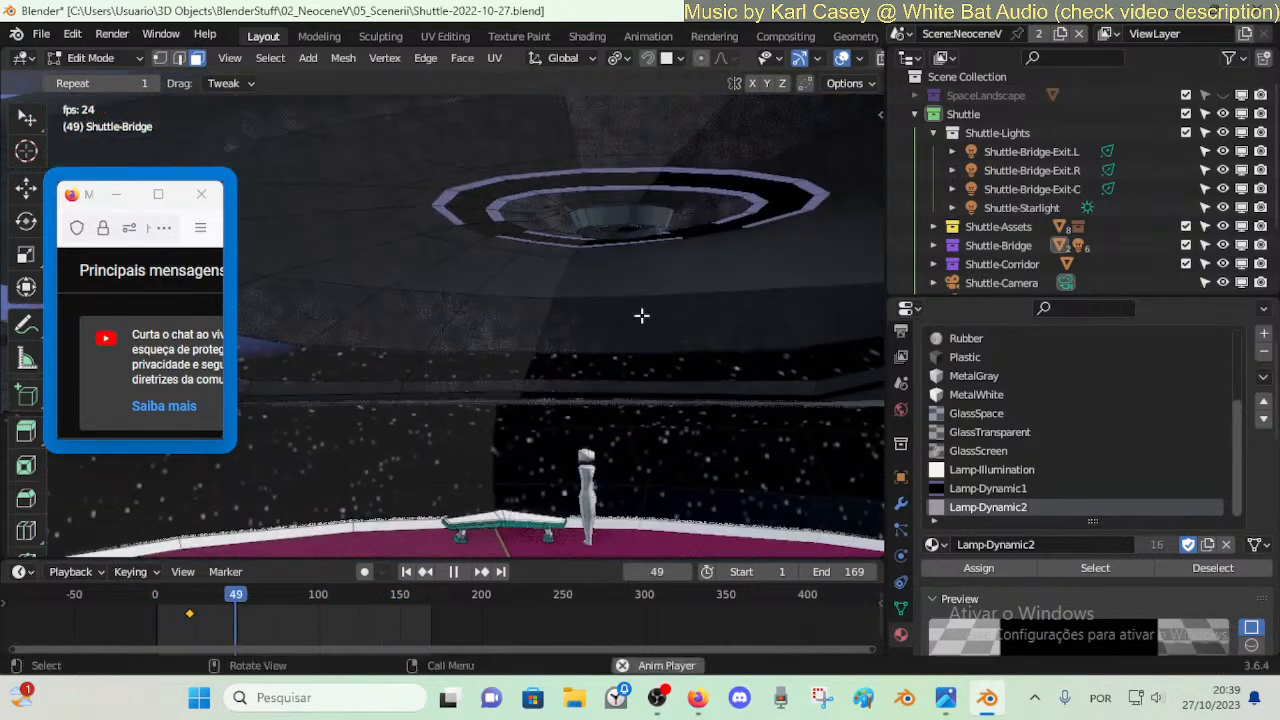
key(Tab)
key(space)
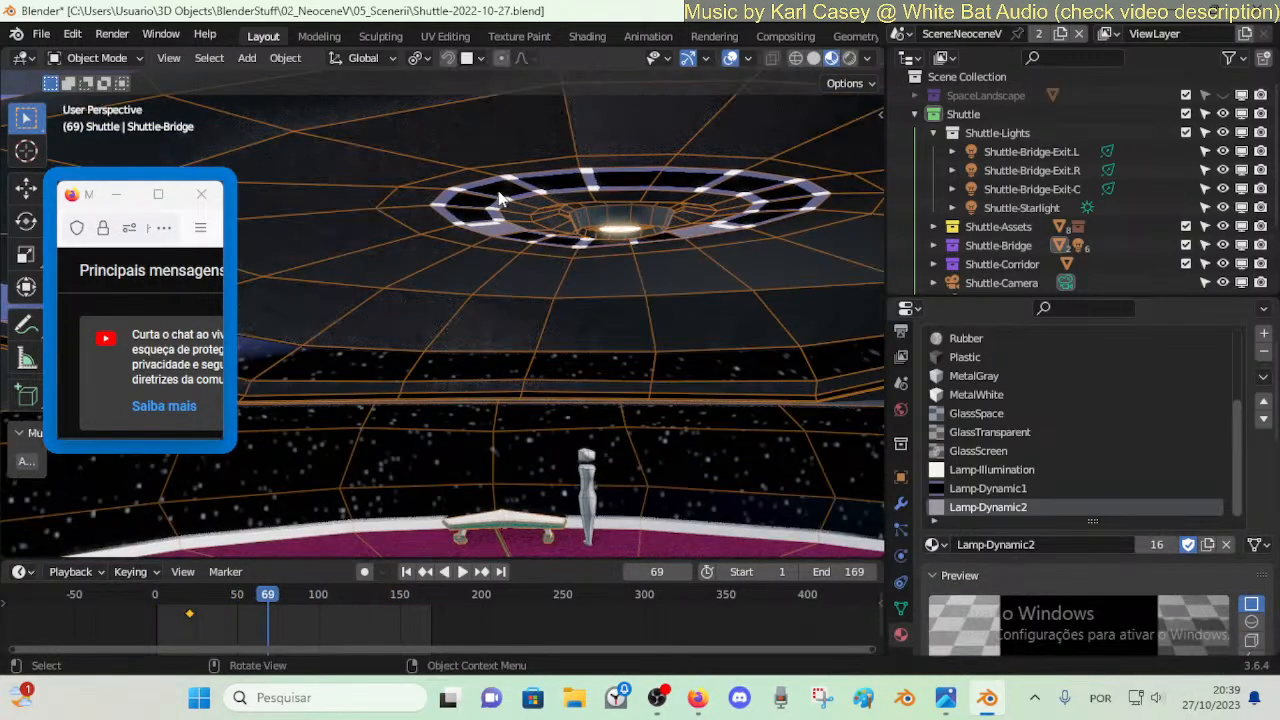
- Assign the Lamp-Dynamic2 material to another face at the rear of the ceiling lamp ring
key(Tab)
click(504, 232)
click(578, 247)
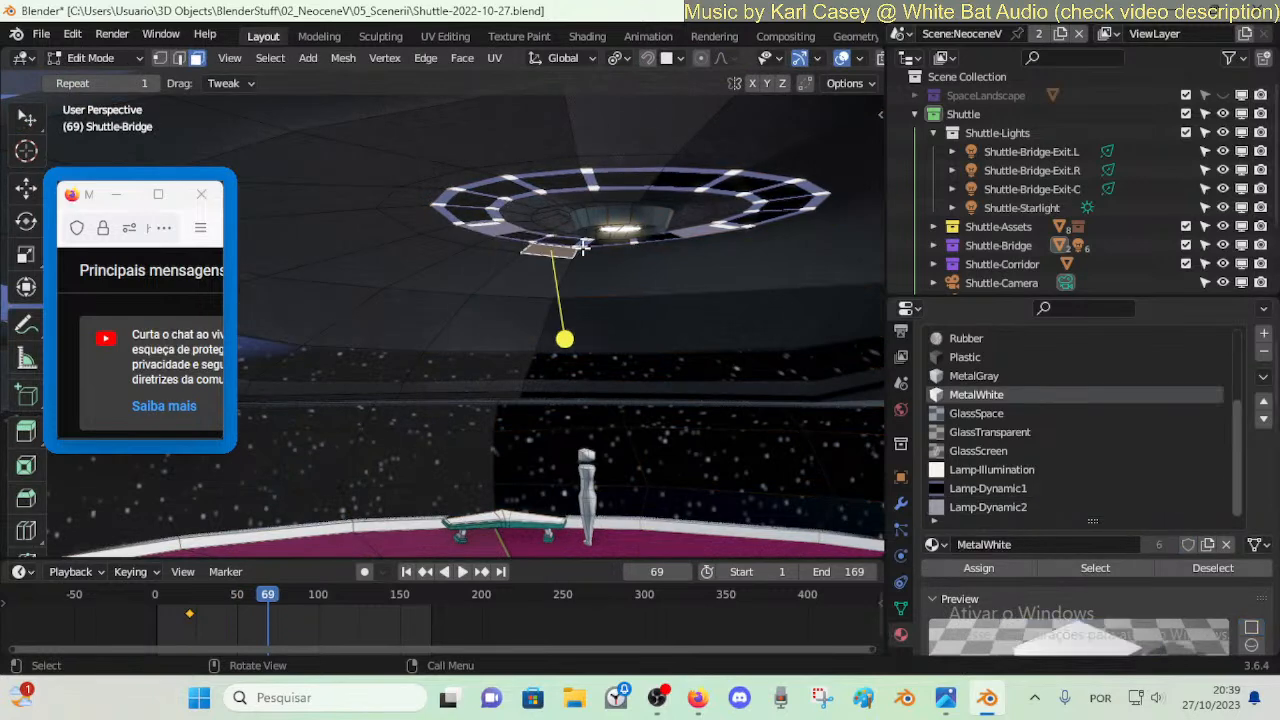
alt+click(543, 236)
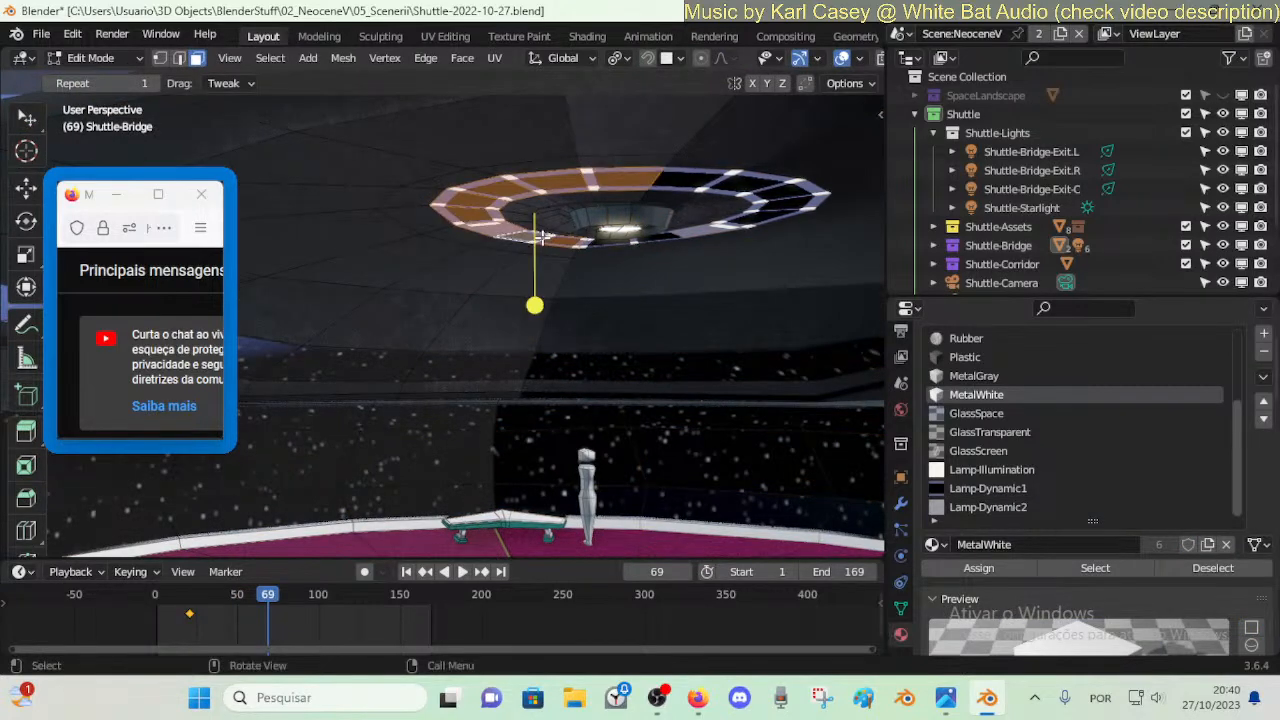
click(509, 186)
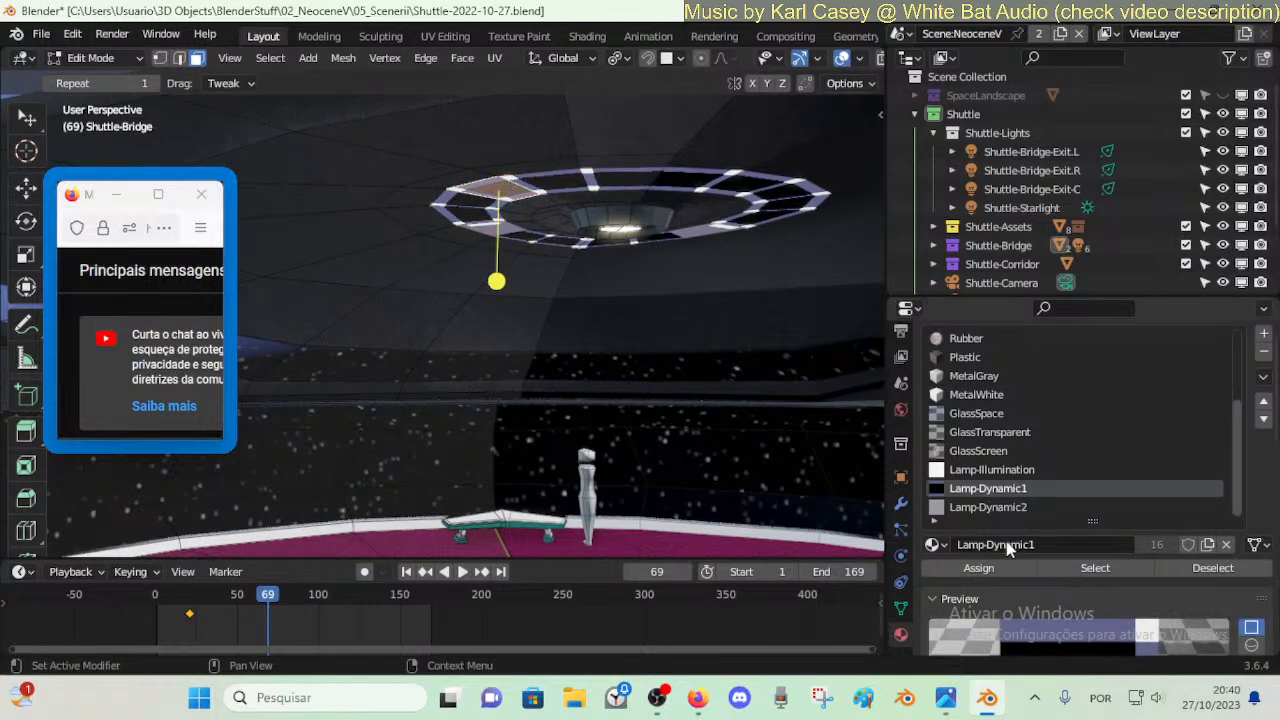
click(1003, 508)
click(979, 568)
- Preview the lamp ring's animation in Object Mode and save the file
alt+click(542, 347)
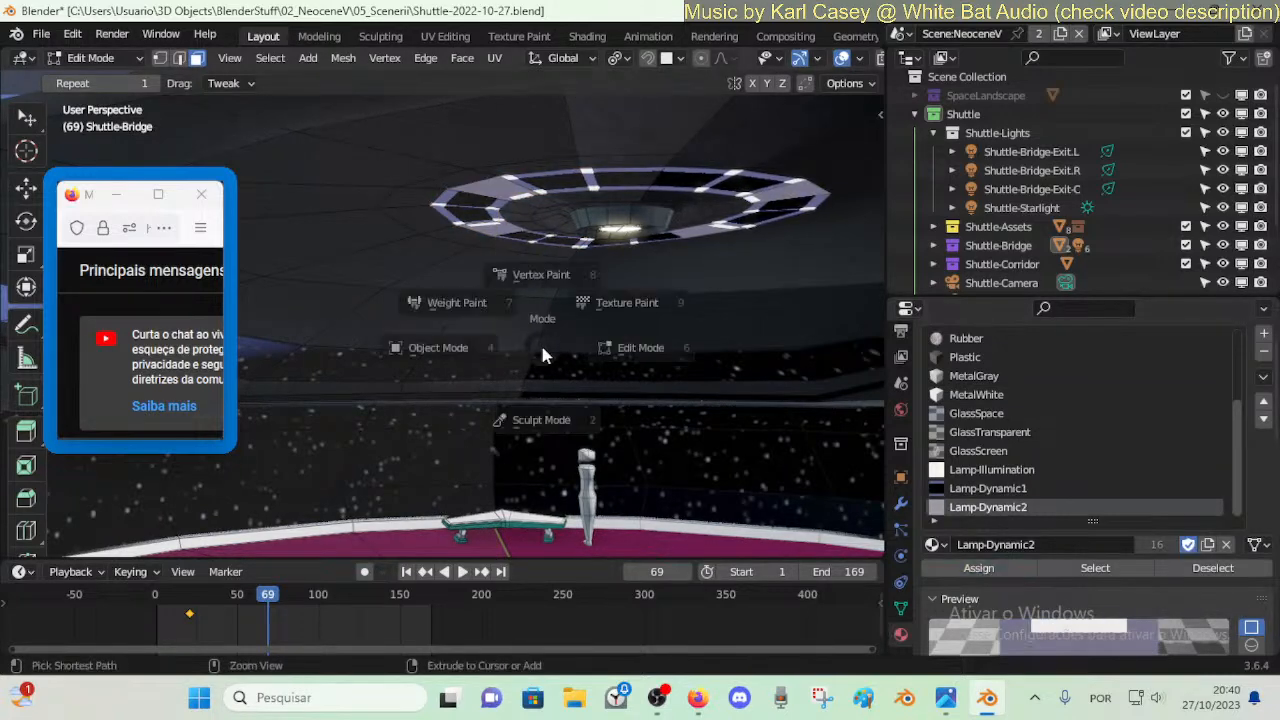
click(505, 347)
key(space)
key(shift+grave)
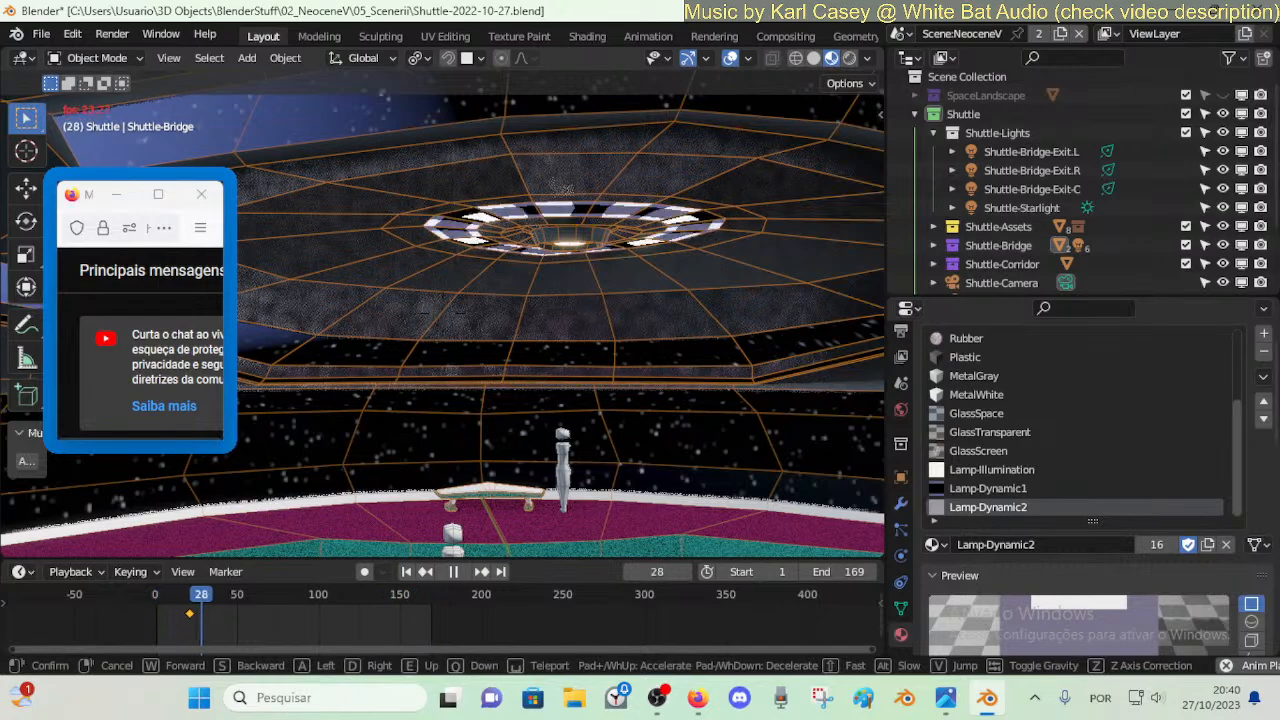
click(540, 341)
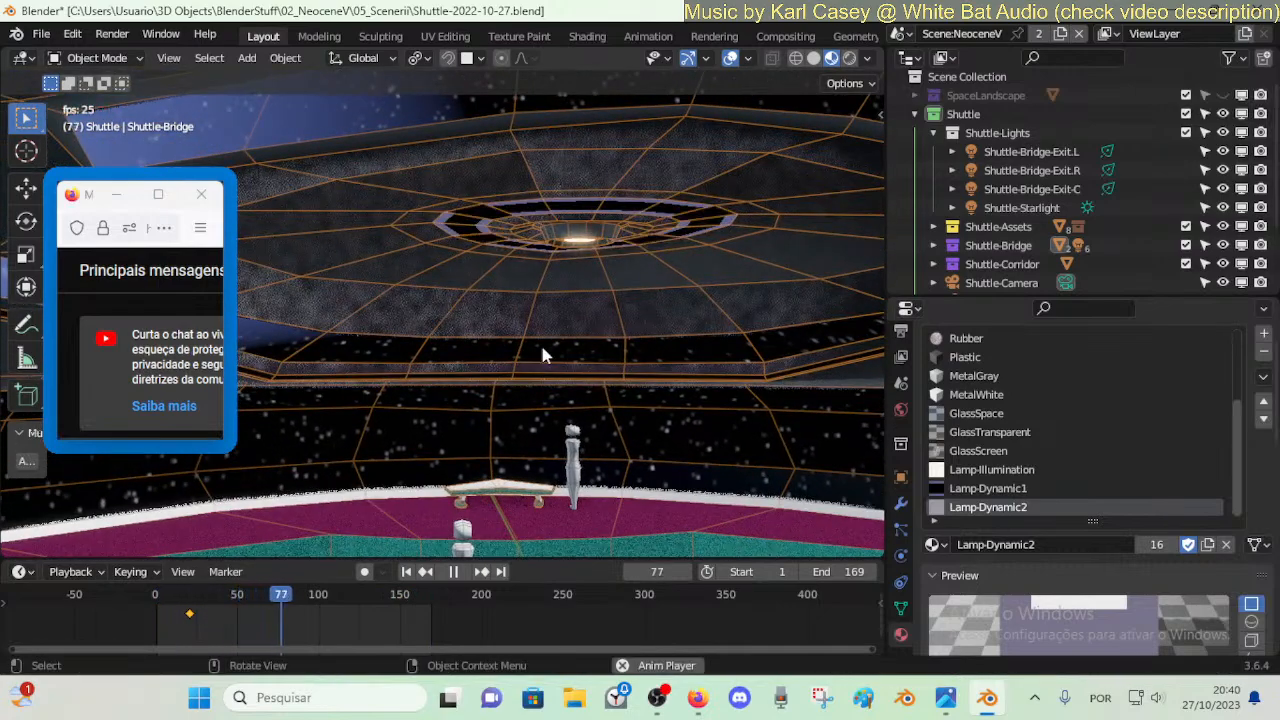
key(space)
key(ctrl+s)
- Deselect all objects, look over the bridge interior, and save the file again
key(shift+grave)
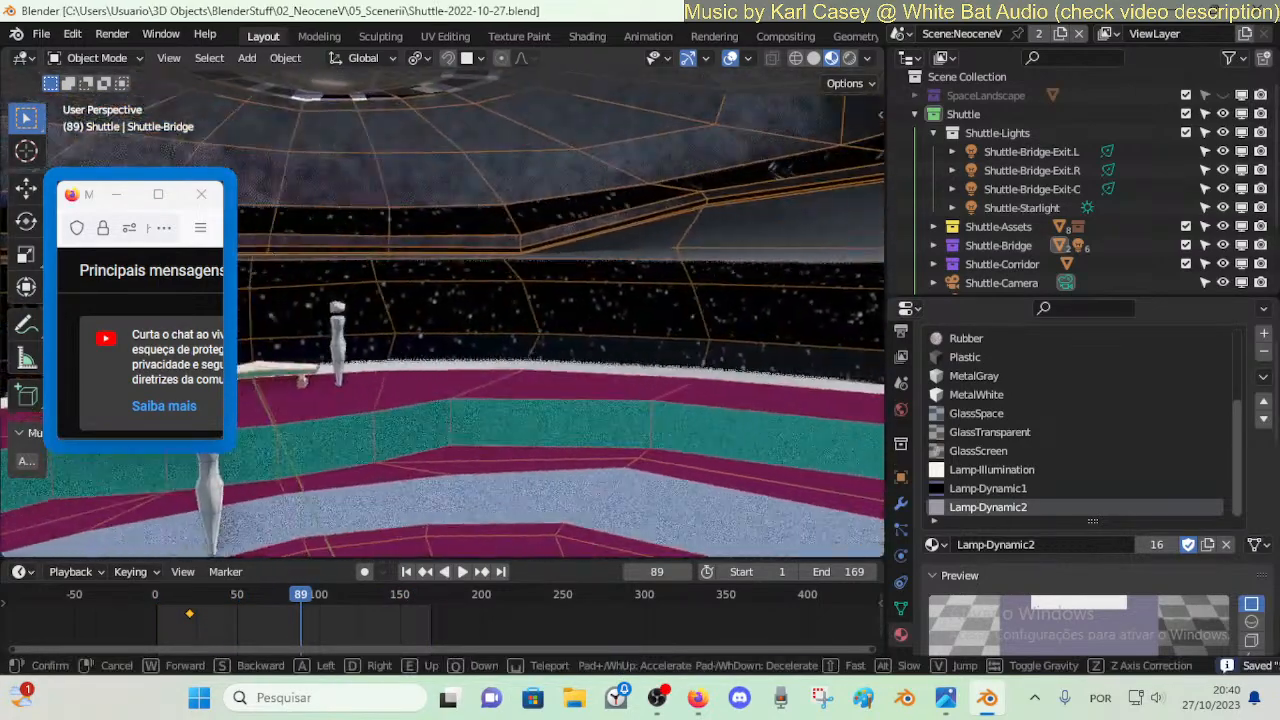
key(w)
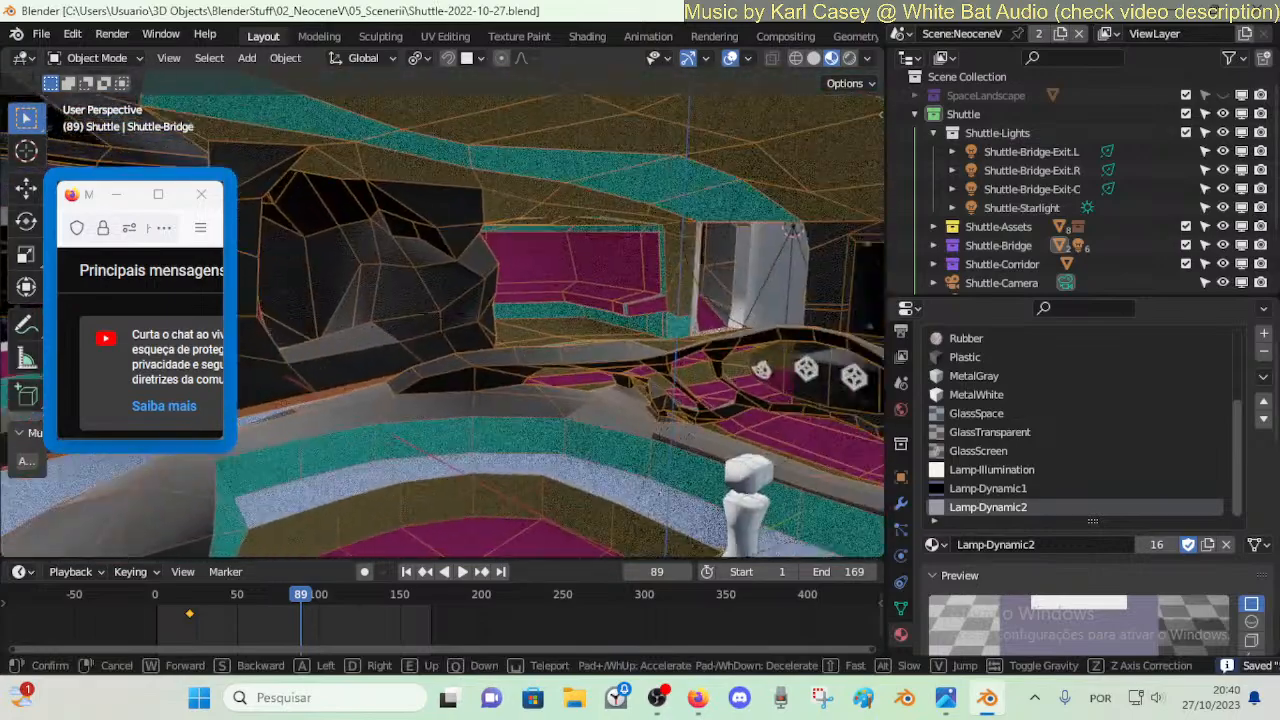
click(552, 299)
key(alt+a)
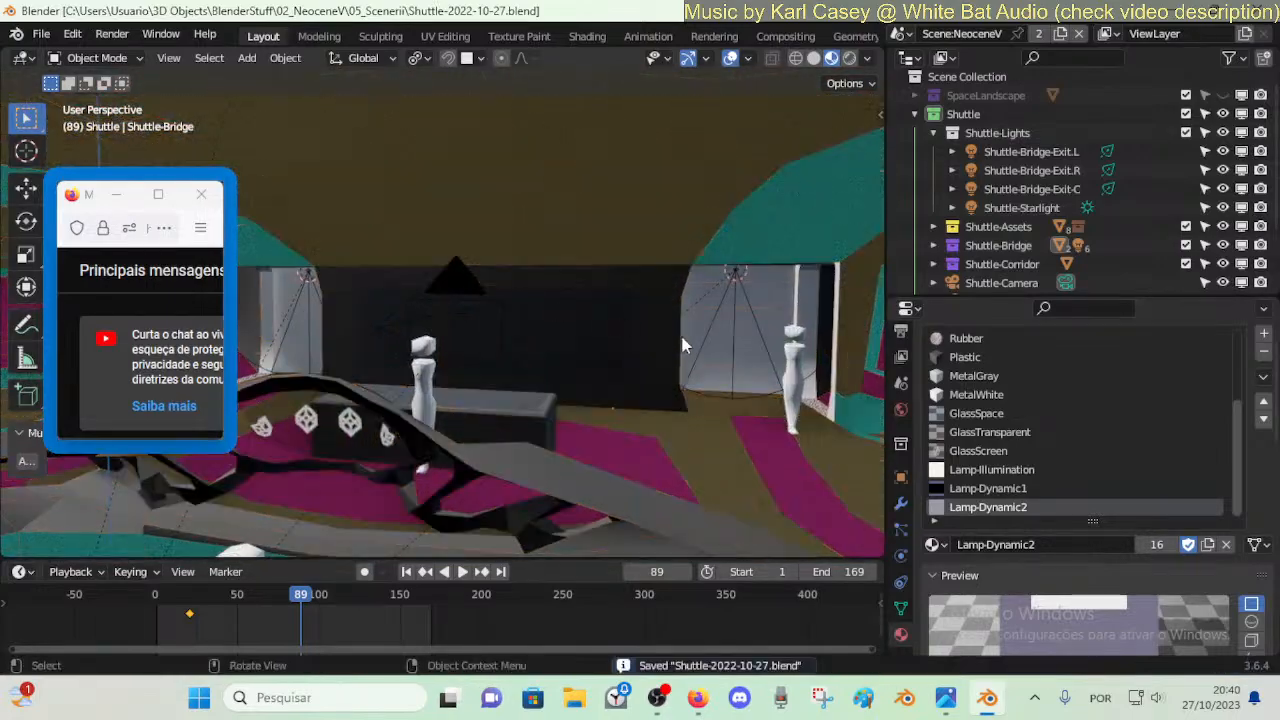
key(shift+grave)
key(w)
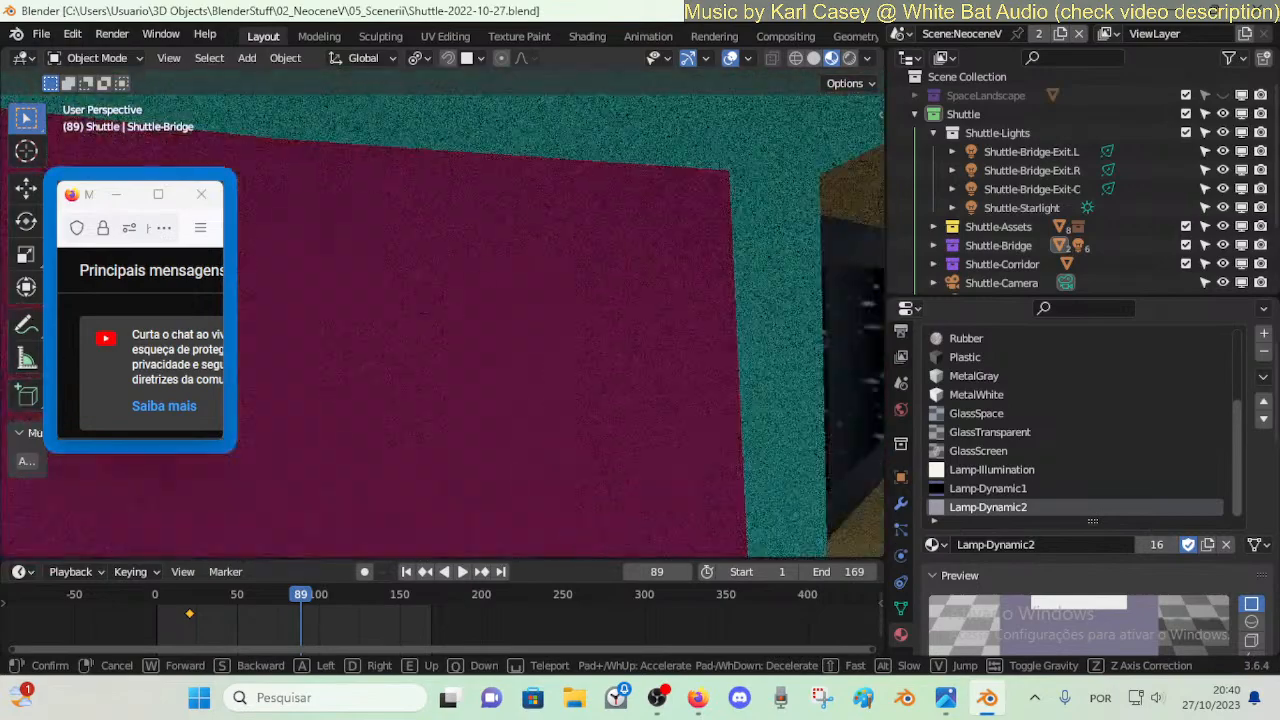
key(s)
click(679, 343)
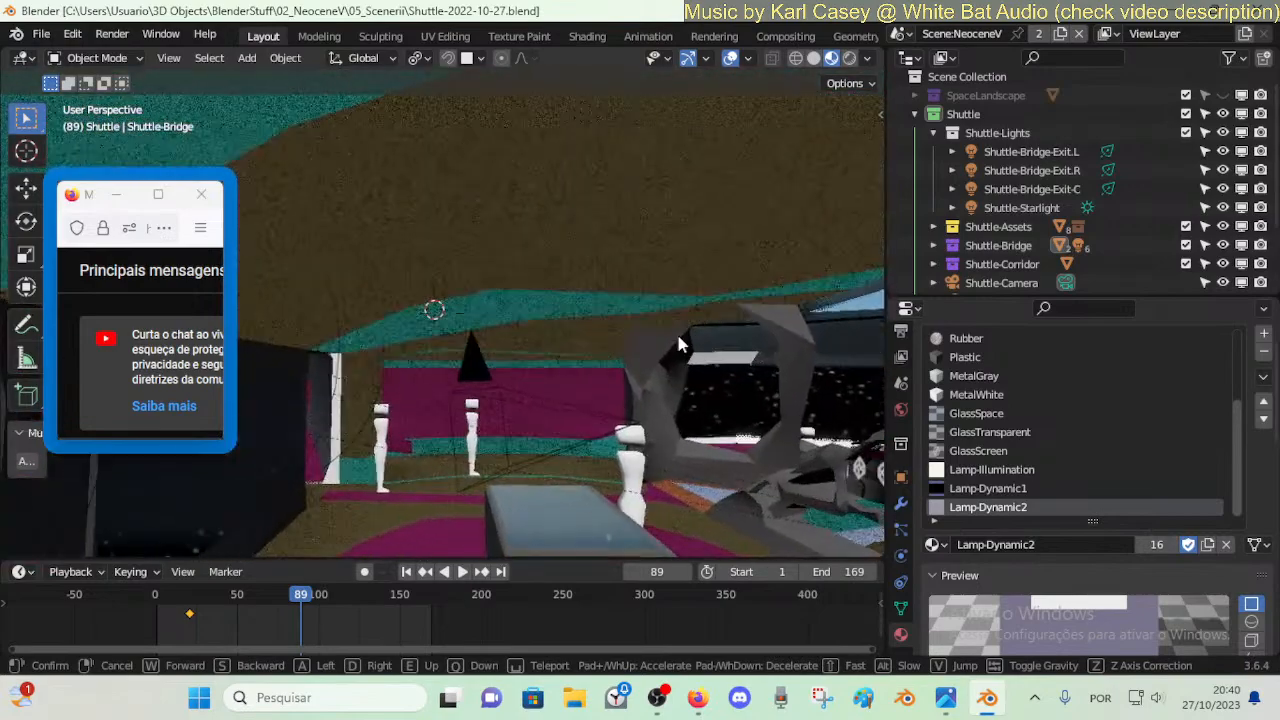
key(ctrl+s)
key(space)
key(space)
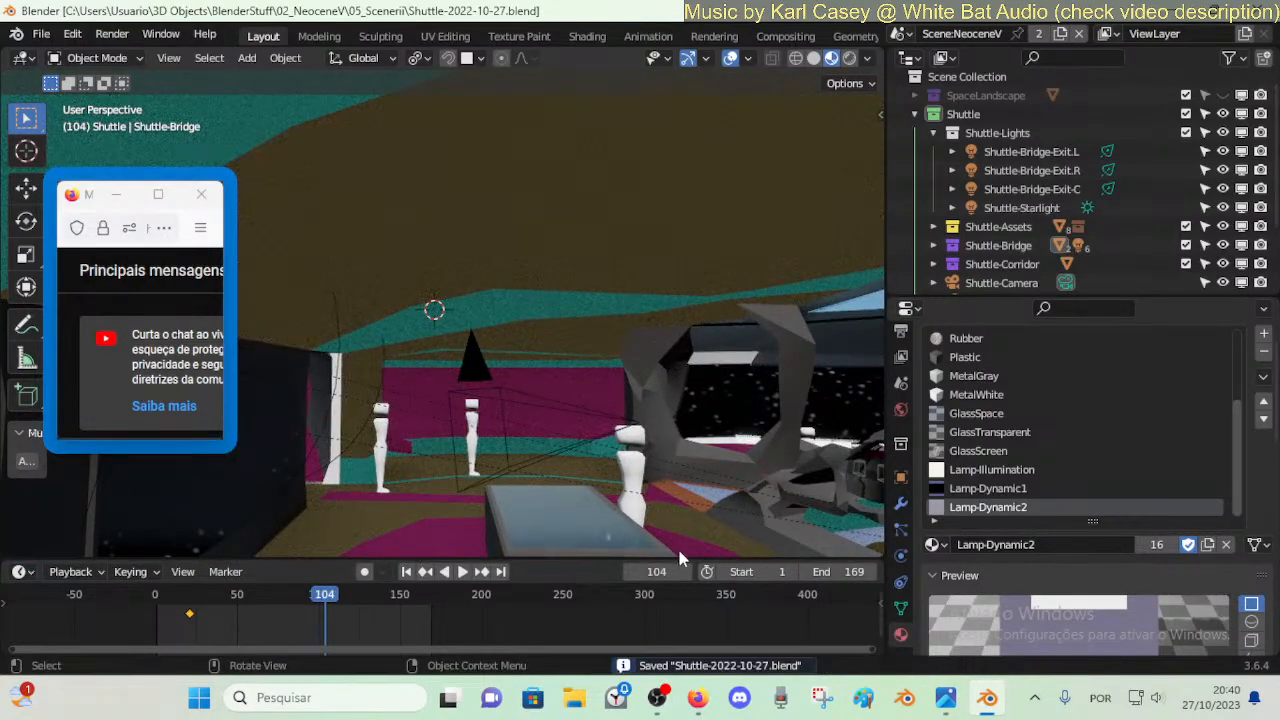
- Disable the Shuttle-Starlight light in viewports
click(1241, 207)
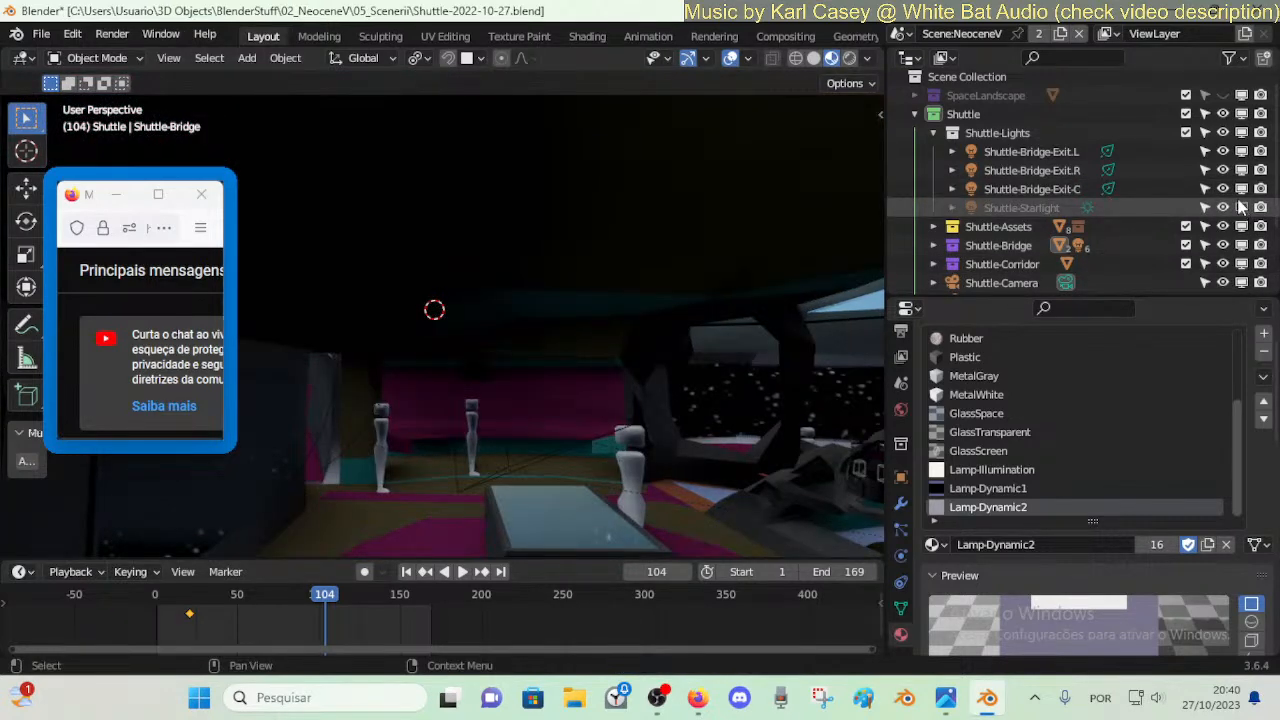
click(1238, 191)
click(1240, 209)
click(1240, 209)
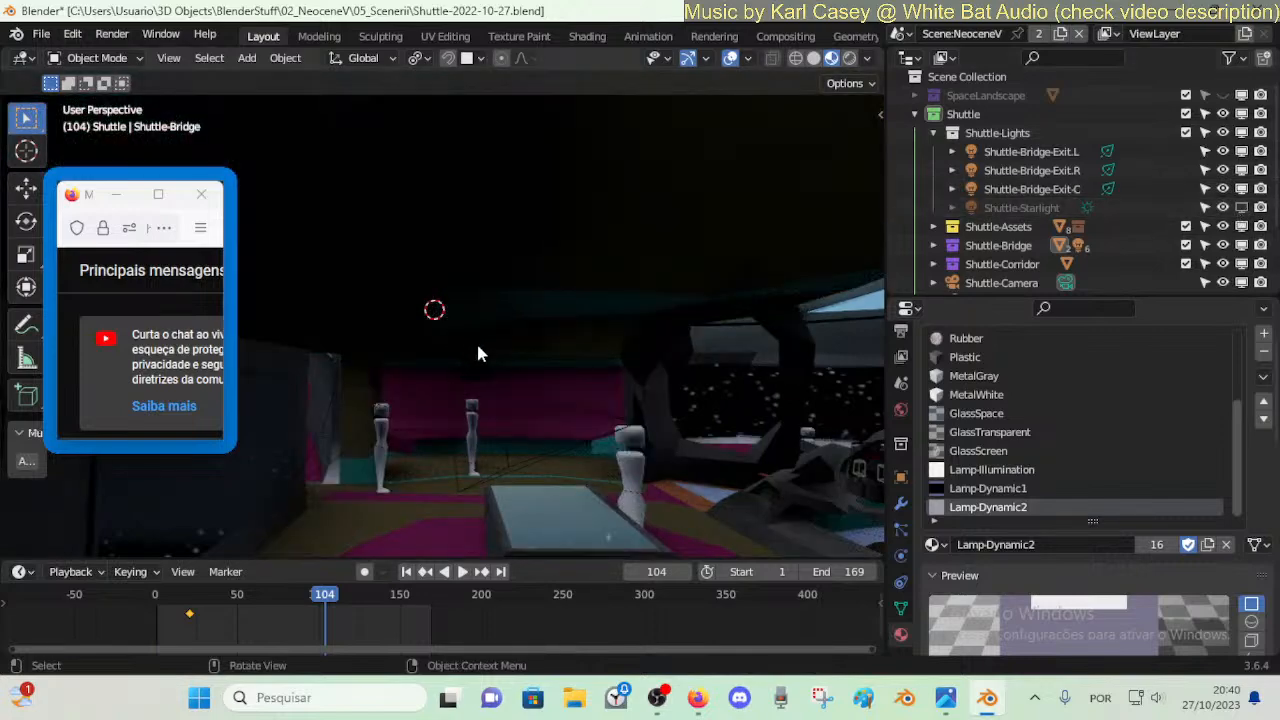
- Play the animation and examine the ceiling lamp ring and bridge interior without the starlight
key(shift+grave)
click(504, 345)
key(space)
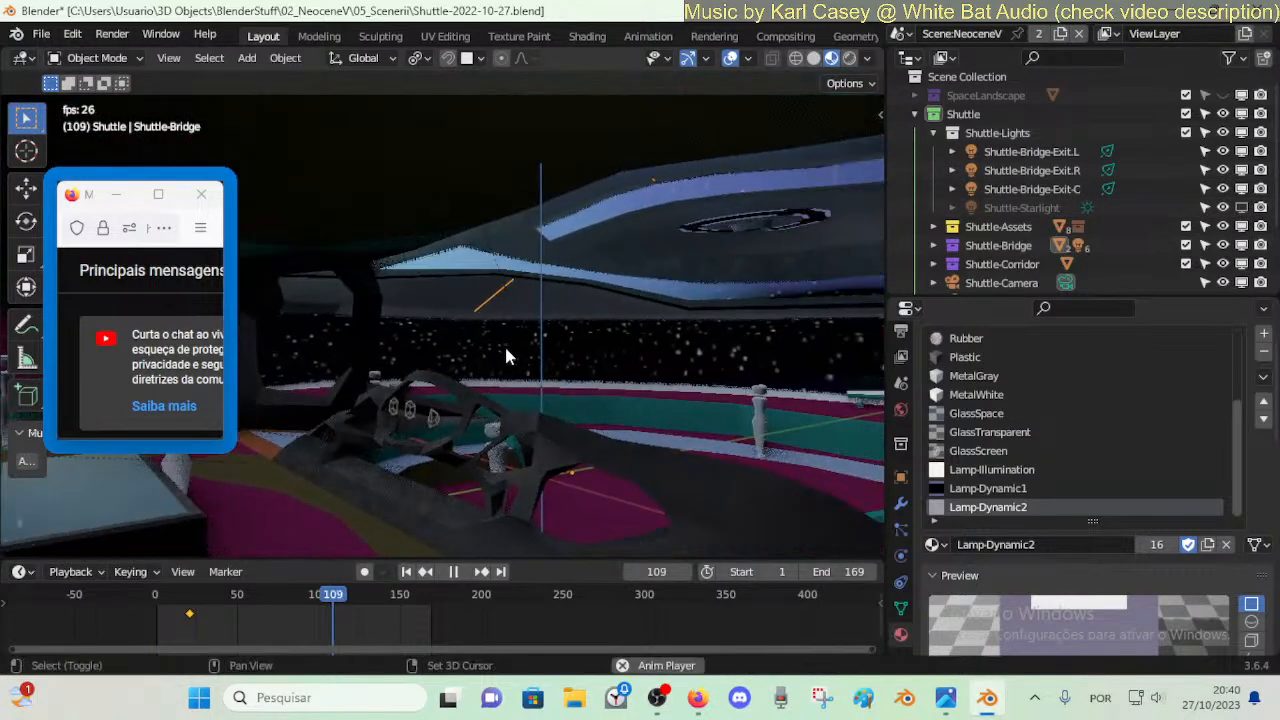
key(shift+grave)
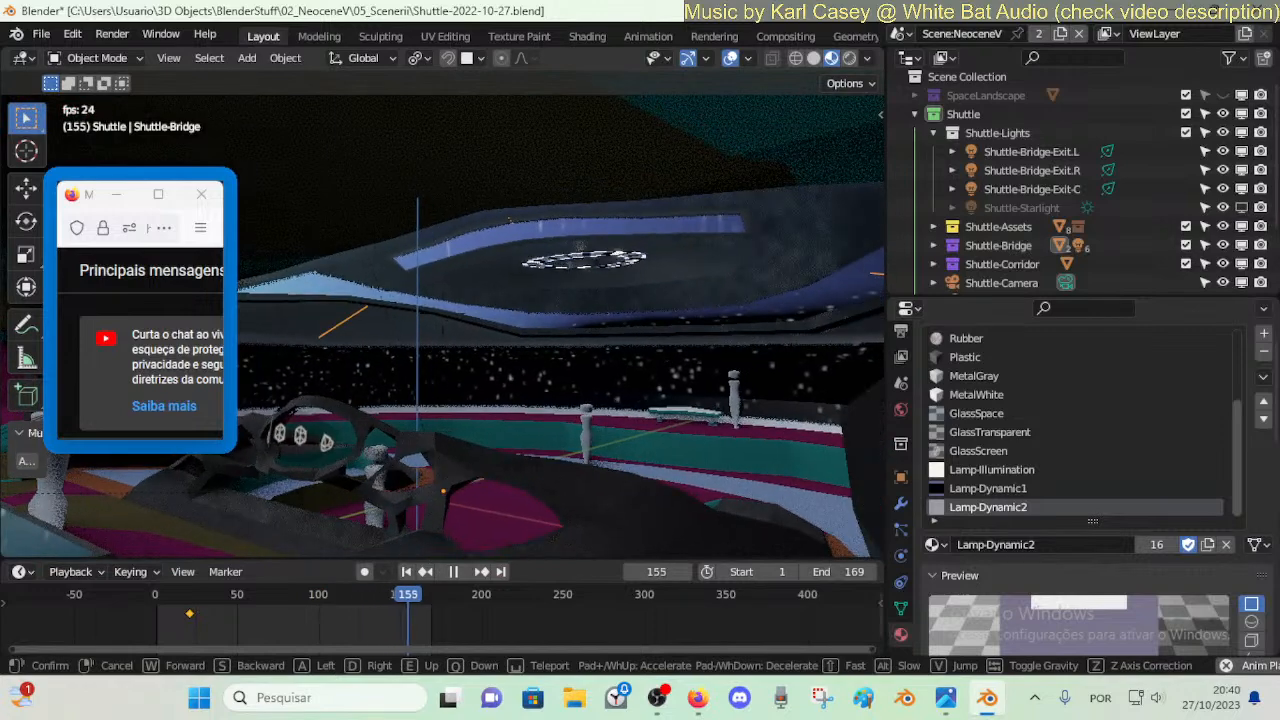
key(w)
key(w)
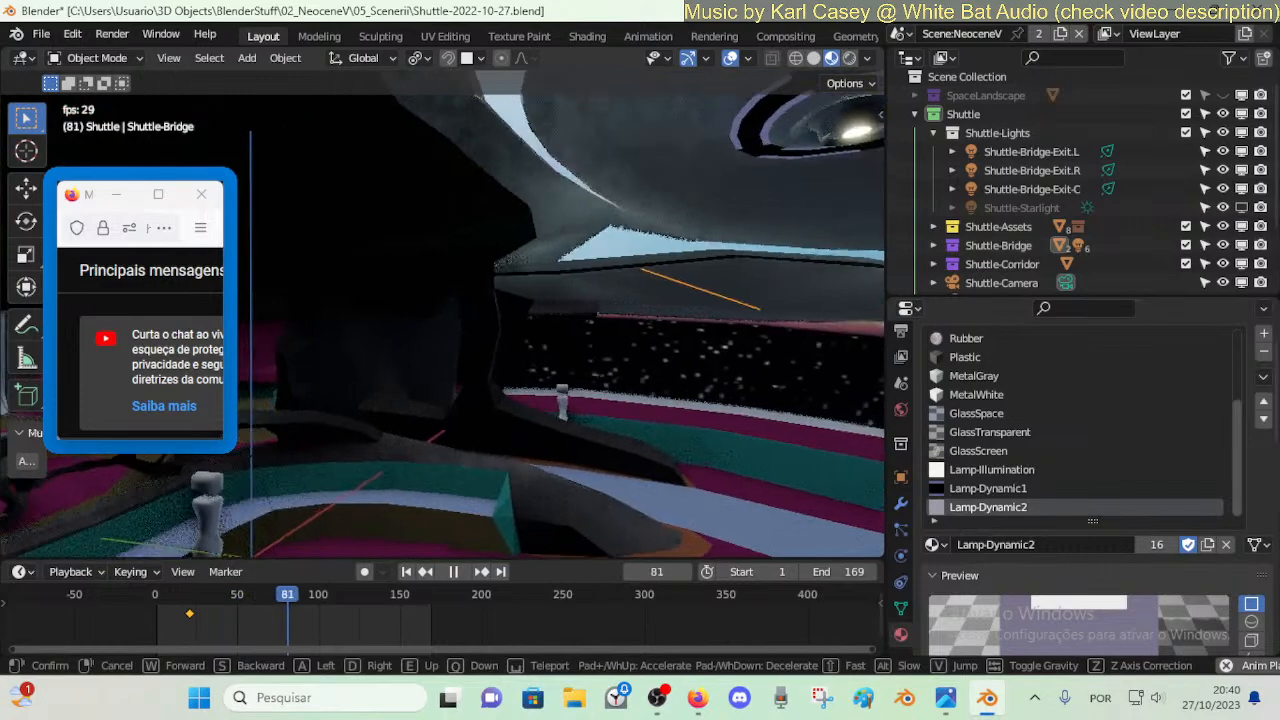
key(s)
key(s)
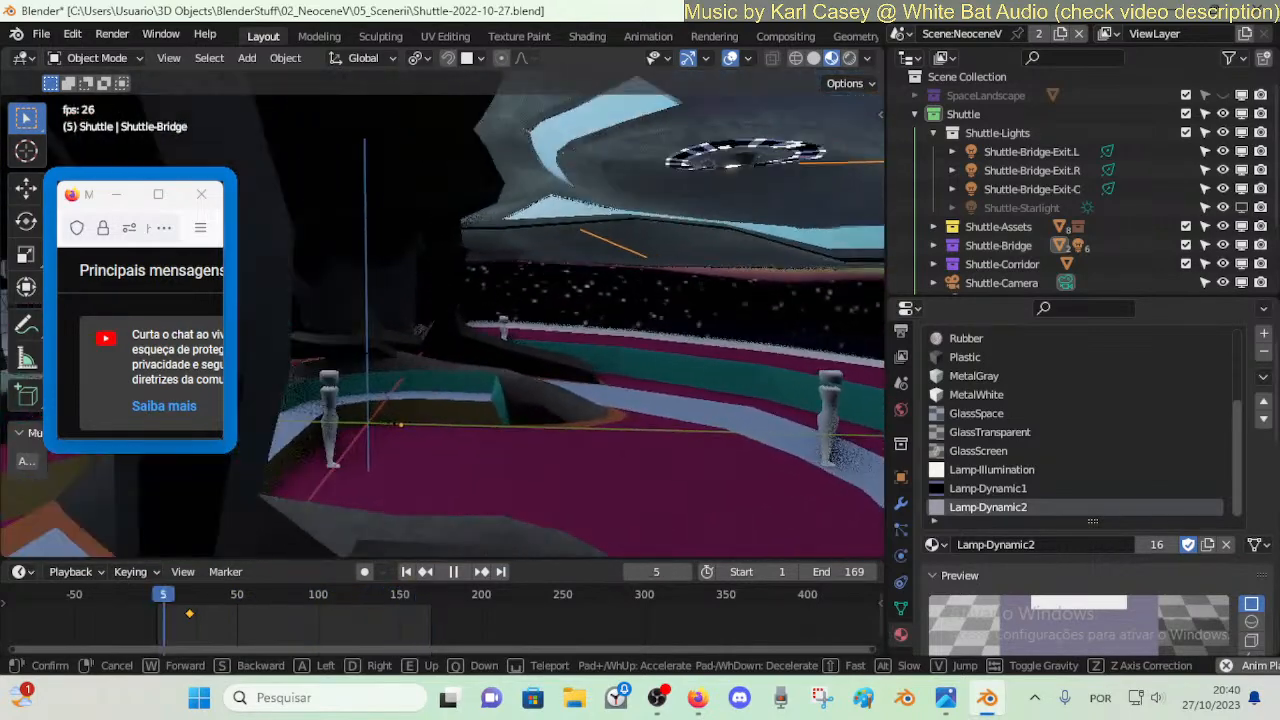
click(520, 343)
key(space)
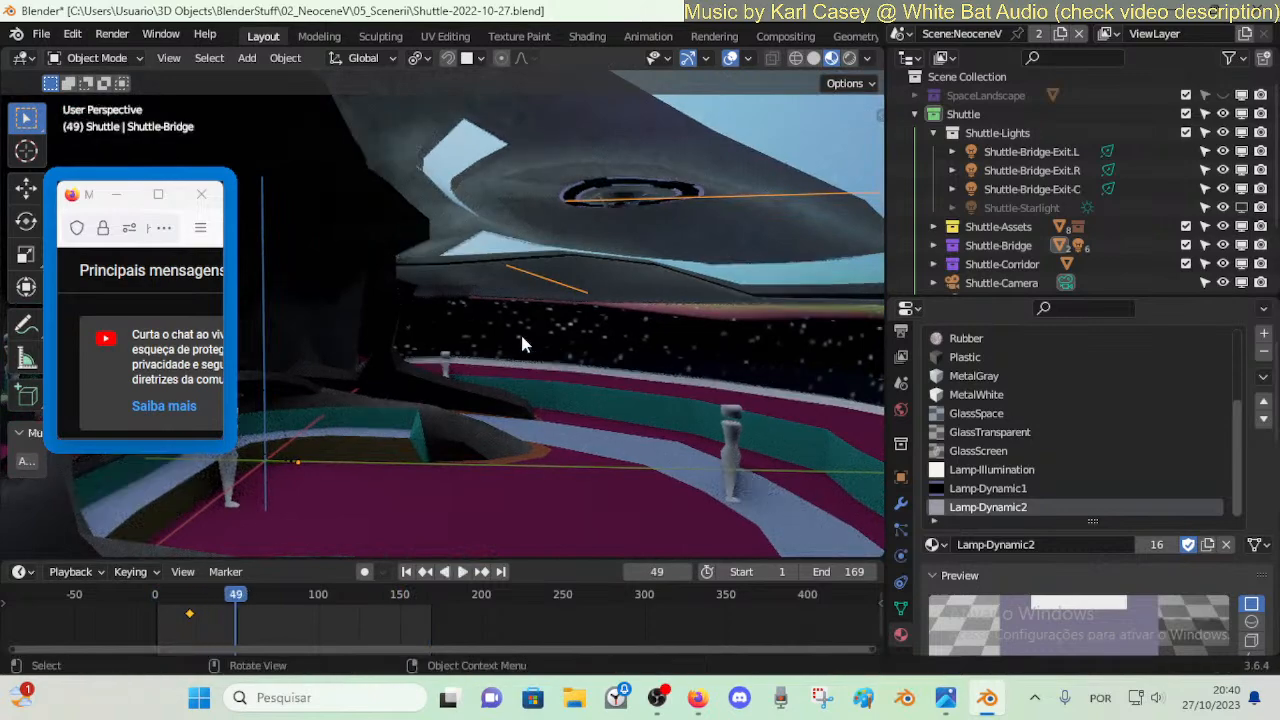
- Enter Edit Mode on the Shuttle-Bridge and select the roof faces around the lamp from outside, growing the selection to the window faces
key(shift+grave)
key(s)
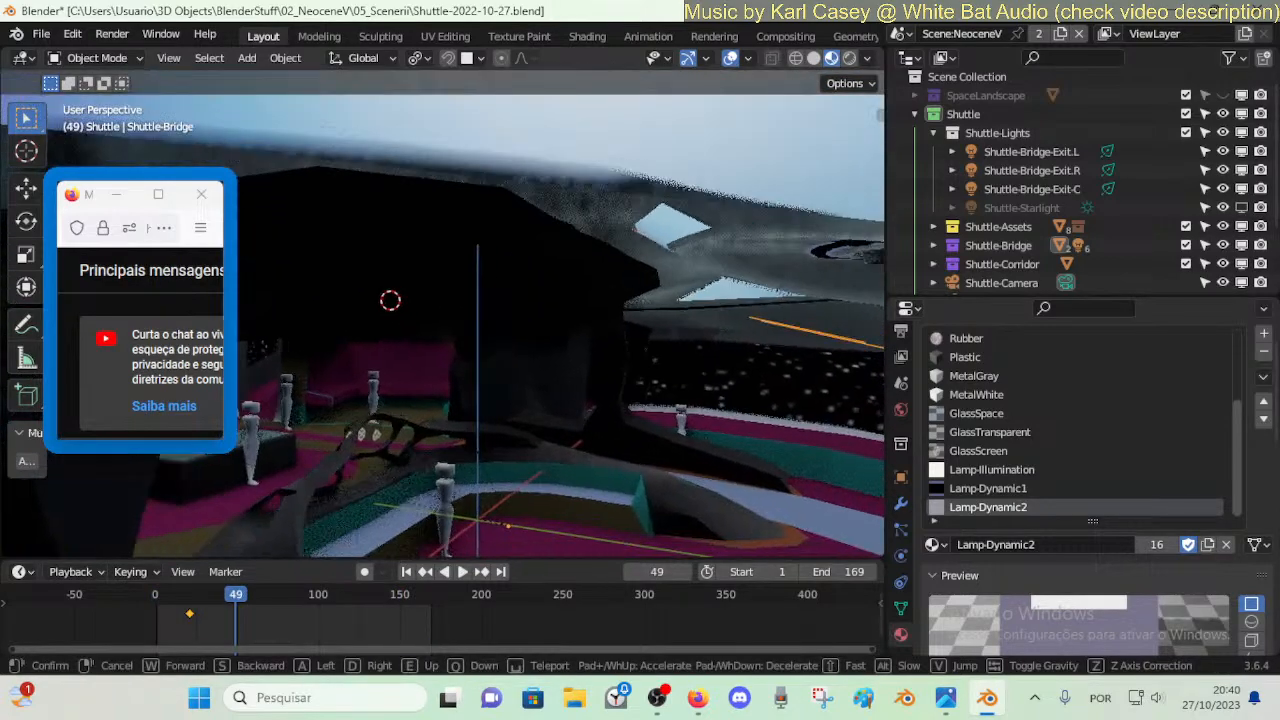
key(e)
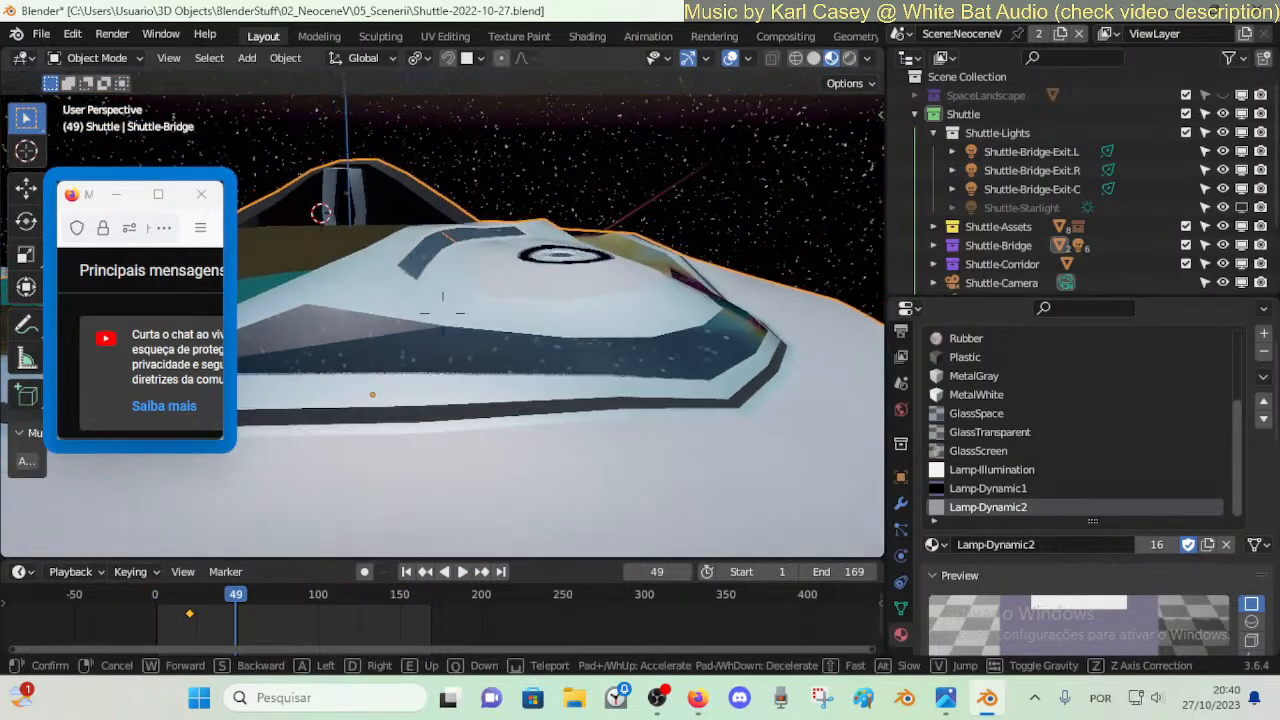
key(w)
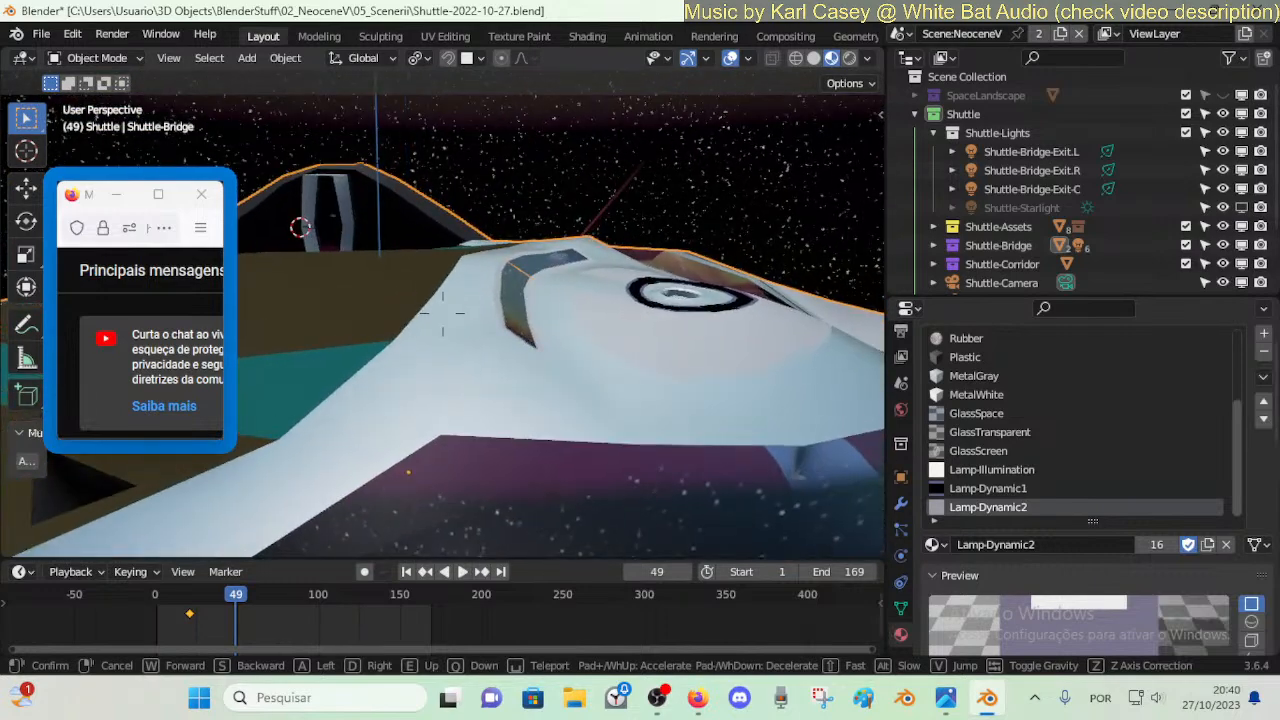
click(565, 368)
key(Tab)
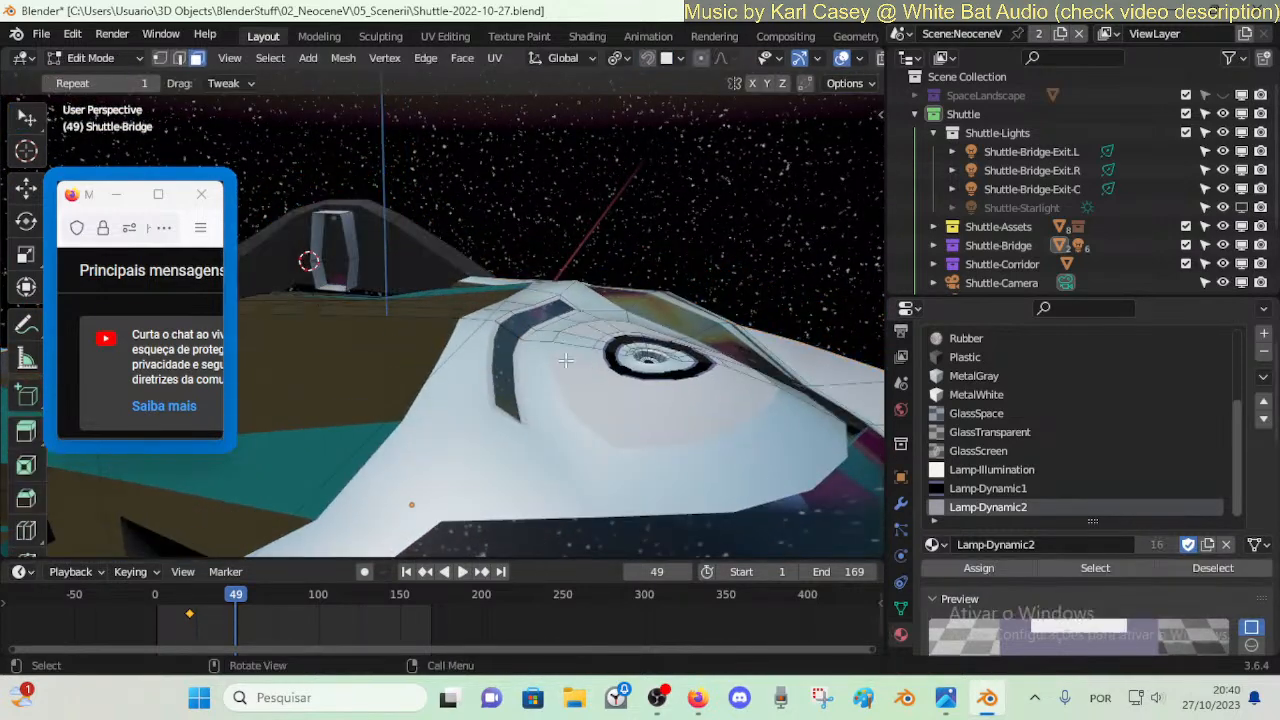
key(shift+grave)
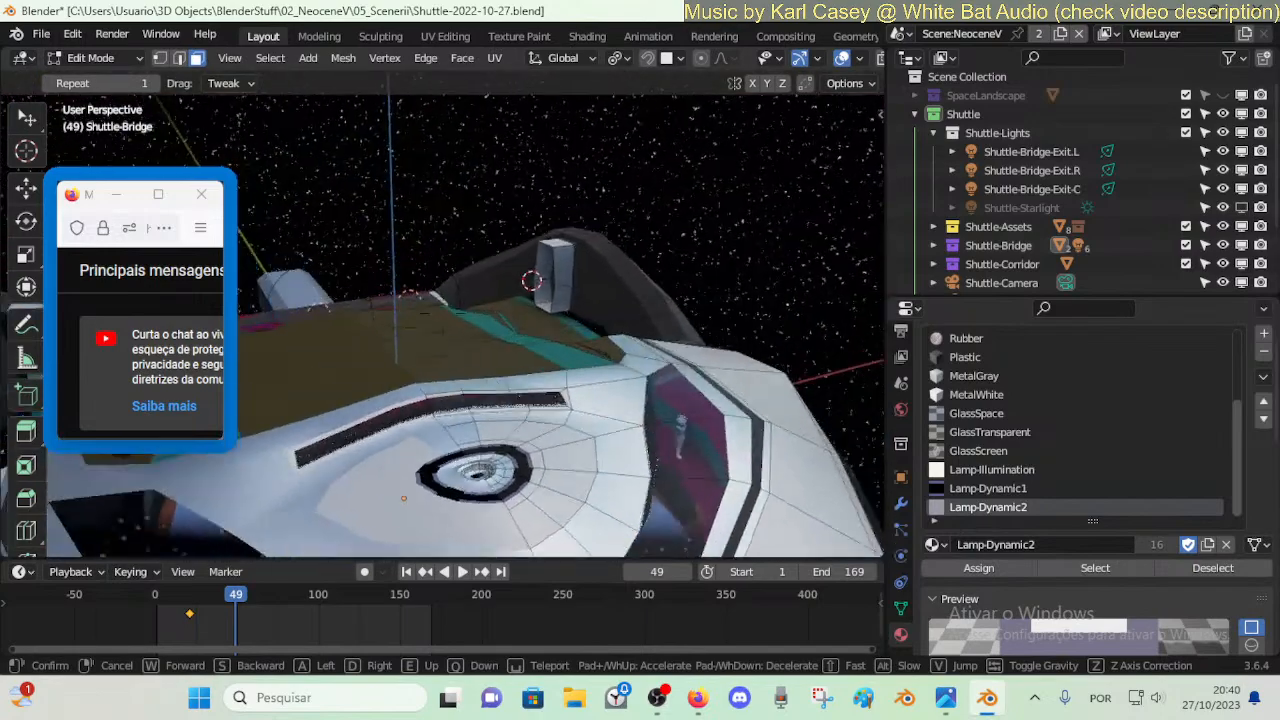
click(592, 413)
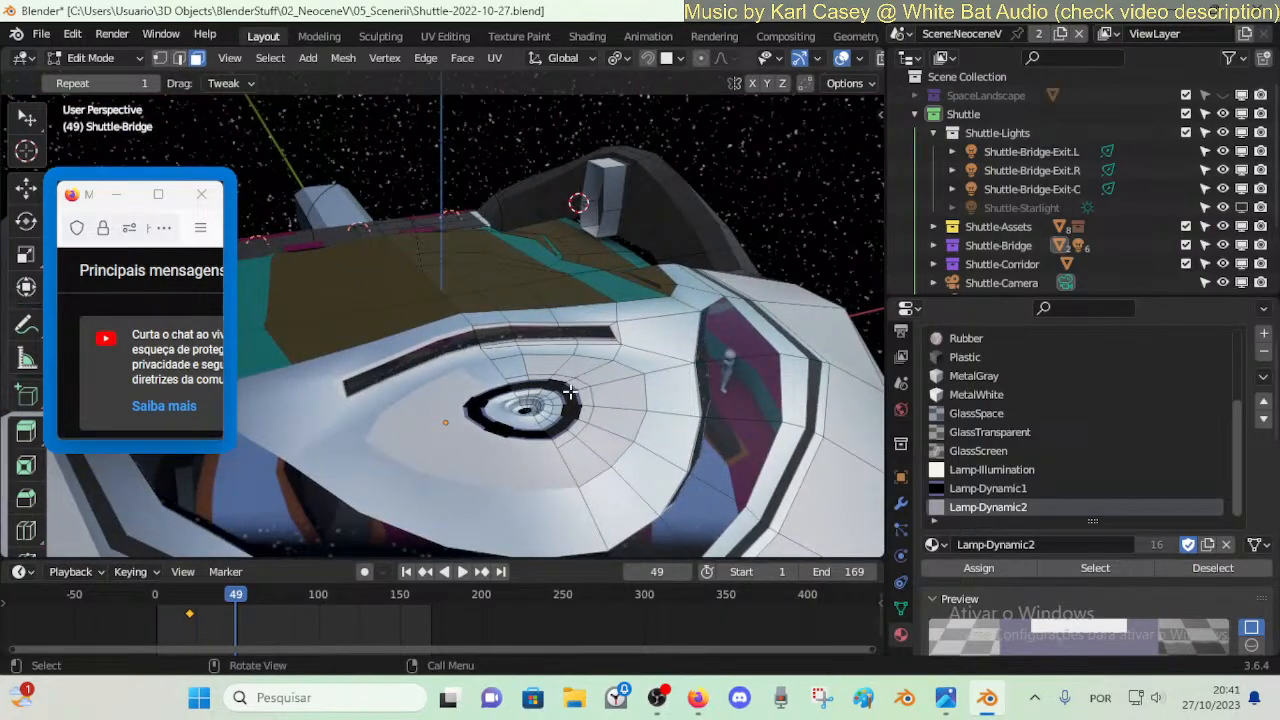
key(ctrl+KP_Add)
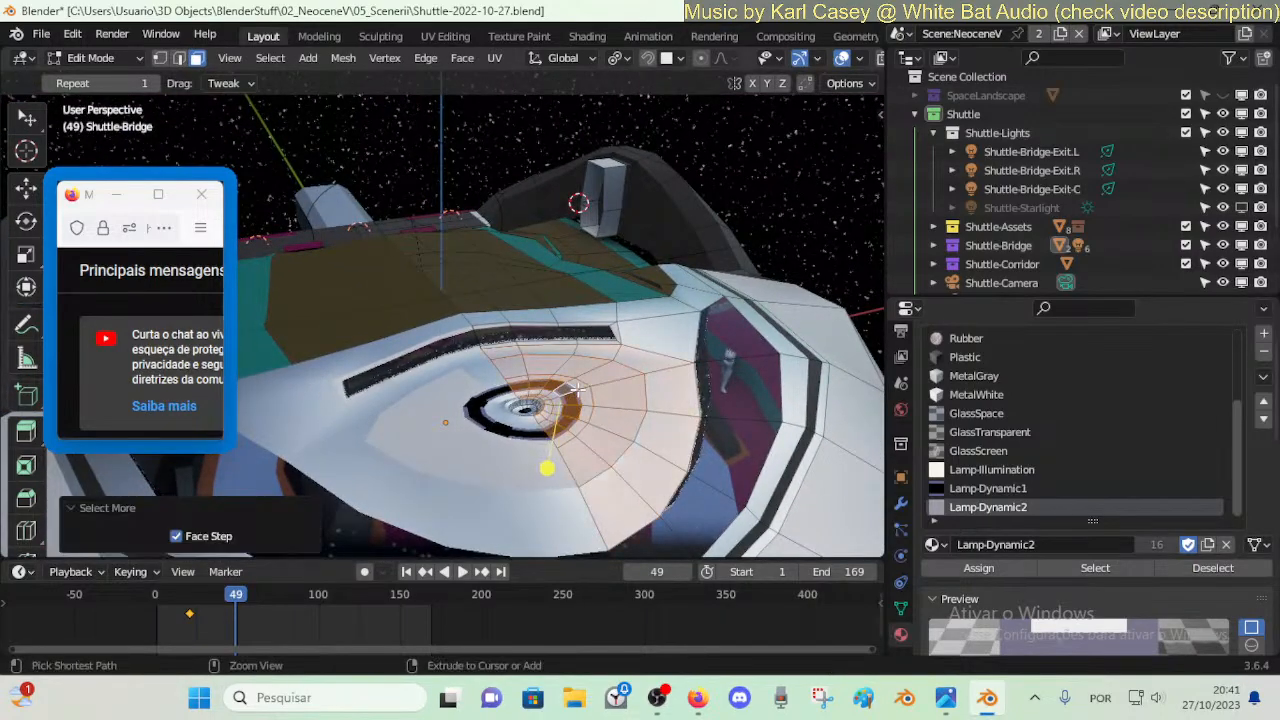
key(ctrl+KP_Add)
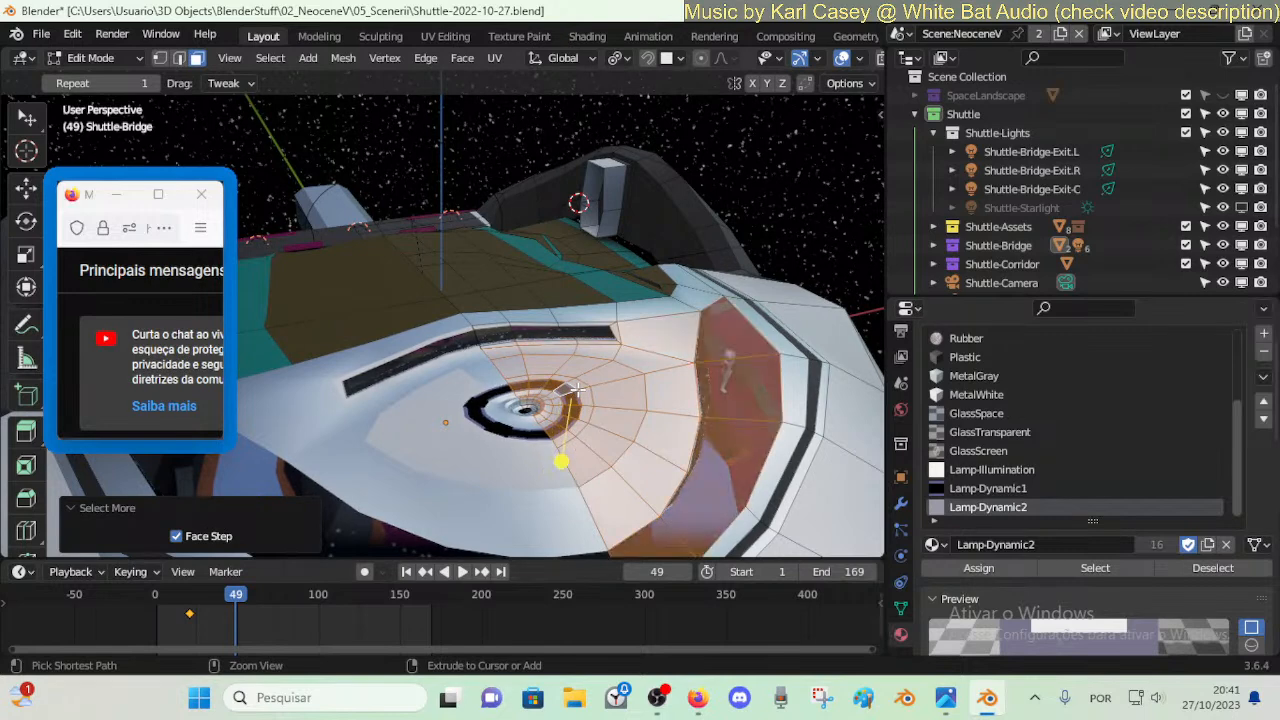
- Circle-select the narrow roof strip's faces as well and move the whole selection about 0.57 m along global Y
key(c)
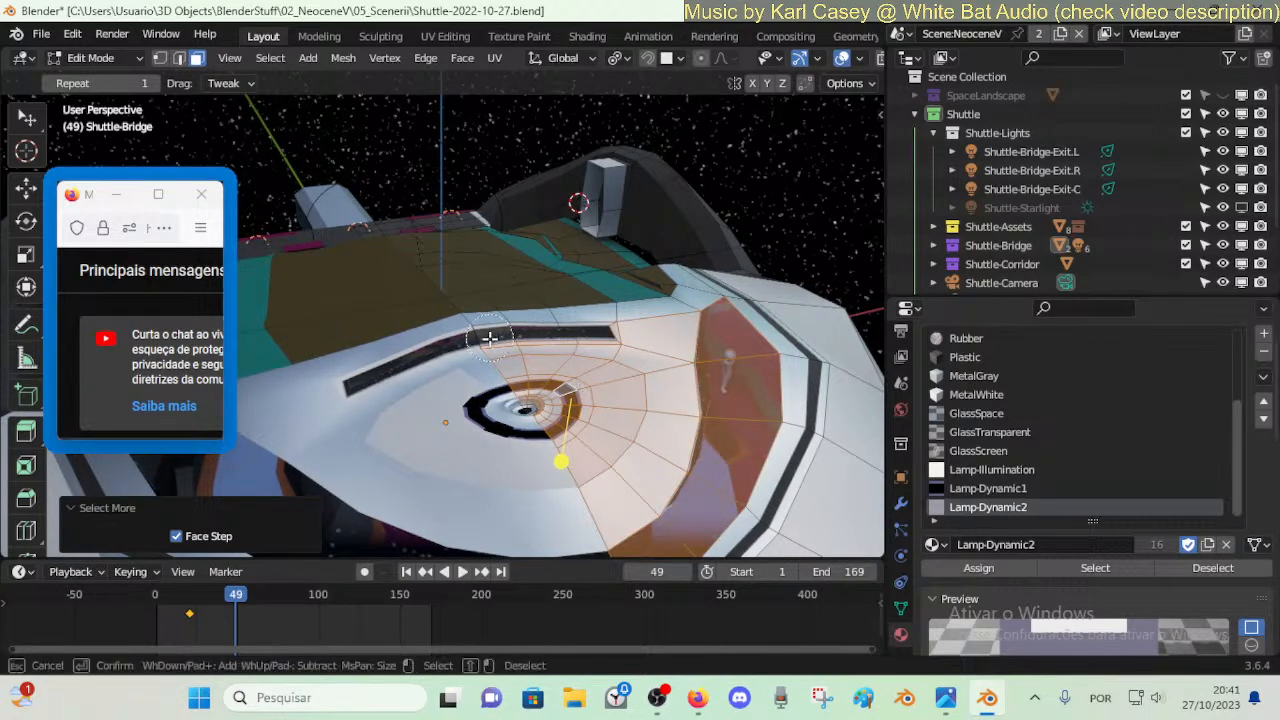
shift+drag(591, 330, 500, 335)
key(Escape)
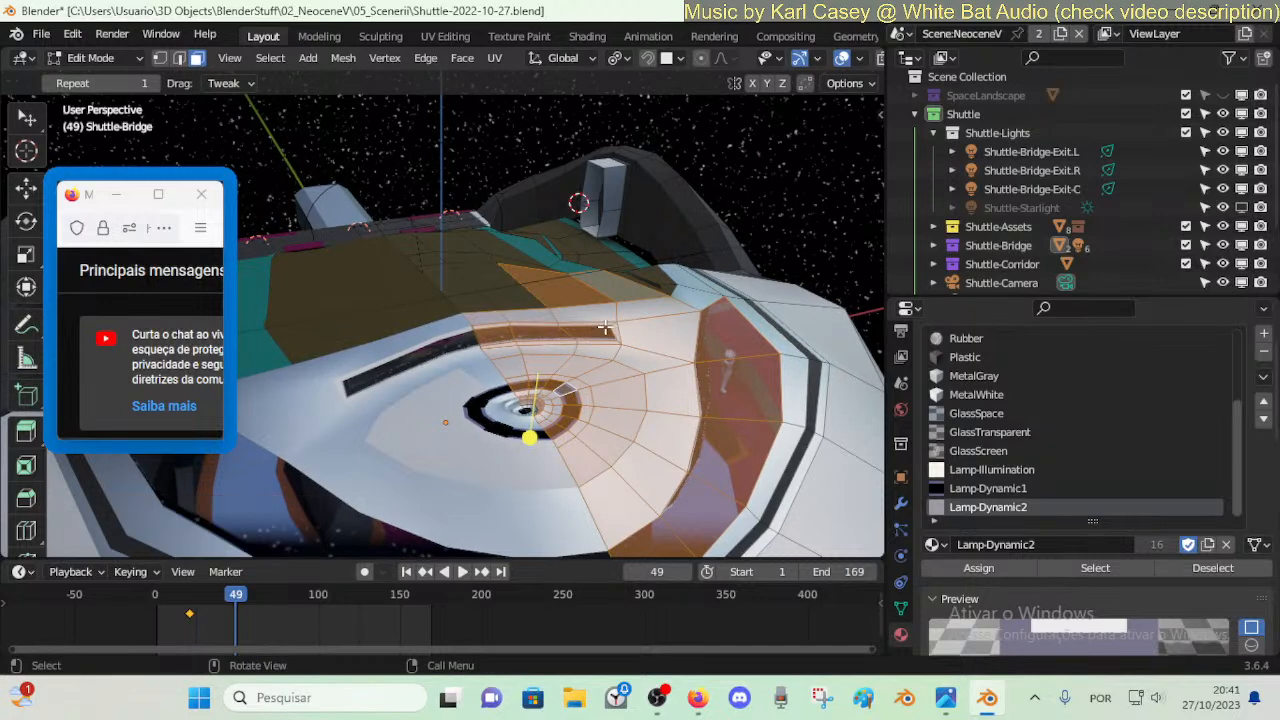
key(c)
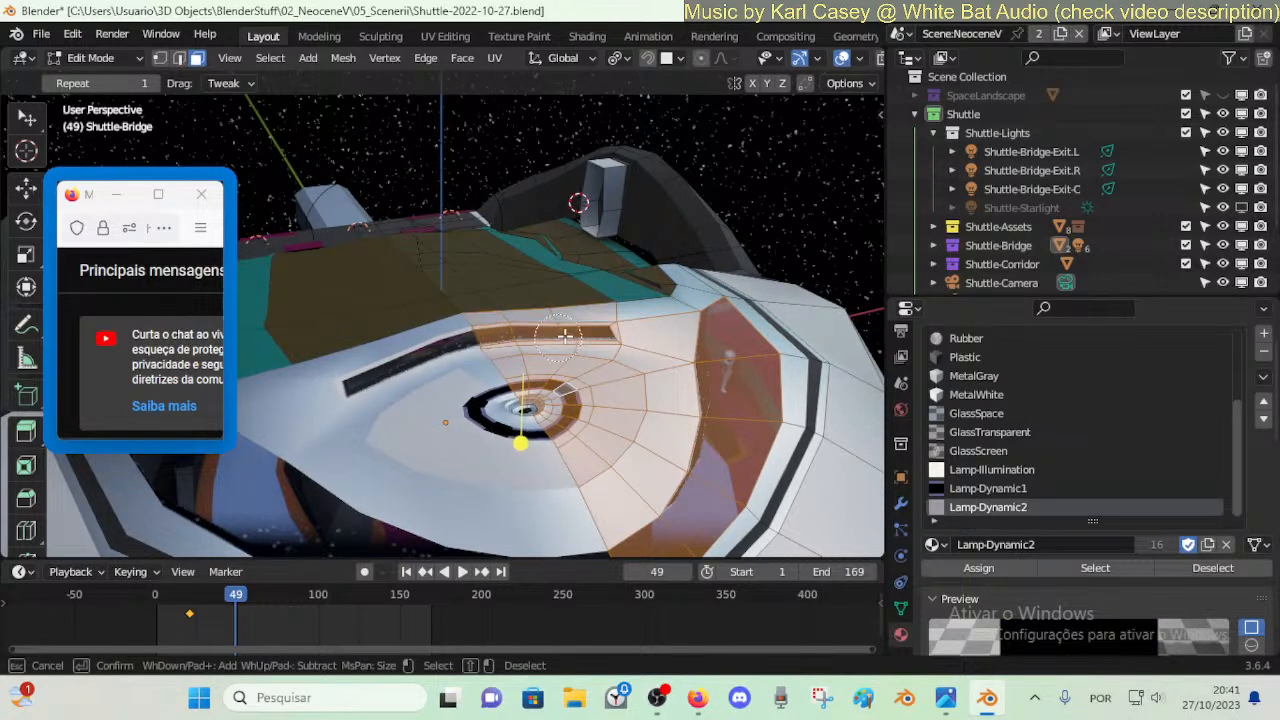
key(Escape)
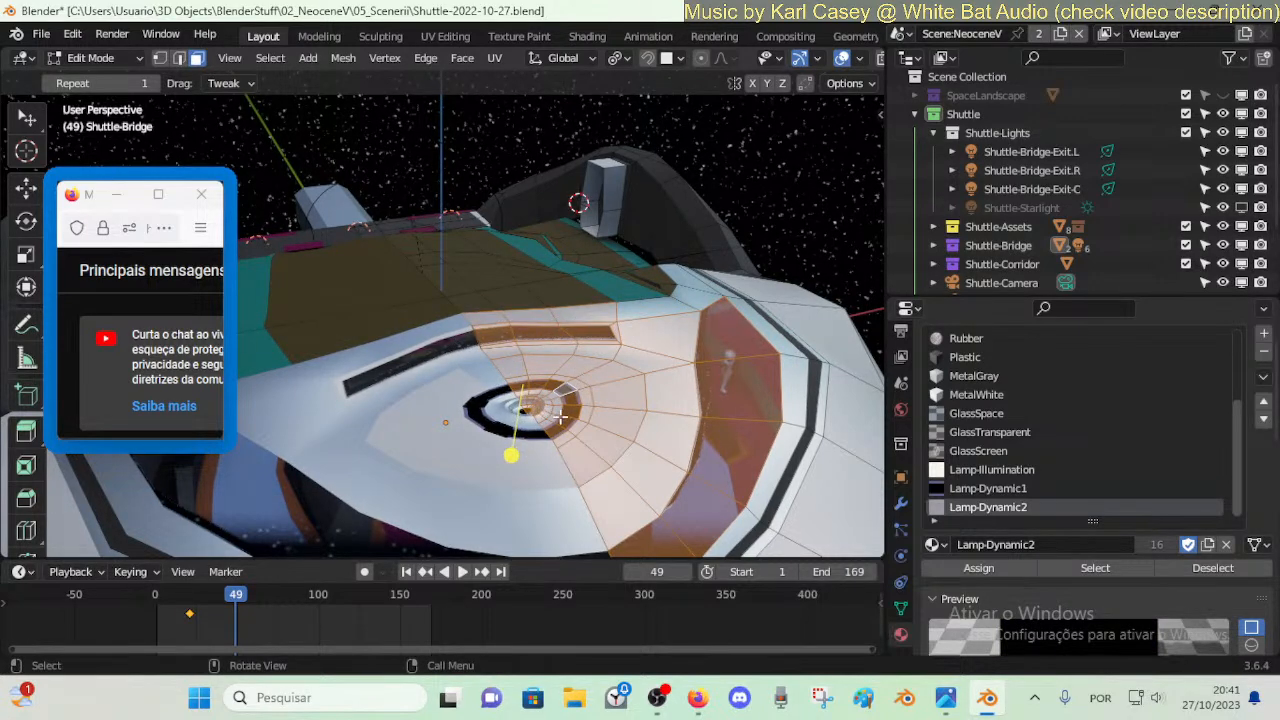
key(g)
key(y)
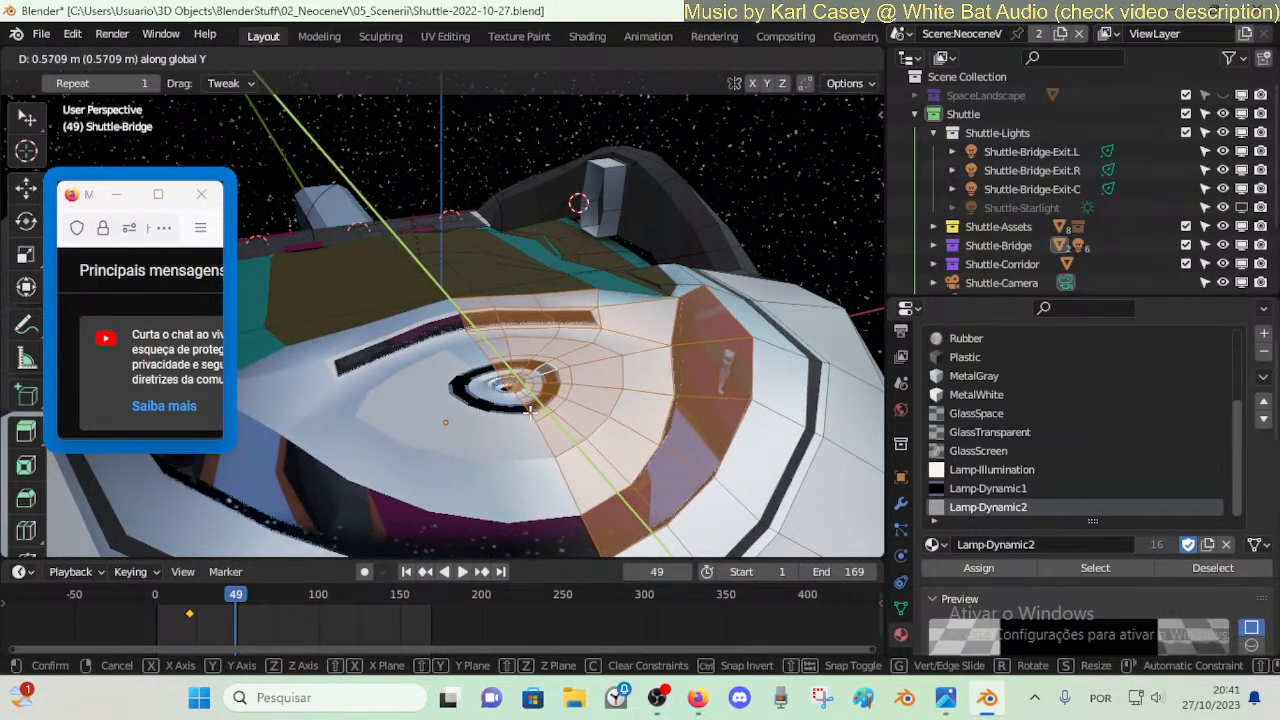
click(505, 425)
- Clear the selection, select the faces at the lamp's centre, and grow the selection past the dark ring to the adjacent roof faces
key(shift+grave)
key(a)
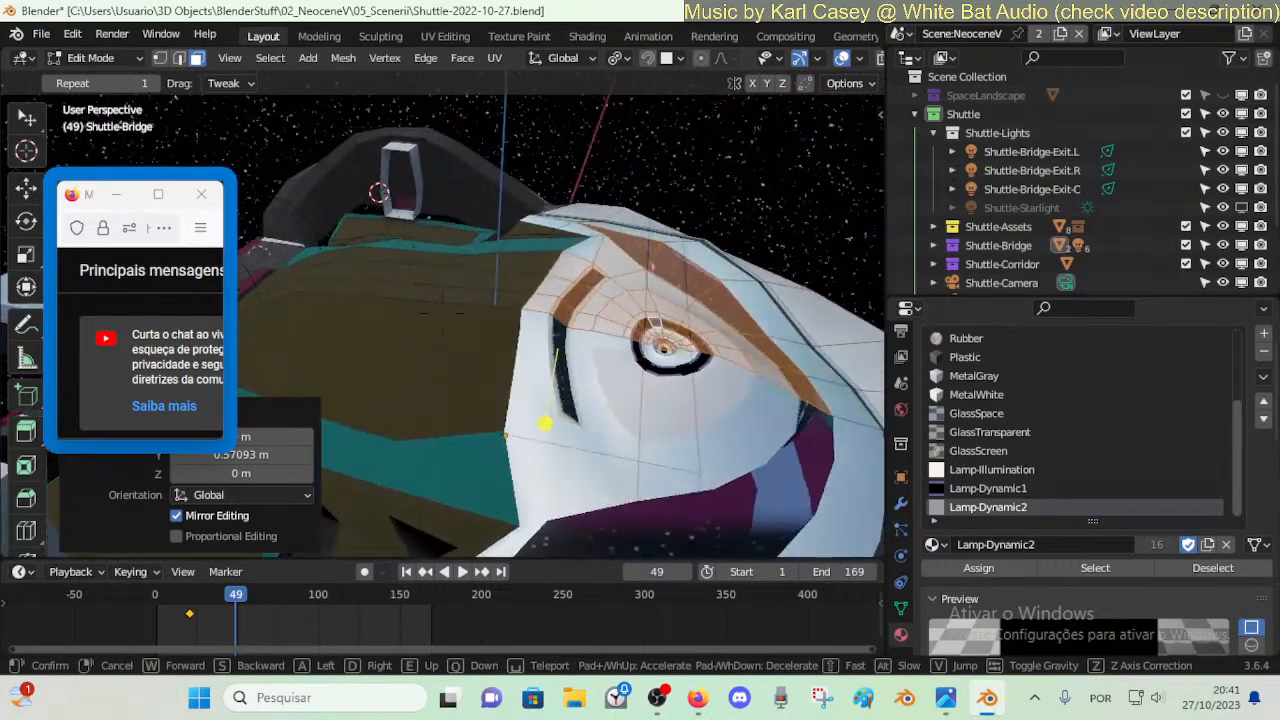
click(443, 314)
key(alt+a)
key(c)
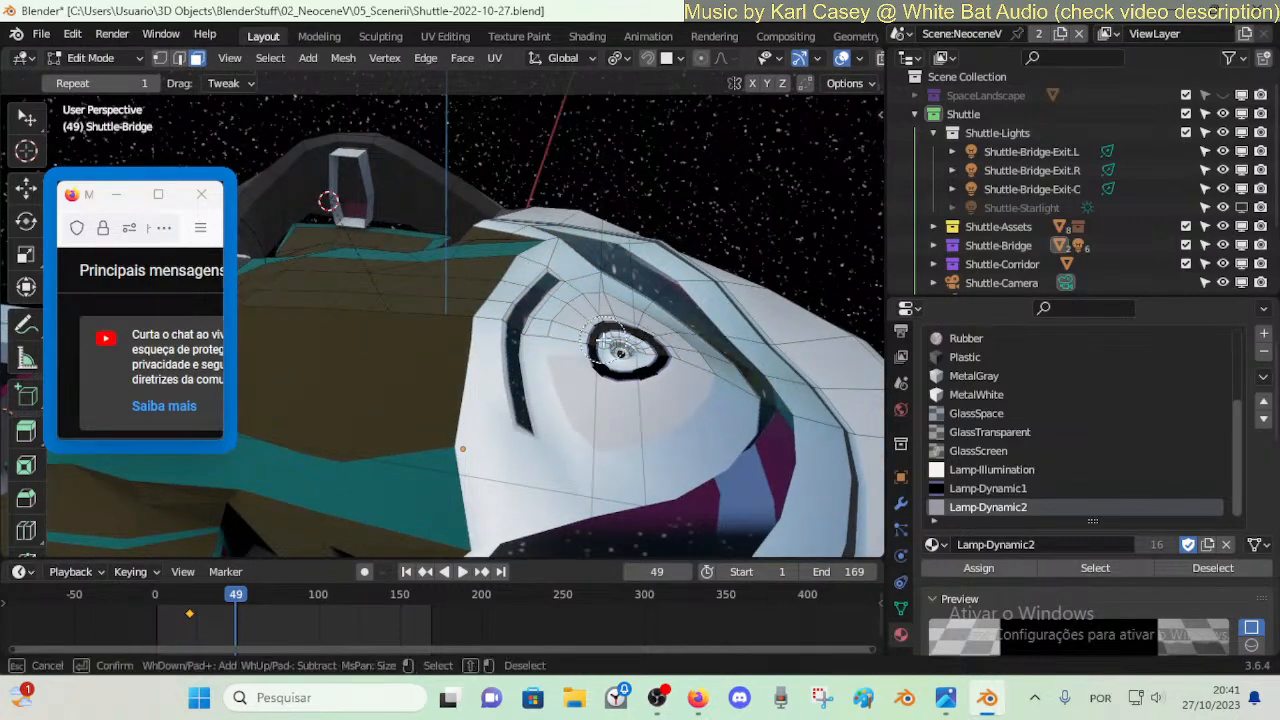
right_click(634, 367)
key(alt+a)
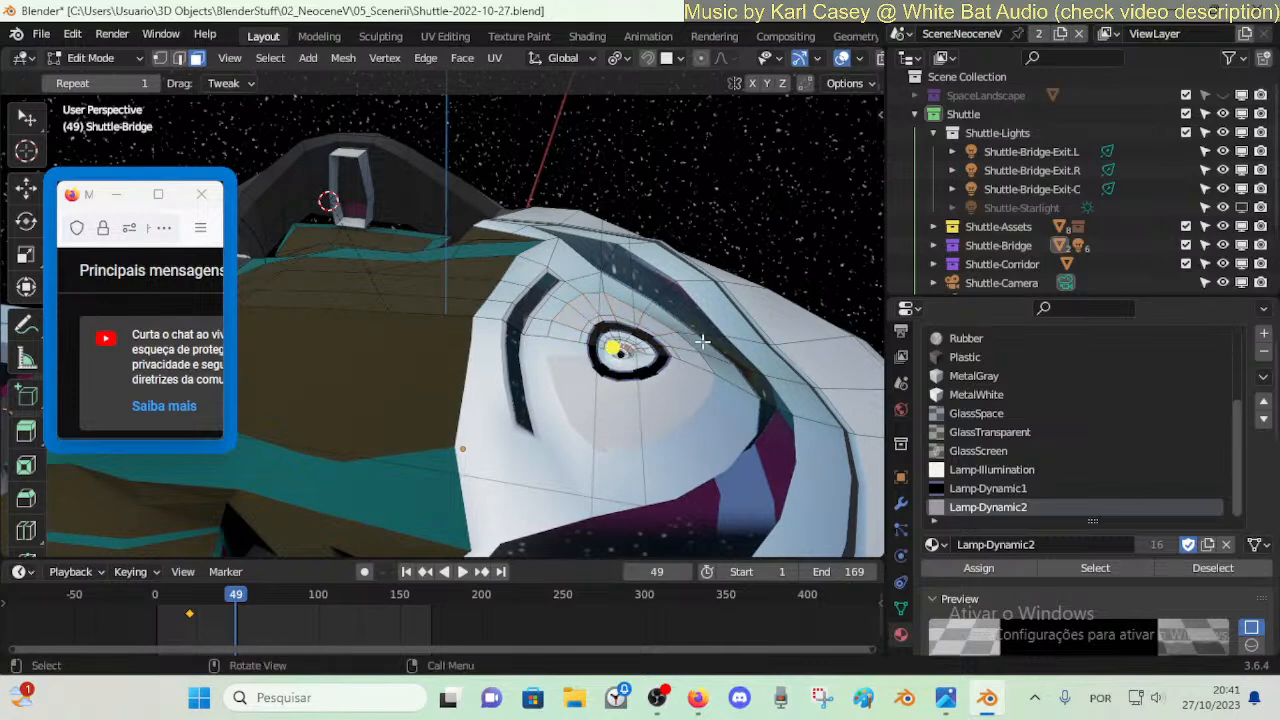
key(ctrl+KP_Add)
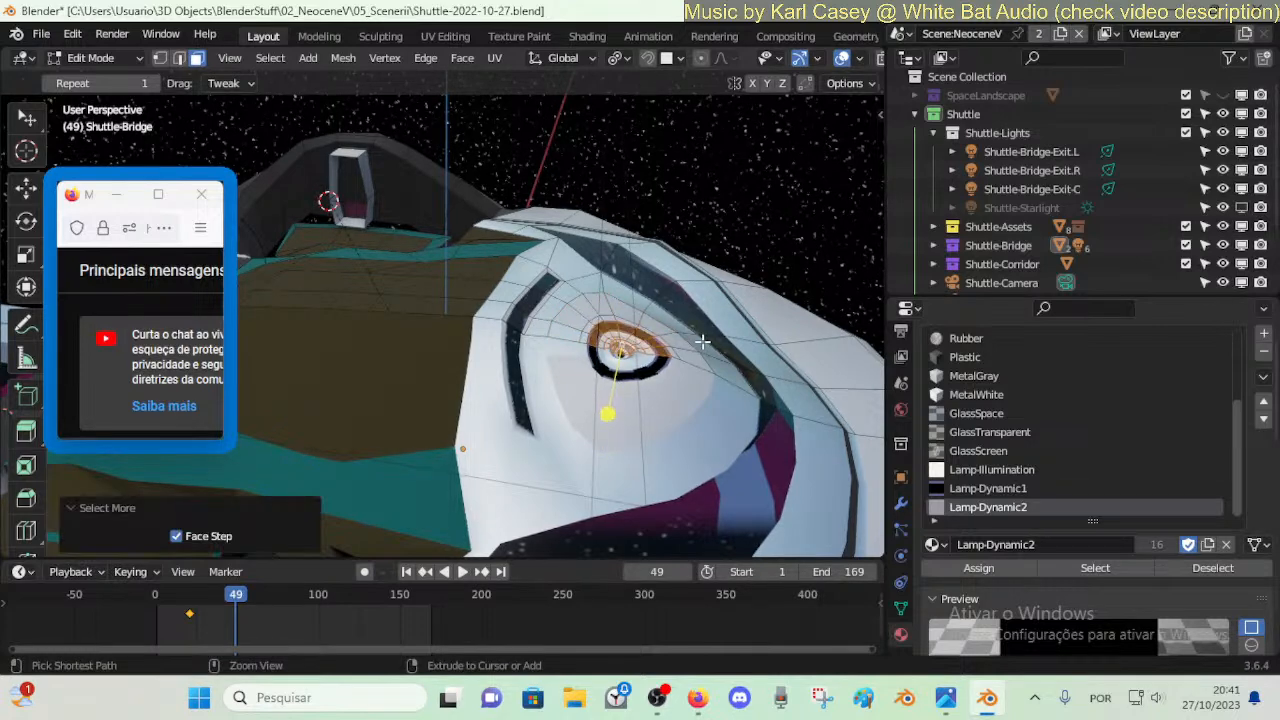
key(ctrl+KP_Add)
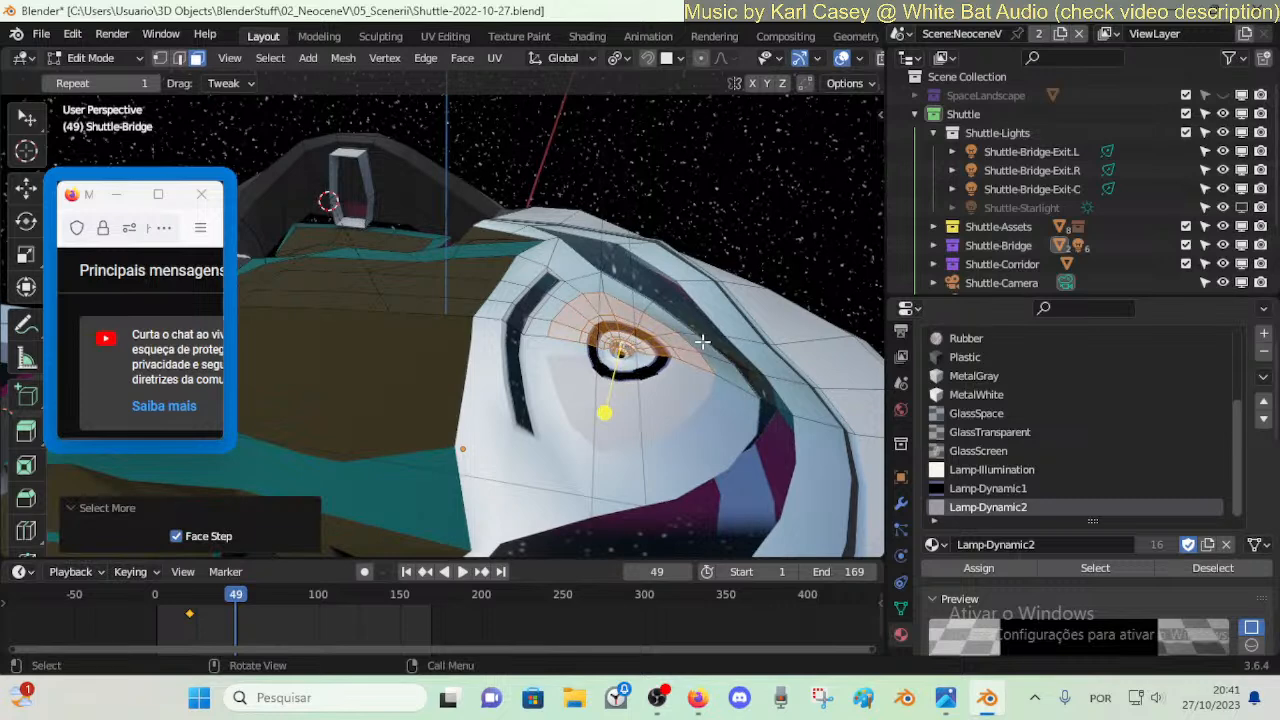
- Scale the selected lamp ring and surrounding roof faces by about 1.093 and lower them slightly along global Z
key(s)
click(703, 340)
key(g)
key(z)
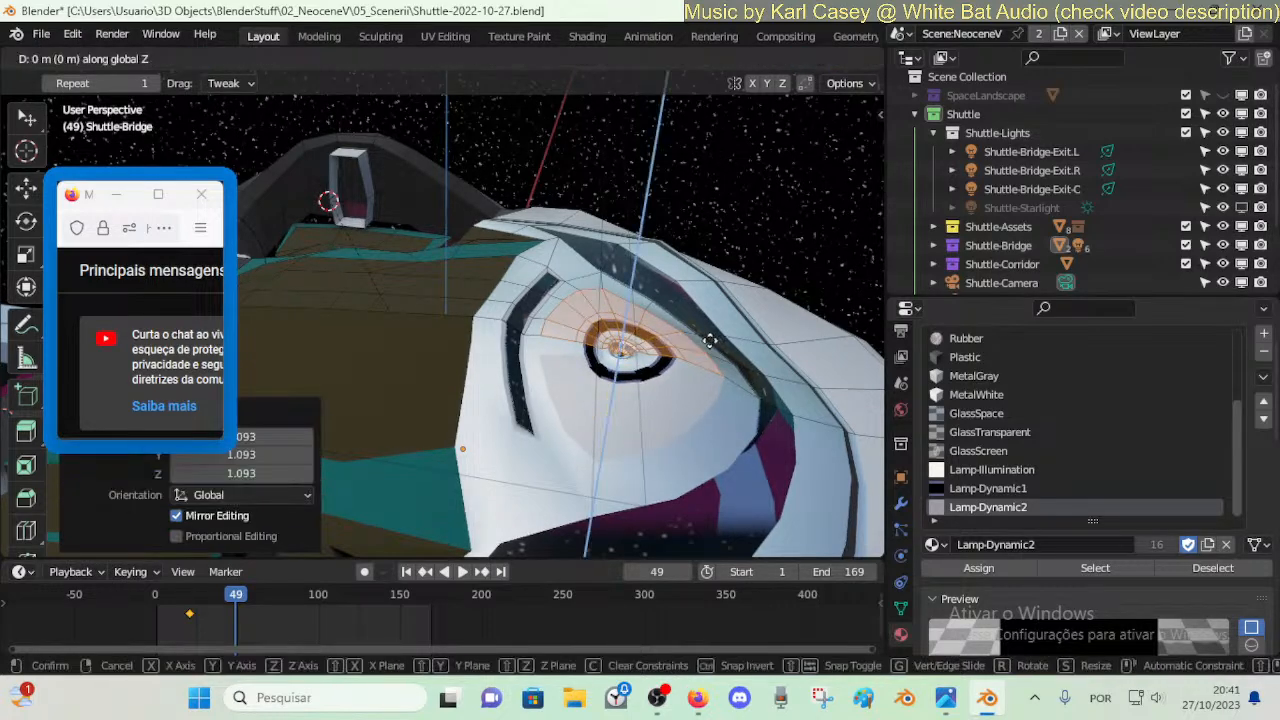
click(648, 360)
- Deselect everything and select only the lamp's inner faces within the dark ring, growing the loop selection once
key(alt+a)
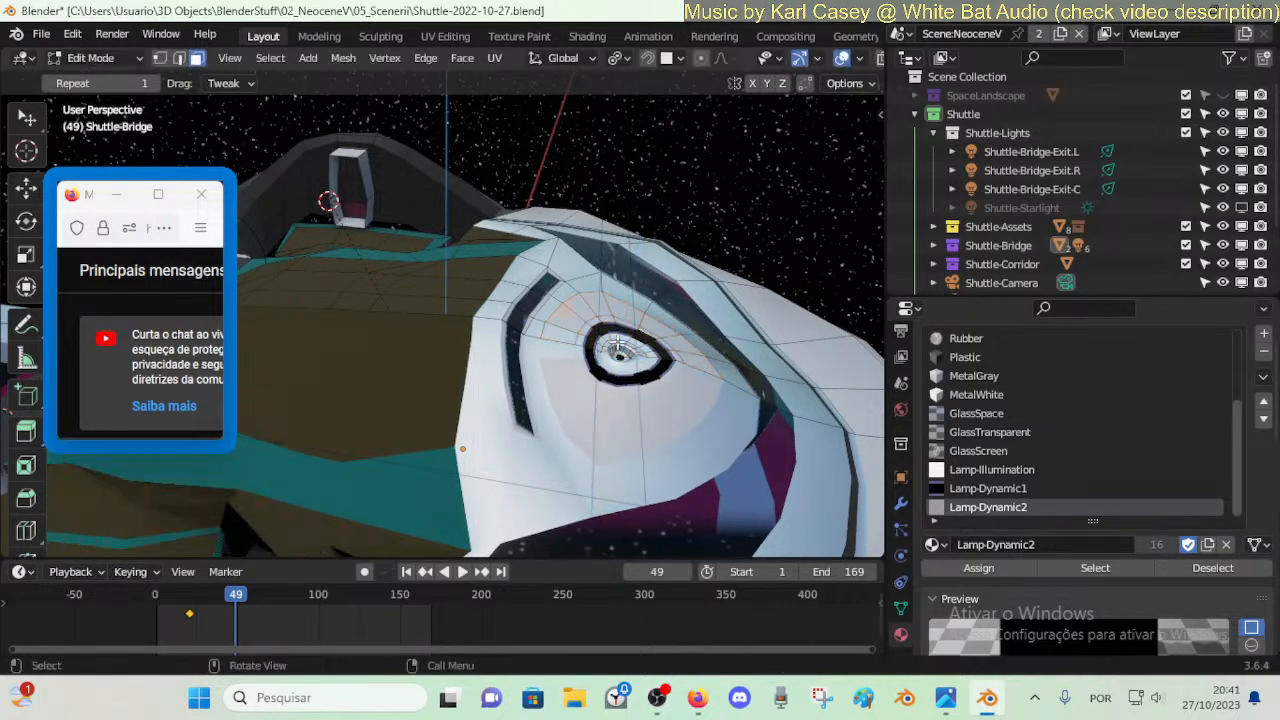
alt+click(619, 343)
key(ctrl+z)
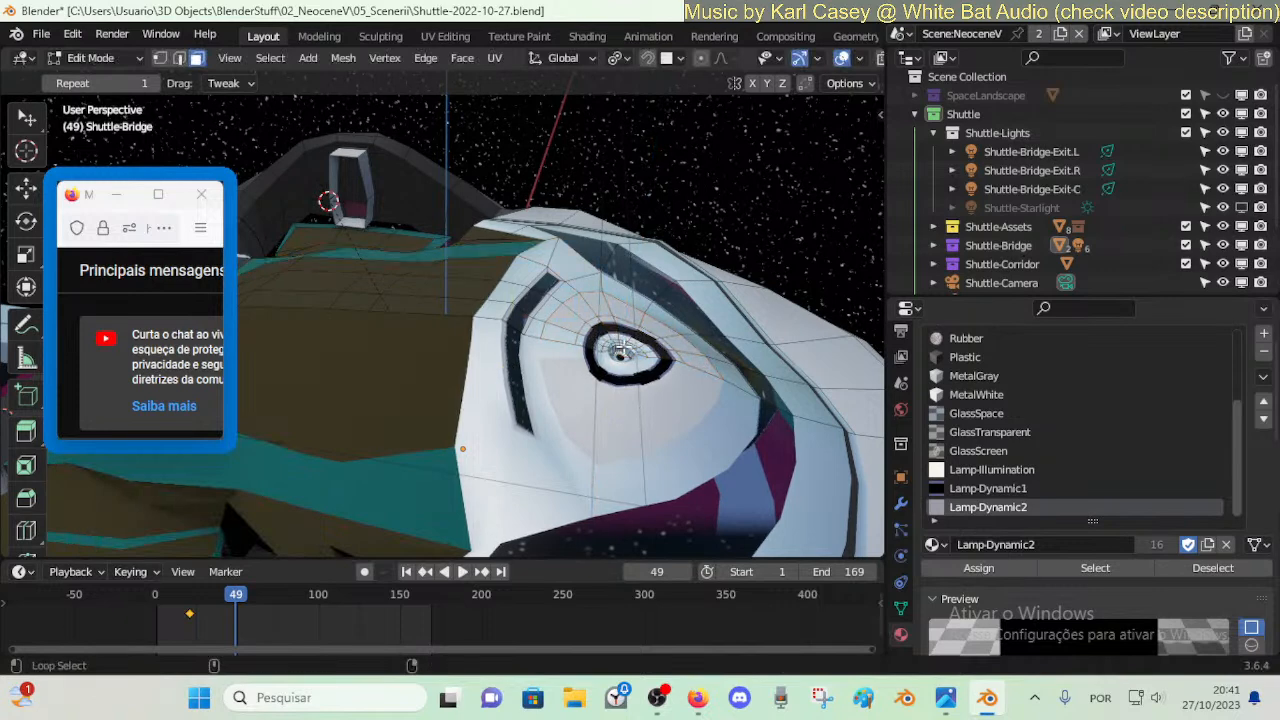
alt+click(619, 343)
key(ctrl+z)
key(alt+a)
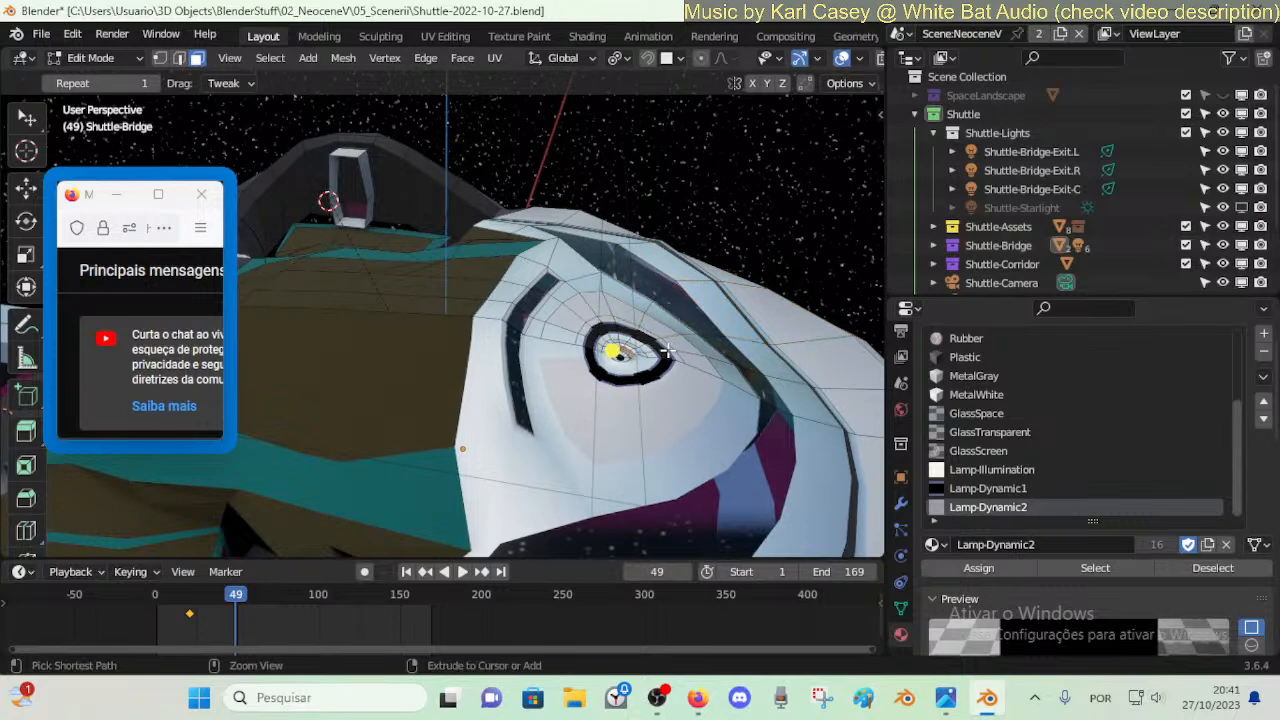
key(ctrl+KP_Add)
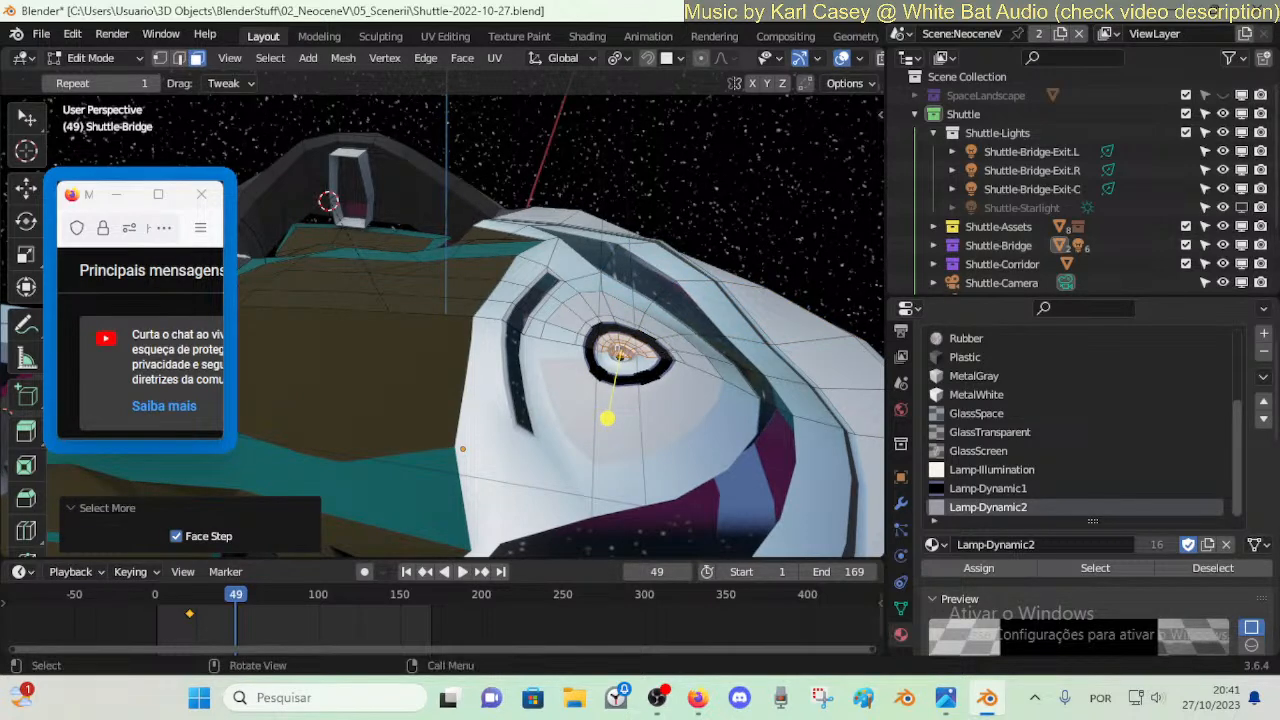
- Scale the lamp's inner faces uniformly by about 1.162
key(s)
key(z)
key(z)
key(z)
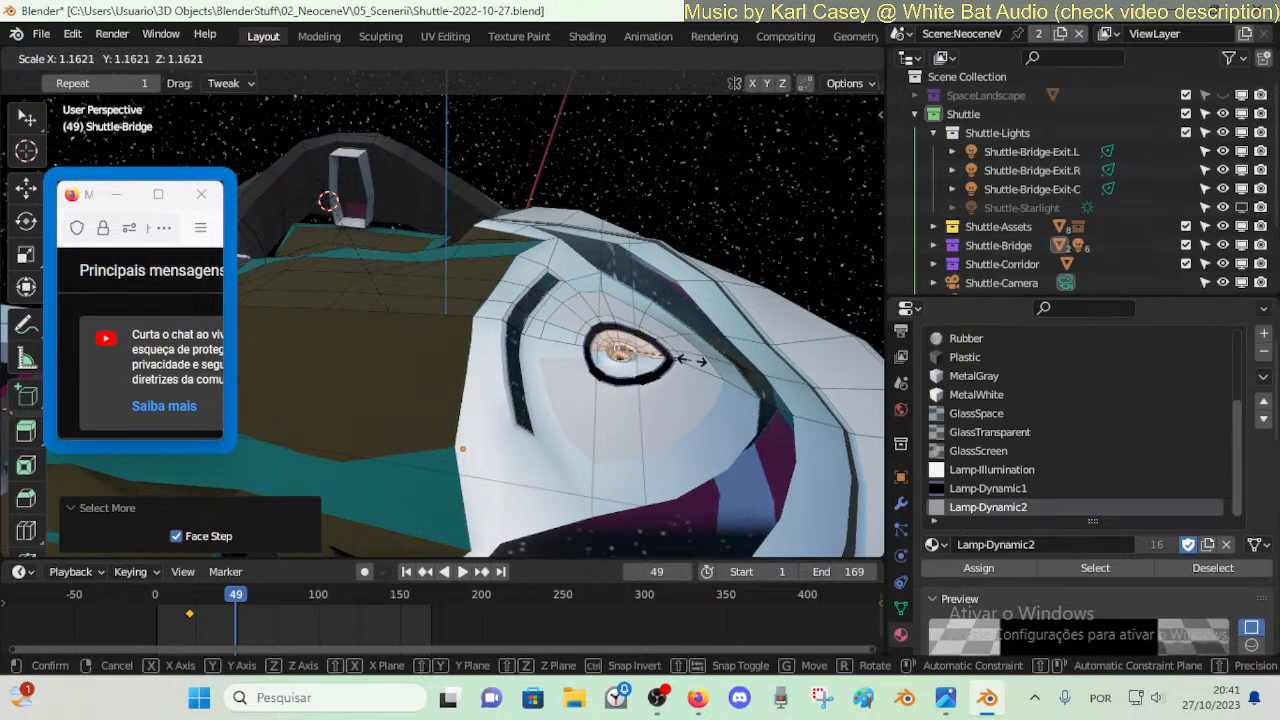
click(690, 360)
- Examine the scaled lamp faces on the ceiling from inside the bridge
key(shift+grave)
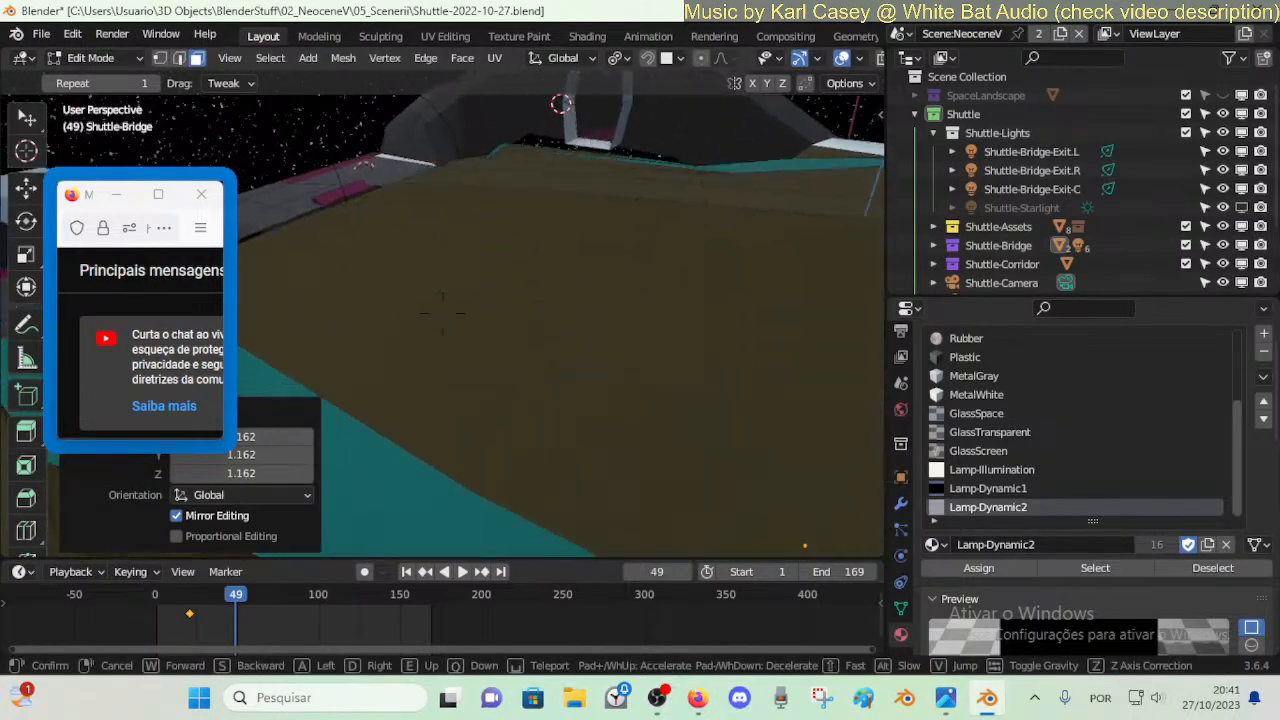
key(s)
key(w)
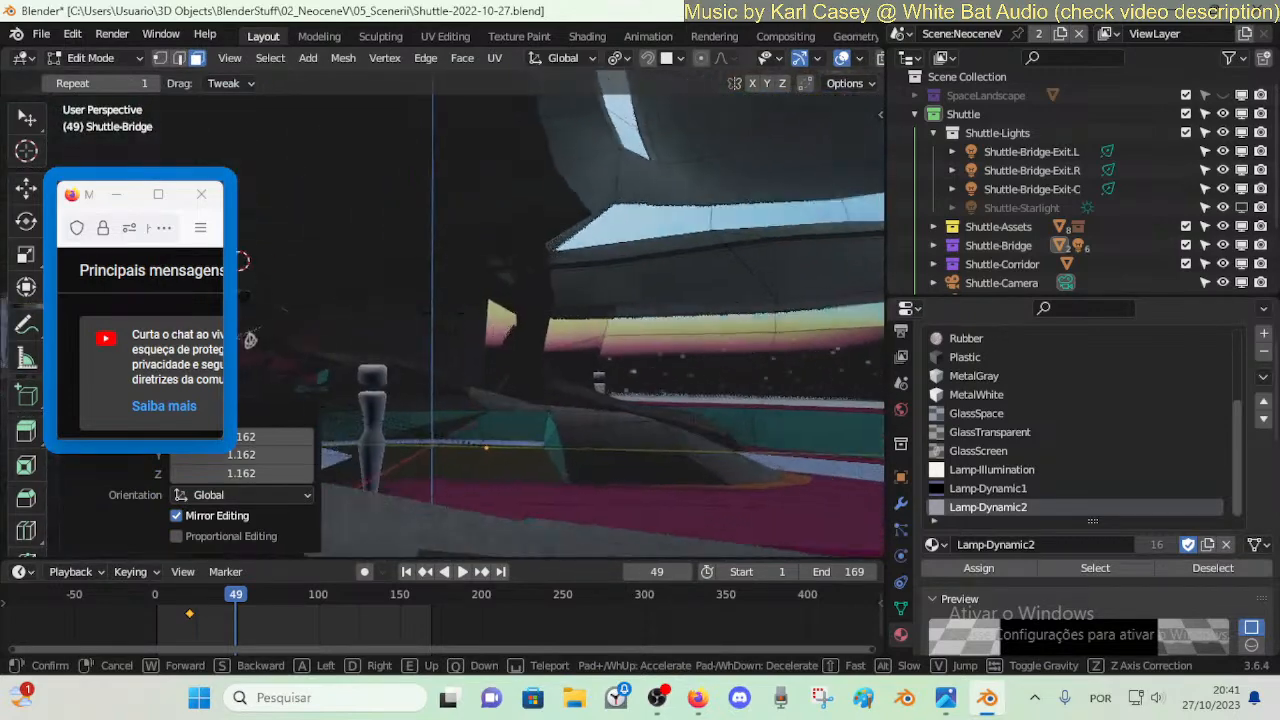
key(w)
click(663, 364)
key(shift+grave)
key(d)
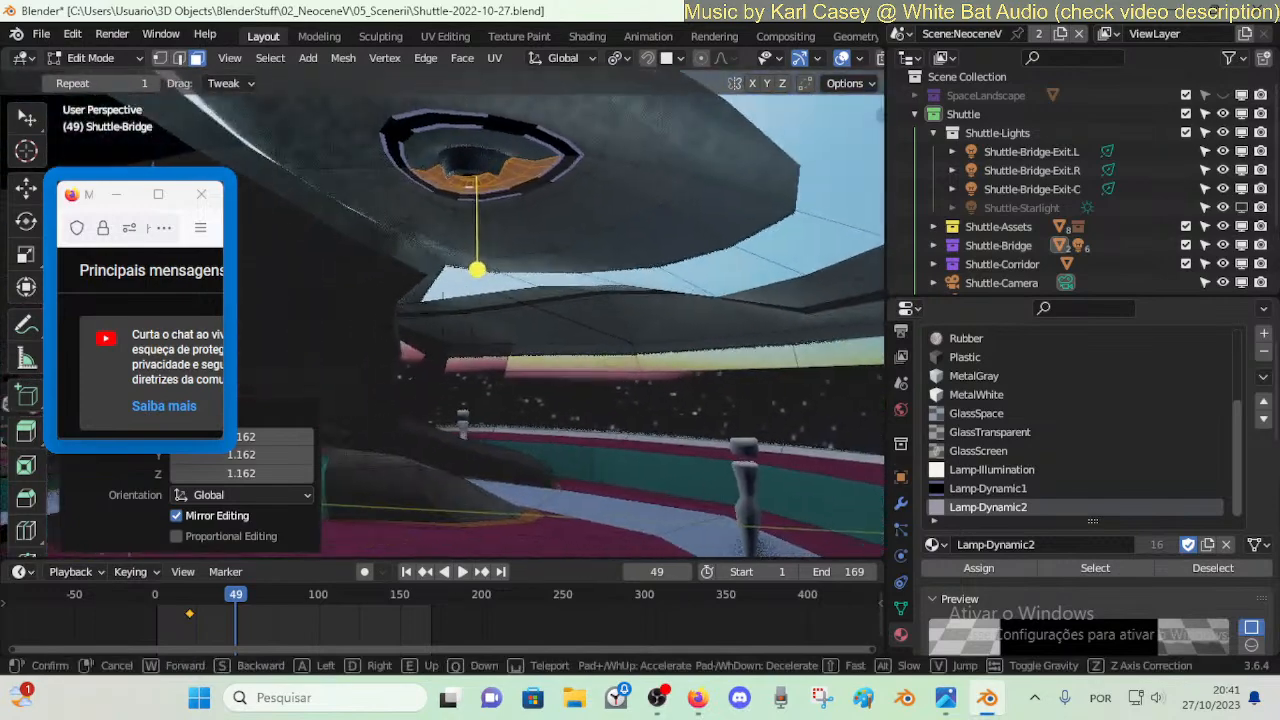
click(619, 309)
key(g)
key(y)
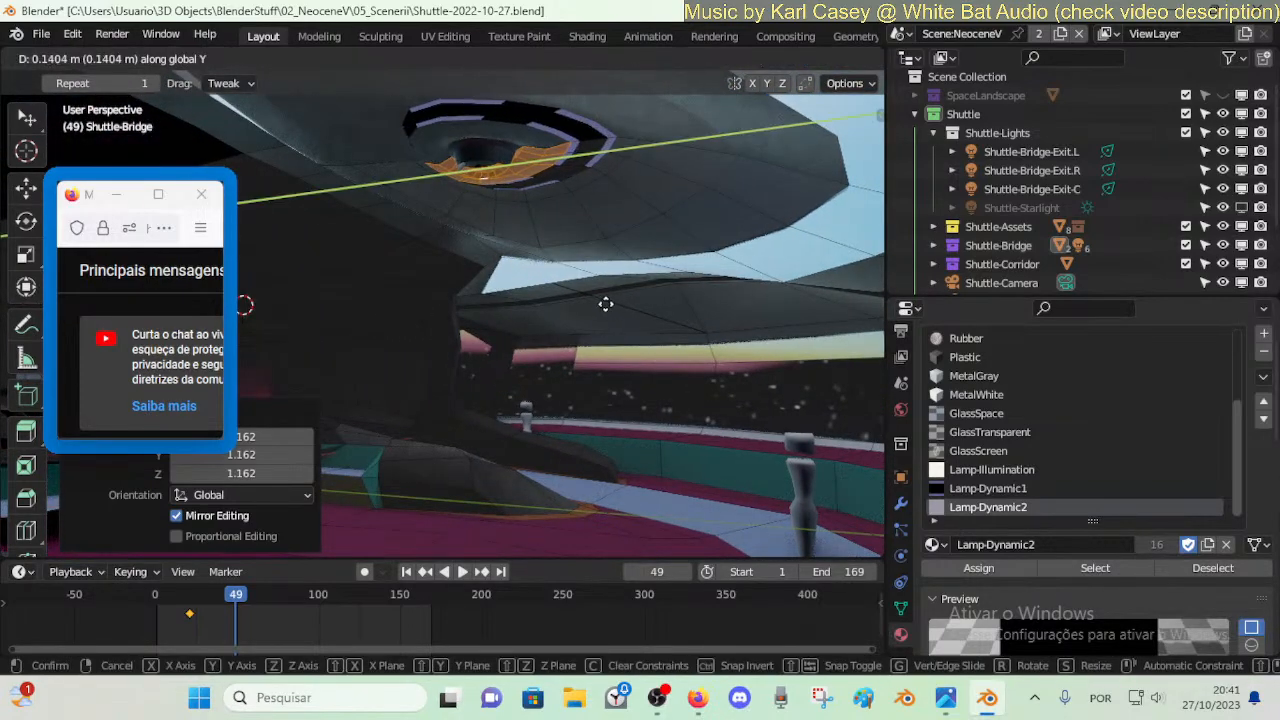
right_click(603, 304)
click(581, 166)
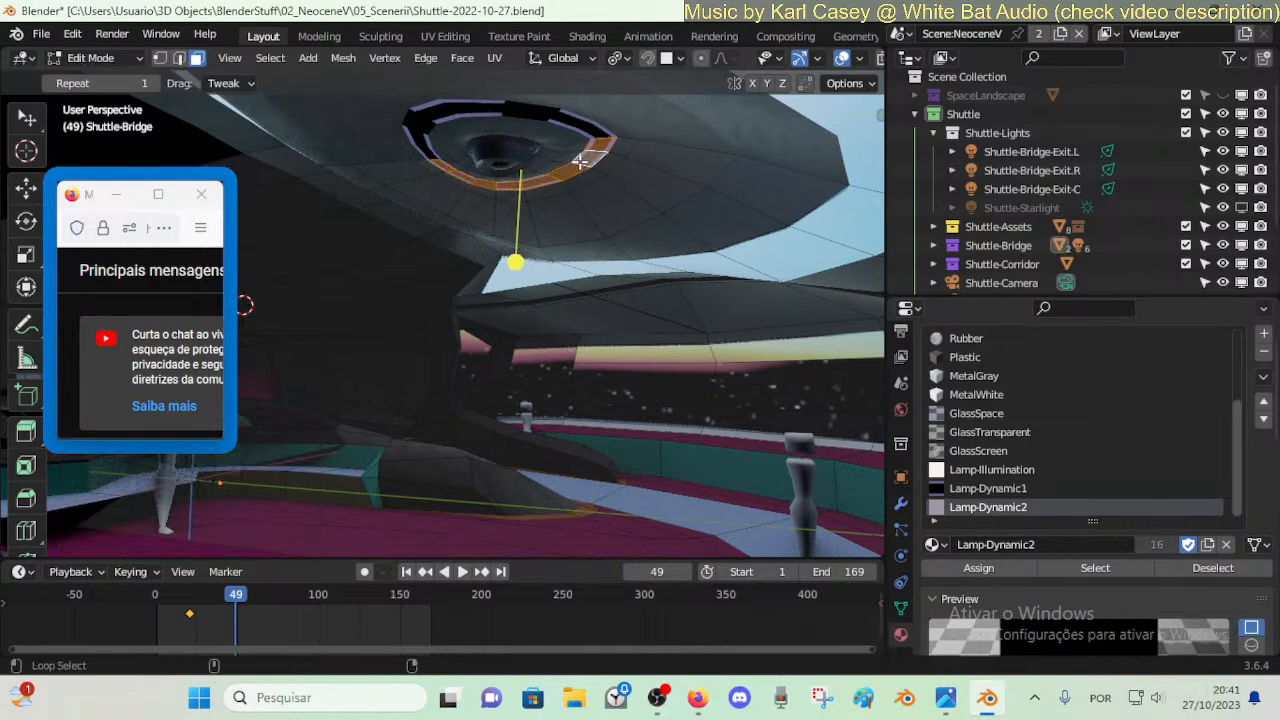
key(ctrl+KP_Add)
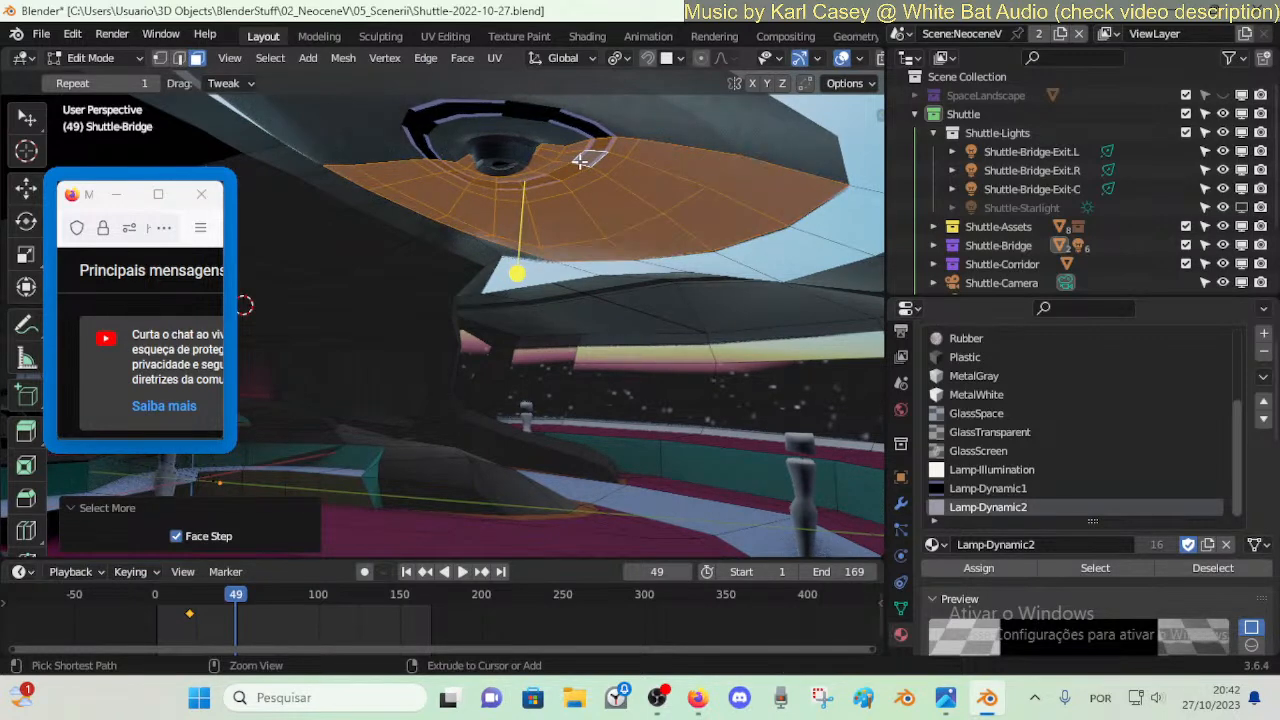
key(alt+a)
- Select the lamp's inner face loop within the dark ring and grow the selection three times to include the surrounding roof faces
alt+click(548, 150)
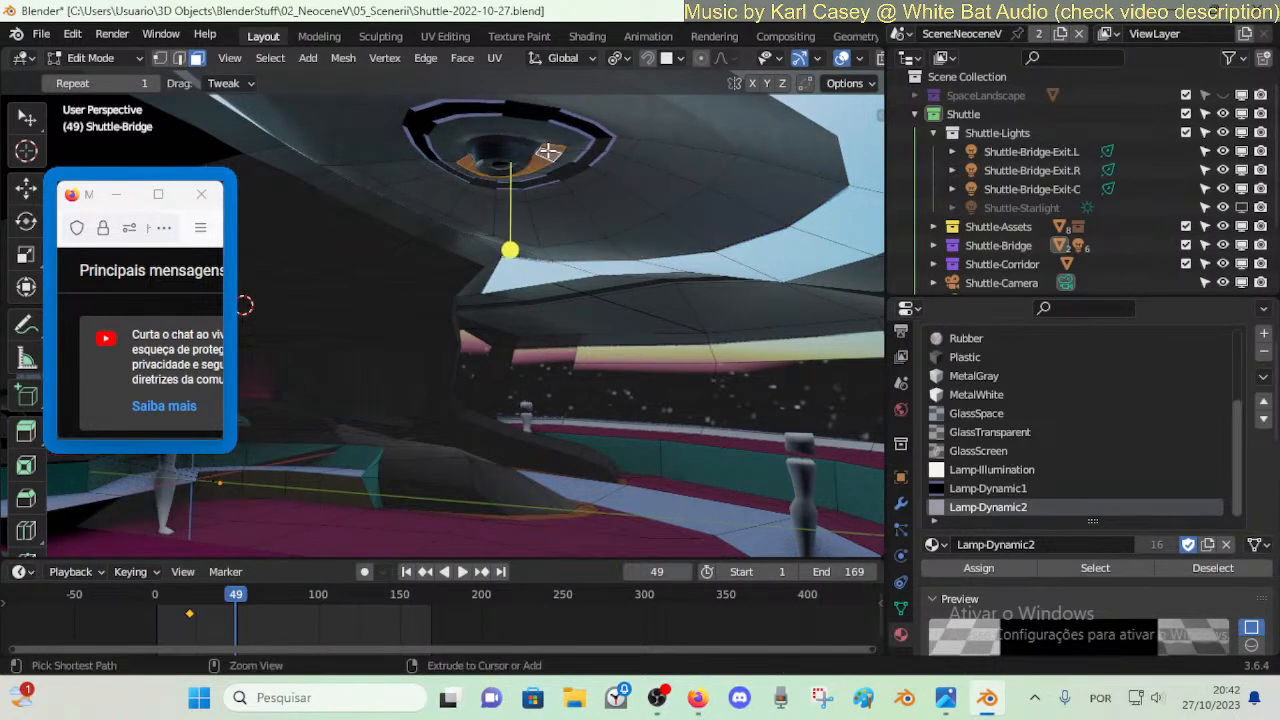
key(ctrl+KP_Add)
key(ctrl+KP_Add)
key(ctrl+KP_Add)
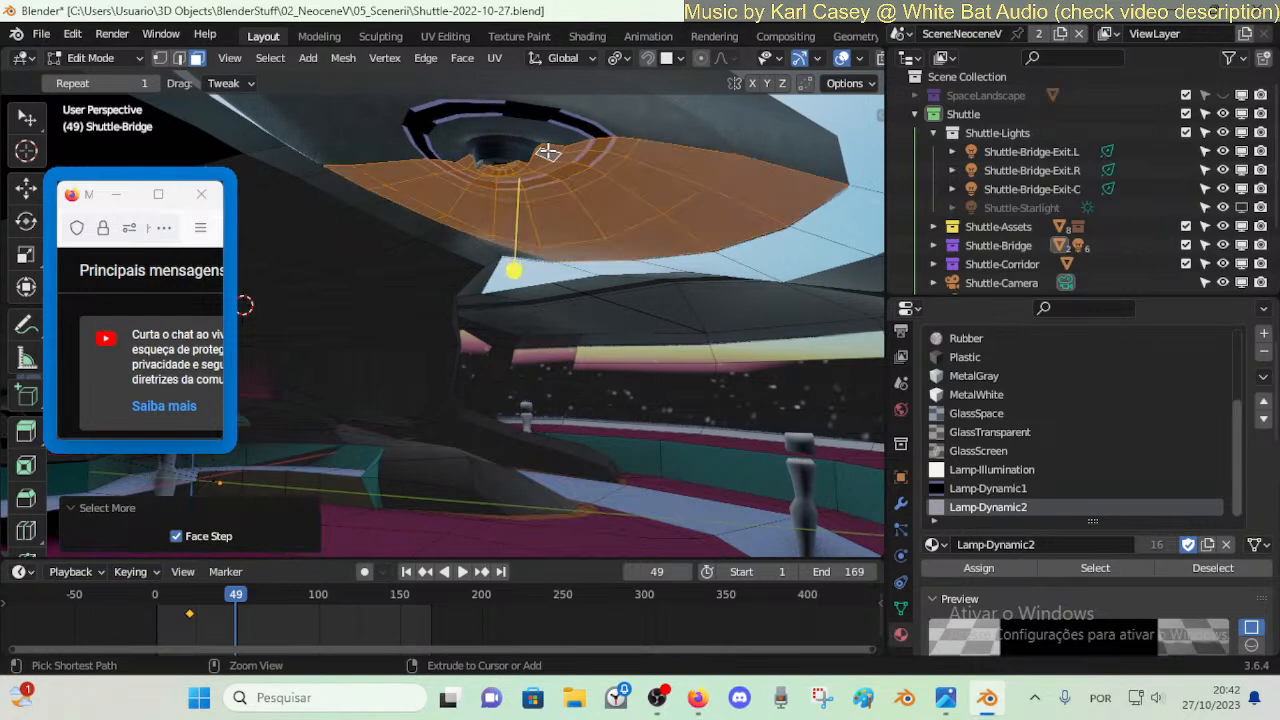
key(shift+grave)
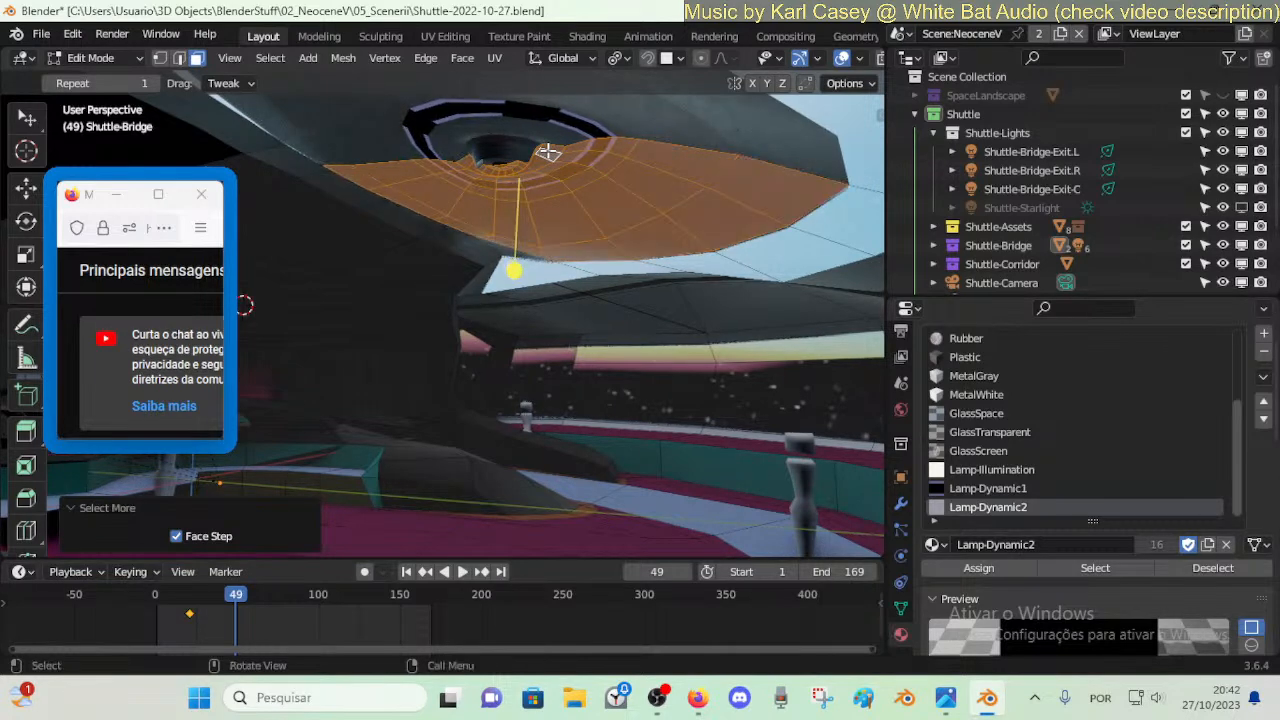
click(540, 132)
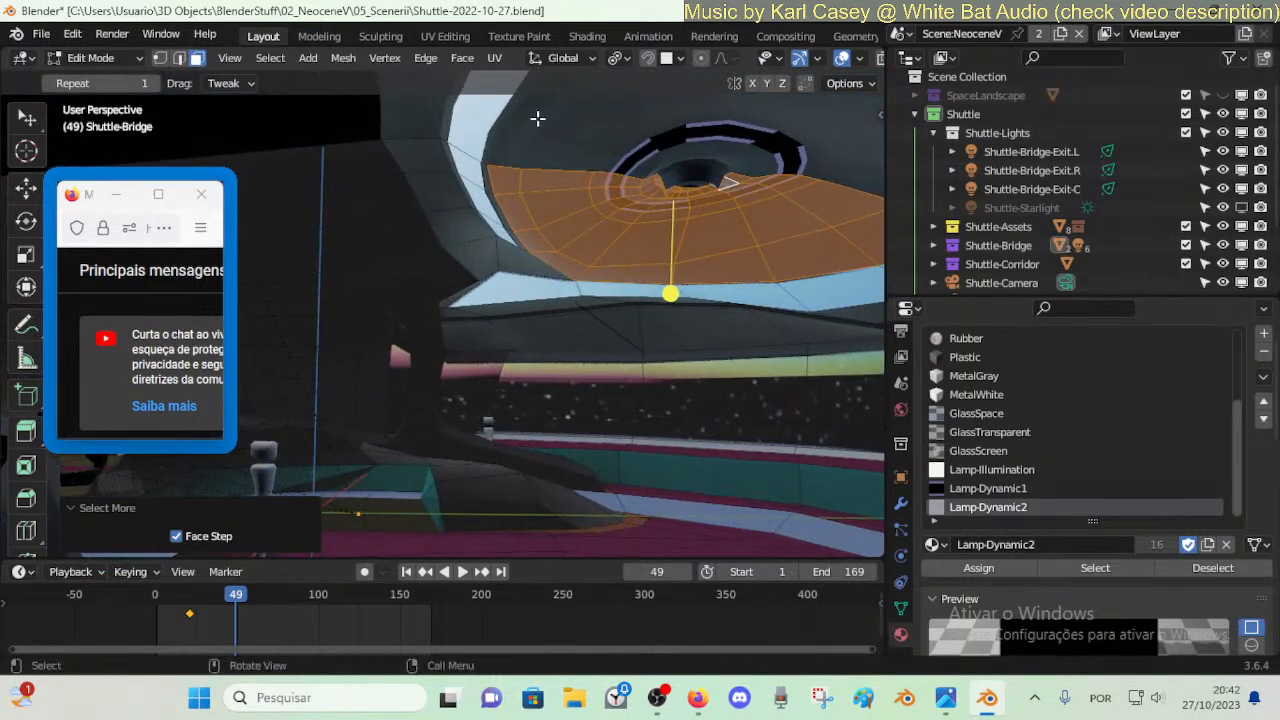
key(g)
key(y)
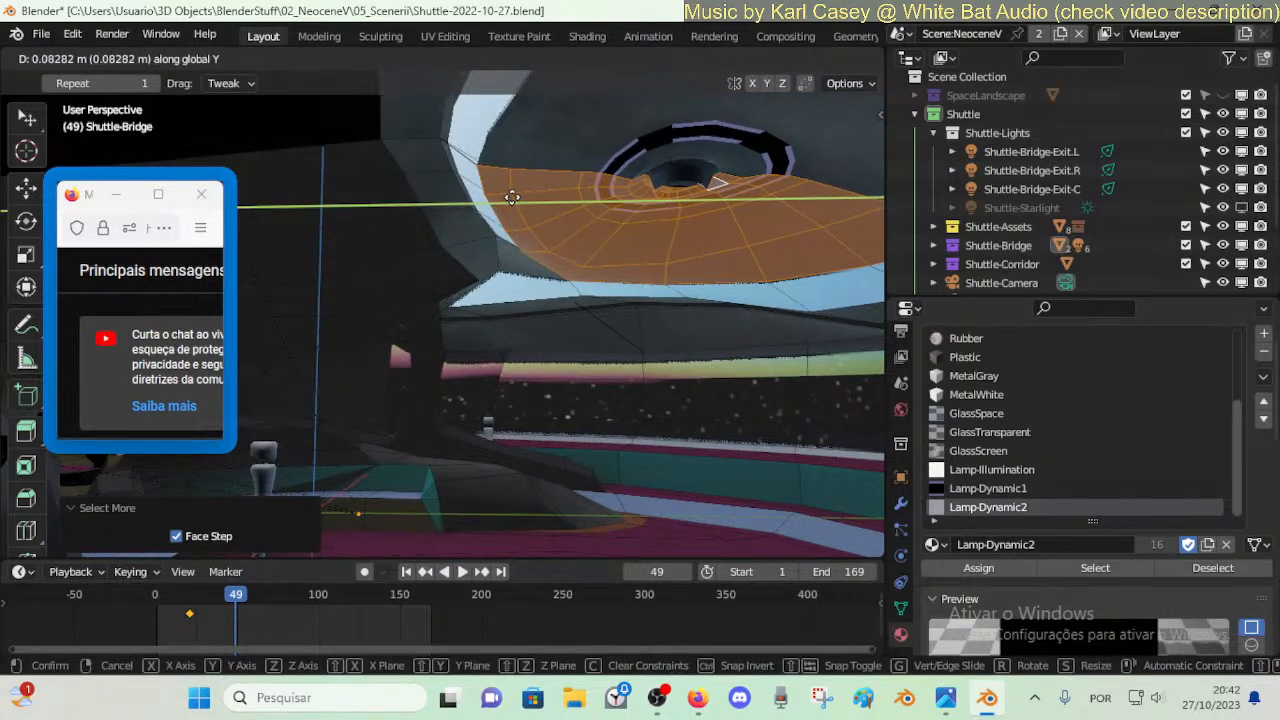
click(525, 196)
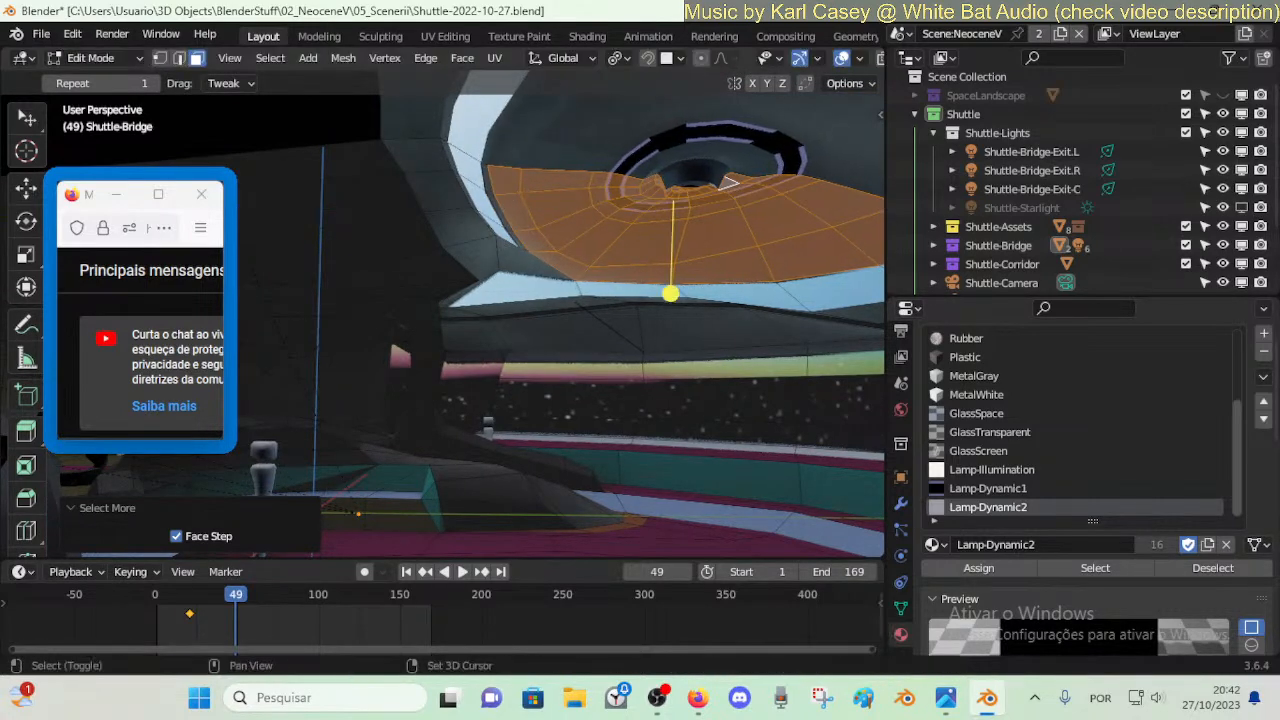
- Add the roof's outer rim face loop to the selection and move everything selected about 0.344 m along global Y
key(shift+grave)
key(a)
click(518, 190)
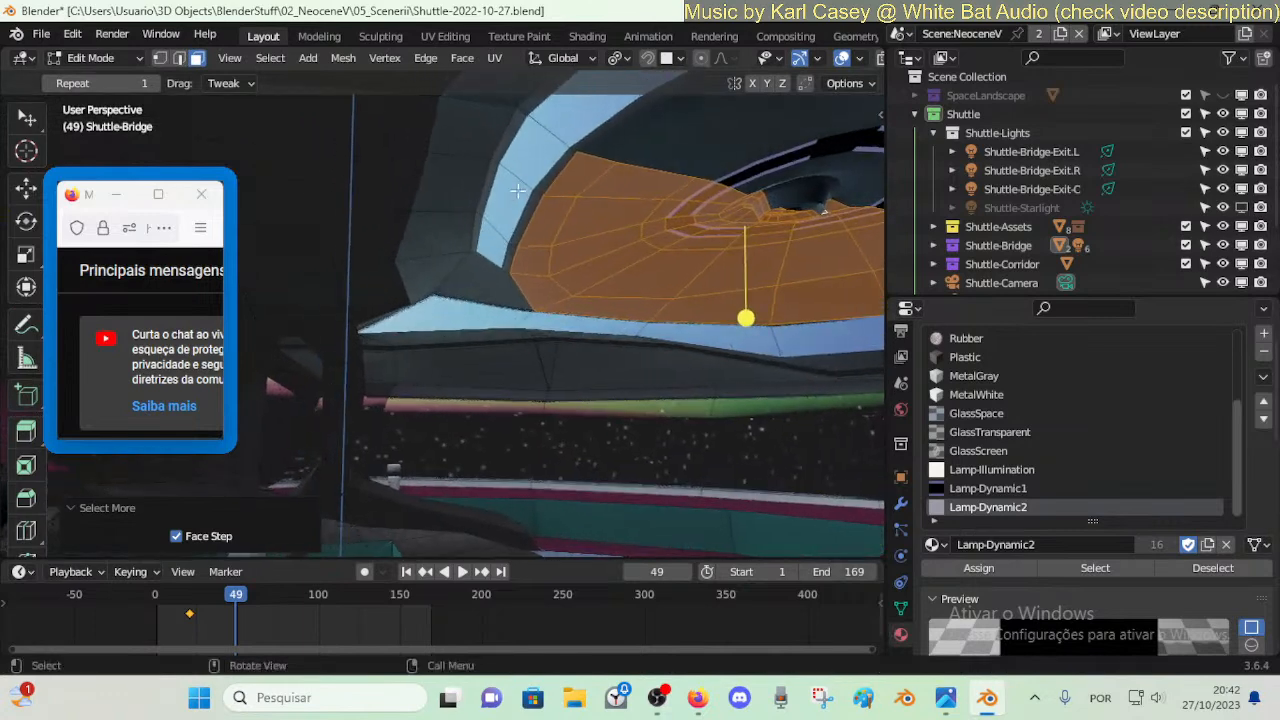
alt+shift+click(535, 193)
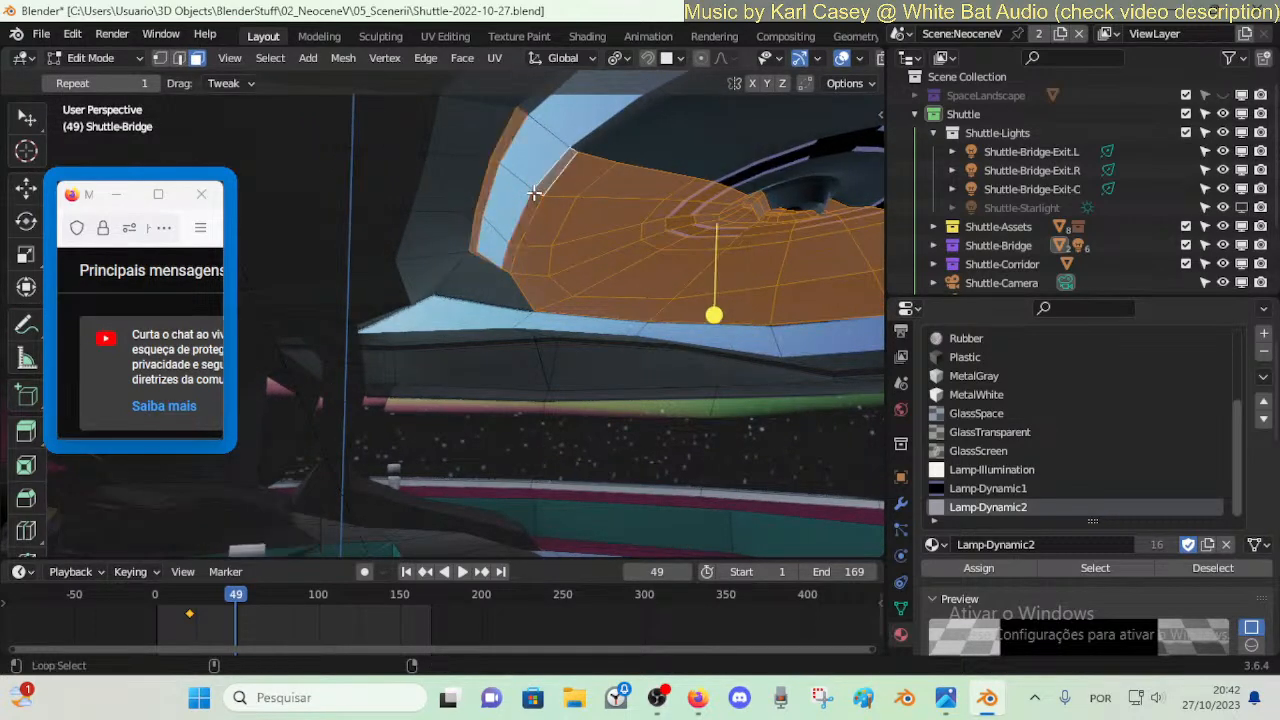
key(g)
key(y)
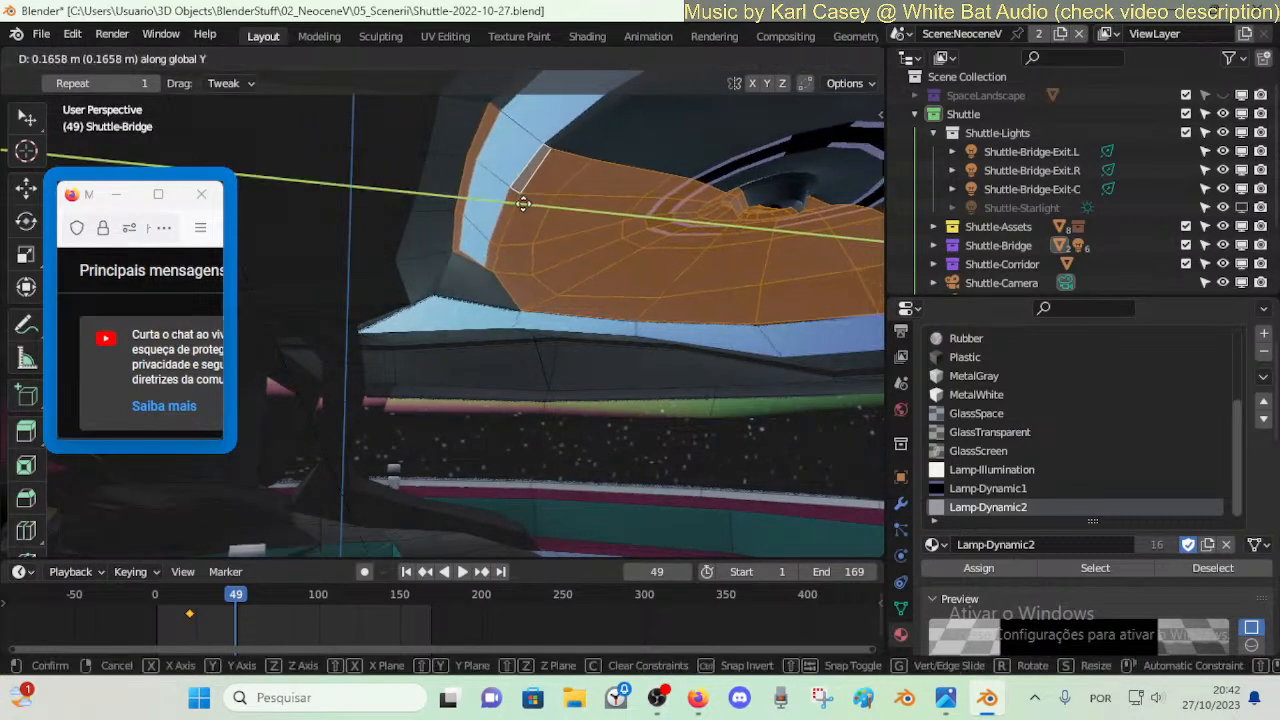
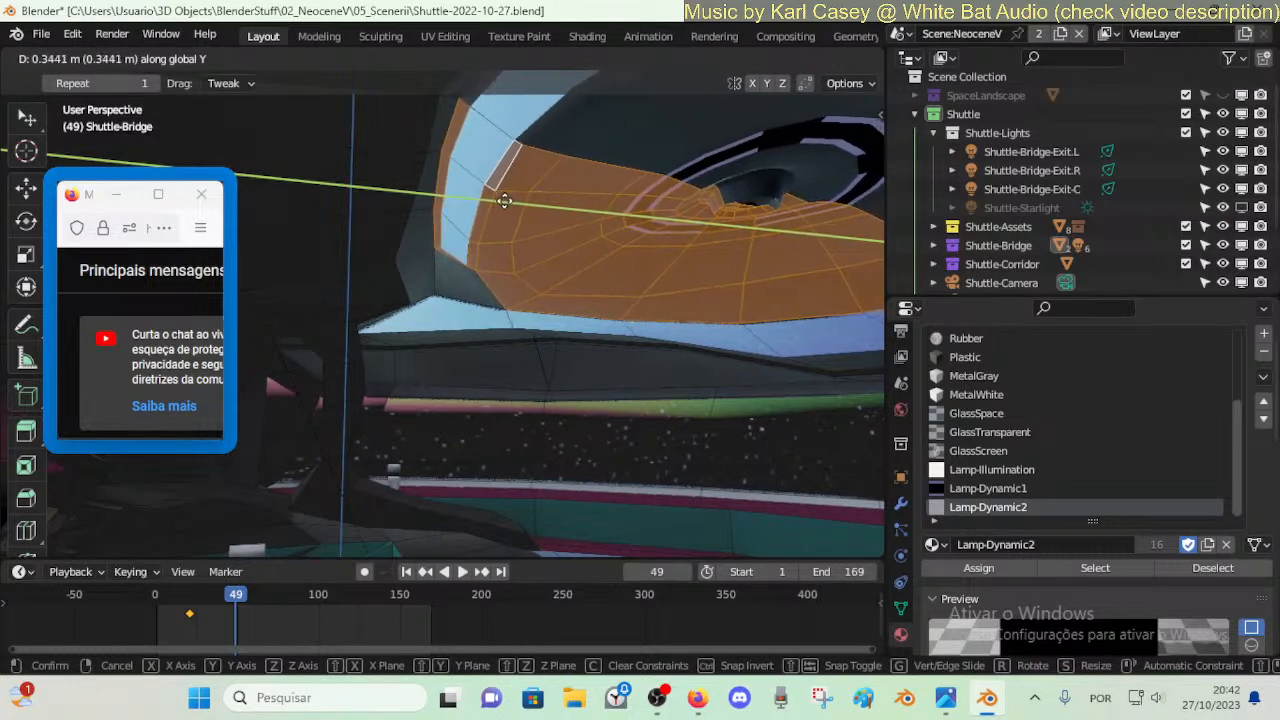
click(504, 200)
- Examine the shifted lamp and roof faces from several viewpoints inside the bridge, clearing the selection
key(shift+grave)
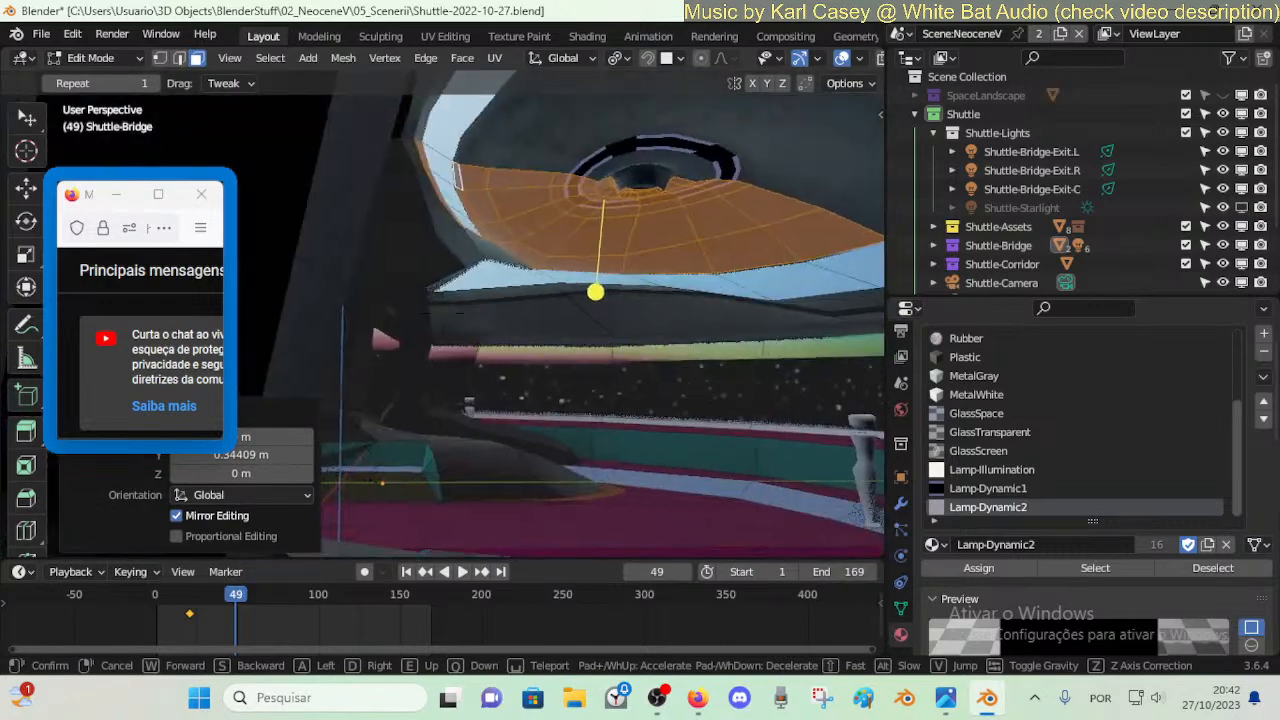
key(d)
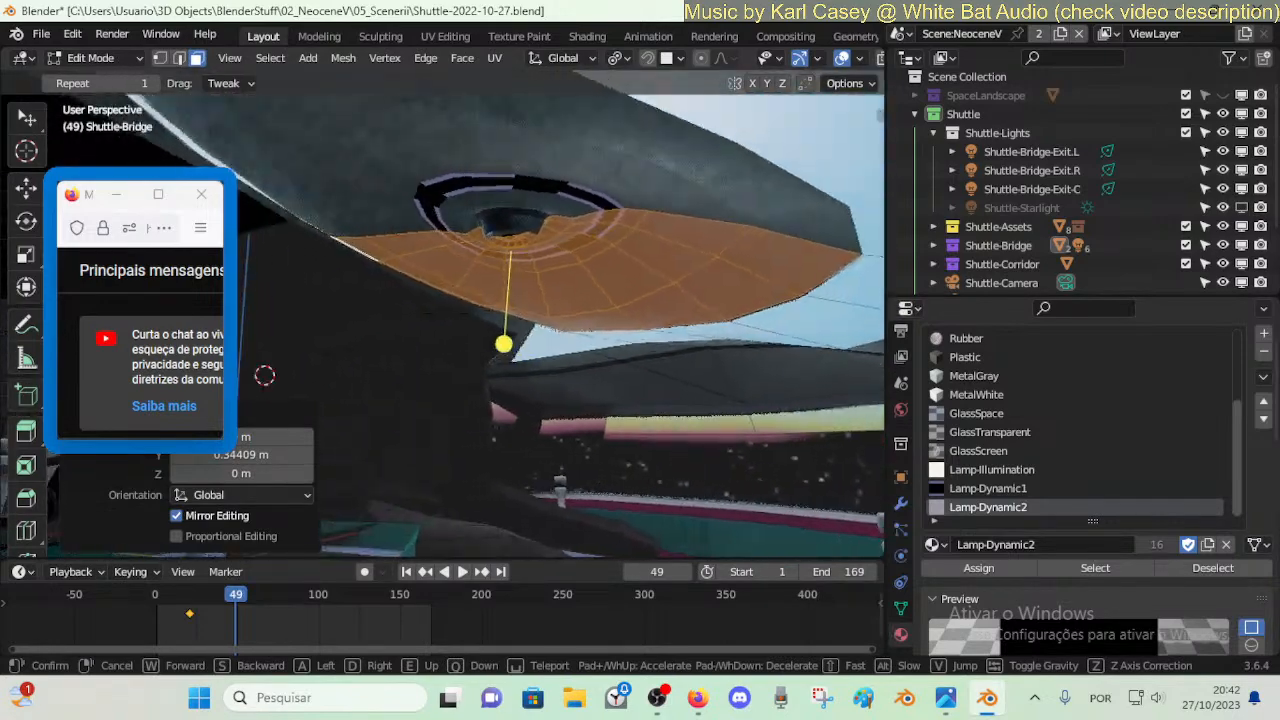
key(d)
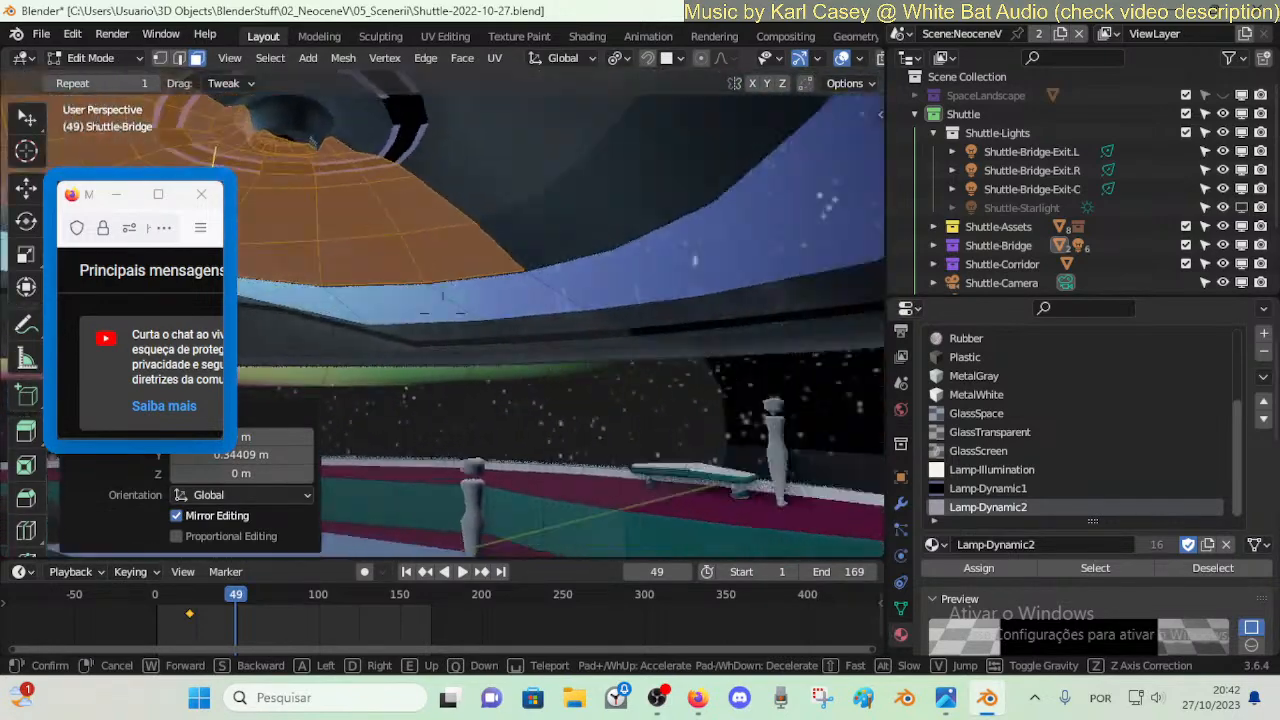
key(s)
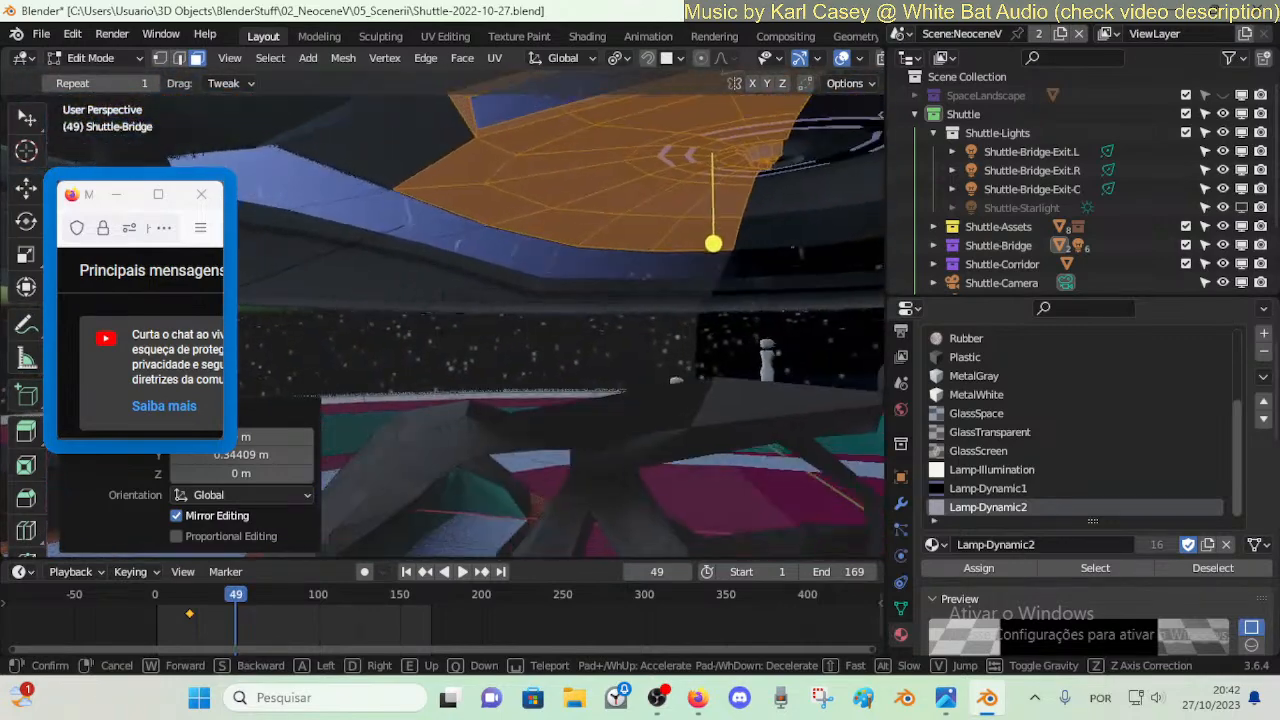
key(a)
key(a)
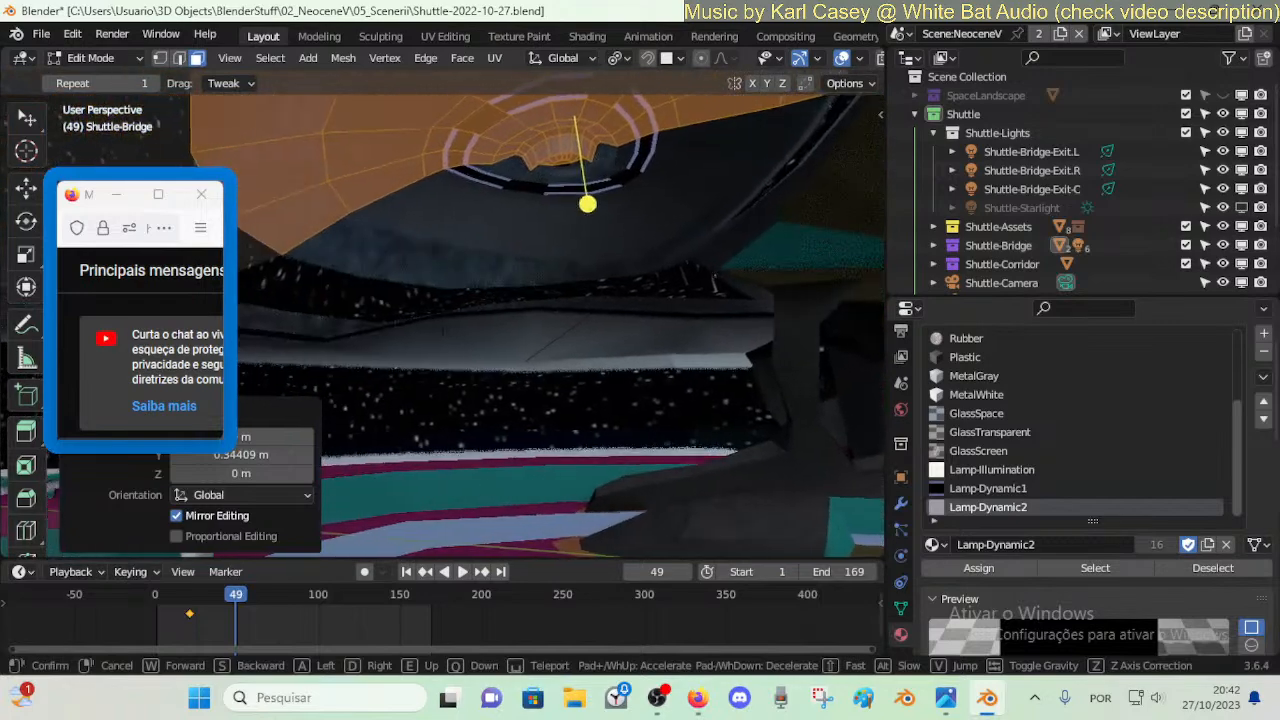
click(549, 218)
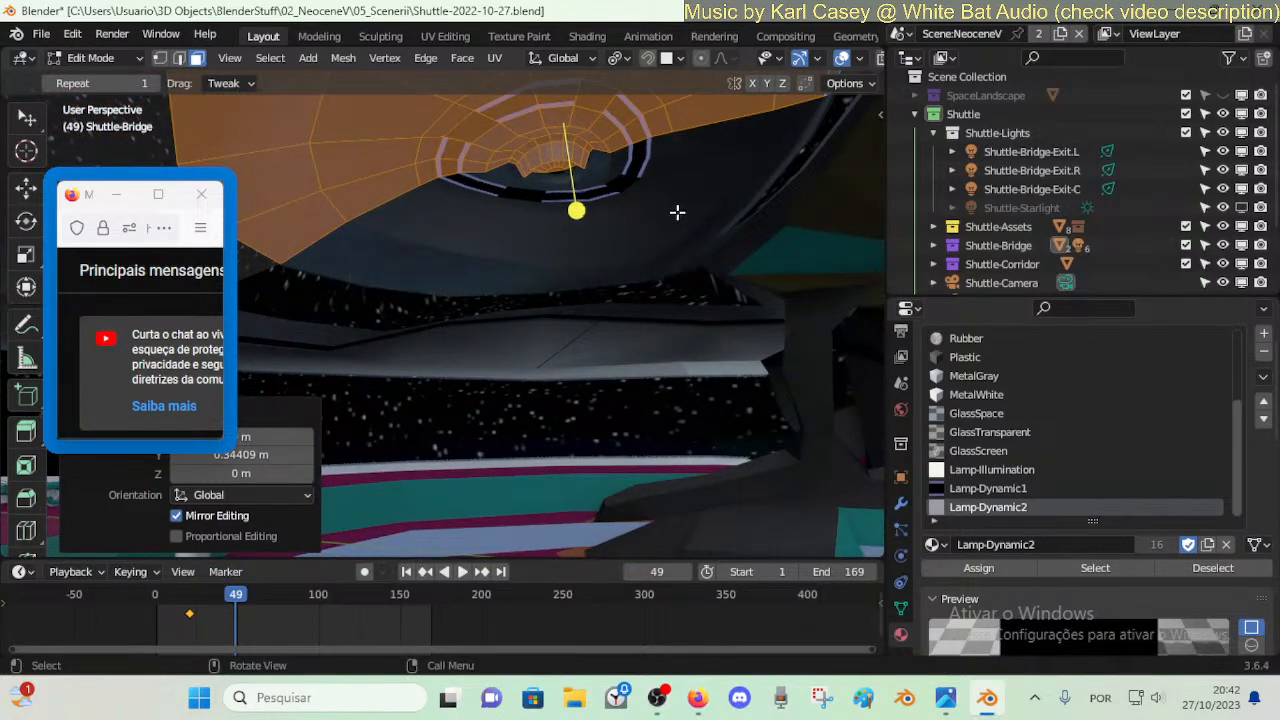
key(shift+grave)
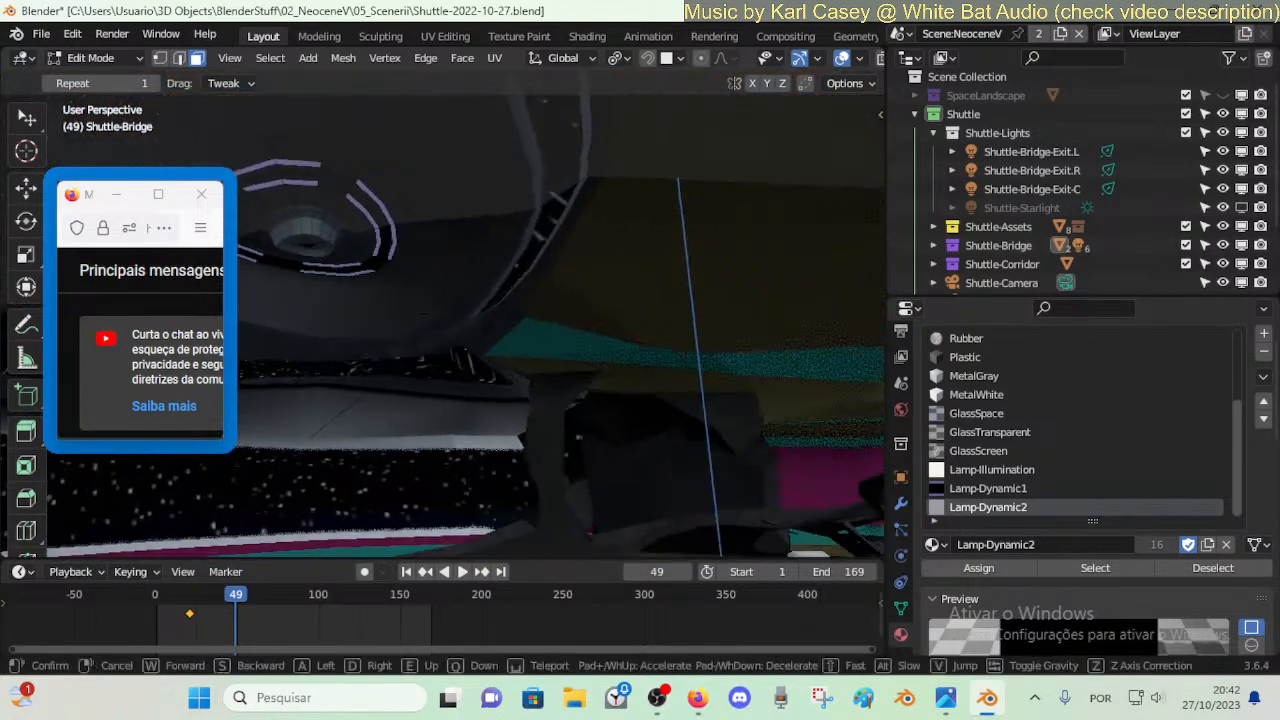
click(686, 194)
- Leave mesh editing and play the animation up to frame 81 to check the ceiling lamp up close
key(Tab)
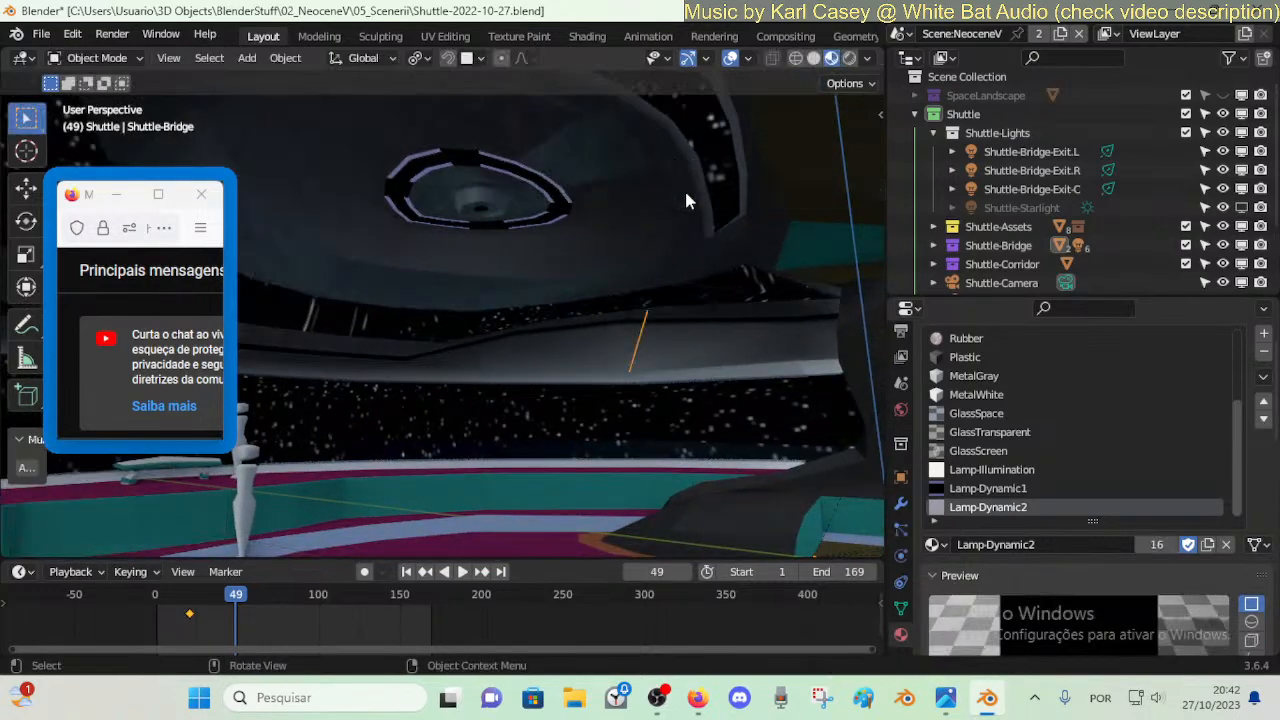
key(shift+grave)
key(w)
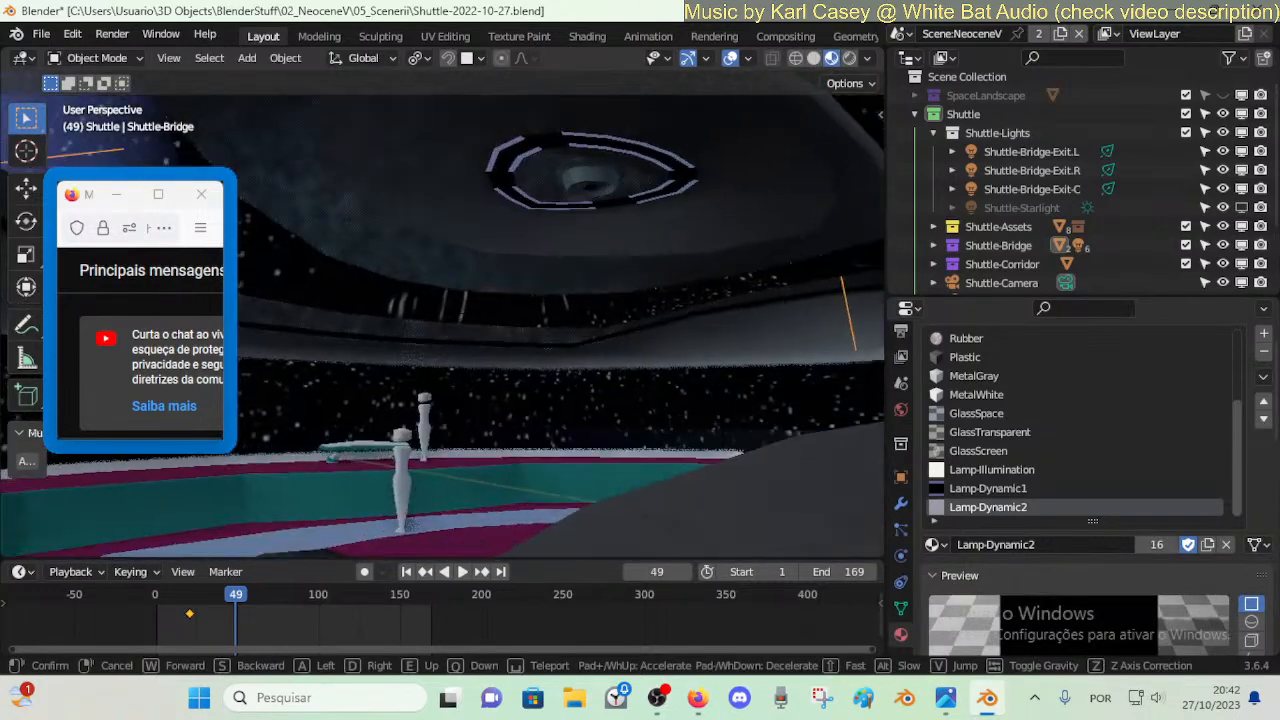
click(685, 188)
key(space)
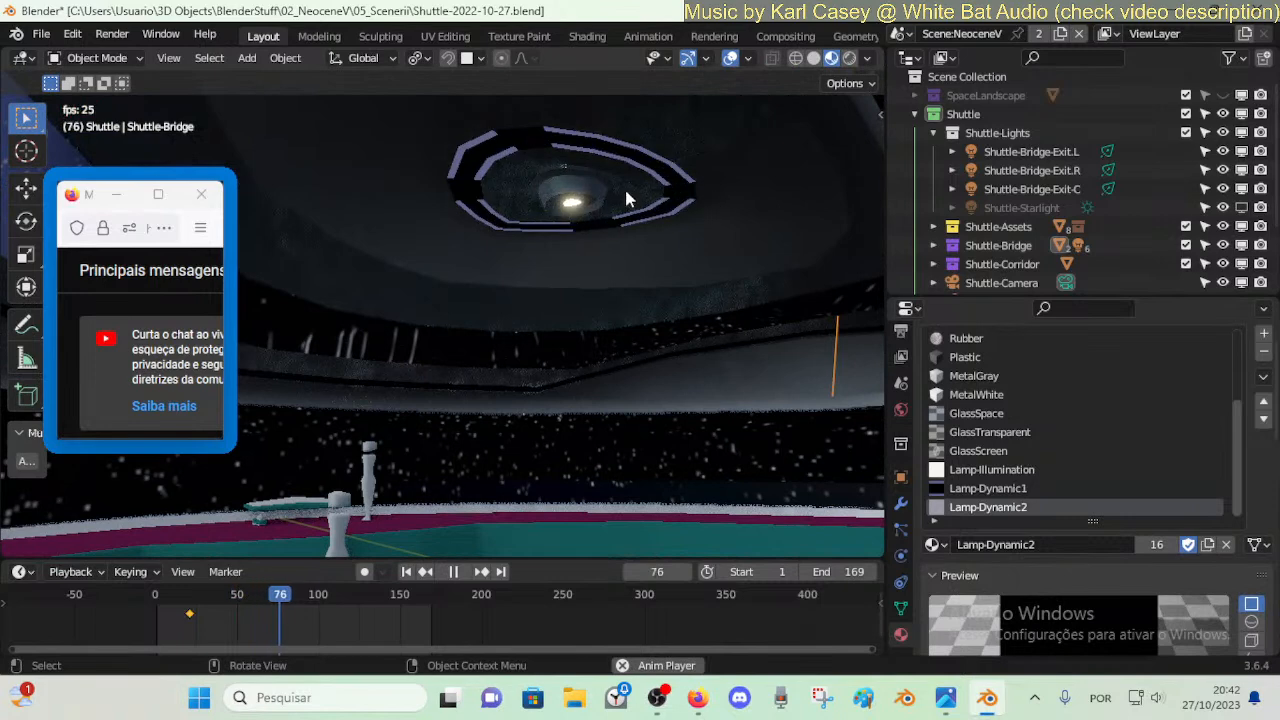
key(shift+grave)
key(w)
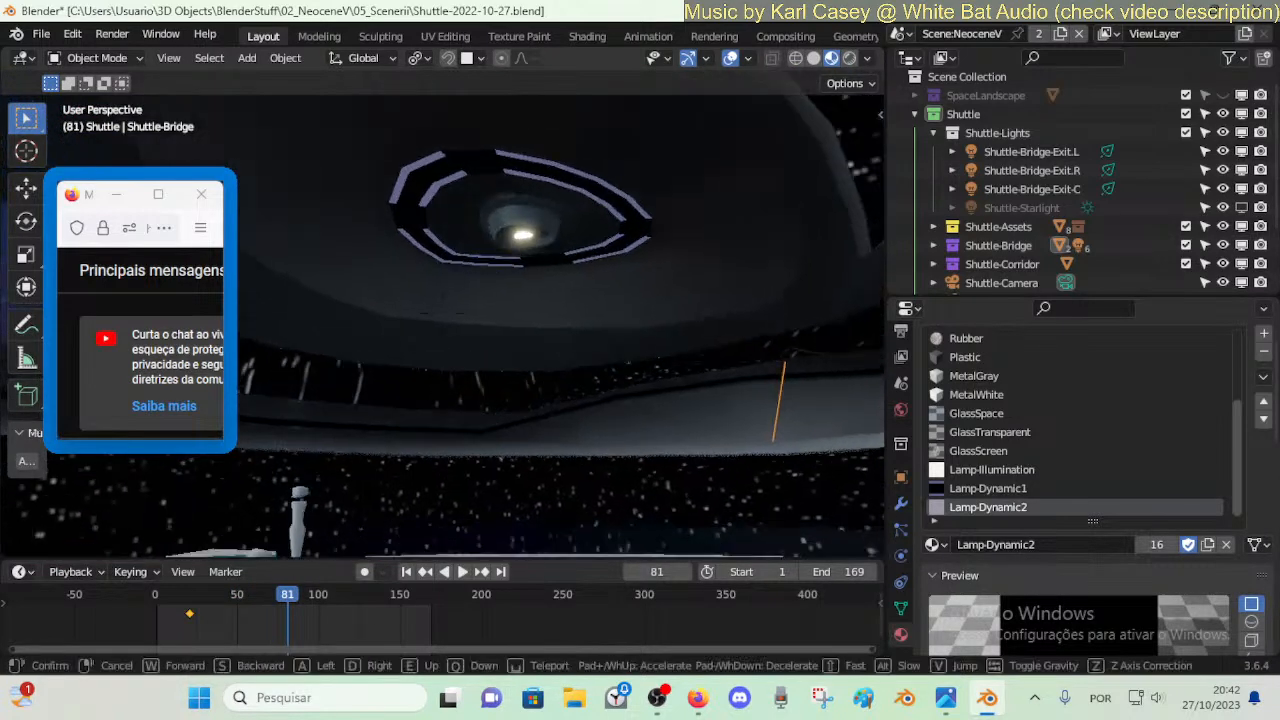
click(611, 197)
- Return to mesh editing at the lamp and dissolve the selected edges on the inner ring around the glowing disc
key(Tab)
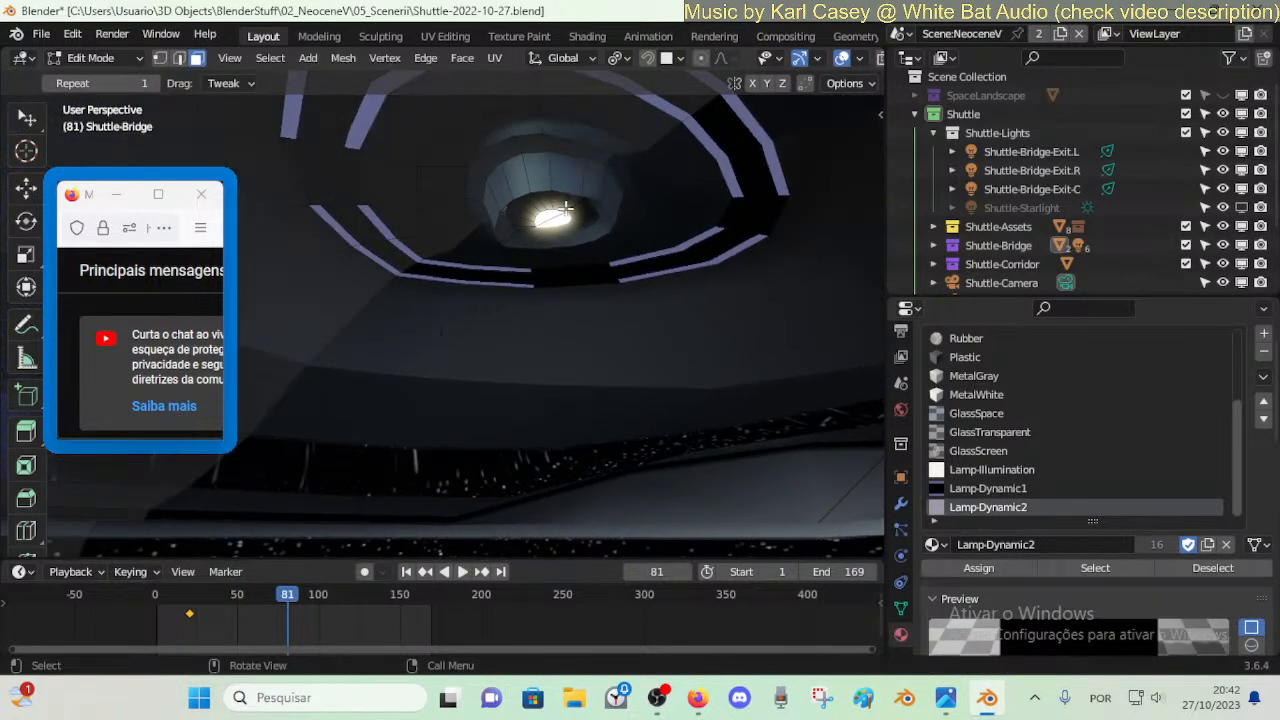
key(shift+grave)
key(w)
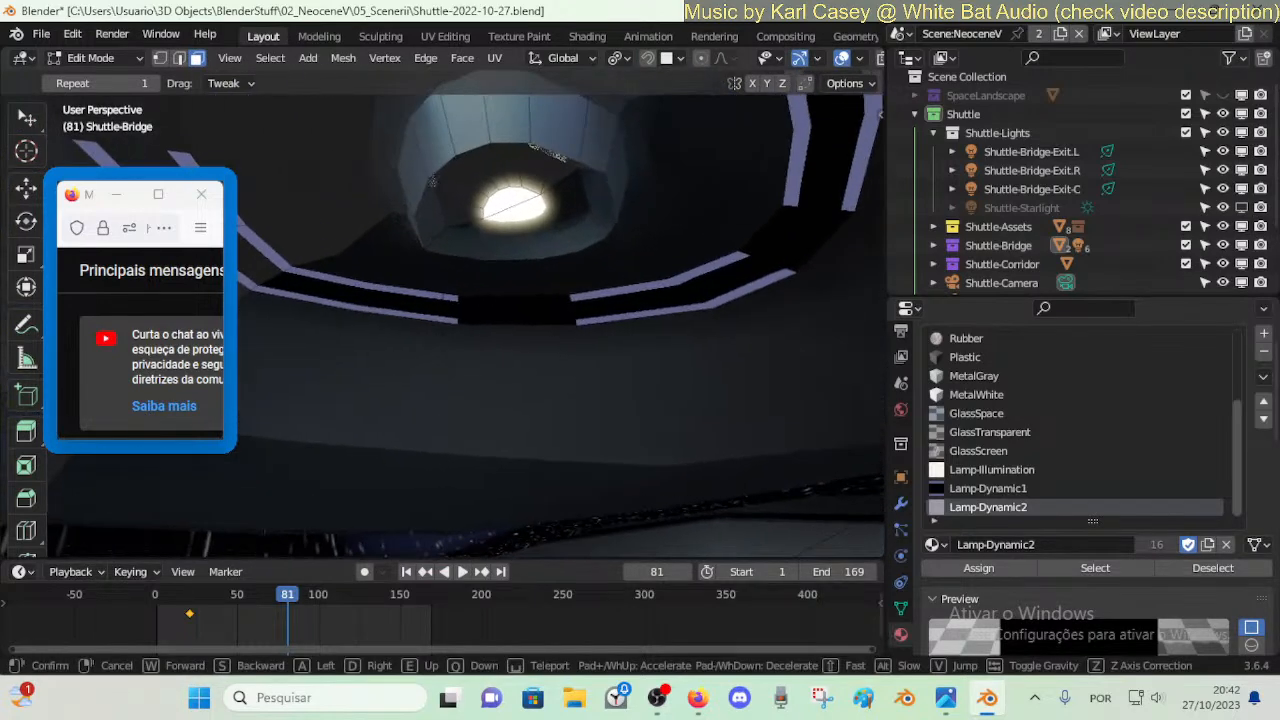
click(507, 203)
key(2)
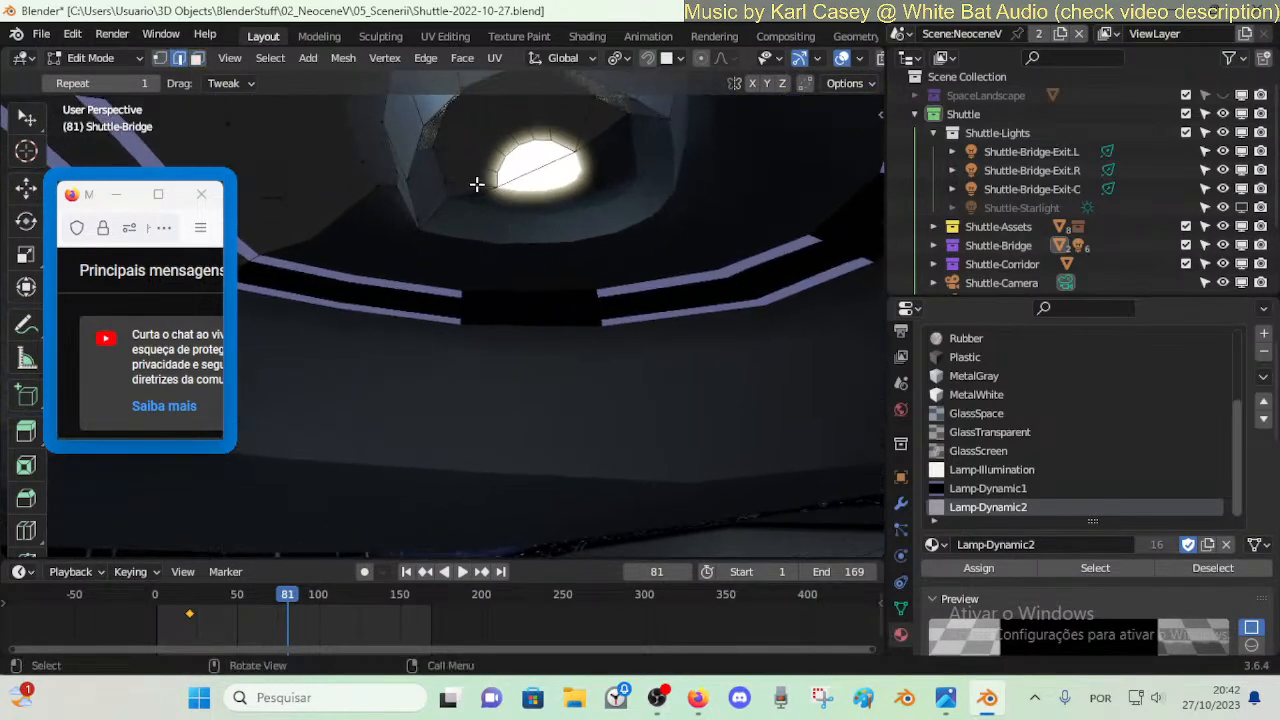
key(x)
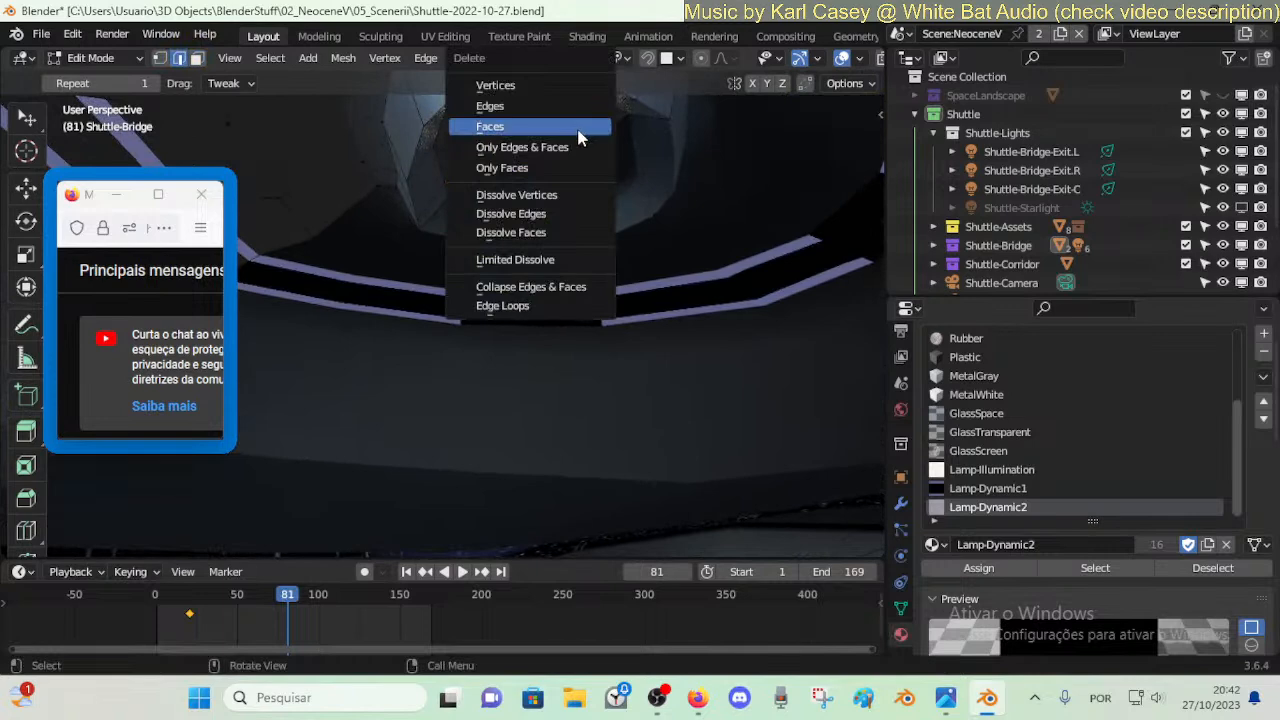
click(560, 213)
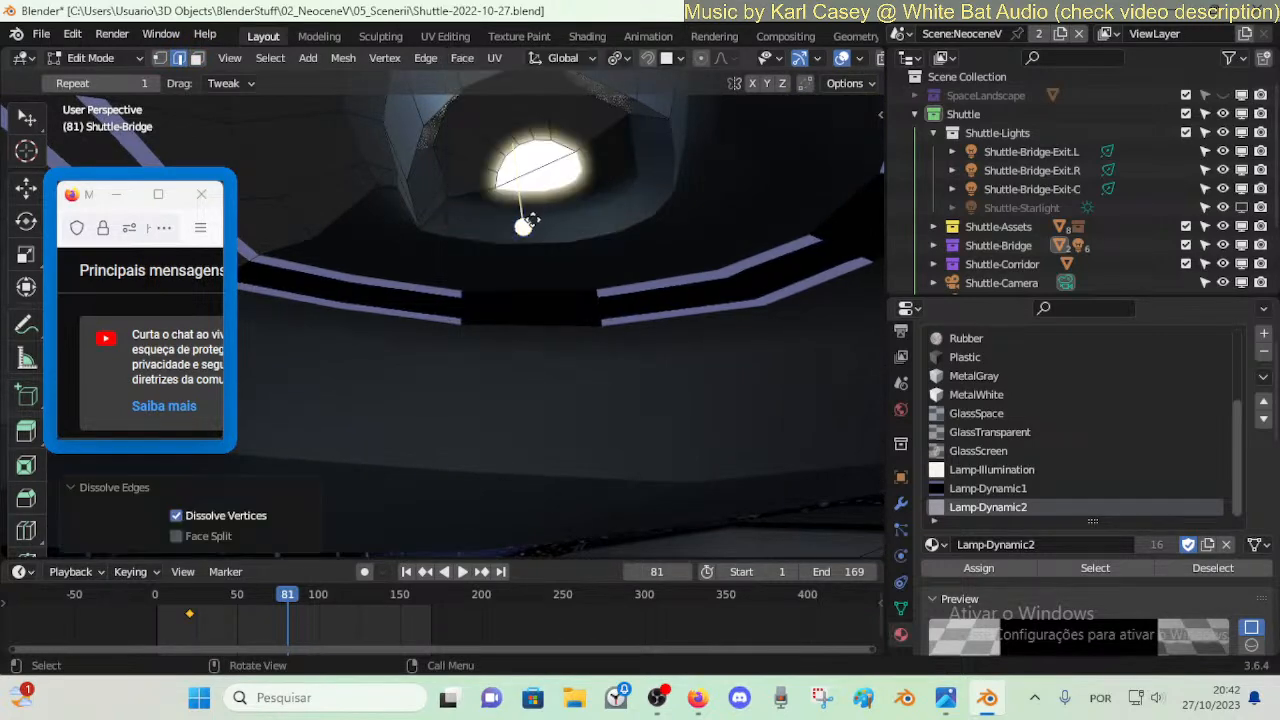
- Knife-cut two new edges across the lamp's inner ring, one near each end, connecting the glowing disc to the outer rim
alt+click(428, 193)
key(shift+grave)
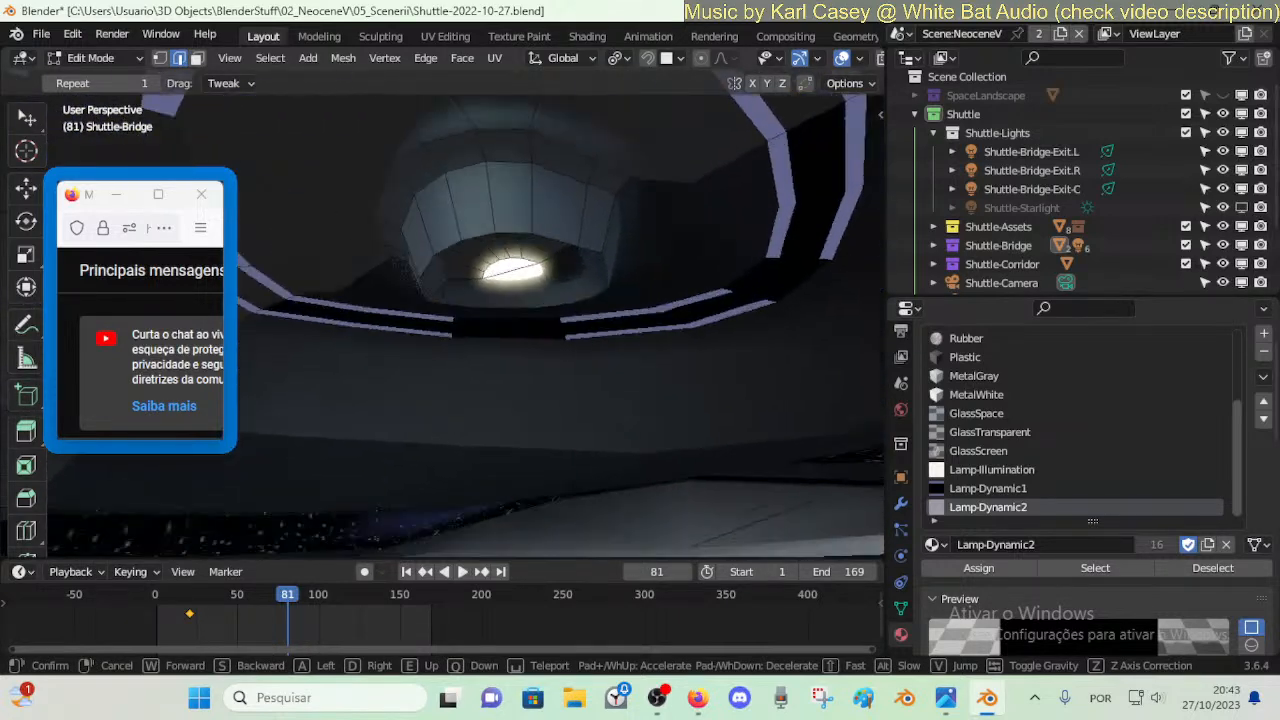
click(447, 204)
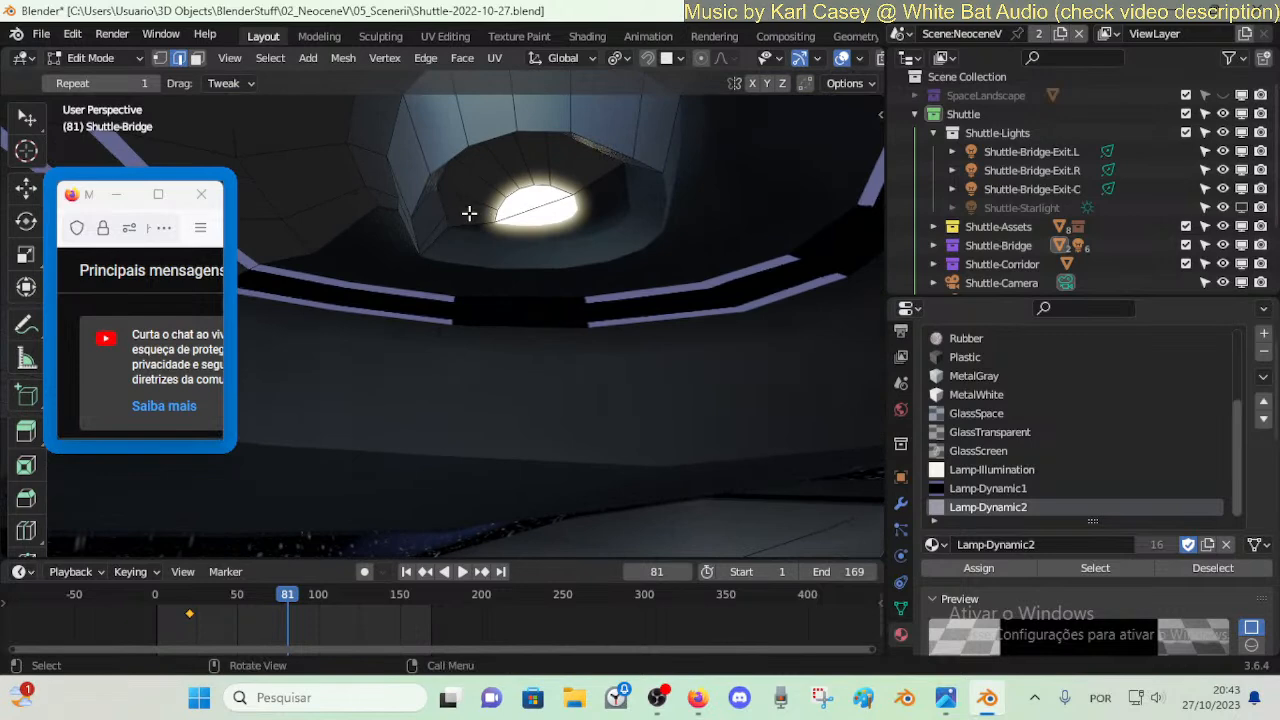
key(k)
click(463, 207)
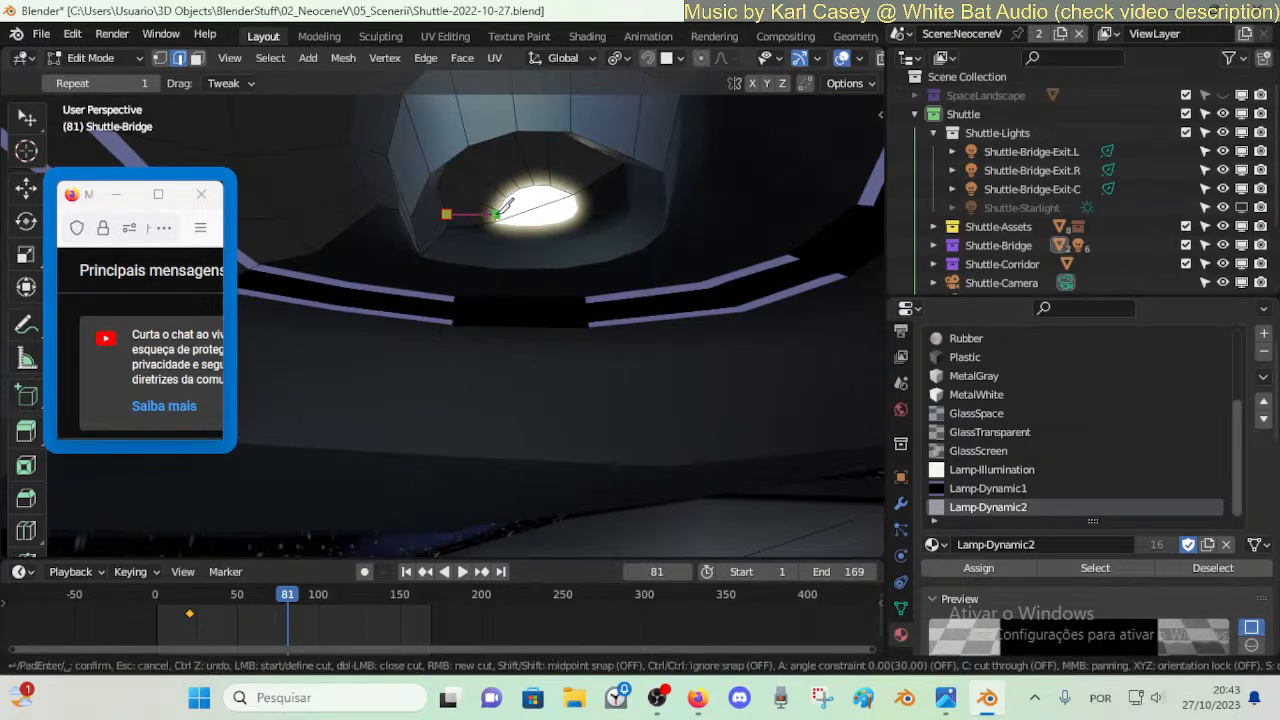
click(496, 214)
key(Return)
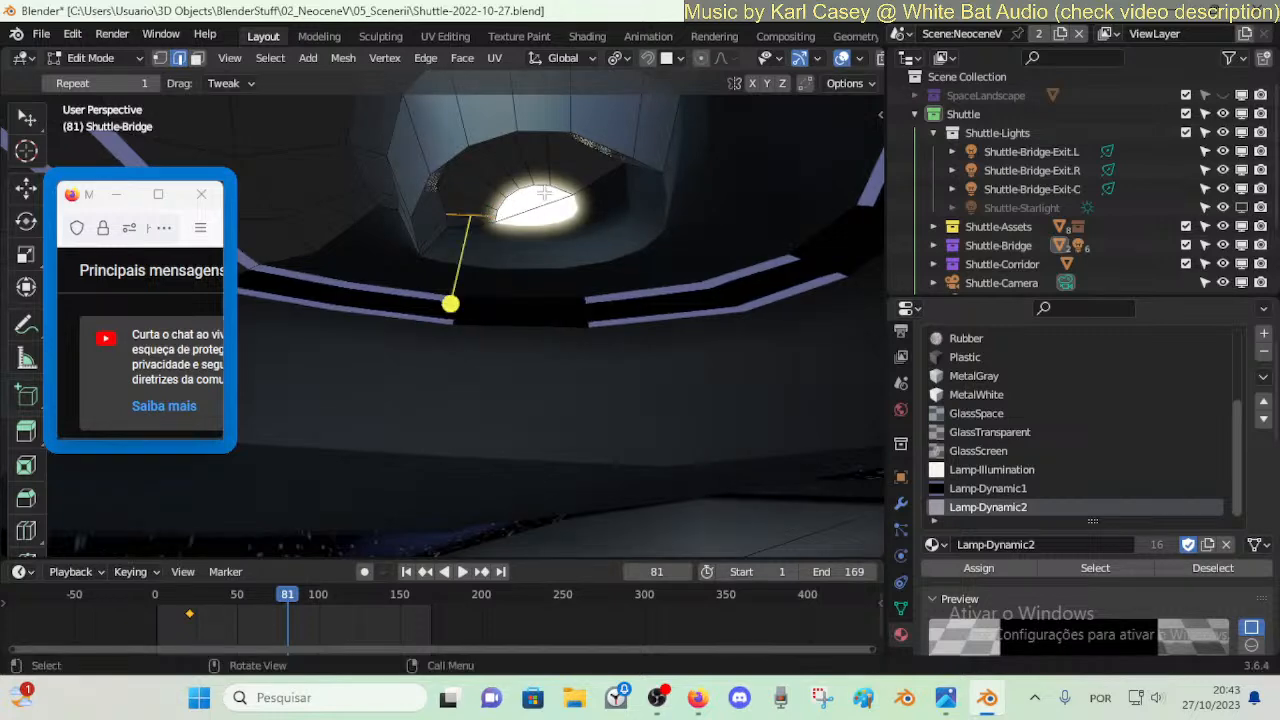
key(k)
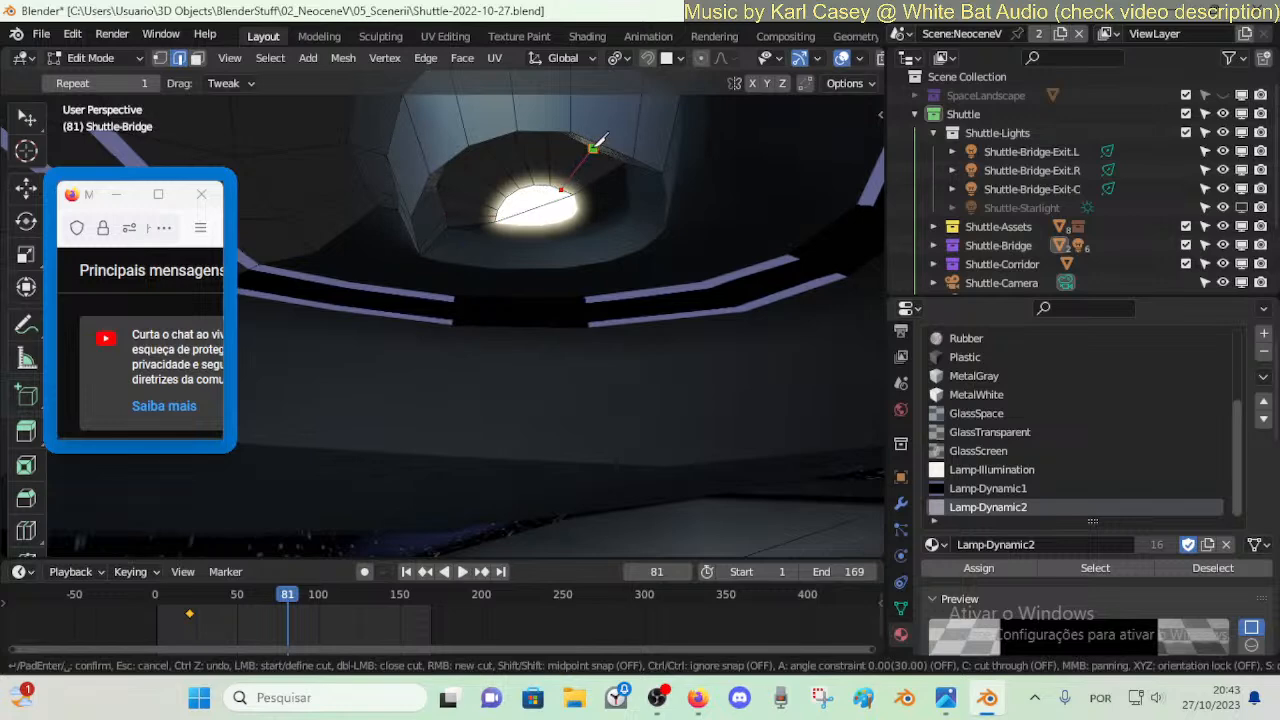
click(592, 148)
key(Return)
- Select the face loop around the glowing disc and smooth its vertices with a smoothing factor of 0.237
key(3)
alt+click(549, 160)
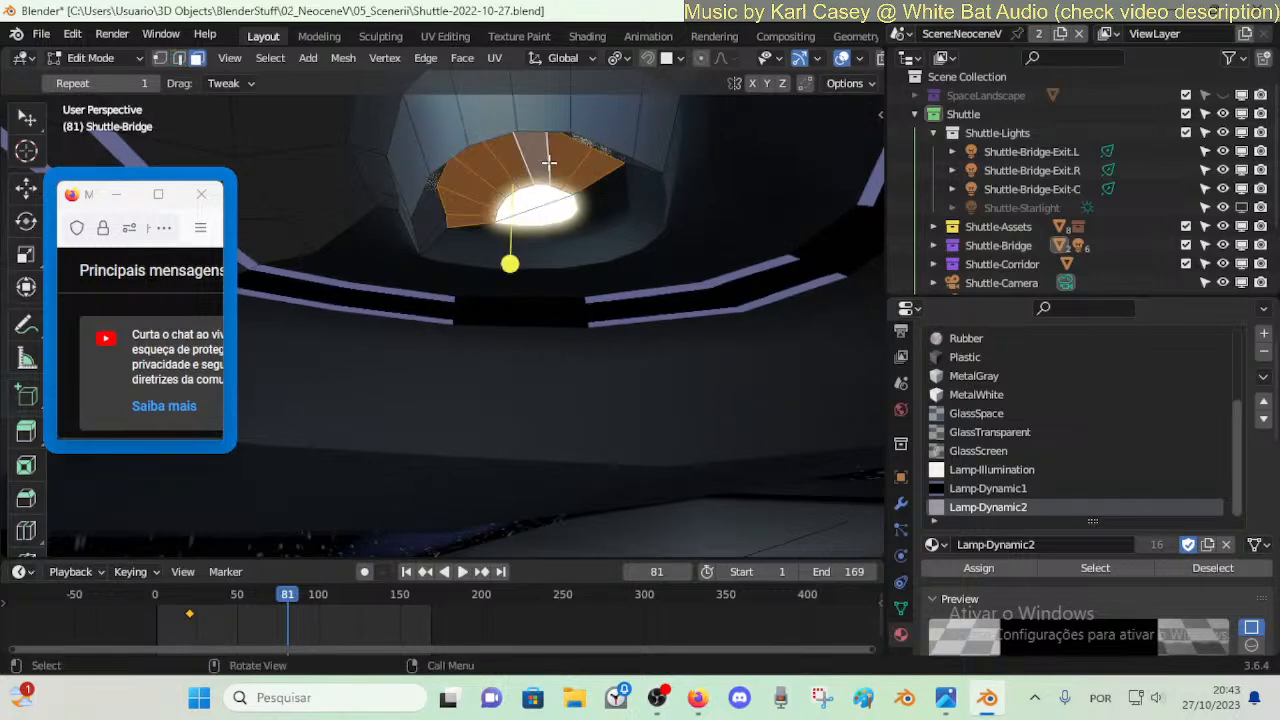
key(i)
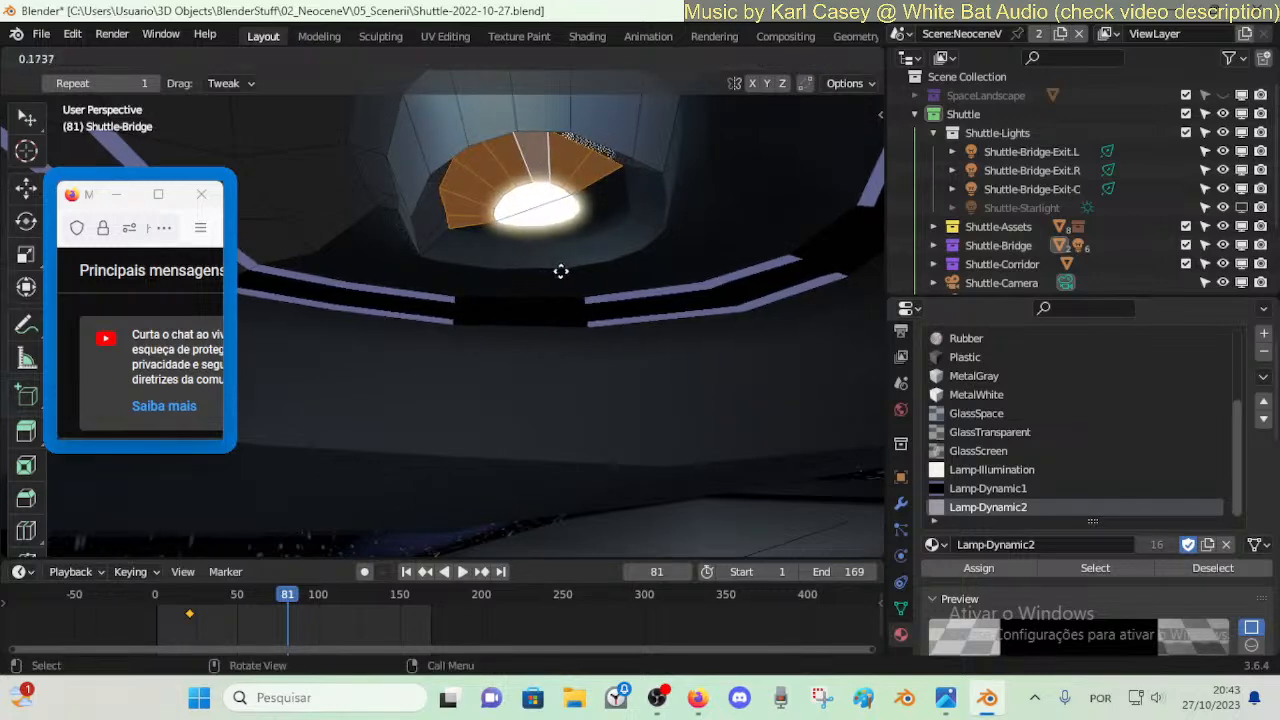
click(572, 269)
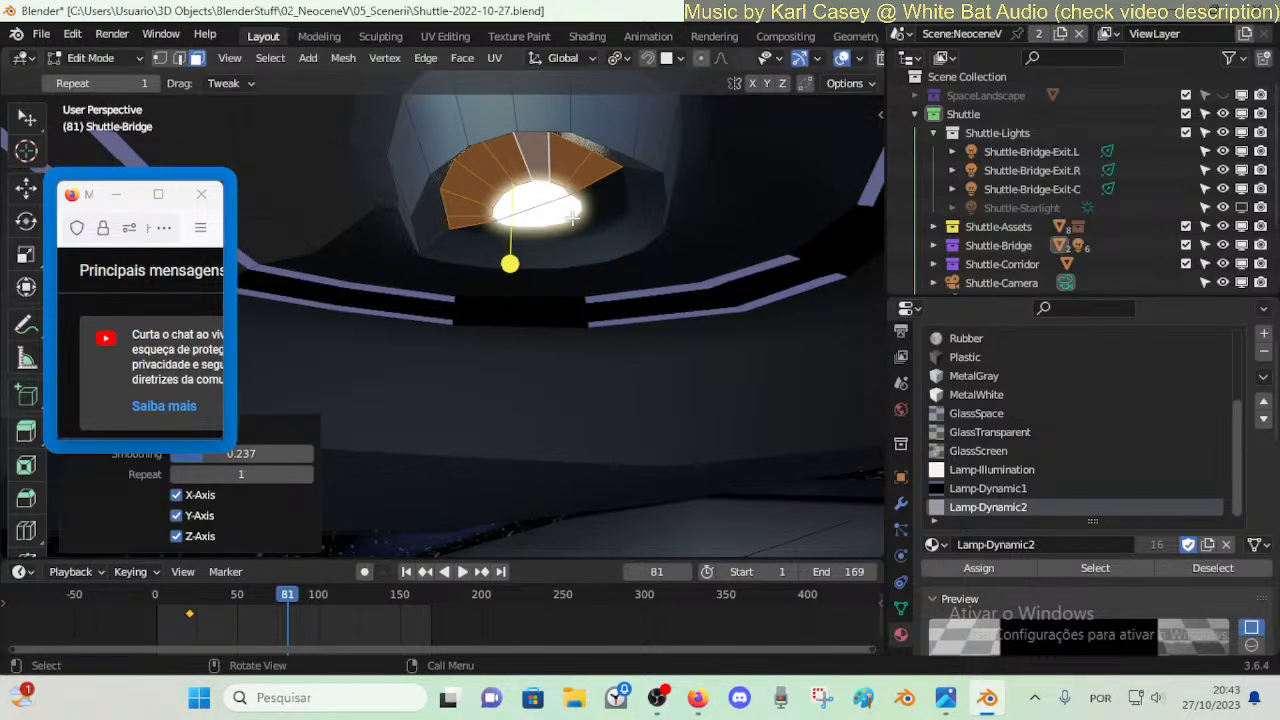
- Slide the vertex at the glowing disc's end slightly along the lamp's inner ring edge, by about 0.06, and save the file
key(1)
click(577, 193)
key(shift+v)
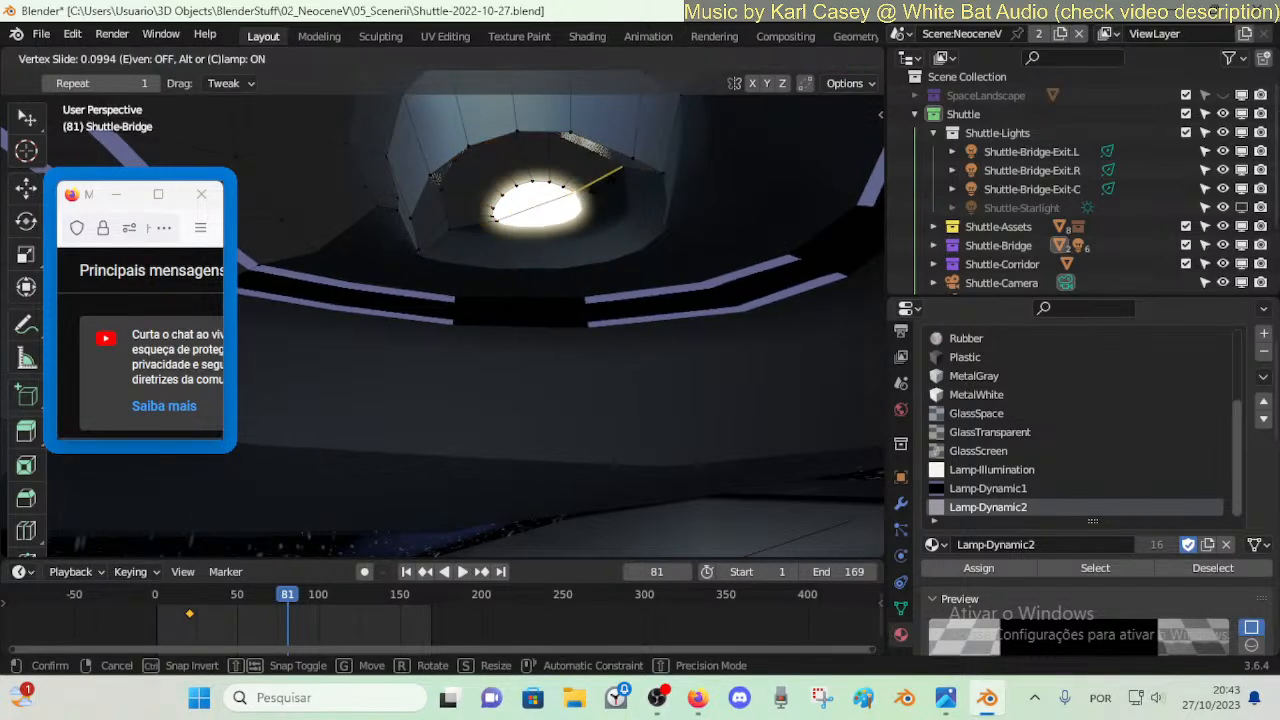
click(548, 211)
middle_drag(535, 218, 536, 219)
key(shift+v)
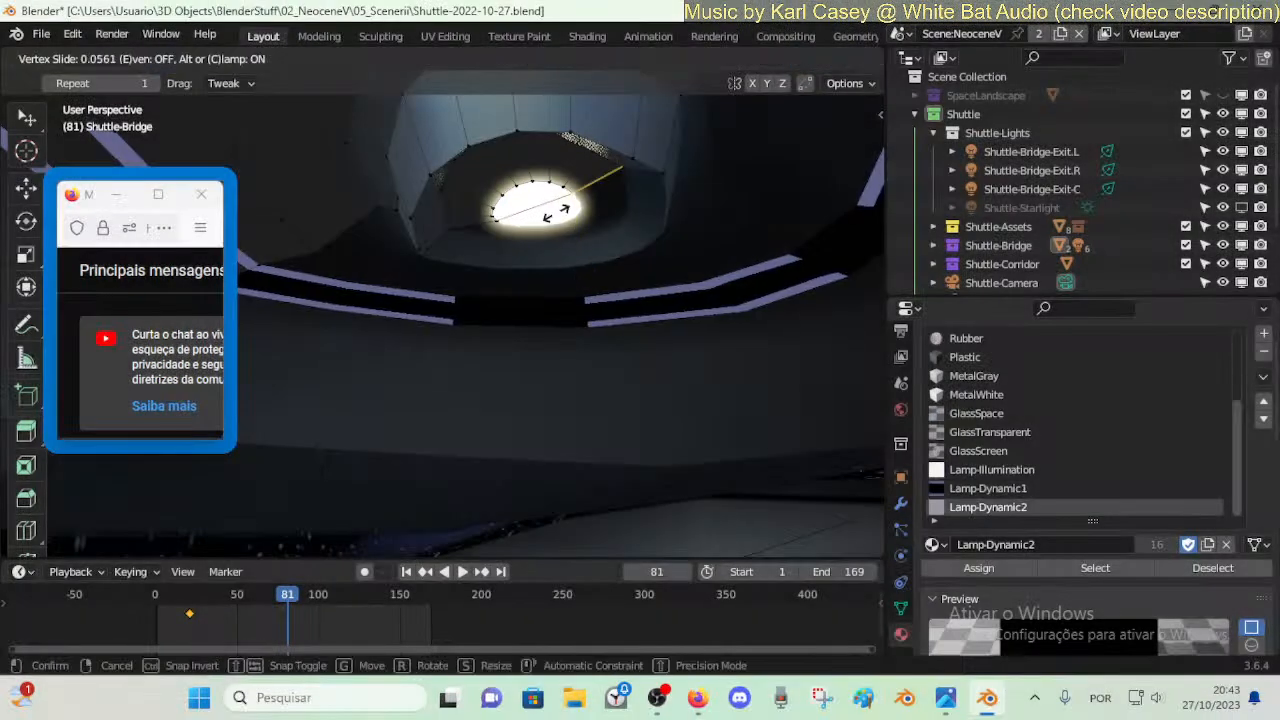
click(545, 203)
key(ctrl+s)
- Select the edge loop around the glowing disc, smooth it with a factor of 0.072, and view the lamp outside mesh editing
key(2)
alt+click(527, 186)
drag(526, 279, 552, 273)
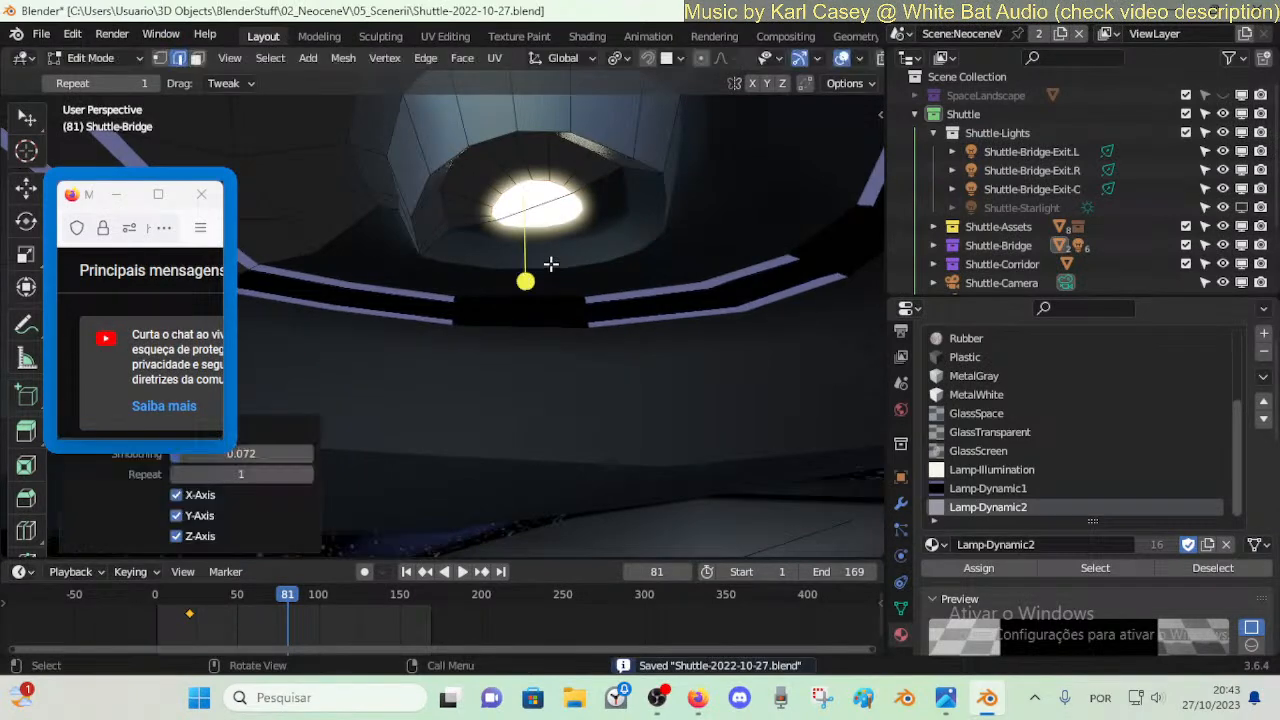
key(Tab)
key(shift+grave)
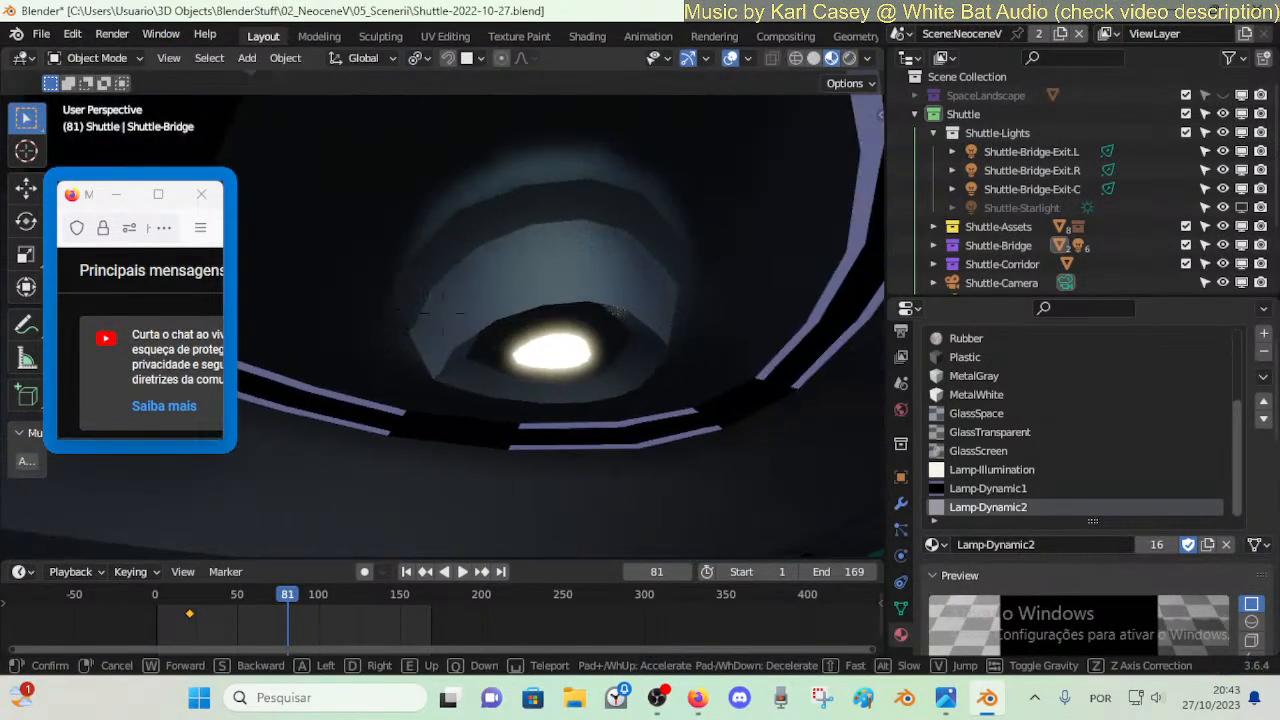
click(551, 263)
- Return to mesh editing, select the face loop on the lamp's lower rim and smooth its vertices with a factor of 0.131
key(Tab)
key(3)
alt+click(568, 305)
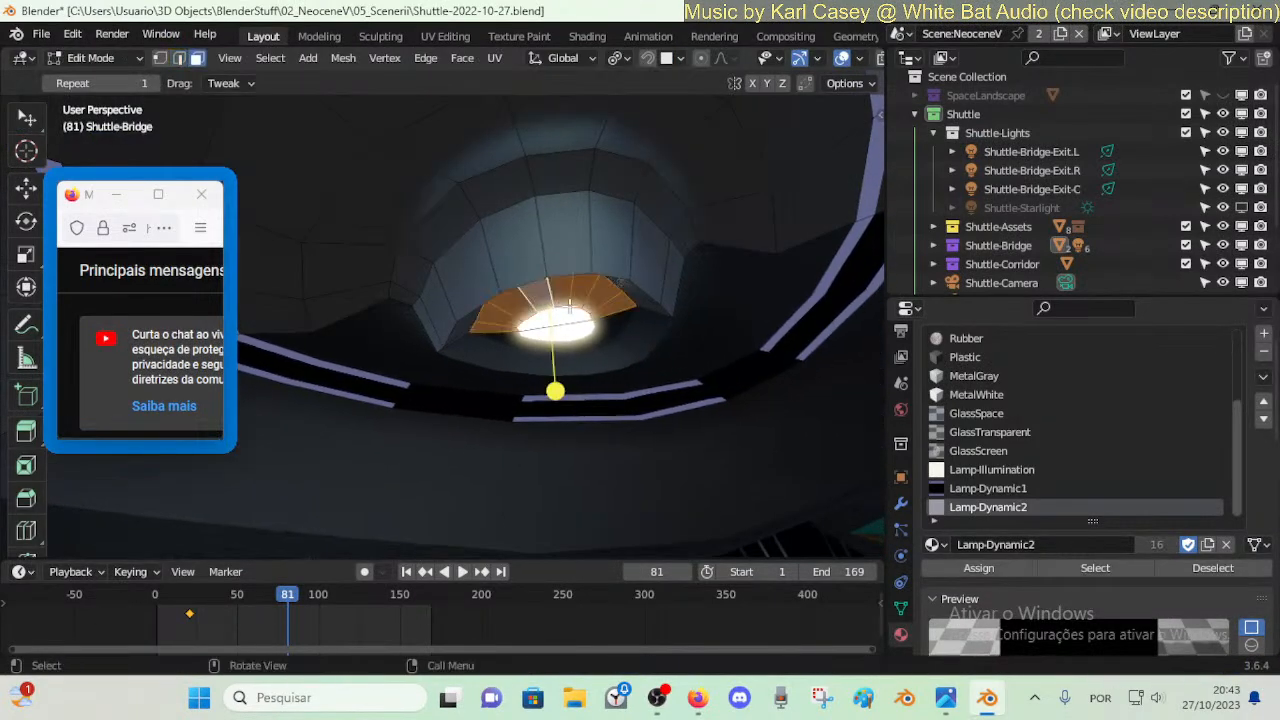
middle_drag(570, 305, 497, 273)
key(h)
key(alt+h)
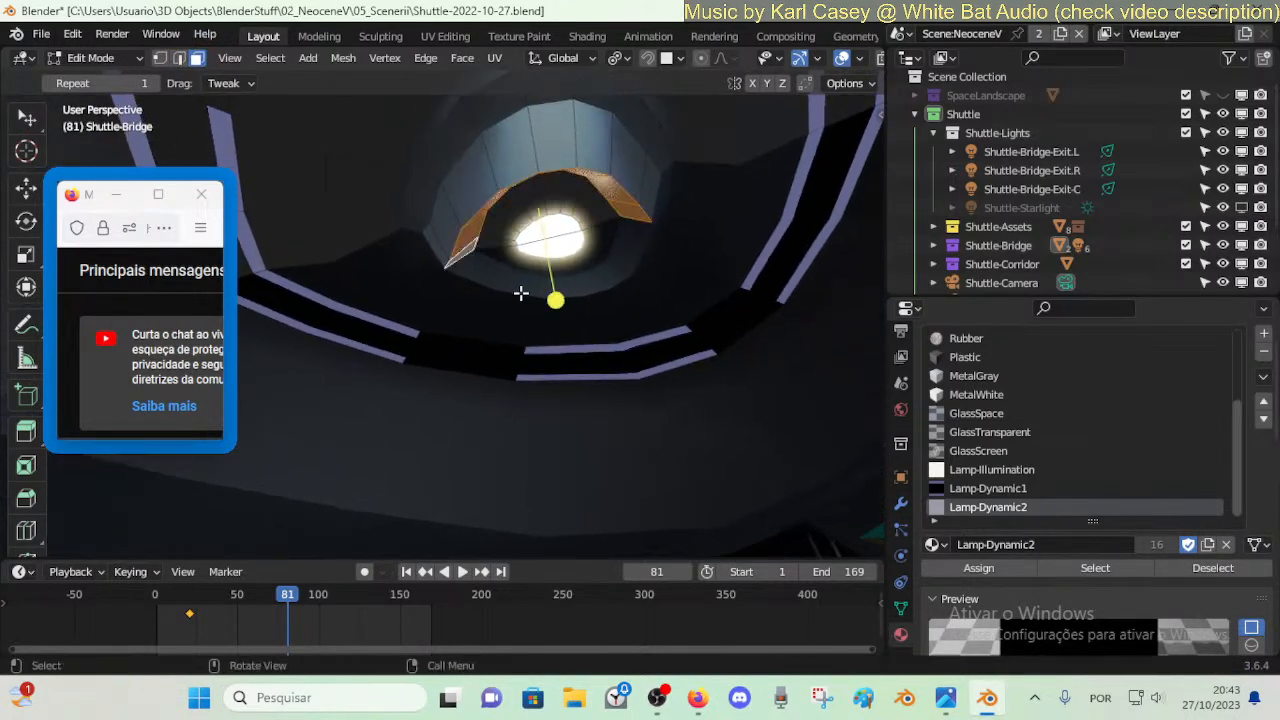
key(i)
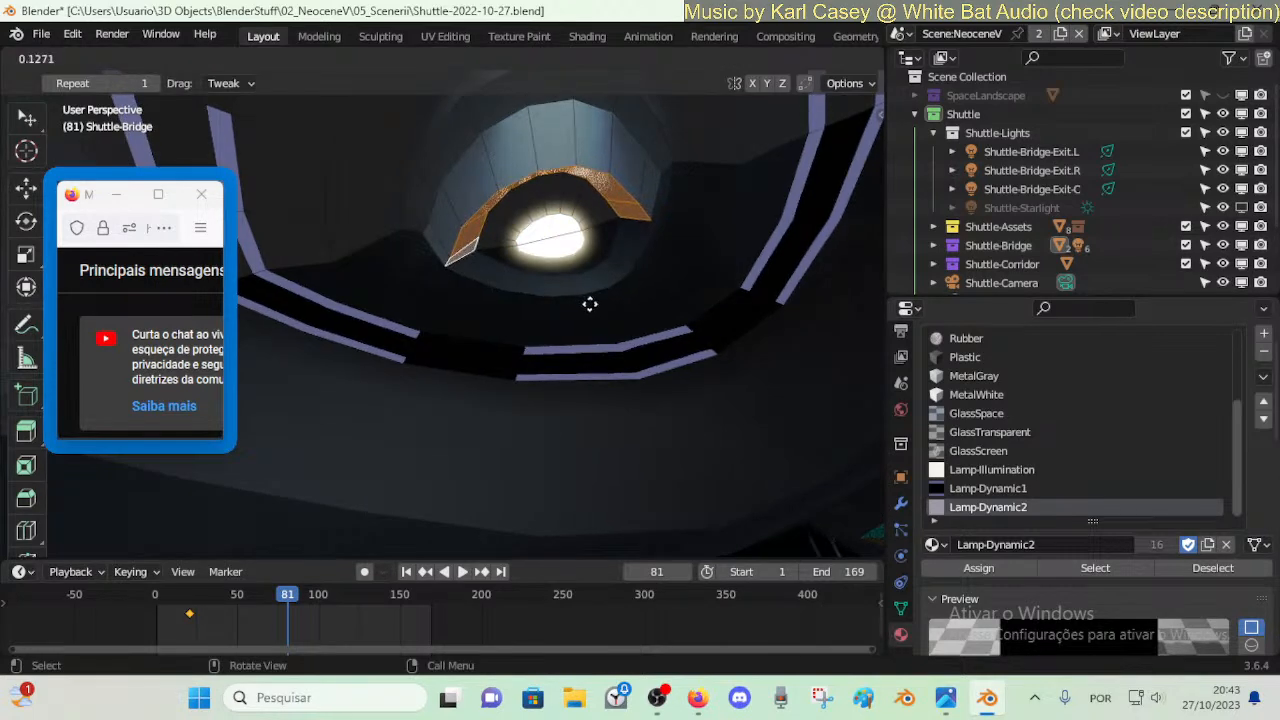
click(590, 299)
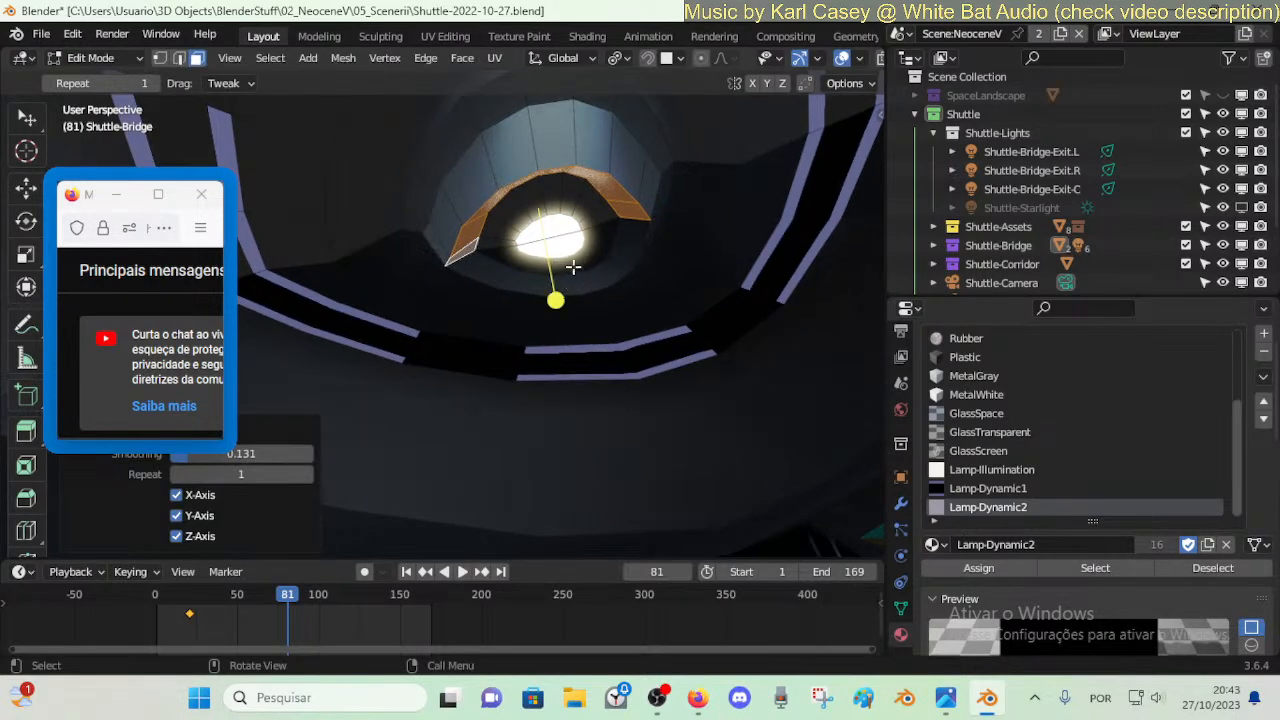
key(1)
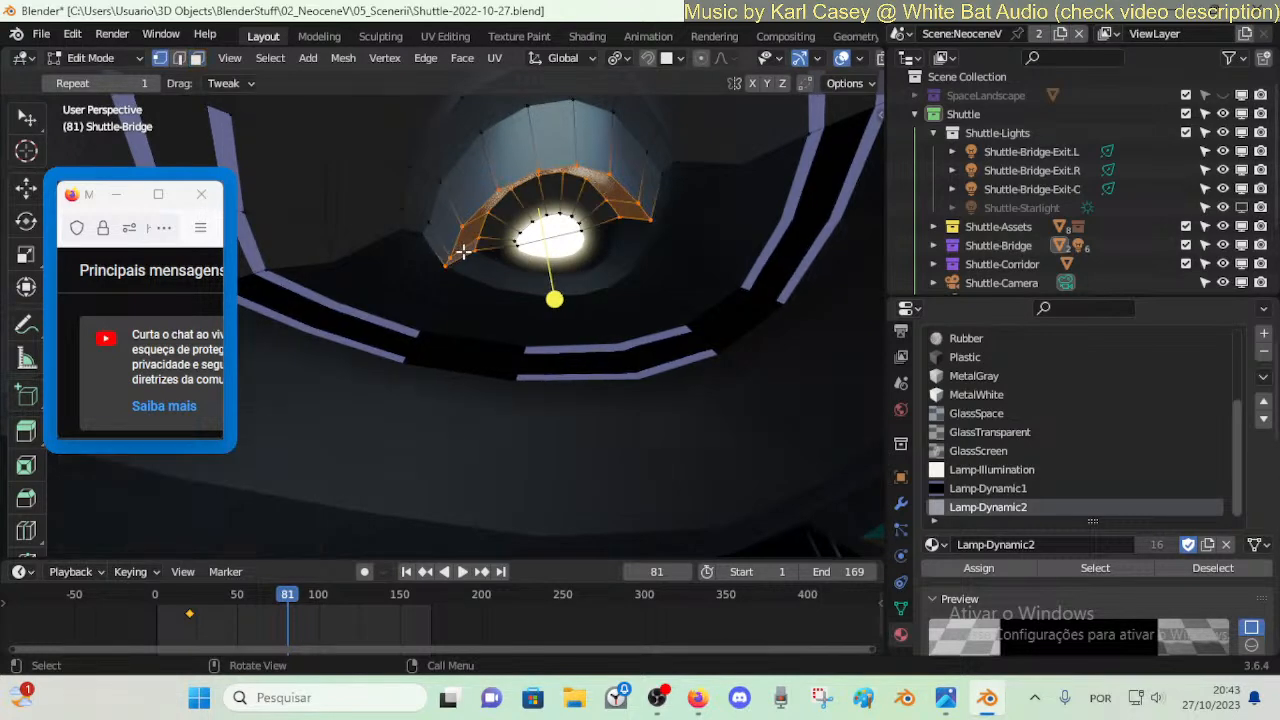
- Reselect the face loop on the lamp's lower rim and inset its faces individually by about 0.013 m
key(alt+a)
key(3)
alt+click(463, 248)
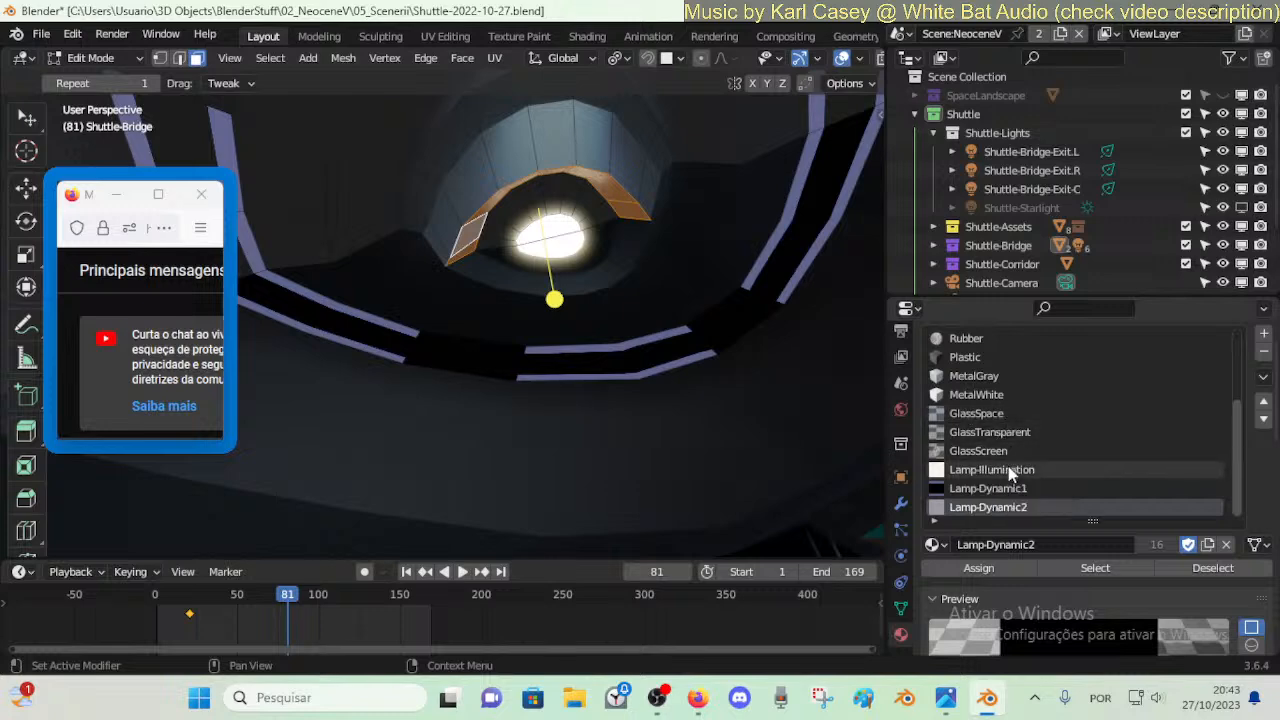
key(i)
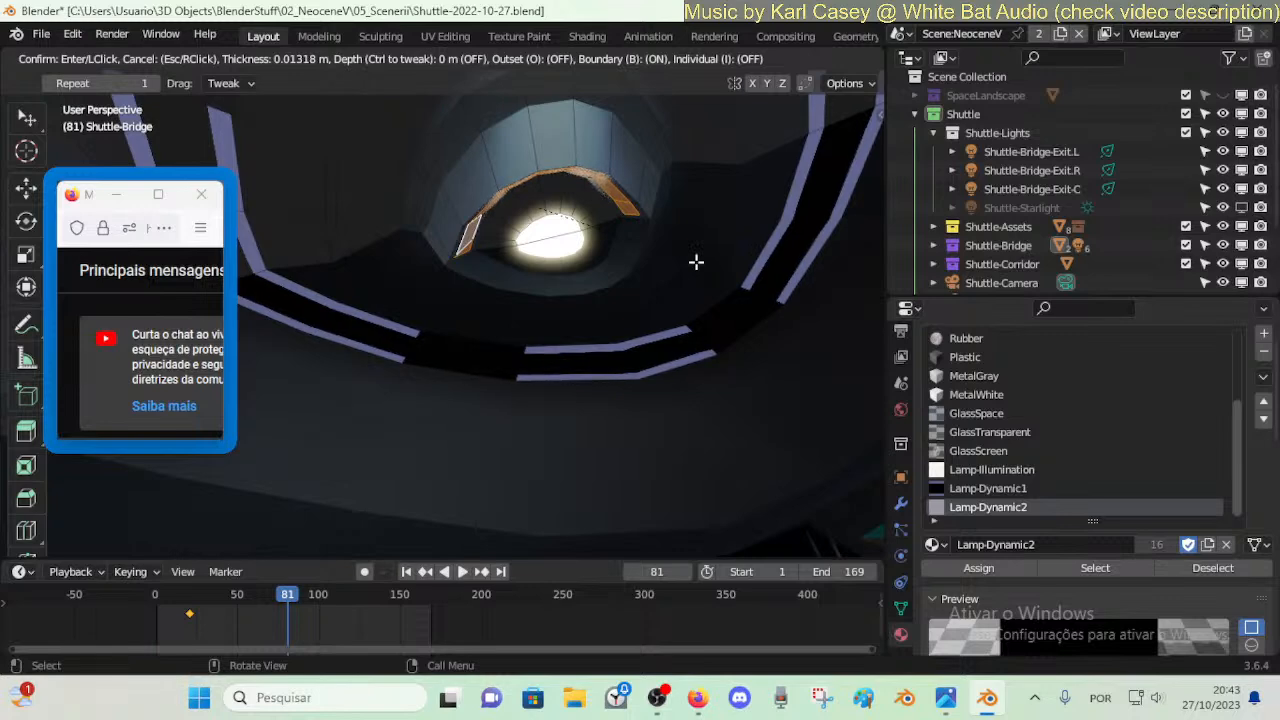
click(696, 262)
click(178, 515)
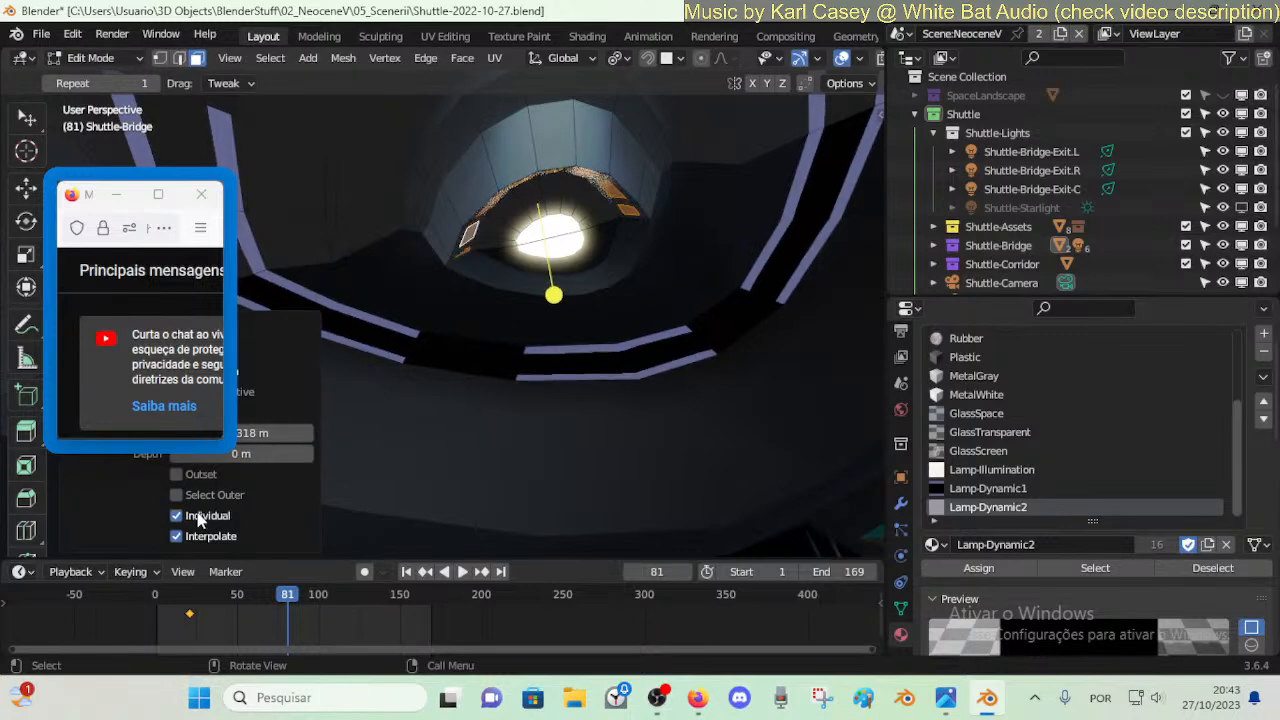
- Assign the Lamp-Illumination material to the inset rim faces and leave mesh editing
click(991, 469)
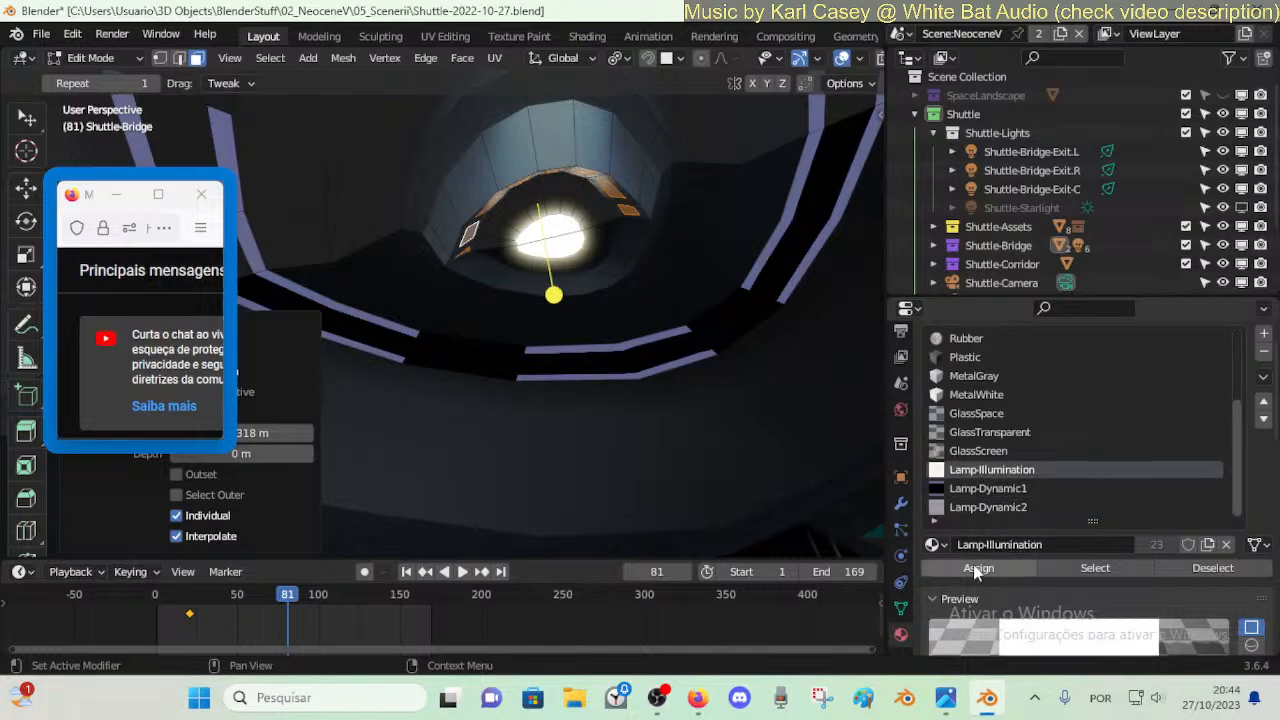
click(978, 567)
key(Tab)
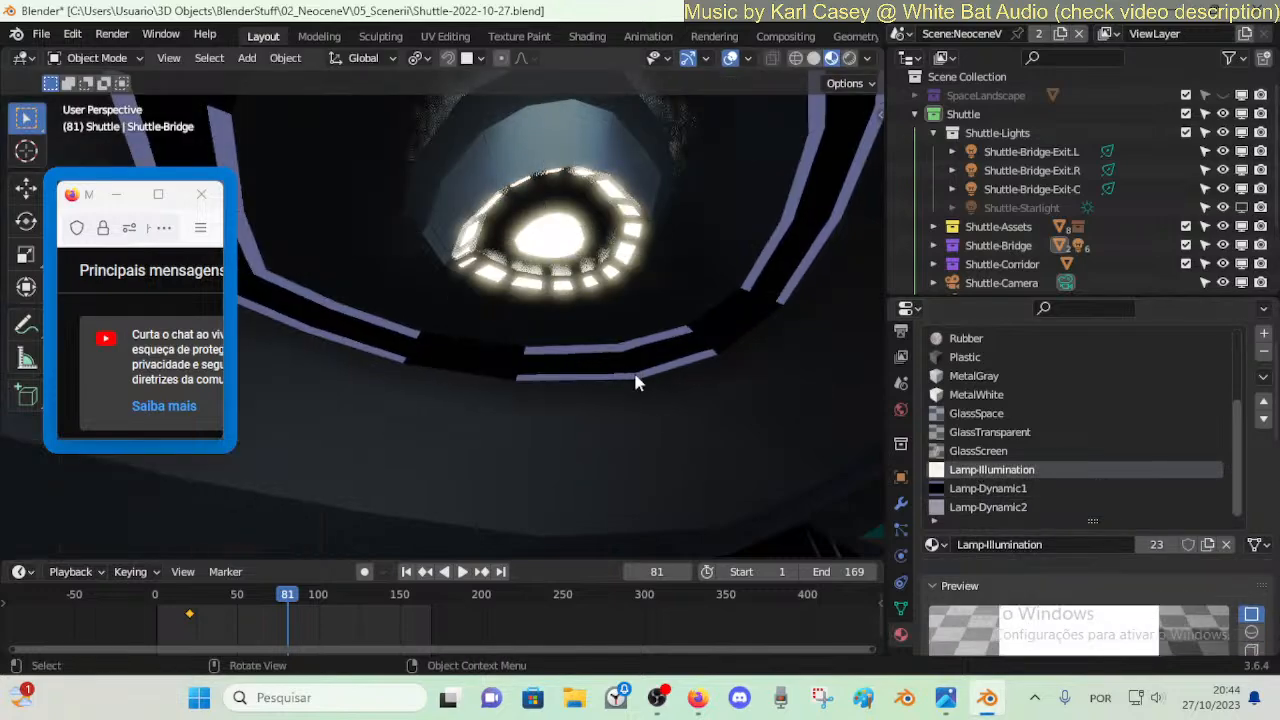
- Fly through the bridge and play the animation to check the ceiling lamp's new ring of lights from a distance
key(shift+grave)
key(s)
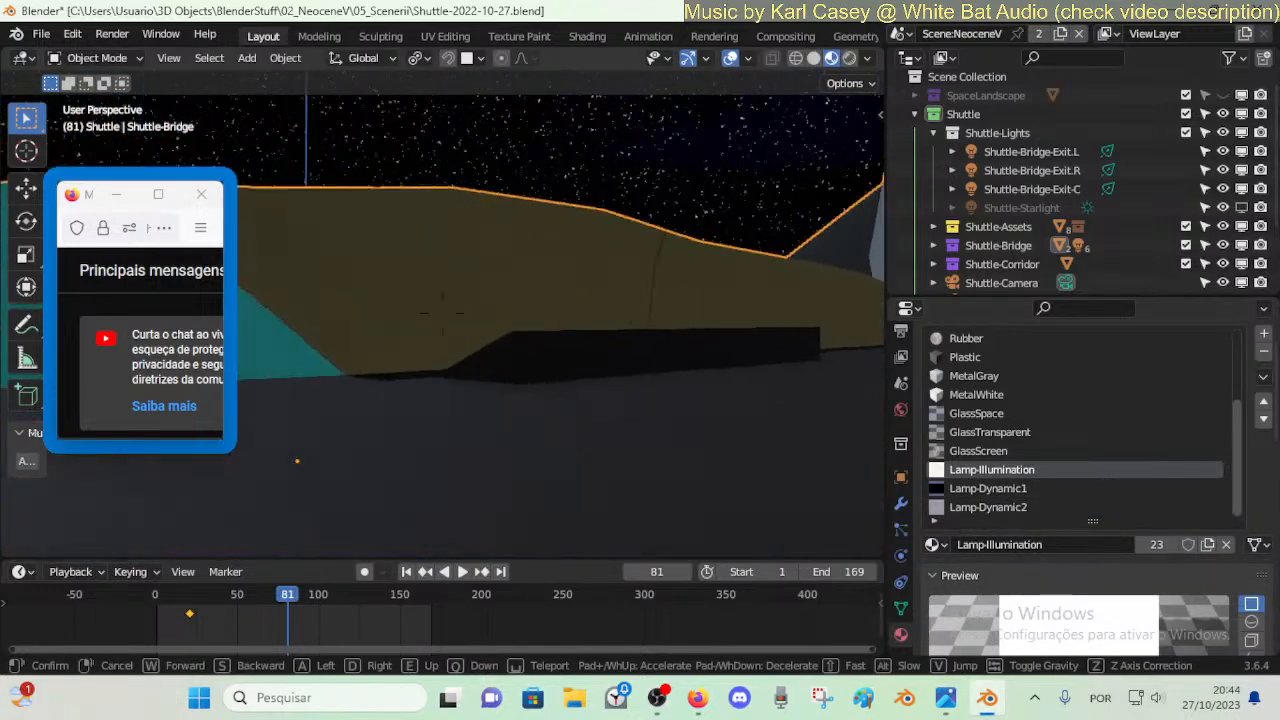
key(w)
key(e)
key(q)
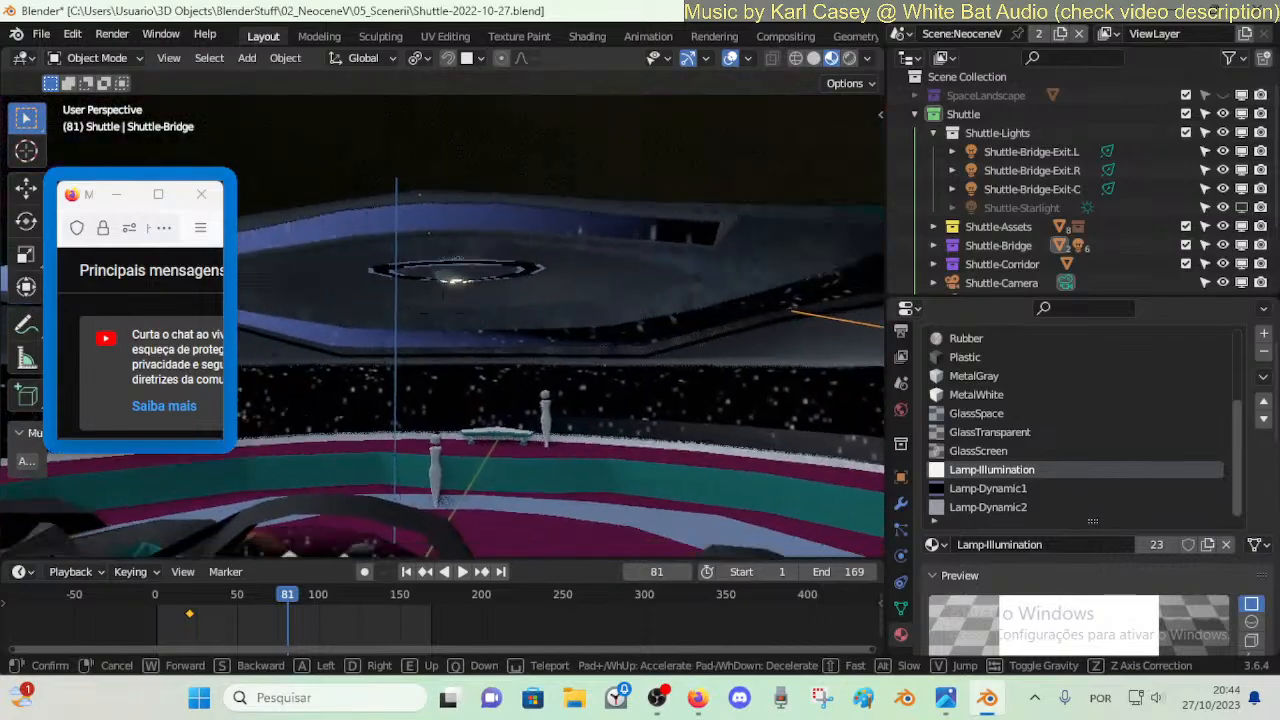
key(w)
click(631, 368)
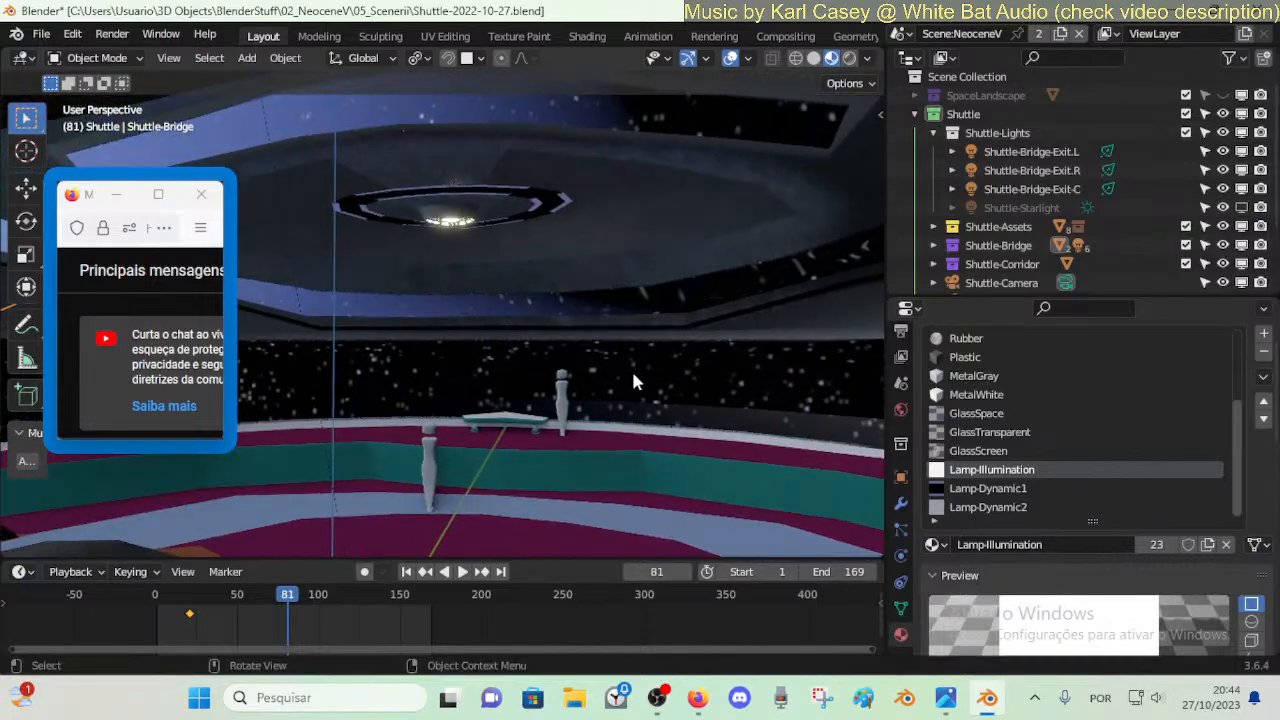
key(space)
key(shift+grave)
key(w)
key(w)
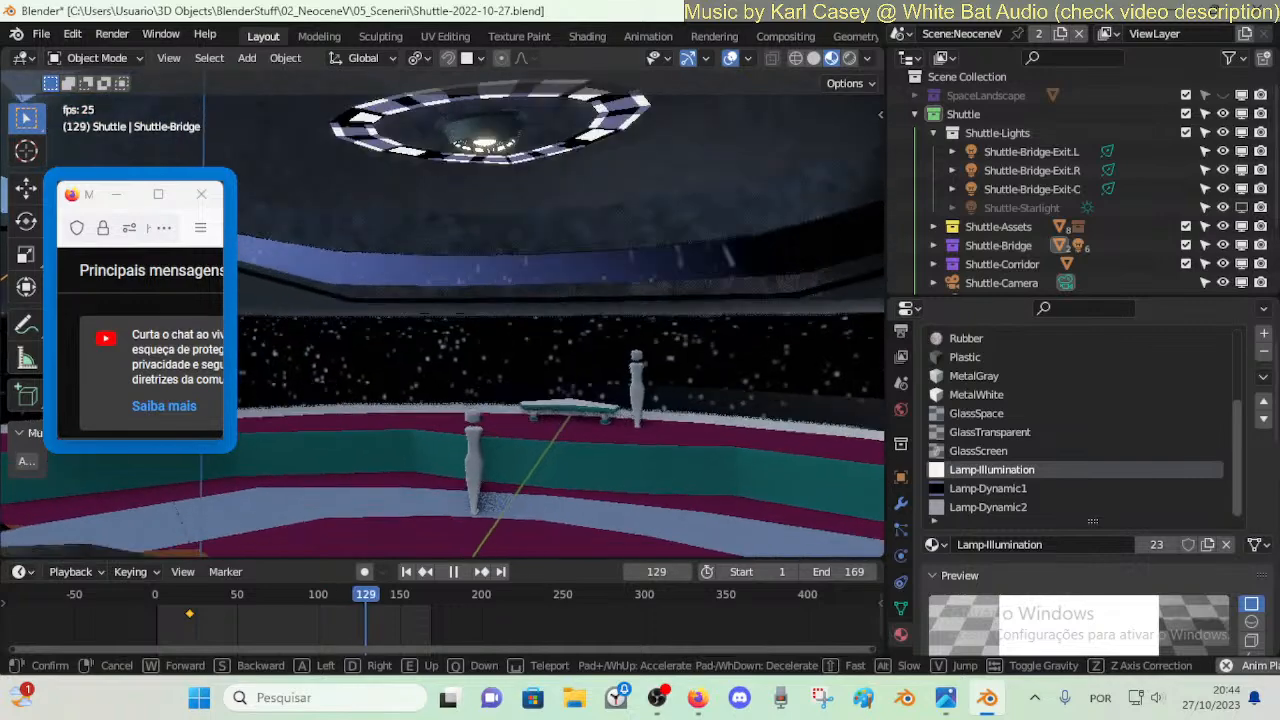
key(w)
key(s)
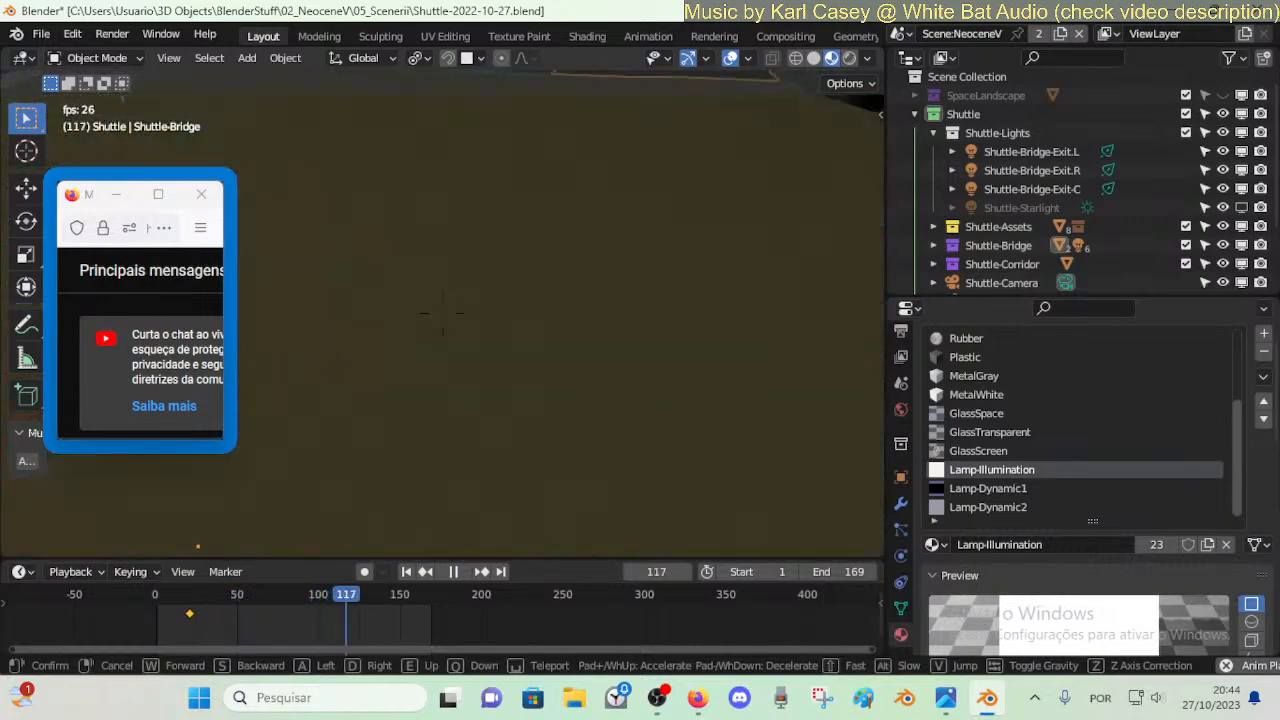
- Stop playback at frame 24, show the wireframe over the bridge mesh, and save the file
click(615, 361)
key(alt+z)
key(space)
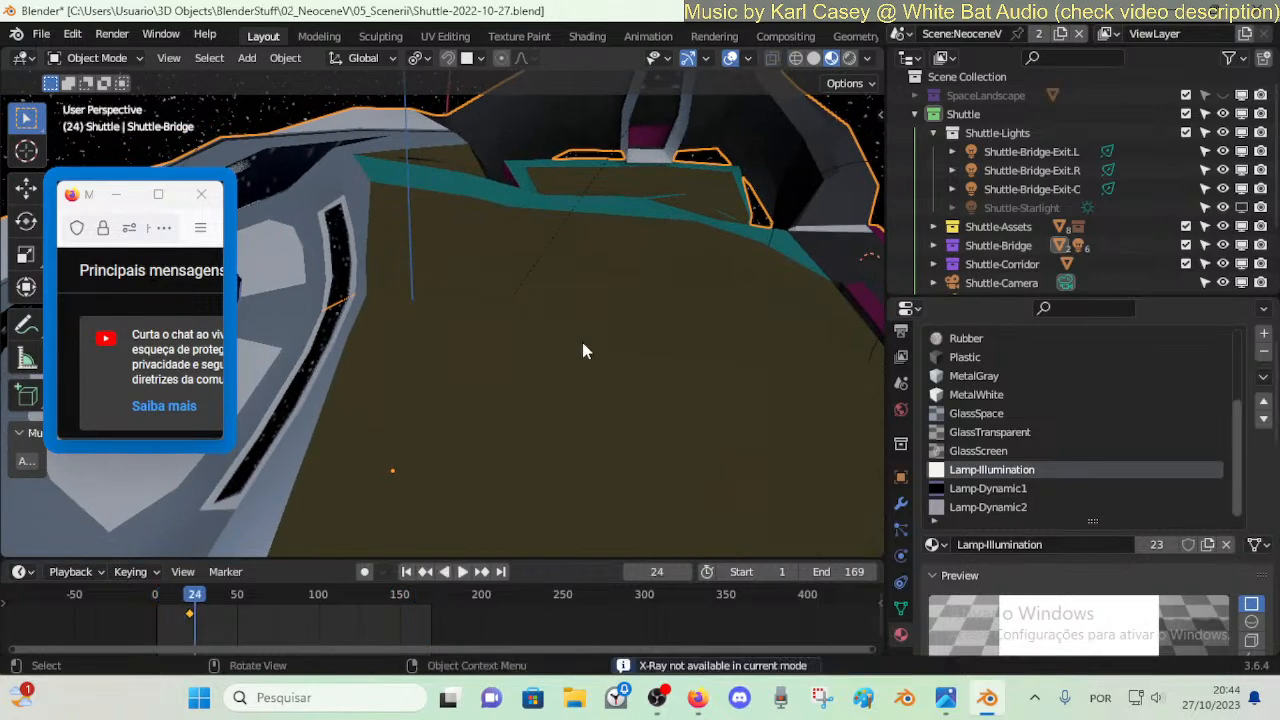
key(ctrl+z)
key(ctrl+s)
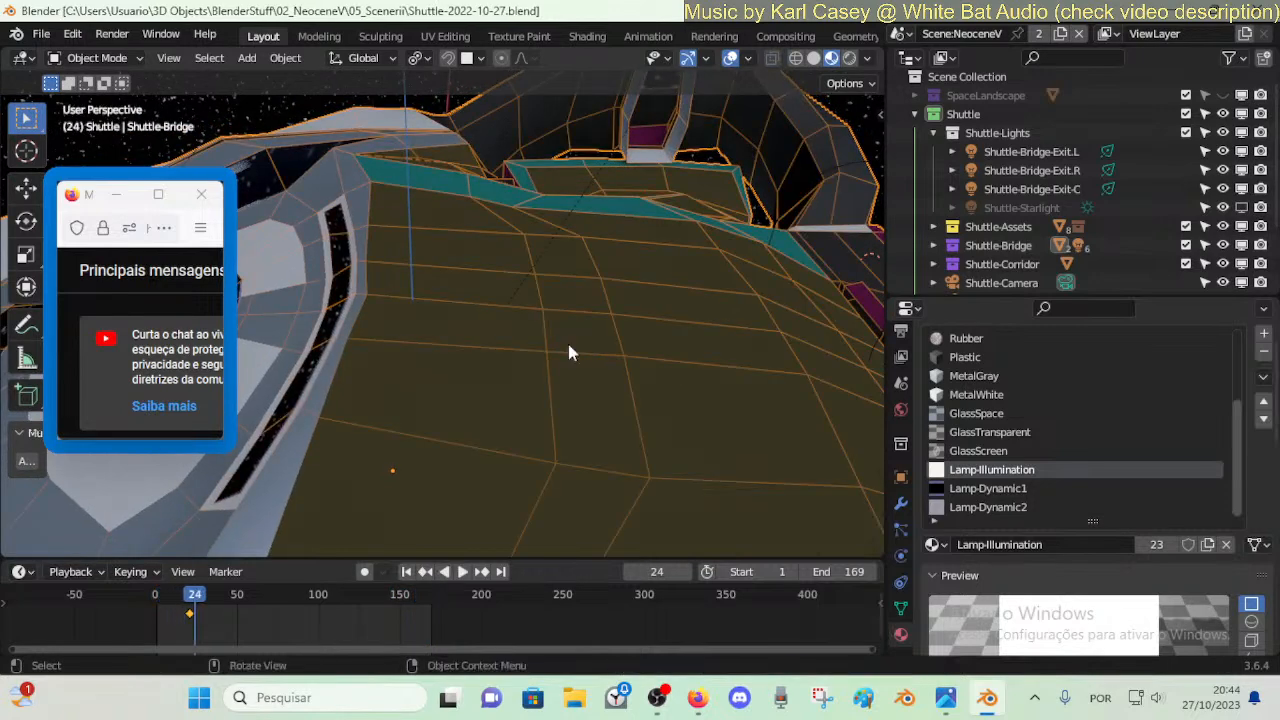
- Try to slide the edge loop along the brown roof section's border, next to the dark slot, inward by about 0.70
key(Tab)
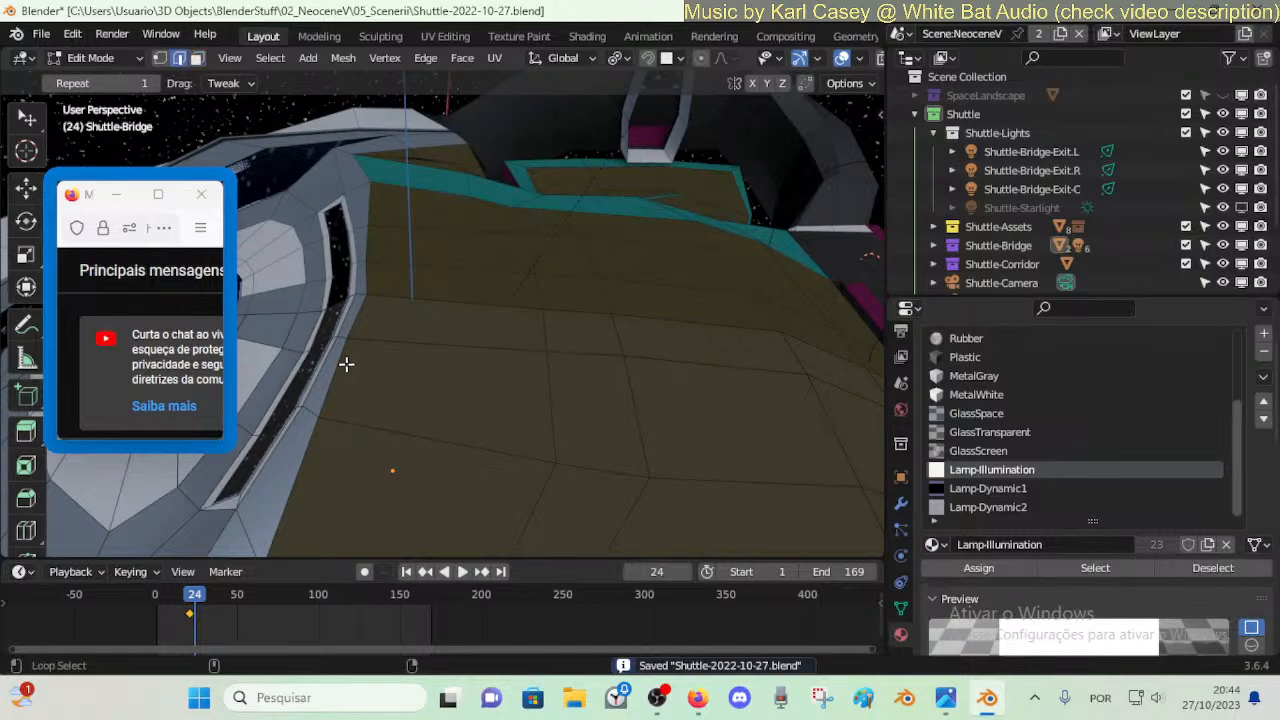
key(shift+grave)
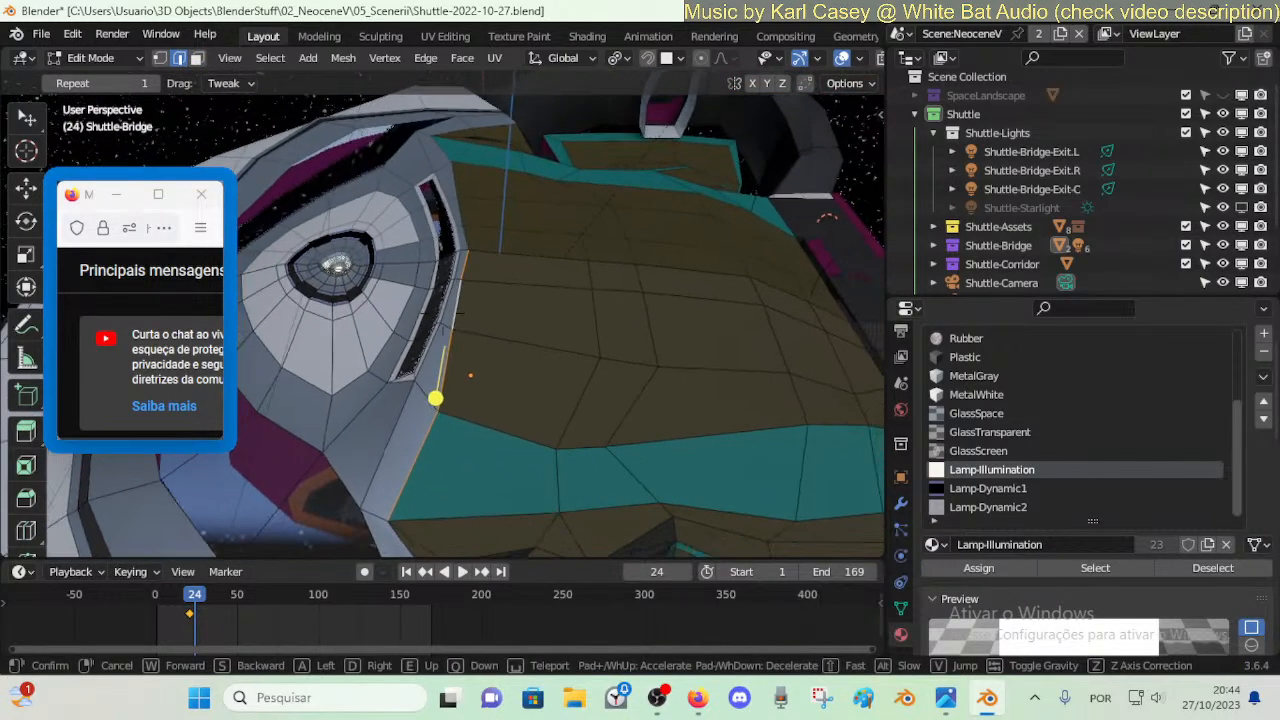
click(508, 283)
key(shift+v)
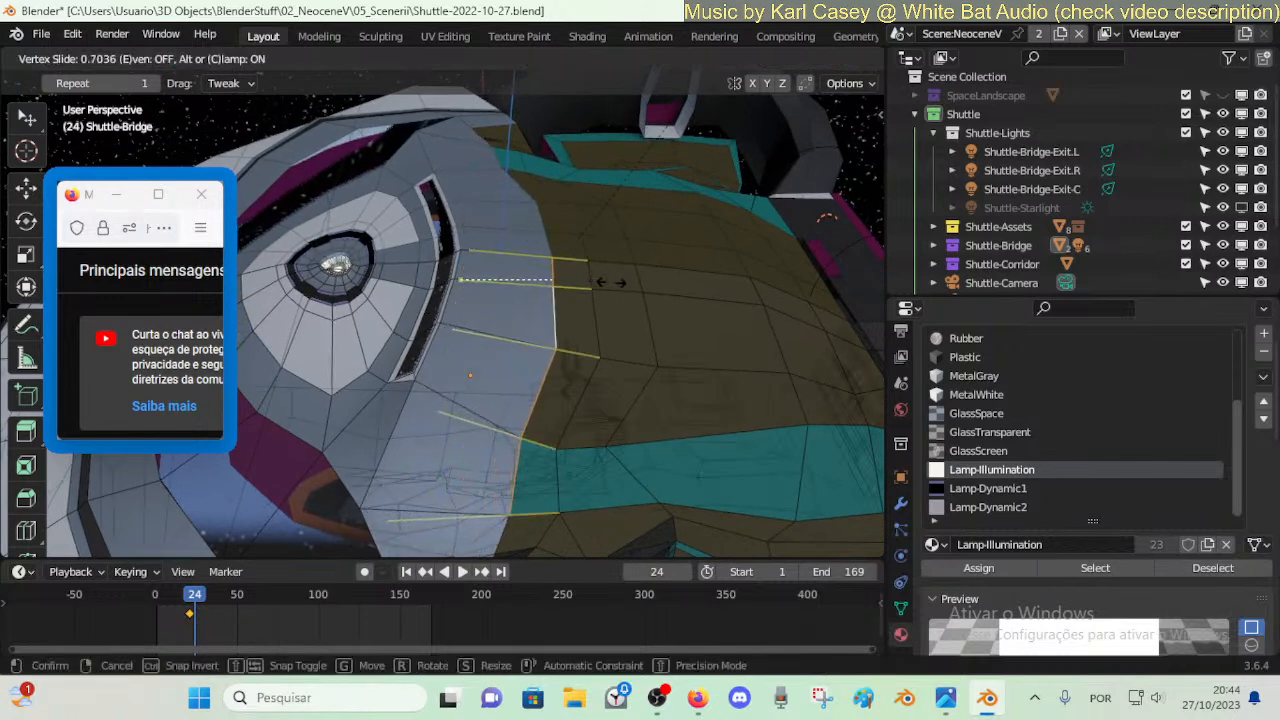
click(550, 281)
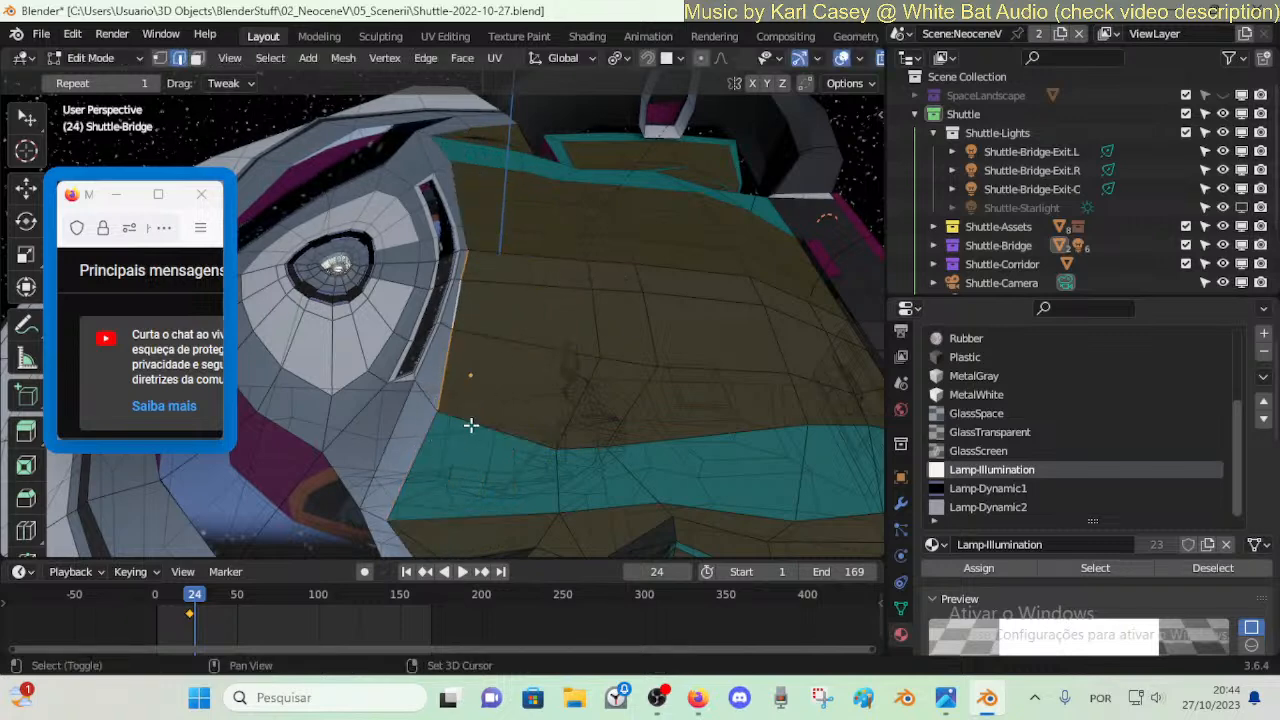
- Slide the roof border edges beside the slot inward, leaving out the lowest section, and clear the selection
key(shift+v)
click(606, 328)
key(alt+a)
- Select the white frame faces around the lower half of the dark slot beside the lamp, together with the dark faces inside
middle_drag(445, 306, 424, 325)
key(3)
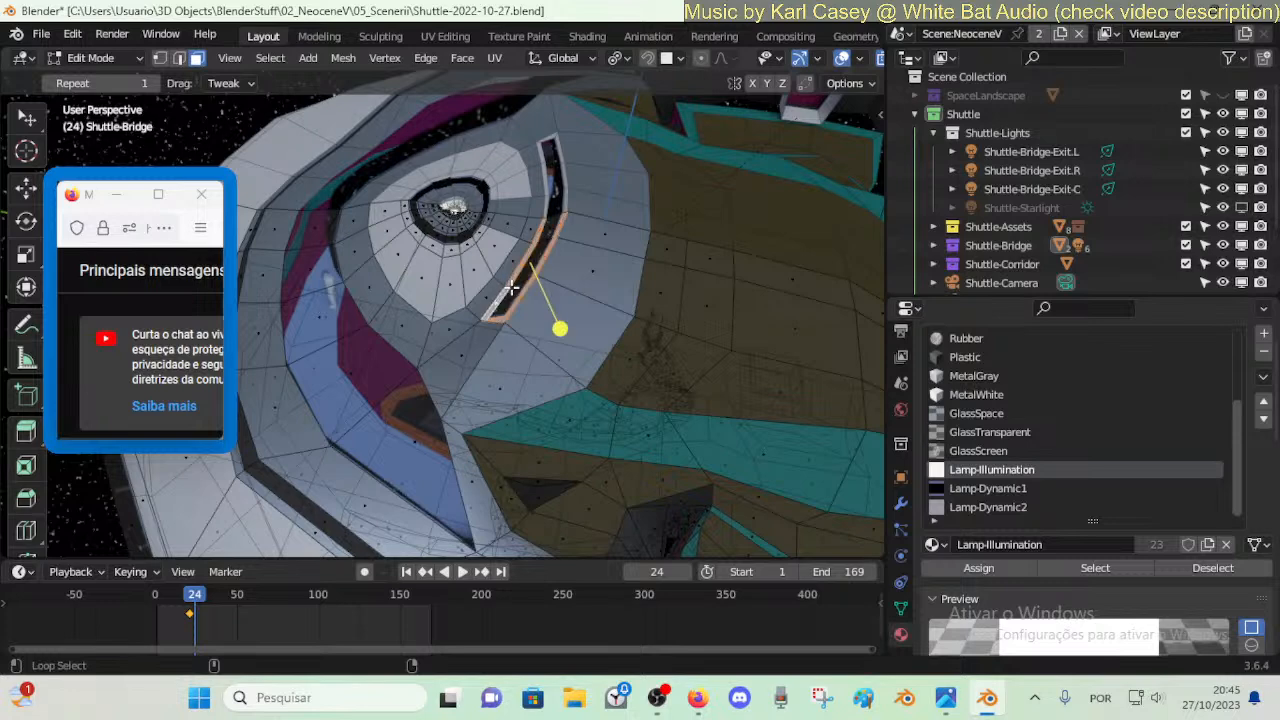
click(473, 345)
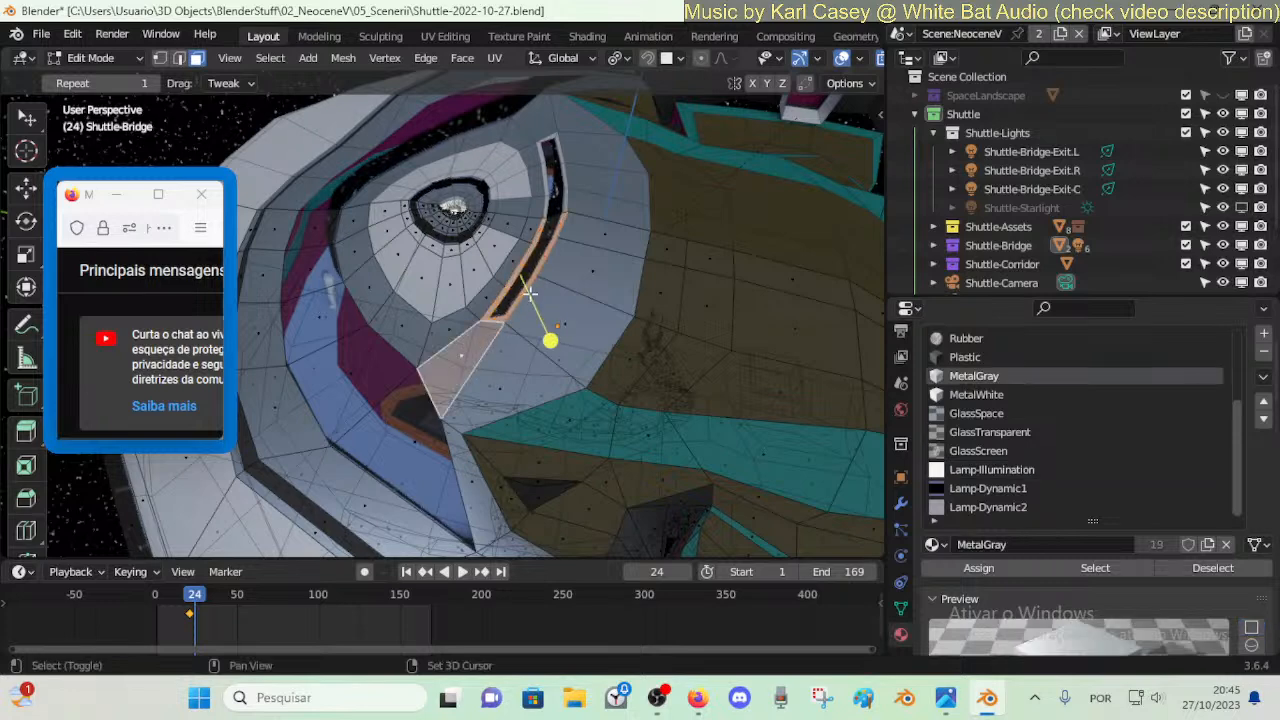
key(c)
click(559, 206)
right_click(561, 206)
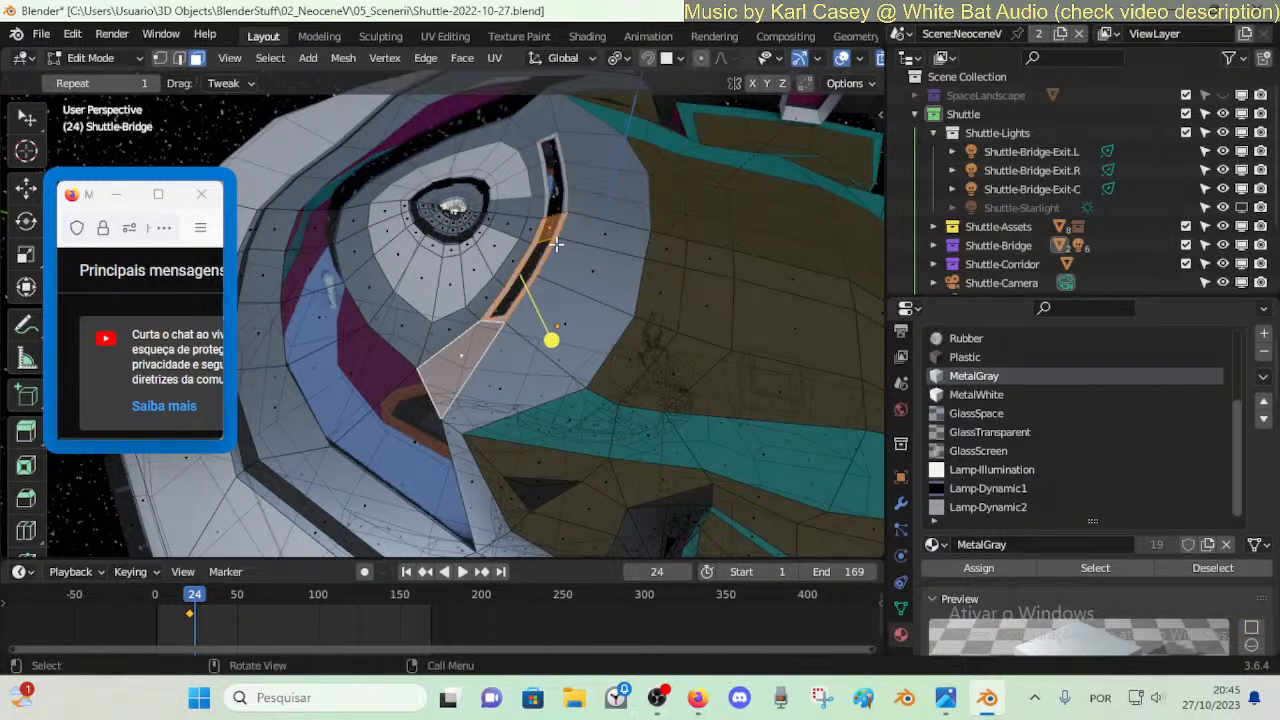
key(c)
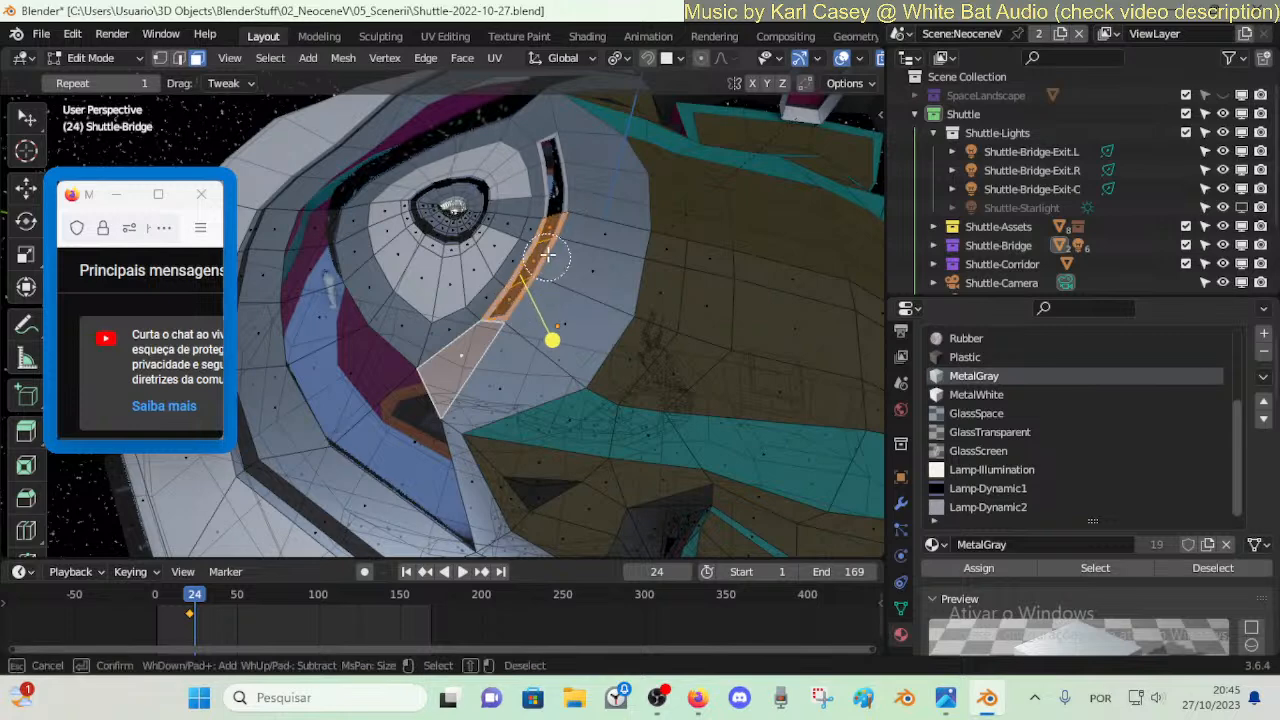
right_click(549, 253)
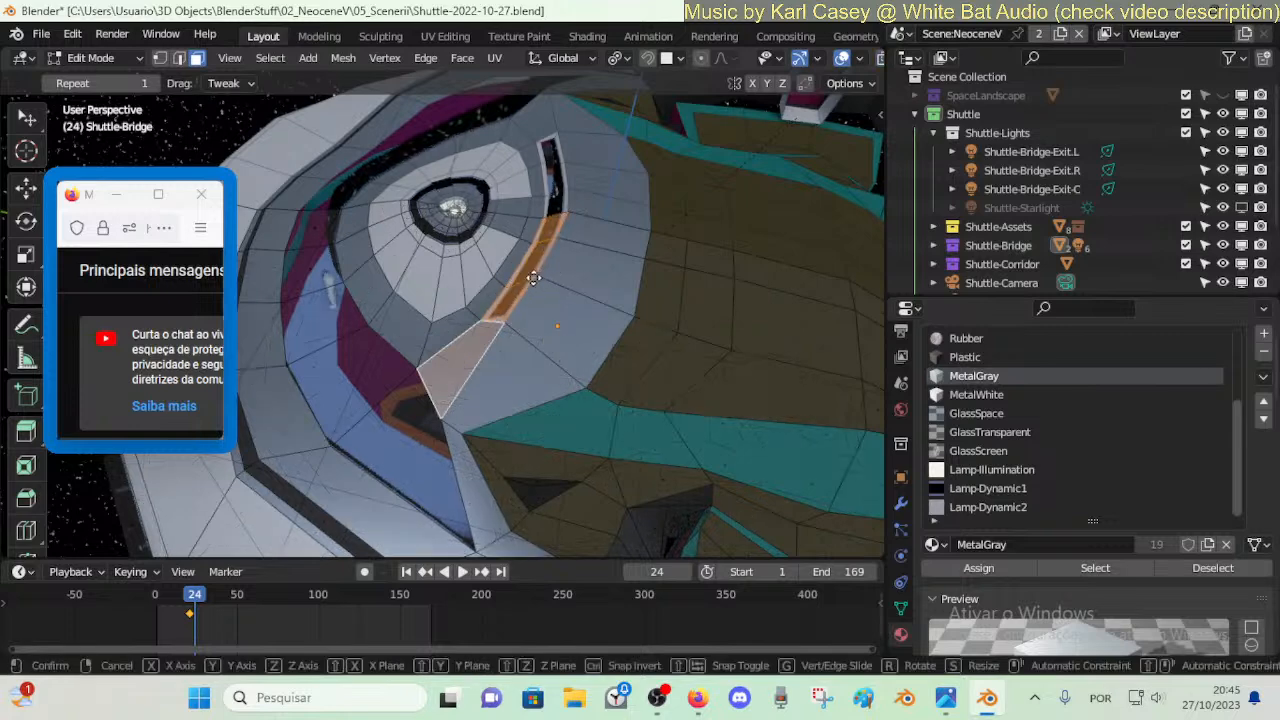
key(g)
key(y)
right_click(594, 287)
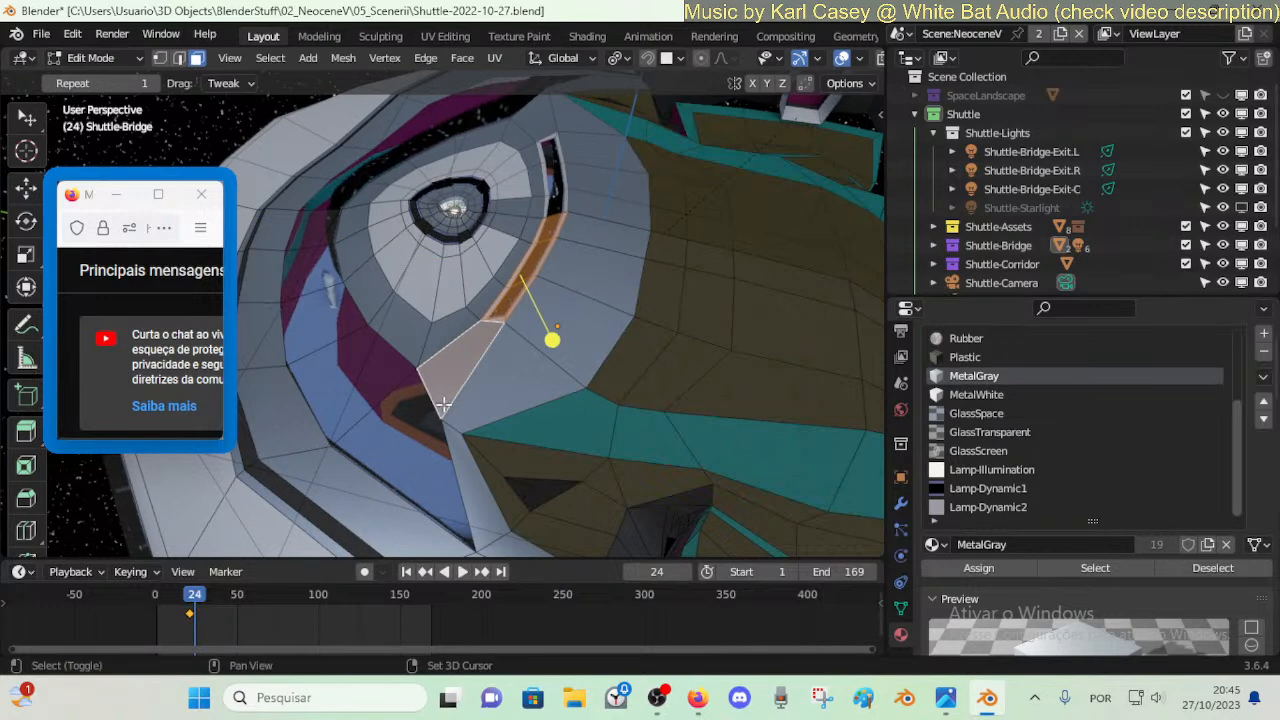
- Move the lower slot section's vertices about 0.91 m along Y toward the roof border, and adjust their height along Z
key(1)
key(g)
key(y)
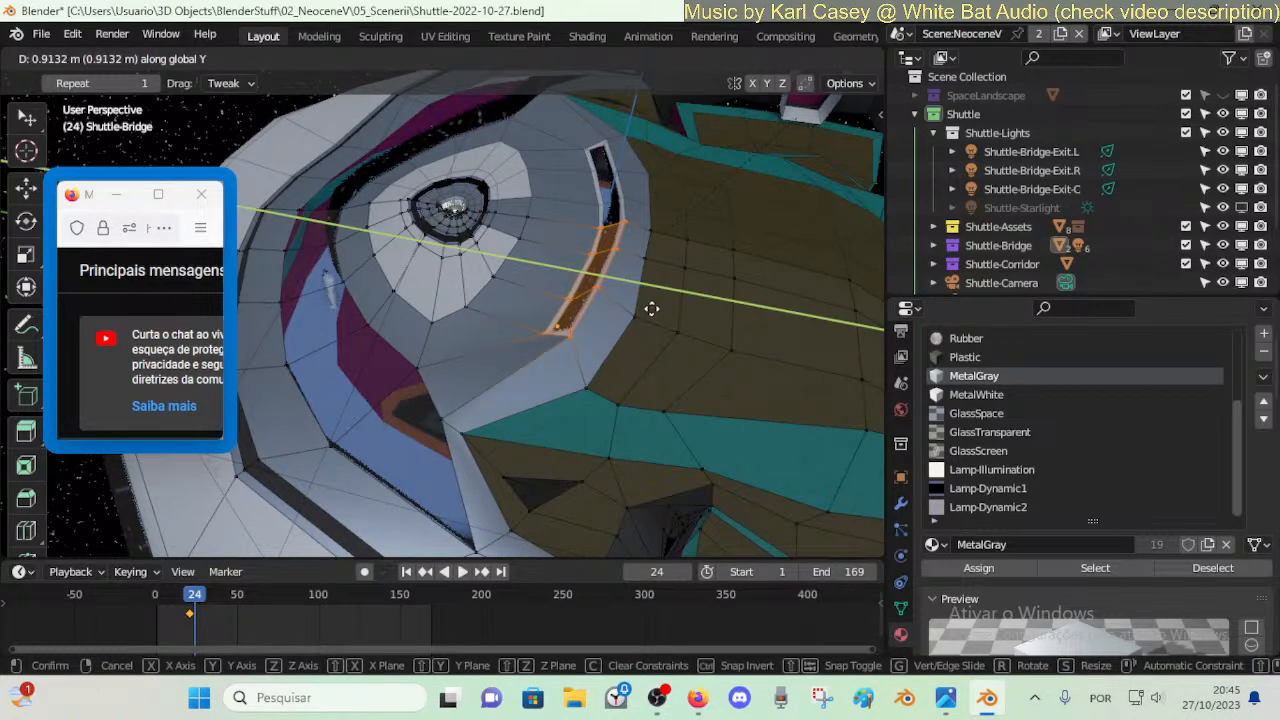
click(652, 311)
key(g)
key(z)
click(652, 314)
- Try to slide the edge loop bordering the white panel around the lamp outward toward the slot by about 0.74
click(555, 269)
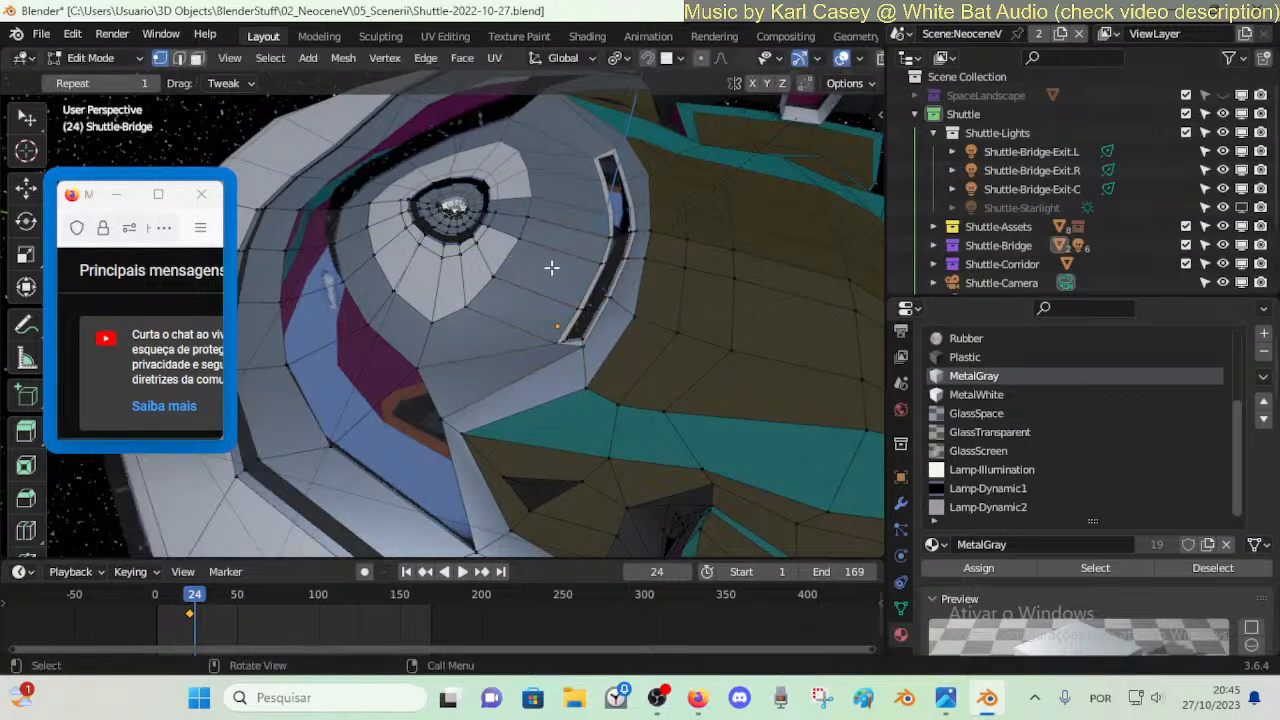
key(shift+v)
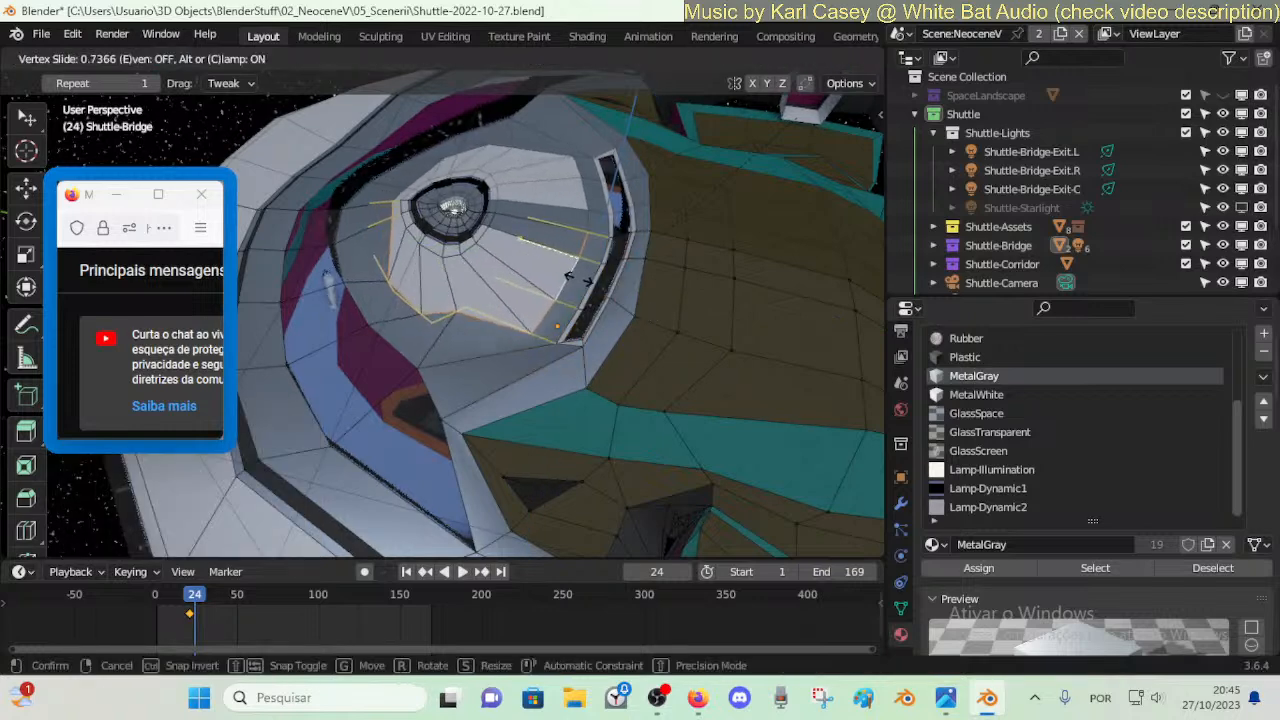
click(504, 255)
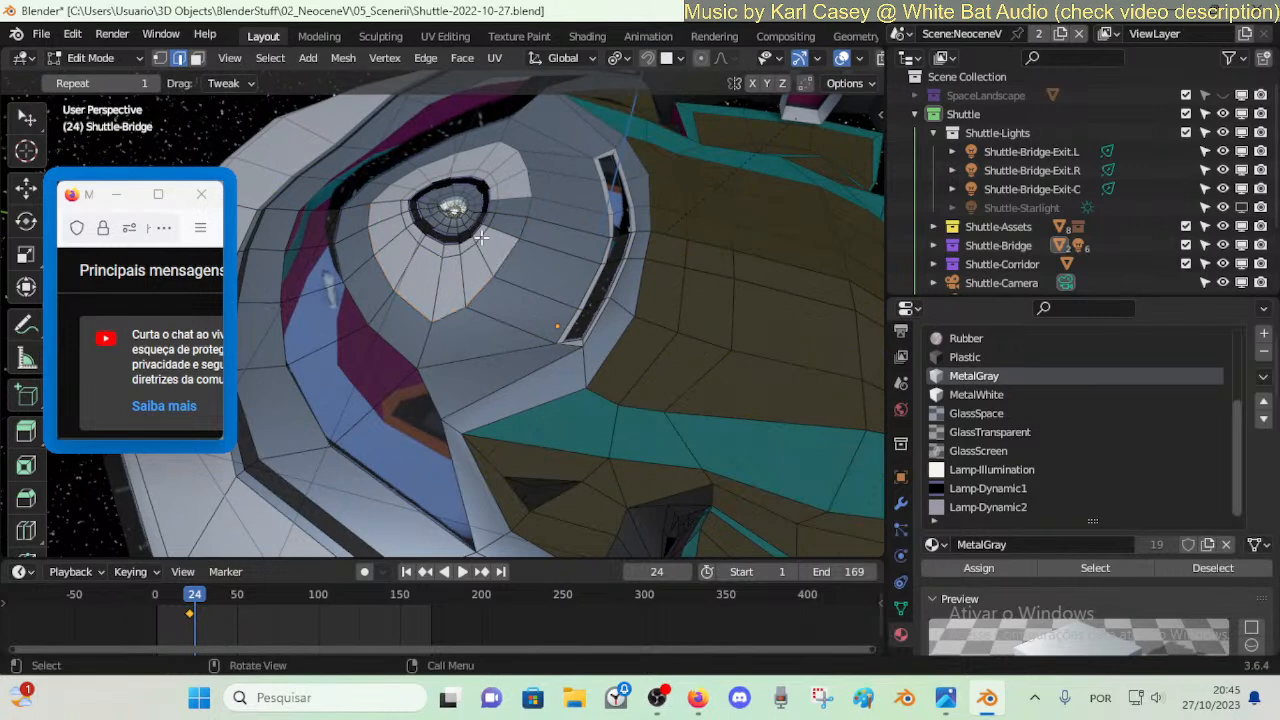
- Expand the selection from the lamp's lower-half centre to the white panel and move these faces about 0.84 m along Y toward the slot
key(ctrl+KP_Add)
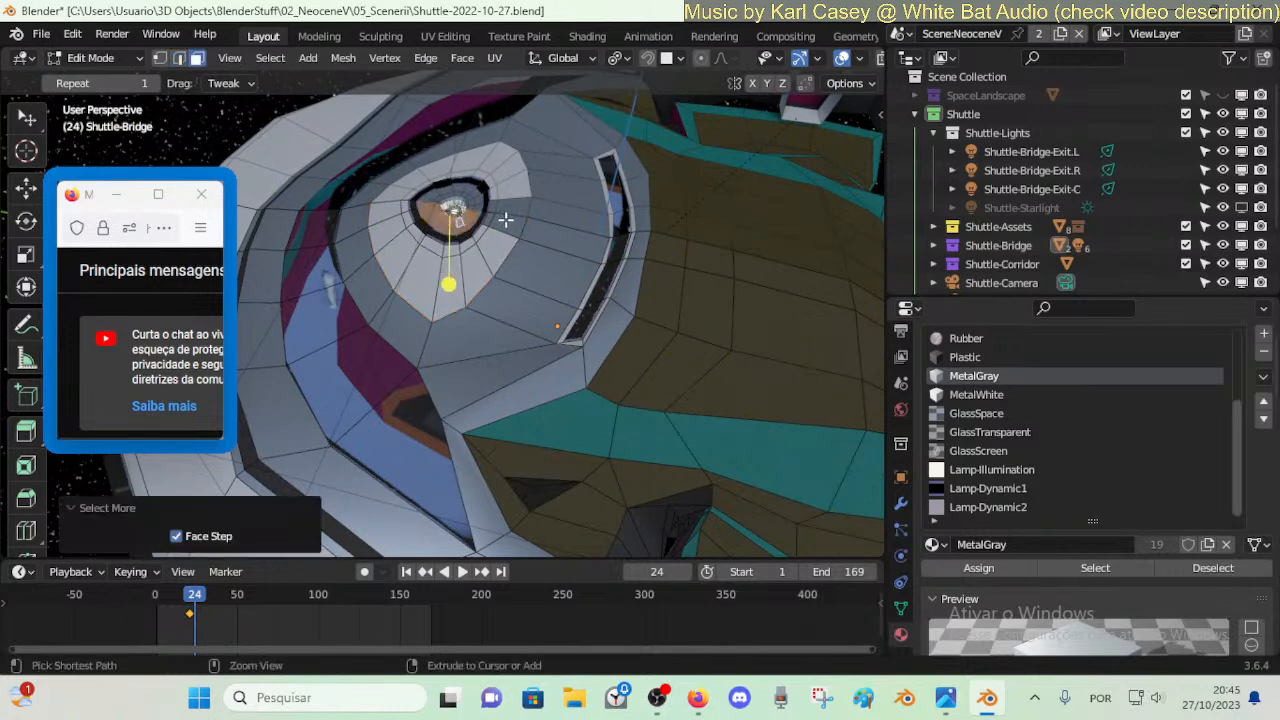
key(ctrl+KP_Add)
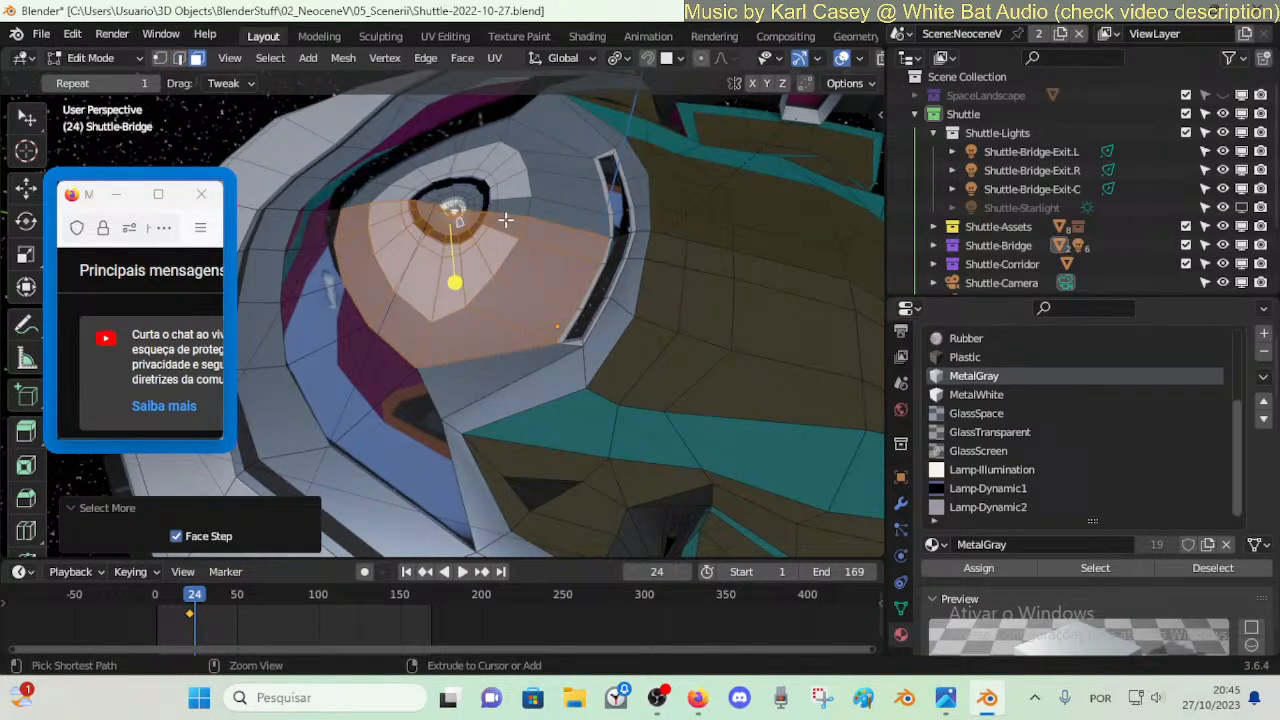
key(ctrl+KP_Subtract)
key(g)
key(y)
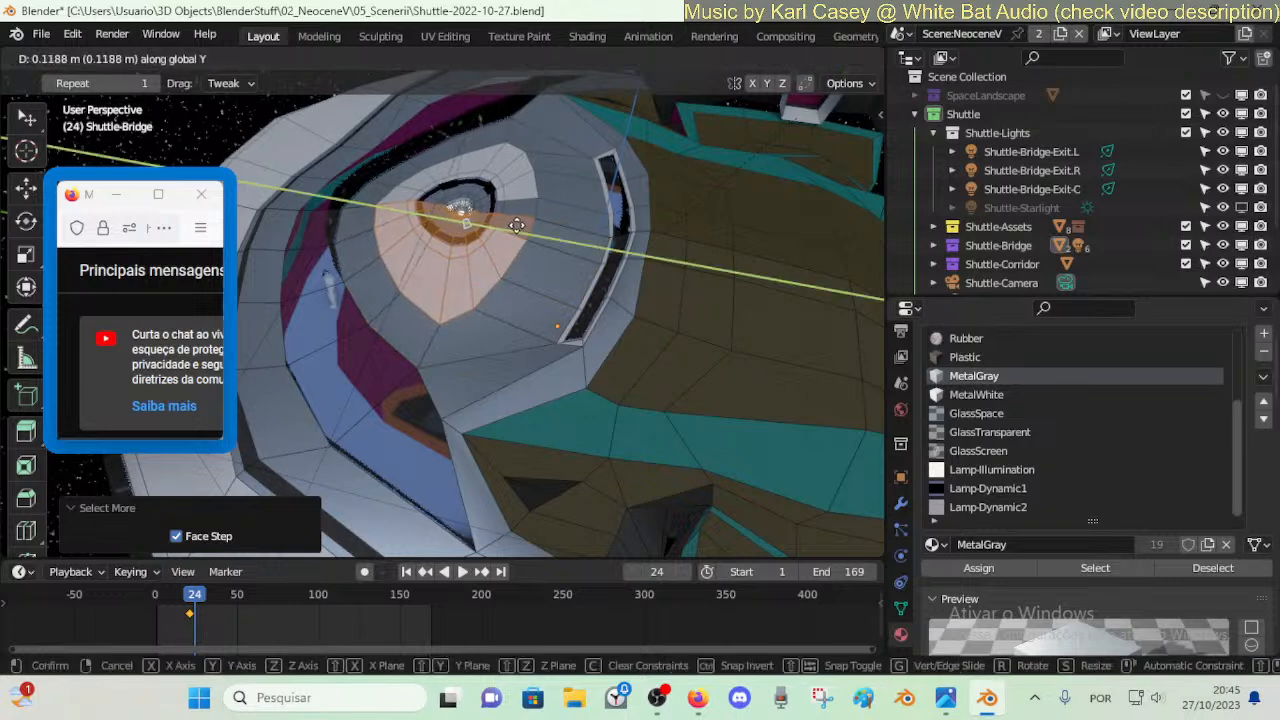
click(551, 243)
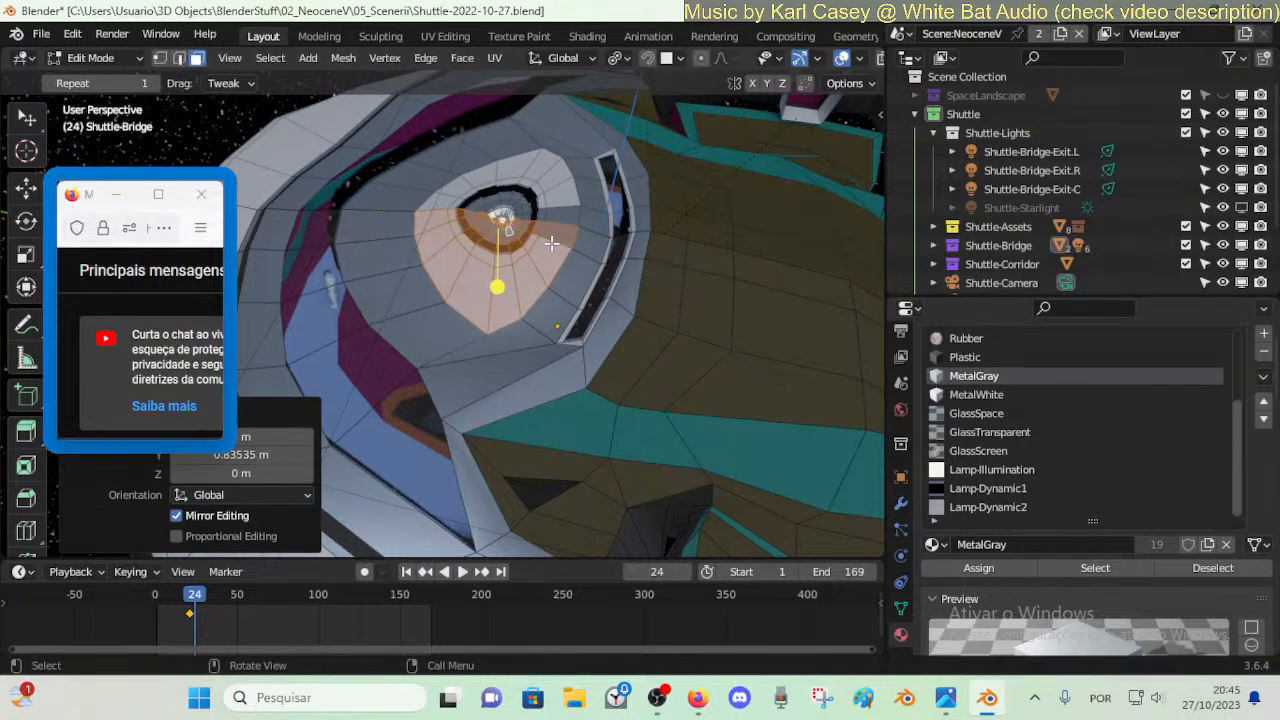
- Enlarge the selected lower half of the lamp and white panel along X by about 1.19, and stretch it along Y
key(s)
key(x)
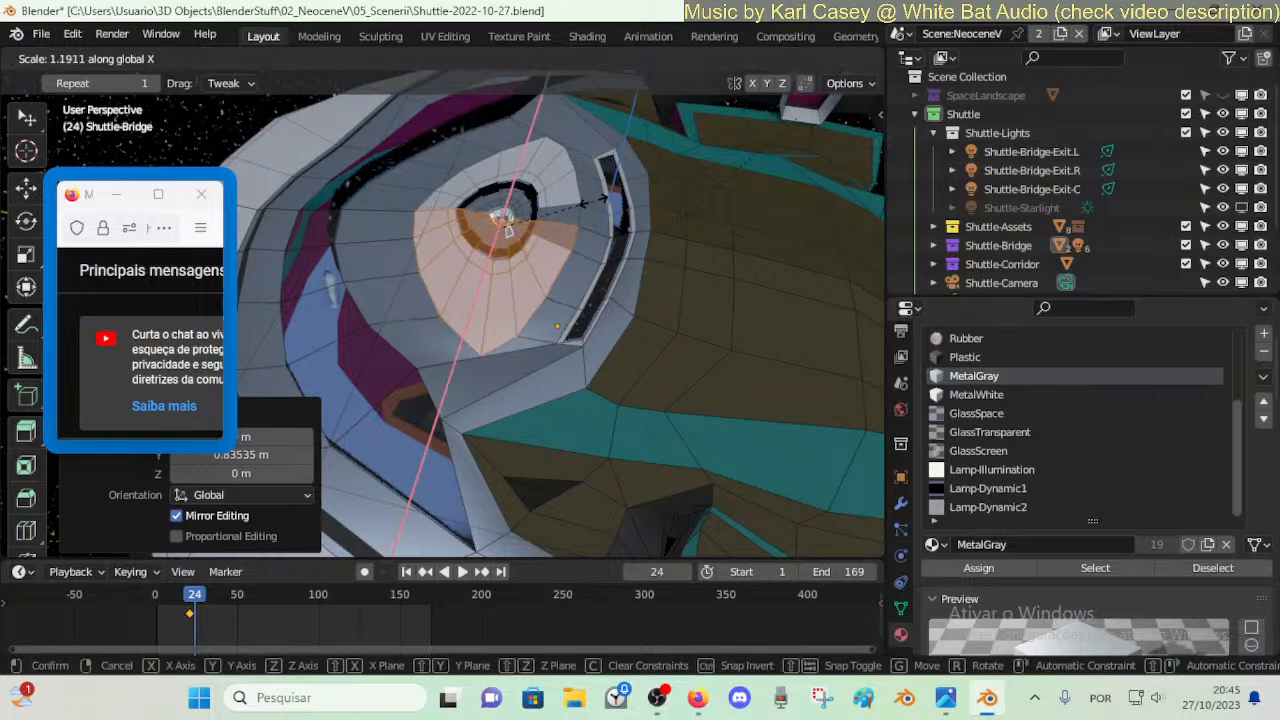
click(594, 203)
key(s)
key(y)
click(609, 208)
- Scale the selected lamp and white panel faces by 1.12 along Y and reposition them along the same axis
key(g)
key(y)
click(602, 210)
key(s)
key(y)
click(607, 214)
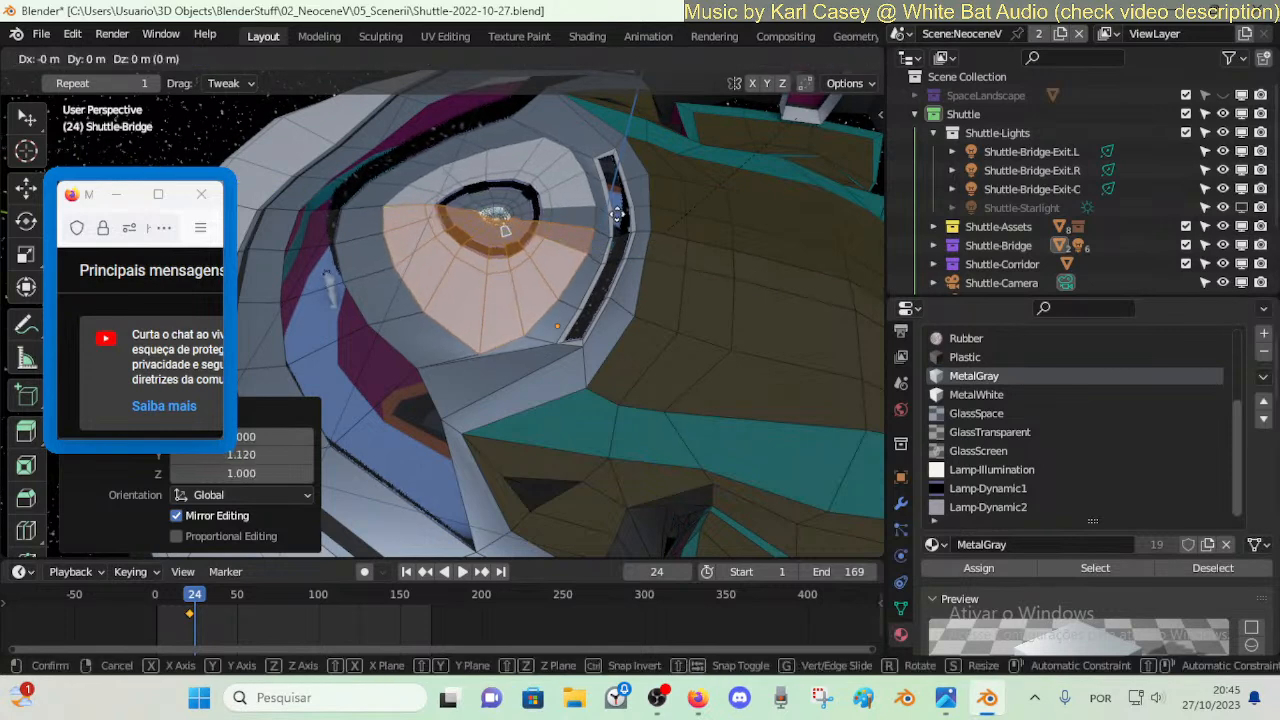
key(g)
key(y)
click(519, 333)
- Slide the outer vertices along the white panel's lower edge inward toward the lamp
click(484, 342)
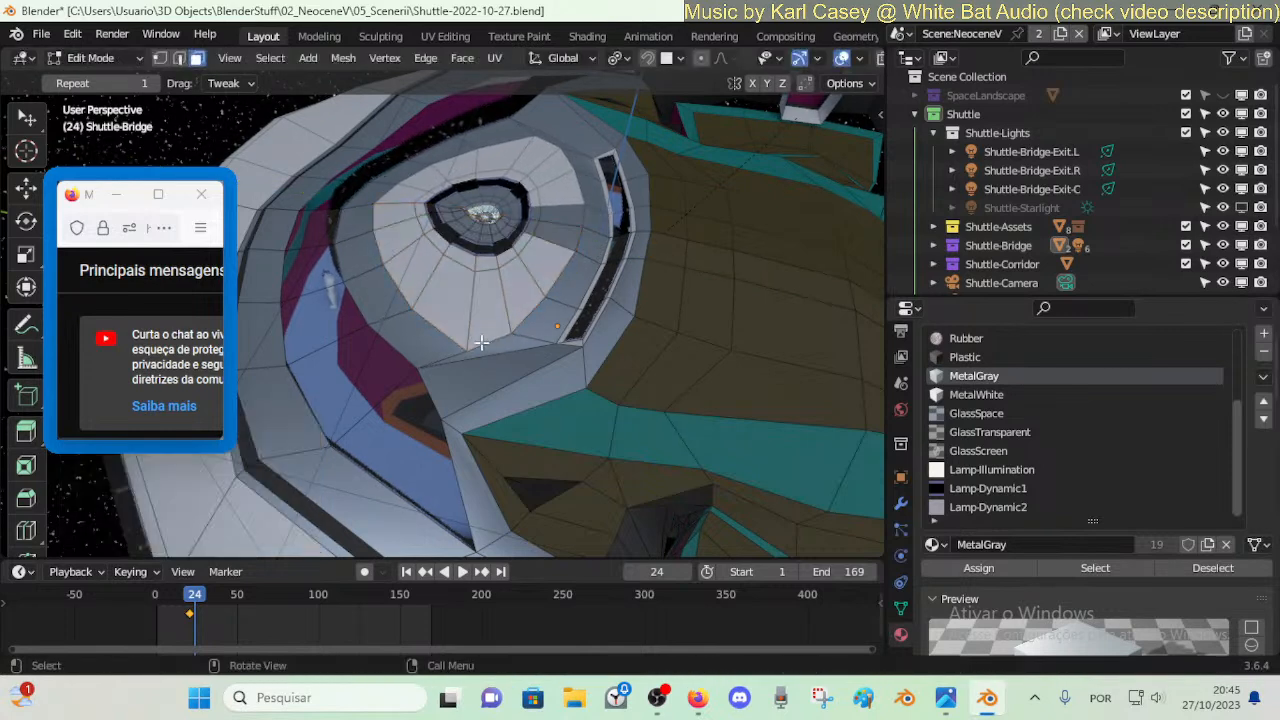
key(g)
key(g)
click(466, 321)
click(510, 332)
key(g)
key(g)
click(510, 322)
click(528, 343)
key(g)
key(g)
click(578, 302)
- Slide the slot frame's inner corner vertex at its lower end away from the slot, and undo the extra slide
click(577, 301)
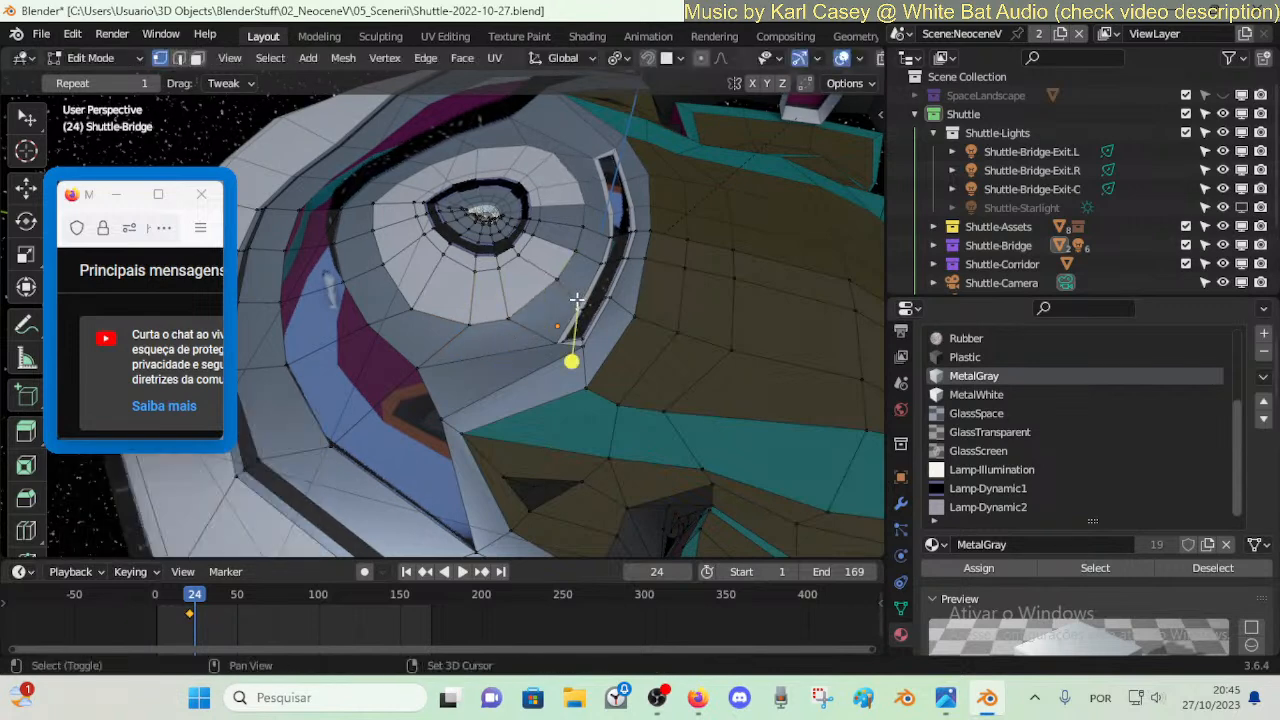
key(shift+v)
click(526, 345)
key(shift+v)
click(546, 343)
key(ctrl+z)
- Slide the roof border vertex beside the magenta panel's corner along its edge
key(shift+v)
click(448, 364)
click(445, 420)
key(shift+v)
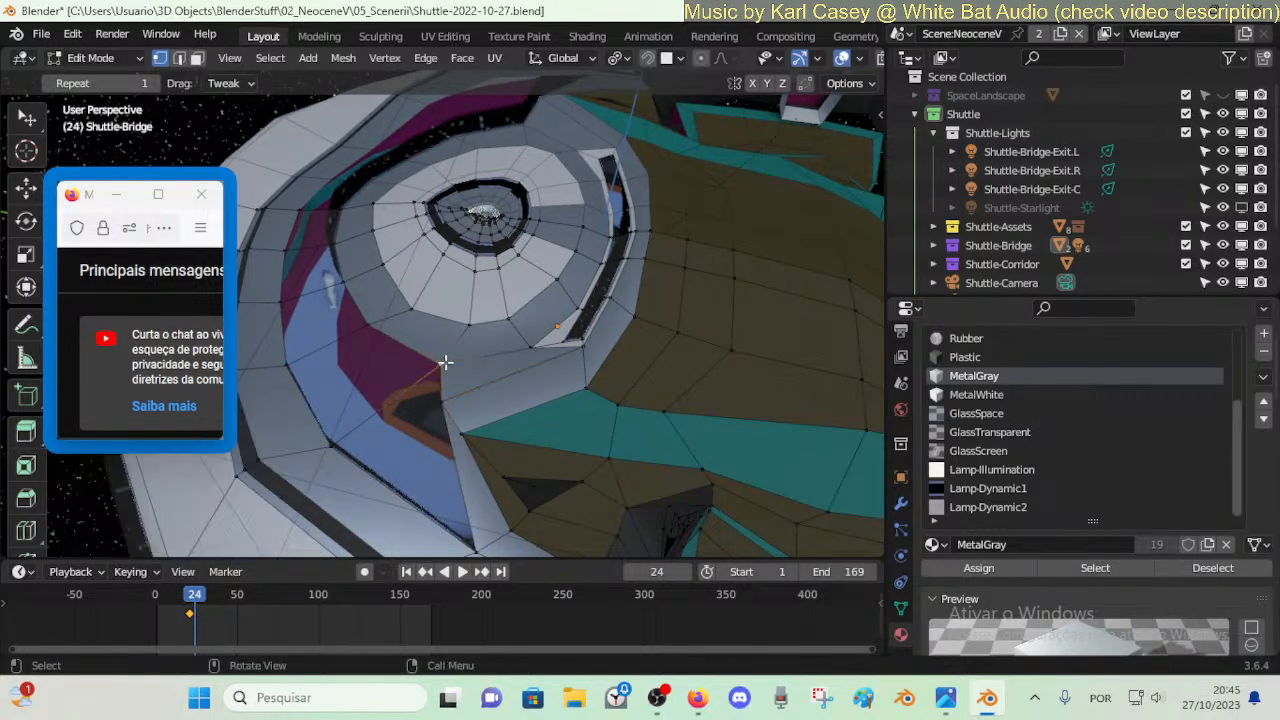
click(424, 373)
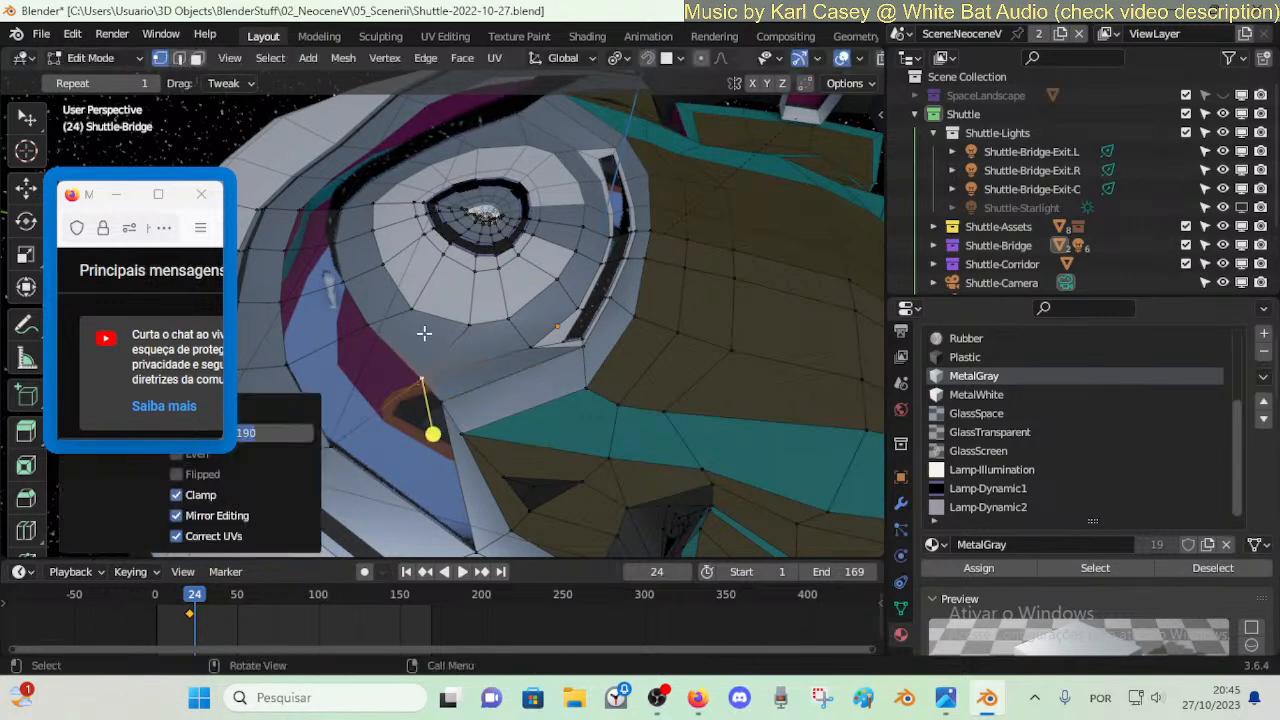
- Slide the white panel's lowest outer vertex slightly outward and toggle mesh editing off and on
click(465, 322)
key(shift+v)
click(466, 333)
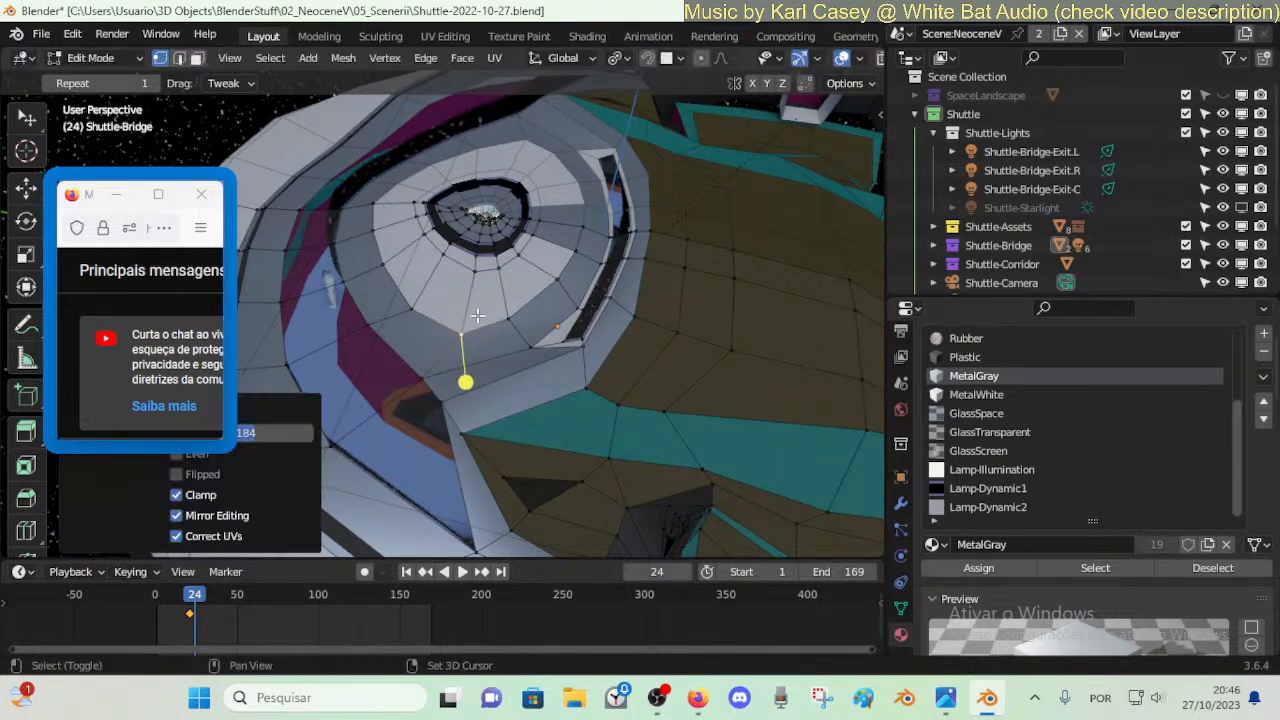
key(Tab)
key(Tab)
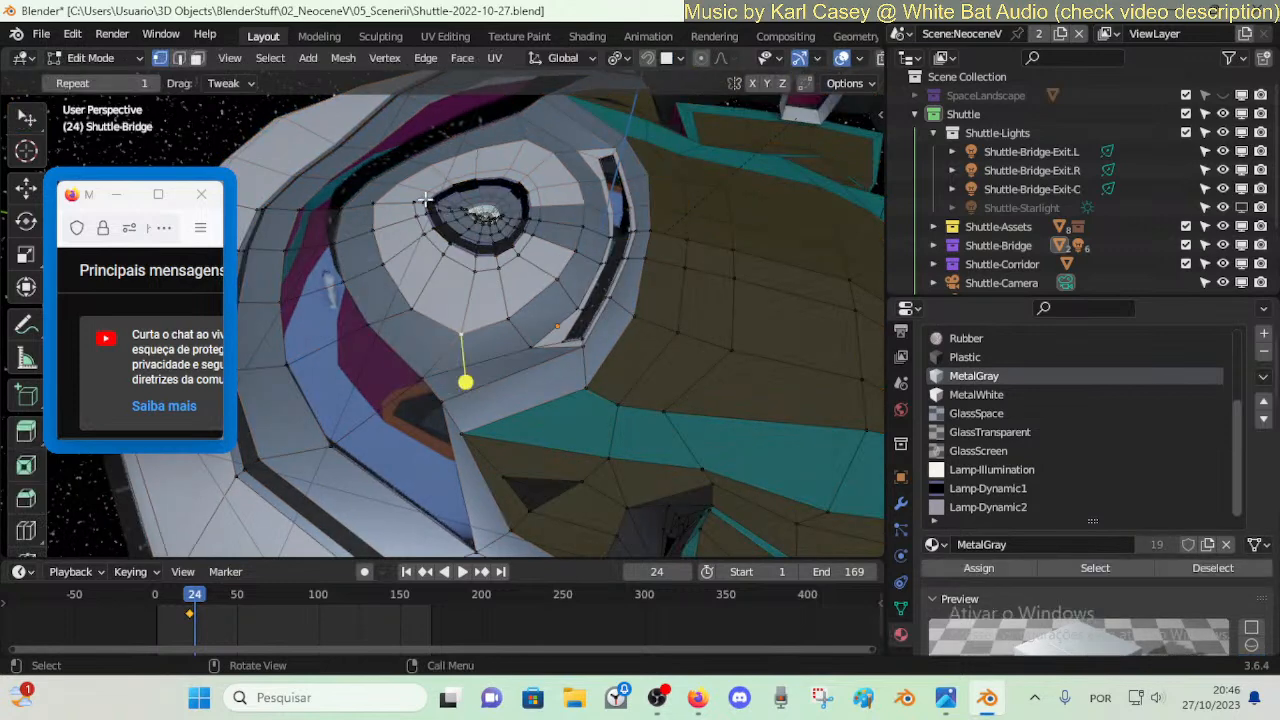
- Select the dark ring's lower-half faces around the lamp and widen the ring slightly
click(434, 207)
shift+click(419, 207)
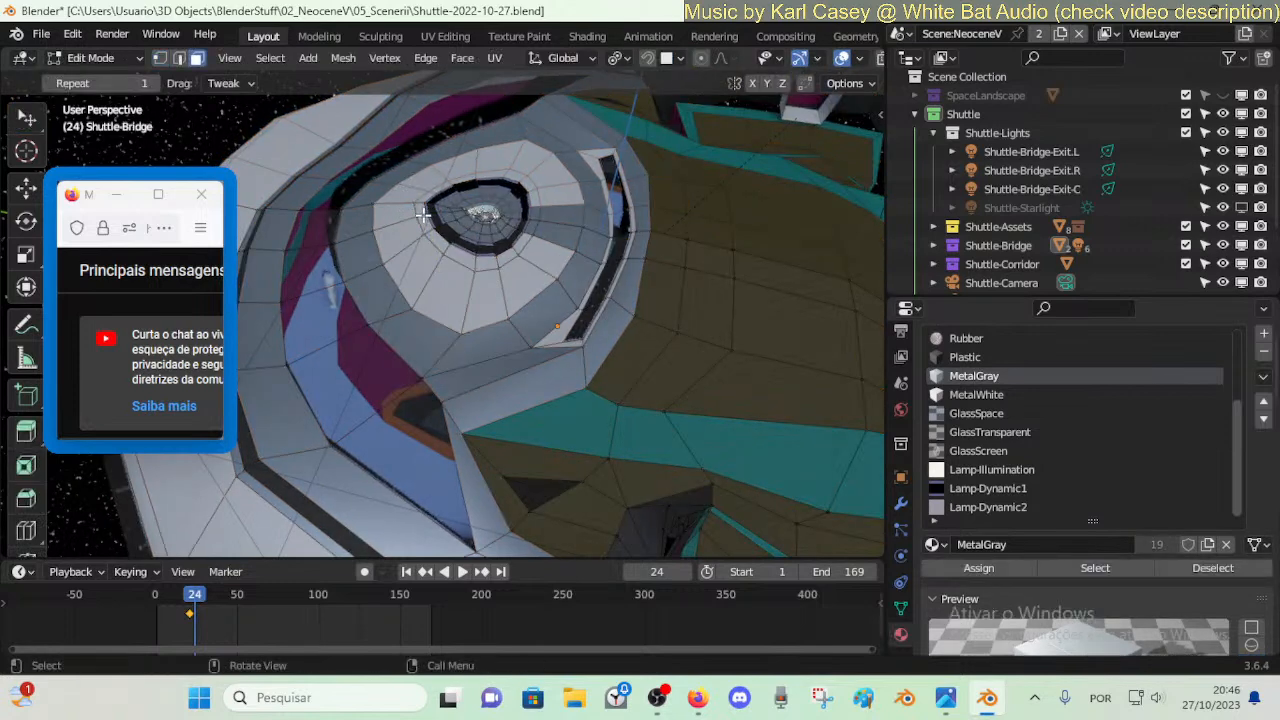
key(x)
click(427, 238)
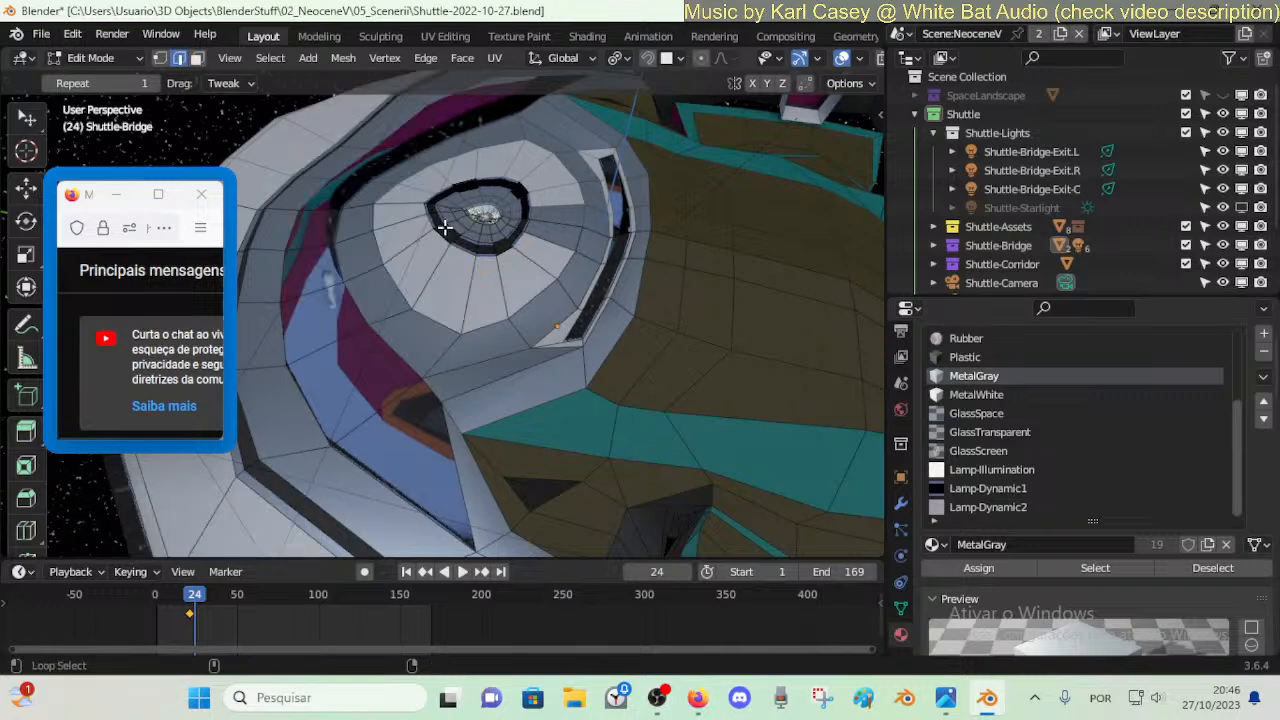
alt+click(440, 227)
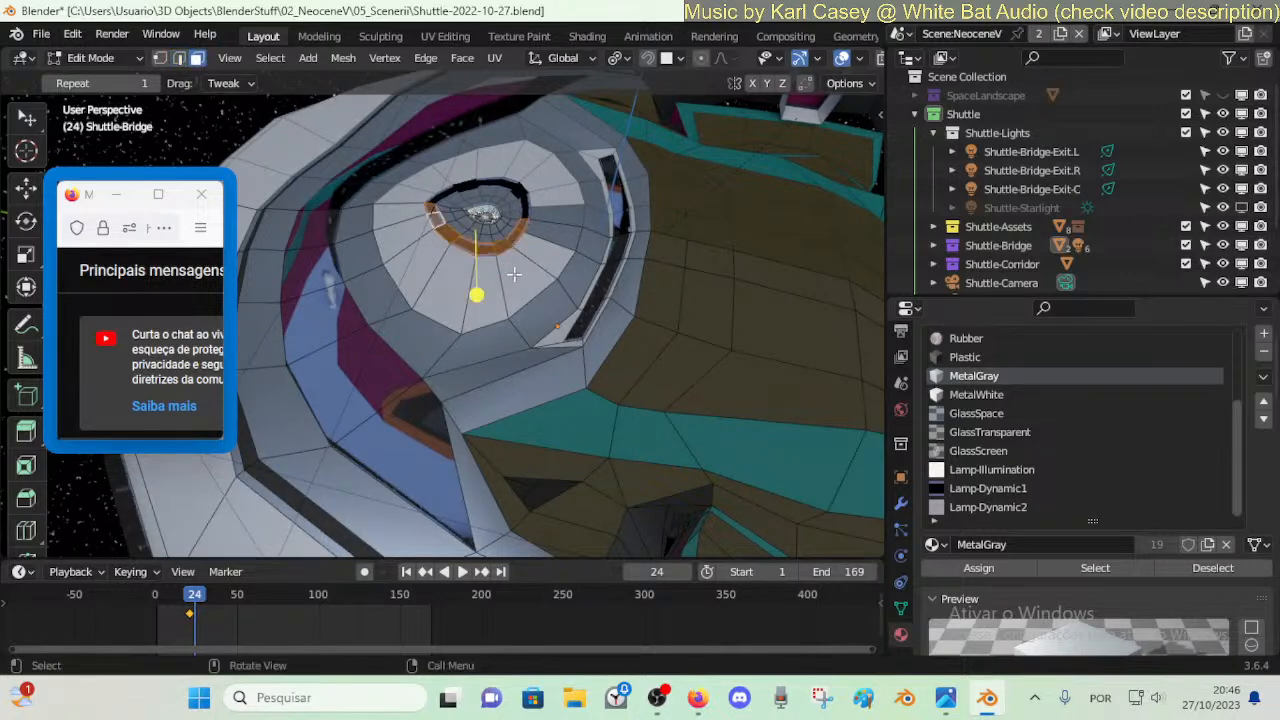
key(s)
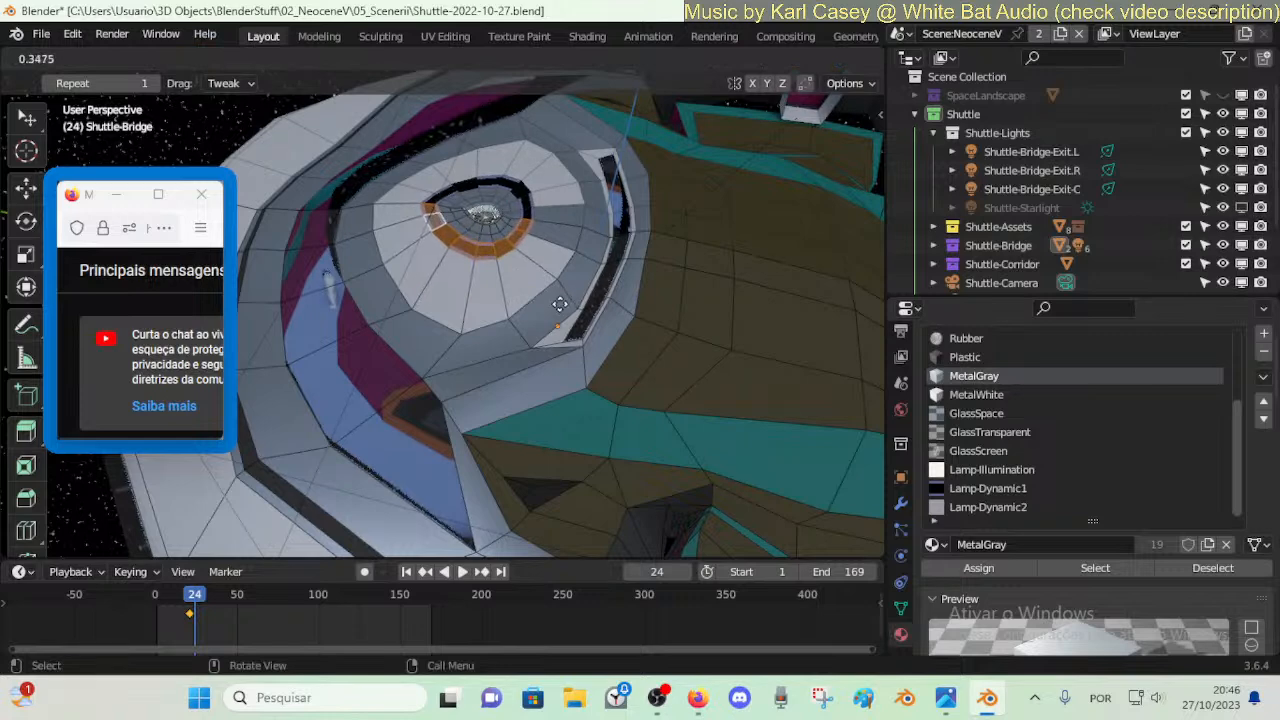
click(561, 303)
- Select the white panel's lower-half faces around the lamp, even out their outline, and leave mesh editing
key(alt+a)
alt+click(415, 234)
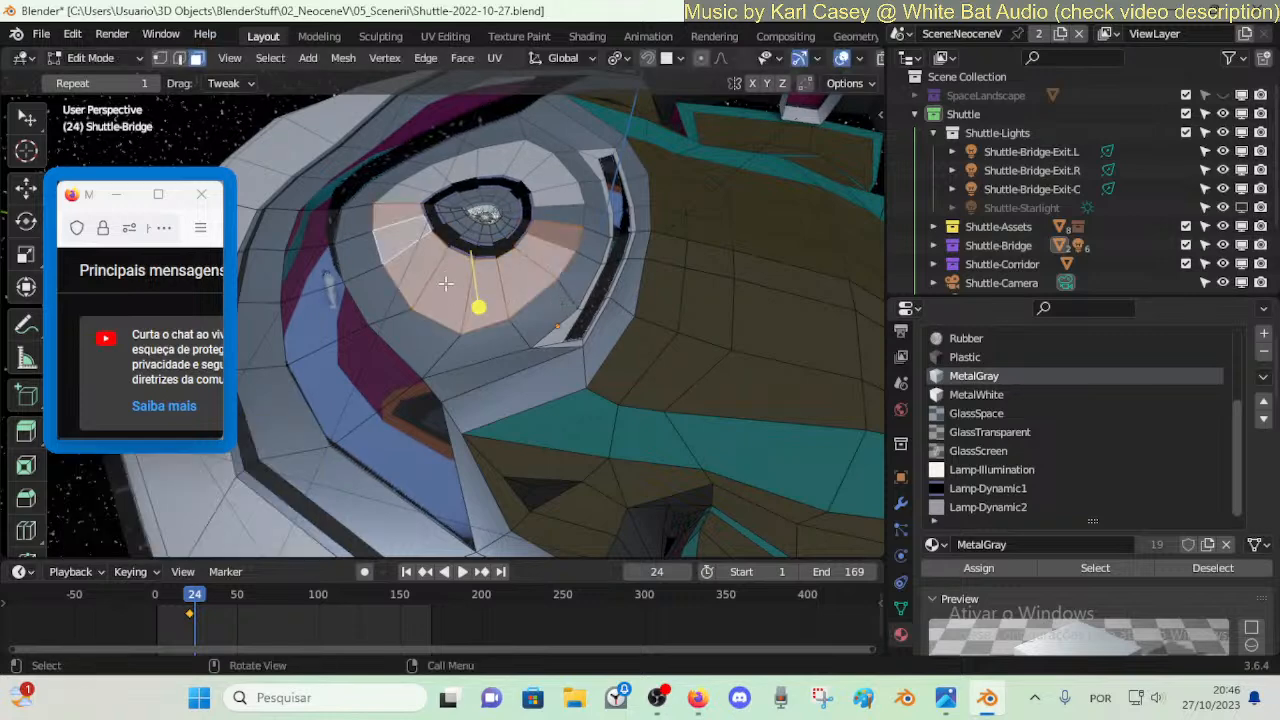
key(i)
click(535, 317)
key(Tab)
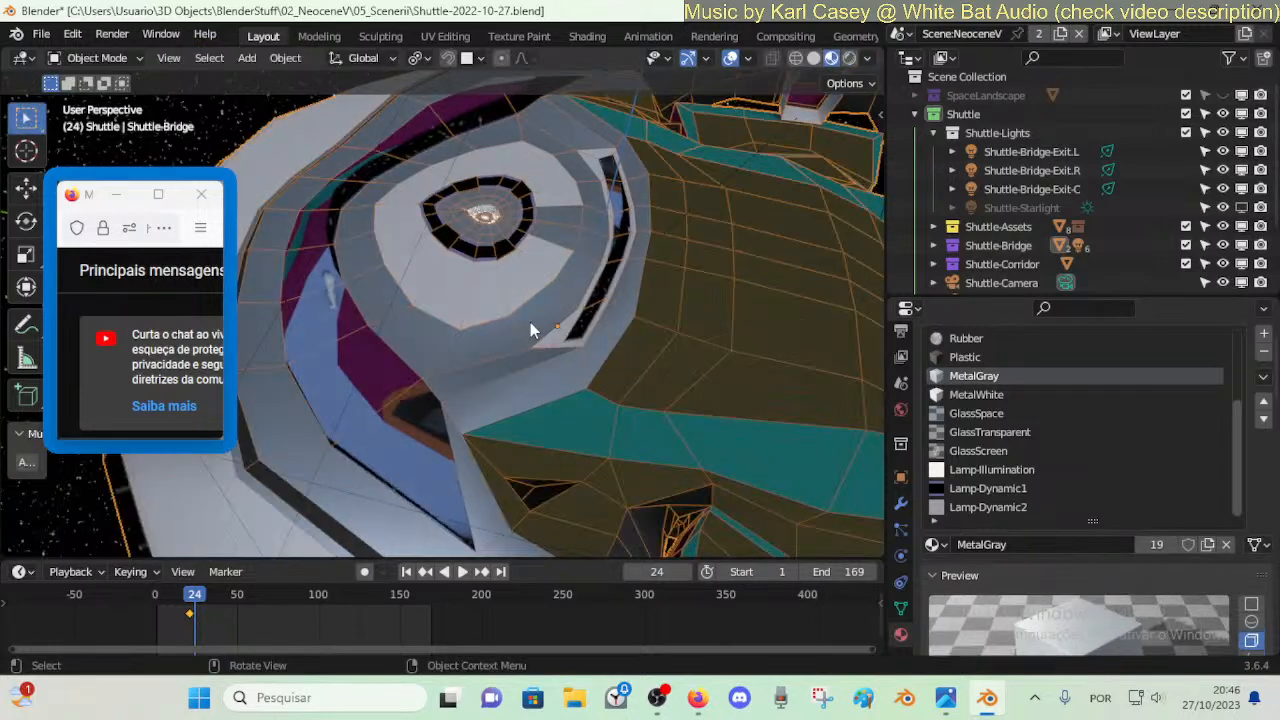
- Walk the view from above the roof into the bridge and examine the reshaped ceiling lamp from below
key(shift+grave)
key(w)
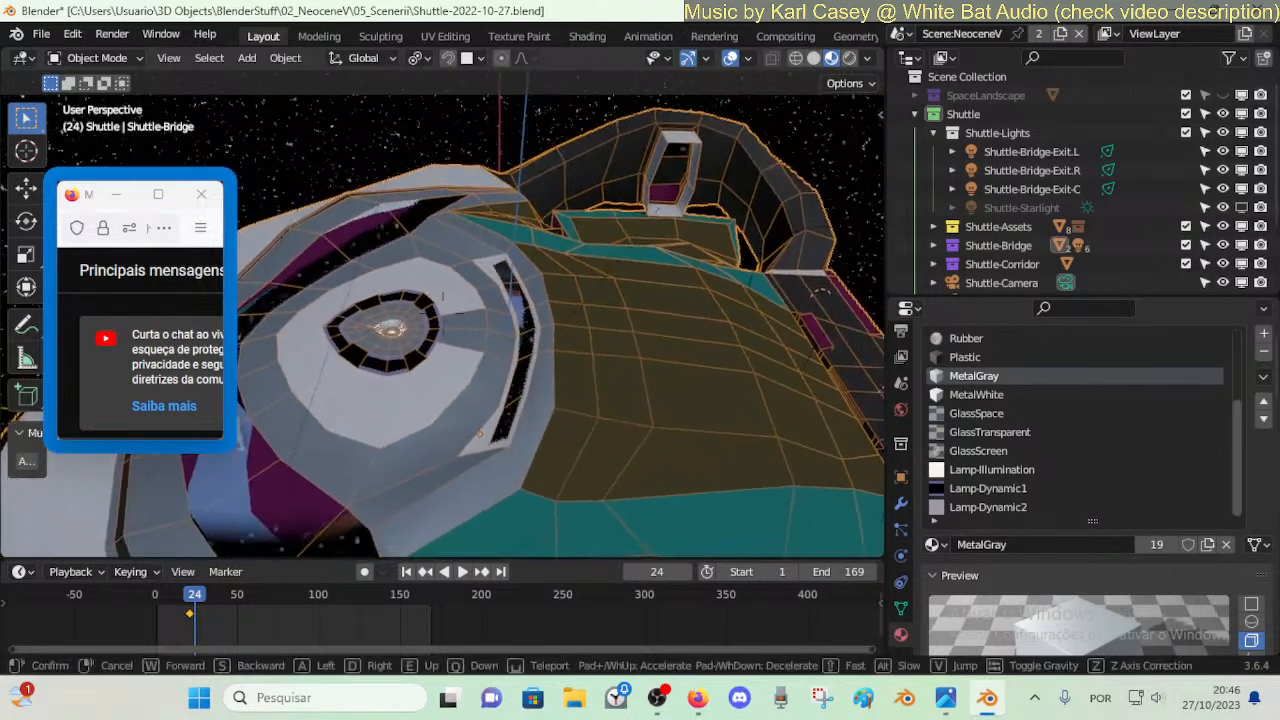
key(w)
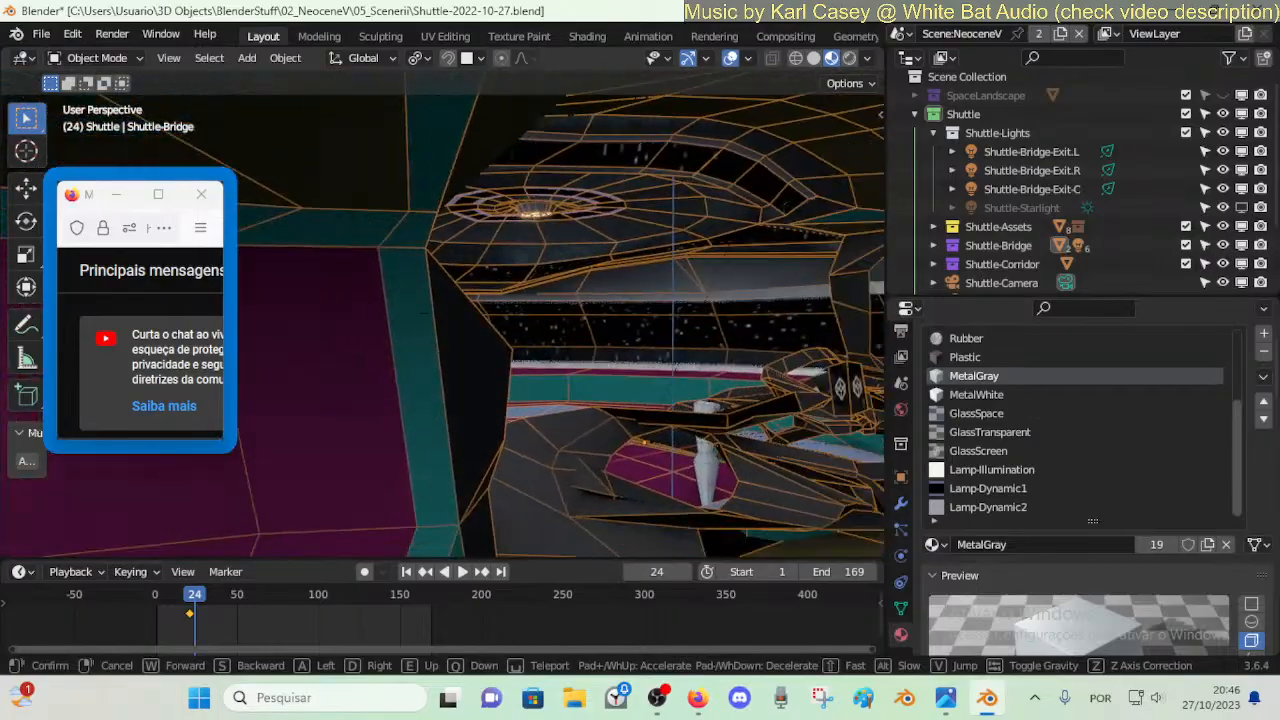
key(w)
key(s)
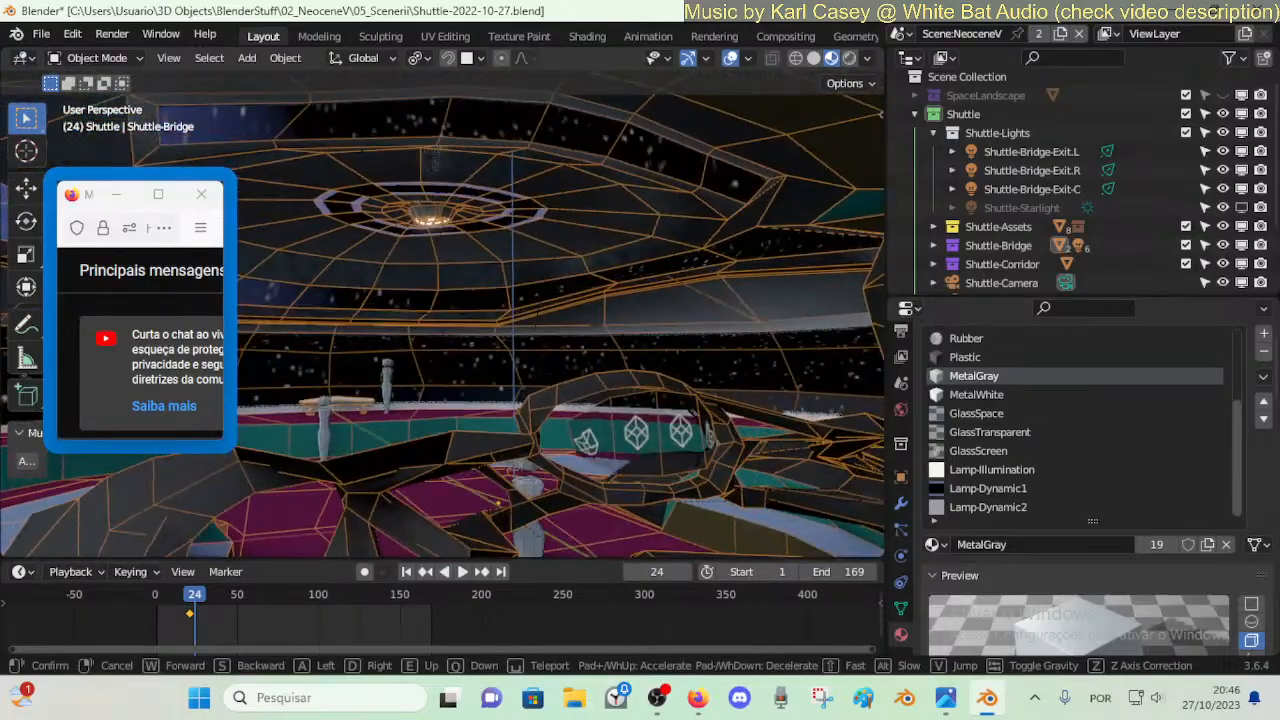
key(s)
click(527, 325)
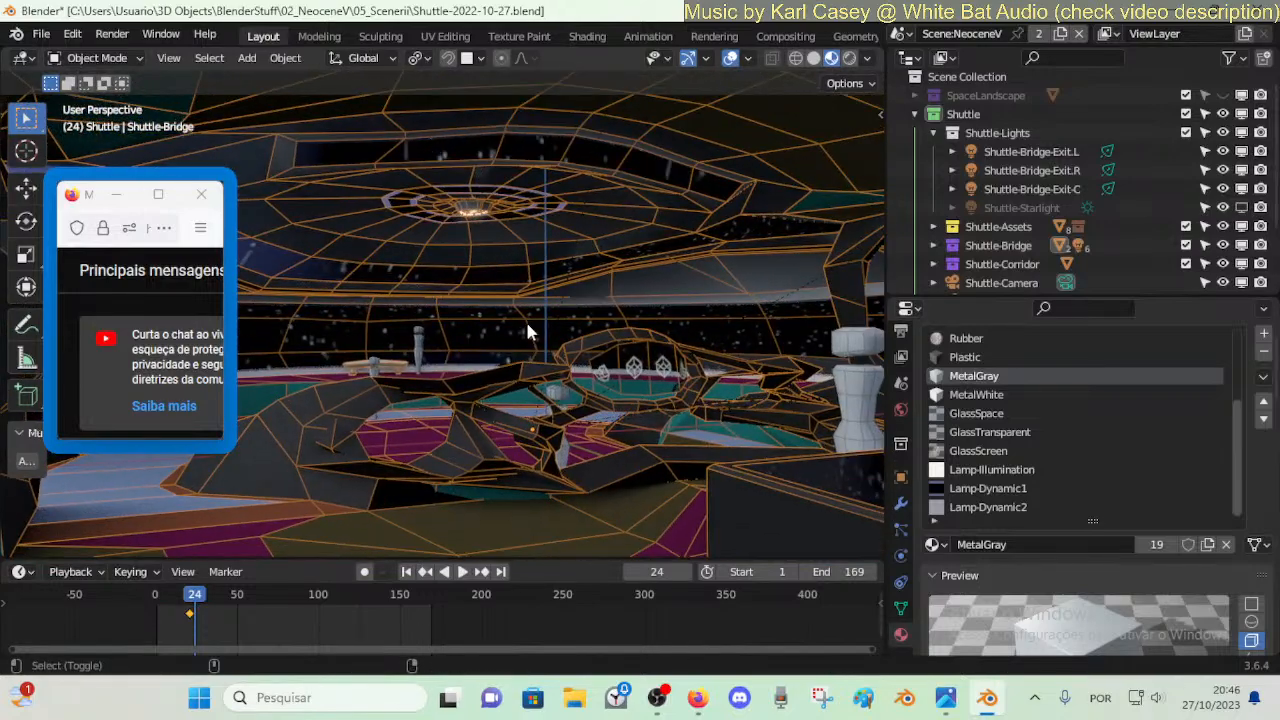
- Walk through the bridge interior to examine the ceiling, roof slots and exit, and return above the roof slot in mesh editing
key(shift+grave)
key(w)
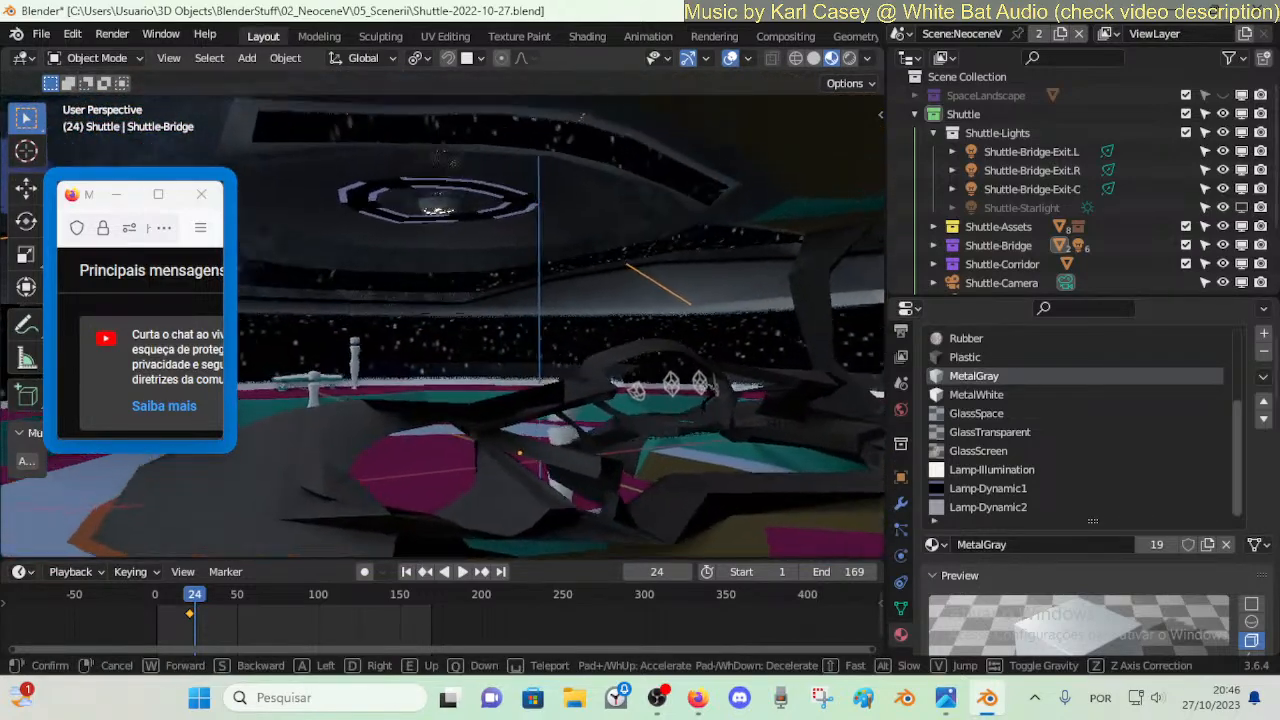
key(s)
key(w)
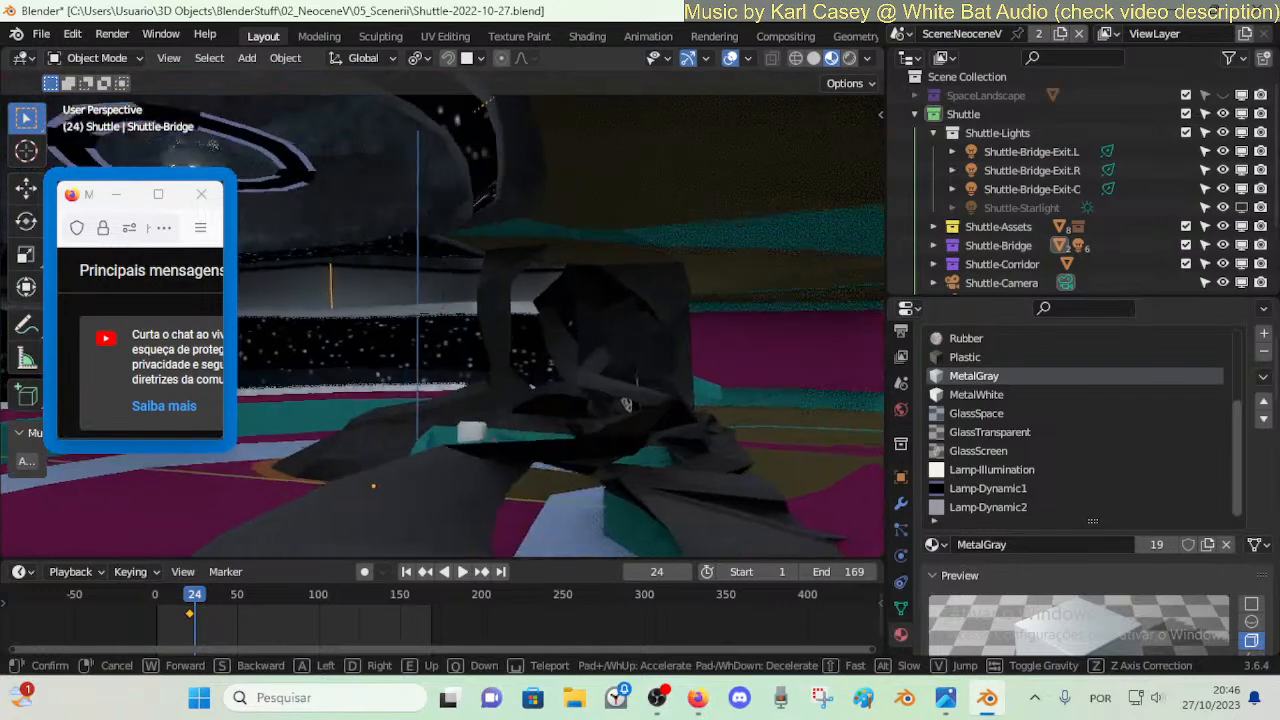
key(w)
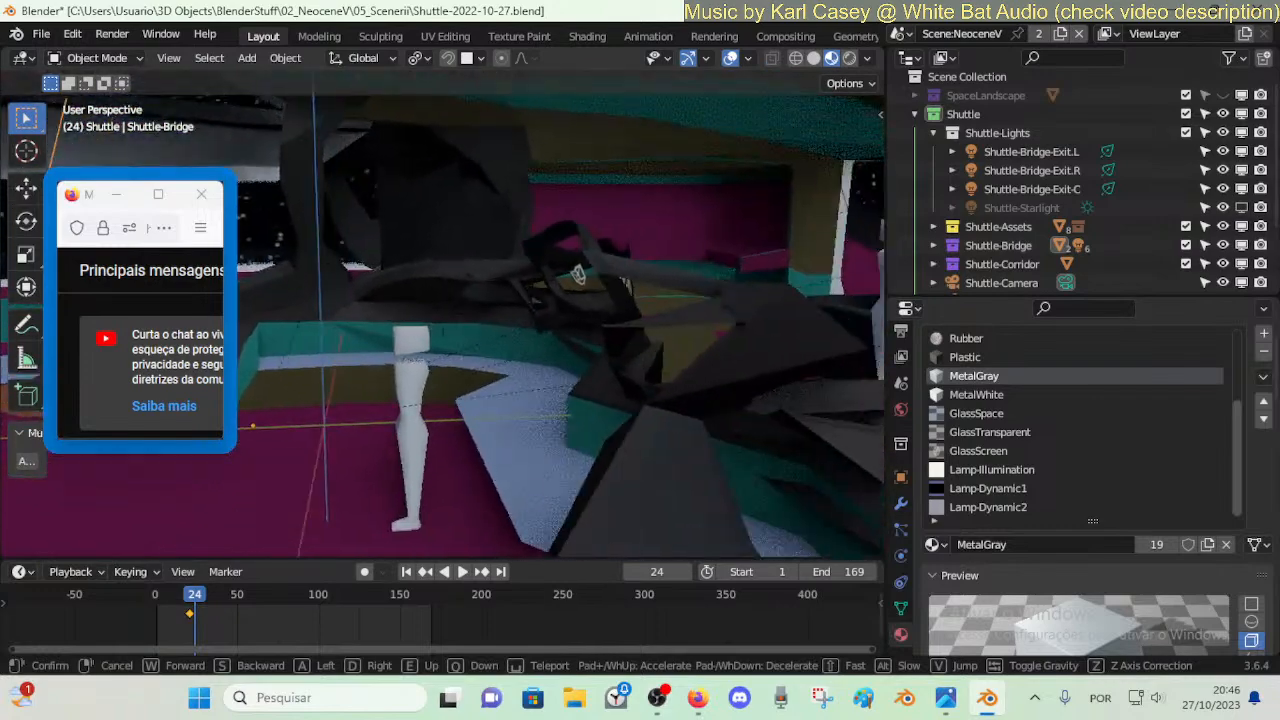
key(s)
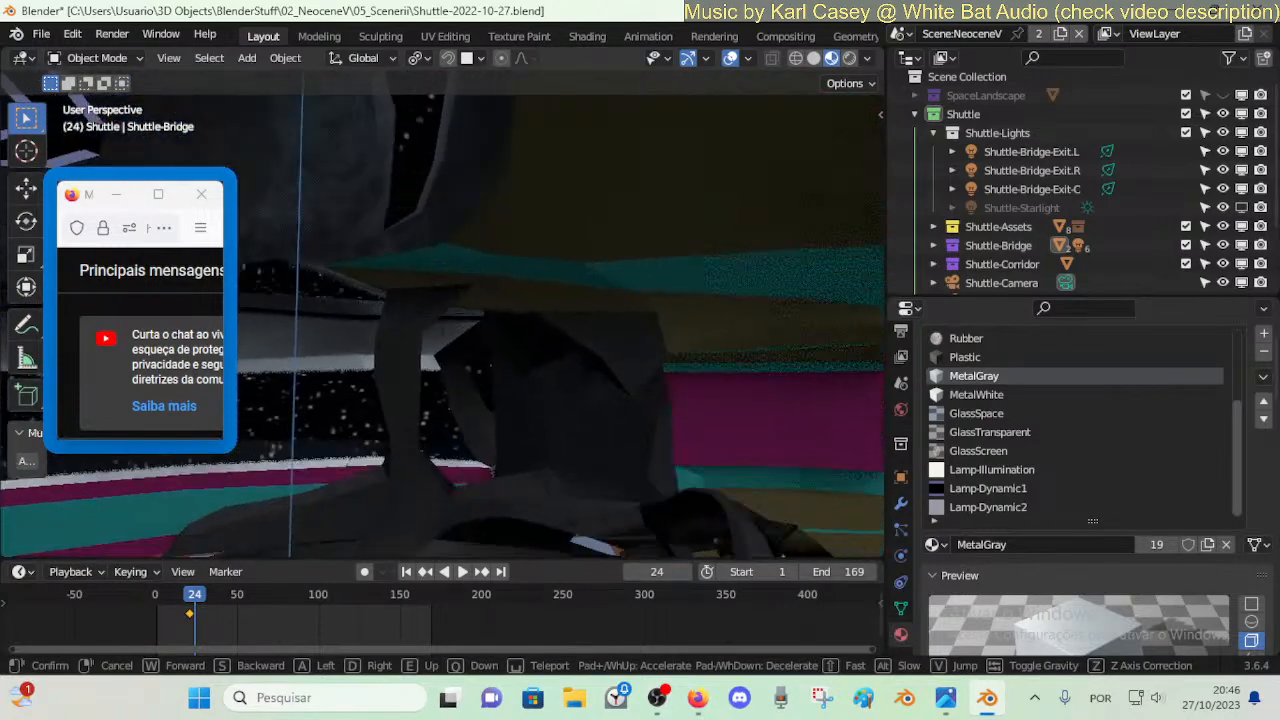
key(w)
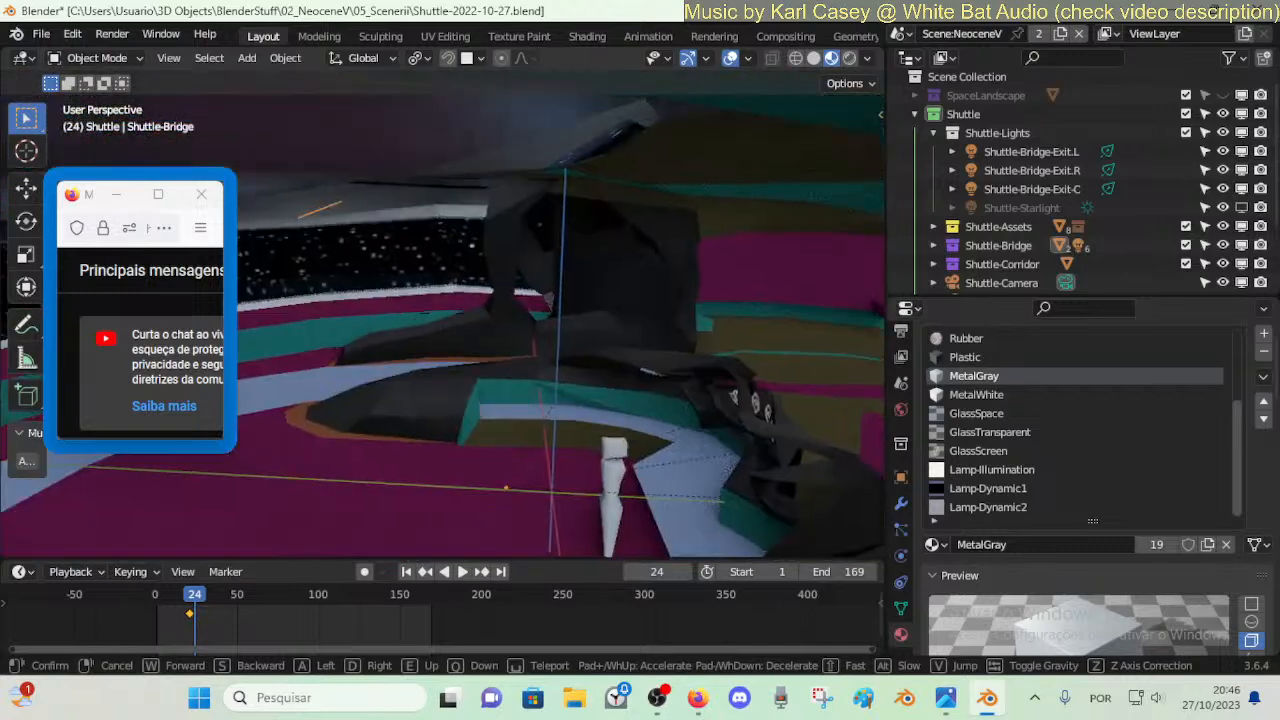
key(s)
key(w)
key(s)
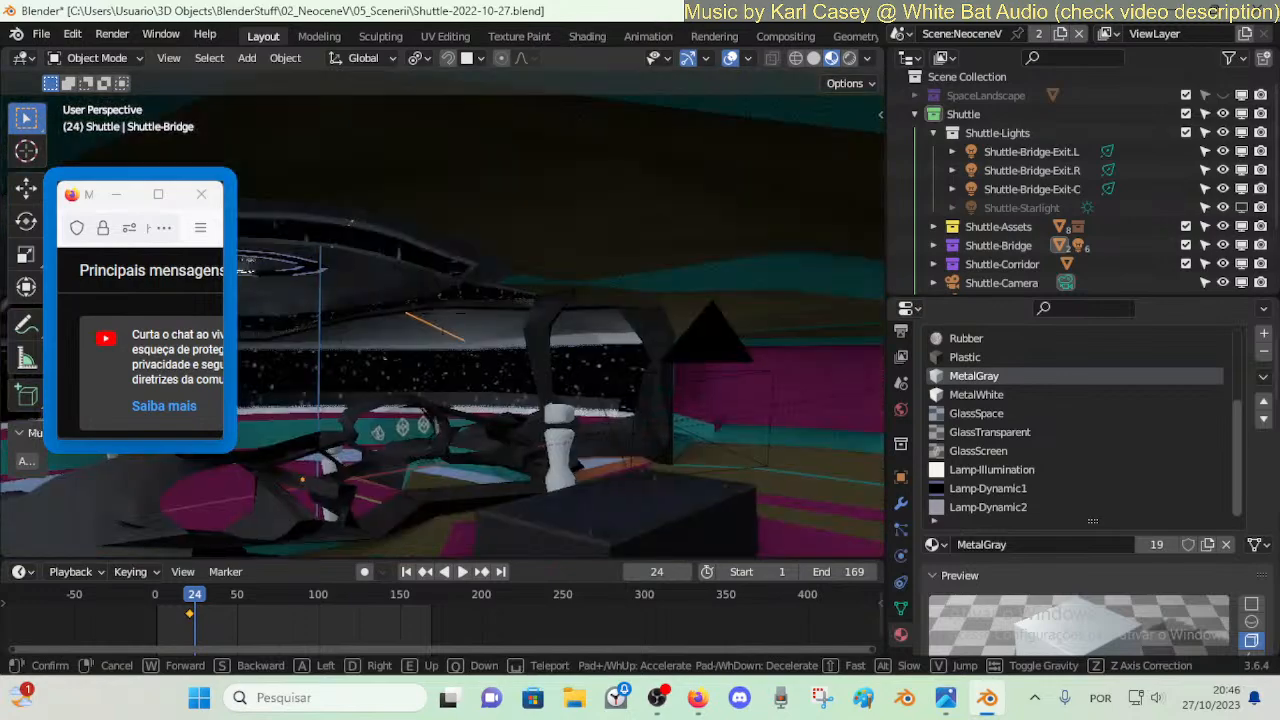
key(s)
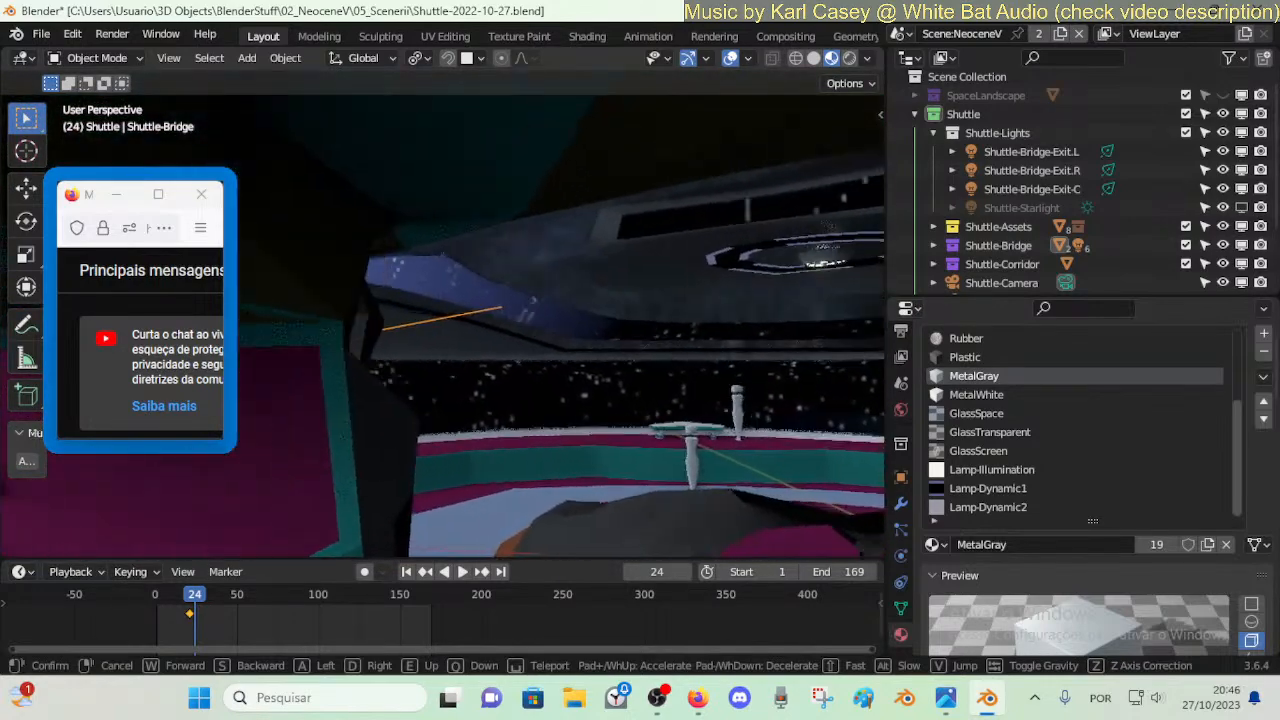
key(w)
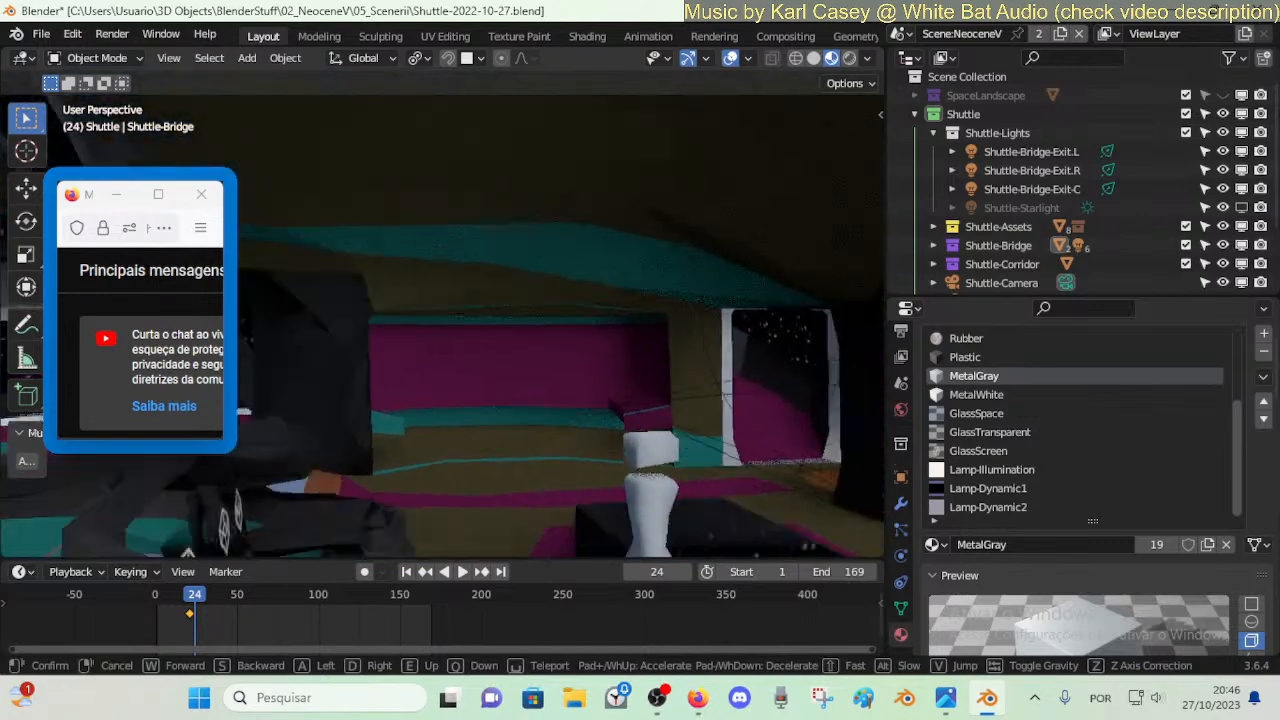
key(s)
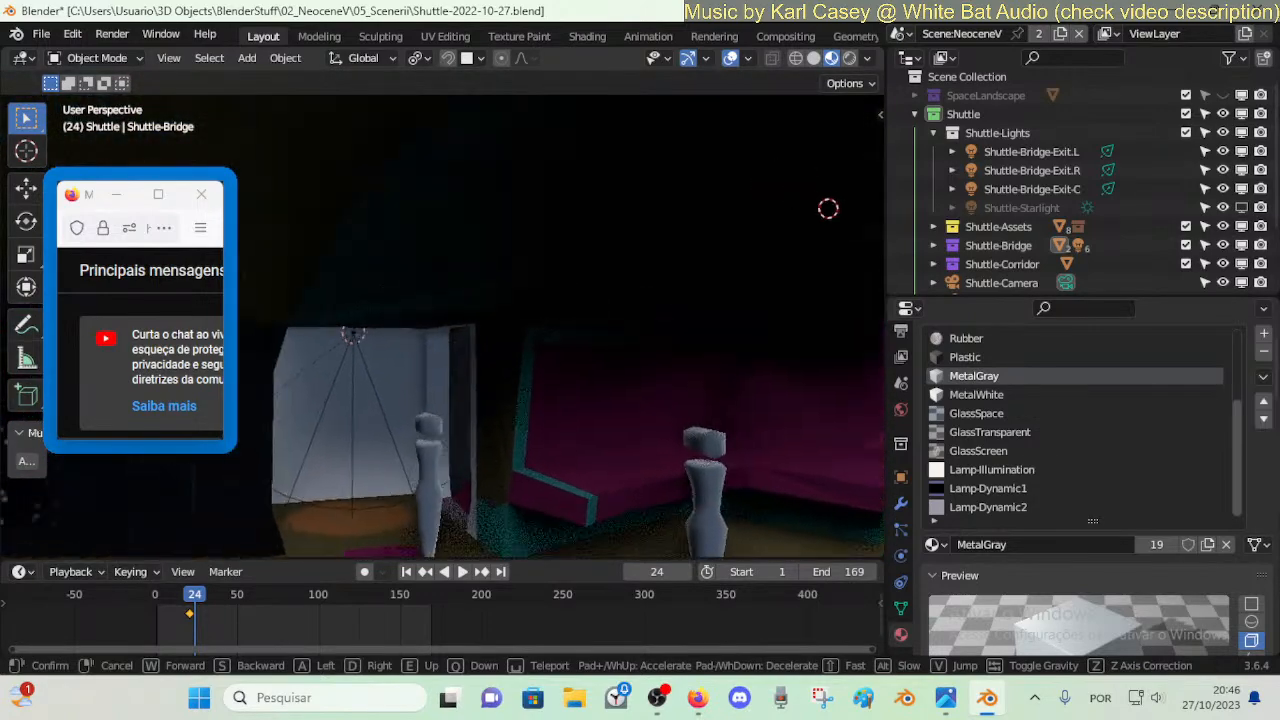
key(w)
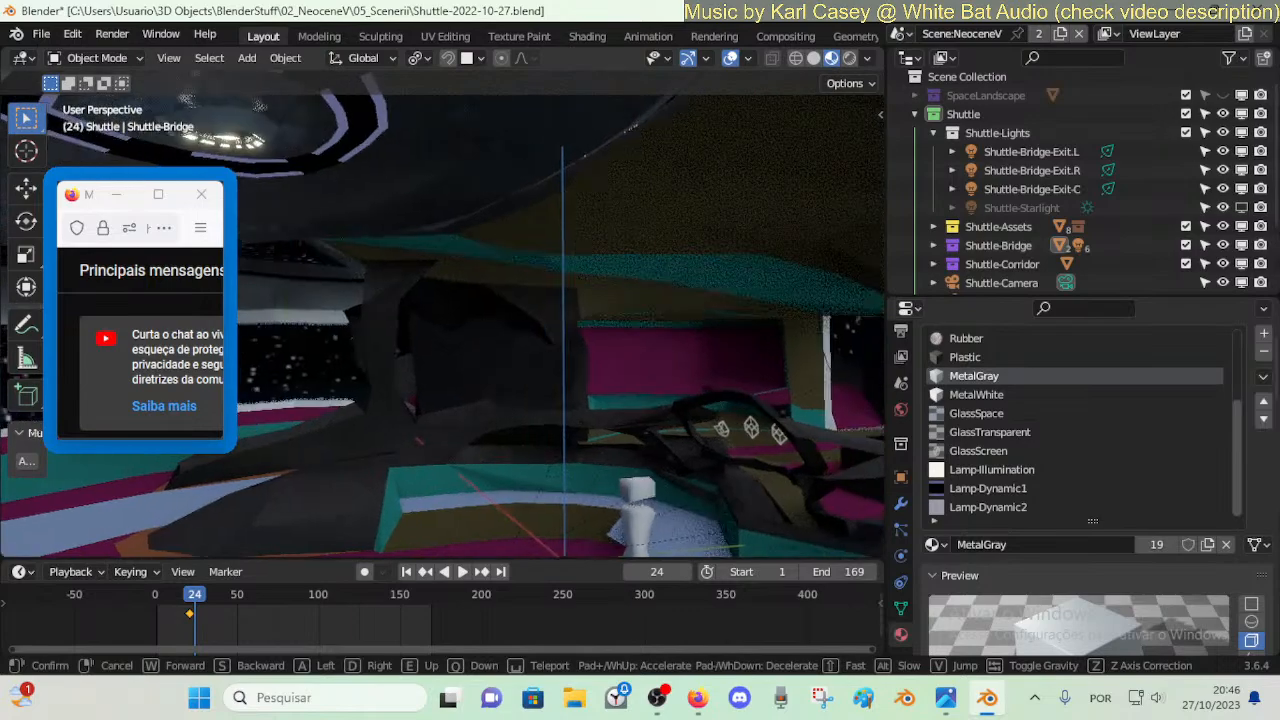
key(s)
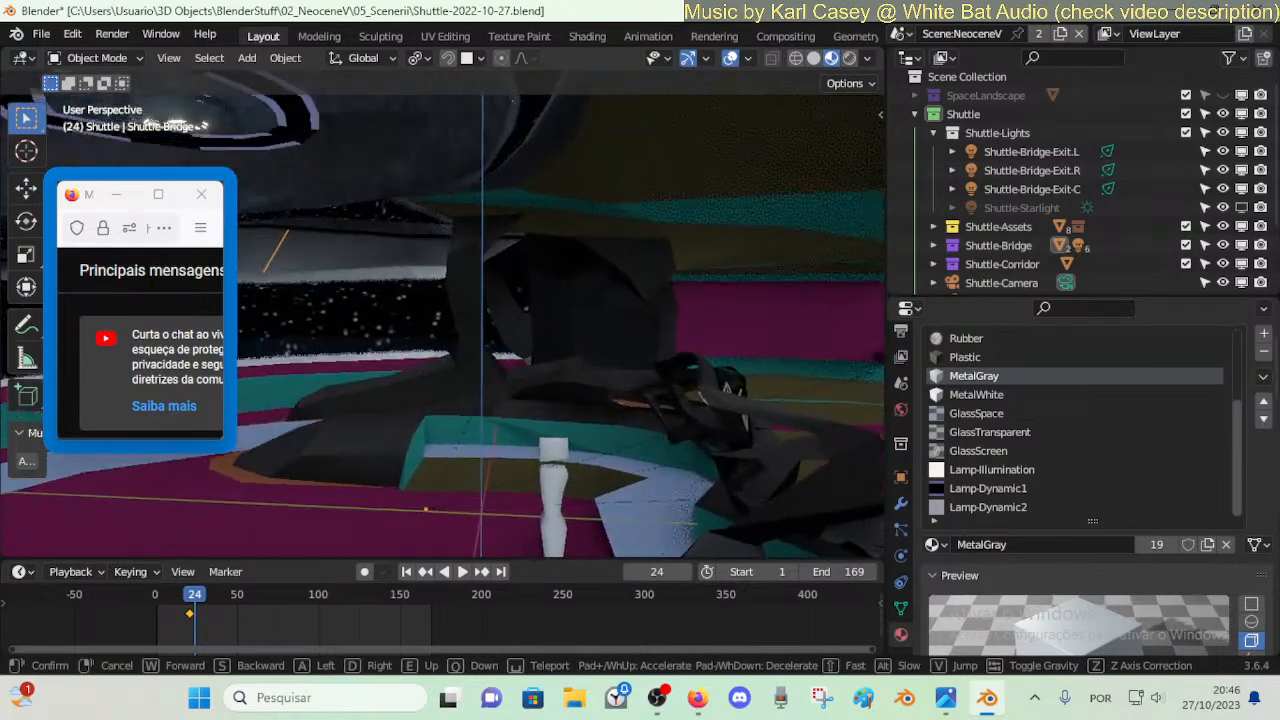
key(e)
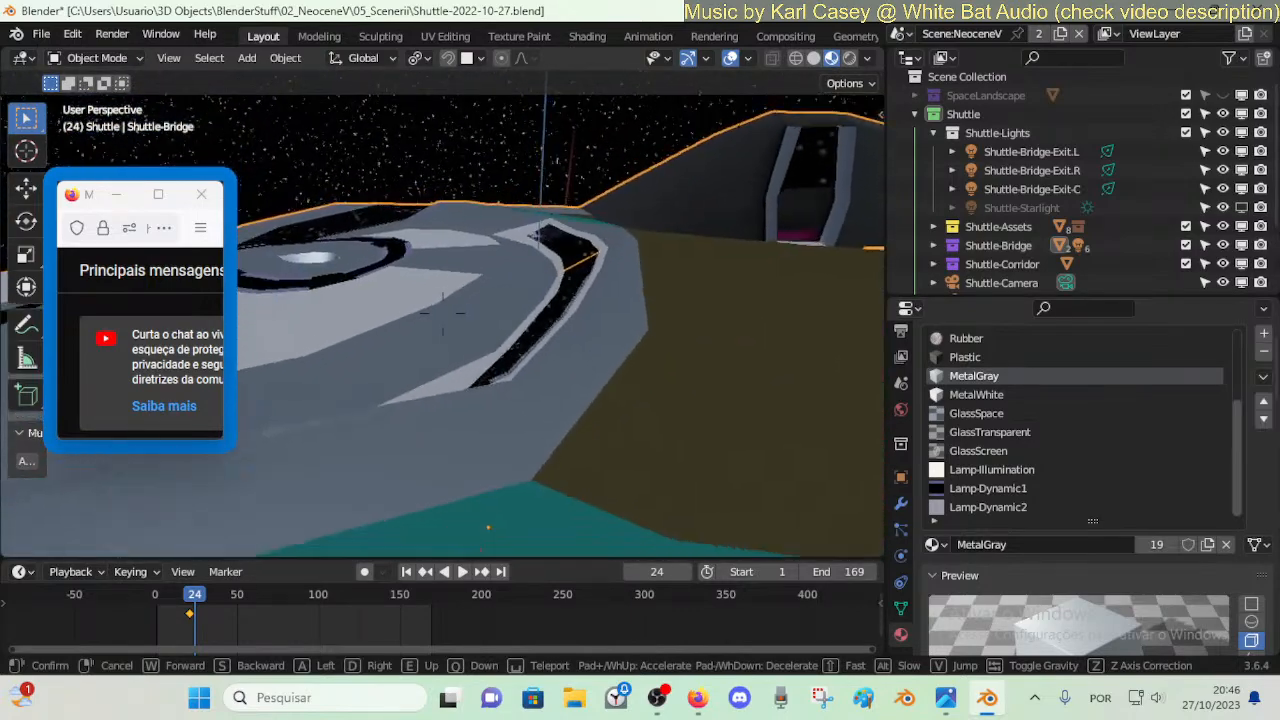
click(551, 302)
key(Tab)
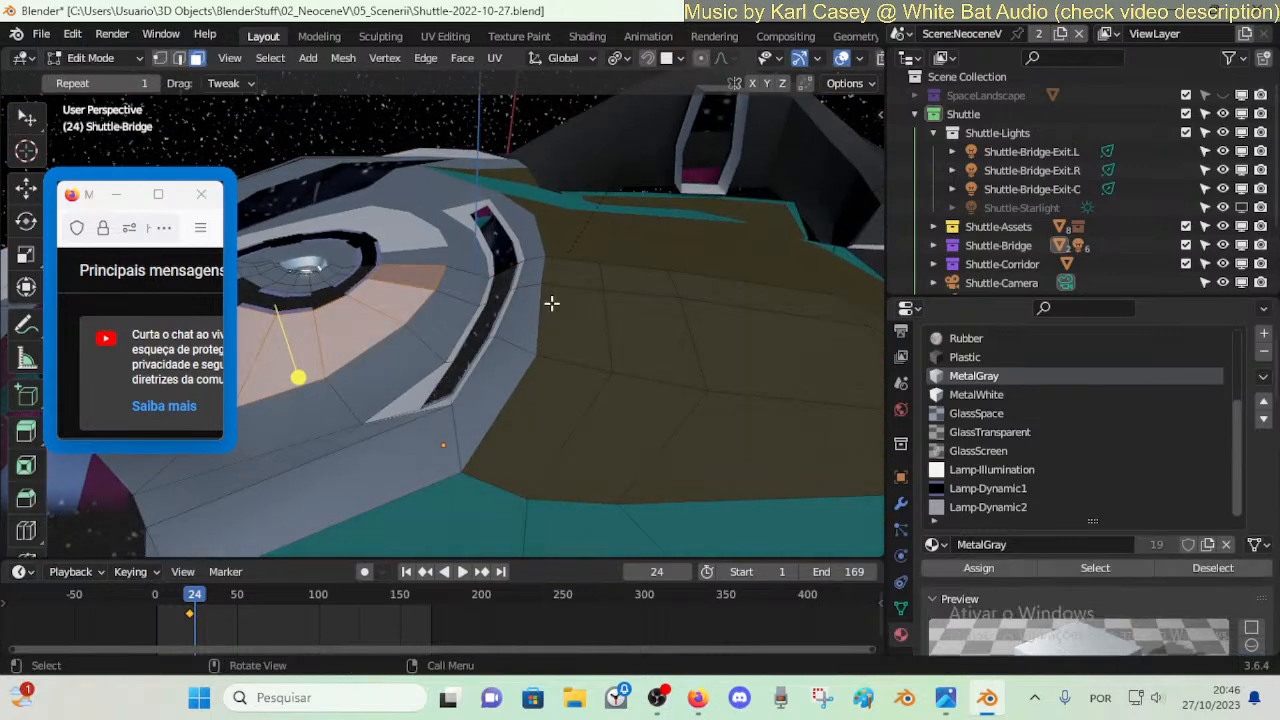
- Slide the gray roof's outer border edges outward beside the slot, and move the brown panel's next edge row further out
click(542, 290)
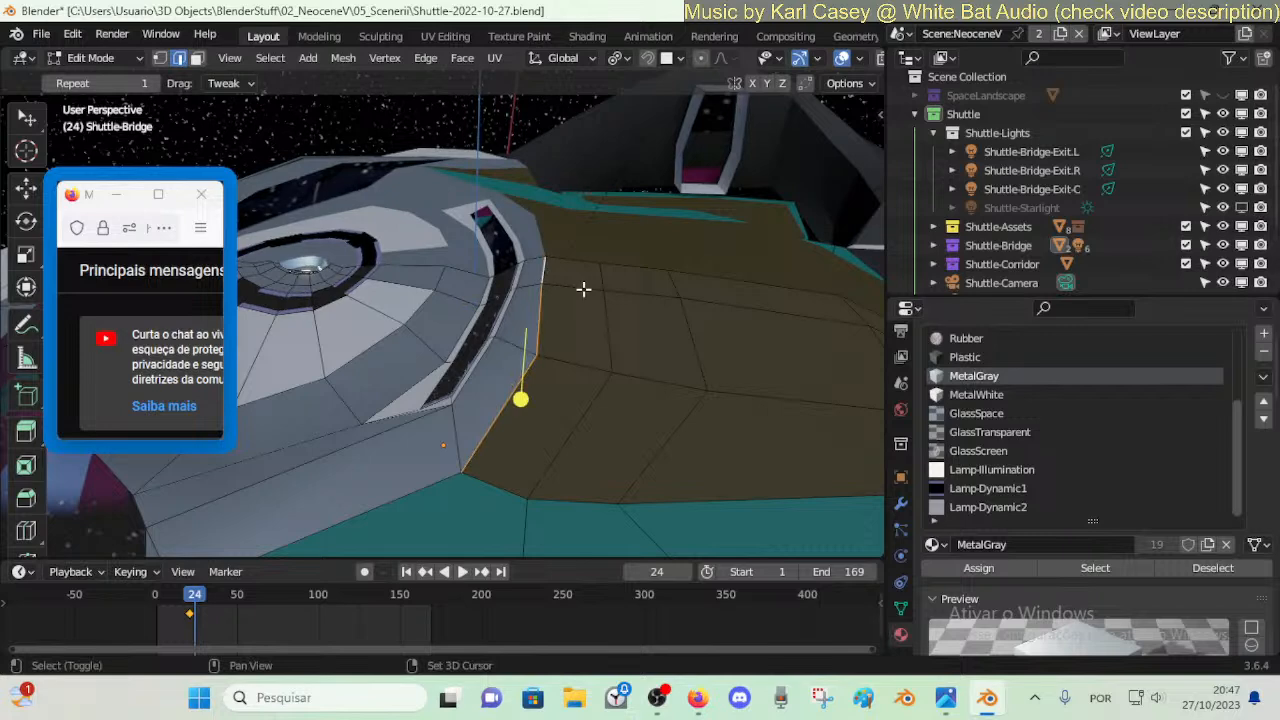
key(shift+v)
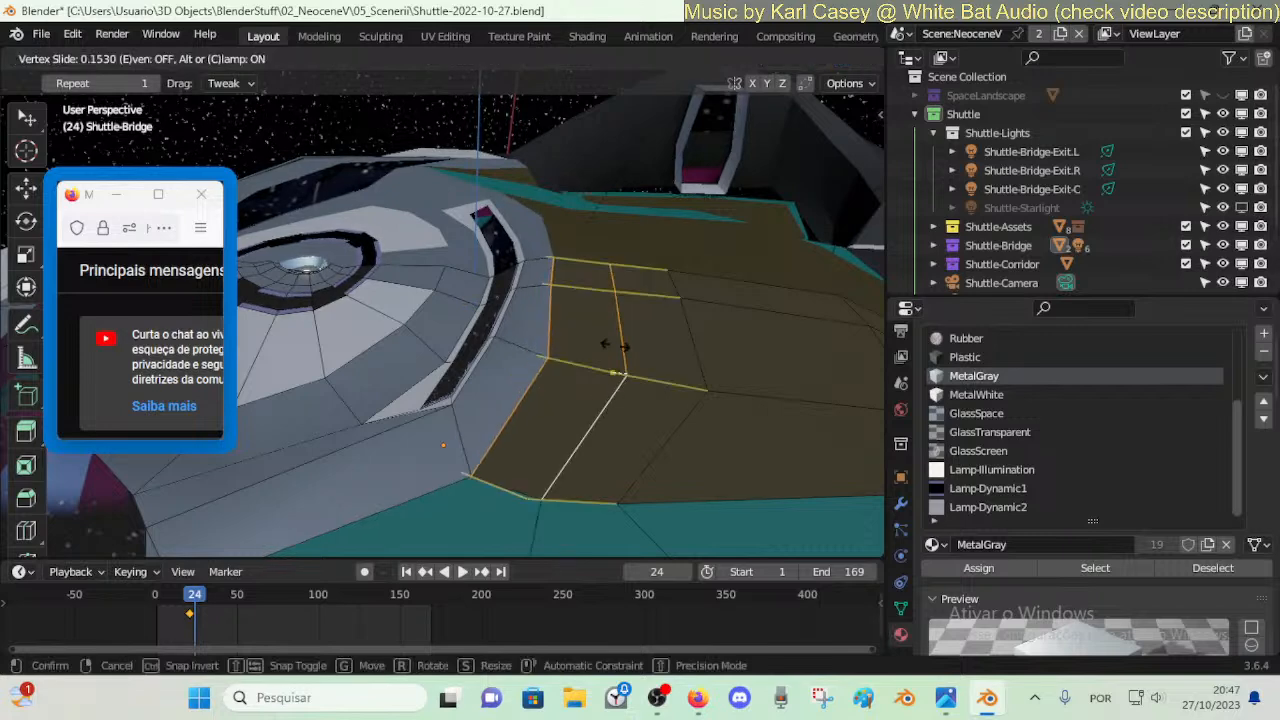
click(642, 349)
key(alt+a)
shift+click(698, 391)
key(shift+v)
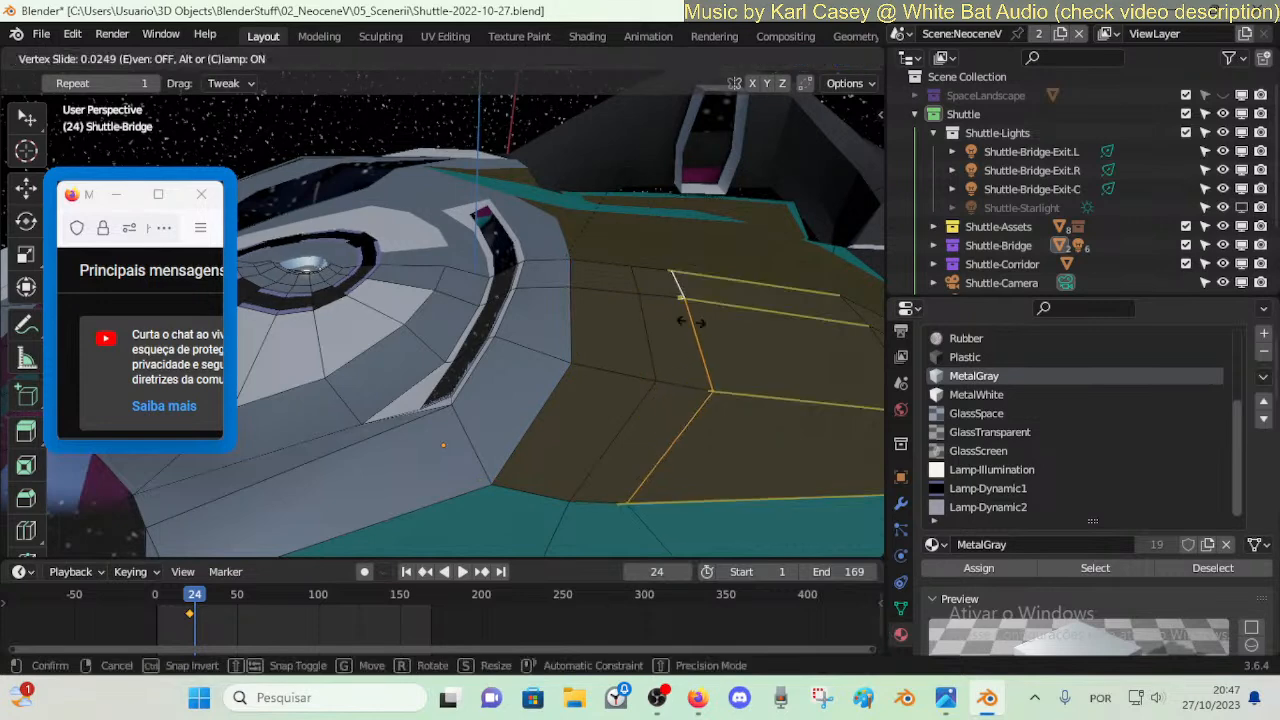
click(752, 330)
key(alt+a)
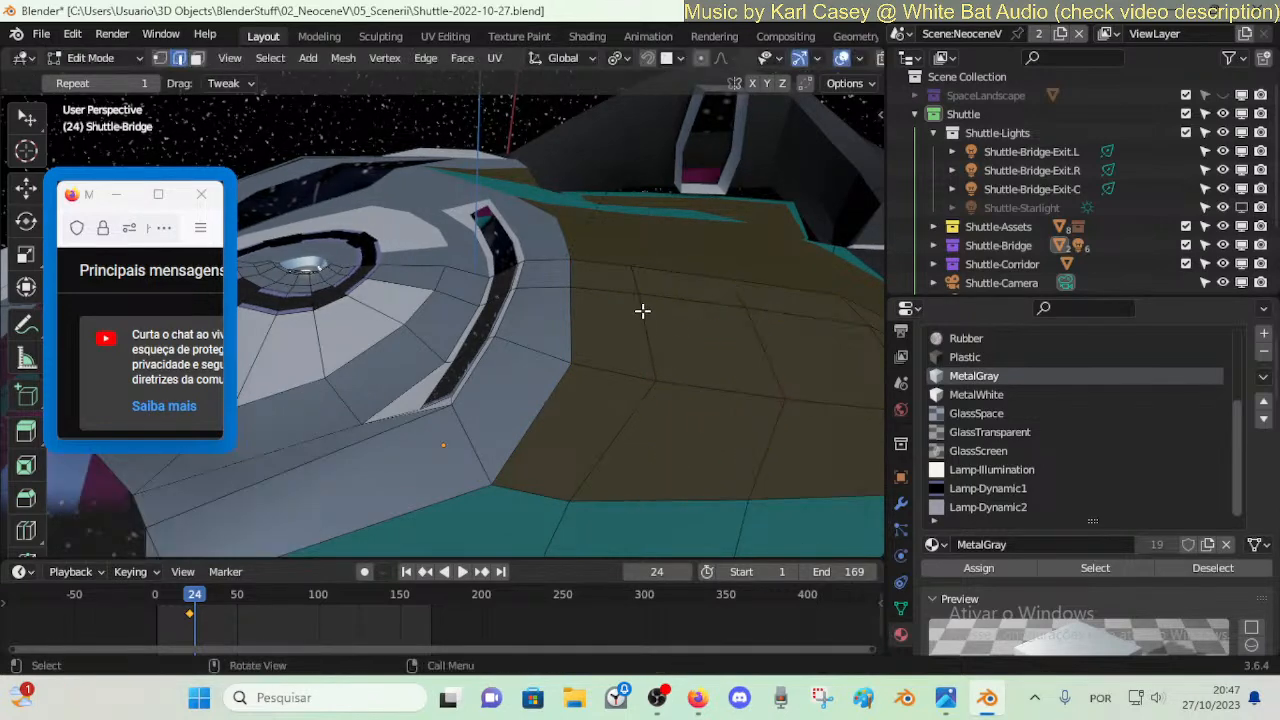
- Slide the brown panel's first inner edge row outward and readjust the gray roof's border edges beside it
shift+click(627, 404)
key(shift+v)
click(662, 400)
key(alt+a)
click(567, 269)
key(shift+v)
click(574, 409)
key(alt+a)
key(shift+grave)
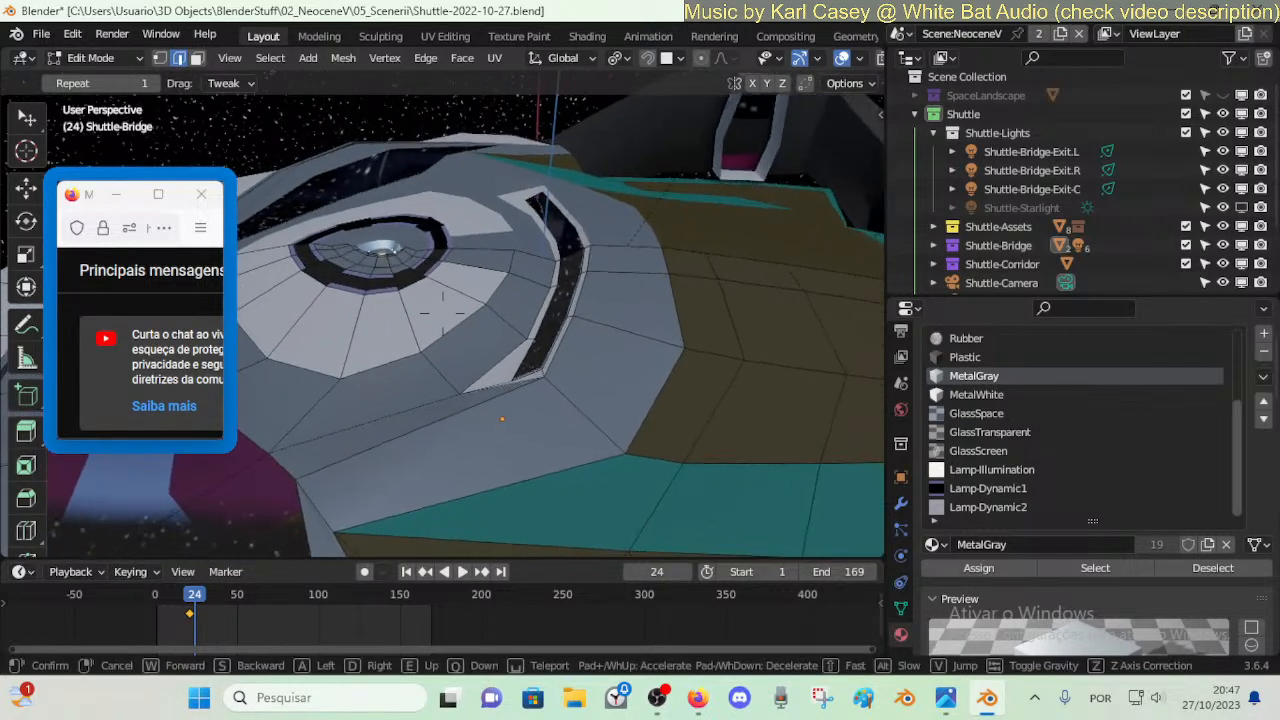
click(386, 468)
click(300, 478)
key(shift+v)
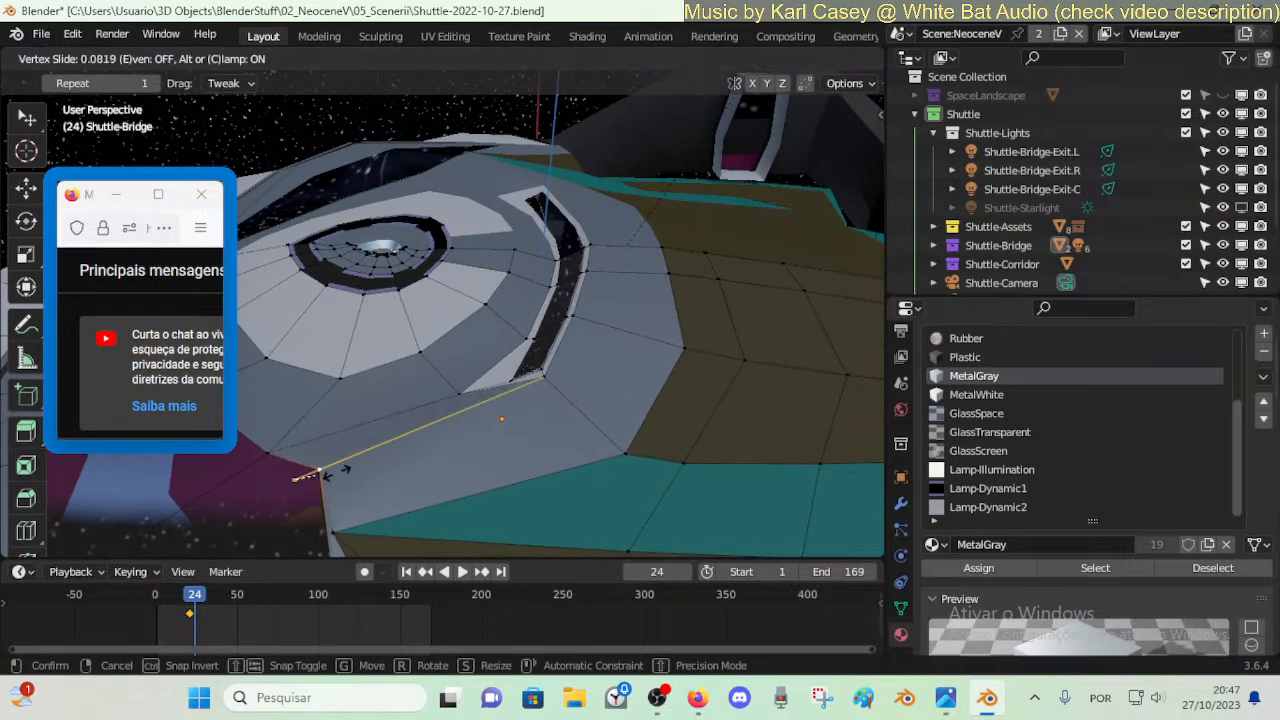
right_click(331, 475)
- Slide the teal panel's front corner vertex and the dark recess's corner vertex below it along their edges, away from the bridge opening
key(shift+grave)
click(331, 477)
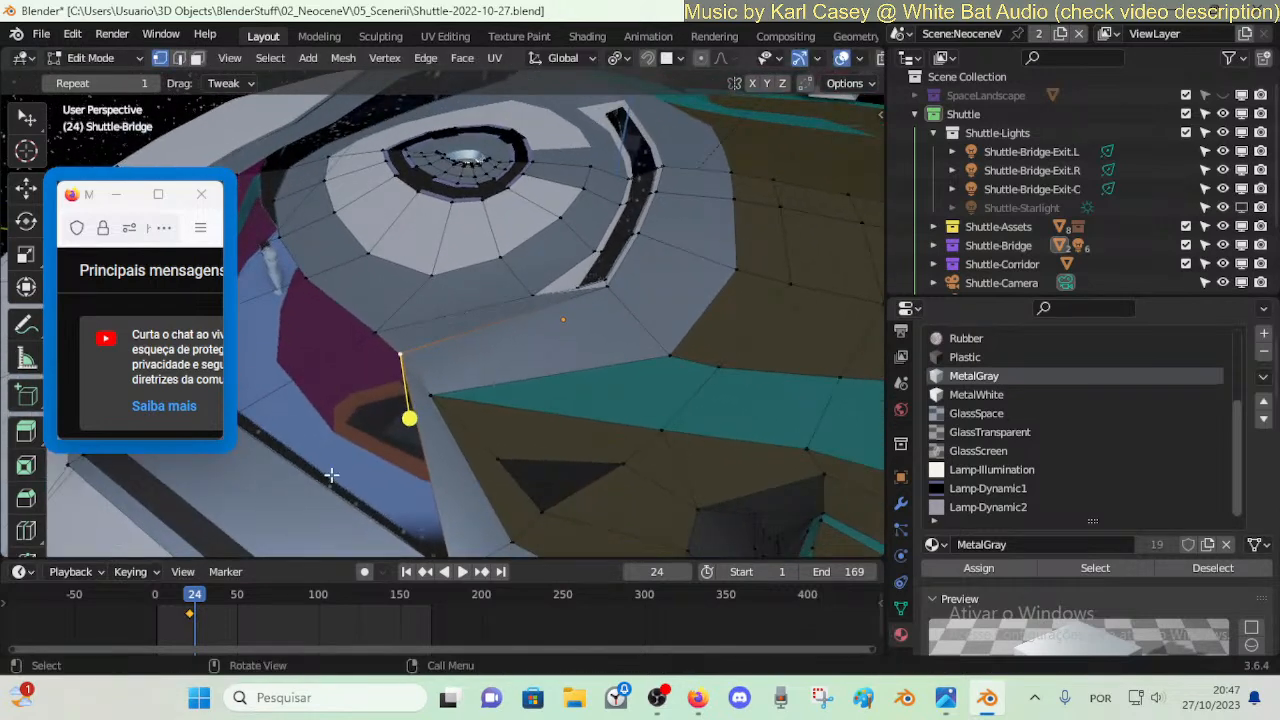
click(441, 397)
key(shift+v)
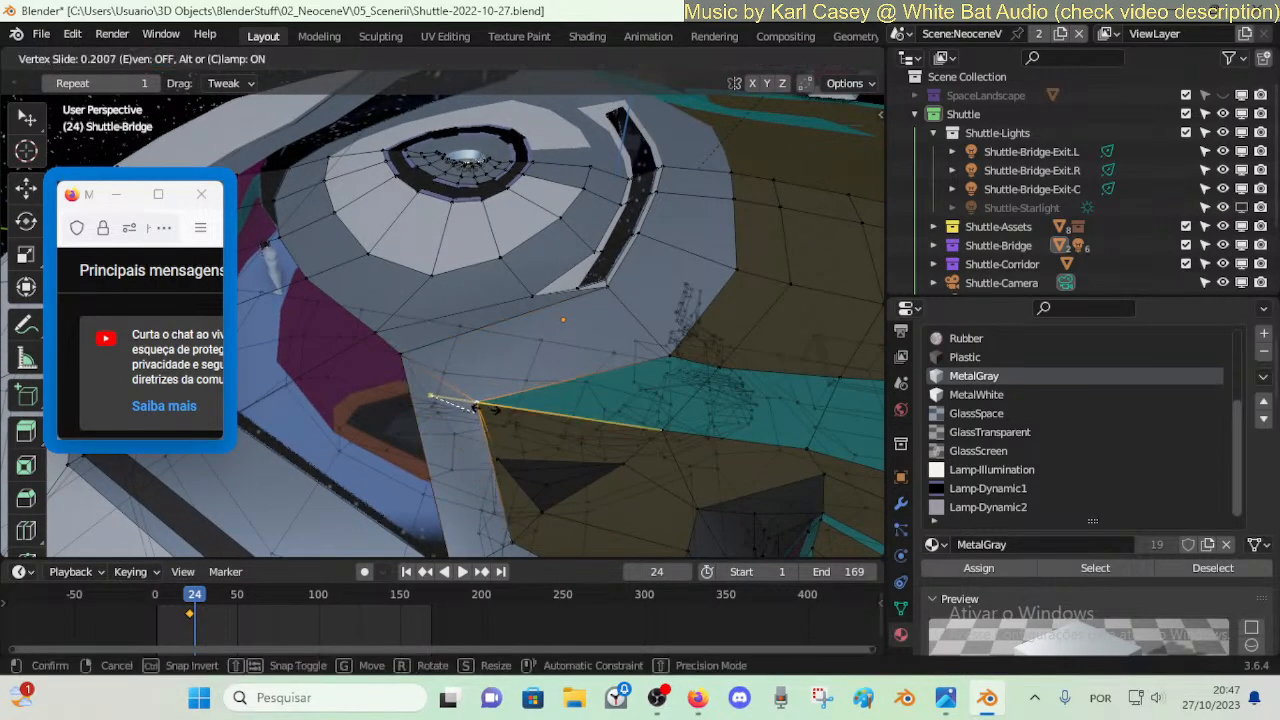
click(501, 484)
click(501, 457)
key(shift+v)
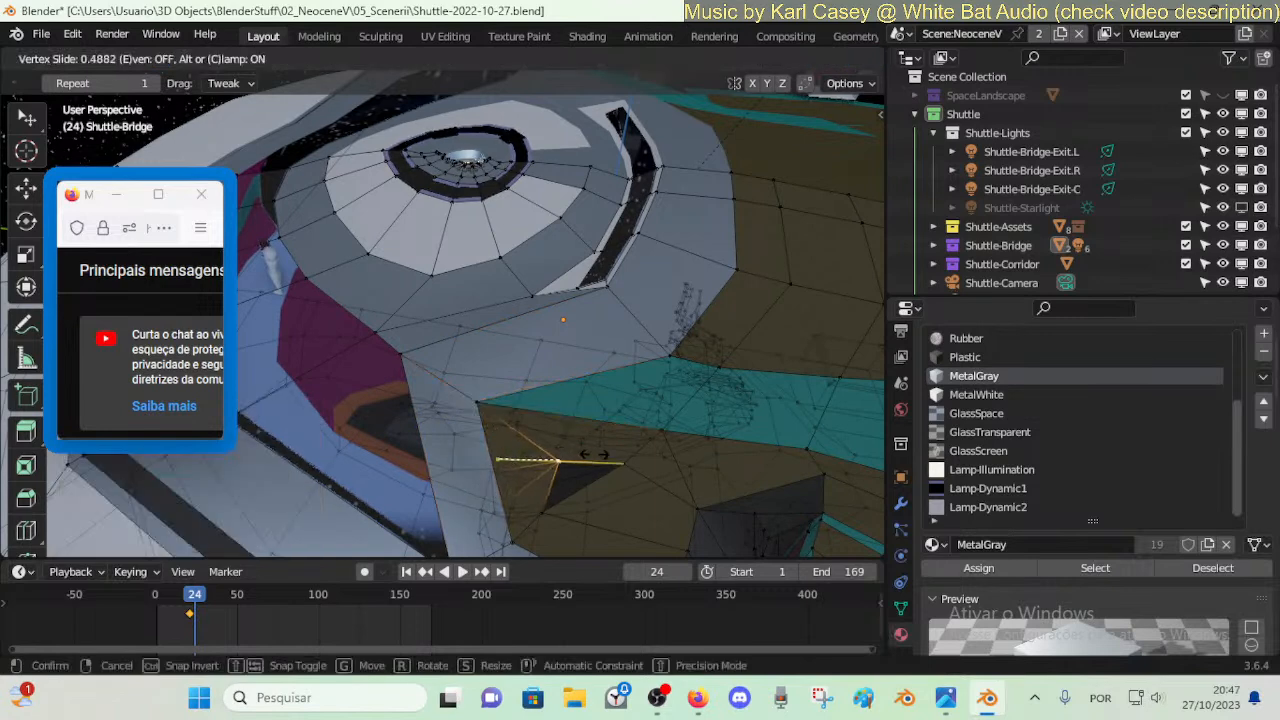
click(592, 455)
click(478, 403)
key(shift+v)
click(540, 422)
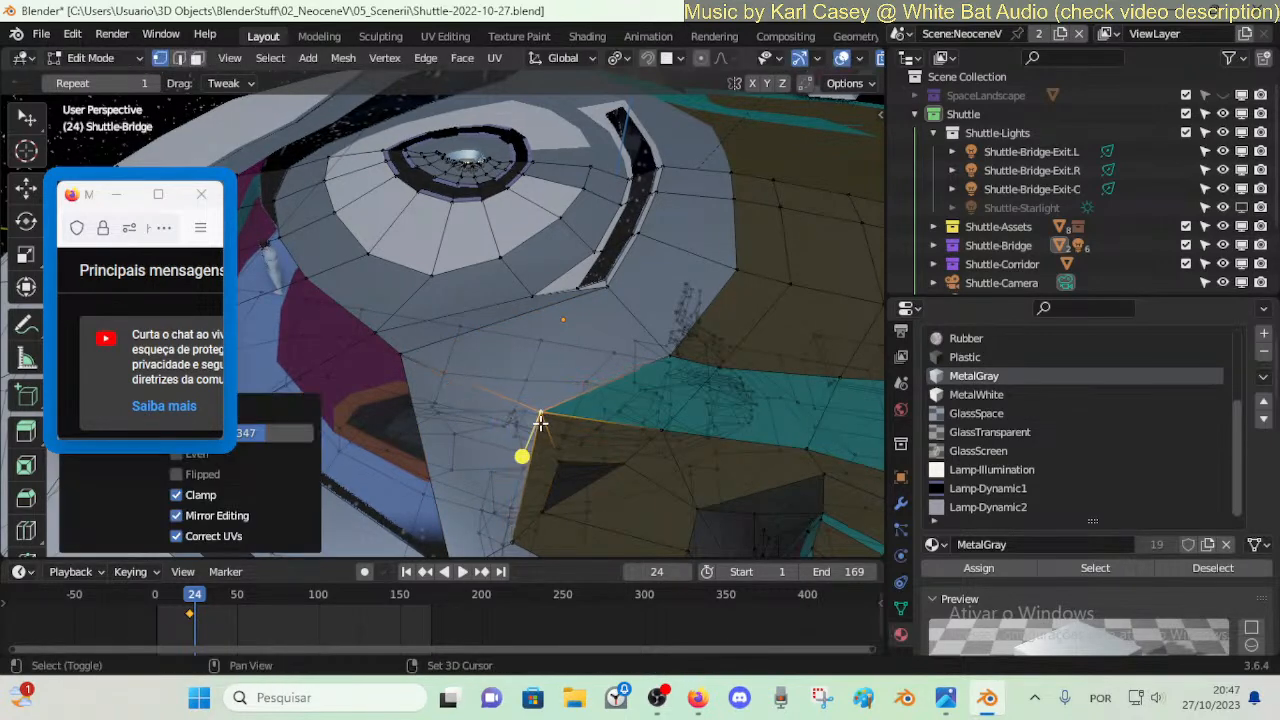
- Slide the gray roof's front corner vertex beside the purple panel toward the teal panel's corner
click(405, 356)
key(shift+v)
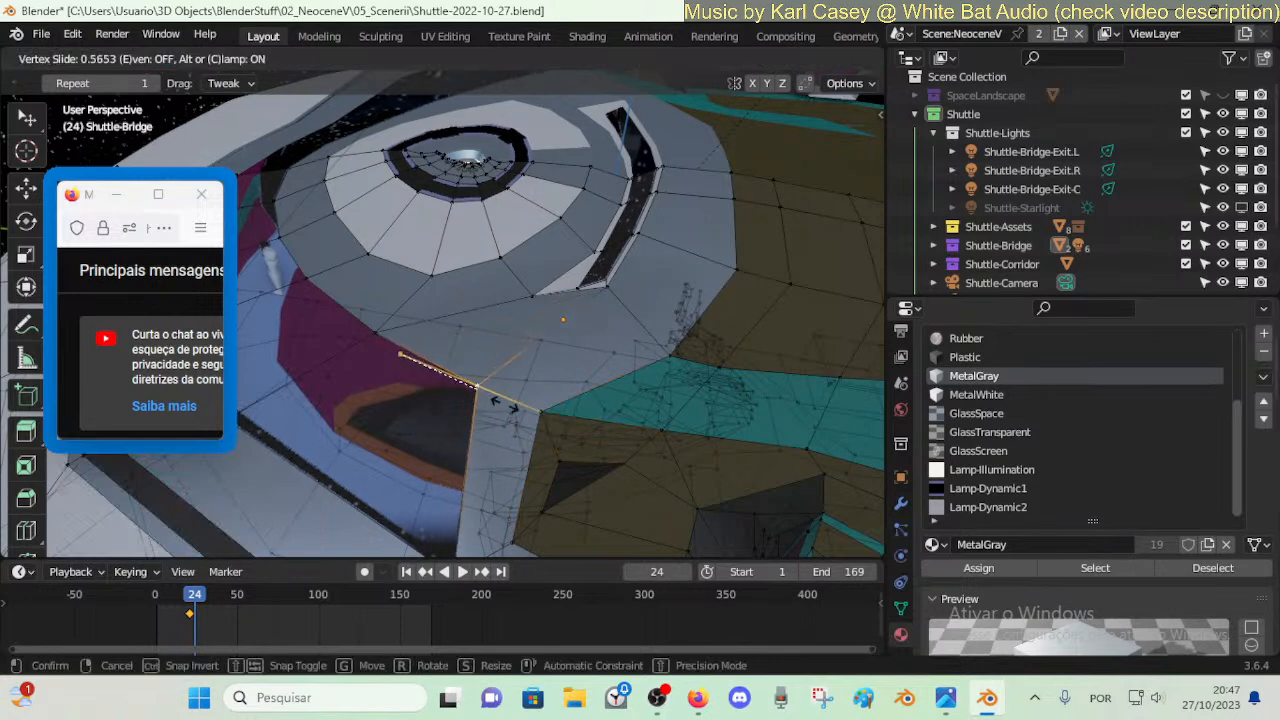
click(575, 310)
- Slide the lower outer corner vertex of the roof slot's white frame outward toward the teal panel
click(612, 296)
key(shift+v)
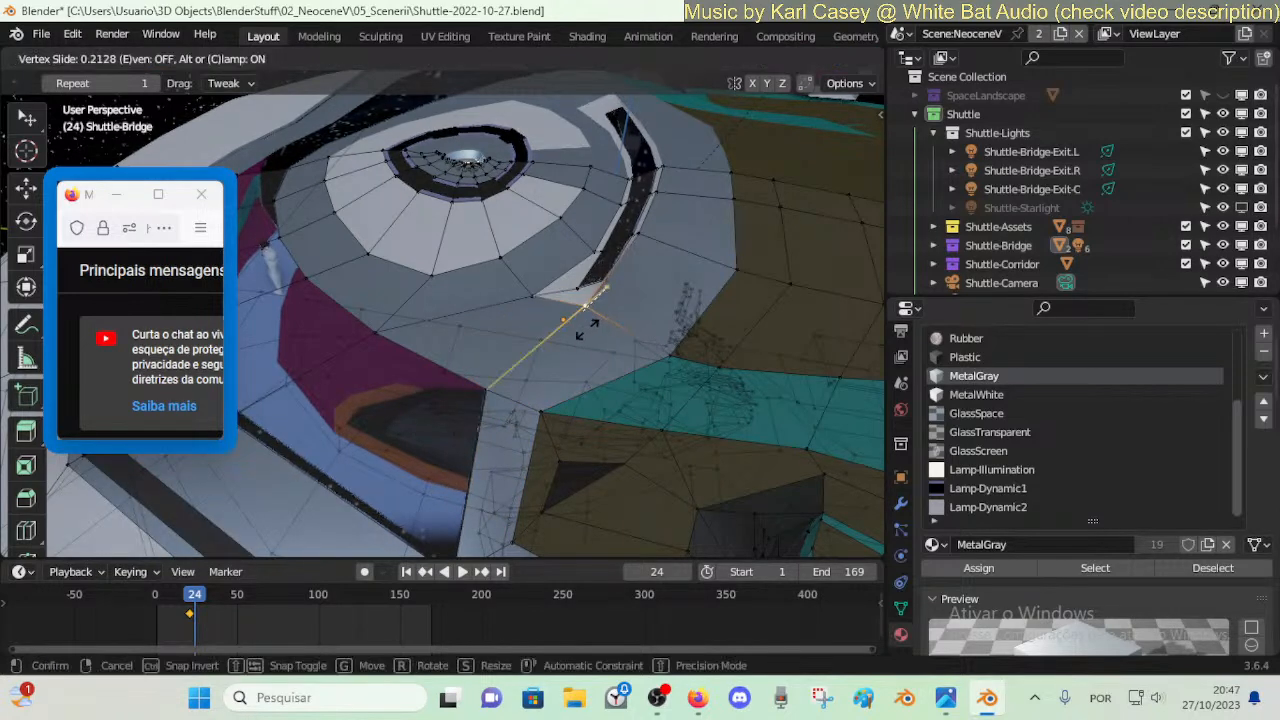
click(595, 328)
key(shift+v)
click(654, 249)
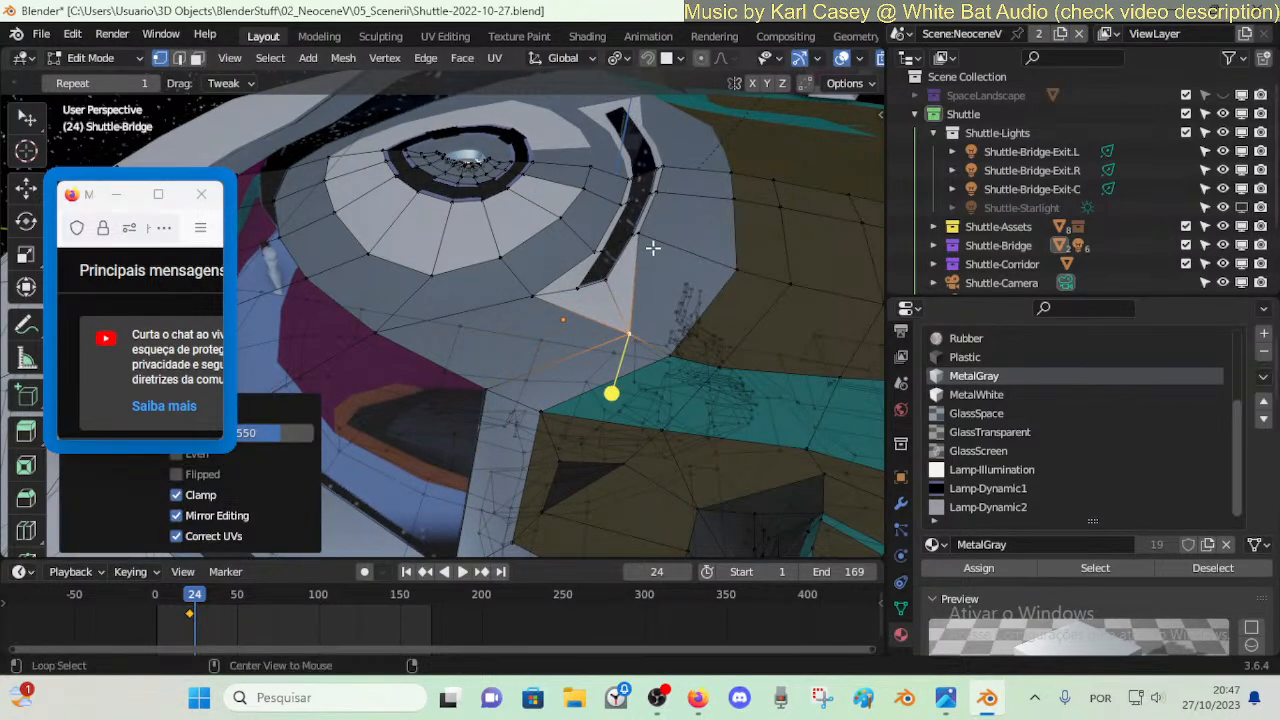
- Slide the white slot frame's outer edges close to the gray roof's border and fine-tune the frame's lower corner vertex
key(2)
key(shift+v)
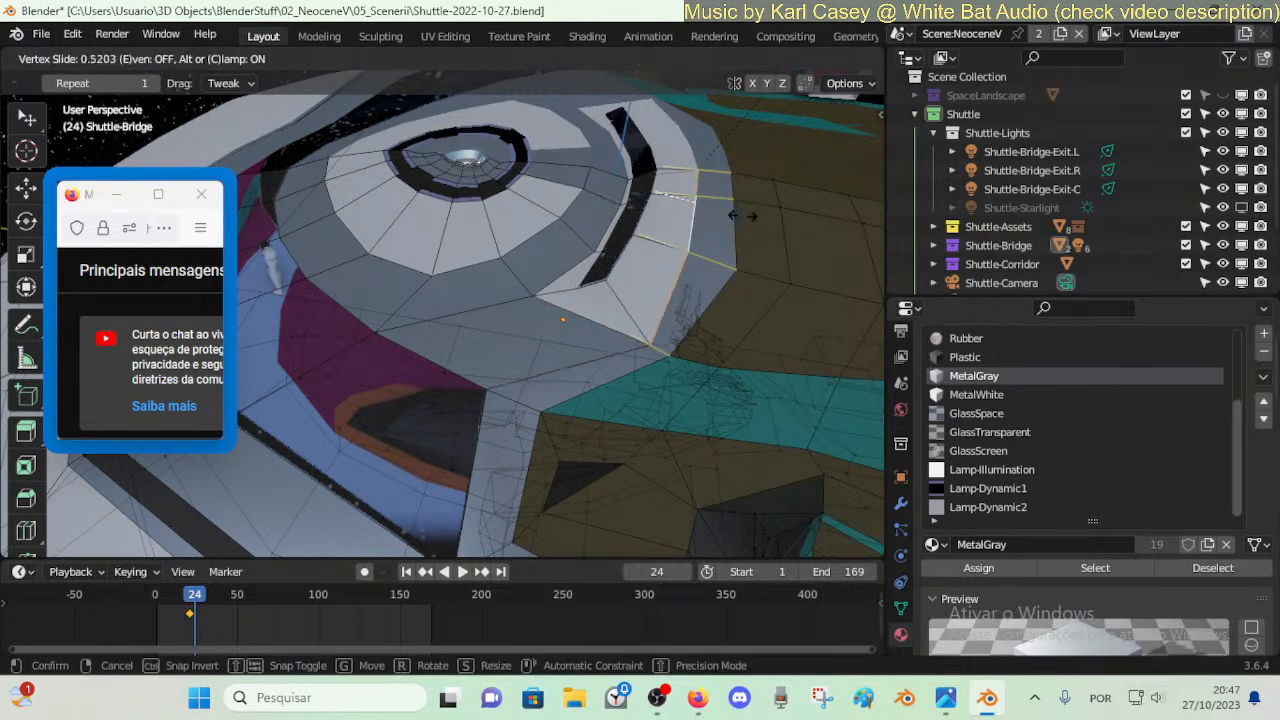
click(680, 303)
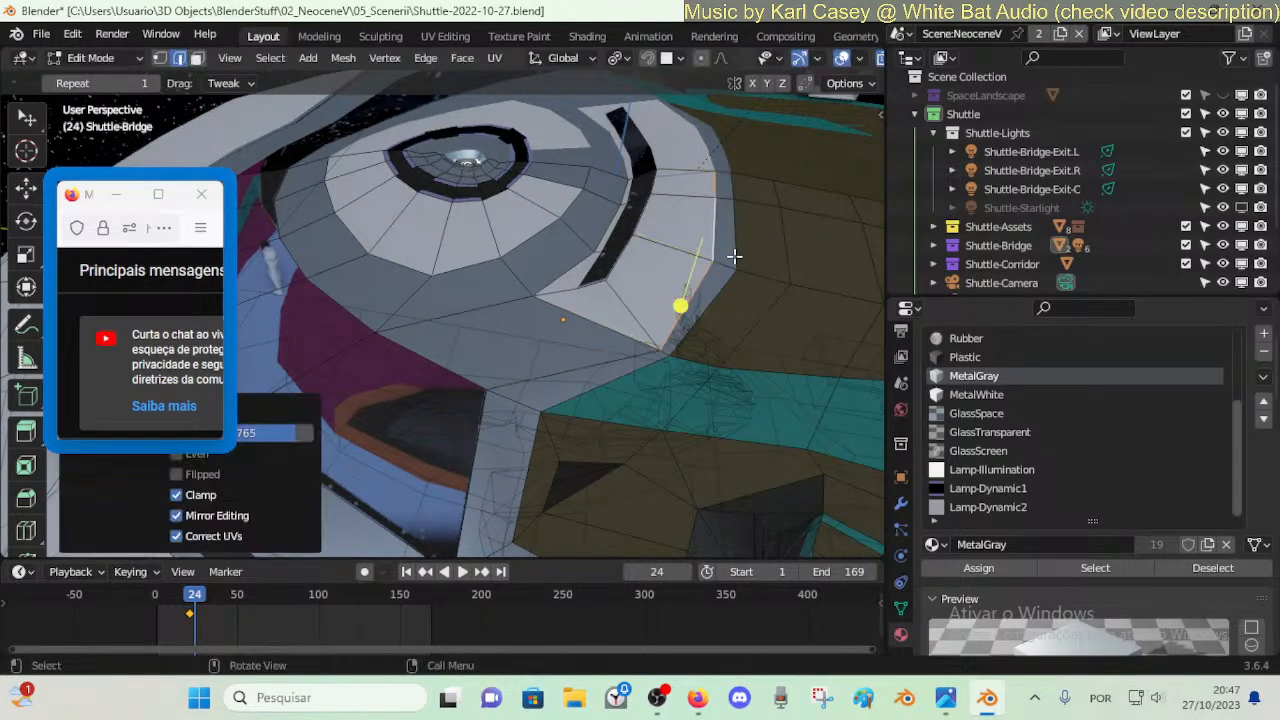
key(shift+v)
click(653, 342)
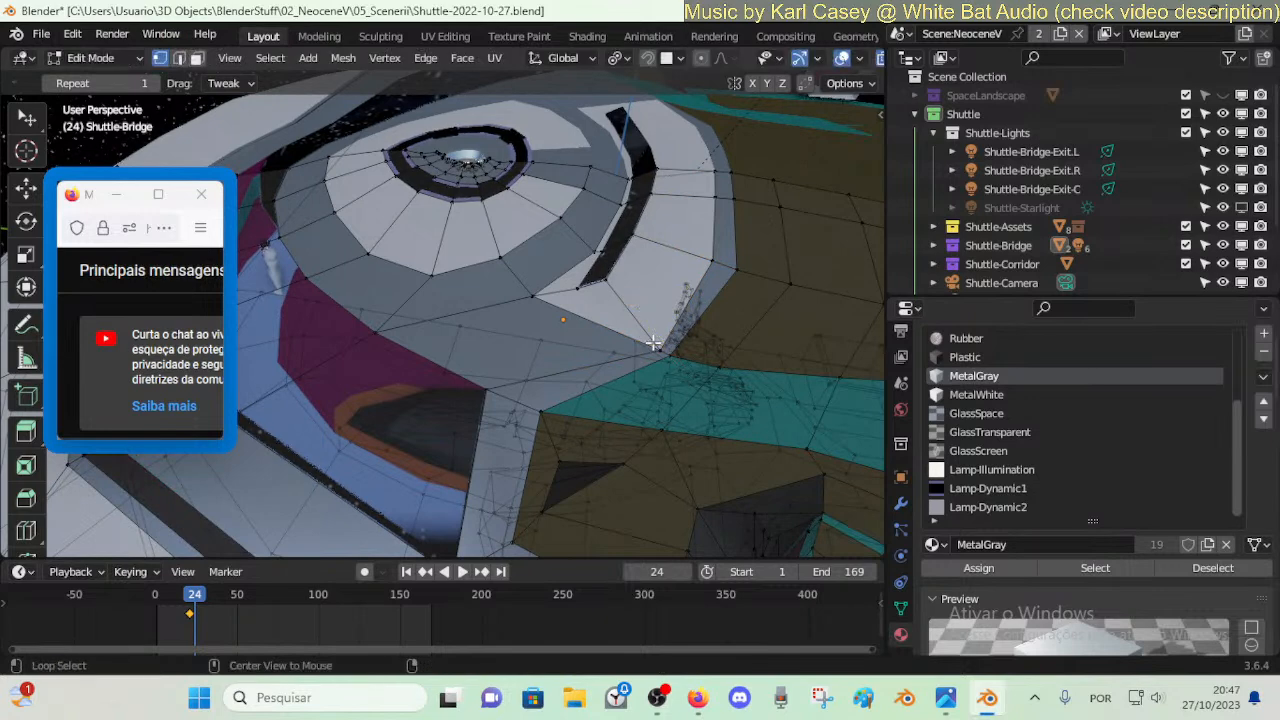
click(651, 343)
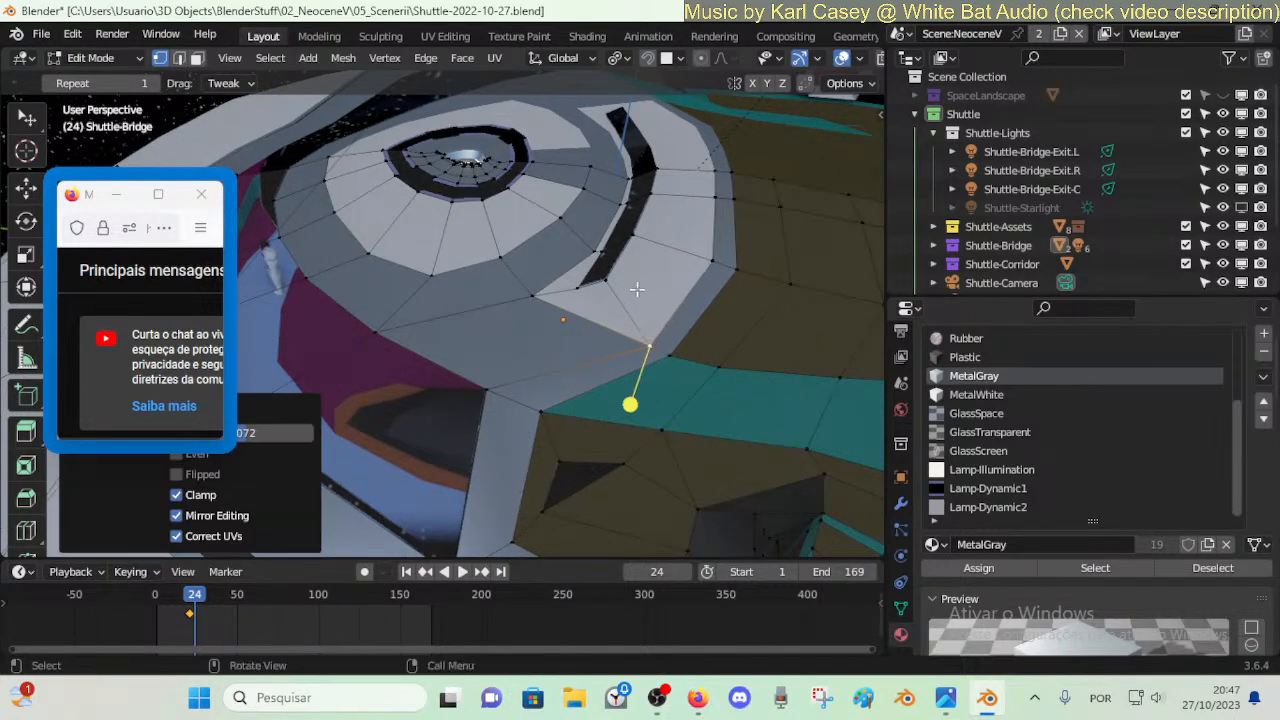
- Select the slot's glass with its neighbouring white frame faces and try to move them along the X axis
alt+click(640, 204)
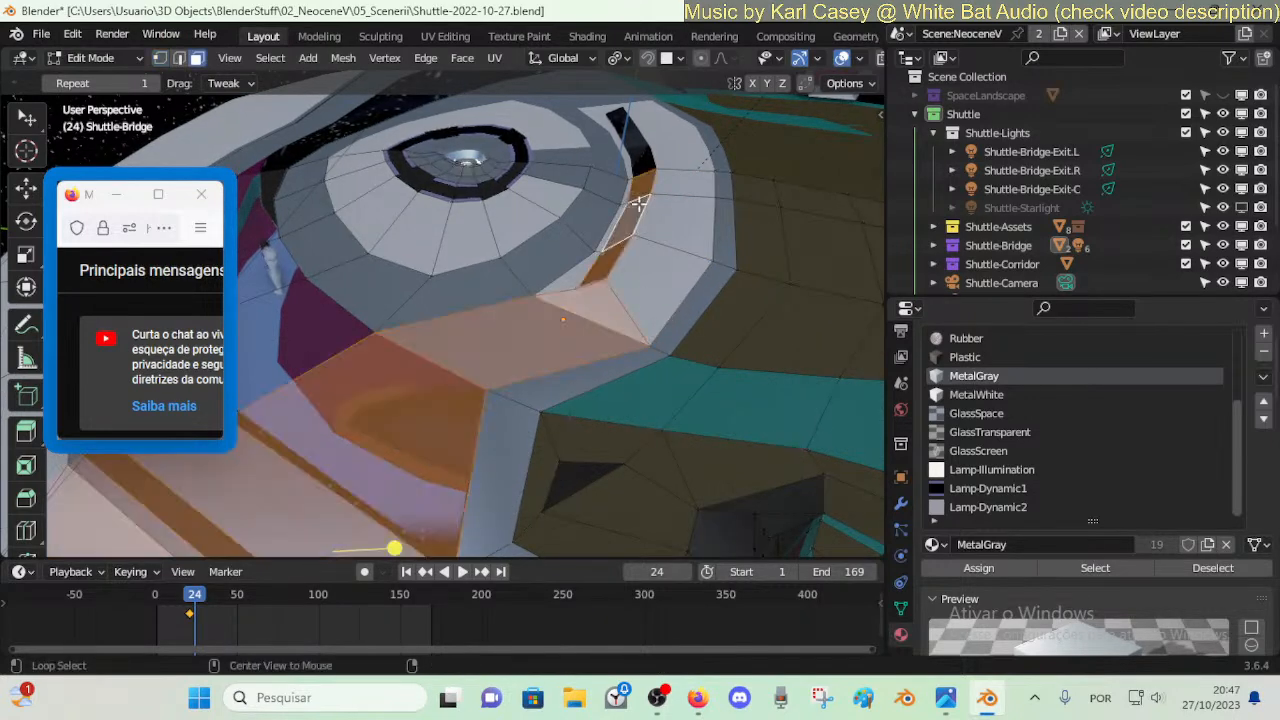
key(alt+a)
key(l)
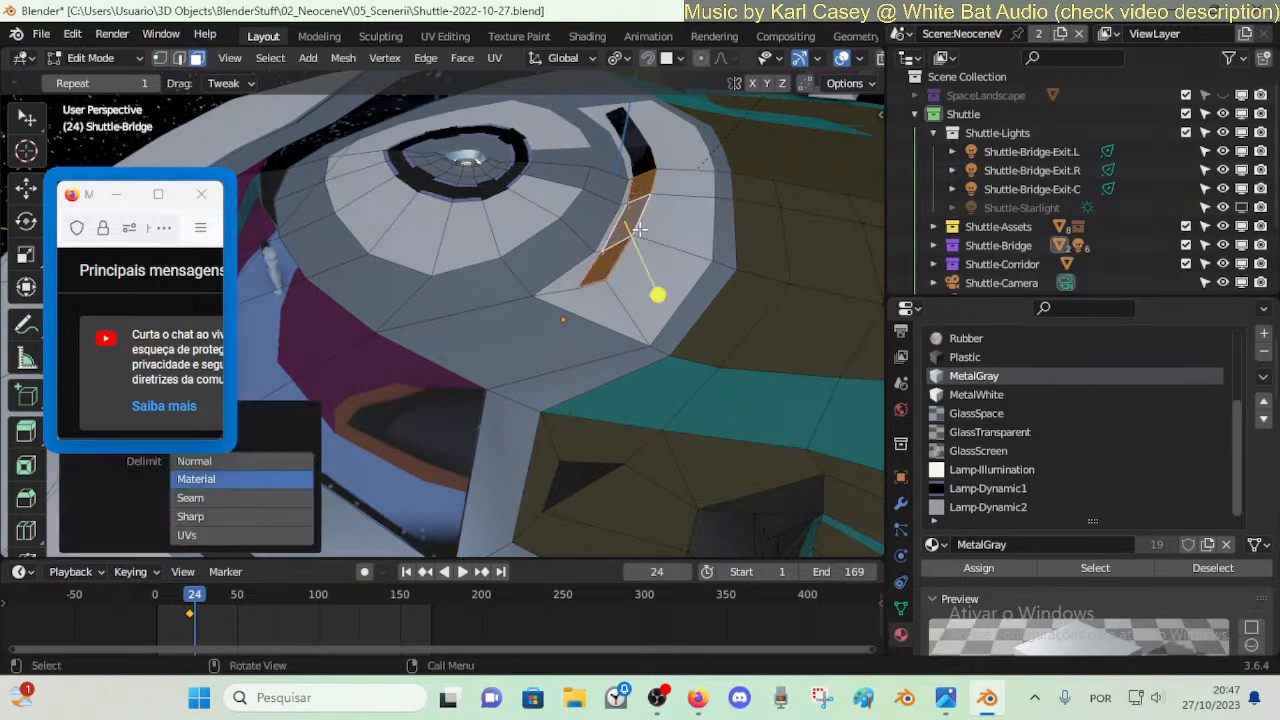
key(ctrl+KP_Add)
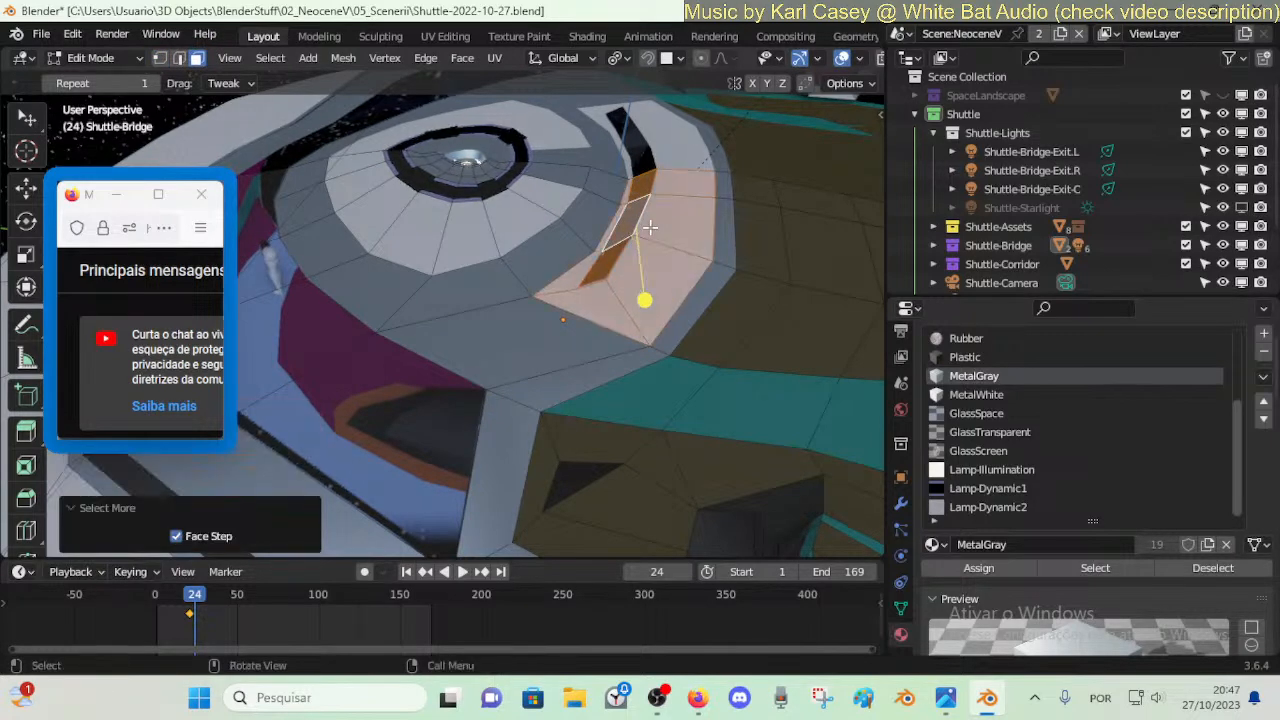
key(shift+2)
key(g)
key(x)
click(682, 237)
key(3)
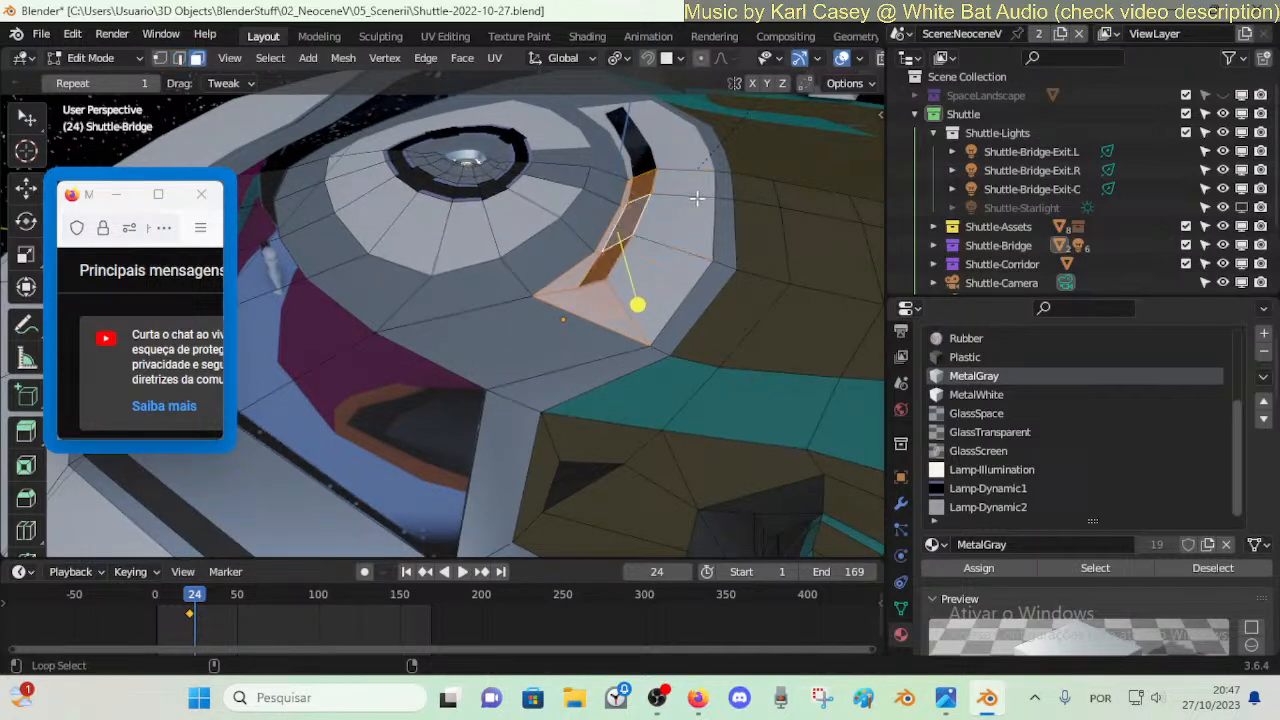
- Move only the roof slot's lower glass faces about 0.44 m along the global Y axis
key(alt+a)
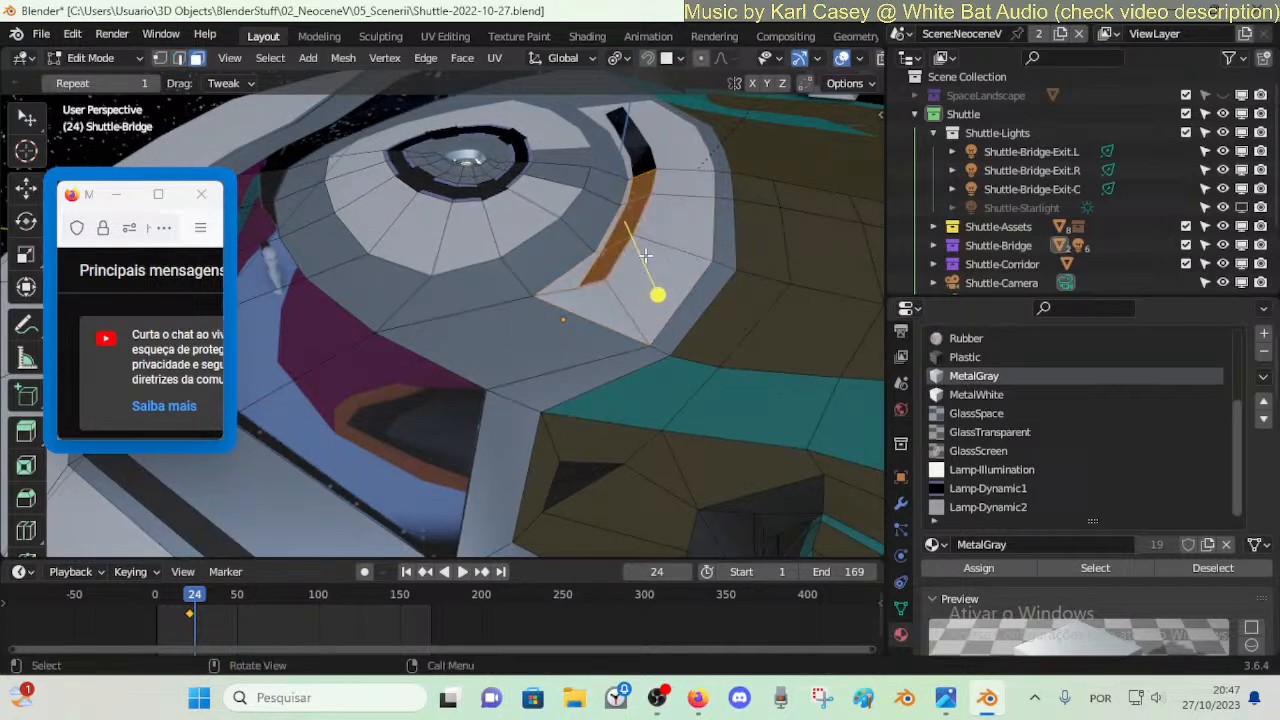
key(g)
key(y)
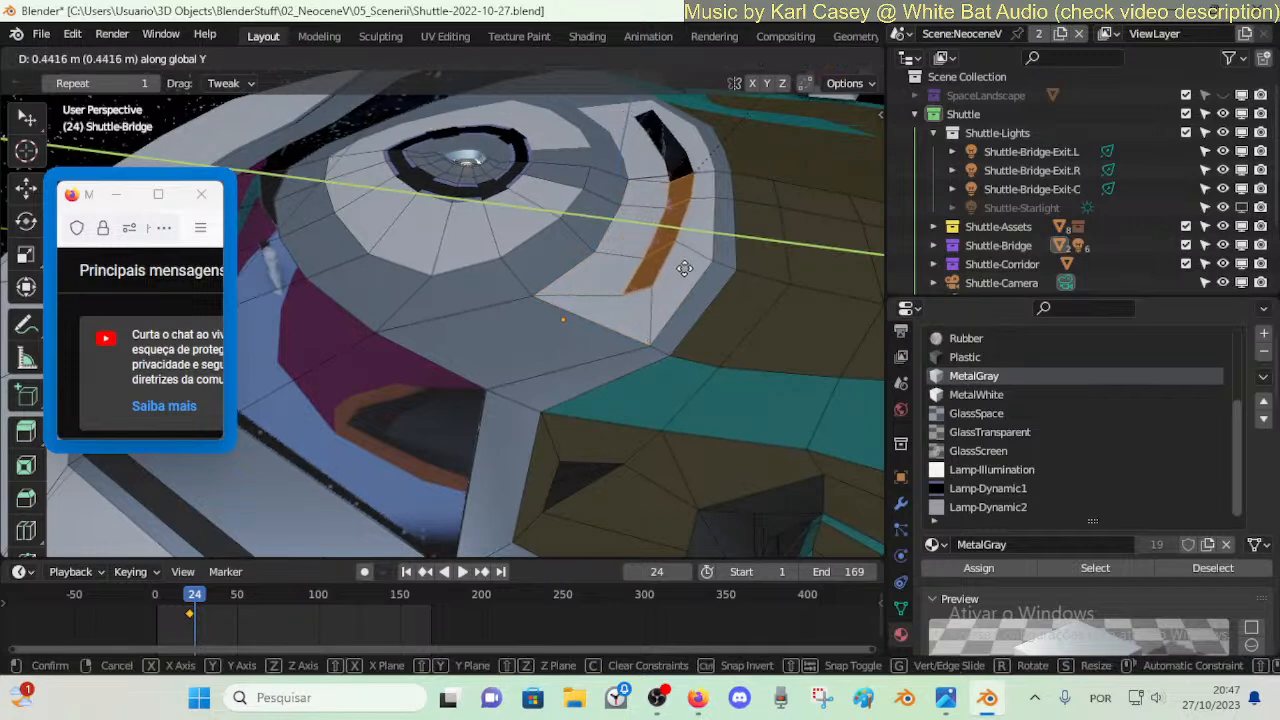
click(640, 245)
- Slide the white slot frame's inner-side edges toward the glass and pull its lower lamp-side corner vertex up to the slot's end
key(alt+a)
alt+click(607, 223)
key(shift+v)
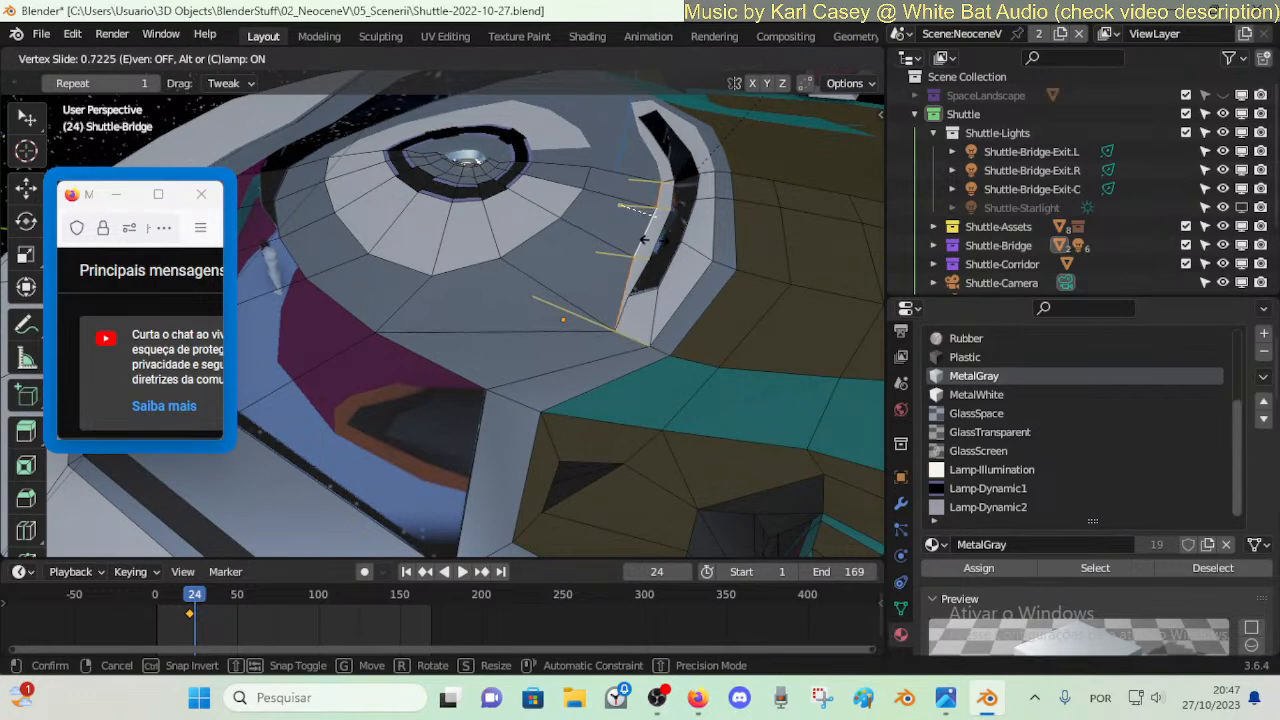
click(625, 300)
click(615, 320)
key(shift+v)
click(617, 305)
- Slide the white slot frame's lower outer corner and the outer vertex above it close to the glass
click(650, 335)
key(shift+v)
click(668, 288)
click(657, 292)
key(shift+v)
click(685, 228)
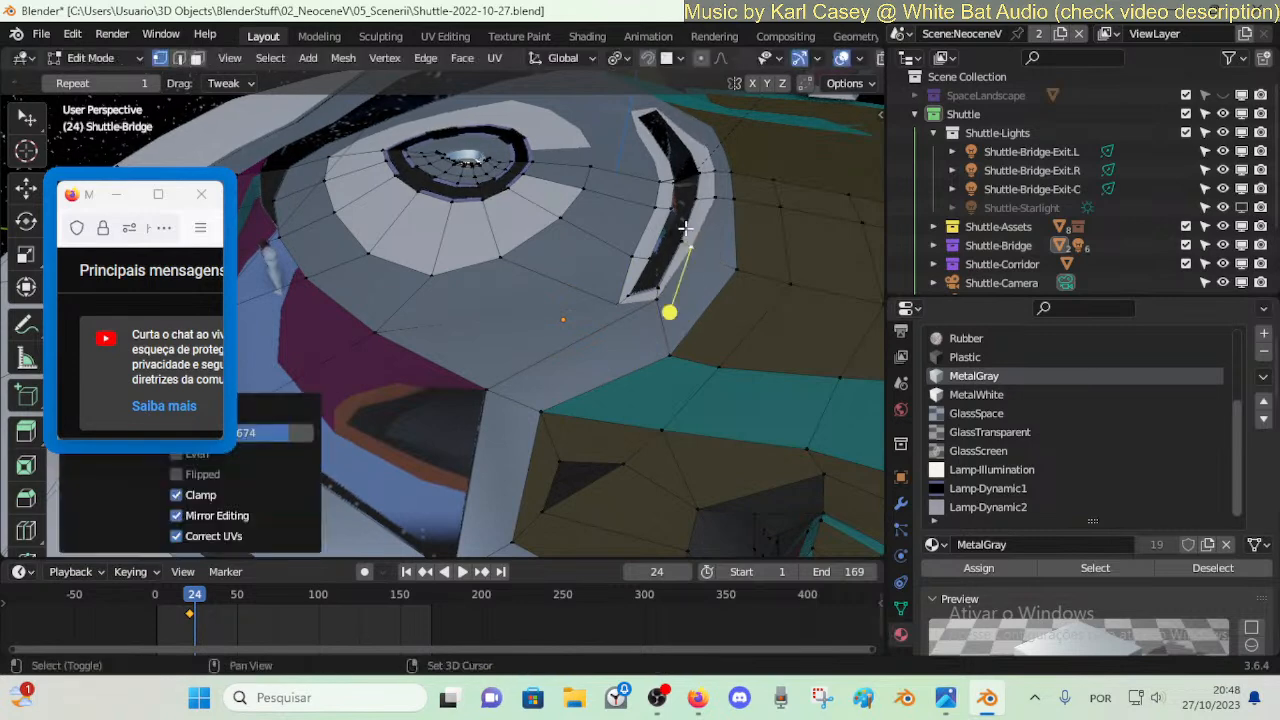
- Slide the upper outer edge of the white slot frame inward to narrow the strip beside the glass
click(712, 184)
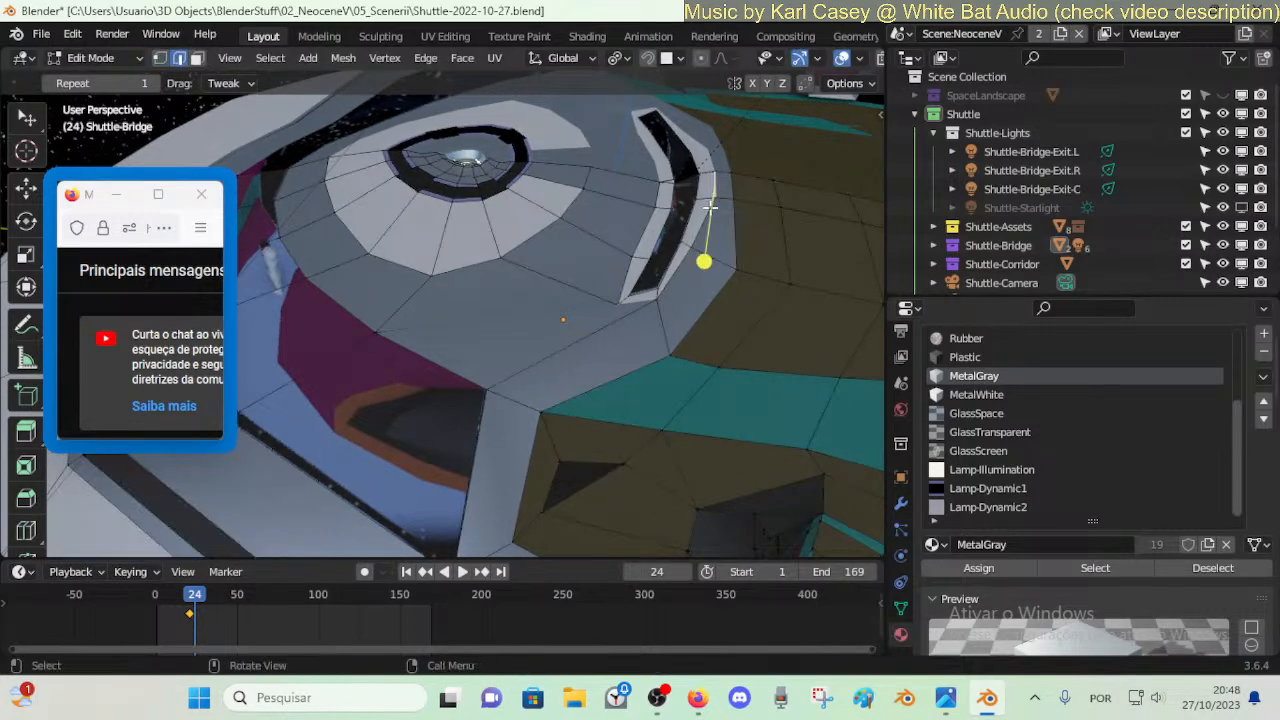
key(shift+v)
click(713, 180)
key(shift+v)
click(700, 179)
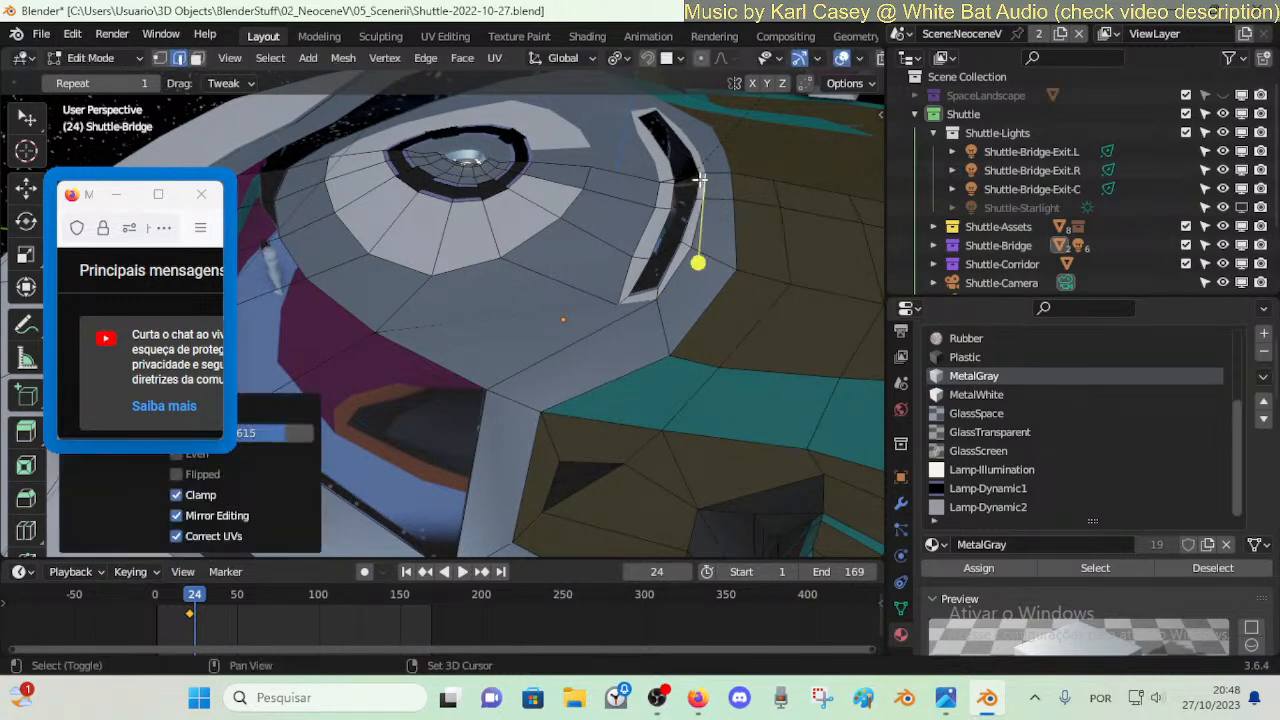
key(shift+v)
click(695, 248)
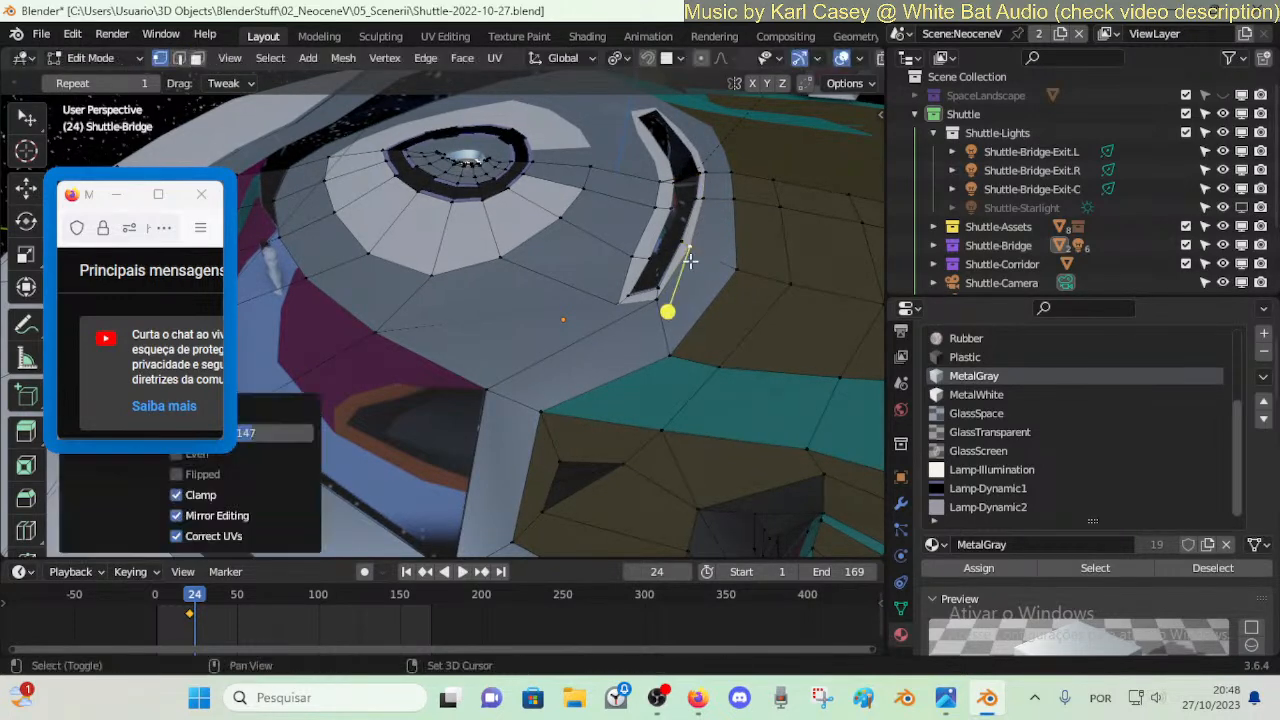
- Adjust the slot frame's lower outer corner vertex, and slide the roof's vertex along the purple panel toward its front corner
click(656, 300)
key(shift+v)
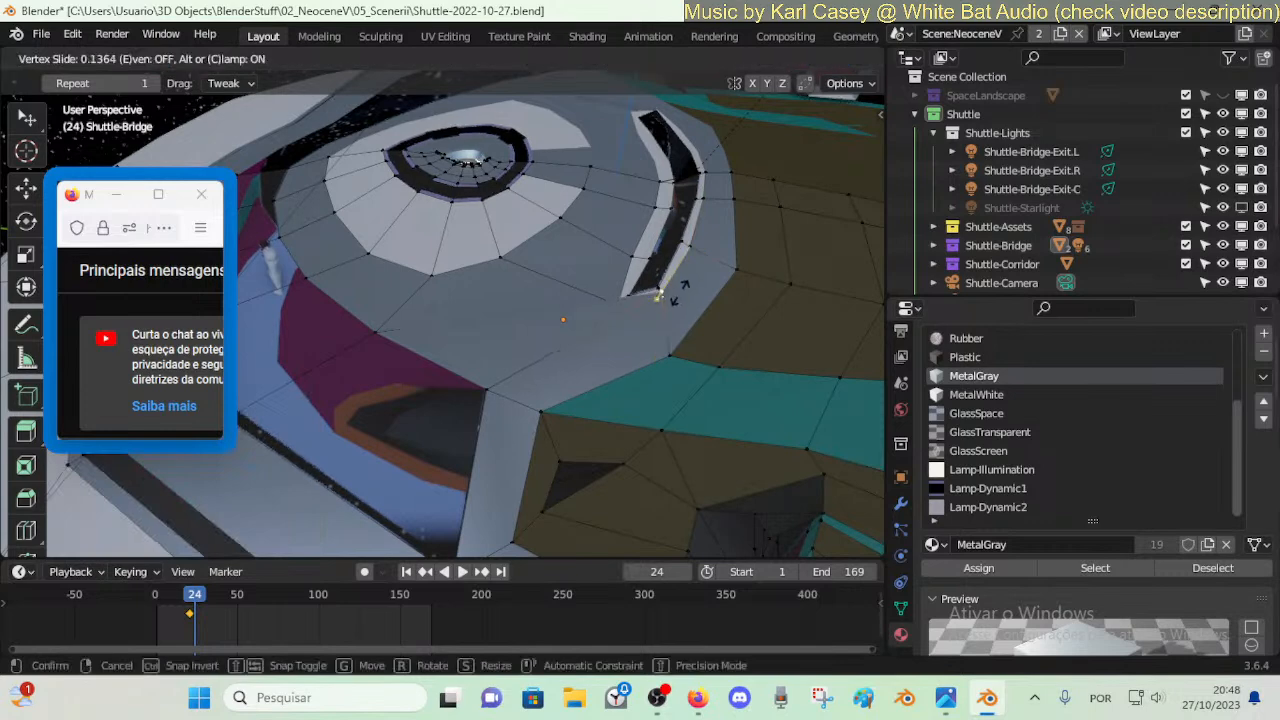
click(570, 355)
click(491, 387)
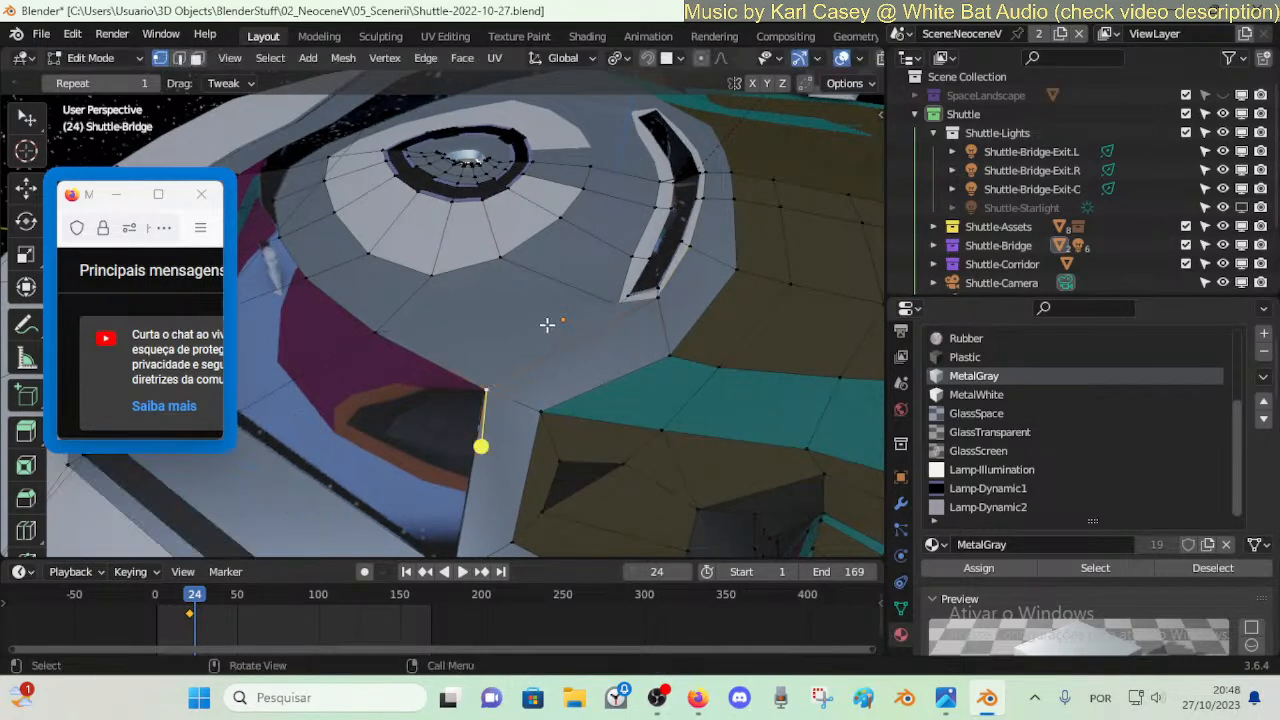
key(shift+v)
click(587, 315)
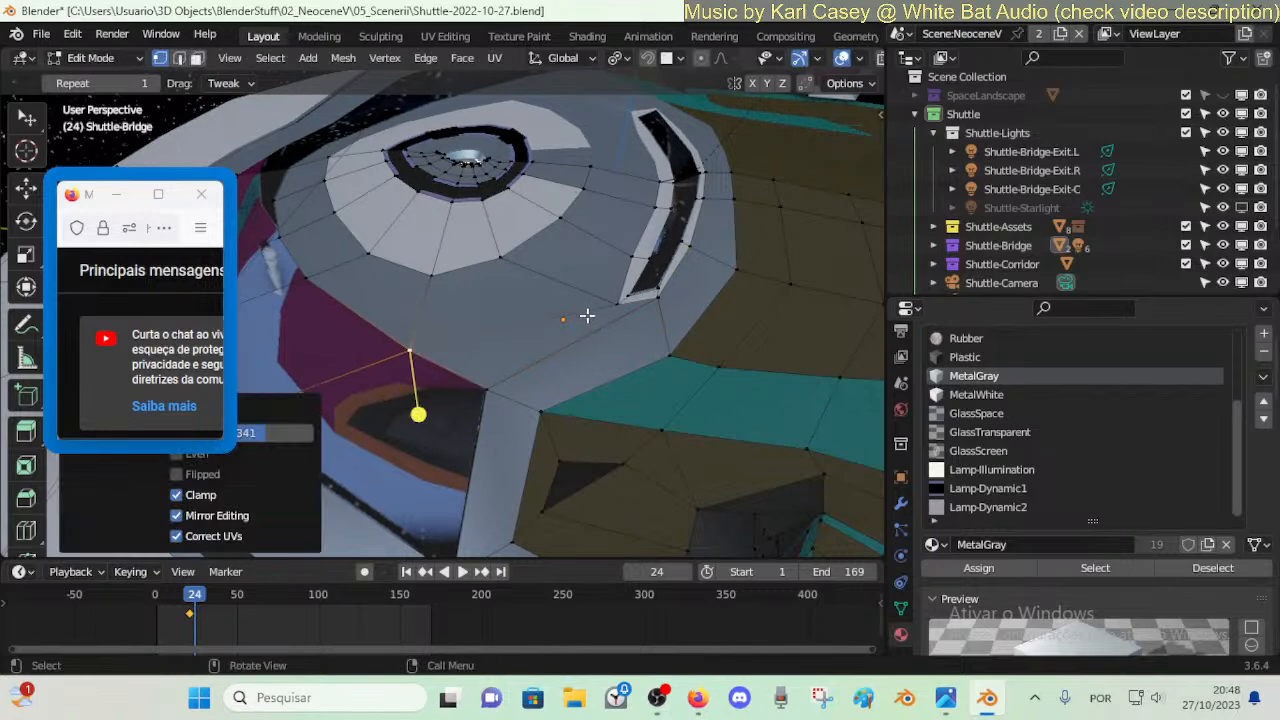
- Slide the lower lamp-side corner vertex of the white slot frame slightly to tighten the slot's end
click(619, 296)
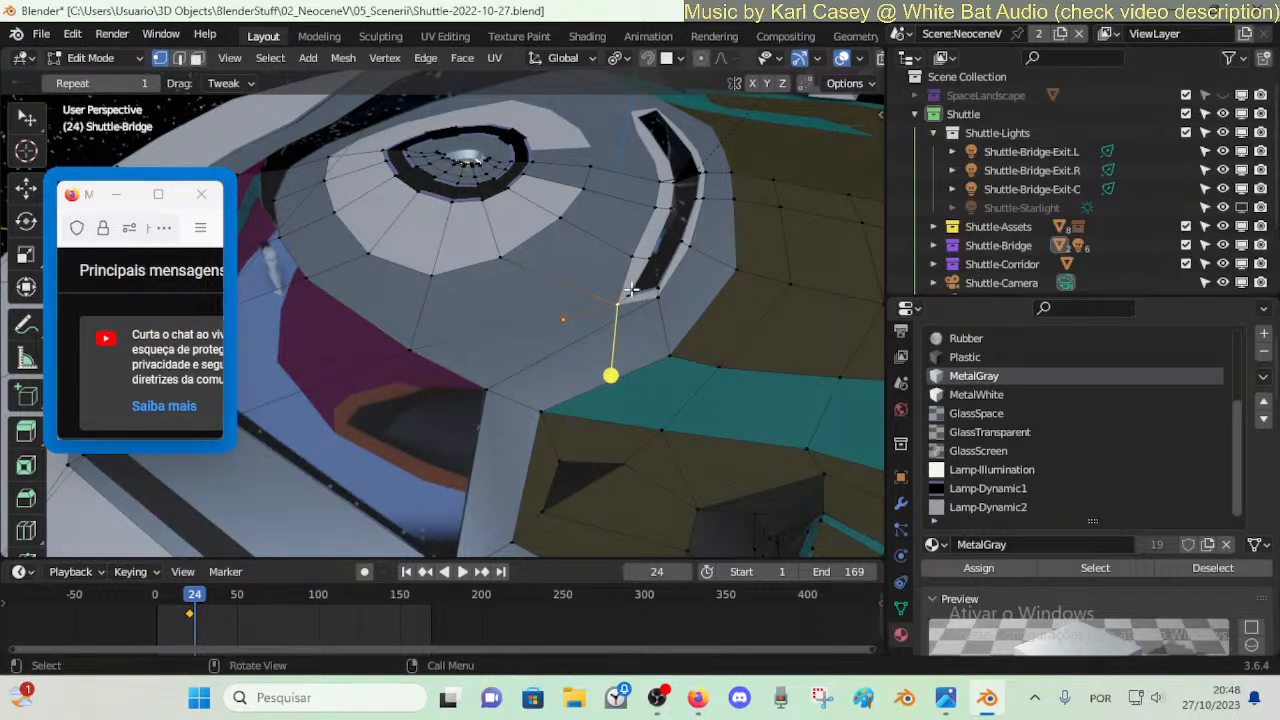
key(shift+v)
click(603, 276)
click(631, 284)
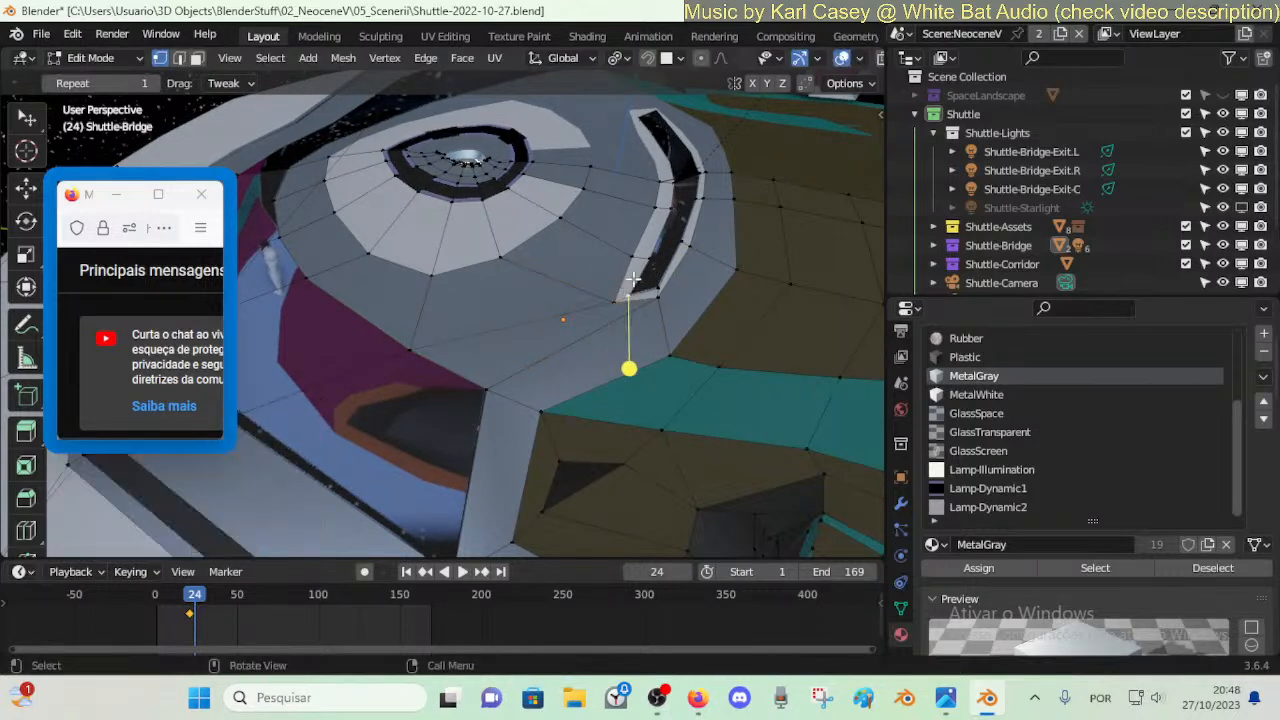
- Move the glass faces in the lower half of the roof slot slightly within the white frame
key(alt+a)
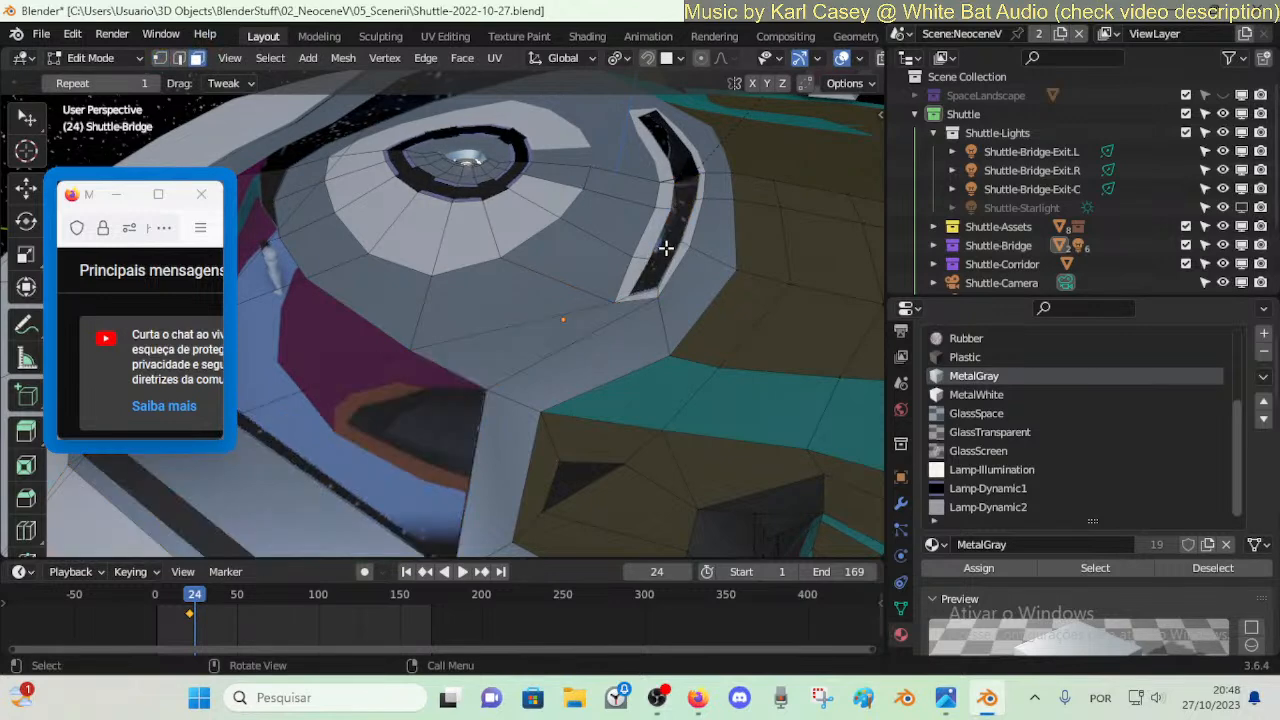
key(l)
key(g)
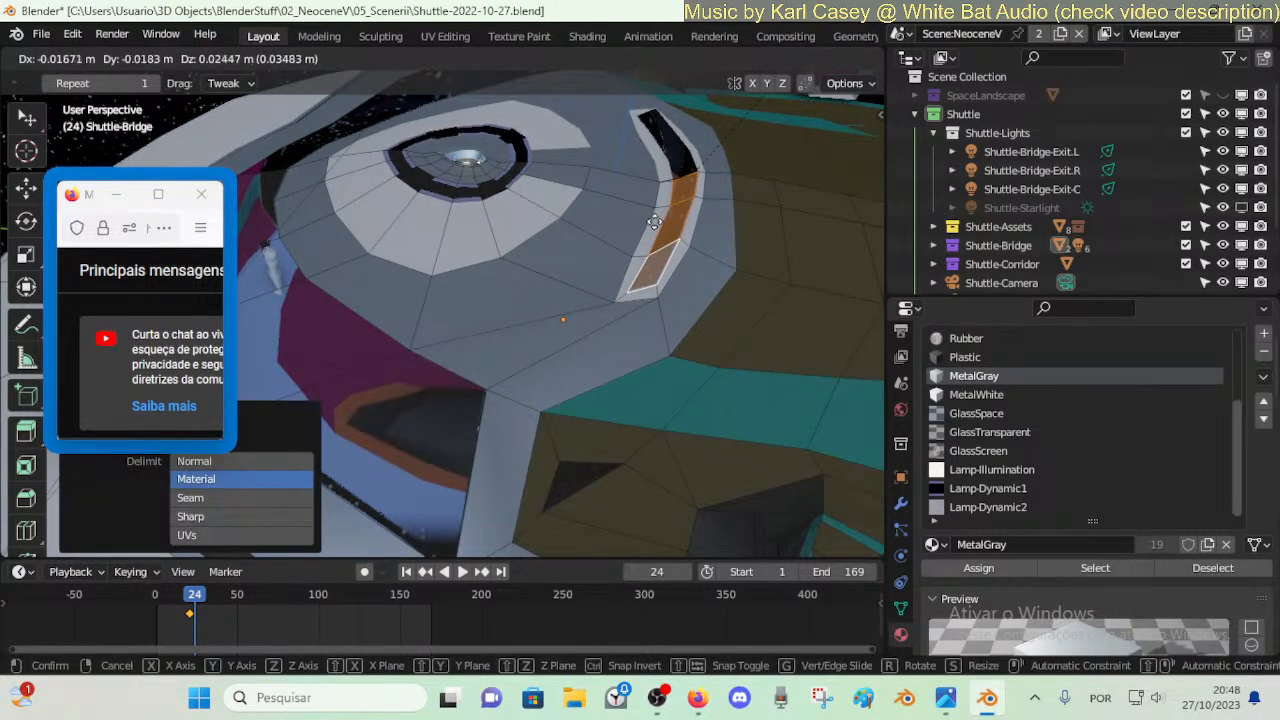
click(700, 214)
- Smooth the white frame's end piece at the lower end of the glass slot
key(alt+a)
click(628, 305)
drag(637, 302, 670, 311)
key(alt+a)
- Slide the vertices along the lamp-side edge of the white slot frame to even out the strip's width
alt+click(642, 223)
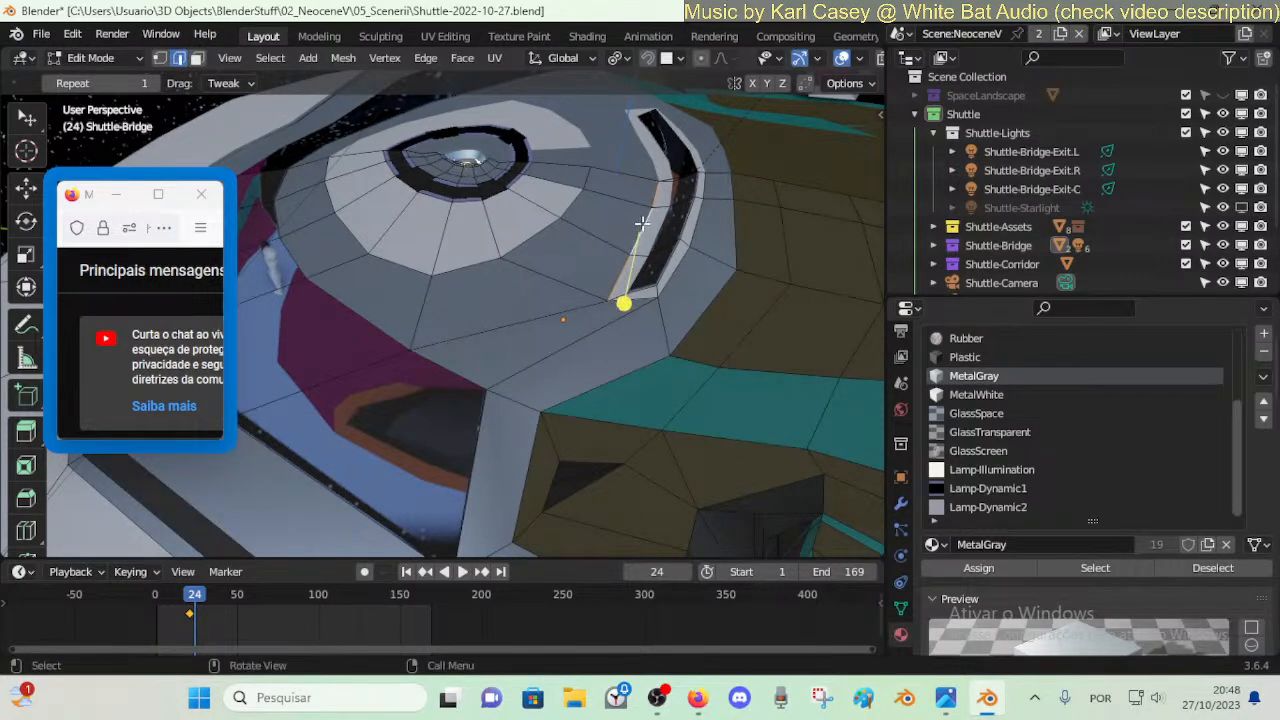
key(shift+v)
click(650, 227)
key(shift+v)
click(623, 320)
key(shift+v)
click(655, 210)
key(shift+v)
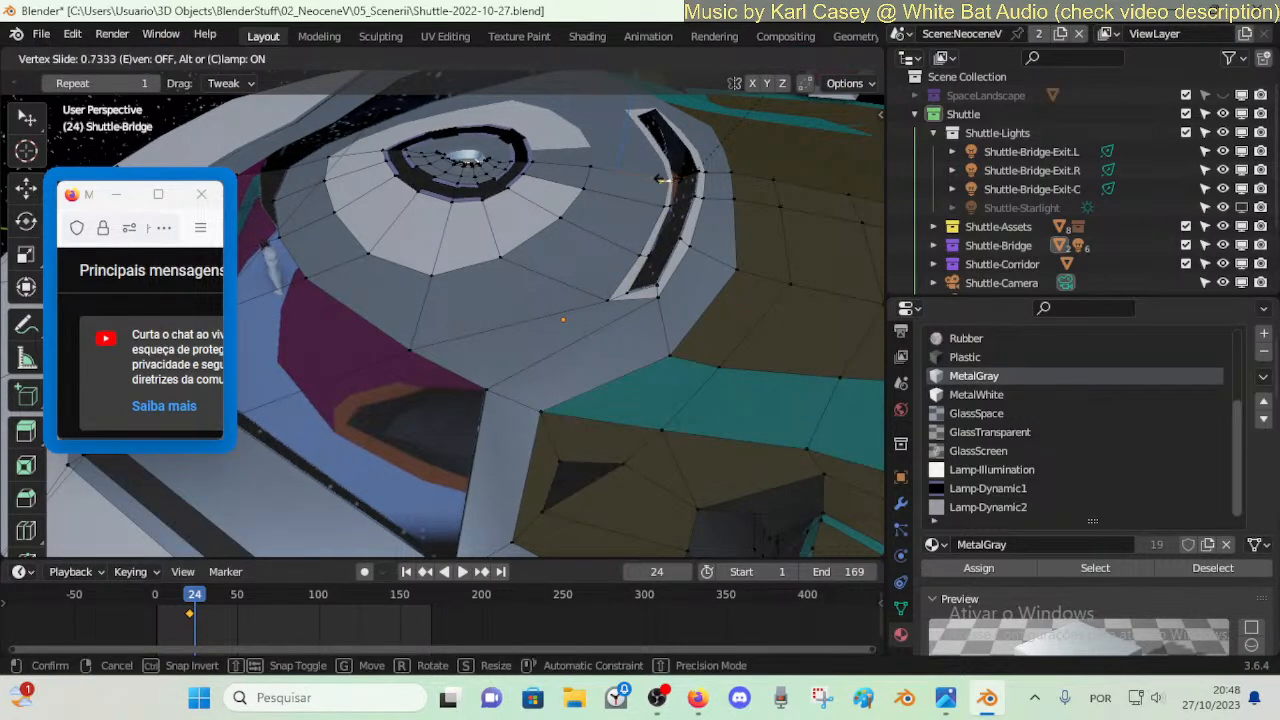
click(680, 215)
- Slide the lower corner vertices of the white slot frame to tidy the slot's end
click(663, 294)
key(shift+v)
click(608, 297)
click(608, 297)
key(shift+v)
click(612, 297)
- Smooth the white face loop around the lower half of the glass slot with a factor of about 0.07
key(Tab)
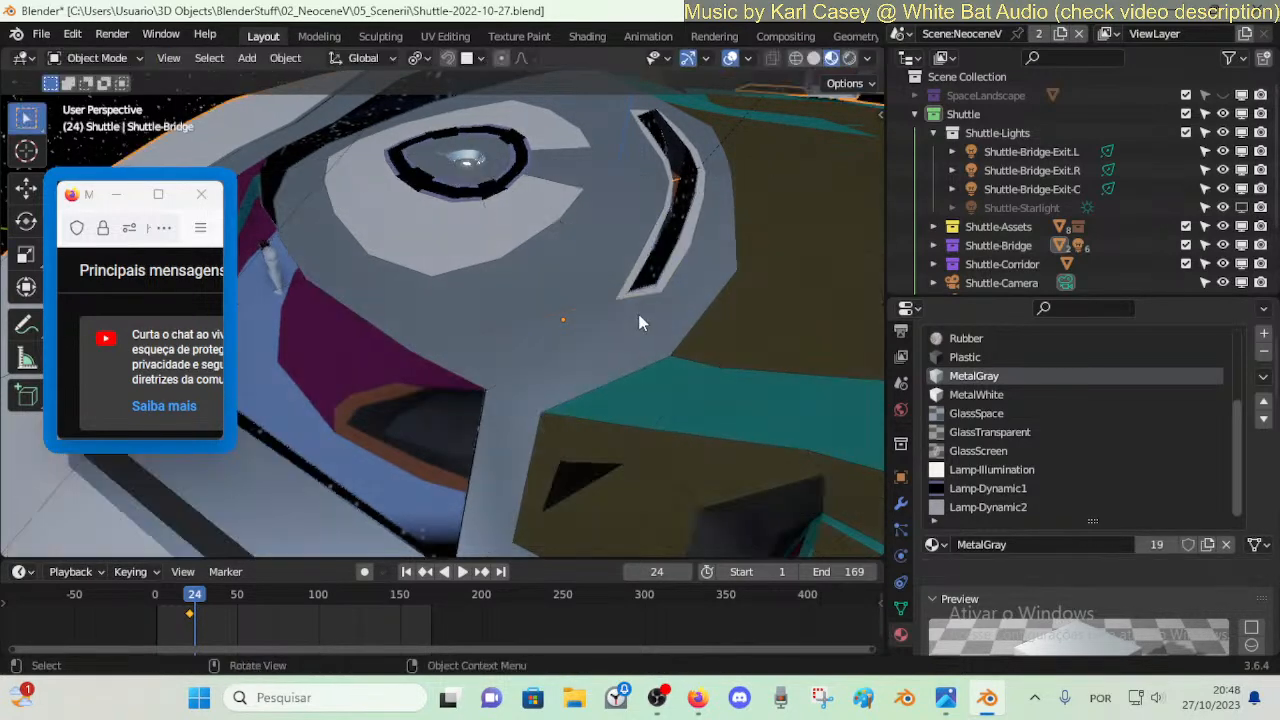
key(Tab)
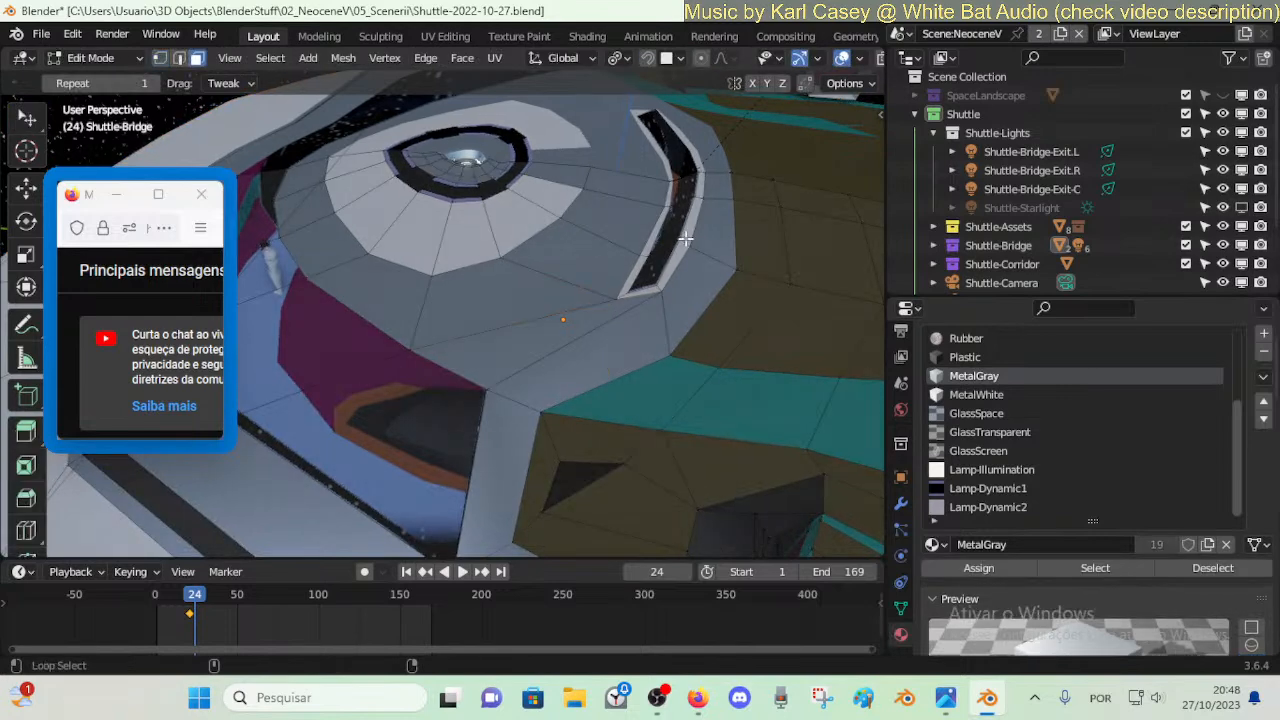
drag(660, 291, 675, 289)
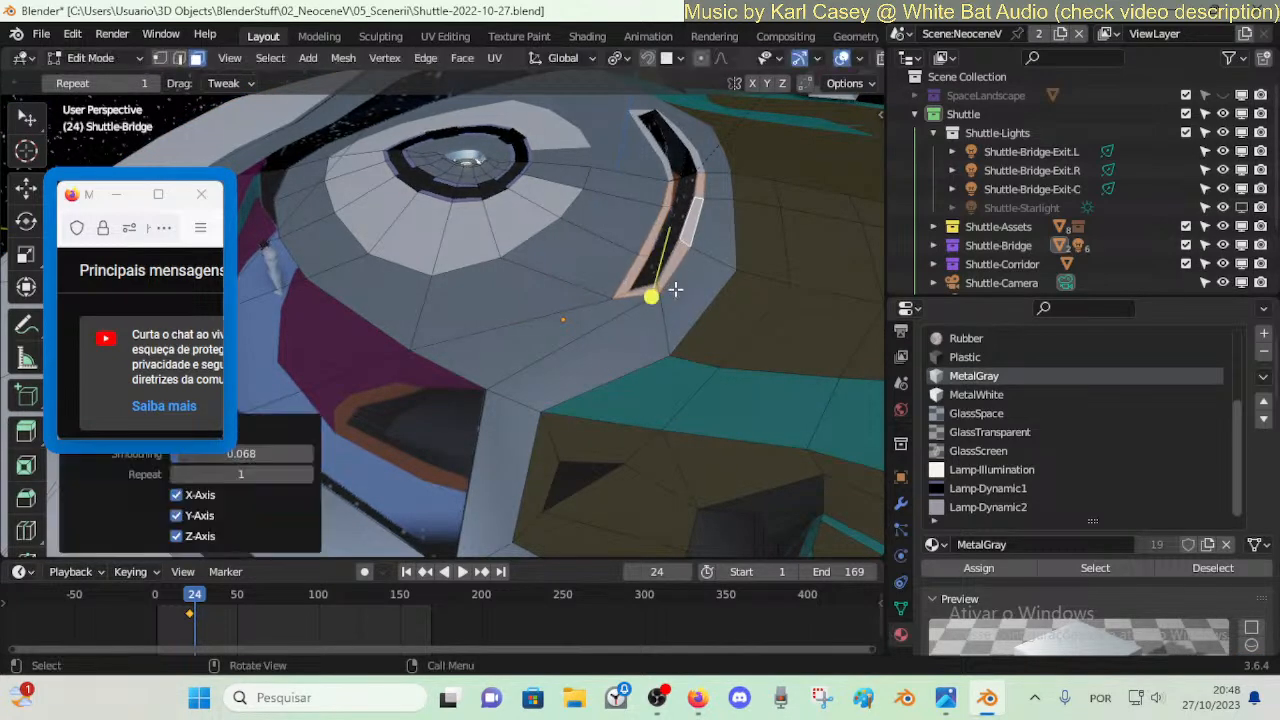
key(Tab)
key(Tab)
- Assign the MetalWhite material to the gray face interrupting the white ring around the ceiling lamp
click(556, 177)
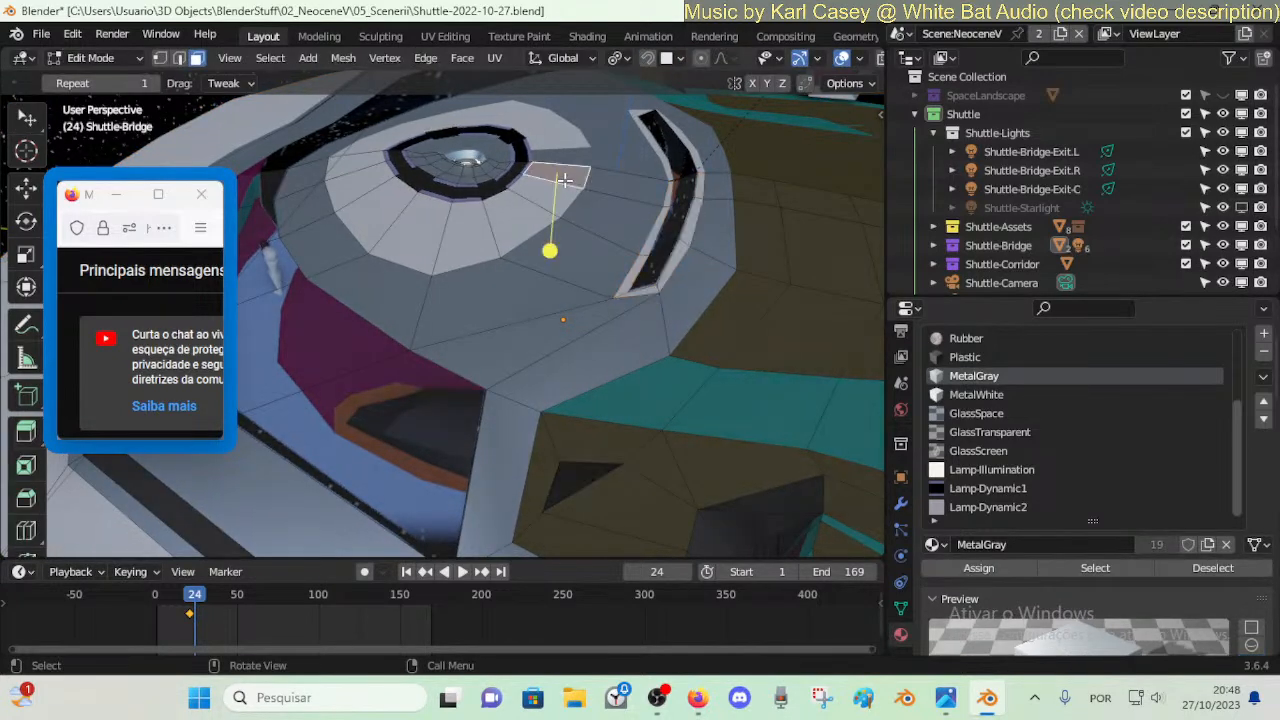
click(975, 395)
click(979, 567)
key(alt+a)
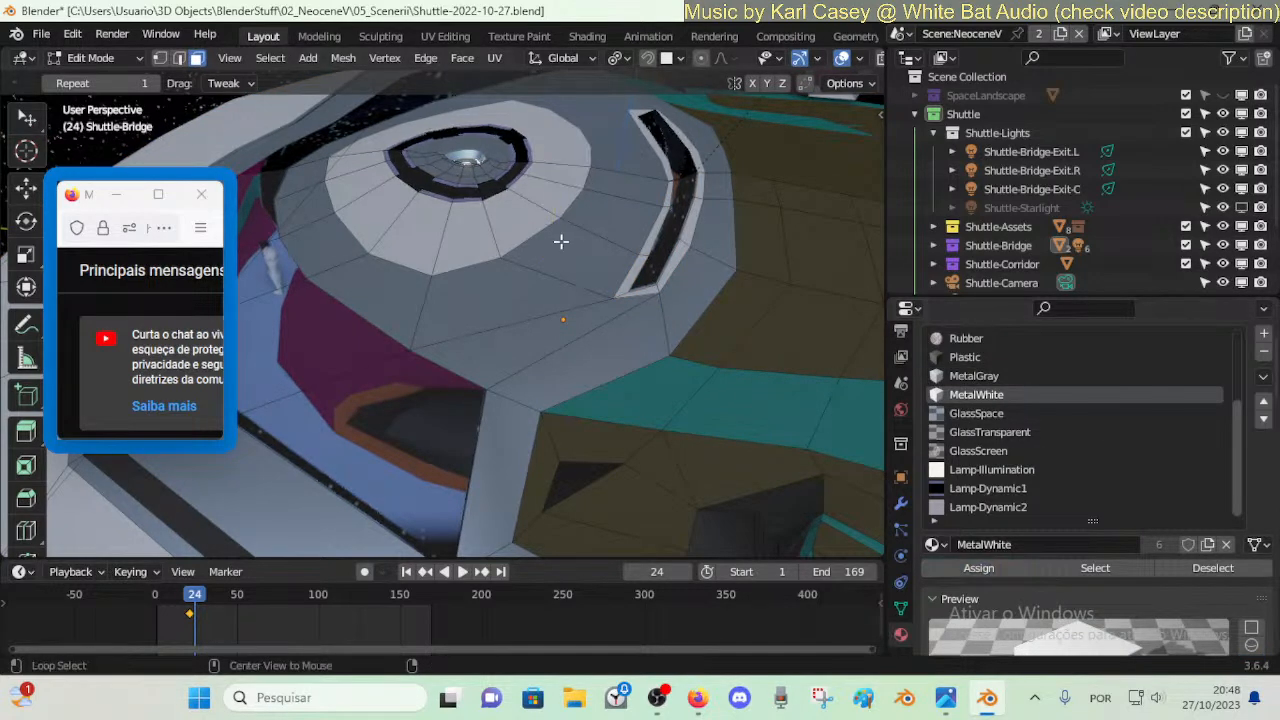
- Assign the MetalWhite material to the connected faces inside the lamp's black ring
alt+click(500, 226)
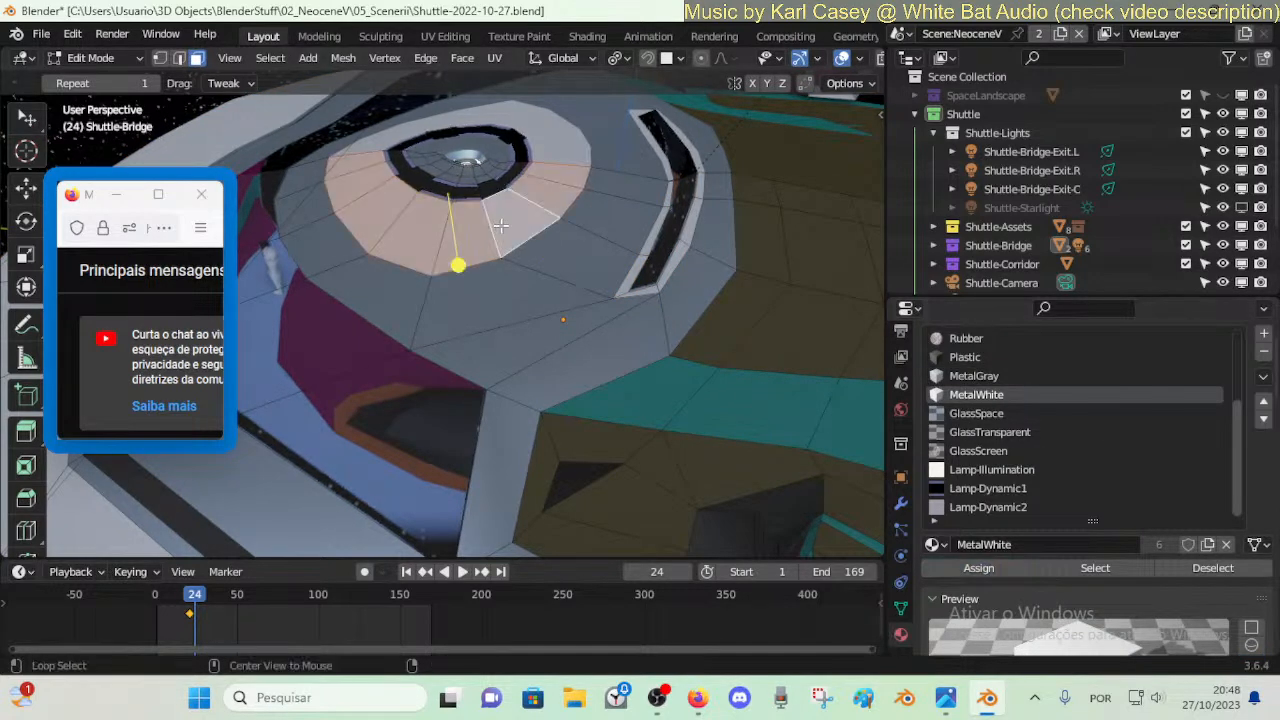
alt+click(479, 165)
key(alt+a)
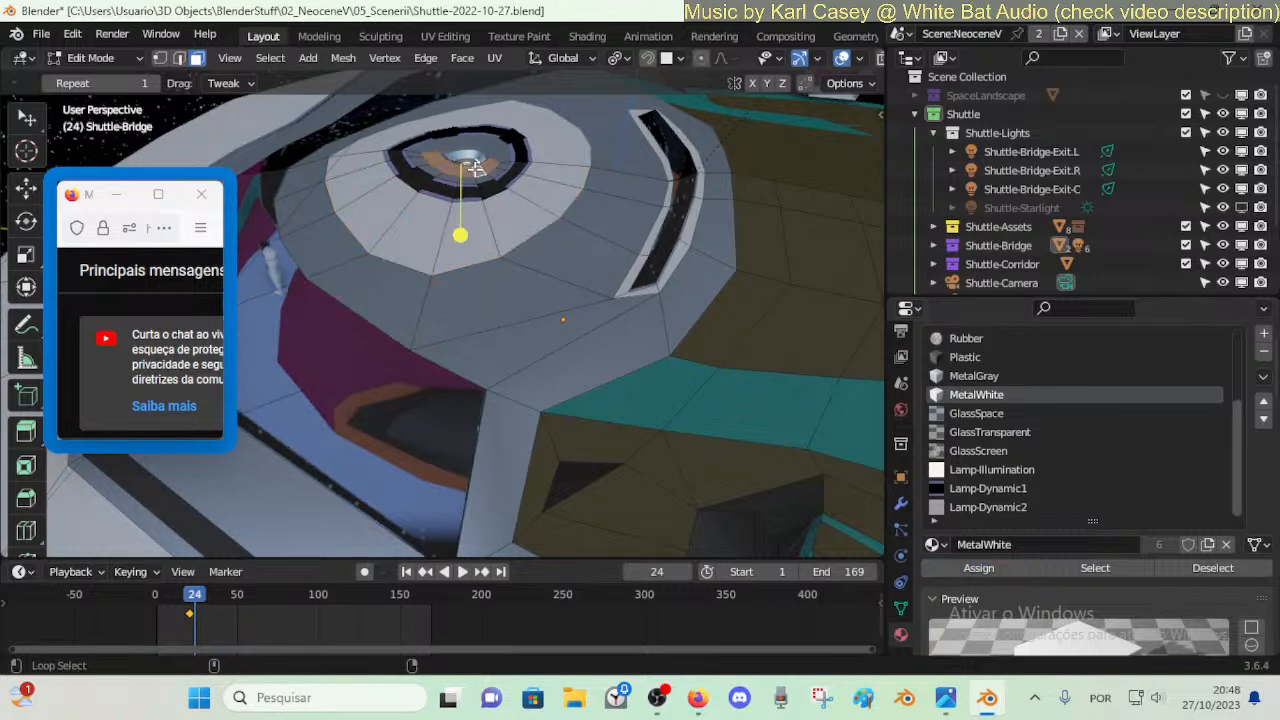
key(l)
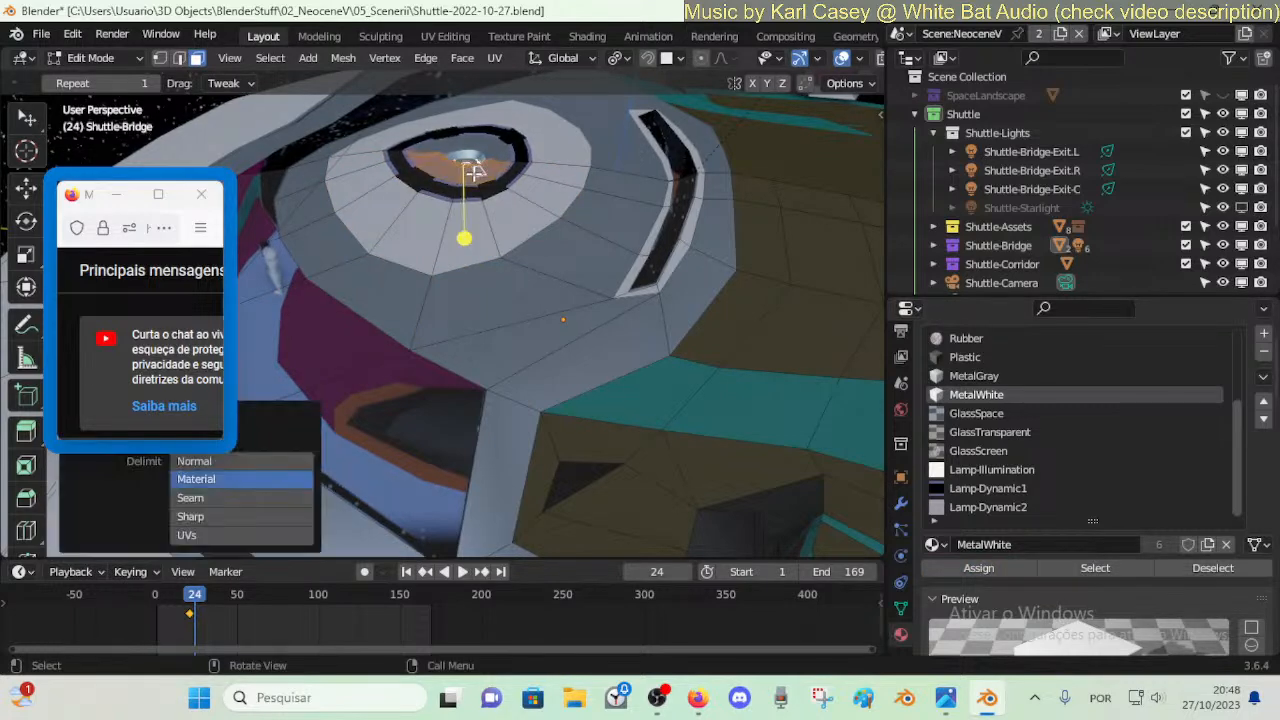
click(979, 567)
key(alt+a)
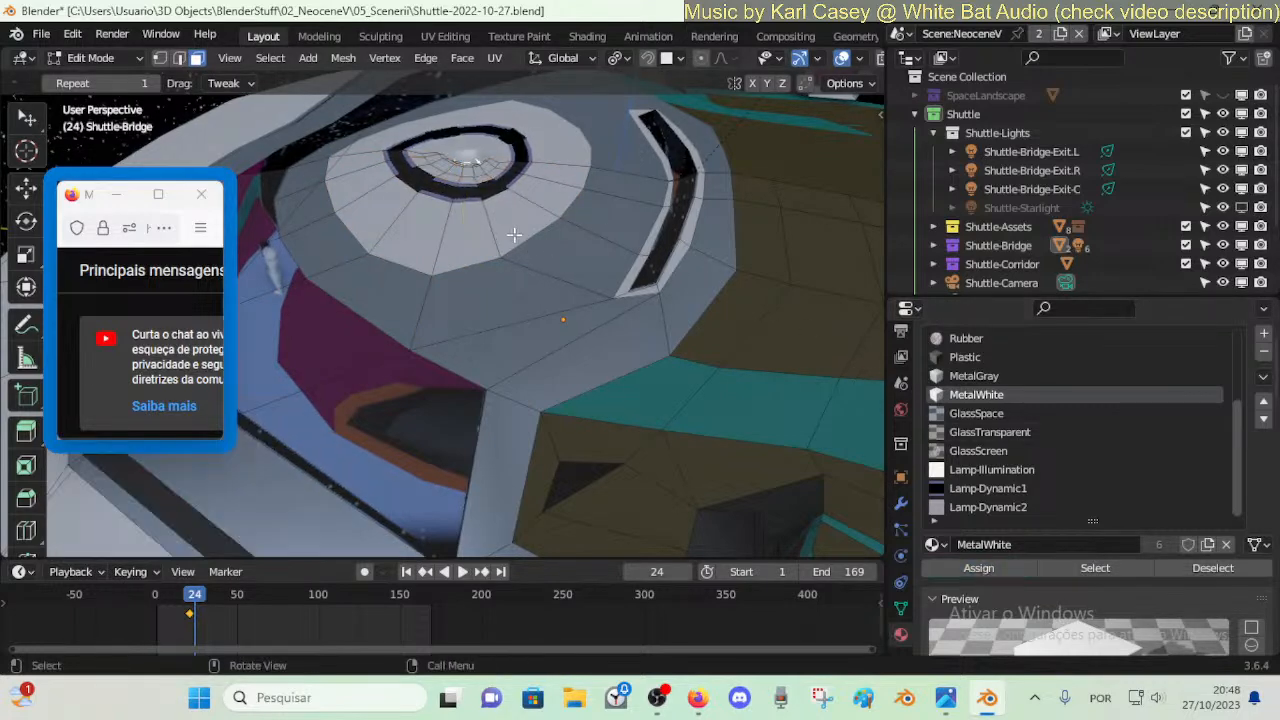
- Assign the MetalGray material to the ring of white faces surrounding the lamp
alt+click(497, 220)
click(974, 376)
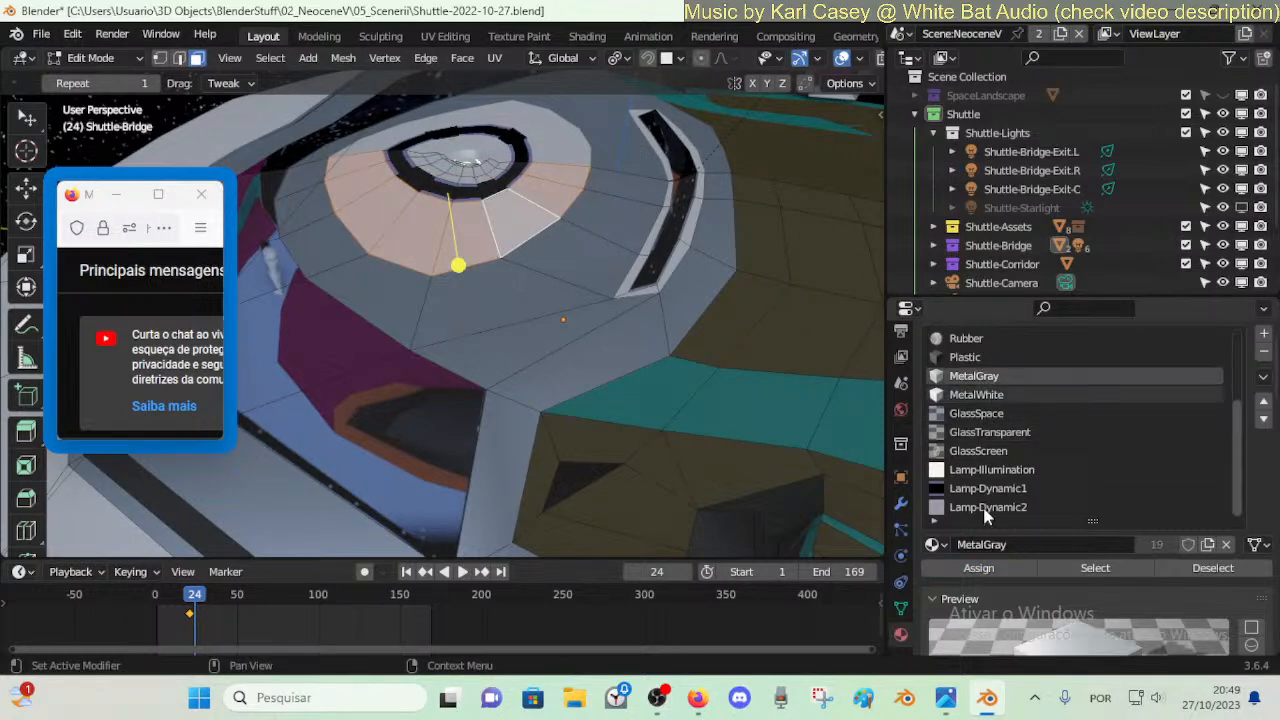
click(972, 568)
key(alt+a)
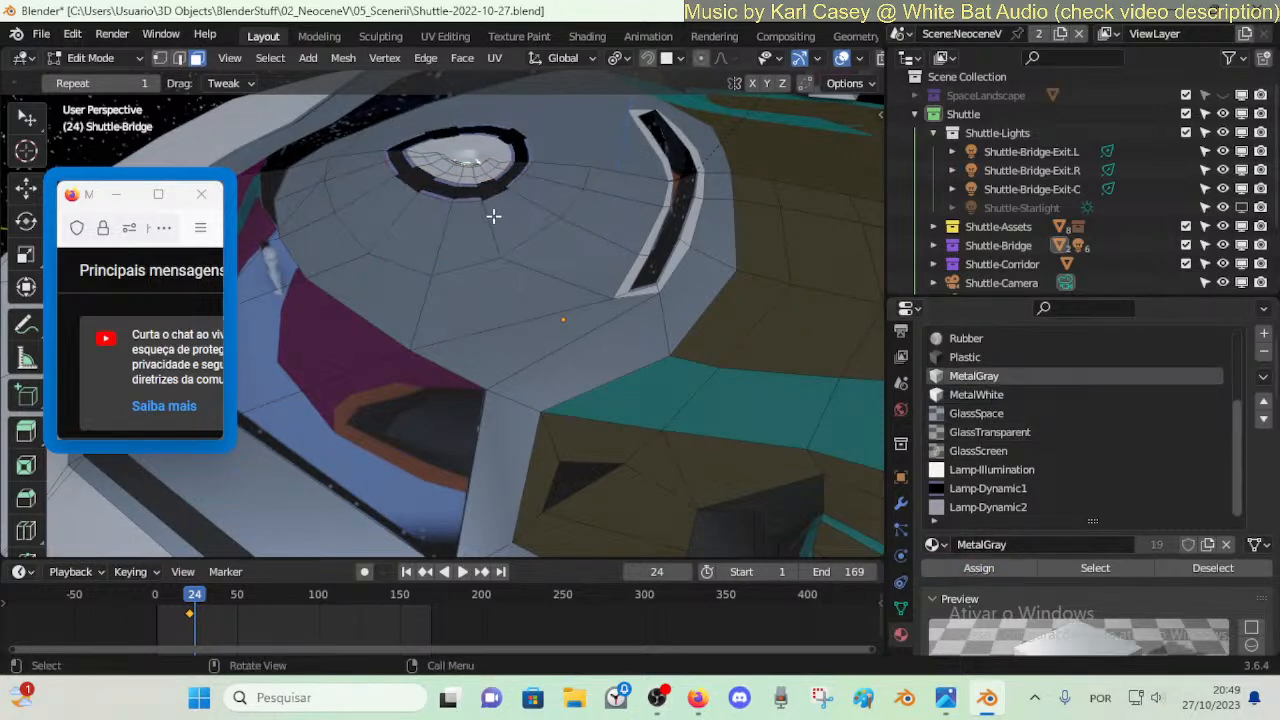
- Try the MetalWhite material on the outer face ring between the lamp surround and the glass slots, and undo it
key(shift+grave)
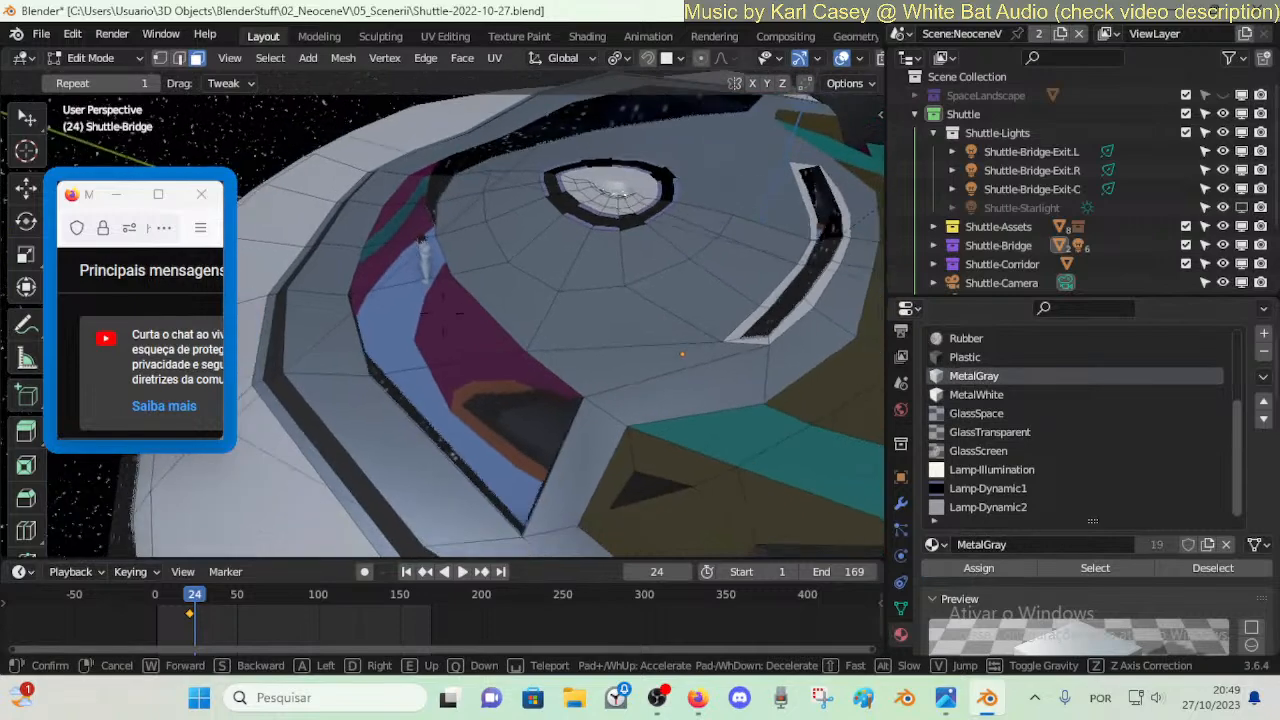
key(w)
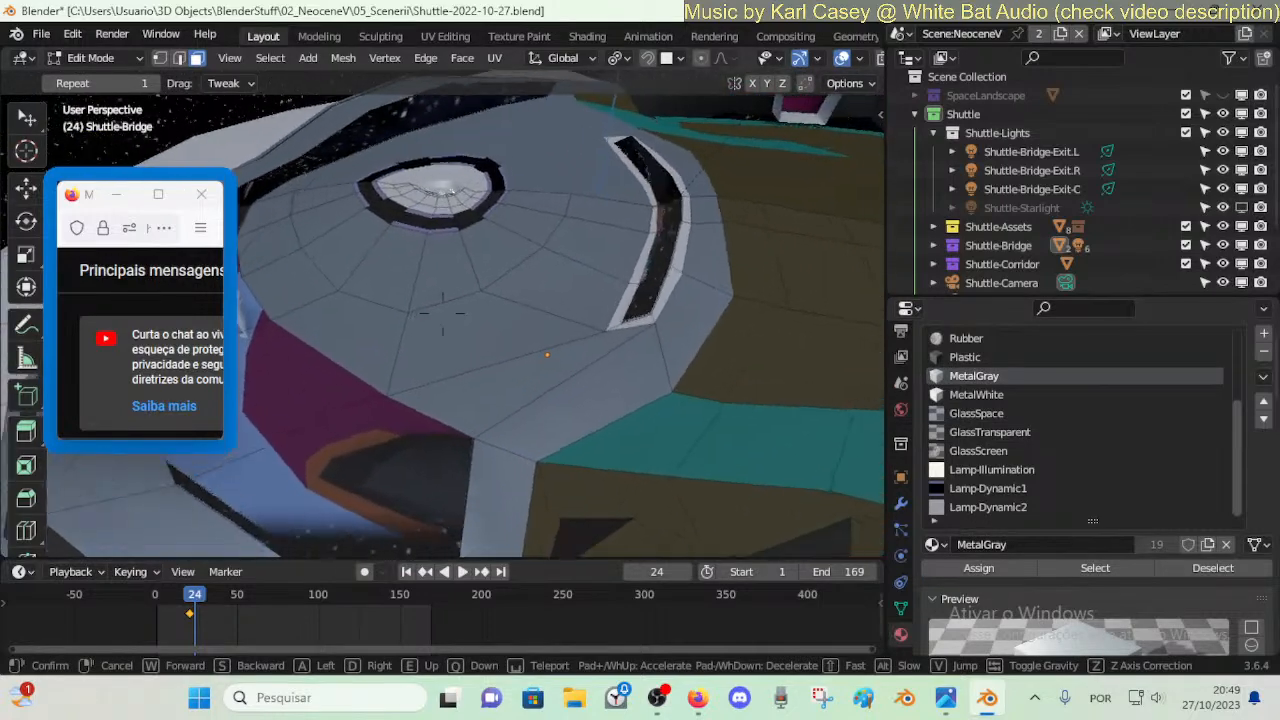
click(609, 263)
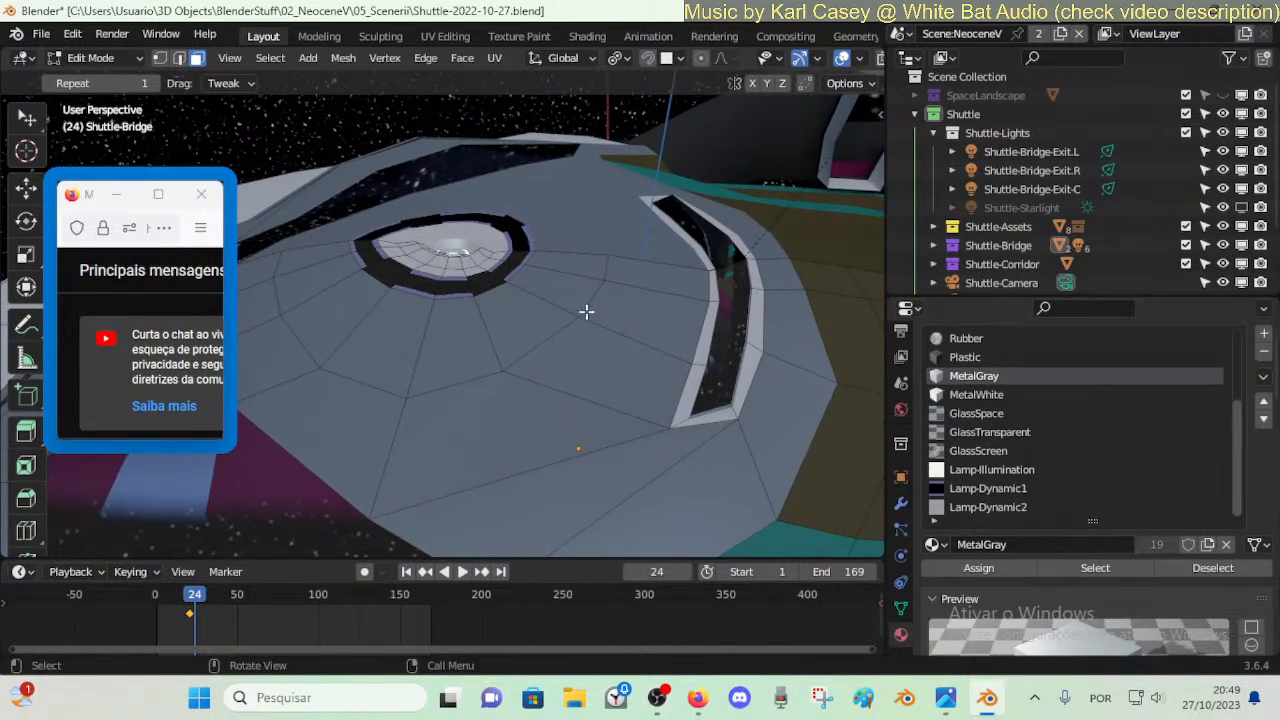
alt+click(572, 395)
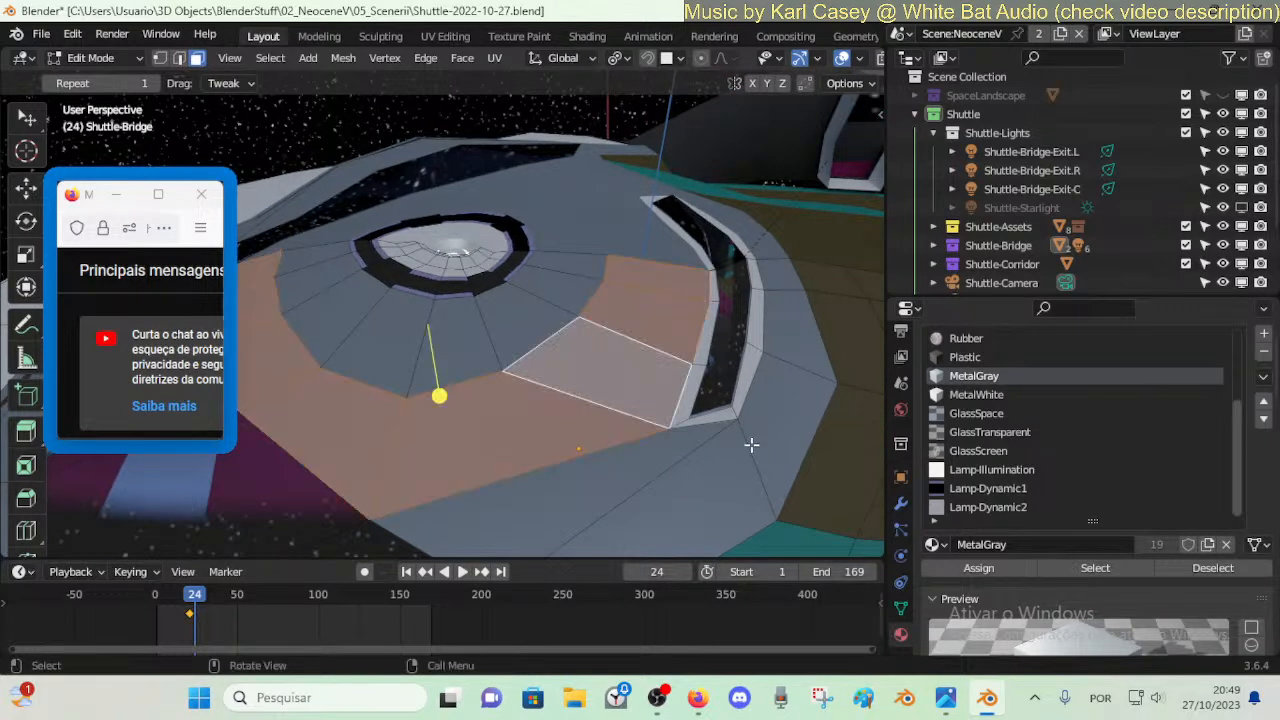
click(997, 395)
click(979, 567)
key(Tab)
key(shift+grave)
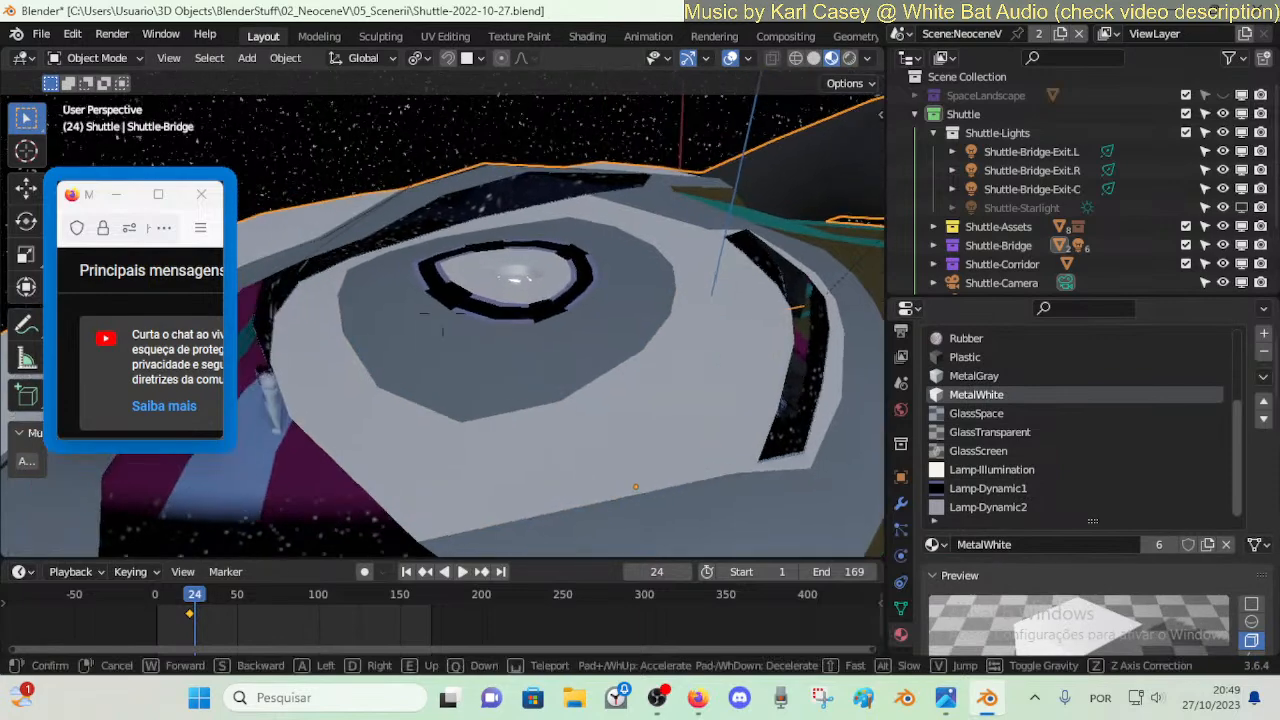
click(670, 397)
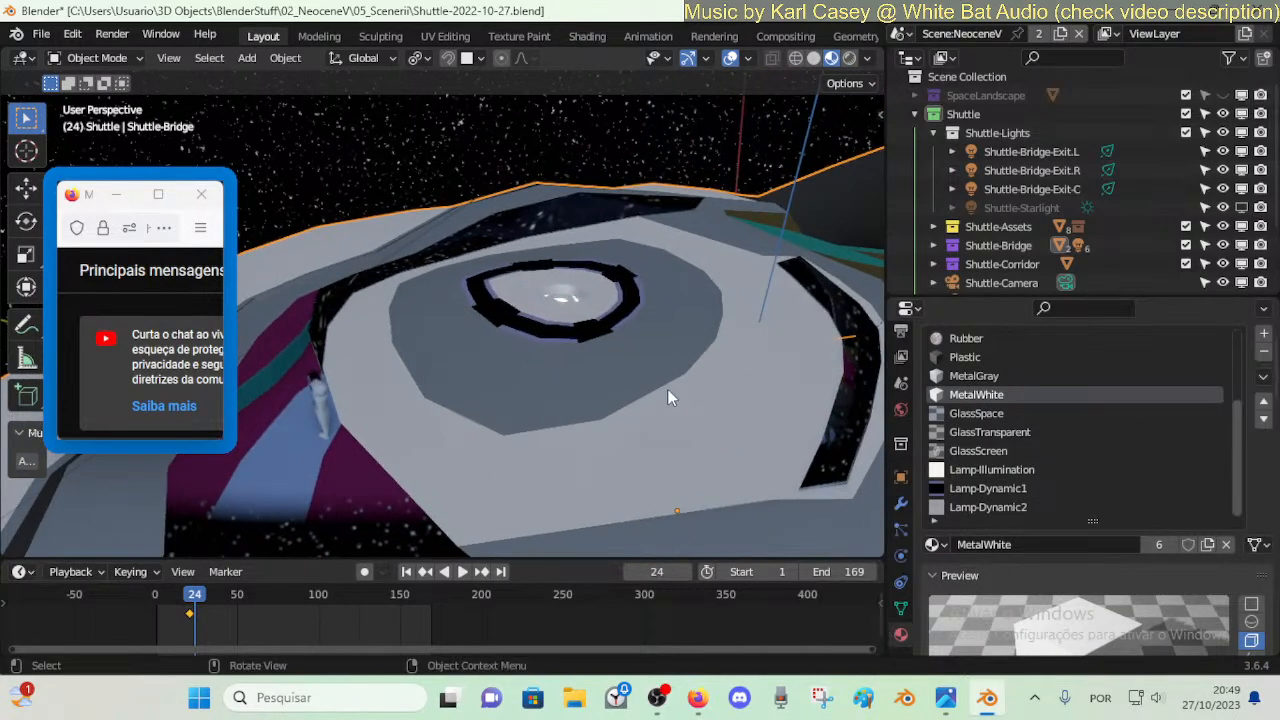
key(ctrl+z)
key(ctrl+z)
key(ctrl+z)
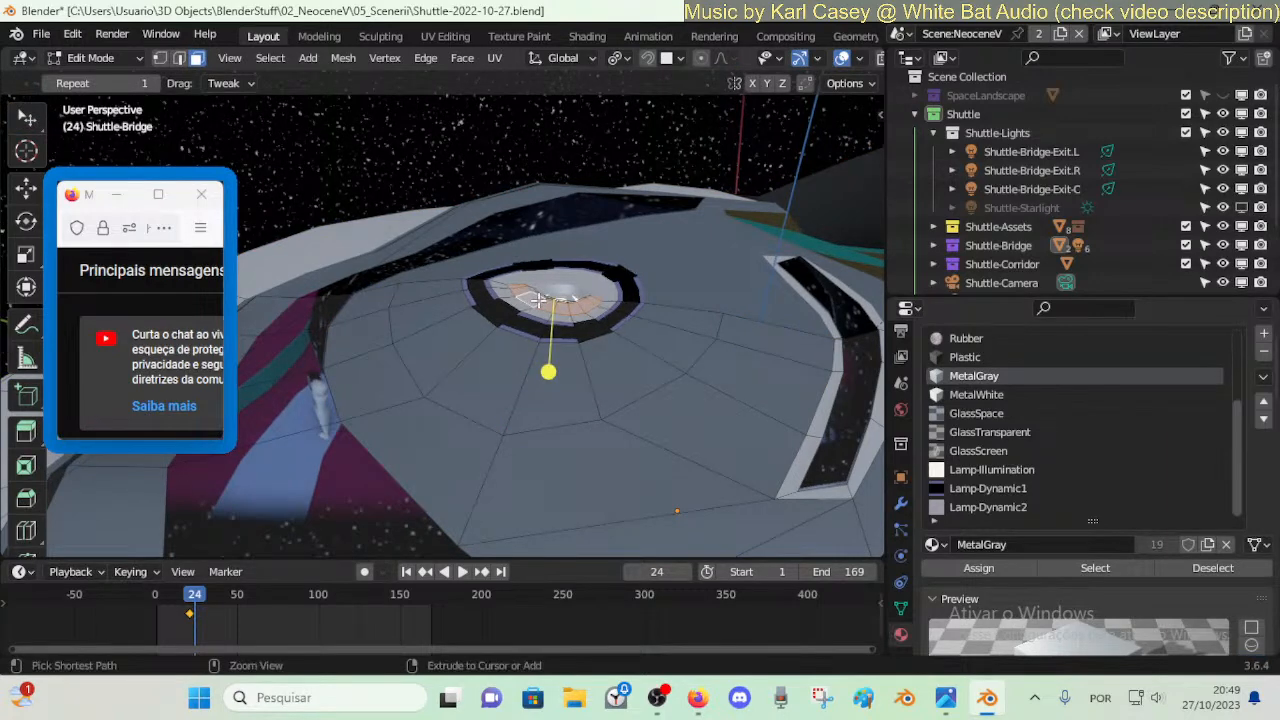
- Grow the lamp face selection to include its black ring and surrounding roof faces, and shift it about 0.68 m along Y
key(ctrl+KP_Add)
key(ctrl+KP_Add)
key(g)
key(y)
click(608, 390)
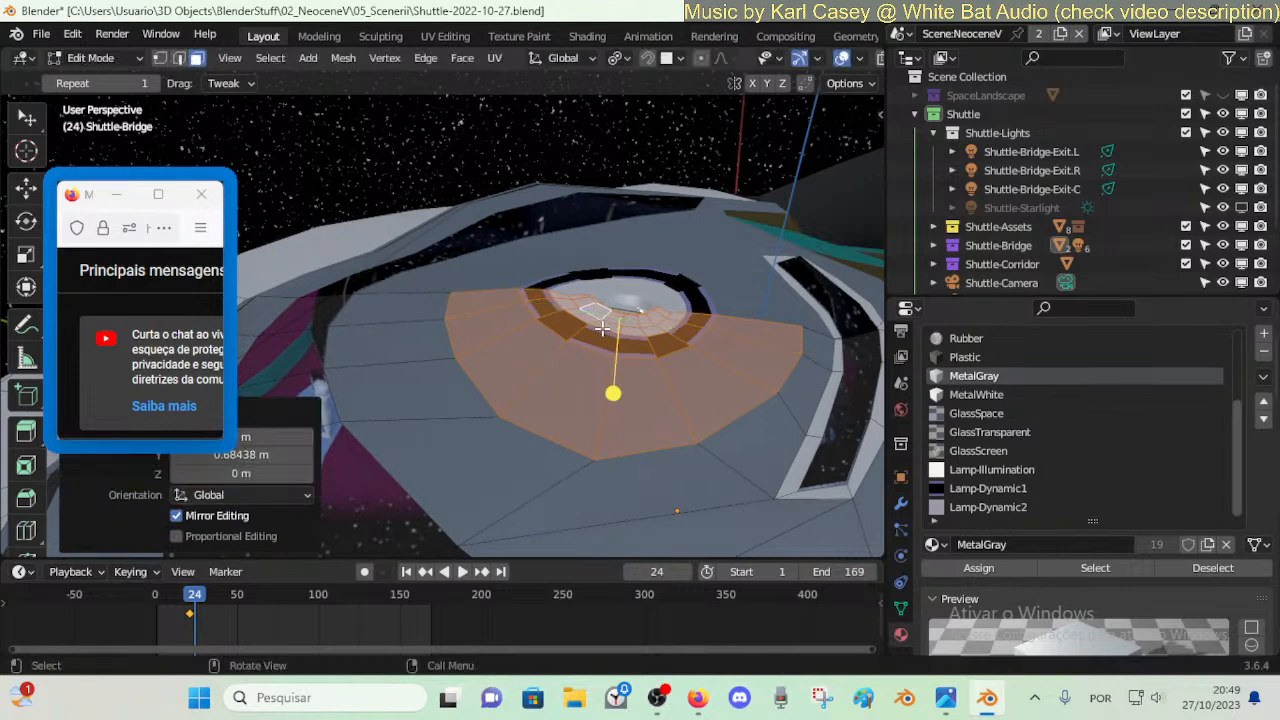
- Lower the selected lamp and surrounding faces about 0.10 m along Z and nudge them about 0.016 m along Y
key(g)
key(z)
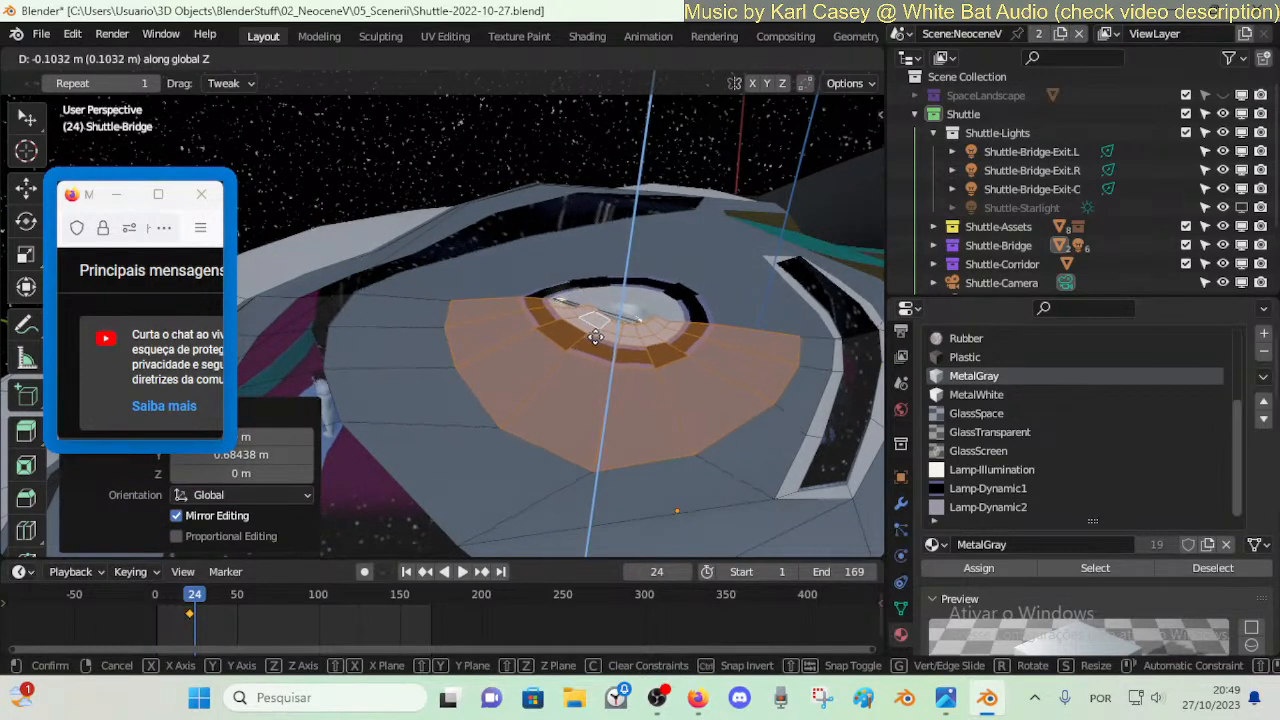
click(596, 337)
key(g)
key(y)
click(600, 338)
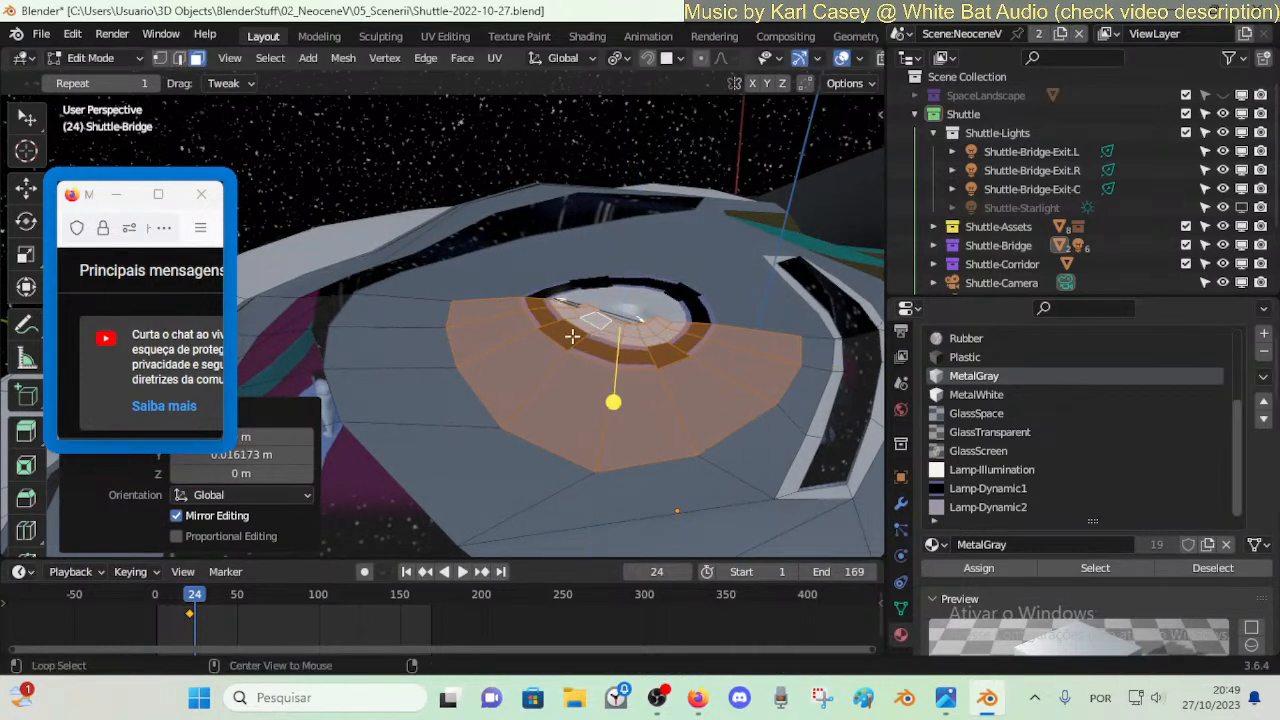
- Smooth the roof's outer face ring between the lamp surround and the windows with a factor of about 0.26
key(alt+a)
key(2)
alt+click(336, 311)
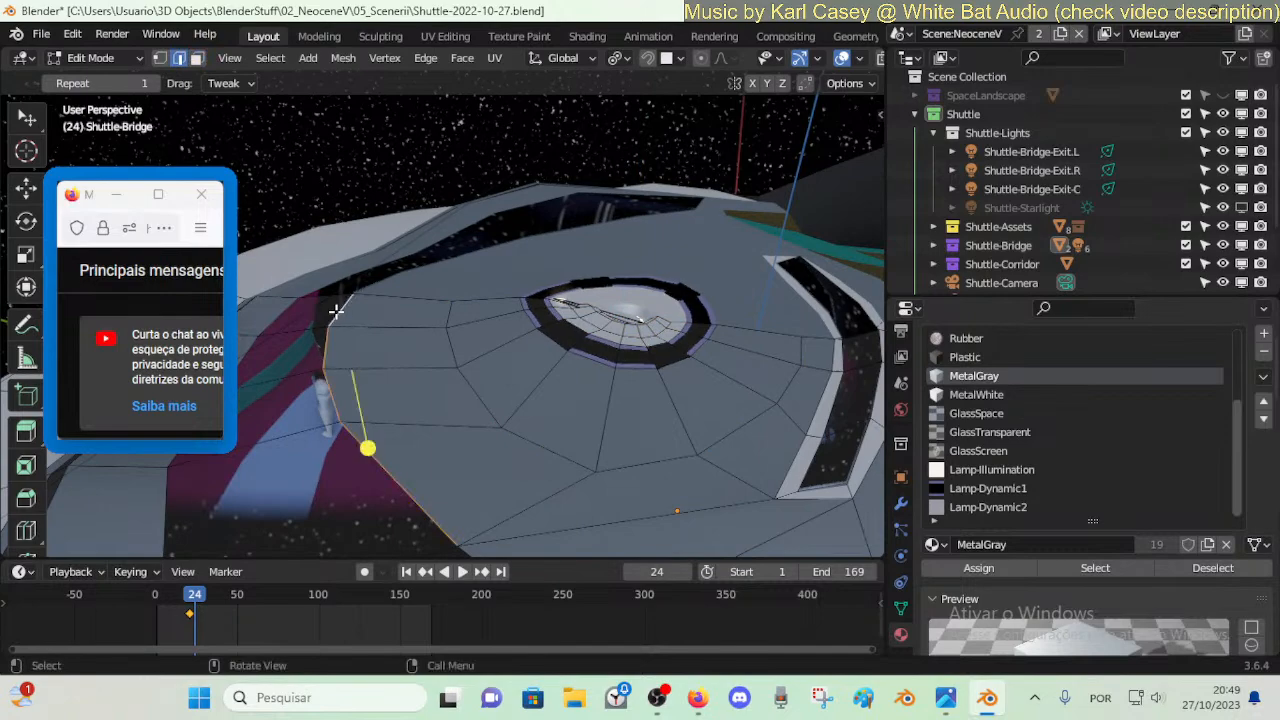
click(402, 309)
key(alt+a)
middle_drag(388, 309, 355, 290)
alt+click(664, 443)
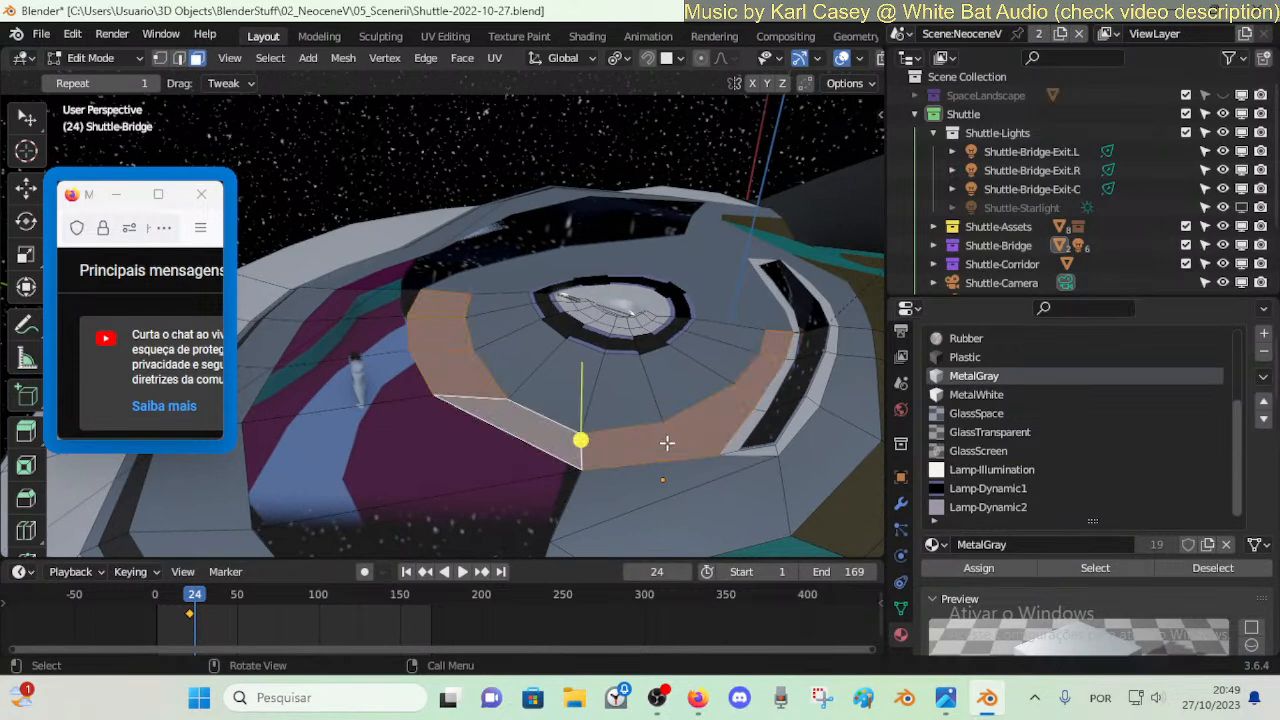
drag(582, 441, 648, 444)
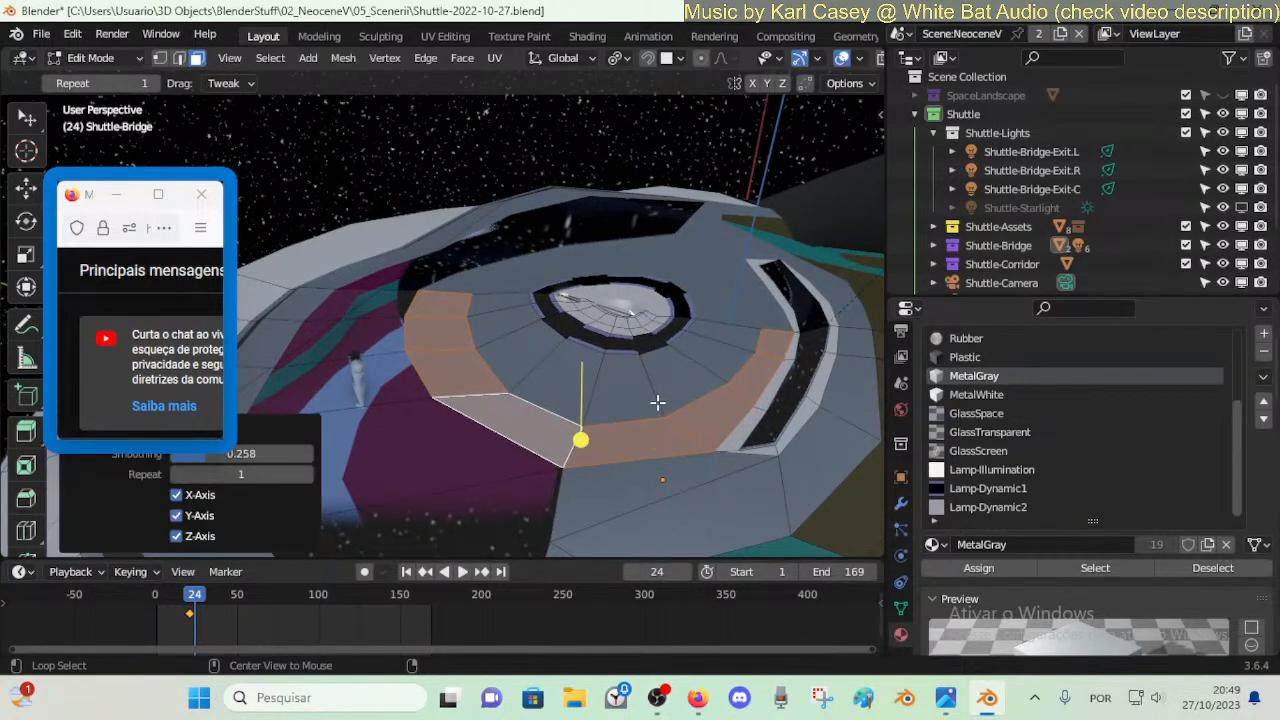
- Smooth the ring of gray roof faces directly around the lamp's black ring
key(alt+a)
alt+click(649, 379)
drag(600, 408, 666, 415)
- Smooth the face loop of window panels running along the roof's outer edge beside the purple floor area
key(alt+a)
alt+click(366, 361)
key(shift+grave)
key(s)
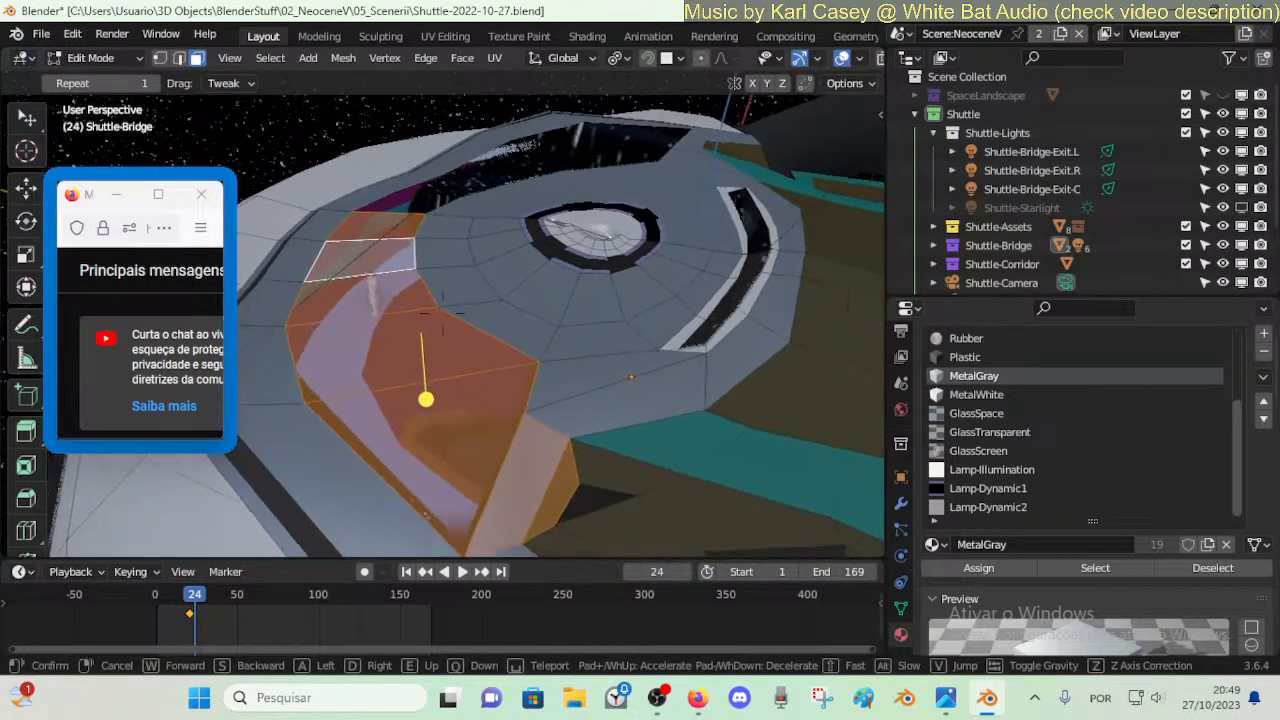
click(455, 418)
mouse_move(415, 362)
mouse_down()
mouse_move(455, 360)
mouse_move(440, 361)
mouse_up()
key(alt+a)
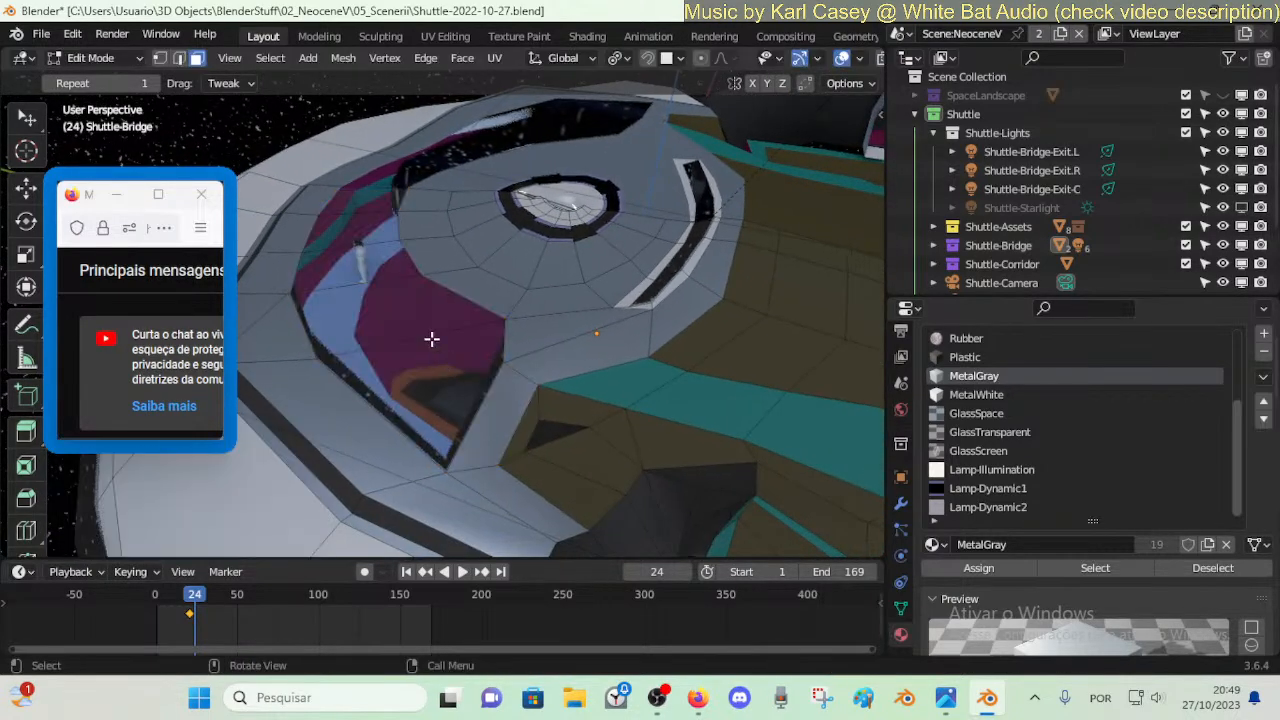
key(shift+grave)
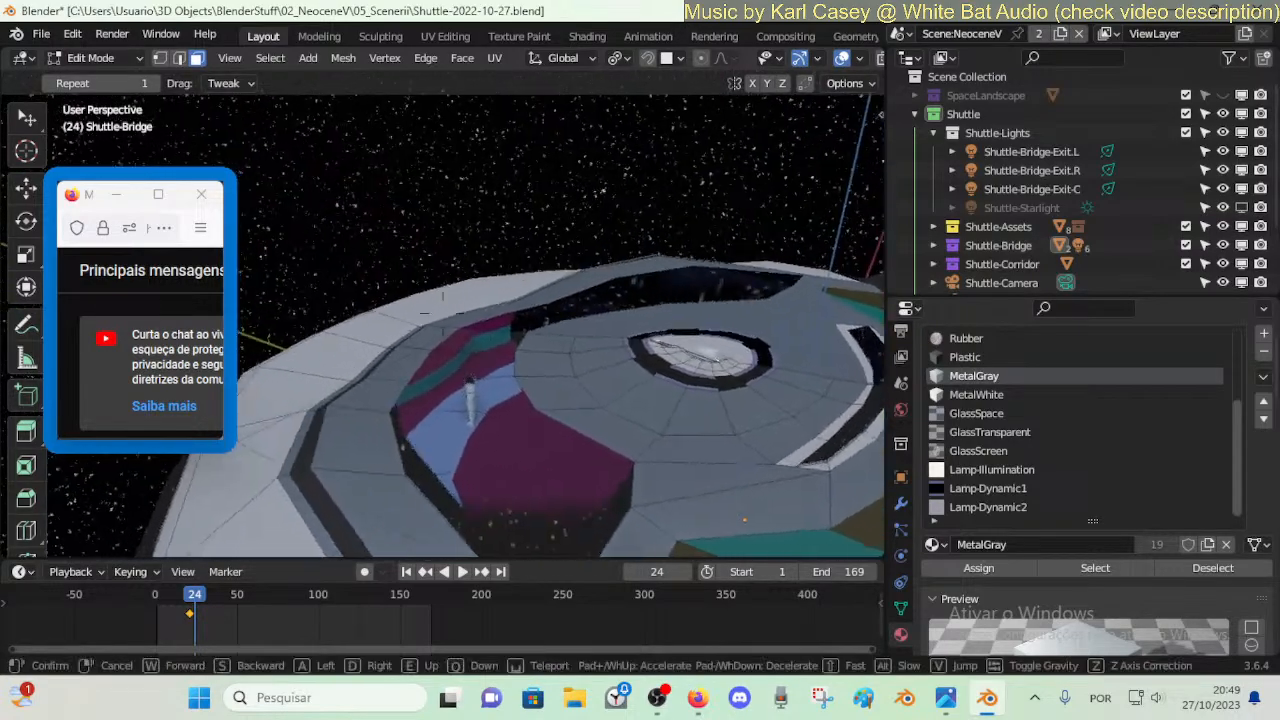
click(496, 330)
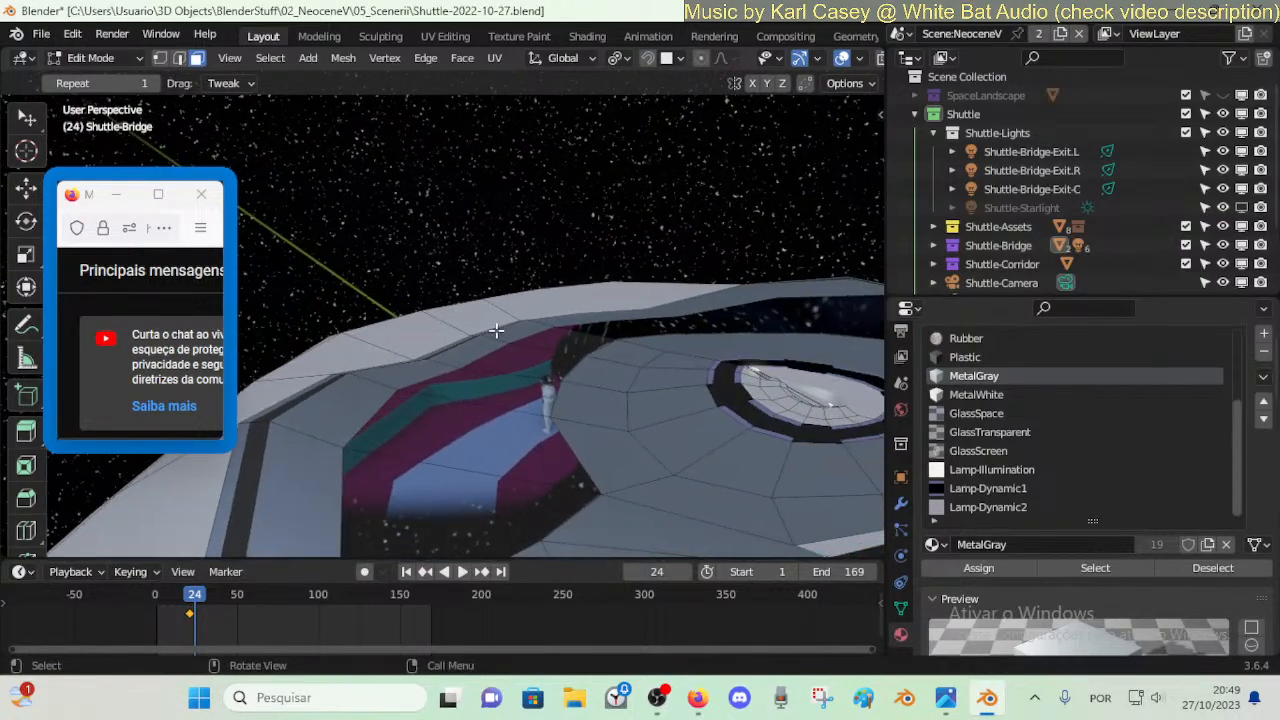
key(g)
key(z)
right_click(455, 347)
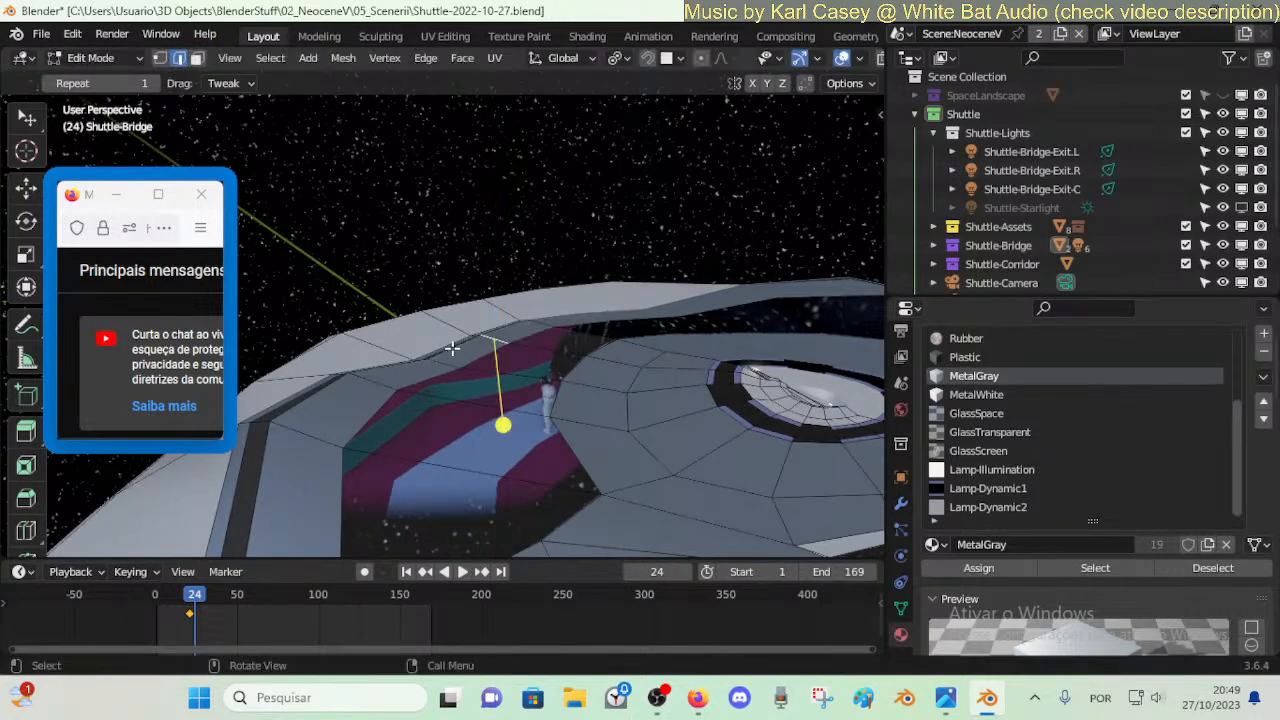
- Raise the upper window rim's geometry above the purple and teal stripes about 0.22 m along Z
key(g)
key(z)
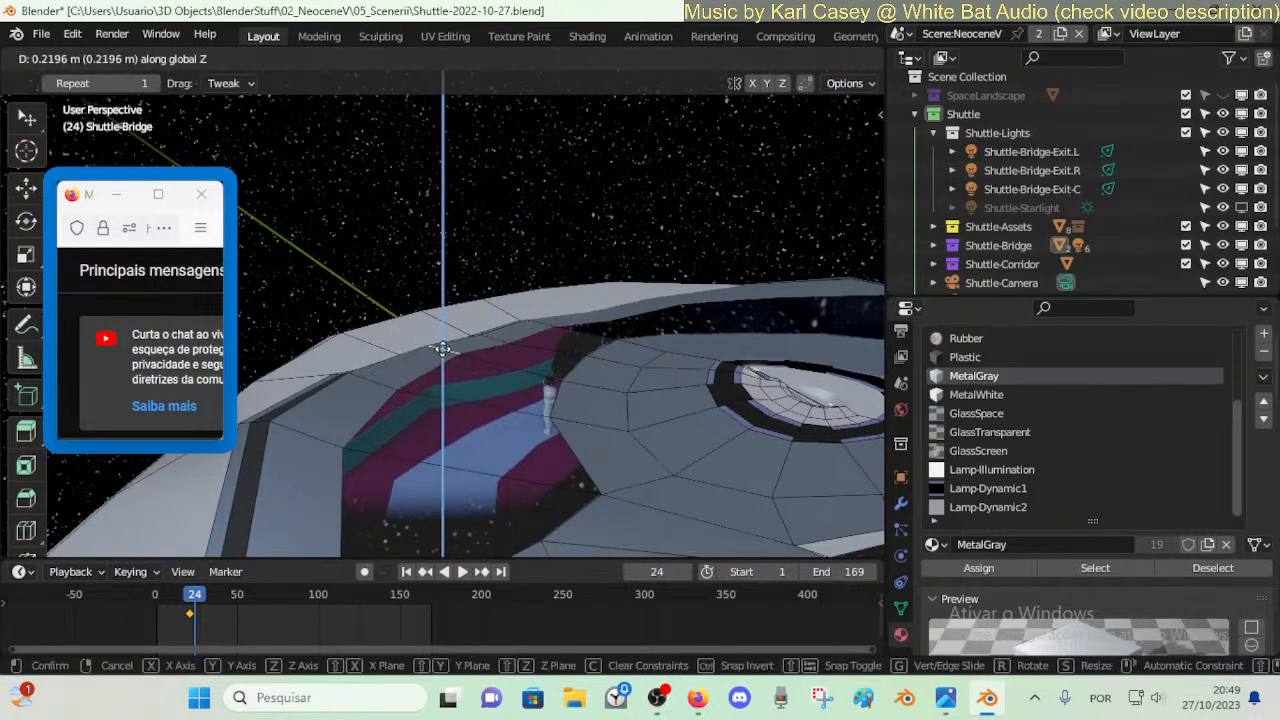
click(444, 347)
- Raise the next upper window rim point above the purple and teal stripes about 0.05 m along Z
click(496, 334)
key(g)
key(z)
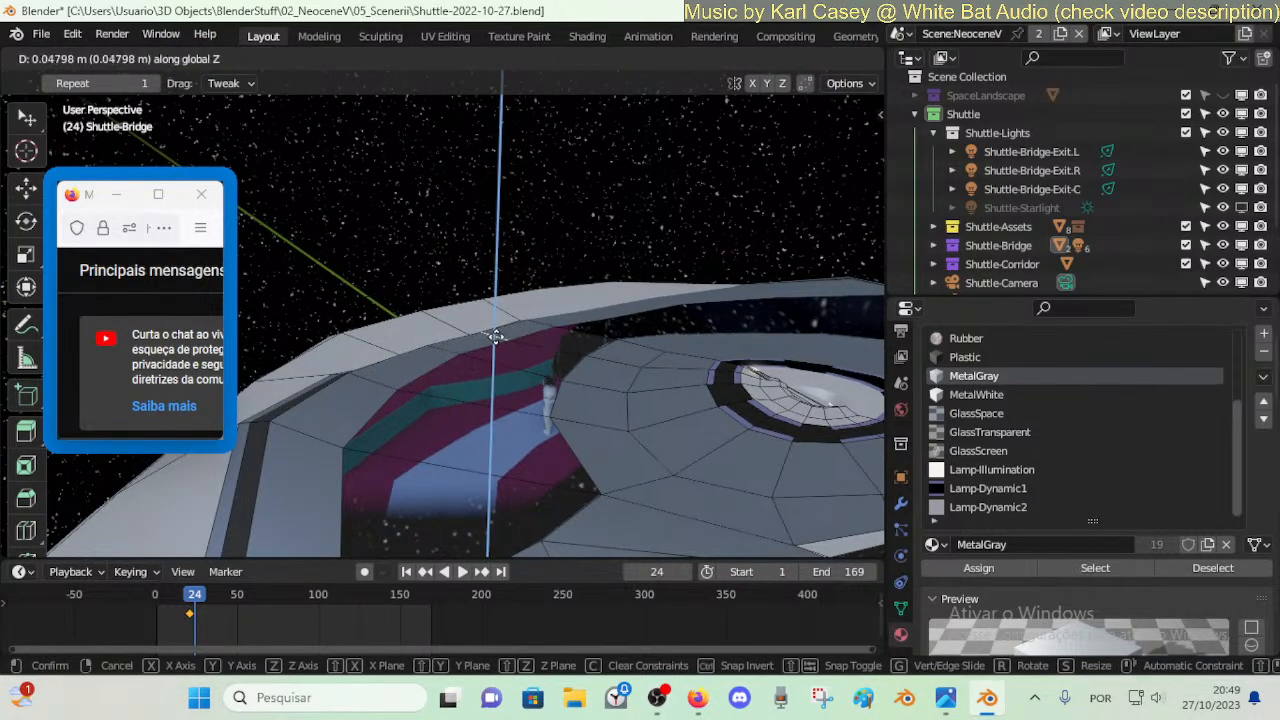
click(496, 334)
click(545, 324)
- Examine the ceiling lamp from inside the bridge, in Object and Edit Mode, and briefly play the animation
key(ctrl+Tab)
click(414, 320)
key(shift+grave)
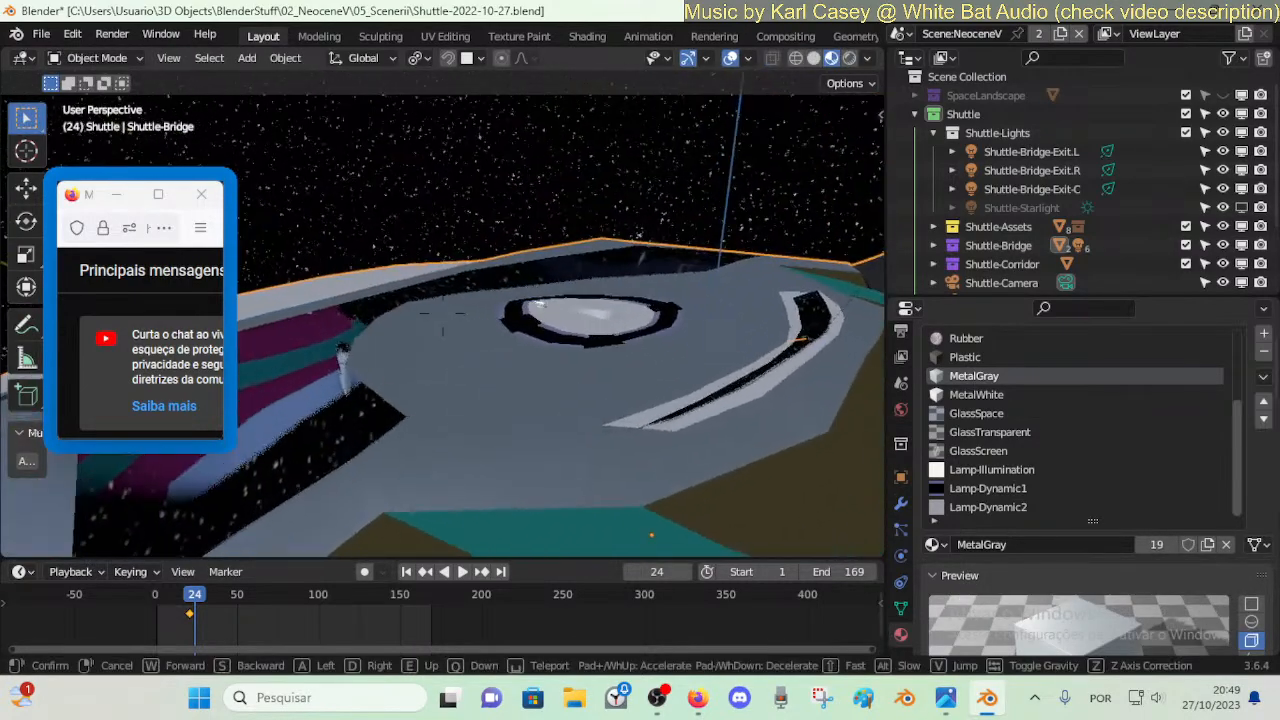
key(w)
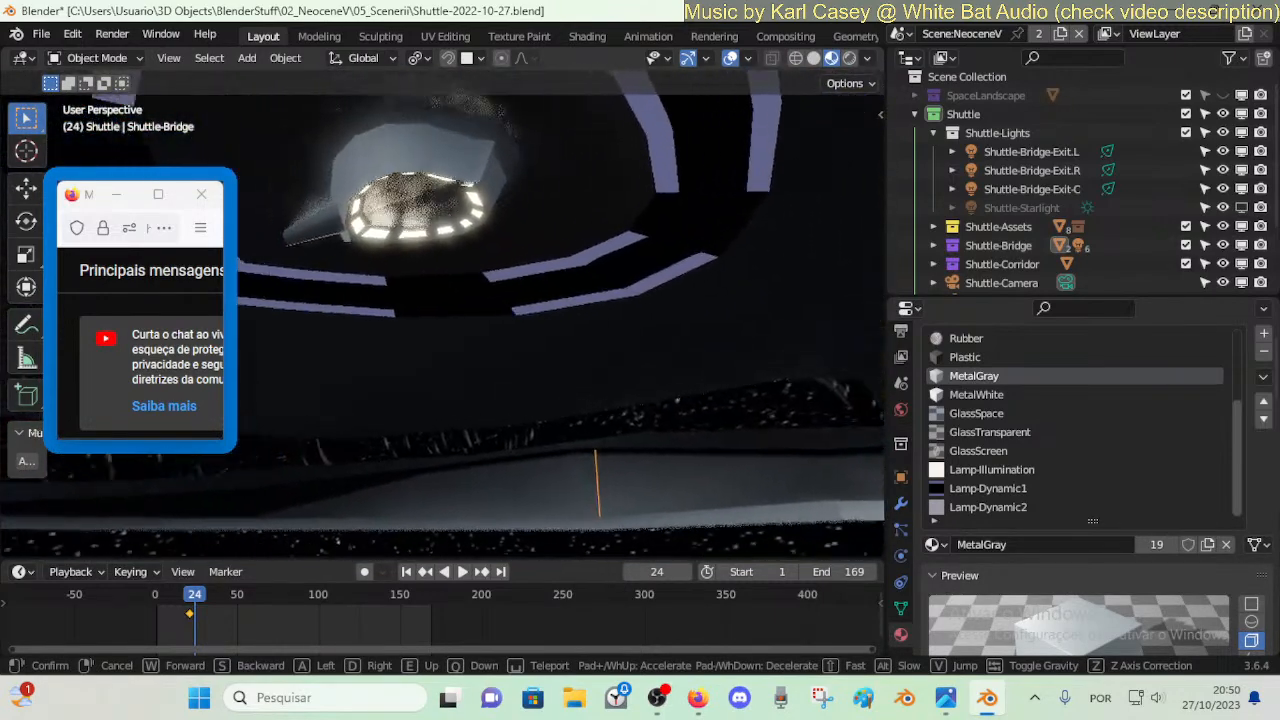
click(548, 331)
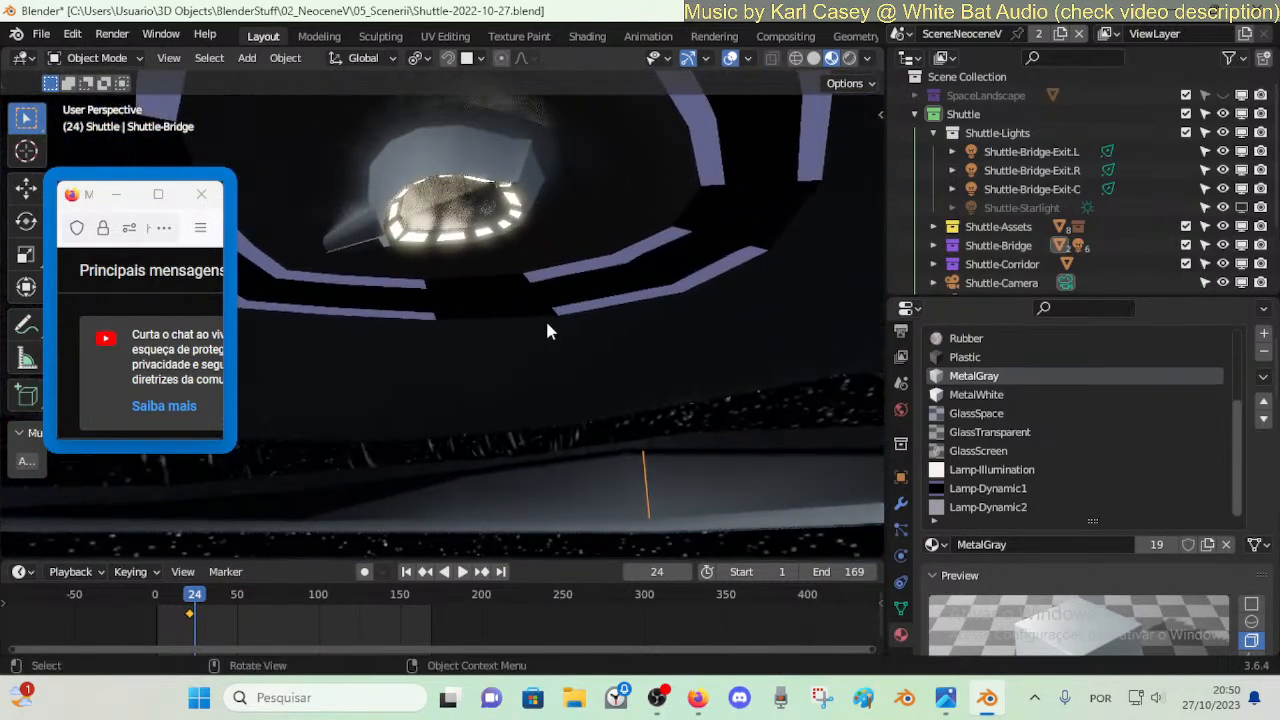
key(Tab)
key(space)
key(shift+grave)
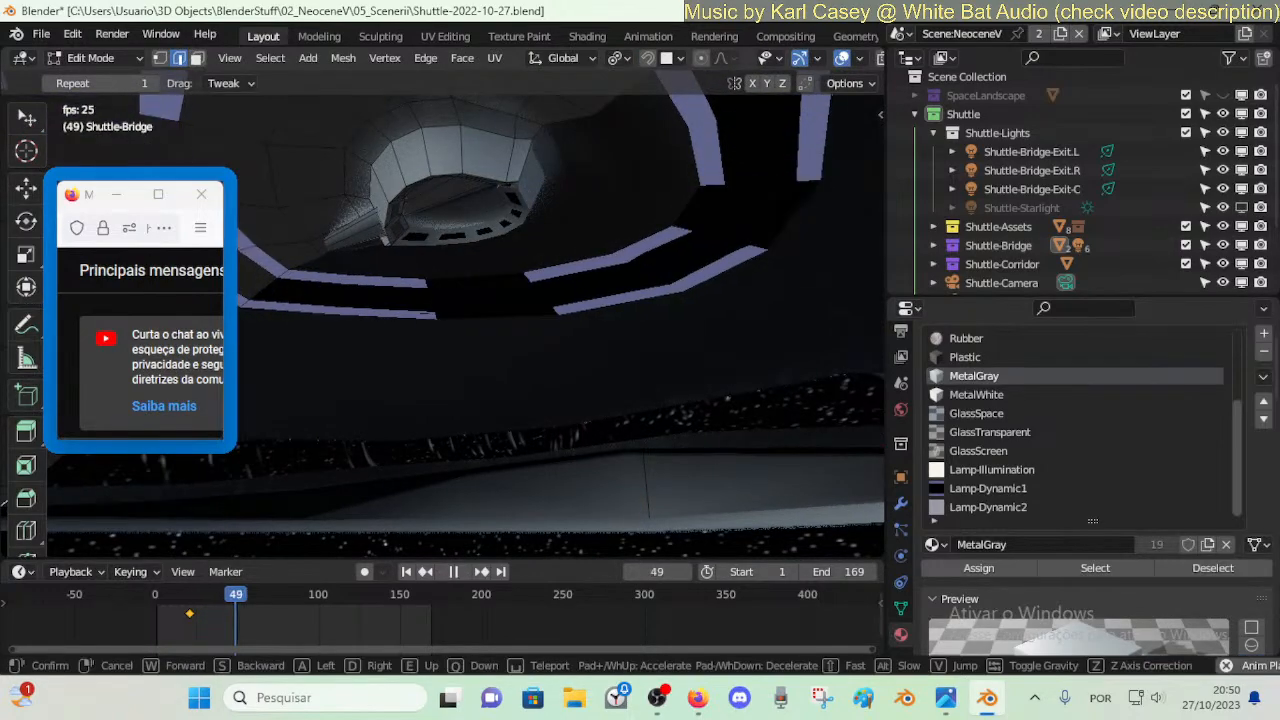
key(space)
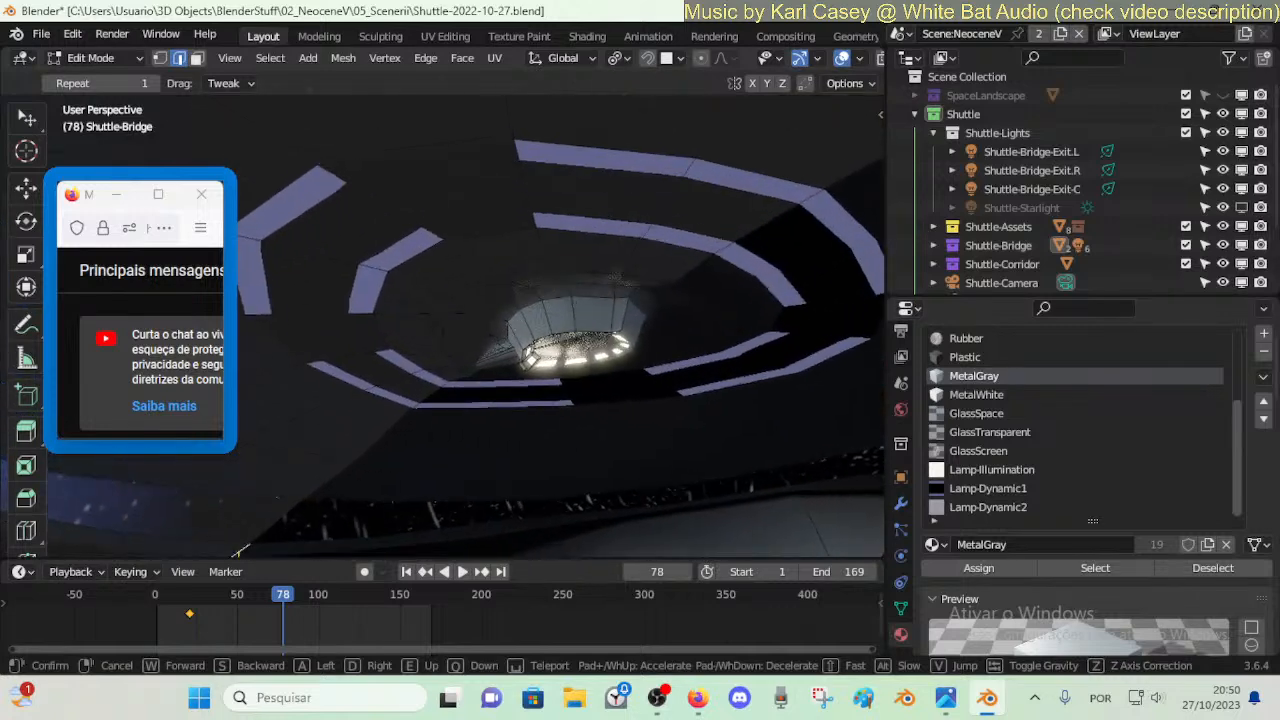
click(537, 327)
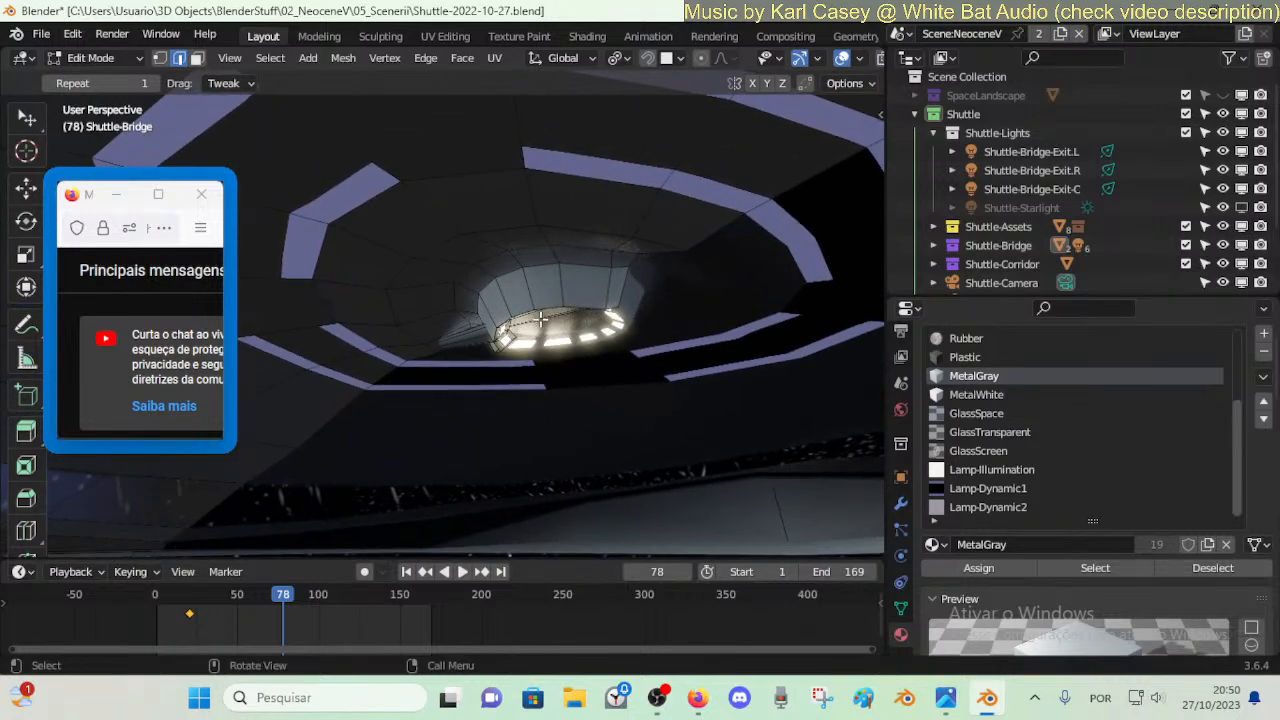
- Delete the linked faces of the flat disc that closes the lamp's opening and check the opening in Object Mode
key(l)
key(ctrl+z)
key(l)
key(ctrl+z)
key(shift+grave)
key(w)
click(505, 340)
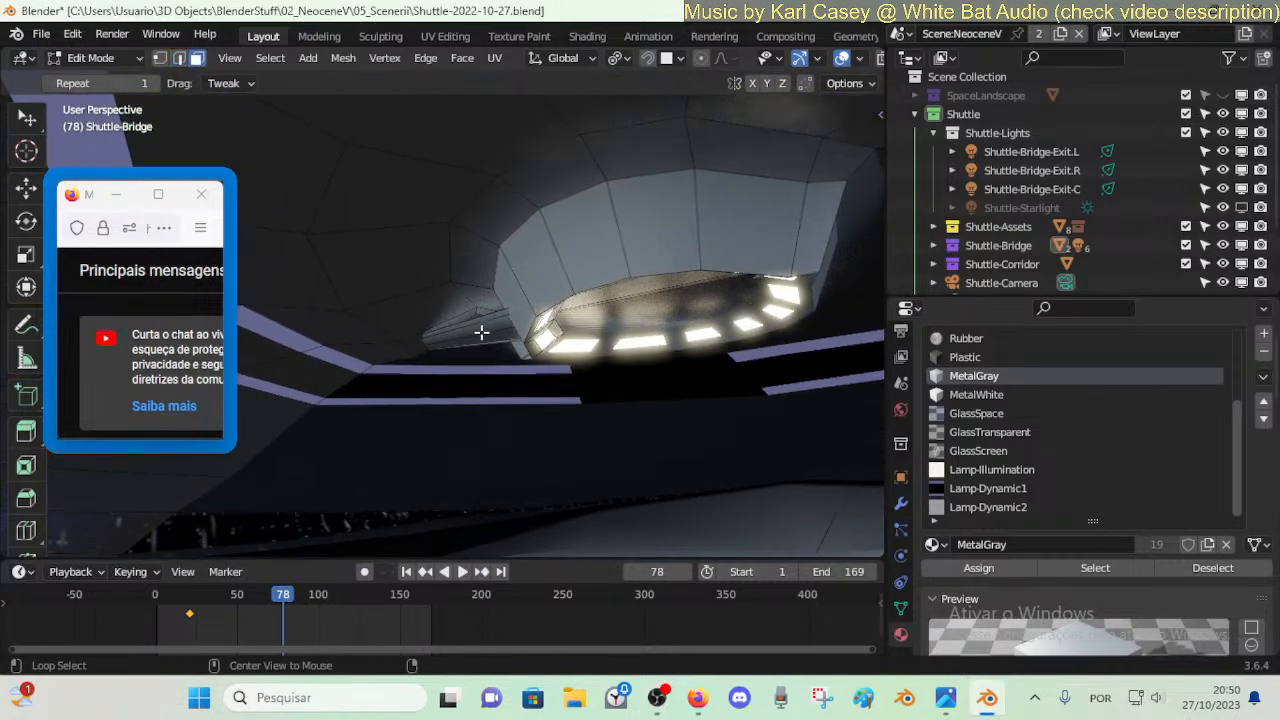
key(l)
key(x)
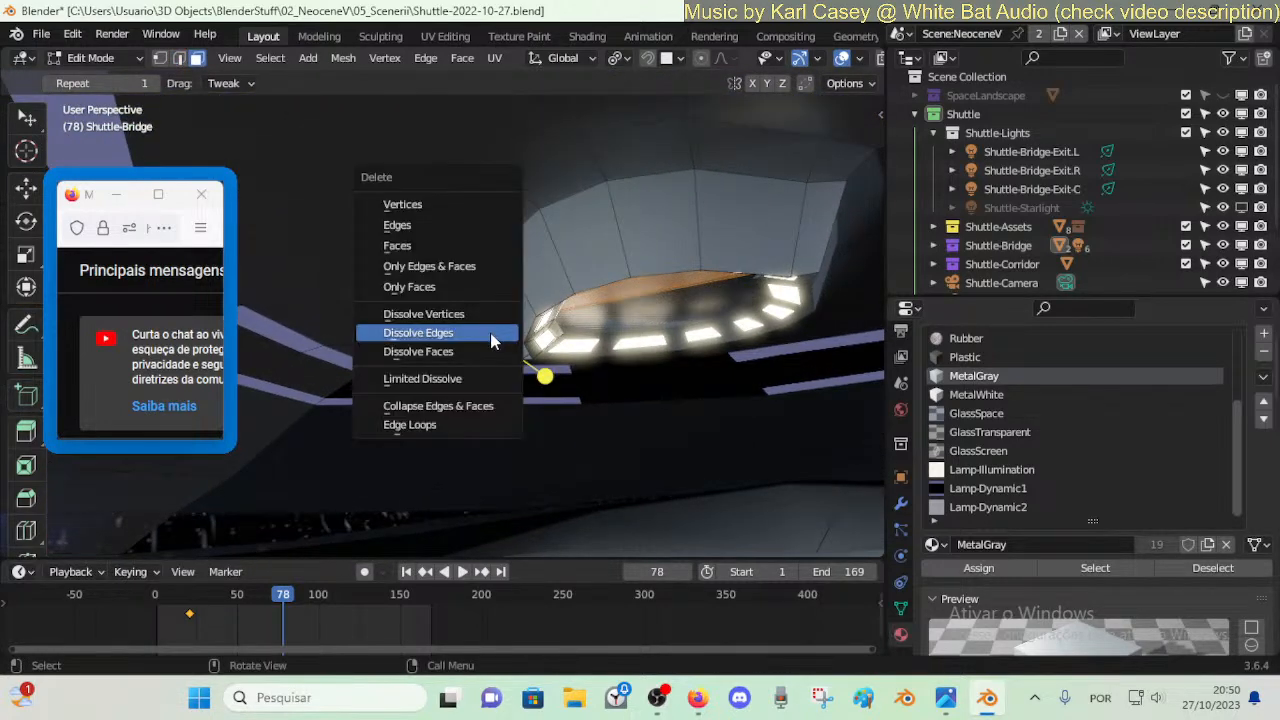
click(456, 245)
key(shift+grave)
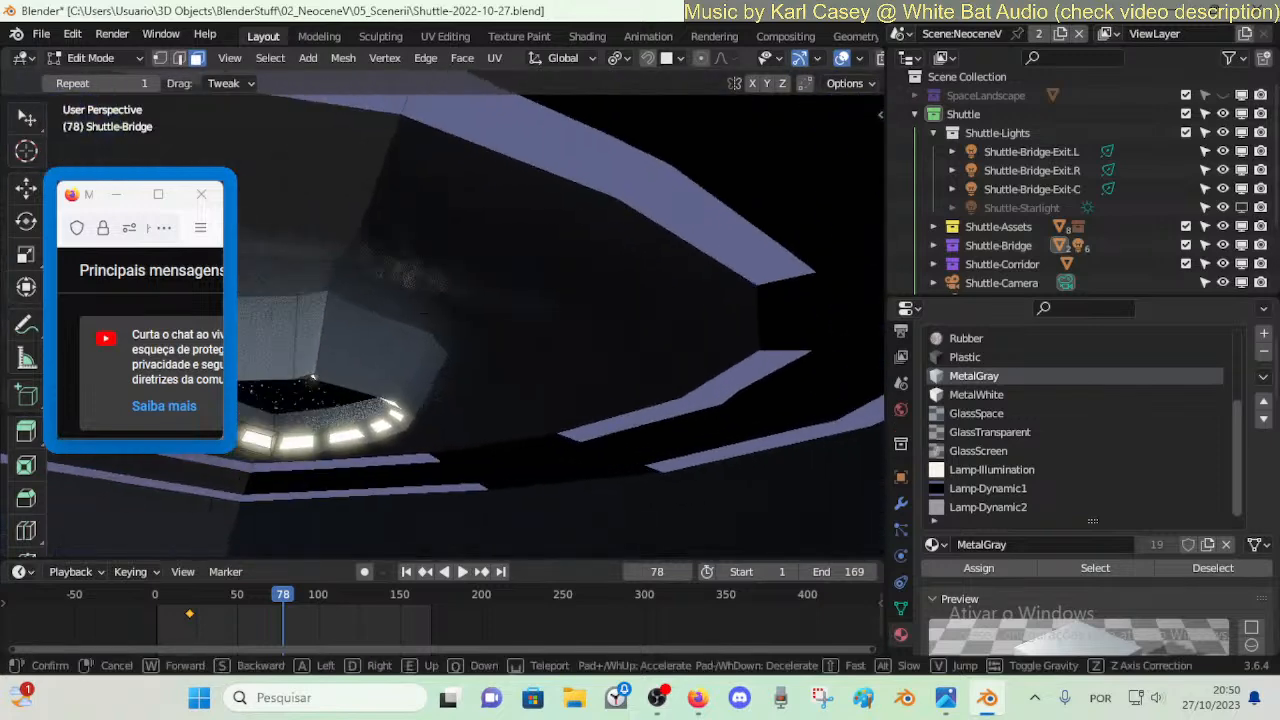
click(628, 308)
key(Tab)
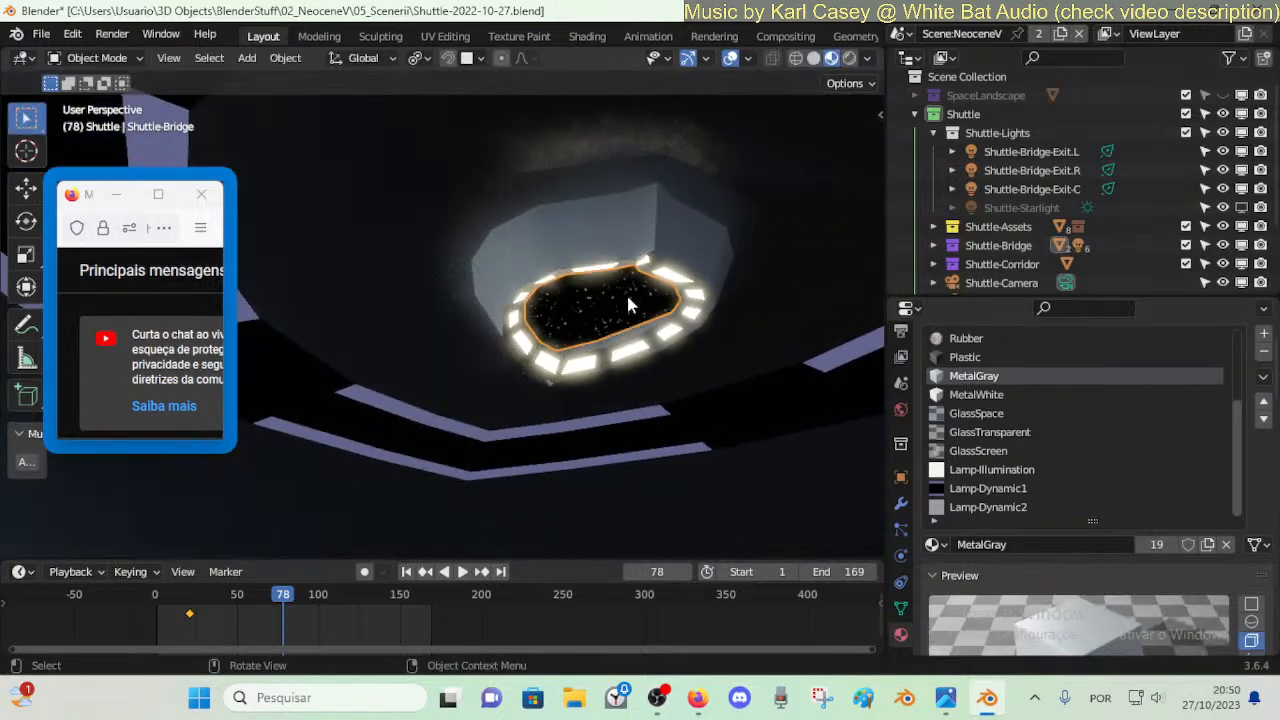
- Slide a vertex near the lamp ring's far corner along its edge by a factor of about 0.58
key(Tab)
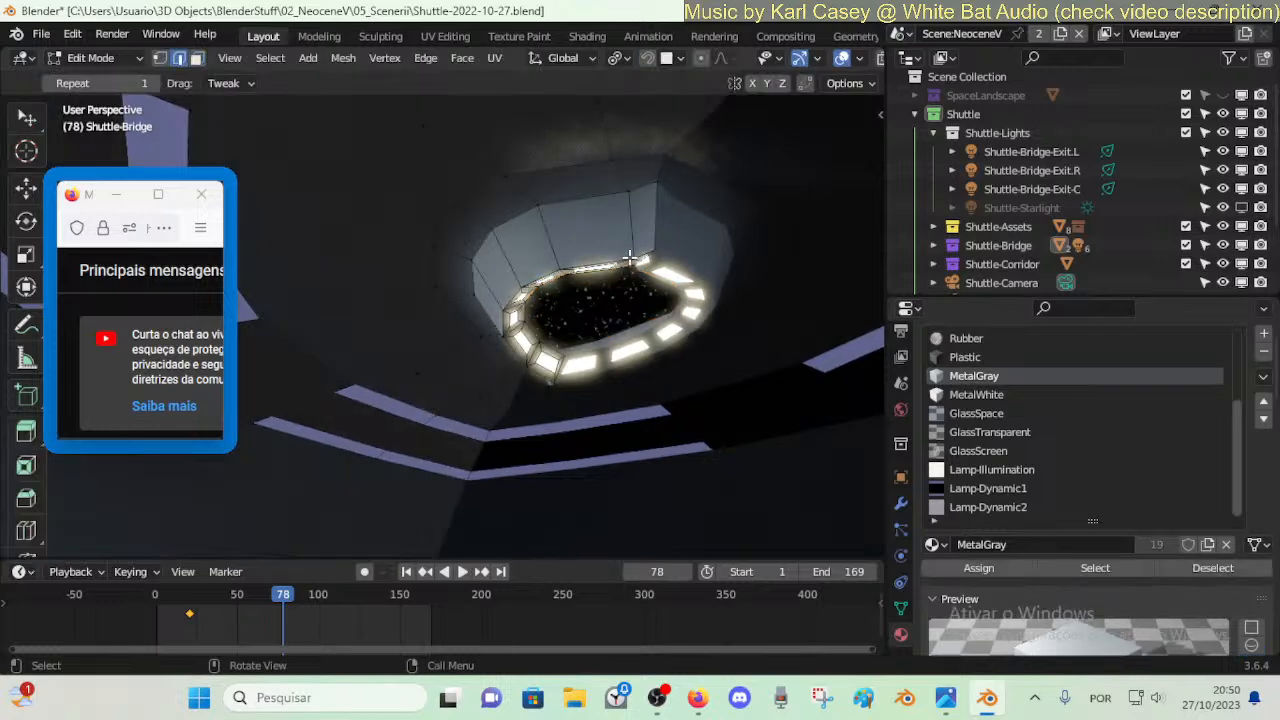
key(shift+grave)
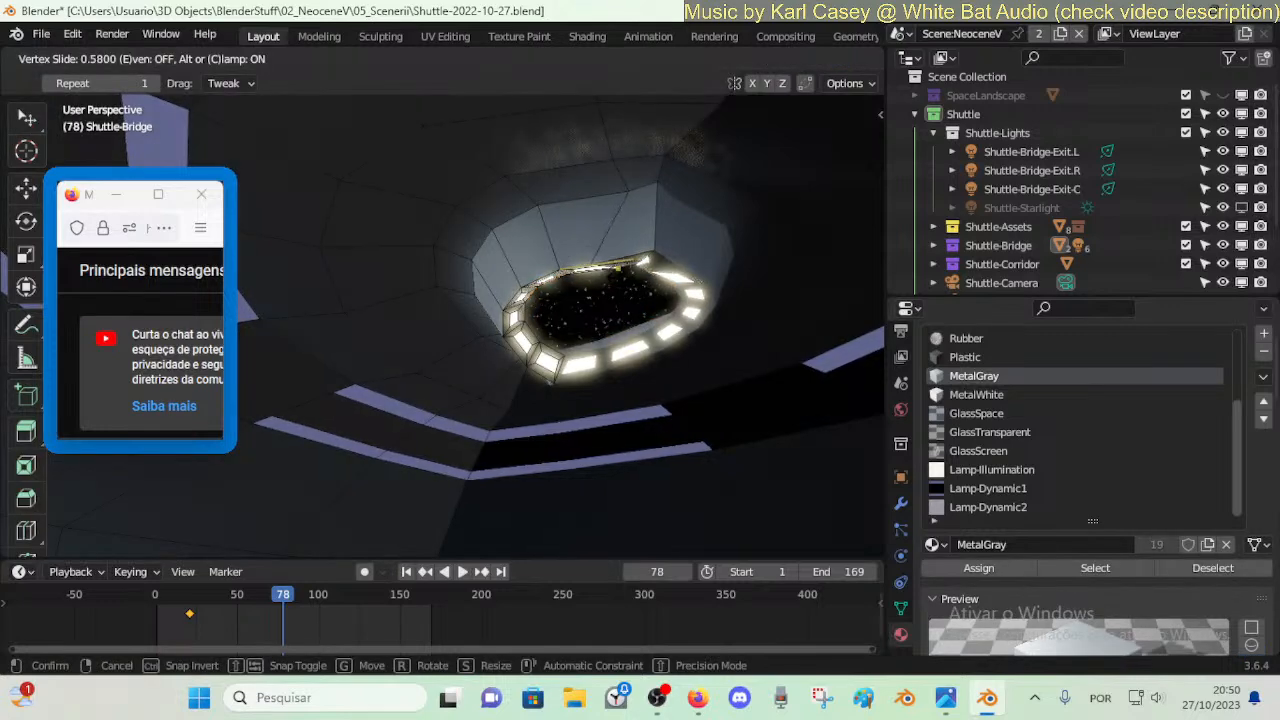
key(w)
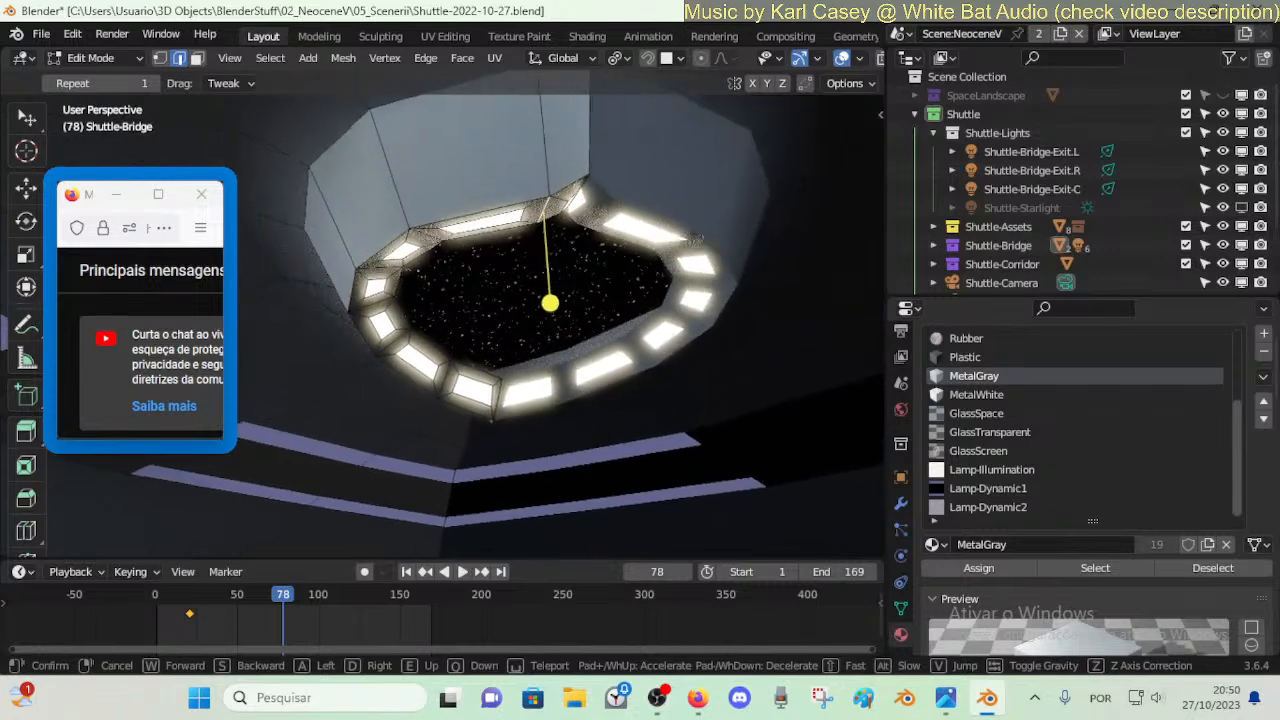
click(622, 282)
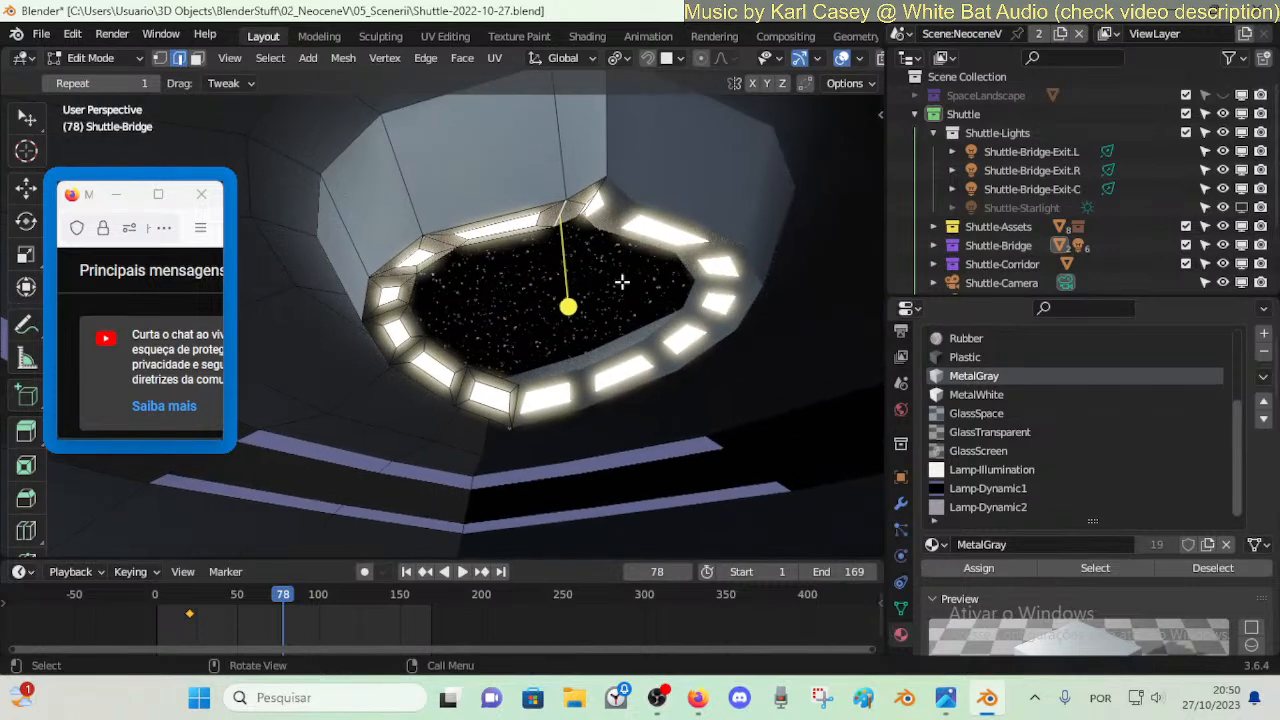
- Slide the lamp ring's inner rim vertex beside the far light panel by a factor of about 0.22
key(shift+grave)
click(563, 215)
key(1)
key(shift+grave)
click(552, 246)
key(2)
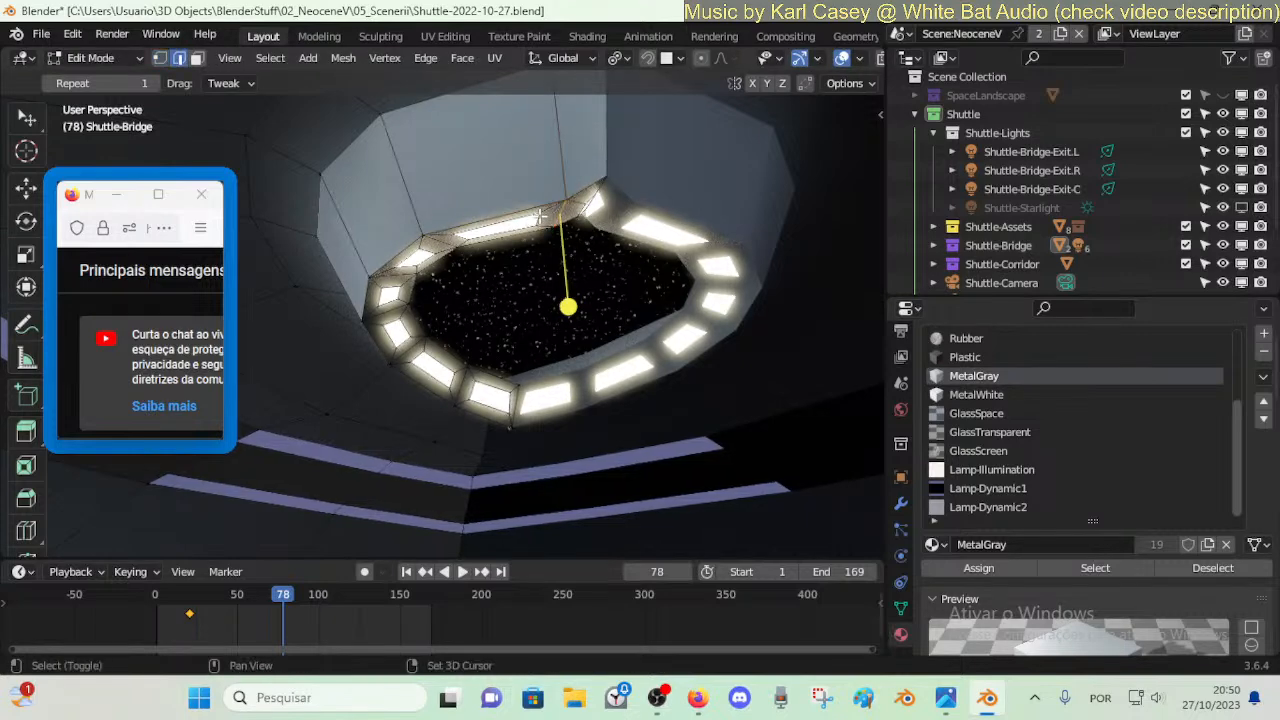
key(shift+grave)
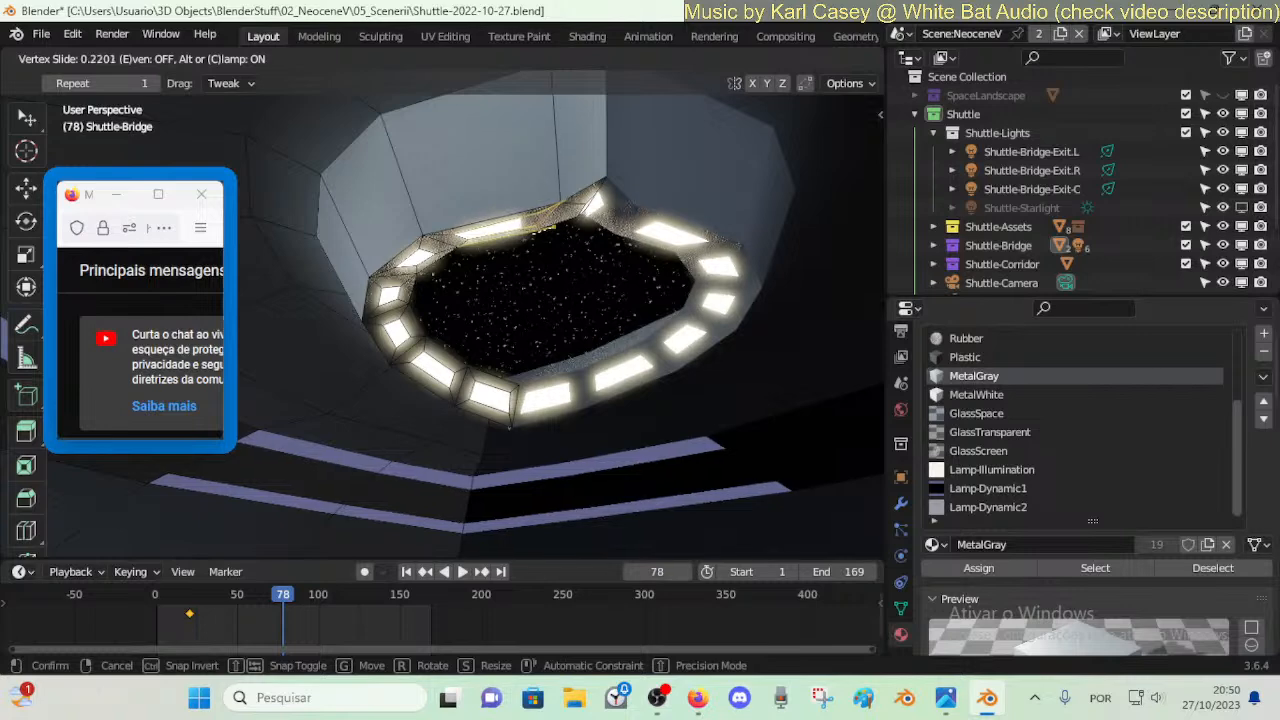
click(555, 237)
key(3)
alt+click(540, 220)
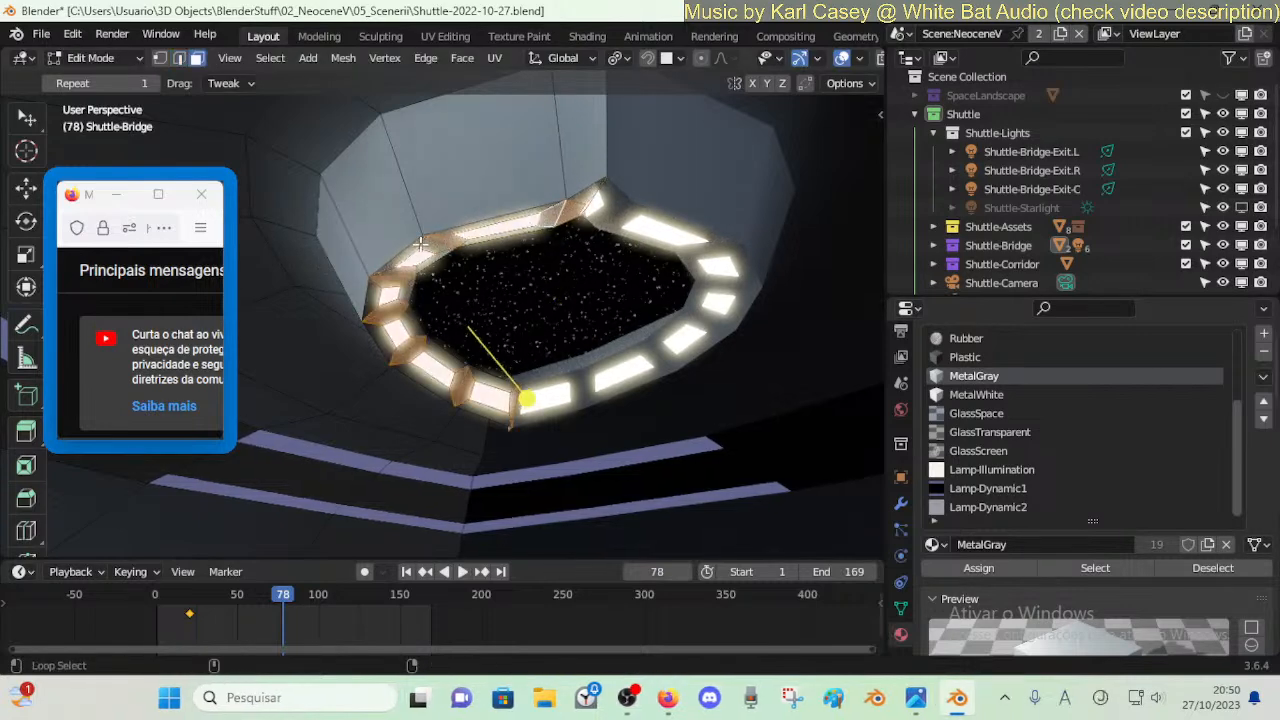
key(alt+a)
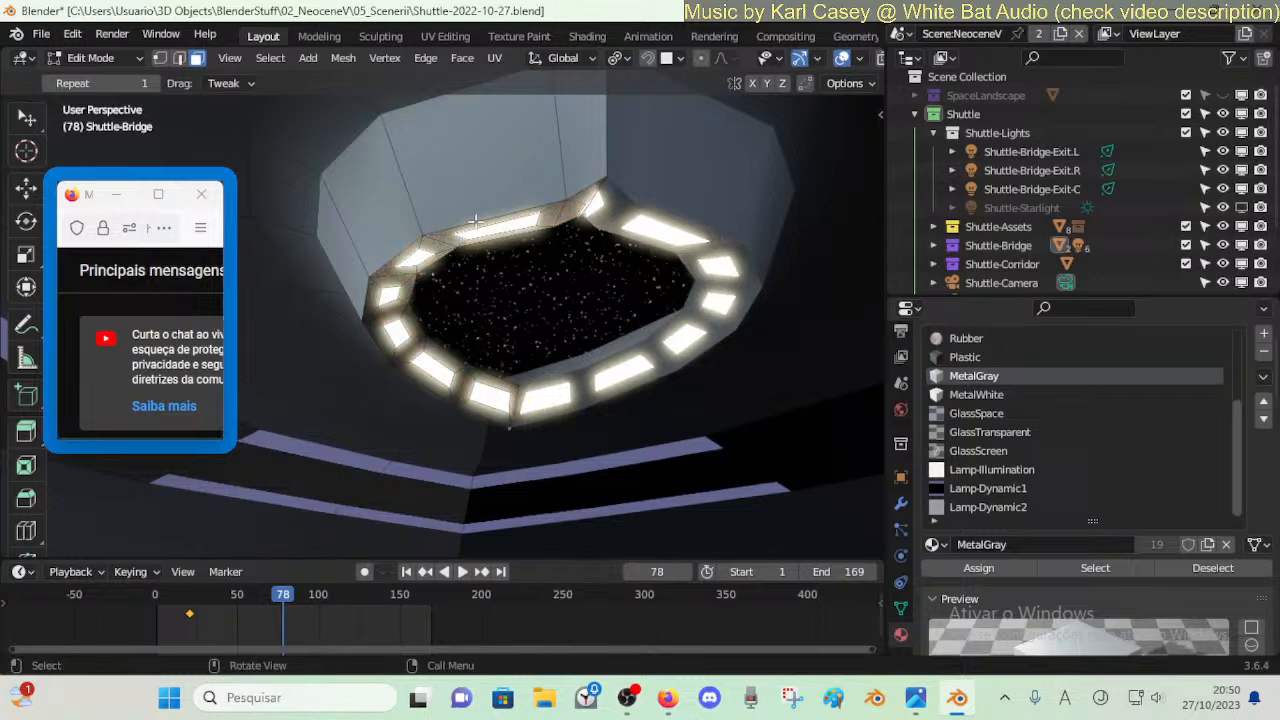
key(2)
alt+click(536, 232)
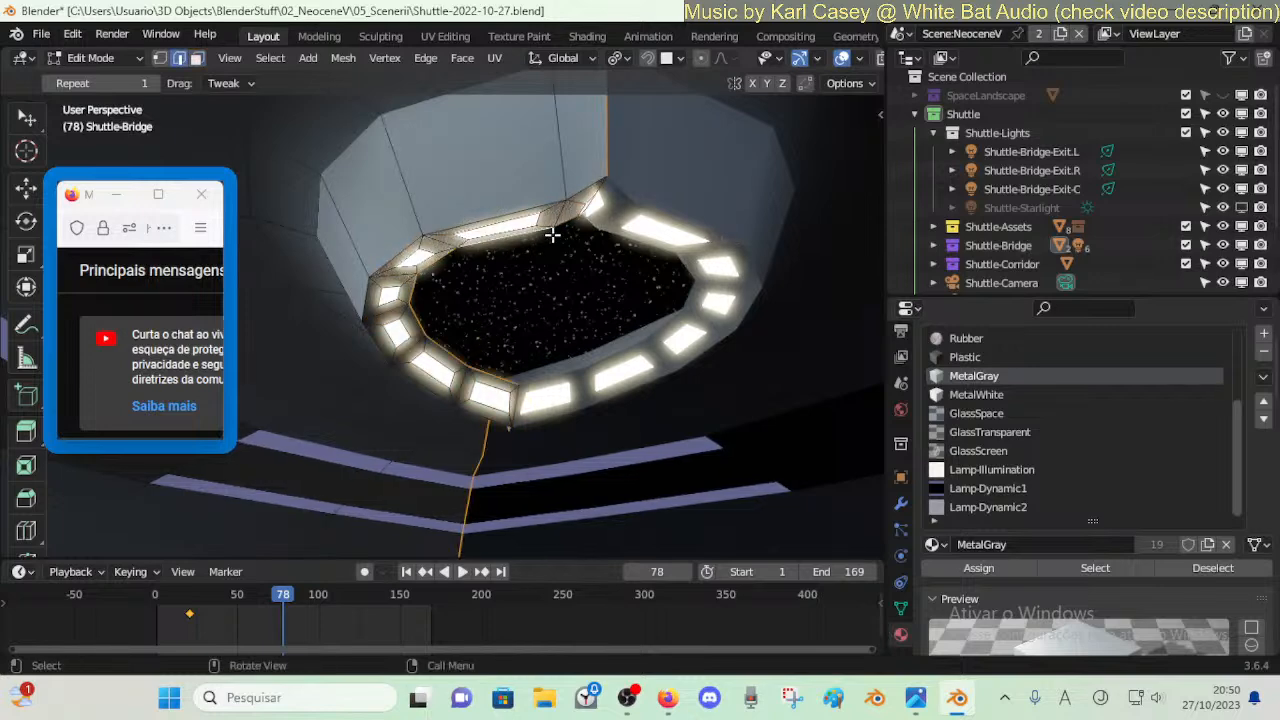
key(ctrl+KP_Add)
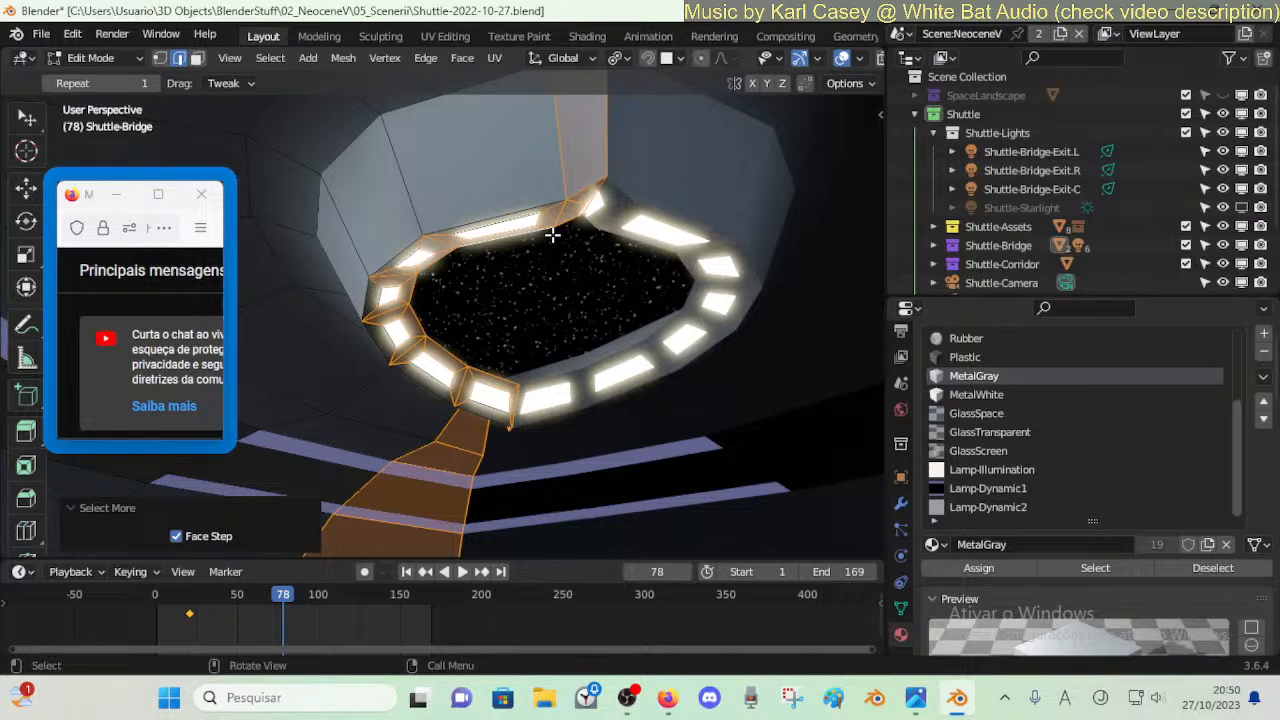
key(ctrl+z)
key(ctrl+KP_Add)
key(alt+a)
- Select the frame faces surrounding the light panels along the modeled half of the lamp ring
alt+click(460, 234)
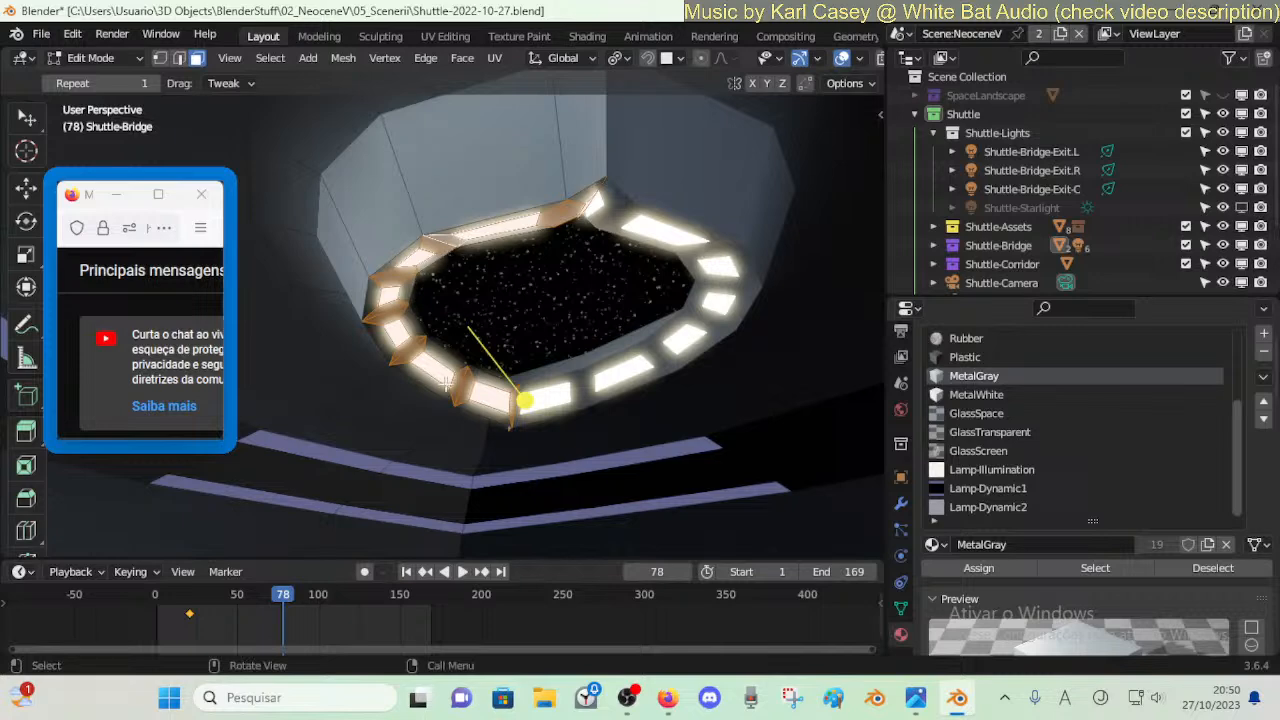
alt+shift+click(462, 402)
alt+shift+click(462, 402)
alt+shift+click(399, 368)
alt+shift+click(399, 368)
alt+shift+click(399, 368)
alt+click(418, 333)
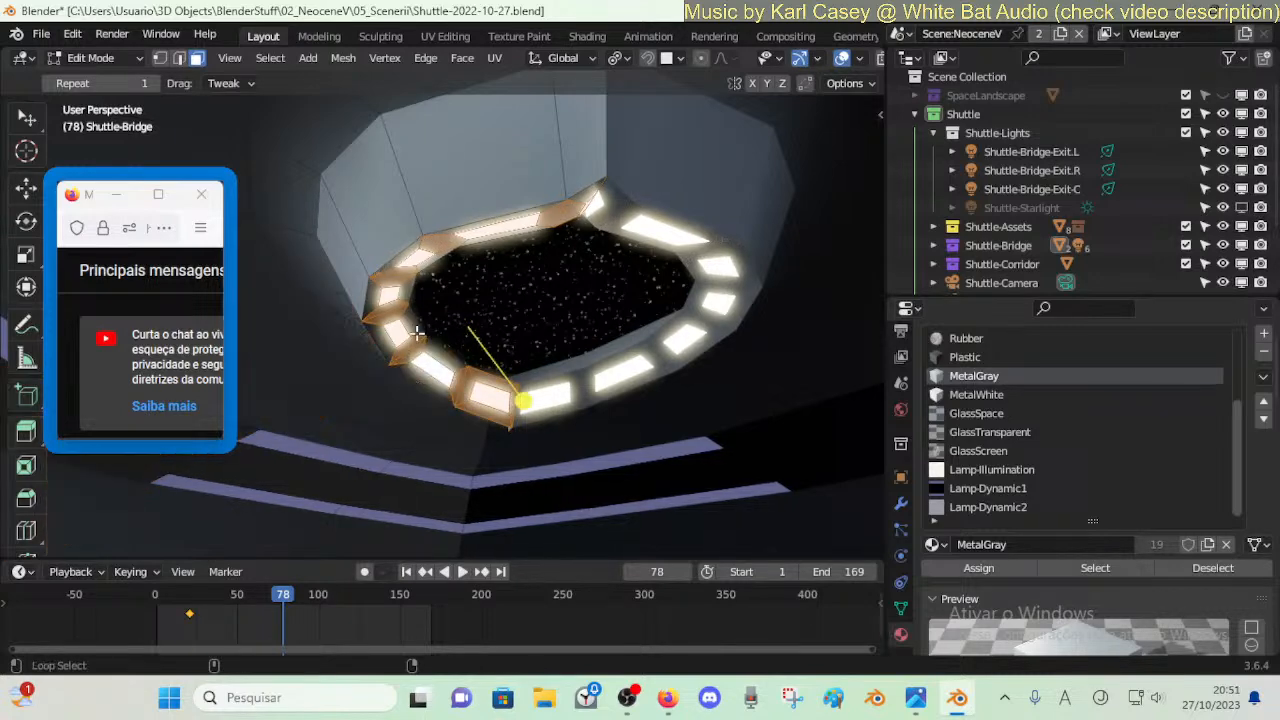
alt+shift+click(424, 346)
alt+shift+click(424, 346)
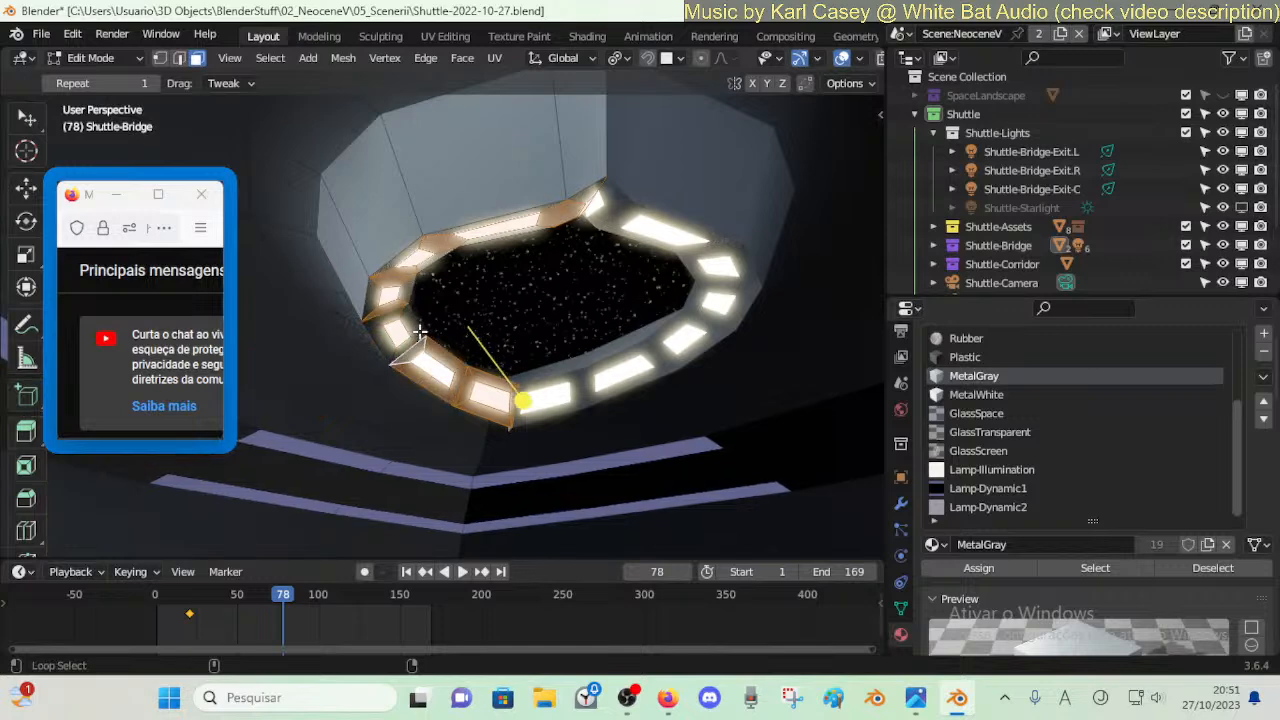
alt+shift+click(415, 336)
alt+shift+click(371, 287)
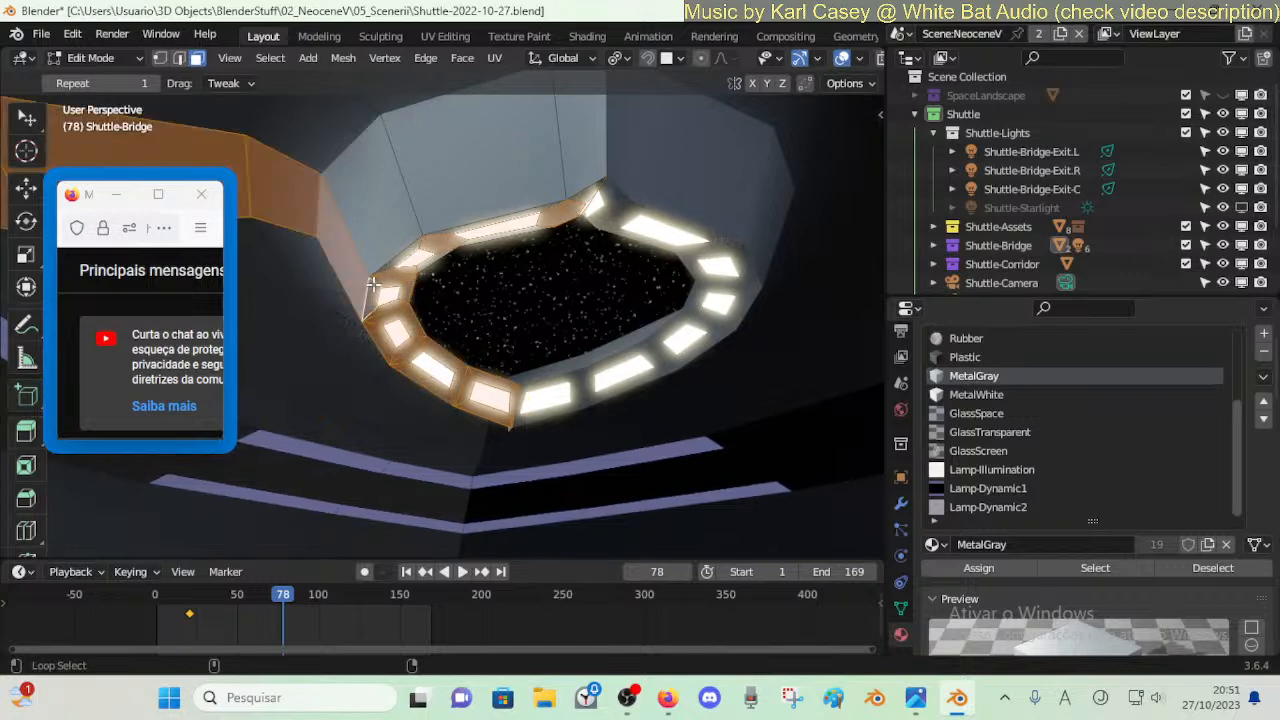
alt+shift+click(372, 285)
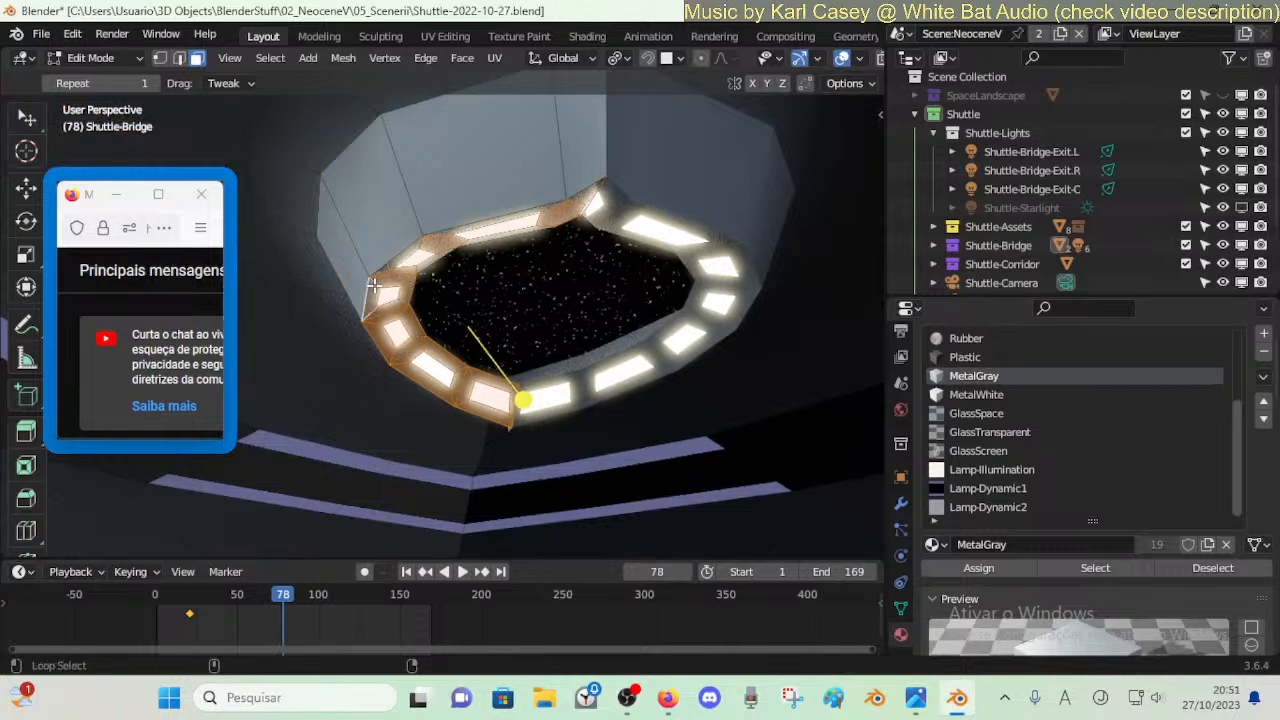
alt+shift+click(409, 263)
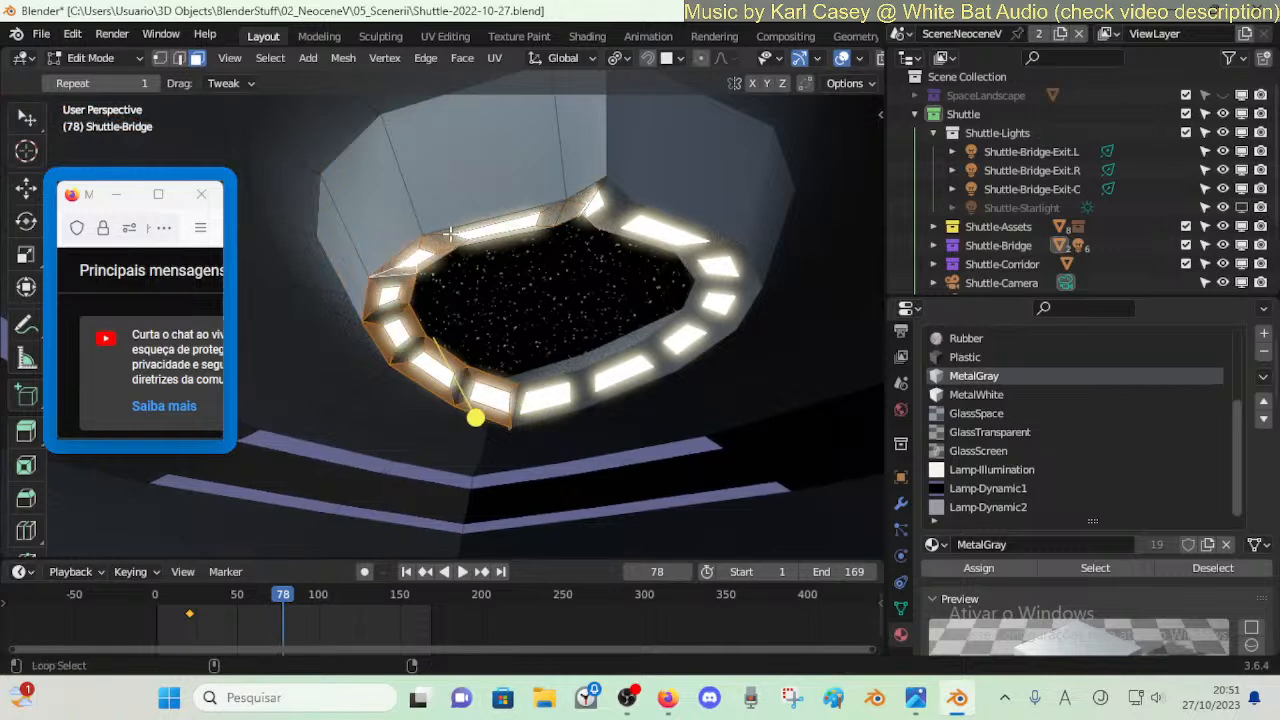
alt+shift+click(444, 231)
alt+shift+click(467, 230)
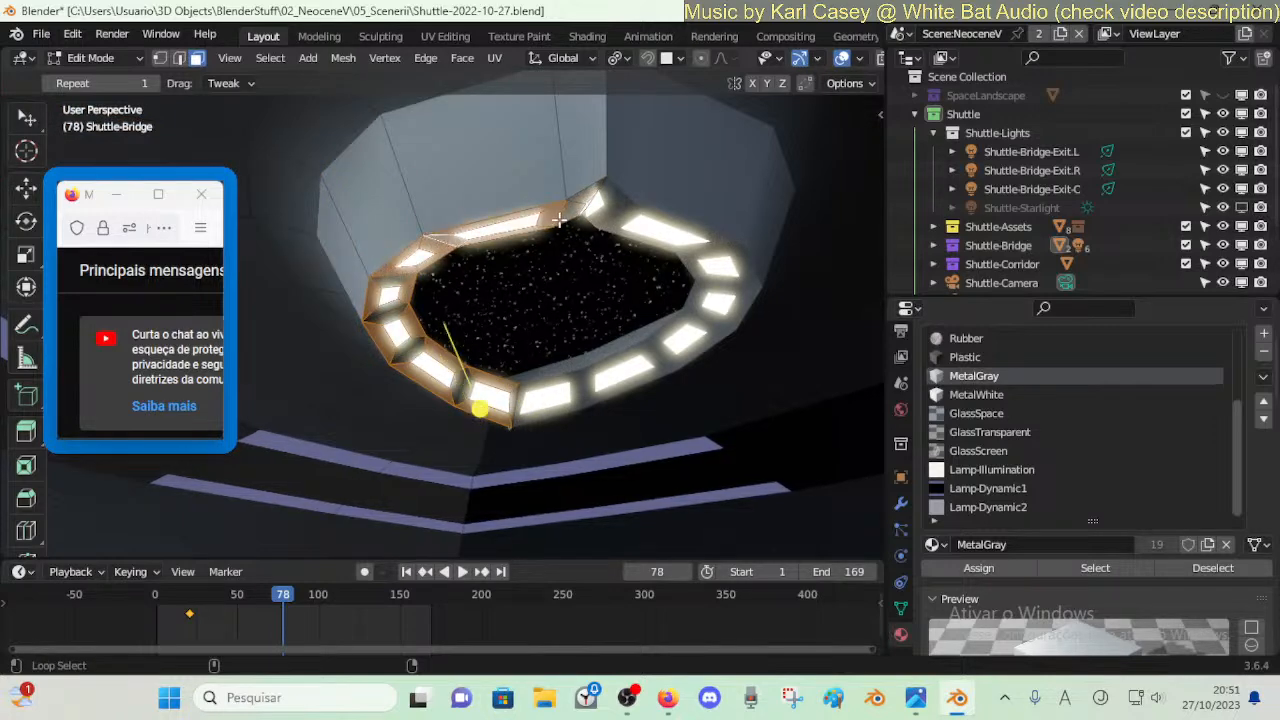
- Try deleting the selected lamp ring frame faces, and undo the deletion
key(x)
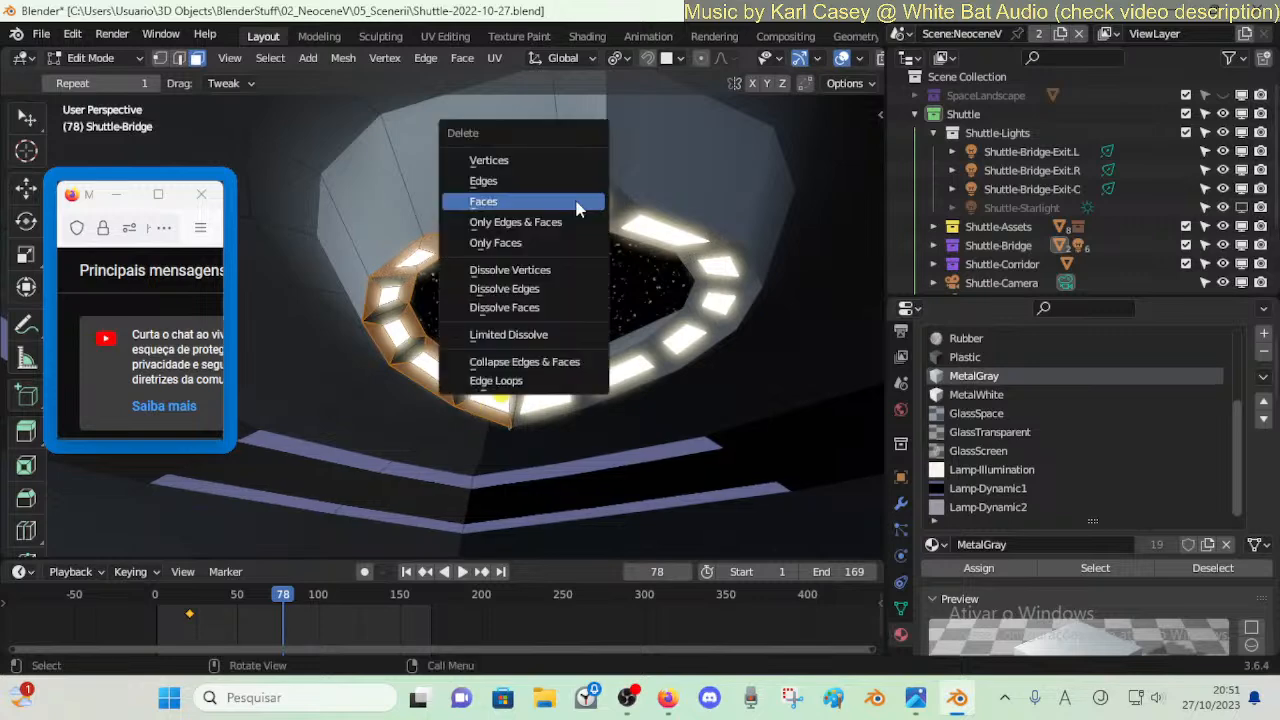
click(576, 205)
click(507, 228)
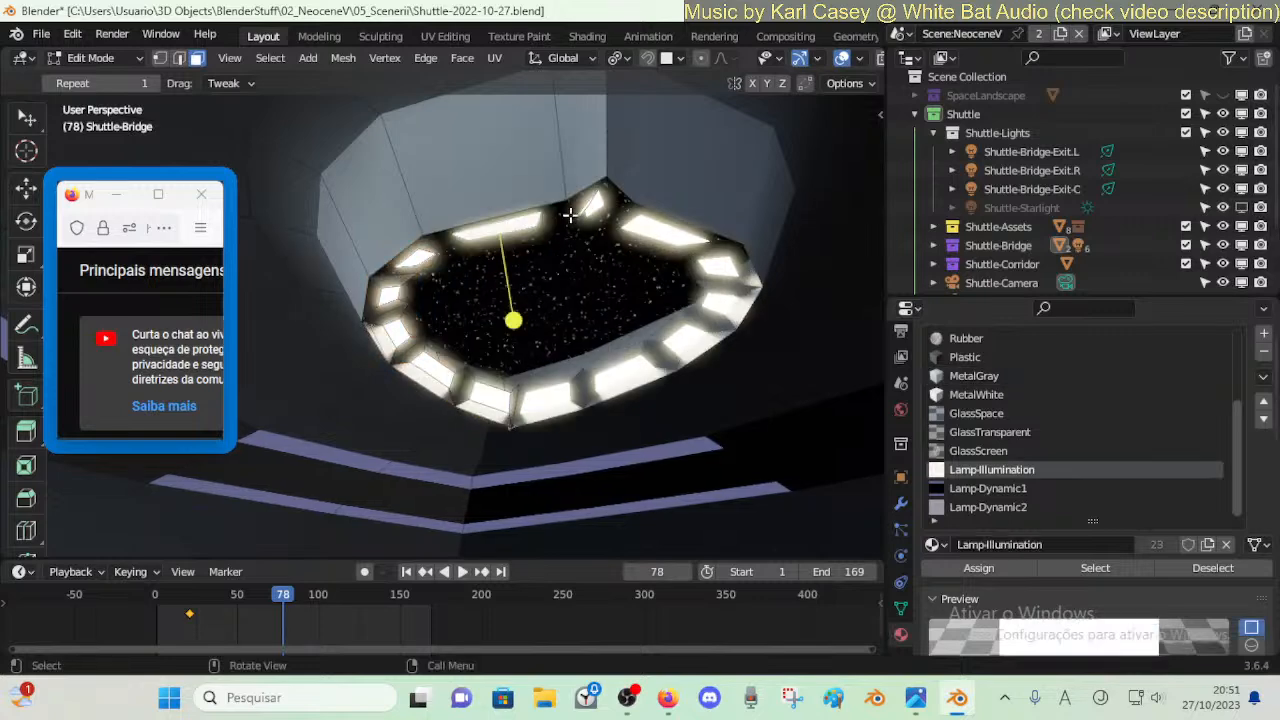
ctrl+click(563, 224)
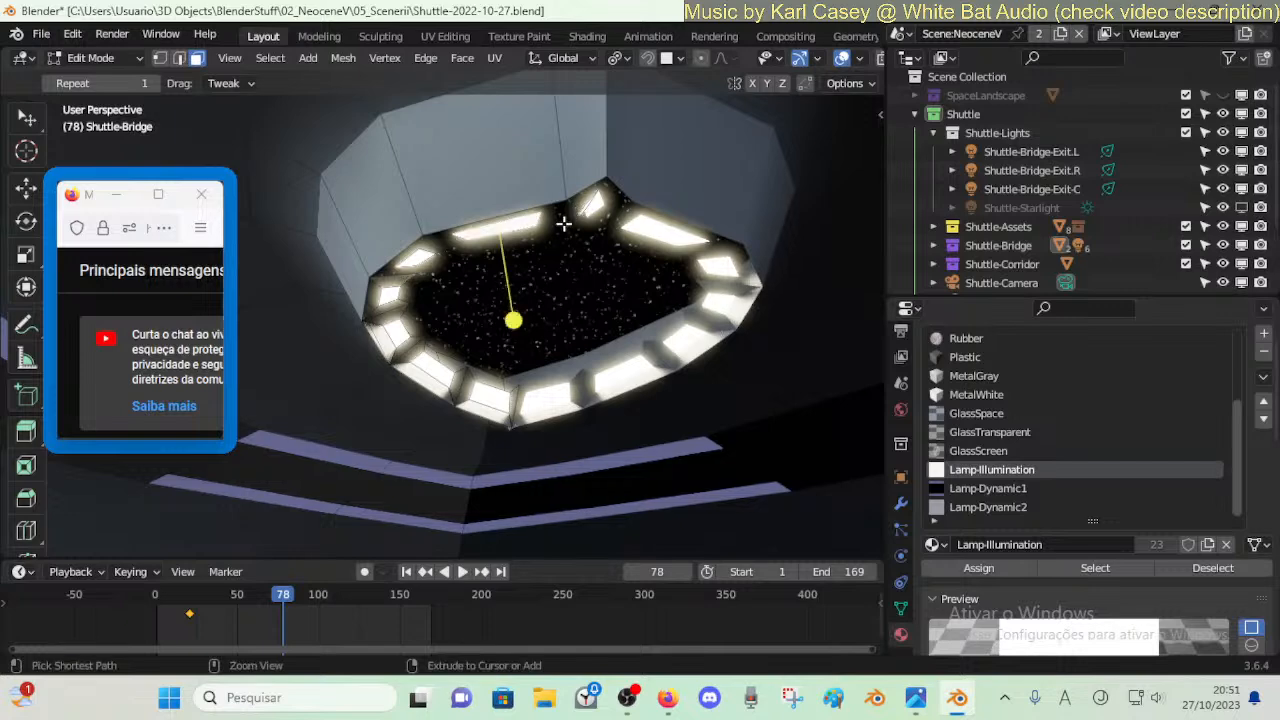
ctrl+click(549, 233)
- Grow the selection from the frame faces to the light panels and lamp housing walls, and delete these faces
key(ctrl+KP_Add)
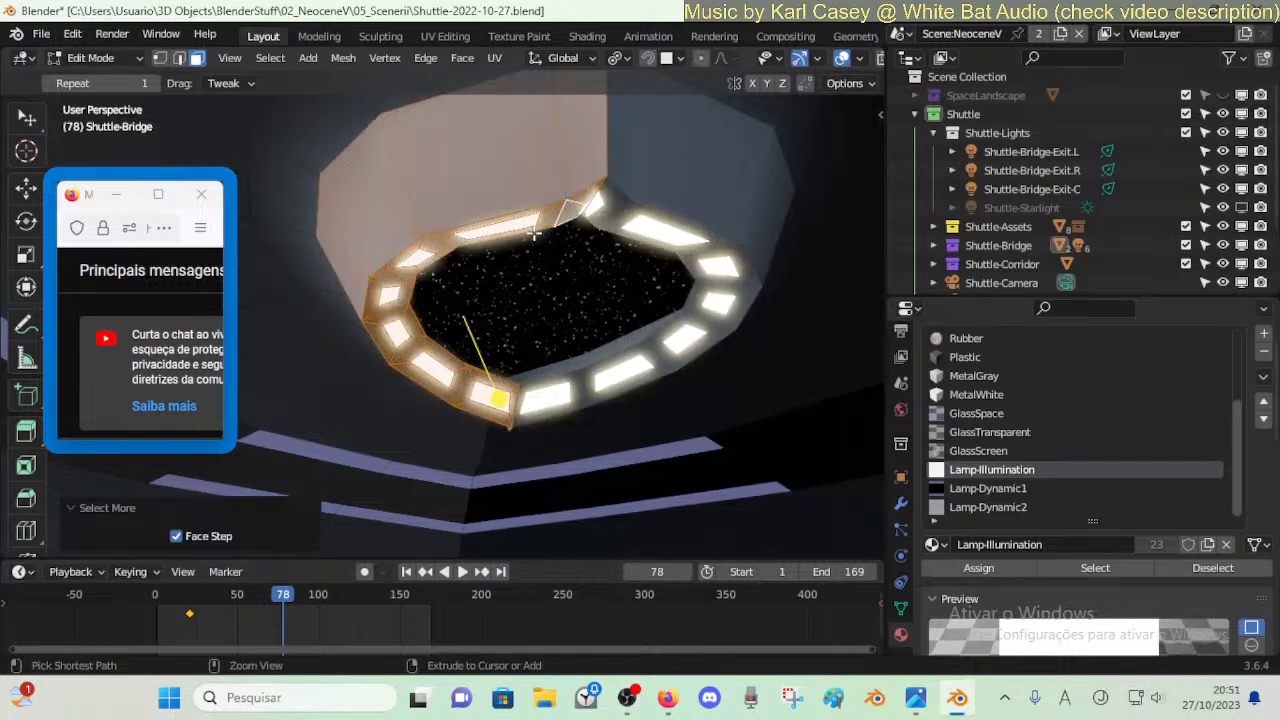
key(x)
click(524, 247)
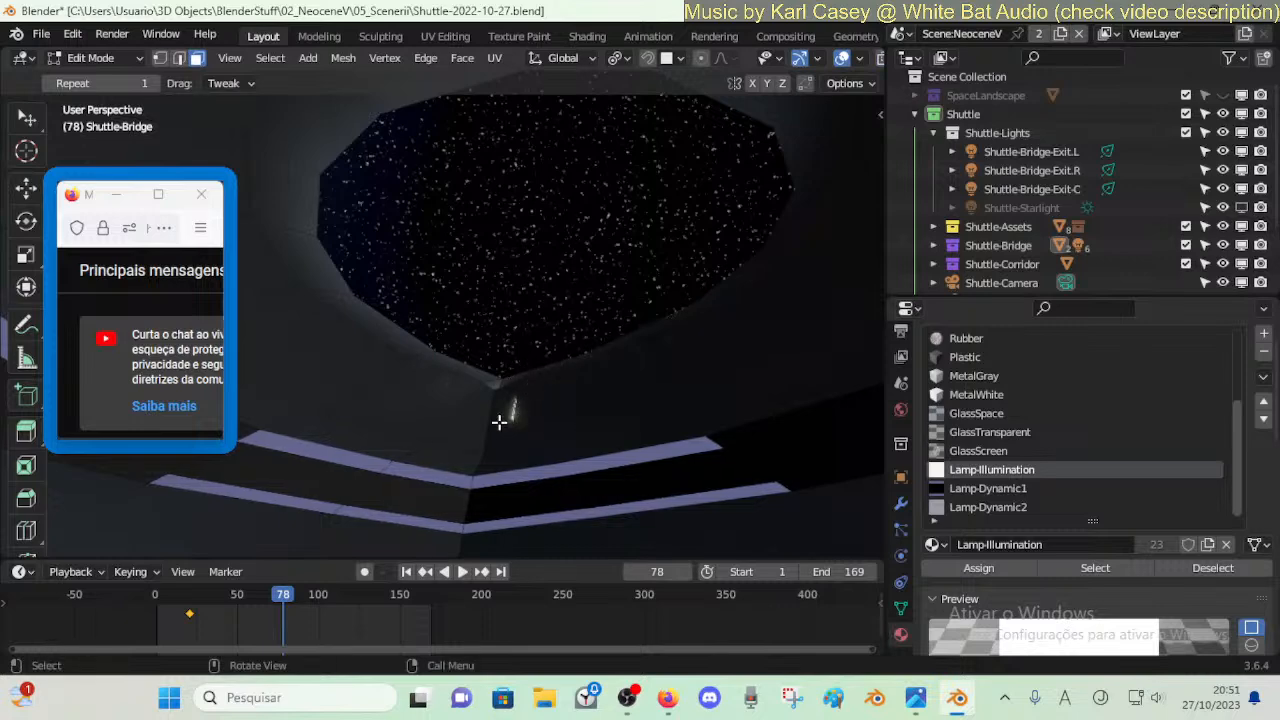
- Move the vertex at the near corner of the emptied lamp opening slightly, about 0.004 m in Y and 0.009 m in Z
click(477, 378)
key(g)
click(488, 361)
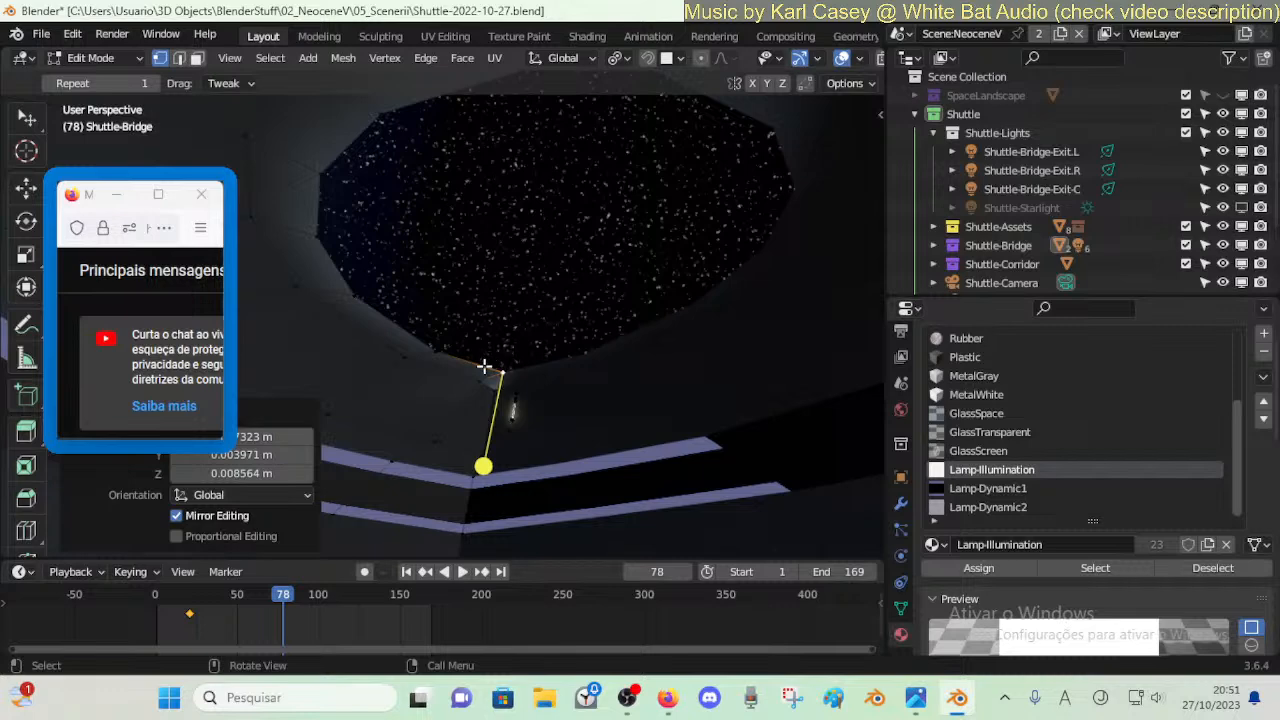
- Subdivide the rim edge beside the near corner of the lamp opening and merge the vertices next to it
click(475, 361)
key(ctrl+e)
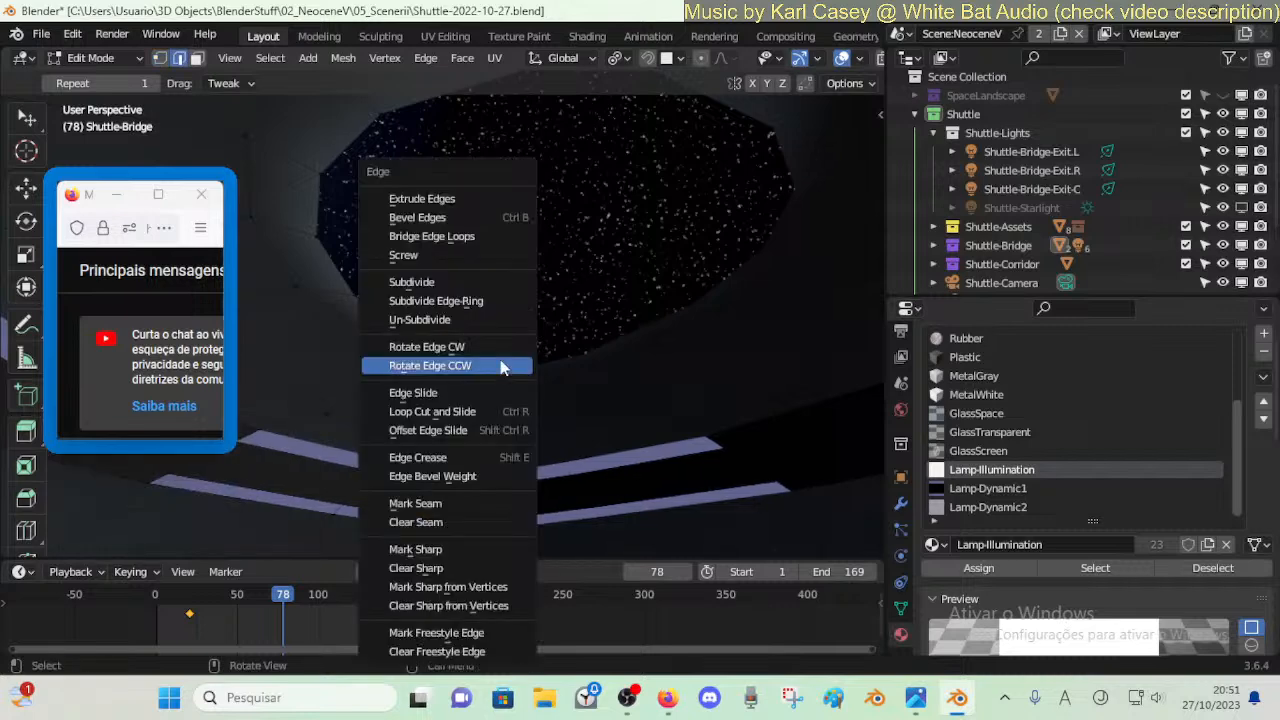
click(462, 283)
key(alt+a)
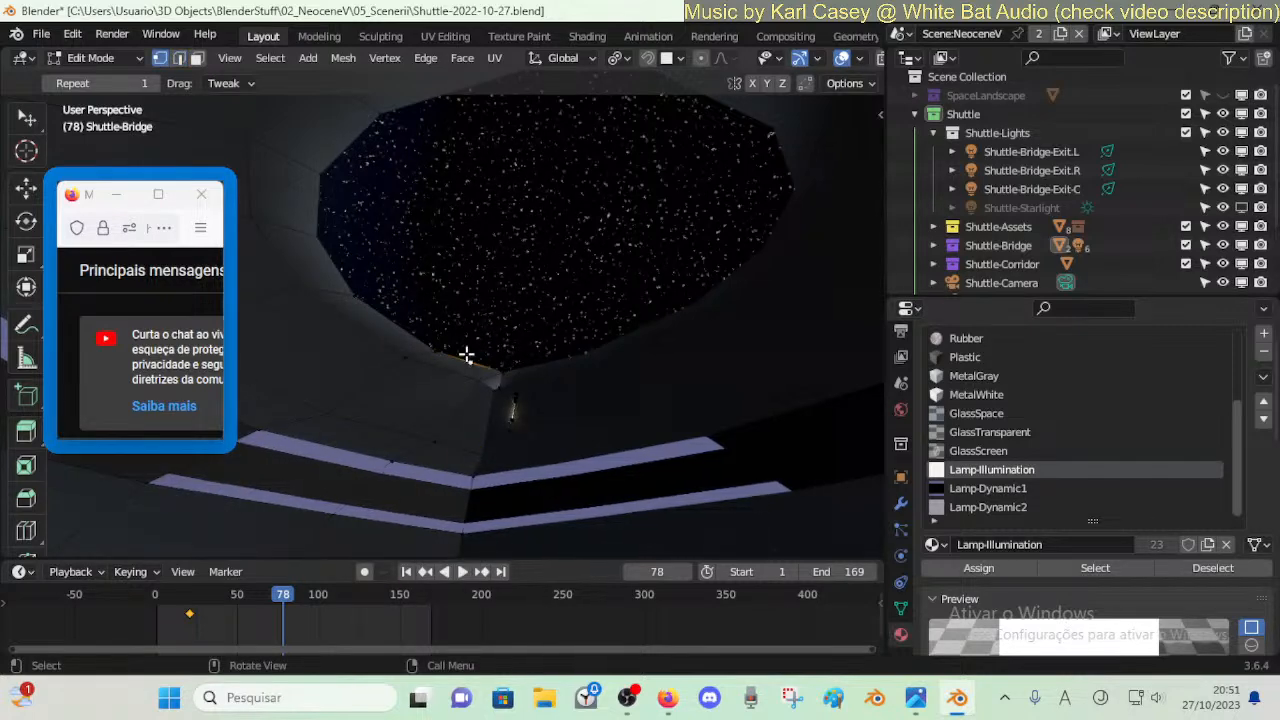
key(m)
click(476, 356)
click(475, 378)
click(470, 375)
key(alt+a)
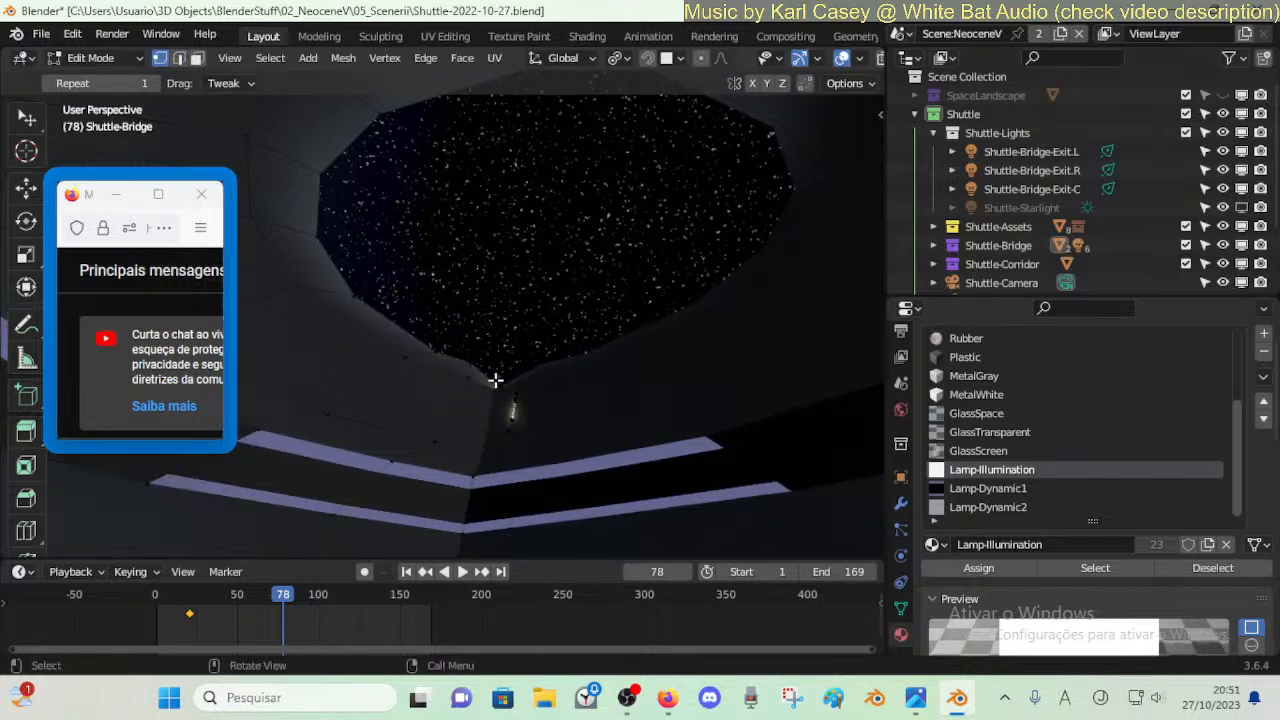
- Move the near corner vertex about -0.008 m in Y and -0.014 m in Z, and delete the leftover geometry beside it
key(g)
click(488, 409)
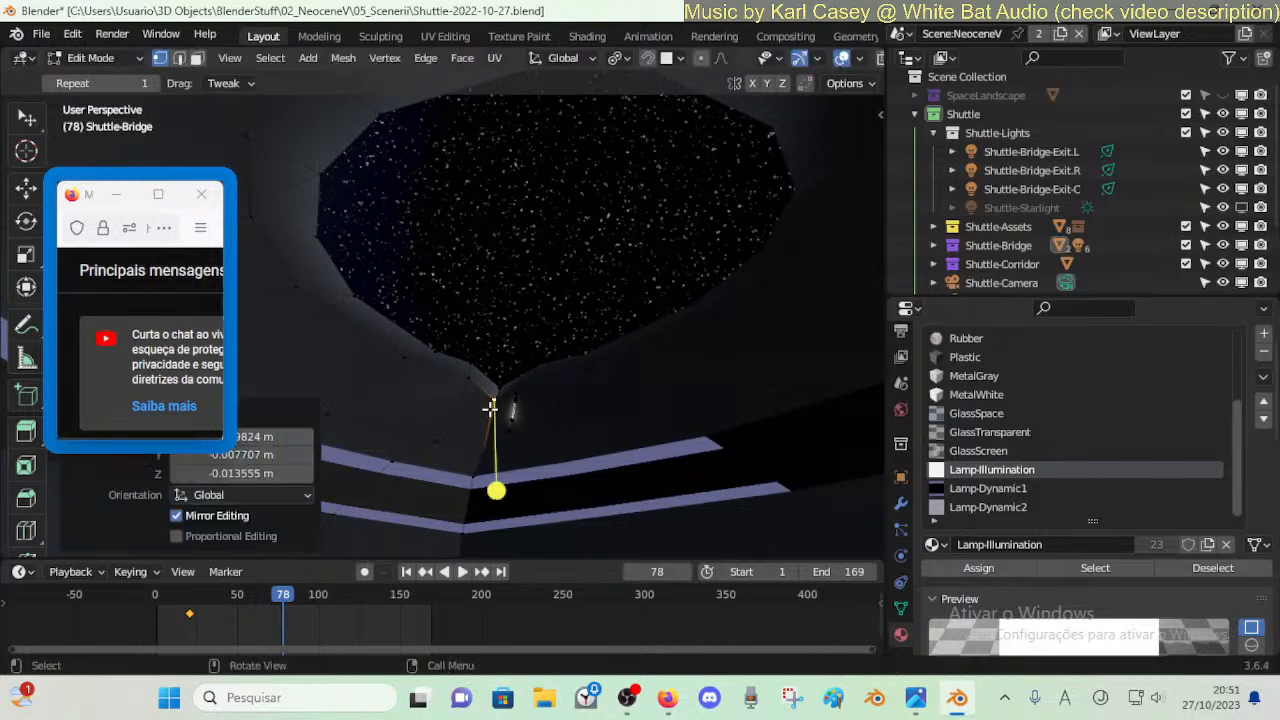
key(c)
mouse_move(521, 403)
mouse_down()
mouse_move(517, 422)
mouse_move(531, 373)
mouse_up()
right_click(520, 423)
key(alt+a)
key(c)
right_click(533, 372)
key(x)
click(532, 331)
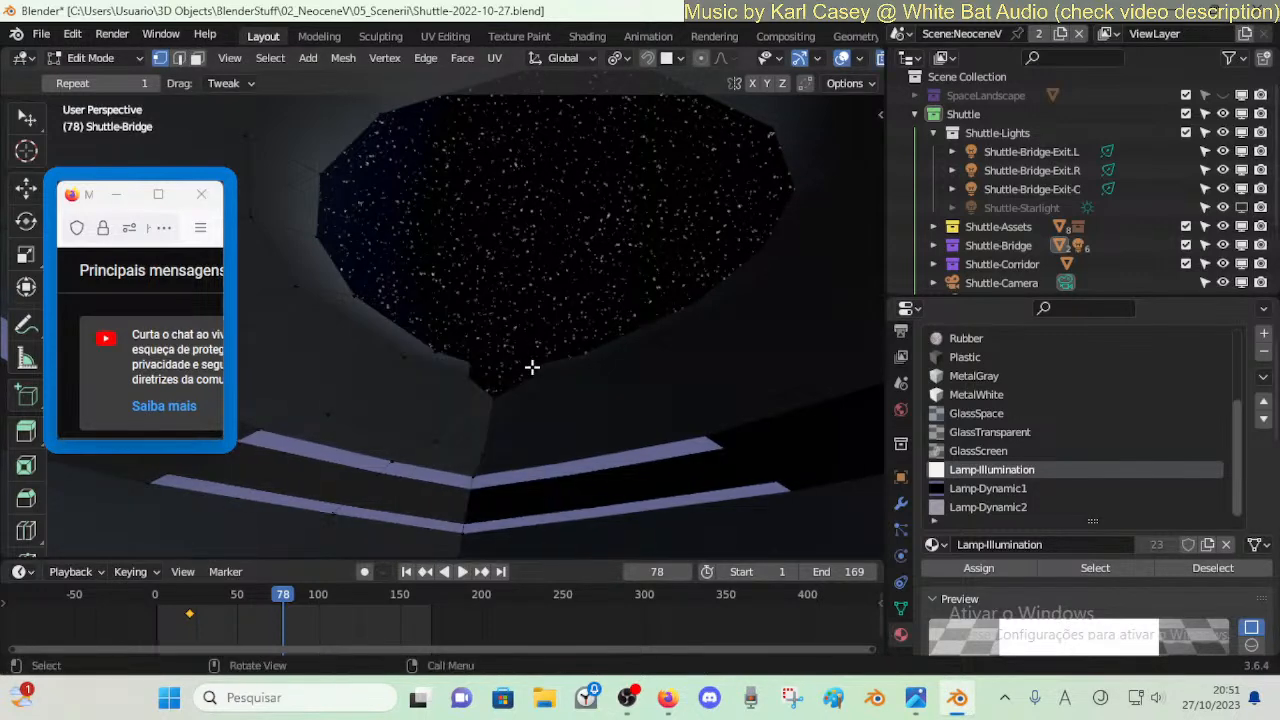
- Try to pull the rim geometry at the near corner notch towards the mirror line along X
key(g)
key(x)
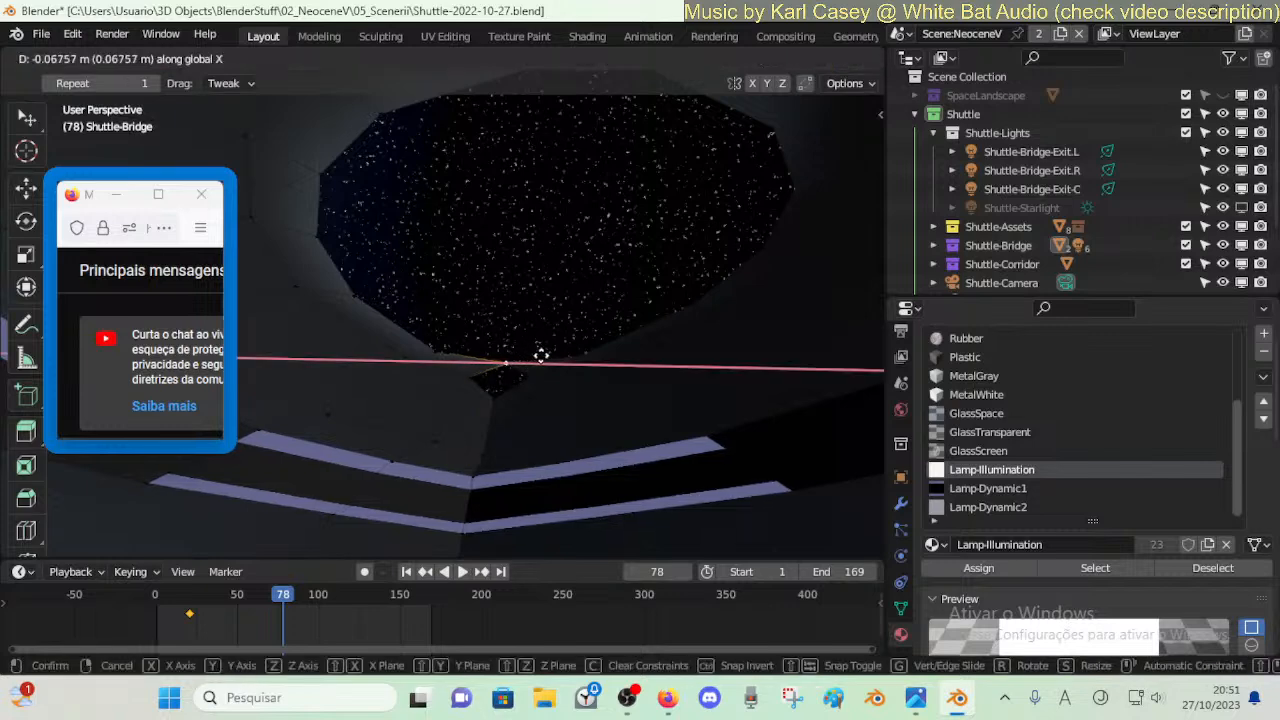
click(554, 356)
key(alt+a)
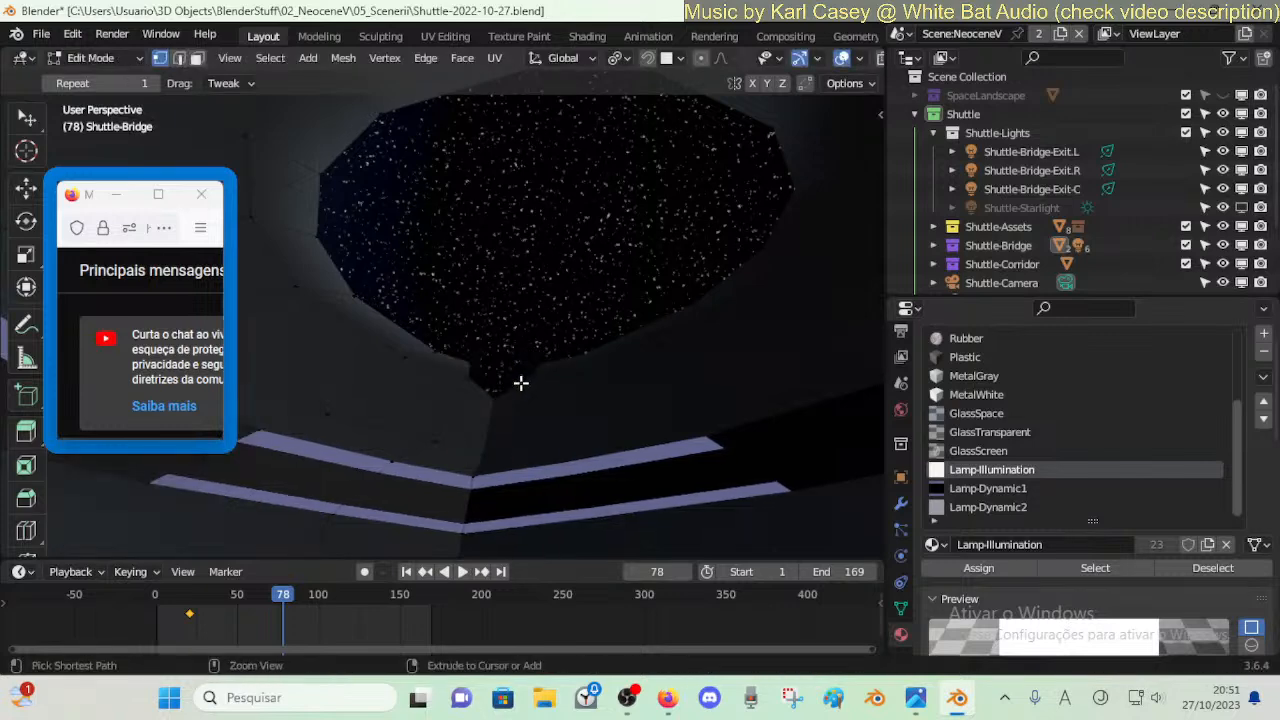
- Reposition the rim vertex at the near corner notch and merge it with the corner vertex on the mirror line
key(g)
click(549, 369)
key(g)
key(y)
key(Escape)
key(alt+a)
click(492, 397)
shift+click(506, 379)
key(m)
click(515, 384)
key(a)
key(alt+a)
- Slide three vertices on the modeled half of the opening's rim along their edges to even out the curve
click(439, 348)
key(g)
key(g)
click(425, 341)
click(357, 294)
key(g)
key(g)
click(348, 285)
click(326, 235)
key(g)
key(g)
click(331, 224)
- Move the opening's far corner vertex along Y and slide the vertex just behind it along its edge
key(shift+grave)
key(s)
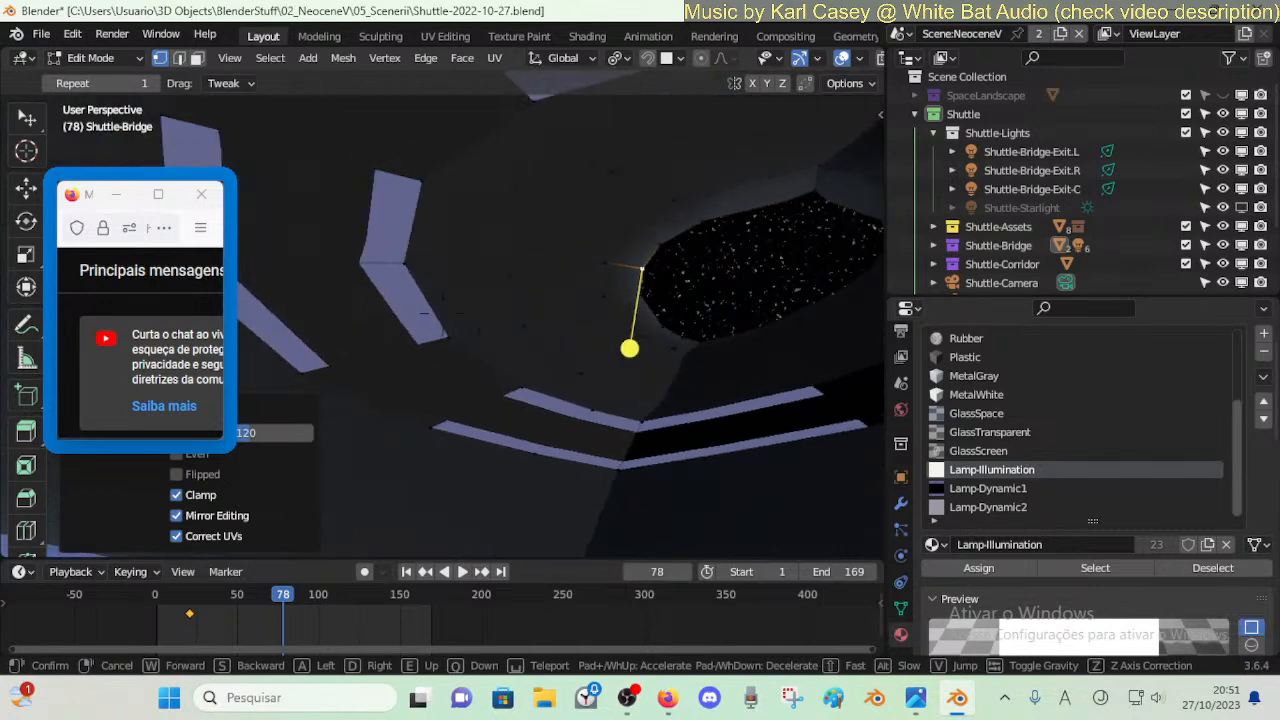
click(333, 221)
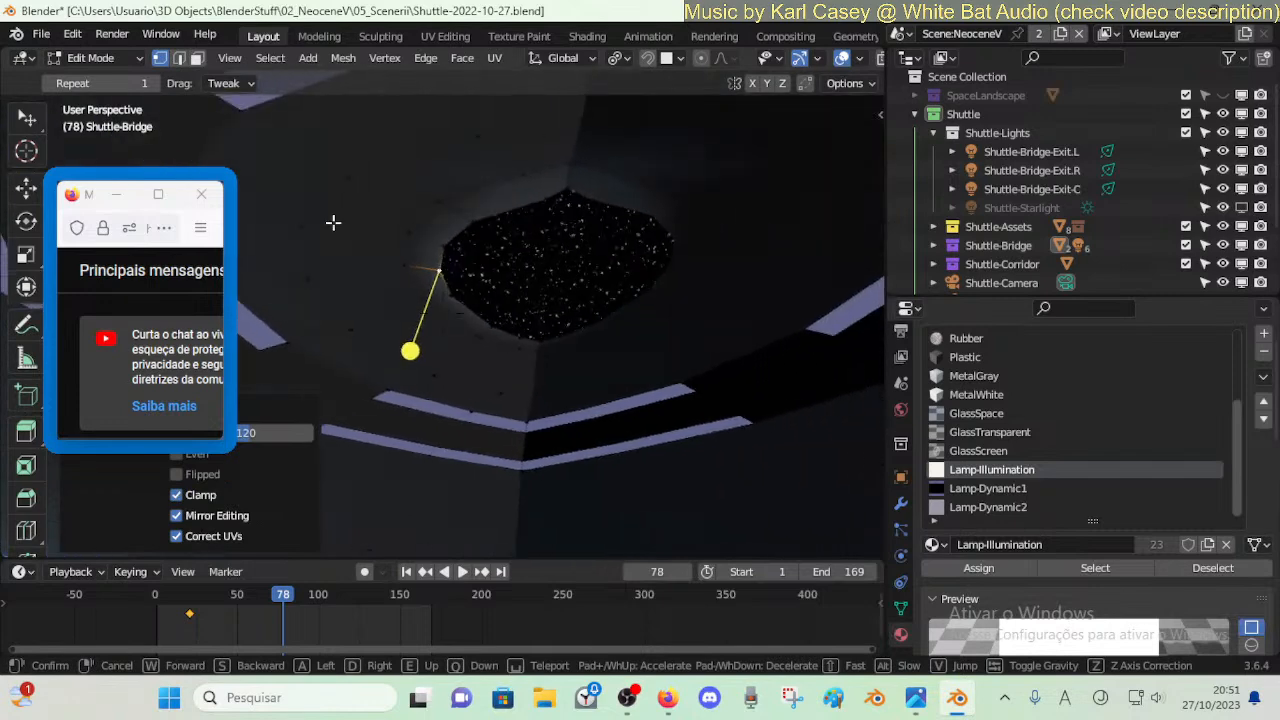
click(566, 192)
key(g)
key(y)
click(567, 204)
click(571, 163)
key(g)
key(g)
click(552, 176)
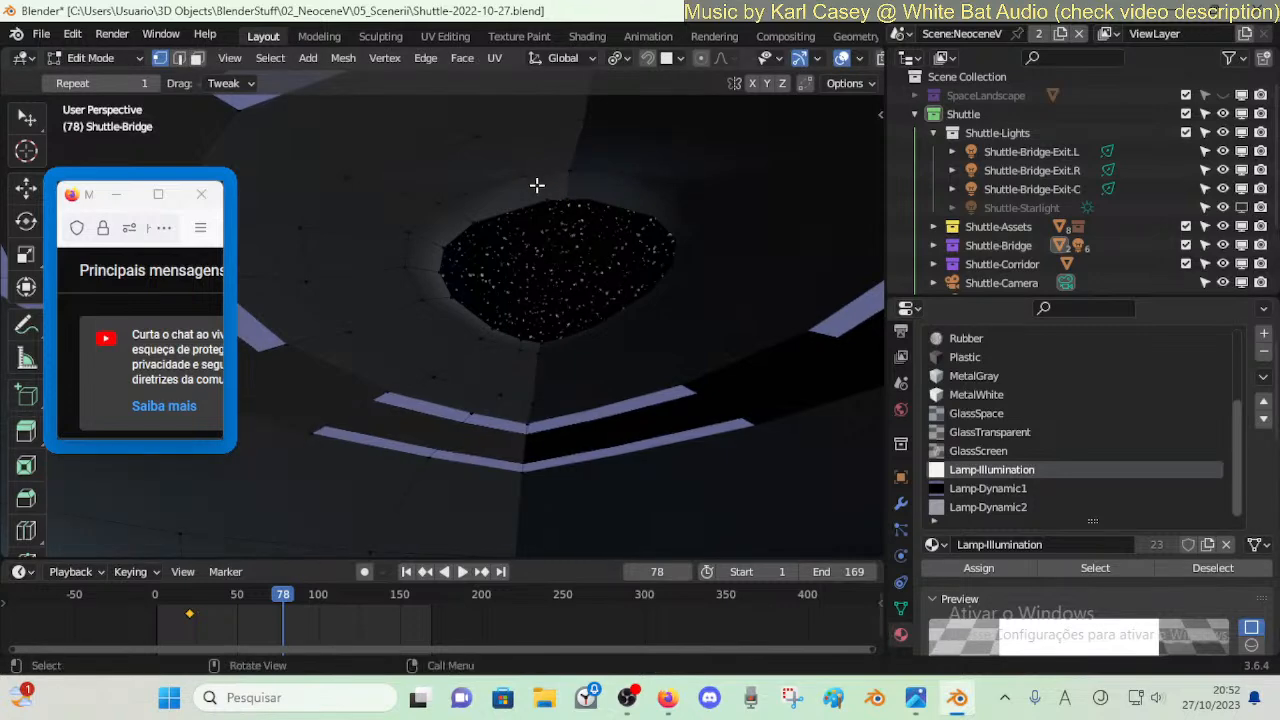
- Slide the short cross edge beside the opening's far corner along the rim and rotate it to follow the curve
key(g)
key(g)
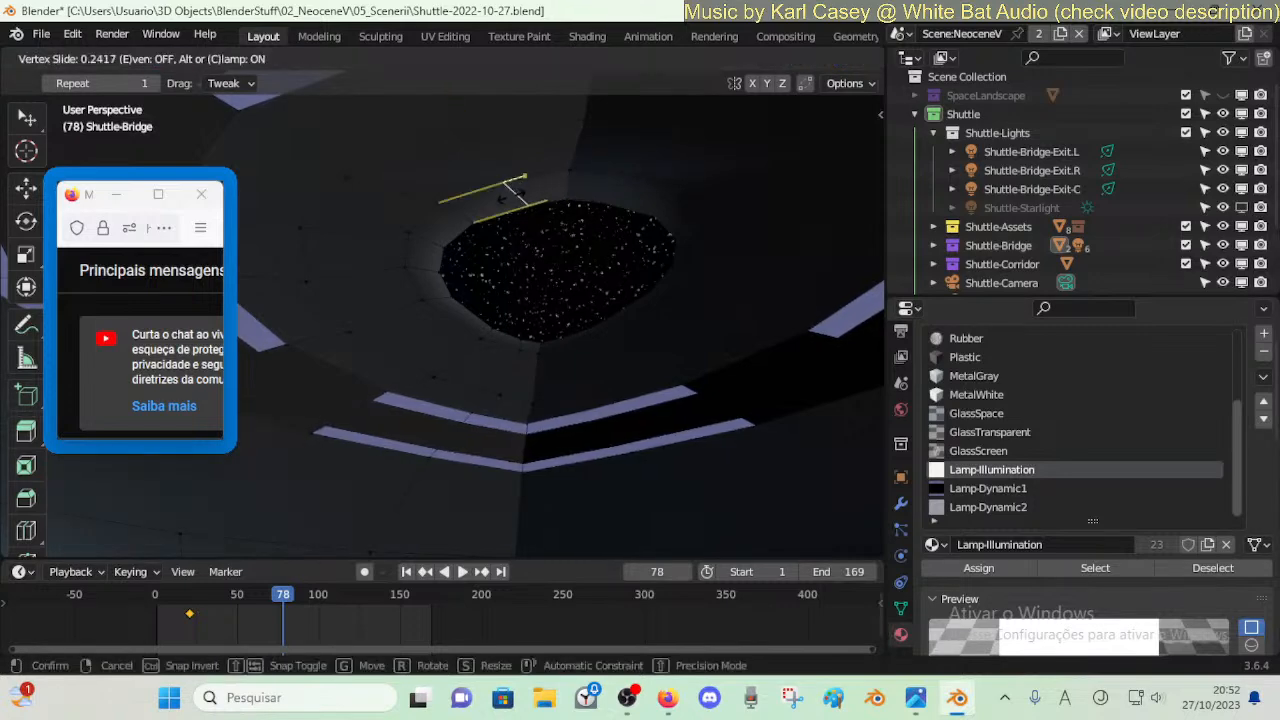
click(556, 211)
key(r)
click(548, 214)
- Slide and rotate the remaining cross edges on the far side of the modeled rim to space them evenly
key(2)
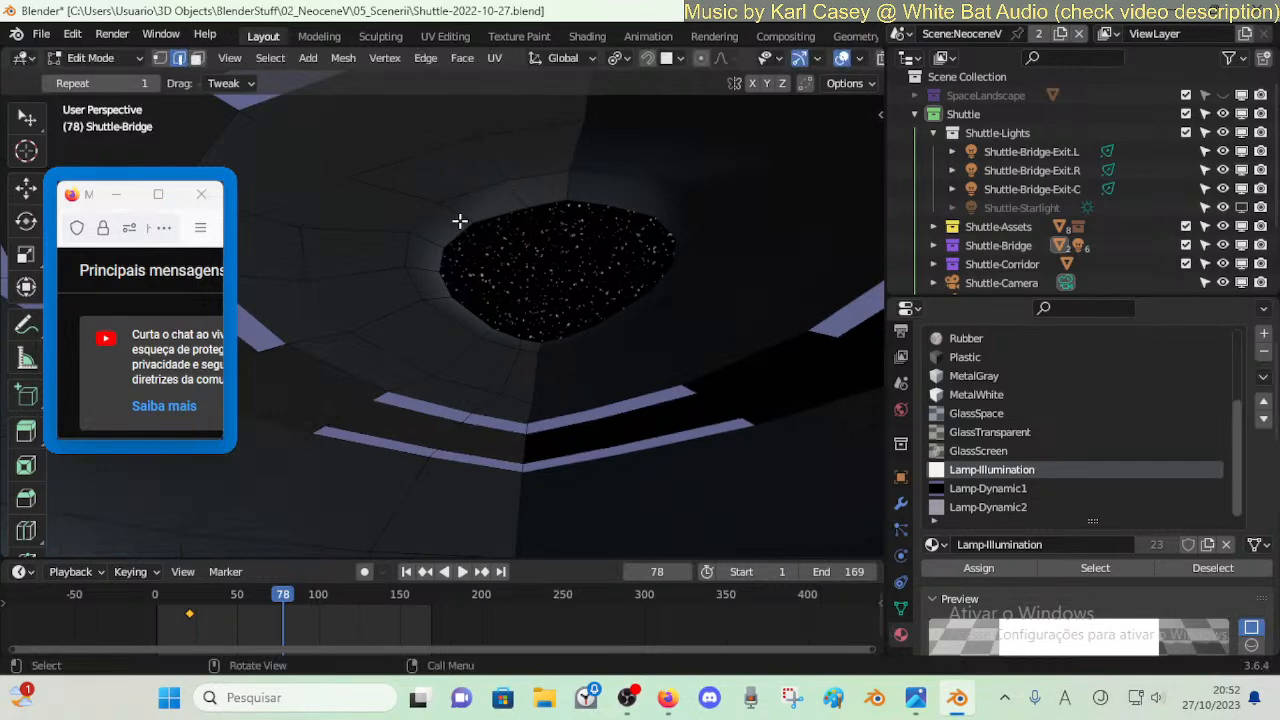
key(g)
key(g)
click(531, 230)
key(r)
click(549, 233)
click(425, 240)
key(r)
click(528, 262)
- Slide the cross edge on the near side of the modeled rim along the loop and rotate it into line
key(alt+a)
alt+click(439, 298)
key(g)
key(g)
right_click(443, 301)
click(437, 296)
key(g)
key(g)
click(470, 311)
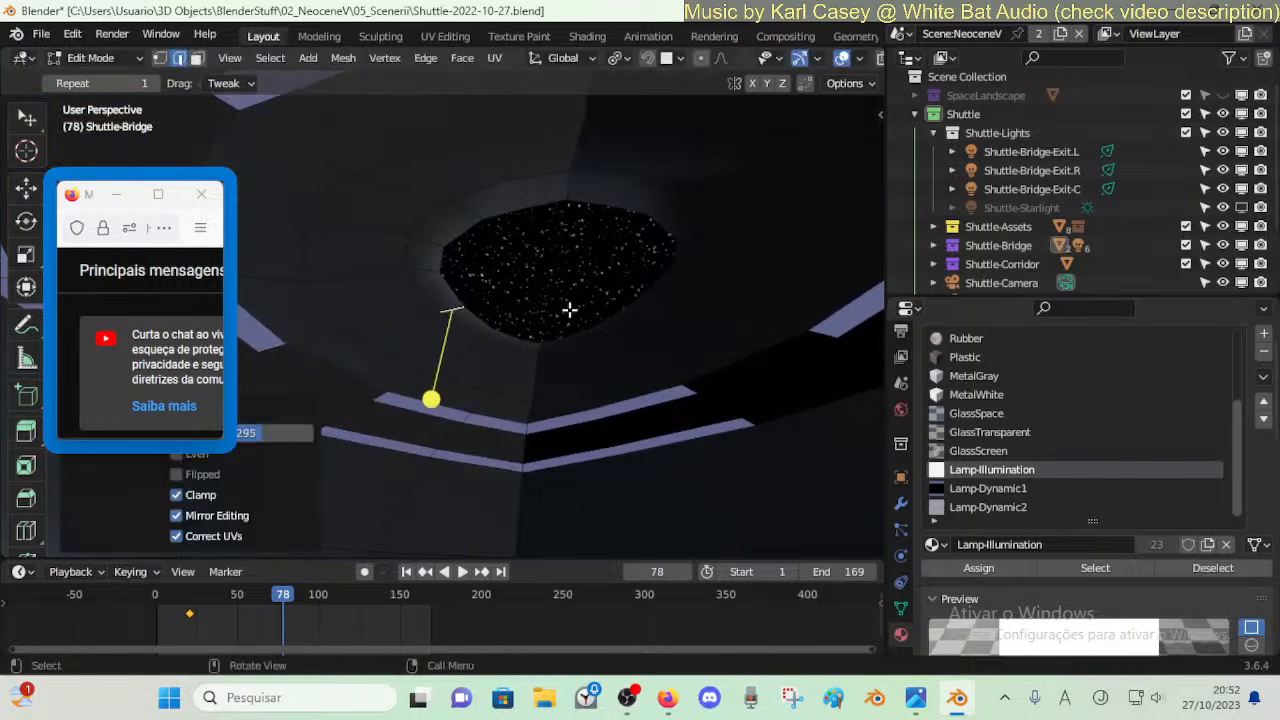
key(r)
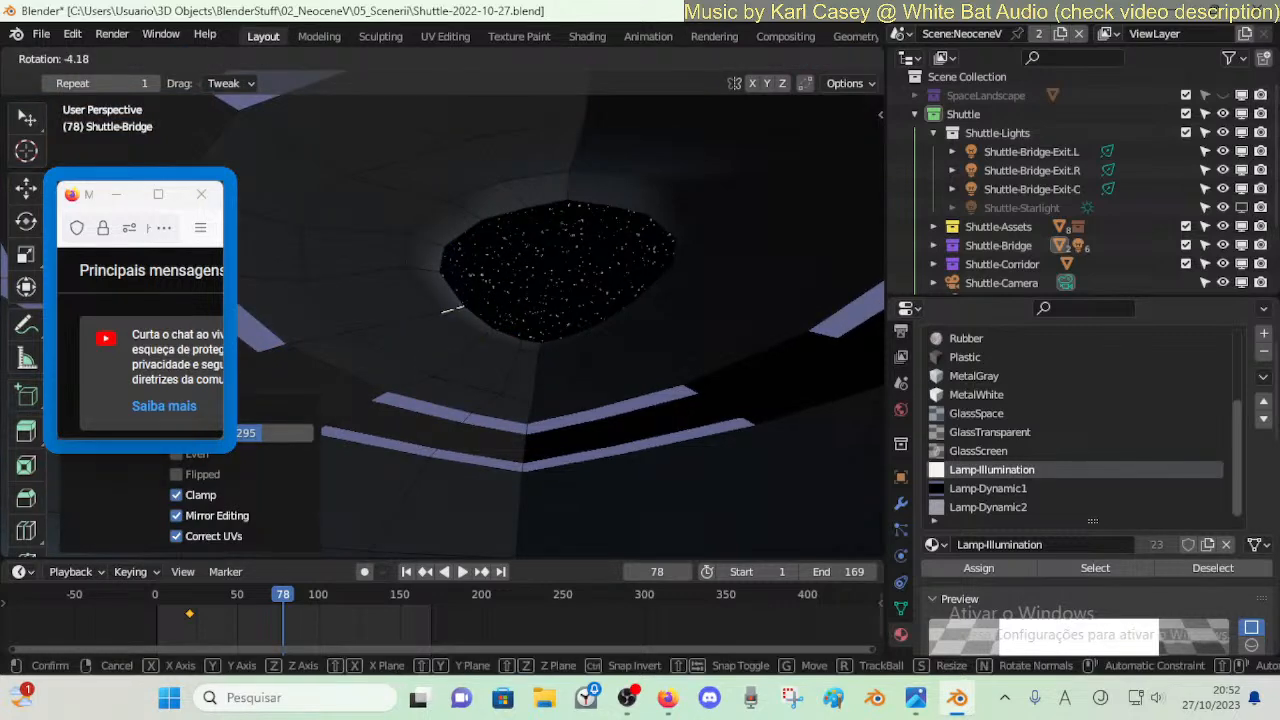
click(605, 339)
- Slide the cross edge next to the near corner and adjust the outer rim vertex at the side of the opening
key(g)
key(g)
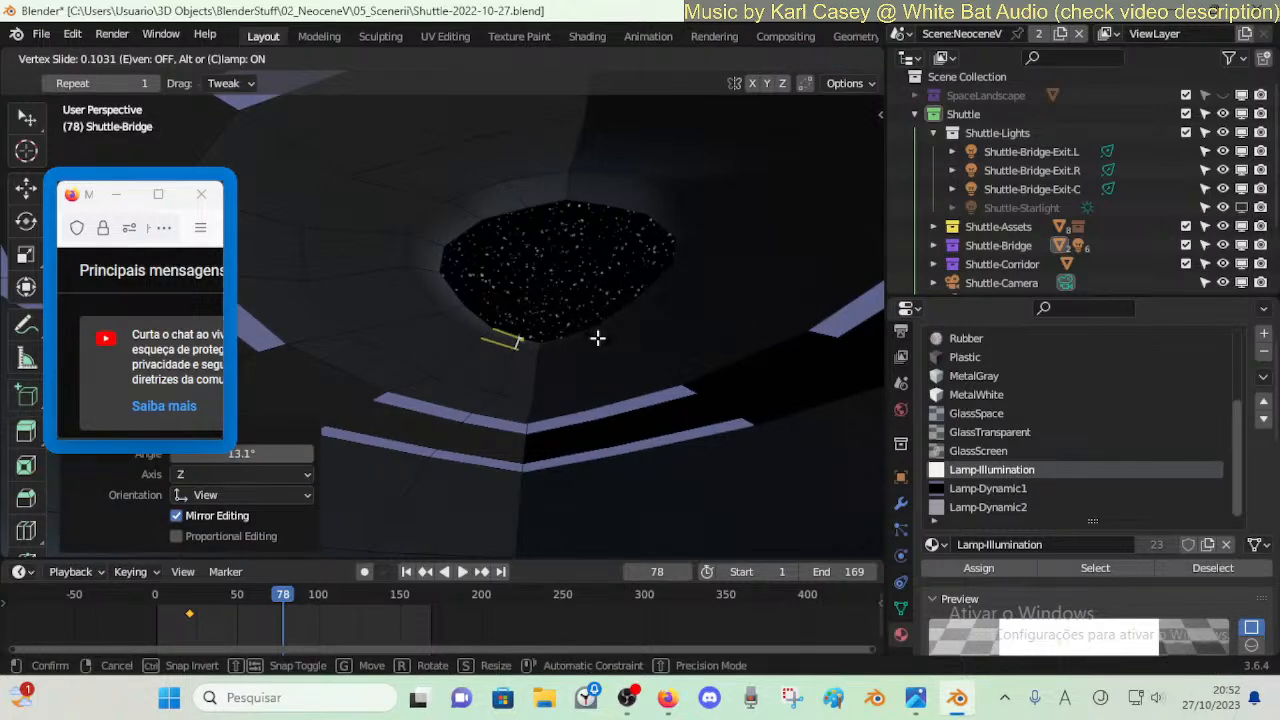
click(450, 304)
key(g)
key(g)
click(414, 270)
click(411, 269)
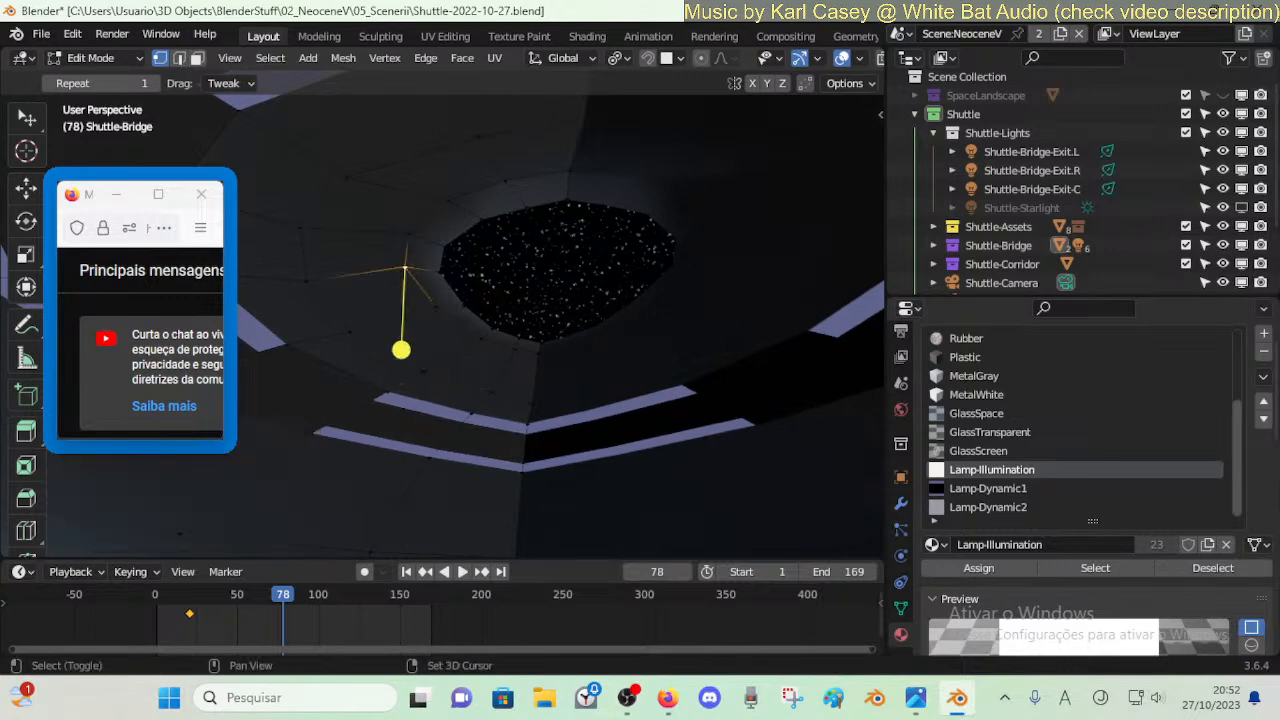
- Smooth the face loop bordering the opening, and smooth the neighbouring face loop outside it
key(3)
alt+click(430, 236)
drag(472, 360, 543, 360)
key(alt+a)
alt+click(397, 184)
drag(463, 373, 480, 350)
- Extrude the face loop bordering the opening a short way downward along global Z to form a raised ring
key(alt+a)
alt+click(449, 305)
key(g)
key(z)
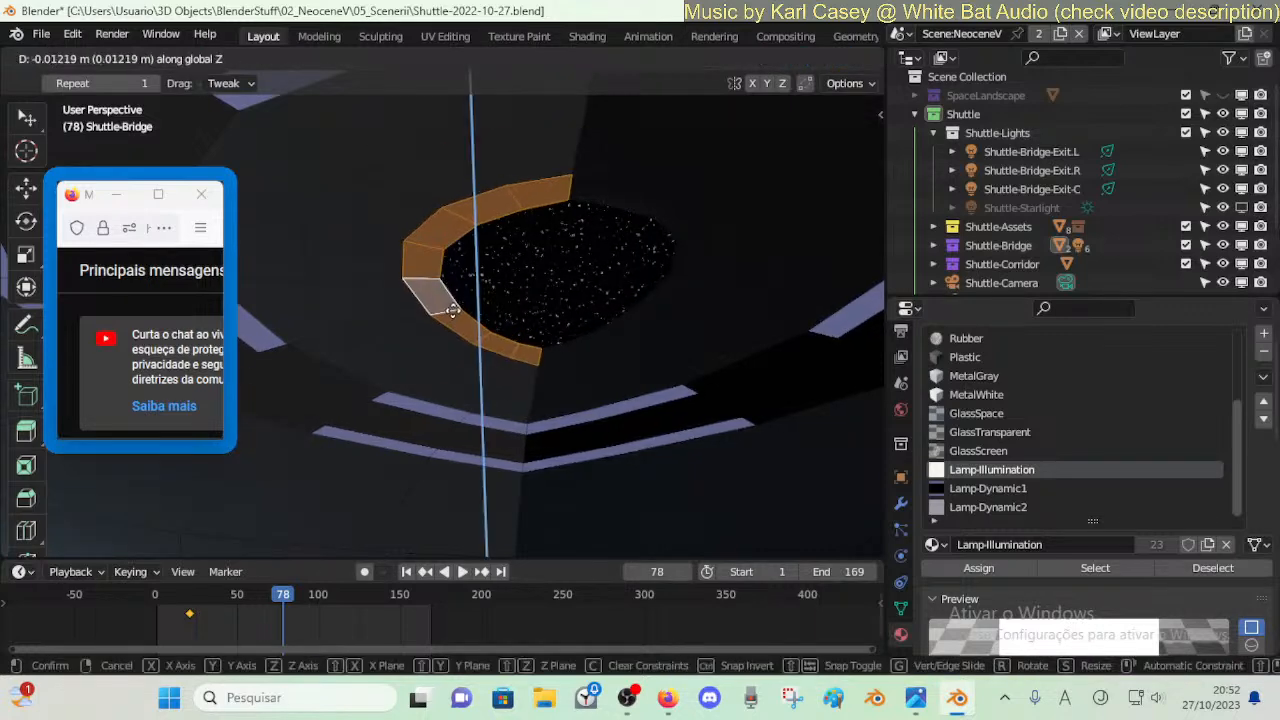
right_click(460, 311)
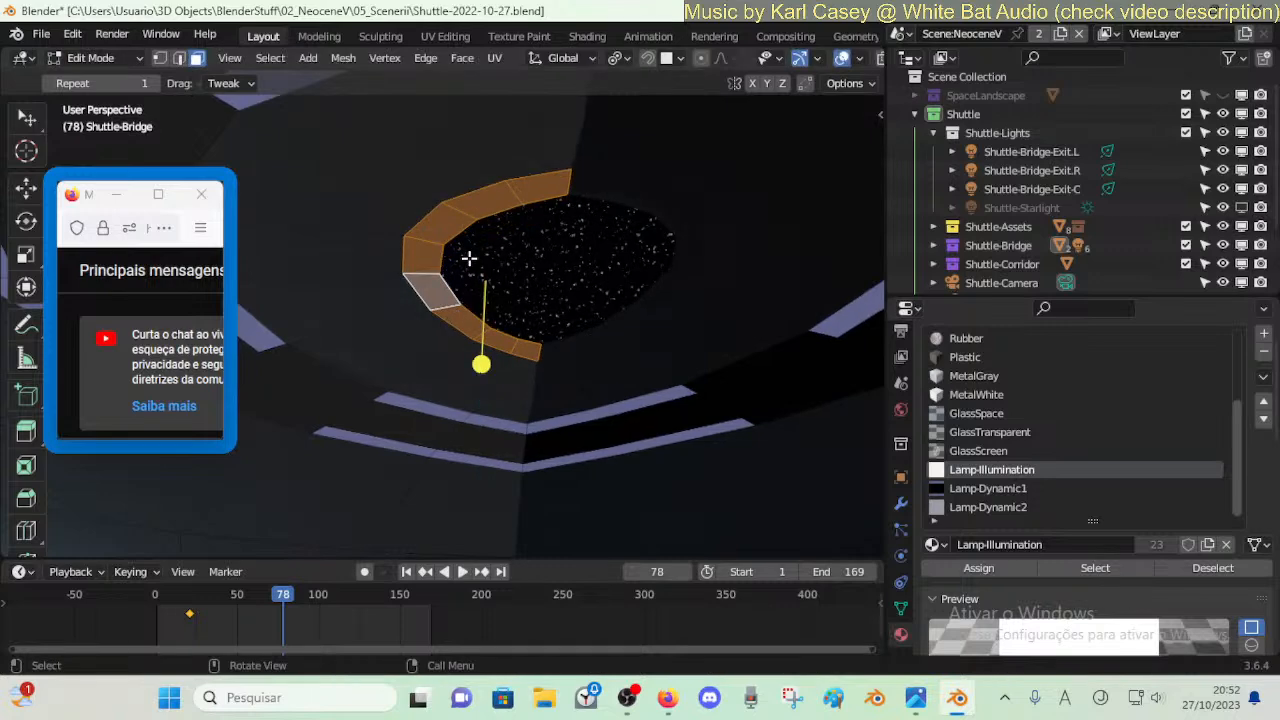
key(g)
key(z)
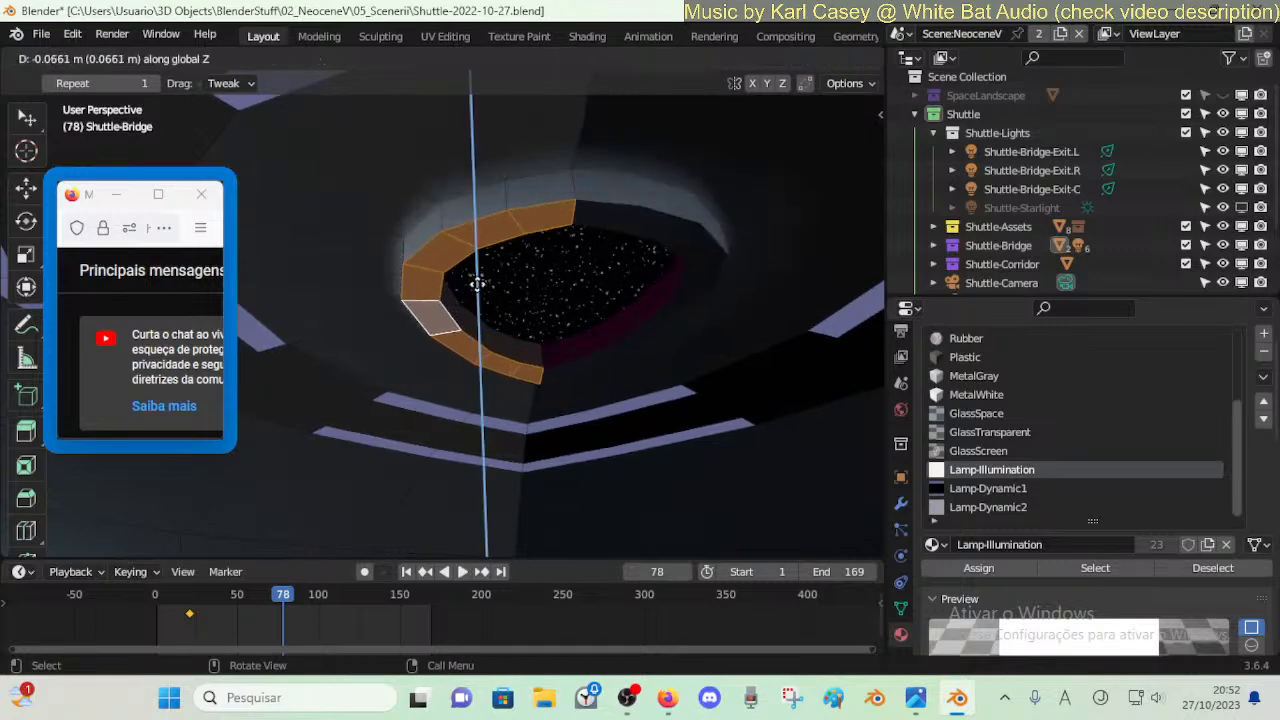
click(478, 277)
- Smooth the extruded ring faces by 0.076 and scale them to about 0.904 along Y
mouse_move(485, 379)
mouse_down()
mouse_move(523, 380)
mouse_move(508, 384)
mouse_up()
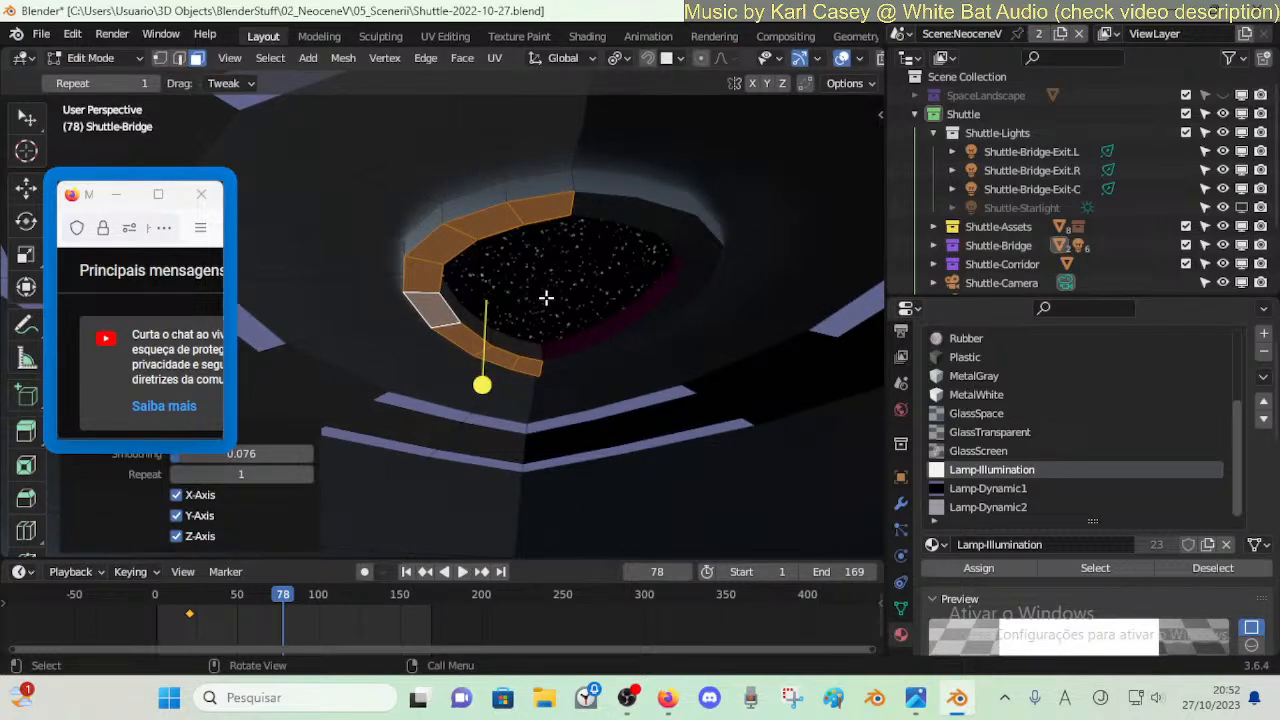
key(s)
key(y)
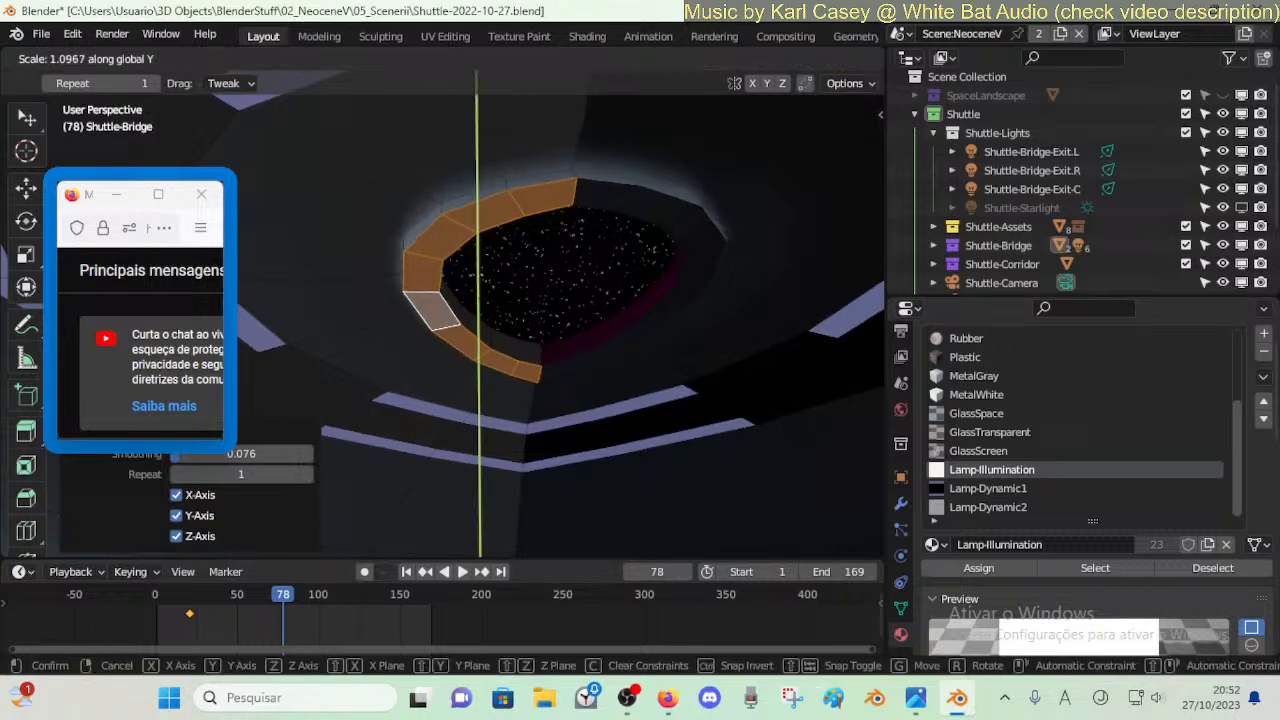
click(553, 307)
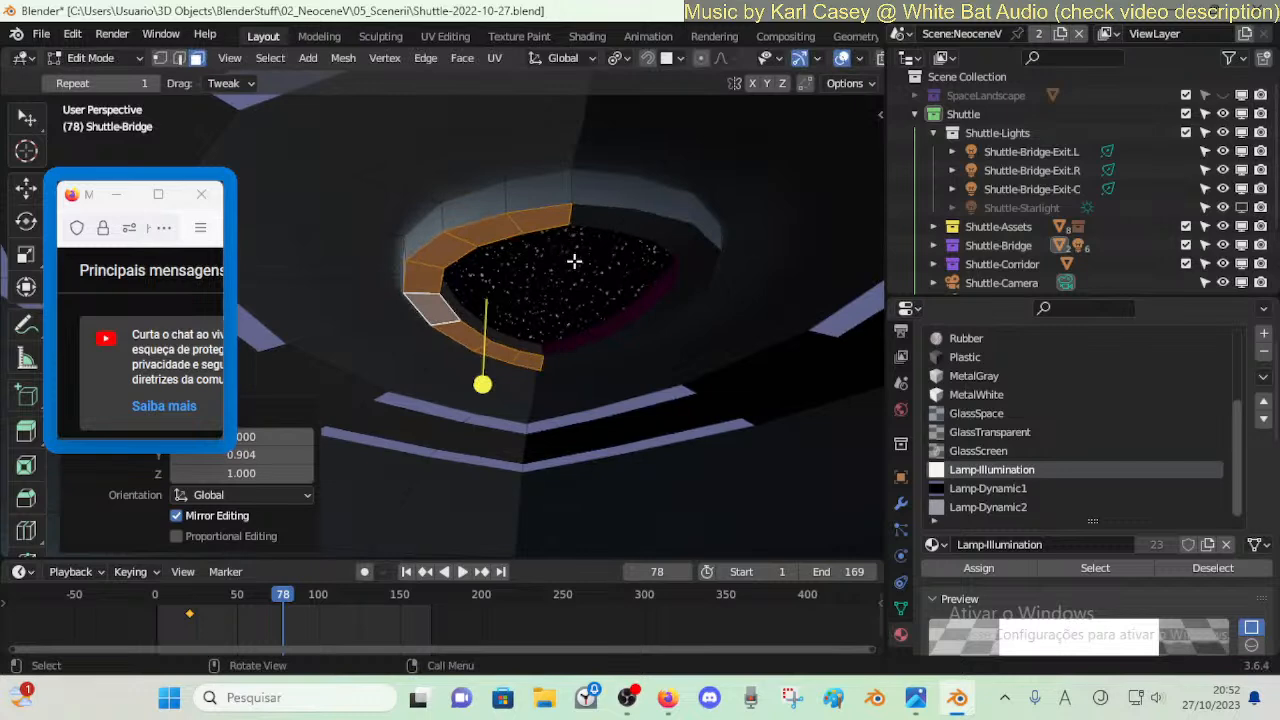
- Extrude the inner edge loop of the opening inward, scaled to about 0.382
key(alt+a)
alt+click(460, 312)
key(alt+a)
alt+click(487, 296)
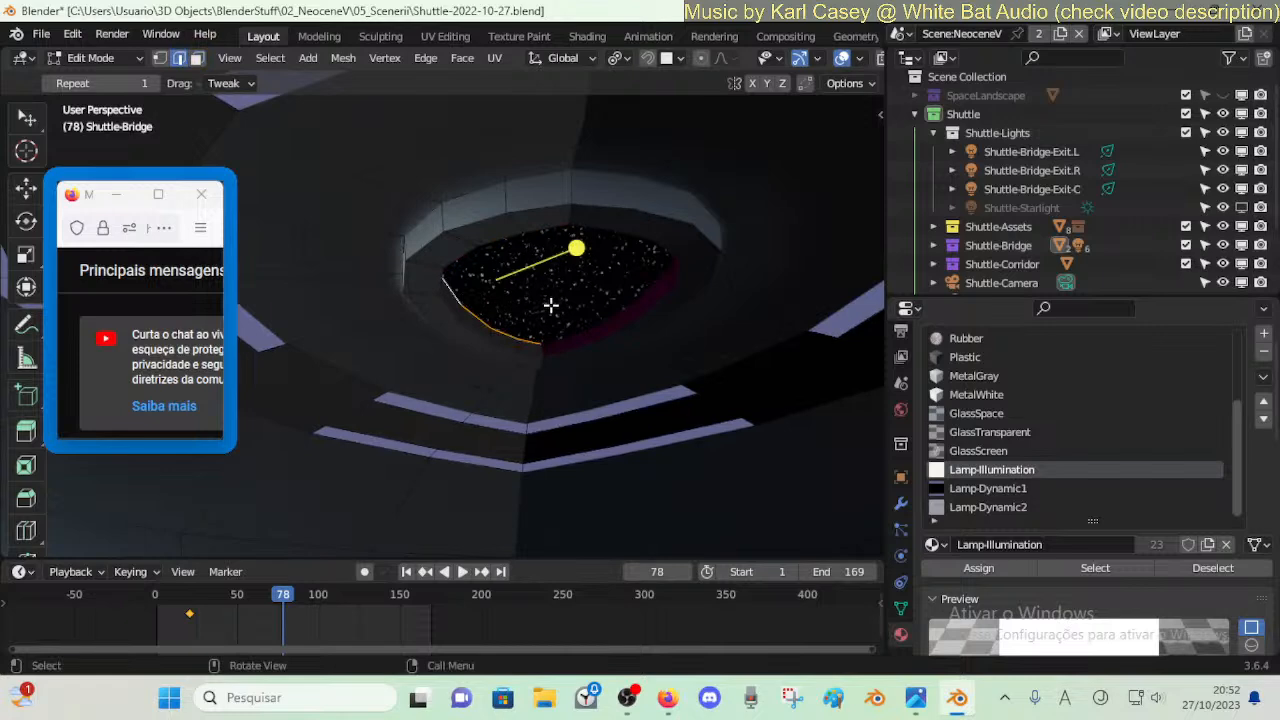
key(s)
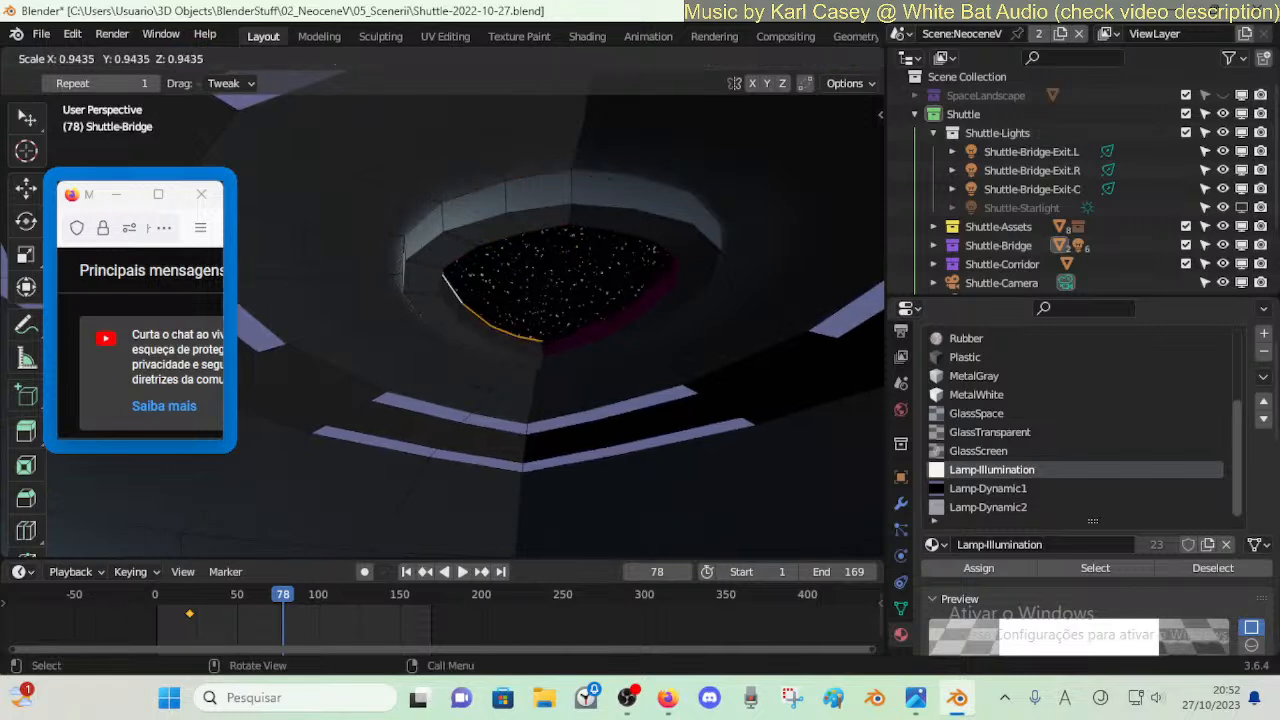
click(520, 294)
- Lower the new inner edge loop about 0.012 m in Z, shift it along X, and fill the remaining hole
key(g)
key(z)
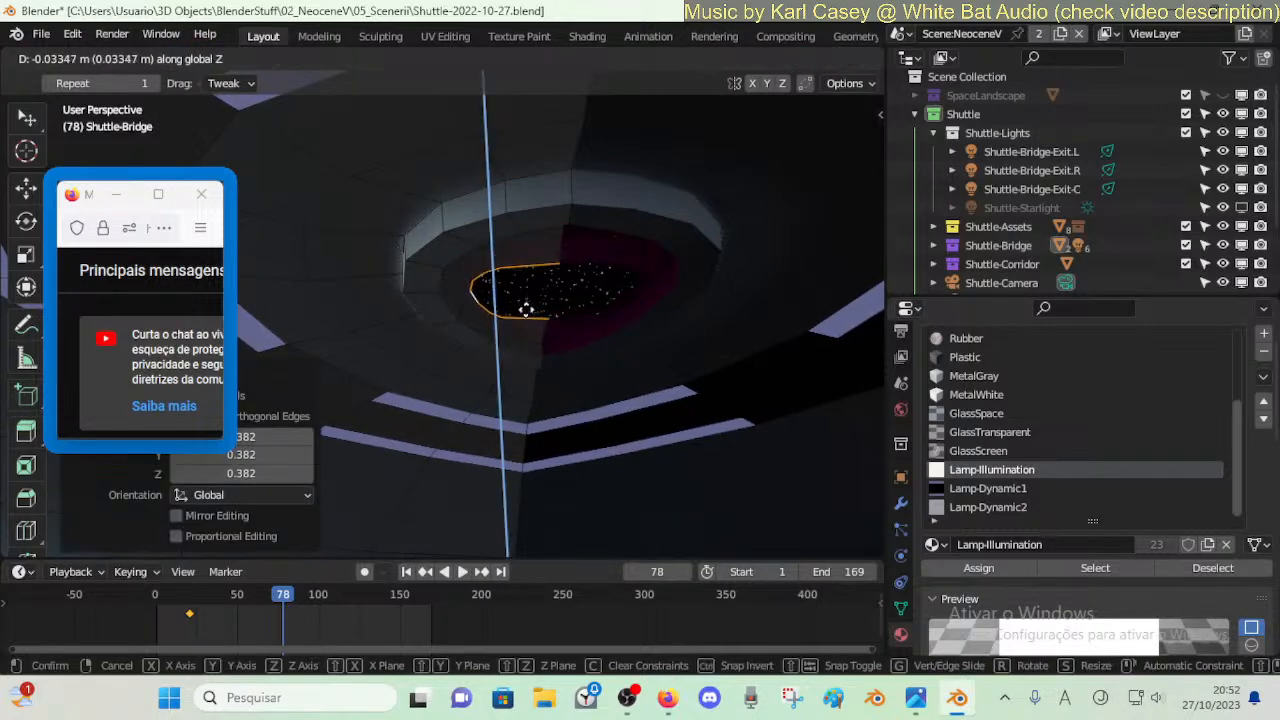
key(x)
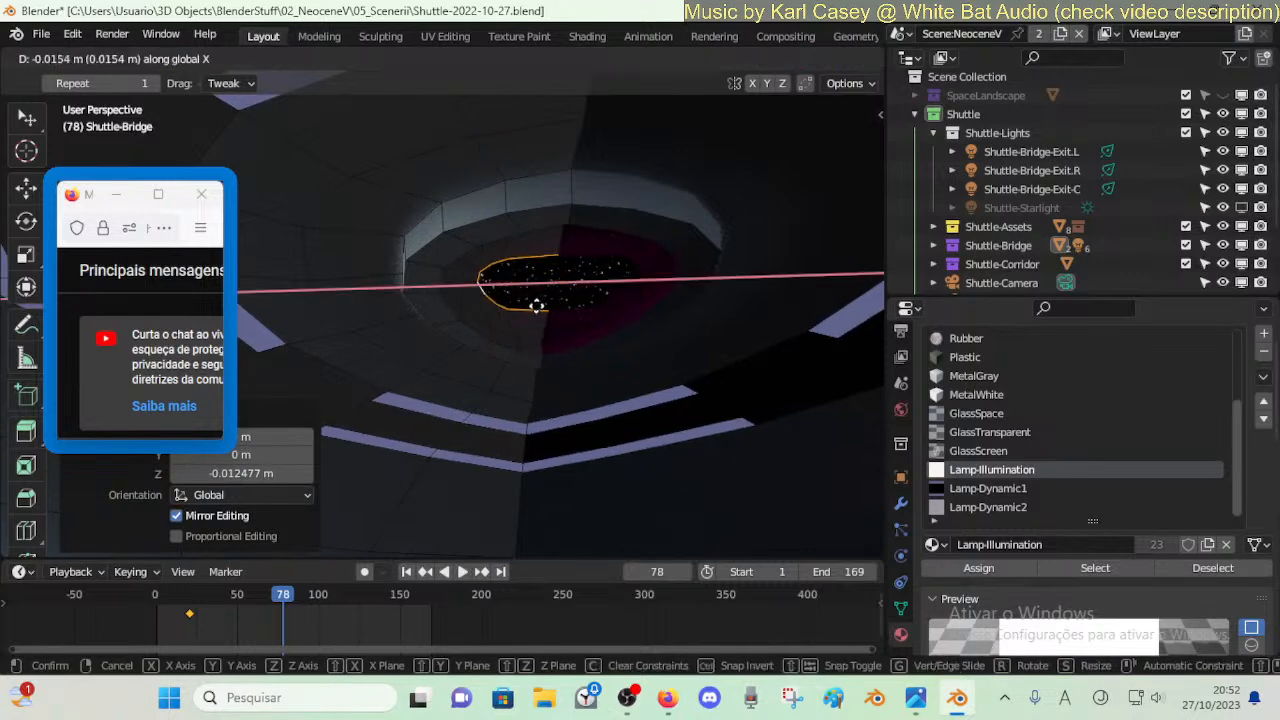
click(557, 306)
key(alt+a)
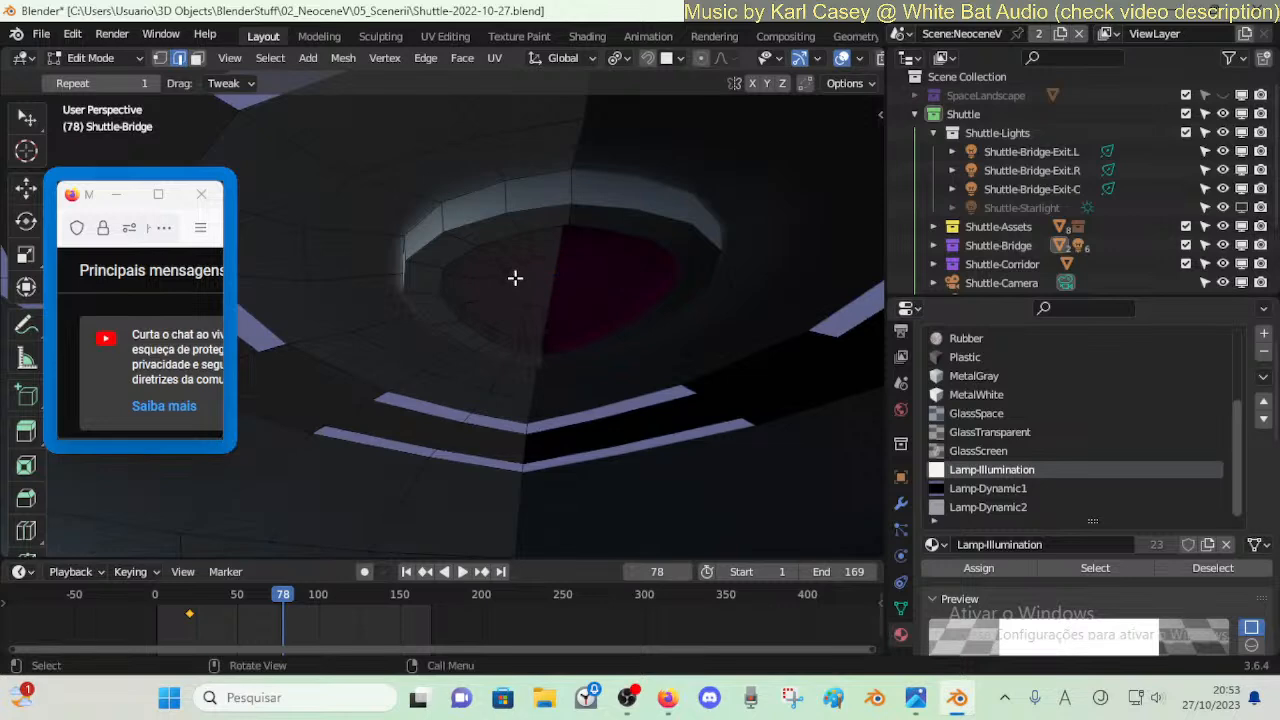
- Bevel the upper outer edge loop of the raised ring with 1 segment and a width of about 0.026 m
alt+click(444, 218)
key(alt+a)
alt+click(428, 215)
key(ctrl+b)
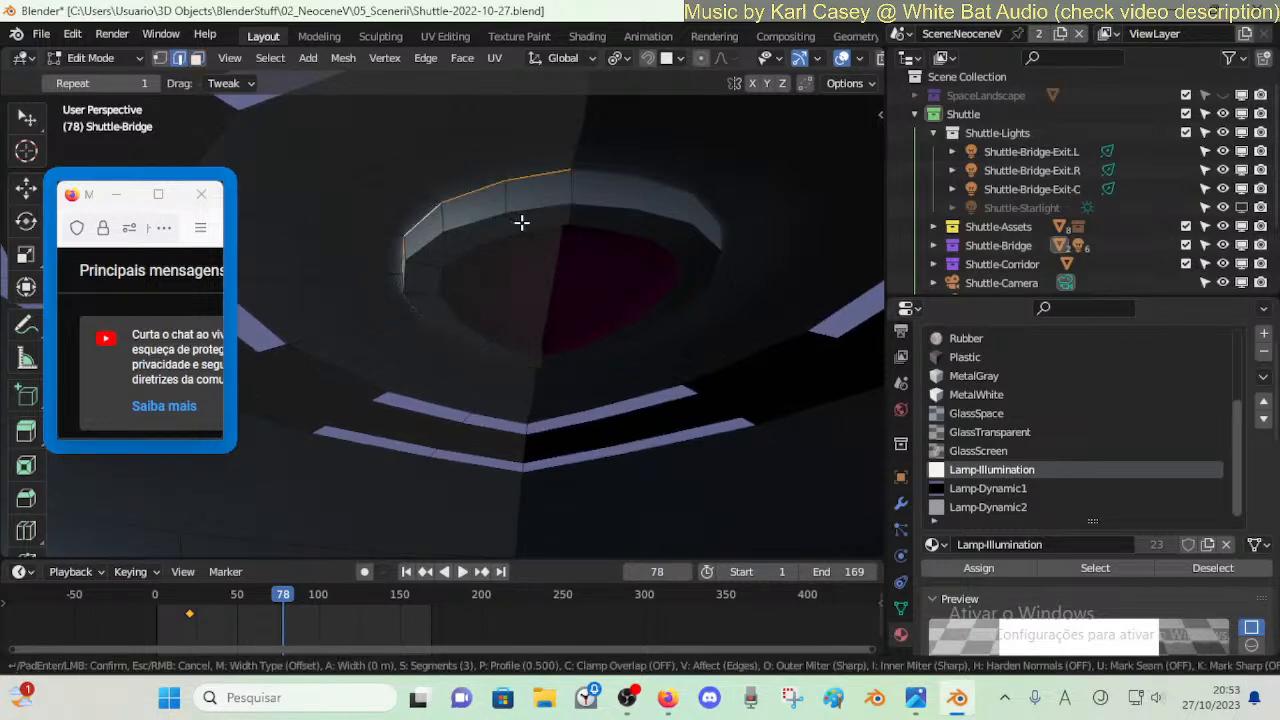
scroll(560, 245, down, 2)
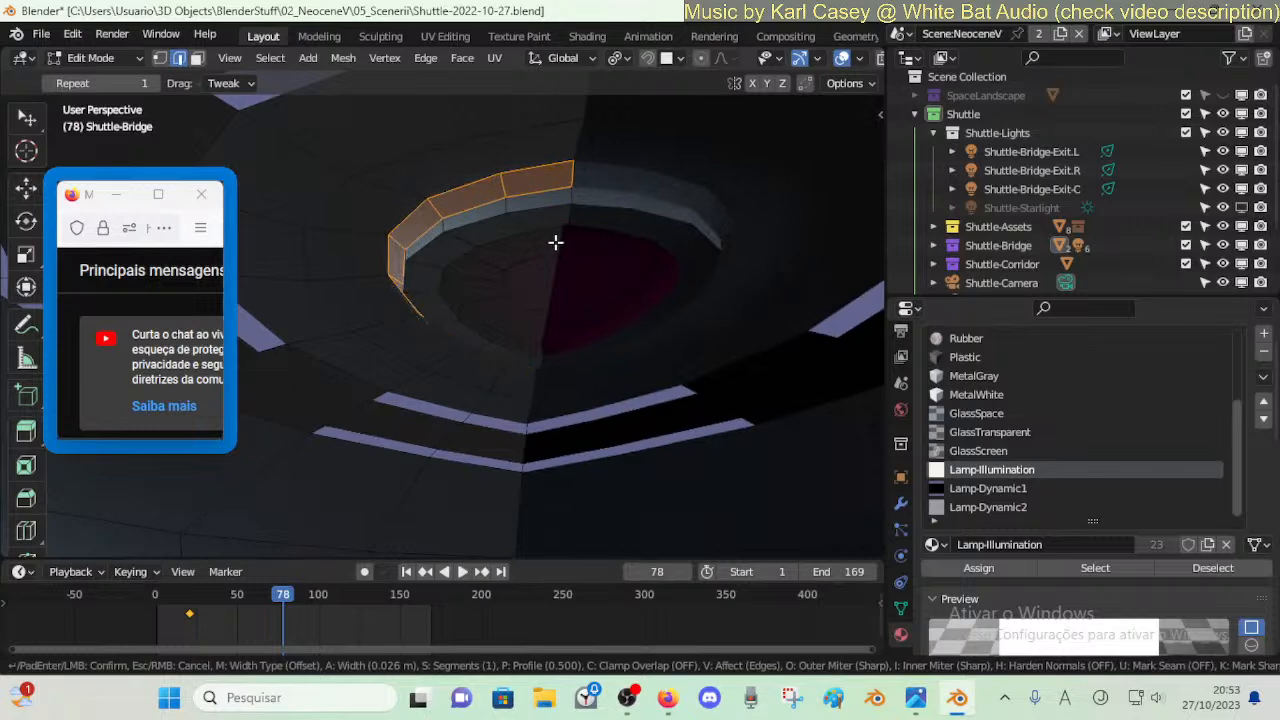
click(554, 240)
click(552, 244)
key(Tab)
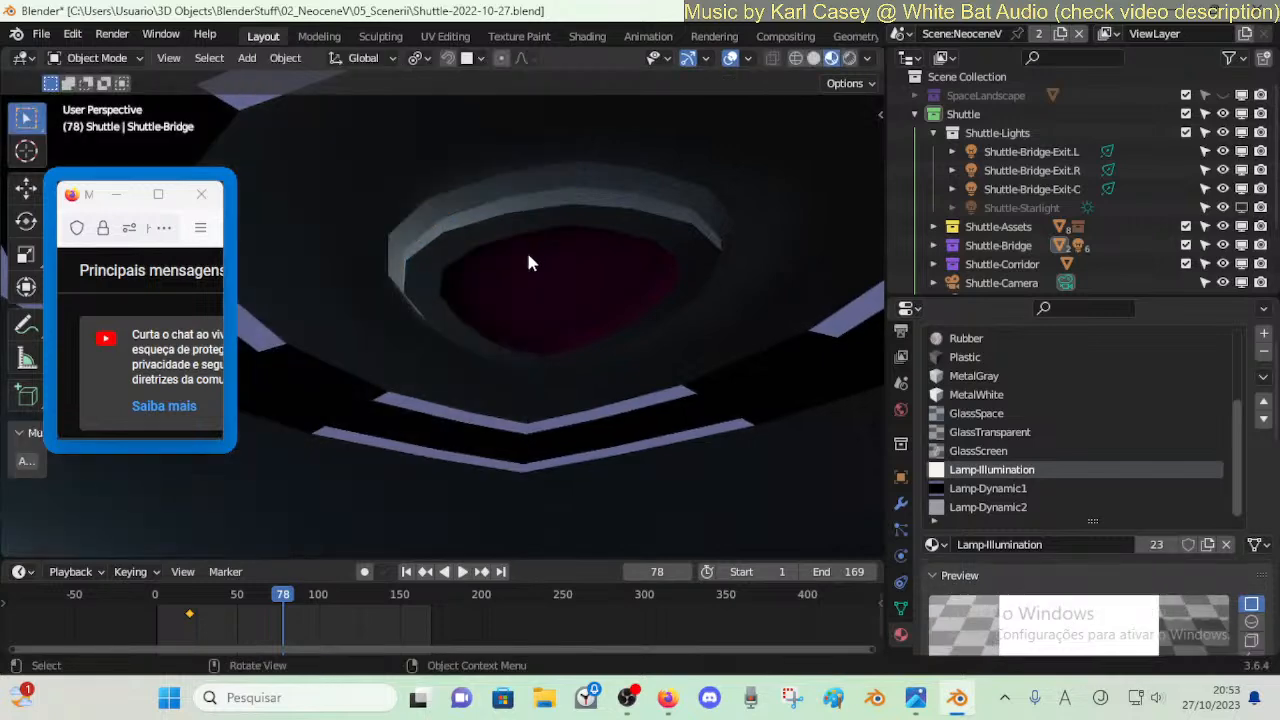
- Extrude the center face of the lamp recess about 0.019 m upward along global Z
key(Tab)
key(3)
click(529, 268)
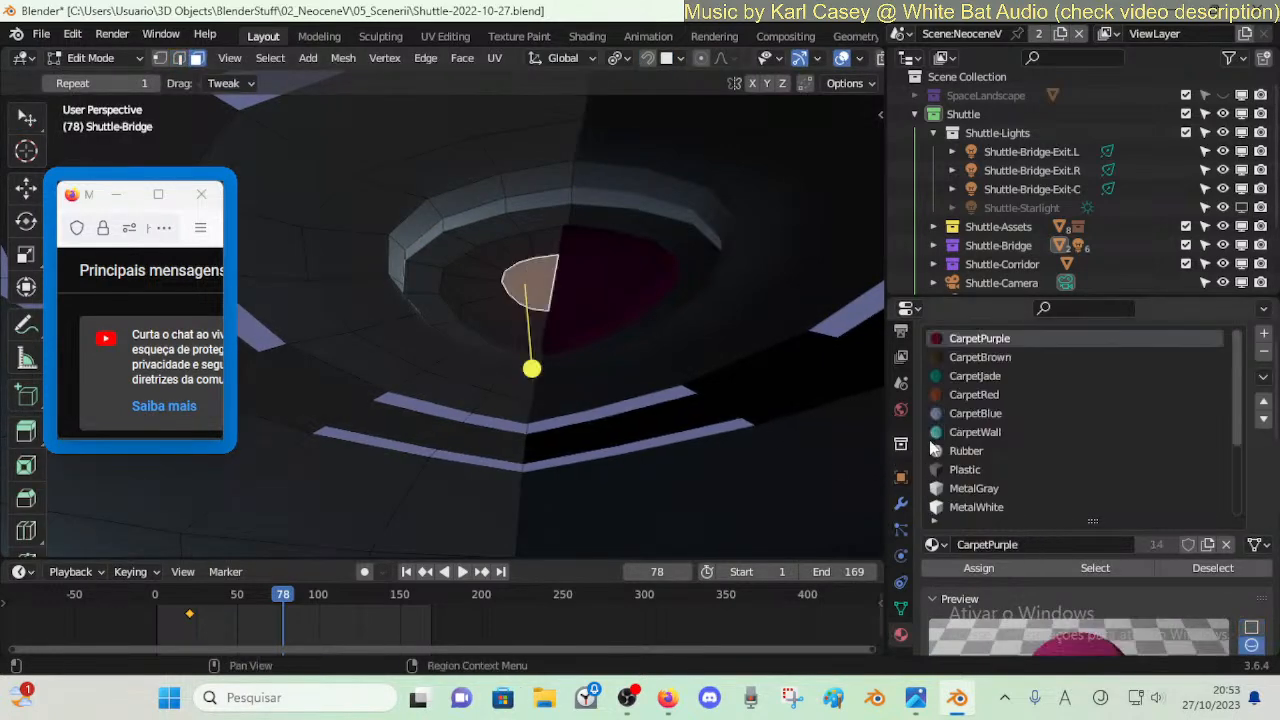
key(g)
key(z)
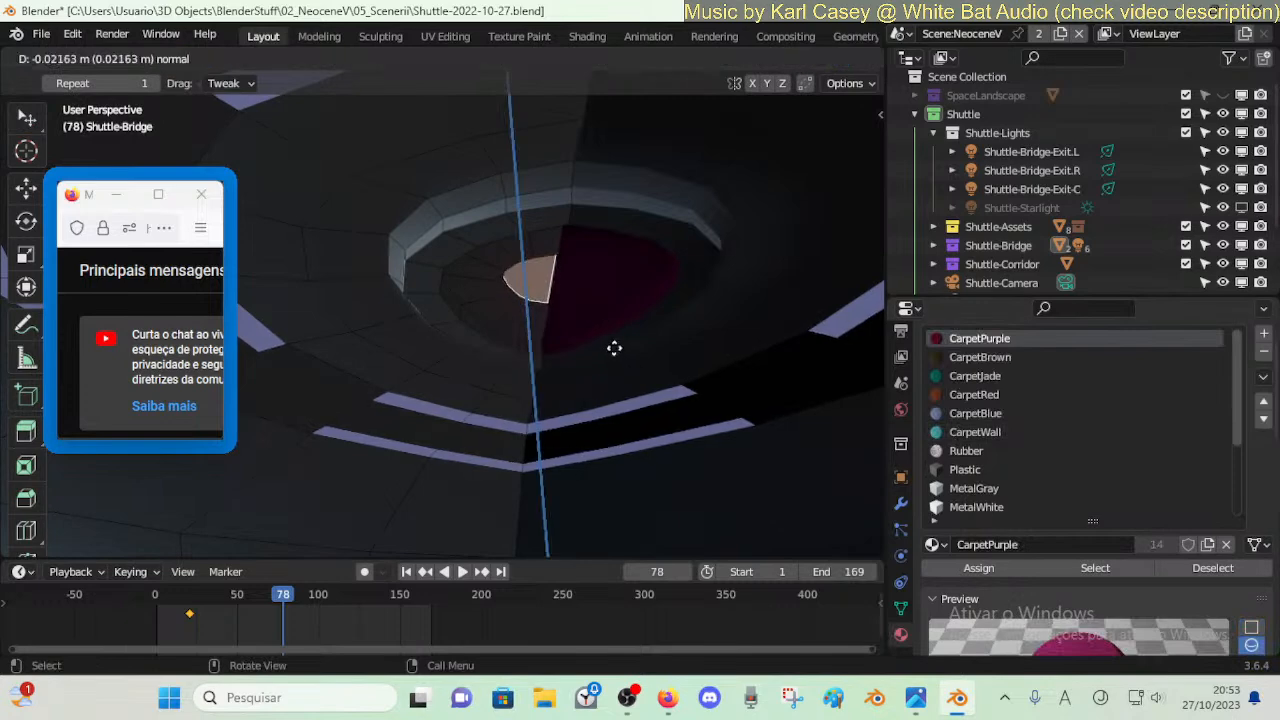
key(z)
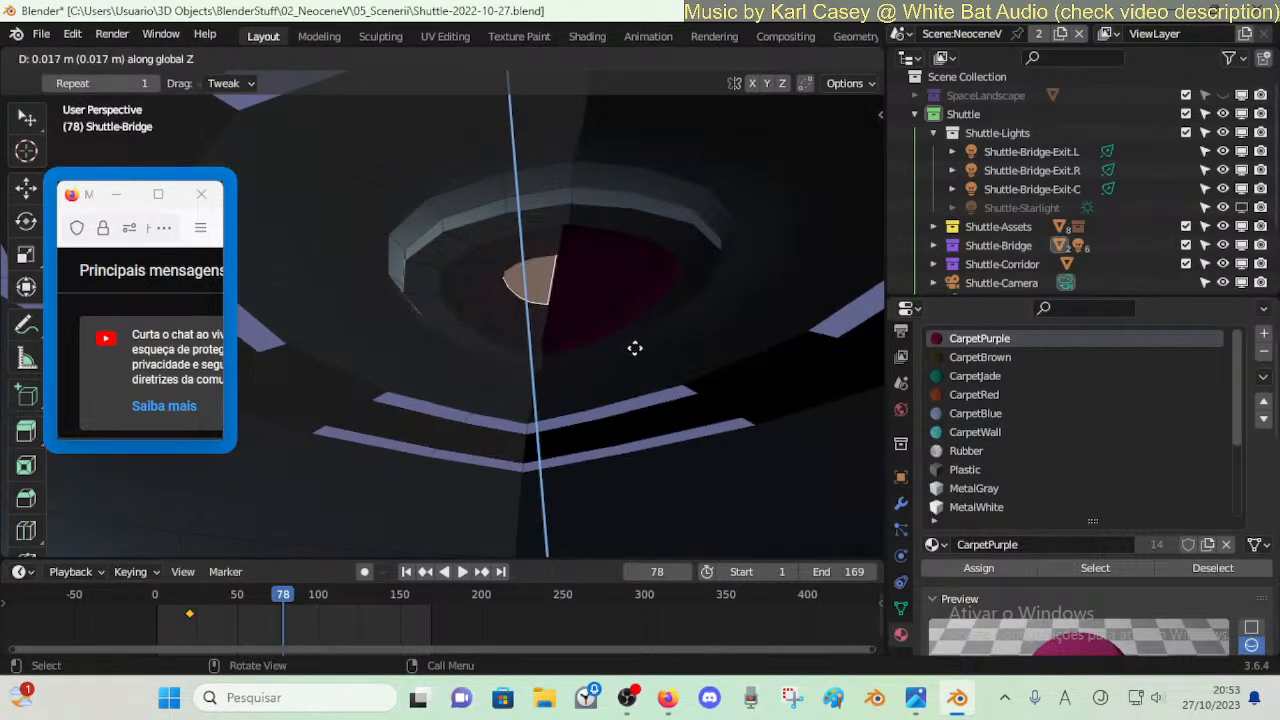
click(634, 347)
- Assign the Lamp-Illumination material to the lamp's center face and return to Object Mode
scroll(989, 465, down, 4)
click(990, 507)
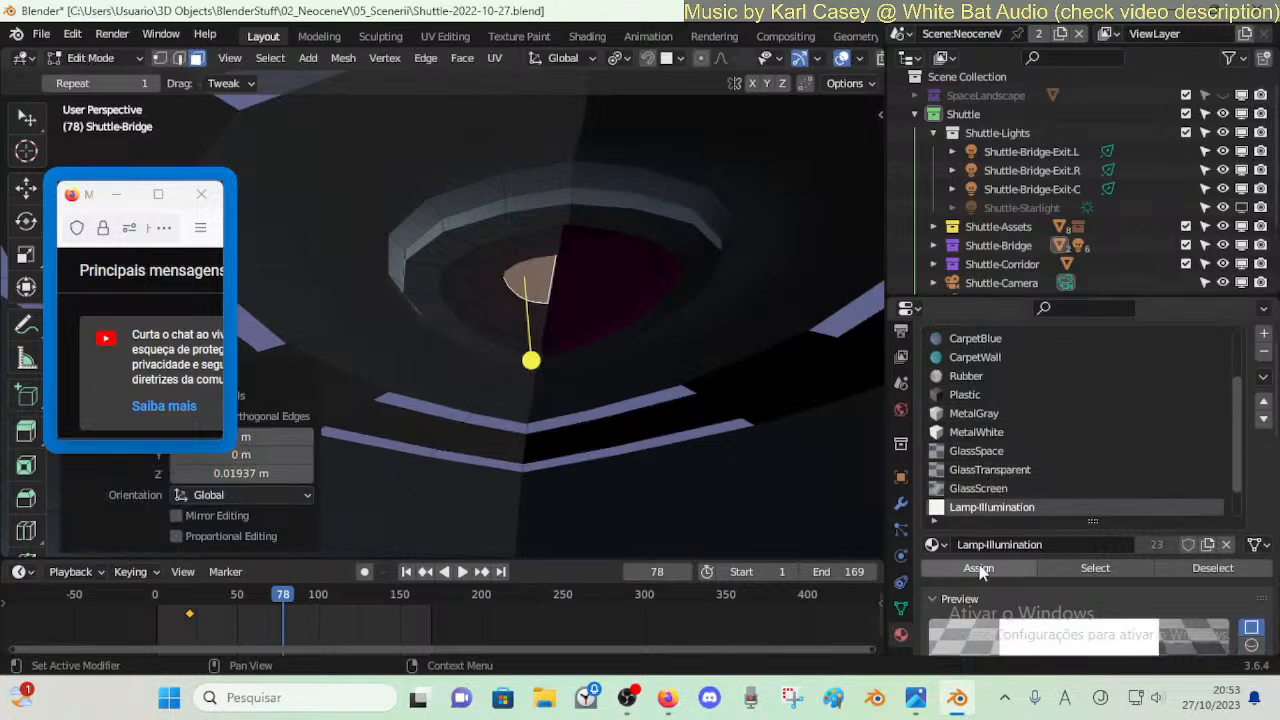
click(979, 568)
key(Tab)
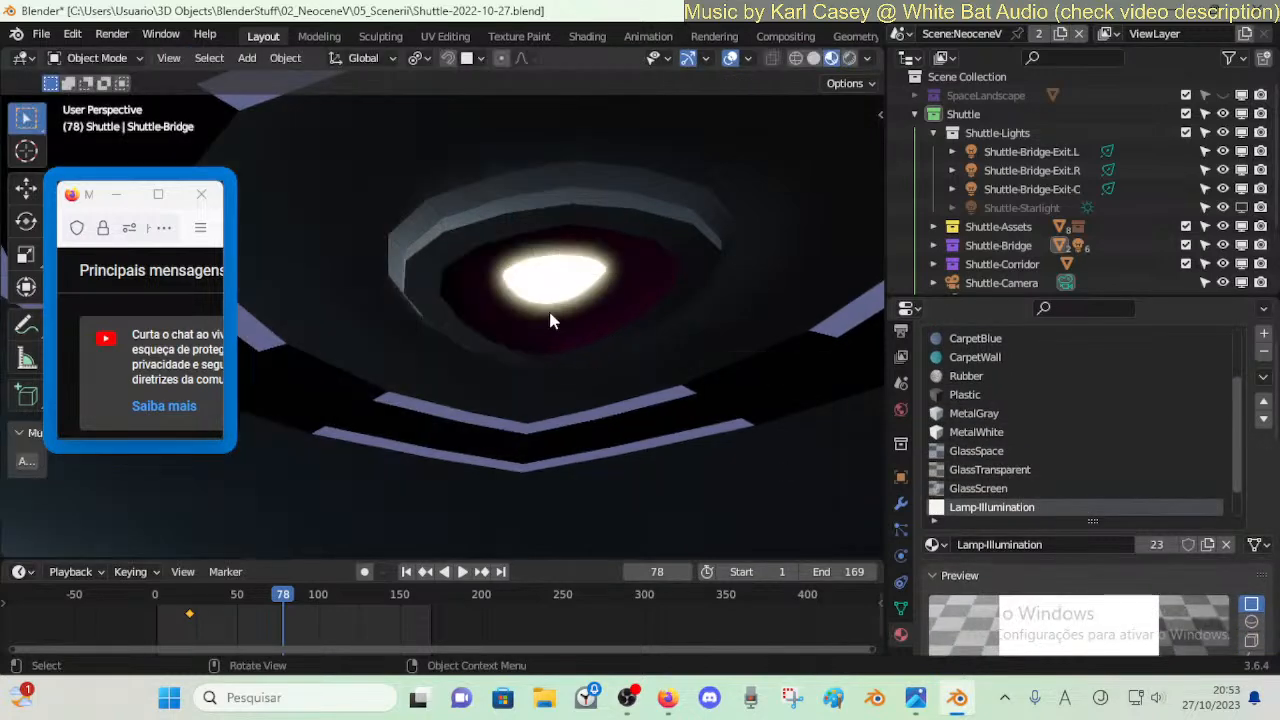
- Play the animation to preview the glowing center light and its surrounding light ring from below
key(shift+grave)
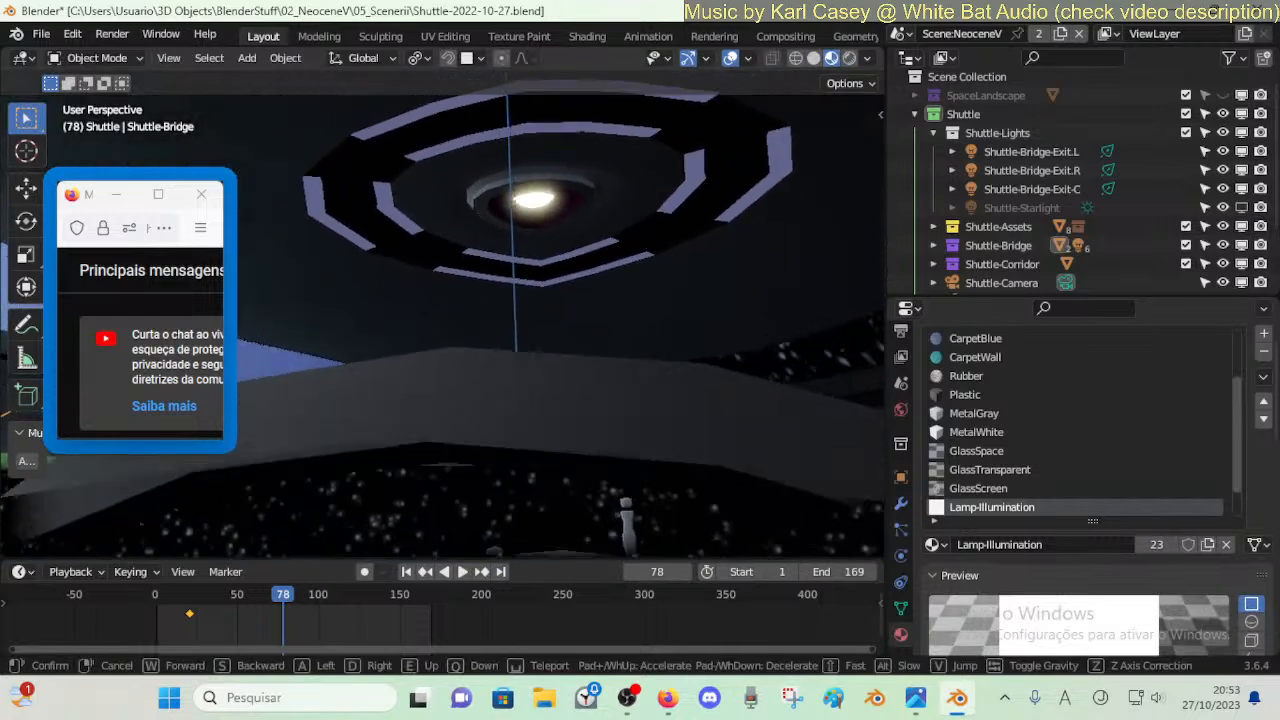
click(548, 327)
key(space)
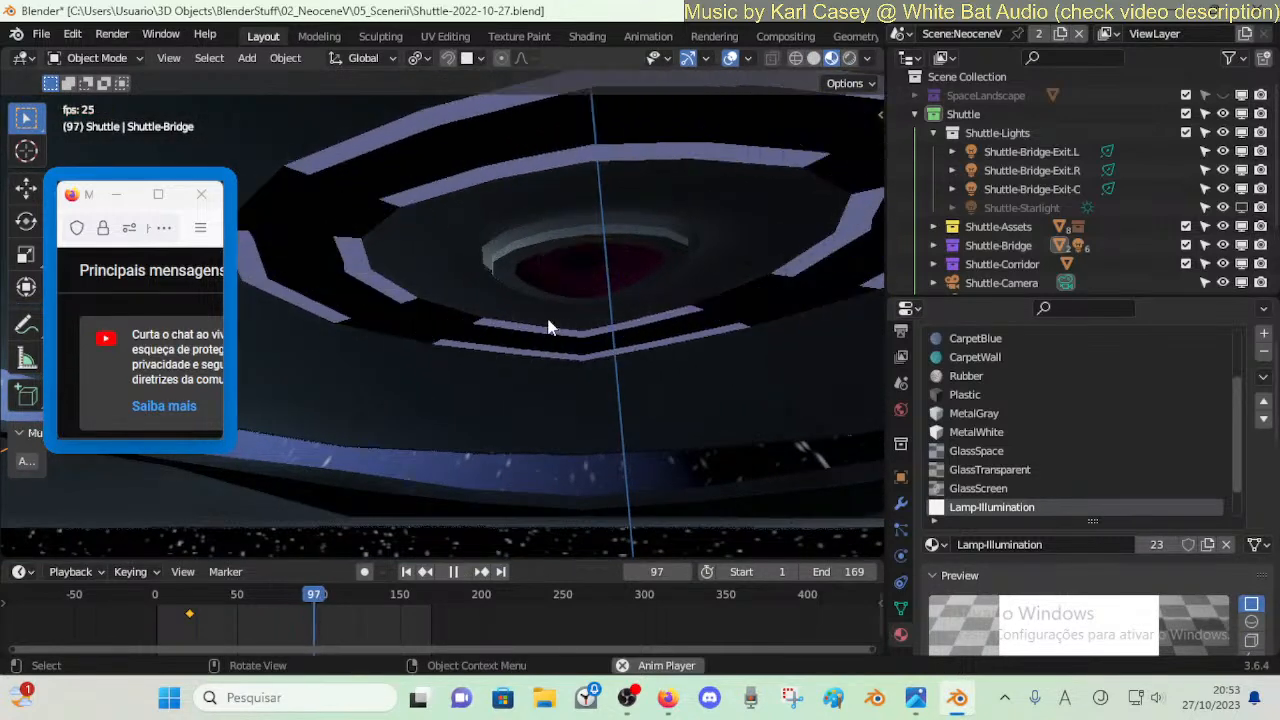
key(space)
- Try the Lamp-Dynamic1 material with reset UVs on the face ring directly around the raised lamp ring, and save the file
key(Tab)
alt+click(464, 252)
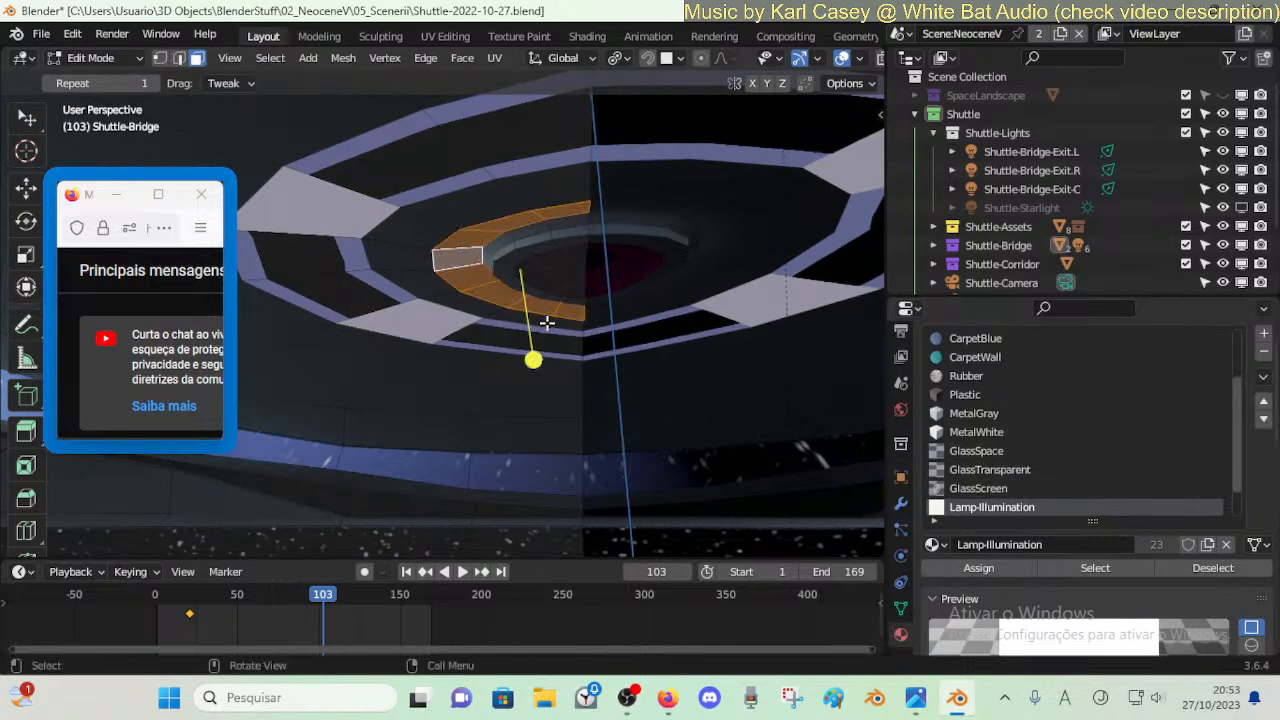
key(u)
click(505, 330)
key(ctrl+s)
scroll(1040, 486, down, 2)
click(1010, 489)
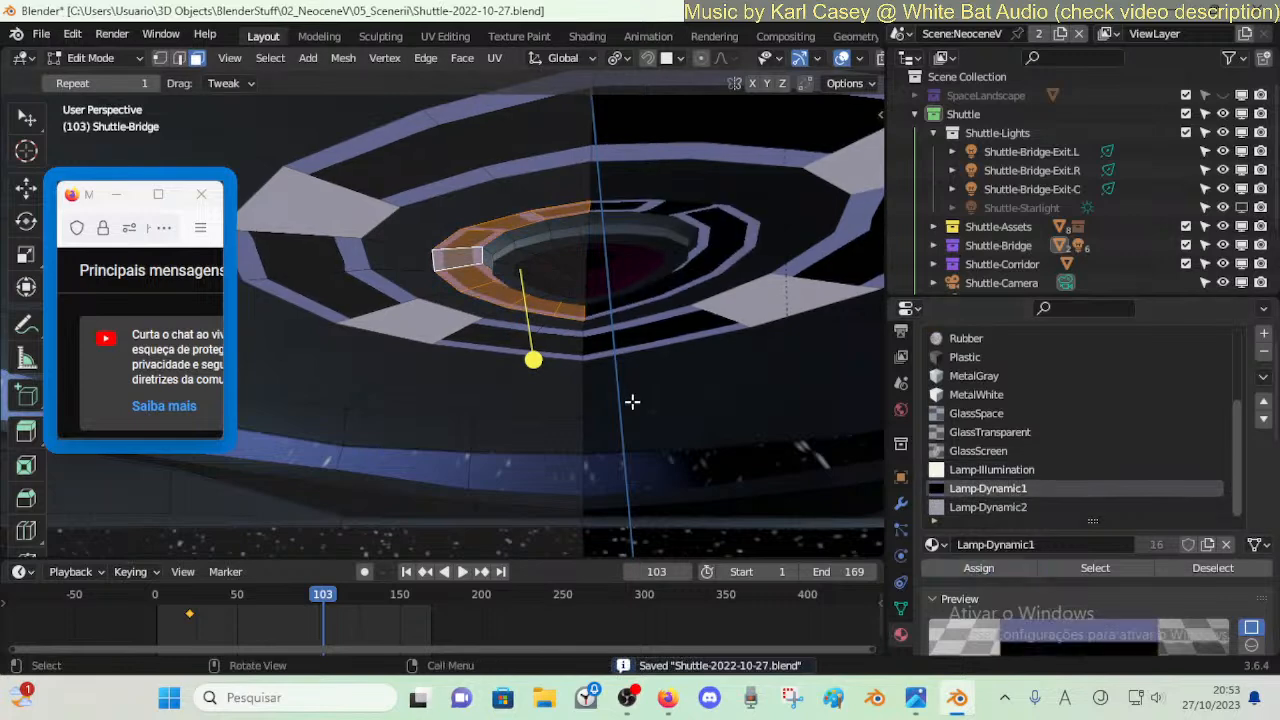
key(alt+a)
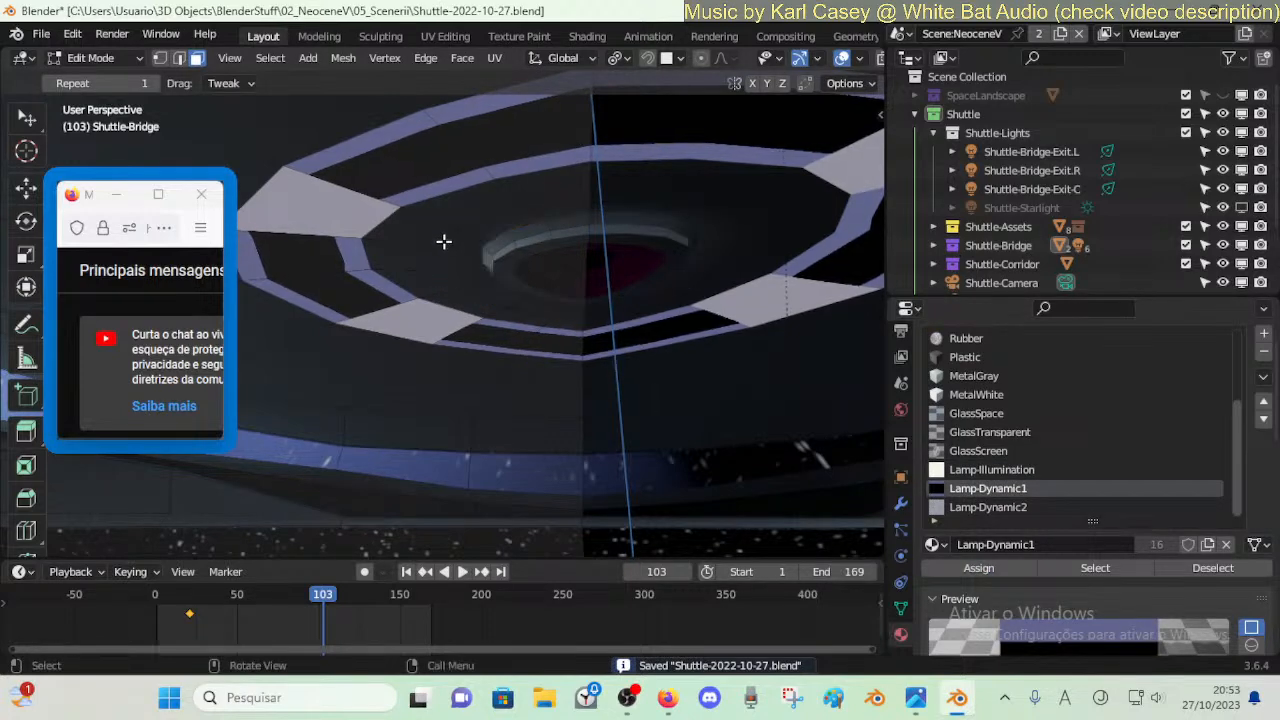
- Try resetting the UVs and assigning Lamp-Dynamic1 on the dark face ring just inside the existing light ring
alt+click(445, 229)
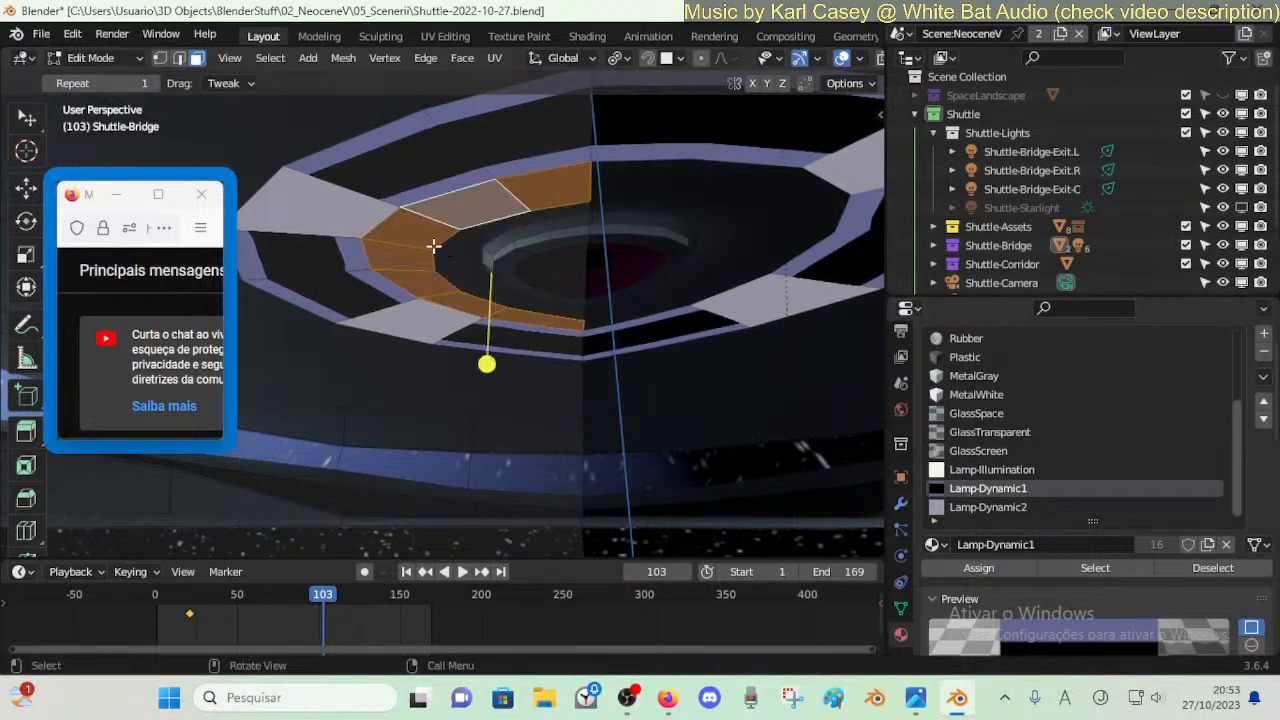
key(u)
click(379, 320)
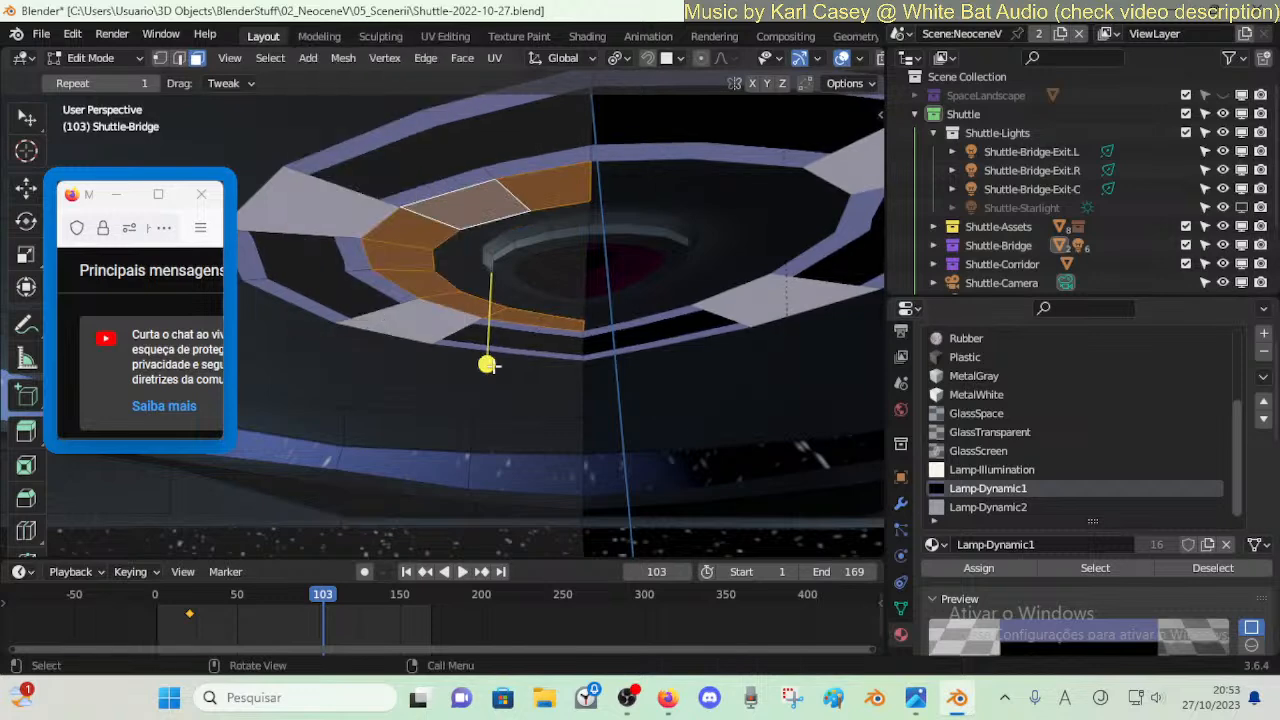
click(978, 568)
key(alt+a)
- Reset the UVs of the existing striped light ring's face loop and assign it the Lamp-Dynamic2 material
alt+click(338, 247)
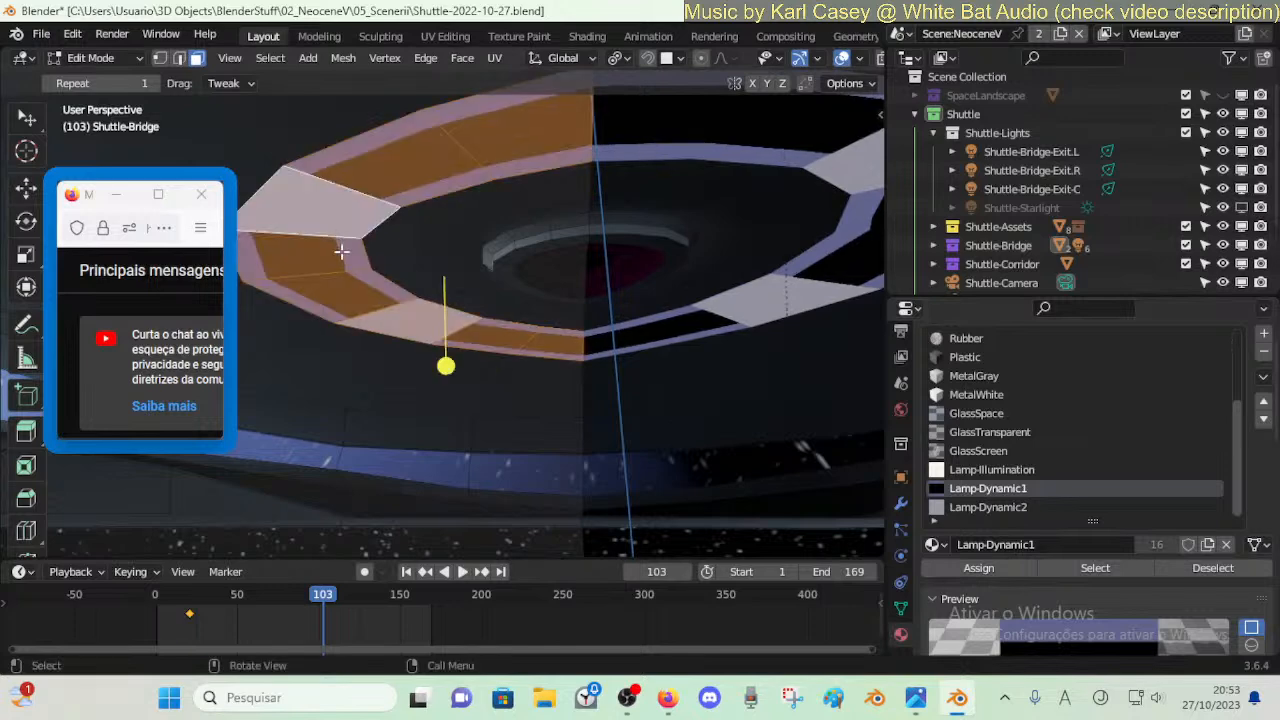
key(u)
click(316, 317)
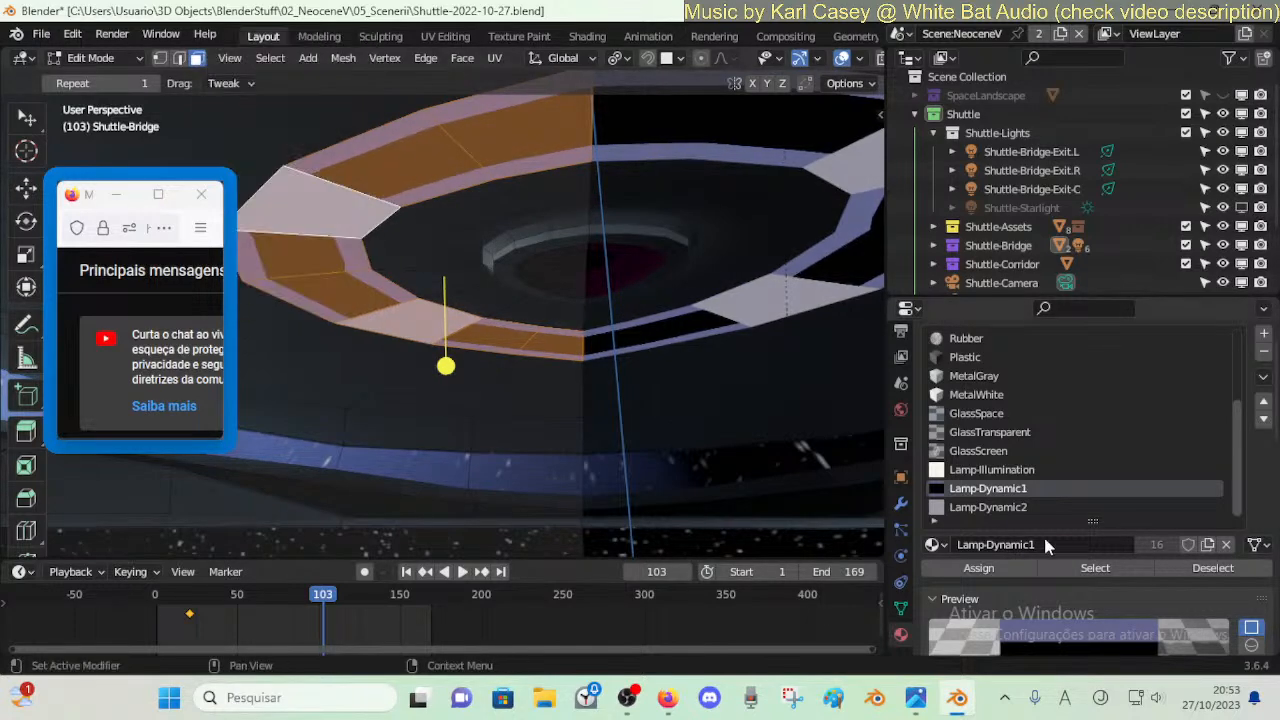
click(994, 508)
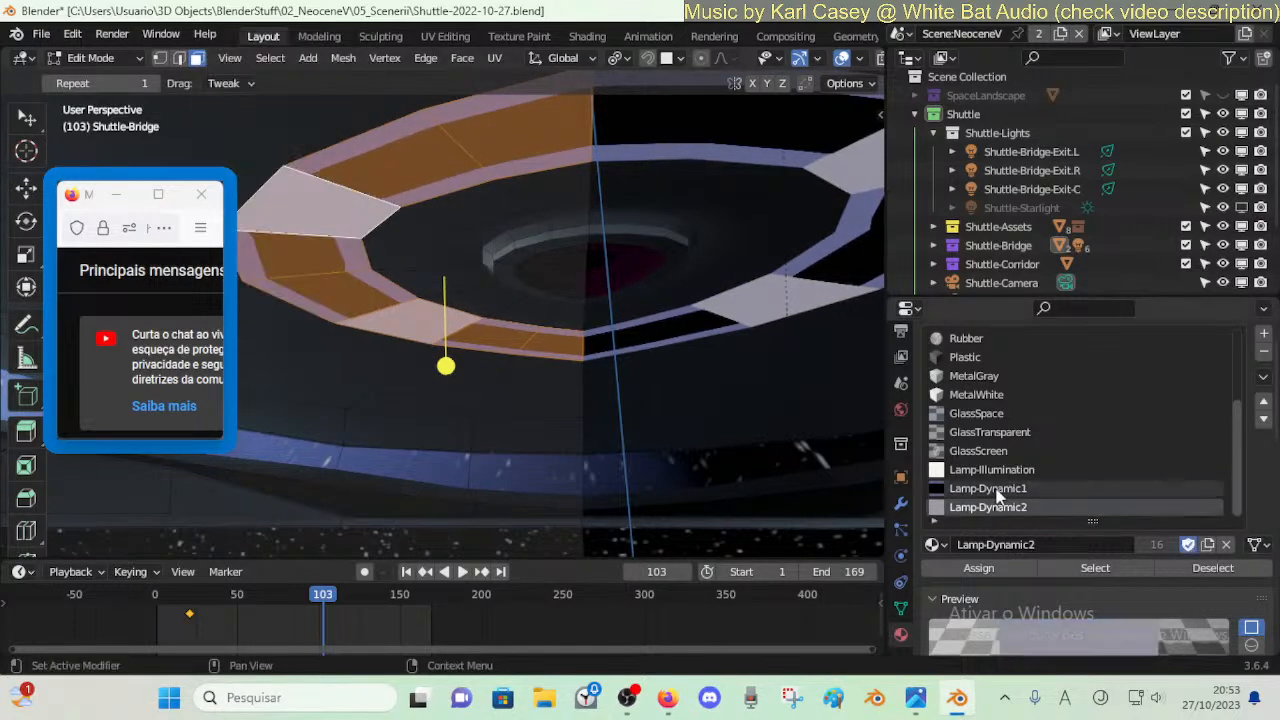
click(980, 567)
- Play the animation in close and wider views to check the Lamp-Dynamic2 ring, and save the file
key(space)
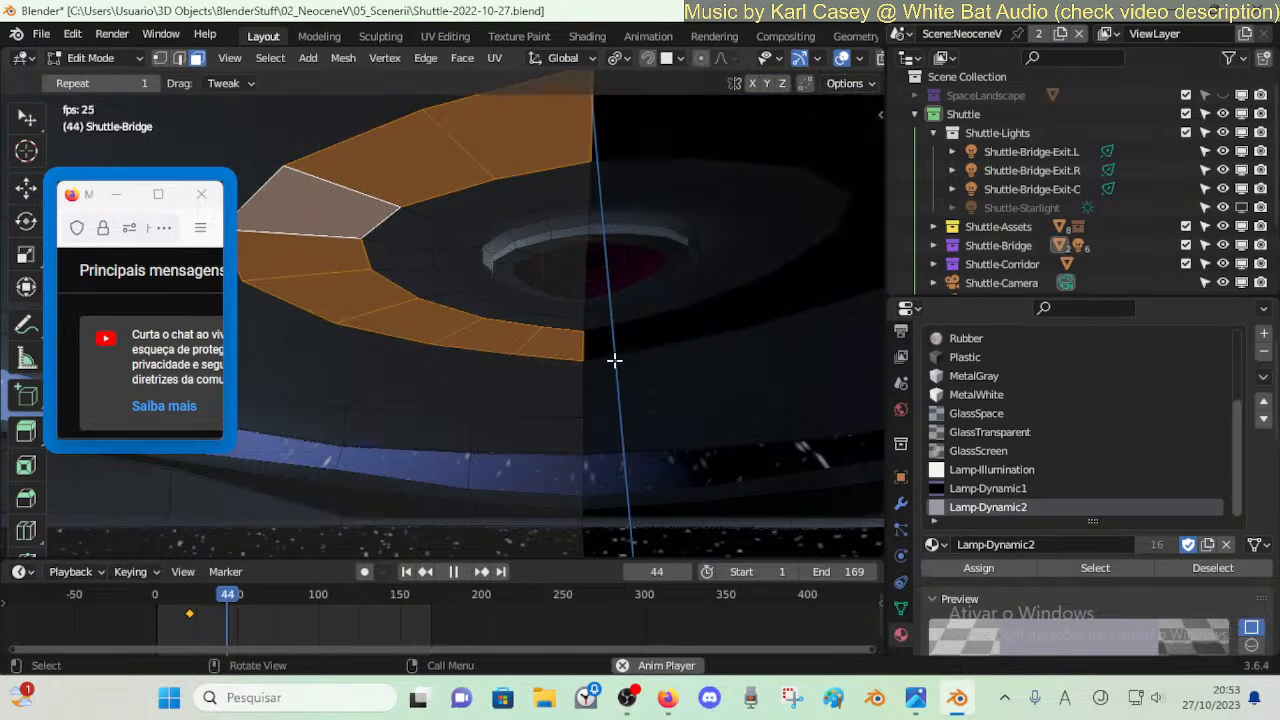
key(space)
key(alt+a)
key(shift+grave)
key(s)
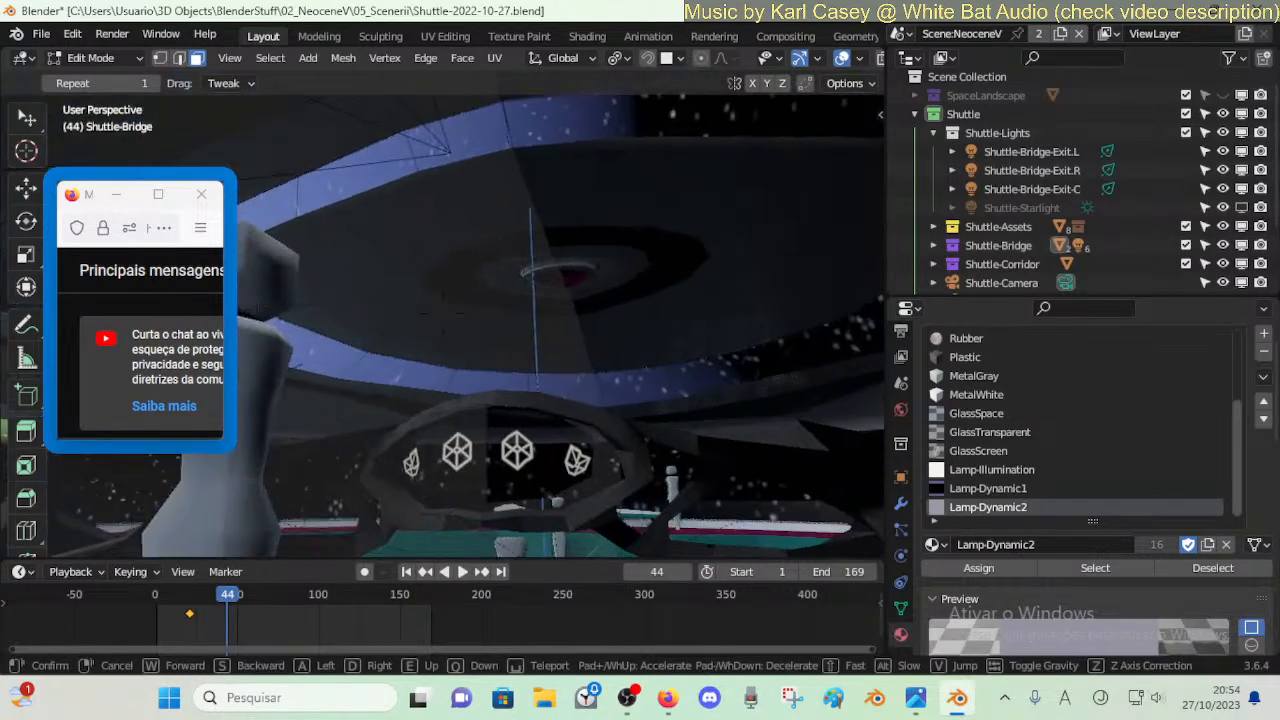
click(615, 361)
key(space)
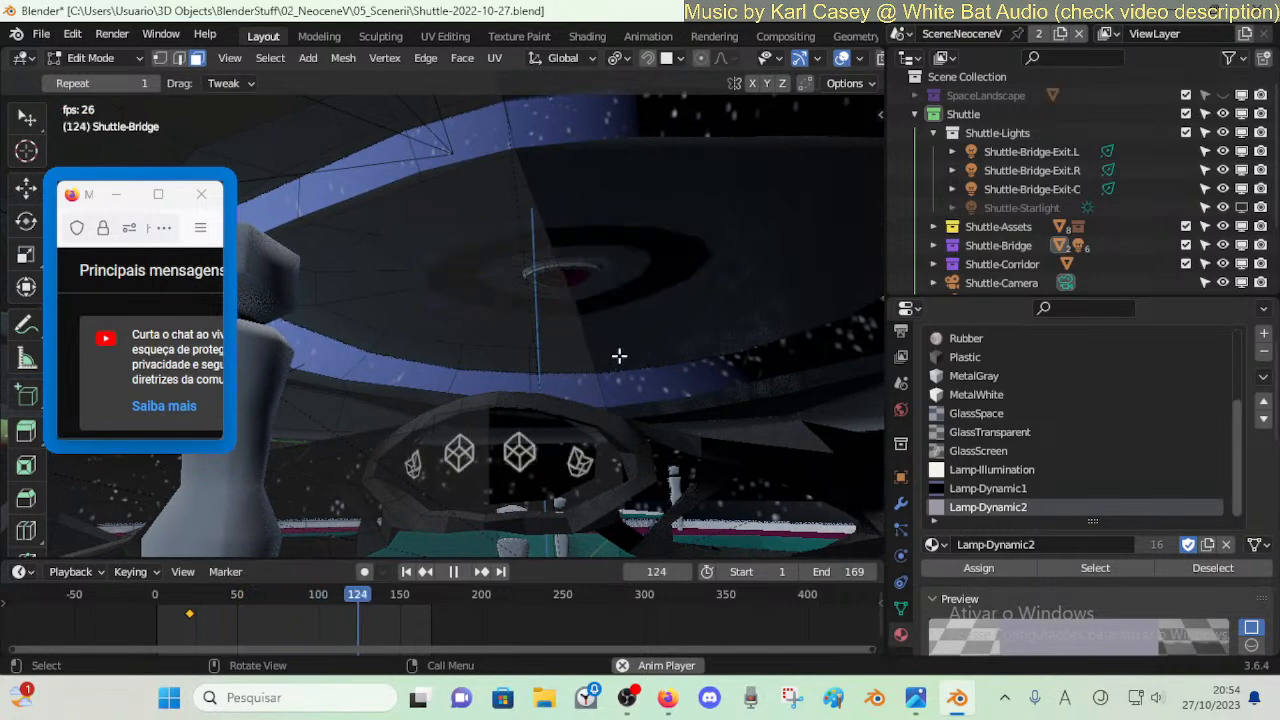
key(space)
key(ctrl+s)
- Try the Lamp-Dynamic1 material with reset UVs on the wide face ring near the ceiling's outer edge
key(Tab)
key(Tab)
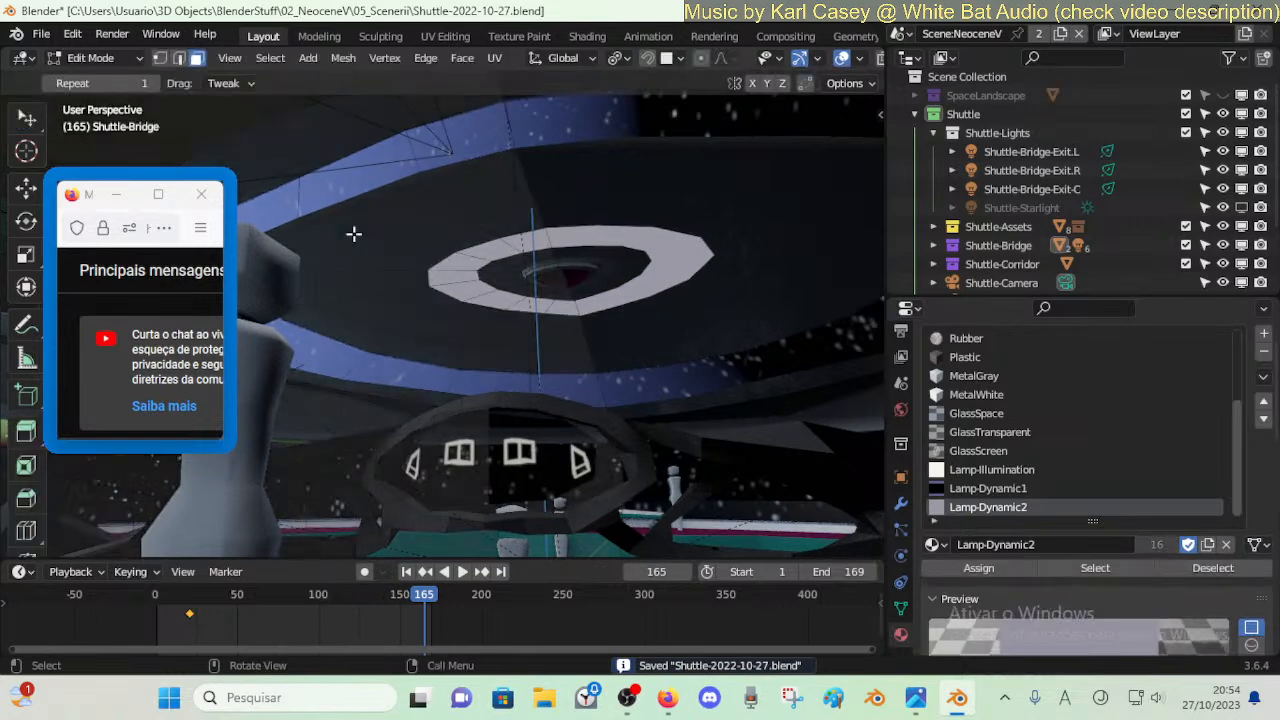
alt+click(353, 230)
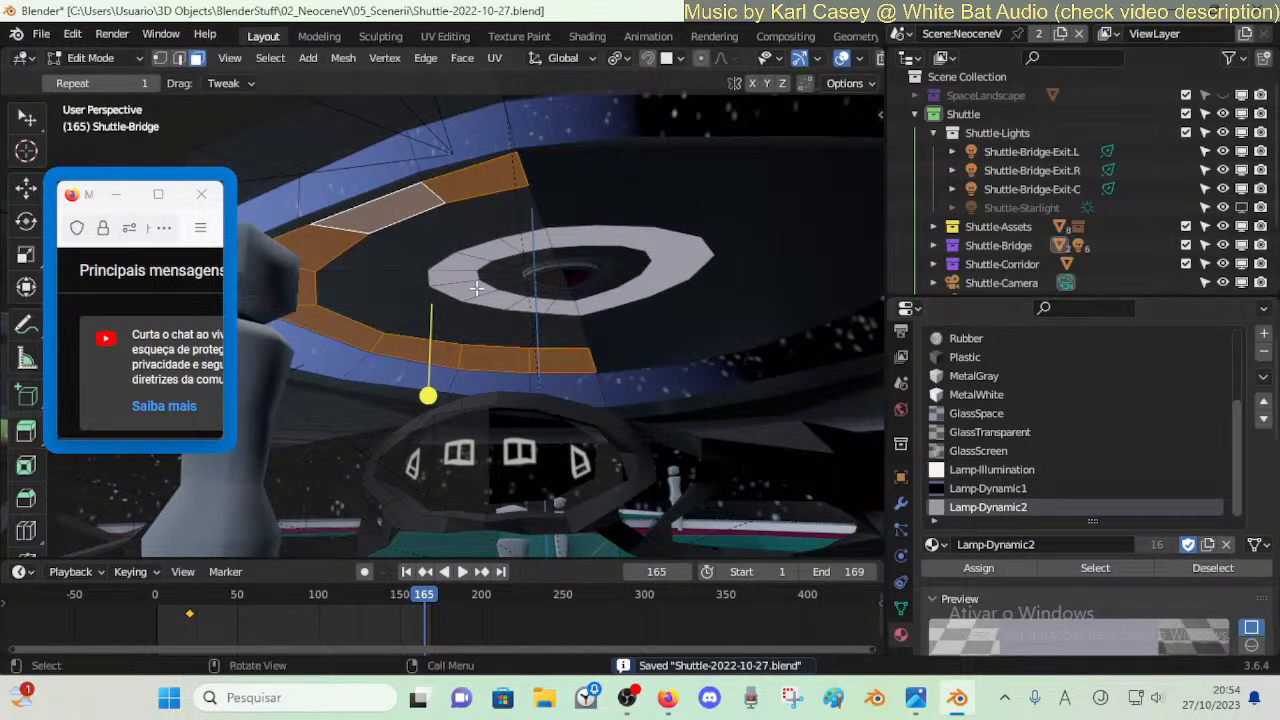
key(u)
click(455, 322)
click(455, 325)
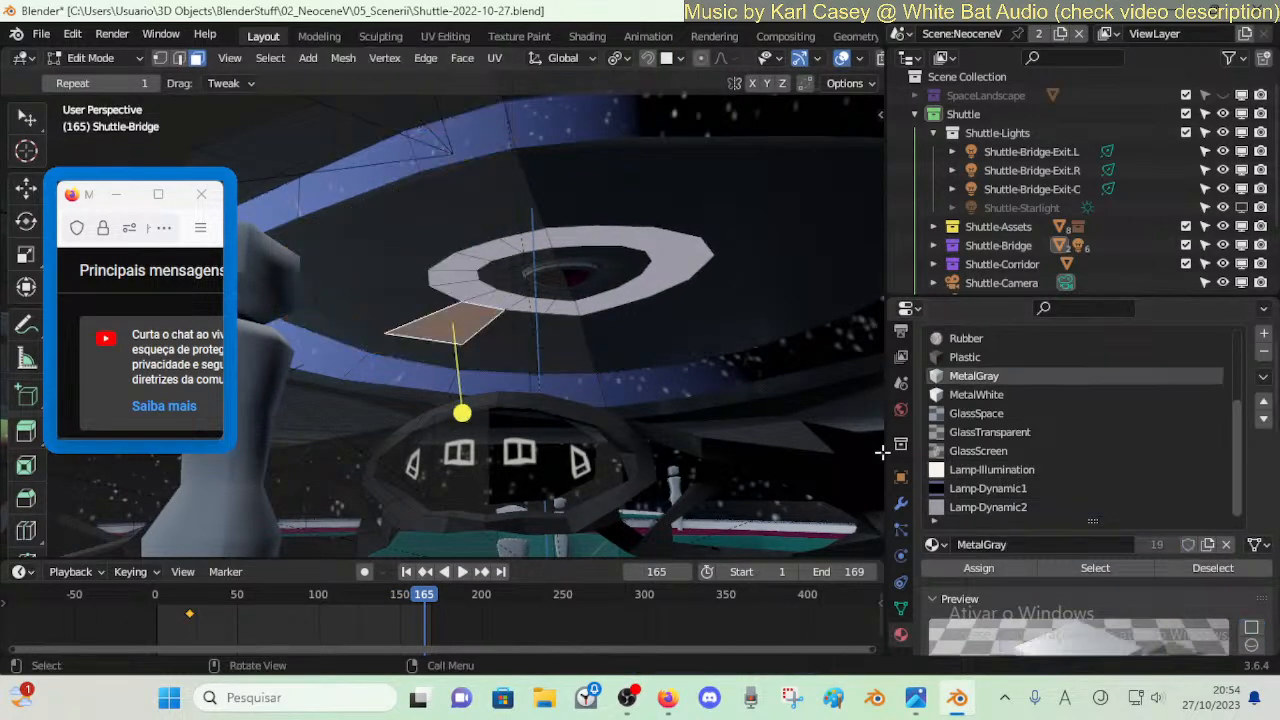
click(988, 488)
key(h)
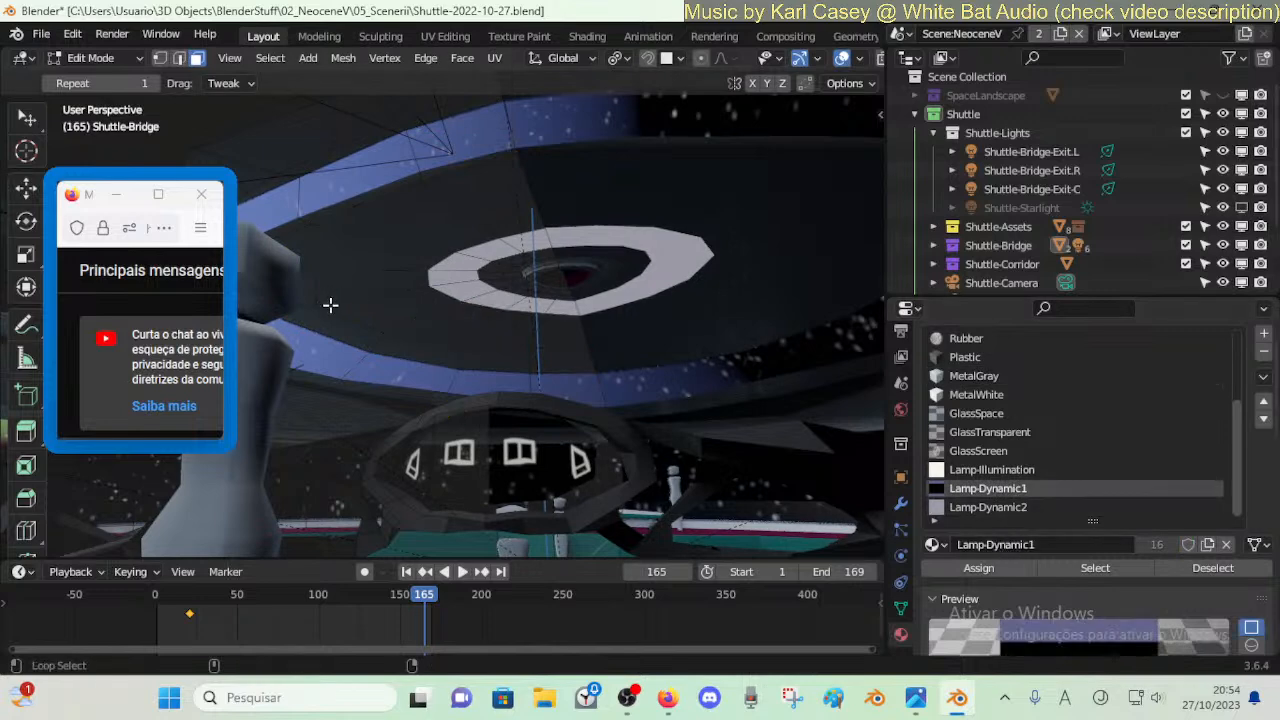
alt+click(330, 304)
alt+click(309, 309)
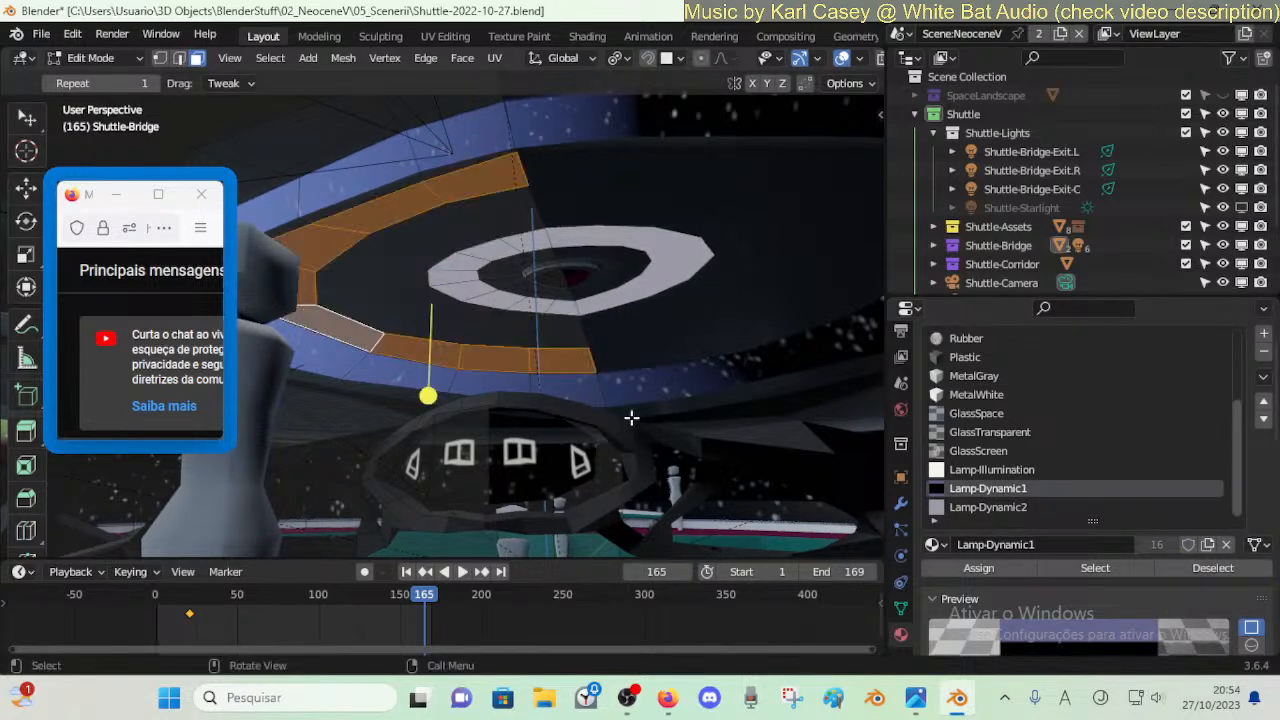
key(u)
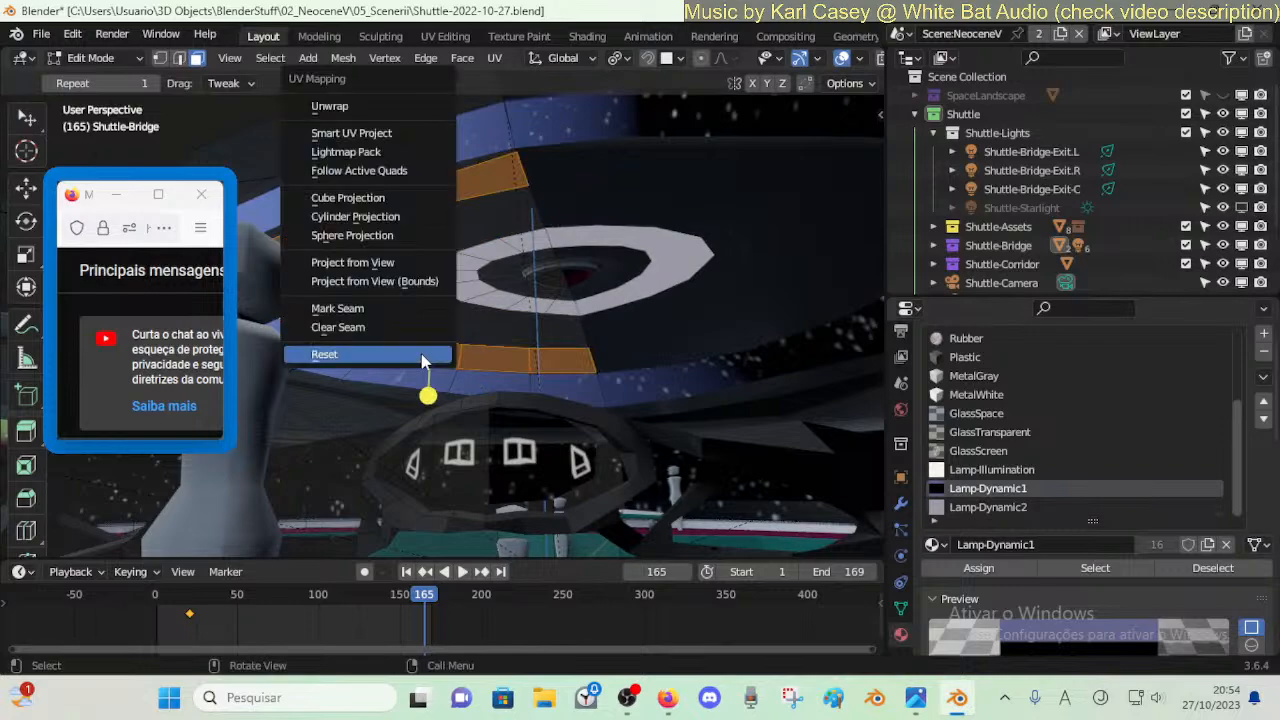
click(421, 356)
click(975, 567)
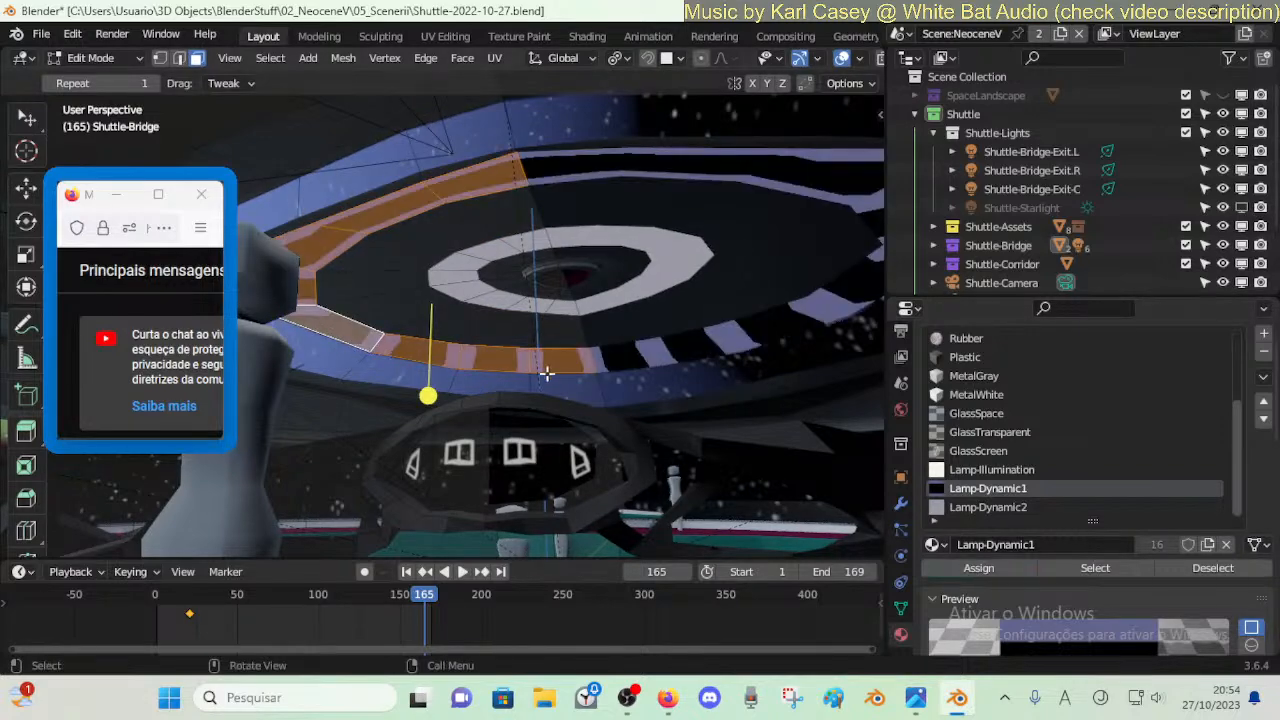
- Play the animation while flying around the bridge to examine both animated ceiling light rings
key(space)
key(shift+grave)
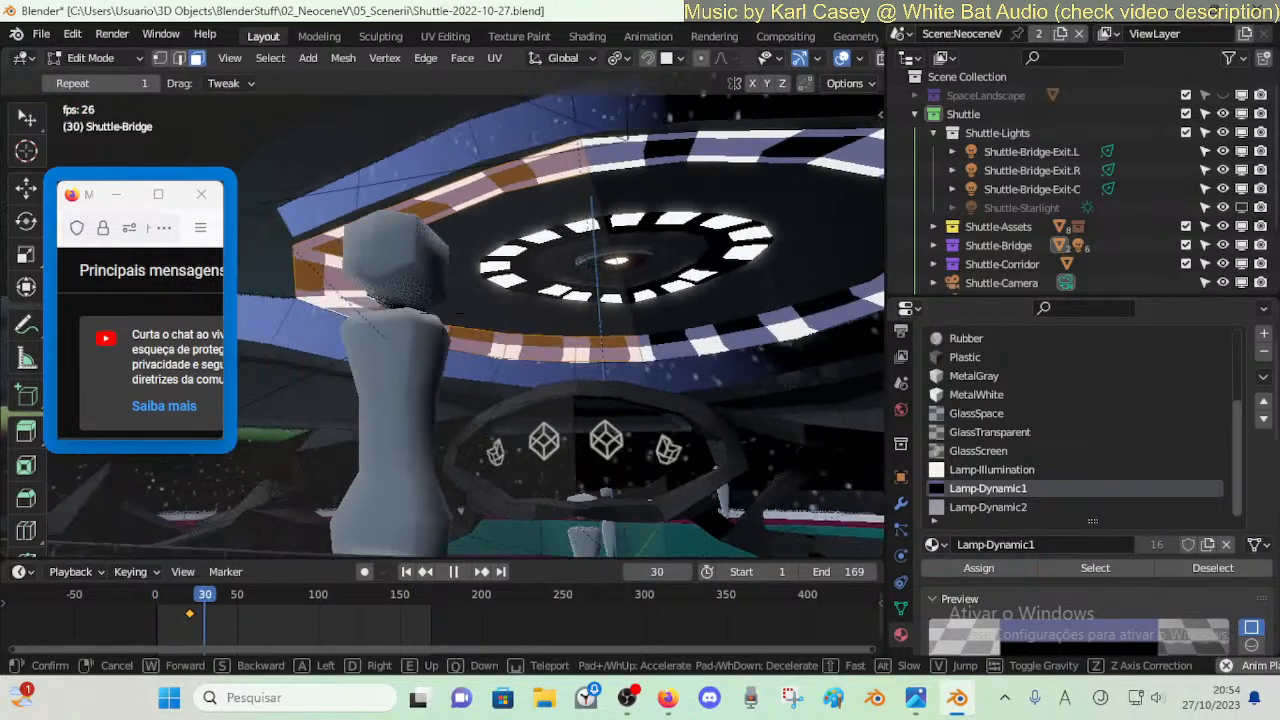
click(543, 357)
key(alt+a)
key(shift+grave)
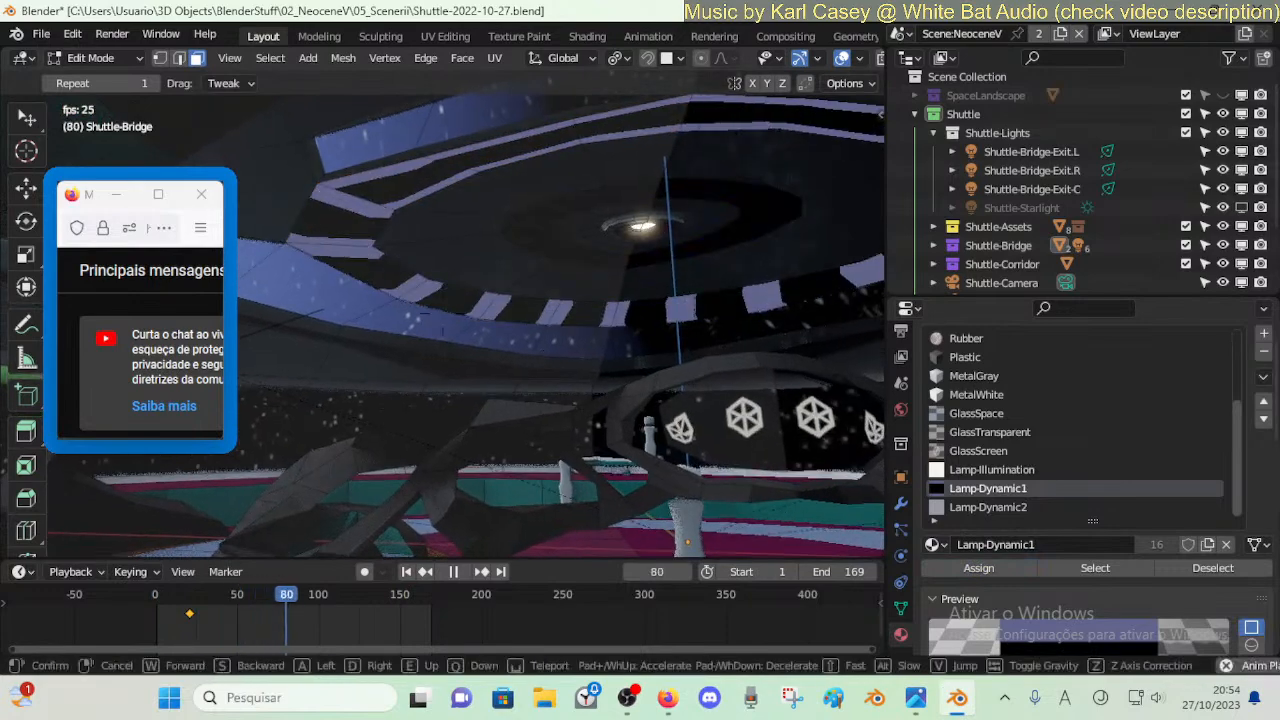
click(540, 348)
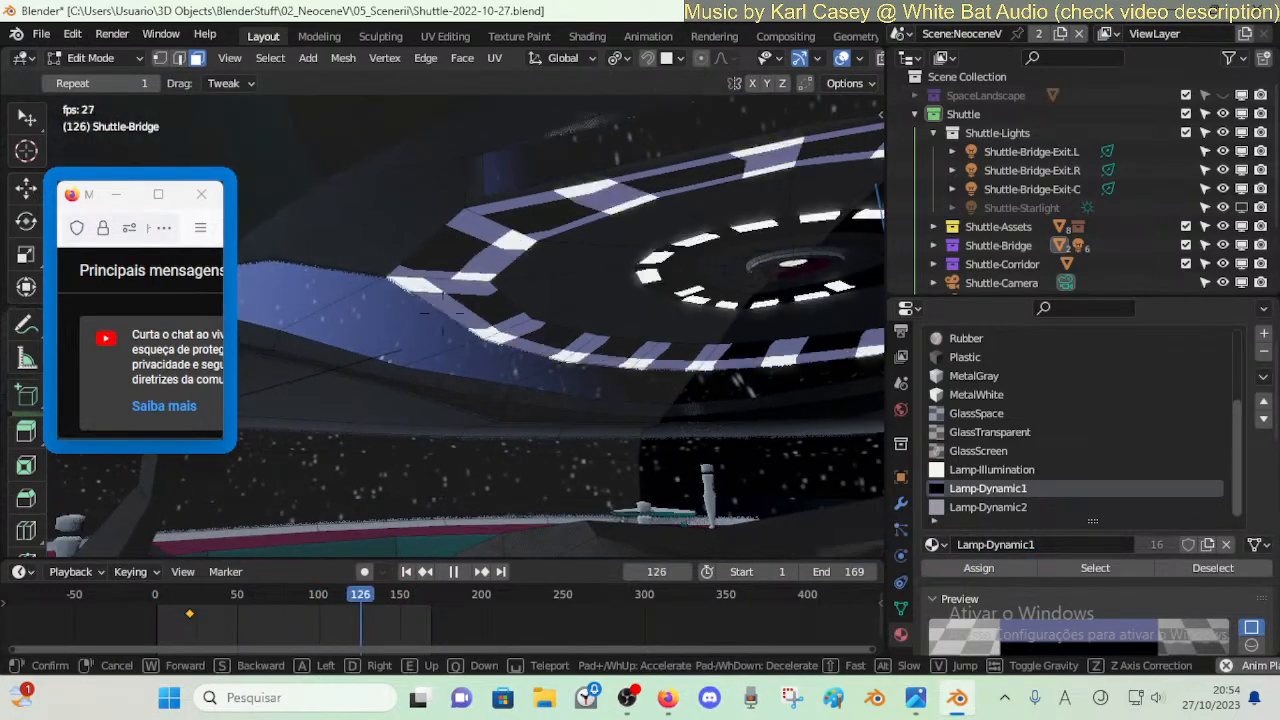
key(space)
- Slide the ceiling edge loop just inside the wide outer face ring outward by a factor of about 0.34
alt+click(540, 347)
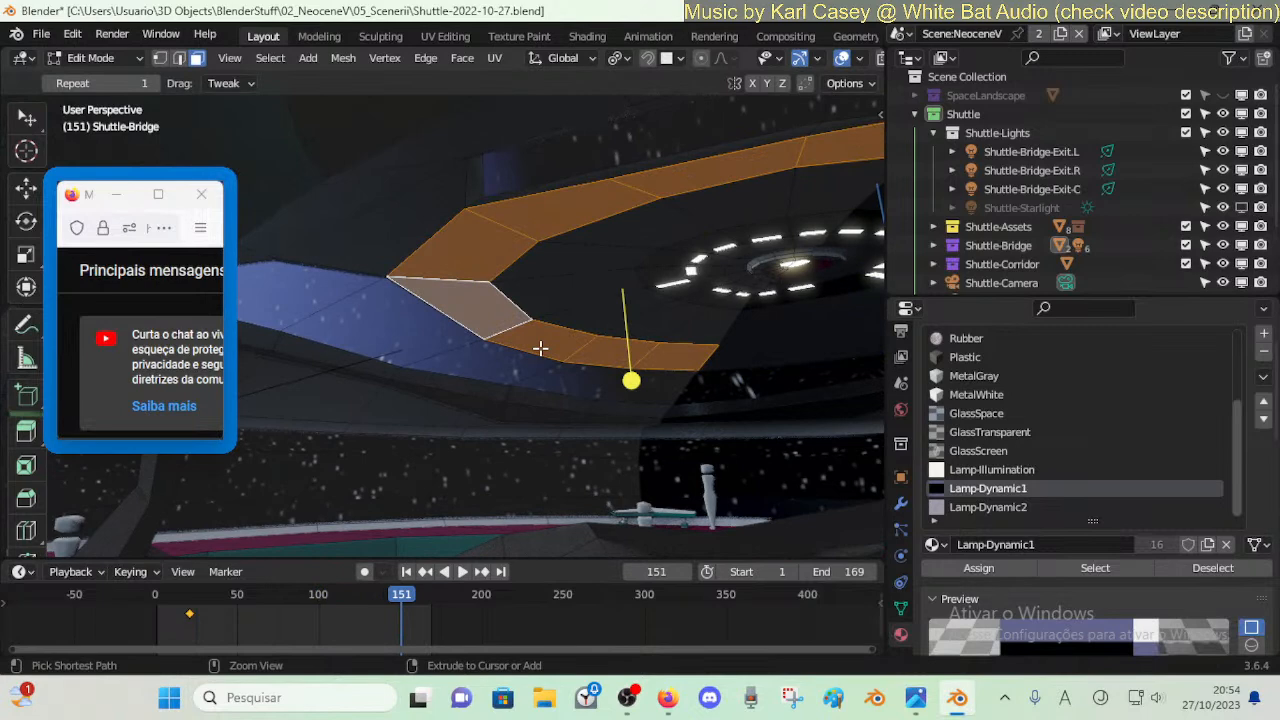
key(alt+a)
alt+click(584, 305)
key(g)
key(g)
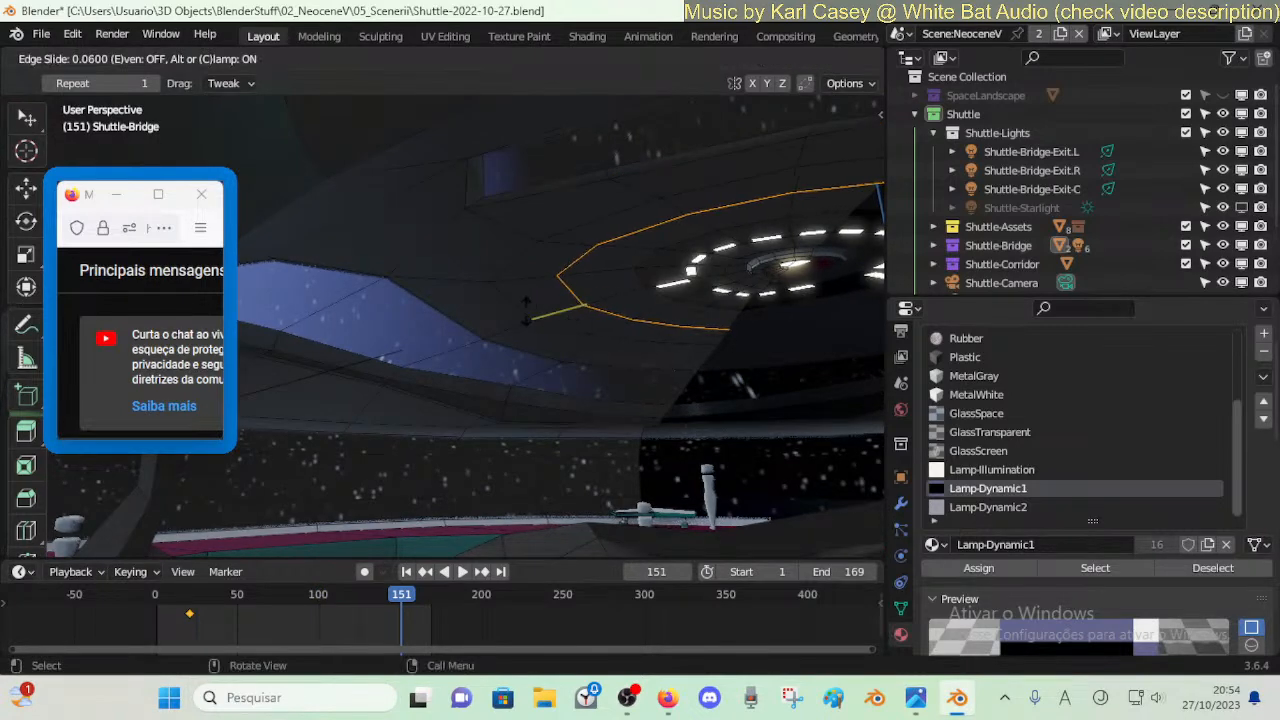
click(613, 325)
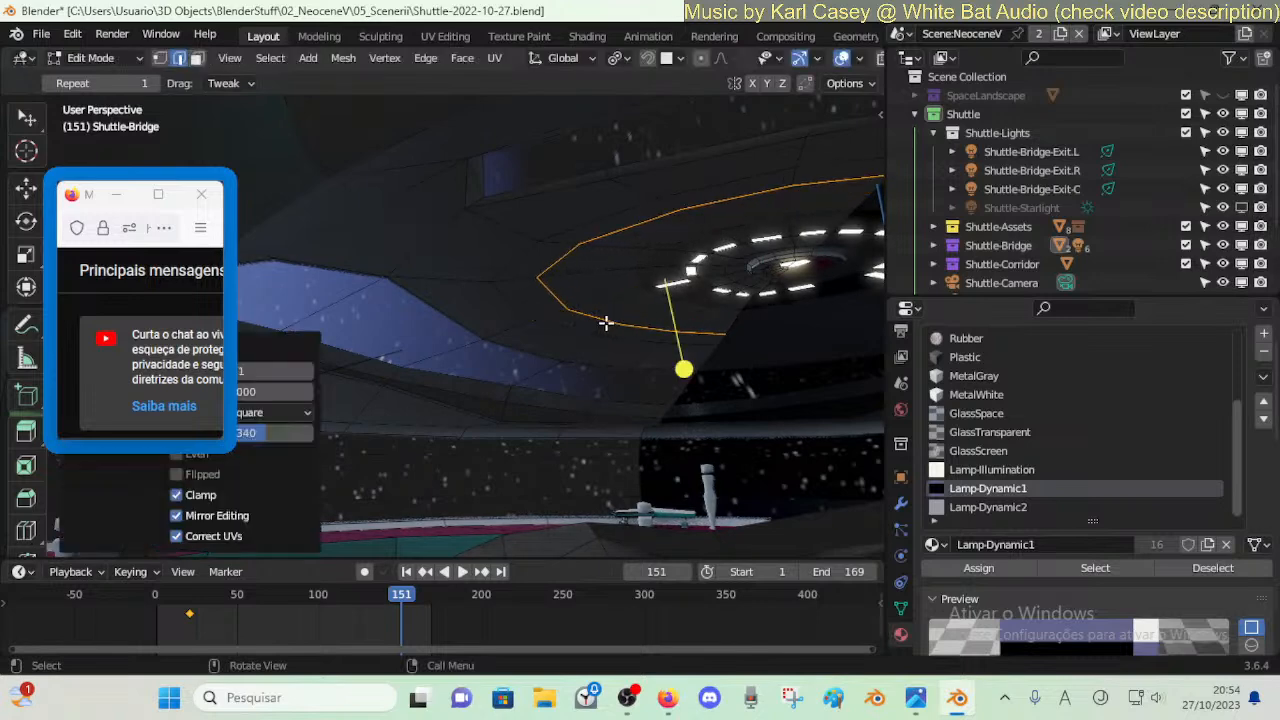
- Select the narrow face ring outside the slid edge loop and recalculate its normals outside, switching to inside after checking face orientation
key(3)
alt+click(522, 283)
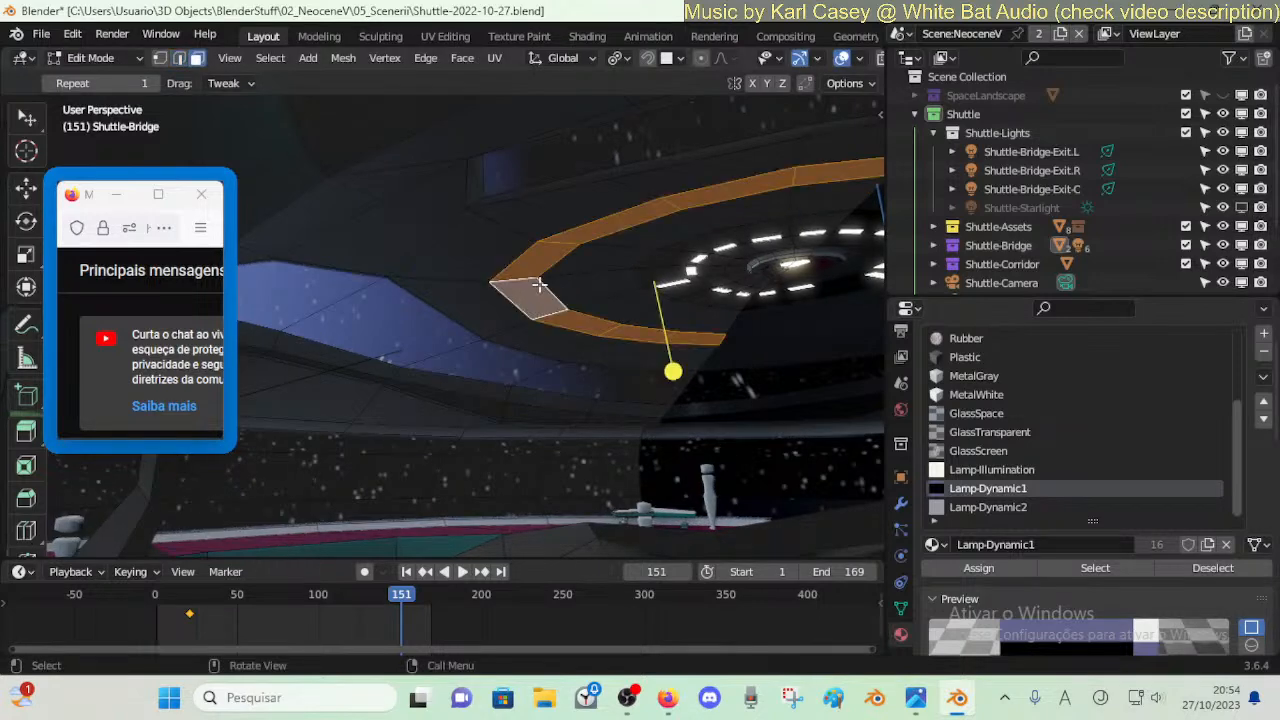
key(alt+n)
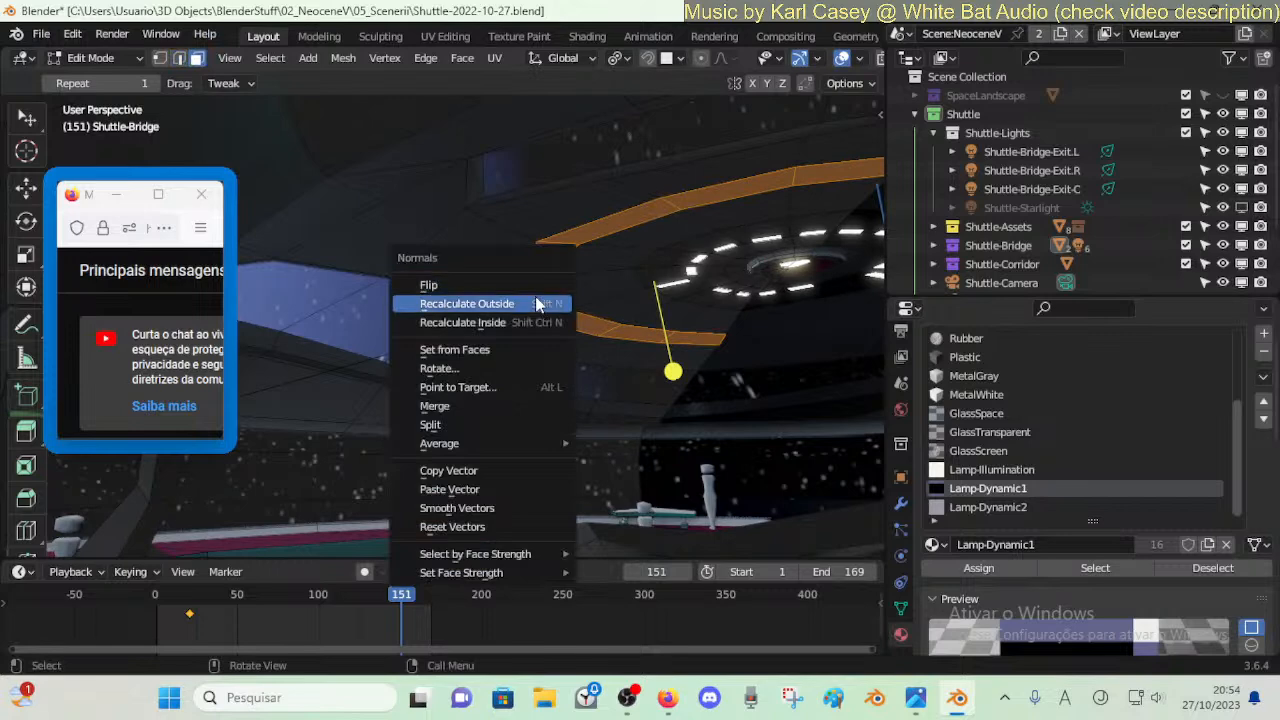
click(536, 297)
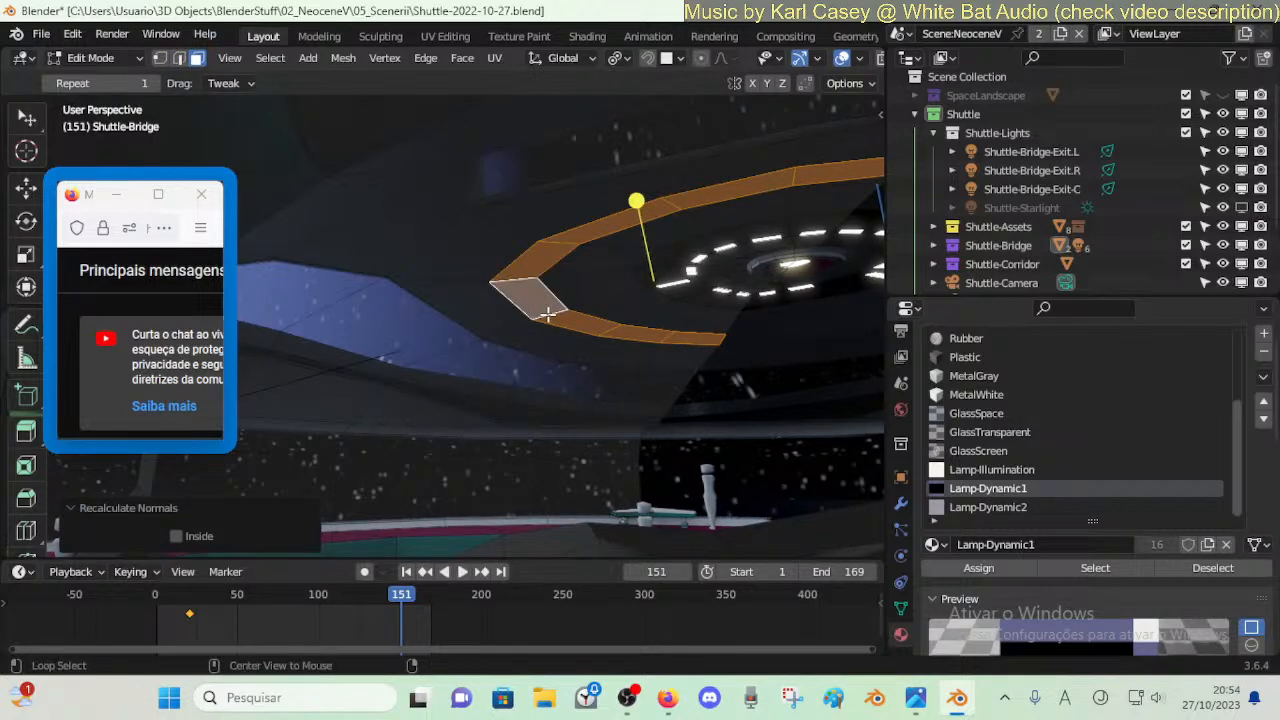
key(ctrl+alt+f)
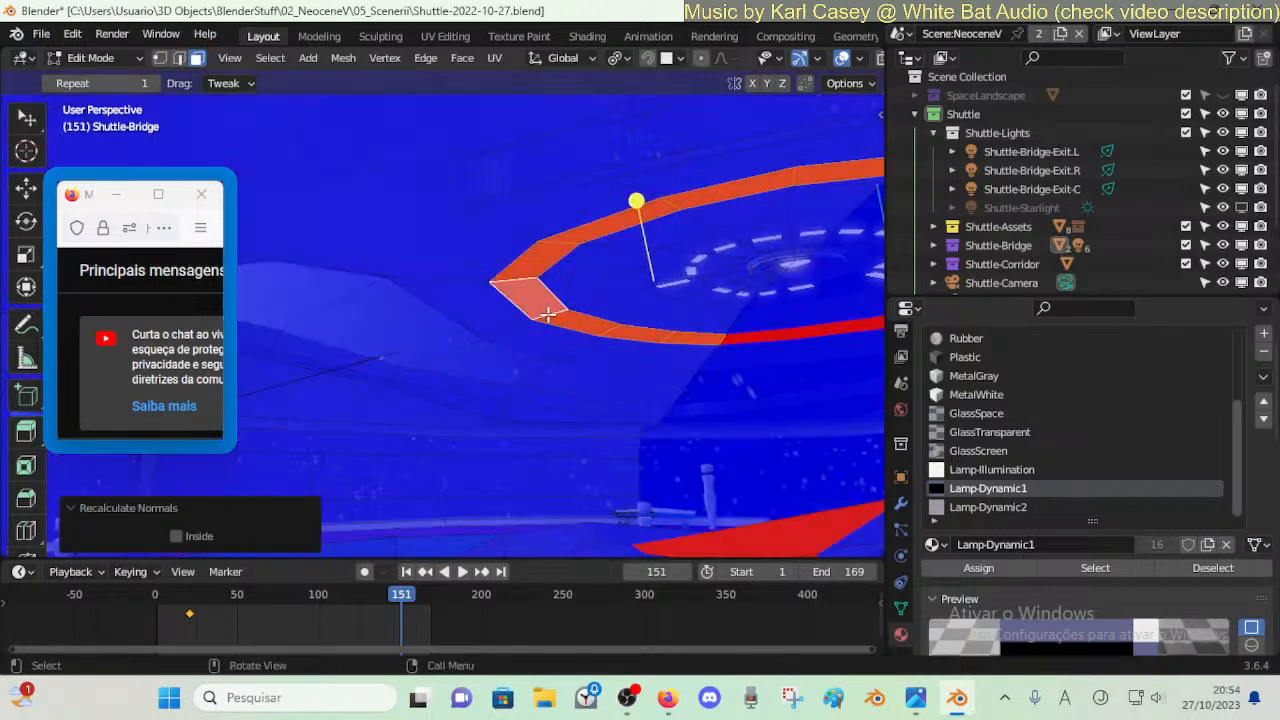
key(ctrl+alt+f)
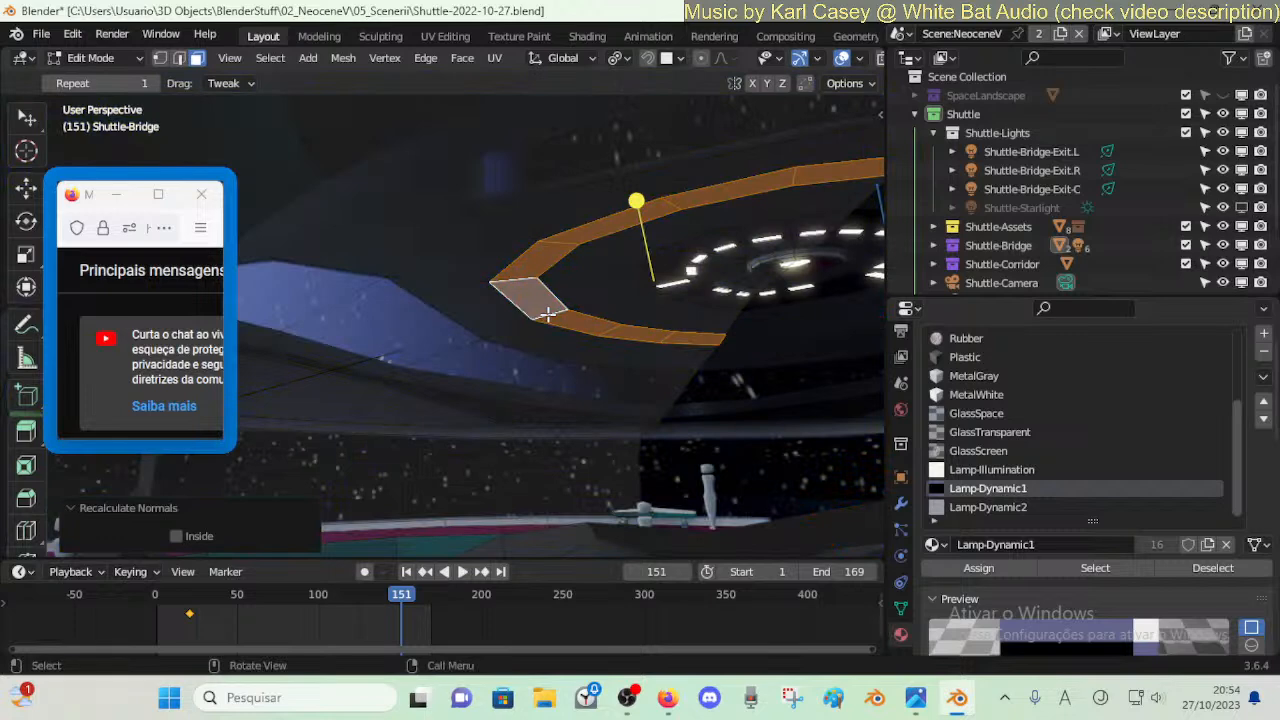
key(alt+n)
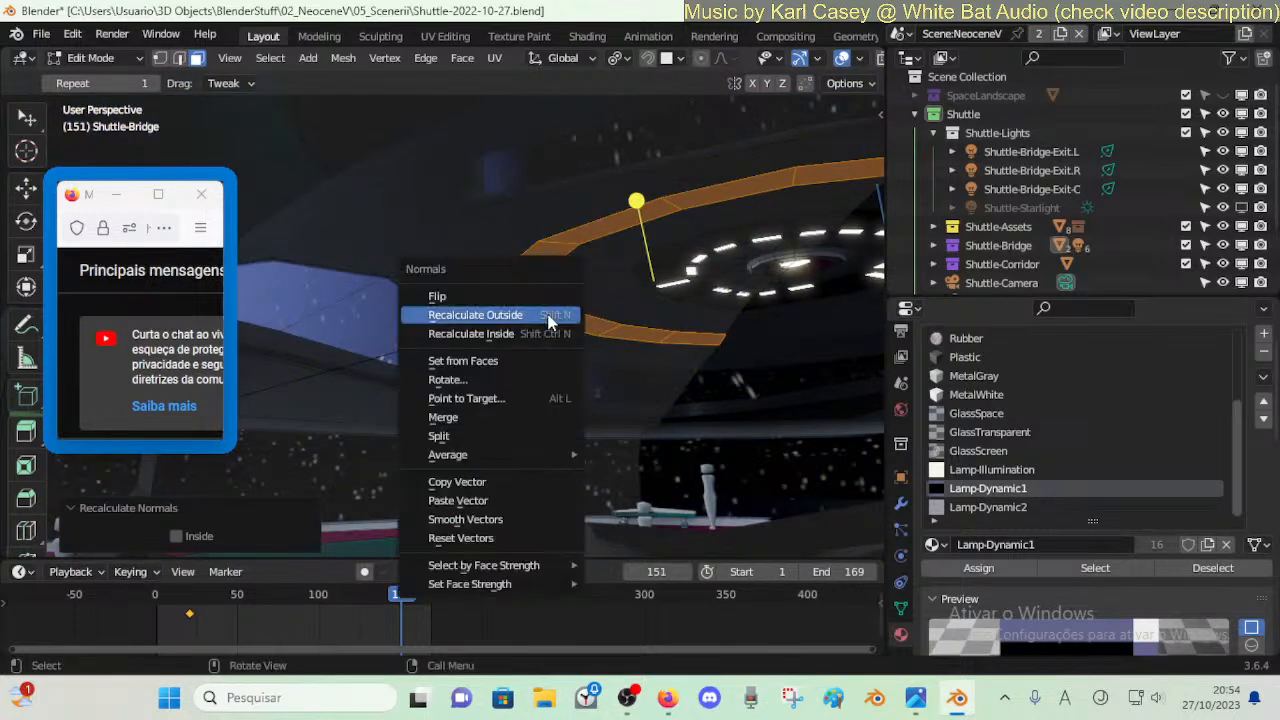
click(541, 332)
key(ctrl+alt+f)
key(ctrl+alt+f)
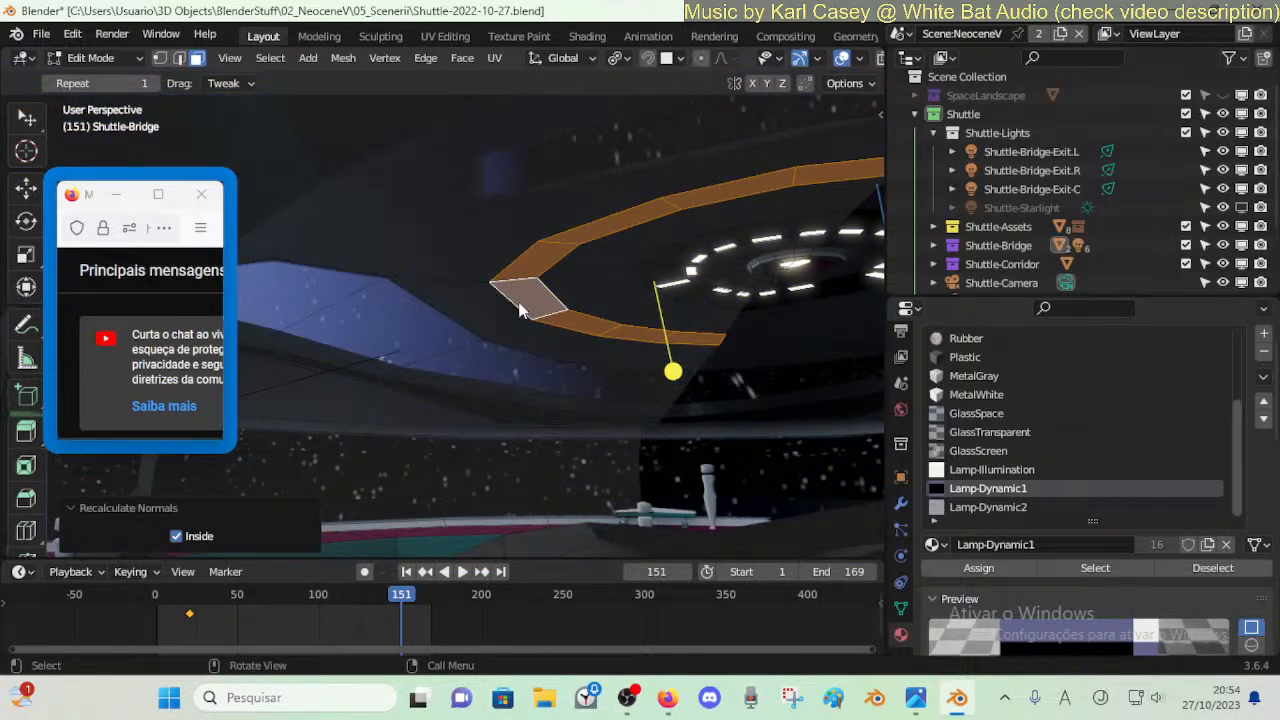
- Reset the narrow ring's UVs, assign it the Lamp-Dynamic1 material, and return to Object Mode
key(u)
click(482, 321)
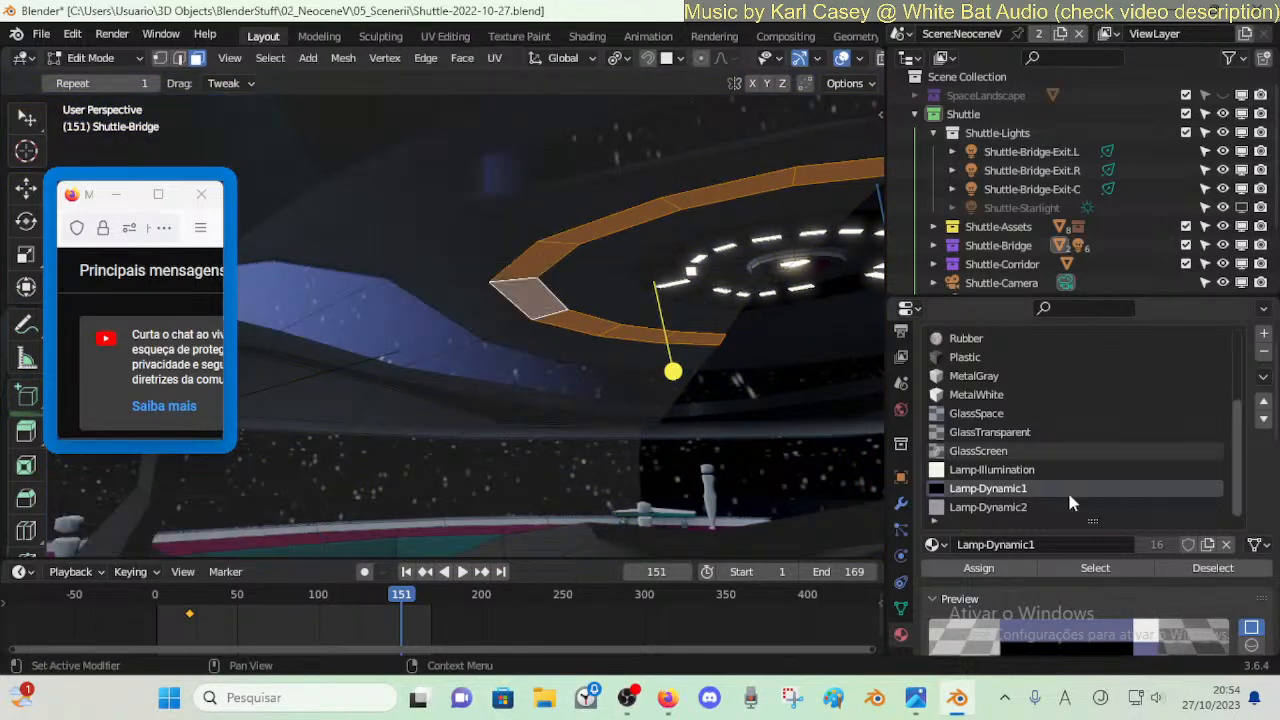
click(975, 568)
key(Tab)
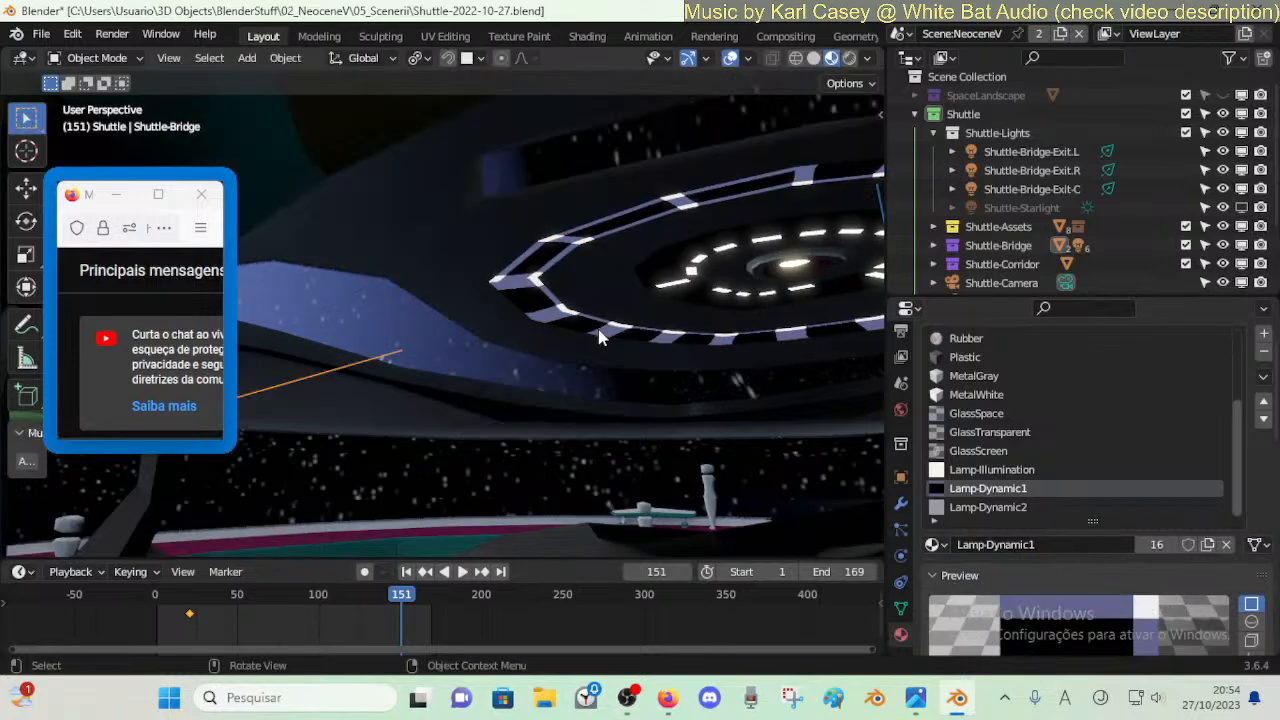
- Play the animation while flying backward from the ceiling to check its light rings, stop playback, and save the file
key(space)
key(shift+grave)
key(s)
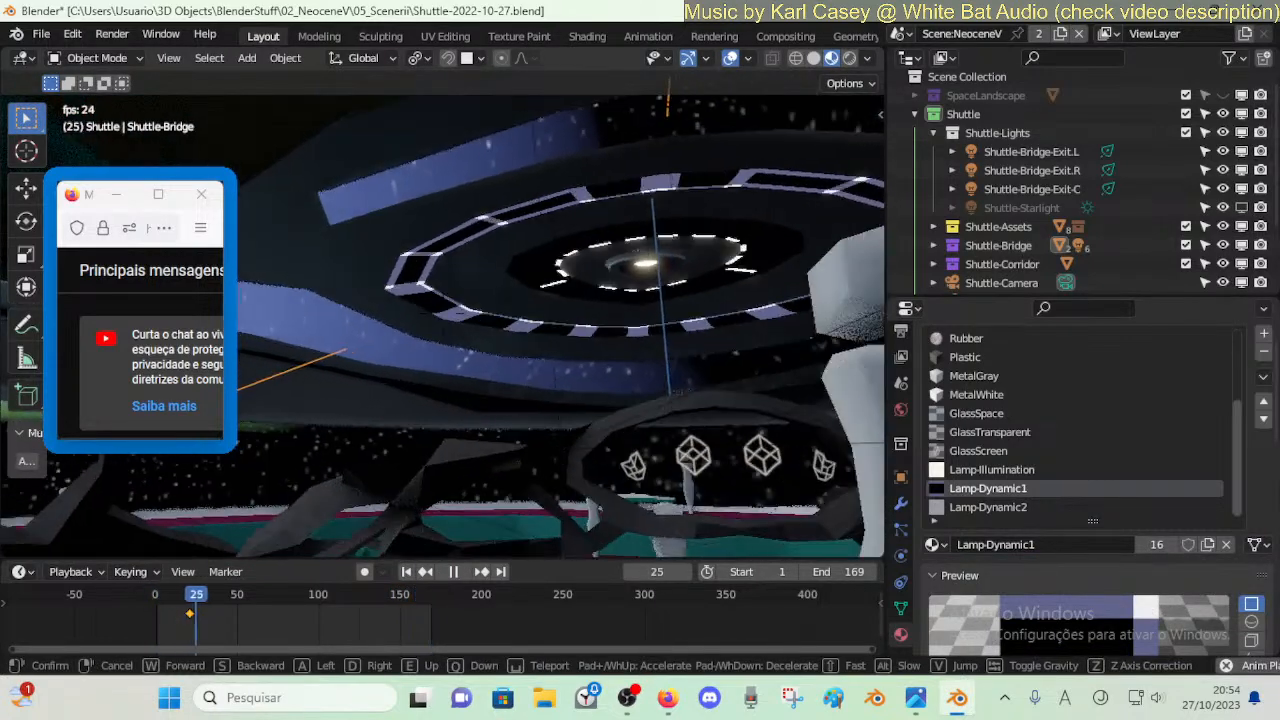
key(w)
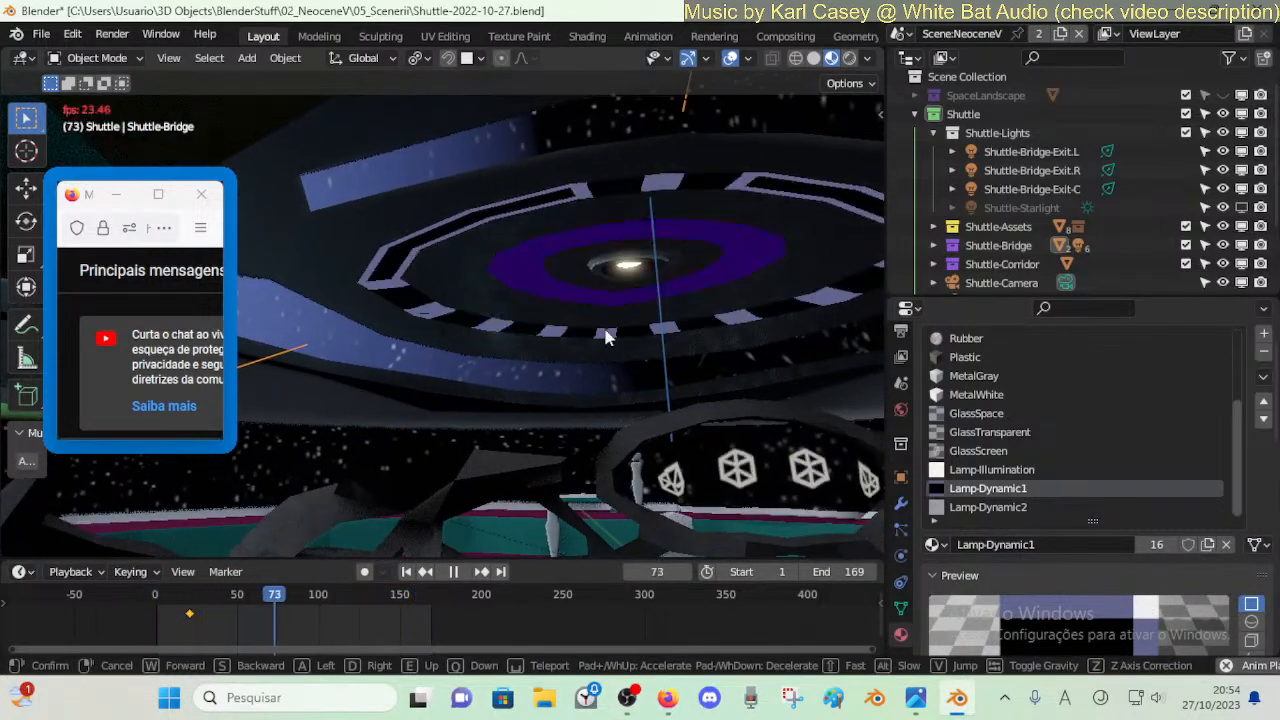
click(605, 337)
key(space)
key(ctrl+s)
- Fly farther back into the bridge, play the animation to examine the ceiling light rings from a distance, and save the file
key(shift+grave)
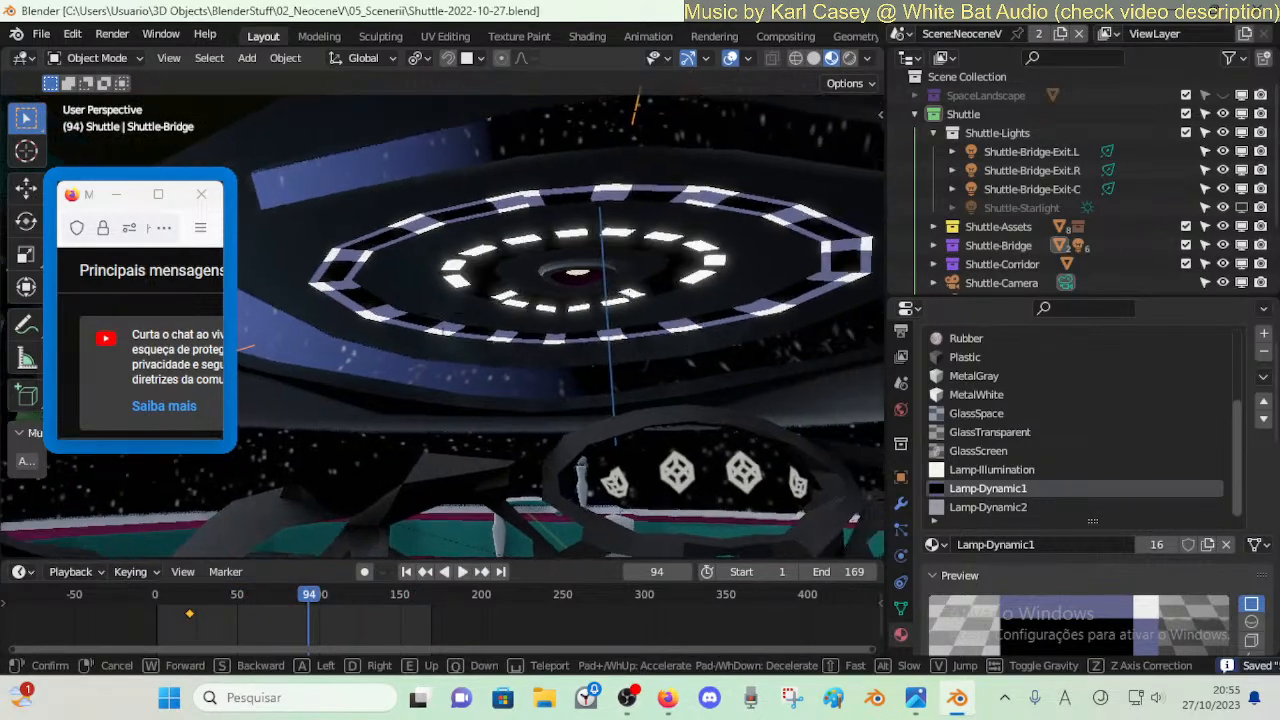
key(s)
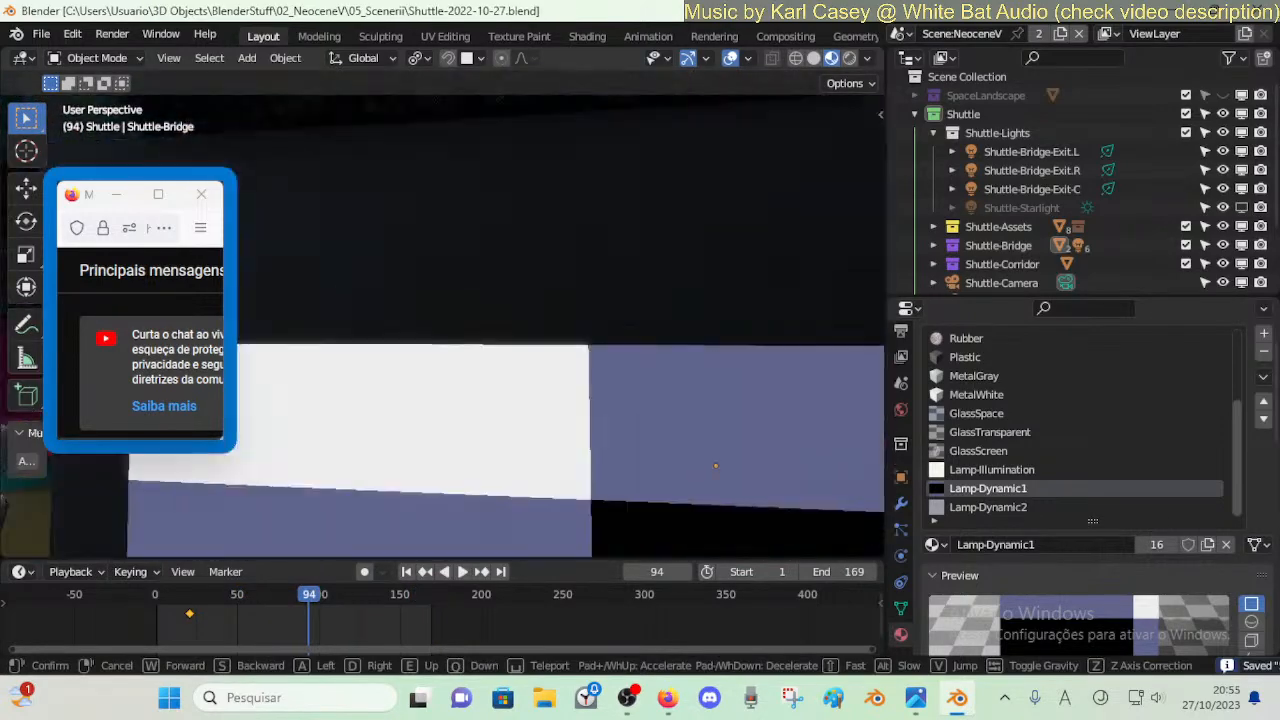
click(605, 337)
key(space)
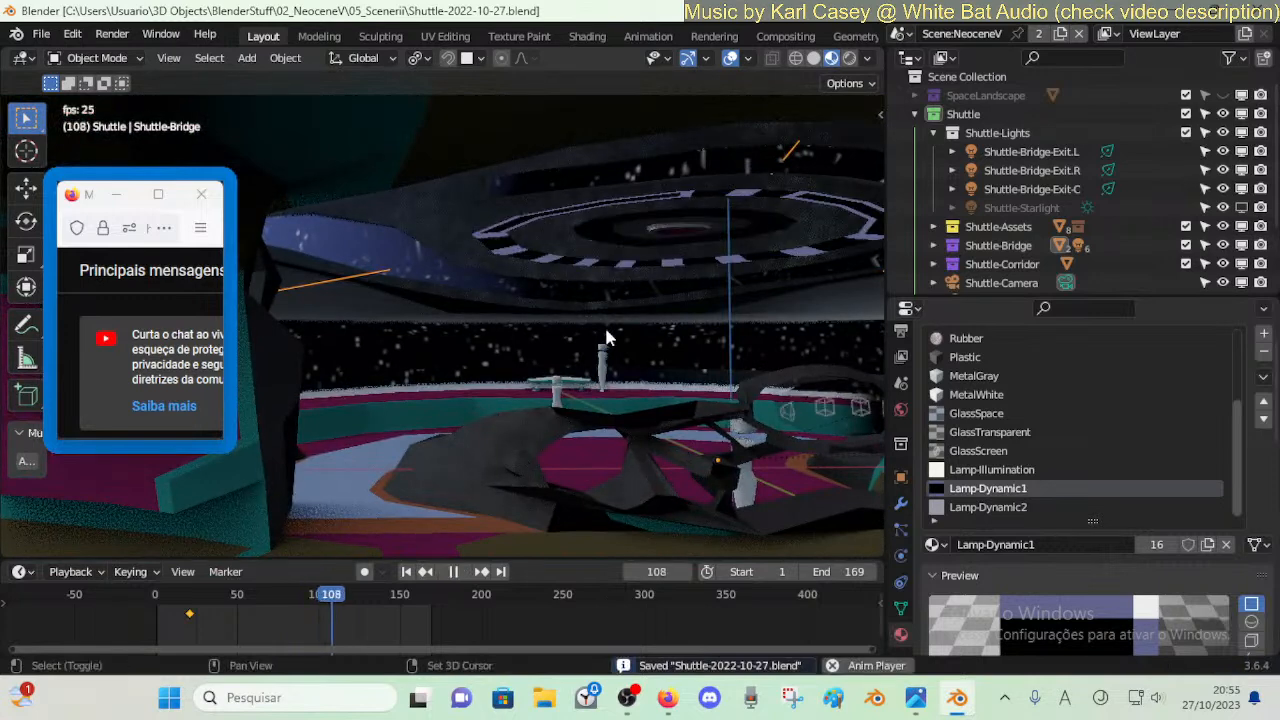
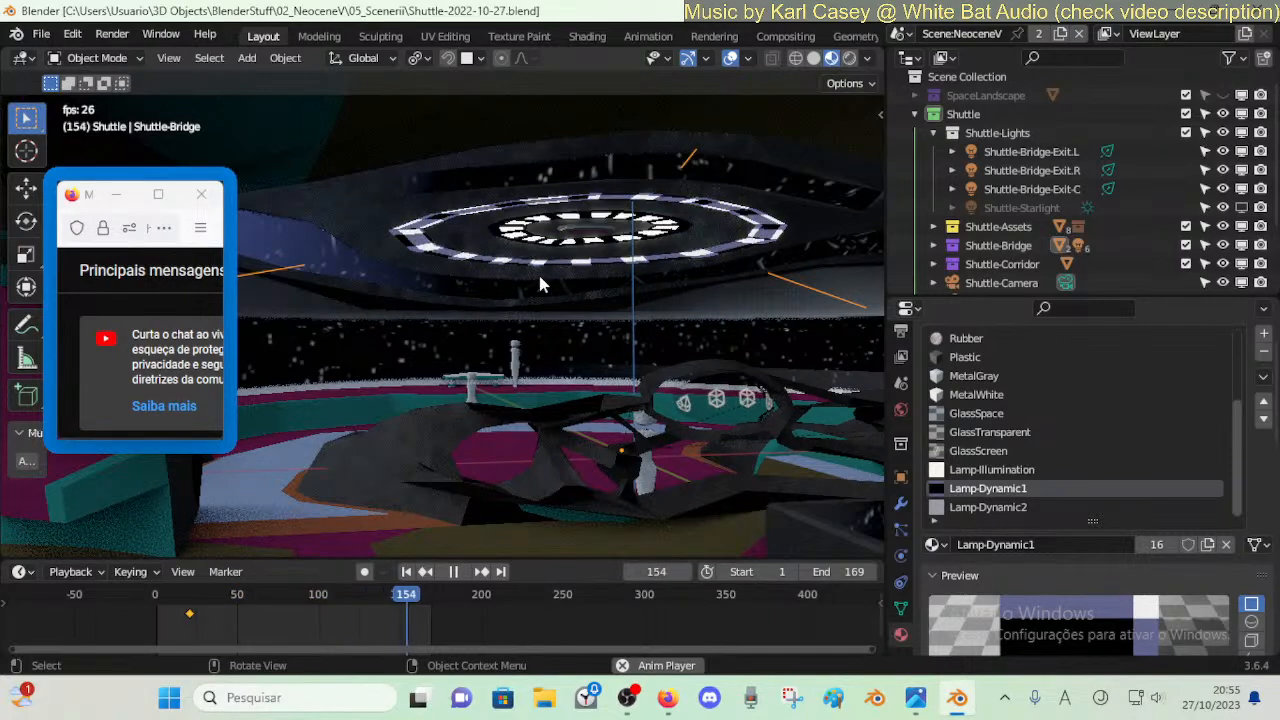
key(space)
key(ctrl+s)
- Switch to Firefox, search the web in a new tab for "Blender face reset UV not working", and minimize the floating chat window
mouse_move(667, 697)
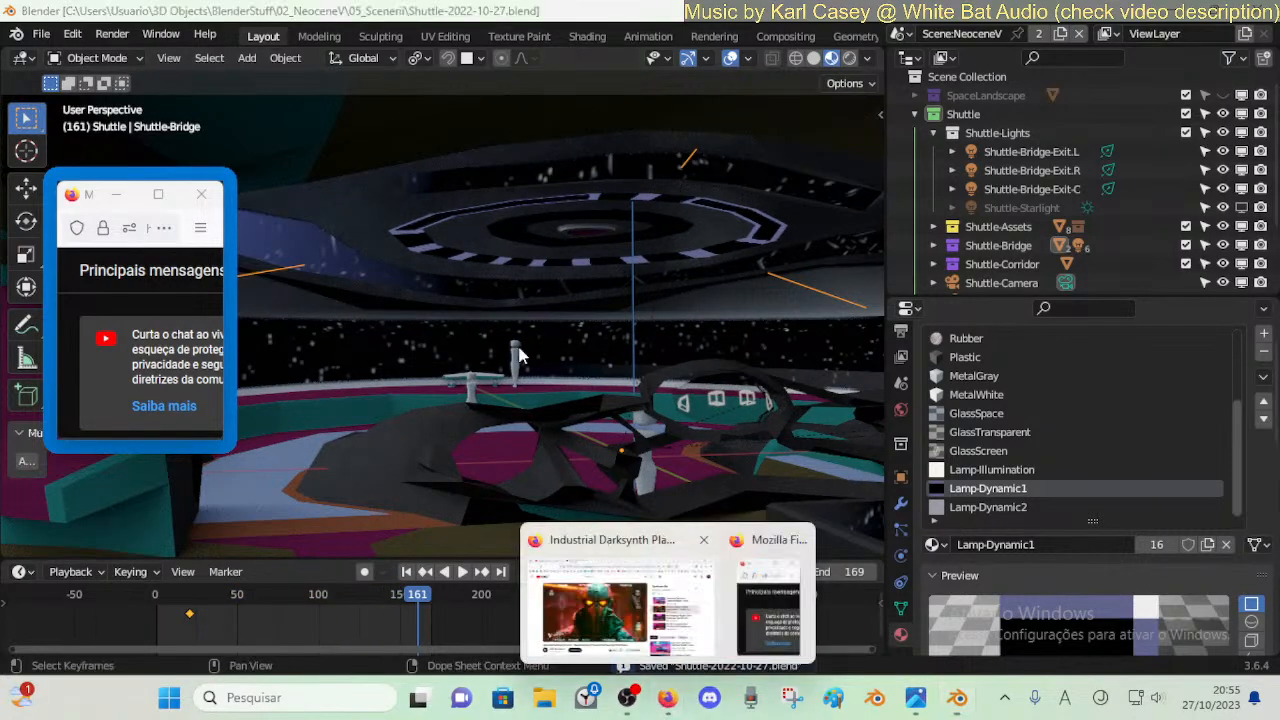
click(615, 595)
key(ctrl+t)
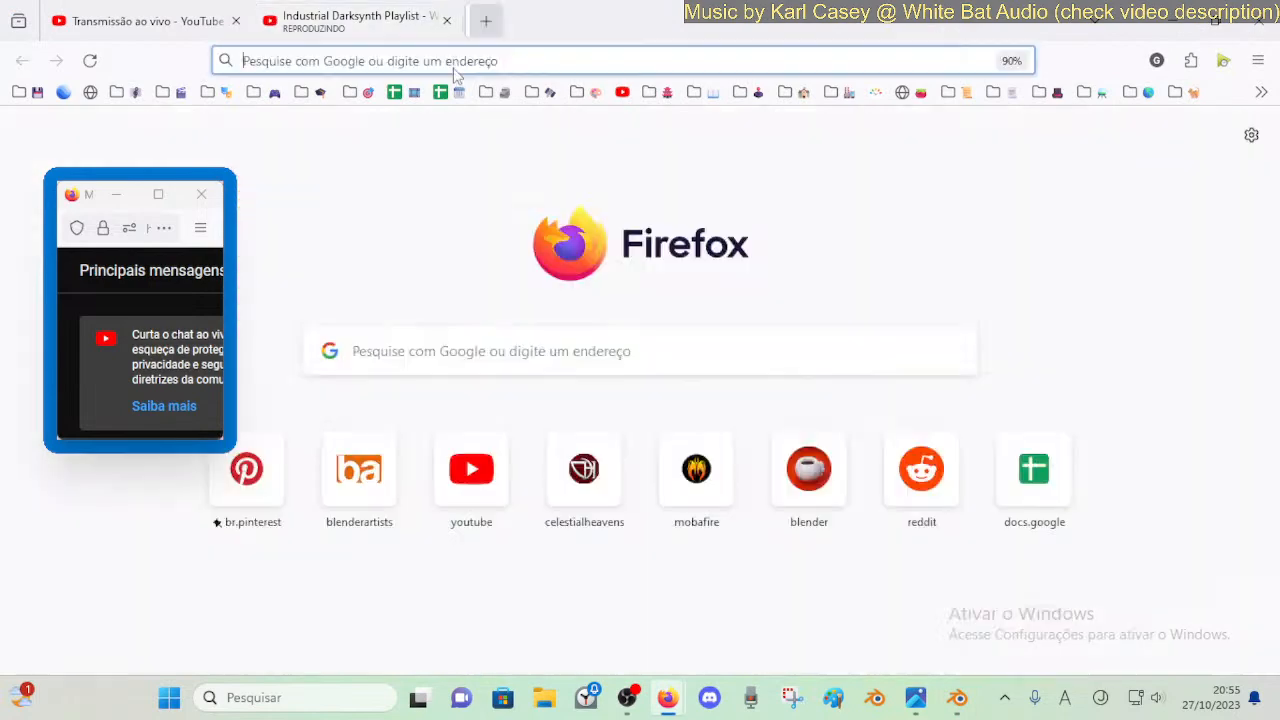
text(Blender face rest)
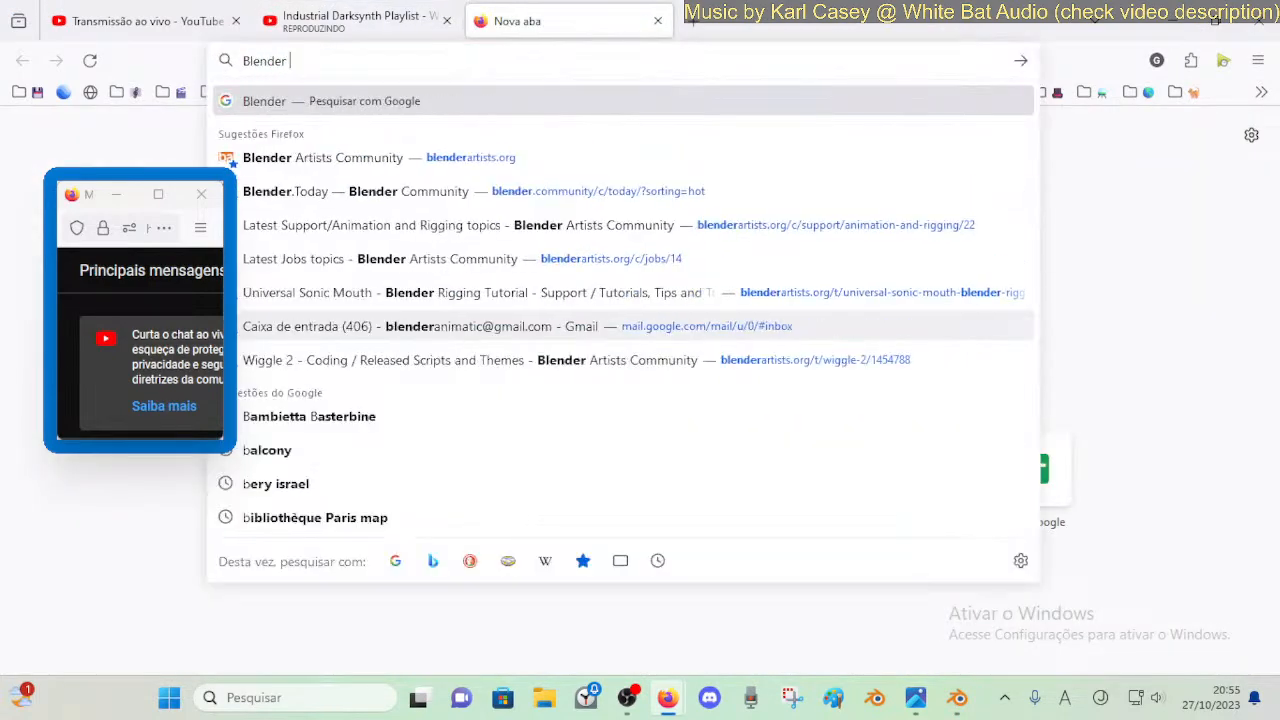
key(BackSpace)
key(BackSpace)
key(BackSpace)
key(BackSpace)
text(et UV not working)
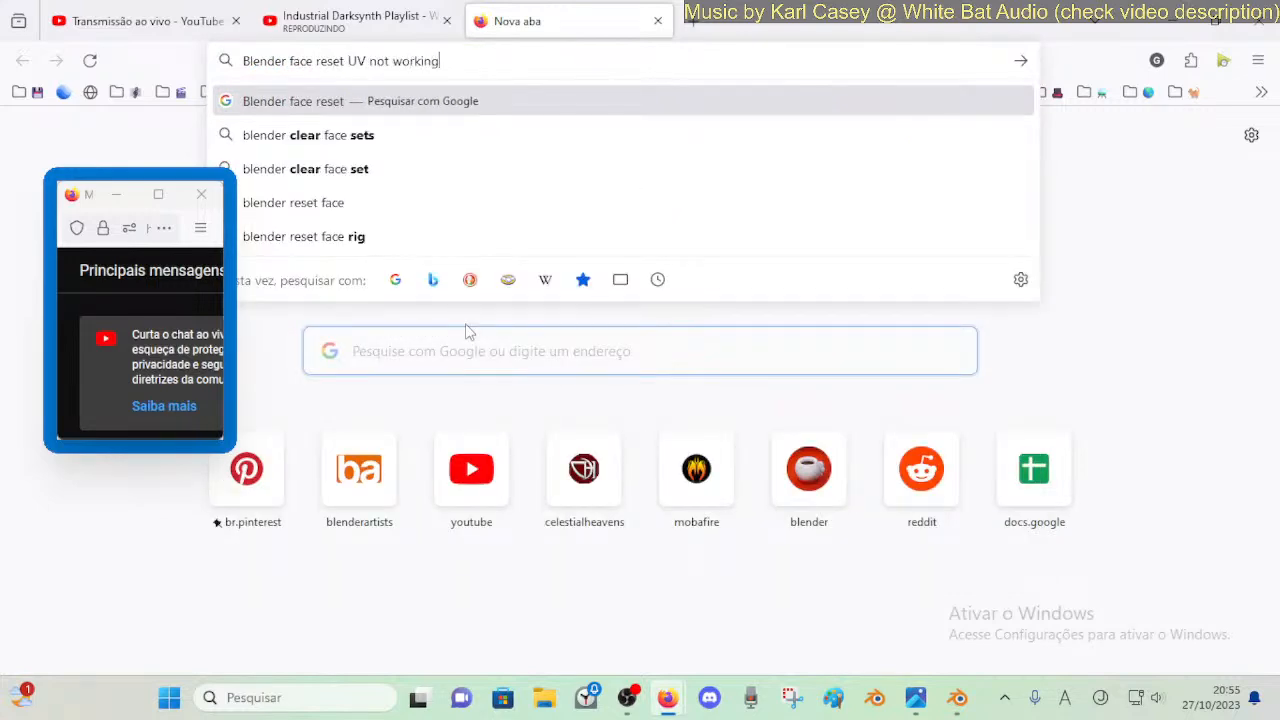
key(Return)
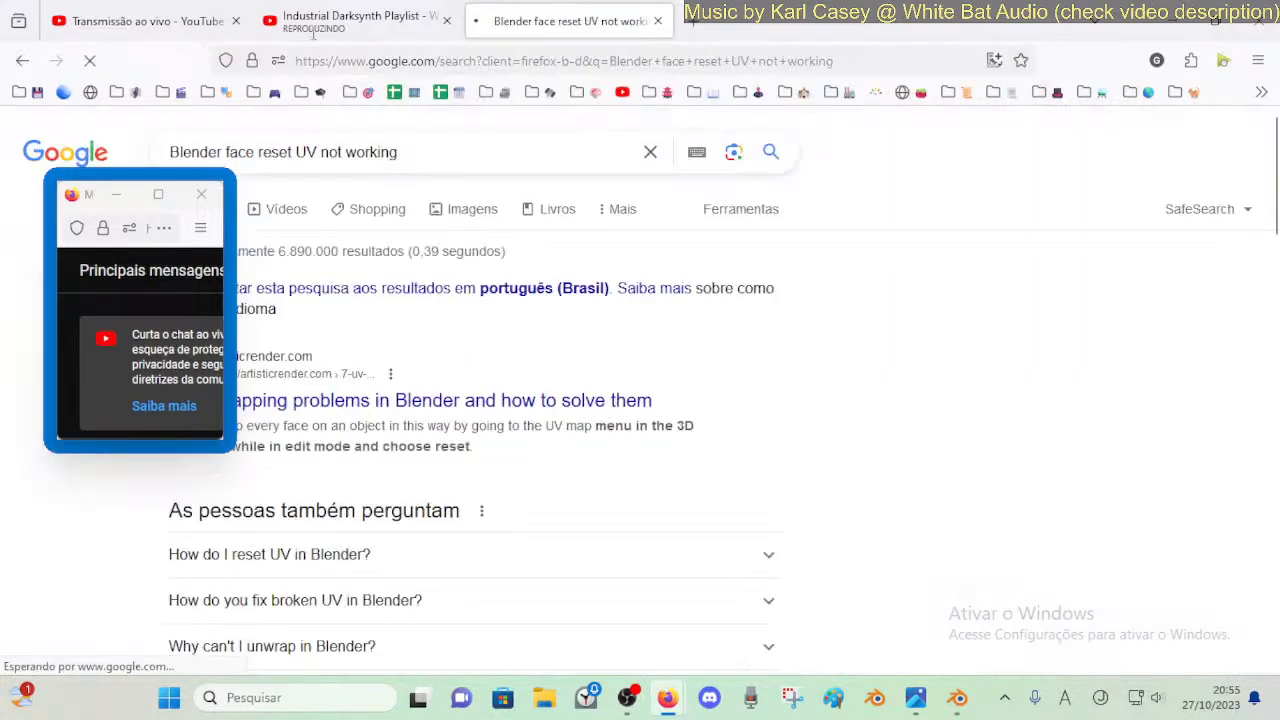
click(116, 197)
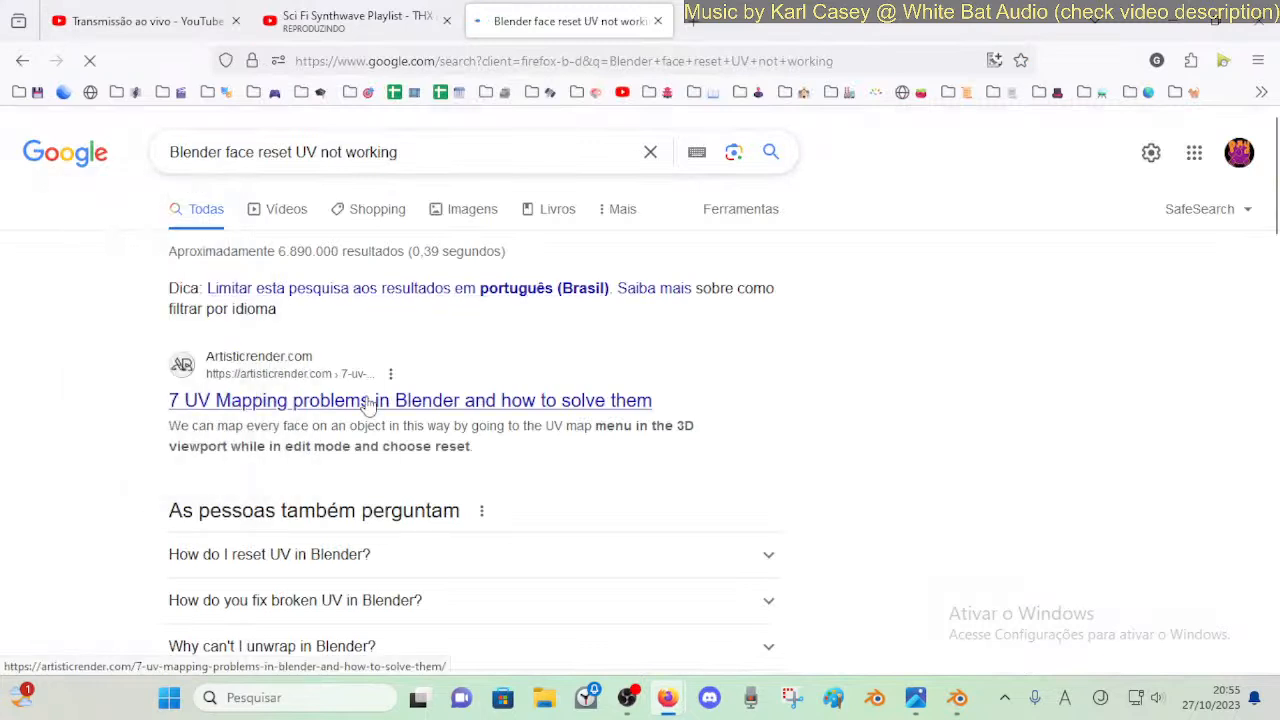
- Open the Artisticrender article "7 UV Mapping problems in Blender and how to solve them" and skim to the section on string-of-colors textures
click(346, 402)
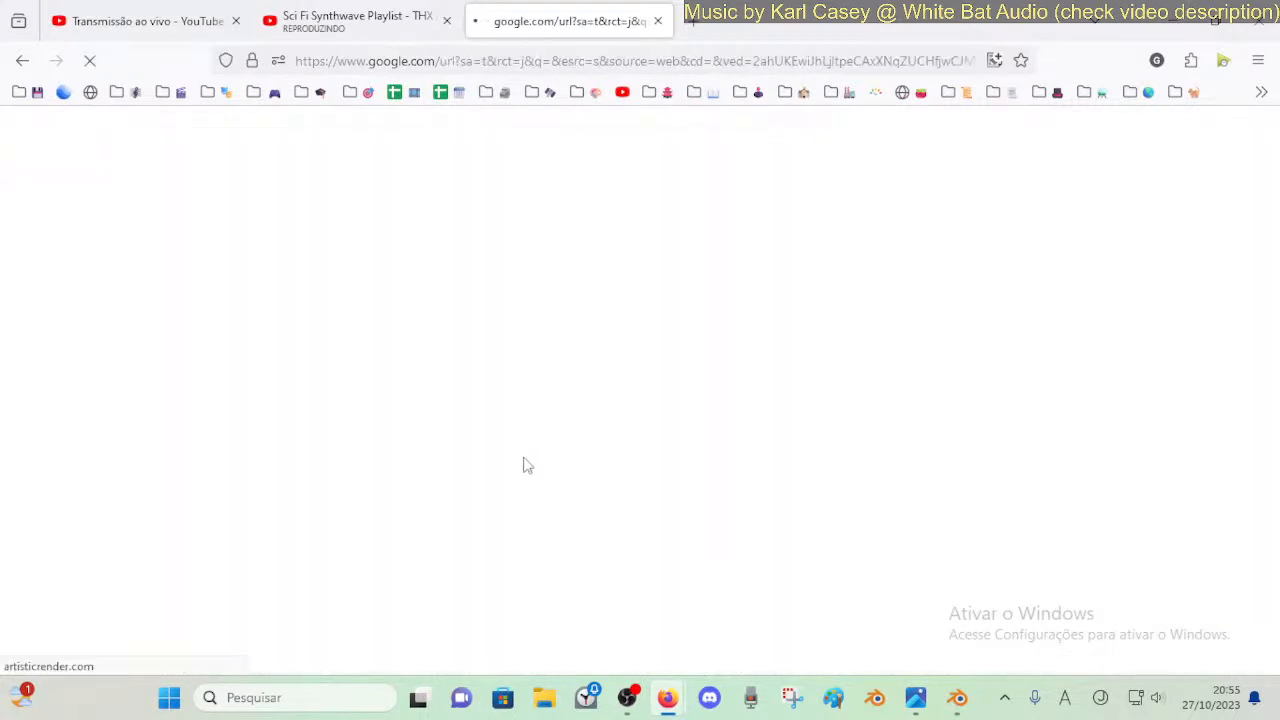
scroll(523, 466, down, 5)
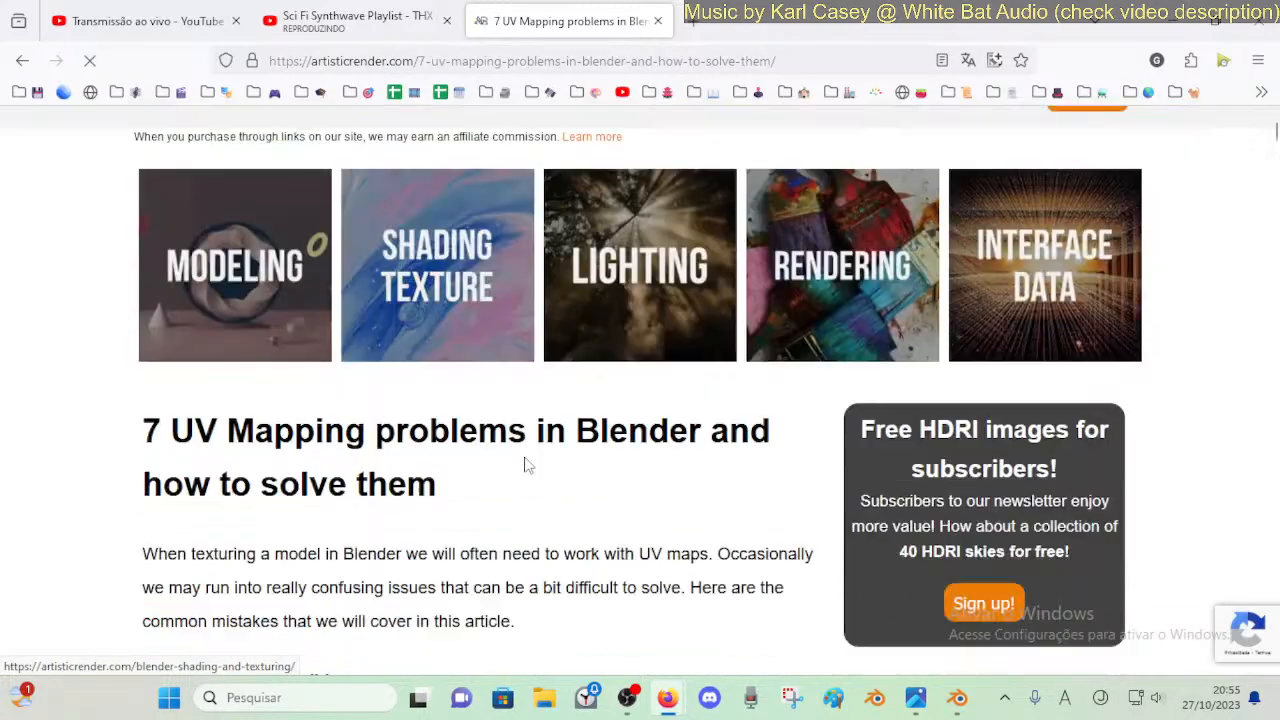
scroll(329, 310, down, 2)
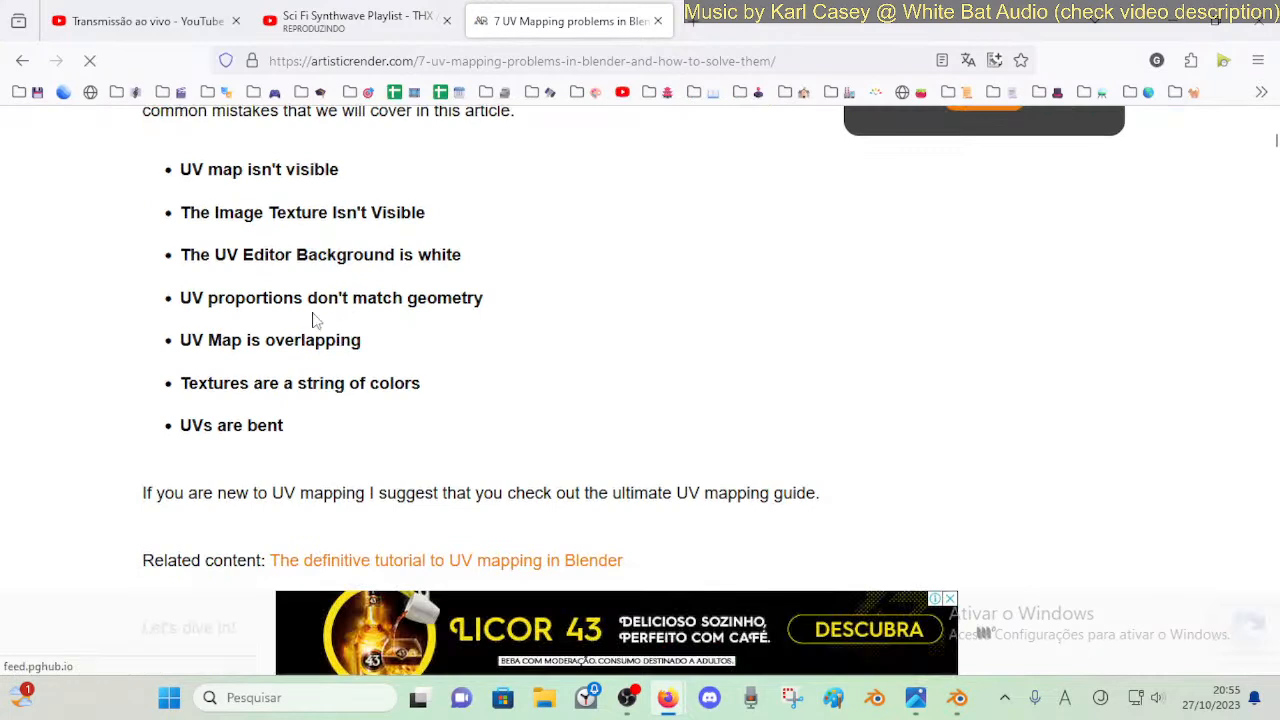
scroll(378, 356, down, 1)
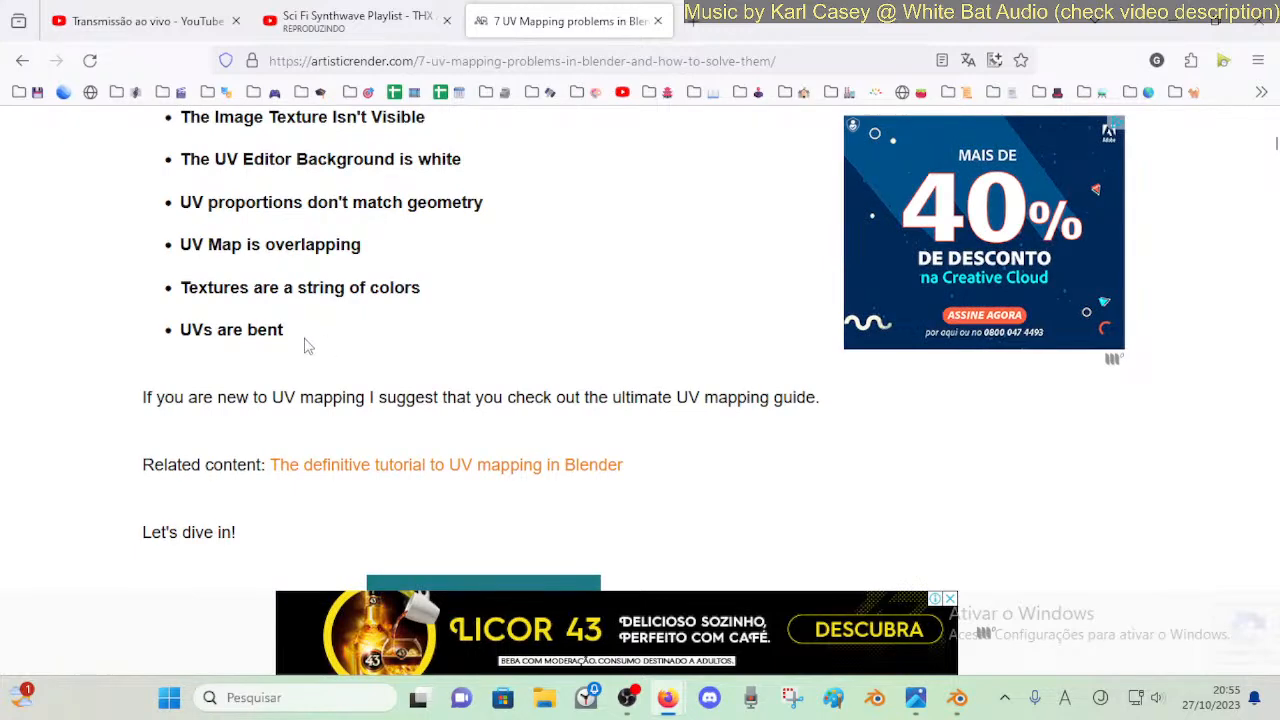
scroll(307, 346, down, 1)
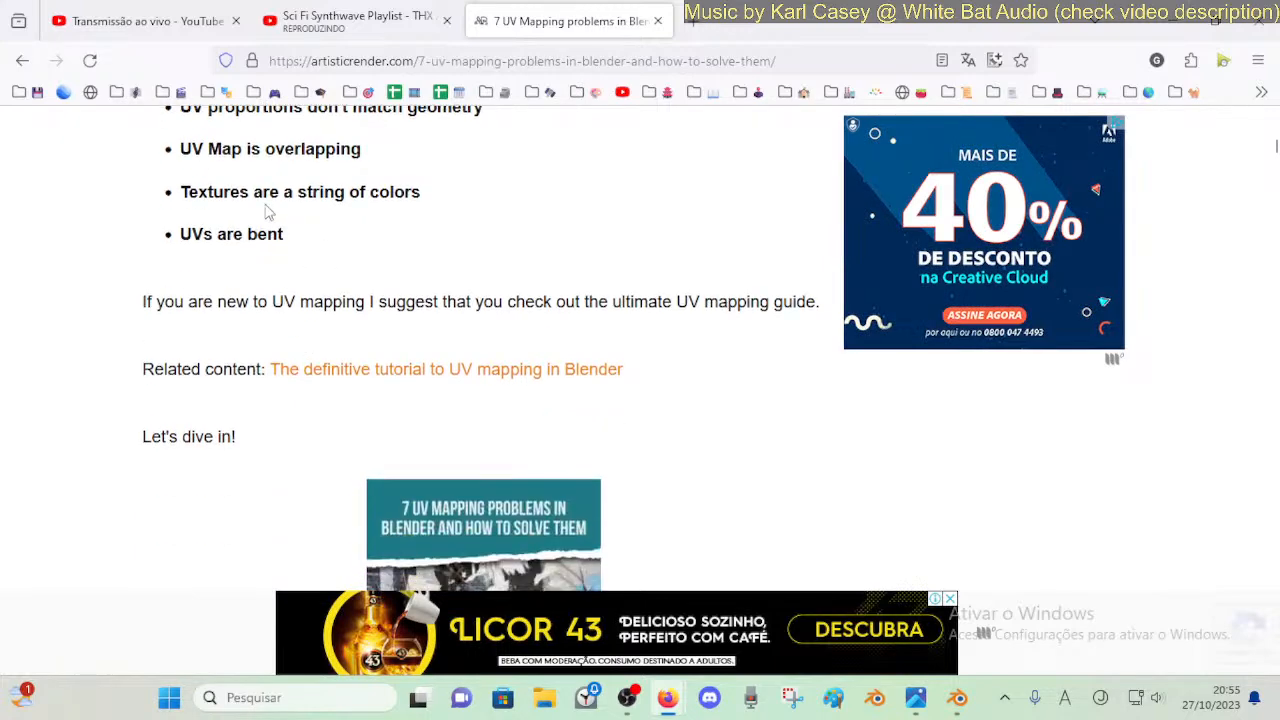
scroll(294, 340, down, 20)
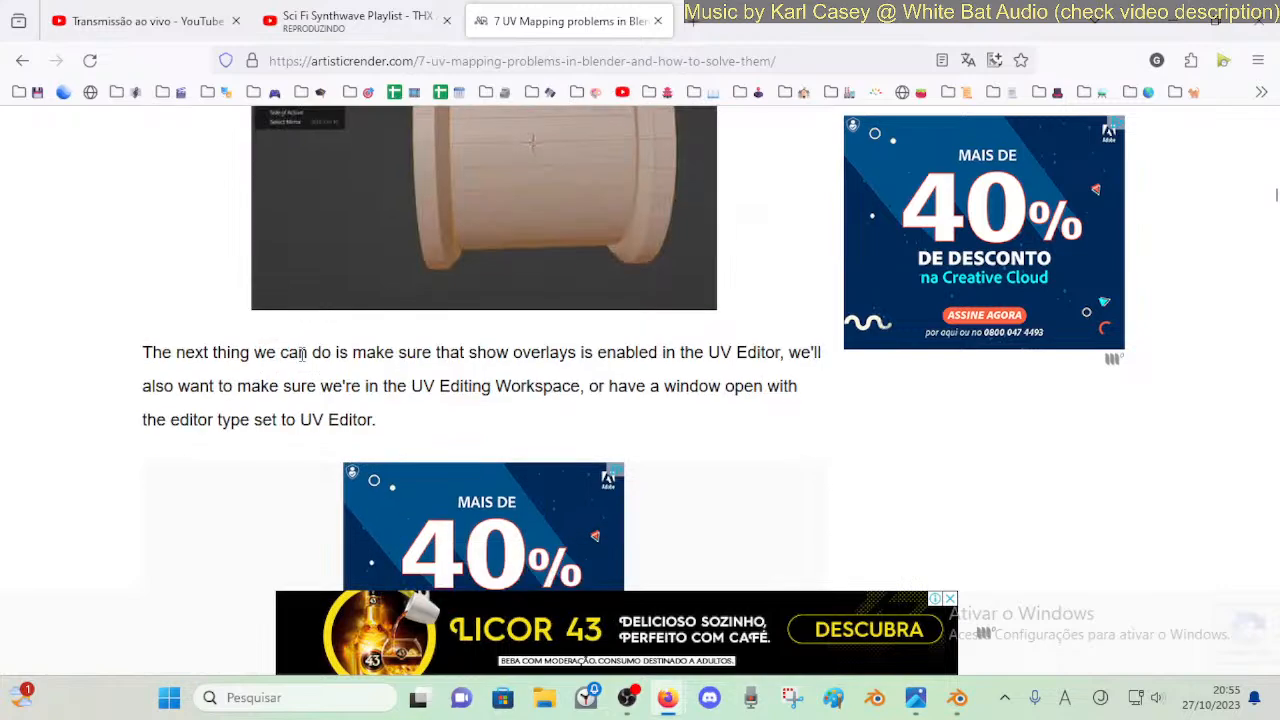
scroll(305, 365, down, 20)
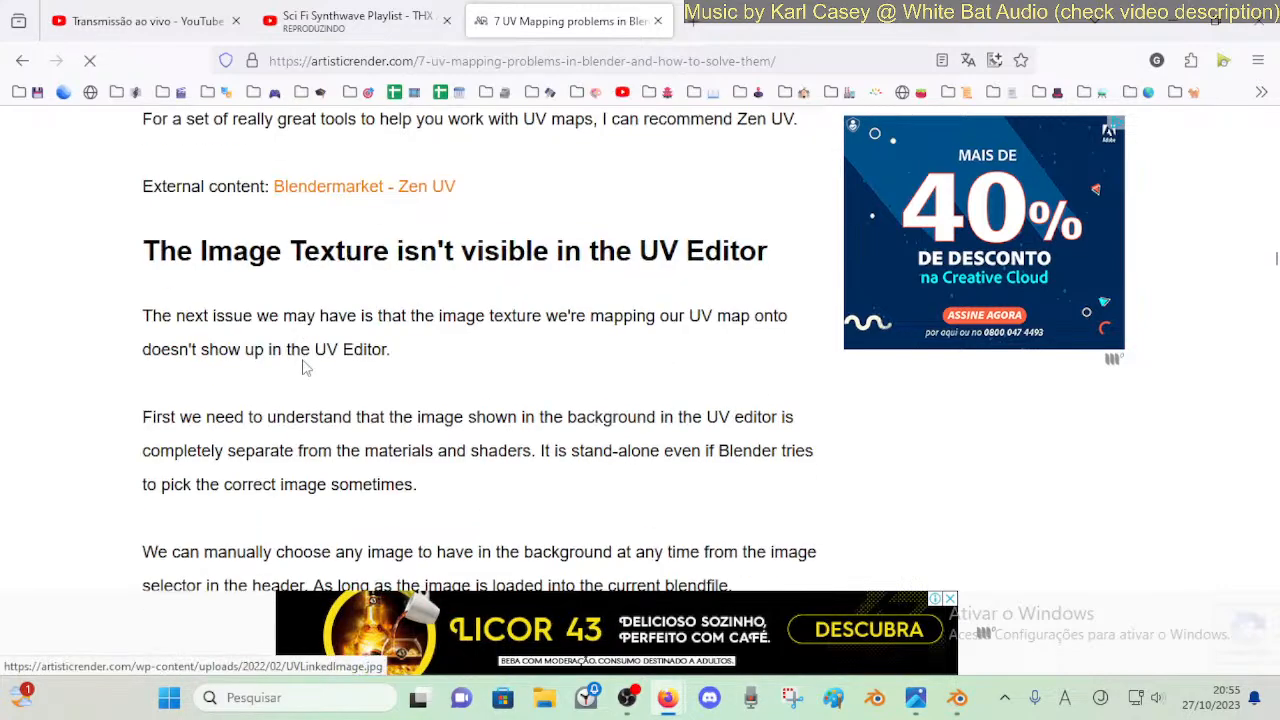
scroll(307, 369, down, 20)
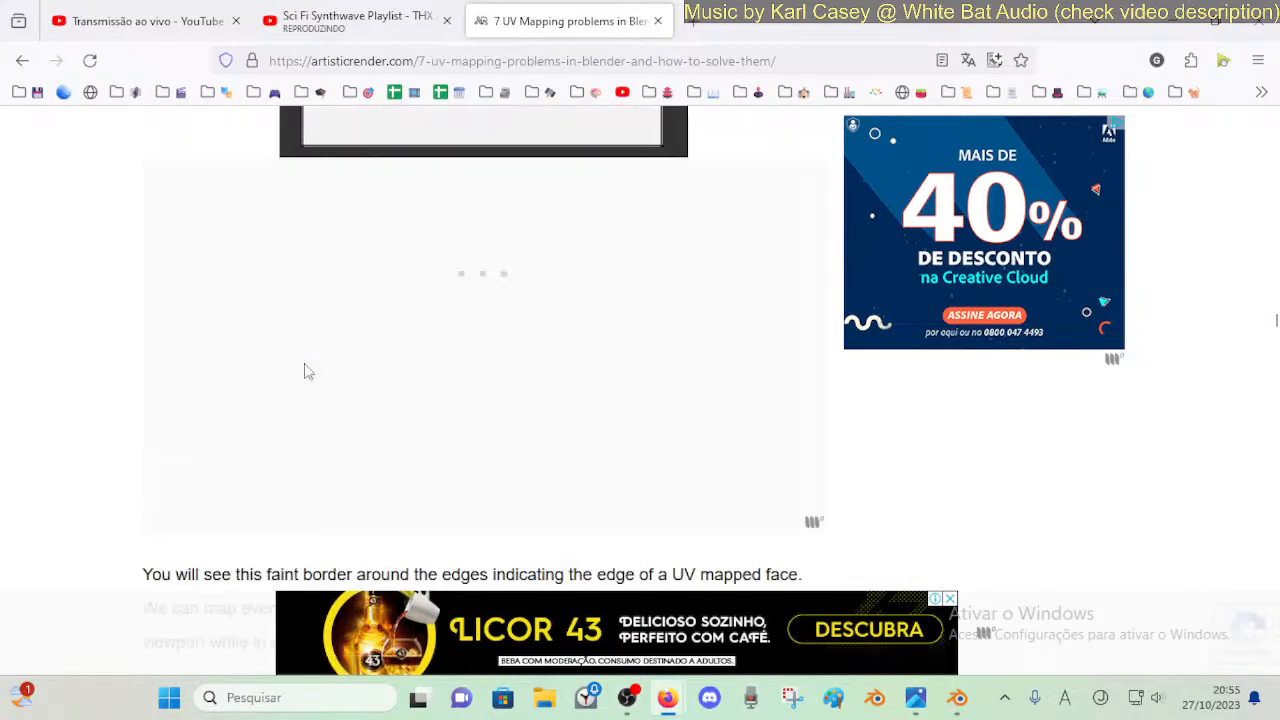
scroll(307, 373, down, 20)
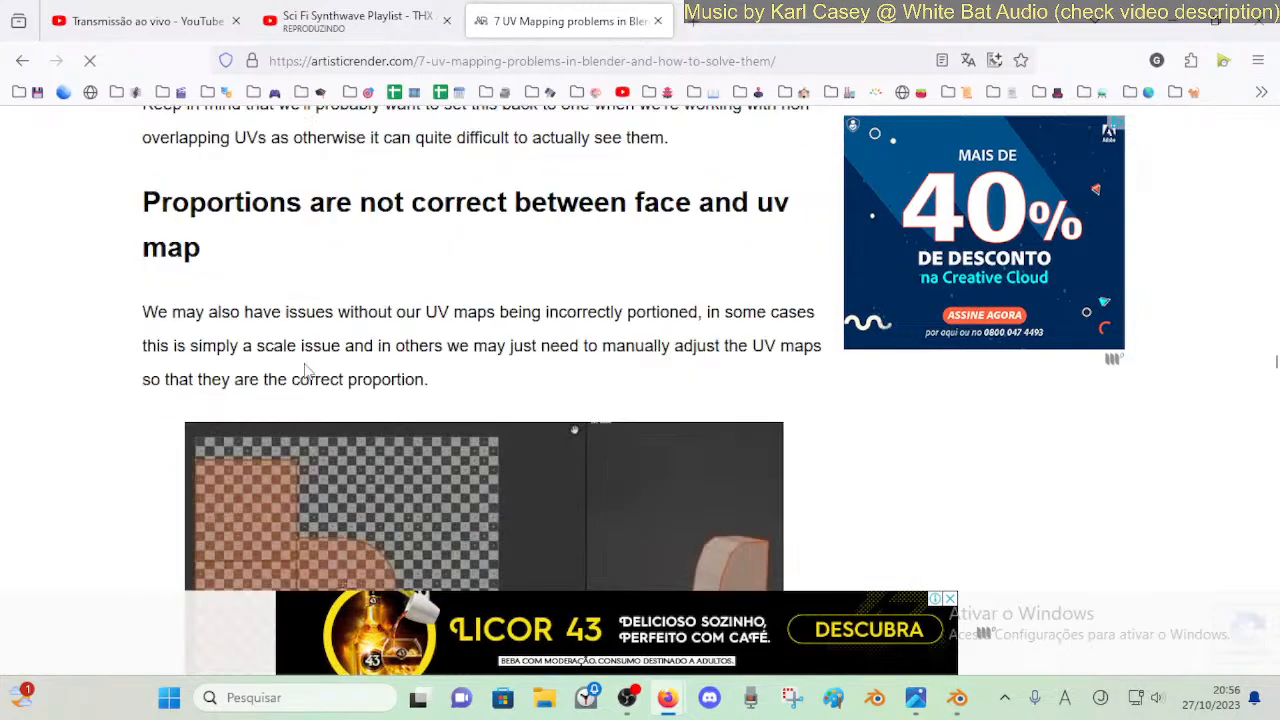
scroll(305, 370, down, 15)
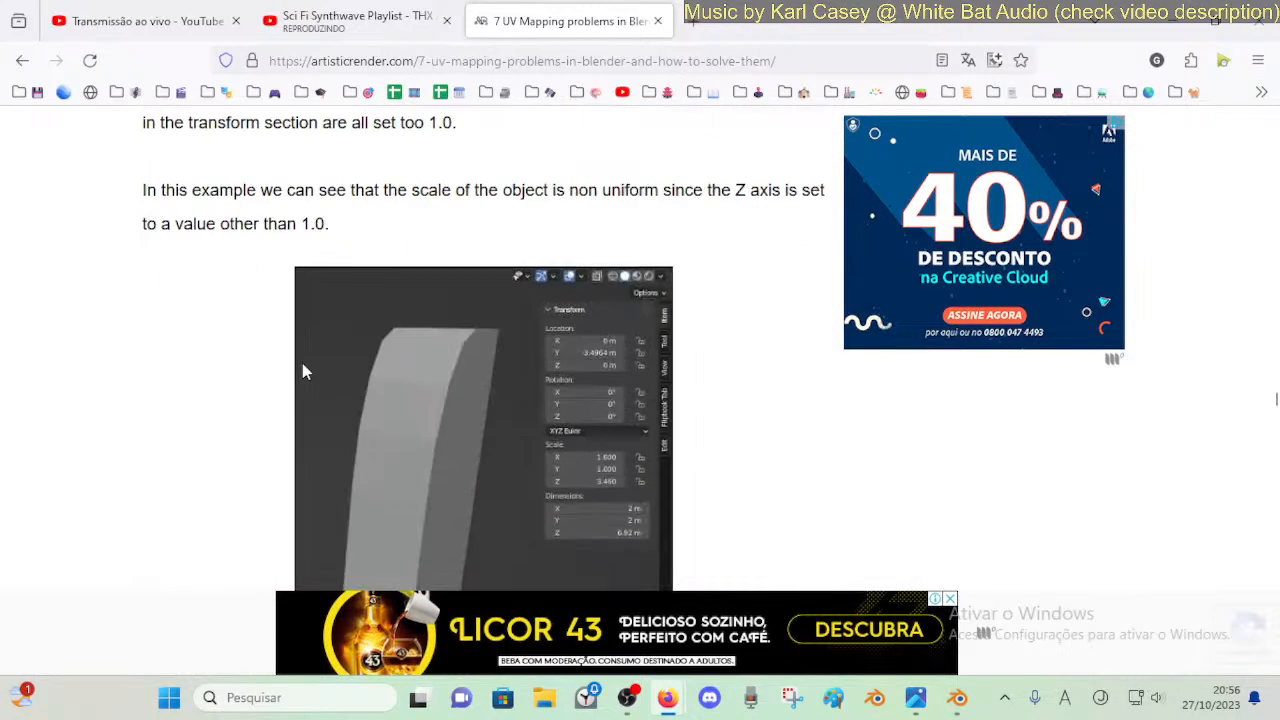
scroll(305, 372, down, 15)
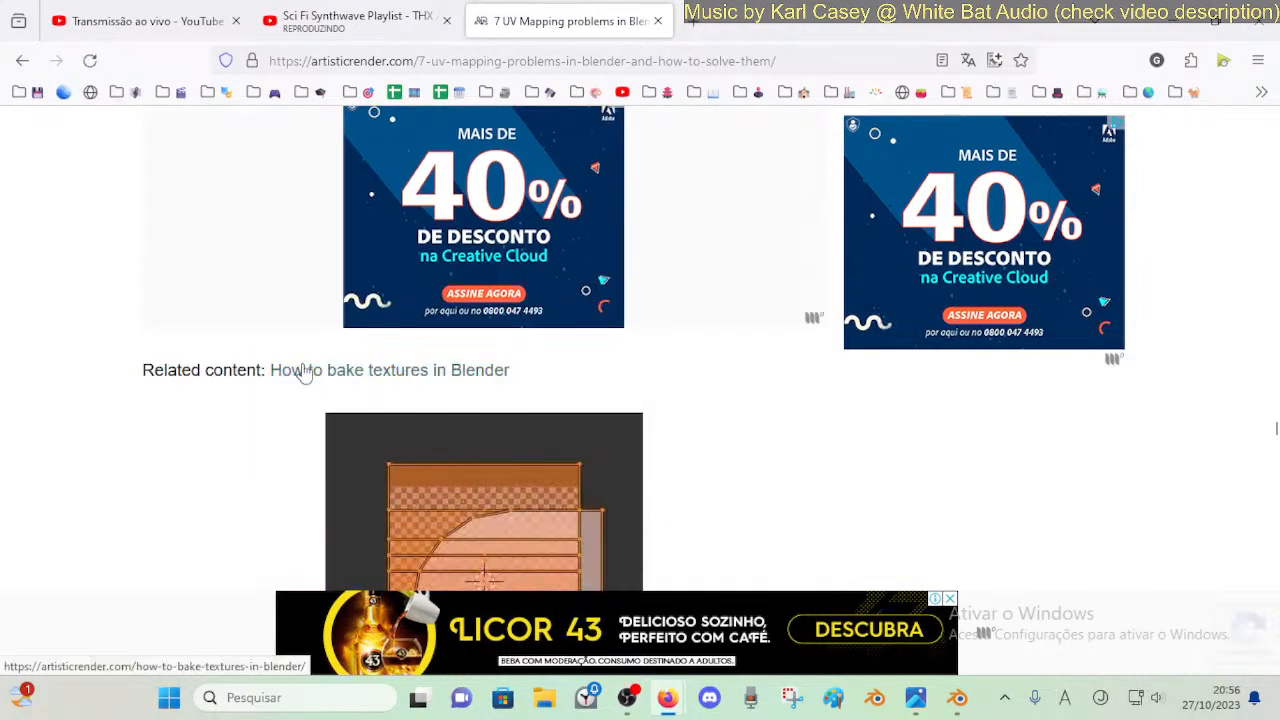
scroll(305, 380, down, 5)
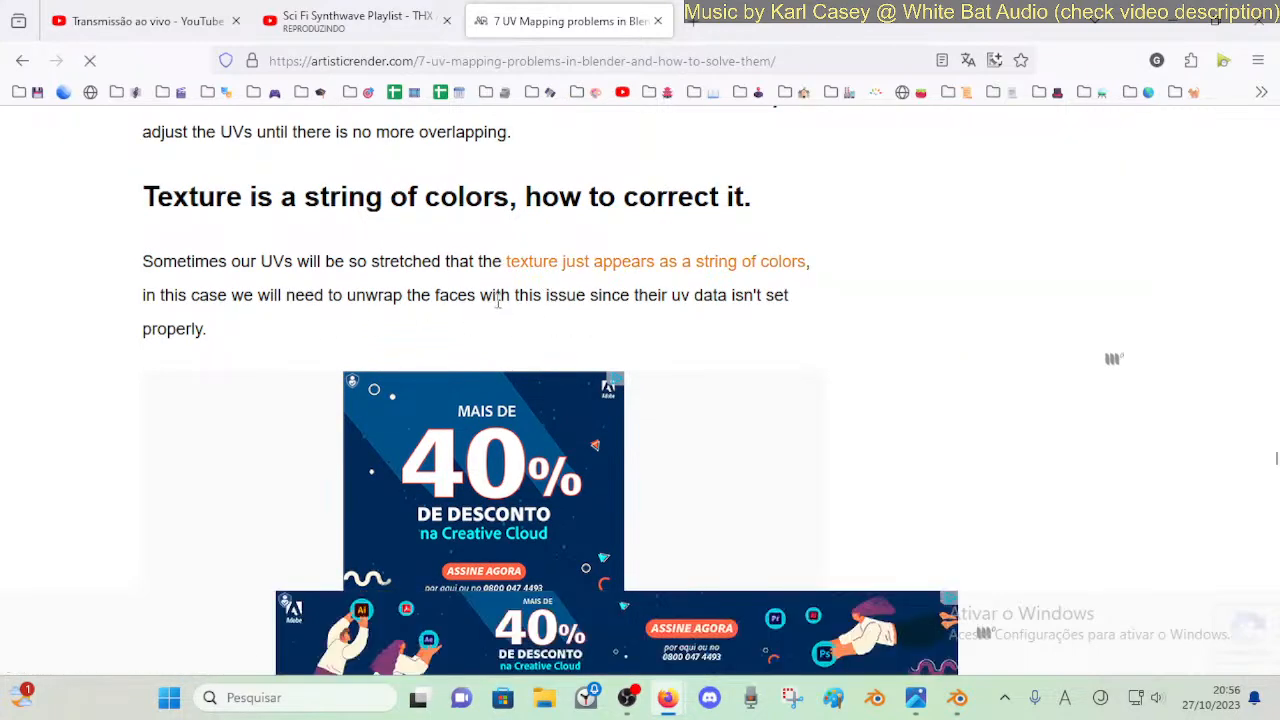
- Read how the article corrects stretched string-of-colors textures by unwrapping the affected faces and marking seams
scroll(520, 300, down, 2)
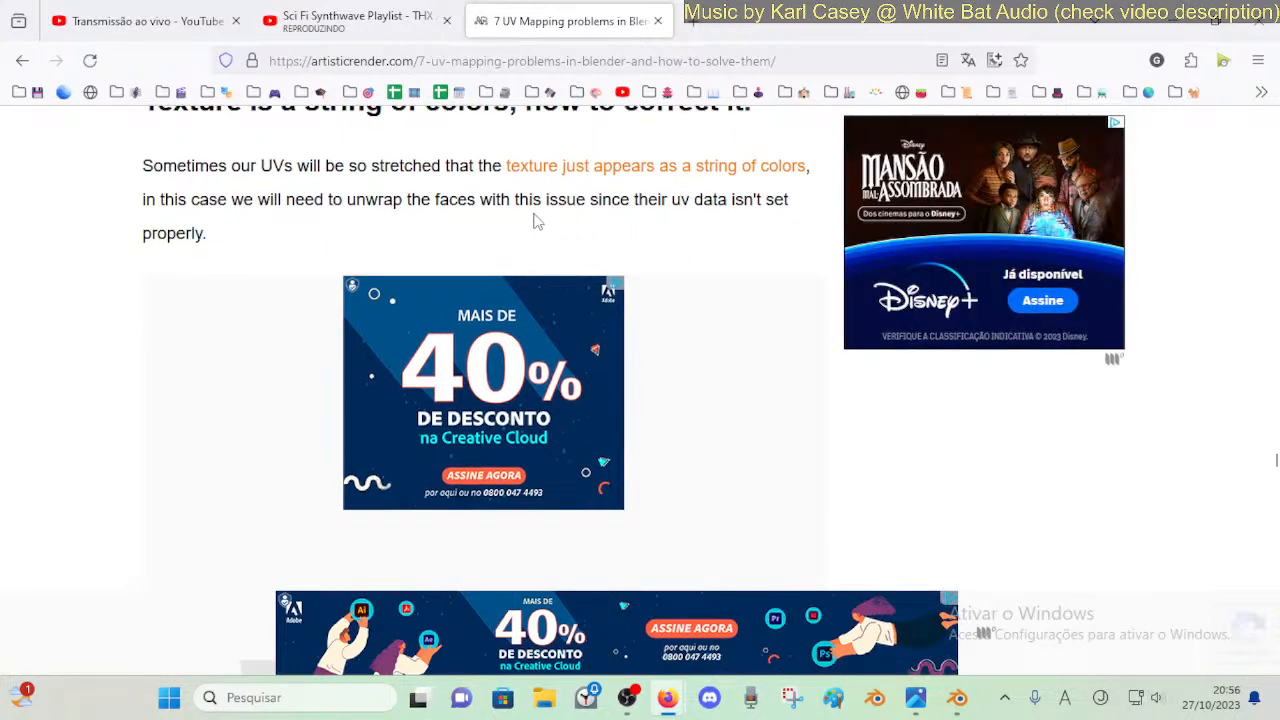
scroll(667, 288, down, 5)
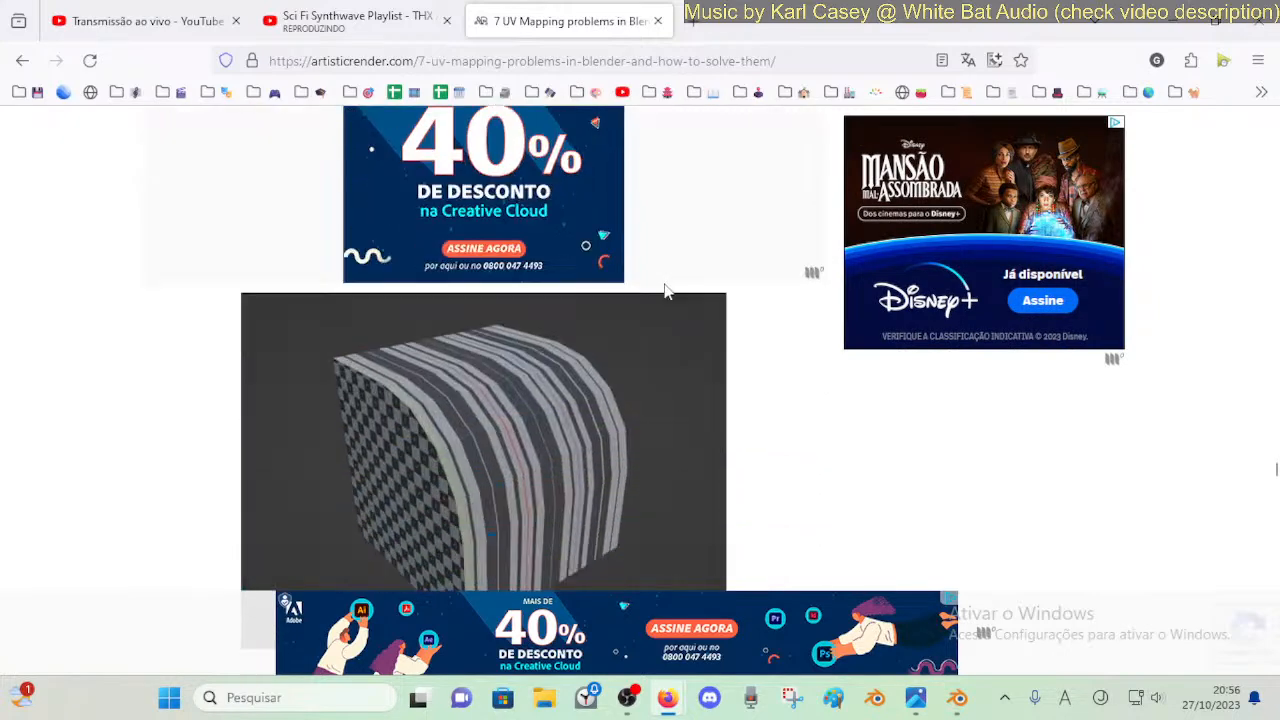
scroll(667, 294, down, 2)
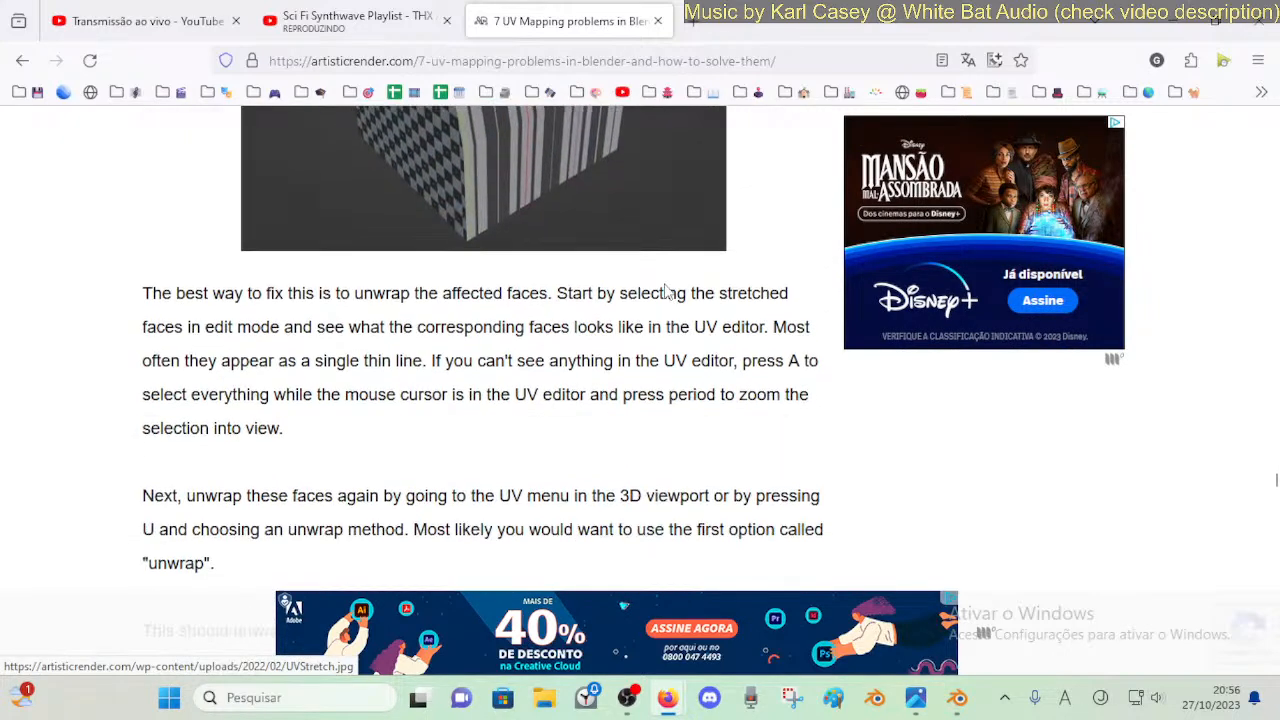
scroll(658, 290, up, 1)
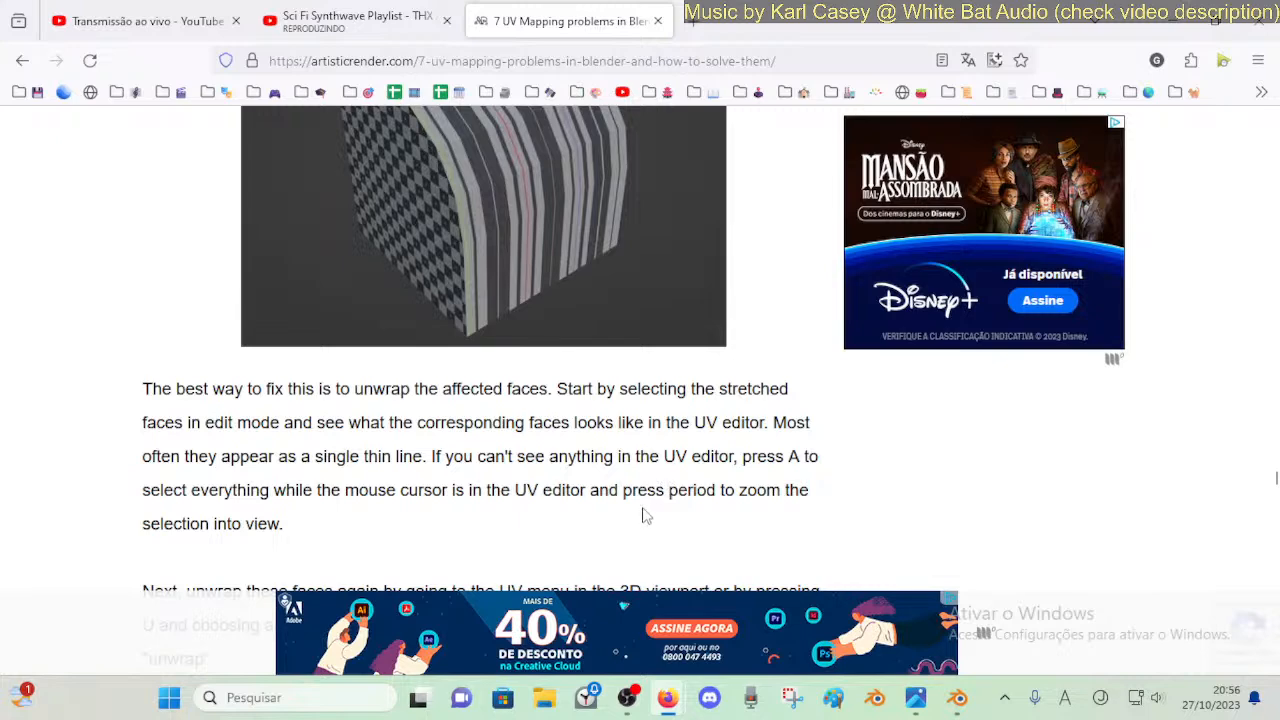
scroll(645, 515, down, 3)
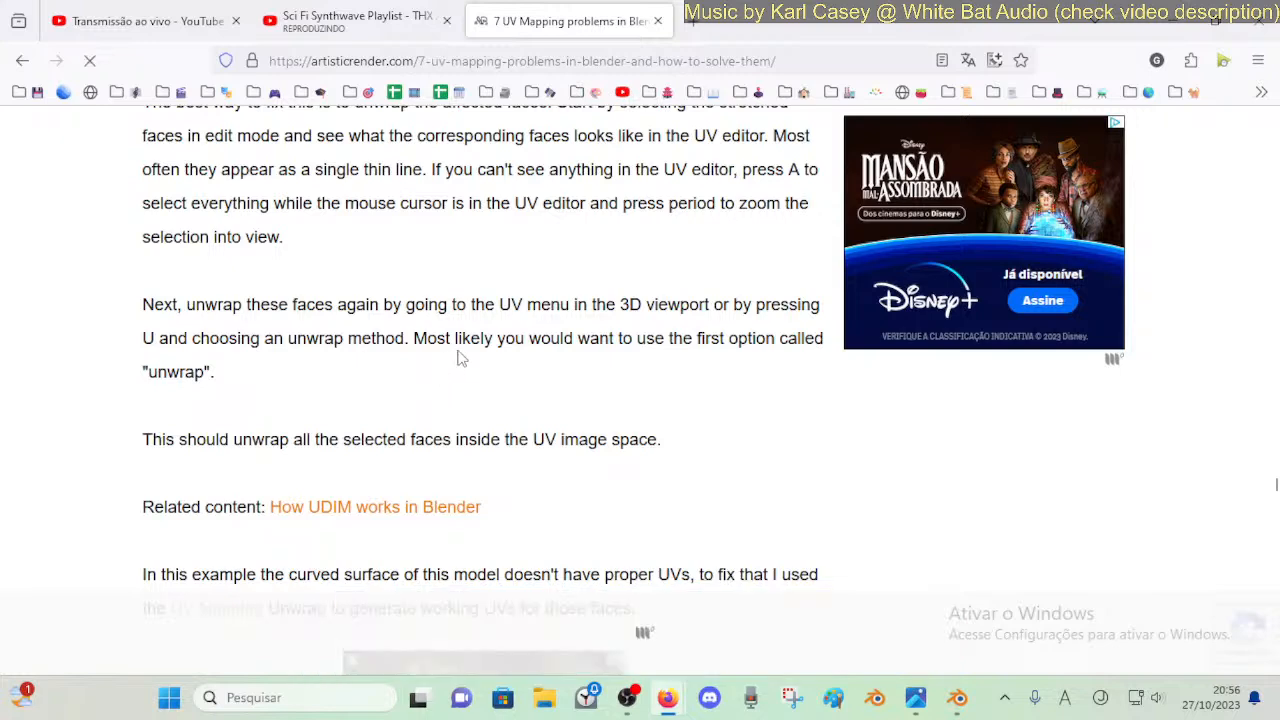
scroll(472, 380, down, 1)
scroll(472, 392, down, 1)
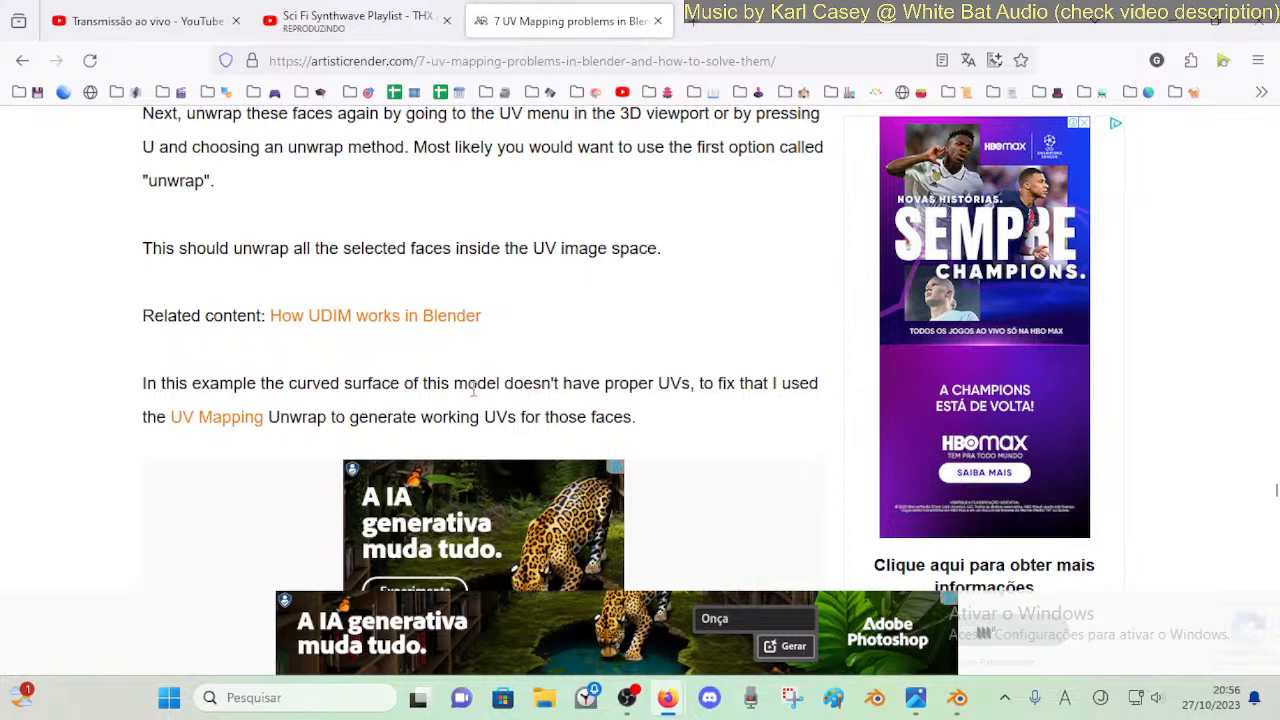
scroll(473, 390, down, 4)
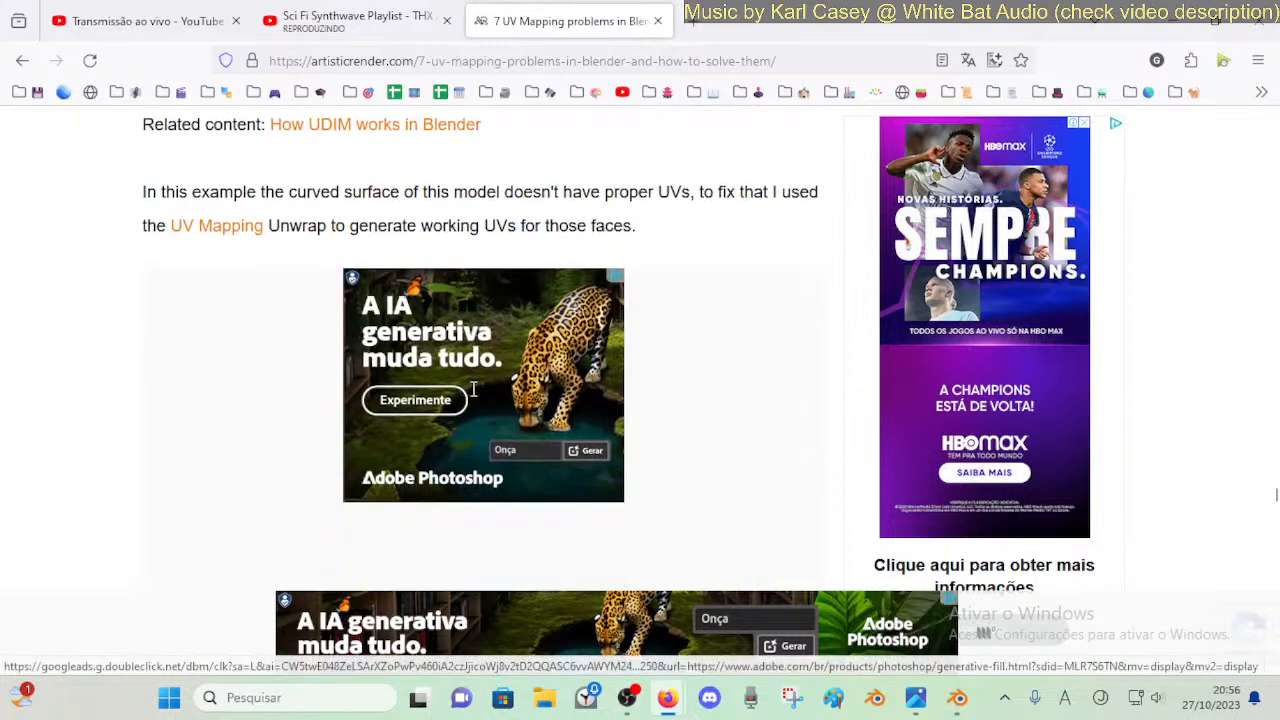
scroll(490, 400, down, 3)
scroll(500, 408, down, 1)
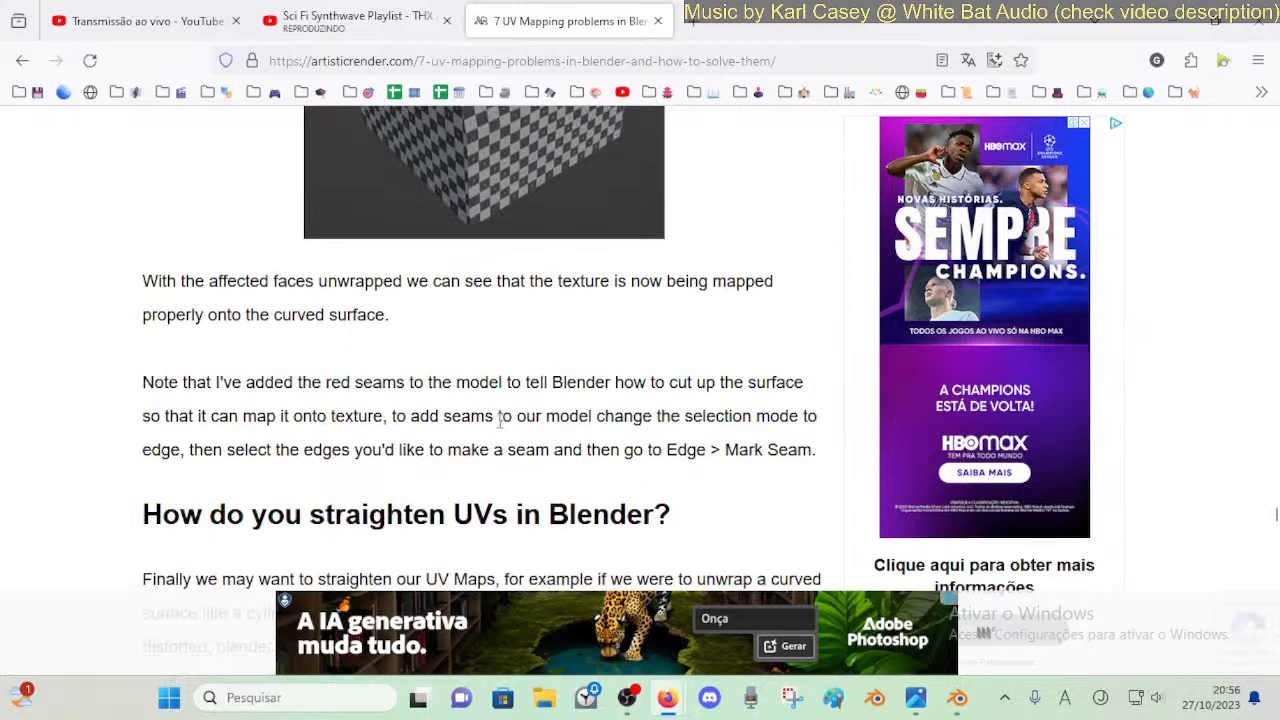
- Read the article's section on straightening UVs with Follow Active Quads and skim through to the end
scroll(500, 421, down, 1)
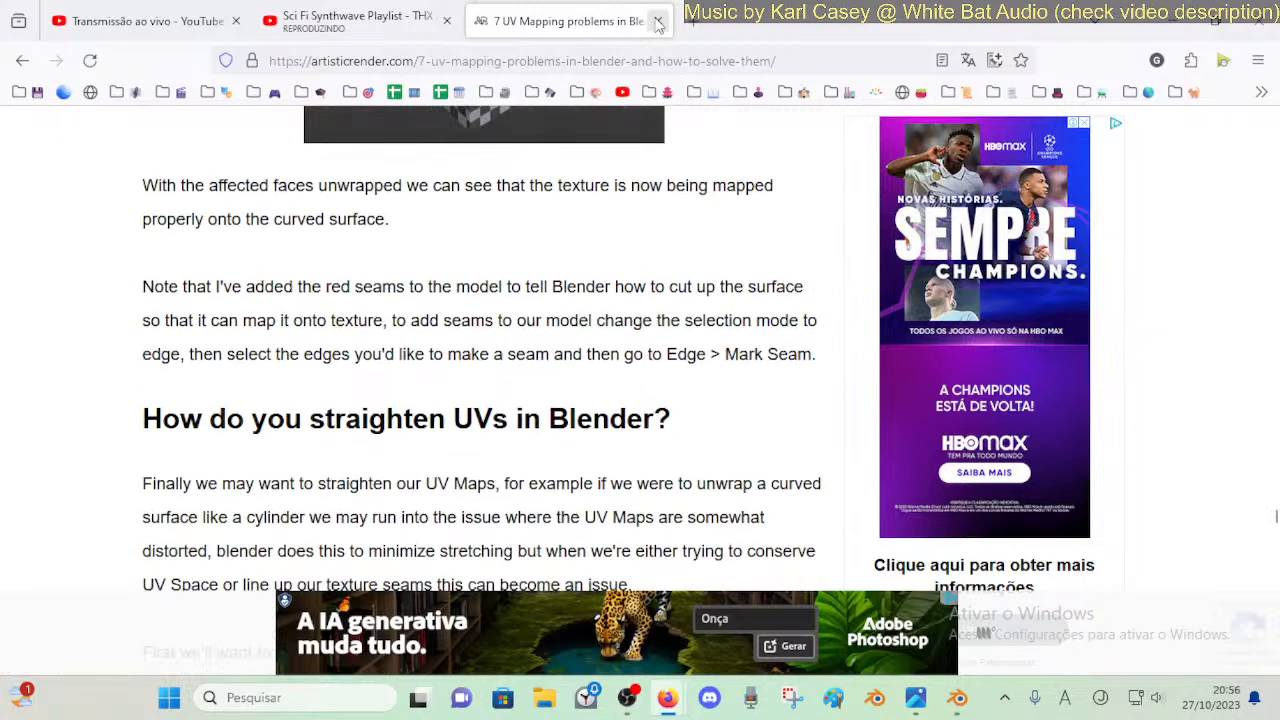
scroll(593, 342, down, 2)
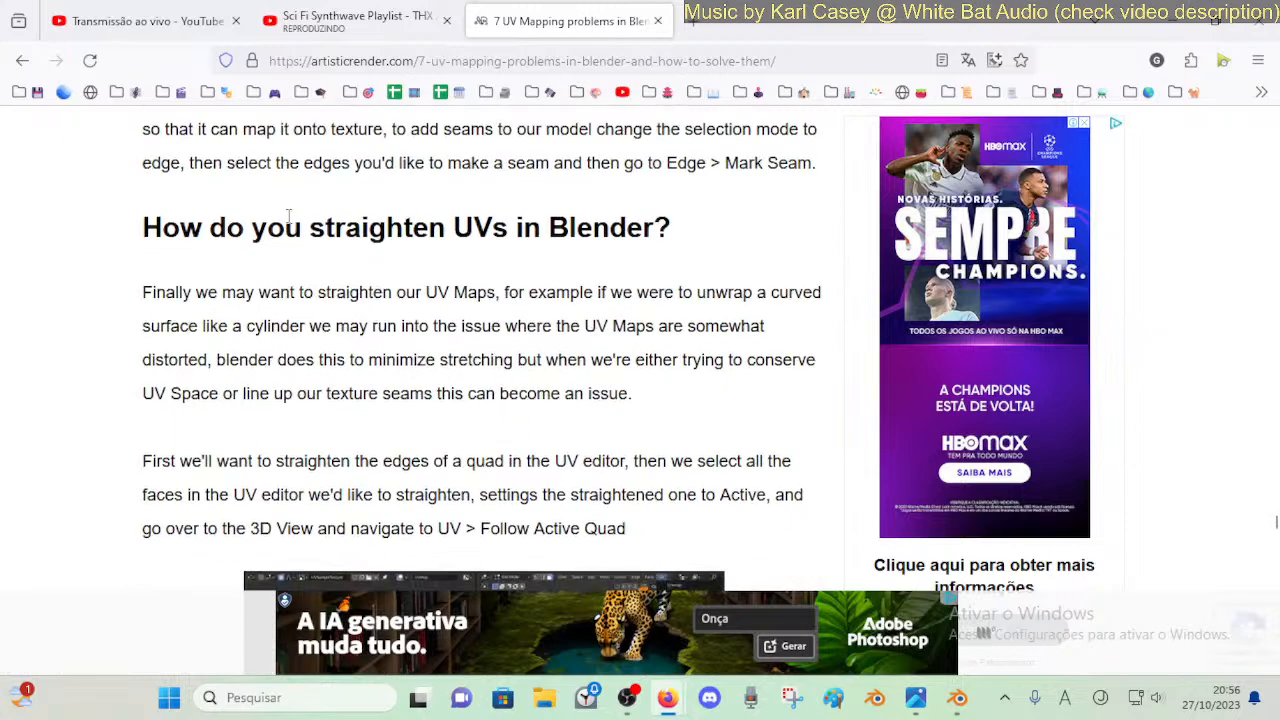
scroll(500, 288, down, 1)
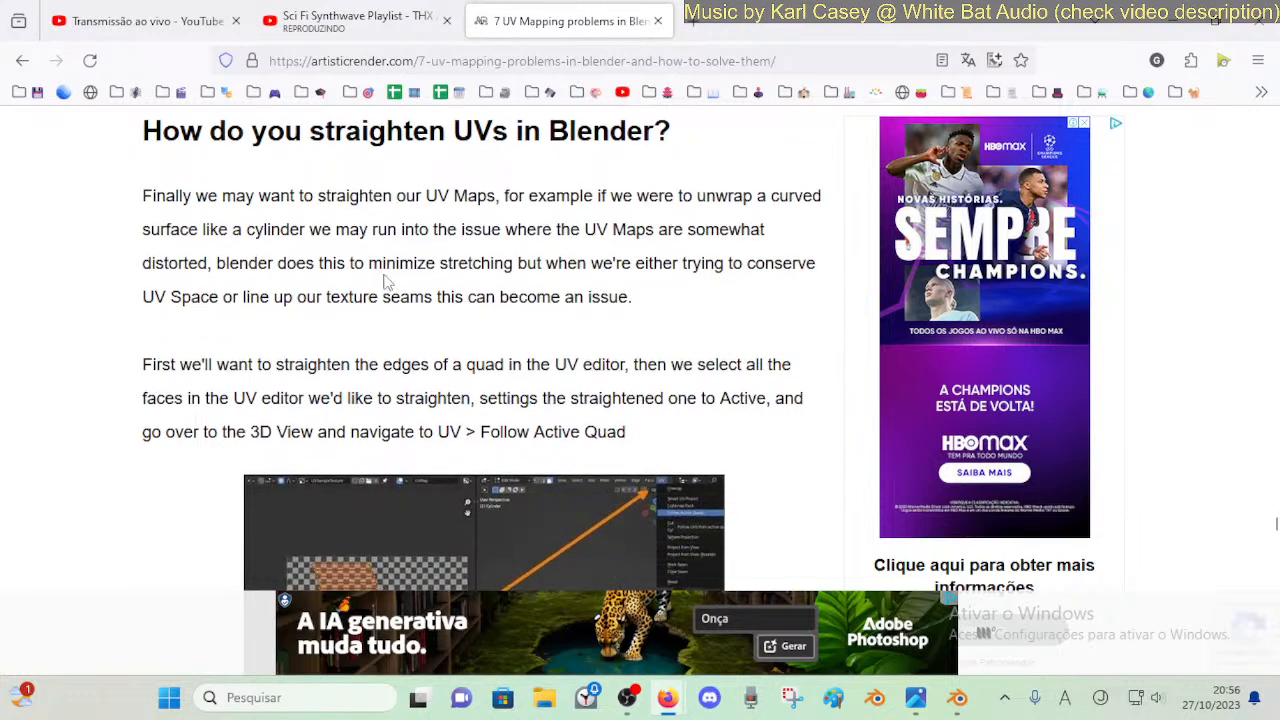
scroll(384, 272, down, 1)
scroll(385, 265, down, 2)
scroll(387, 265, down, 7)
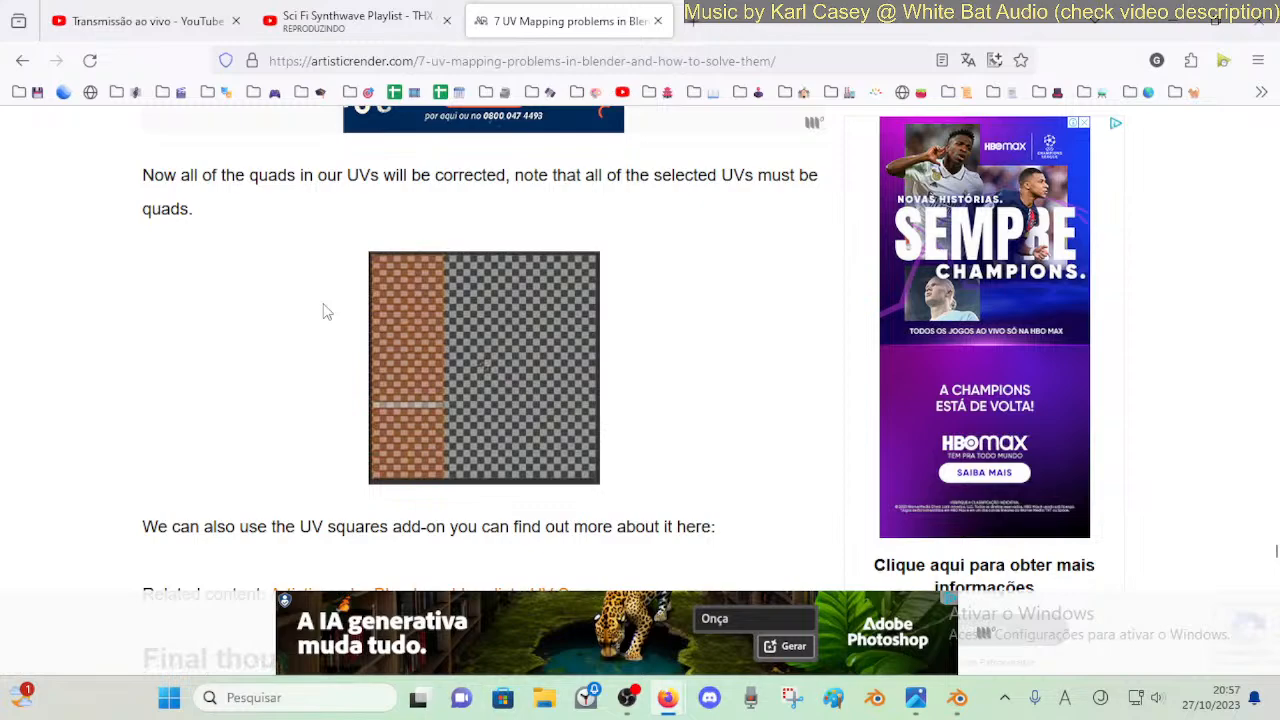
scroll(323, 311, down, 8)
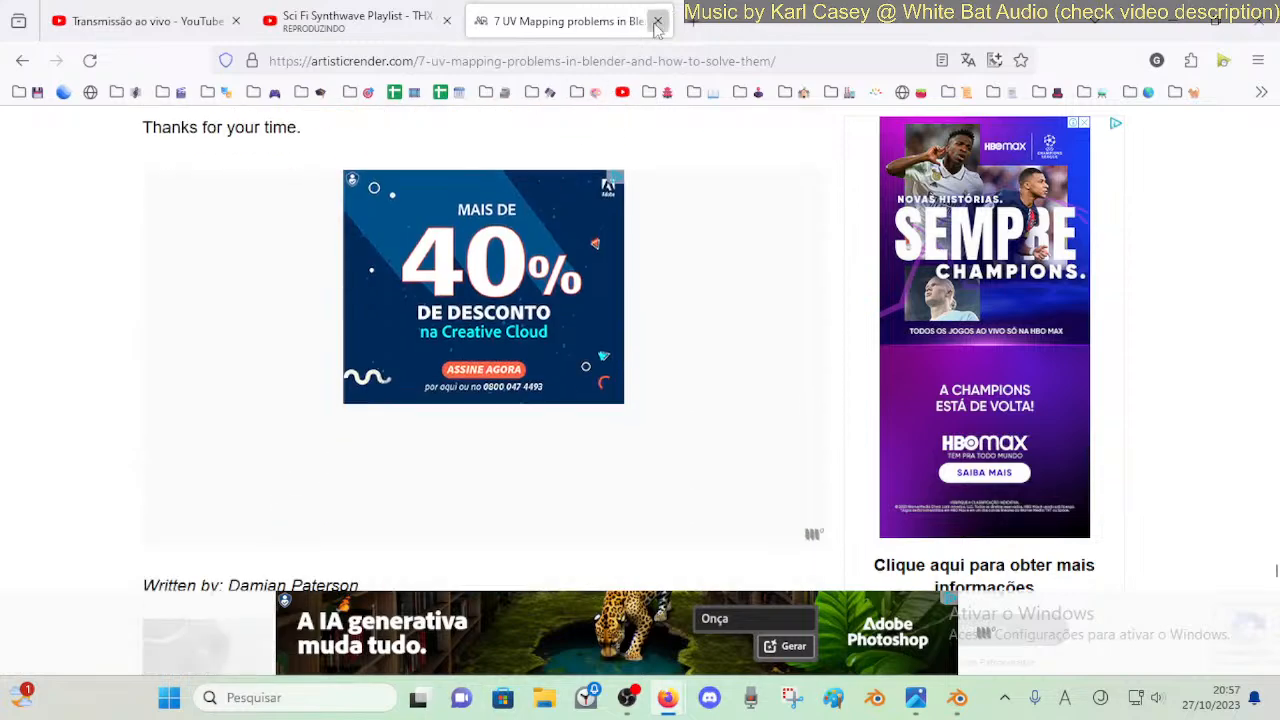
- Close the article, switch to Blender, play the animation briefly, and fly closer to the ceiling light ring's angled corner
click(657, 21)
key(alt+Tab)
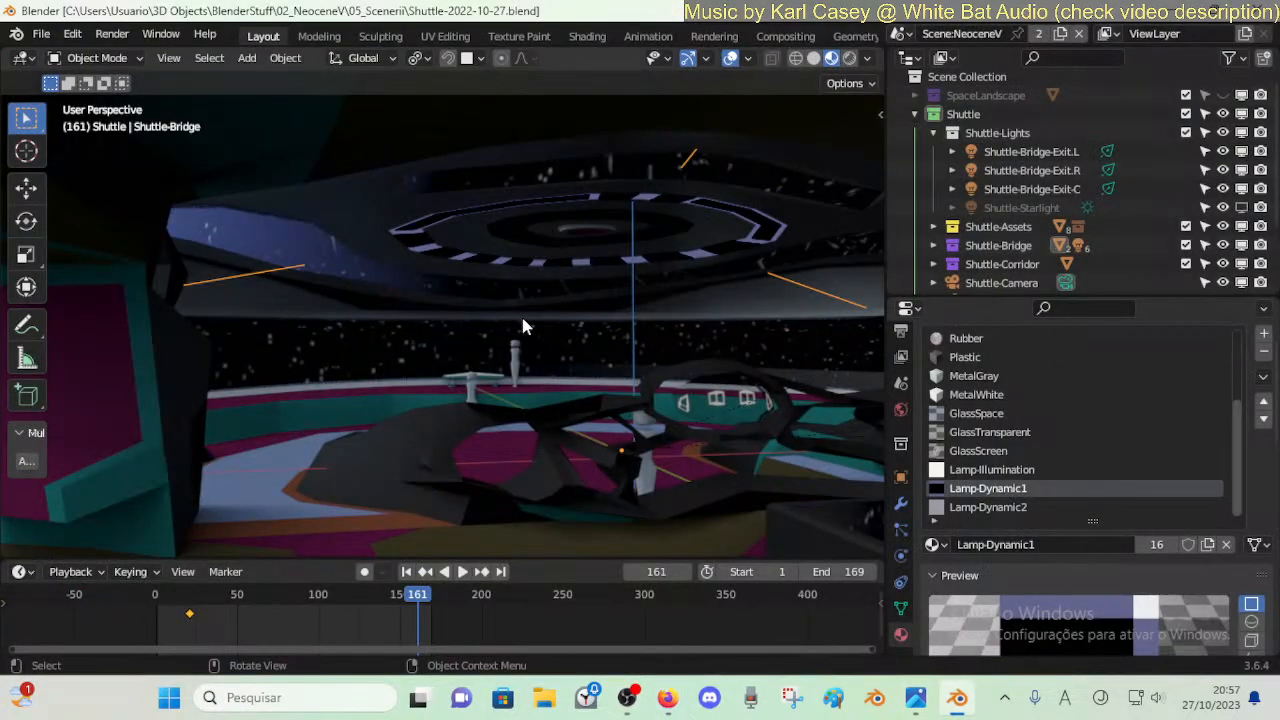
key(space)
key(space)
key(shift+grave)
key(w)
click(445, 264)
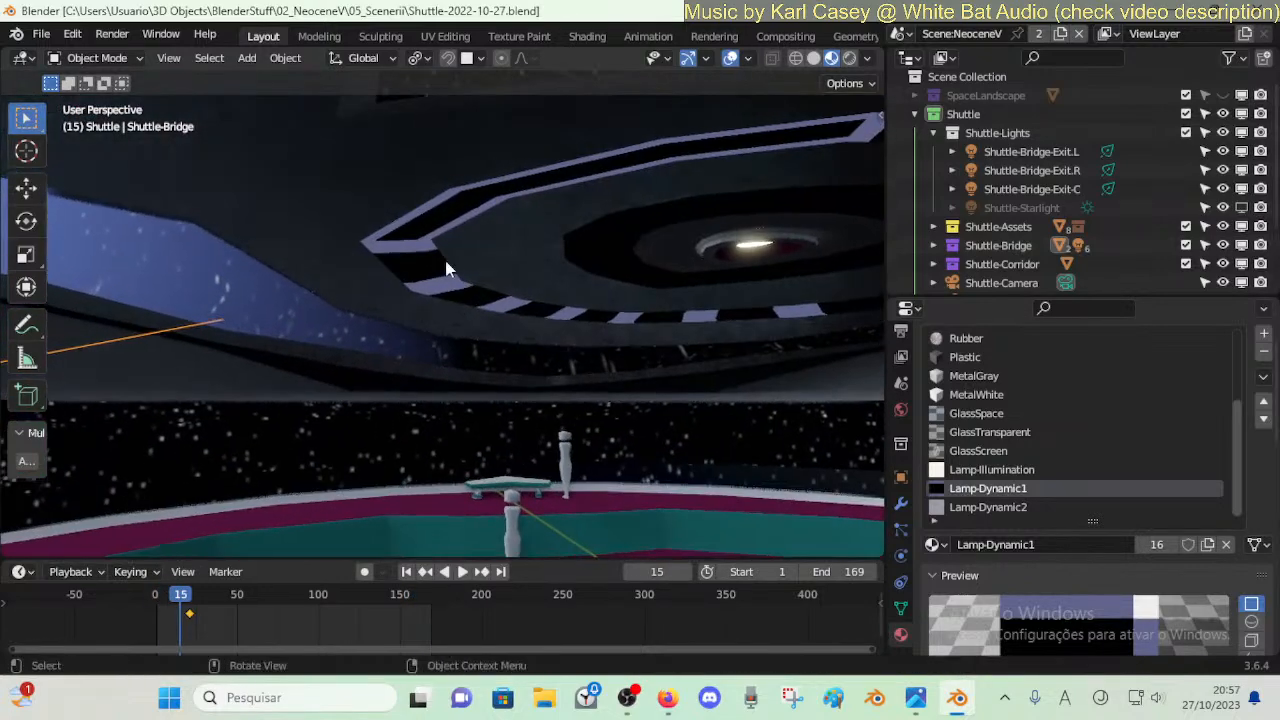
- Enter Edit Mode on the bridge mesh, save the file, and reset the UVs of the light ring's corner face
key(Tab)
key(Tab)
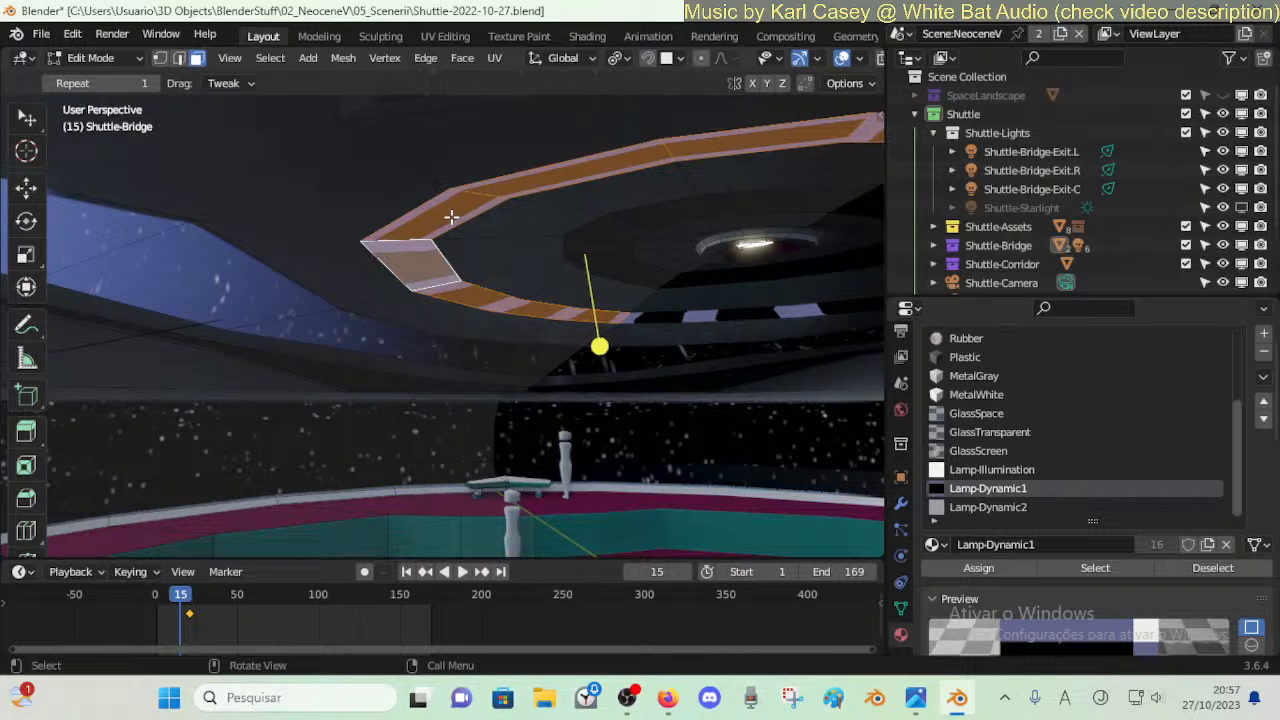
click(451, 216)
key(ctrl+s)
click(425, 263)
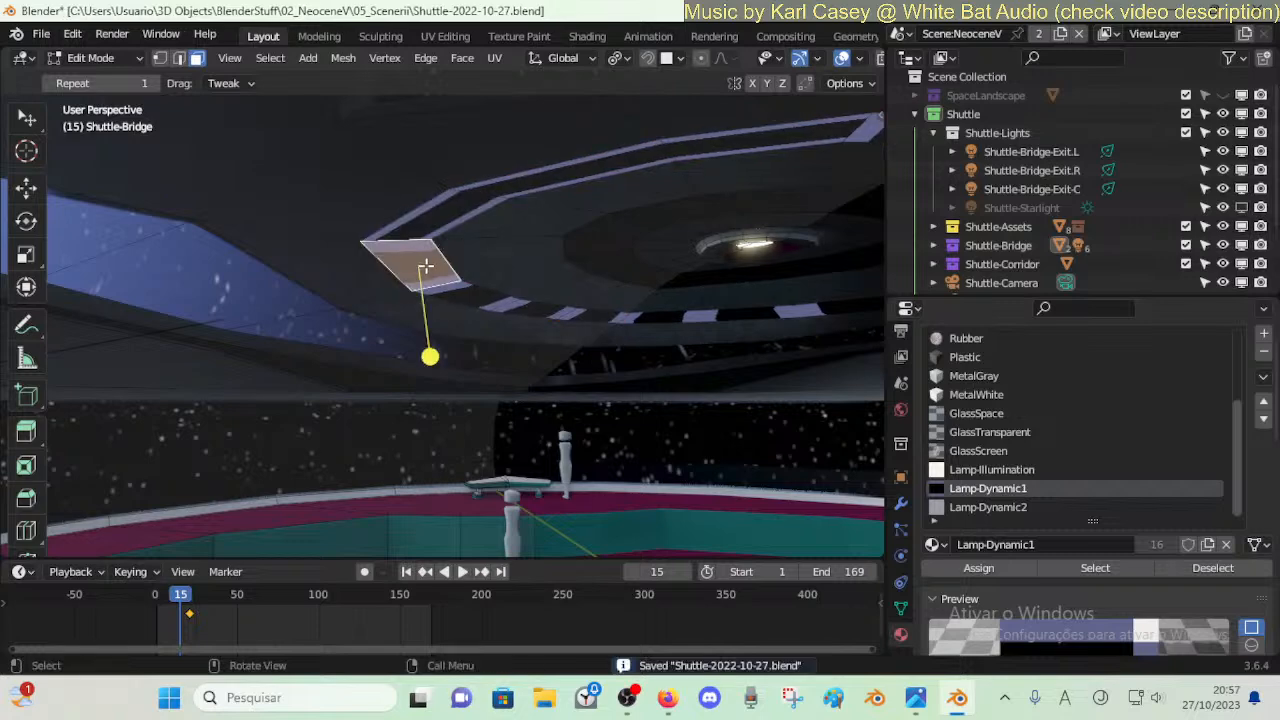
key(u)
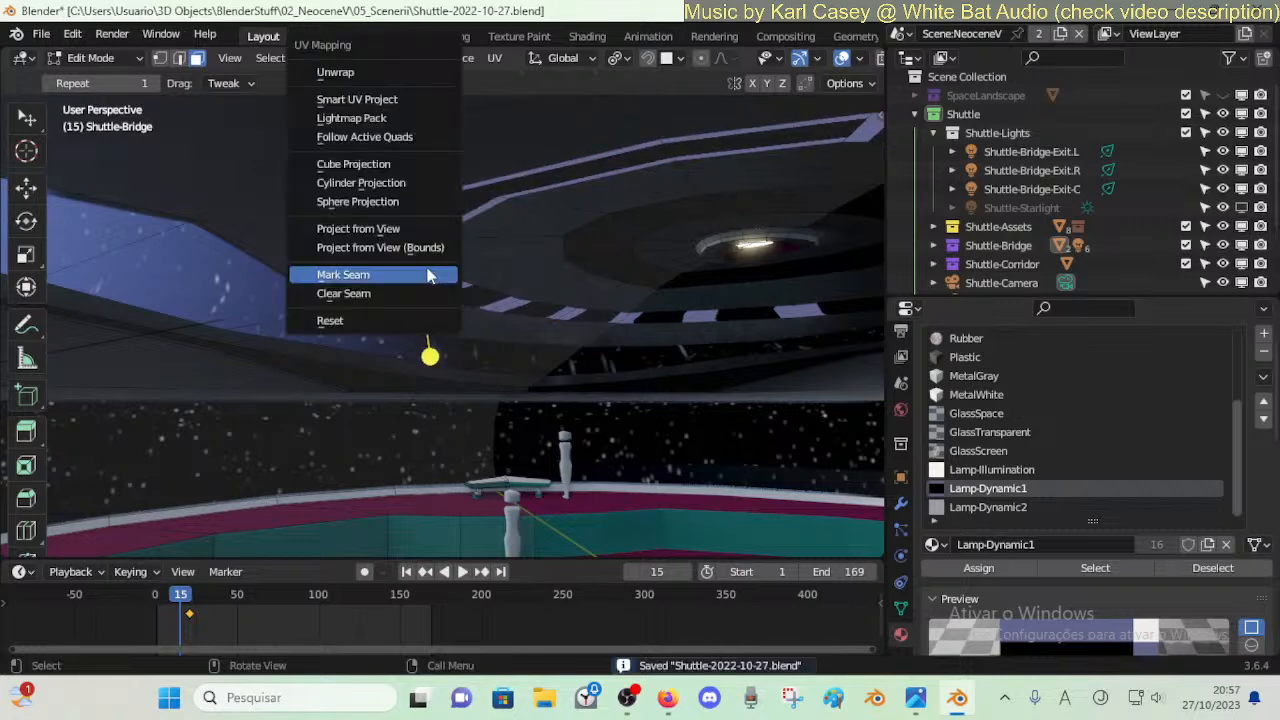
click(387, 316)
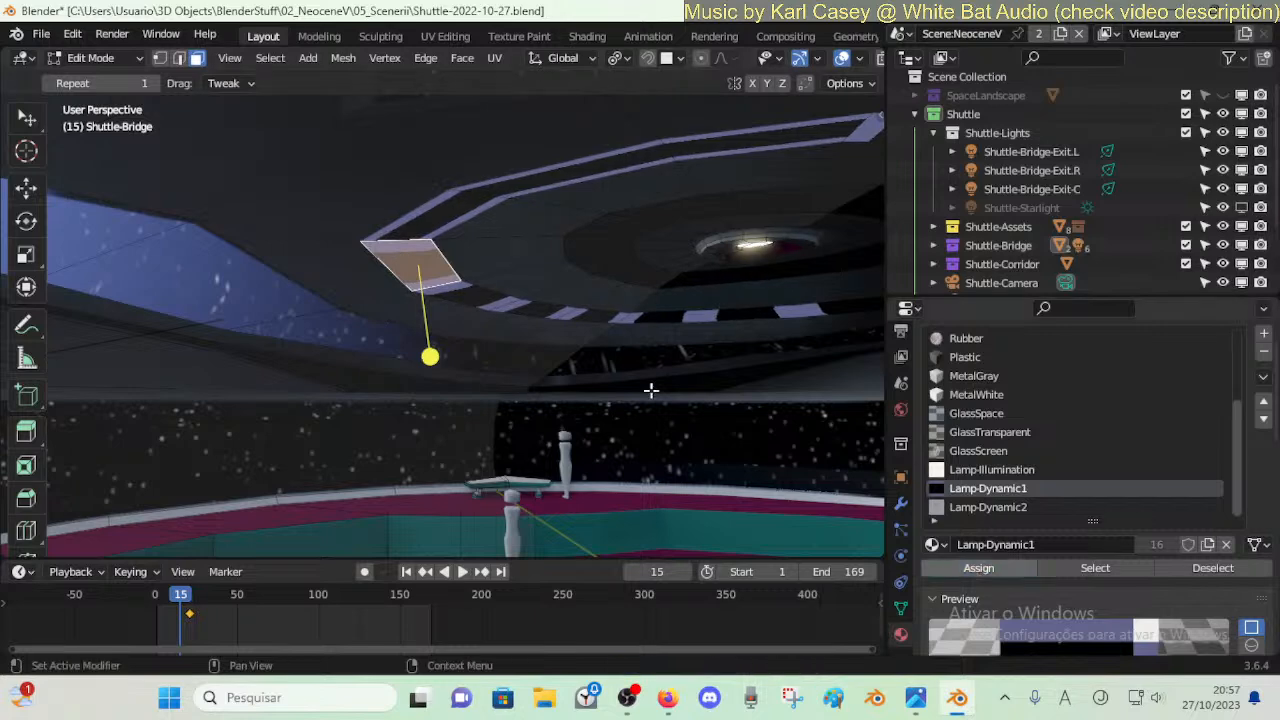
- Try unwrapping the ring's corner face and resetting its UVs again to correct the stripe direction
key(u)
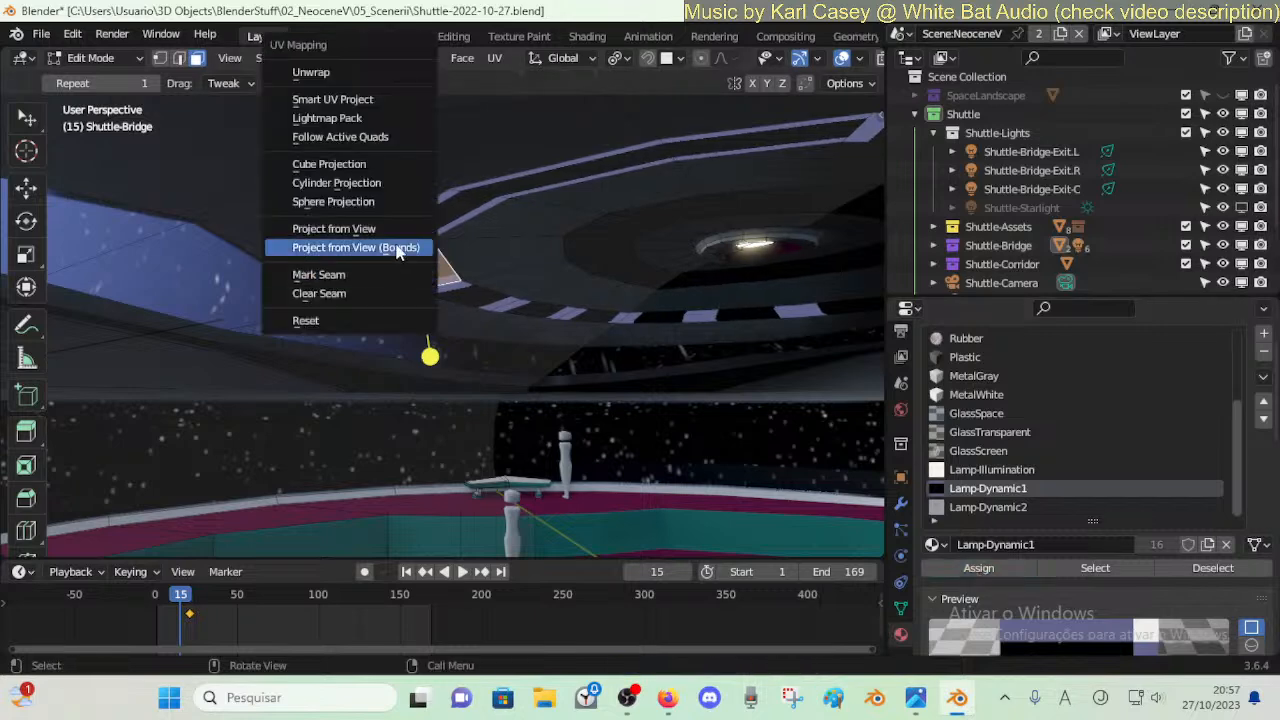
click(348, 73)
key(u)
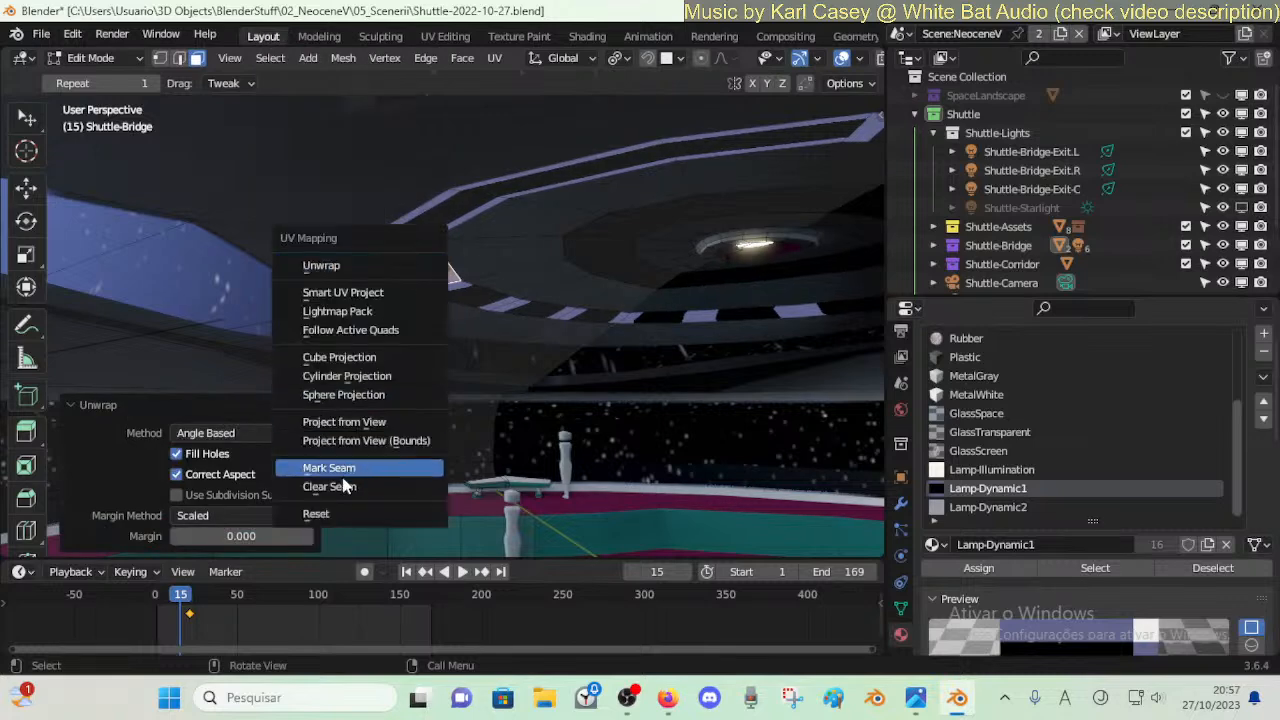
click(400, 461)
key(u)
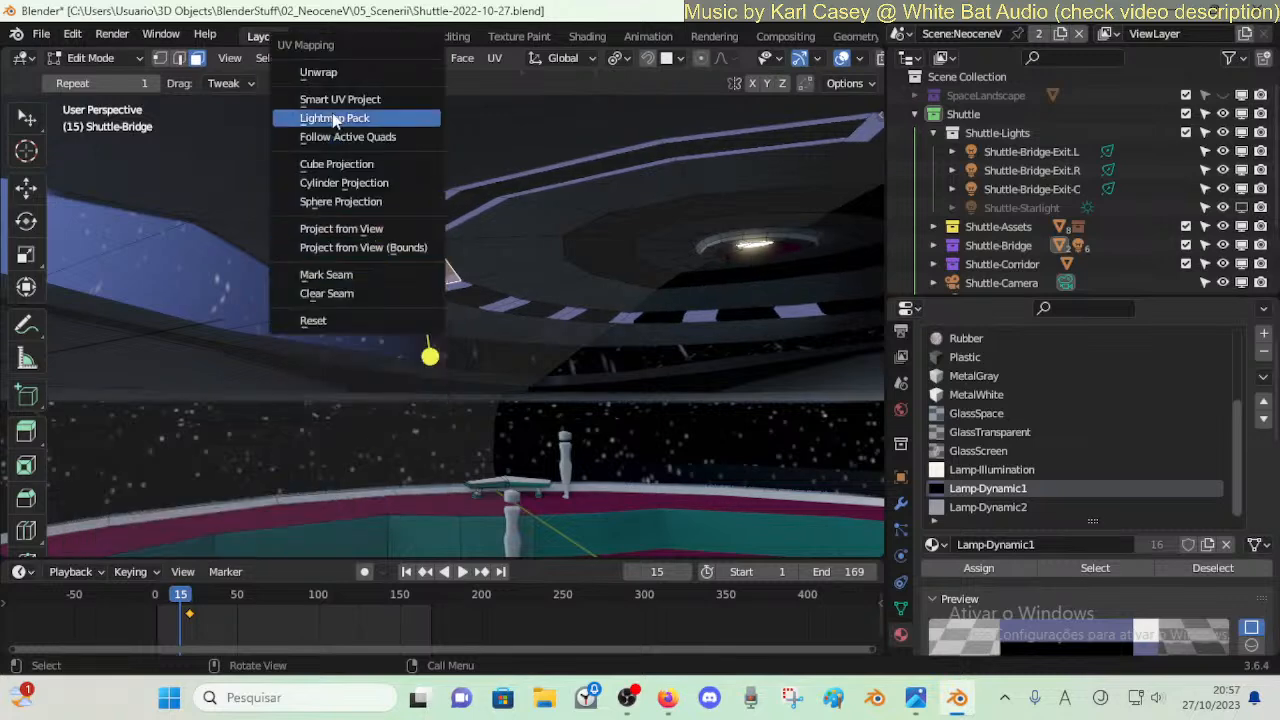
key(Escape)
- Select the corner face's outer vertex, save the file, and lower the vertex about 0.136 m along Z
click(368, 236)
key(ctrl+s)
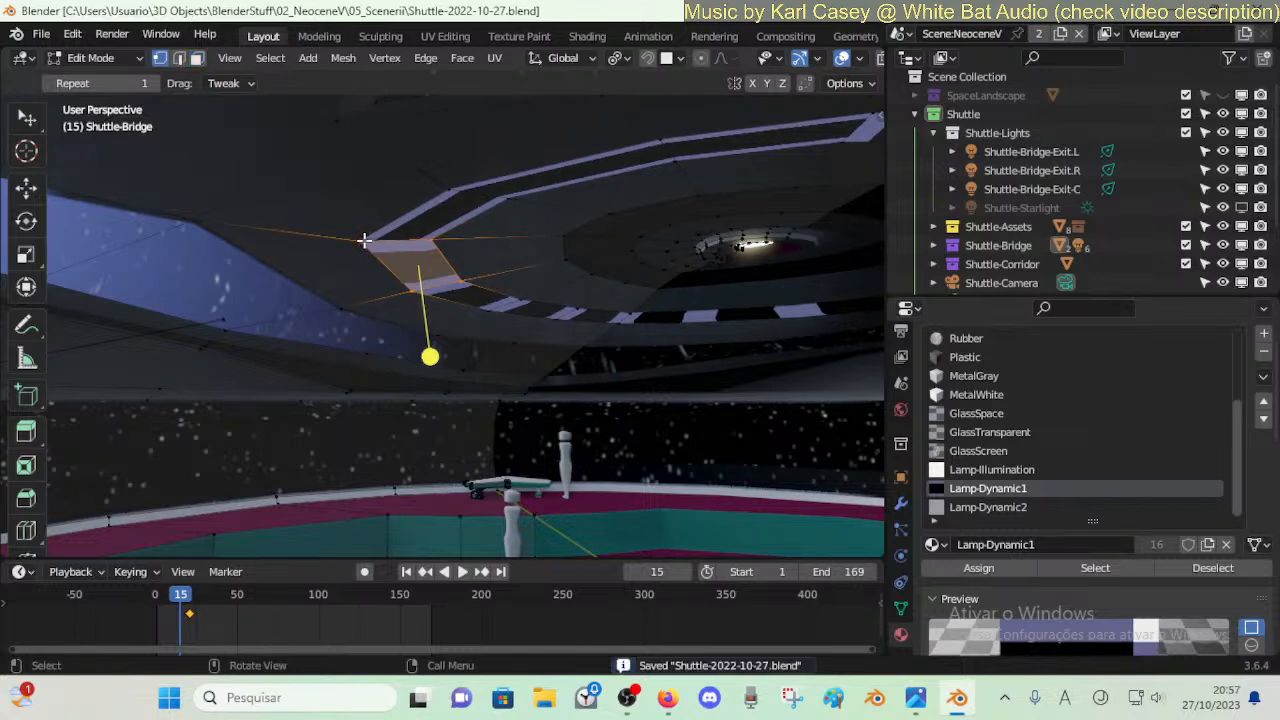
key(g)
key(z)
click(366, 267)
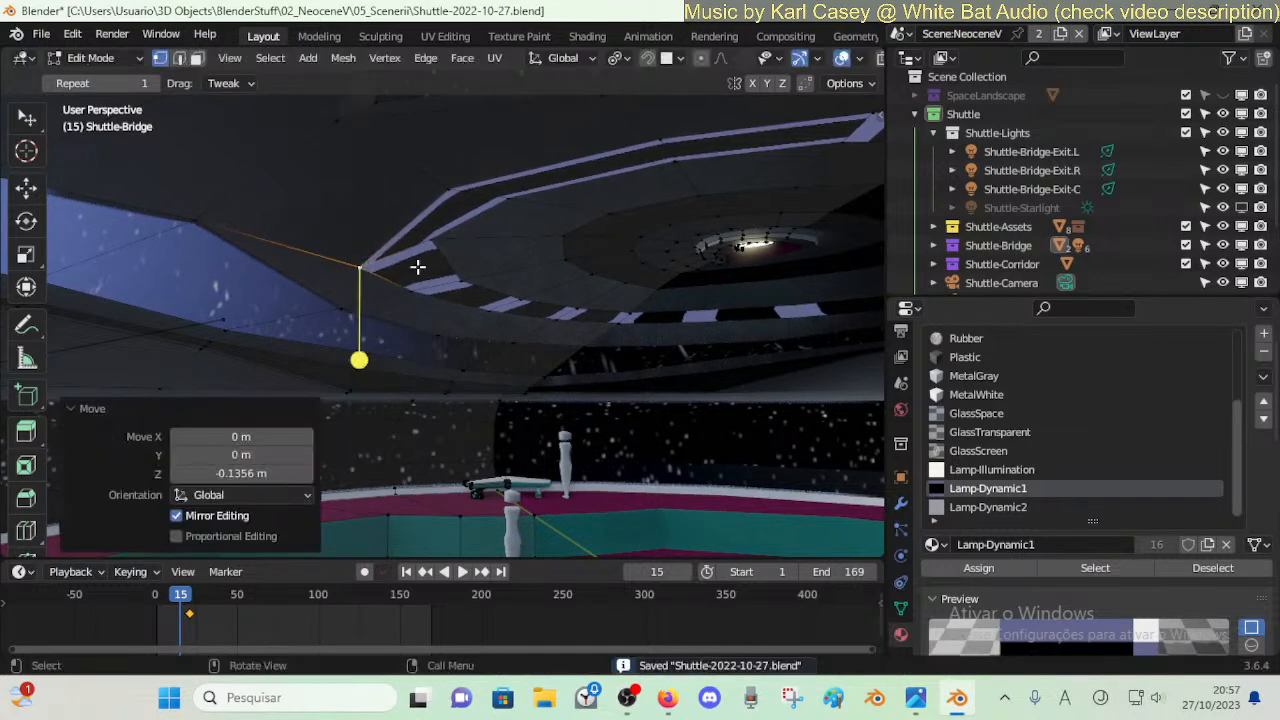
- Select the reshaped corner face of the light ring and try resetting its UVs
click(417, 266)
click(417, 266)
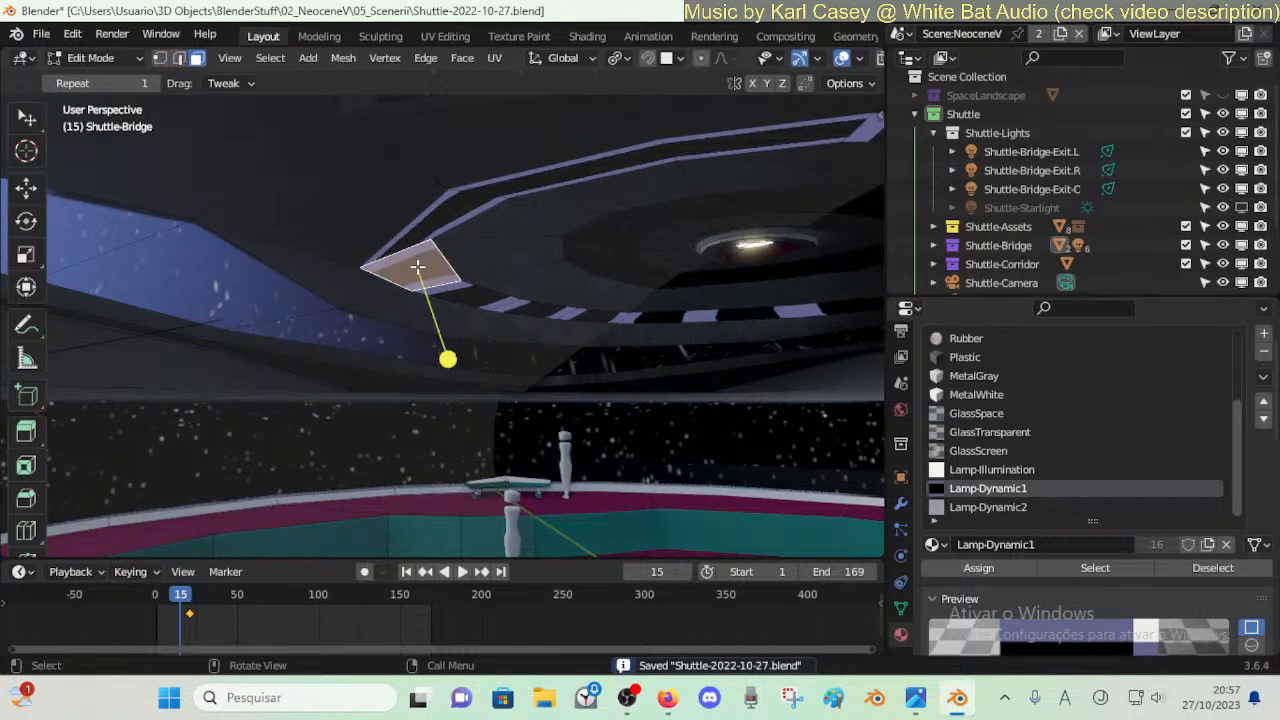
key(u)
click(396, 323)
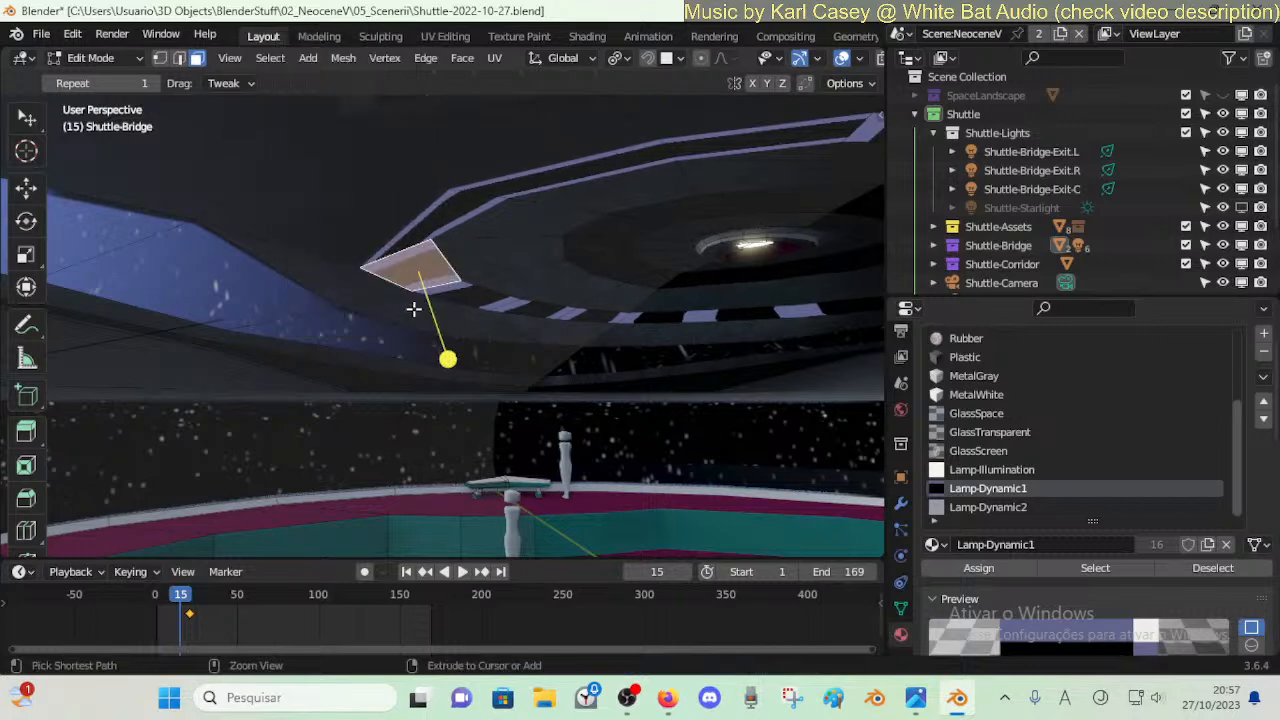
- Undo the UV reset and the vertex move on the ring's corner face
key(ctrl+z)
key(ctrl+z)
key(ctrl+z)
key(ctrl+z)
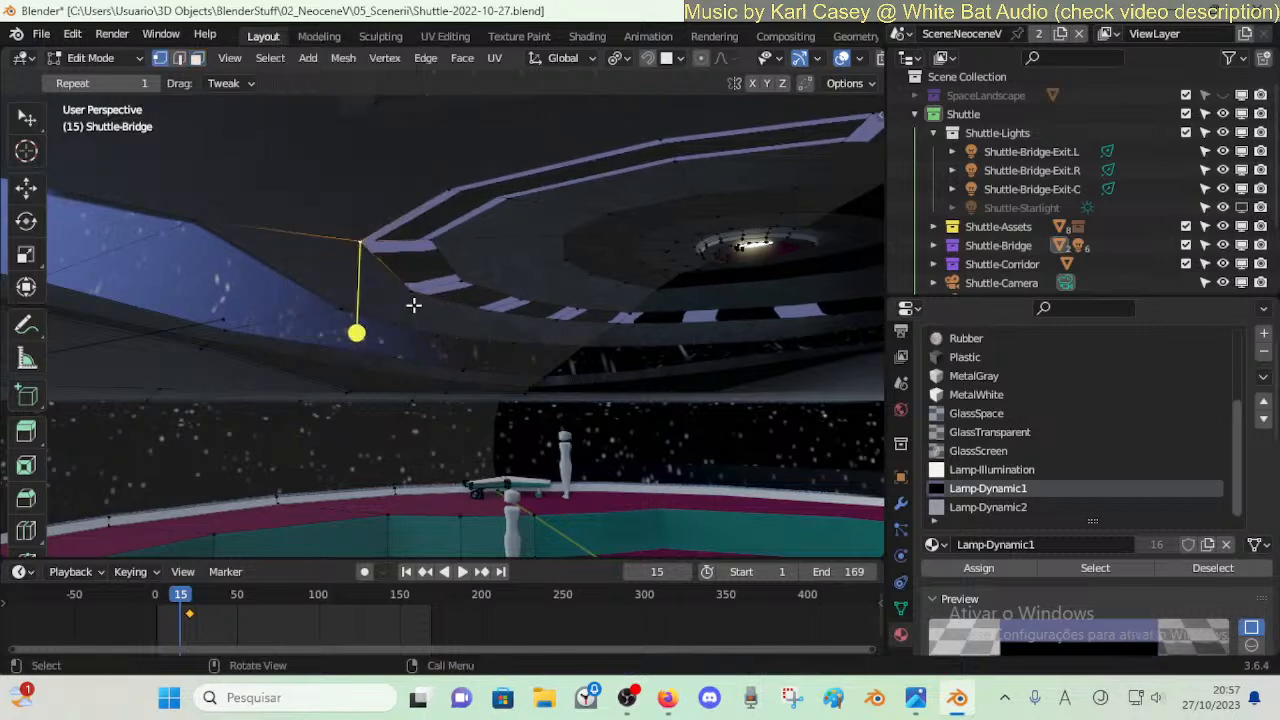
key(ctrl+z)
- Return to face selection and open the UV mapping options for the ring's corner face
key(3)
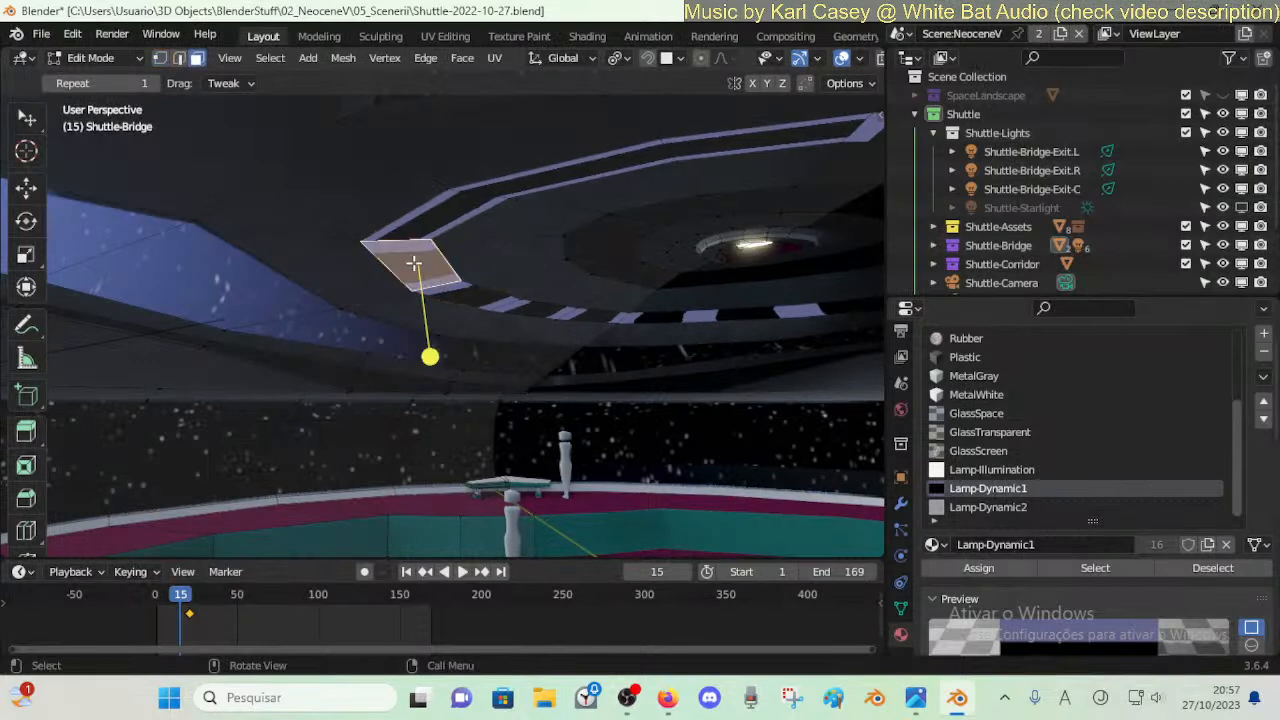
key(u)
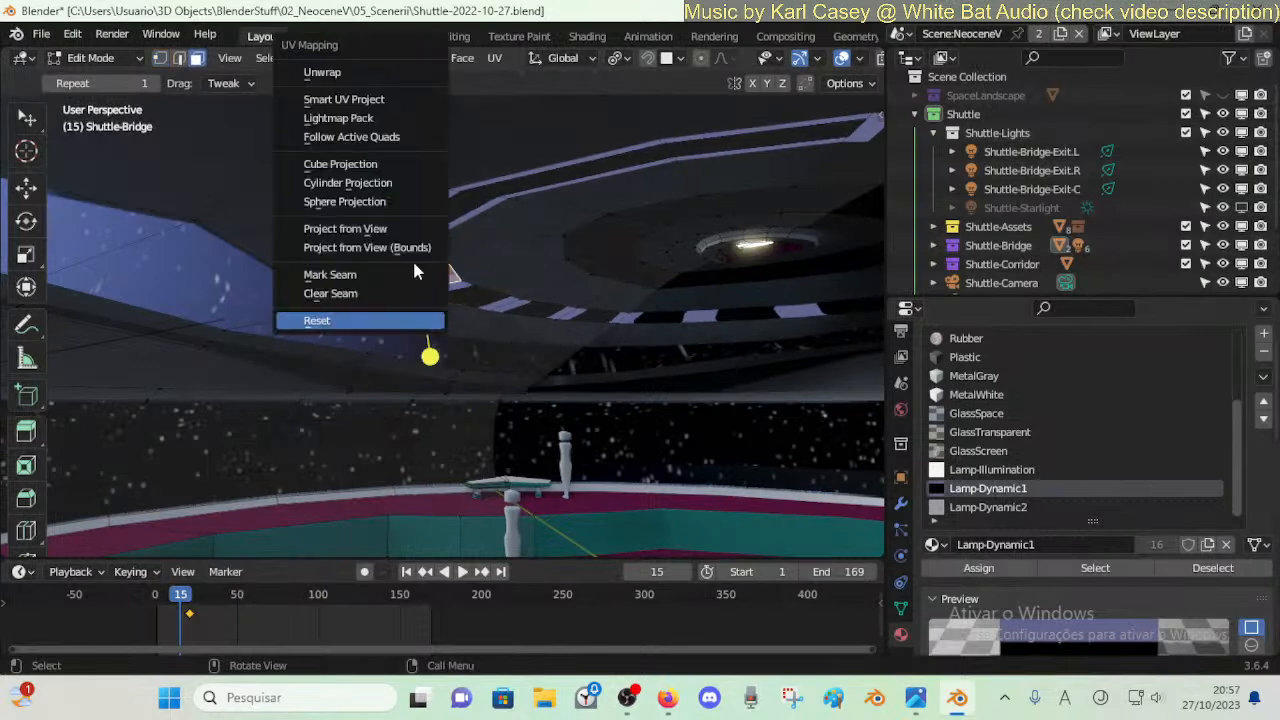
- Try Smart UV Project and Lightmap Pack on the selected face of the ceiling's outer lamp ring, resetting its UVs after each attempt
click(380, 97)
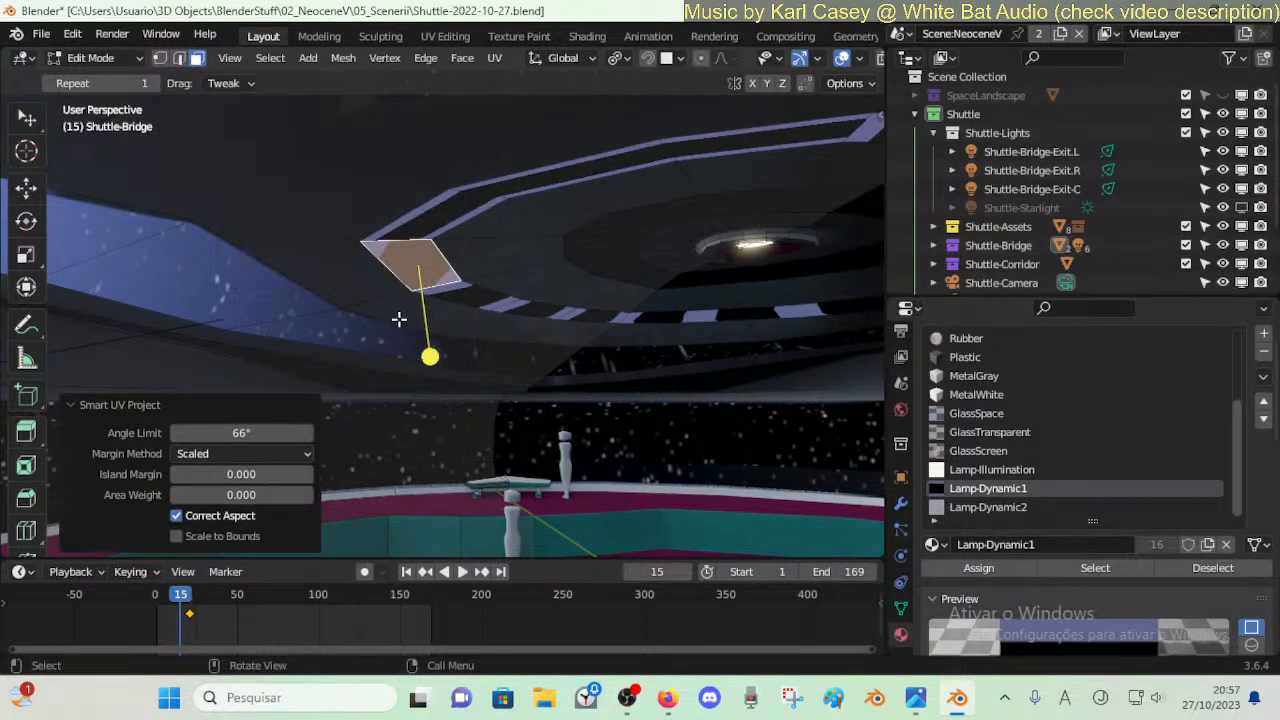
key(u)
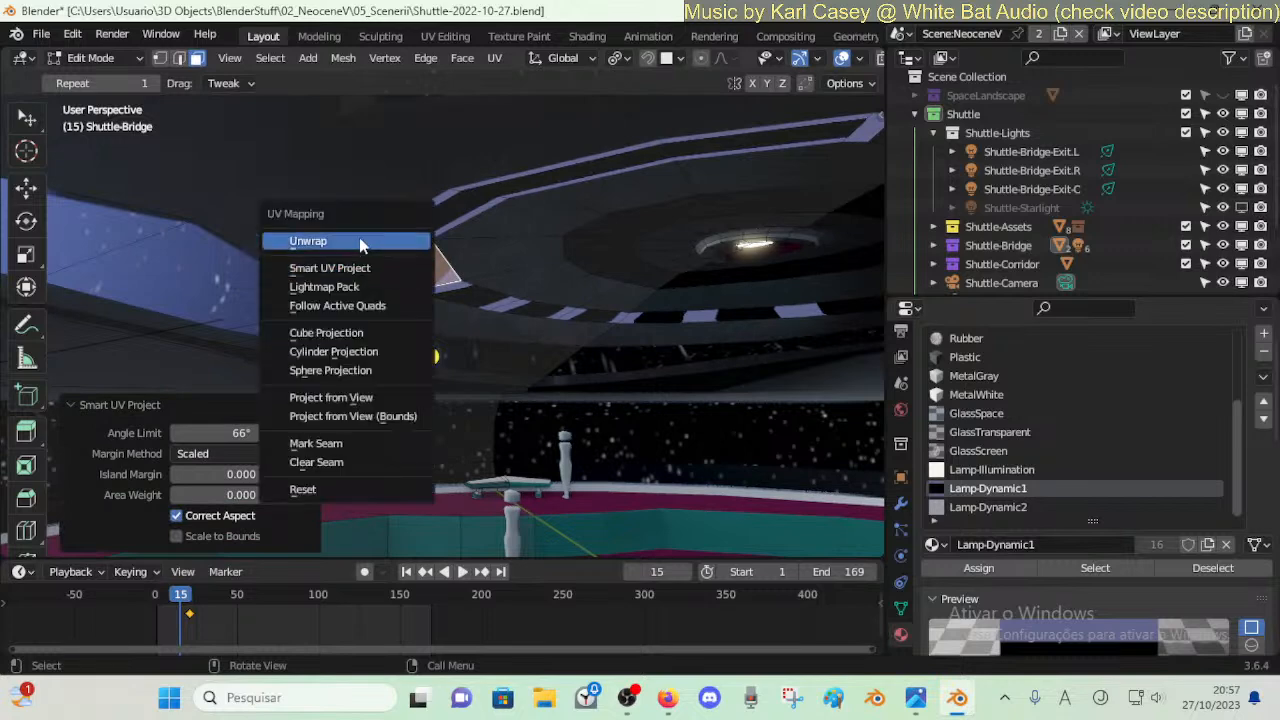
click(318, 489)
key(u)
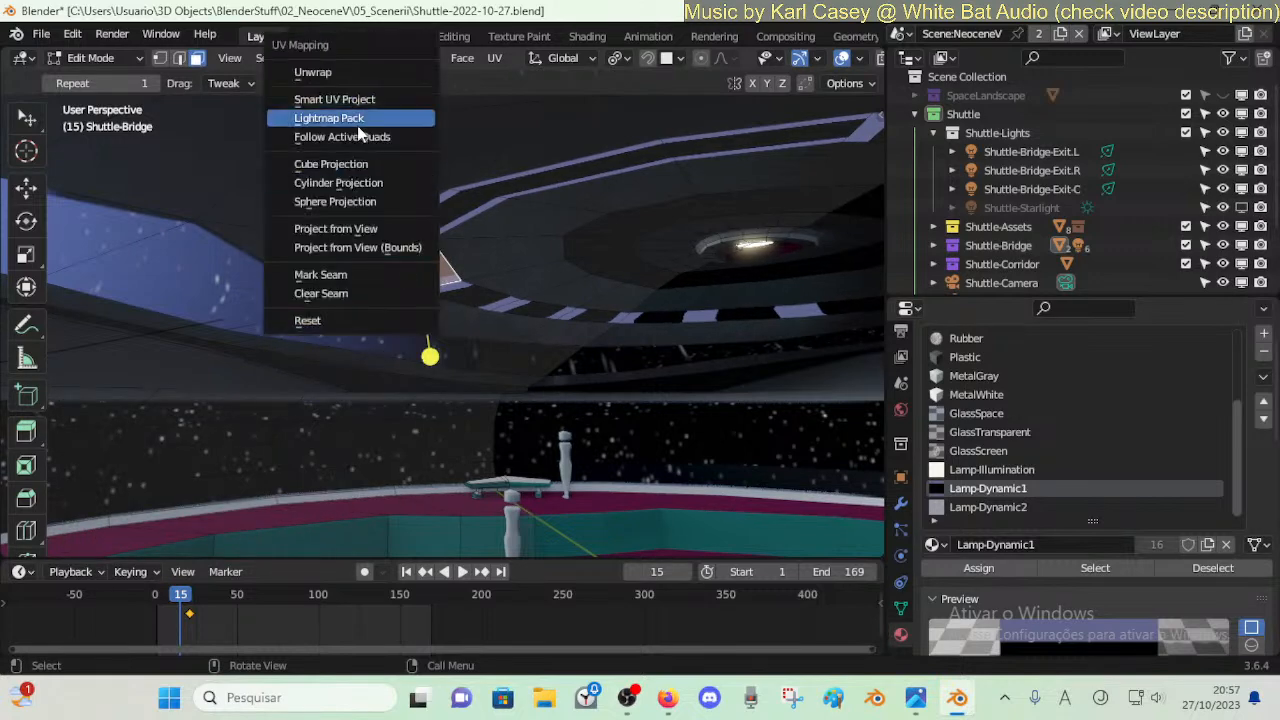
click(352, 119)
click(383, 282)
key(u)
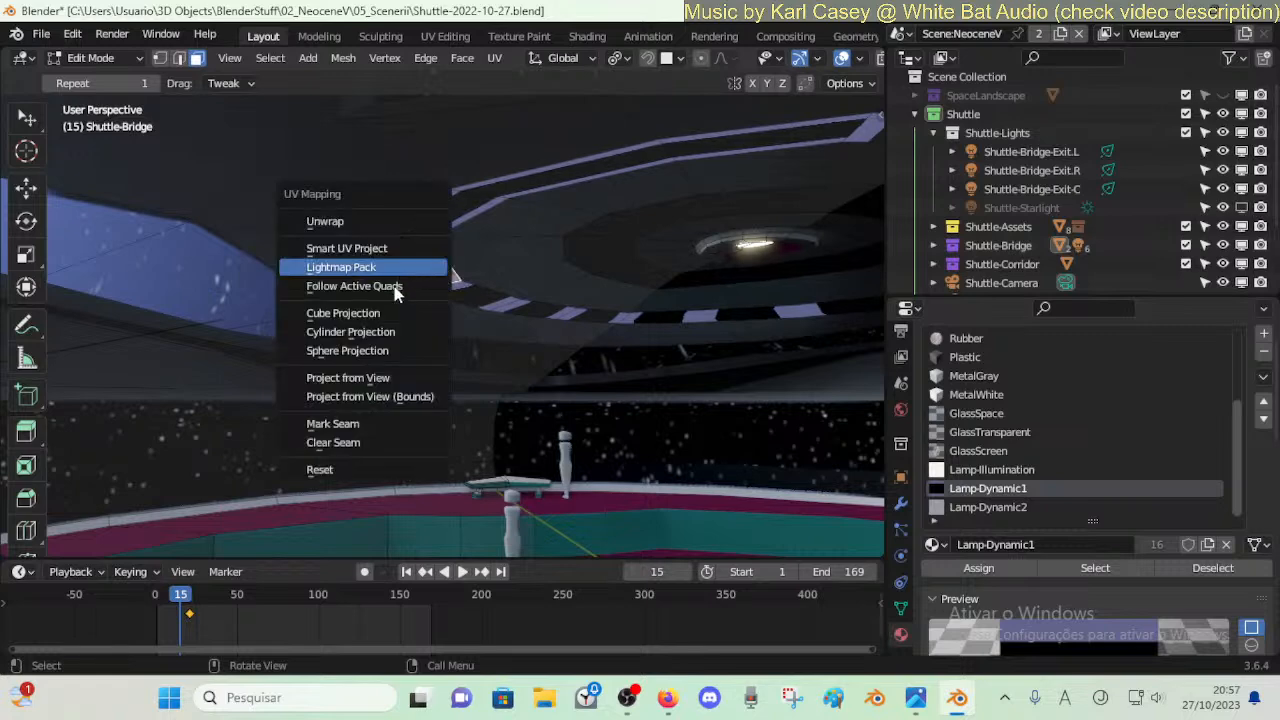
click(350, 469)
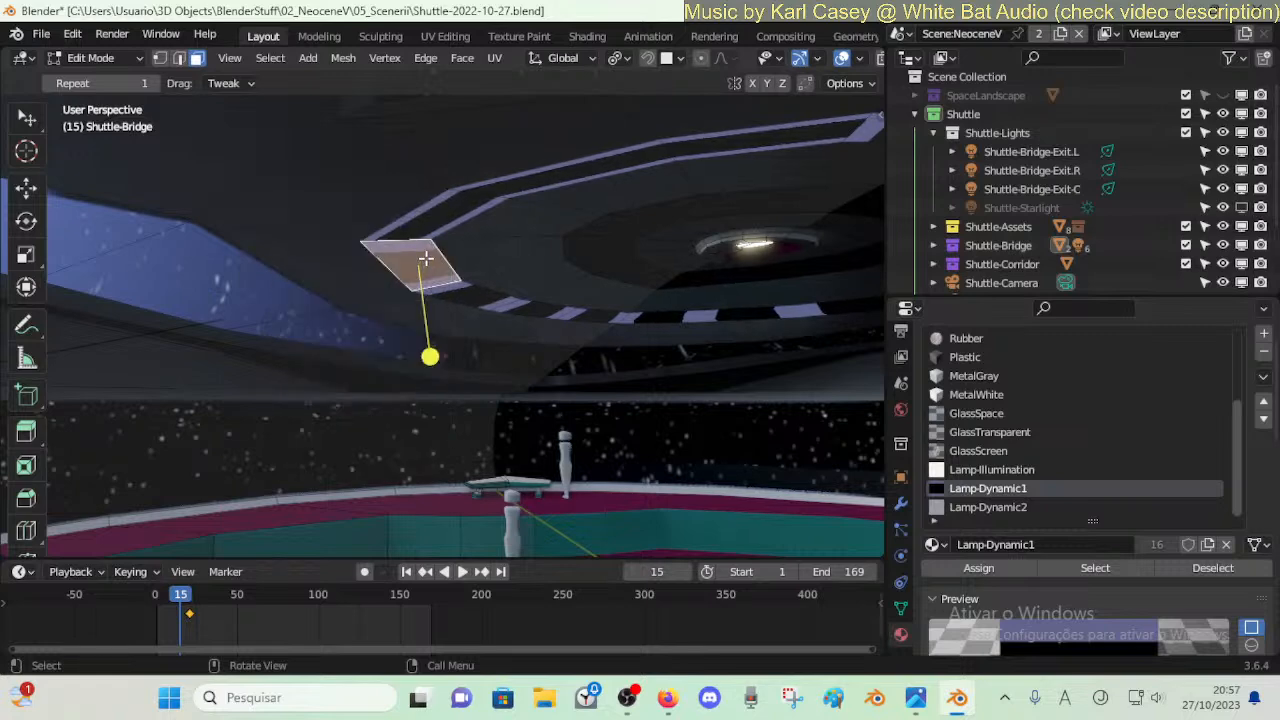
- Examine the lamp texture on the outer ring's large face up close and compare it with the neighbouring ring faces
key(shift+grave)
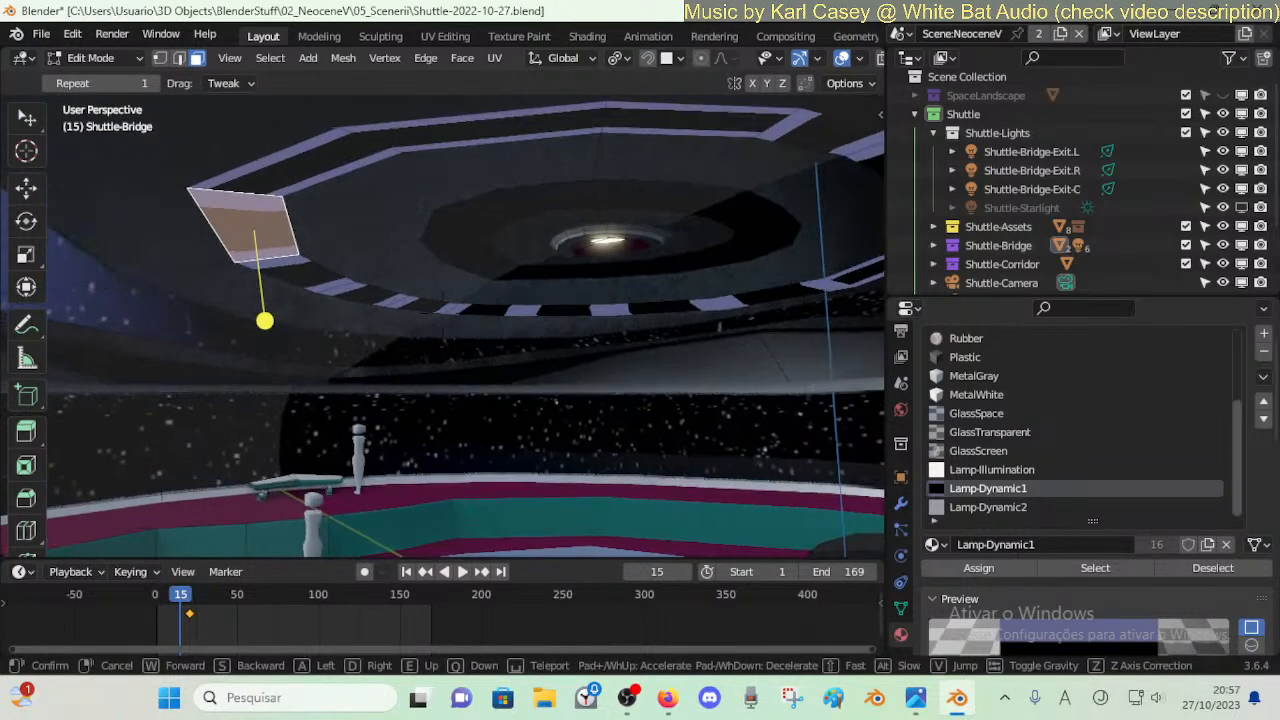
click(407, 257)
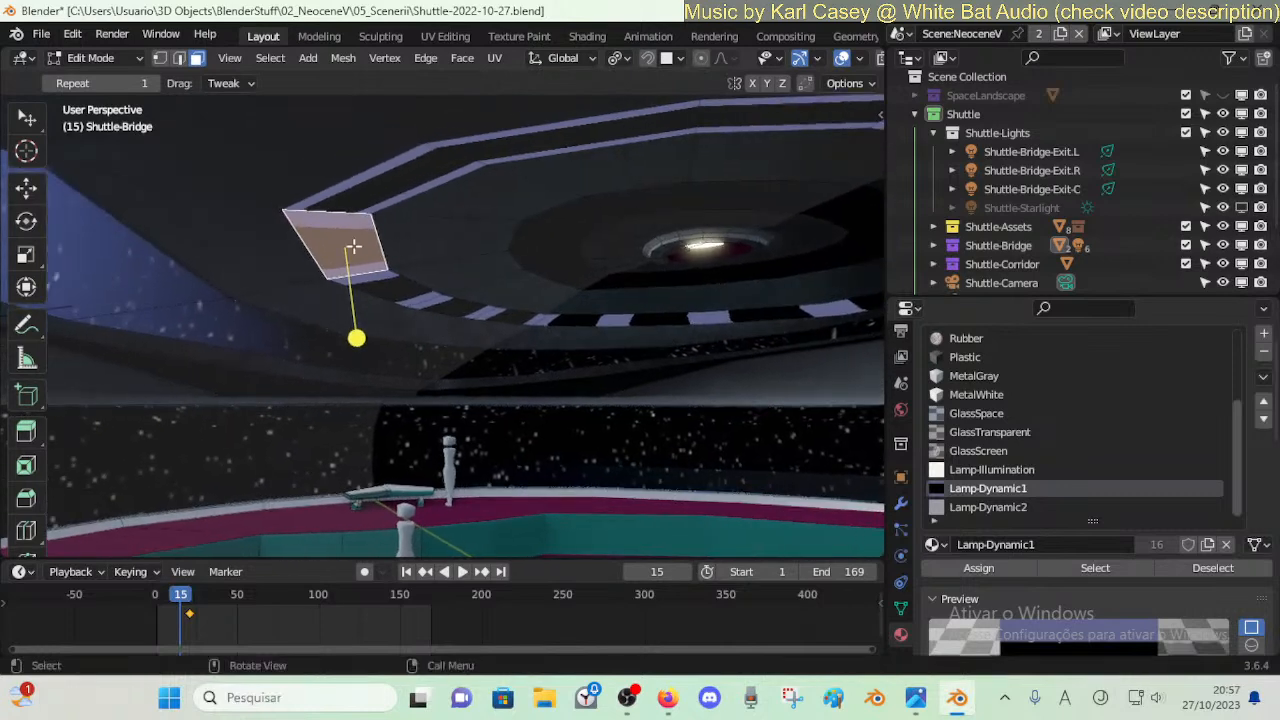
key(shift+grave)
key(a)
click(366, 250)
key(space)
key(space)
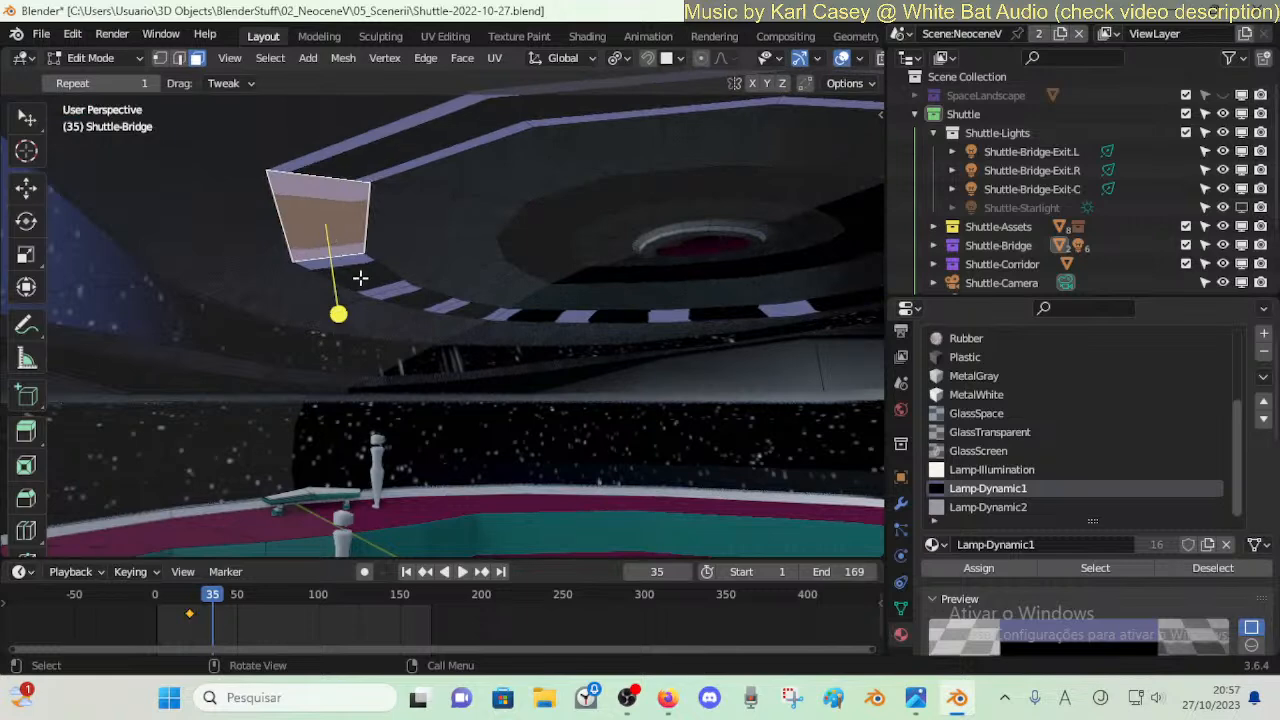
click(470, 310)
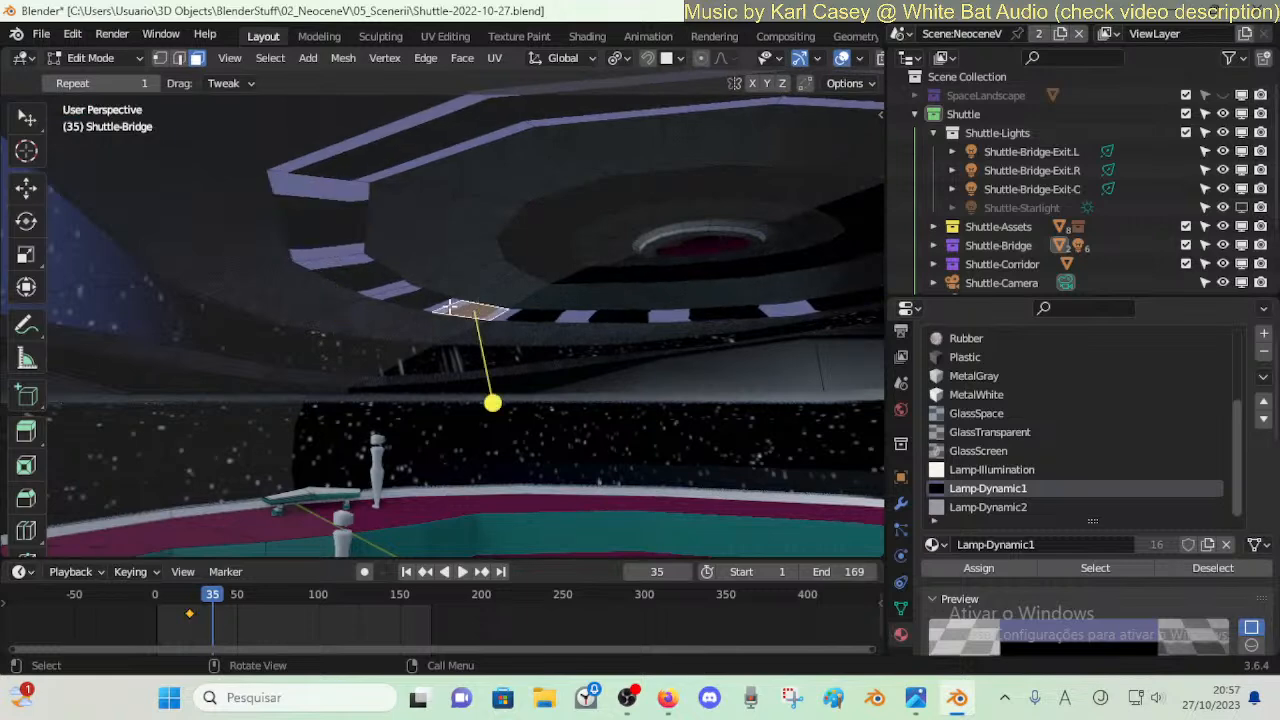
click(418, 300)
click(330, 242)
click(328, 232)
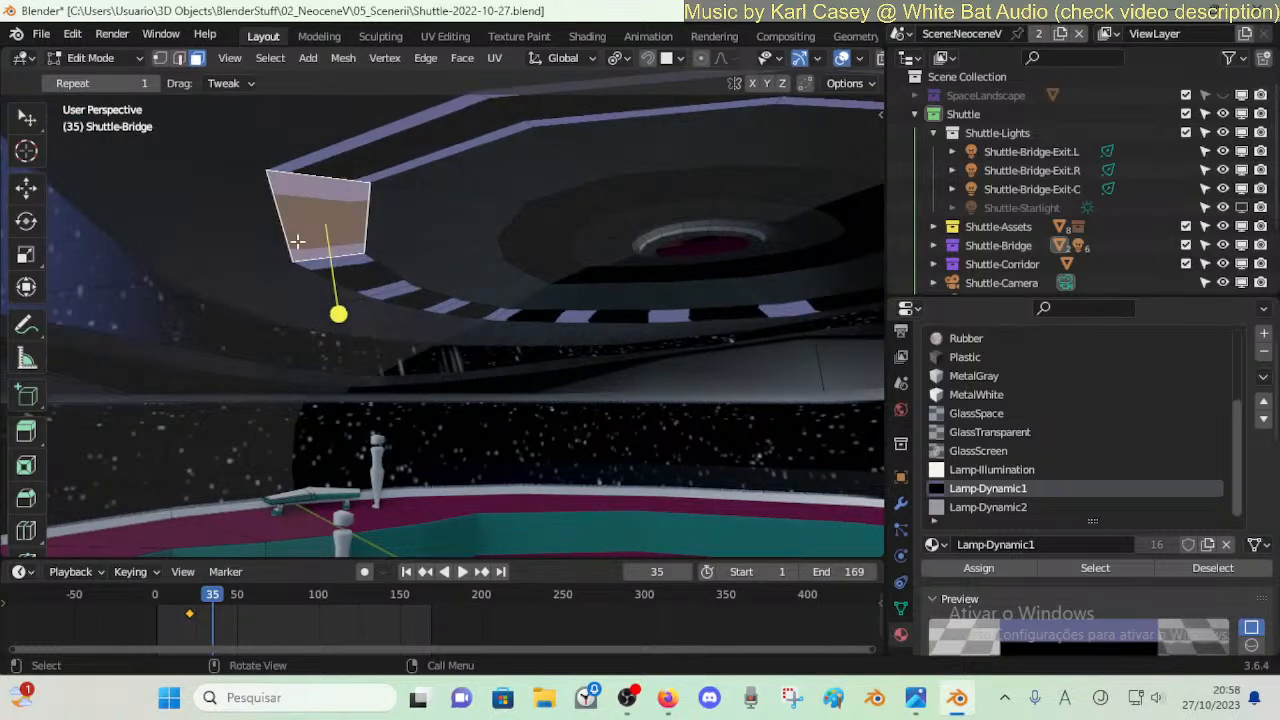
- Play the animation several times to check how the light pattern runs along the ceiling rings
key(space)
key(space)
key(space)
key(space)
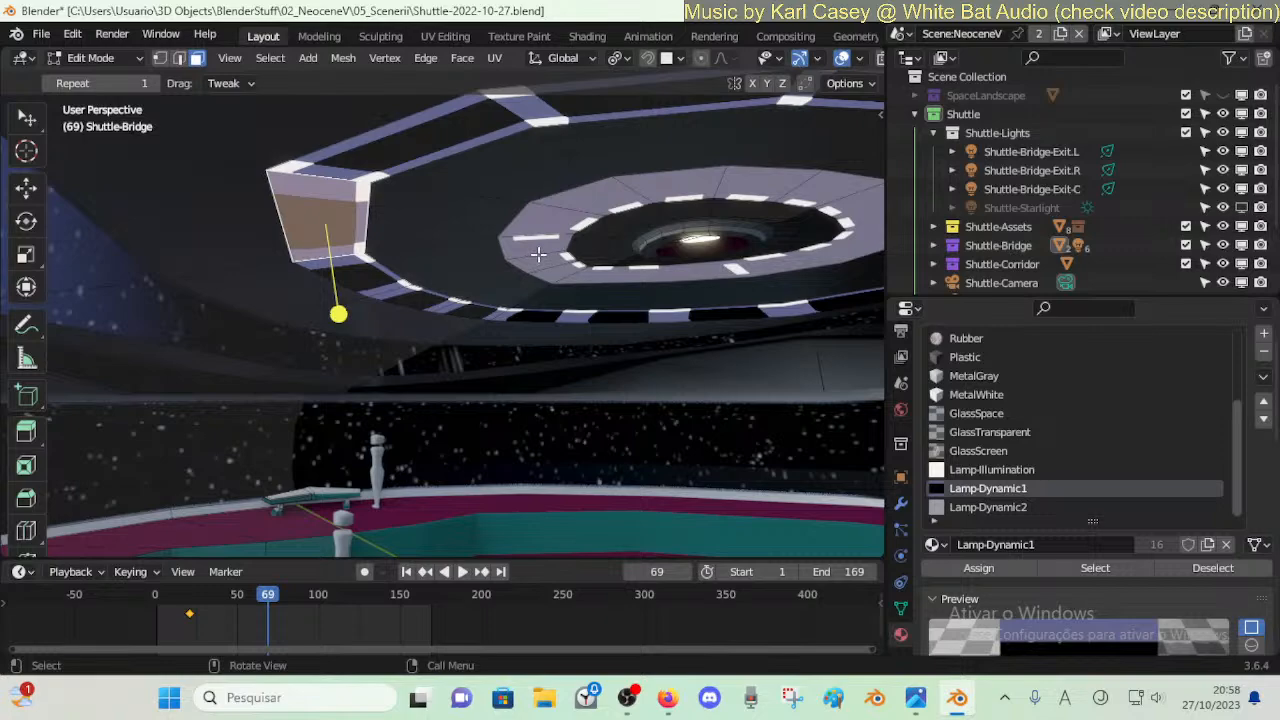
key(space)
- Save the shuttle scene file
key(shift+grave)
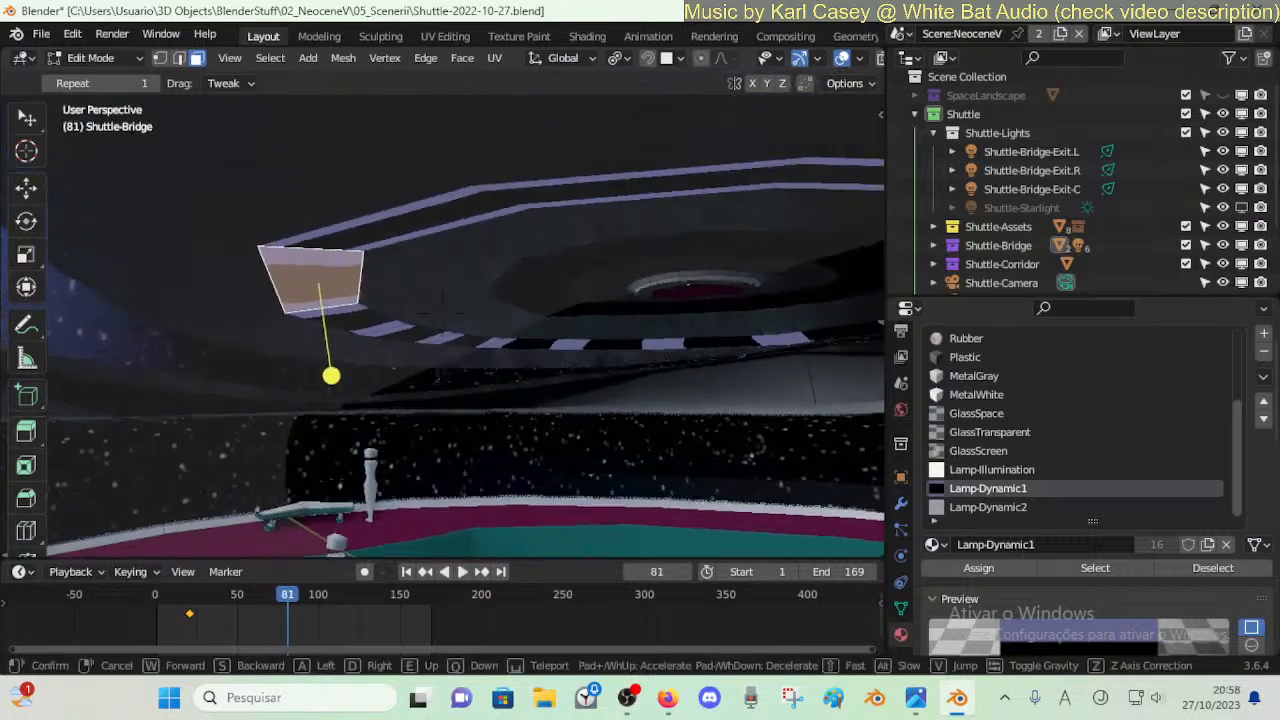
click(541, 252)
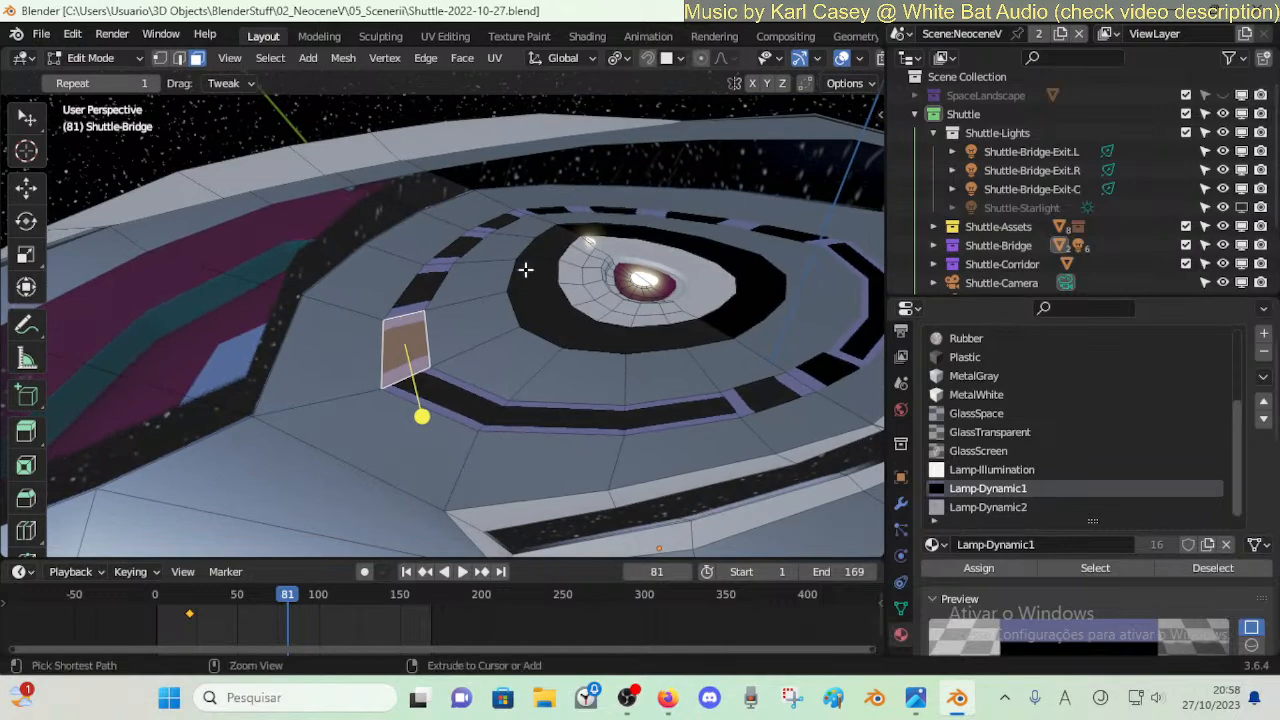
key(ctrl+s)
- Duplicate the inner edge loop of the outer lamp ring and raise the copy along Z above the roof surface
key(shift+grave)
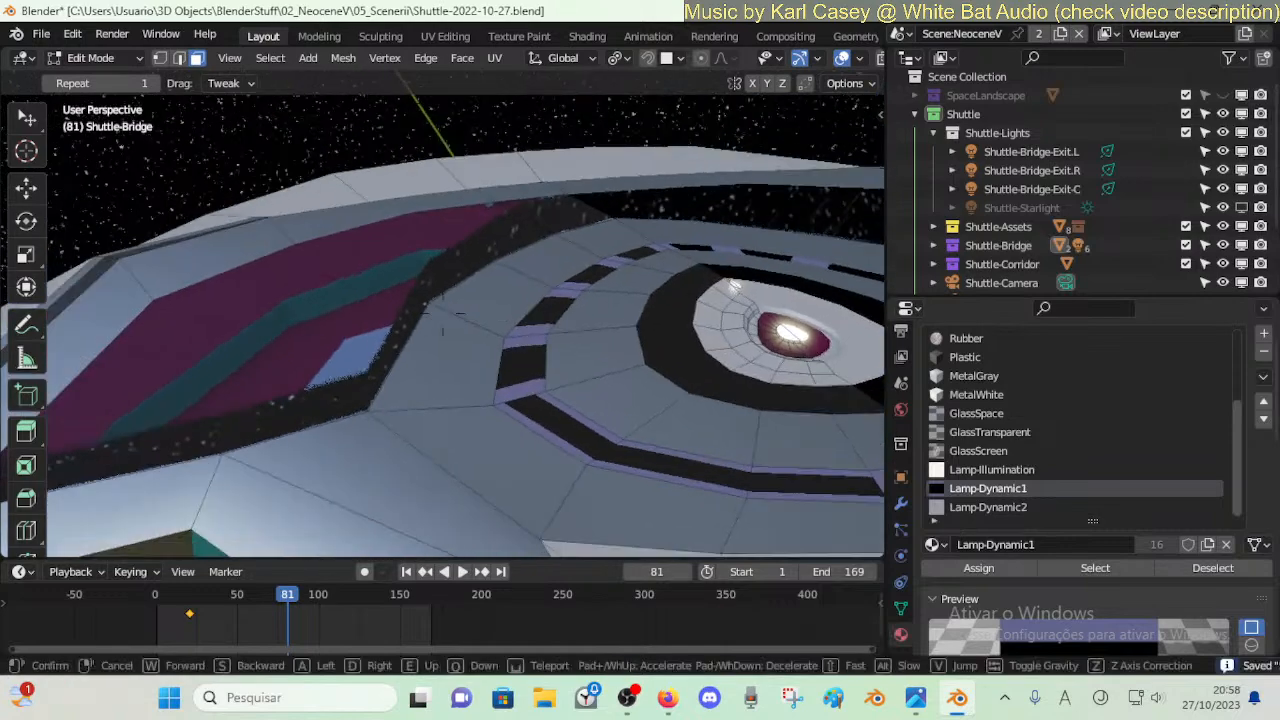
key(a)
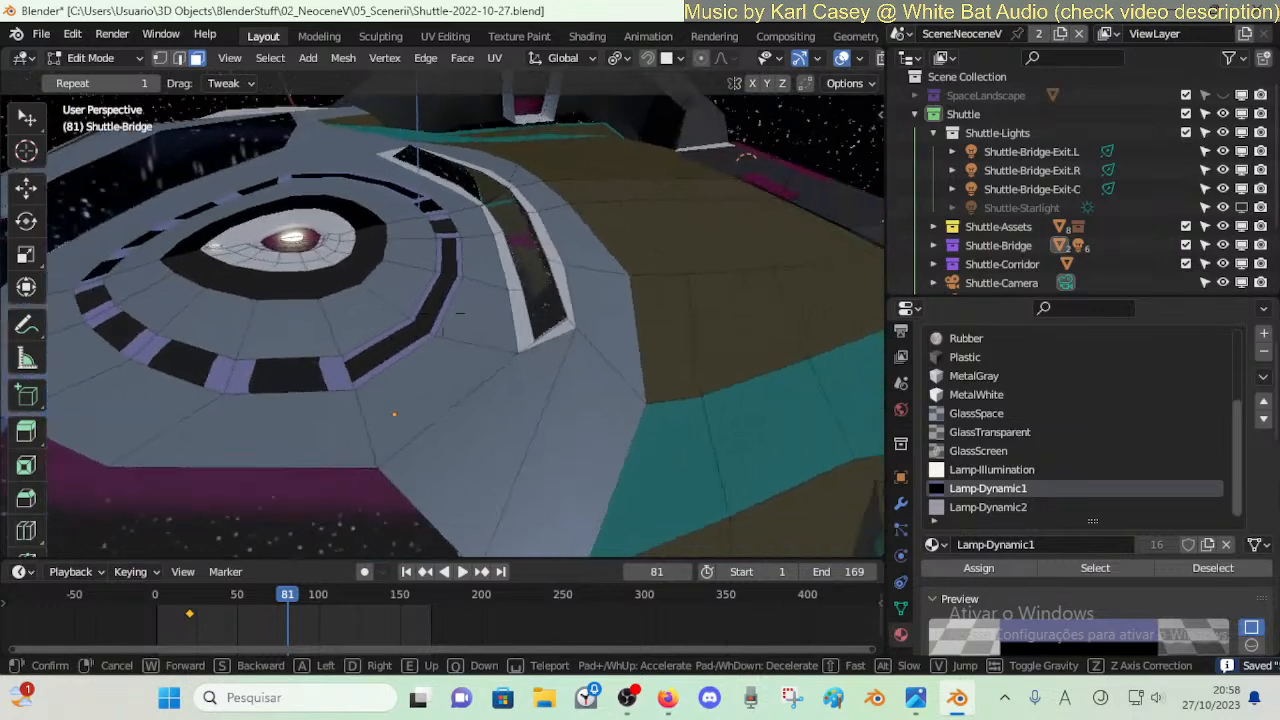
click(522, 210)
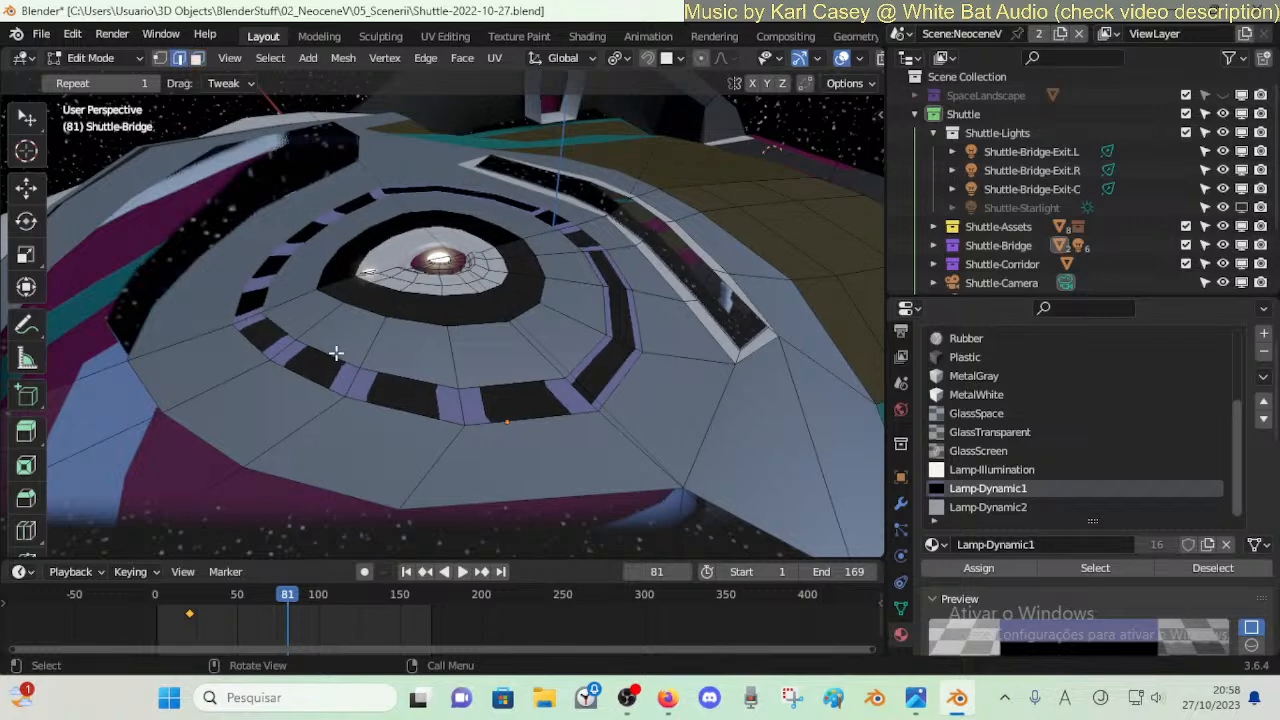
key(g)
click(454, 347)
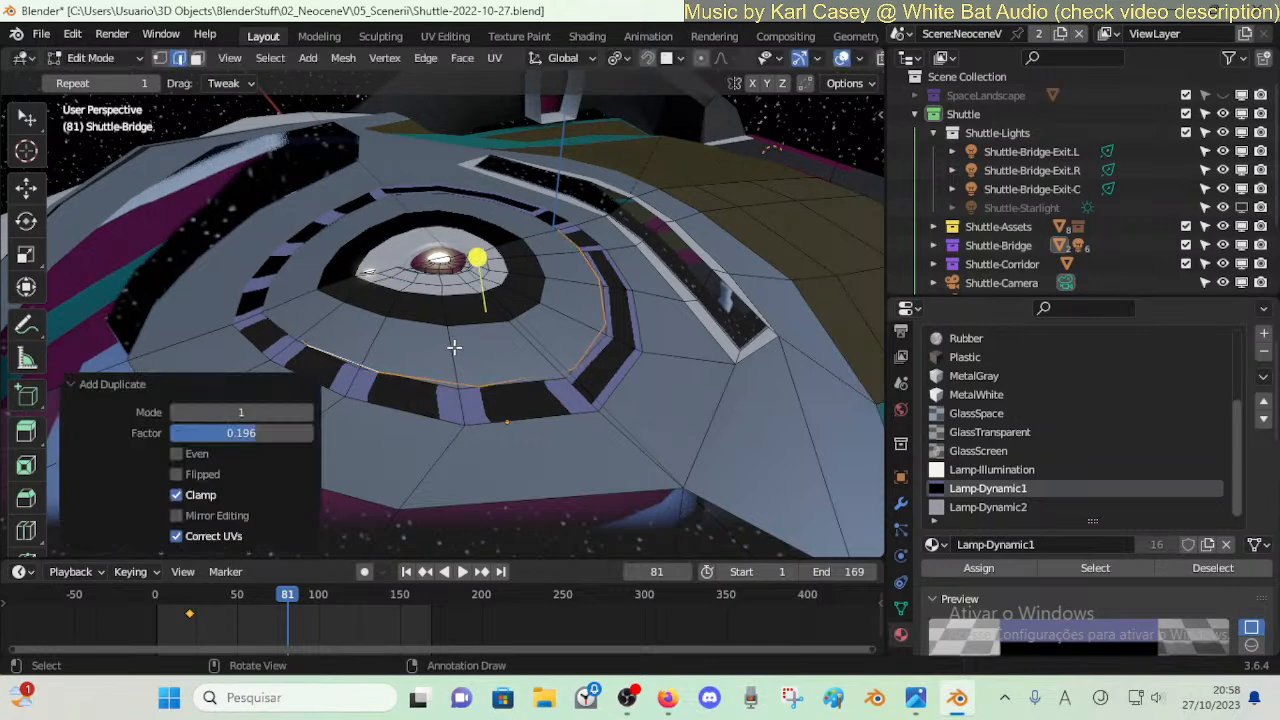
key(g)
key(z)
click(446, 360)
- Extrude the raised edge loop and scale it outward into a flat test band
key(e)
key(s)
click(539, 388)
- Assign the Lamp-Dynamic1 material to the test band's face loop and reset its UVs
alt+click(589, 338)
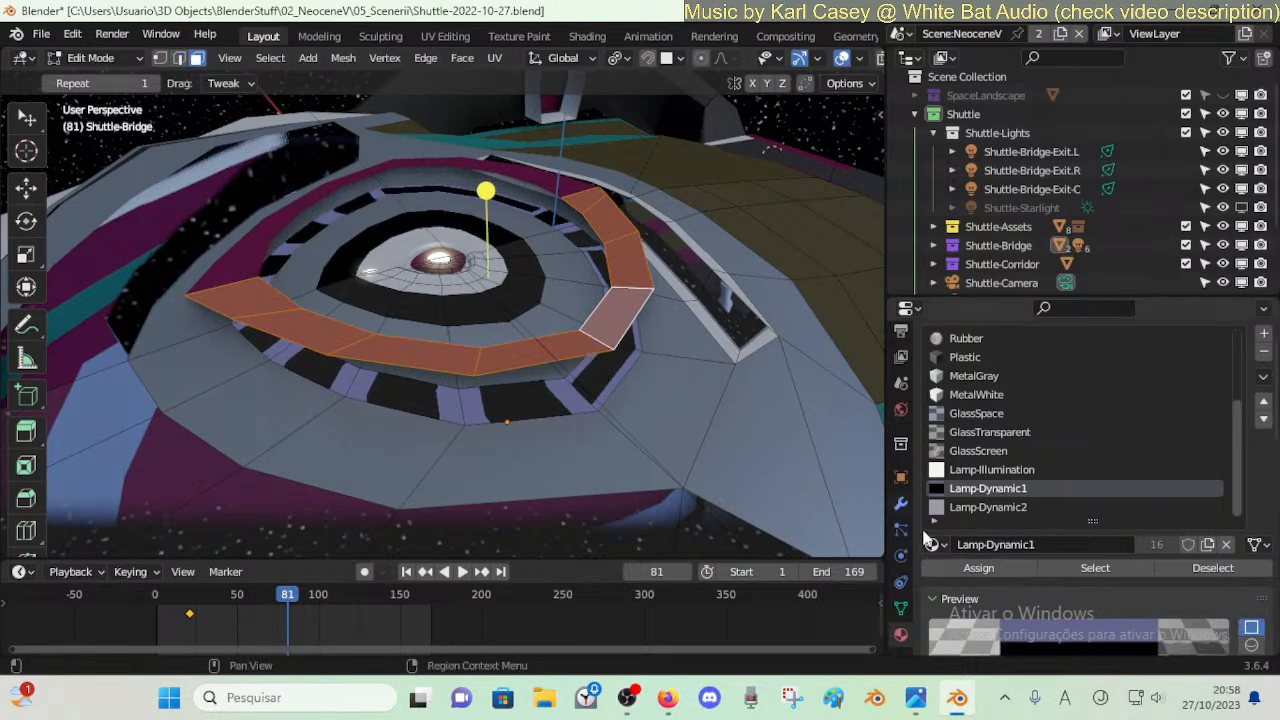
click(972, 570)
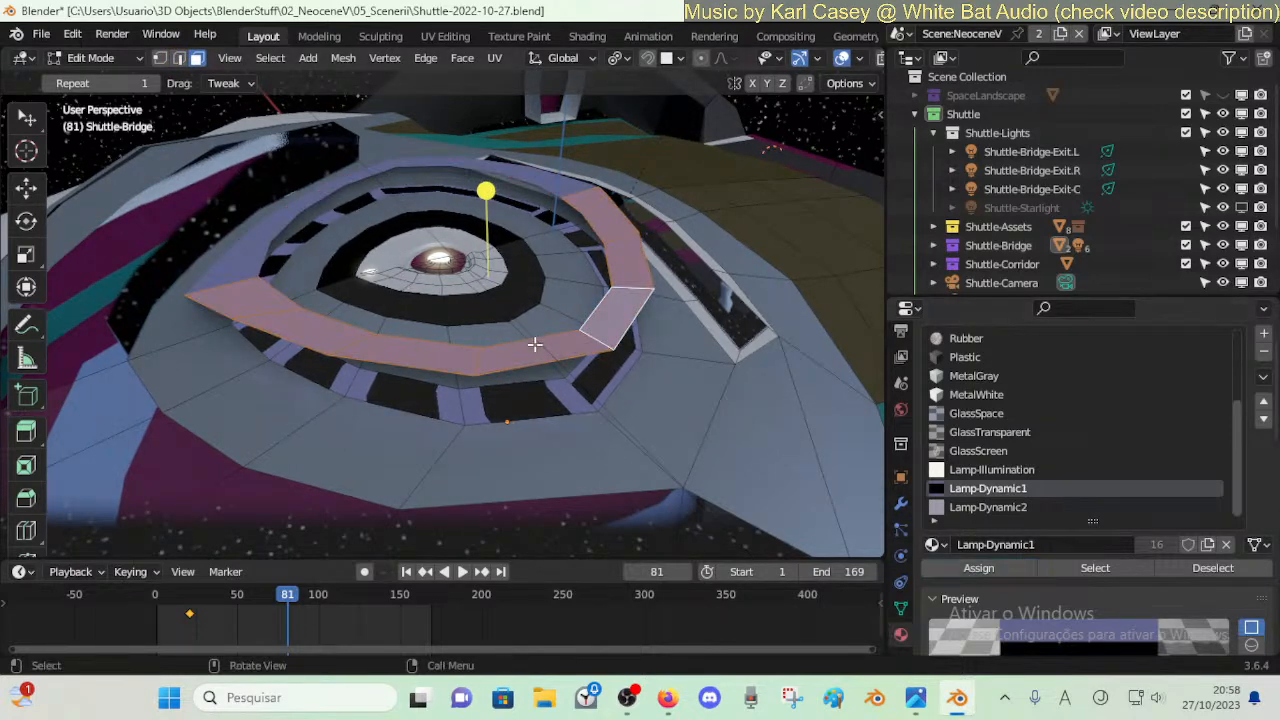
key(u)
click(535, 347)
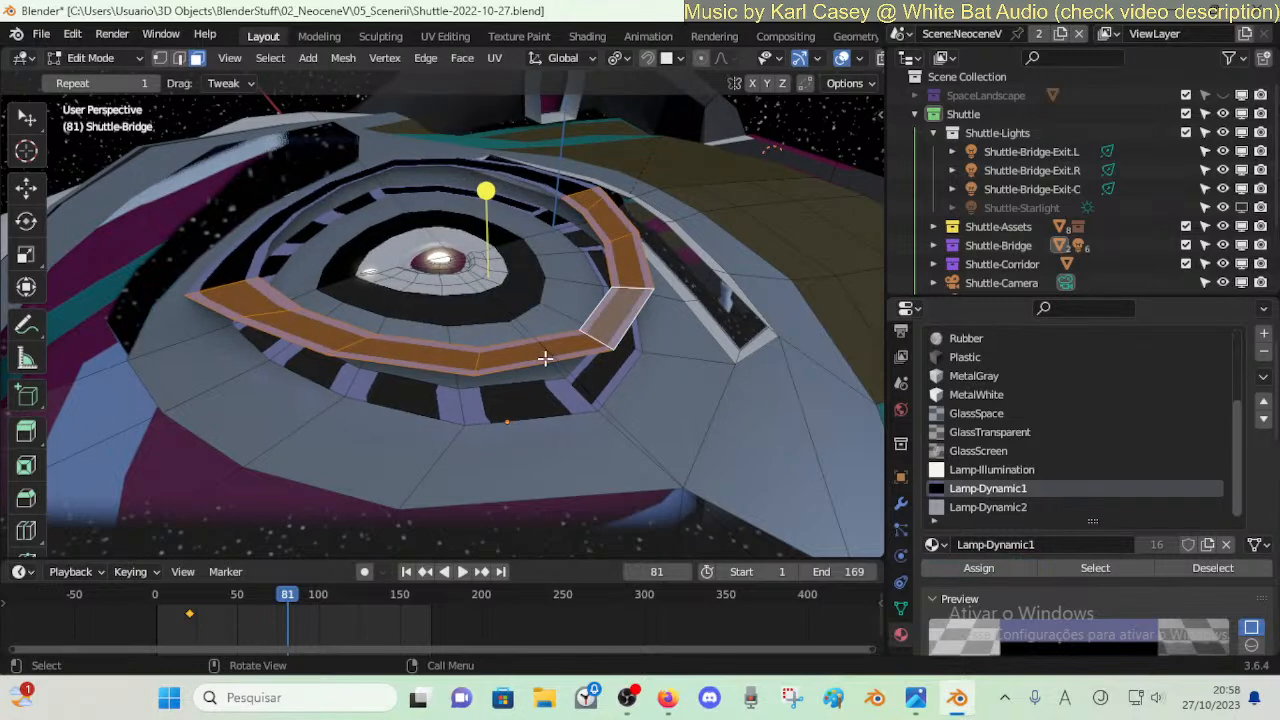
- Play the animation to check the light pattern on the test band, and delete the band's vertices
key(space)
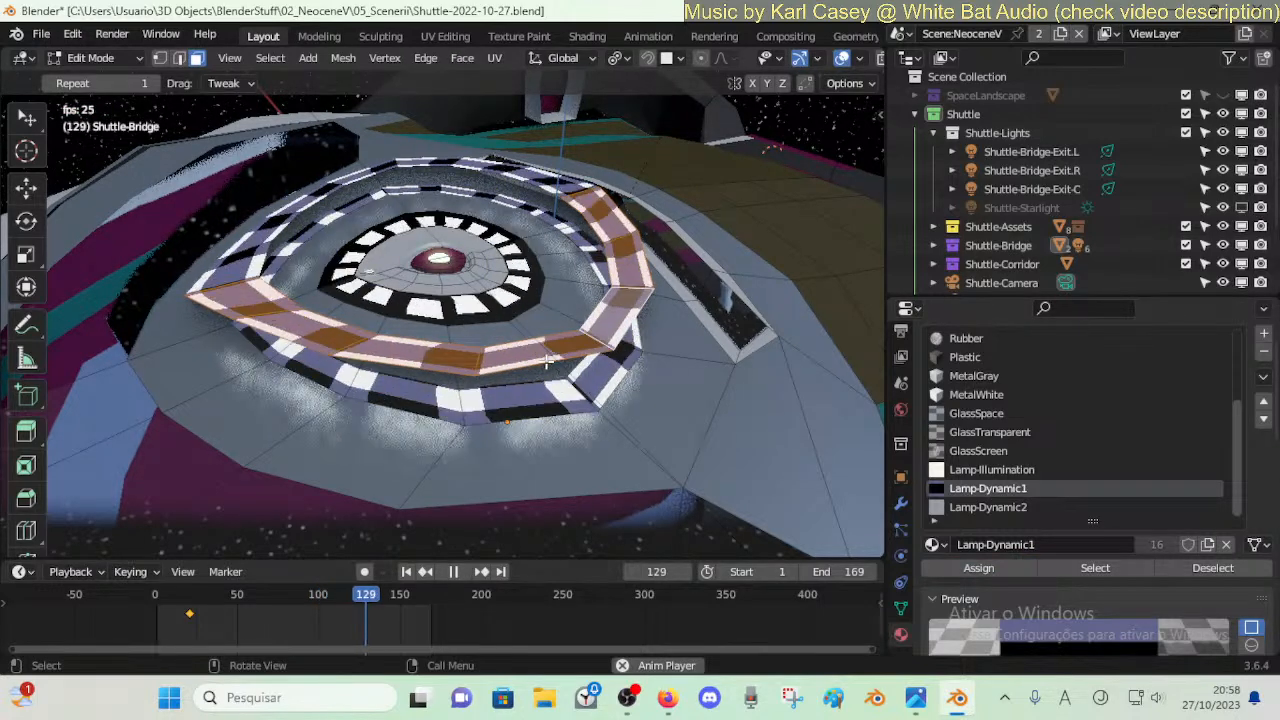
key(space)
key(x)
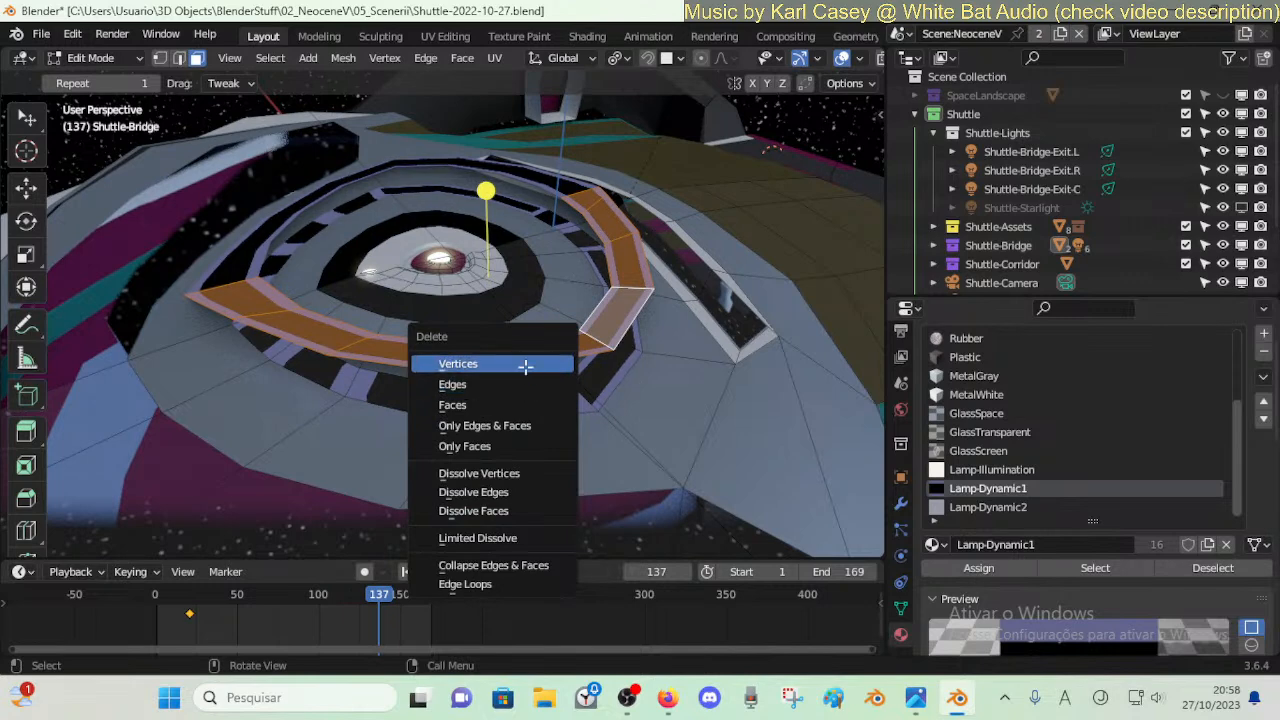
click(526, 368)
- Delete the subdivided faces along the front section of the outer lamp ring
click(515, 407)
ctrl+click(320, 374)
ctrl+click(263, 340)
key(x)
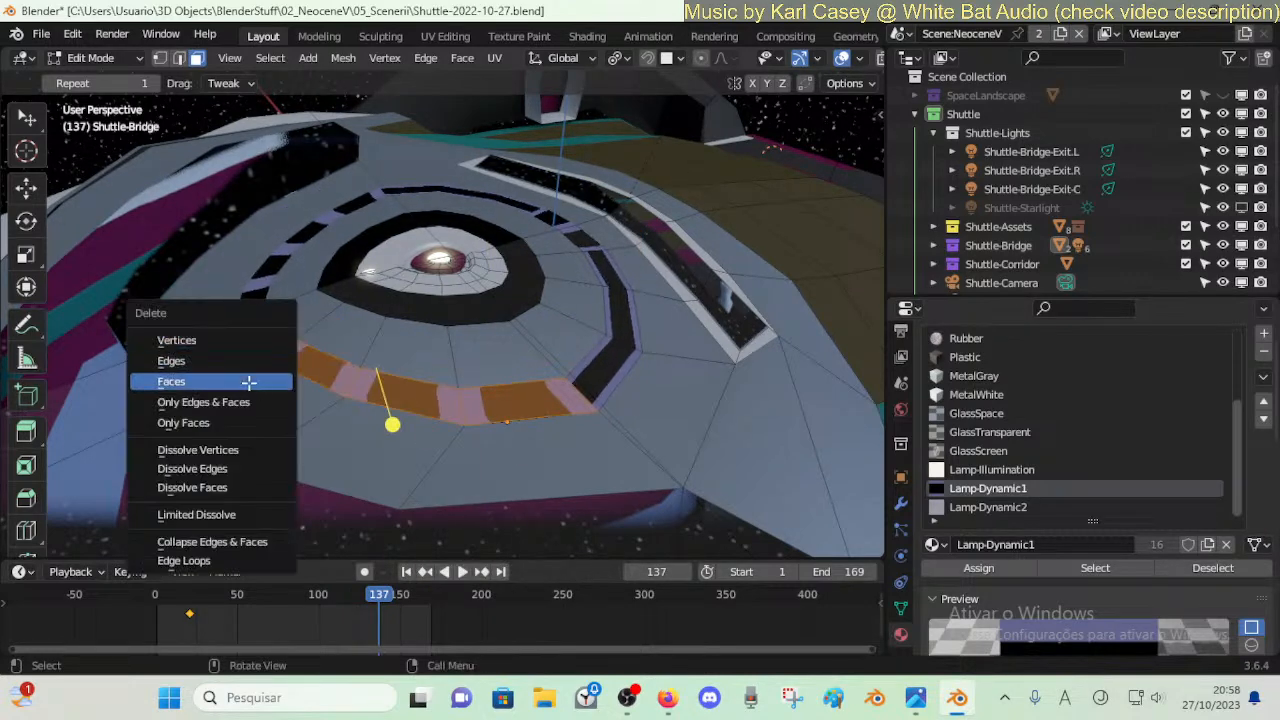
click(249, 382)
- Fill the gaps in the outer ring's front section with new faces between its inner and outer edges
key(f)
click(324, 356)
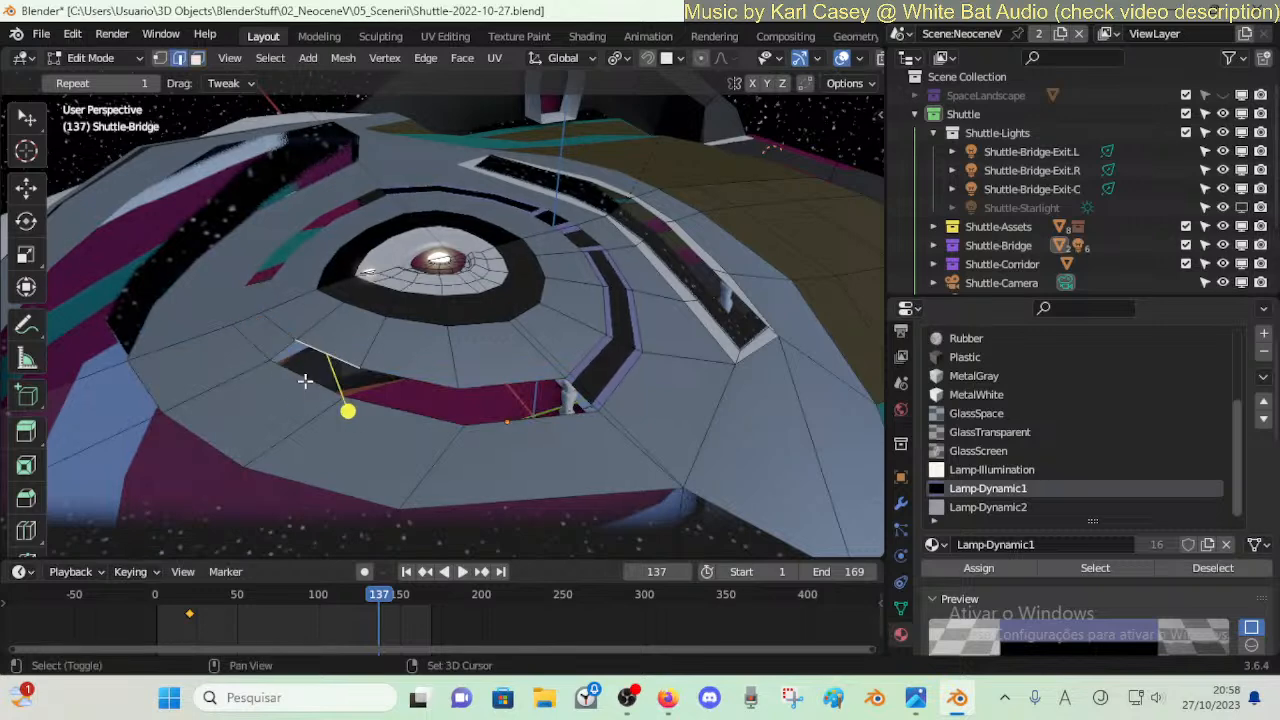
key(f)
click(509, 390)
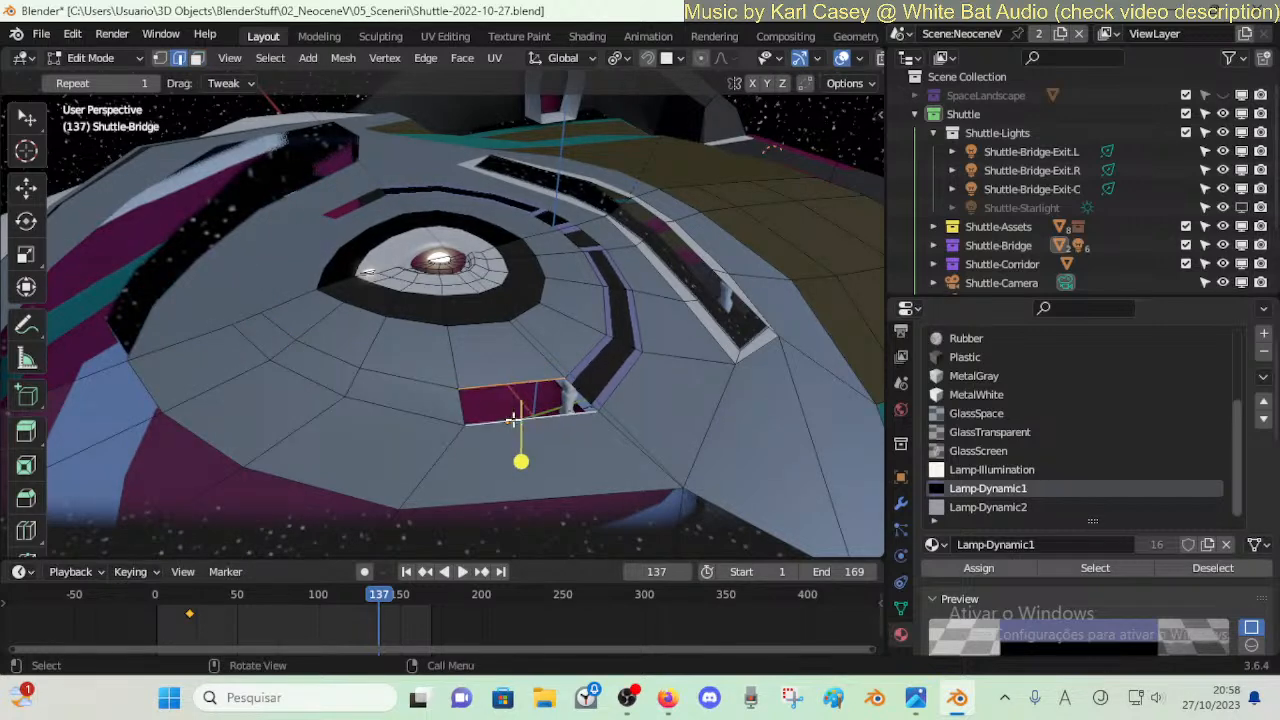
key(f)
- Assign the Lamp-Dynamic1 material to the newly filled front faces of the outer ring and reset their UVs
click(482, 401)
shift+click(408, 391)
shift+click(312, 370)
shift+click(275, 343)
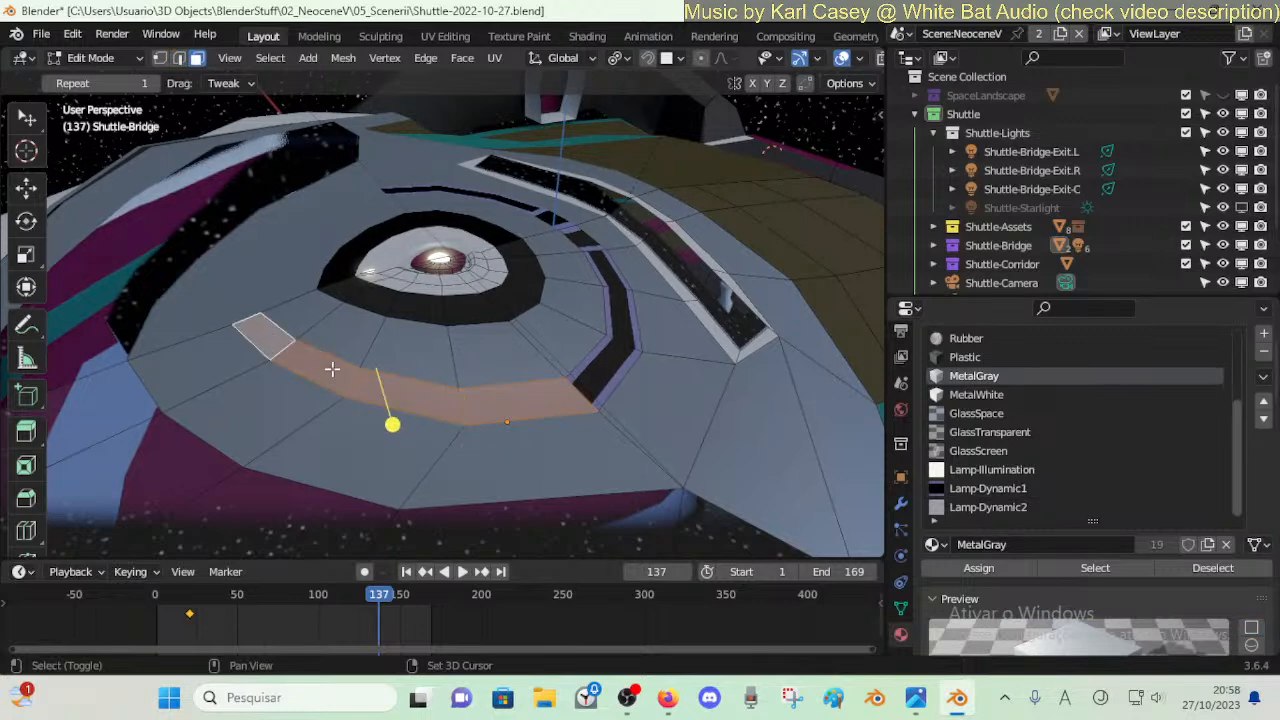
click(988, 489)
click(978, 568)
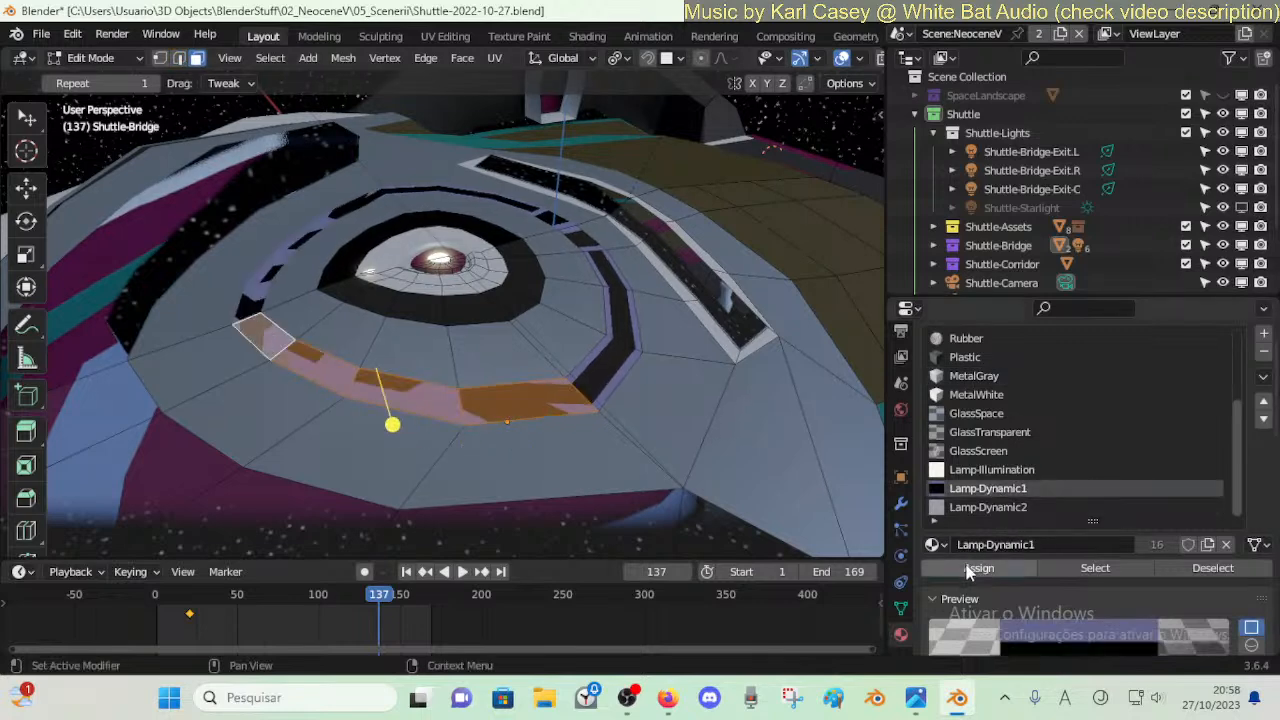
key(u)
click(542, 406)
key(Tab)
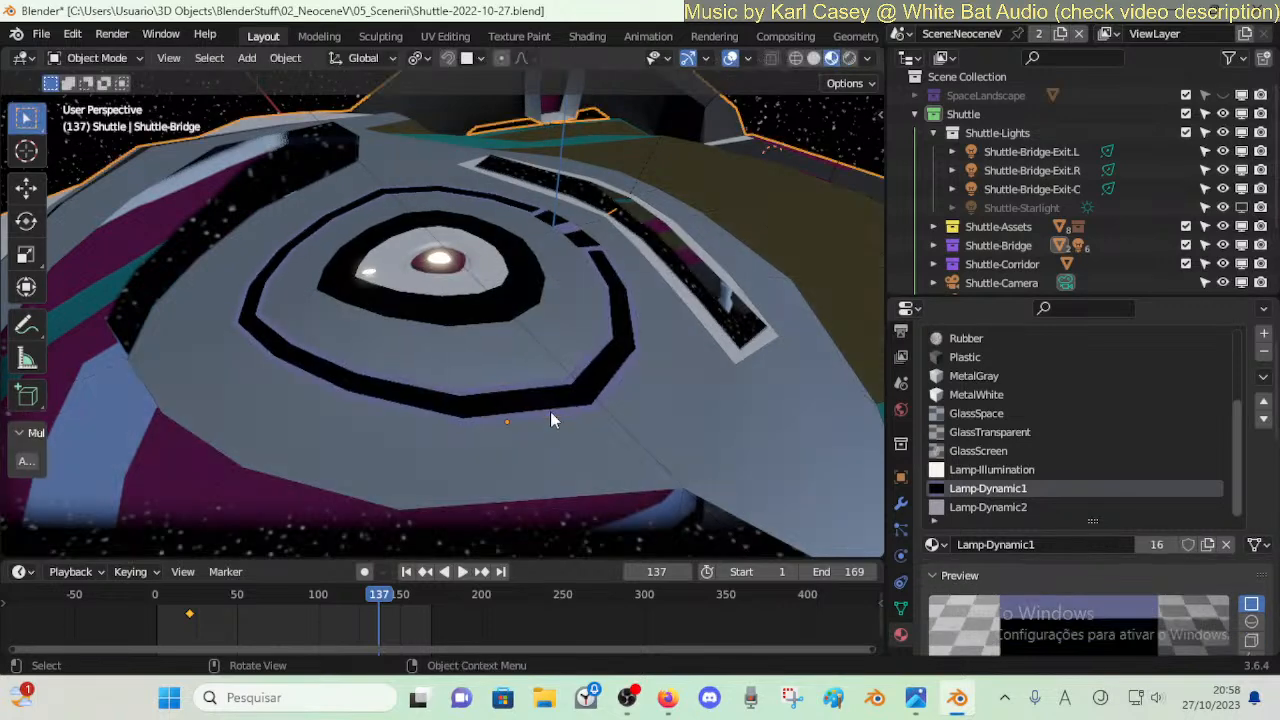
- Delete the remaining short subdivided faces at the rear of the outer ring and refill the gap with a single face
key(Tab)
key(alt+a)
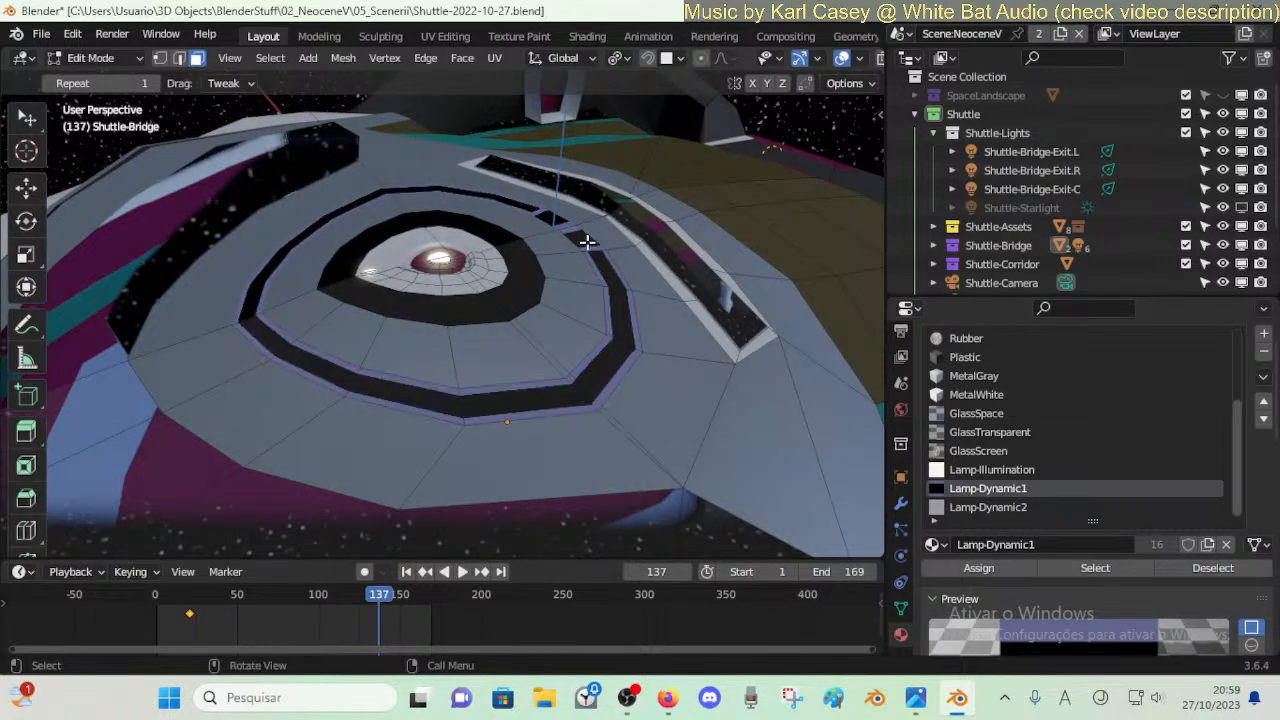
key(x)
click(570, 242)
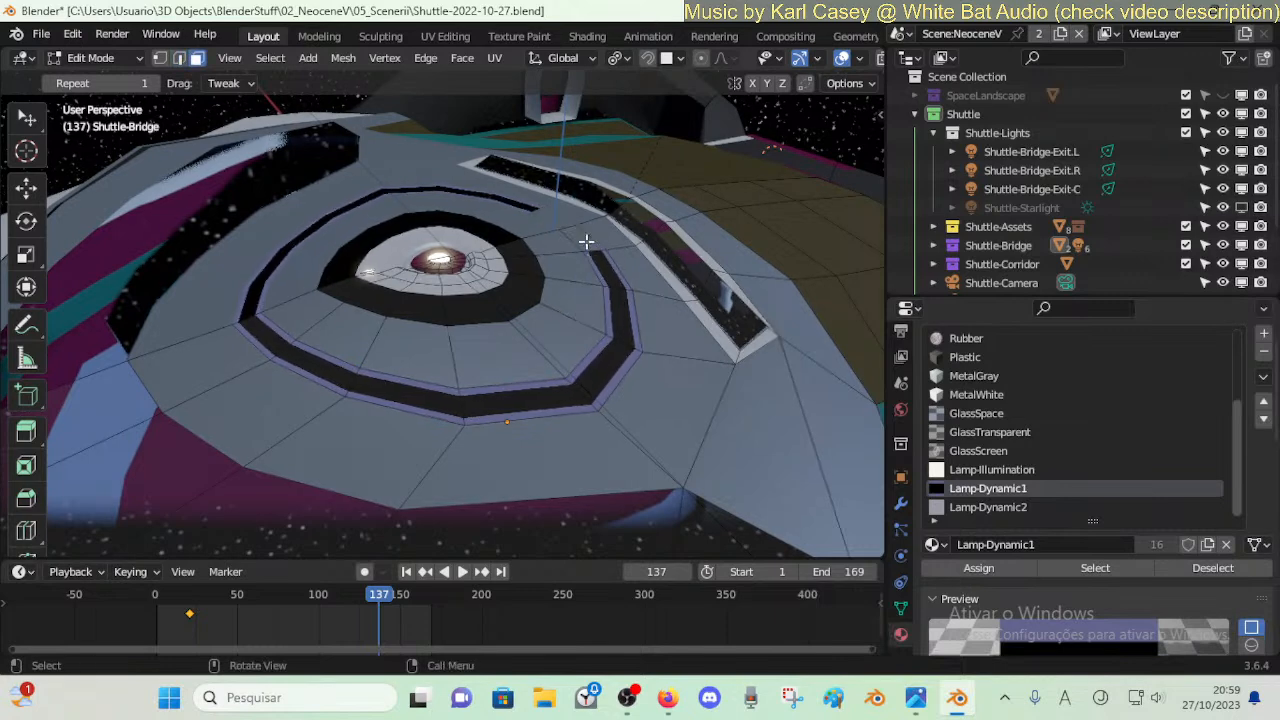
- Reset the UVs of the refilled rear face and assign the Lamp-Dynamic1 material to it
click(587, 241)
key(u)
click(552, 321)
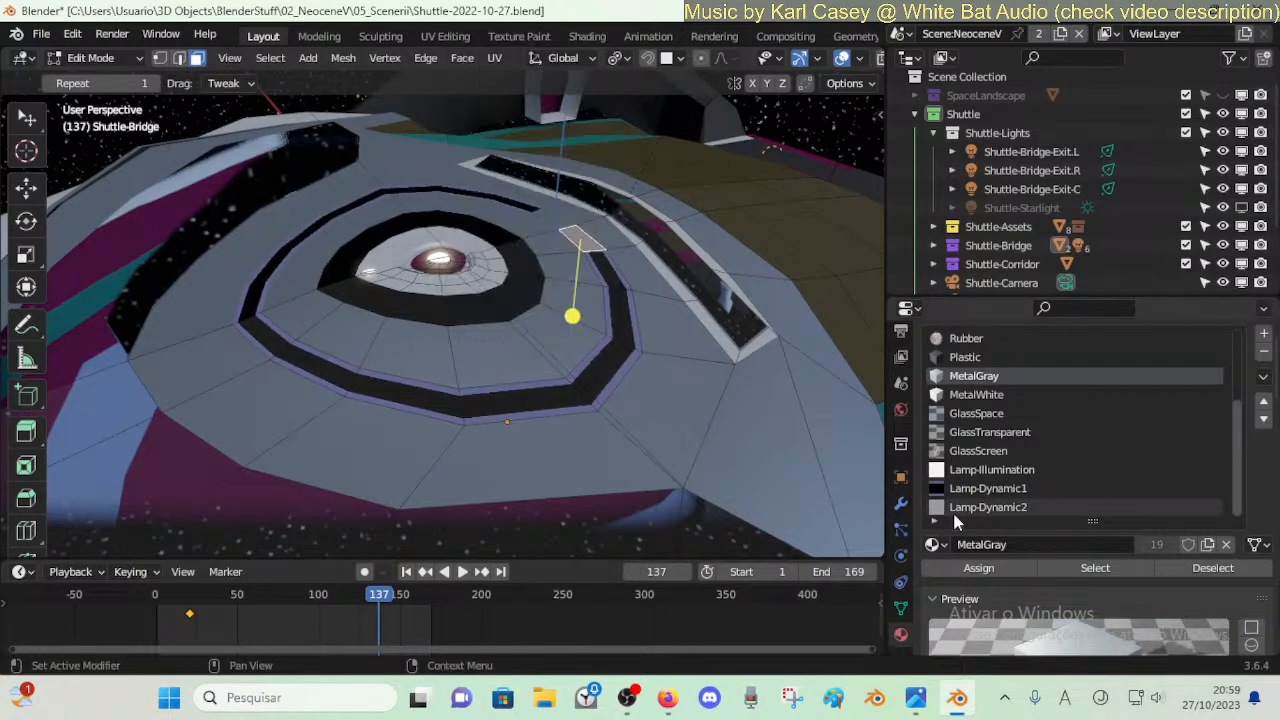
click(1006, 487)
click(979, 567)
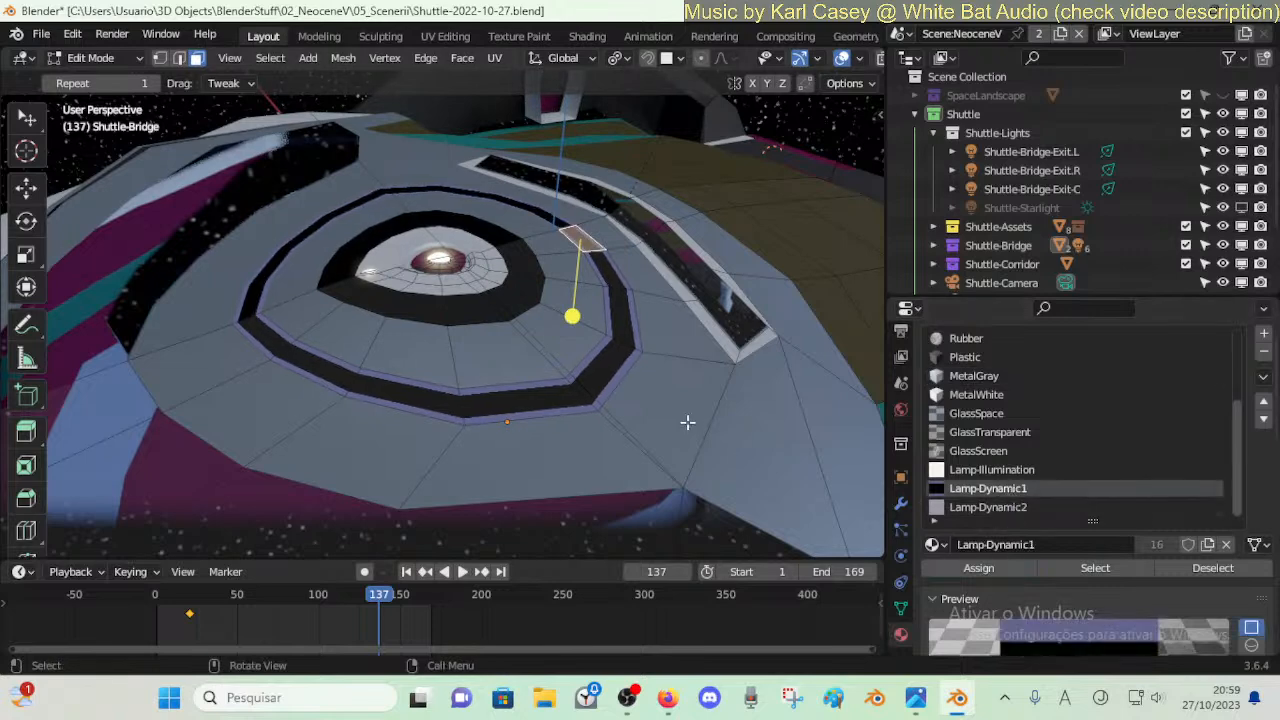
- Play the animation, step on to frame 29 to inspect both lamp rings, and select a face of the inner ring
key(space)
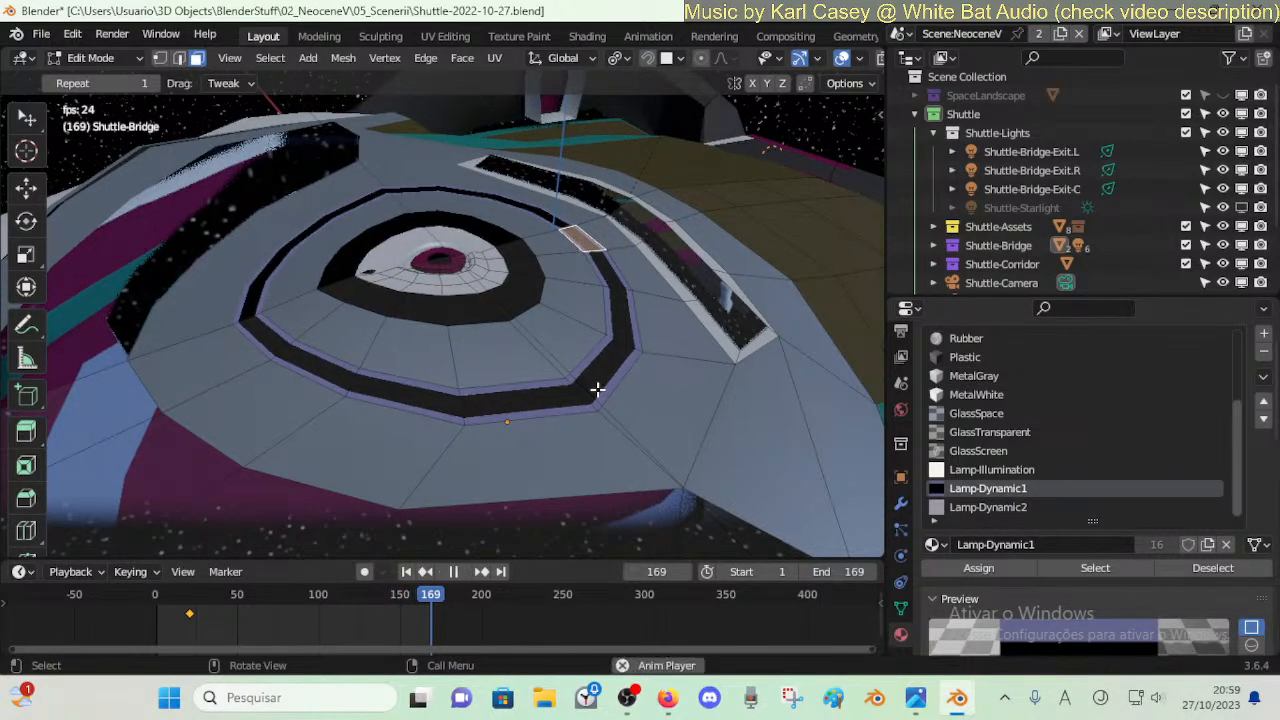
key(space)
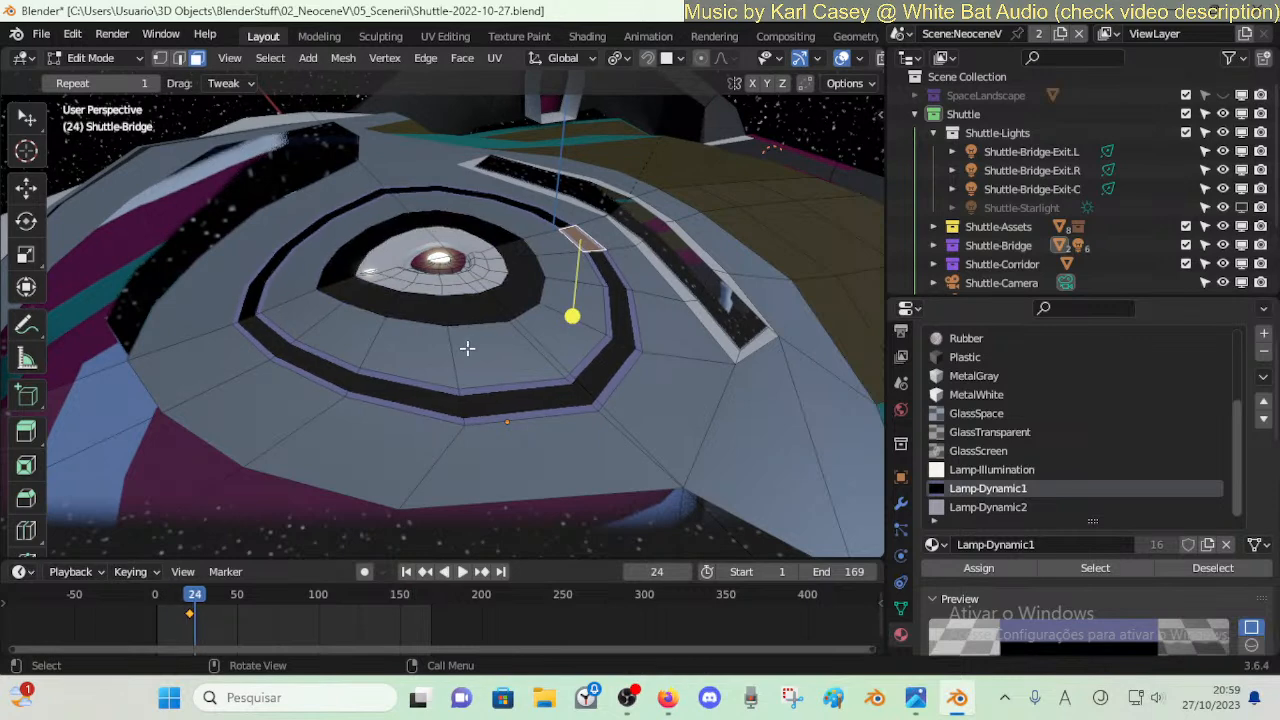
key(Right)
key(Right)
key(Right)
key(Right)
key(Right)
click(412, 305)
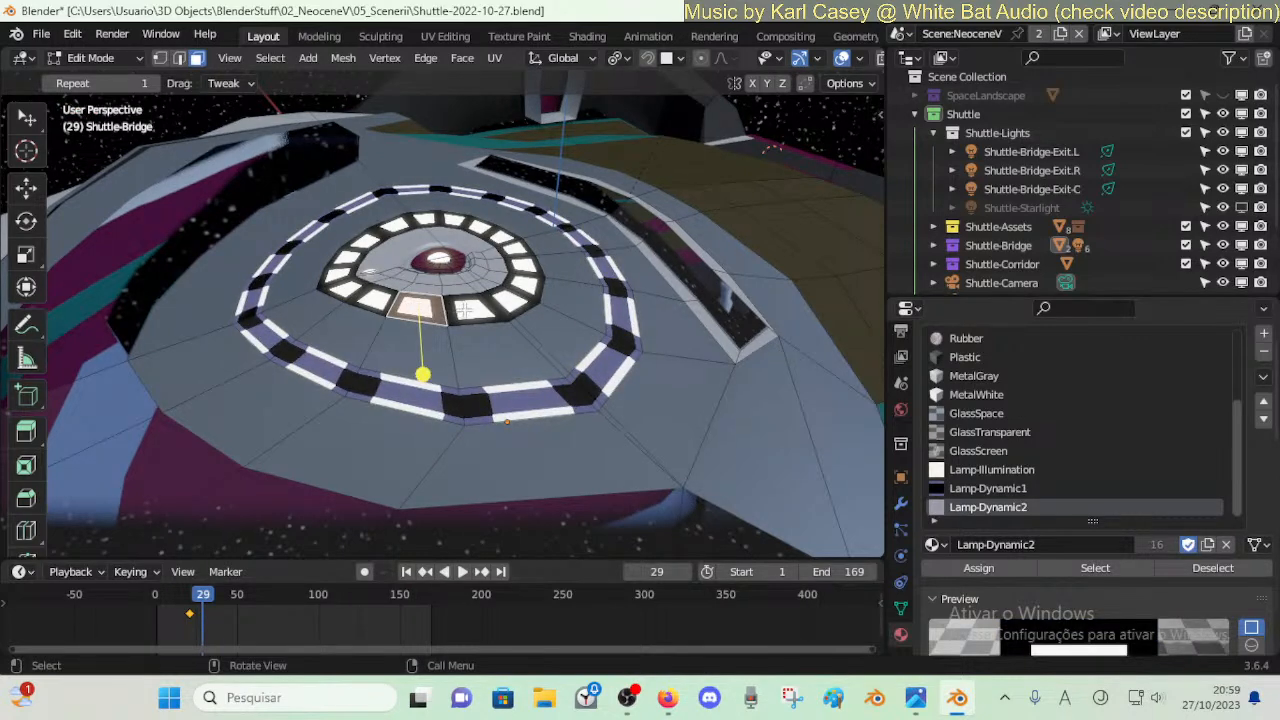
- Play the animation and step on to frame 68 to compare the light pattern on the front faces of the inner ring
key(space)
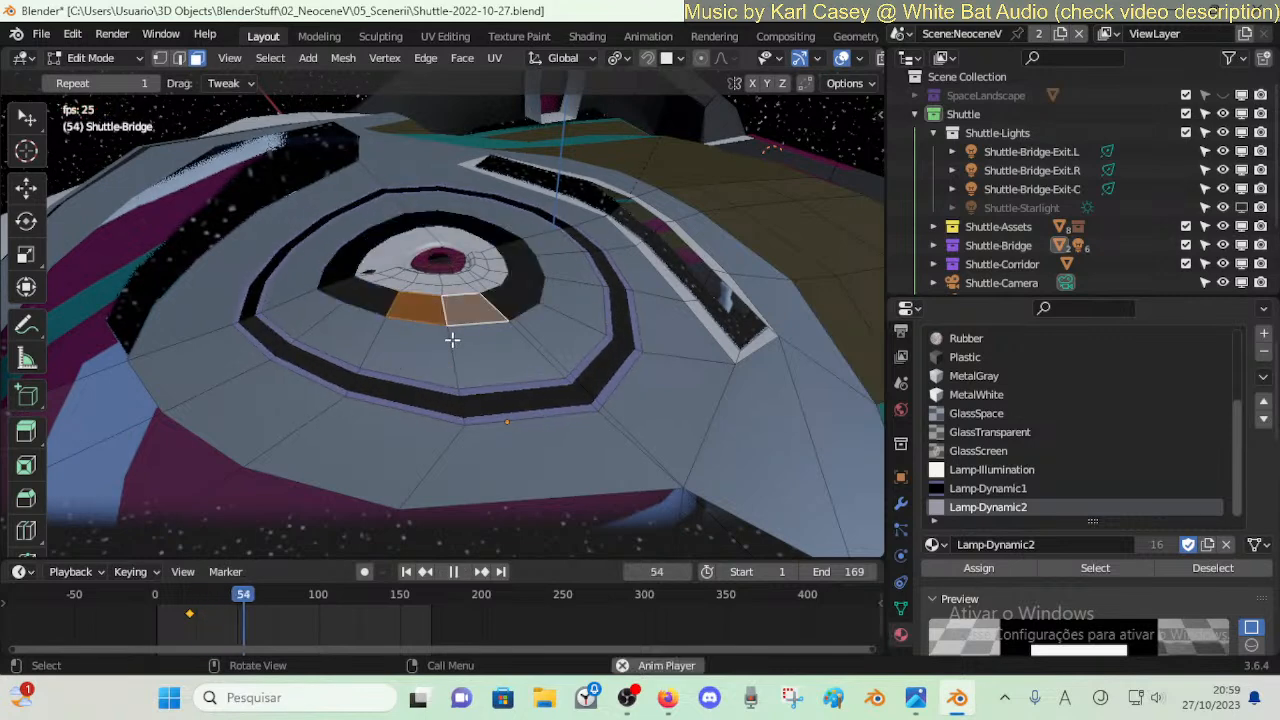
key(space)
key(Right)
key(Right)
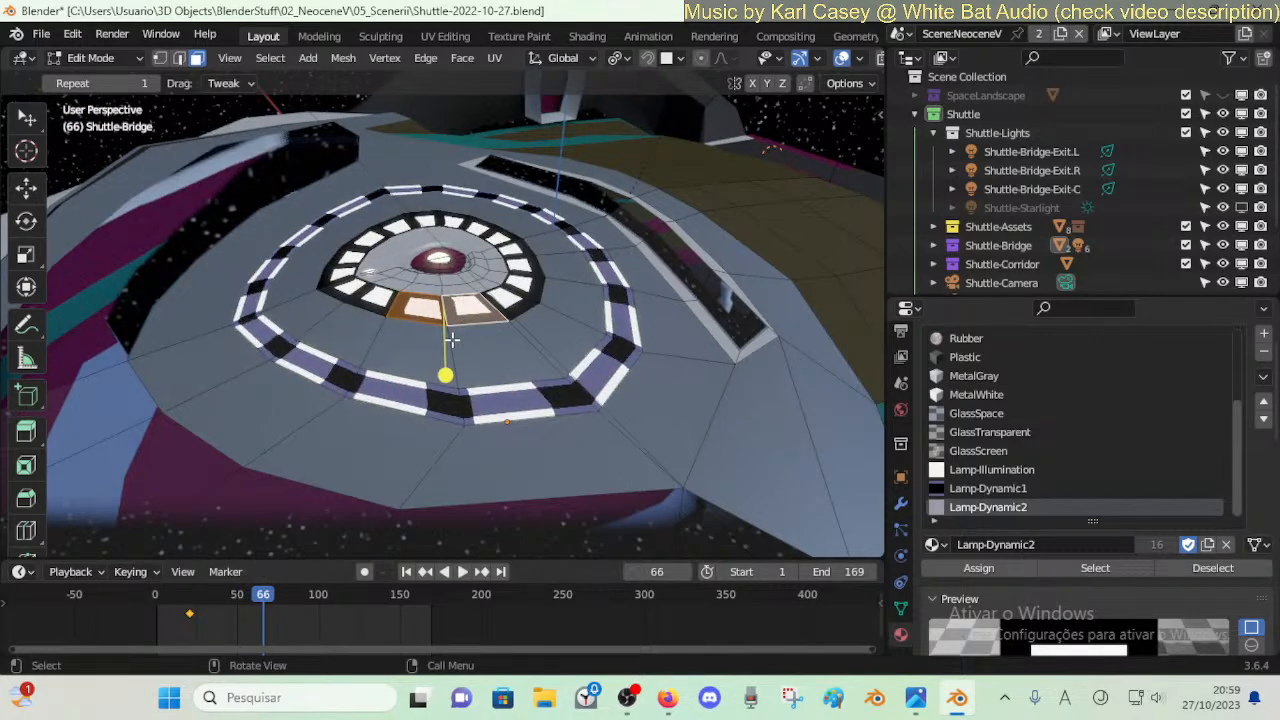
key(Right)
key(Right)
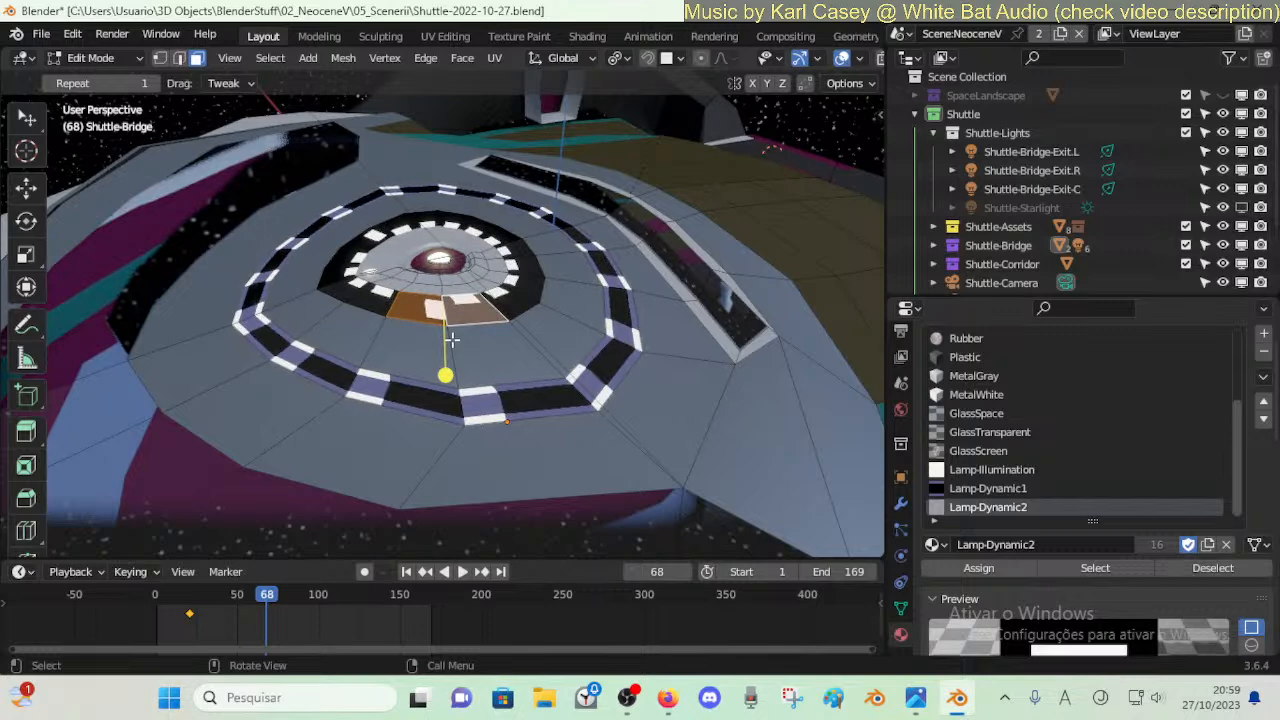
- Delete the mismatched front face of the inner lamp ring and refill the gap with a single face
key(x)
click(426, 306)
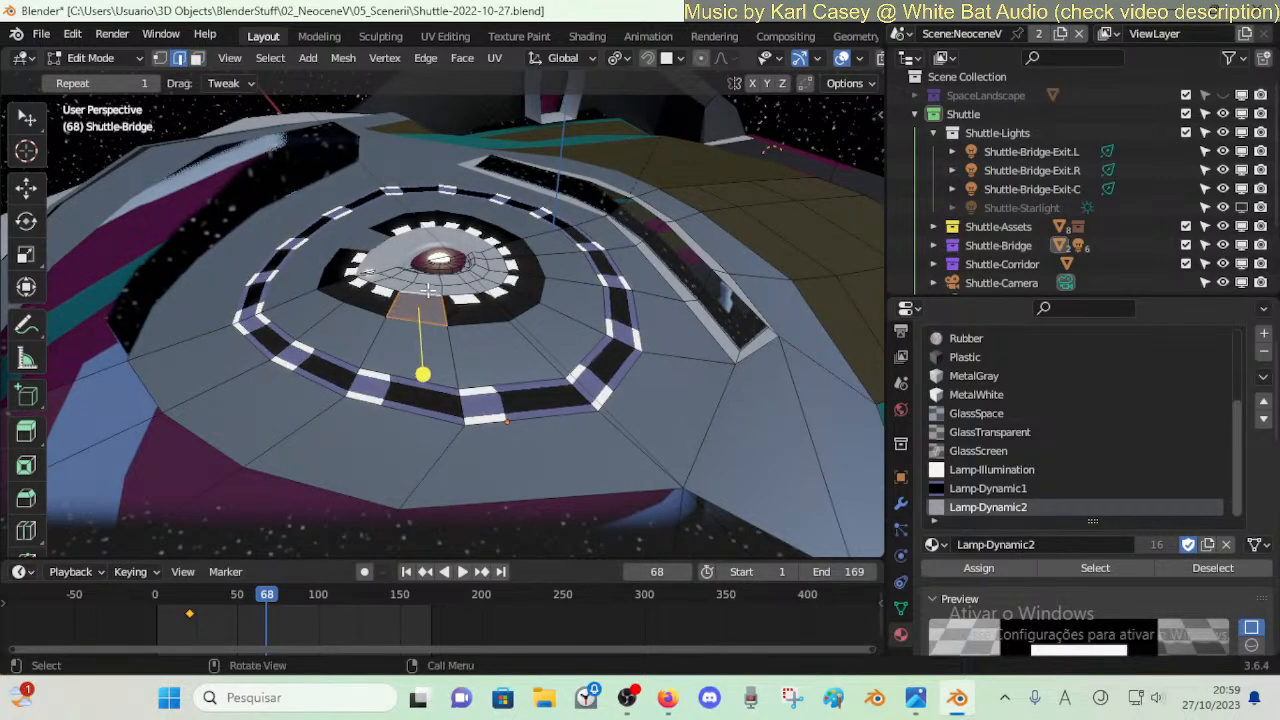
key(x)
click(445, 316)
shift+click(398, 322)
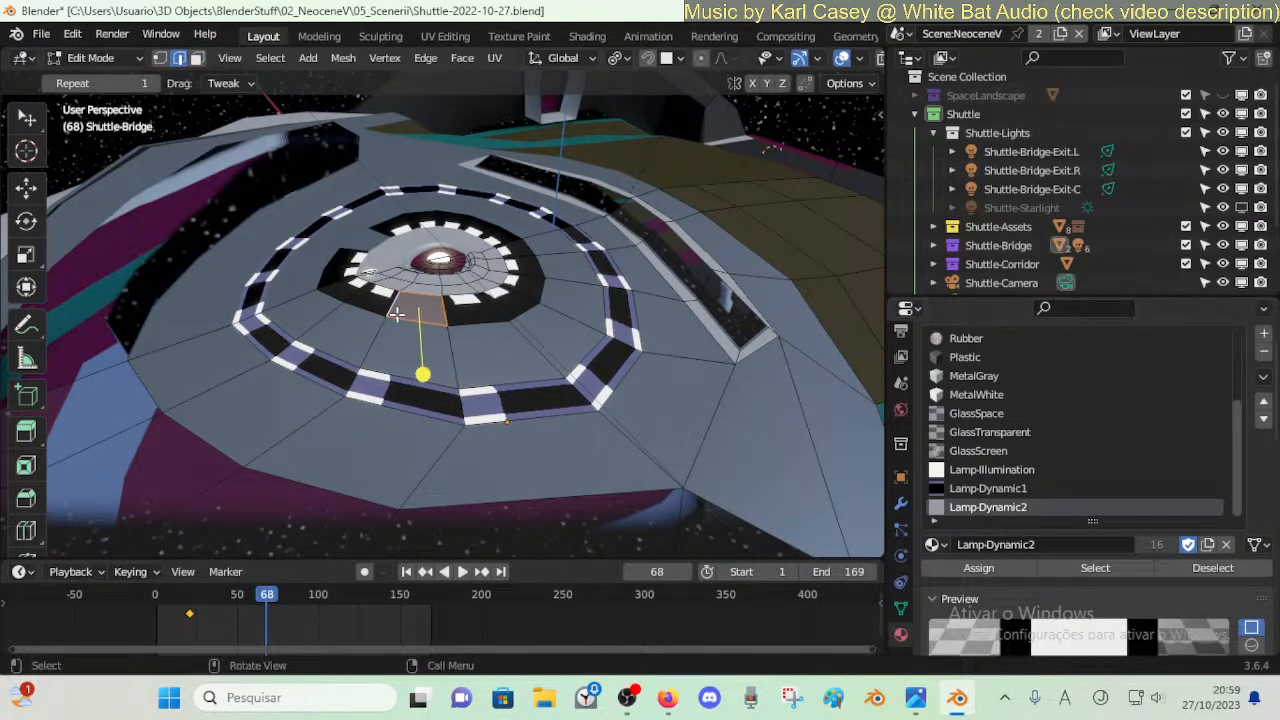
- Reset the UVs of the refilled inner ring face and assign the Lamp-Dynamic2 material to it
key(u)
click(392, 317)
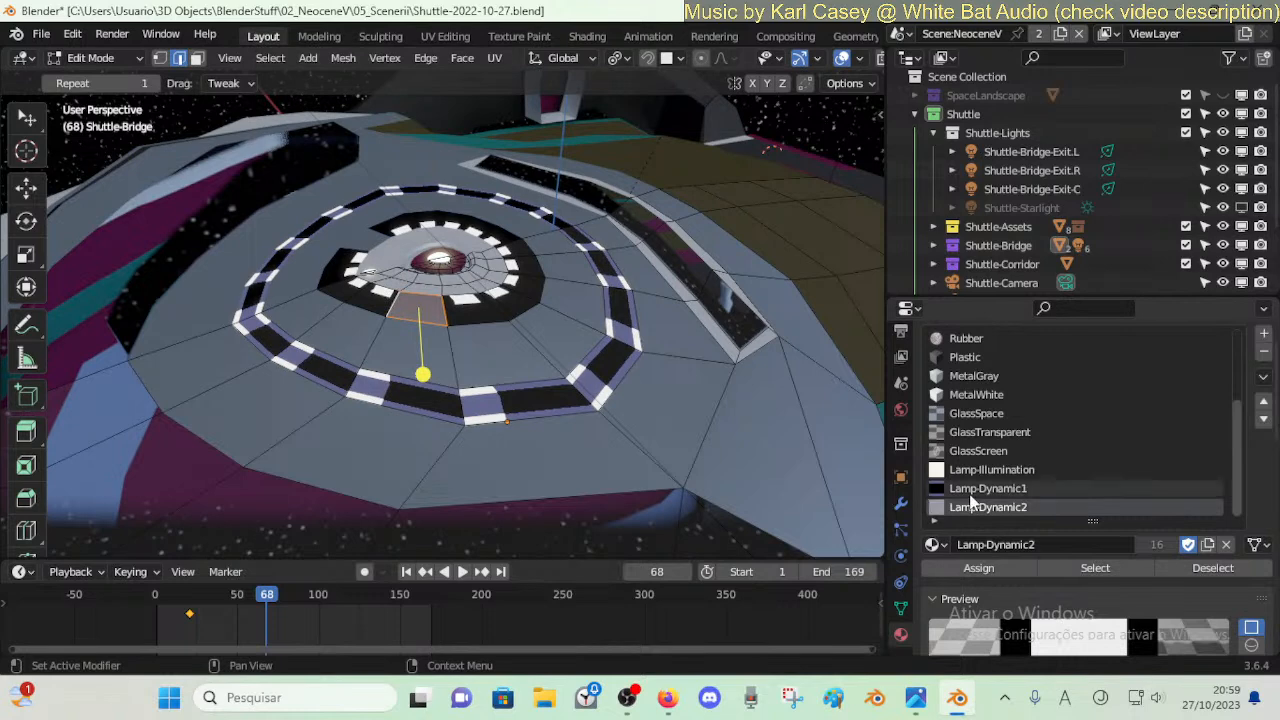
click(966, 568)
- Play the animation briefly to check the refilled inner ring face, and save the file
key(space)
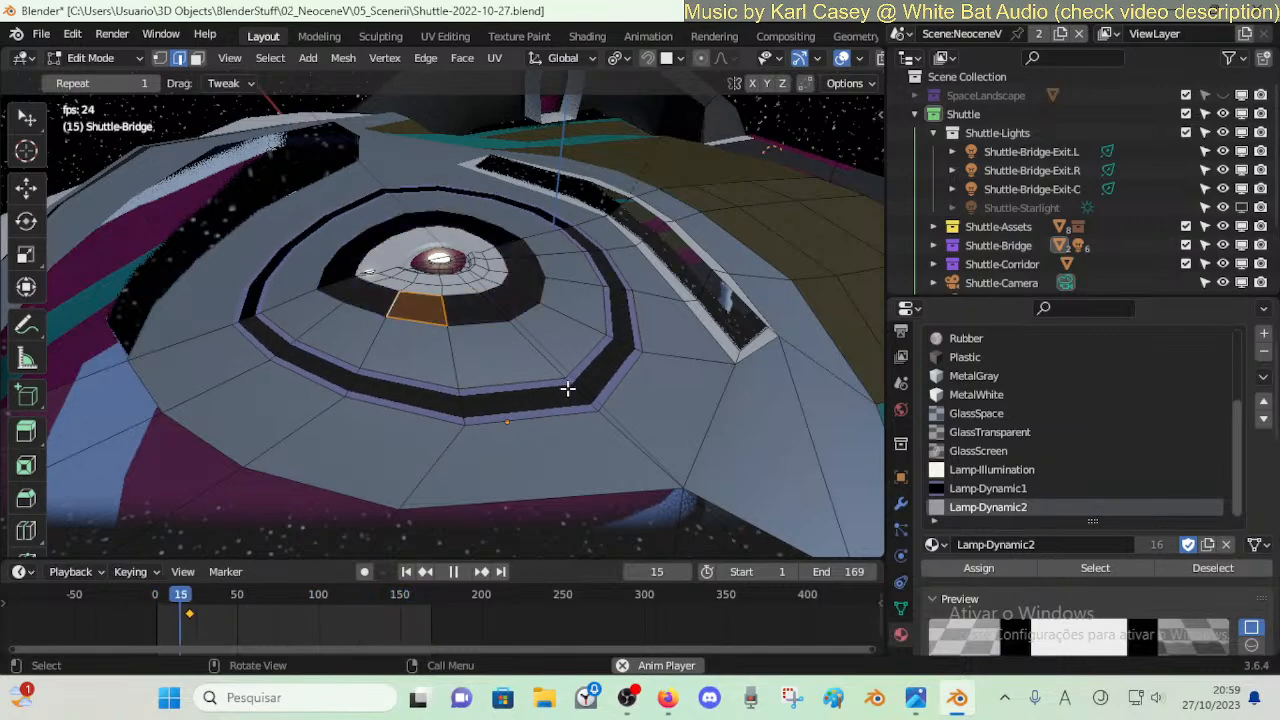
key(space)
key(ctrl+s)
- Return to Object Mode, fly through the bridge interior during playback to inspect the ceiling lamps, and save the file
key(KP_3)
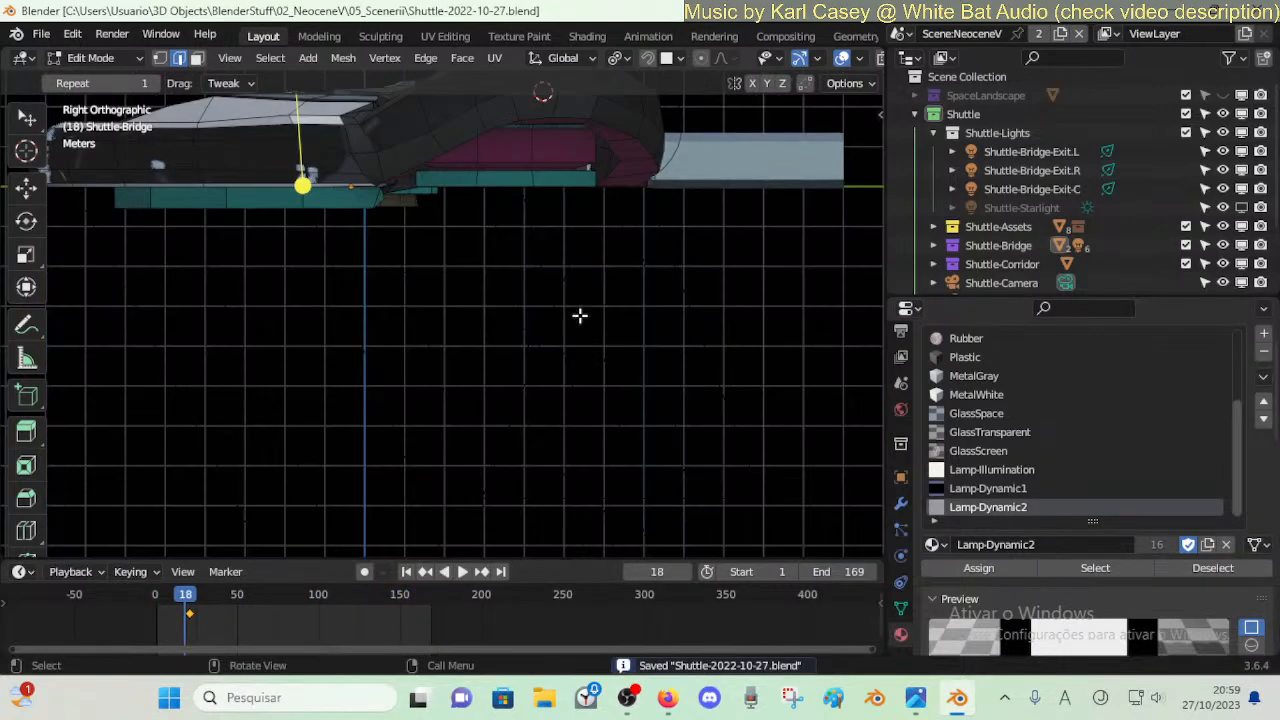
key(ctrl+Tab)
click(471, 317)
key(shift+grave)
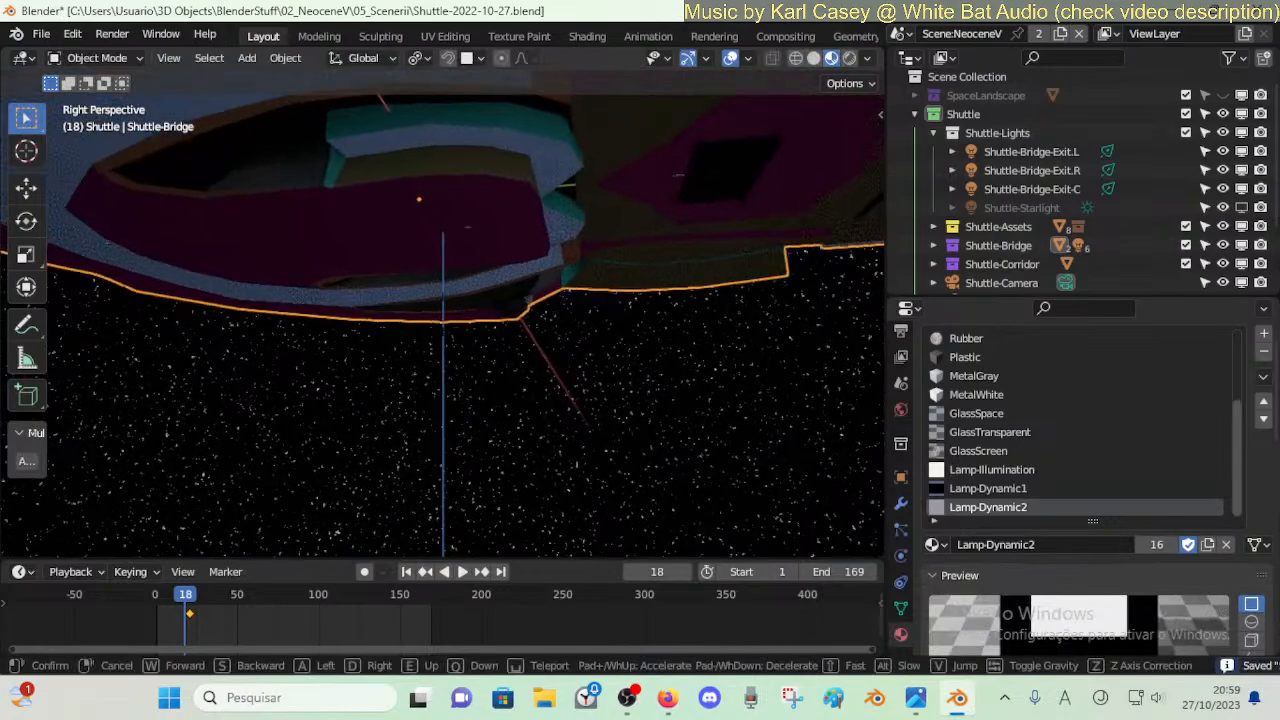
key(w)
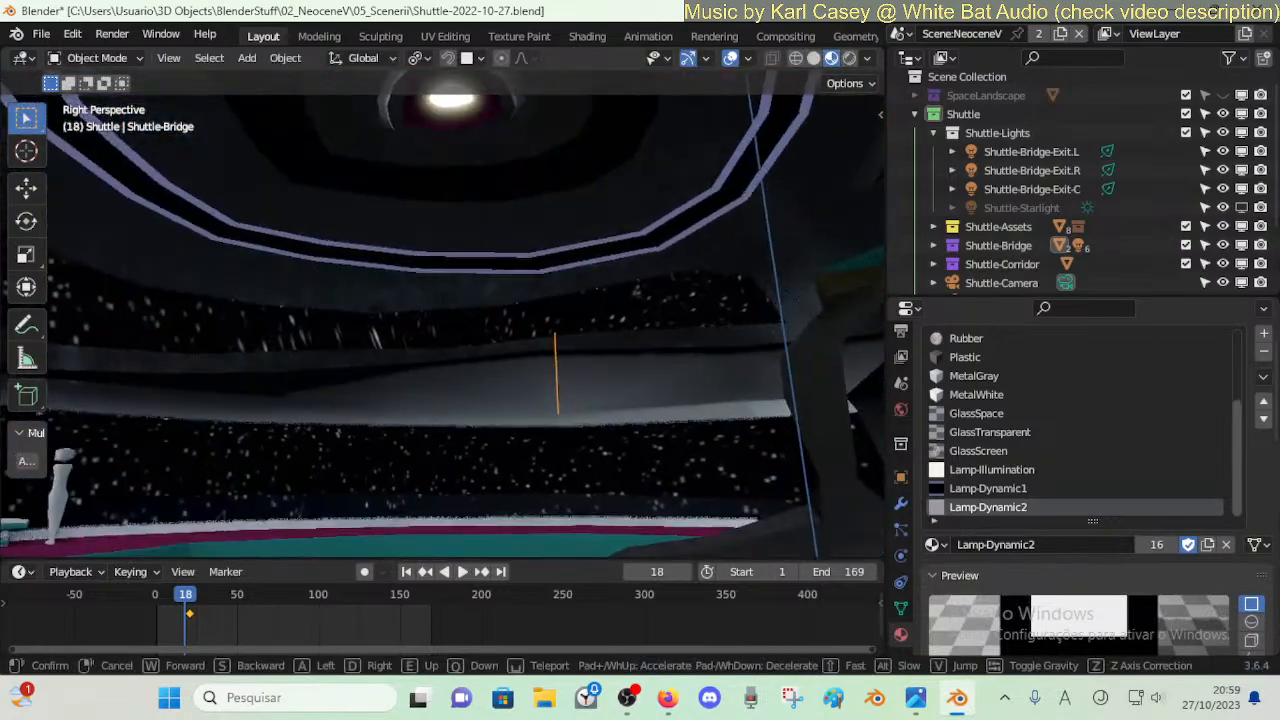
click(580, 317)
key(space)
key(shift+grave)
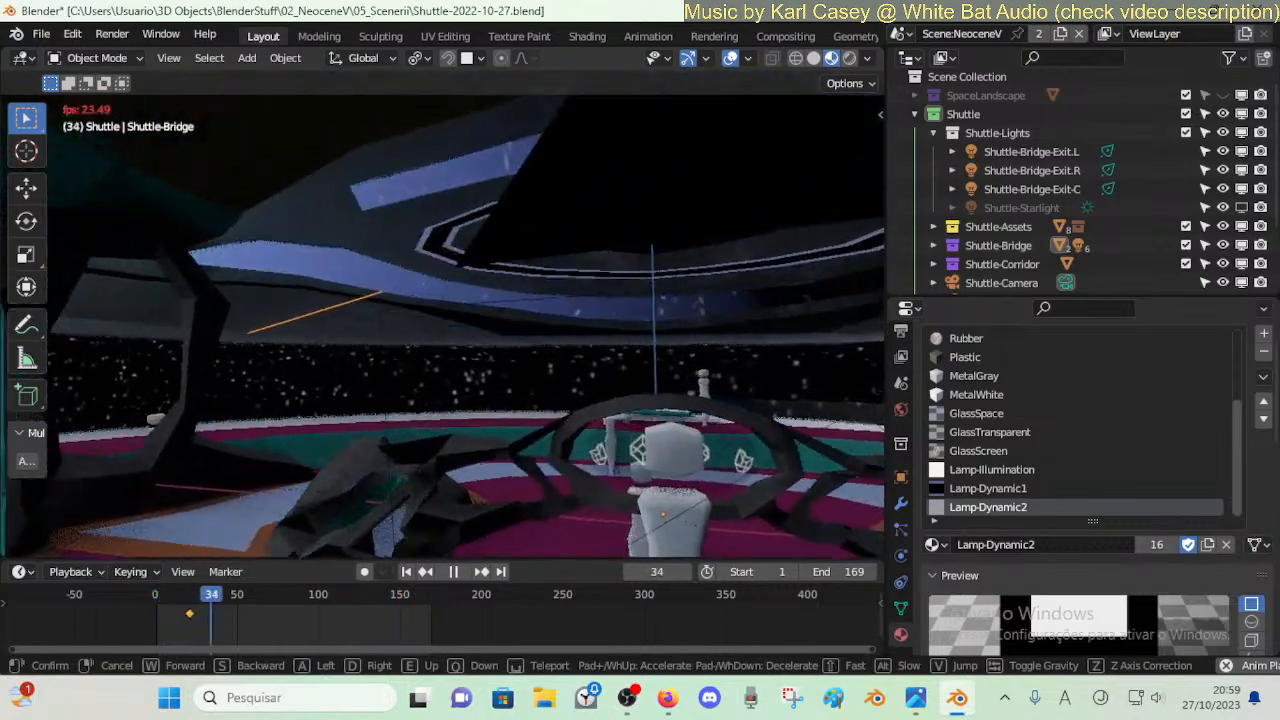
click(614, 281)
key(ctrl+s)
key(space)
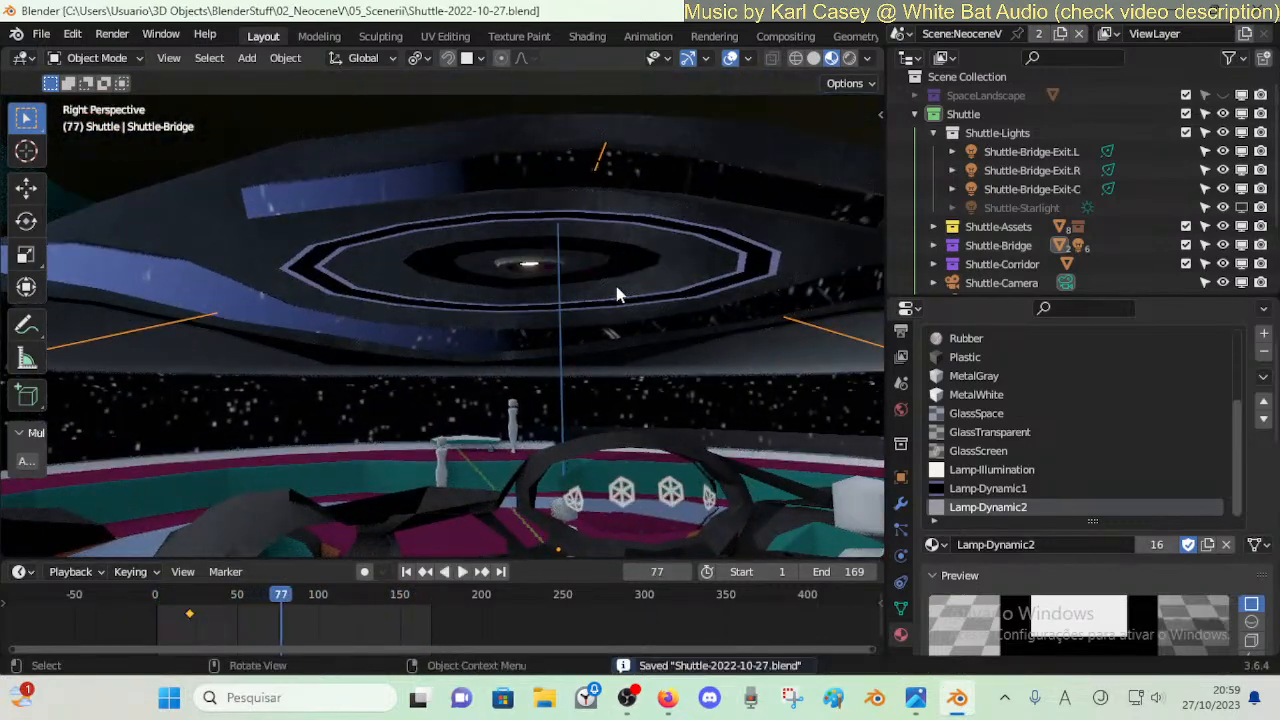
- Try the GlassTransparent material on the linked window strips on both sides of the bridge ceiling
key(Tab)
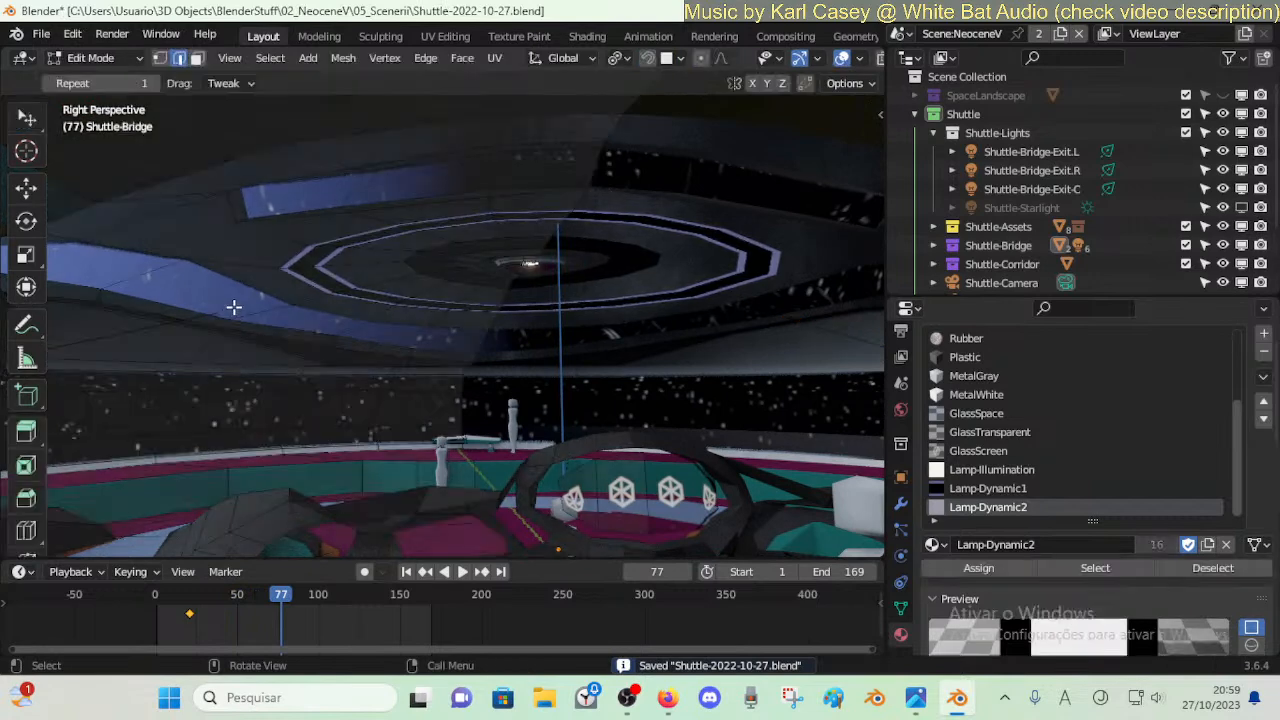
alt+click(258, 310)
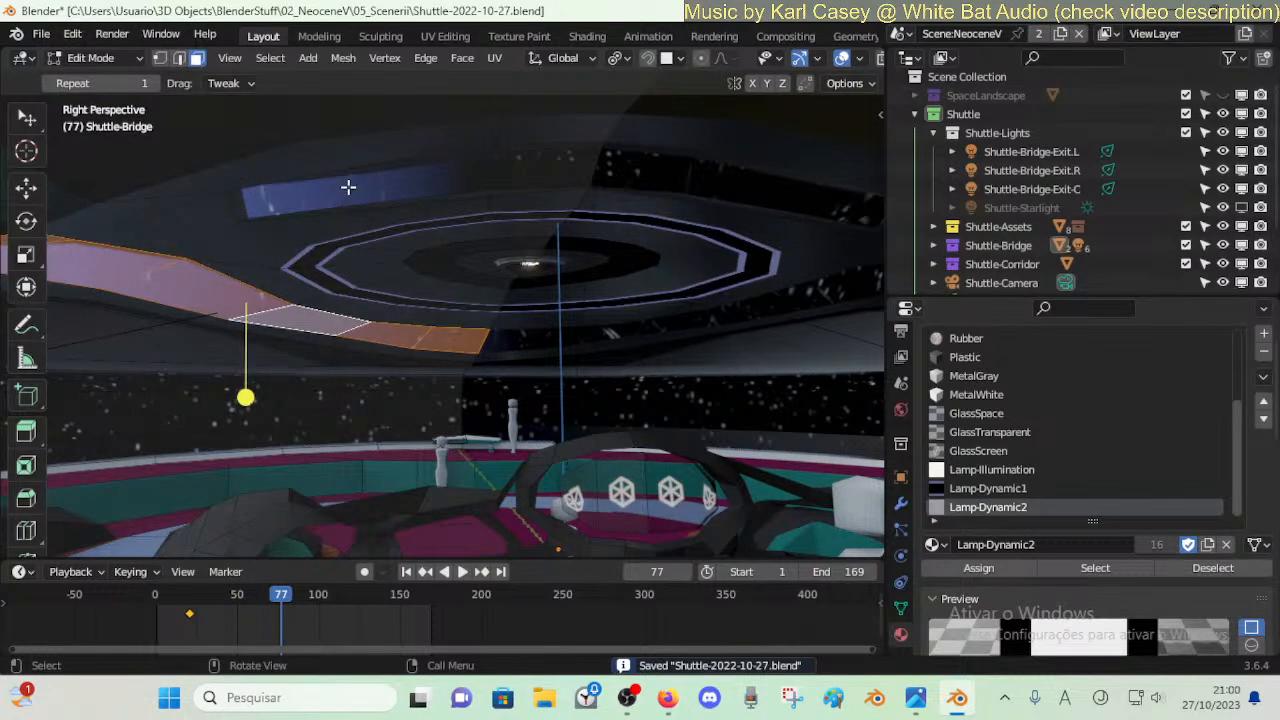
key(l)
middle_drag(366, 200, 343, 271)
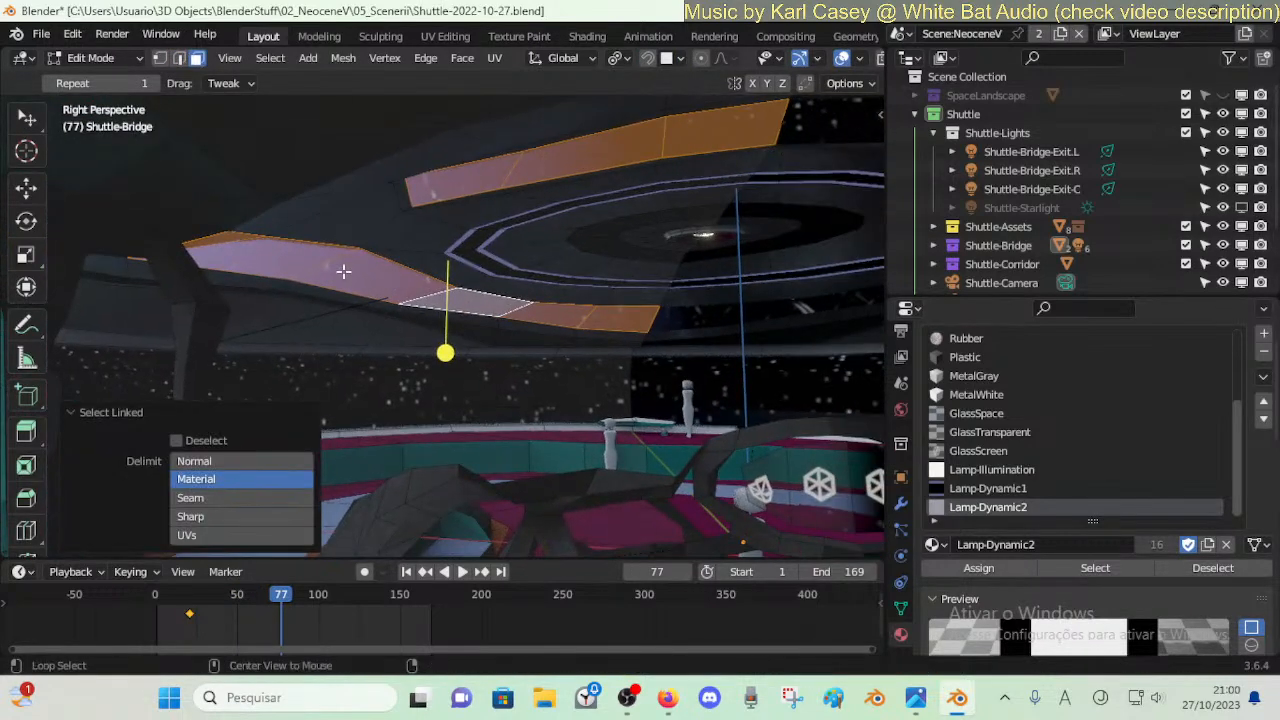
key(alt+a)
key(l)
key(l)
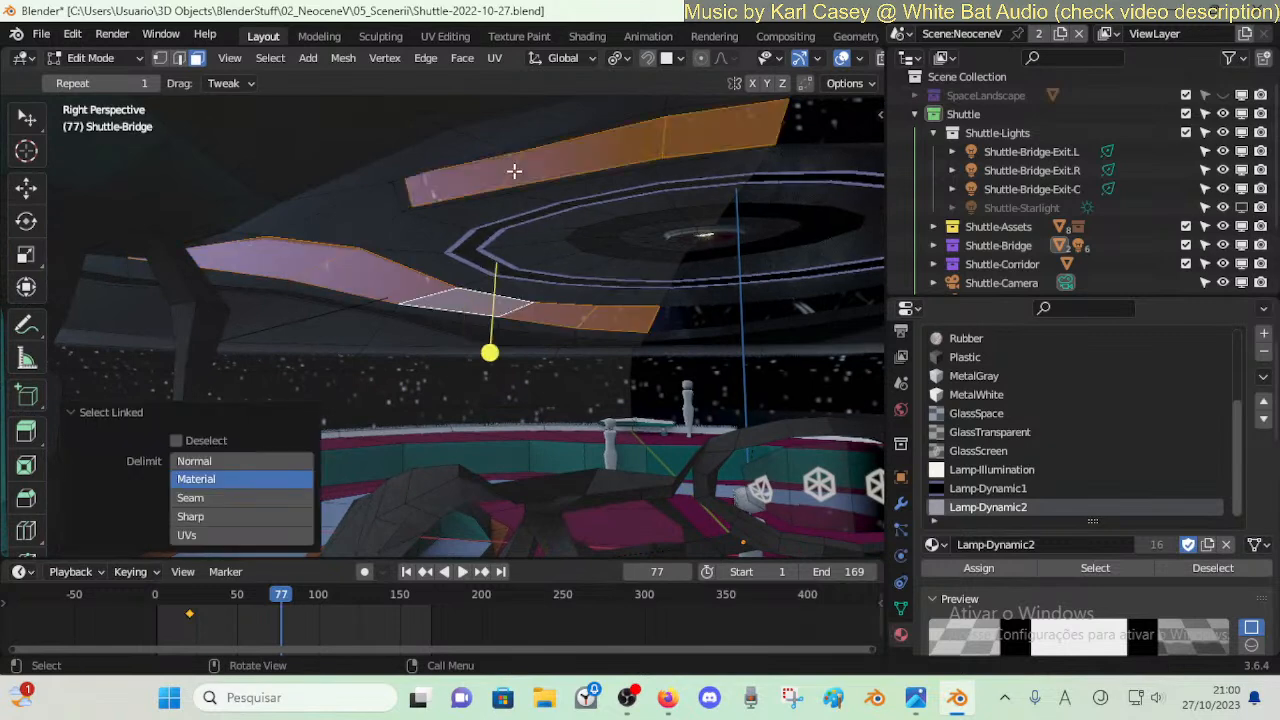
click(985, 433)
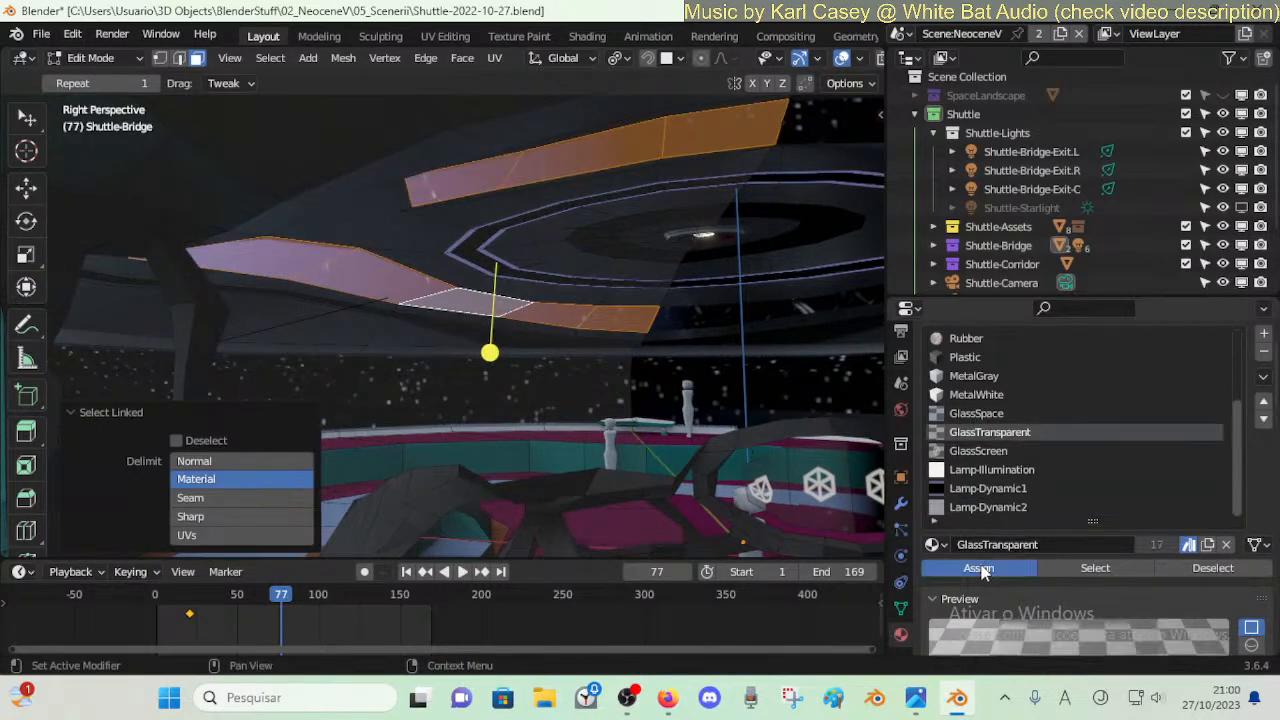
click(979, 568)
key(alt+a)
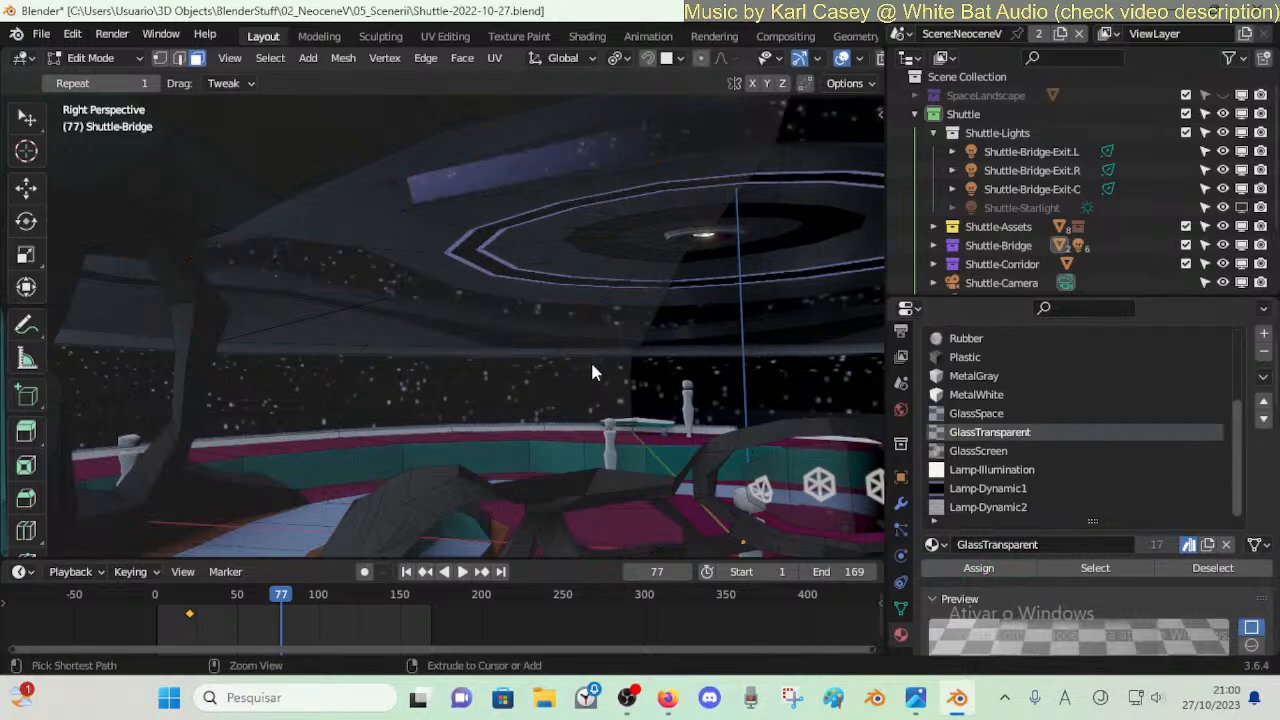
- Play the animation in Object Mode while flying inside and outside the bridge to examine the ceiling windows and lamp rings
key(Tab)
key(space)
key(shift+grave)
key(d)
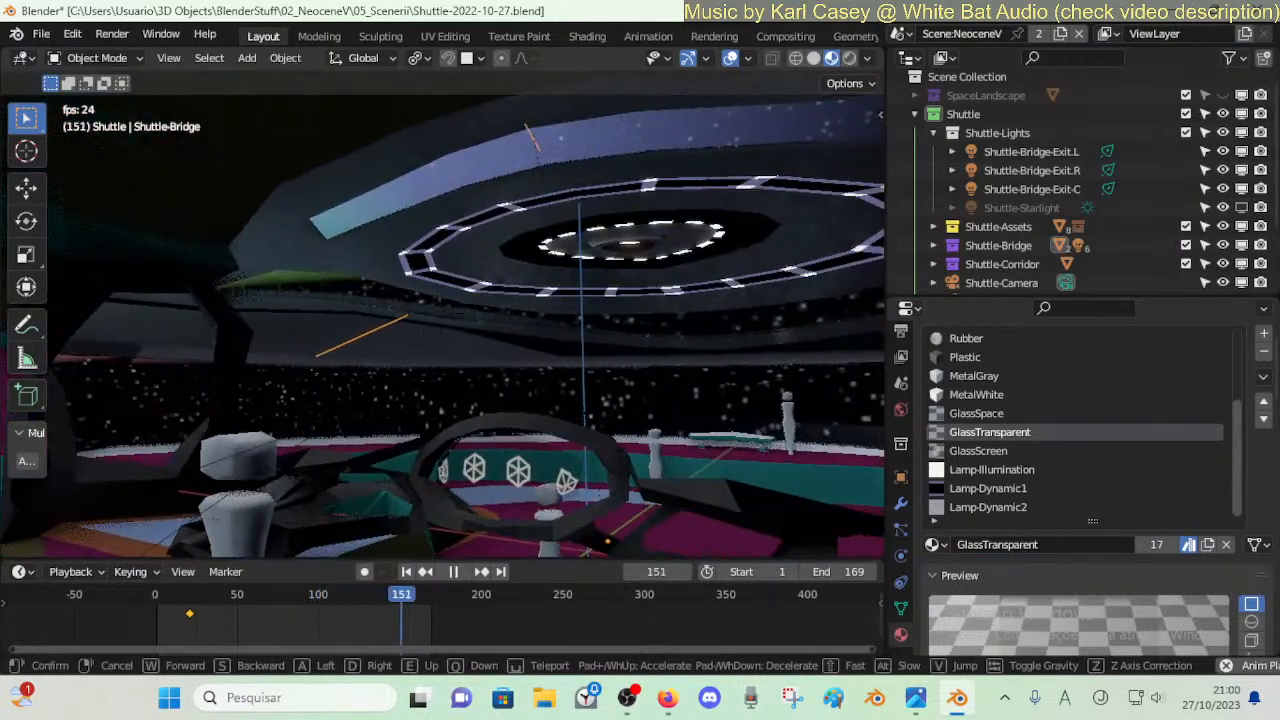
key(w)
key(w)
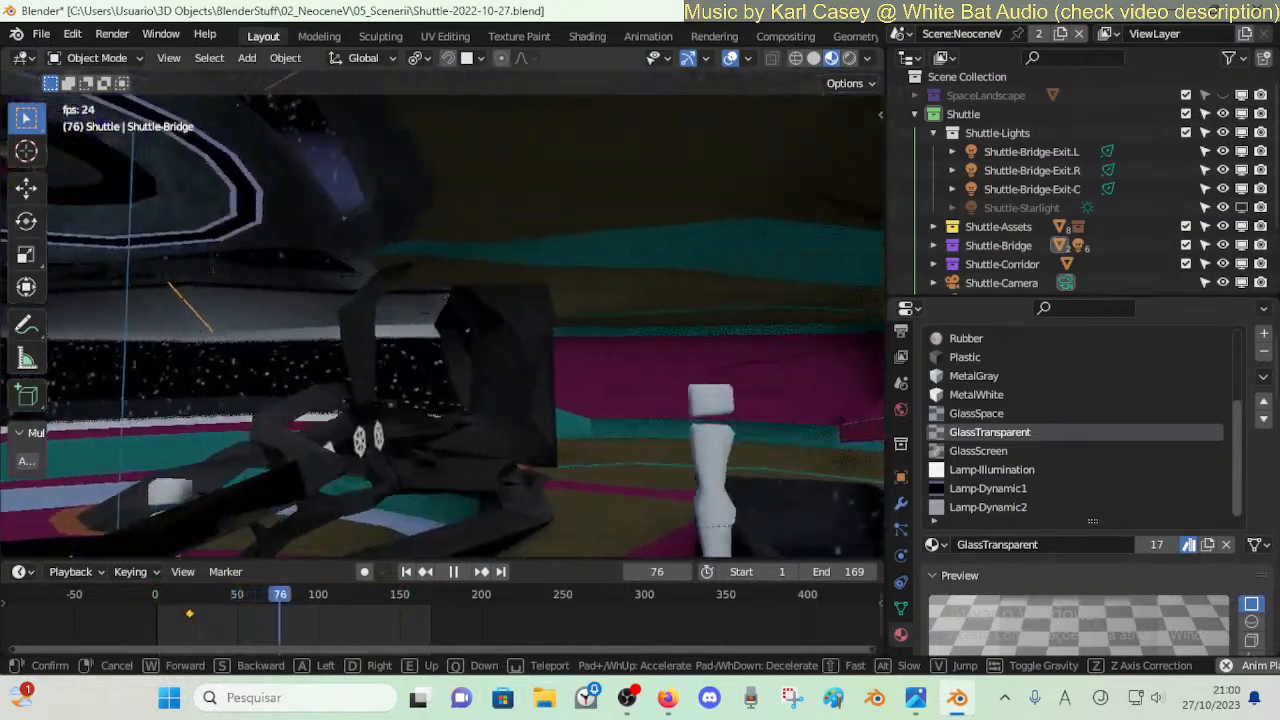
key(s)
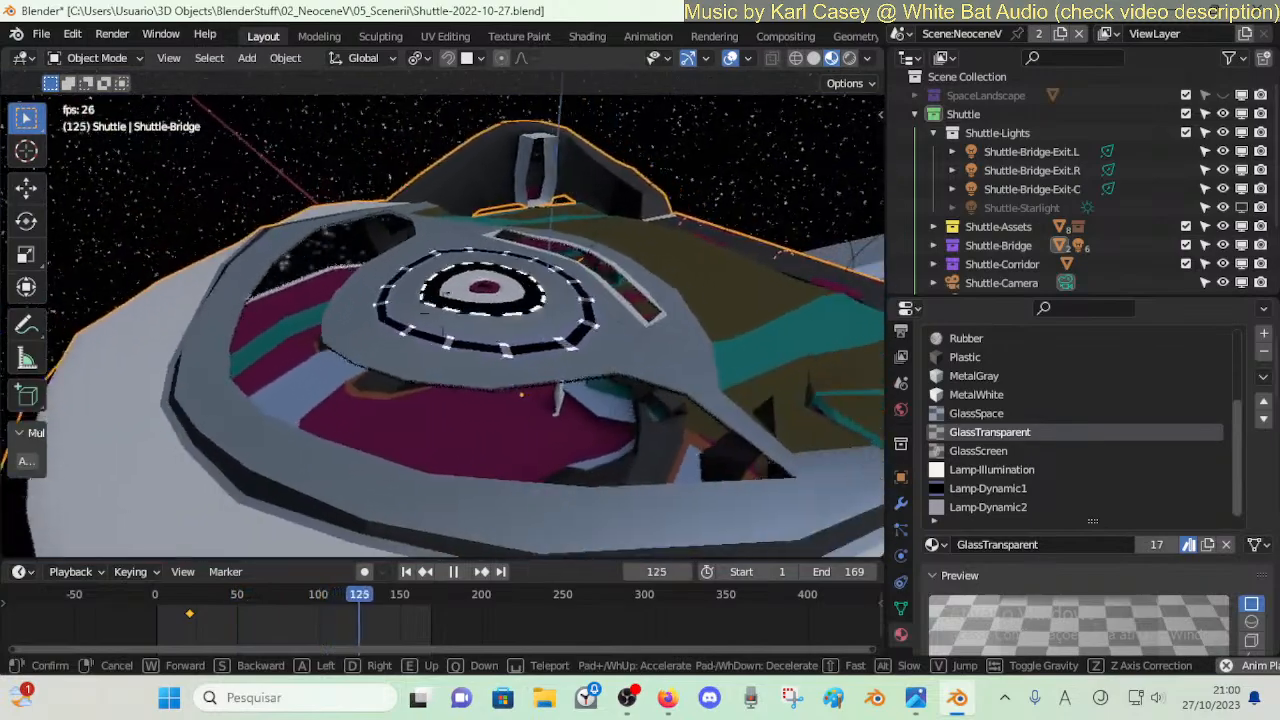
key(s)
key(q)
key(e)
key(w)
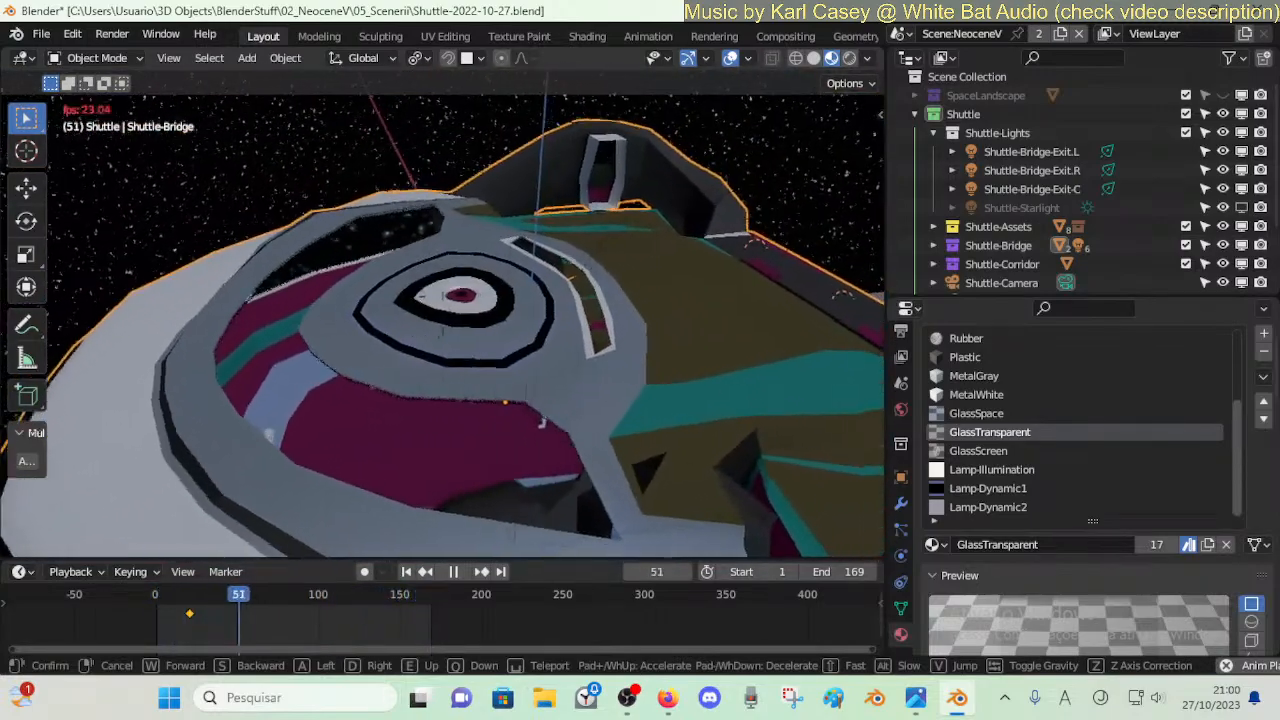
key(w)
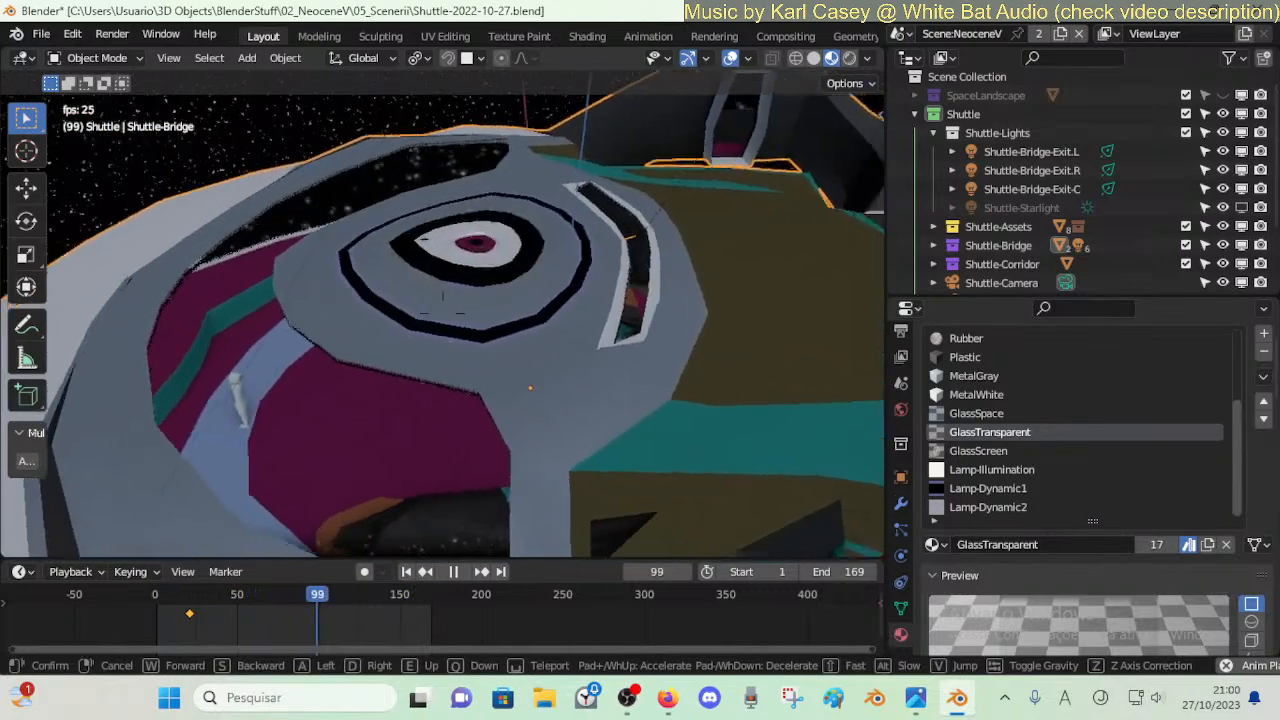
key(w)
key(w)
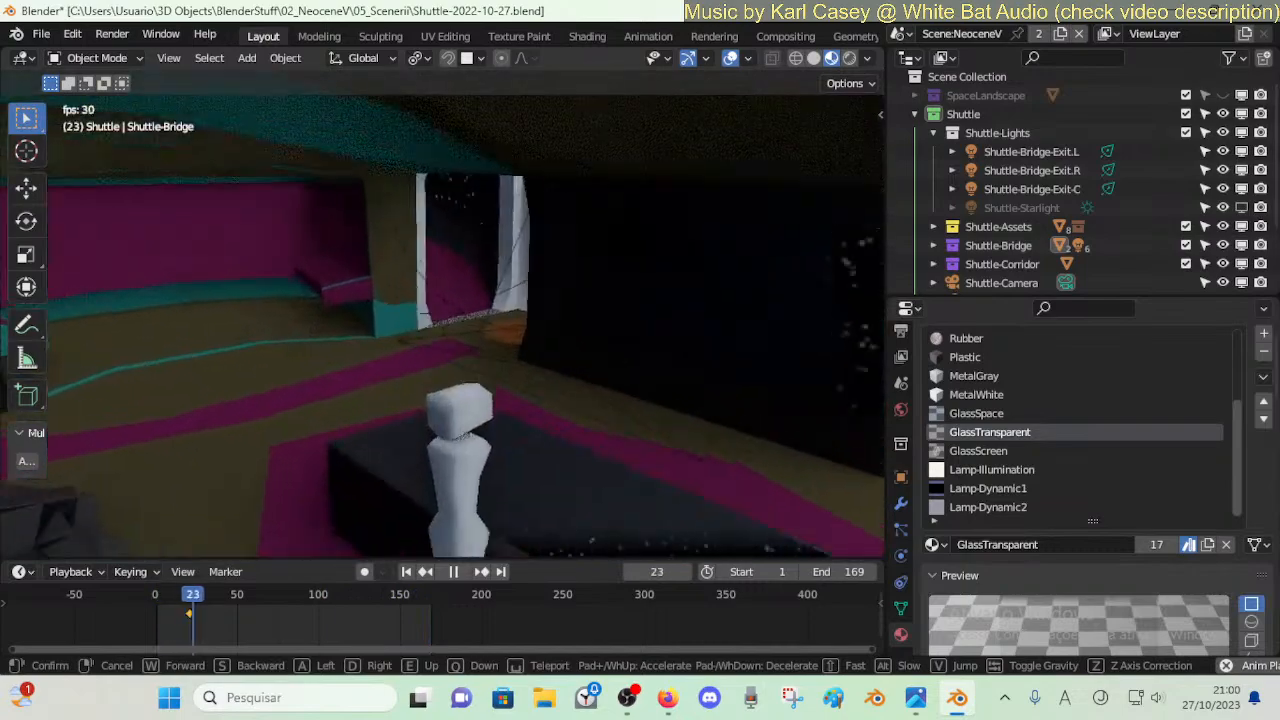
key(s)
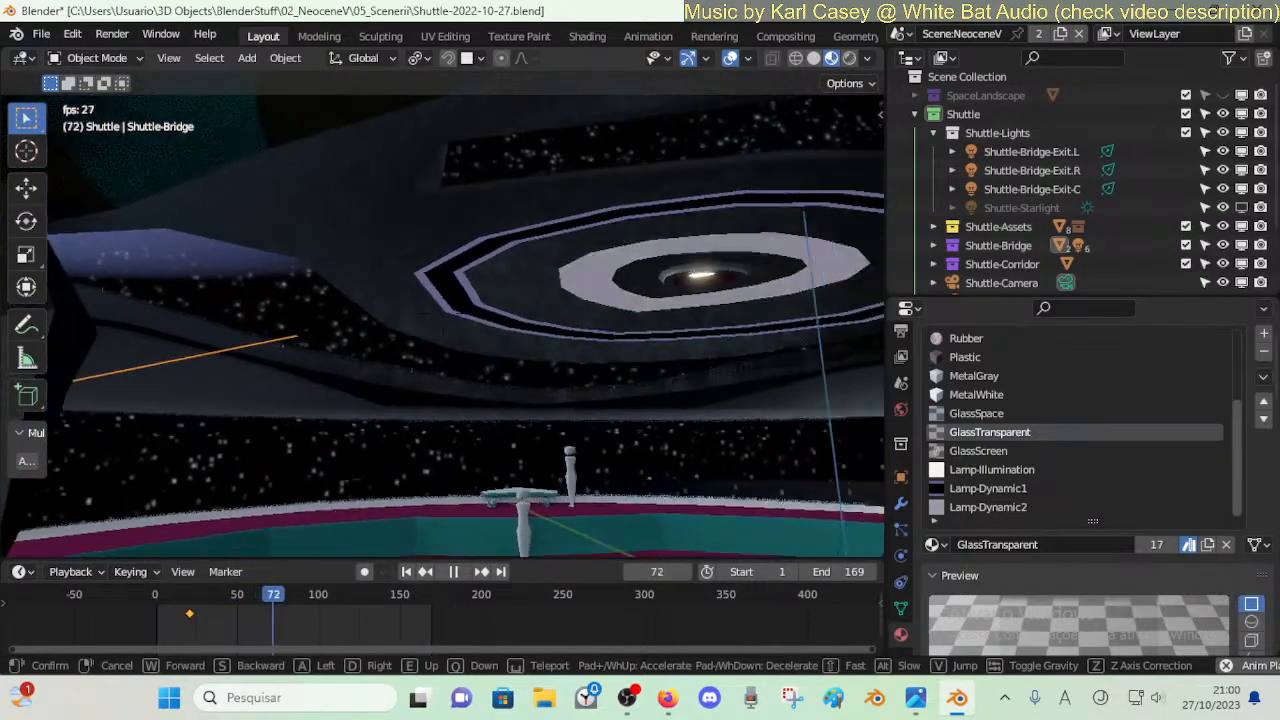
click(587, 346)
key(space)
- Assign the GlassSpace material to the linked ceiling window strips on both sides and return to Object Mode
key(Tab)
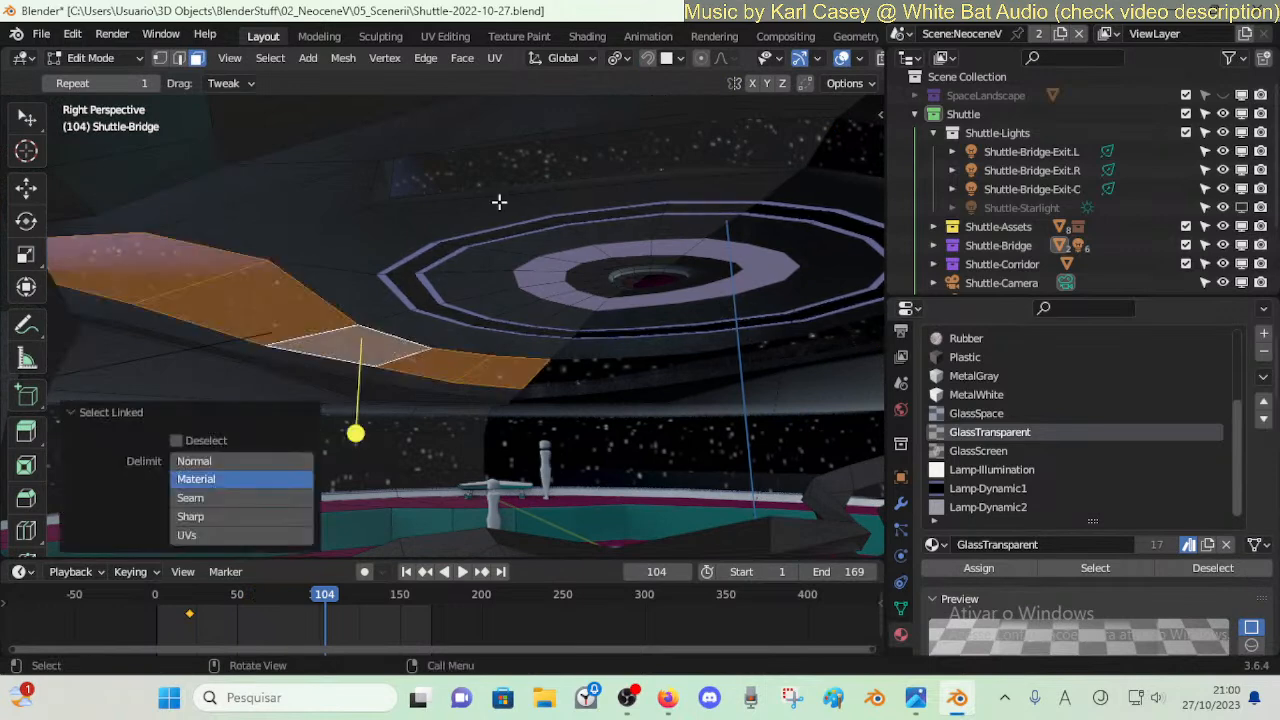
click(976, 413)
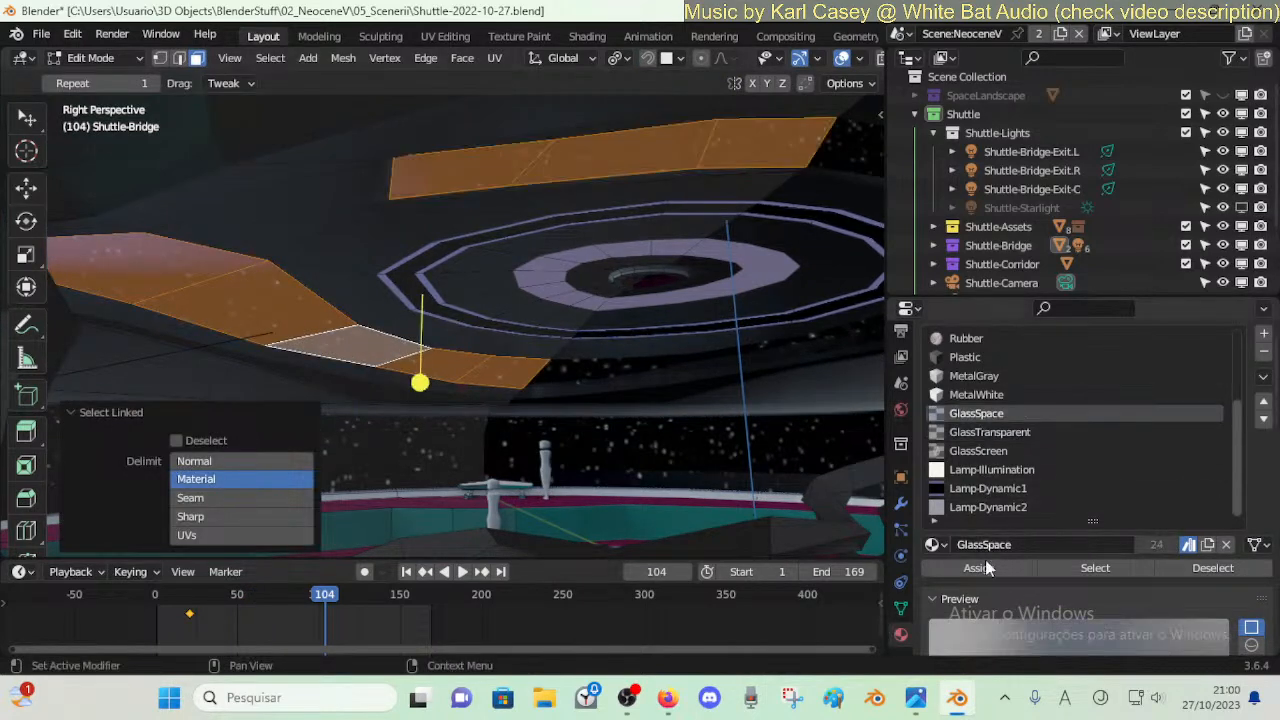
click(979, 568)
key(ctrl+Tab)
click(506, 374)
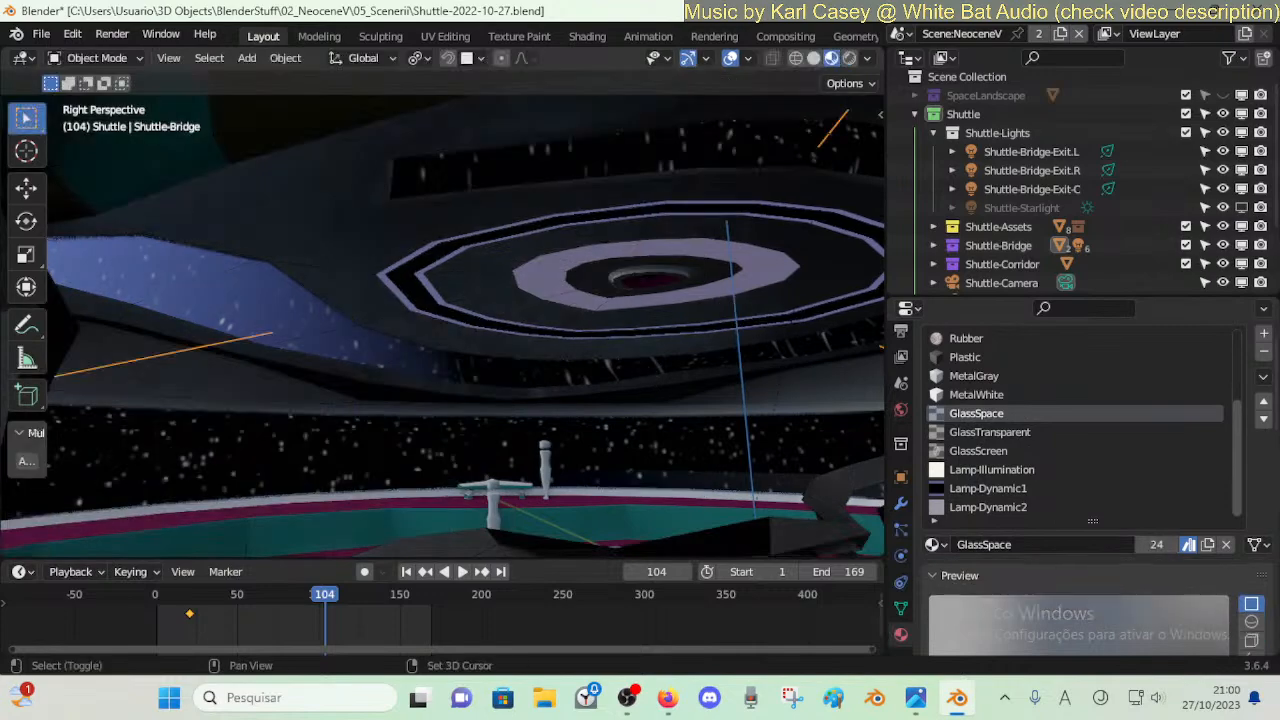
- Fly through the bridge to the rear seating alcove during playback to inspect the interior, and save the file
key(shift+grave)
key(s)
key(w)
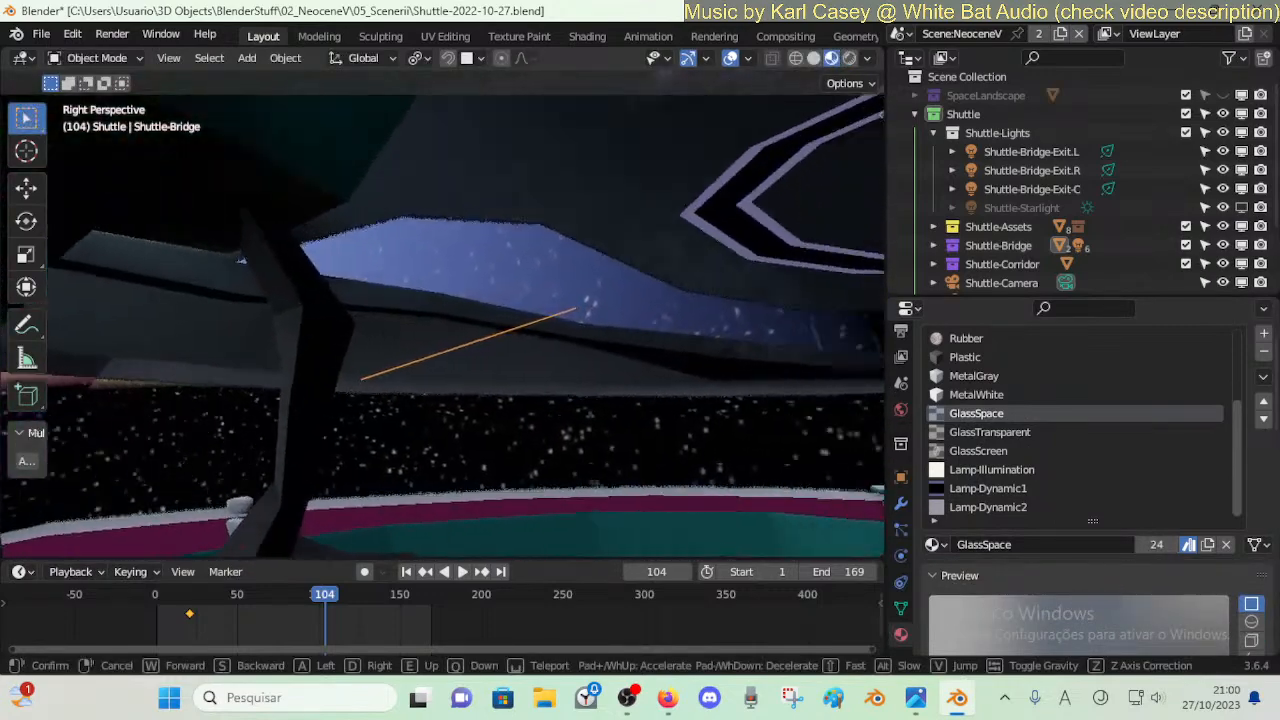
click(647, 375)
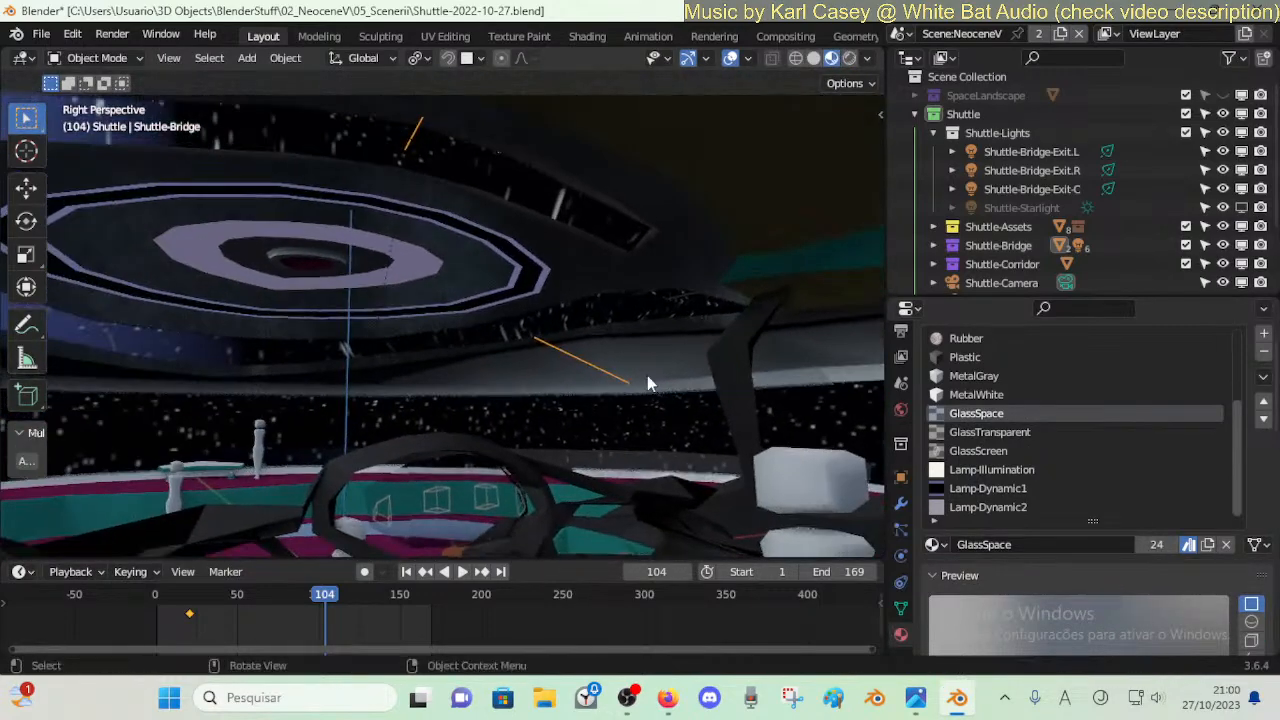
key(space)
key(shift+grave)
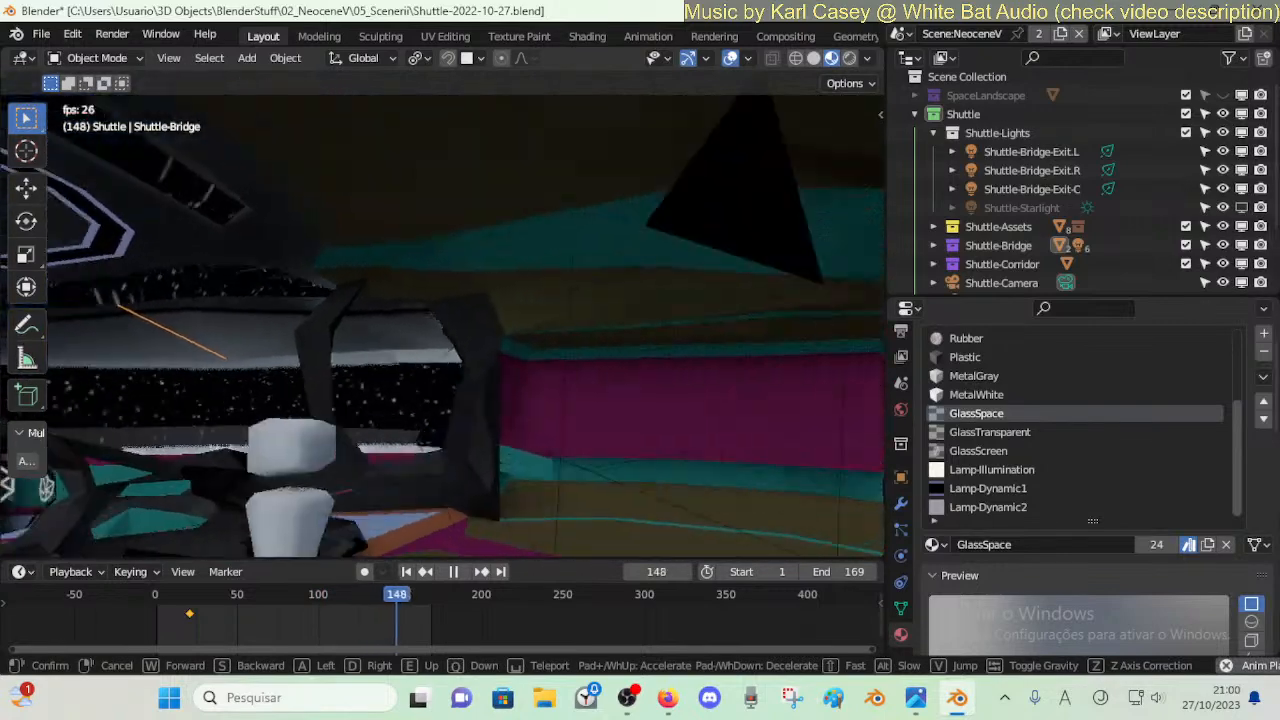
key(w)
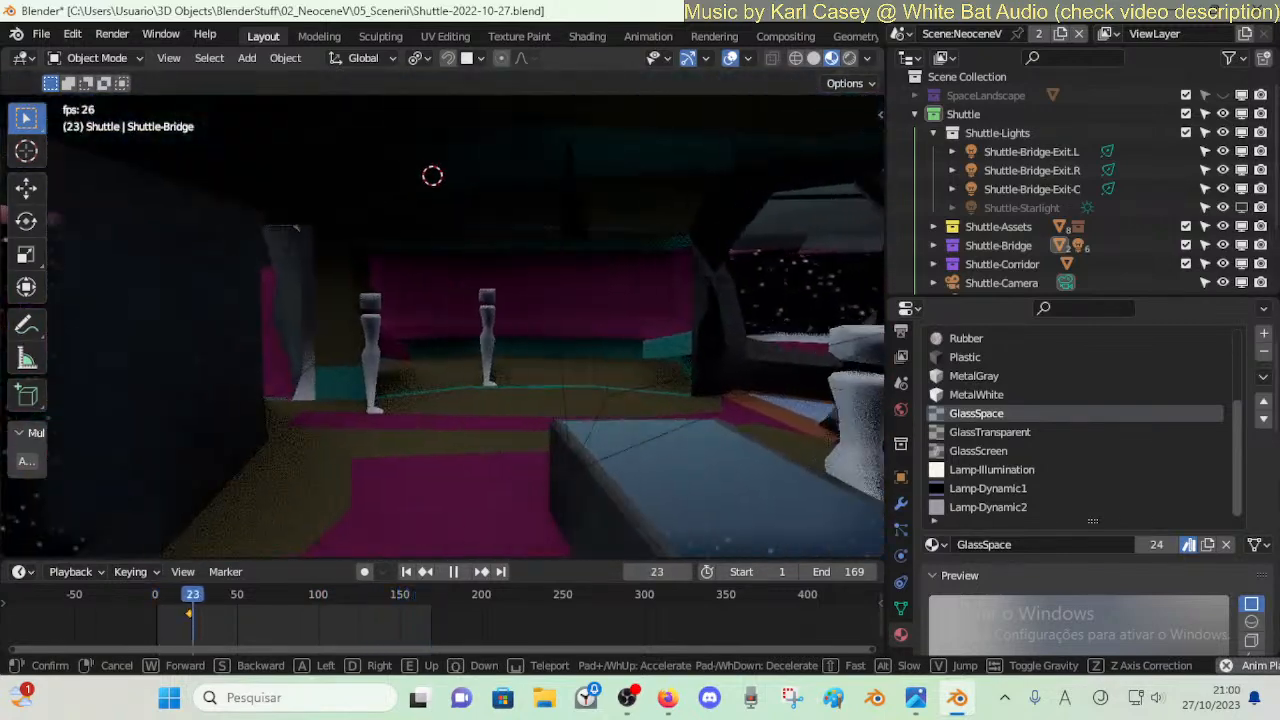
click(647, 383)
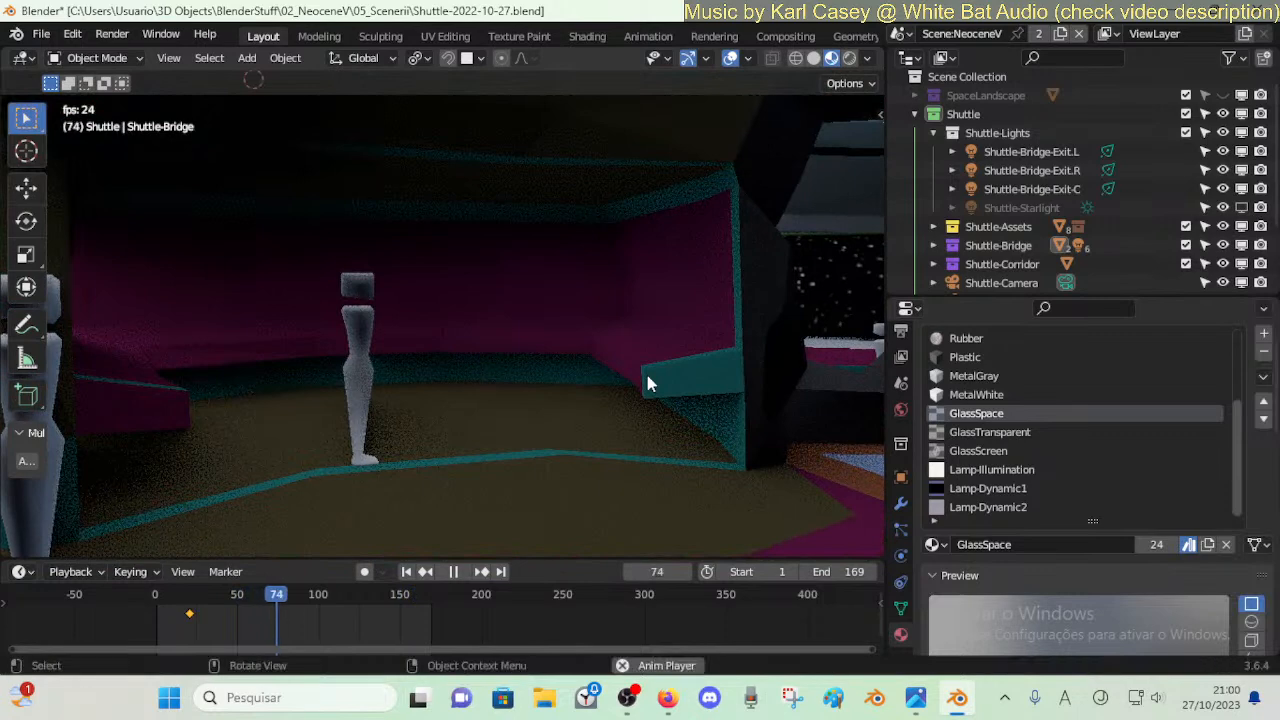
key(ctrl+s)
- Move the dummy in the rear seating alcove about 0.8 m along X and -0.95 m along Y
key(ctrl+Tab)
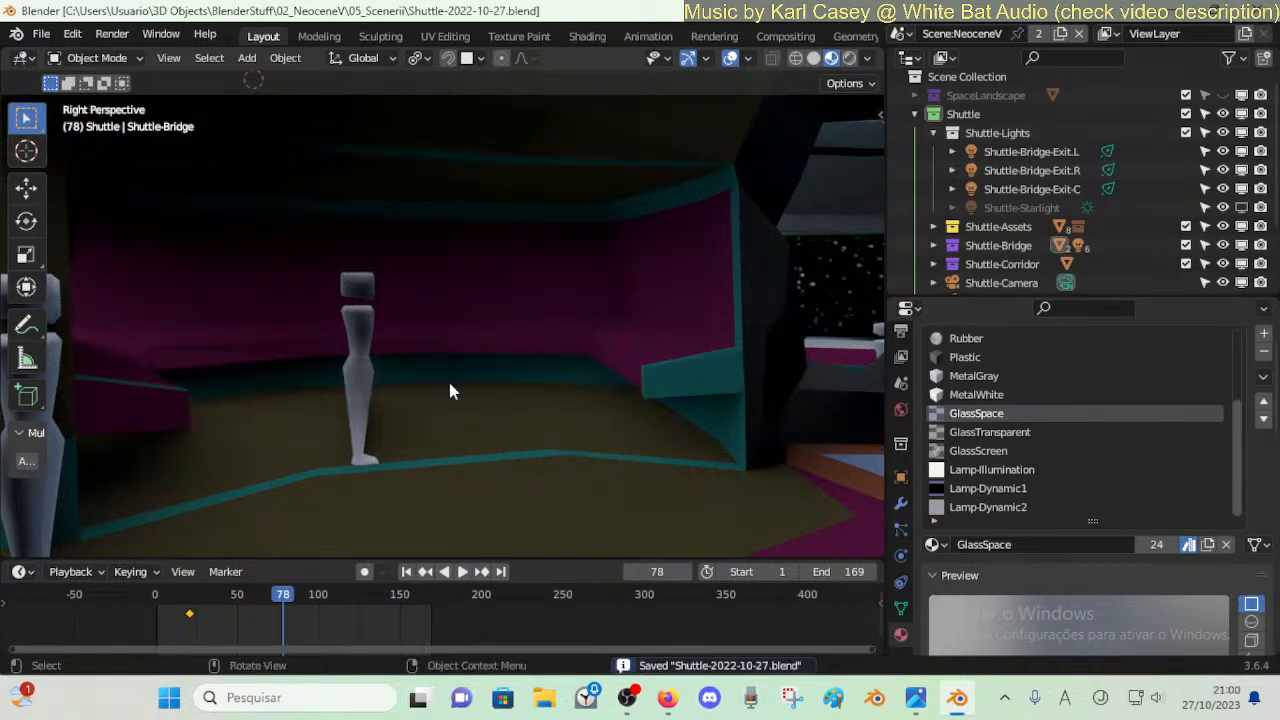
click(378, 383)
key(g)
key(x)
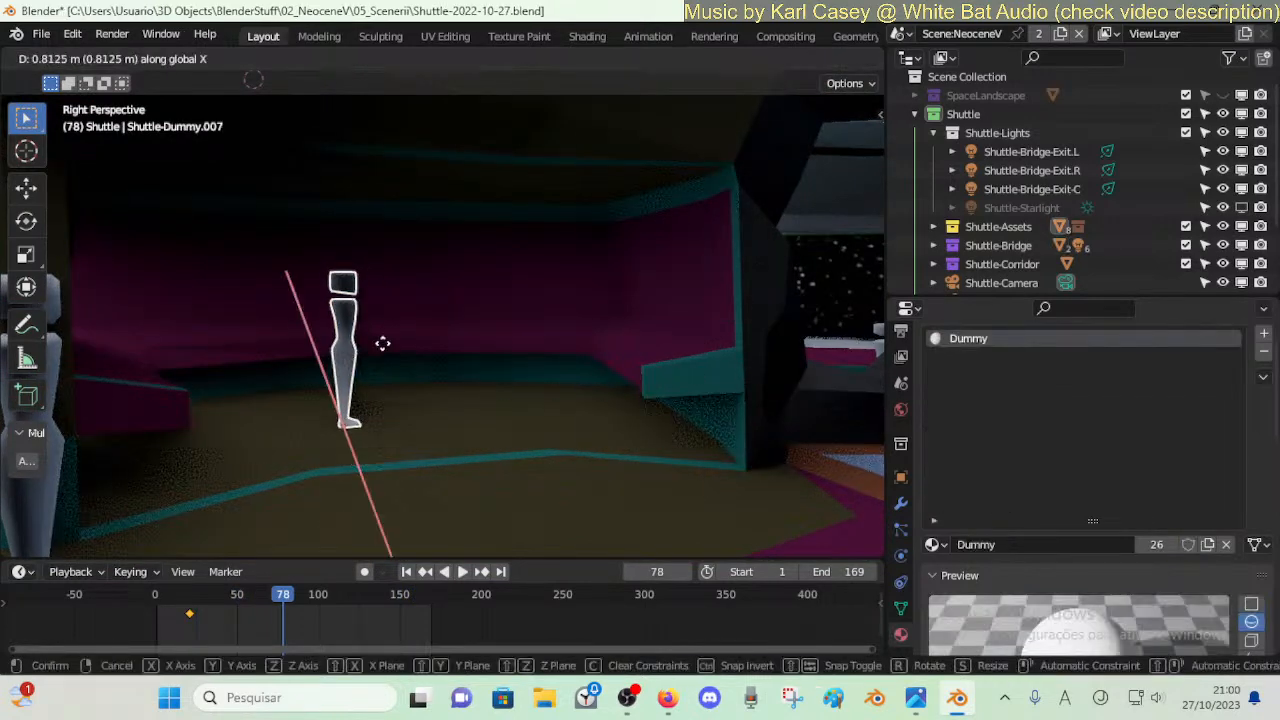
click(378, 341)
key(g)
key(y)
click(517, 346)
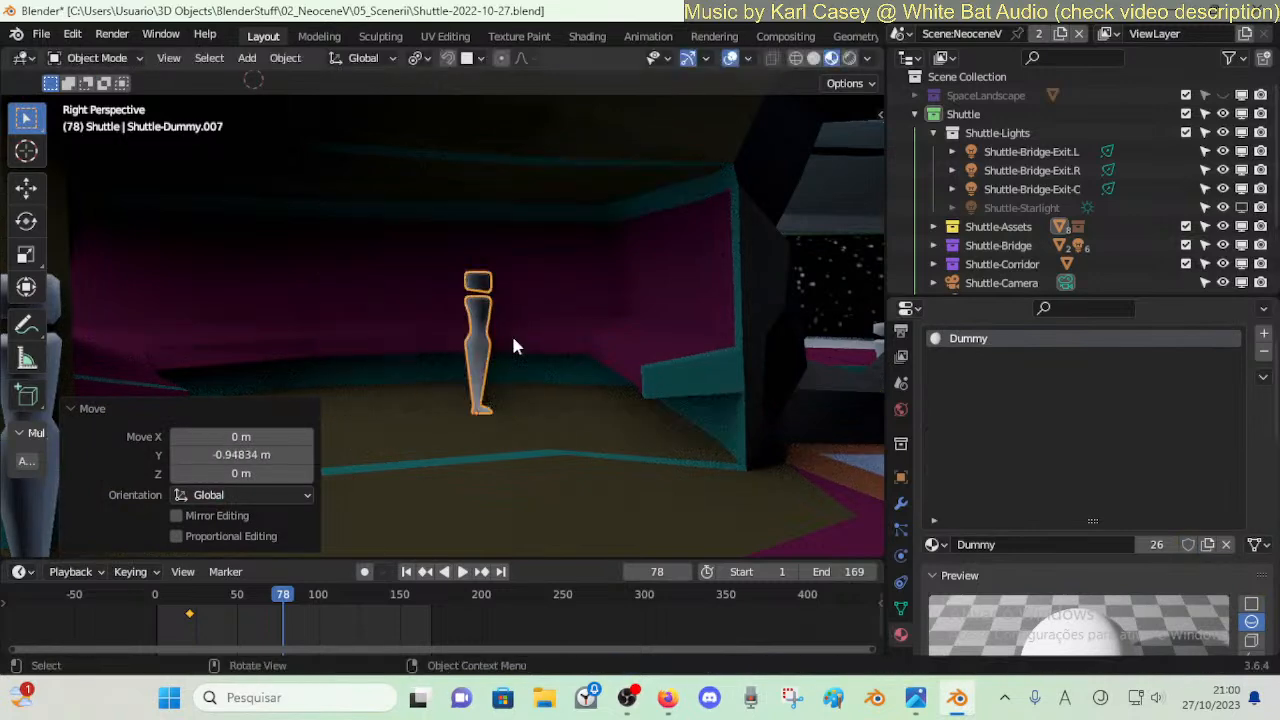
- Place a linked duplicate of the alcove dummy outside on the purple floor, offset about 1.56, -3.13 and 0.28 m
key(shift+grave)
key(s)
click(508, 338)
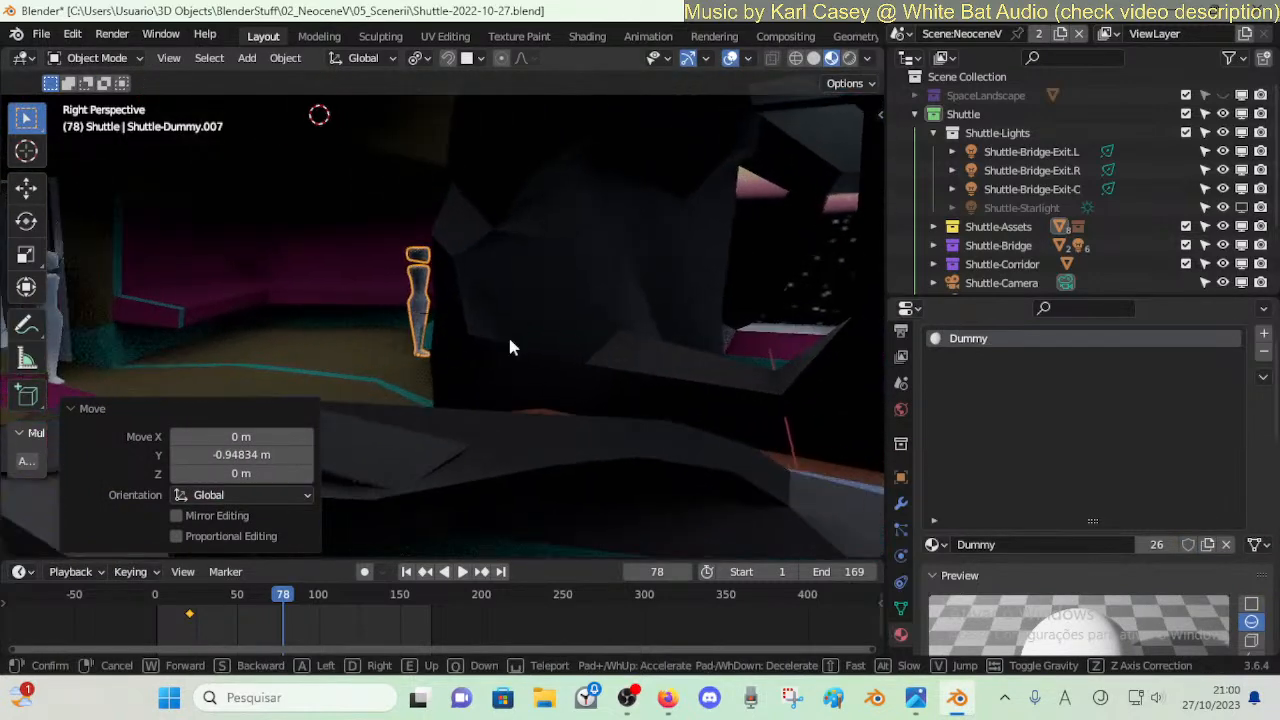
key(shift+d)
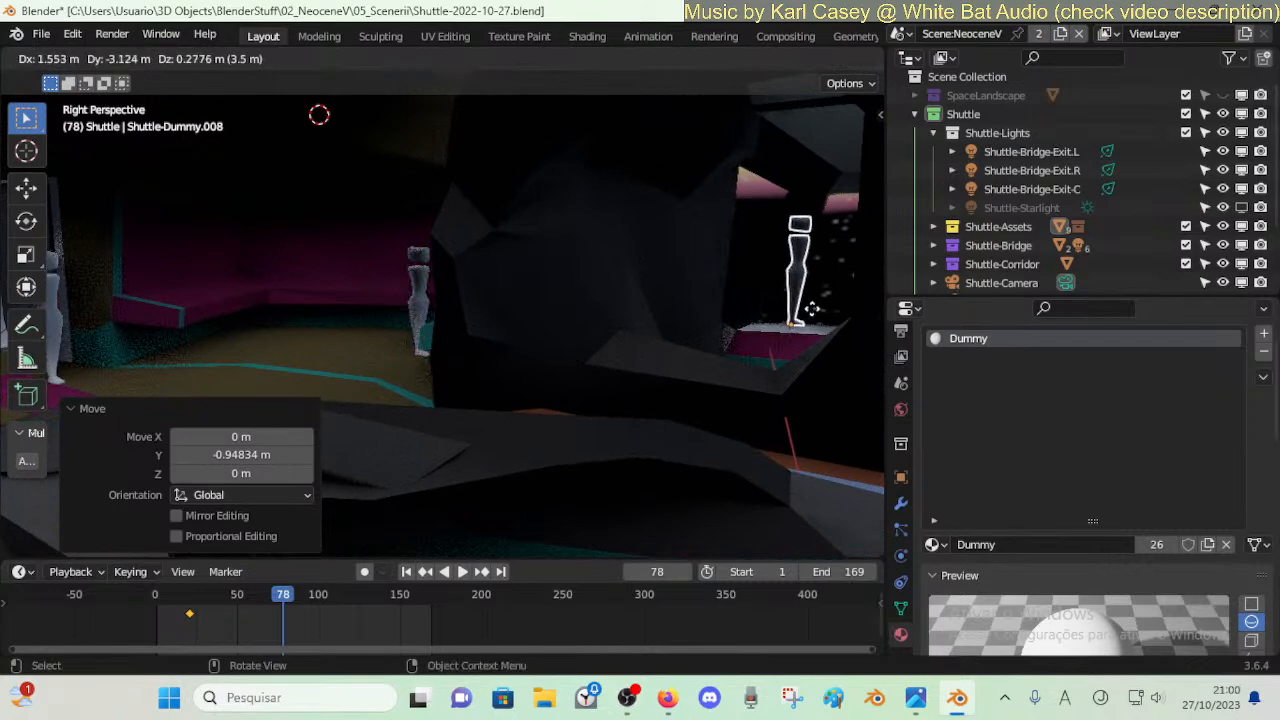
click(809, 310)
- Move the duplicated dummy further along the purple floor, about 0.40 m in X, 0.04 m in Y and 0.47 m in Z
key(shift+grave)
key(w)
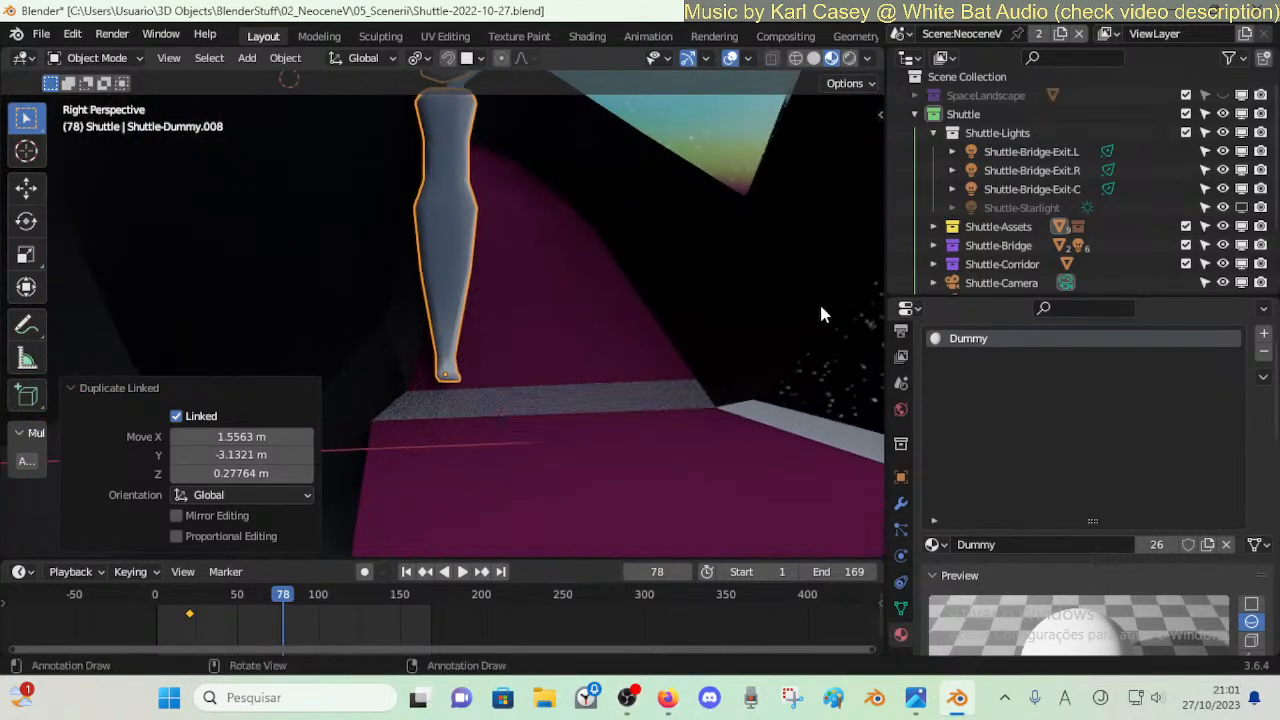
click(865, 352)
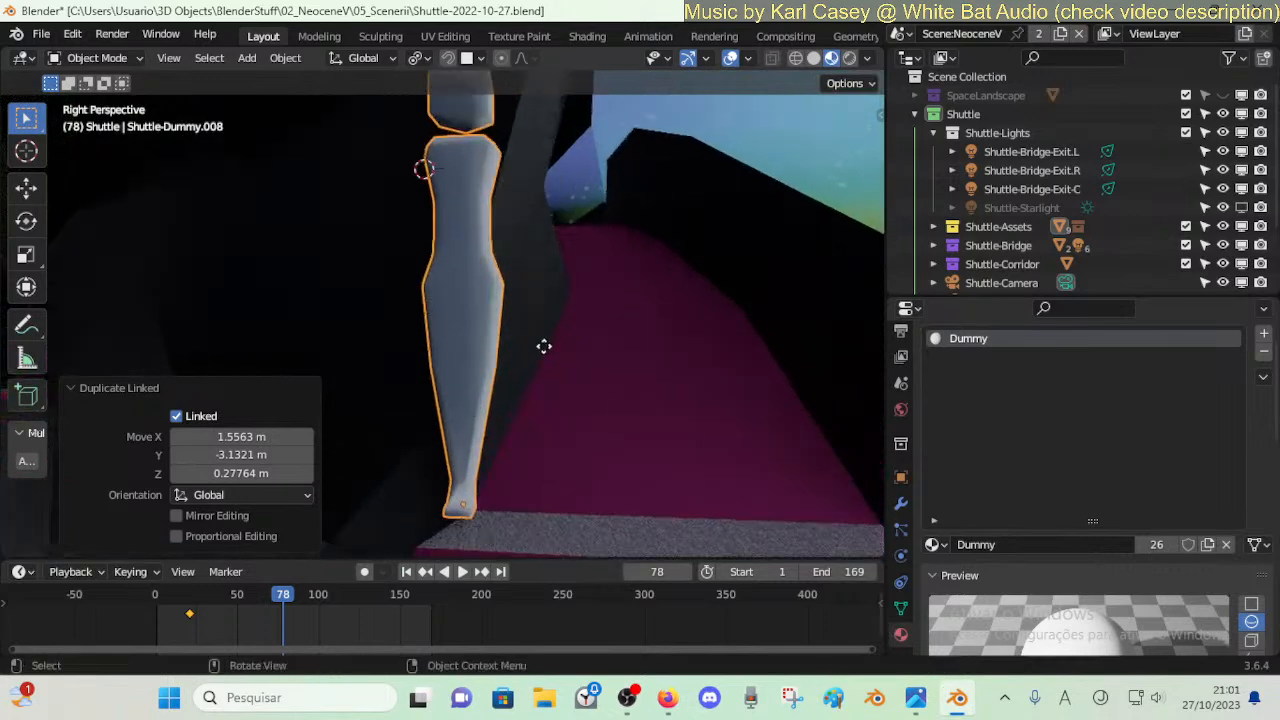
key(g)
click(655, 205)
- Shift the duplicated dummy freely once more, slide it along Y, and raise it about 0.4 m along Z
key(shift+grave)
key(w)
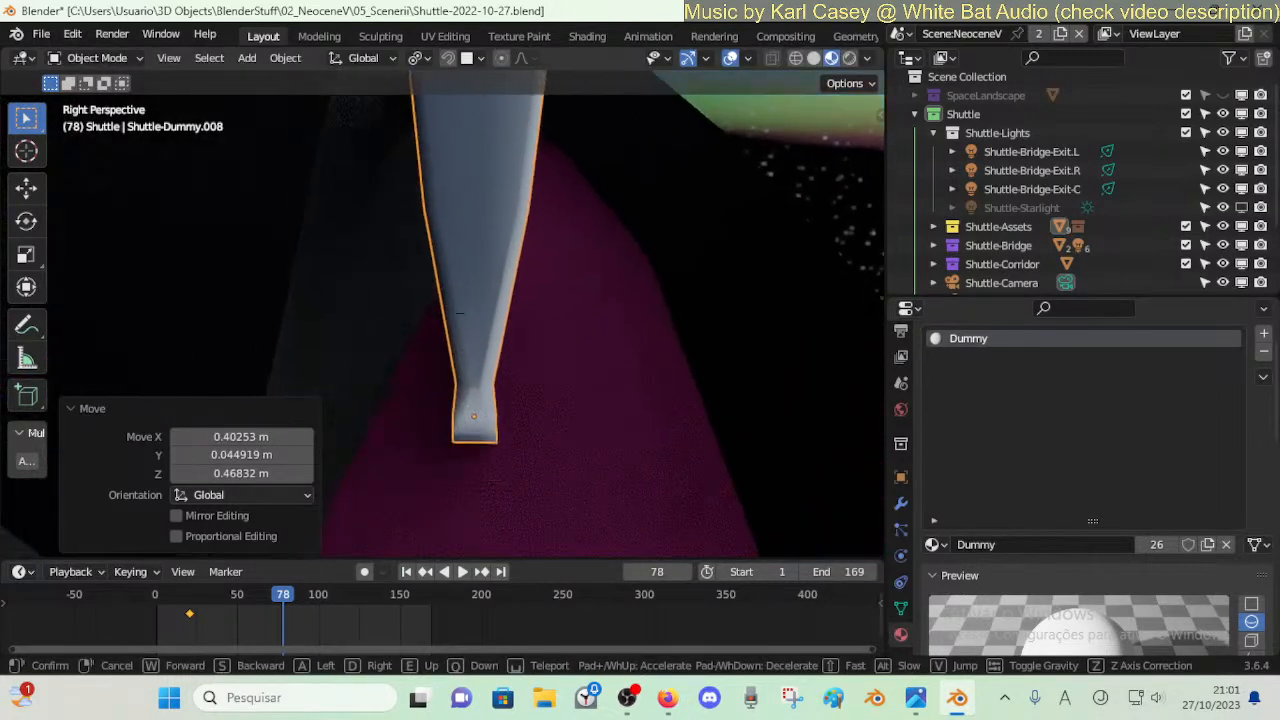
key(s)
click(499, 319)
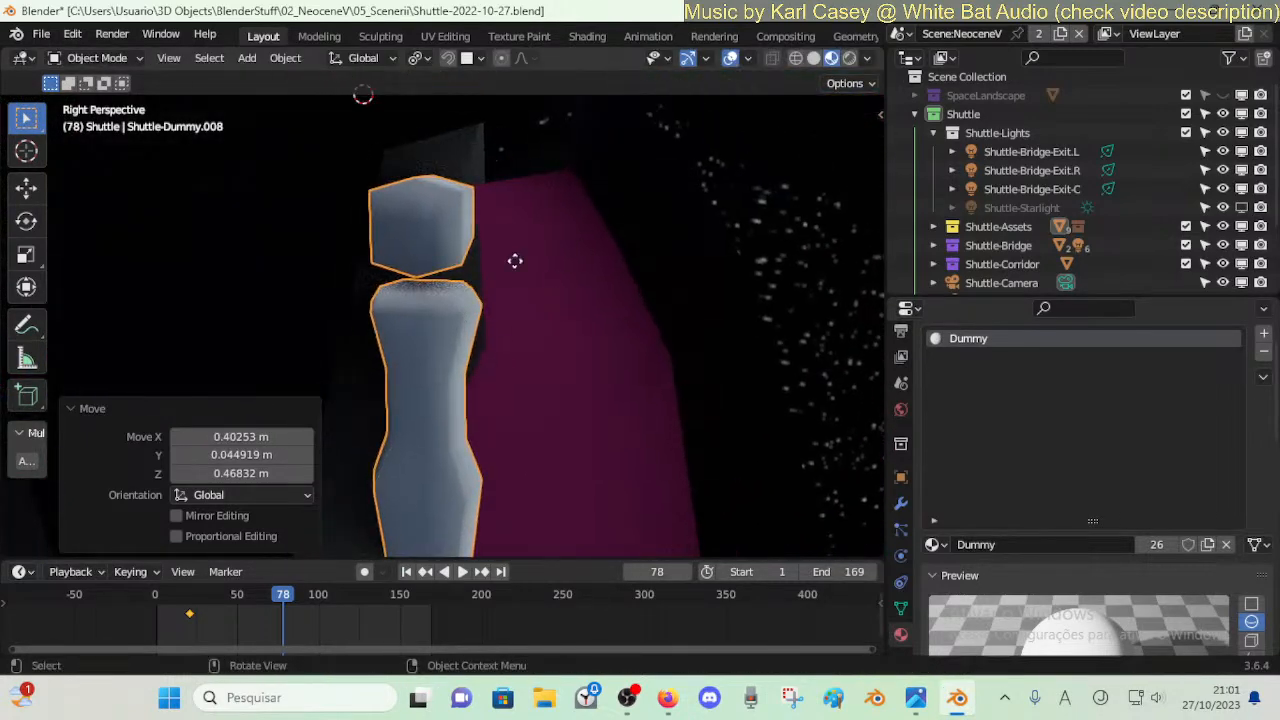
key(g)
click(551, 642)
key(g)
key(y)
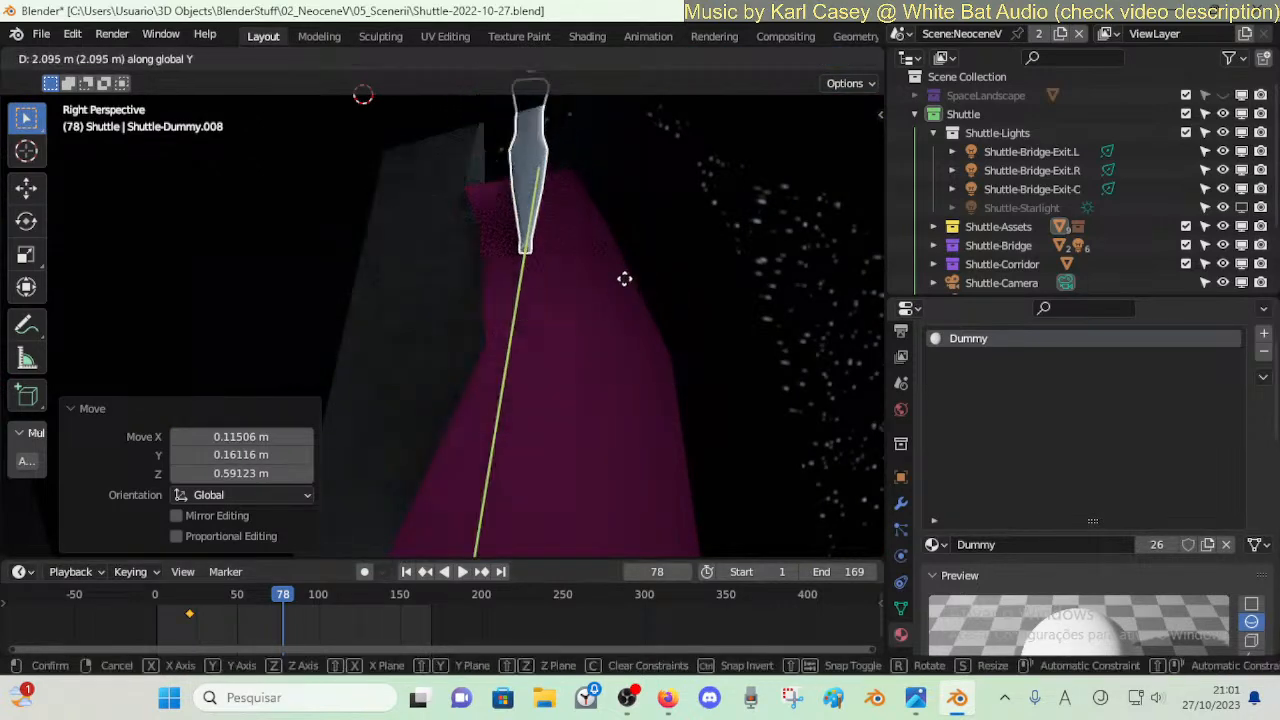
click(582, 290)
key(g)
key(z)
click(580, 263)
- Move the duplicated dummy into the six-sided doorway, about -1.05 m along X and -0.70 m along Y
key(shift+grave)
key(s)
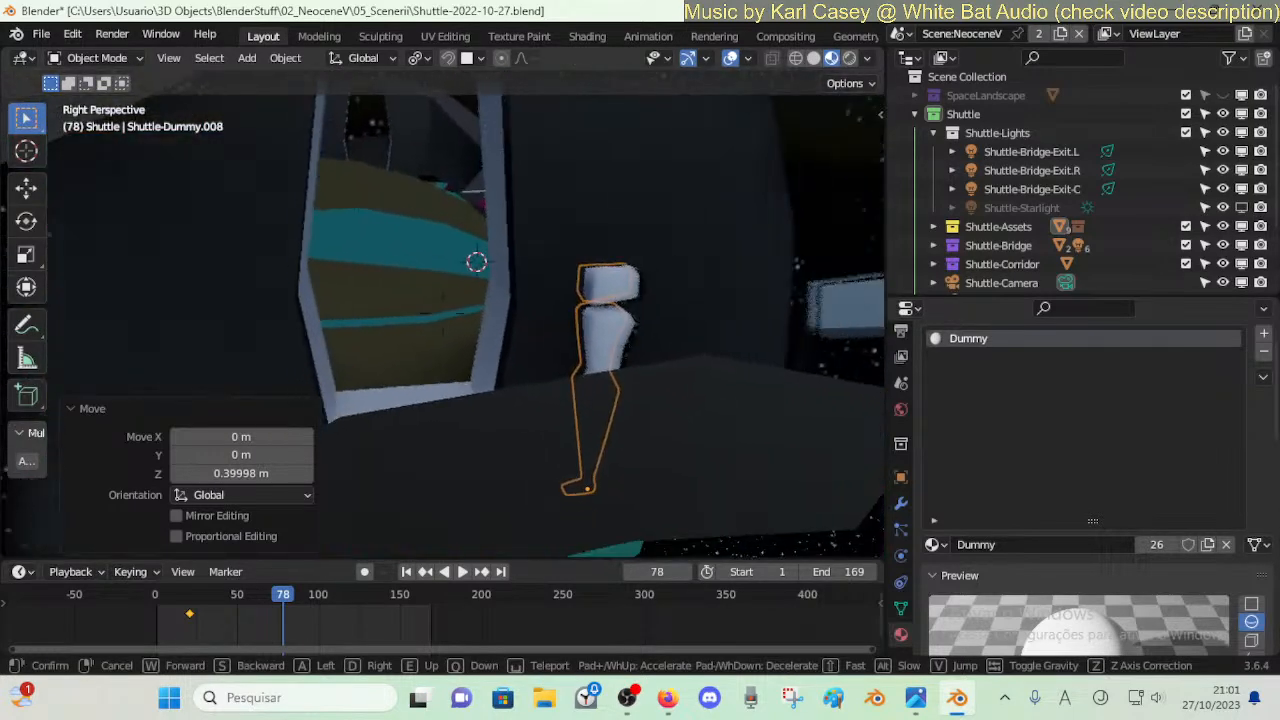
click(628, 398)
key(g)
key(z)
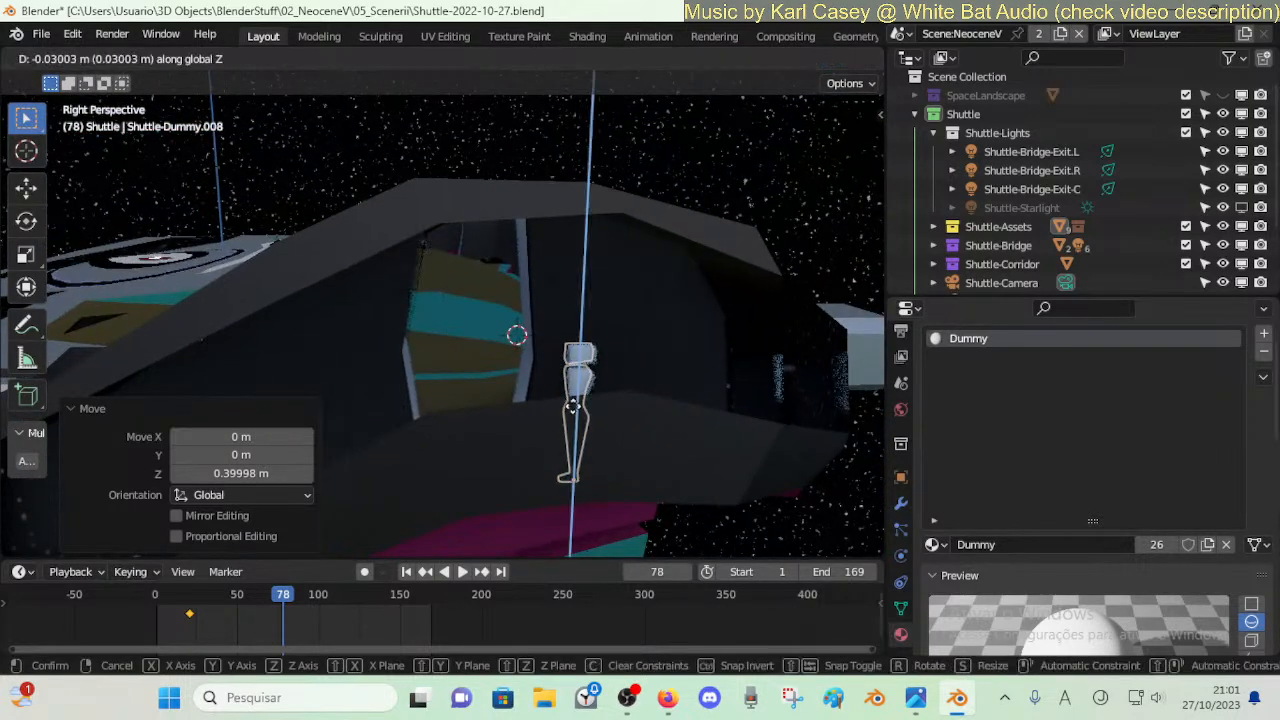
key(x)
key(y)
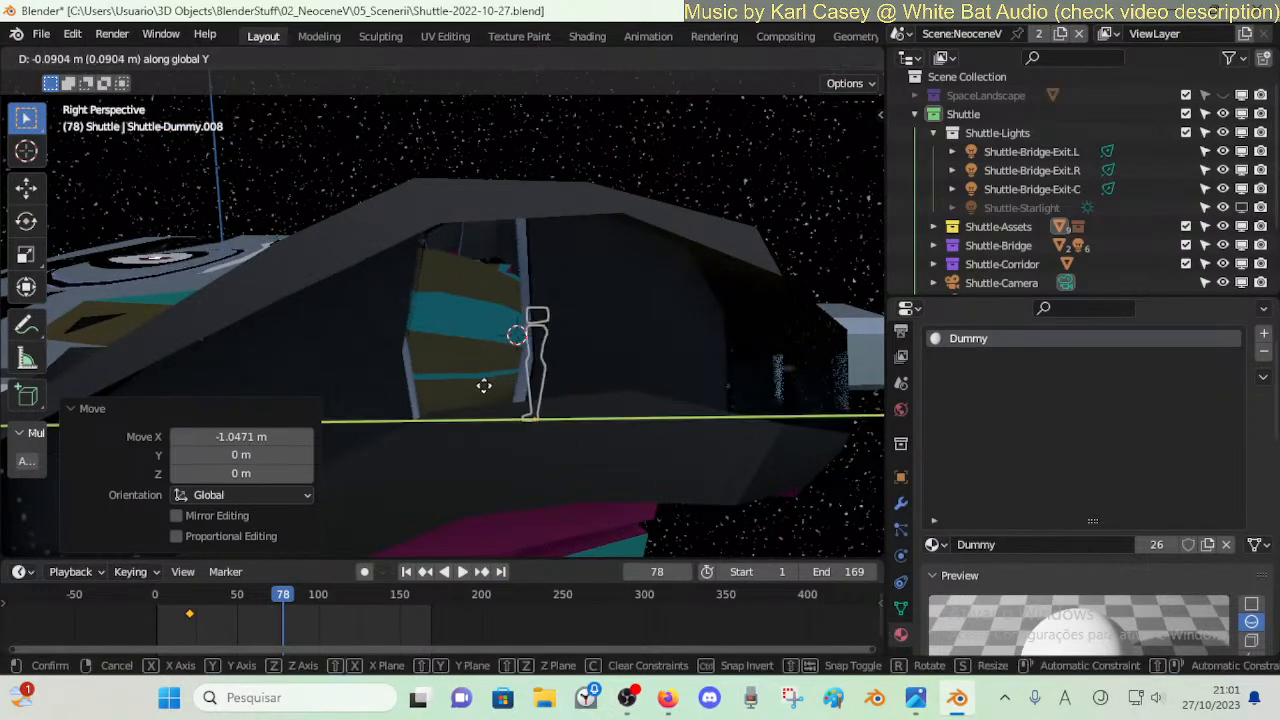
click(450, 392)
- Nudge the duplicated dummy near the doorway sill by about 0.02 m in X, 0.03 m in Y and -0.02 m in Z
key(shift+grave)
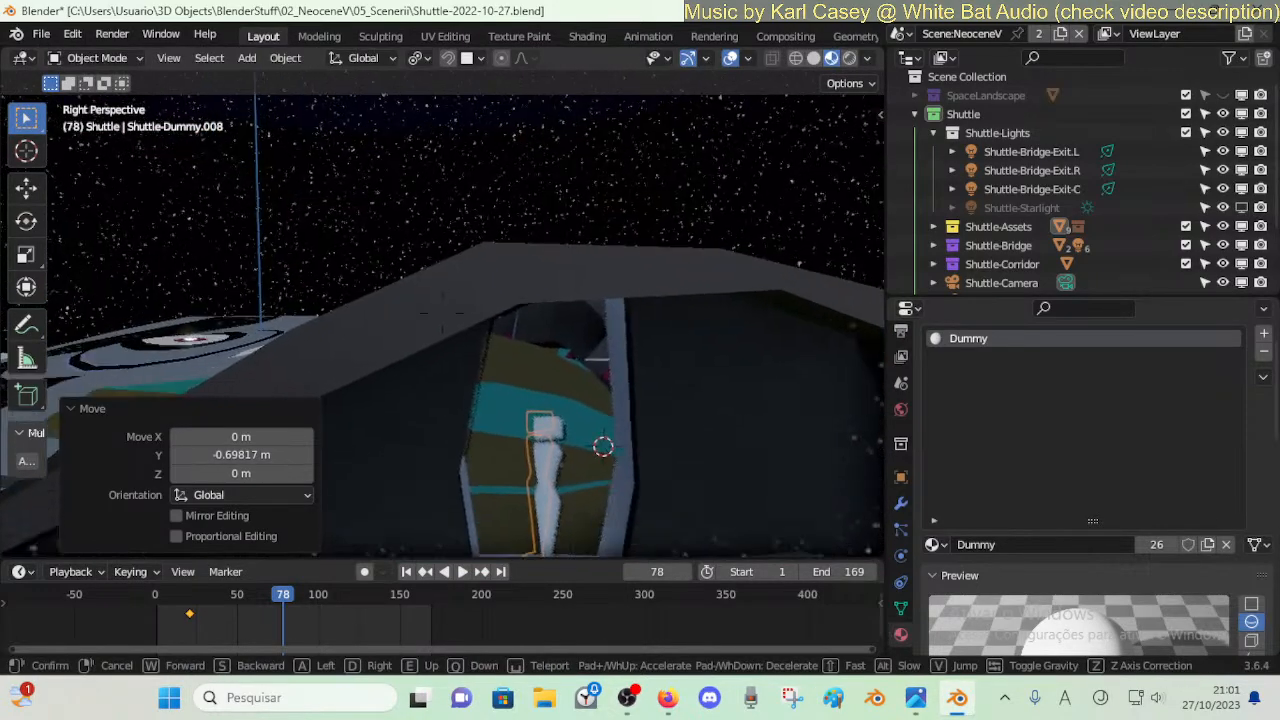
key(w)
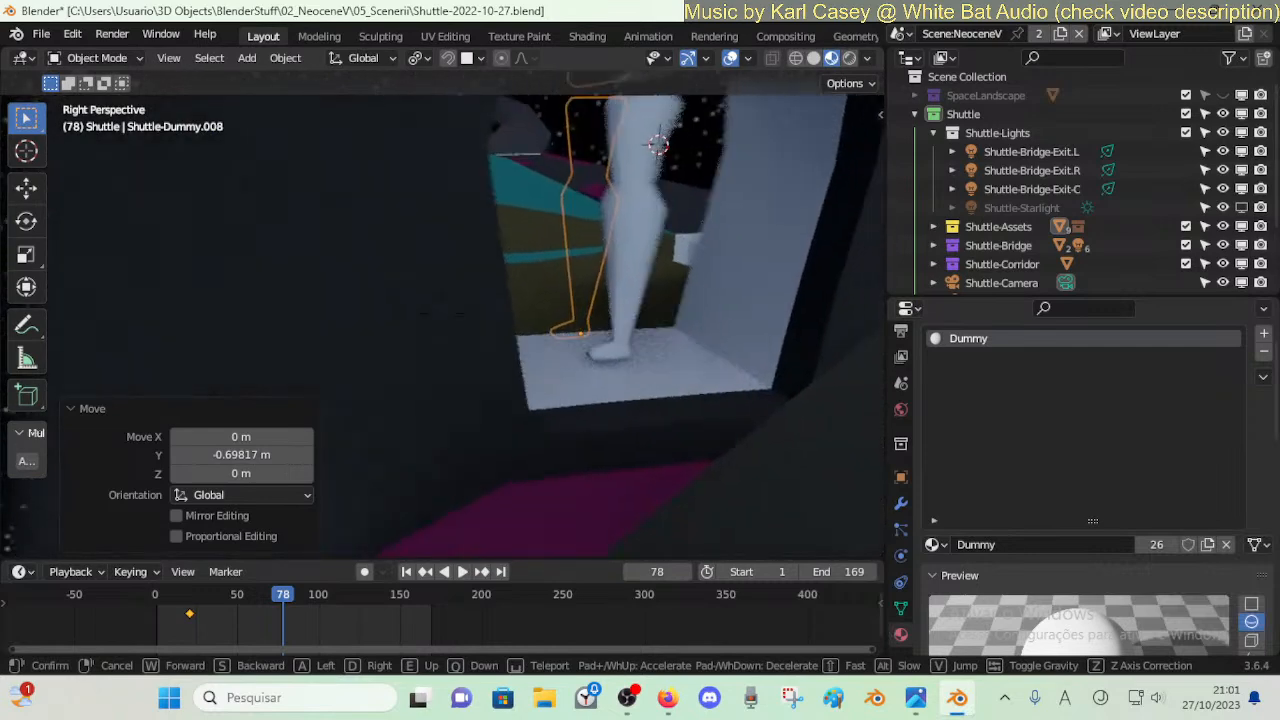
click(524, 394)
key(g)
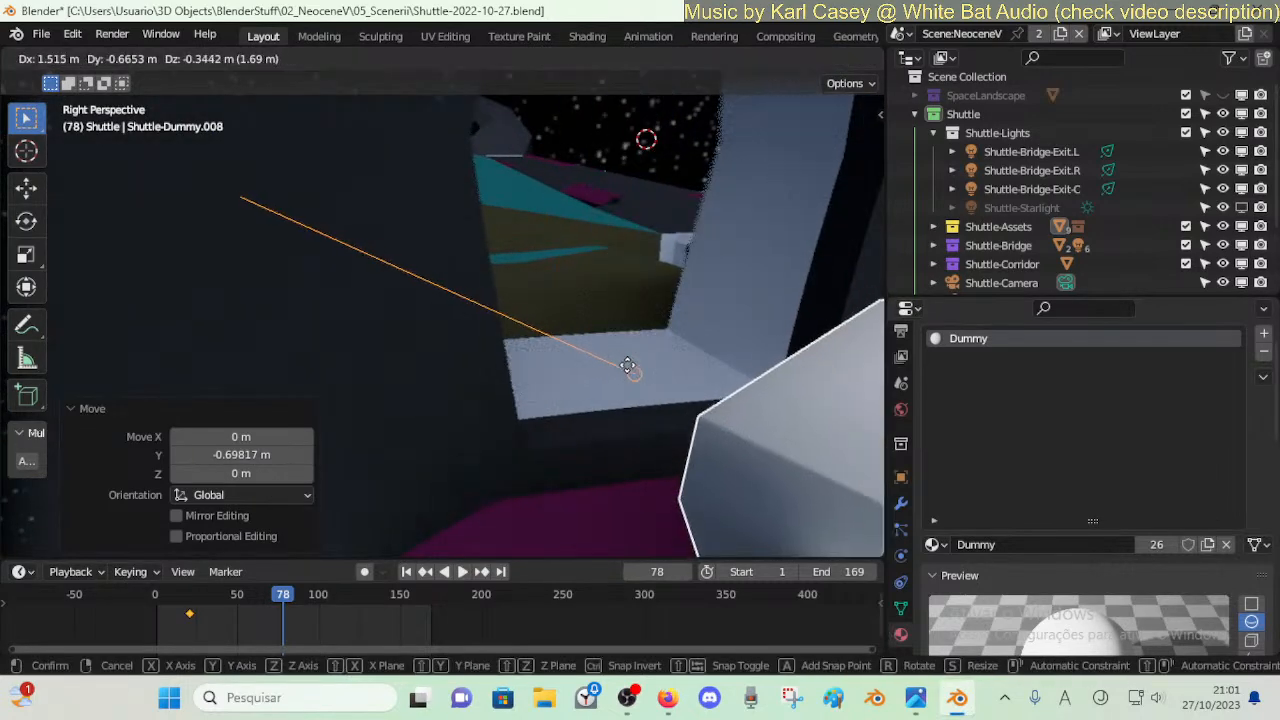
click(627, 372)
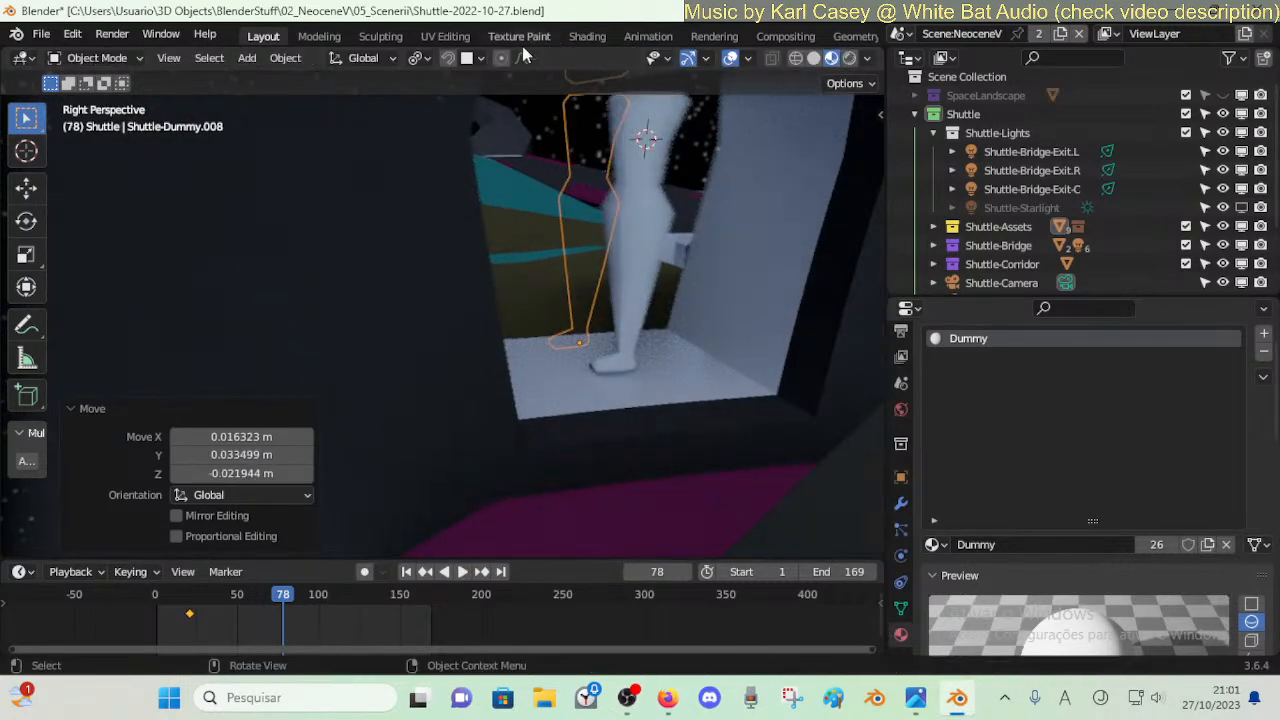
- Turn on snapping and snap the duplicated dummy onto the doorway sill
click(466, 58)
click(446, 60)
key(g)
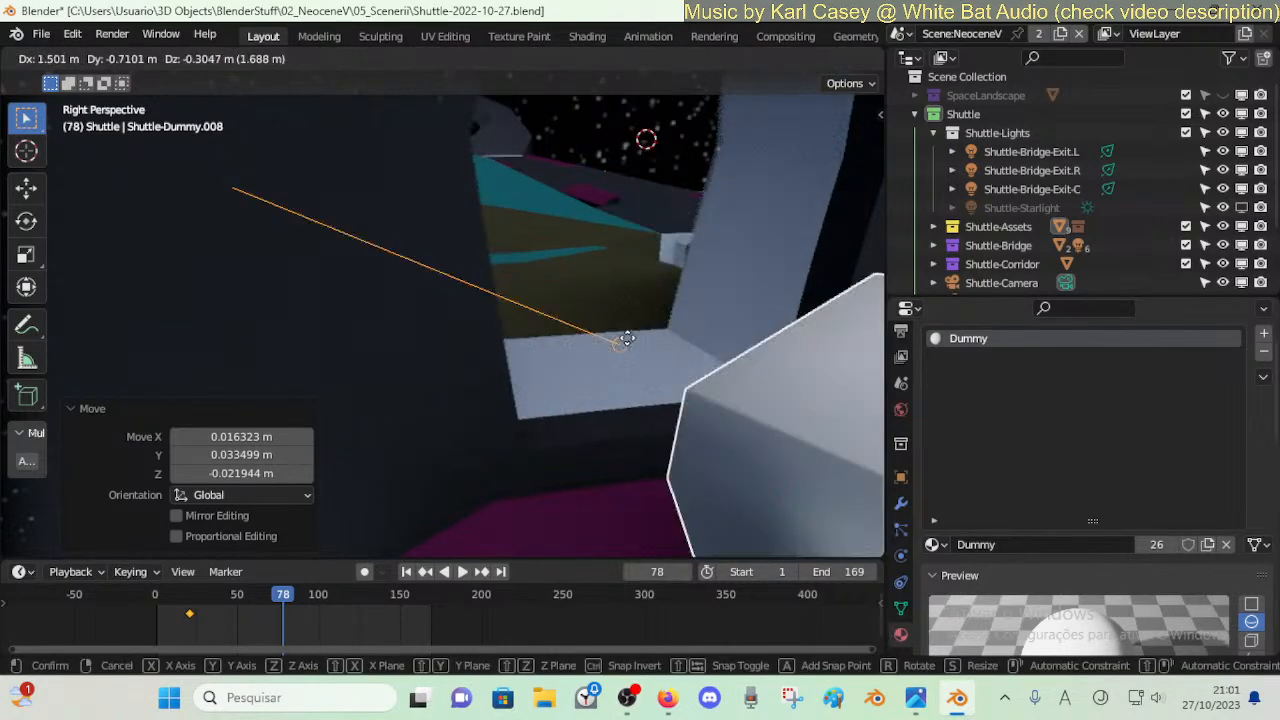
click(630, 360)
click(630, 360)
- Reselect the dummy in the doorway from inside the bridge and snap it about 0.09 m lower onto the threshold
key(shift+grave)
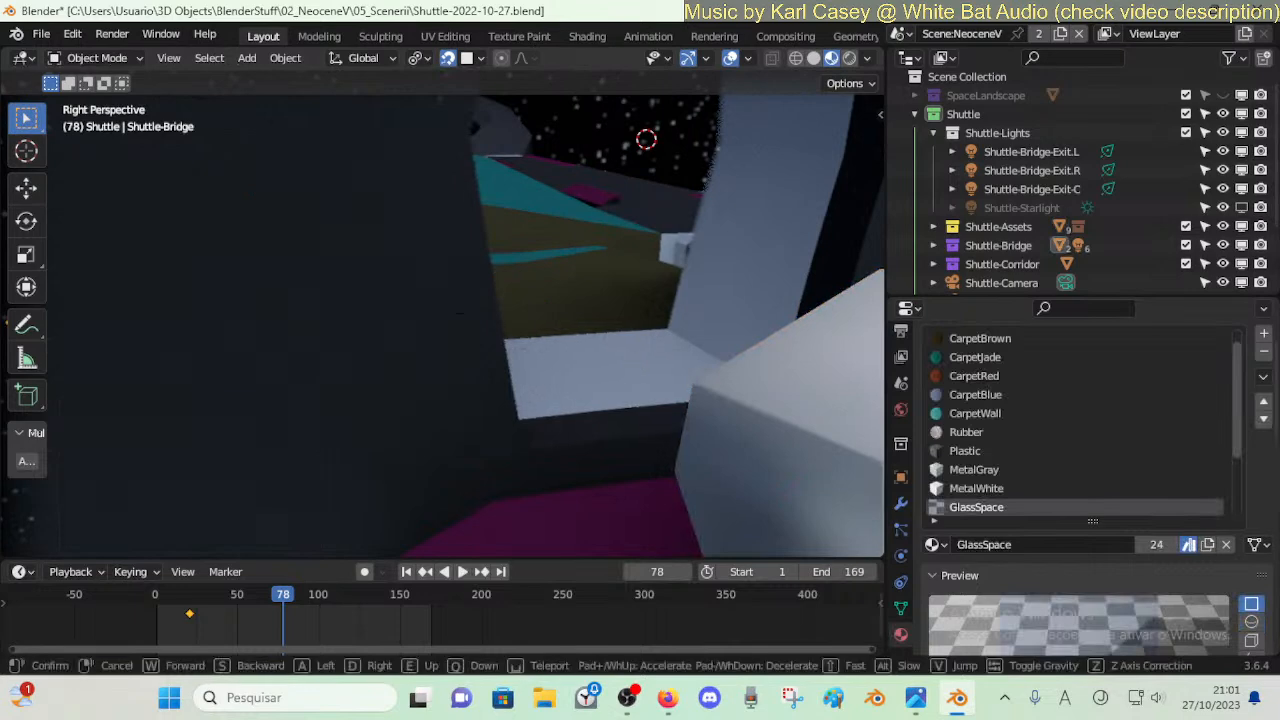
key(s)
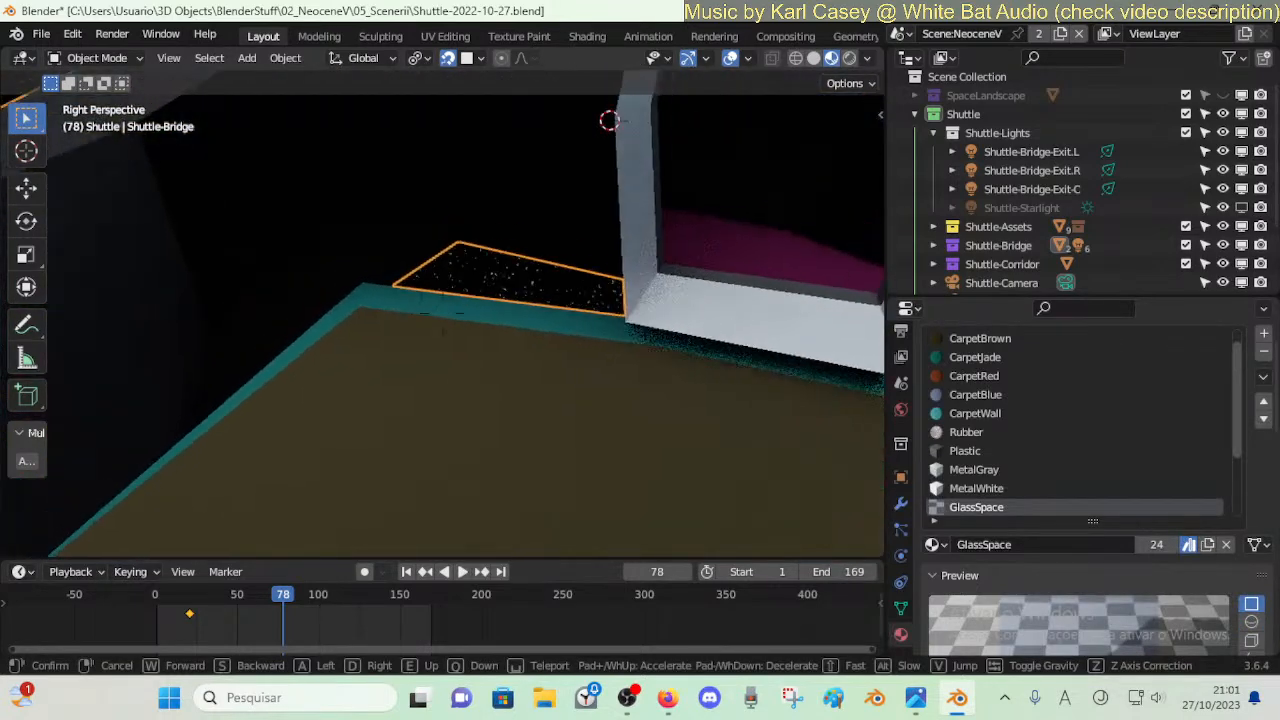
click(617, 394)
key(g)
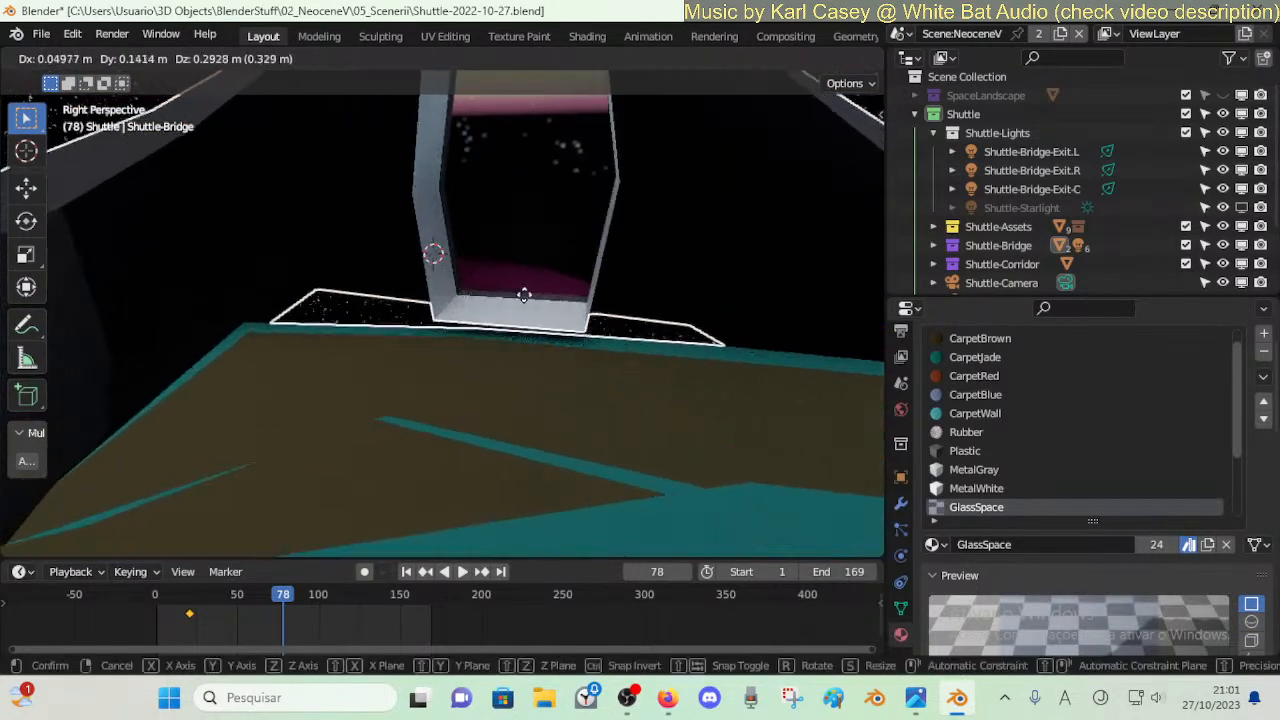
right_click(524, 295)
click(525, 300)
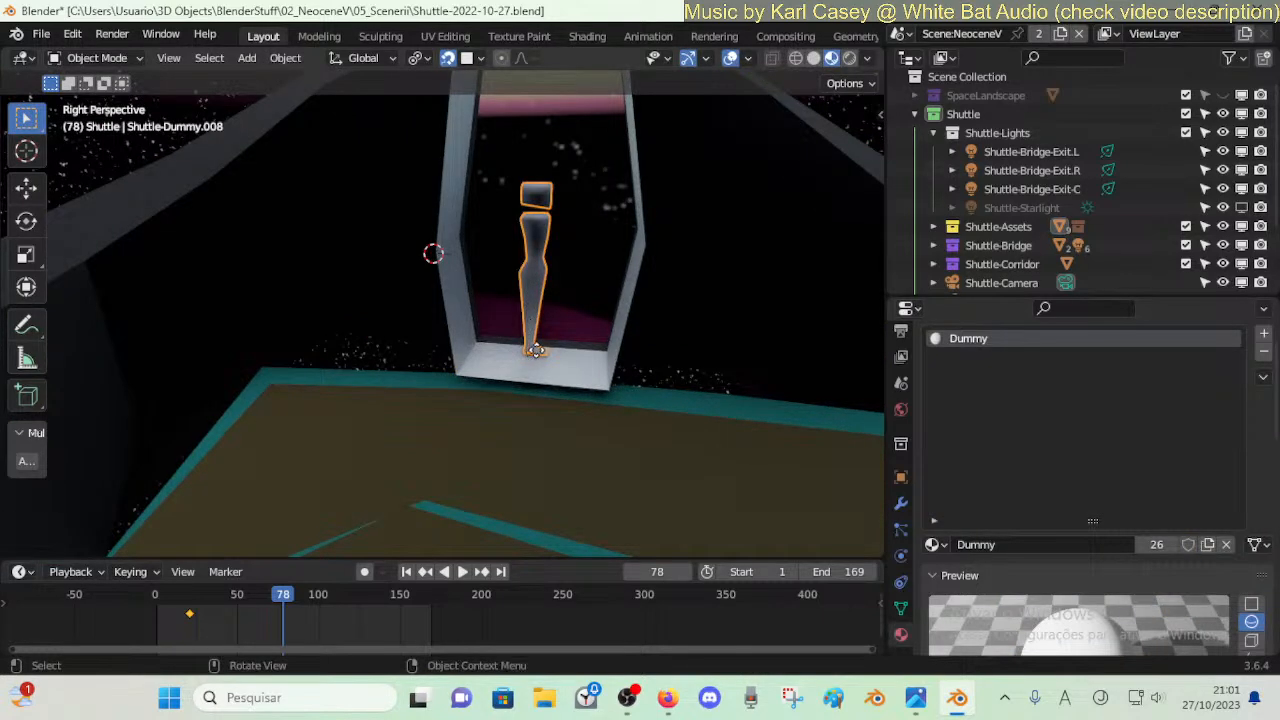
key(g)
click(531, 352)
key(shift+grave)
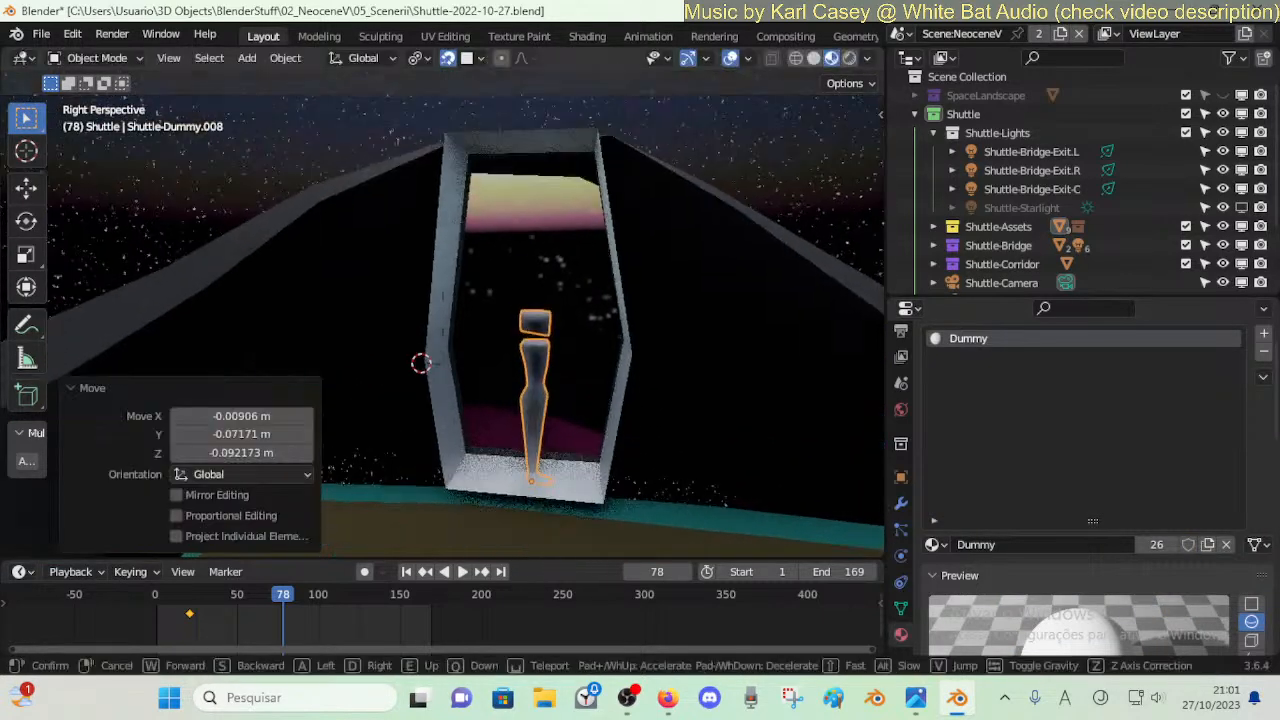
key(s)
click(554, 279)
click(574, 188)
key(Tab)
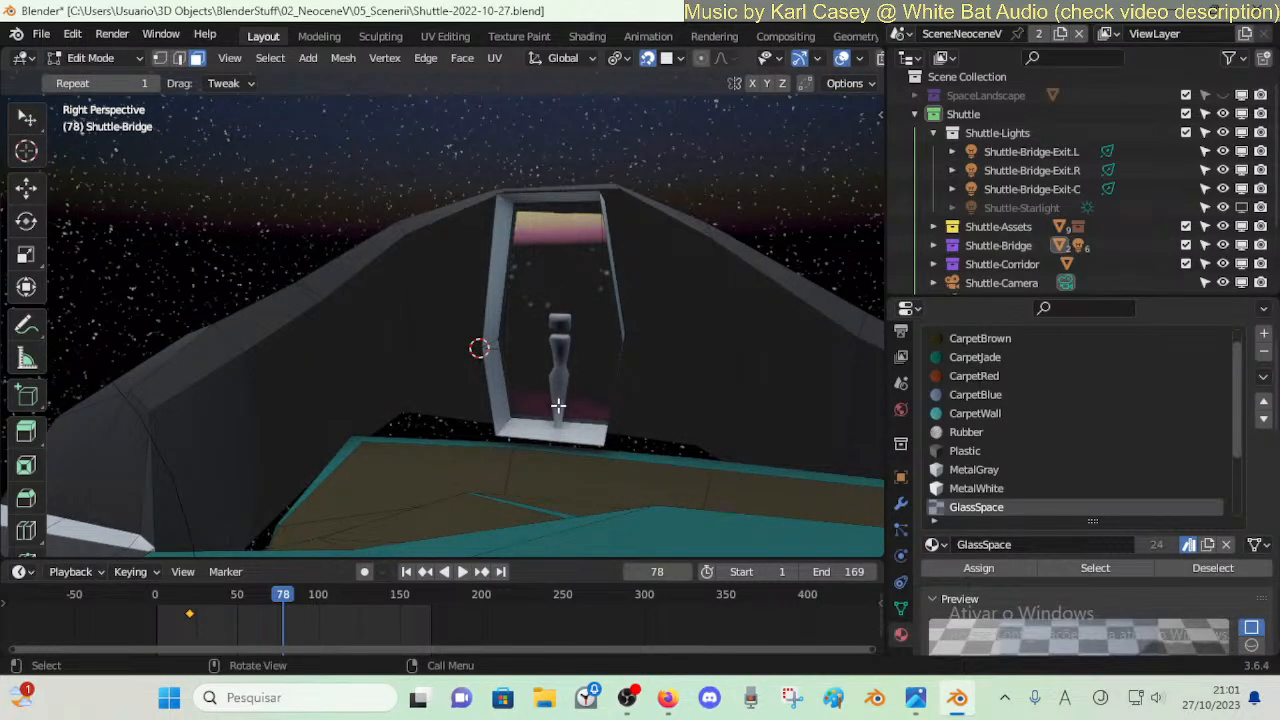
key(ctrl+Tab)
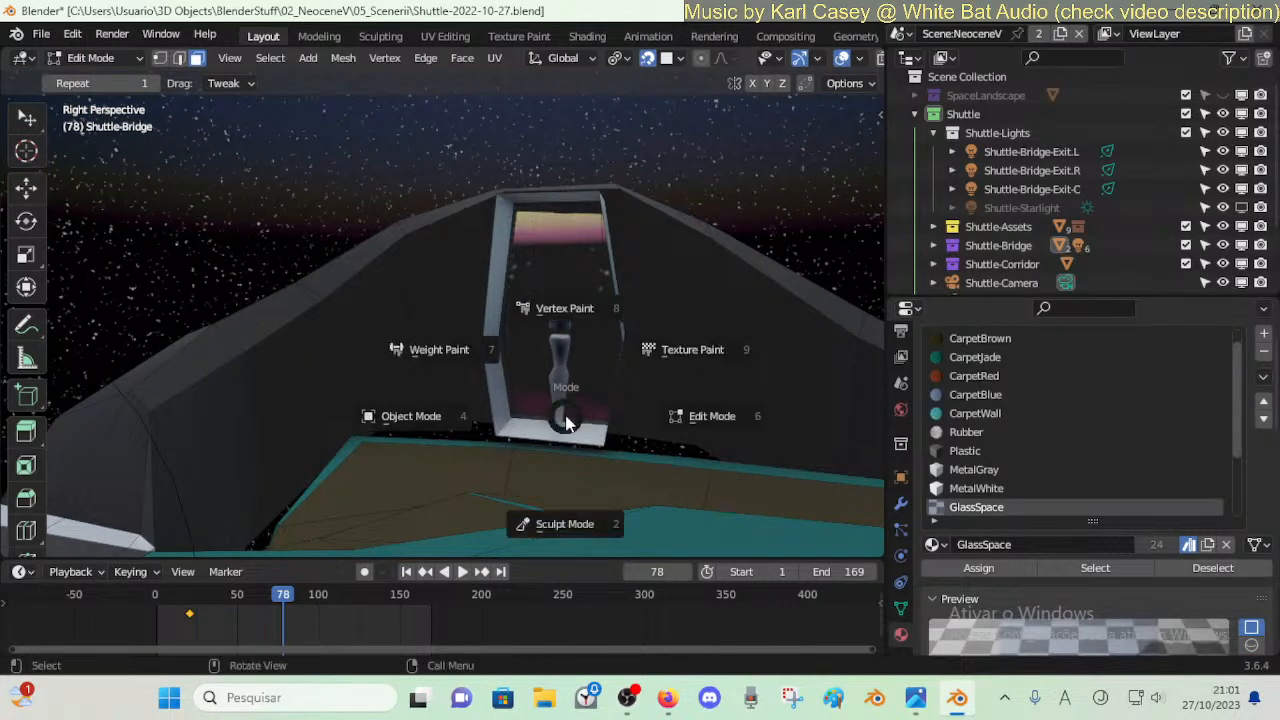
click(543, 413)
- Reposition the dummy on the doorway threshold with snapped moves until it stands near the middle of the opening
click(558, 390)
key(g)
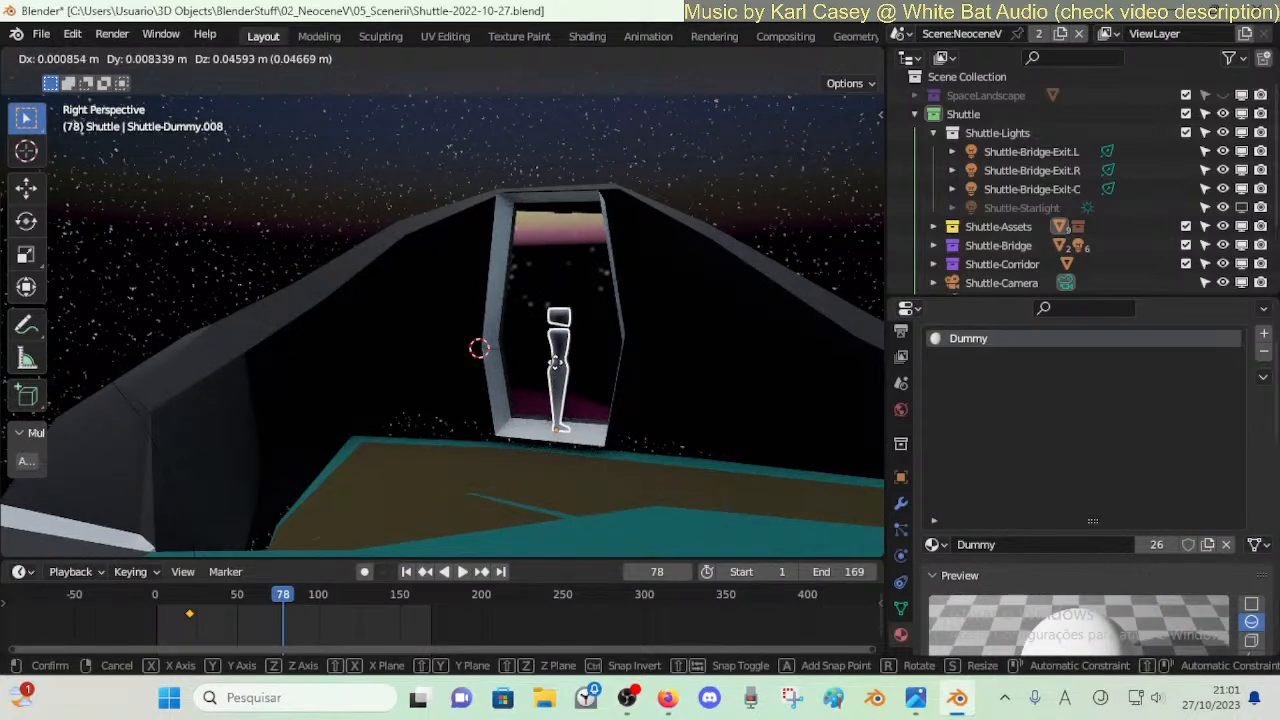
click(556, 346)
key(g)
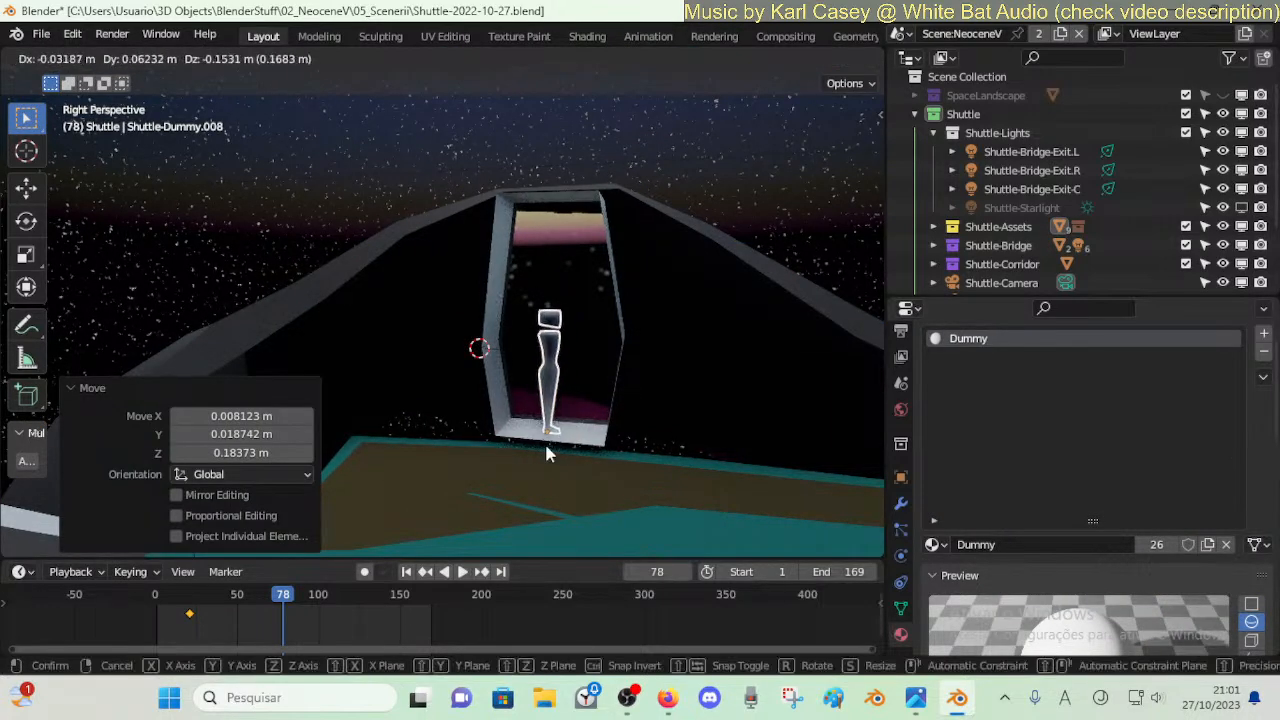
click(557, 445)
key(g)
click(563, 443)
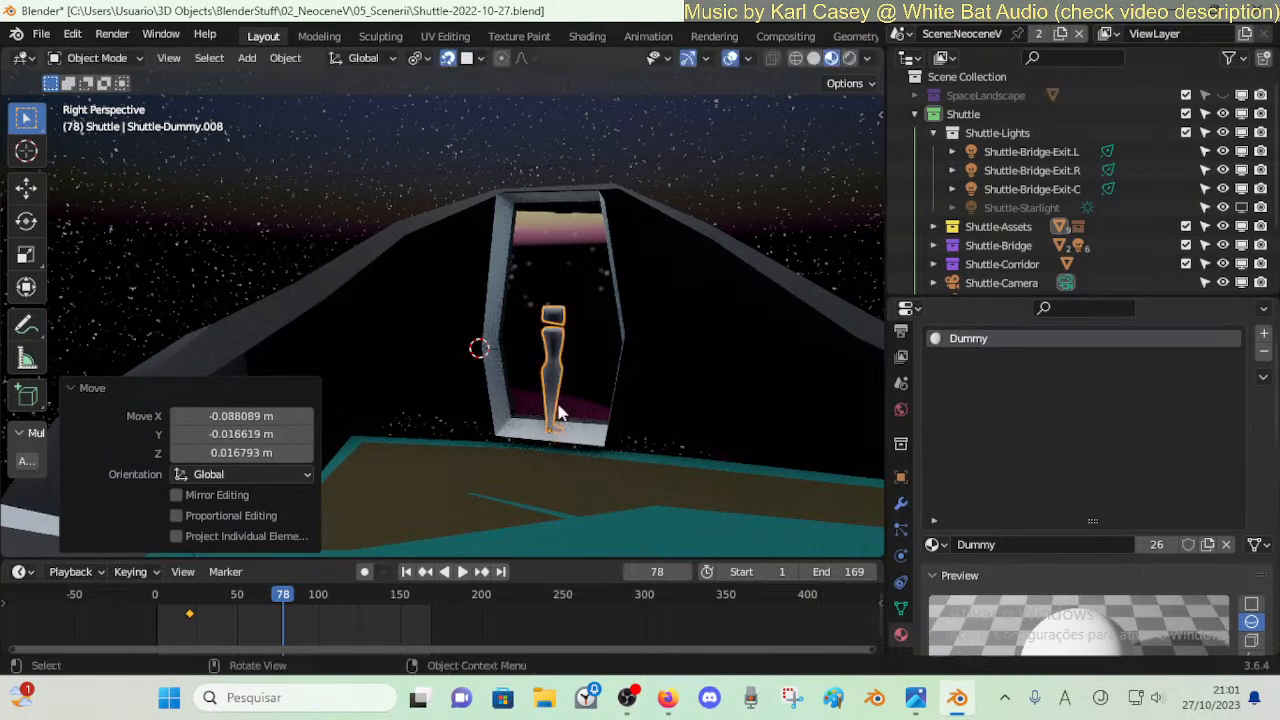
- Turn off snapping and open the bridge mesh in Edit Mode with vertex selection
key(alt+a)
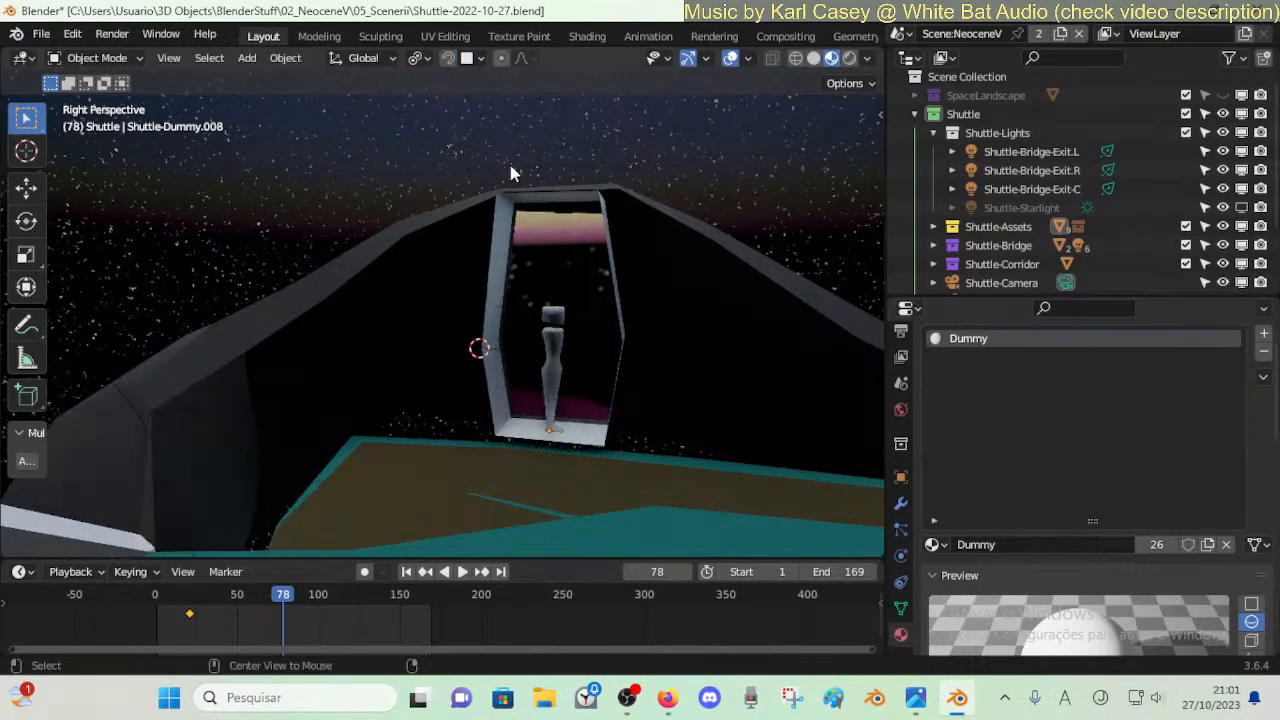
key(Tab)
key(Tab)
click(531, 198)
key(Tab)
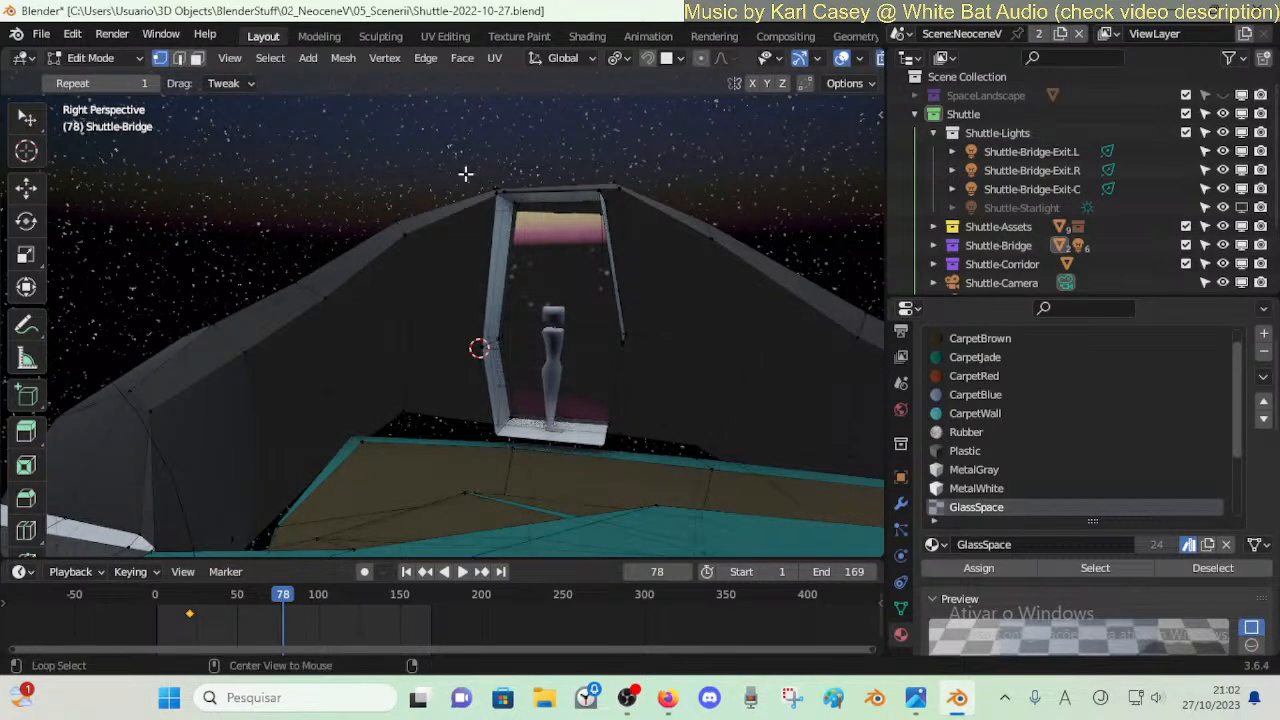
- Lower the vertices along the wall's upper edge and the top of the doorway about 0.57 m along Z
drag(377, 163, 665, 235)
drag(740, 250, 740, 250)
key(g)
key(z)
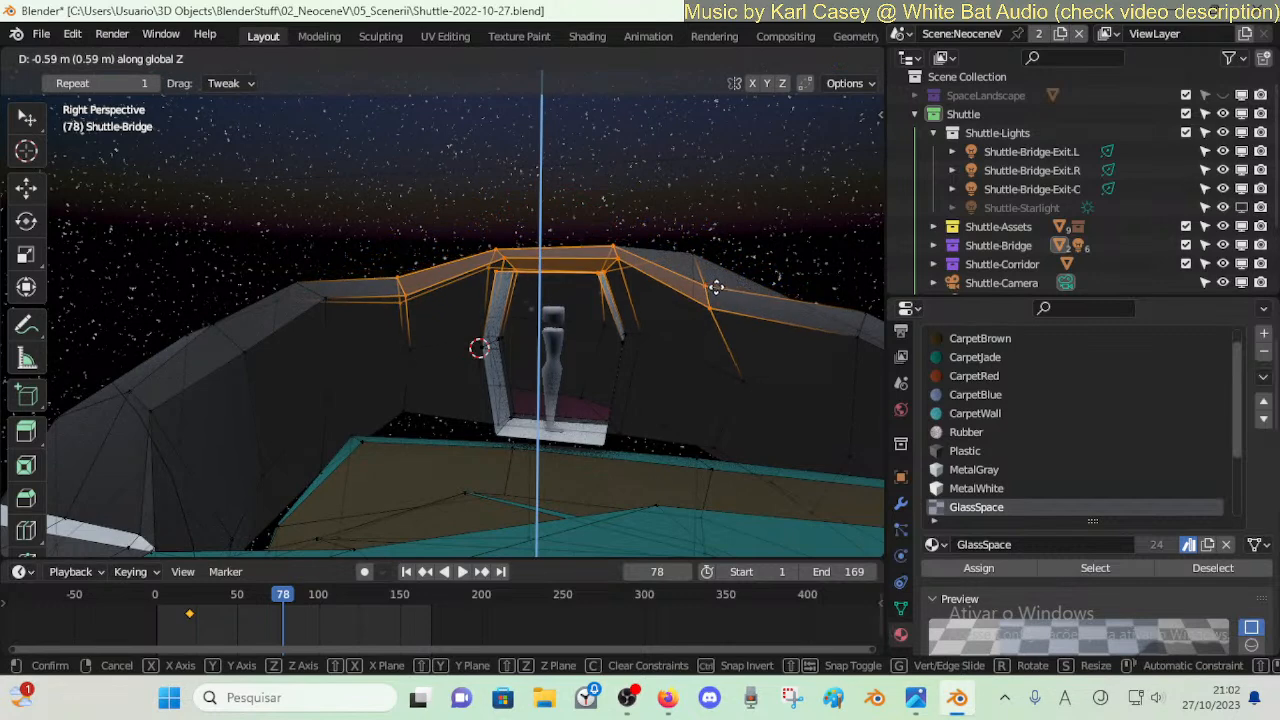
click(709, 240)
key(b)
key(Escape)
key(g)
key(z)
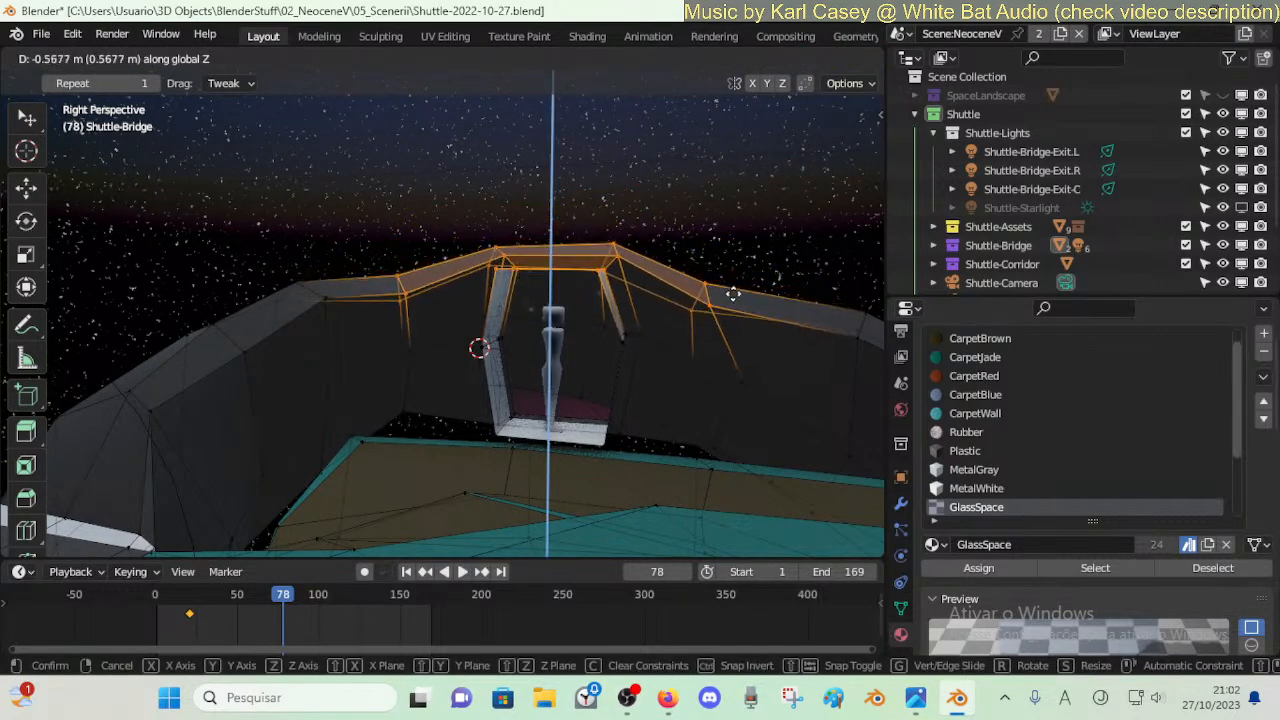
click(733, 293)
- Lower the middle corner vertices on both sides of the doorway frame along Z and clear the selection
key(alt+a)
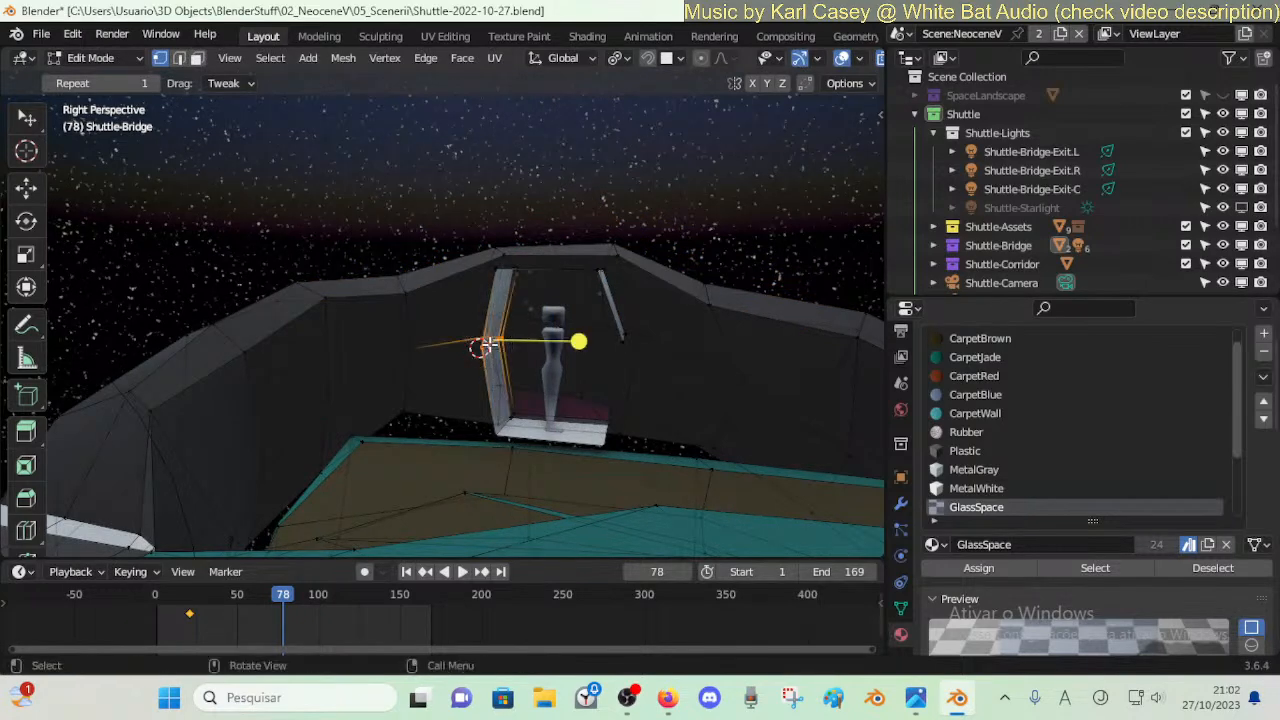
key(g)
key(z)
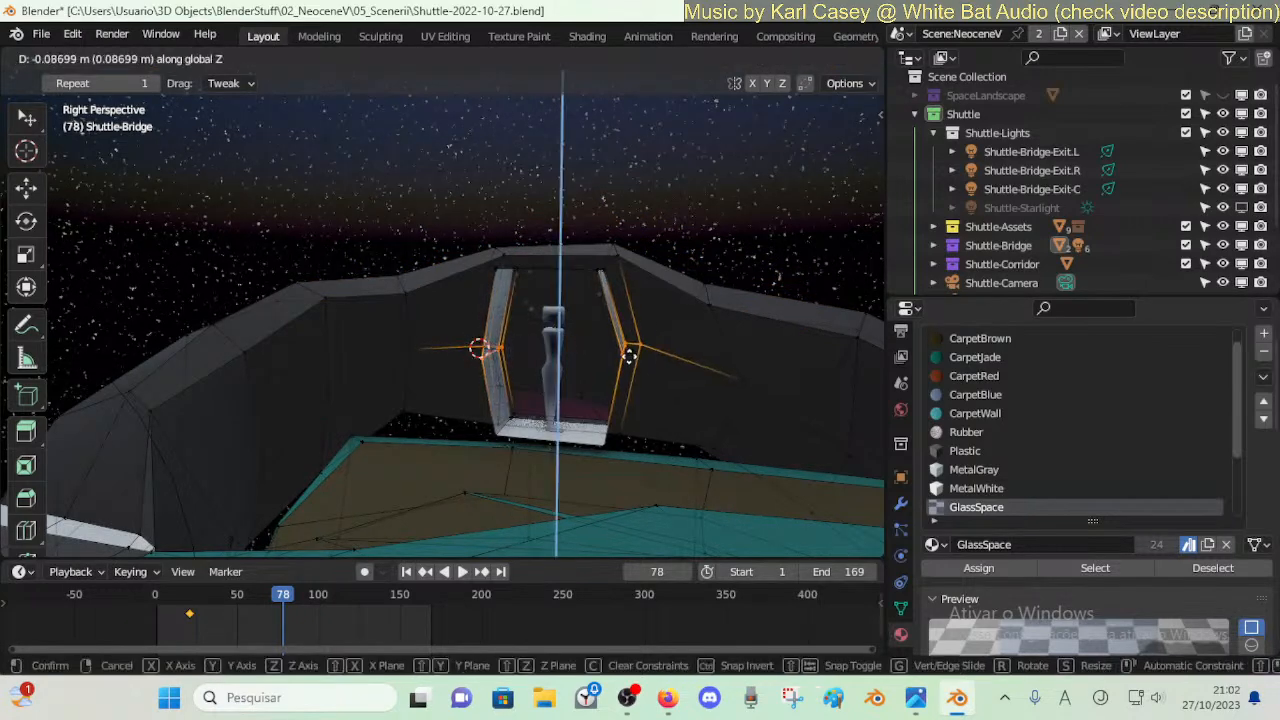
click(620, 388)
key(alt+a)
key(c)
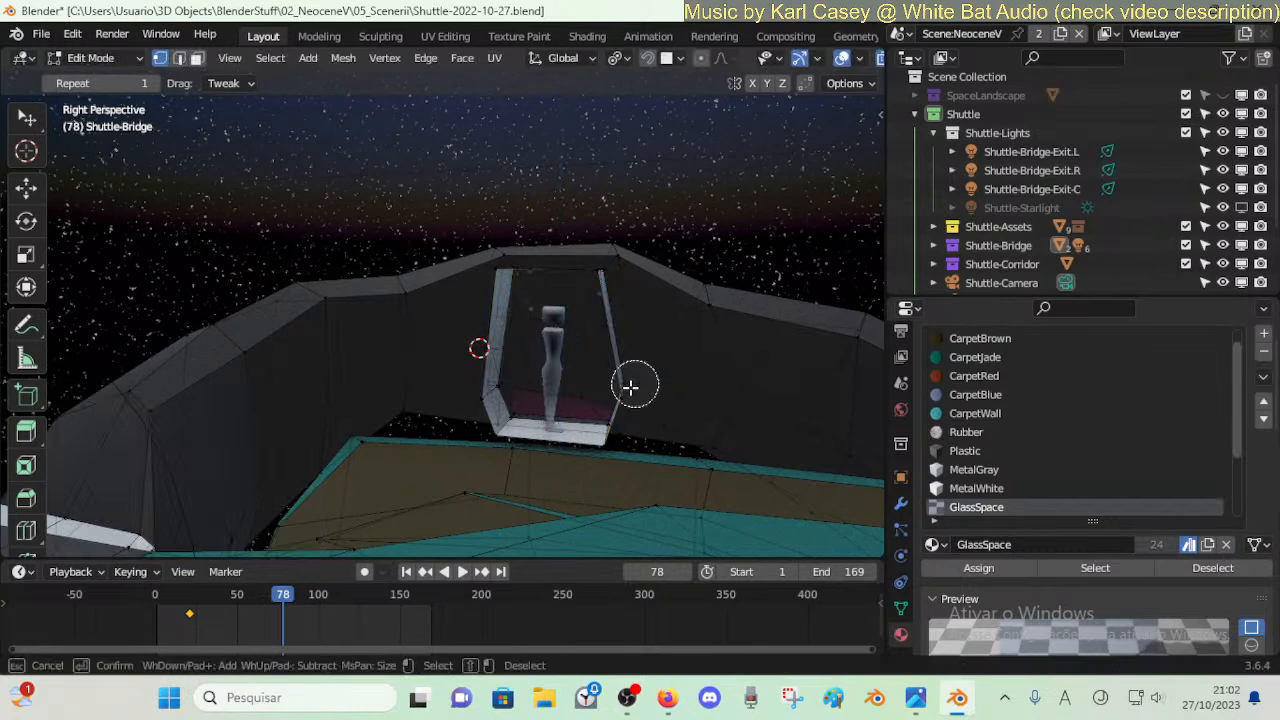
- Move the middle corner vertices on each side of the doorway frame slightly downward and clear the selection
key(g)
click(487, 382)
key(alt+a)
key(c)
right_click(624, 388)
key(g)
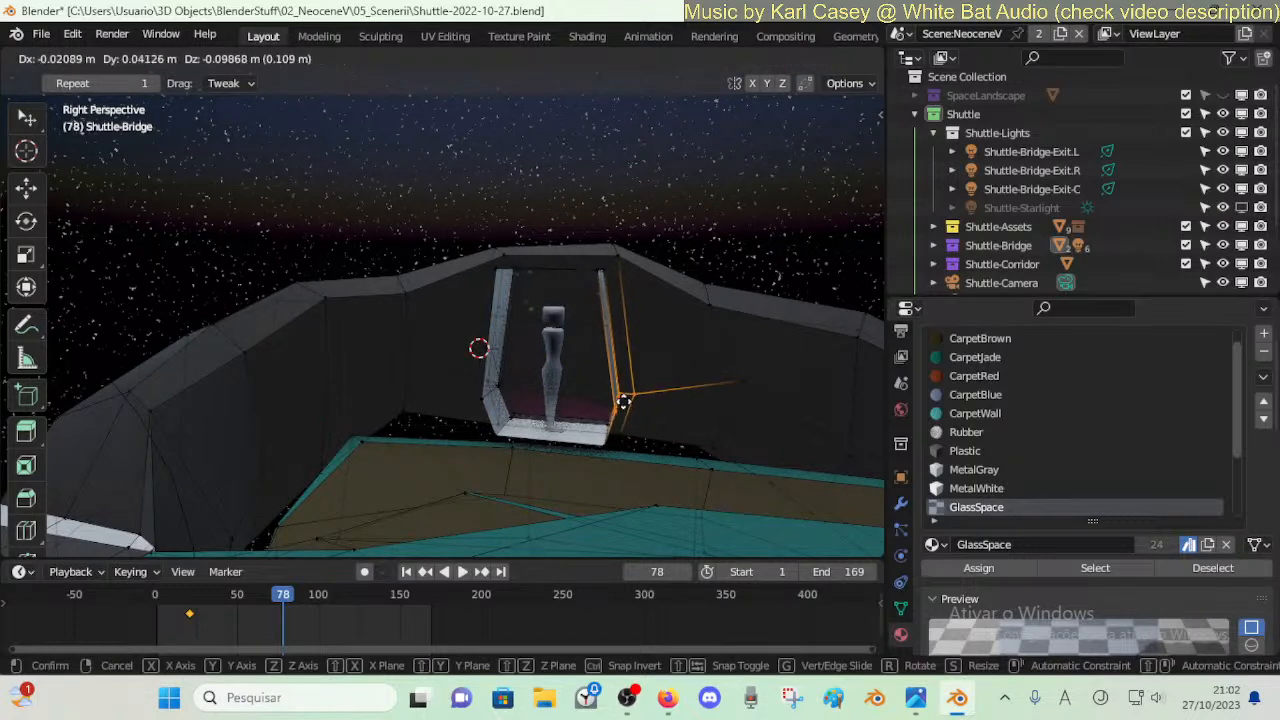
click(623, 400)
key(alt+a)
- Lower the doorway frame's side corner vertices a little more along Z and deselect them
key(c)
key(g)
key(z)
click(486, 352)
key(alt+a)
- Slide and move the upper-edge vertices of the wall beside the doorway to smooth the arch
key(shift+v)
click(414, 362)
key(alt+a)
key(g)
right_click(399, 268)
key(g)
click(397, 262)
key(alt+a)
- Lower the faces of the doorway's top section slightly along Z and clear the selection
drag(707, 293, 714, 277)
click(498, 249)
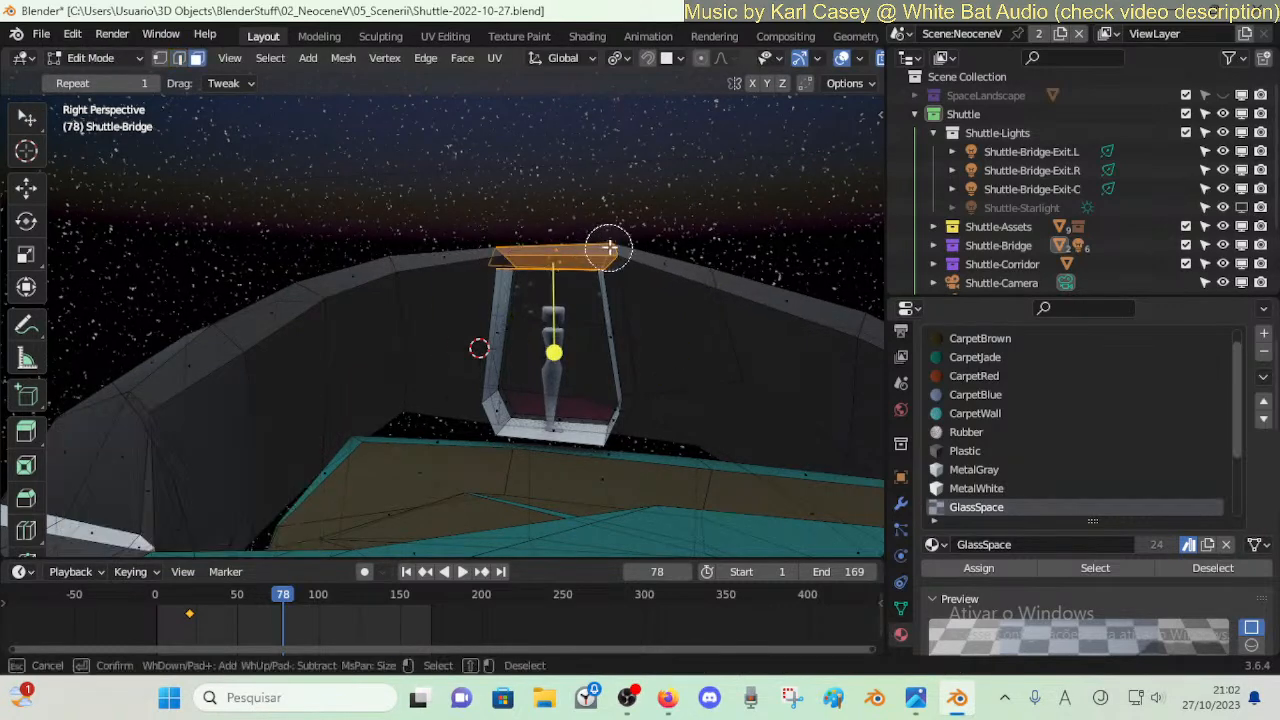
key(g)
key(z)
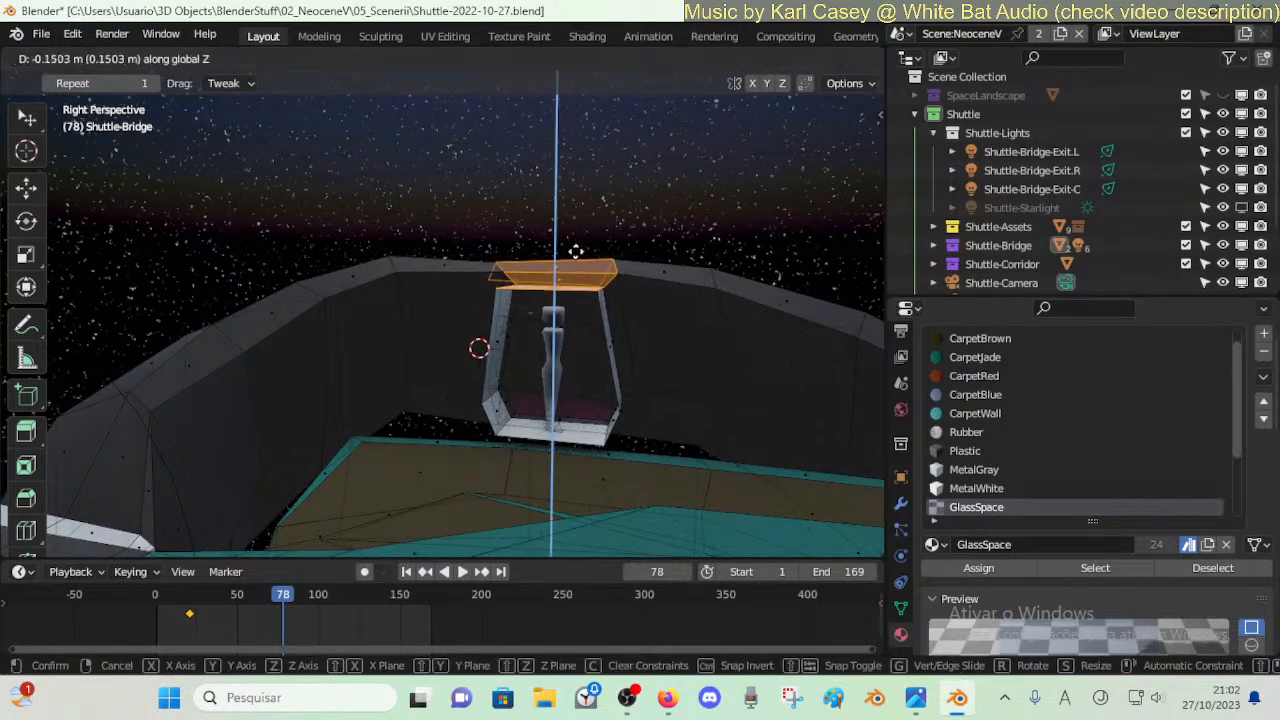
click(575, 245)
key(alt+a)
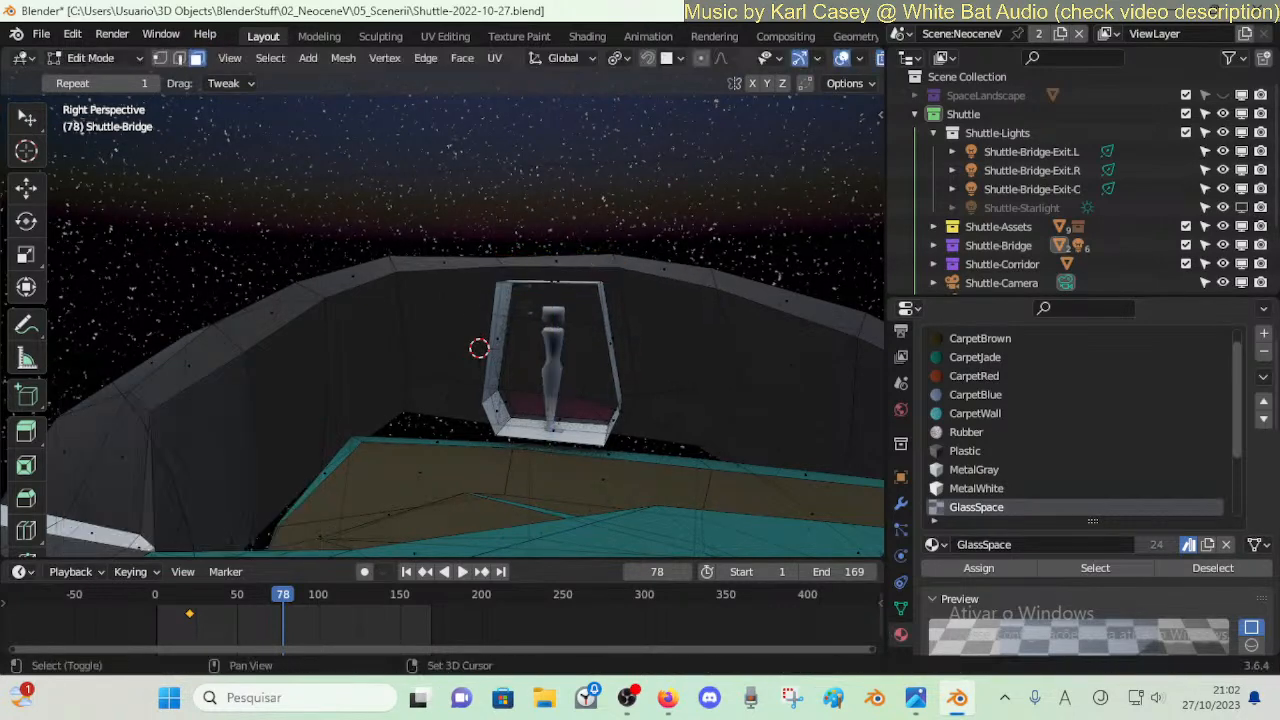
- Move the wall's upper-edge vertices above and just beside the doorway to even out the curve
shift+middle_drag(522, 275, 496, 258)
scroll(496, 258, down, 2)
key(g)
click(468, 212)
key(alt+a)
key(c)
key(g)
click(374, 304)
key(alt+a)
- Reposition the vertex pairs down the left slope of the wall's upper edge to form a smooth arc
key(c)
drag(290, 261, 304, 282)
right_click(308, 300)
key(g)
click(314, 355)
key(alt+a)
key(c)
right_click(248, 337)
key(g)
click(257, 371)
key(alt+a)
key(c)
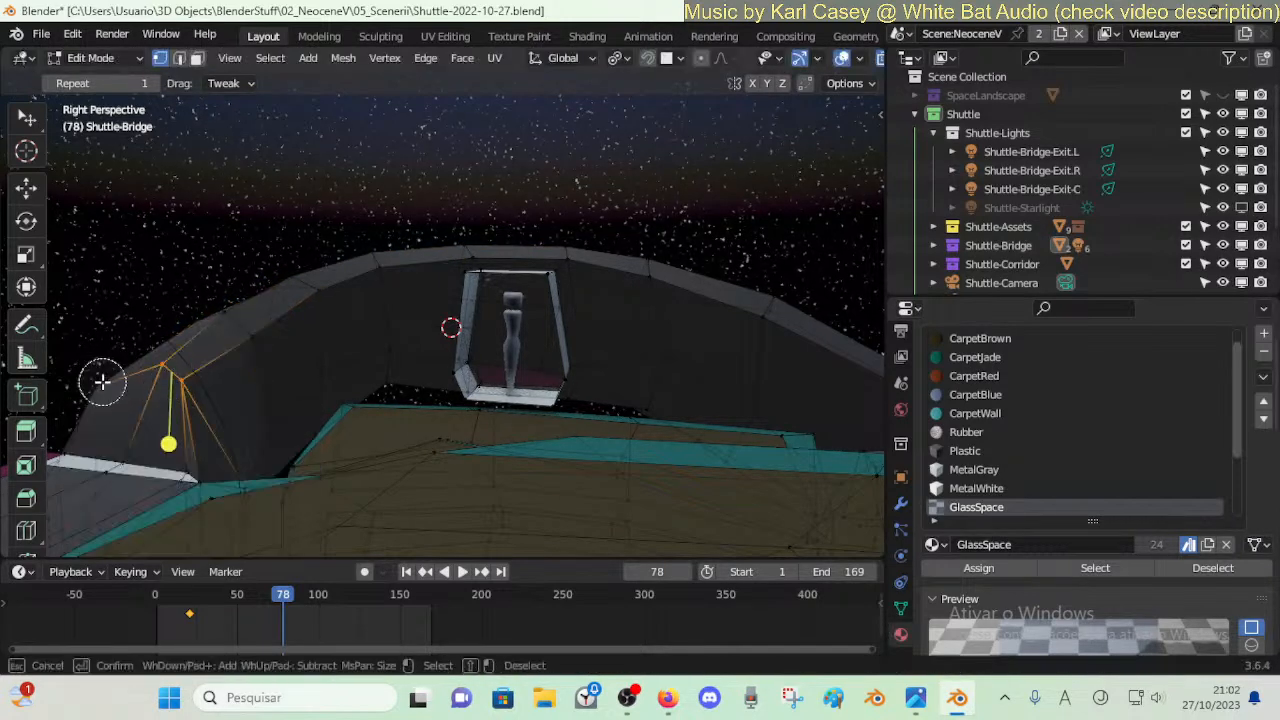
right_click(157, 375)
key(g)
click(168, 392)
key(alt+a)
- Move the upper-edge vertices on the wall's right slope downward to continue the smooth arc
key(c)
right_click(773, 320)
key(g)
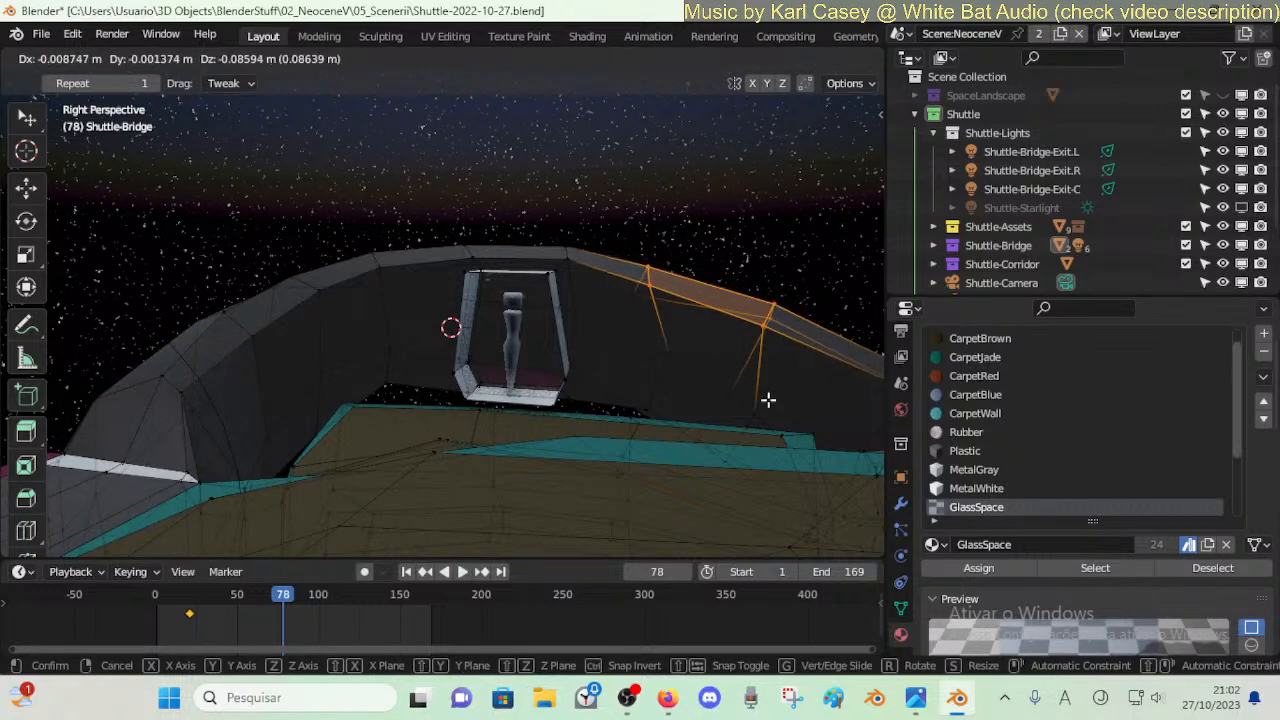
click(583, 289)
key(alt+a)
key(c)
click(581, 249)
right_click(575, 251)
key(g)
click(589, 263)
key(alt+a)
- Leave Edit Mode, inspect the doorway and dummies from inside the bridge, and save the file
key(Tab)
key(shift+grave)
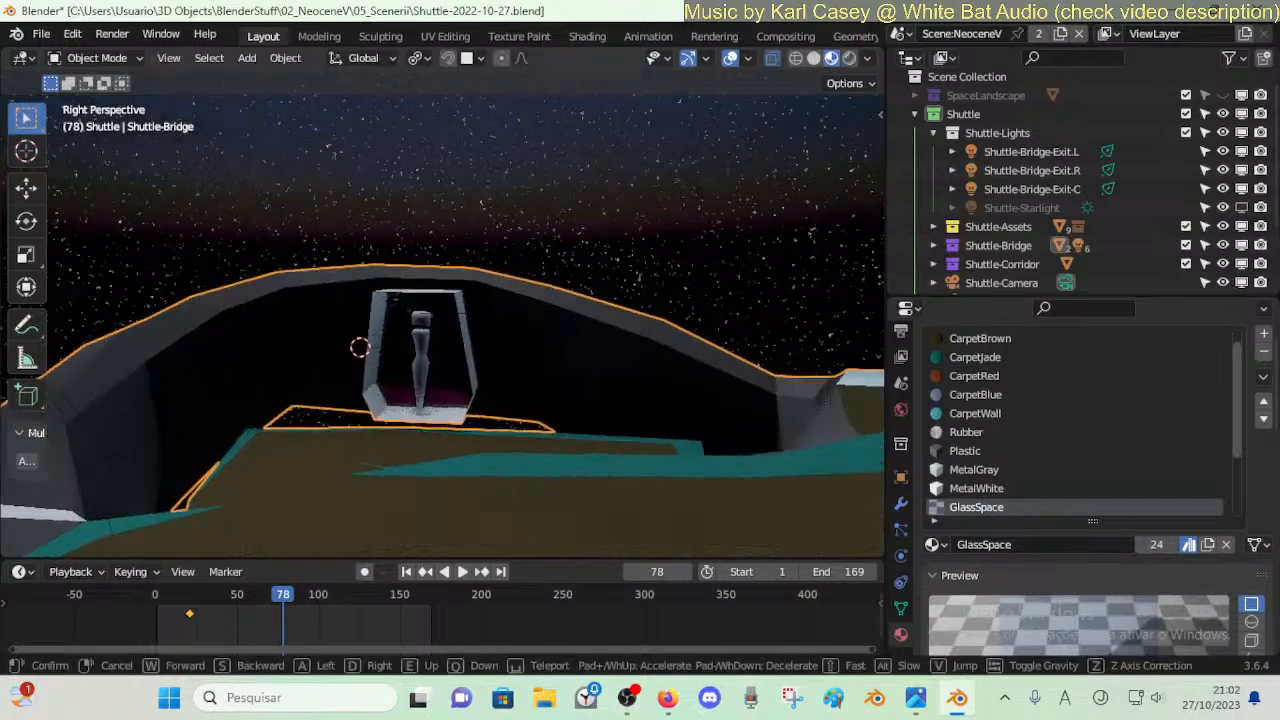
key(w)
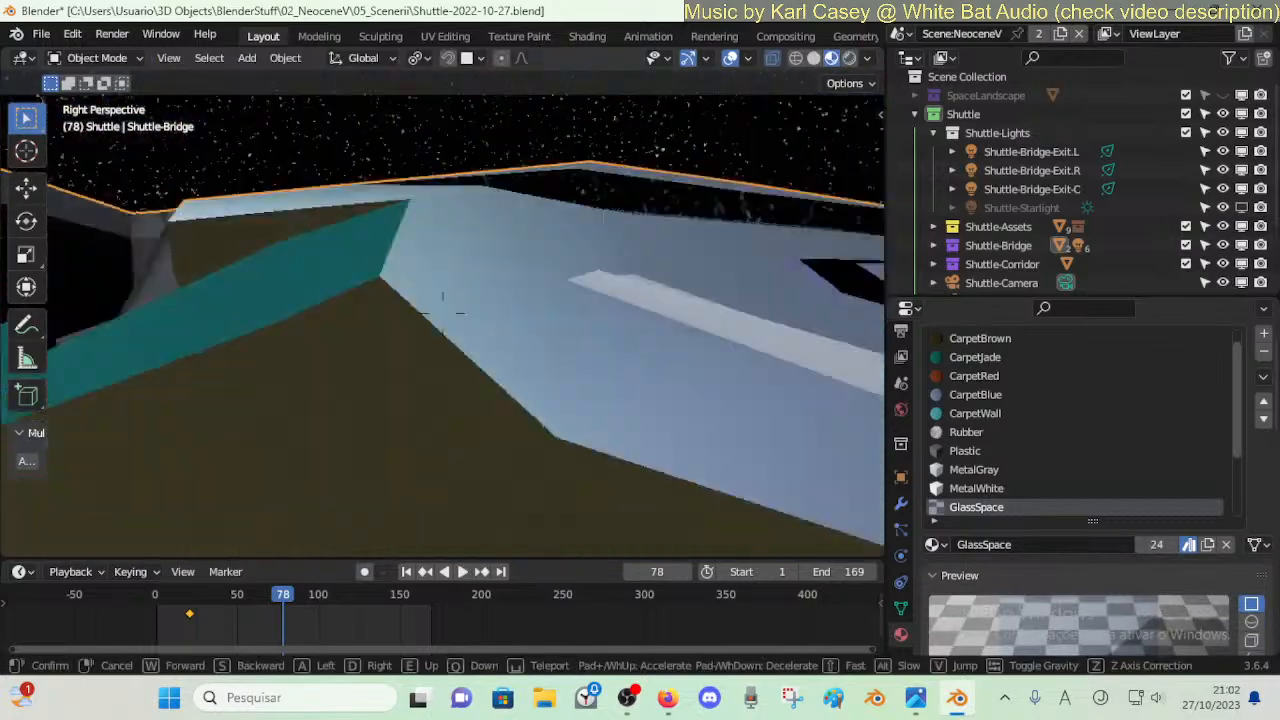
key(w)
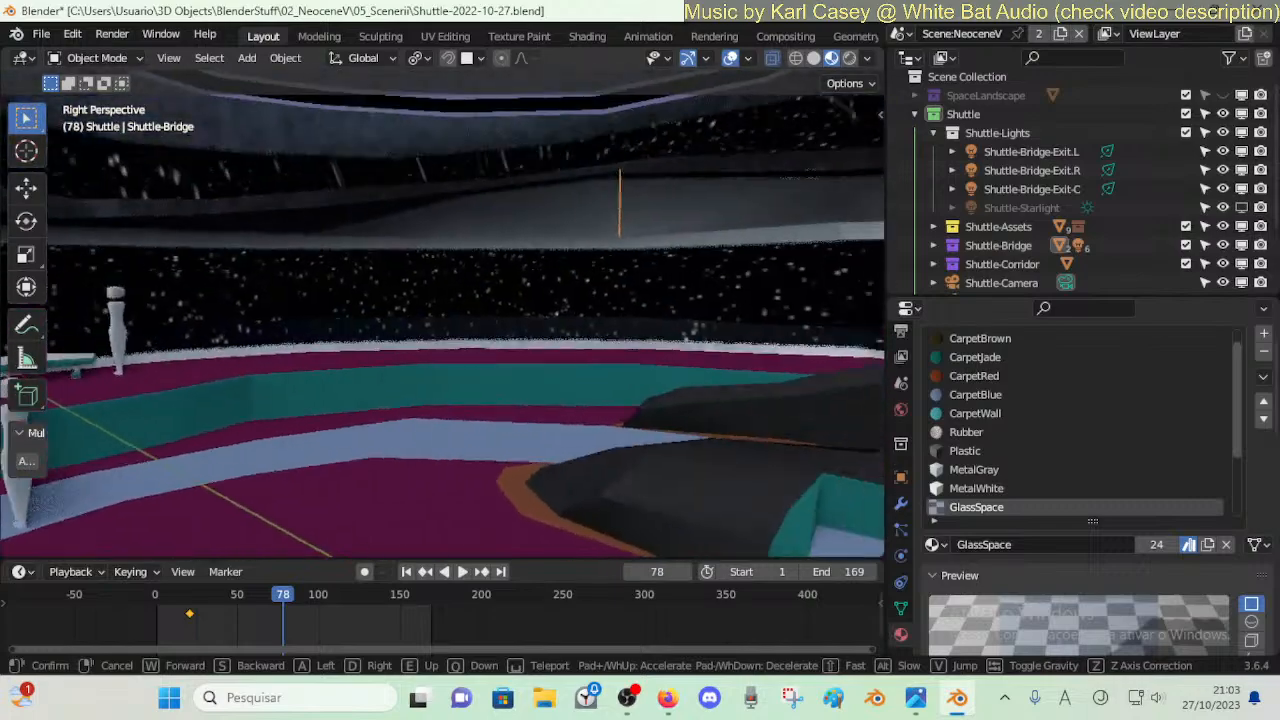
key(w)
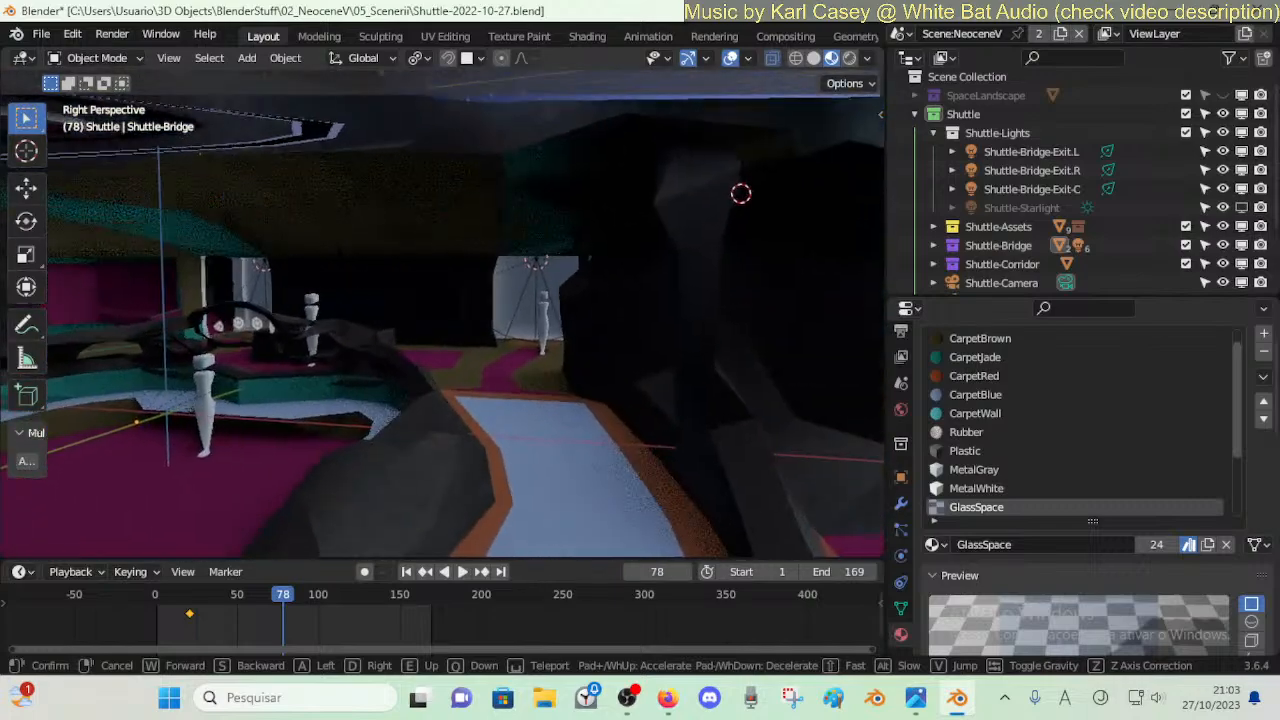
key(w)
click(614, 272)
key(ctrl+s)
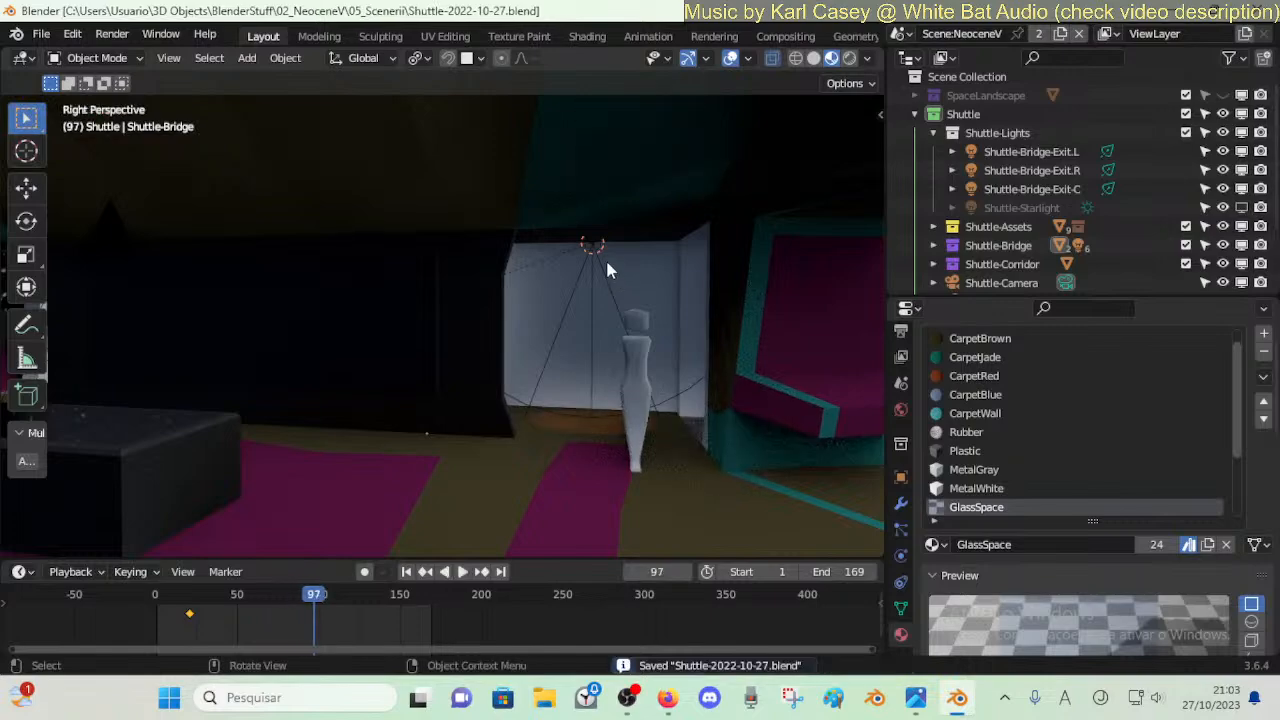
- Inspect the dummies around the central console and reopen the bridge mesh in Edit Mode
key(shift+grave)
key(w)
key(w)
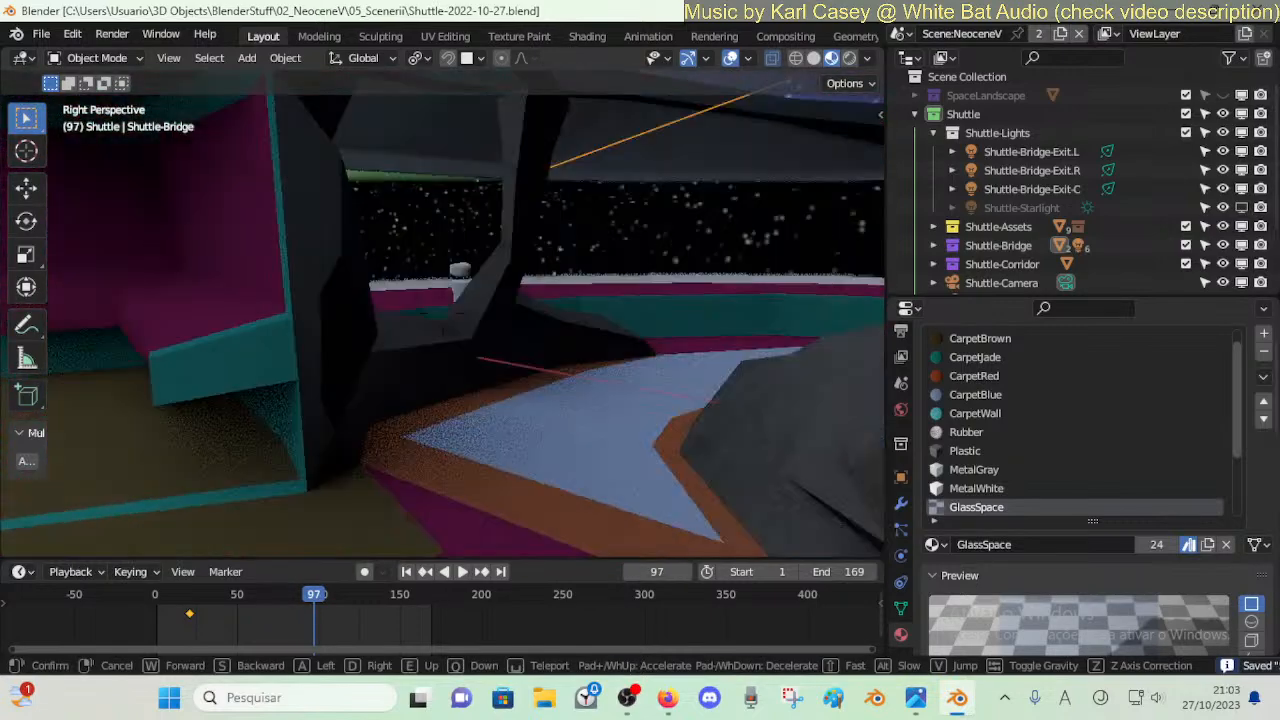
key(w)
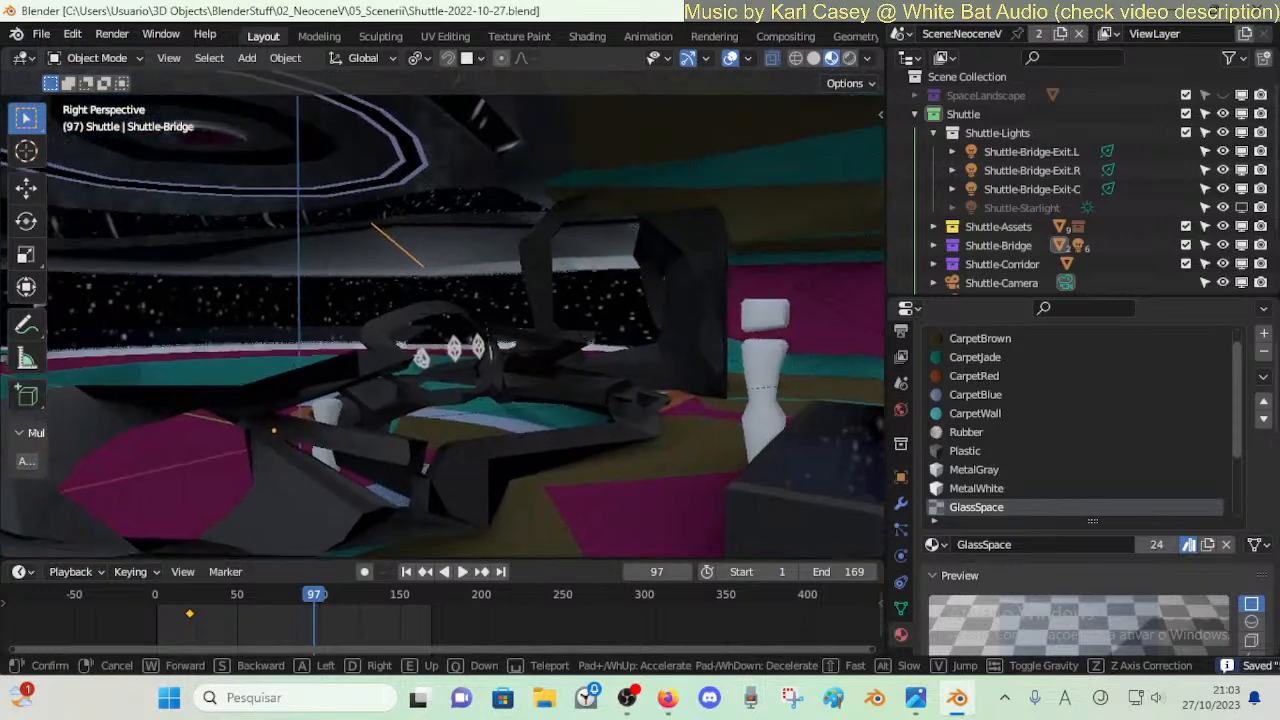
key(w)
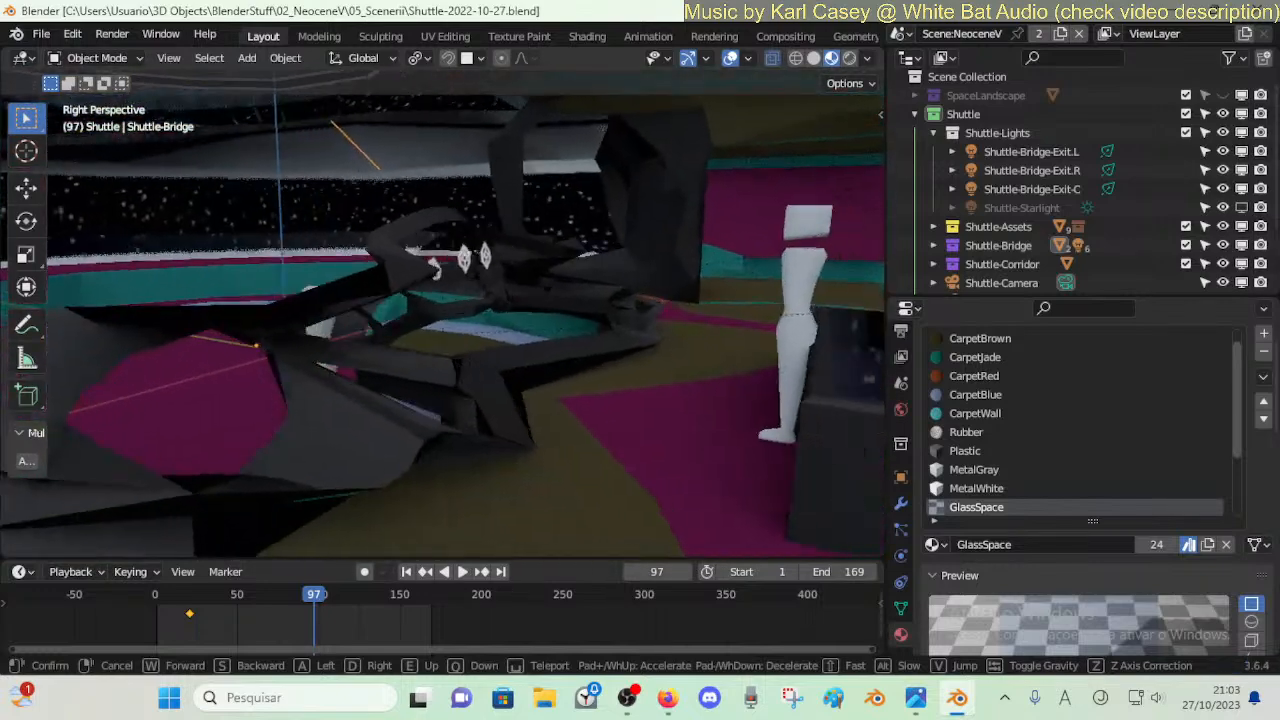
key(s)
click(605, 388)
key(Tab)
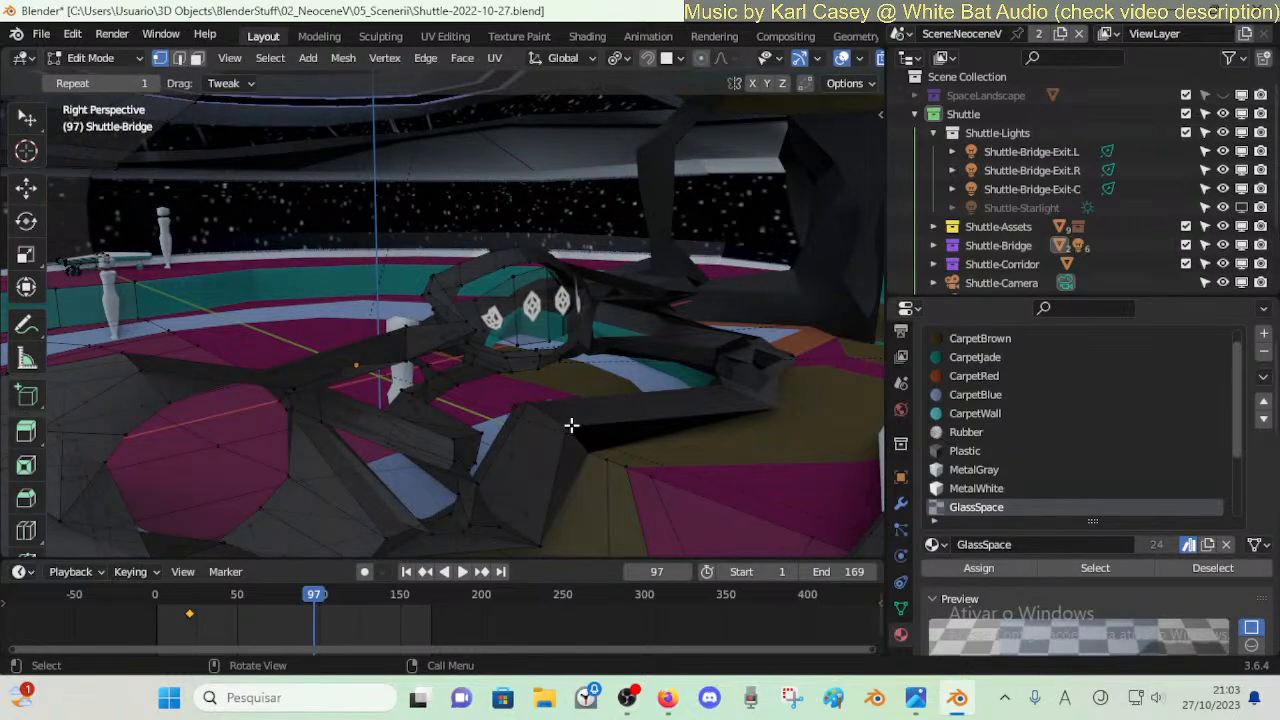
- Select the vertices of the console's emblem-screen section together with the adjoining end of the teal and blue step
key(shift+grave)
key(w)
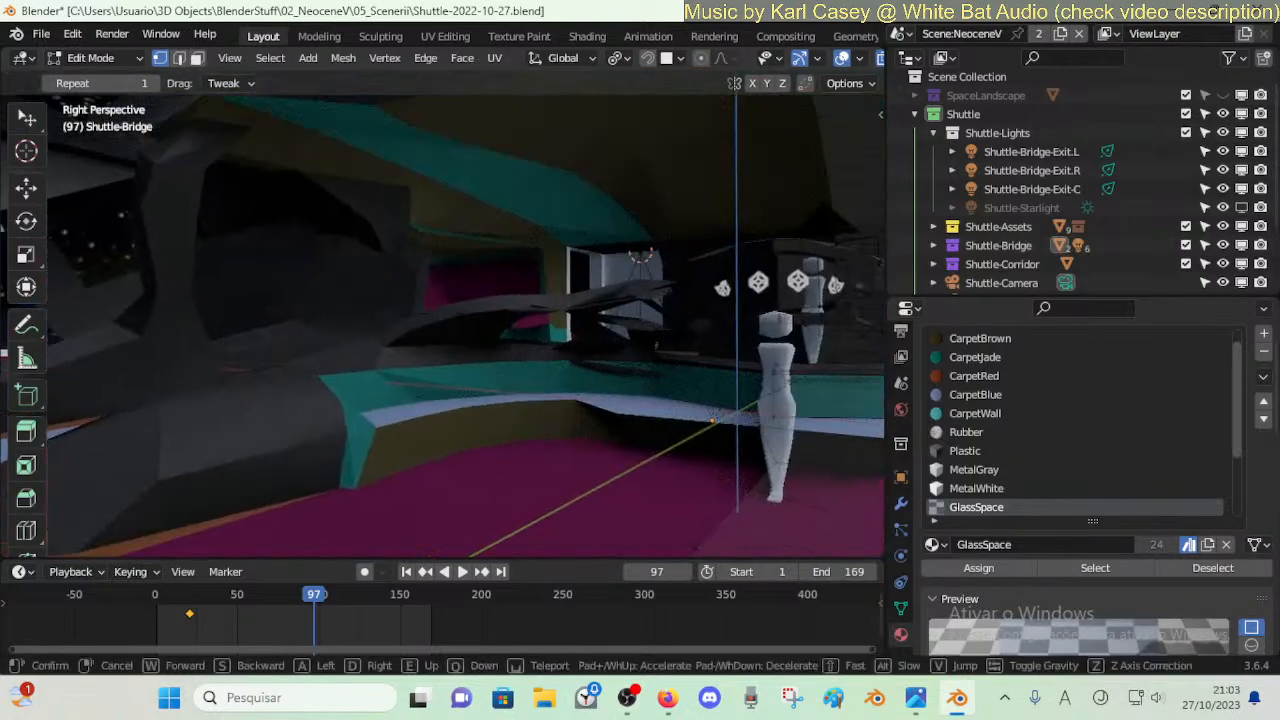
click(493, 455)
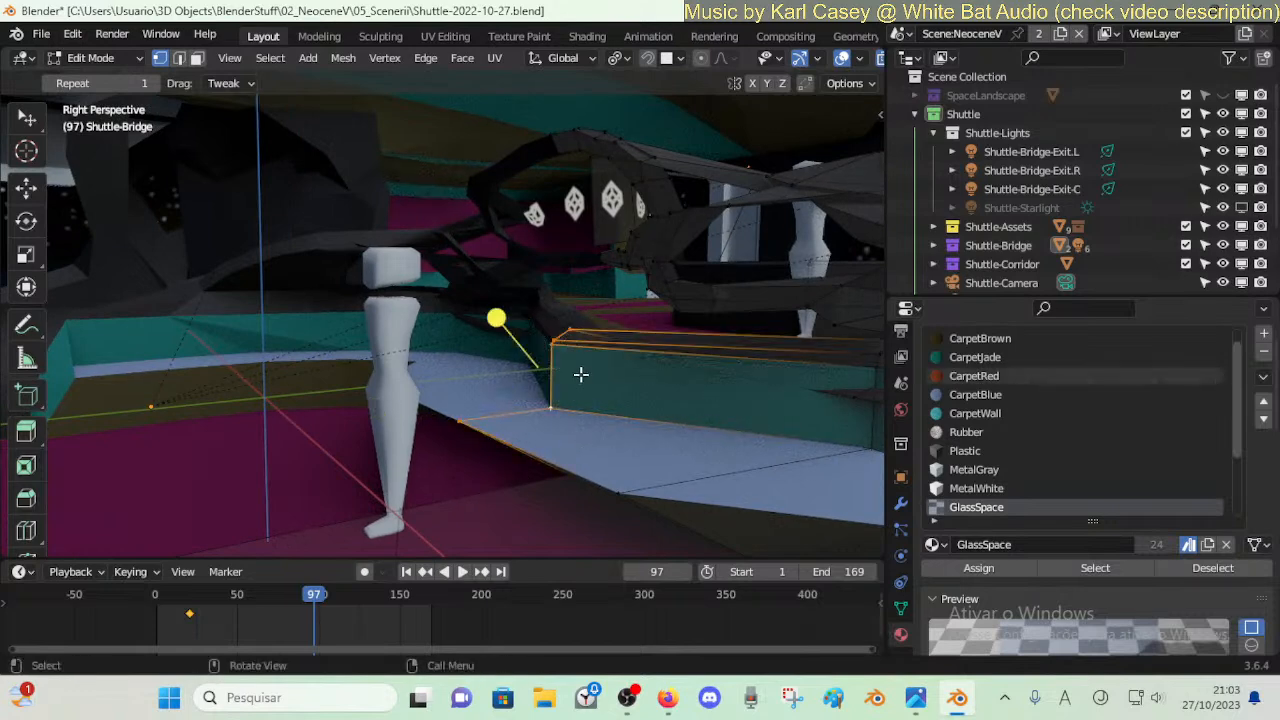
key(shift+grave)
key(s)
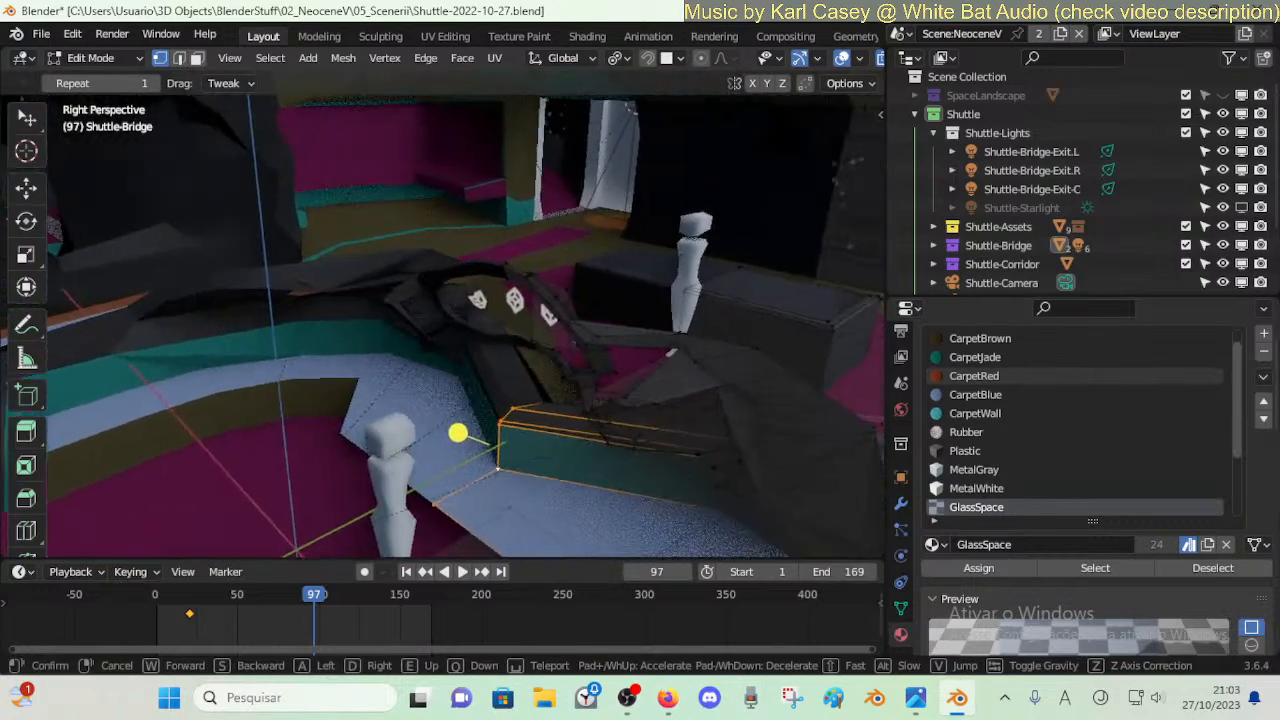
click(580, 371)
right_click(562, 410)
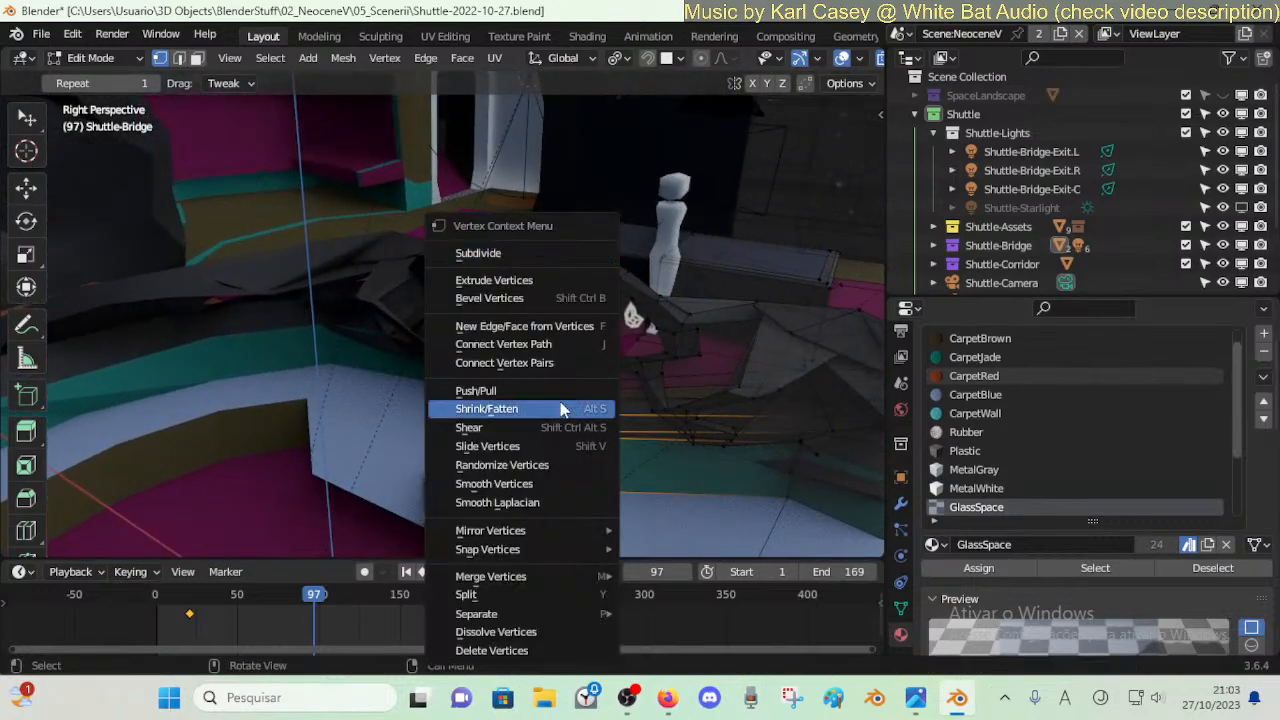
key(shift+grave)
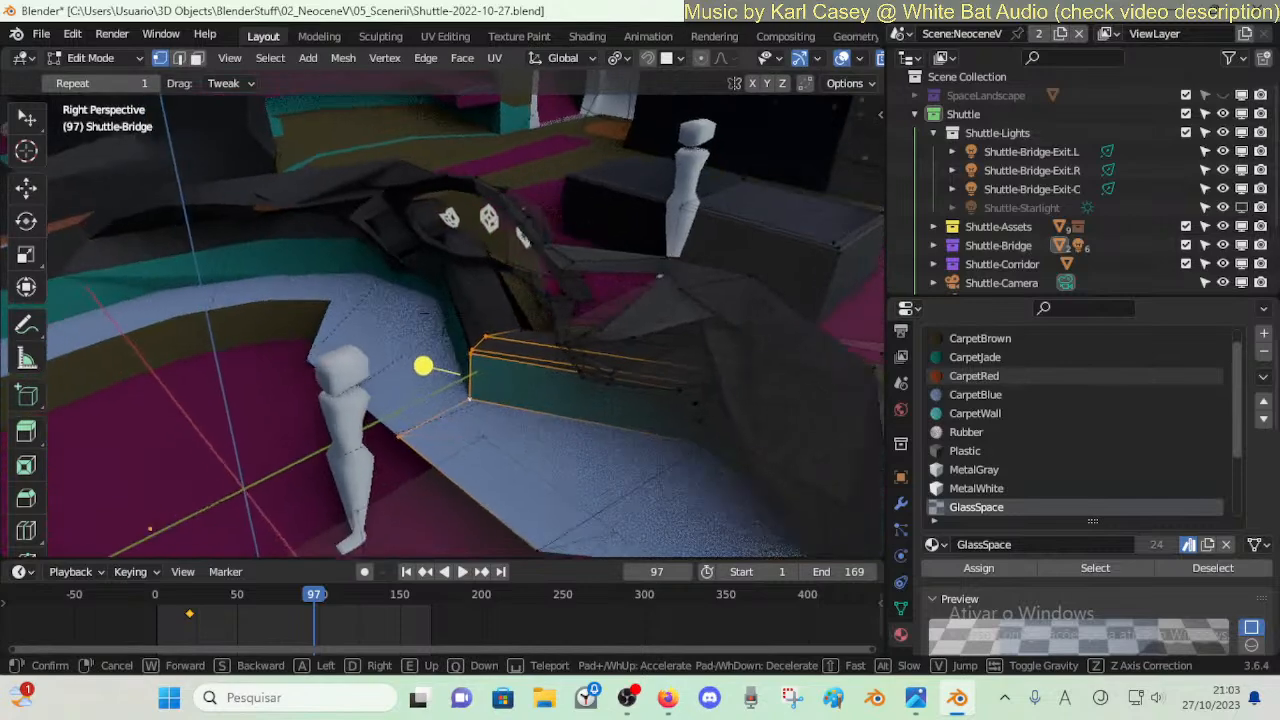
click(427, 246)
right_click(475, 222)
key(Escape)
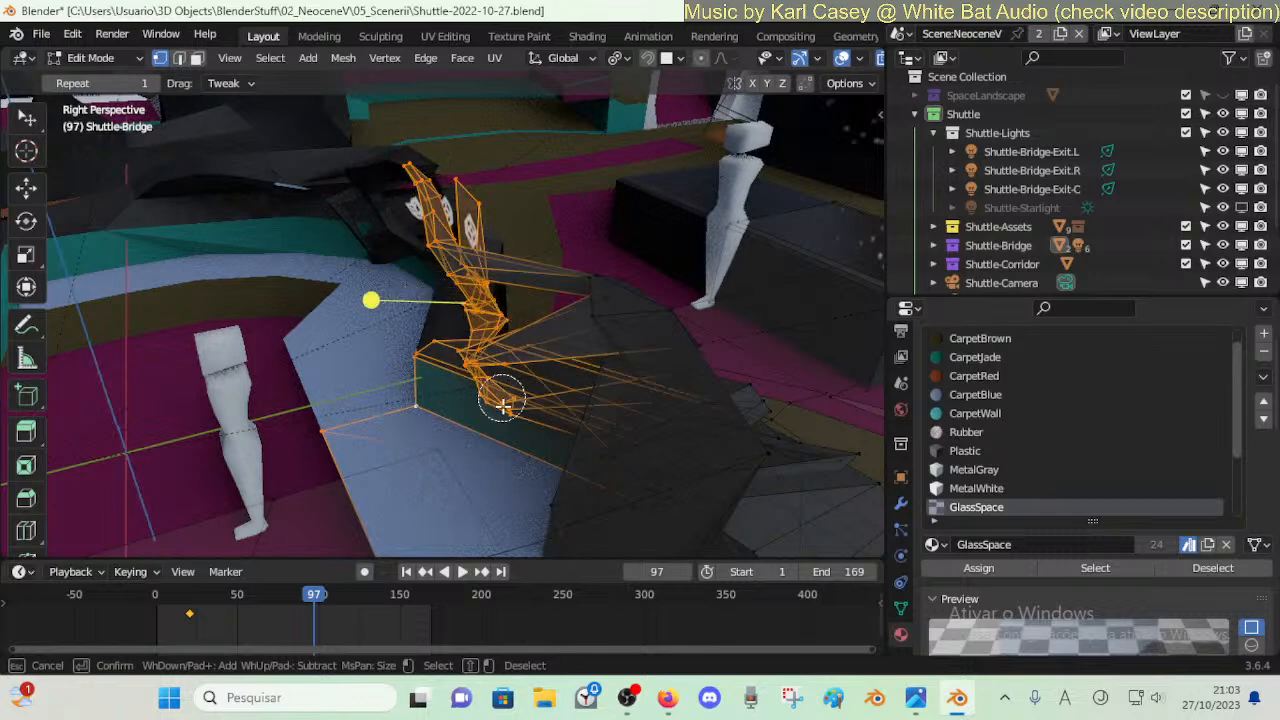
- Try moving the selected console and step vertices about 0.55 m along Y, then undo the move
key(g)
key(y)
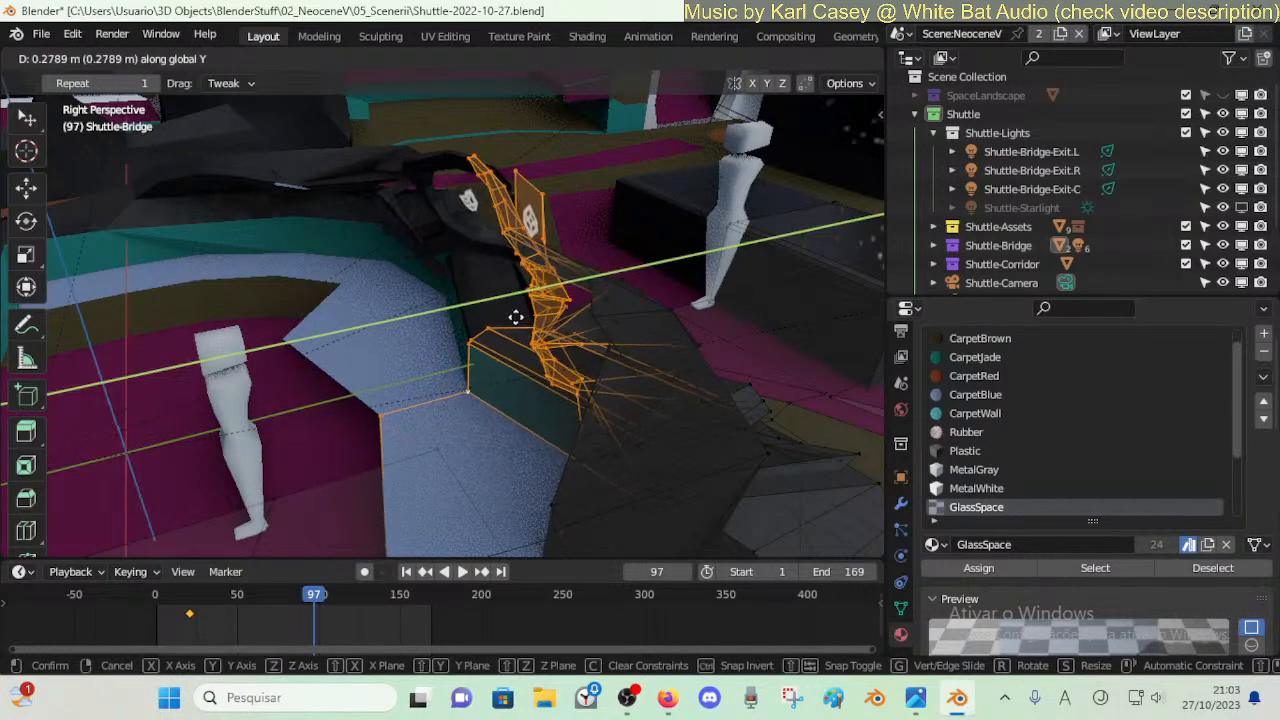
click(566, 299)
key(shift+grave)
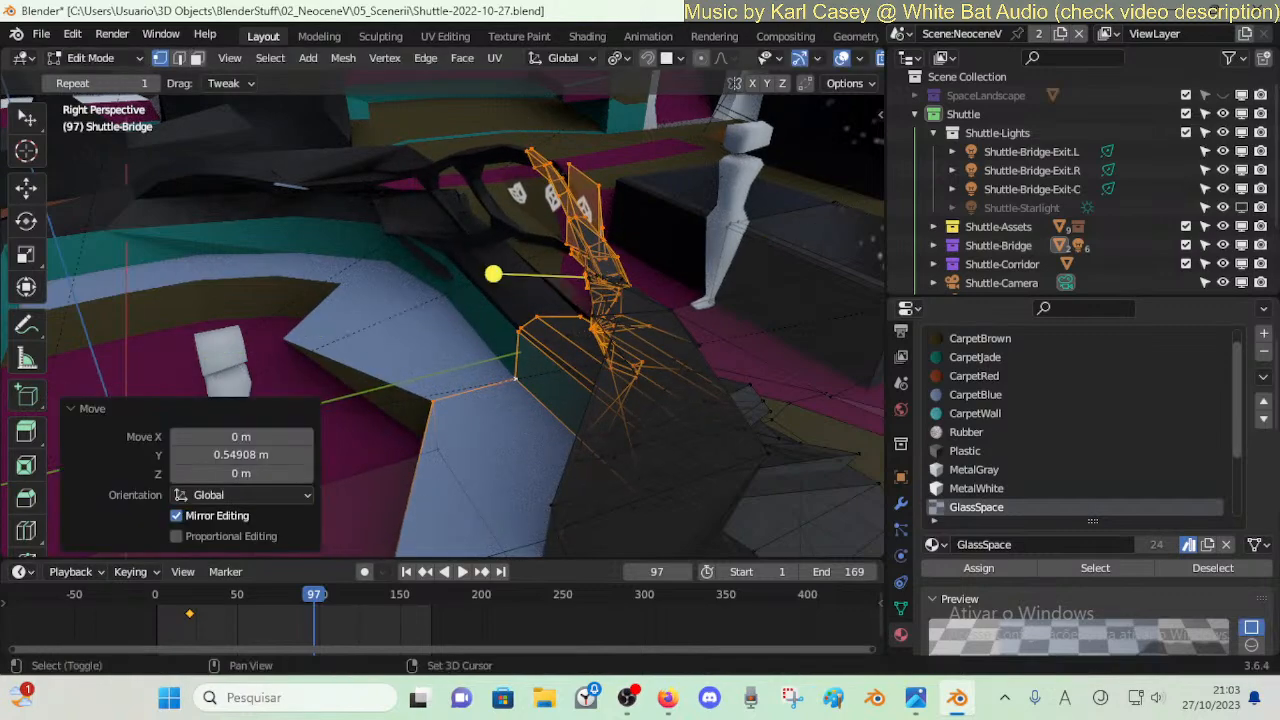
click(569, 306)
key(ctrl+z)
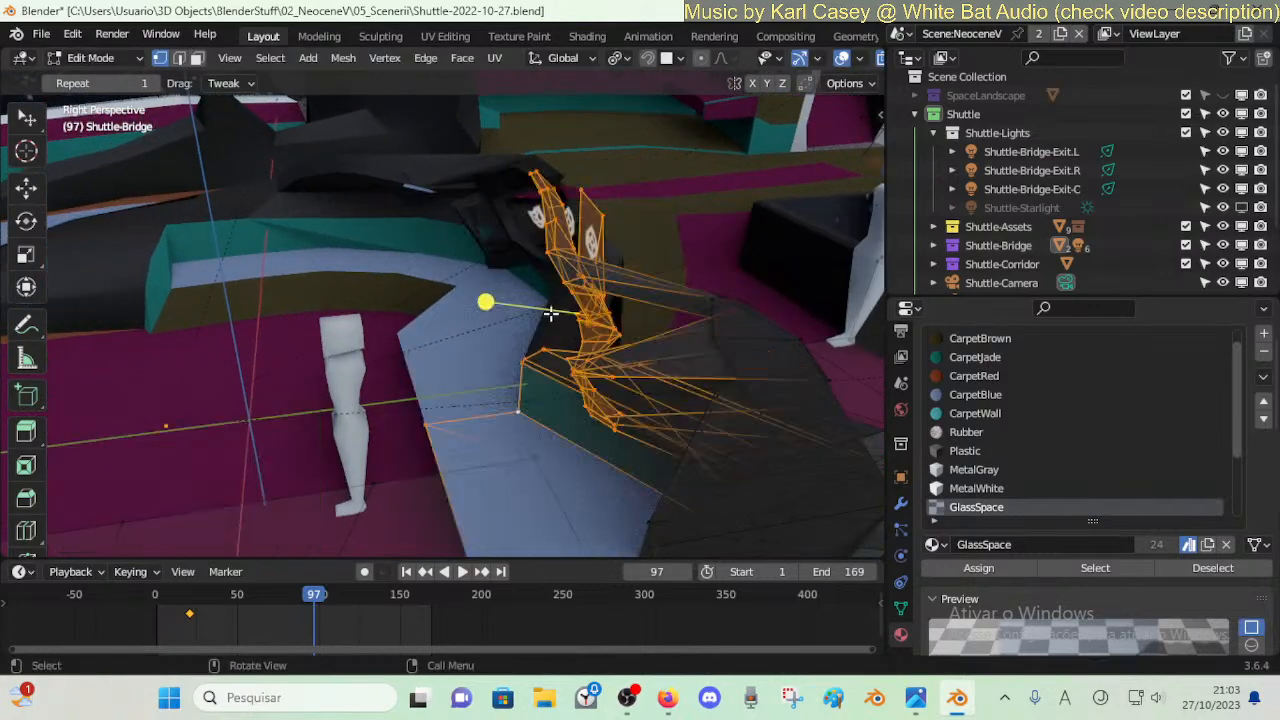
- Try moving the selection, including the blue step's outer corner, about 0.56 m along Y, then undo it
key(shift+grave)
key(s)
click(549, 320)
key(g)
key(y)
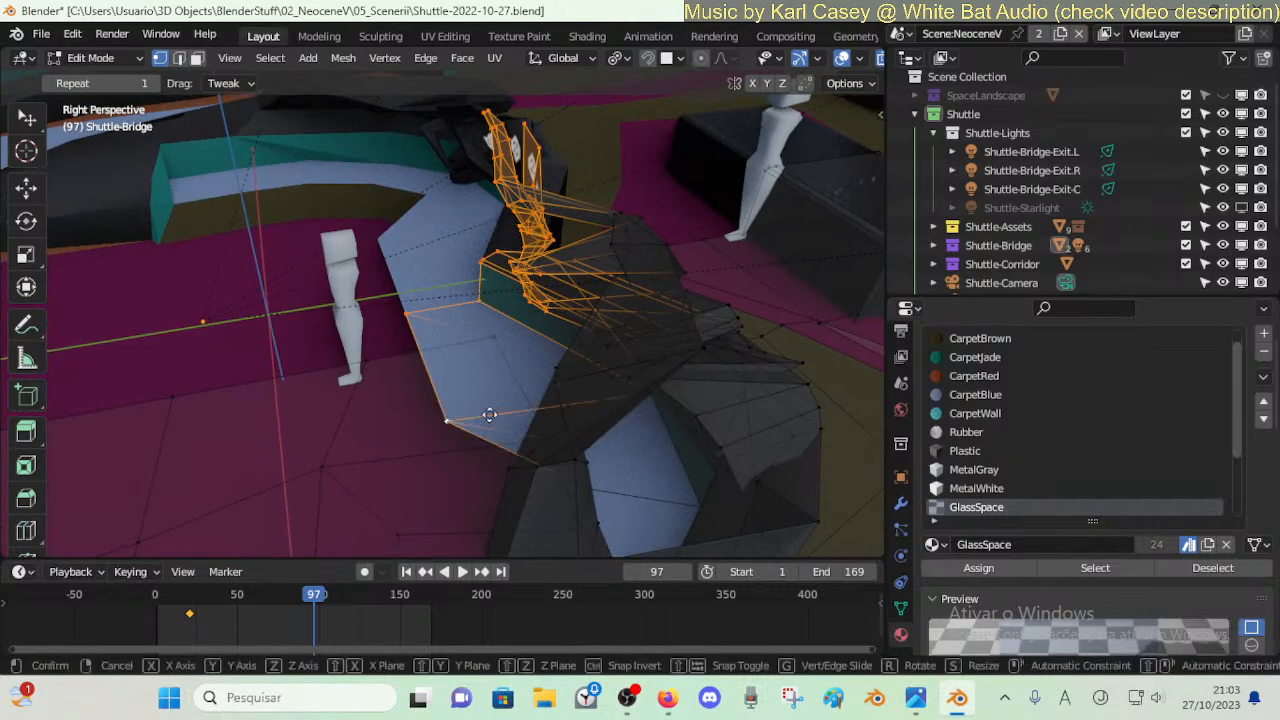
click(559, 398)
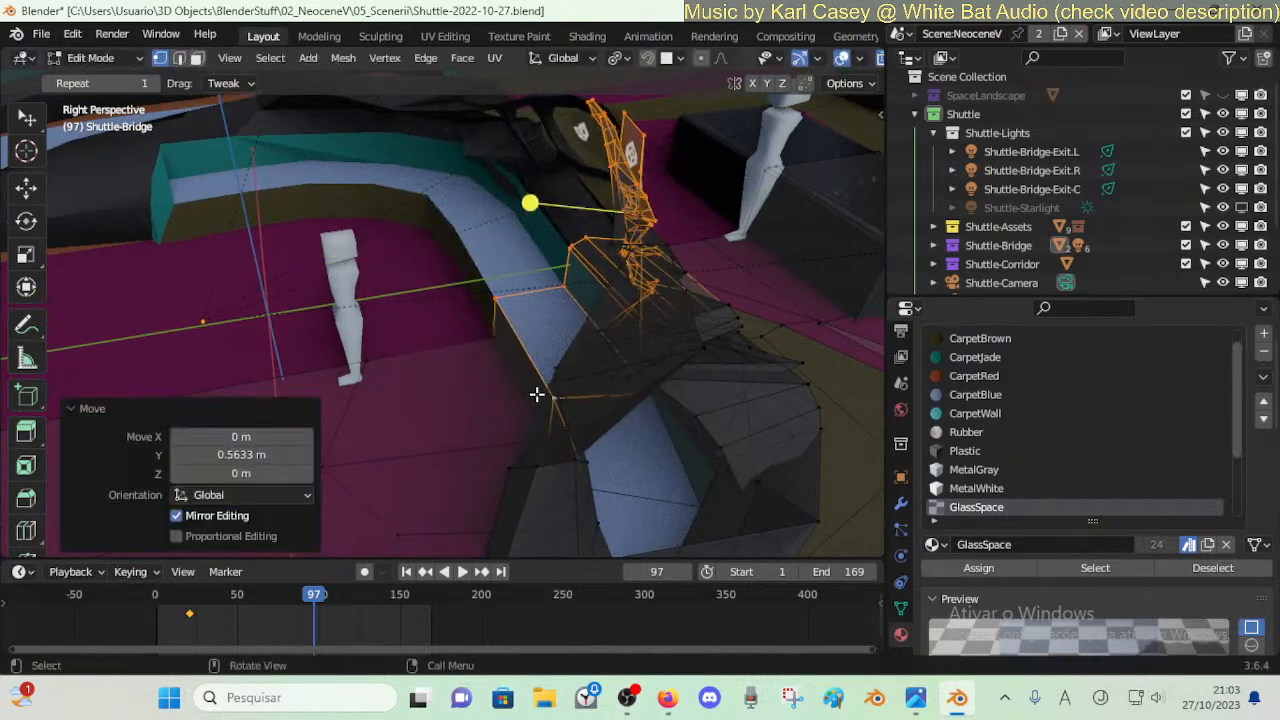
key(ctrl+z)
- Move the selected console and step vertices about 0.59 m along Y, check the shape, and clear the selection
key(g)
key(y)
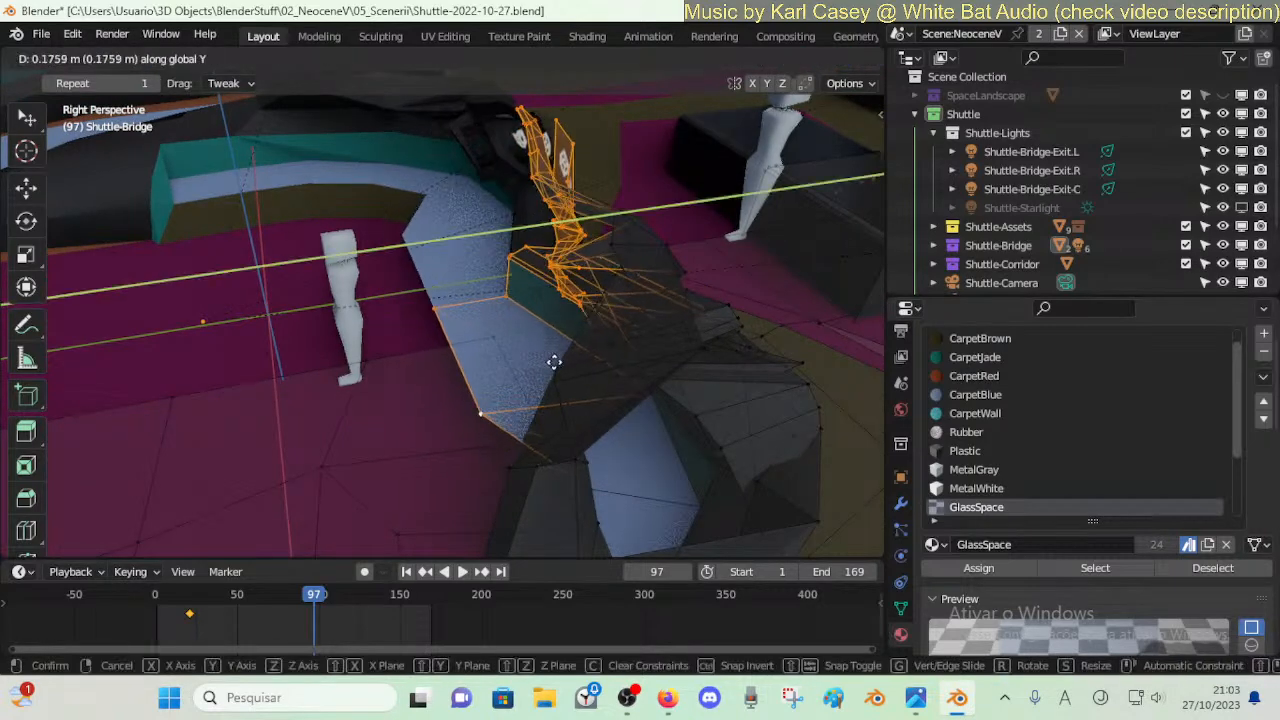
click(703, 334)
key(shift+grave)
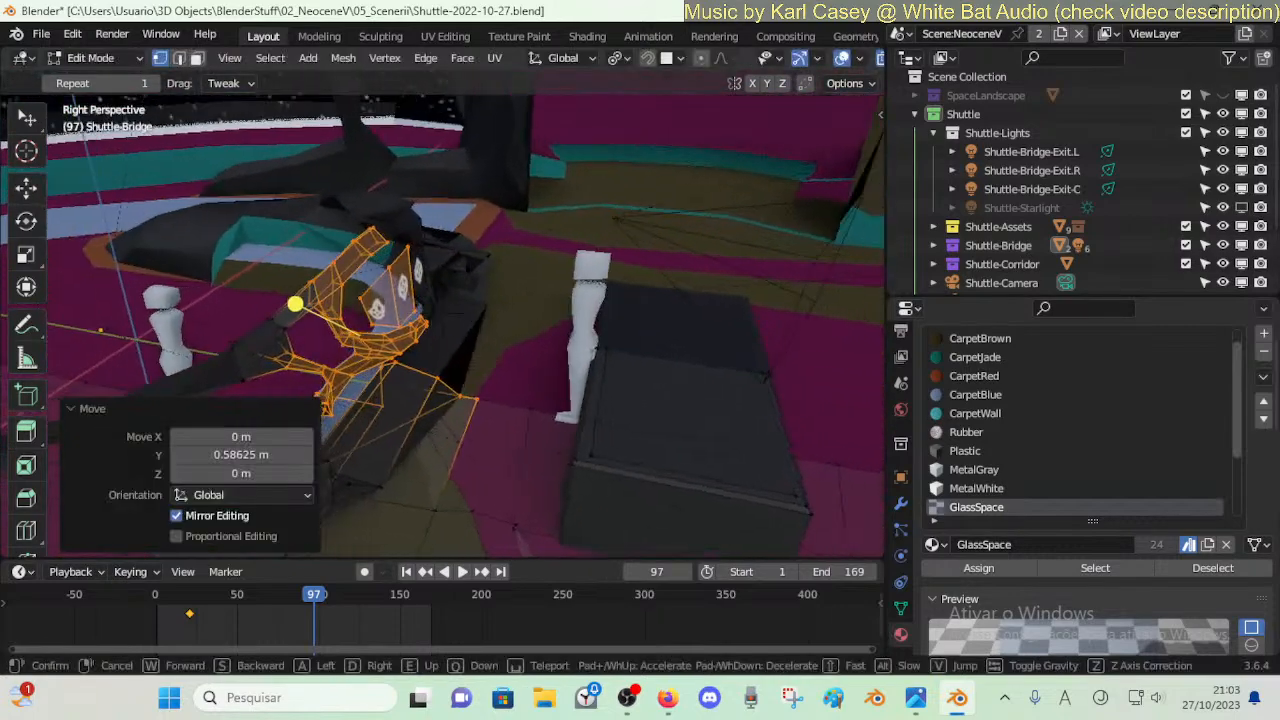
key(a)
key(w)
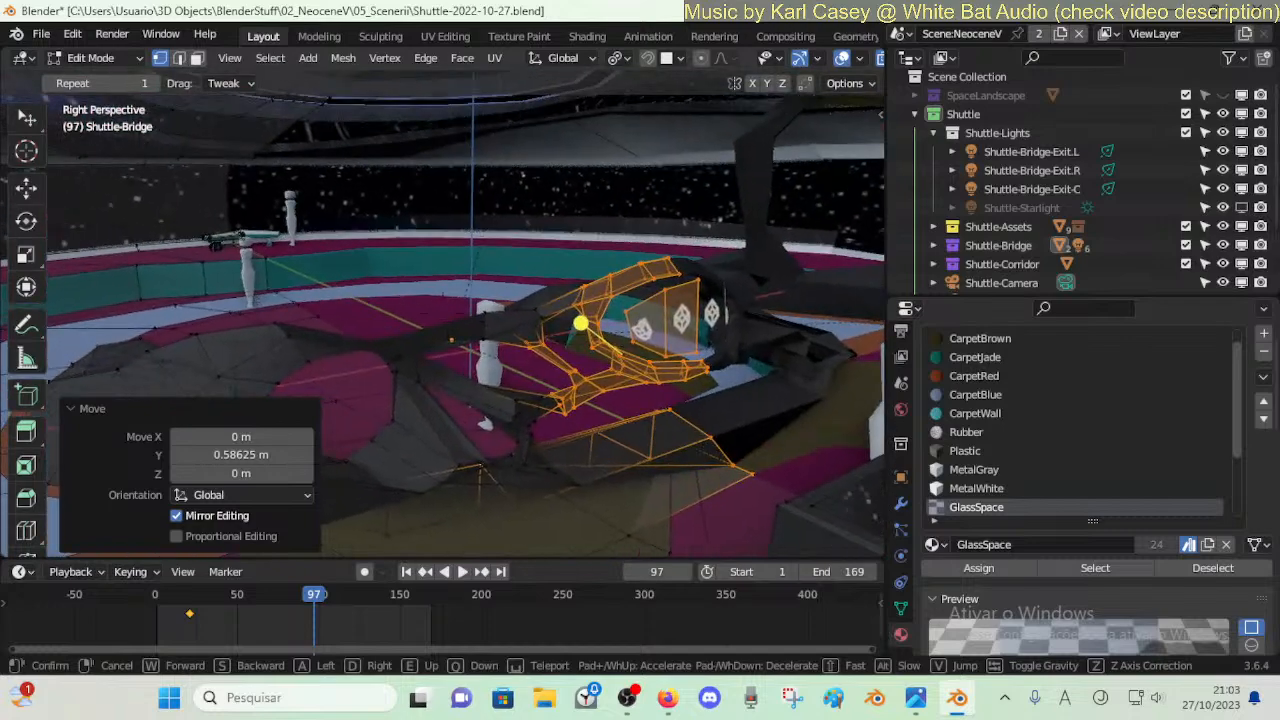
key(w)
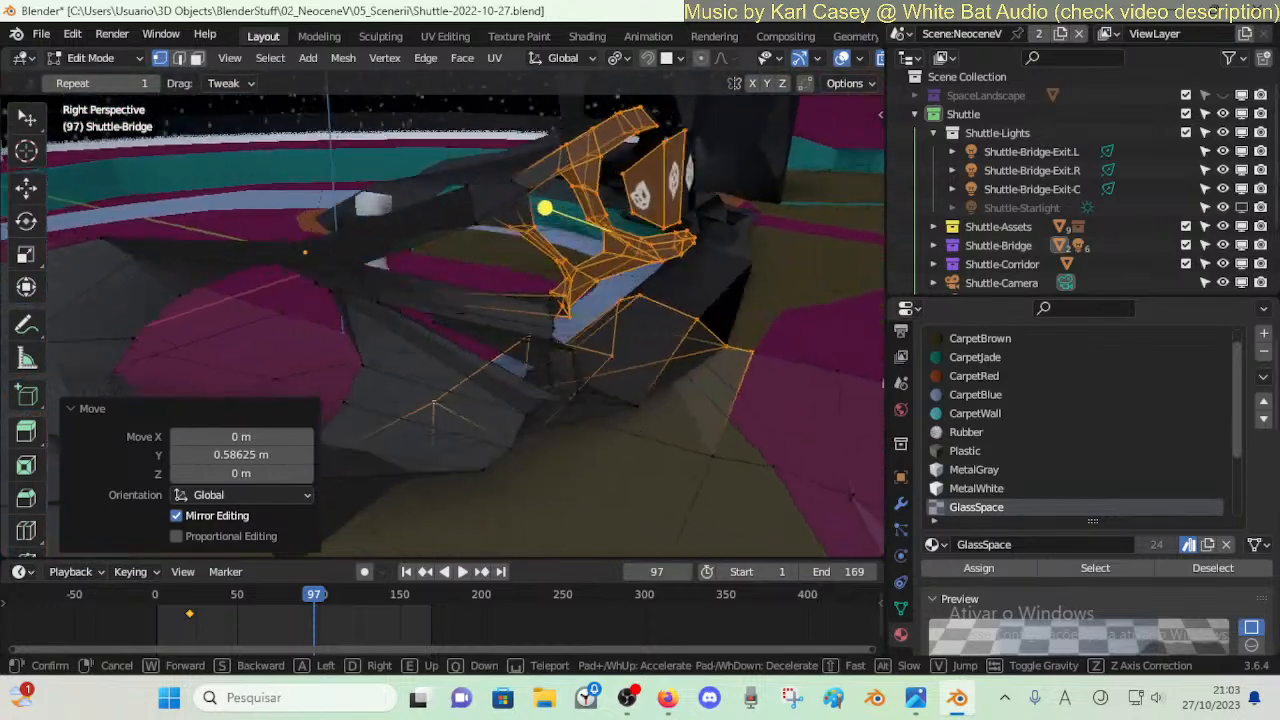
click(686, 343)
key(alt+a)
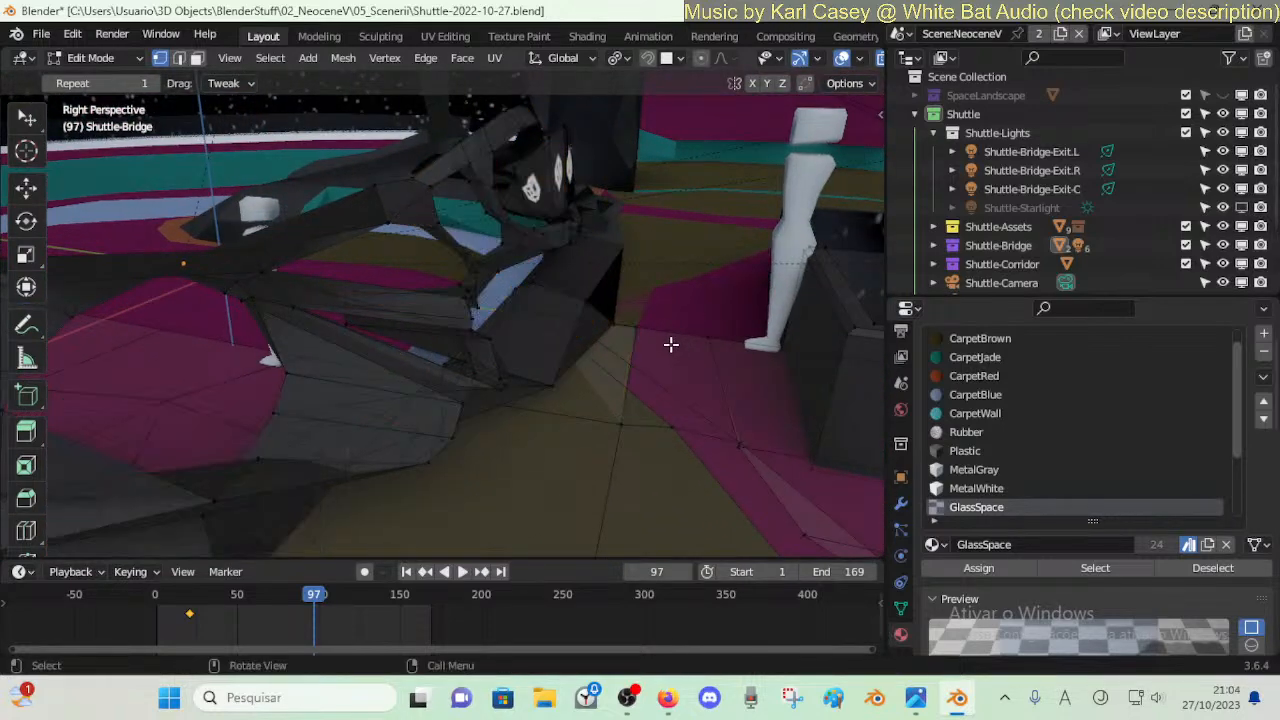
- Move the magenta carpet's edge vertices between the console and the dark block about 0.58 m along Y
key(shift+grave)
key(a)
click(531, 343)
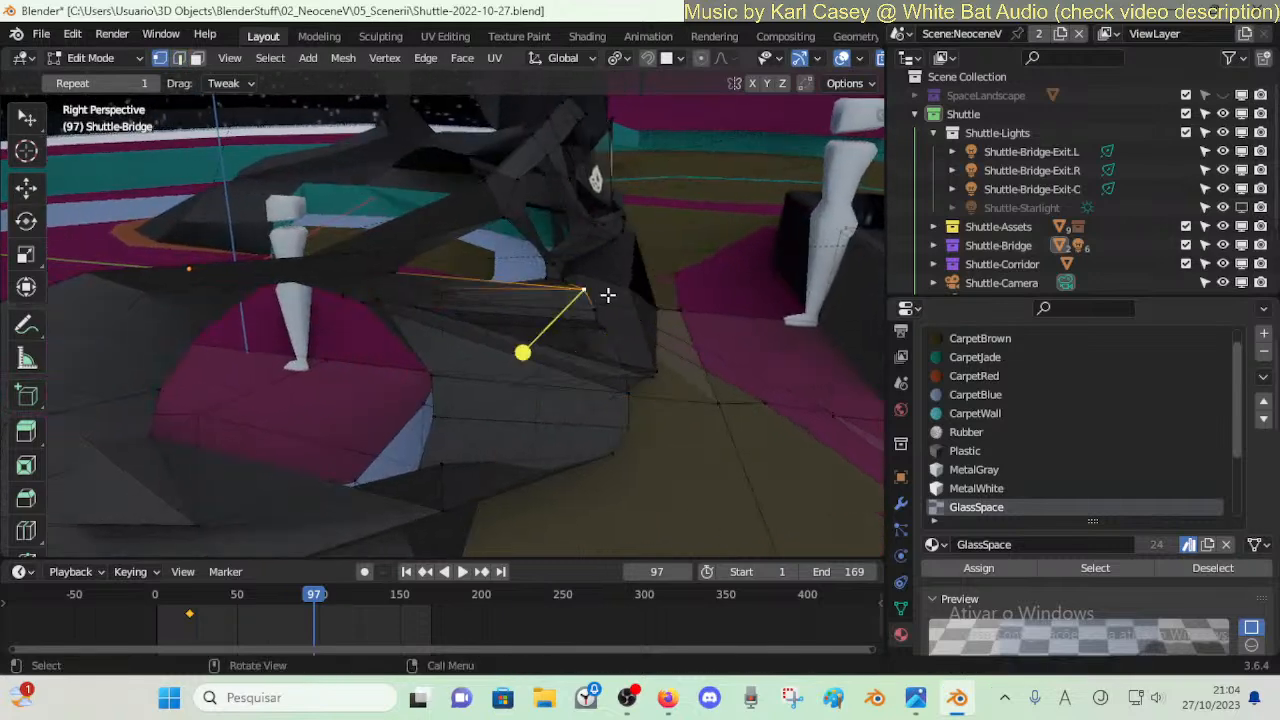
key(g)
key(y)
click(710, 305)
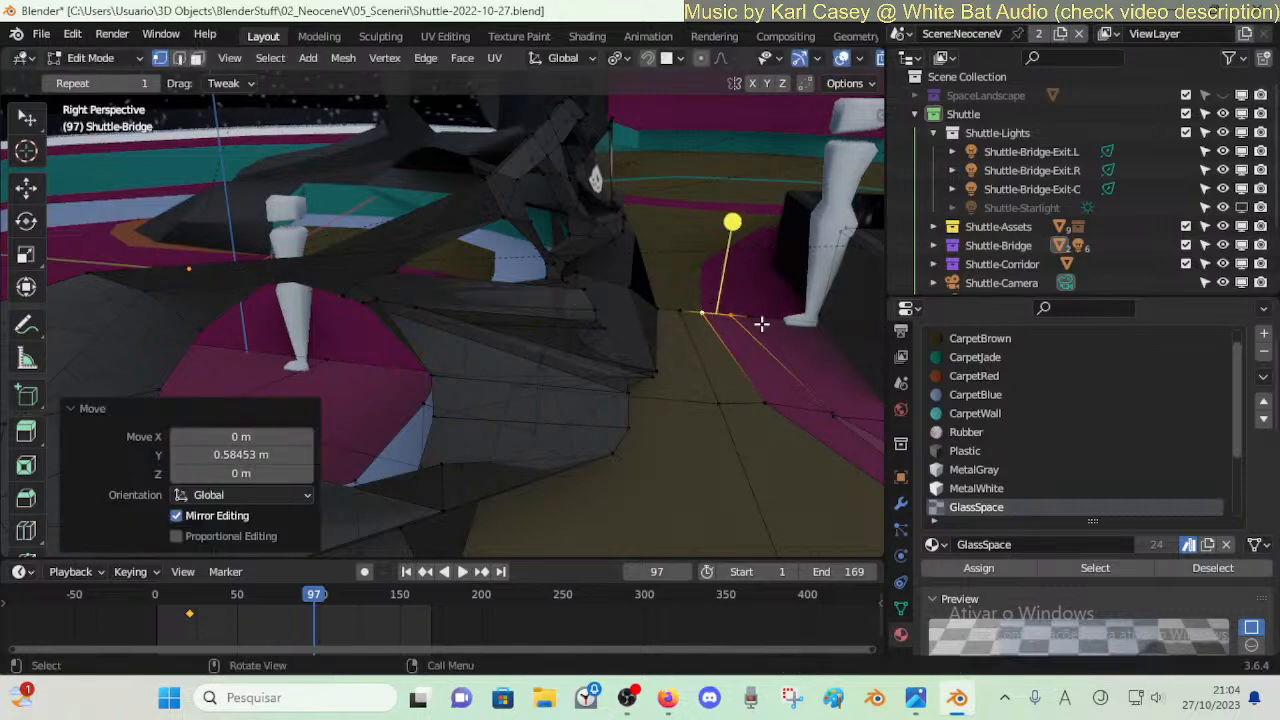
- Move two magenta carpet vertices at the dark block's corner along Y toward the block, the second by about 0.09 m
key(shift+grave)
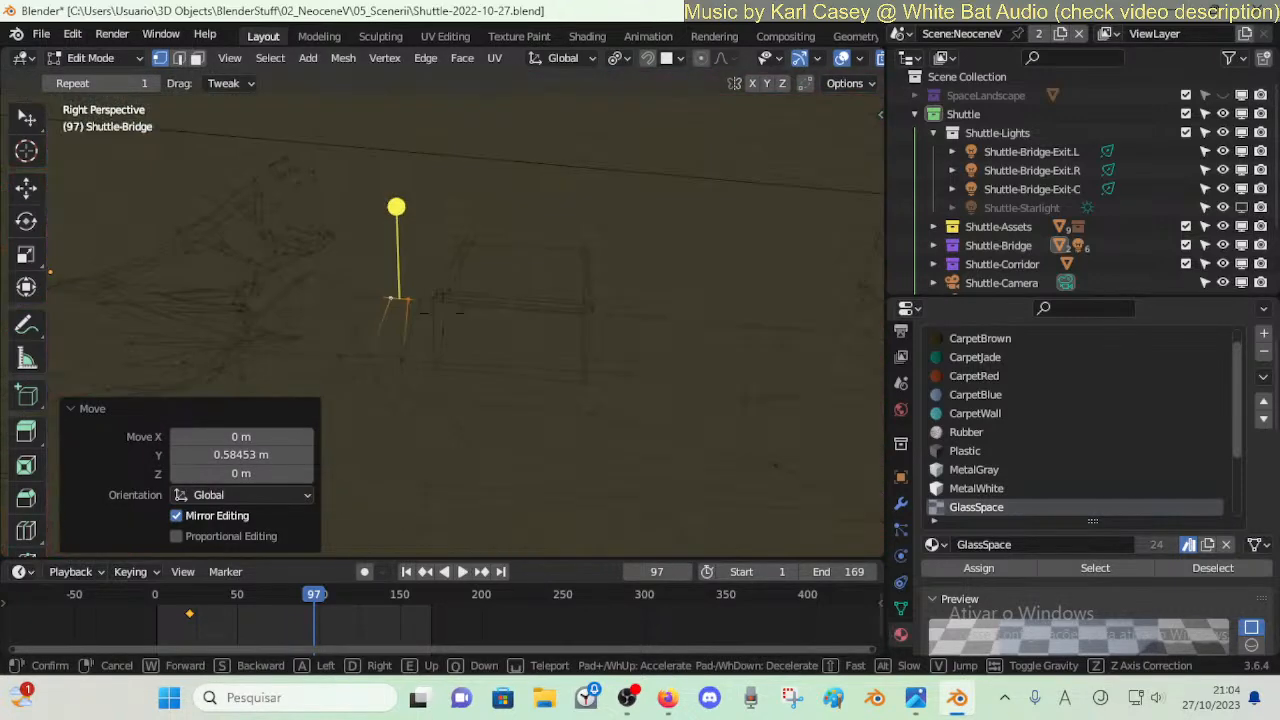
click(761, 341)
click(535, 405)
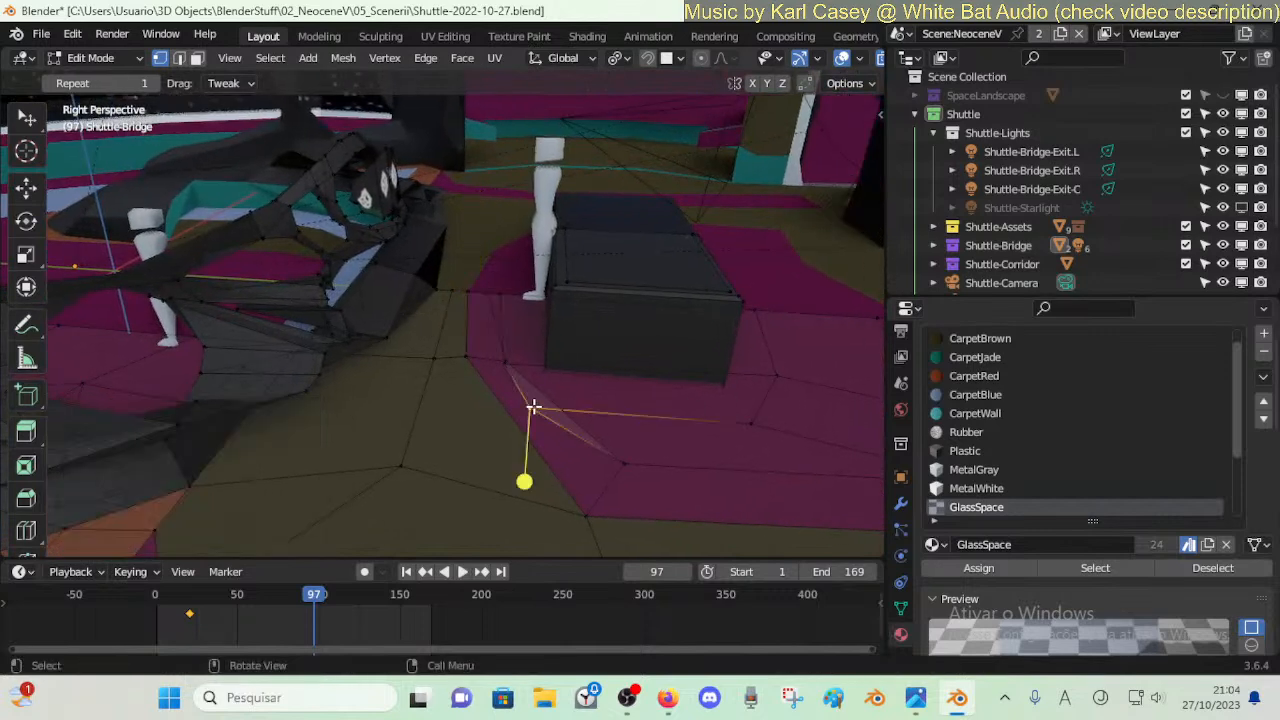
key(g)
key(y)
click(585, 410)
click(506, 360)
key(g)
key(y)
click(524, 364)
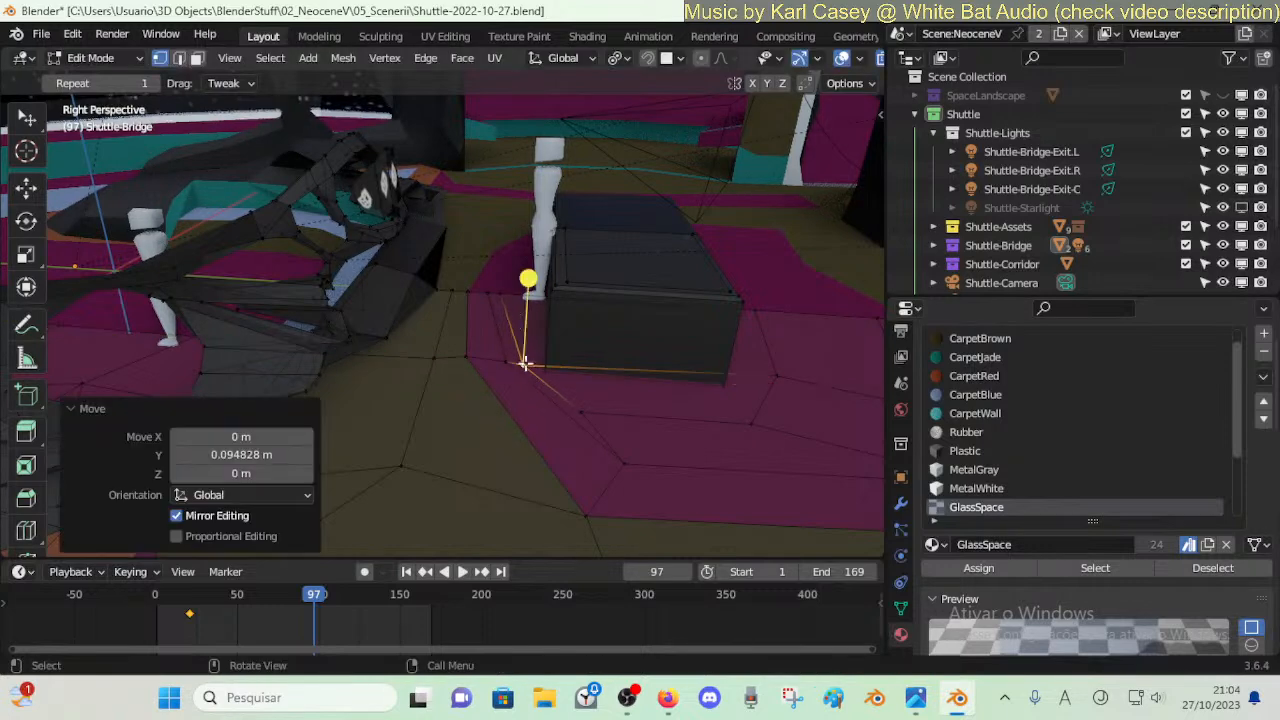
- Dissolve the edge loop running around the dark block on the magenta carpet
click(585, 413)
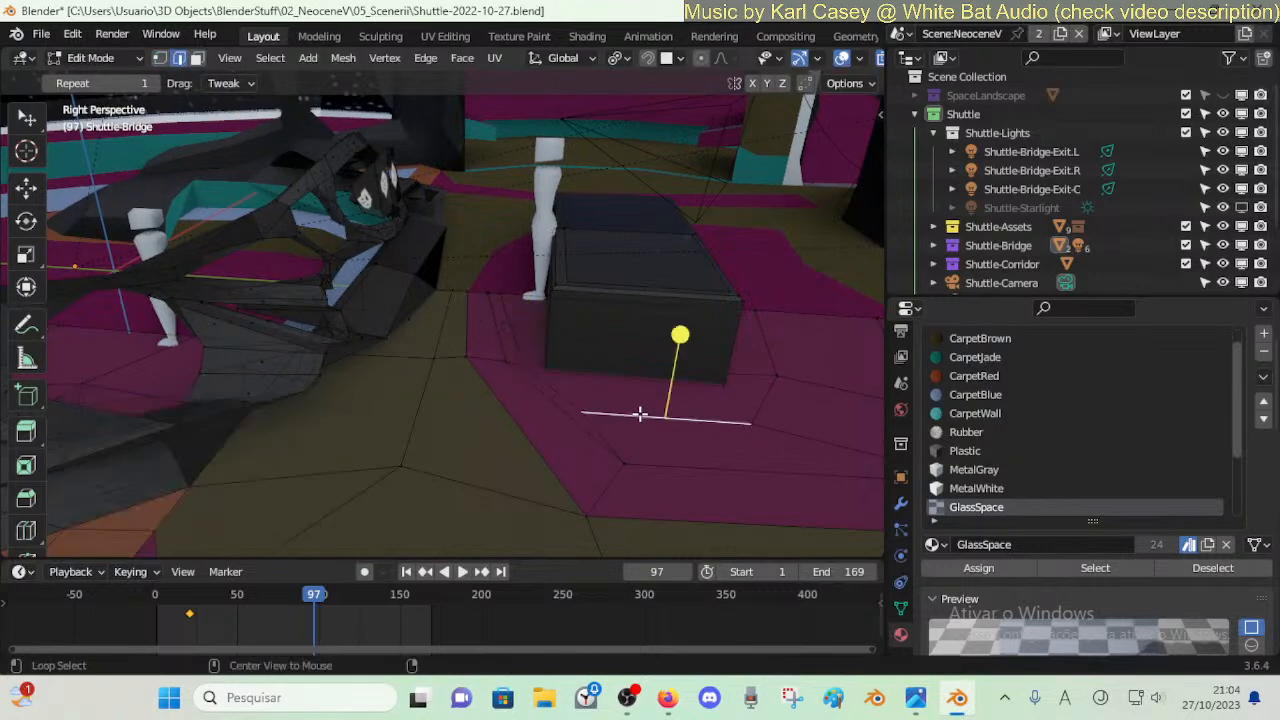
key(x)
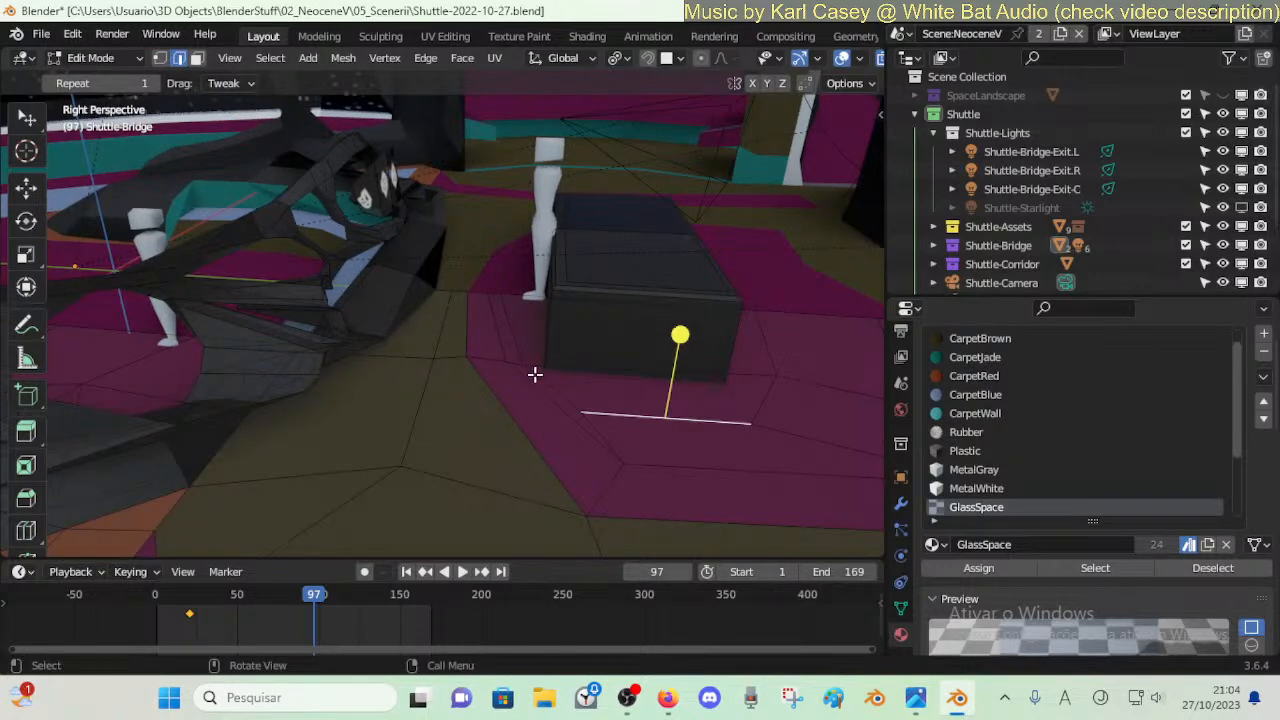
alt+click(535, 374)
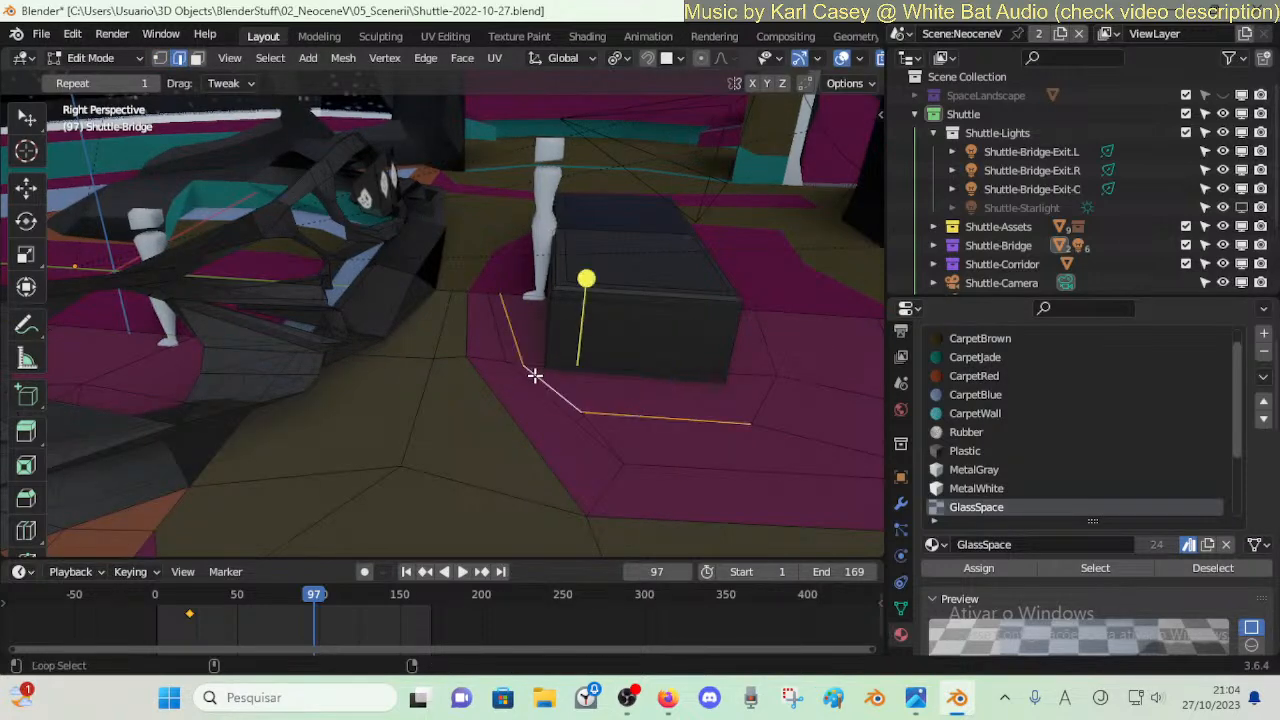
ctrl+click(760, 392)
key(x)
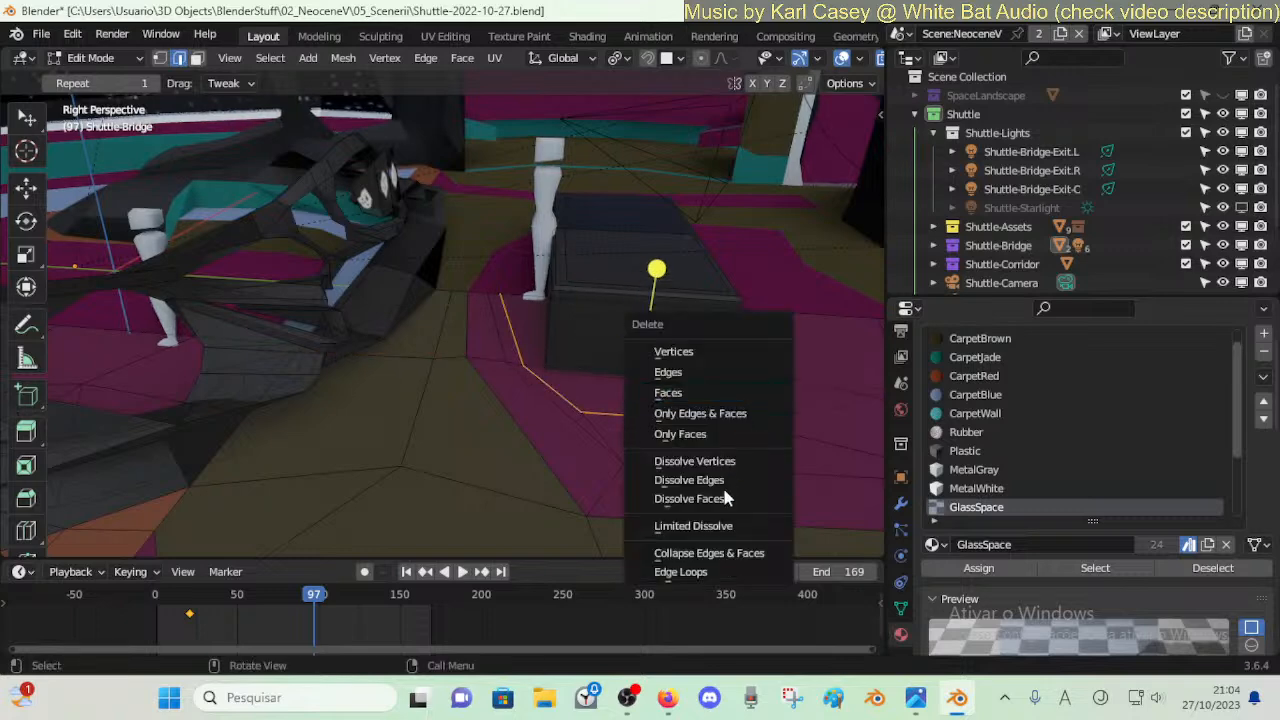
click(690, 480)
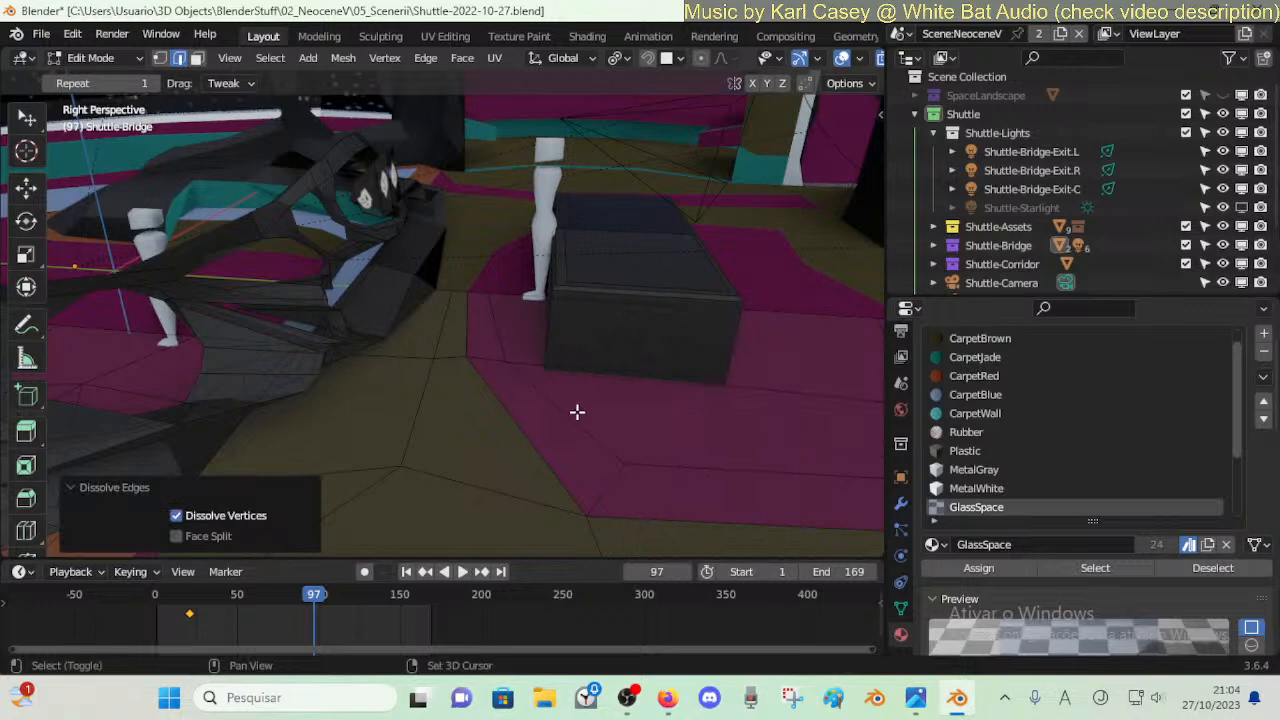
- Adjust the console's end face and neighbouring vertices facing the dark block along Y, finishing with a move of about 0.04 m
shift+middle_drag(577, 411, 507, 424)
shift+middle_drag(411, 329, 423, 321)
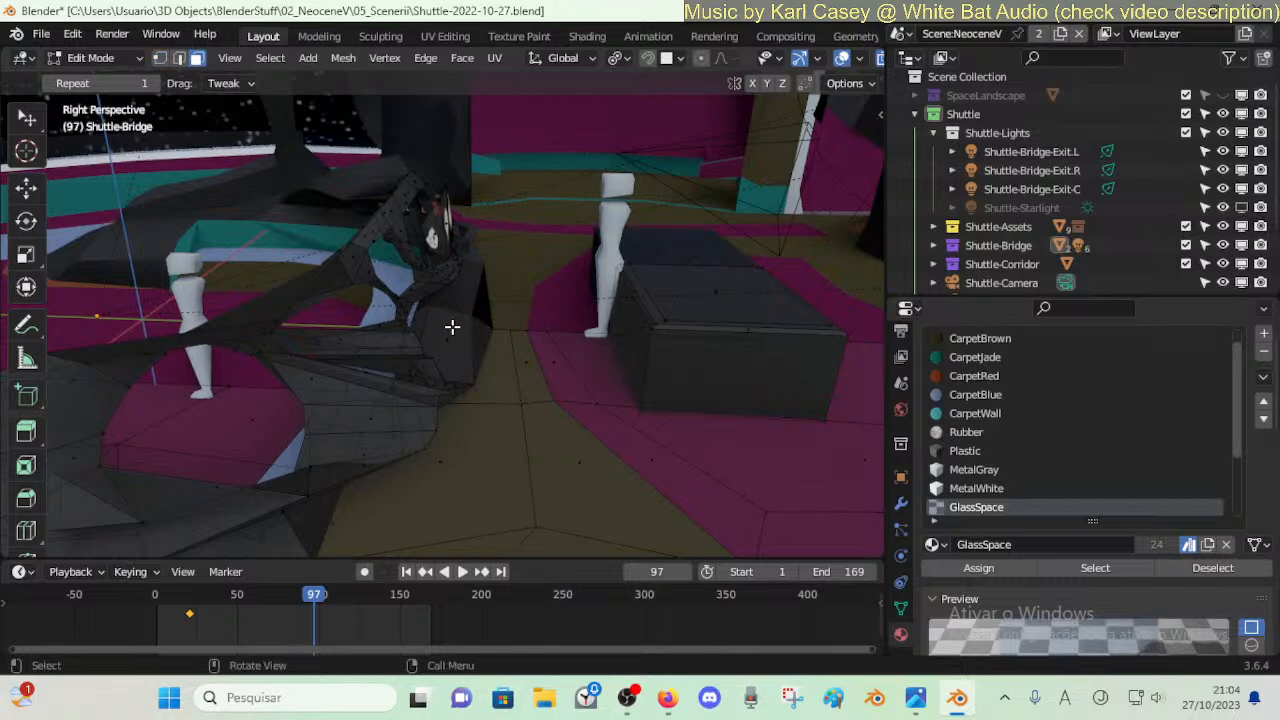
click(452, 327)
key(g)
key(y)
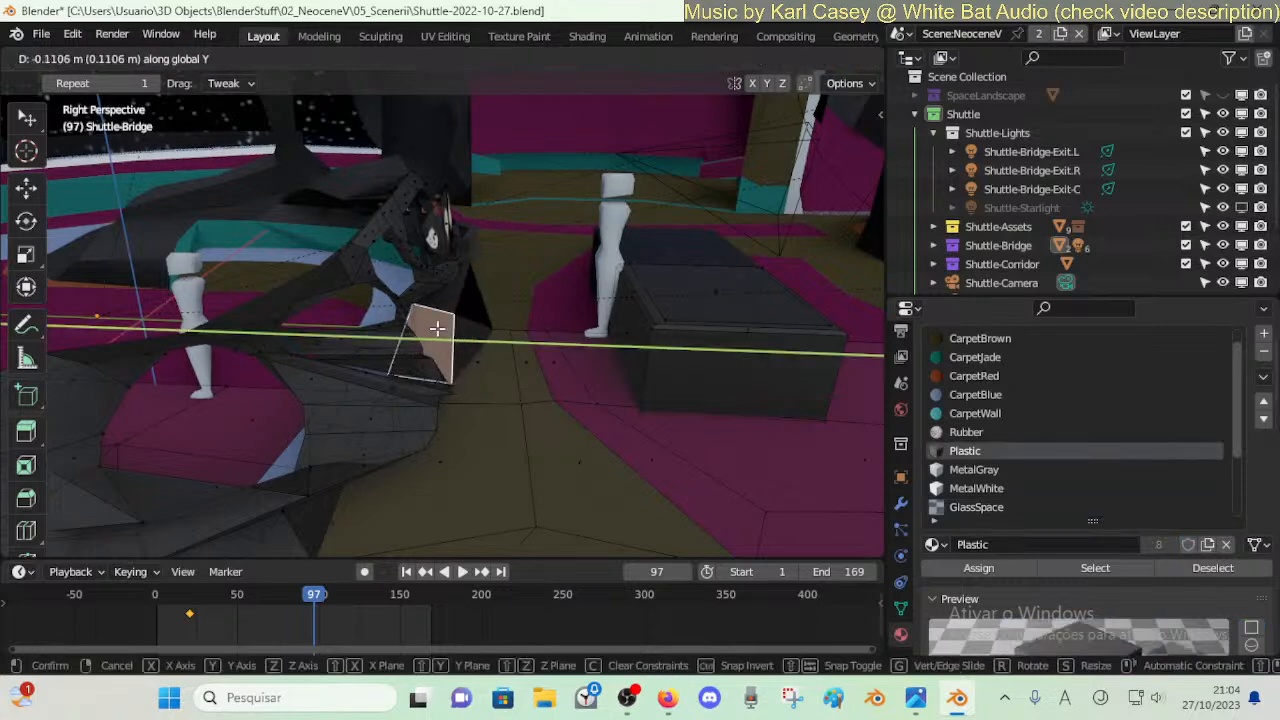
click(479, 326)
key(g)
key(y)
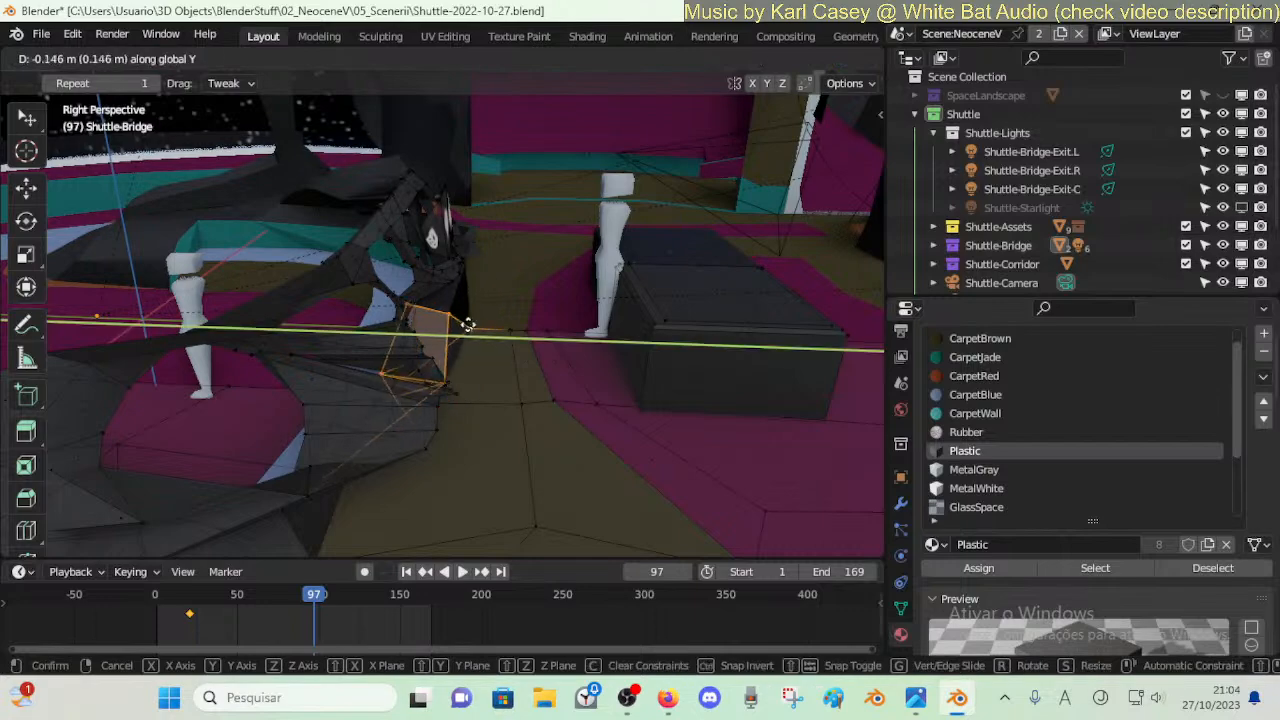
click(507, 330)
- Raise the console's lower-edge vertex above the teal wall about 0.2 m along Z
key(shift+grave)
key(s)
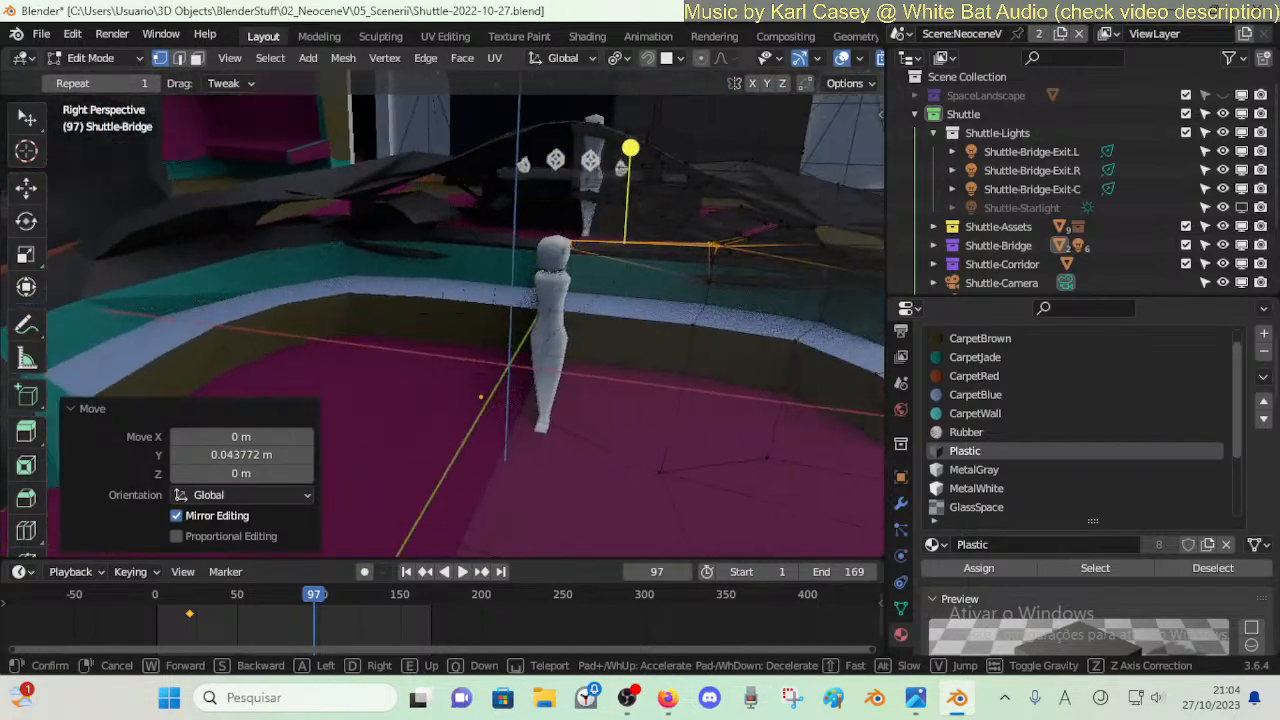
key(w)
click(498, 332)
key(alt+z)
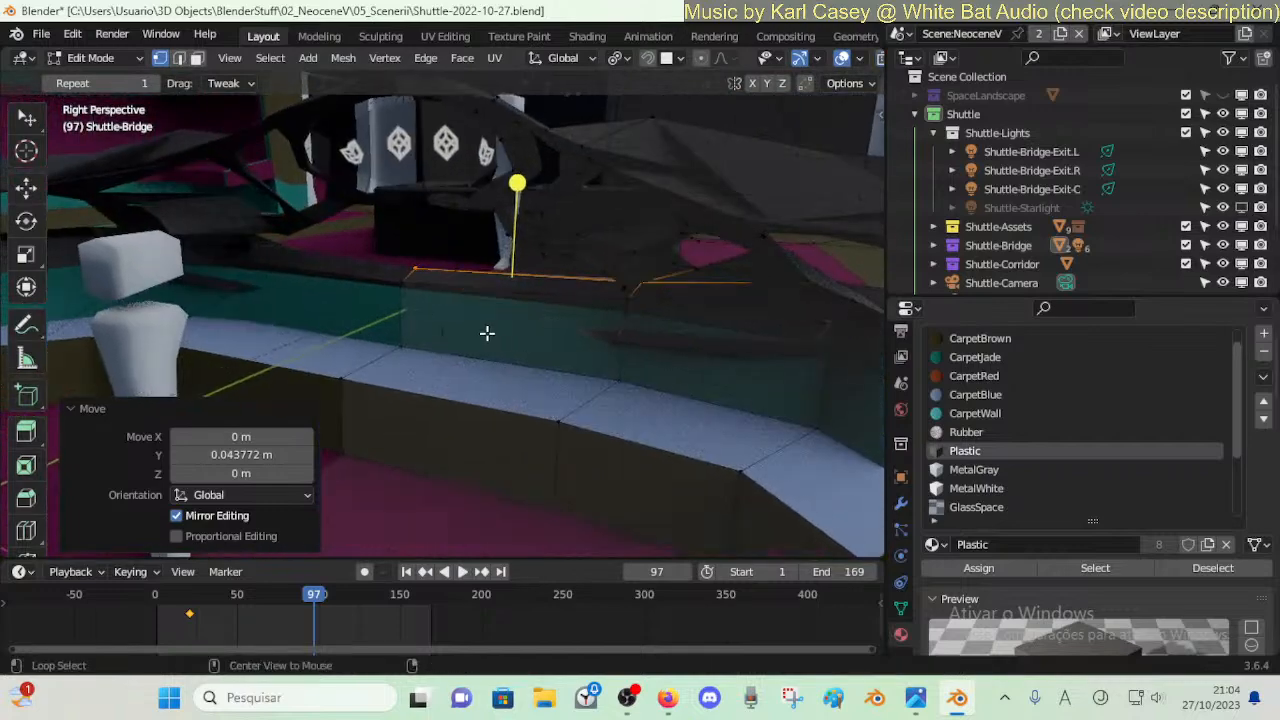
click(453, 294)
middle_drag(453, 295, 505, 345)
shift+middle_drag(630, 368, 532, 361)
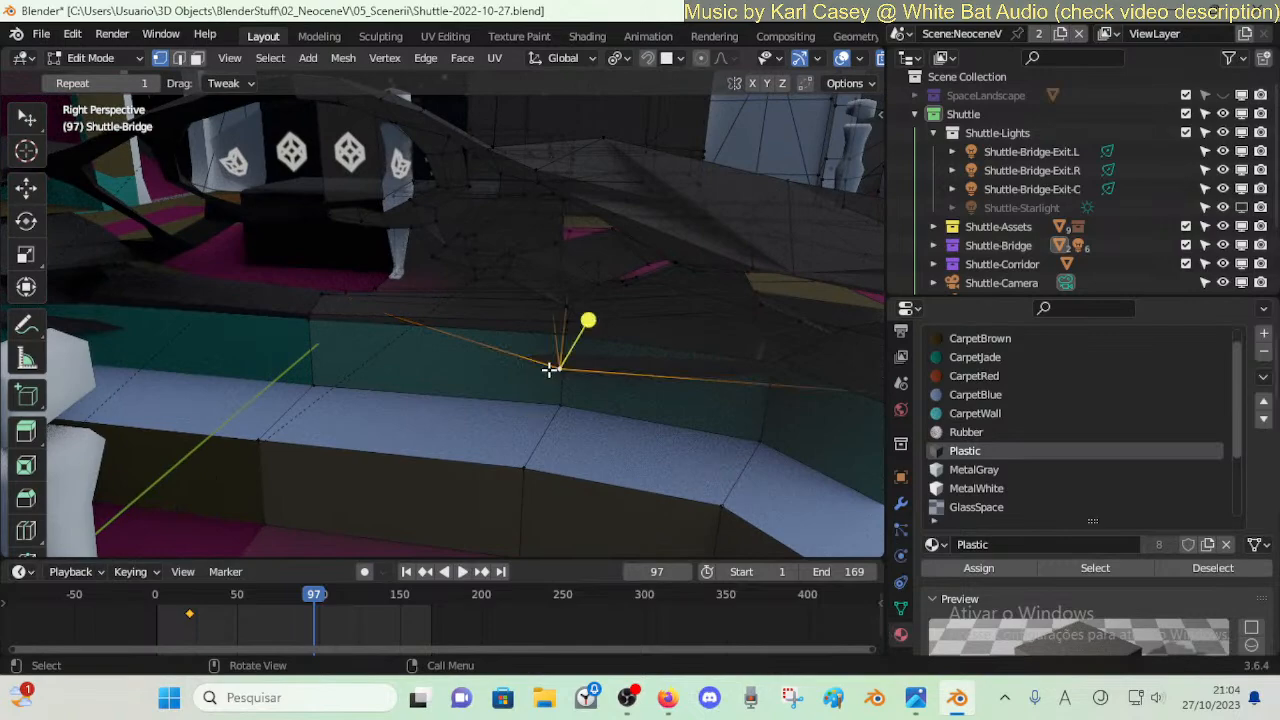
key(g)
key(z)
click(566, 325)
- Move the console's base vertex on the brown floor about 0.57 m along Y and adjust it along X
key(shift+grave)
key(w)
key(s)
key(d)
click(568, 318)
key(g)
key(x)
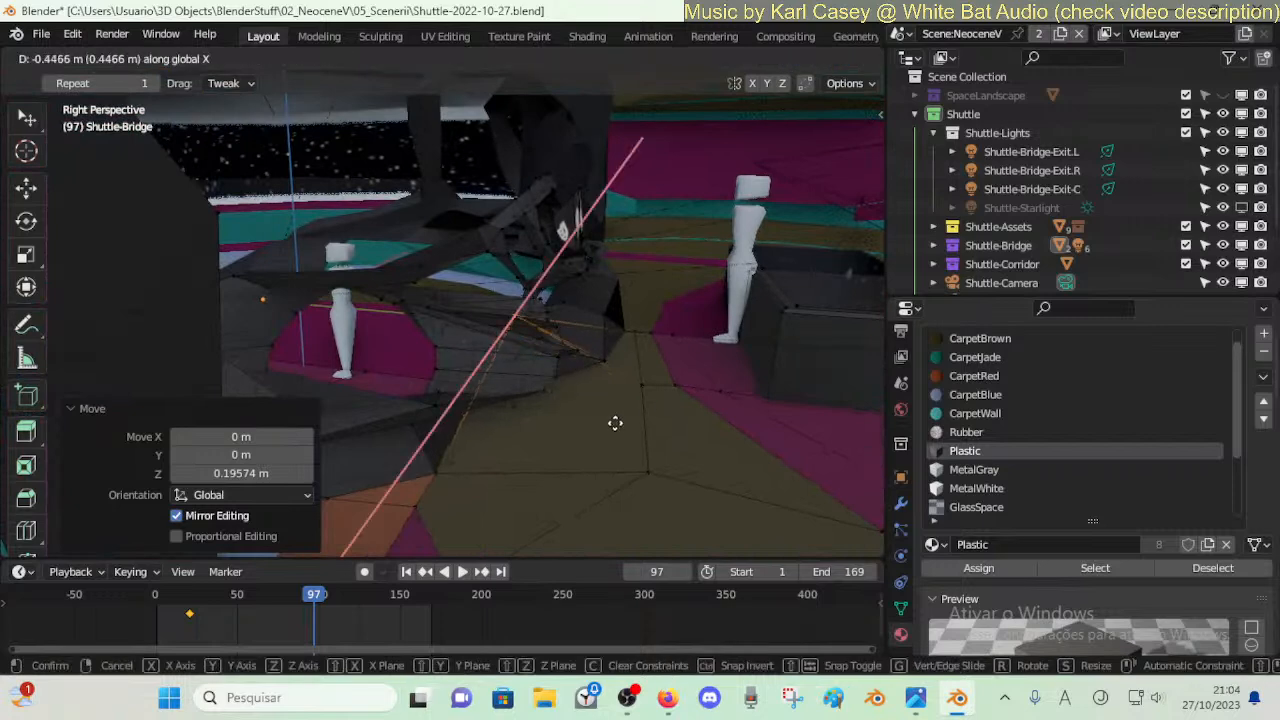
key(y)
click(655, 440)
key(g)
key(x)
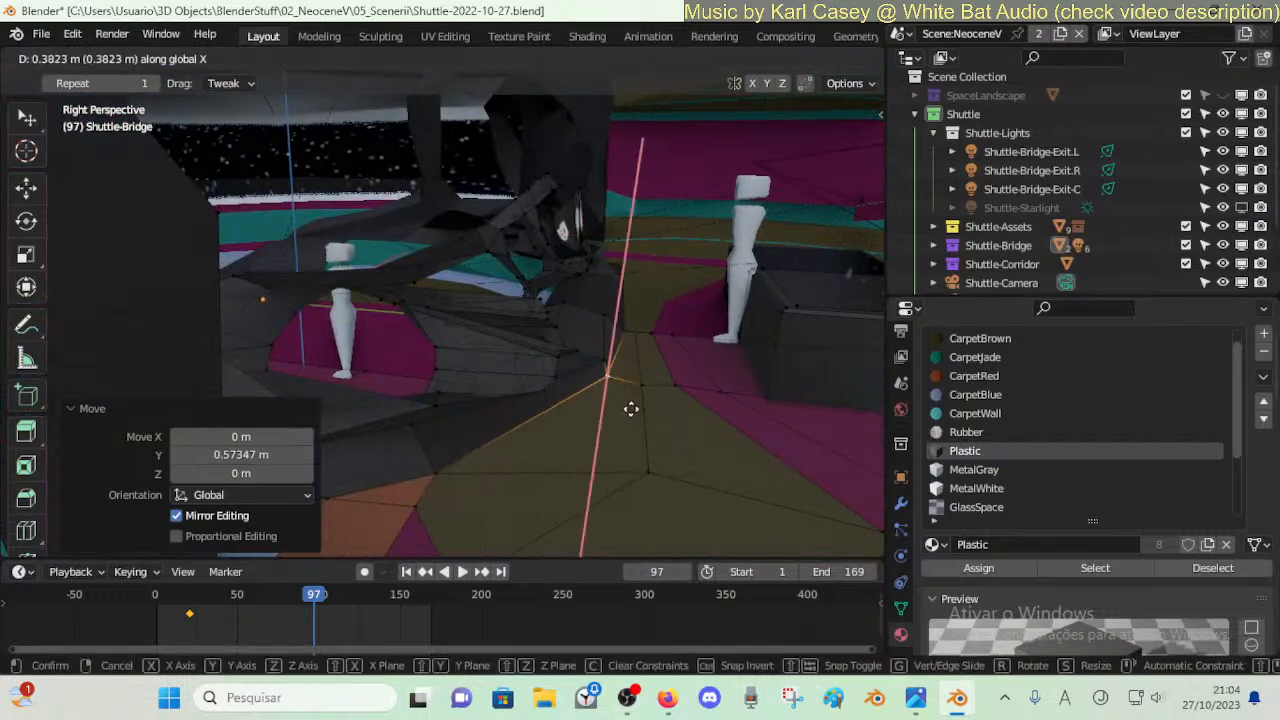
click(625, 425)
- Set the pivot point to 3D Cursor and flatten the selected console base vertices to the cursor's height with a Z scale of 0
key(shift+grave)
click(625, 416)
shift+click(589, 393)
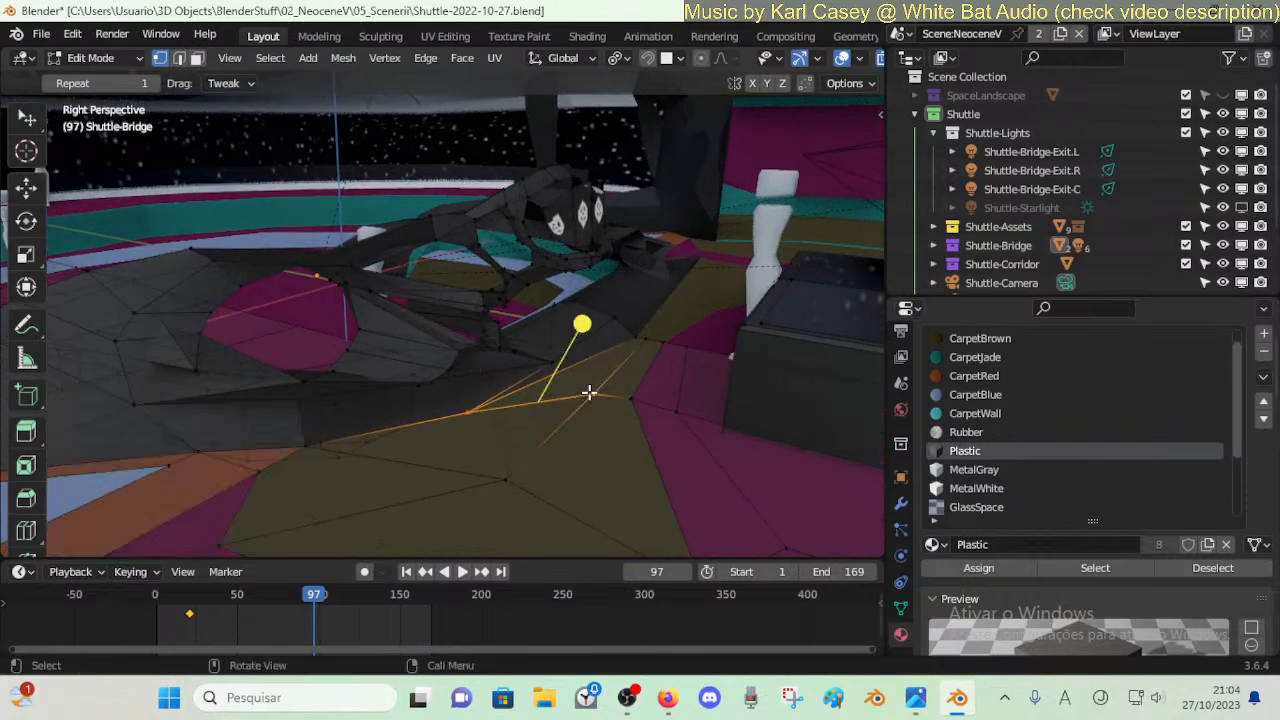
key(period)
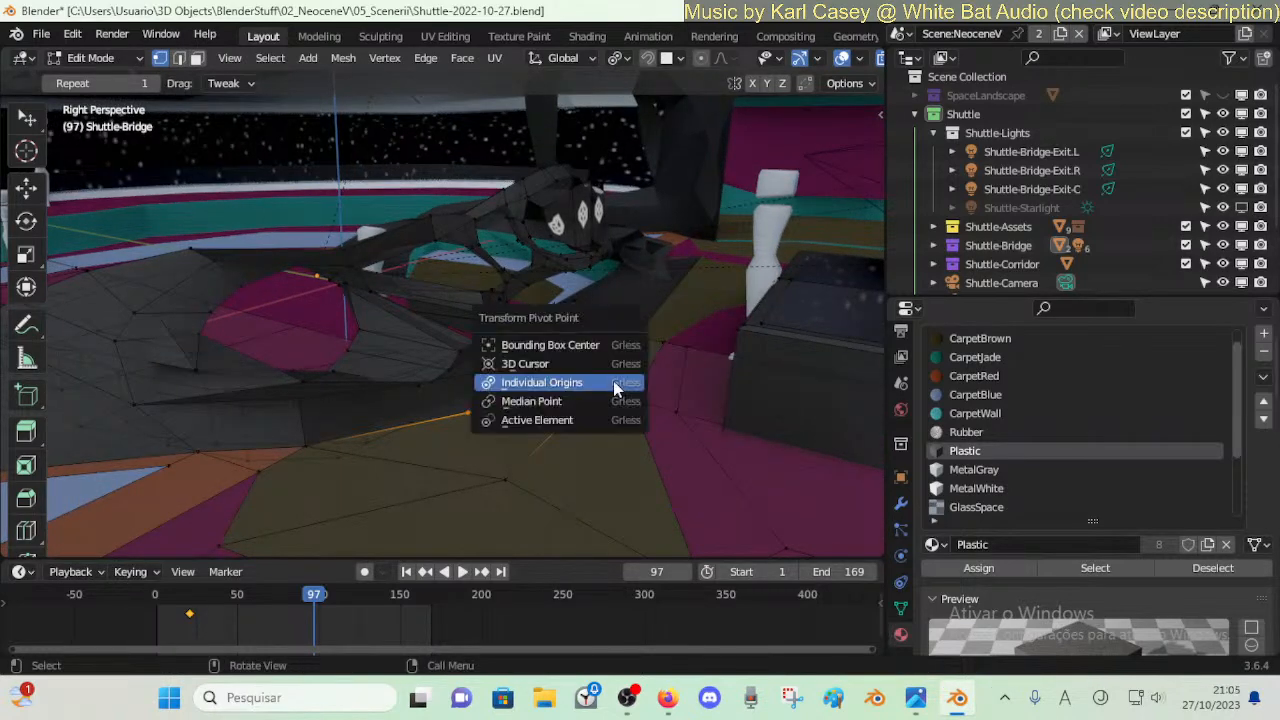
click(607, 362)
key(s)
key(z)
key(0)
key(Return)
key(s)
key(z)
key(0)
key(Return)
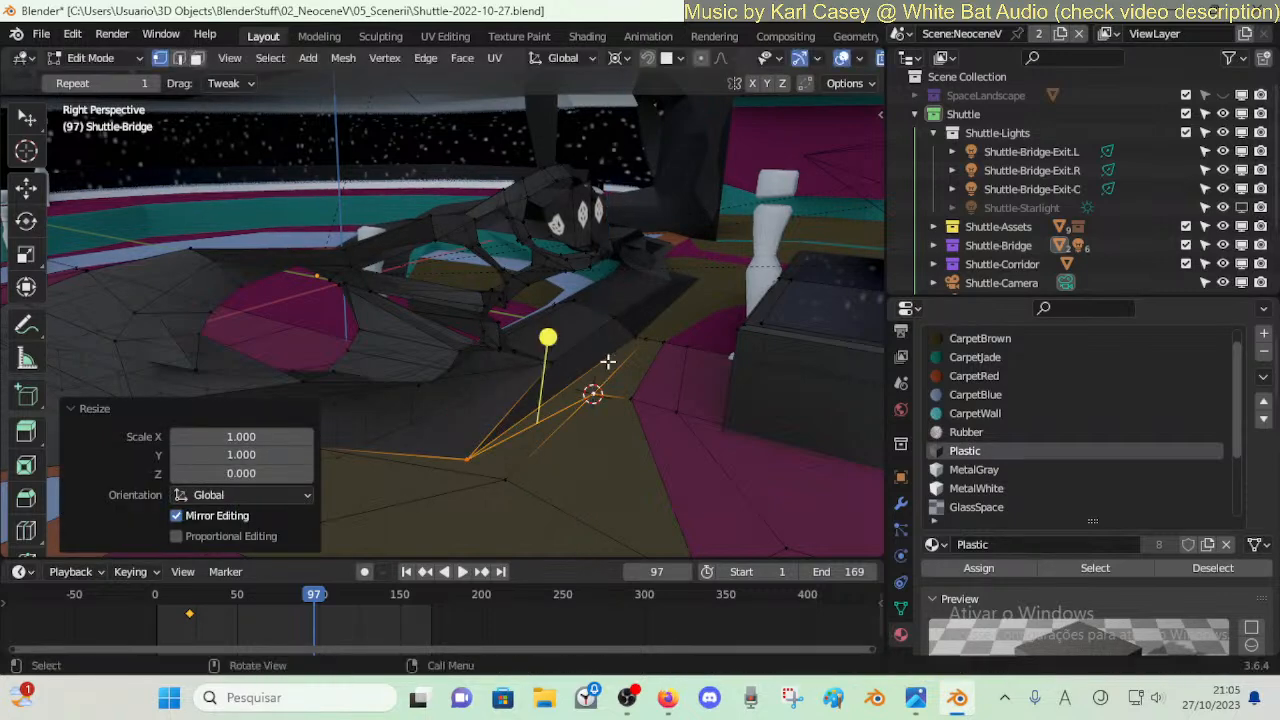
key(s)
key(z)
key(0)
key(Return)
- Try moving the selected console base vertices about -0.62 m along X, then undo the move
key(g)
key(x)
click(541, 404)
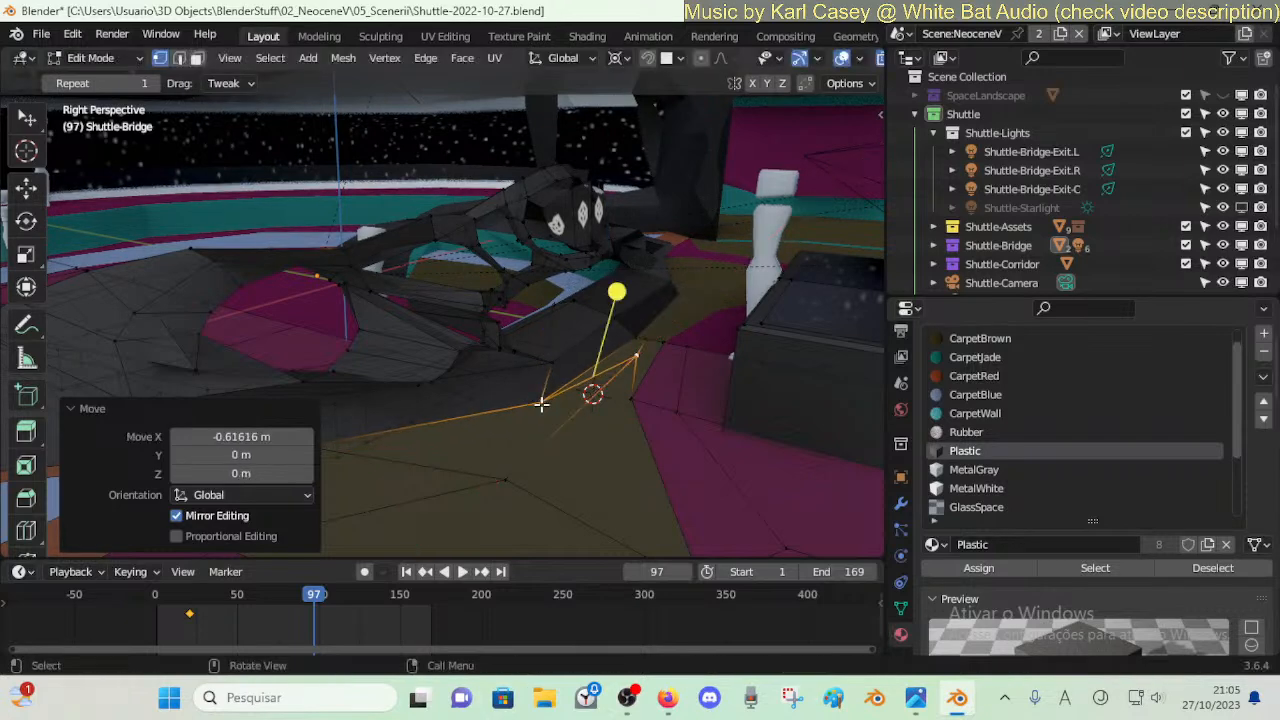
key(ctrl+z)
- Reposition the console's base corner vertex along X and Y, finishing with a move of about 0.23 m along X
key(g)
key(x)
click(517, 420)
key(g)
key(y)
click(490, 411)
key(g)
key(x)
click(464, 422)
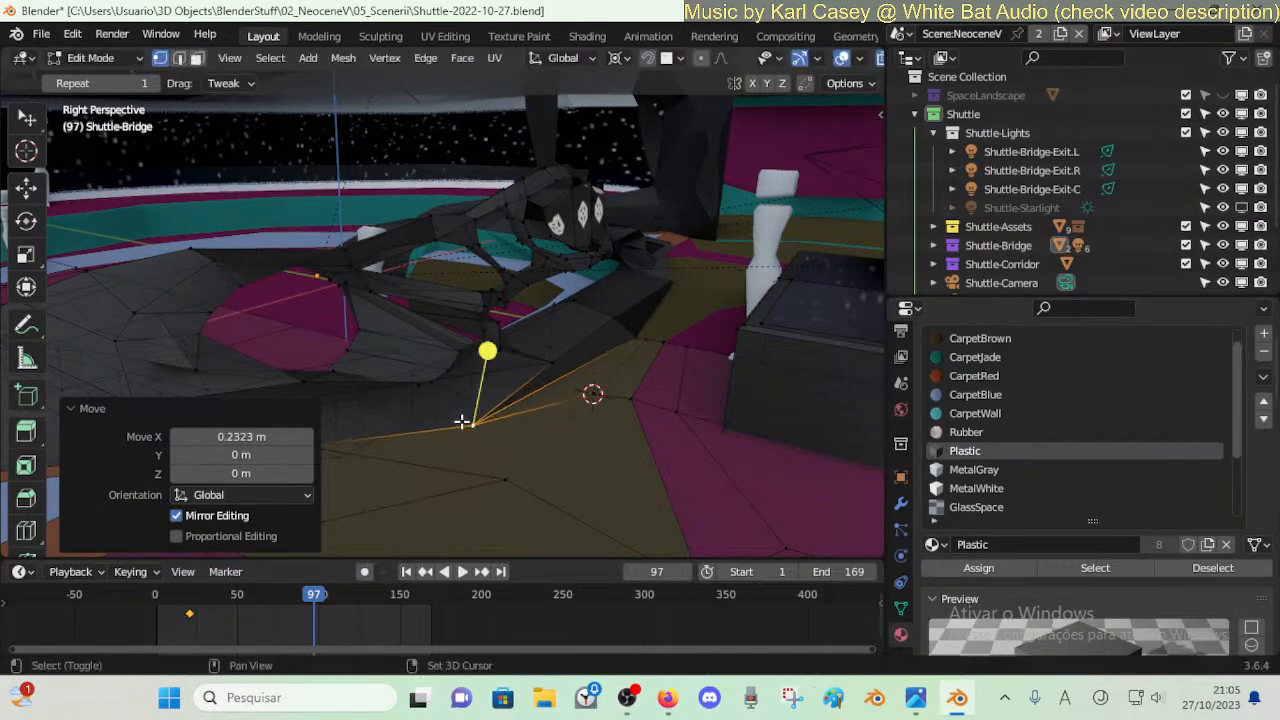
- Circle-select the console vertices at the rim of the opening behind the dummy figure and move them about 0.38 m along Y
key(shift+grave)
key(a)
key(d)
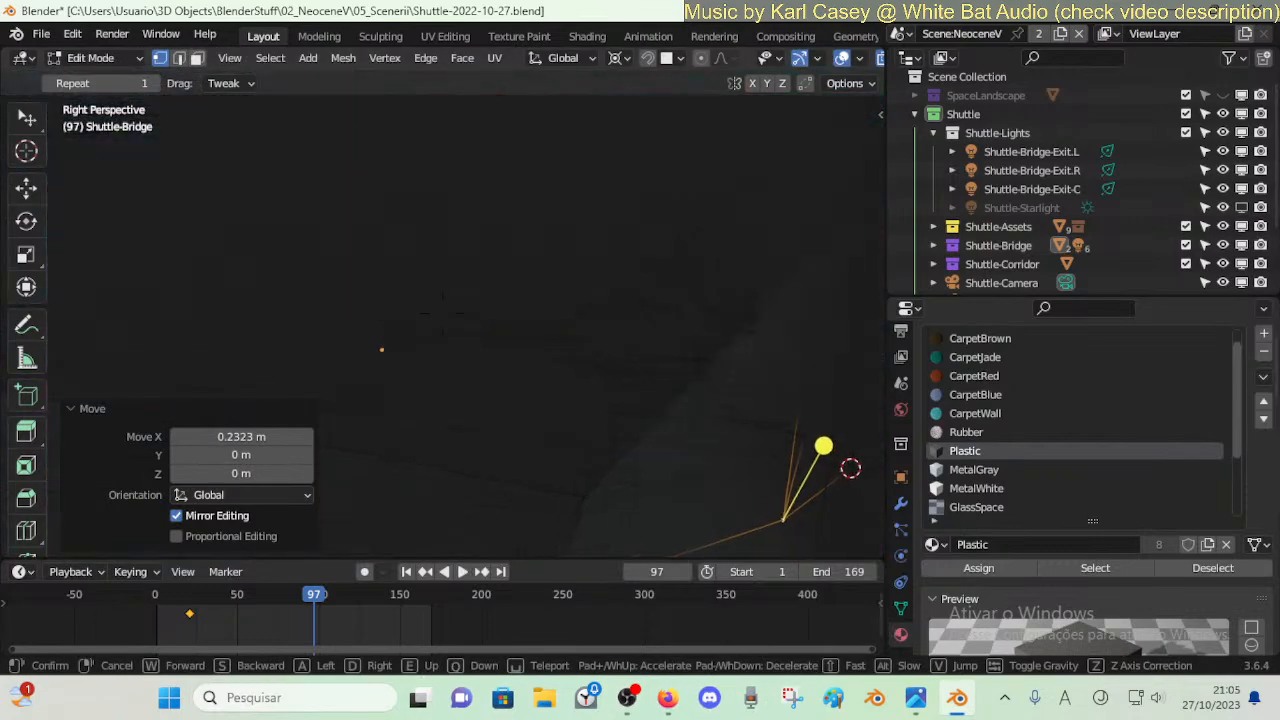
click(462, 422)
right_click(462, 421)
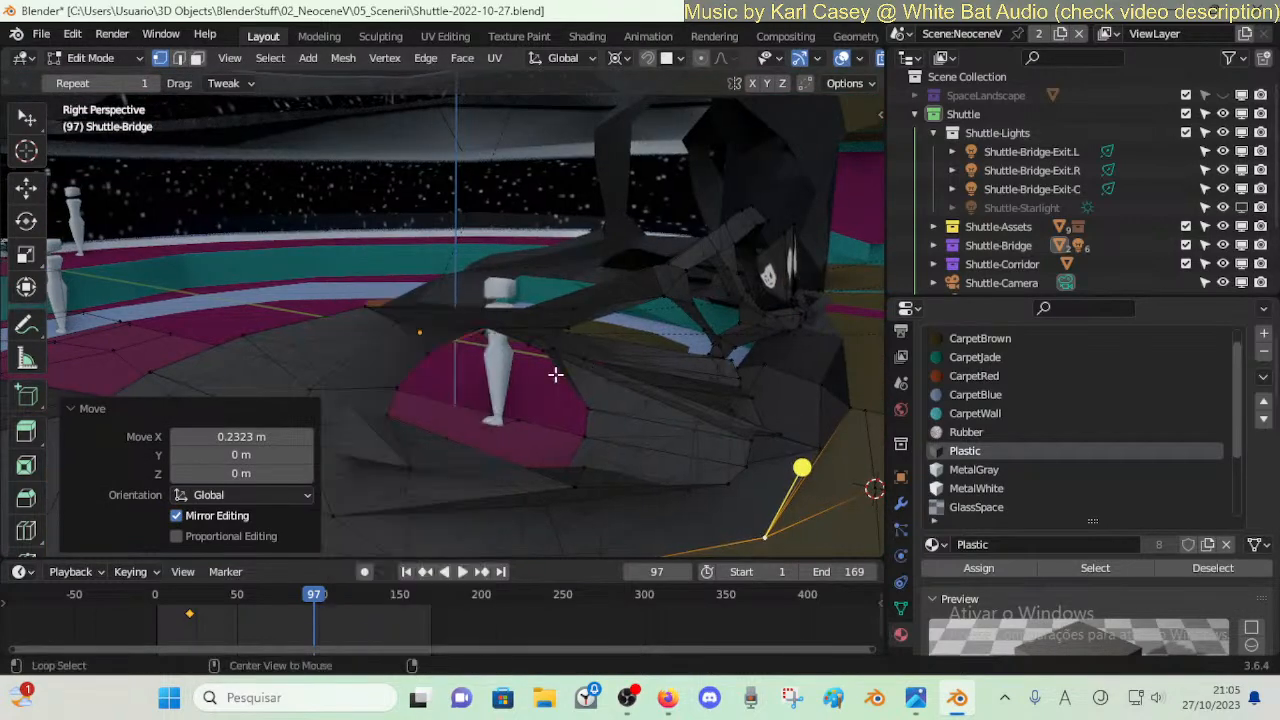
key(alt+a)
key(c)
click(549, 346)
right_click(551, 338)
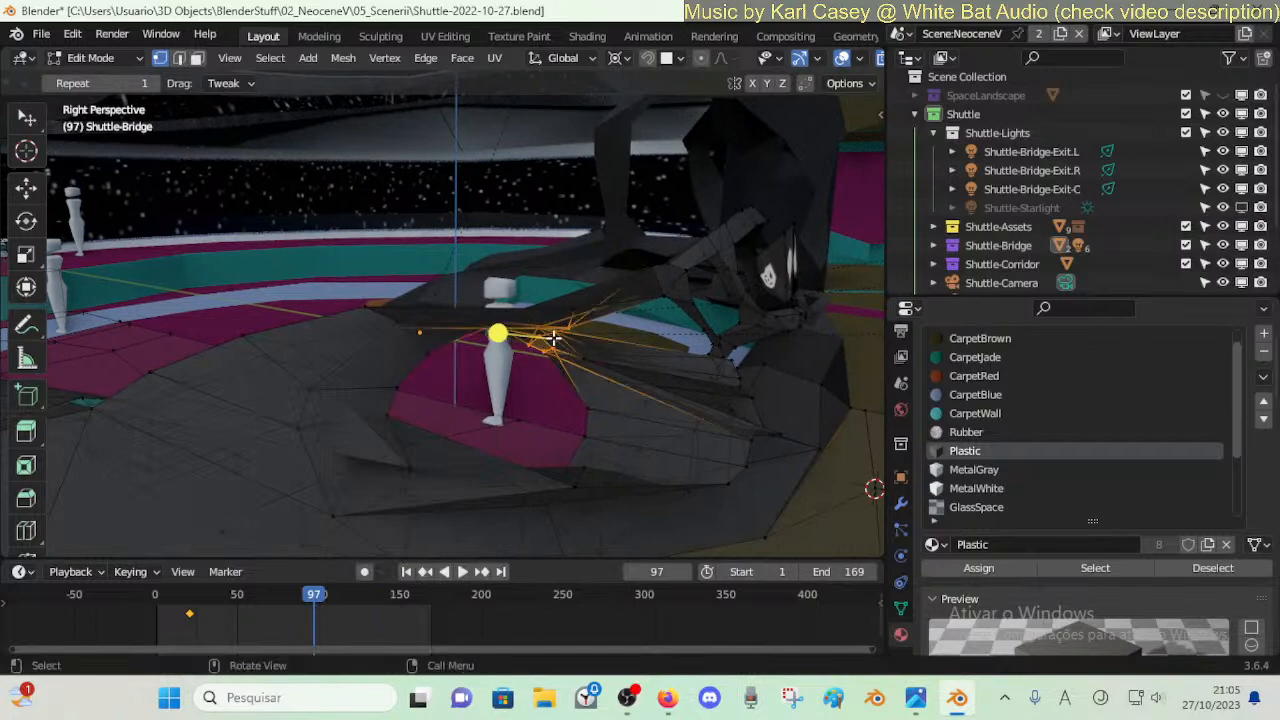
key(g)
key(y)
click(685, 393)
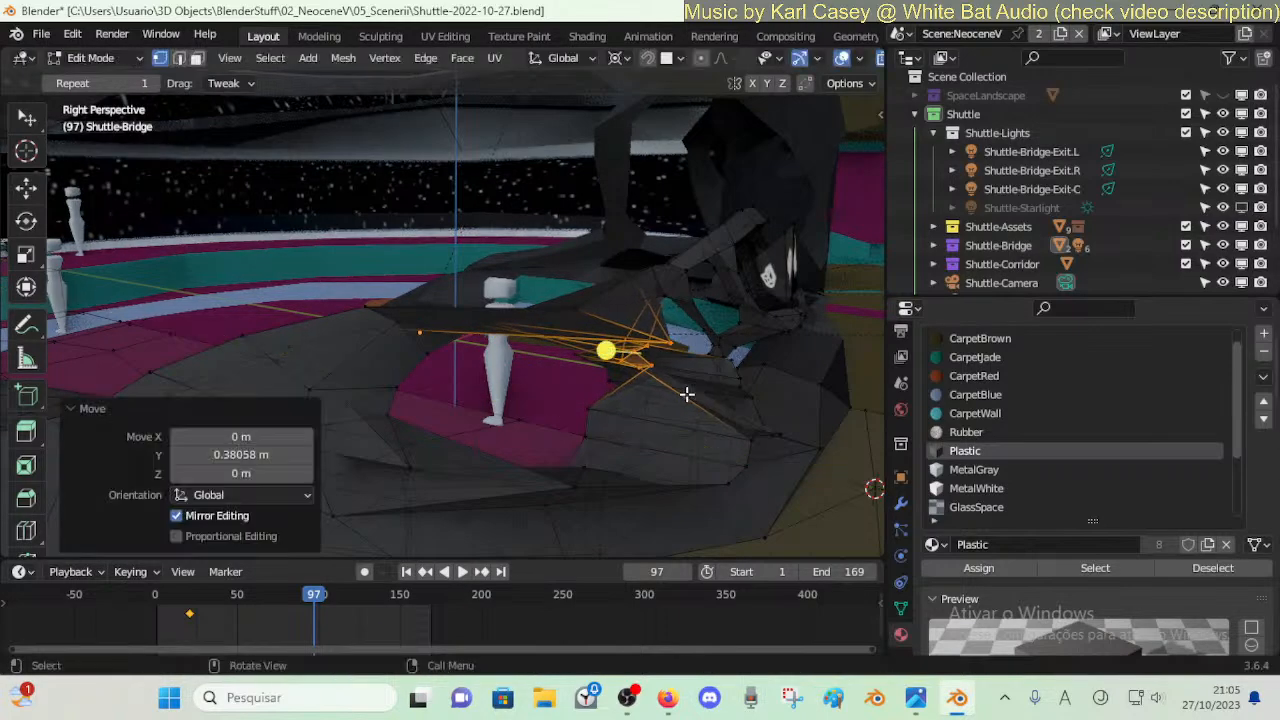
- Slide the console's lower-edge vertex above the teal wall more than halfway along its edge and save the file
key(shift+grave)
key(d)
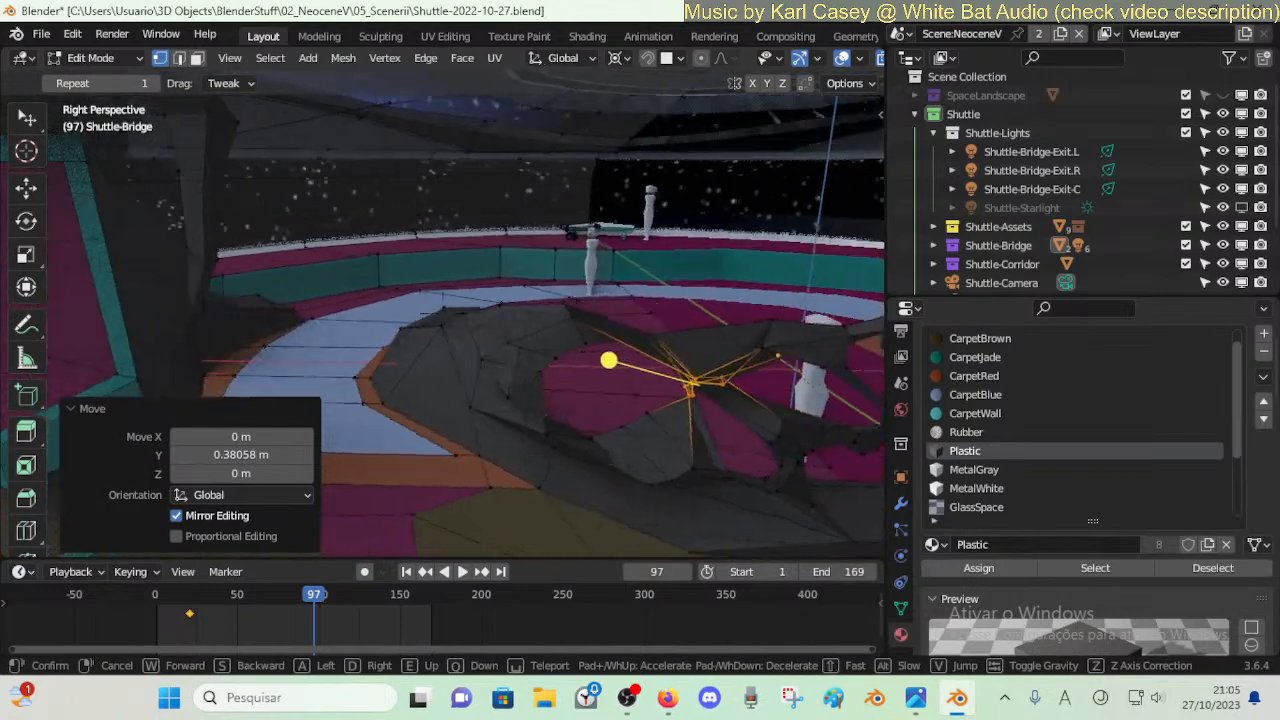
key(d)
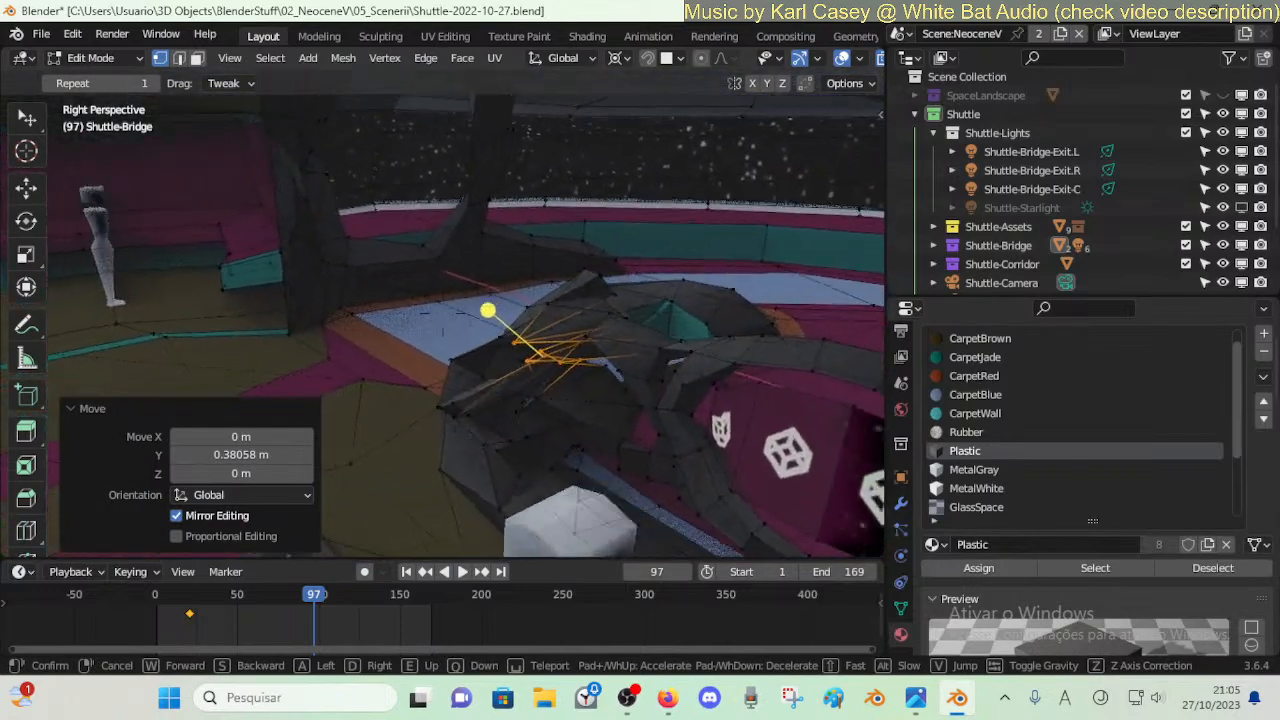
key(w)
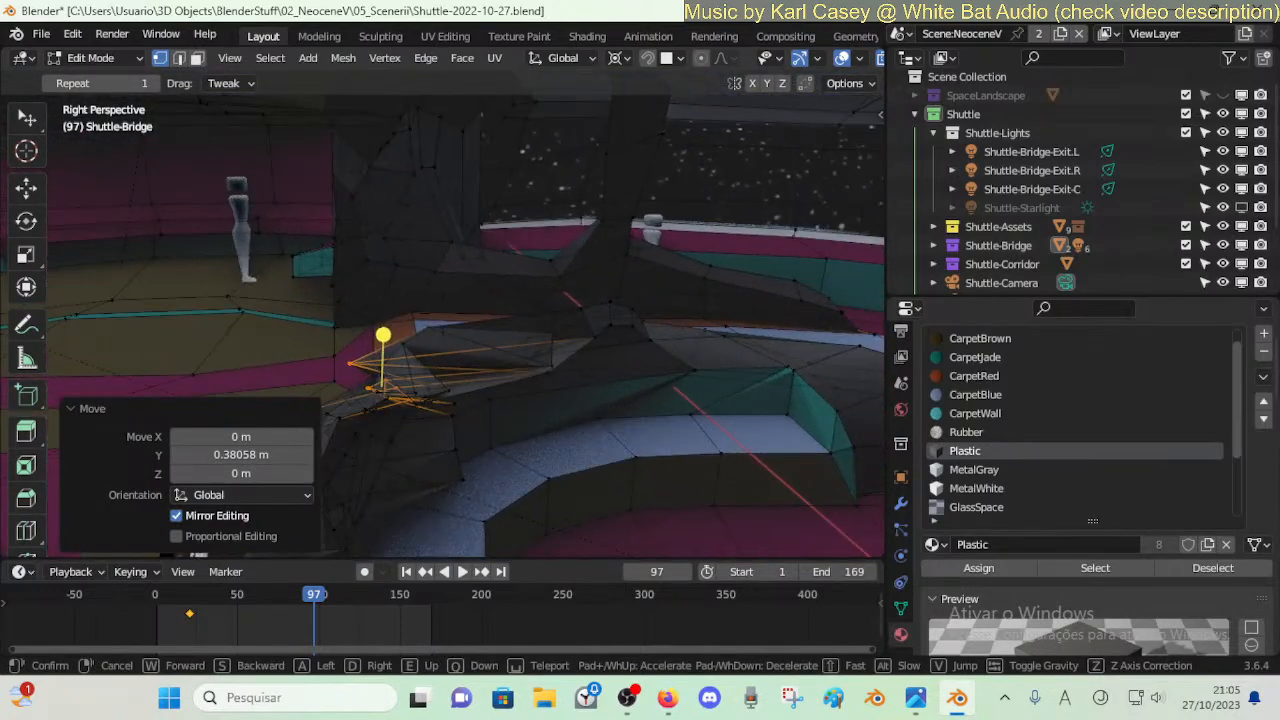
click(643, 366)
click(581, 362)
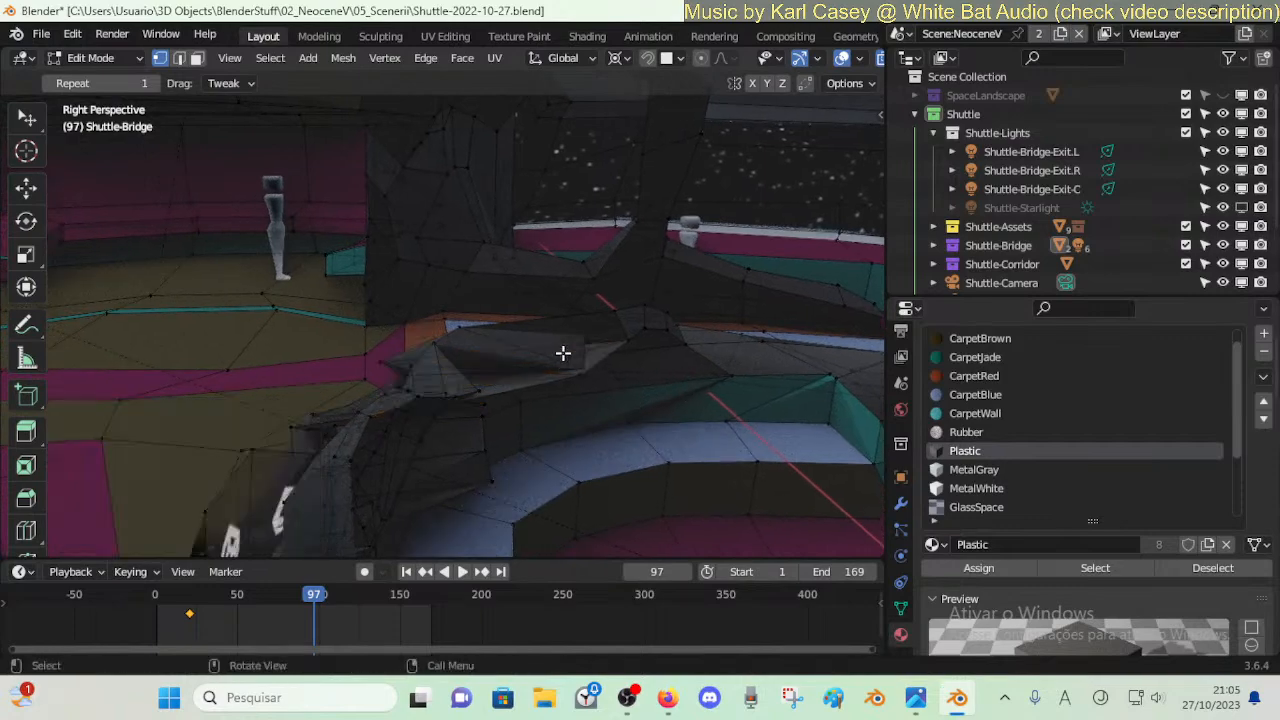
key(shift+grave)
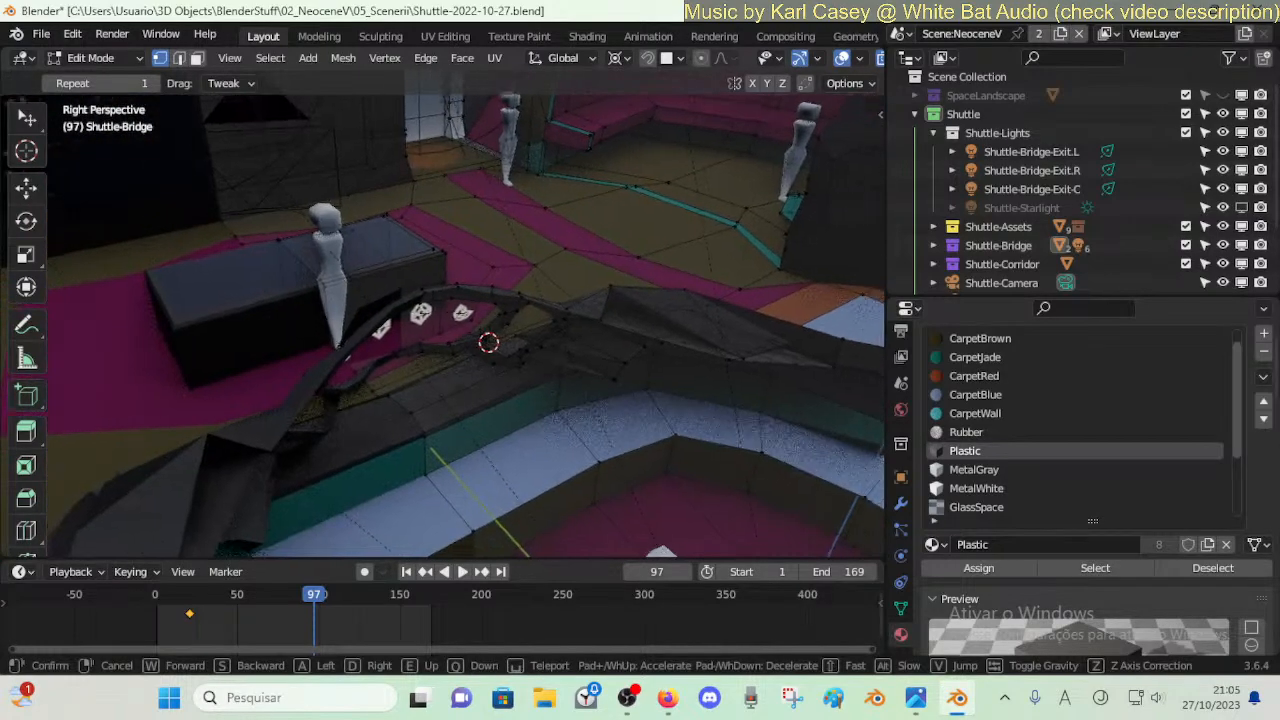
key(q)
click(724, 397)
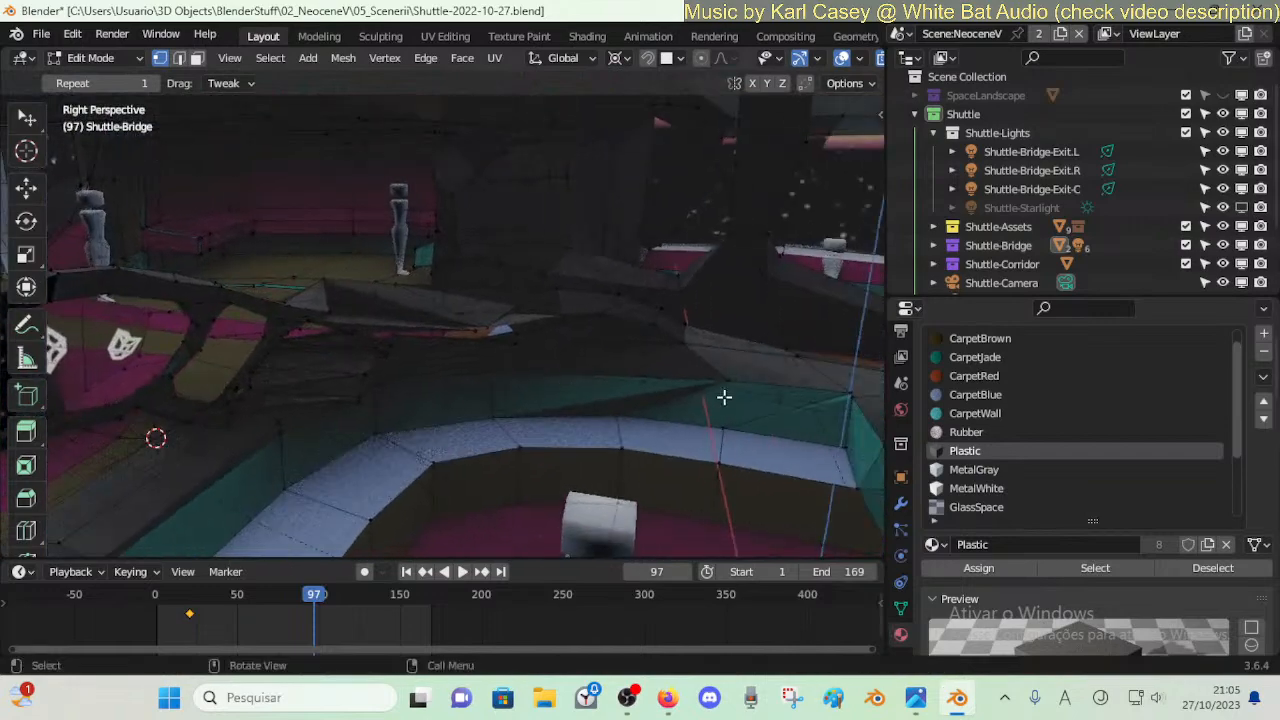
key(shift+v)
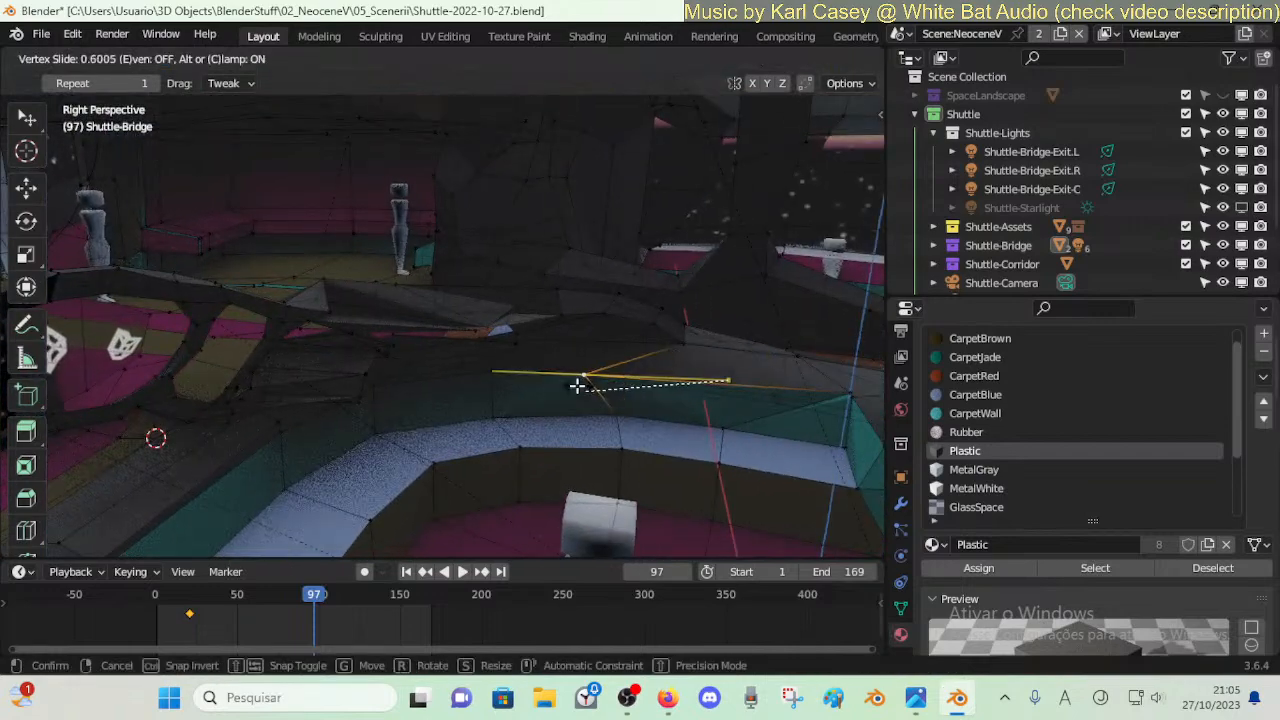
click(590, 388)
key(ctrl+s)
- Examine the reshaped console and its openings around the dummy figure from several sides
shift+middle_drag(594, 388, 898, 417)
click(82, 405)
key(shift+grave)
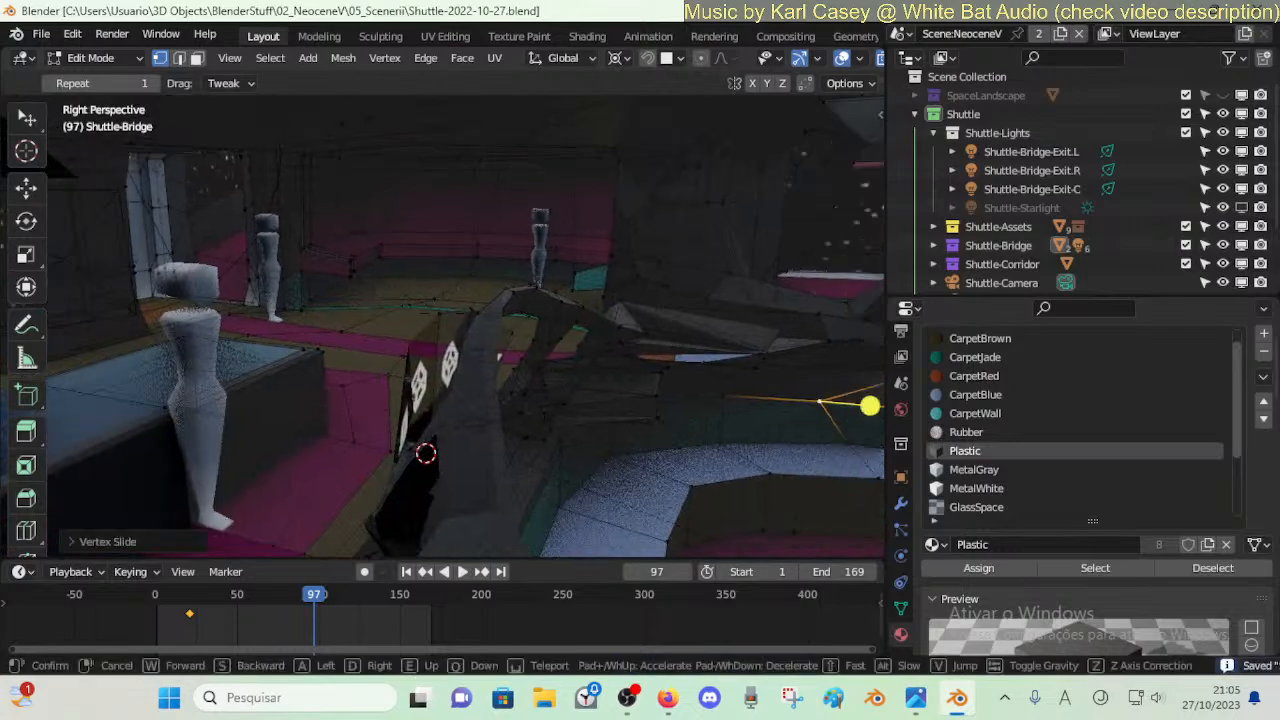
key(a)
key(w)
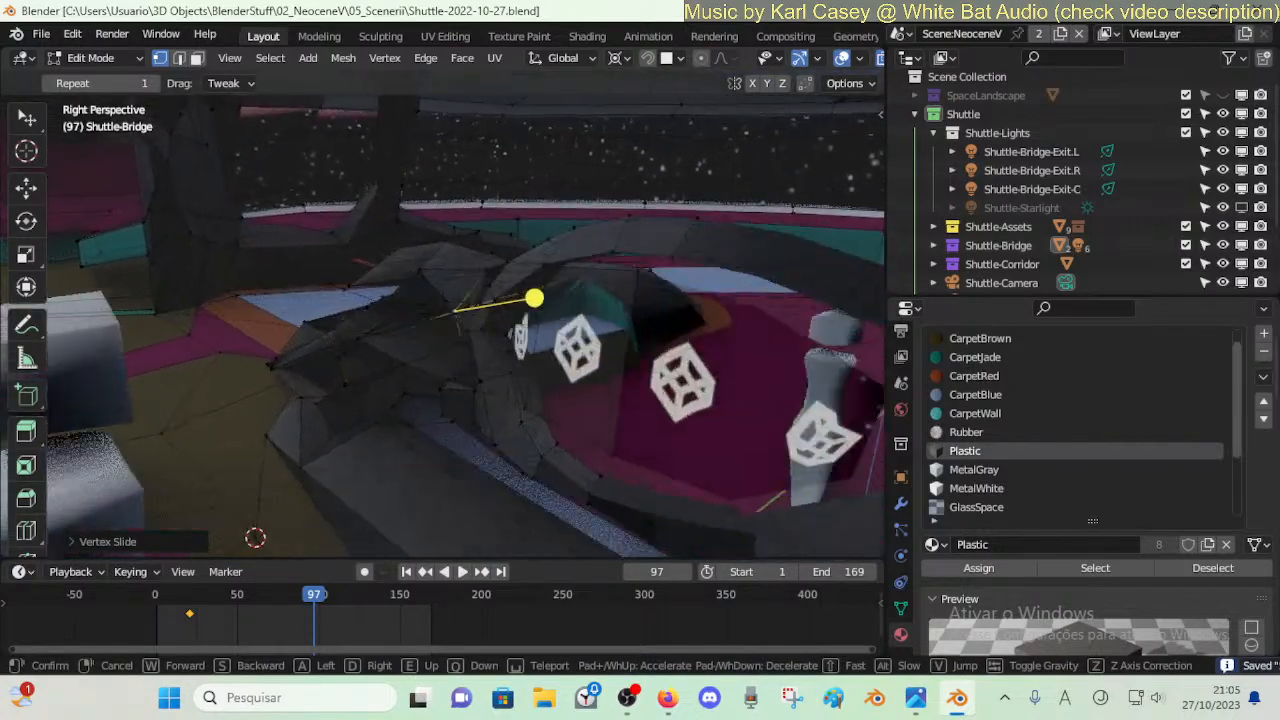
click(285, 351)
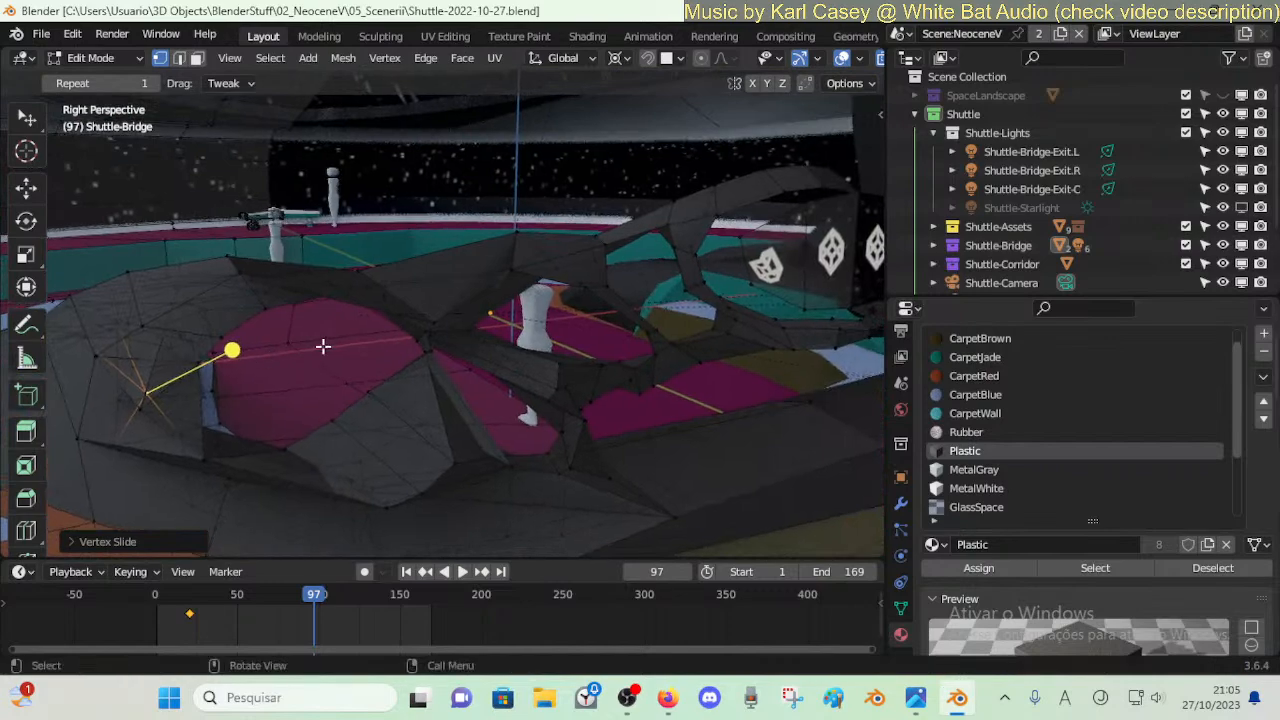
- Inspect the reshaped console's openings from closer and farther viewpoints, and save the file
key(shift+grave)
key(w)
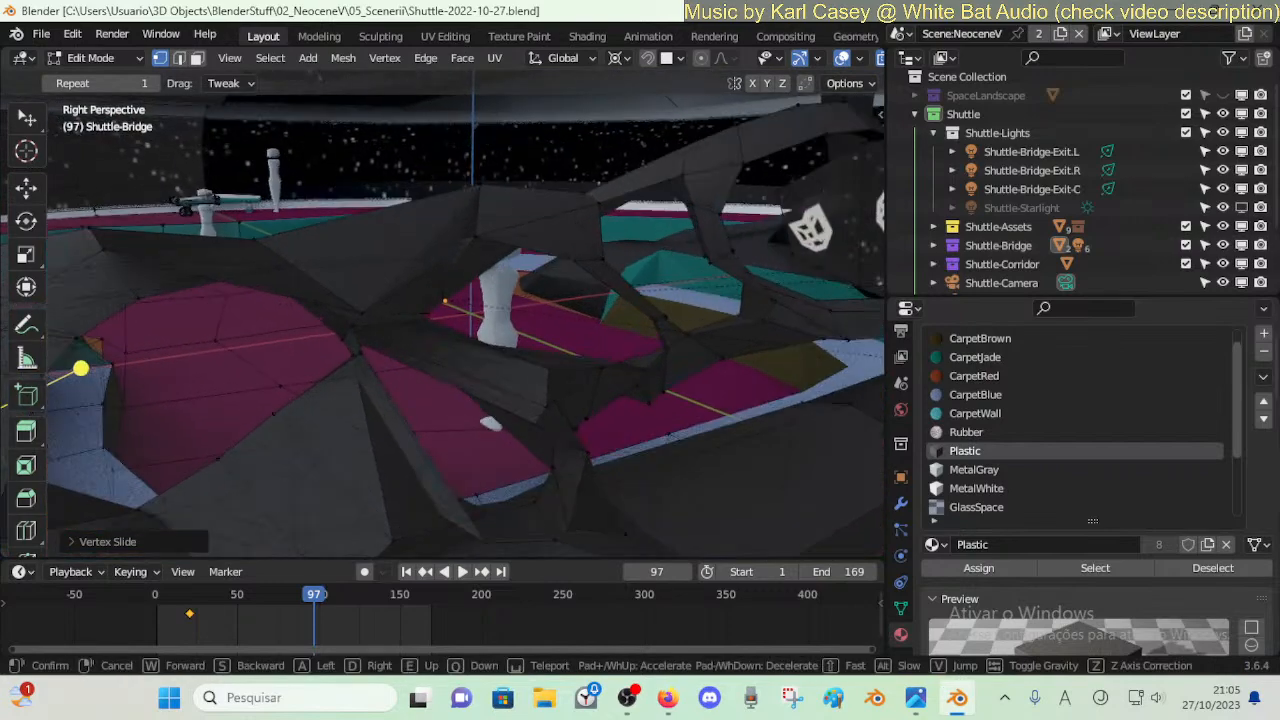
click(471, 375)
key(shift+grave)
key(s)
click(371, 358)
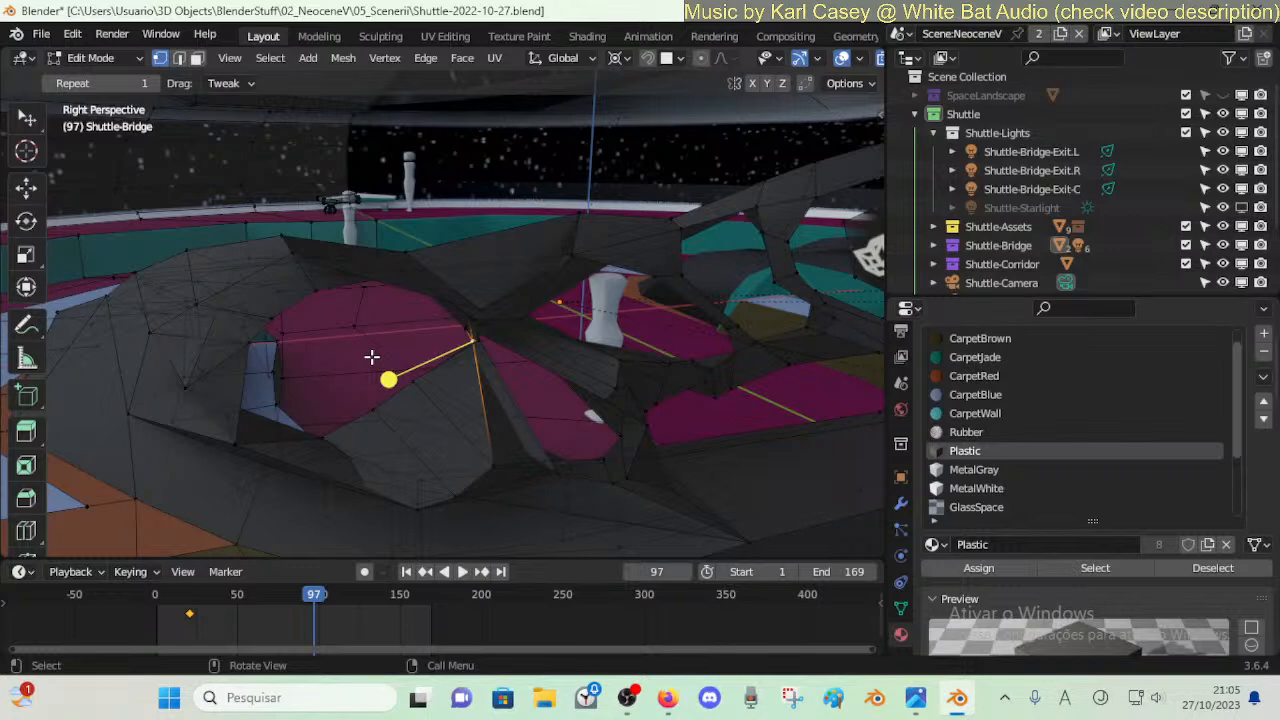
key(shift+grave)
key(w)
click(389, 306)
key(ctrl+s)
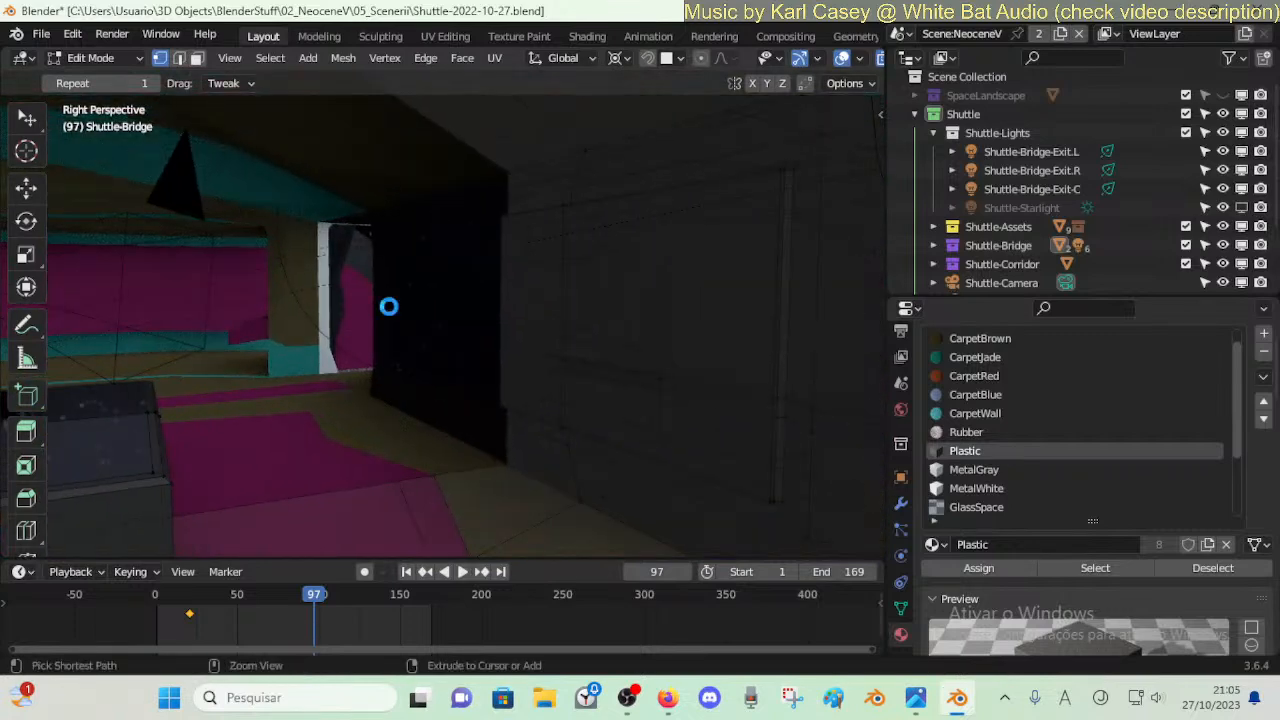
- Switch to Object Mode and examine the purple-walled alcove and its scale around the dummy figures
key(shift+grave)
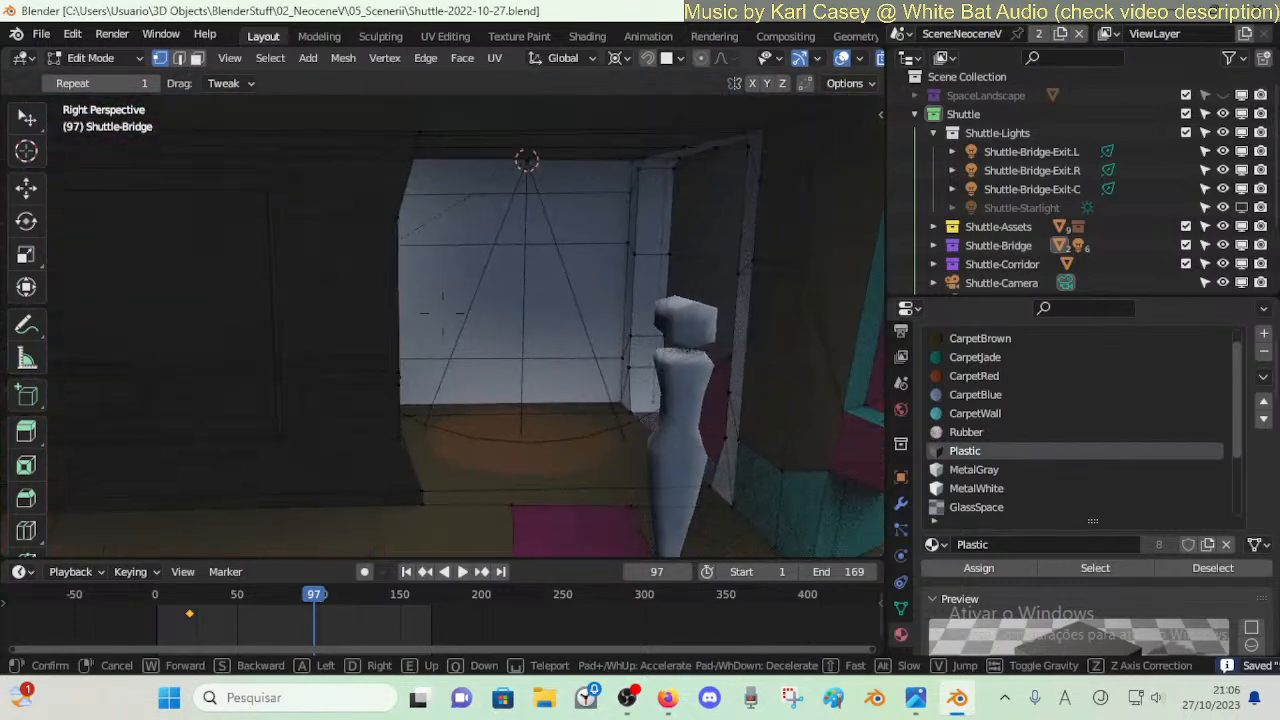
key(s)
key(w)
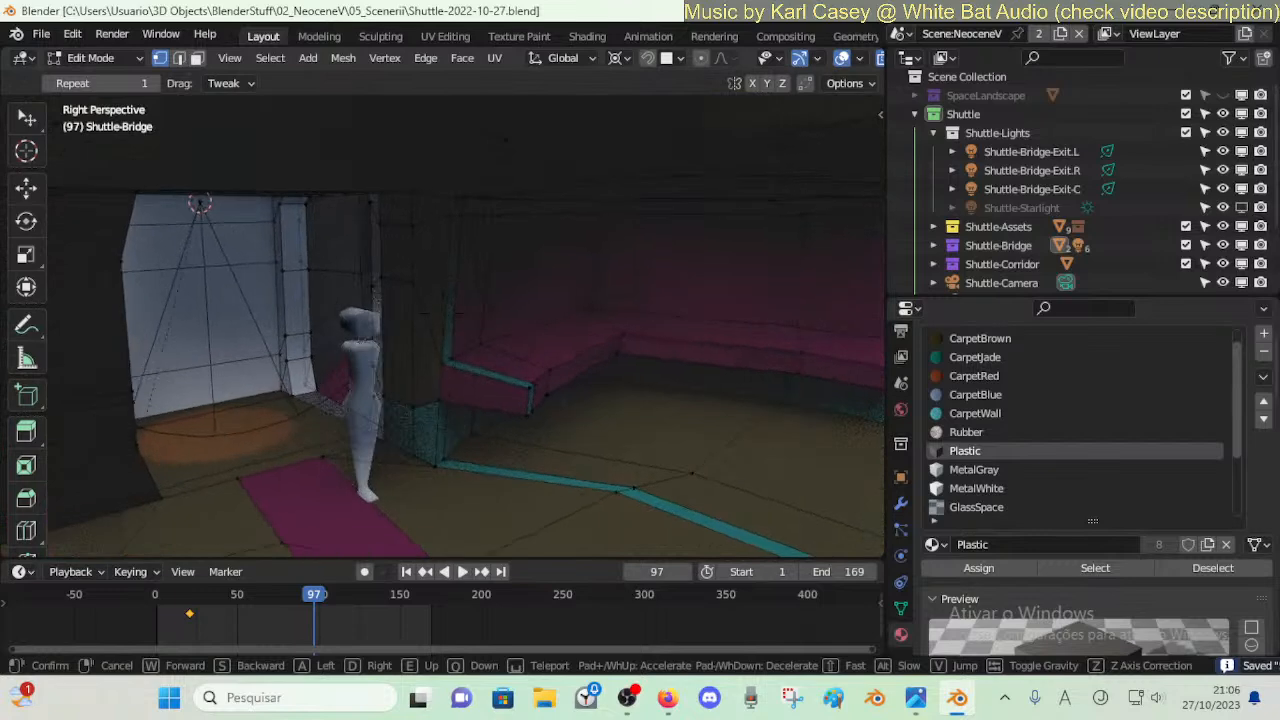
click(389, 306)
key(ctrl+Tab)
key(o)
key(shift+grave)
key(a)
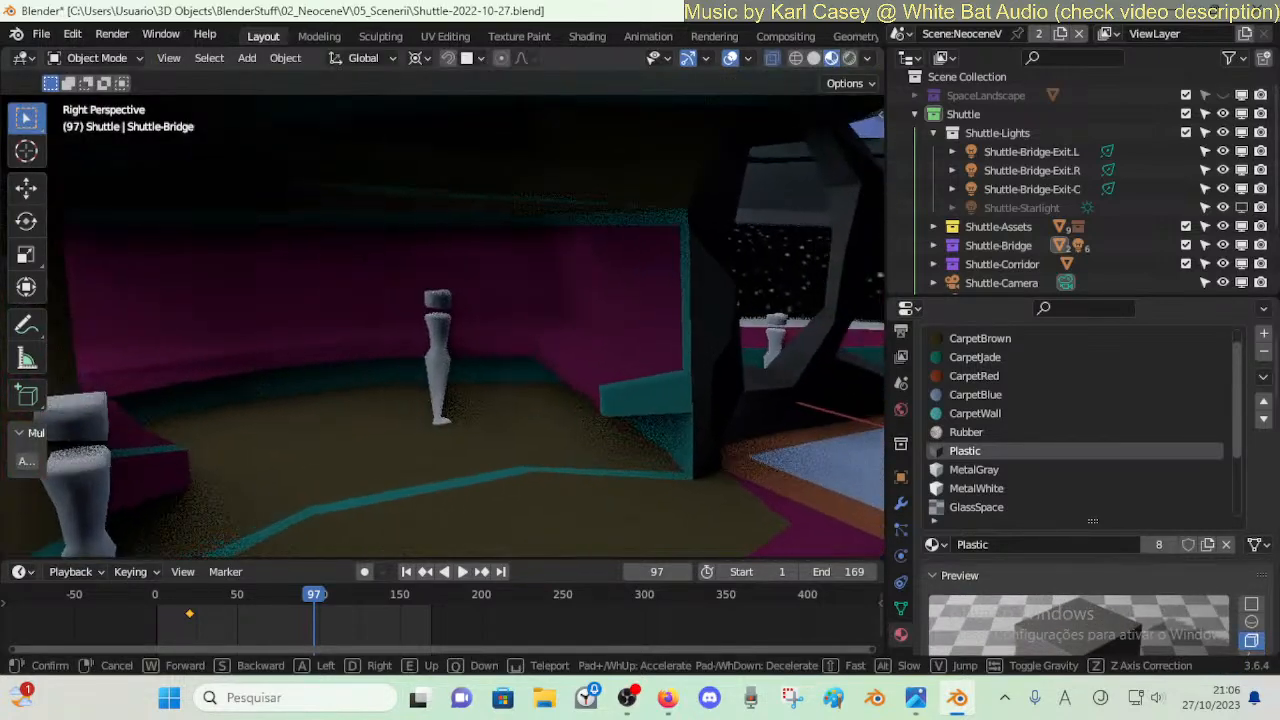
key(w)
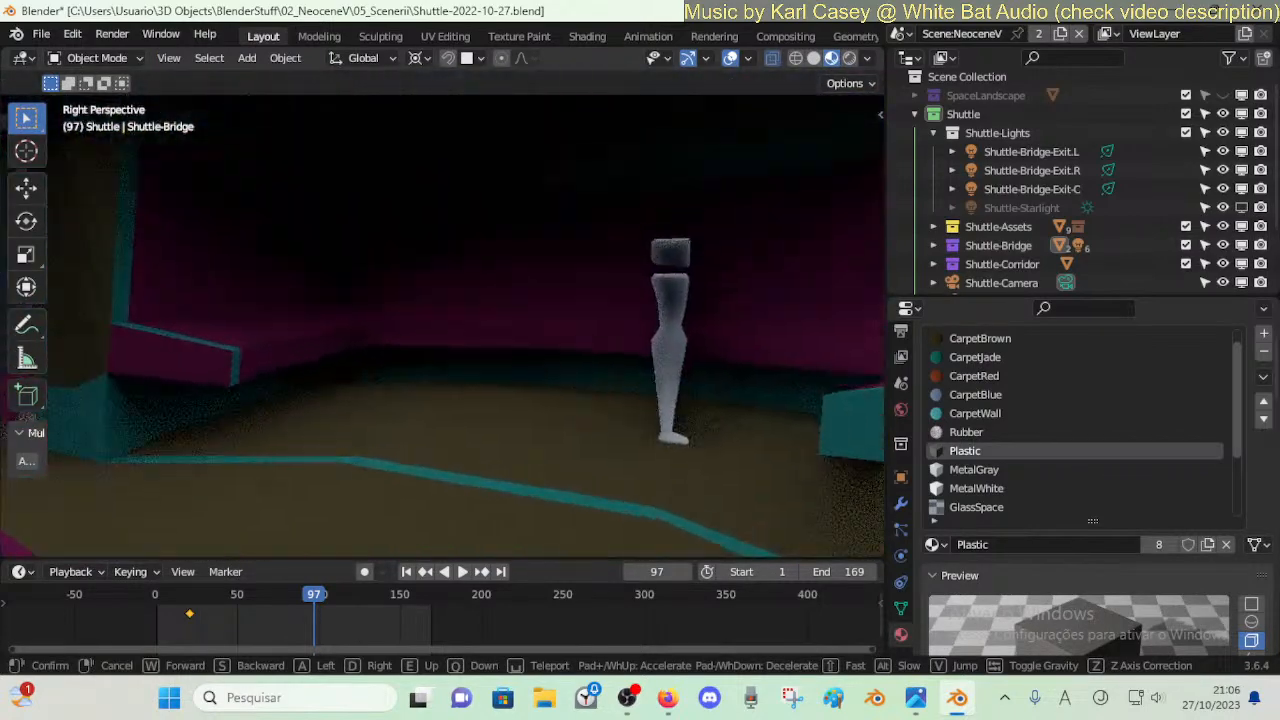
key(s)
click(391, 308)
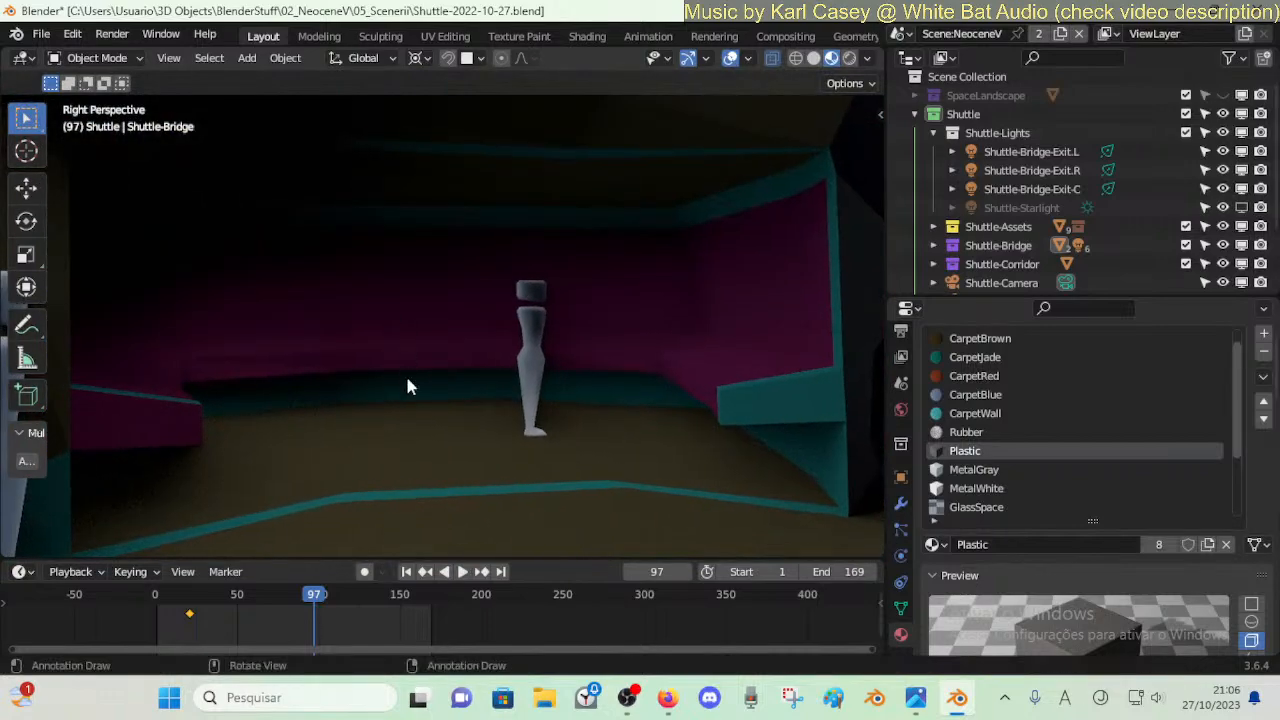
- Snap the 3D cursor to the selected Shuttle-Bridge object and add a cube mesh there
key(shift+grave)
key(w)
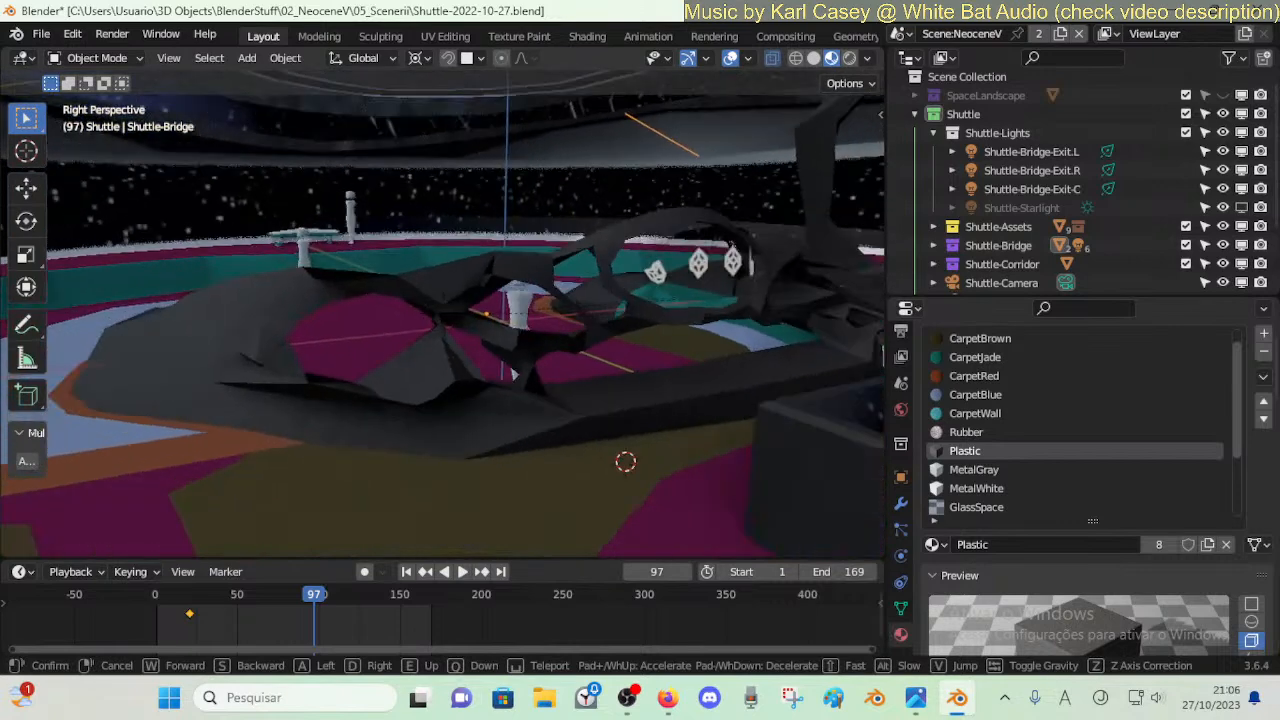
click(386, 383)
key(shift+s)
key(2)
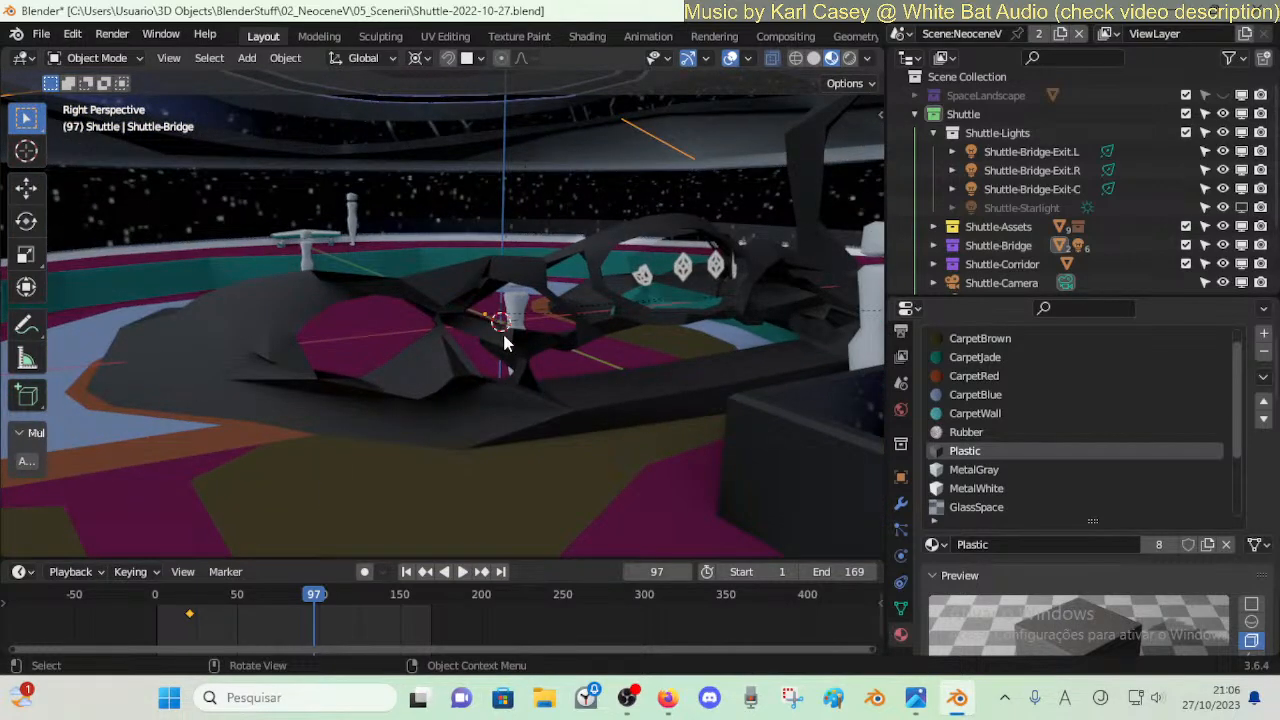
key(shift+a)
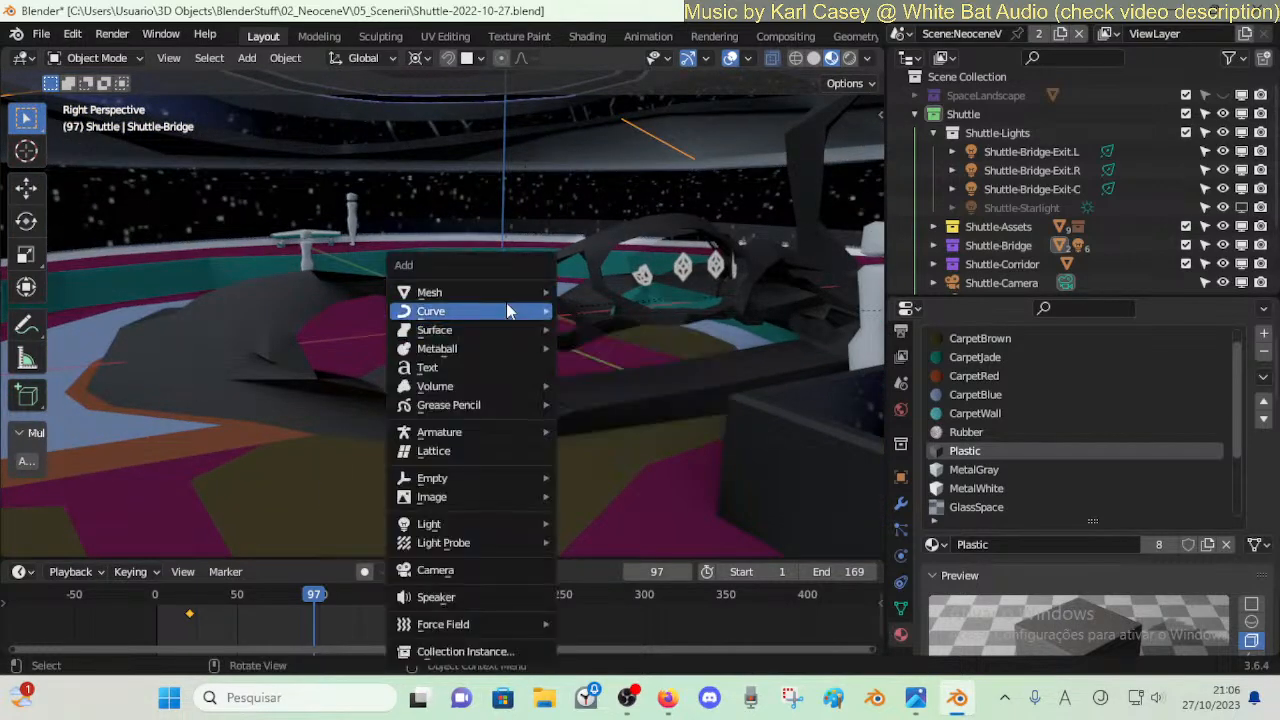
mouse_move(497, 298)
click(600, 311)
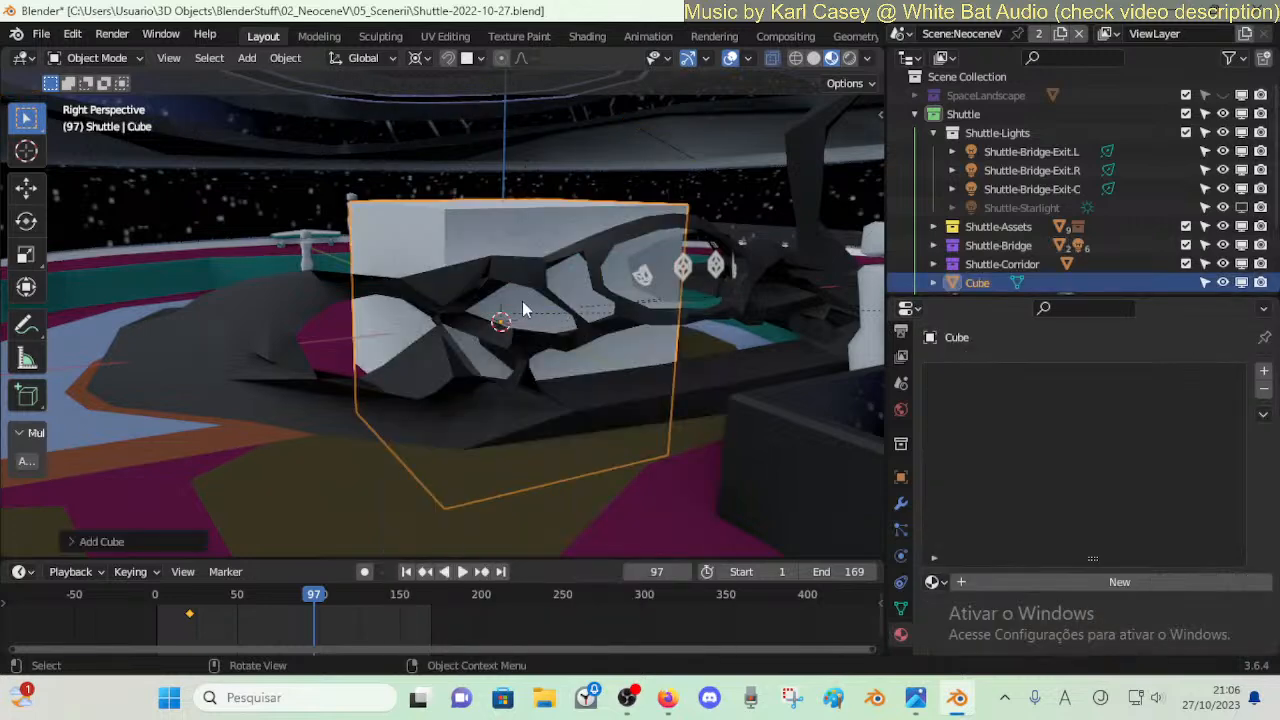
- Raise the new cube along Z and shift it horizontally away from the 3D cursor in the console
key(g)
key(z)
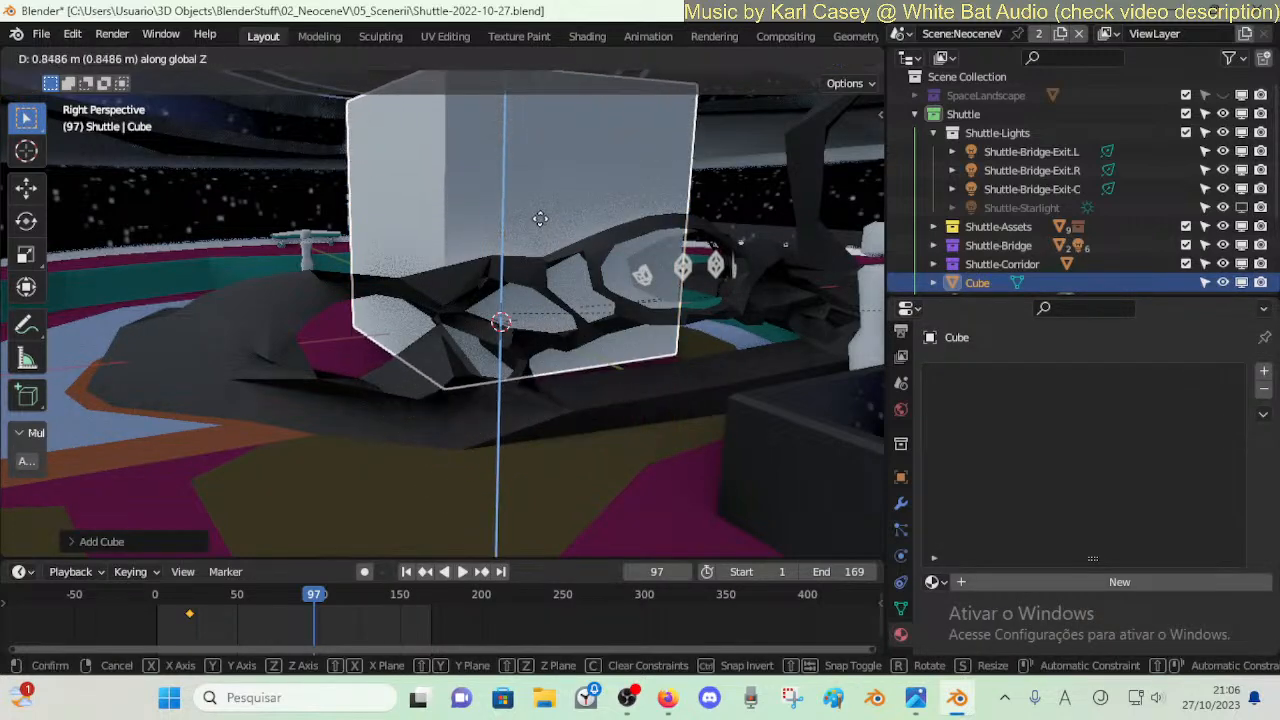
click(547, 236)
key(g)
key(y)
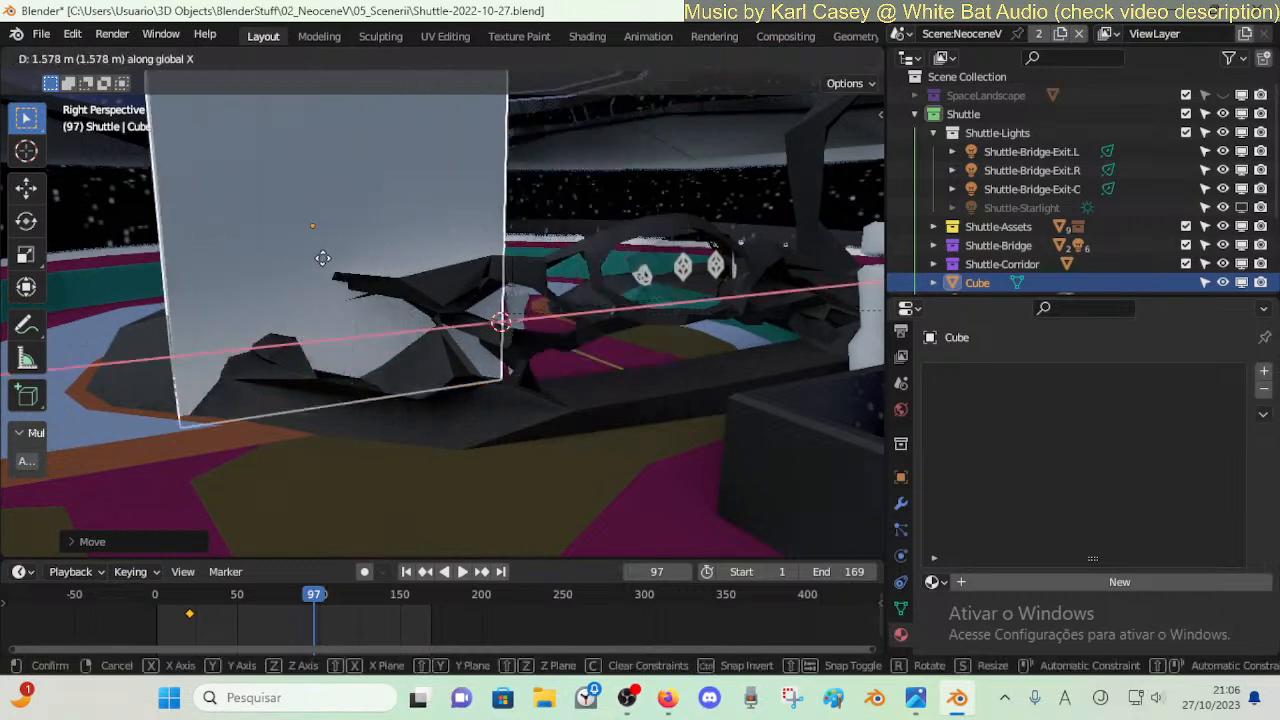
click(358, 390)
- Move the cube along Y over the floor between the console and the alcove
key(shift+grave)
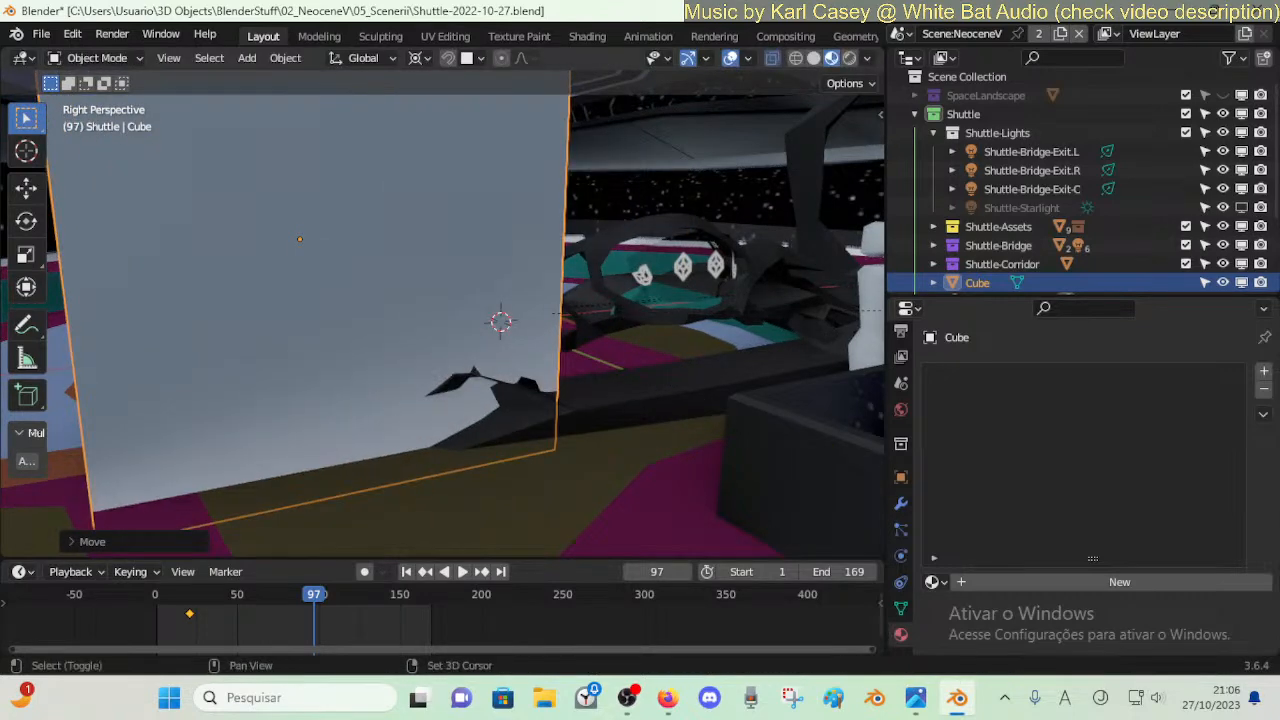
click(388, 400)
key(g)
key(x)
key(z)
key(x)
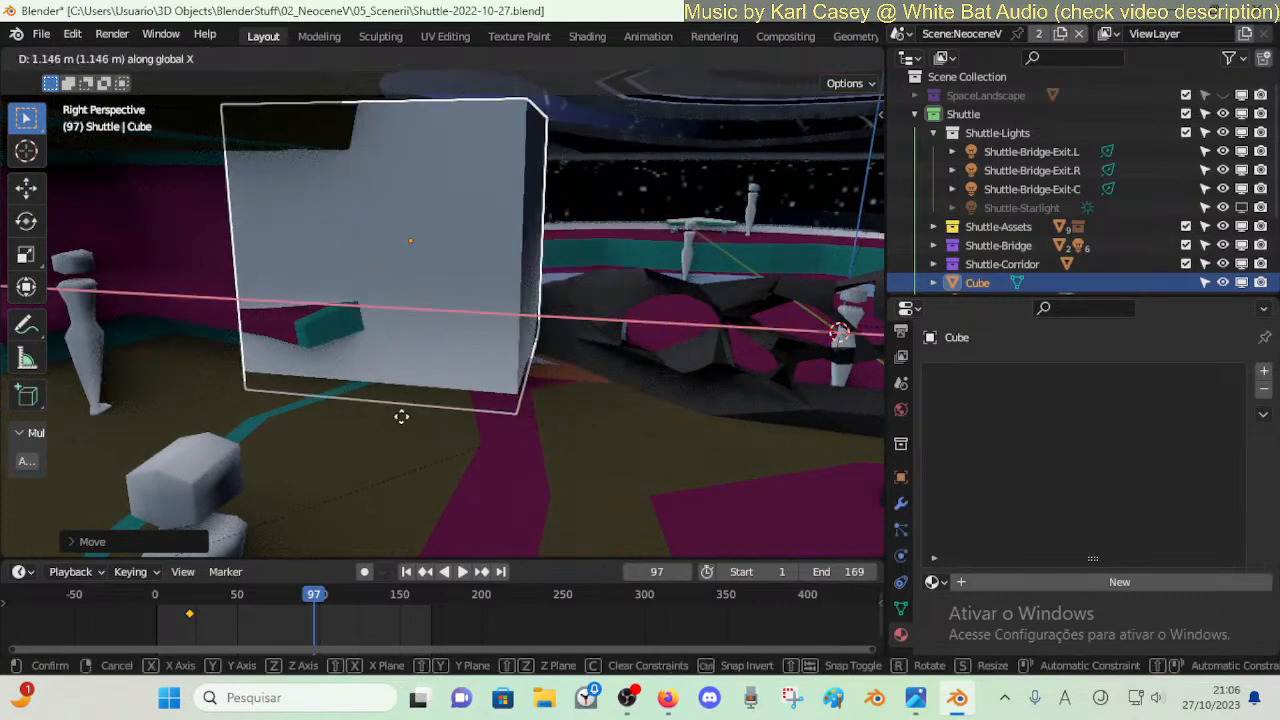
key(y)
click(460, 449)
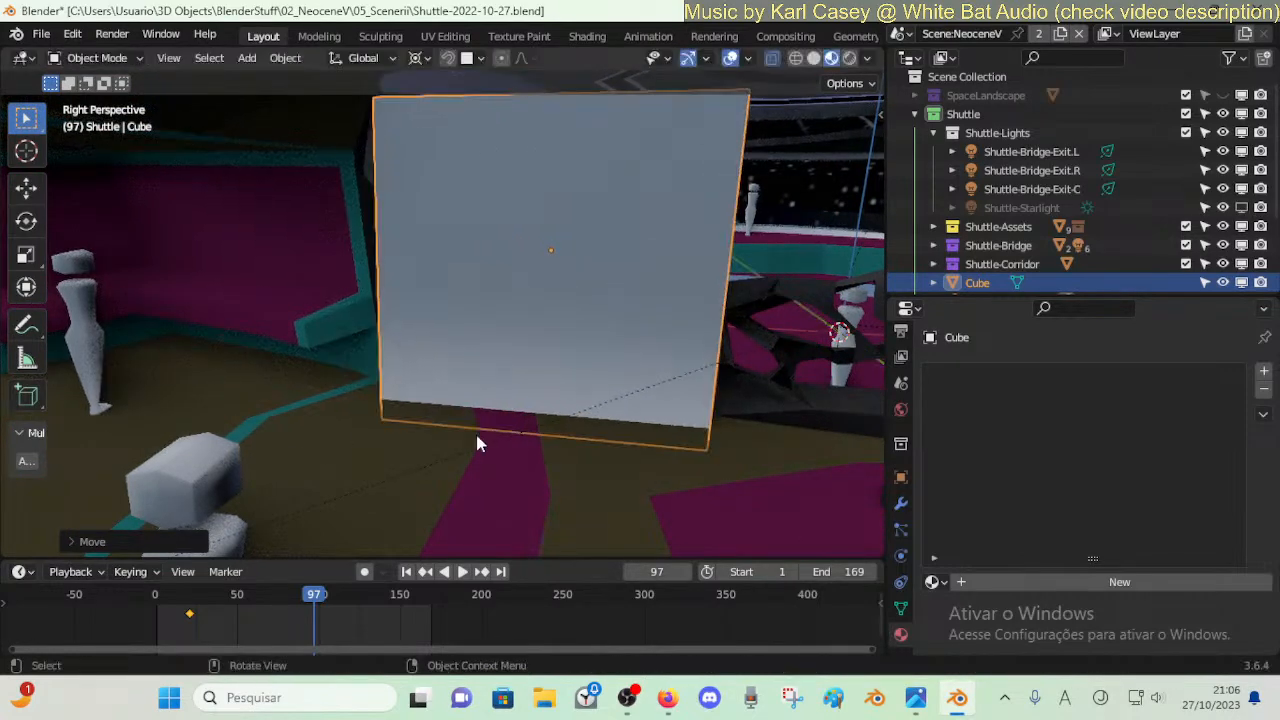
- Adjust the cube's horizontal position along X and Y so it stands at the alcove entrance
key(g)
key(x)
click(490, 296)
key(shift+grave)
key(d)
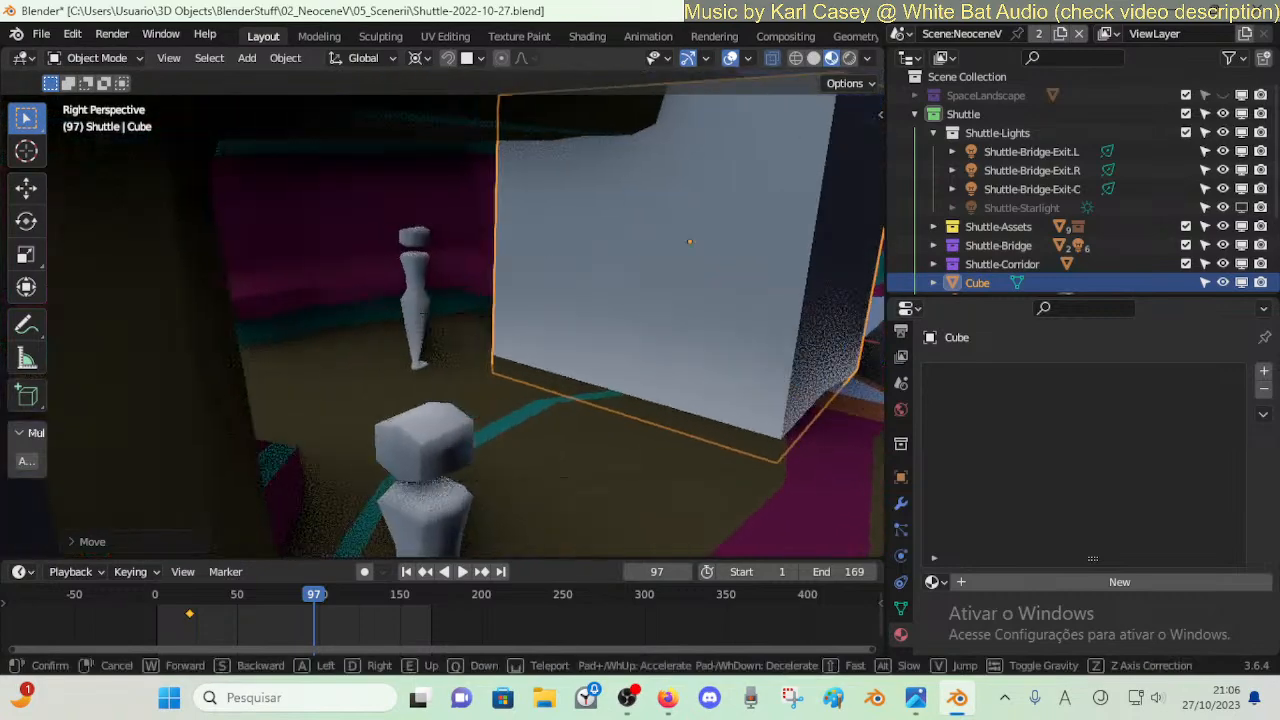
click(514, 260)
key(g)
key(x)
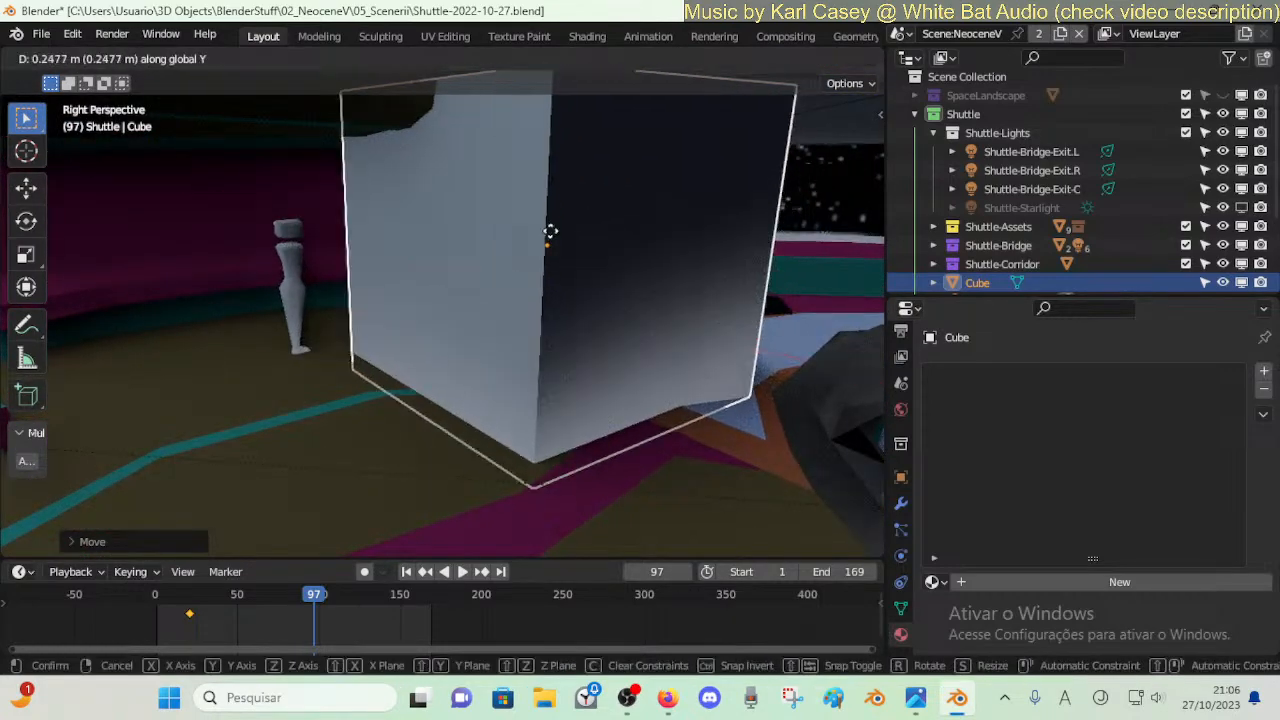
click(396, 313)
key(s)
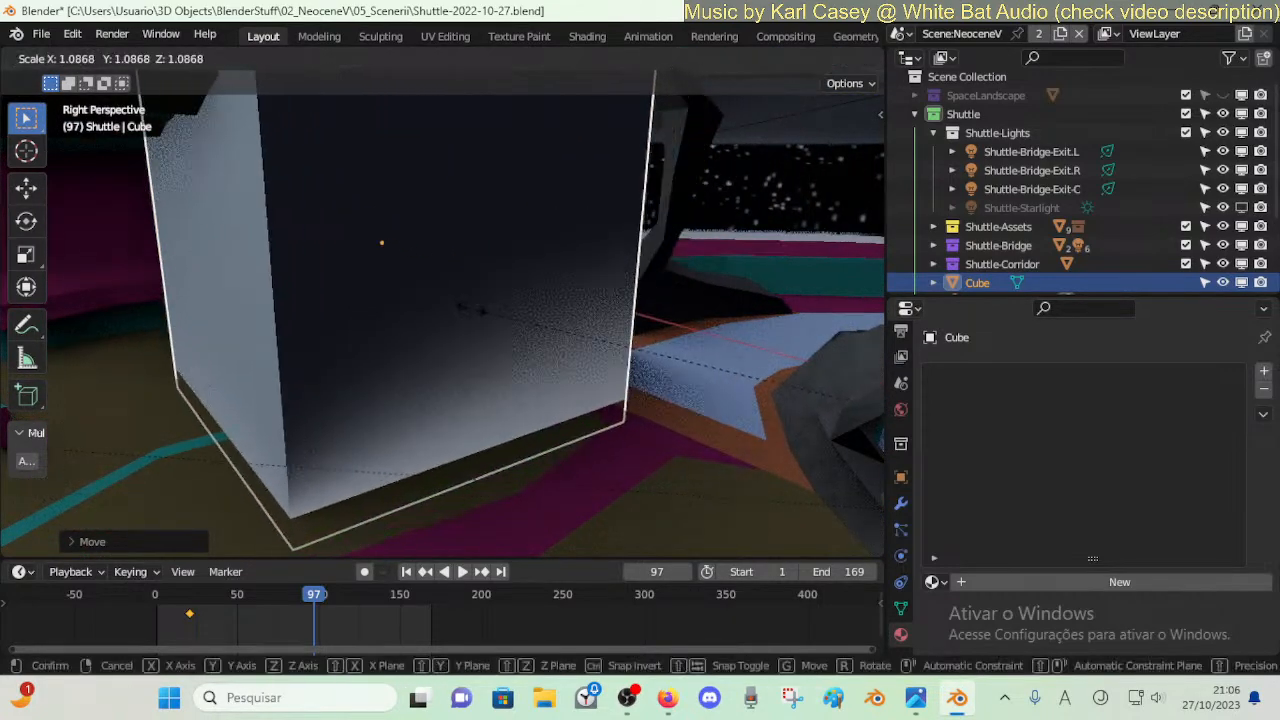
key(Escape)
key(n)
key(n)
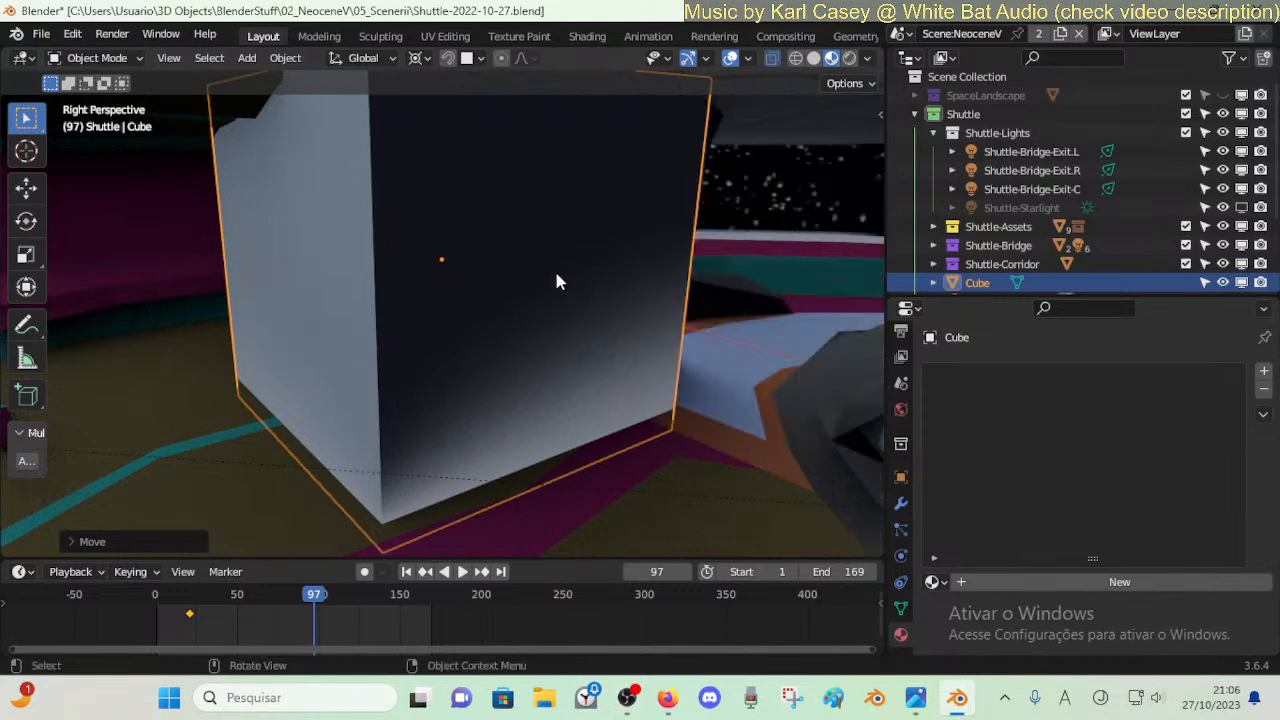
- In Edit Mode, set the pivot point to Individual Origins and scale the cube's mesh to about a third
key(Tab)
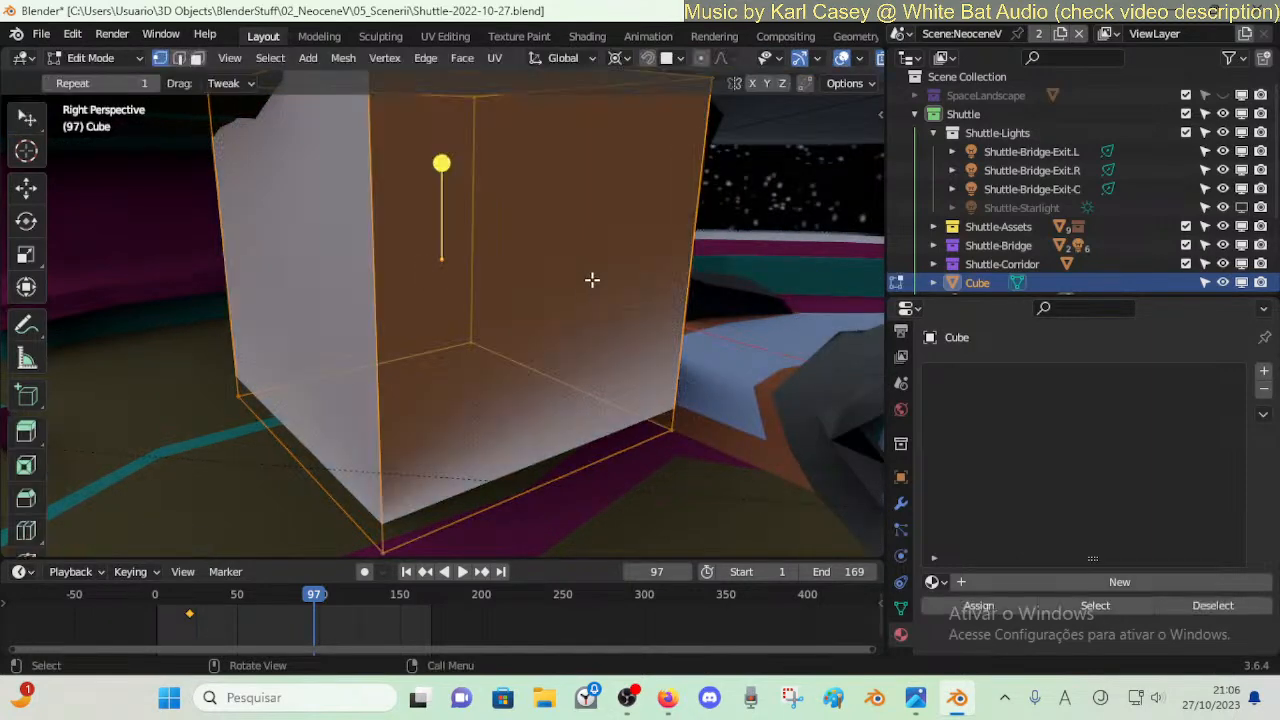
key(s)
key(Escape)
key(period)
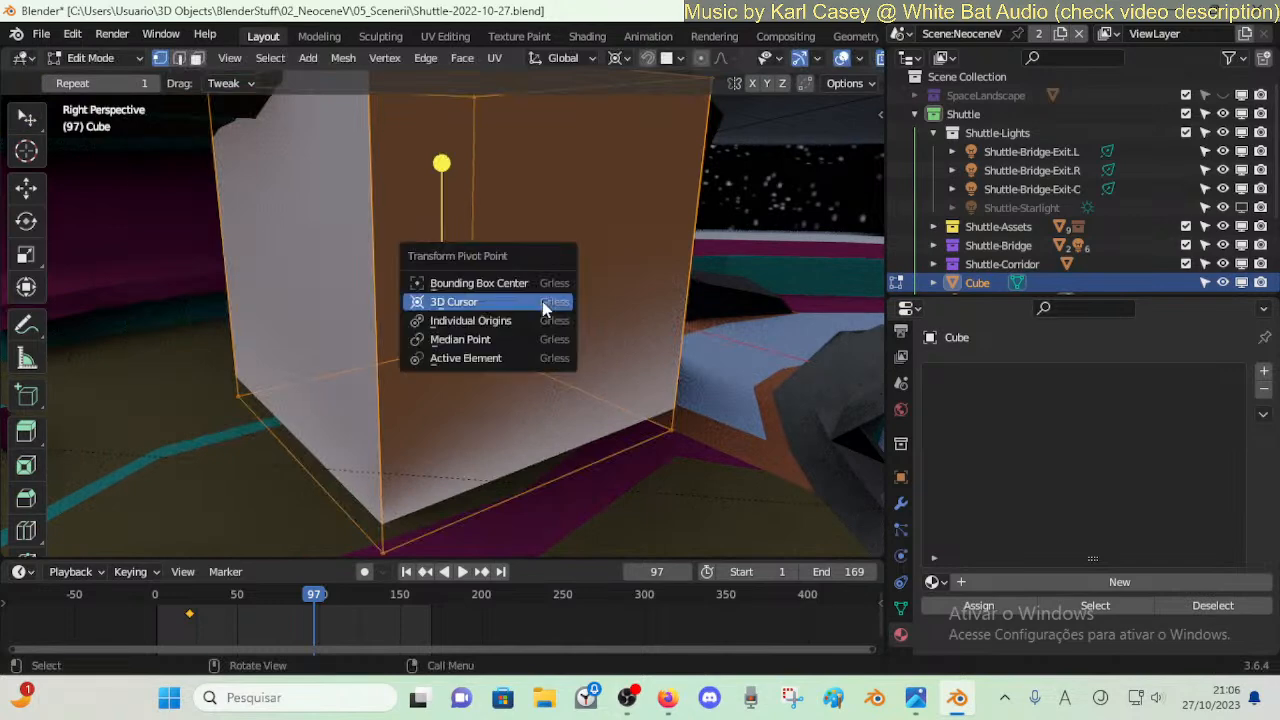
click(535, 322)
key(s)
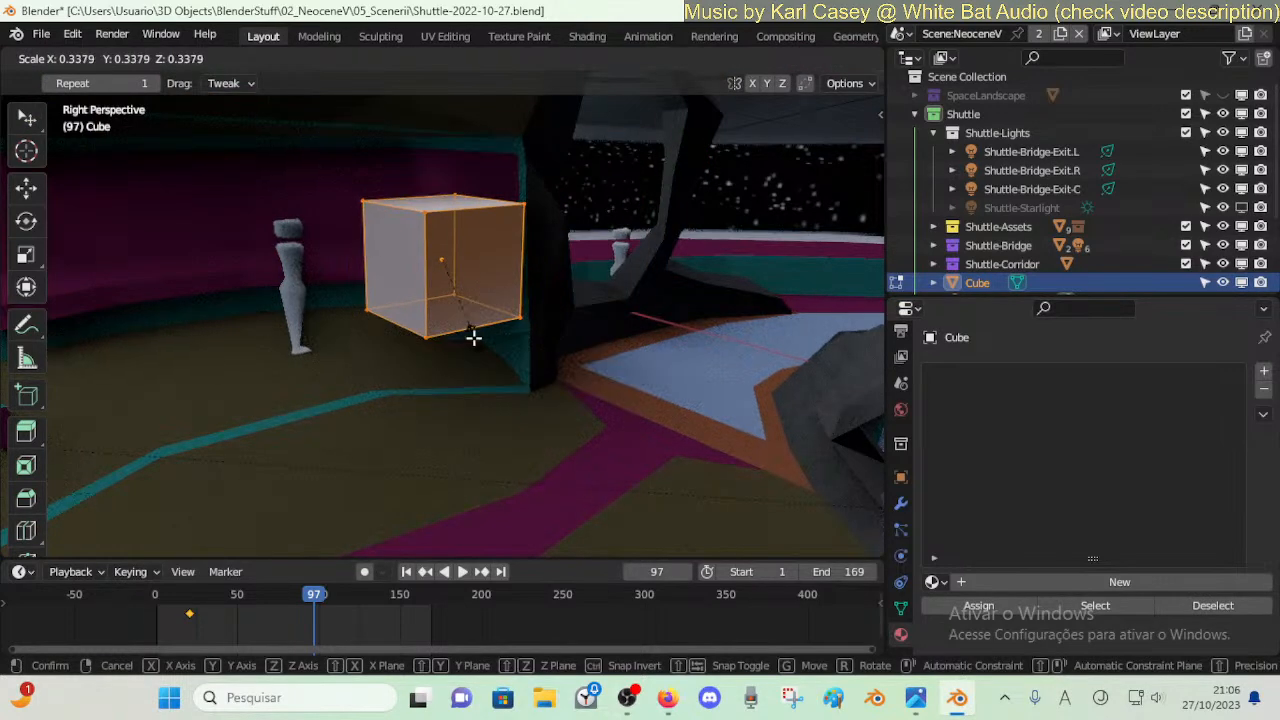
click(420, 350)
- Lower the cube's mesh about 0.53 m along Z and move it about 1.35 m along X beside the alcove's dummy figure
key(g)
key(z)
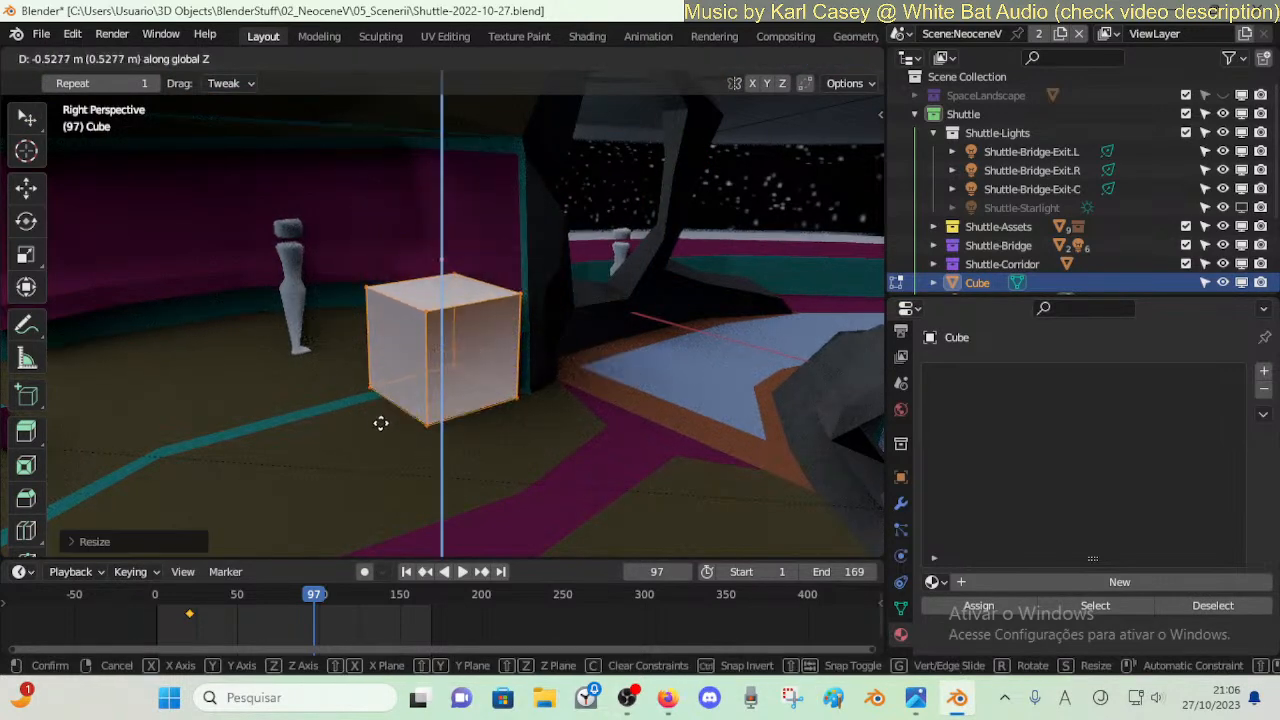
click(380, 421)
key(g)
key(x)
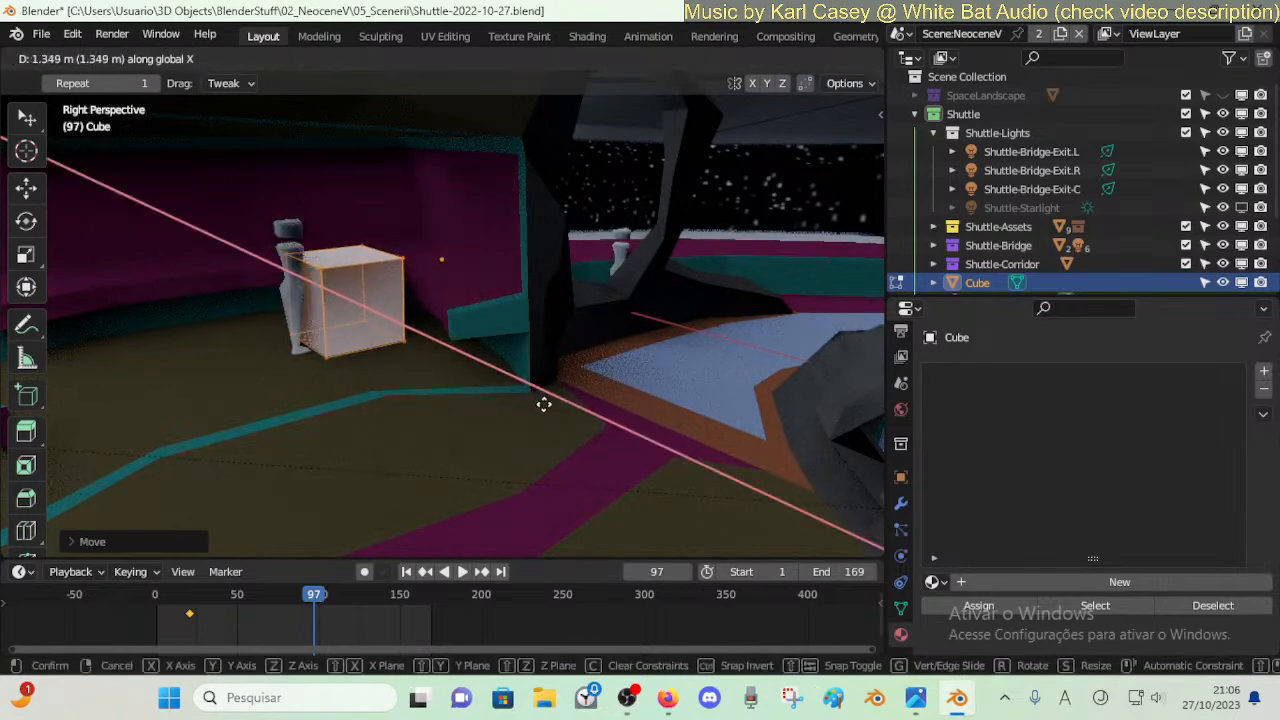
click(551, 405)
- Return to Object Mode and set the cube's origin to its geometry
key(shift+grave)
key(w)
click(506, 411)
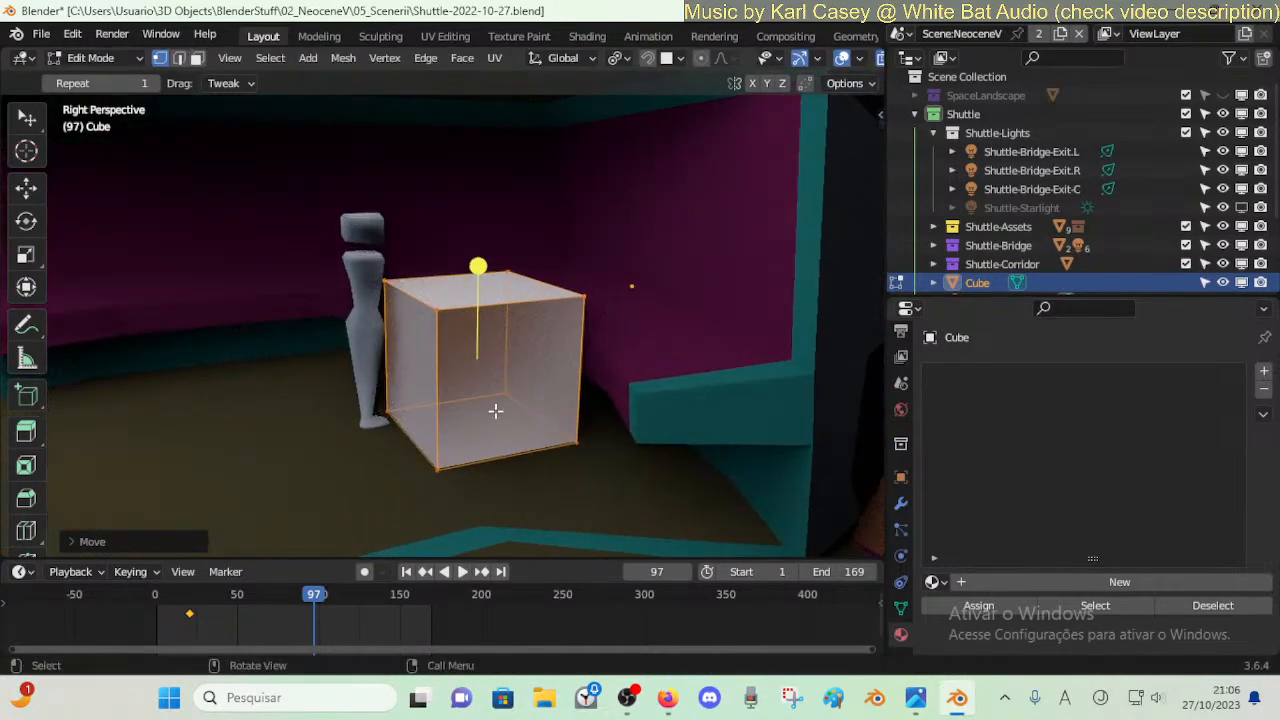
key(Tab)
key(shift+s)
click(285, 58)
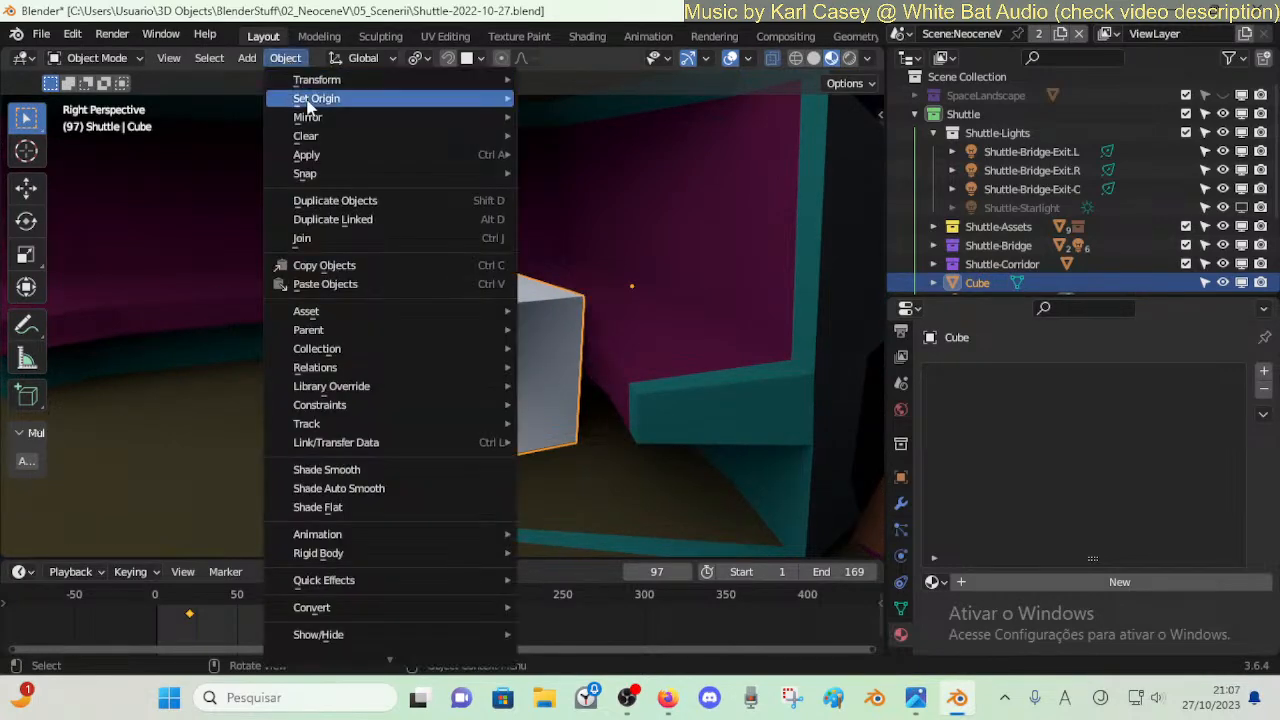
mouse_move(316, 98)
click(606, 124)
click(545, 241)
click(512, 322)
- Shrink the cube's mesh in Edit Mode to about half its size and return to Object Mode
key(Tab)
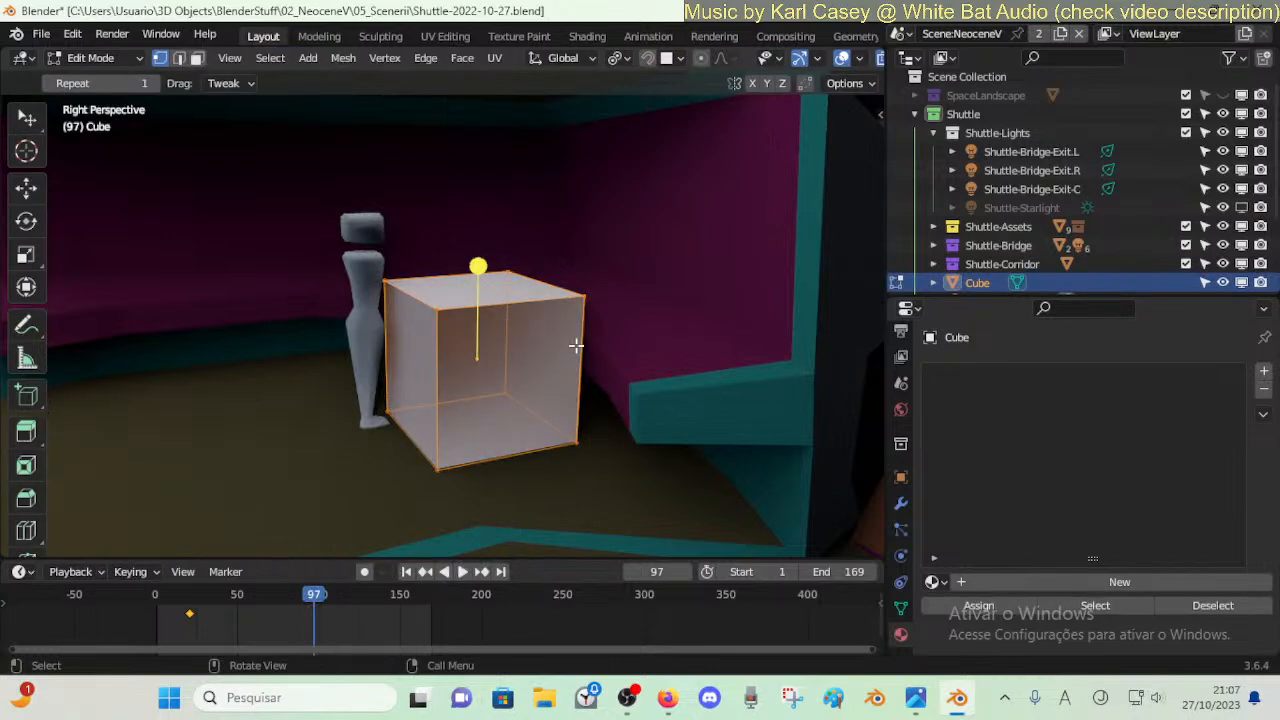
key(s)
click(527, 355)
key(Tab)
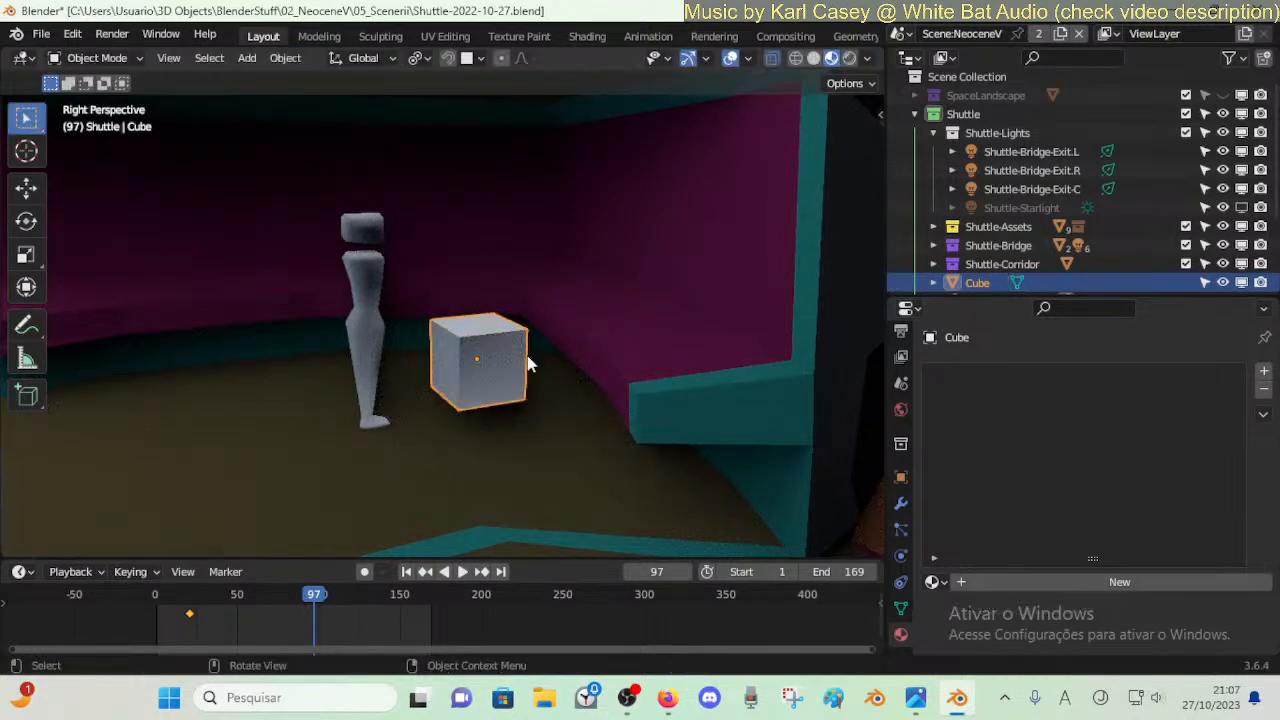
- Lower the cube about 0.20 m along Z onto the alcove floor and apply its object transform
key(g)
key(z)
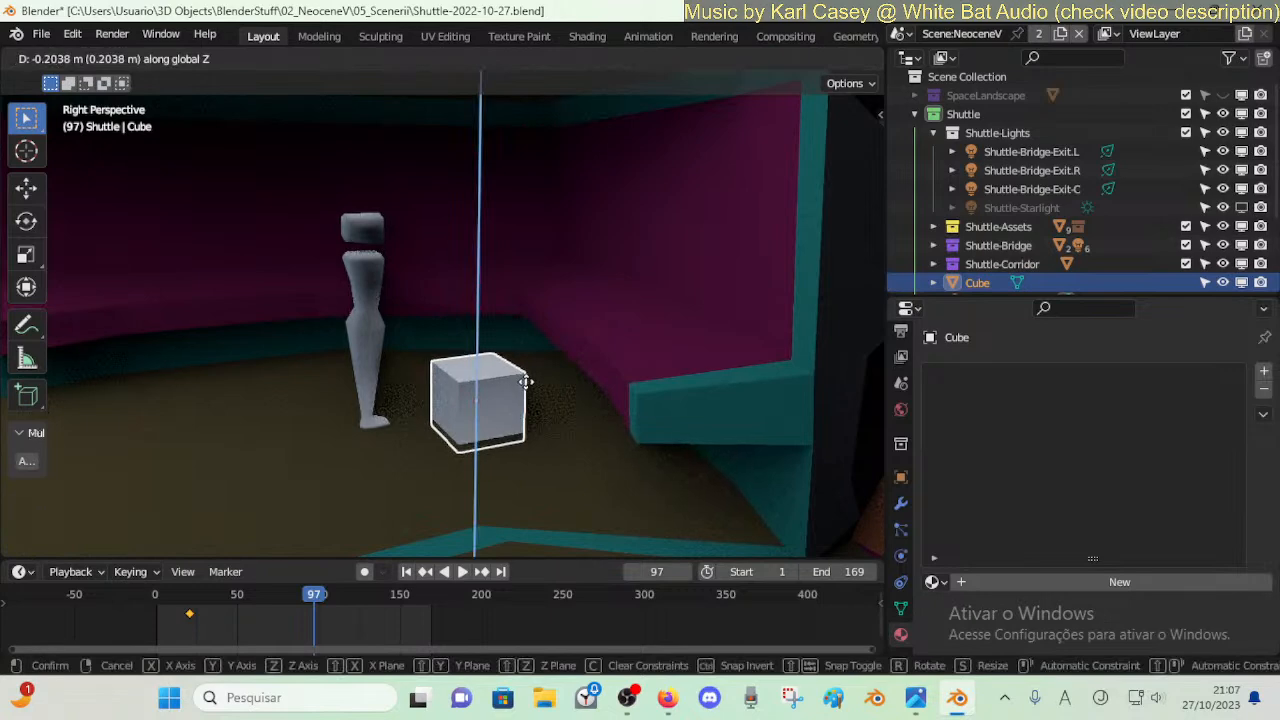
click(525, 381)
key(ctrl+a)
click(493, 431)
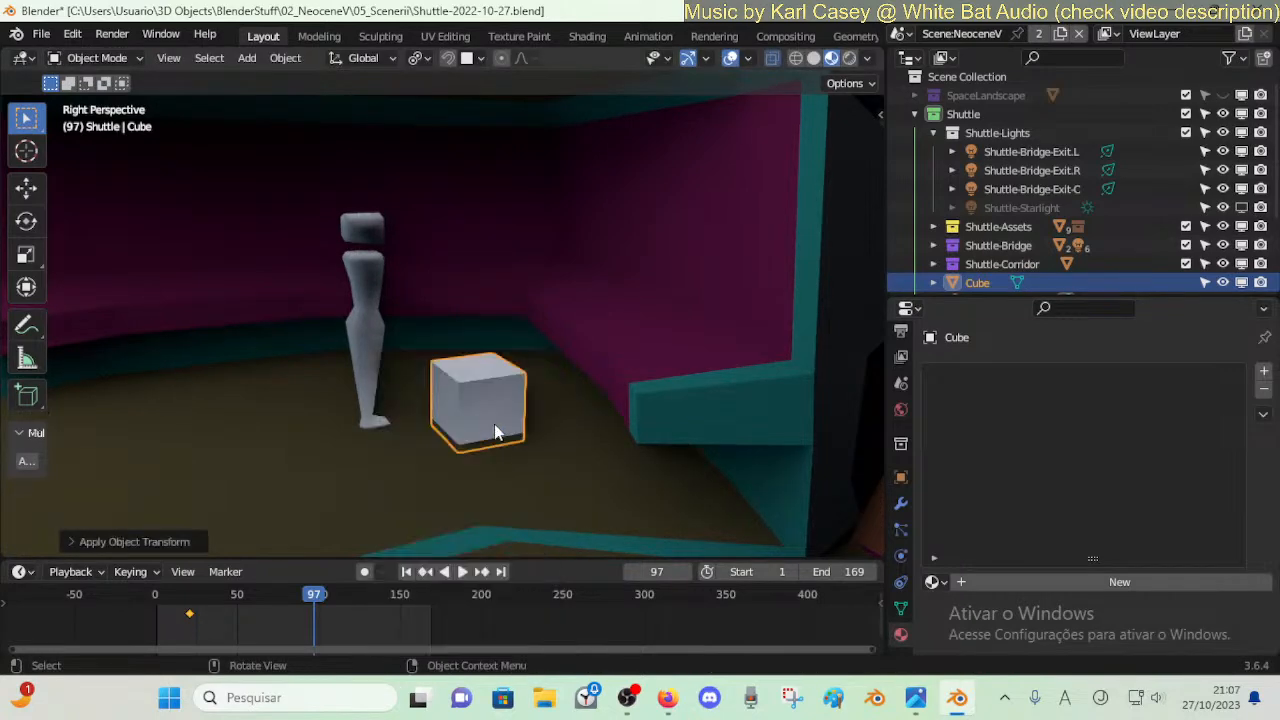
- Try to set the Shuttle-Bridge object's origin to its geometry, undo it and reselect the cube
click(305, 71)
click(301, 64)
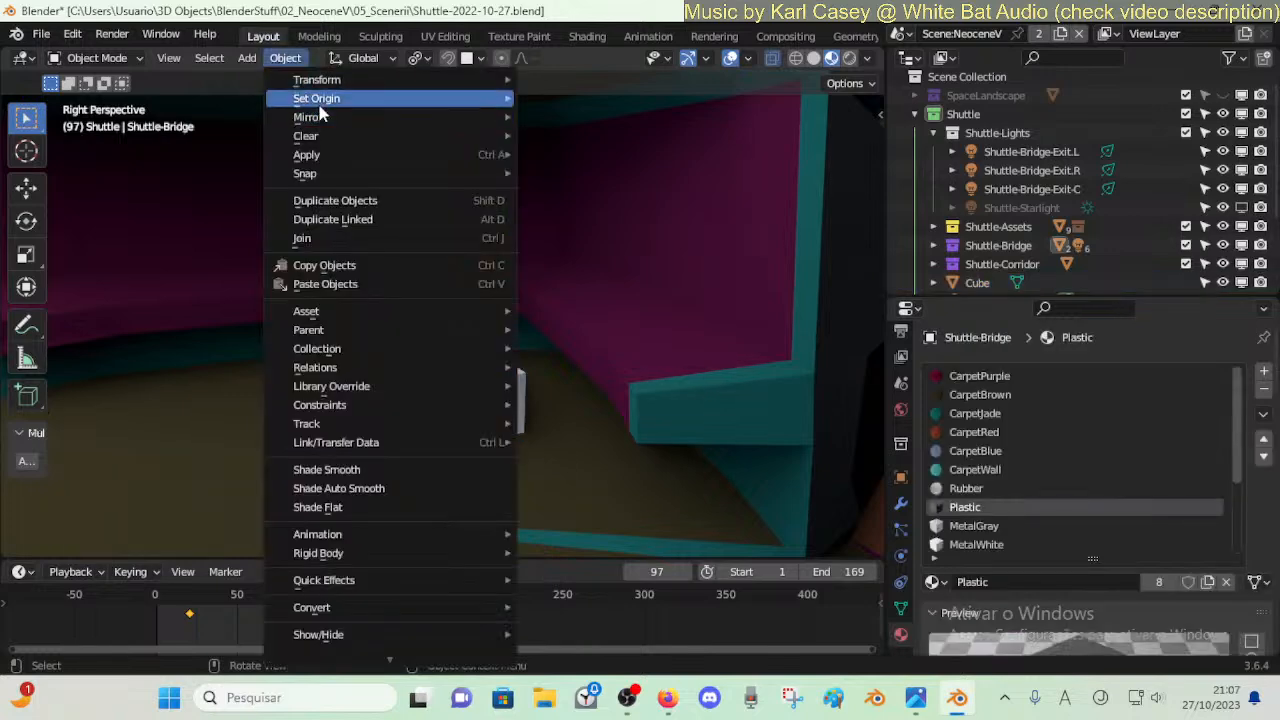
mouse_move(320, 105)
click(608, 120)
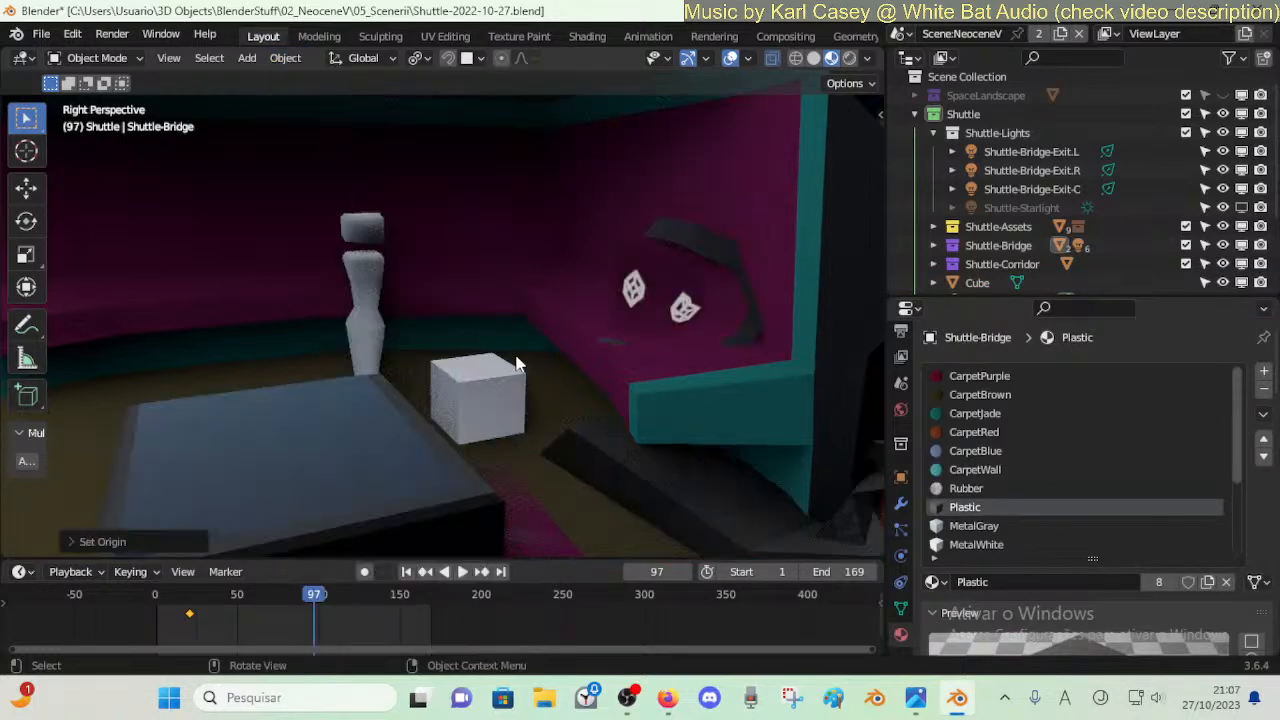
key(ctrl+z)
click(485, 377)
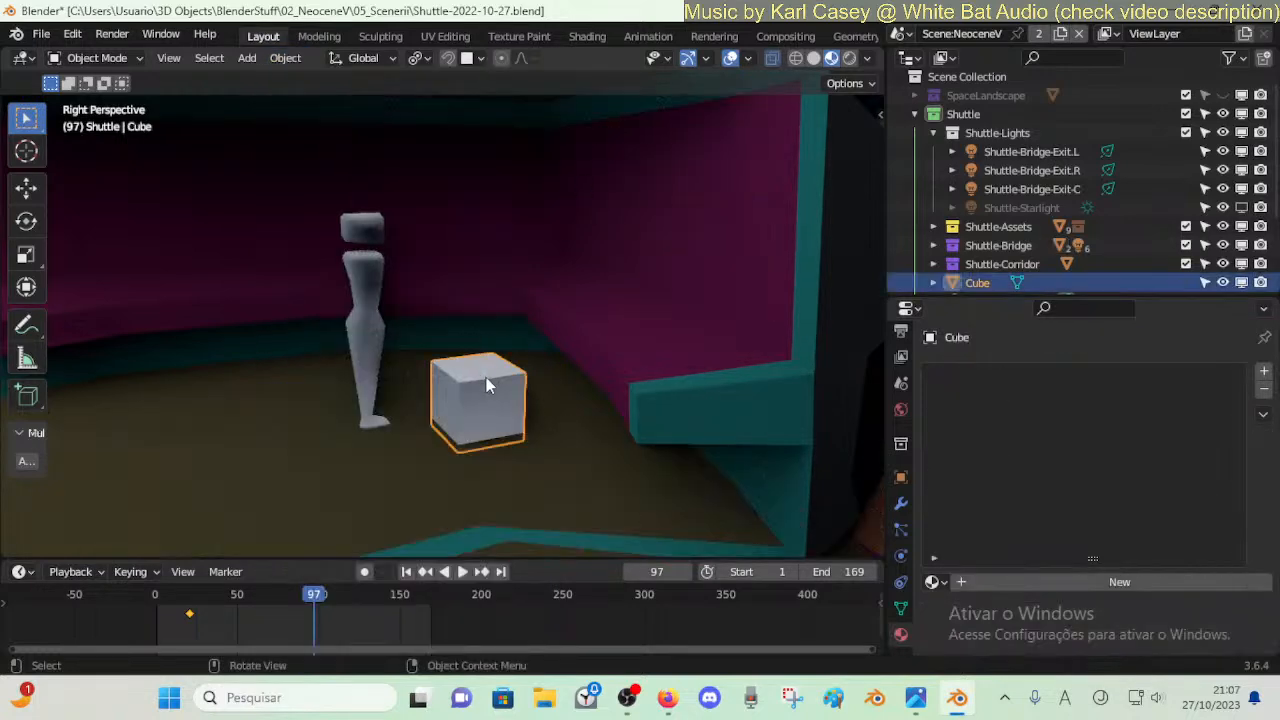
- Set the cube's origin to its geometry and save the file with the cube in Edit Mode
click(285, 57)
mouse_move(316, 98)
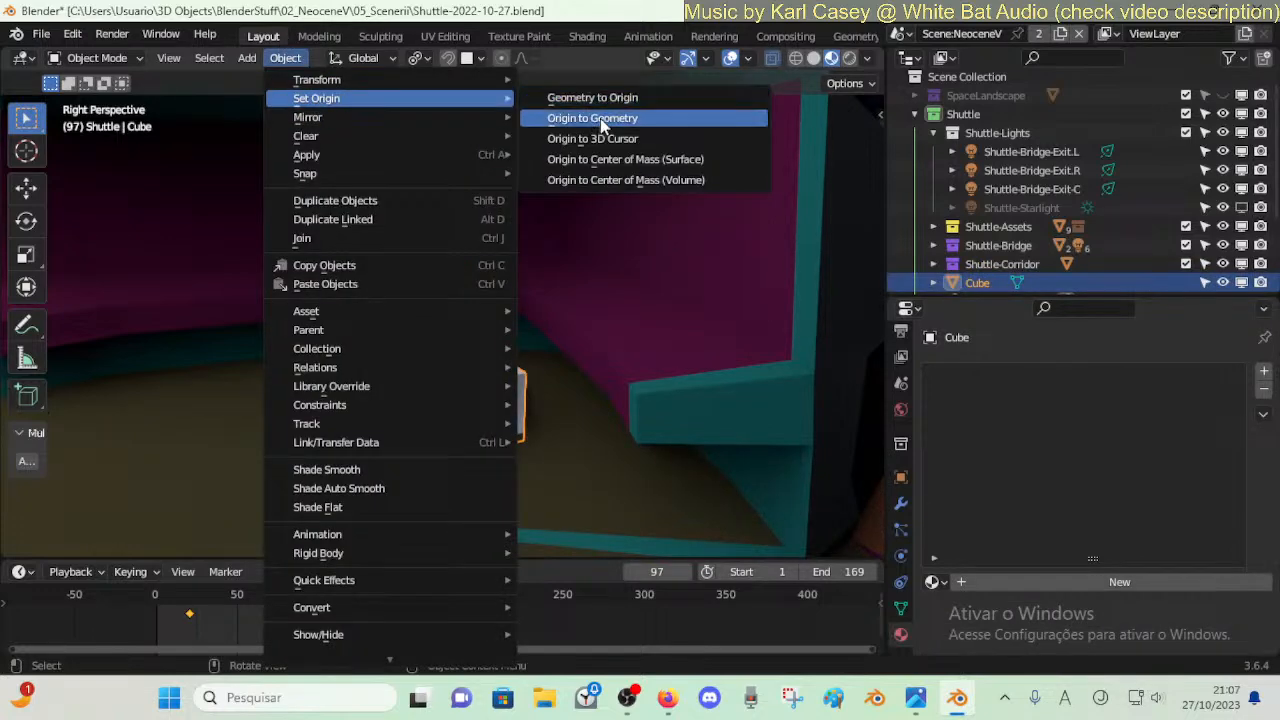
click(600, 118)
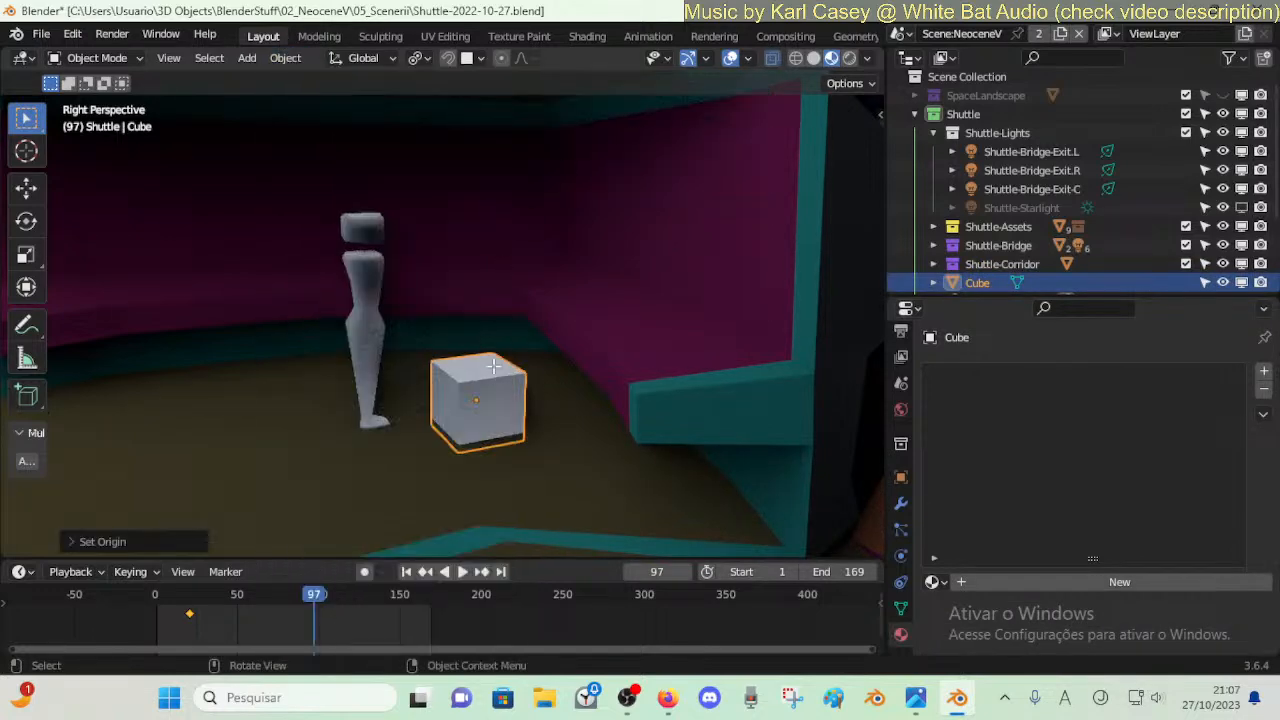
key(Tab)
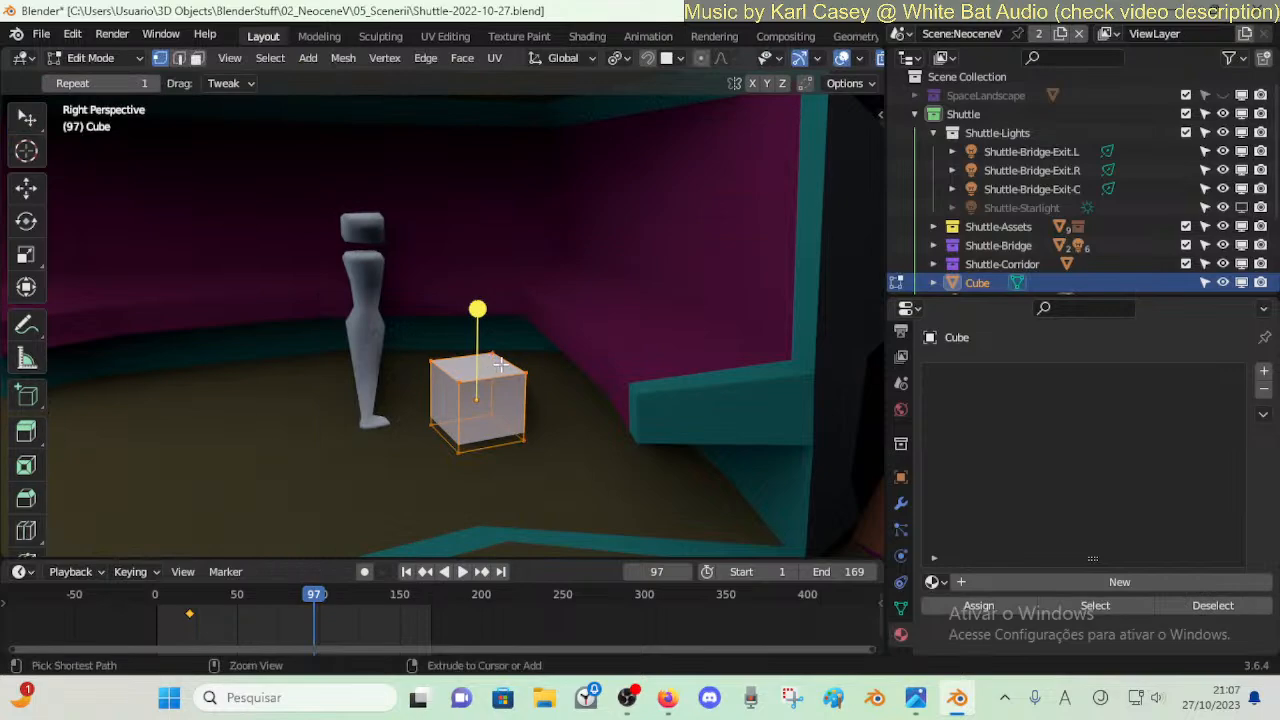
key(ctrl+s)
key(shift+grave)
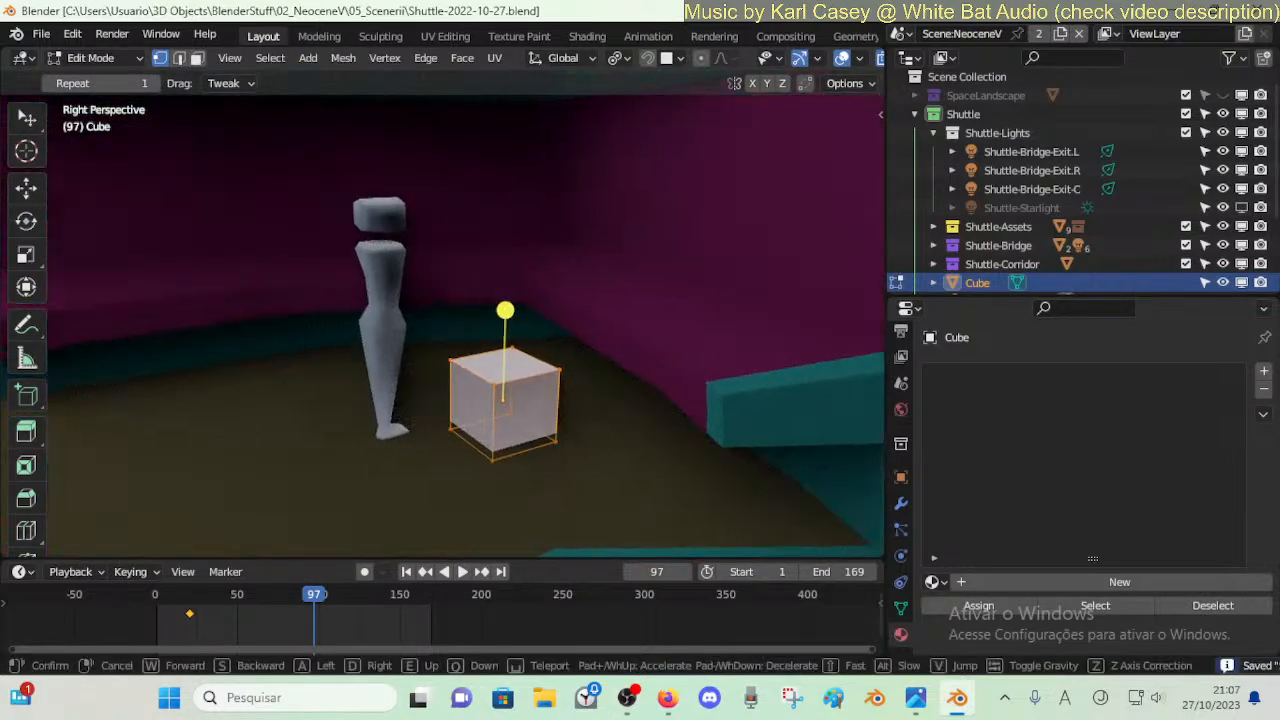
click(500, 364)
- Switch to the photo viewer, examine the seats and consoles in the spaceship bridge reference images, and return to Blender
click(915, 698)
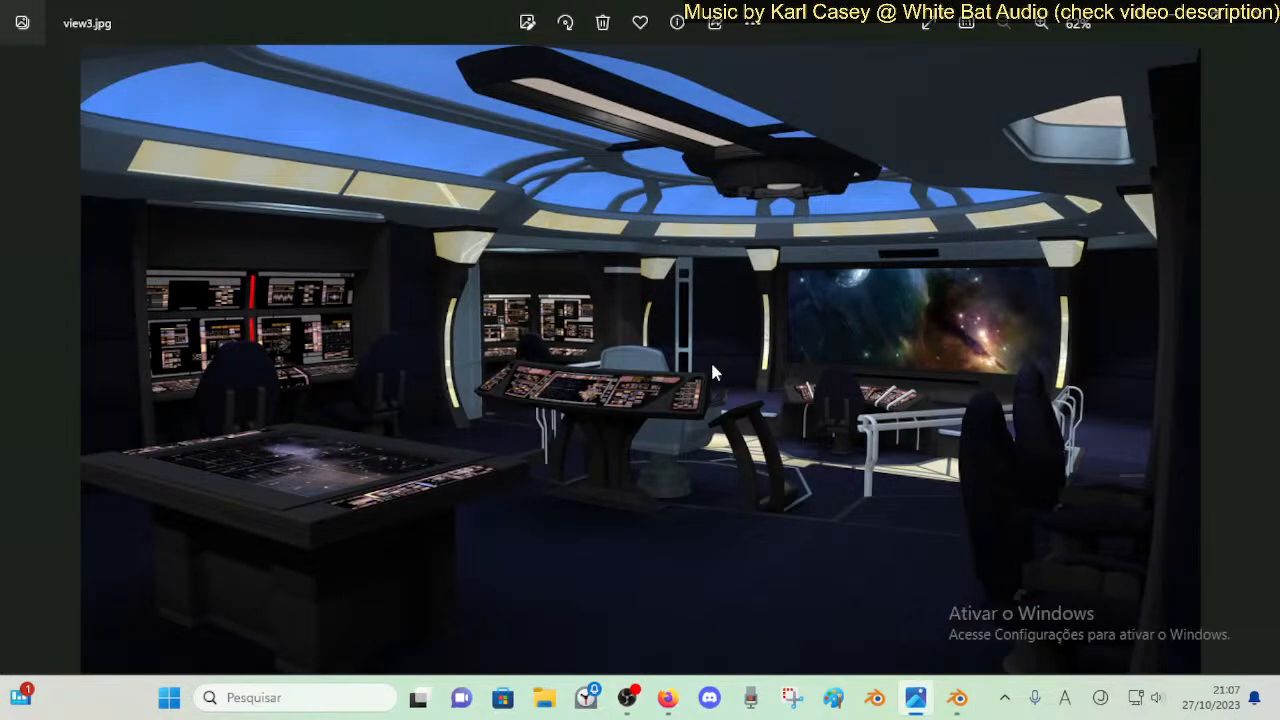
key(Right)
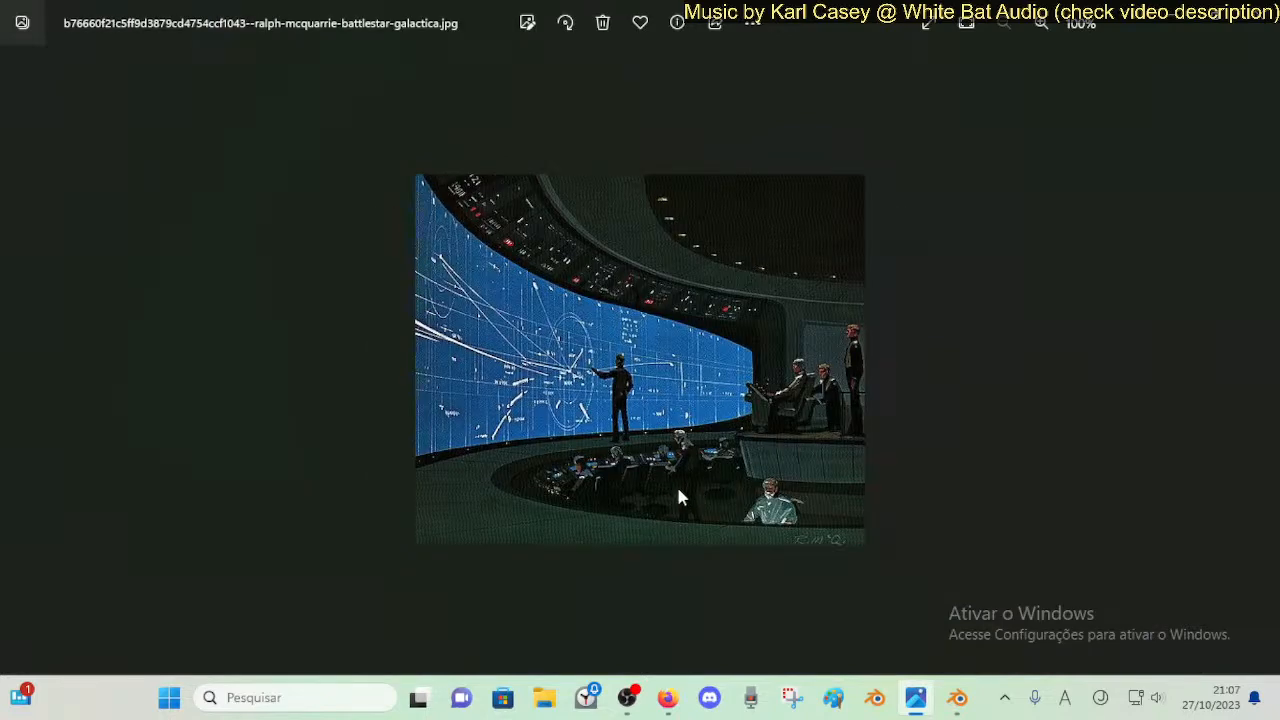
key(Right)
key(Right)
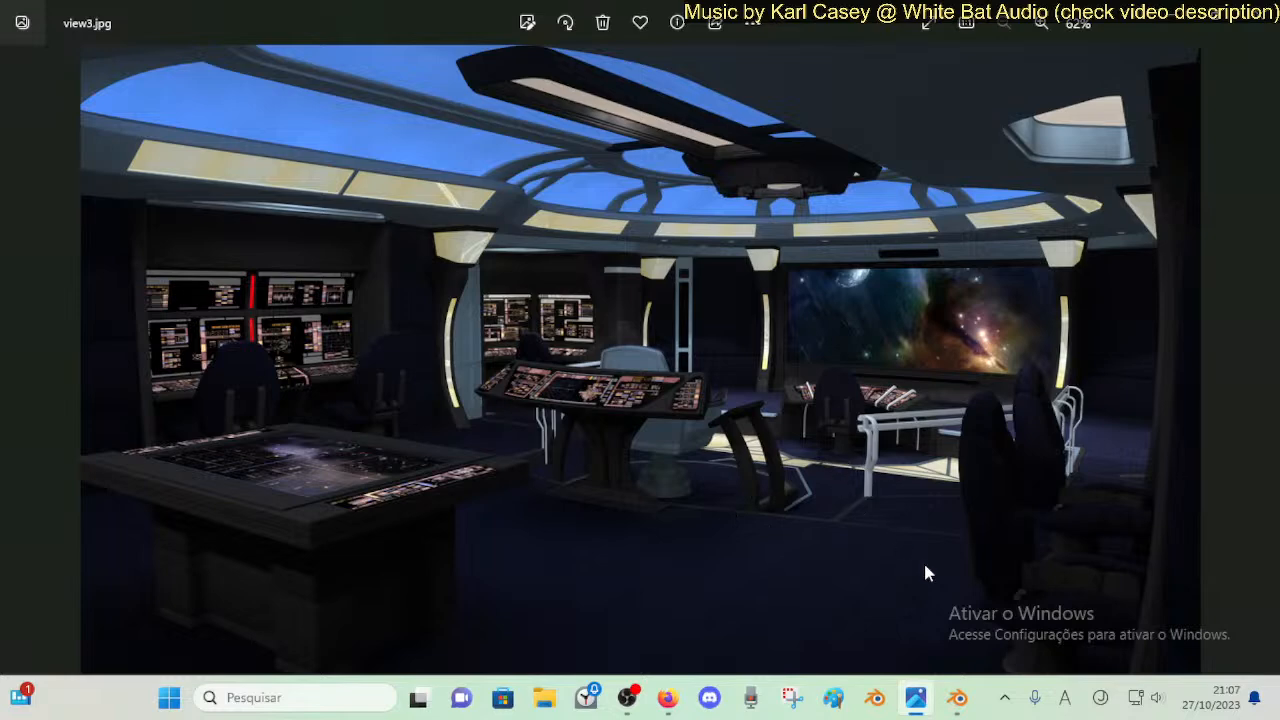
key(Right)
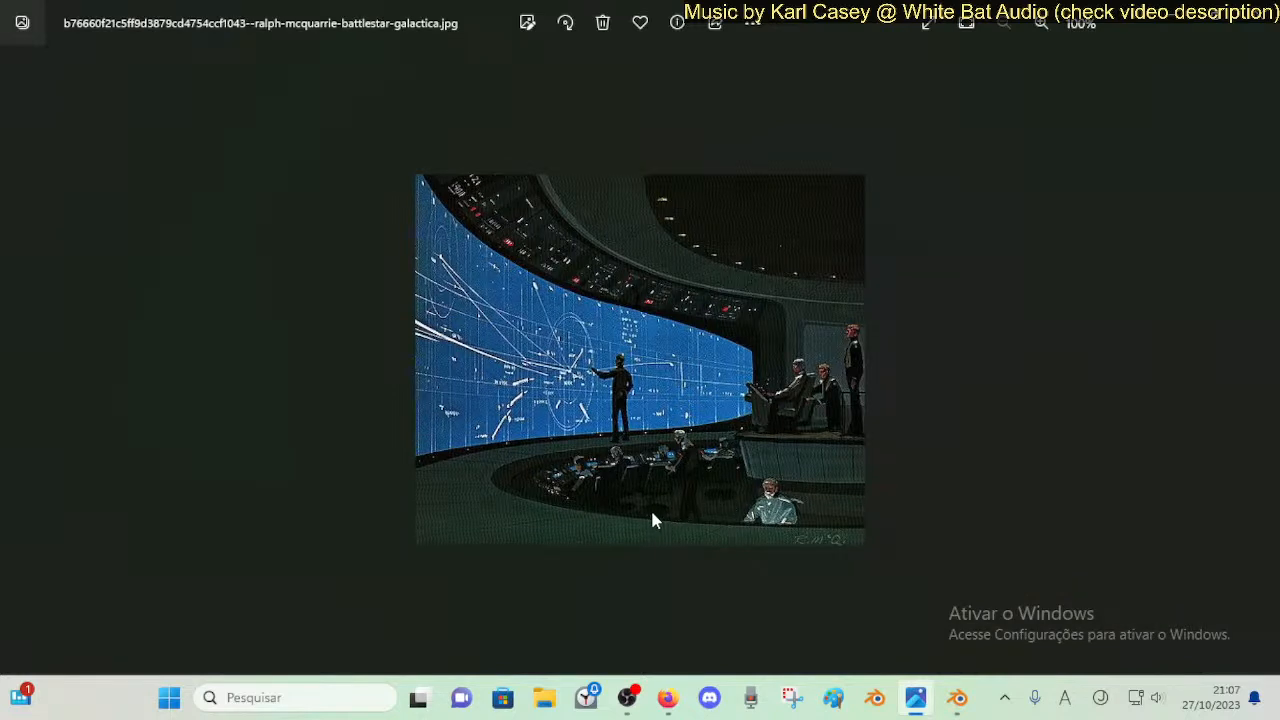
key(Right)
key(Right)
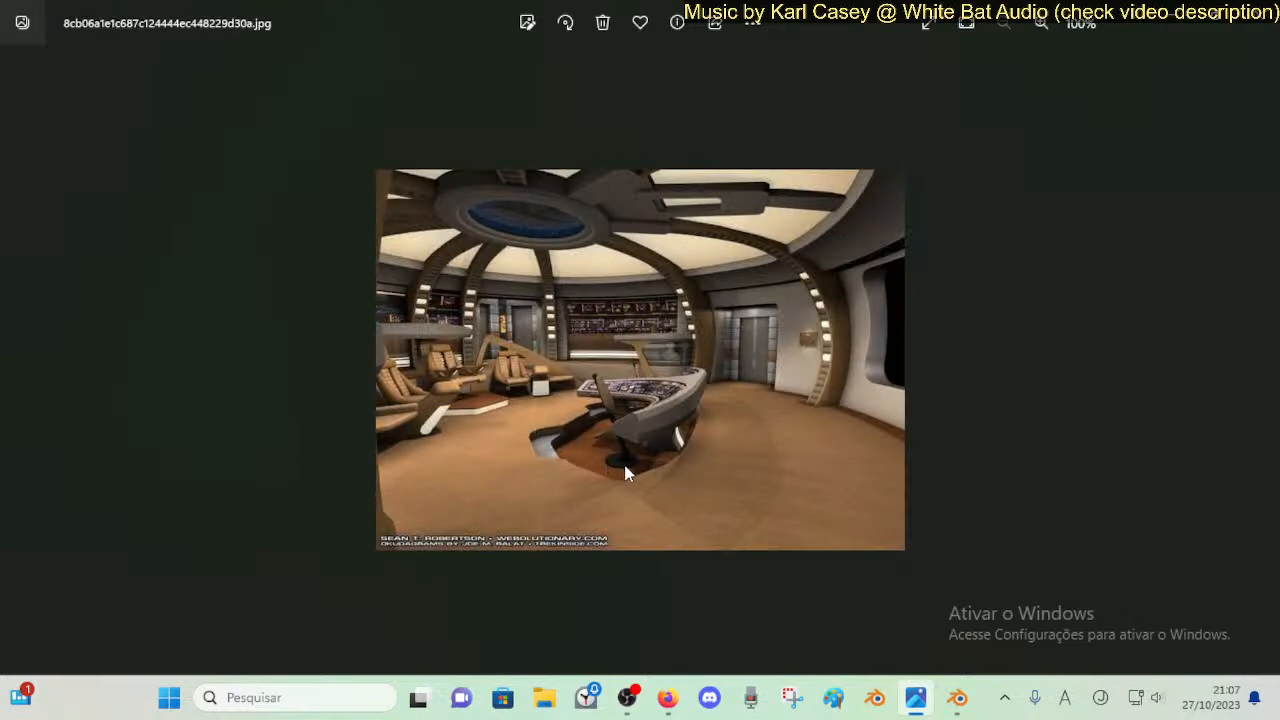
key(Right)
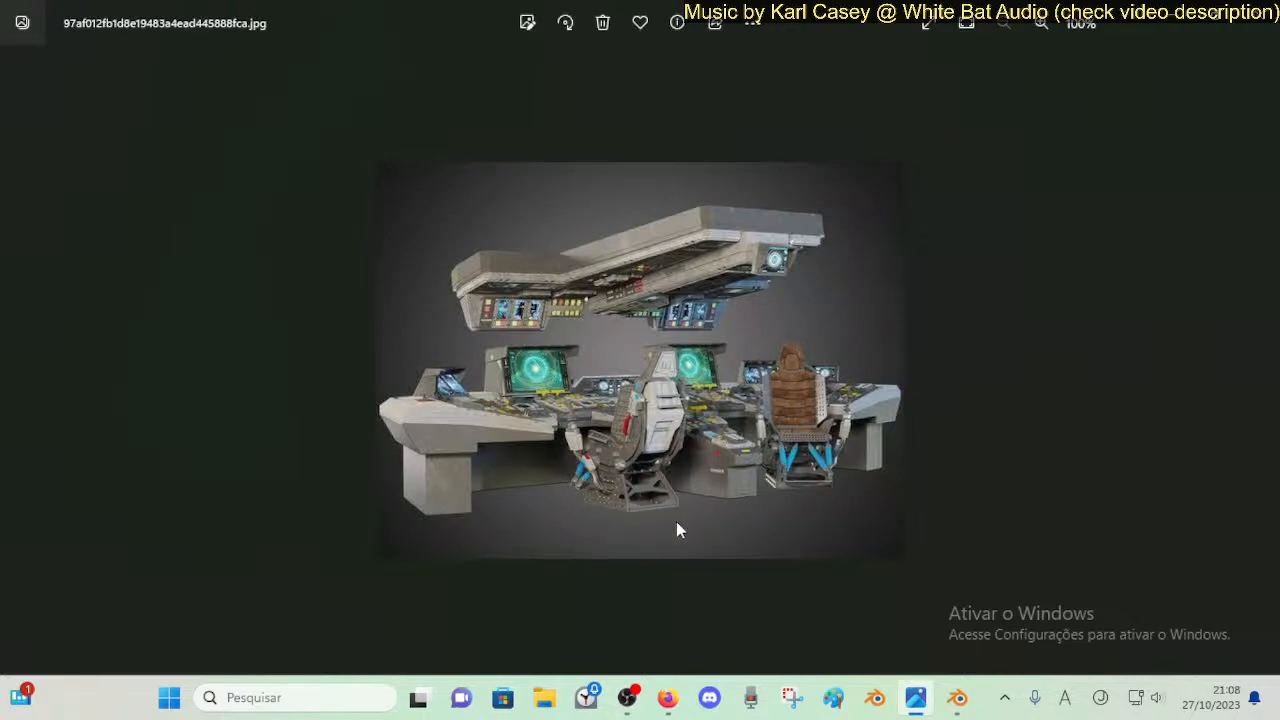
key(Left)
key(Right)
click(1256, 12)
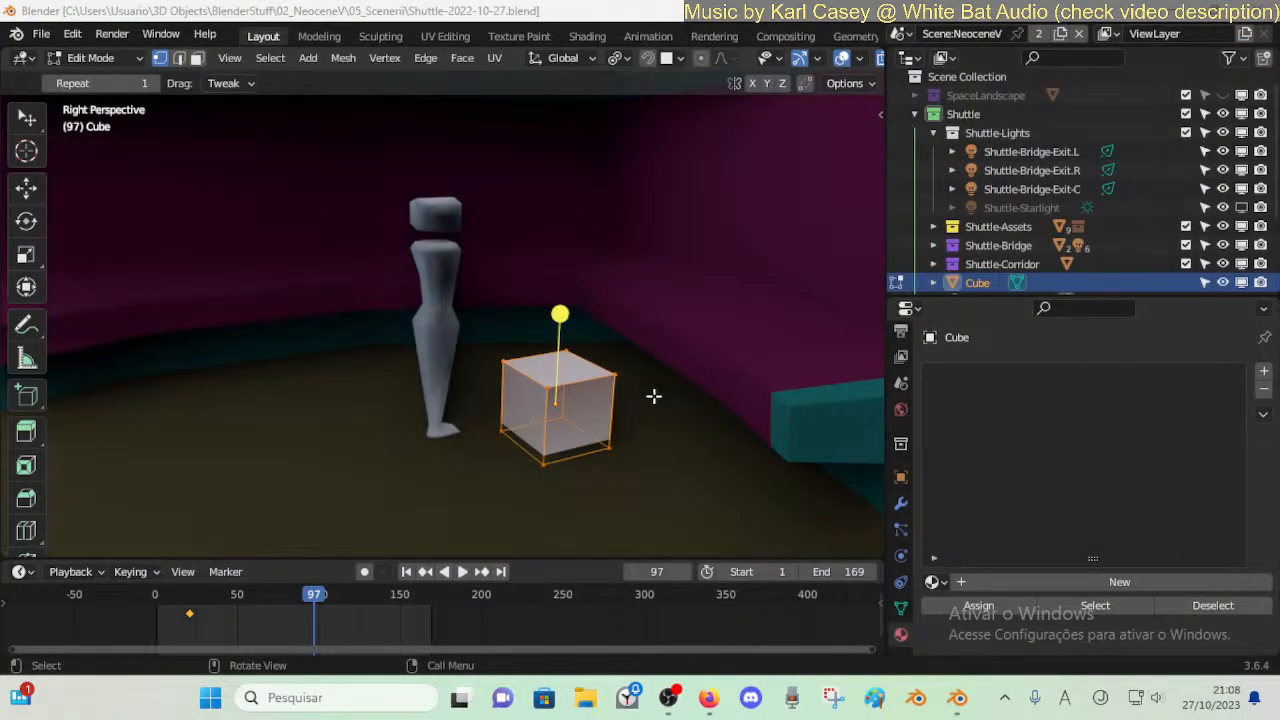
- Switch the cube's mesh to face selection and select all of its faces
click(585, 380)
key(a)
key(alt+a)
click(570, 430)
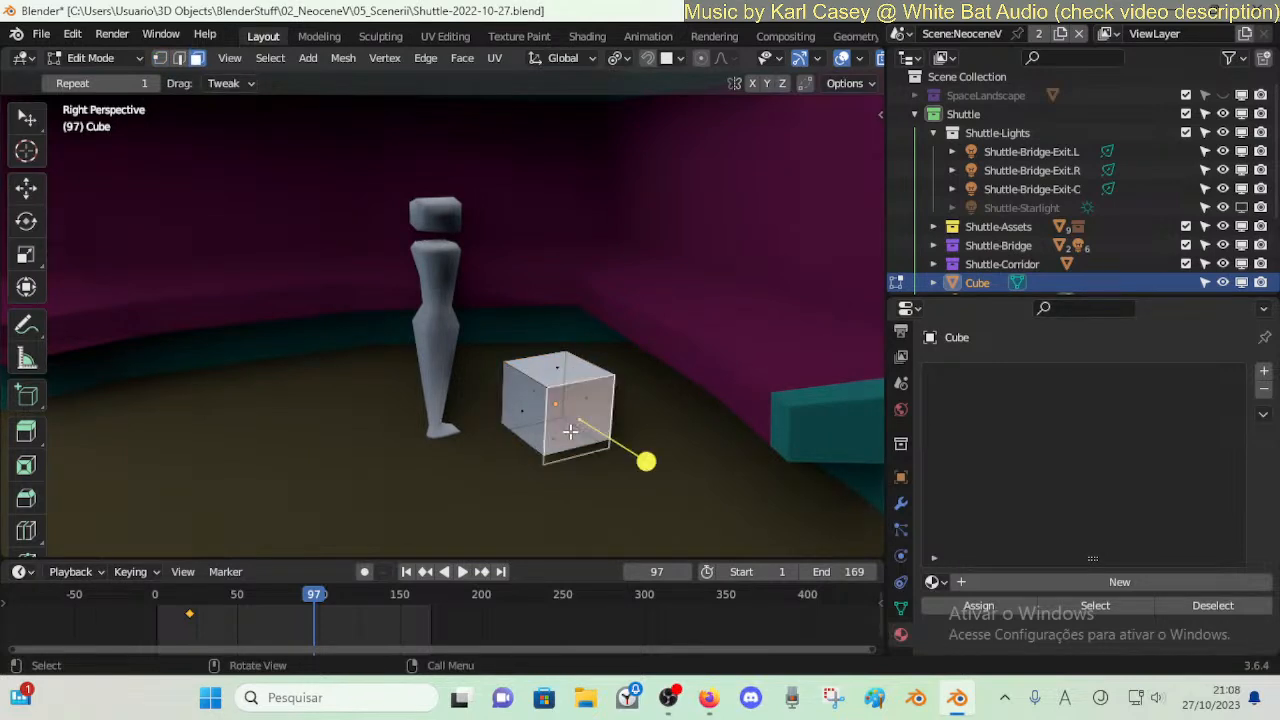
key(alt+a)
click(568, 369)
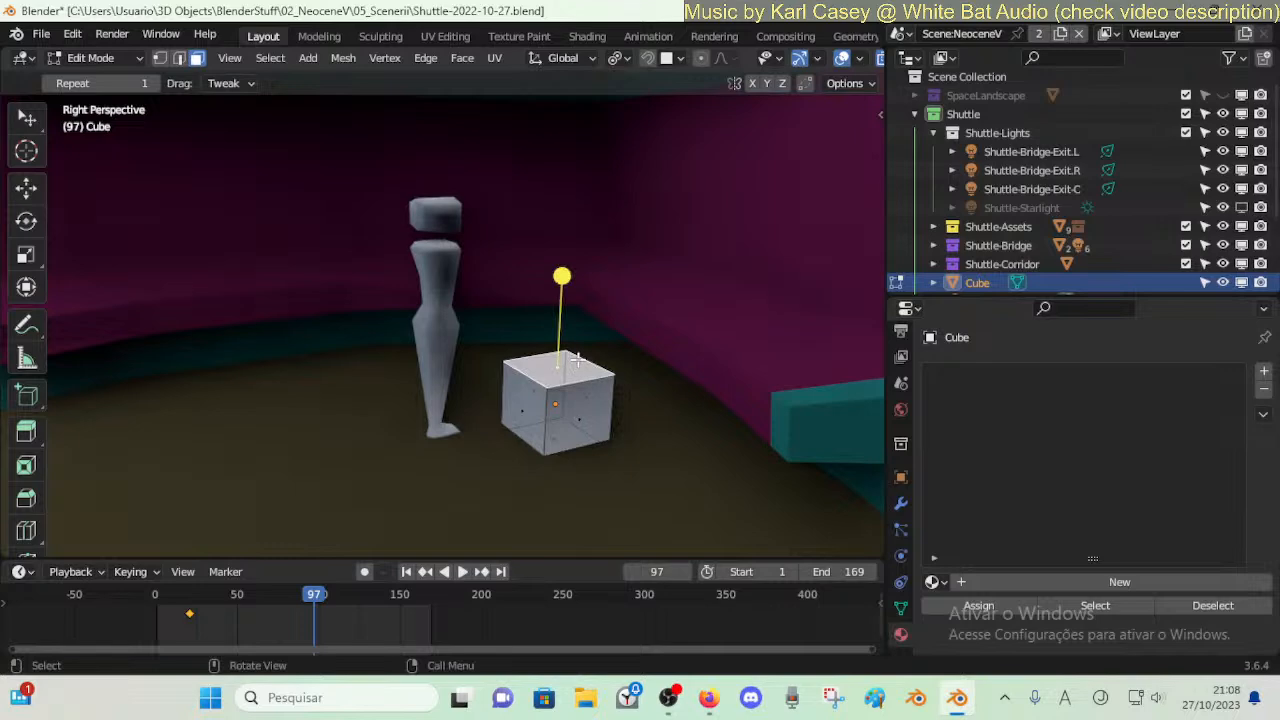
key(a)
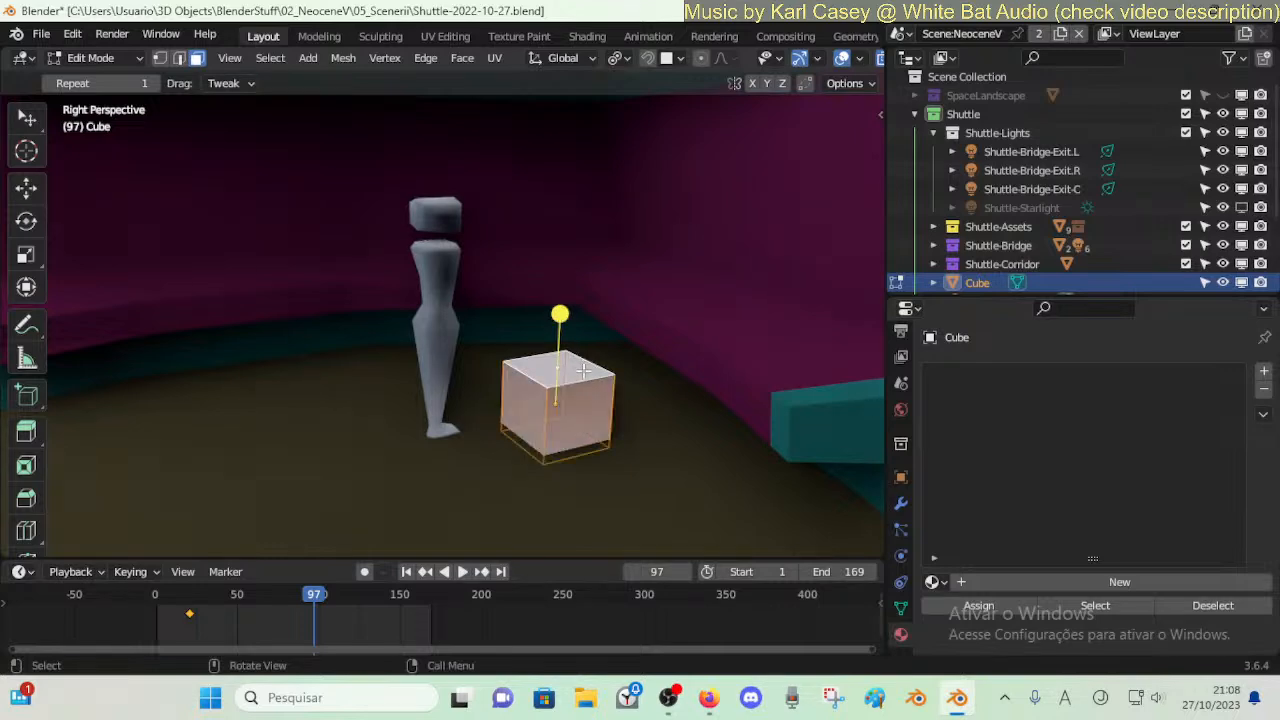
- Return to Object Mode and clear the cube's rotation
key(Tab)
key(shift+grave)
key(a)
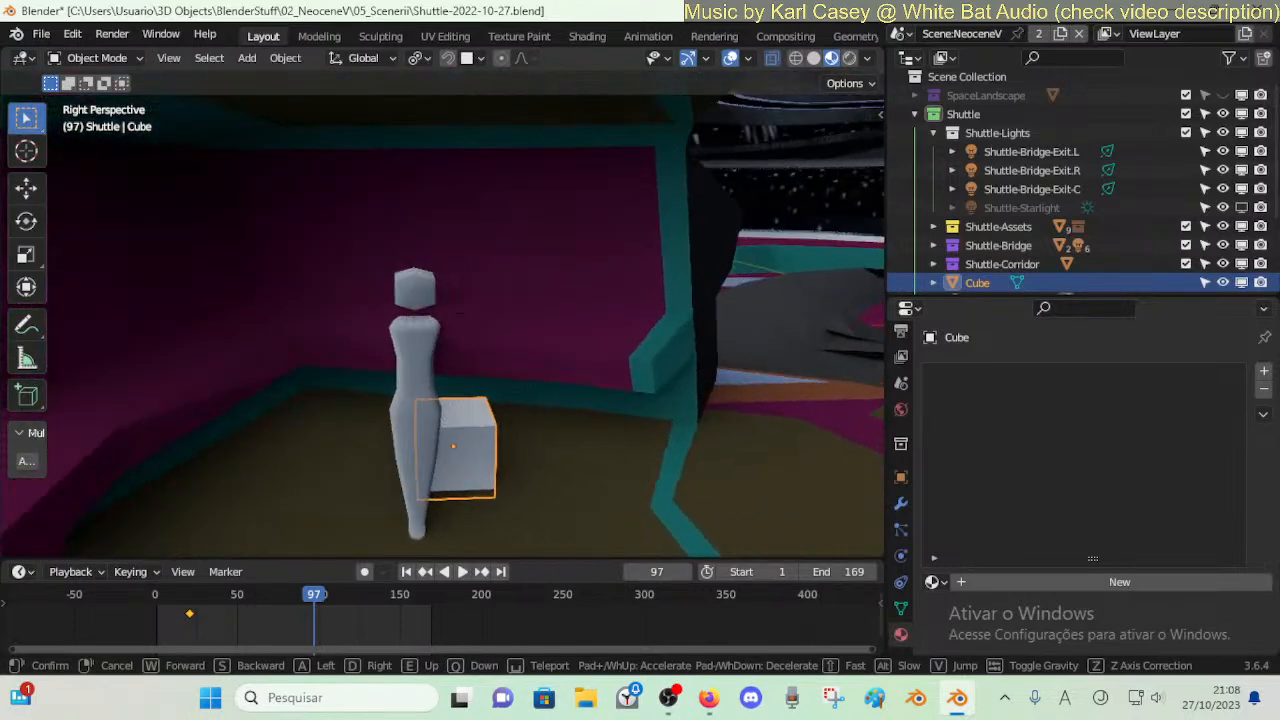
click(542, 392)
key(alt+r)
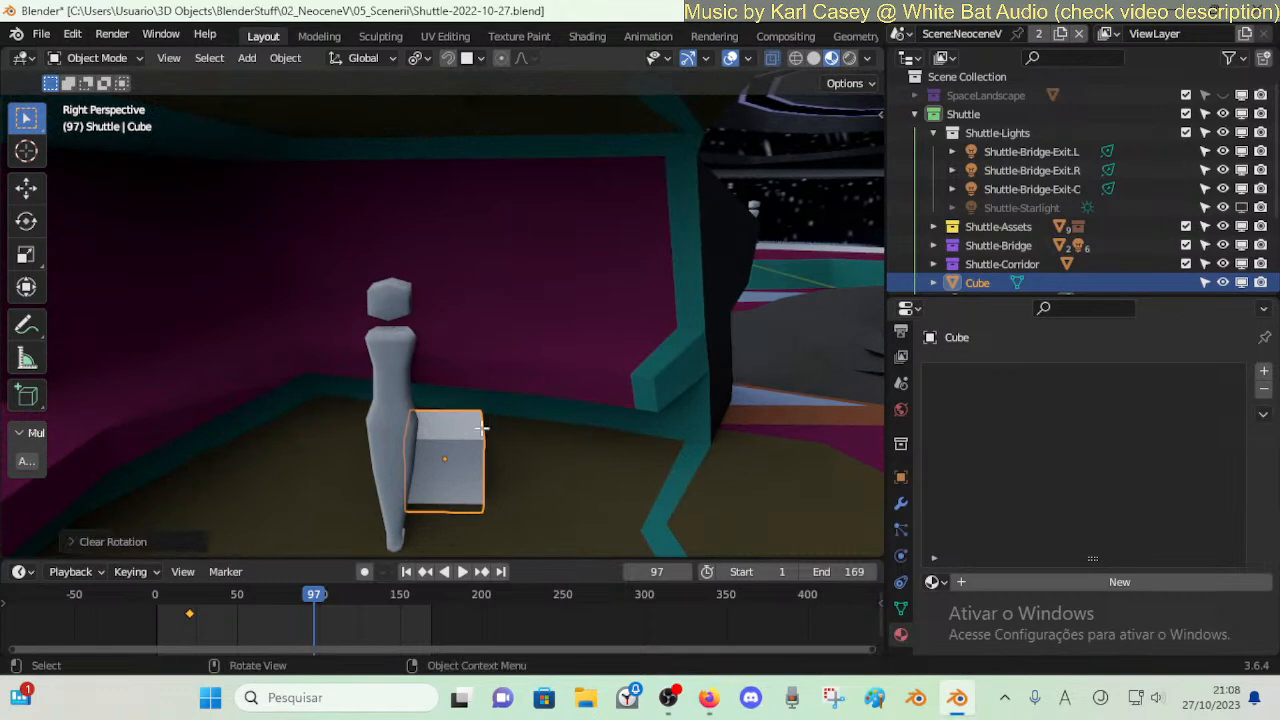
- Cut the cube's mesh in half with a centred vertical edge loop and delete the faces of one half
key(Tab)
key(ctrl+r)
click(452, 436)
right_click(445, 438)
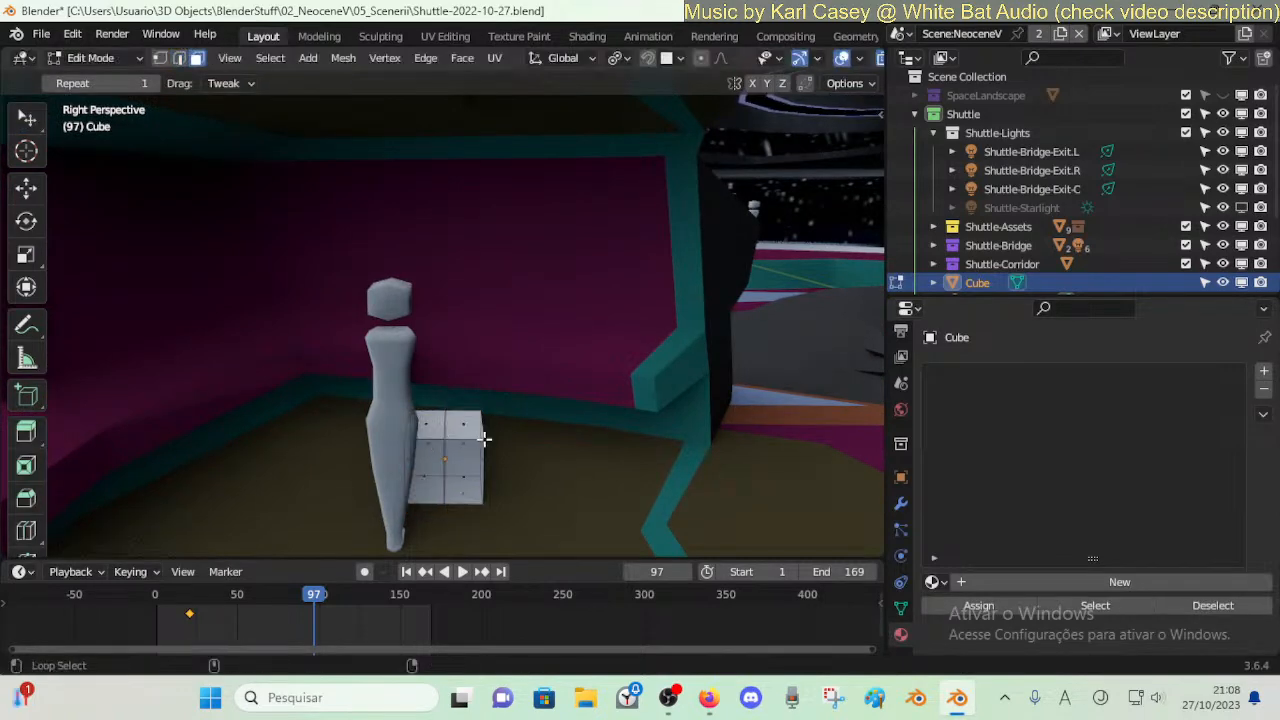
alt+click(476, 432)
key(x)
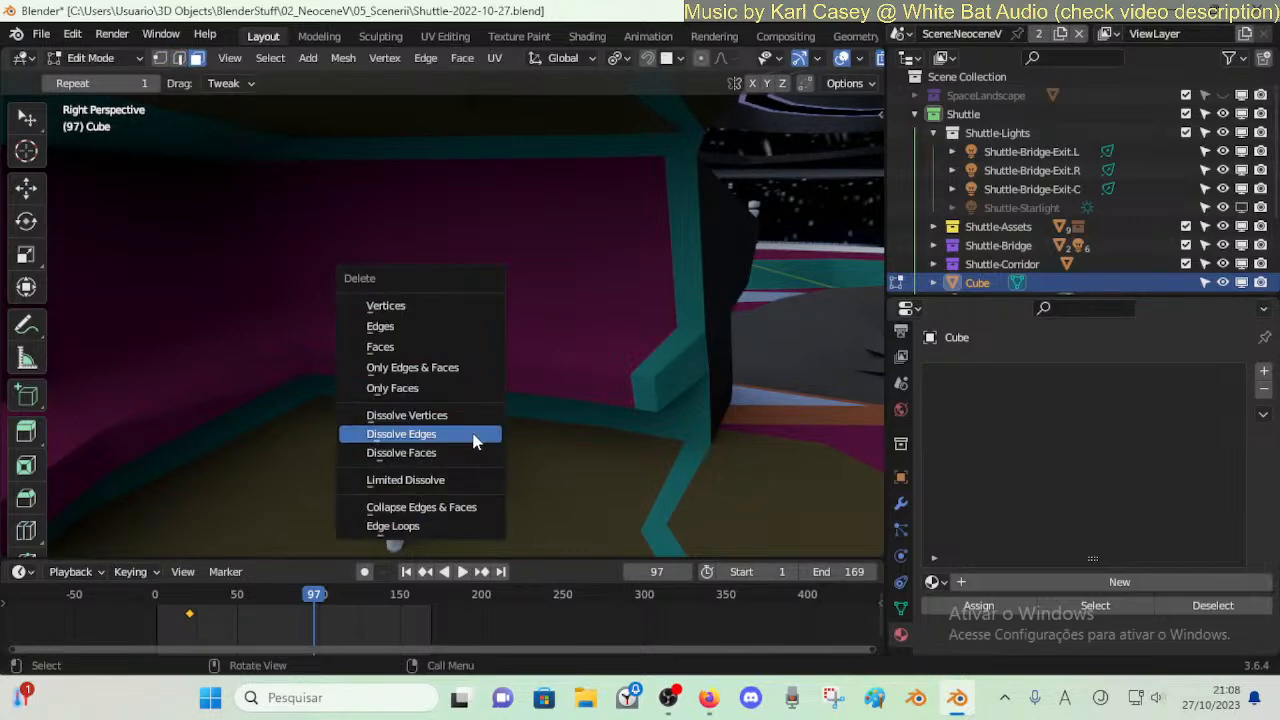
click(470, 346)
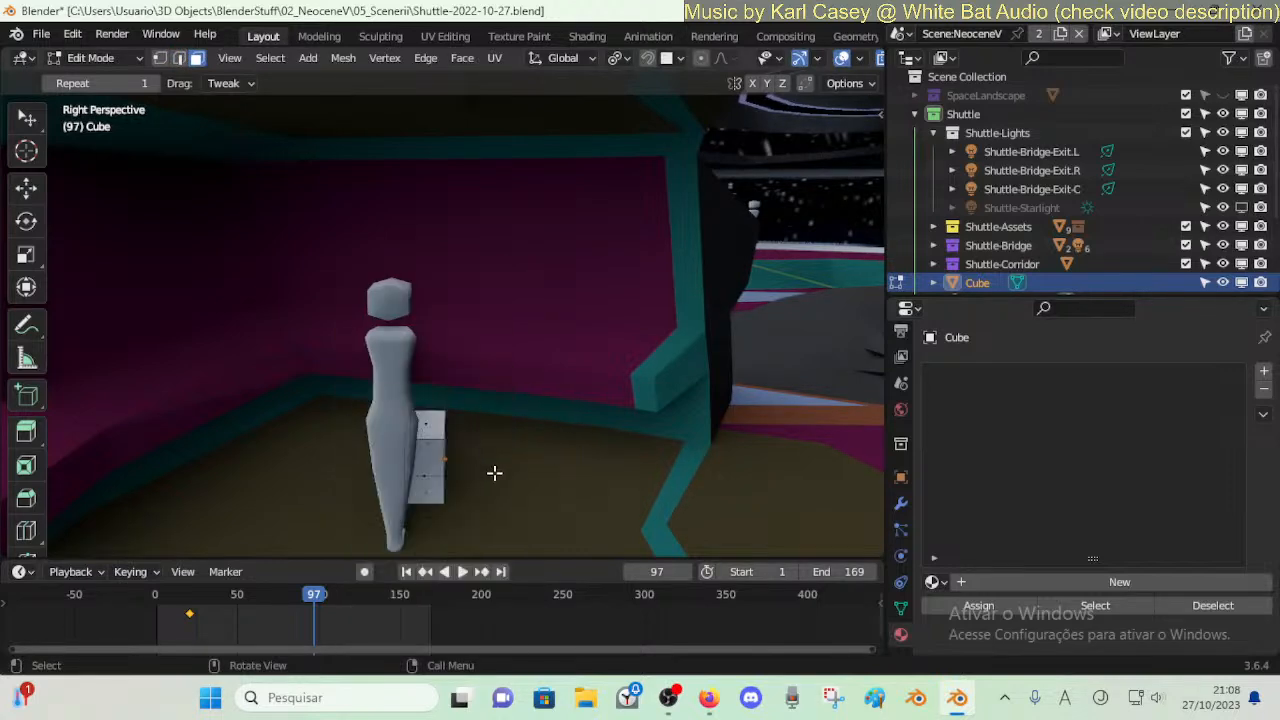
- Add a Mirror modifier to the half cube, mirrored across the X axis
click(900, 503)
click(967, 376)
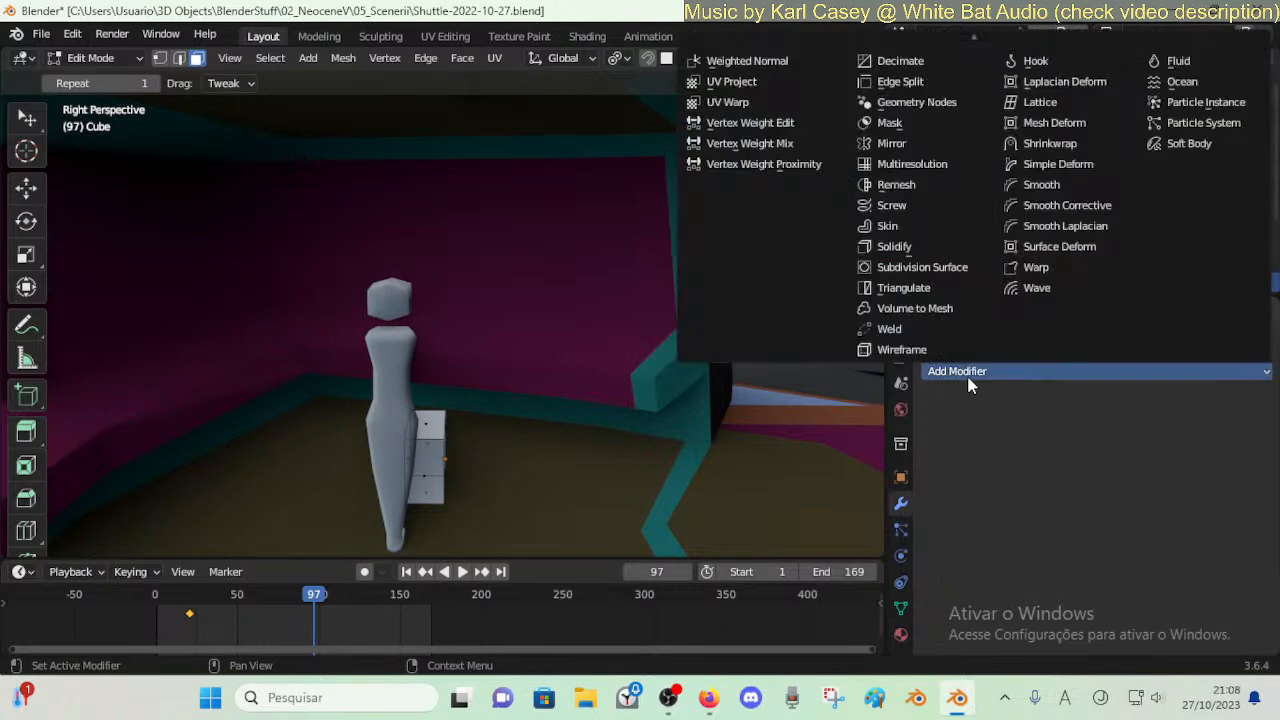
click(890, 146)
key(Tab)
key(Tab)
- Turn on Clipping in the Mirror modifier and test it by moving the open centre edge loop along X
key(2)
alt+click(446, 454)
key(g)
right_click(486, 447)
key(g)
key(x)
right_click(518, 454)
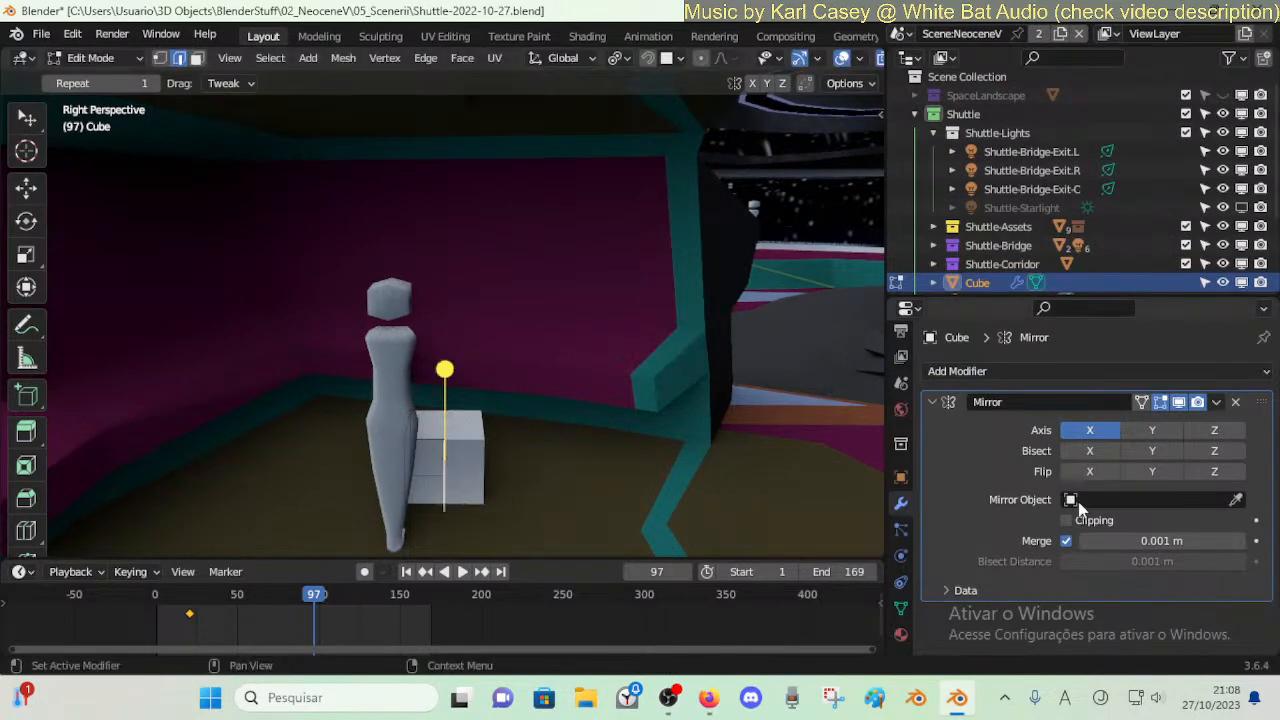
key(g)
key(x)
right_click(612, 447)
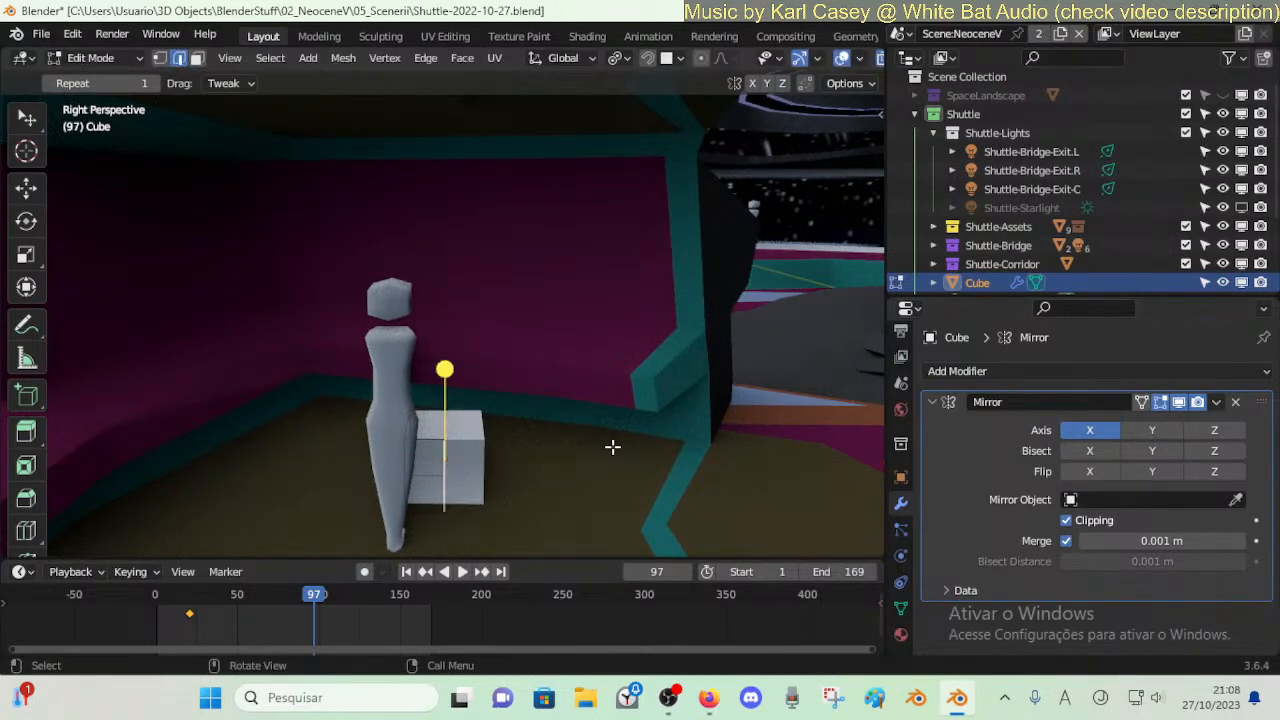
key(ctrl+Tab)
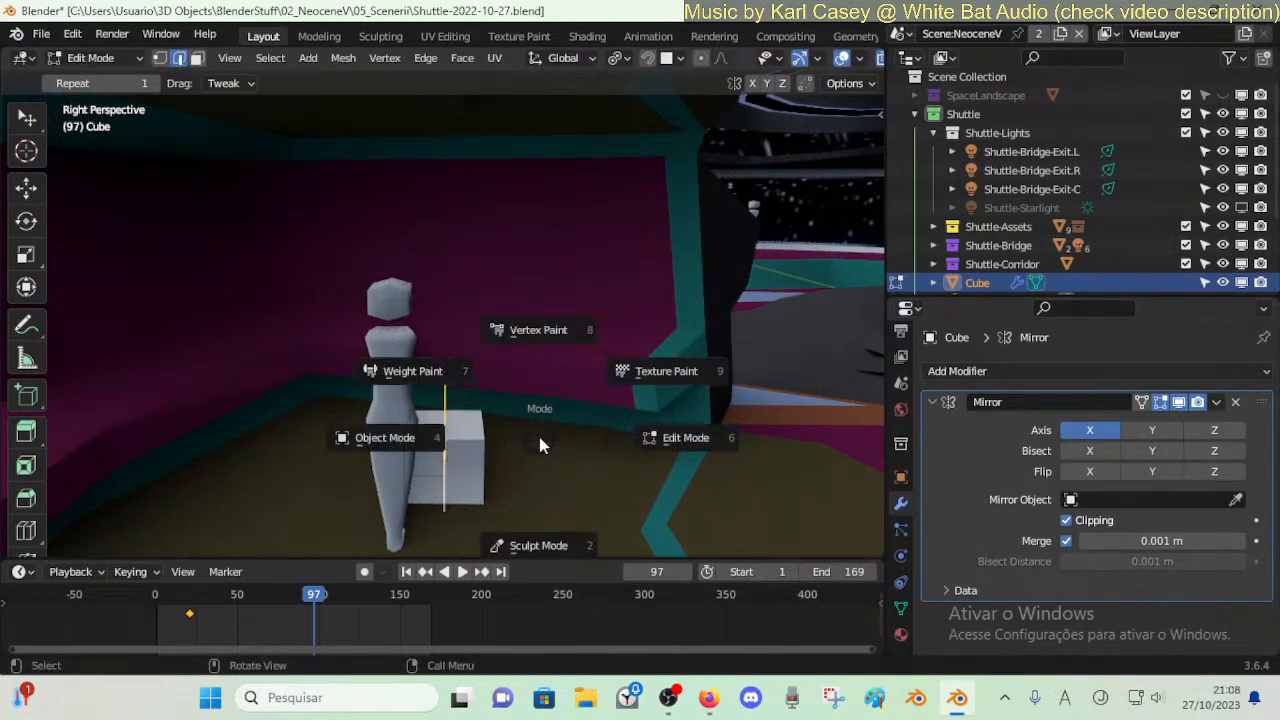
key(Escape)
- Save the file and raise the cube's top face slightly along Z
key(shift+grave)
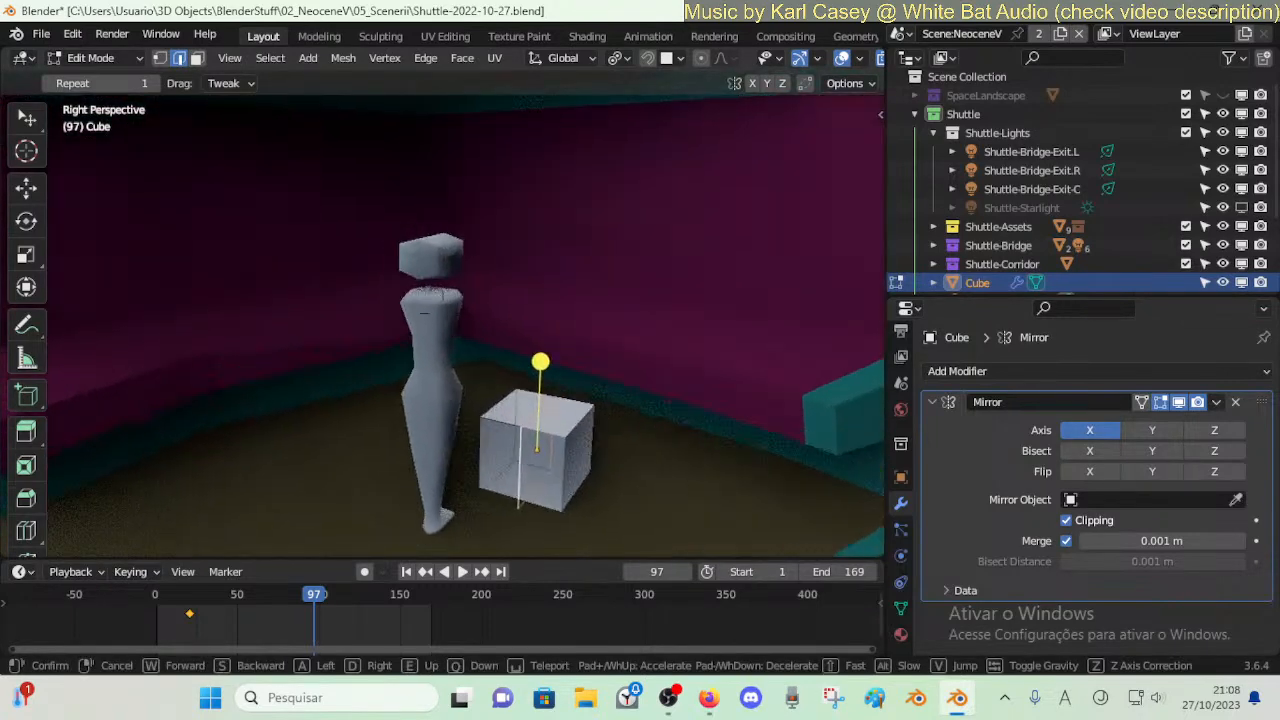
click(520, 405)
key(ctrl+s)
key(3)
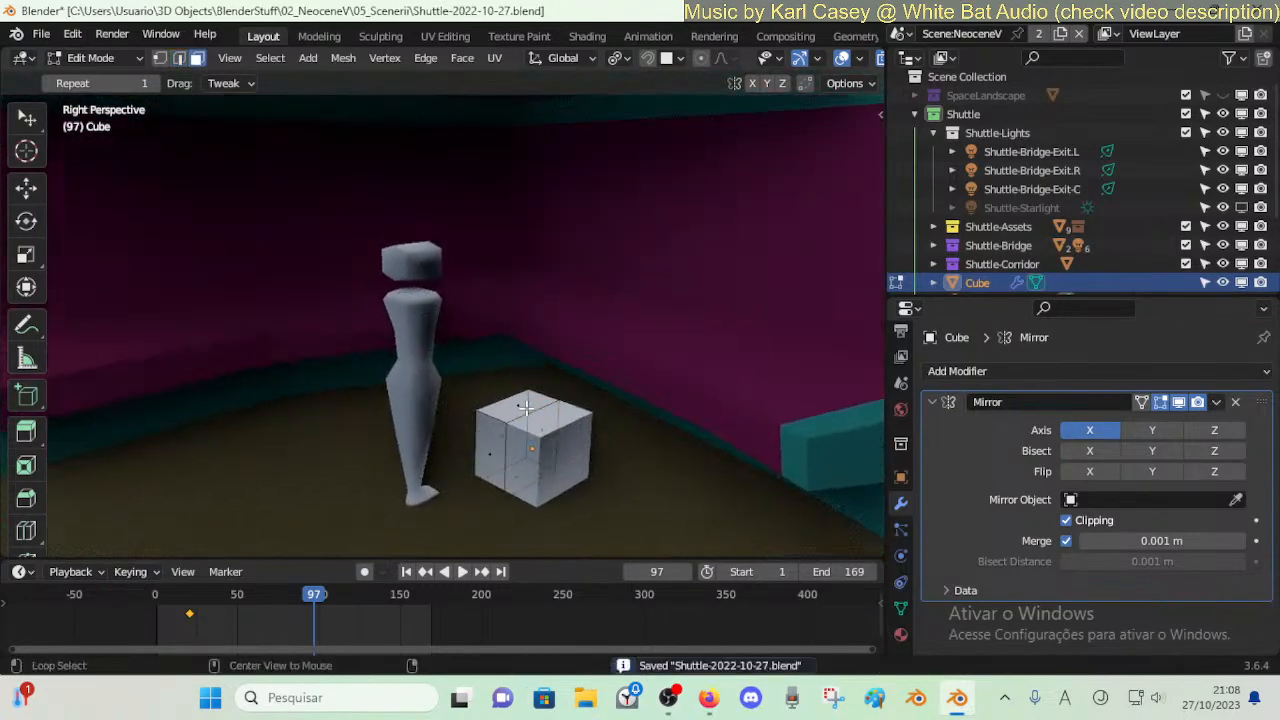
alt+click(523, 409)
click(524, 409)
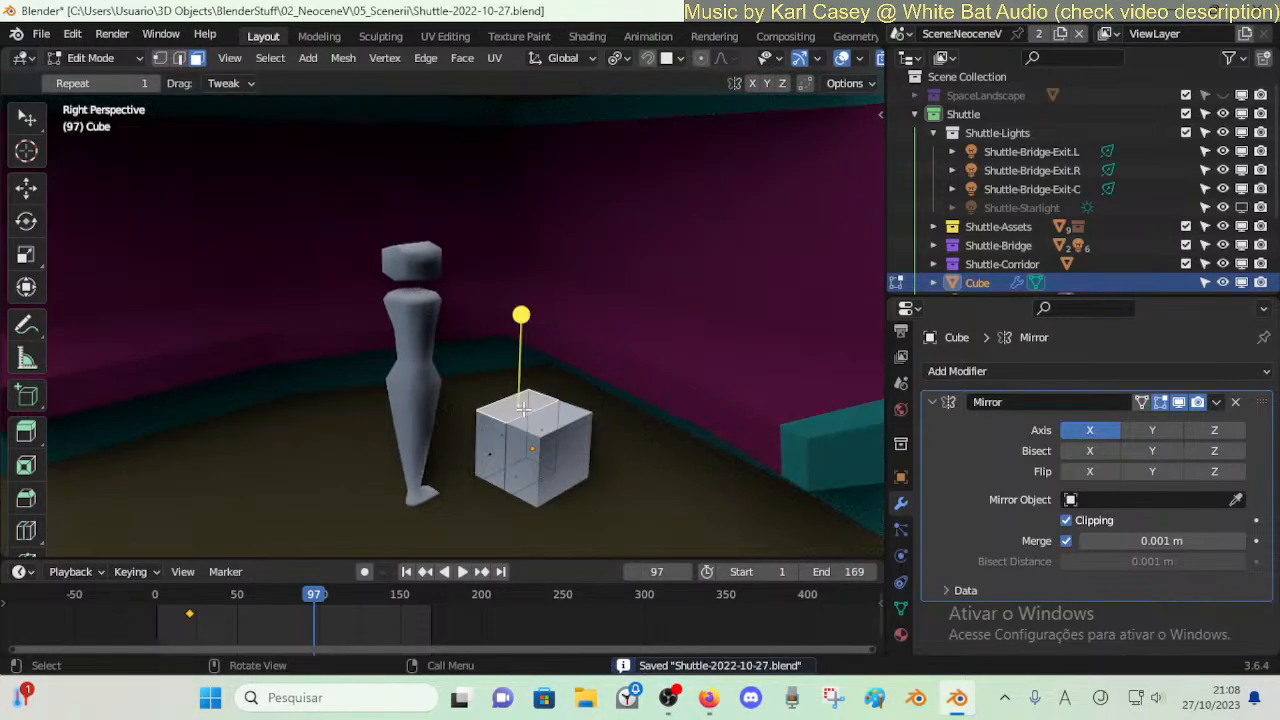
key(g)
key(z)
click(529, 392)
- Add two horizontal edge loops around the cube, one near the top and one near the bottom
key(alt+a)
key(ctrl+r)
click(494, 420)
click(501, 405)
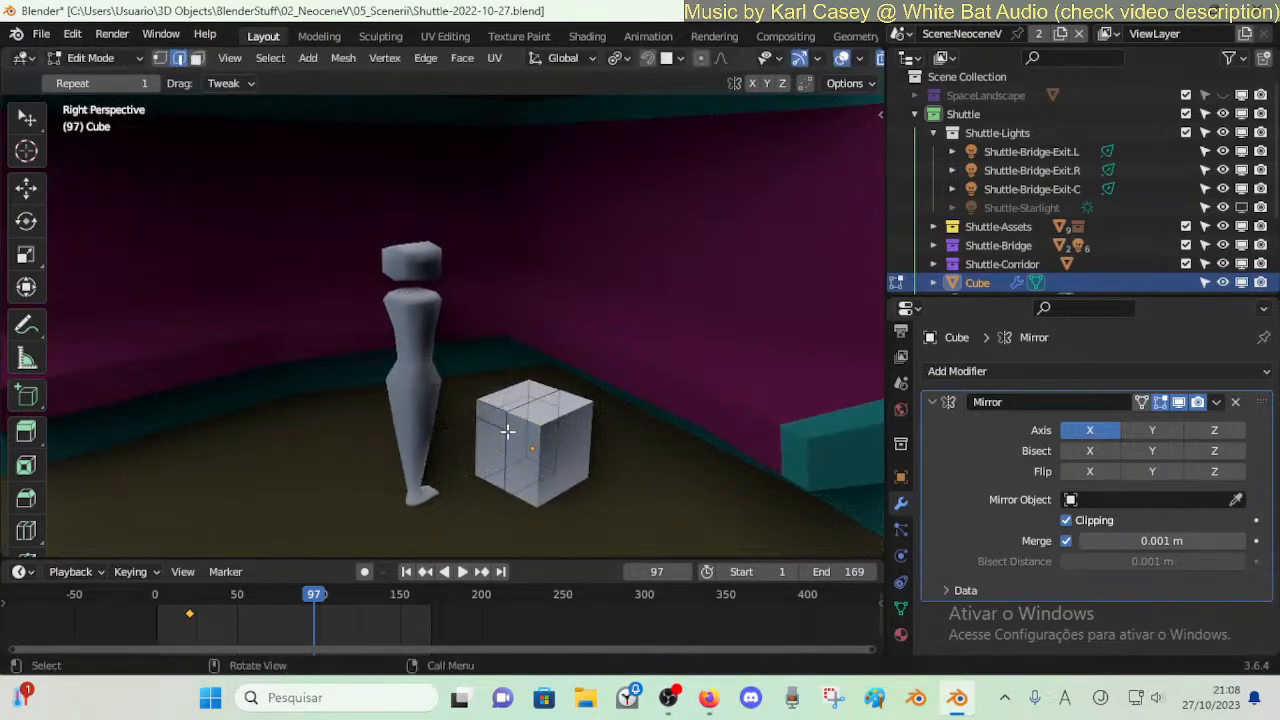
key(ctrl+r)
click(496, 450)
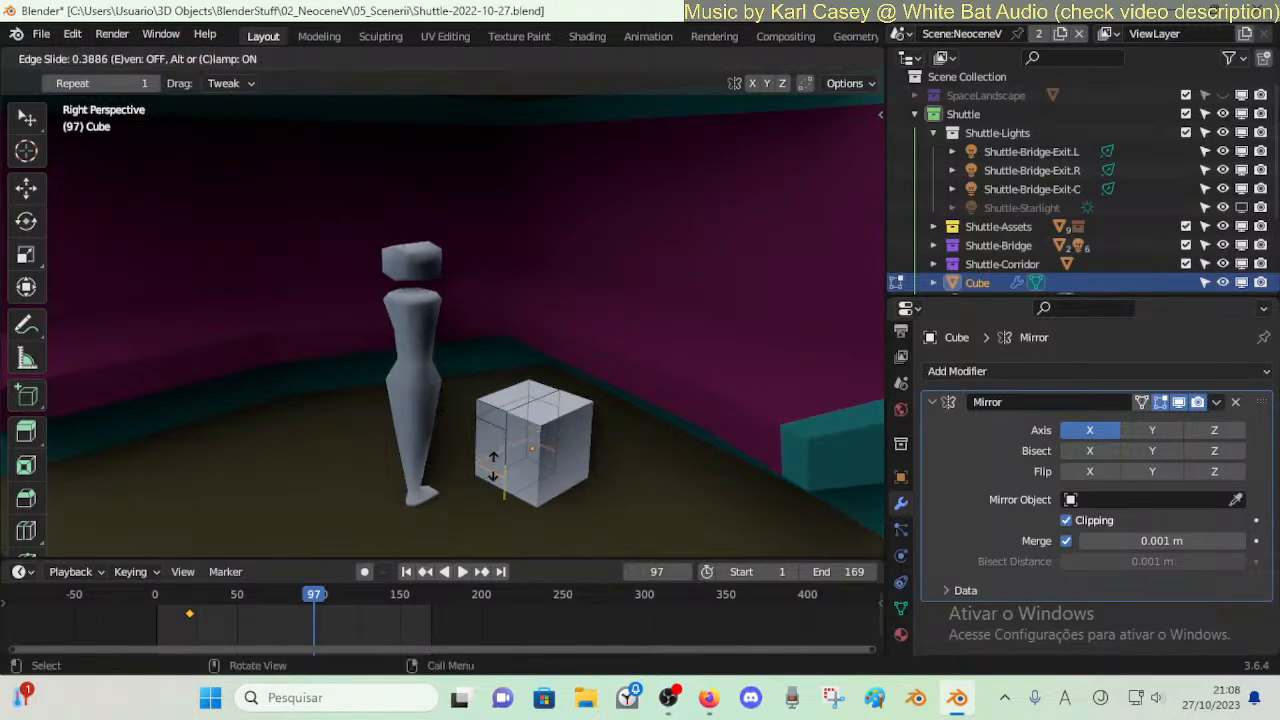
click(494, 468)
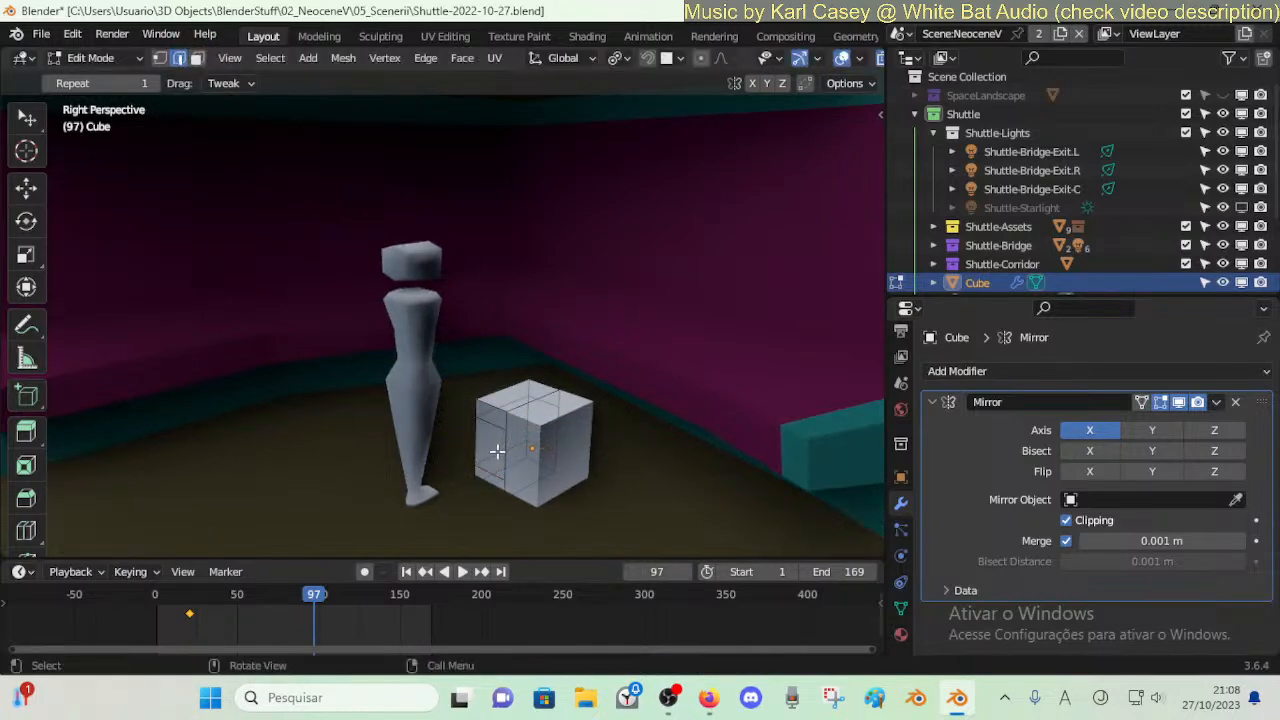
- Delete the ring of faces between the two horizontal loops, splitting the cube into an upper and a lower slab
alt+click(474, 438)
key(x)
click(477, 444)
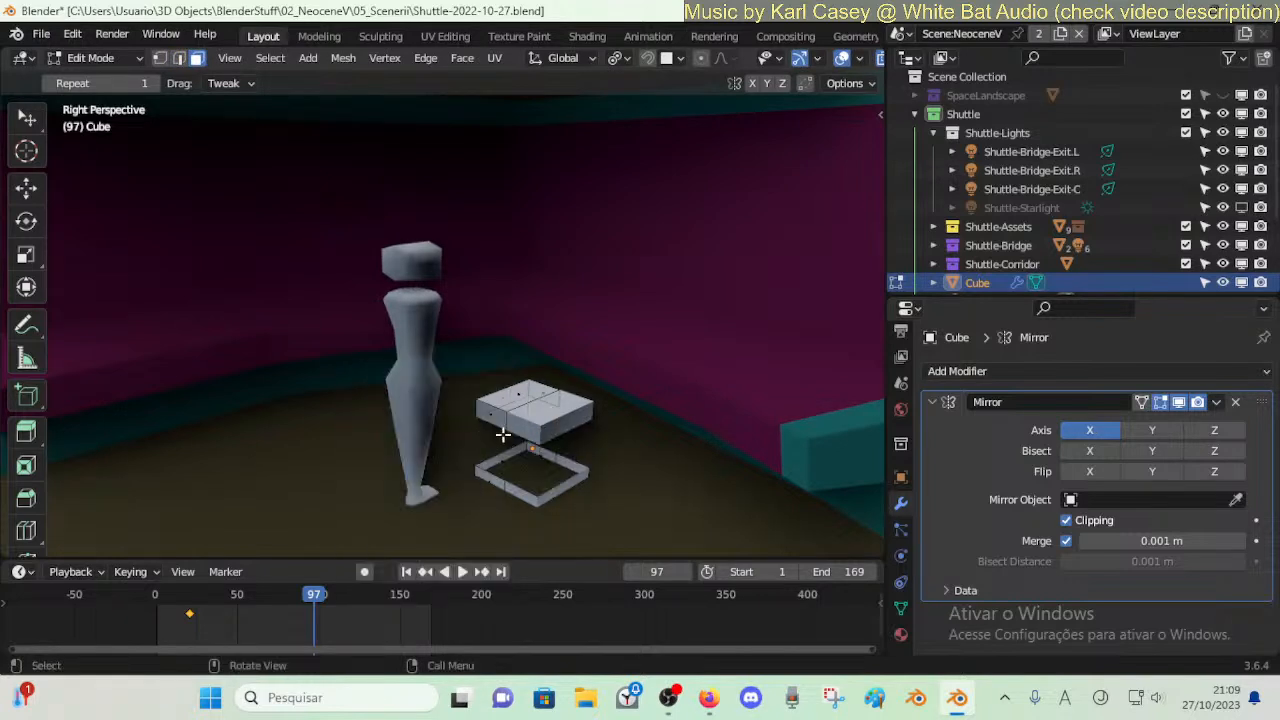
- Fill the open top of the lower slab and the open underside of the upper slab with faces
key(2)
click(501, 451)
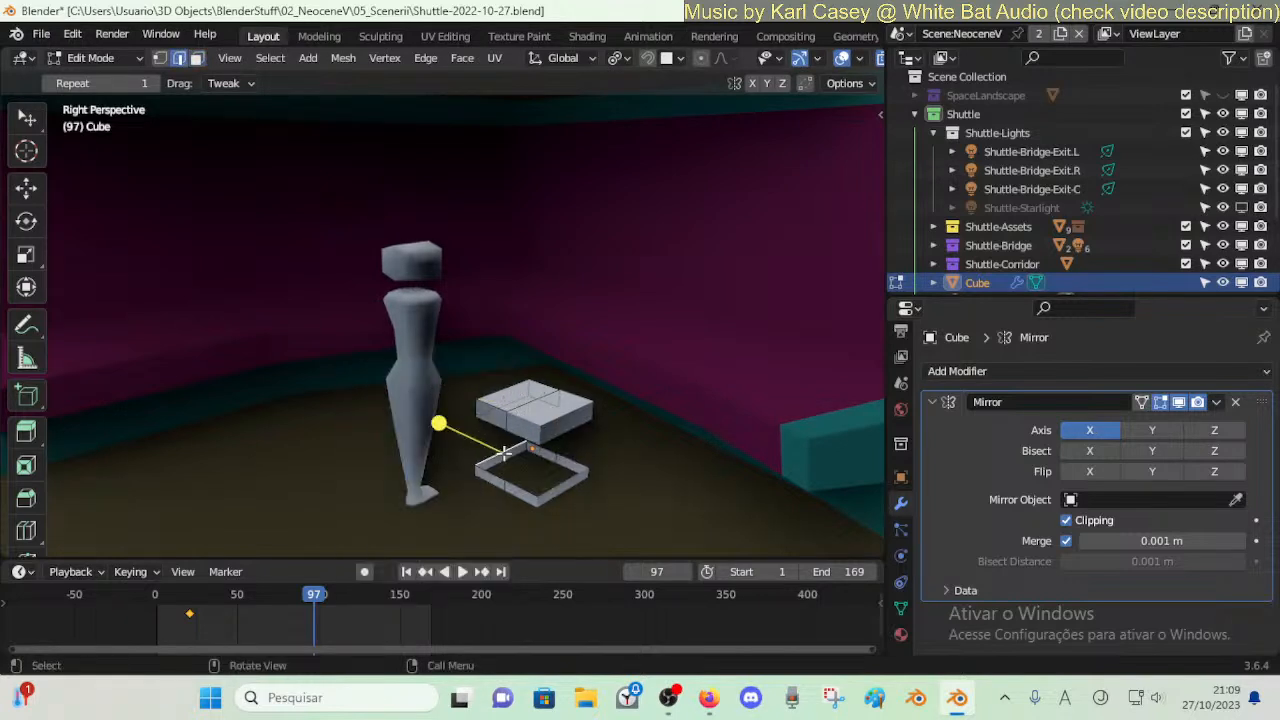
click(543, 448)
shift+click(491, 470)
key(f)
alt+click(506, 478)
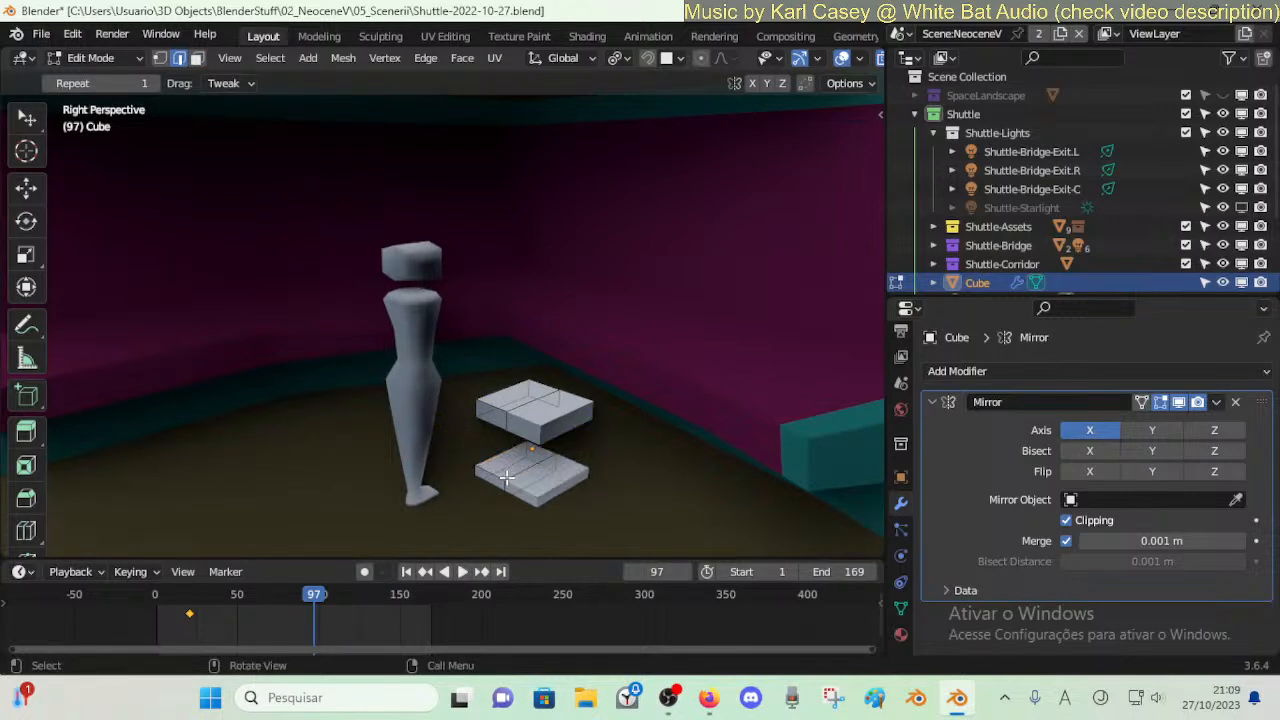
shift+click(544, 400)
key(f)
- Slide the edge loop across the upper slab closer to its rear edge
key(alt+a)
alt+click(512, 396)
key(g)
key(g)
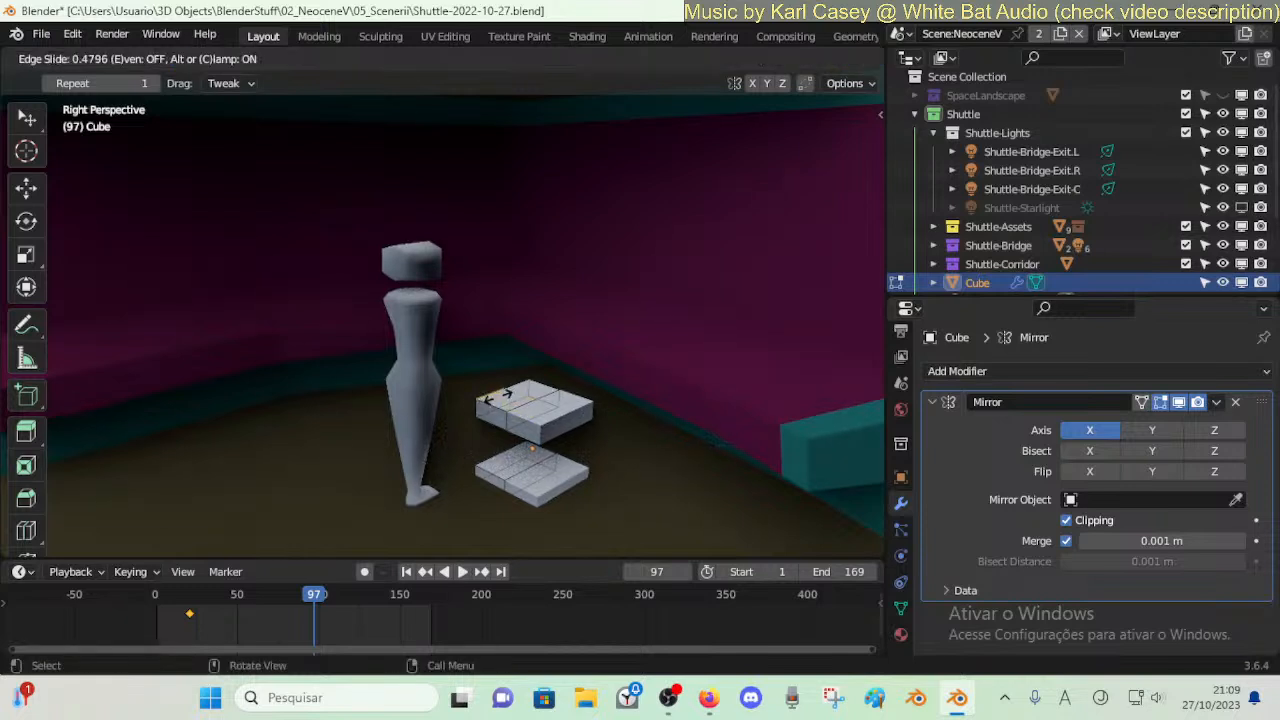
click(498, 396)
- Extrude the narrow rear face of the upper slab upward and shift it backward along Y into a slanted backrest
key(Tab)
key(Tab)
key(3)
click(500, 402)
mouse_move(520, 408)
middle_down()
mouse_move(576, 416)
mouse_move(540, 421)
middle_up()
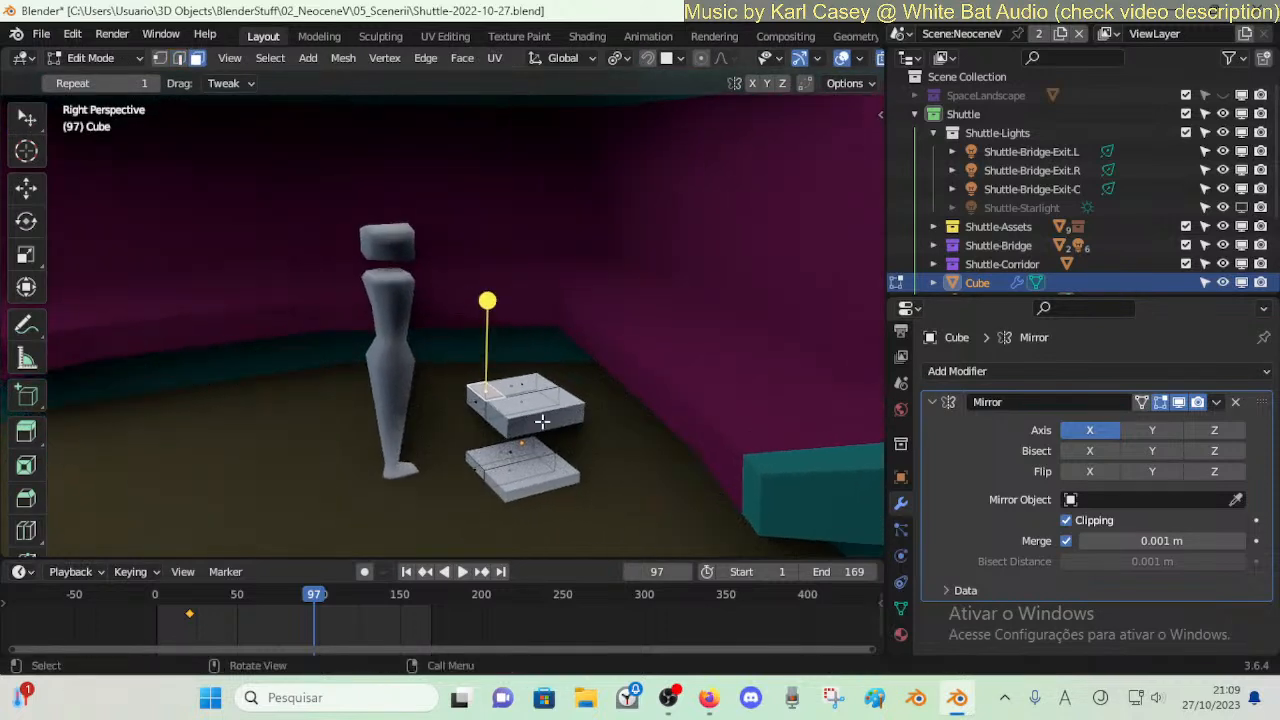
key(e)
click(567, 359)
key(g)
key(y)
click(522, 374)
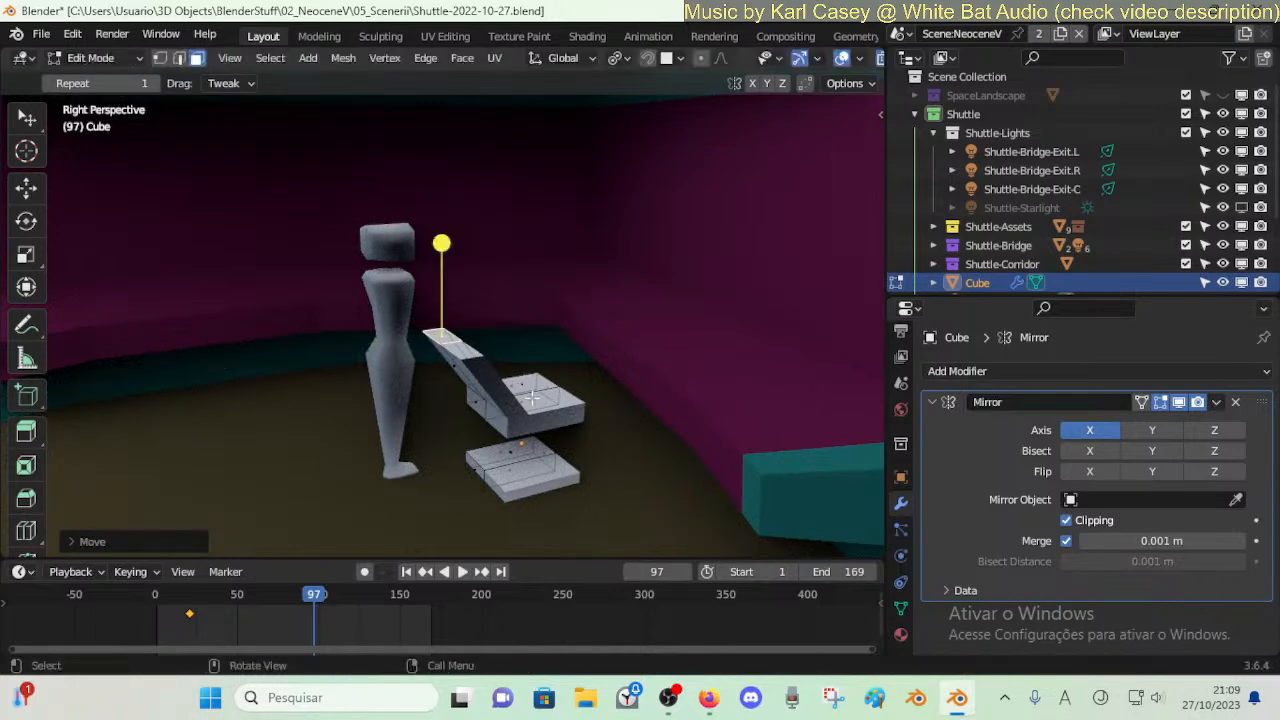
- Add an edge loop across the slanted backrest and slide it down toward the seat slab
key(ctrl+r)
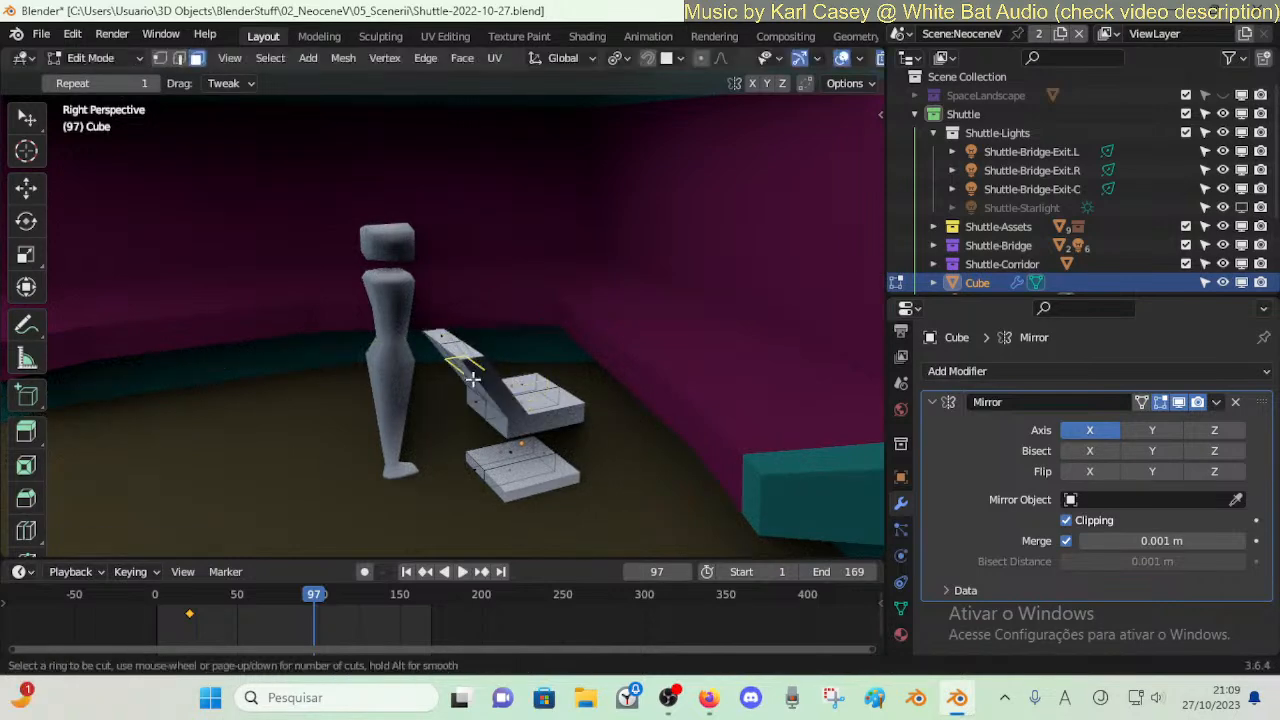
click(470, 372)
click(490, 404)
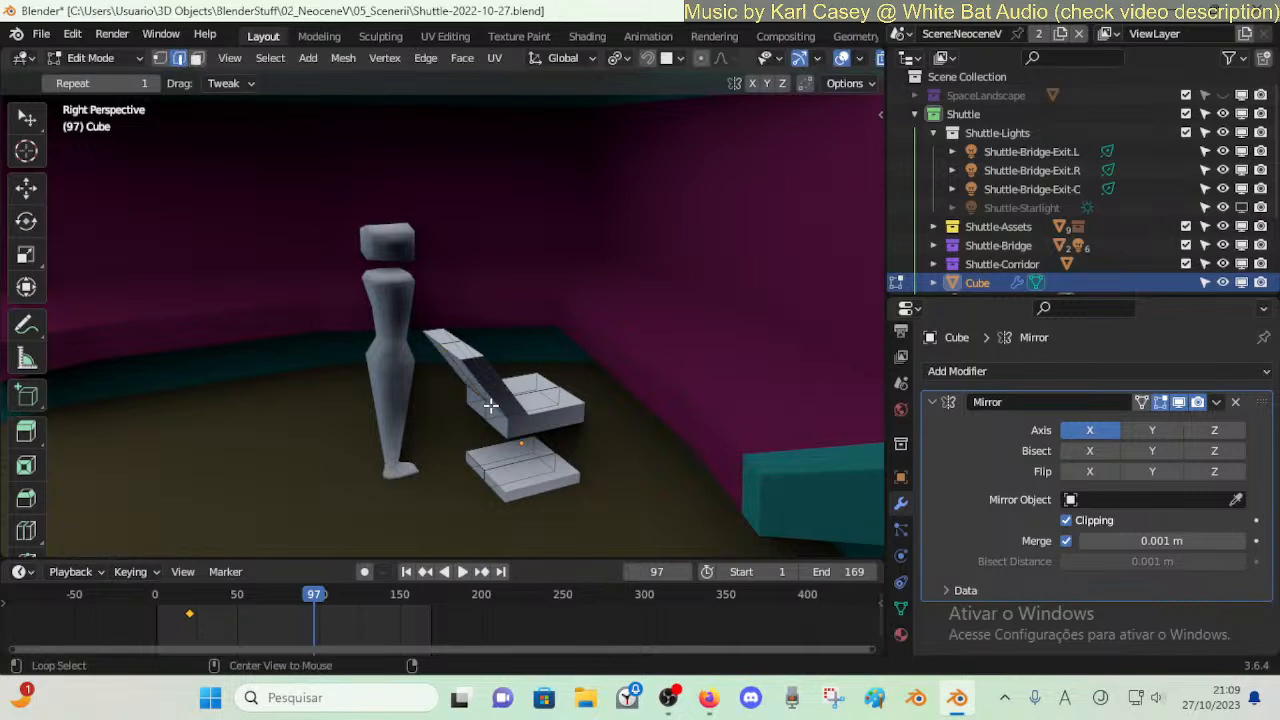
- Select the face loop around the rear of the seat slab and scale it thinner along Z
key(Tab)
key(Tab)
key(3)
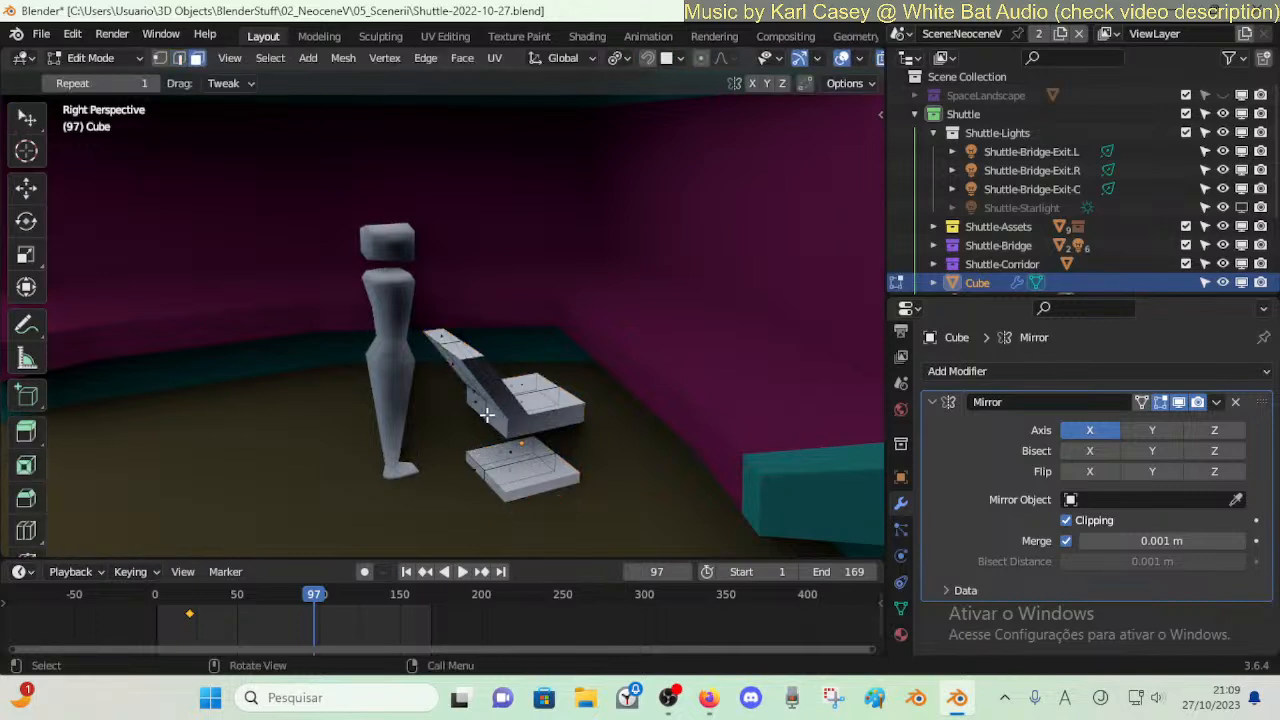
alt+click(468, 398)
key(s)
key(z)
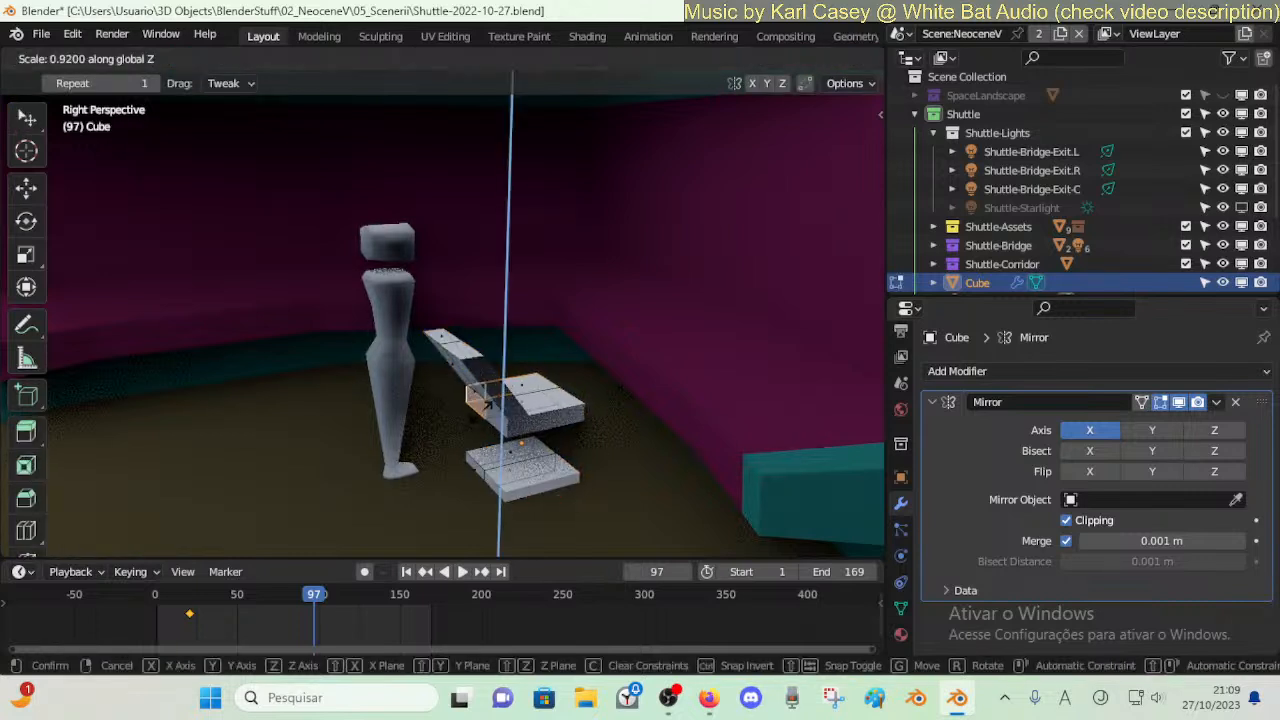
click(490, 395)
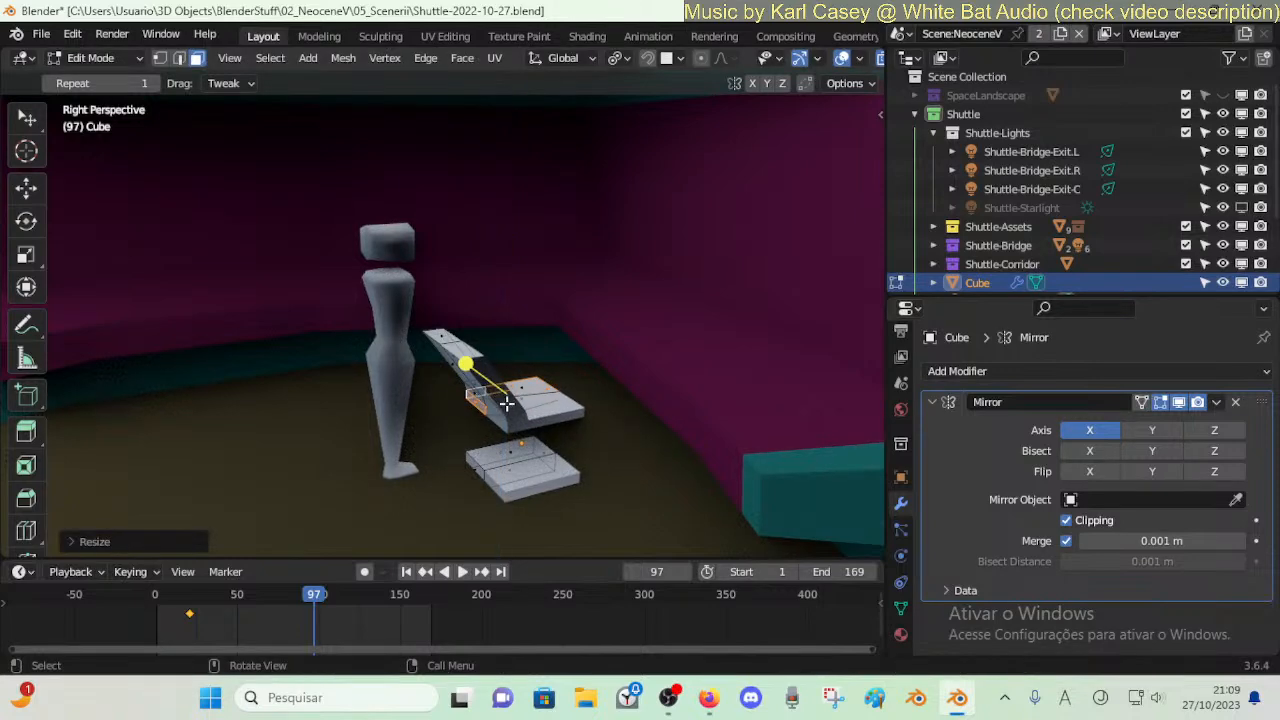
key(Tab)
key(Tab)
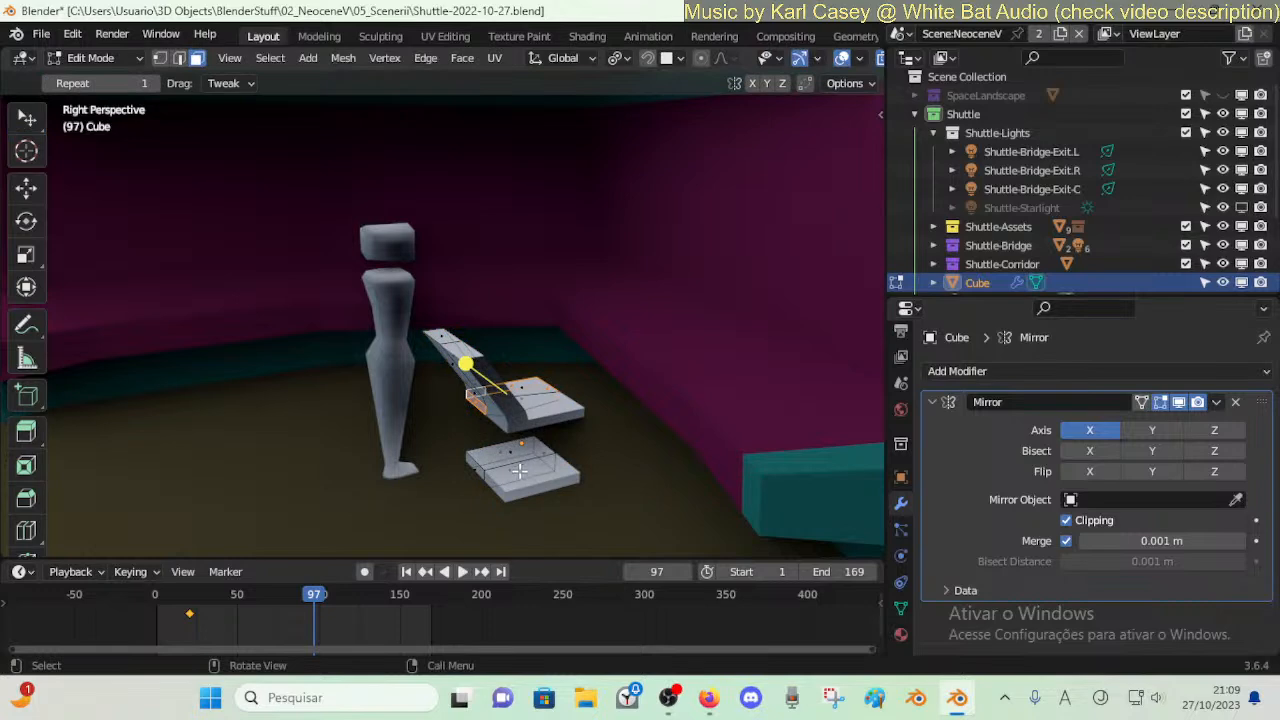
shift+click(499, 463)
key(s)
key(z)
right_click(546, 457)
key(alt+a)
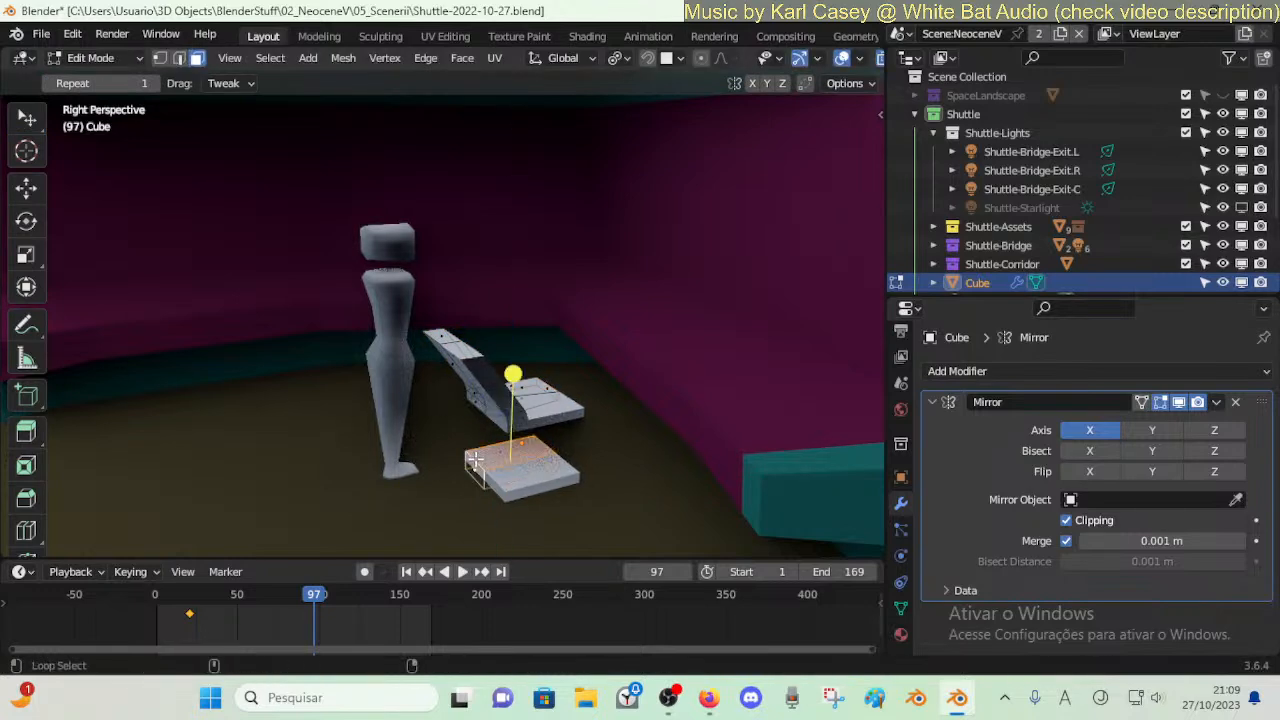
- Select the lower slab's faces, flatten them along Z and reposition the slab vertically
click(475, 458)
key(s)
key(z)
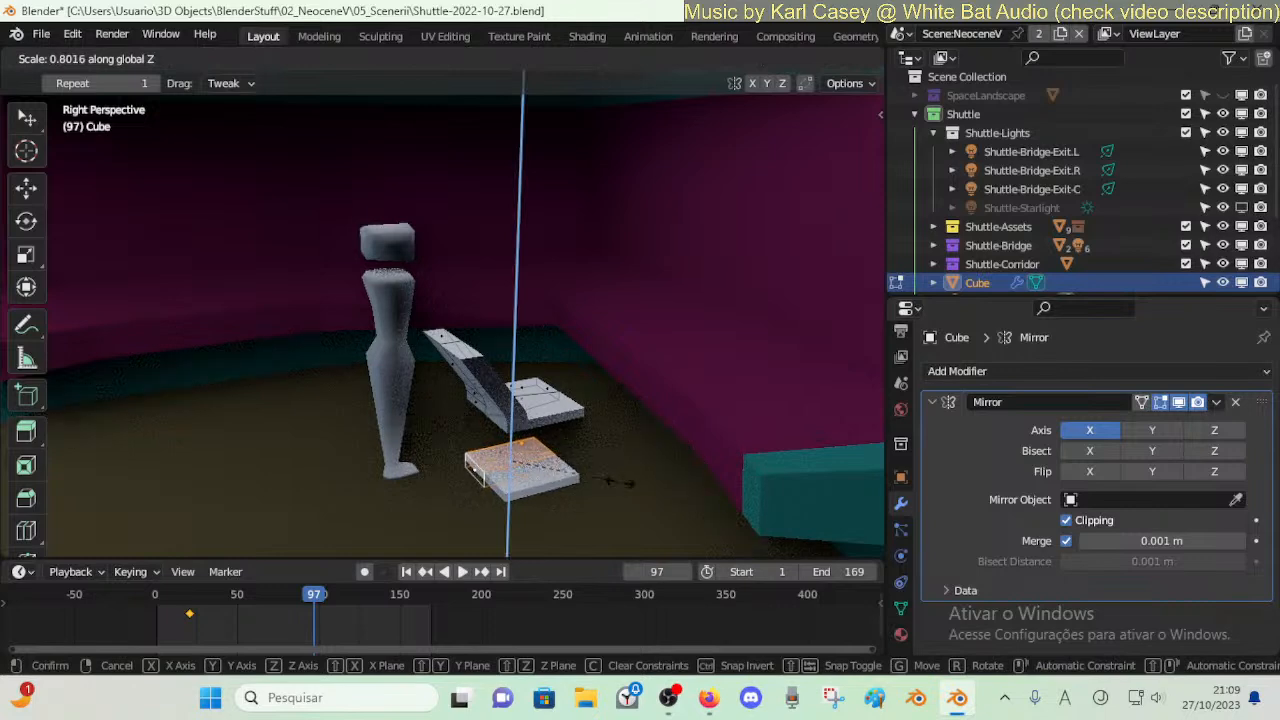
click(550, 456)
key(g)
key(z)
click(553, 453)
- Try shrinking the lower slab uniformly and moving it along Z, and undo these changes
key(s)
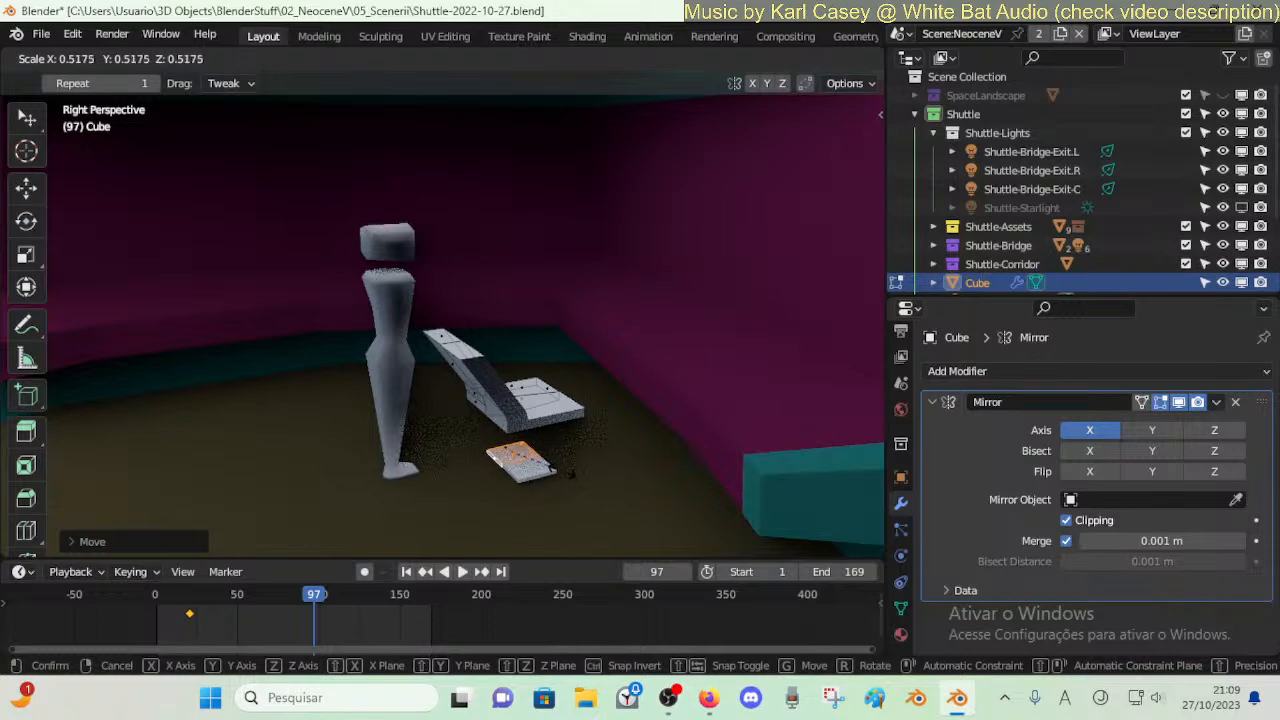
click(570, 480)
key(shift+grave)
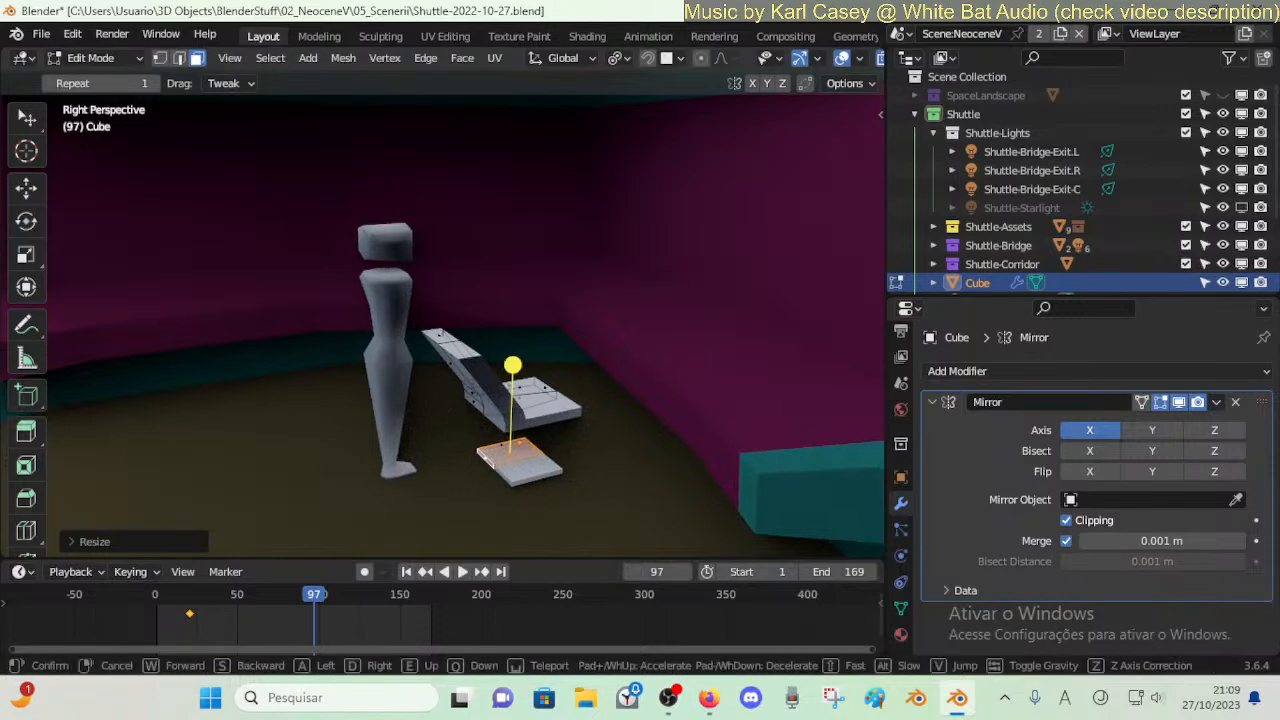
key(w)
click(568, 480)
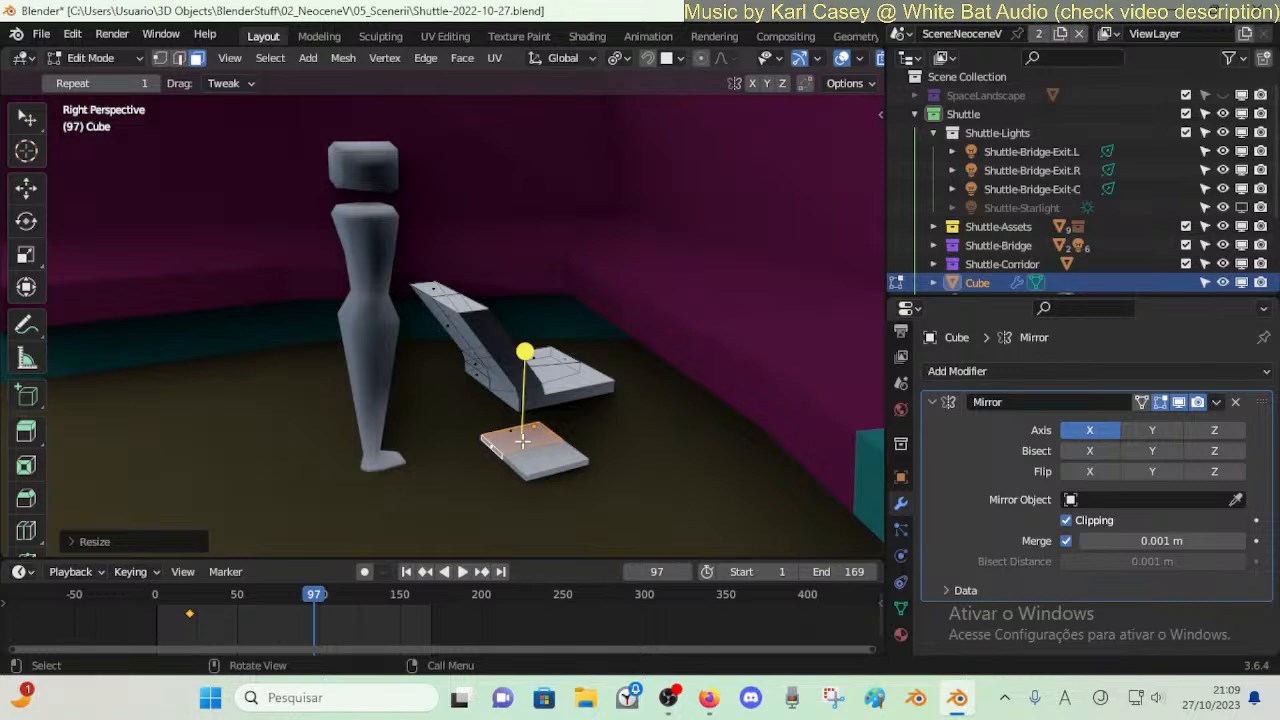
key(g)
key(z)
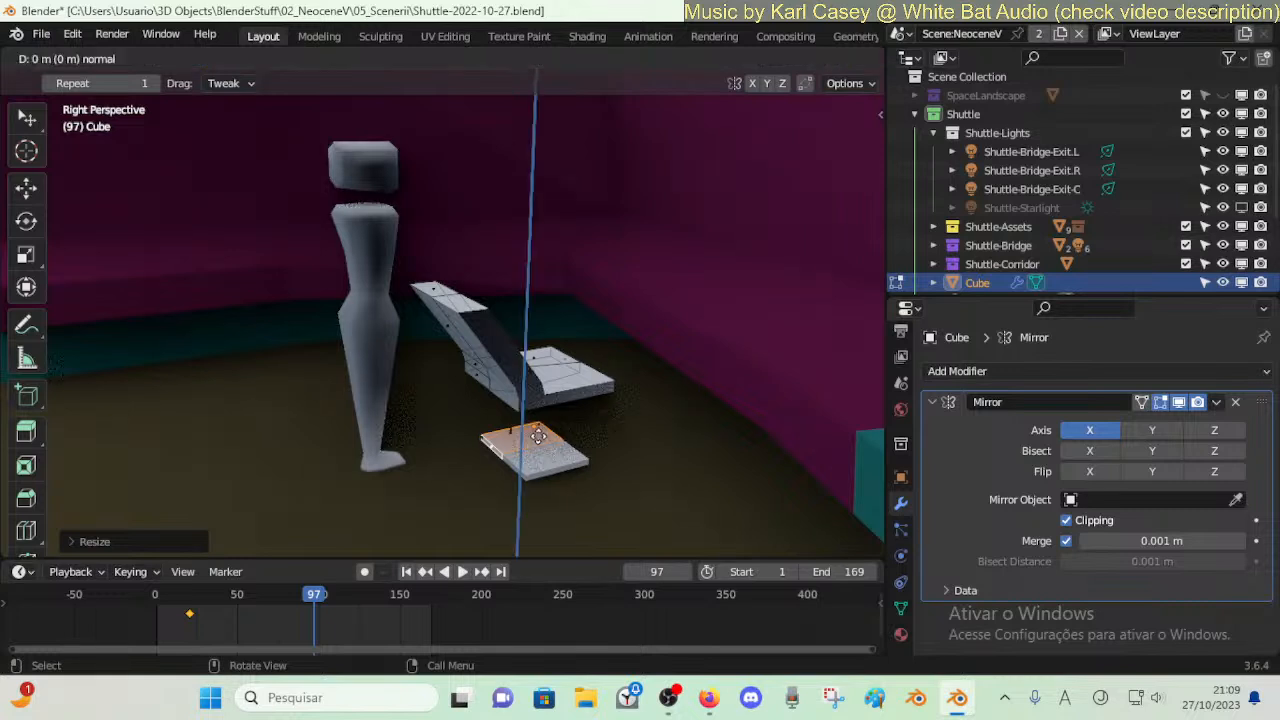
click(566, 447)
key(ctrl+z)
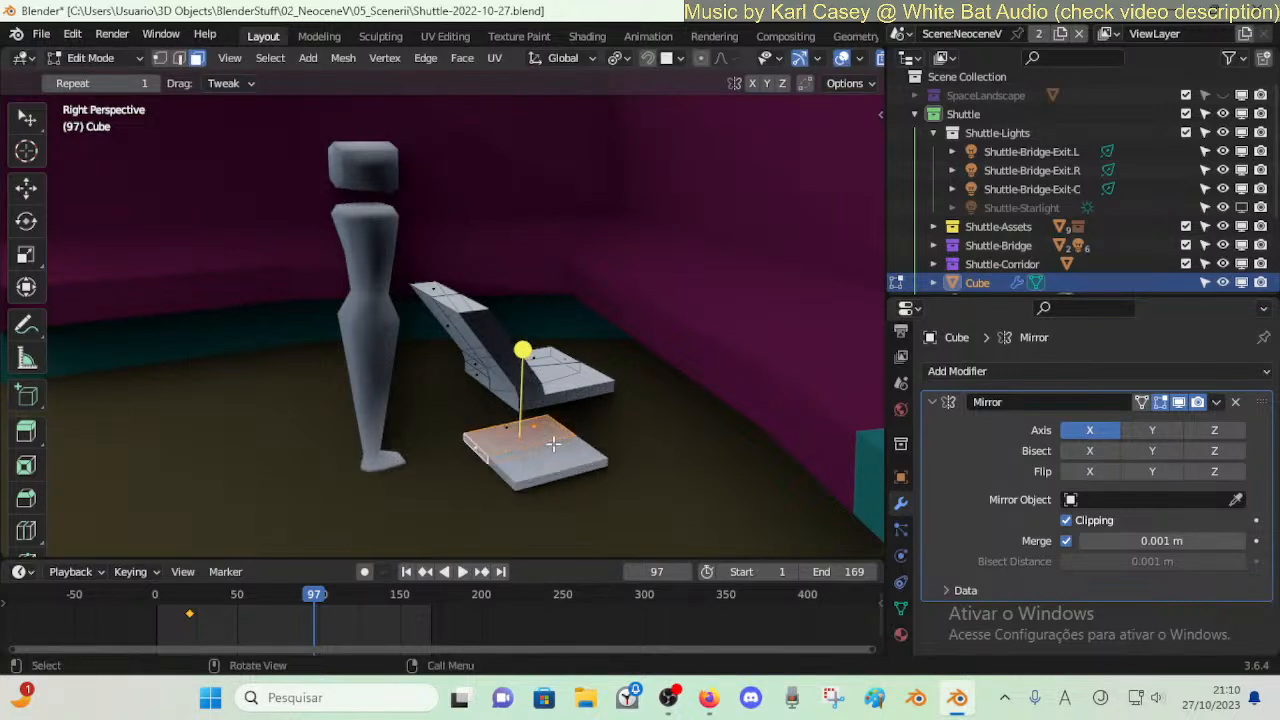
- Scale the lower slab down uniformly and subdivide its selected faces
key(s)
click(567, 439)
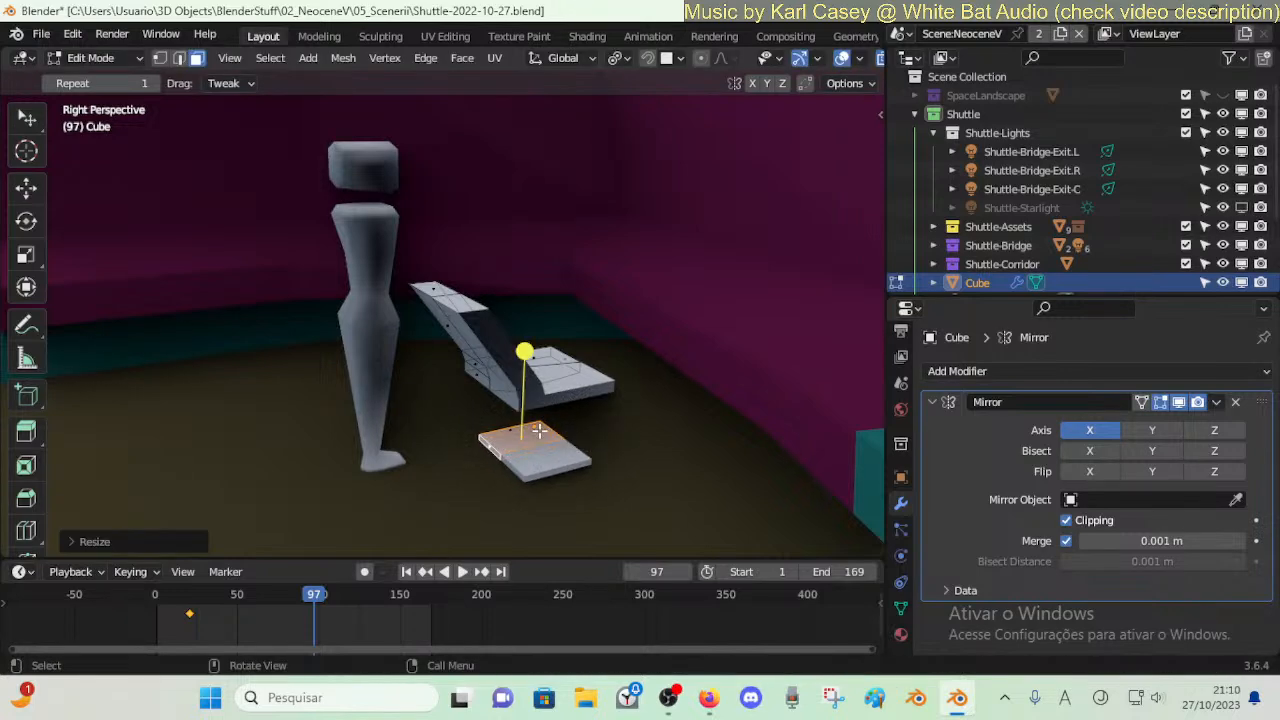
key(ctrl+e)
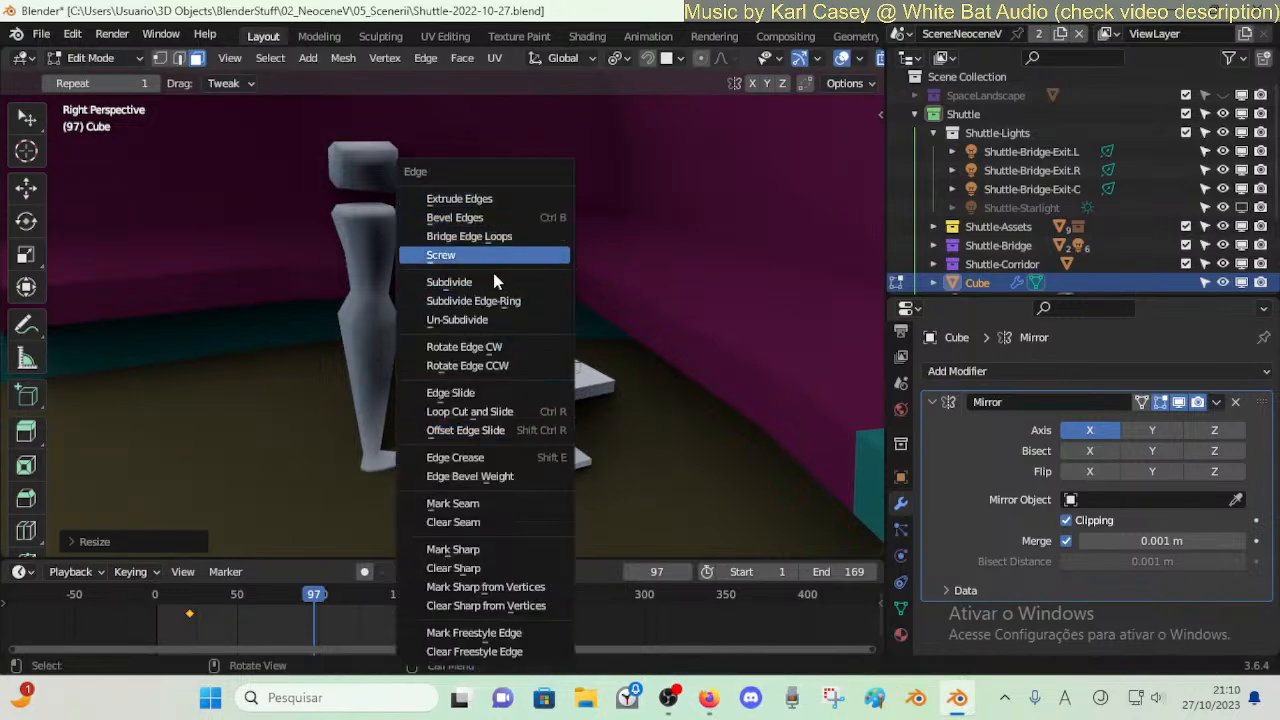
click(491, 281)
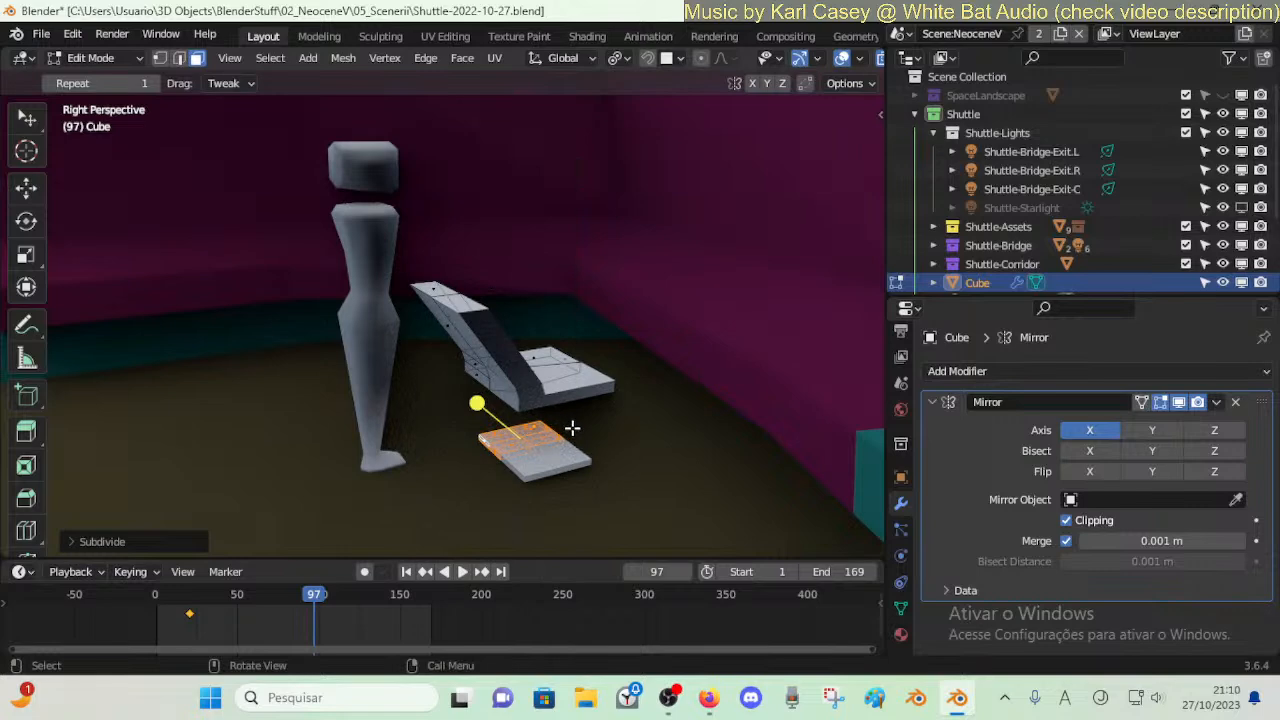
- Smooth the vertices of the subdivided lower slab to round it into a disc
key(shift+alt+s)
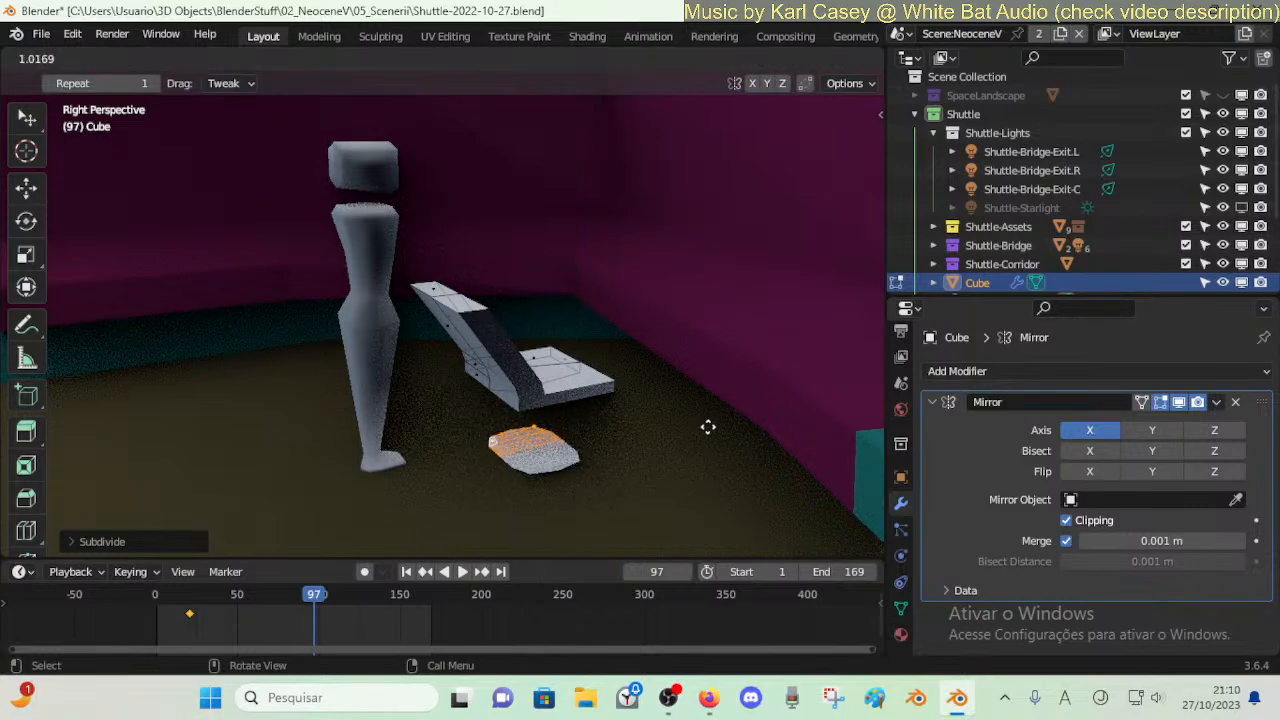
drag(740, 421, 740, 421)
key(shift+grave)
key(w)
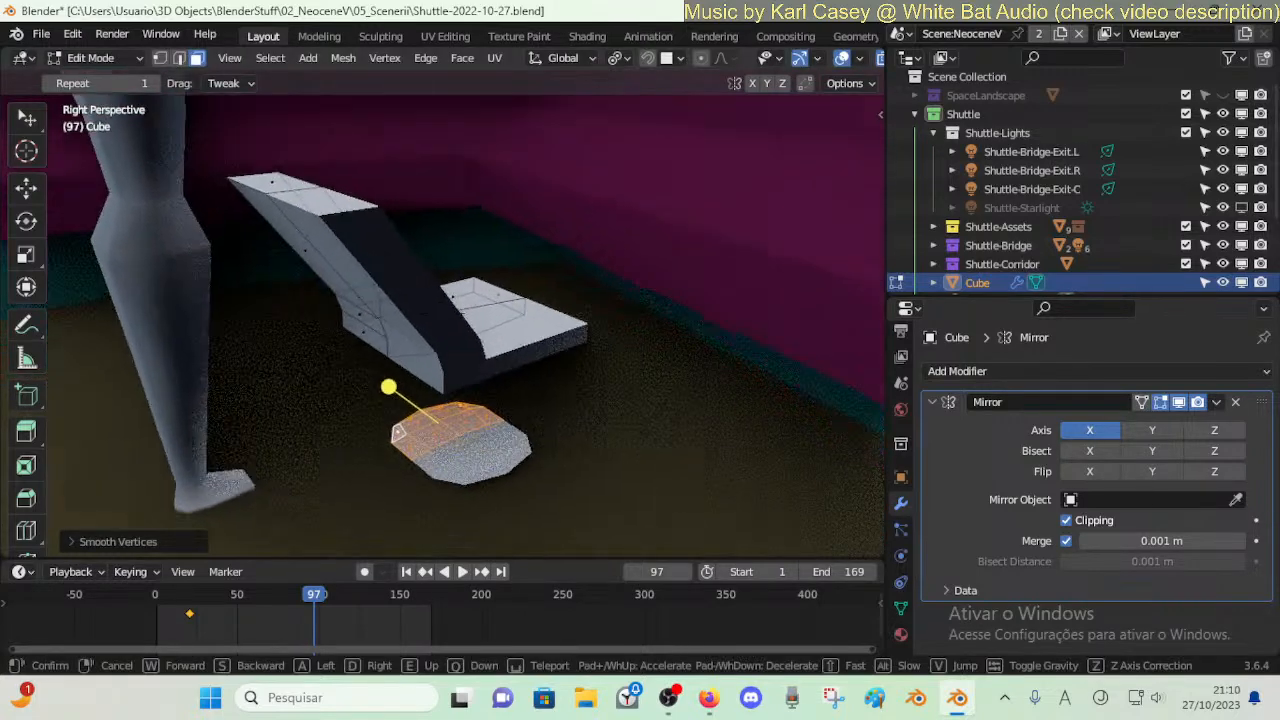
key(s)
click(644, 399)
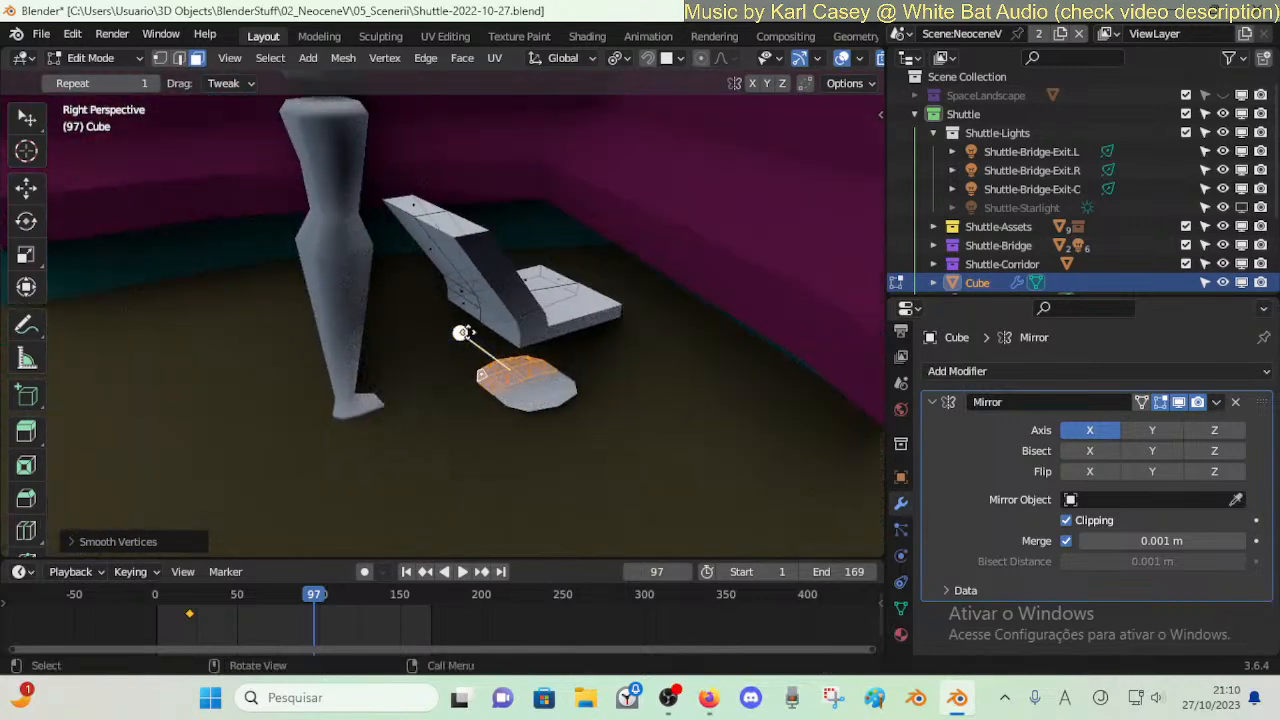
- Shift the rounded disc about -0.03 m along X and adjust its position along Y
key(g)
key(x)
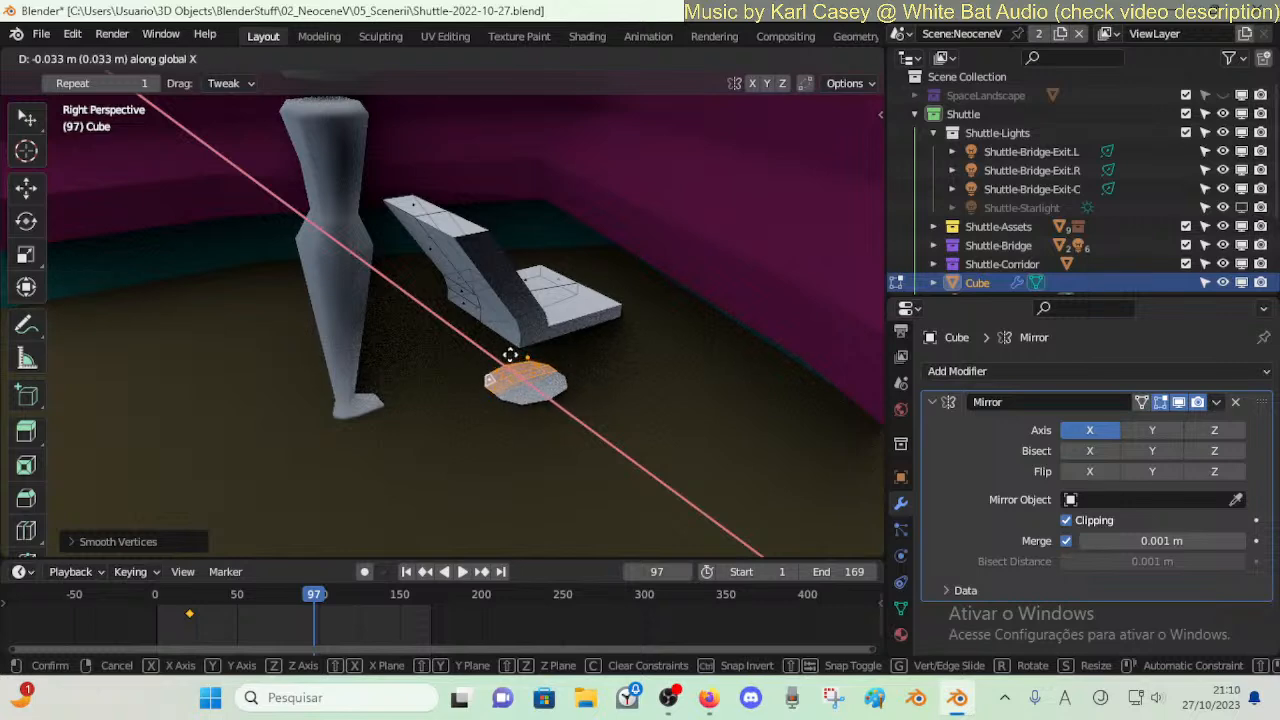
click(512, 357)
key(g)
key(y)
click(512, 360)
- Scale the disc below the seat along Y to adjust its outline
key(s)
key(x)
key(y)
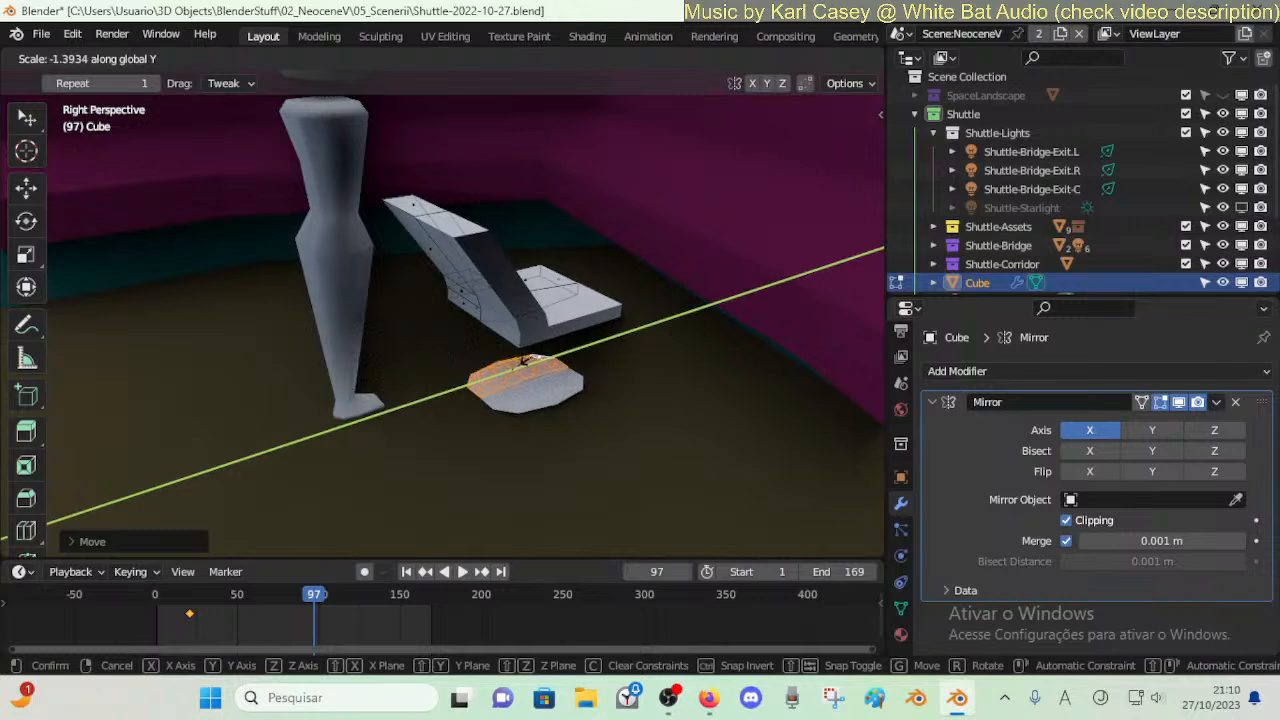
click(574, 417)
- Examine the disc's top faces and its placement under the seat from close up
key(shift+grave)
key(w)
click(512, 362)
key(Tab)
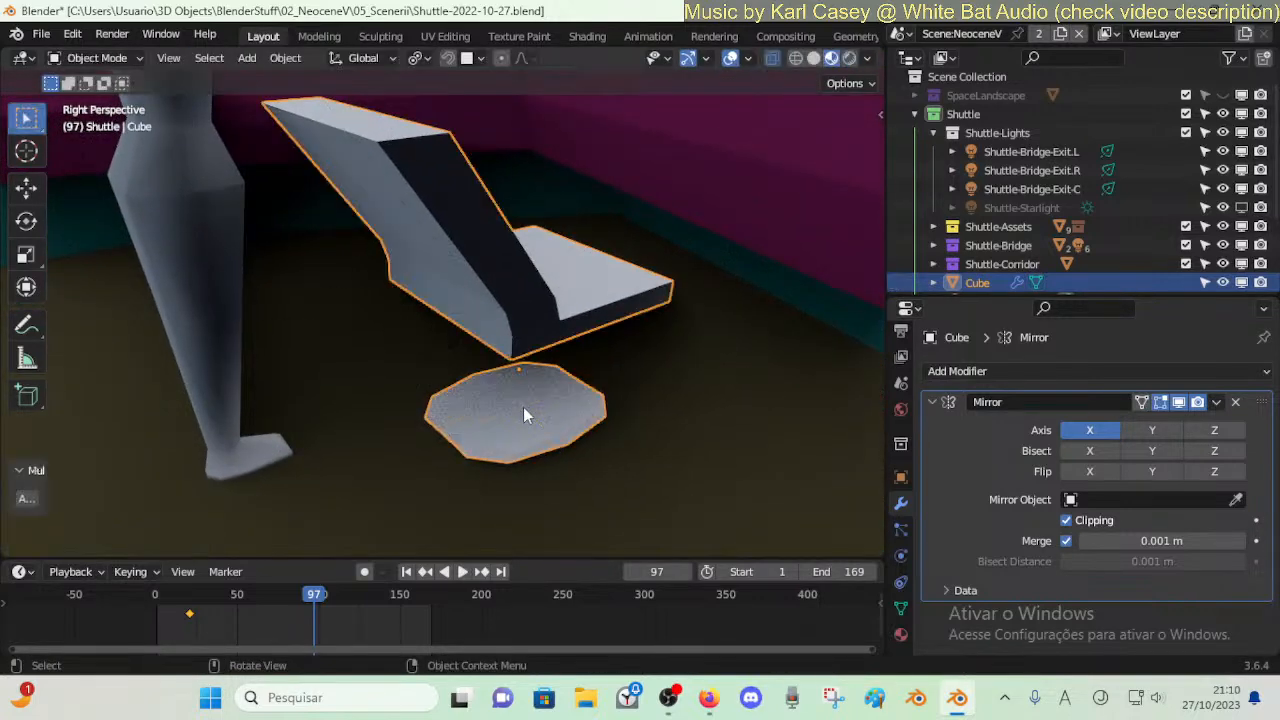
key(Tab)
click(524, 406)
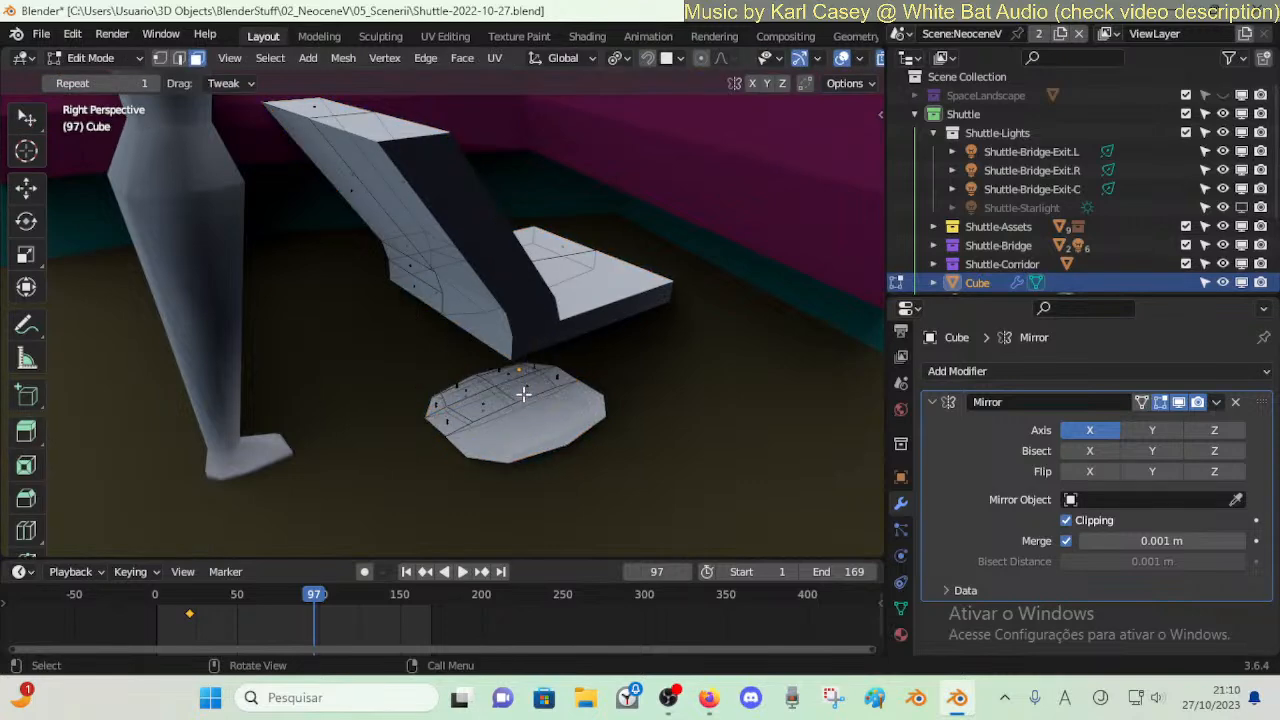
key(alt+z)
click(519, 398)
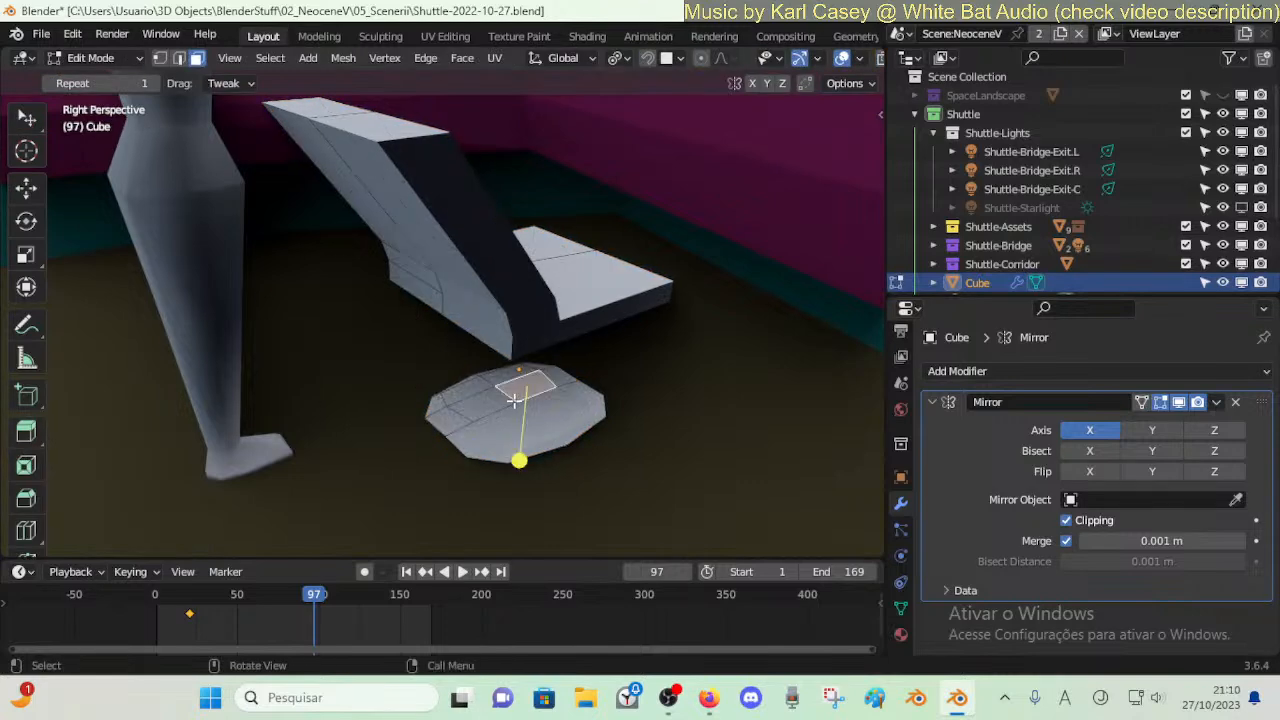
key(shift+grave)
click(505, 408)
click(497, 401)
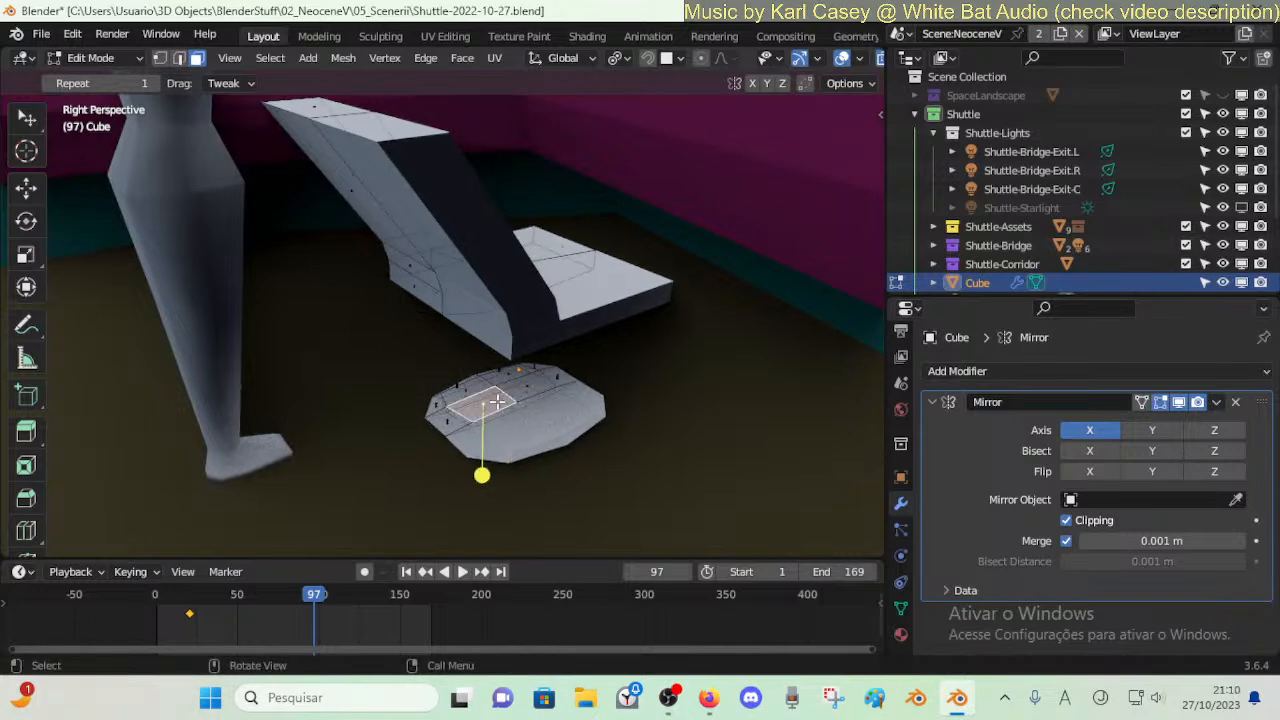
key(alt+a)
key(shift+grave)
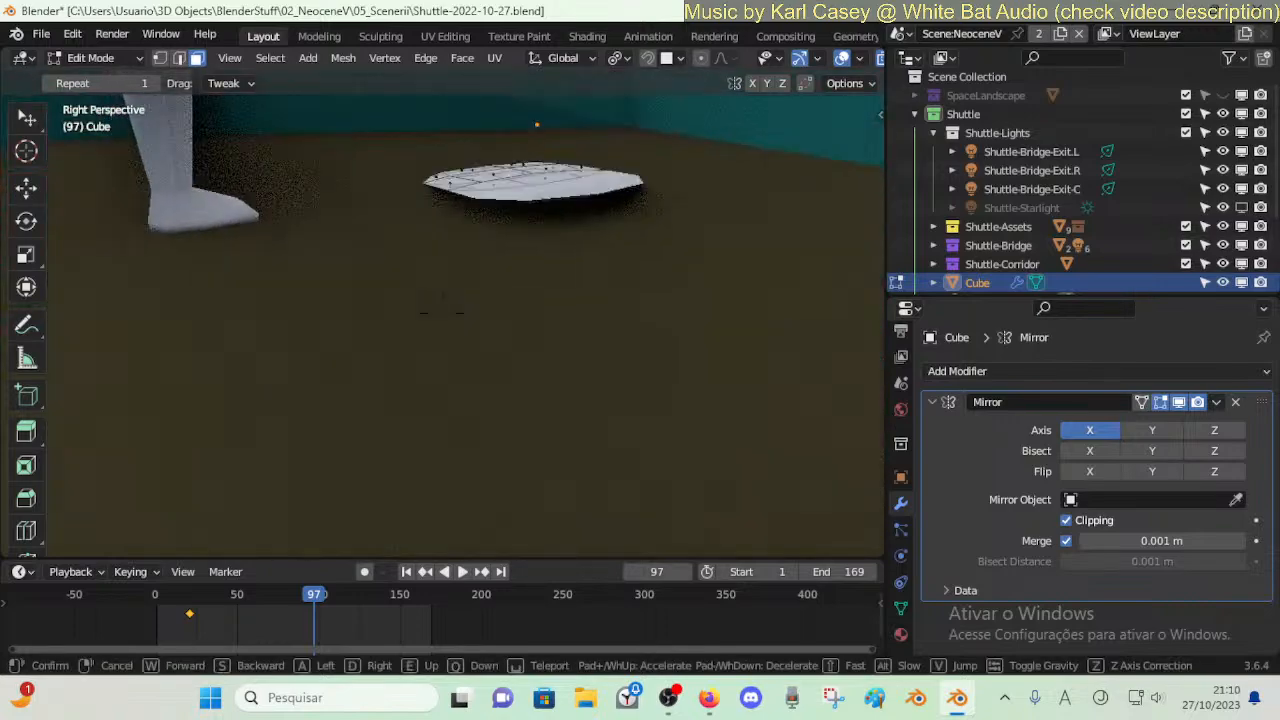
key(e)
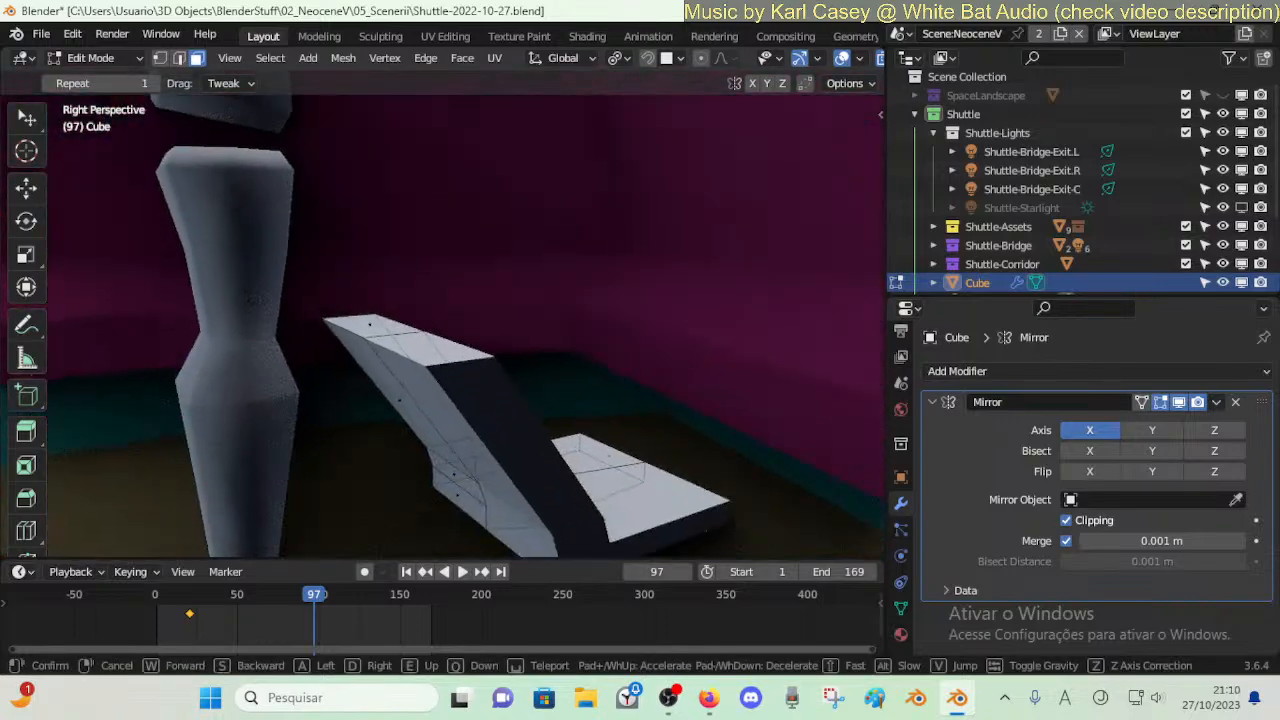
click(530, 407)
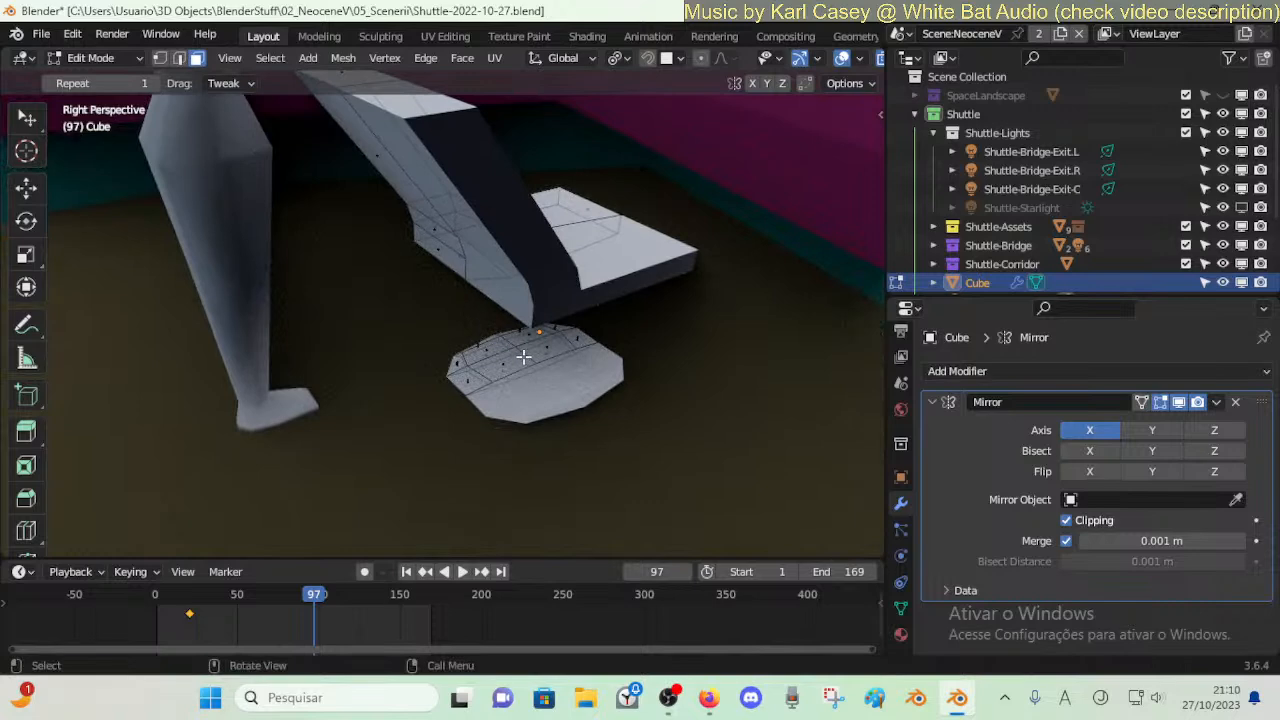
- Hide individual top faces of the disc and select the edges inside it for checking
click(512, 365)
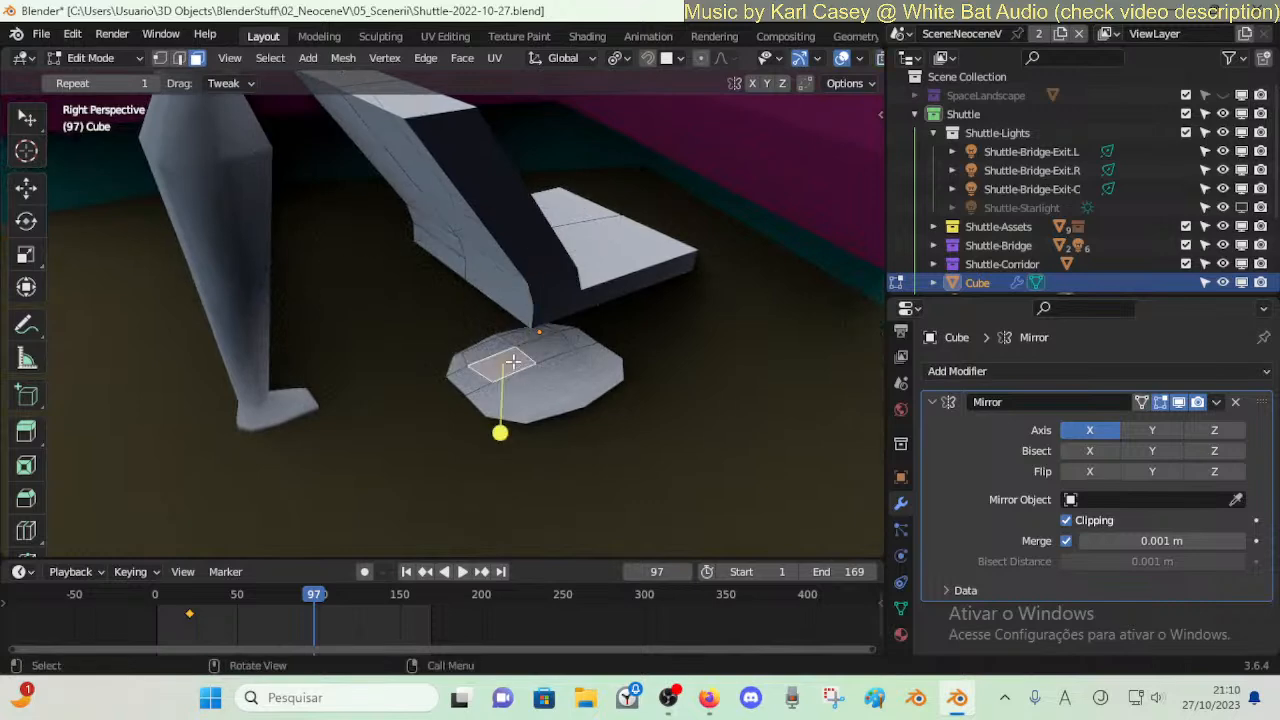
click(495, 352)
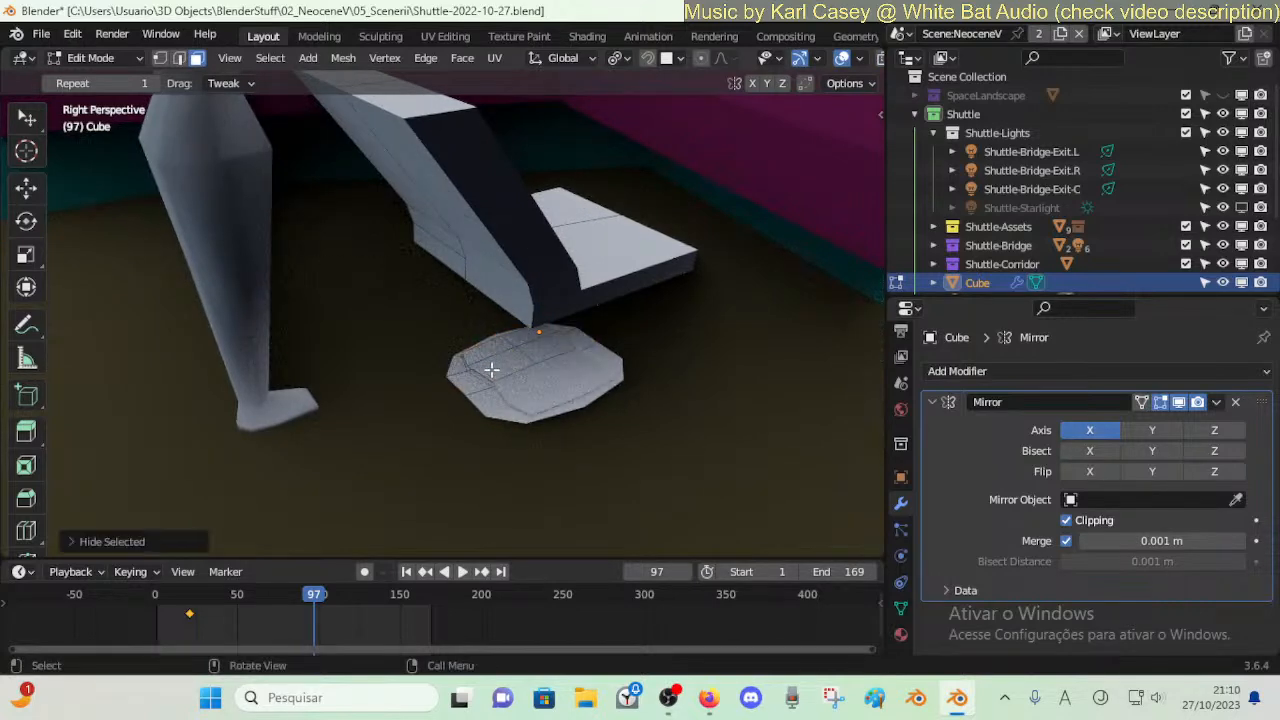
shift+click(520, 338)
shift+click(521, 352)
key(h)
key(2)
alt+click(490, 348)
shift+click(496, 359)
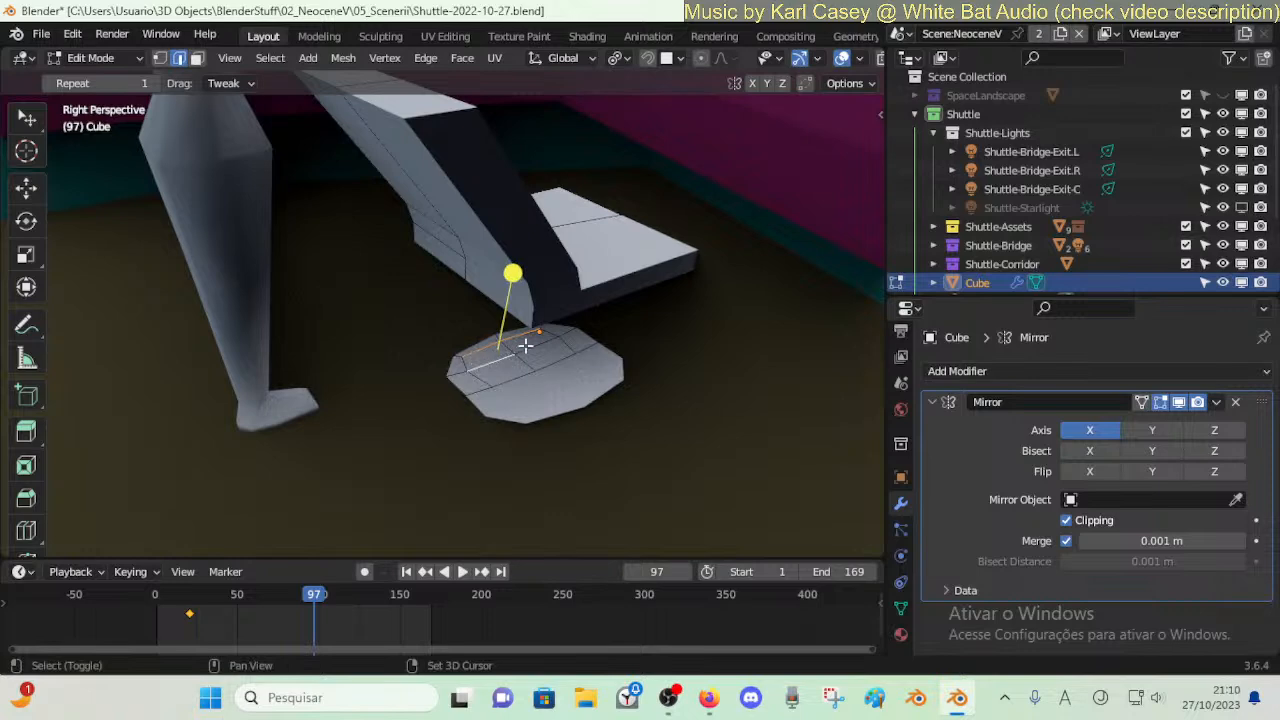
- Select and hide the disc's remaining faces, and reveal all the hidden geometry again
key(3)
key(c)
mouse_move(508, 362)
mouse_down()
mouse_move(481, 368)
mouse_move(569, 343)
mouse_up()
click(569, 343)
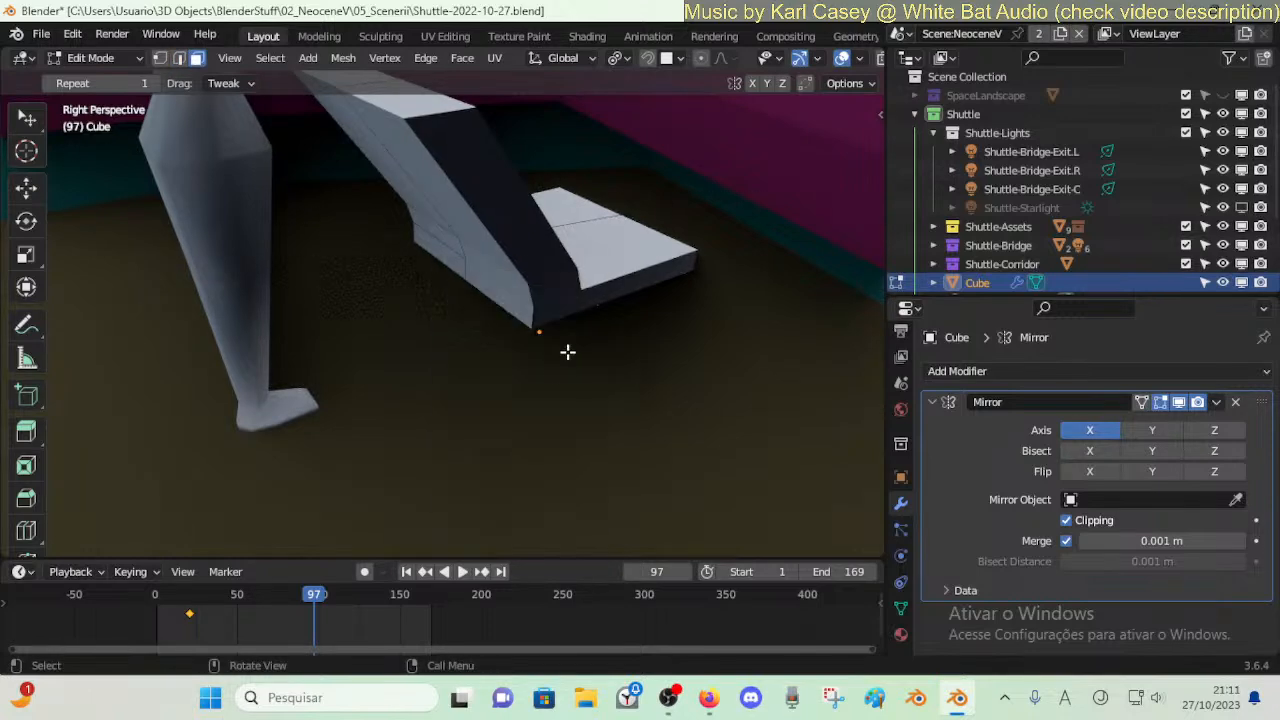
key(alt+h)
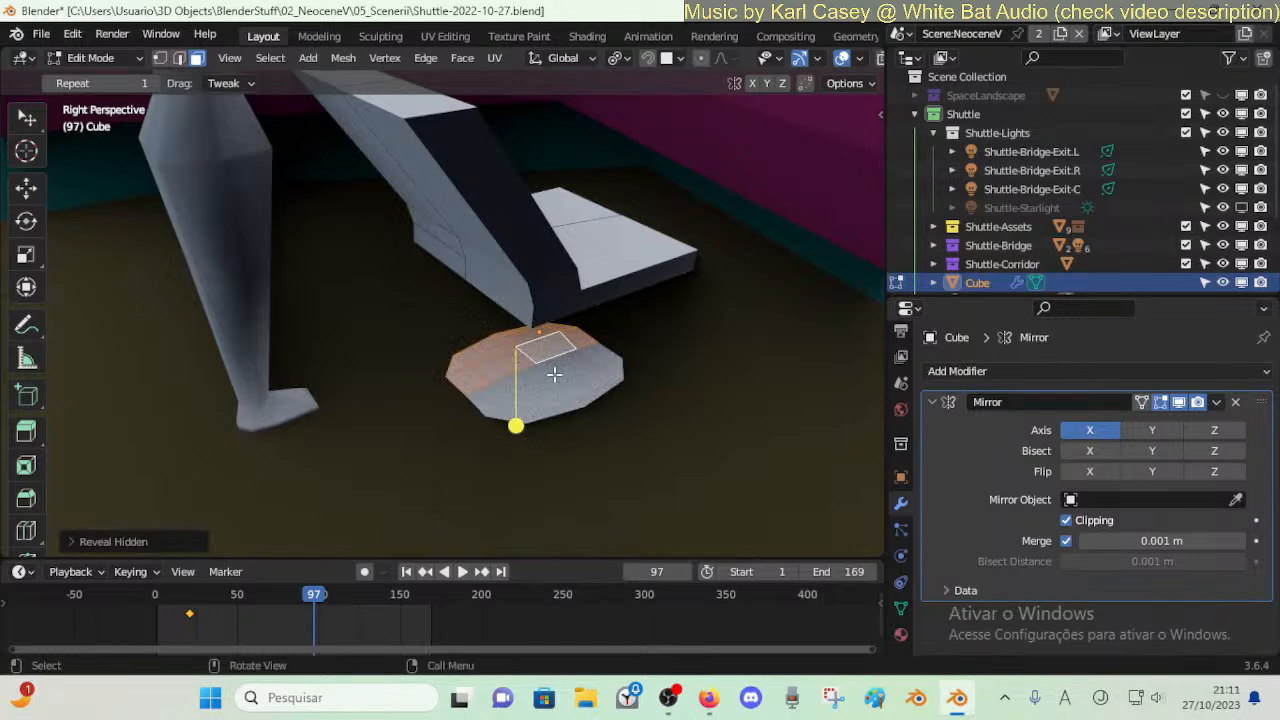
- Try to move a single rim vertex of the disc inward
click(485, 410)
key(1)
click(472, 418)
key(g)
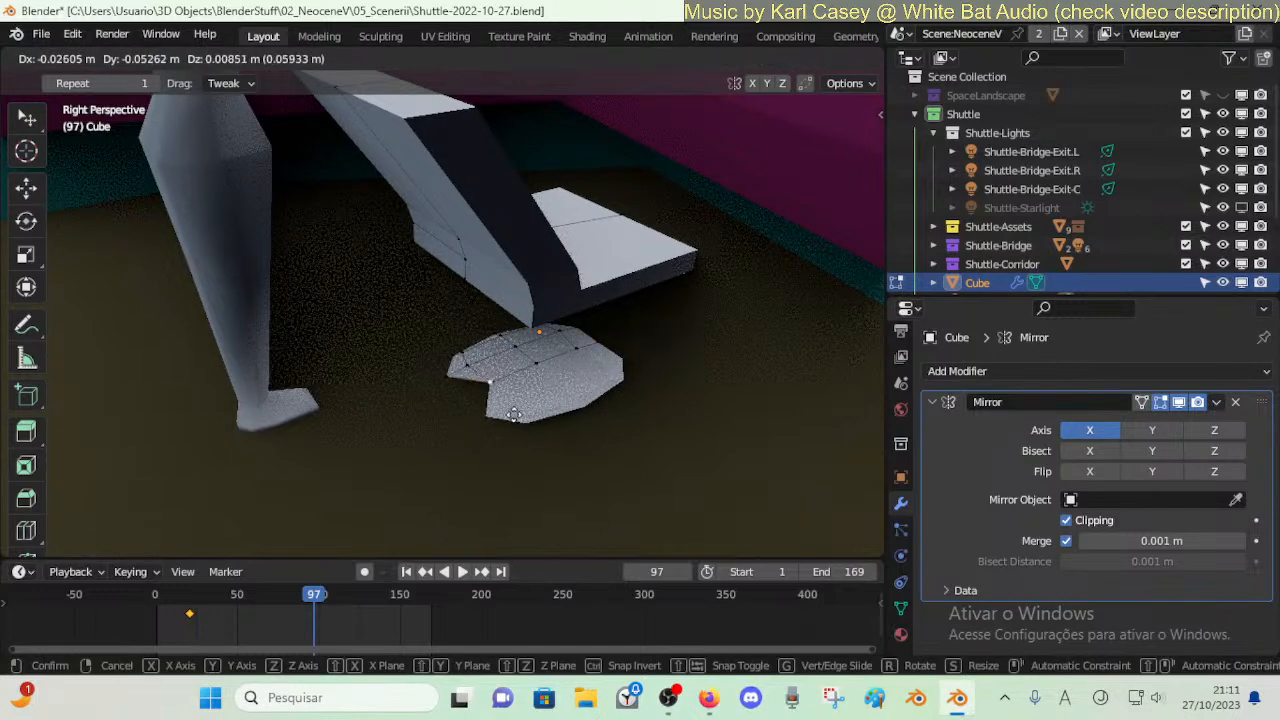
click(489, 423)
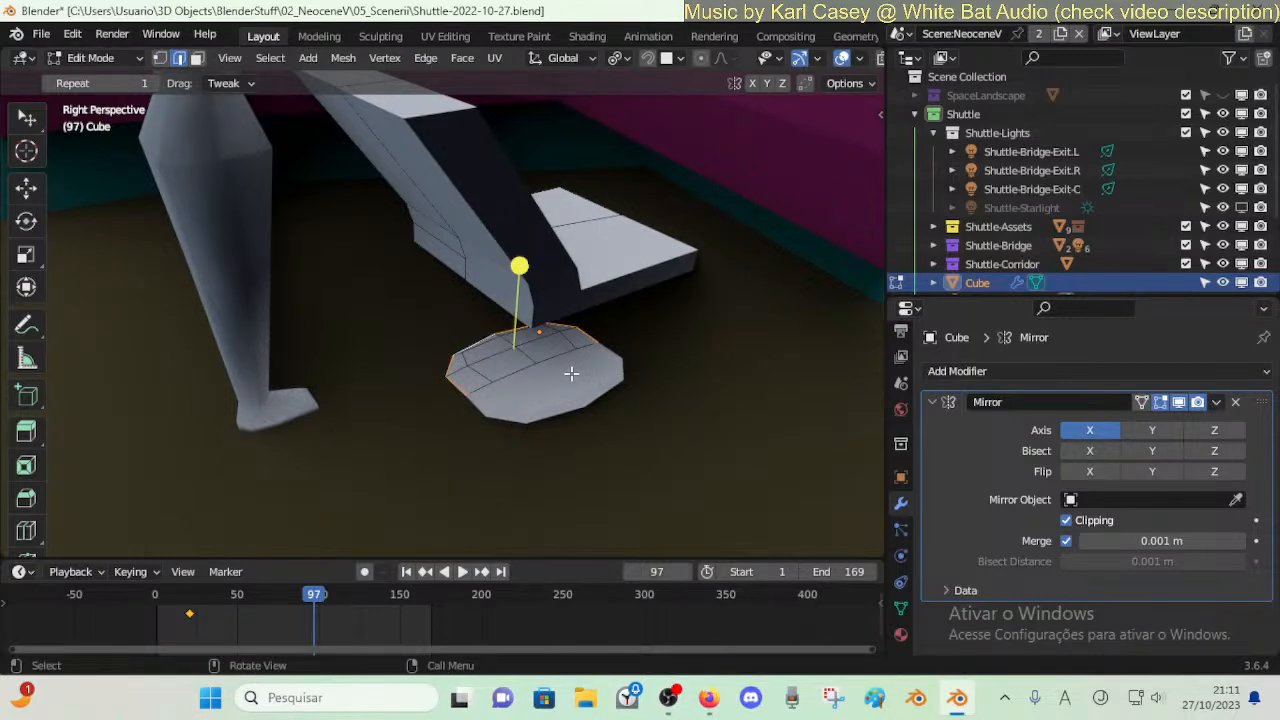
- Inset the disc's two inner top faces by about 0.017 m with Boundary turned off
key(3)
click(492, 362)
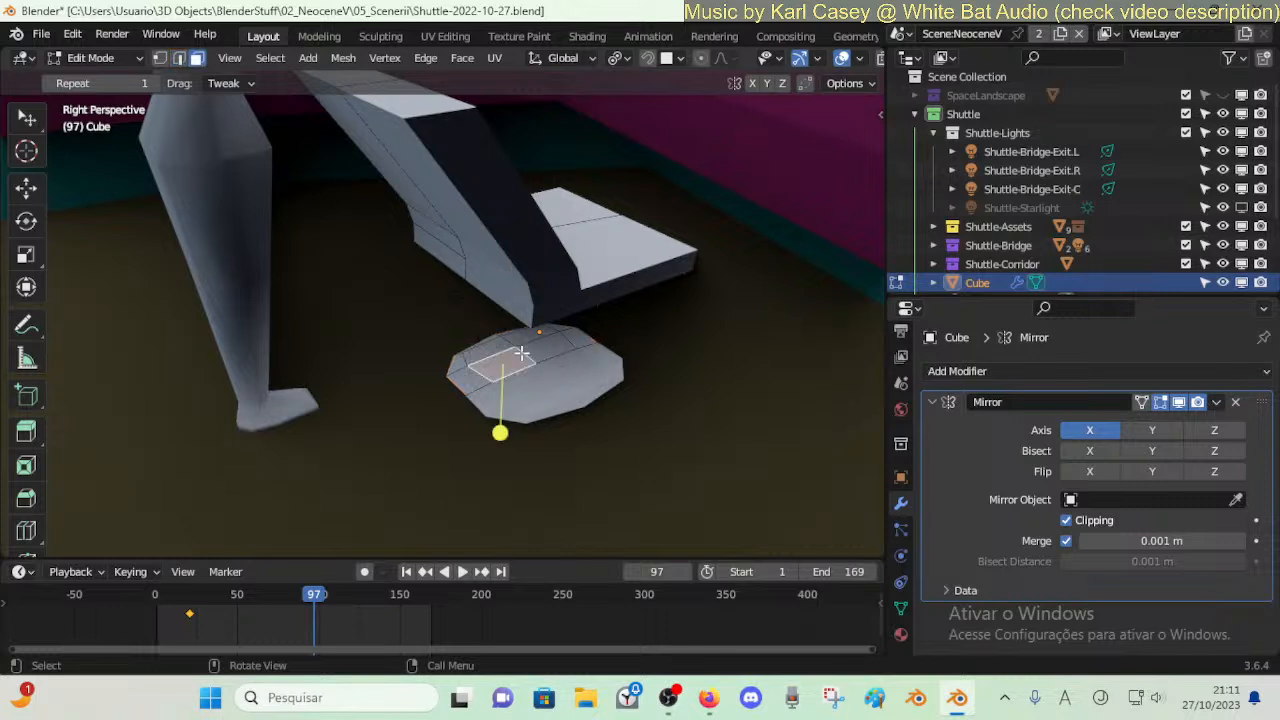
shift+click(545, 352)
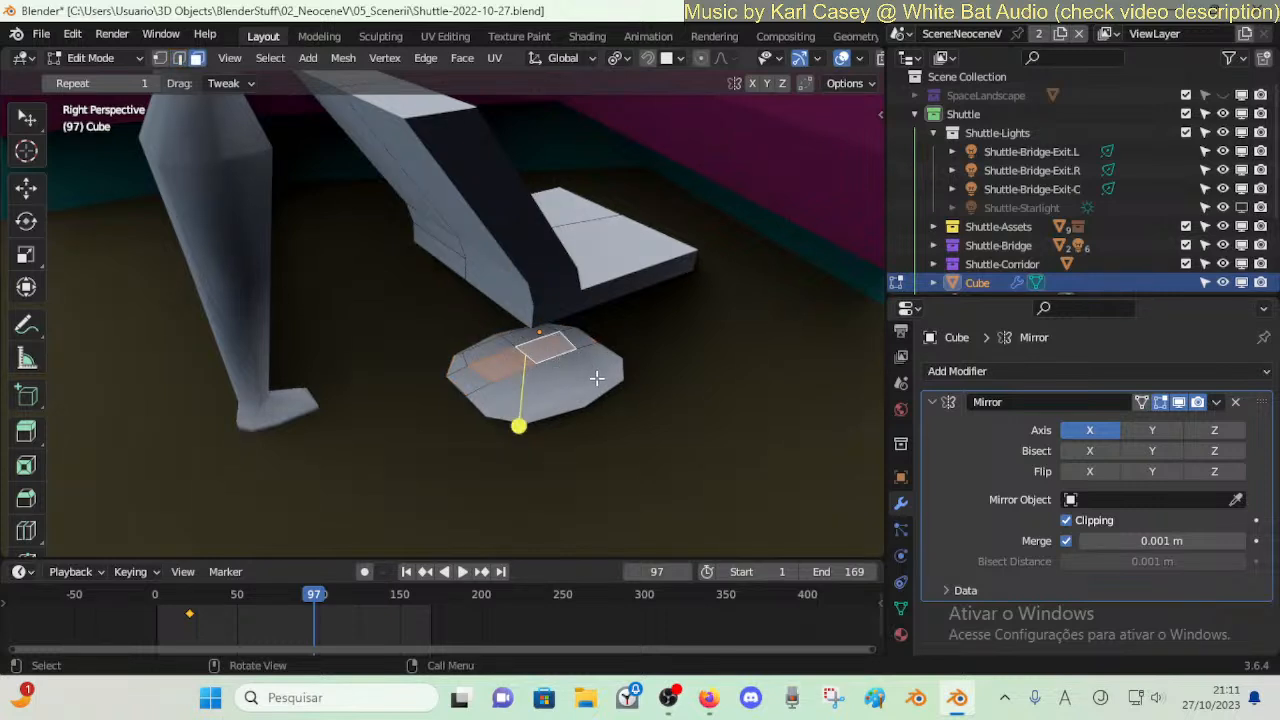
key(i)
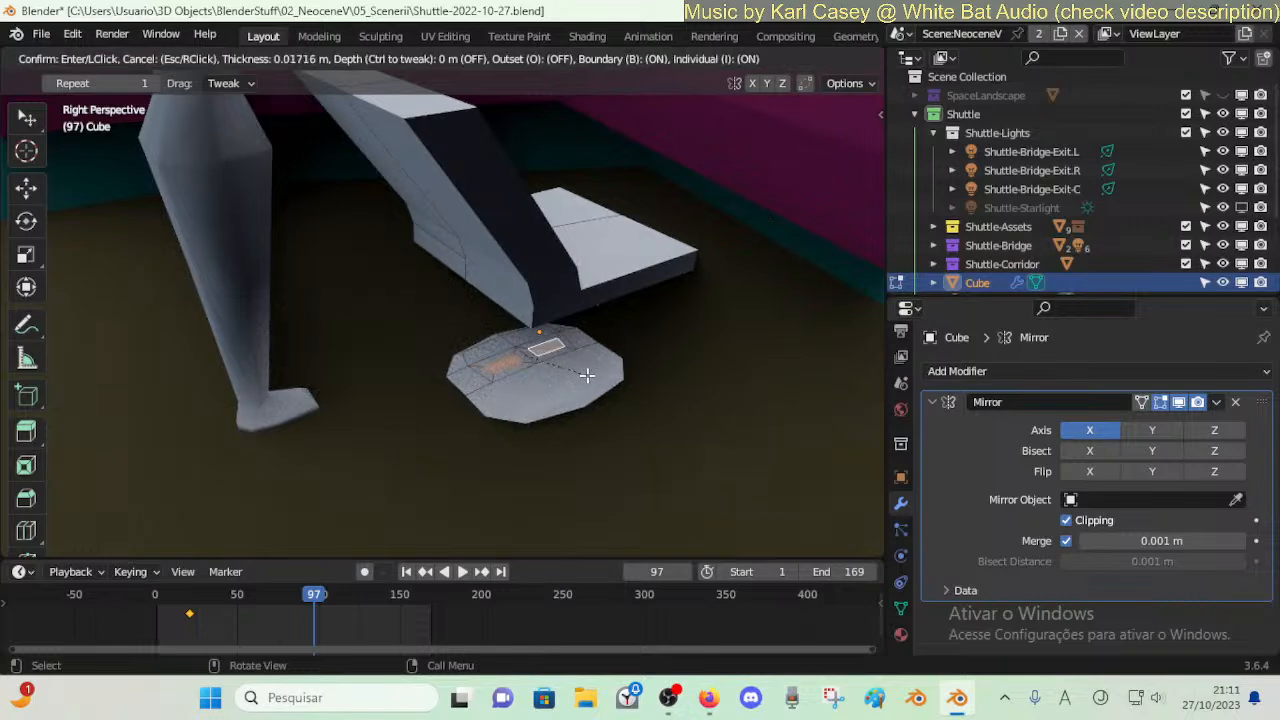
click(587, 375)
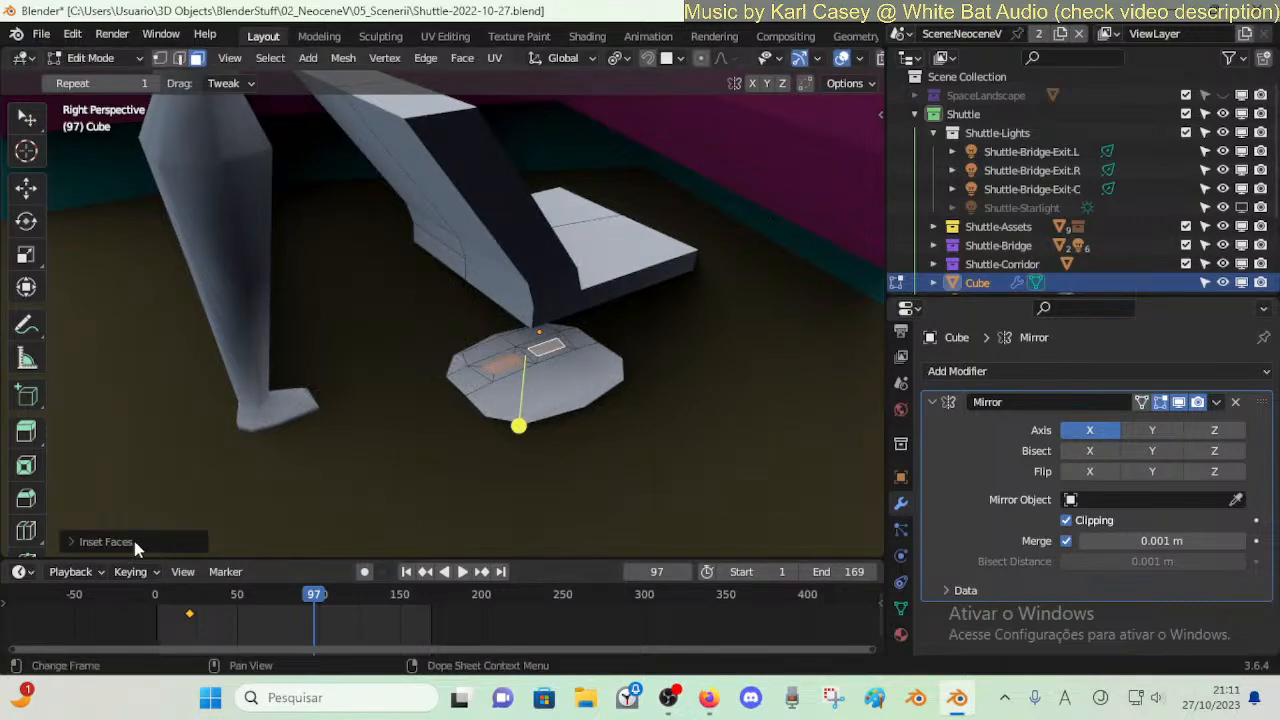
click(160, 544)
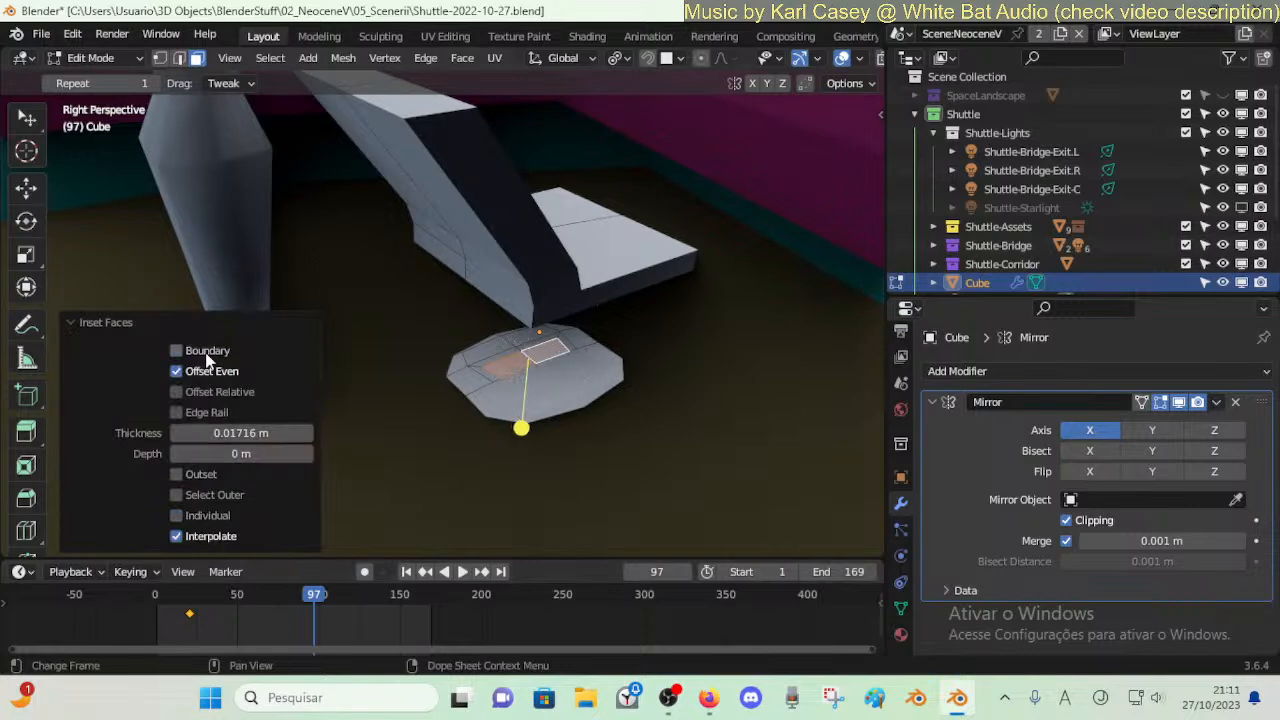
key(alt+a)
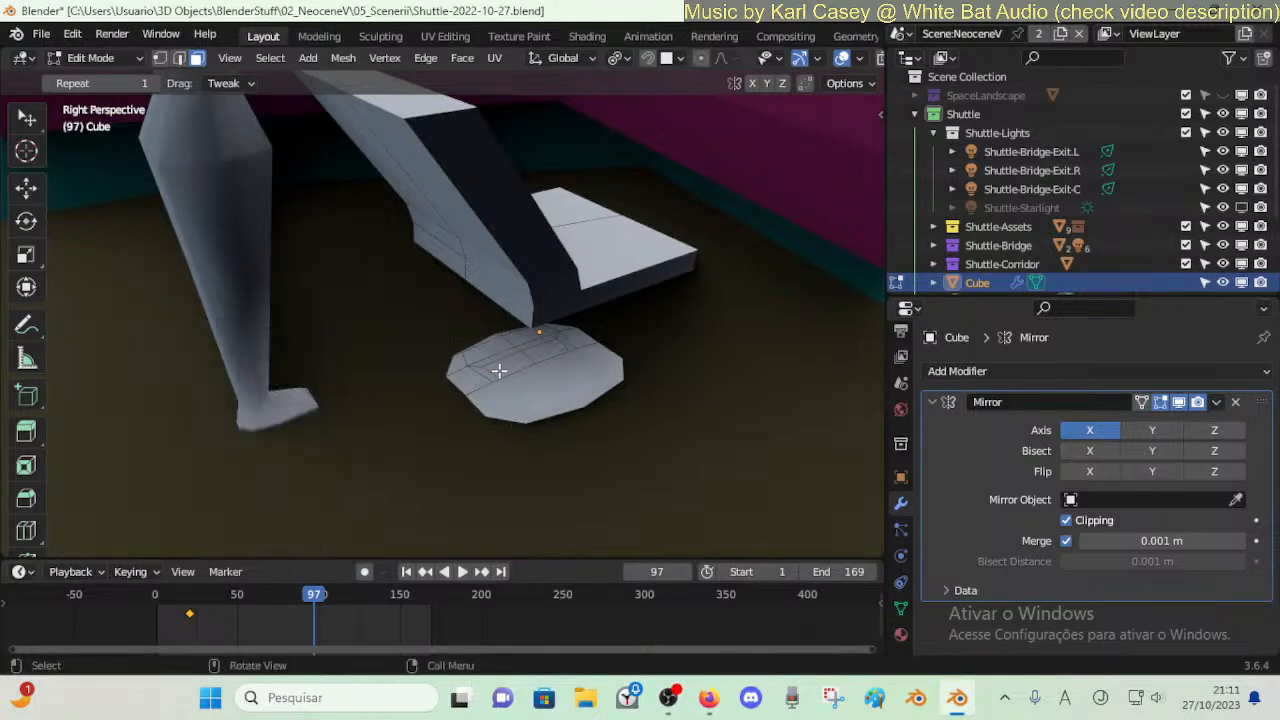
- Vertex-slide the inset's inner edges on the disc's top to adjust the footprint for the leg
key(shift+v)
key(Escape)
key(shift+v)
click(539, 368)
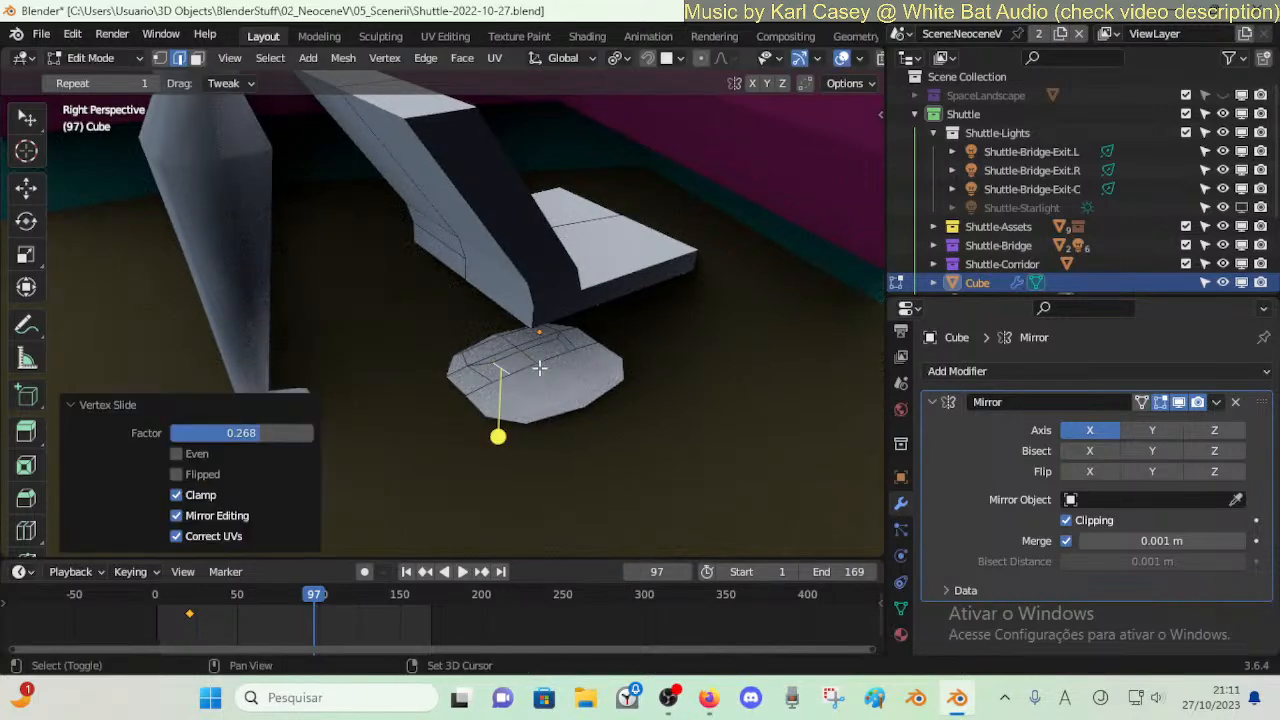
click(559, 344)
key(shift+v)
click(541, 352)
click(524, 358)
- Adjust the inset faces' height along Z and extrude them up toward the seat as a column
middle_drag(535, 366, 534, 366)
key(e)
click(386, 404)
click(309, 416)
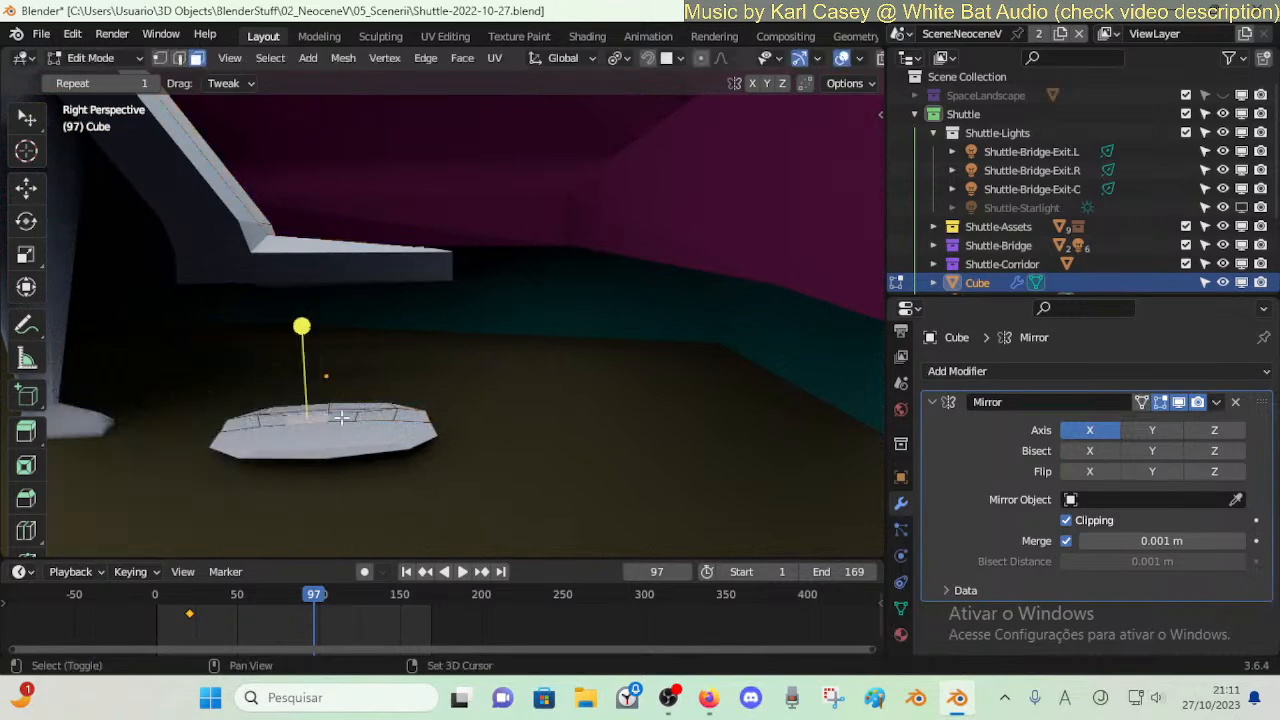
key(g)
key(z)
click(352, 400)
key(e)
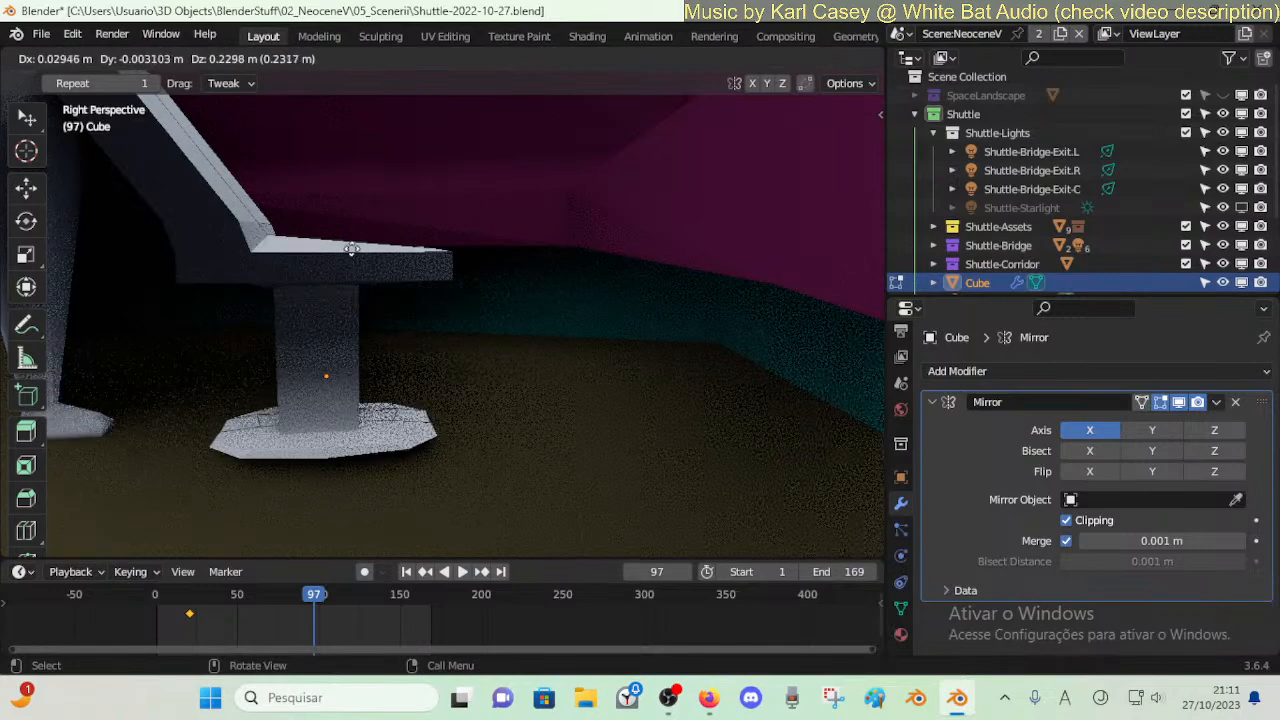
click(351, 292)
- Shift the column's top faces about -0.045 m along Y and lower them about 0.065 m along Z
key(e)
key(y)
click(382, 306)
key(g)
key(z)
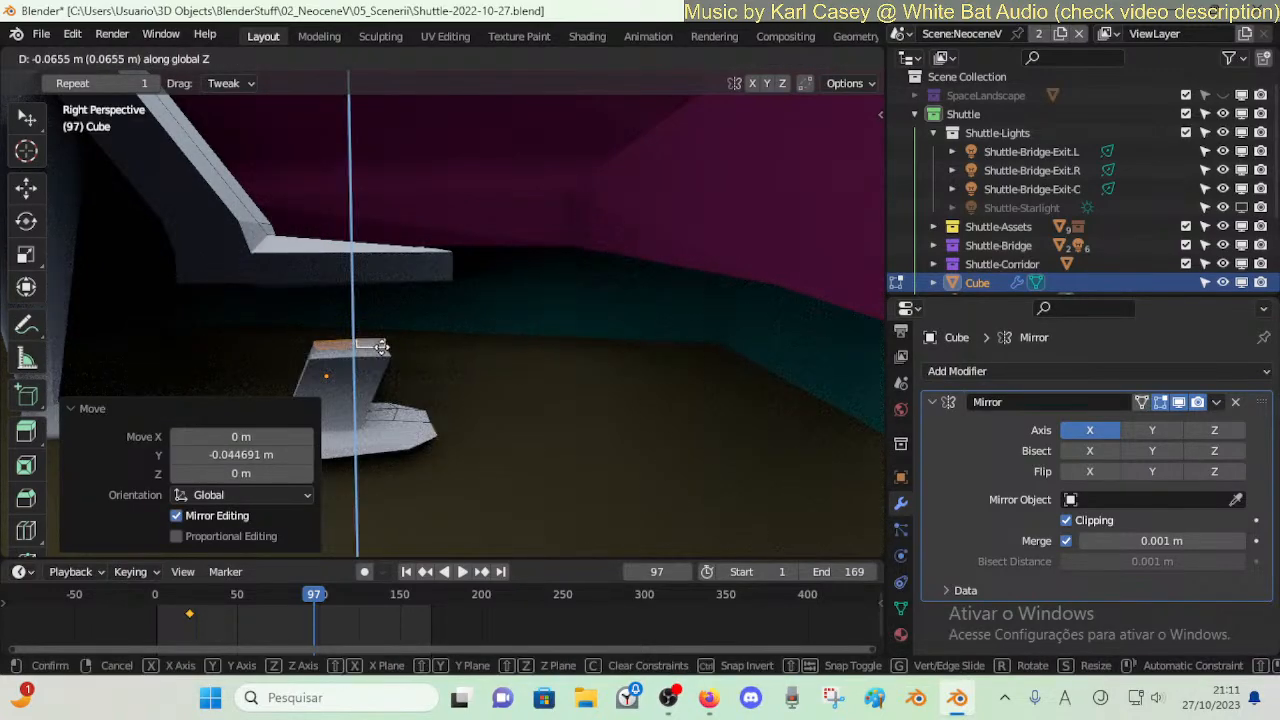
click(380, 347)
- Rotate the column's top faces -14.9° about X and extrude them about 0.118 m up to the seat
shift+middle_drag(377, 347, 660, 353)
key(r)
key(x)
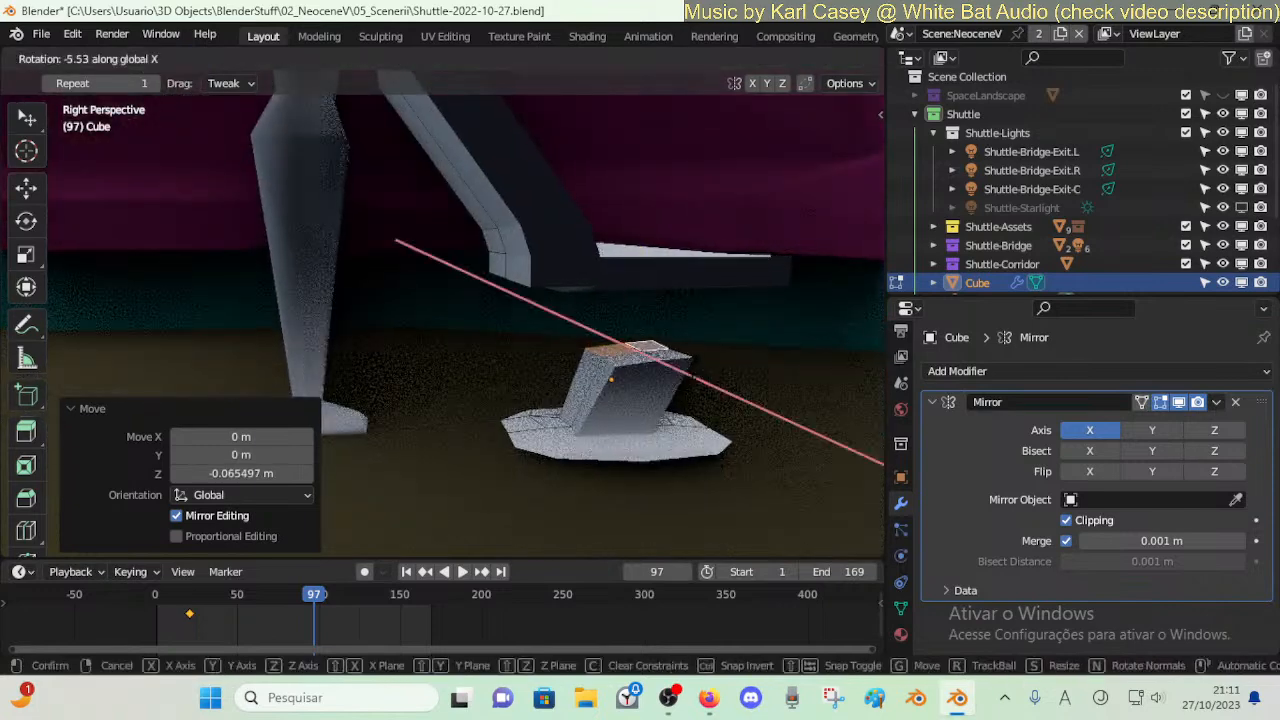
click(694, 354)
key(e)
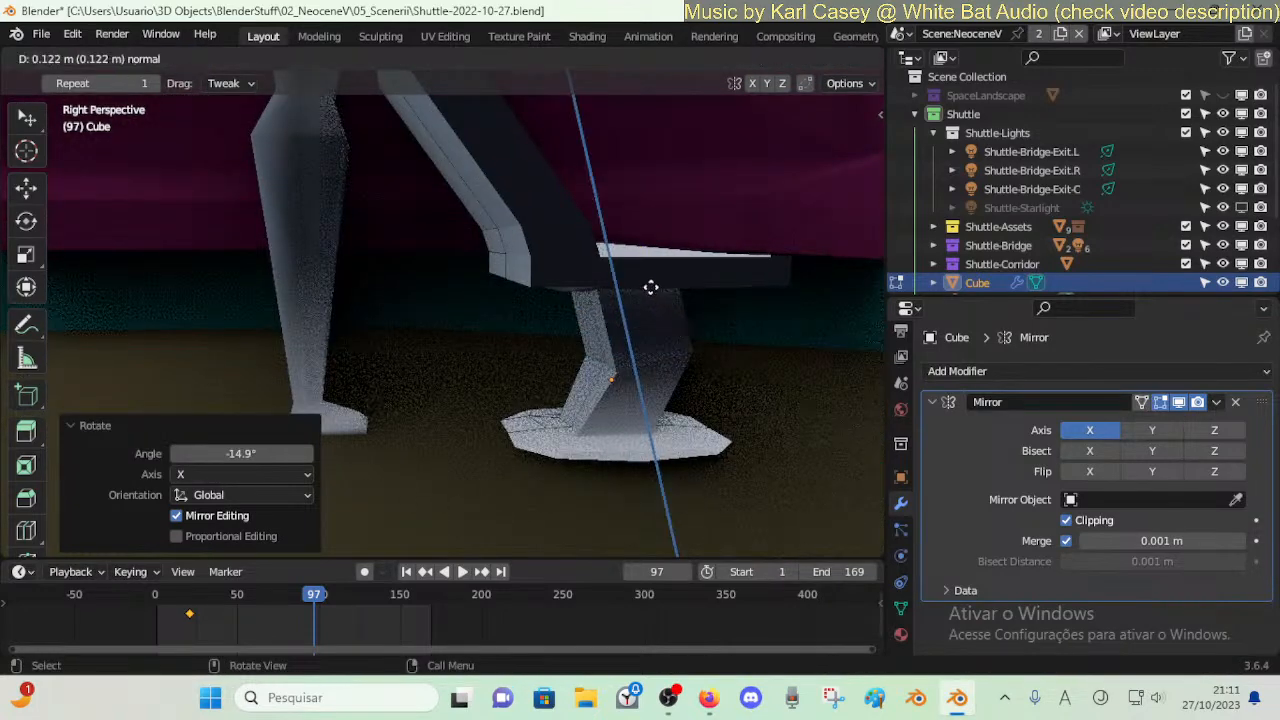
click(641, 290)
- Move the leg's top faces about 0.051 m along Y and raise them about 0.016 m along Z into the seat
key(g)
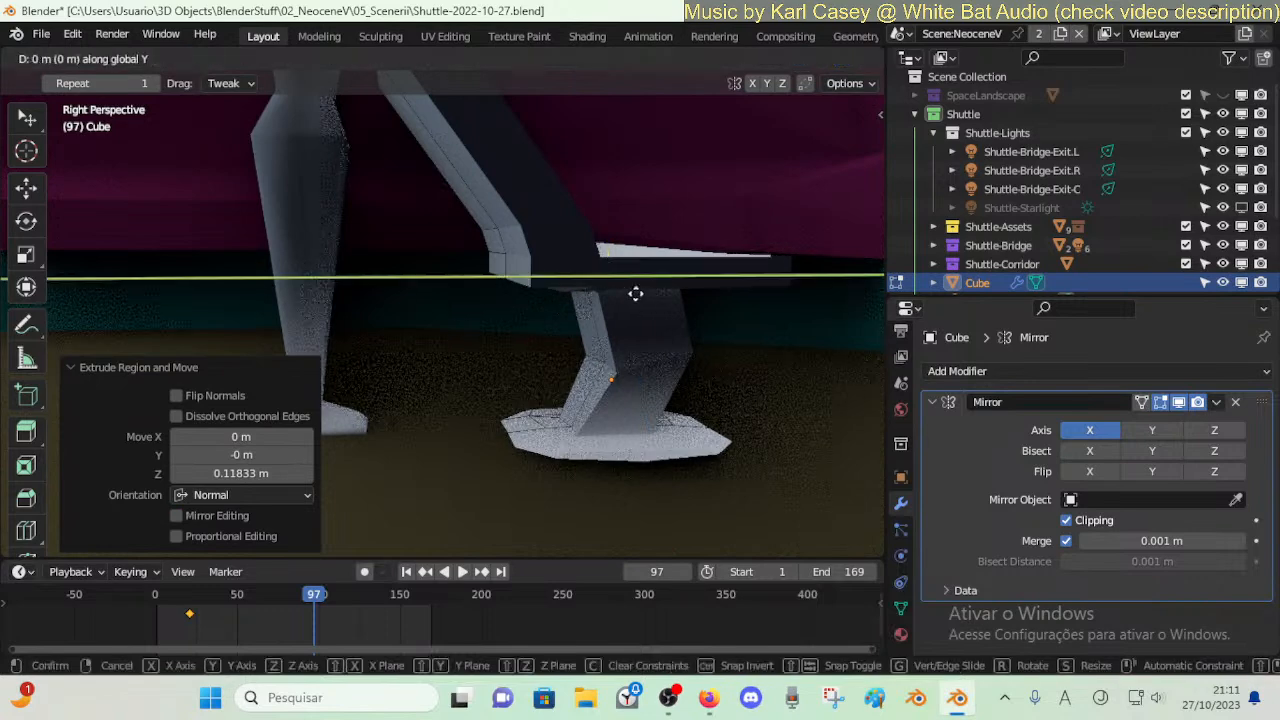
key(y)
click(617, 299)
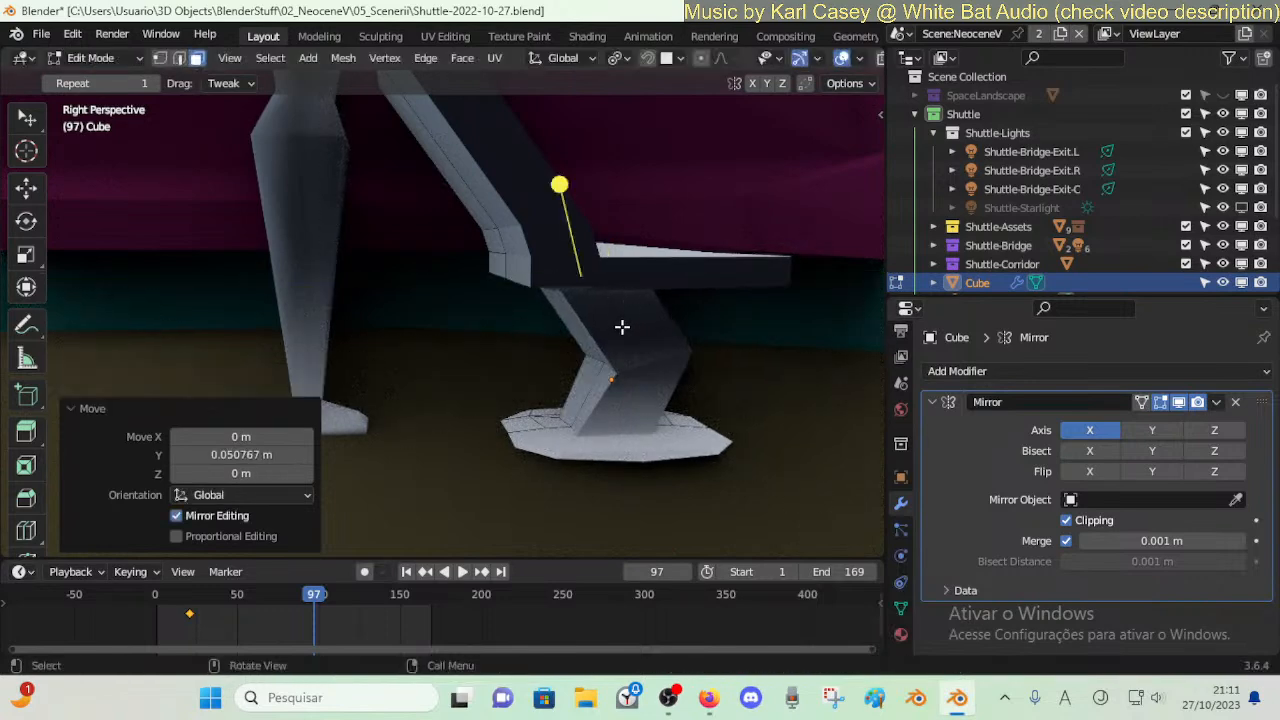
key(g)
key(z)
click(616, 316)
- Examine the whole seat and its bent leg from the side and from above
key(shift+grave)
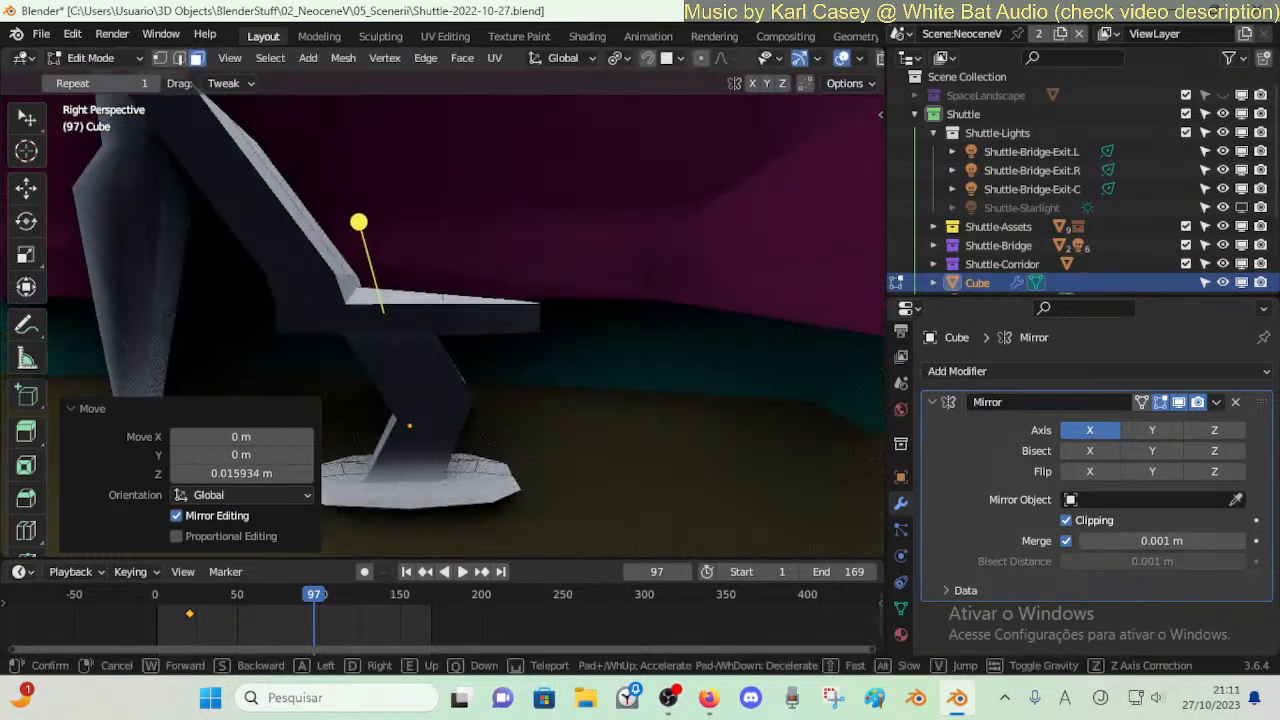
click(516, 338)
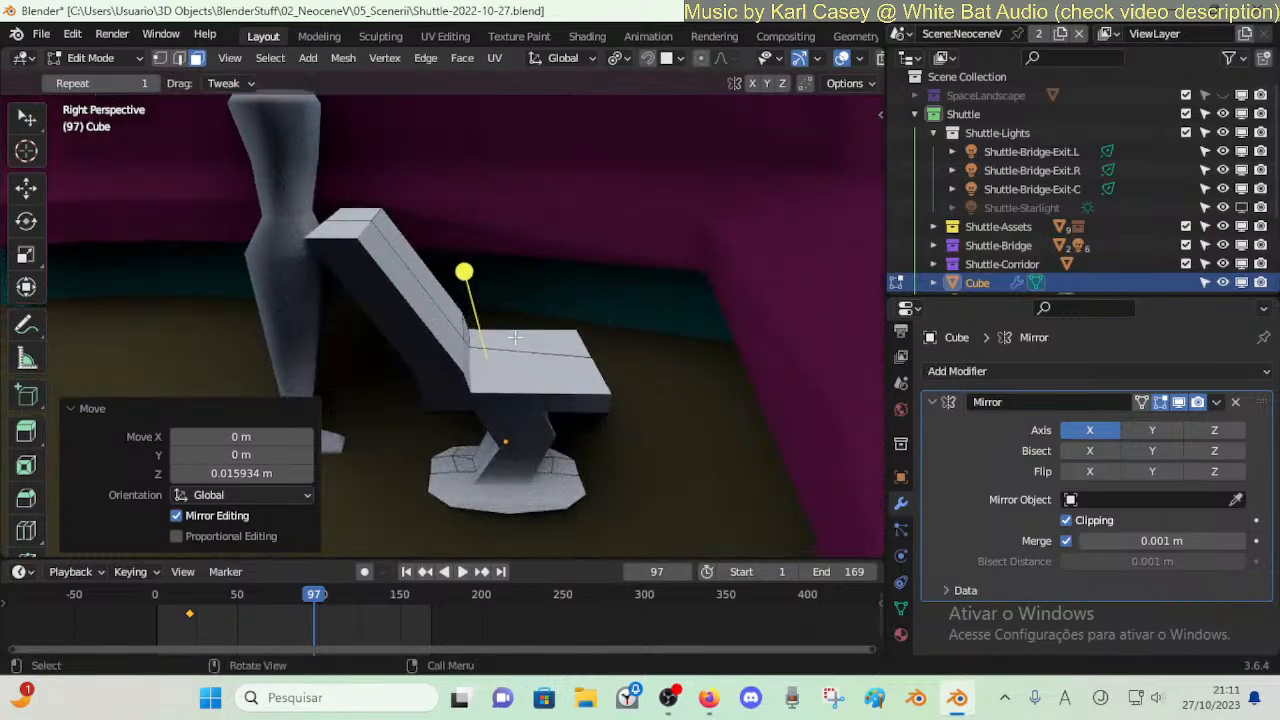
key(Tab)
key(Tab)
key(shift+grave)
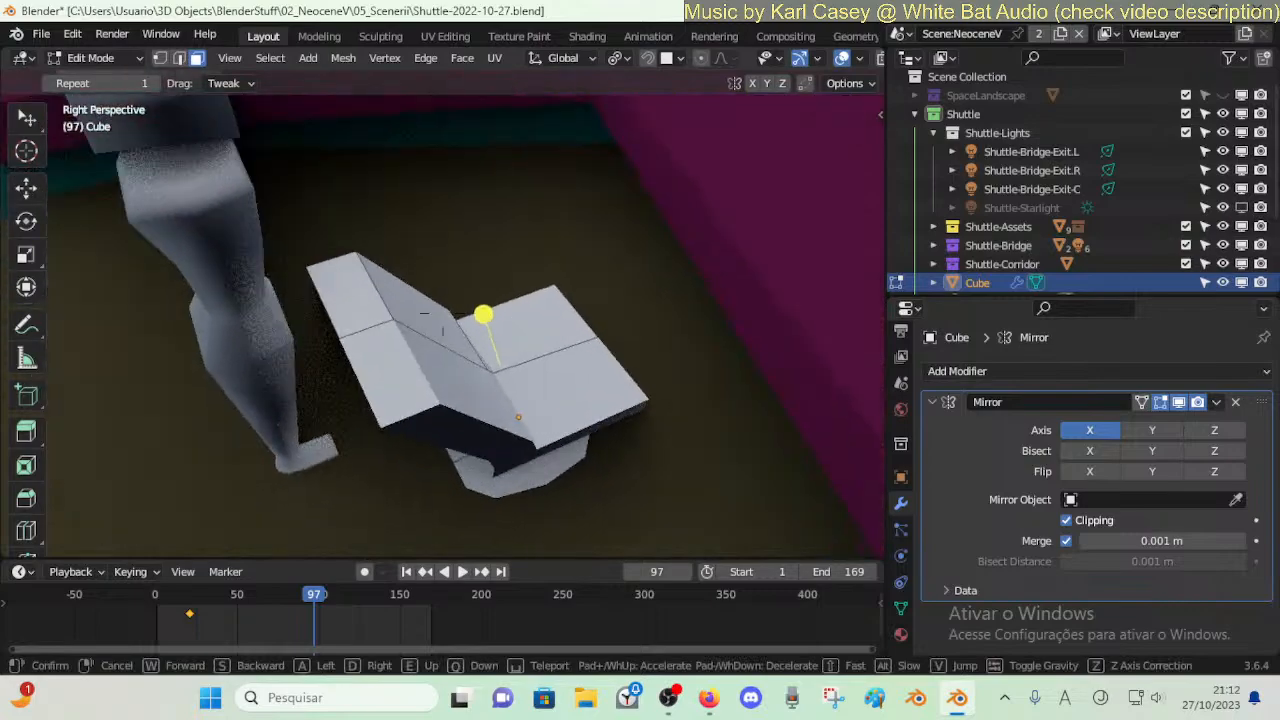
click(442, 314)
- Turn on X-ray and narrow the leg at its rear bend by moving the bend edge about 0.038 m inward along X
key(alt+z)
key(shift+grave)
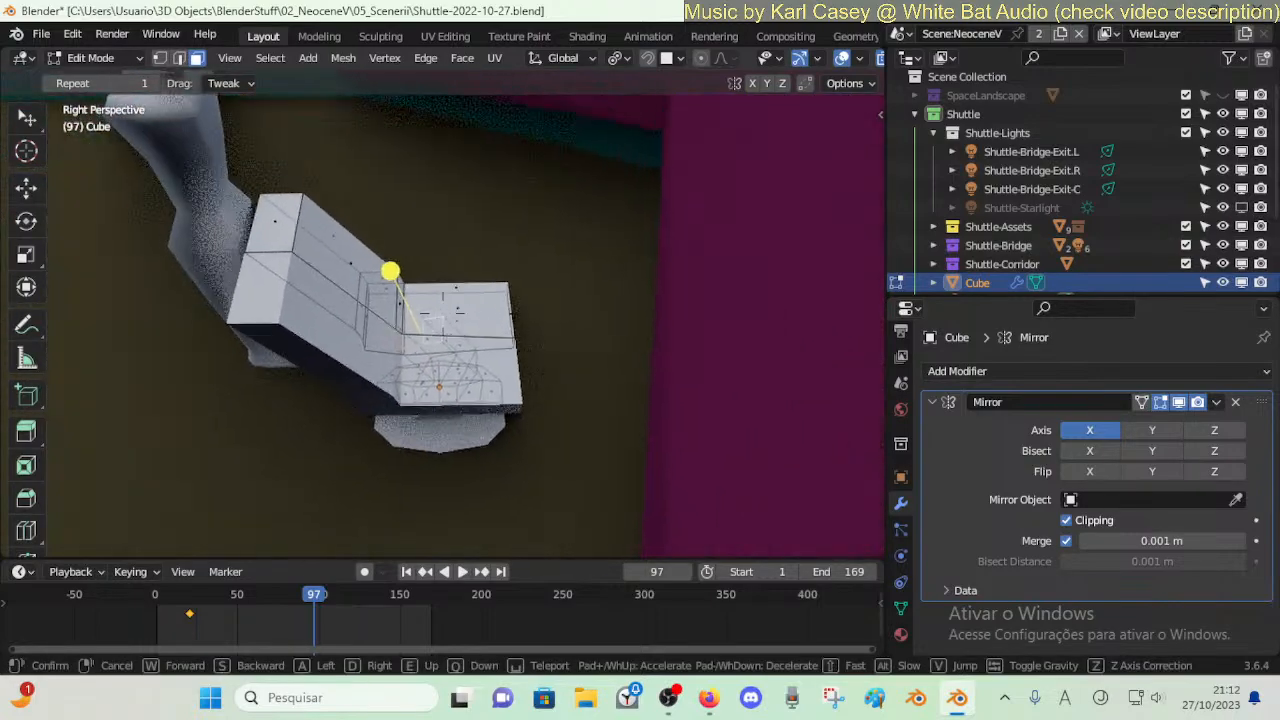
key(q)
key(s)
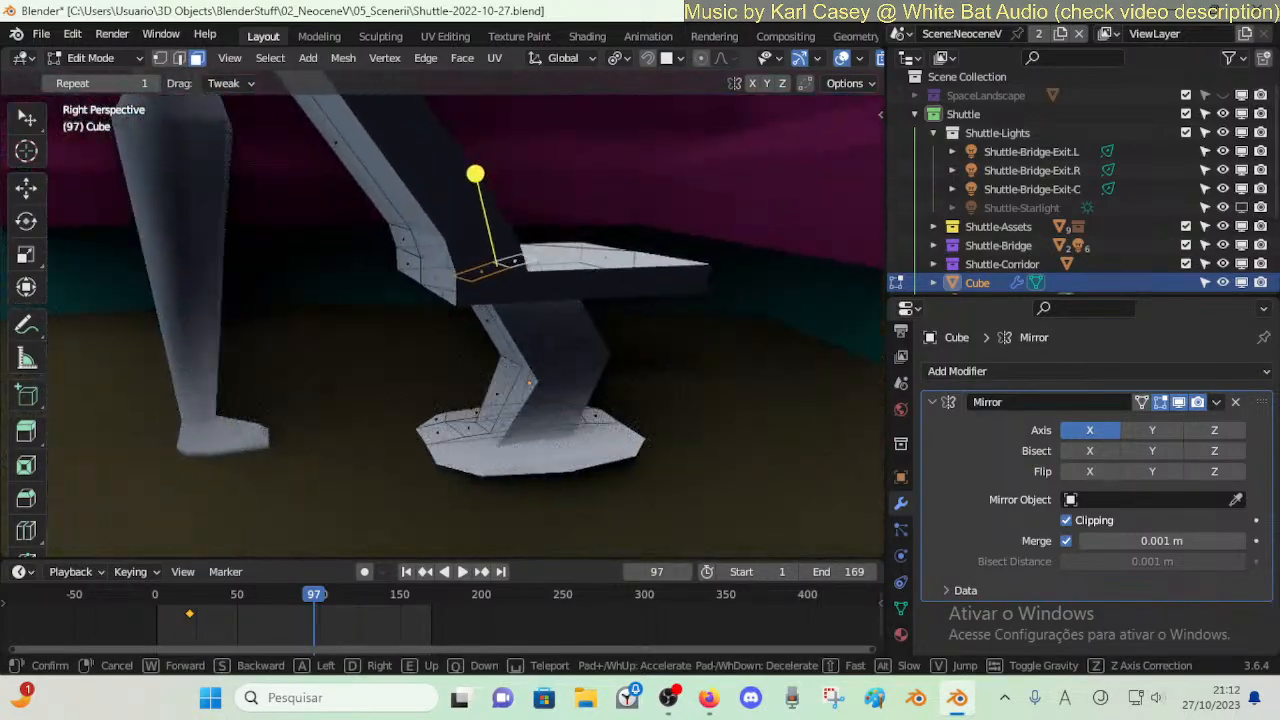
key(a)
click(524, 362)
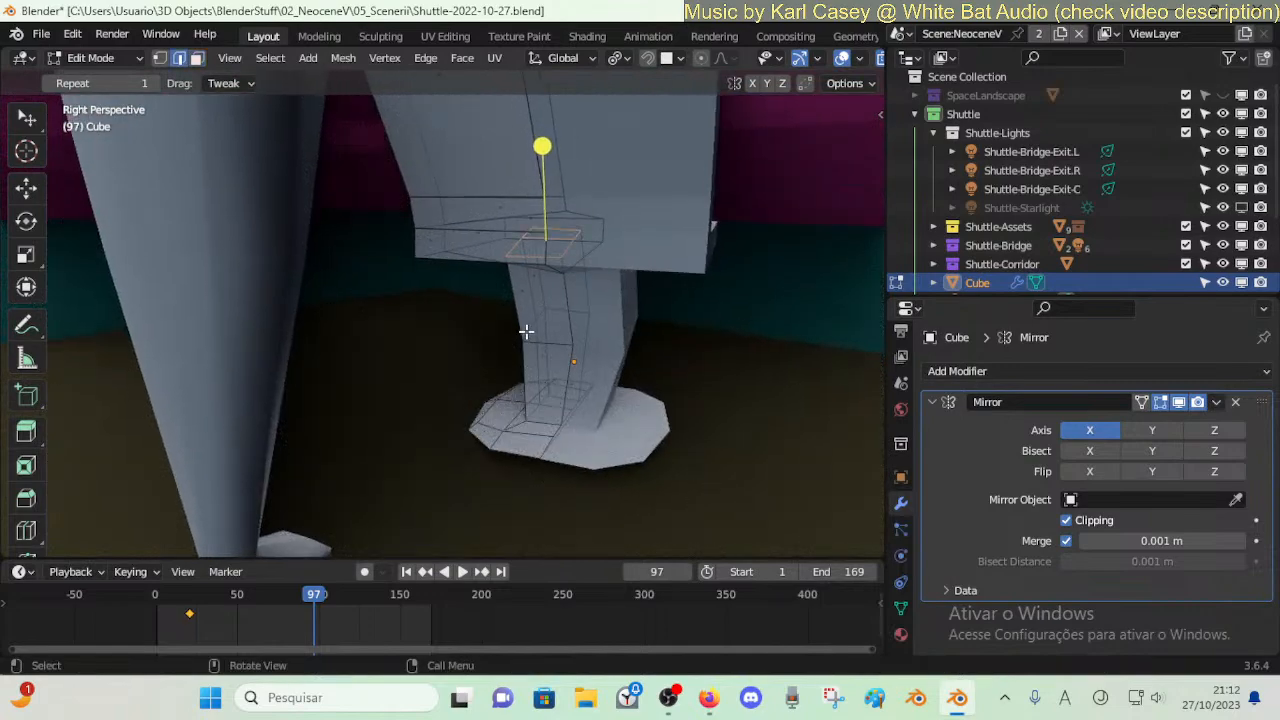
key(g)
key(x)
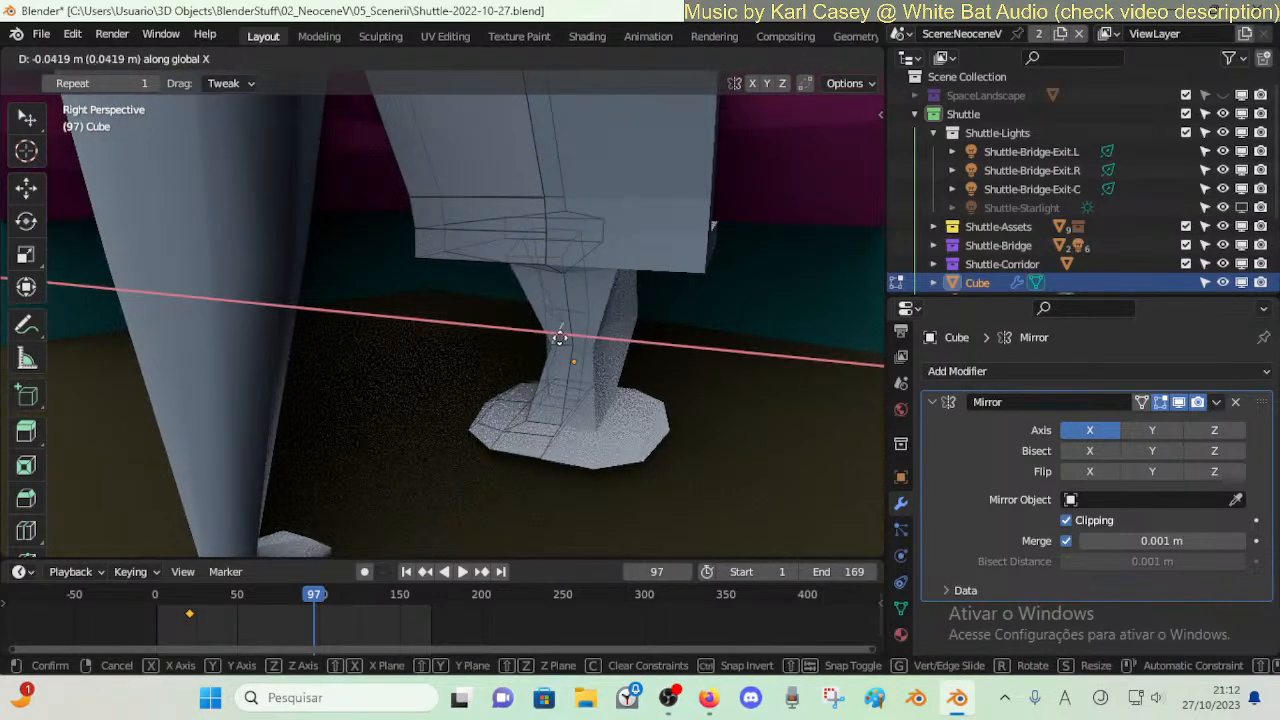
click(558, 338)
- Pull the front vertex at the leg's bend outward along Y
key(shift+grave)
key(a)
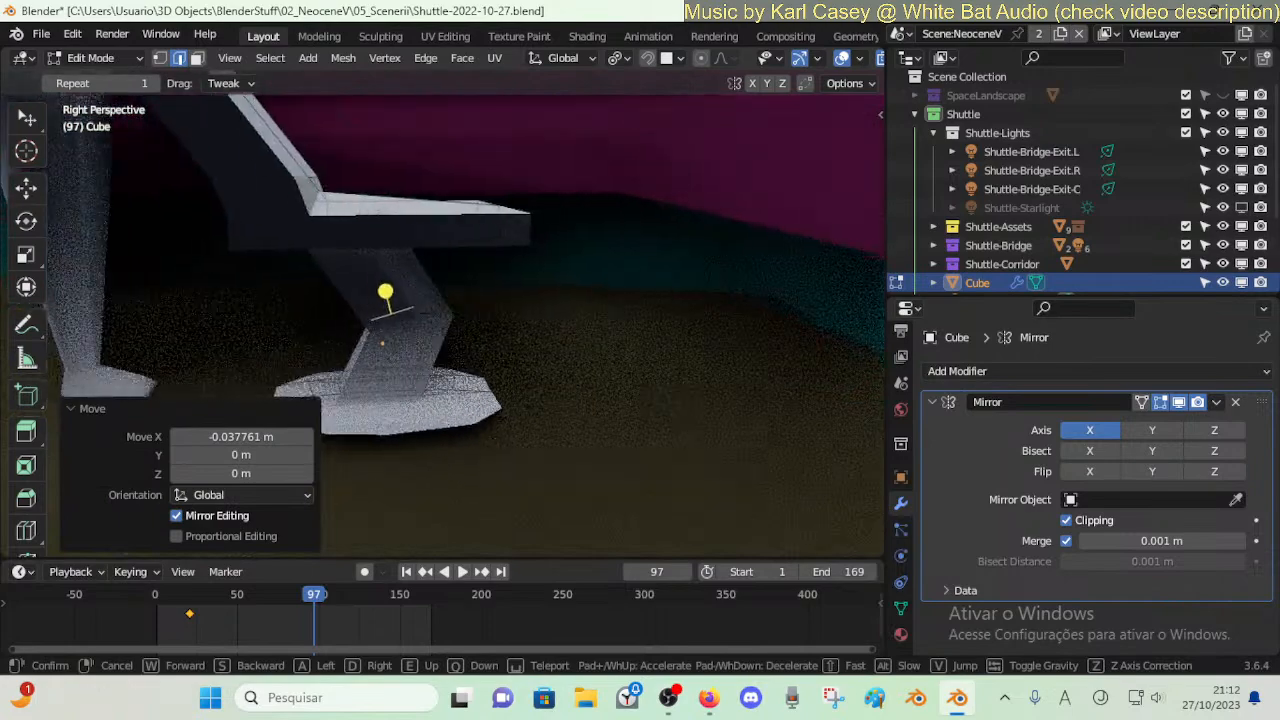
click(587, 327)
key(1)
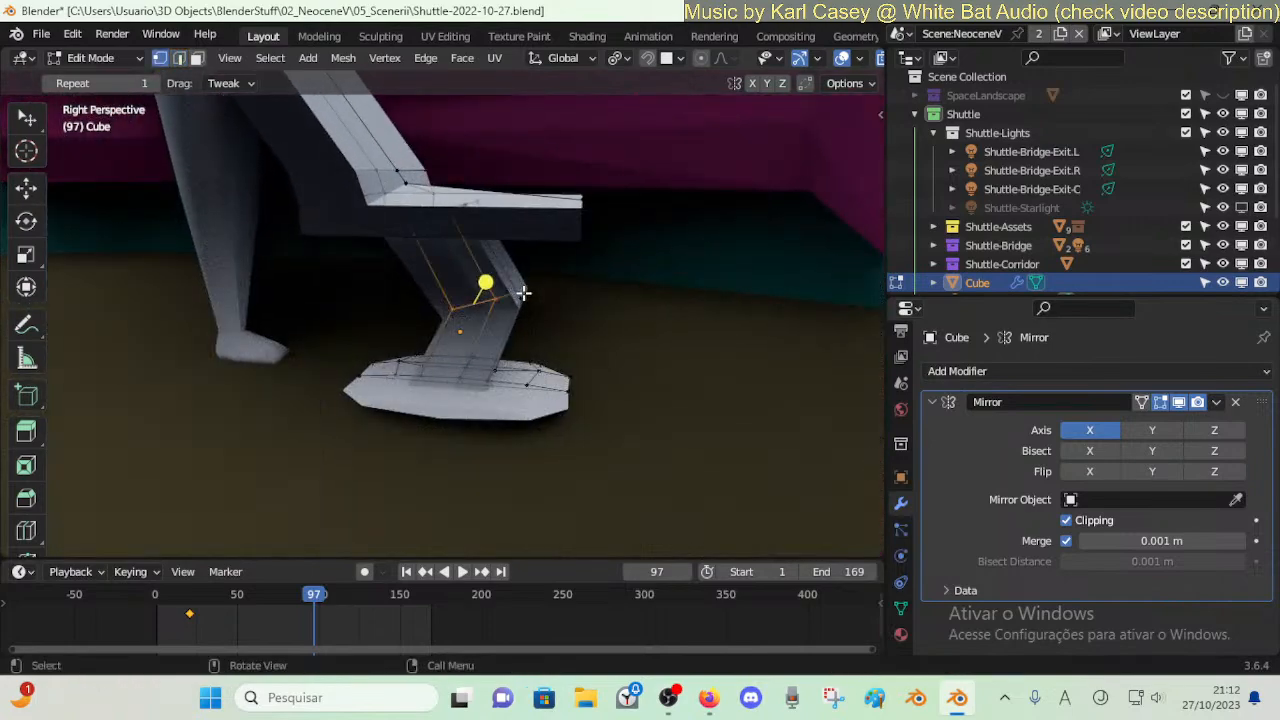
click(520, 294)
key(g)
key(y)
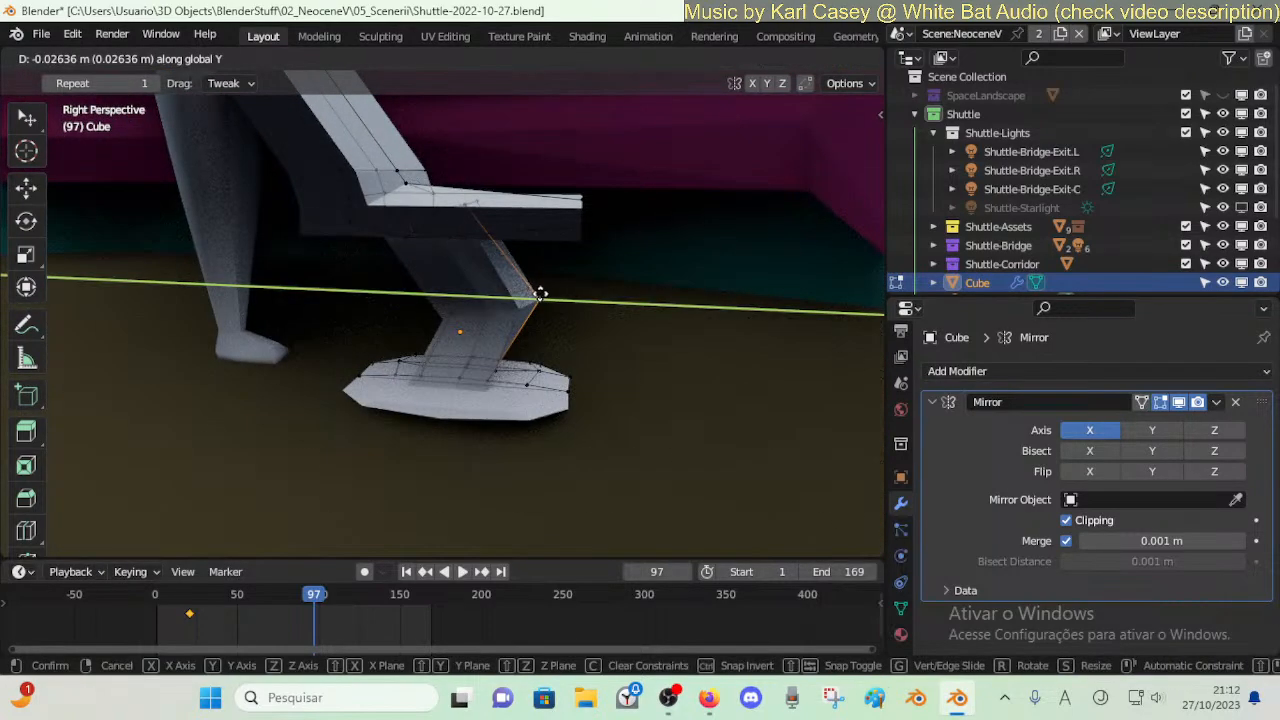
click(634, 291)
key(ctrl+z)
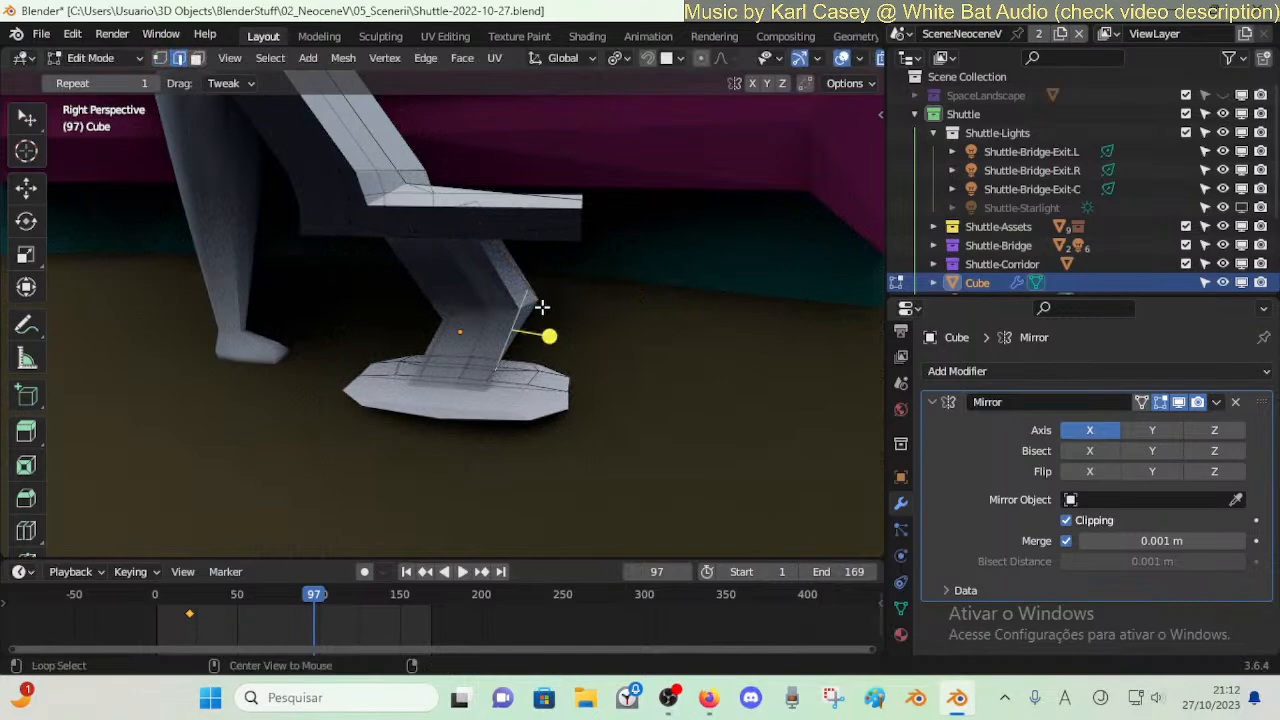
- Try to smooth an edge loop on the lower part of the leg
key(Tab)
key(shift+grave)
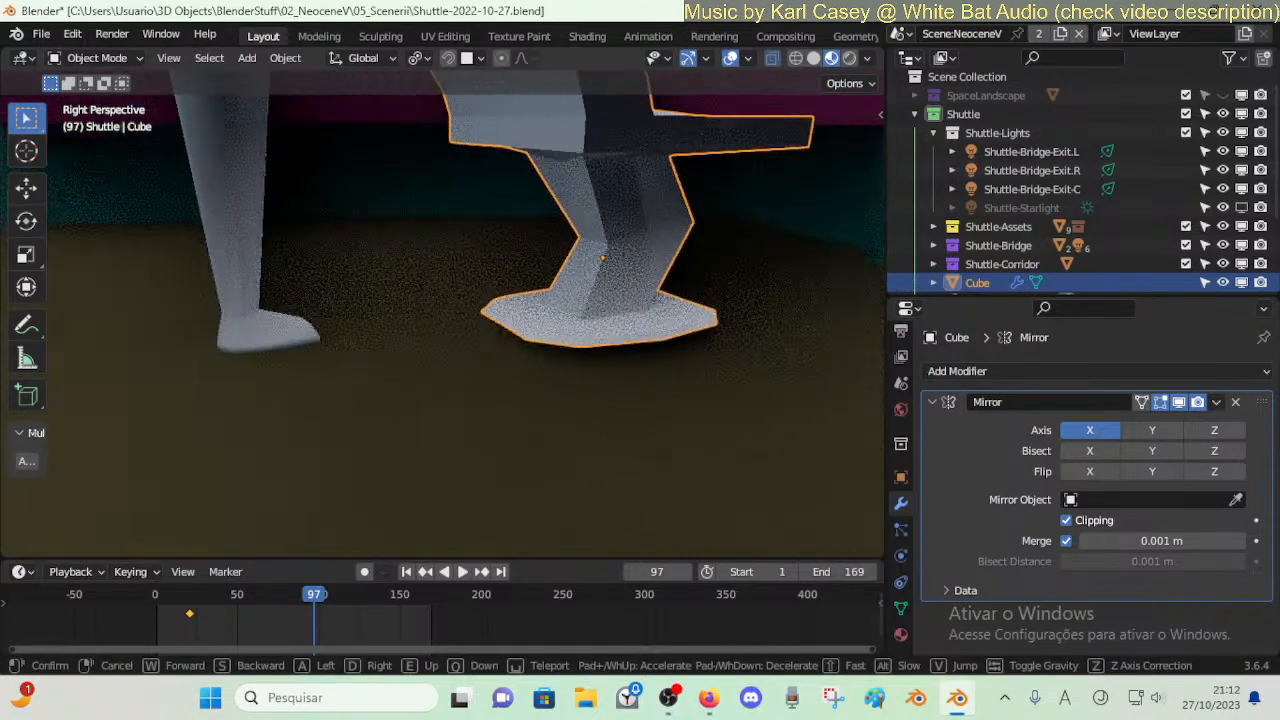
click(480, 337)
key(Tab)
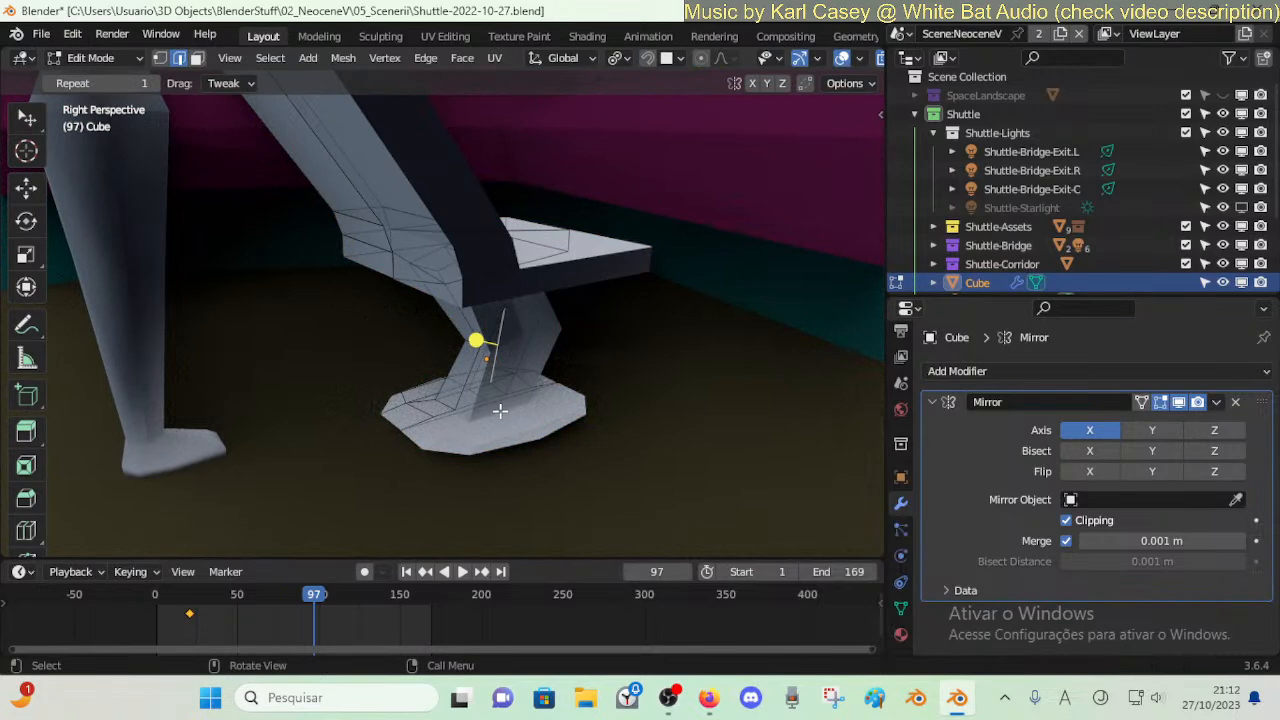
alt+click(448, 389)
drag(463, 327, 491, 347)
key(ctrl+z)
- Turn off X-ray and smooth the leg's lower side face with a smoothing of about 0.589
key(alt+a)
alt+click(457, 359)
key(alt+z)
mouse_move(584, 374)
mouse_down()
mouse_move(603, 380)
mouse_move(566, 380)
mouse_up()
- Scale the smoothed lower leg face to about 0.686 along Y and move it about 0.041 m along Y
key(s)
key(y)
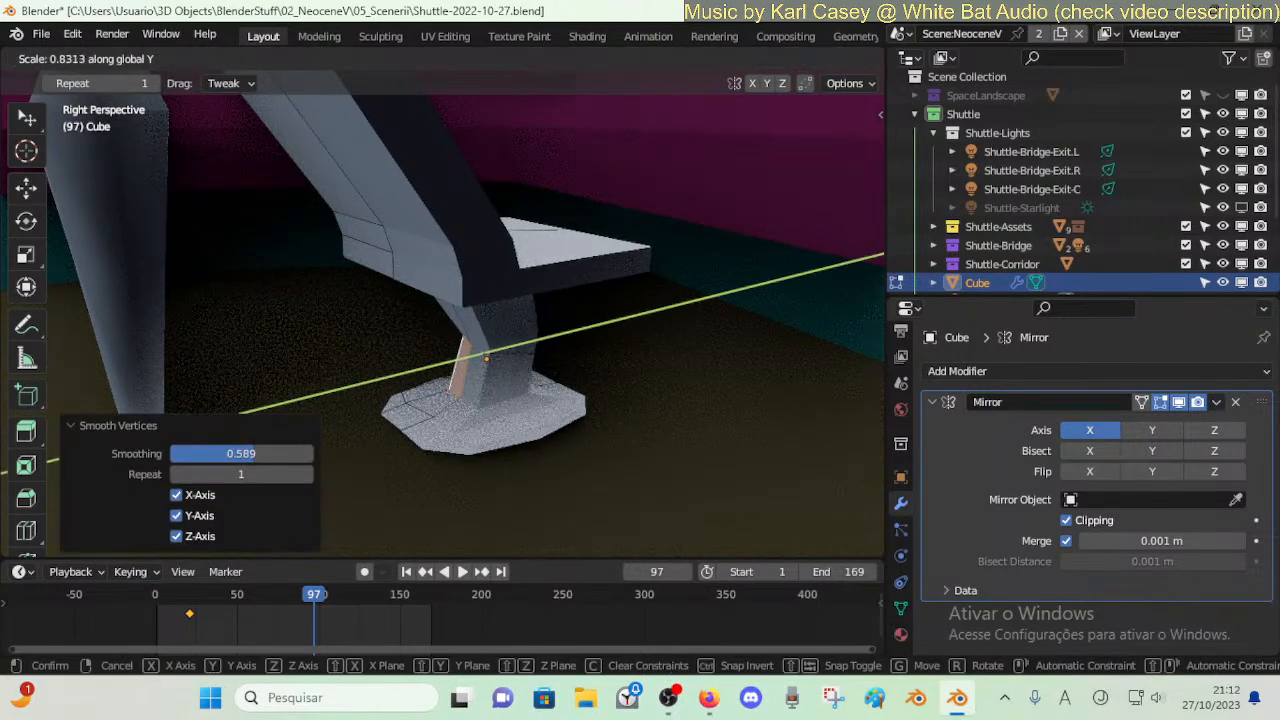
click(540, 358)
key(g)
key(y)
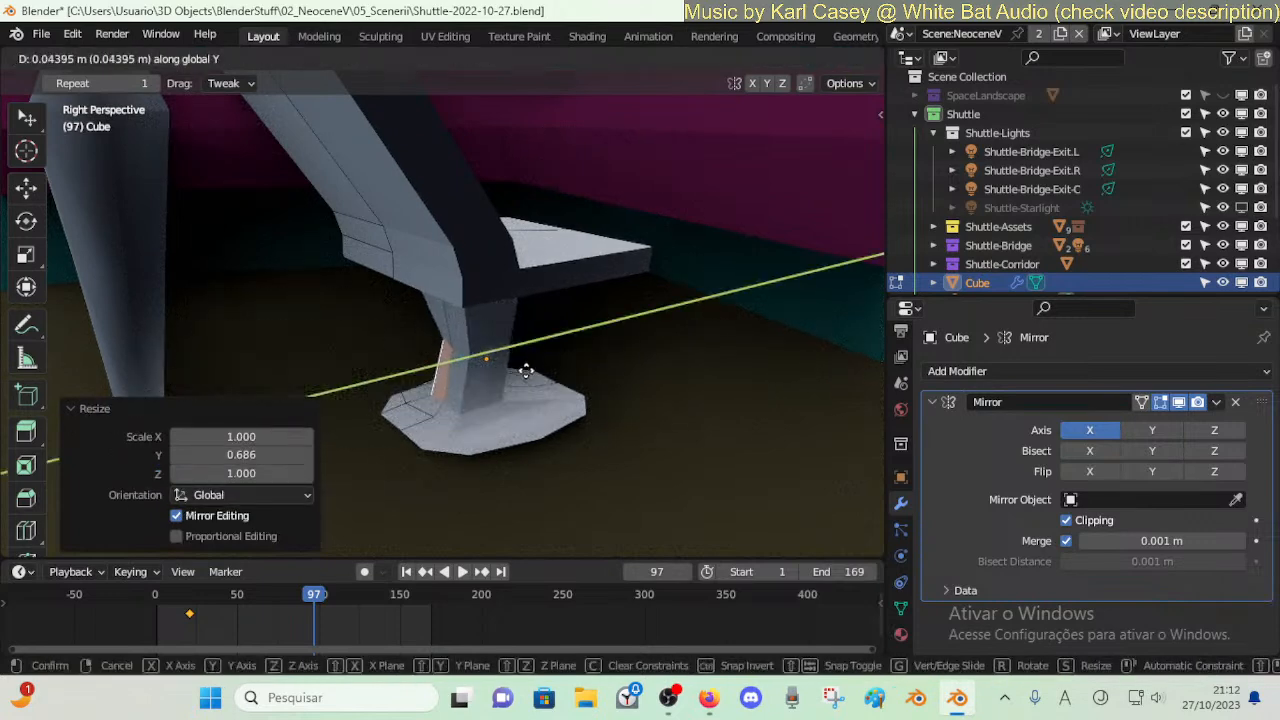
click(523, 378)
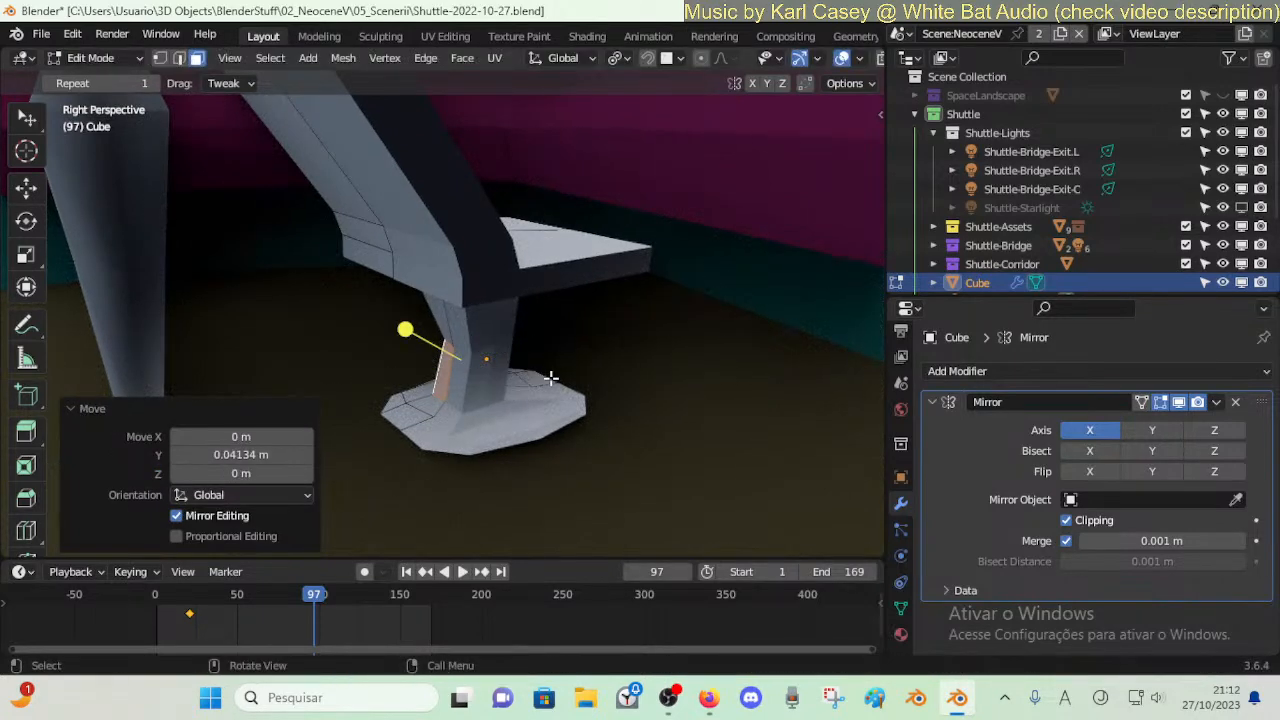
- Try to rotate the edge at the leg's bend about the X axis
key(alt+a)
key(2)
key(r)
key(z)
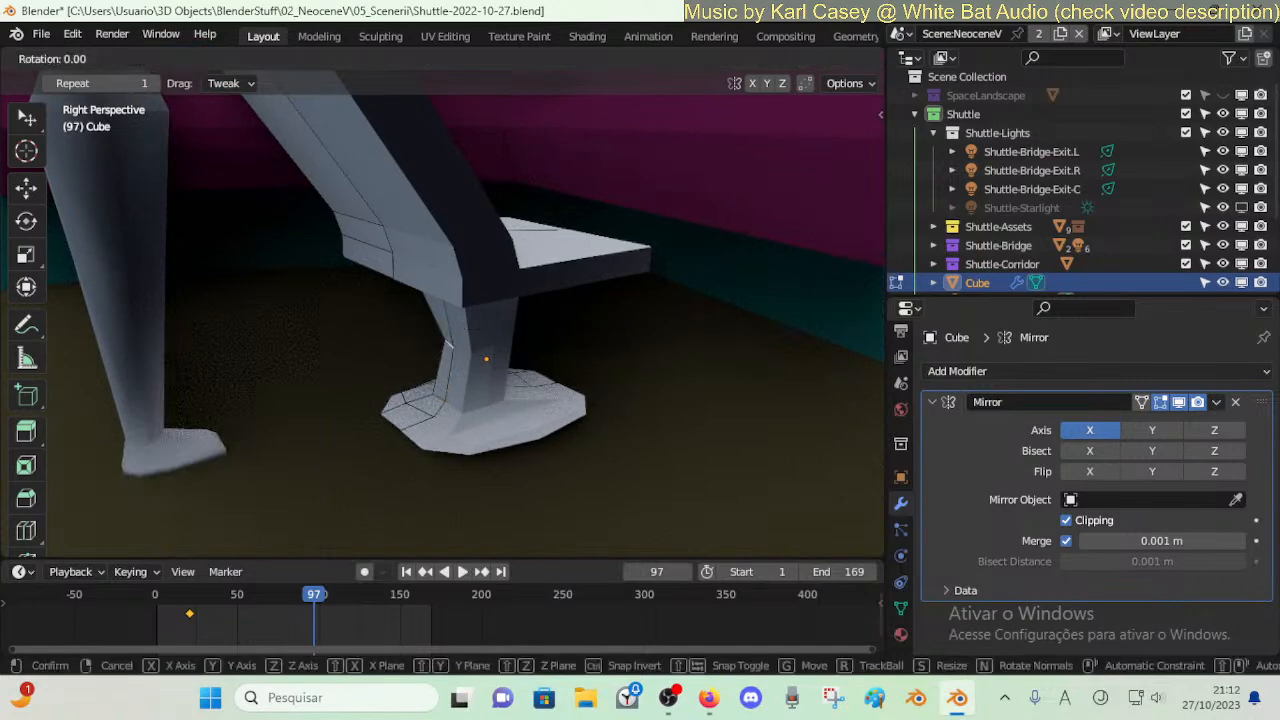
key(x)
click(440, 332)
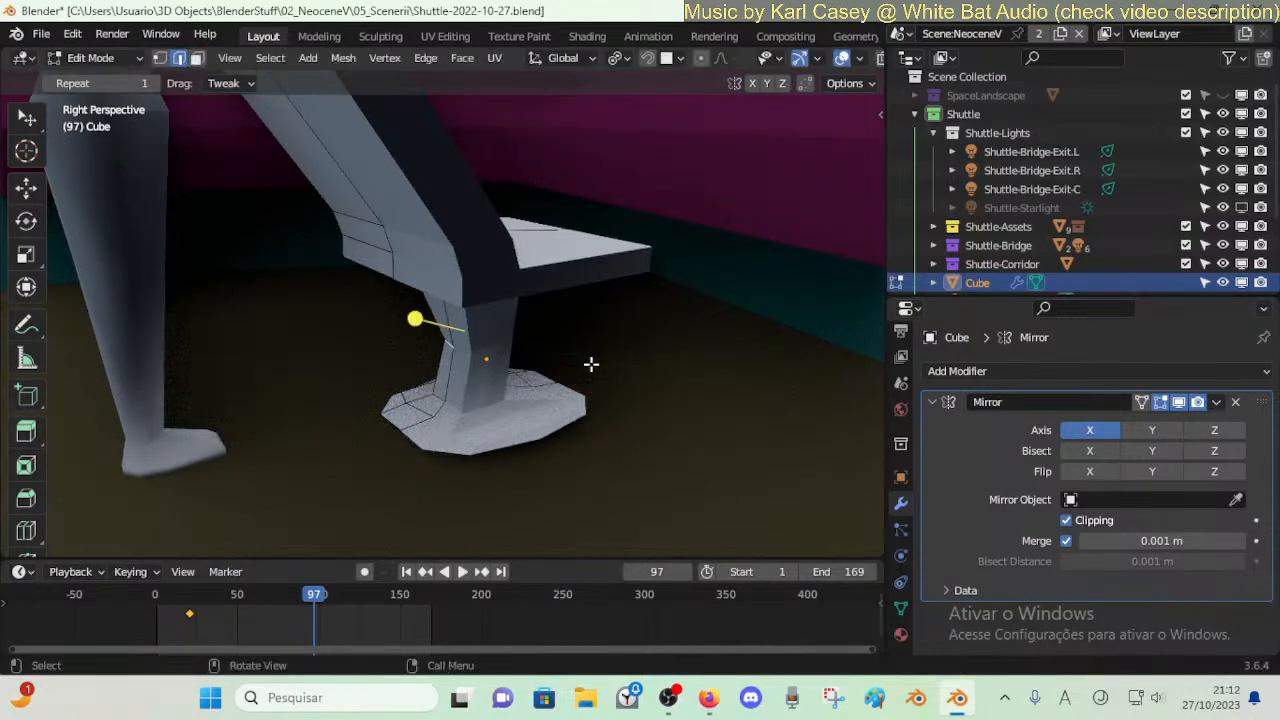
- Move the edges at the leg's bend about -0.042 m along Y
key(shift+grave)
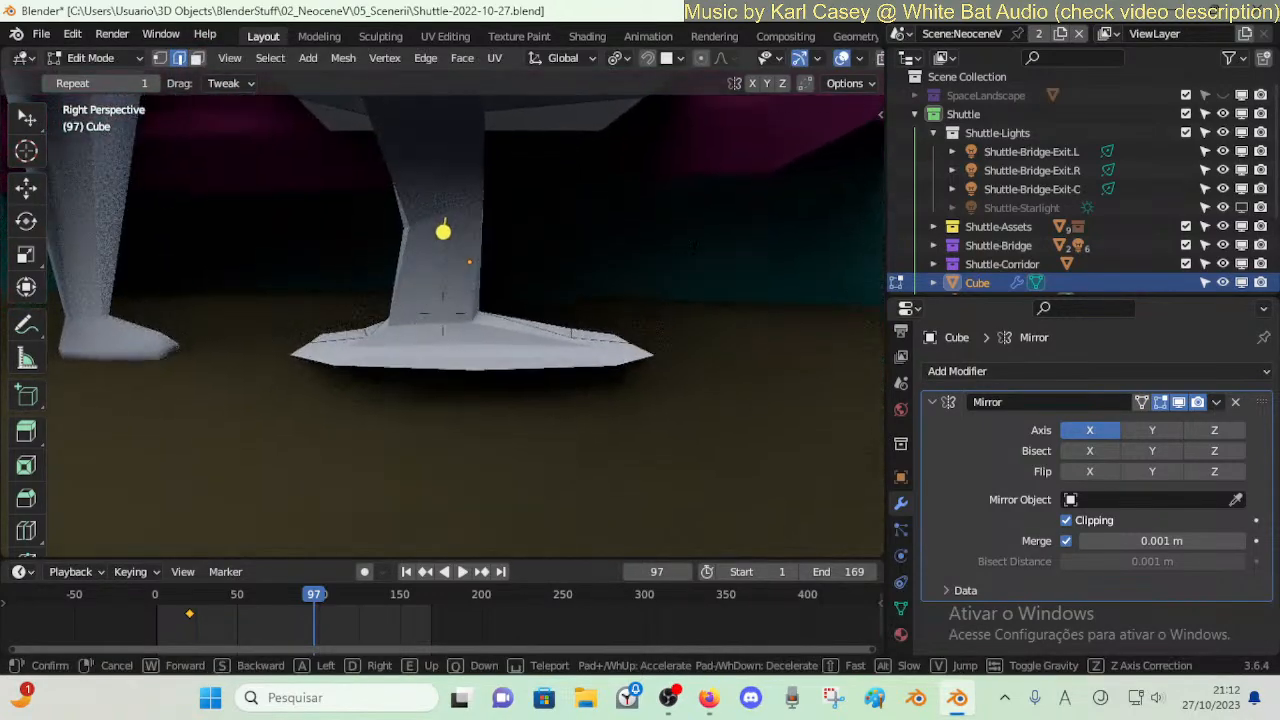
key(e)
key(s)
click(591, 363)
key(g)
key(y)
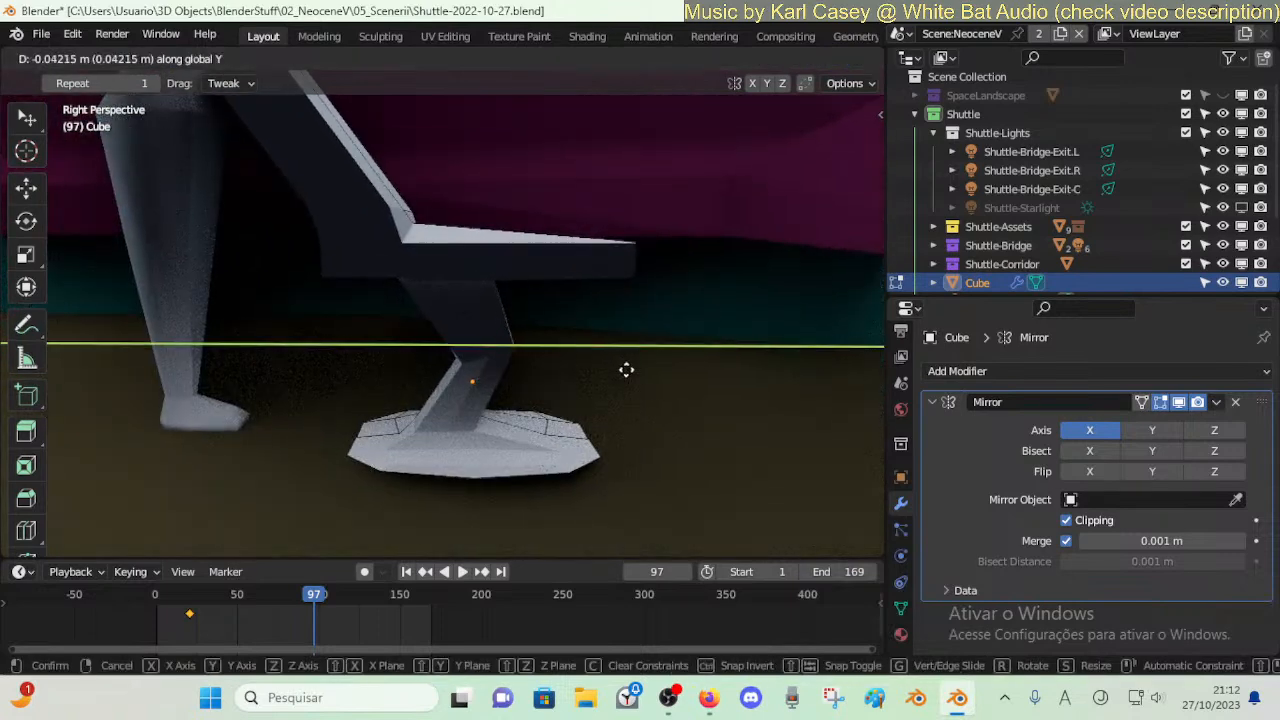
click(624, 369)
click(472, 327)
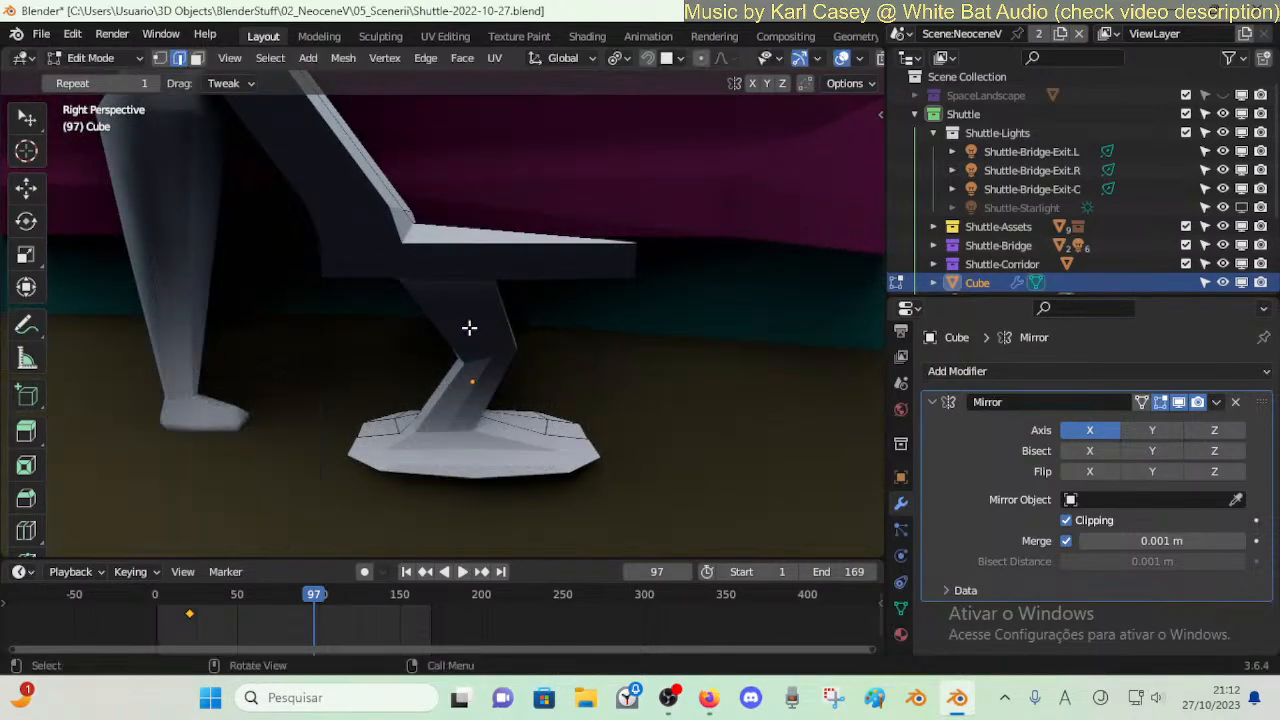
- Add a loop cut across the upper leg section at factor 0.558 and rotate it about 14.4° around X
key(g)
key(g)
click(478, 343)
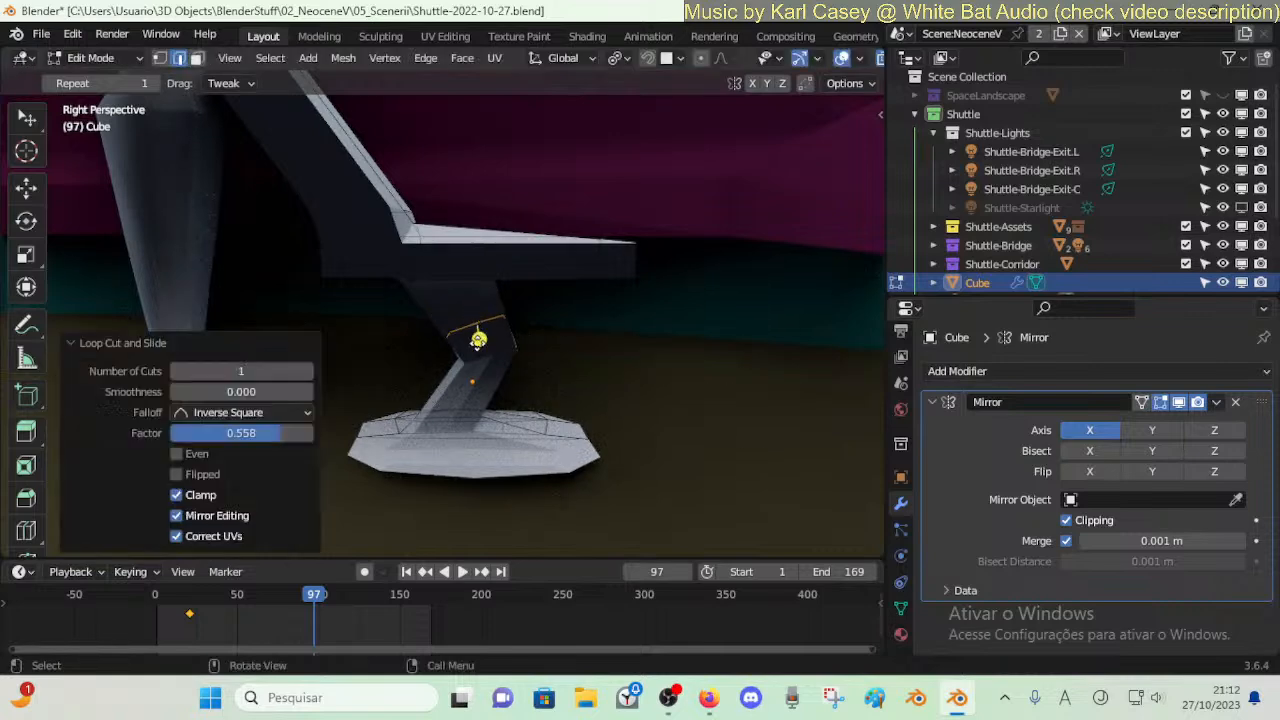
key(r)
key(x)
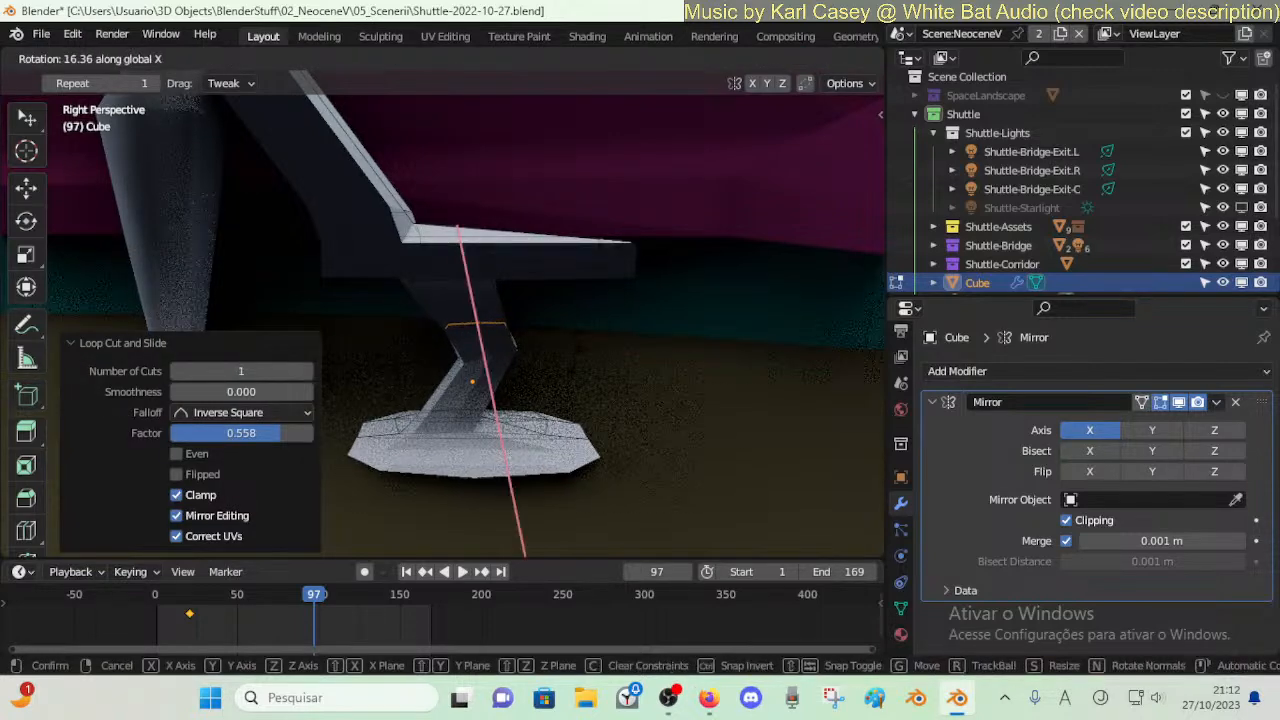
click(597, 357)
- Move the upper-leg loop about -0.017 m along Y and rotate it about -7.55° around X
key(g)
key(y)
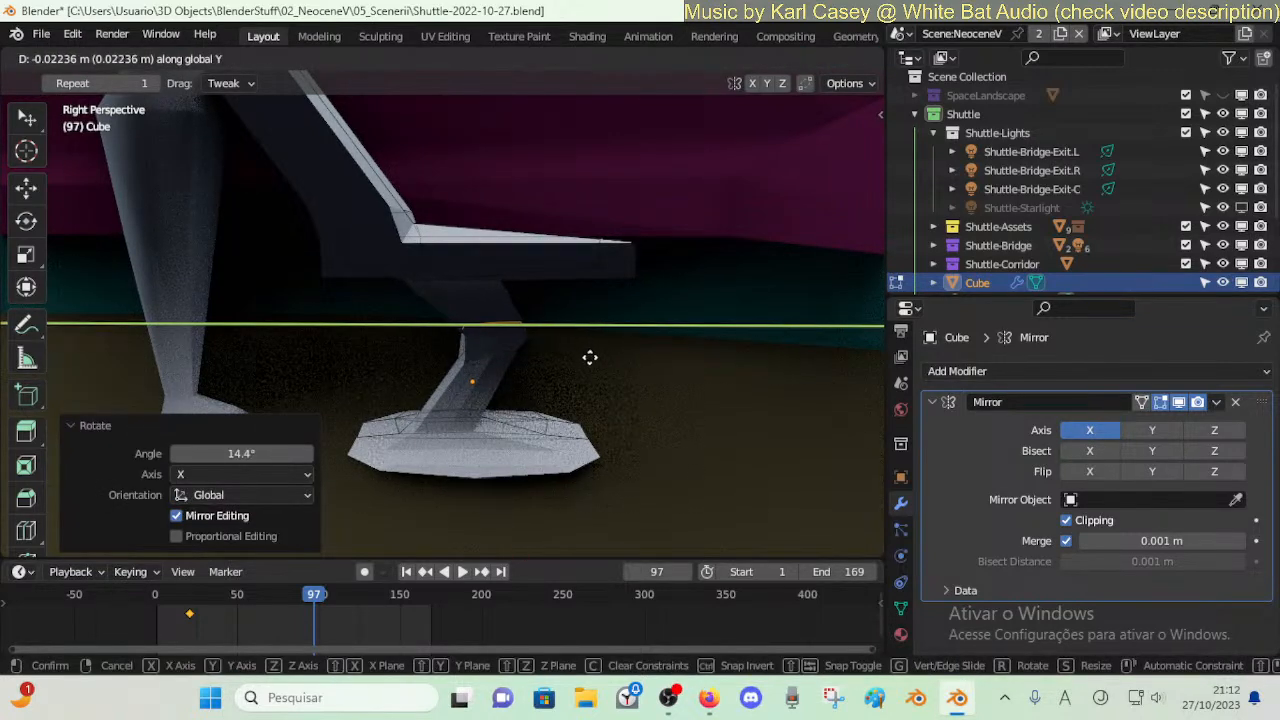
click(590, 357)
key(r)
key(y)
key(x)
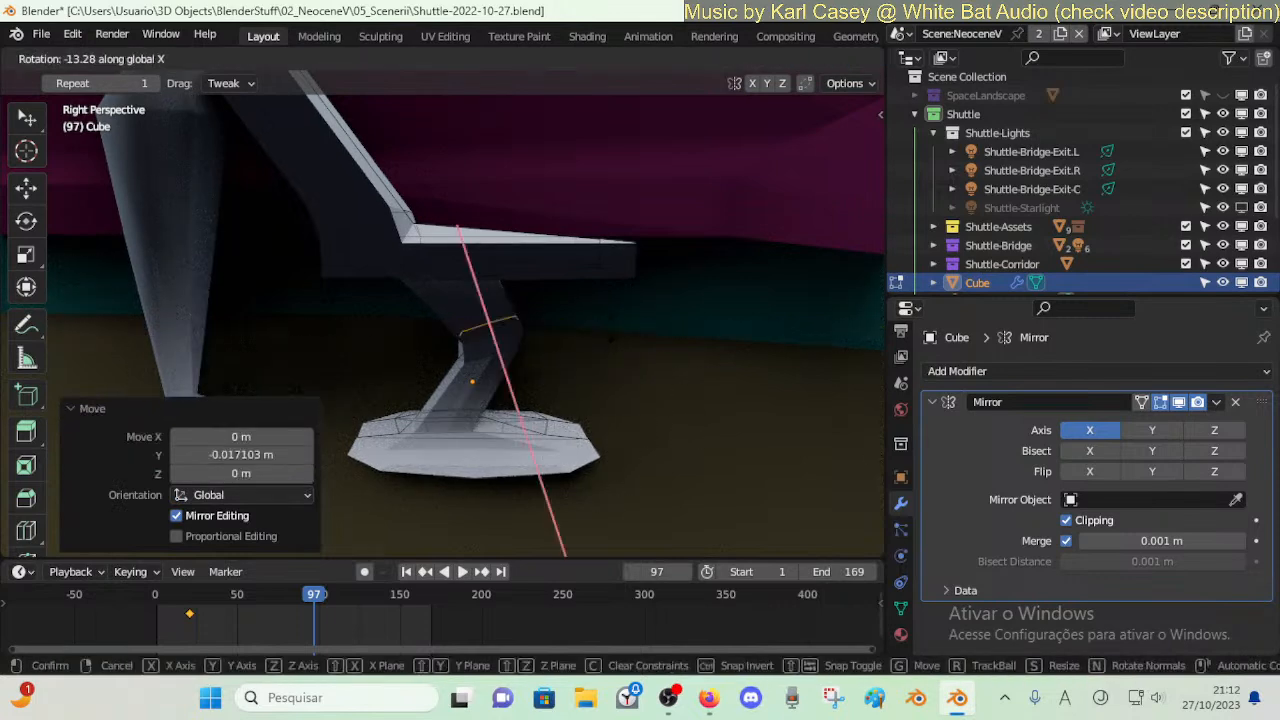
click(603, 338)
- Raise the upper-leg loop about 0.025 m along Z
key(g)
key(z)
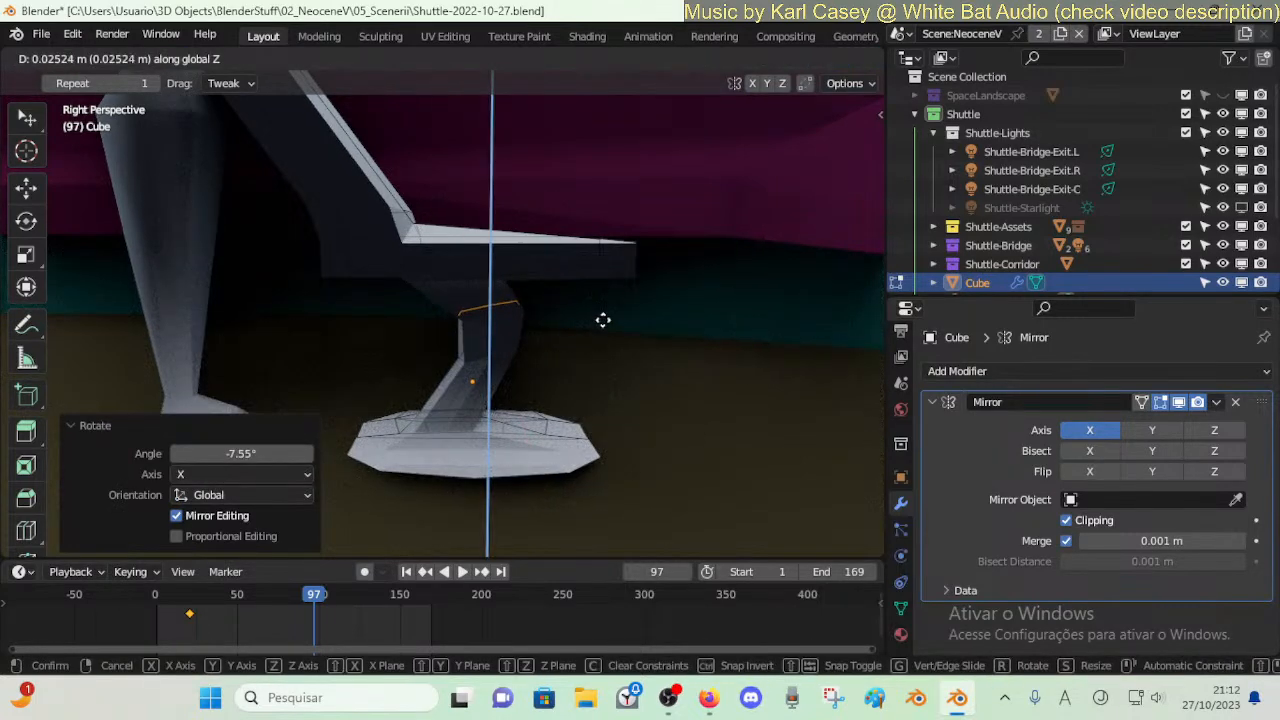
click(603, 320)
- Try to move the upper-leg loop about -0.047 m along Y and -0.023 m along Z
key(g)
key(y)
click(631, 320)
key(g)
key(z)
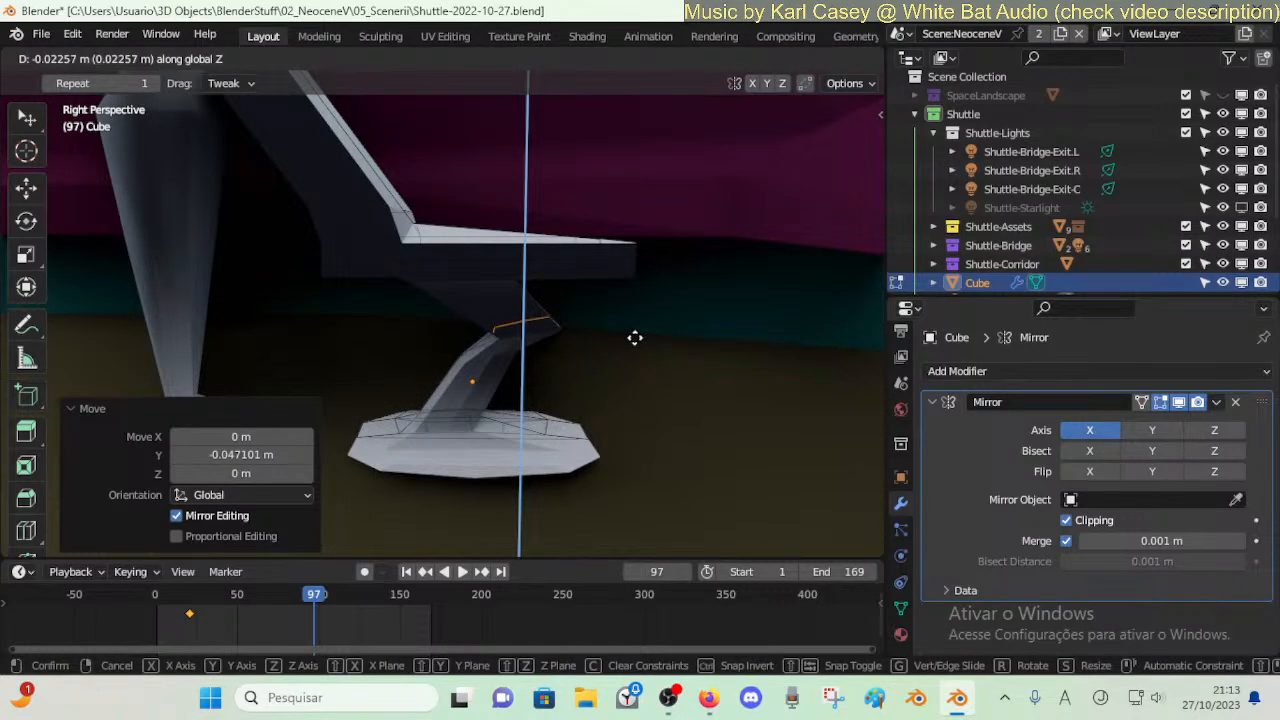
click(634, 337)
- Move the upper-leg loop about -0.013 m along Y
key(g)
key(x)
key(y)
click(549, 333)
- Return to Object Mode and apply auto smooth shading with a 30° angle to the seat
key(shift+grave)
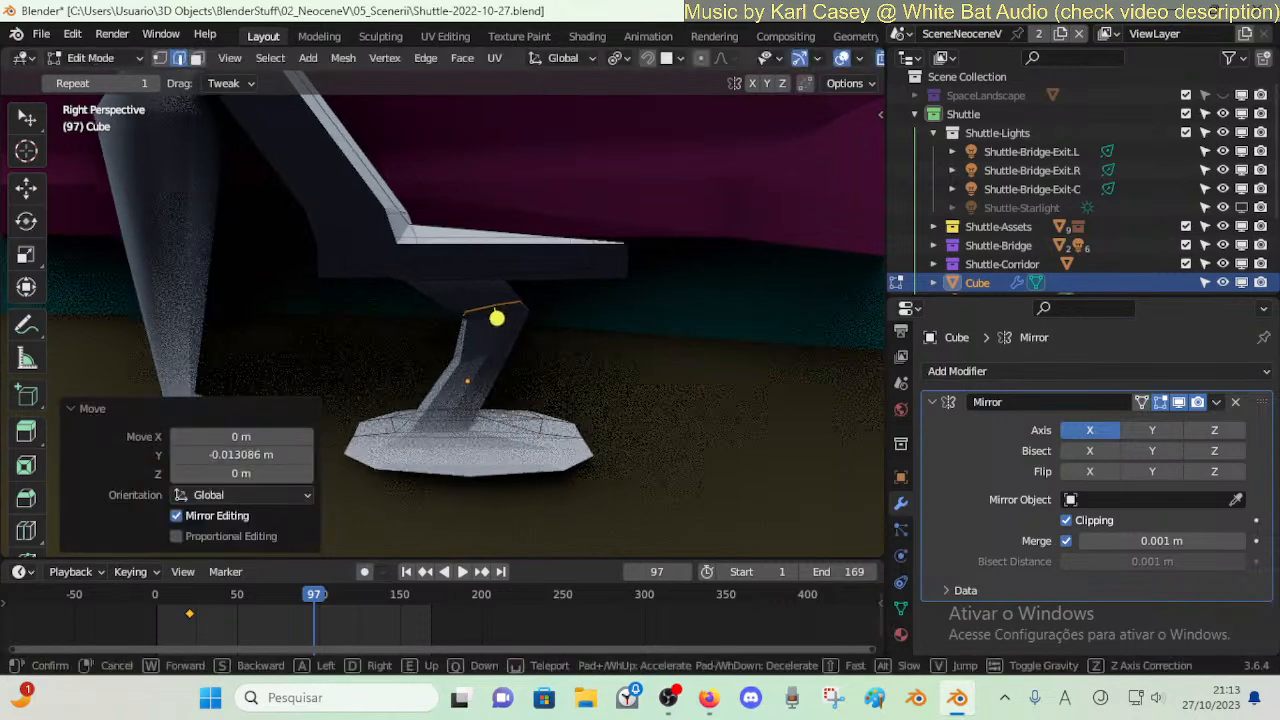
click(549, 337)
key(ctrl+Tab)
click(420, 336)
key(shift+grave)
click(549, 333)
right_click(505, 320)
click(499, 319)
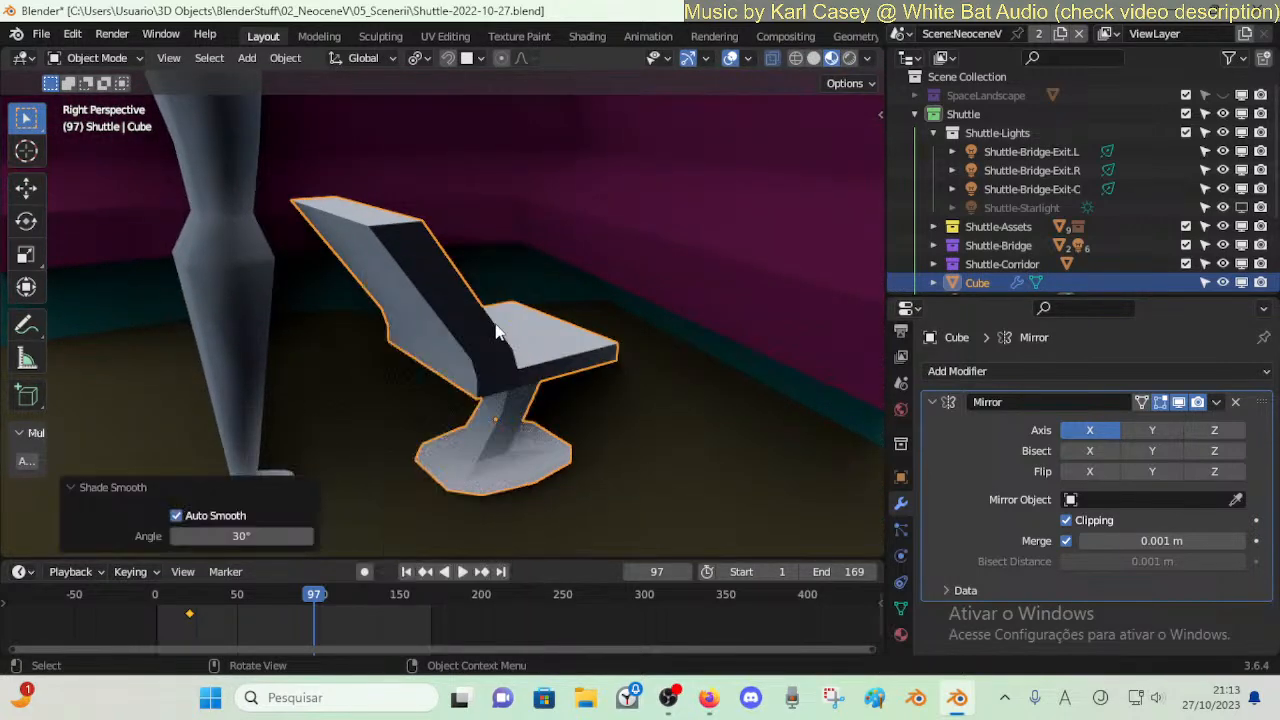
- Bevel the edges where the seat's leg meets the floor base in Edit Mode
key(alt+a)
key(Tab)
key(alt+a)
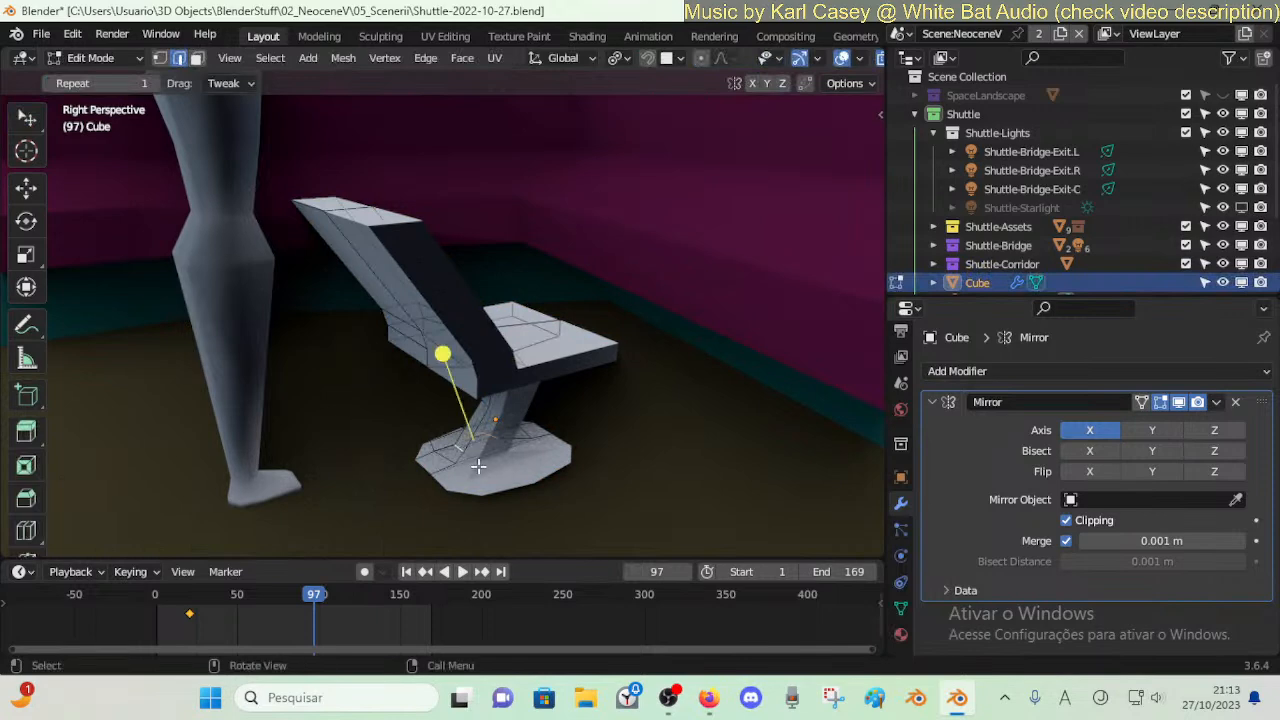
key(ctrl+b)
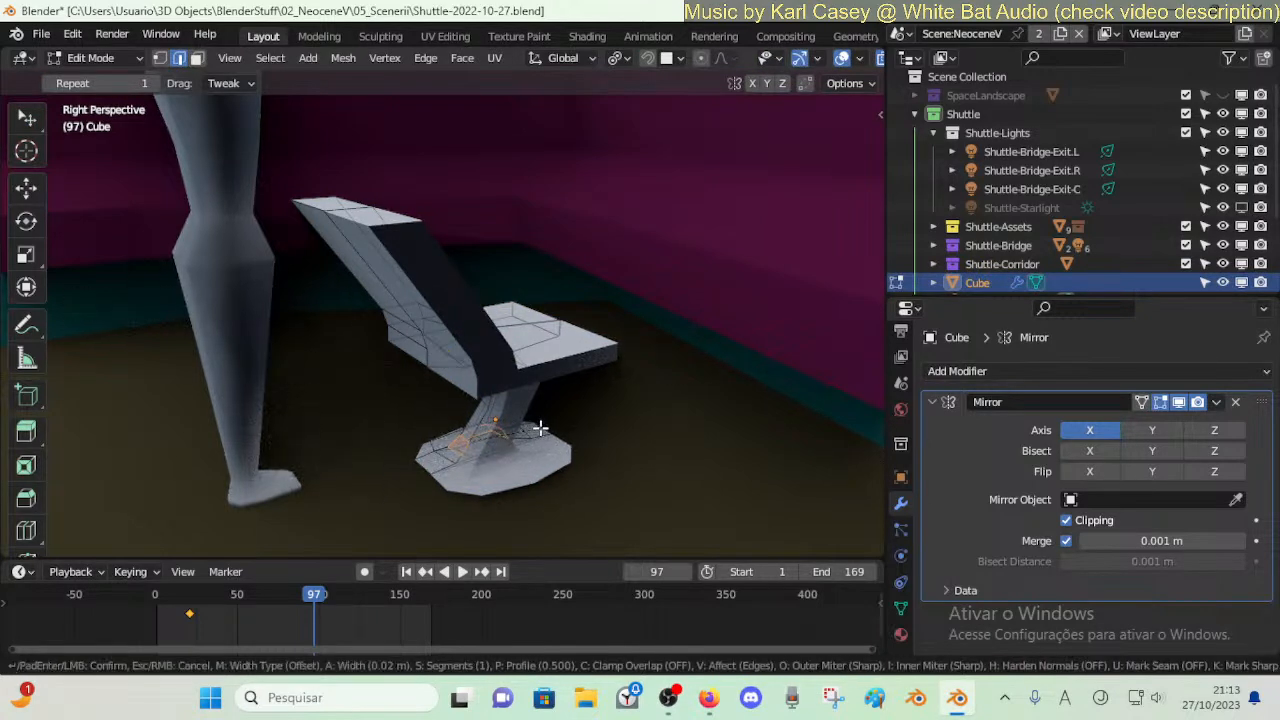
click(540, 430)
drag(439, 361, 448, 389)
key(alt+a)
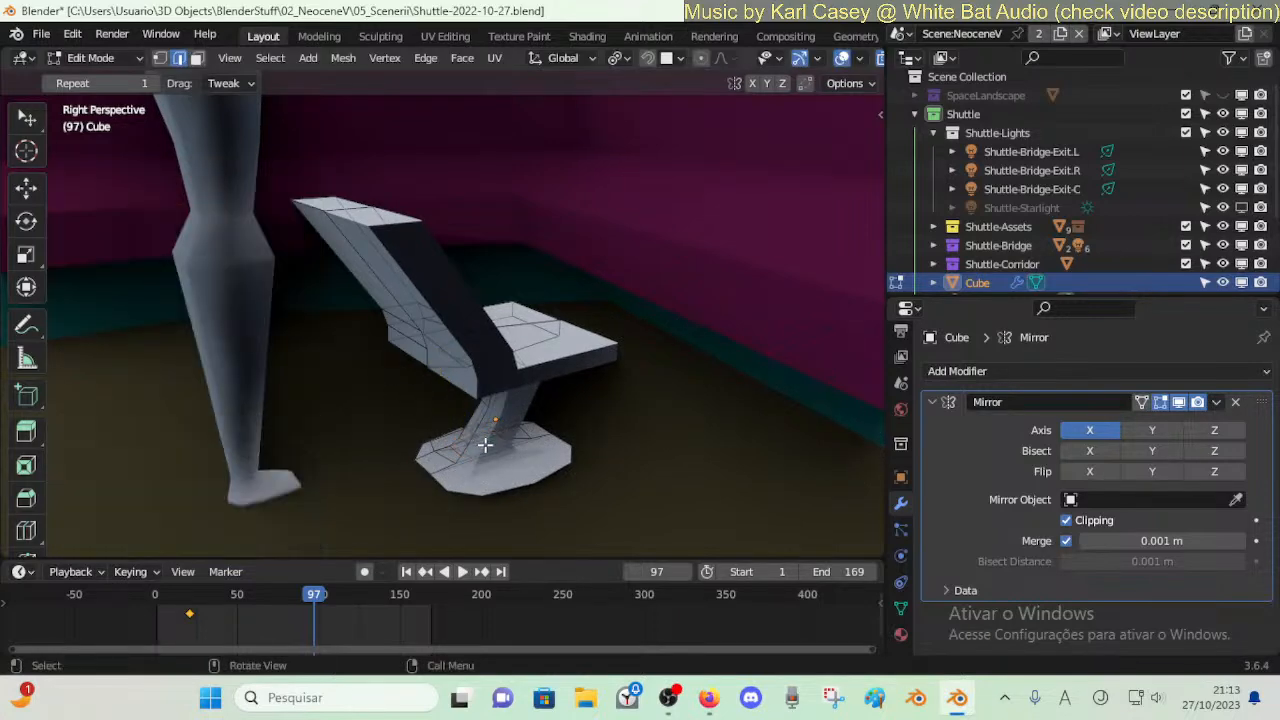
- Leave Edit Mode and put the seat back in Object Mode
middle_drag(483, 443, 452, 446)
scroll(488, 457, up, 2)
key(shift+grave)
key(s)
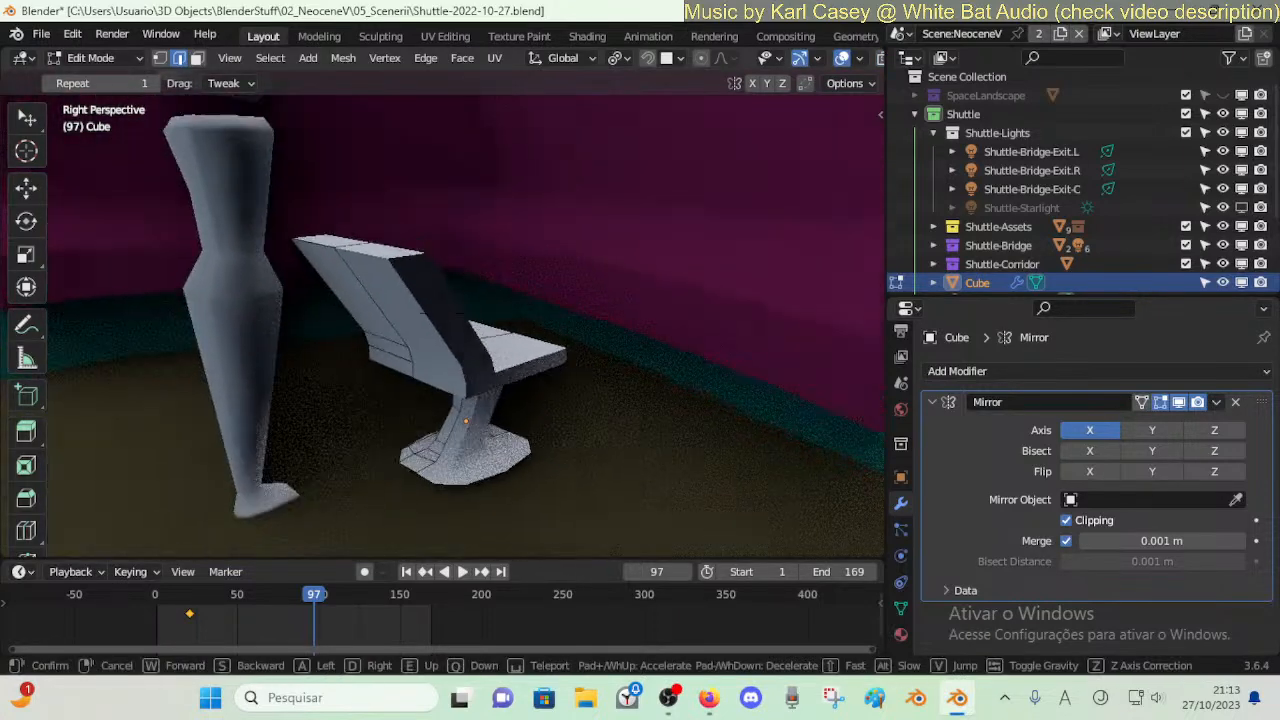
click(483, 397)
key(ctrl+Tab)
click(325, 397)
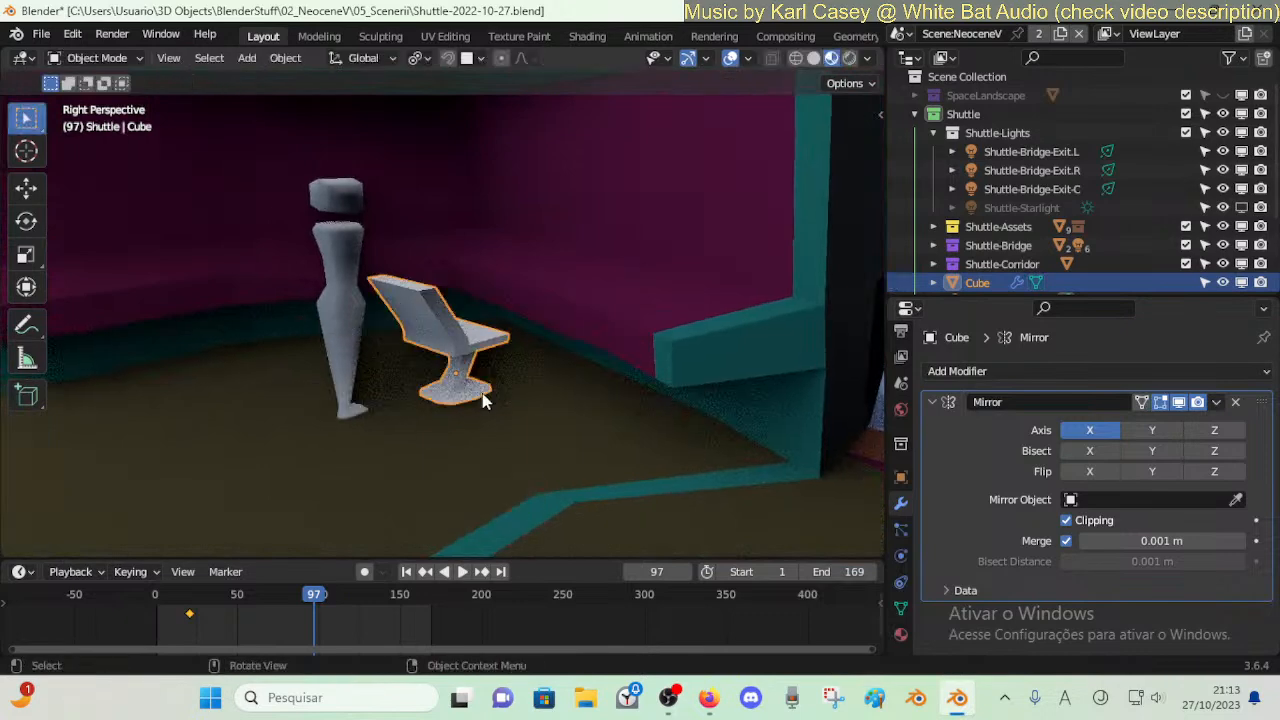
- Move the seat about -0.56 m along X and 0.927 m along Y, away from the dummy
key(shift+grave)
key(a)
click(472, 346)
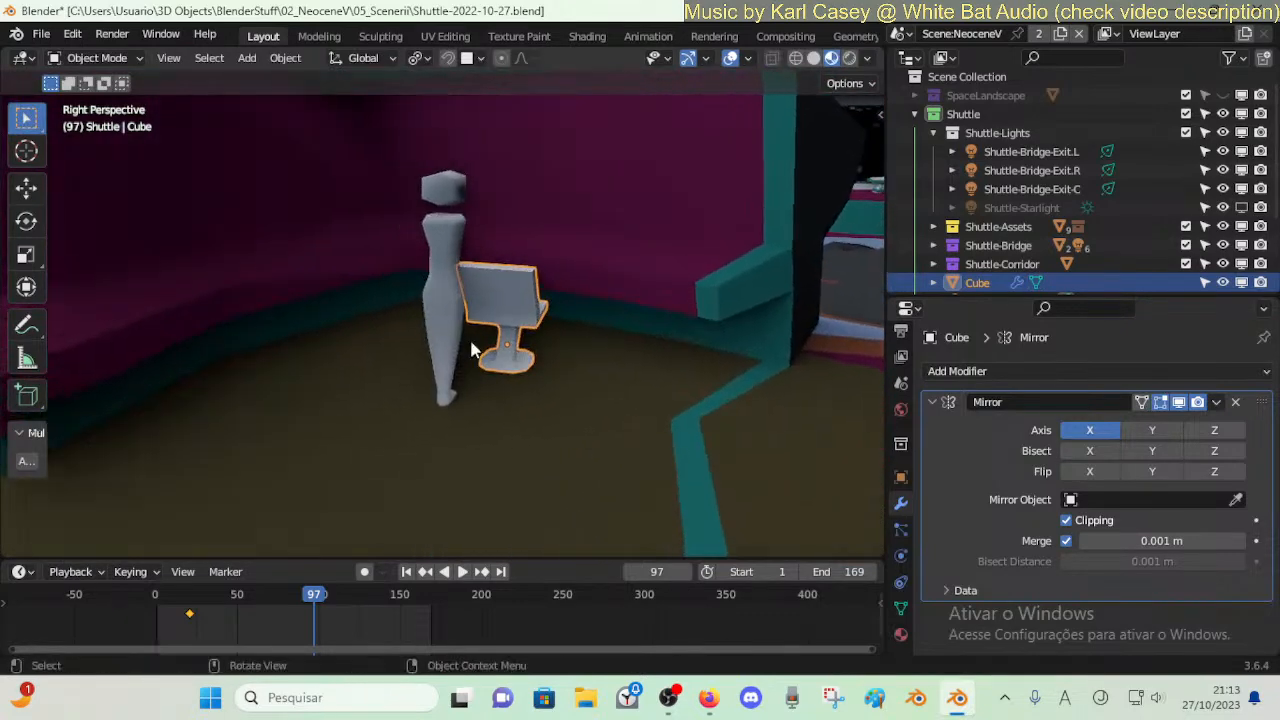
key(g)
key(x)
click(628, 359)
key(g)
key(y)
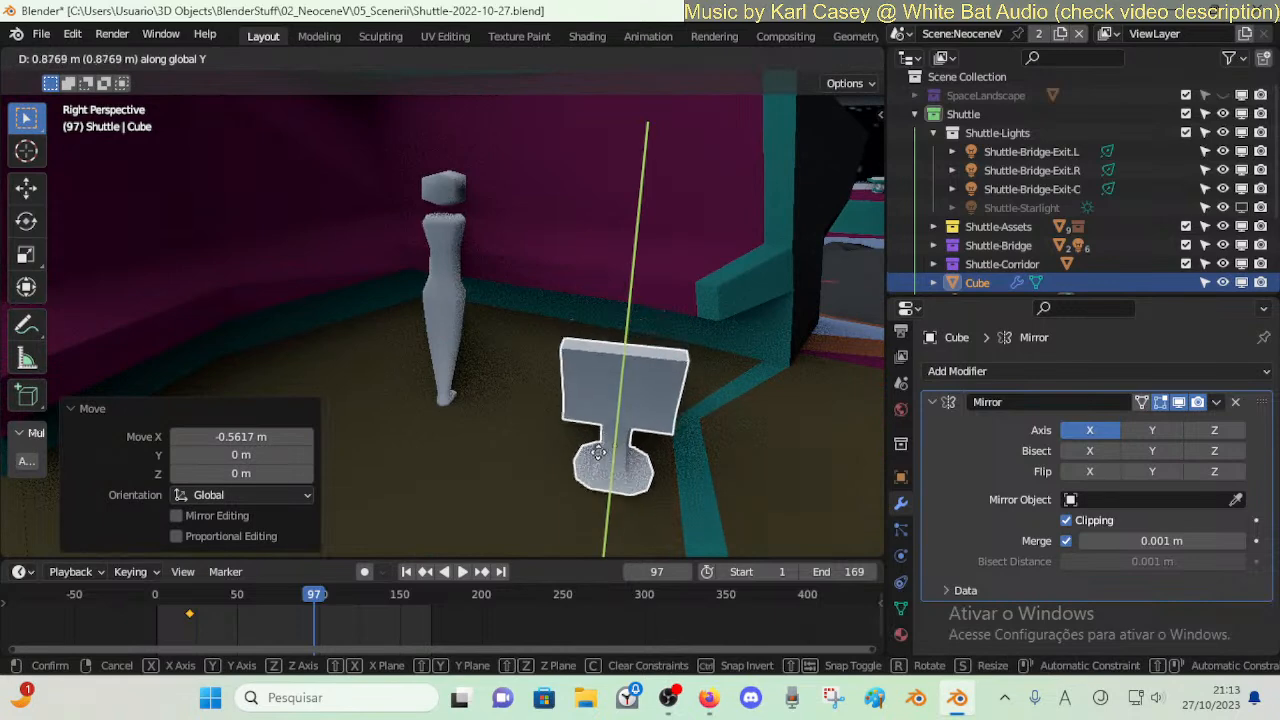
click(596, 451)
- Move the dummy about -1.143 m along X and 0.444 m along Y to stand by the seat
key(shift+grave)
key(a)
key(a)
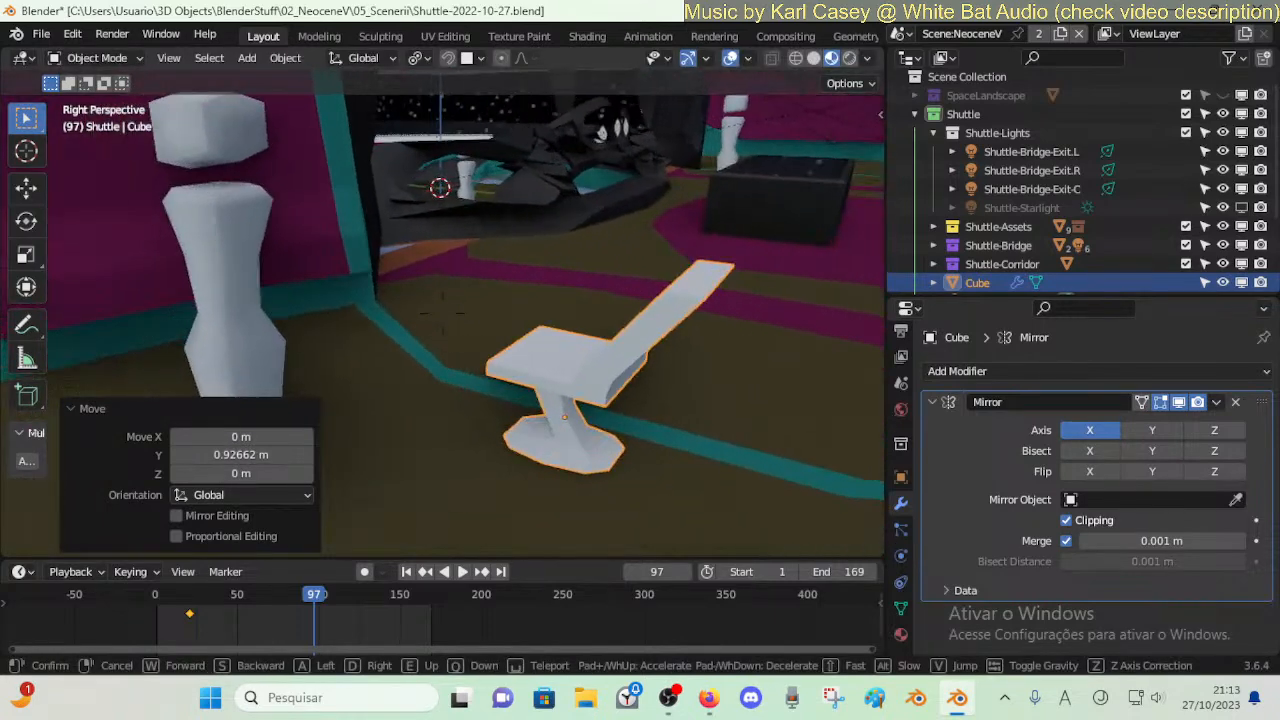
click(590, 452)
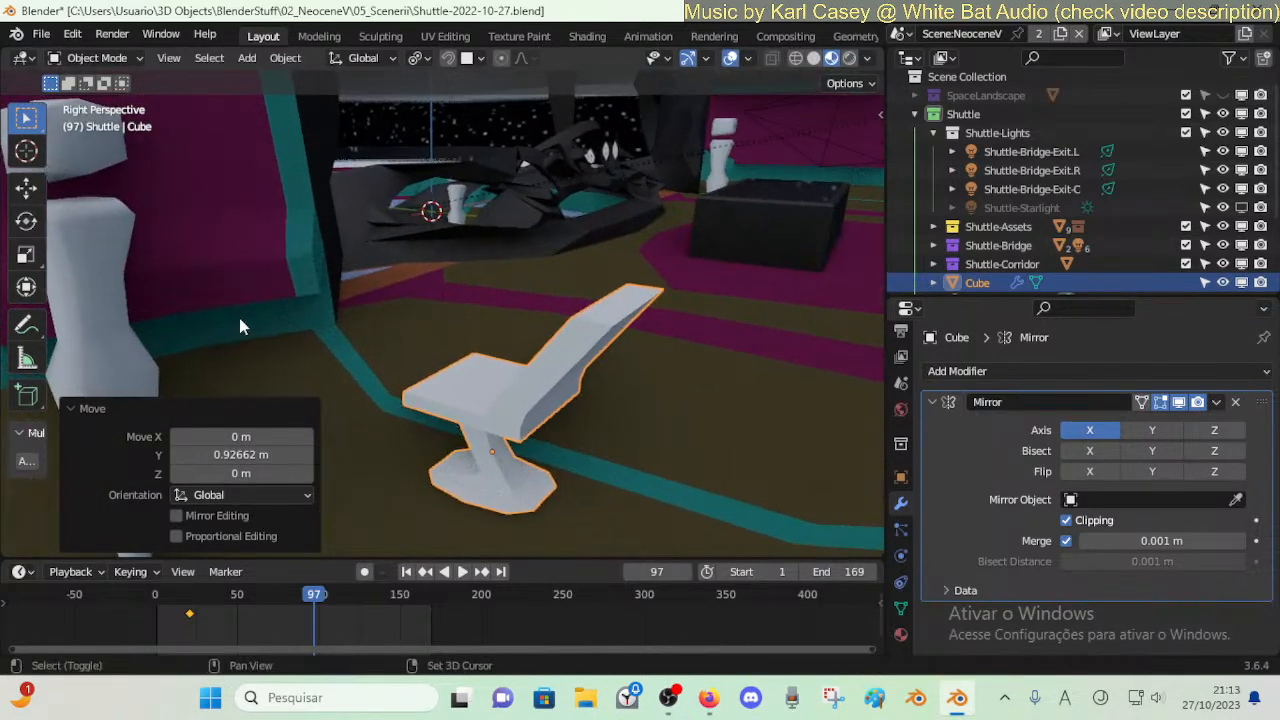
click(151, 377)
key(g)
key(x)
click(537, 306)
key(g)
key(y)
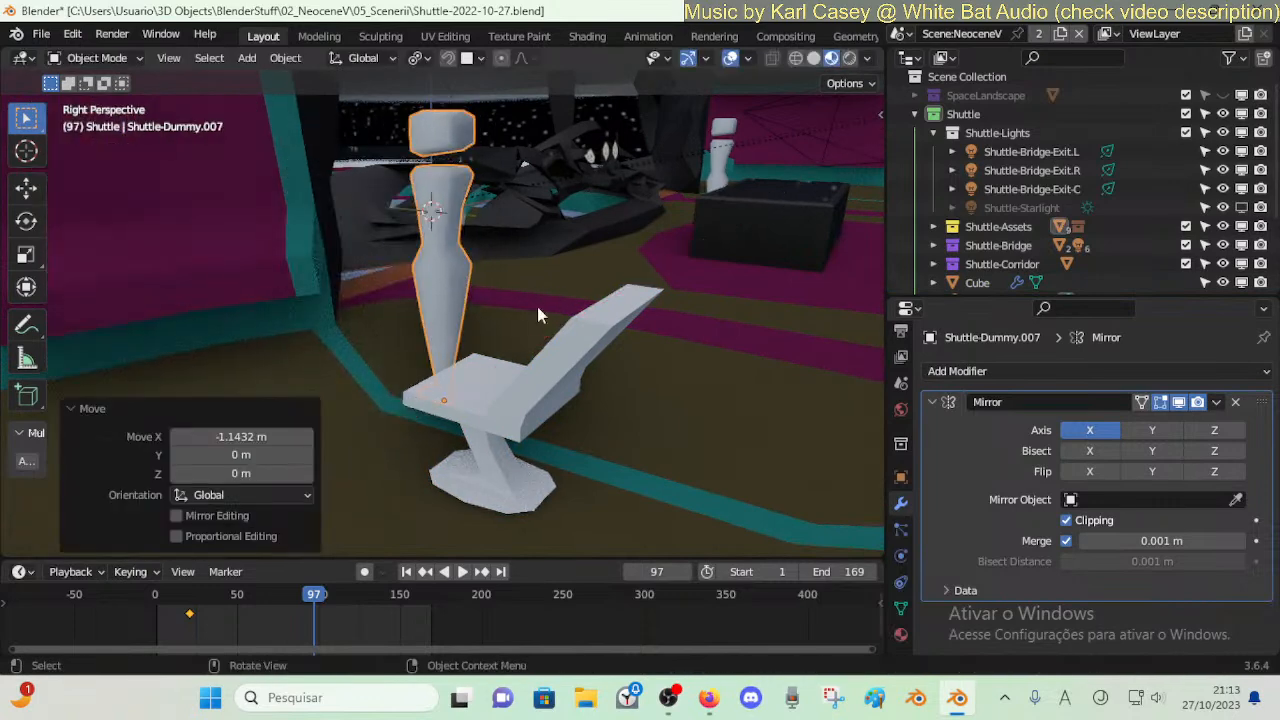
click(643, 366)
- Select the seat and shift it slightly across the floor
key(shift+grave)
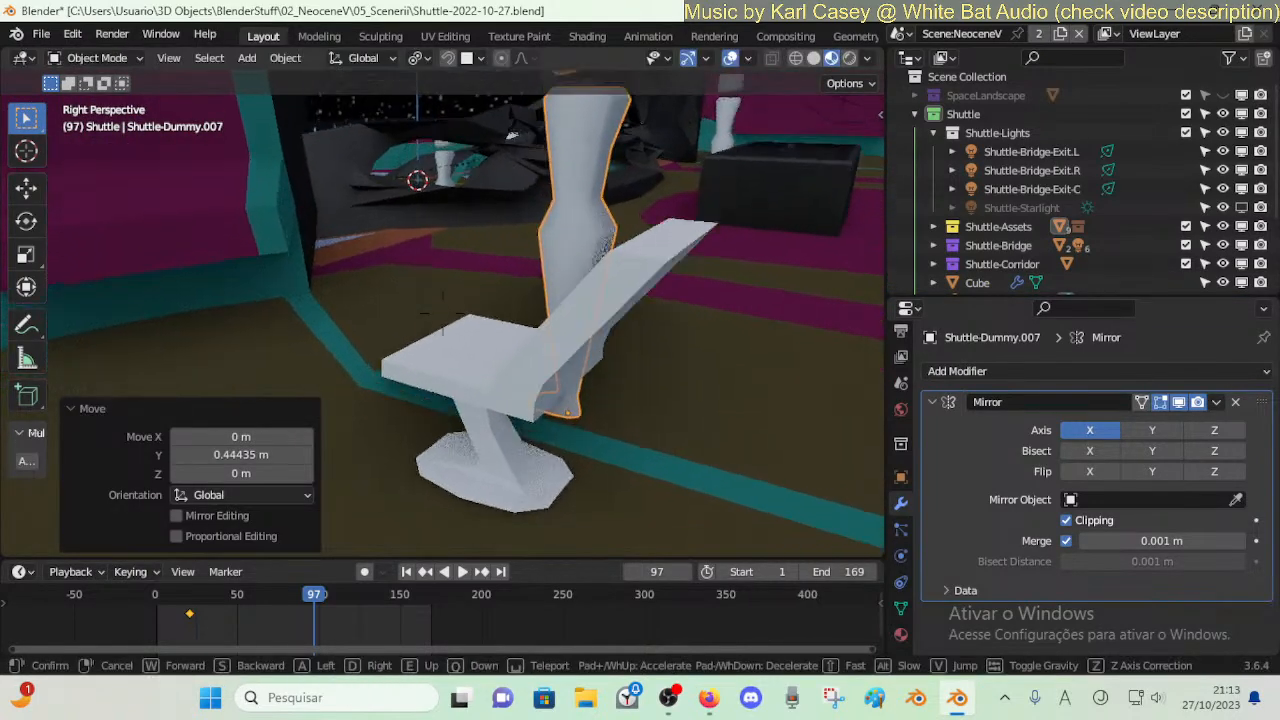
click(470, 374)
click(452, 360)
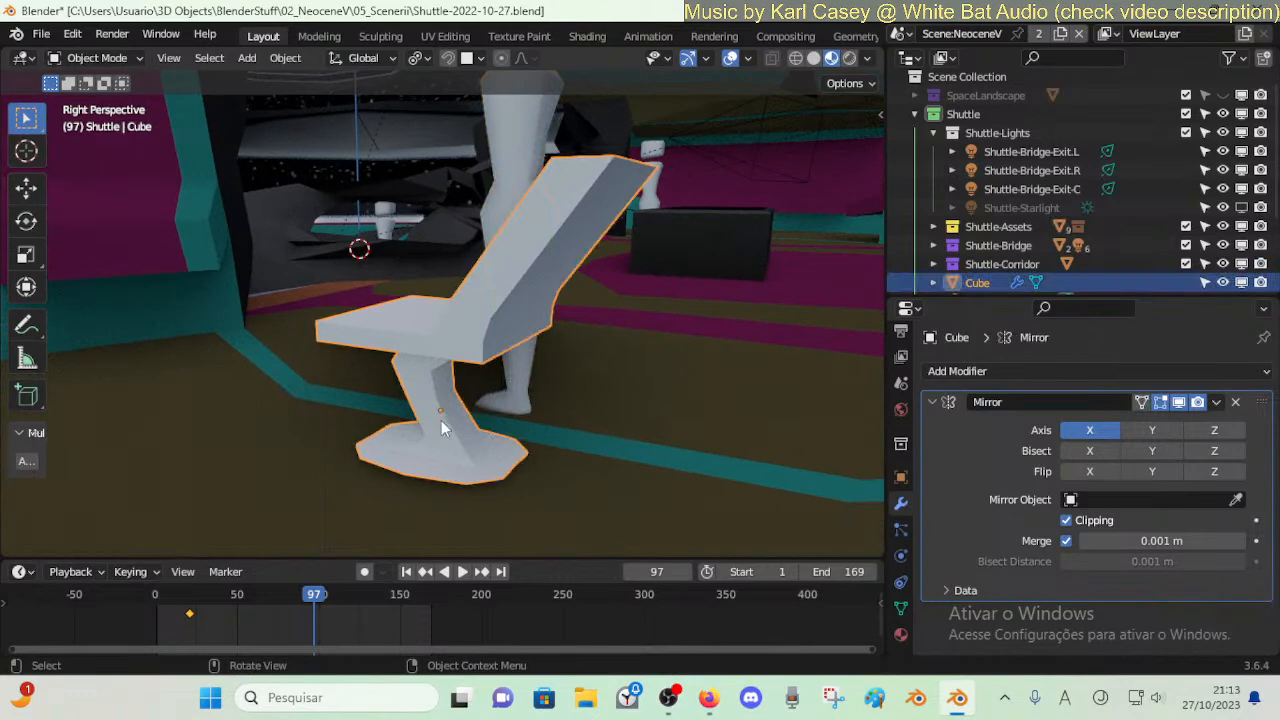
key(g)
click(442, 450)
- Reposition the dummy in front of the seat, moving it freely, about -0.588 m along Y, and along X
click(514, 407)
key(g)
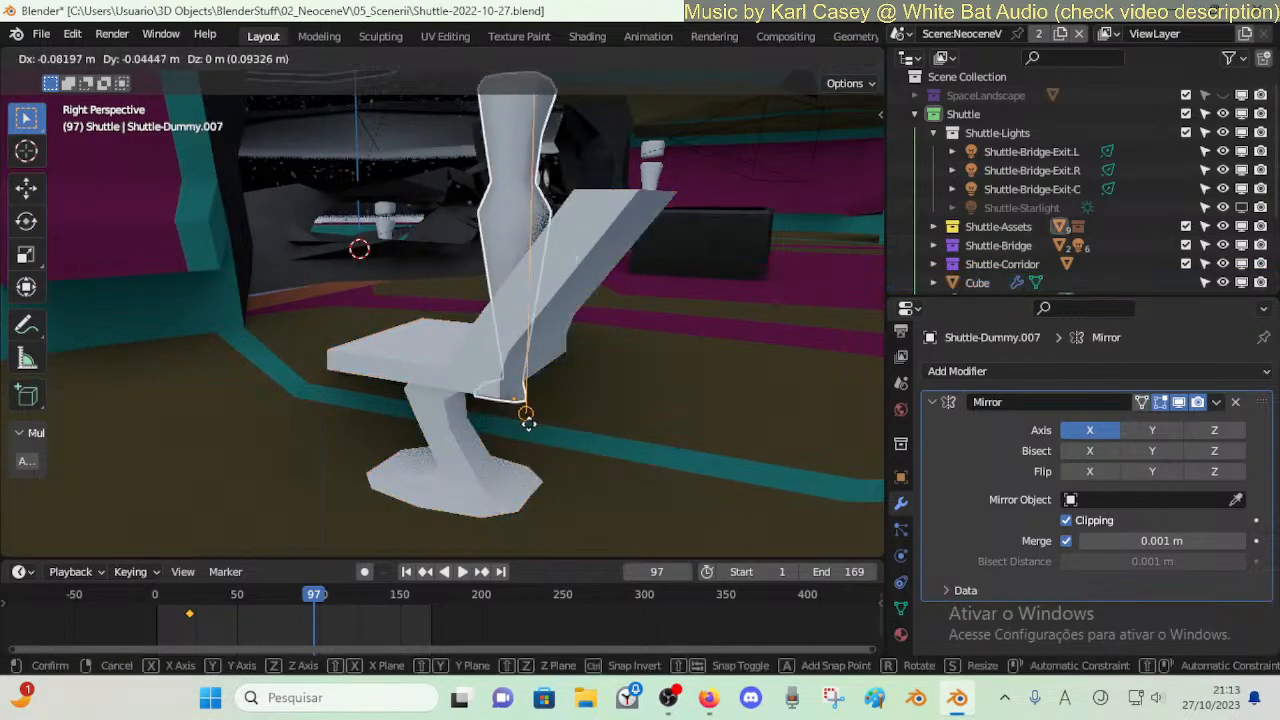
click(588, 458)
key(g)
key(y)
click(366, 383)
key(g)
key(x)
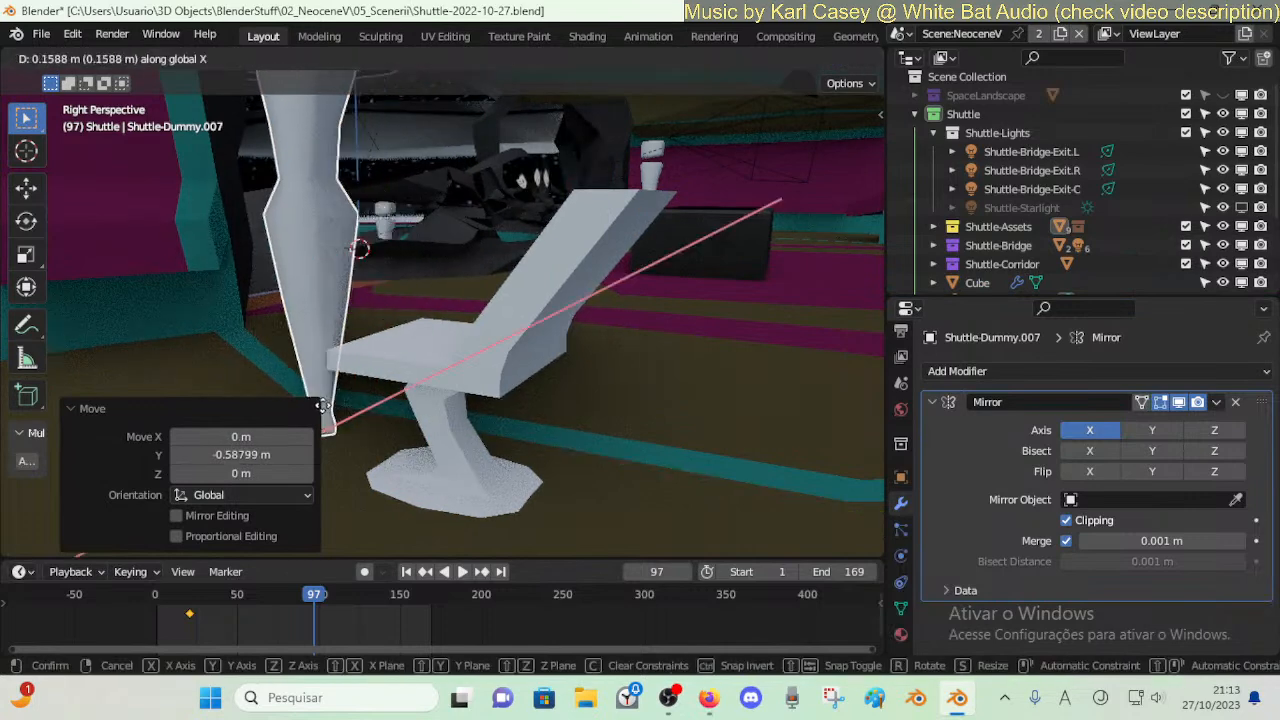
click(316, 421)
- Move the dummy about 0.111 m along Y, closer beside the seat slab
click(306, 354)
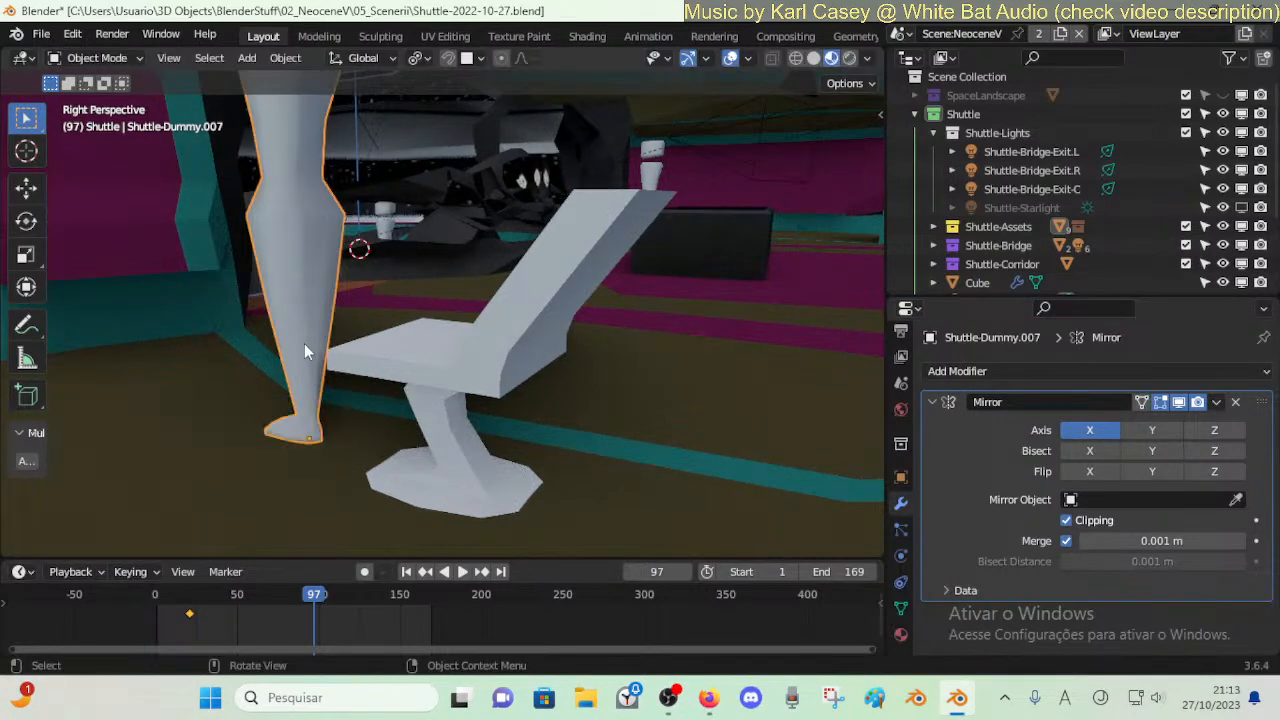
key(g)
key(y)
click(272, 391)
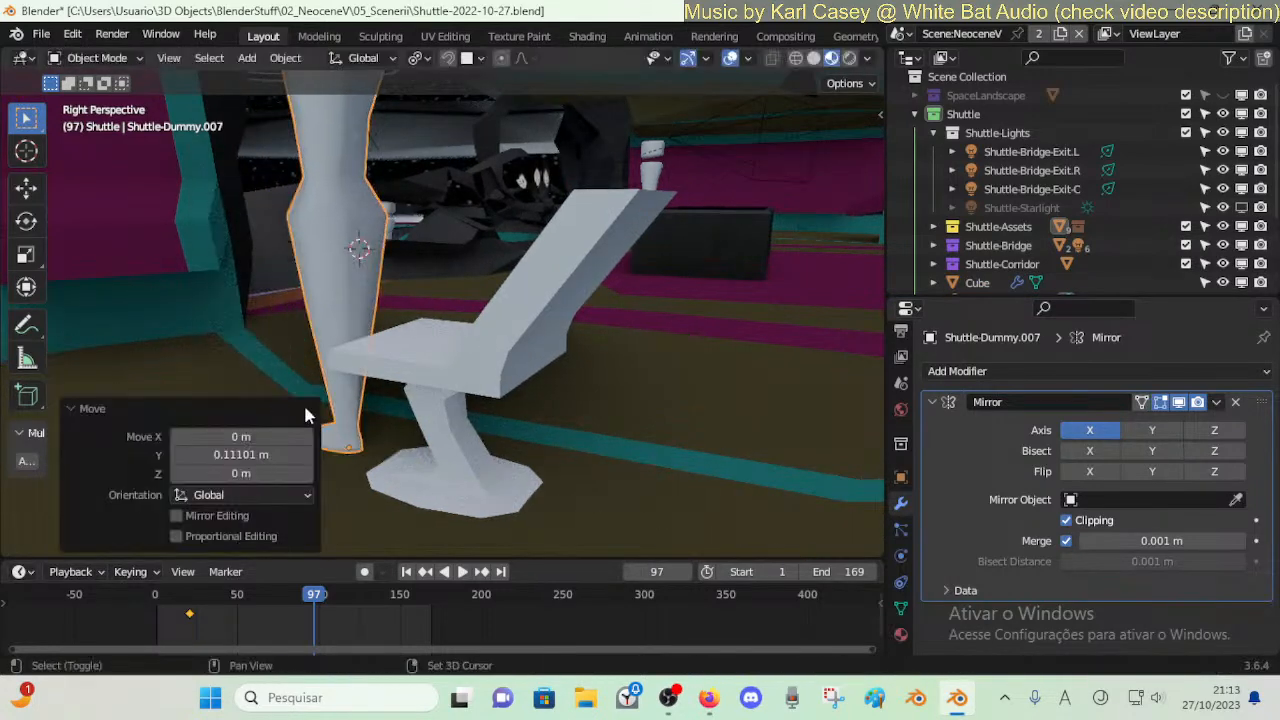
- Open the seat's mesh in Edit Mode and save the file
key(a)
click(396, 400)
click(396, 392)
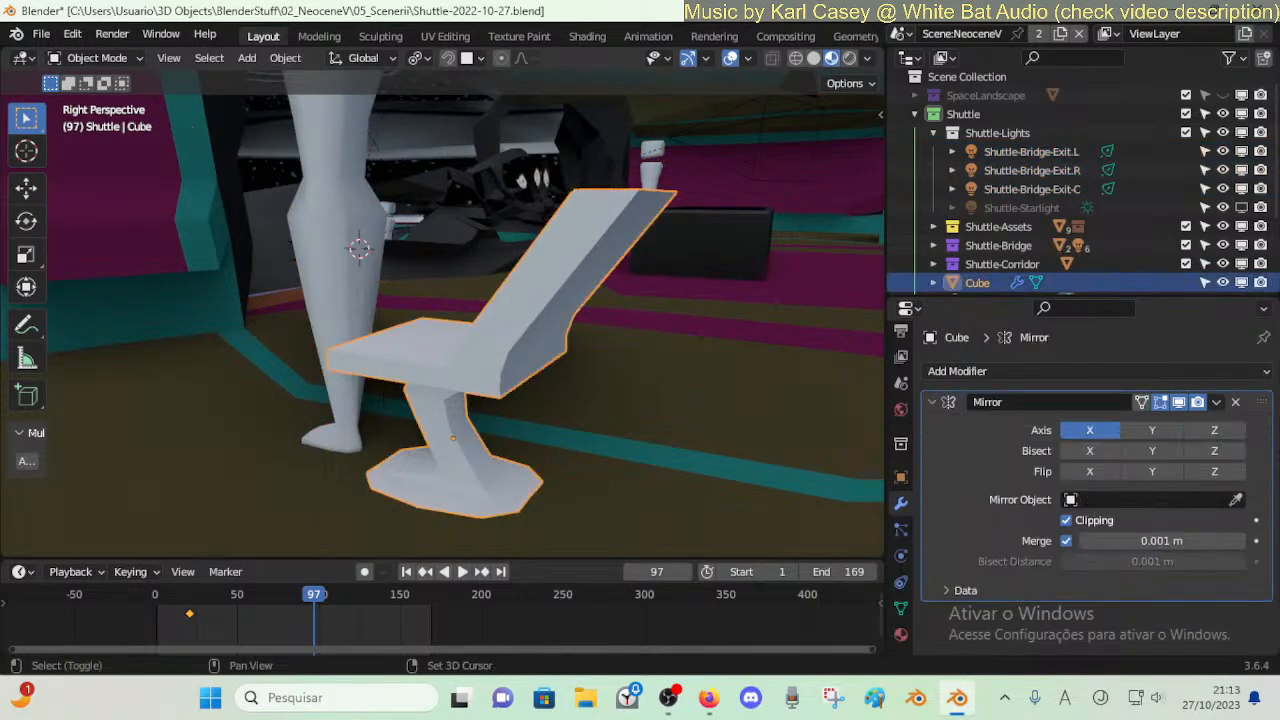
key(shift+grave)
click(537, 394)
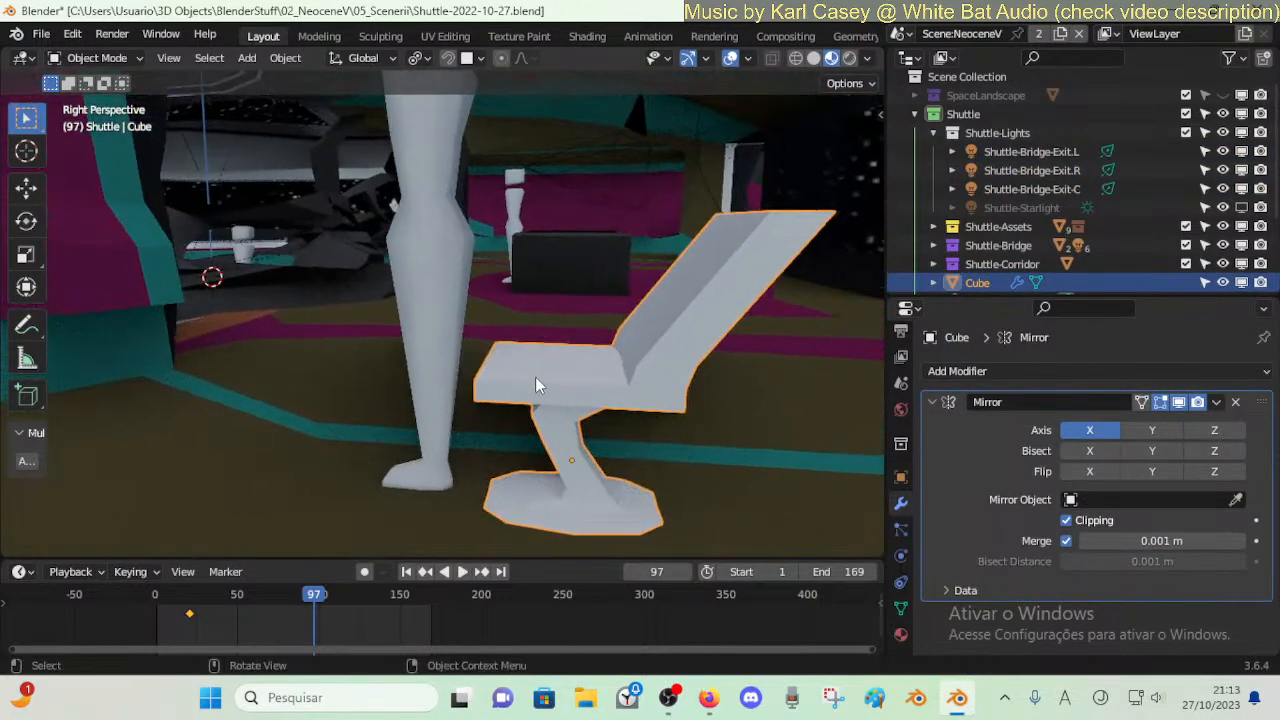
key(Tab)
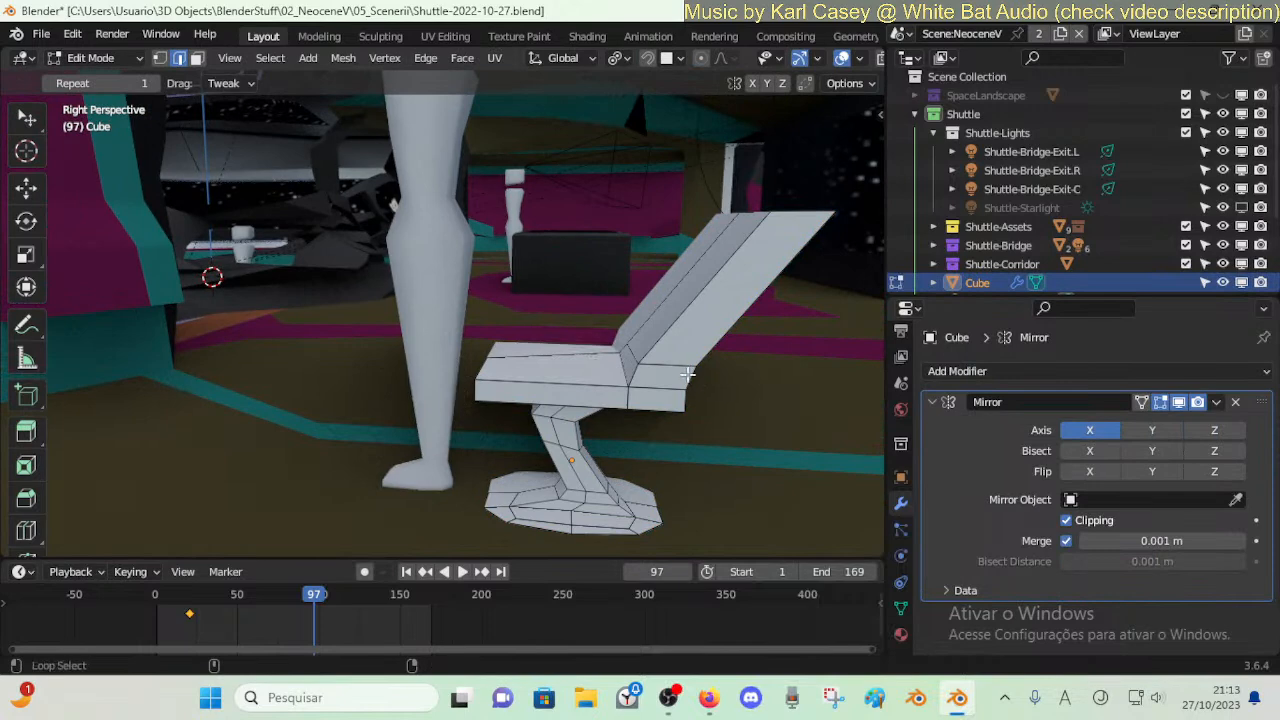
key(ctrl+s)
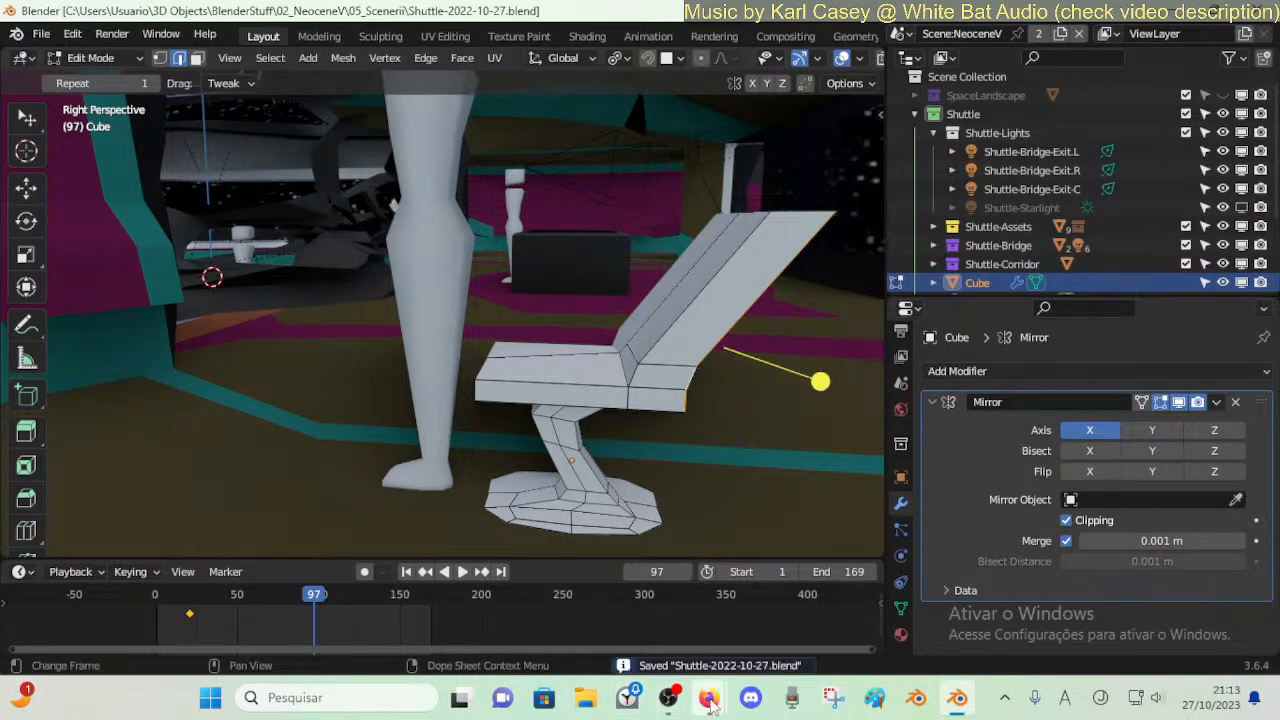
- Try to scale the side face at the backrest's lower end to about 0.55 along Y
click(790, 610)
key(alt+a)
alt+click(689, 386)
alt+click(676, 380)
key(s)
key(y)
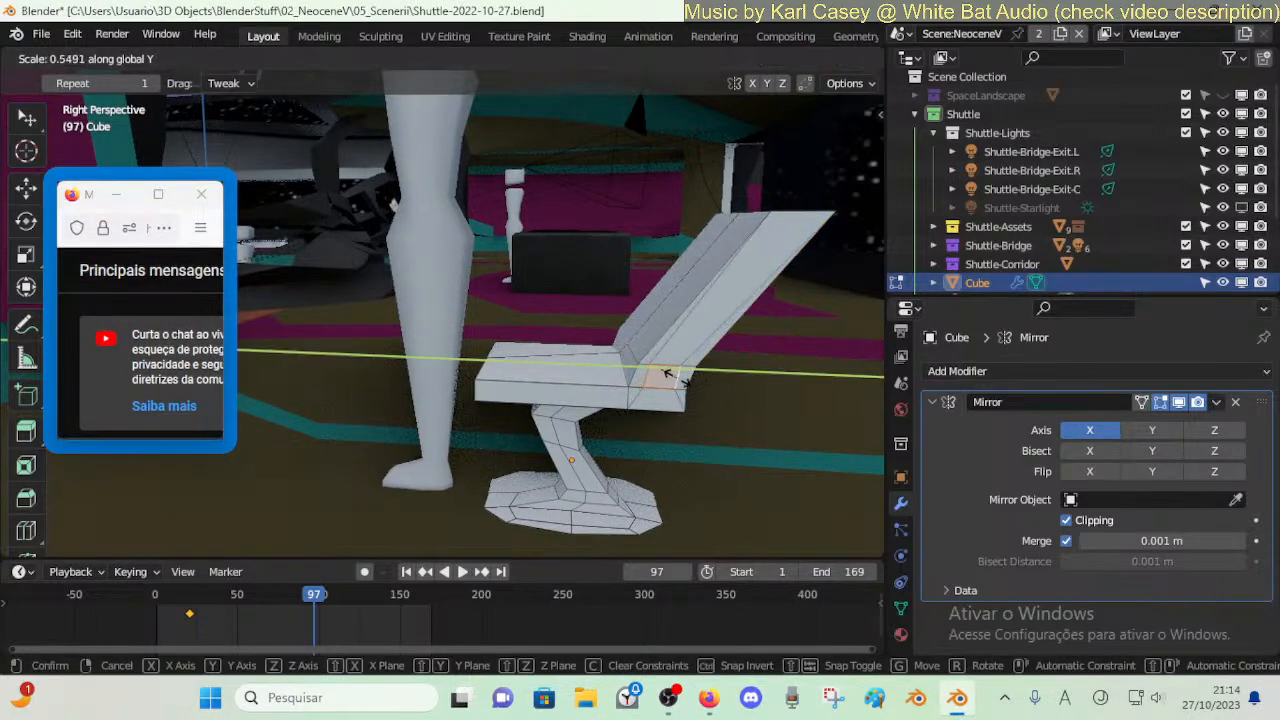
click(674, 374)
key(alt+a)
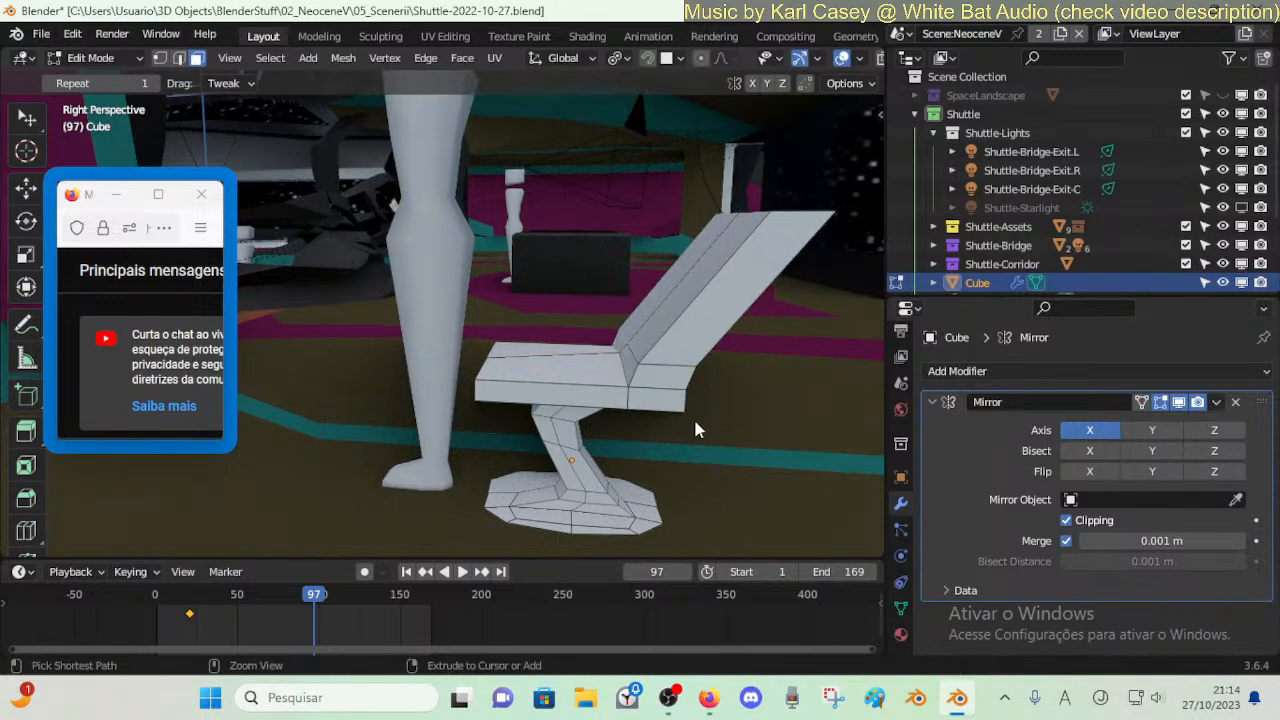
- Merge all of the seat's vertices by distance
key(a)
key(m)
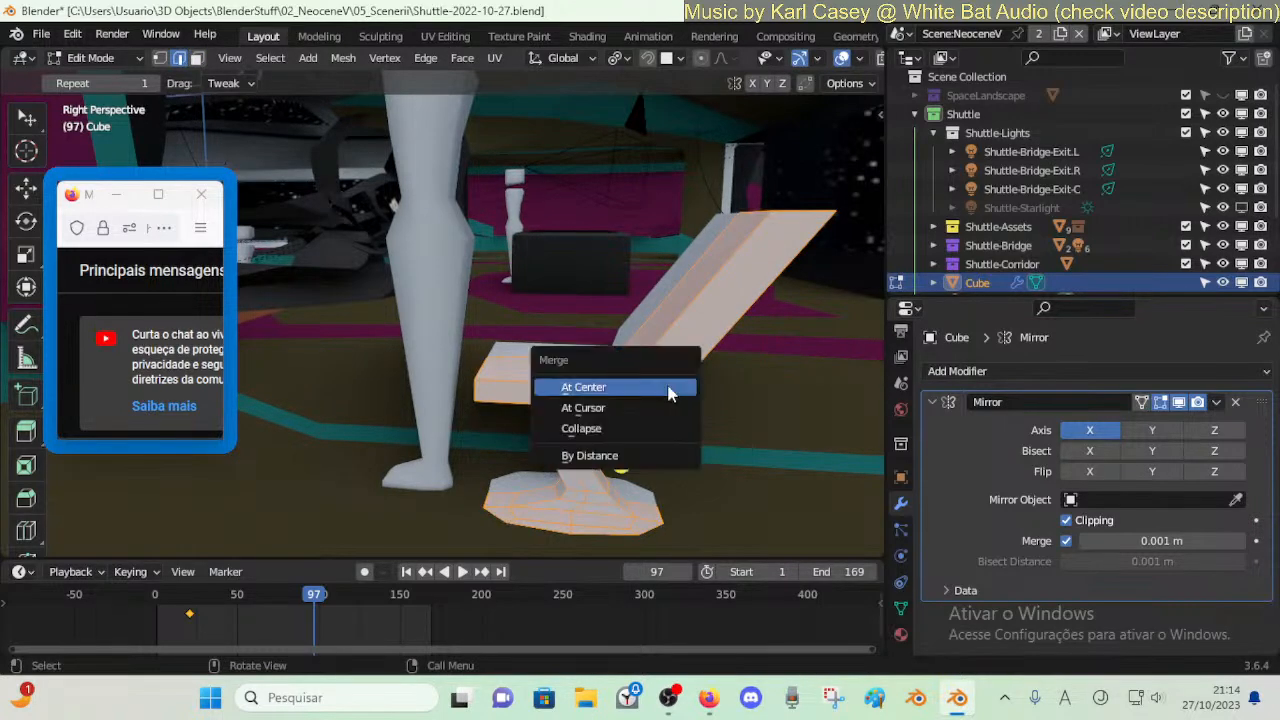
click(633, 452)
key(alt+a)
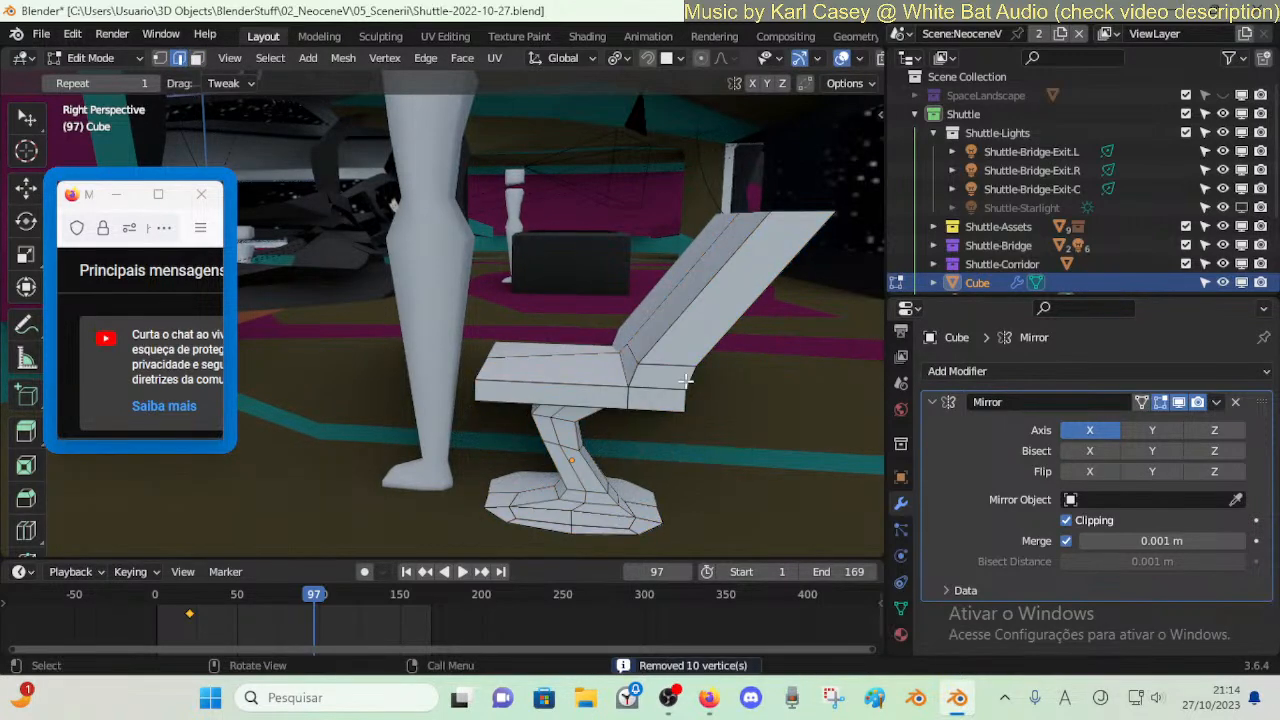
- Move the faces where the backrest joins the seat slab about -0.013 m along Y
key(3)
click(688, 378)
key(g)
key(y)
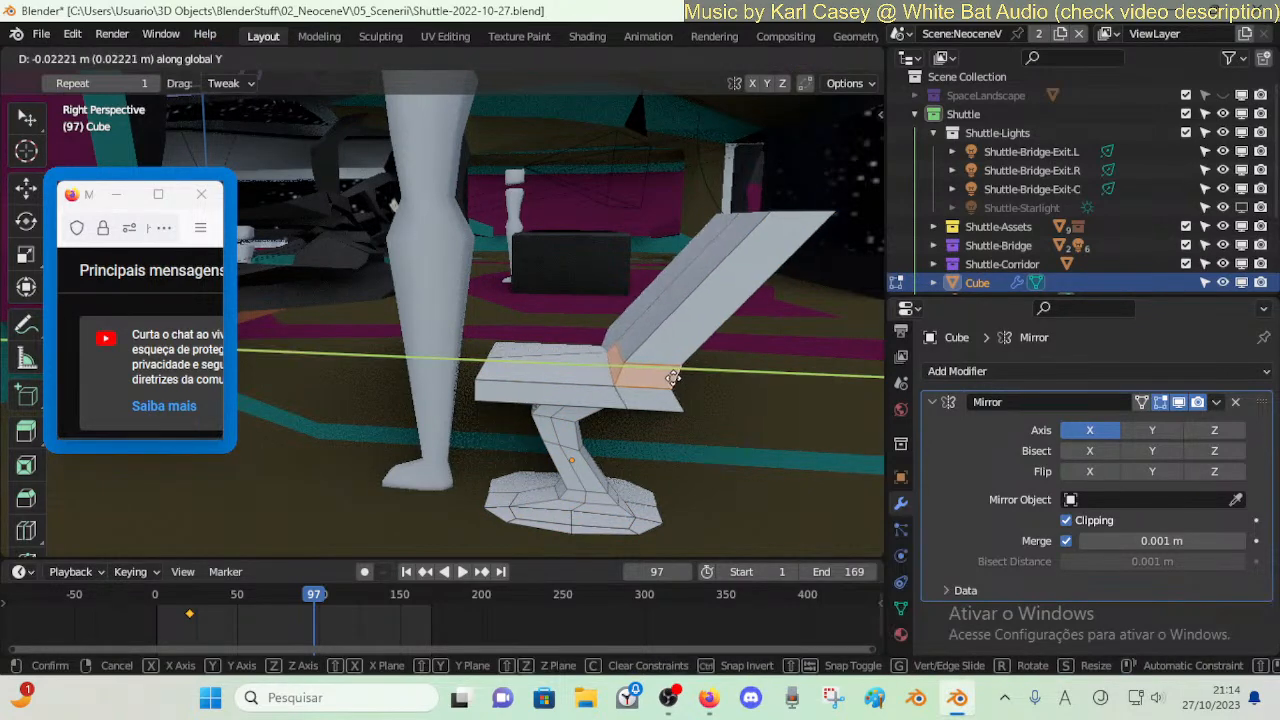
click(699, 387)
- Scale down the faces at the backrest joint, shift them along Y and clear the selection
key(s)
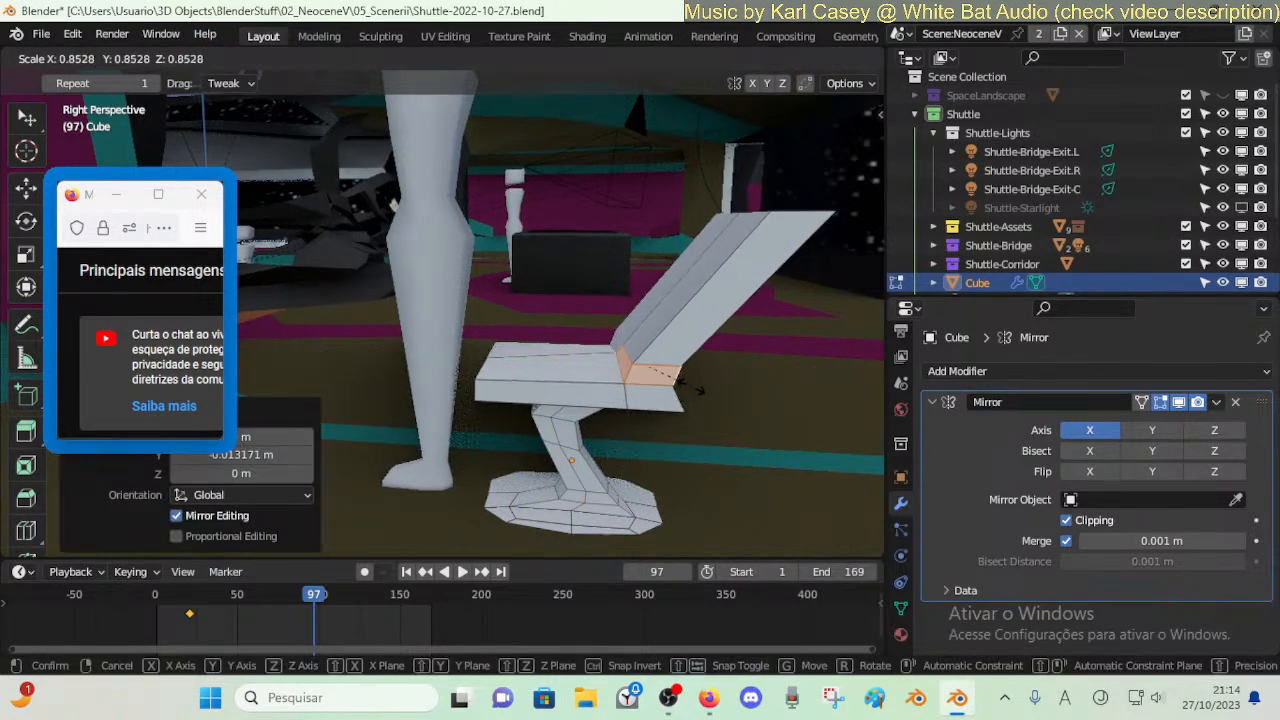
click(676, 383)
key(g)
key(y)
click(670, 379)
key(alt+a)
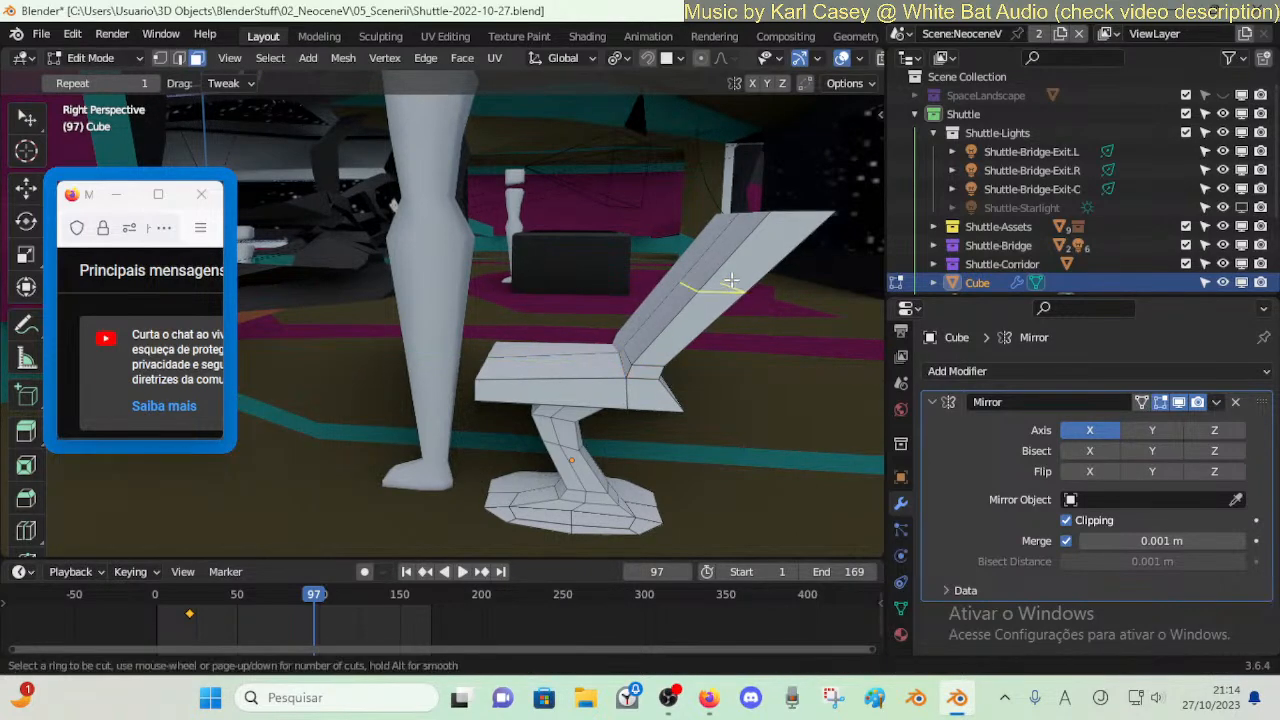
- Cut an edge loop across the middle of the backrest and shift it about -0.055 m along Y
alt+click(684, 310)
key(g)
key(g)
click(726, 280)
key(g)
key(y)
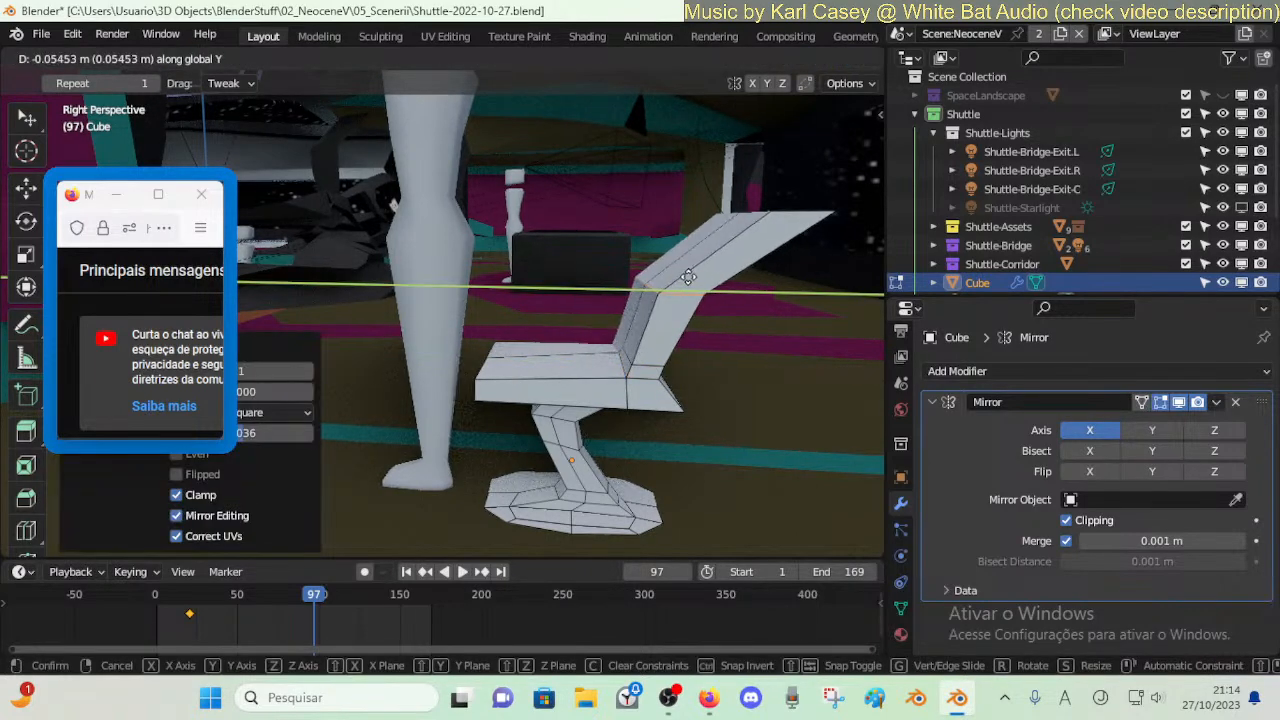
click(690, 277)
key(alt+a)
- Raise the backrest's upper face loop about 0.042 m, rotate it -15.3° in the side view and shift it about -0.033 m along Y
key(3)
alt+click(751, 233)
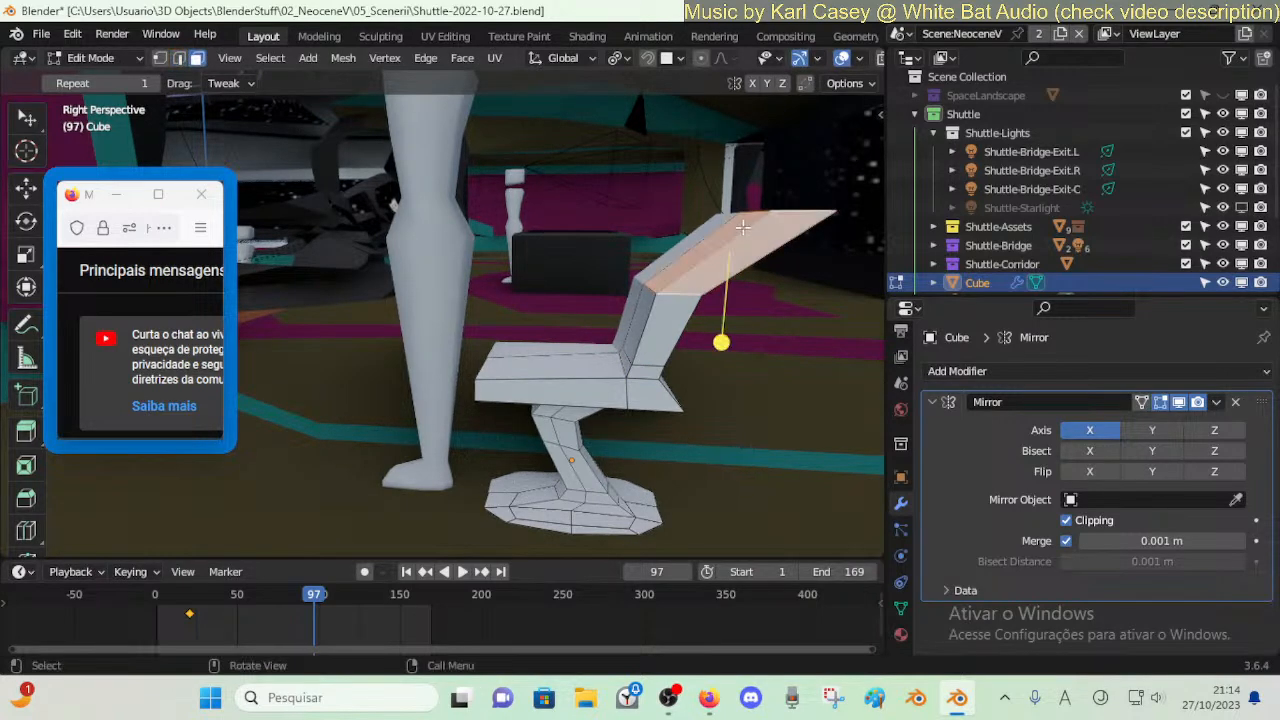
key(g)
click(771, 215)
key(r)
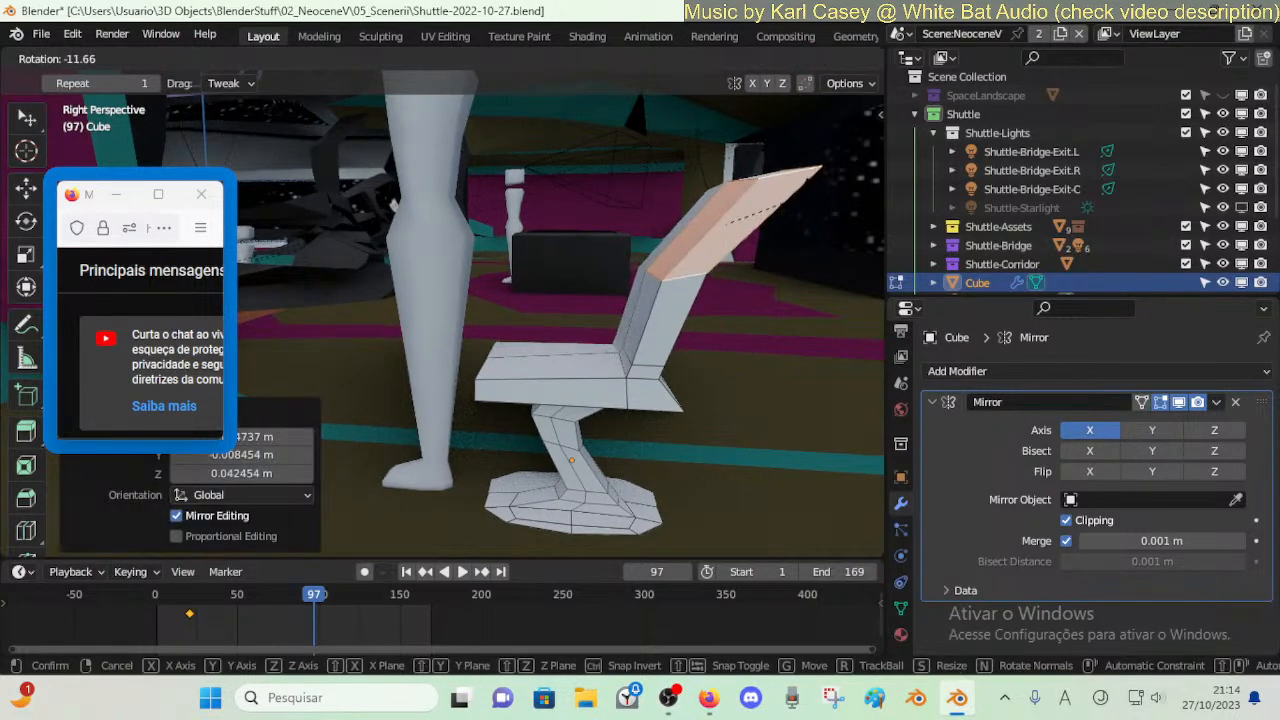
click(807, 187)
key(g)
key(y)
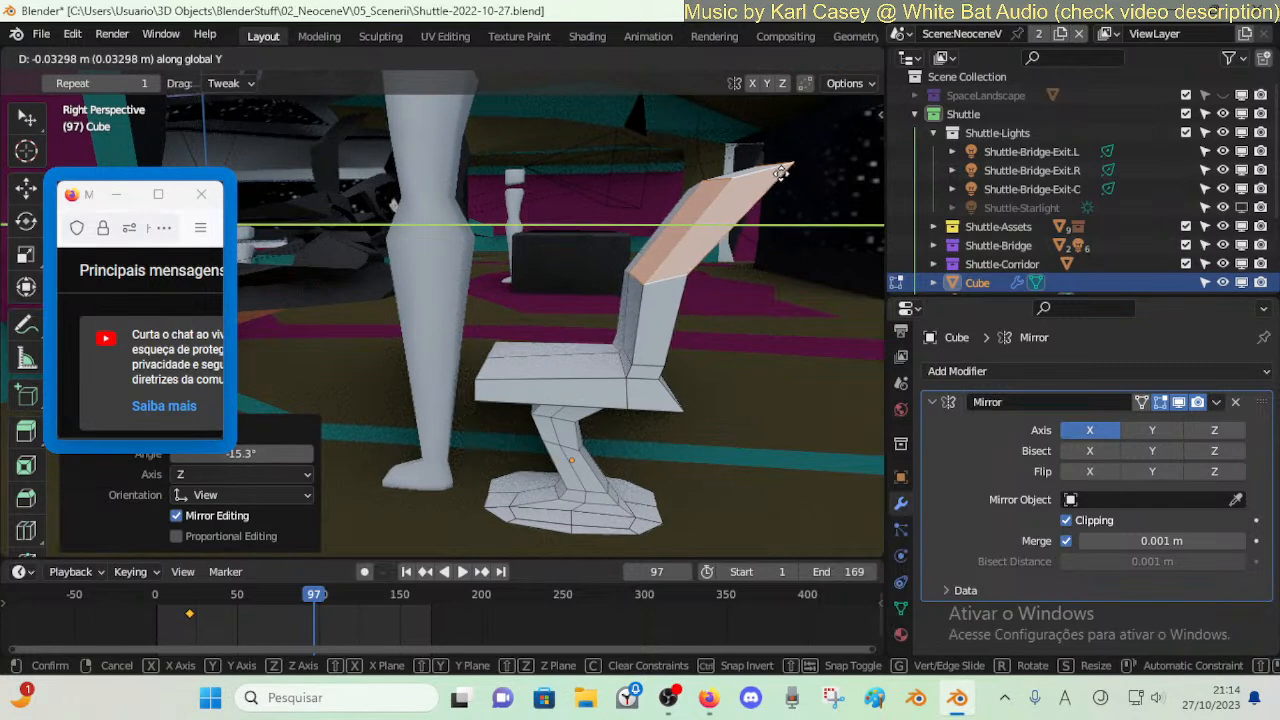
click(781, 173)
- Cut another edge loop across the upper half of the backrest and rotate it about the X axis
key(g)
key(g)
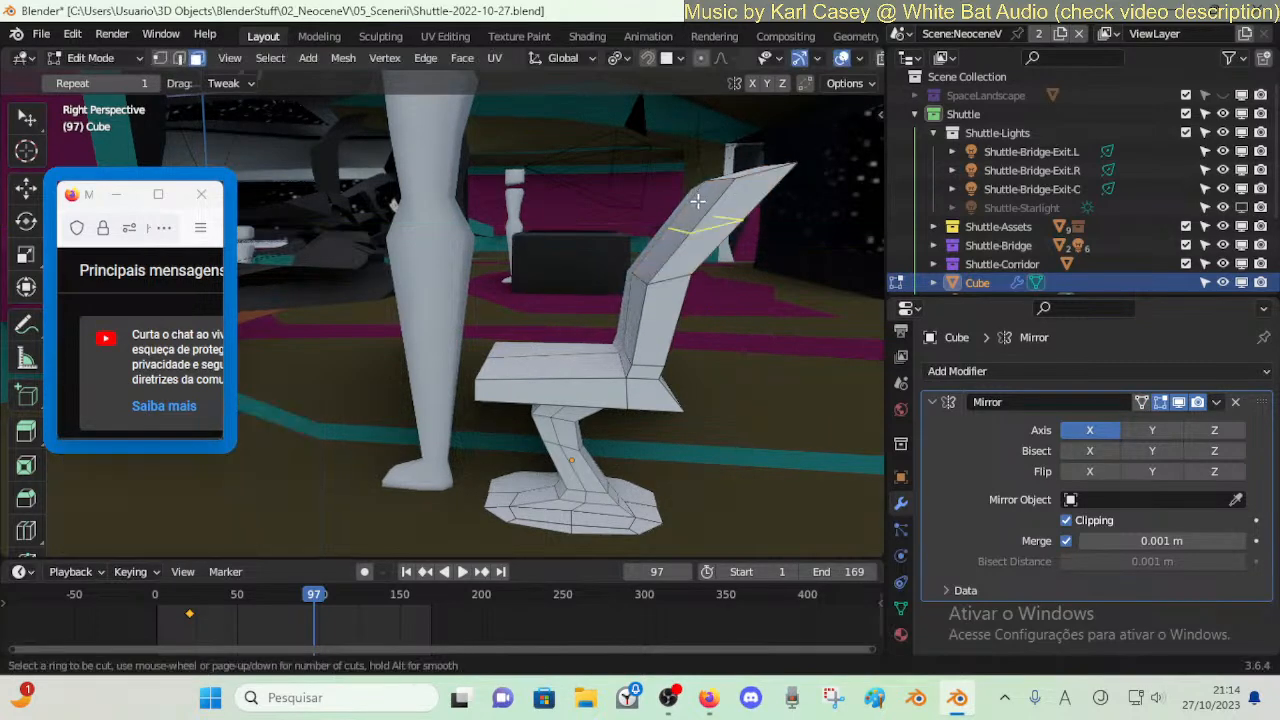
click(698, 192)
key(r)
key(x)
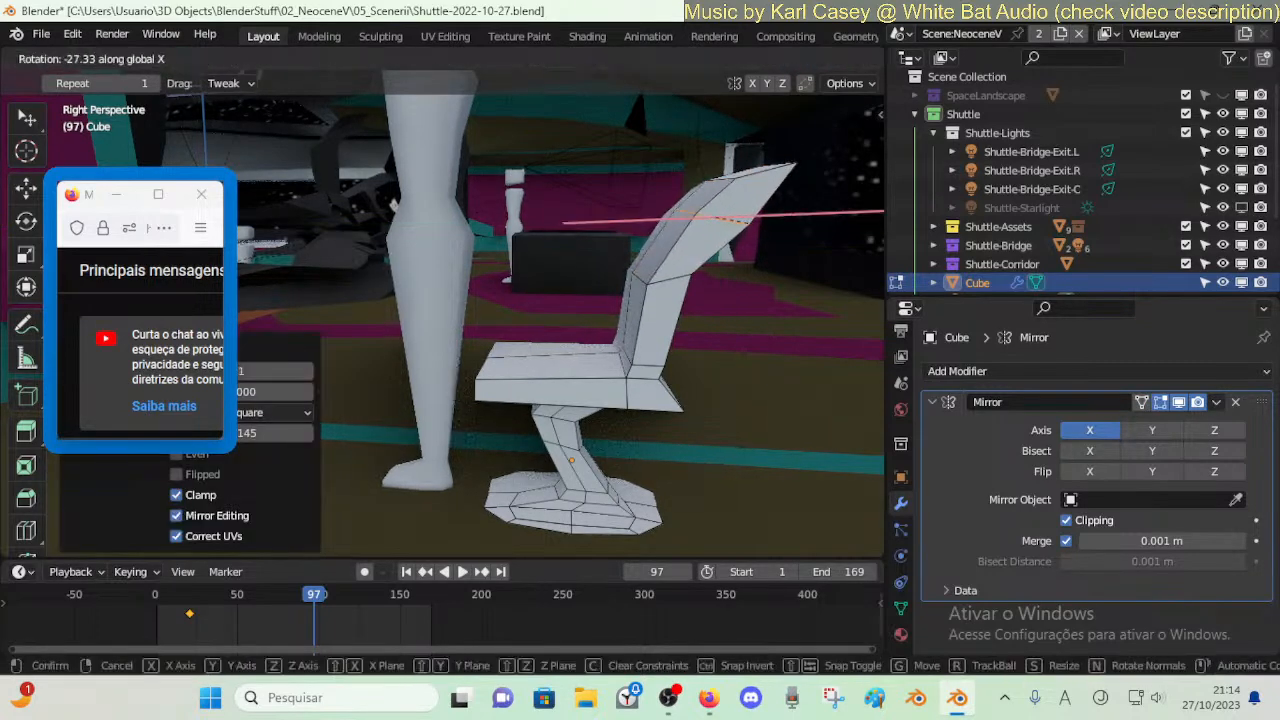
click(651, 289)
- Move the backrest's top section about -0.032 m along Y and 0.031 m along Z, and fine-tune its Y position
click(715, 186)
key(g)
key(y)
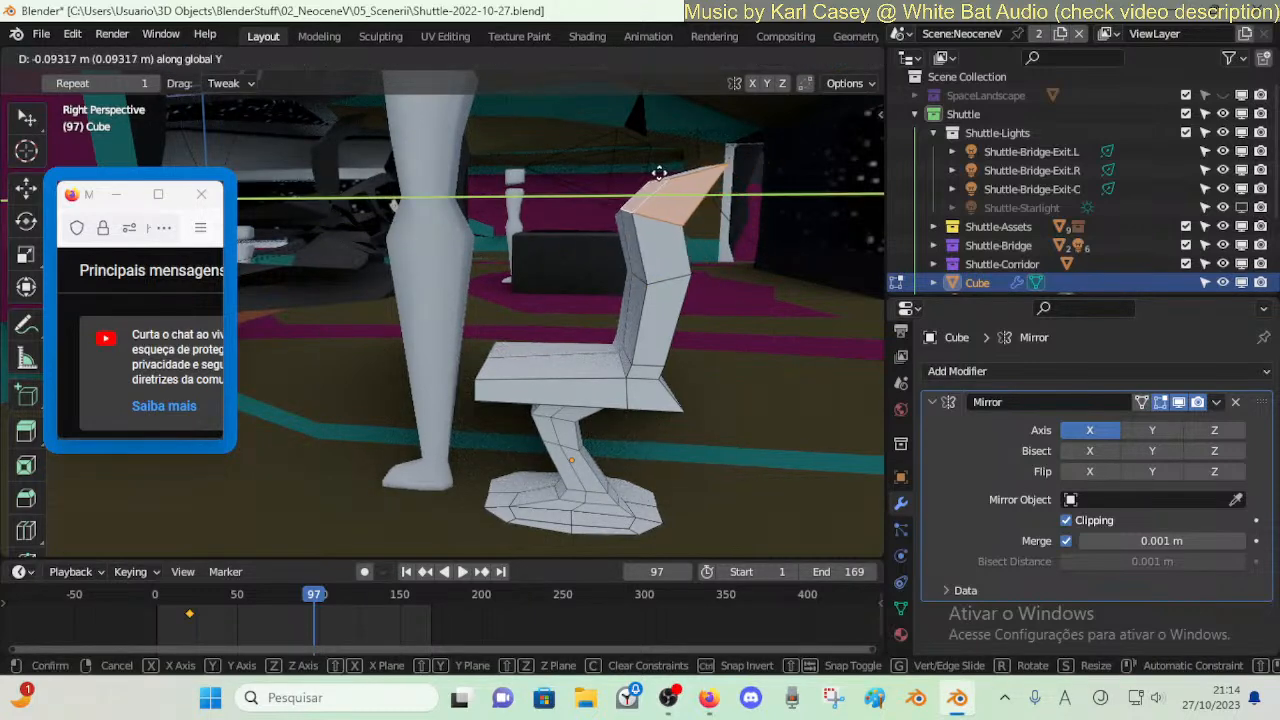
click(690, 172)
key(g)
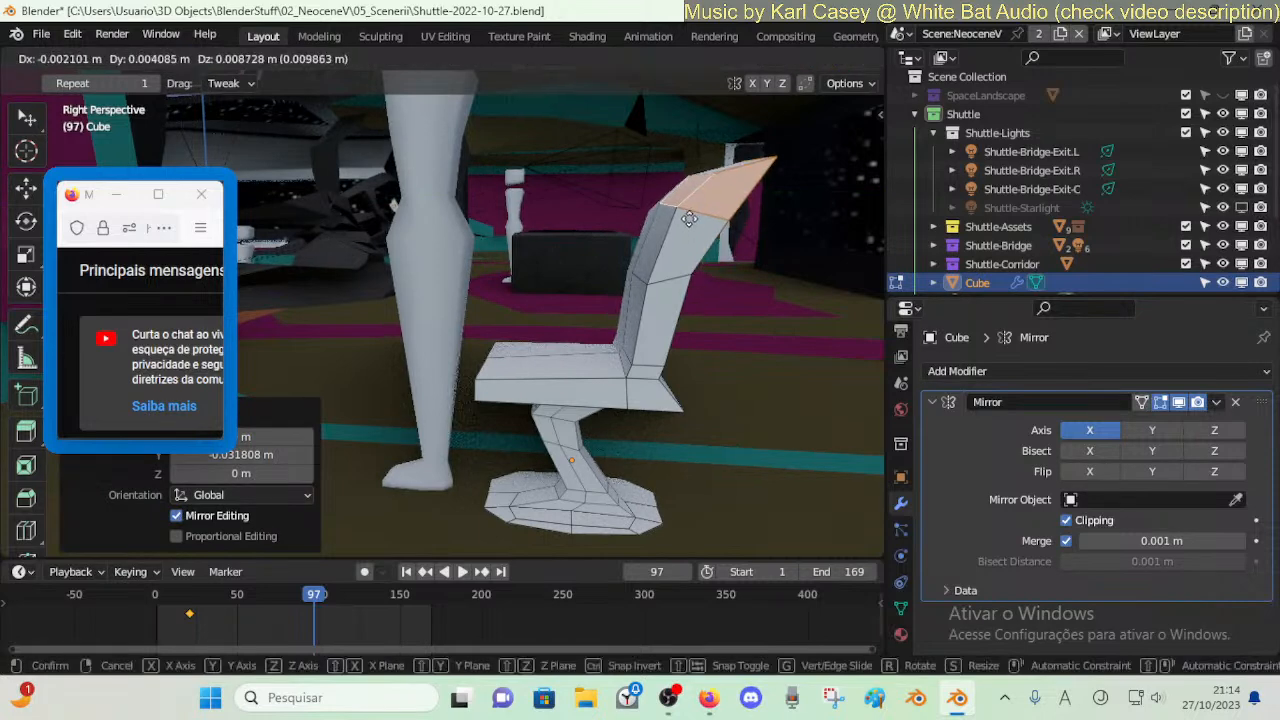
key(z)
click(684, 213)
key(y)
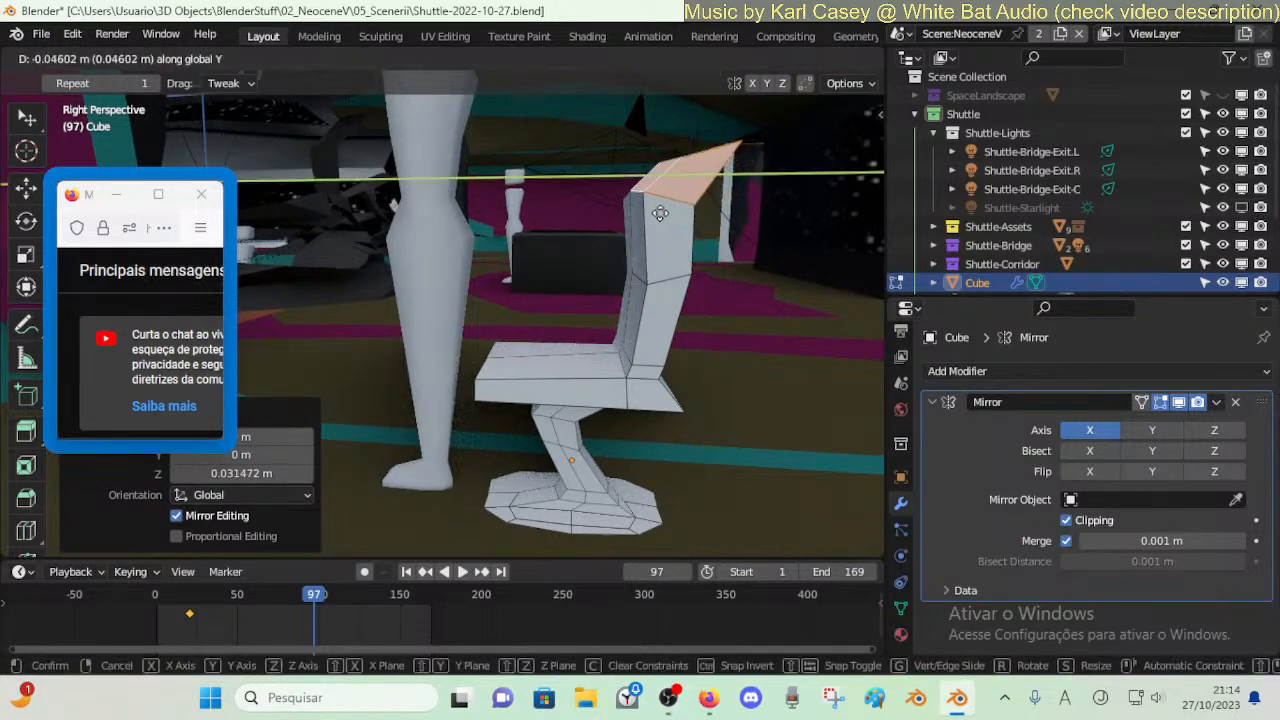
click(688, 218)
key(alt+a)
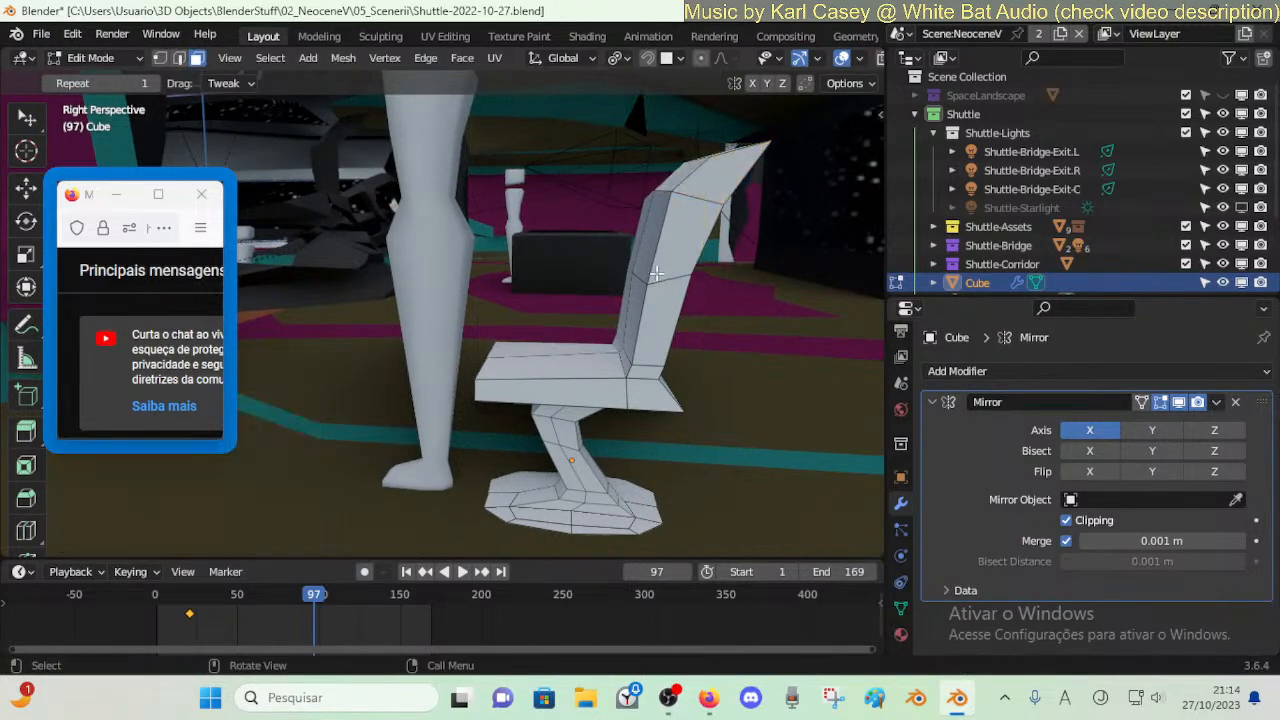
- Shift the lower backrest faces above the seat joint about 0.012 m along Y and clear the selection
alt+click(662, 283)
key(alt+a)
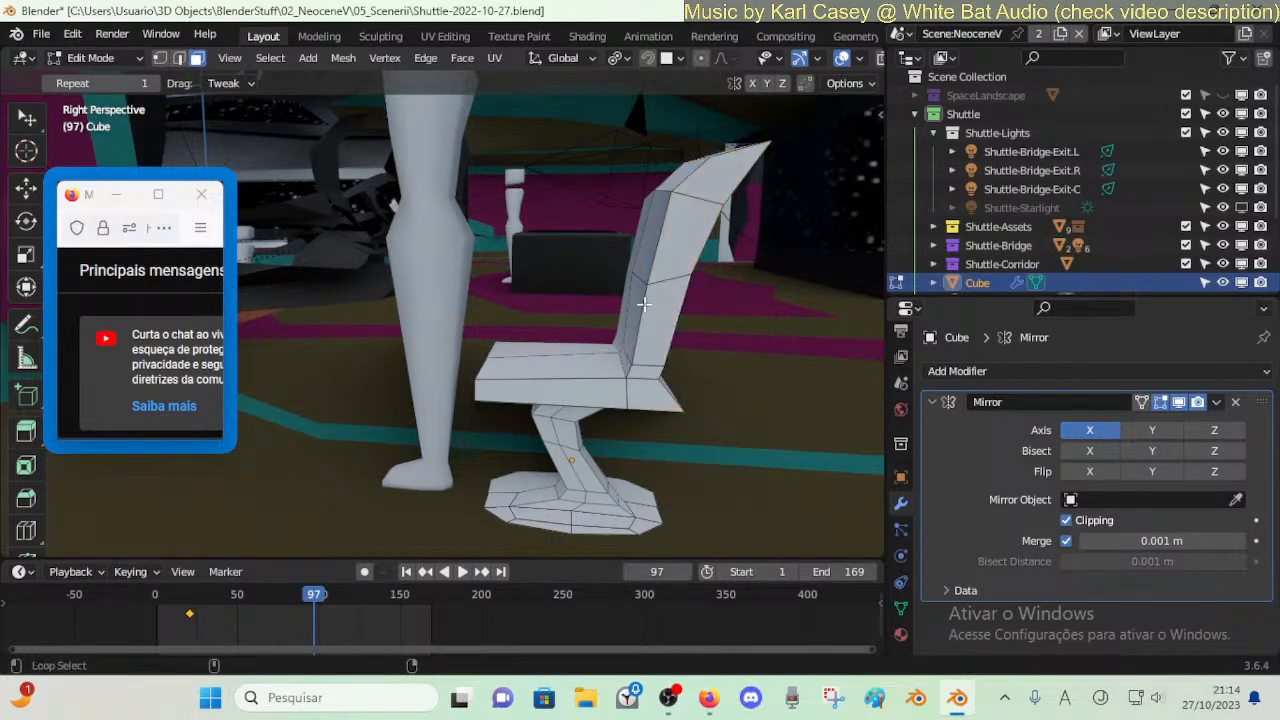
click(648, 298)
key(g)
key(y)
click(651, 299)
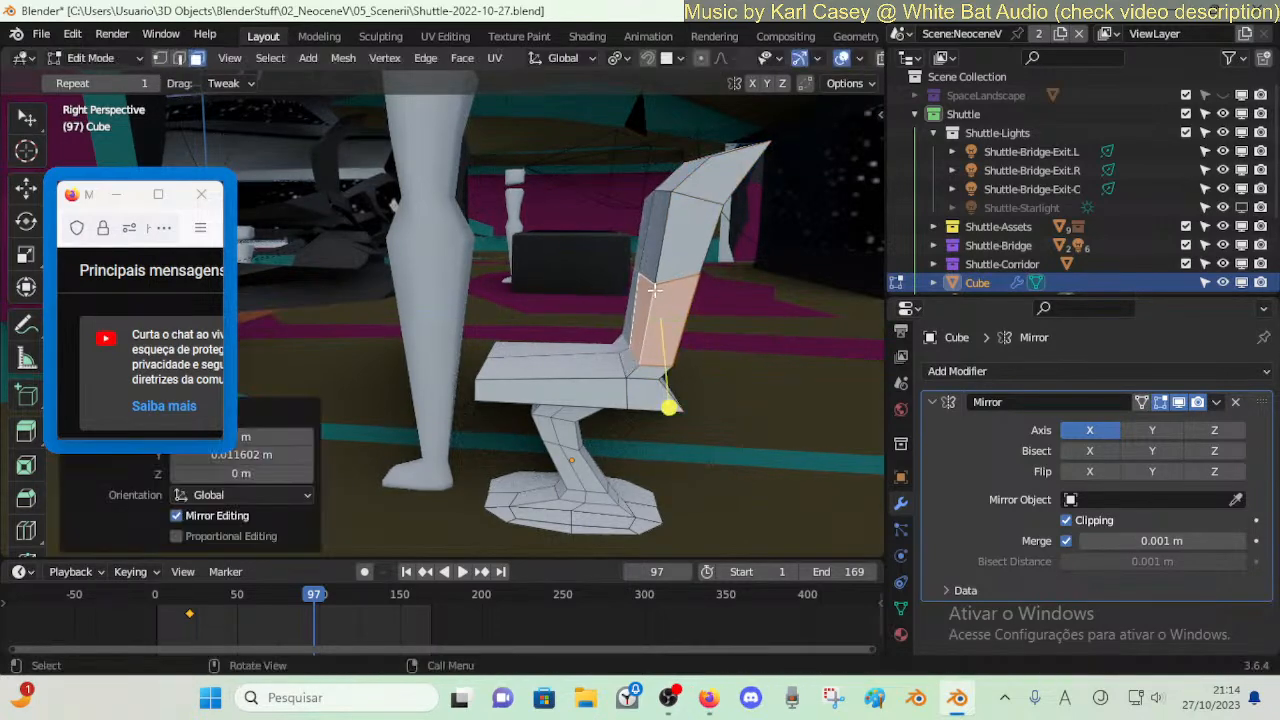
key(alt+a)
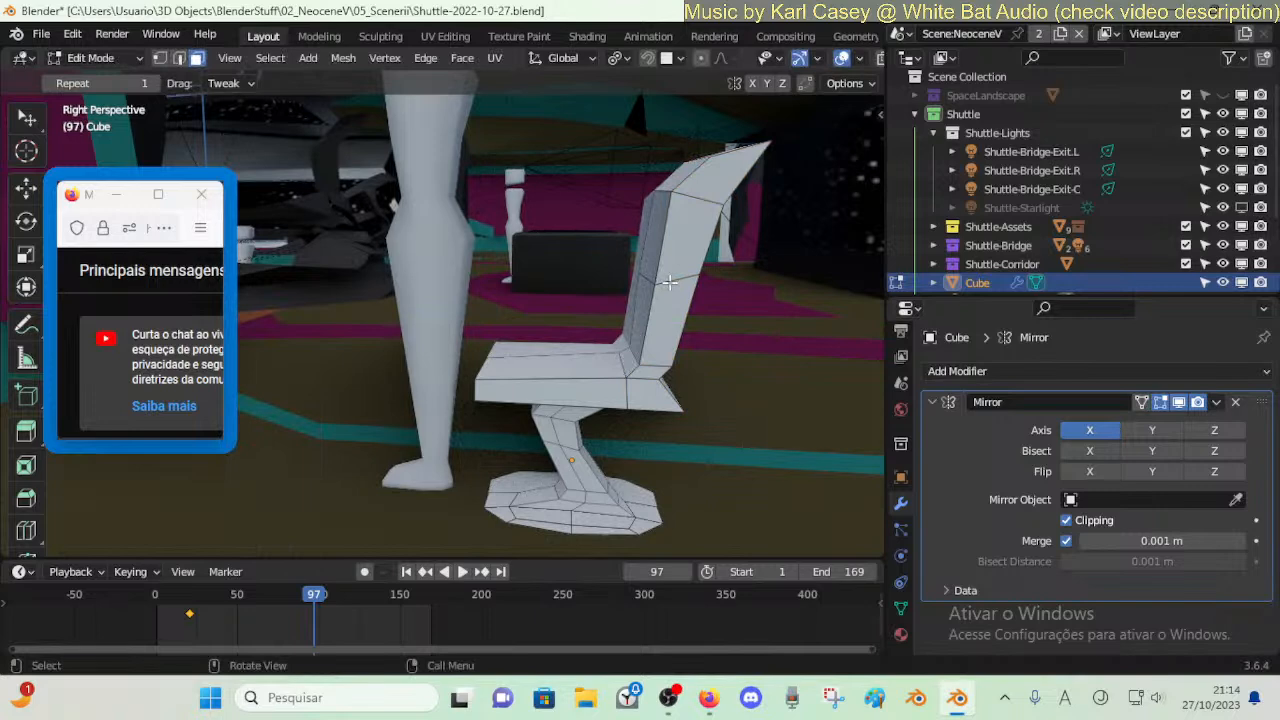
- Lower the edge loop at the middle of the backrest by about 0.03 m along Z
click(608, 337)
key(g)
key(z)
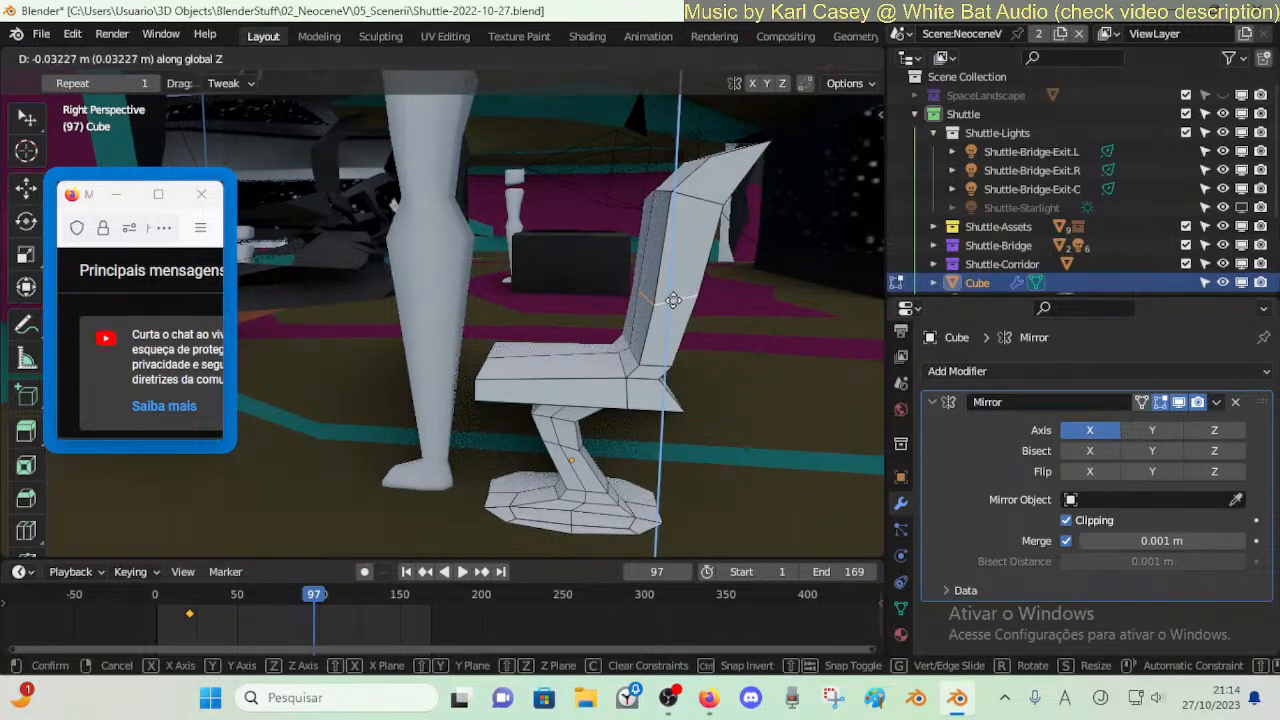
click(677, 304)
key(alt+a)
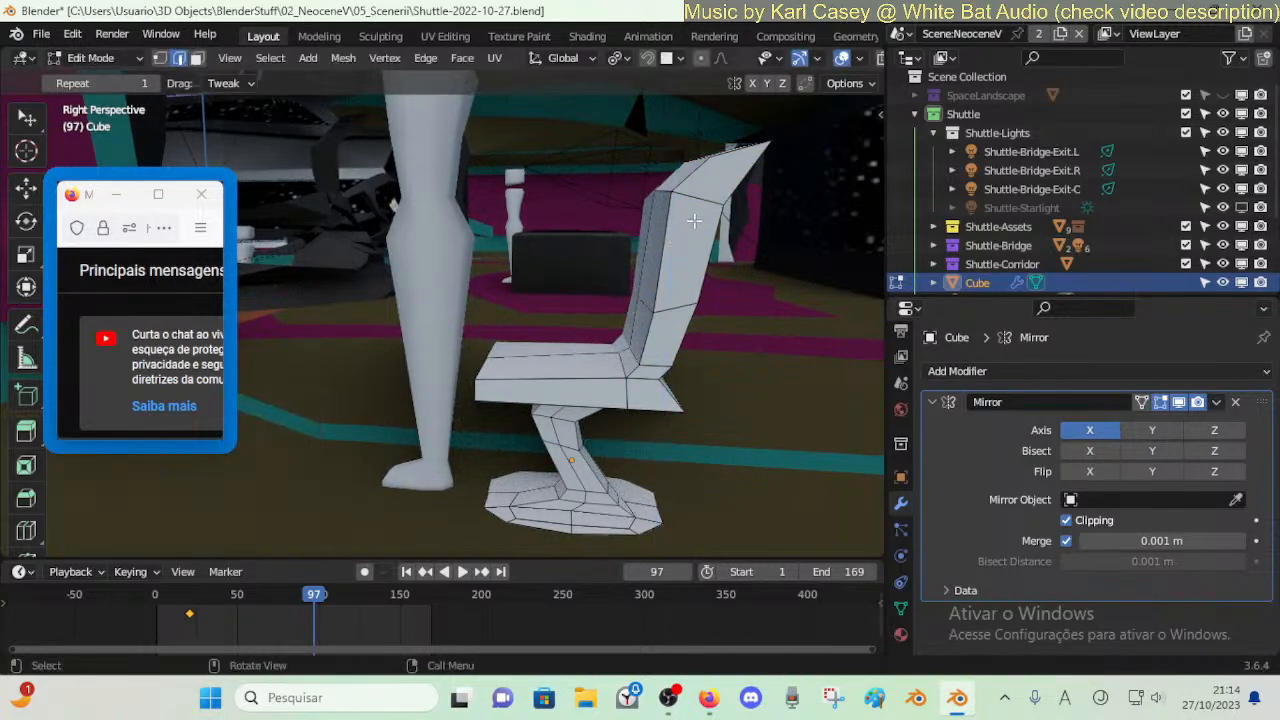
- Move the backrest's middle section about -0.013 m along Y and rotate it about the X axis
key(Tab)
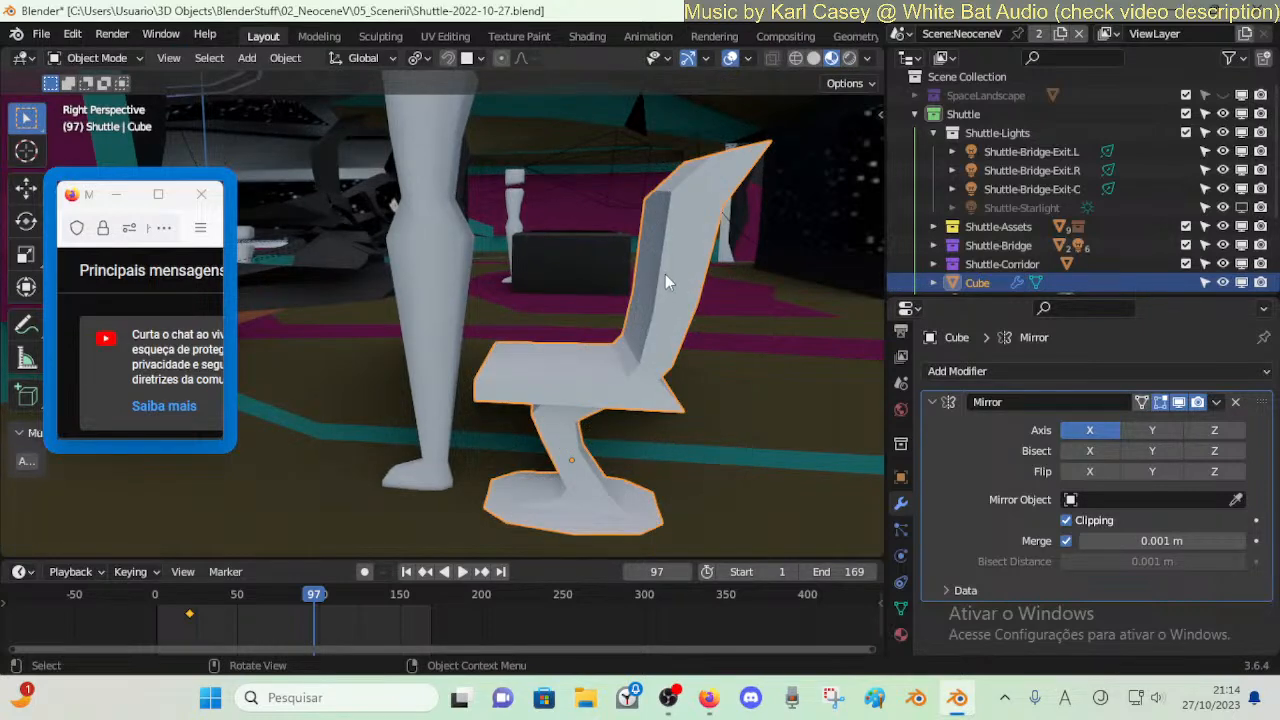
key(Tab)
key(3)
click(687, 248)
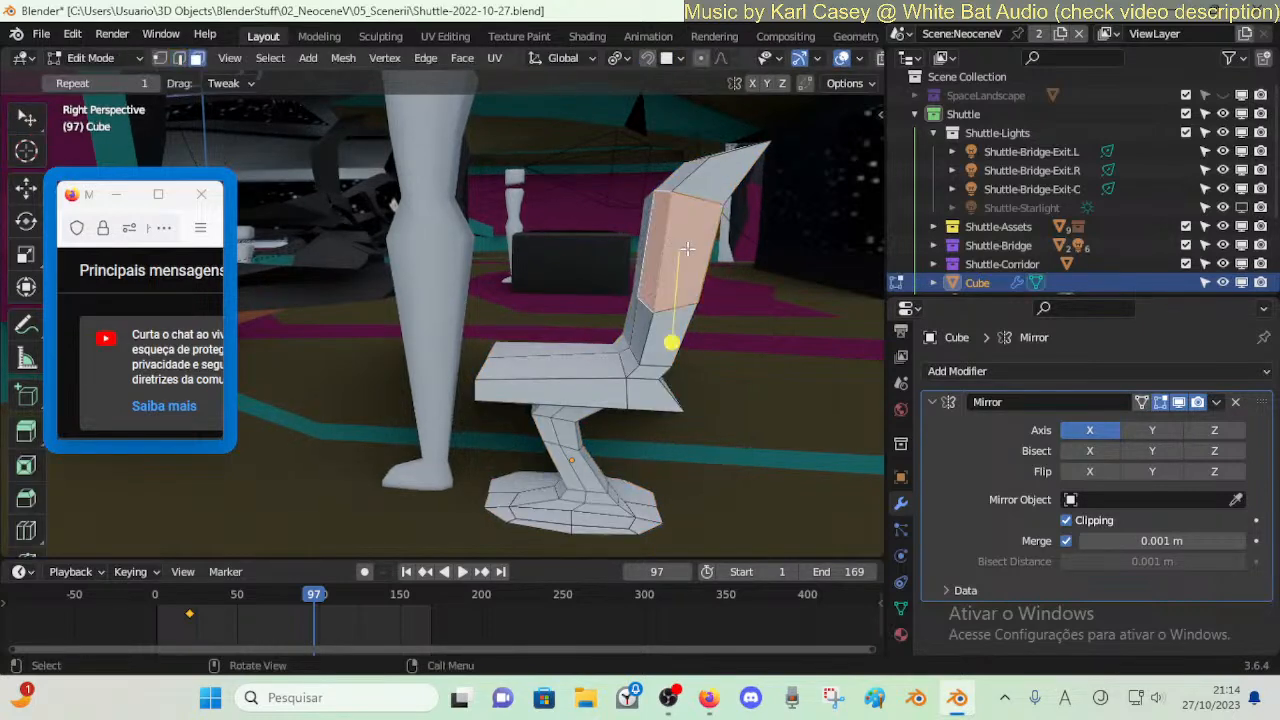
key(g)
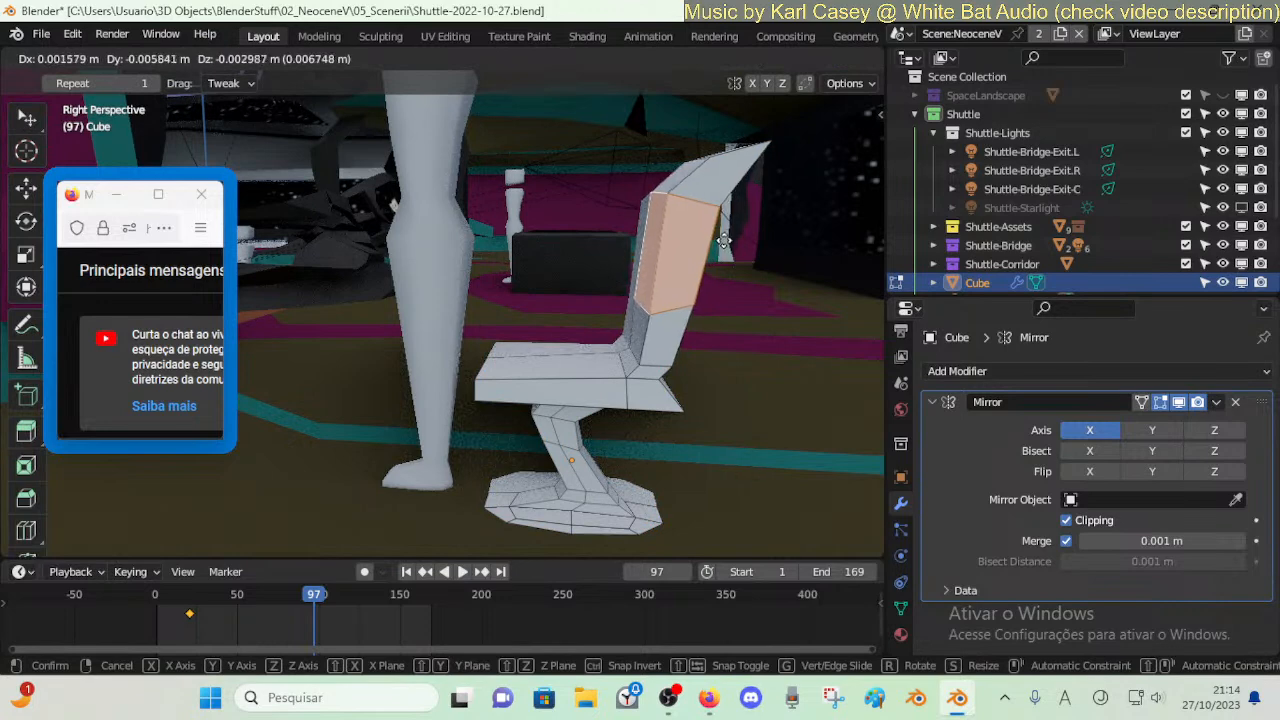
click(722, 240)
key(r)
key(x)
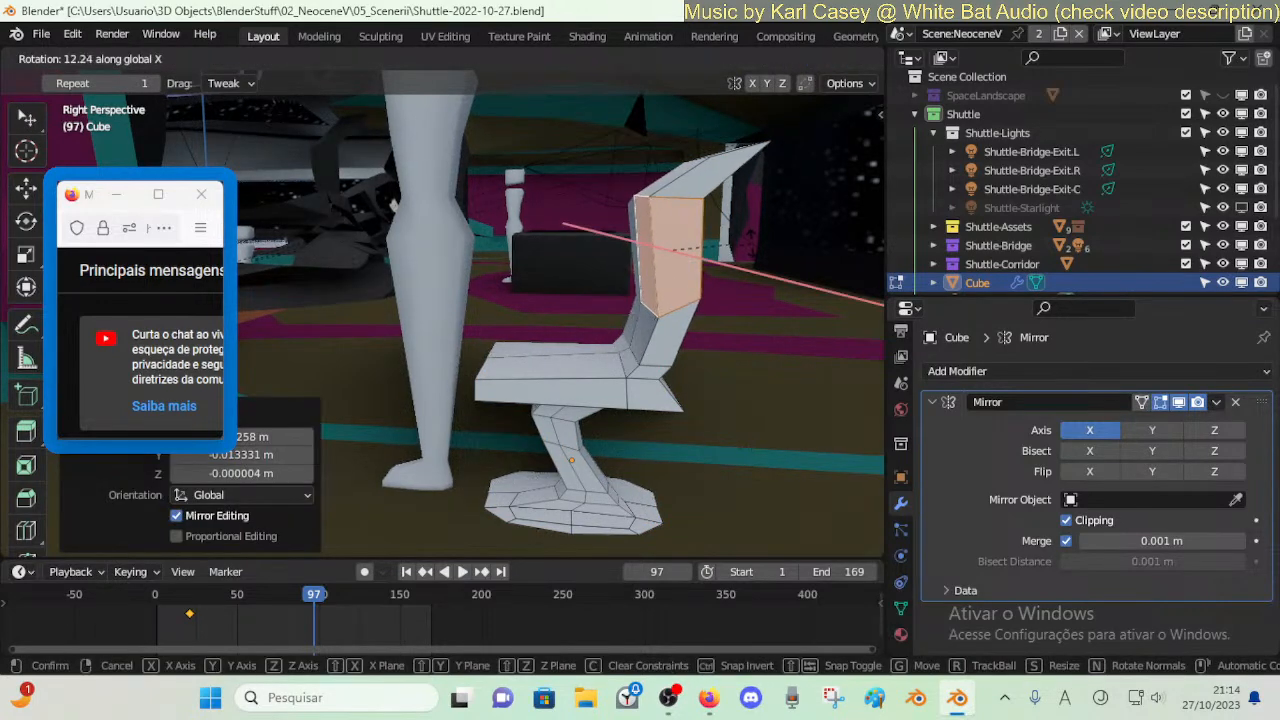
click(749, 251)
- Rotate the backrest's top section 11.5° about X and shift it about -0.021 m along Y
click(710, 192)
alt+click(690, 172)
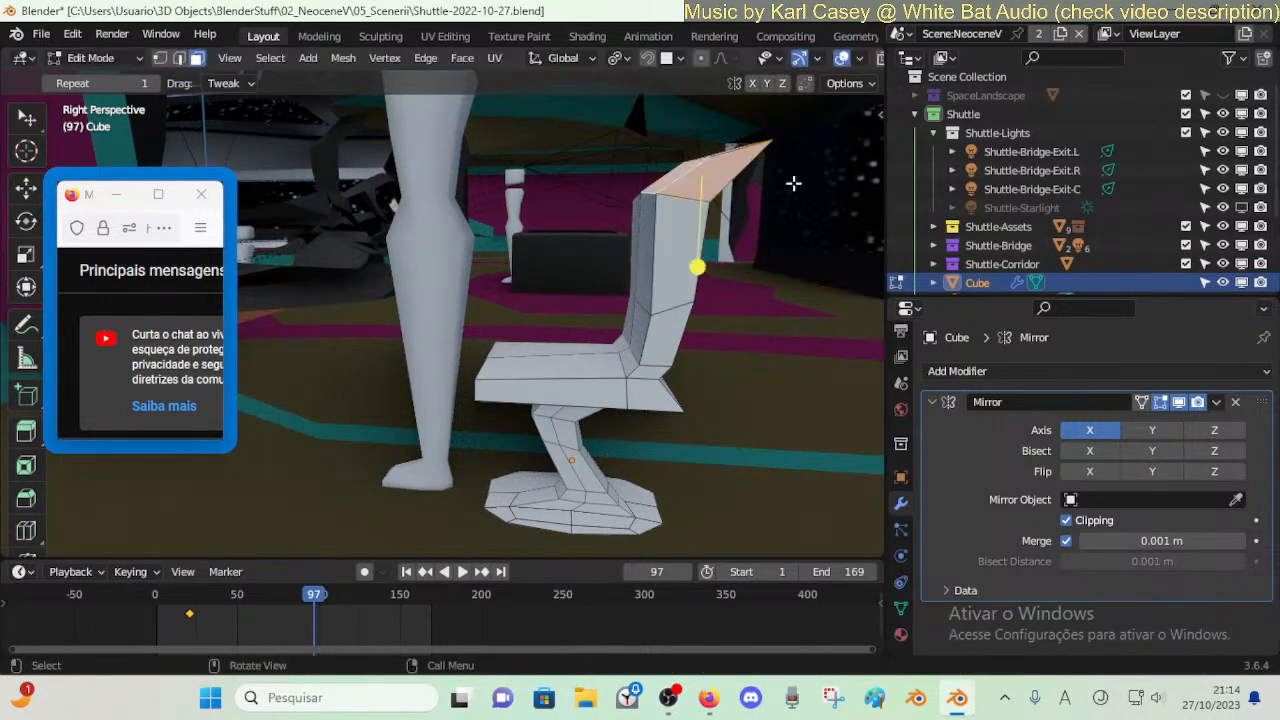
key(r)
key(x)
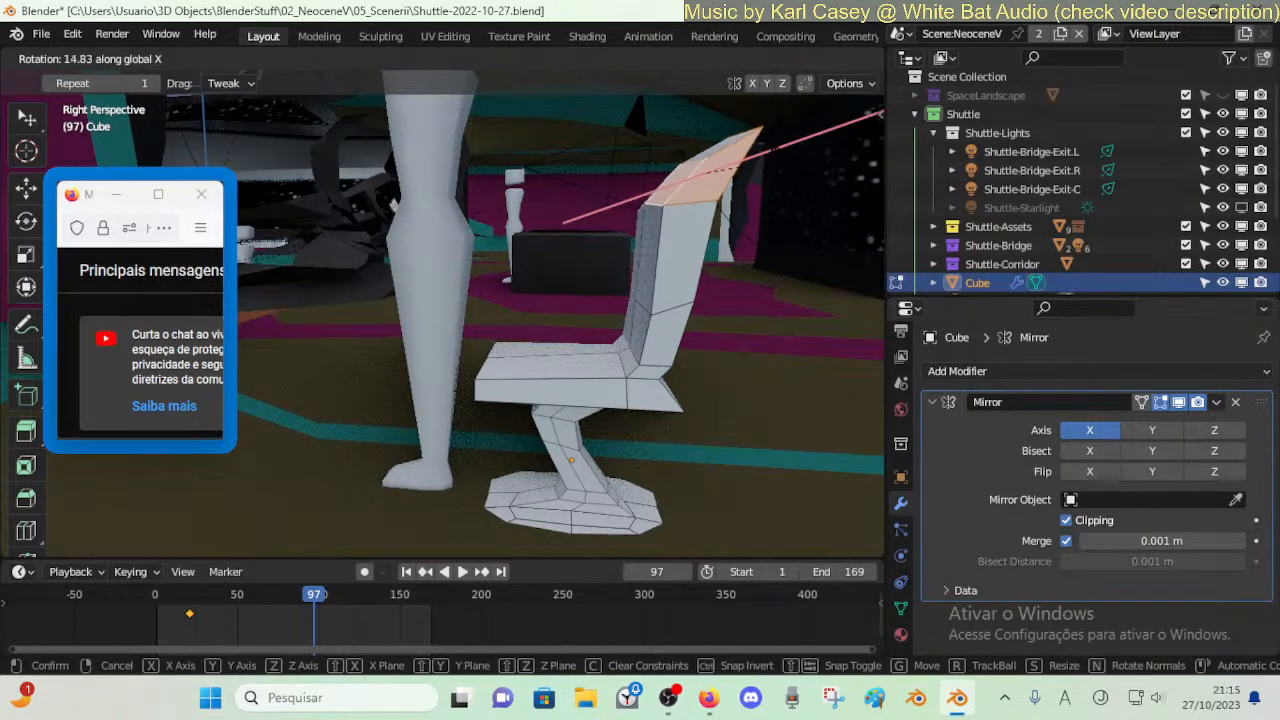
click(777, 163)
key(g)
key(y)
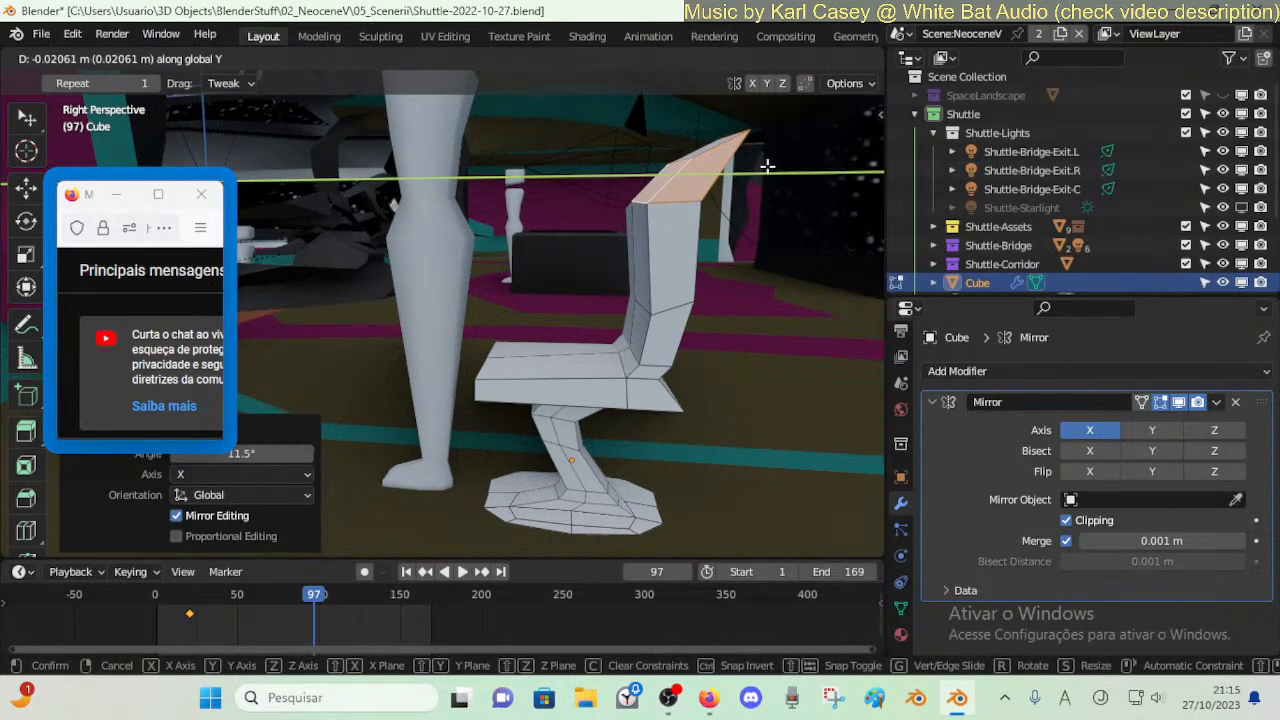
click(767, 166)
- Smooth the vertices of the face strip along the backrest's side with a smoothing of about 0.242
click(704, 264)
alt+click(709, 170)
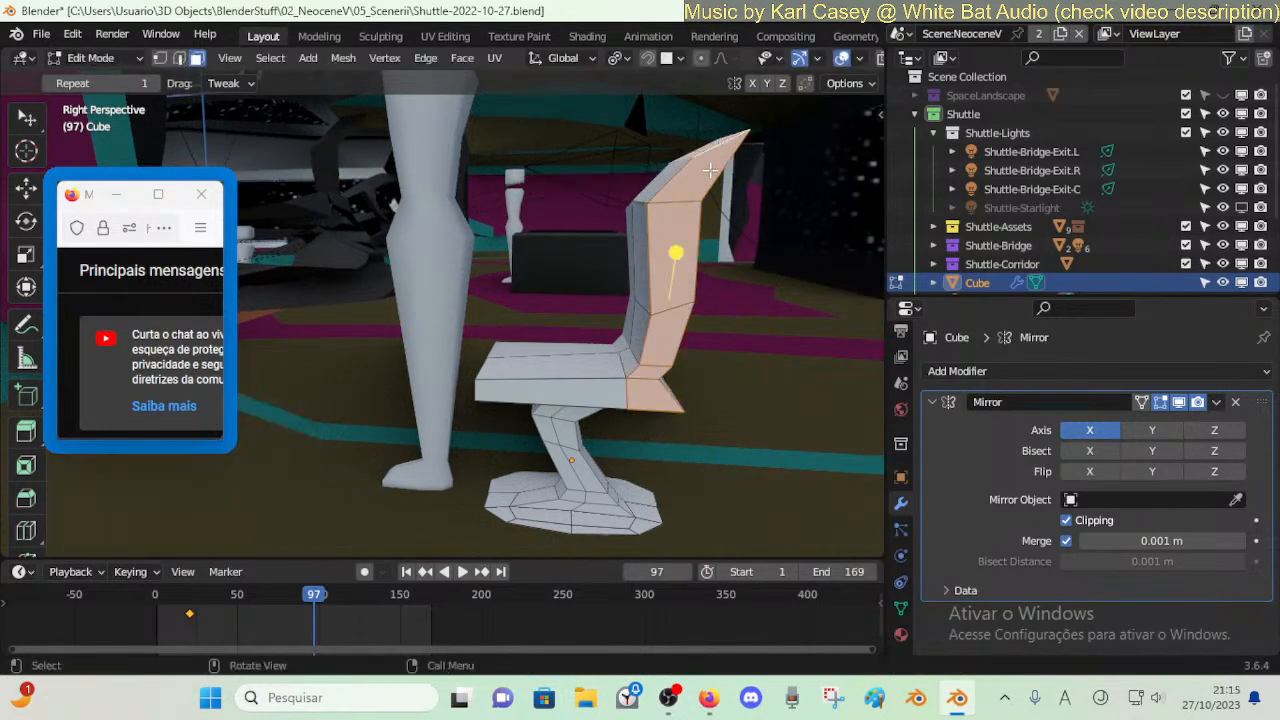
drag(671, 261, 725, 264)
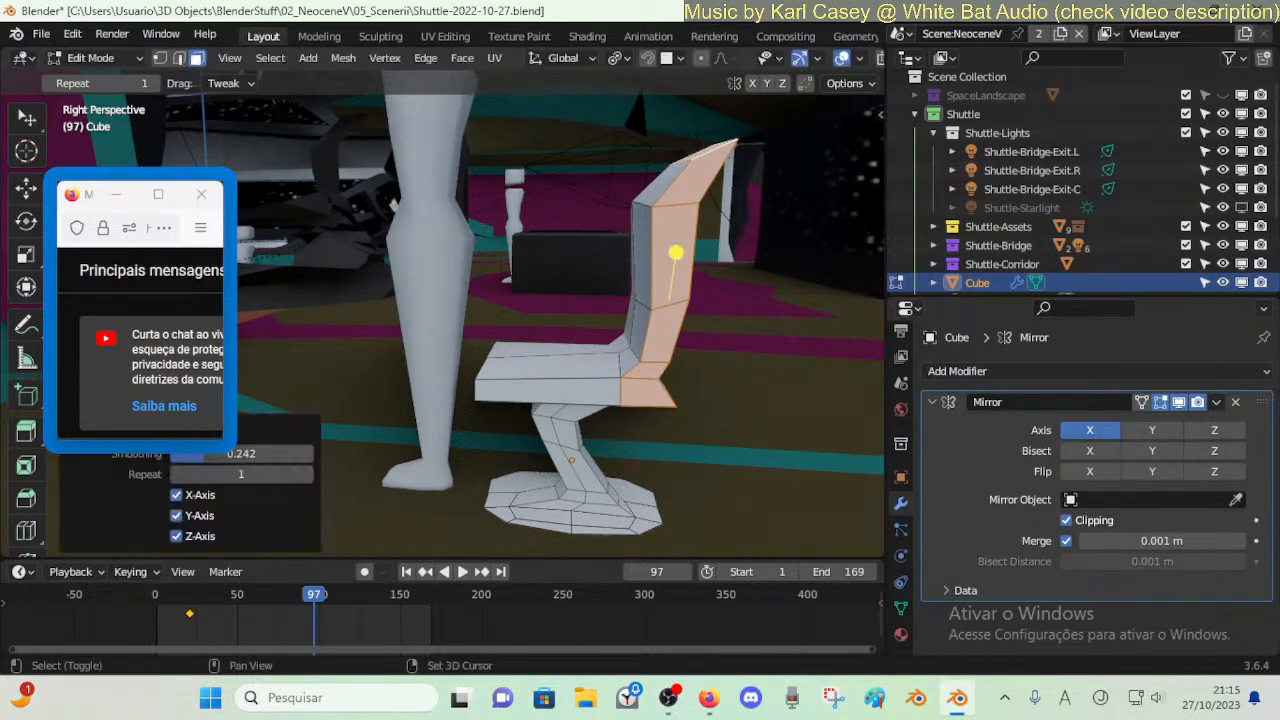
- Move the face on top of the backrest about -0.049 m along Y
key(shift+grave)
key(e)
key(s)
click(621, 268)
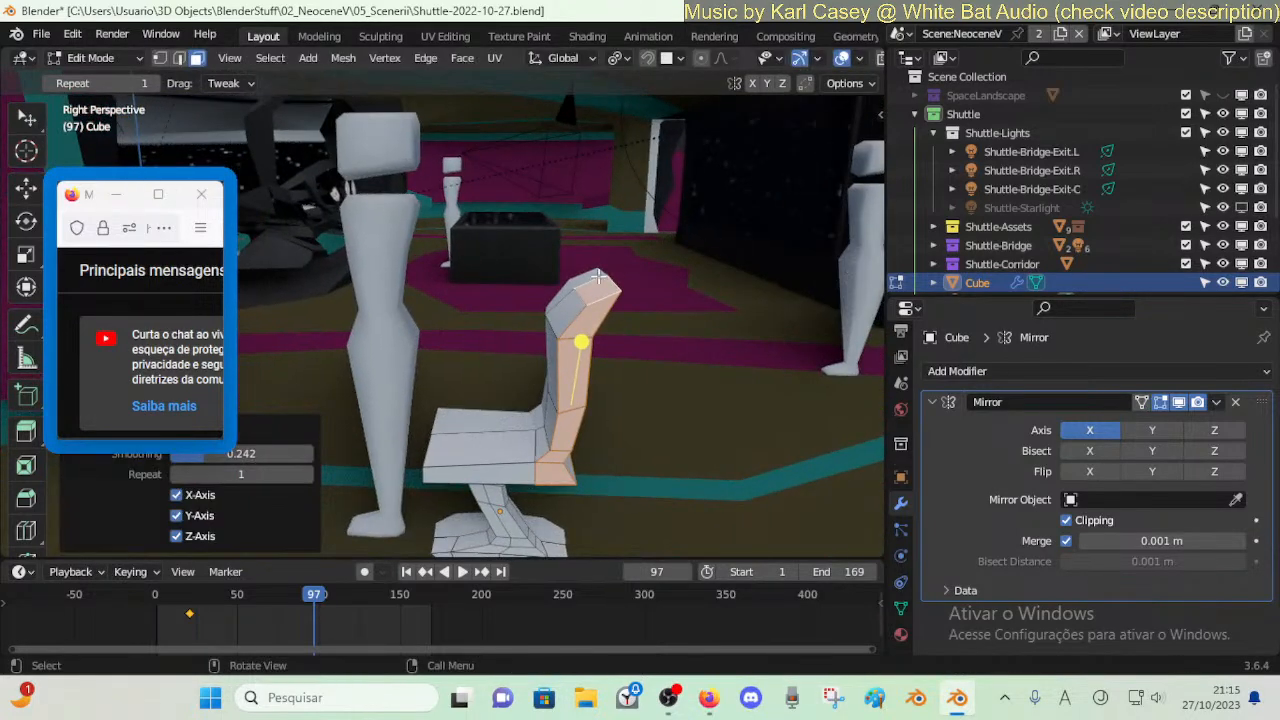
click(598, 278)
key(g)
key(y)
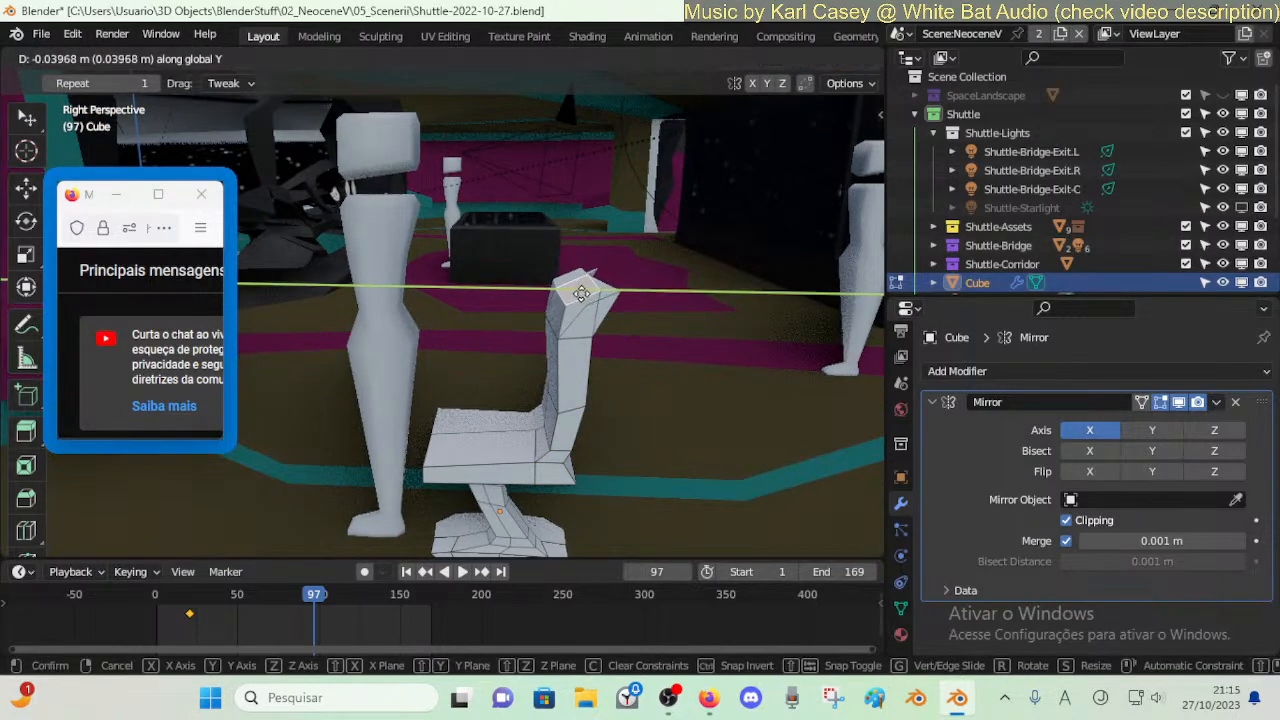
click(610, 314)
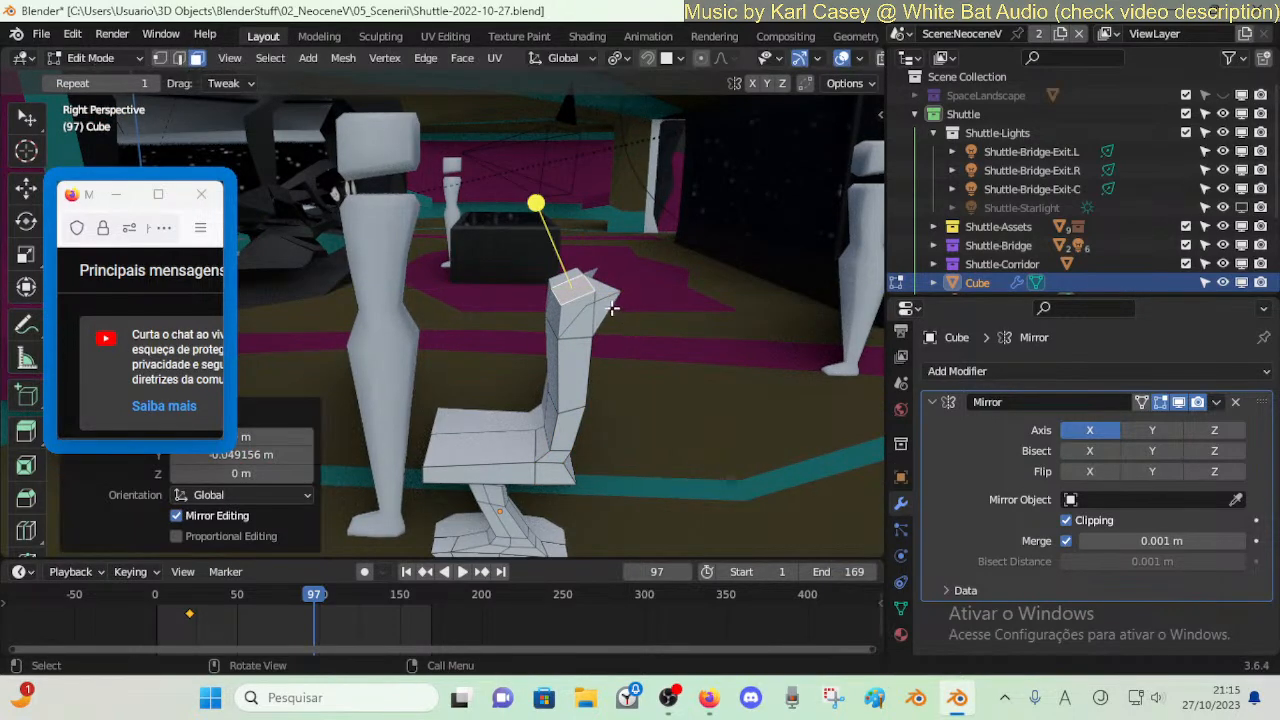
- Delete the side face at the rear of the backrest's upper end
click(612, 308)
click(608, 308)
key(x)
click(612, 303)
- Merge all of the seat's vertices by distance at 0.0001 m and clear the selection
key(a)
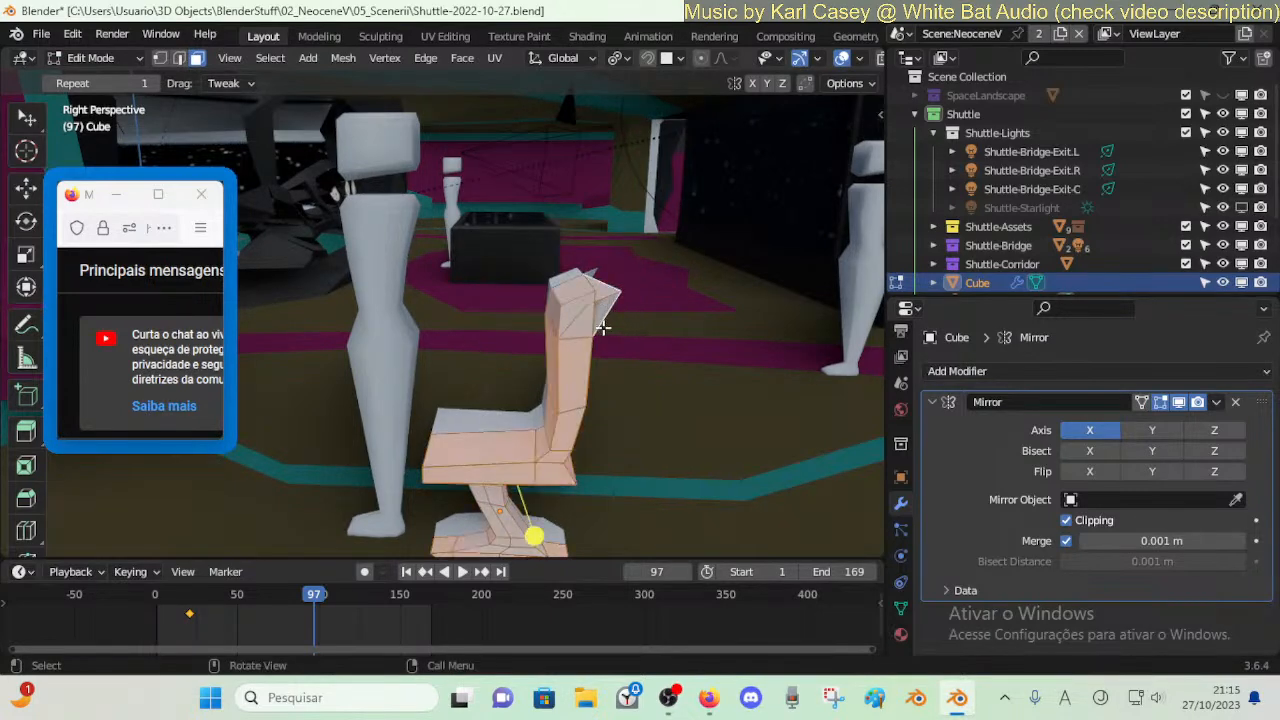
key(m)
click(600, 328)
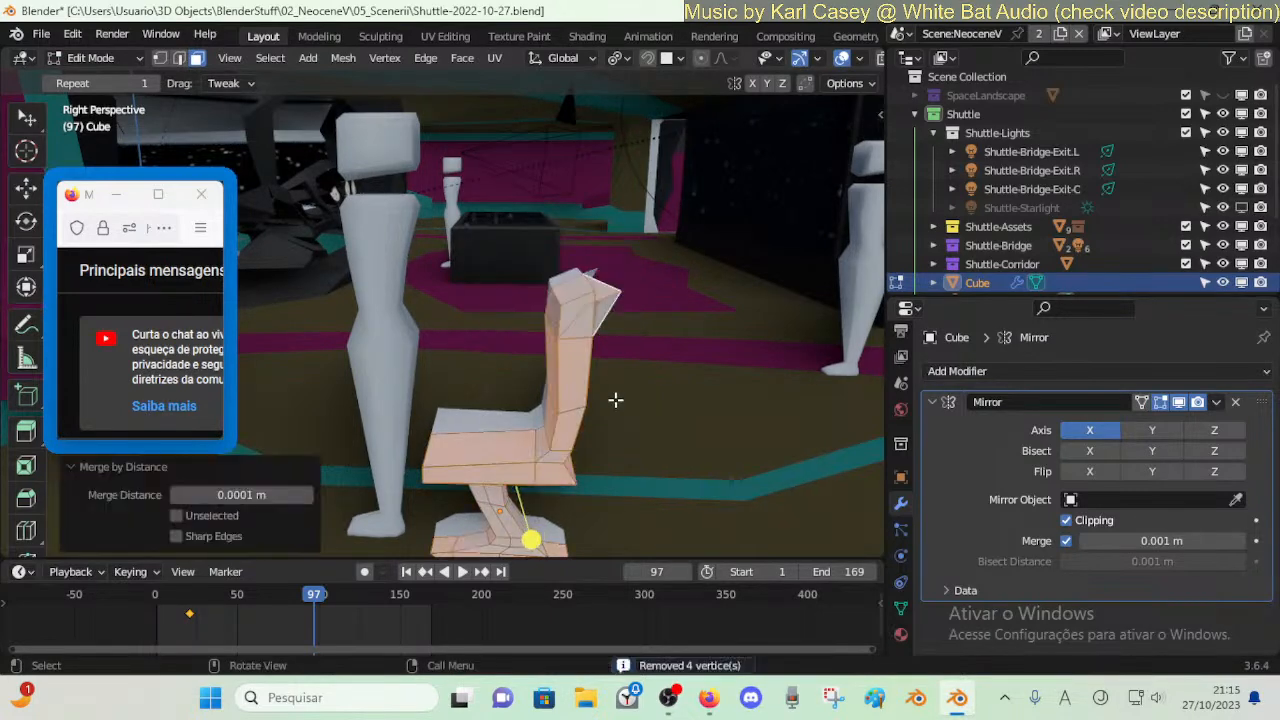
key(alt+a)
- Examine the seat from behind and check its linked faces by hiding and revealing the seat-and-backrest mesh
key(shift+grave)
key(w)
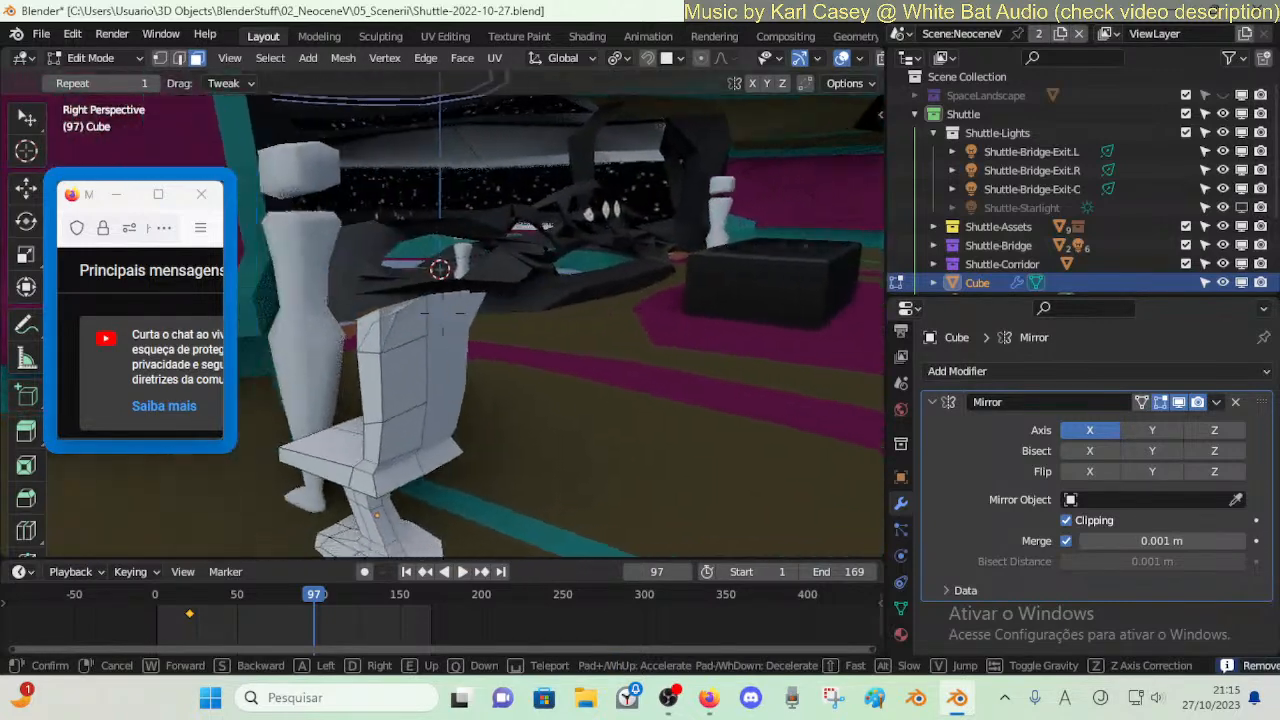
click(511, 369)
key(Tab)
key(Tab)
key(Tab)
key(g)
key(Escape)
key(Tab)
key(l)
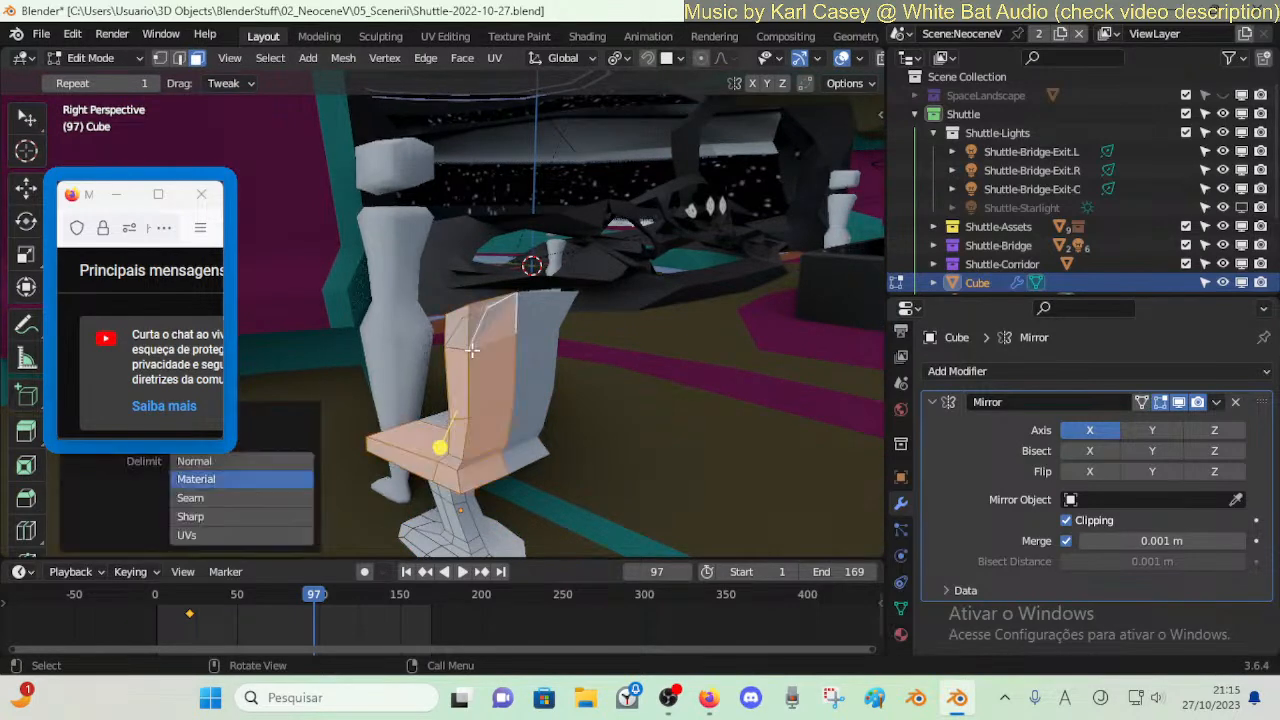
key(h)
key(alt+h)
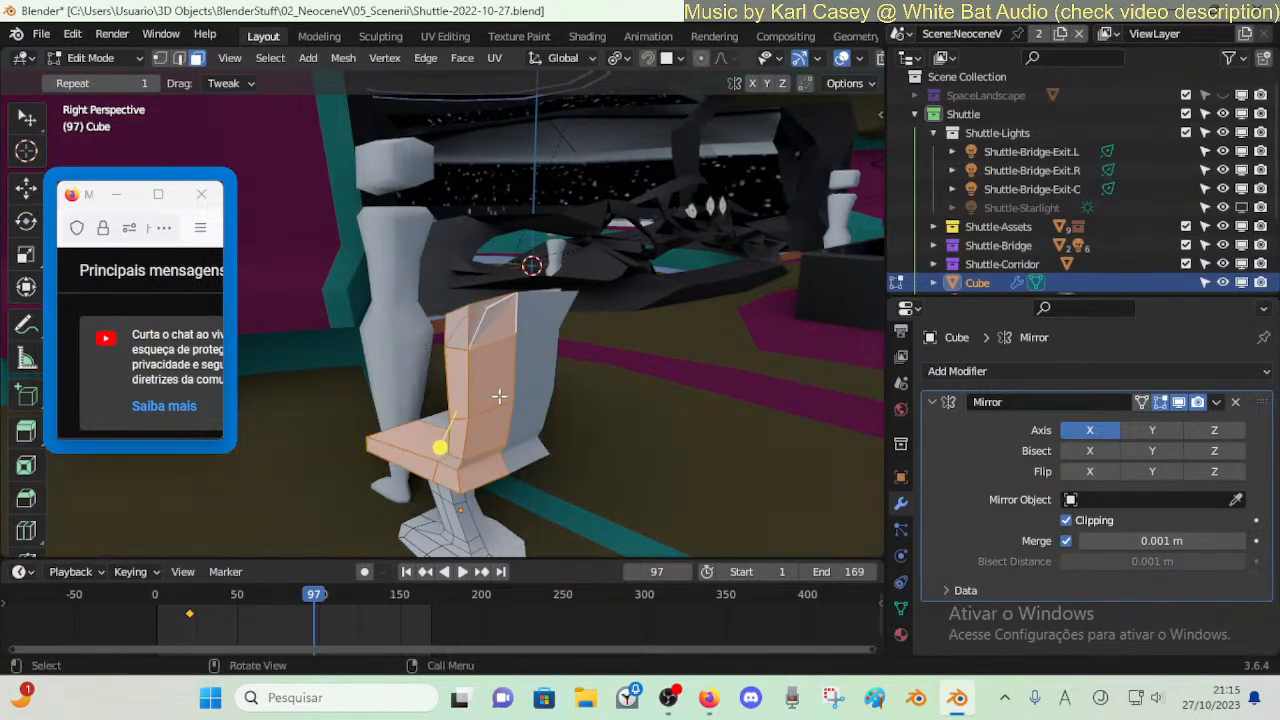
key(alt+a)
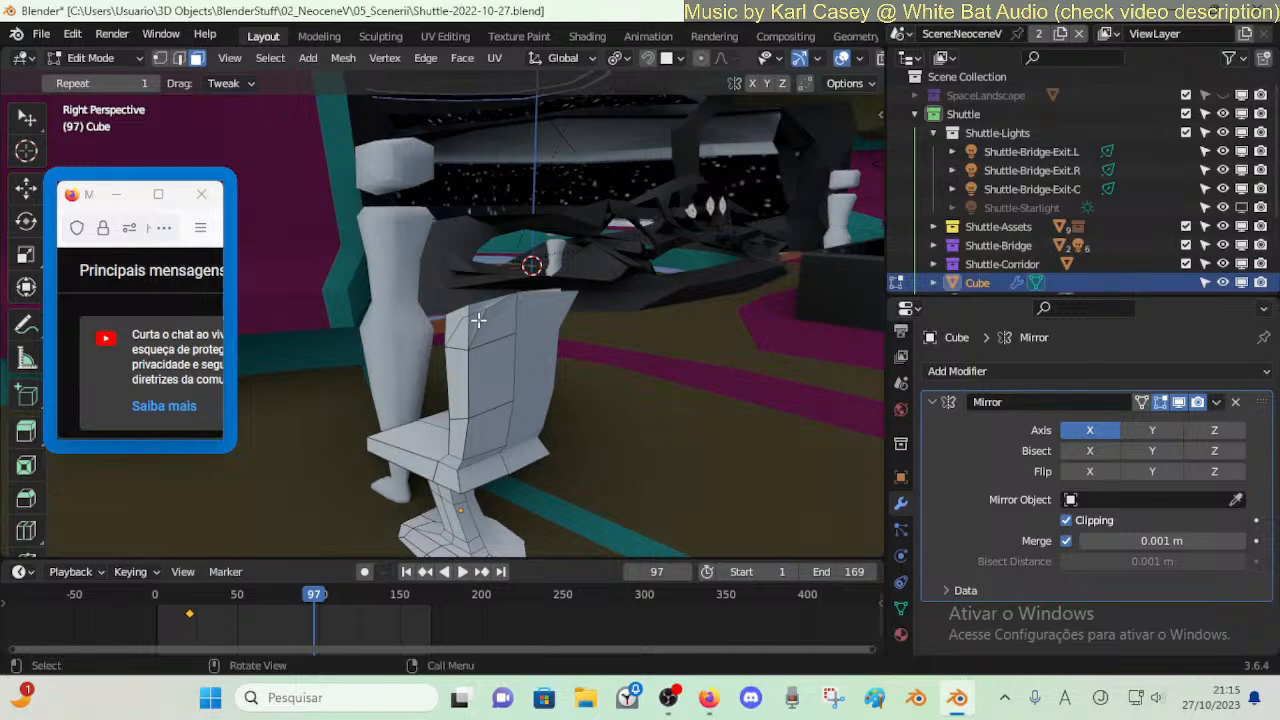
- Delete the outer side face at the backrest's upper end
click(486, 323)
click(455, 337)
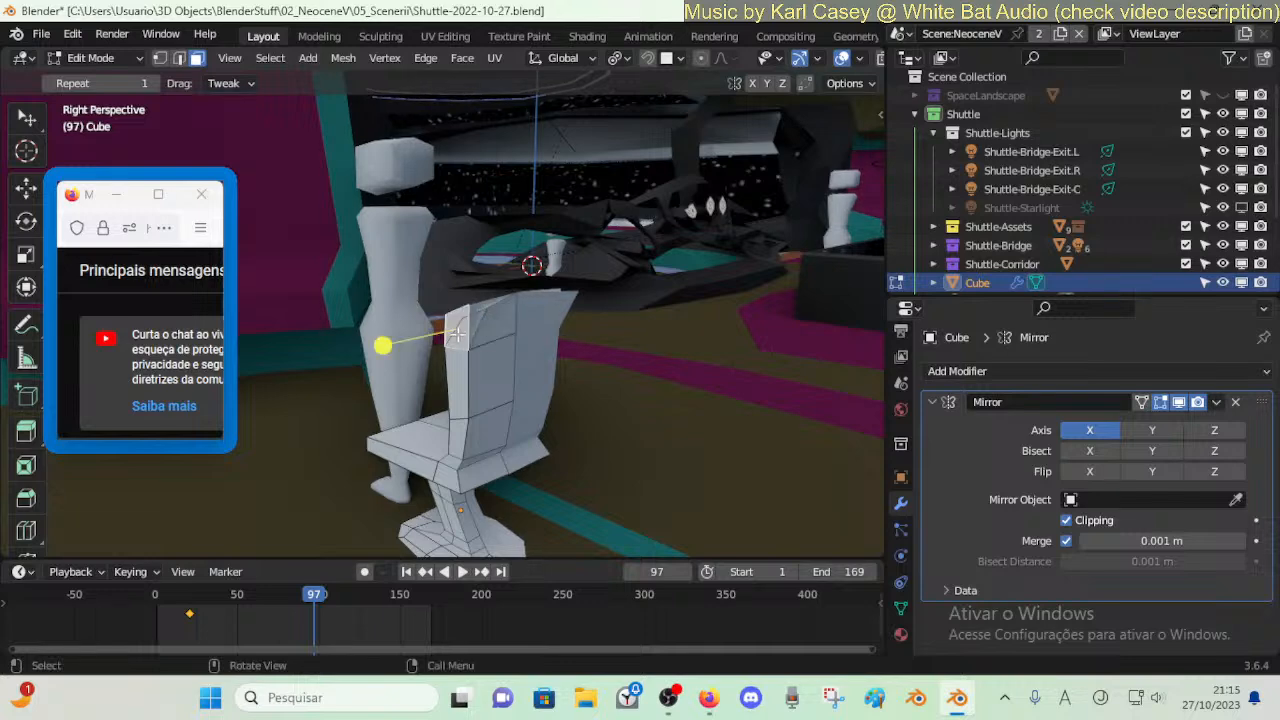
middle_drag(455, 337, 460, 334)
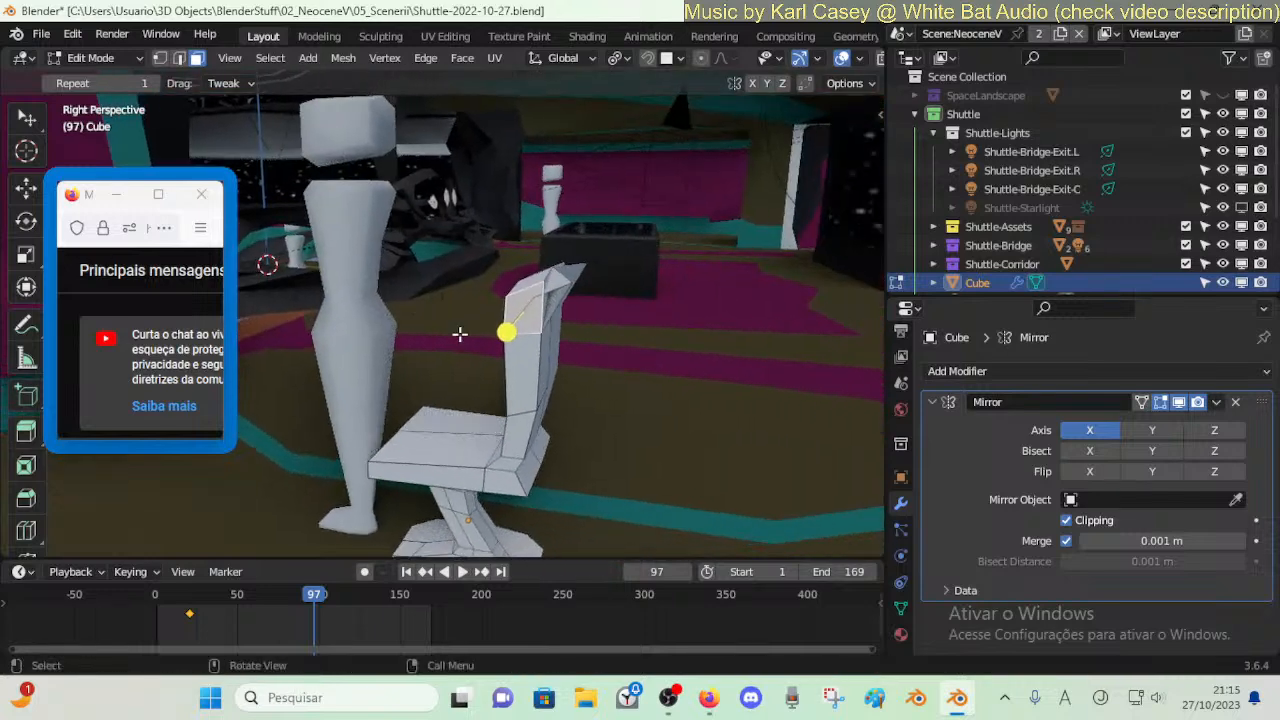
key(x)
click(470, 328)
- Try deleting the face loop around the middle section of the backrest, and undo the deletion
middle_drag(528, 297, 581, 274)
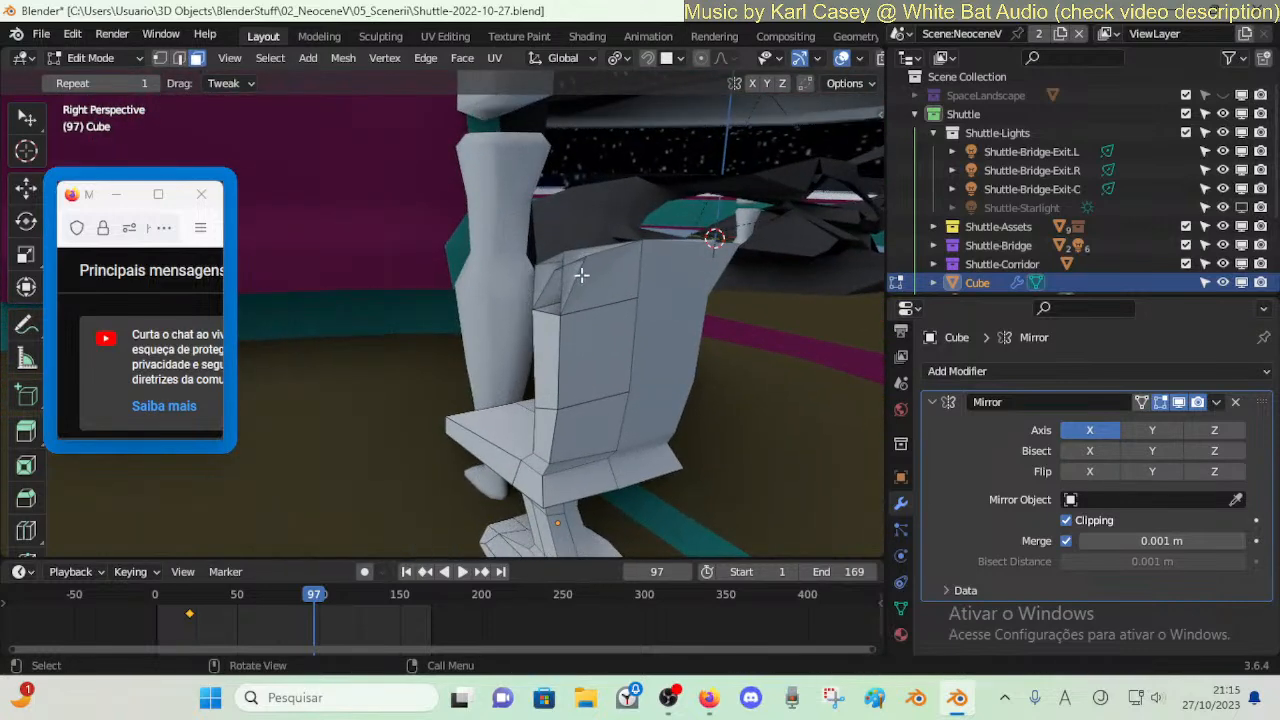
alt+click(560, 352)
key(x)
click(566, 357)
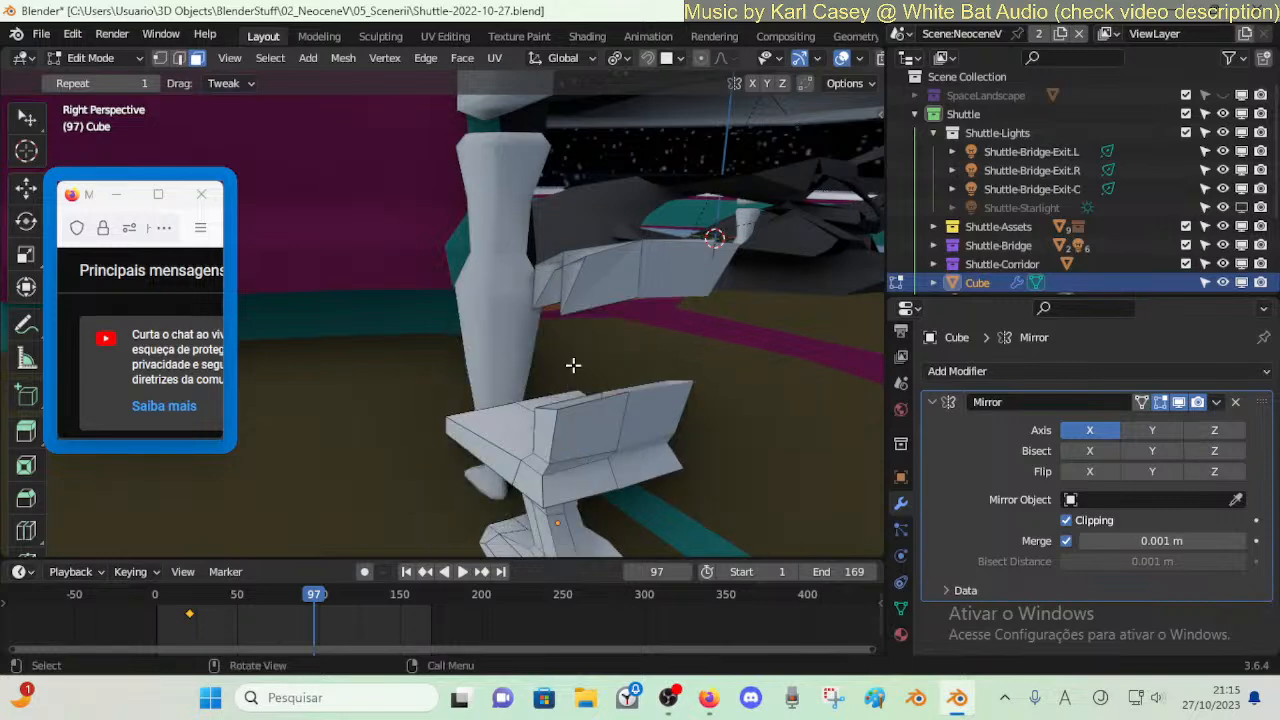
key(ctrl+z)
key(ctrl+z)
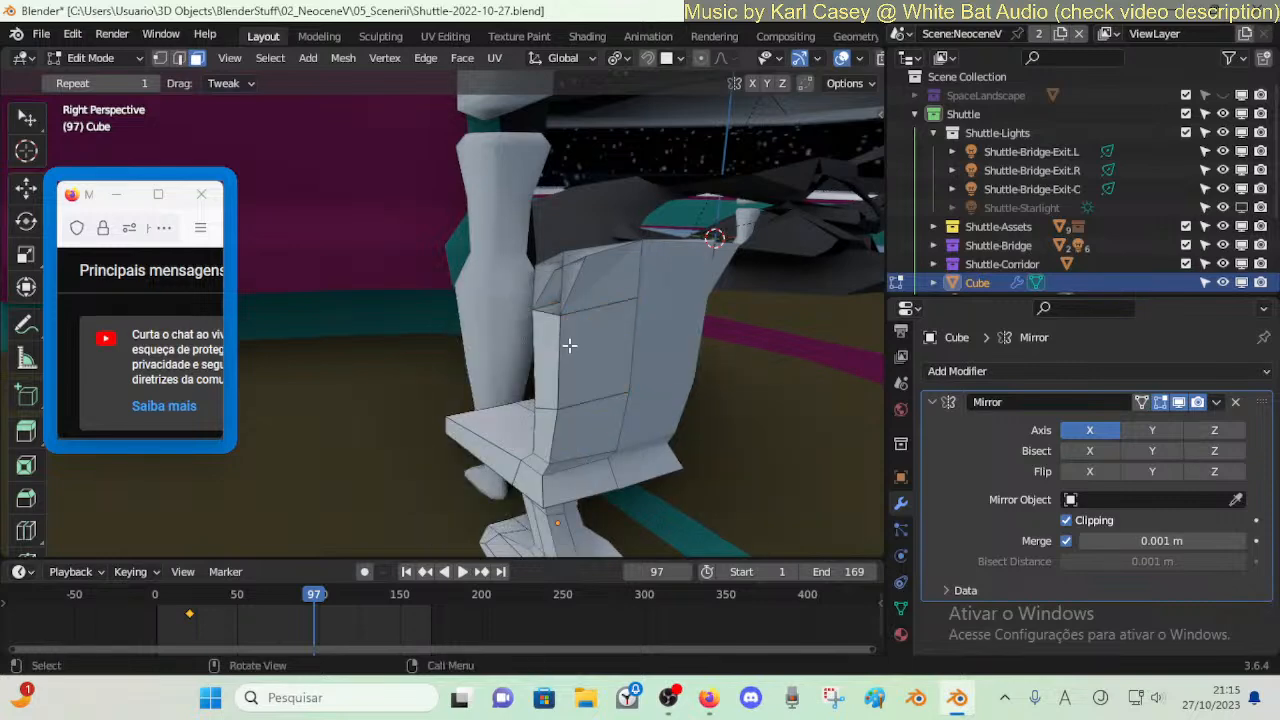
- Try deleting the face loop around the backrest's lowest section just above the seat, and undo the deletion
alt+click(556, 432)
key(x)
click(564, 439)
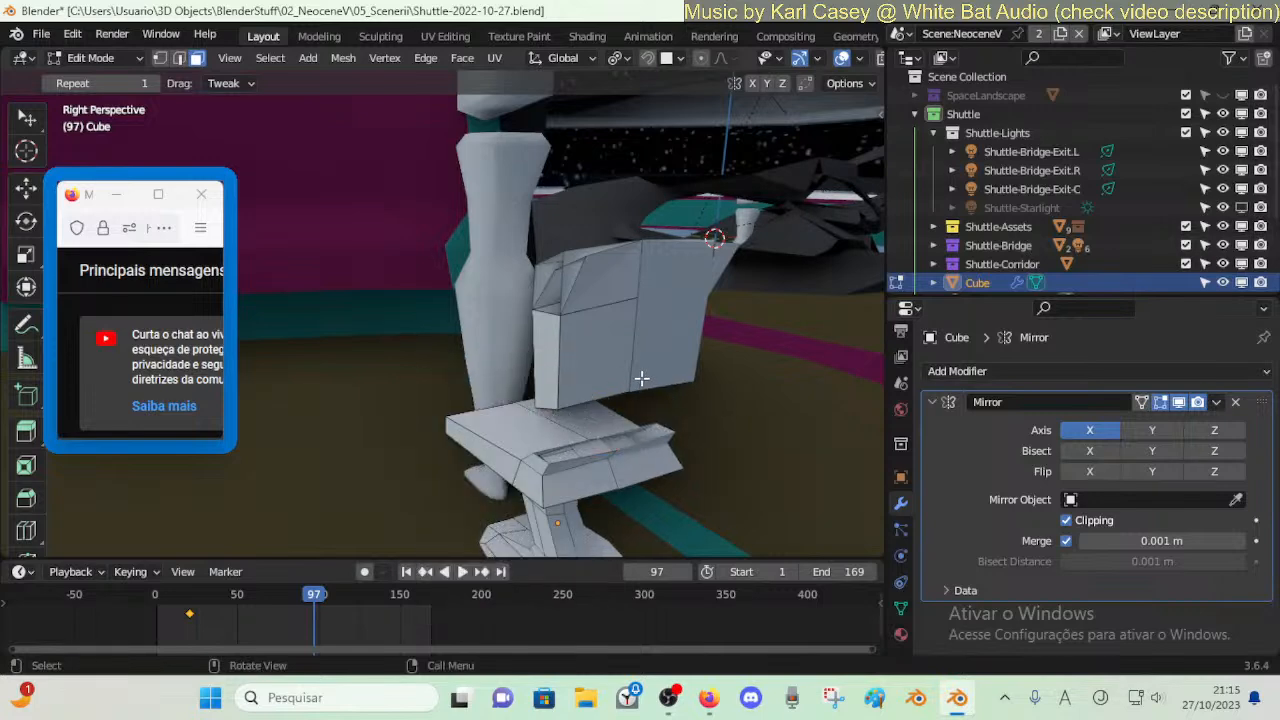
key(ctrl+z)
key(ctrl+z)
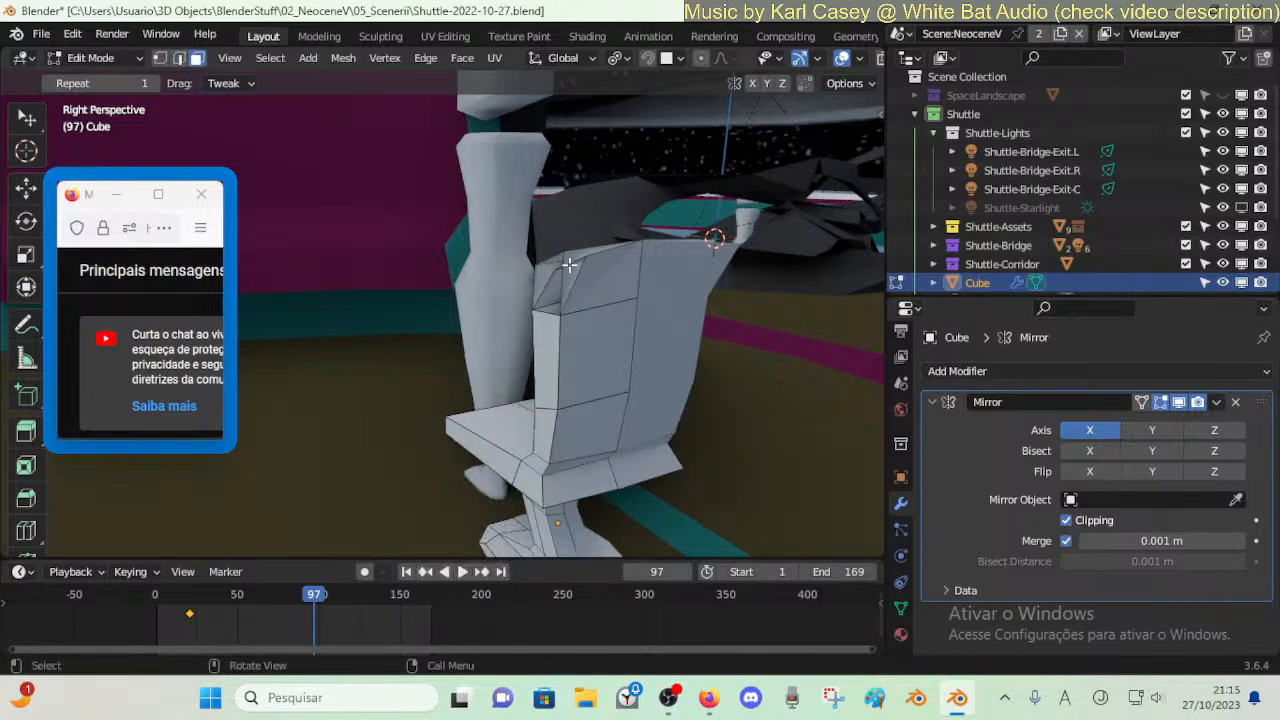
- Try deleting the single rear face at the backrest's upper end, and undo the deletion
key(3)
alt+click(598, 250)
key(ctrl+z)
click(602, 268)
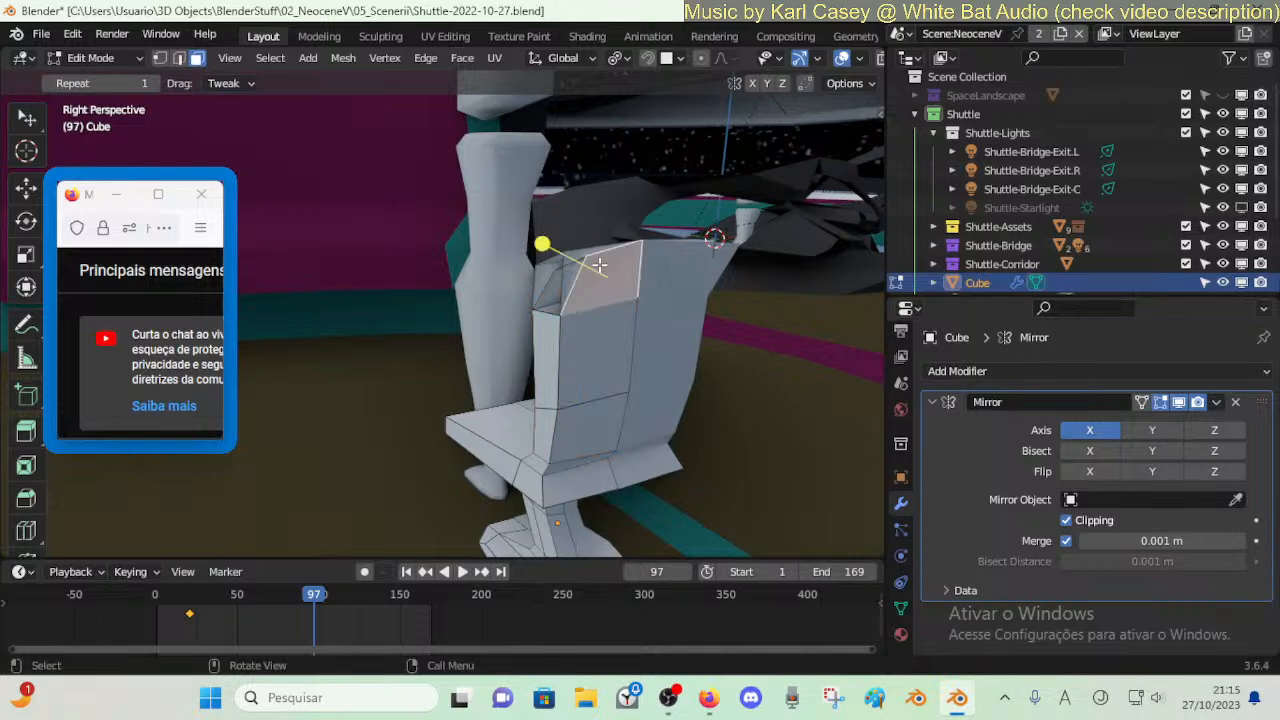
key(x)
click(603, 272)
key(ctrl+z)
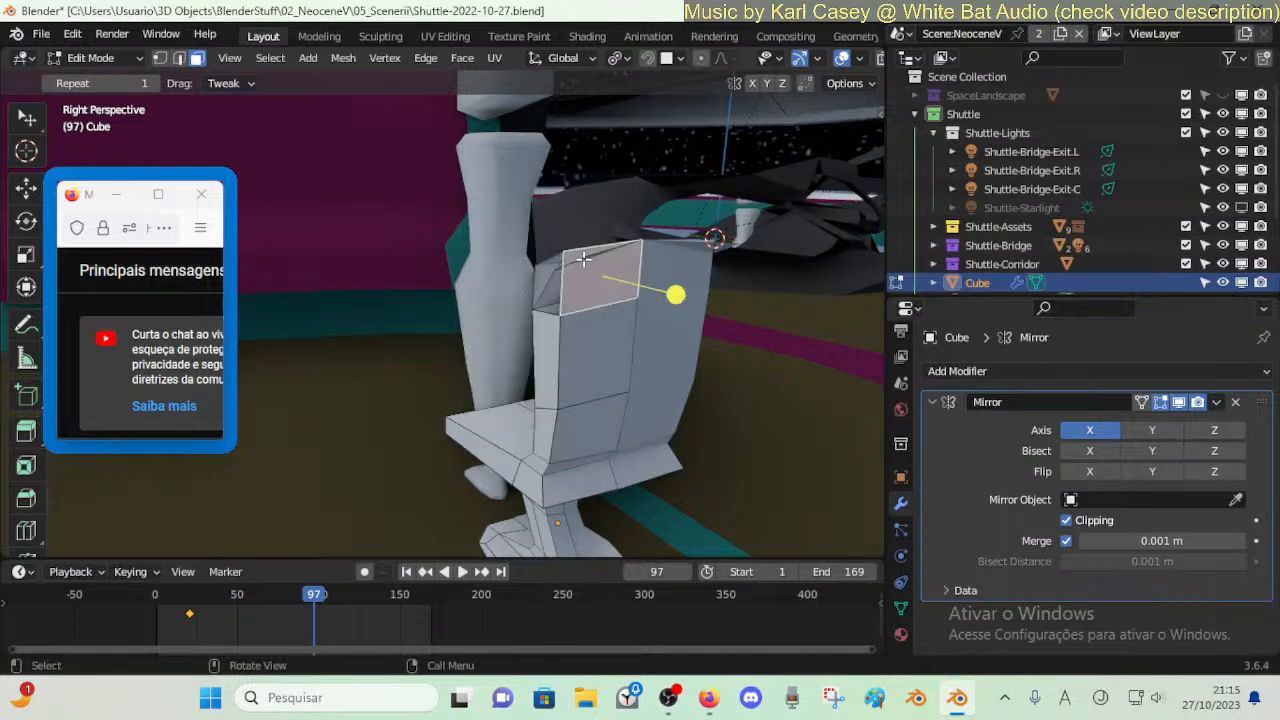
- Delete the two adjacent faces at the upper corner of the chair's backrest
click(583, 260)
shift+click(554, 284)
key(x)
click(553, 290)
- Try to move an open edge at the top of the backrest outward
middle_drag(553, 290, 648, 330)
key(2)
click(609, 323)
key(g)
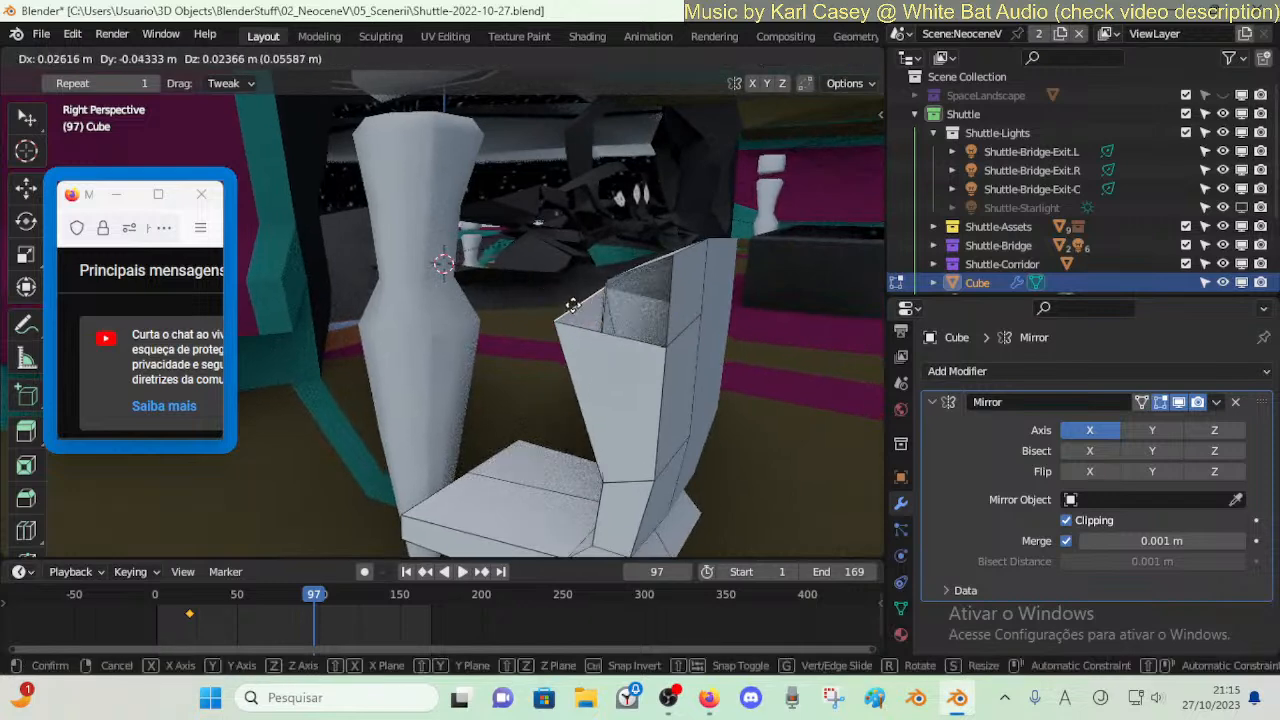
click(629, 350)
- Try to move and extrude the backrest's front face outward, with X-ray display on, and undo the extrusion
key(3)
click(622, 298)
key(g)
right_click(540, 315)
key(alt+z)
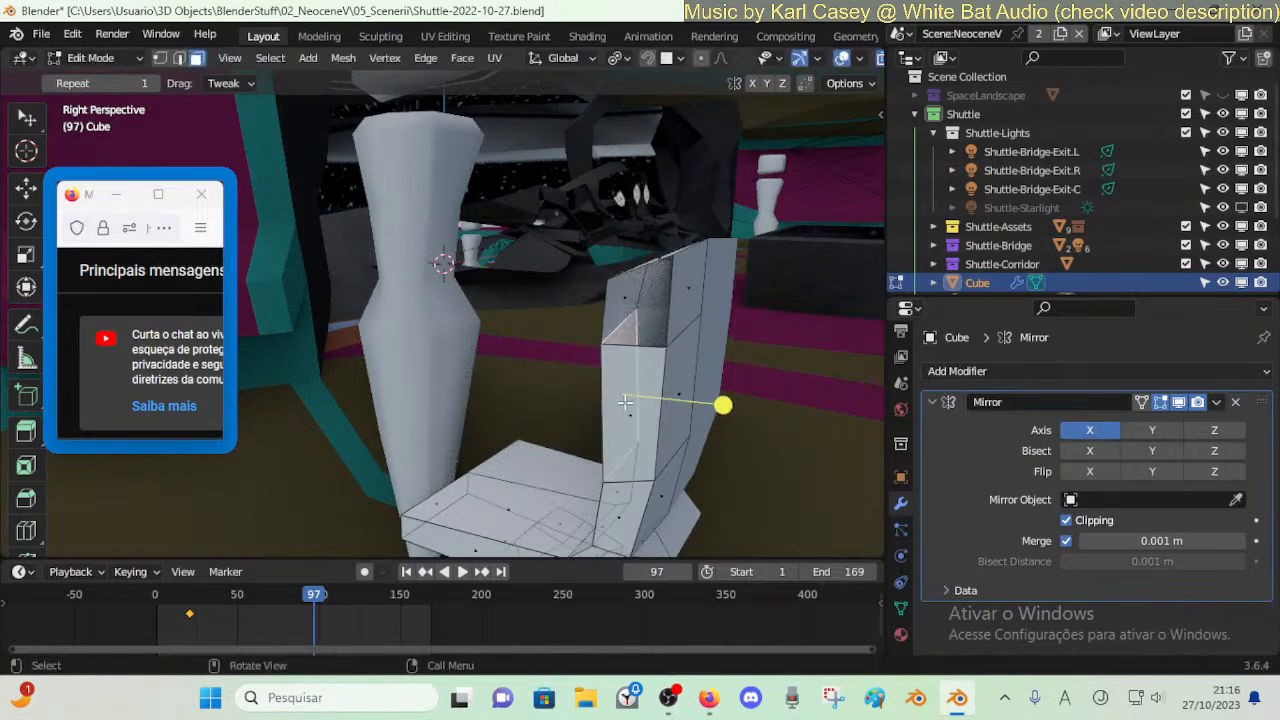
key(e)
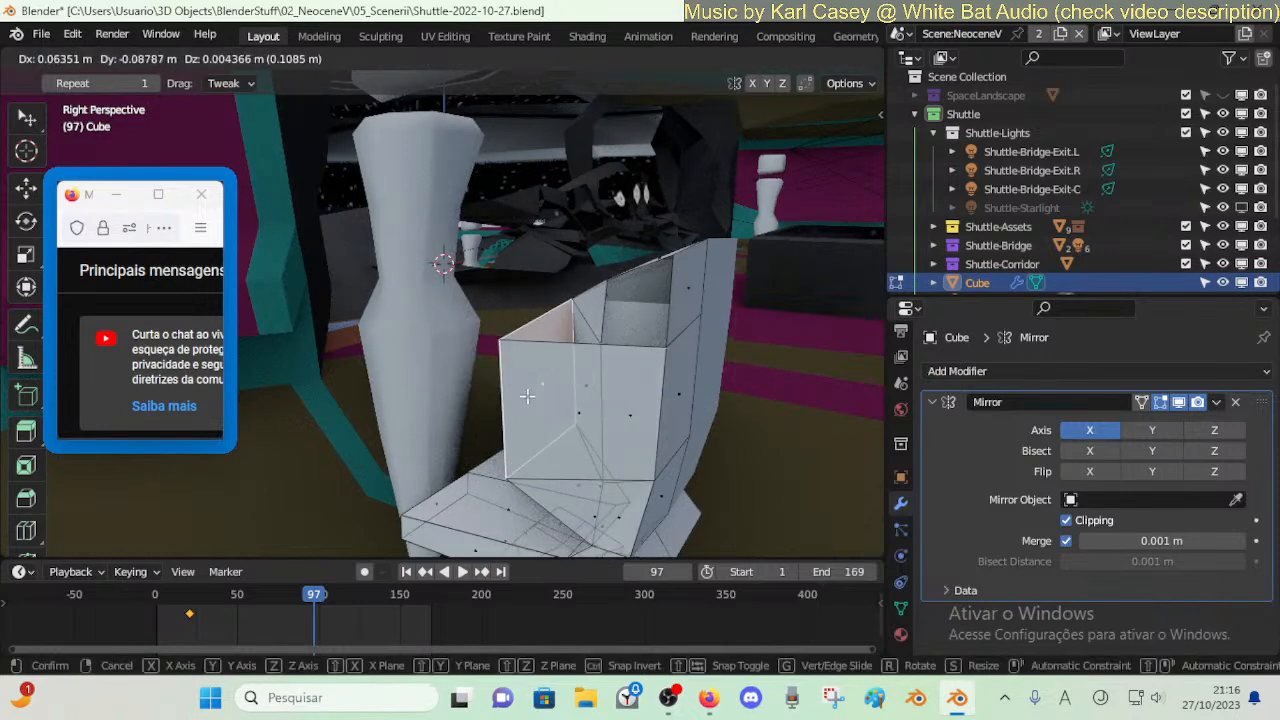
click(527, 396)
key(ctrl+z)
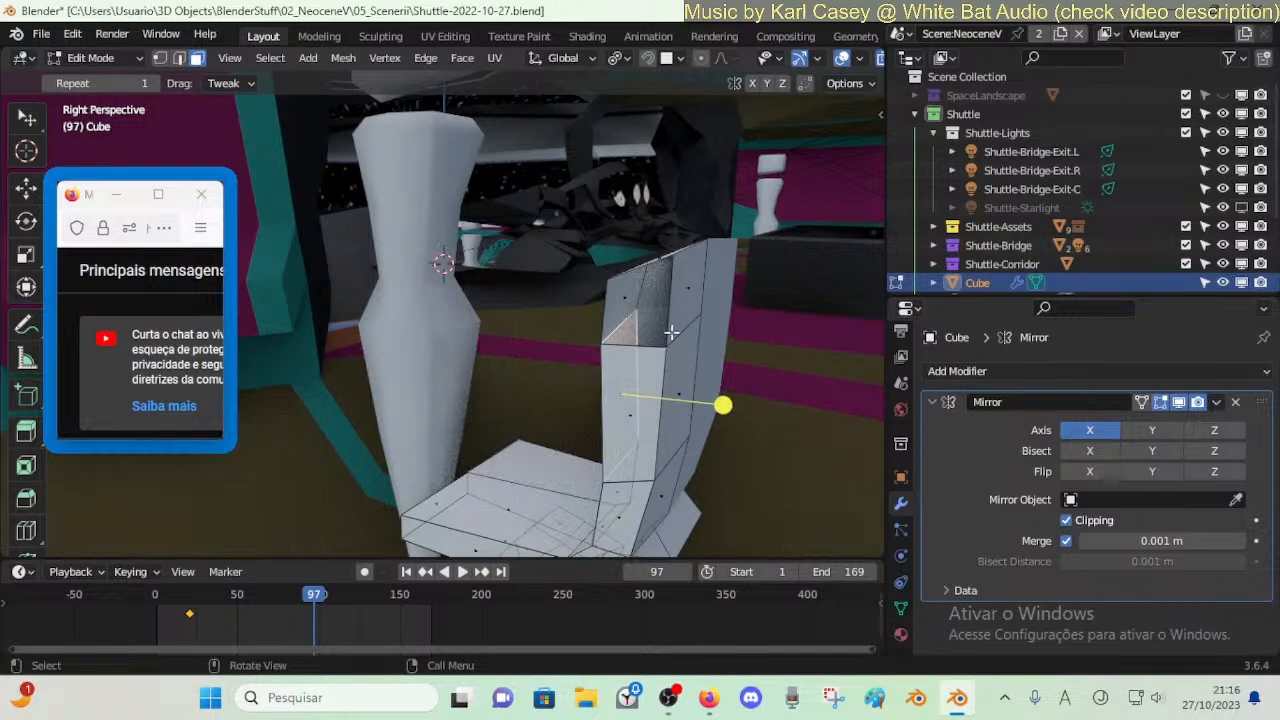
- Delete the backrest's middle faces and the detached upper faces, keeping only its lower part on the seat
key(x)
click(661, 394)
alt+click(677, 256)
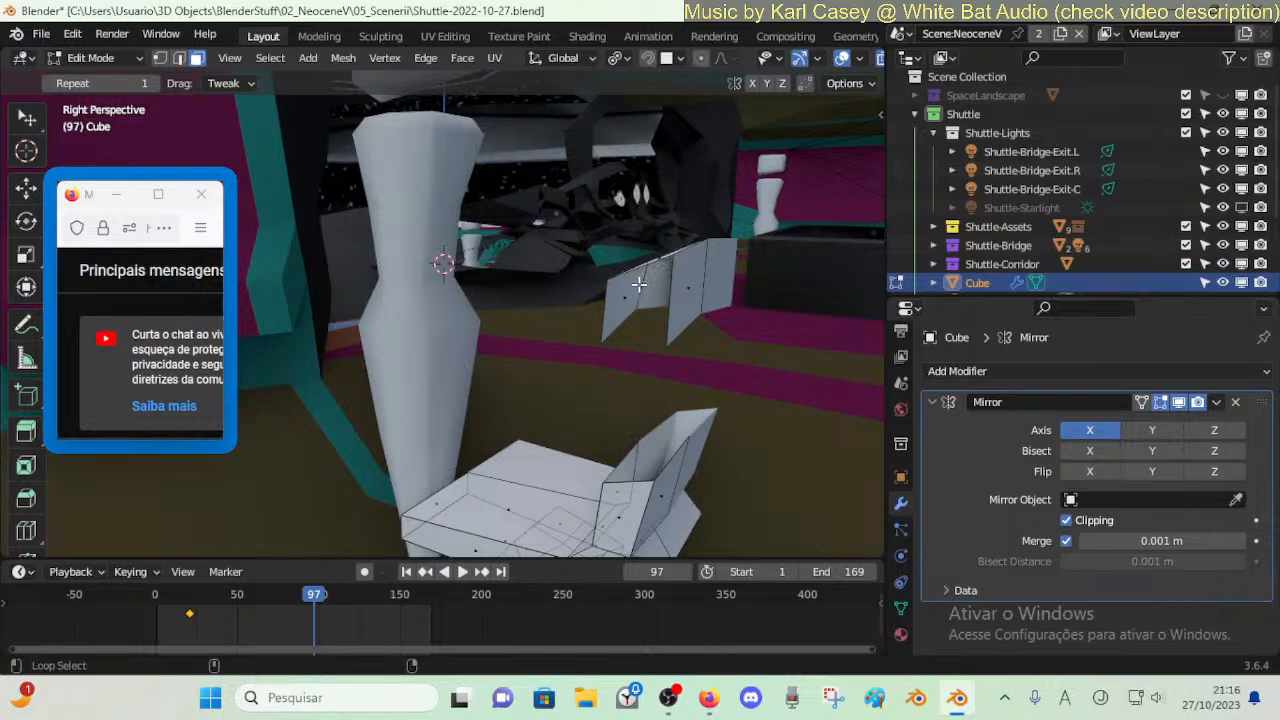
key(x)
click(639, 285)
key(l)
key(x)
click(648, 289)
key(s)
click(640, 354)
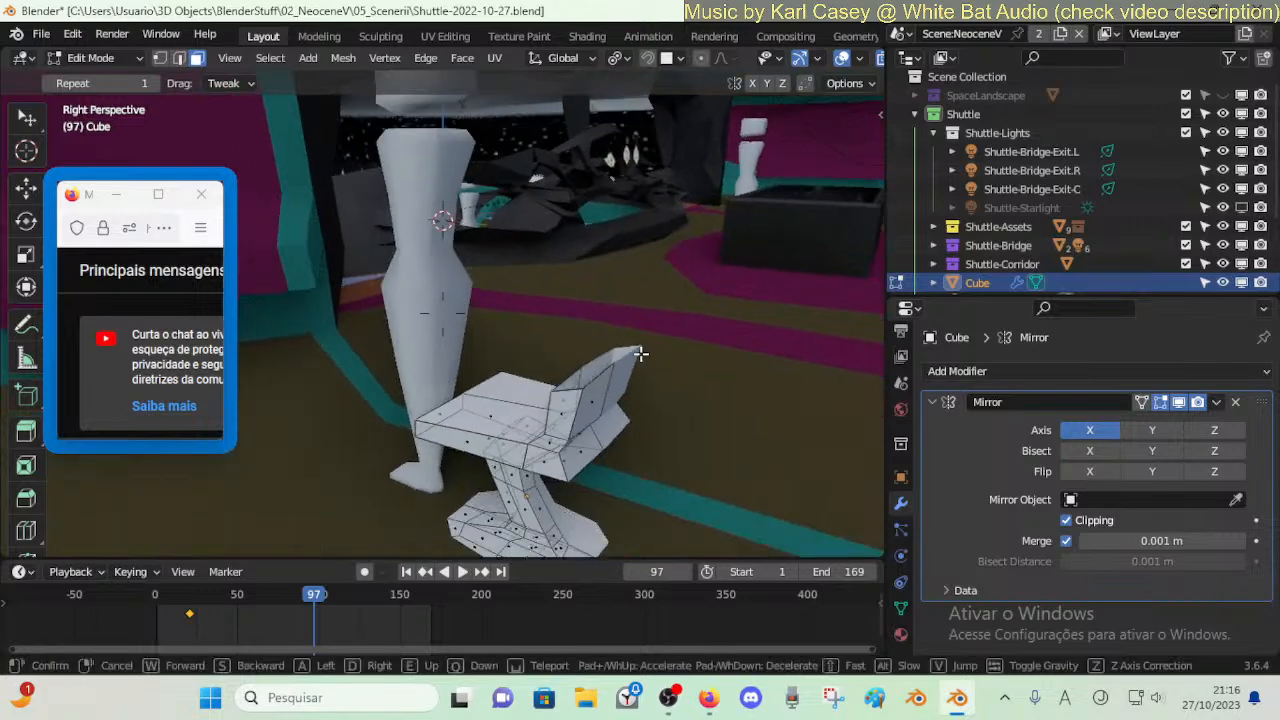
key(2)
click(567, 380)
key(g)
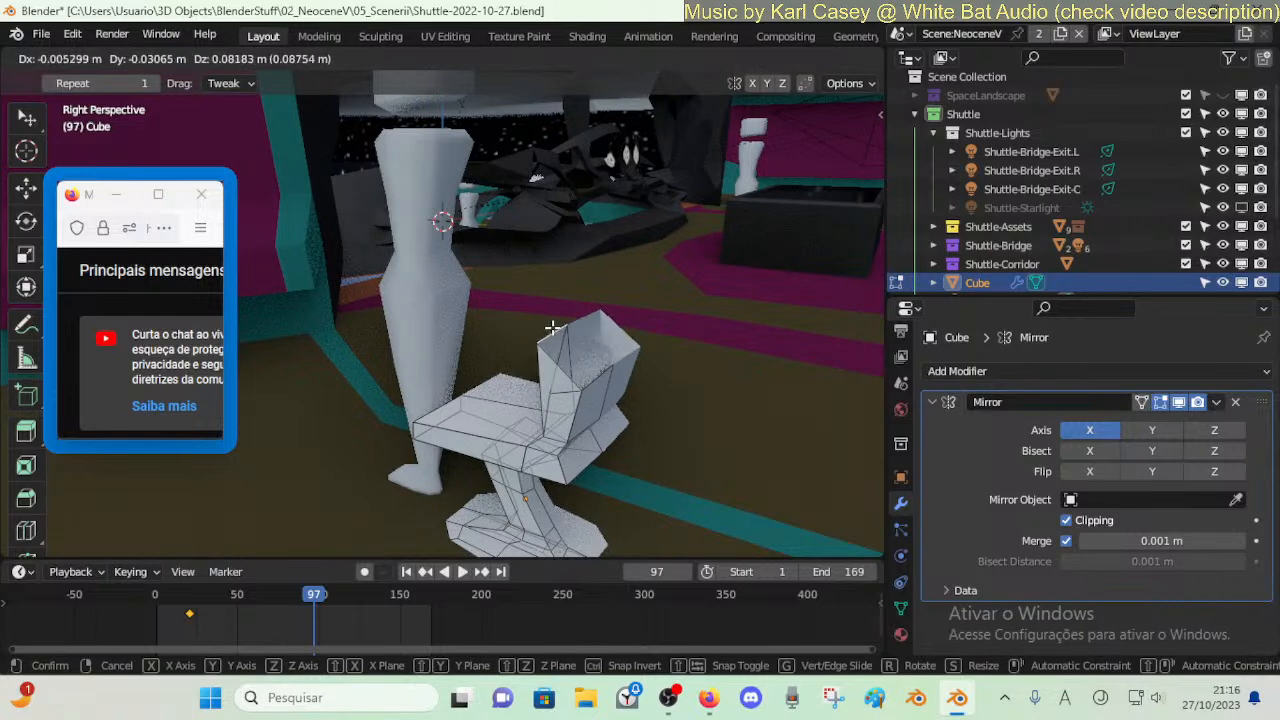
right_click(558, 340)
- Select the whole chair mesh and merge its vertices by distance with a merge distance of 0.0101 m
key(a)
key(a)
key(a)
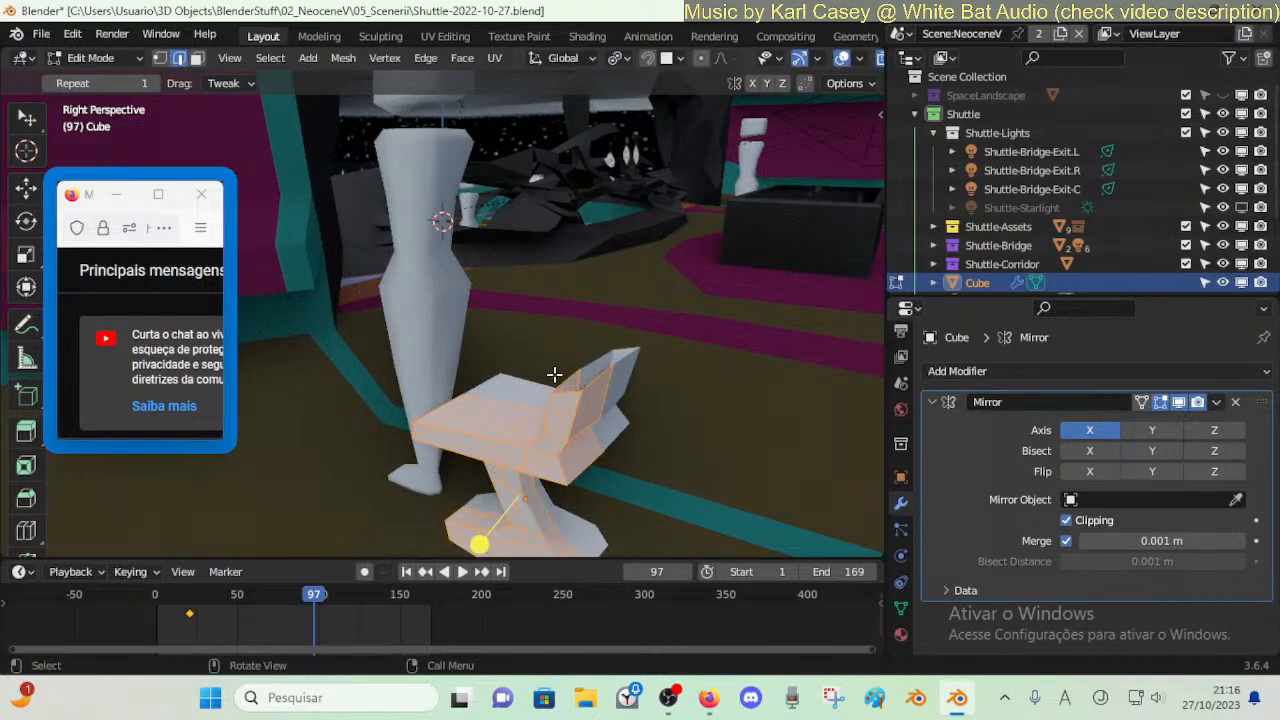
key(m)
click(556, 382)
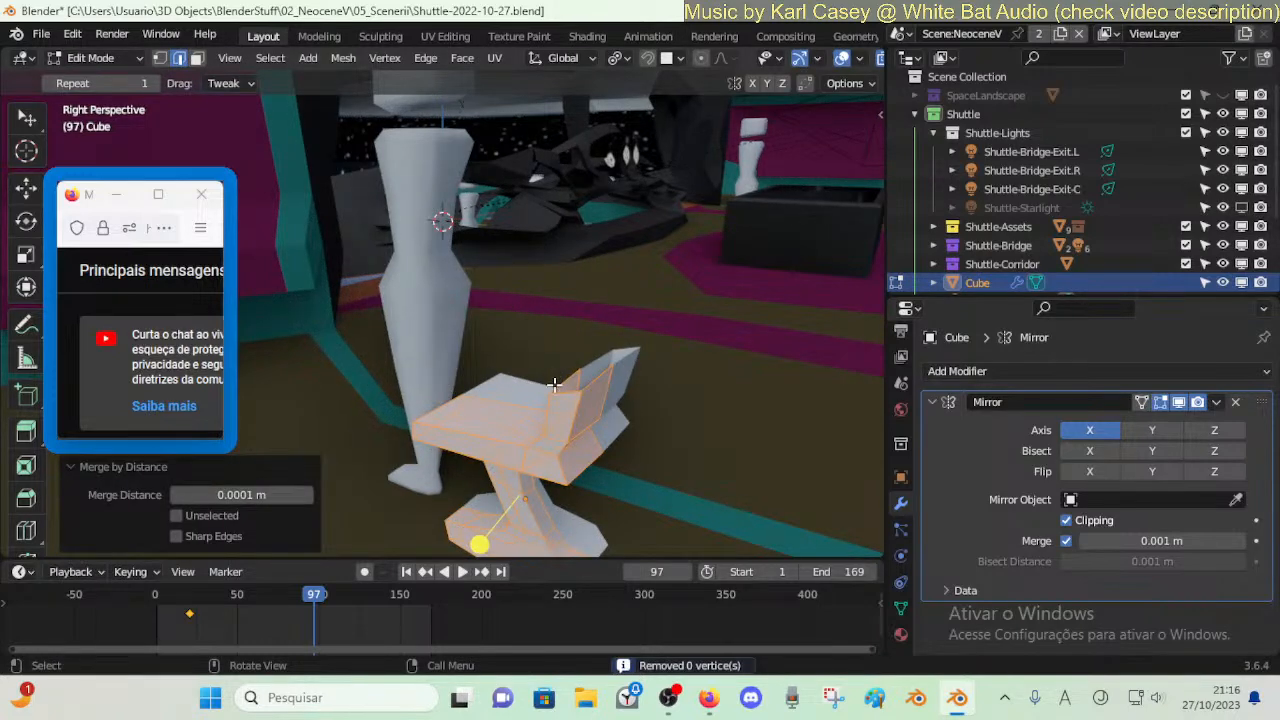
key(m)
click(556, 388)
mouse_move(290, 500)
mouse_down()
mouse_move(345, 500)
mouse_move(308, 506)
mouse_up()
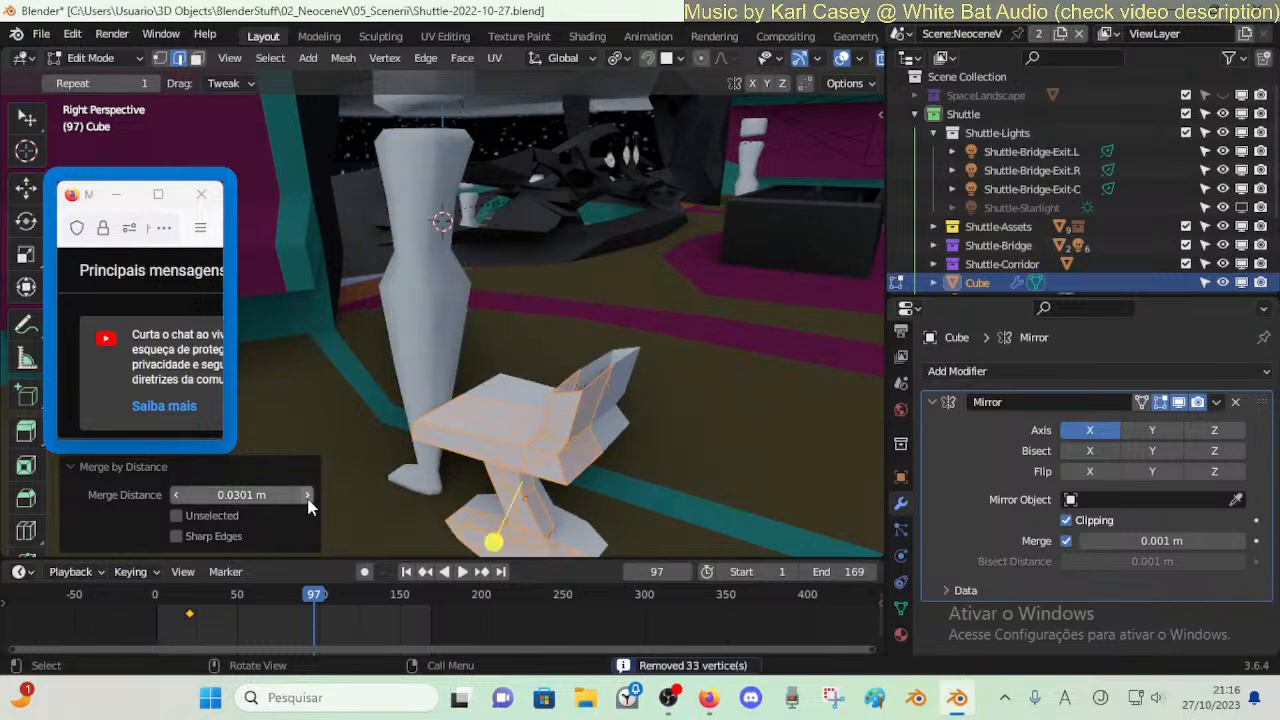
click(177, 494)
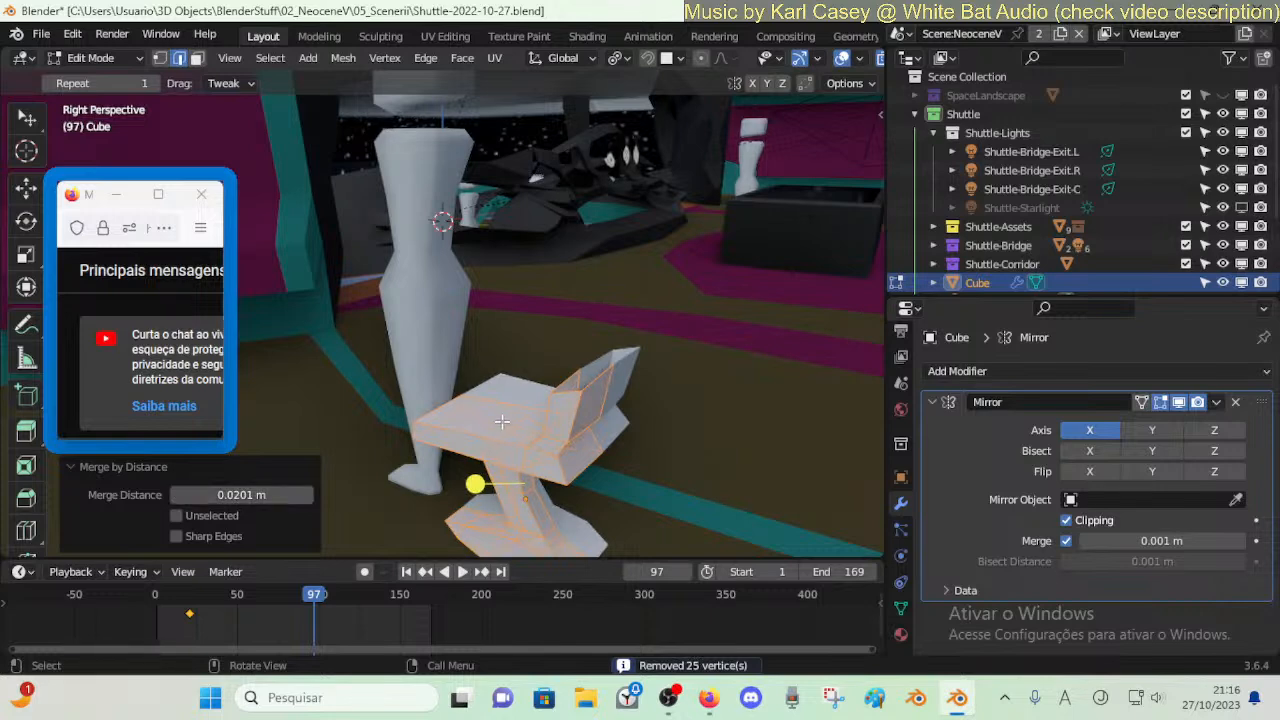
click(177, 494)
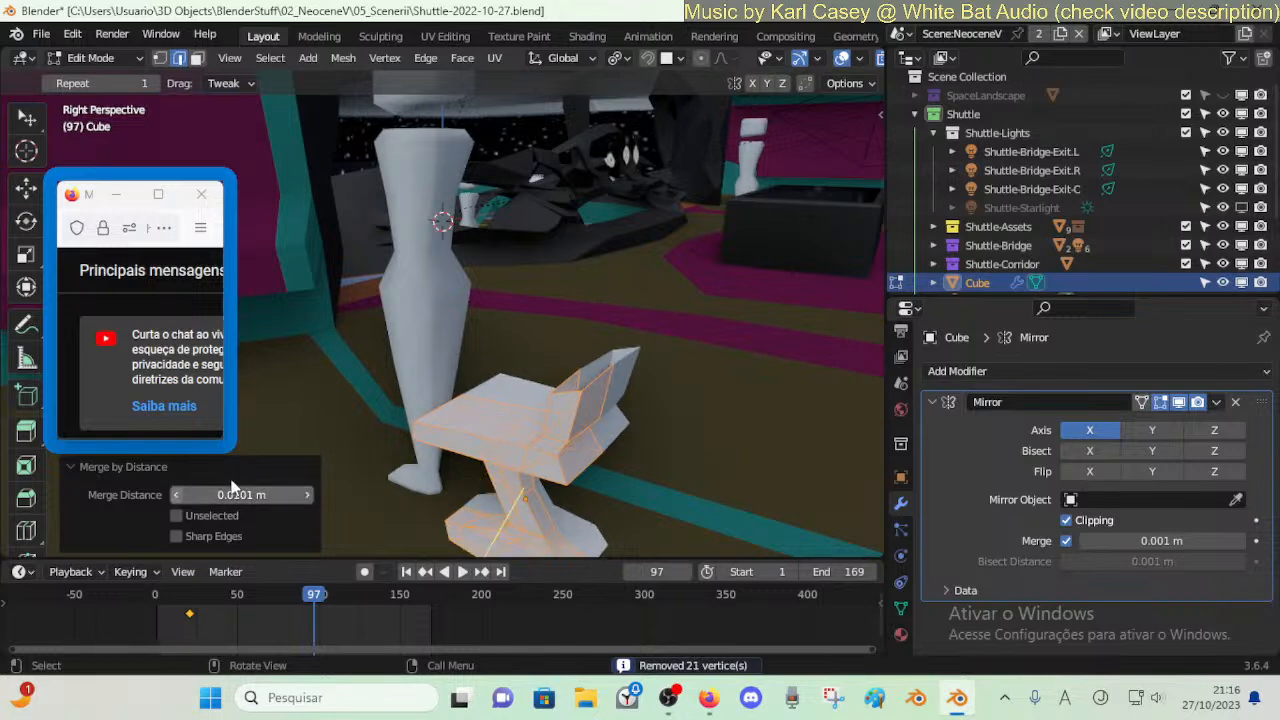
- Examine the merged geometry of the chair's pedestal and base up close in Edit Mode and Object Mode
key(alt+a)
key(shift+grave)
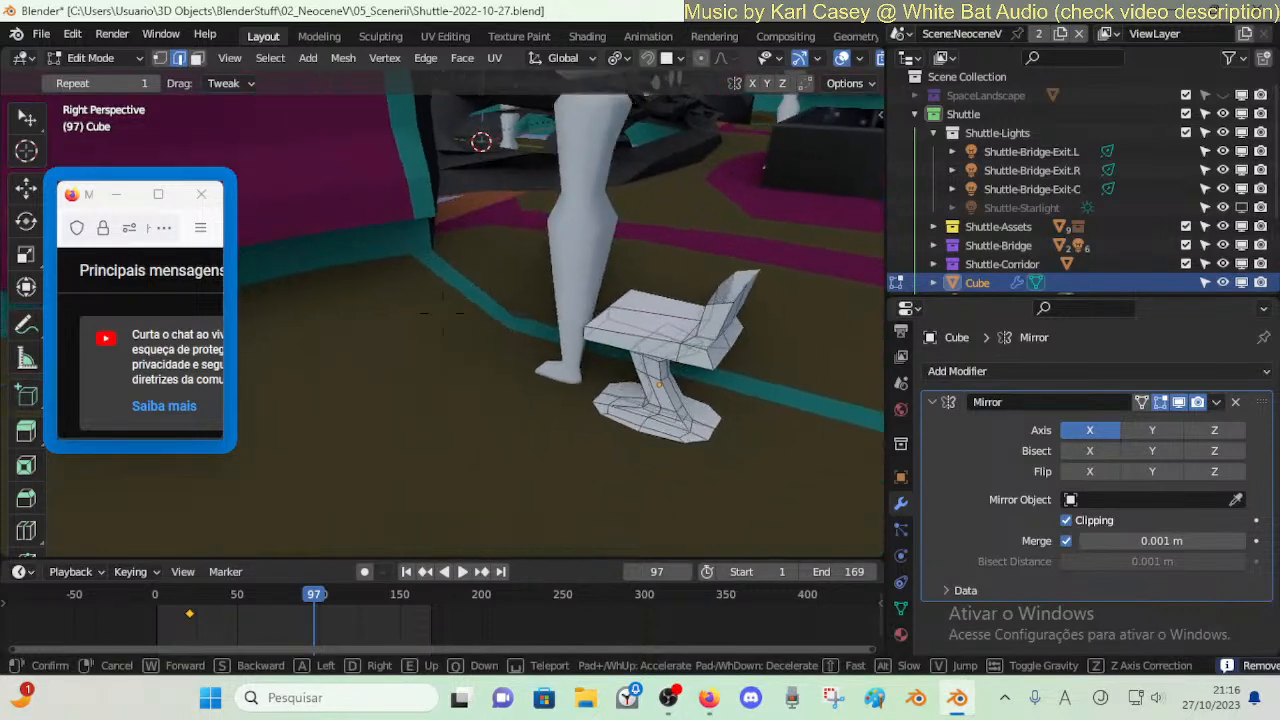
key(w)
key(d)
key(a)
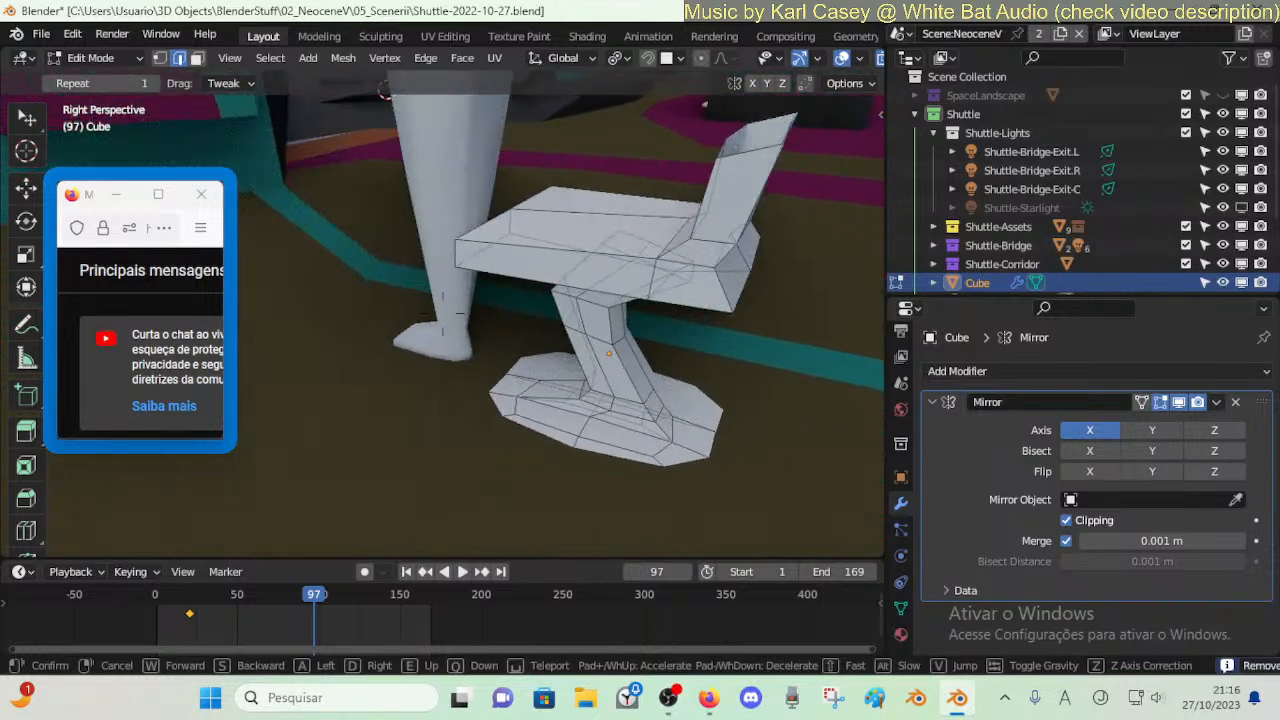
click(631, 463)
key(alt)
alt+click(656, 467)
key(ctrl+z)
alt+click(656, 463)
drag(595, 486, 617, 491)
key(alt+a)
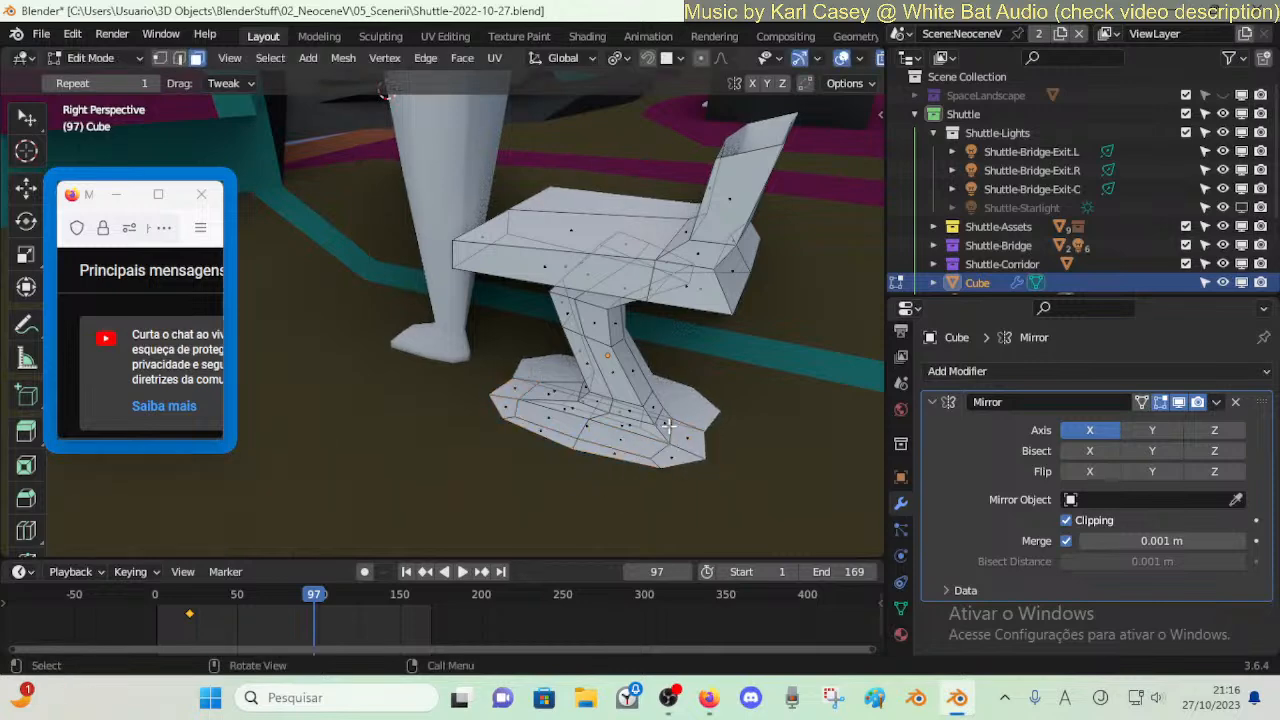
alt+click(632, 399)
drag(645, 354, 784, 394)
key(Tab)
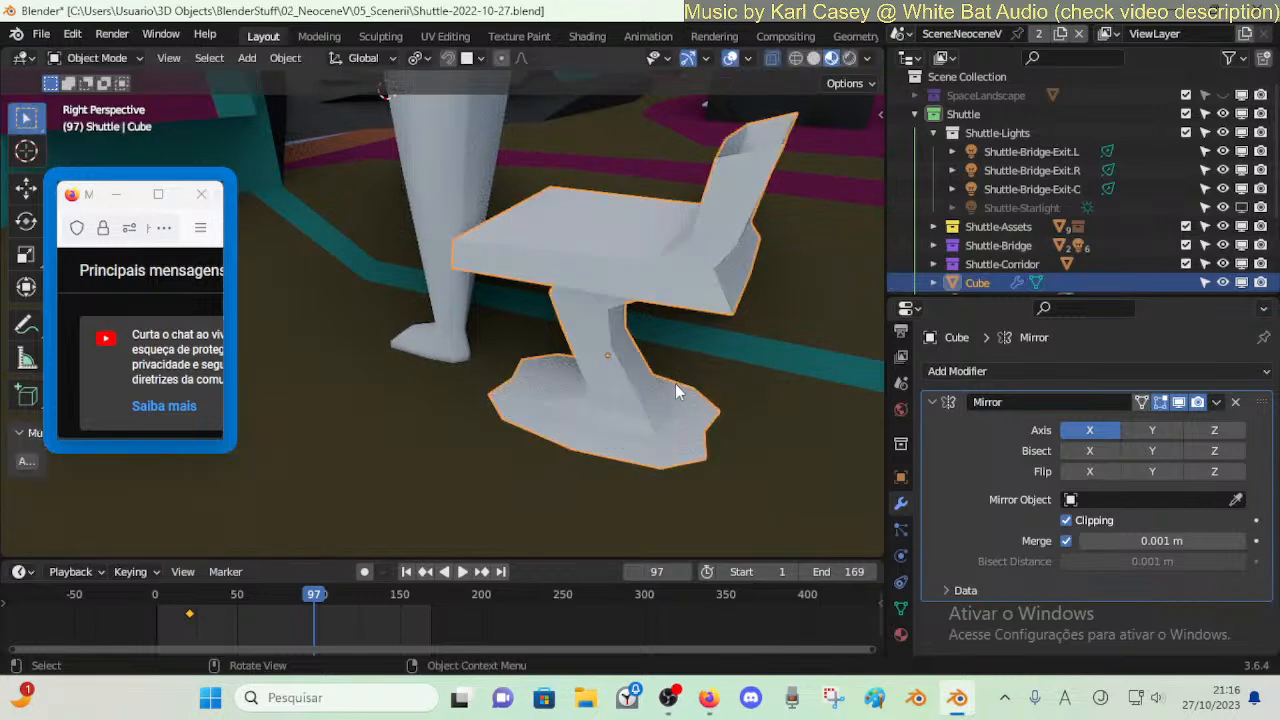
- Move the rear corner vertex of the chair's base inward about 0.024 m along negative Y
key(Tab)
key(1)
click(706, 452)
key(g)
key(y)
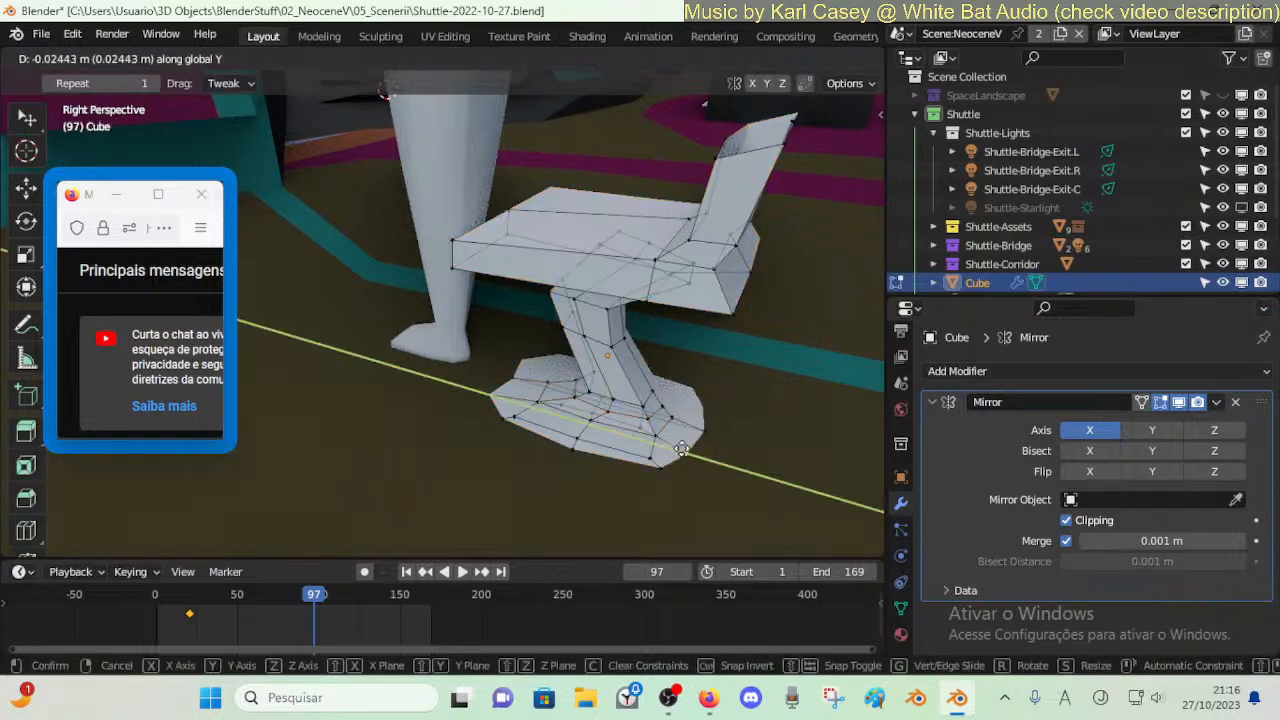
click(681, 449)
- Move the two front vertices of the chair's base inward along Y, the outermost one by about 0.029 m
click(511, 379)
key(g)
key(y)
click(524, 379)
click(493, 394)
key(g)
key(y)
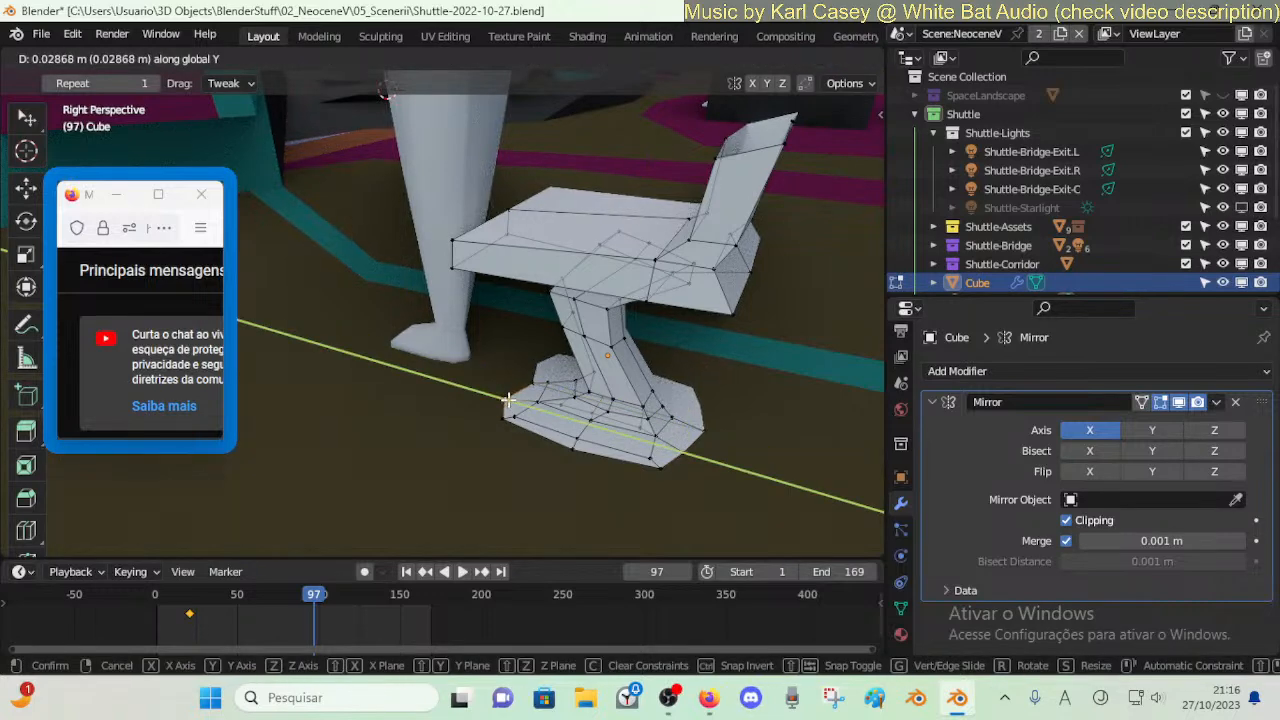
click(510, 400)
- Lower the edge loop at the upper bend of the chair's pedestal along Z
key(Tab)
key(shift+grave)
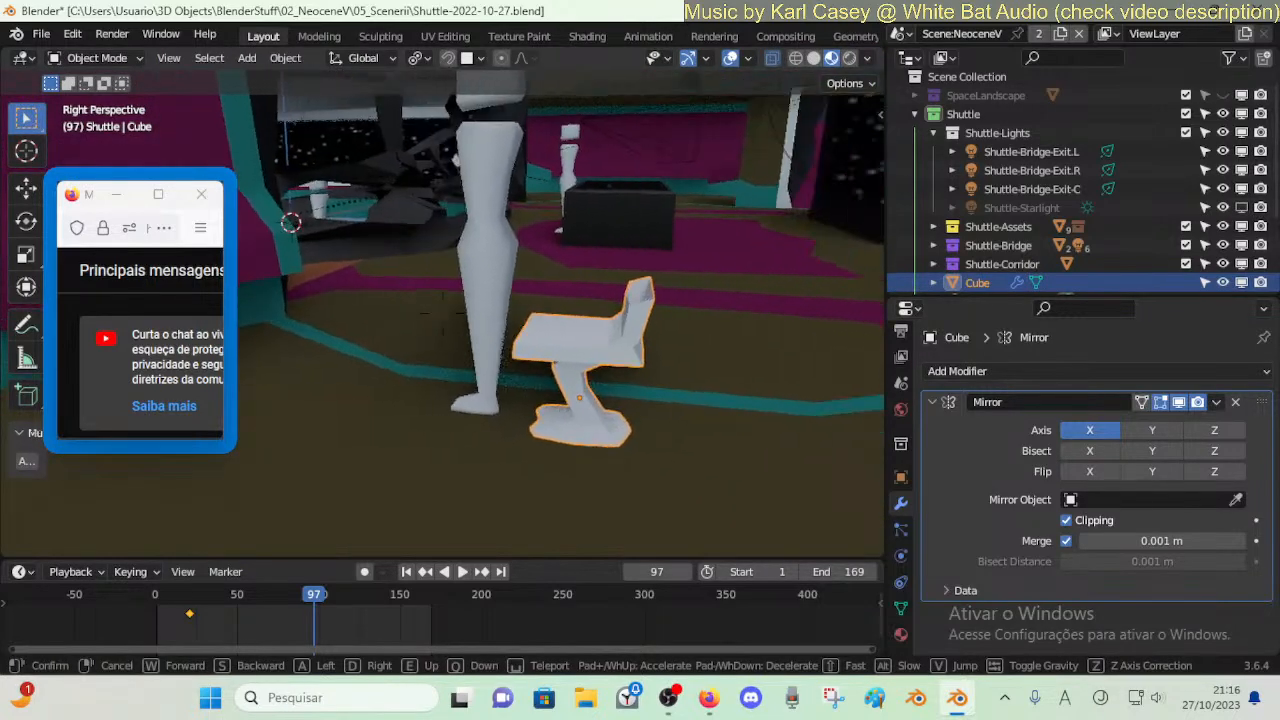
click(553, 216)
key(Tab)
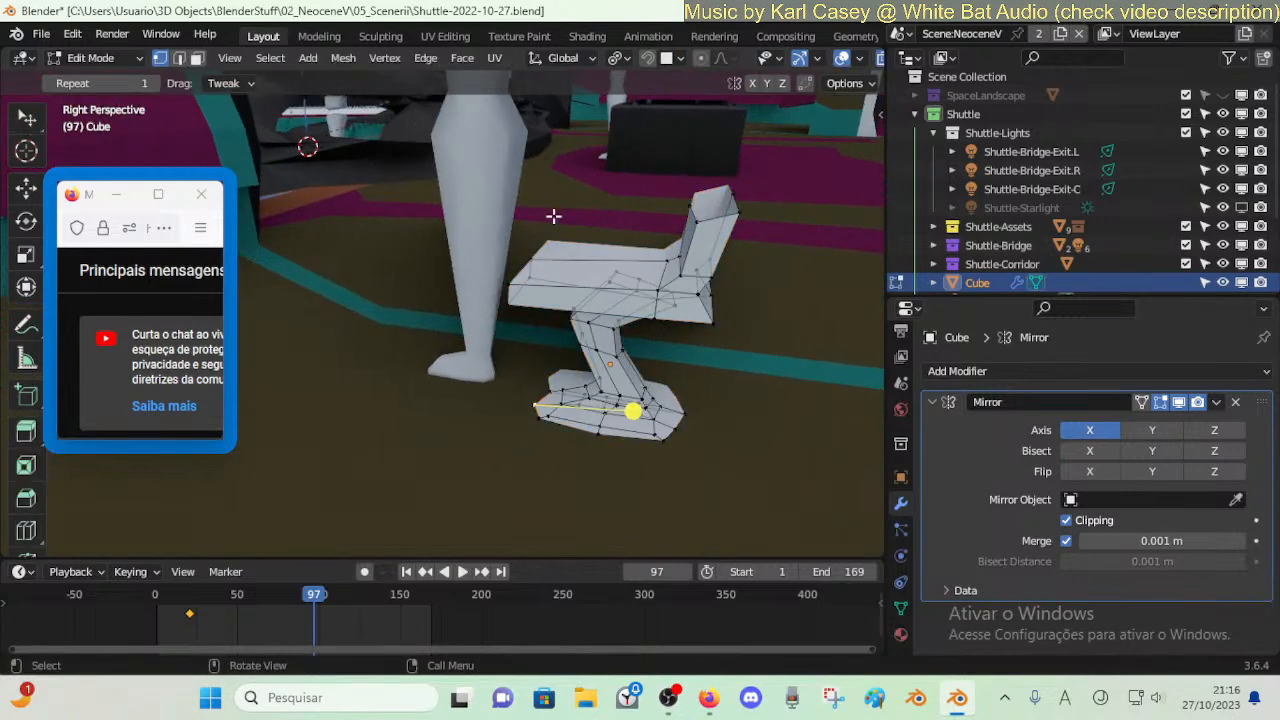
key(2)
click(598, 328)
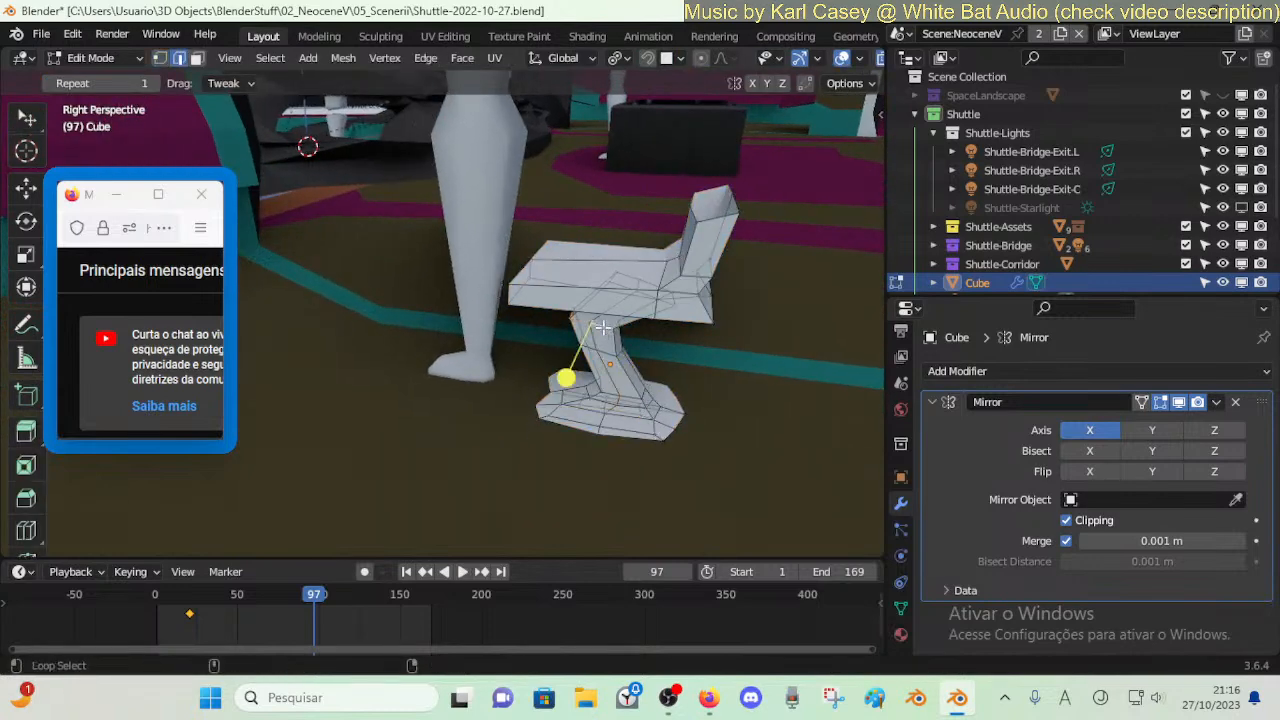
key(g)
key(z)
click(612, 339)
- Delete the cap face at the pedestal's top inside the seat
click(632, 292)
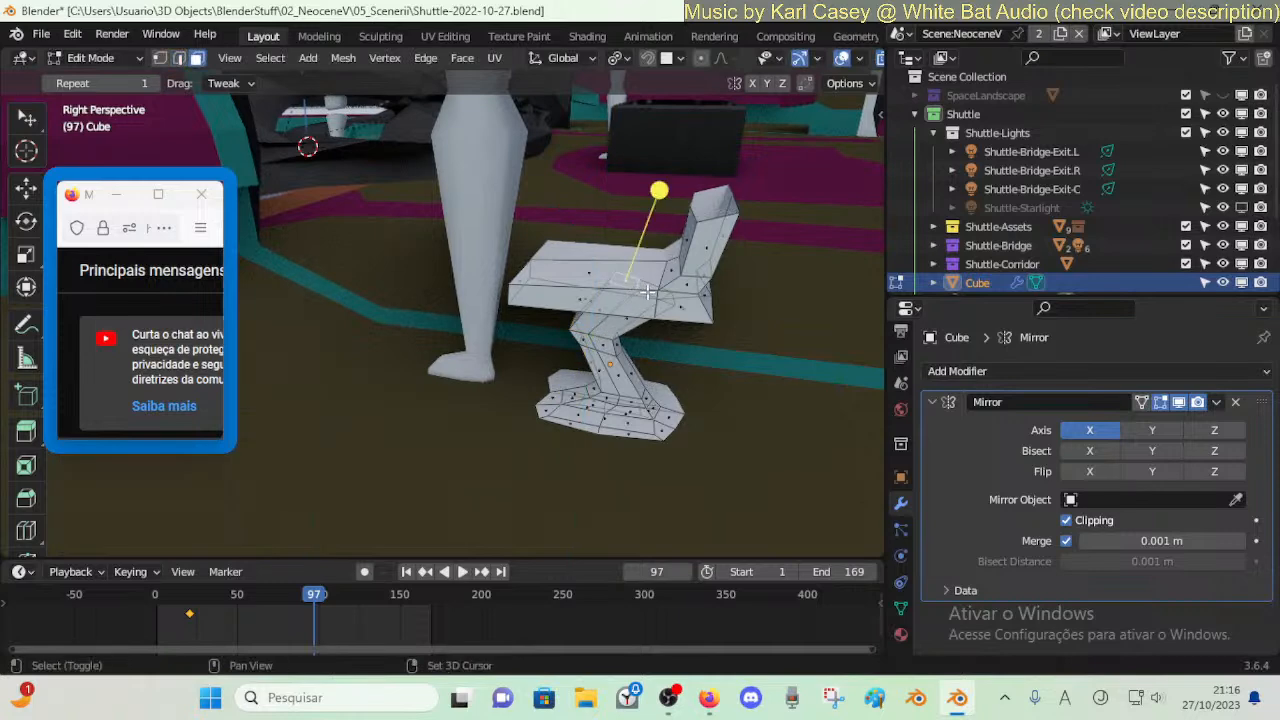
key(x)
click(648, 291)
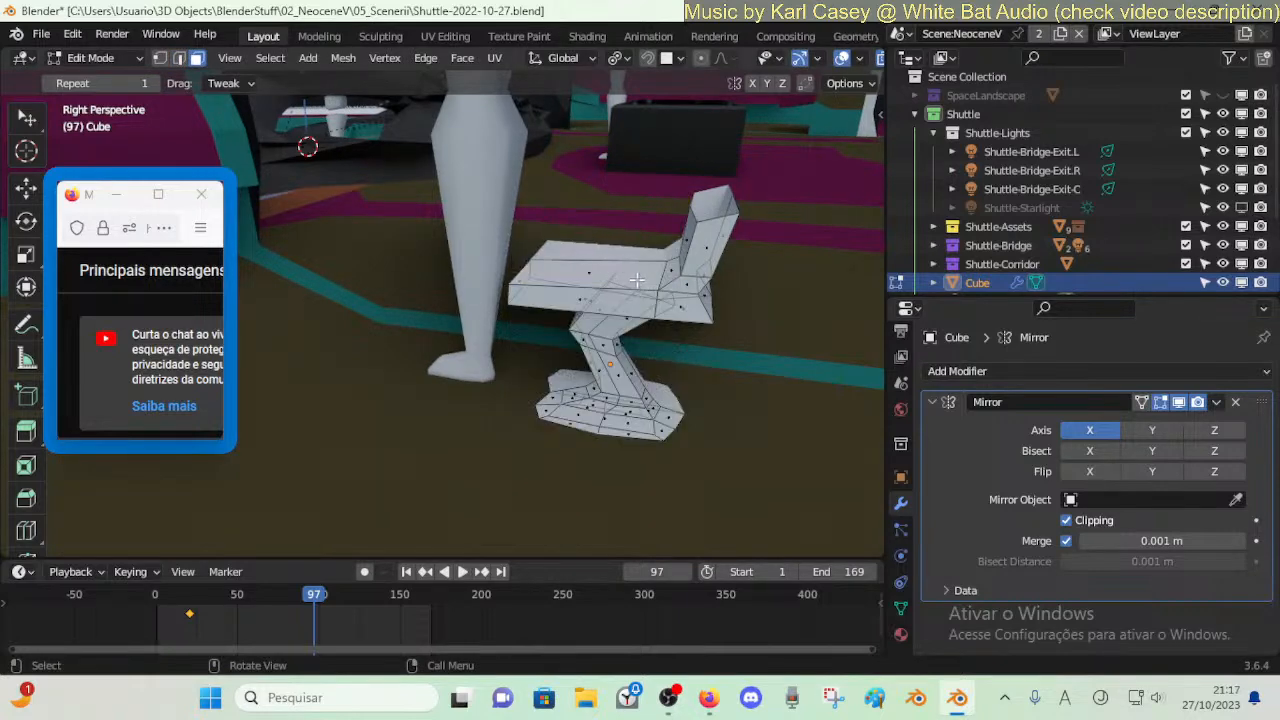
- Lower the pedestal's open top edge loop along Z and shift it about -0.048 m along Y
key(2)
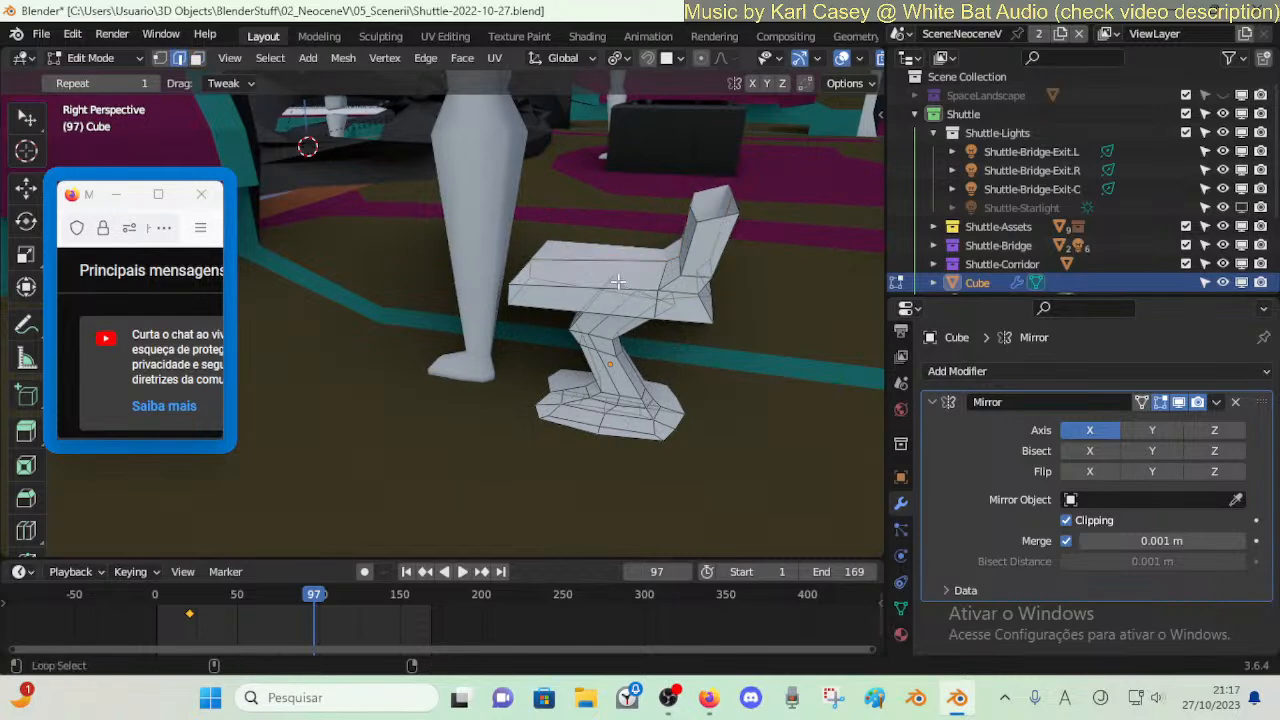
key(g)
key(z)
click(615, 291)
key(g)
key(y)
click(609, 294)
- Rotate the pedestal's open top loop about 10.1° around X to align it with the seat's underside
key(shift+grave)
key(w)
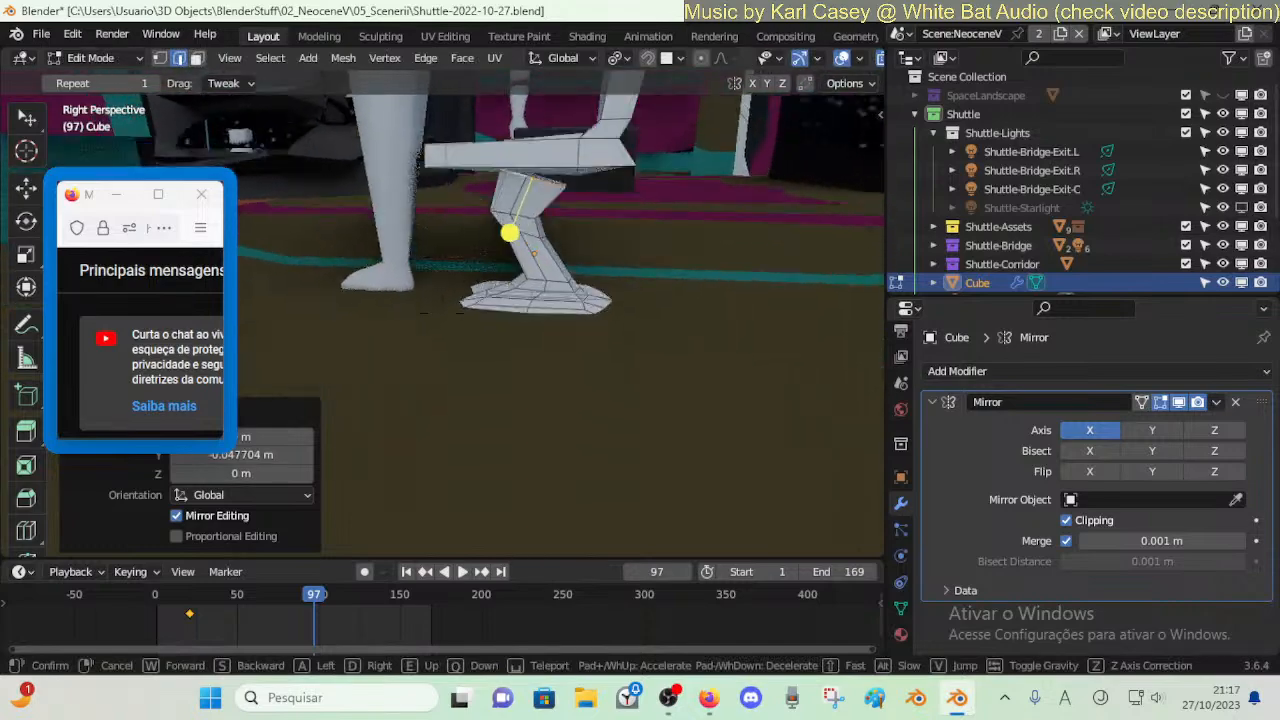
key(s)
click(654, 406)
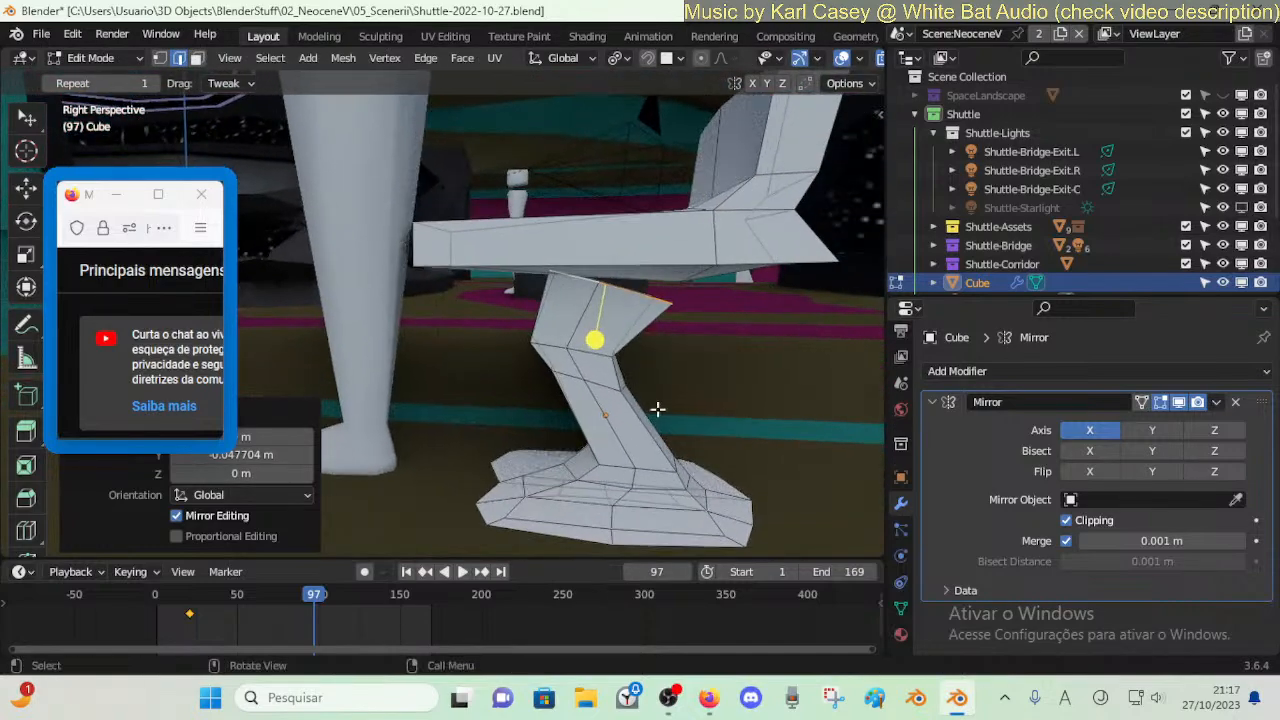
key(r)
key(x)
click(695, 407)
- Raise the pedestal's top loop about 0.0187 m along Z and rotate it about 3.9° around X
key(g)
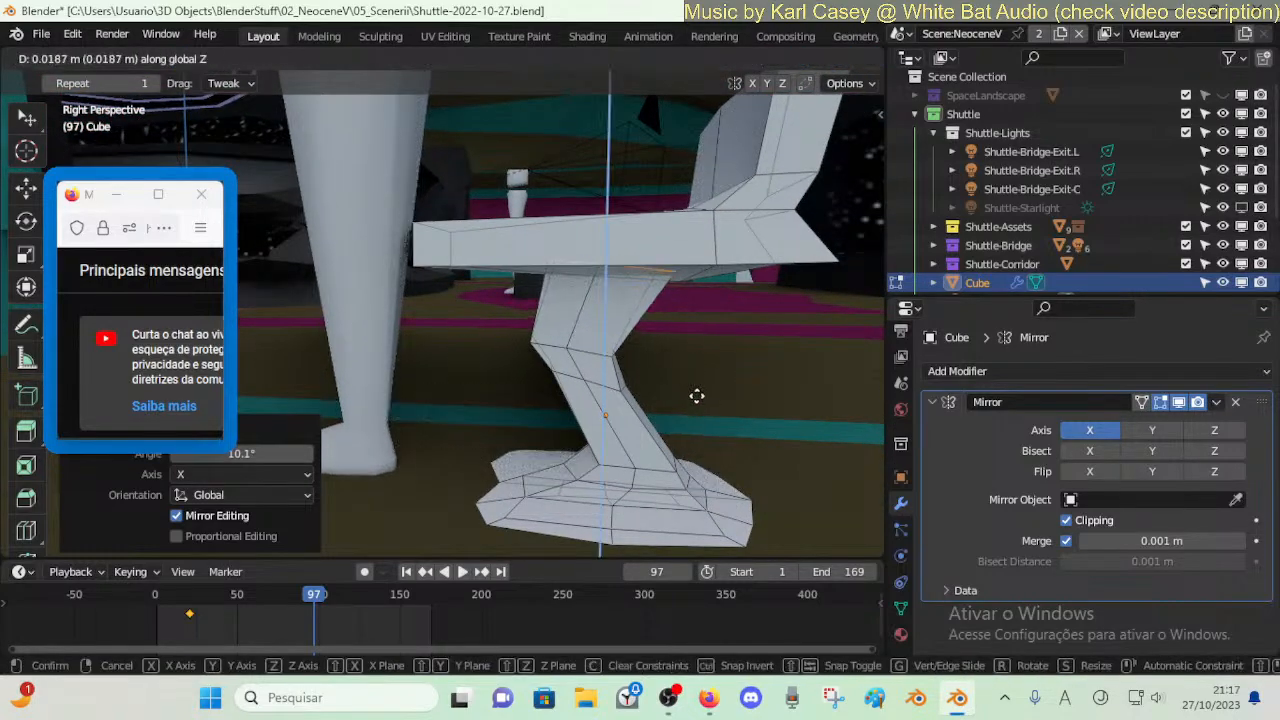
click(697, 398)
key(r)
key(x)
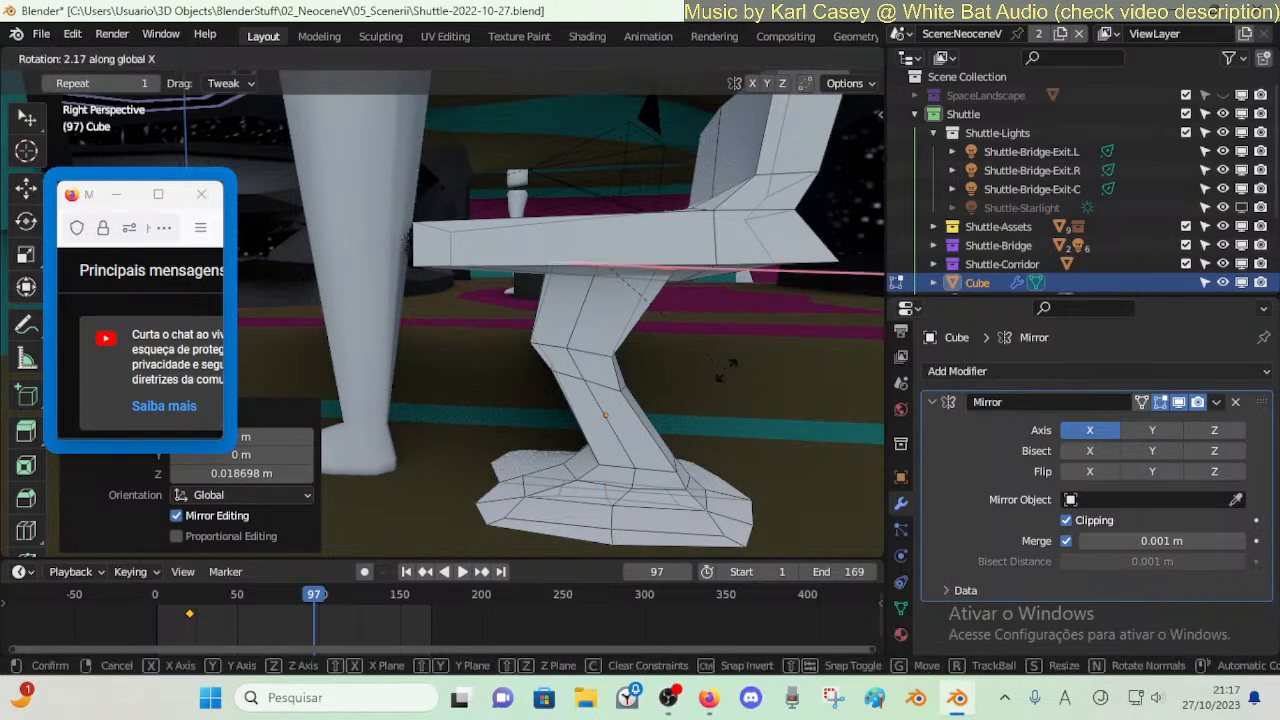
click(728, 365)
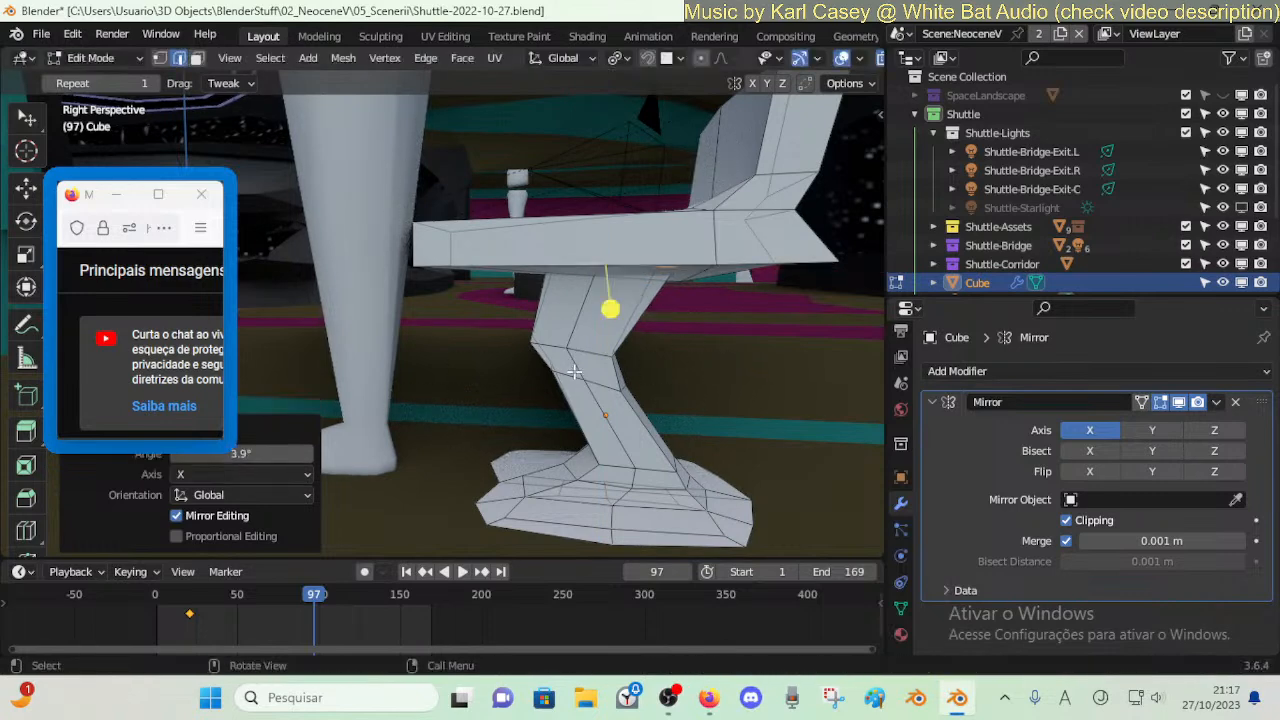
- Scale the ring of faces at the pedestal's bend to about 0.887
key(ctrl+r)
click(603, 398)
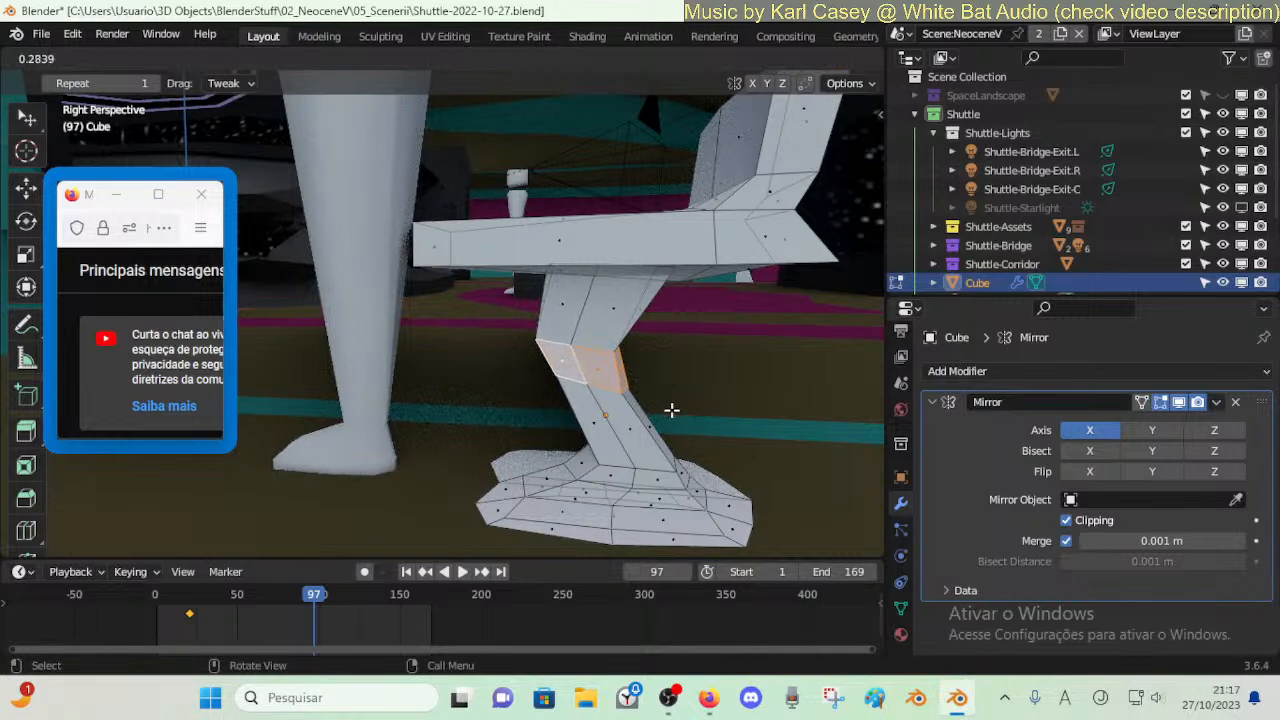
click(671, 410)
key(s)
click(667, 395)
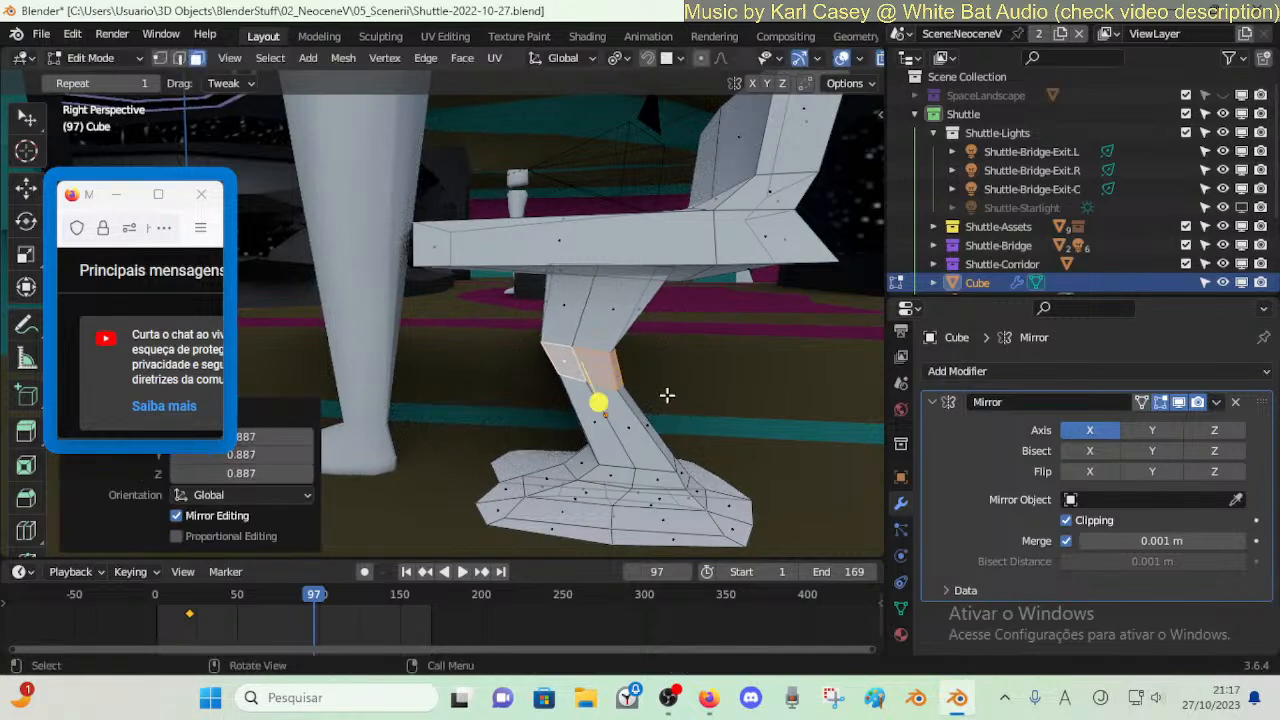
- Try to add a loop cut across the upper section of the pedestal and undo it
click(620, 316)
key(ctrl+r)
click(622, 297)
click(622, 312)
key(ctrl+z)
key(ctrl+z)
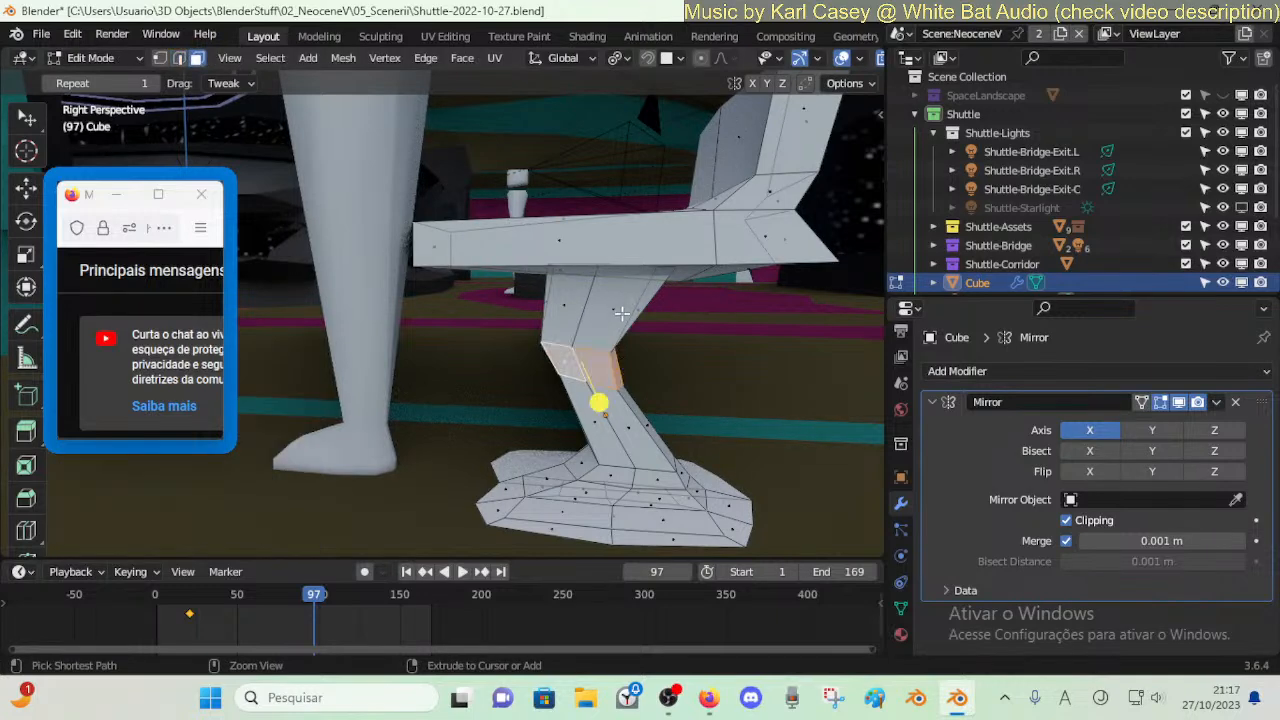
- Add a horizontal loop cut around the pedestal's upper section and slide it slightly toward the seat
key(ctrl+r)
click(618, 297)
click(618, 297)
key(3)
key(ctrl+r)
click(603, 300)
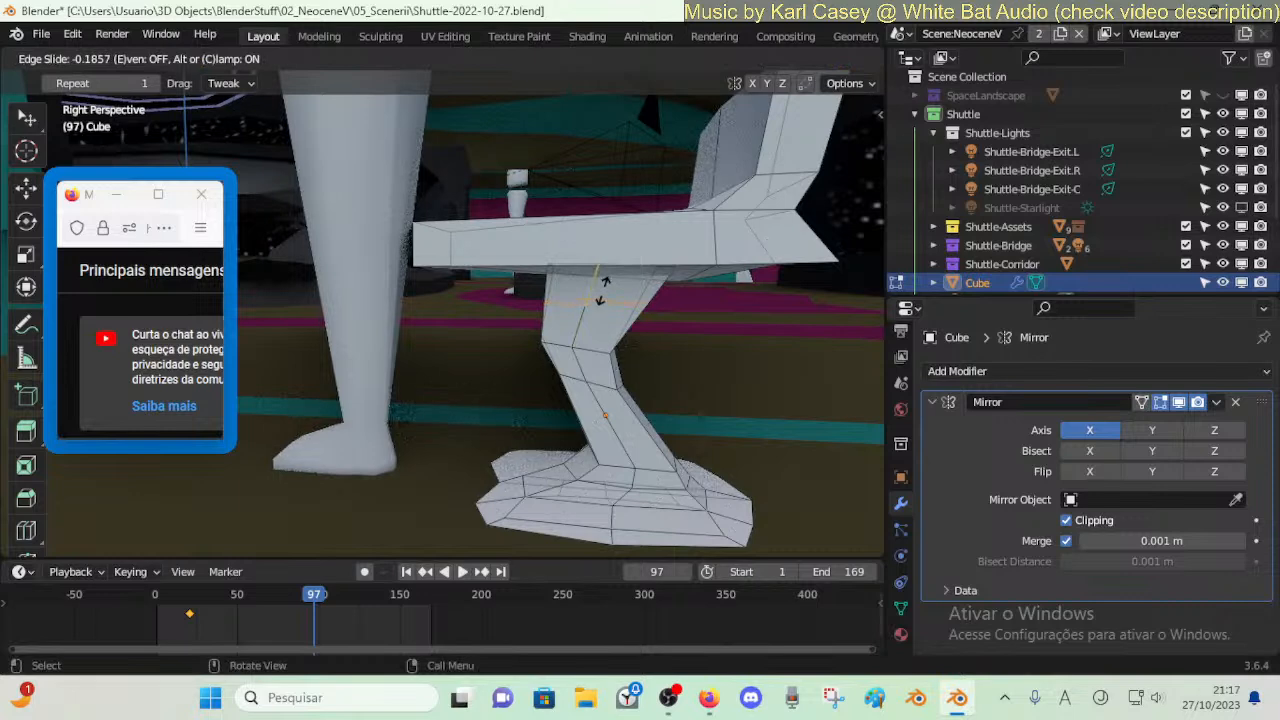
click(586, 351)
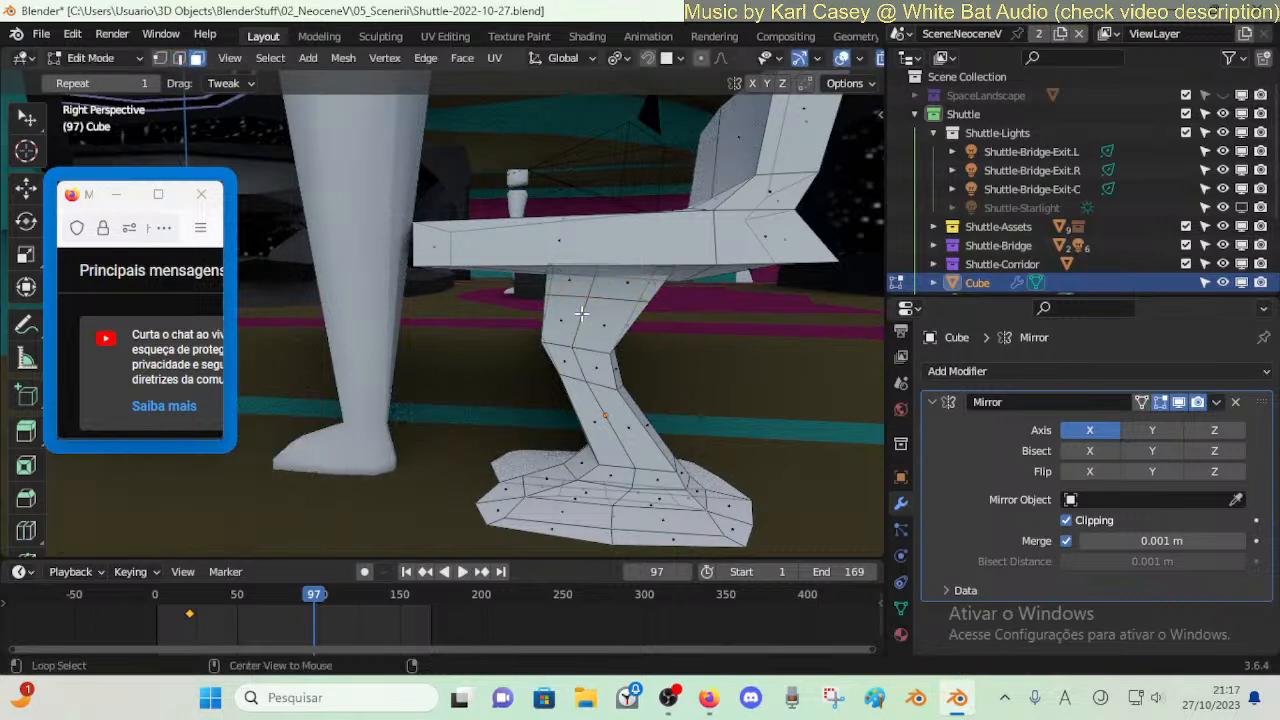
- Scale the face rings at the pedestal's bend to about 0.8 and narrow the ring just beneath the seat
click(583, 371)
key(s)
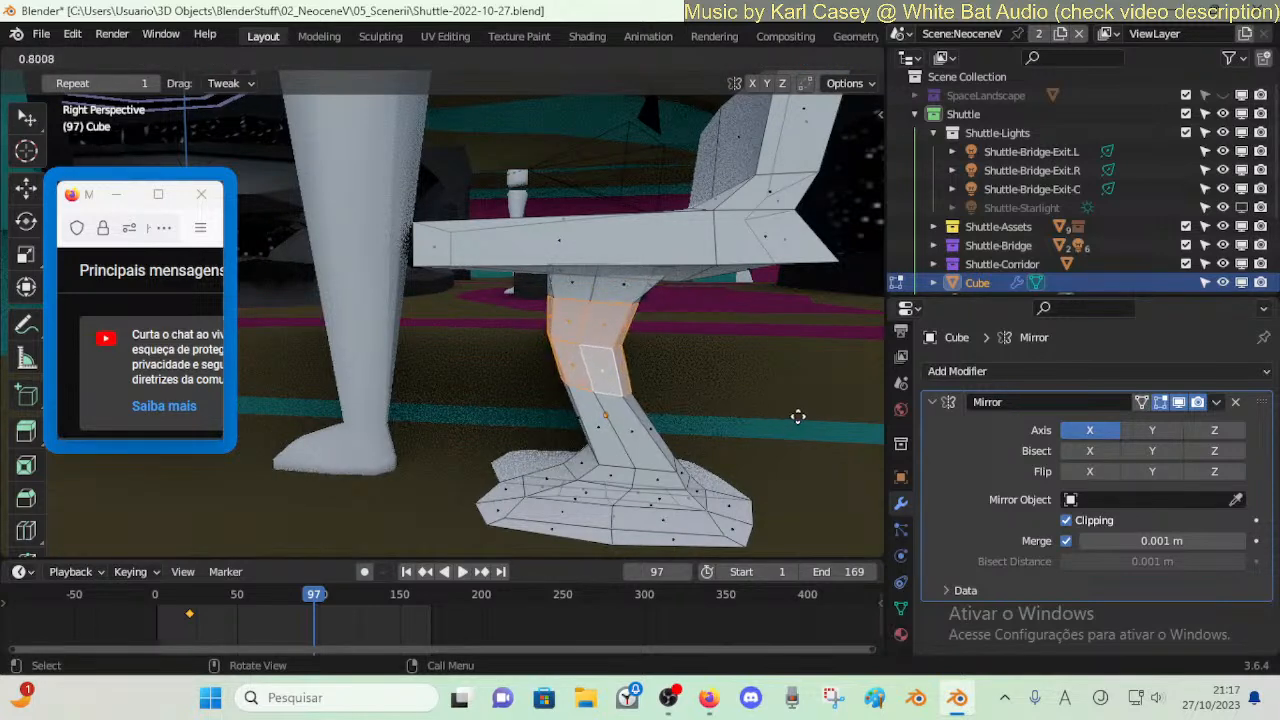
drag(824, 418, 805, 418)
key(alt+a)
alt+click(650, 288)
key(s)
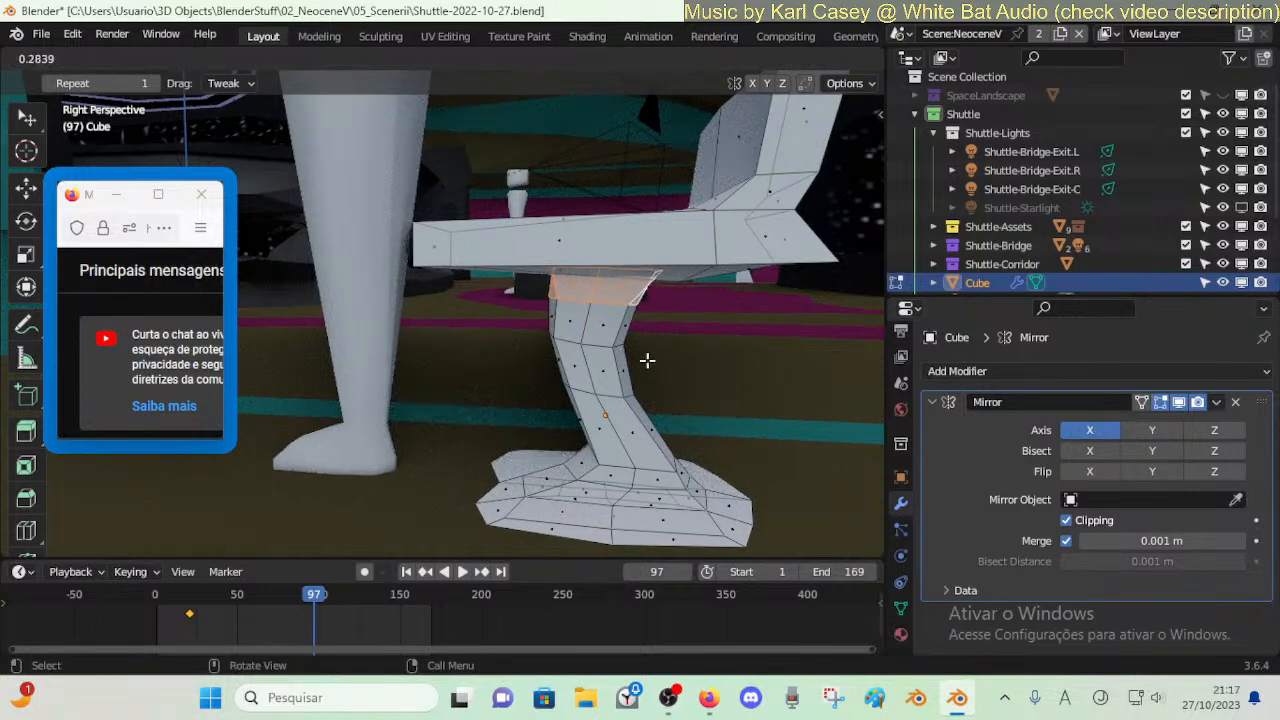
click(647, 360)
- Try to scale the face rings along the middle of the pedestal uniformly
key(Tab)
key(Tab)
key(2)
alt+shift+click(618, 325)
key(alt+a)
alt+click(618, 326)
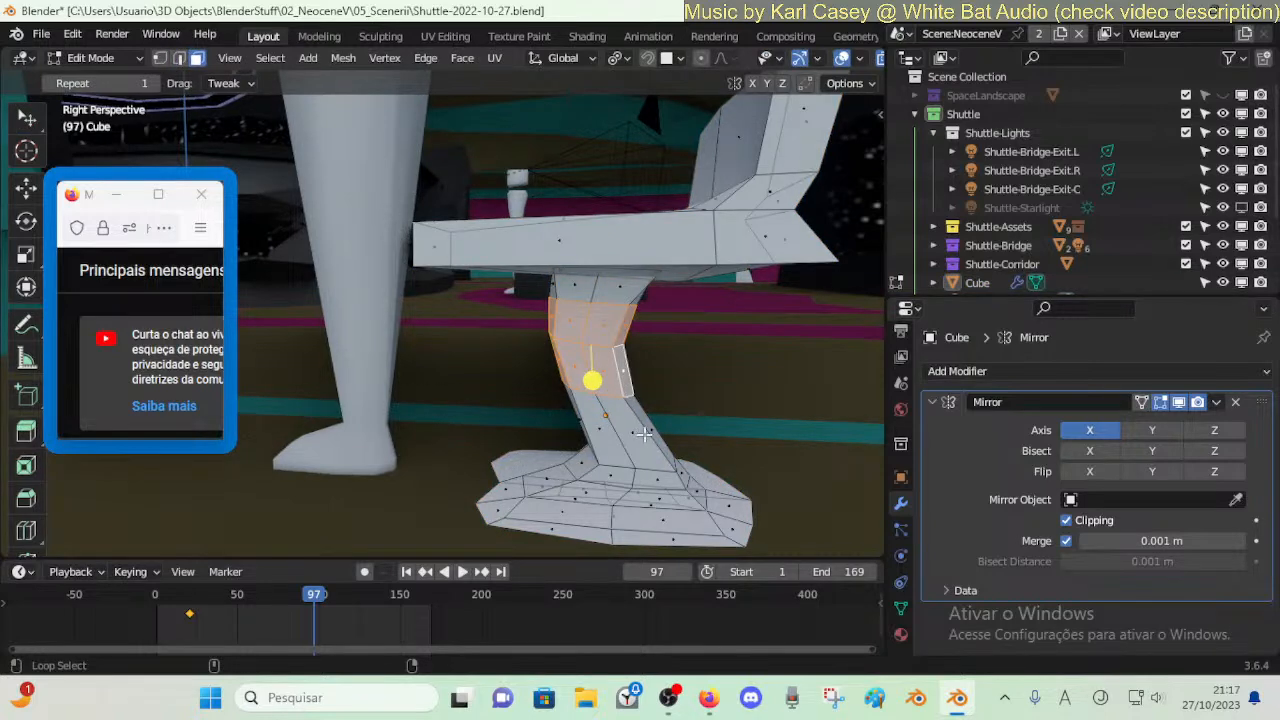
key(g)
key(s)
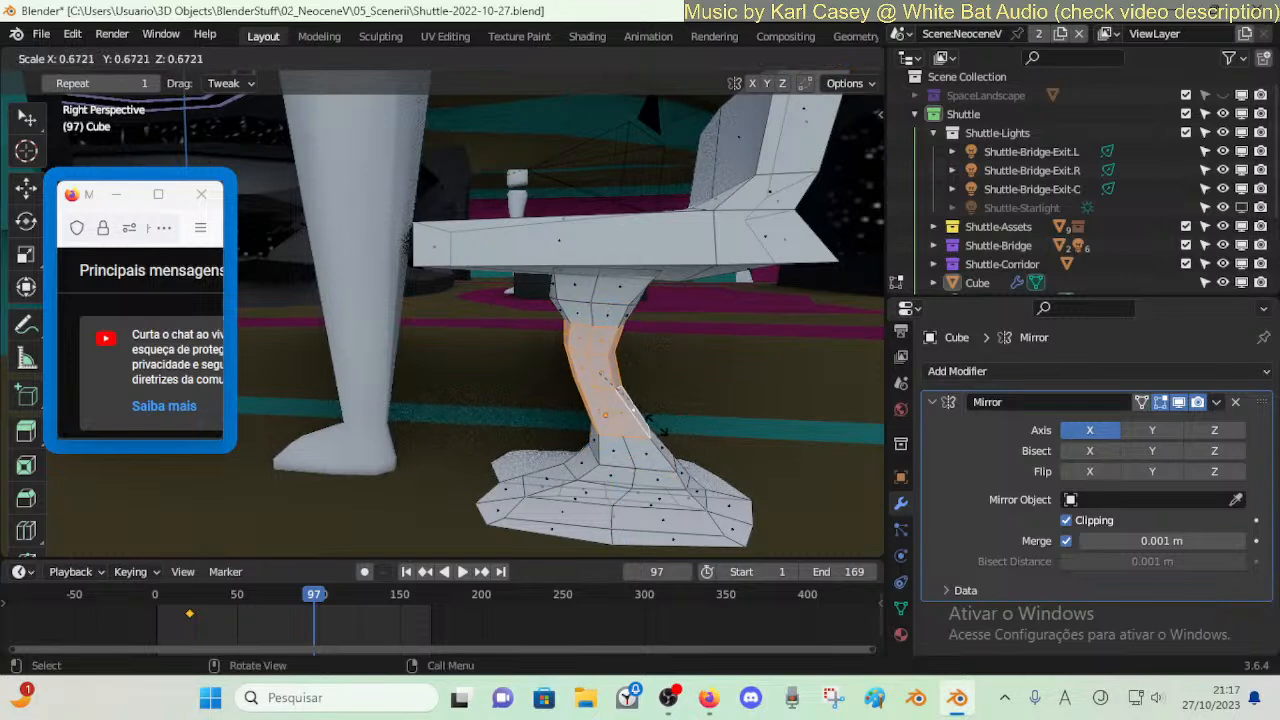
click(686, 422)
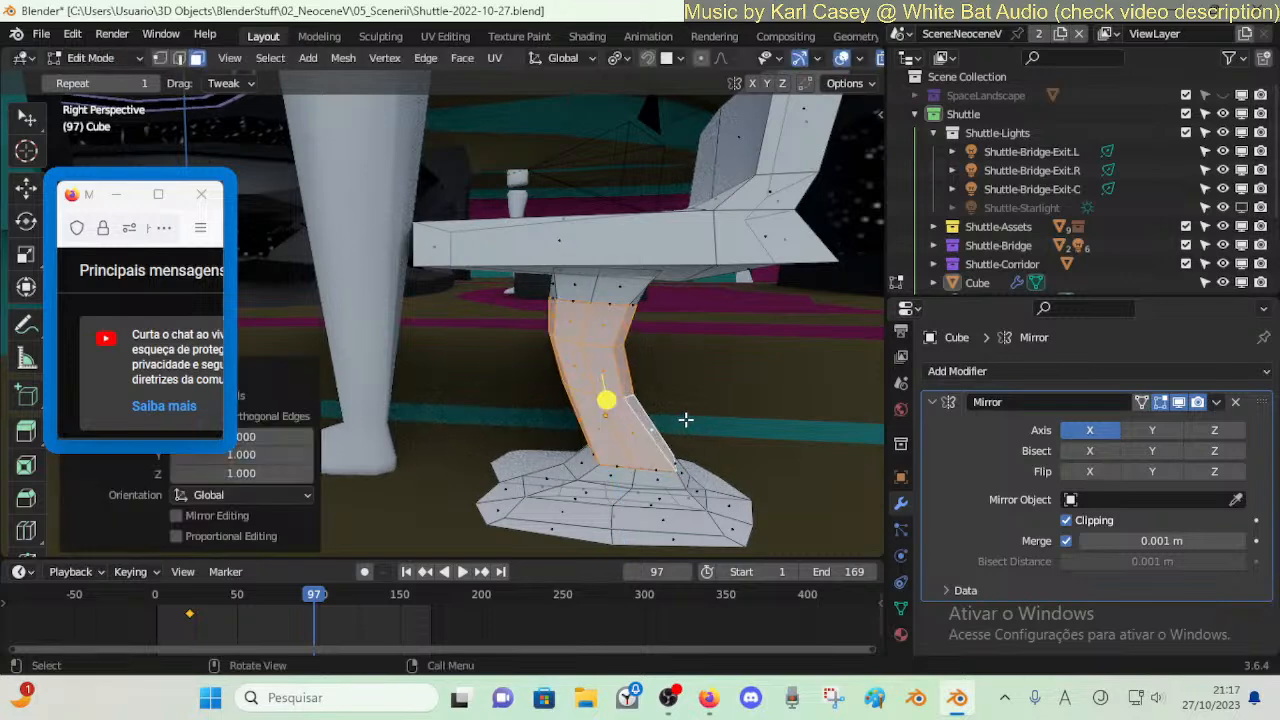
- Scale the pedestal's shaft faces between the seat mount and the base to 0.571 along Y and 0.517 along X
key(s)
key(y)
click(640, 423)
key(s)
key(x)
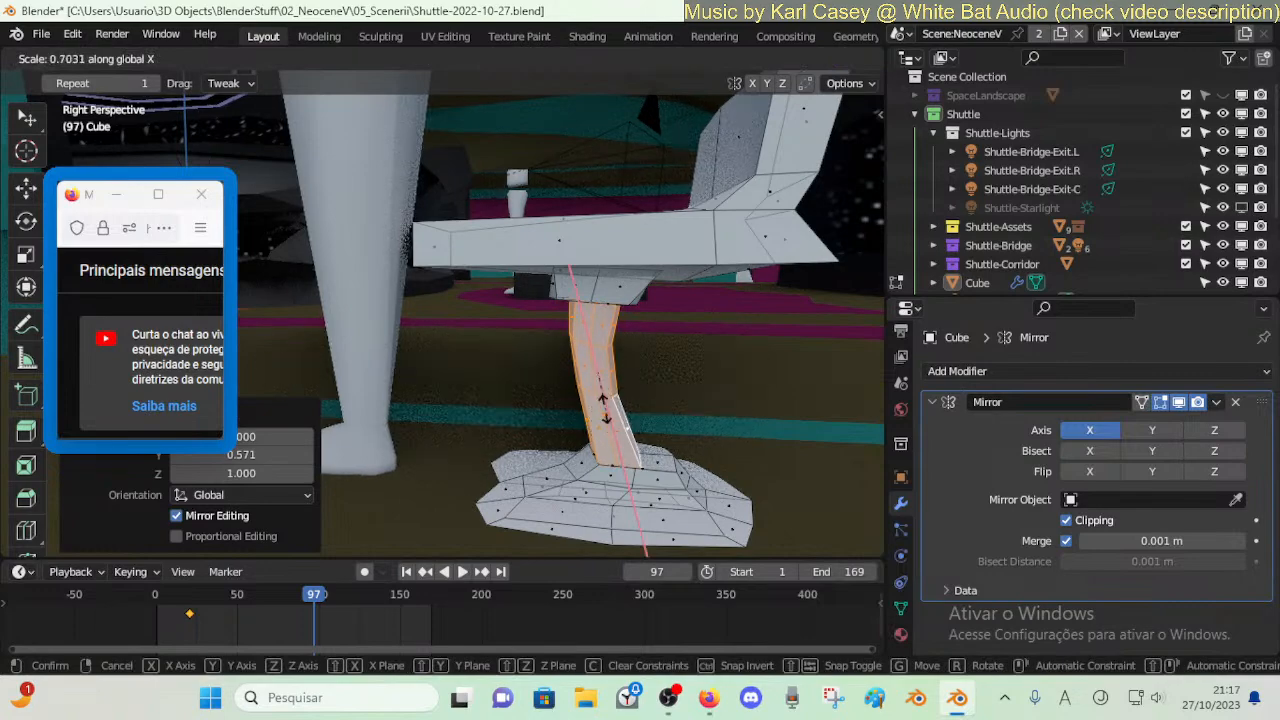
click(593, 403)
- Scale the pedestal's shaft again along X and shift it along X beneath the seat
key(shift+grave)
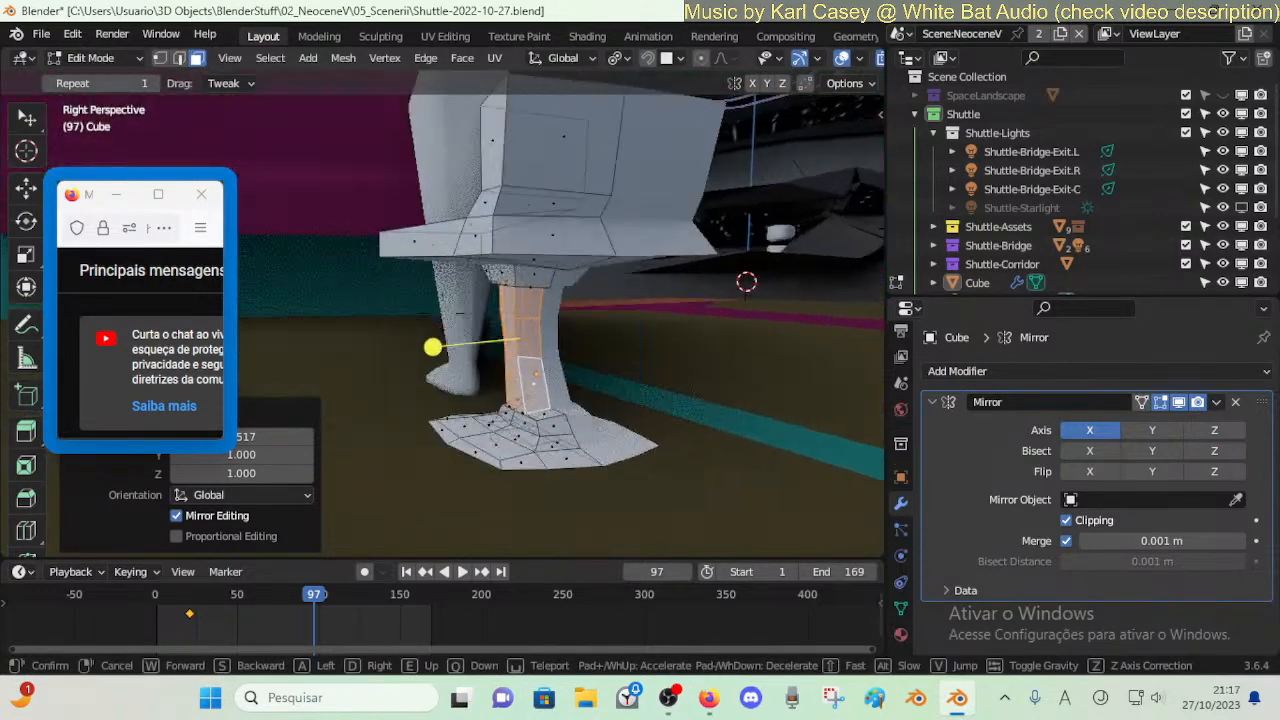
click(598, 401)
key(s)
key(x)
click(451, 374)
key(g)
key(x)
click(569, 435)
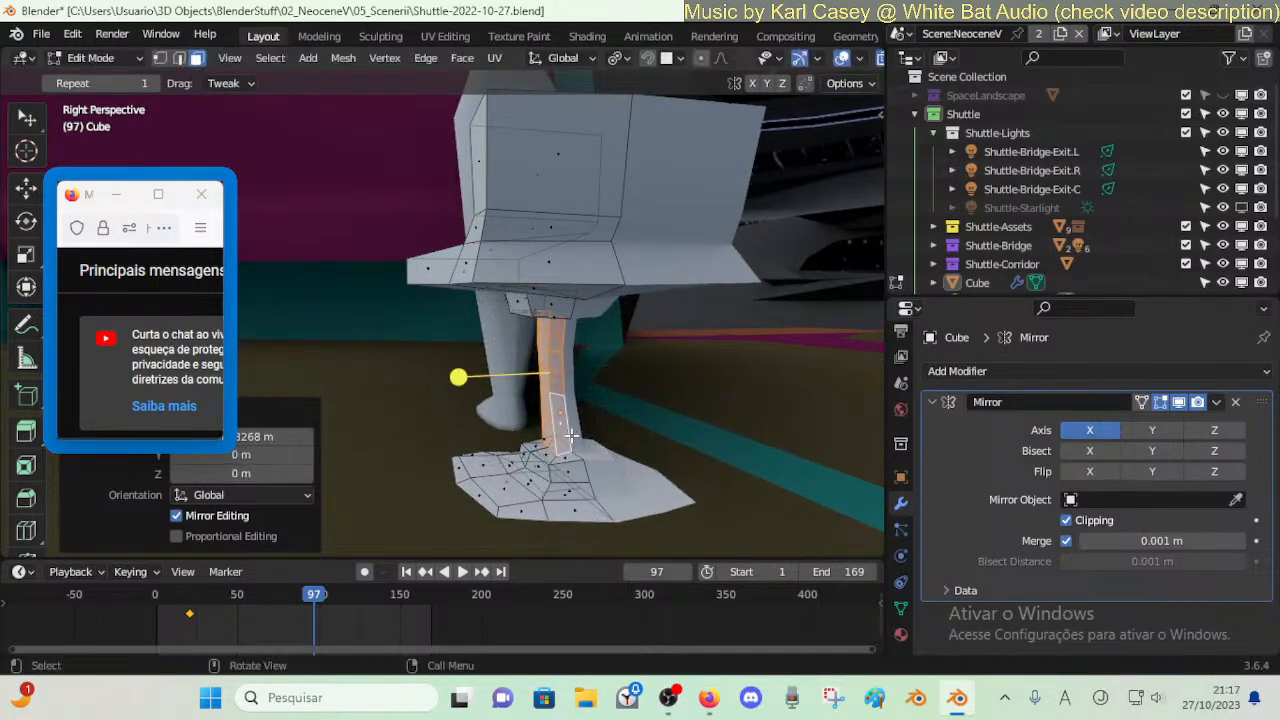
- Move the ring of faces at the middle of the shaft along Y toward the seat's front
key(shift+grave)
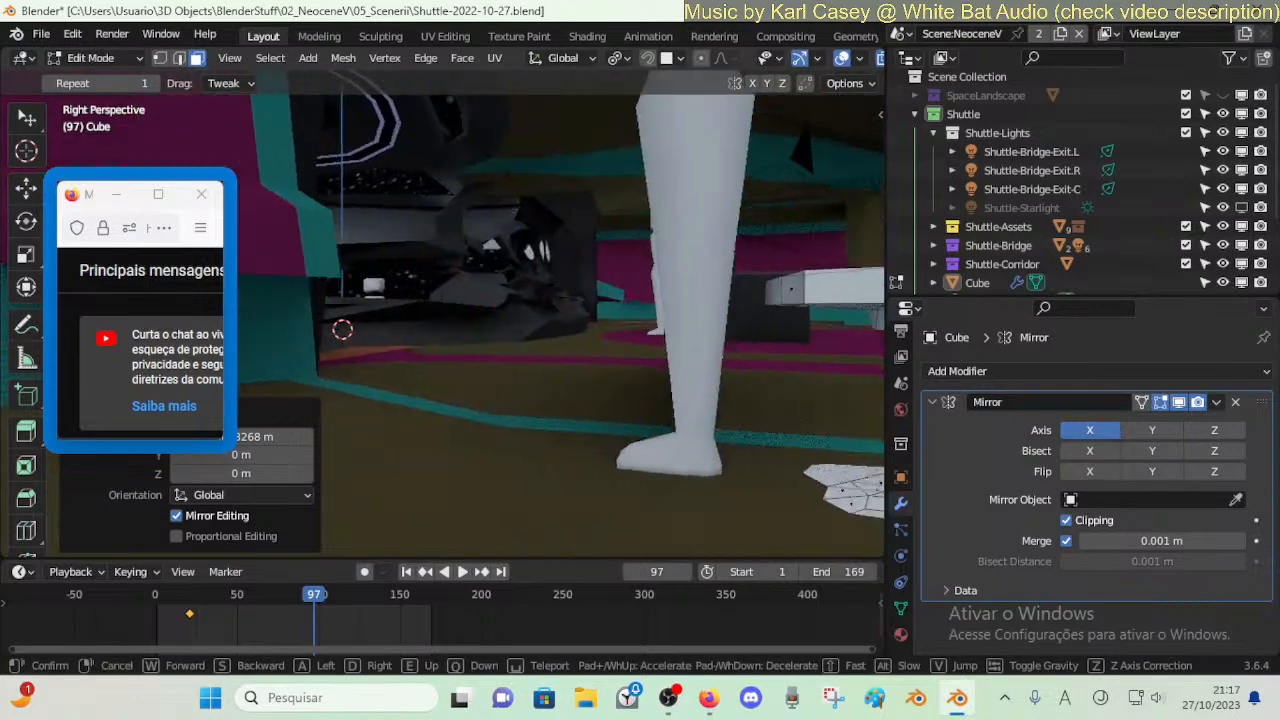
click(493, 378)
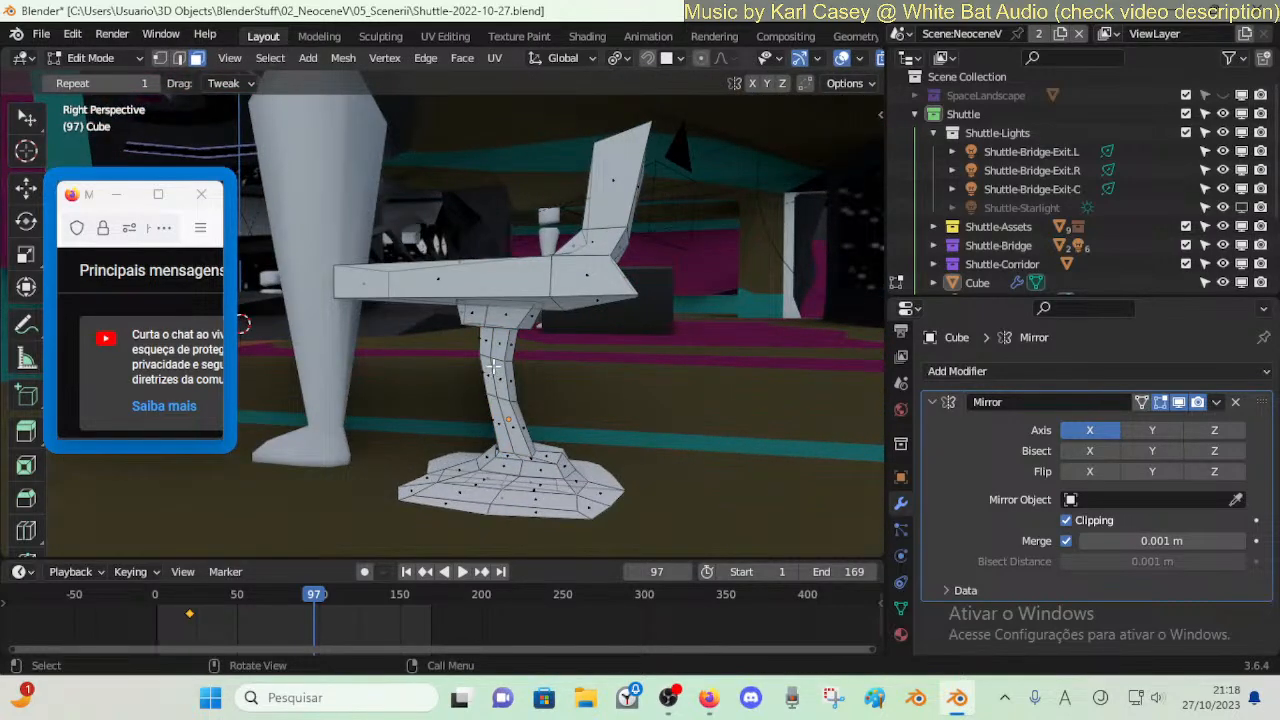
alt+click(478, 390)
key(g)
key(y)
click(495, 407)
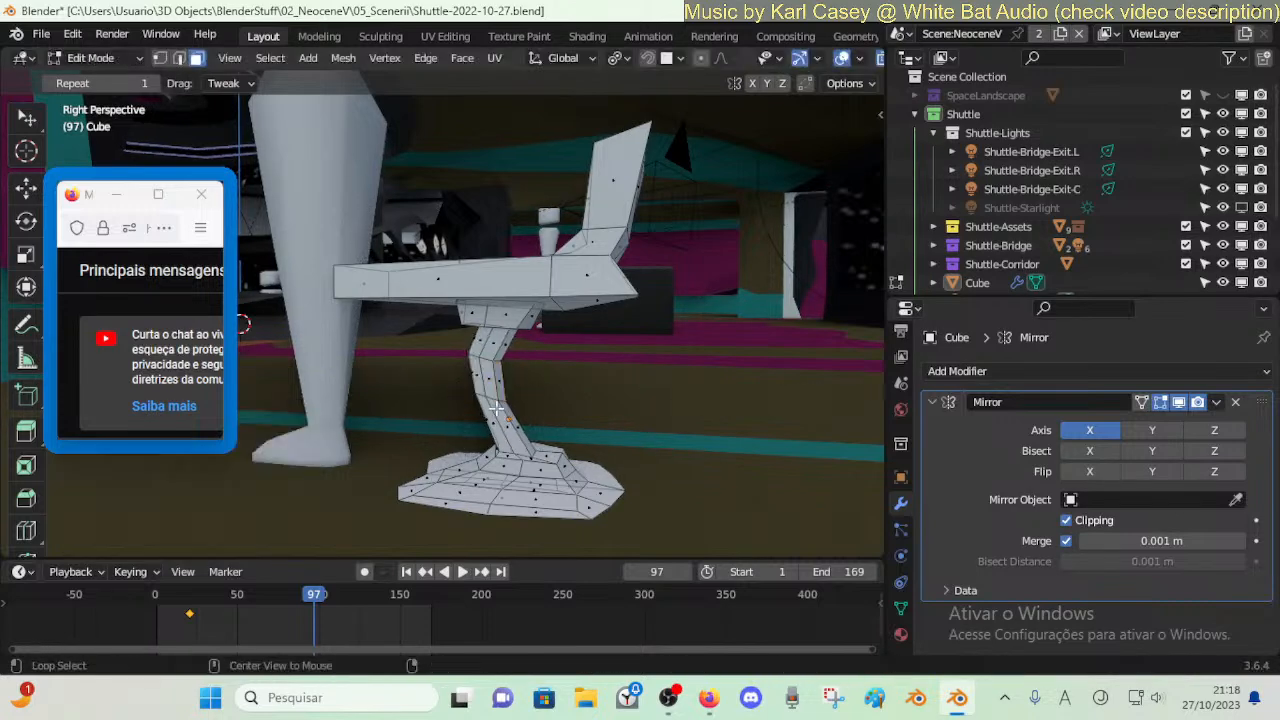
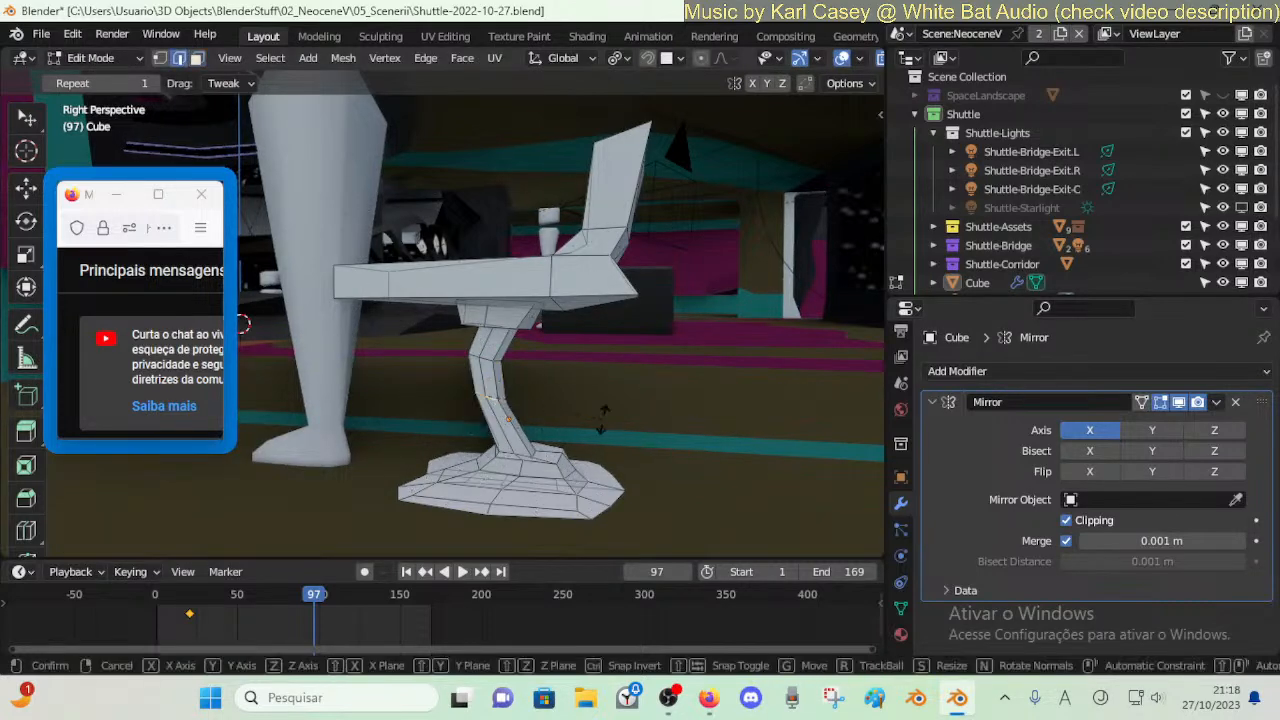
- Rotate the edge loop at the shaft's lower bend around X and move it along Y toward the seat's front
key(r)
key(z)
key(x)
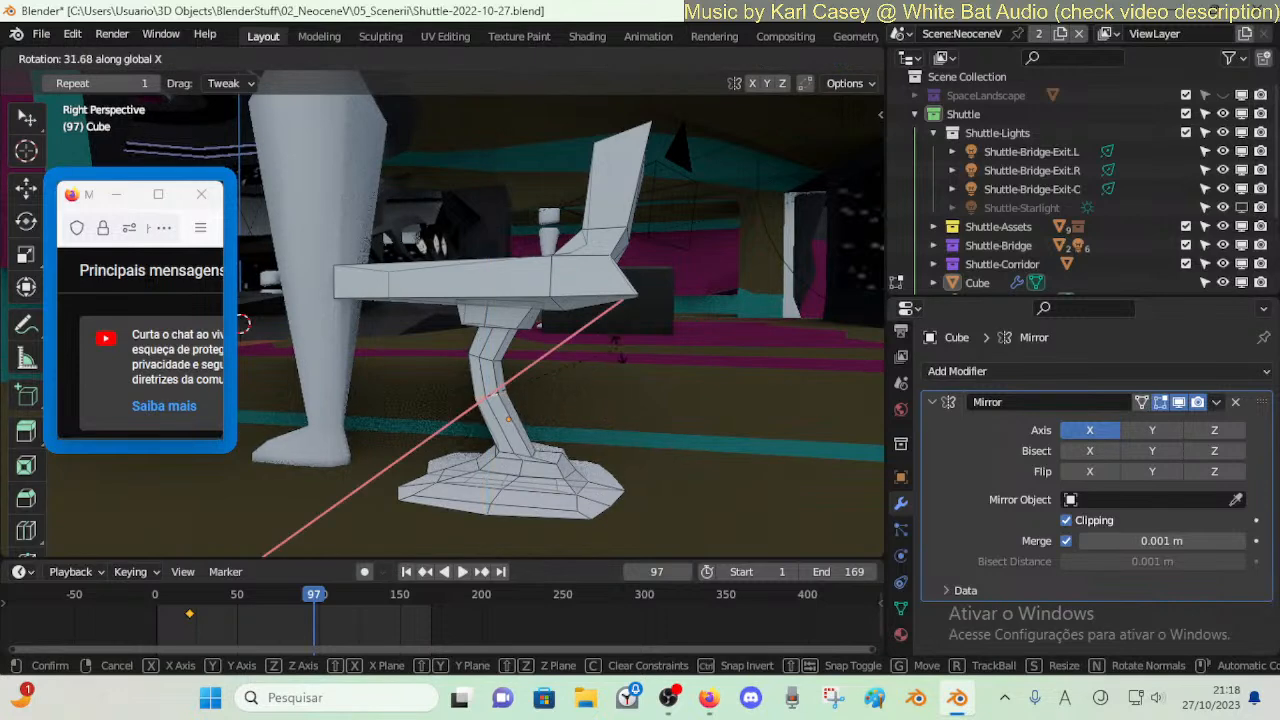
click(622, 390)
key(g)
key(y)
click(609, 386)
- Move the edge loop at the shaft's upper bend about -0.0288 m along Y
alt+click(449, 371)
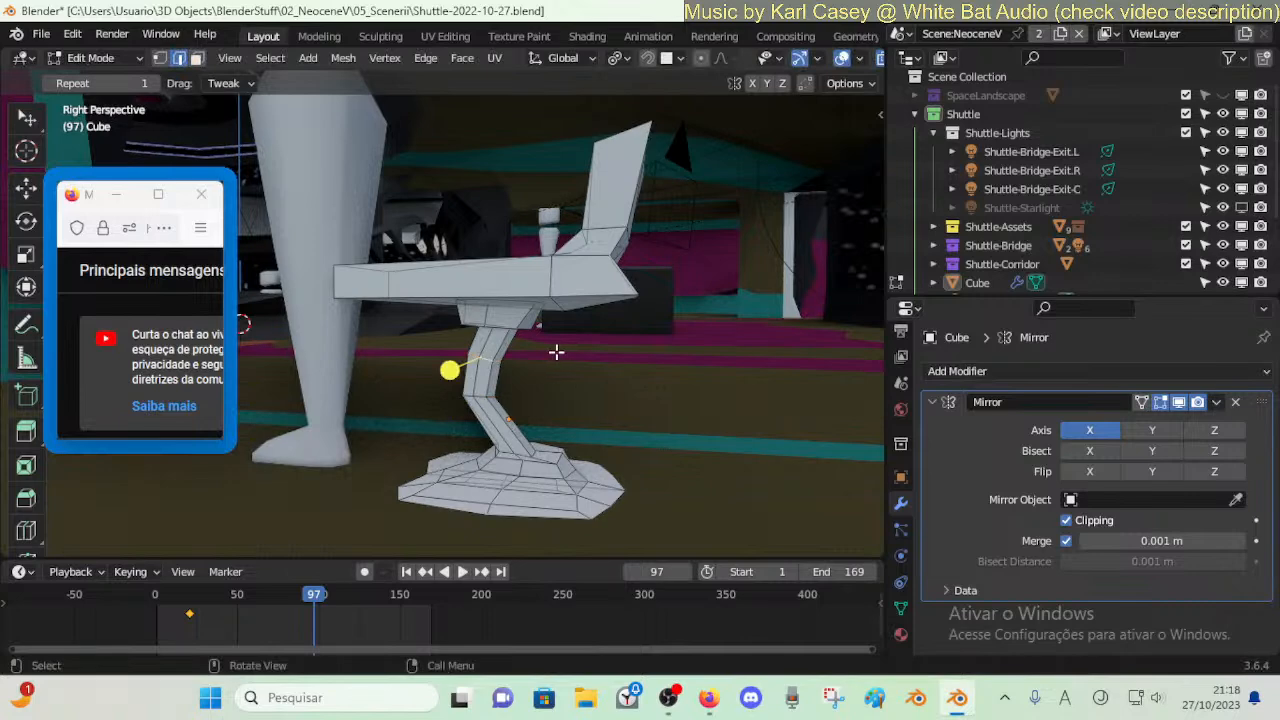
key(g)
key(y)
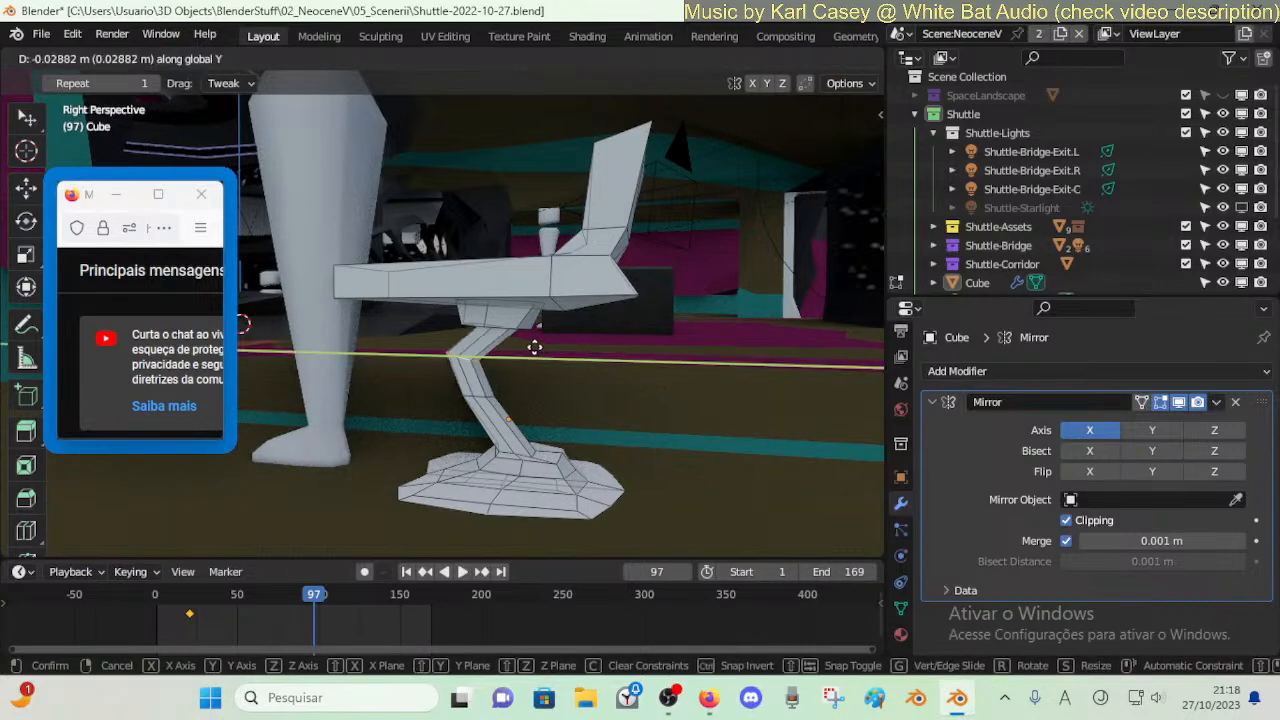
click(534, 346)
- Move the edge loop below the seat mount about 0.0047 m along Y and rotate it about -23° around X
alt+click(500, 328)
key(g)
key(y)
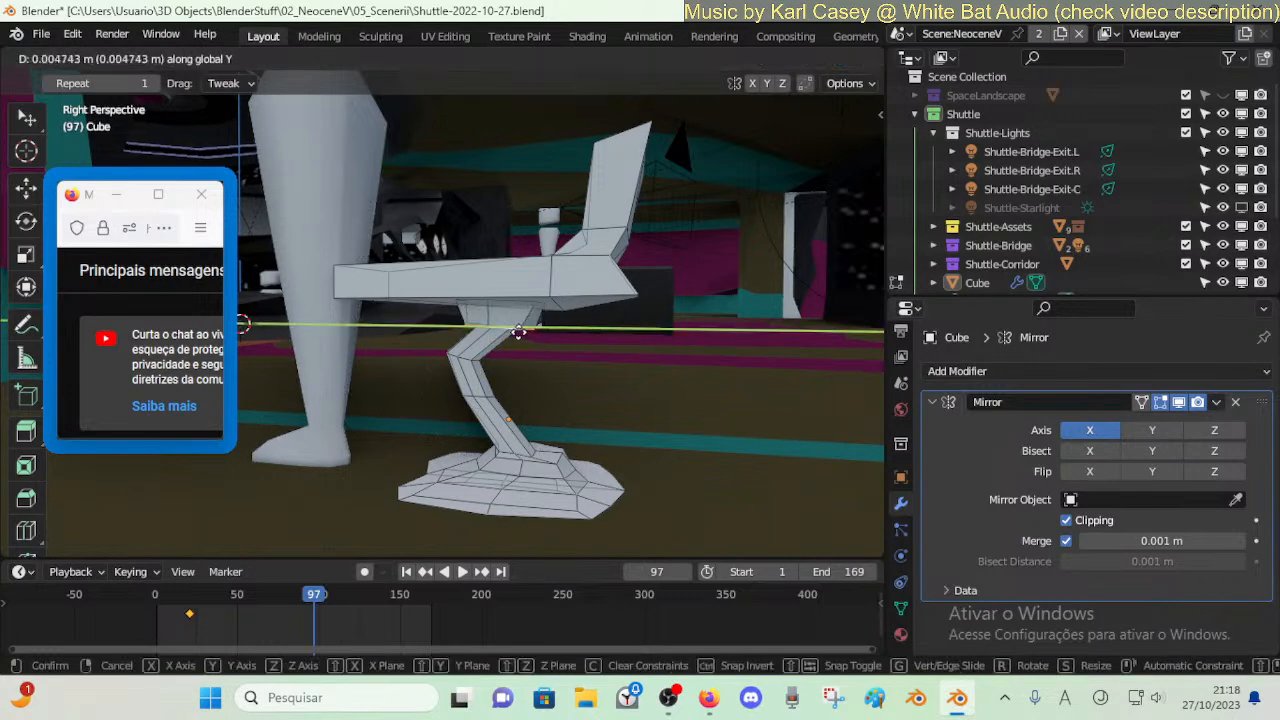
click(518, 332)
key(r)
key(x)
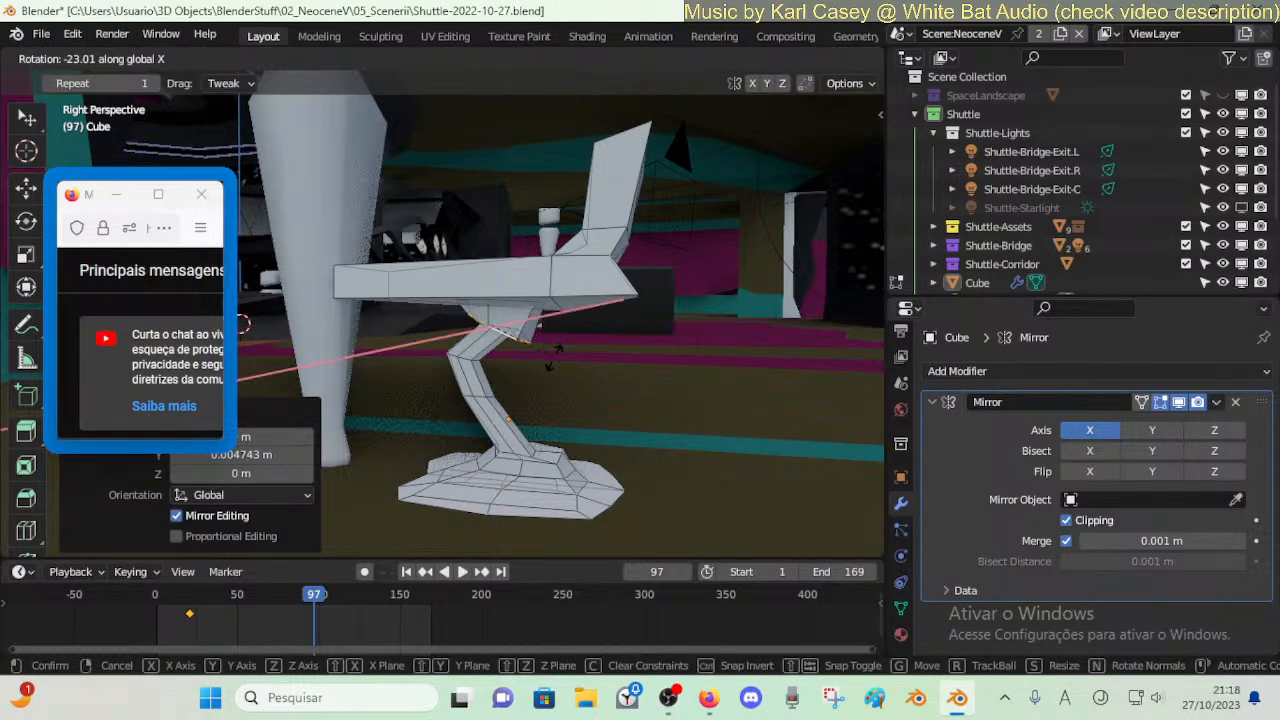
click(551, 348)
- Raise the edge loop where the mount meets the seat about 0.0057 m along Z
click(525, 303)
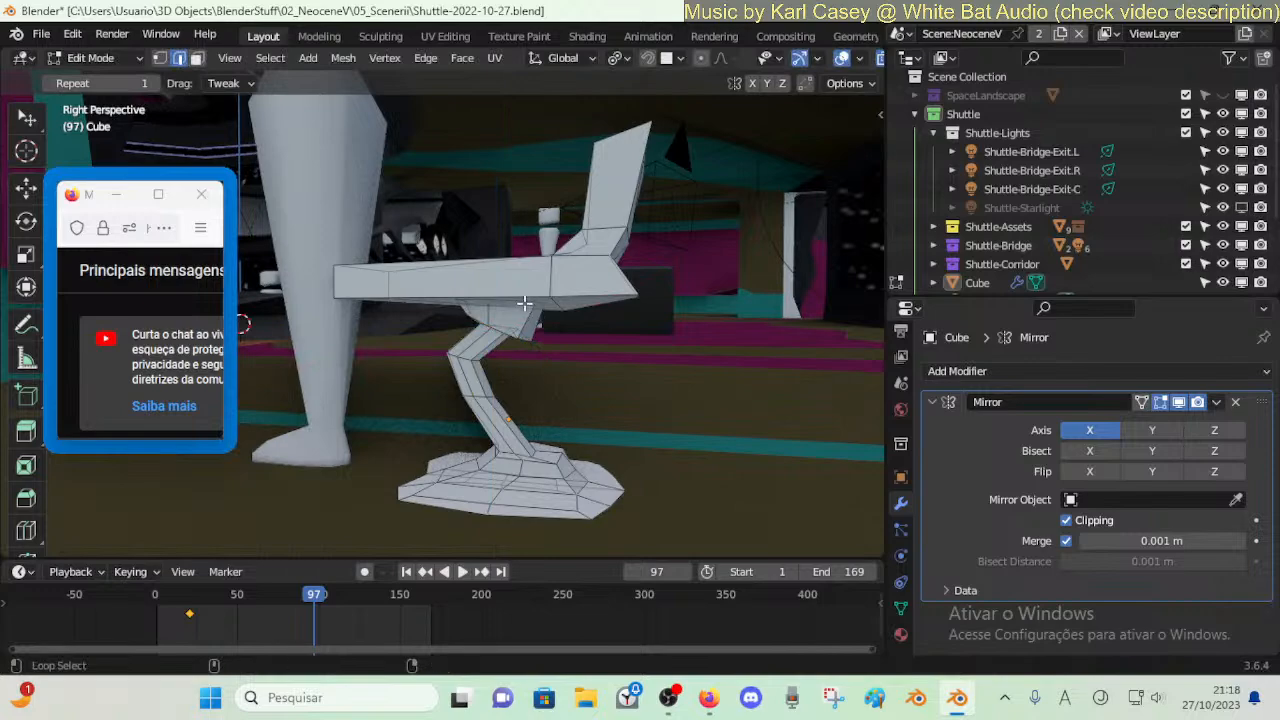
key(g)
key(z)
click(525, 304)
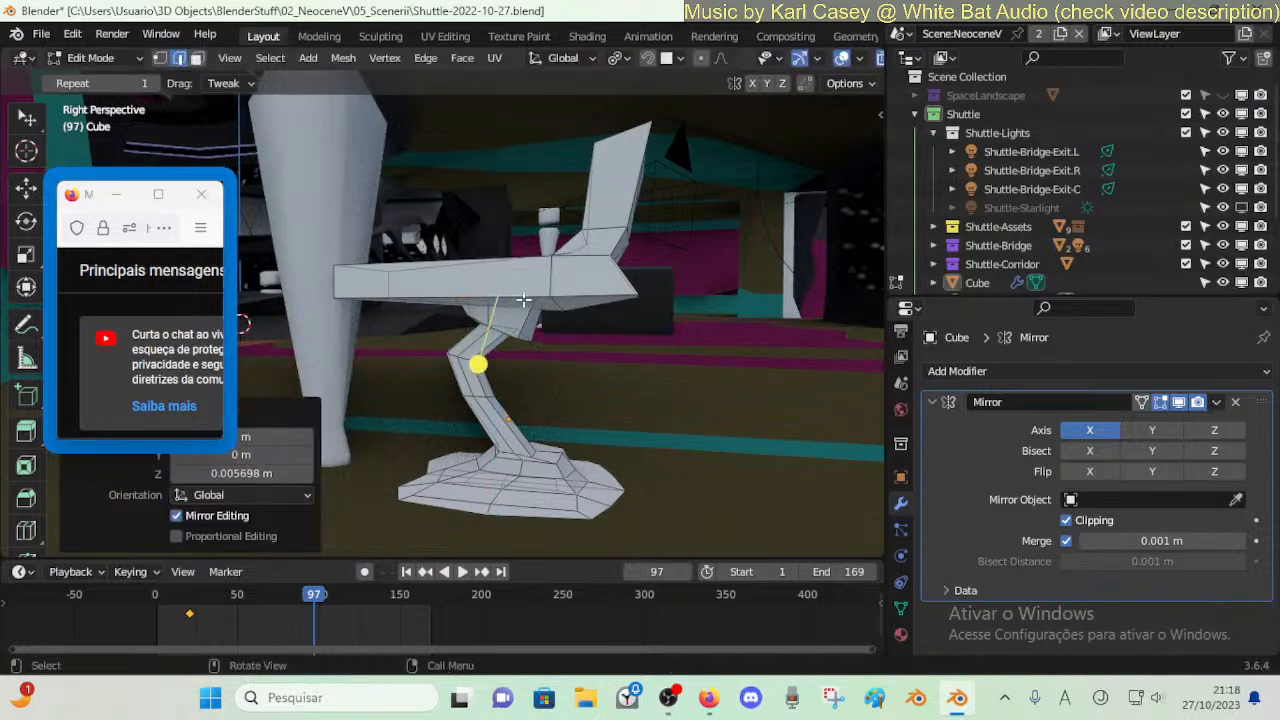
- Inspect the chair and its reshaped pedestal from other angles in Object Mode
key(Tab)
key(shift+grave)
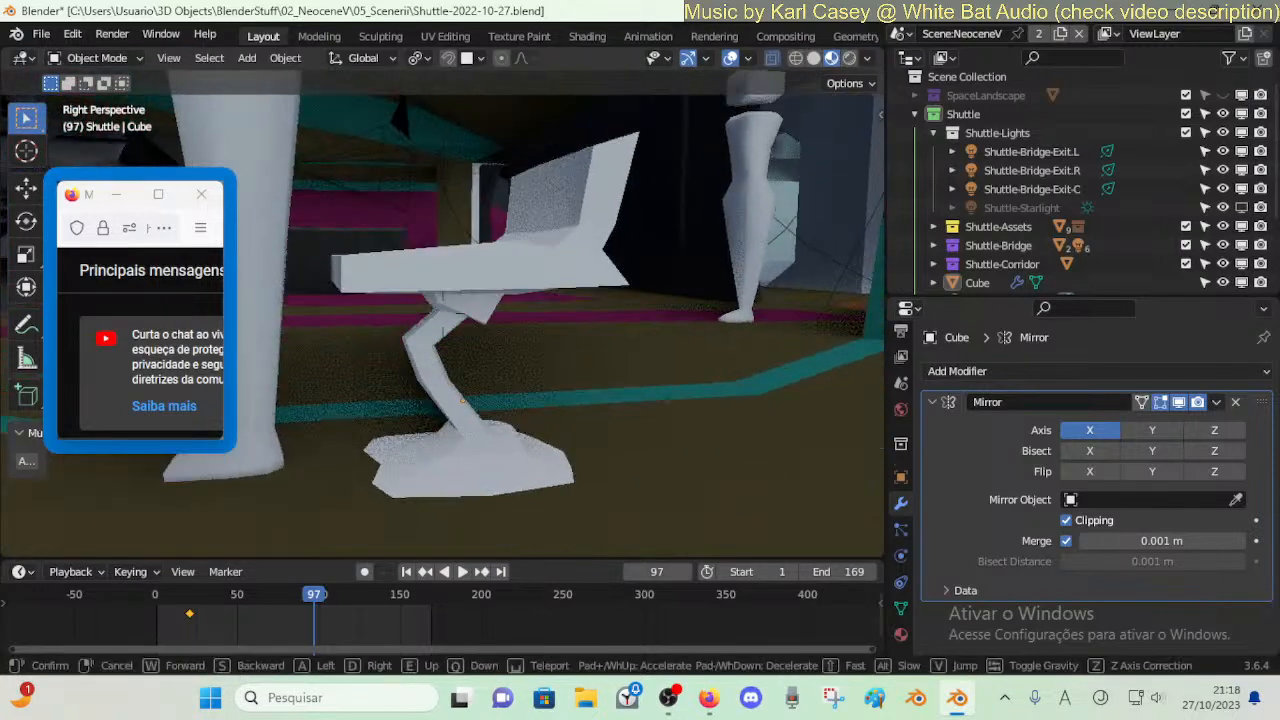
key(q)
key(e)
key(q)
key(w)
click(530, 348)
- Narrow the face ring of the mount beneath the seat and select the ring at the pedestal's upper bend
key(Tab)
key(3)
alt+click(620, 299)
drag(594, 389, 714, 363)
alt+click(606, 328)
key(Tab)
key(Tab)
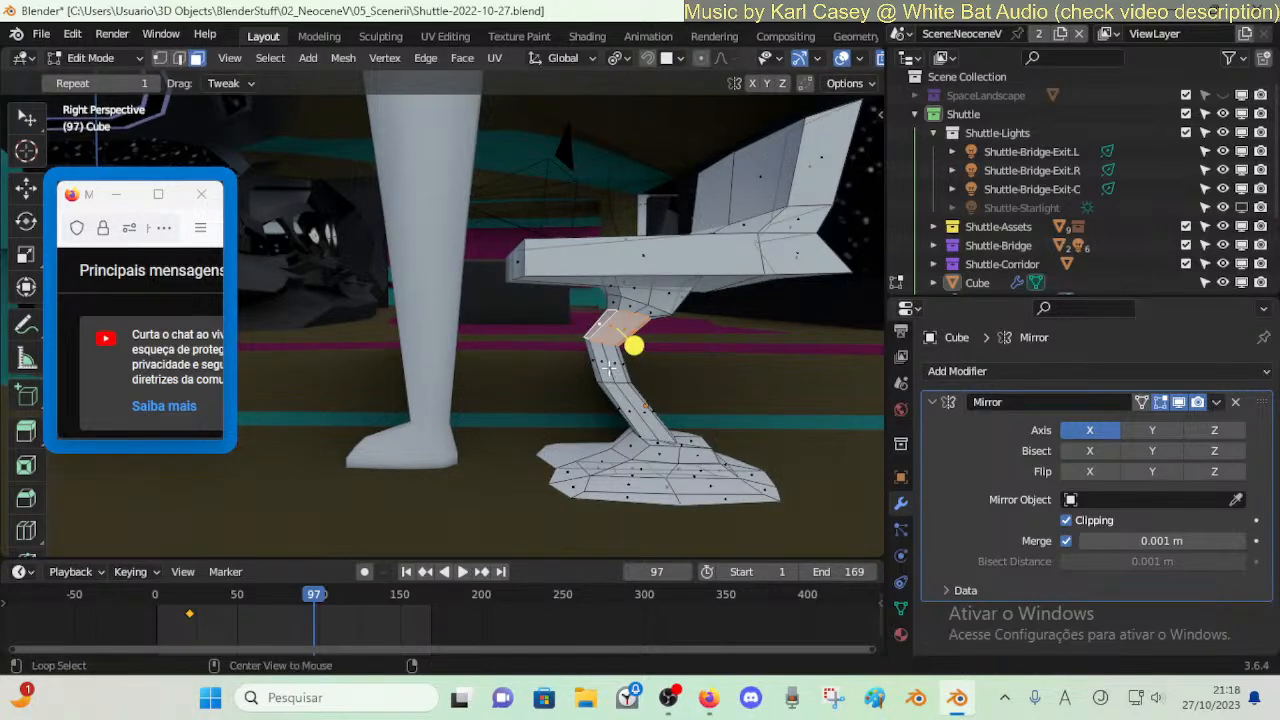
- Move the edge loop at the shaft's lower bend slightly along Y toward the seat's front
alt+click(608, 368)
drag(629, 371, 667, 383)
key(alt+a)
alt+click(627, 382)
key(s)
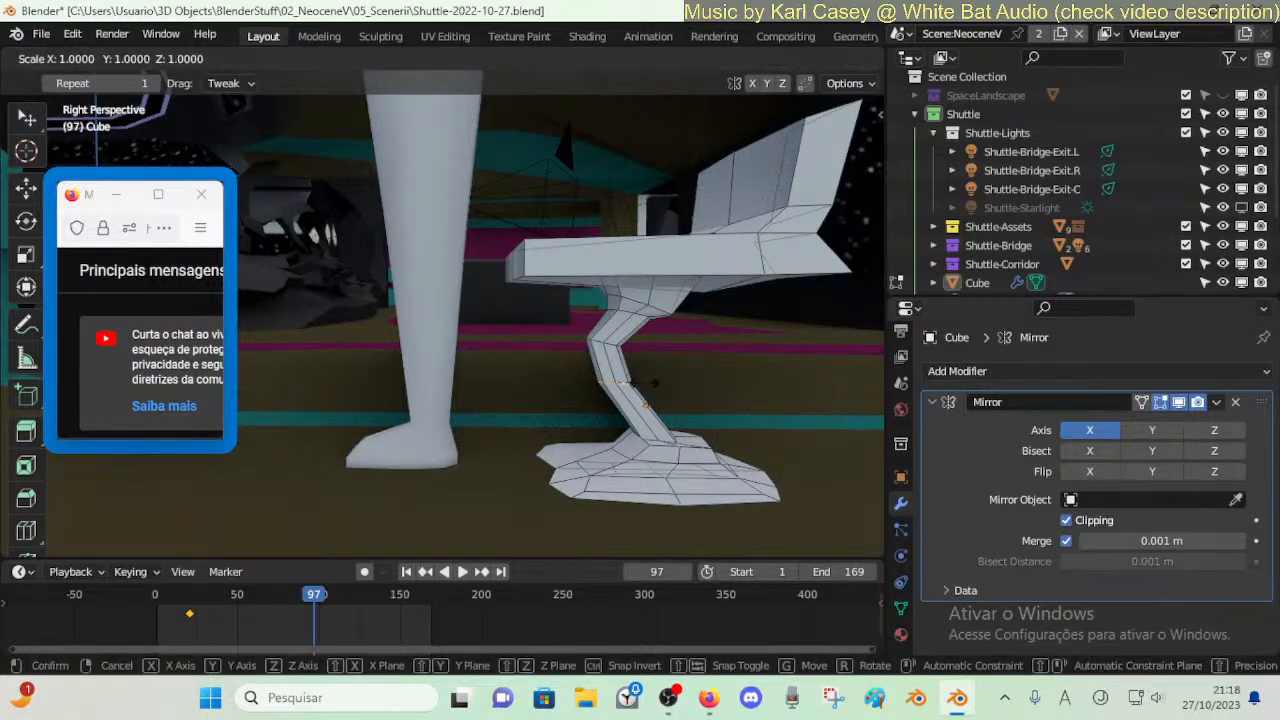
click(641, 383)
key(g)
key(y)
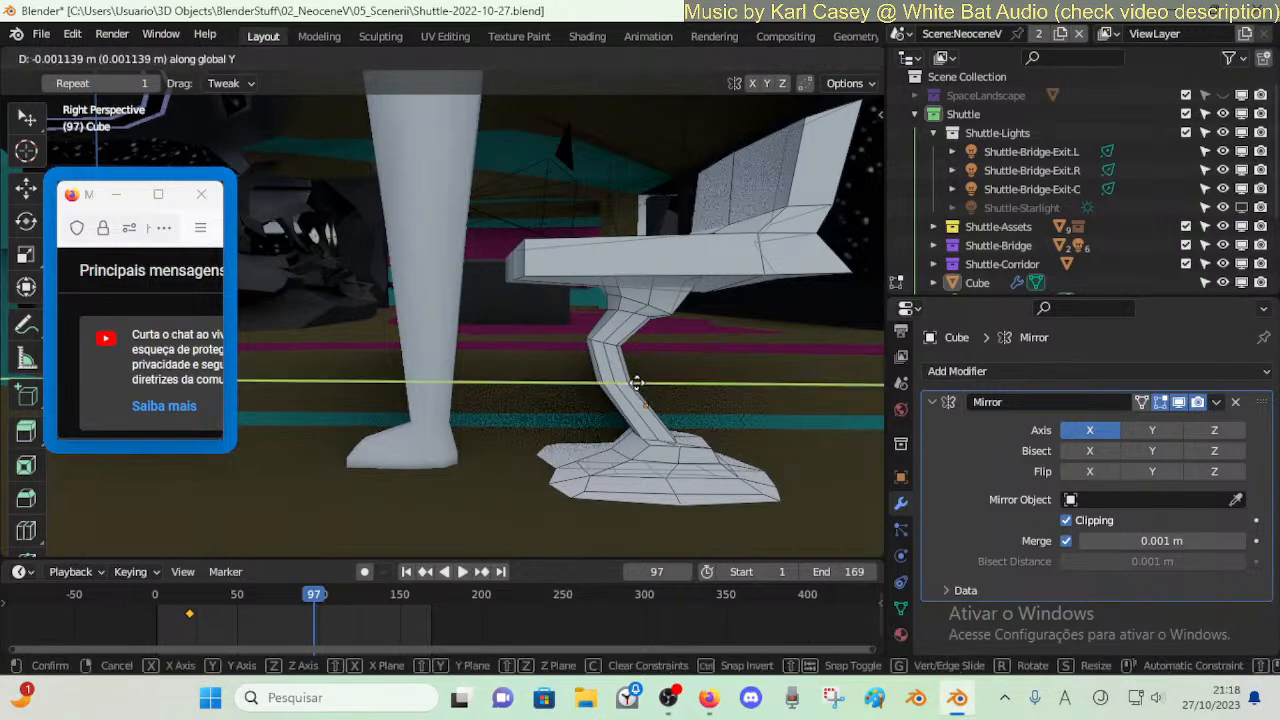
click(634, 380)
- Examine the chair's proportions beside the standing figures from several angles
key(Tab)
key(shift+grave)
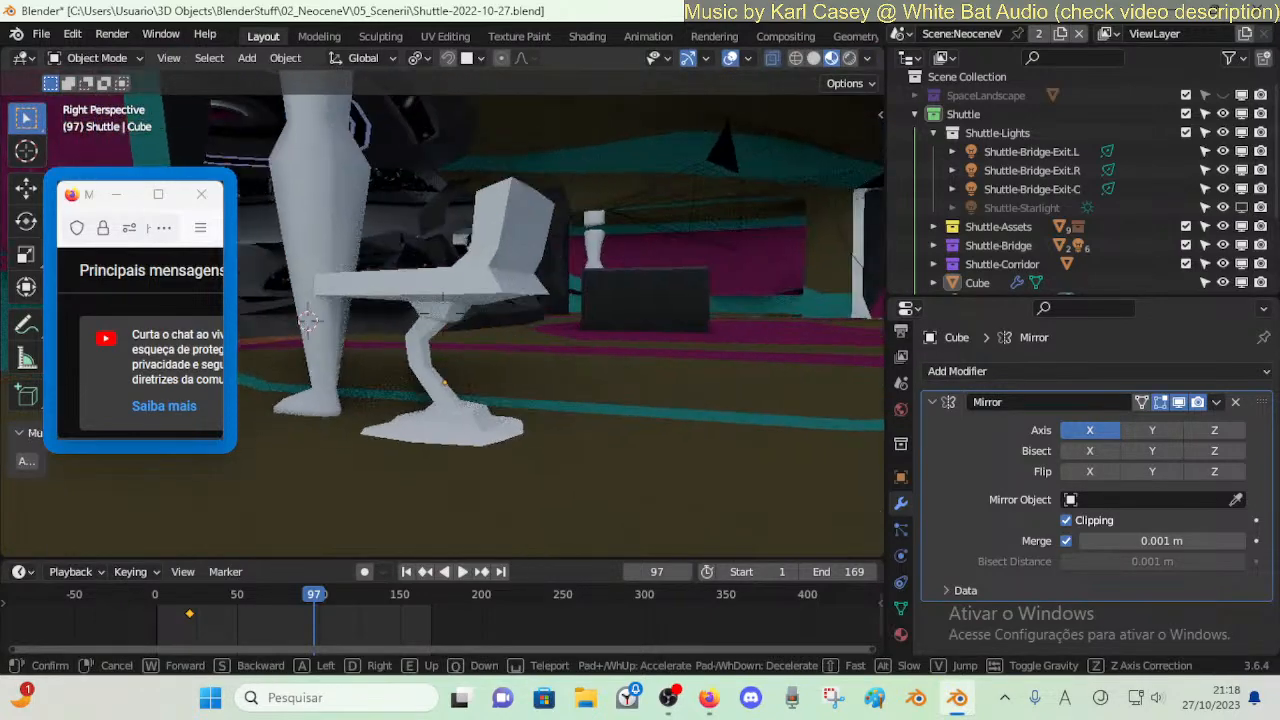
key(s)
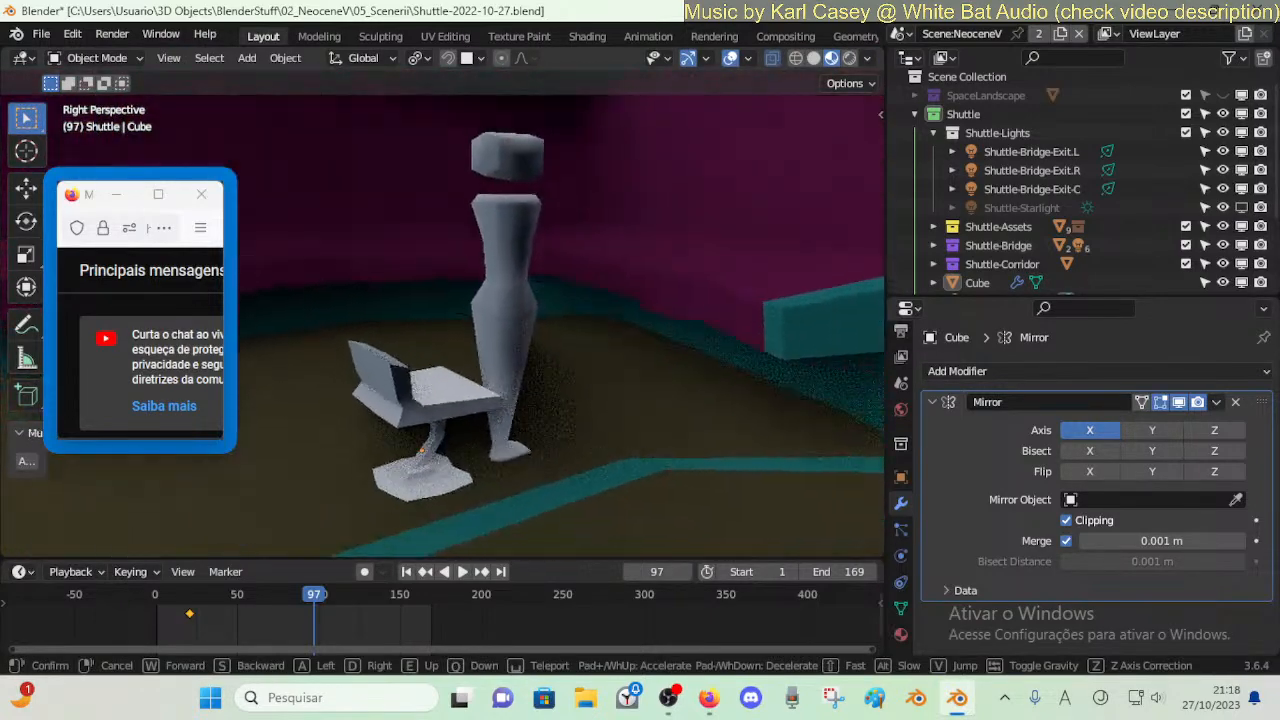
key(w)
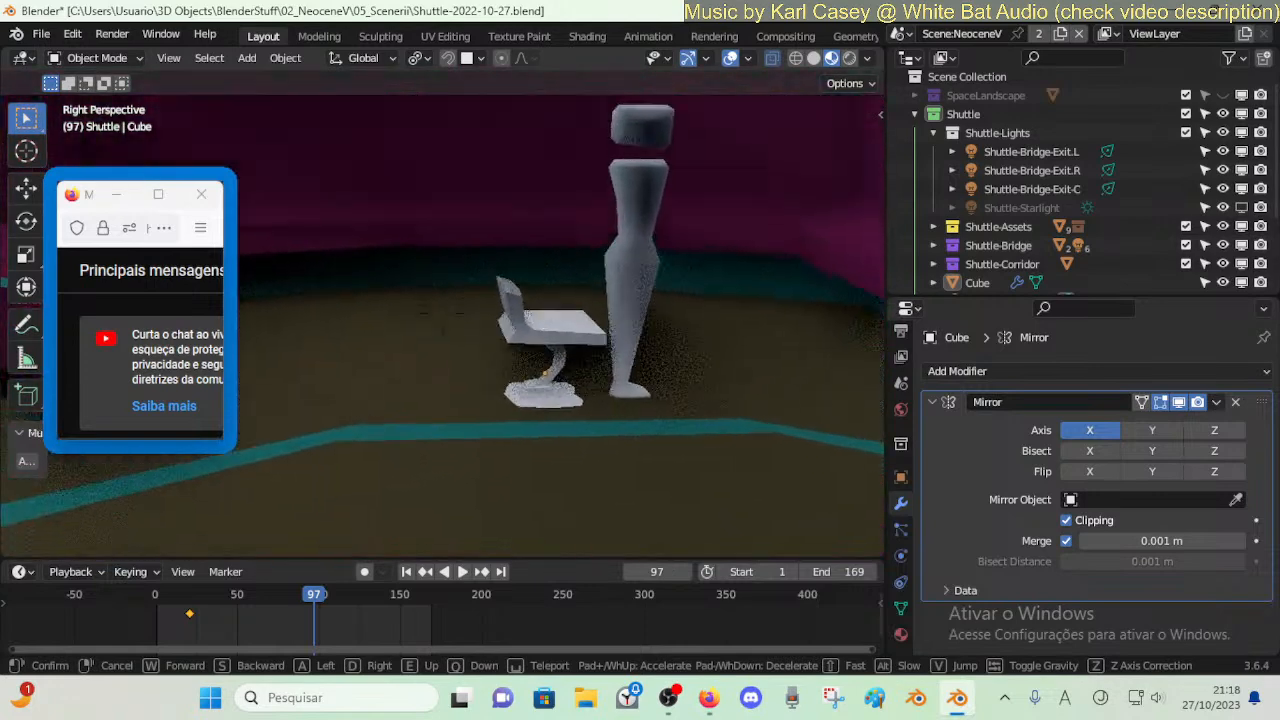
click(558, 354)
key(Tab)
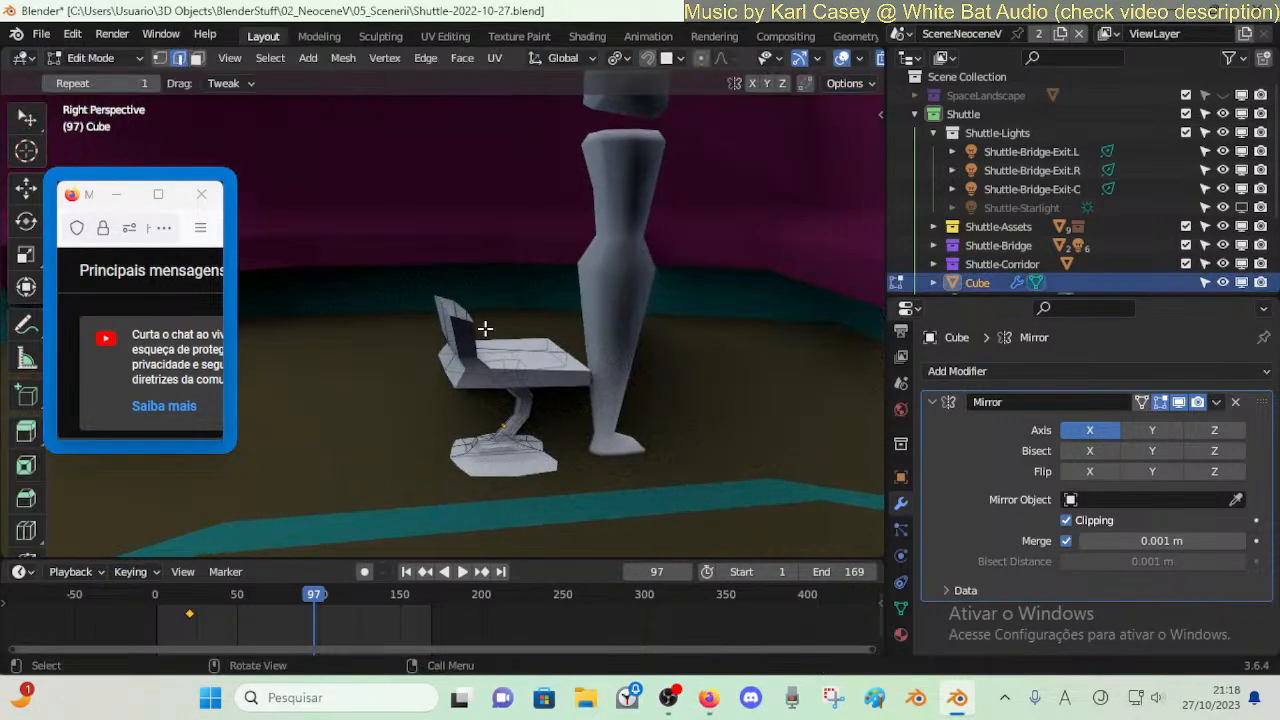
key(shift+grave)
key(w)
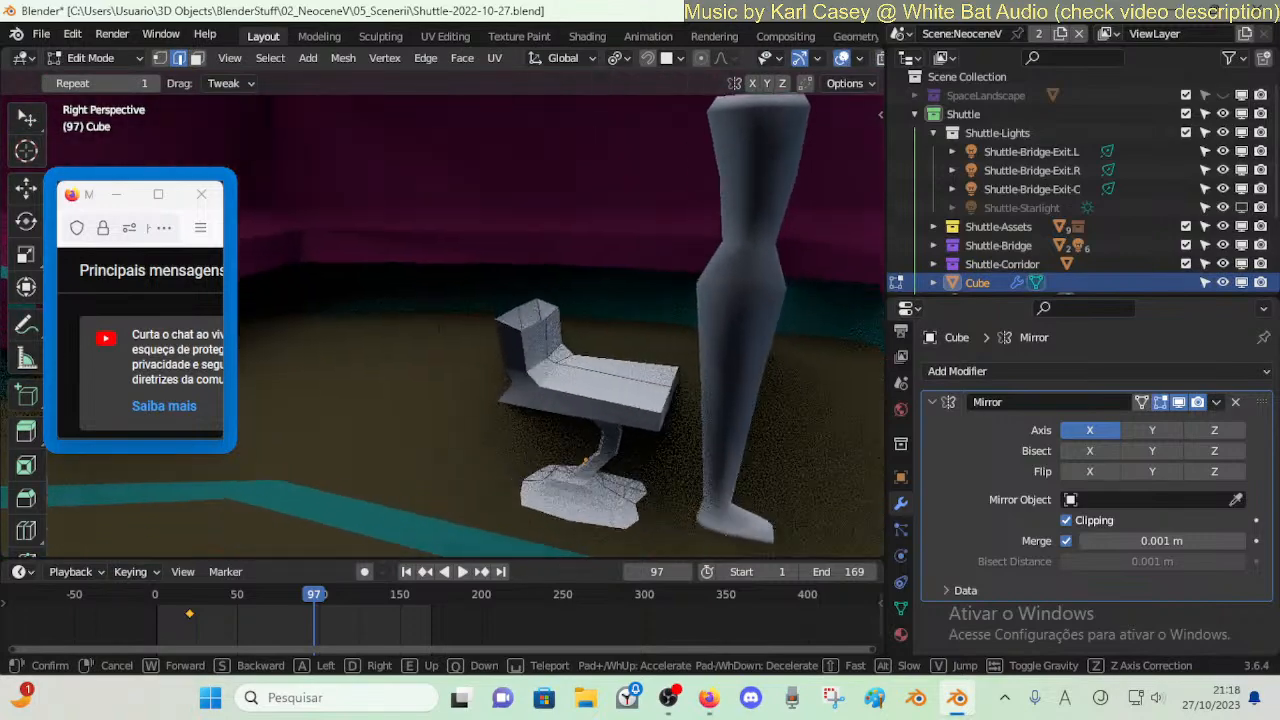
key(s)
click(486, 328)
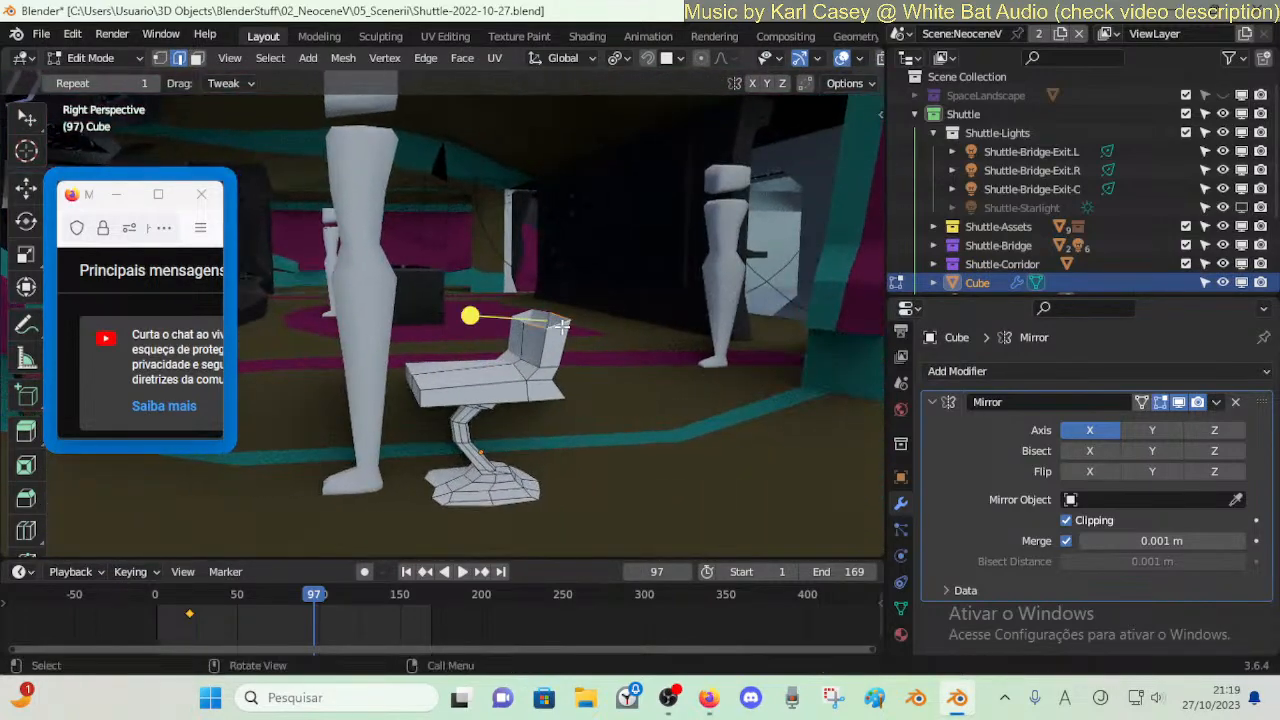
- Extrude the backrest's top edges about 0.1153 m along Z and scale them to 1.39
key(e)
click(575, 276)
key(s)
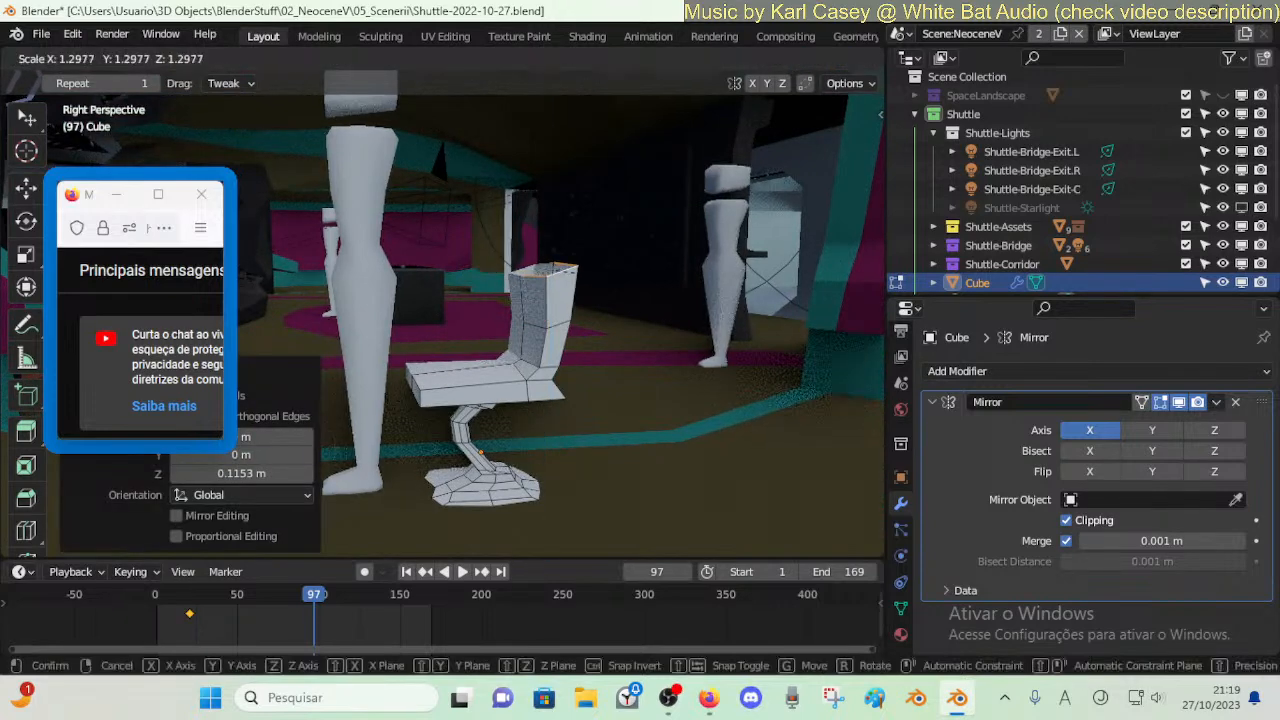
click(607, 277)
- Rotate the backrest's top edges around X and lower them about 0.0227 m along Z
key(r)
key(x)
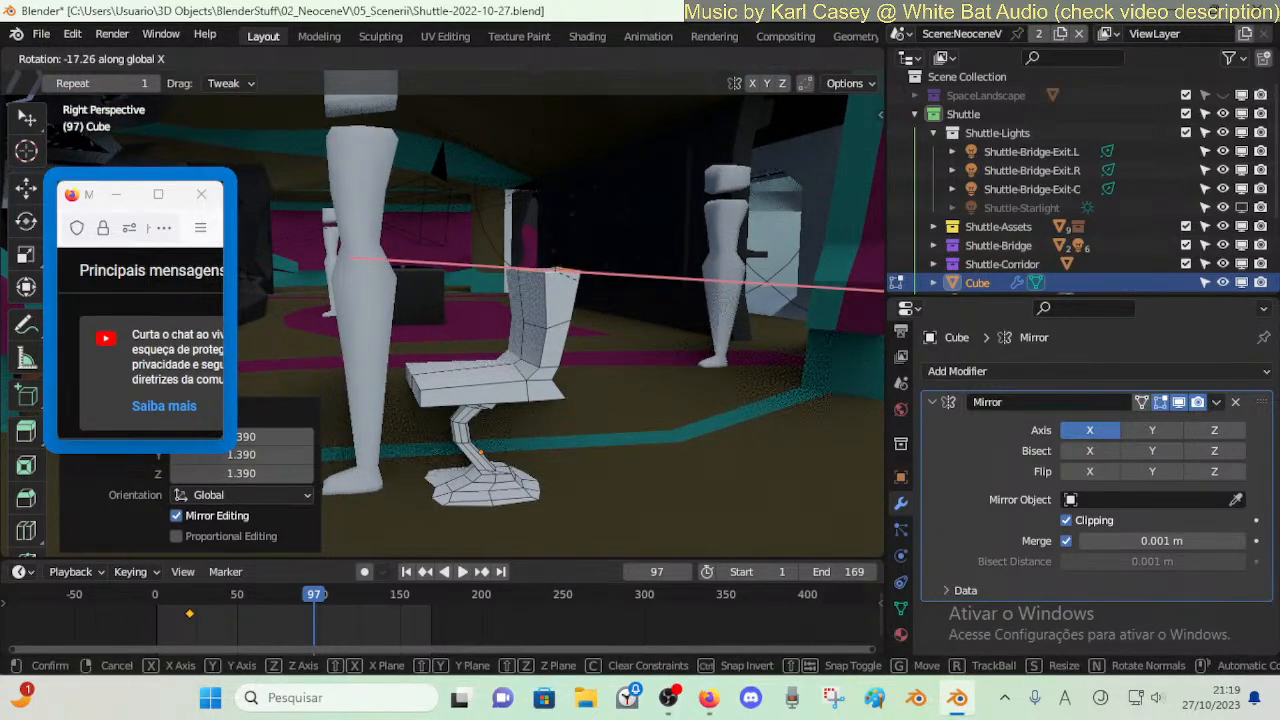
click(606, 306)
key(g)
key(z)
click(606, 317)
- Extend the backrest with another section about 0.10 m high along Z and move its top edges backward along Y
key(g)
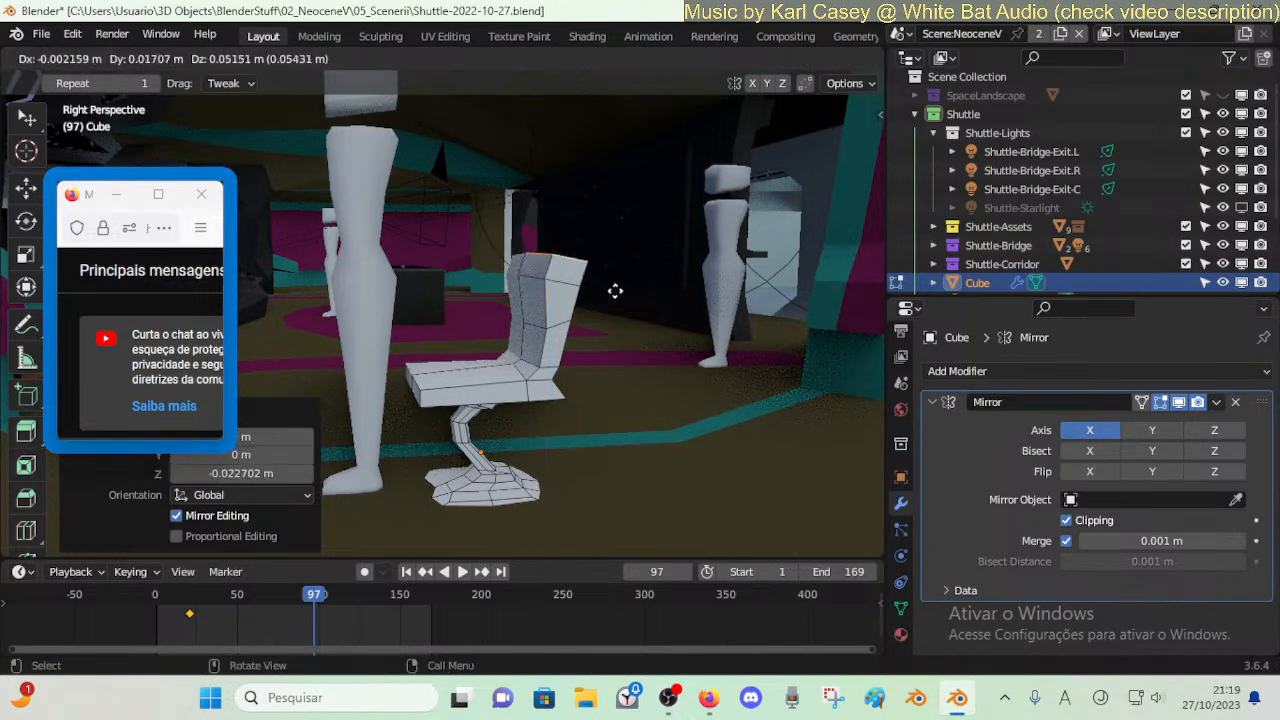
key(z)
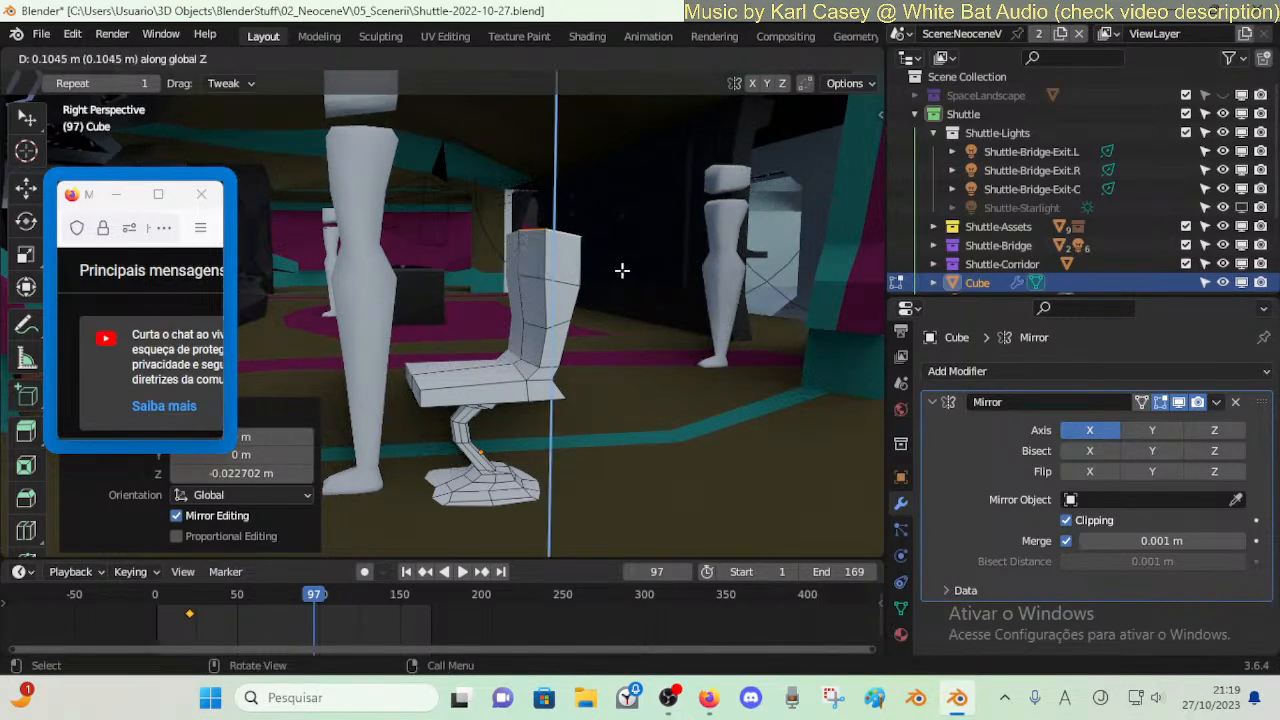
click(618, 270)
key(g)
key(y)
click(637, 268)
- Scale the backrest's top edges to 0.649 and lower them about 0.0165 m along Z
key(s)
click(587, 276)
key(g)
key(z)
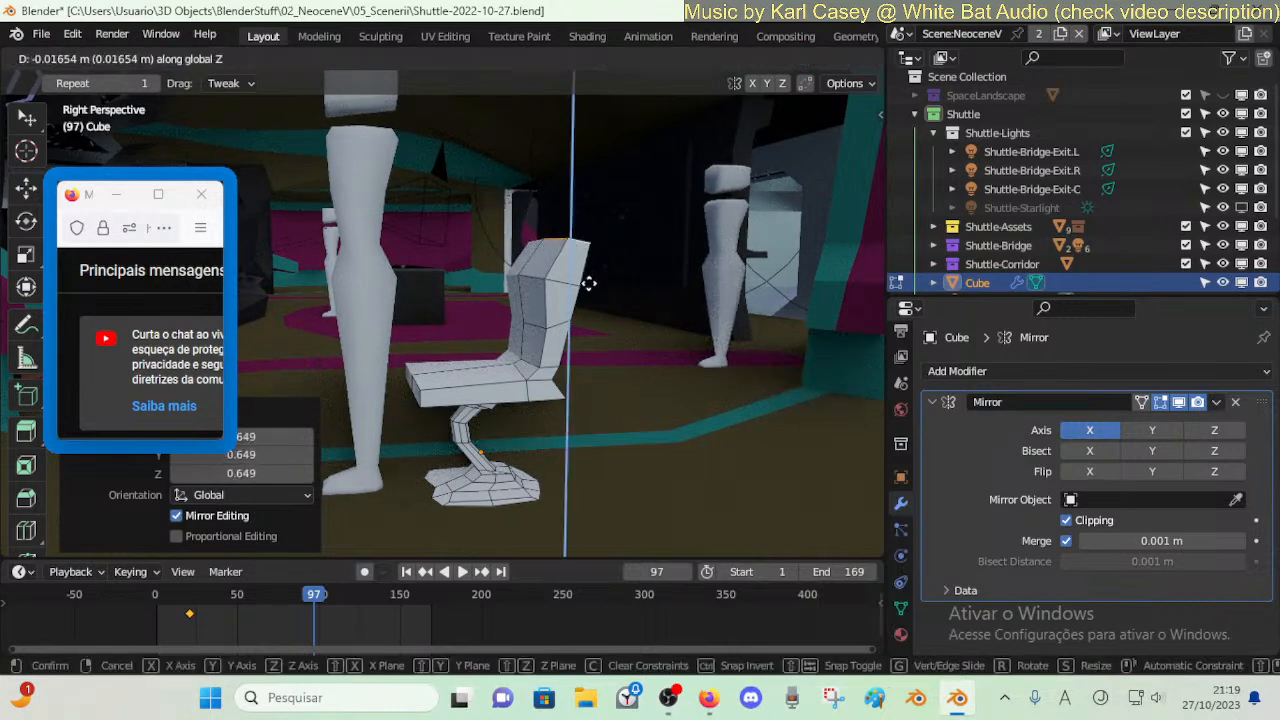
click(589, 284)
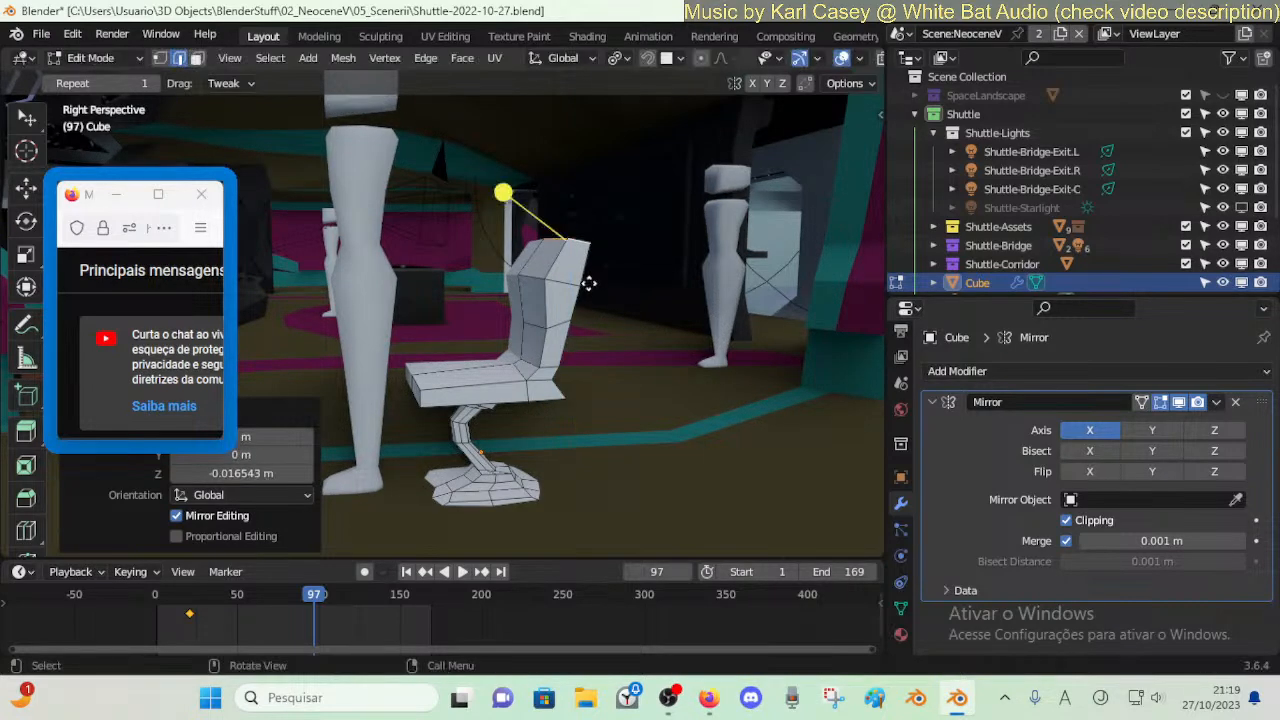
- Move the backrest's top edges forward about 0.0239 m along Y and lower them about 0.021 m along Z
key(g)
key(y)
click(579, 284)
key(g)
key(z)
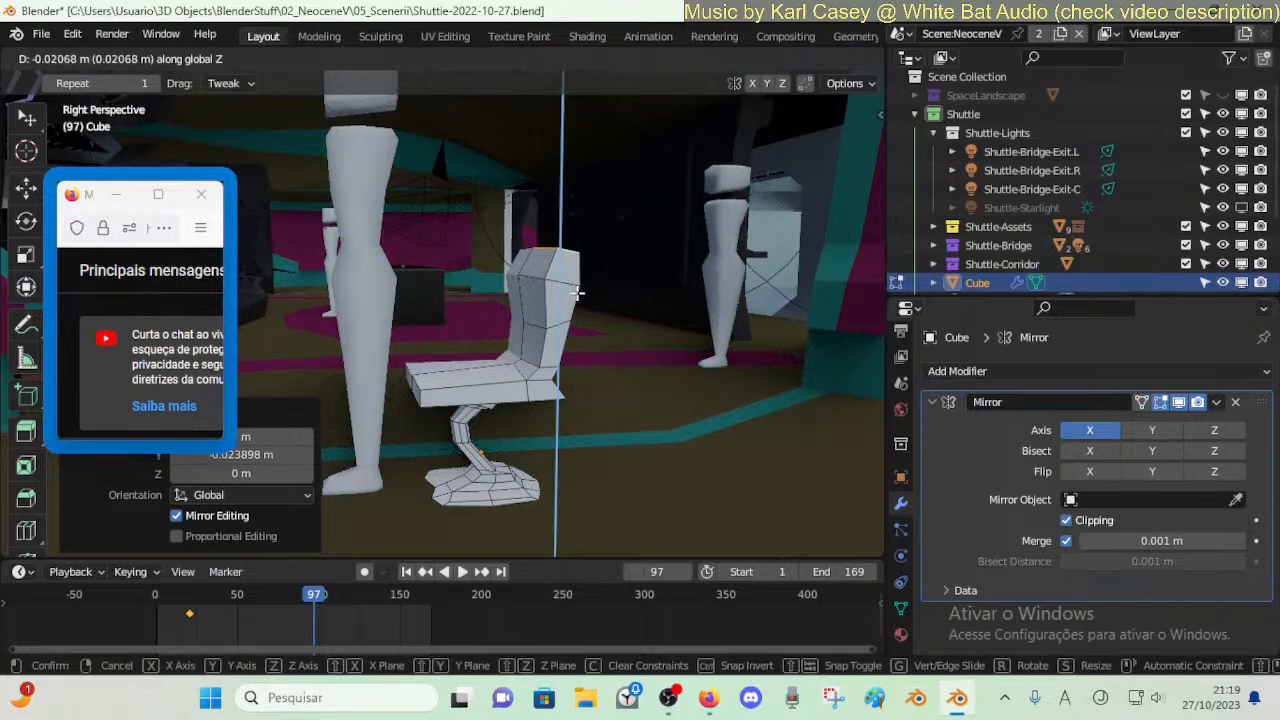
click(577, 293)
key(g)
click(581, 293)
key(ctrl+z)
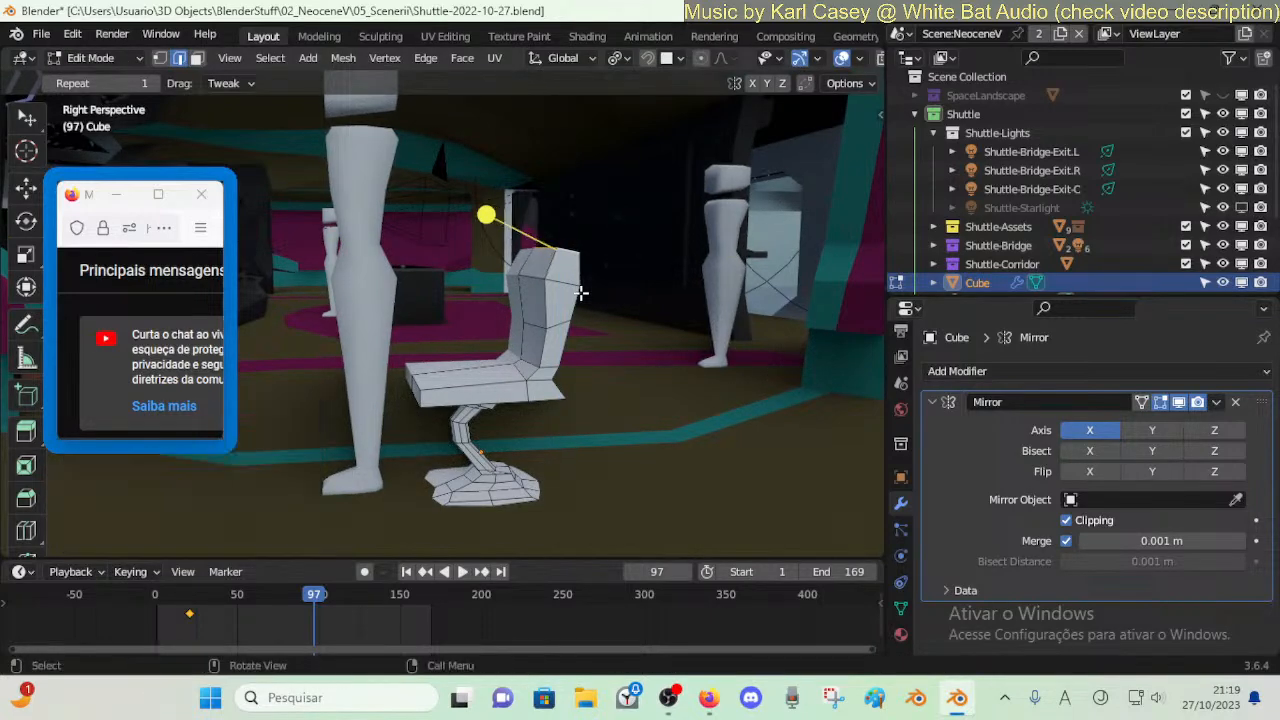
- Extrude the backrest's top edges about 0.0413 m upward along Z and scale them down
key(g)
key(z)
click(585, 273)
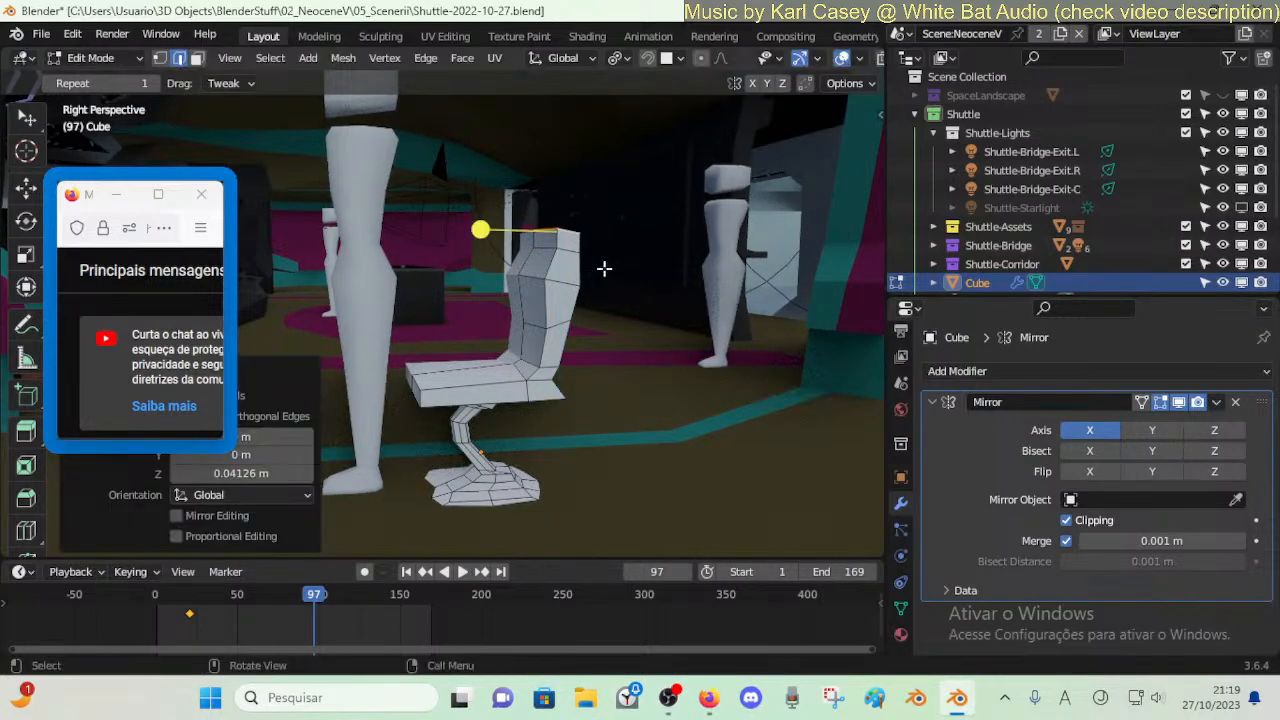
key(s)
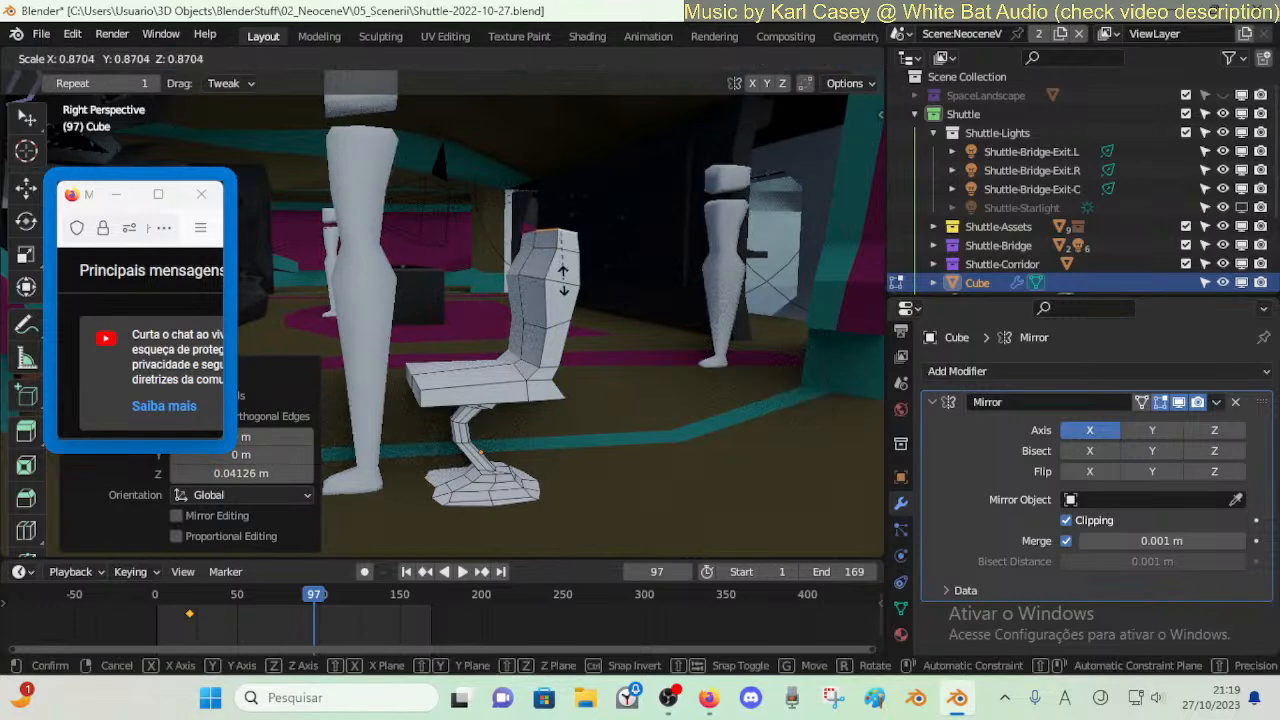
click(570, 242)
click(577, 236)
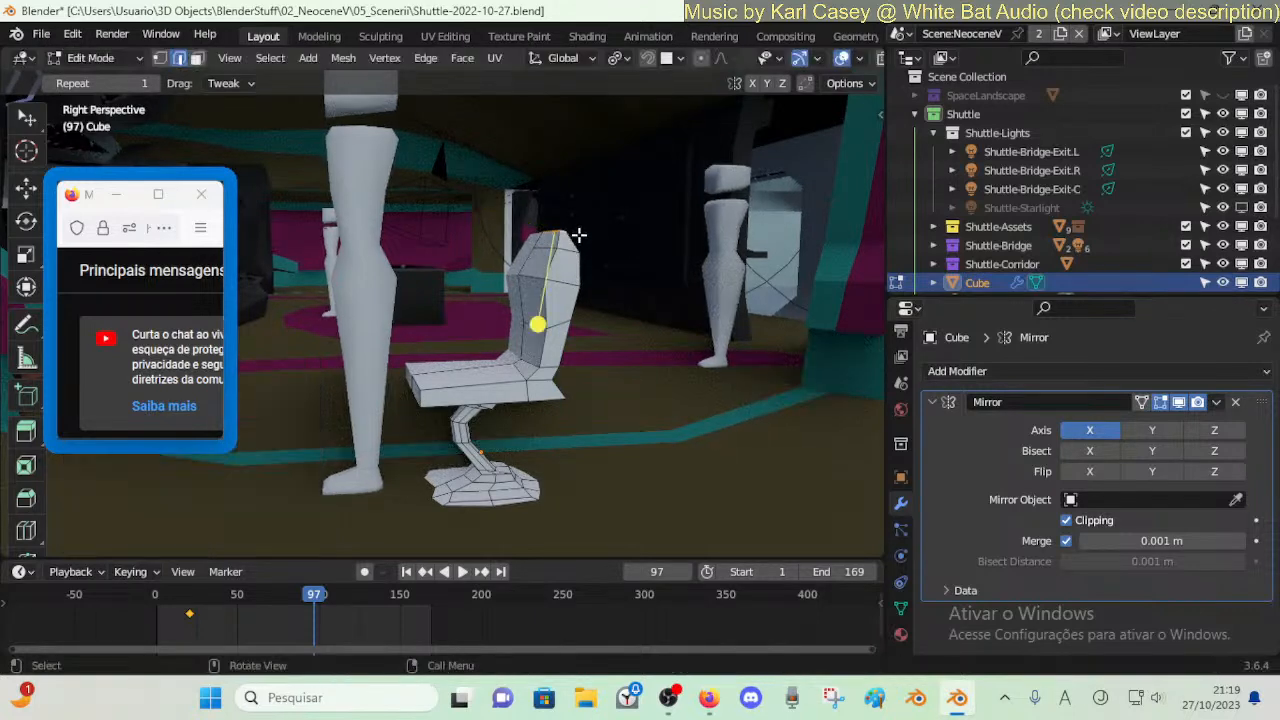
- Switch to face selection and rotate the backrest's topmost faces -34.3° around X
key(3)
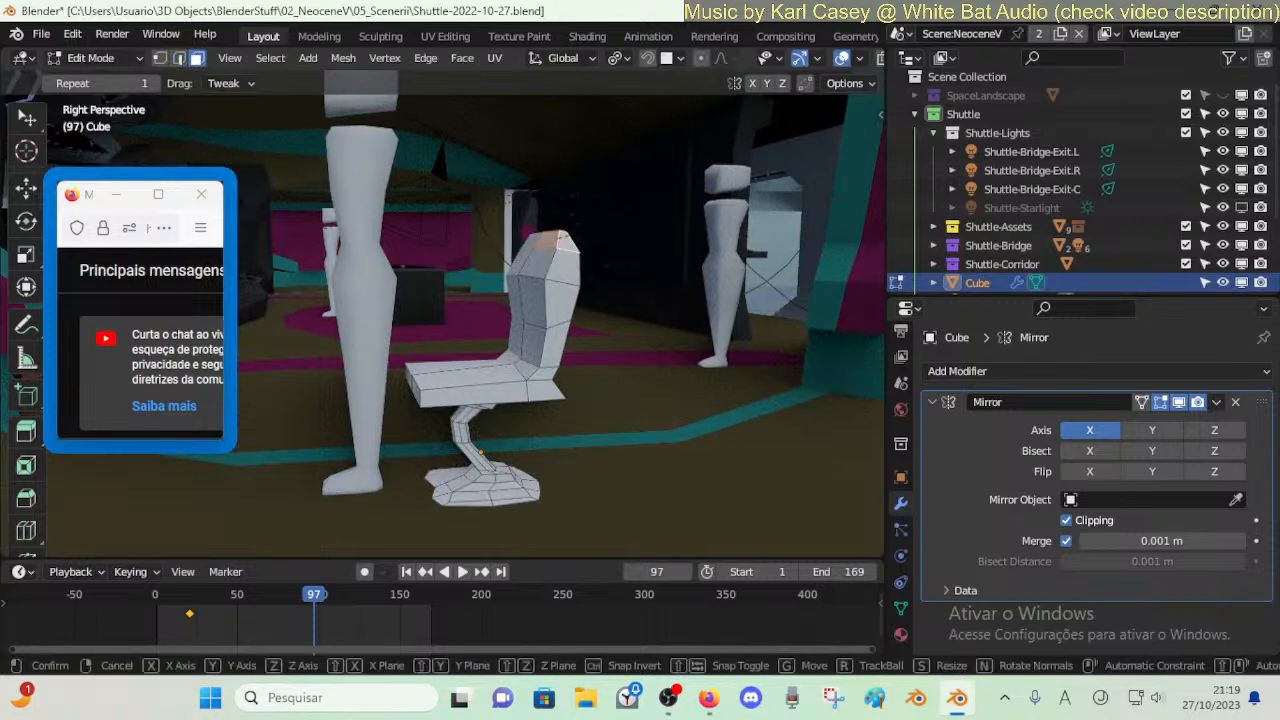
key(r)
key(y)
key(x)
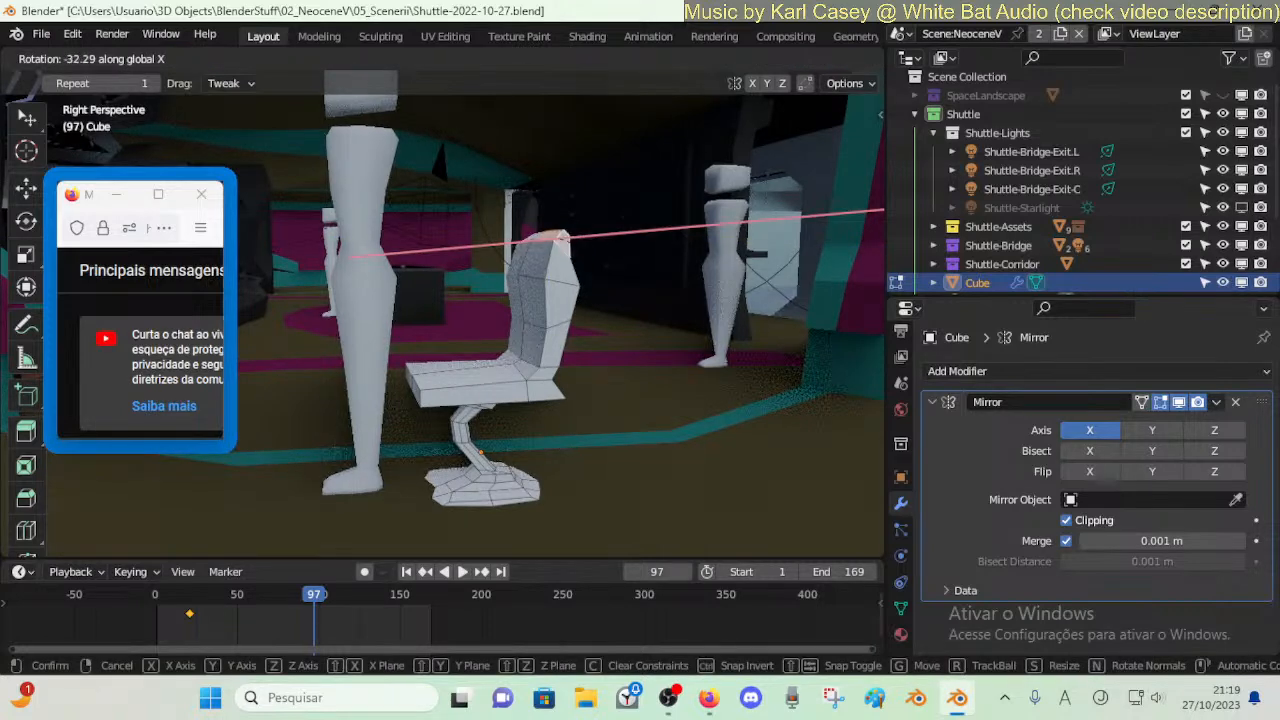
click(612, 258)
- Scale the backrest's topmost faces to 0.862 along Y and widen them to about 2.36 along X
key(s)
key(y)
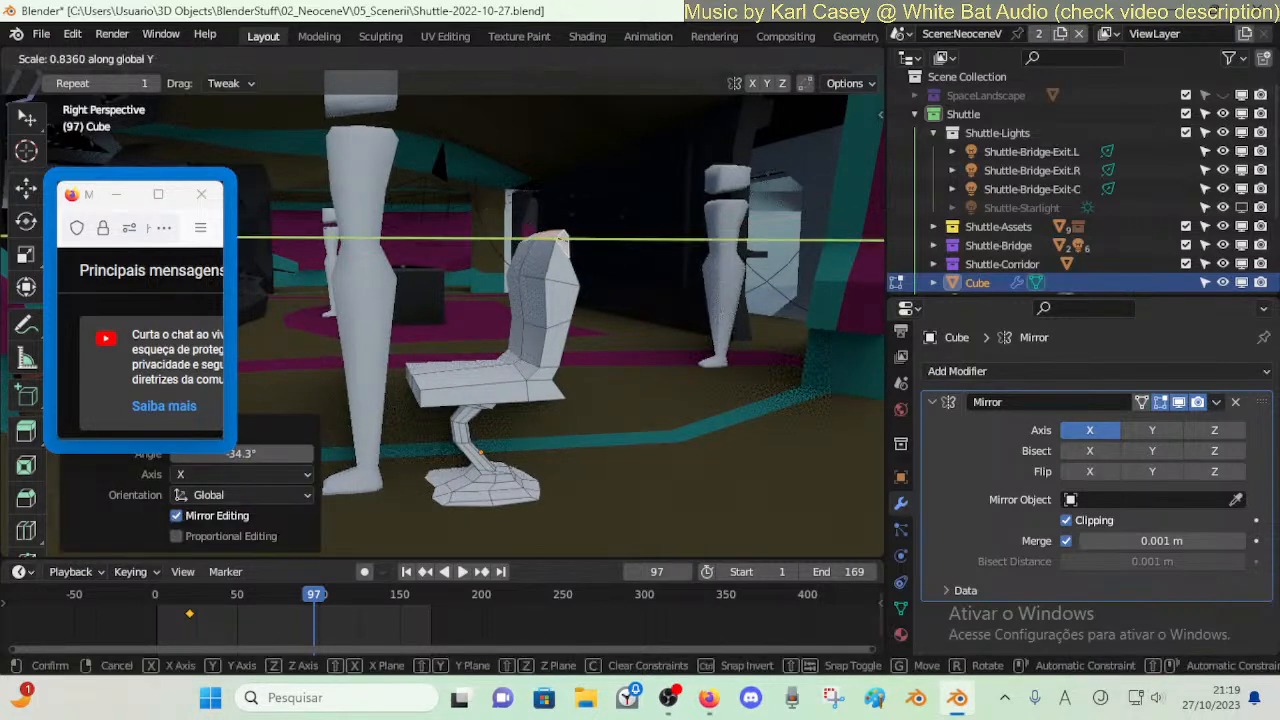
key(x)
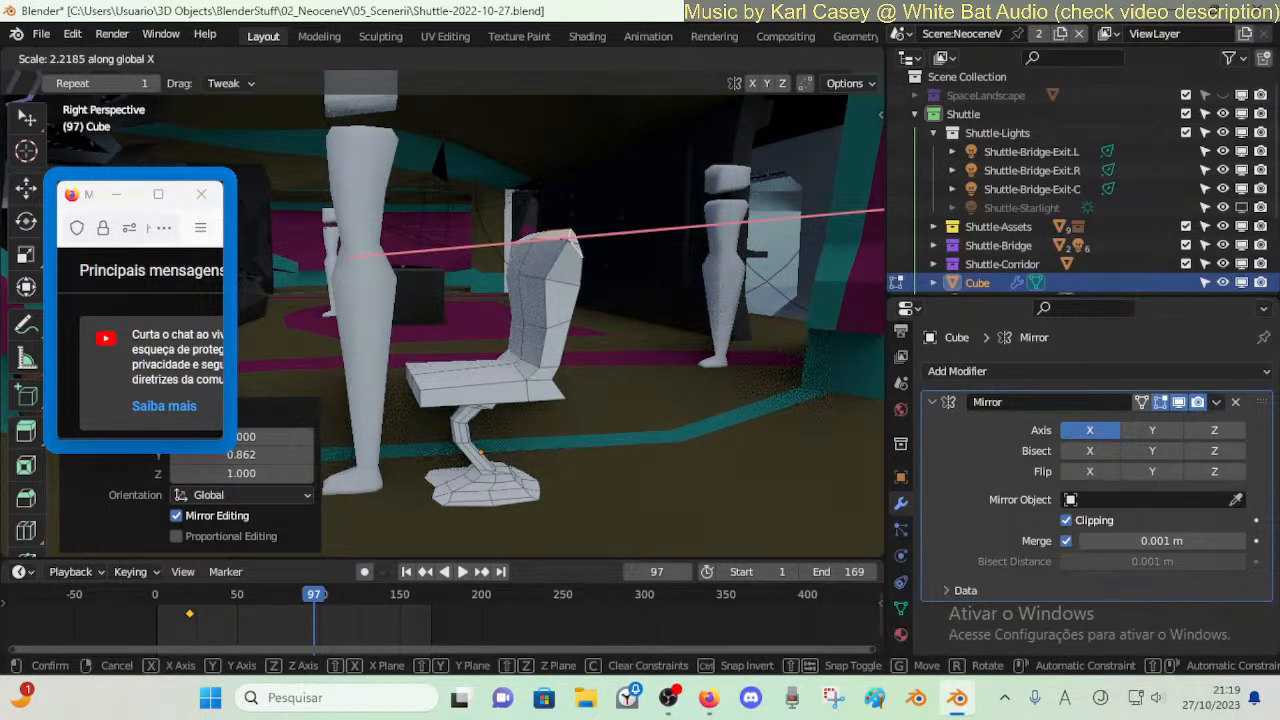
click(671, 271)
- Narrow the backrest's topmost faces to about 0.84 along X
key(shift+grave)
key(w)
key(d)
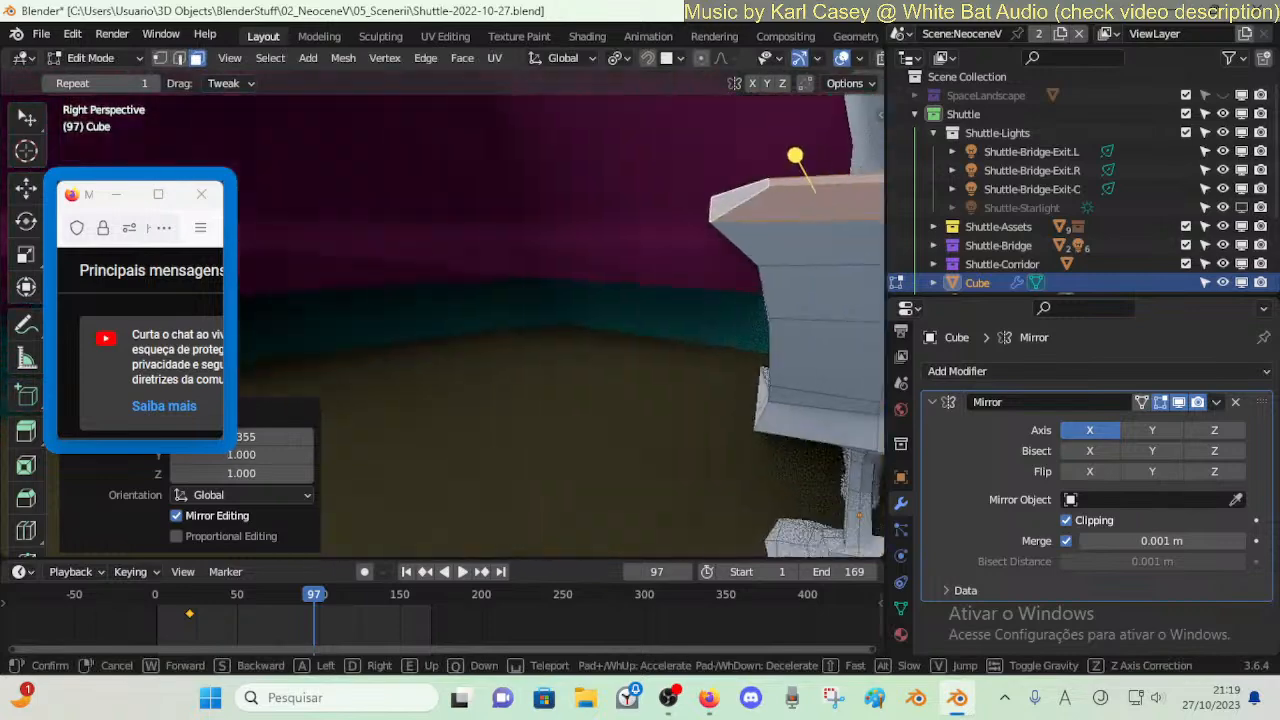
key(w)
key(a)
key(d)
click(708, 346)
key(s)
key(x)
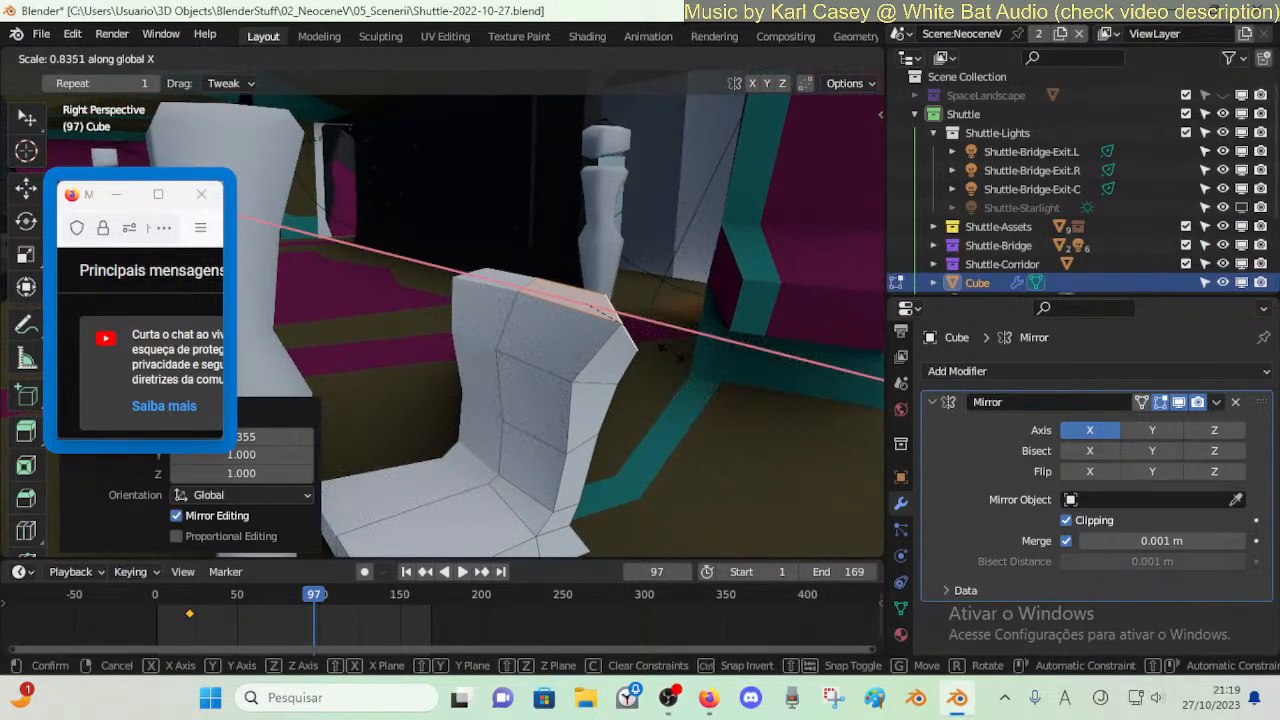
click(668, 351)
- Rotate the middle face on the backrest's side around X
key(Tab)
key(shift+grave)
key(s)
key(a)
click(486, 372)
key(Tab)
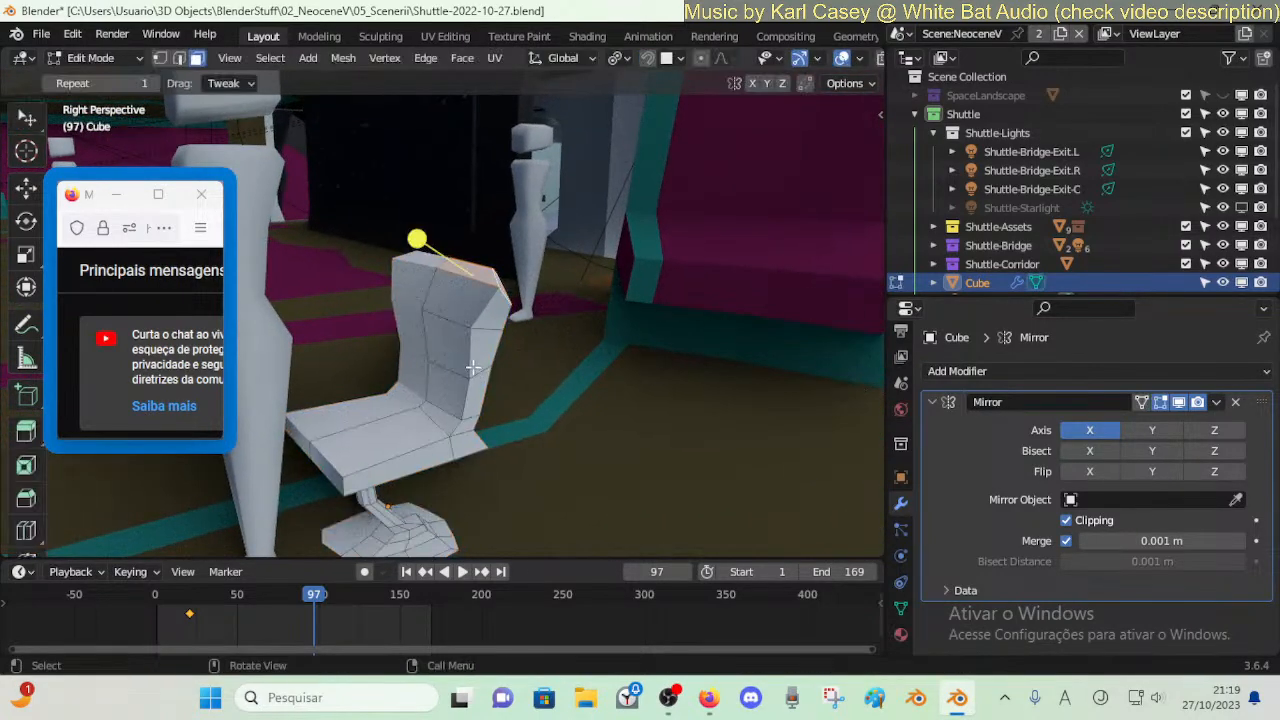
click(505, 351)
key(r)
key(x)
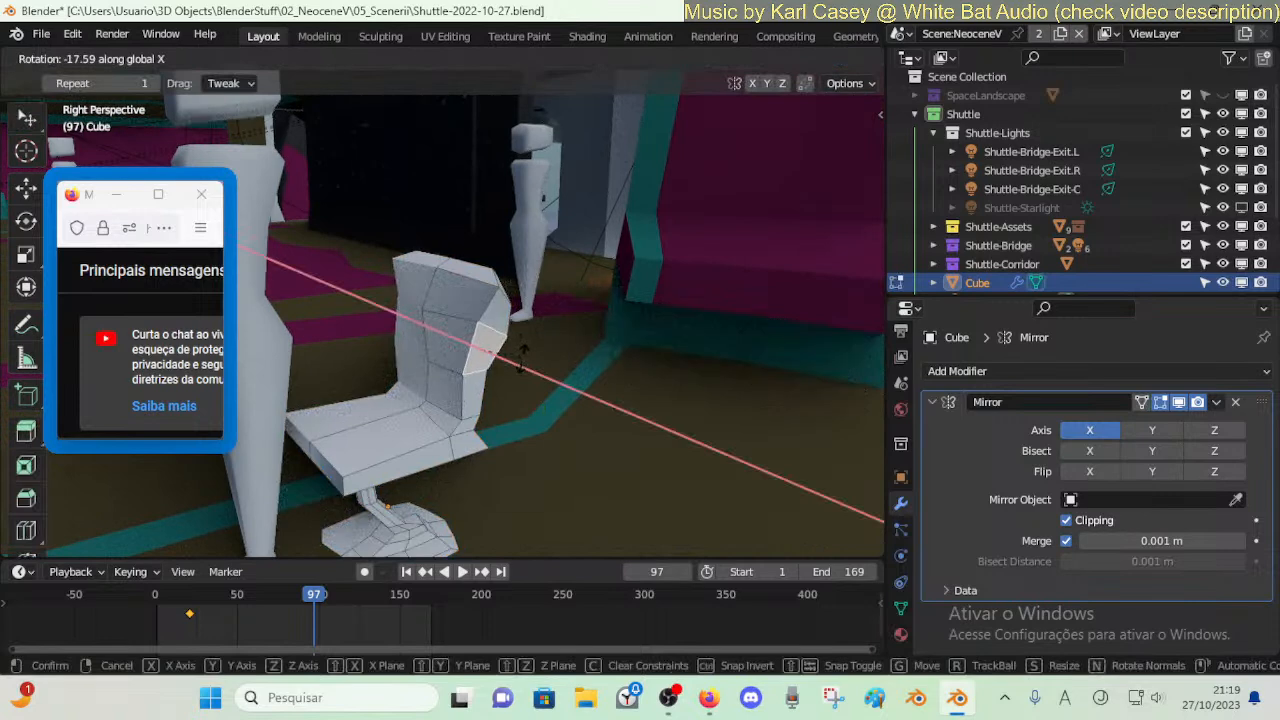
click(524, 355)
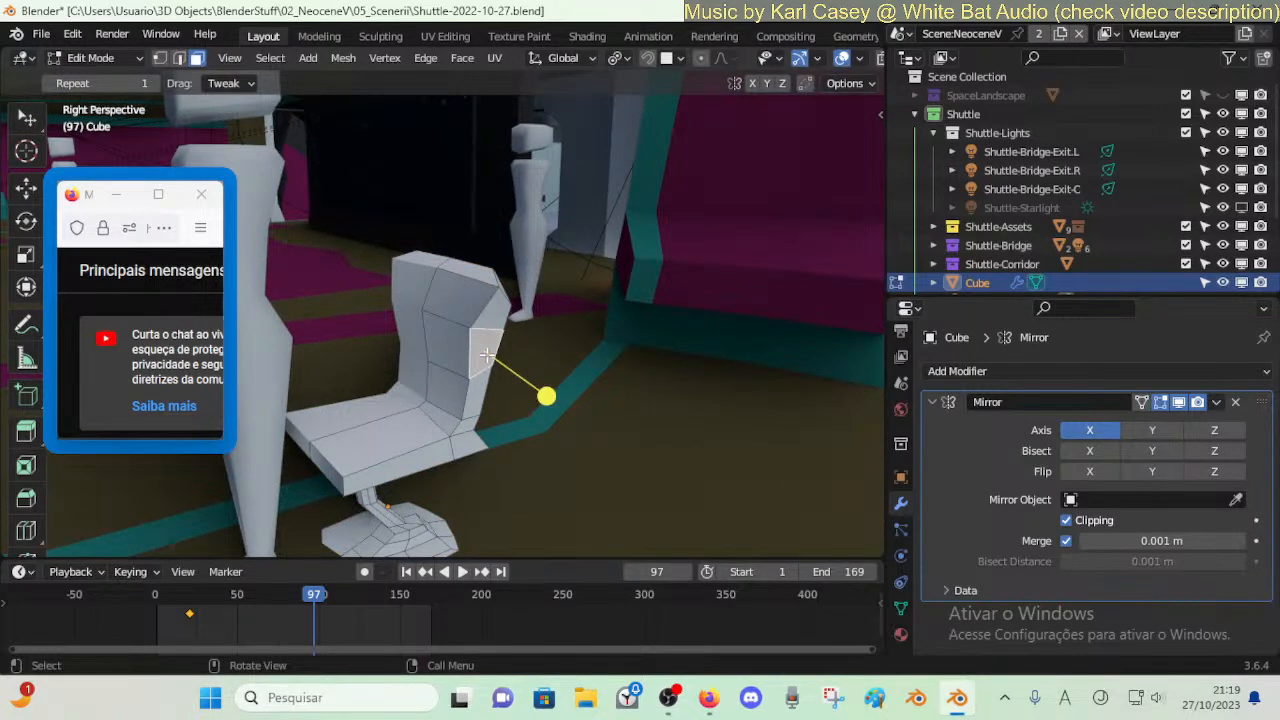
- Add the adjacent front face to the selected side face and scale both to 1.079
click(469, 347)
key(s)
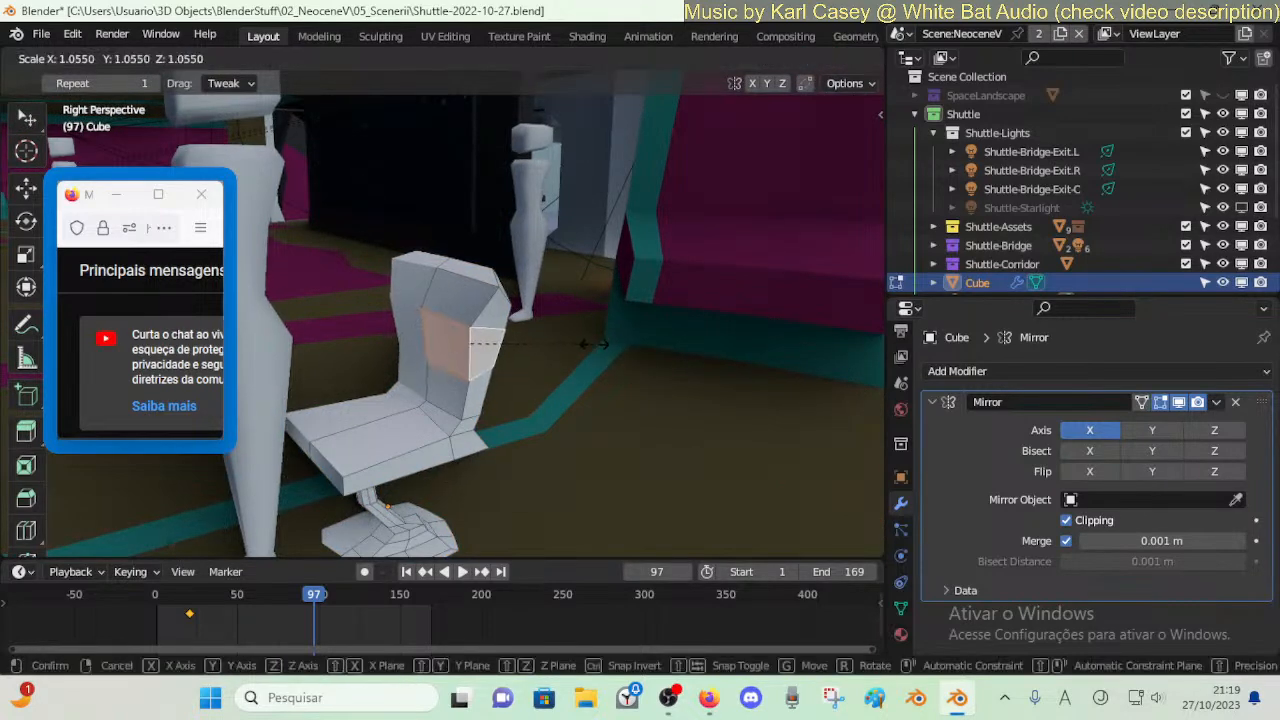
click(597, 347)
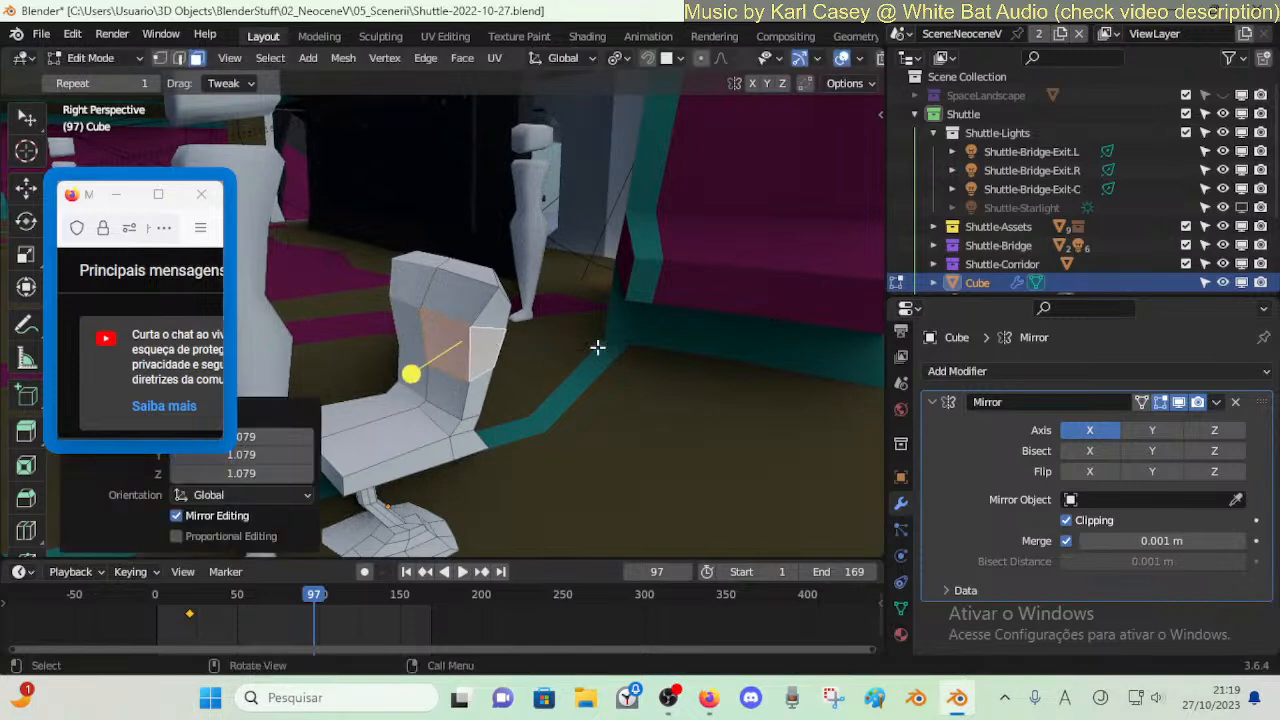
- Move the upper front faces of the backrest backward about 0.022 m along Y
key(Tab)
key(shift+grave)
click(591, 352)
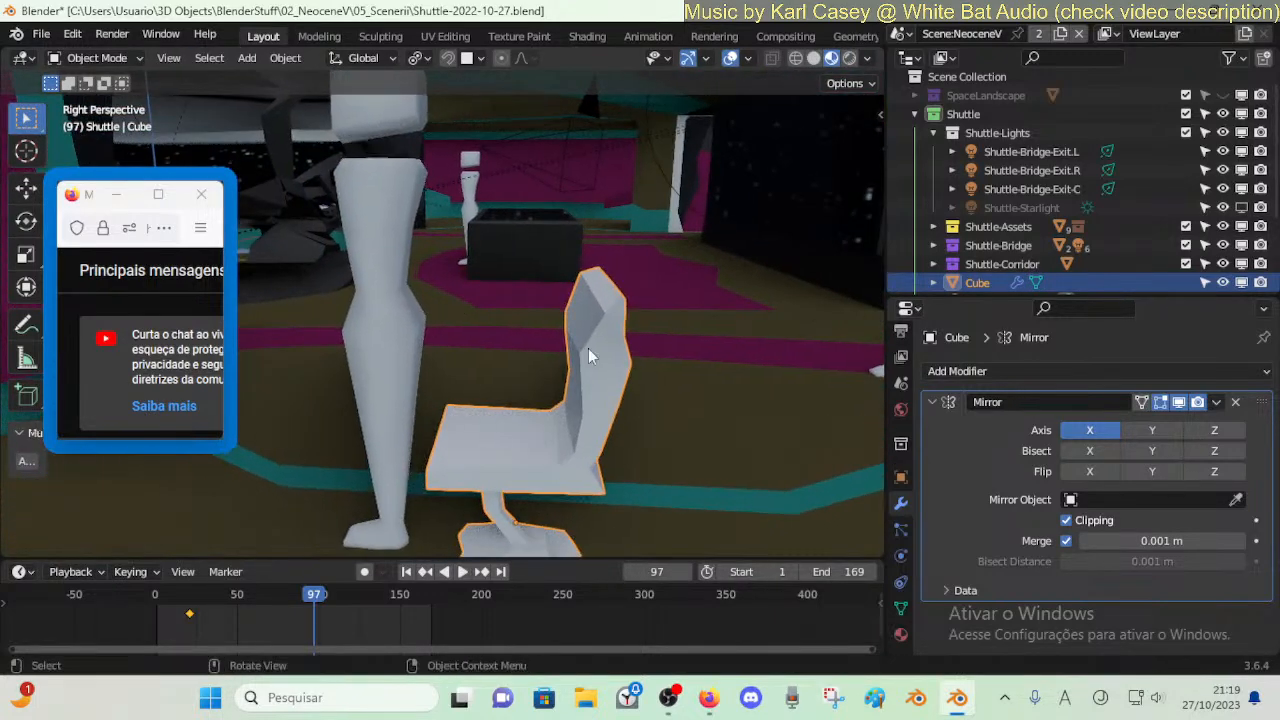
key(Tab)
key(shift+grave)
key(d)
click(620, 357)
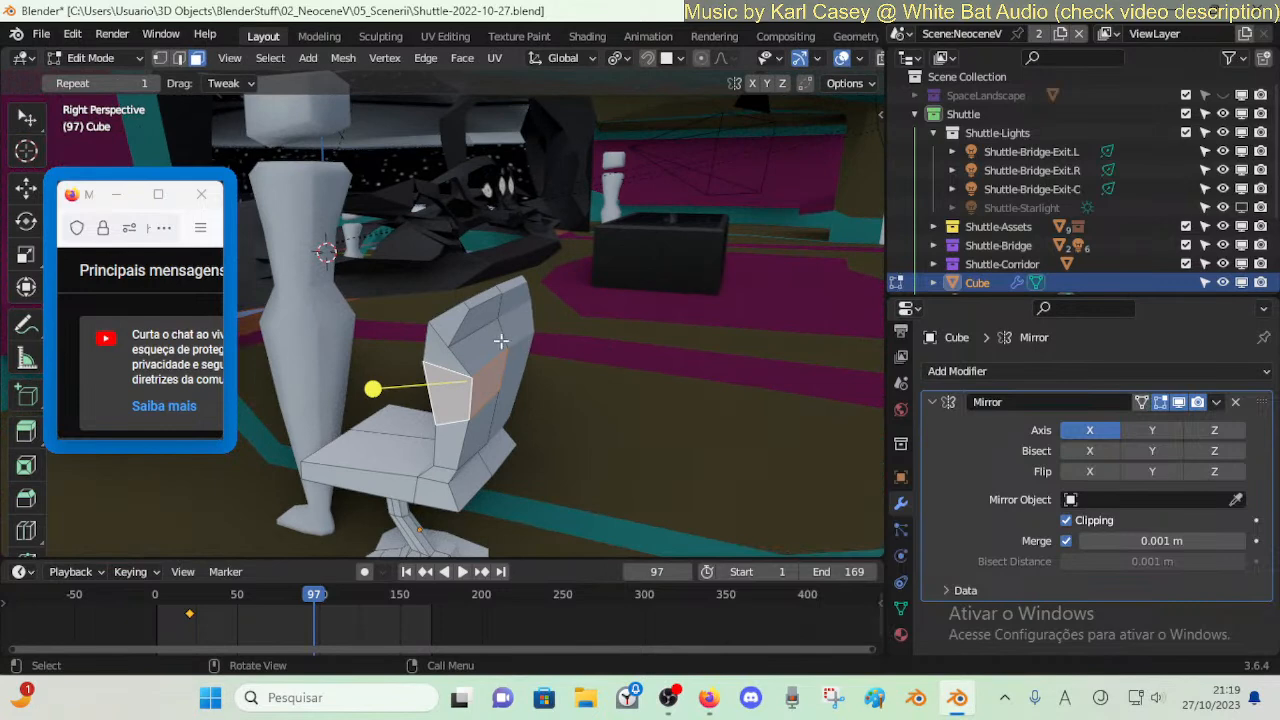
click(489, 338)
shift+click(488, 319)
key(g)
key(y)
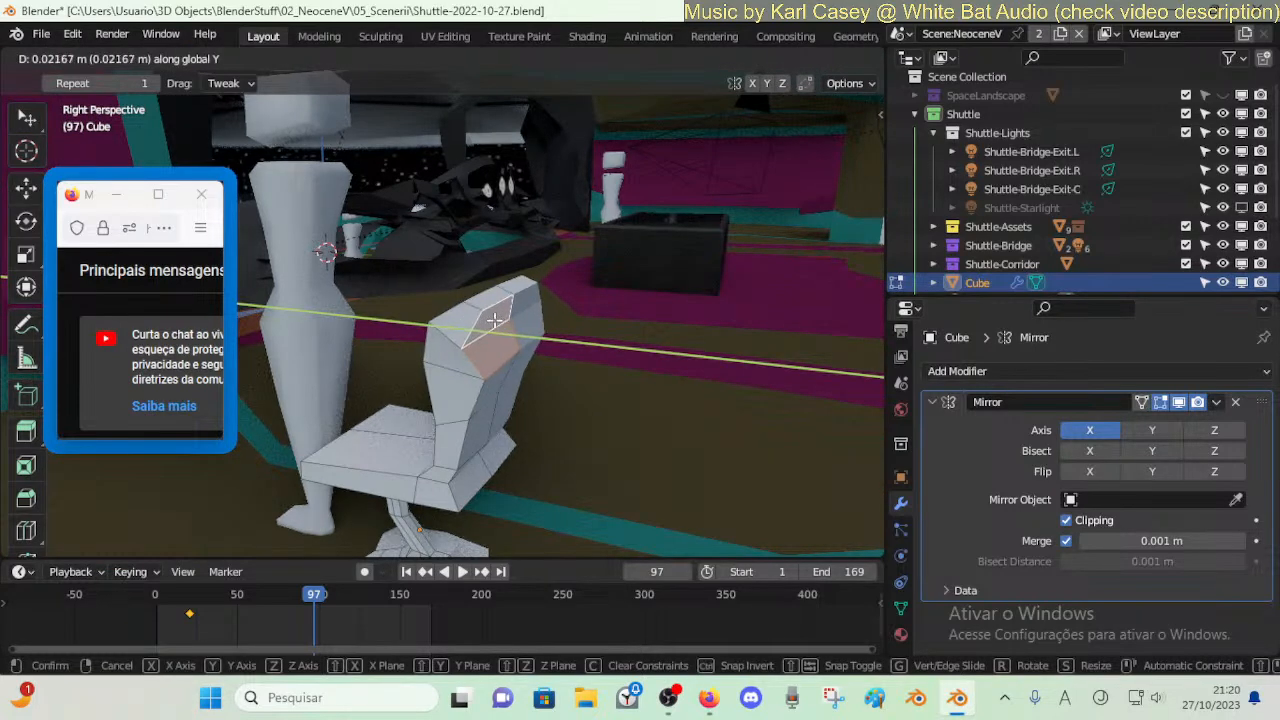
click(498, 340)
- Shift the backrest's middle front edge slightly forward along Y and the edge above it about 0.028 m backward
key(g)
key(y)
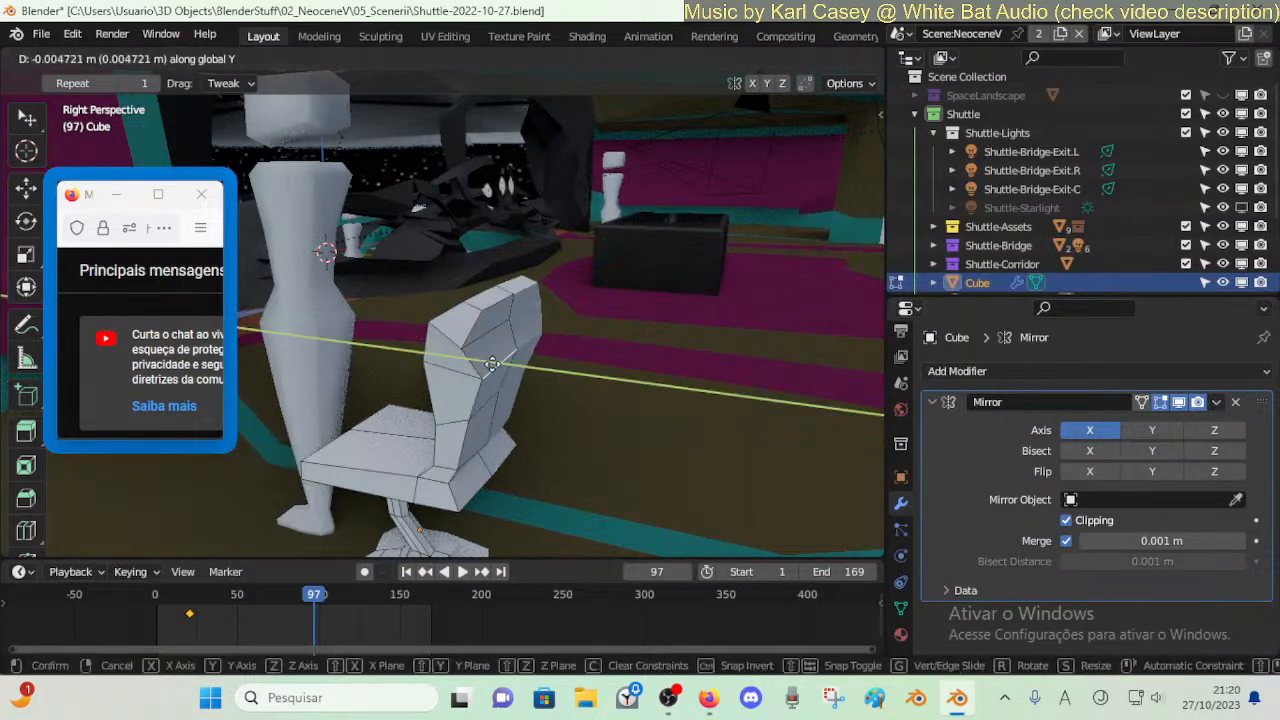
click(488, 362)
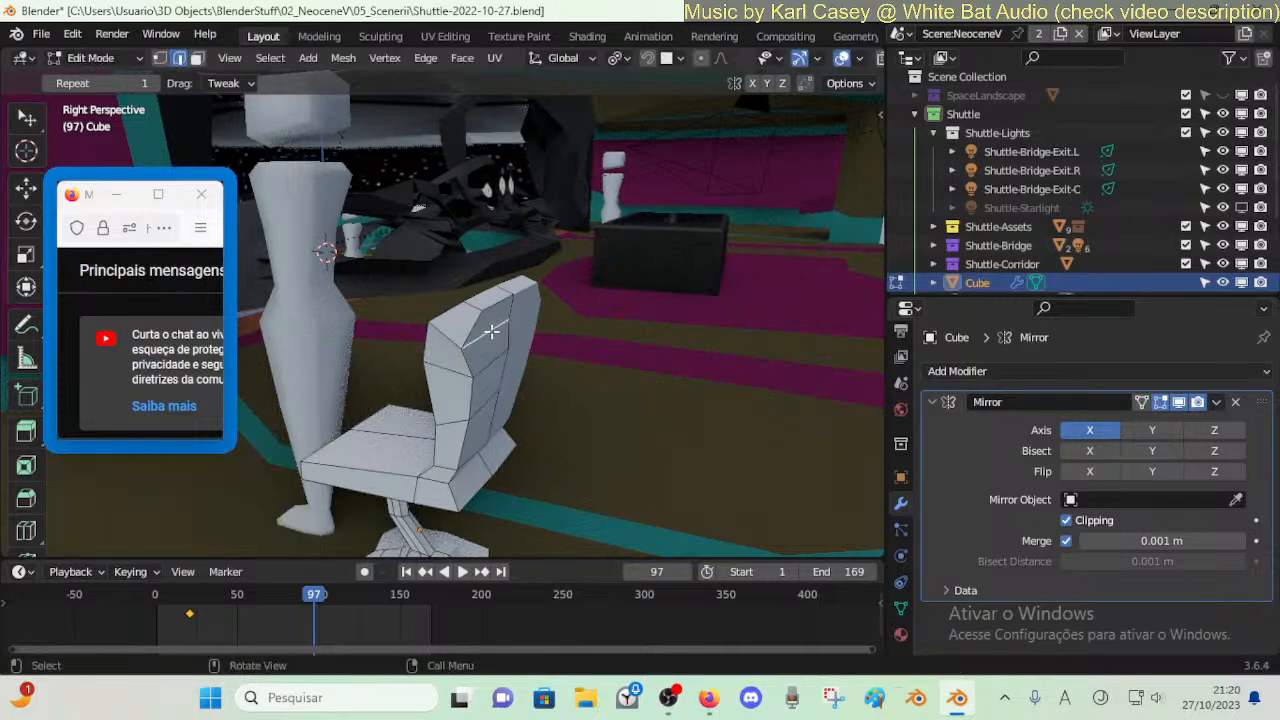
key(g)
key(y)
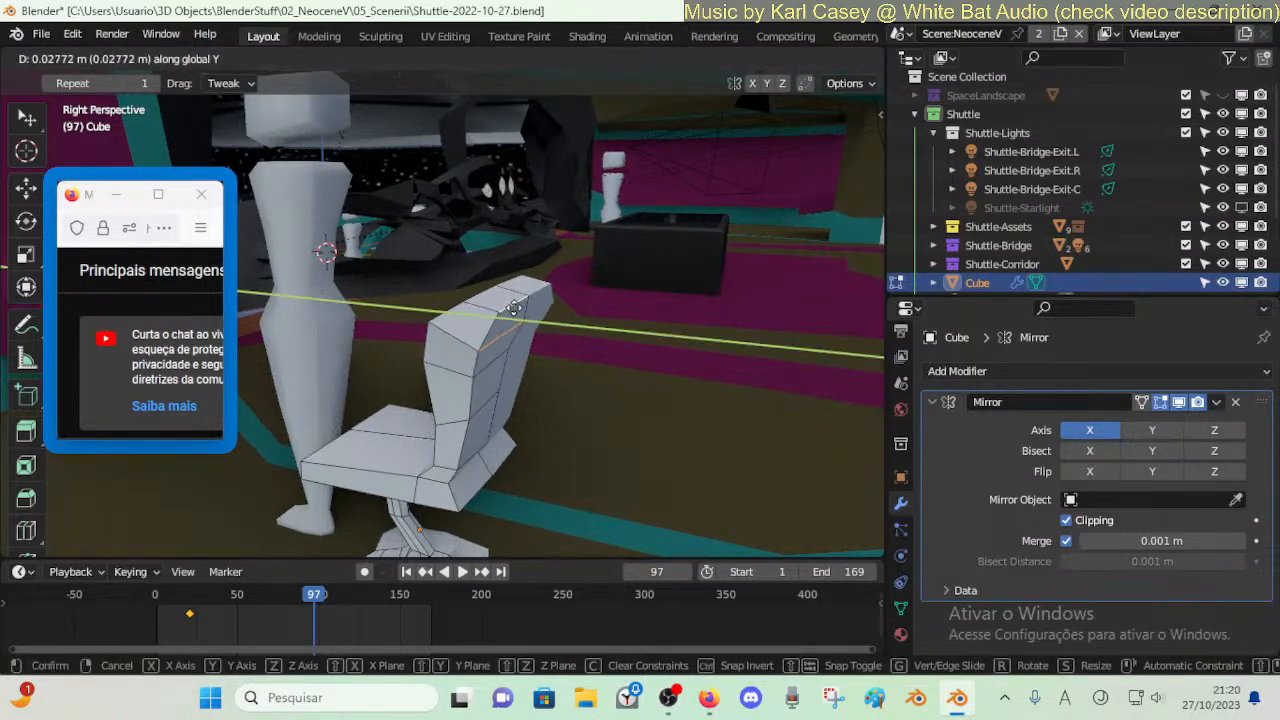
click(511, 308)
- Move the lowest front face of the backrest forward about 0.025 m along Y
key(Tab)
key(shift+grave)
key(d)
key(w)
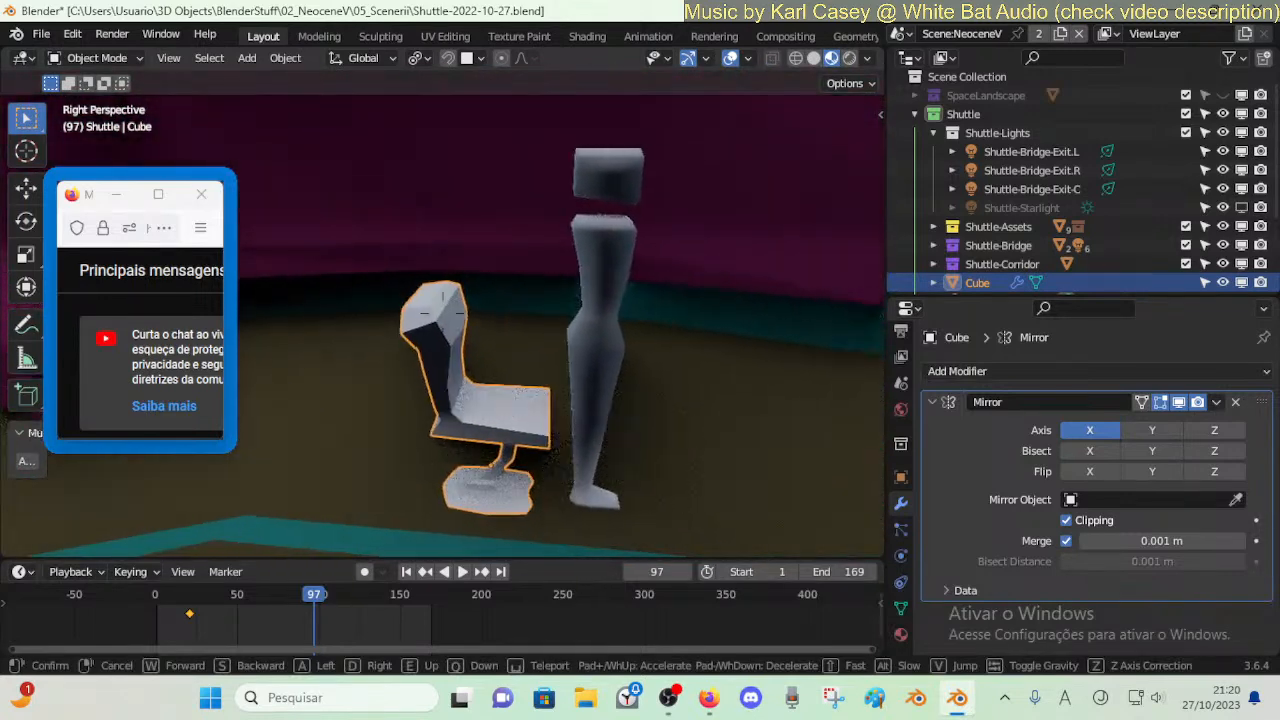
click(446, 312)
key(Tab)
click(470, 382)
key(g)
key(y)
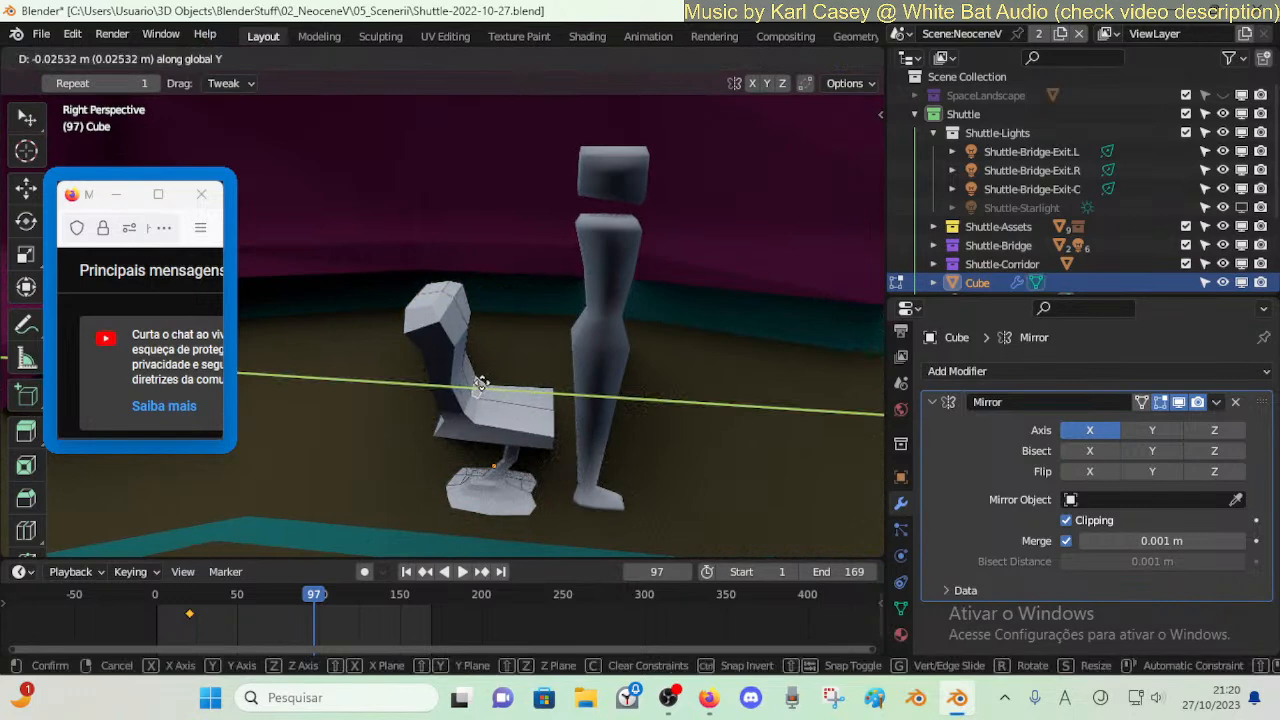
click(481, 383)
- Adjust the backrest's lower front faces along Y and rotate them 11.9° around X
click(476, 372)
key(g)
key(y)
click(475, 368)
key(r)
key(x)
click(531, 369)
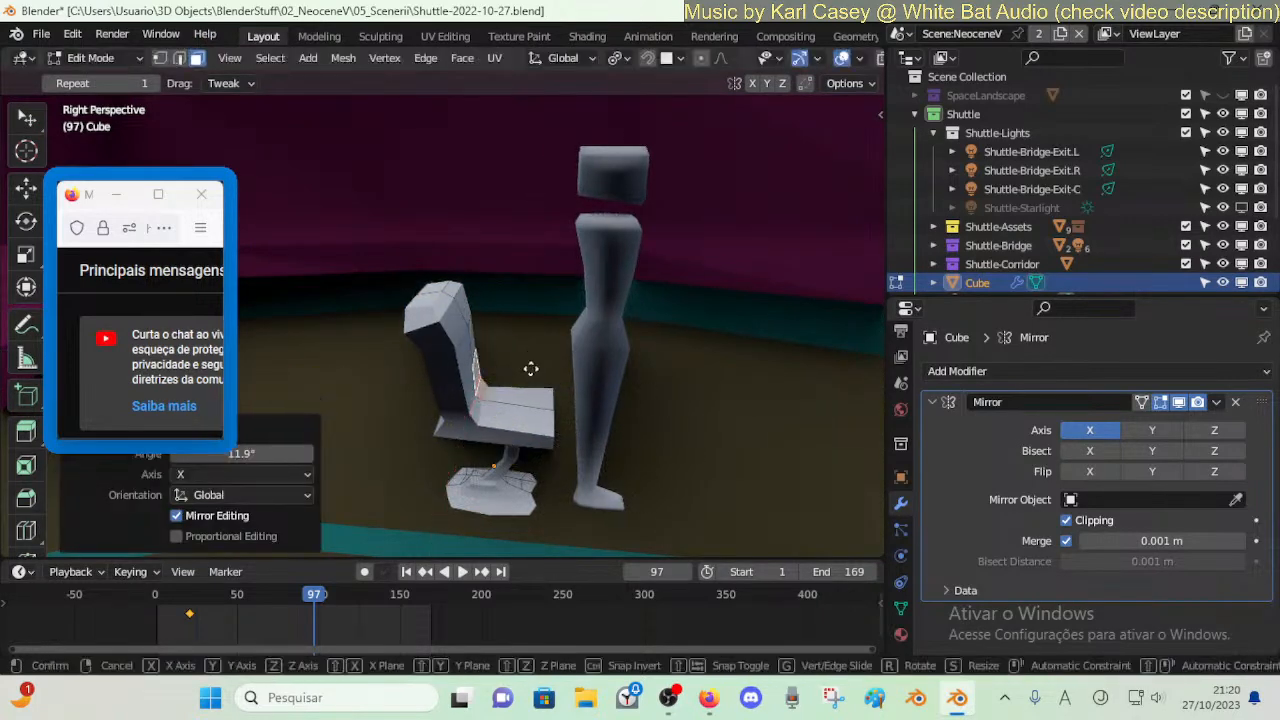
- Move the backrest's lower front faces backward about 0.0227 m along Y and raise them about 0.024 m along Z
key(g)
key(y)
click(523, 368)
key(g)
key(z)
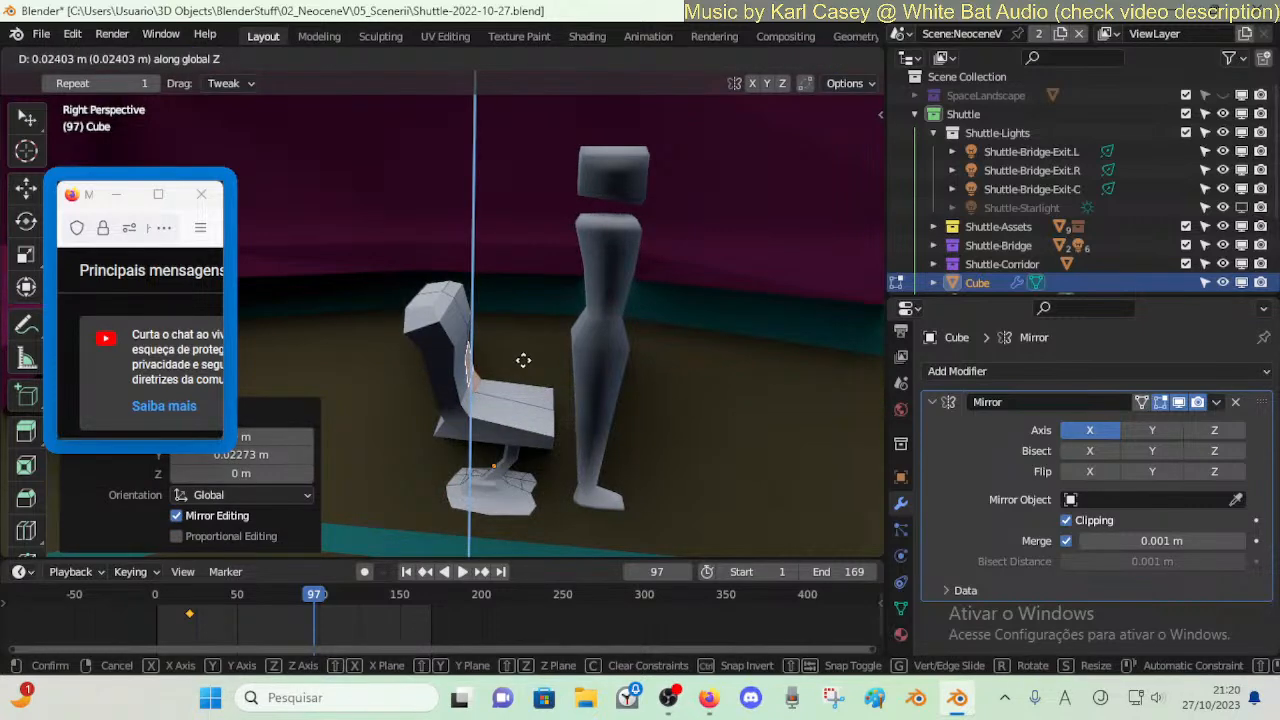
click(523, 360)
- Rotate the seat's upper face -6.7° around X
click(532, 396)
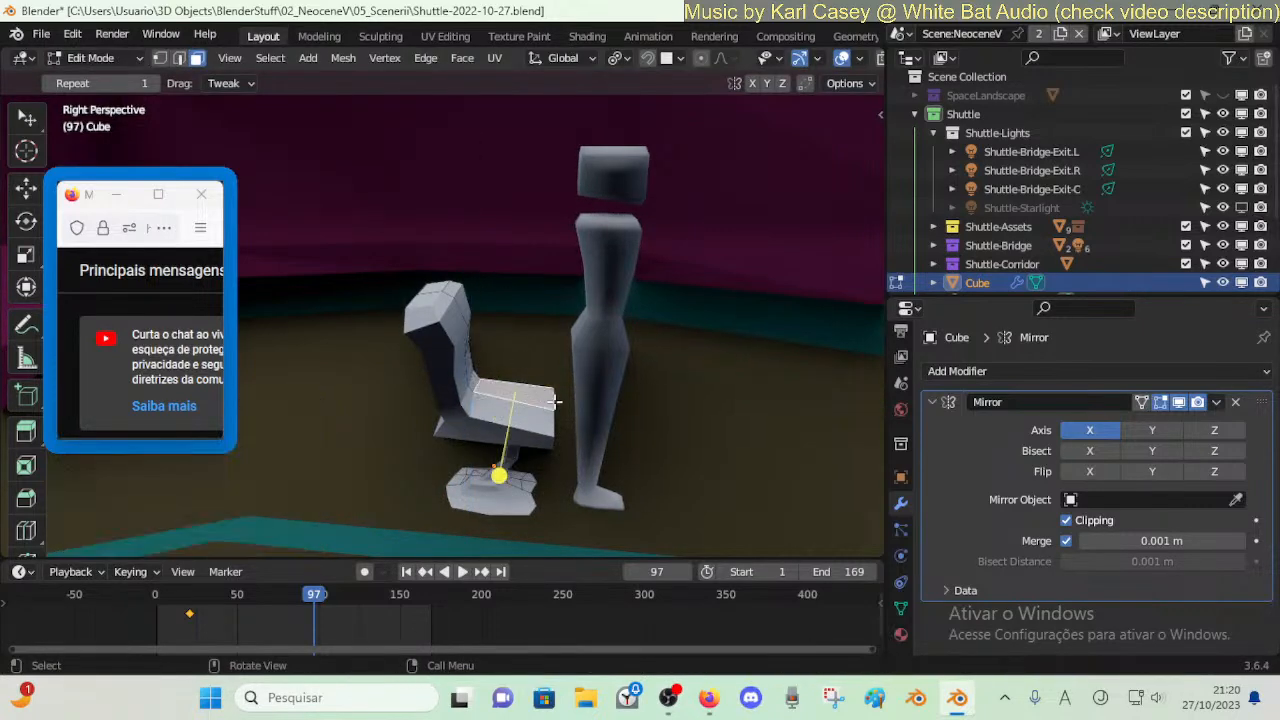
key(r)
key(x)
click(566, 396)
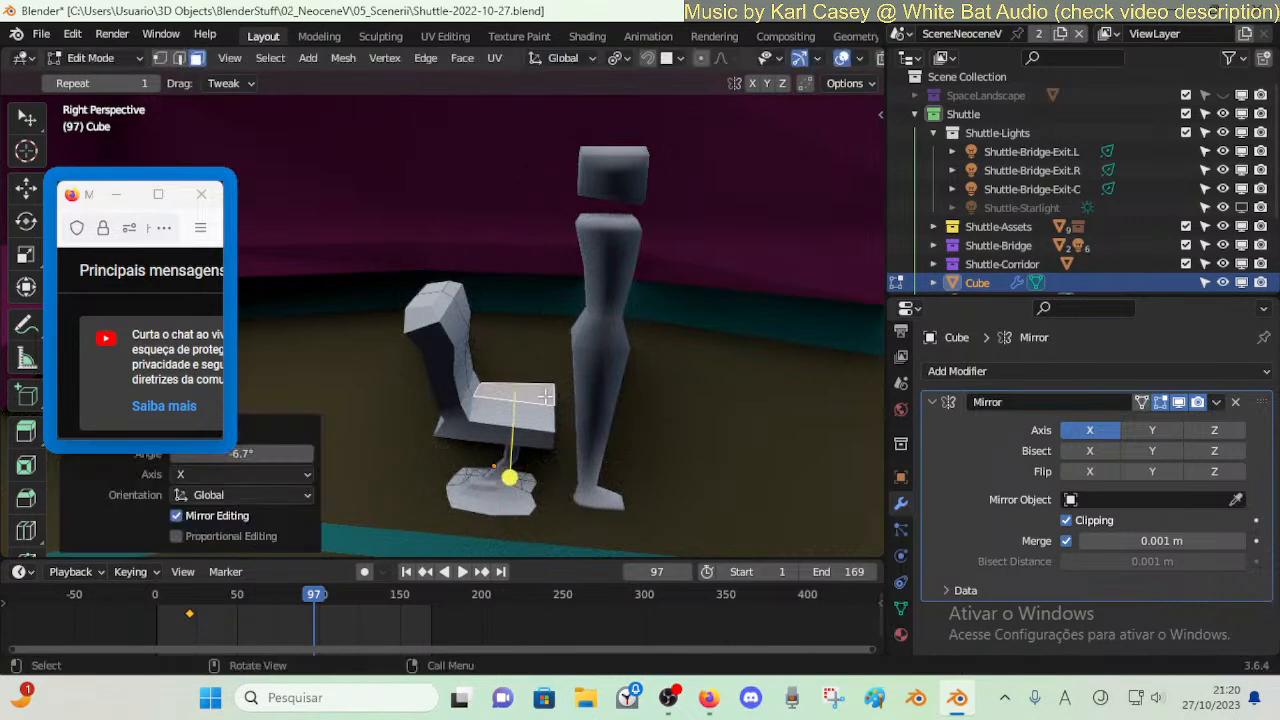
- Raise the backrest's top face about 0.0187 m along Z
mouse_move(545, 385)
middle_down()
mouse_move(485, 376)
mouse_move(545, 385)
middle_up()
click(527, 302)
click(521, 298)
key(g)
key(z)
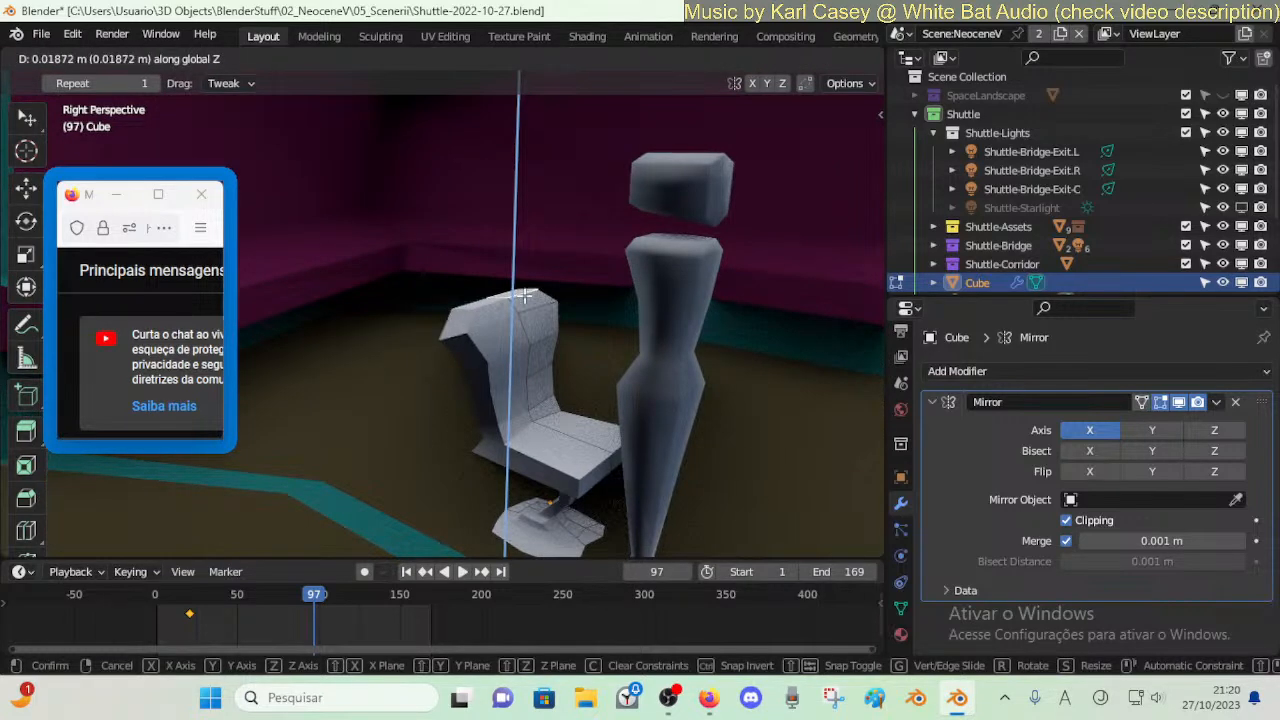
click(525, 296)
- Rotate the backrest's top face -6.69° around X and scale it to 0.651
key(r)
key(x)
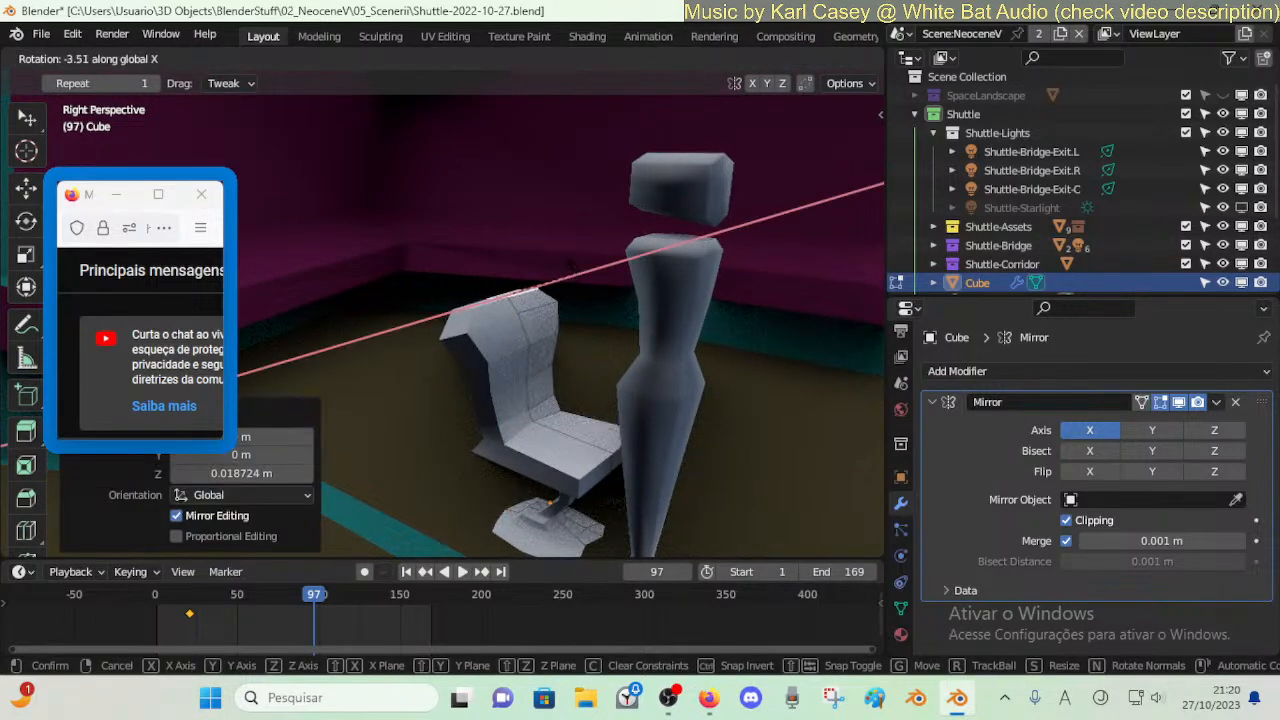
click(569, 283)
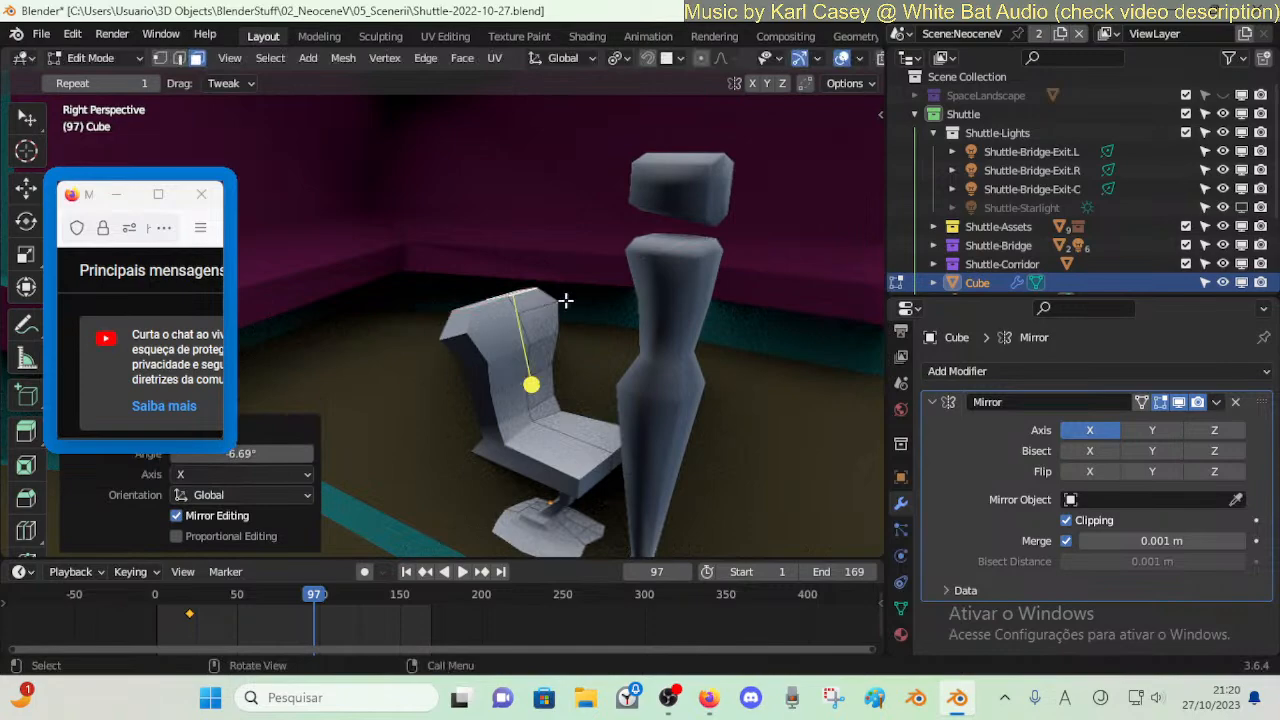
key(s)
click(556, 312)
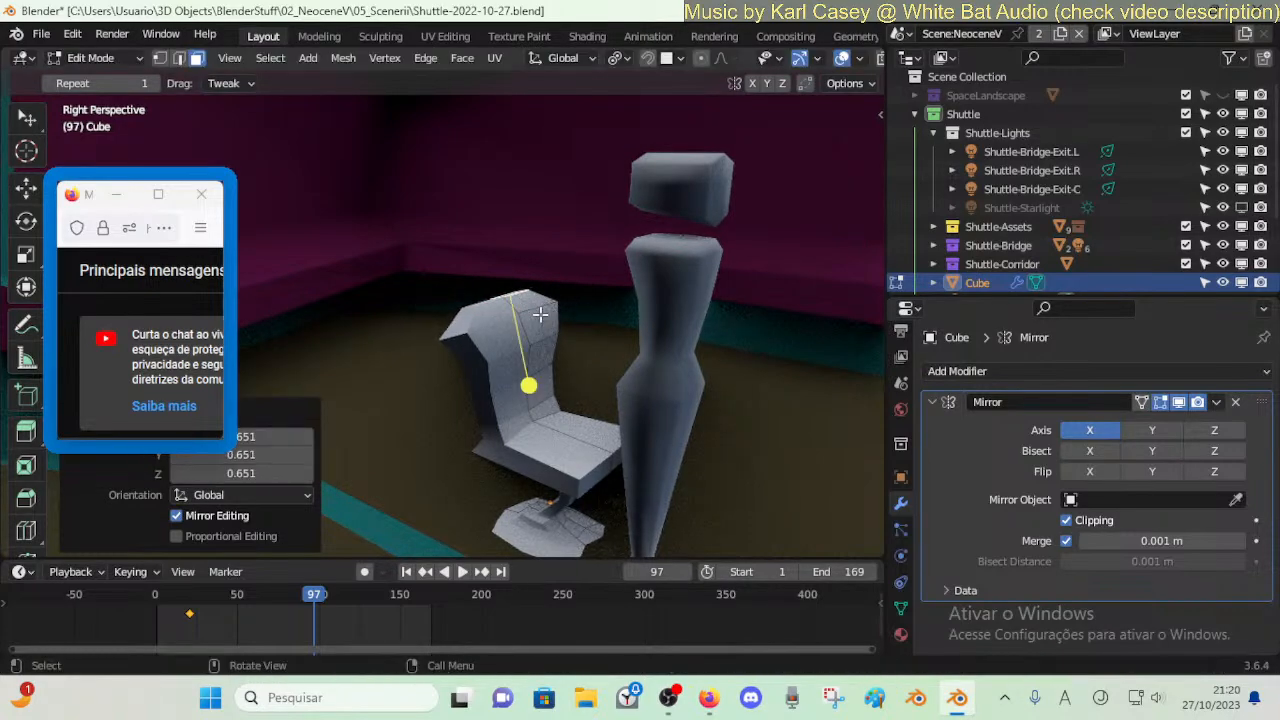
- Add a centred horizontal loop cut around the upper part of the backrest
key(shift+grave)
key(w)
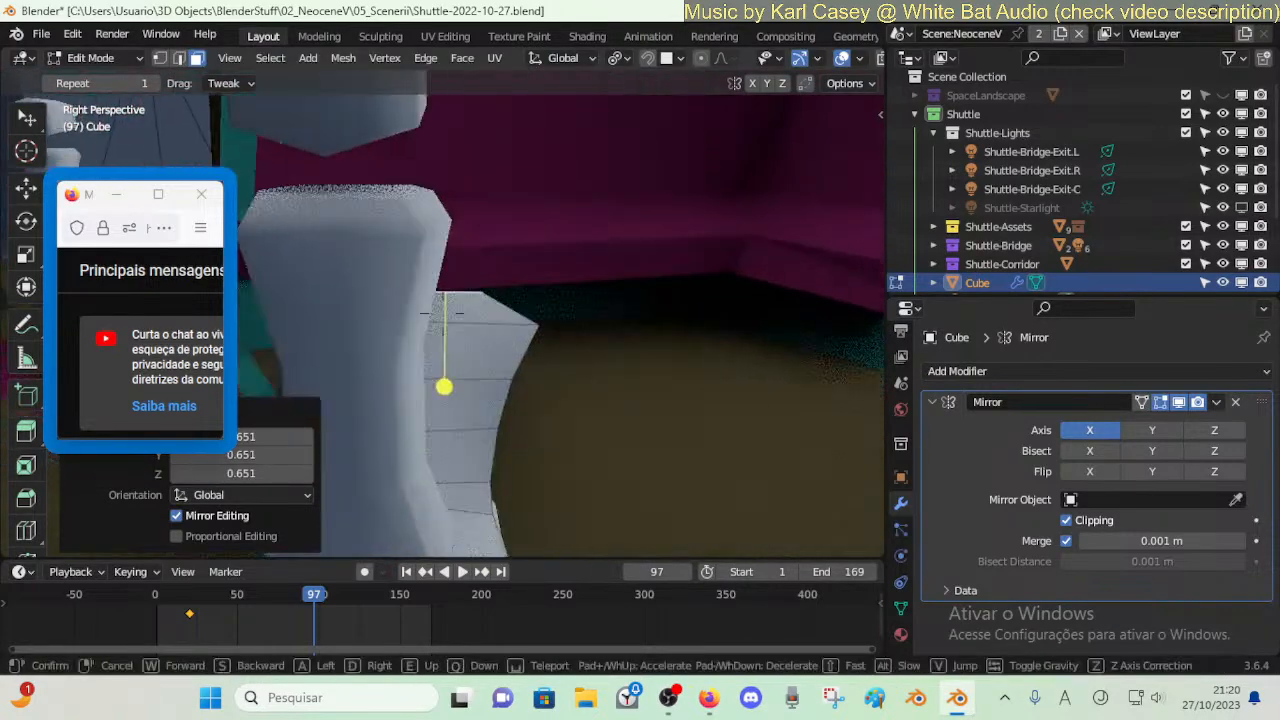
click(522, 325)
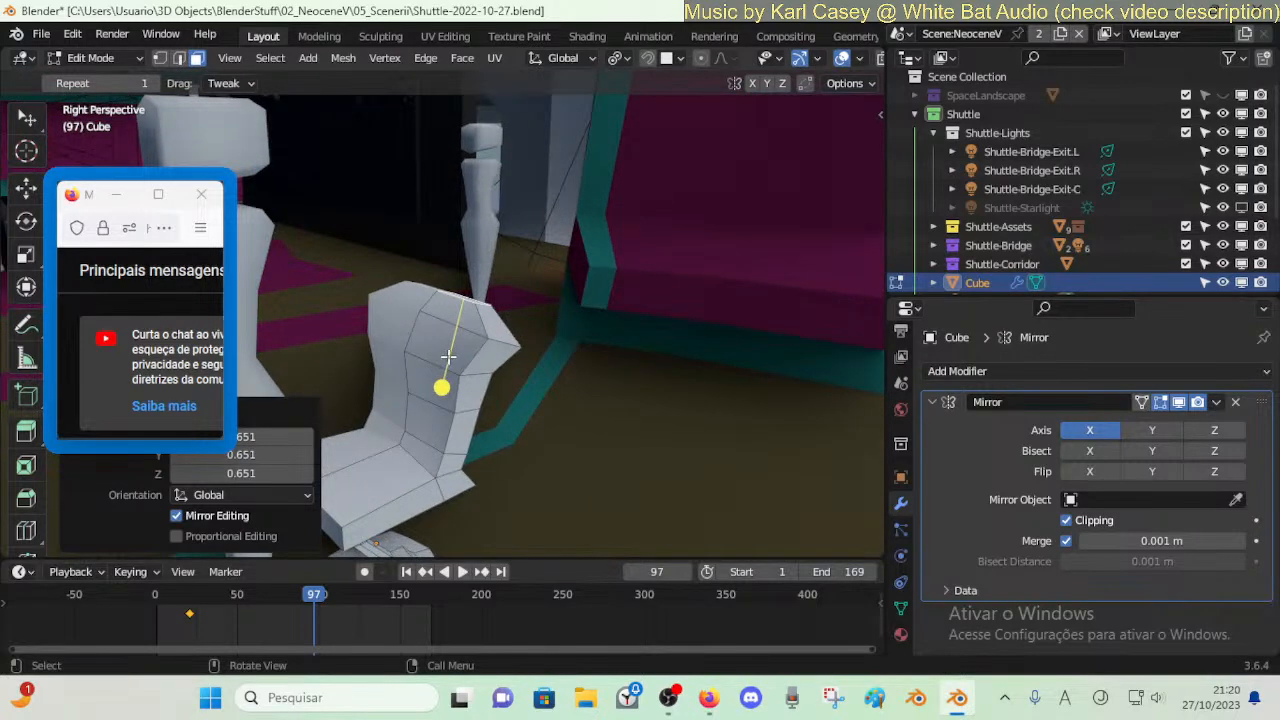
key(ctrl+r)
click(452, 355)
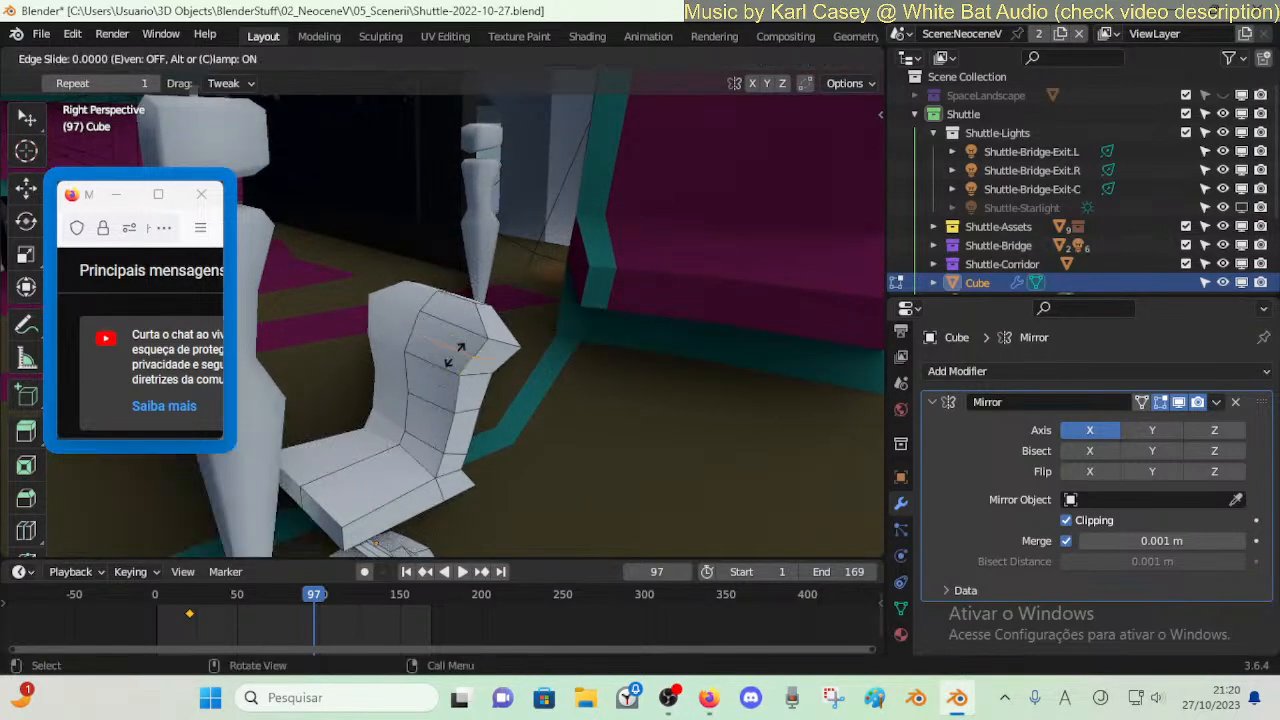
click(447, 356)
key(alt+a)
key(3)
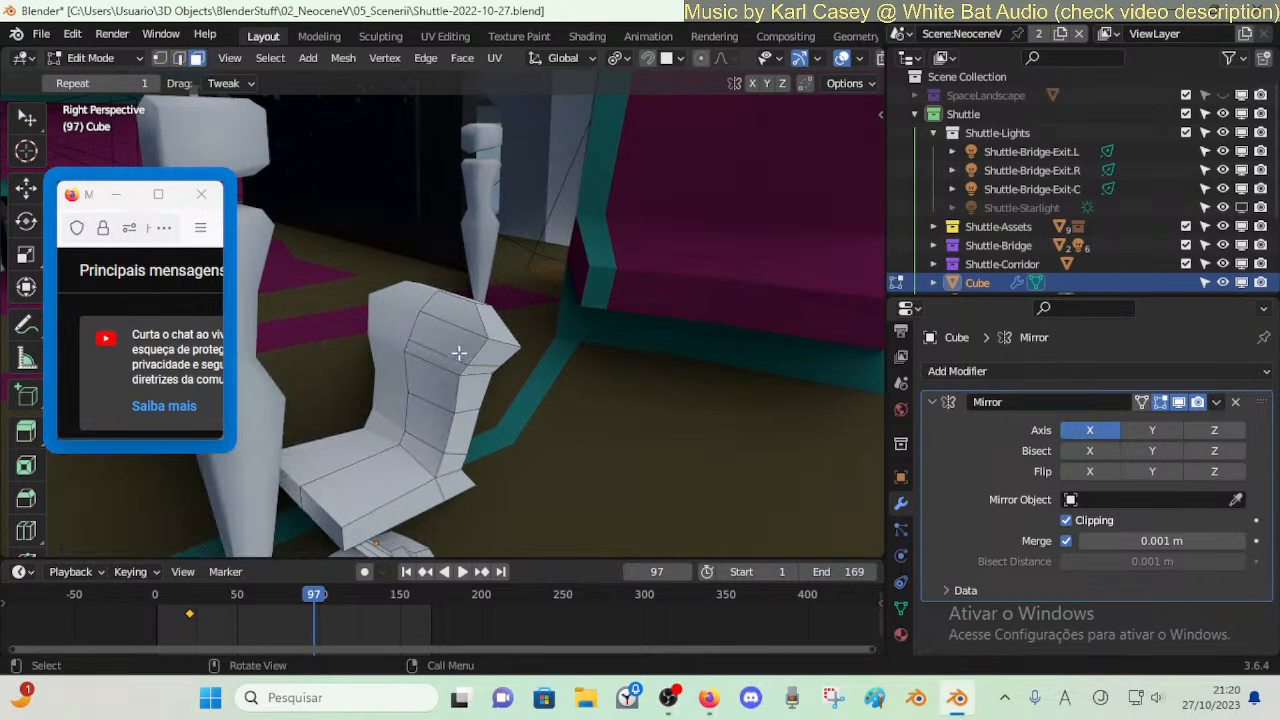
- Smooth the horizontal face loops around the backrest's upper section, using a smoothing of 0.208 on the loop nearest the top
alt+click(466, 376)
key(alt+a)
alt+click(467, 362)
key(alt+a)
alt+click(462, 368)
key(alt+s)
click(491, 389)
key(alt+a)
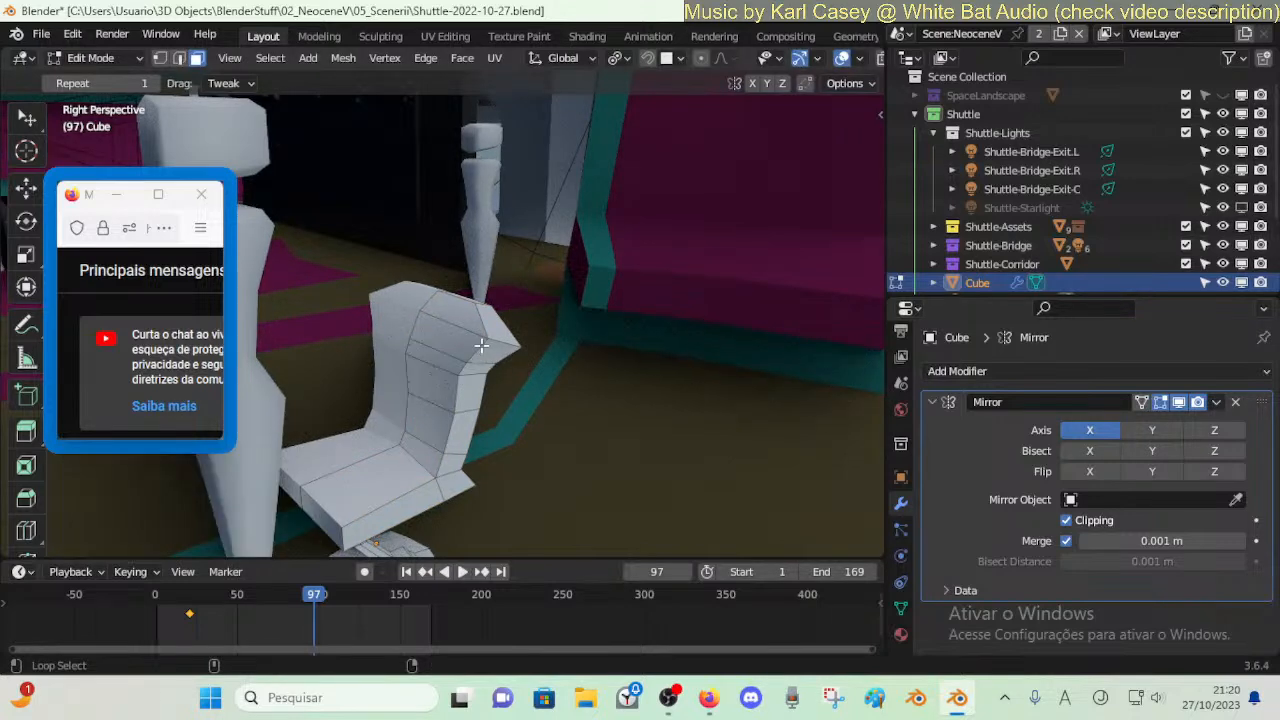
alt+click(480, 347)
key(alt+s)
click(470, 367)
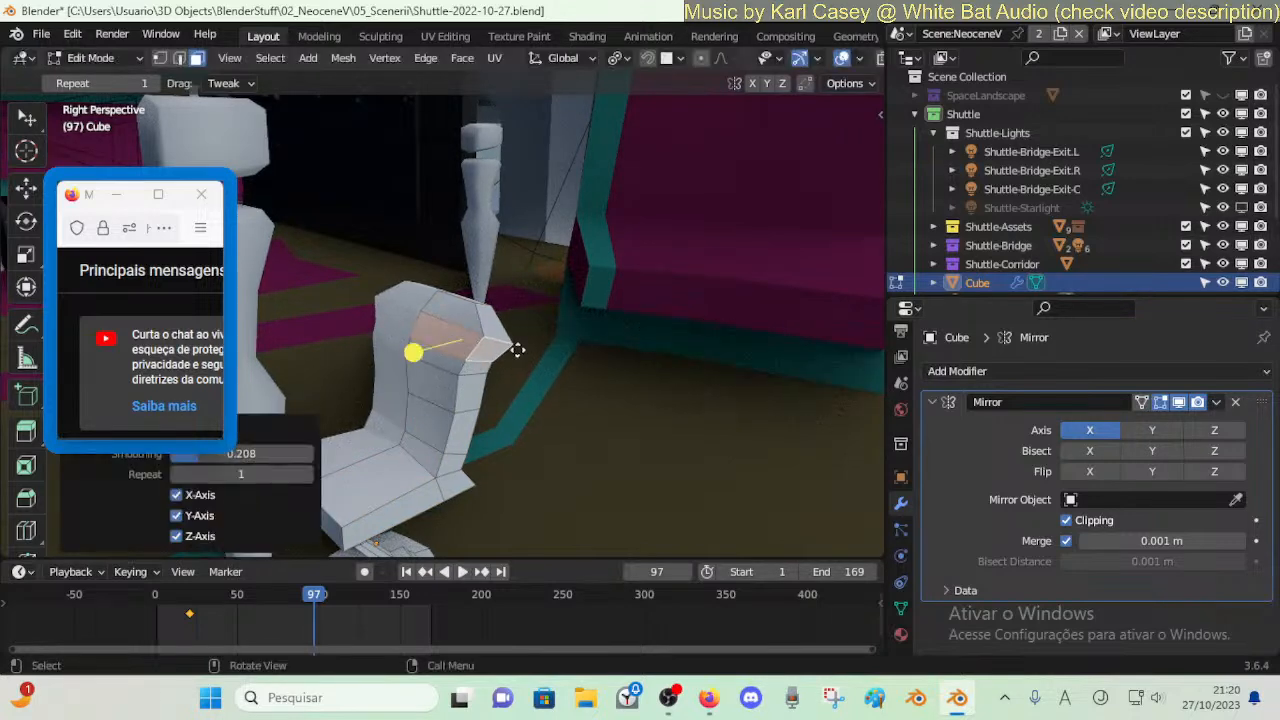
- Shift the smoothed upper face loop along Z and raise the backrest's topmost face loop slightly along Z
key(g)
key(z)
click(521, 350)
key(alt+a)
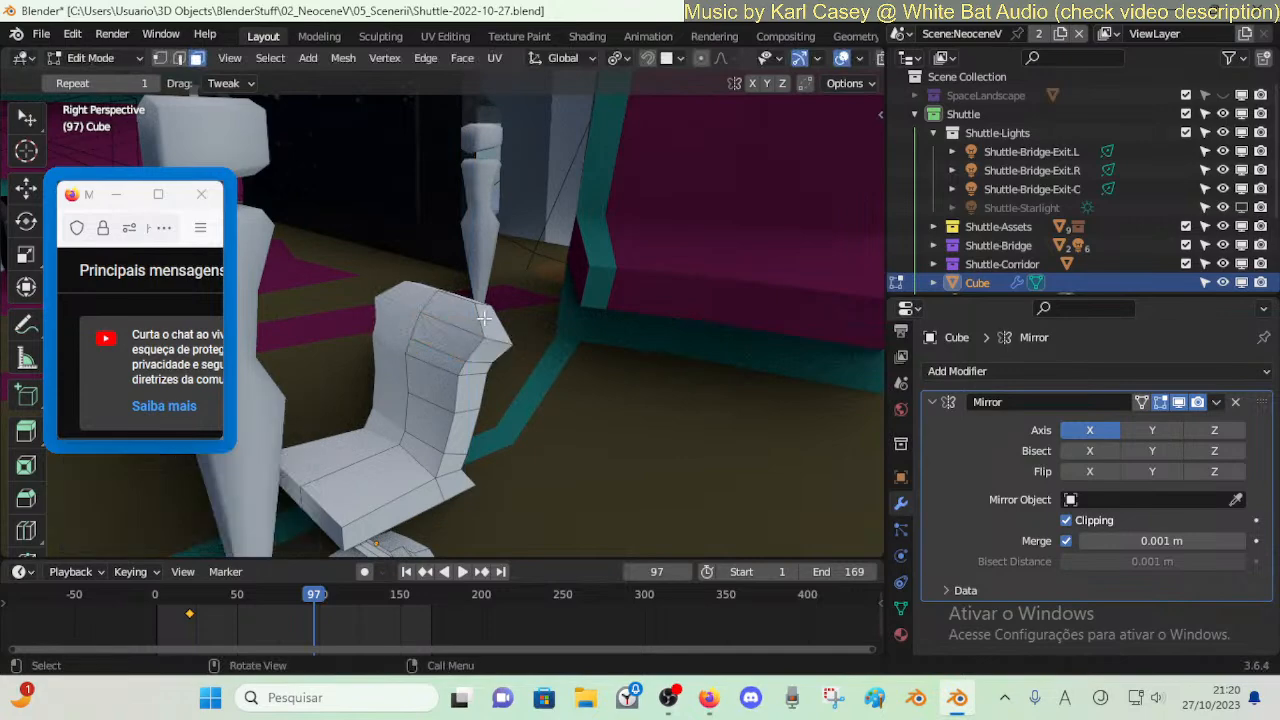
alt+click(478, 318)
key(g)
key(z)
click(497, 311)
key(Tab)
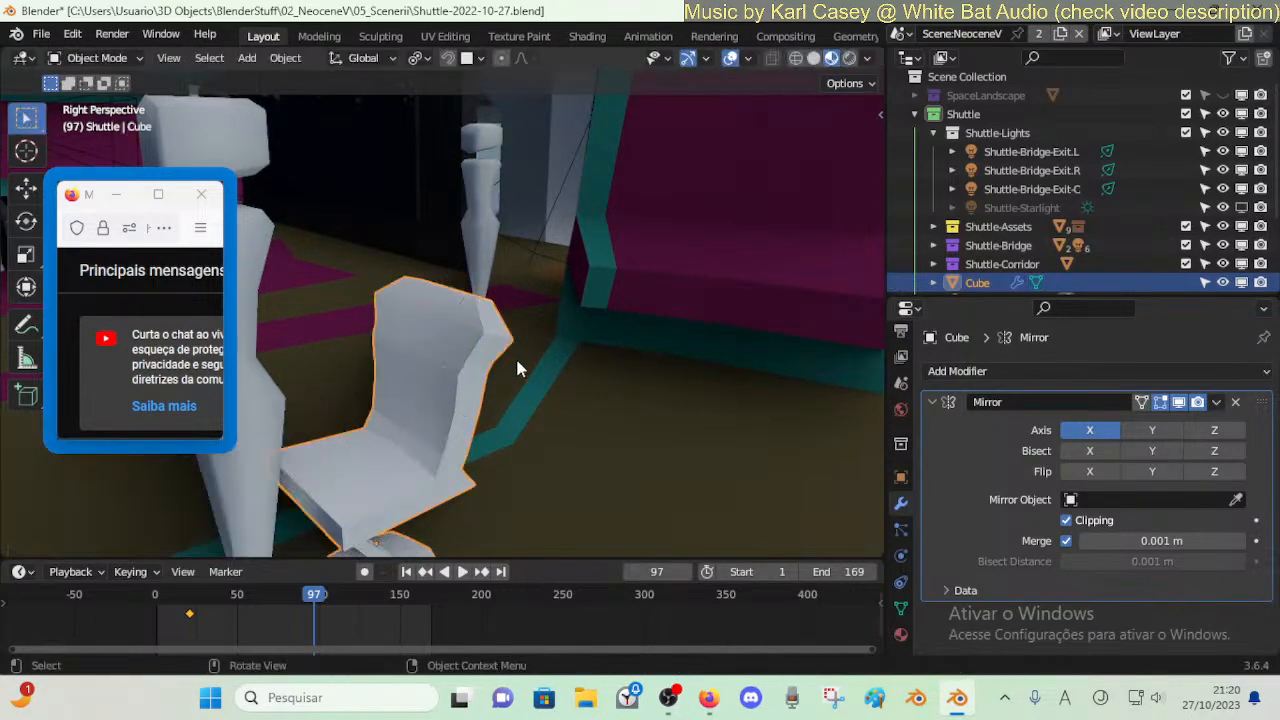
- Scale the backrest's two uppermost face loops to 0.823 along X and shift them slightly along Z
key(shift+grave)
key(s)
key(w)
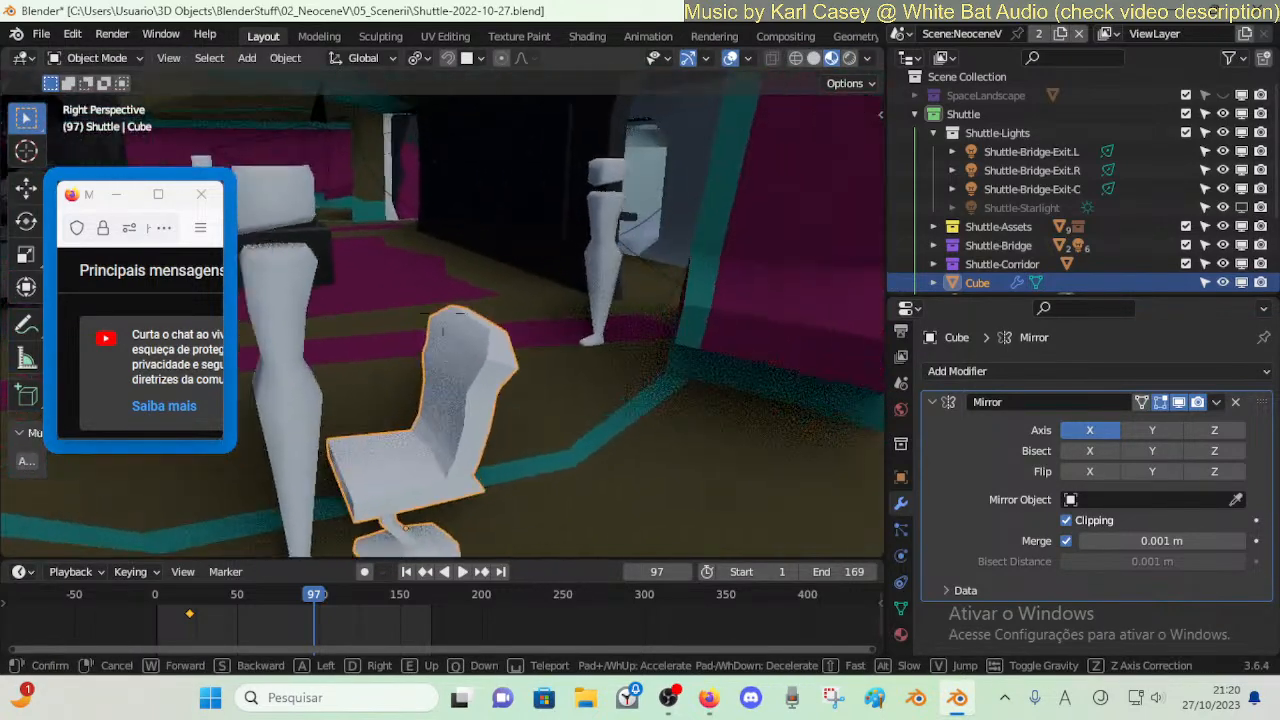
click(518, 362)
key(Tab)
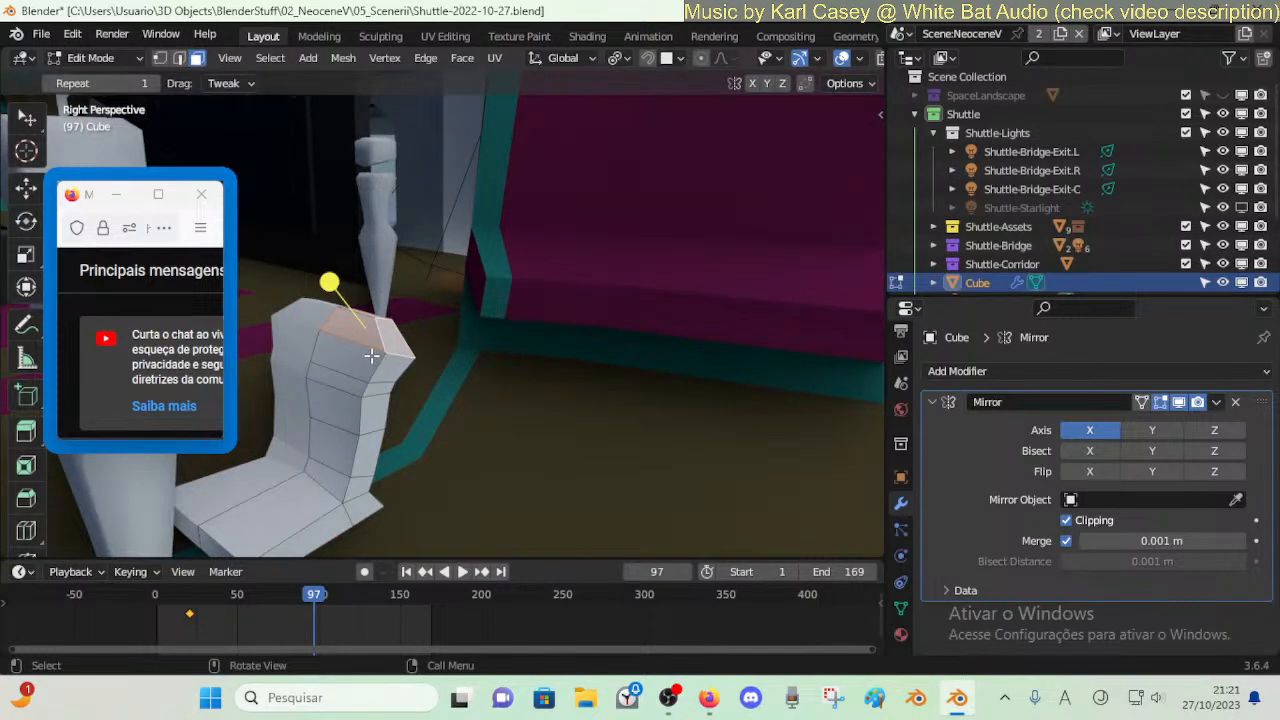
shift+click(412, 368)
key(s)
key(x)
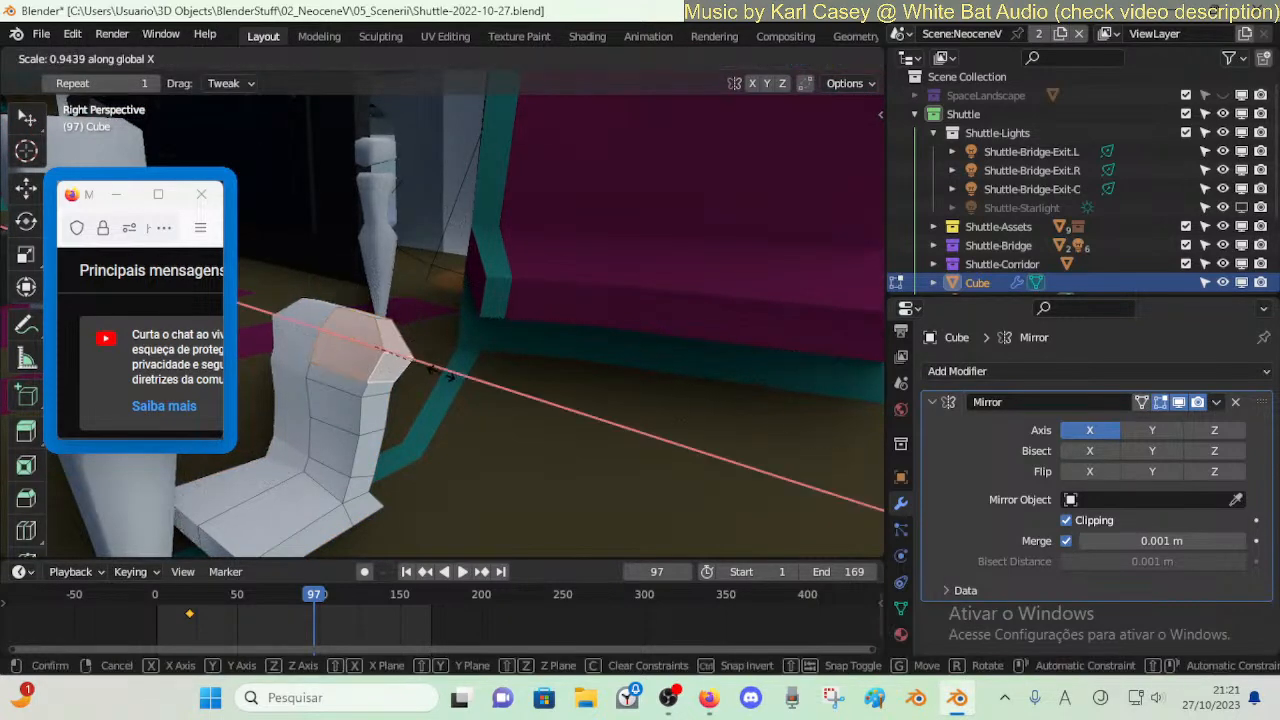
click(432, 366)
key(g)
key(z)
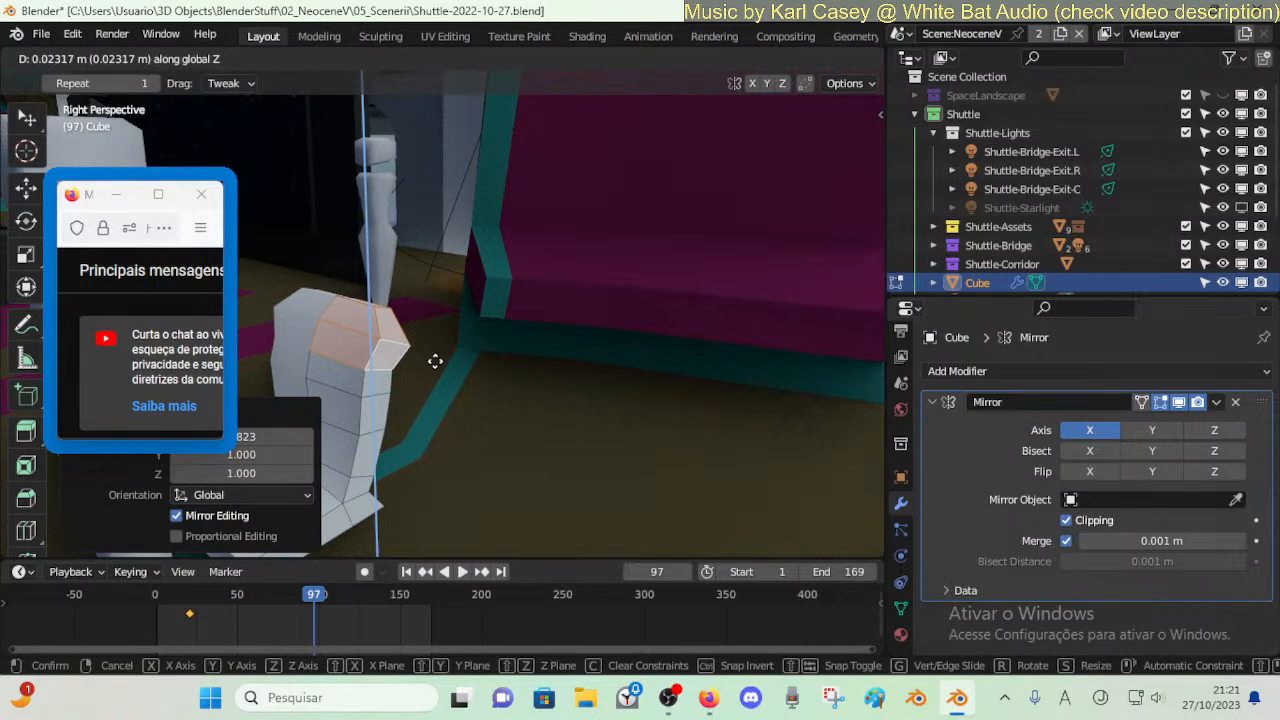
click(435, 370)
- Scale the narrow face loop just below the backrest's head to about 0.88
key(alt+a)
alt+click(365, 391)
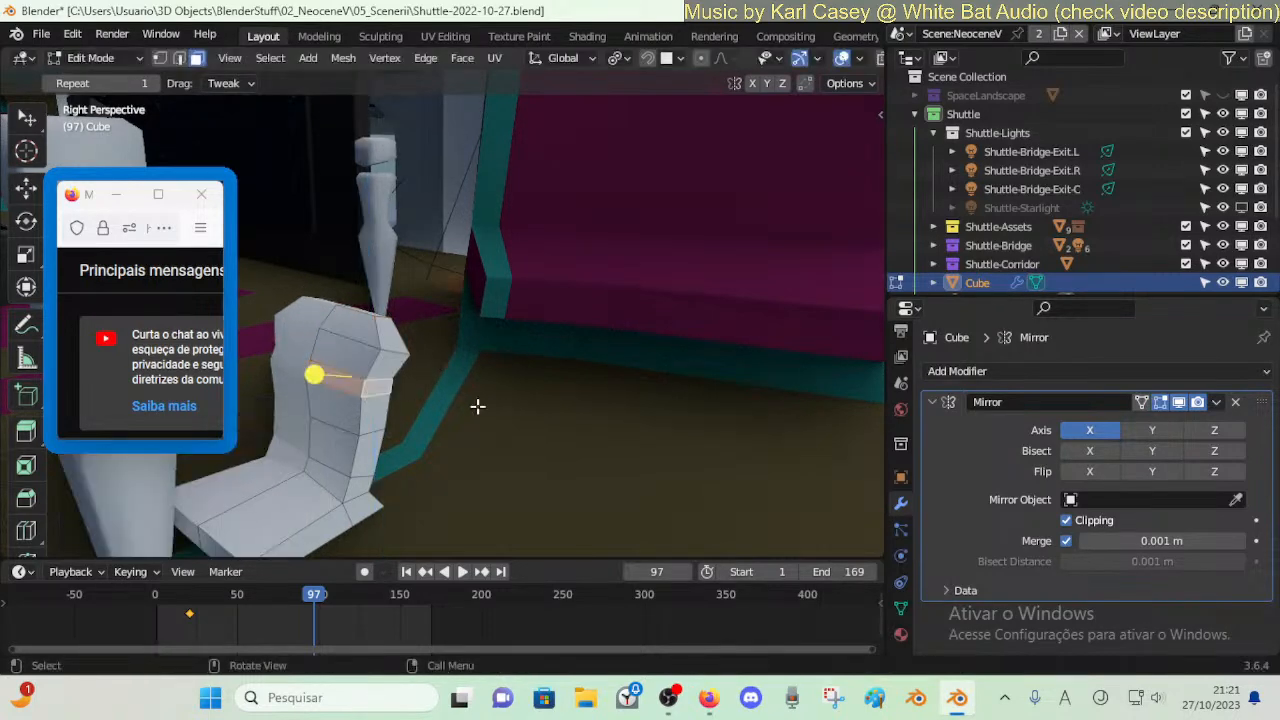
key(s)
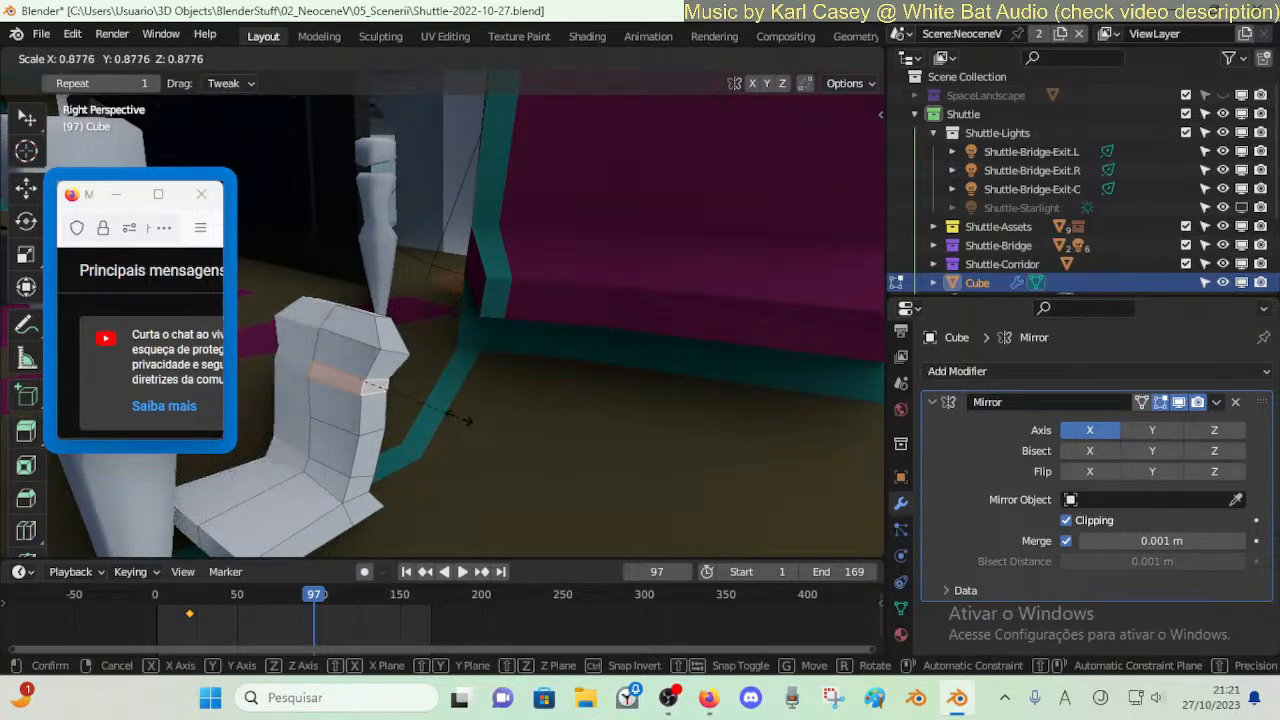
click(459, 416)
key(Tab)
- Smooth the face loop running along the backrest's side by about 0.29
key(shift+grave)
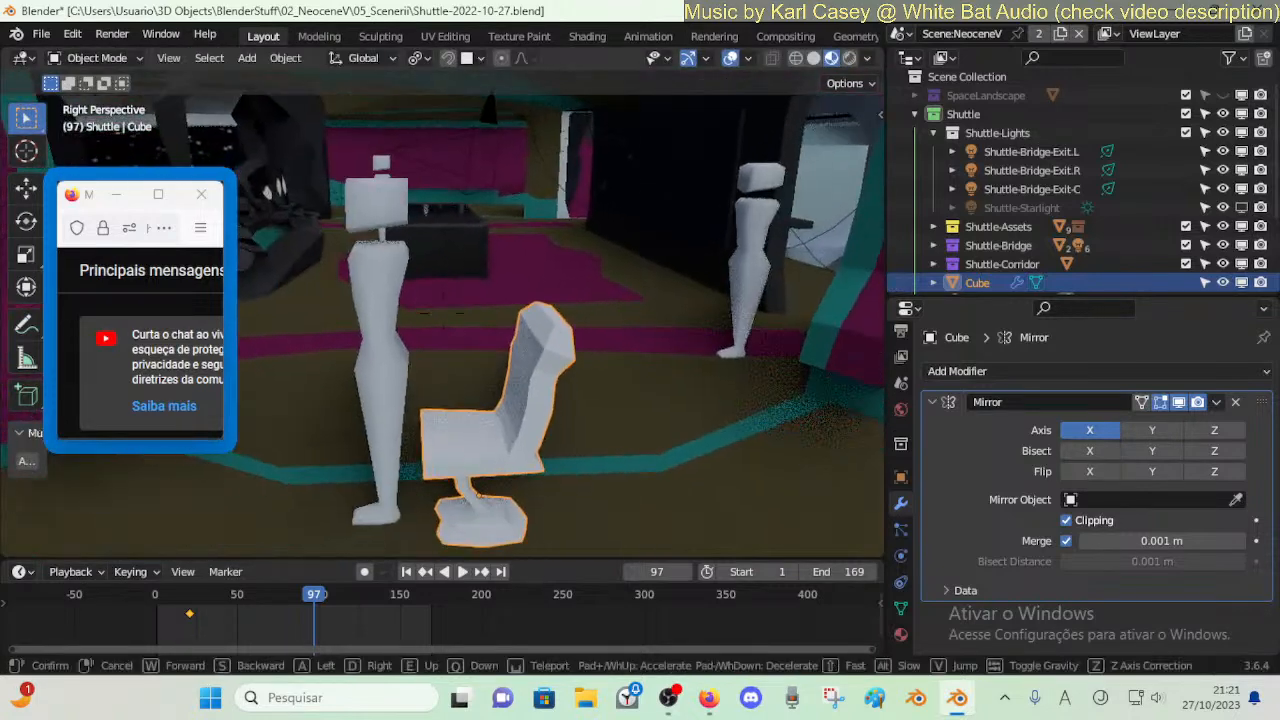
click(459, 415)
key(Tab)
key(shift+grave)
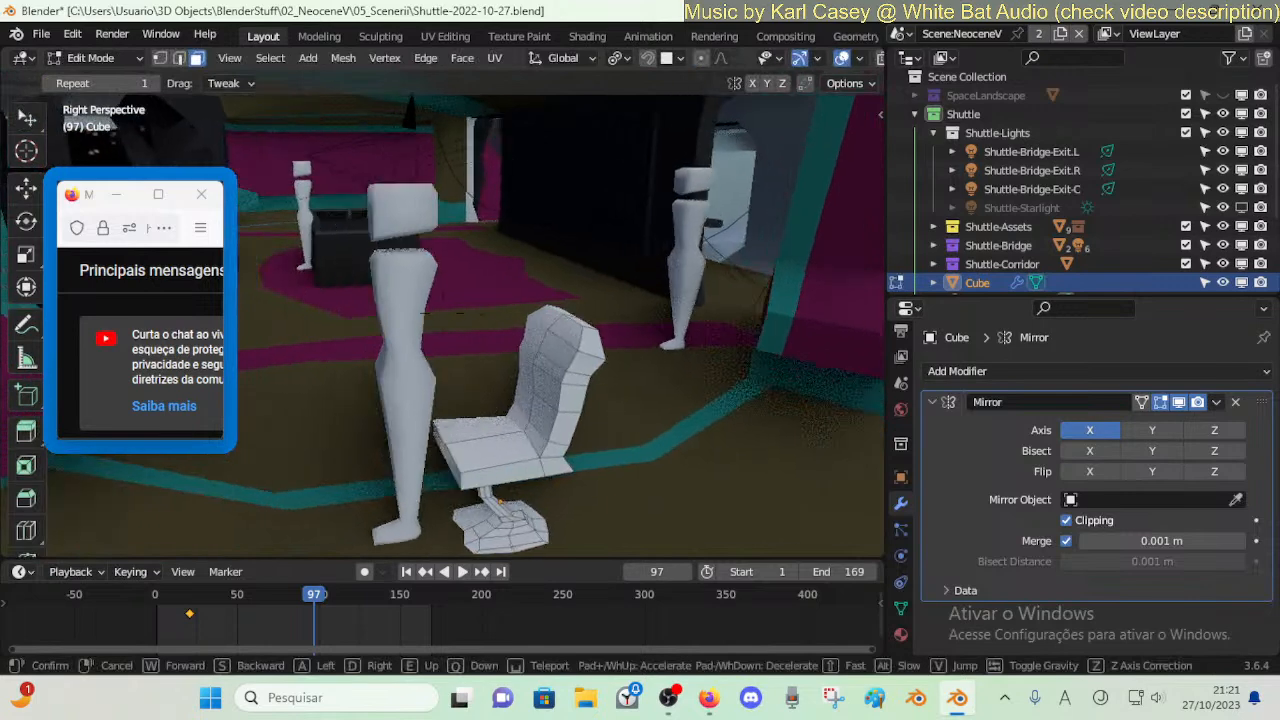
click(632, 410)
alt+click(637, 437)
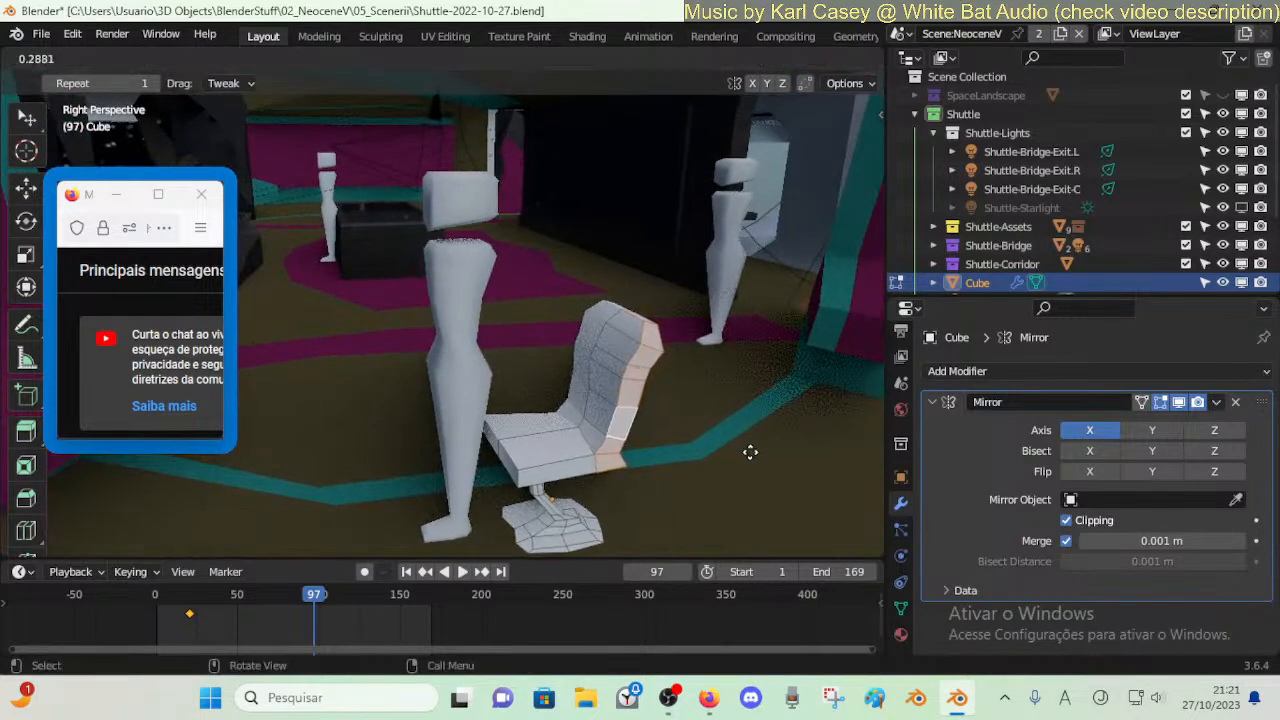
key(Tab)
- Move the uppermost side face of the backrest about 0.026 m along Y and rotate it about -24° around X
key(shift+grave)
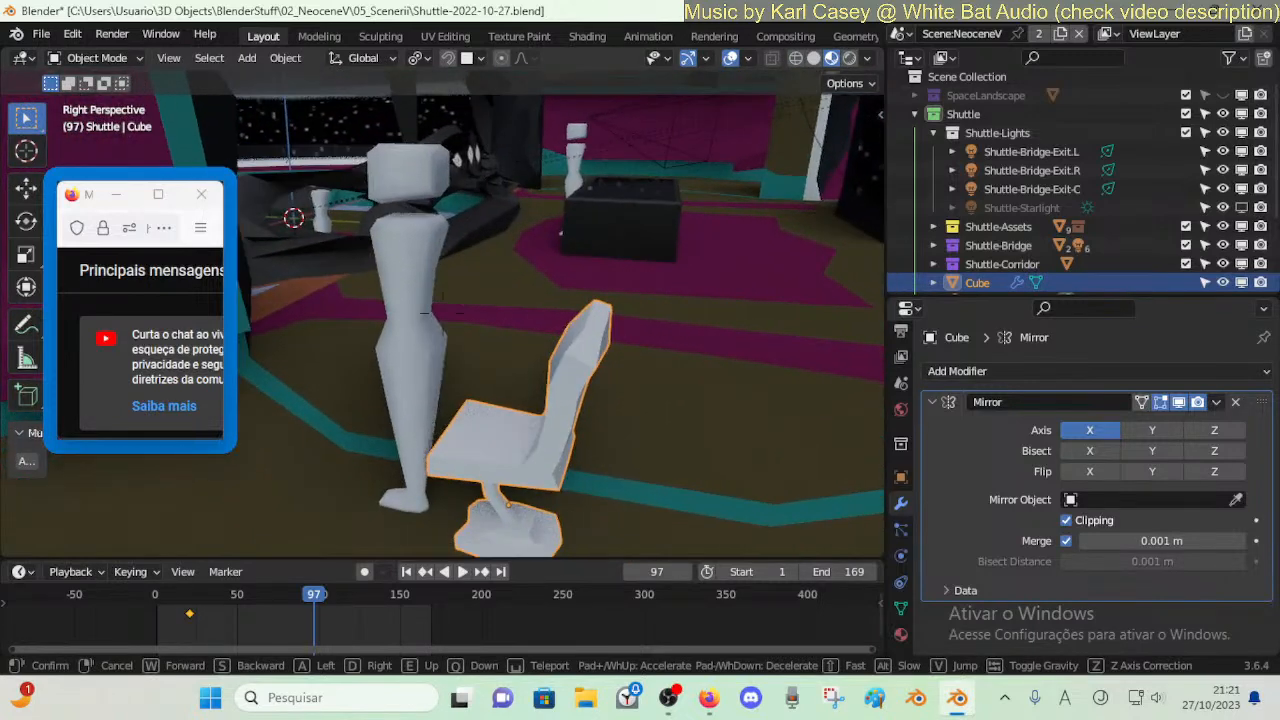
click(684, 444)
key(Tab)
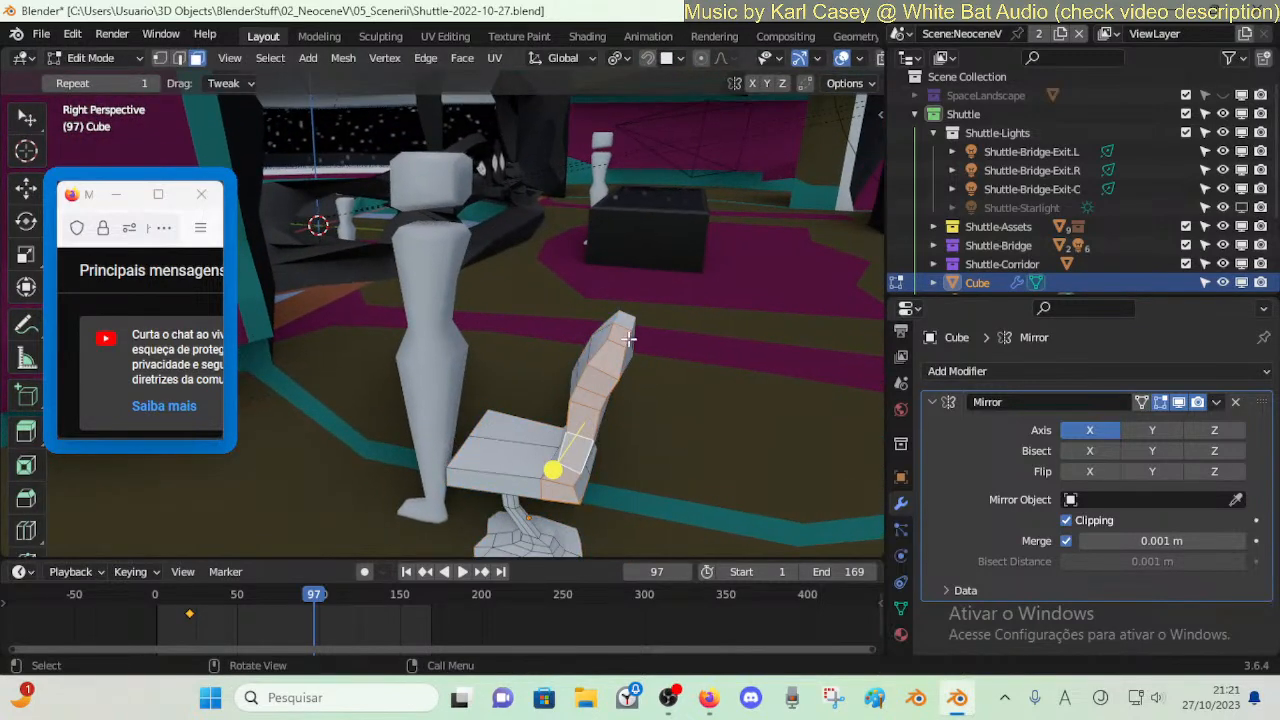
click(625, 337)
key(g)
key(y)
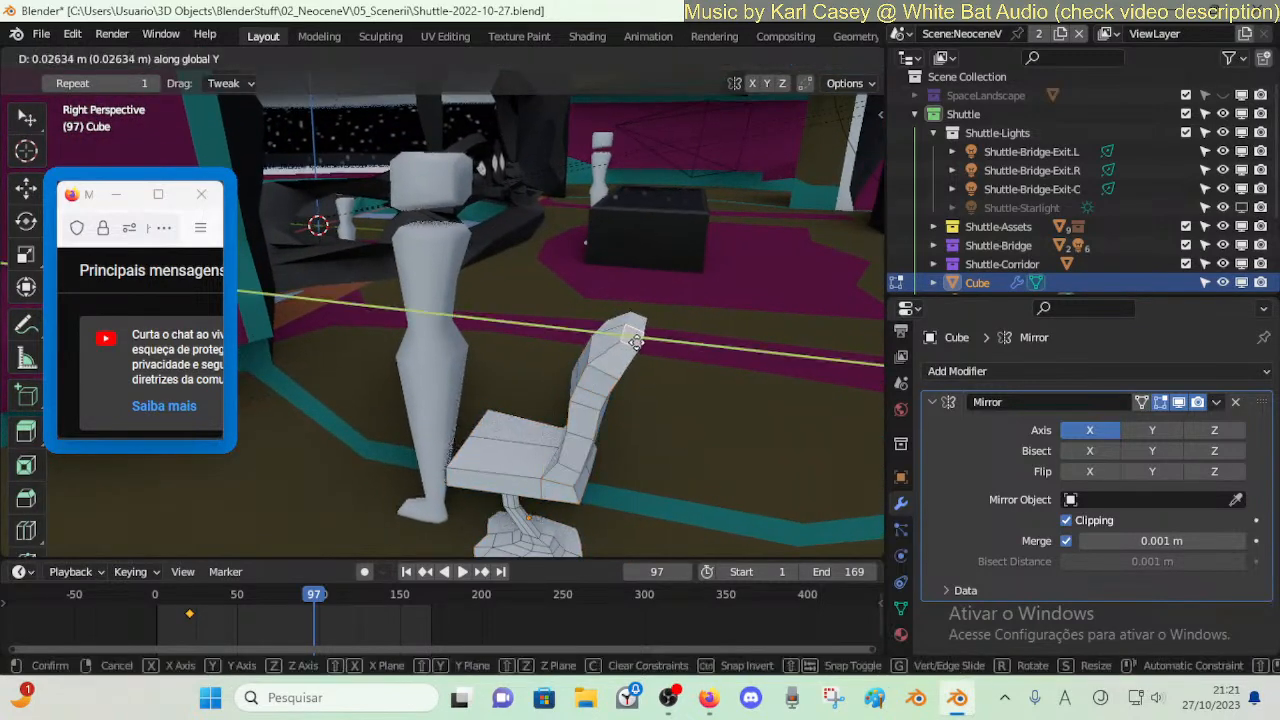
click(633, 340)
key(r)
key(x)
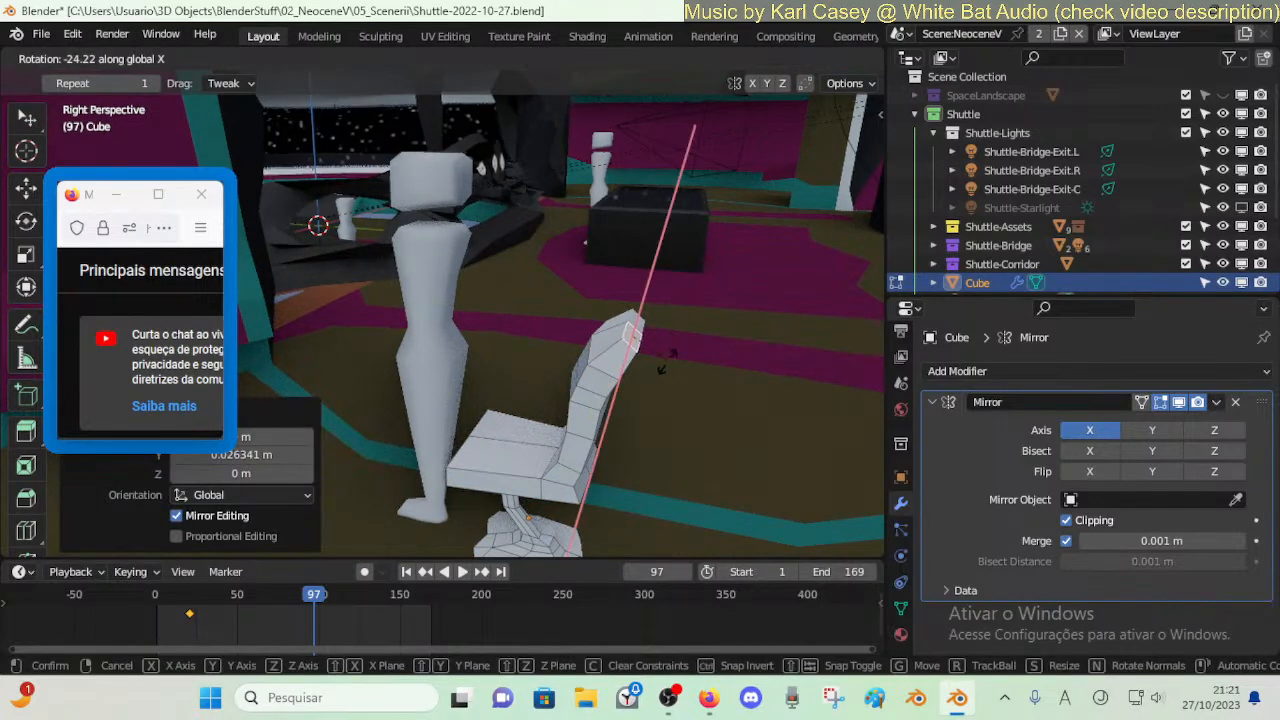
click(662, 365)
- Lower the uppermost side face of the backrest about 0.0235 m along Z and move it about -0.018 m along Y
key(g)
key(z)
click(661, 375)
key(g)
key(y)
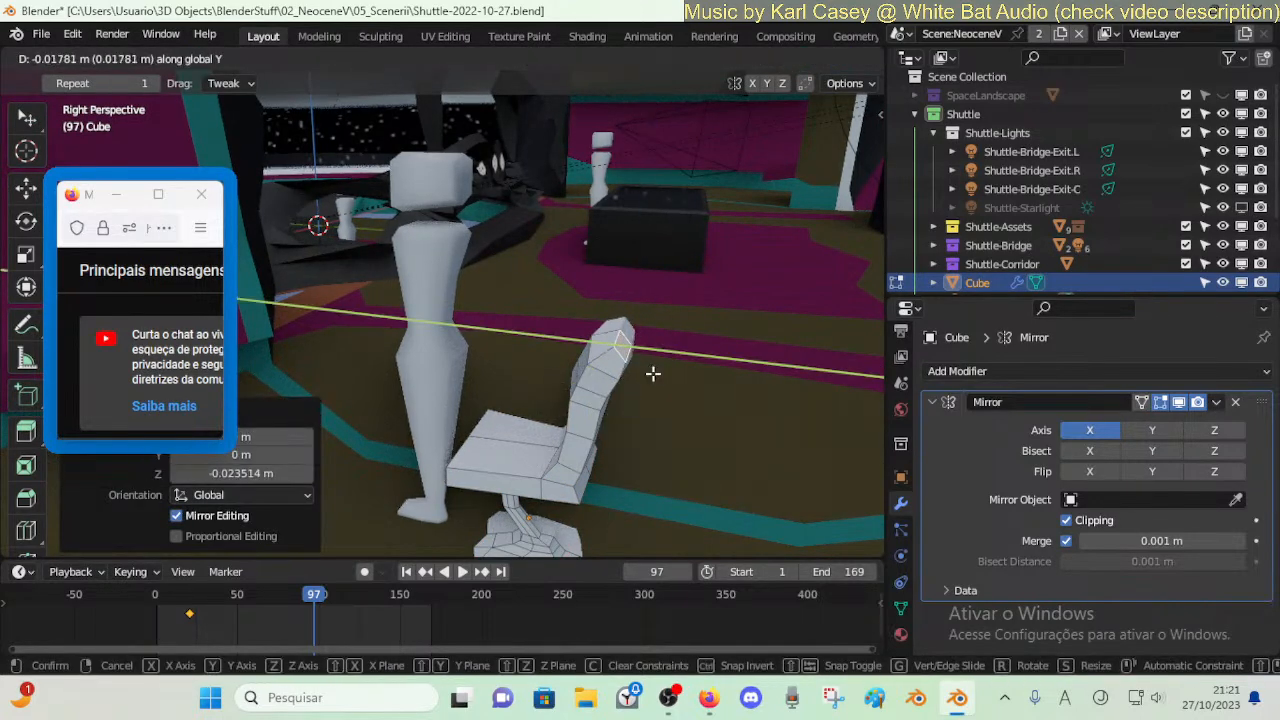
click(652, 373)
- Smooth the side face below the backrest's top, plus the upper face loops by 0.174
click(605, 364)
click(601, 364)
drag(566, 283, 638, 301)
key(alt+a)
alt+click(589, 373)
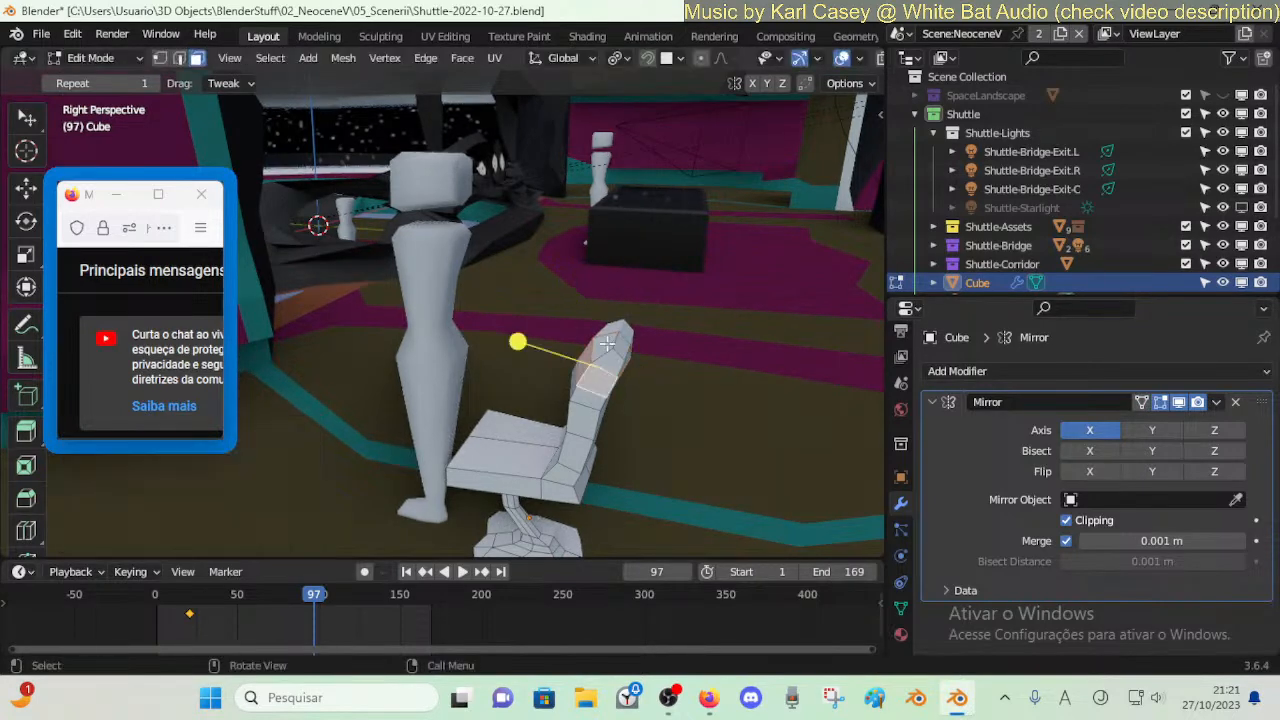
alt+shift+click(600, 352)
drag(538, 311, 620, 331)
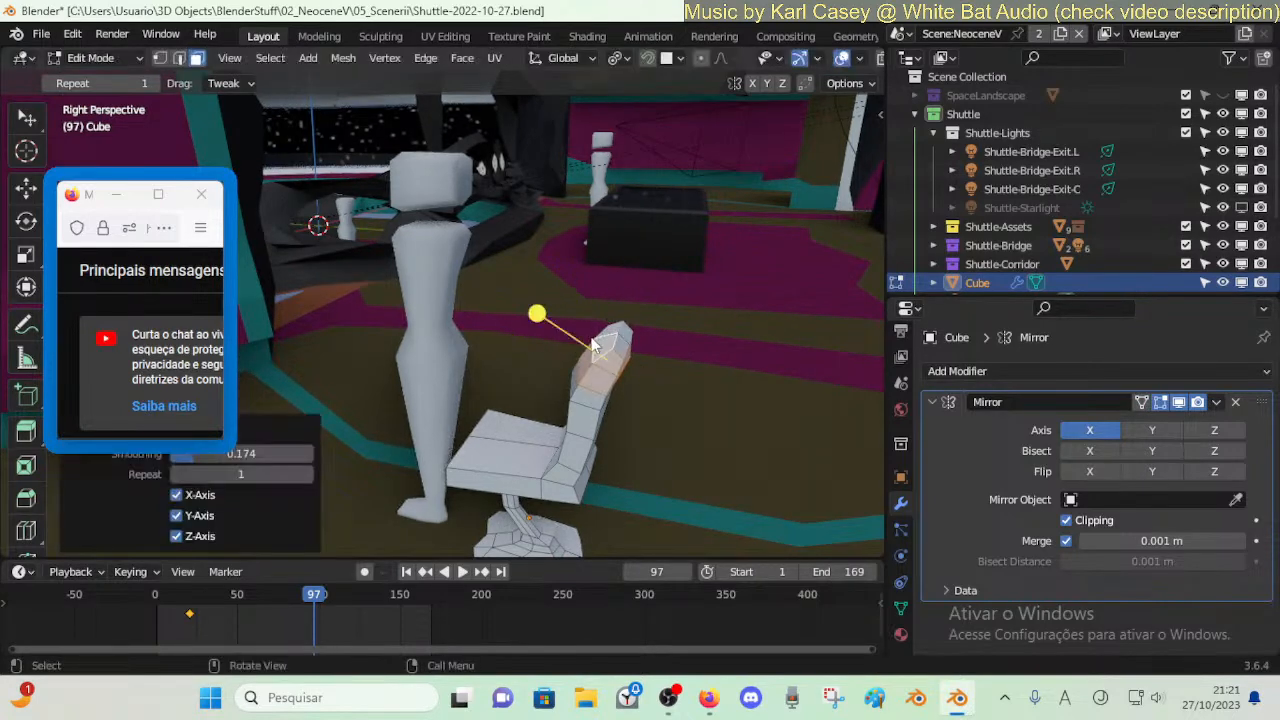
key(Tab)
key(shift+grave)
key(a)
key(s)
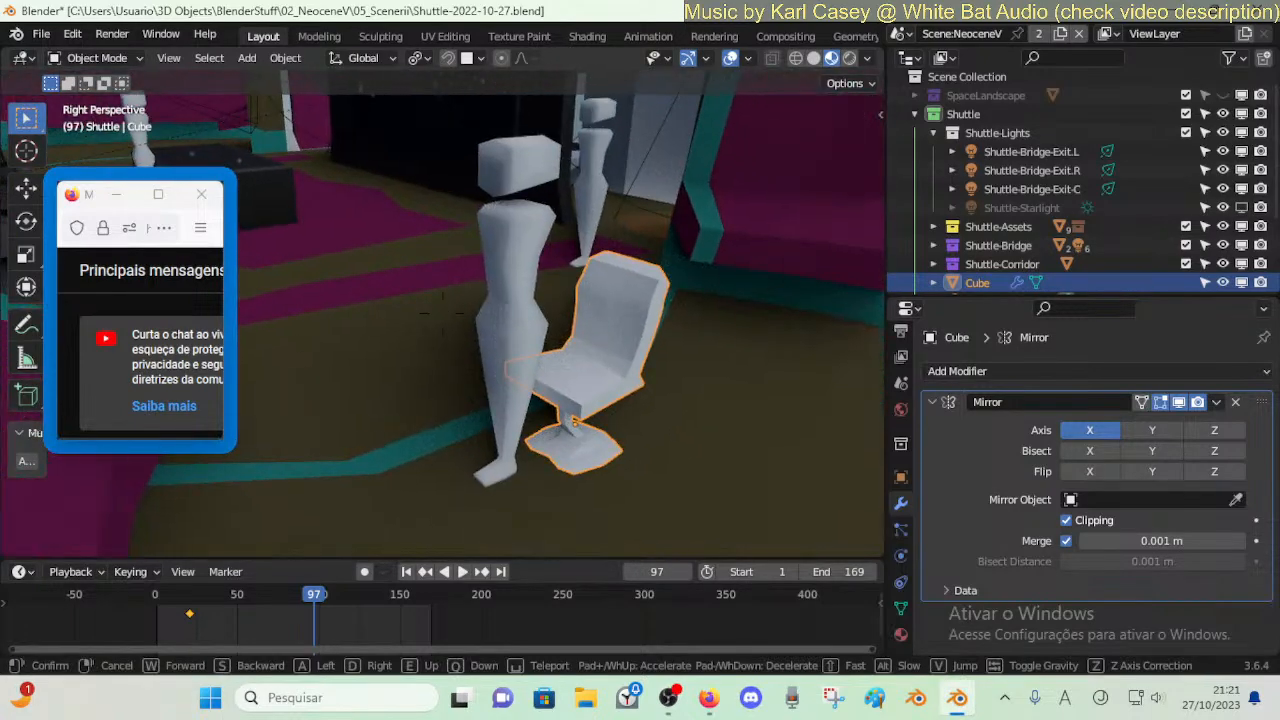
click(589, 321)
key(Tab)
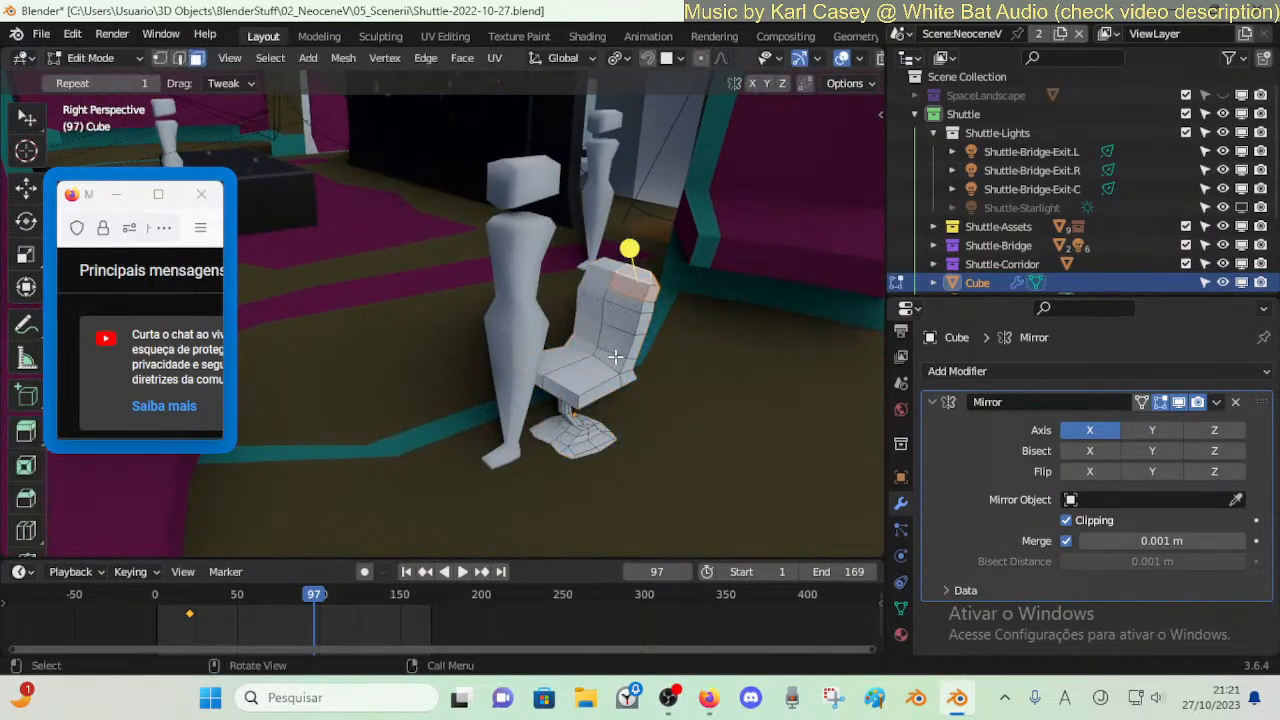
key(ctrl+r)
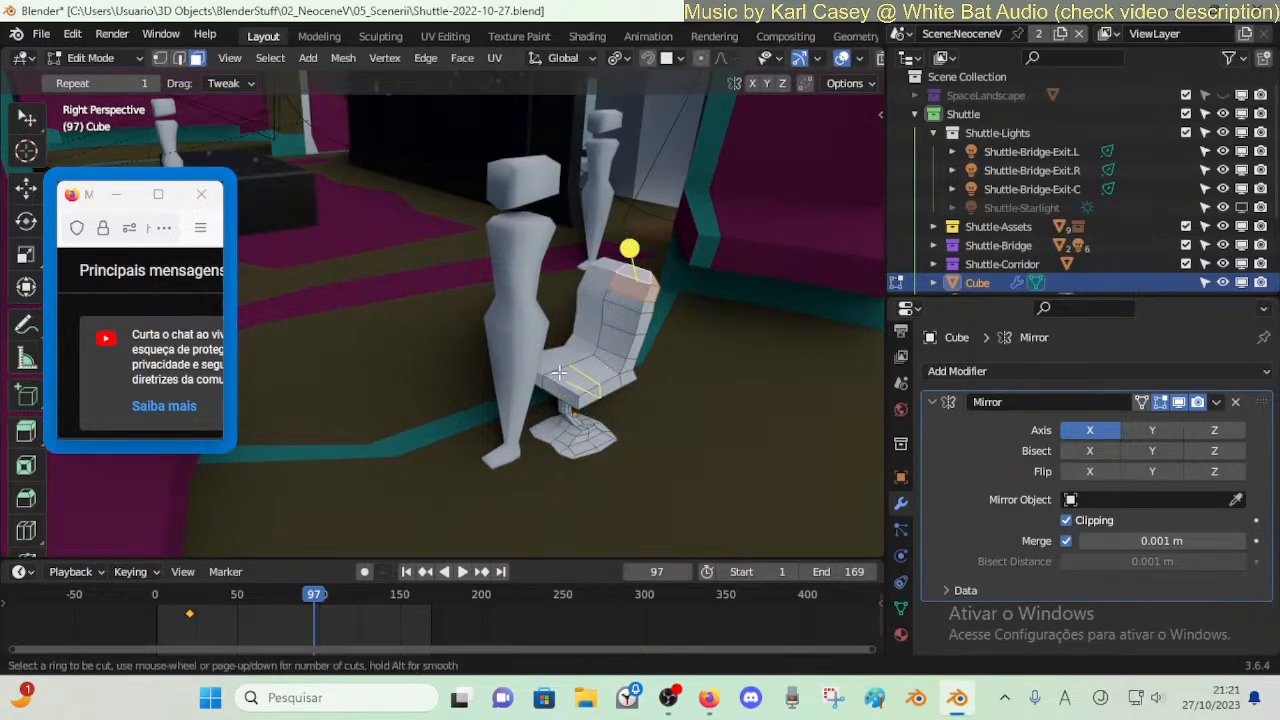
key(Escape)
- Select the seat's top face, save the Blender file and clear the selection
key(shift+grave)
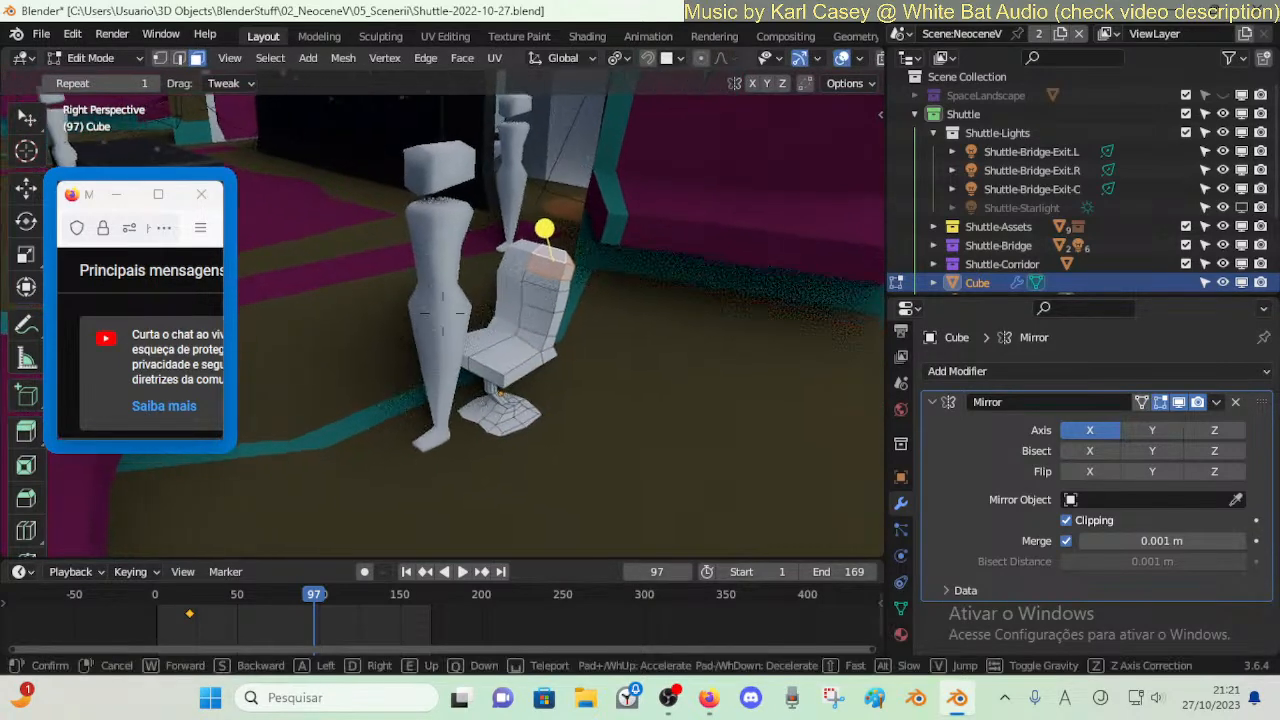
key(w)
click(559, 372)
click(489, 369)
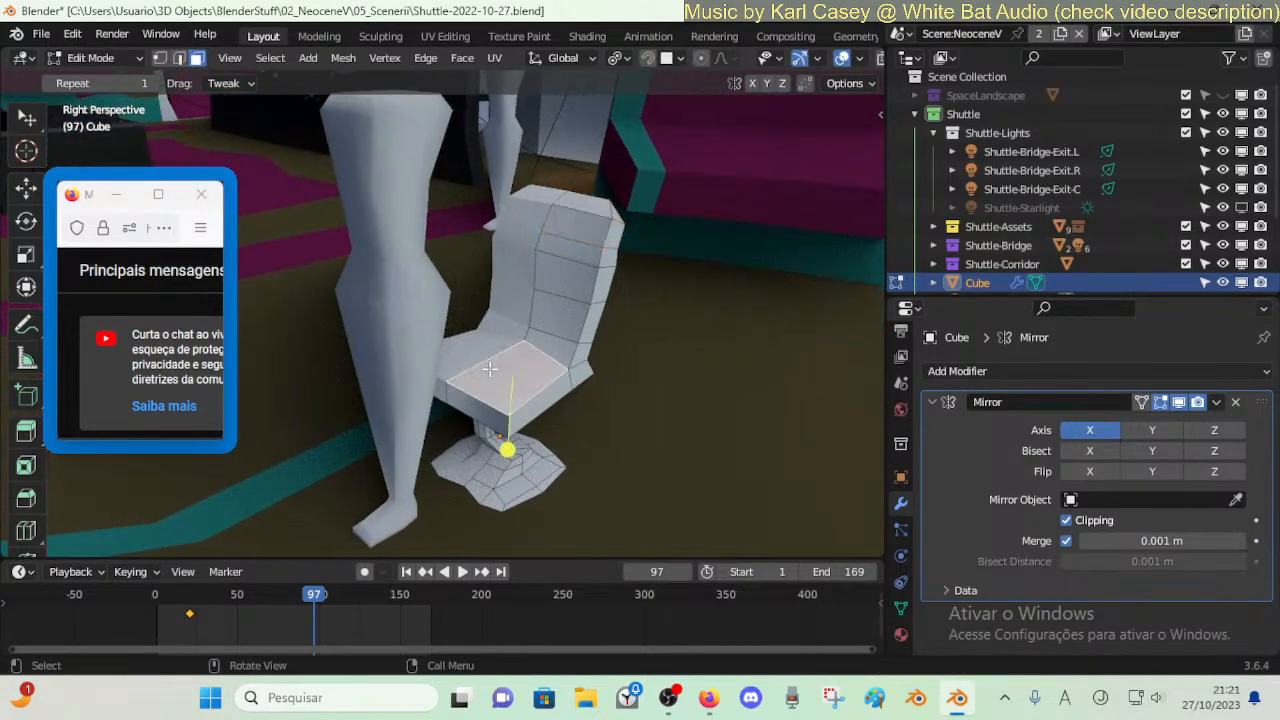
key(ctrl+s)
key(alt+a)
- Add one loop cut around the seat's thickness and another continuing along the backrest's side
key(ctrl+r)
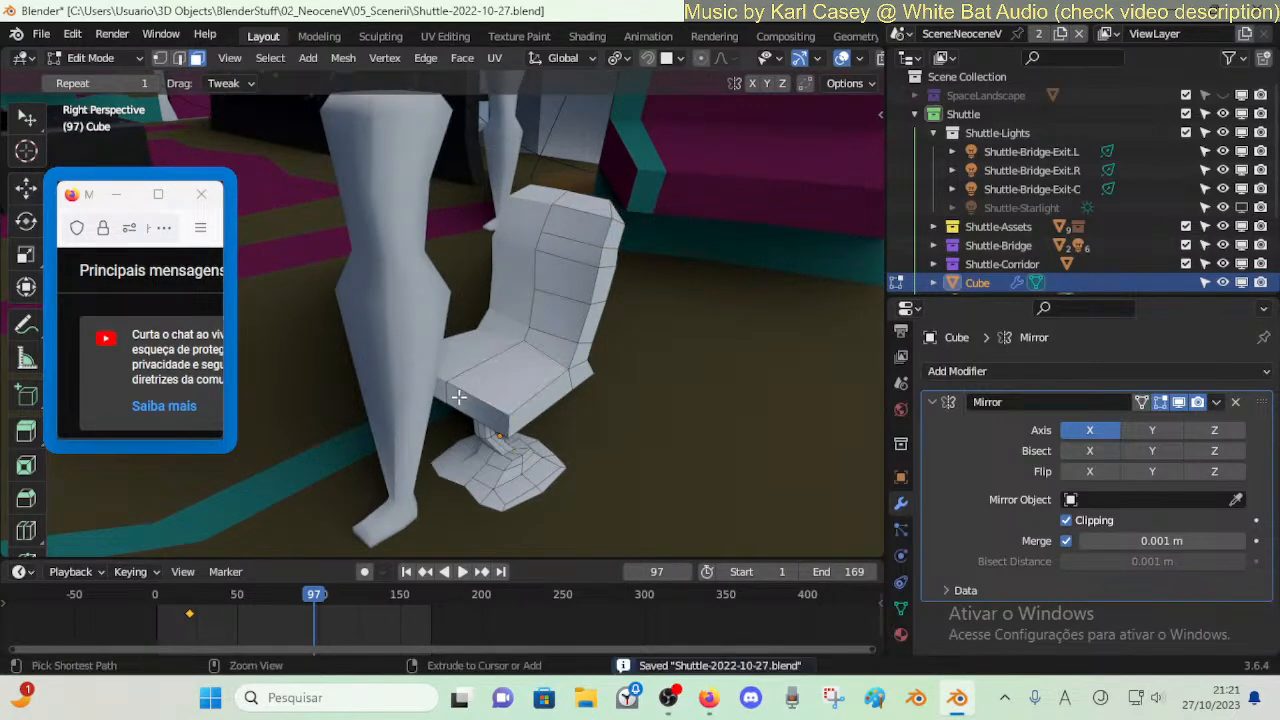
click(447, 388)
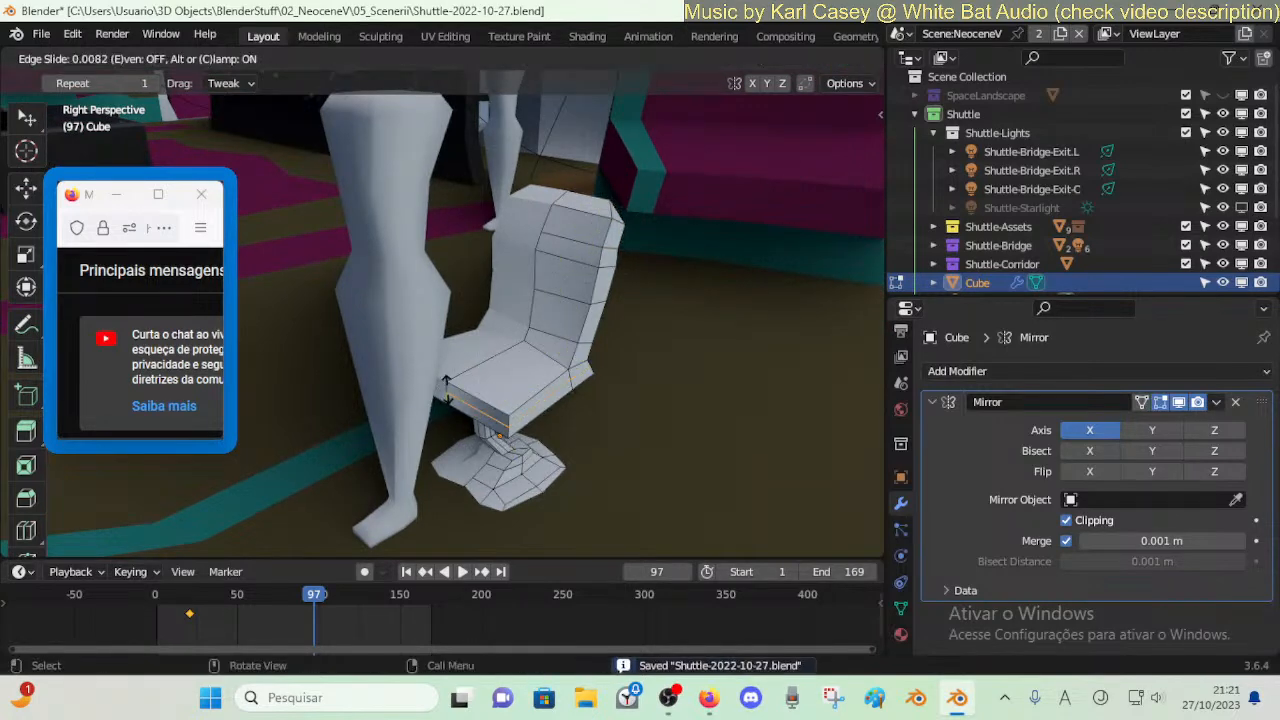
click(447, 388)
key(ctrl+r)
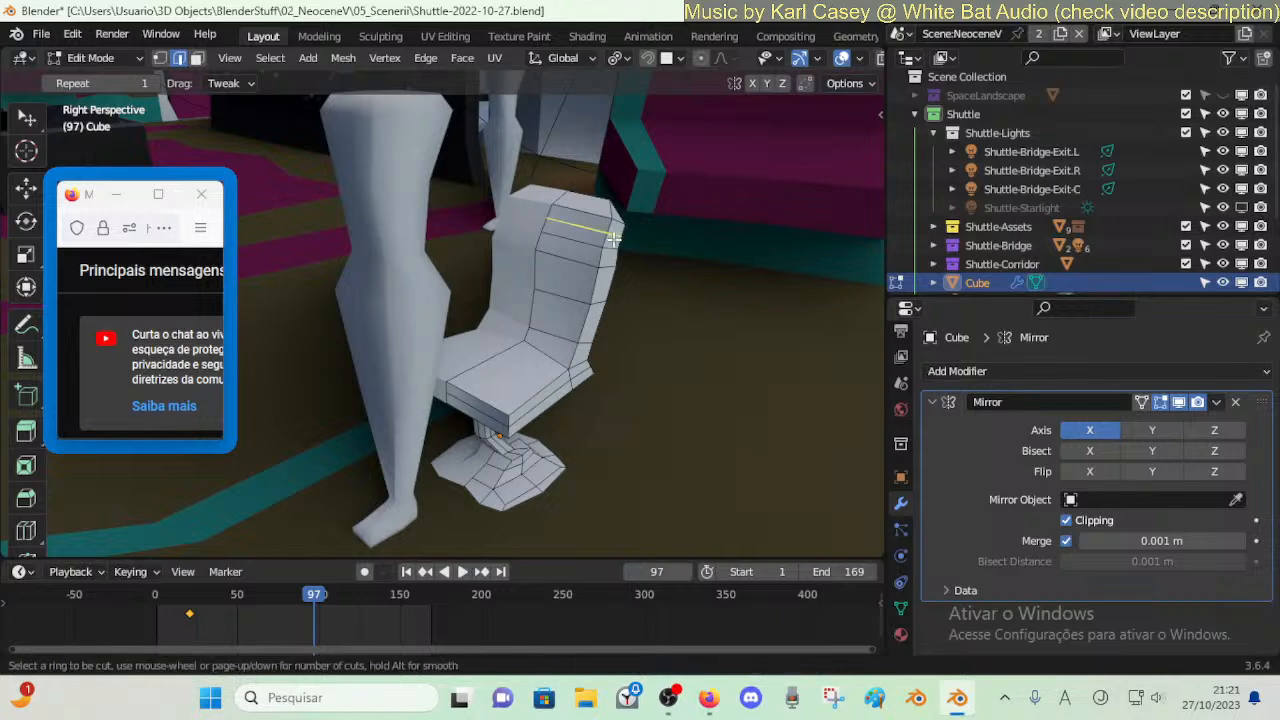
click(570, 372)
click(569, 372)
- Smooth the face loops along the seat's upper rim and the backrest's front side by 0.356
alt+click(568, 373)
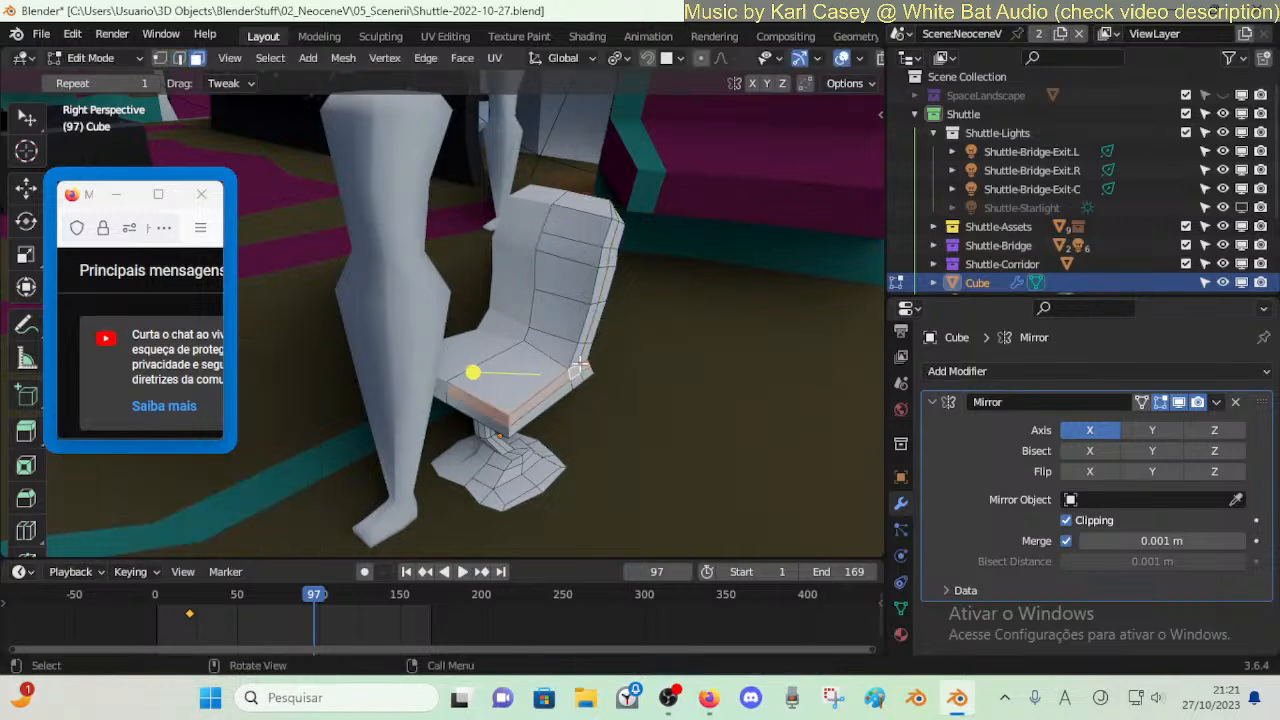
alt+shift+click(581, 342)
drag(515, 385, 600, 394)
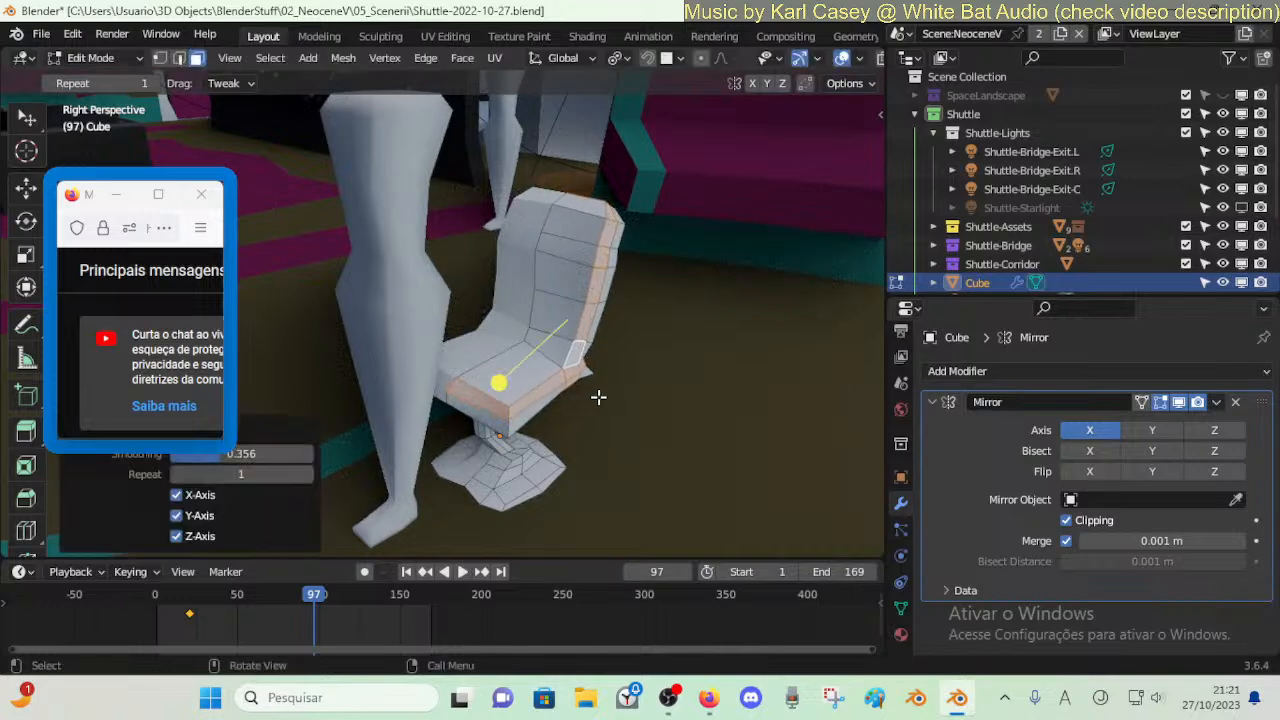
key(shift+grave)
click(589, 397)
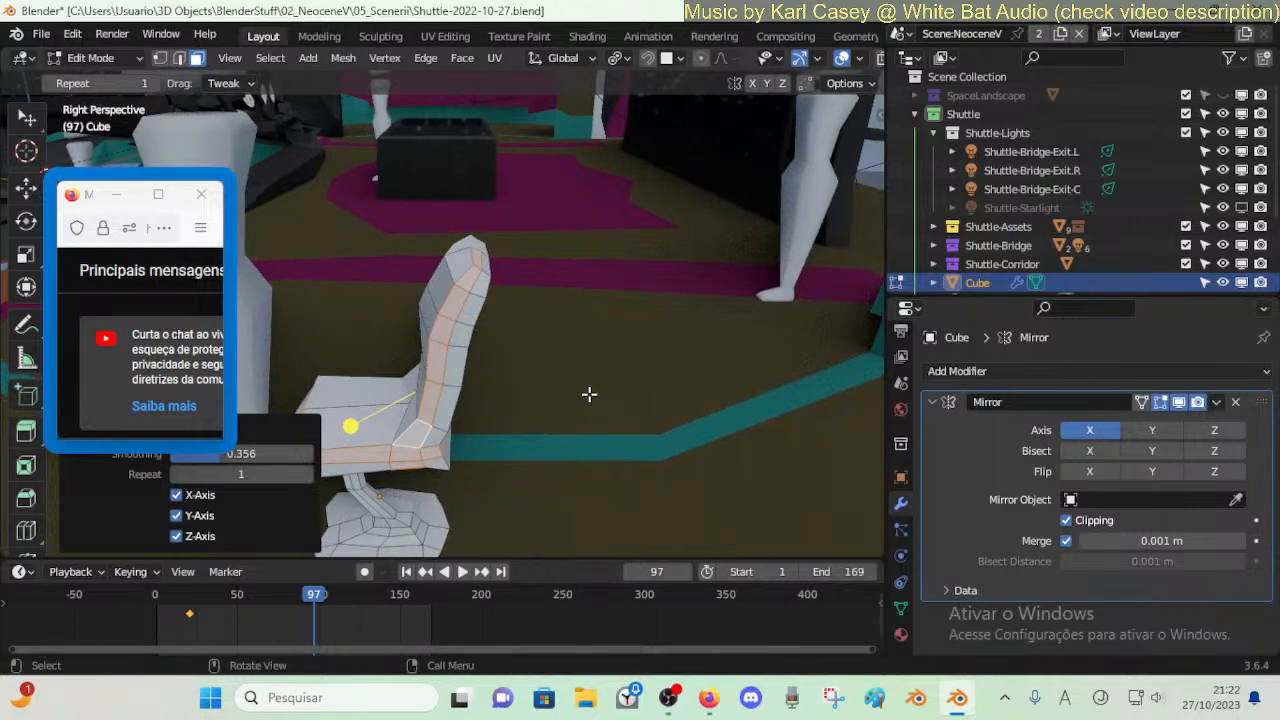
- Select the seat's lower front edge and smooth it by about 0.216, viewing the chair in Object Mode
key(alt+a)
key(shift+grave)
key(a)
click(504, 410)
key(2)
click(582, 429)
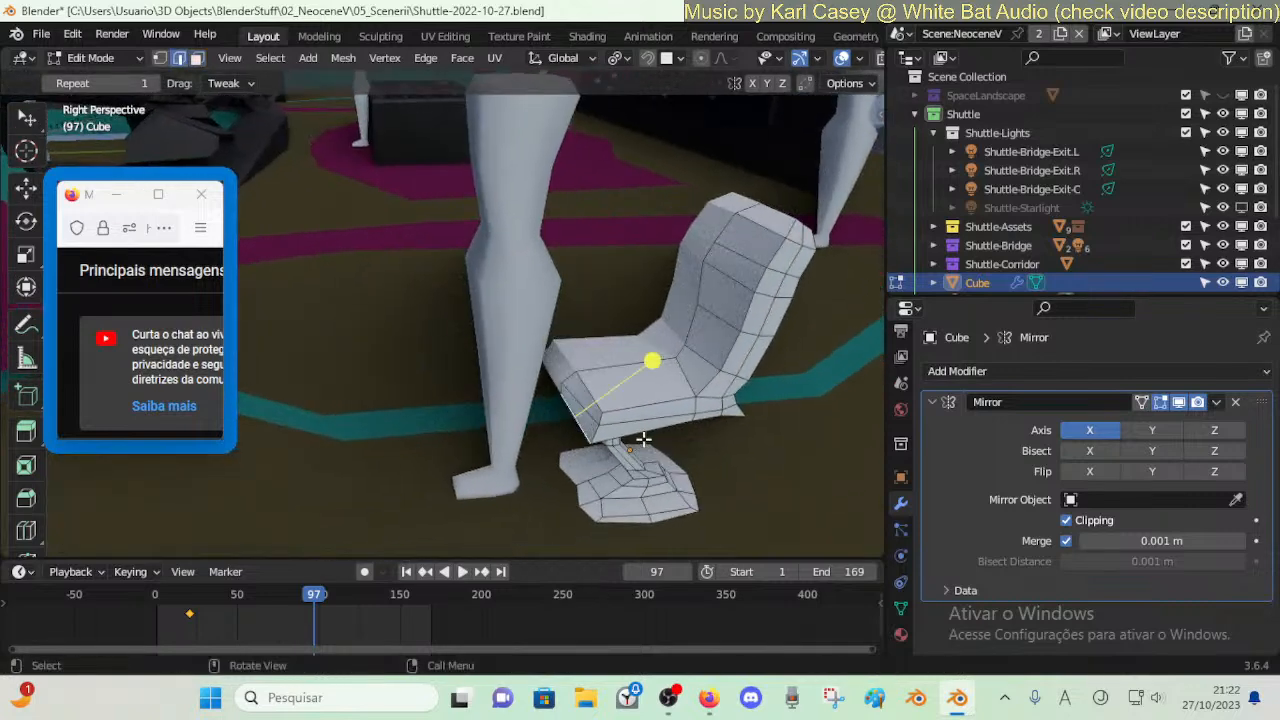
key(ctrl+b)
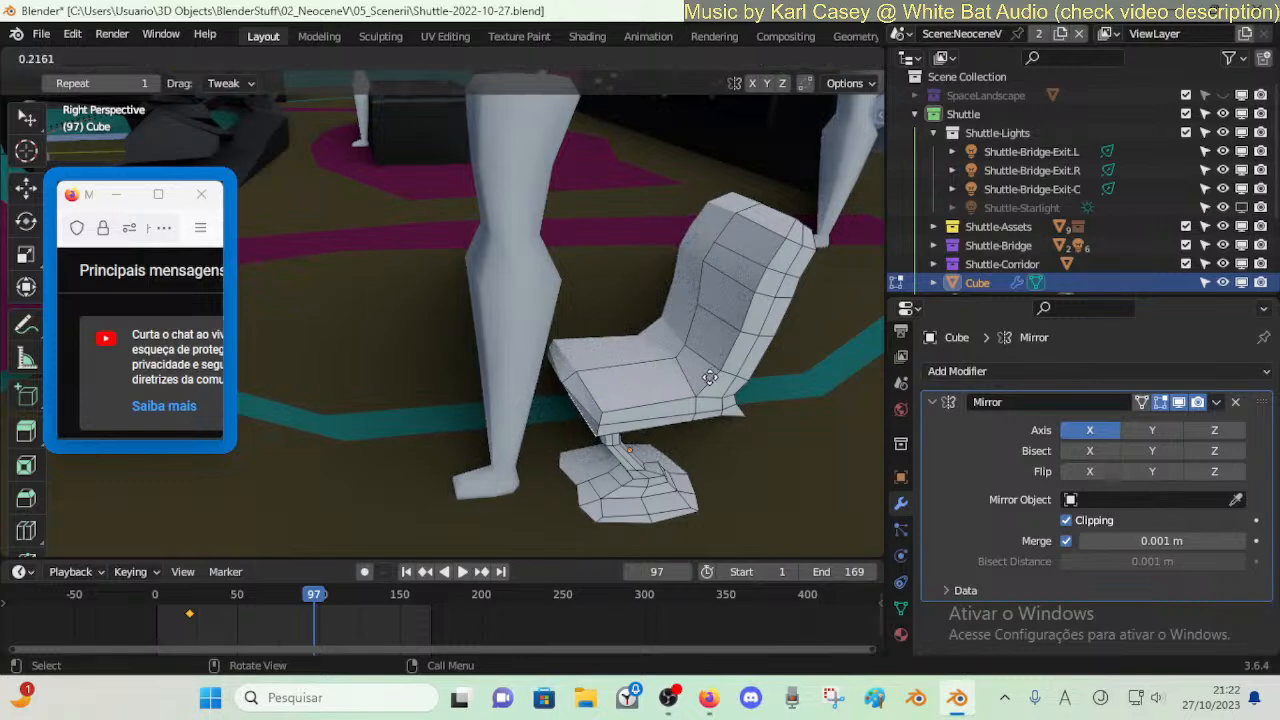
click(709, 377)
key(ctrl+Tab)
click(572, 389)
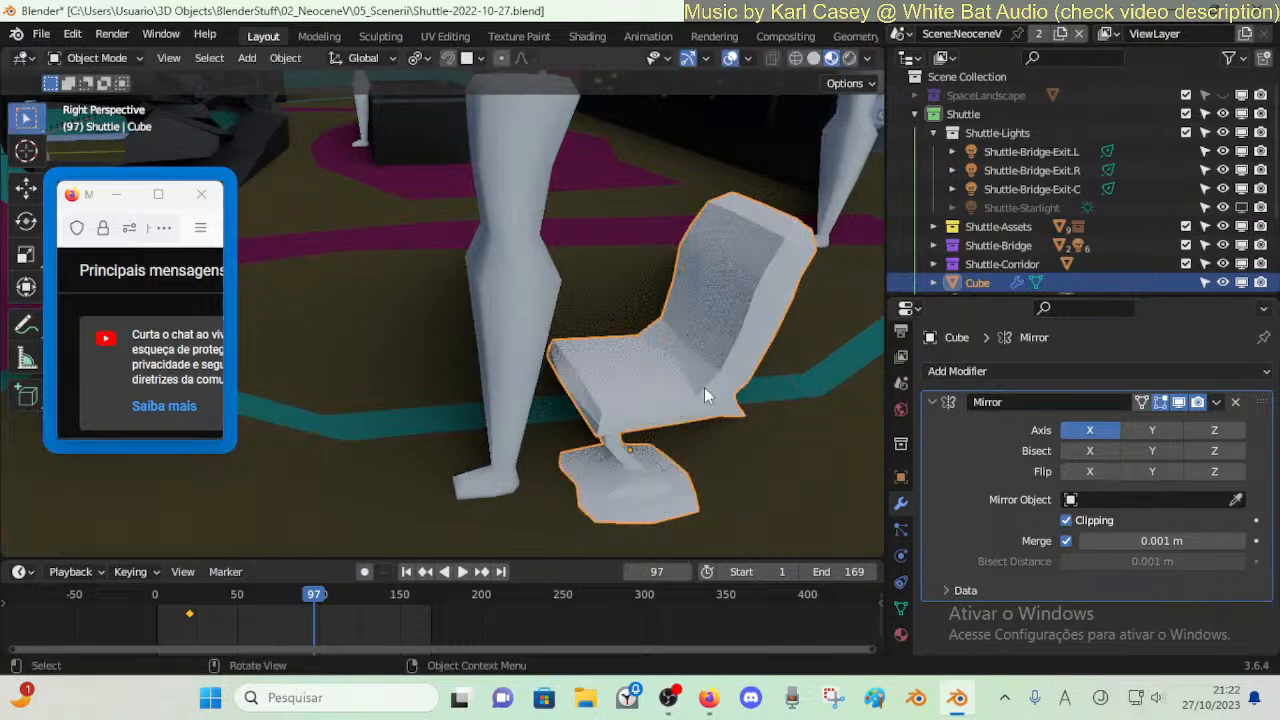
- Move the seat's front vertices along global Y by about 0.008 m, and again by about -0.0095 m
key(Tab)
key(1)
key(g)
key(y)
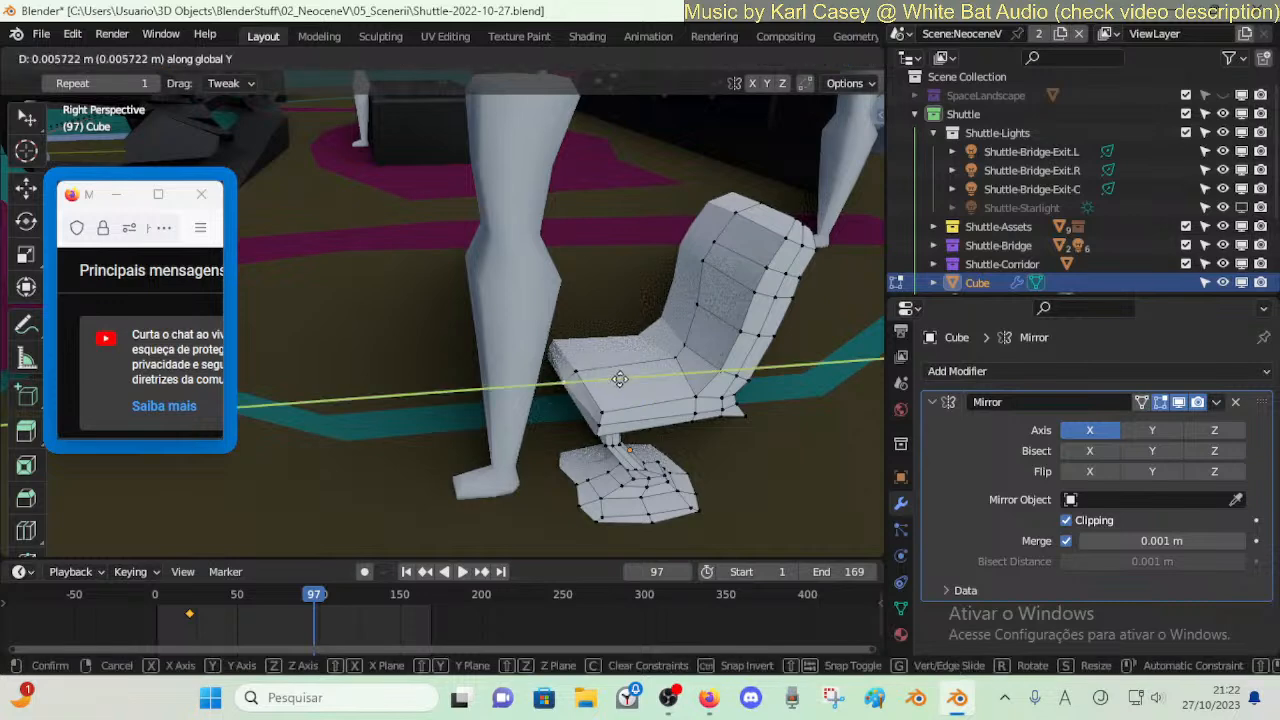
click(651, 386)
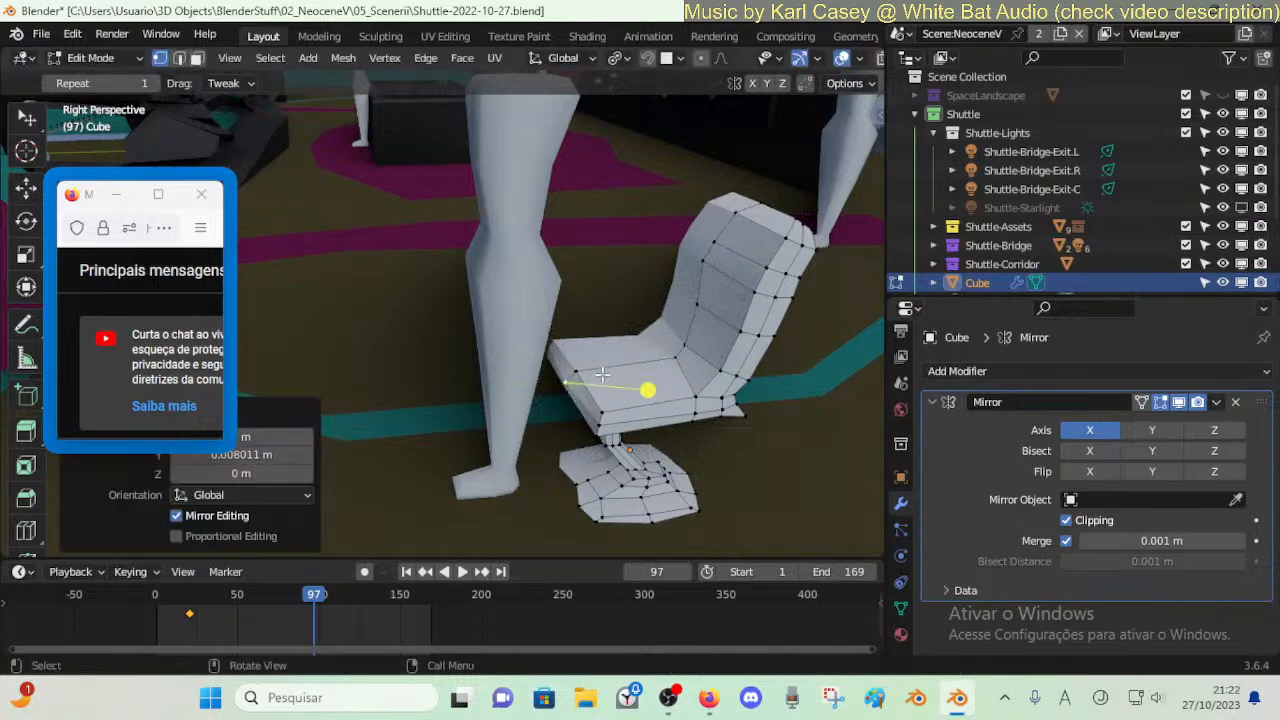
key(g)
key(y)
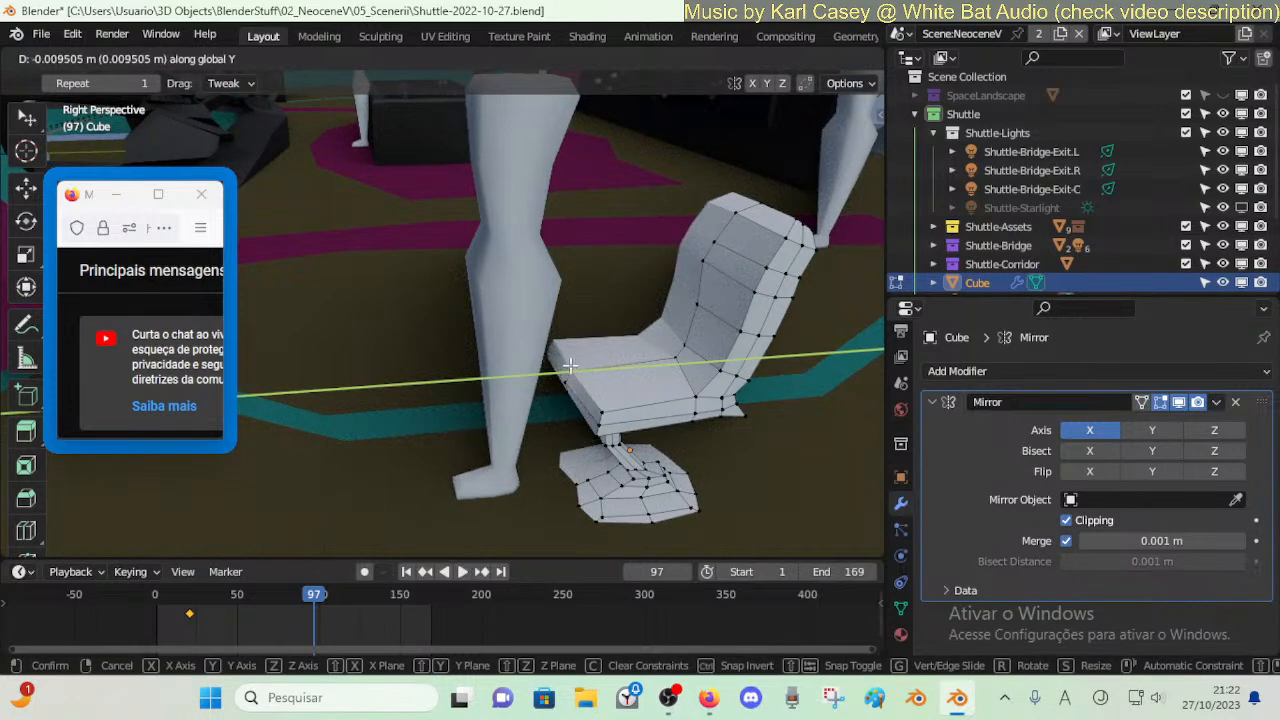
click(580, 366)
- Select the seat's top face and inset it by about 0.017 m
key(a)
key(3)
click(637, 383)
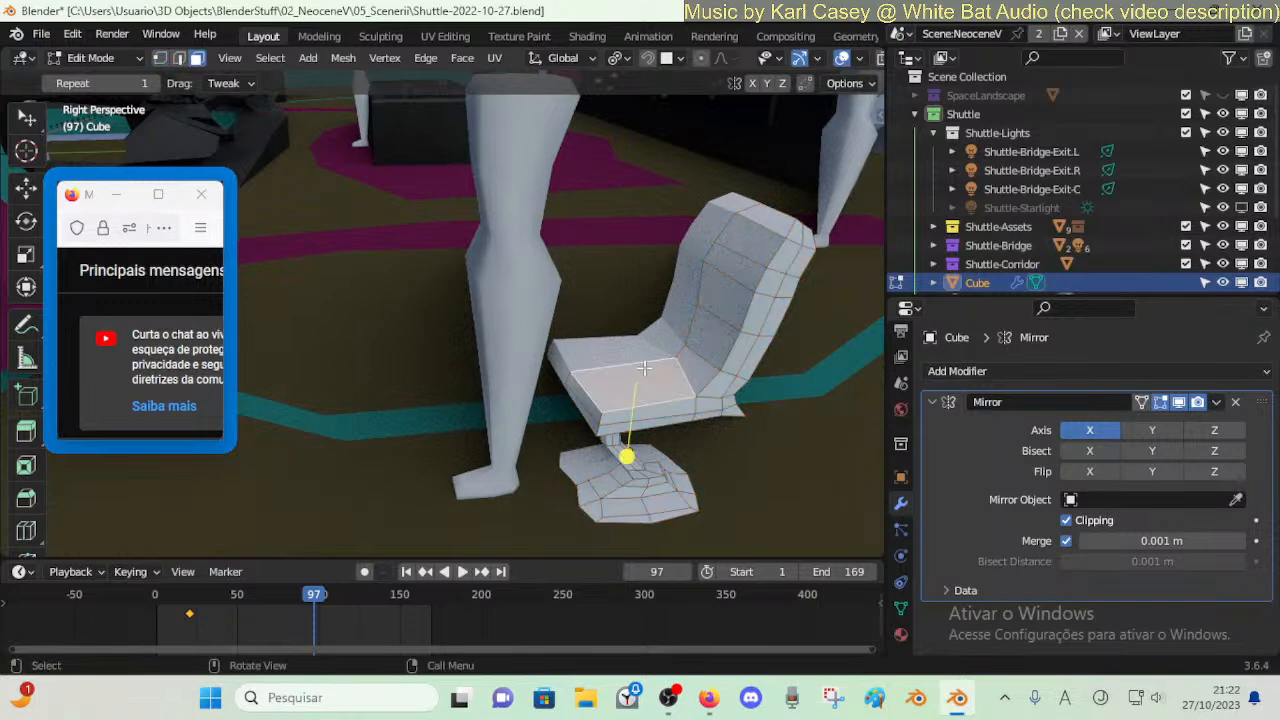
key(i)
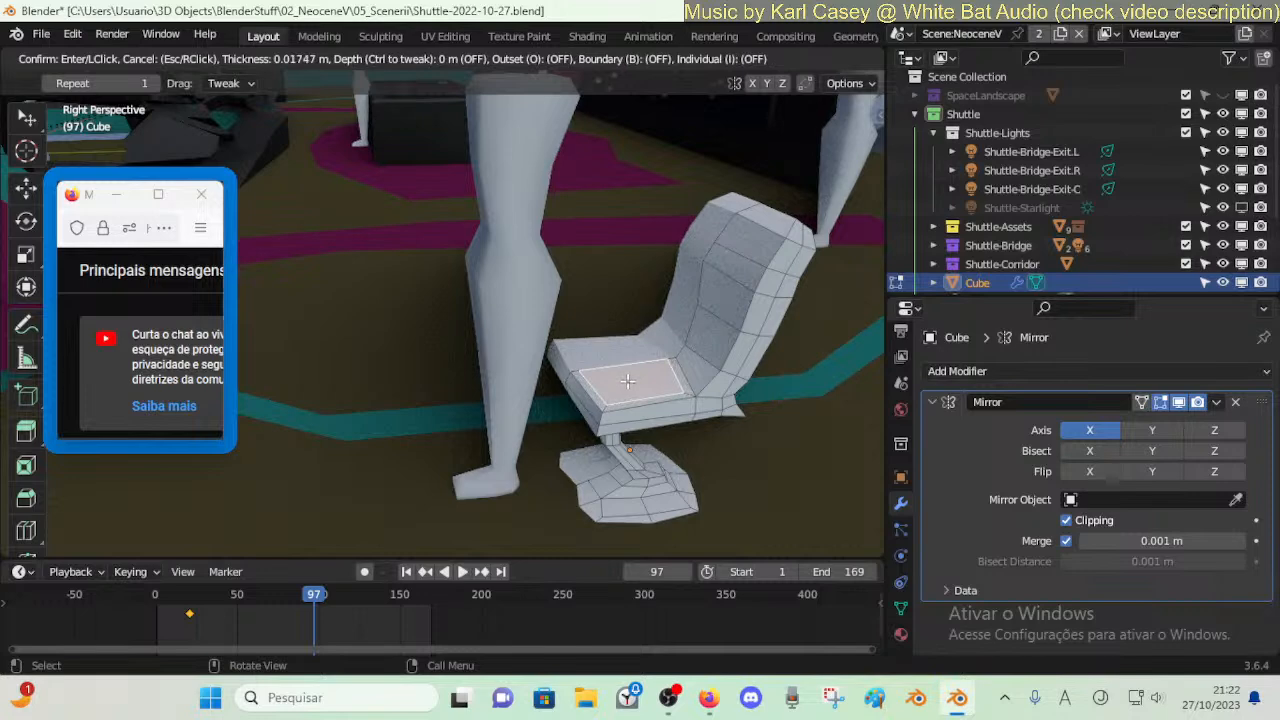
click(627, 381)
click(645, 381)
- Try to extrude the inset seat face about 0.01 m up along global Z and bevel its edges
key(e)
key(z)
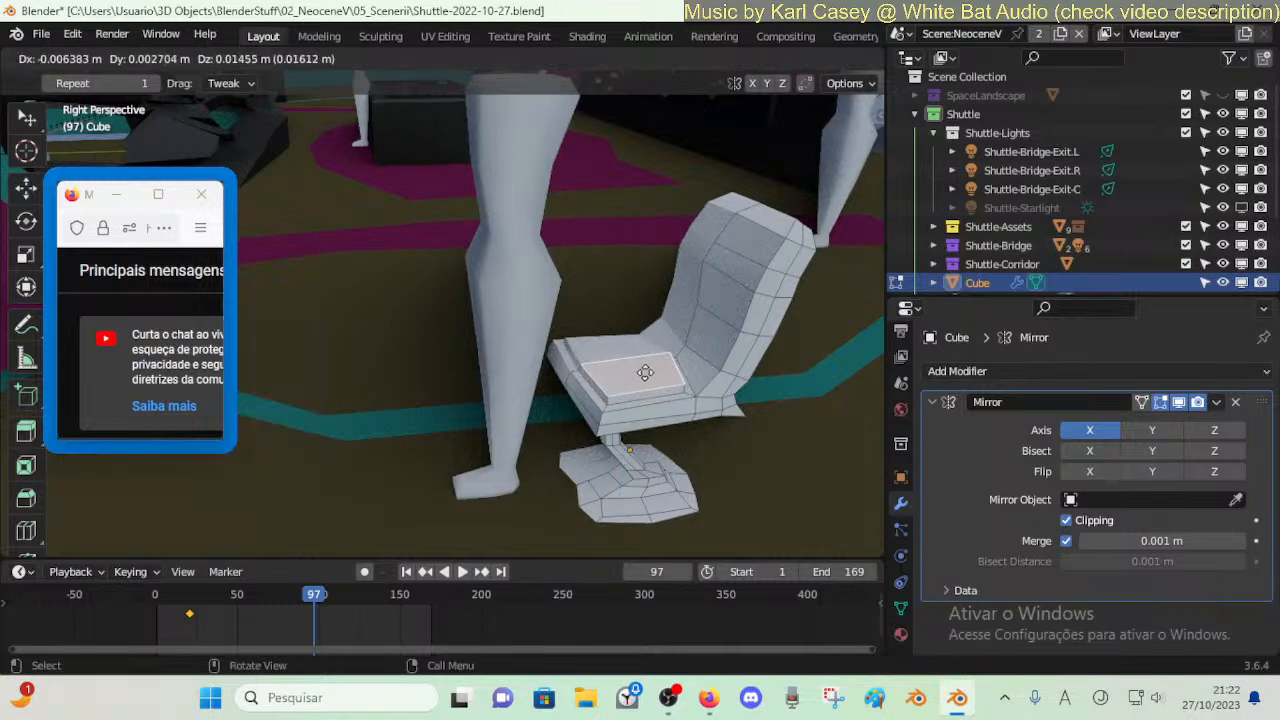
key(z)
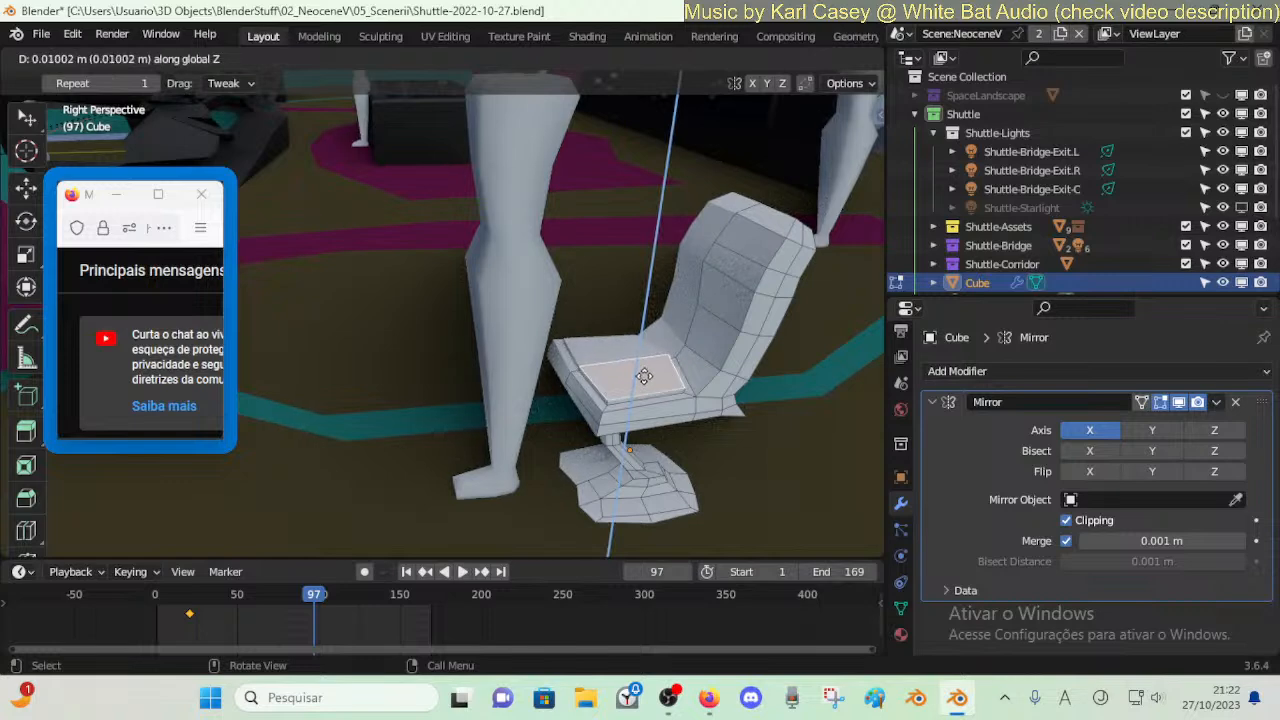
click(644, 373)
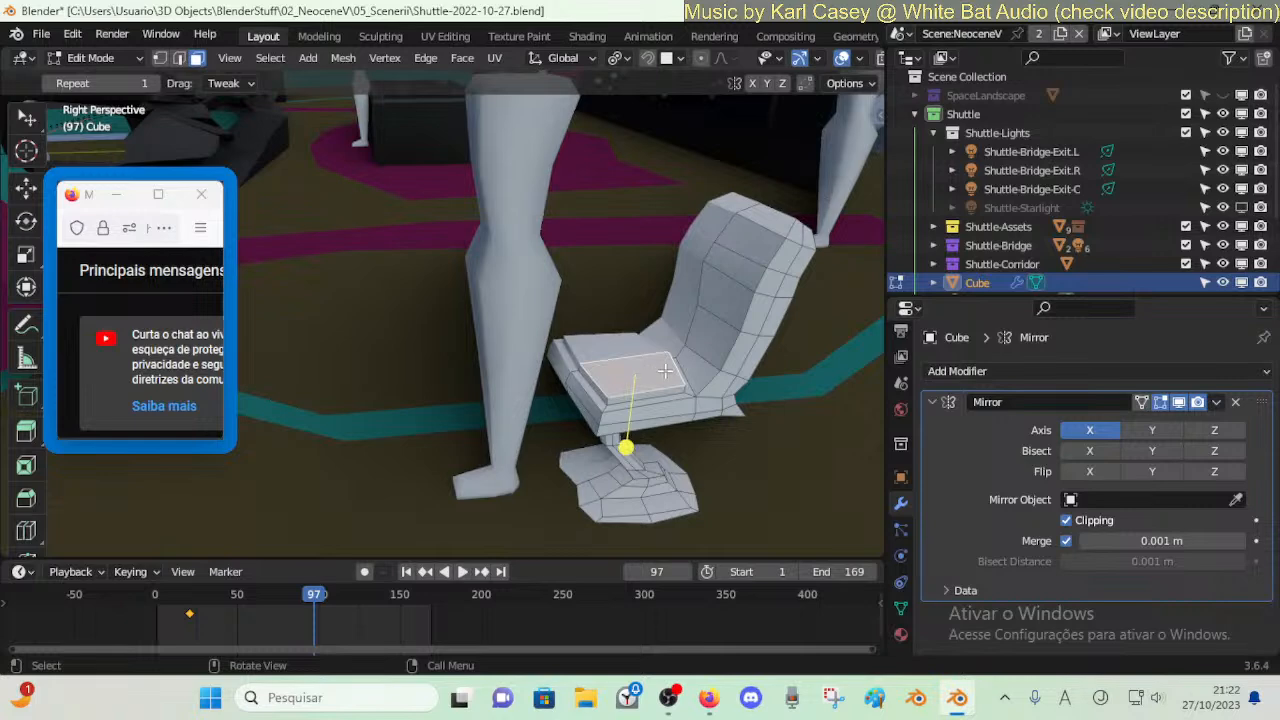
key(ctrl+b)
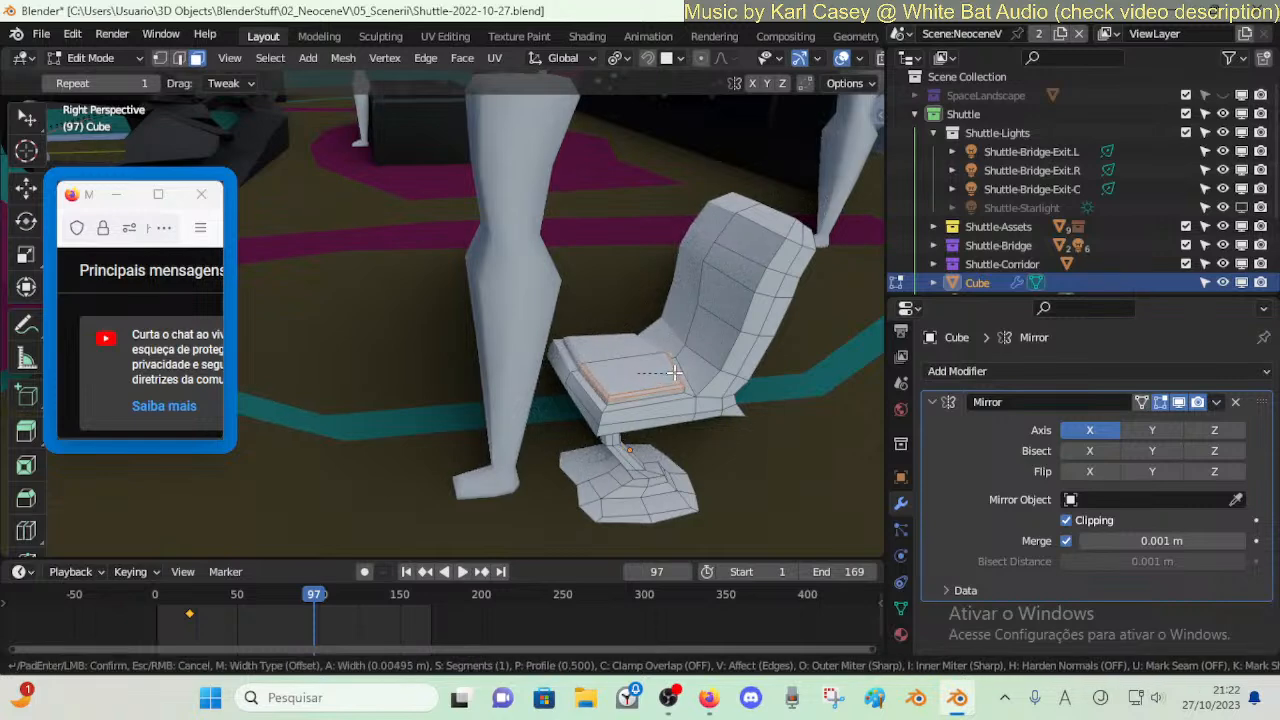
click(609, 423)
click(626, 449)
- Try to scale the inset seat face to about 0.86 and raise it about 0.016 m along global Z
key(2)
key(3)
click(645, 388)
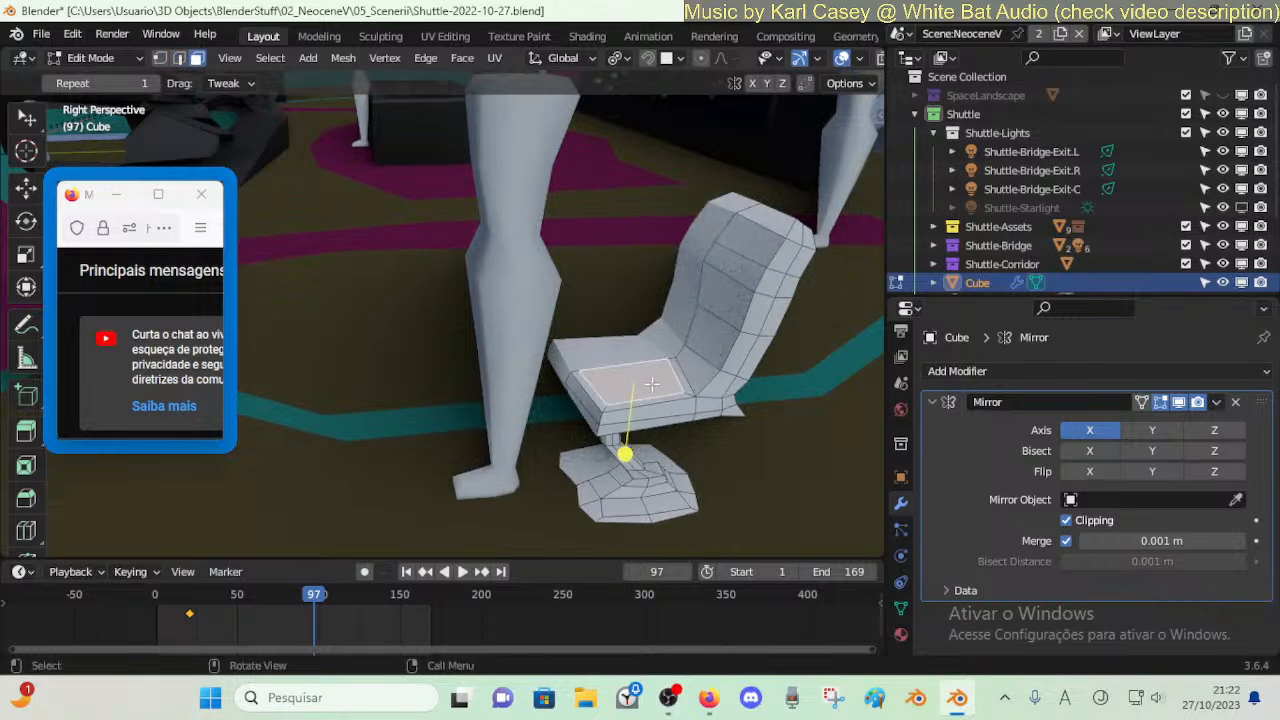
key(s)
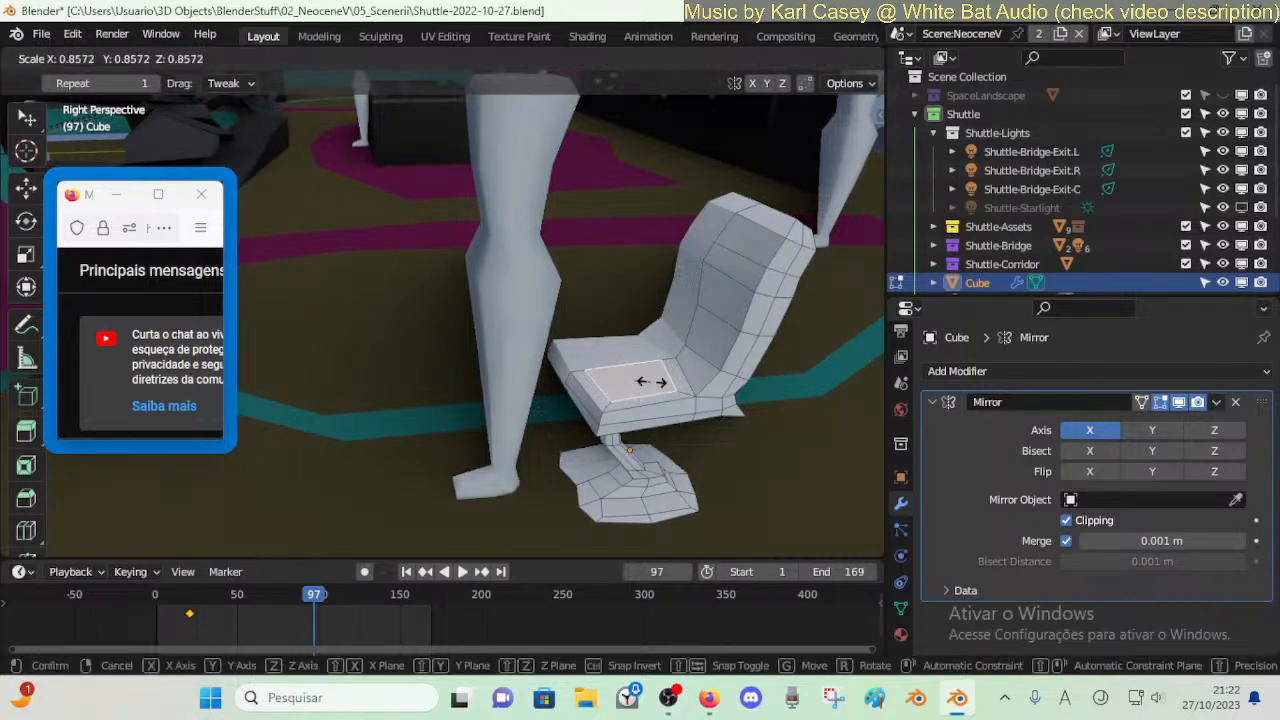
click(650, 380)
key(g)
key(z)
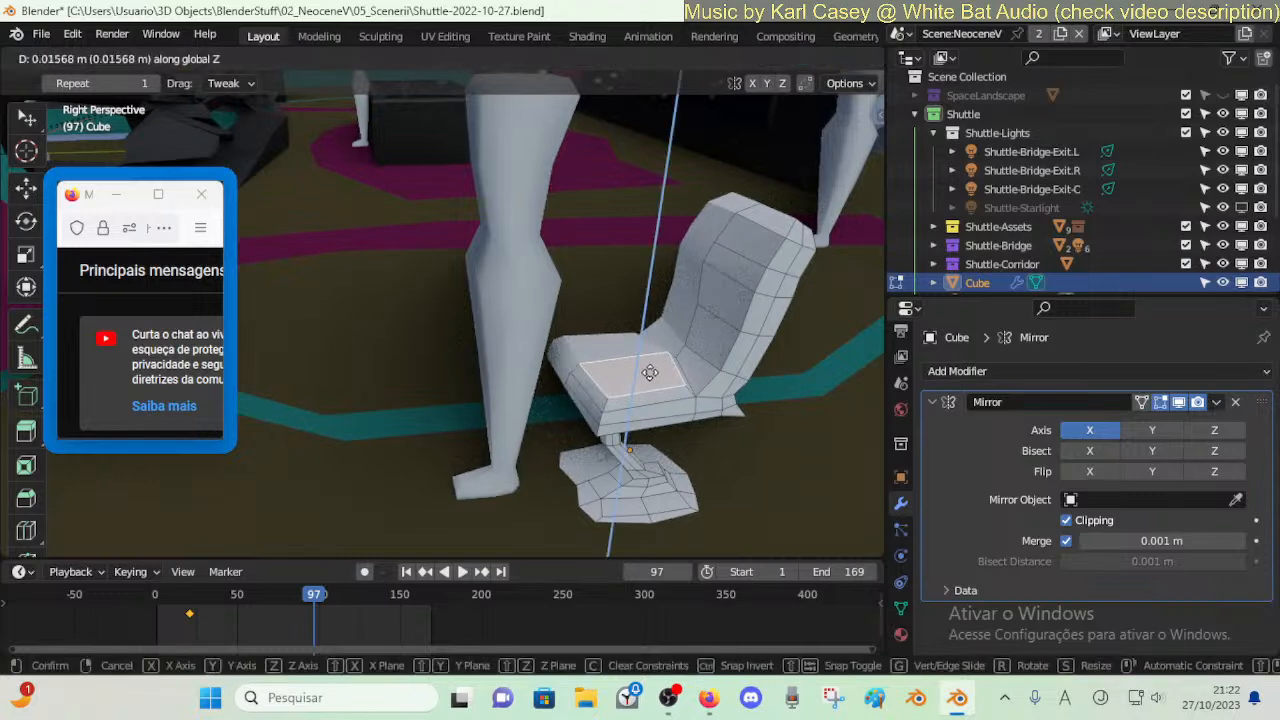
click(658, 398)
- Extrude the inset seat face about 0.015 m up along global Z and scale the new top to about 0.76
key(e)
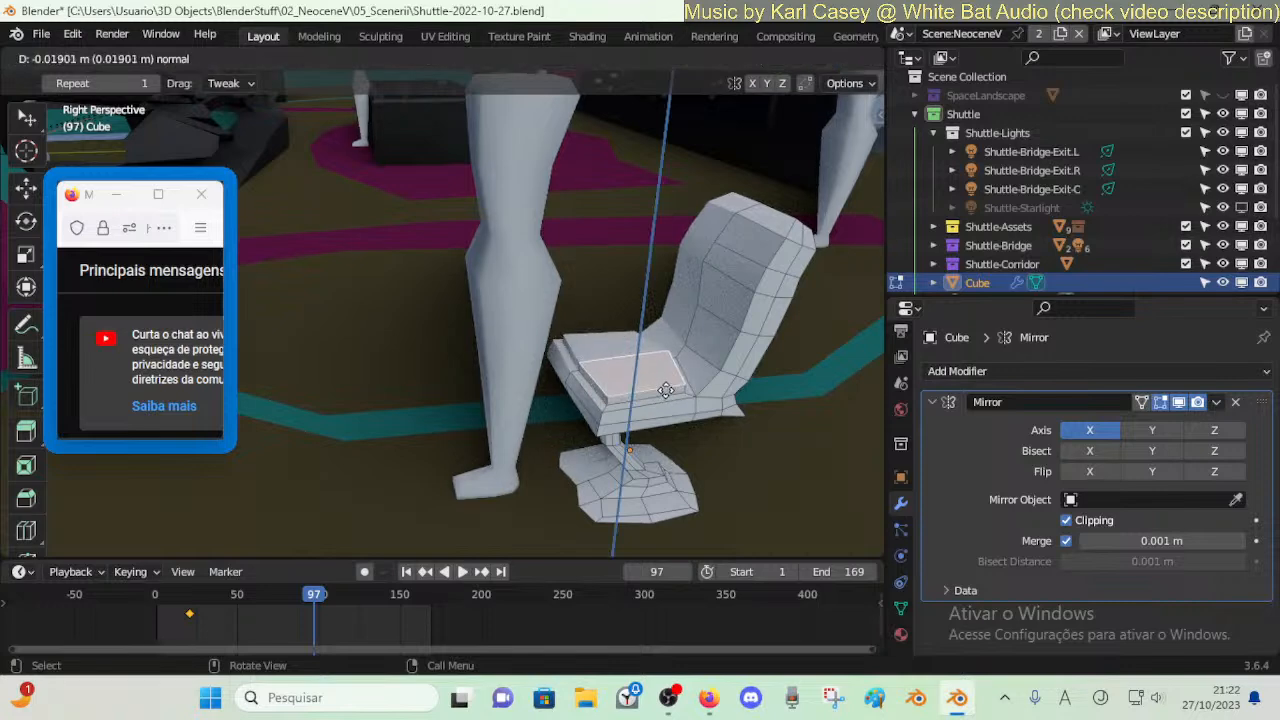
key(z)
key(z)
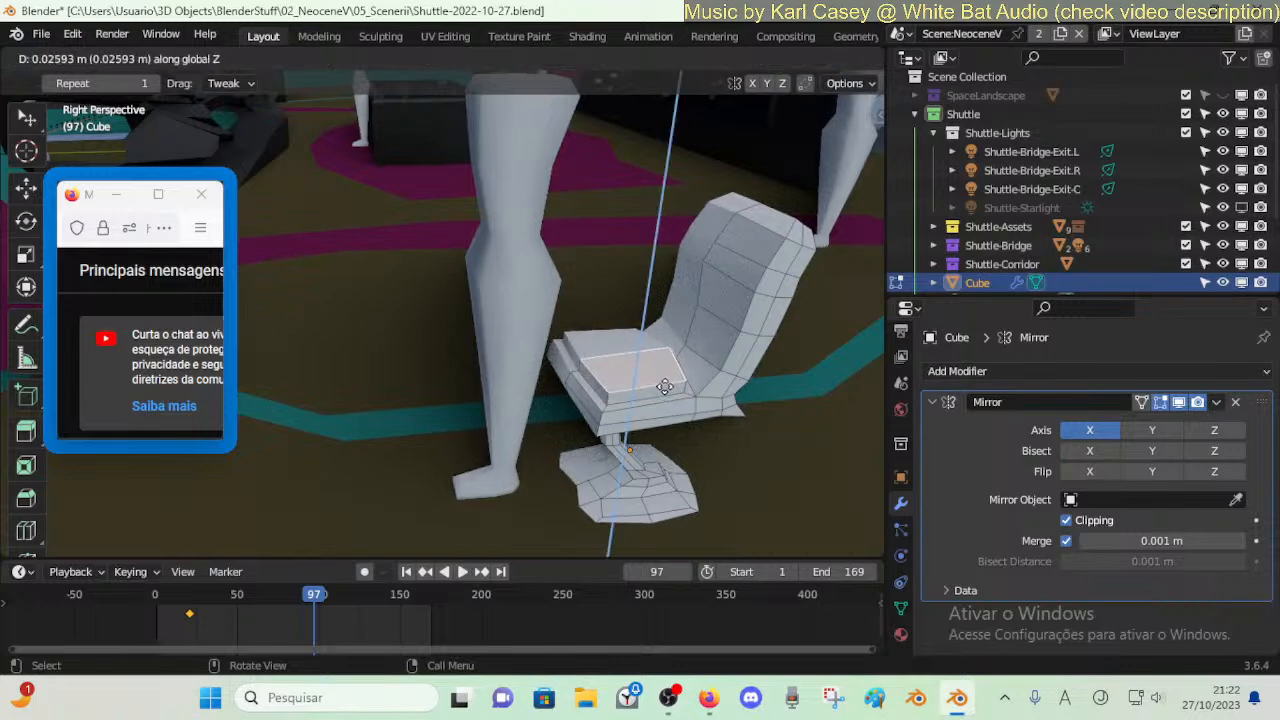
click(665, 388)
key(s)
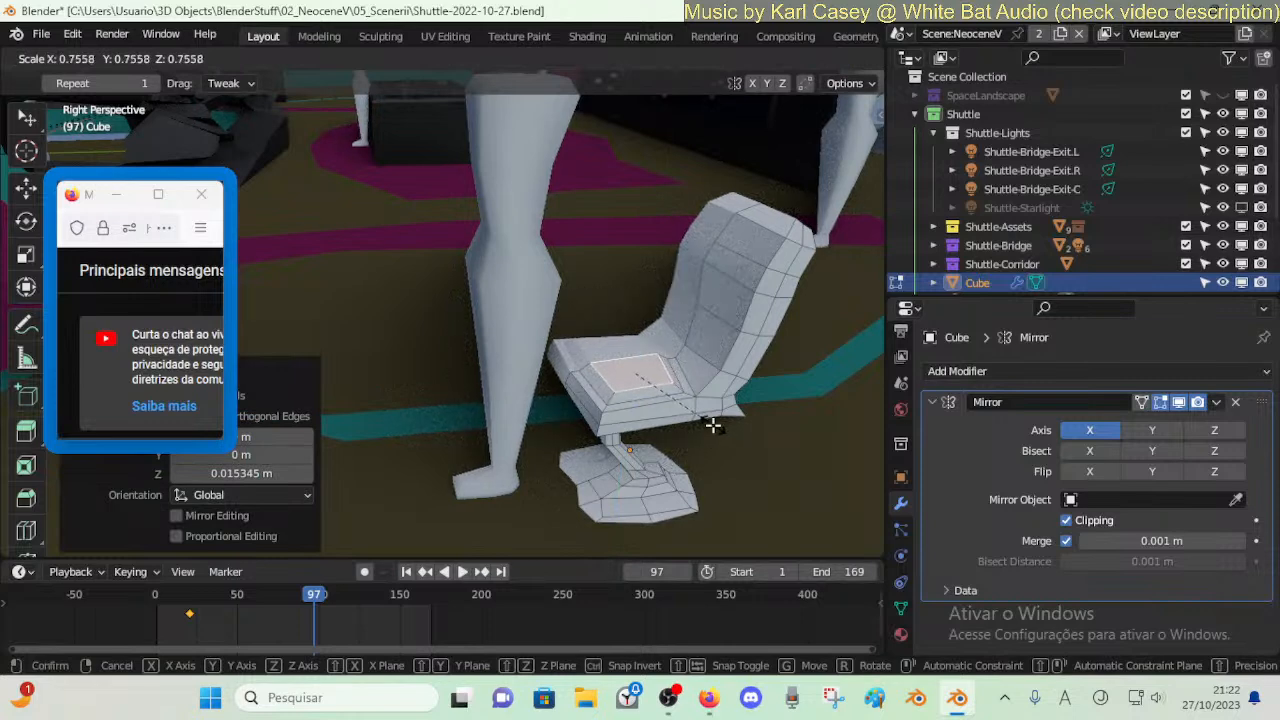
click(713, 425)
- View the chair from another angle in Object Mode, and extend the face selection to the raised pad's sides
key(Tab)
key(shift+grave)
key(a)
key(d)
click(699, 421)
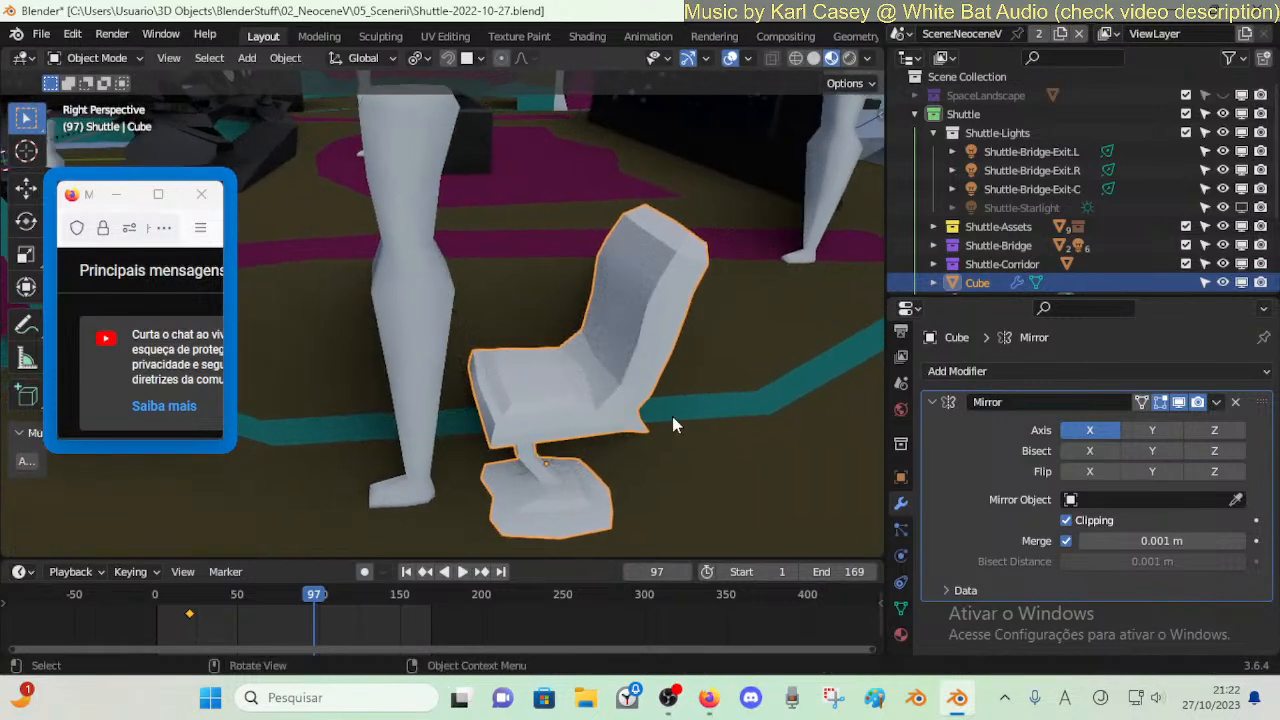
key(Tab)
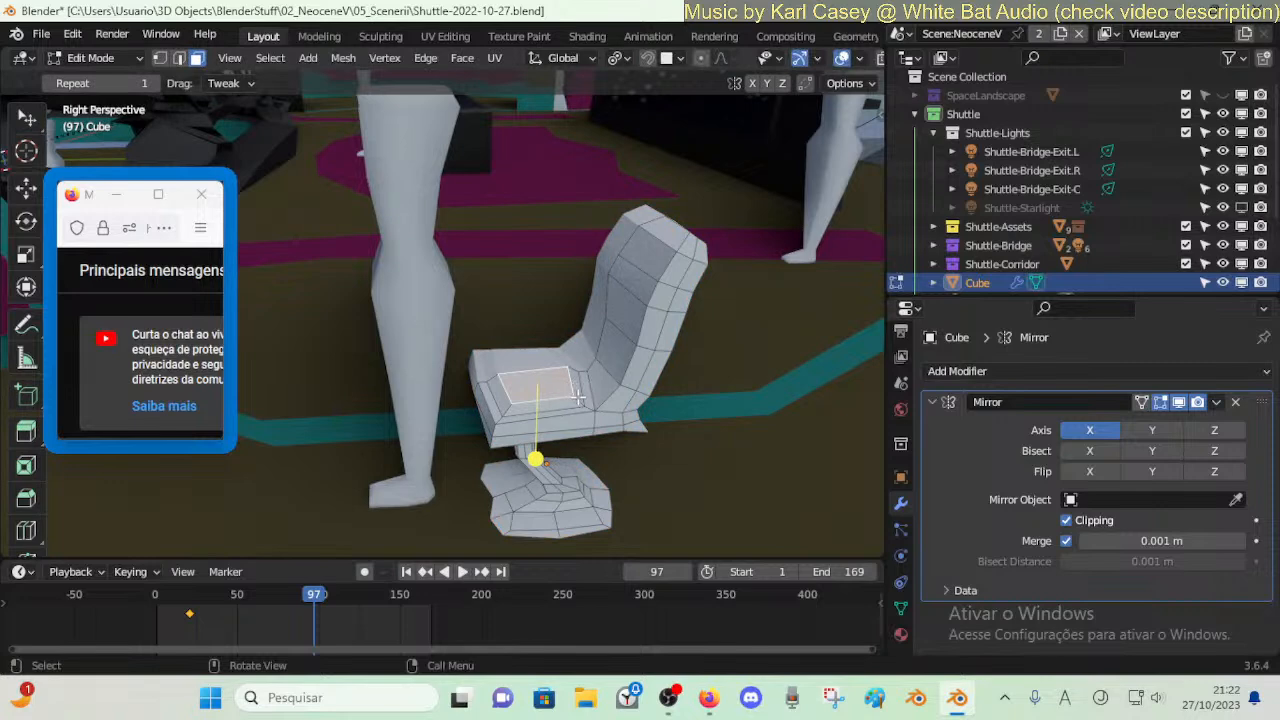
click(578, 400)
- Save the Blender file and add a material slot on the chair using the existing CarpetPurple material
click(900, 634)
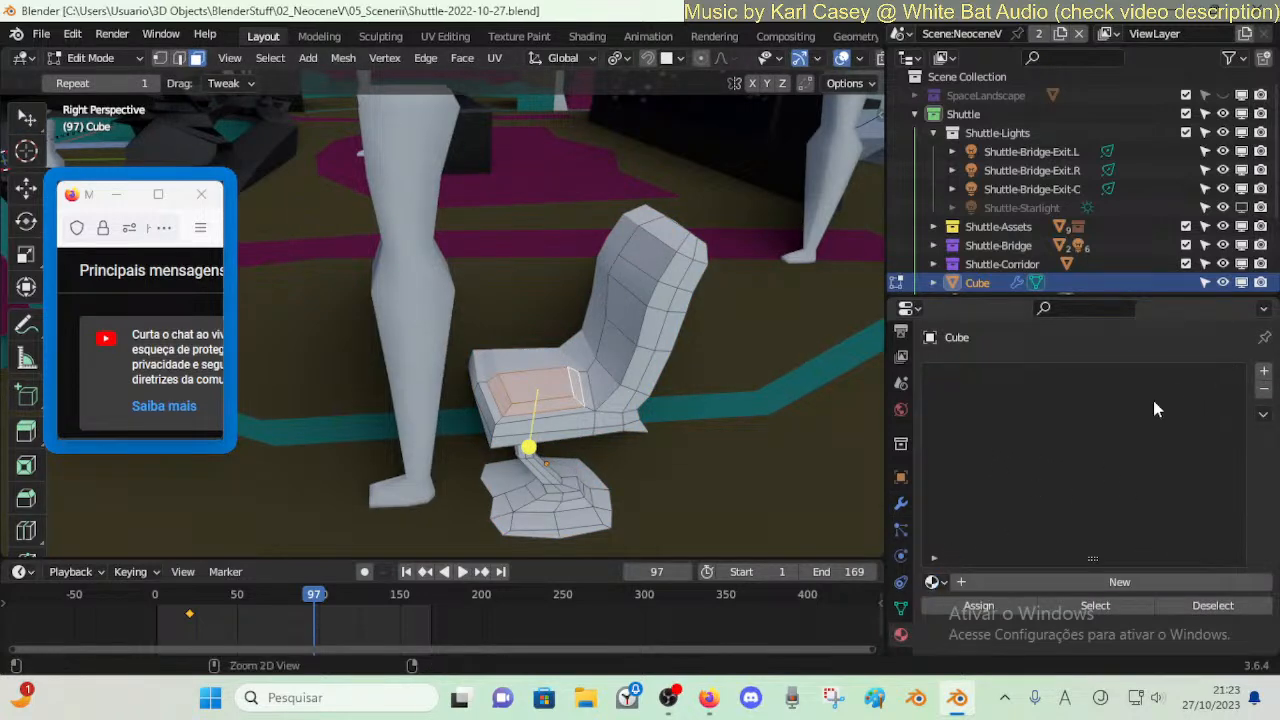
key(ctrl+s)
click(1264, 371)
click(931, 582)
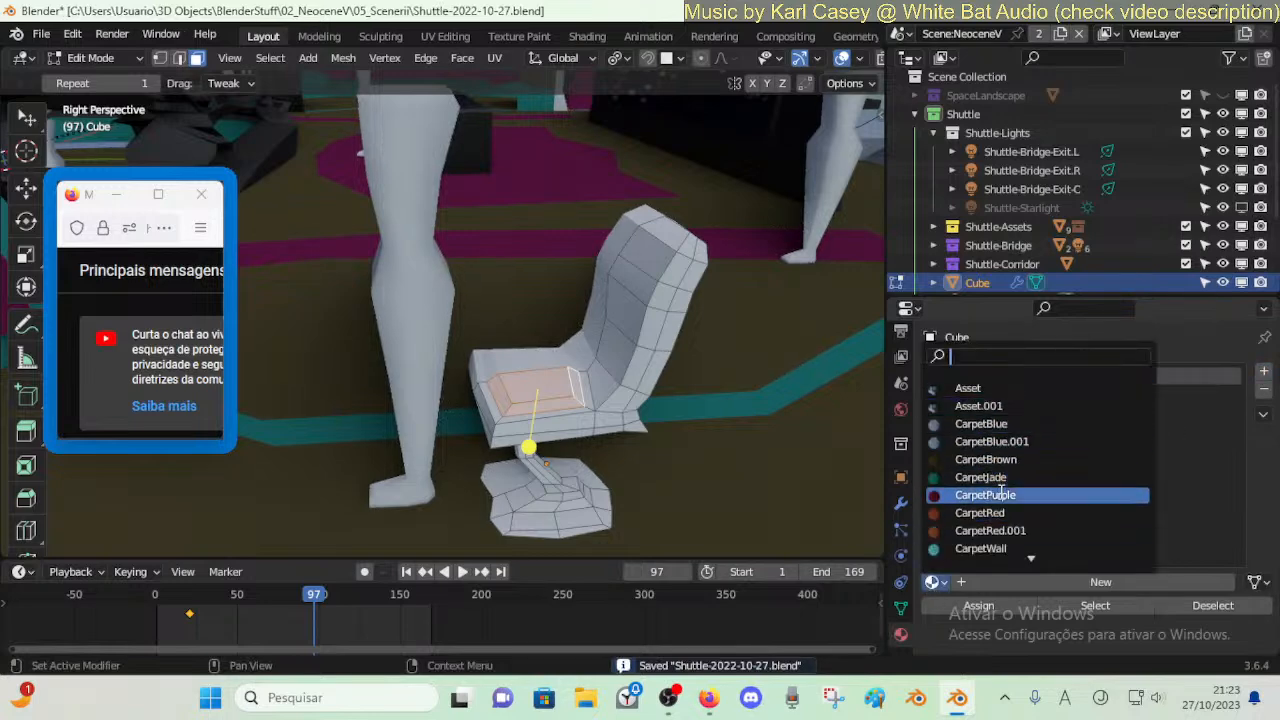
key(Return)
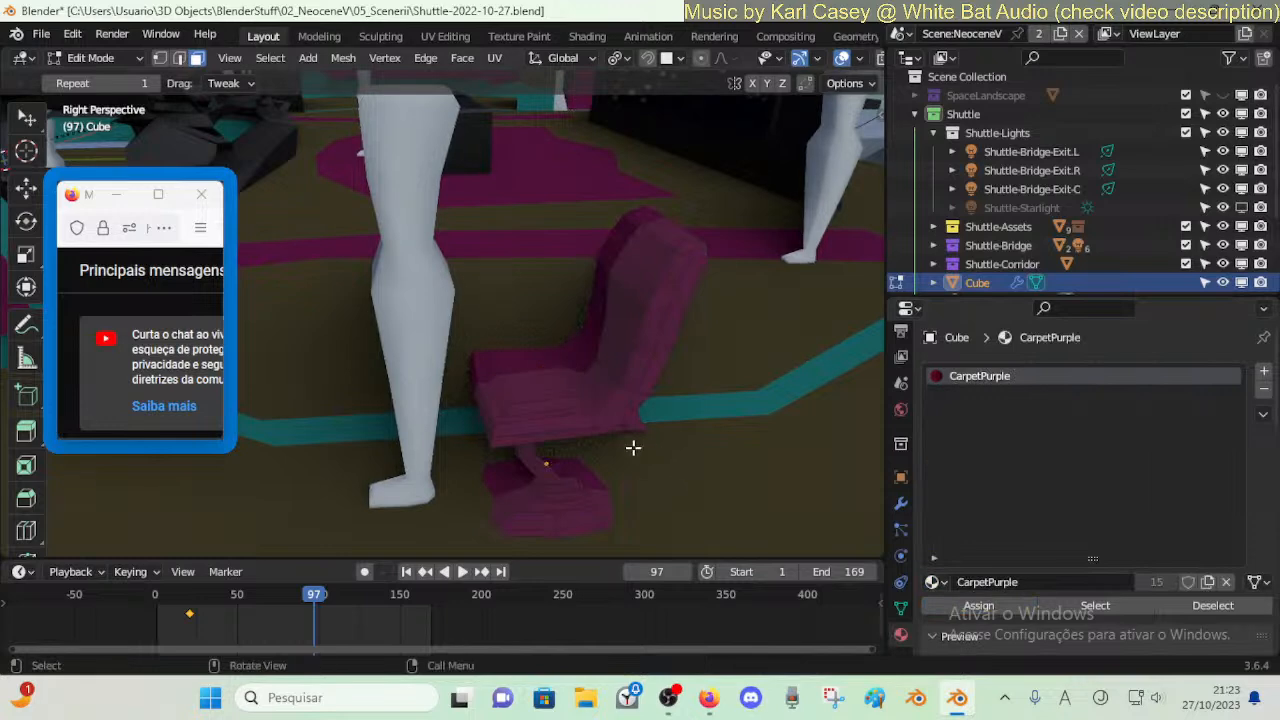
- Add a second material slot on the chair using the existing Metal2.001 material
click(1264, 371)
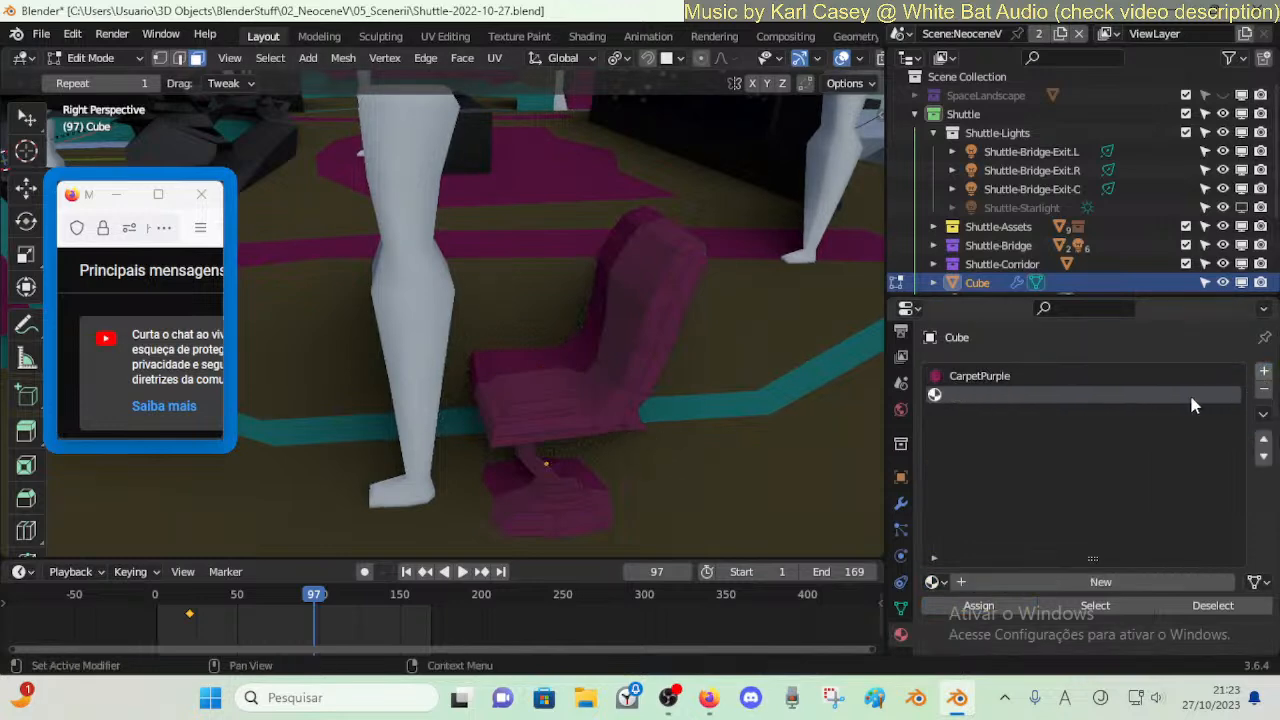
click(934, 582)
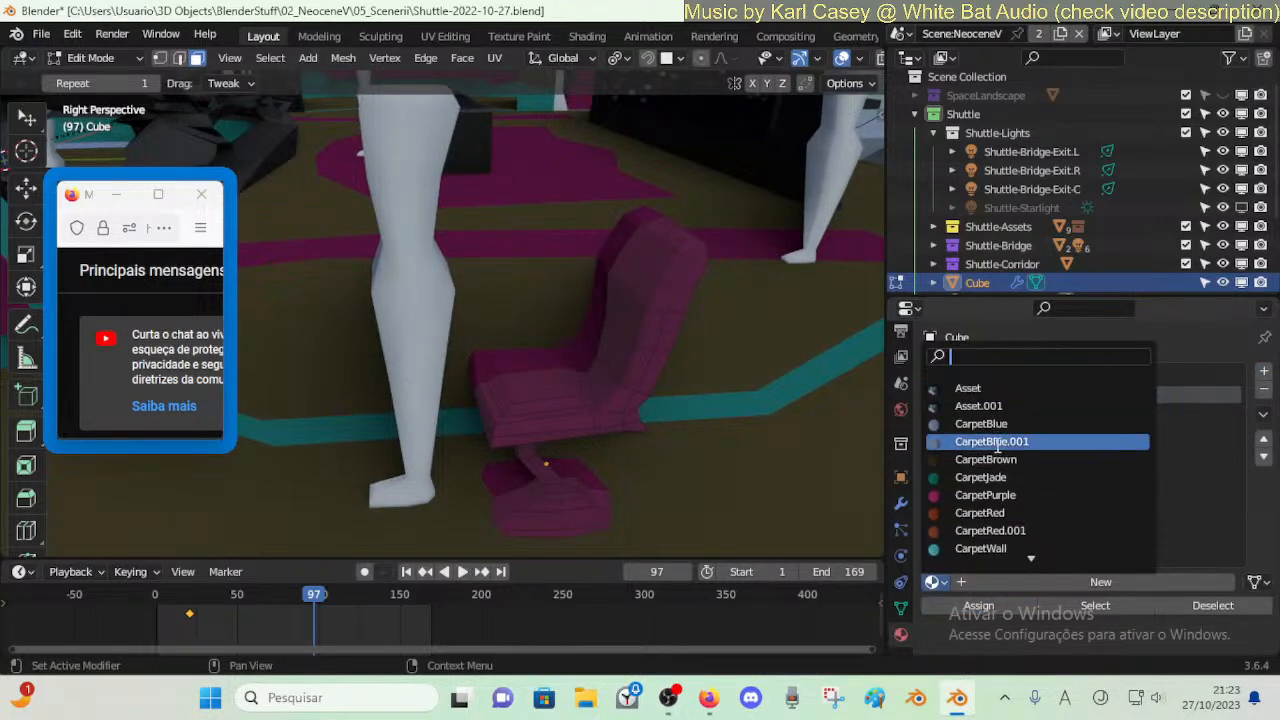
scroll(997, 500, down, 6)
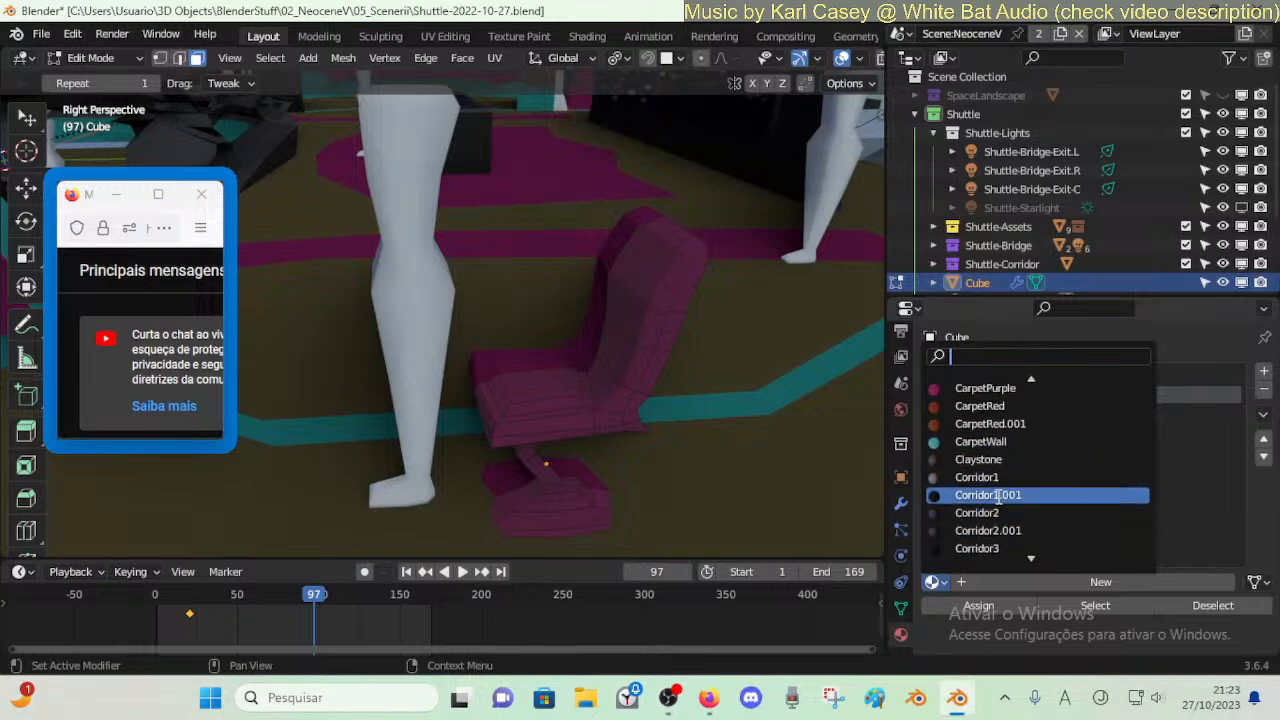
scroll(1004, 495, down, 8)
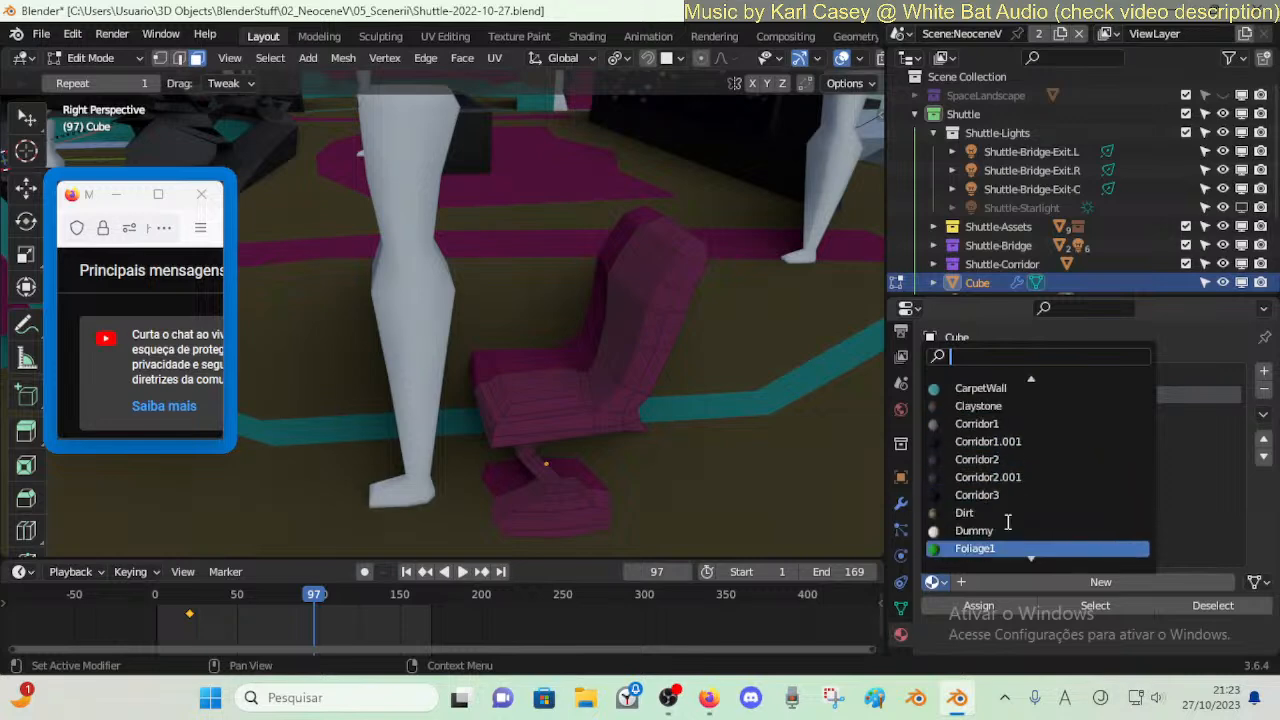
scroll(1008, 521, down, 9)
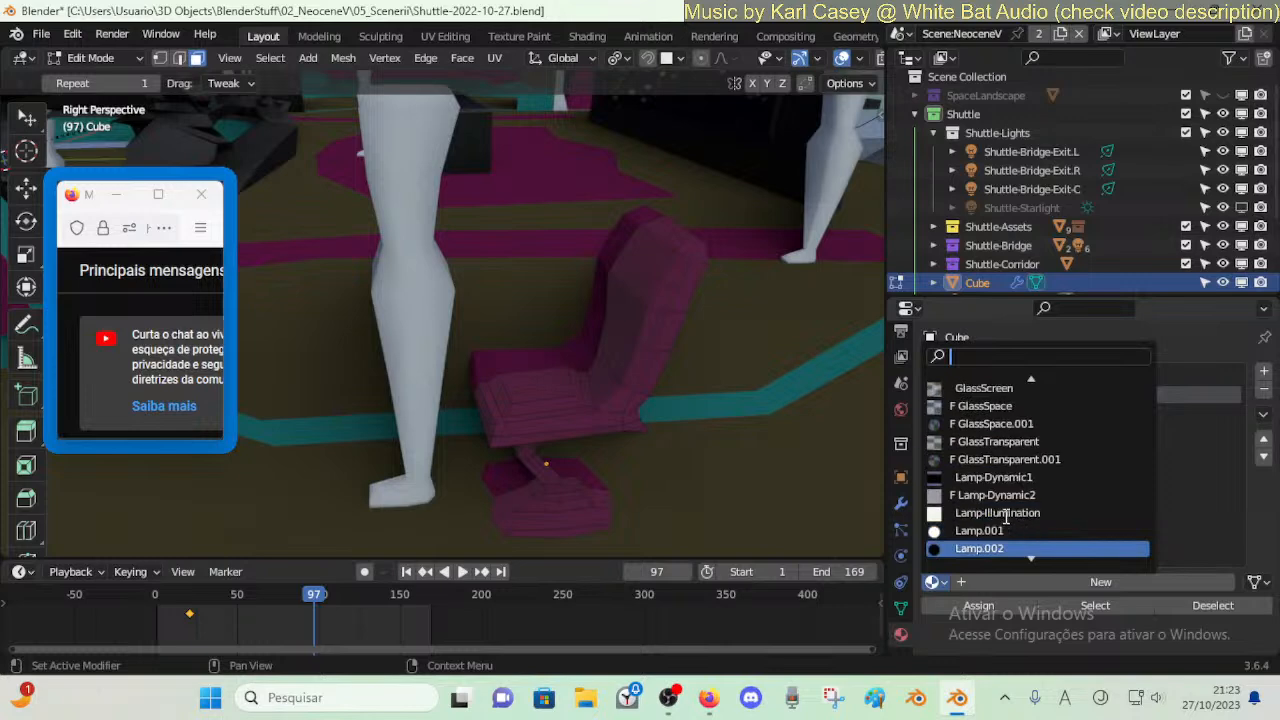
scroll(1005, 515, up, 6)
scroll(1005, 515, up, 20)
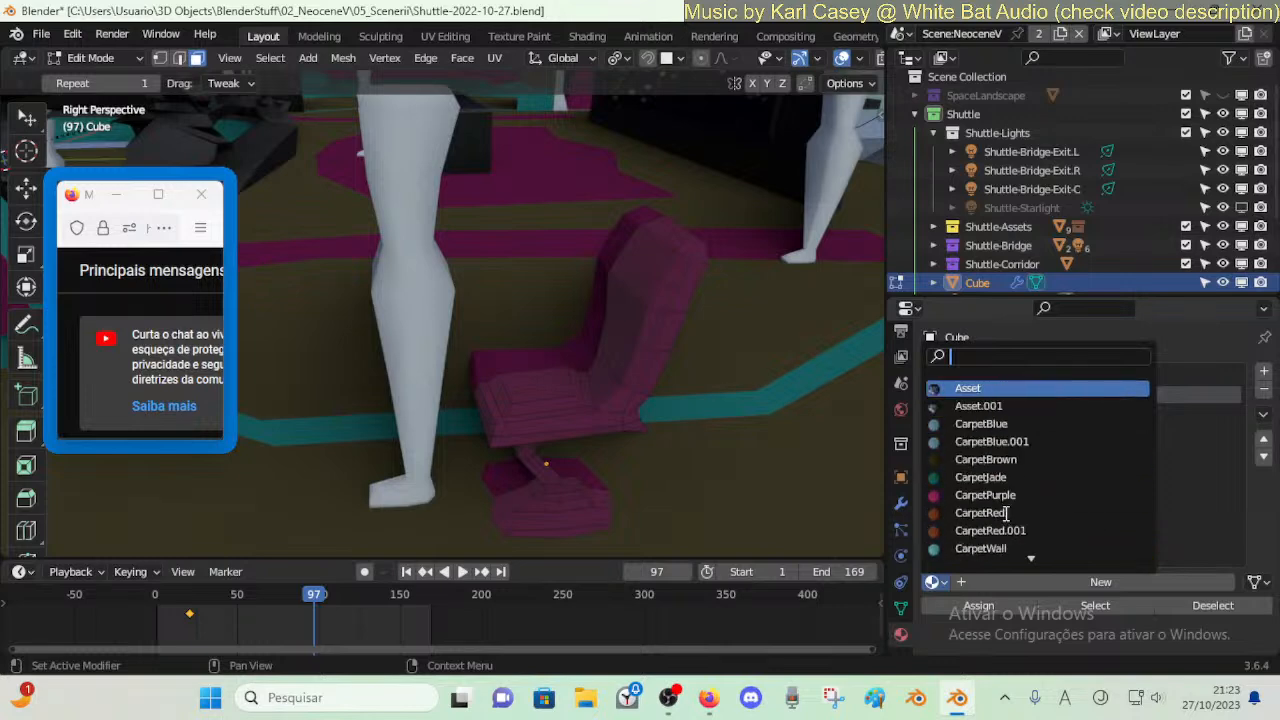
scroll(1005, 513, down, 20)
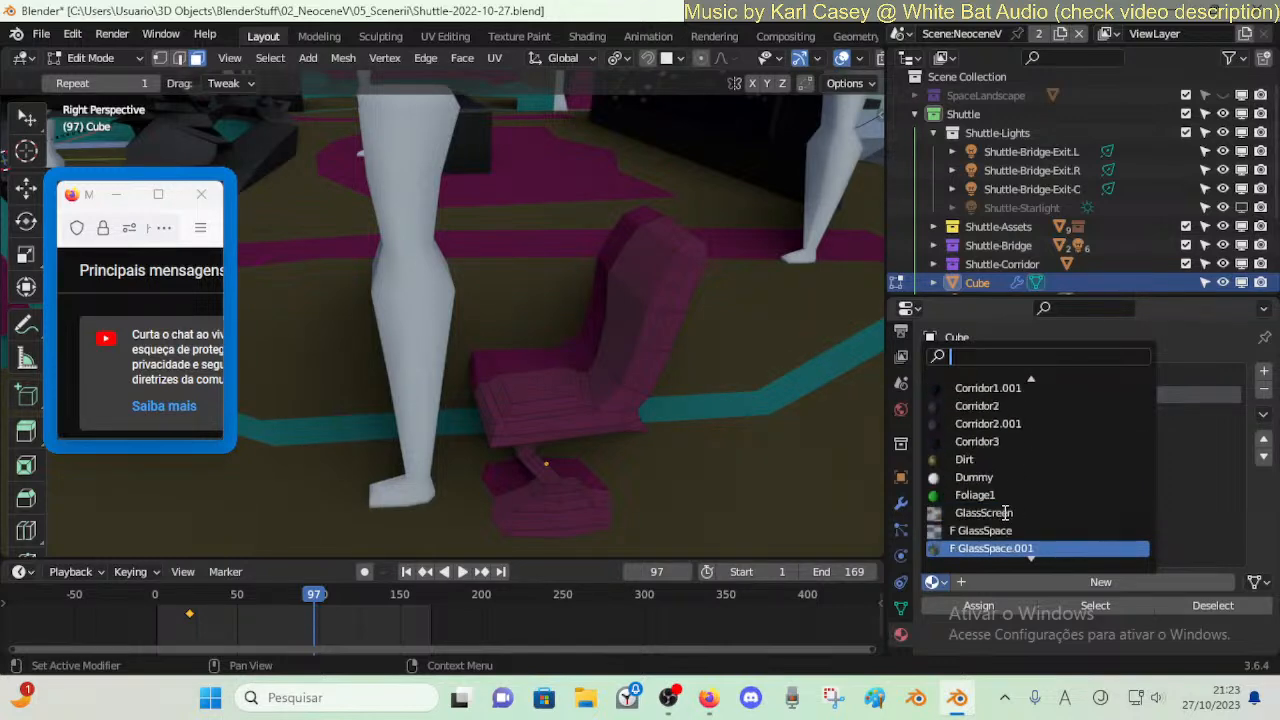
scroll(1005, 513, down, 9)
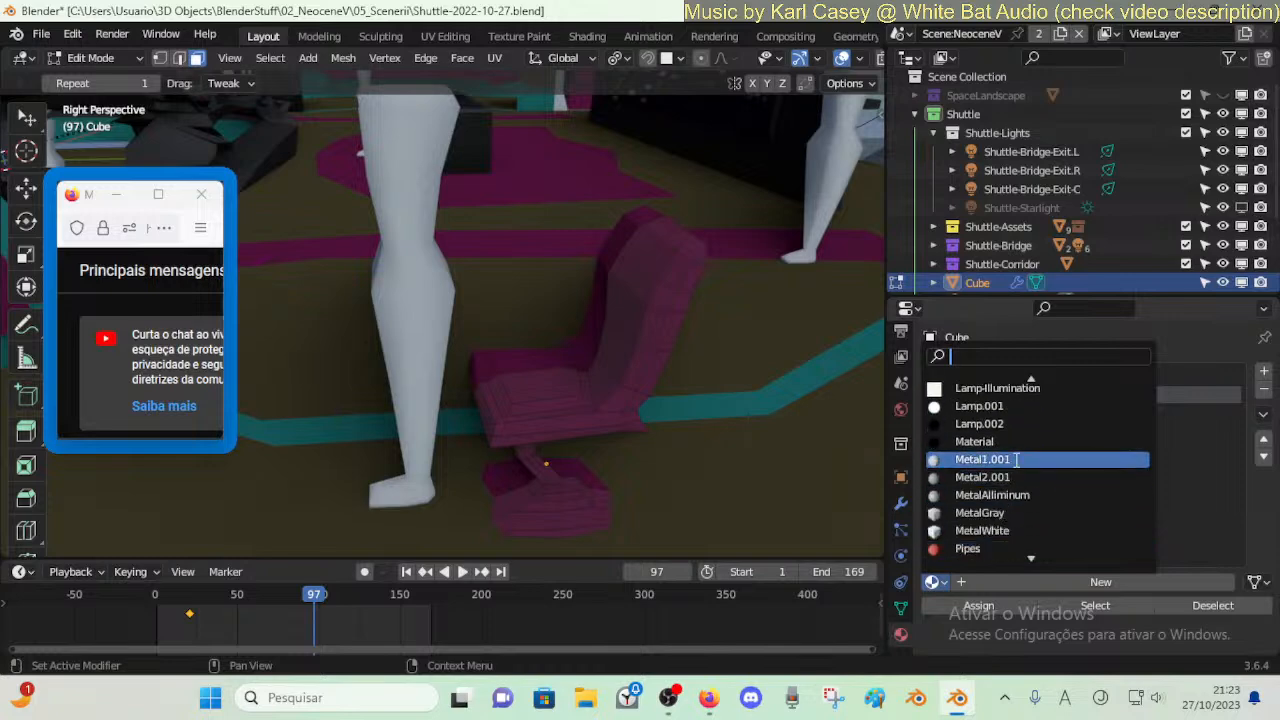
click(1010, 477)
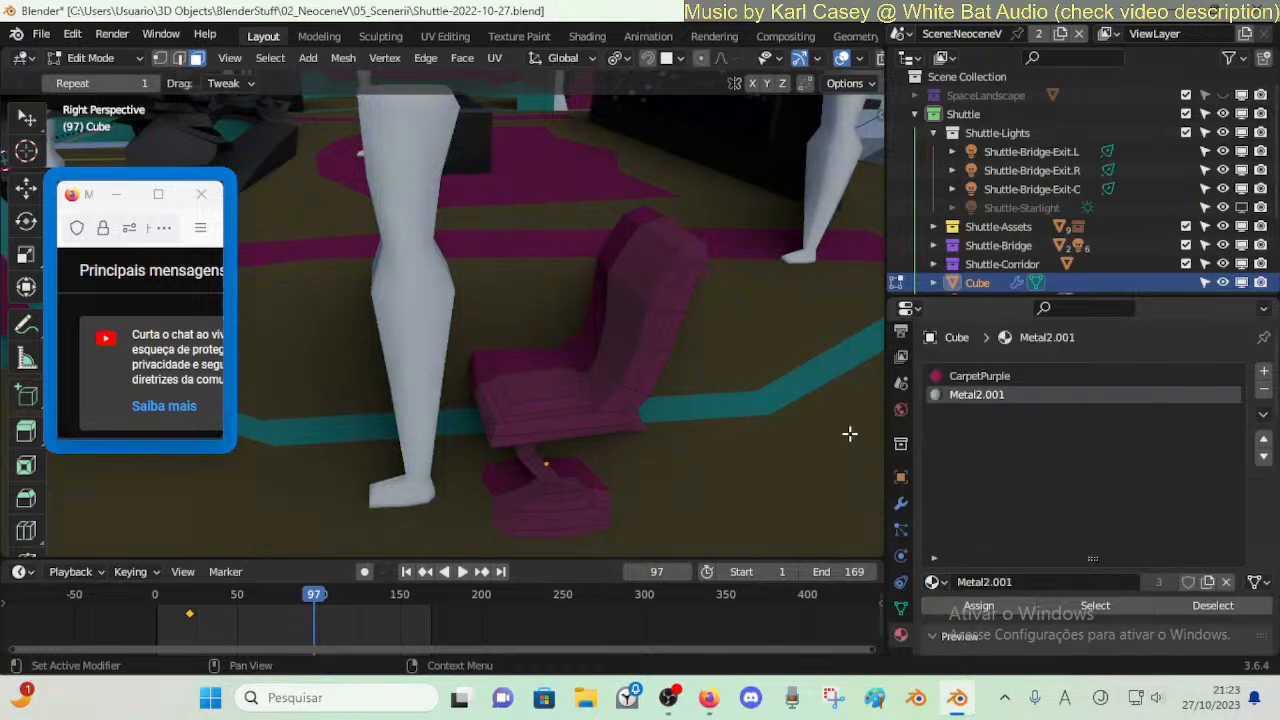
- Invert the face selection and assign Metal2.001 to all chair faces outside the raised pad, leaving Edit Mode
click(575, 401)
click(986, 394)
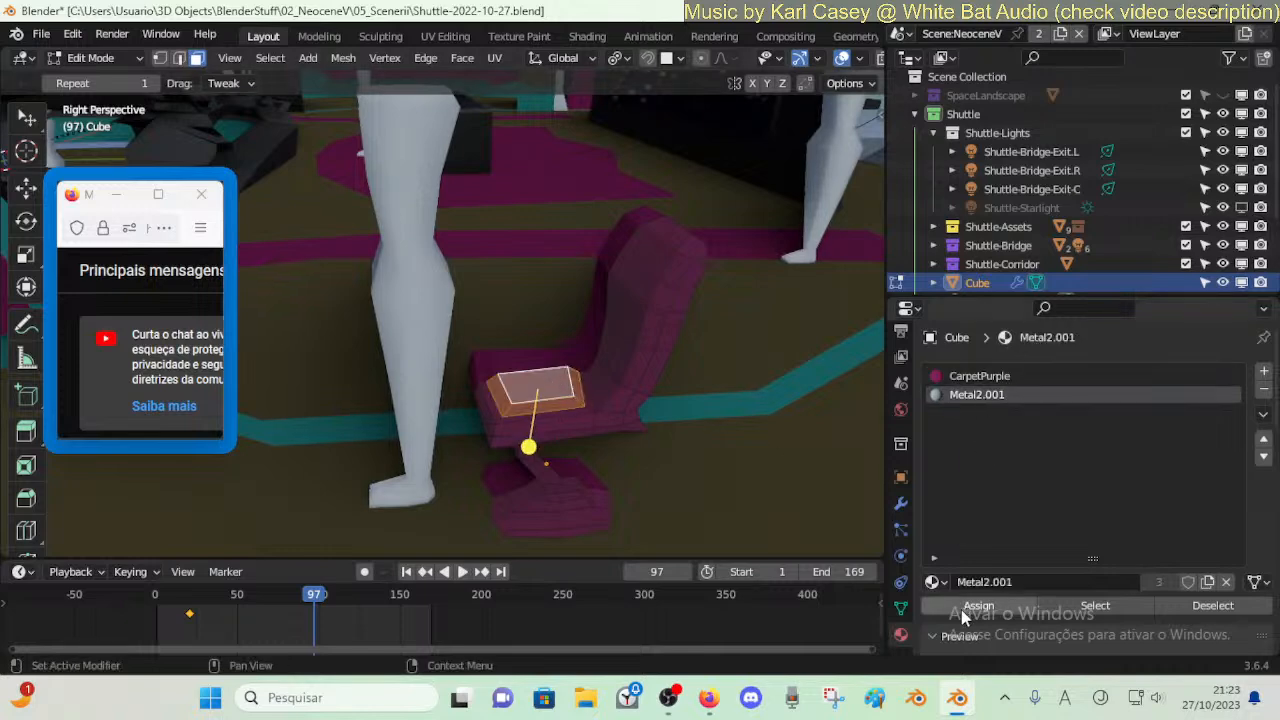
key(ctrl+l)
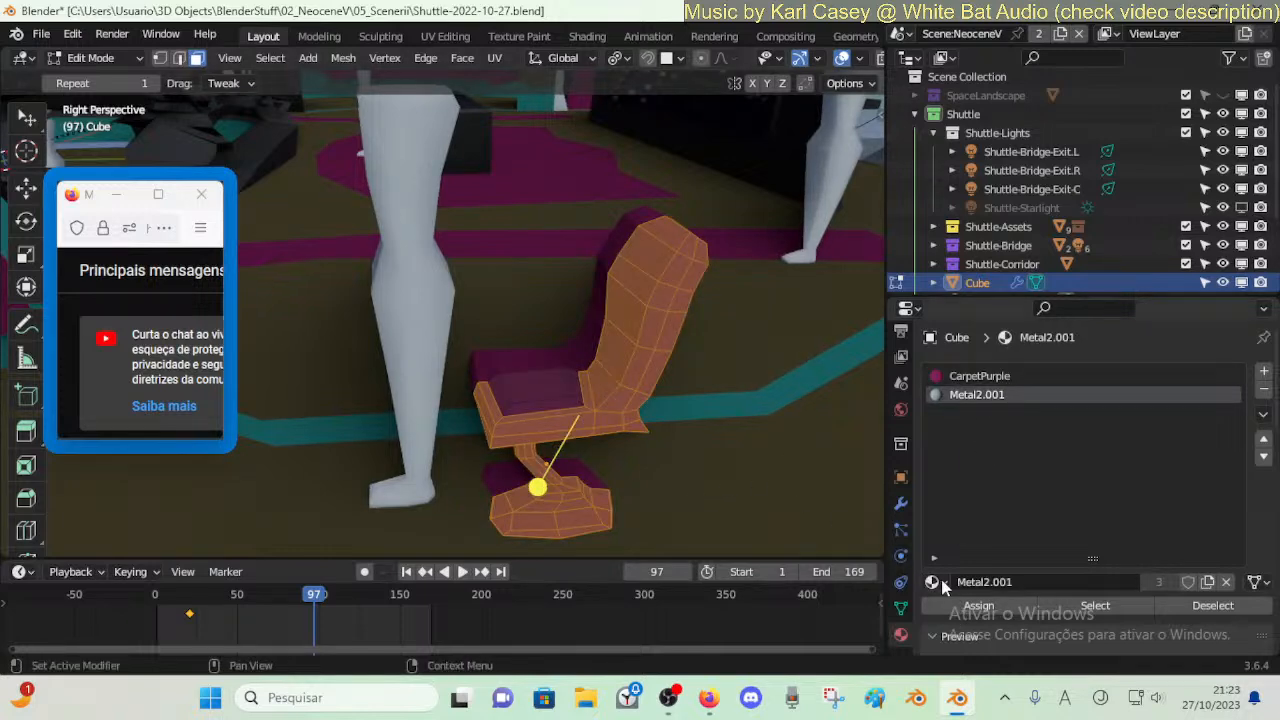
click(978, 605)
key(alt+a)
key(Tab)
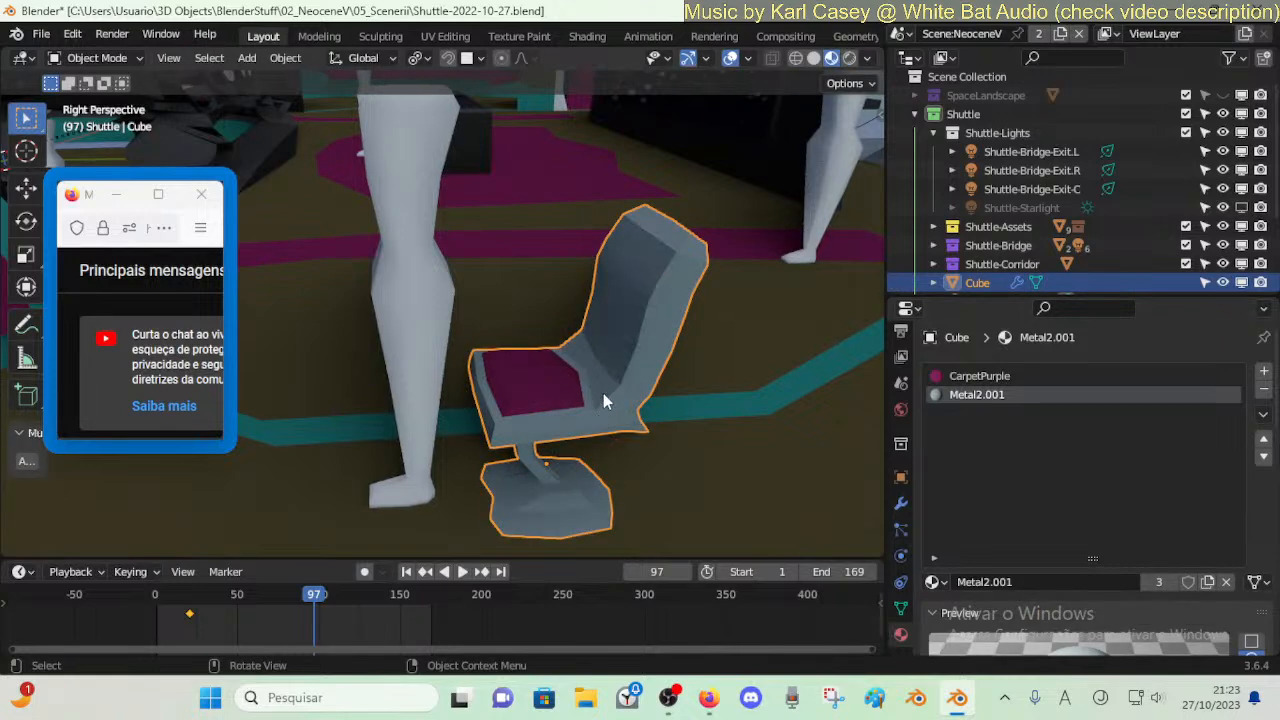
- Try to inset the full column of front faces on the chair's backrest
key(Tab)
click(597, 376)
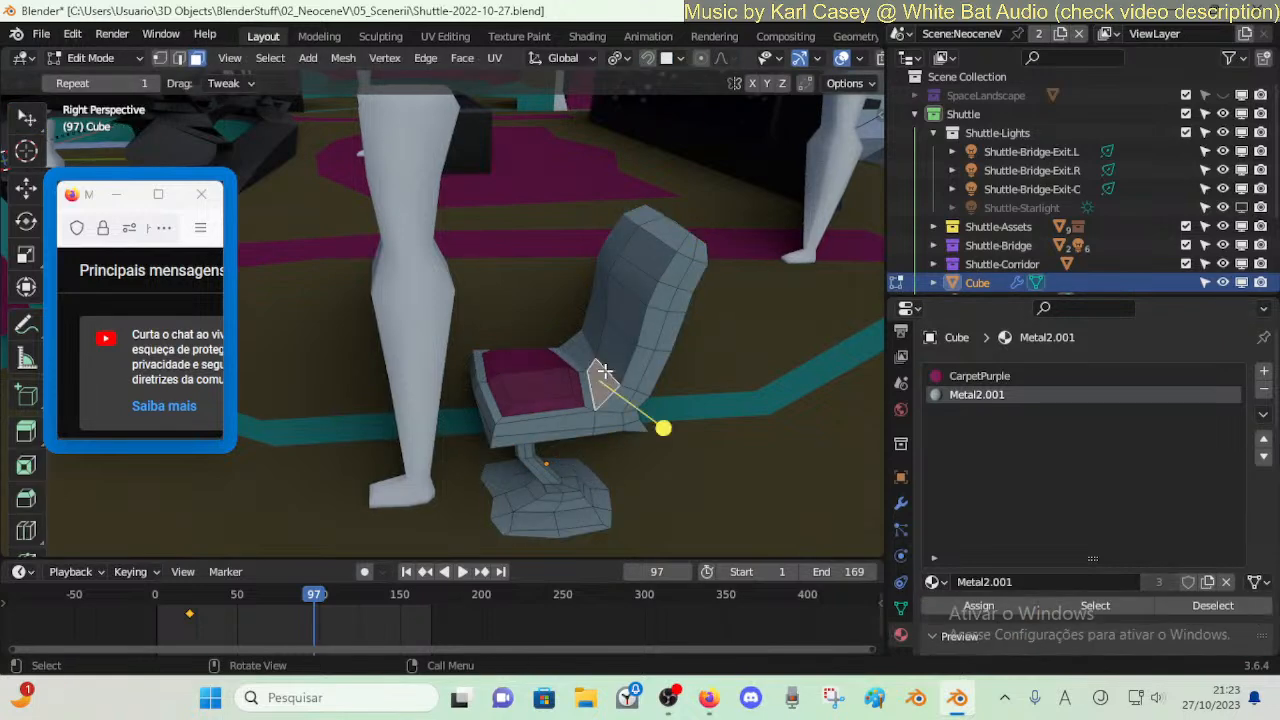
shift+click(614, 352)
shift+click(635, 272)
shift+click(660, 232)
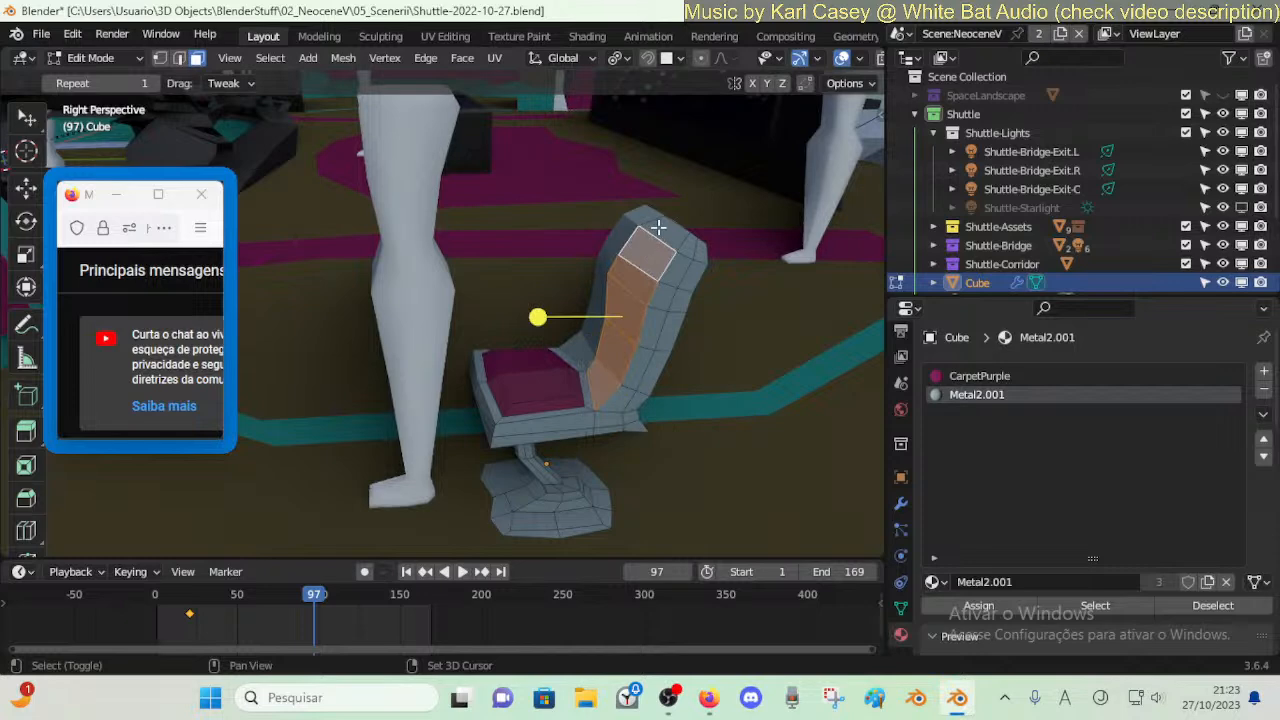
key(i)
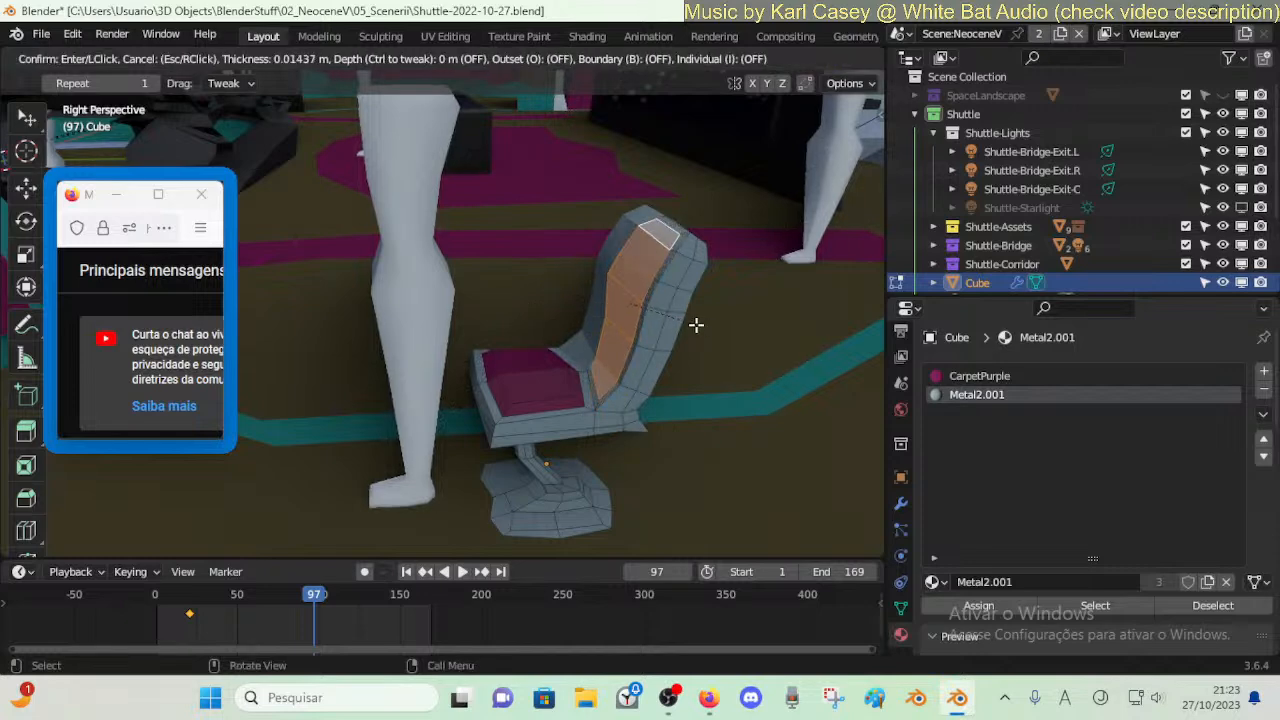
click(693, 325)
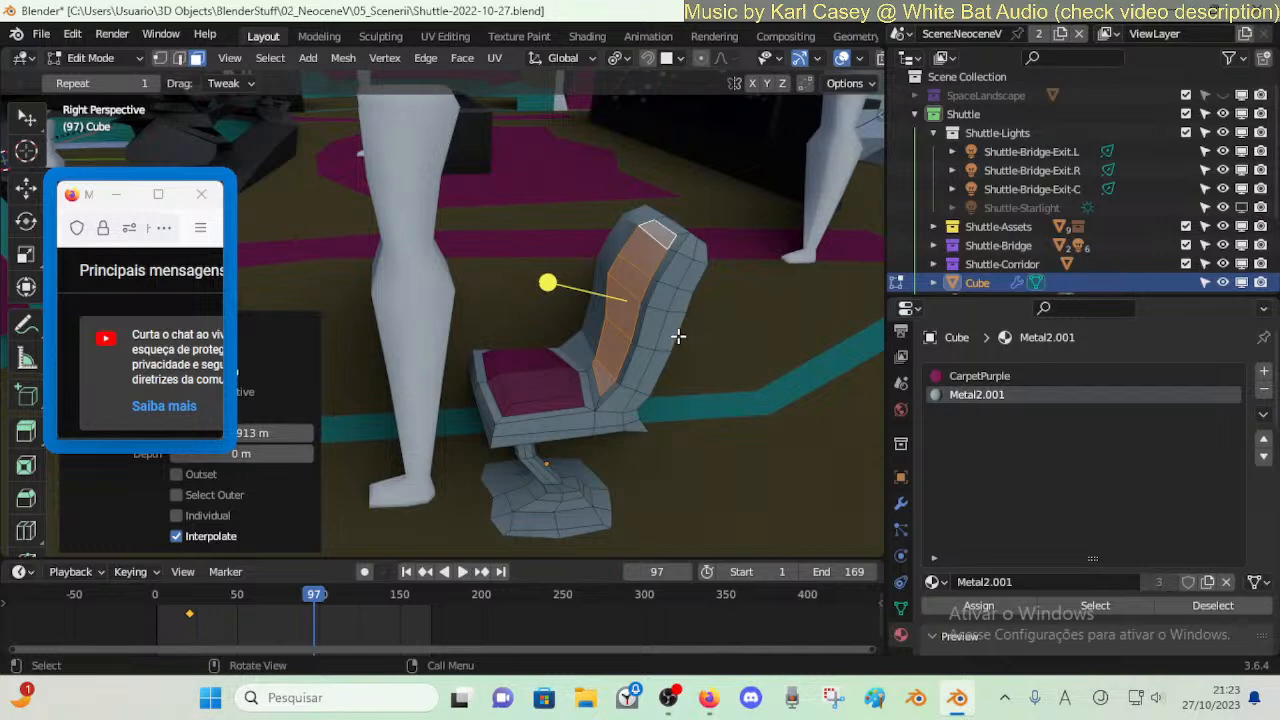
- Remove the upper faces from the backrest selection and inset only the lower front faces
shift+click(641, 292)
shift+click(639, 286)
shift+click(651, 259)
shift+click(666, 238)
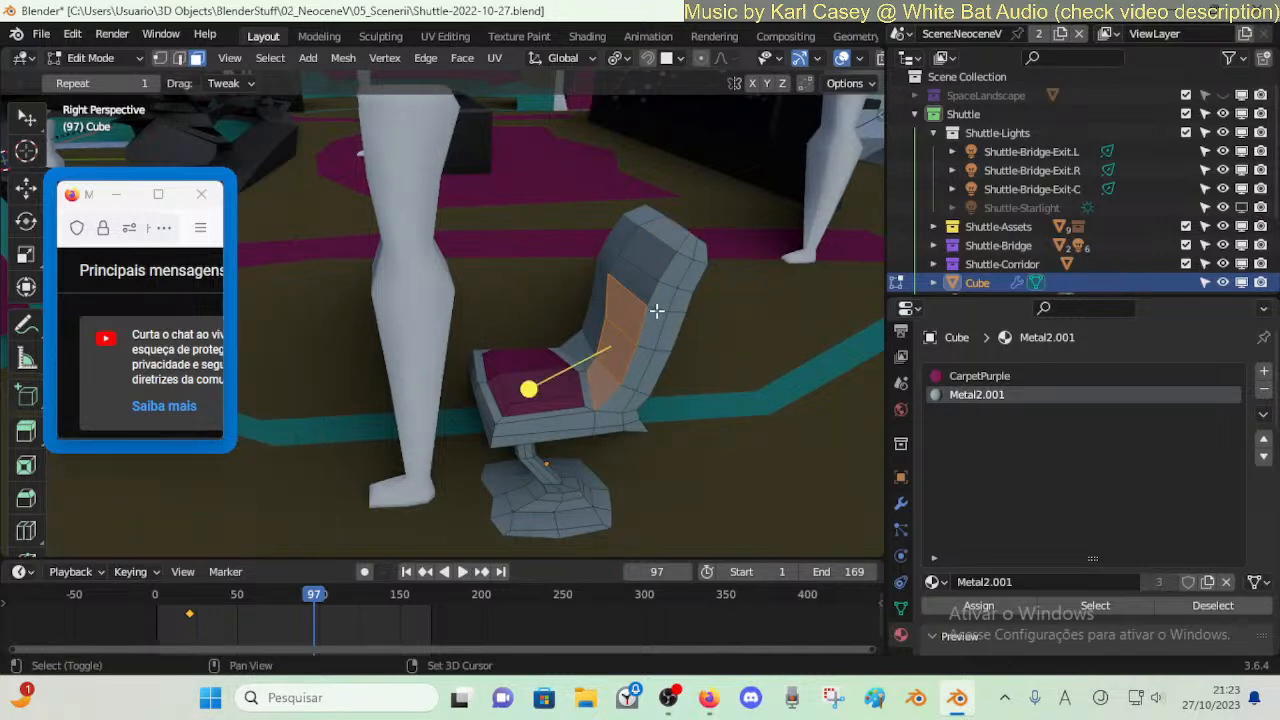
key(i)
click(705, 386)
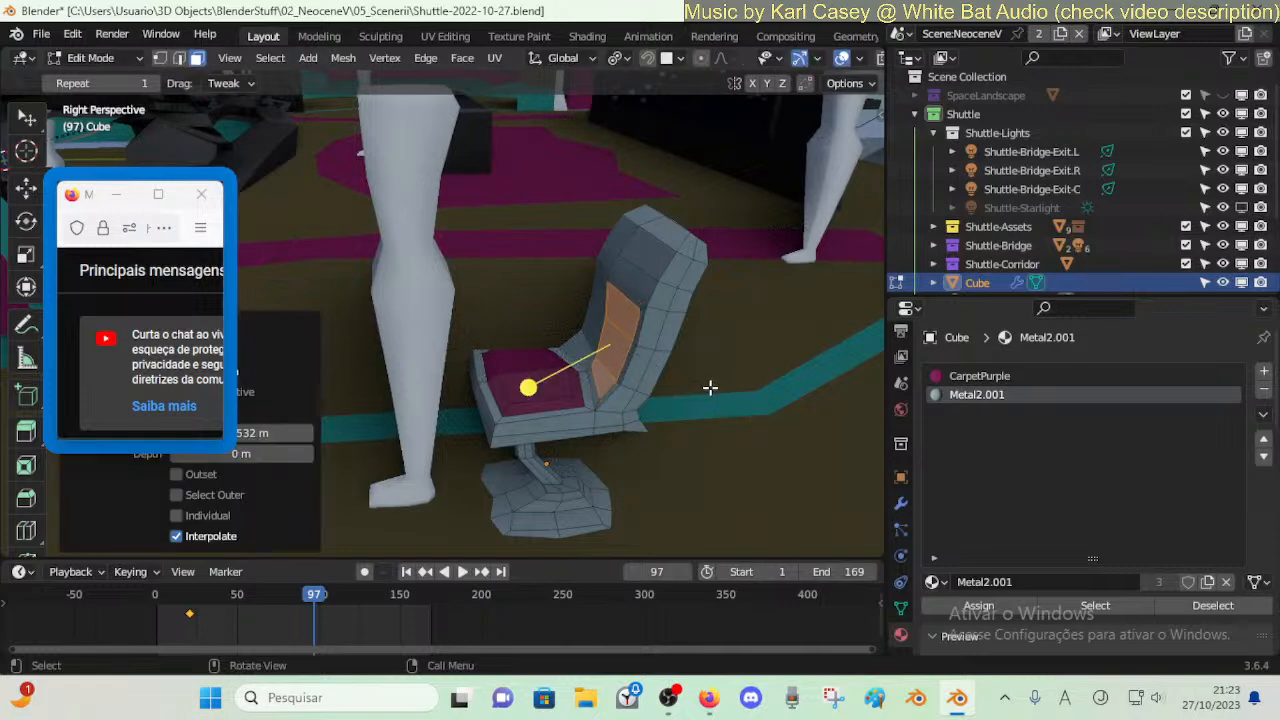
- Extrude the inset backrest faces outward about 0.015 m and scale them to about 0.741 to form a raised pad
key(e)
click(699, 384)
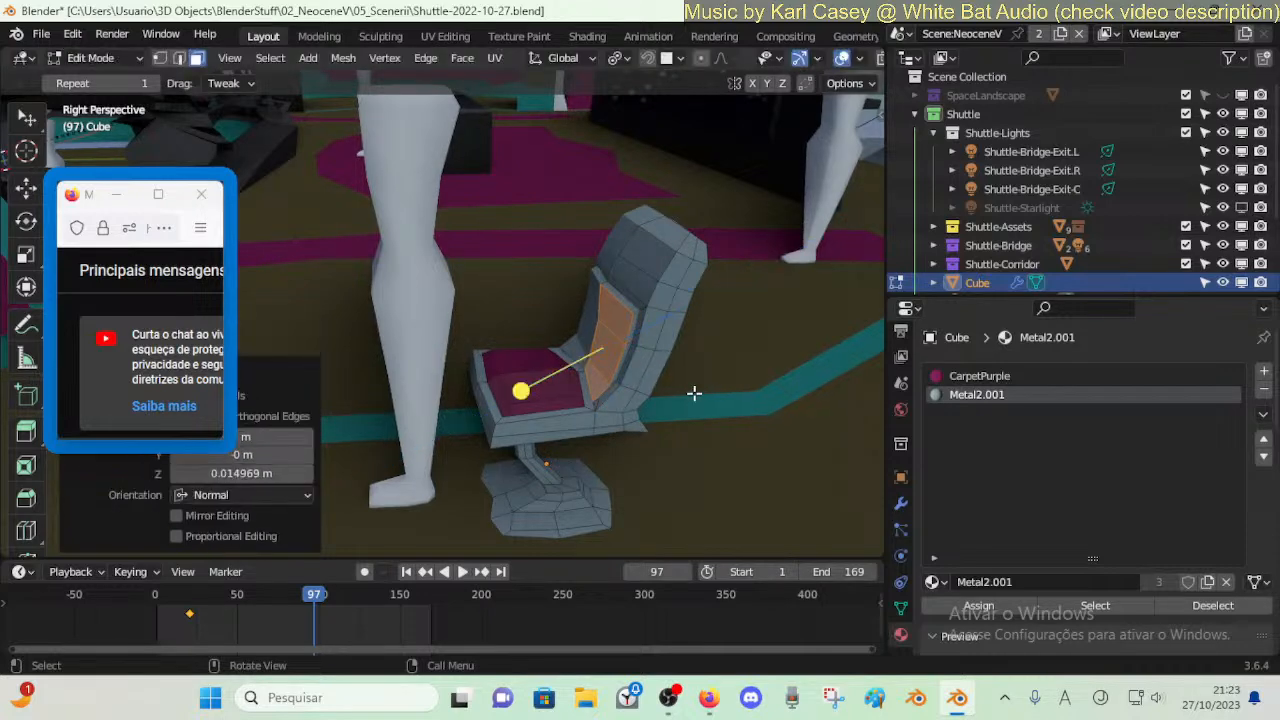
key(s)
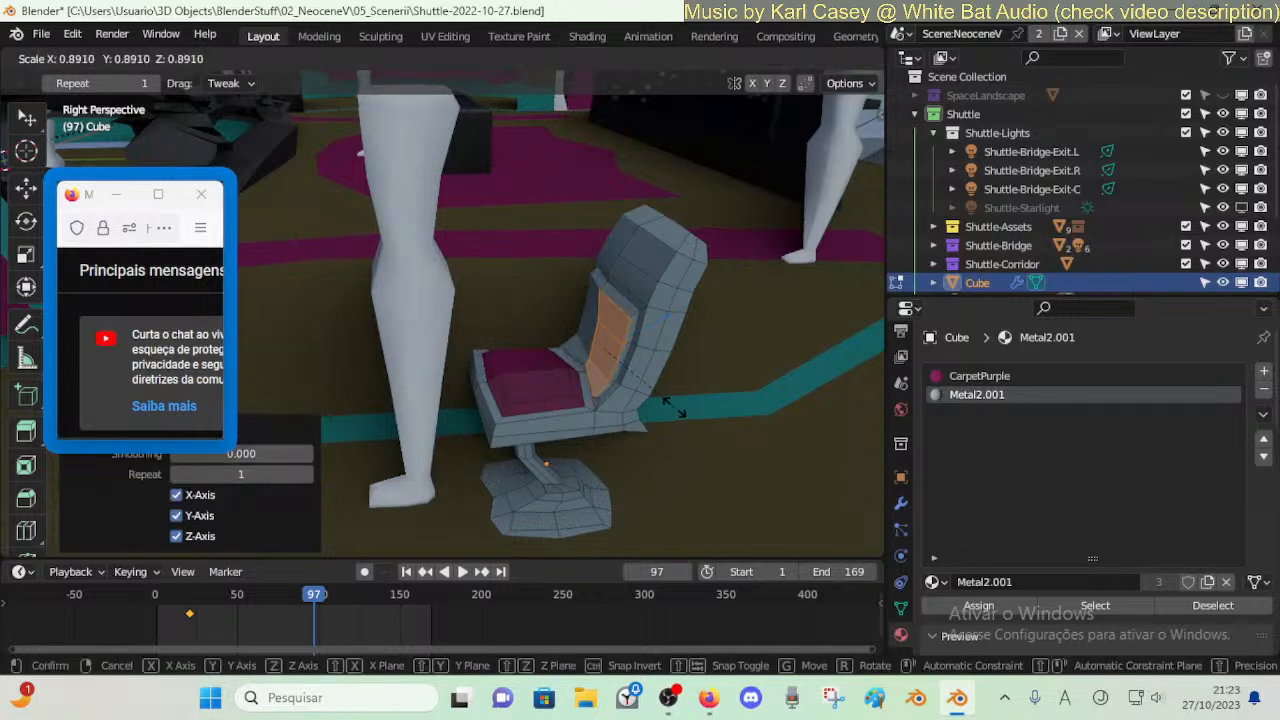
click(628, 397)
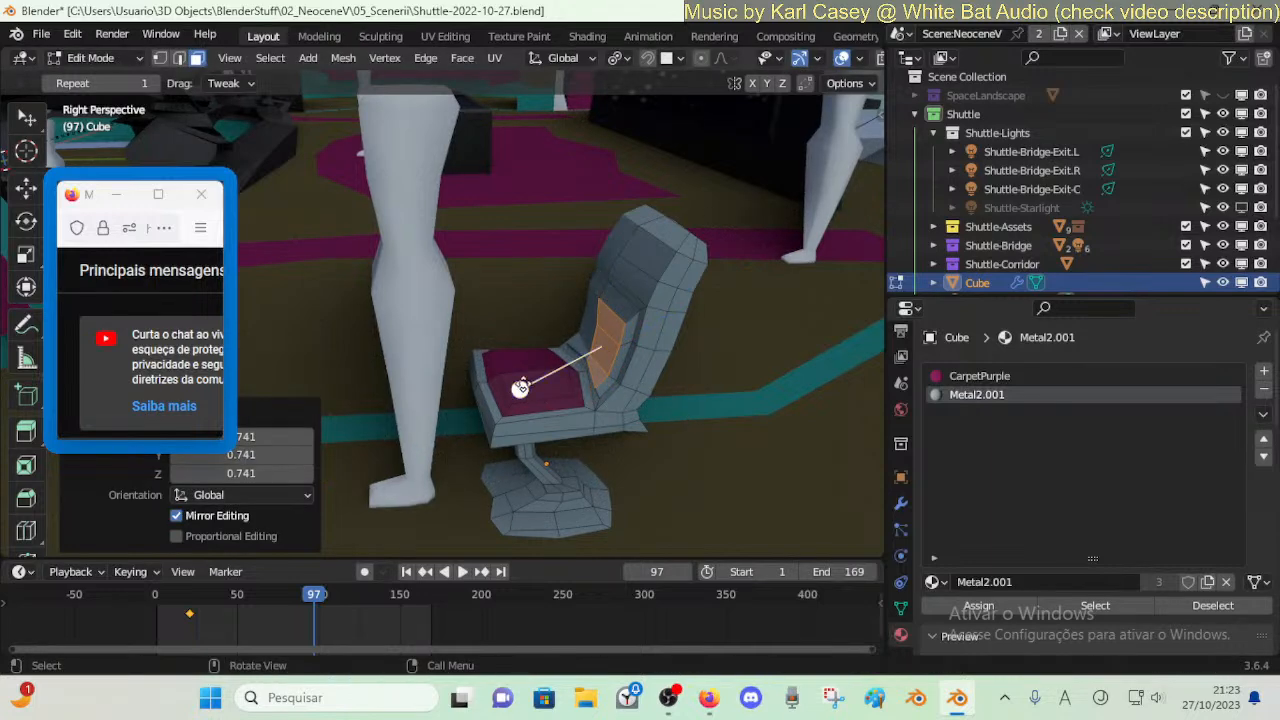
- Smooth the backrest pad's front faces by about 0.39 and raise them about 0.01 m along Z
key(i)
click(614, 397)
key(g)
key(z)
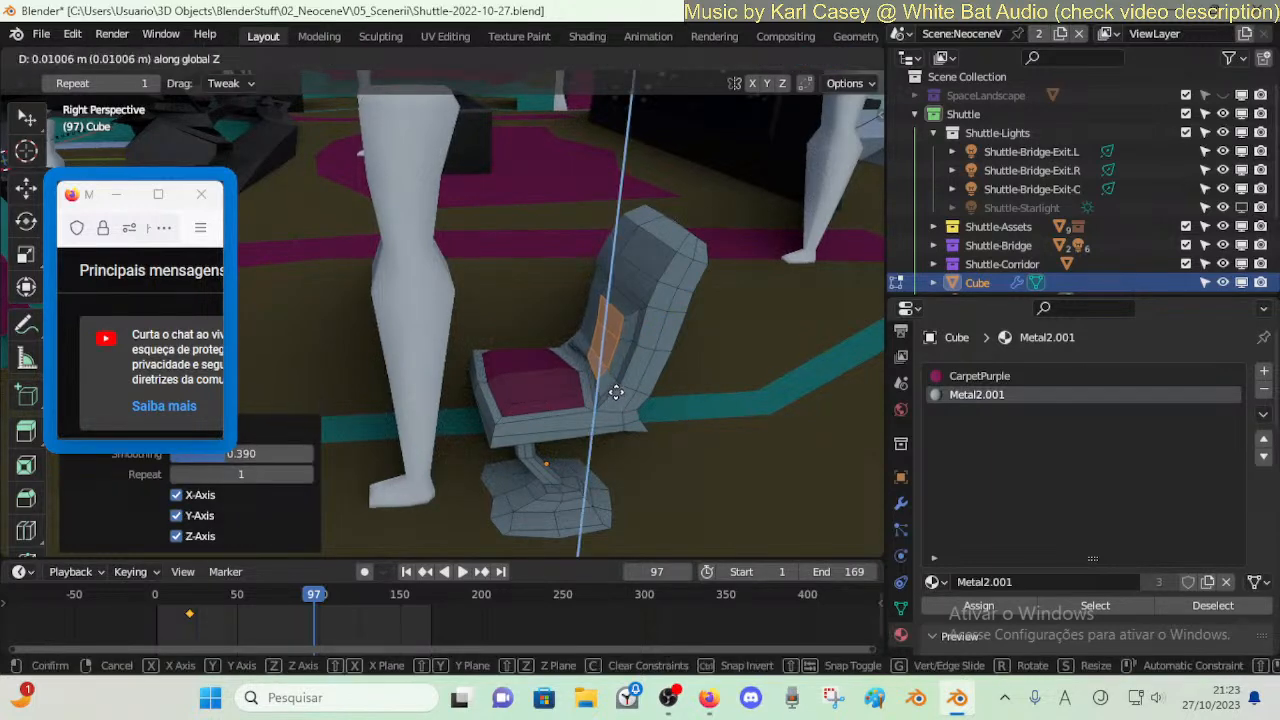
click(616, 393)
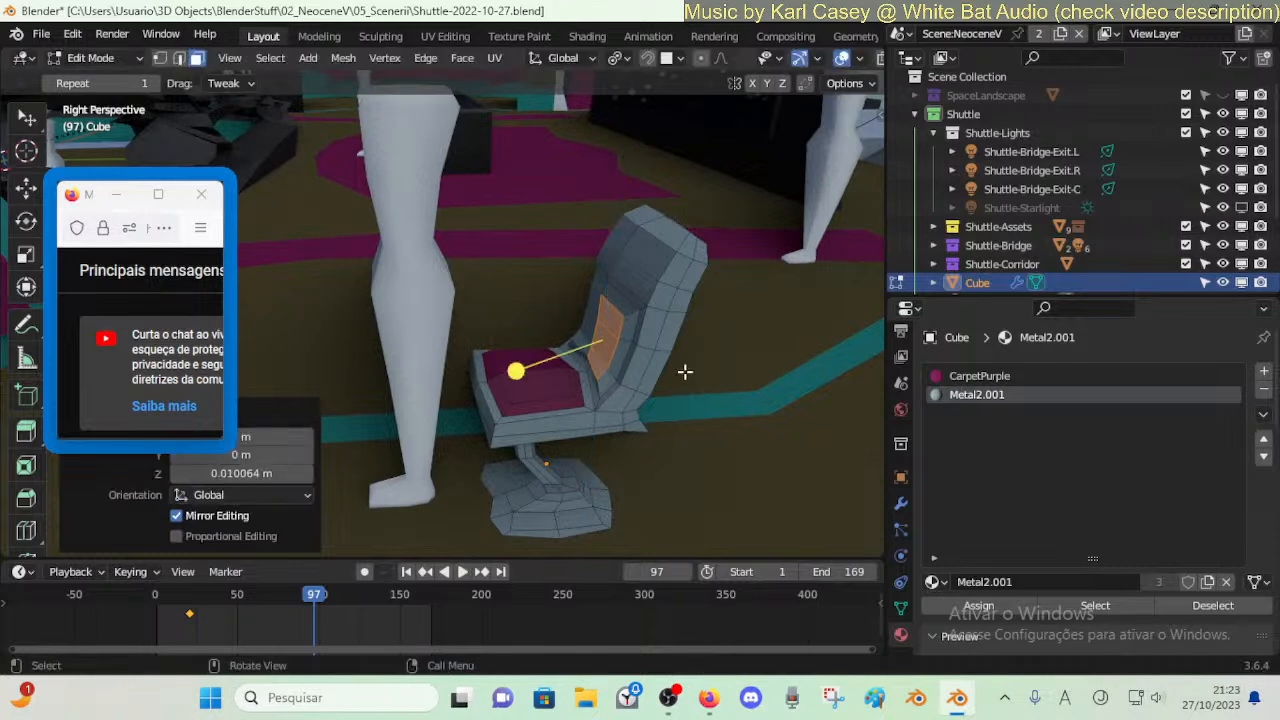
- Move the vertex at the middle of the backrest's base along the Y axis
key(1)
click(587, 372)
key(g)
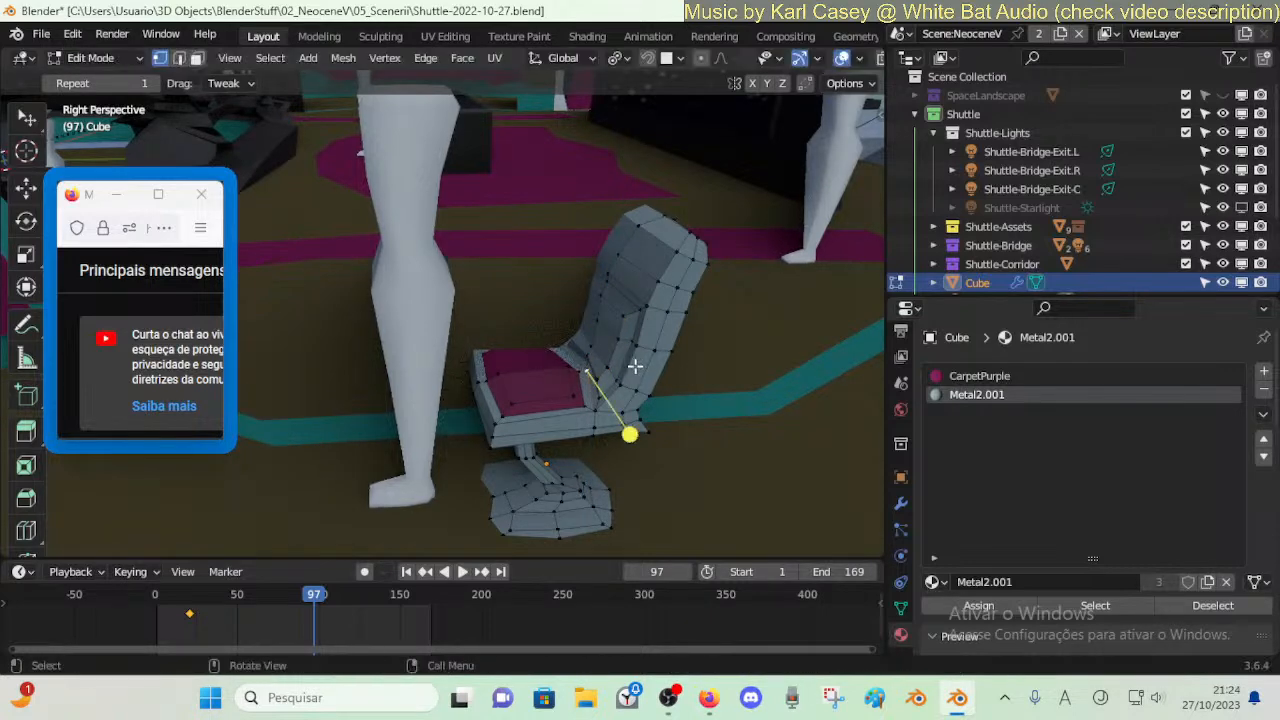
key(y)
click(618, 370)
- Slide the middle vertices below the backrest pad toward the seat, using a factor of about 0.60 for the last slide
click(585, 367)
key(shift+grave)
key(w)
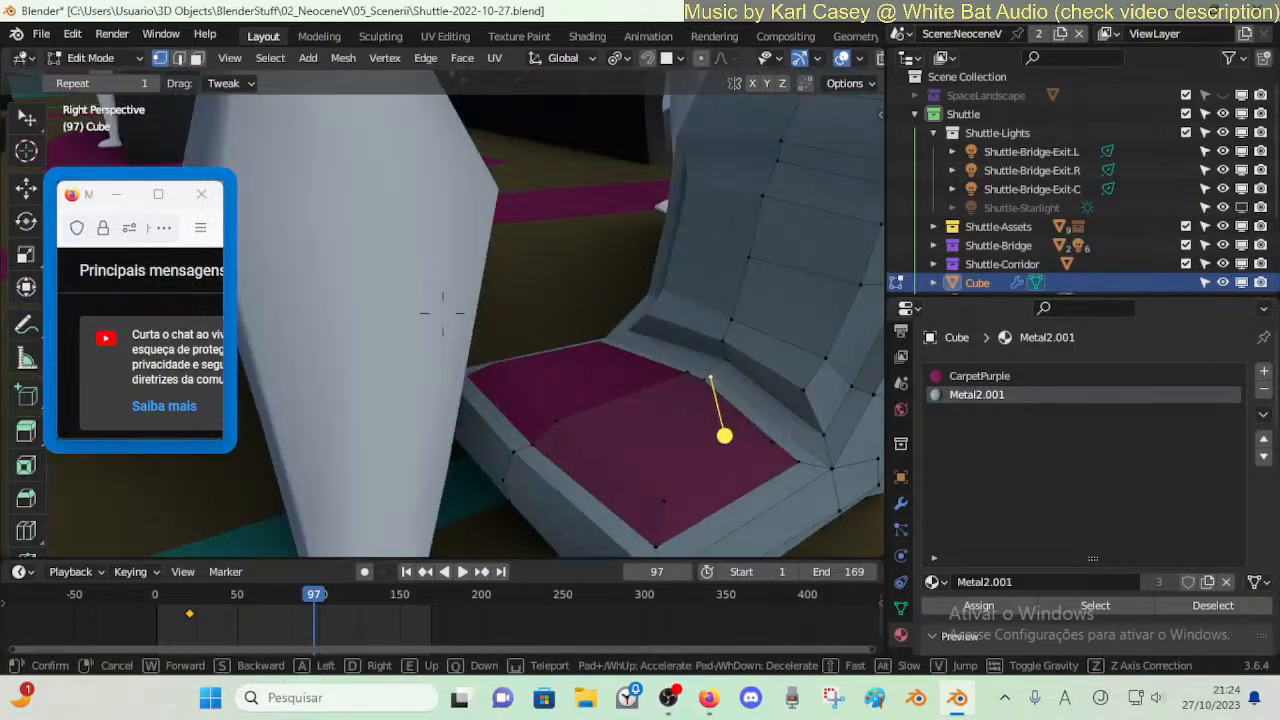
key(d)
click(443, 313)
click(529, 364)
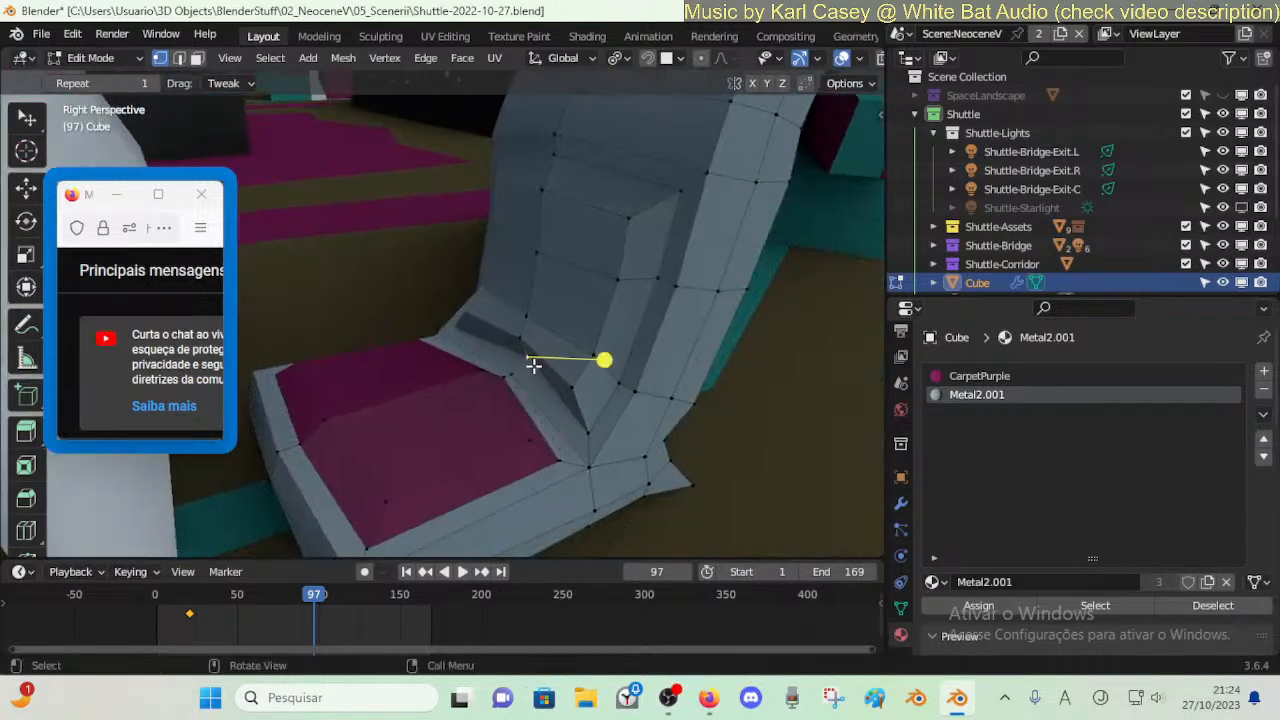
key(shift+v)
click(522, 362)
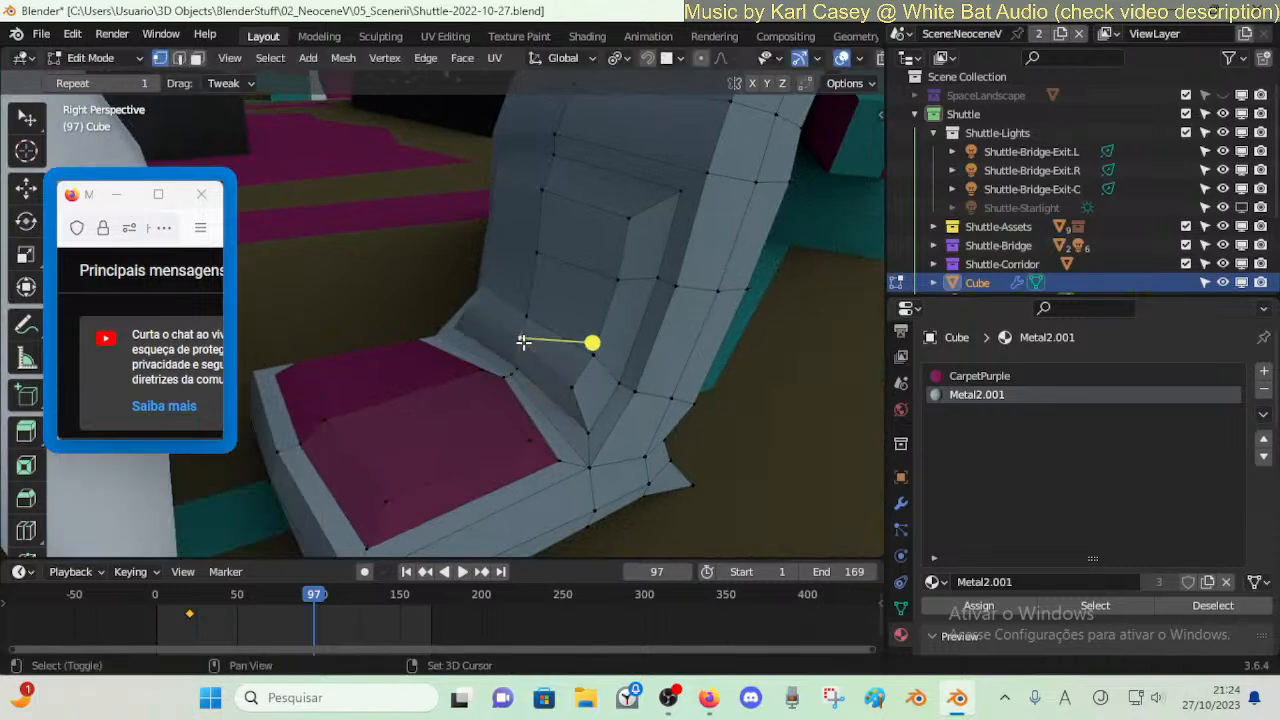
key(shift+v)
click(521, 358)
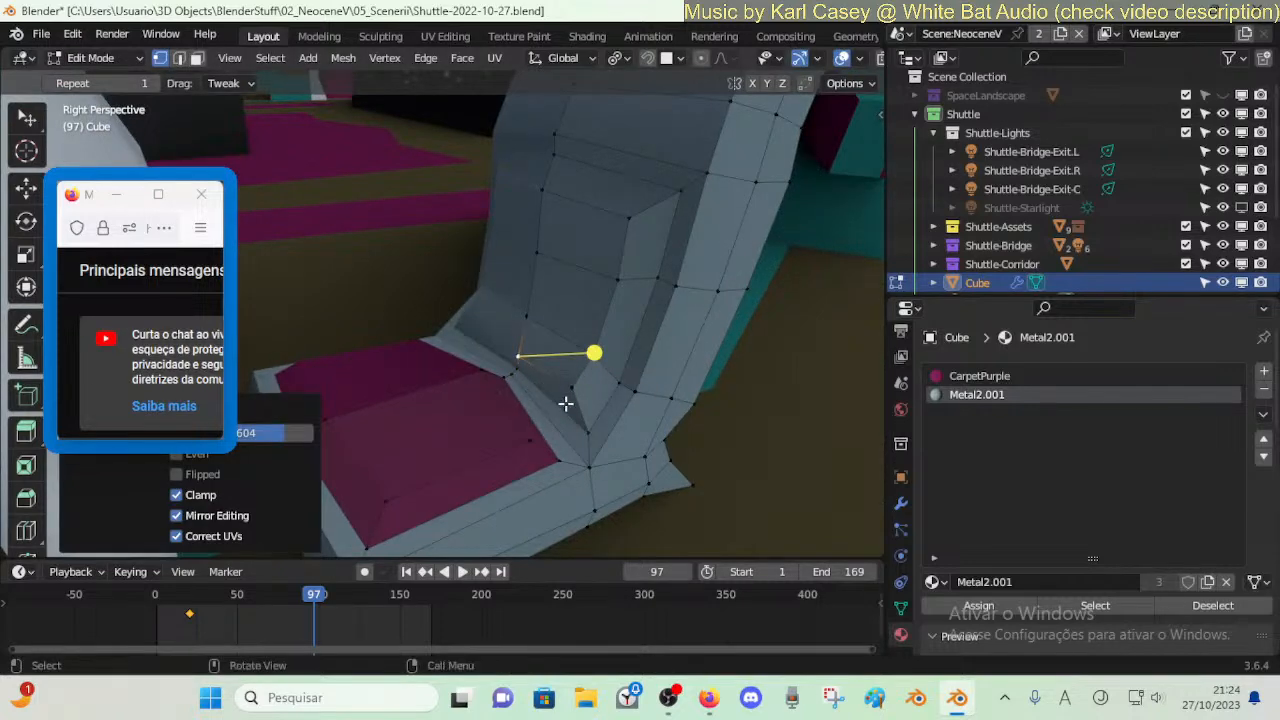
- Select the edge loop crossing the bottom of the backrest and remove it while keeping the surrounding surface
key(Tab)
key(Tab)
key(2)
alt+click(563, 341)
key(shift+grave)
key(s)
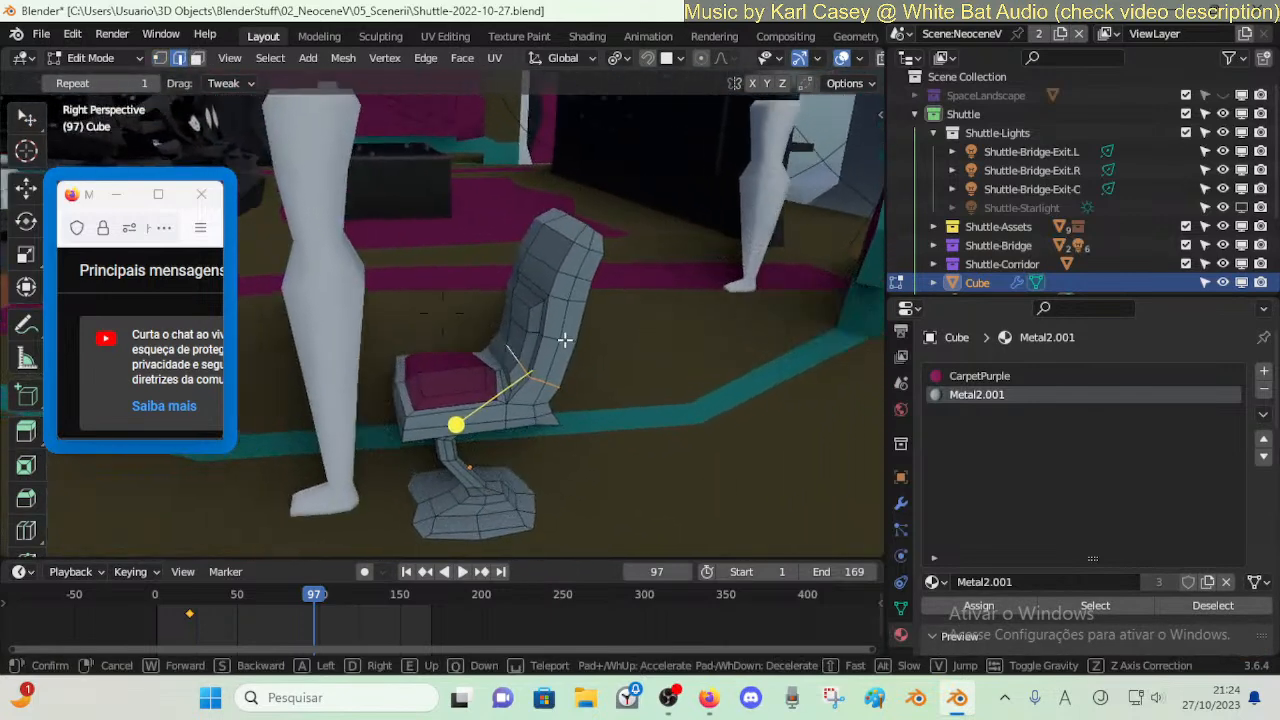
key(Return)
key(x)
click(505, 428)
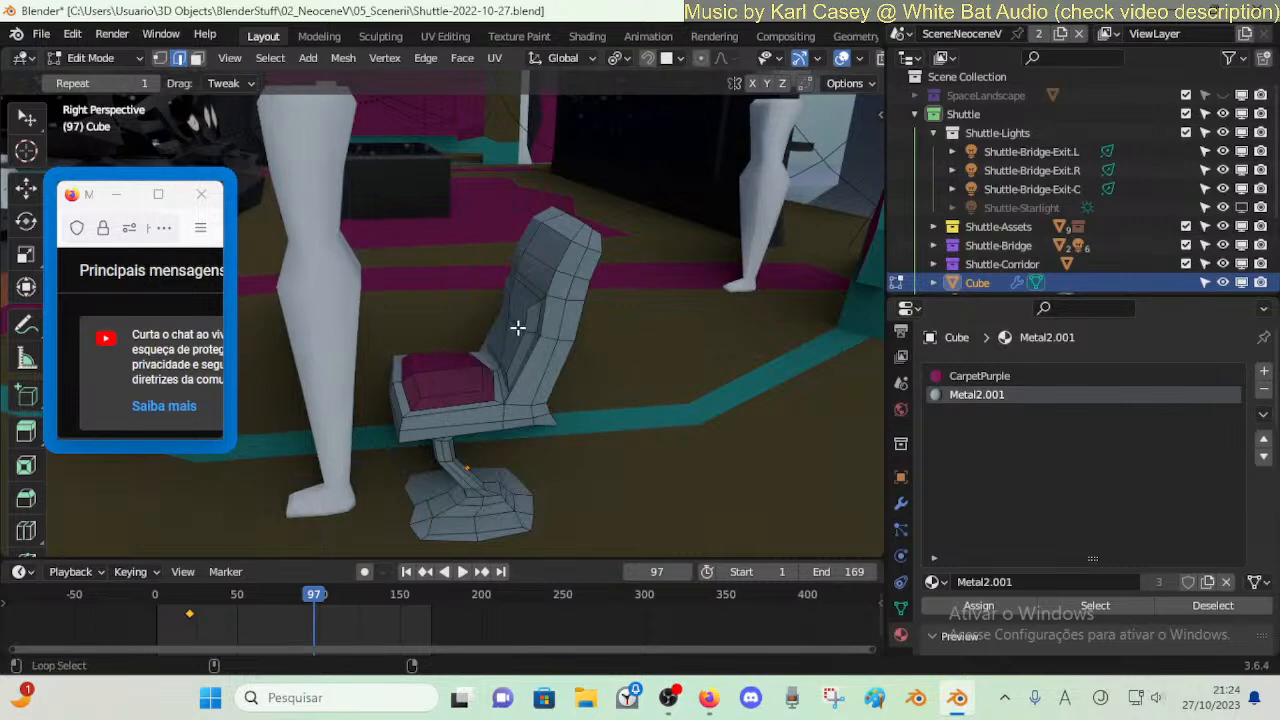
- Smooth the edge loop across the lower backrest by about 0.085, slide it down toward the seat, and leave Edit Mode
key(ctrl+r)
click(505, 345)
key(shift+v)
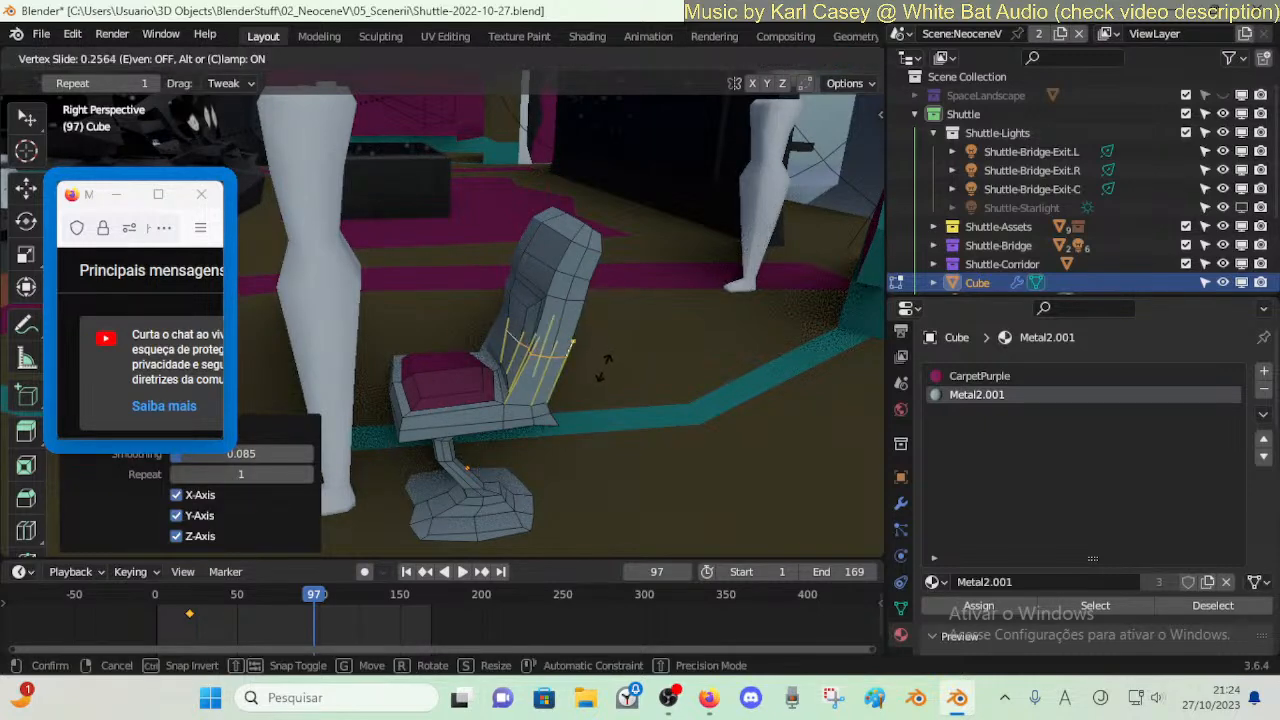
click(600, 372)
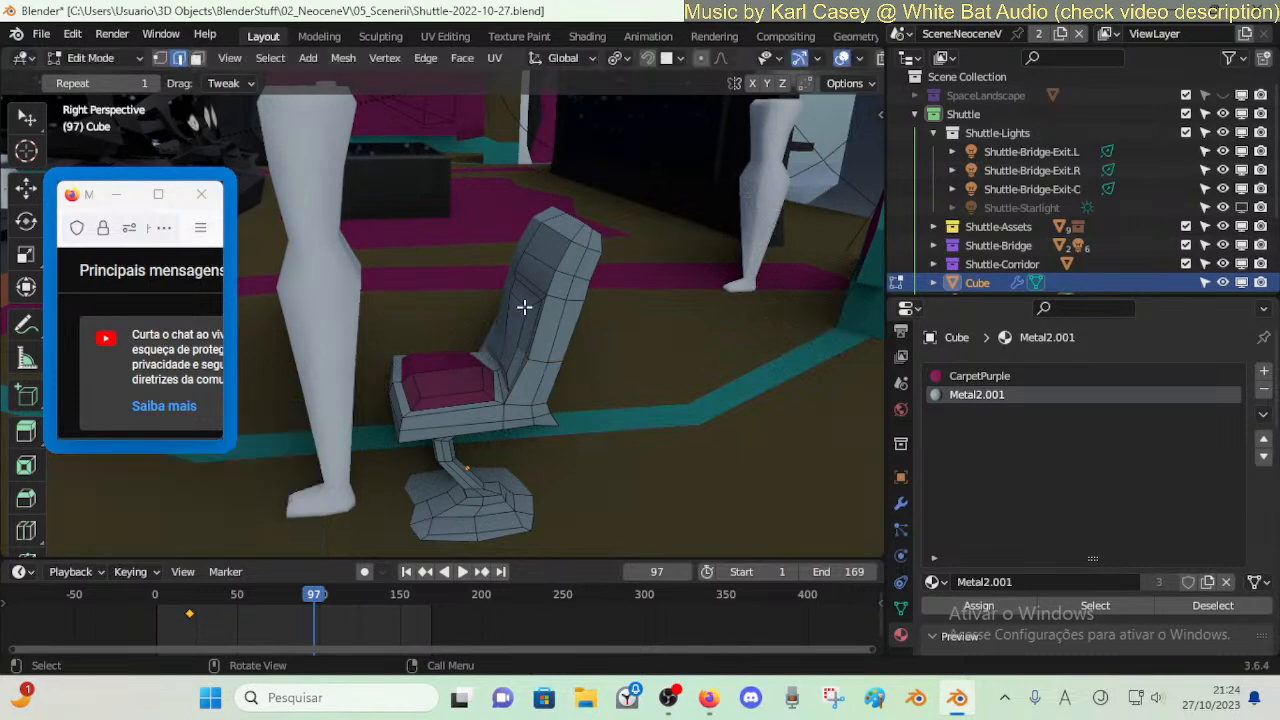
key(Tab)
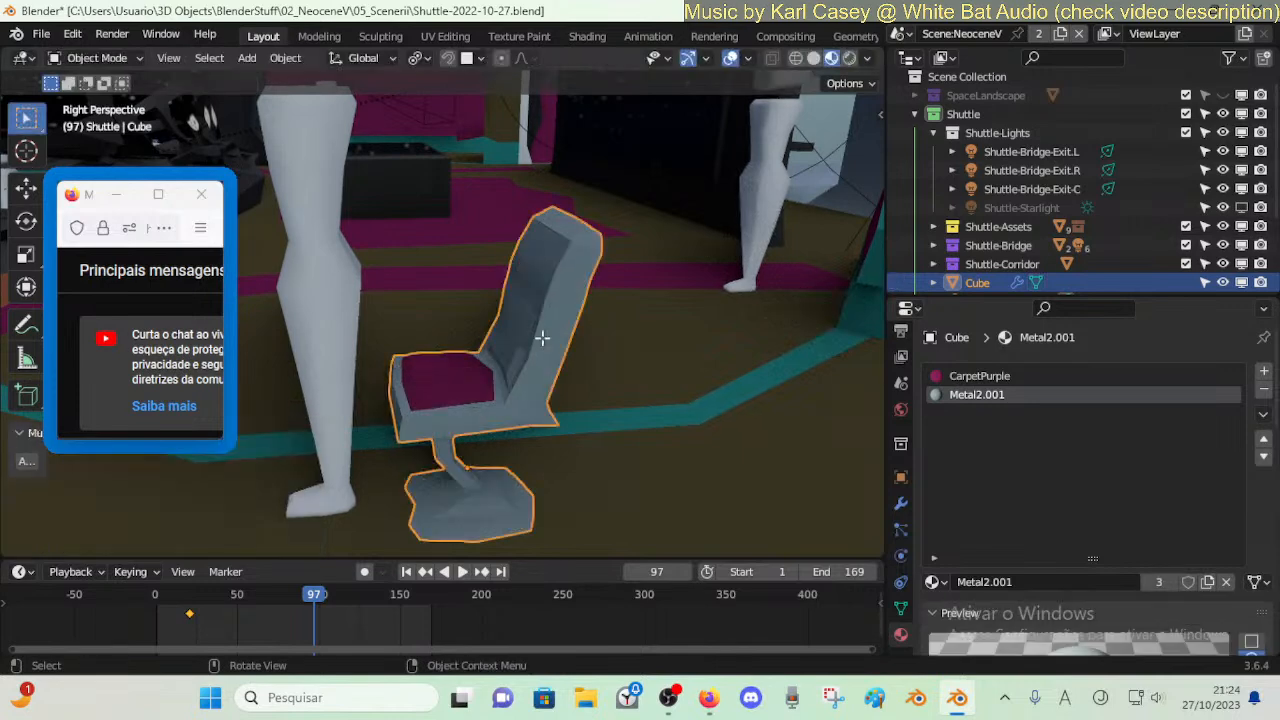
- Select the backrest pad's faces, assign the CarpetPurple material to them, and return to Object Mode
key(Tab)
key(shift+v)
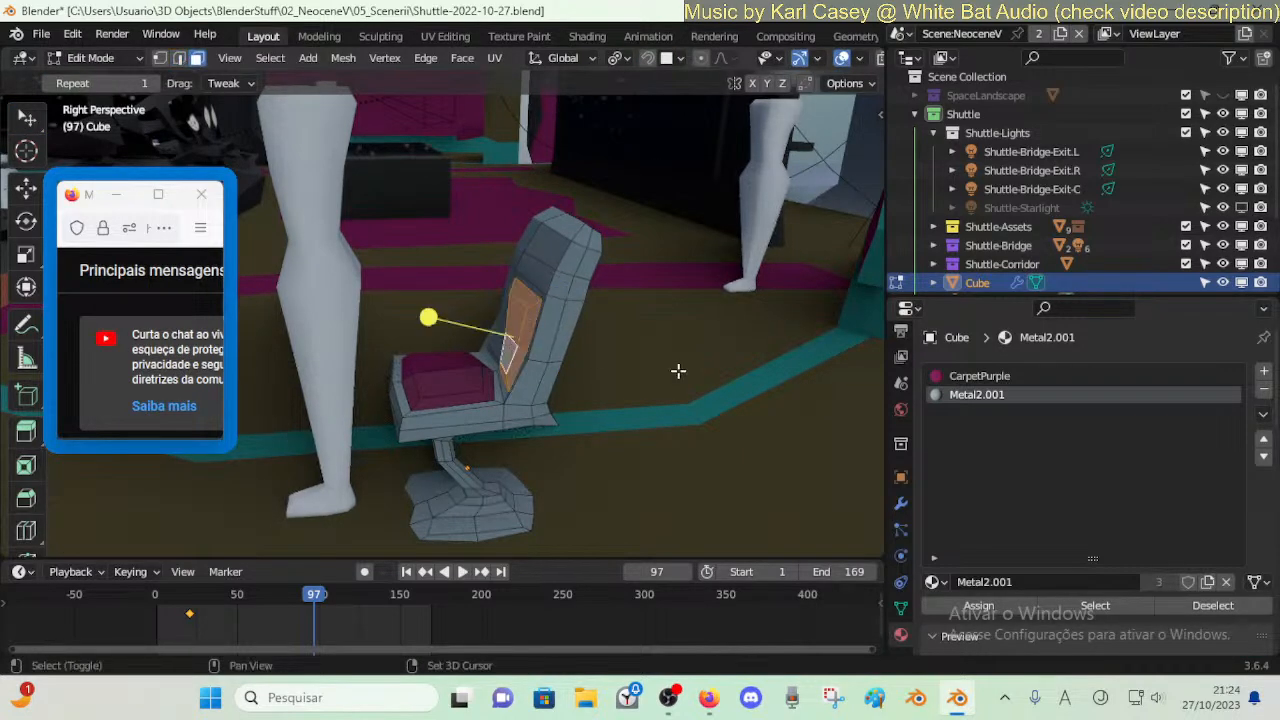
click(987, 378)
click(975, 606)
key(Tab)
middle_drag(470, 372, 517, 364)
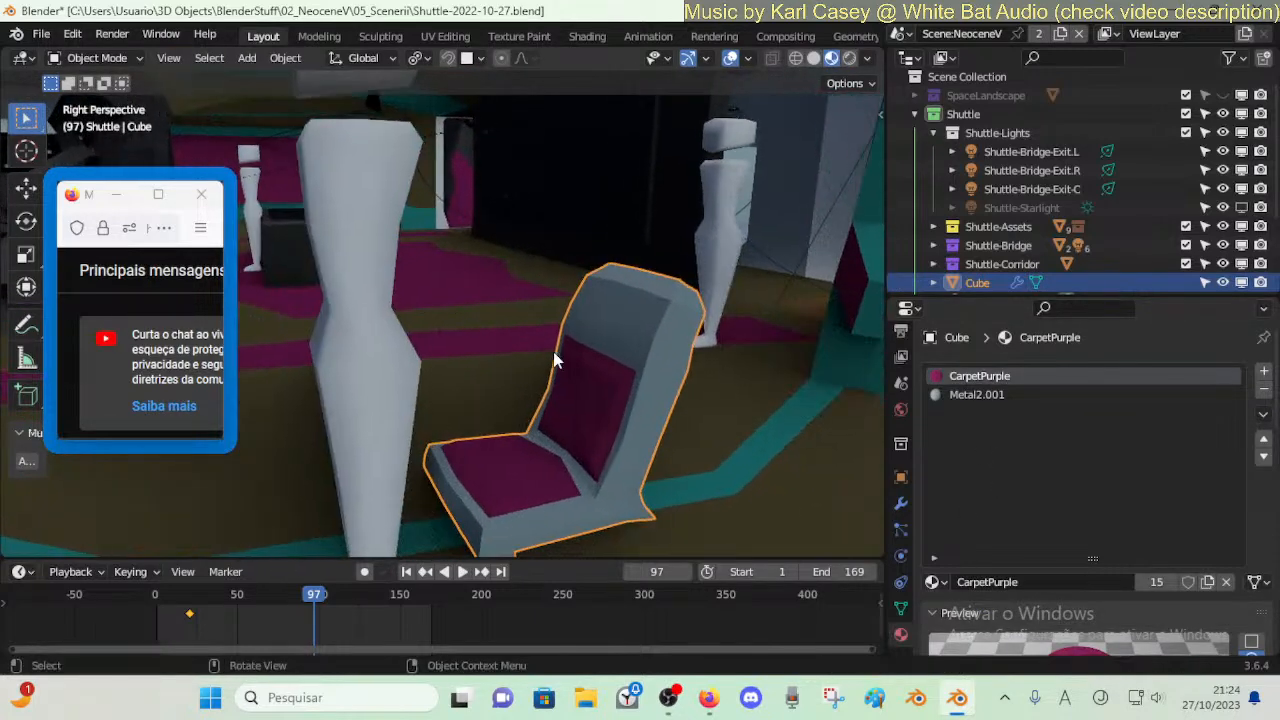
- Smooth the short edge between the seat and backrest pads by about 0.275, and enlarge the 3D viewport's height
key(Tab)
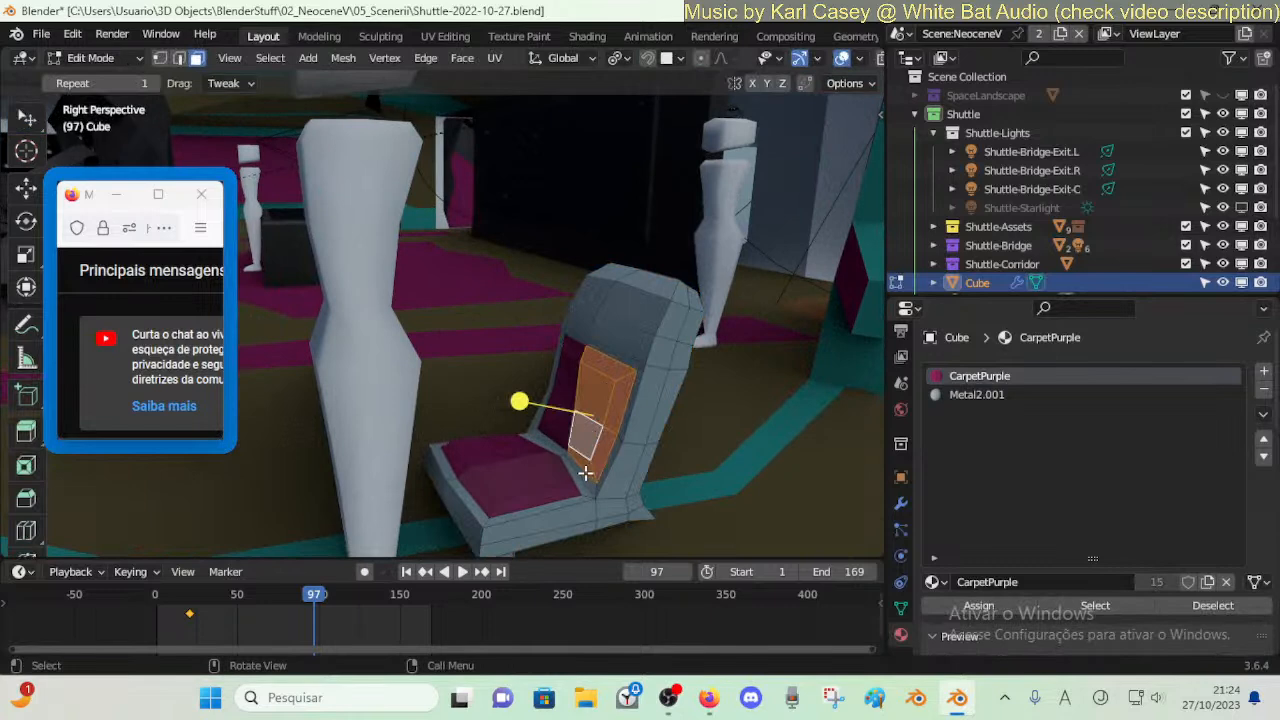
key(2)
key(alt+a)
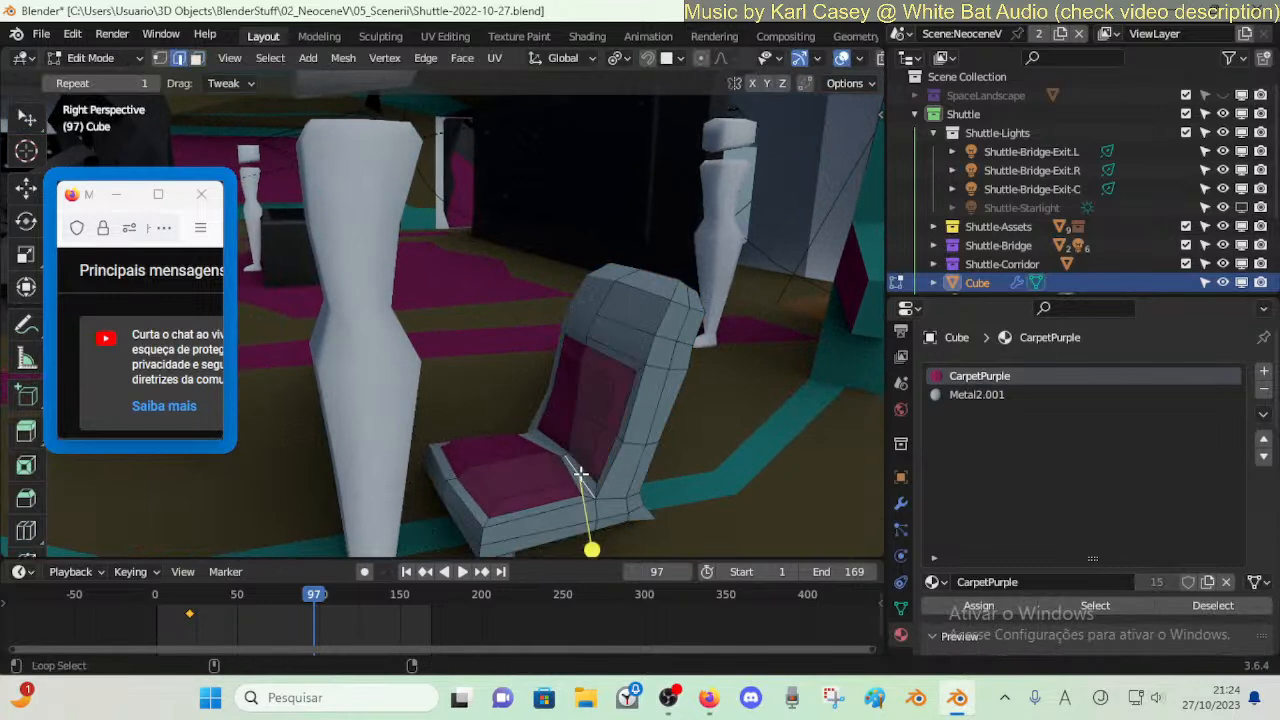
drag(637, 555, 609, 634)
key(Left)
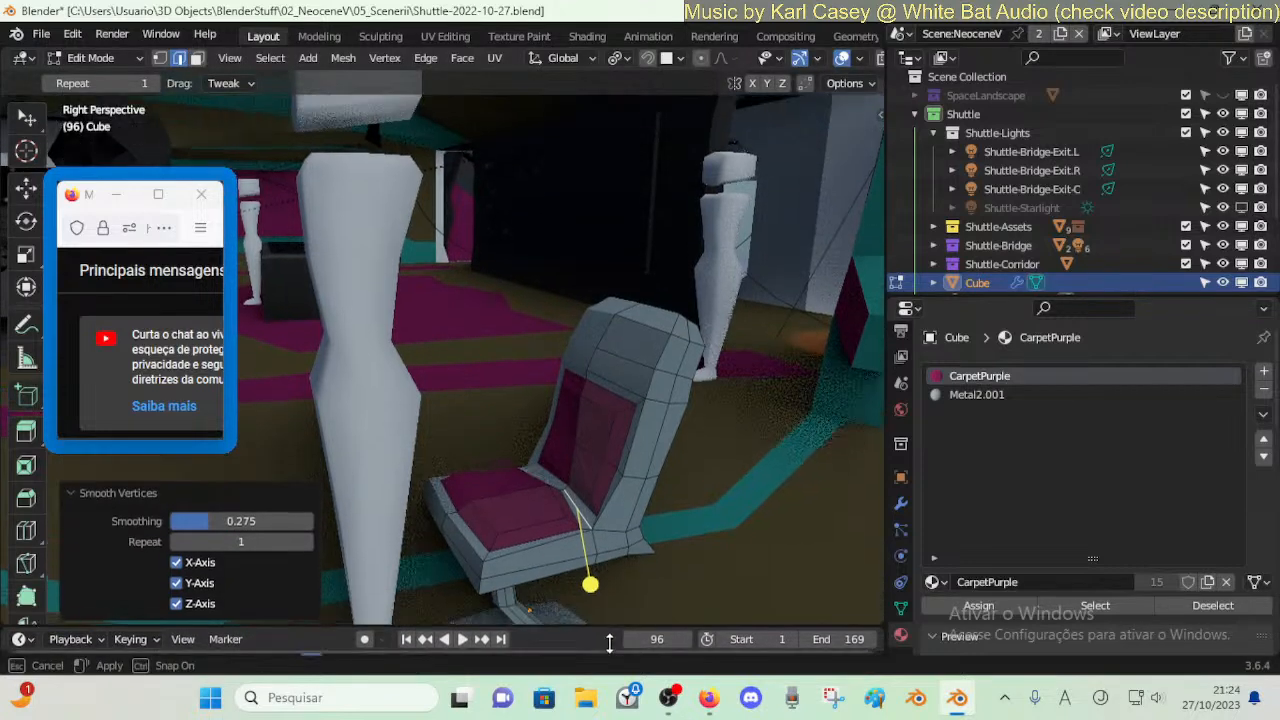
key(shift+grave)
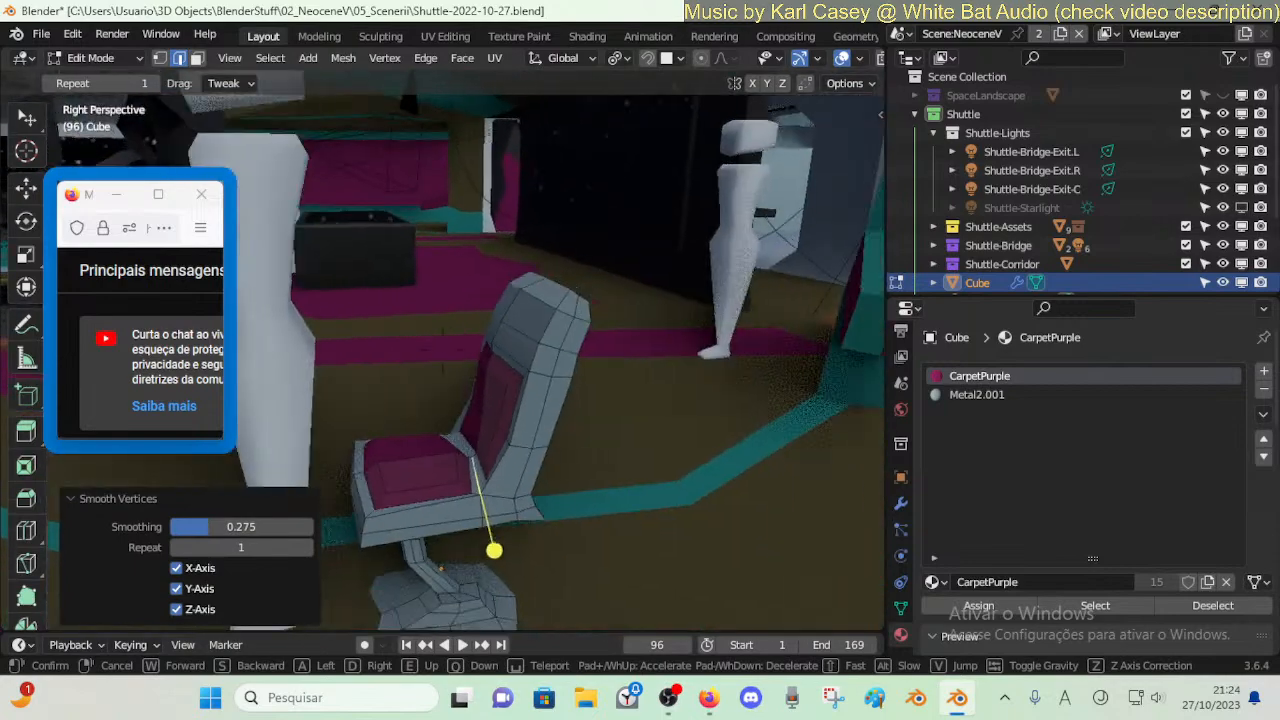
click(599, 524)
key(Tab)
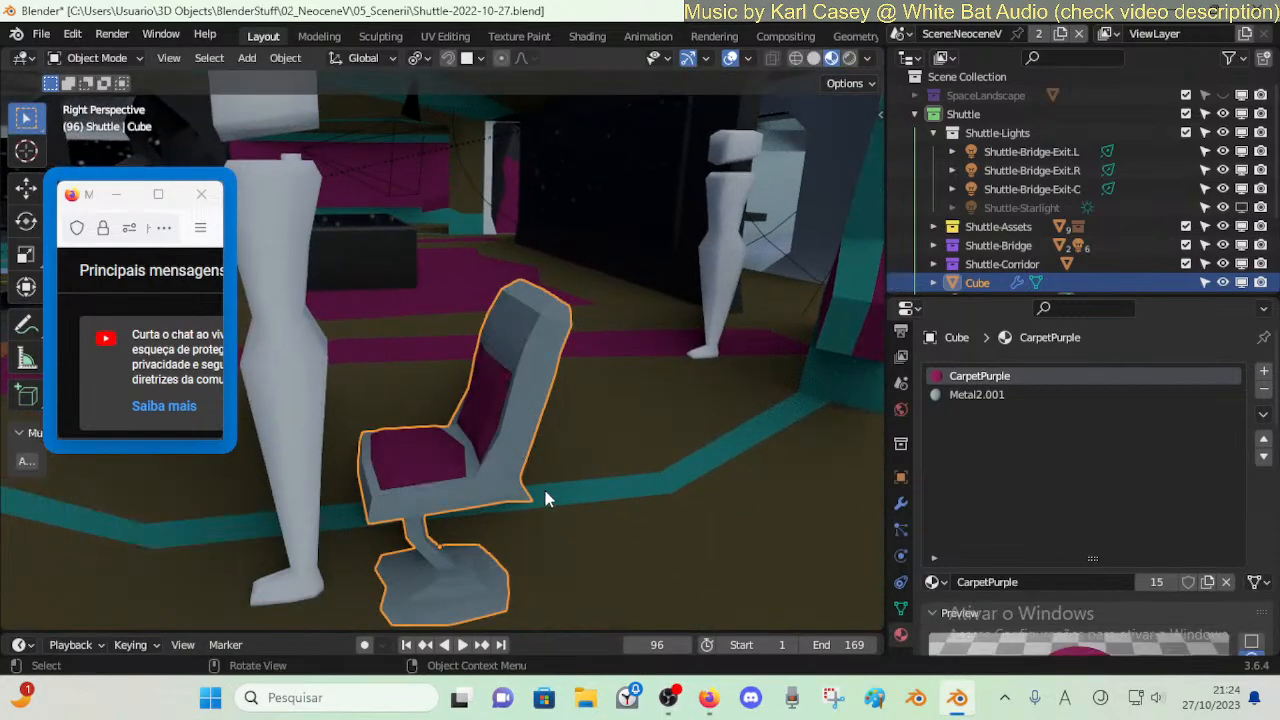
- Slide the vertex at the corner where the seat meets the backrest by a factor of about 0.26, and select the pad's lower corner
scroll(545, 497, up, 5)
key(Tab)
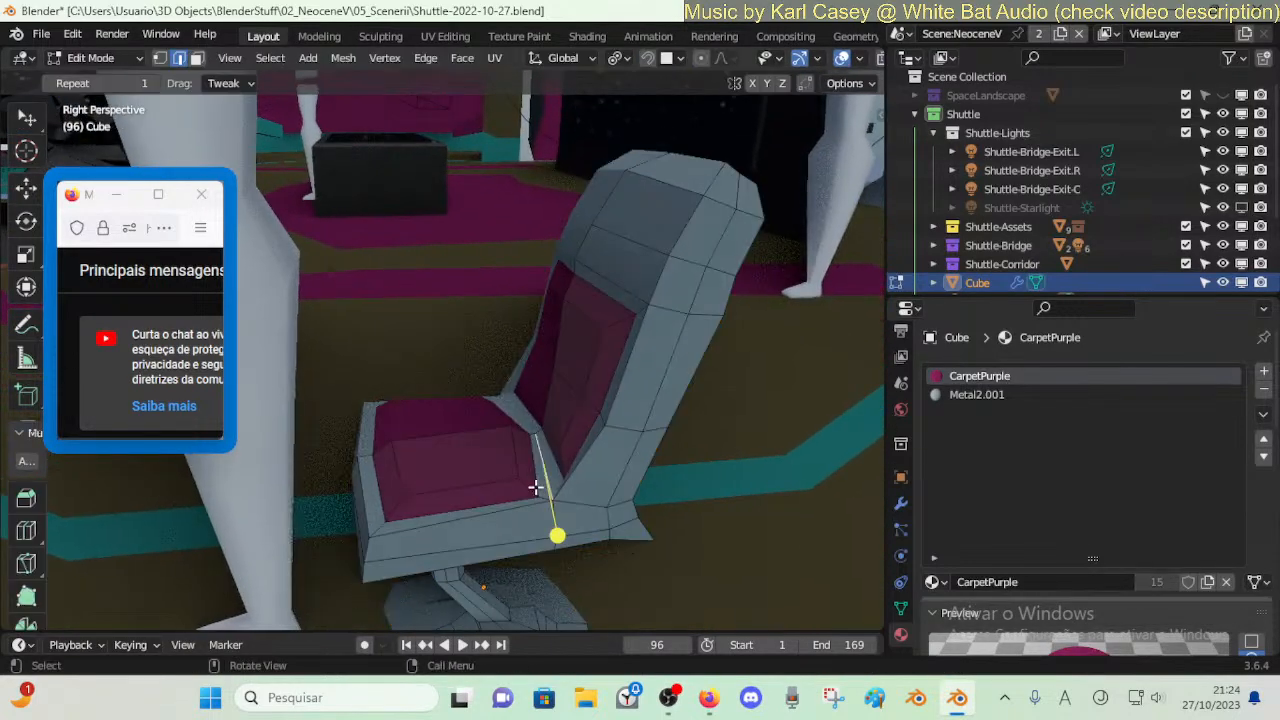
click(539, 495)
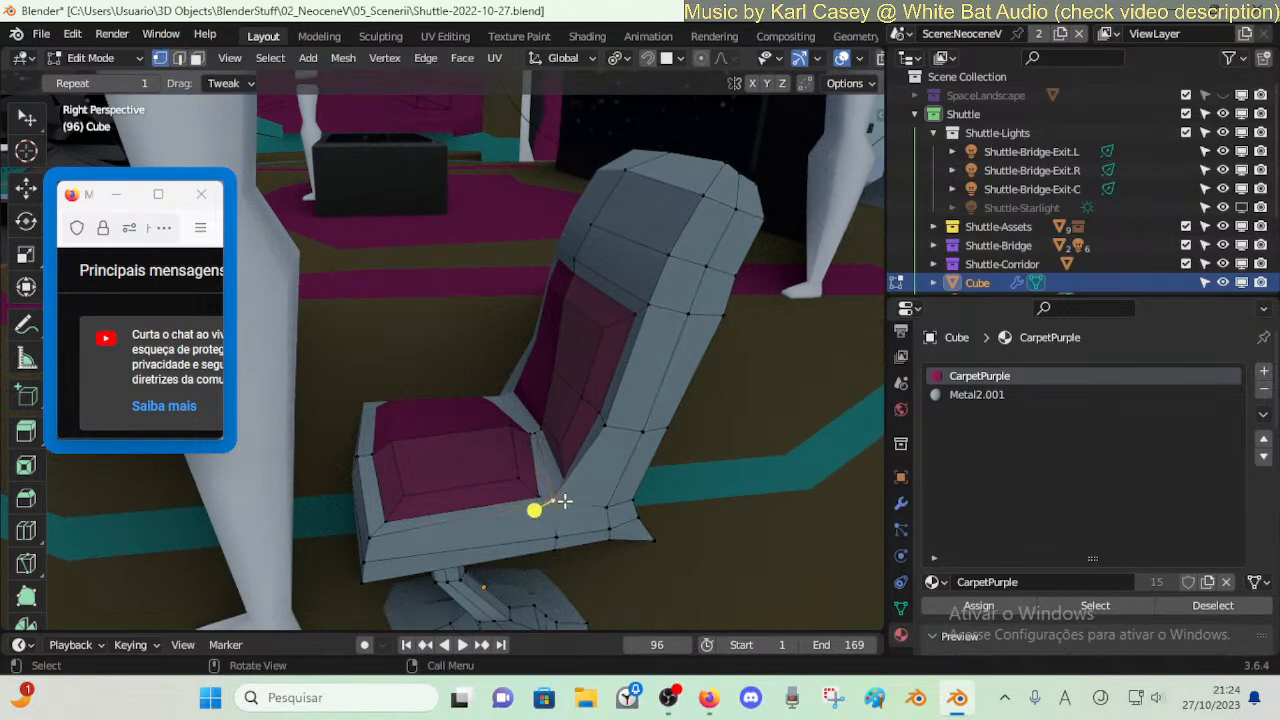
key(shift+v)
click(577, 501)
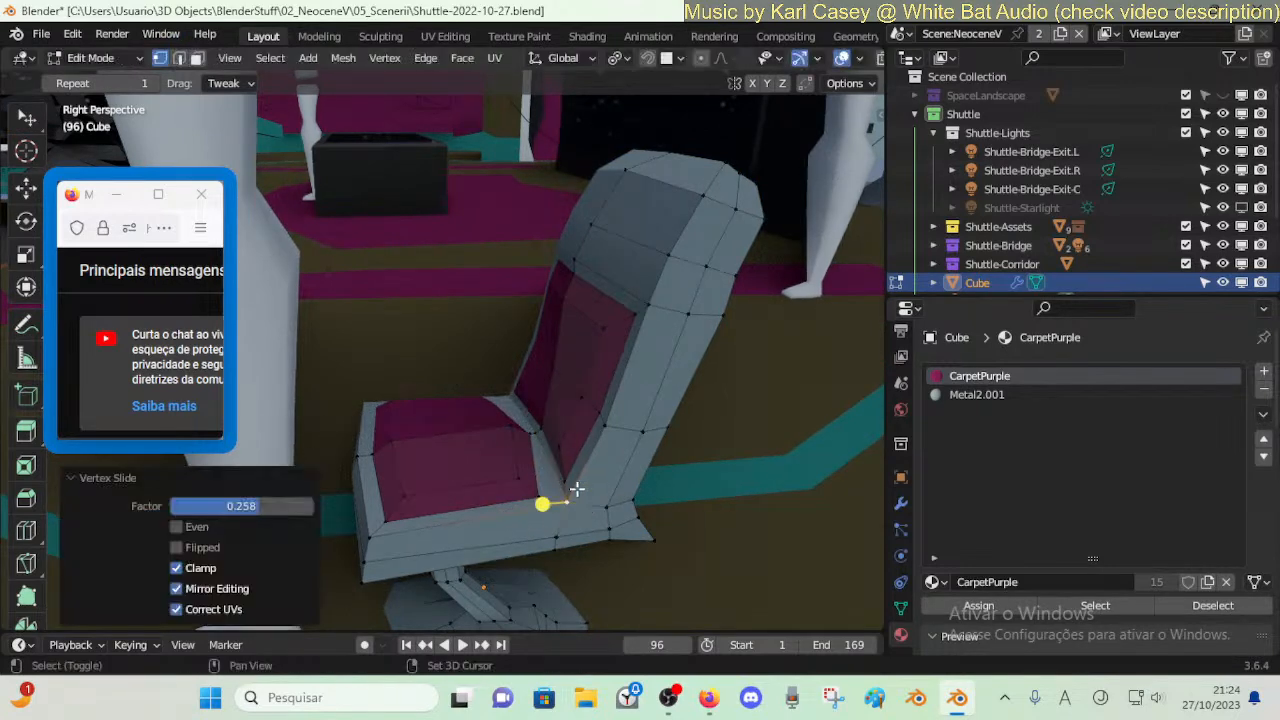
click(569, 474)
- Smooth the loop of faces along the backrest pad's side, and clear the selection
key(3)
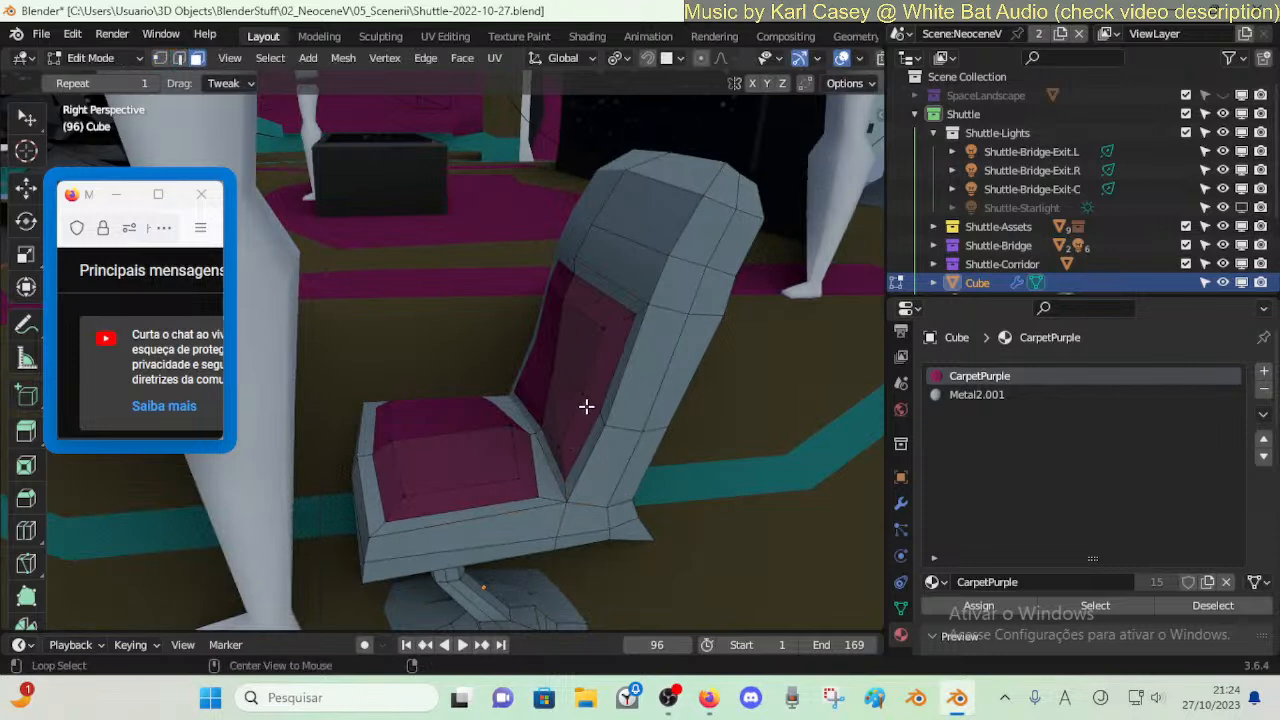
alt+click(595, 418)
drag(627, 343, 682, 357)
key(alt+a)
- Smooth the two front faces of the backrest pad, and check the chair in Object Mode
click(573, 360)
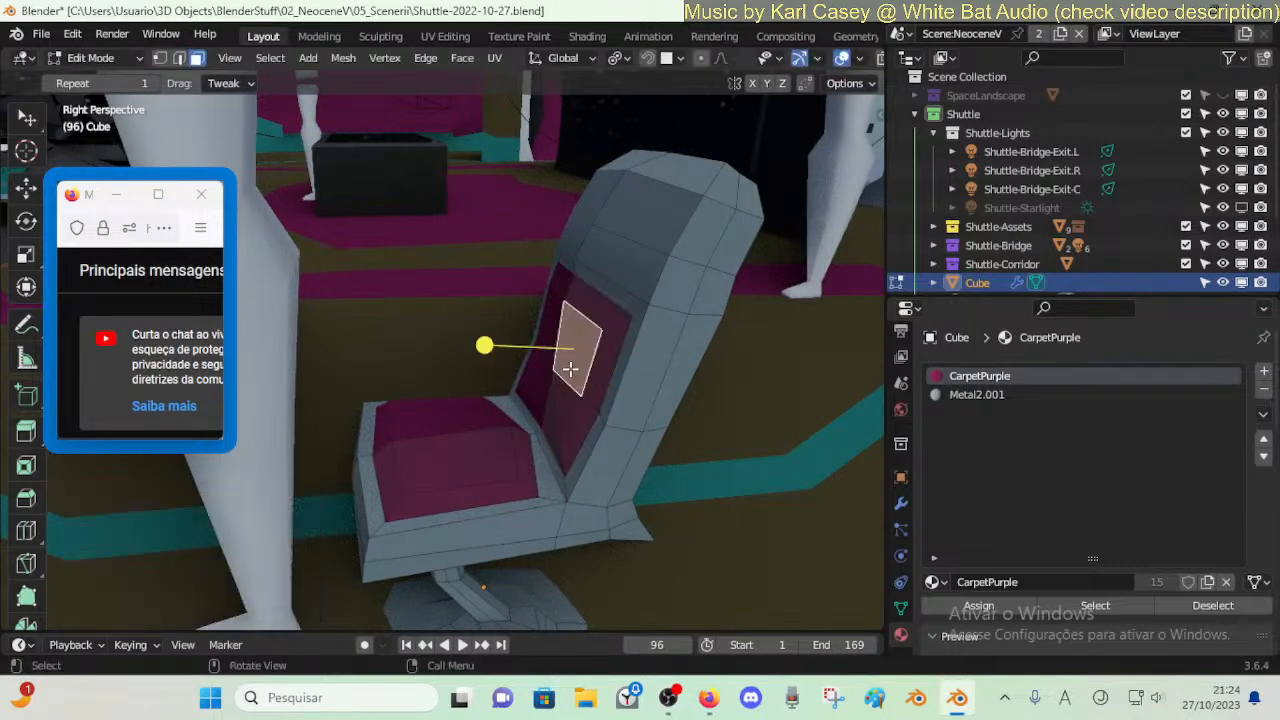
shift+click(562, 400)
mouse_move(480, 366)
mouse_down()
mouse_move(579, 378)
mouse_move(466, 366)
mouse_up()
key(Tab)
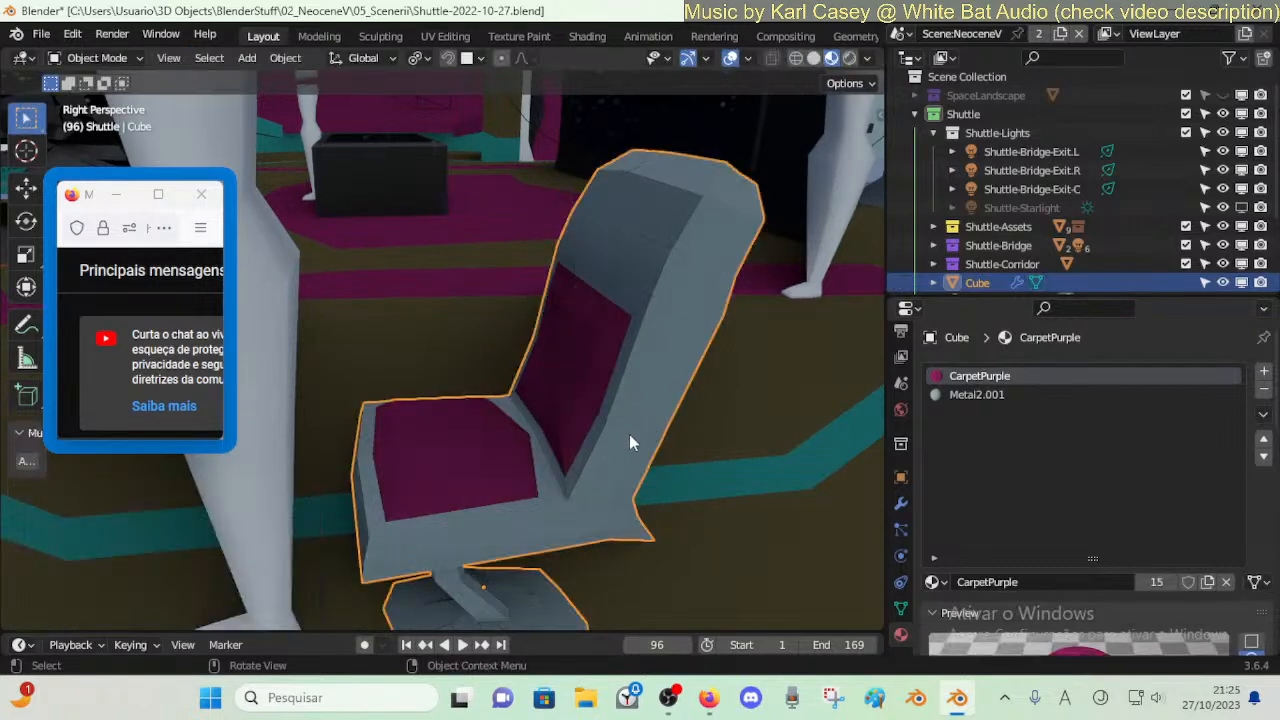
key(Tab)
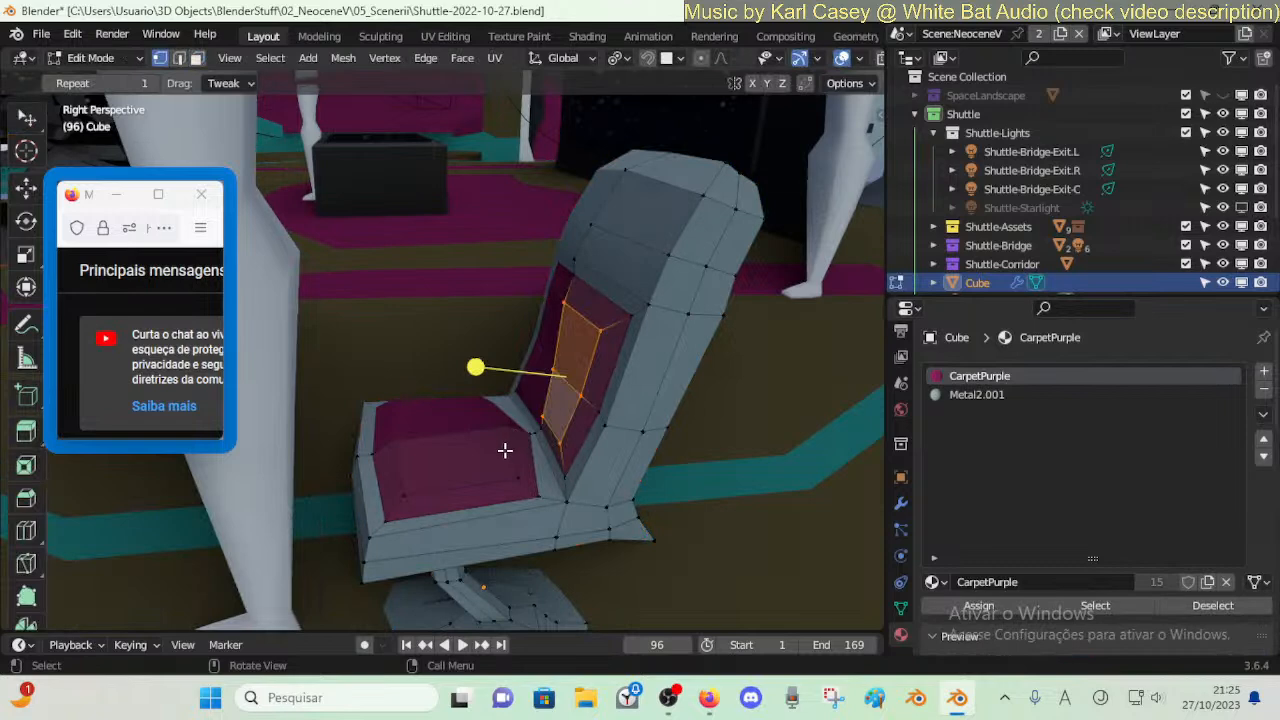
- Smooth the seat pad's raised top face, and check the chair in Object Mode
click(479, 427)
drag(465, 522, 563, 545)
key(Tab)
key(Tab)
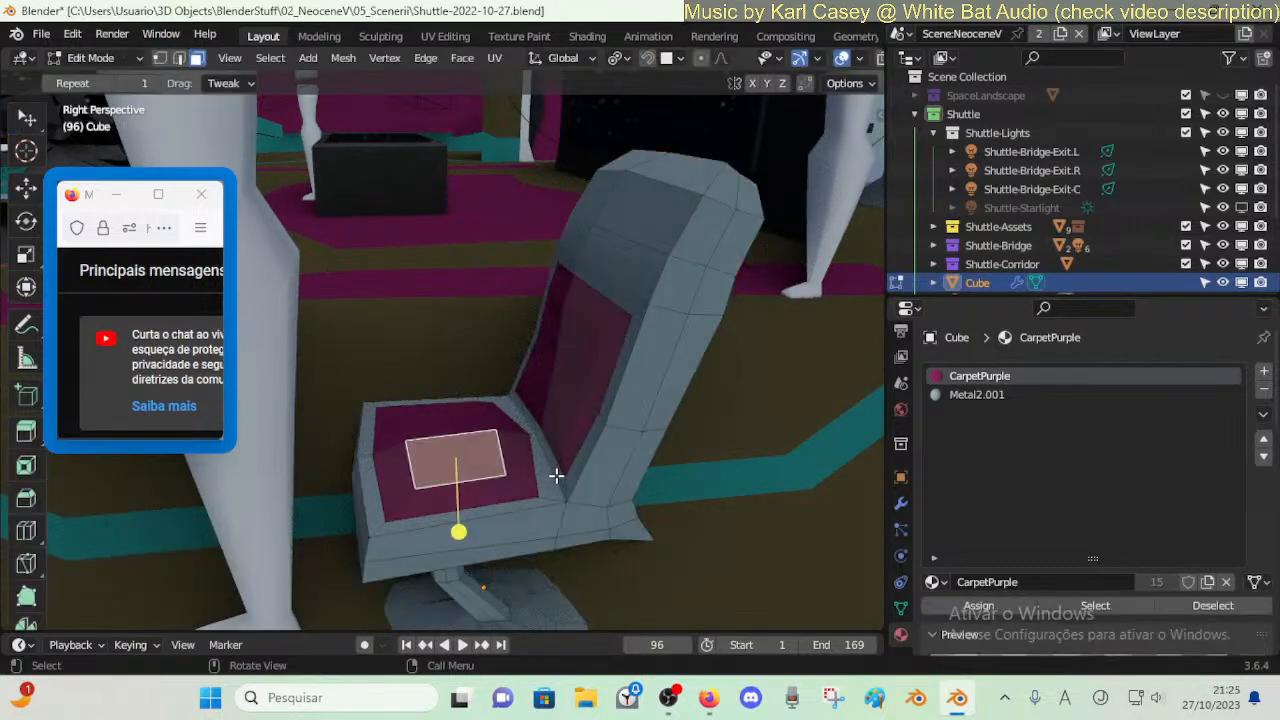
- Smooth the two faces in the gap between the seat and backrest pads by about 0.284, and clear the selection
click(537, 449)
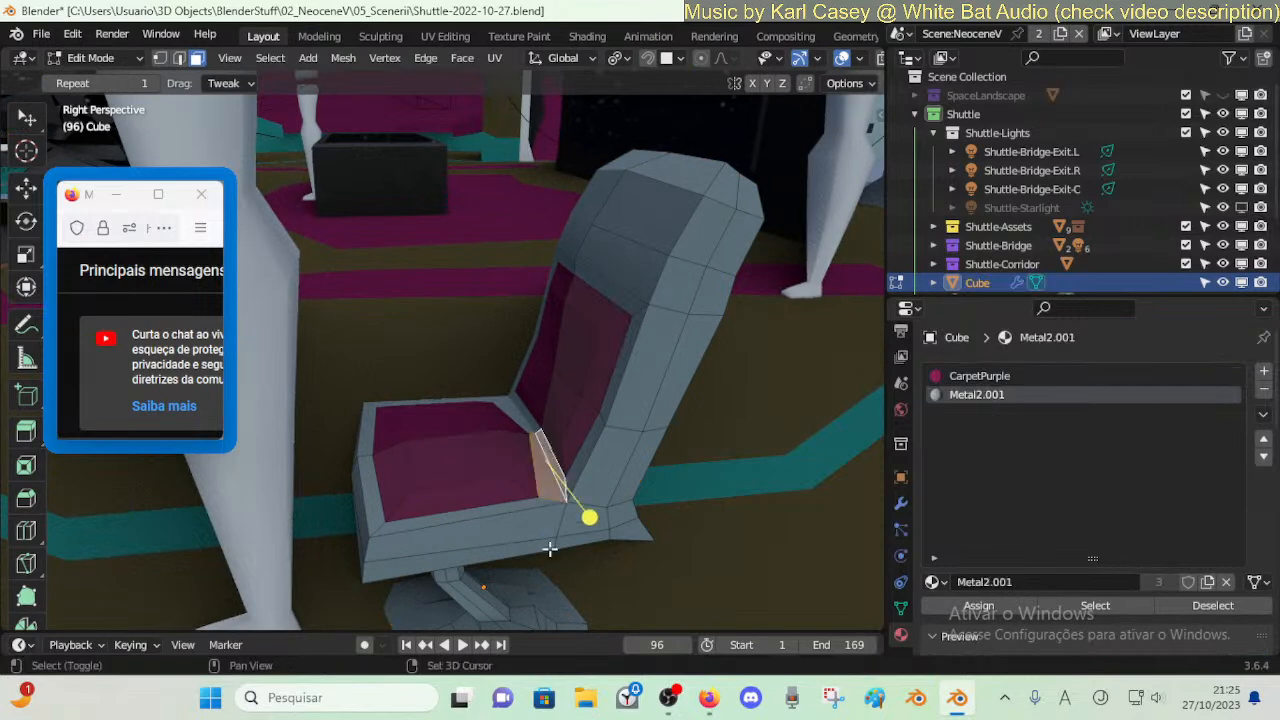
drag(620, 514, 679, 520)
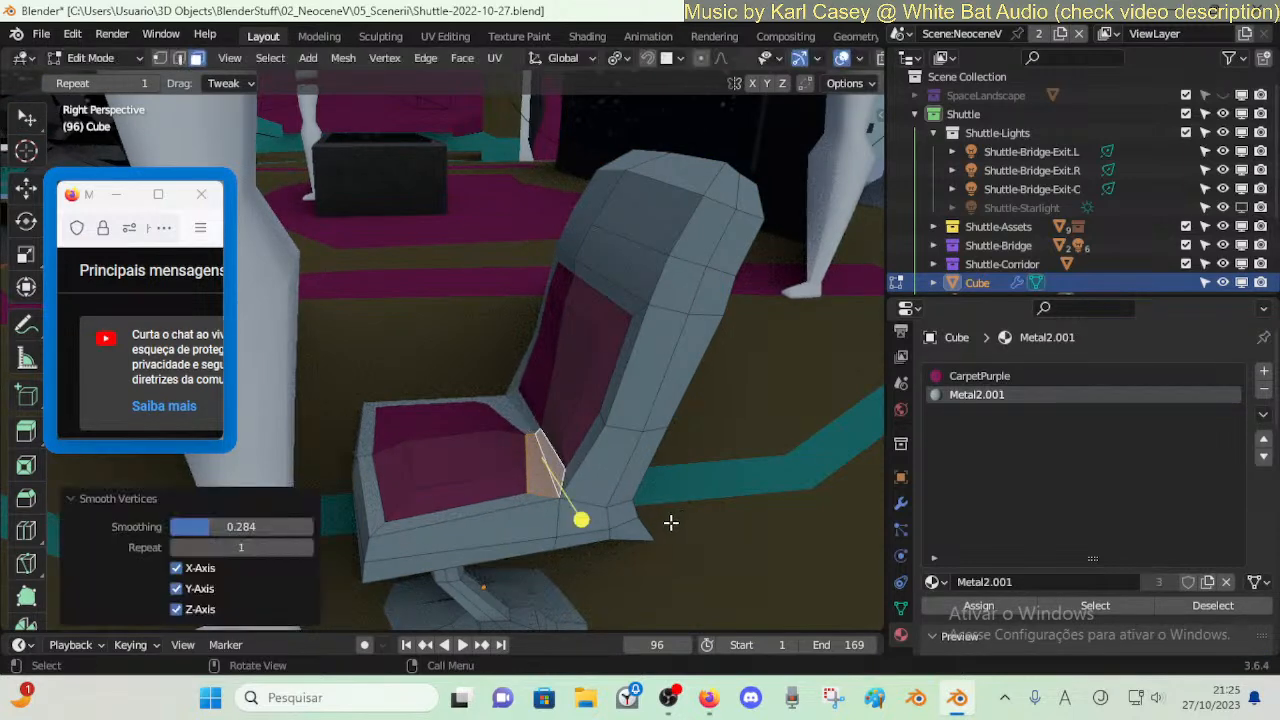
key(alt+a)
- Slide the seat pad's rear outer corner by about 0.67 and the backrest pad's lower outer corner by about 0.658
key(1)
click(523, 493)
key(shift+v)
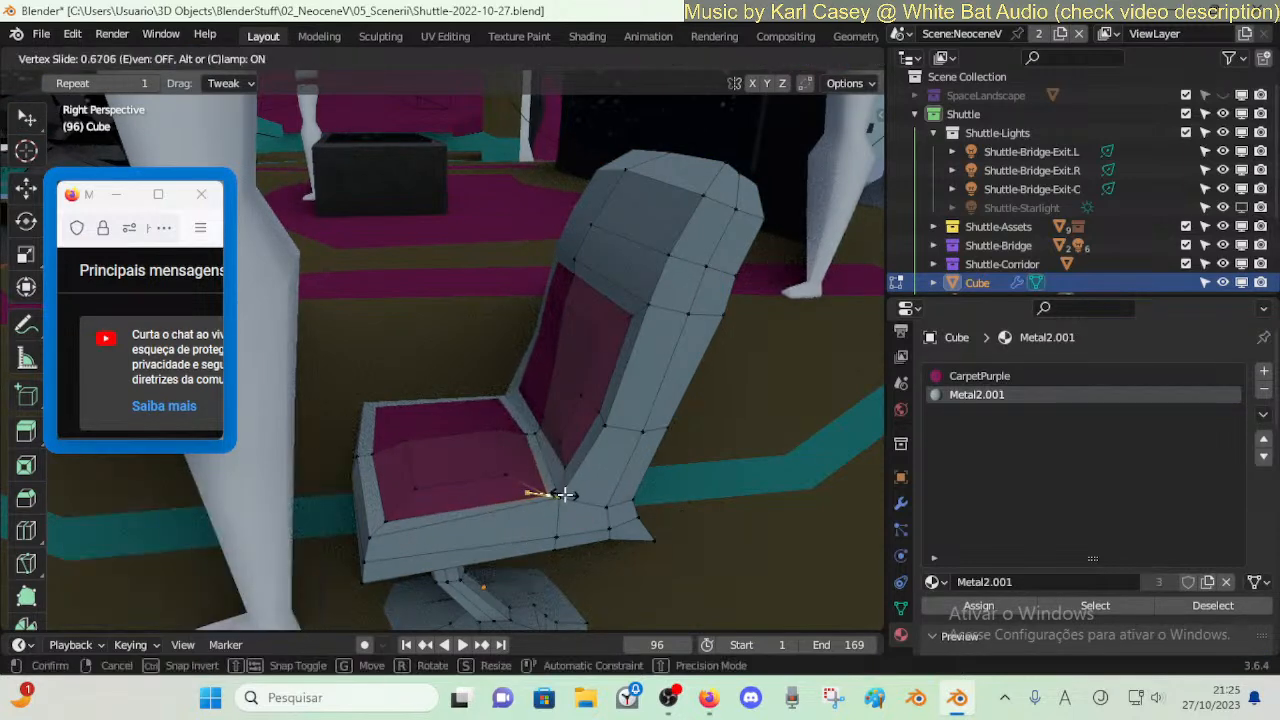
click(565, 495)
click(563, 466)
key(shift+v)
click(554, 454)
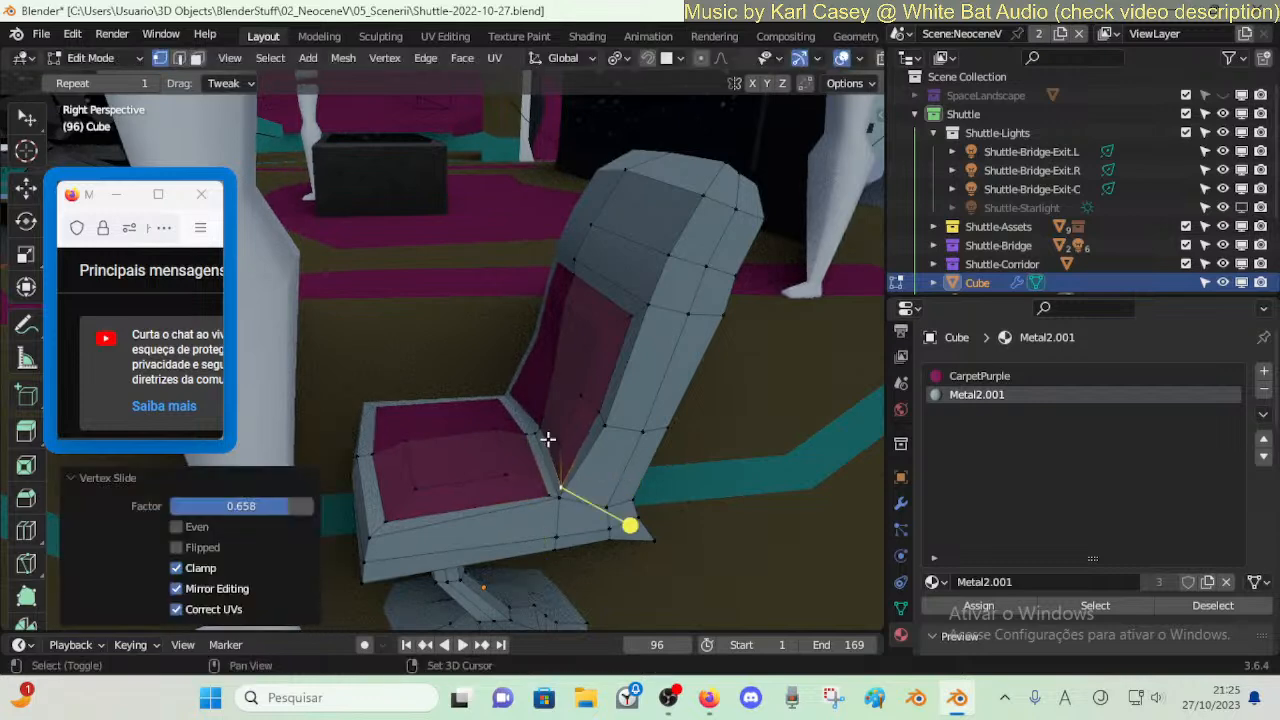
- Slide the seat pad's rear centre vertex and the backrest pad's lower centre vertex, the latter by about 0.644
click(533, 432)
key(shift+v)
click(544, 441)
click(540, 430)
key(shift+v)
click(550, 415)
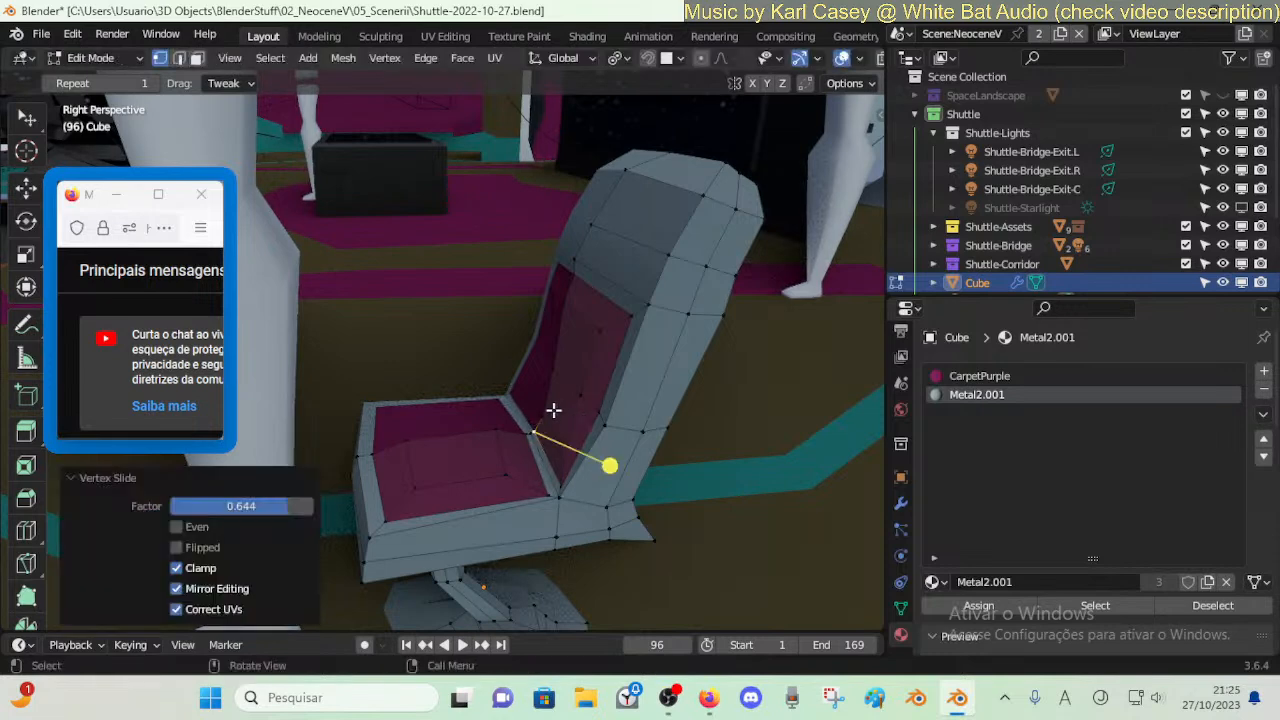
- Shift the vertices of the backrest pad's raised front faces one by one along the Y axis
key(g)
key(y)
click(532, 405)
click(551, 369)
key(g)
key(y)
click(542, 368)
click(553, 432)
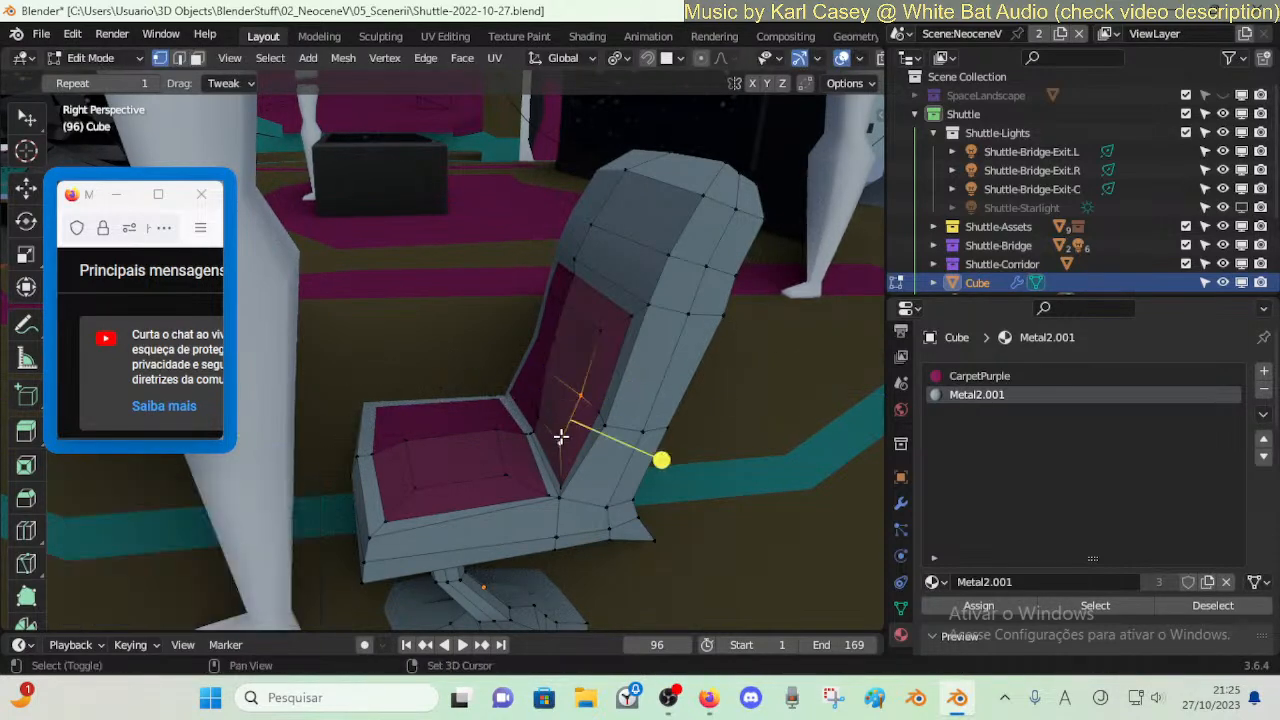
key(g)
key(y)
click(551, 435)
- Smooth the loop of faces around the backrest pad's side by about 0.169
key(alt+a)
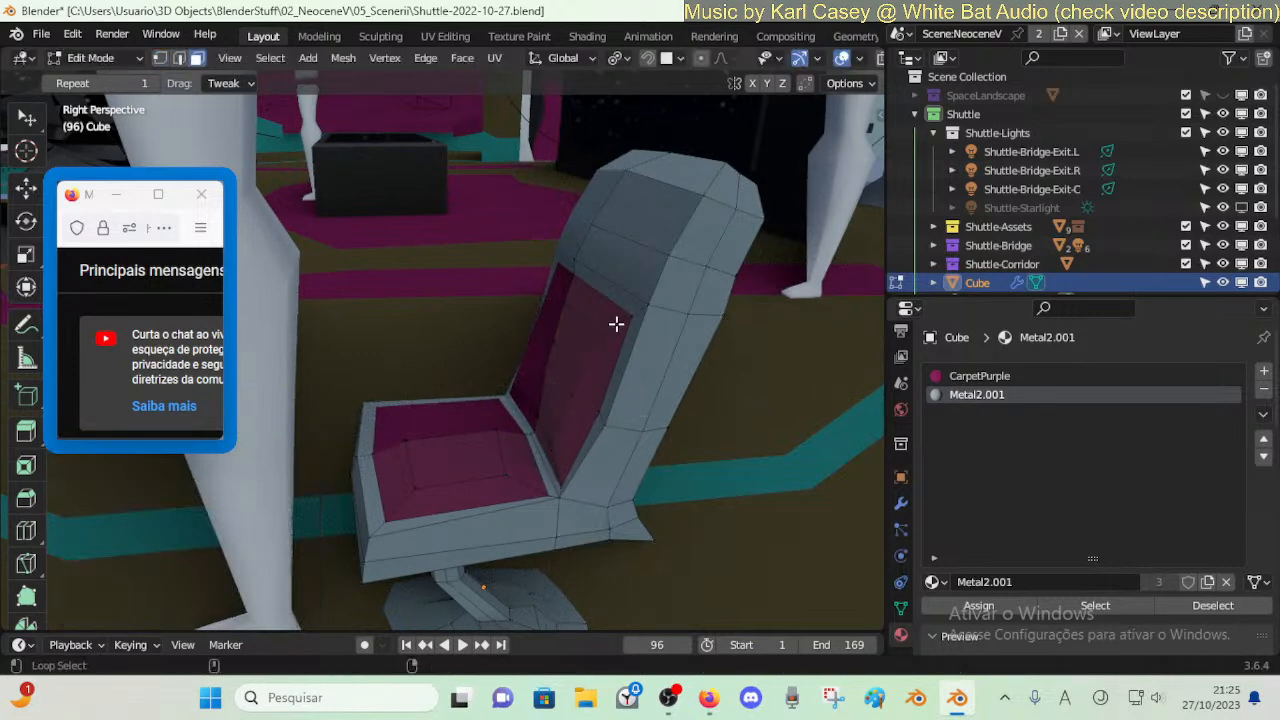
alt+click(615, 323)
drag(627, 326, 647, 326)
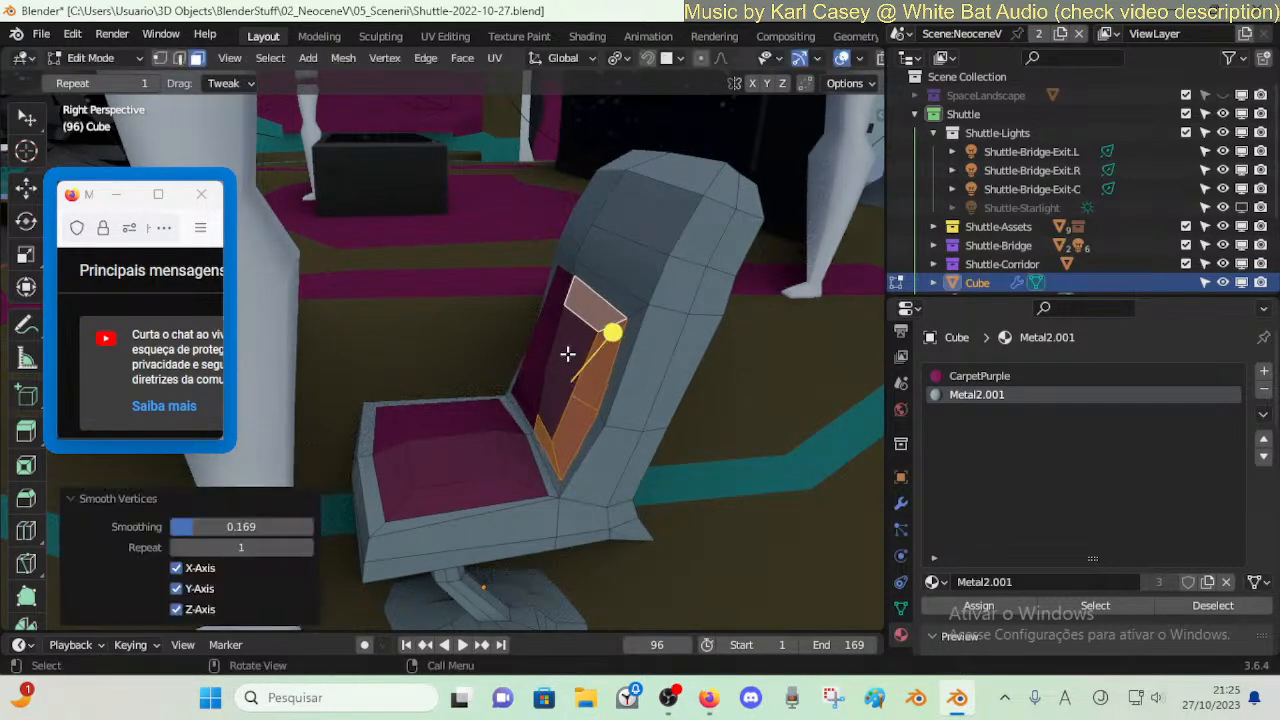
- Slide the middle and lower outer vertices of the backrest pad's raised front
key(shift+grave)
key(a)
key(s)
click(442, 350)
key(1)
click(635, 391)
key(g)
key(g)
click(662, 398)
click(614, 431)
key(shift+v)
click(619, 436)
- Slide the upper outer, upper centre and lower centre vertices of the backrest pad's front, the last by about 0.14
click(654, 336)
key(shift+v)
click(637, 345)
click(586, 328)
key(shift+v)
click(592, 327)
click(577, 412)
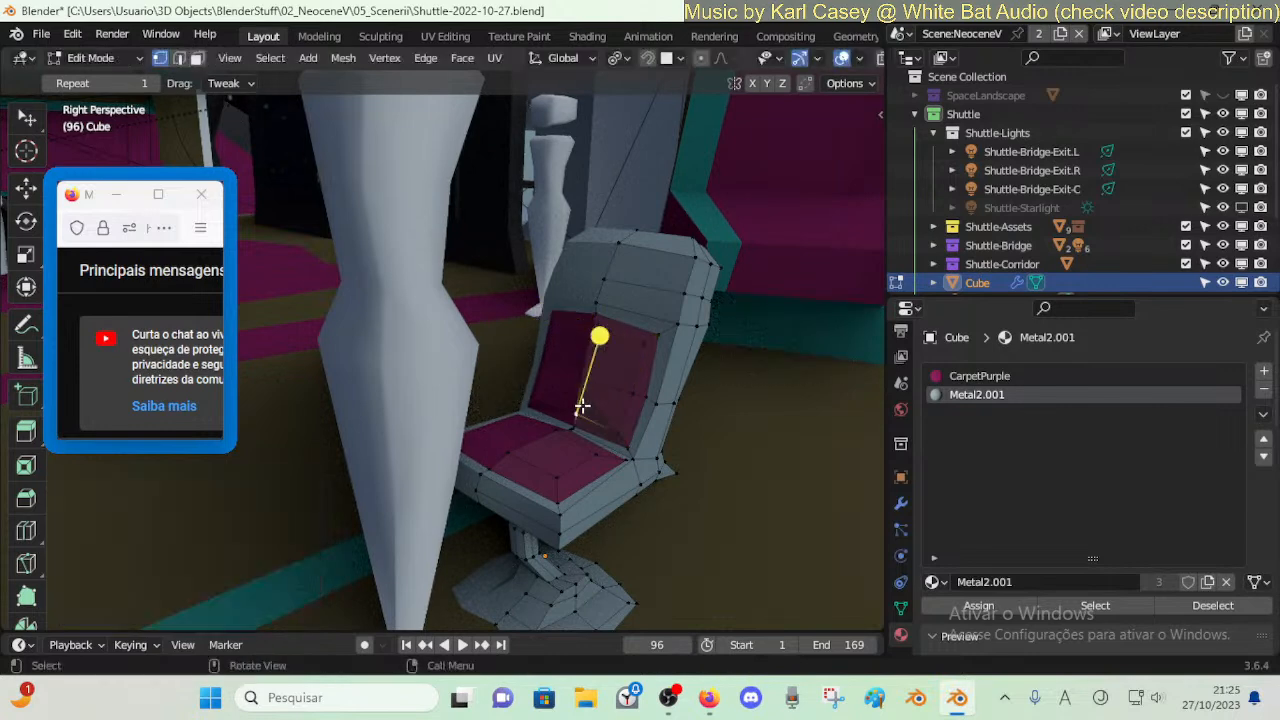
key(shift+v)
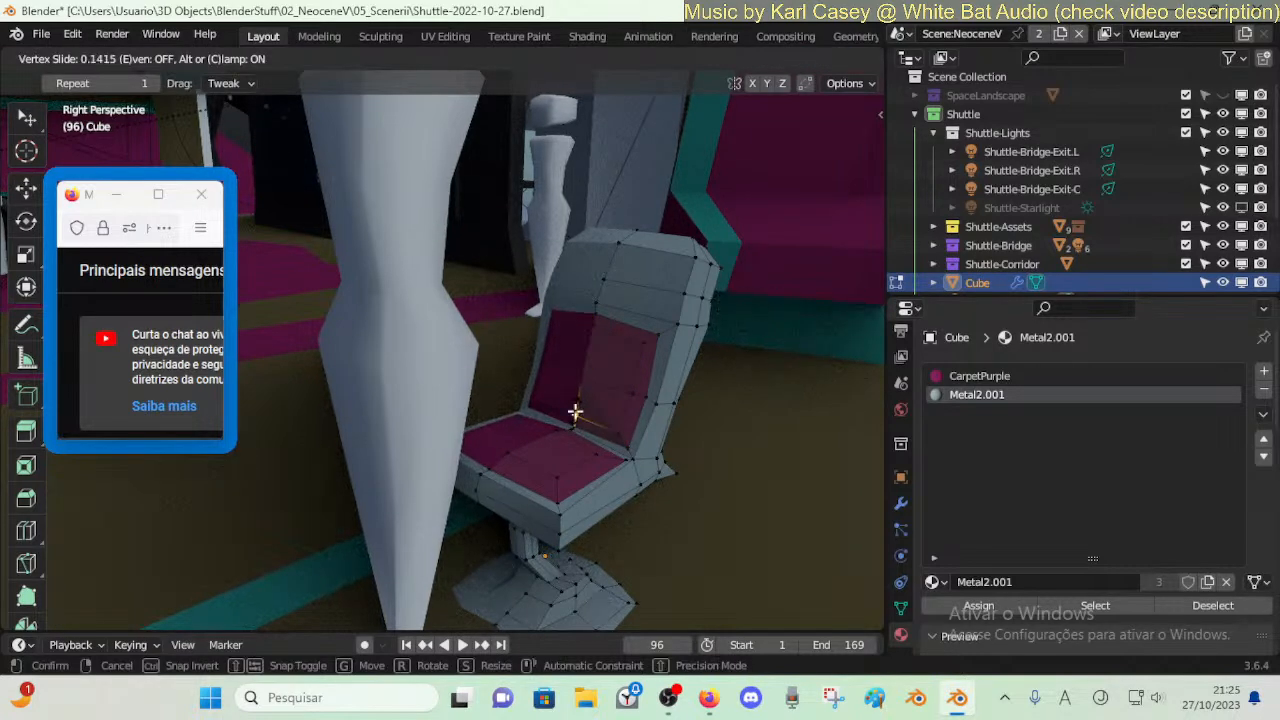
click(576, 411)
- Smooth the backrest pad's two front faces by about 0.144 and nudge them slightly from a side view
key(3)
click(596, 400)
shift+click(612, 360)
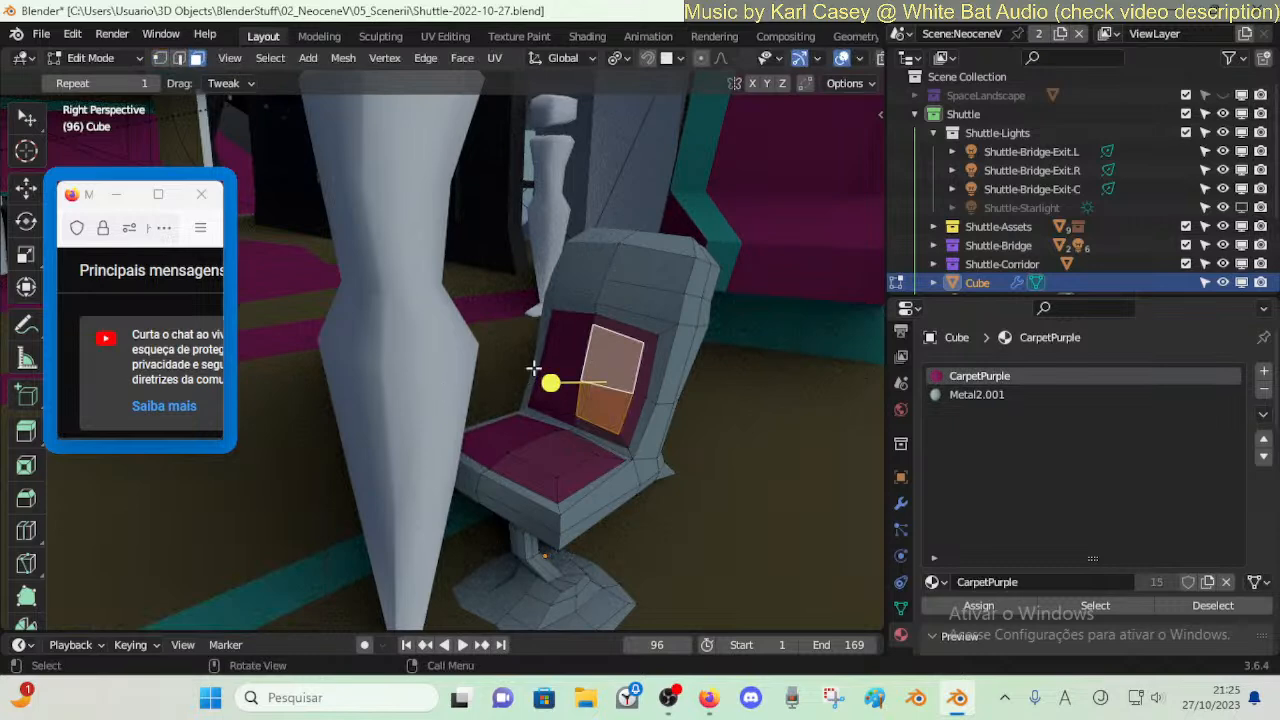
drag(552, 385, 591, 389)
middle_drag(680, 389, 590, 391)
key(g)
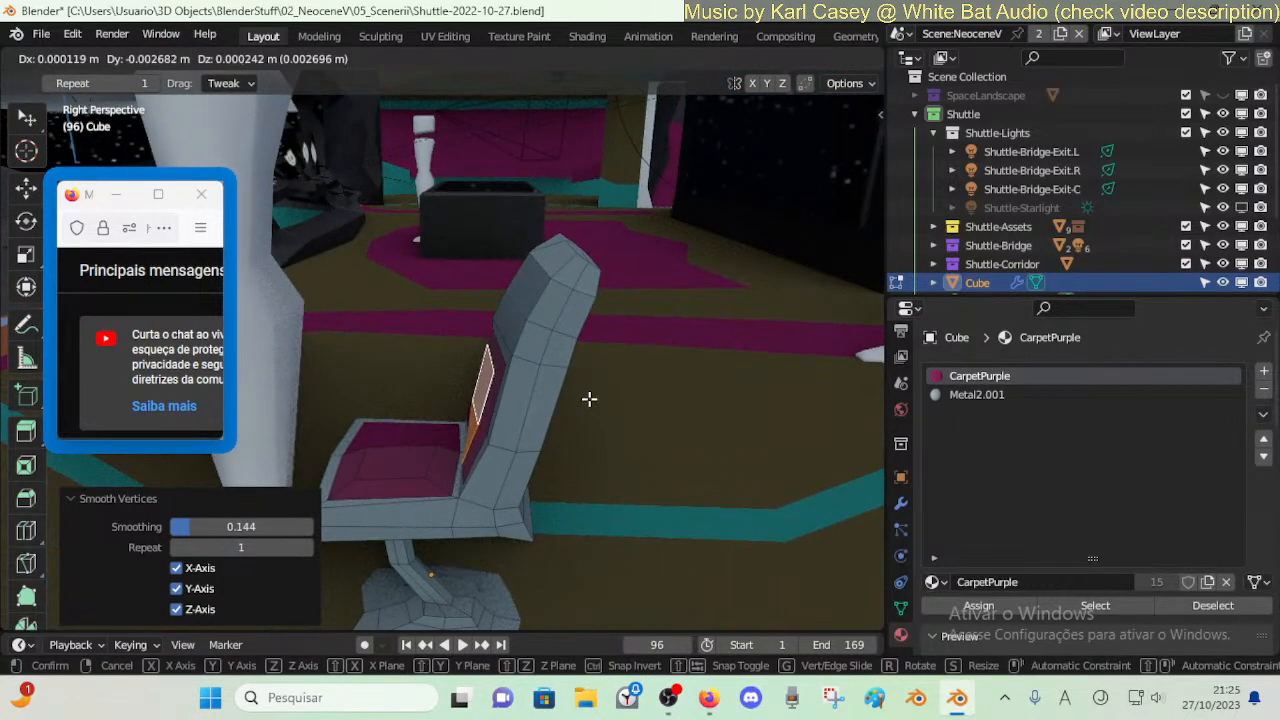
click(589, 397)
- Move the seat pad's front centre vertex about -0.02 m along Y, and shift its rear centre vertex along Y
click(393, 388)
key(1)
click(364, 448)
key(g)
key(y)
click(363, 480)
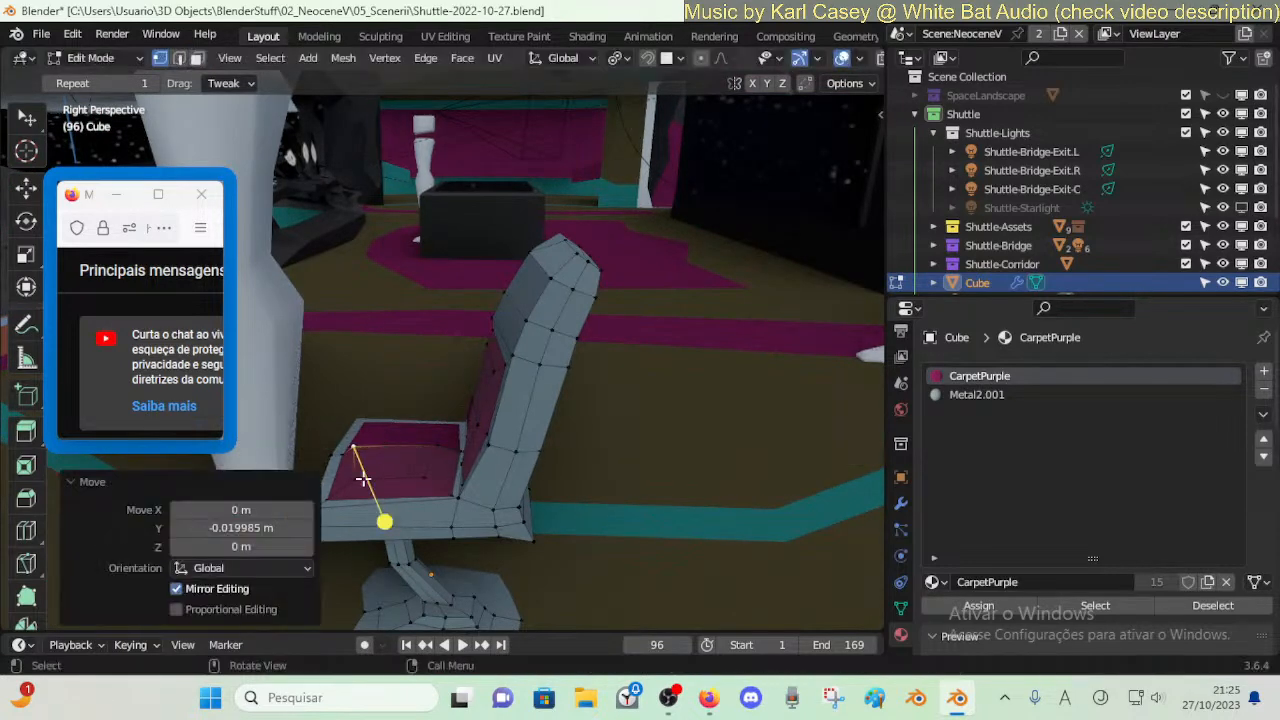
click(433, 440)
key(g)
key(y)
click(444, 440)
- Move the seat pad's rear and front outer vertices along Y, and check the chair in Object Mode
click(418, 478)
key(g)
key(y)
right_click(420, 471)
click(422, 474)
key(g)
key(y)
click(437, 478)
click(358, 481)
key(g)
key(y)
click(344, 483)
key(Tab)
key(shift+grave)
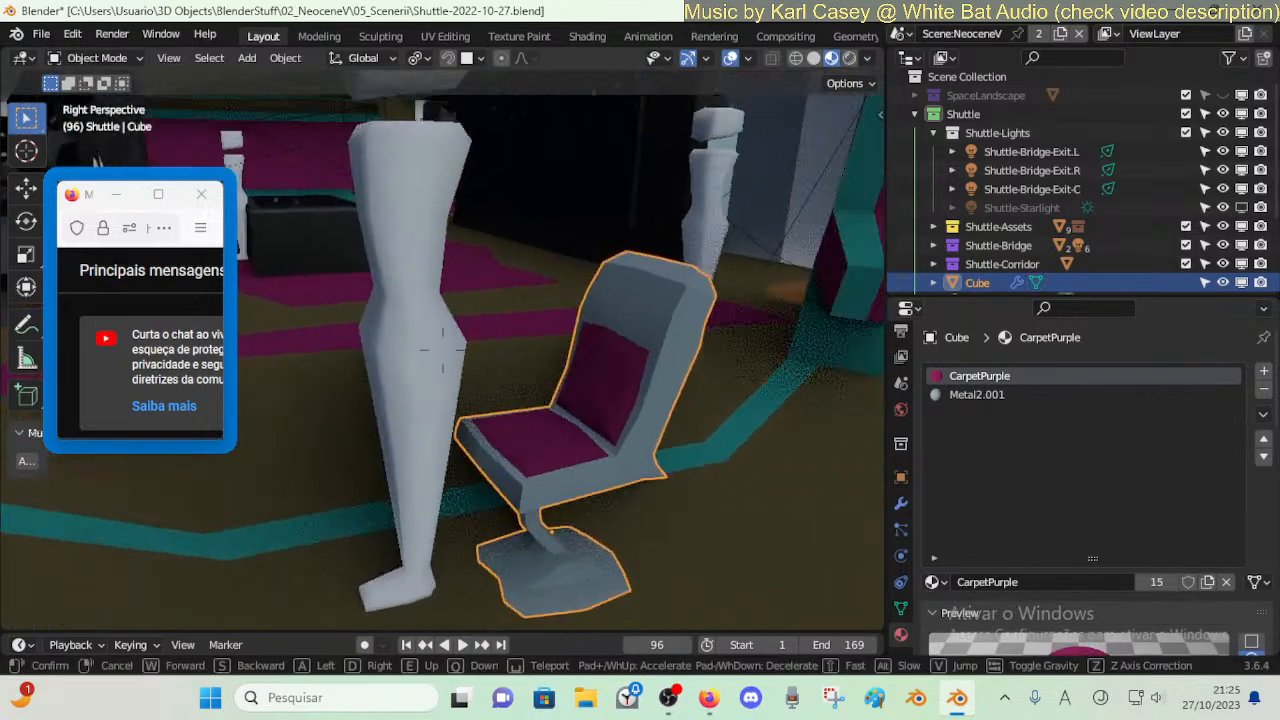
click(486, 491)
- Slide the lower outer vertex of the backrest pad's front by a factor of about 0.166
key(Tab)
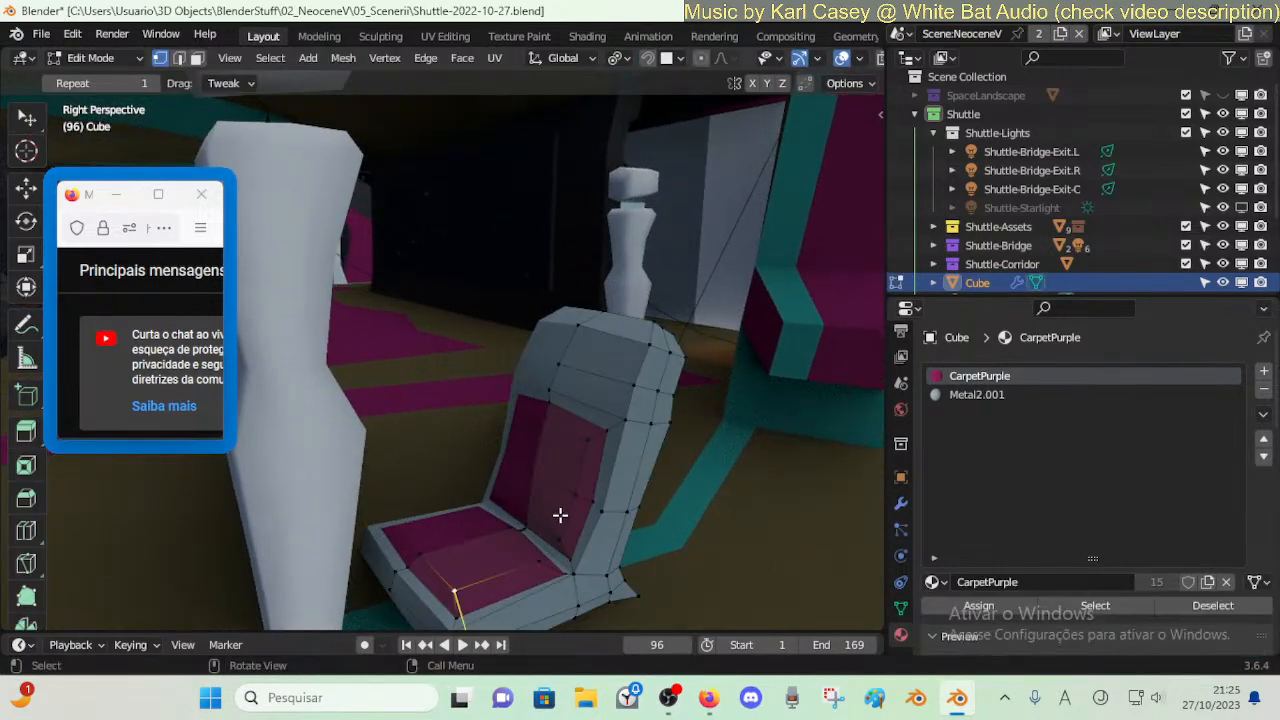
key(g)
key(g)
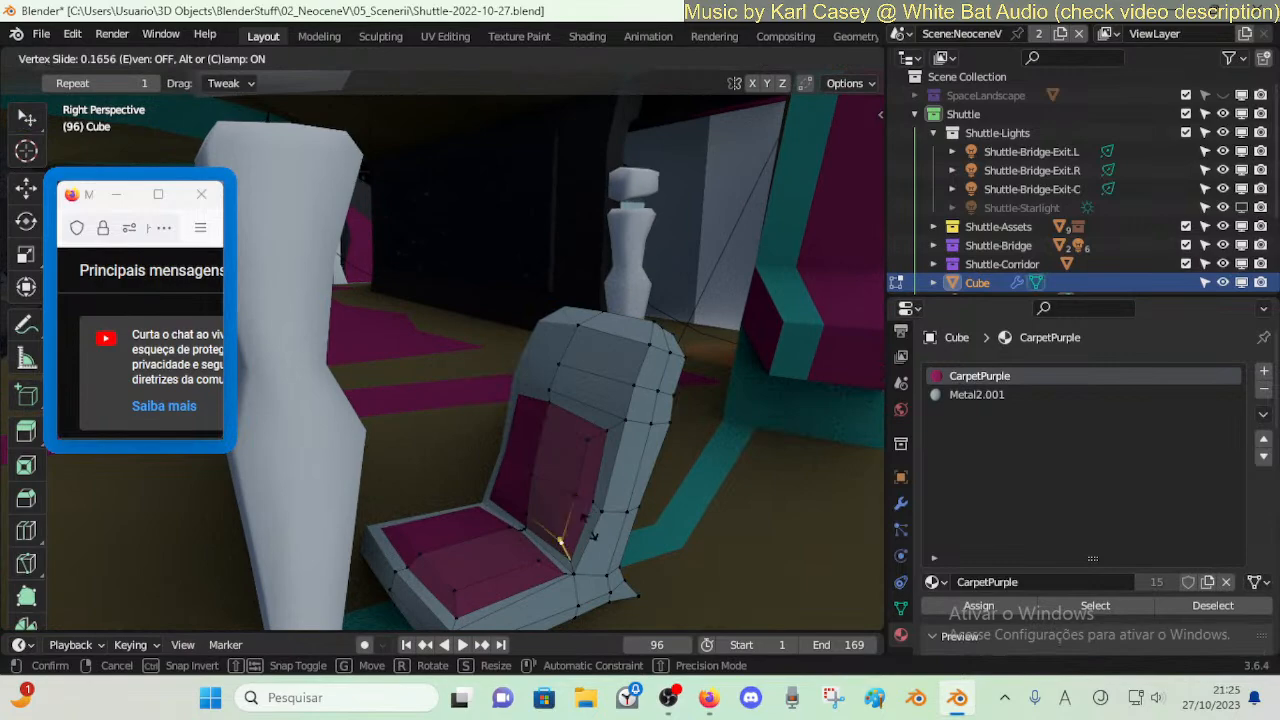
click(586, 532)
- Move the lower centre vertex of the backrest pad's front about -0.0116 m in Z and -0.0025 m in Y
key(shift+grave)
key(w)
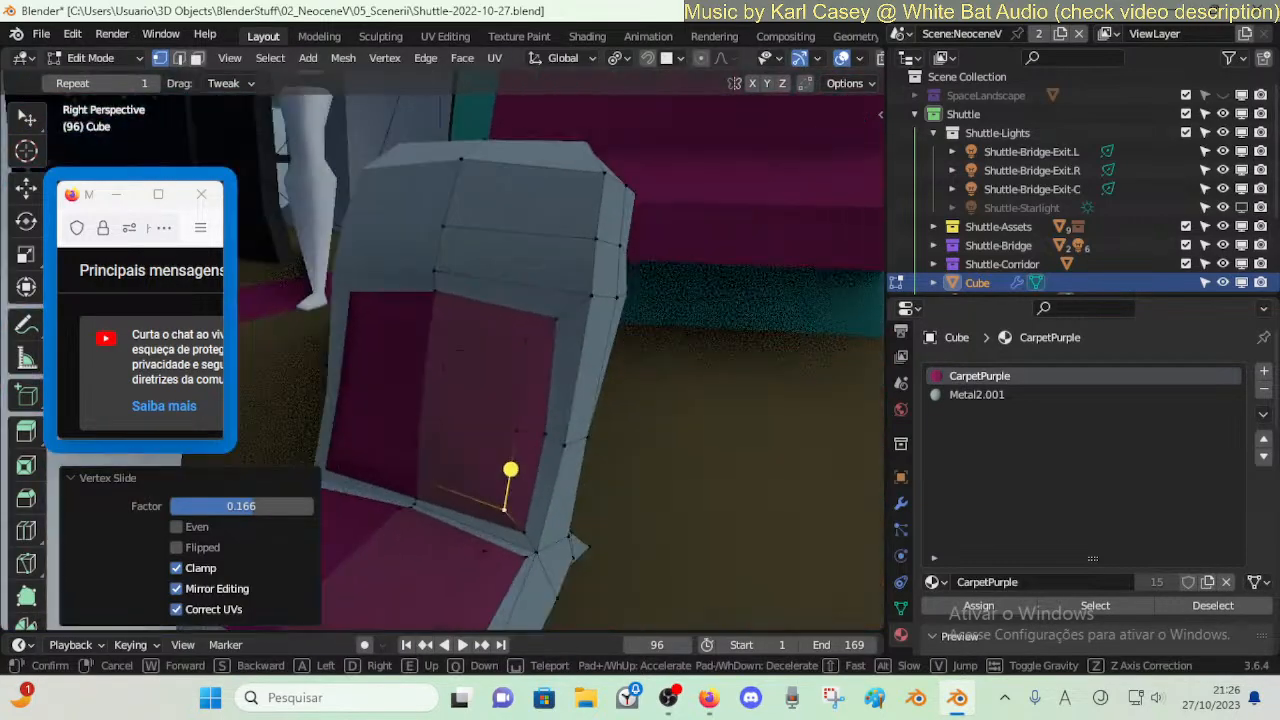
click(477, 520)
click(407, 476)
key(g)
key(z)
click(401, 490)
key(g)
key(y)
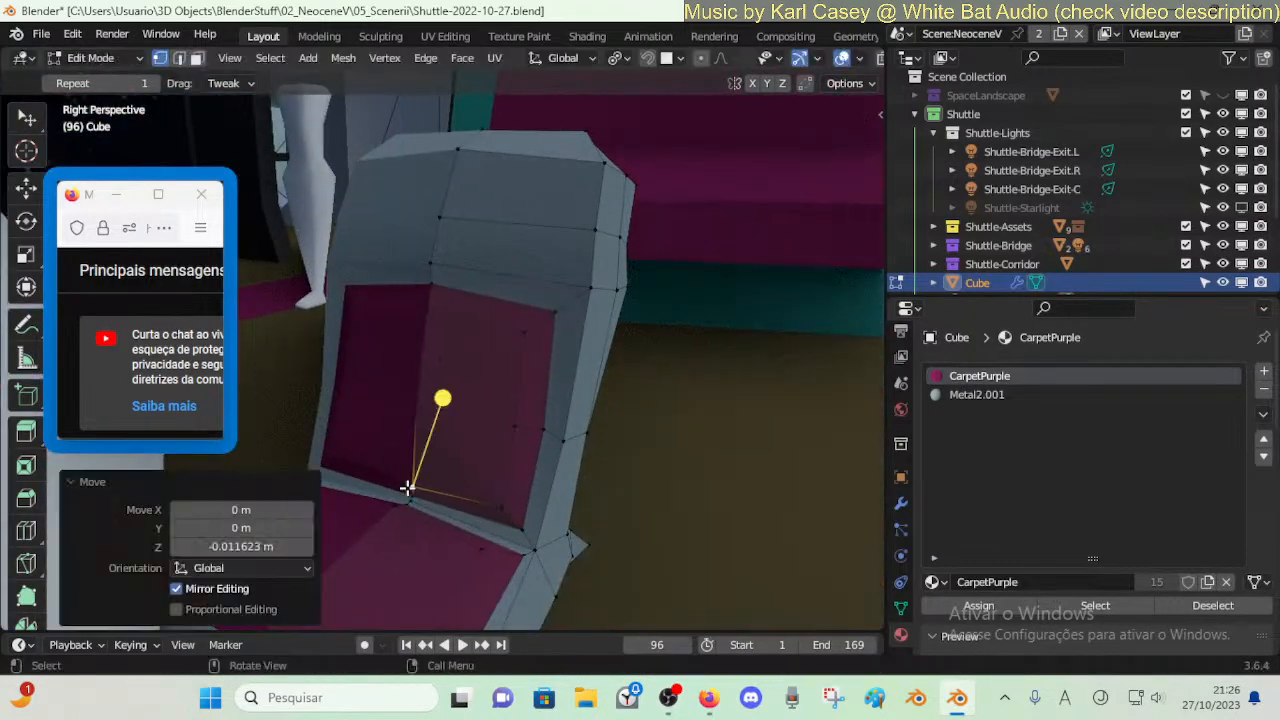
click(490, 500)
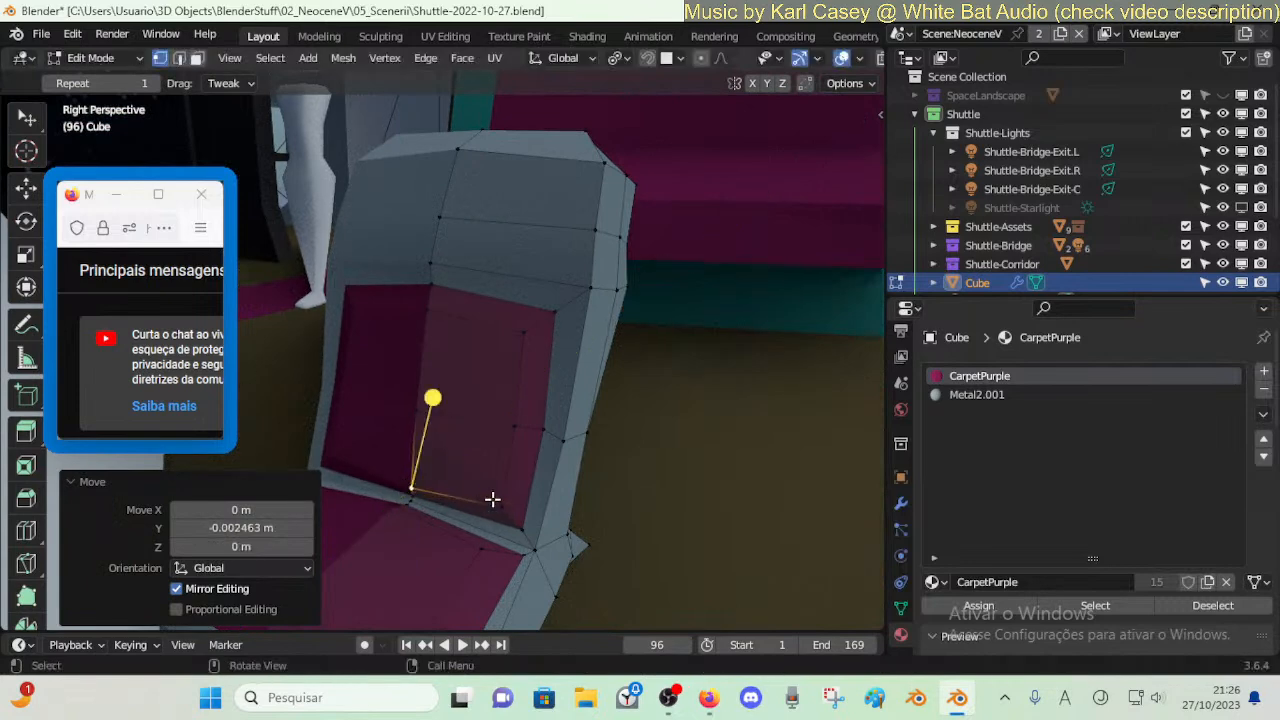
- Move the lower outer vertex of the backrest pad's front about 0.0086 m along X
key(g)
key(y)
key(x)
click(494, 507)
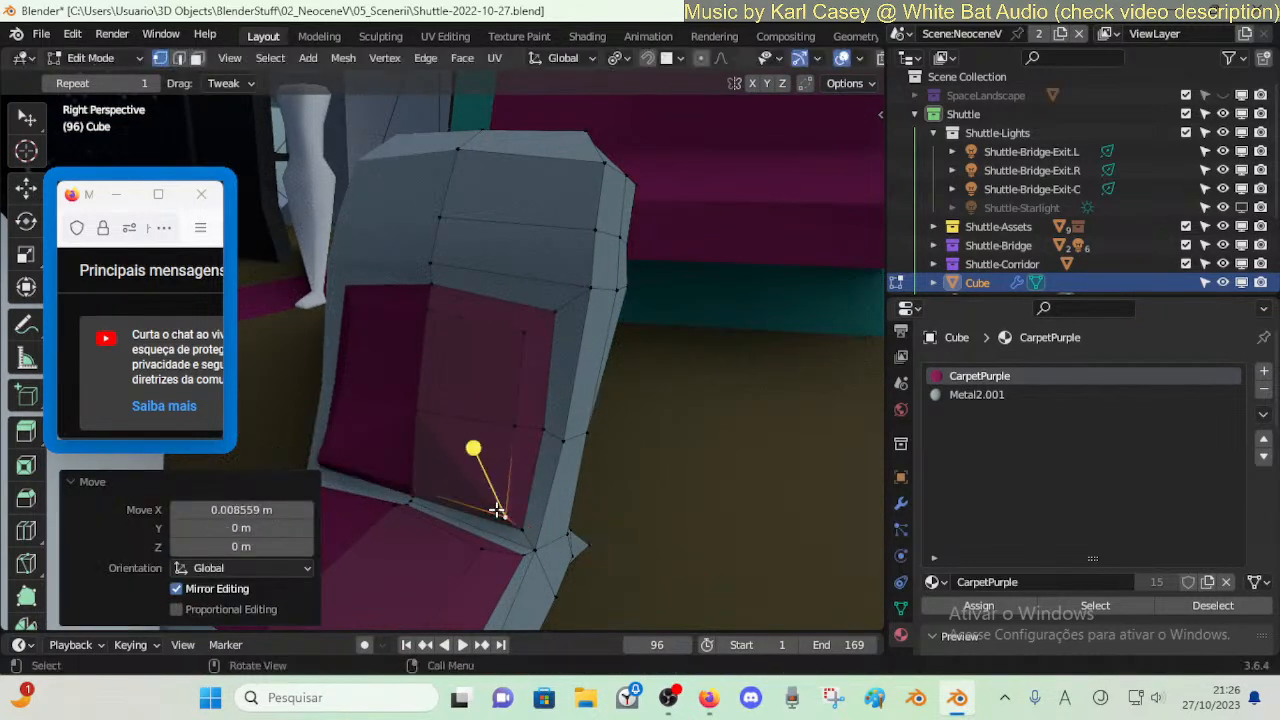
key(a)
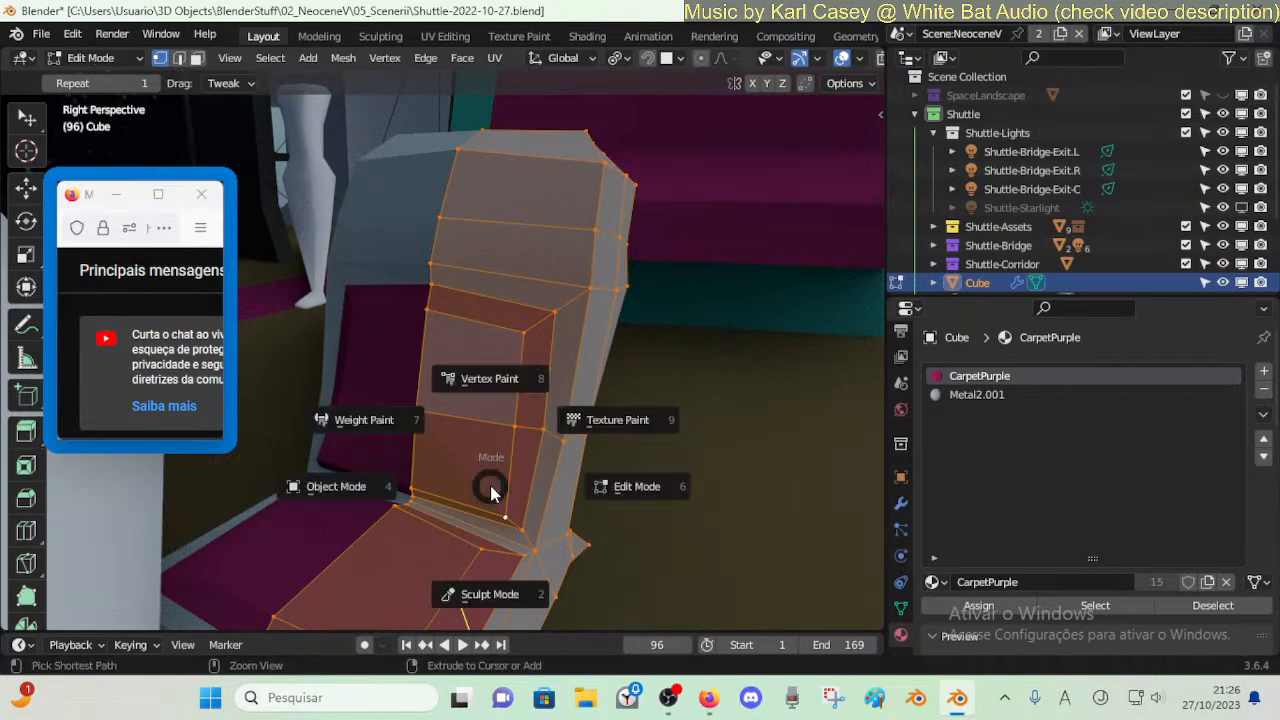
key(Tab)
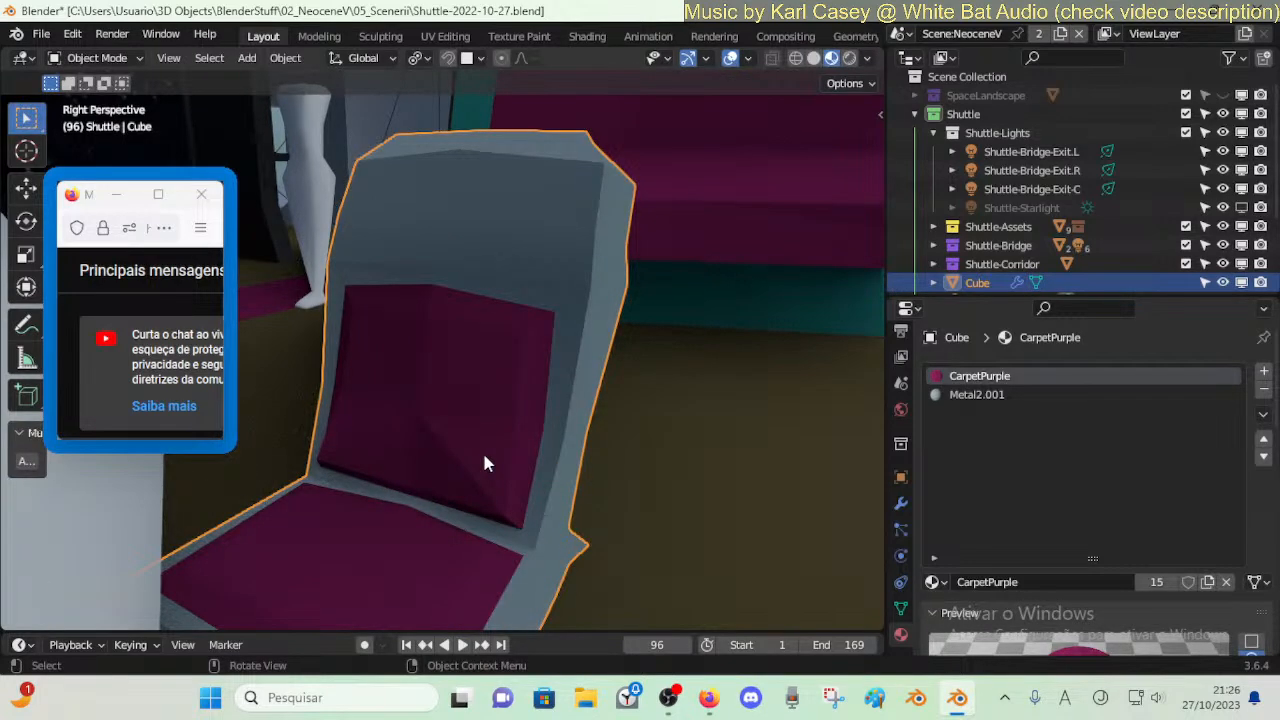
key(m)
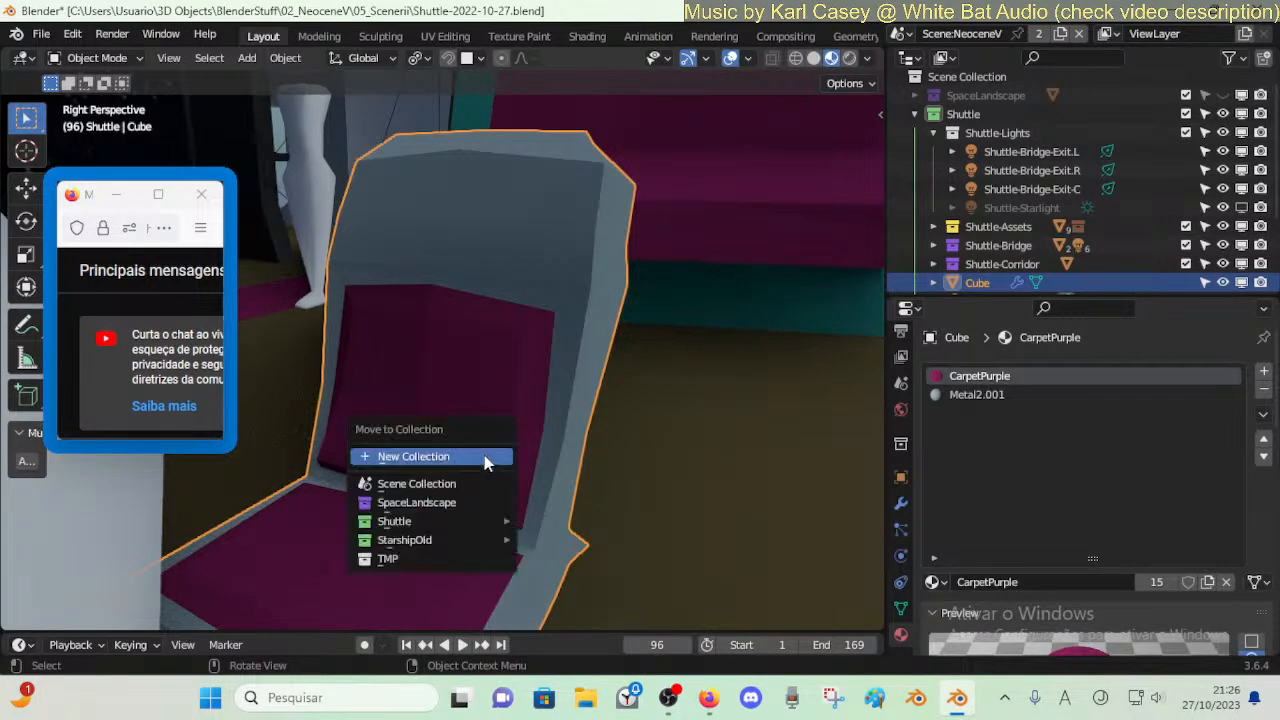
right_click(461, 314)
click(460, 250)
key(Tab)
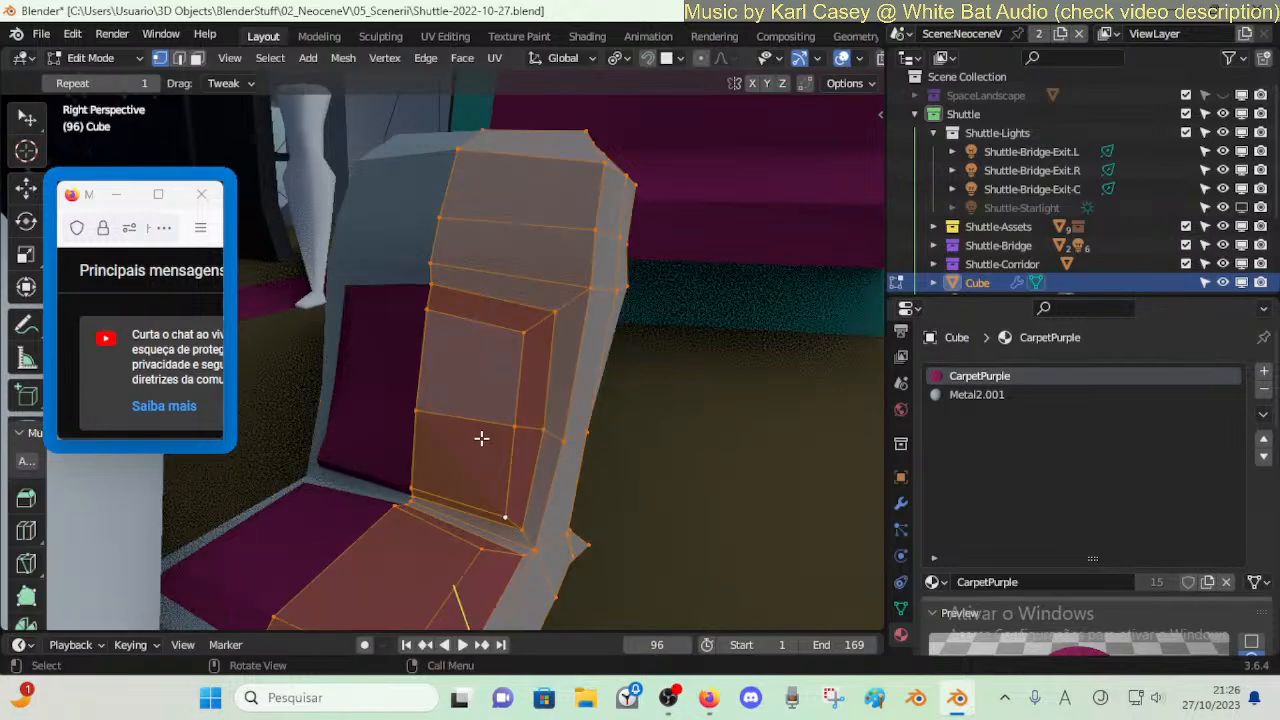
- Smooth the two front faces of the backrest pad again, and check the chair in Object Mode
key(3)
click(477, 455)
shift+click(488, 388)
drag(421, 428, 500, 449)
key(Tab)
key(Tab)
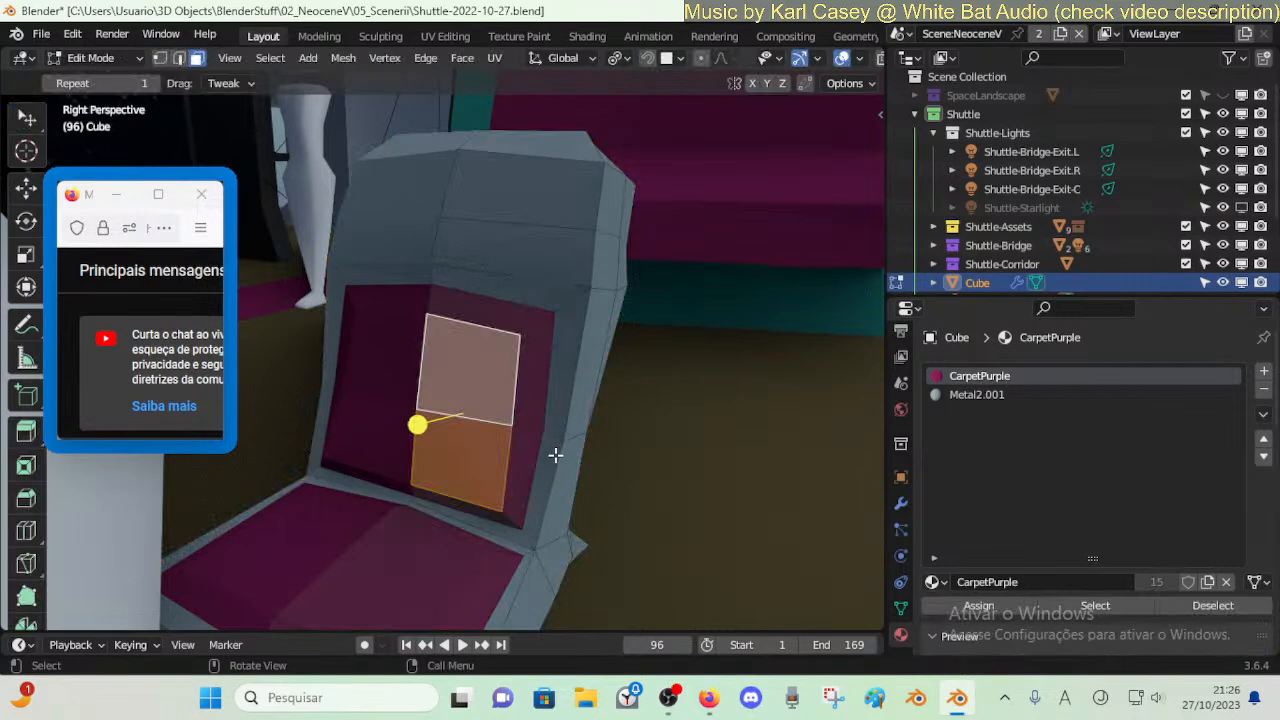
scroll(557, 451, down, 5)
key(Tab)
scroll(534, 455, up, 6)
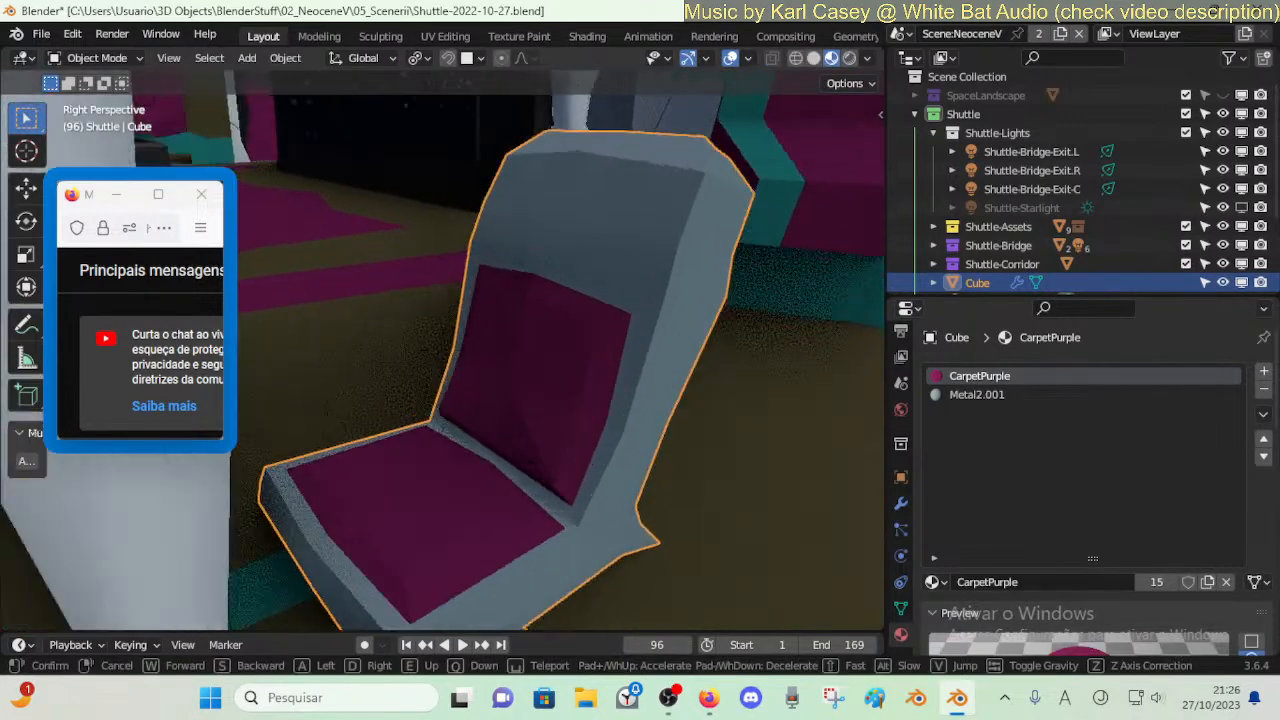
- Try to move the backrest pad's lower centre vertex along the Y axis, and undo the move
key(Tab)
key(1)
click(526, 477)
key(g)
key(y)
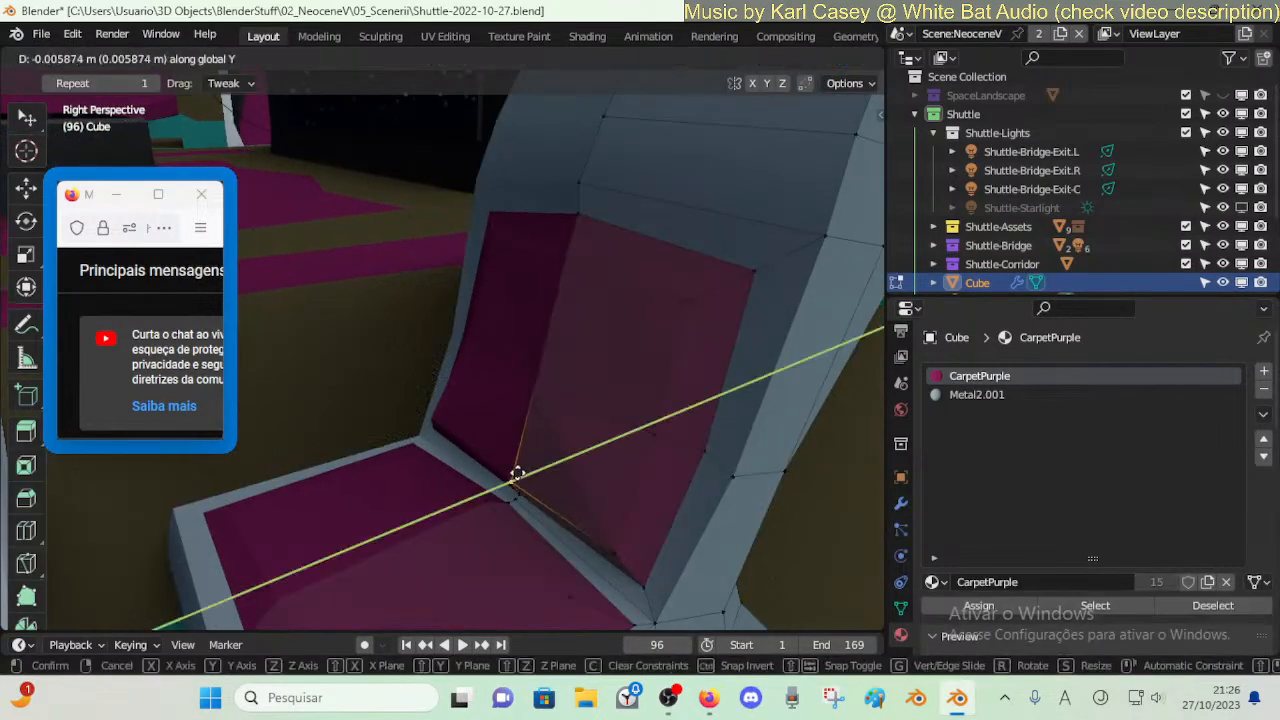
click(515, 475)
key(ctrl+z)
- Move the backrest pad's middle and upper centre vertices along Y, and its top-edge centre vertex by about 0.0115 m
key(g)
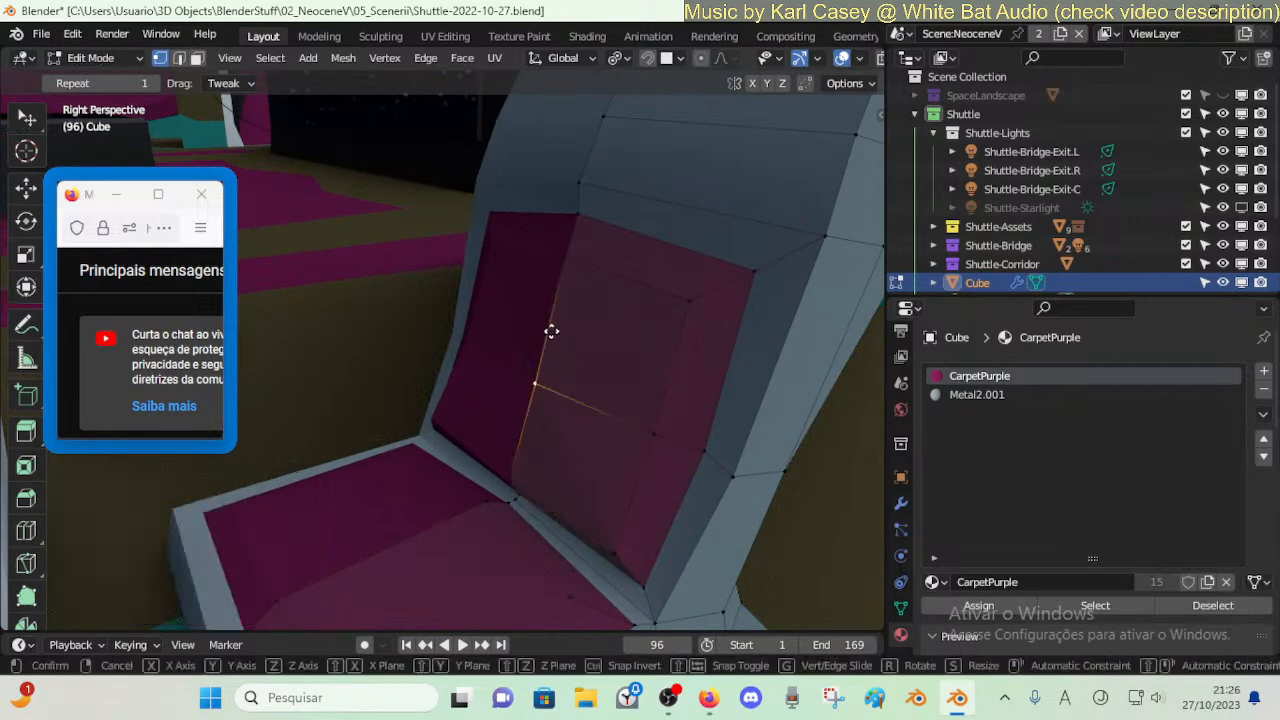
key(y)
click(561, 332)
click(566, 263)
key(g)
key(y)
click(578, 262)
click(583, 206)
key(g)
key(y)
click(598, 209)
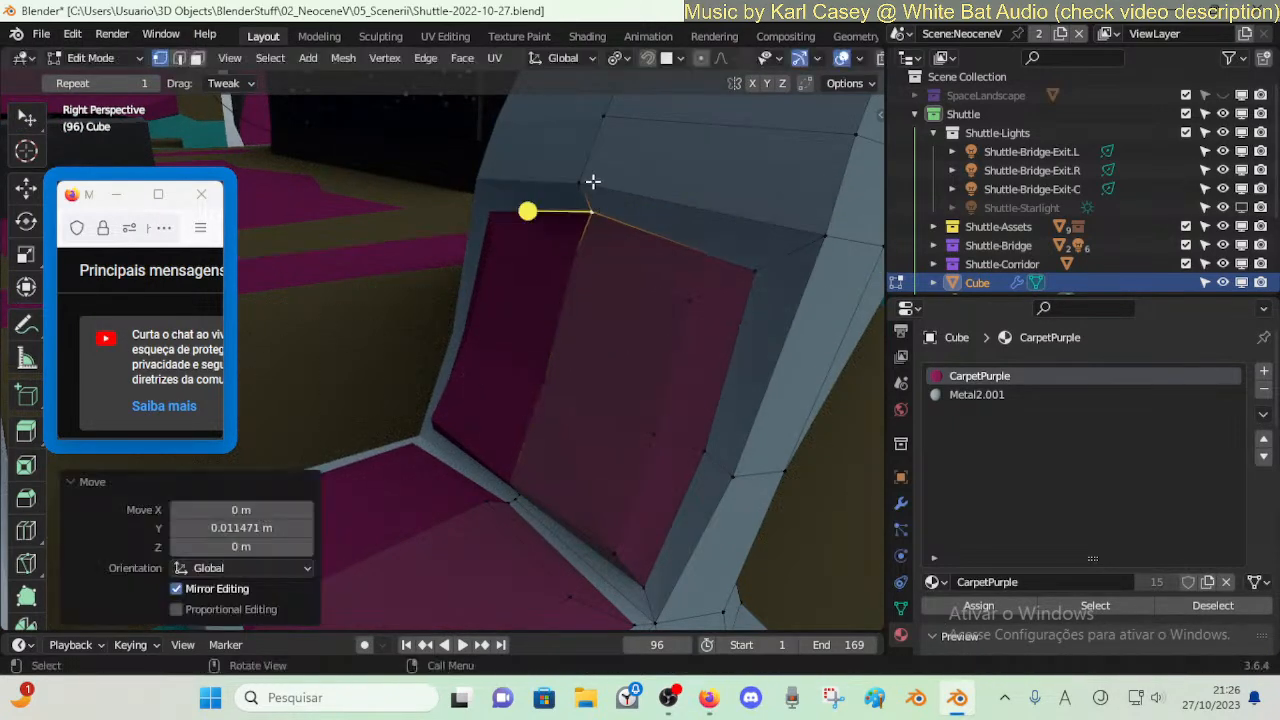
- Check the whole chair in Object Mode, and save the file
key(shift+grave)
key(s)
click(600, 193)
key(Tab)
key(shift+grave)
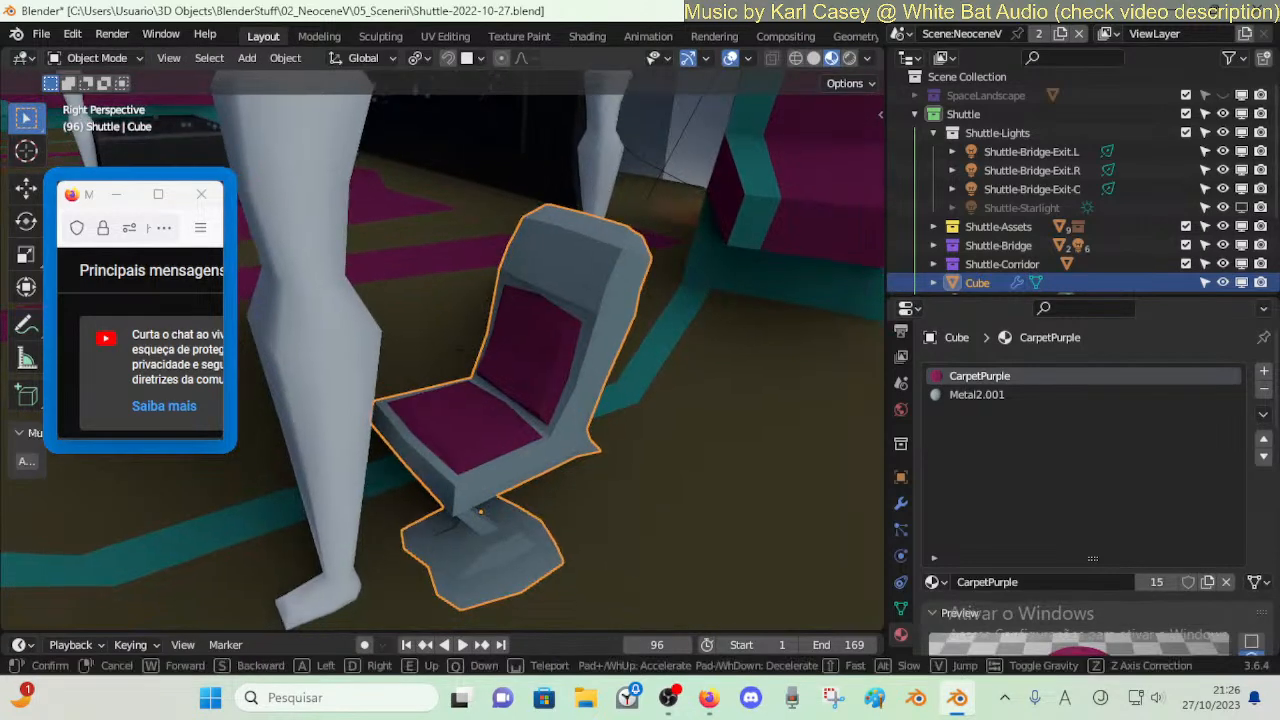
key(w)
click(644, 218)
key(ctrl+s)
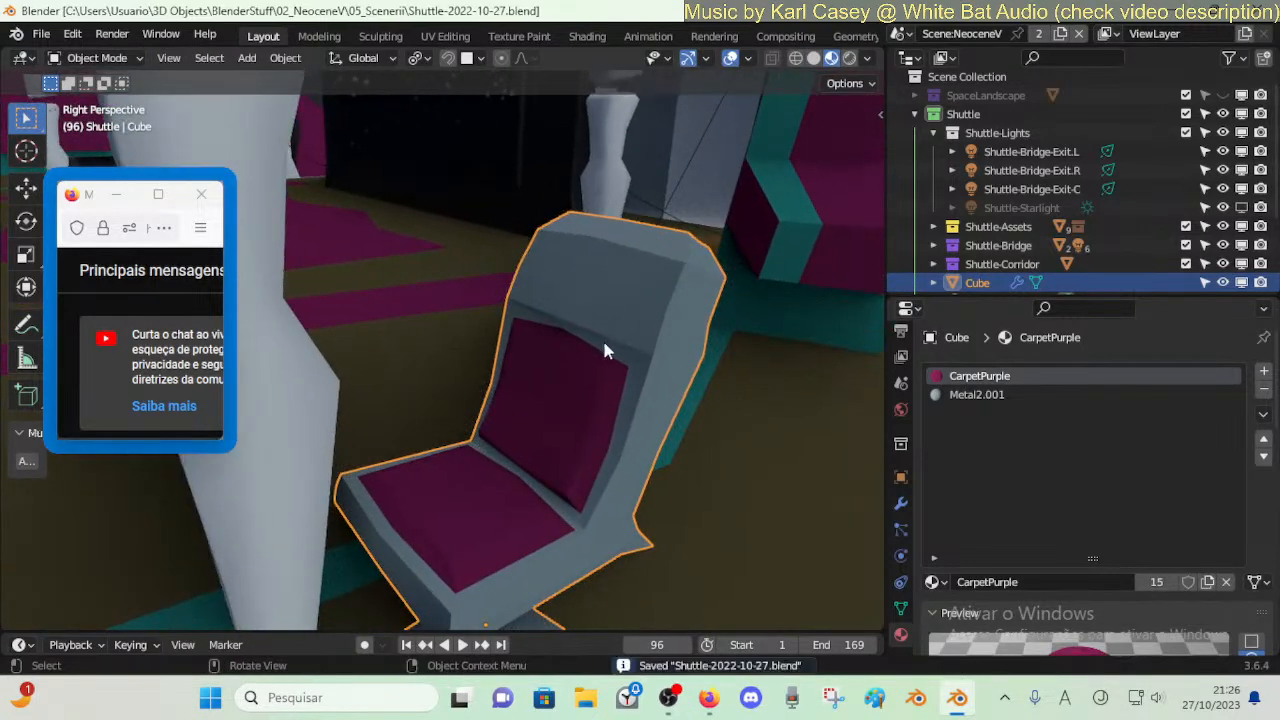
- Slide the backrest pad's top-edge centre vertex by about 0.18, shift it along Y, and clear the selection
key(Tab)
key(g)
key(g)
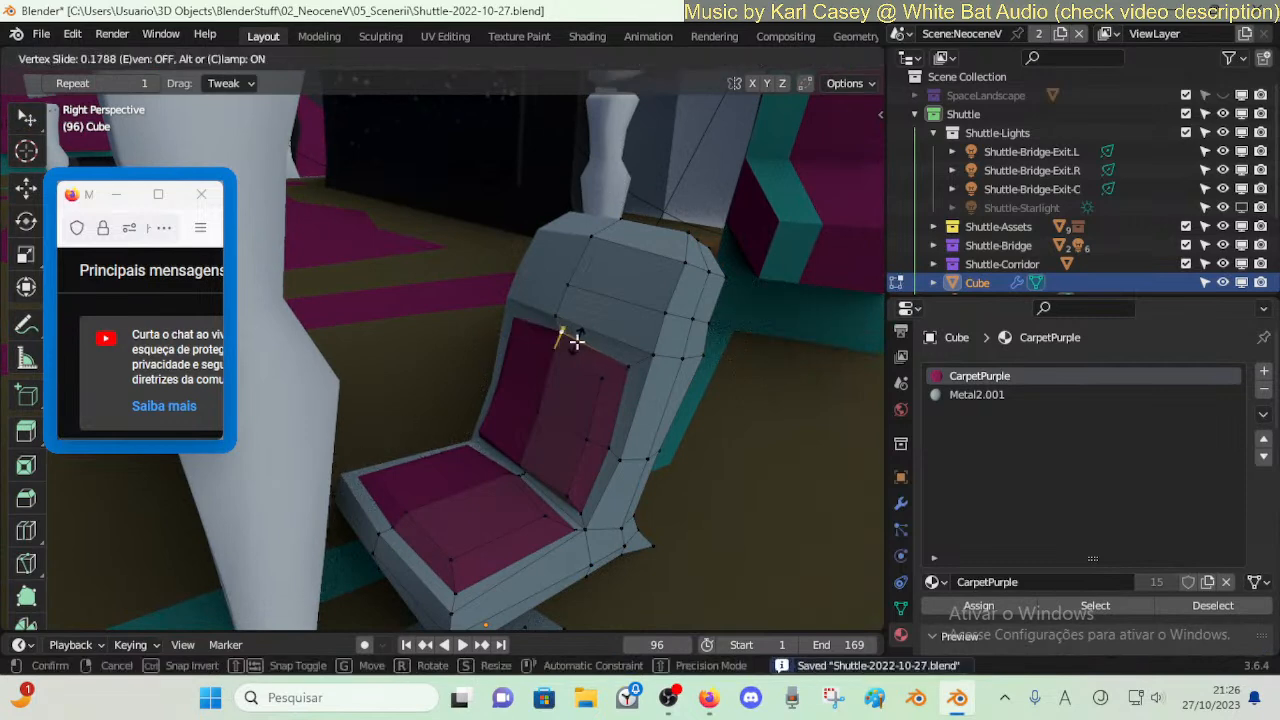
click(572, 340)
key(g)
key(y)
click(581, 340)
key(alt+a)
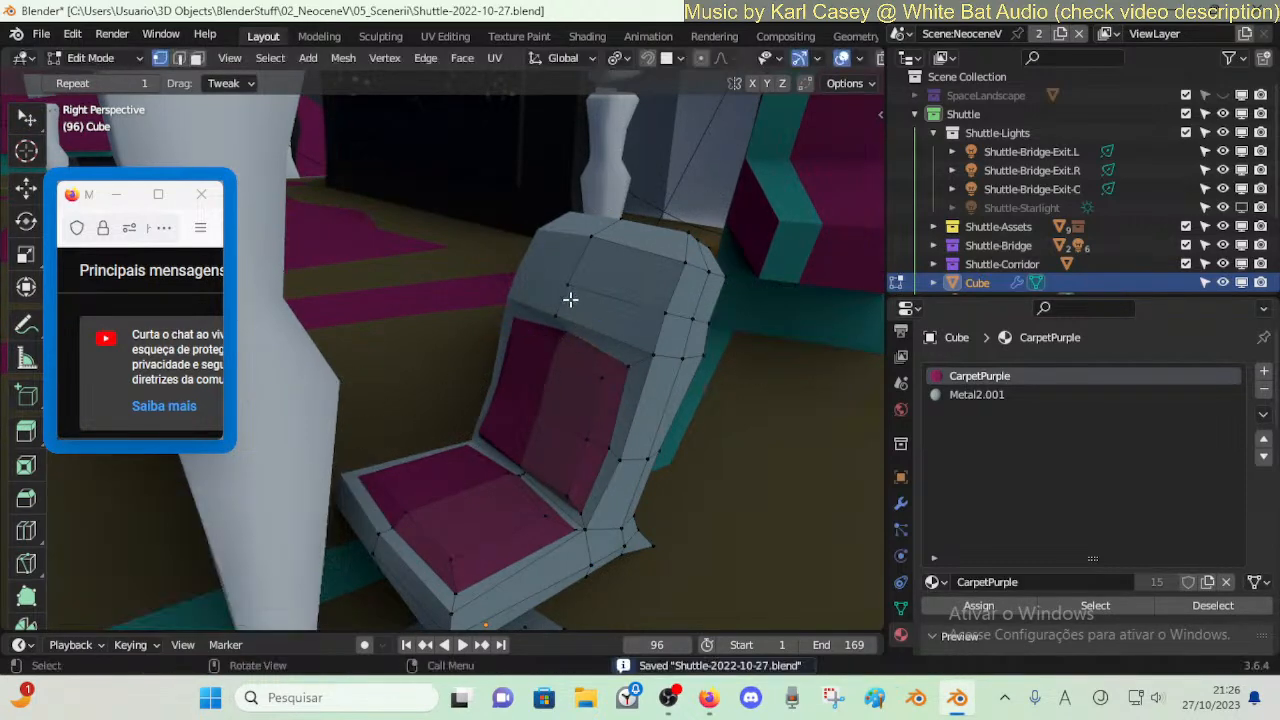
- Smooth the band of metal faces above the backrest pad by about 0.271
alt+click(668, 328)
drag(650, 320, 717, 335)
key(shift+grave)
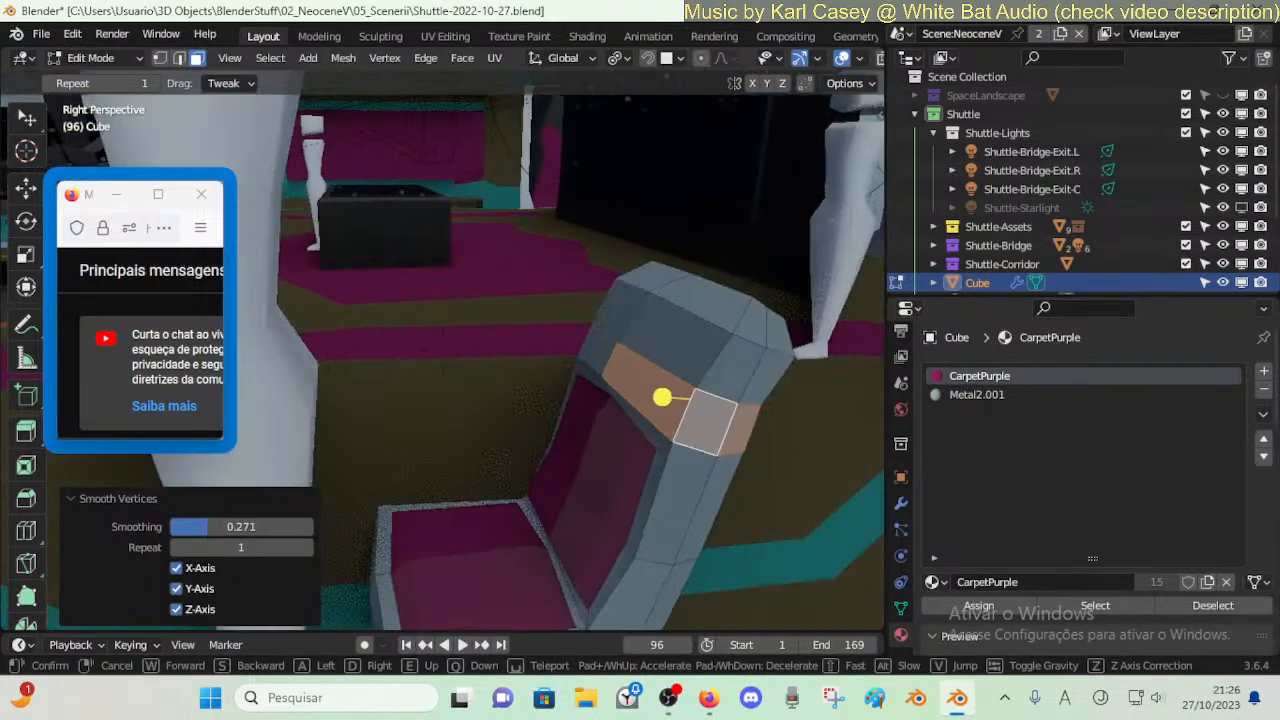
- Move the smoothed band of metal faces above the backrest pad by about 0.0088 m along Y, and check the chair in Object Mode
key(d)
click(717, 335)
key(g)
key(y)
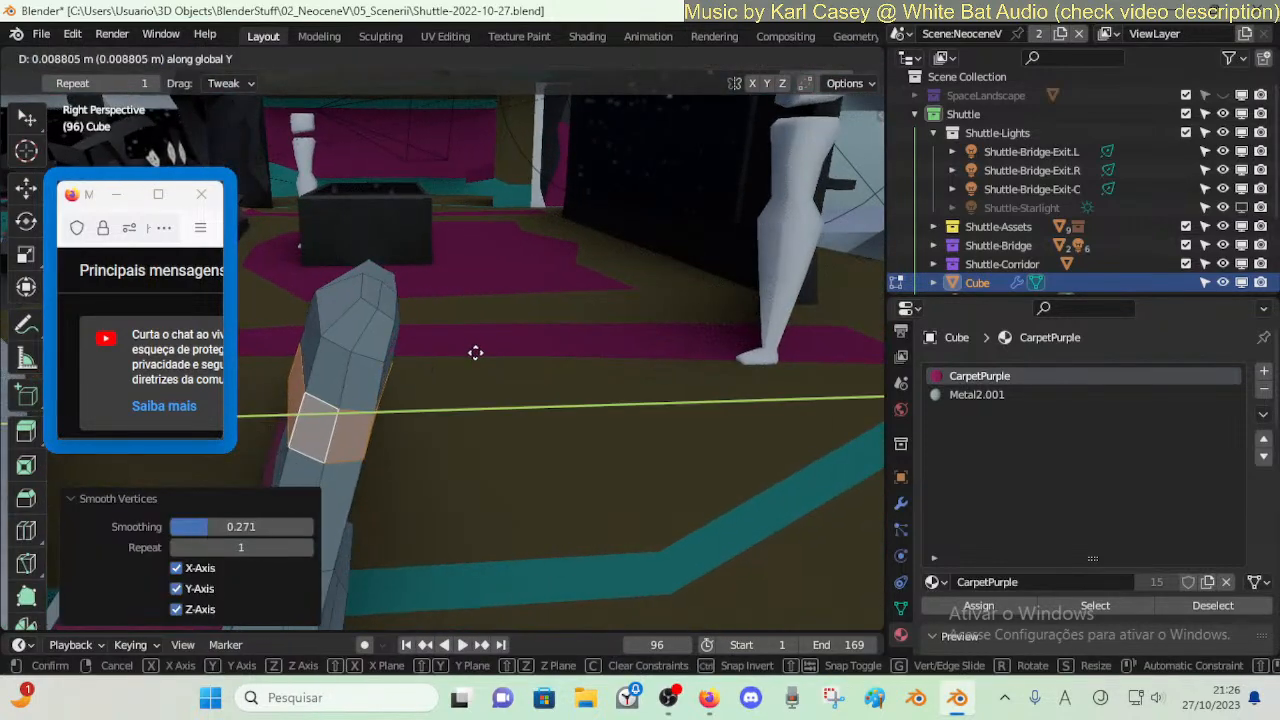
click(471, 351)
key(shift+grave)
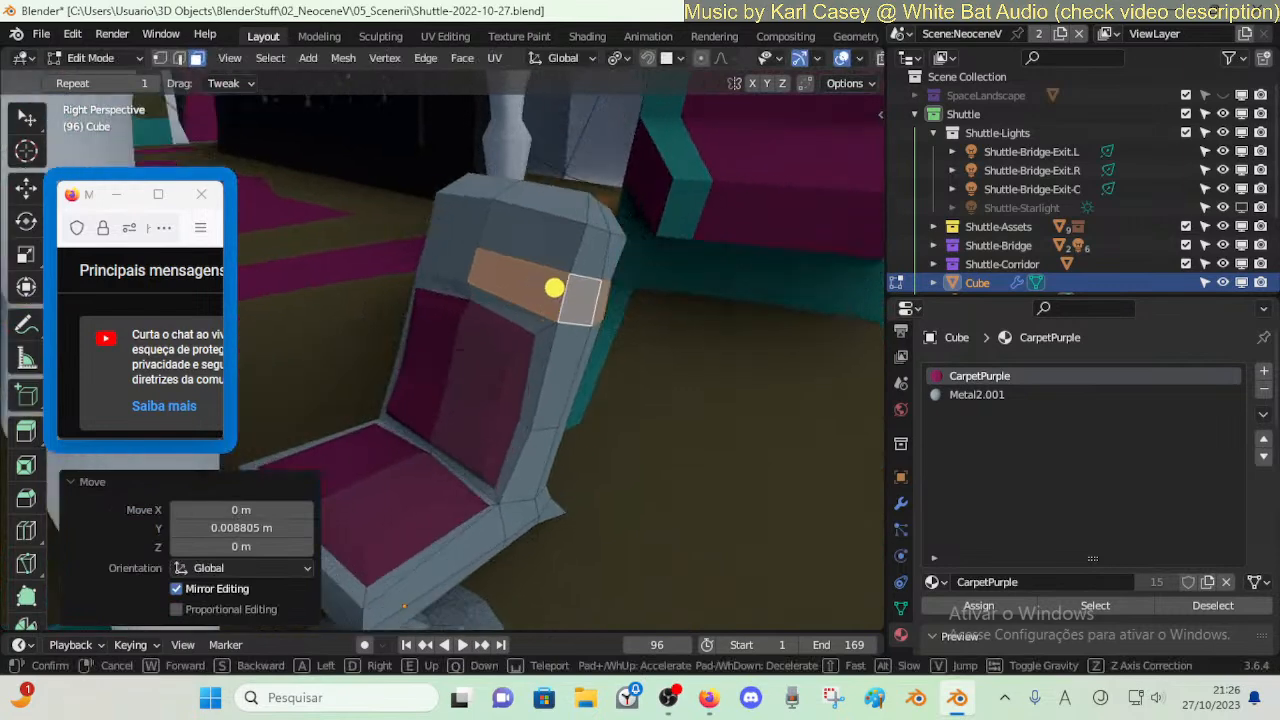
click(475, 321)
key(Tab)
key(Tab)
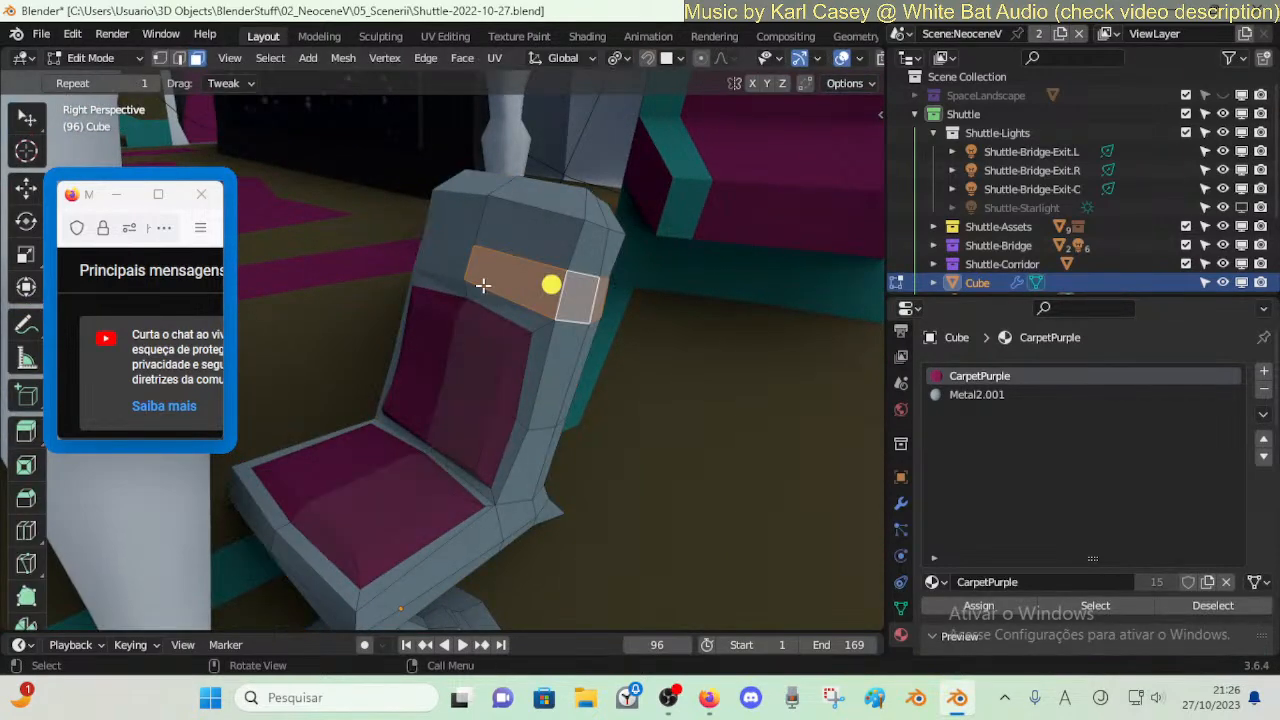
- Shift the metal centre vertices above the backrest pad along Y one by one, moving the topmost by about 0.019 m
key(1)
click(486, 274)
key(g)
key(y)
click(493, 272)
key(g)
key(y)
click(486, 237)
key(g)
key(y)
click(505, 200)
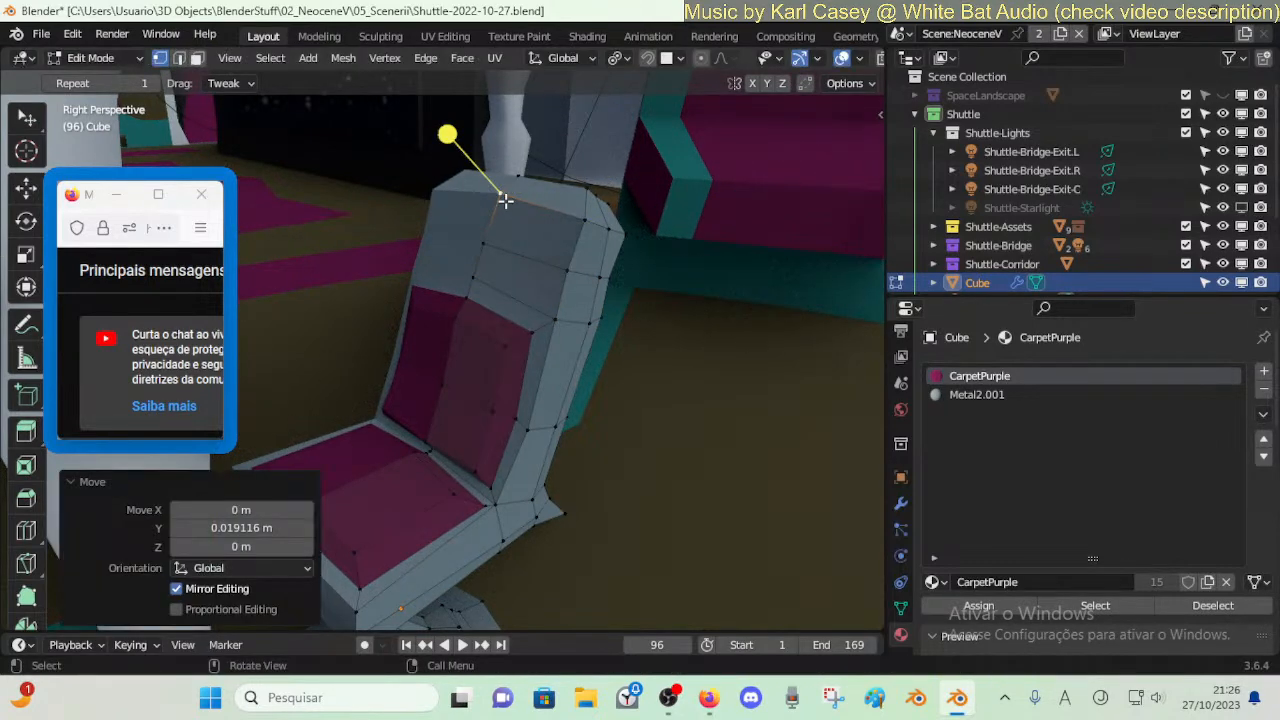
- Dissolve the horizontal edge line running across the metal headrest area above the backrest pad
key(alt+a)
key(2)
click(515, 250)
key(x)
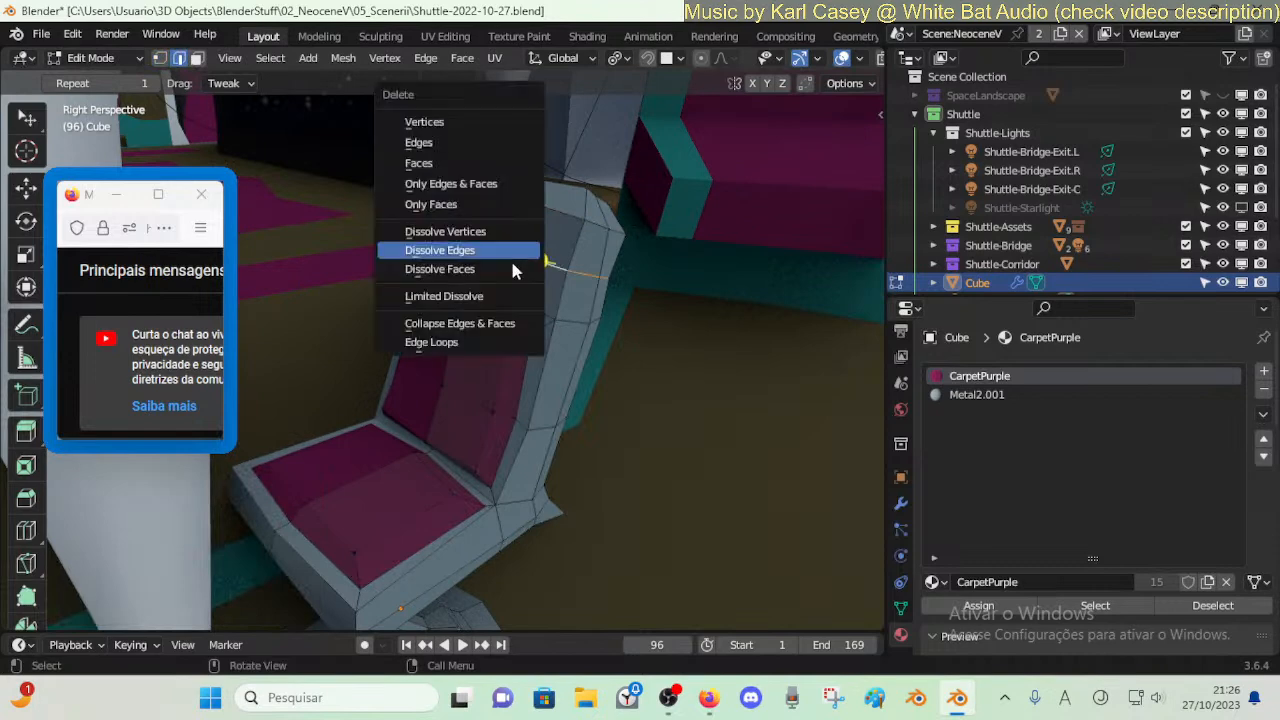
click(507, 244)
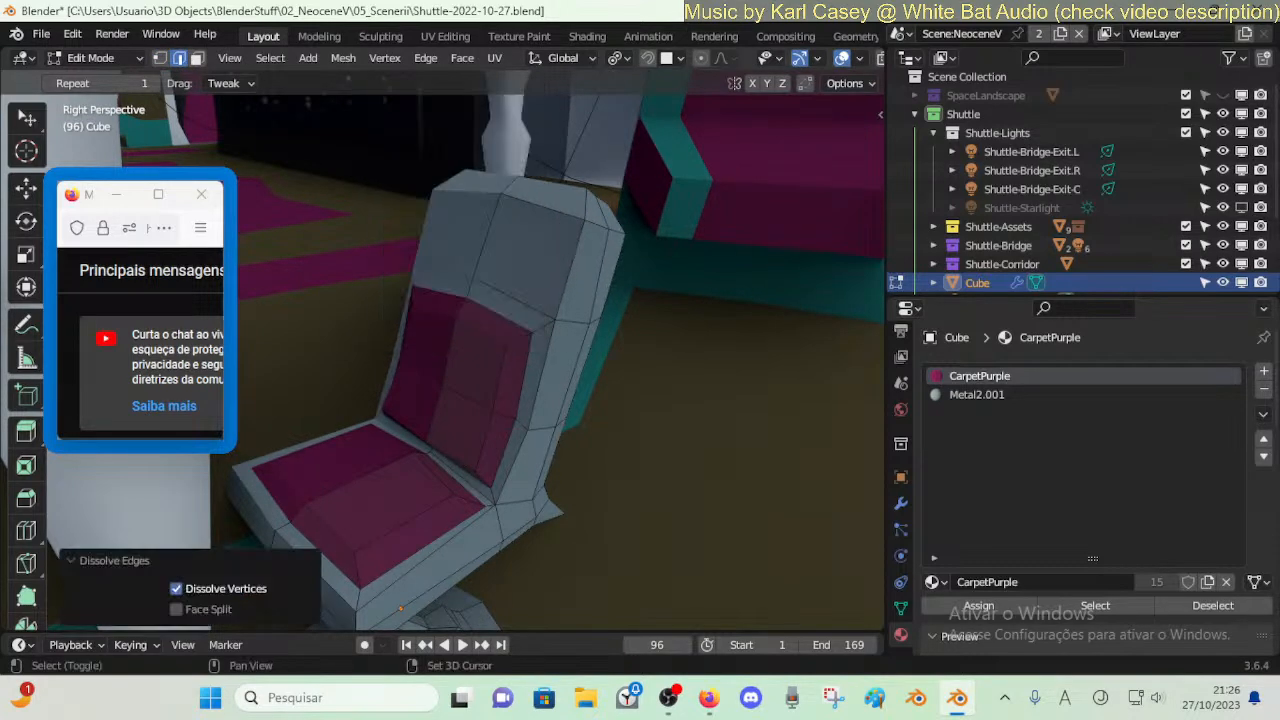
scroll(619, 274, down, 5)
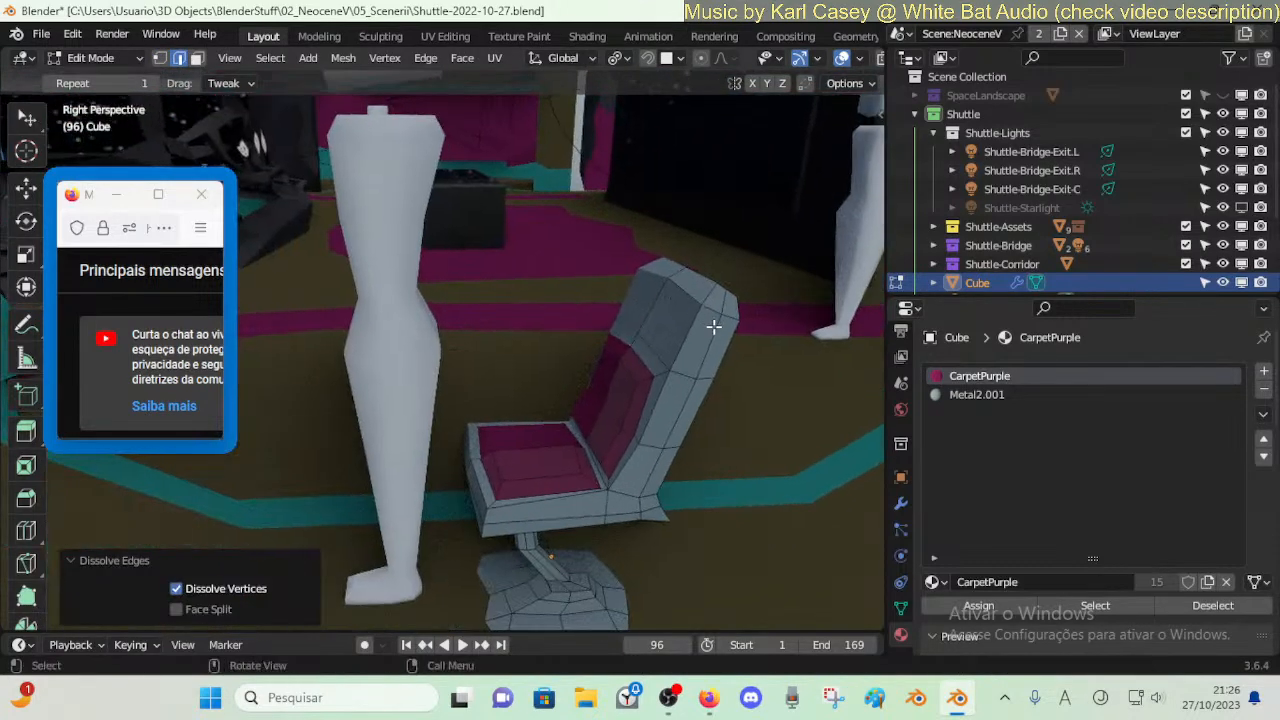
- Rotate the faces on top of the backrest by about -21.1° around the X axis
key(3)
click(716, 326)
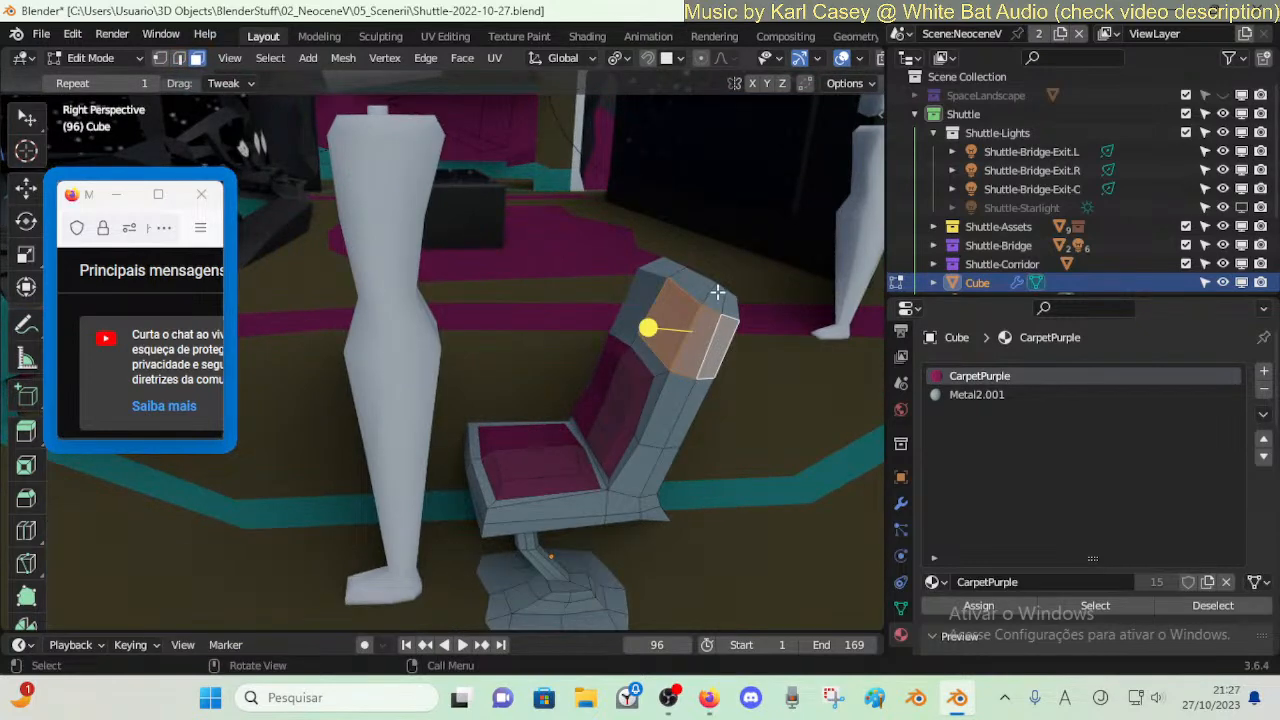
click(718, 291)
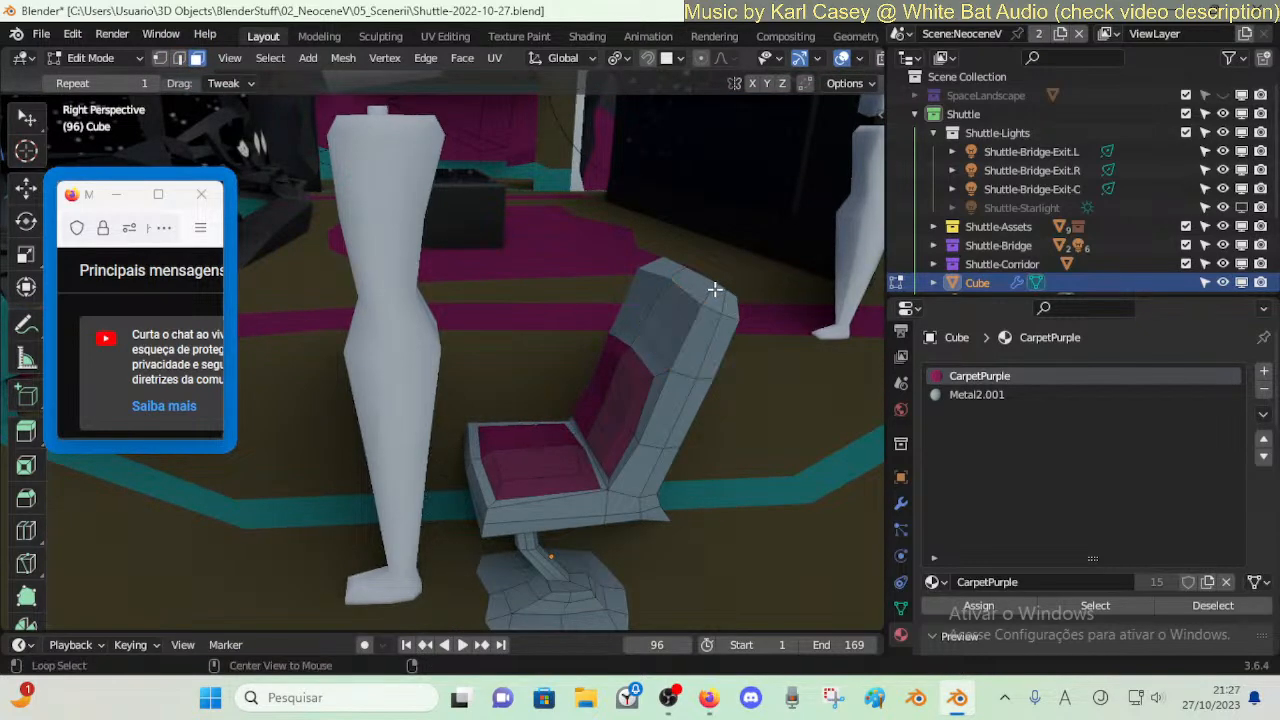
key(r)
key(x)
click(783, 306)
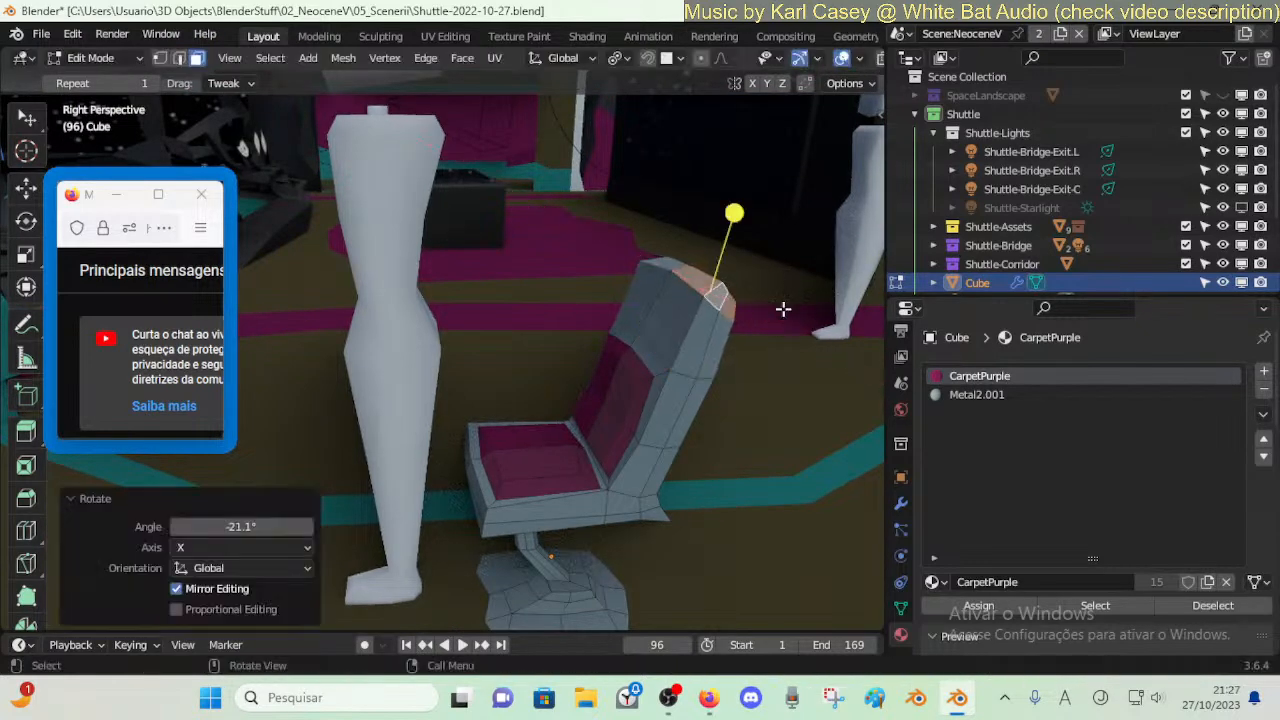
- Move the selected faces on top of the backrest by about -0.024 m along Y
key(g)
key(x)
key(y)
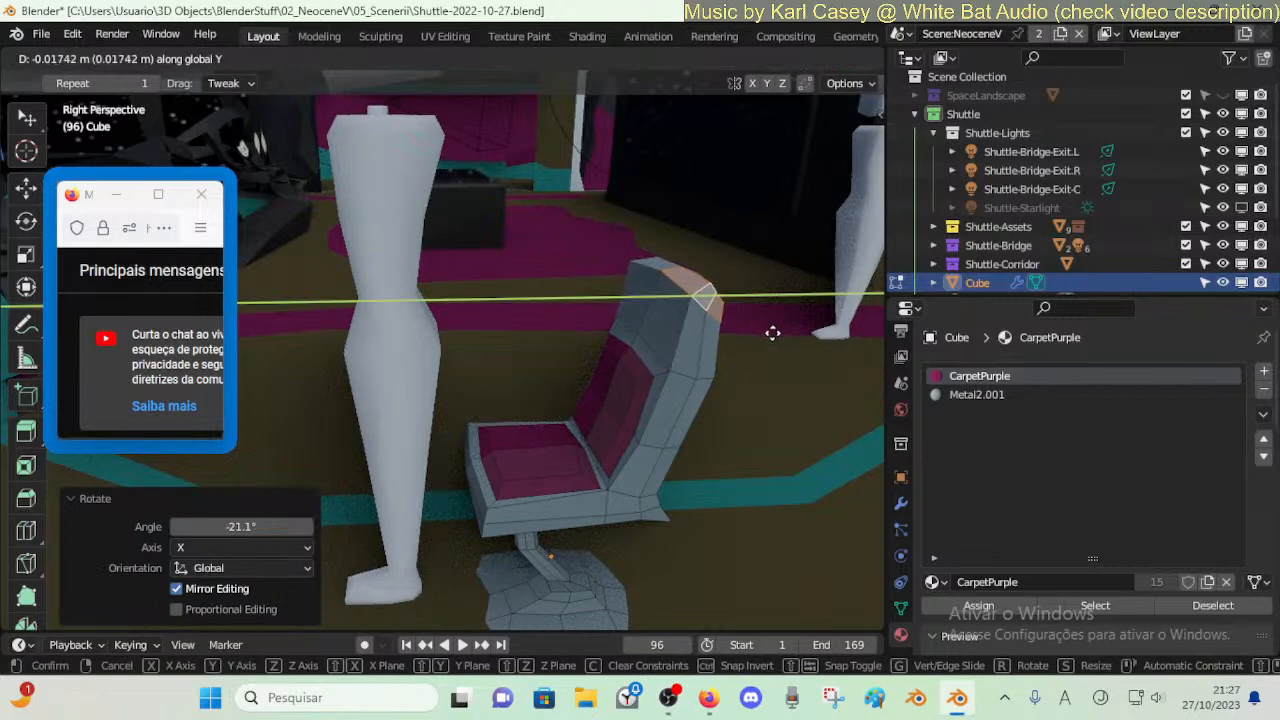
click(765, 336)
key(g)
key(z)
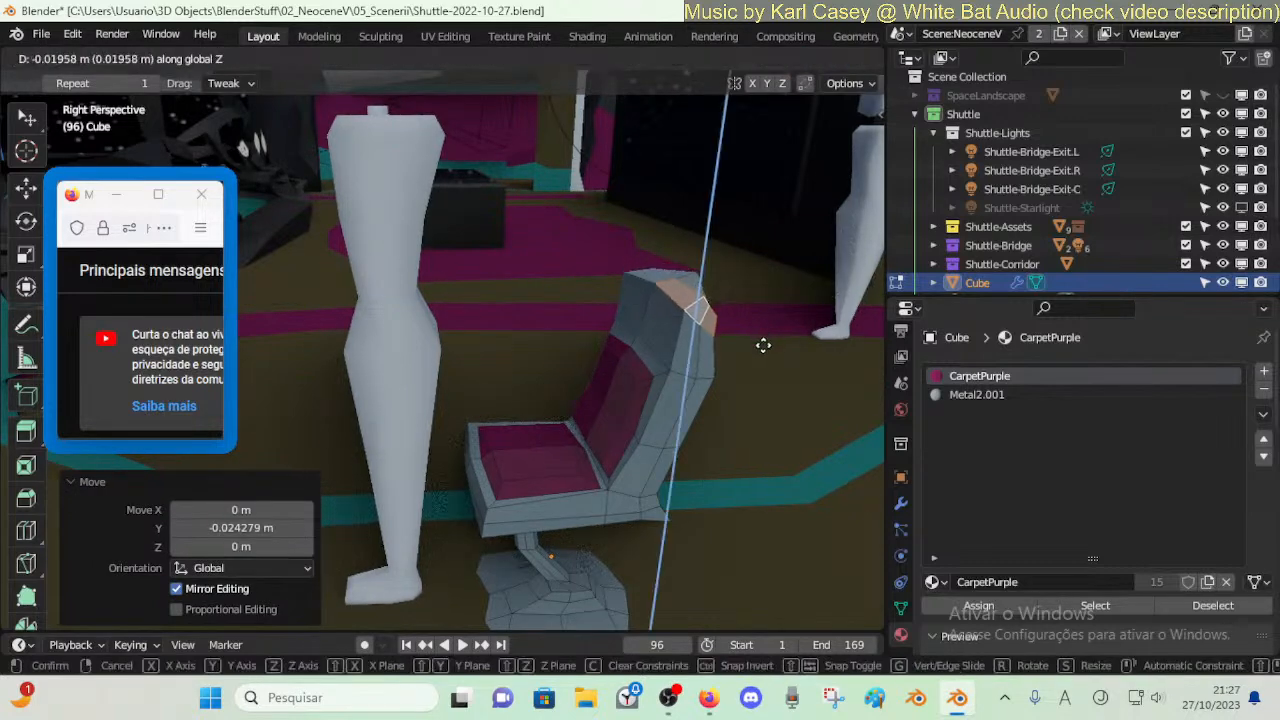
right_click(763, 344)
middle_drag(763, 344, 695, 310)
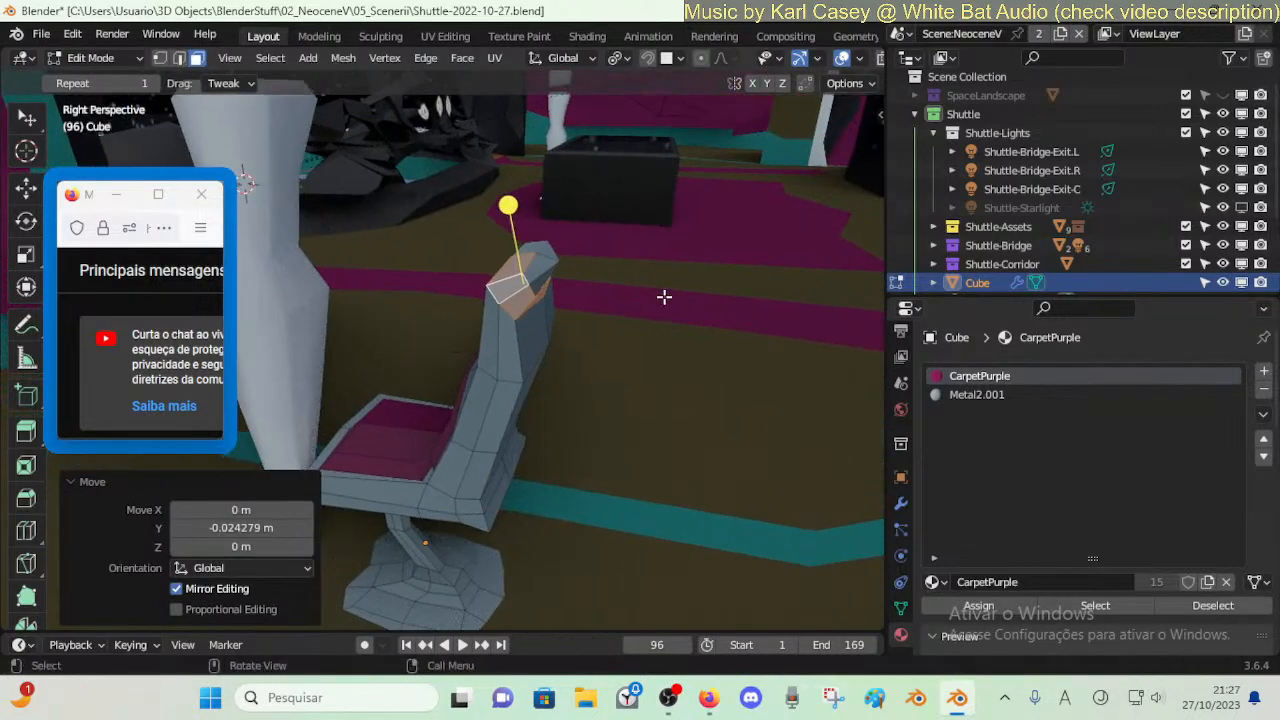
- Move the centre vertex at the upper rear of the backrest by about -0.013 m along Y
key(1)
key(g)
key(y)
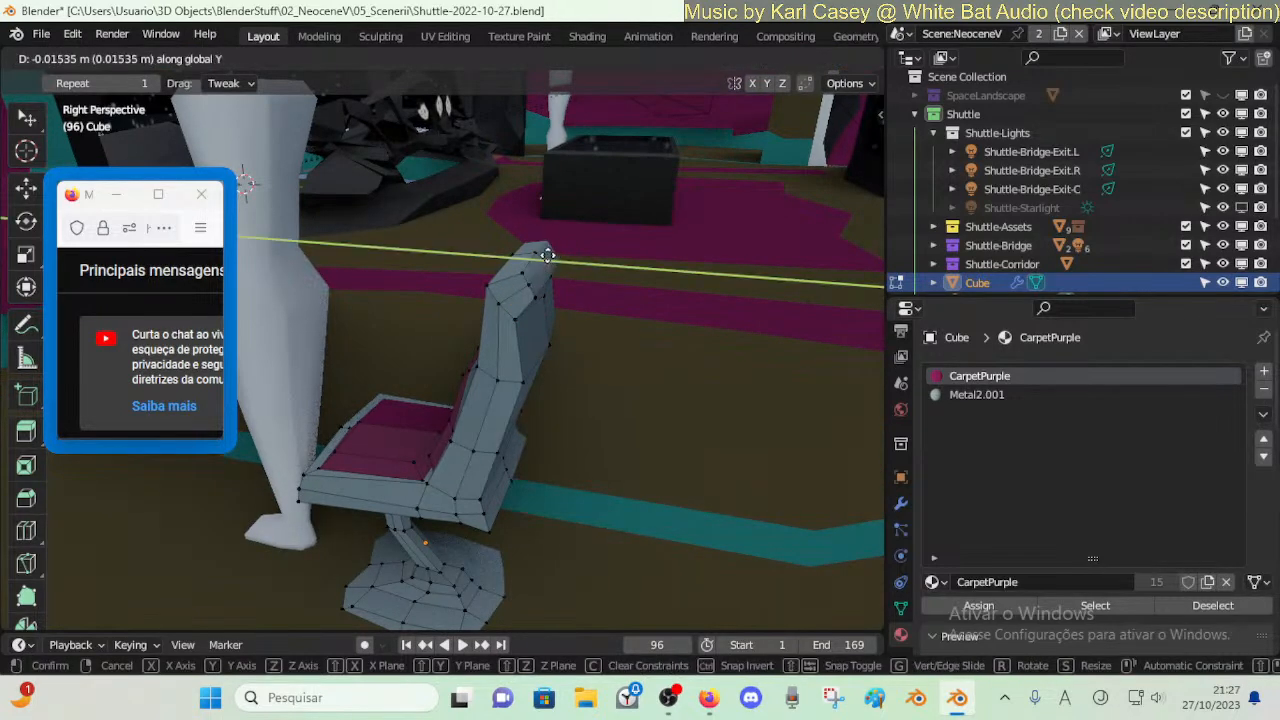
click(551, 255)
scroll(551, 255, up, 5)
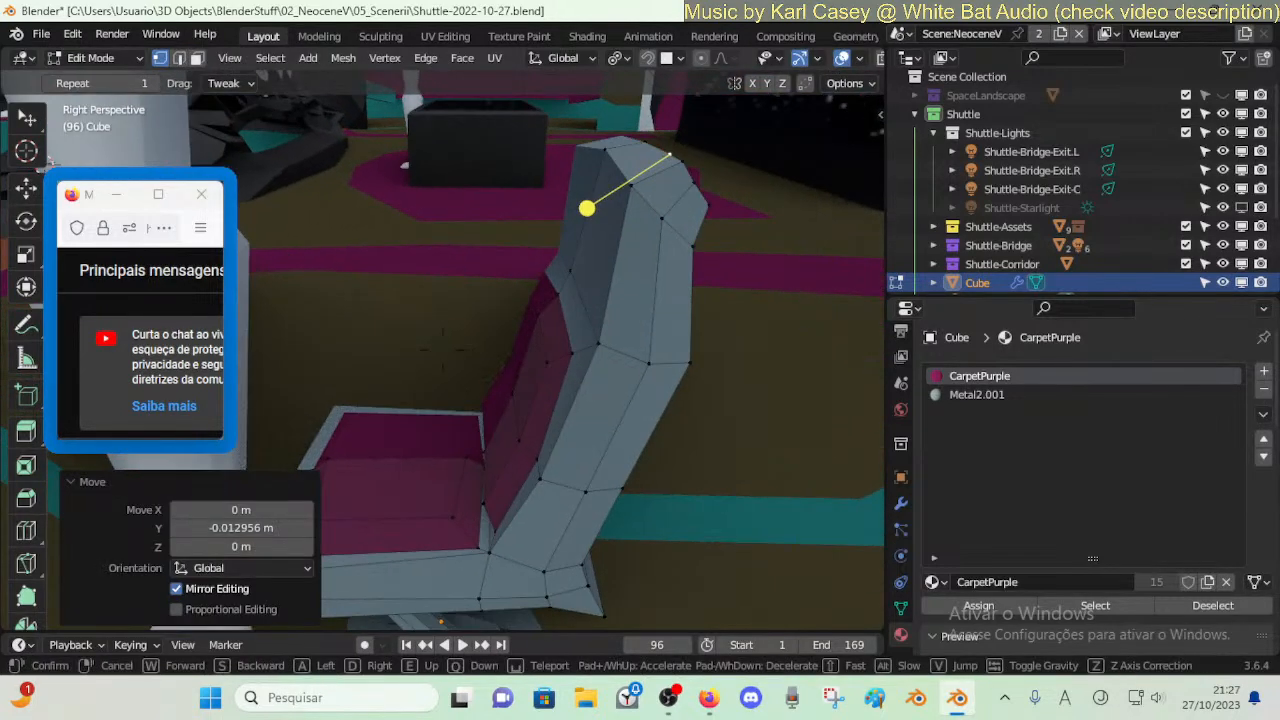
- Inset the large metal front face above the backrest pad by about 0.0103 m
key(3)
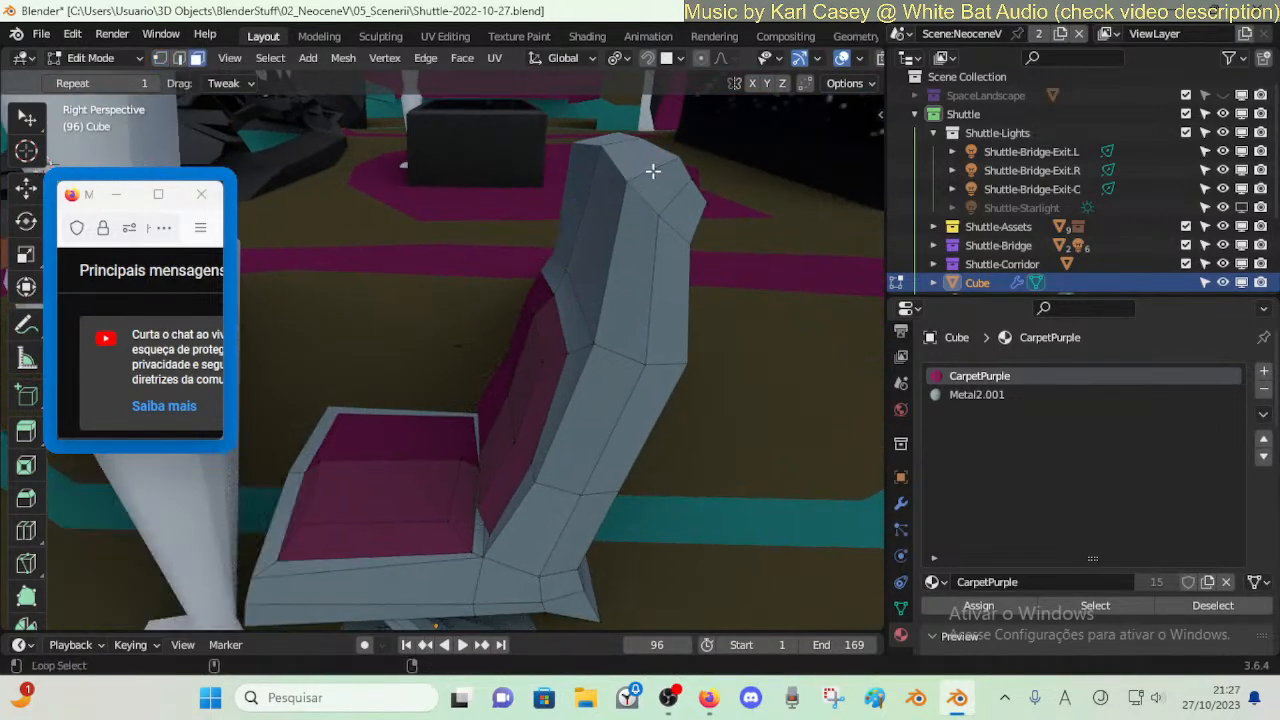
click(597, 218)
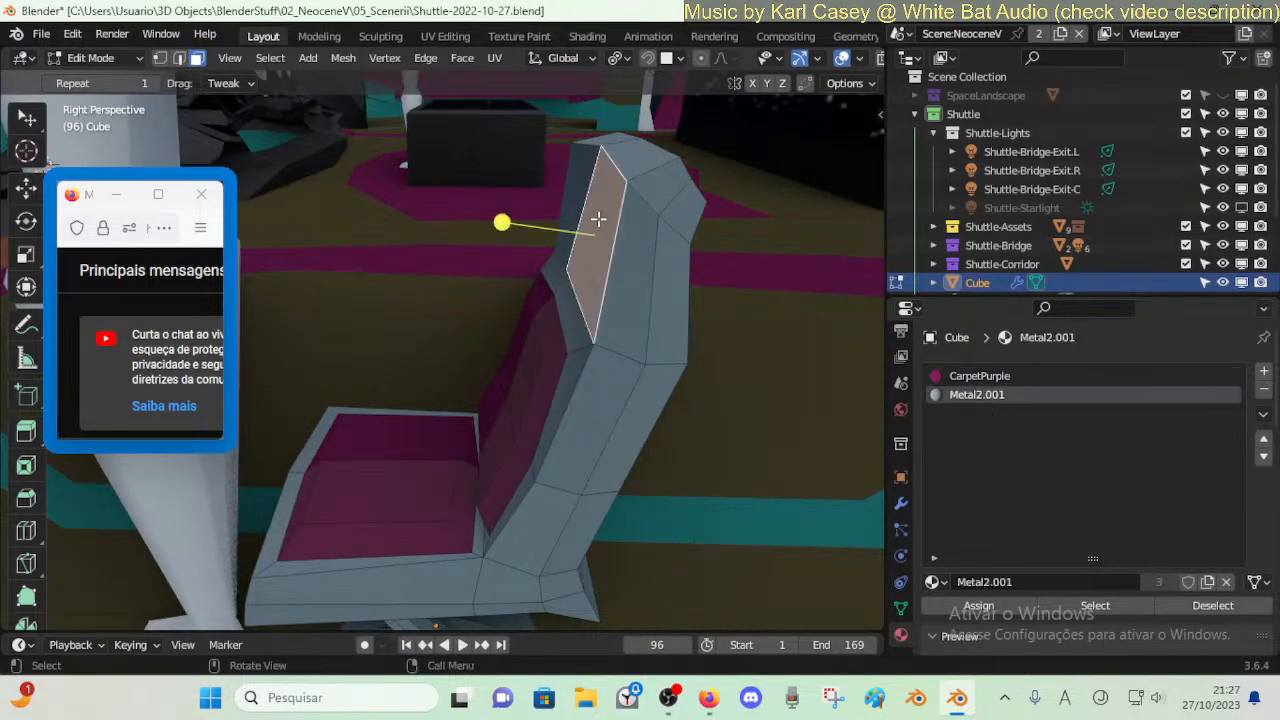
key(i)
click(685, 240)
- Try extruding the inset headrest face by about 0.015 m and scaling it down, and undo both operations
key(e)
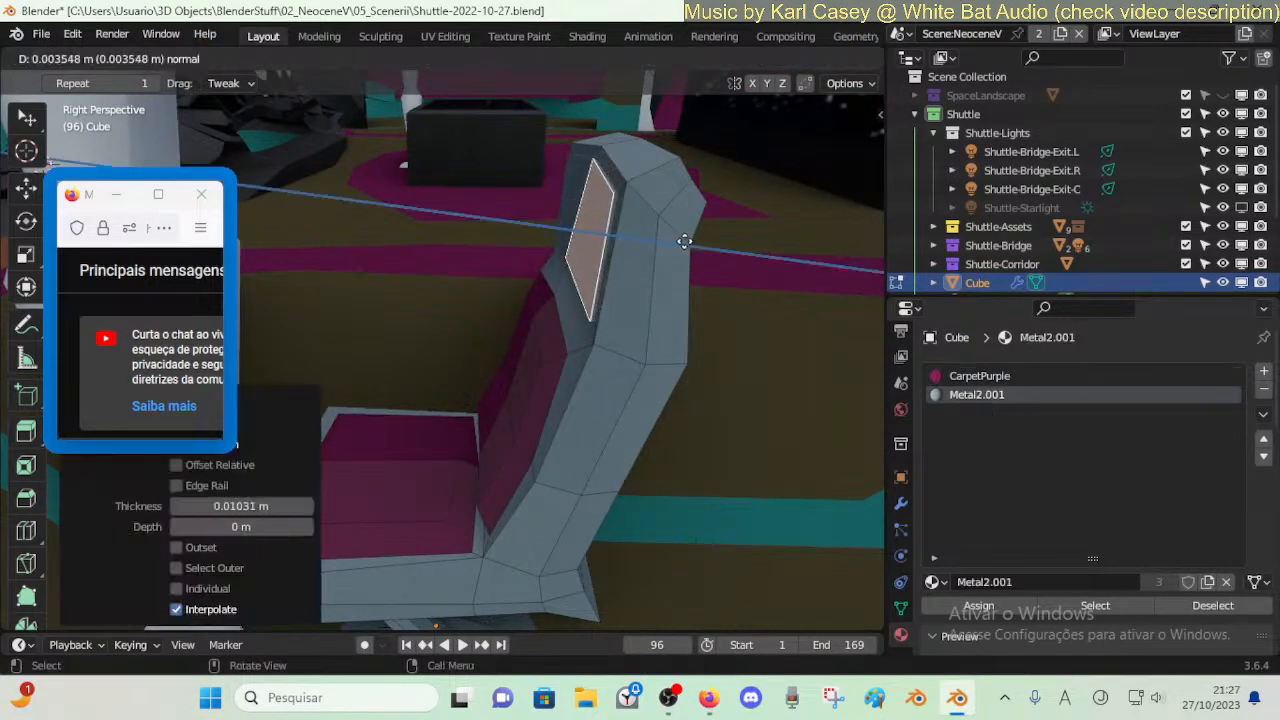
click(685, 240)
key(s)
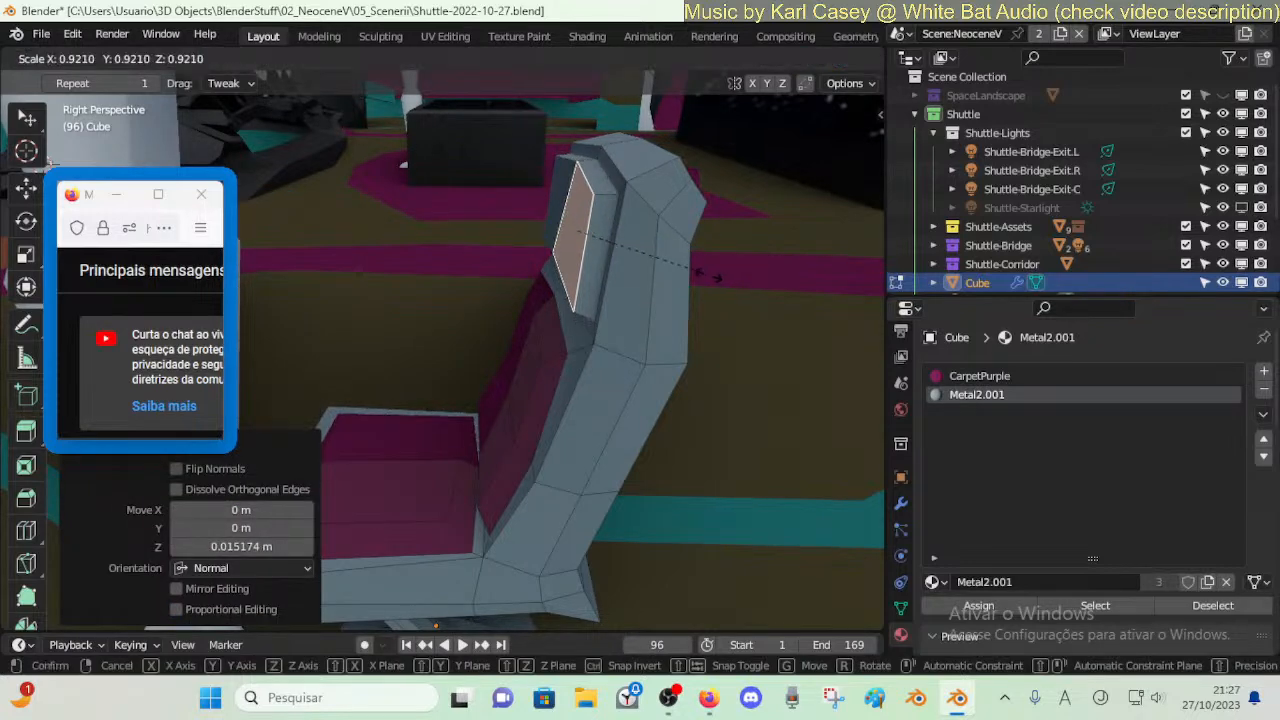
click(700, 274)
key(ctrl+z)
key(ctrl+z)
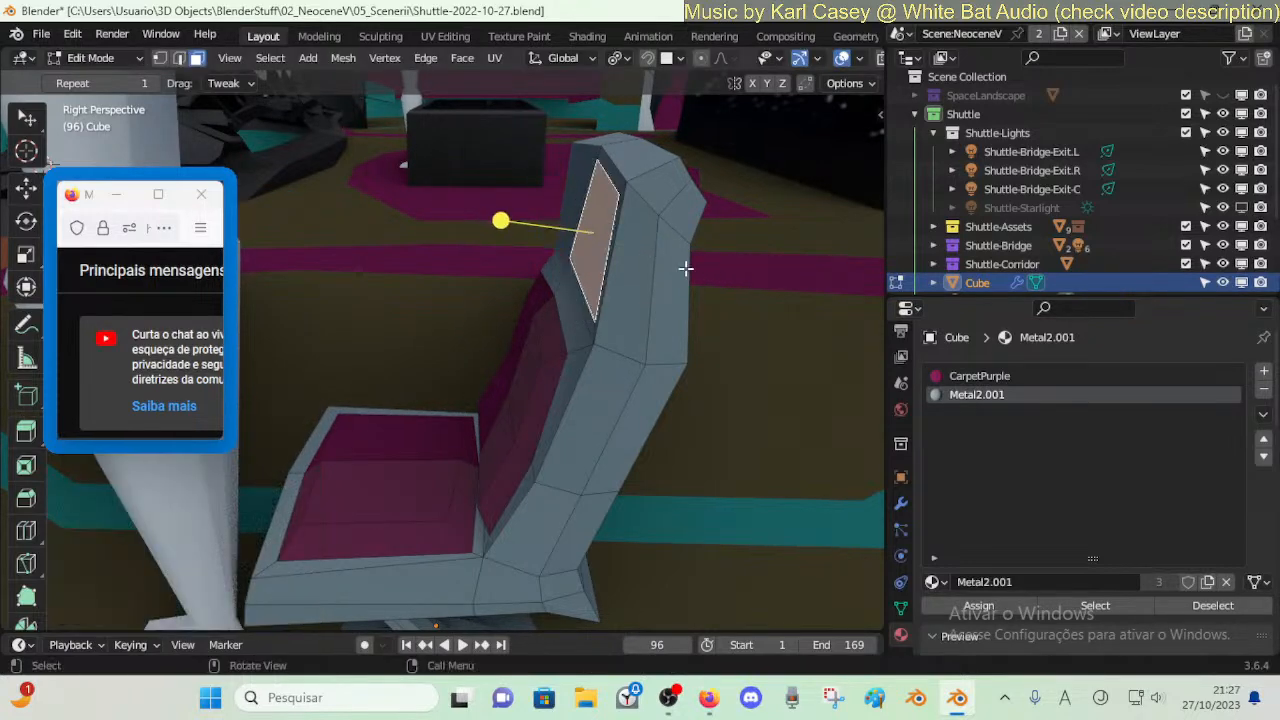
- Extrude the inset headrest face outward by about 0.031 m and scale its front face down
key(shift+grave)
key(w)
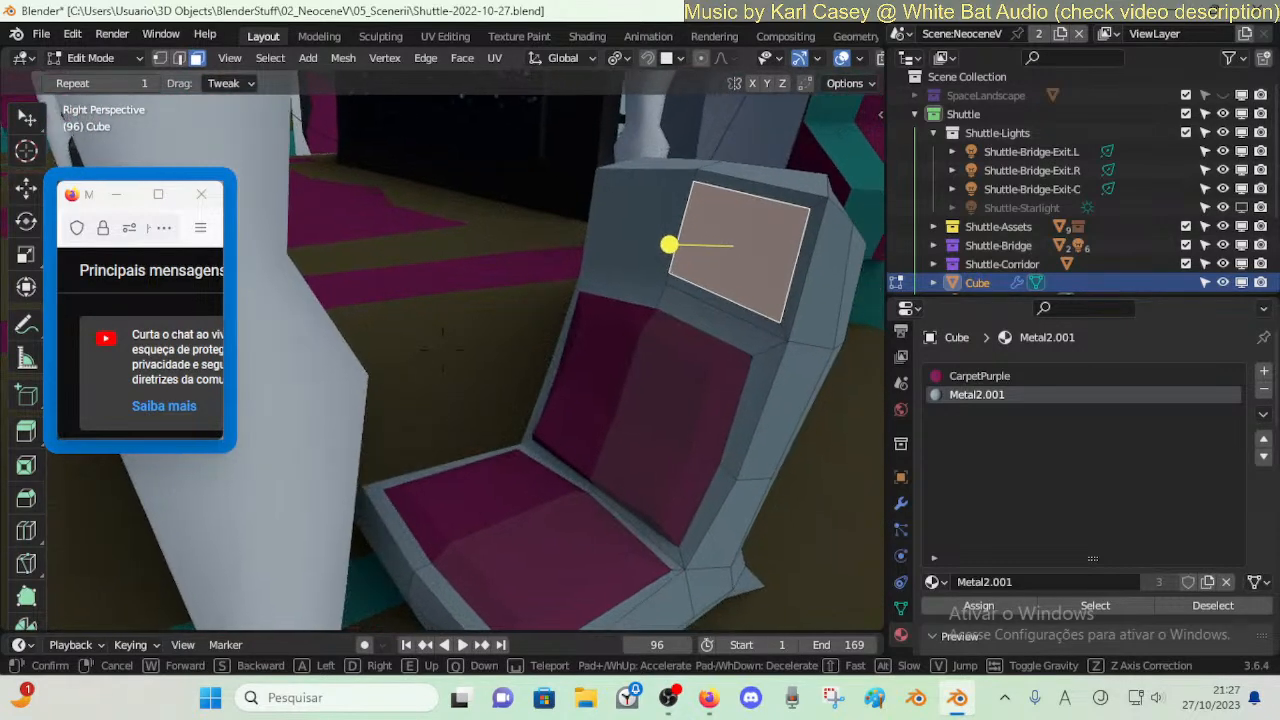
key(w)
click(678, 266)
key(e)
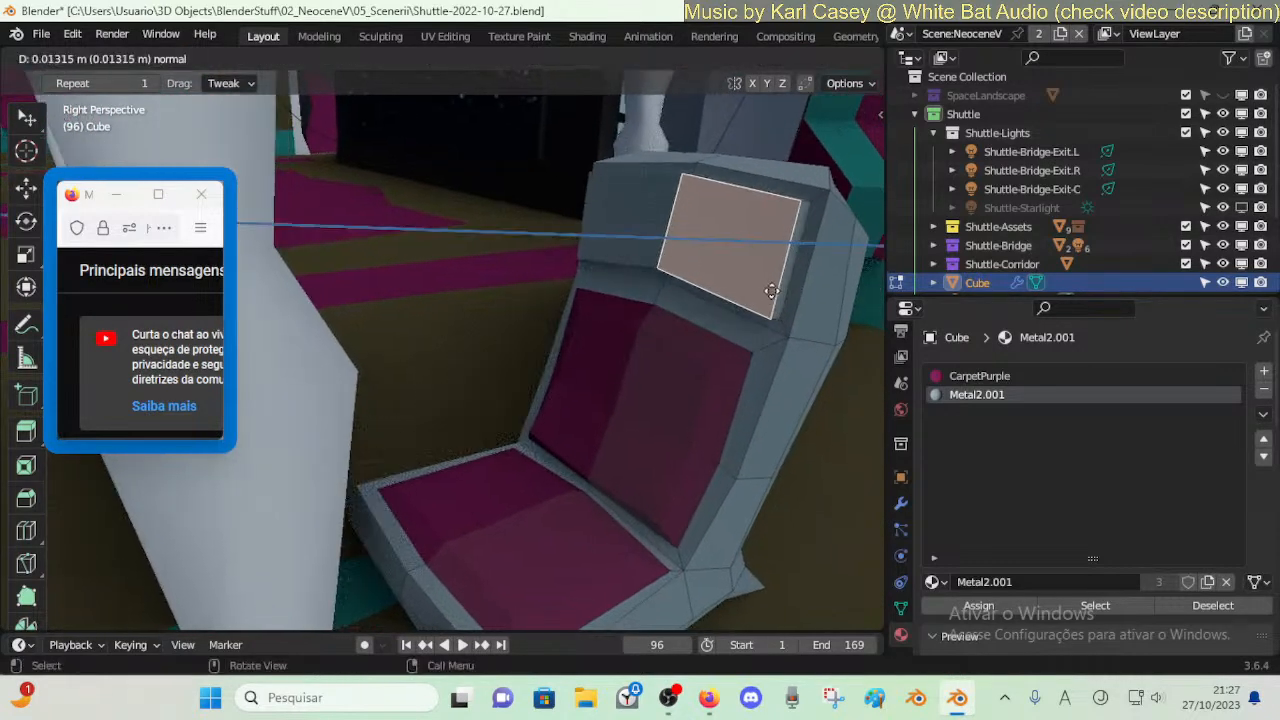
click(757, 287)
key(s)
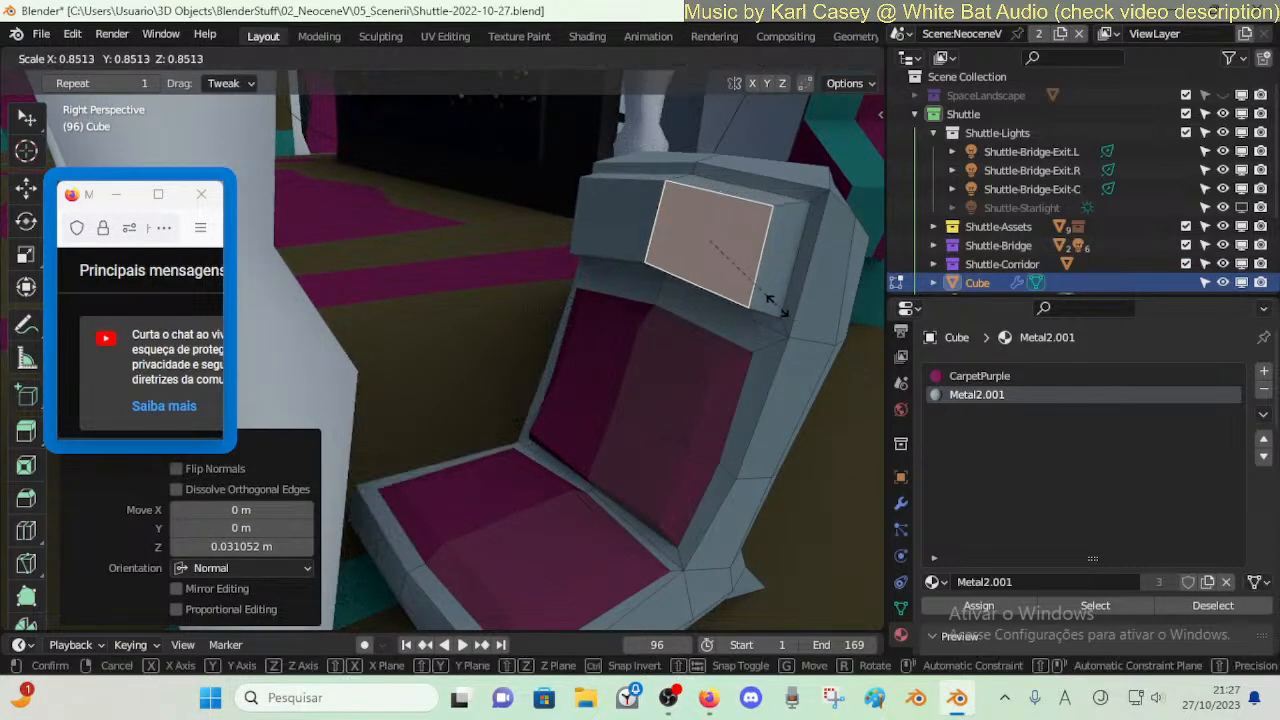
click(731, 320)
- Raise the backrest pad's top edge along Z, and lower the headrest block's bottom base edge along Z
key(alt+a)
key(2)
click(703, 323)
key(g)
key(z)
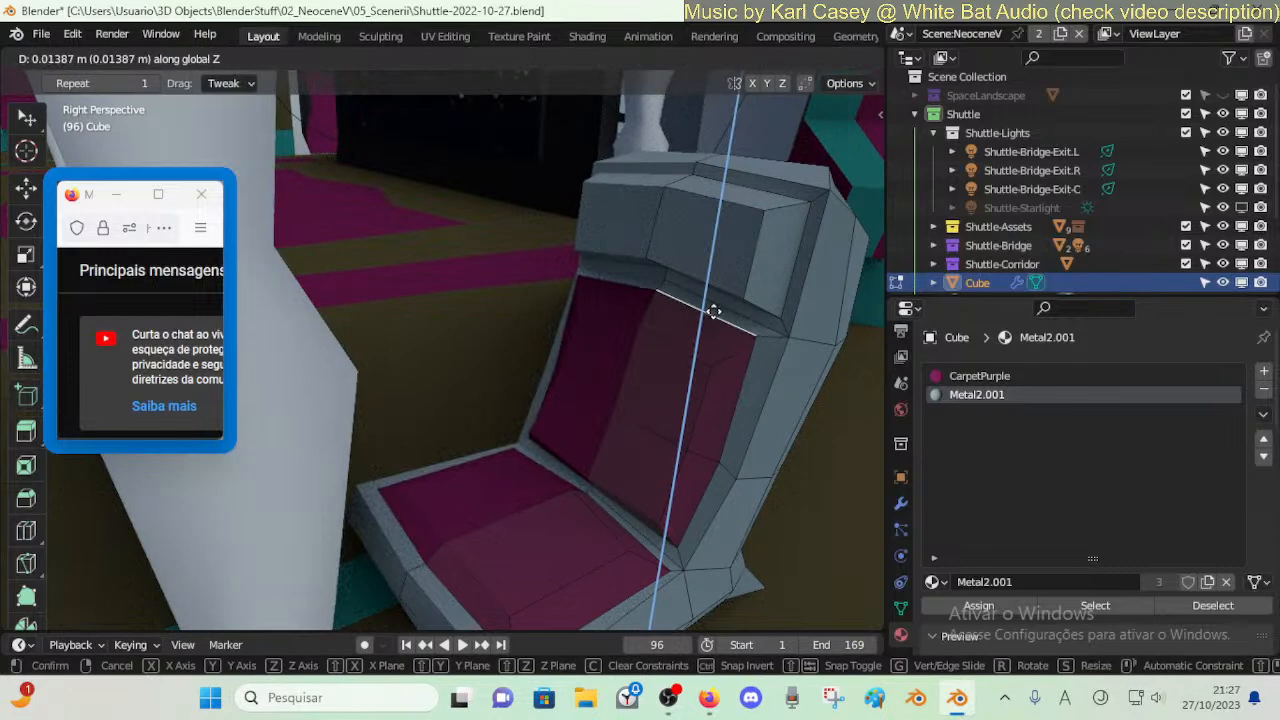
click(714, 303)
key(g)
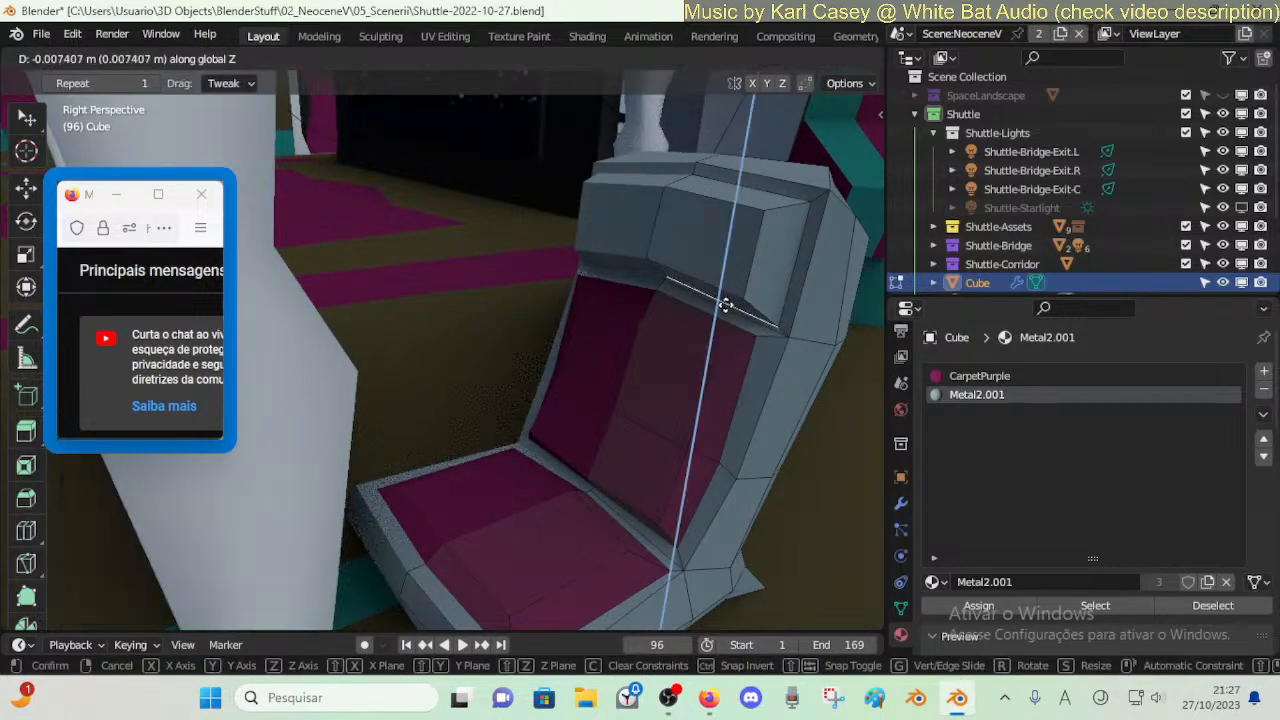
click(720, 318)
- Slide the backrest pad's top edge along its neighbouring edges, and shift it about 0.002 m along Y
key(shift+v)
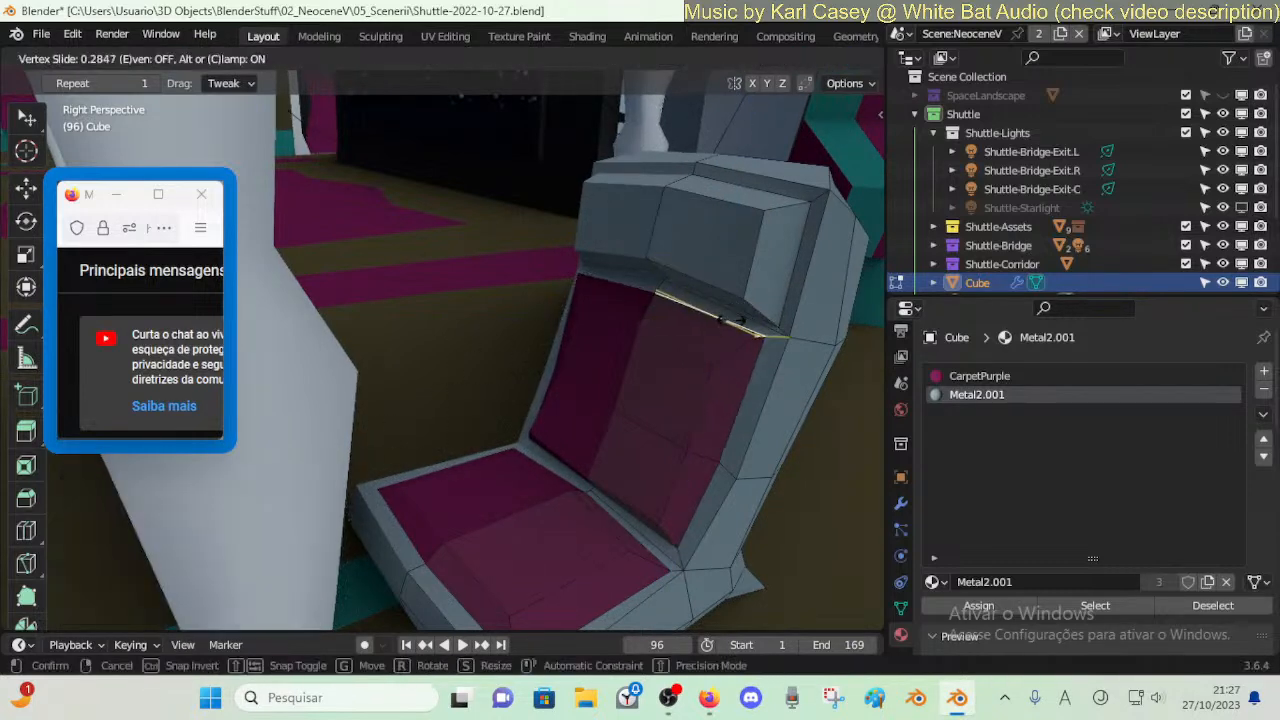
click(726, 320)
click(738, 322)
key(g)
key(y)
click(725, 310)
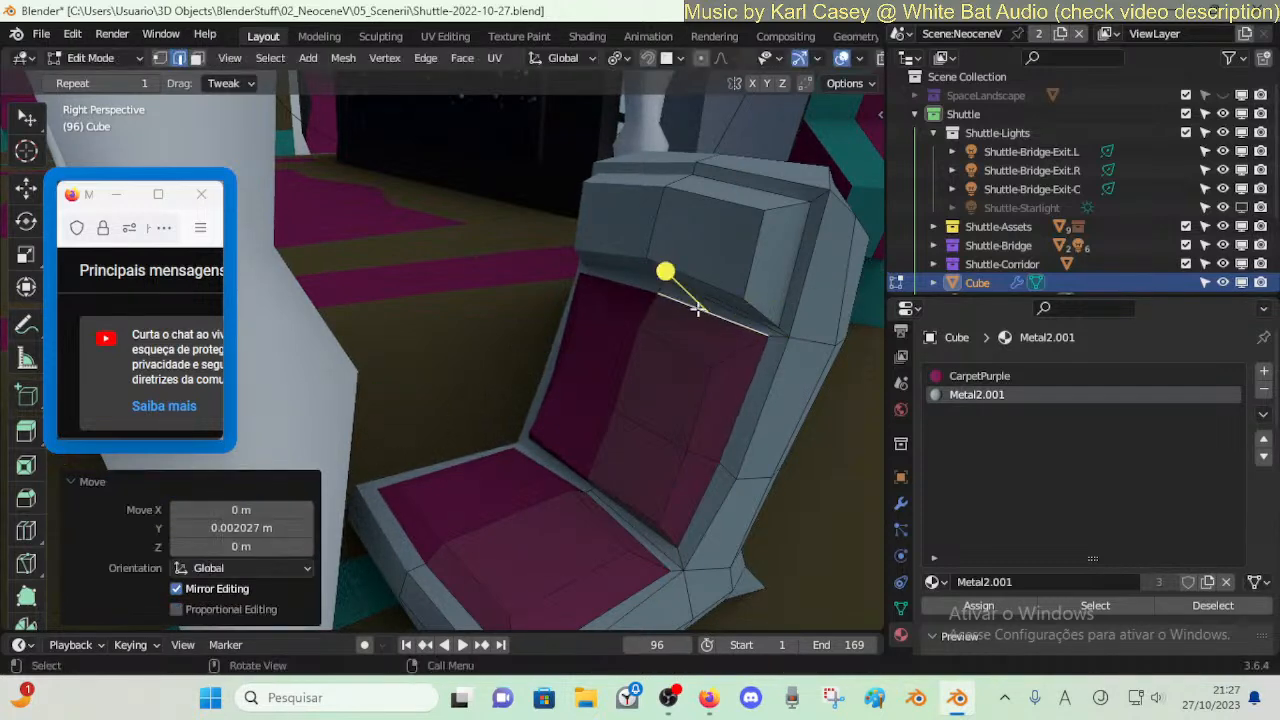
- Slide the ends of the backrest pad's top edge closer to the base of the headrest block
key(shift+v)
click(663, 283)
key(shift+v)
click(768, 331)
- Raise the backrest pad's inner upper edge along Z, and correct its height by about -0.0043 m
click(685, 356)
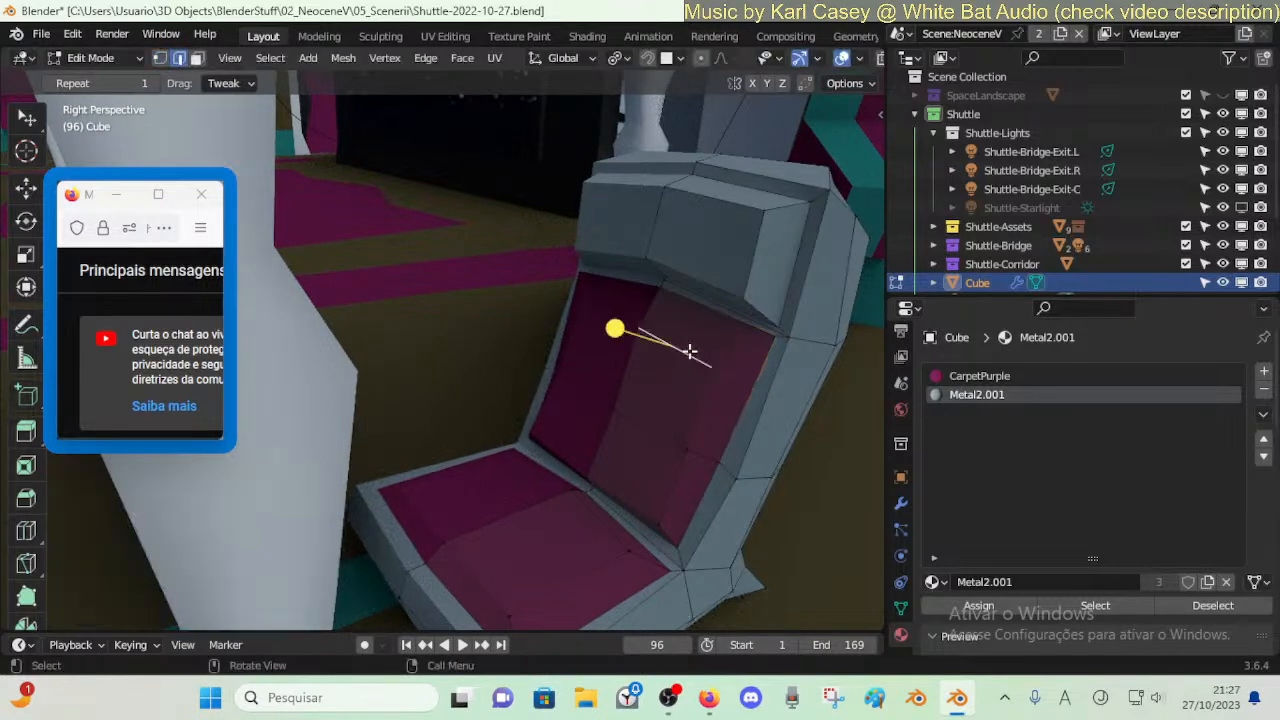
key(g)
key(z)
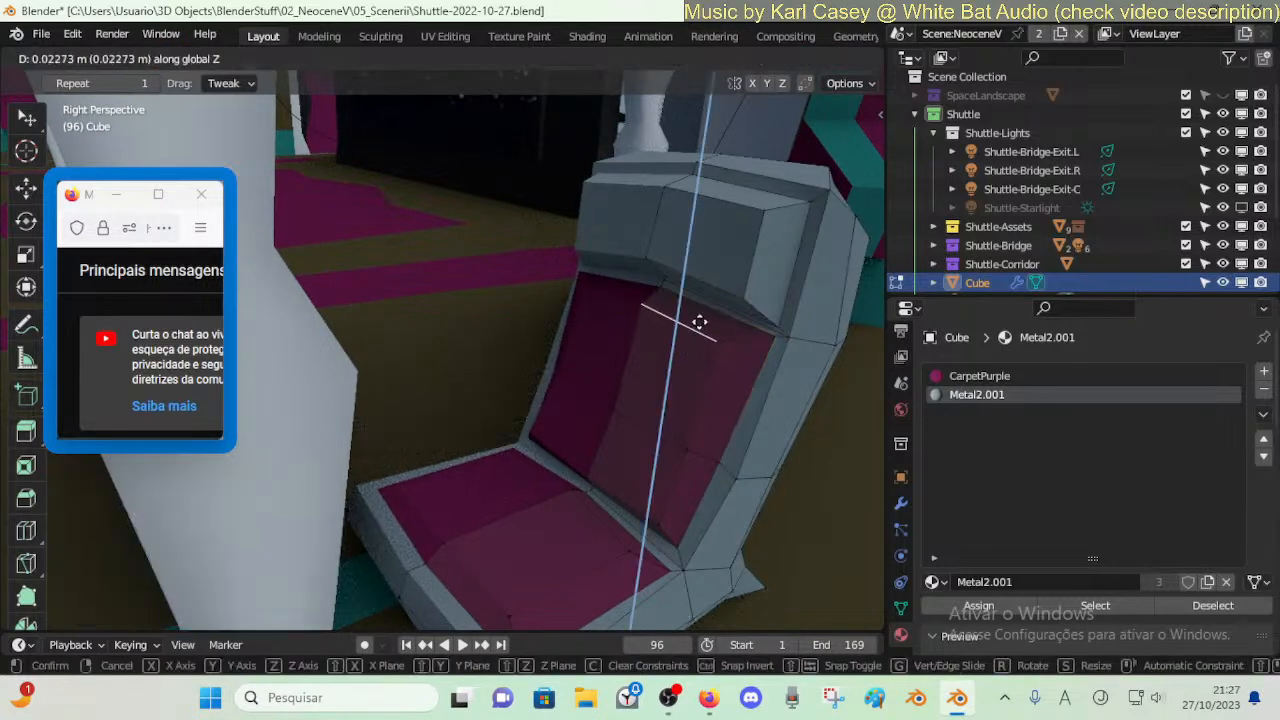
click(698, 312)
key(g)
key(y)
right_click(712, 317)
key(g)
key(z)
click(708, 320)
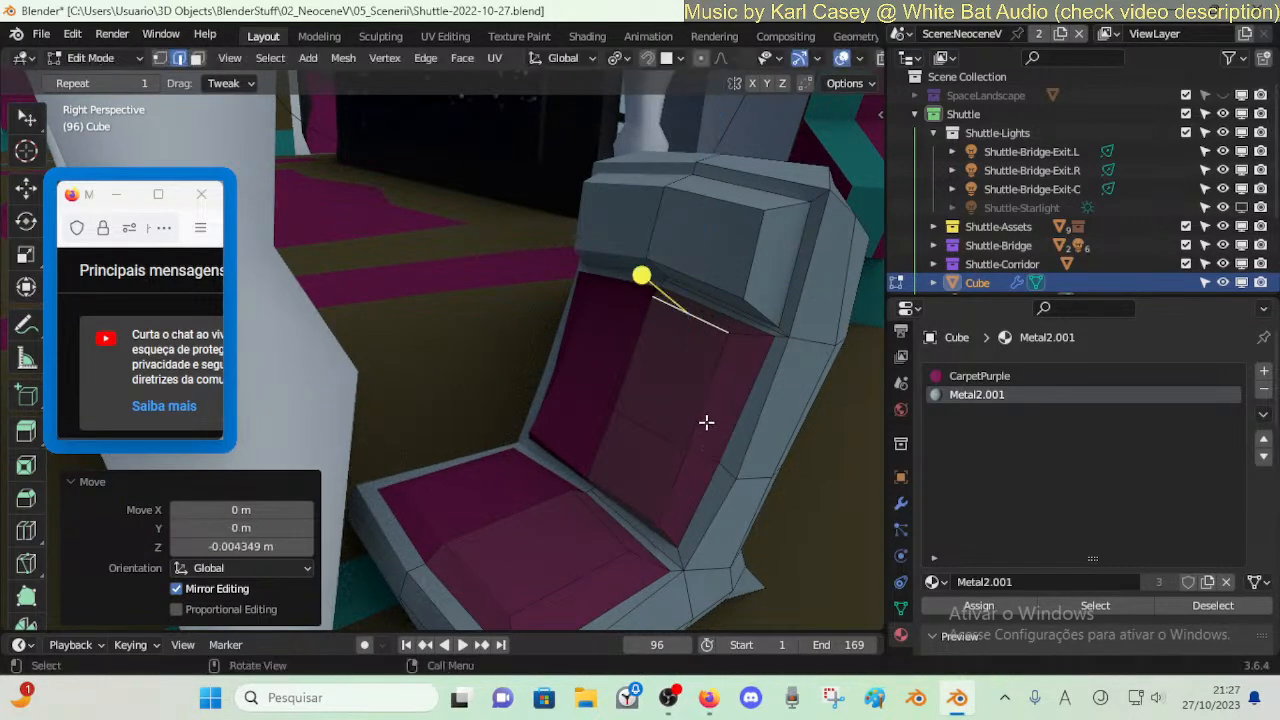
- Assign the CarpetPurple material to the headrest block's front and surrounding side faces
key(Tab)
key(Tab)
key(3)
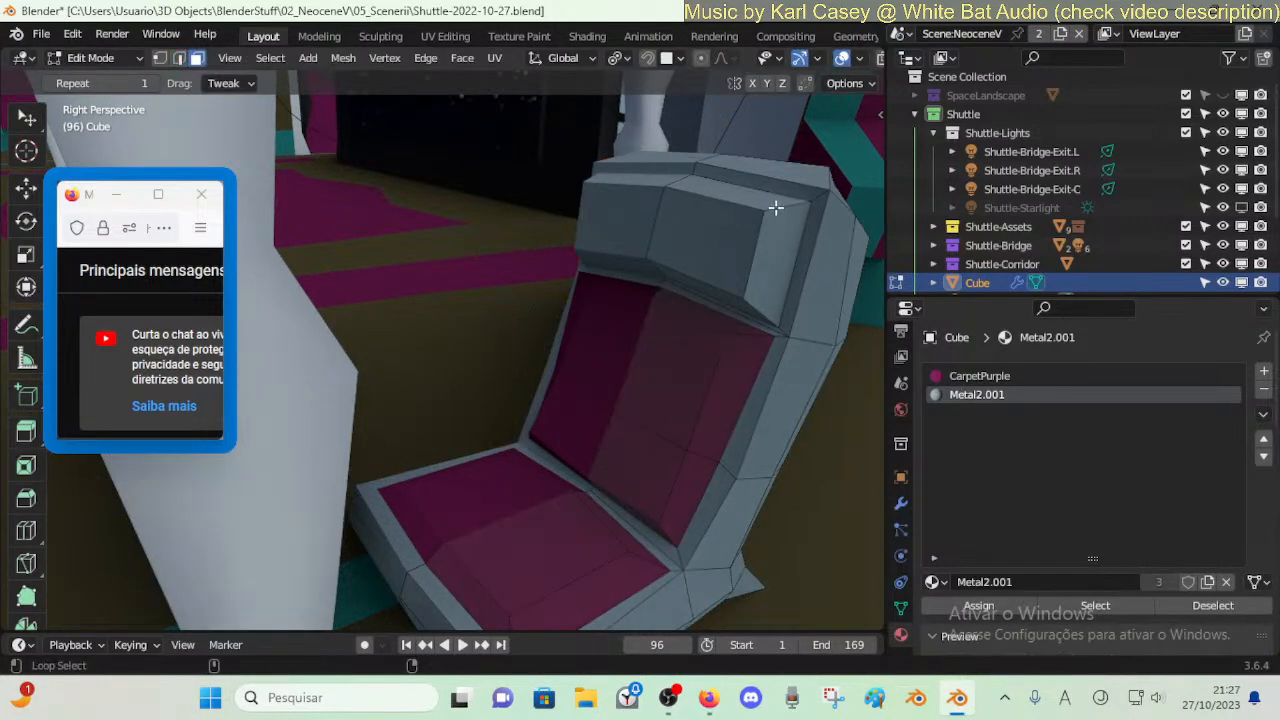
alt+click(714, 248)
click(687, 248)
click(980, 375)
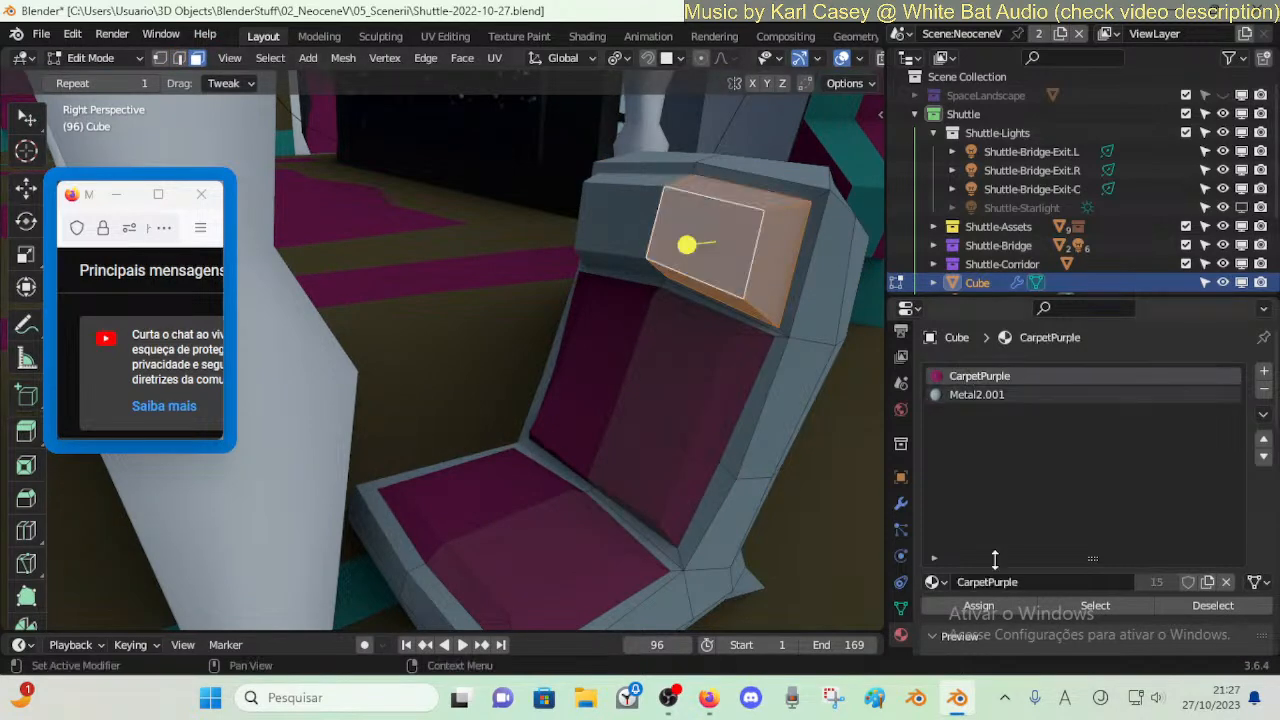
click(978, 605)
- Check the chair in Object Mode, and smooth the headrest cushion's faces by about 0.161
key(Tab)
scroll(695, 417, down, 3)
middle_drag(695, 417, 592, 320)
key(Tab)
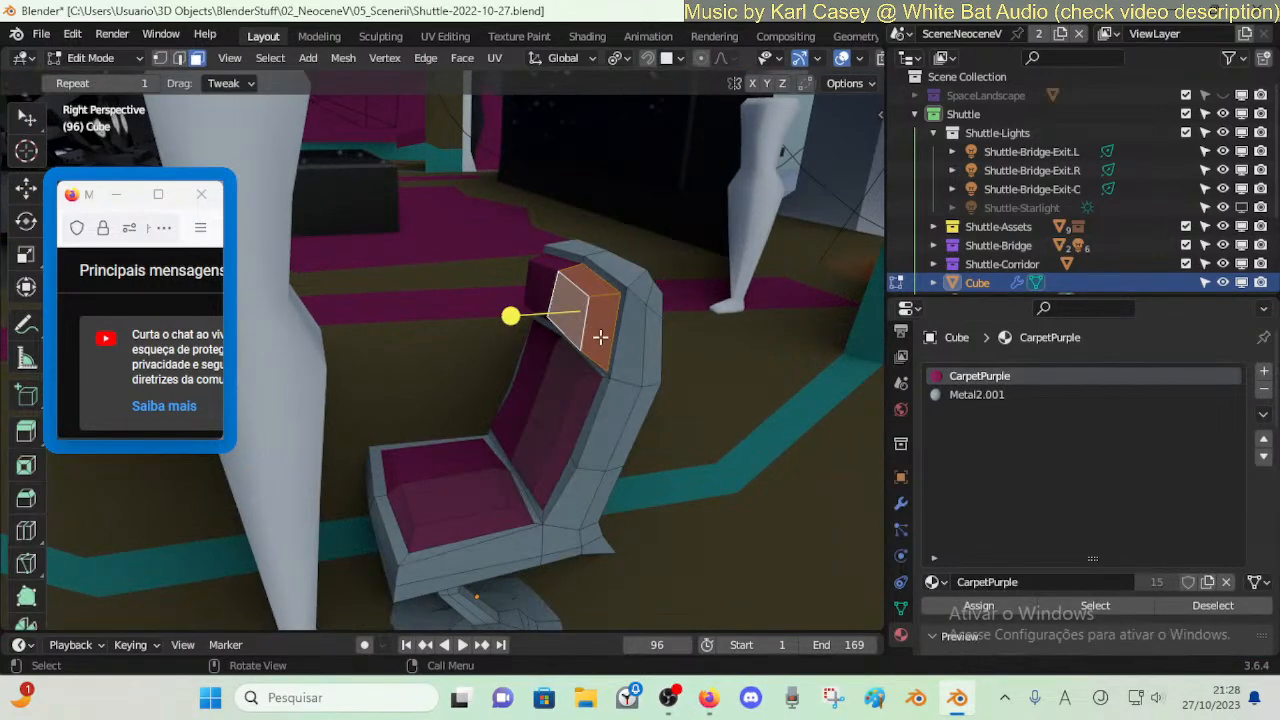
drag(517, 321, 581, 328)
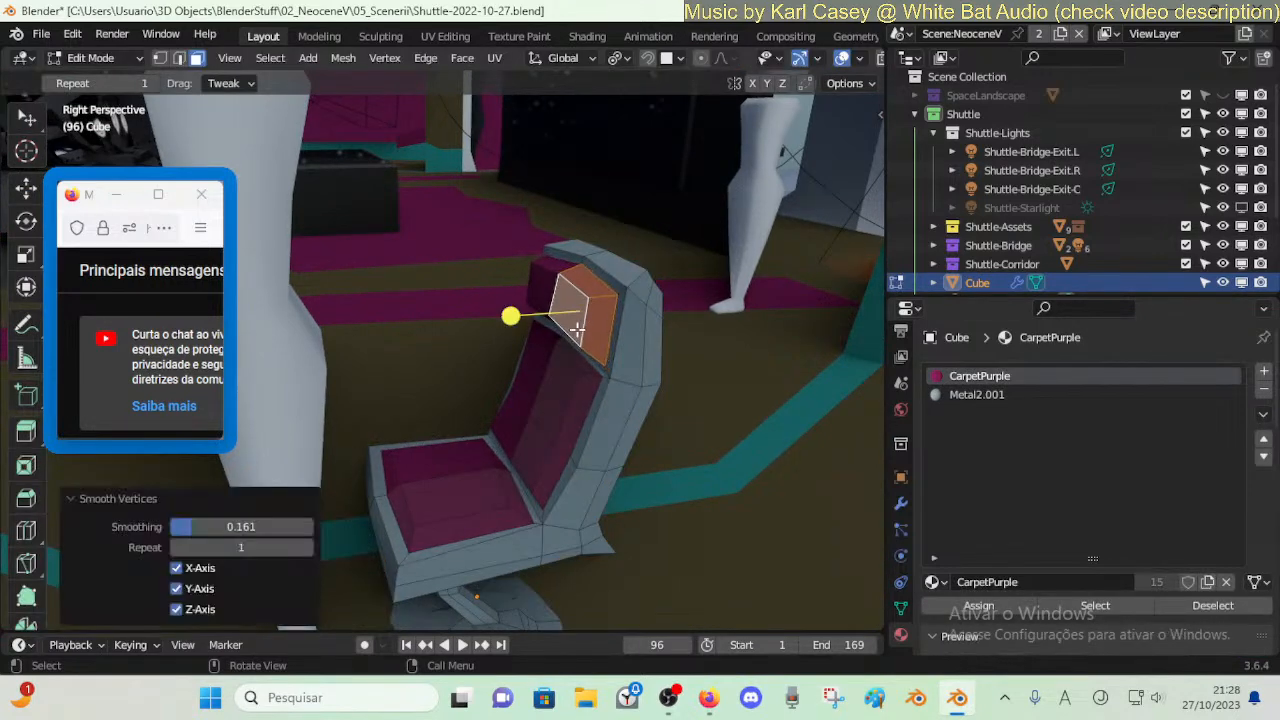
- Move the vertical edge on the headrest cushion's front along Y
key(a)
click(565, 308)
key(g)
key(y)
click(572, 312)
key(alt+a)
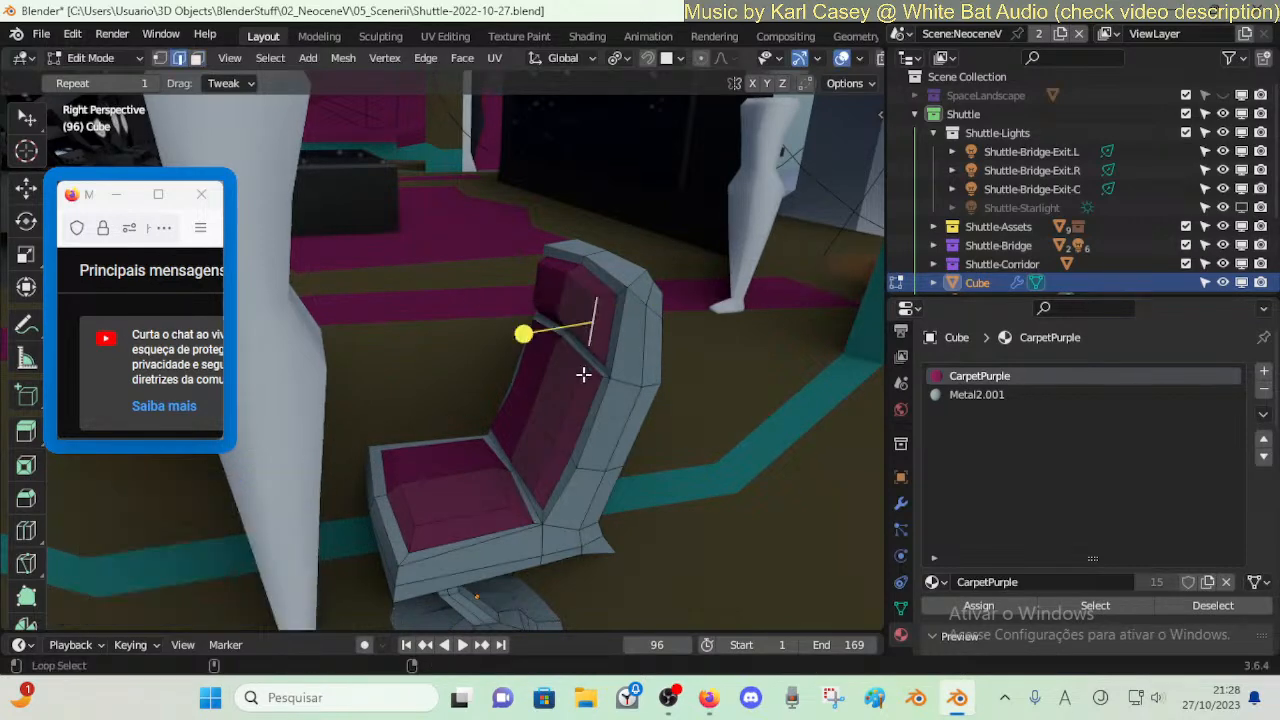
- Save the file, and try bevelling the front outline edges of the seat, backrest and headrest cushions by about 0.0103 m
click(572, 386)
alt+shift+click(504, 484)
alt+shift+click(444, 514)
shift+click(404, 491)
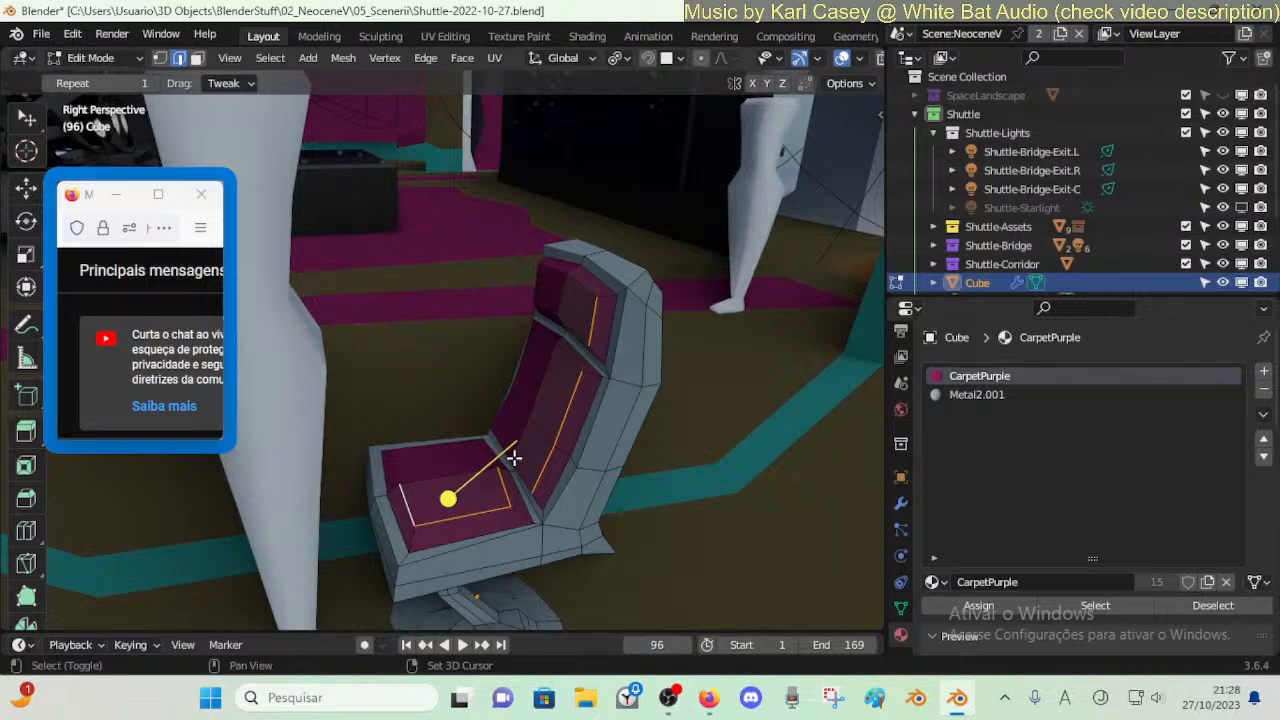
shift+click(552, 382)
shift+click(524, 474)
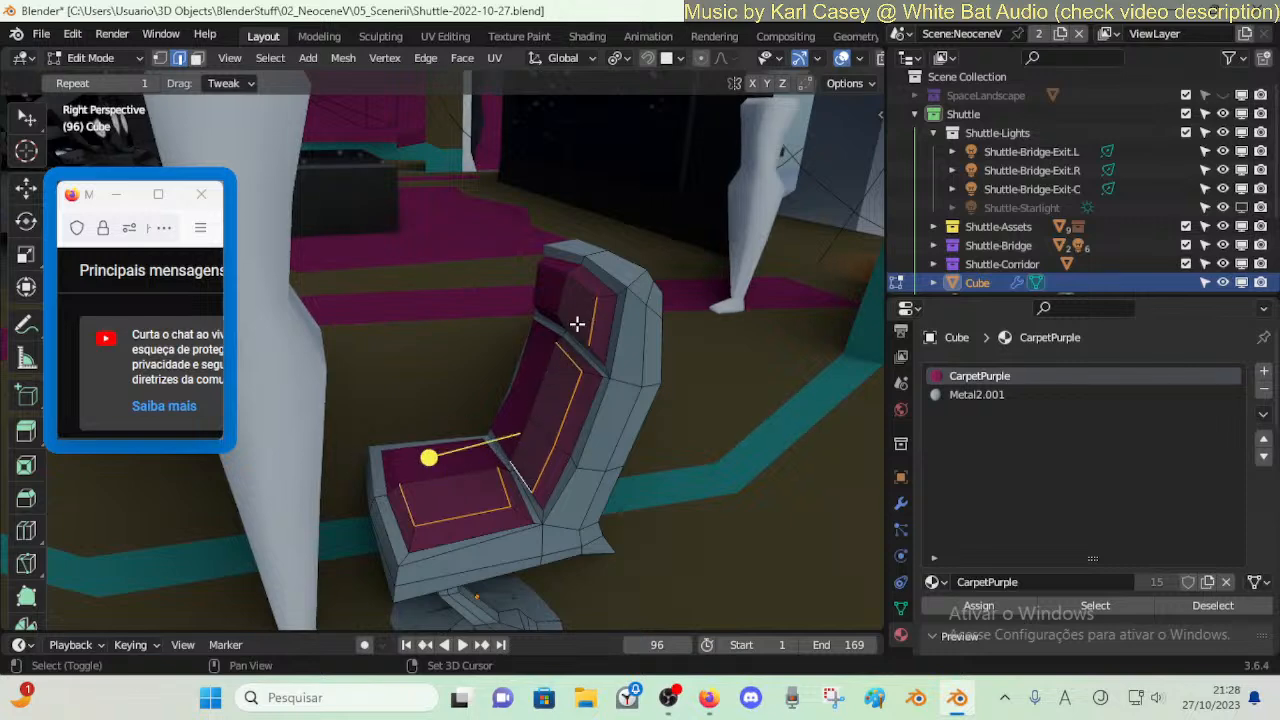
shift+click(601, 297)
key(ctrl+s)
key(ctrl+b)
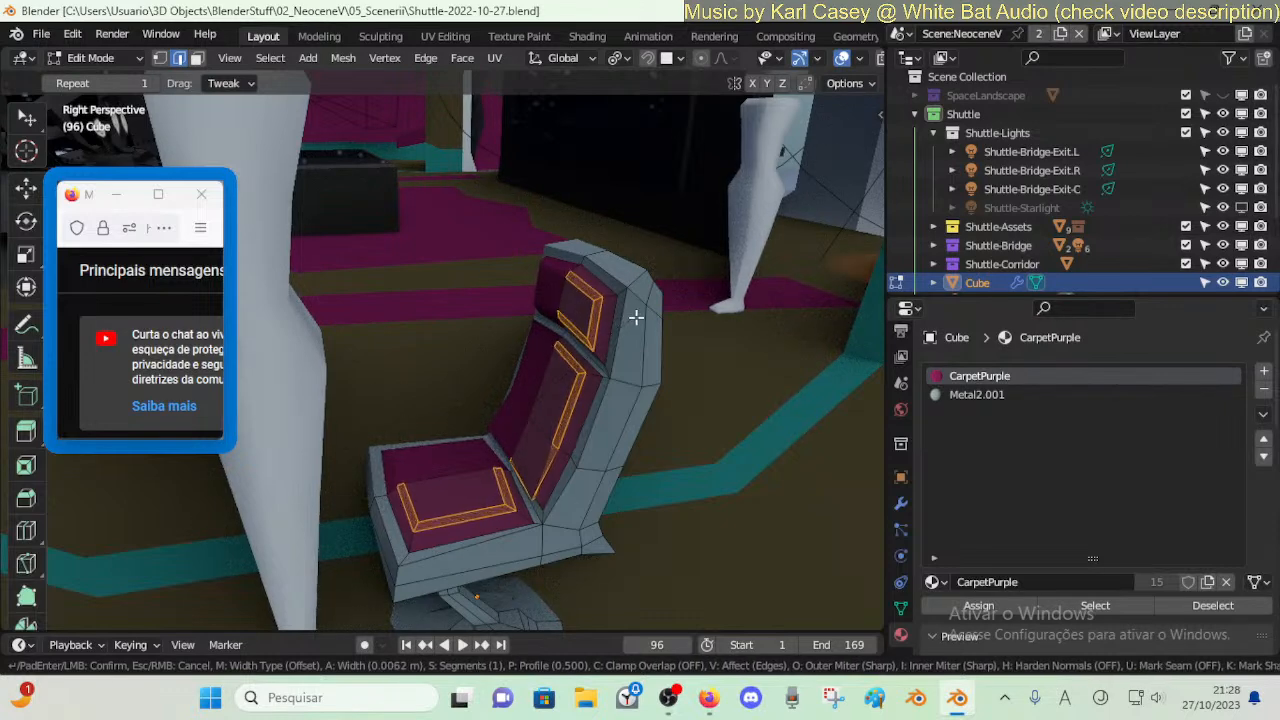
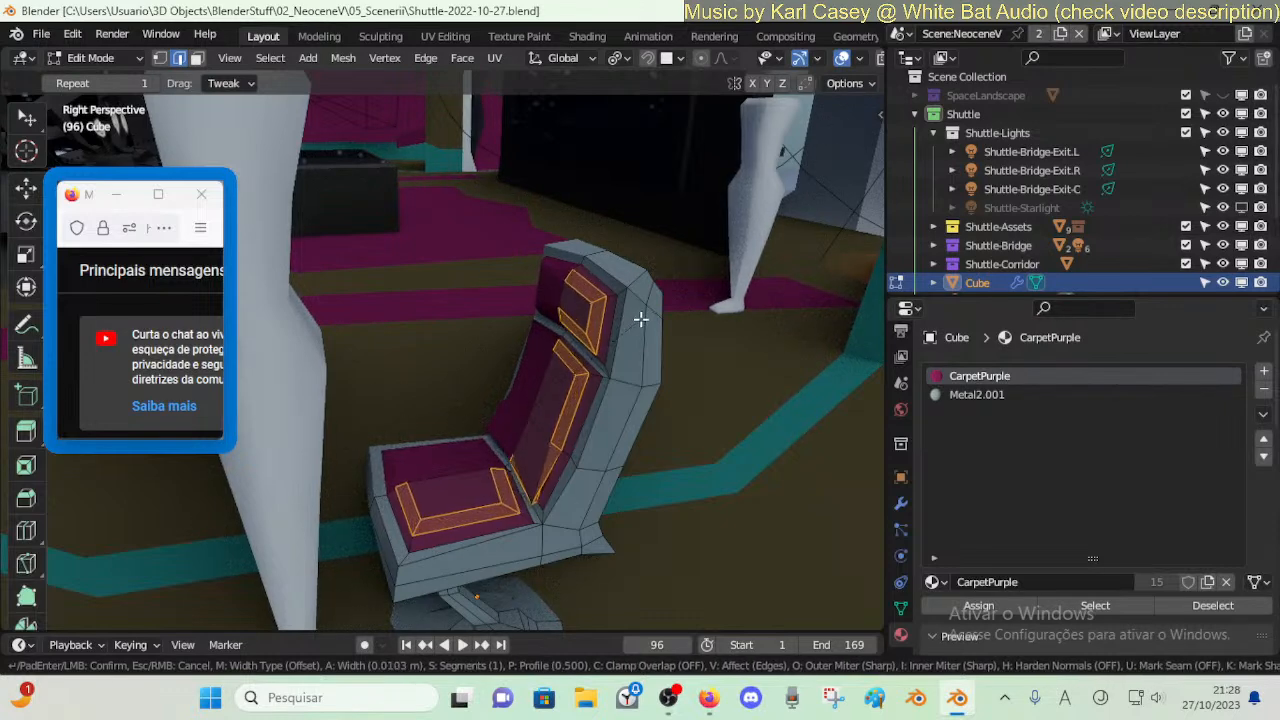
click(640, 318)
key(ctrl+z)
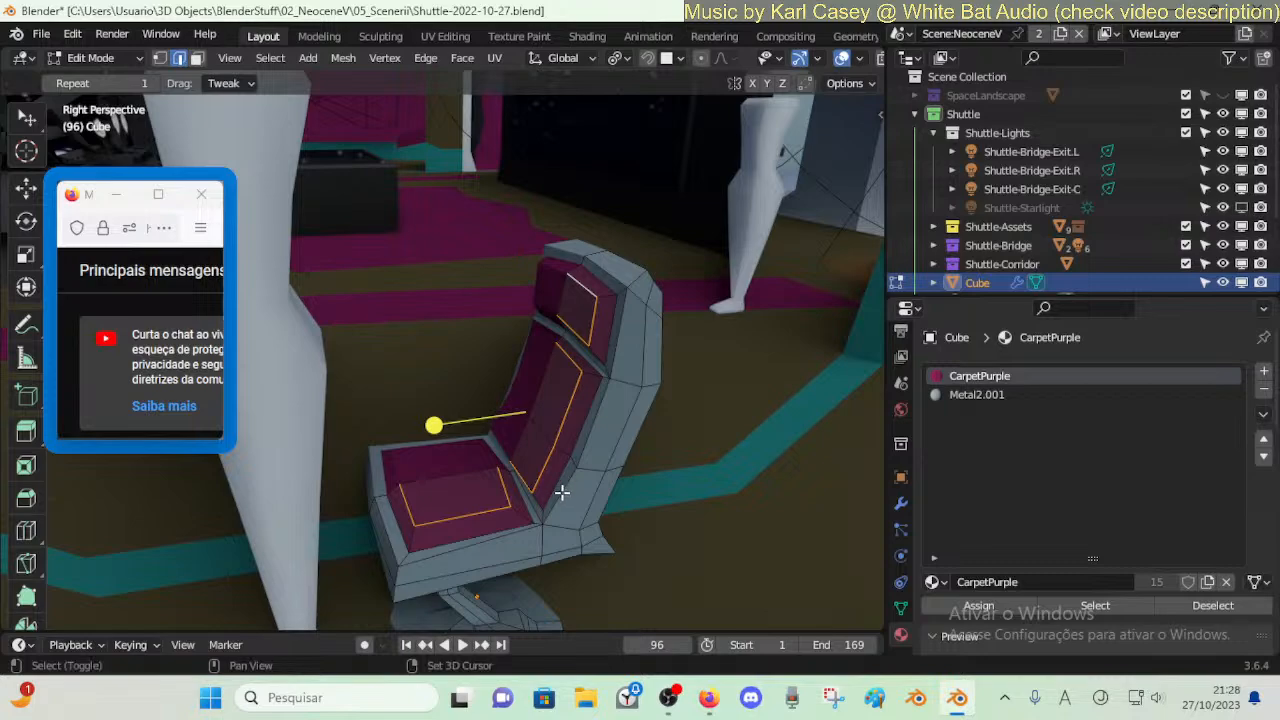
- Slide the vertices on the backrest cushion's lower front edge upward, ending with a slide factor of about 0.139 on the corner vertex
key(shift+grave)
key(w)
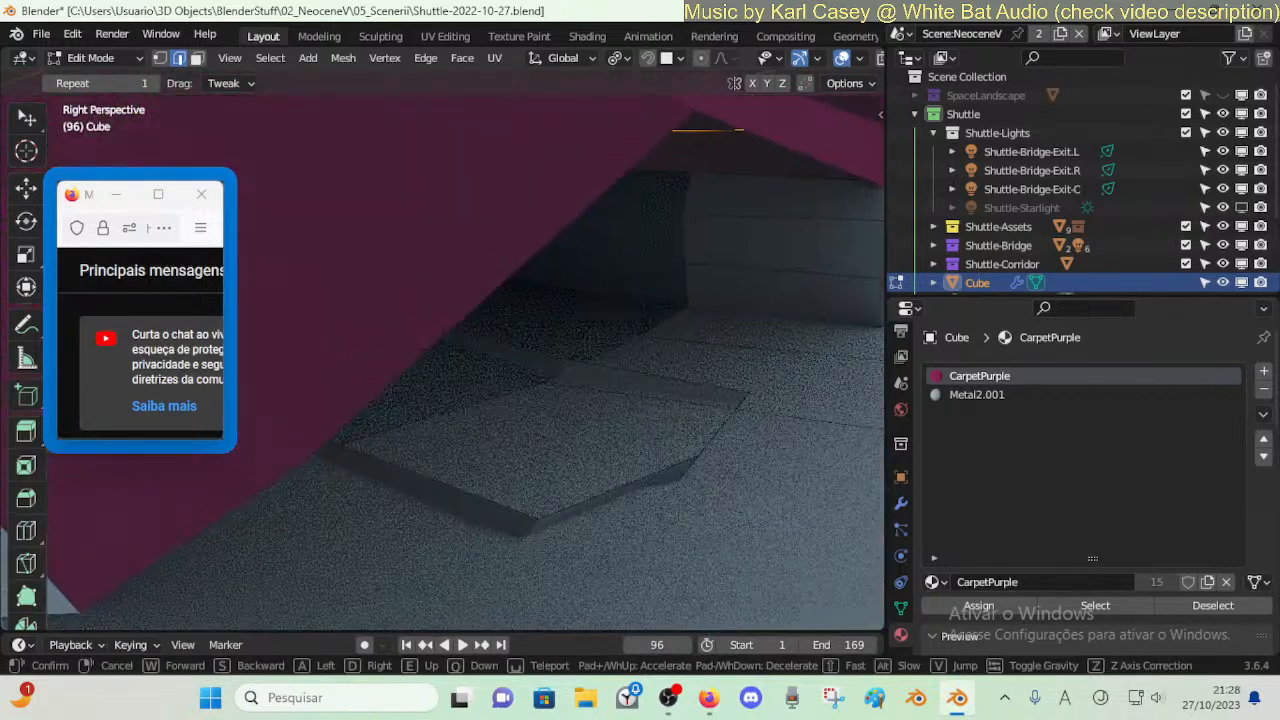
key(s)
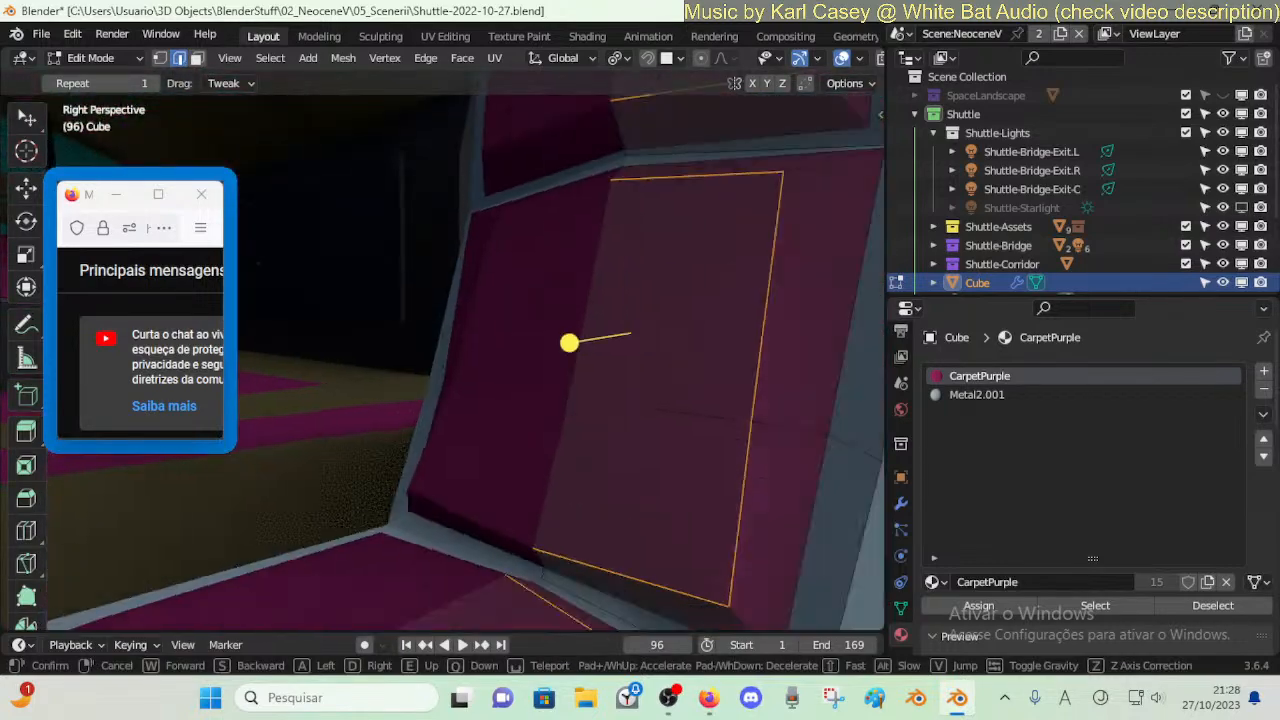
click(563, 491)
key(1)
click(512, 499)
key(g)
key(g)
click(657, 517)
click(662, 534)
key(g)
key(g)
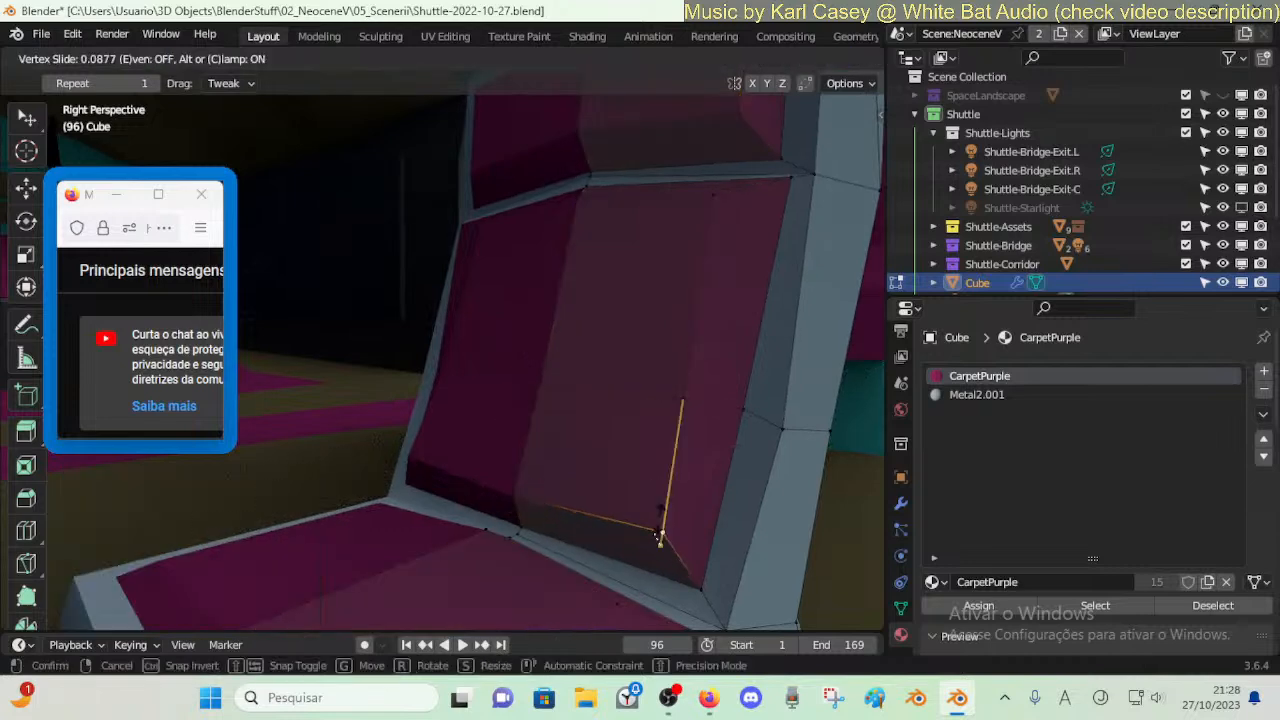
click(663, 500)
scroll(680, 460, down, 4)
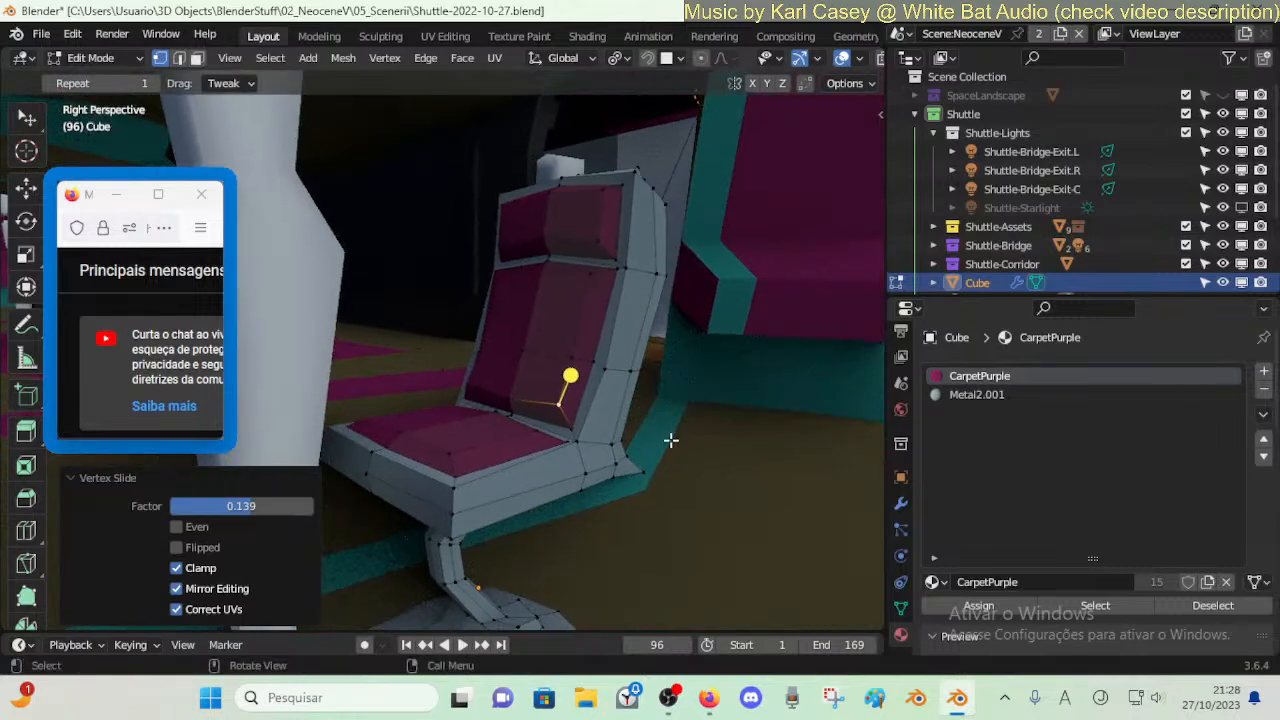
- Try a wider bevel on the front outline edges of all three cushions, and undo it
key(2)
alt+shift+click(598, 226)
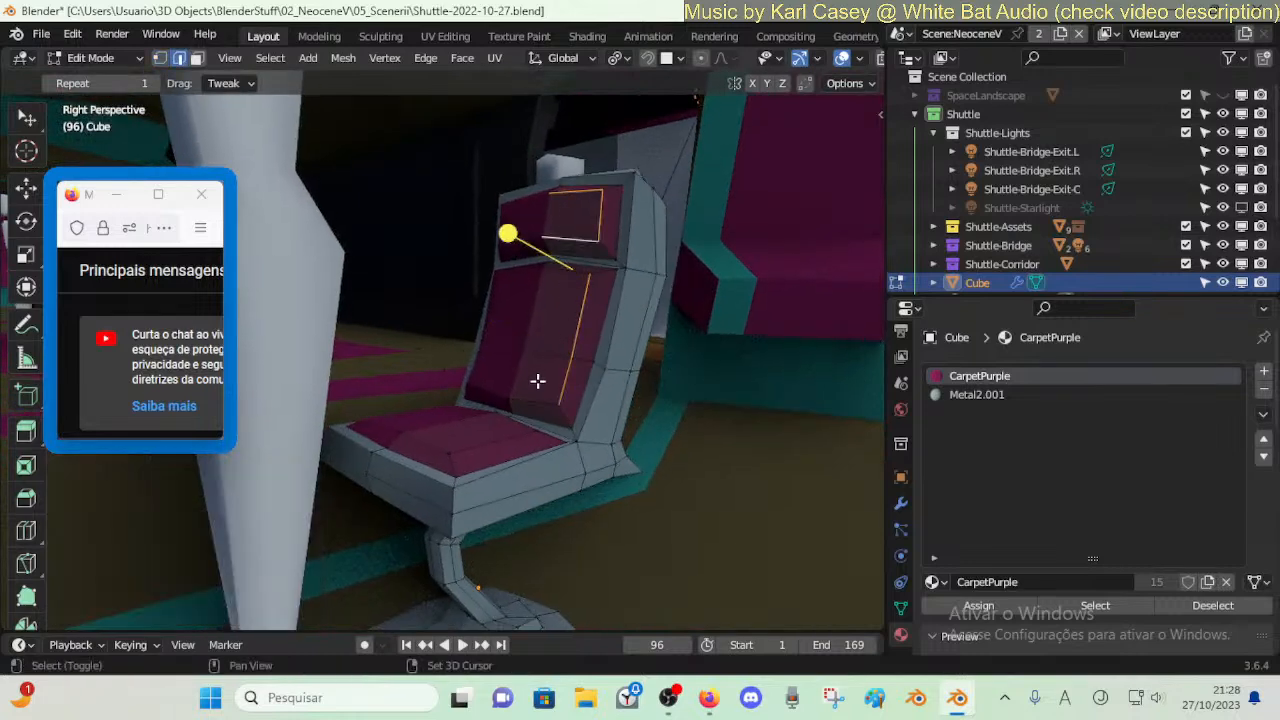
shift+click(508, 450)
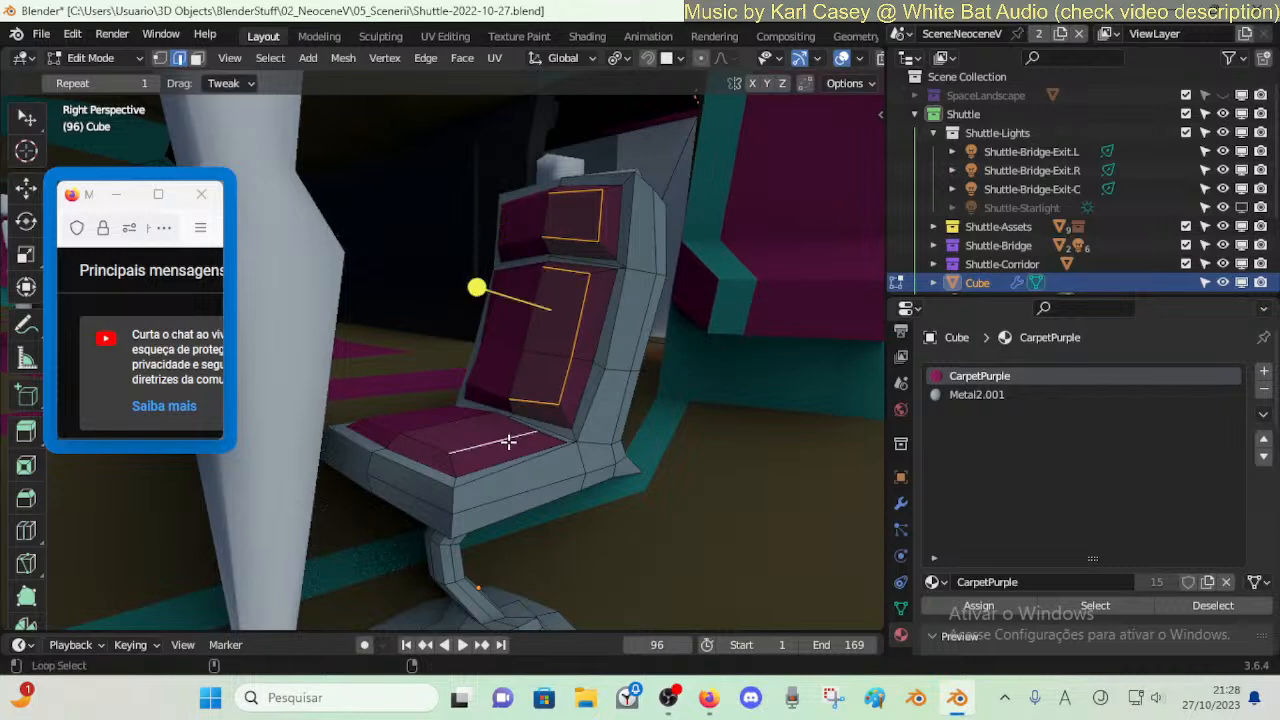
shift+click(428, 448)
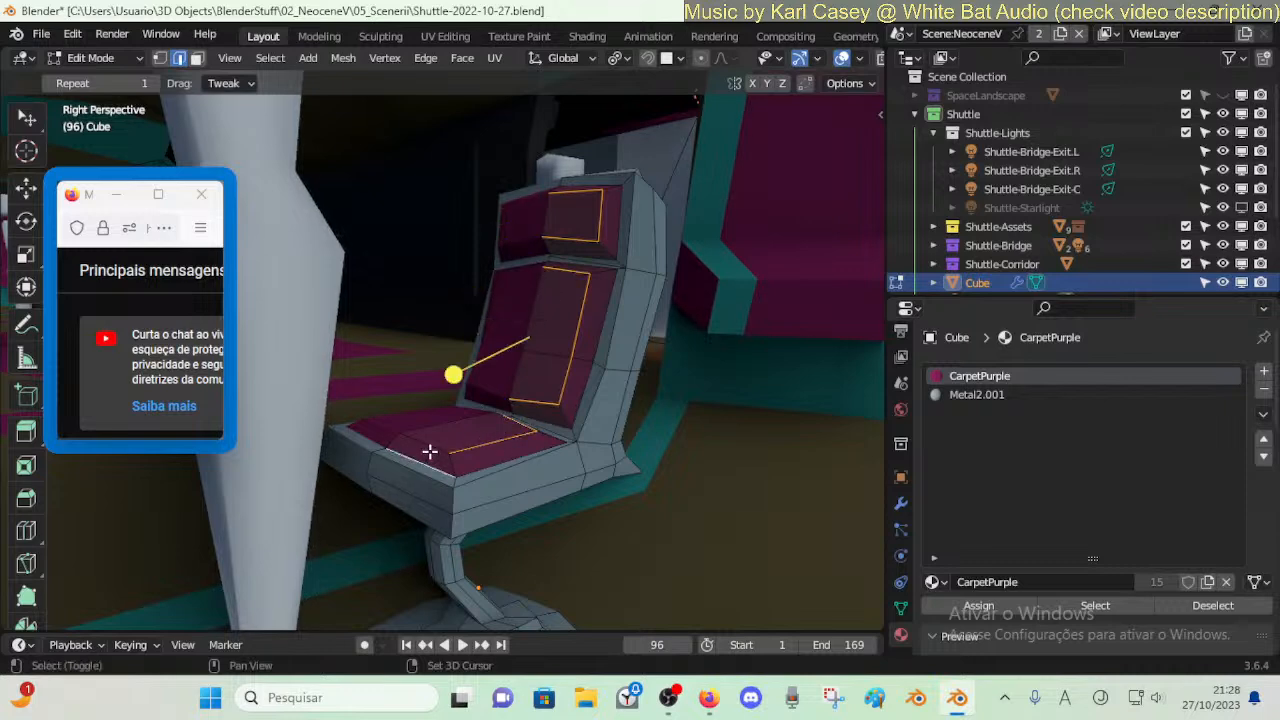
key(ctrl+b)
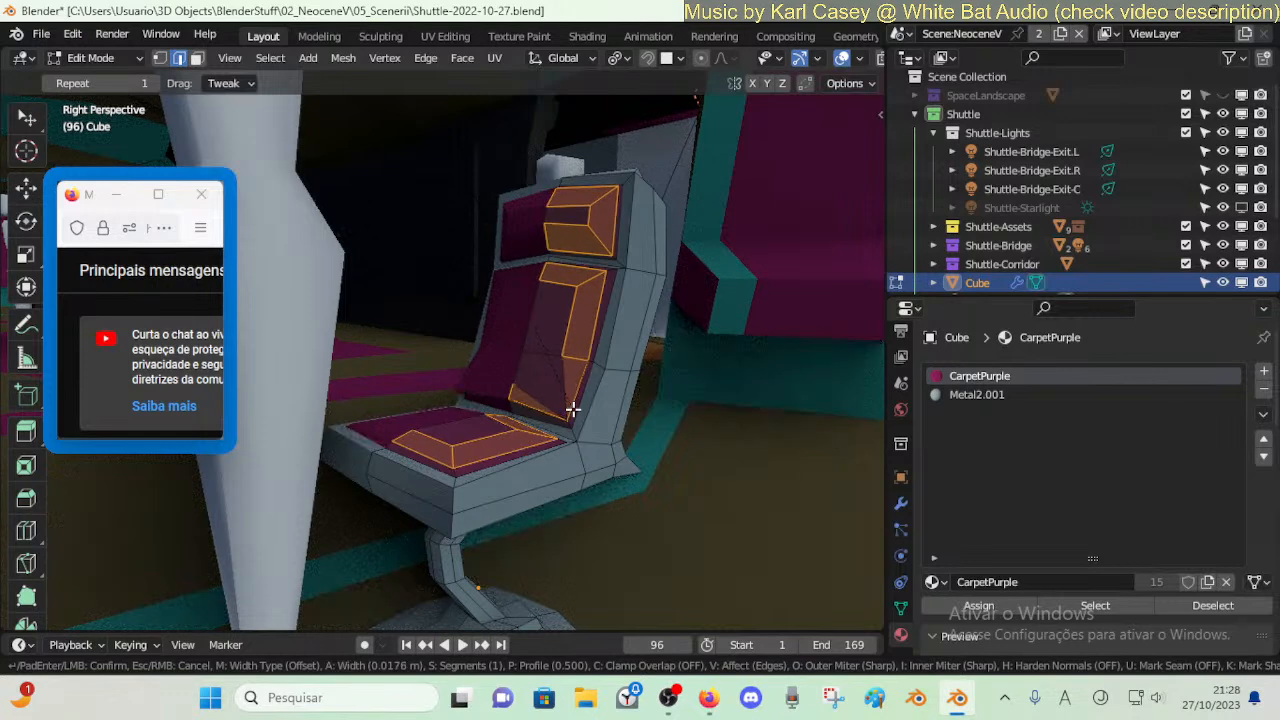
click(568, 405)
key(ctrl+z)
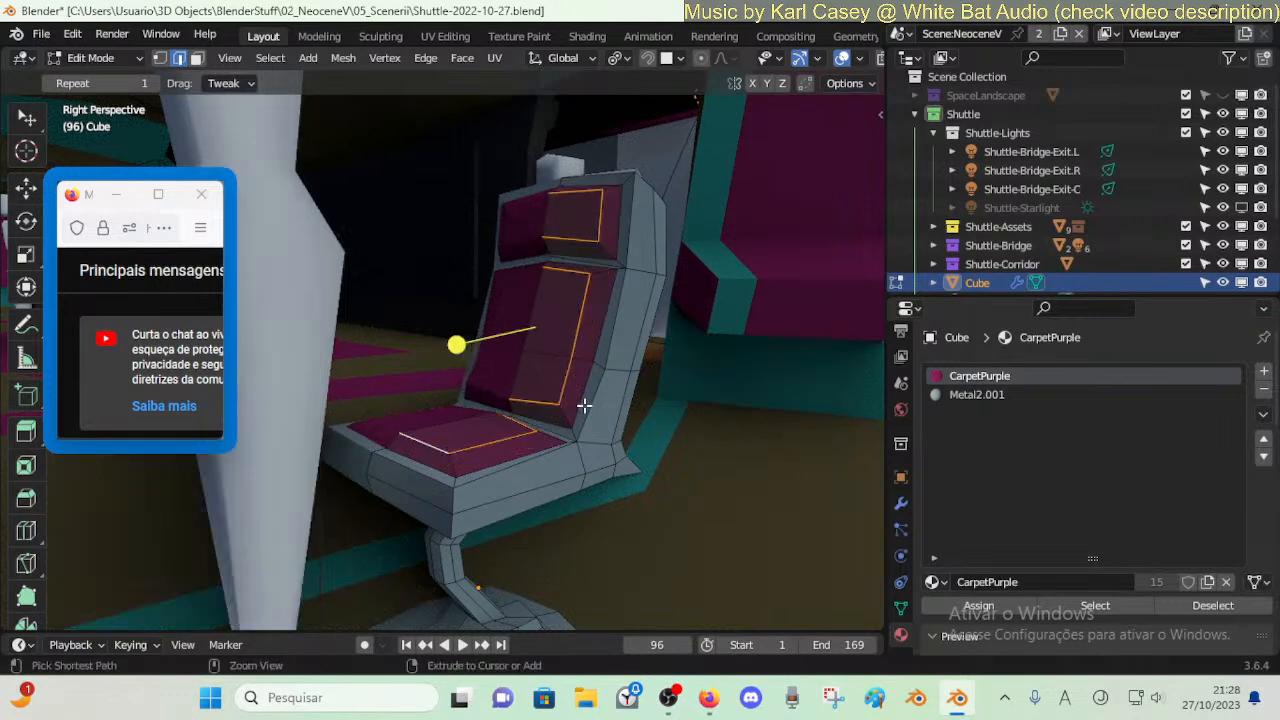
- Show the face orientation overlay, and recalculate the normals of the whole linked chair mesh to the outside
key(alt+shift+f)
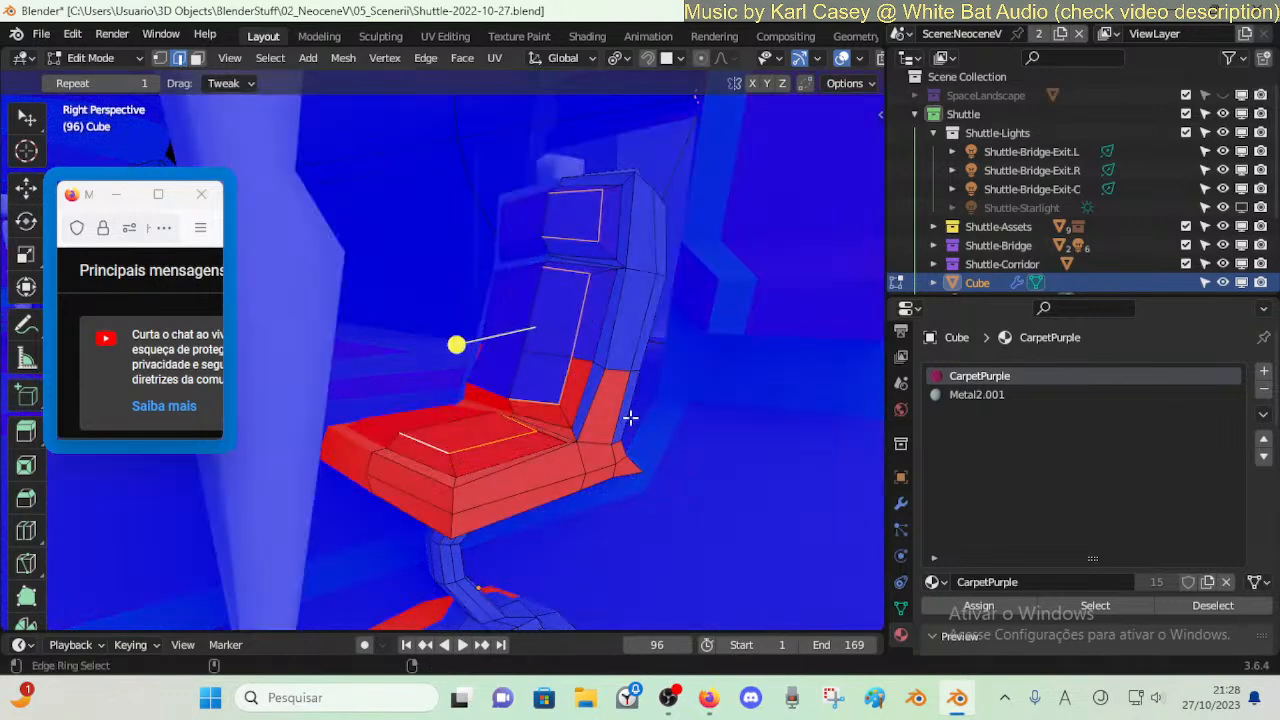
key(ctrl+l)
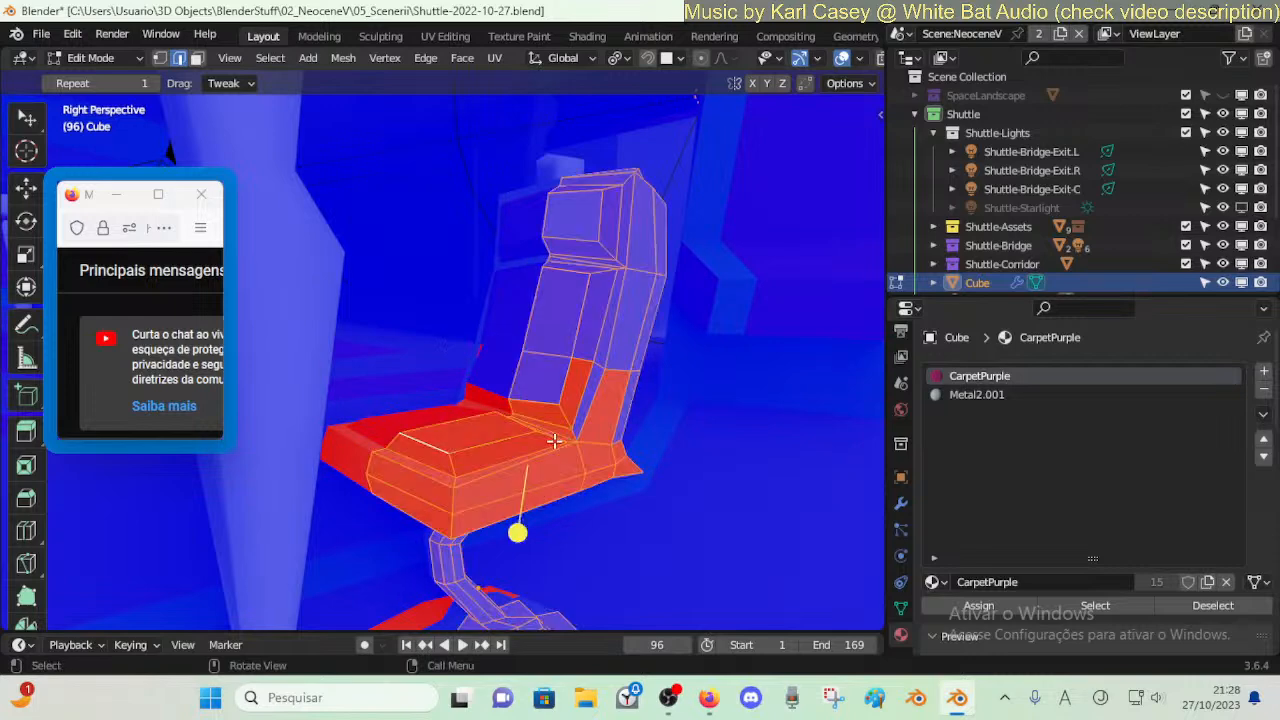
key(m)
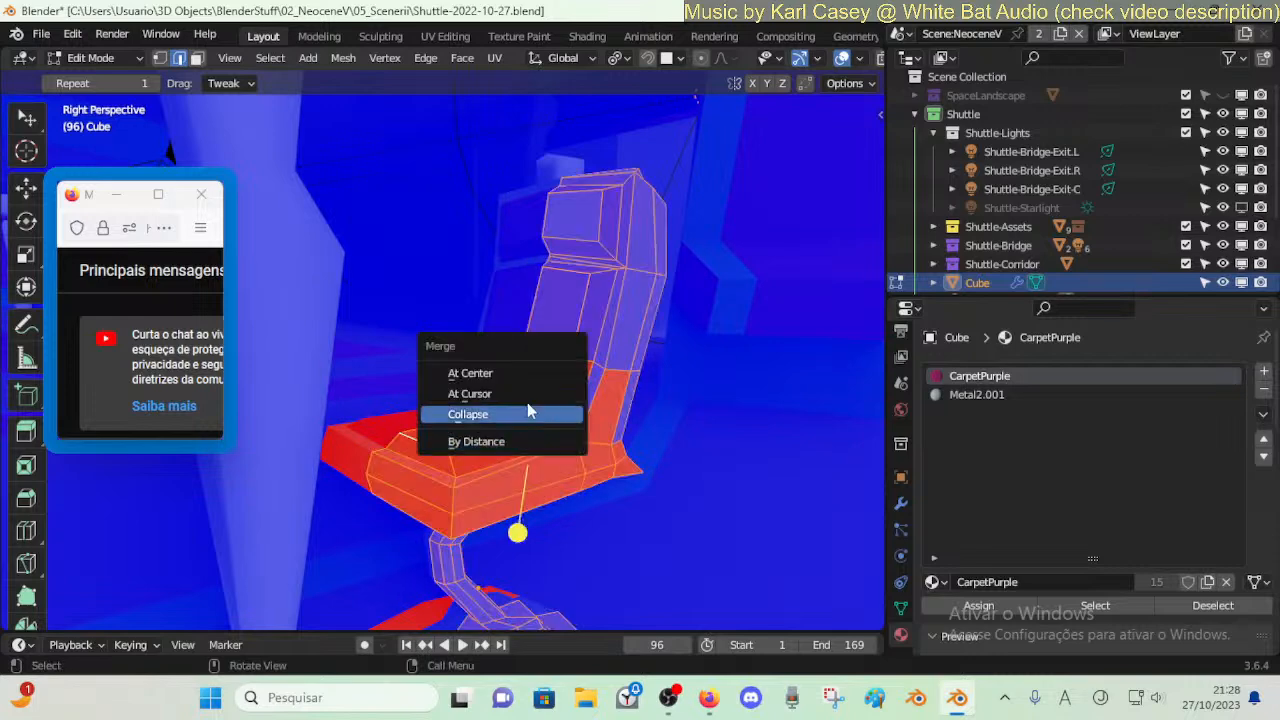
key(Escape)
key(alt+n)
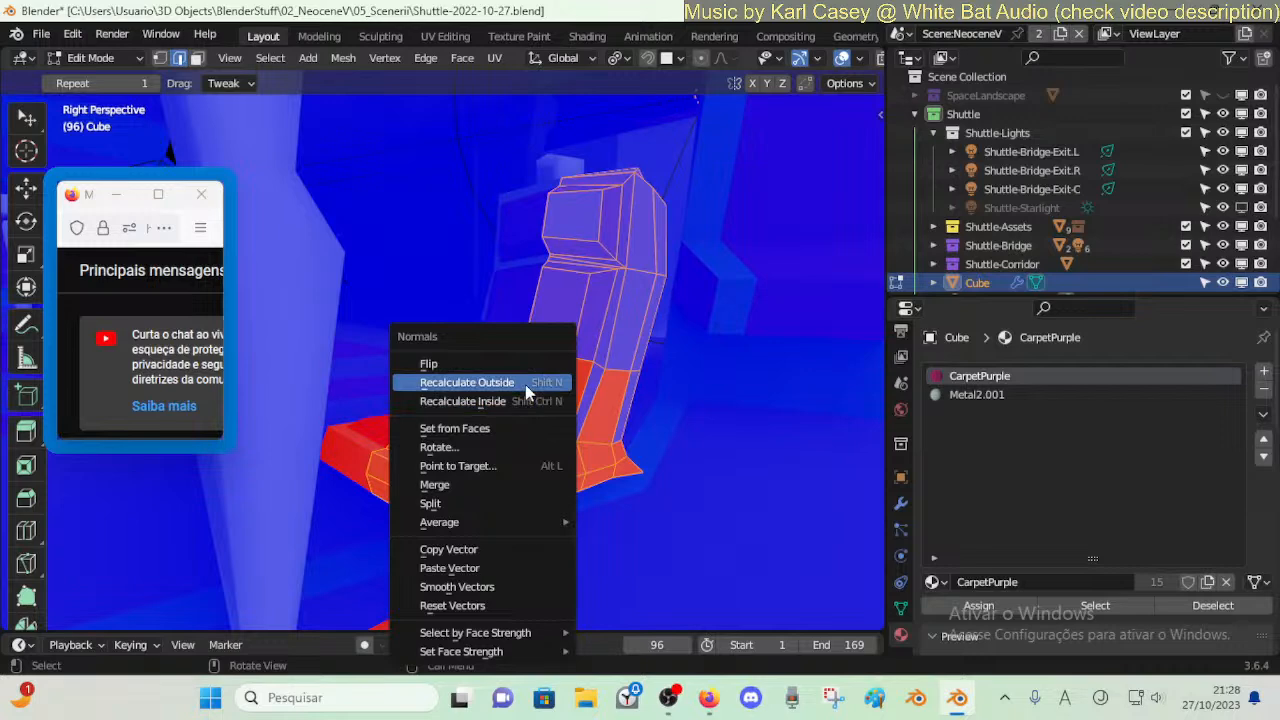
click(525, 384)
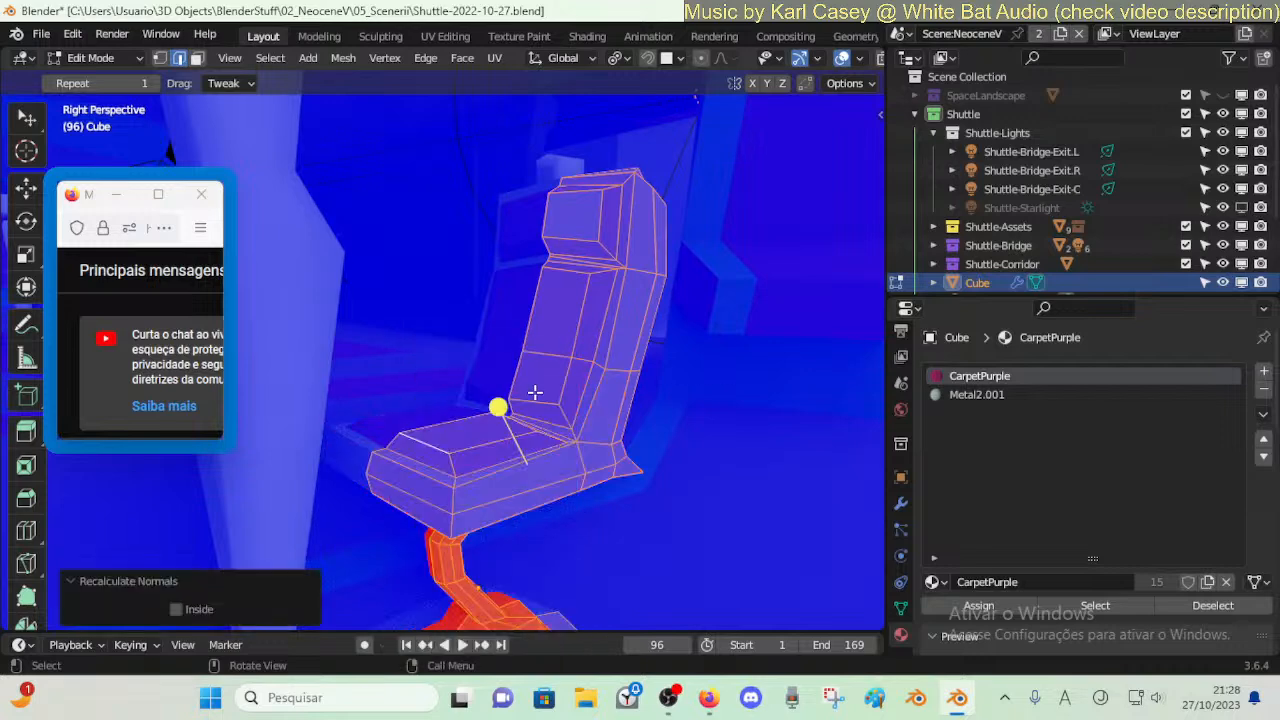
- Select the linked pedestal geometry, and recalculate its normals to the outside
click(453, 574)
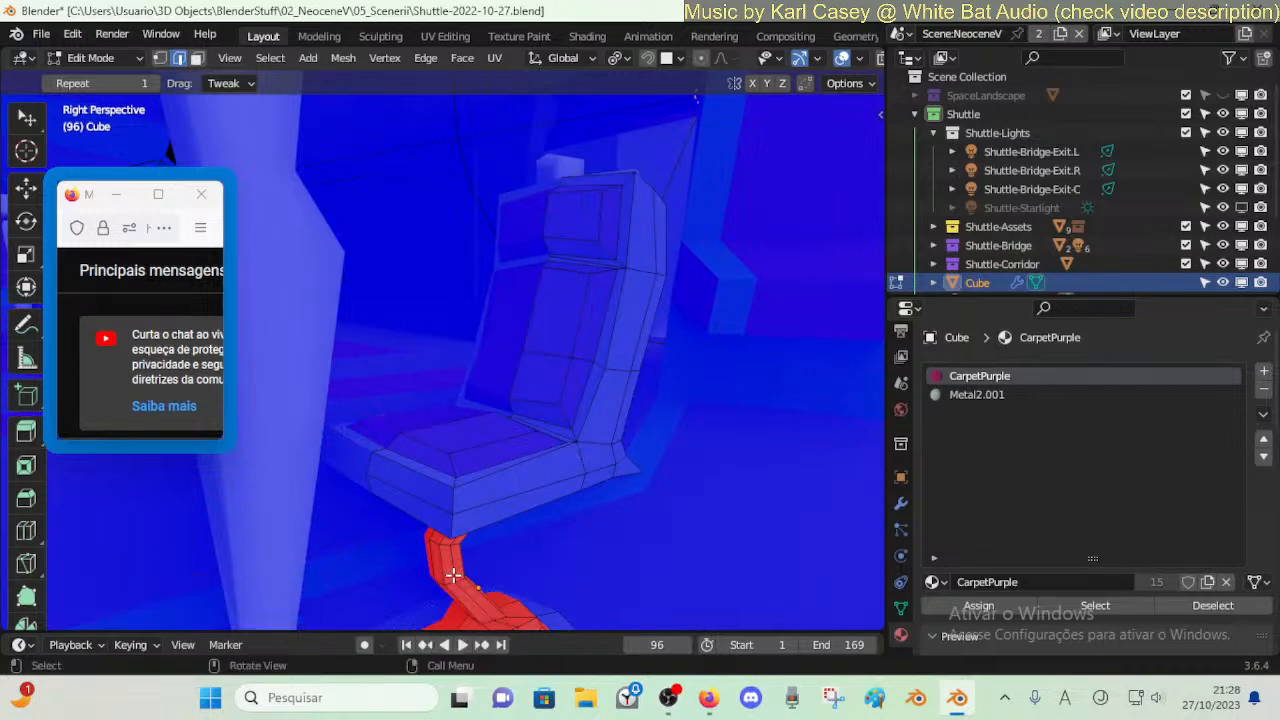
key(l)
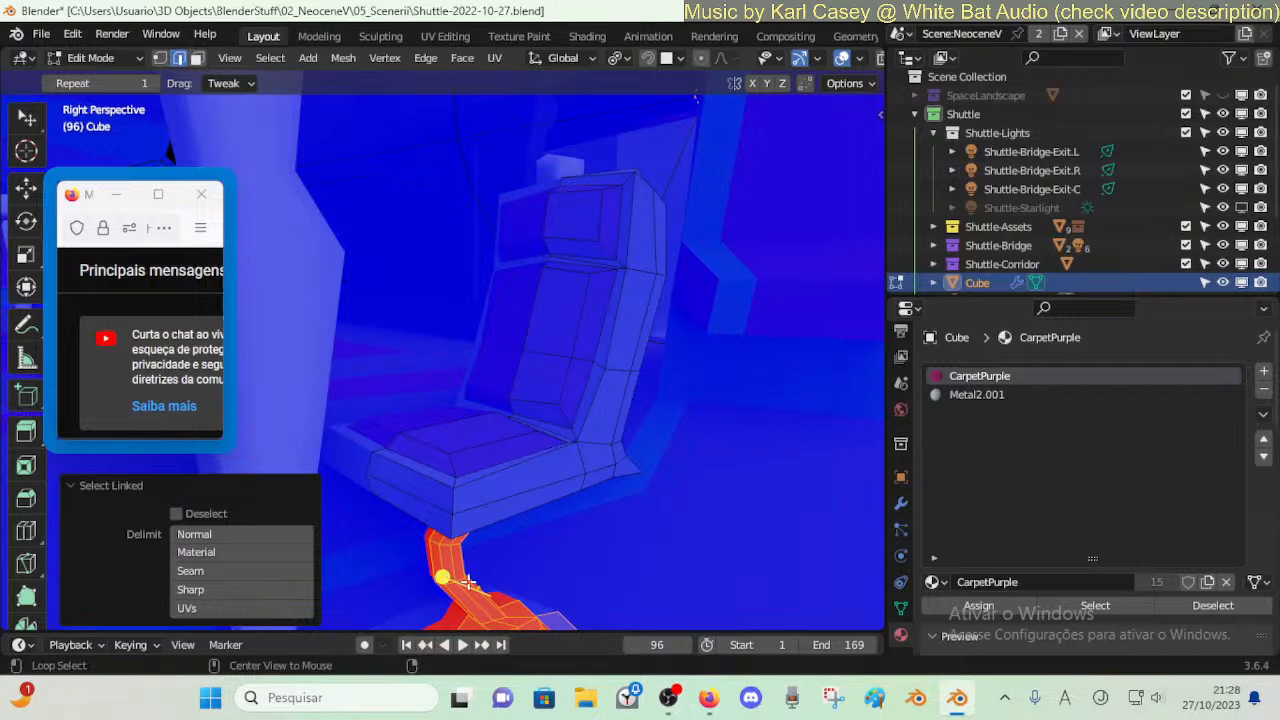
key(alt+n)
click(446, 388)
- Limit the linked selection by Normal to the pedestal's column and inner base faces, and flip their normals
key(shift+grave)
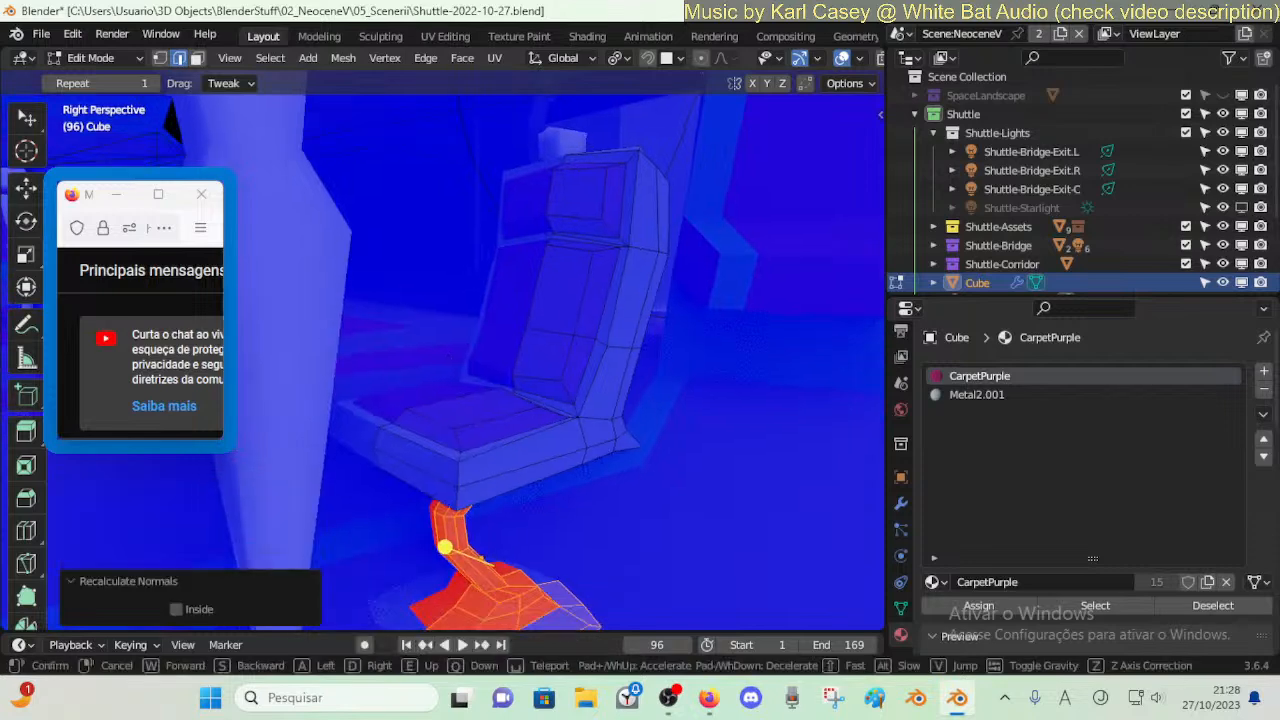
key(w)
click(446, 394)
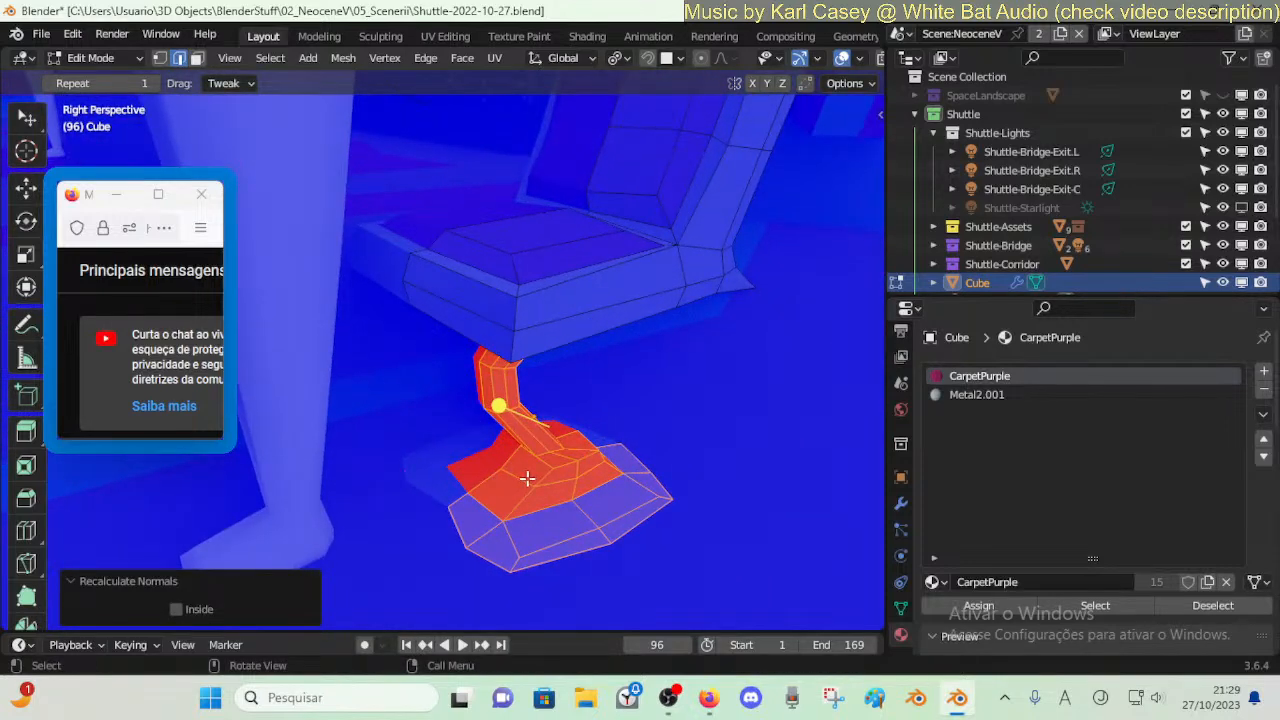
key(alt+a)
key(l)
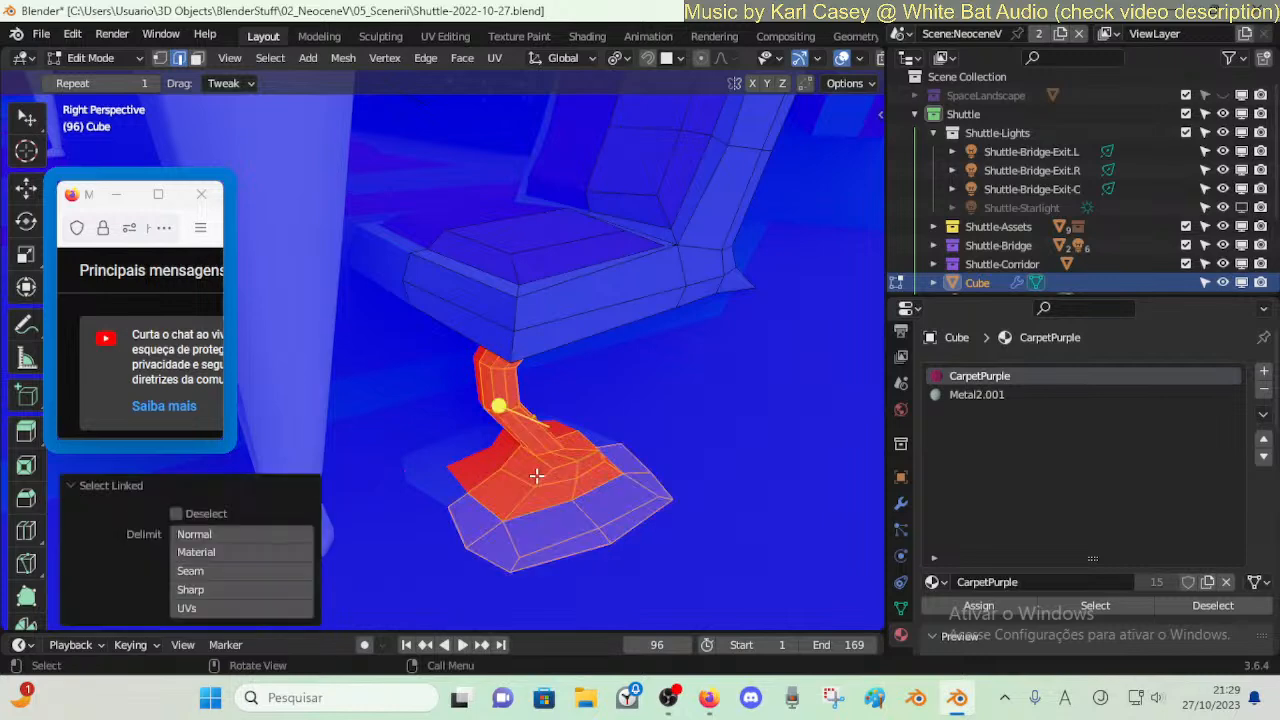
click(200, 534)
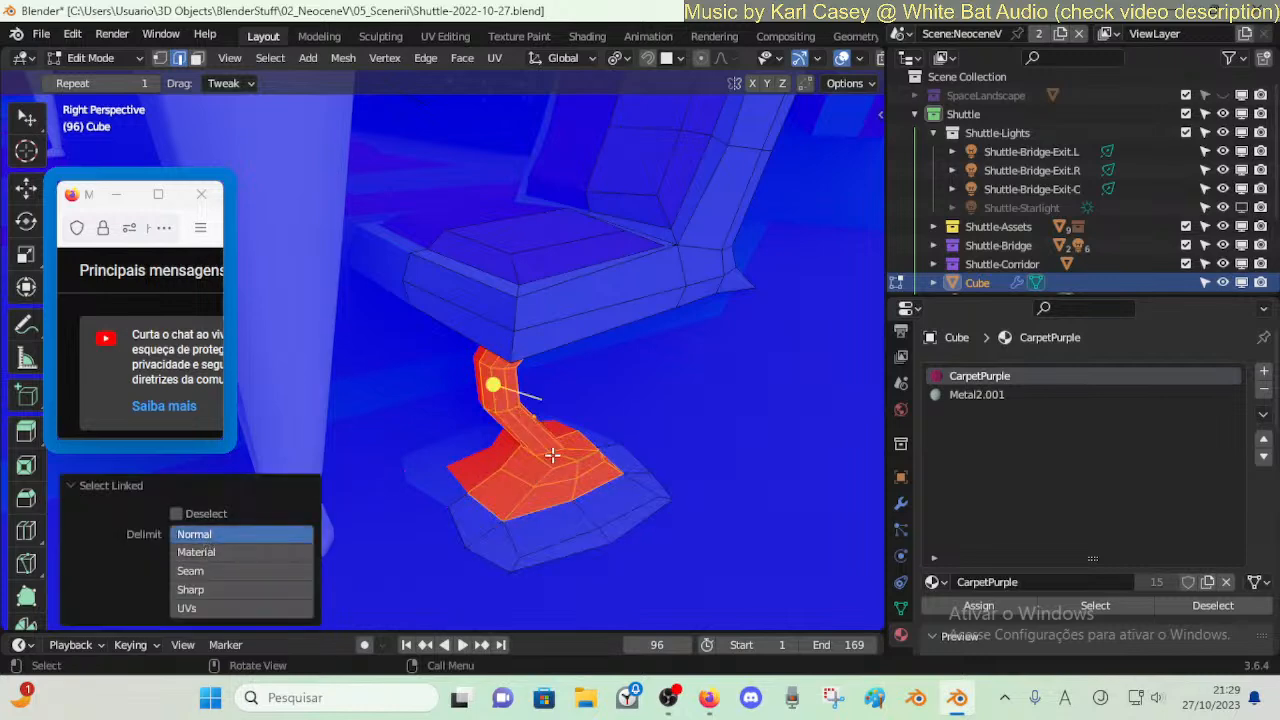
key(alt+n)
click(545, 366)
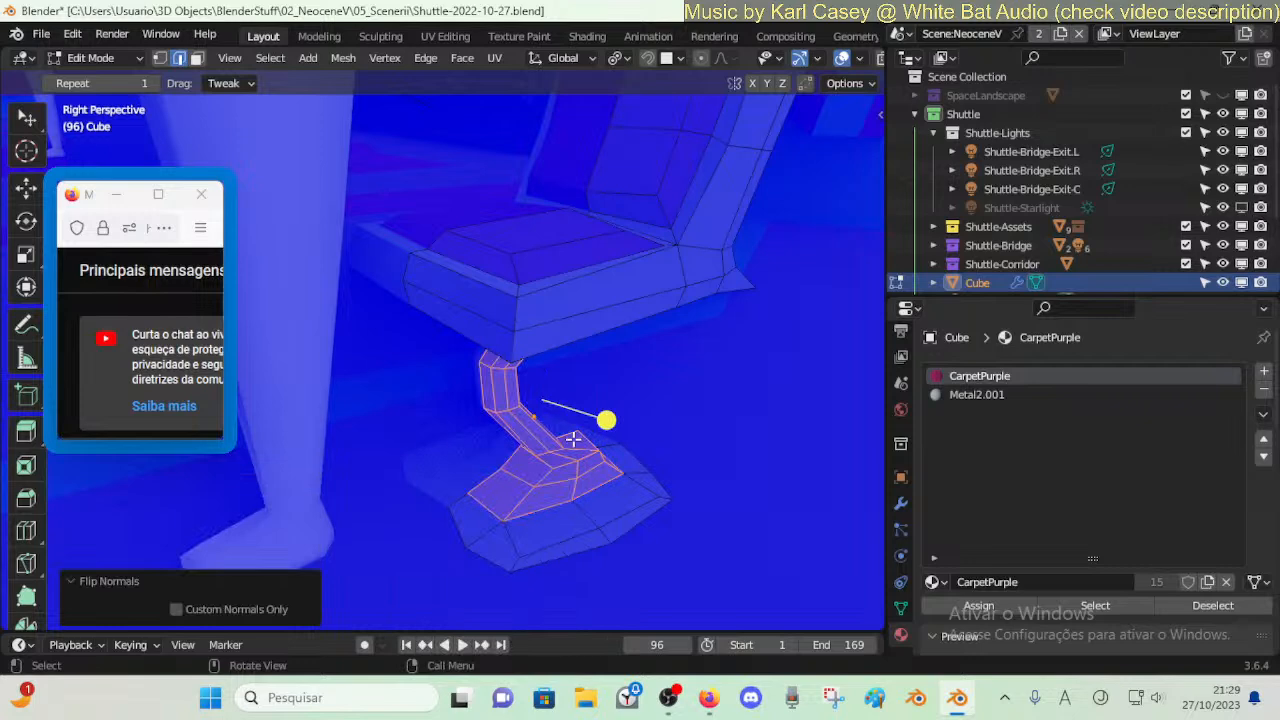
- Check the chair in Object Mode, save the file, and hide the face orientation overlay
key(Tab)
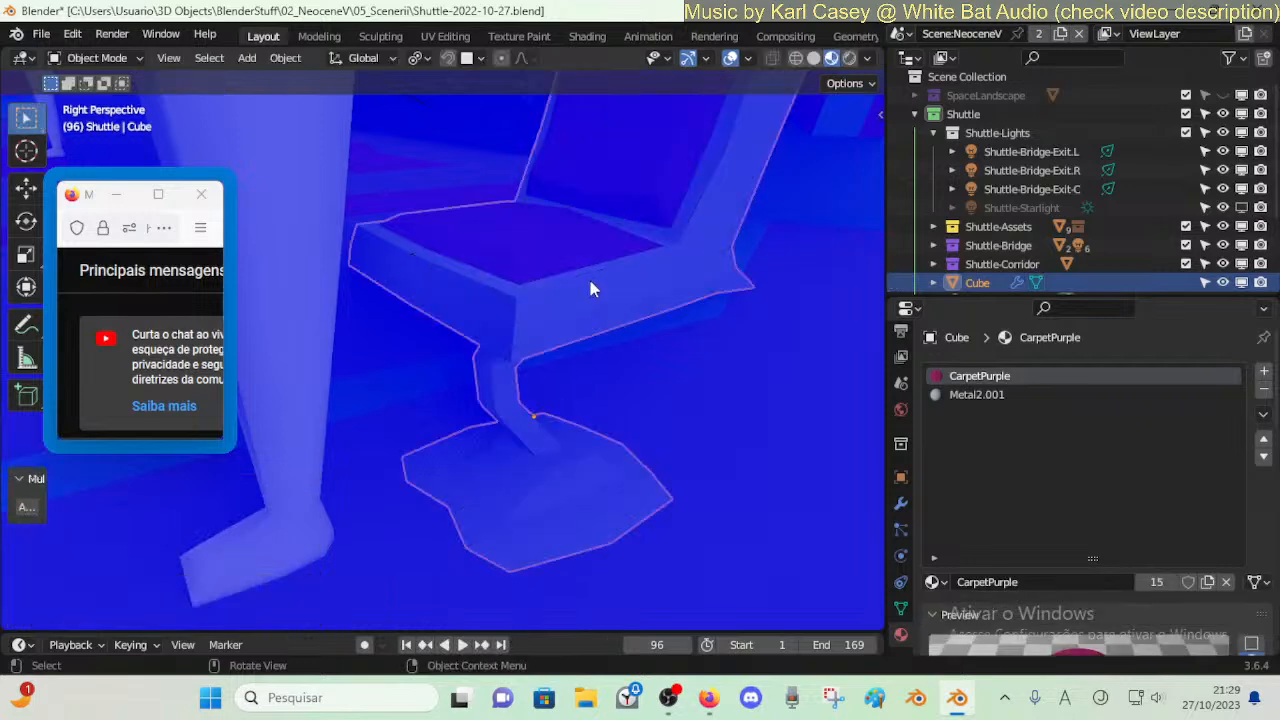
key(Tab)
key(shift+grave)
click(609, 249)
key(ctrl+s)
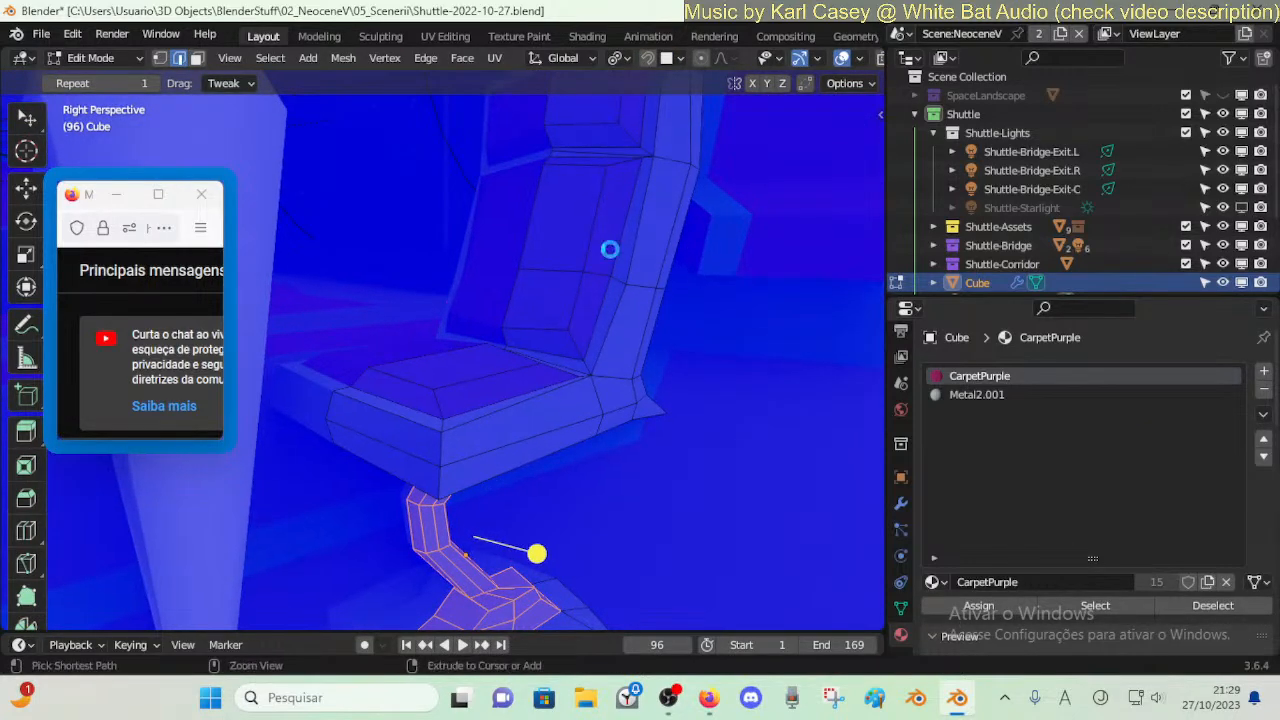
key(alt+a)
key(ctrl+alt+f)
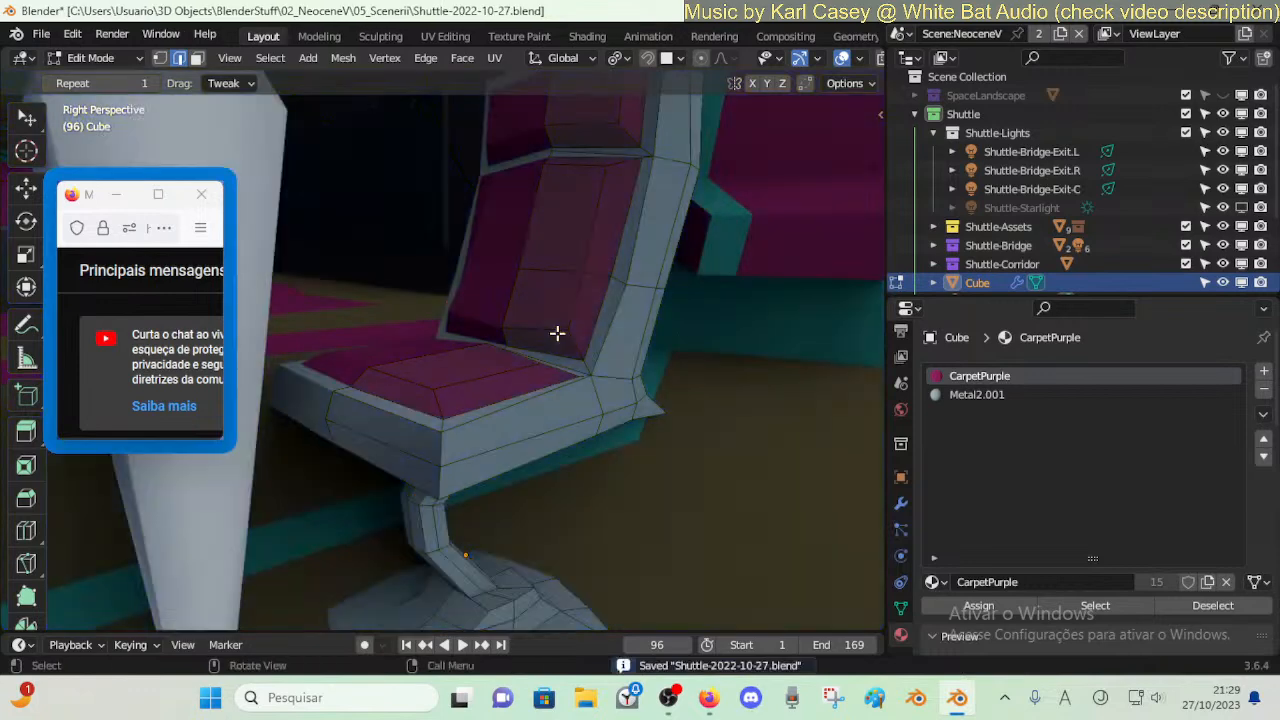
- Bevel the front outline edges of the seat, backrest and headrest cushions by about 0.009 m with one segment
alt+click(498, 377)
key(shift+grave)
key(e)
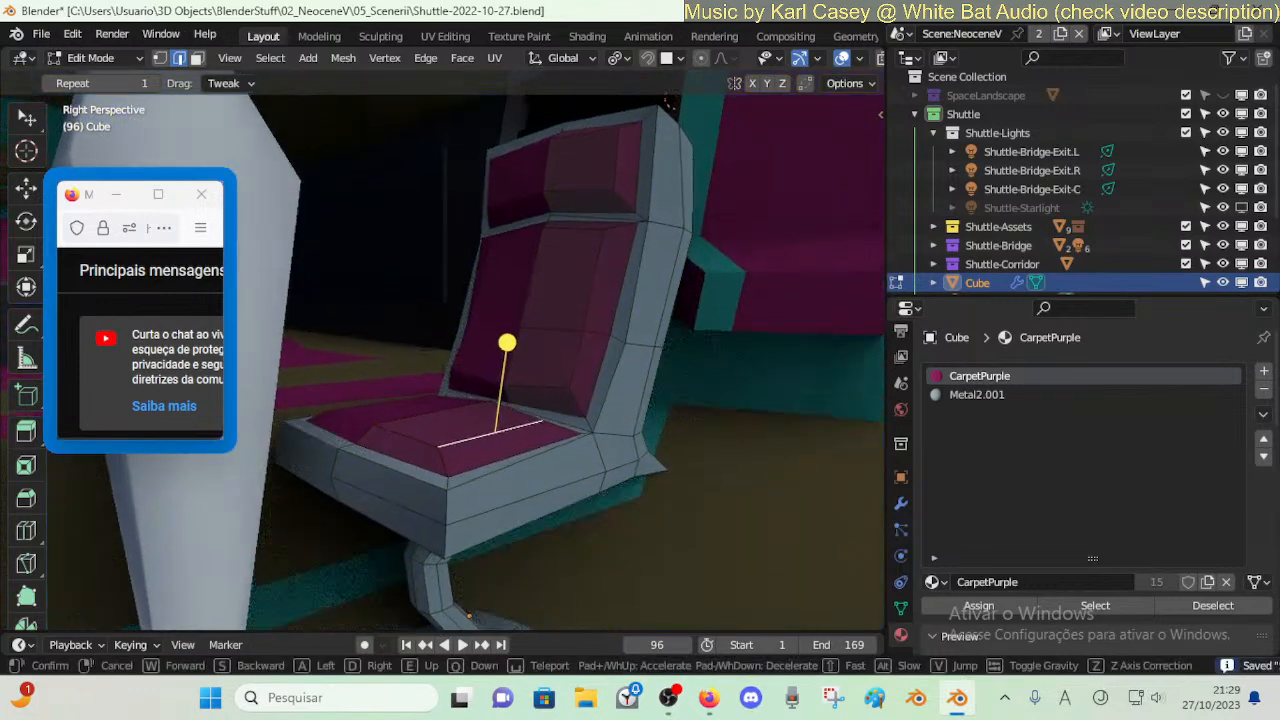
click(512, 388)
alt+click(582, 477)
alt+shift+click(583, 381)
shift+click(583, 342)
key(shift+grave)
click(583, 343)
key(ctrl+b)
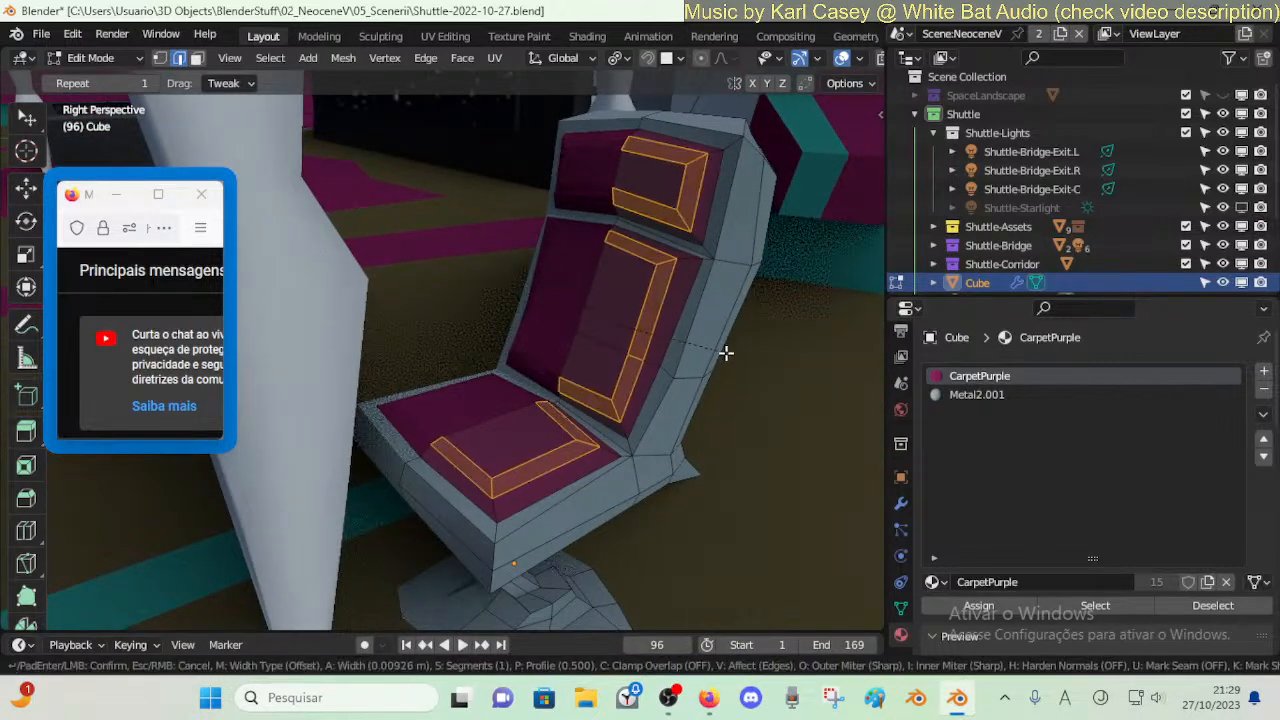
click(720, 352)
- Inspect the chair from behind in Object Mode, and slide the vertices along the backrest's lower rear rim upward
key(ctrl+Tab)
click(614, 351)
key(shift+grave)
click(715, 343)
key(Tab)
key(1)
key(alt+a)
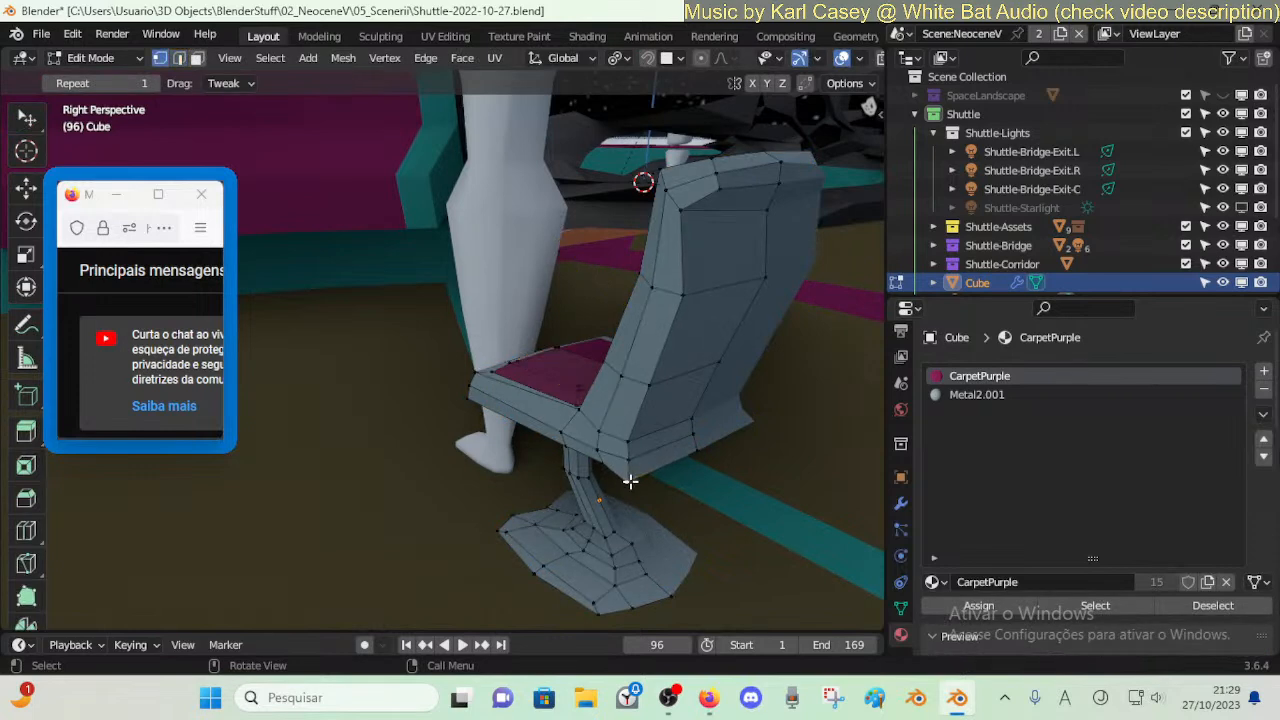
click(640, 457)
key(shift+v)
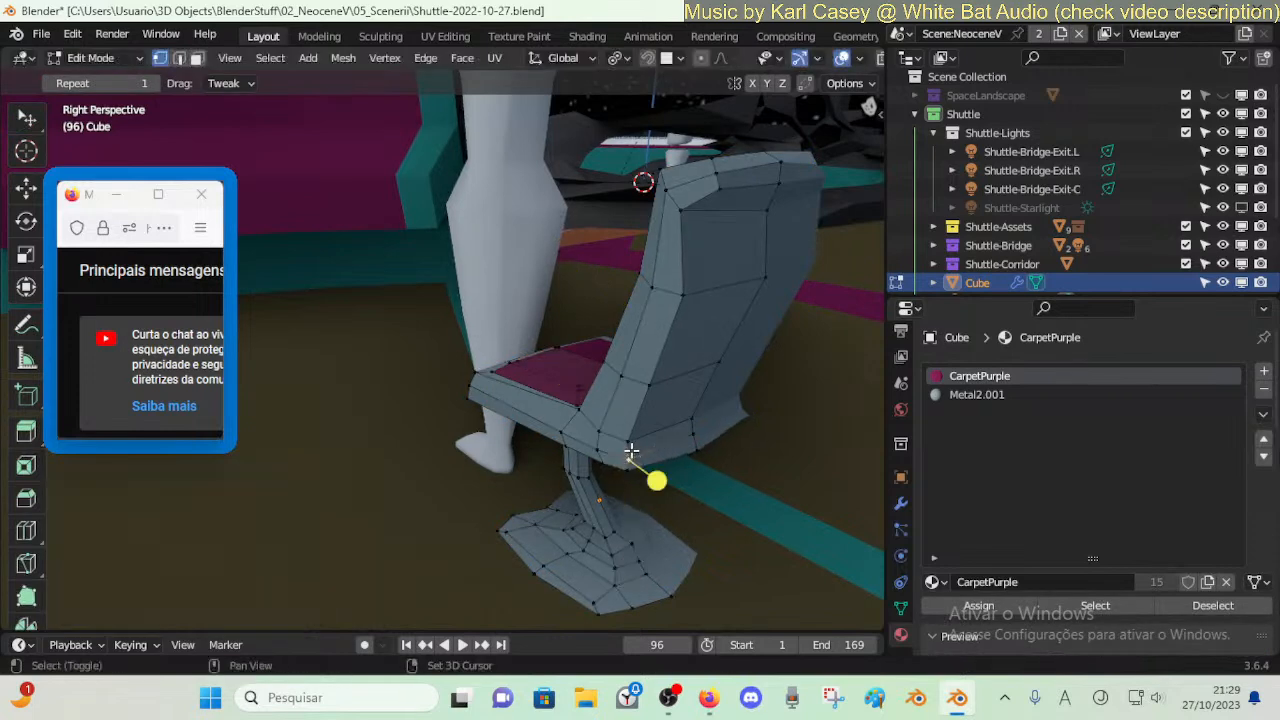
click(652, 465)
key(shift+v)
click(643, 537)
click(707, 457)
key(shift+v)
click(698, 450)
- Shift the vertices near the middle of the backrest's lower rear rim along Y, including one move of about 0.0072 m
key(g)
key(y)
click(686, 451)
click(695, 433)
key(g)
key(y)
click(695, 427)
key(g)
key(y)
click(698, 420)
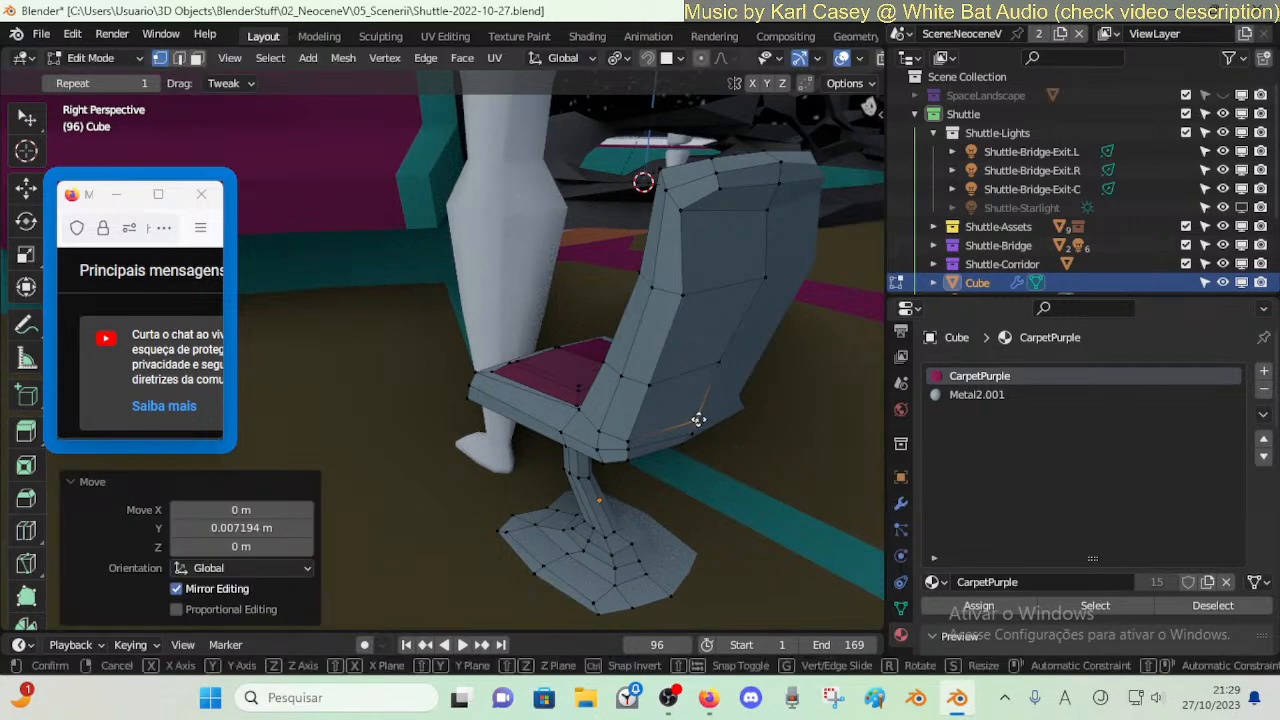
click(698, 423)
click(802, 467)
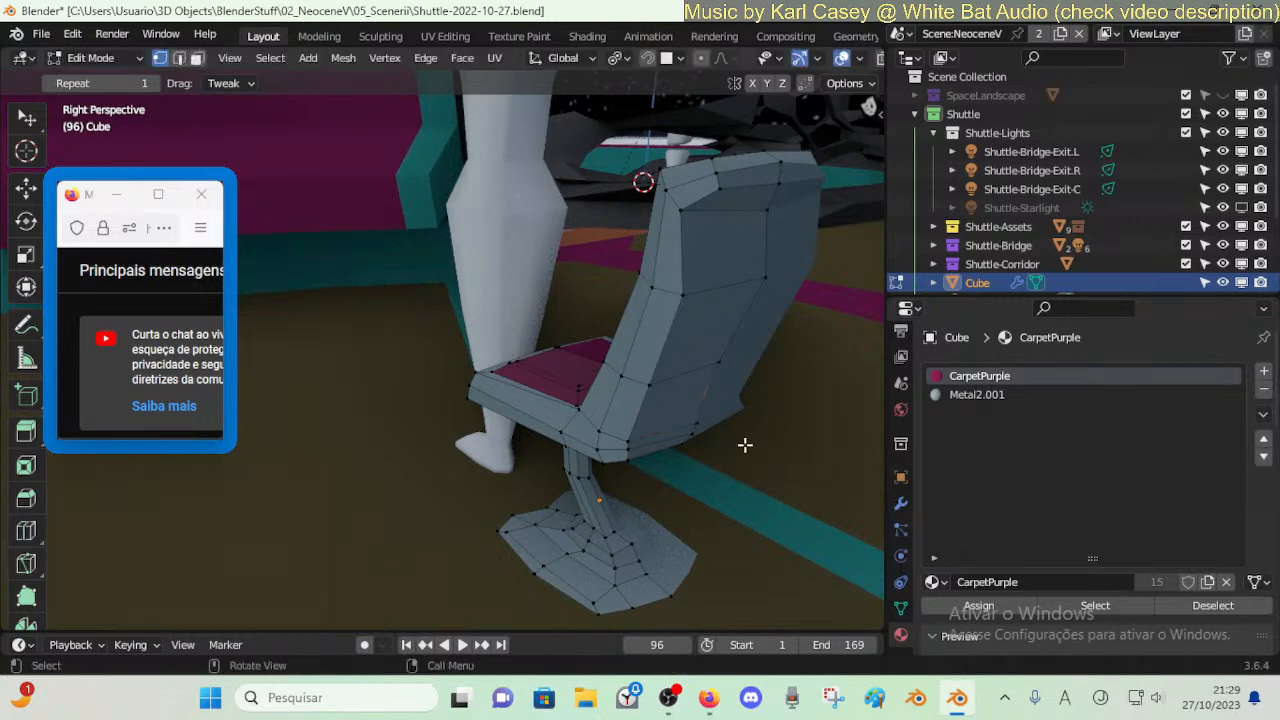
- Shift the middle of the backrest's lower rear rim about -0.007 m along Z and a neighbouring vertex about -0.012 m along Y
drag(780, 472, 829, 489)
key(g)
key(z)
click(722, 411)
key(g)
key(y)
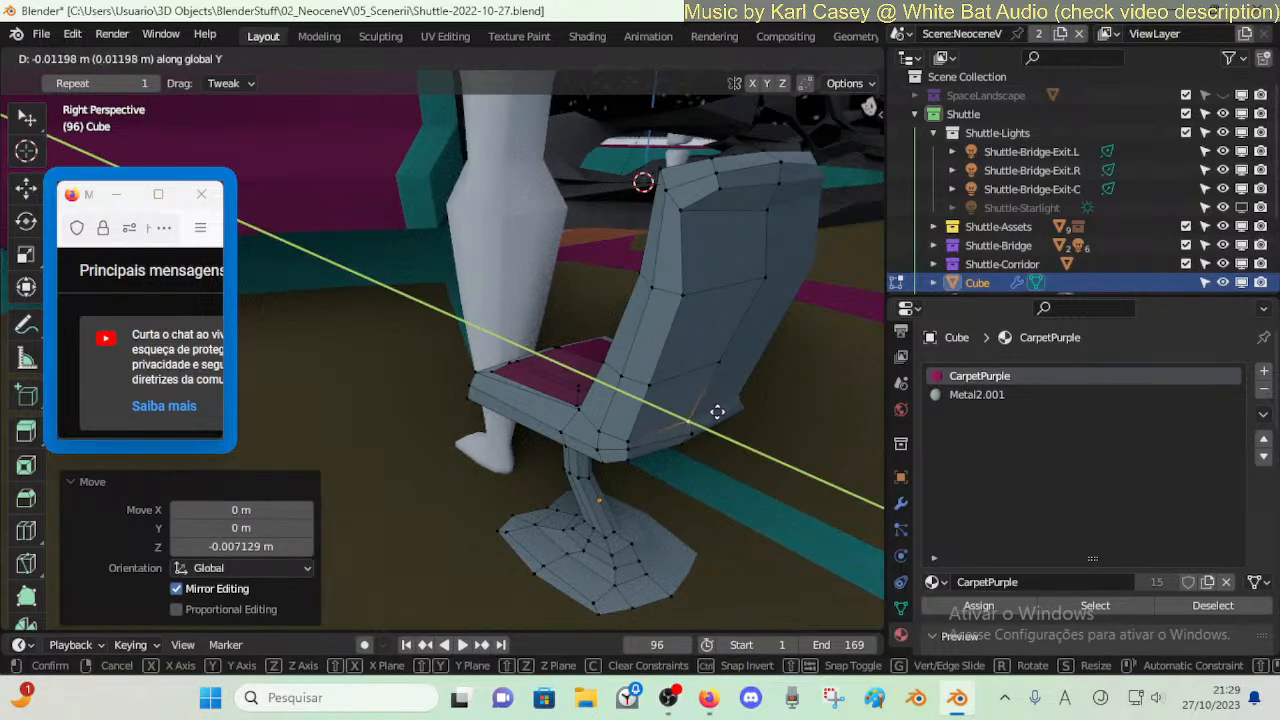
click(716, 412)
- Raise the middle vertex on the lower edge of the backrest's rear rim by about 0.007 m along Z
click(697, 431)
key(g)
key(z)
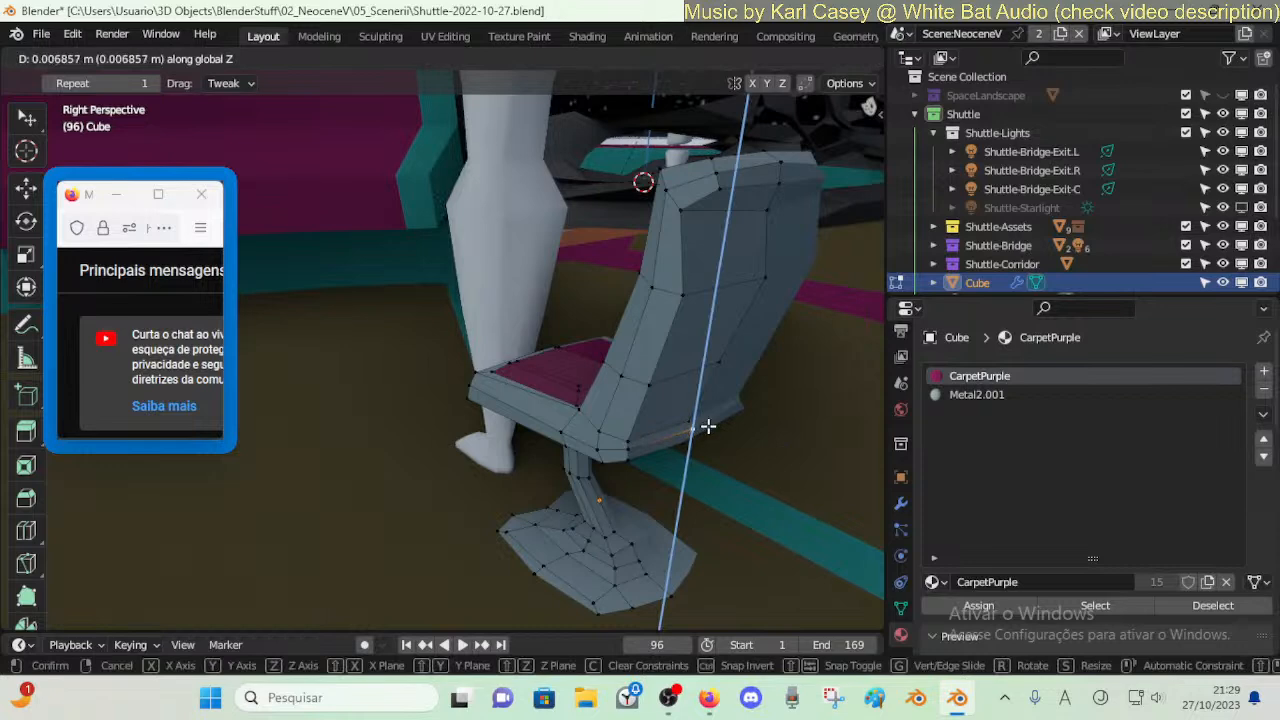
click(700, 430)
- Select the edge loop along the seat's lower outline, save the file, and smooth the selected vertices
key(3)
alt+click(634, 455)
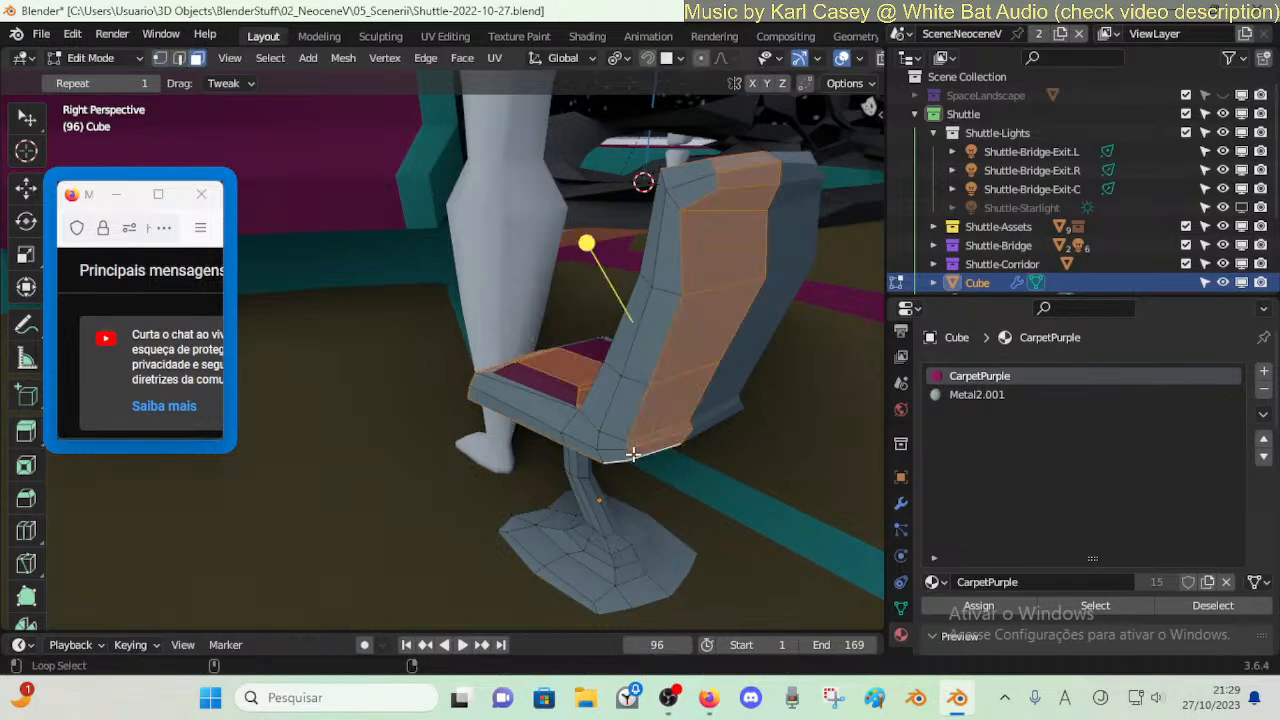
key(alt+a)
key(2)
alt+click(620, 461)
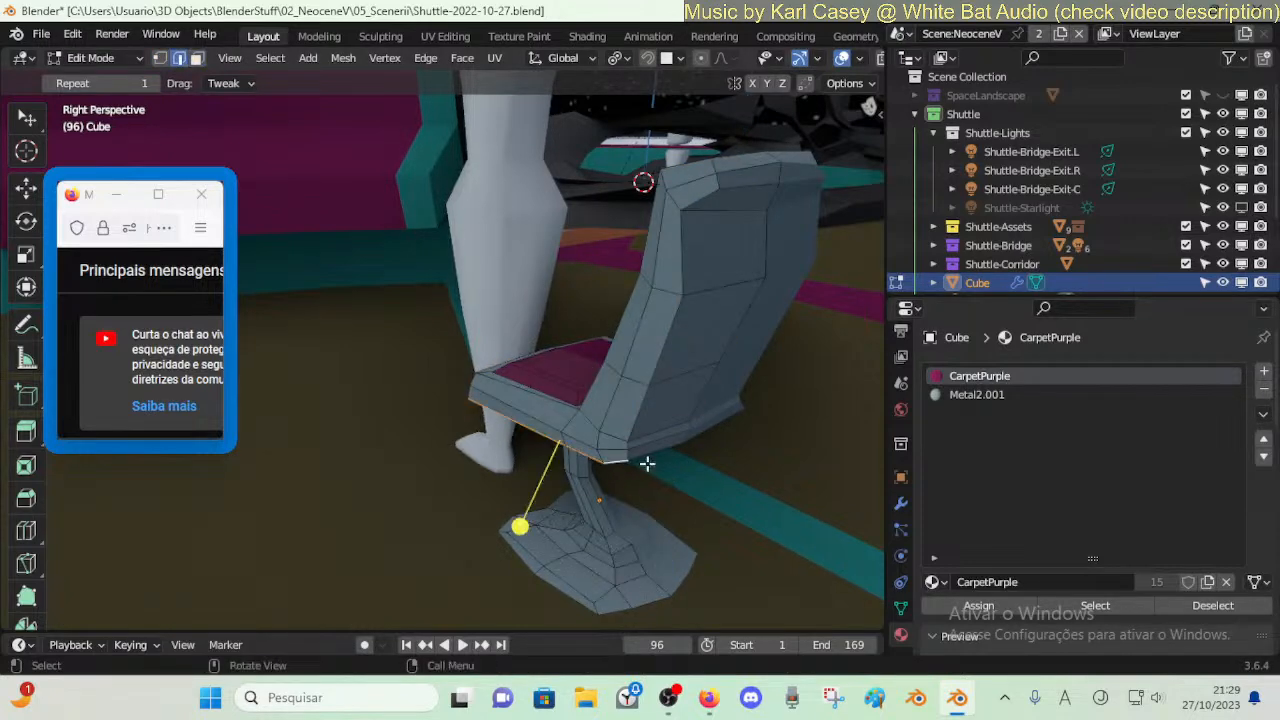
key(ctrl+s)
drag(521, 521, 559, 526)
- Smooth the face loop bordering the backrest's rear panel with a smoothing factor of 0.114
key(alt+a)
alt+click(696, 203)
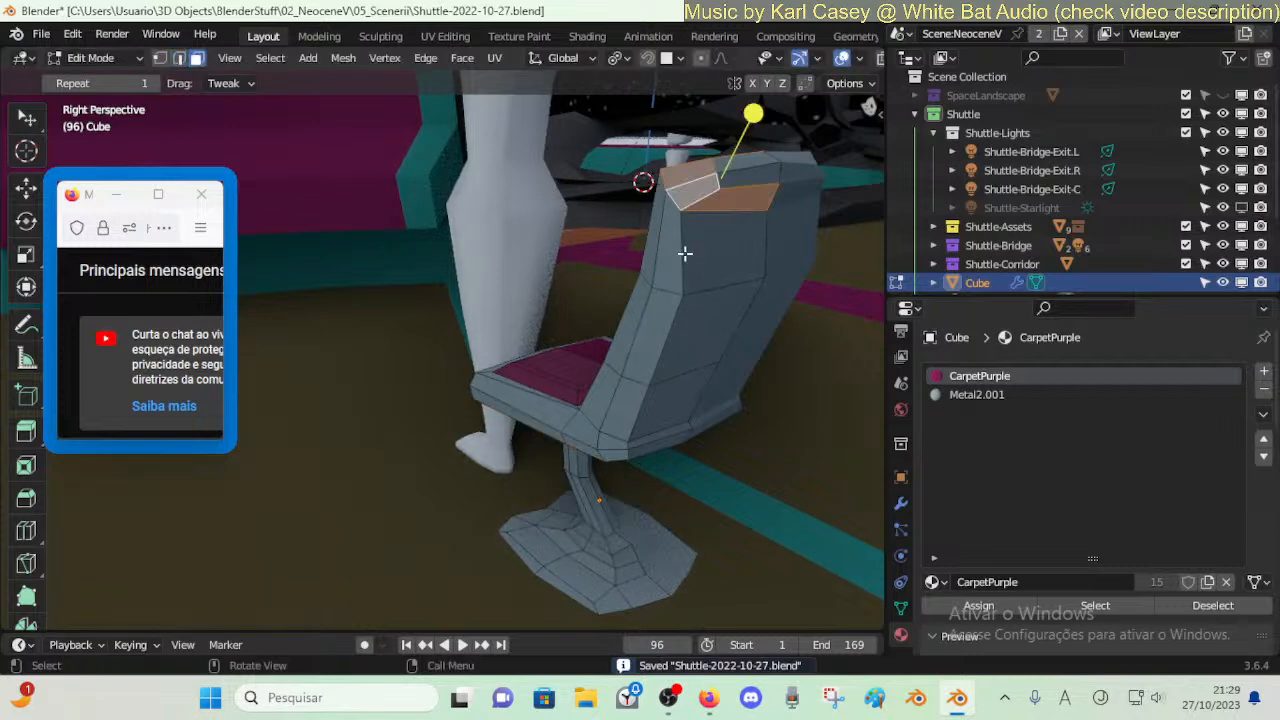
key(alt+a)
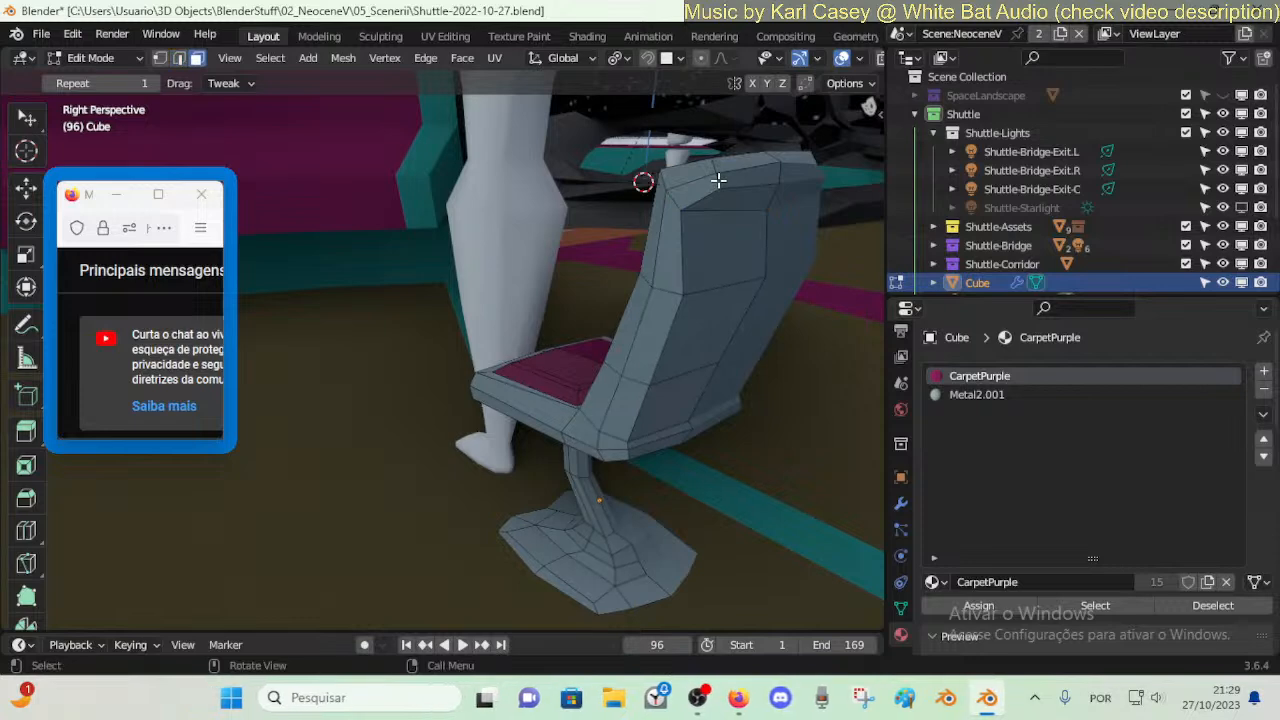
alt+click(690, 342)
- Smooth the side, top and bottom edges outlining the backrest's rear panel with a factor of about 0.11
key(2)
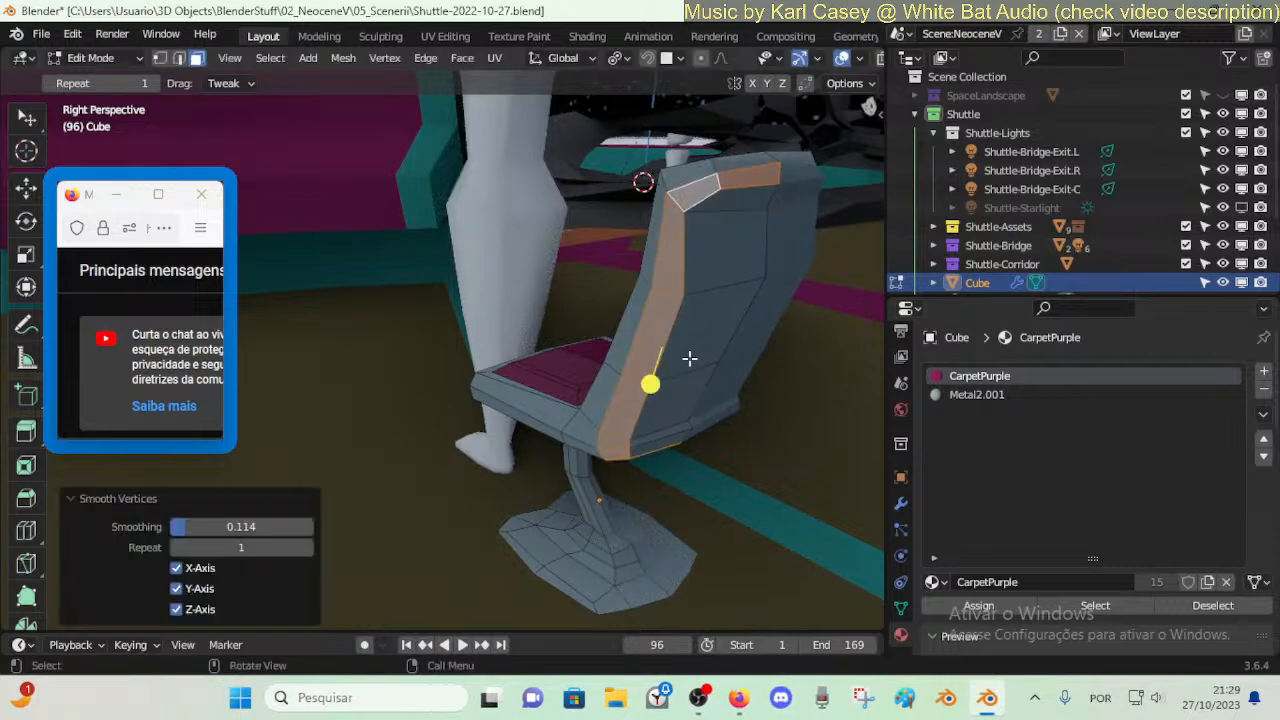
key(alt+a)
alt+click(695, 245)
shift+click(737, 185)
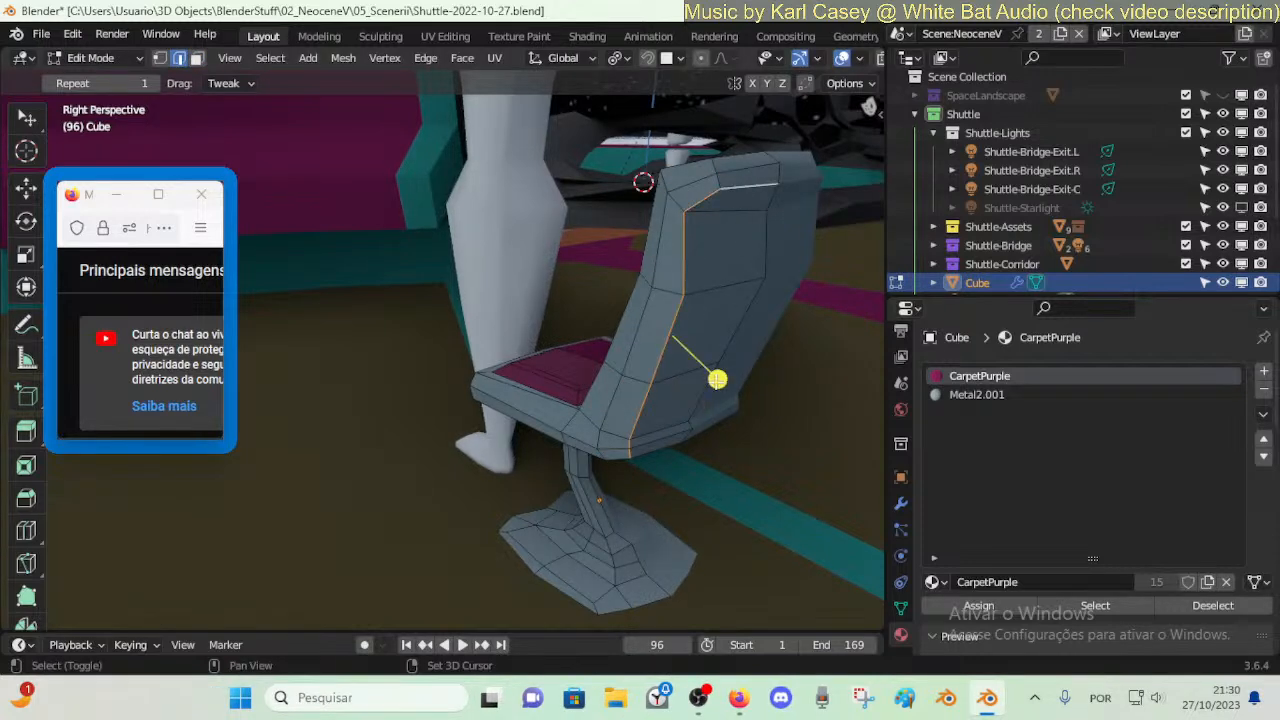
shift+click(660, 451)
drag(721, 404, 756, 411)
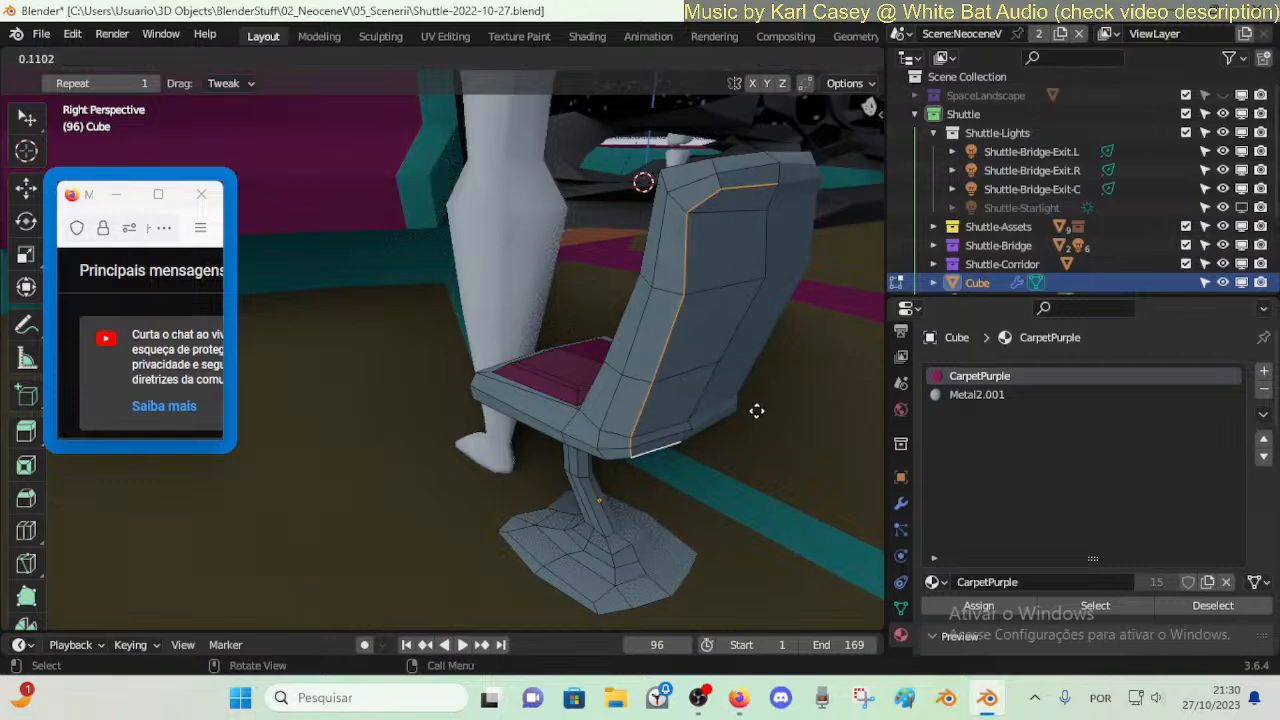
- Inspect the chair's back, front and side profiles in Object Mode and Edit Mode
key(Tab)
key(shift+grave)
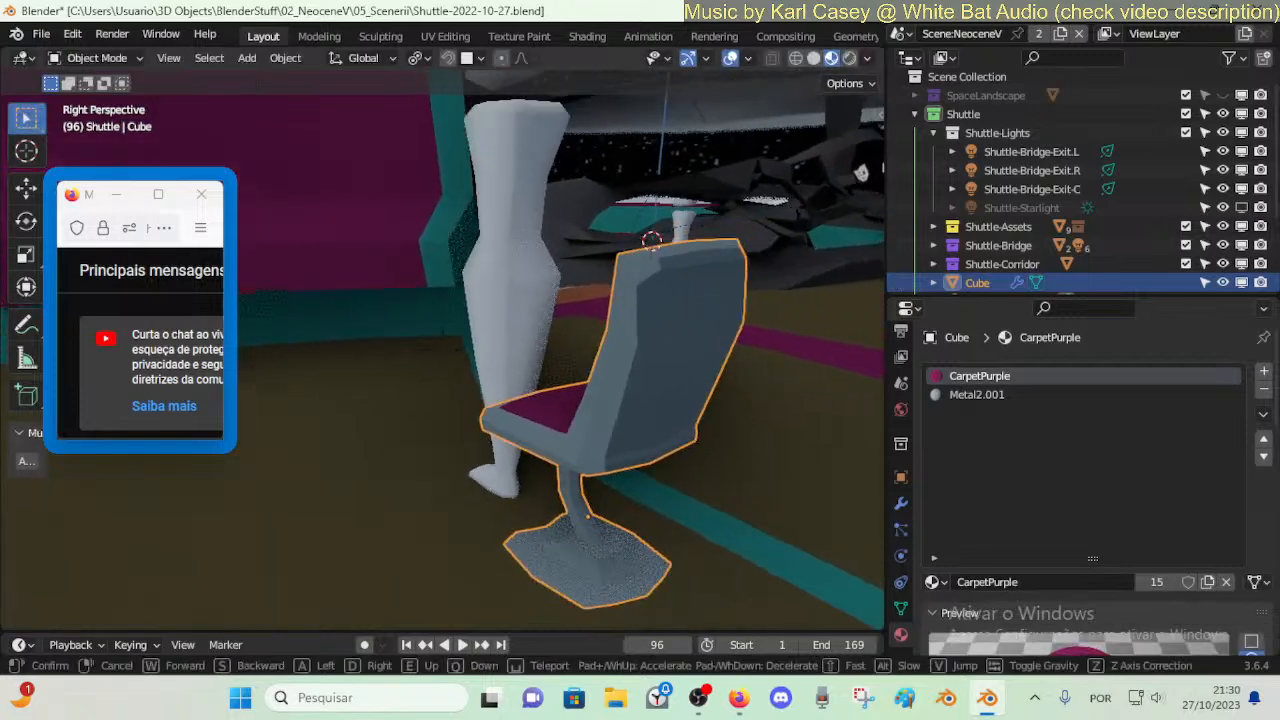
key(d)
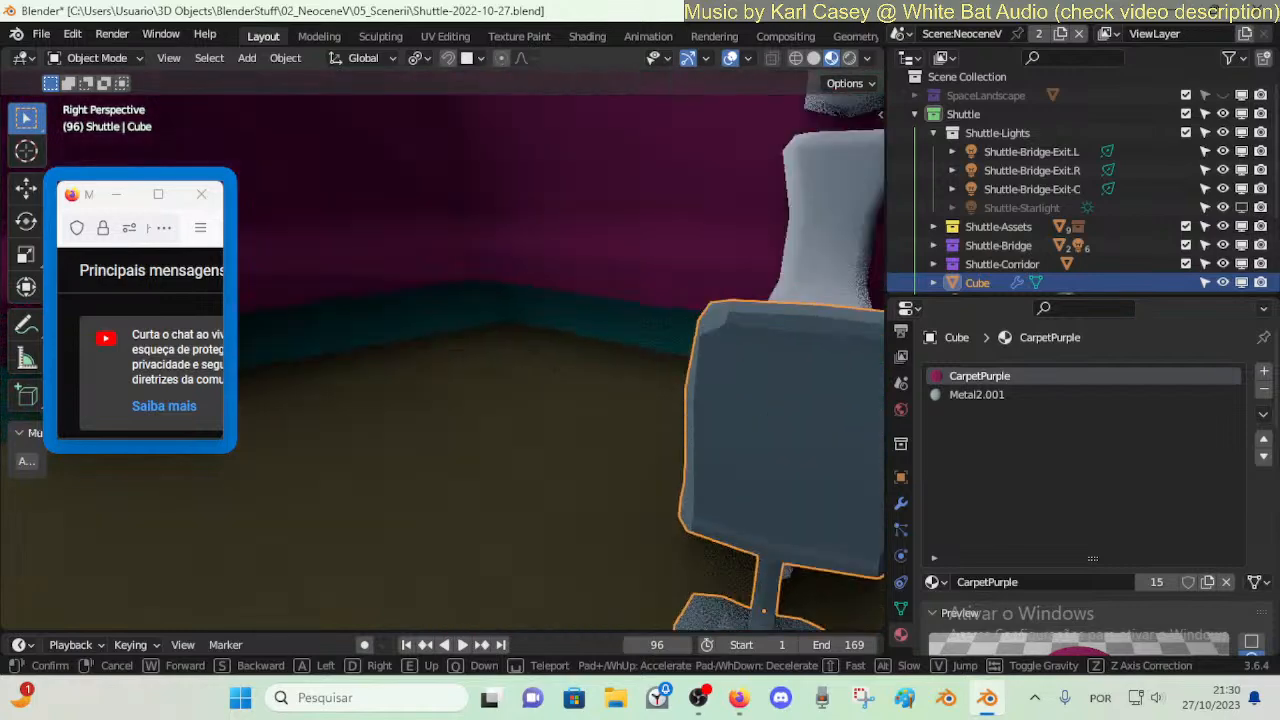
key(d)
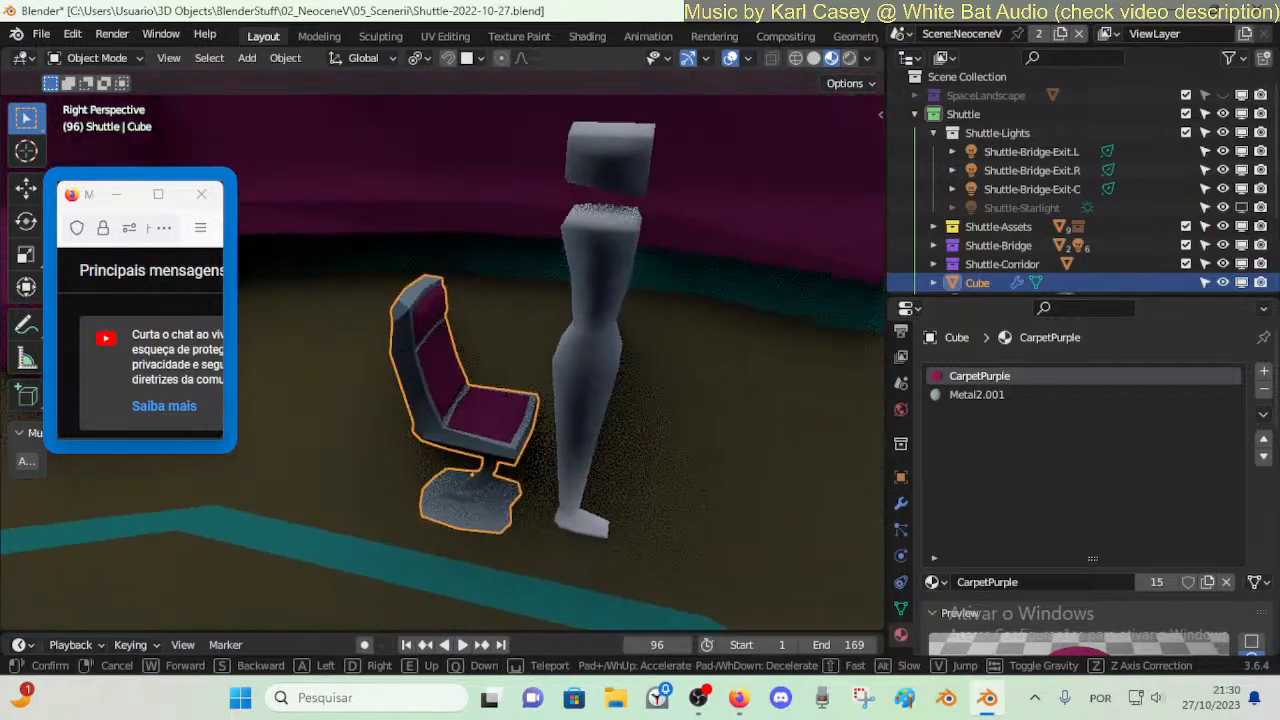
key(a)
key(w)
click(576, 302)
key(Tab)
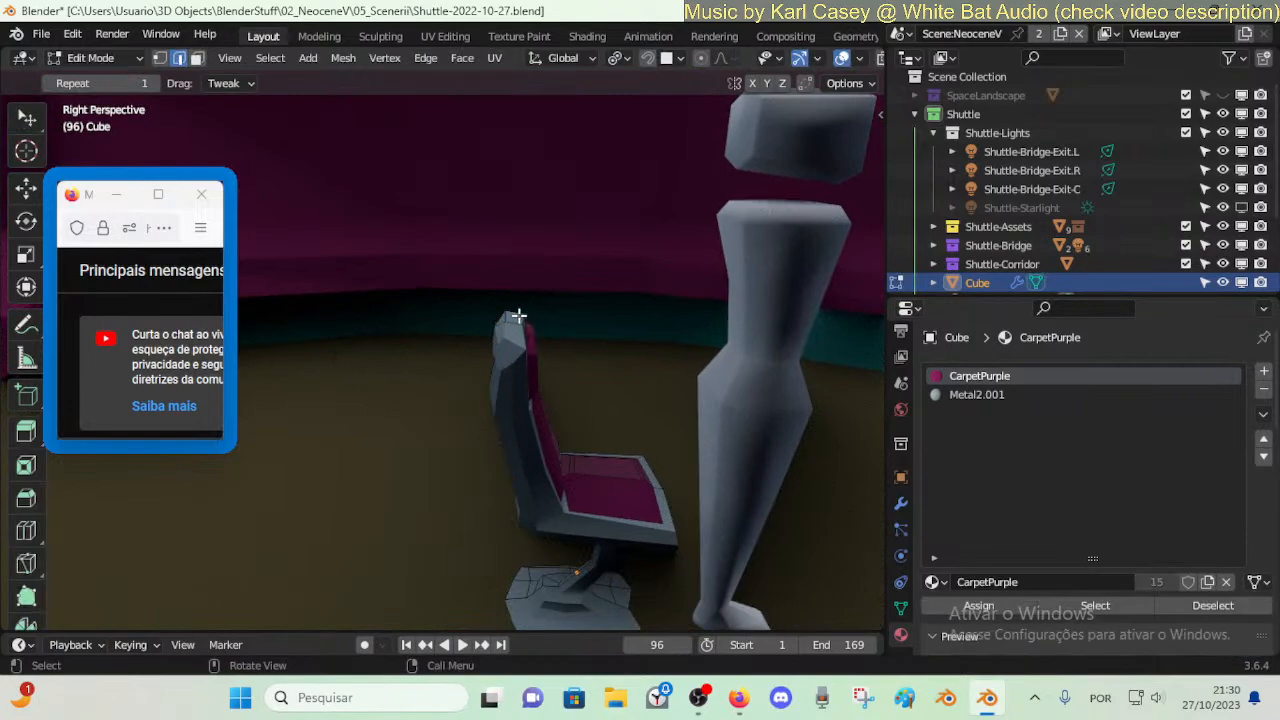
click(536, 306)
key(shift+grave)
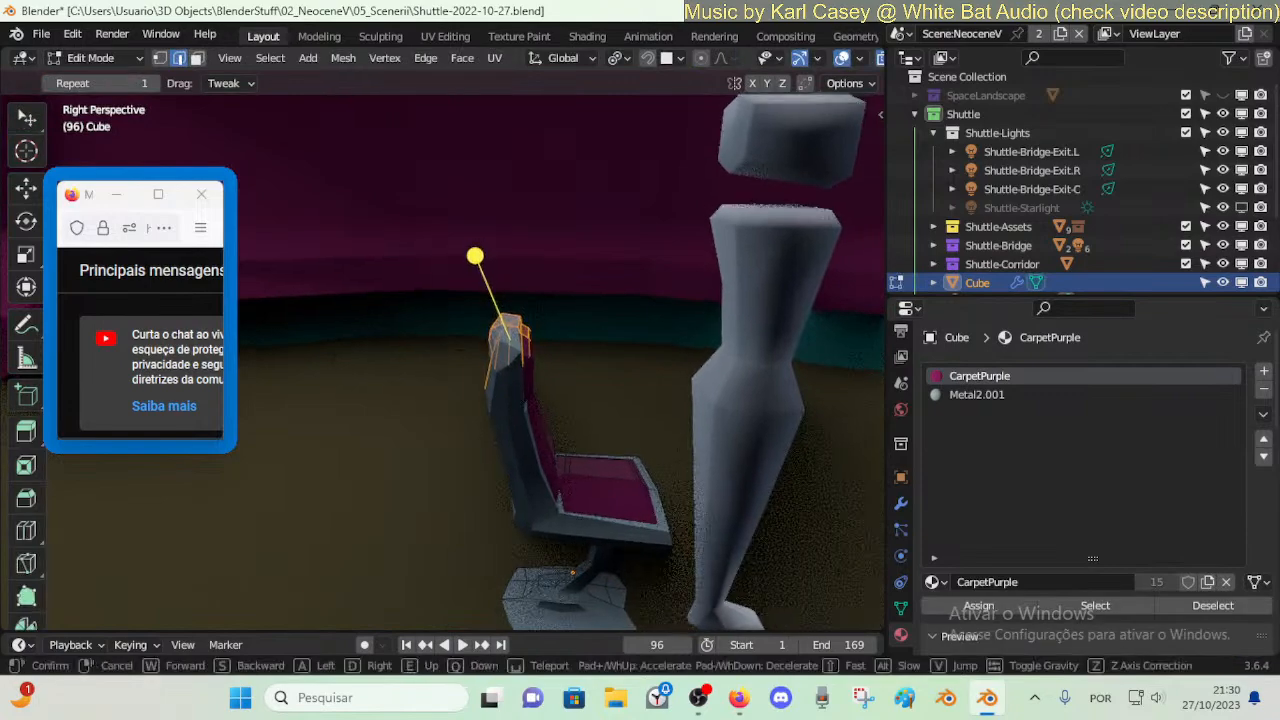
key(w)
key(s)
click(595, 341)
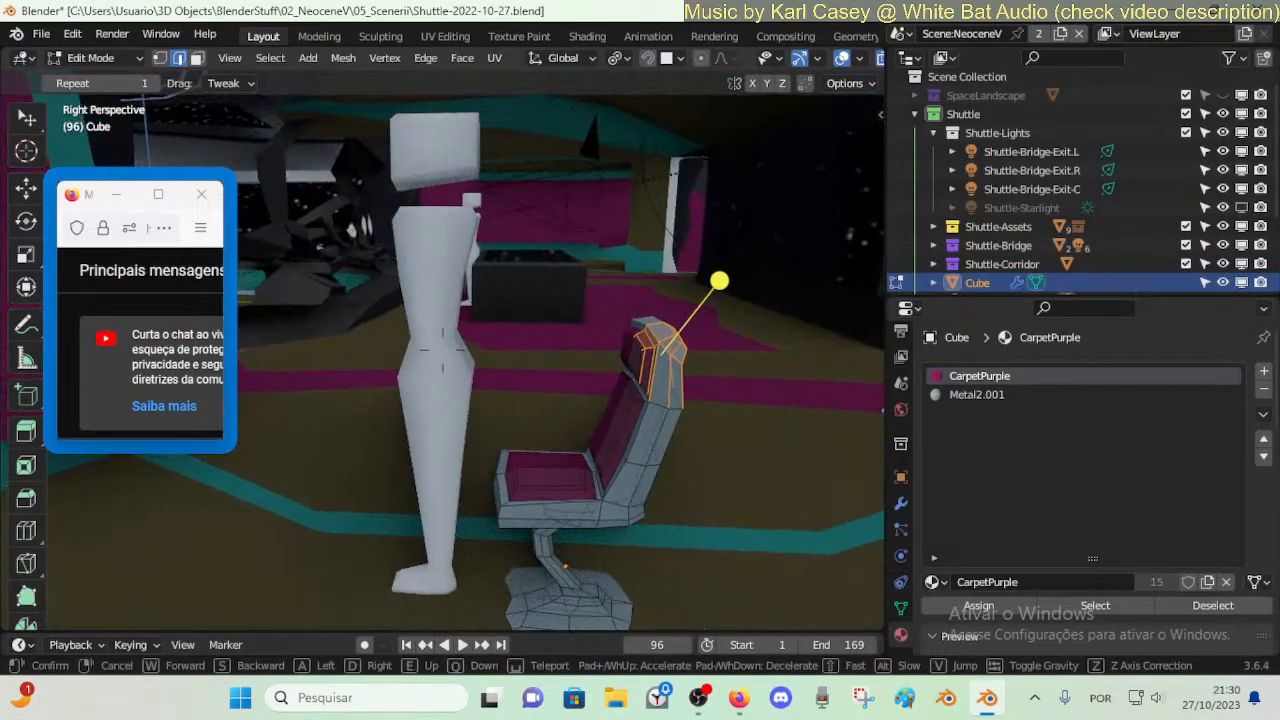
- Select the faces at the top of the headrest and move them about 0.0115 m along Y
key(alt+a)
key(c)
drag(652, 330, 678, 340)
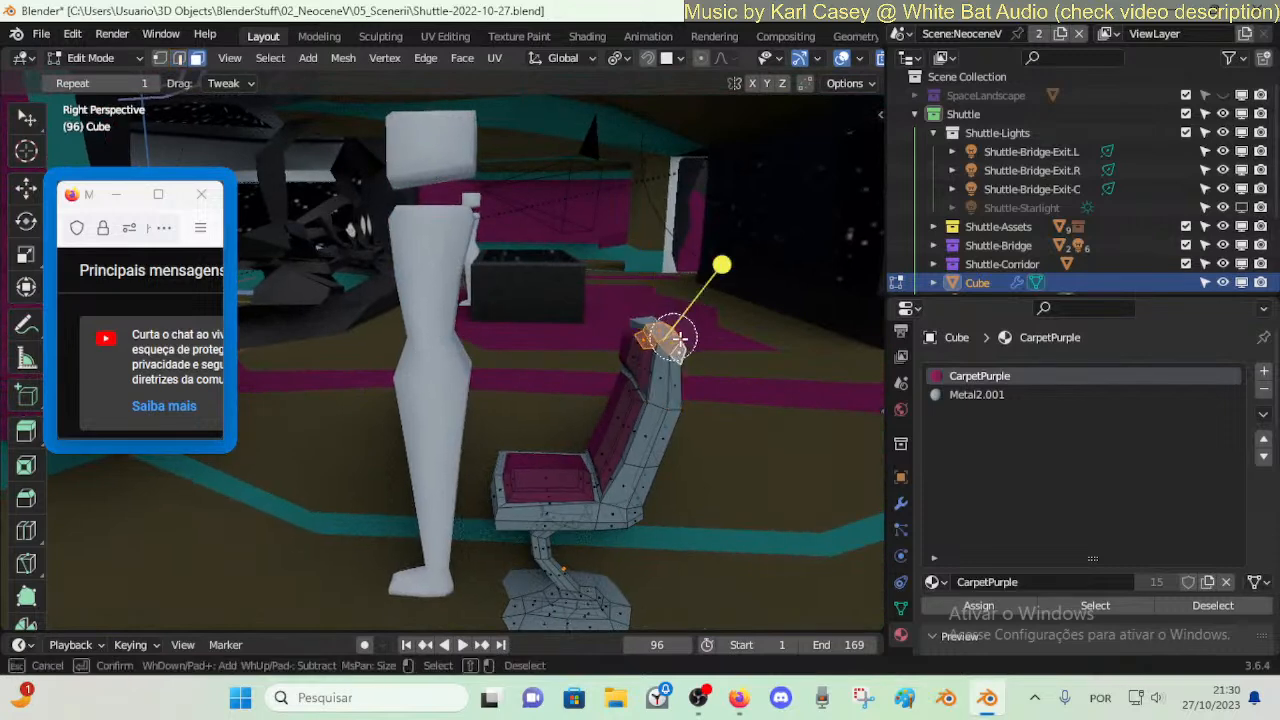
key(Escape)
key(g)
key(y)
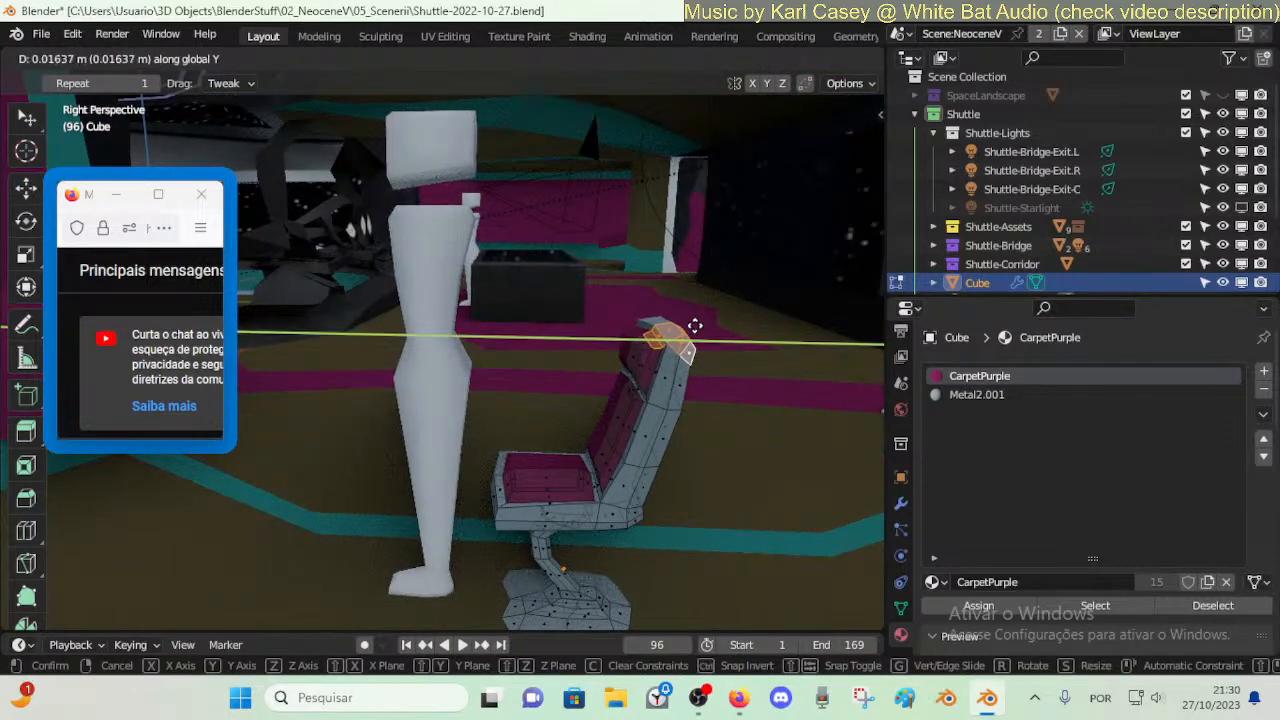
key(Escape)
key(g)
key(y)
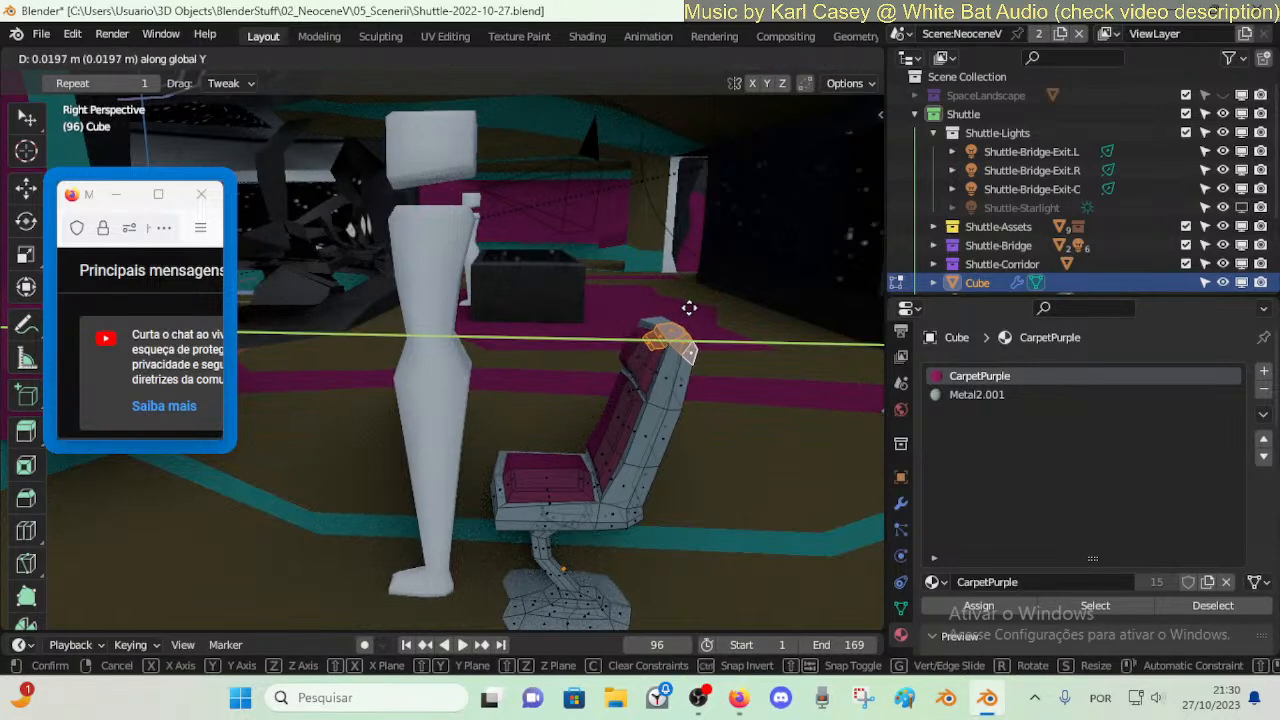
click(684, 307)
- Rotate the headrest's top faces around the X axis and move them about 0.0196 m along Y
key(r)
key(x)
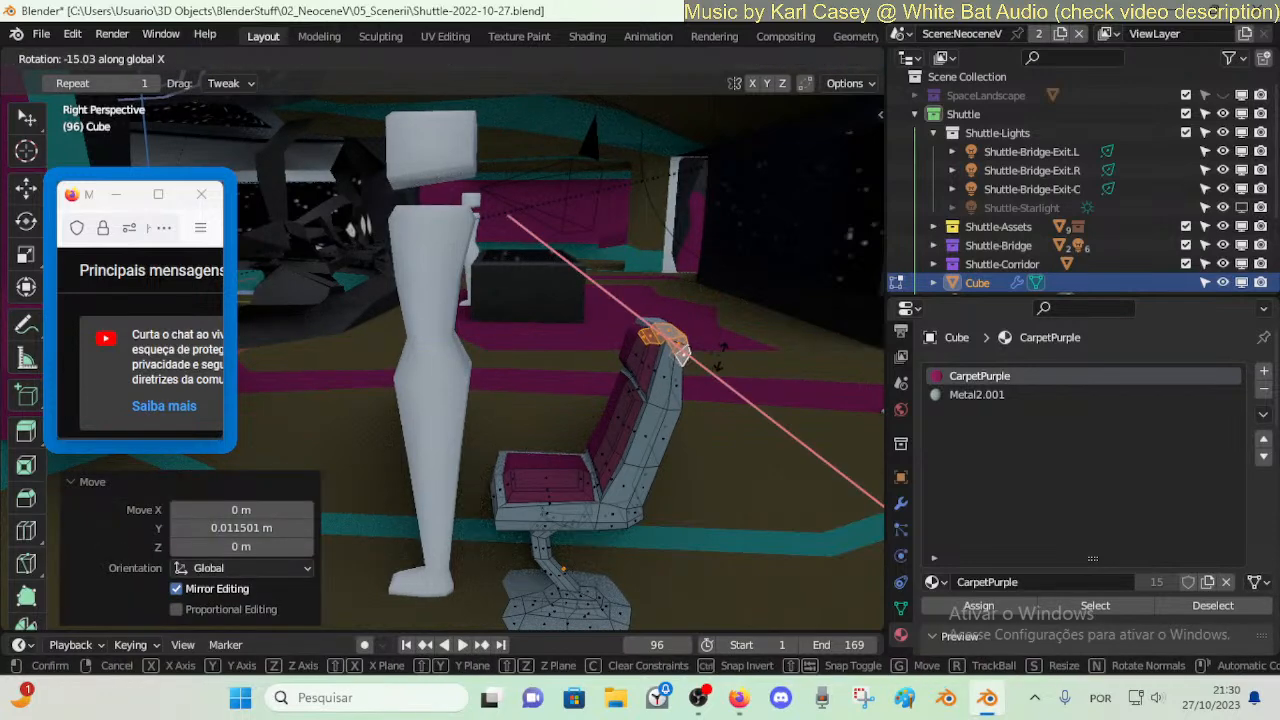
click(722, 350)
key(g)
key(y)
click(731, 351)
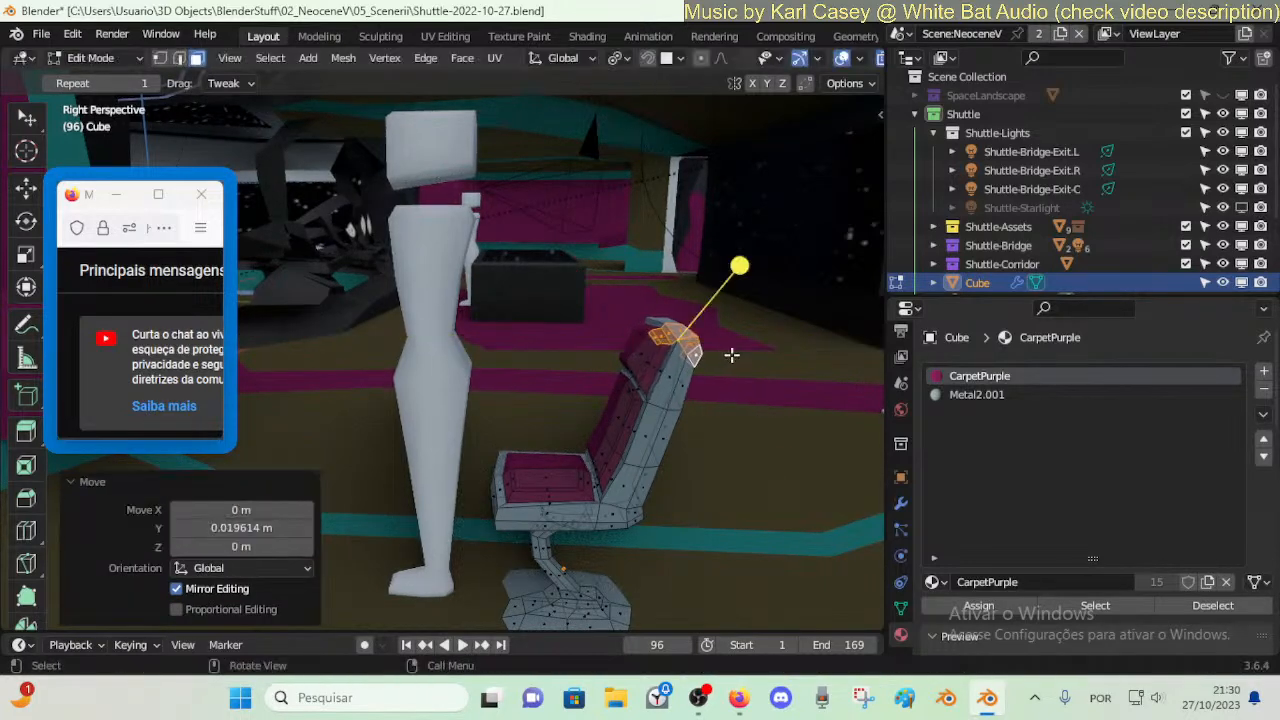
- Check the chair in Object Mode, and rotate the headrest cushion's front face 5.65° around the X axis
key(Tab)
key(shift+grave)
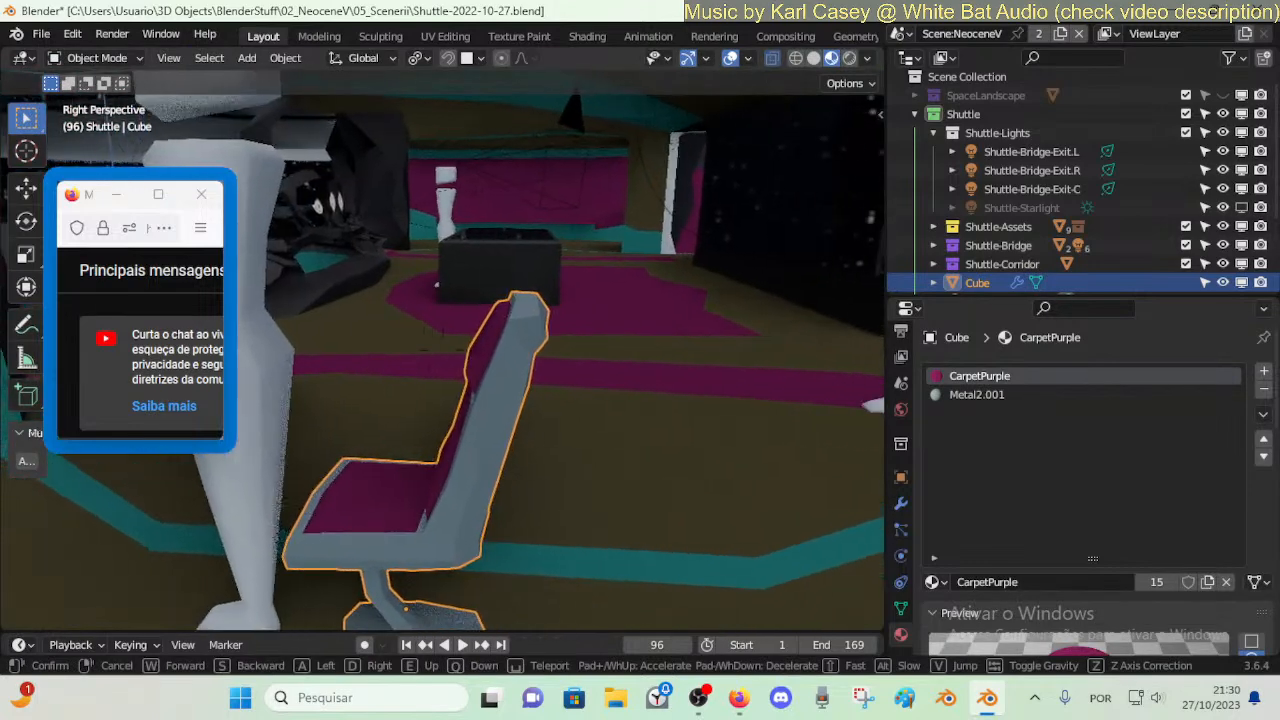
click(677, 374)
key(Tab)
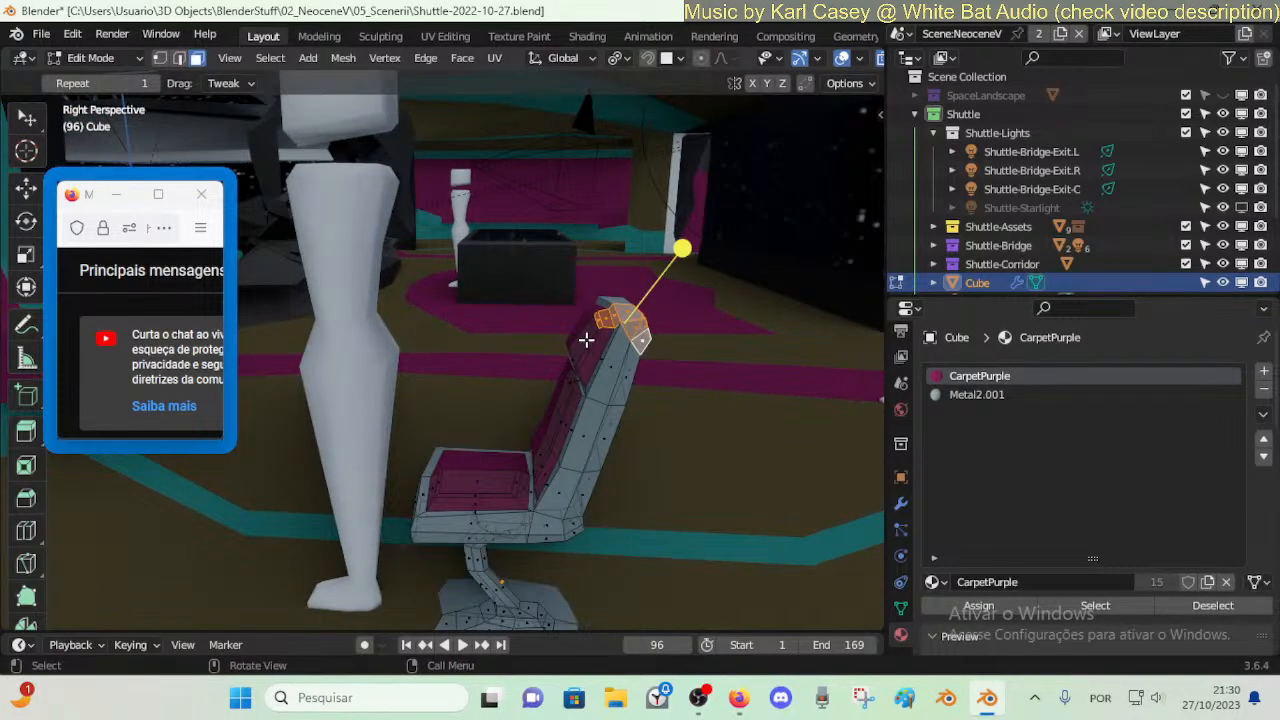
key(shift+grave)
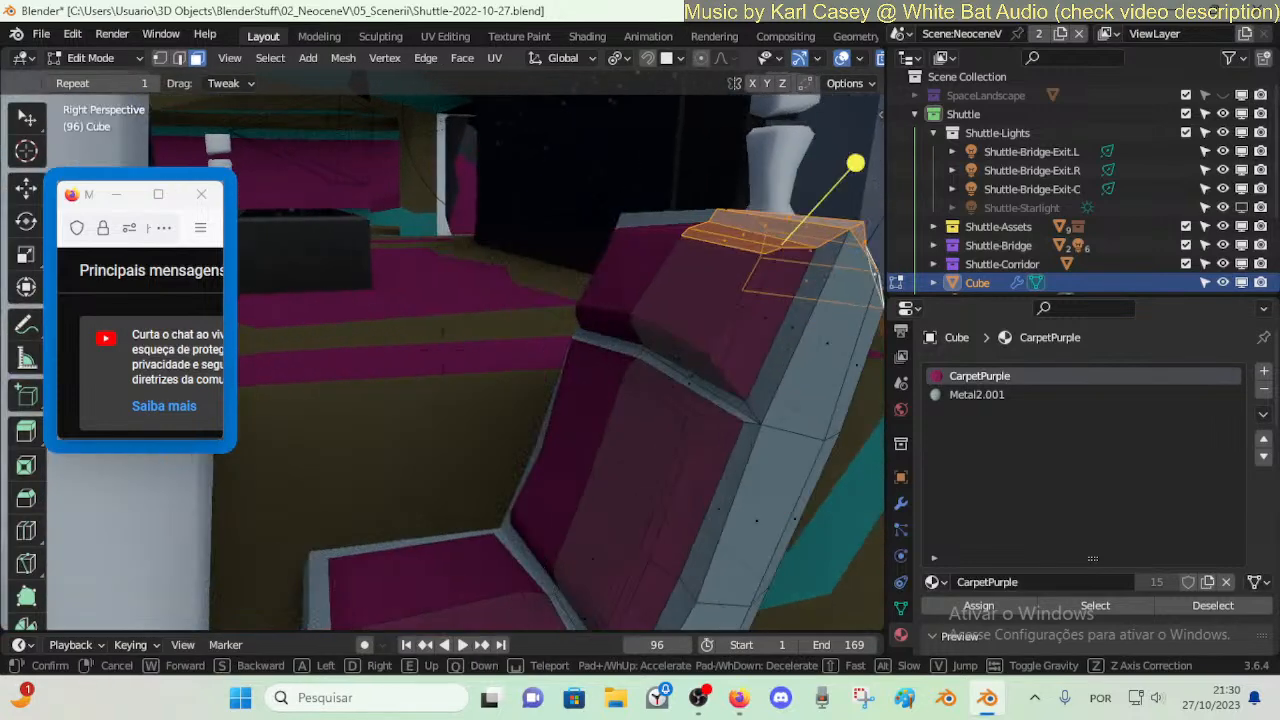
click(660, 322)
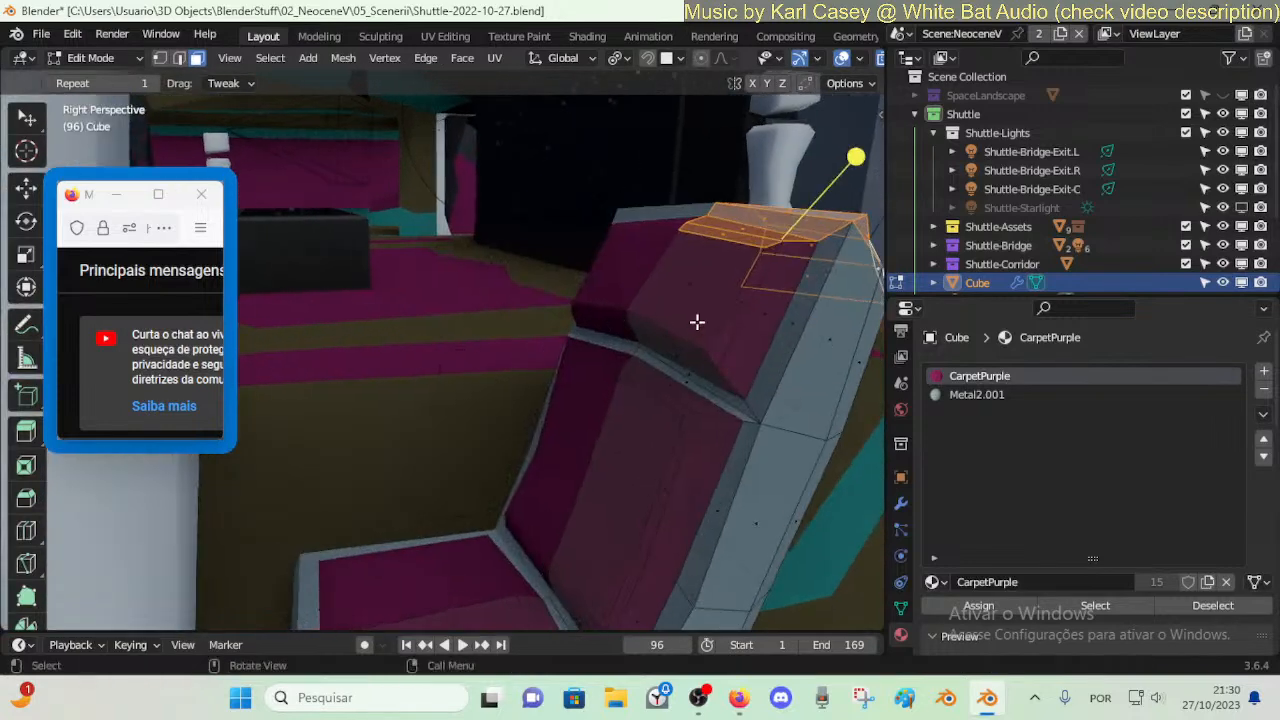
click(724, 274)
key(r)
key(x)
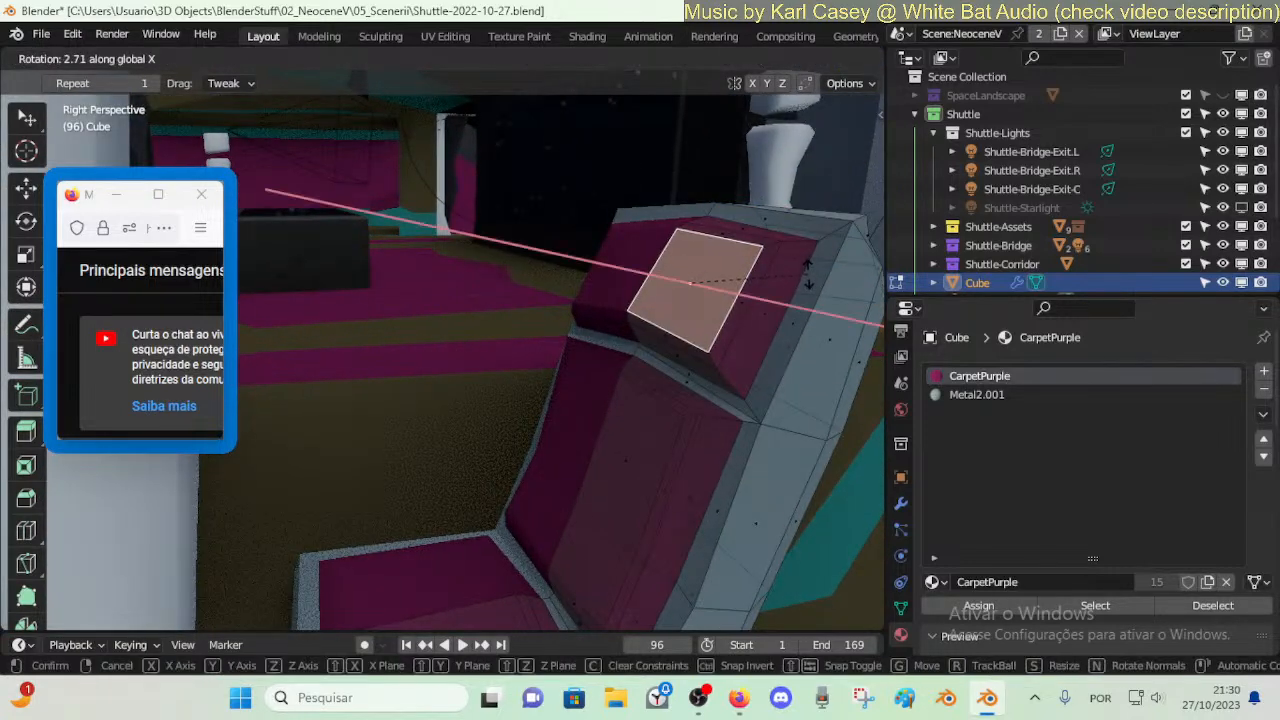
click(804, 268)
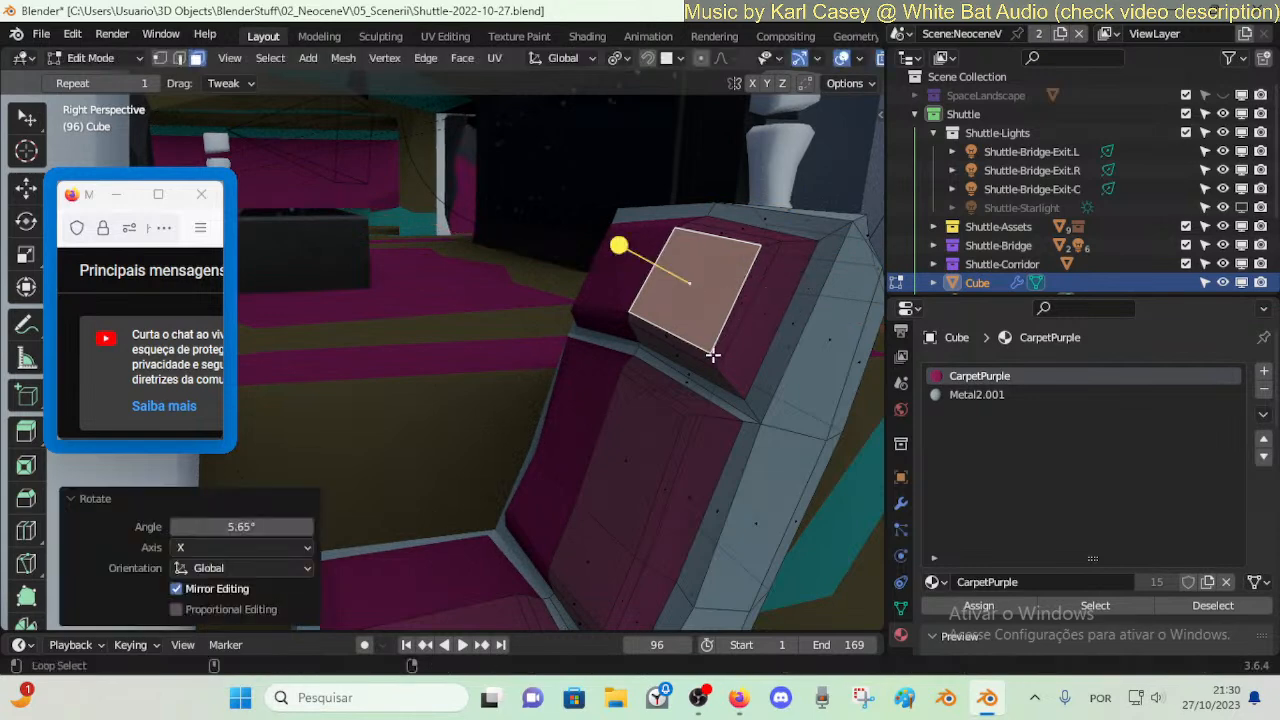
- Move the headrest cushion's raised faces slightly along Y and smooth their vertices
key(e)
key(g)
key(y)
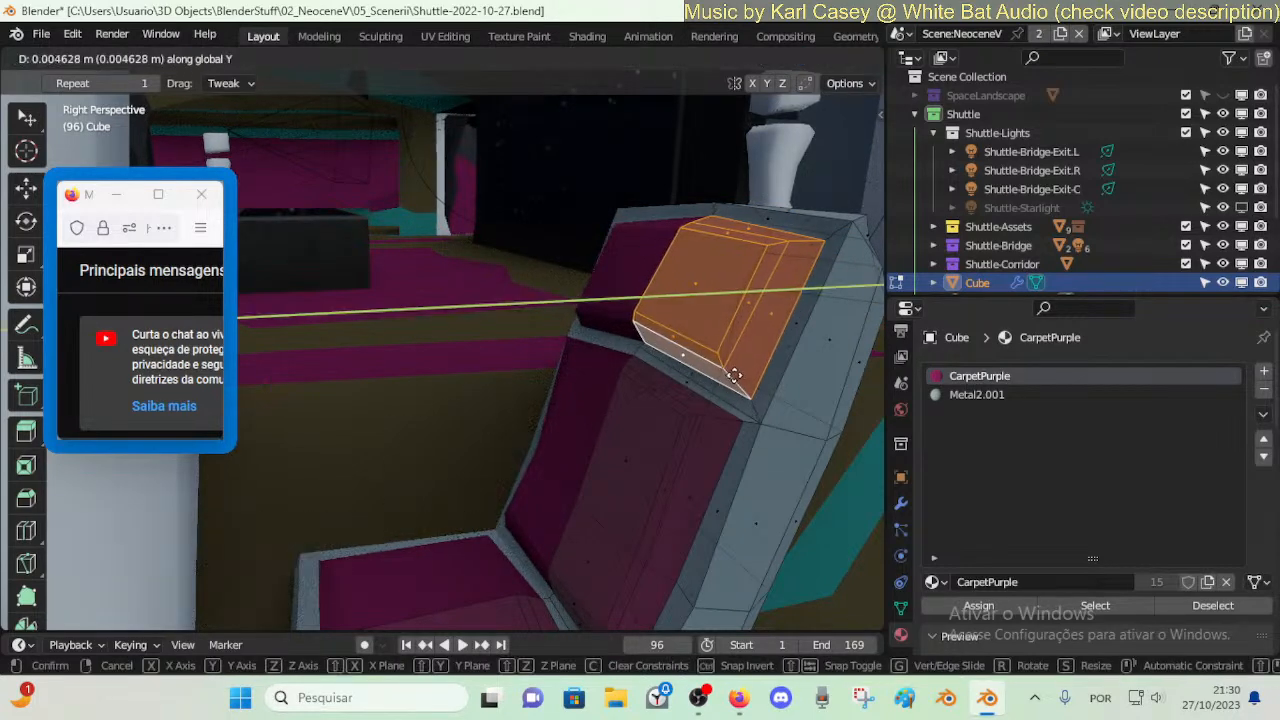
click(726, 375)
drag(652, 254, 671, 277)
- Move the outer side edge of the headrest cushion about 0.0102 m outward along X
key(alt+a)
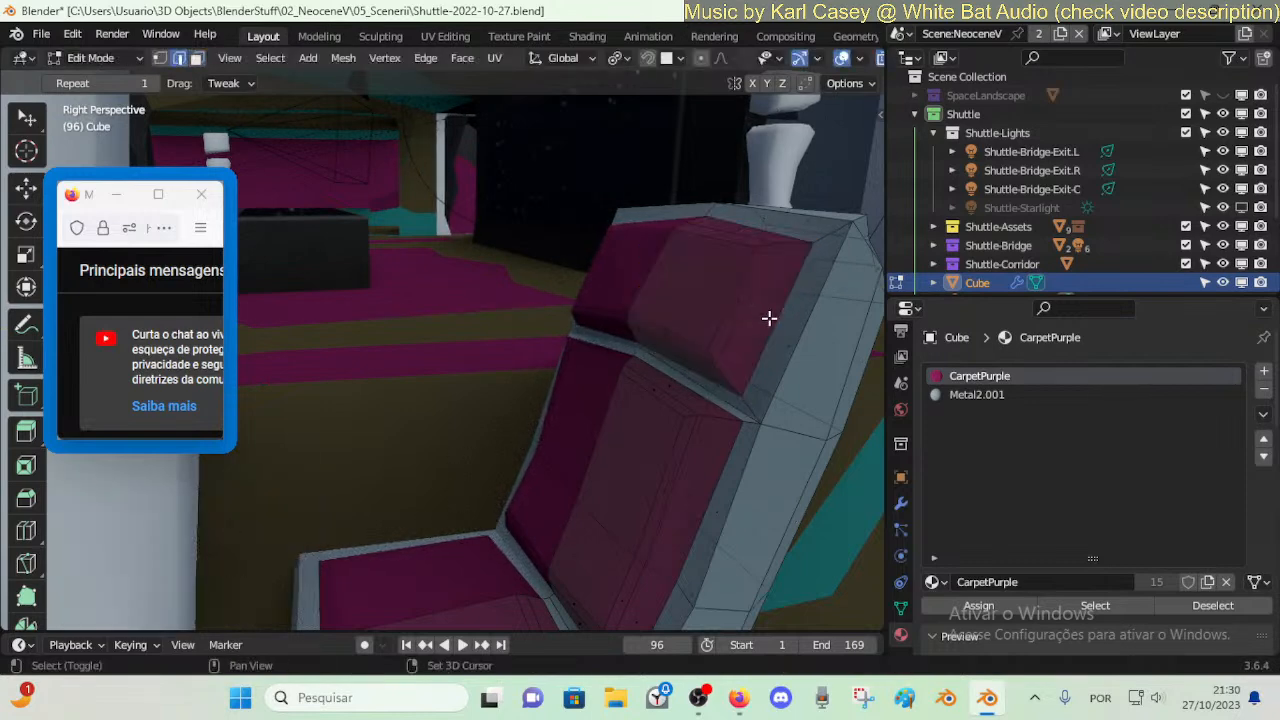
key(g)
key(x)
click(777, 323)
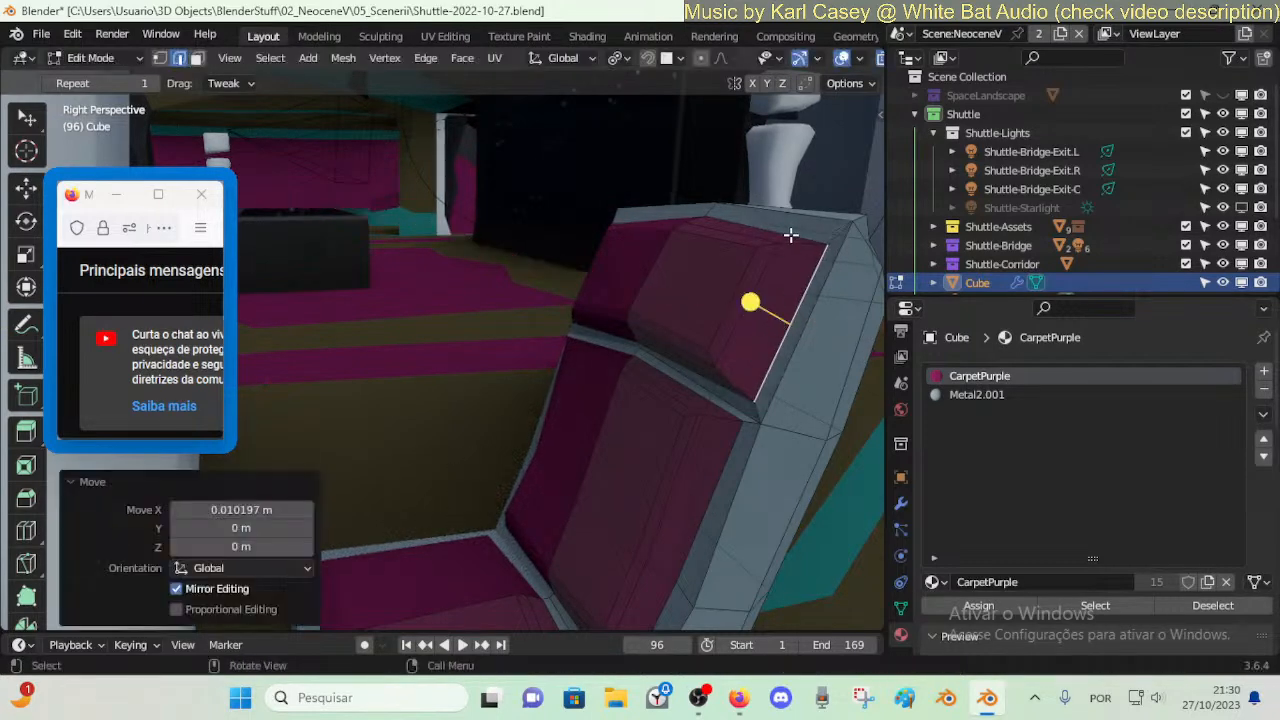
- Slide the vertices of the headrest cushion's upper outer edge toward the metal frame
click(791, 234)
key(g)
key(z)
right_click(788, 226)
key(shift+v)
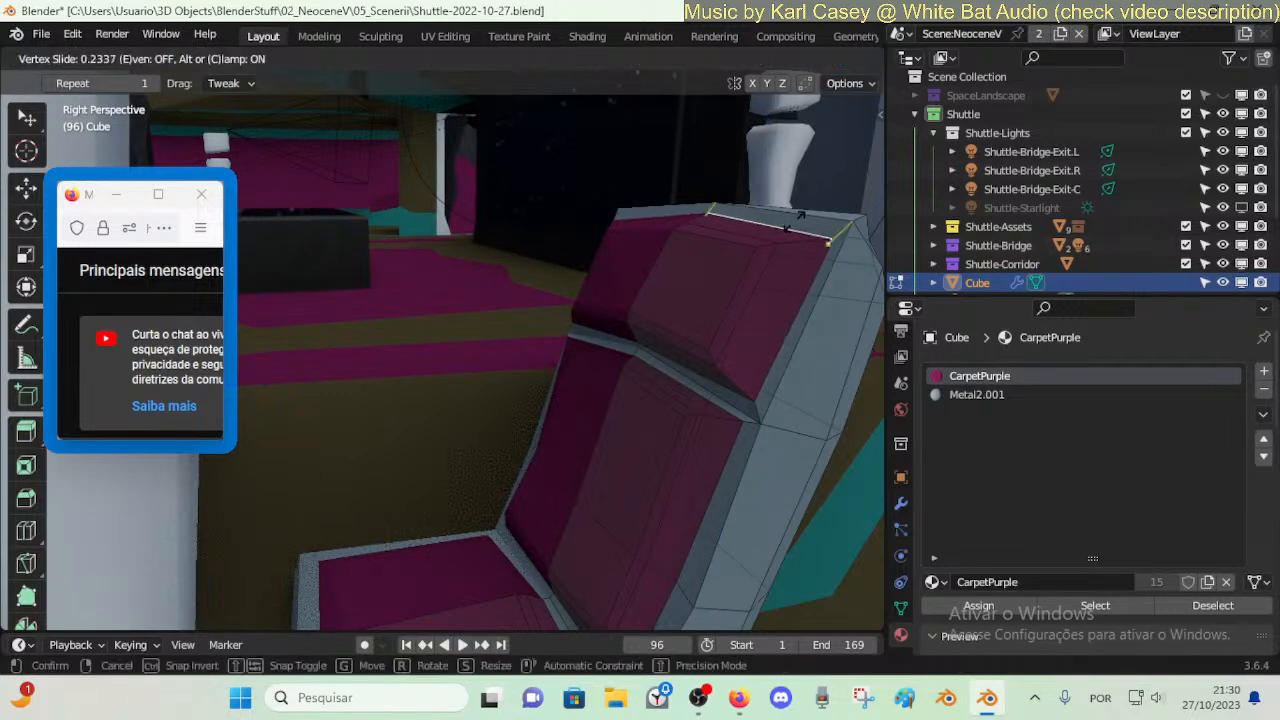
click(760, 240)
- Slide the vertices of the headrest cushion's inner edge loop outward by a factor of about 0.54
click(758, 240)
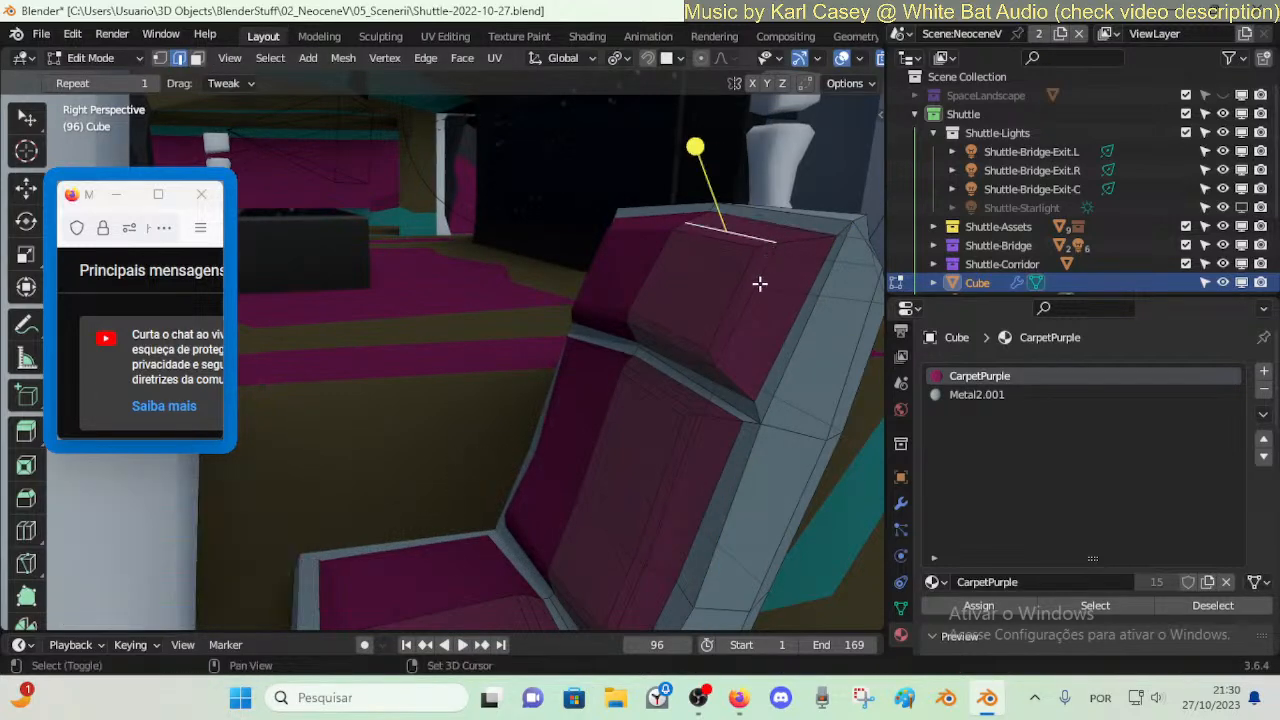
alt+click(758, 284)
key(shift+v)
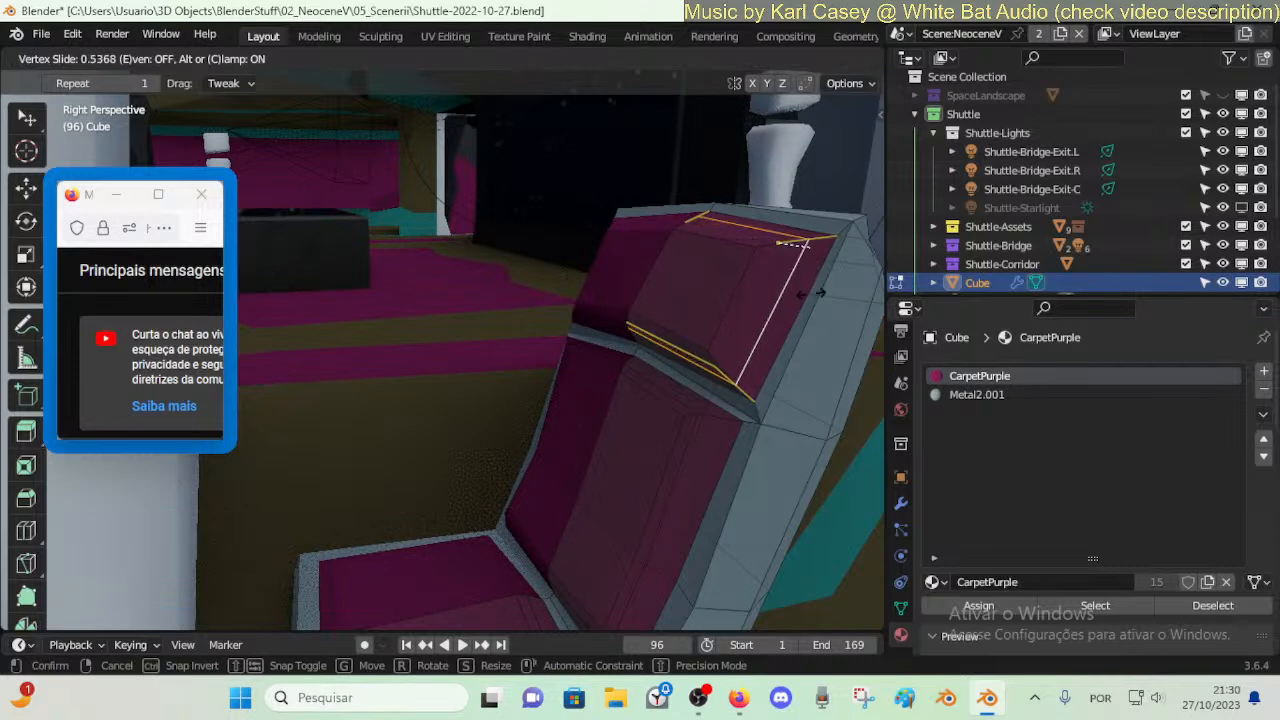
click(814, 294)
- Inspect the headrest, backrest and seat cushions in Object Mode and Edit Mode
key(Tab)
key(shift+grave)
key(s)
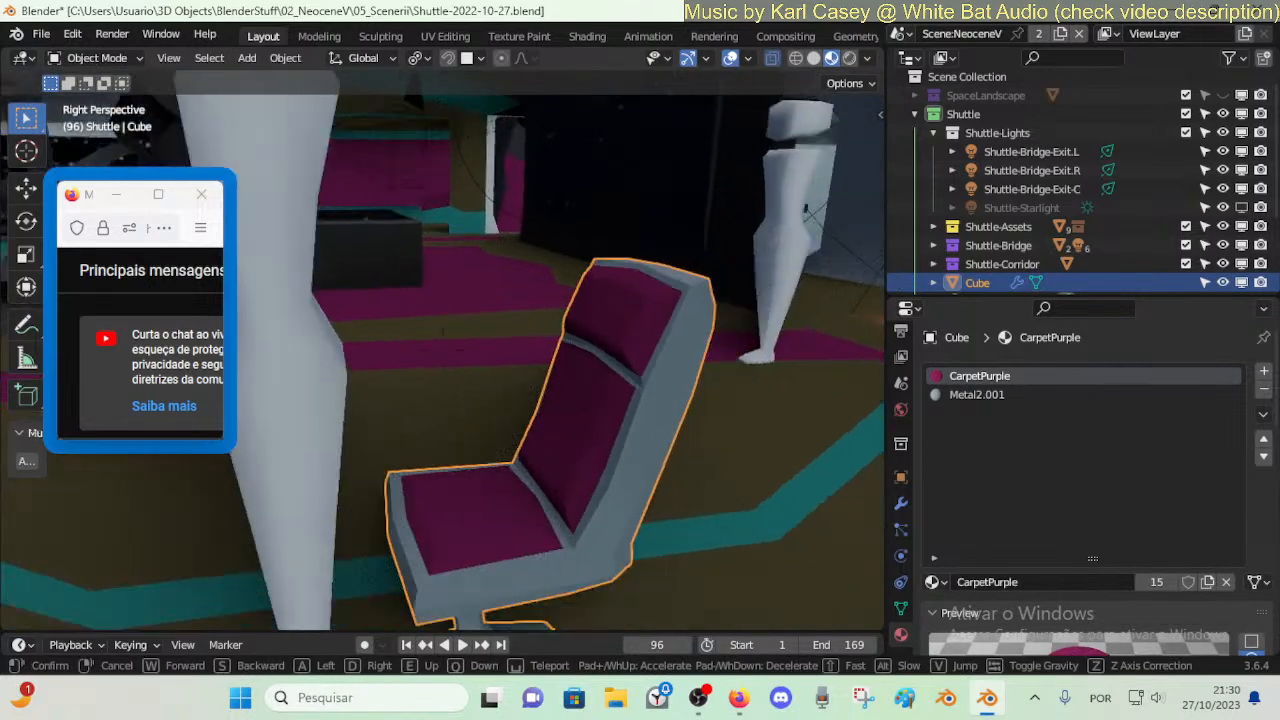
key(w)
click(777, 342)
key(Tab)
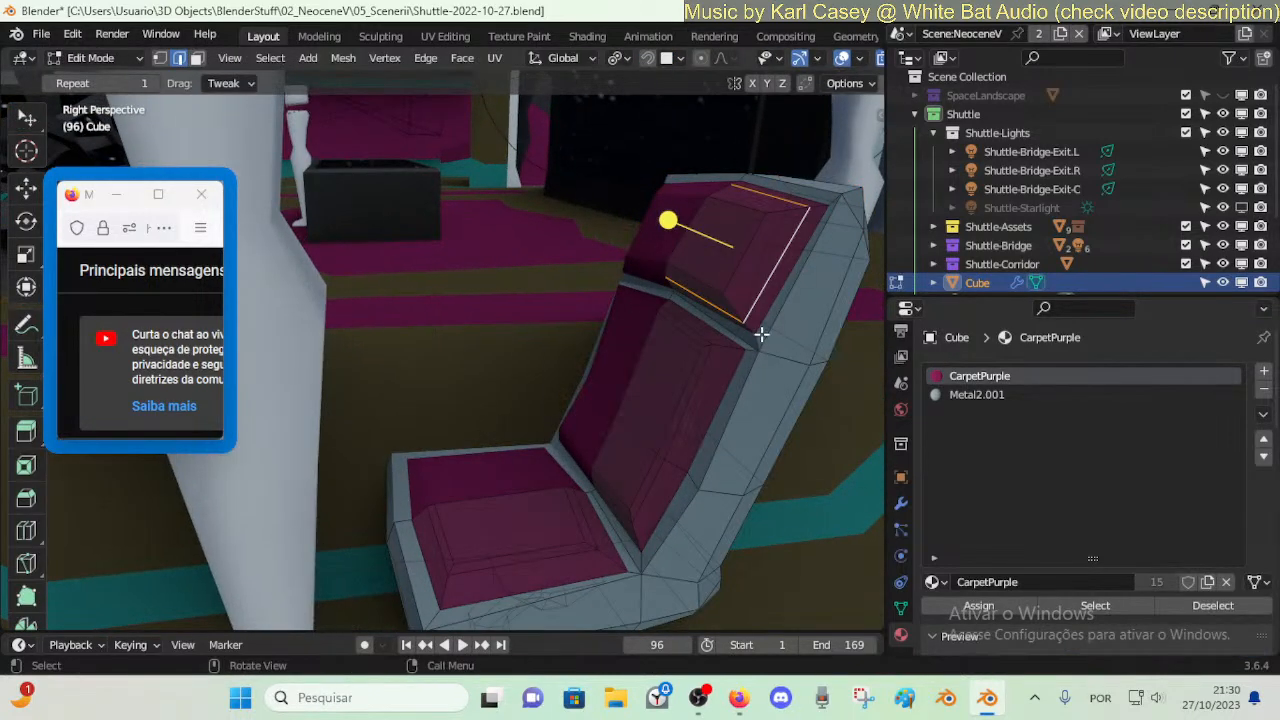
key(Tab)
key(Tab)
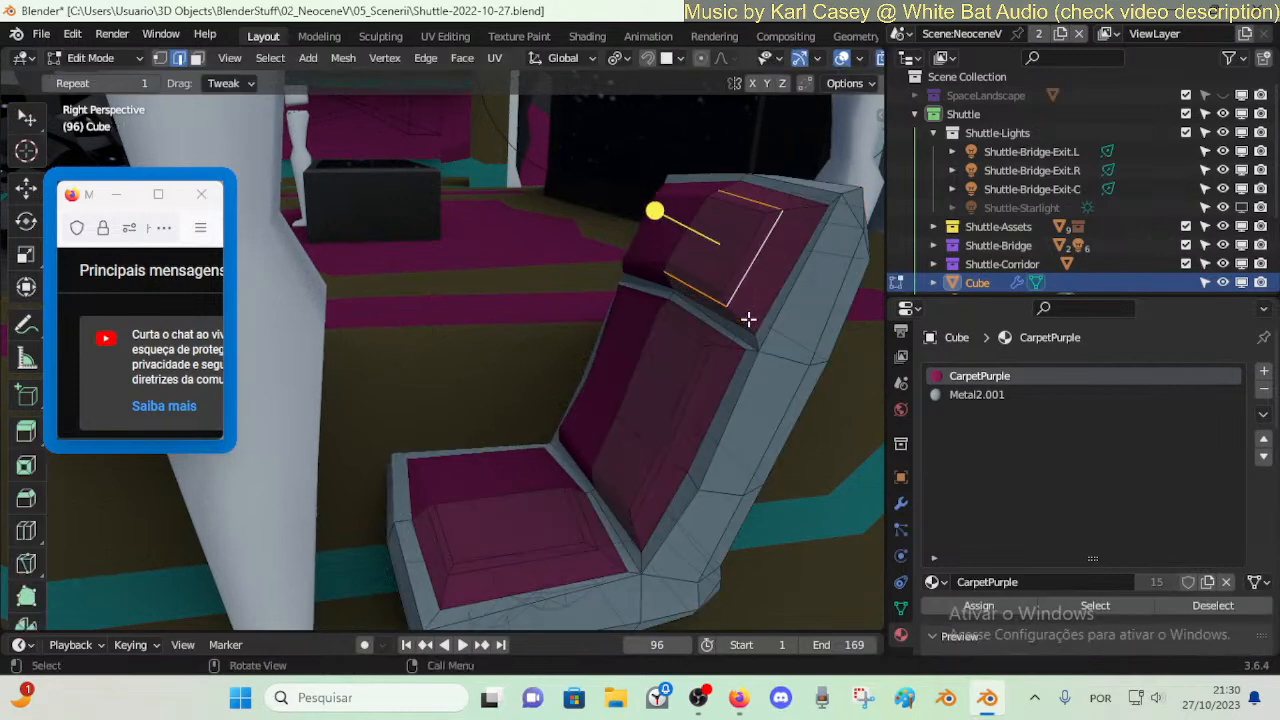
- Inspect the whole chair beside the human figure in Object Mode
key(a)
key(ctrl+Tab)
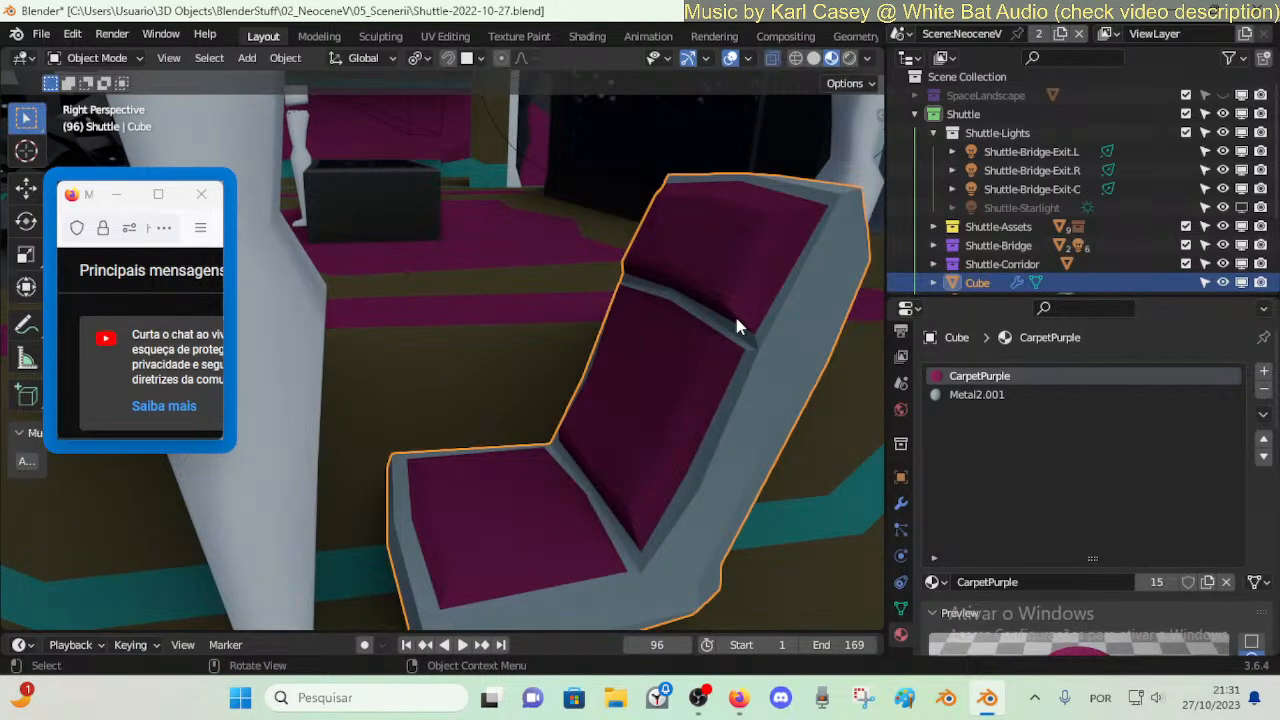
key(shift+grave)
key(s)
key(d)
key(w)
key(s)
key(d)
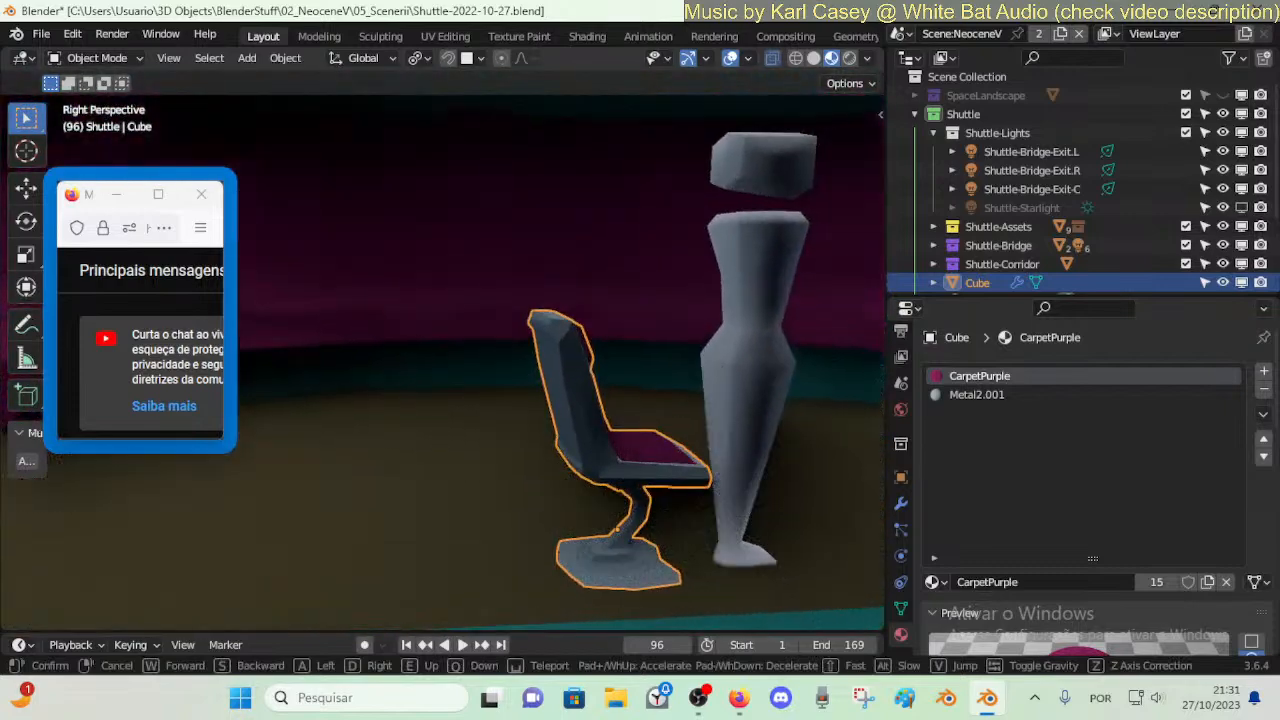
key(w)
key(s)
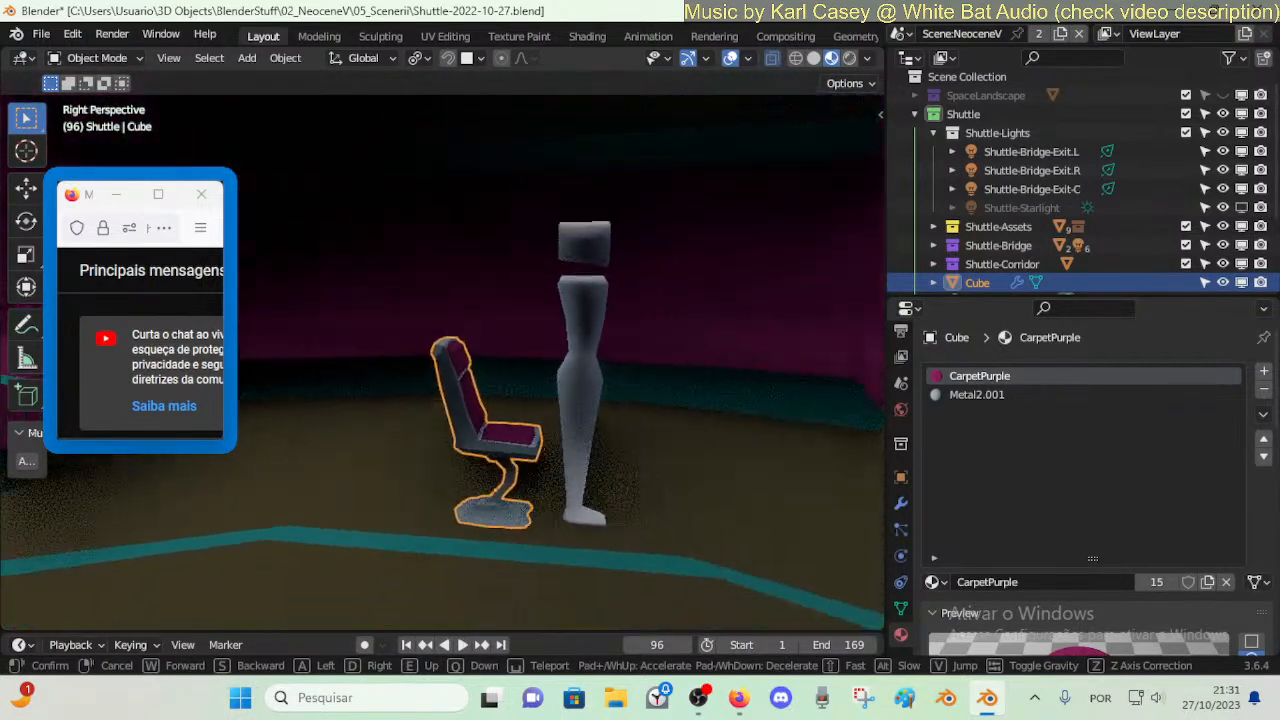
key(w)
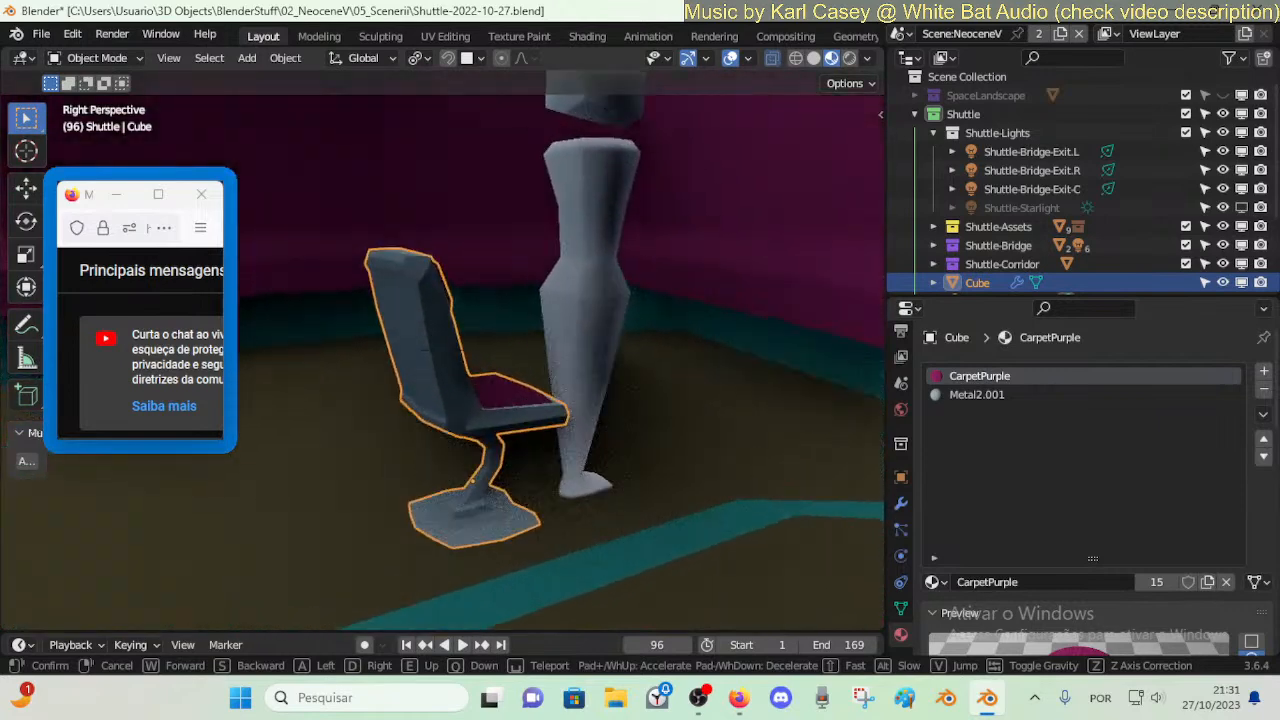
click(736, 327)
- In Edit Mode, move the edge where the pedestal leg meets its base about 0.01 m along Y
key(Tab)
key(shift+grave)
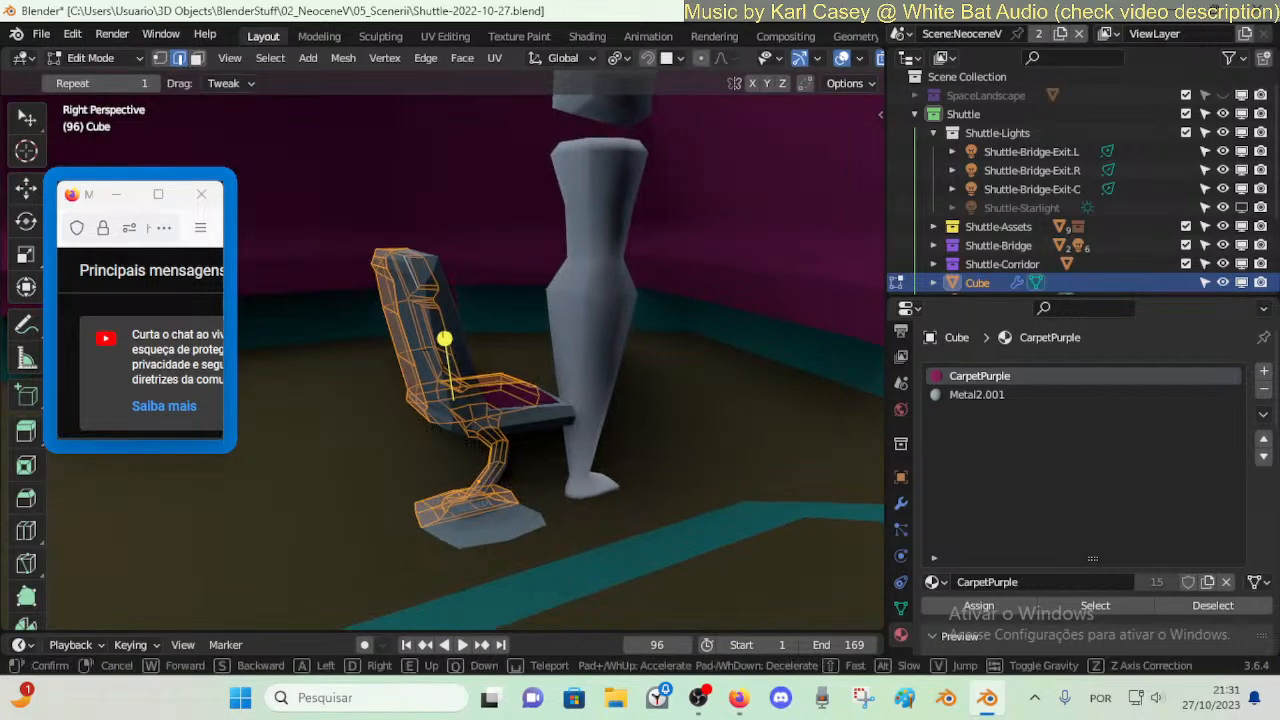
key(w)
key(w)
click(508, 475)
key(alt+a)
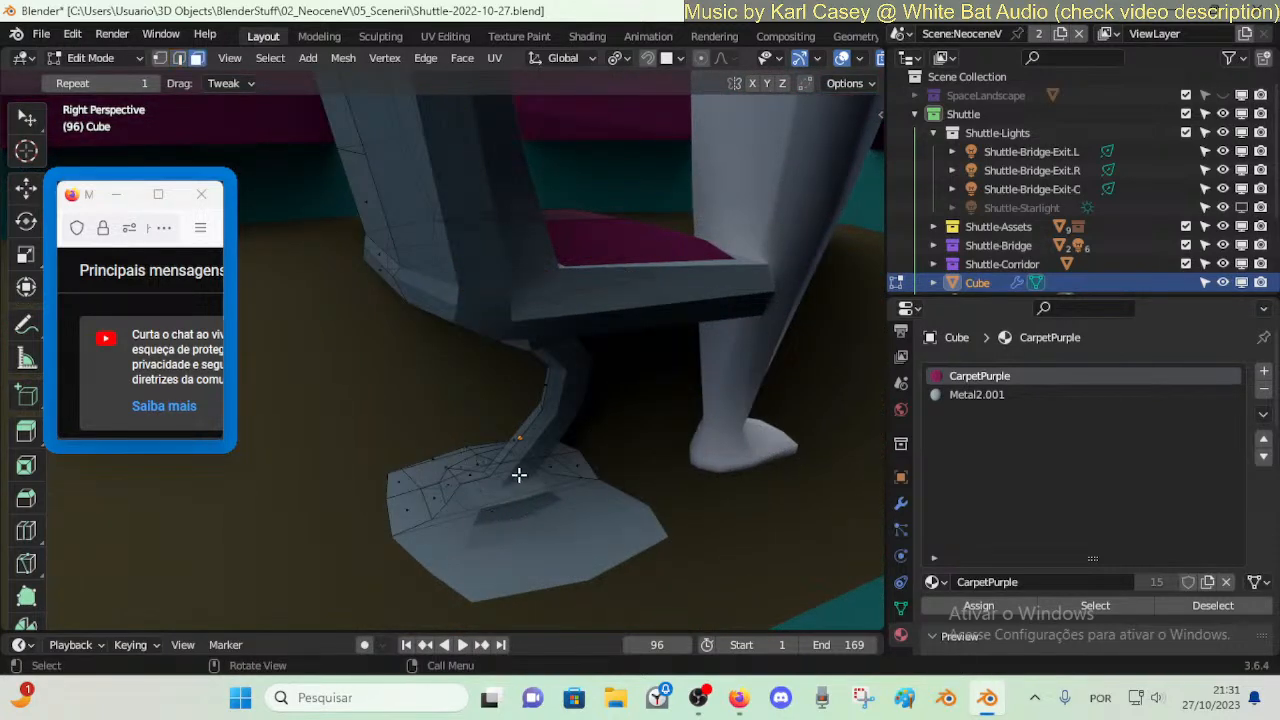
key(shift+grave)
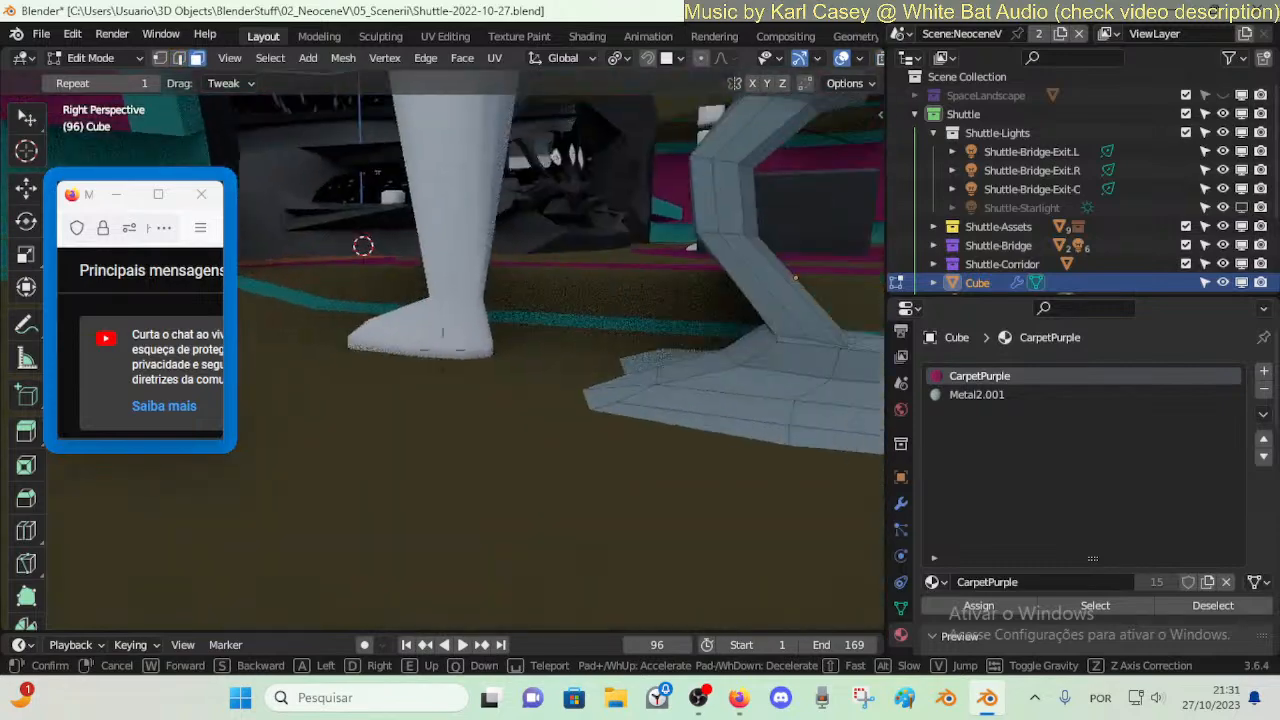
click(475, 594)
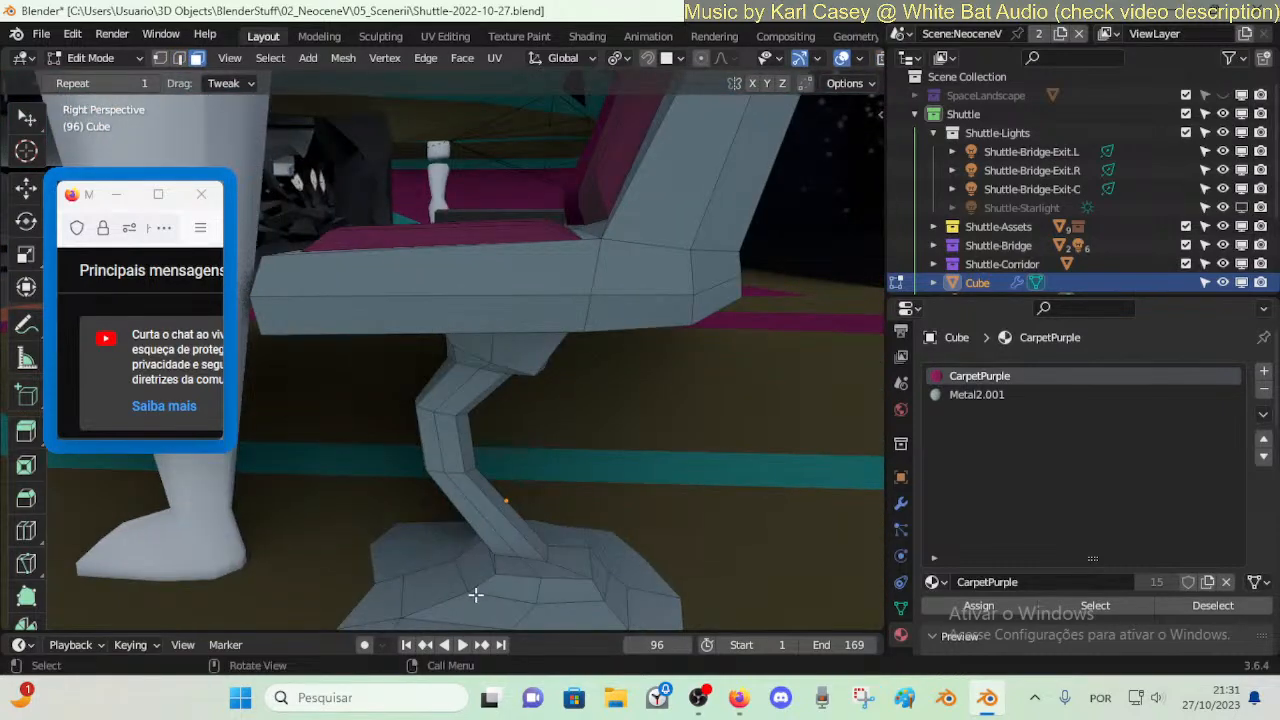
key(ctrl+r)
right_click(515, 543)
key(g)
key(y)
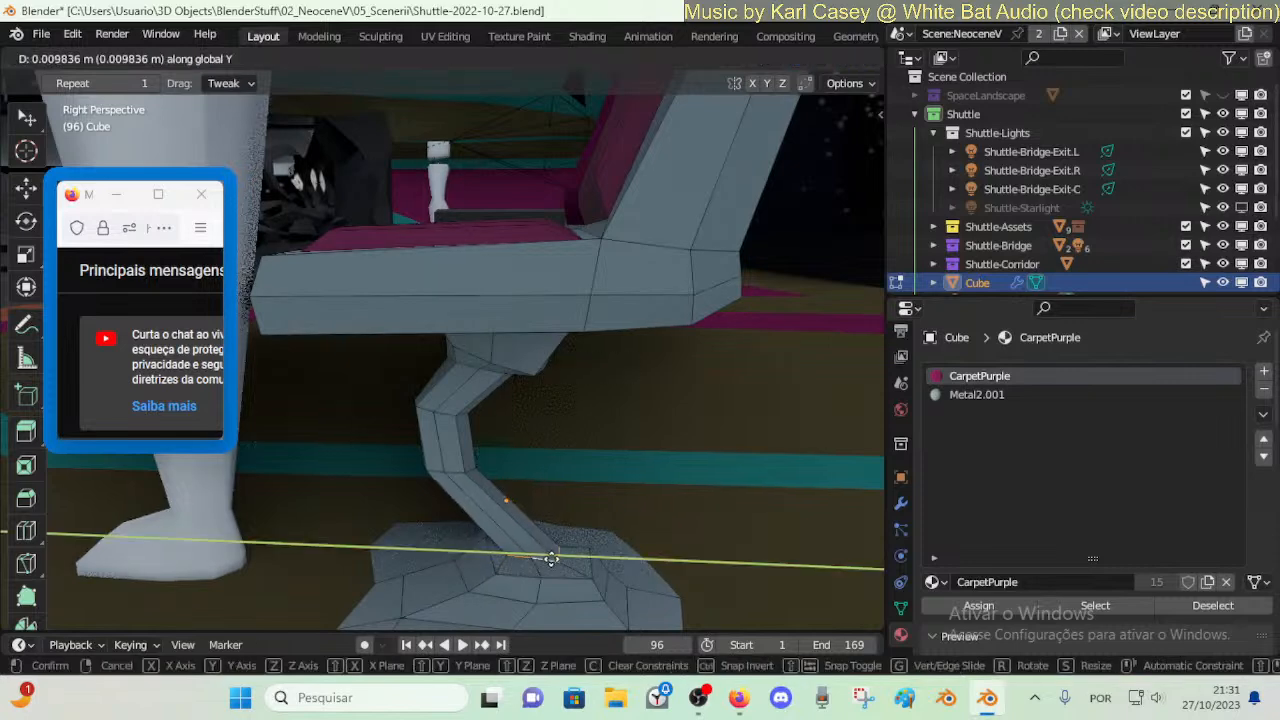
click(474, 482)
- Dissolve the lengthwise edge loop running down the middle of the pedestal leg's side
alt+click(452, 410)
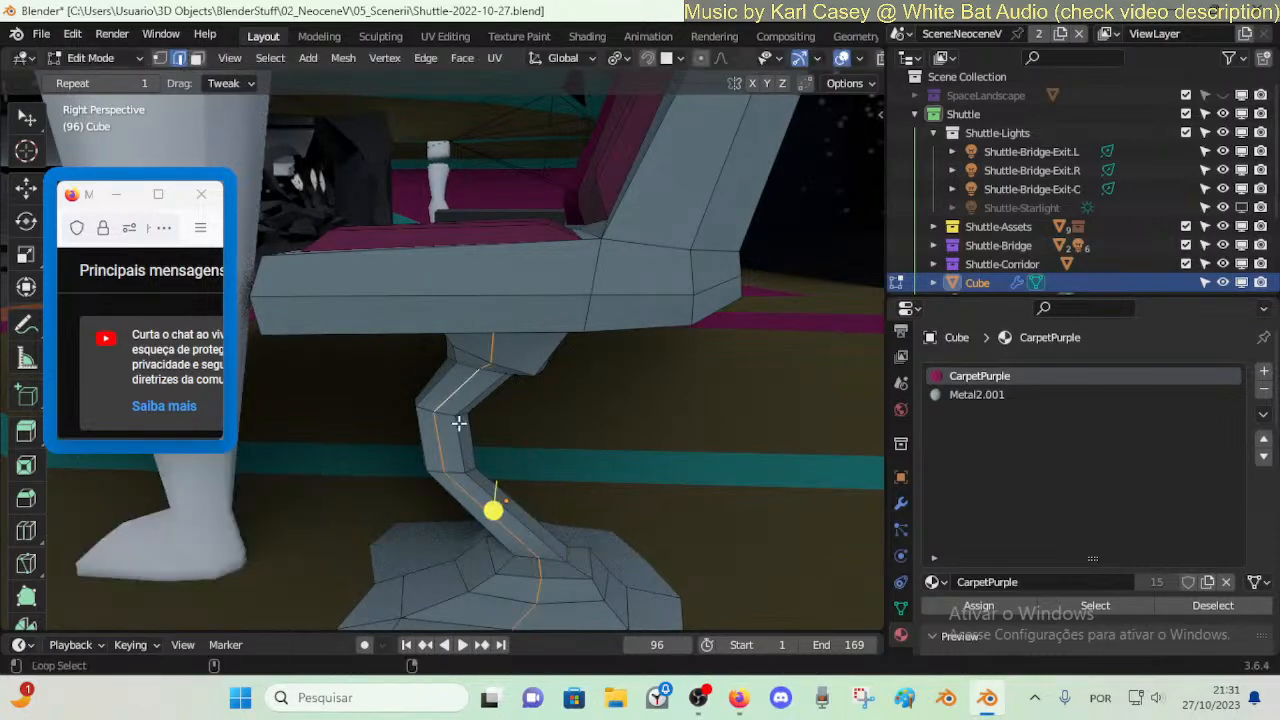
key(x)
click(474, 460)
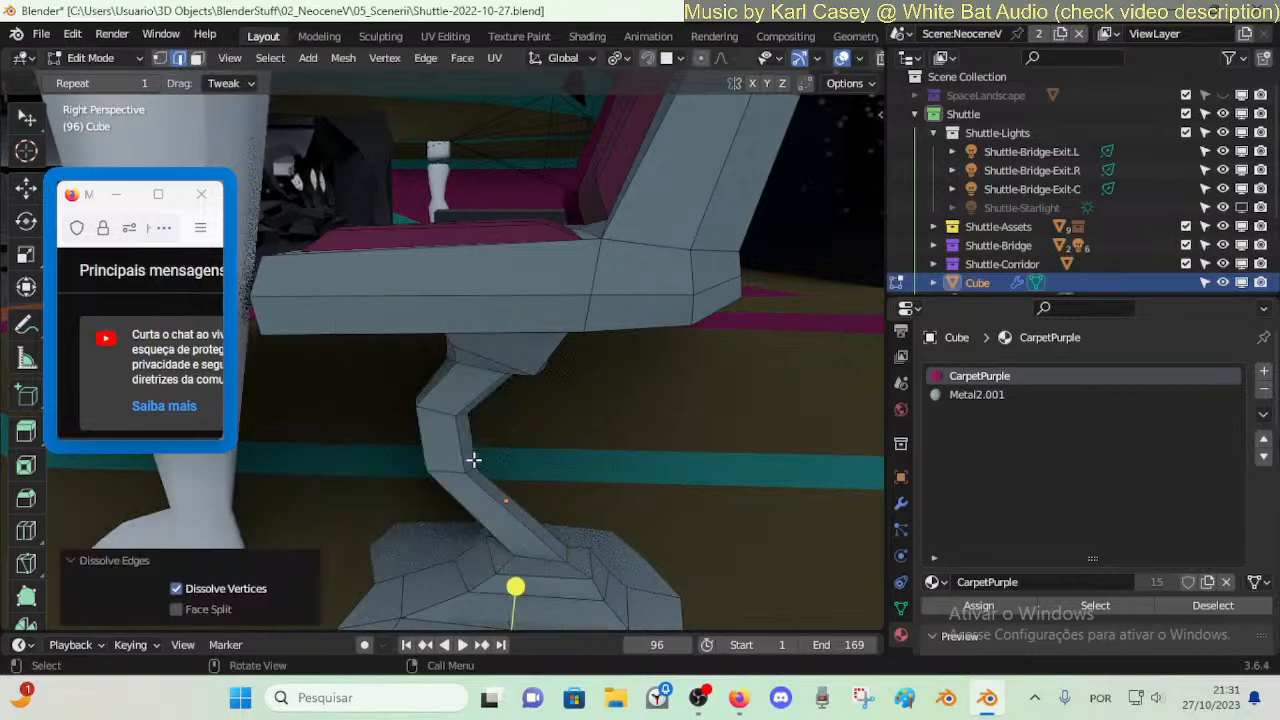
- Dissolve the edges that split the pedestal base's sloped side down its middle
key(shift+grave)
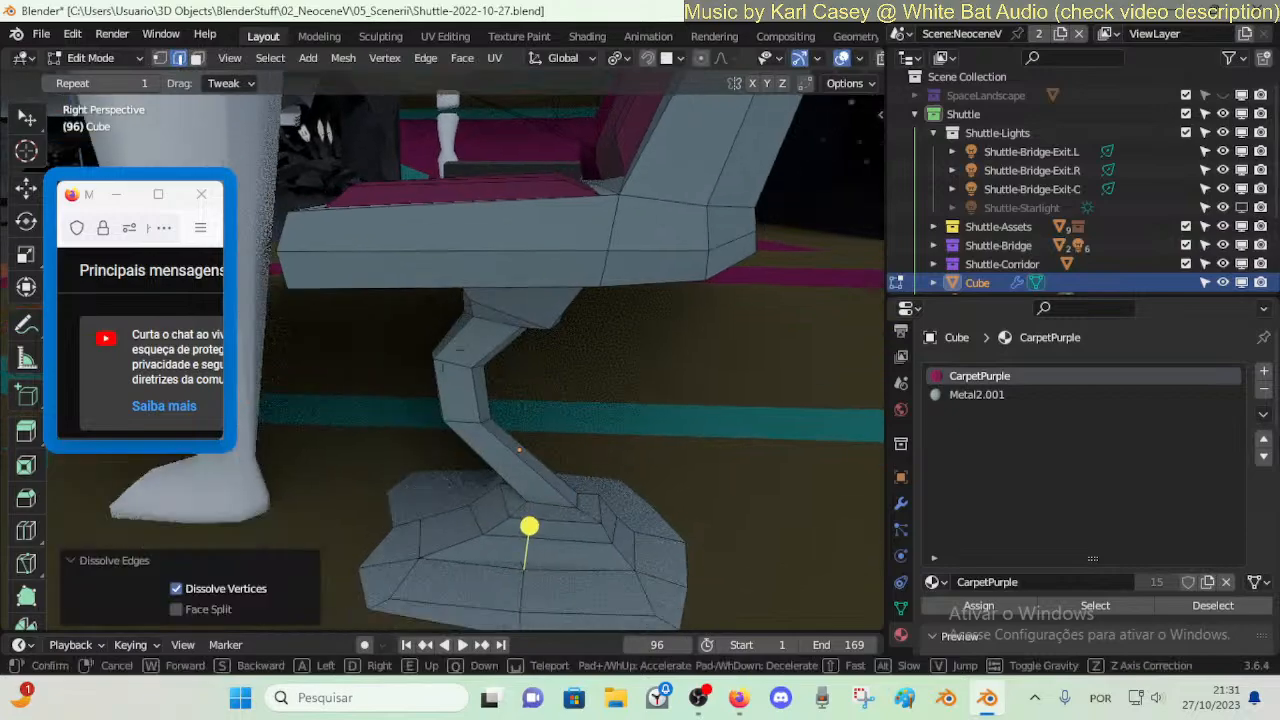
key(s)
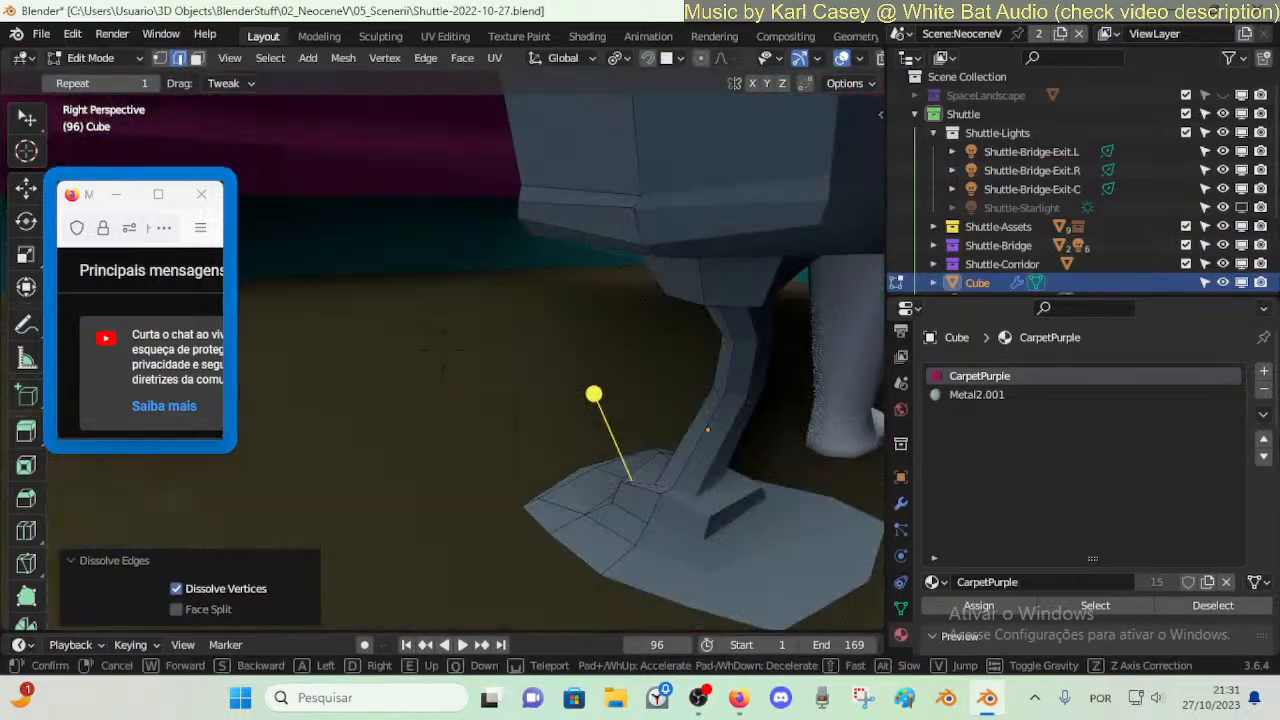
key(a)
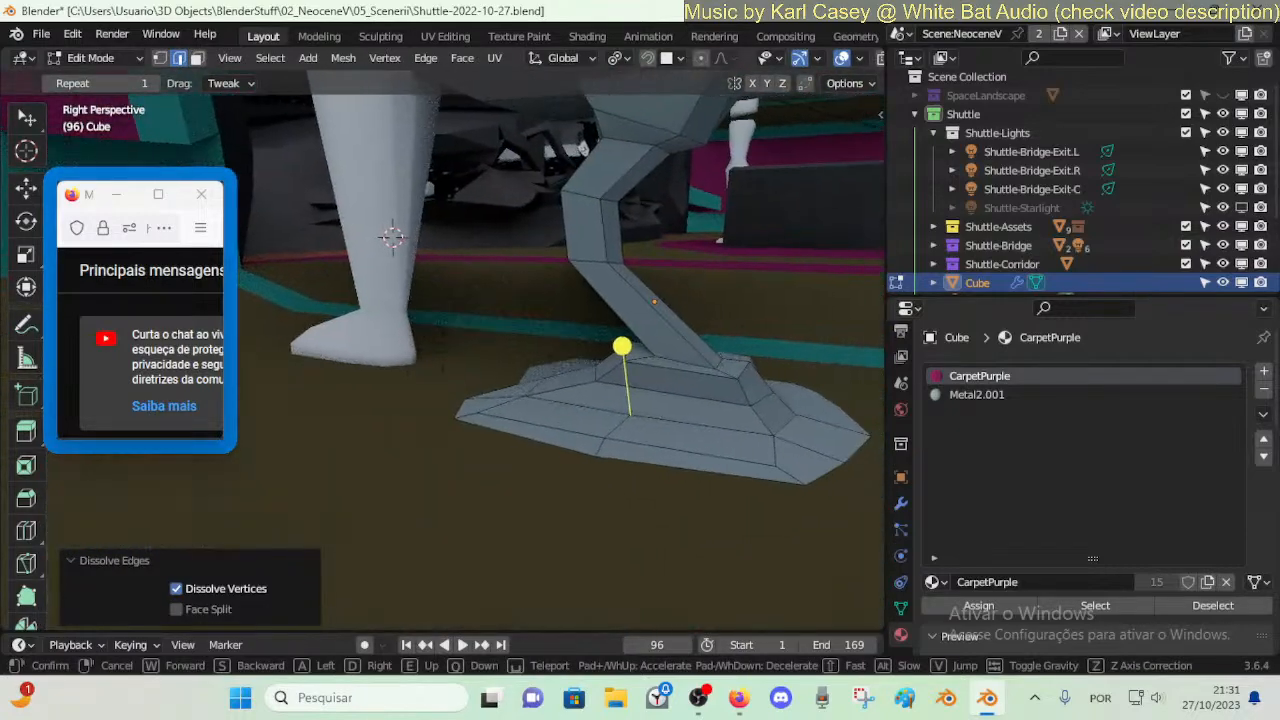
click(557, 443)
key(x)
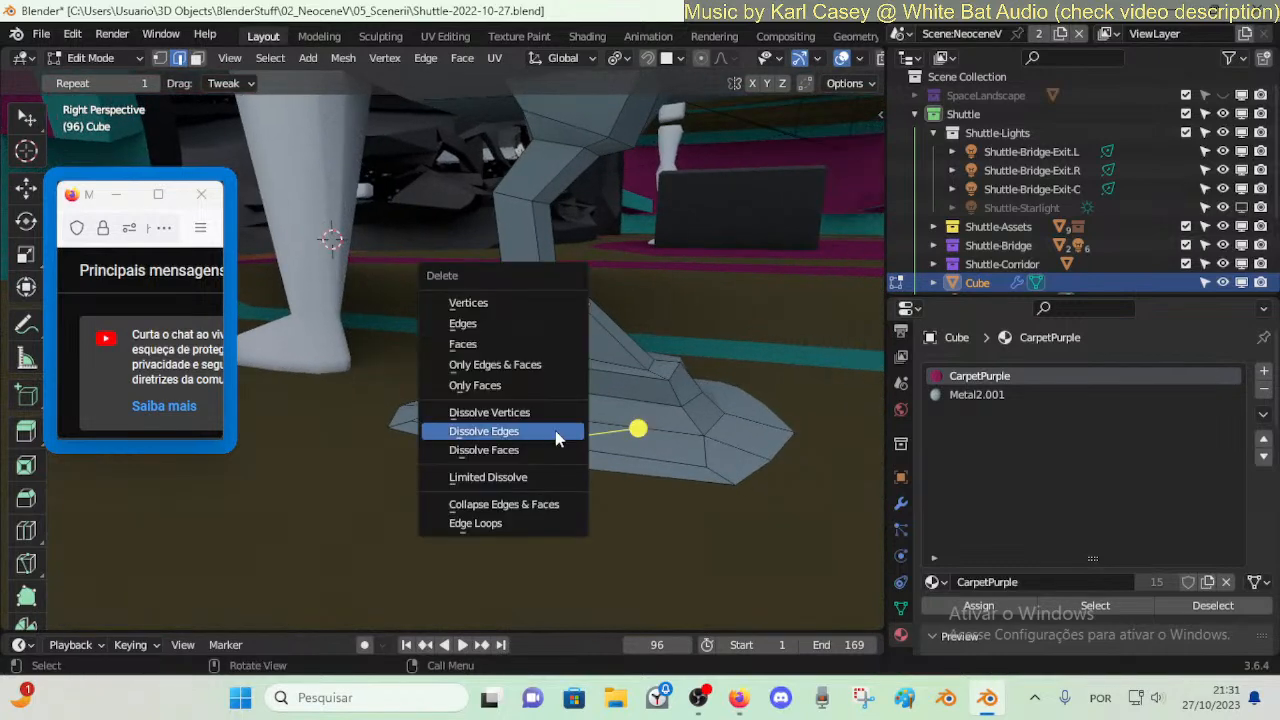
click(551, 429)
- Scale the outer side faces of the pedestal base along X by a factor of 0.430
key(shift+grave)
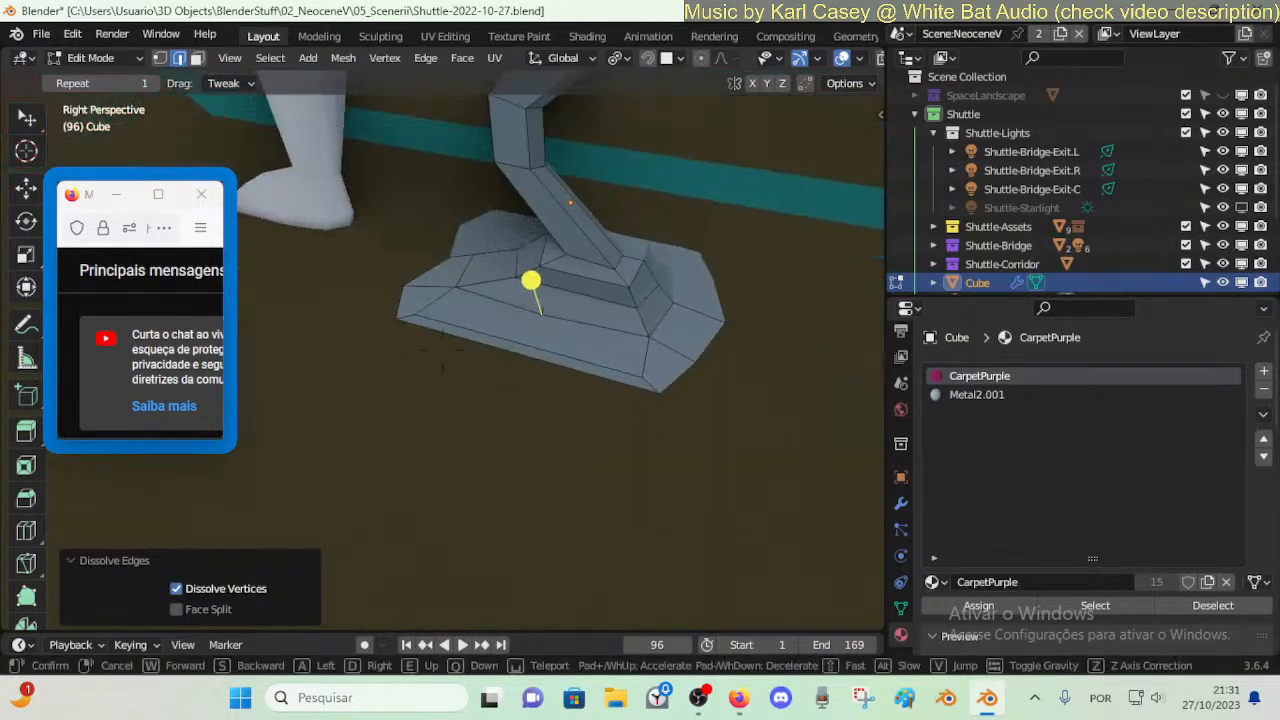
key(w)
key(e)
key(s)
click(561, 432)
key(1)
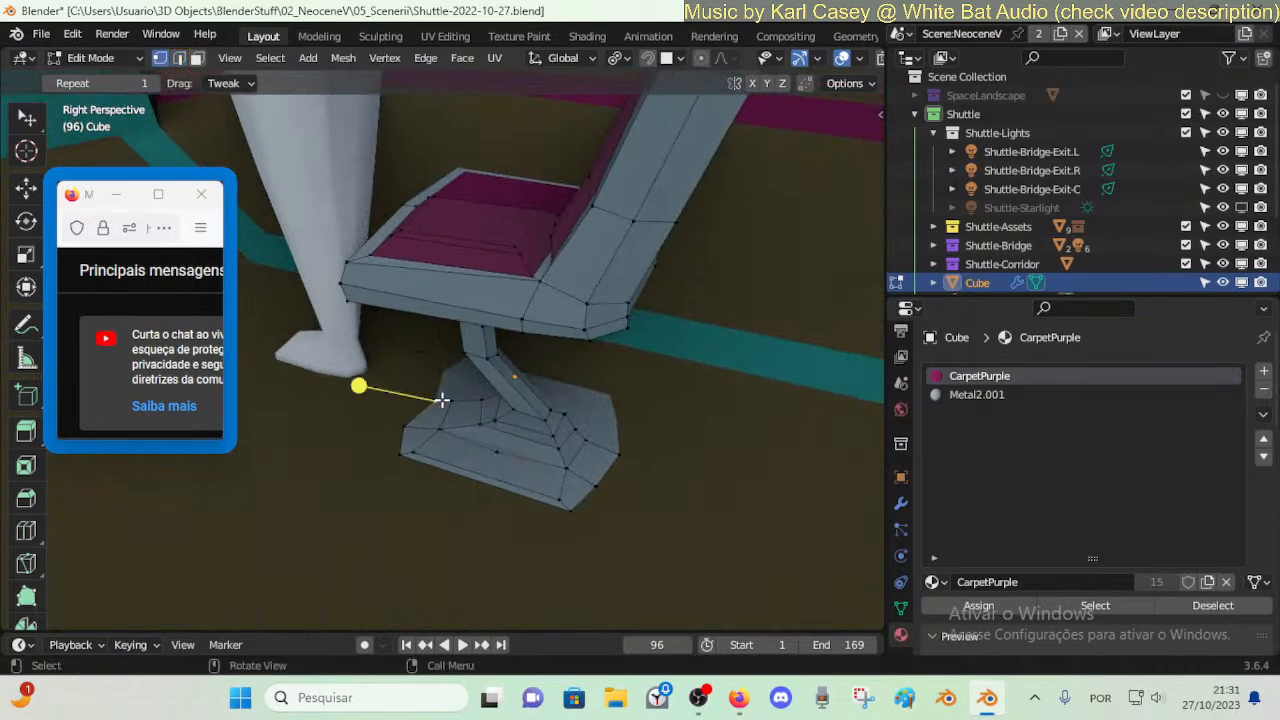
key(3)
click(435, 449)
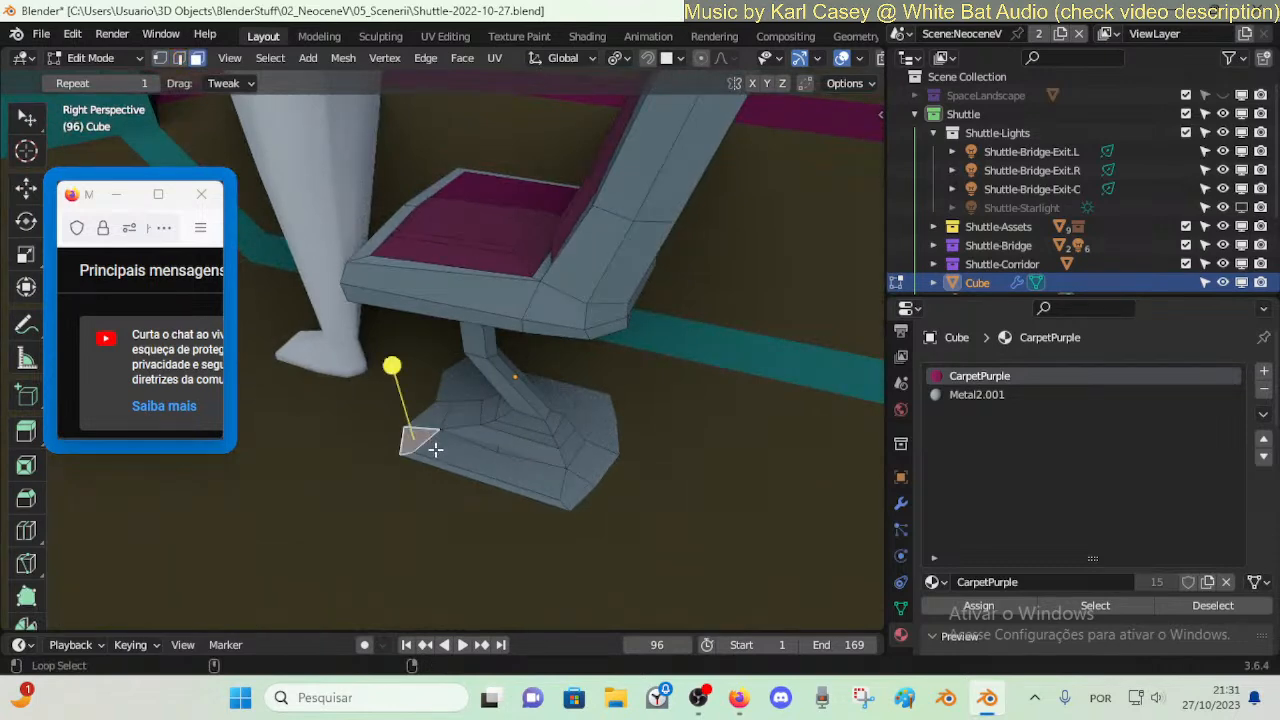
alt+click(540, 492)
key(s)
key(x)
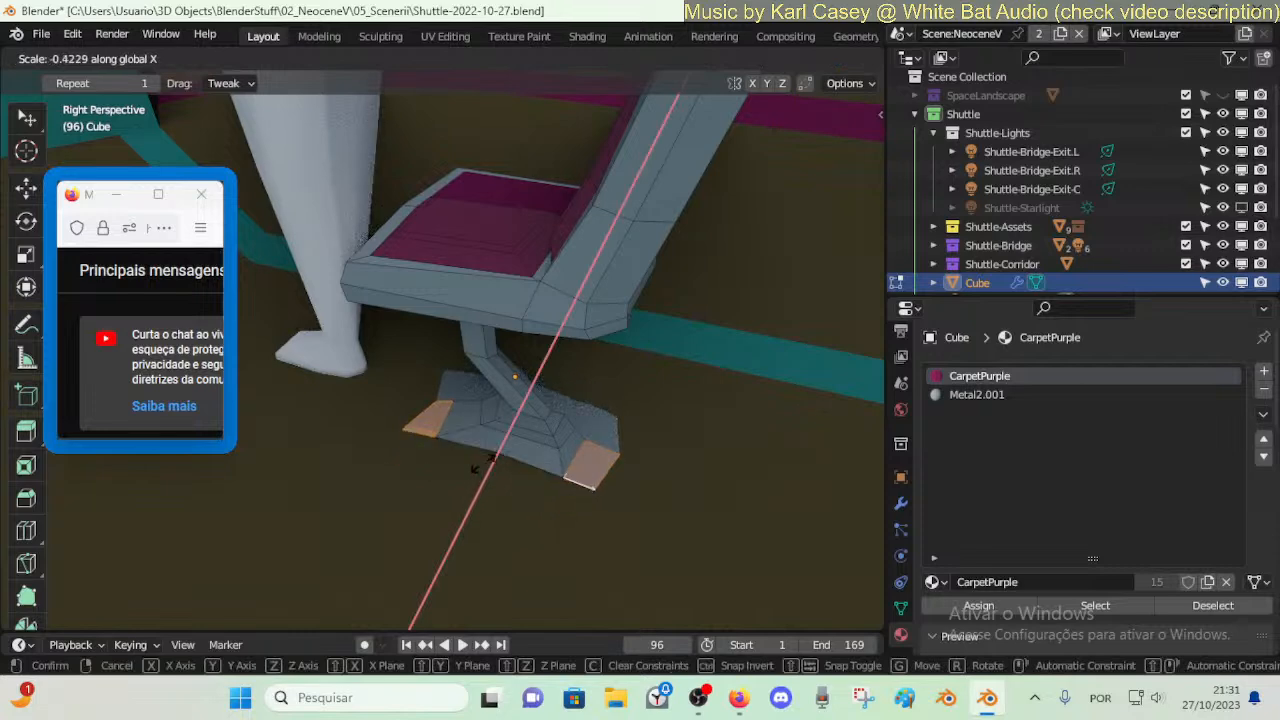
click(499, 470)
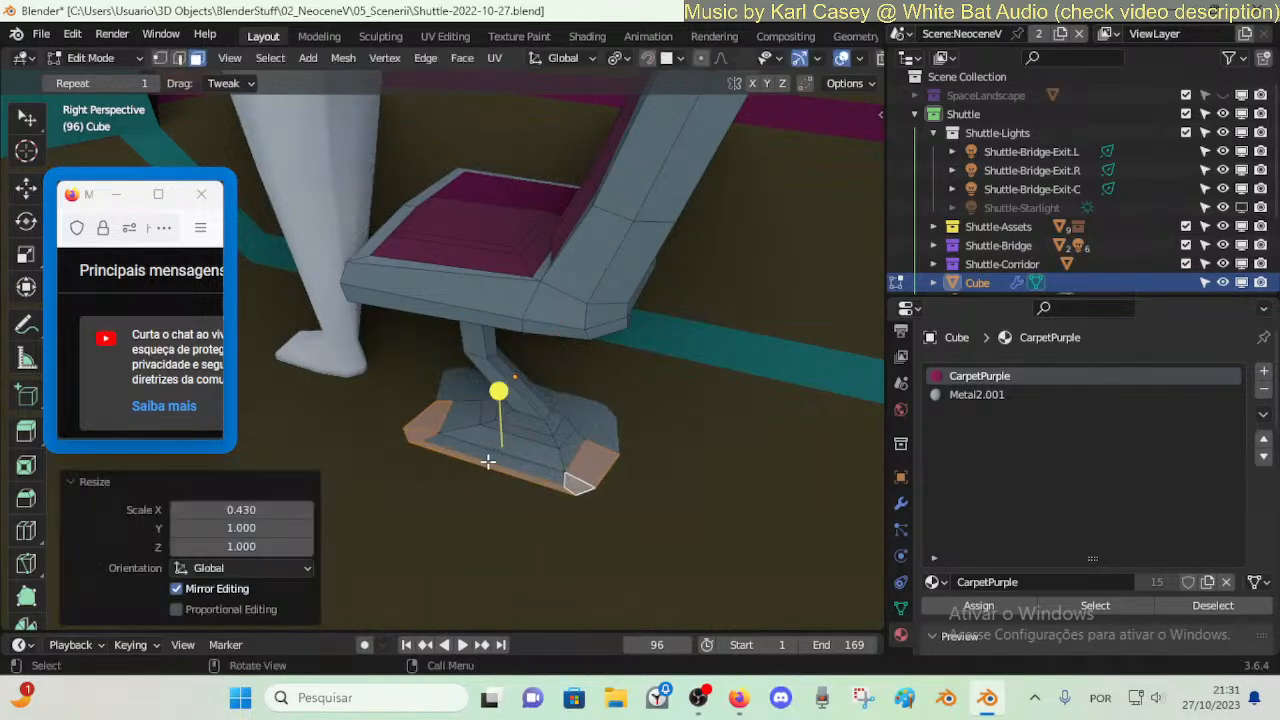
- Delete the sloped side faces of the pedestal base between its outer rim and the foot of the leg
key(1)
key(alt+a)
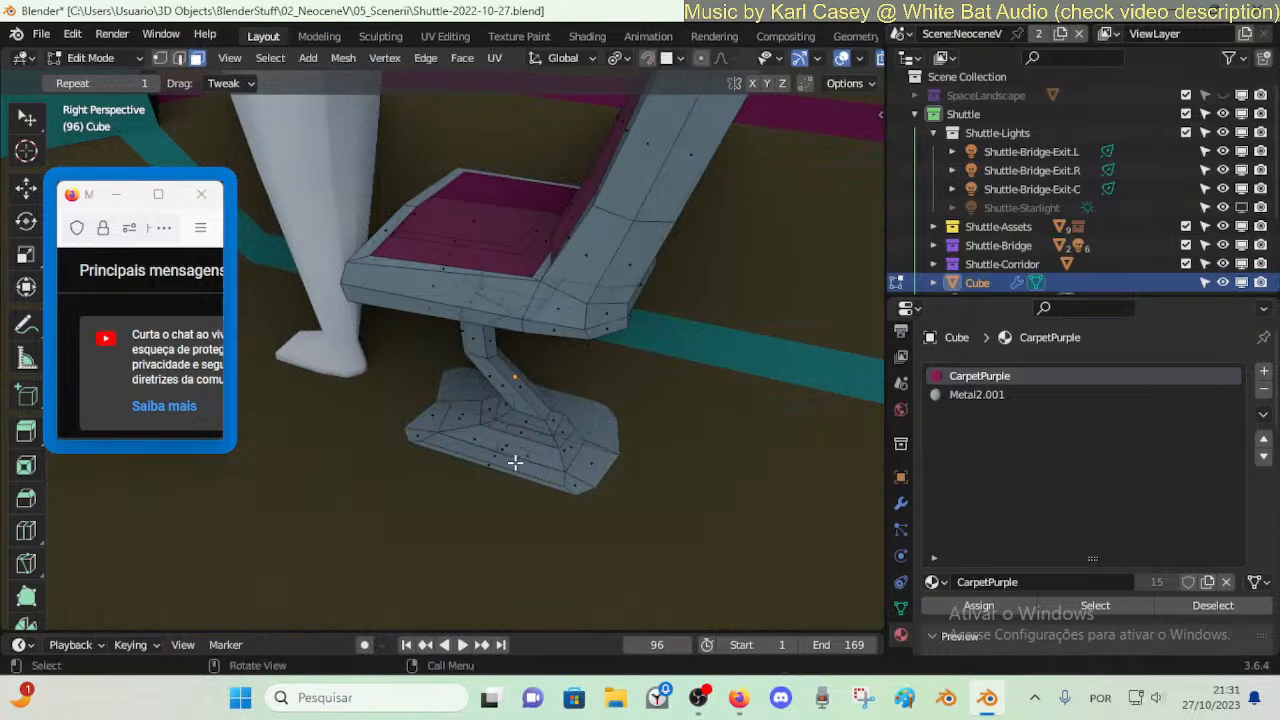
click(507, 452)
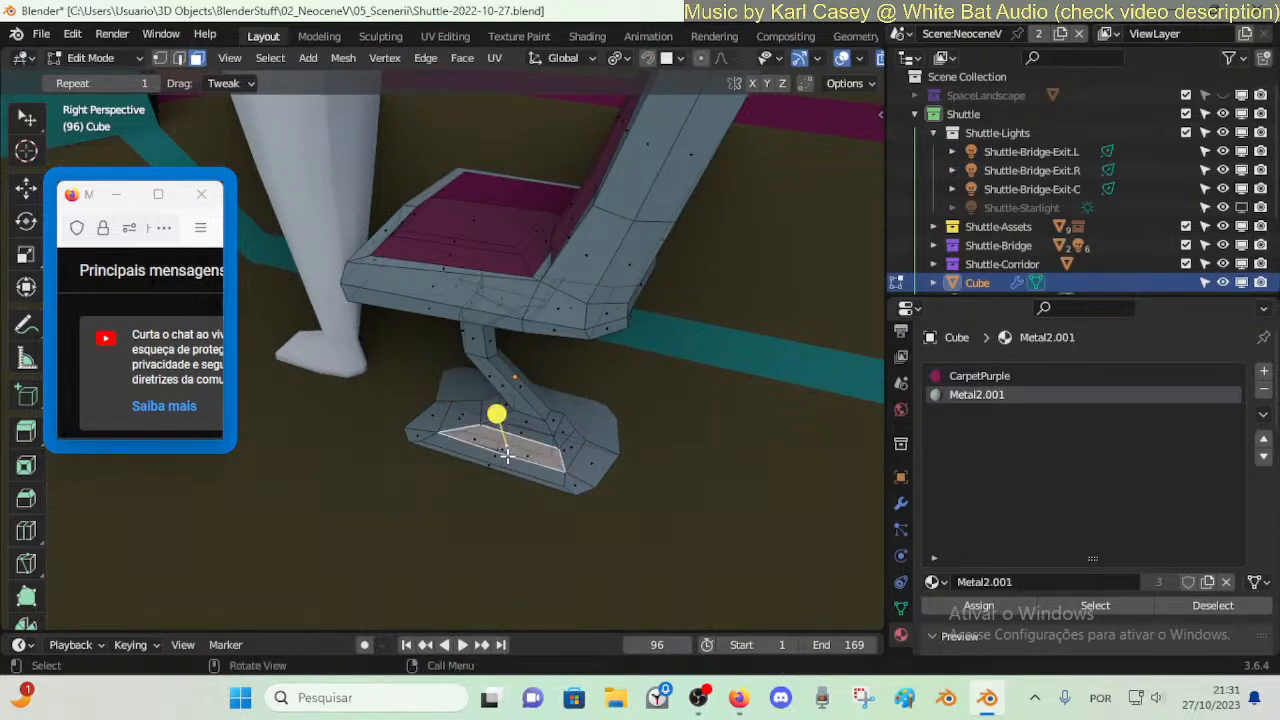
key(x)
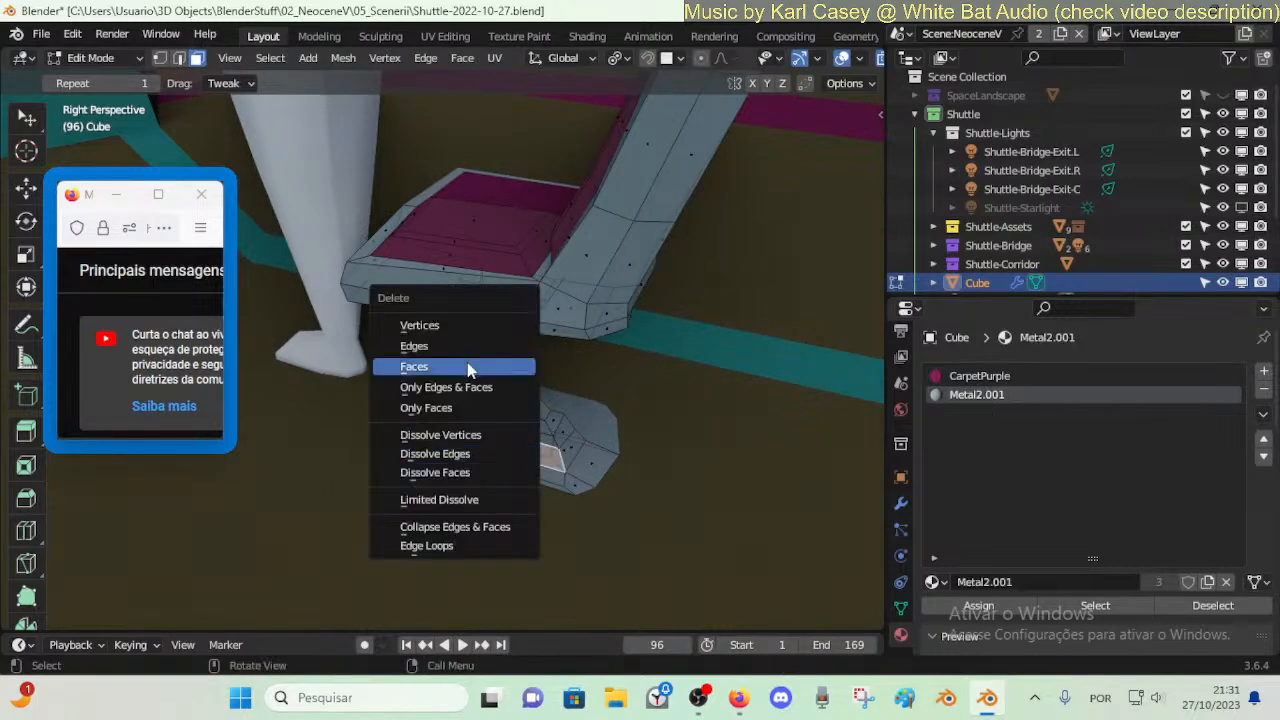
click(471, 363)
key(x)
click(517, 451)
click(505, 454)
key(x)
click(503, 451)
click(494, 448)
key(a)
key(alt+a)
click(458, 431)
key(x)
click(457, 432)
- Delete the face beside the leg's foot and the outer rim and corner faces of the pedestal base
click(513, 441)
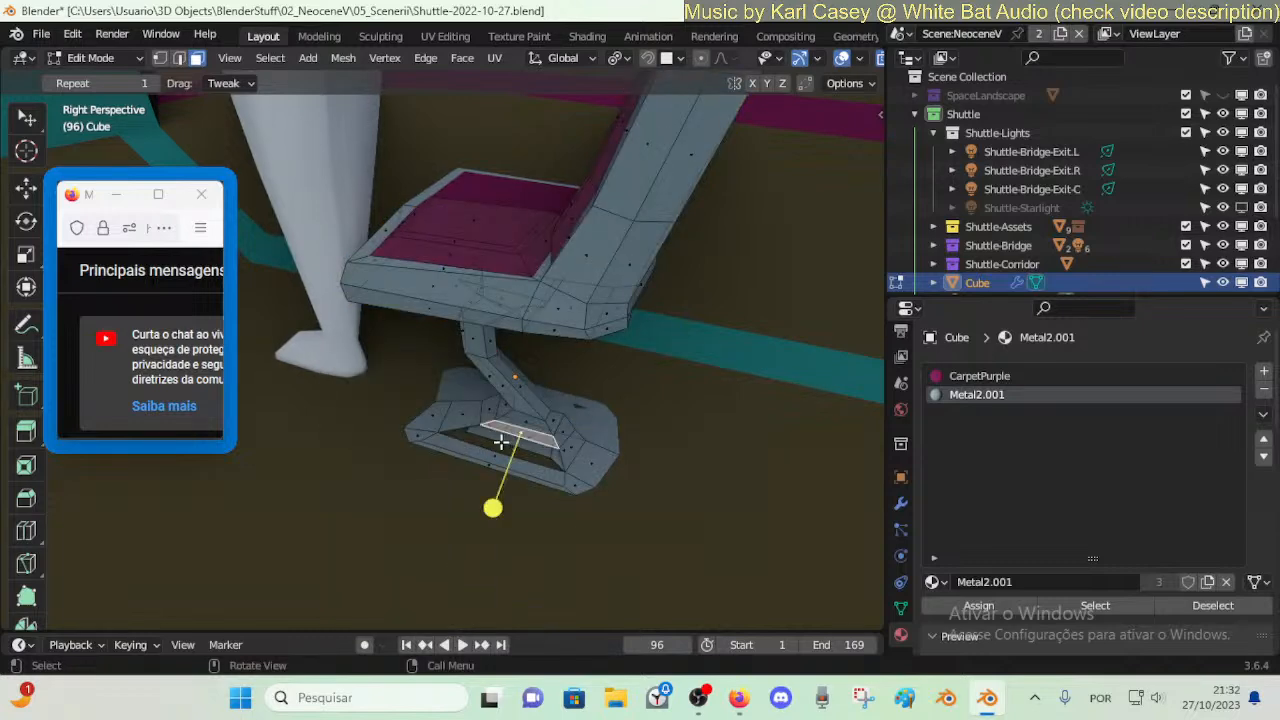
key(x)
click(507, 471)
click(500, 471)
key(x)
click(505, 481)
key(3)
key(x)
click(576, 486)
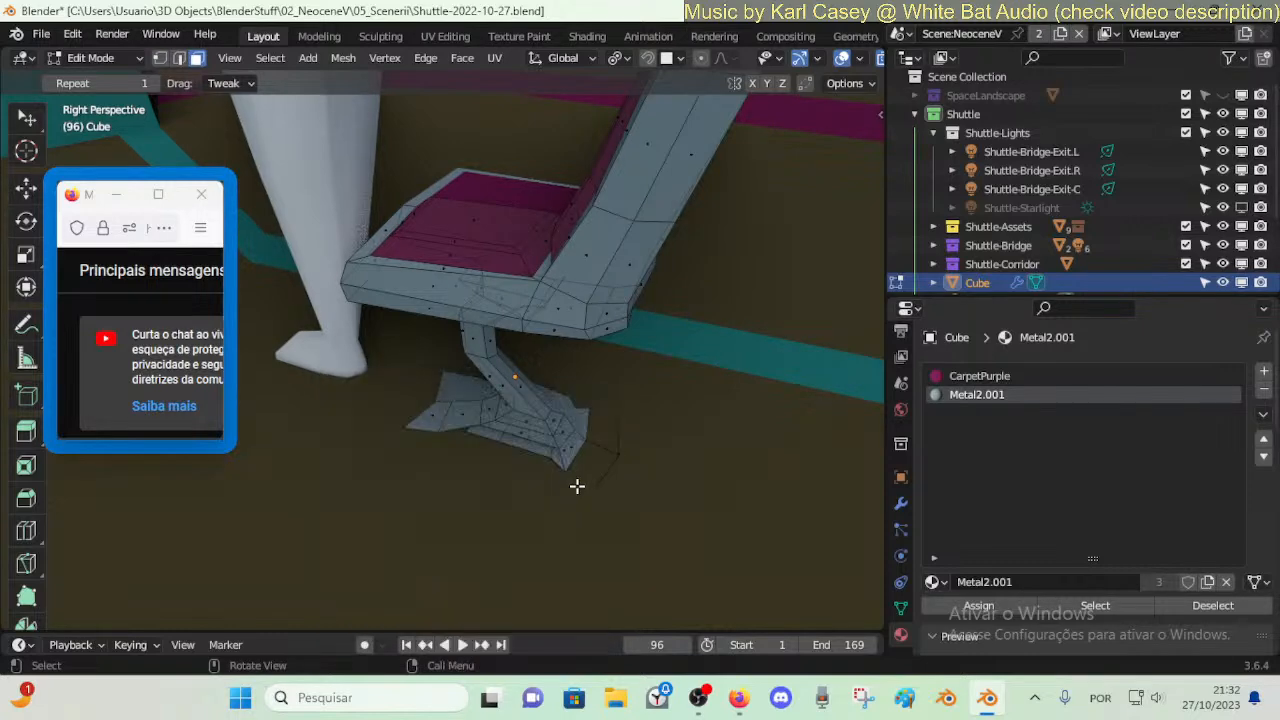
- Dissolve the remaining edge loop that runs along the pedestal leg into the cut-down base
alt+click(550, 455)
key(x)
key(Escape)
key(ctrl+z)
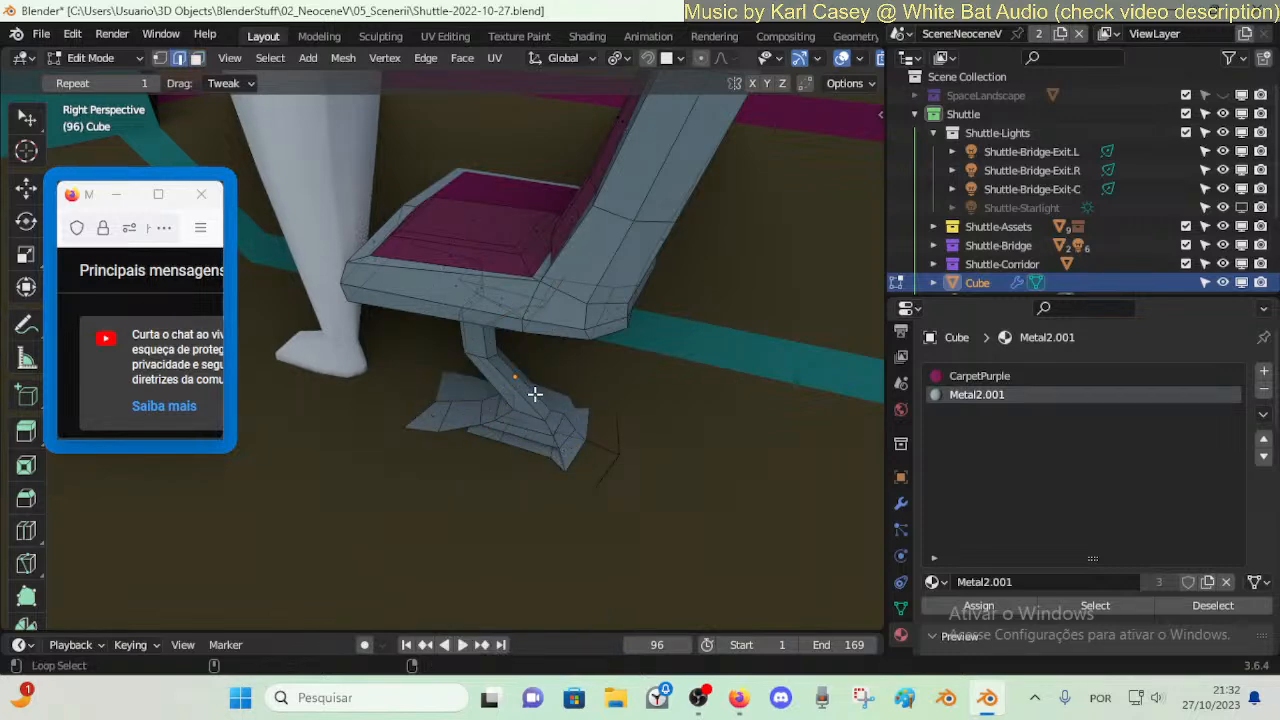
key(x)
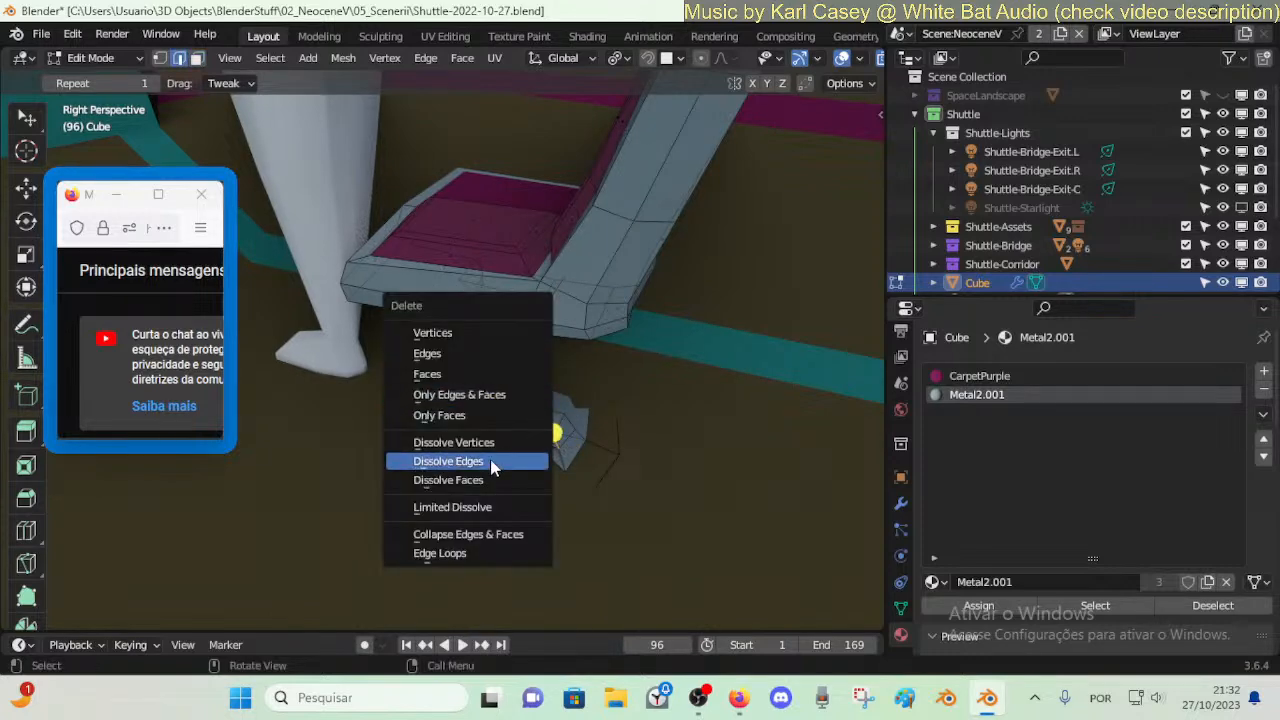
click(490, 459)
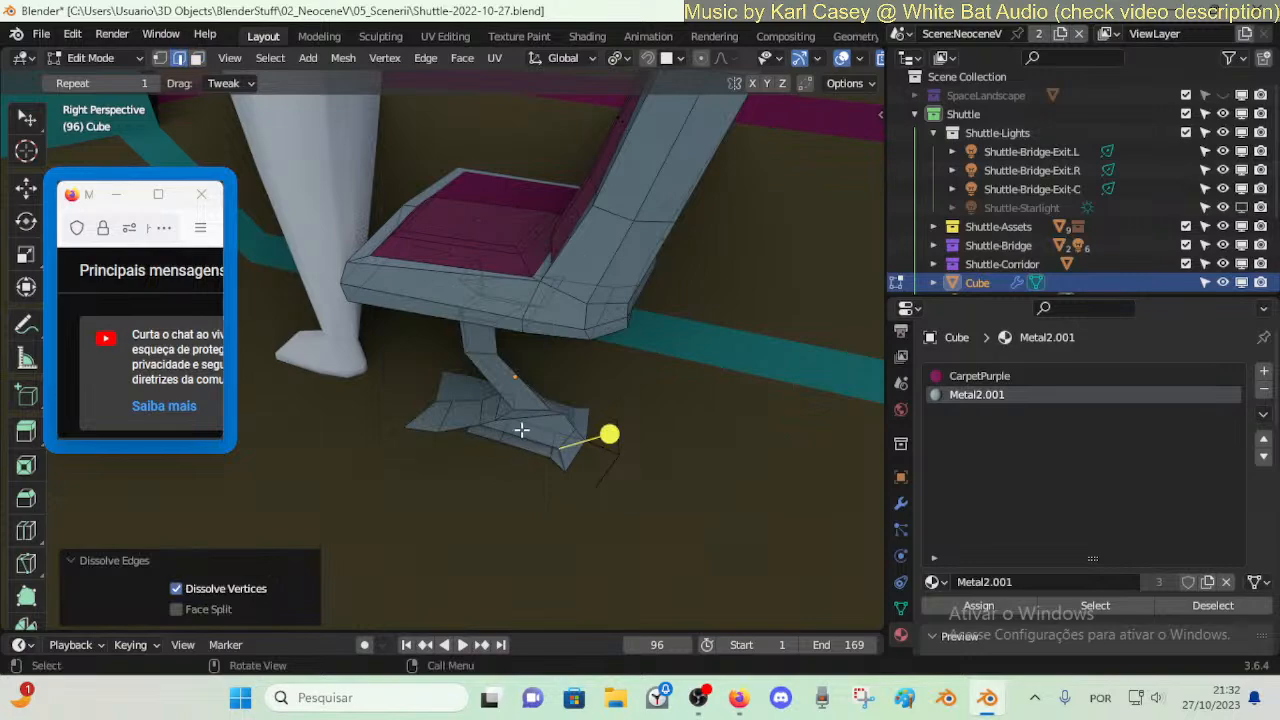
- Move the rear vertical edge loop of the pedestal leg along X
key(Tab)
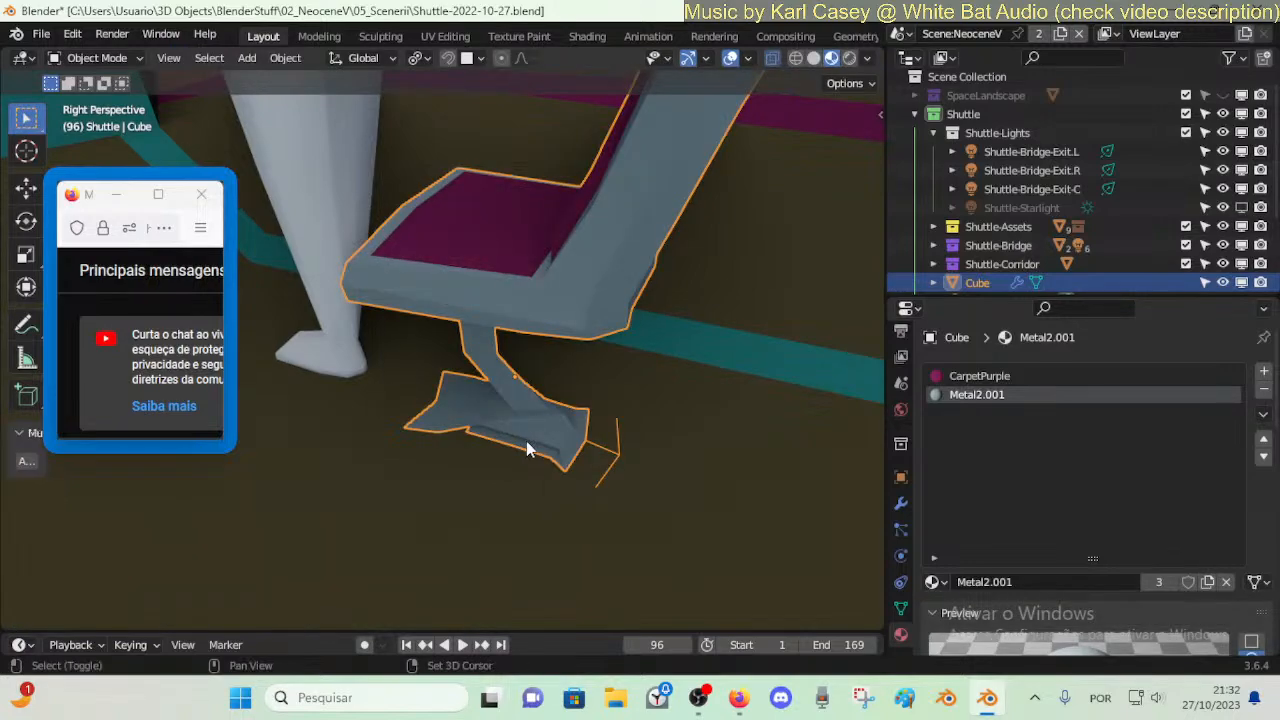
key(shift+grave)
key(w)
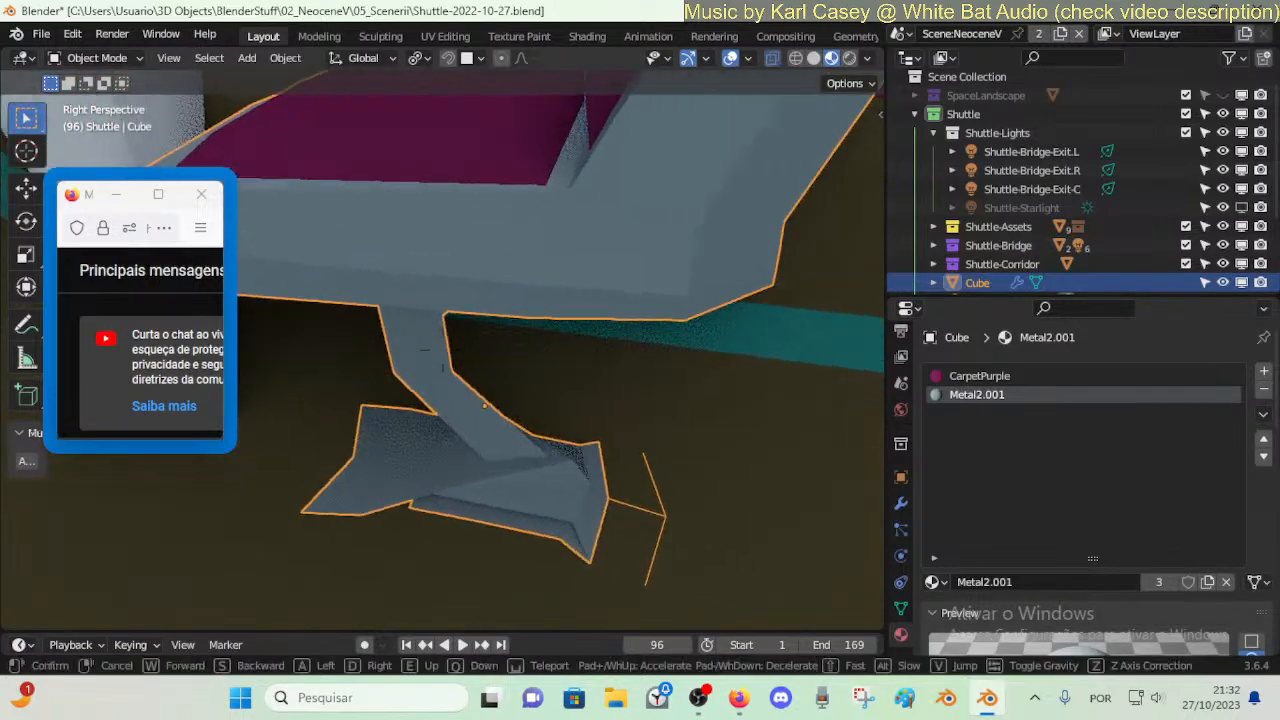
key(a)
key(d)
key(s)
click(526, 441)
key(Tab)
alt+click(547, 432)
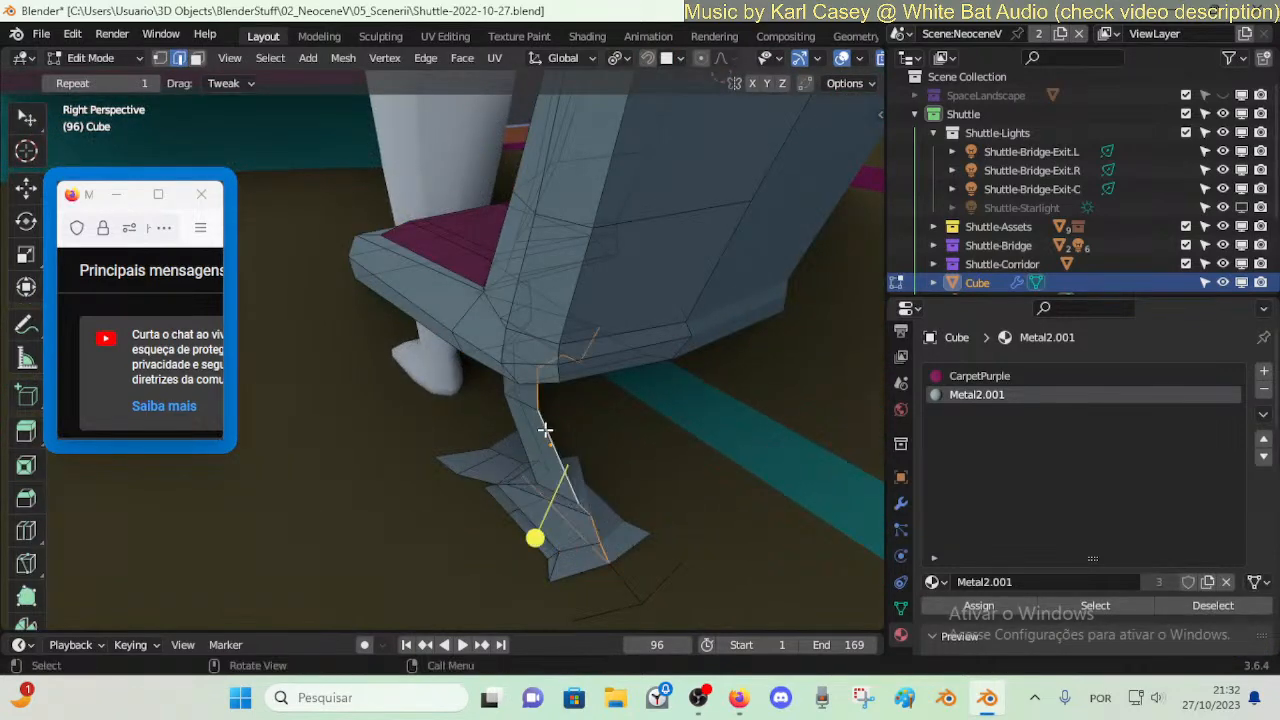
key(g)
key(x)
click(561, 426)
- Delete the leftover side and rear faces of the pedestal base around the leg's foot
alt+click(598, 522)
alt+click(578, 551)
key(x)
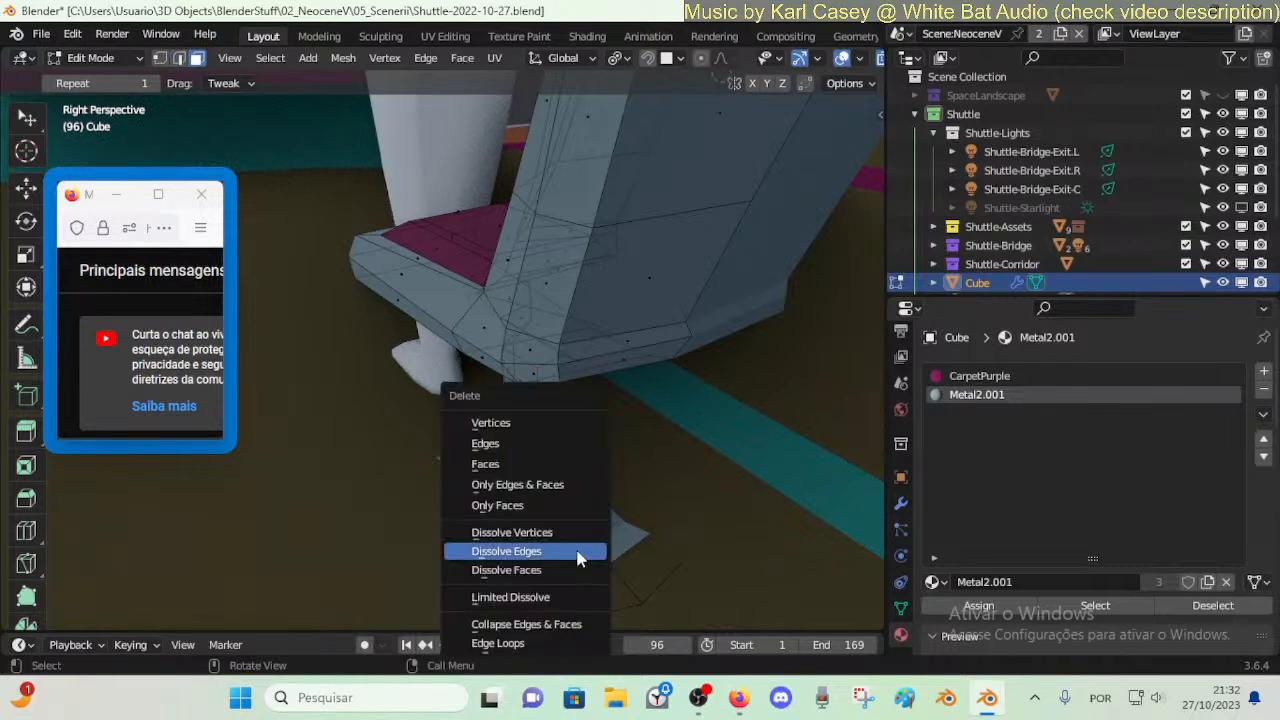
click(565, 464)
alt+click(507, 483)
key(x)
click(502, 478)
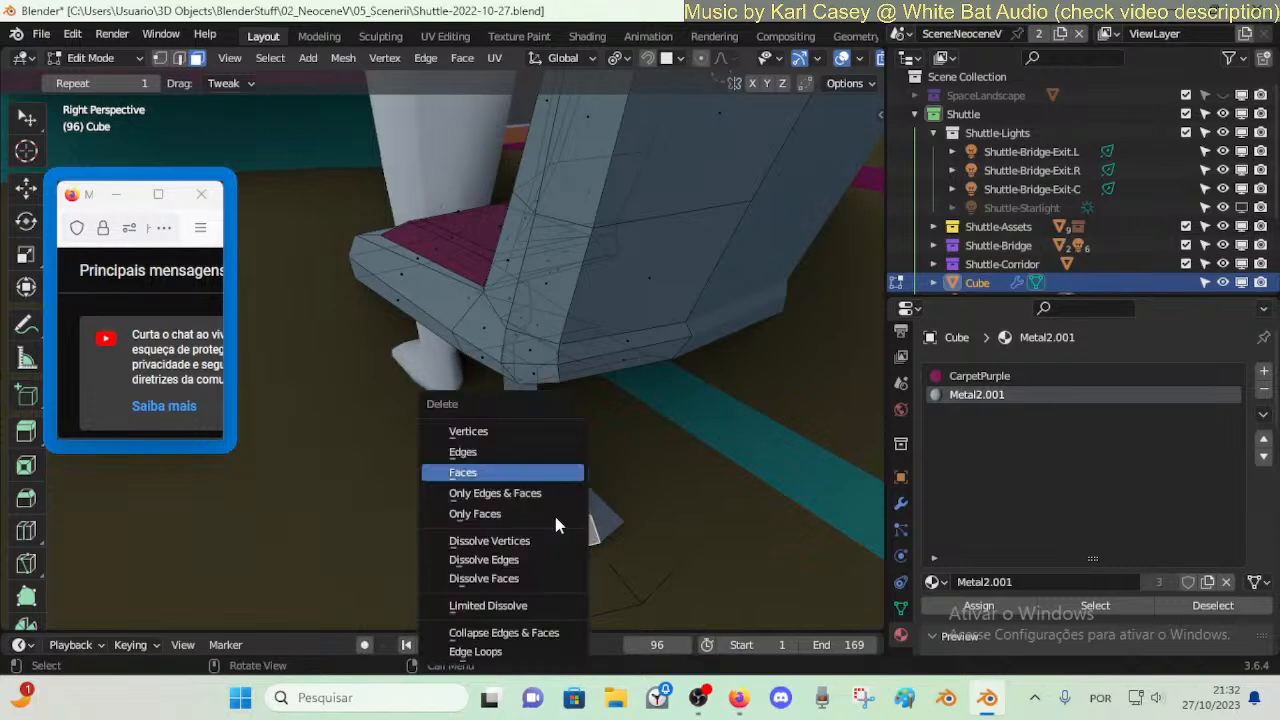
- Delete the loose edges left from the pedestal base on the floor and the leftover edge chain beside the leg's foot
shift+click(631, 609)
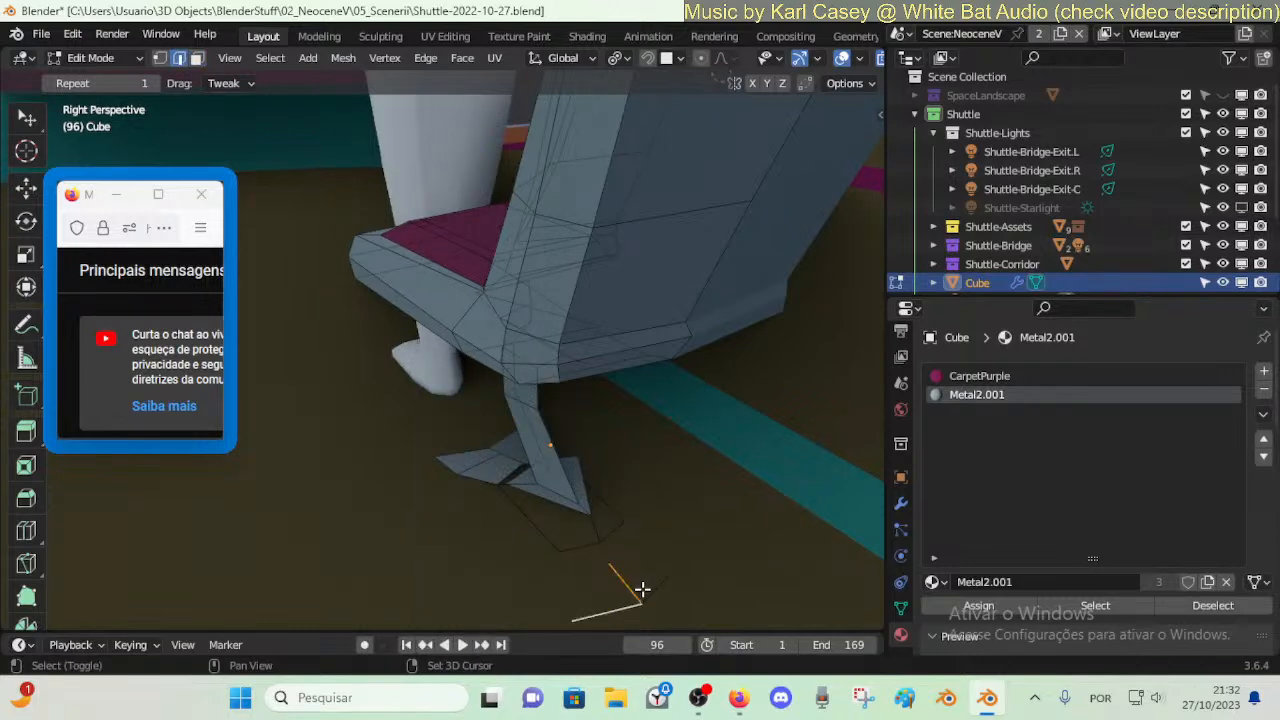
key(x)
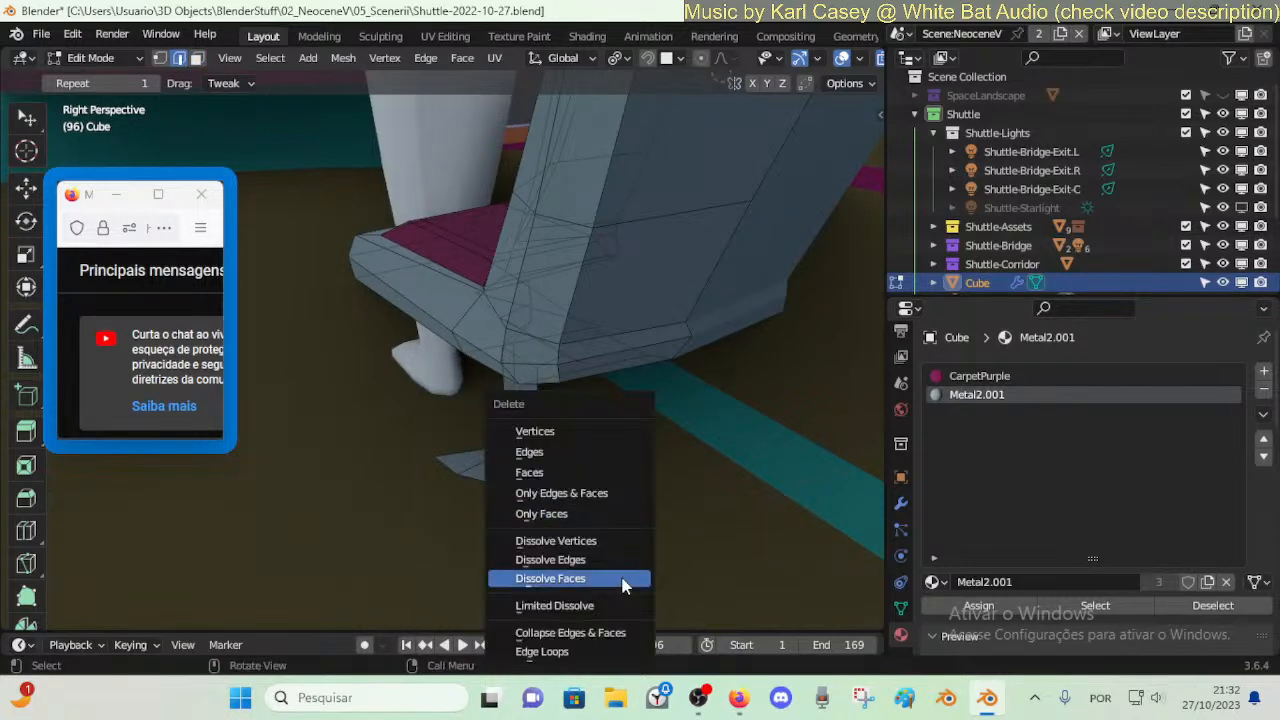
click(600, 451)
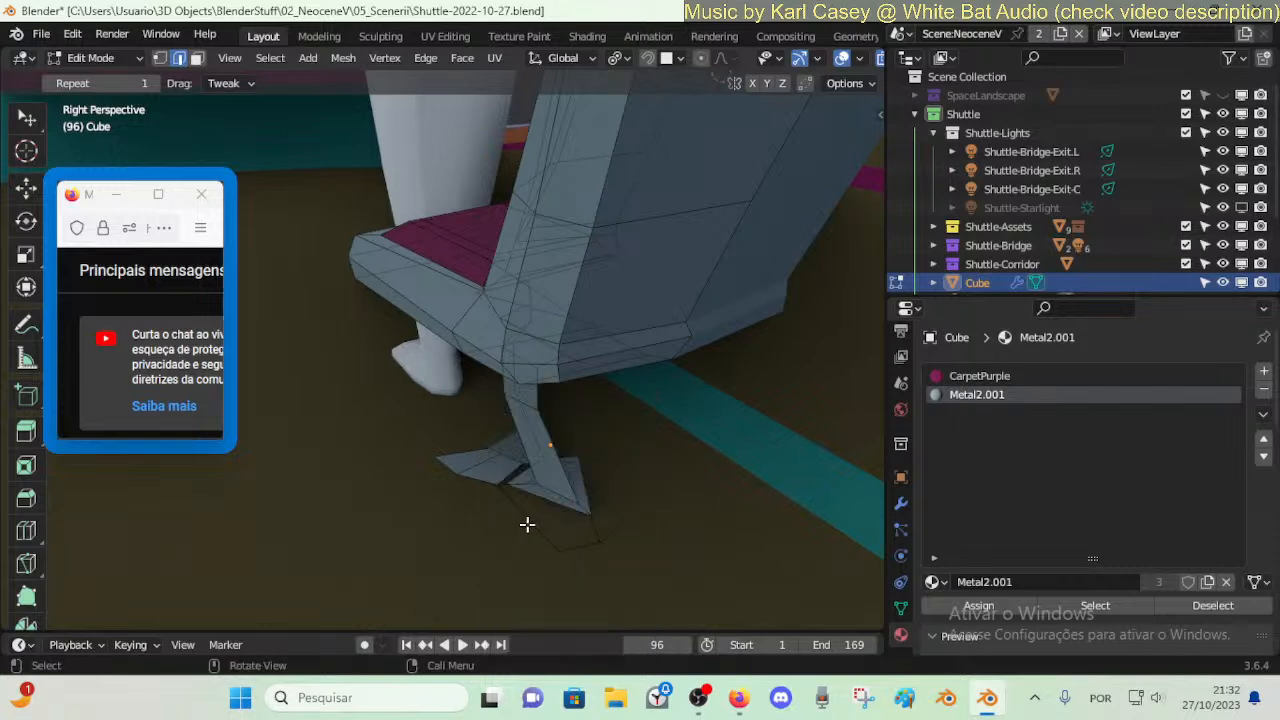
alt+click(529, 524)
key(x)
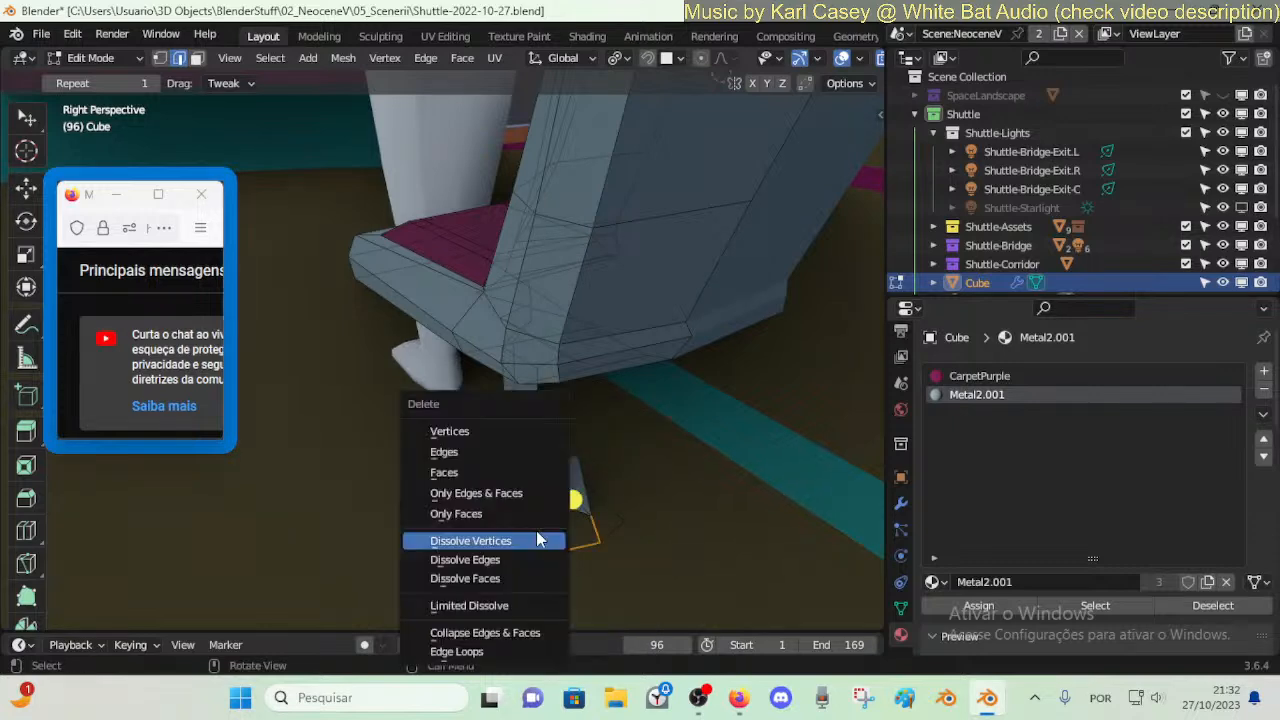
click(519, 453)
- Delete the remaining front faces of the old pedestal base ahead of the leg's foot and save the file
key(shift+grave)
key(a)
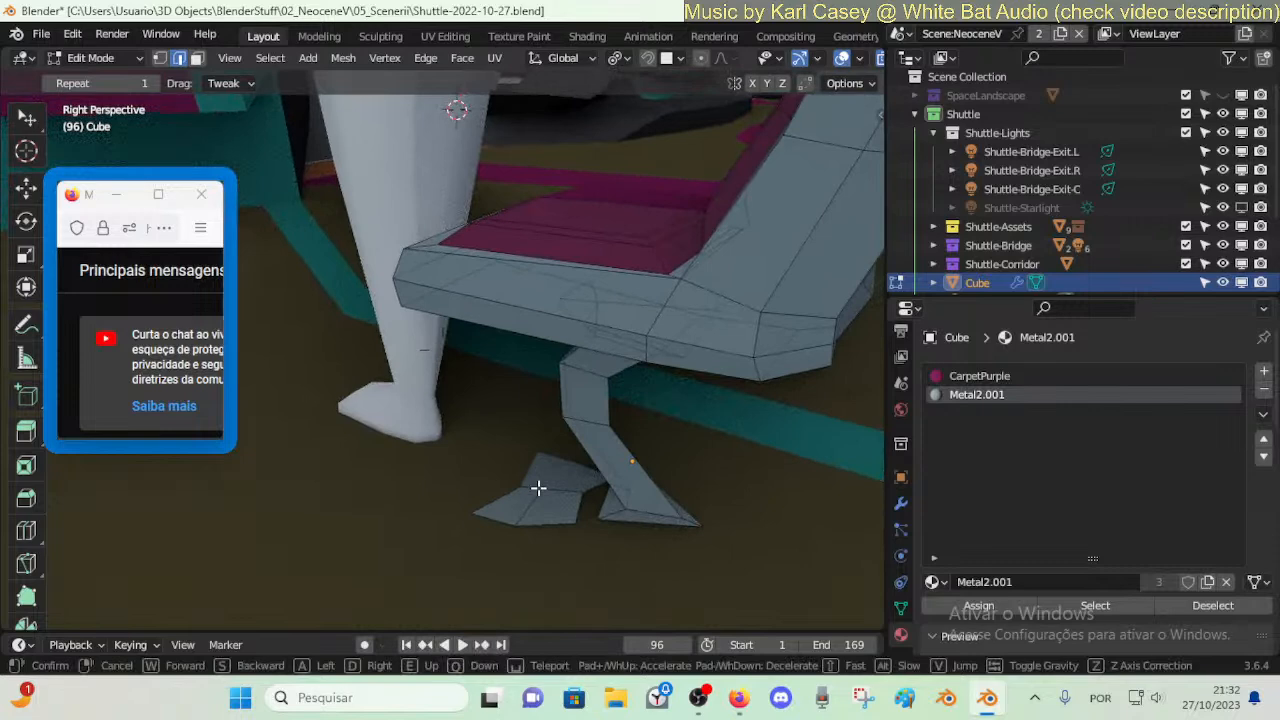
click(537, 488)
key(3)
click(526, 511)
shift+click(526, 511)
click(526, 511)
key(x)
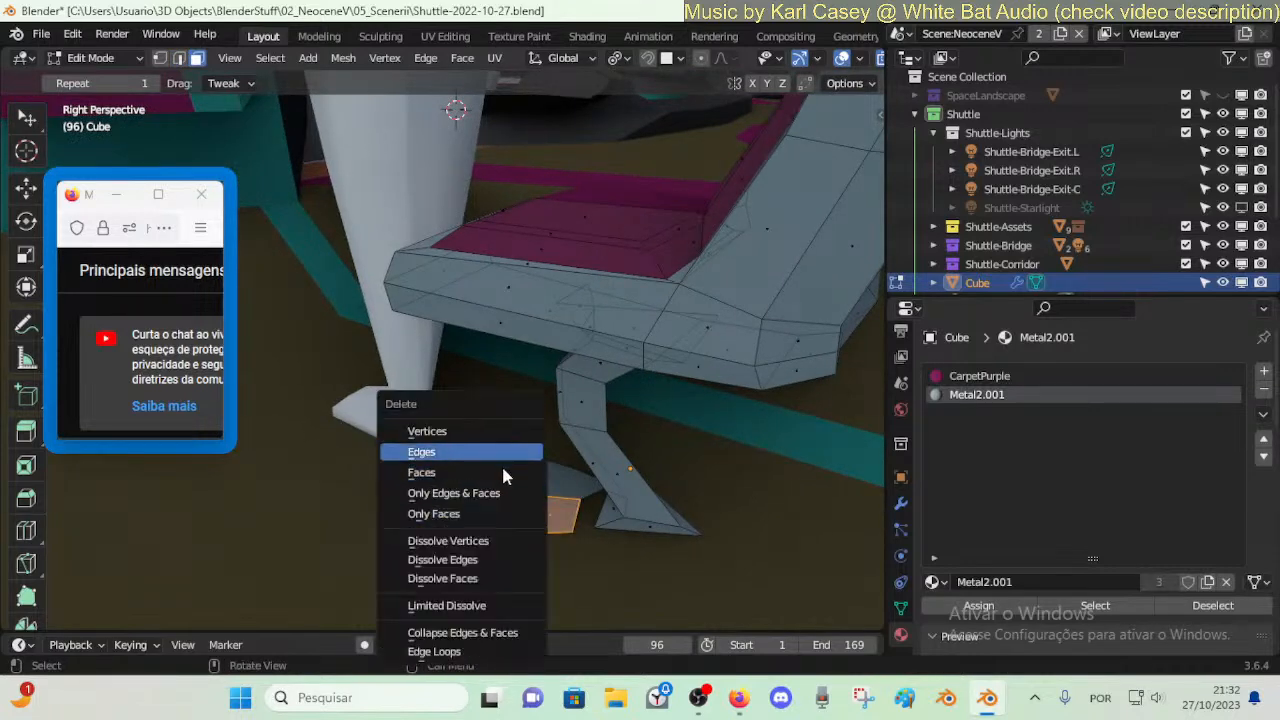
click(503, 472)
key(ctrl+s)
- Lower the bottom edge loop of the leg's foot along Z
key(2)
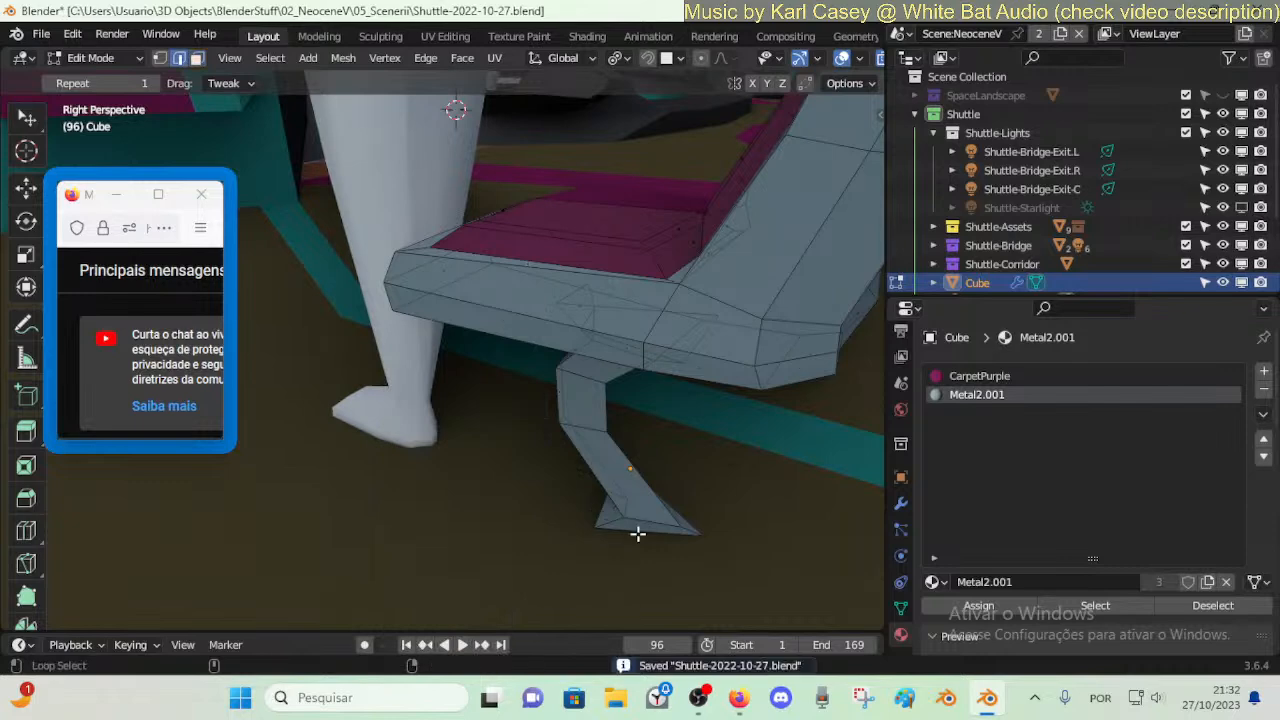
click(634, 531)
key(g)
key(z)
key(Escape)
- Add an edge loop across the lower leg, shift it along Y to just above the foot, and raise it about 0.0087 m along Z
key(ctrl+r)
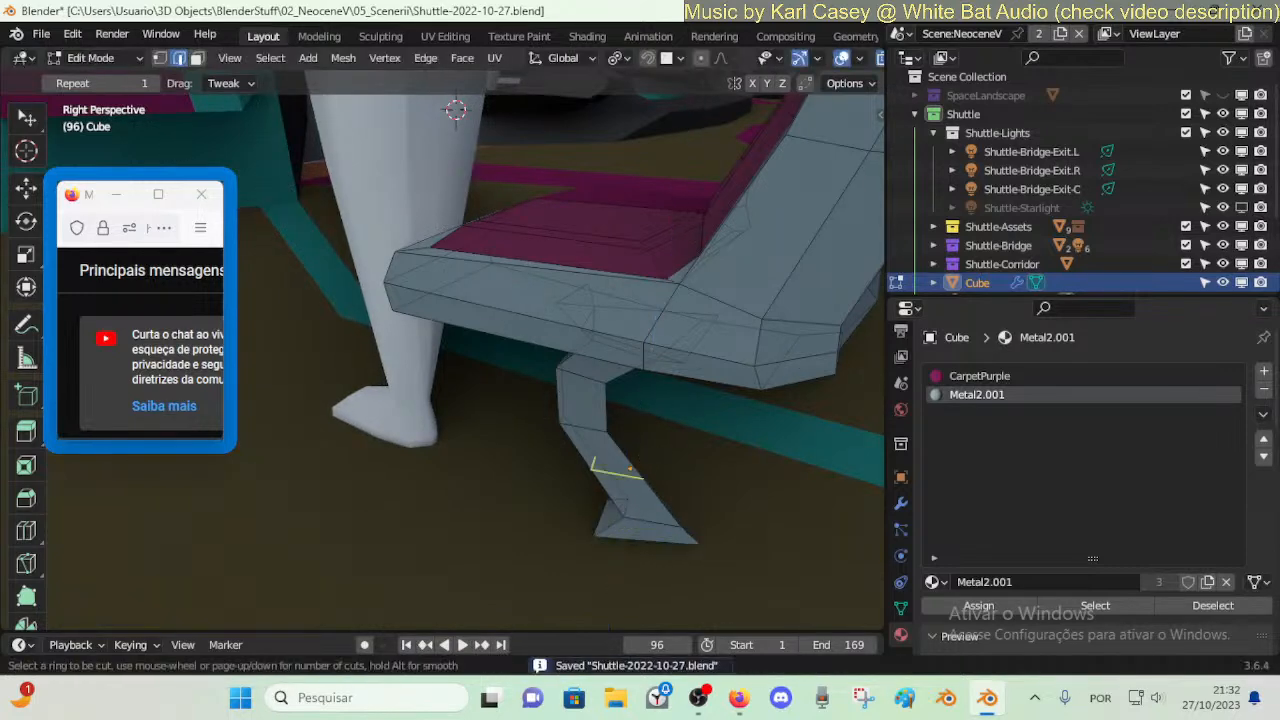
click(615, 476)
key(g)
click(624, 504)
key(g)
key(y)
key(z)
click(652, 505)
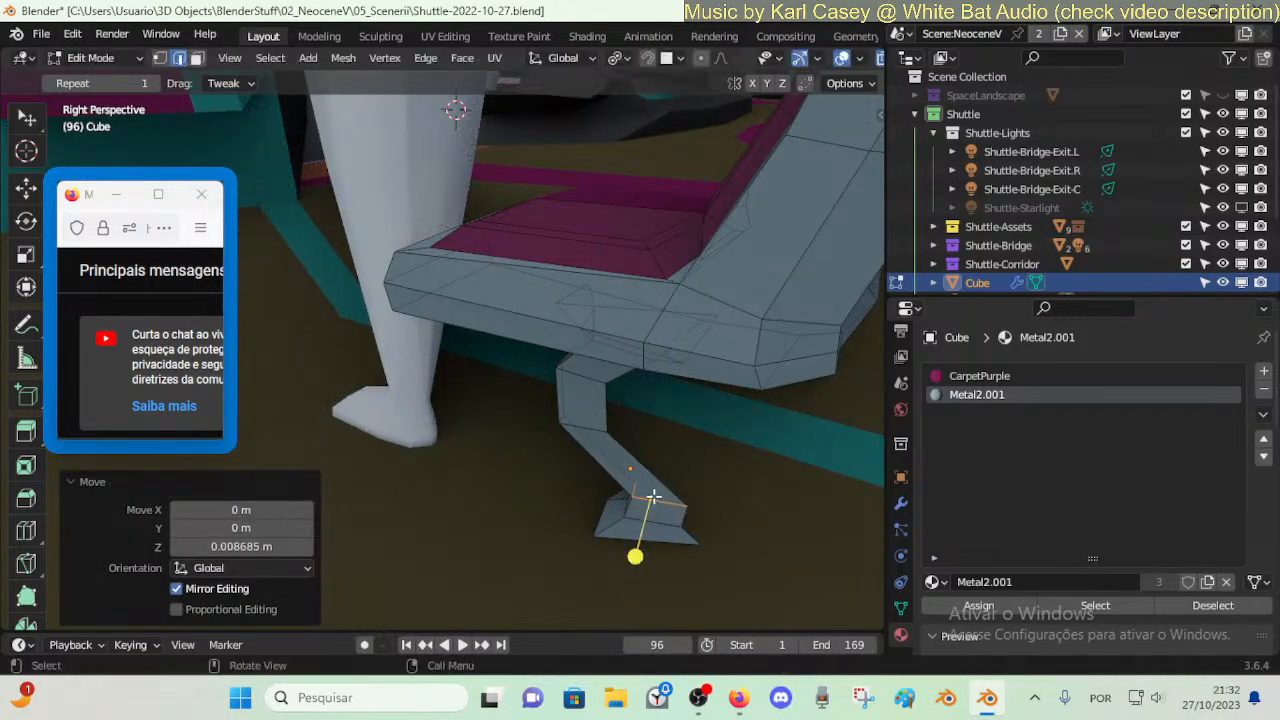
- Rotate the edge loop at the chair leg's knee 24° about X and shift it about 0.021 m along Y
key(a)
key(alt+a)
alt+click(592, 428)
text(rx24)
key(Return)
key(g)
key(y)
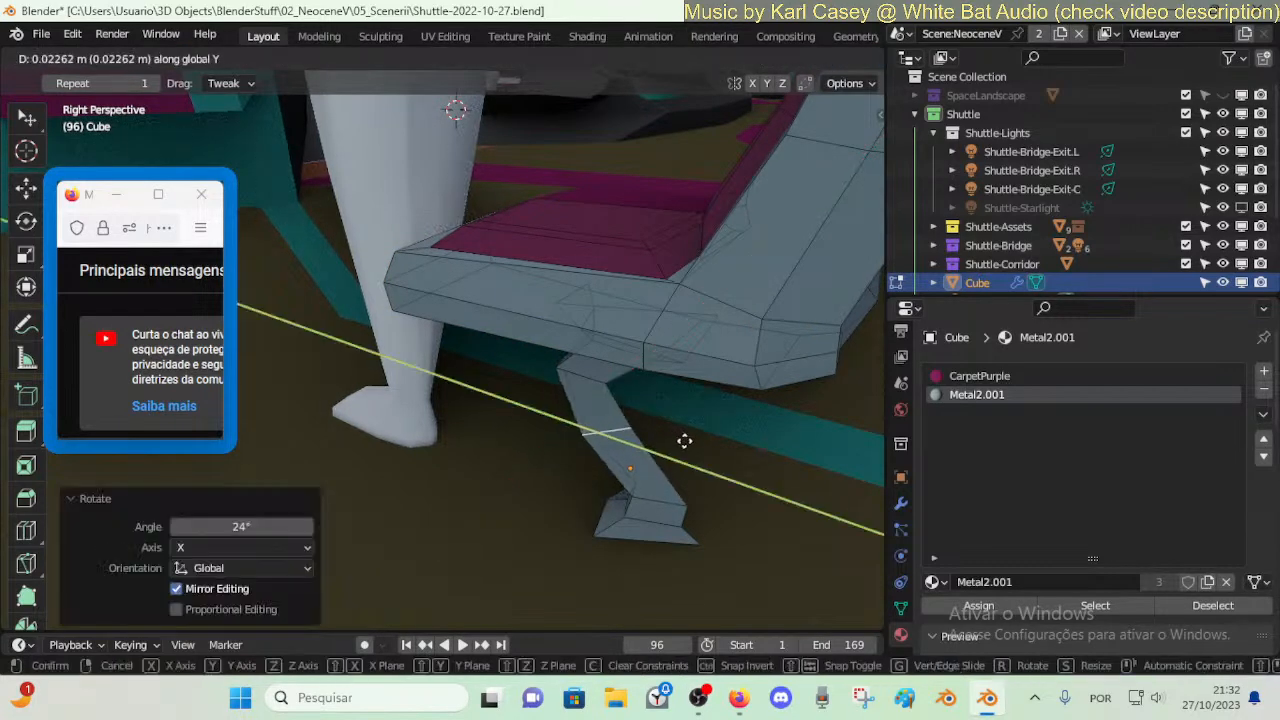
click(679, 450)
- Shrink the knee edge loop and move it about -0.01 m along Y
key(s)
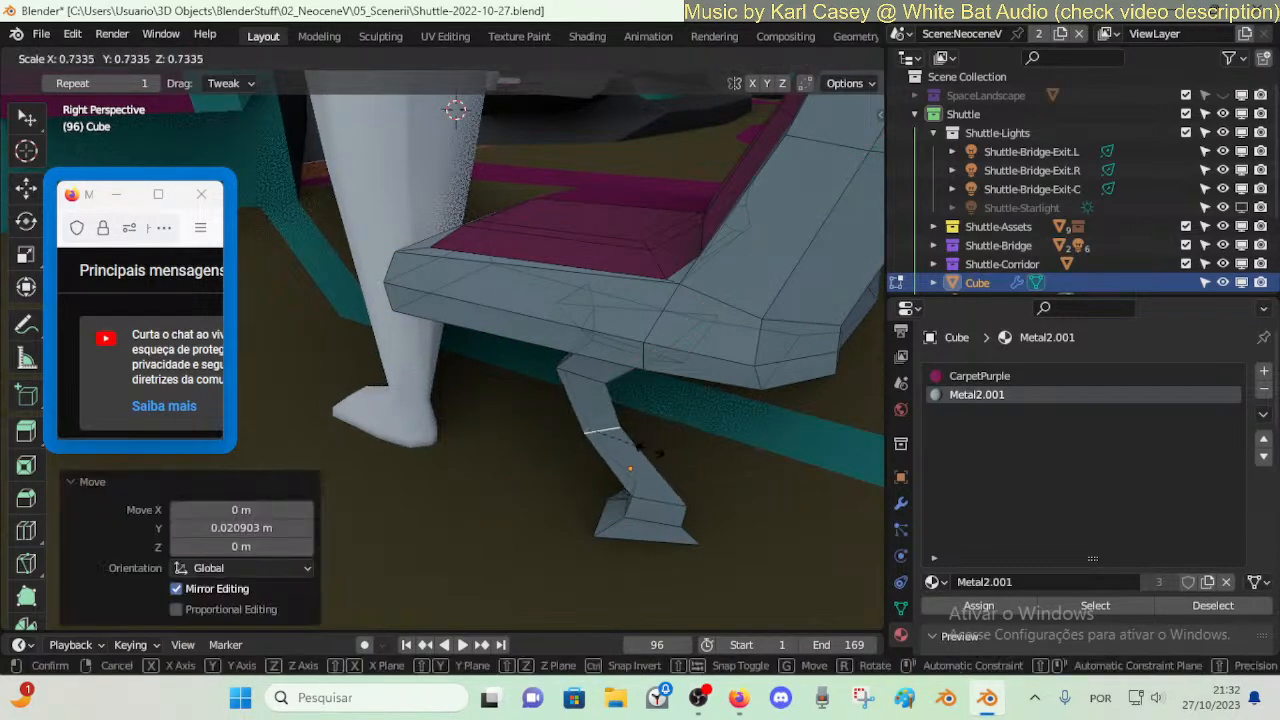
click(628, 452)
key(g)
key(y)
click(609, 503)
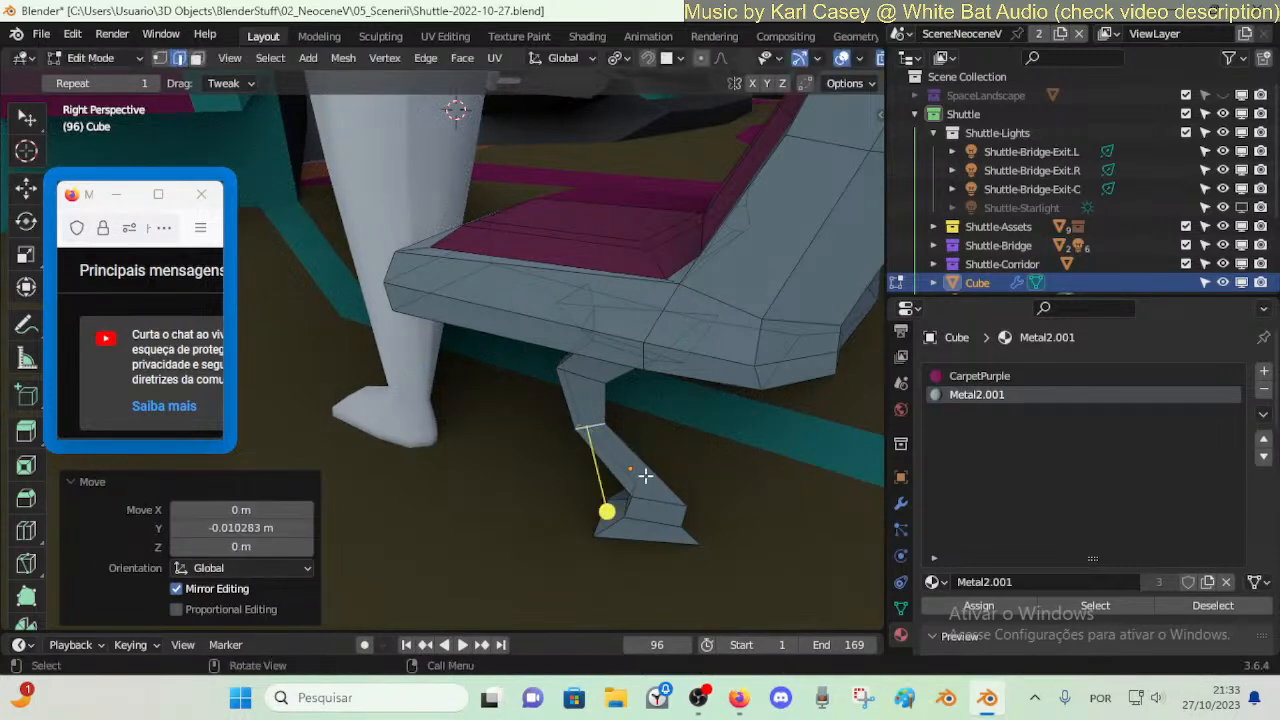
- Rotate the ankle edge loop at the lower end of the leg about 35° around X
click(677, 507)
key(r)
key(x)
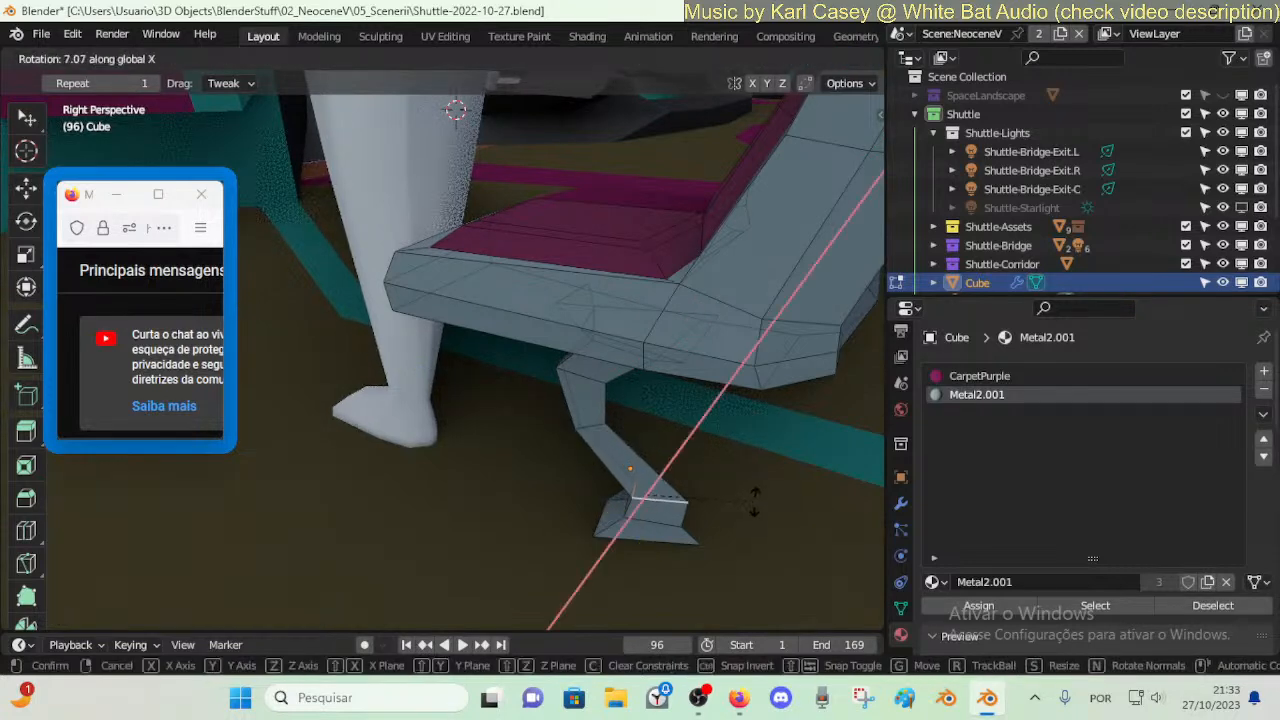
click(735, 455)
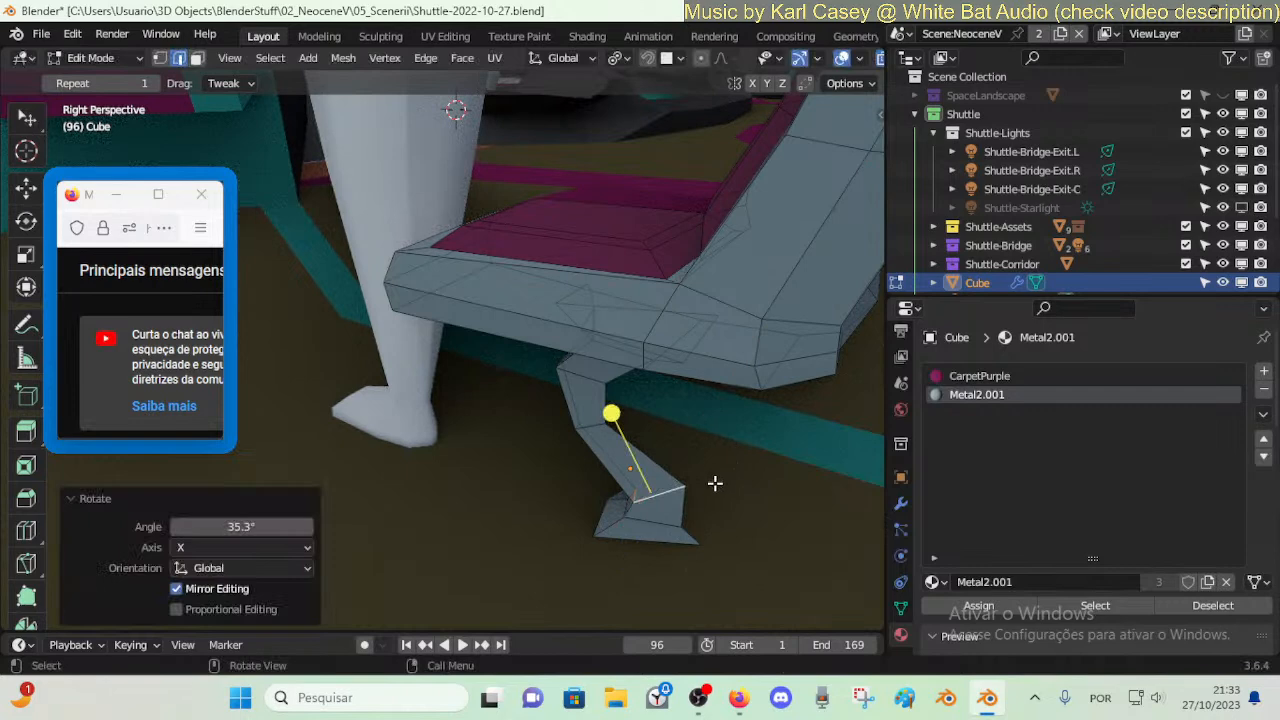
- Move the edge loop between the ankle and the foot forward along Y, and check the leg from behind in Object Mode
key(alt+a)
alt+click(657, 521)
key(g)
key(y)
click(646, 515)
key(alt+a)
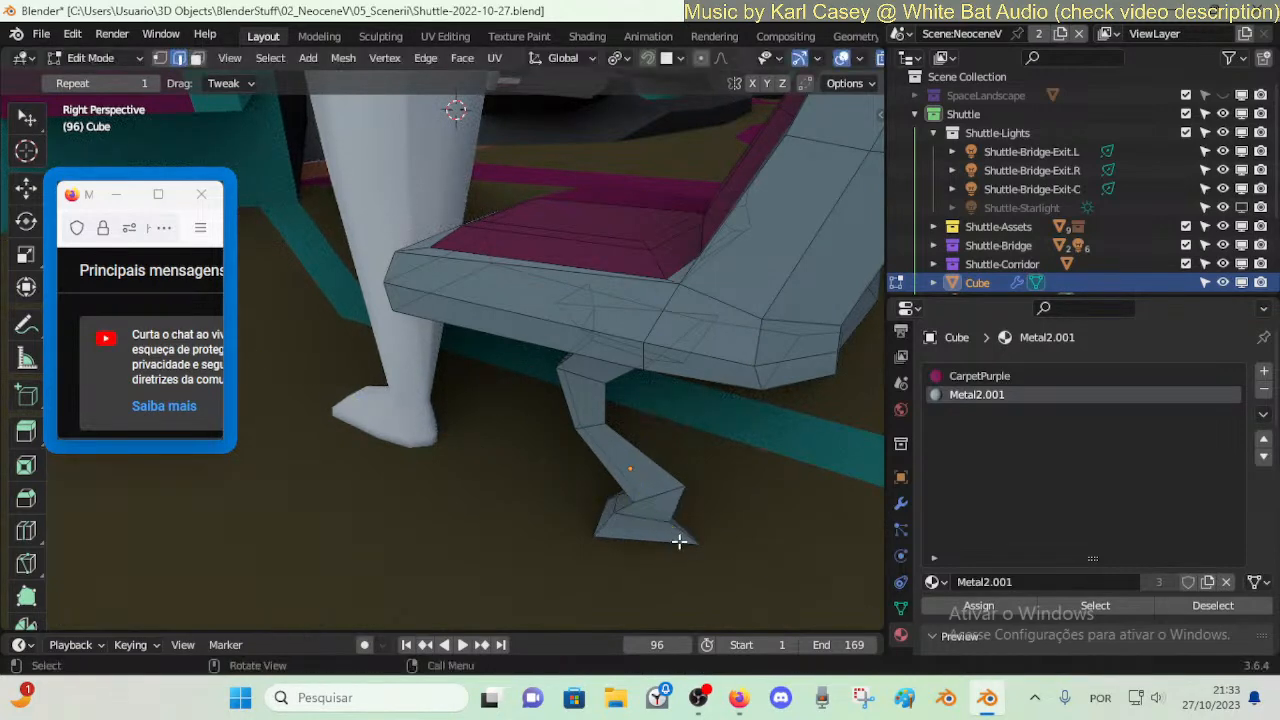
key(Tab)
middle_drag(677, 523, 669, 523)
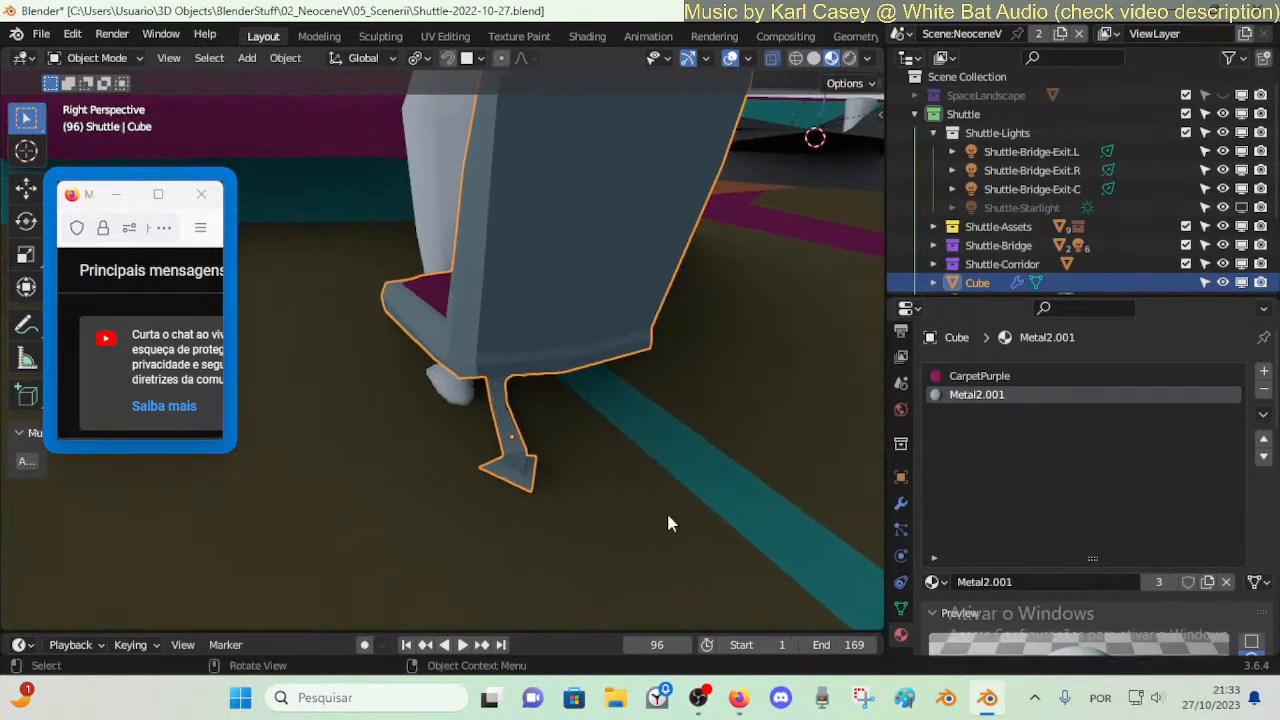
key(Tab)
key(g)
key(x)
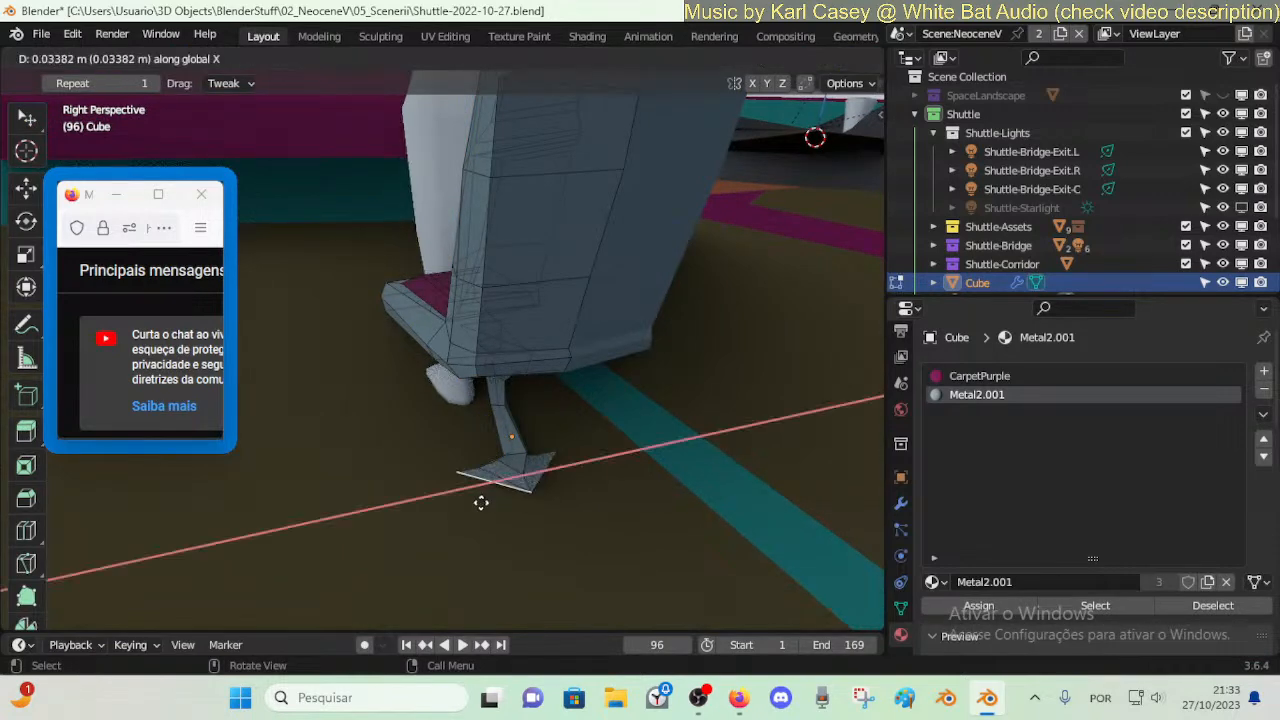
click(467, 511)
key(g)
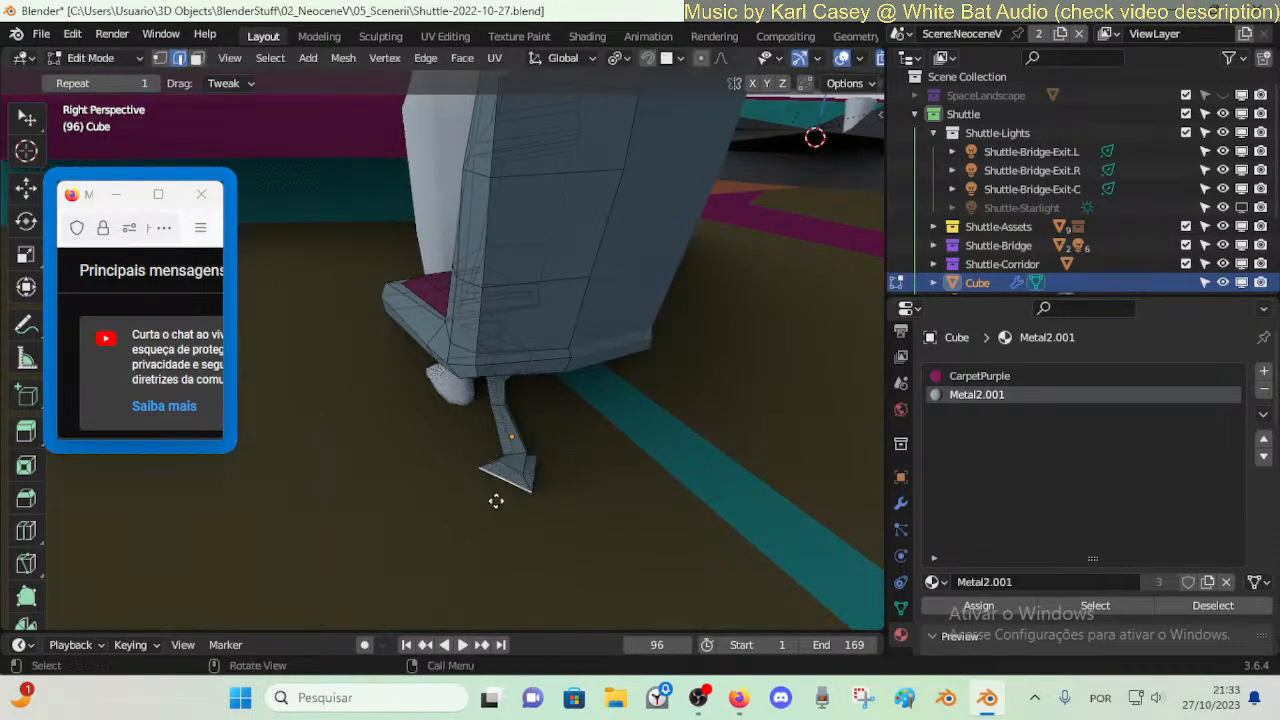
click(476, 513)
key(Tab)
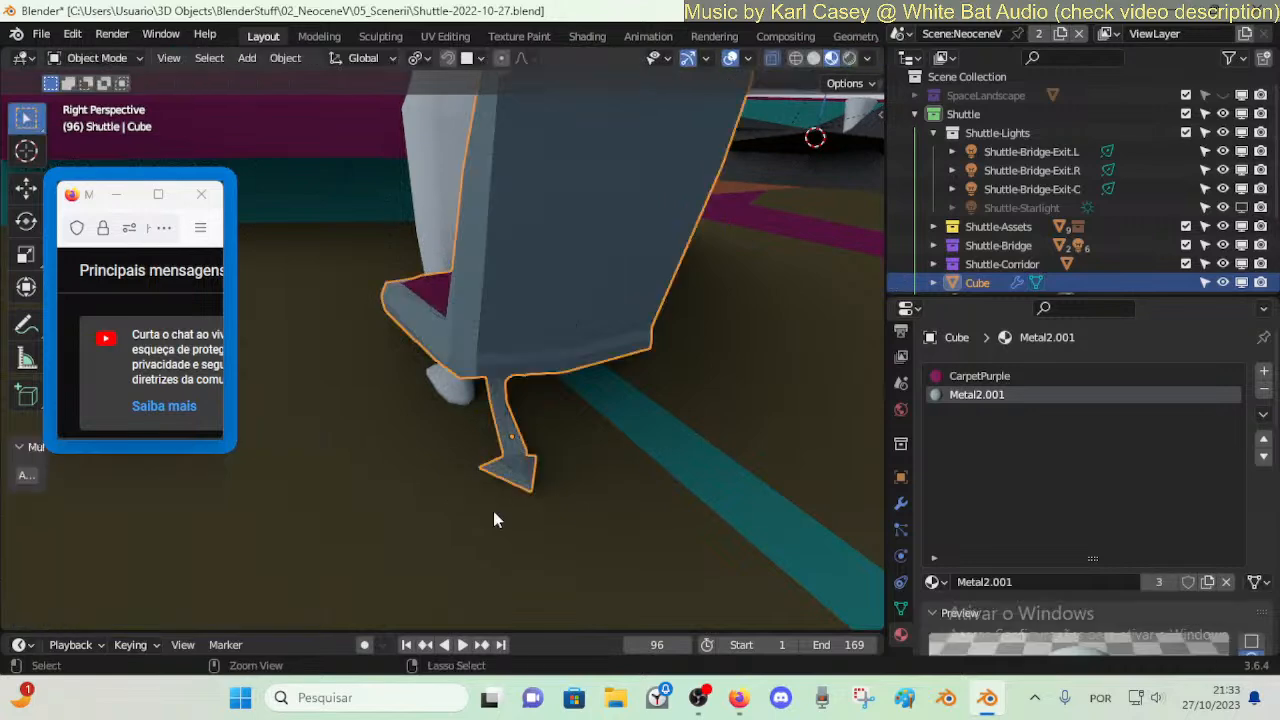
- Extrude the foot's lower side edge about 0.079 m along X and move it about 0.028 m along Y
key(Tab)
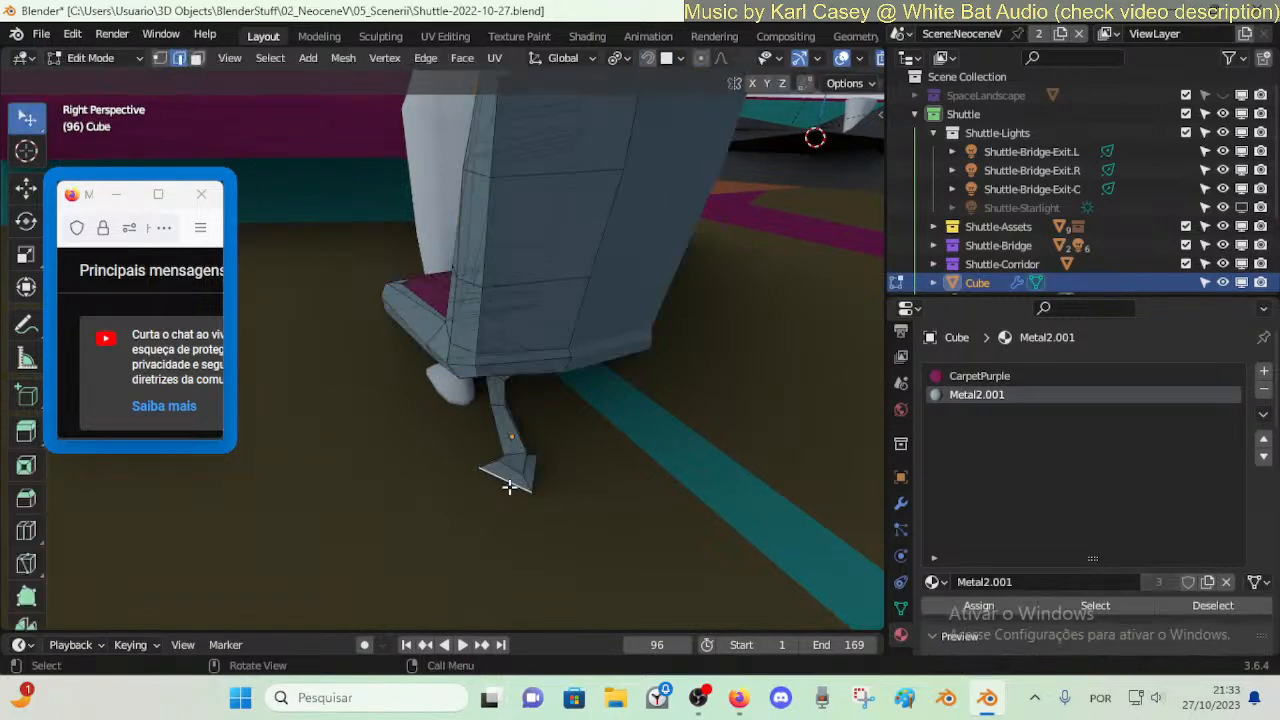
key(g)
key(x)
click(463, 525)
key(g)
key(y)
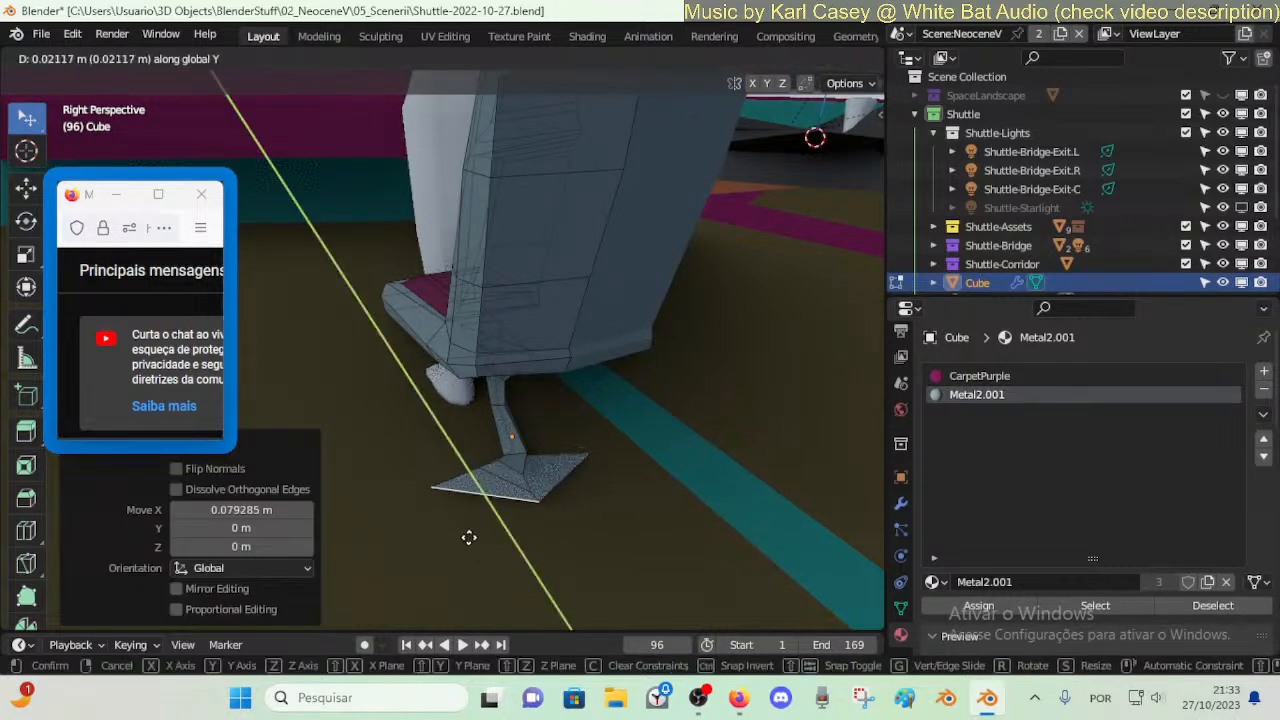
click(469, 538)
- Extrude the foot's front edges about -0.07 m along Y
key(shift+grave)
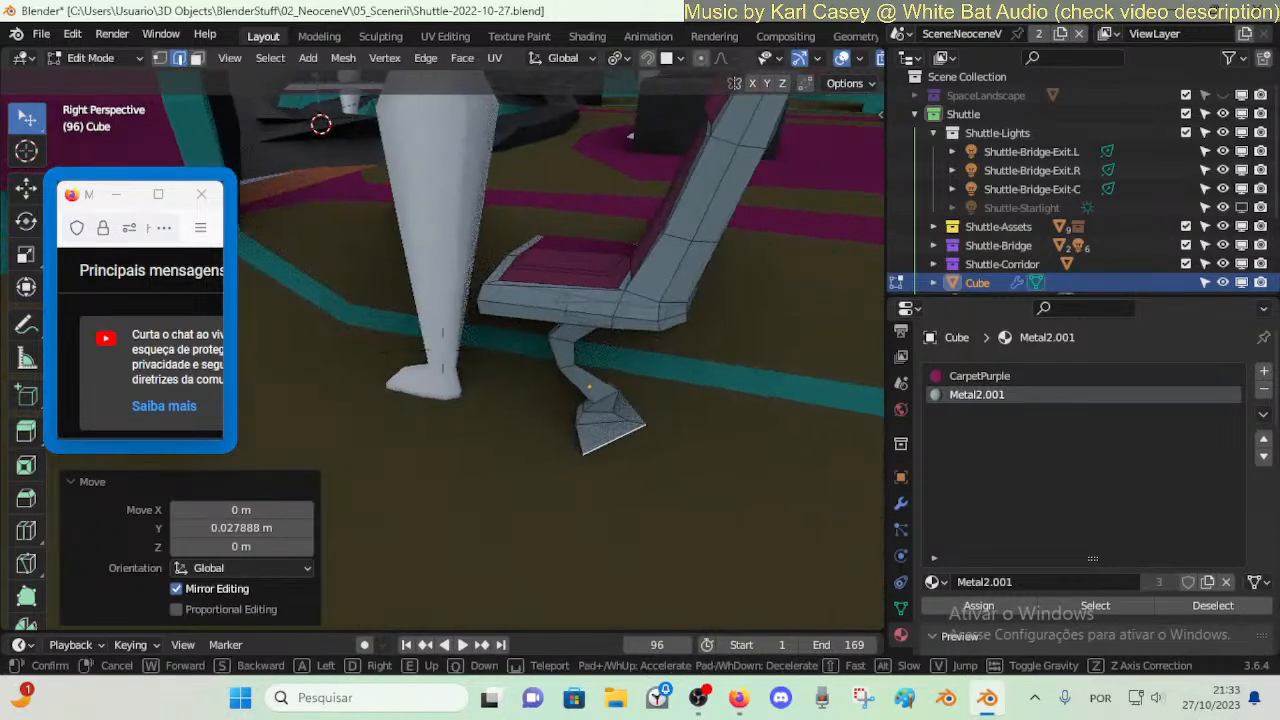
click(446, 491)
key(ctrl+z)
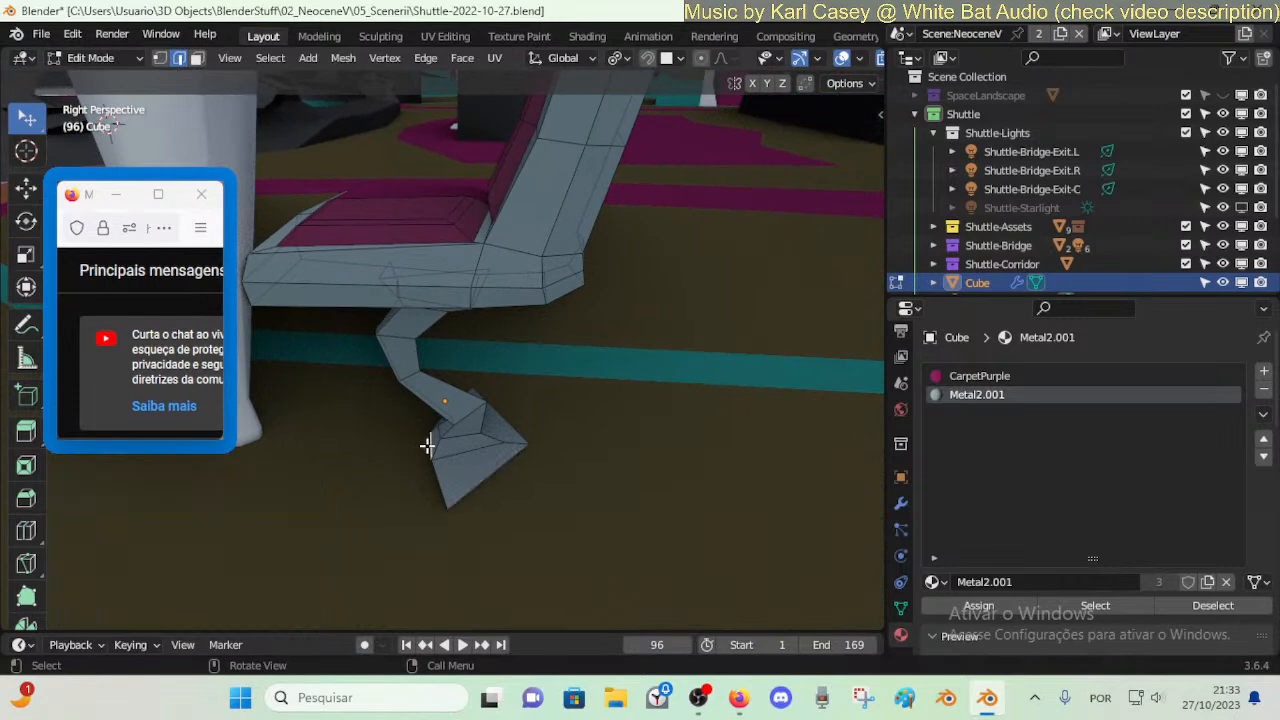
key(g)
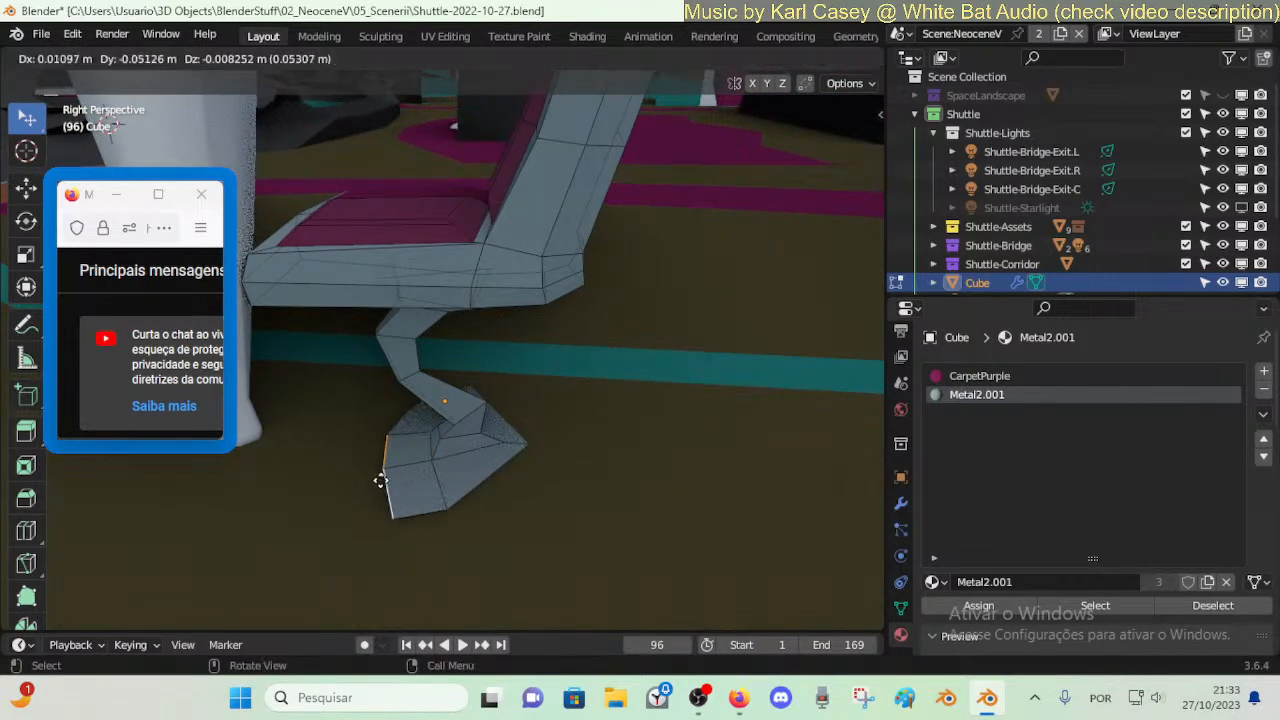
key(y)
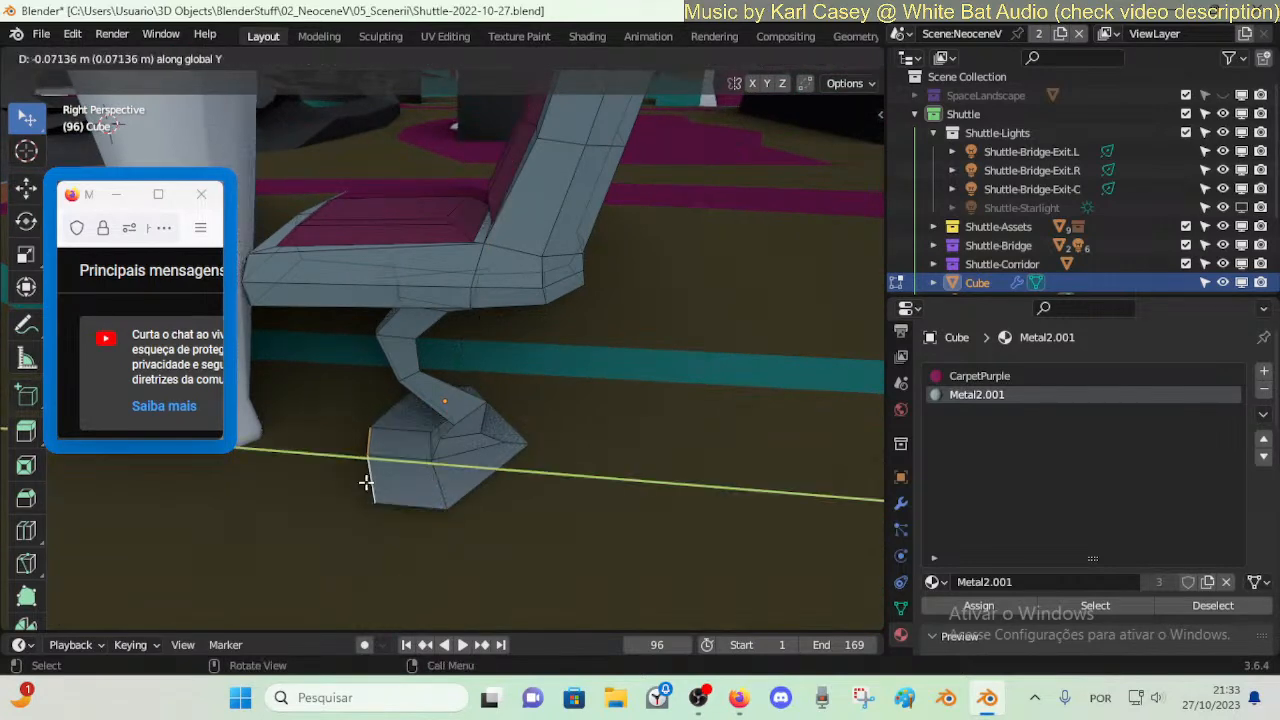
click(374, 489)
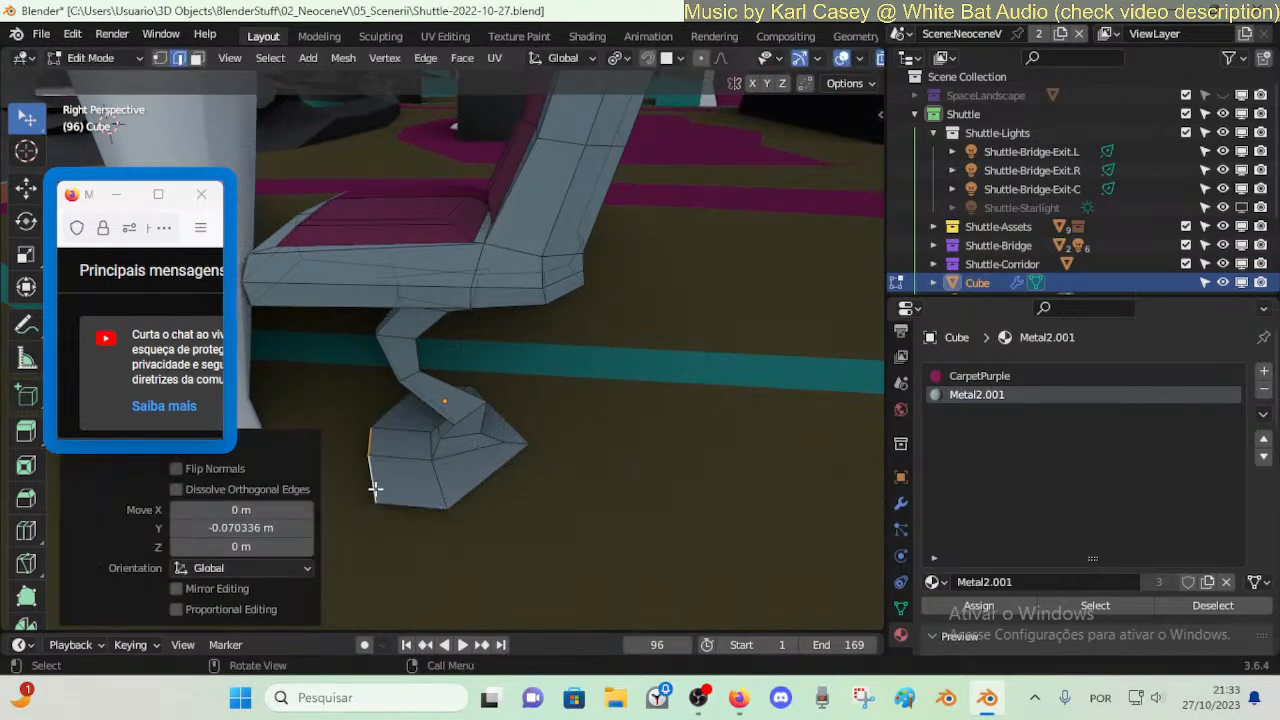
- Extrude the outer lower edges of the foot about 0.015 m downward along Z
alt+click(500, 467)
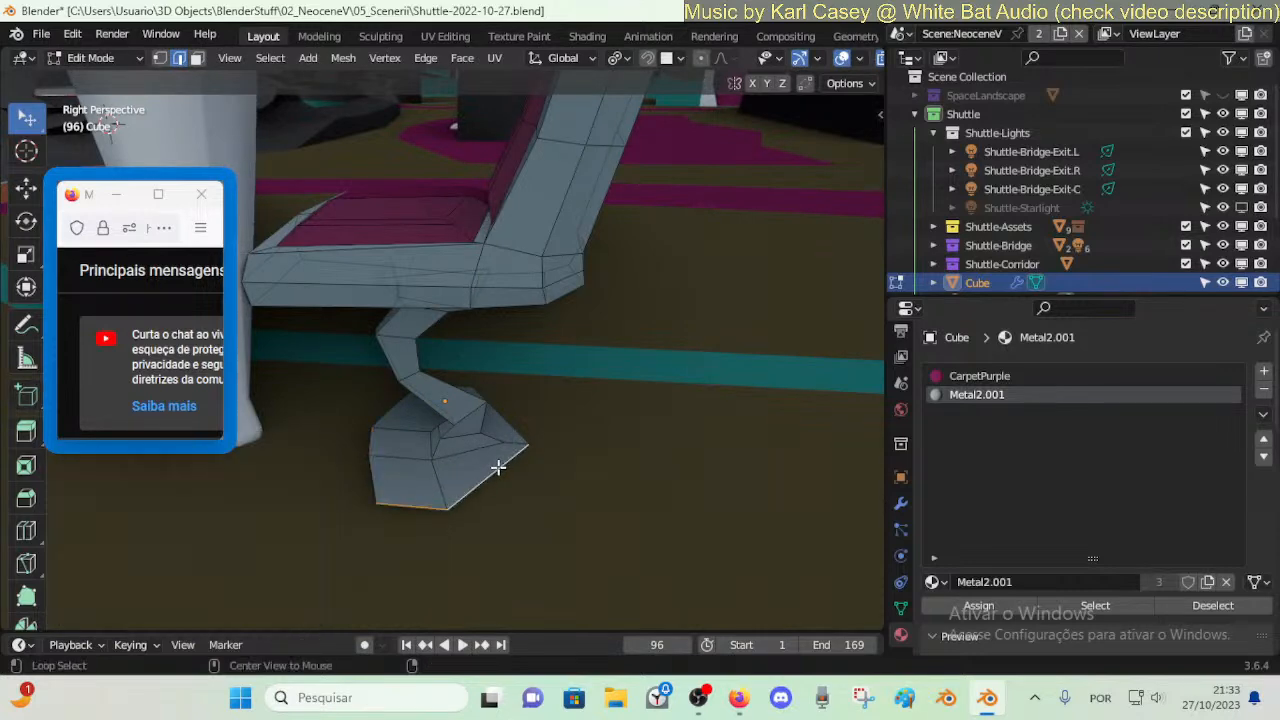
key(g)
key(z)
click(495, 490)
key(s)
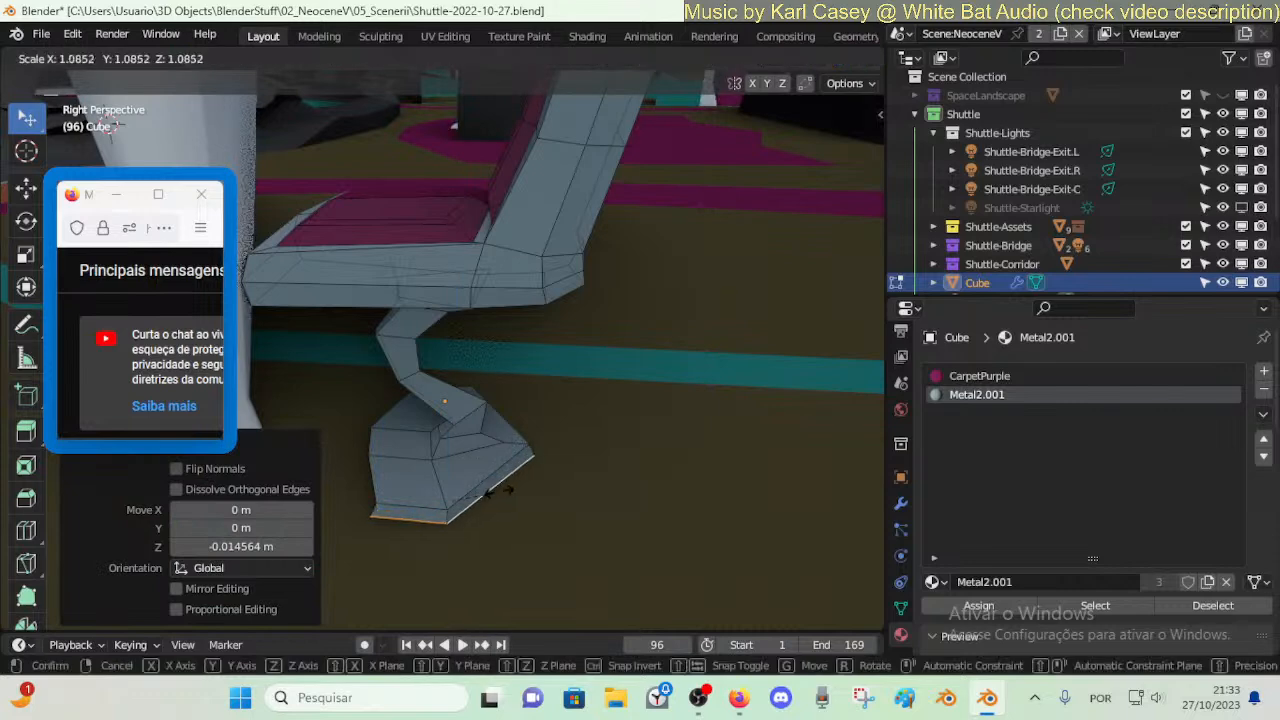
right_click(497, 490)
mouse_move(503, 491)
middle_down()
mouse_move(450, 475)
mouse_move(505, 492)
middle_up()
- Extrude the foot's front outer edges downward along Z to continue the rim
click(473, 458)
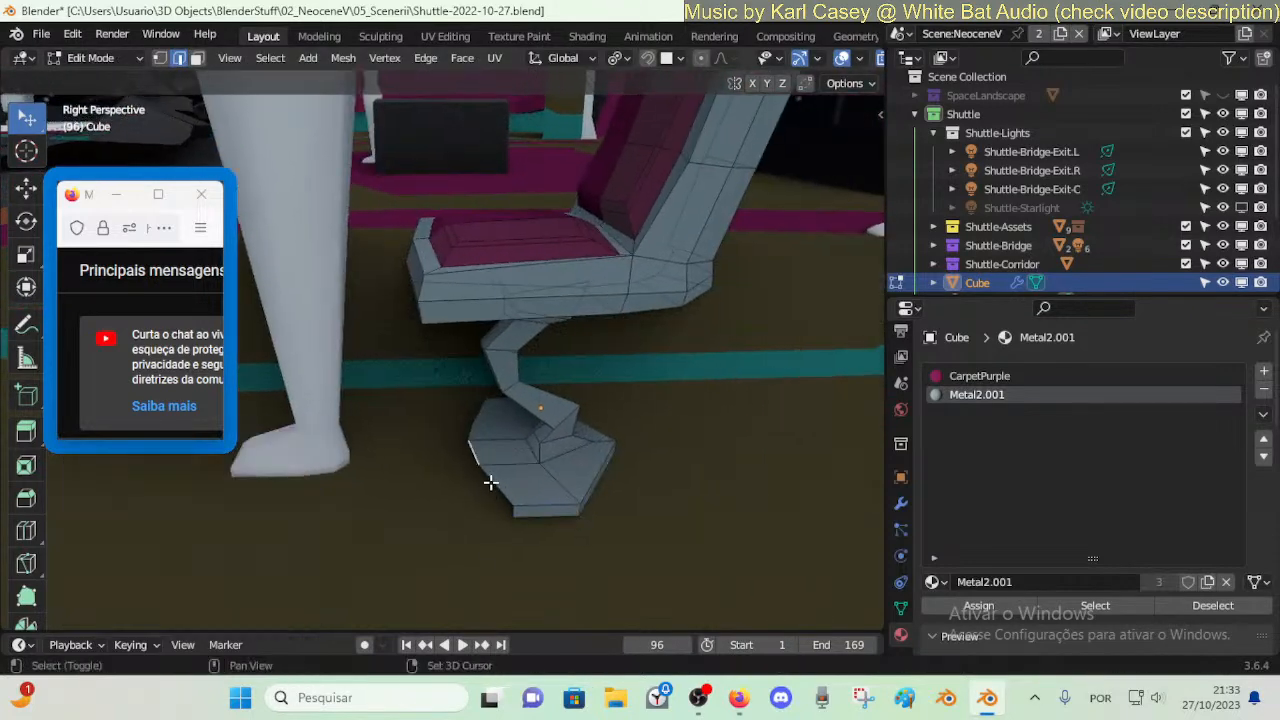
key(g)
key(z)
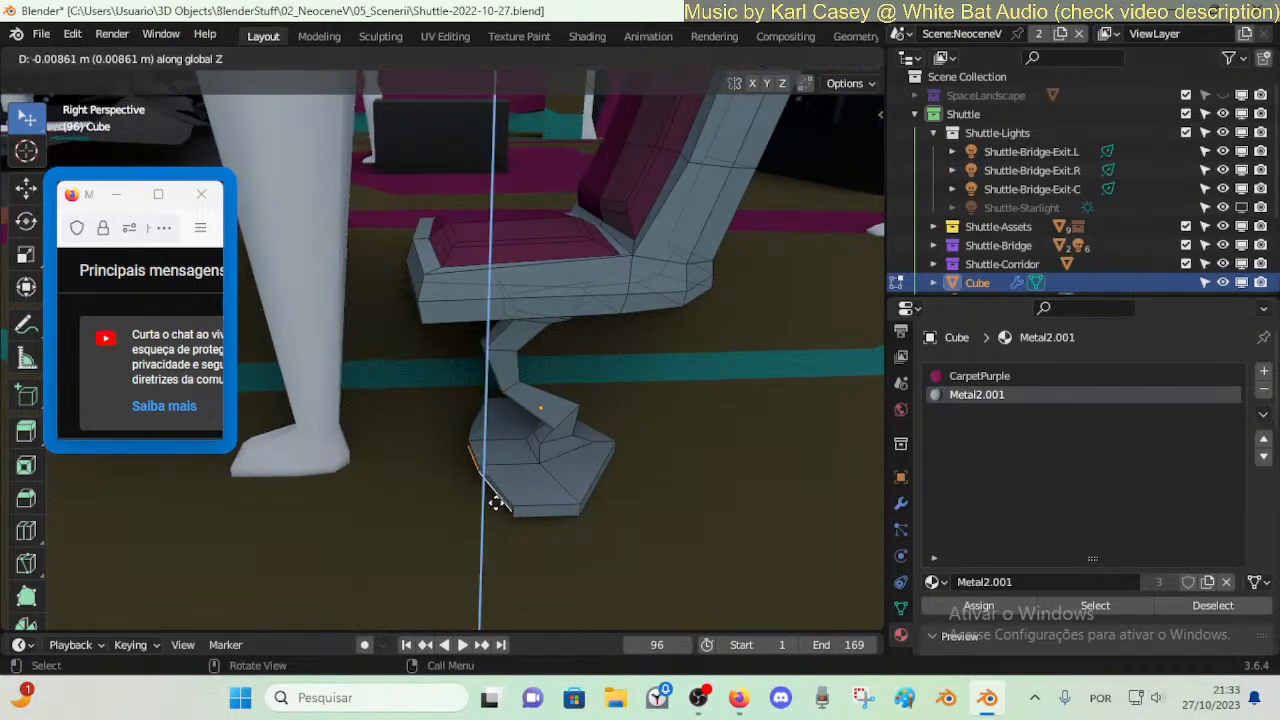
click(497, 510)
- Merge the overlapping vertices at the foot's lower front corner
click(511, 512)
key(m)
click(515, 519)
key(g)
click(526, 518)
shift+click(514, 514)
key(m)
click(516, 517)
- Circle-select the stray vertices around the foot's base and delete them
key(alt+a)
key(c)
click(651, 518)
right_click(651, 519)
key(x)
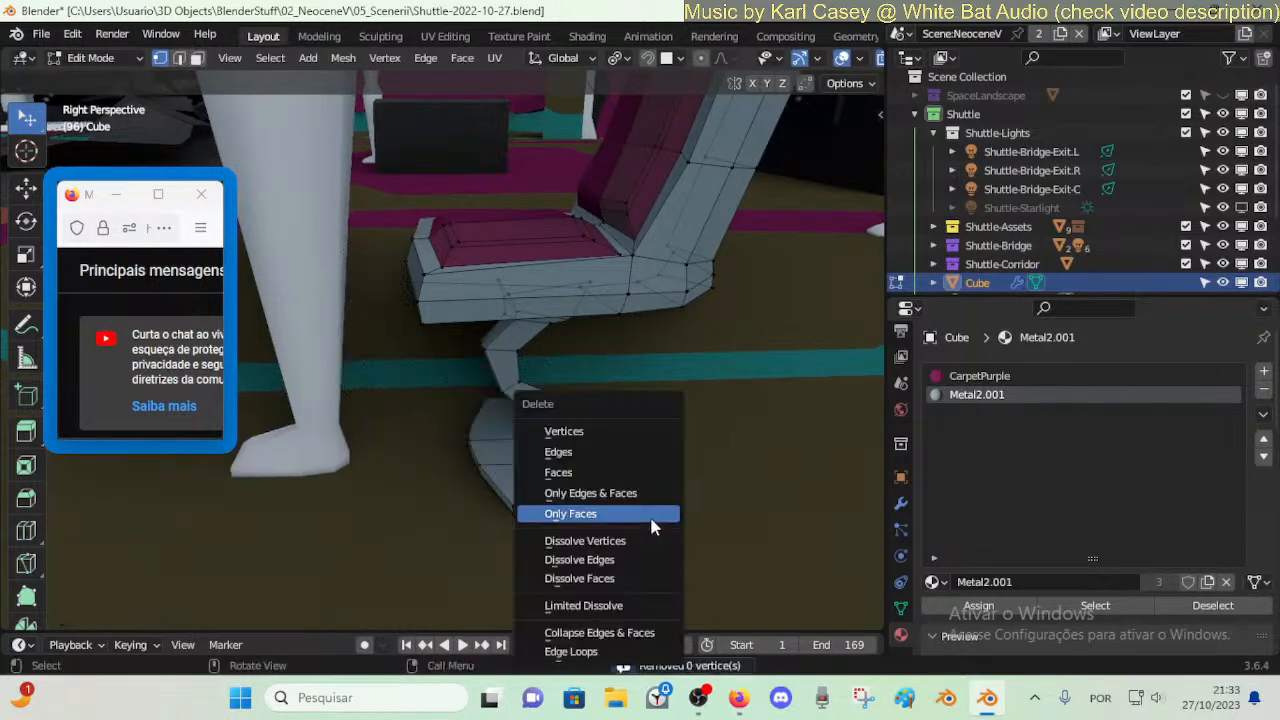
click(626, 431)
- Merge the remaining separate rim vertices at the front corner to join the front and side rims
shift+click(510, 516)
key(m)
click(509, 517)
shift+click(514, 516)
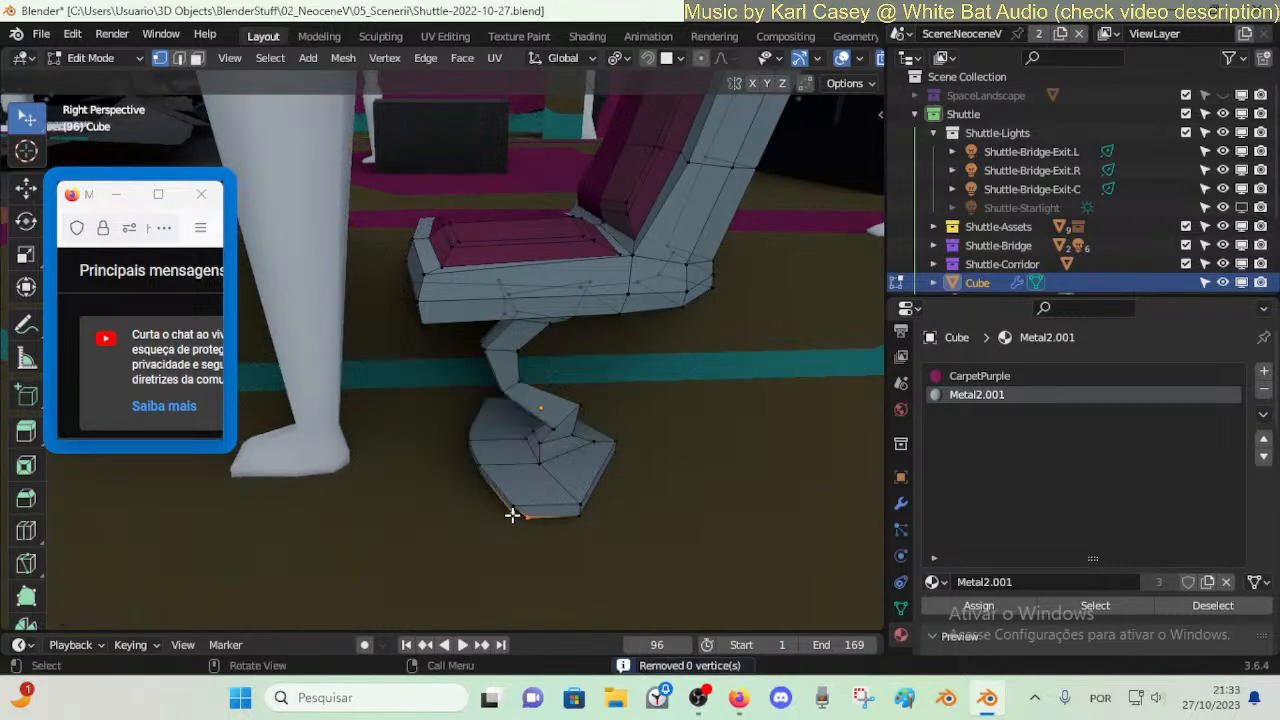
key(m)
click(509, 489)
key(alt+a)
click(510, 515)
- Scale the foot's bottom edge loop along Y by about 1.33
alt+click(491, 493)
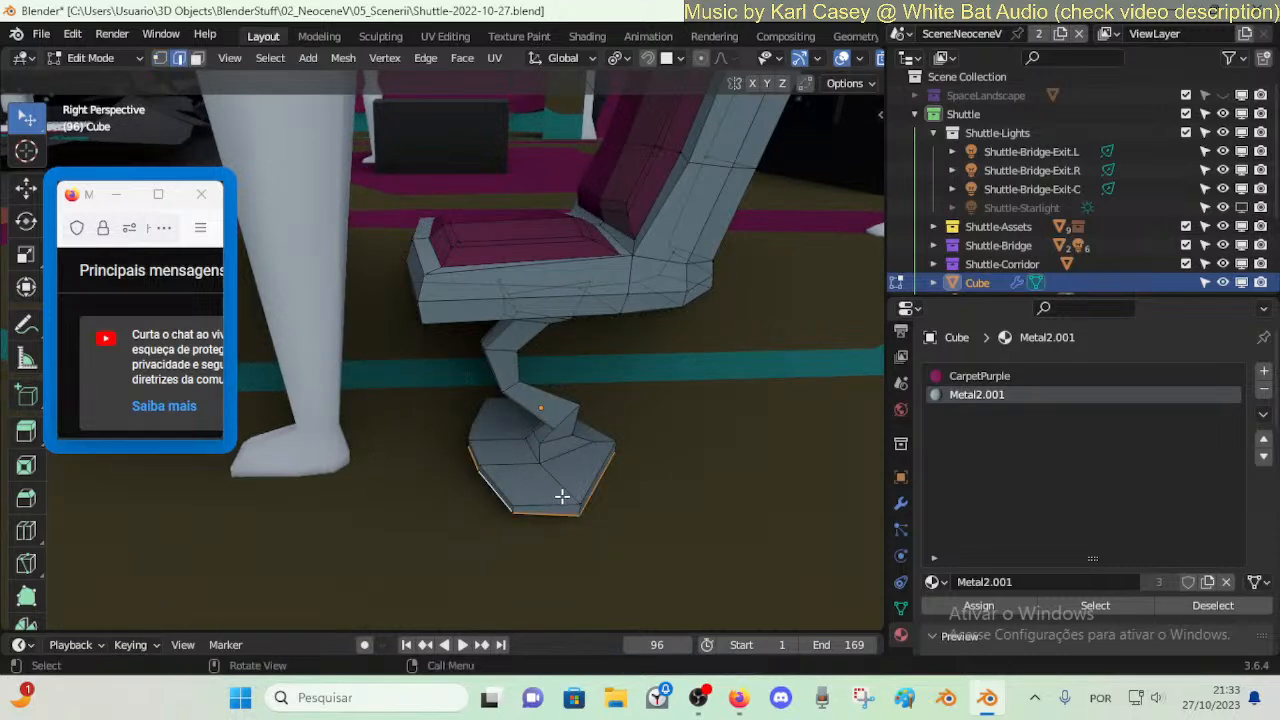
key(s)
key(y)
click(573, 500)
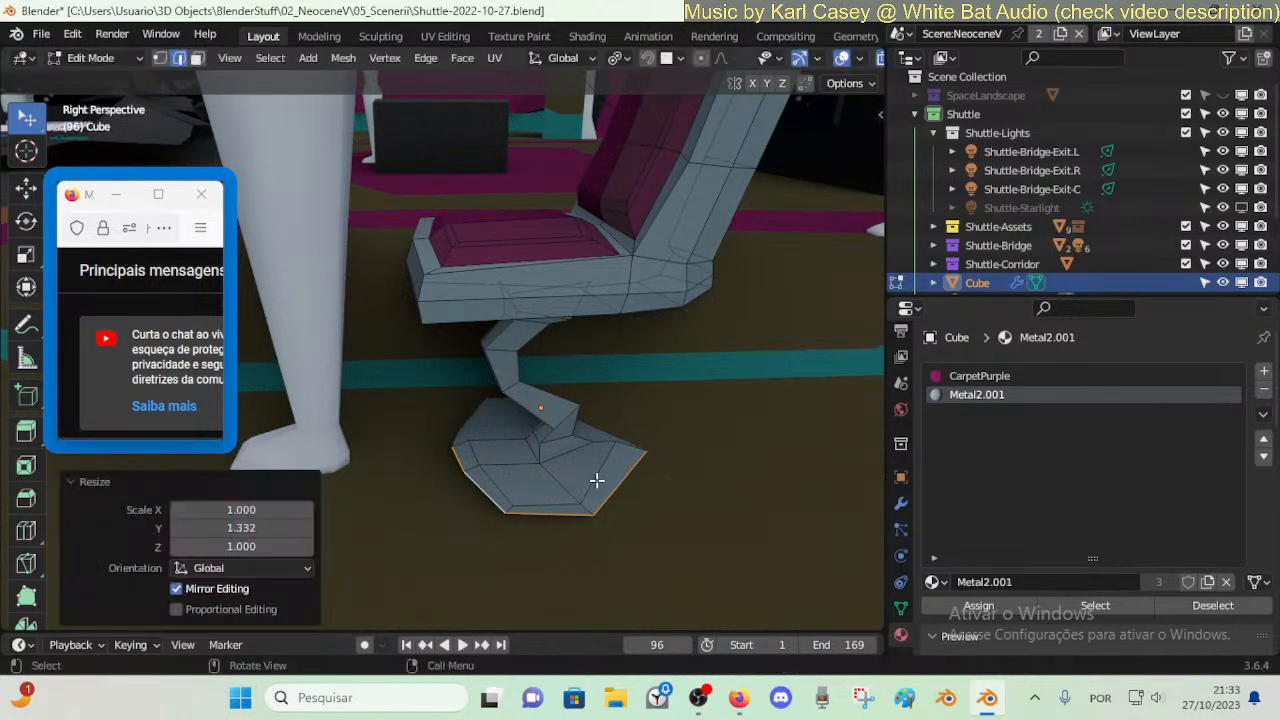
- Select the ring of rim faces around the foot and scale it along Y by about 0.9
key(3)
alt+click(555, 502)
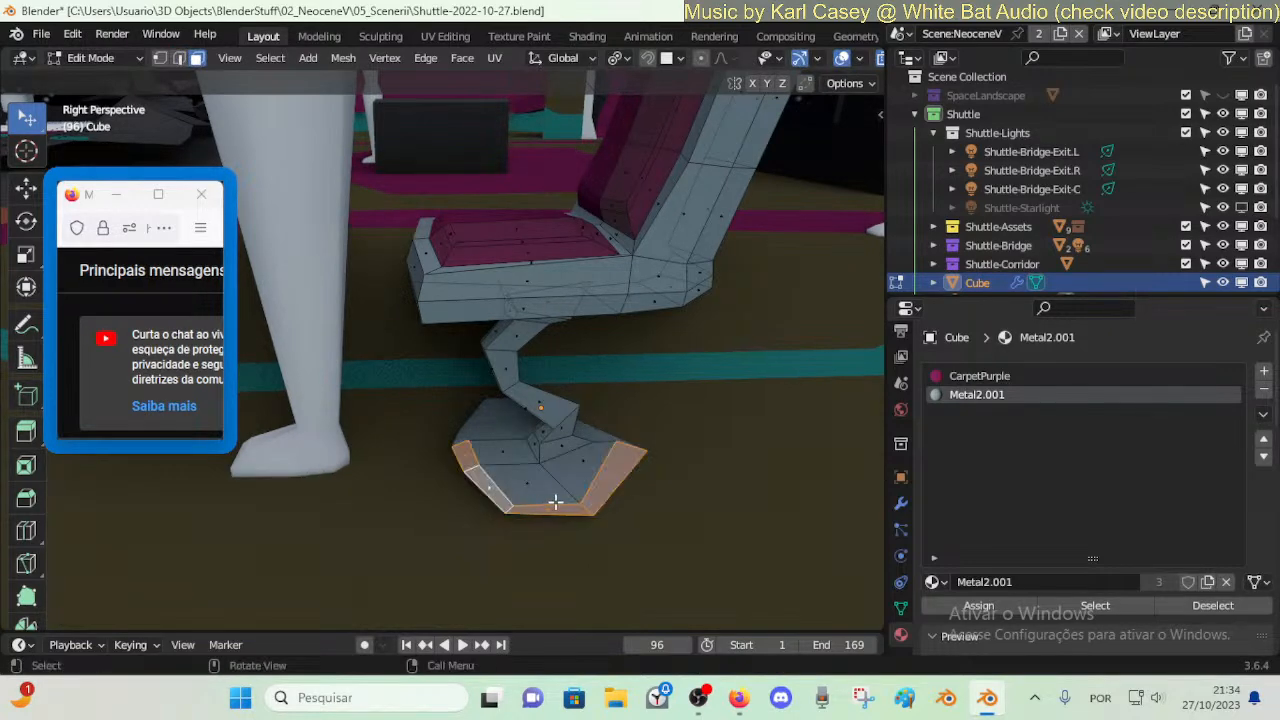
key(s)
key(y)
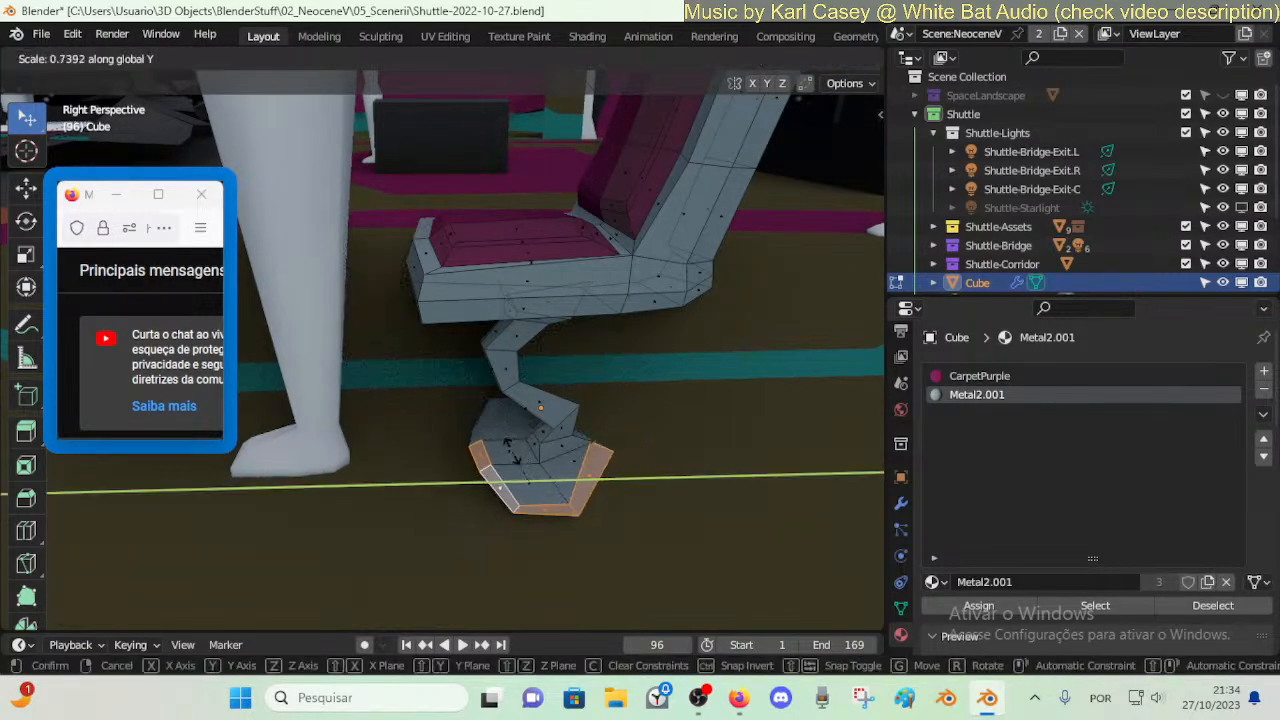
click(517, 441)
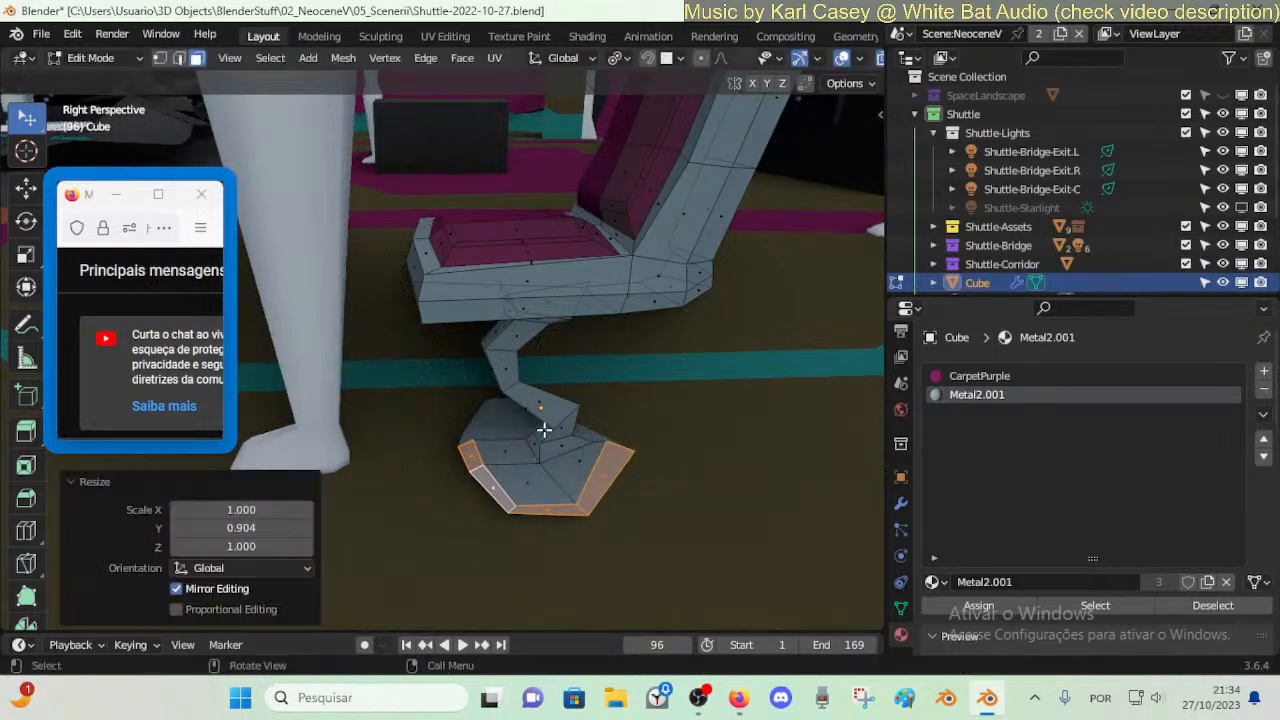
- Soften the foot's rim faces with the Smooth tool and clear the selection
scroll(30, 490, down, 5)
click(26, 470)
click(26, 438)
drag(525, 432, 540, 474)
key(alt+a)
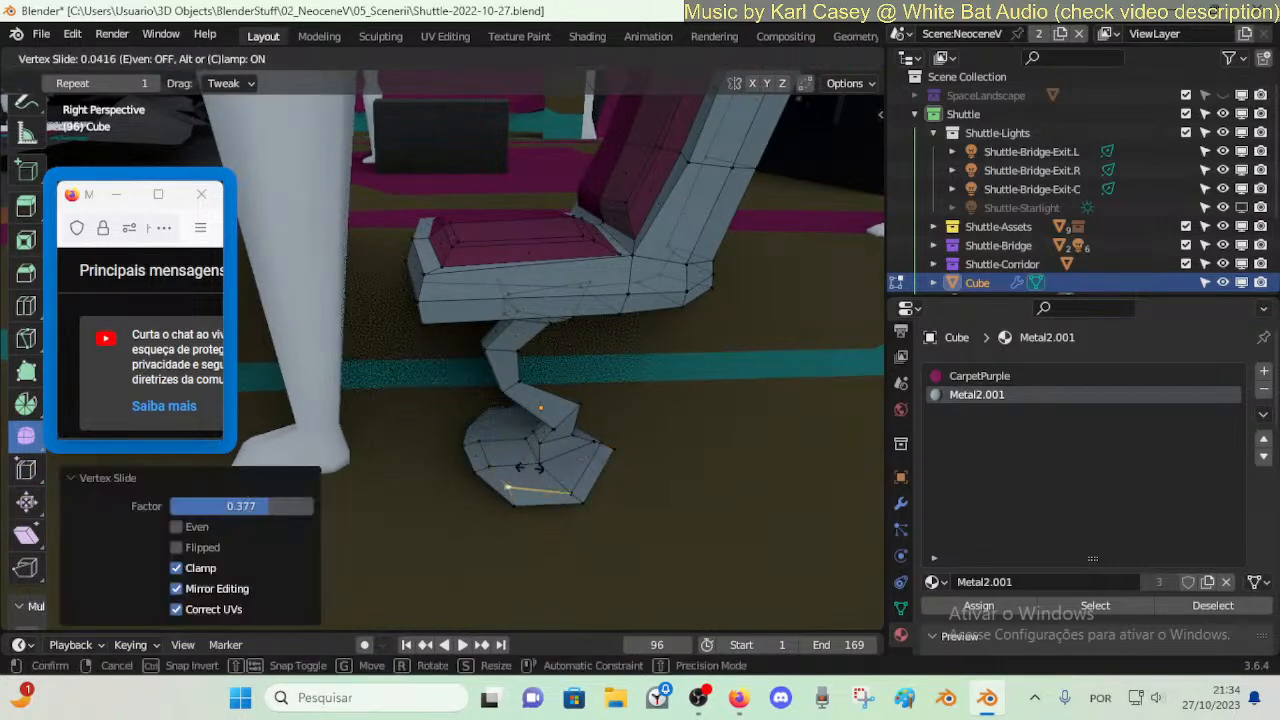
- Slide the foot's lower rim and inner corner vertices along their edges to round the base outline
click(519, 506)
key(shift+v)
click(521, 492)
click(562, 488)
key(shift+v)
click(578, 503)
key(shift+v)
key(Tab)
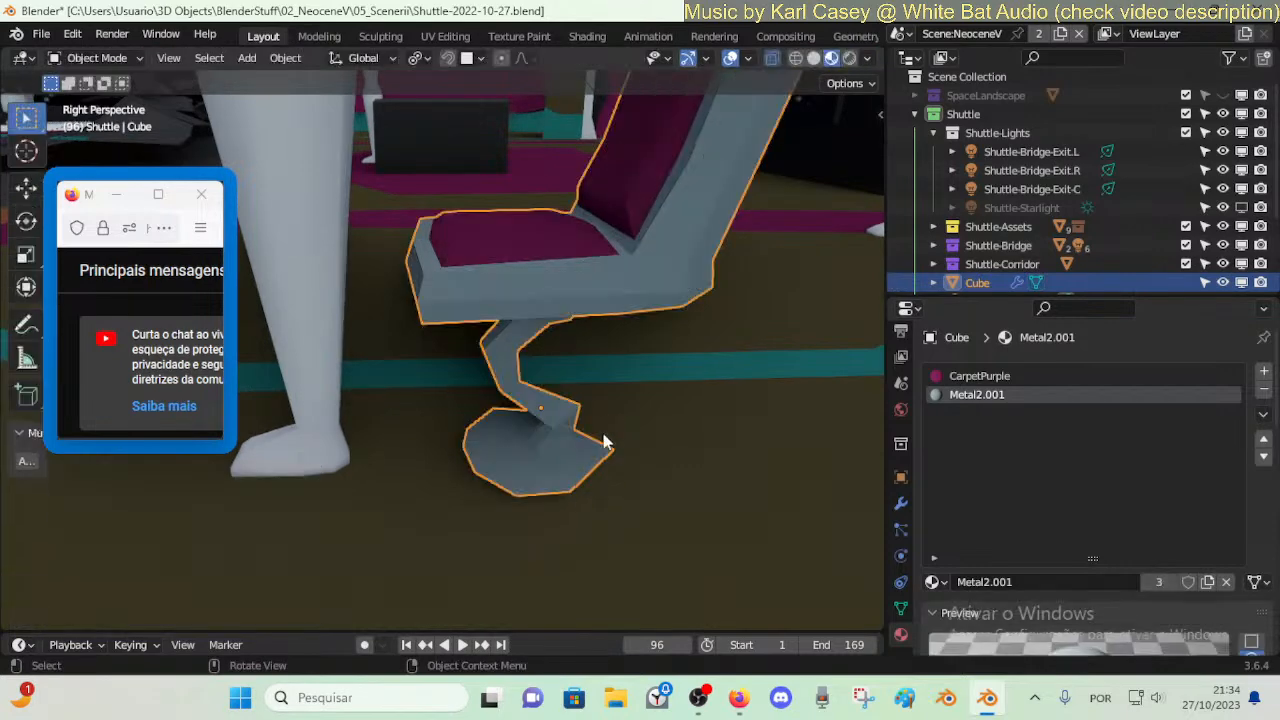
- Circle-select the foot's rear rim corner and move it backward along Y
key(Tab)
click(605, 445)
key(3)
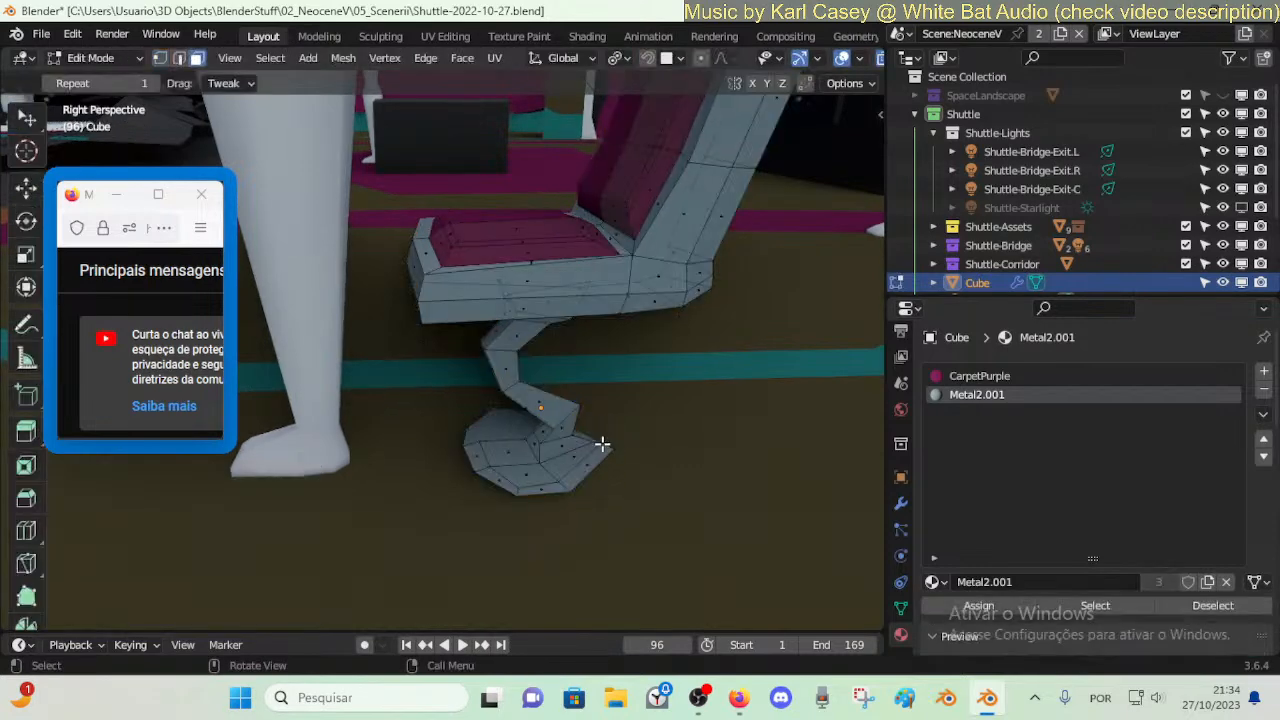
key(c)
click(613, 440)
right_click(611, 442)
key(g)
key(y)
click(627, 438)
- Slide the rear lower rim vertex along its edge toward the foot's back tip
click(584, 479)
key(g)
key(g)
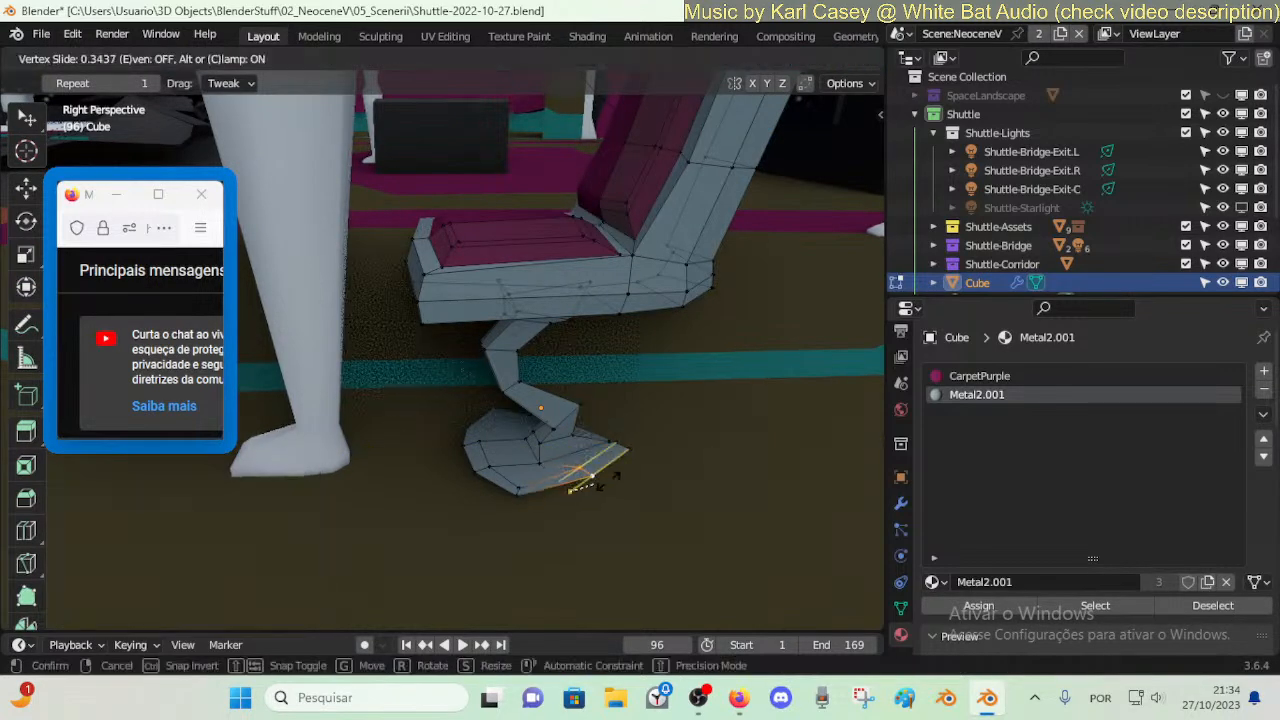
click(615, 480)
key(Tab)
key(Tab)
- Move the inner vertex near the foot's back tip about -0.033 m along Y
key(g)
key(g)
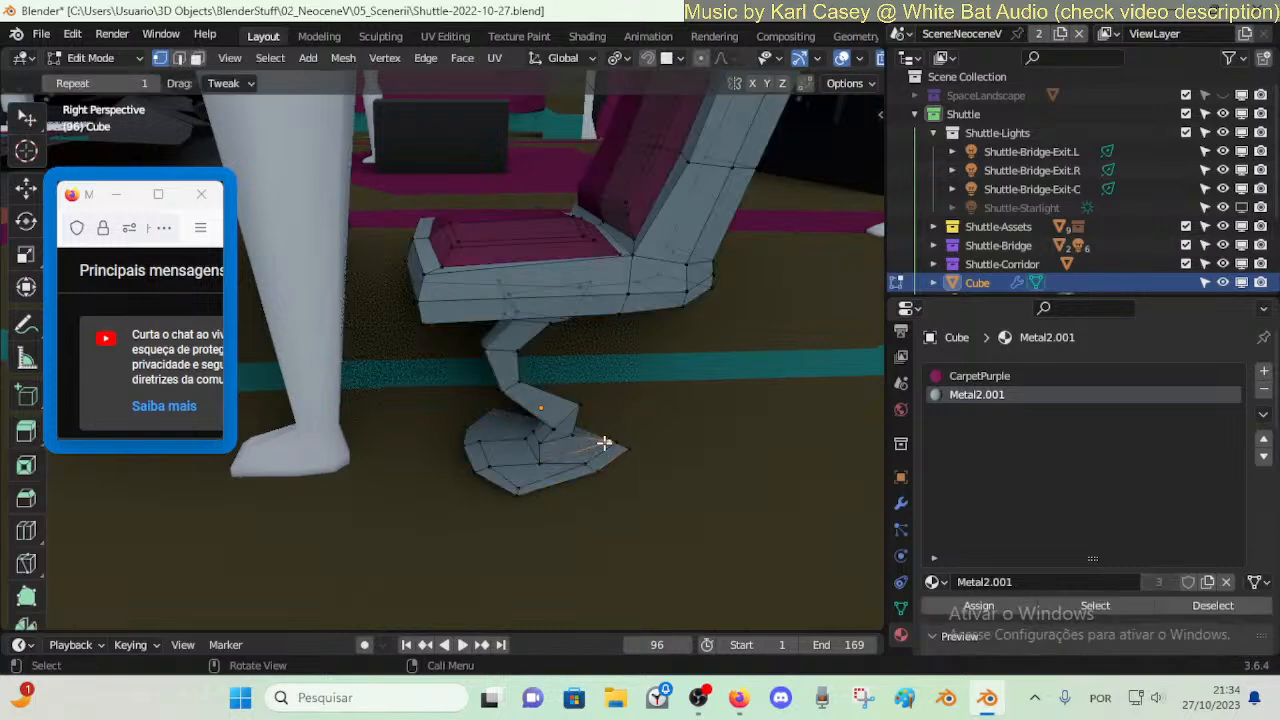
key(g)
key(y)
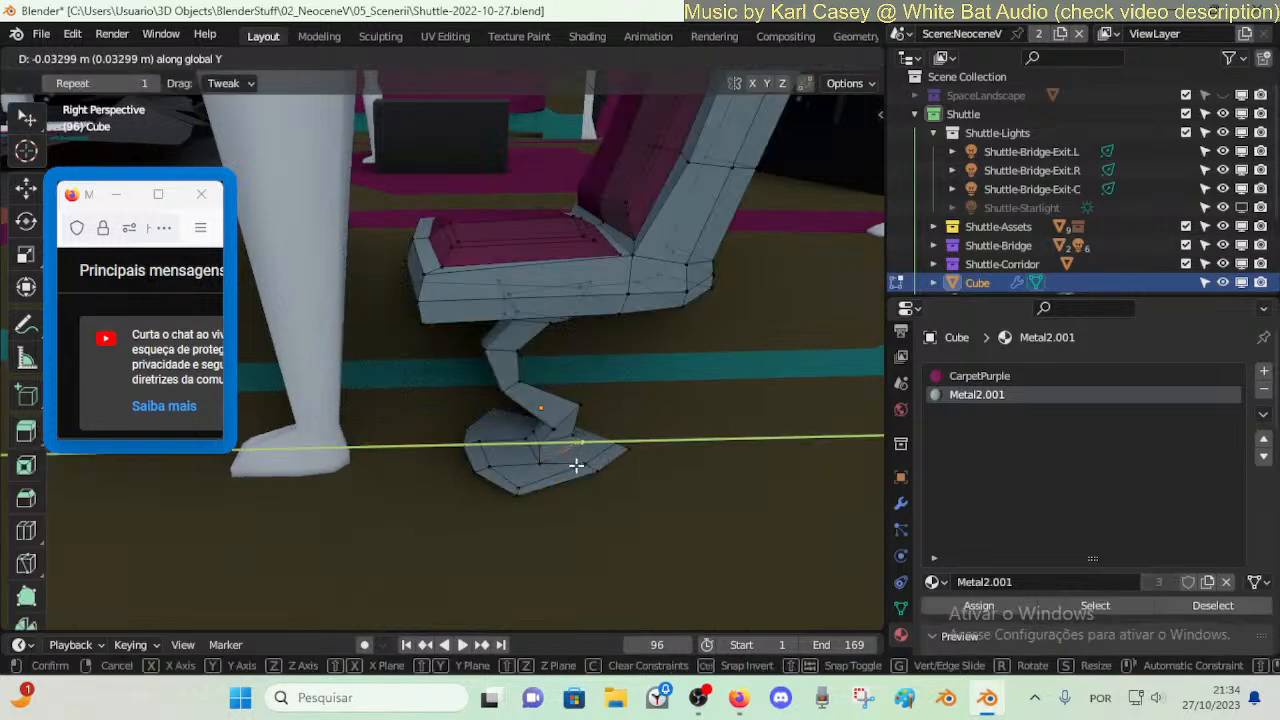
click(579, 471)
key(Tab)
key(Tab)
- Move the vertex at the back of the chair leg's ankle about -0.006 m along Y
click(580, 397)
key(g)
key(y)
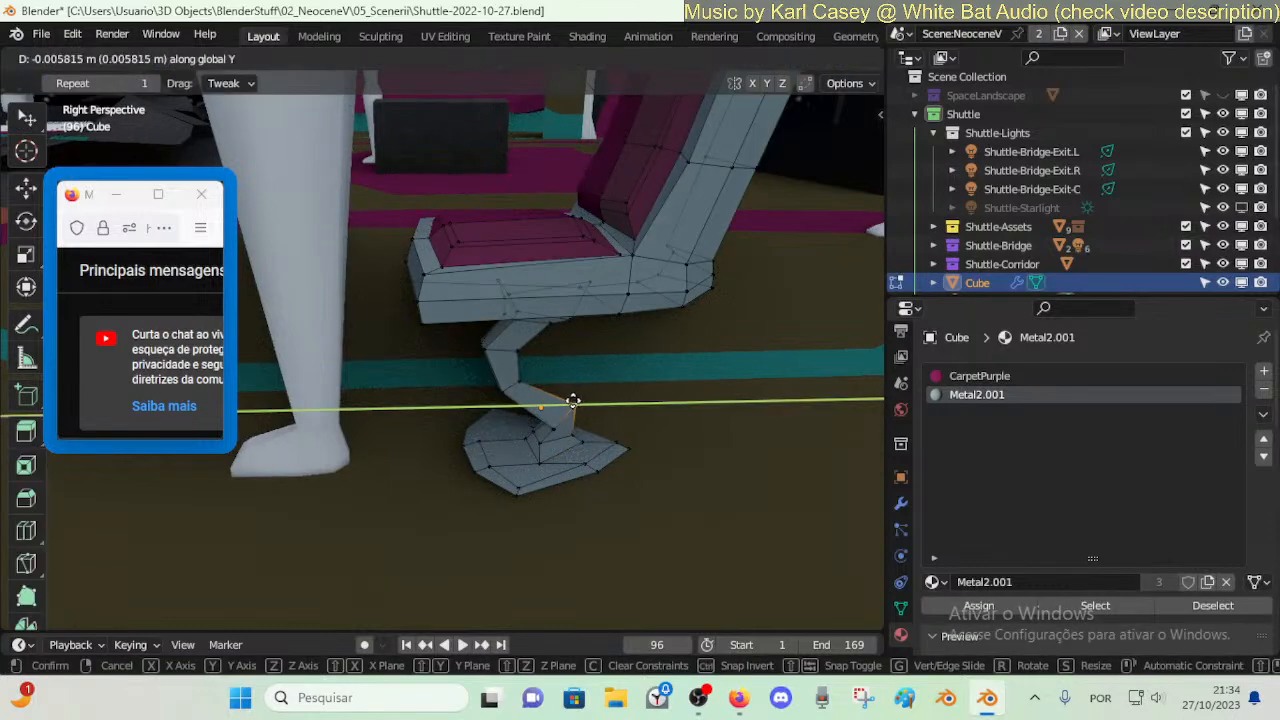
click(566, 403)
key(Tab)
middle_drag(549, 459, 551, 451)
key(Tab)
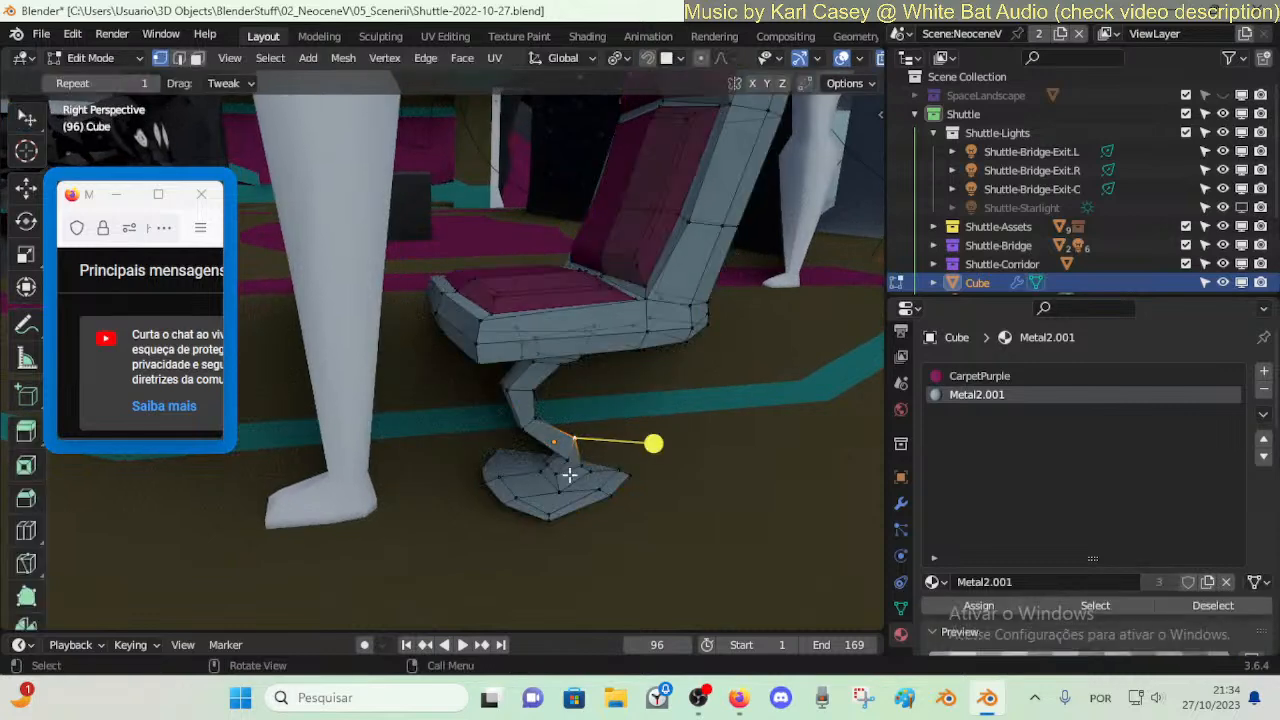
- Inset the selected ankle faces where the leg joins the foot
key(3)
click(565, 463)
key(i)
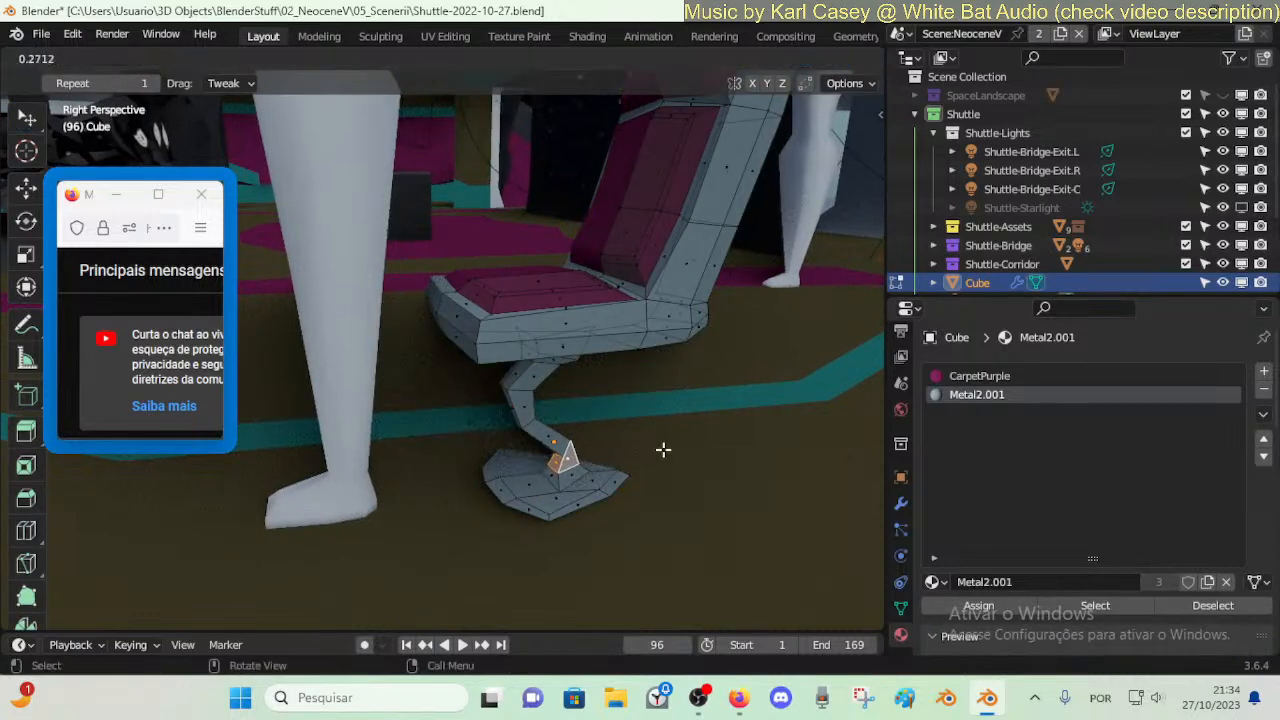
click(633, 462)
key(Tab)
key(Tab)
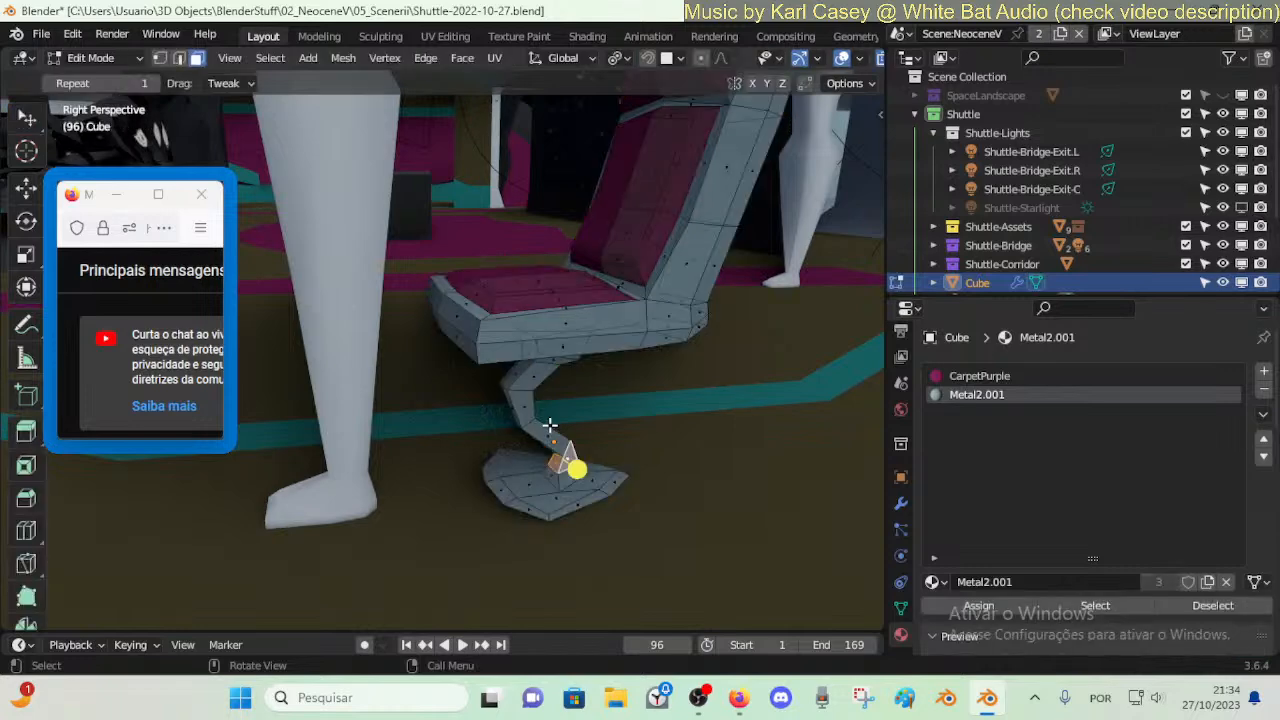
- Try to slide the inner vertex on the foot's side along its adjoining edge
key(shift+grave)
key(w)
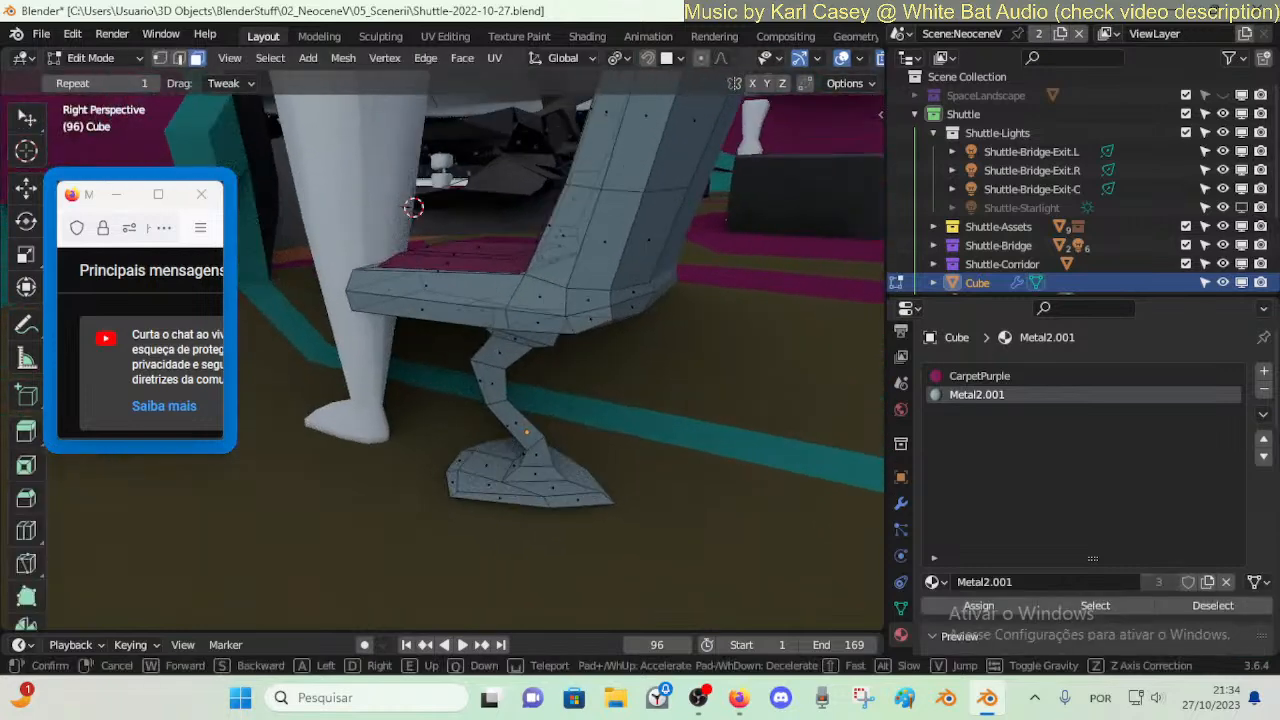
click(498, 485)
key(ctrl+r)
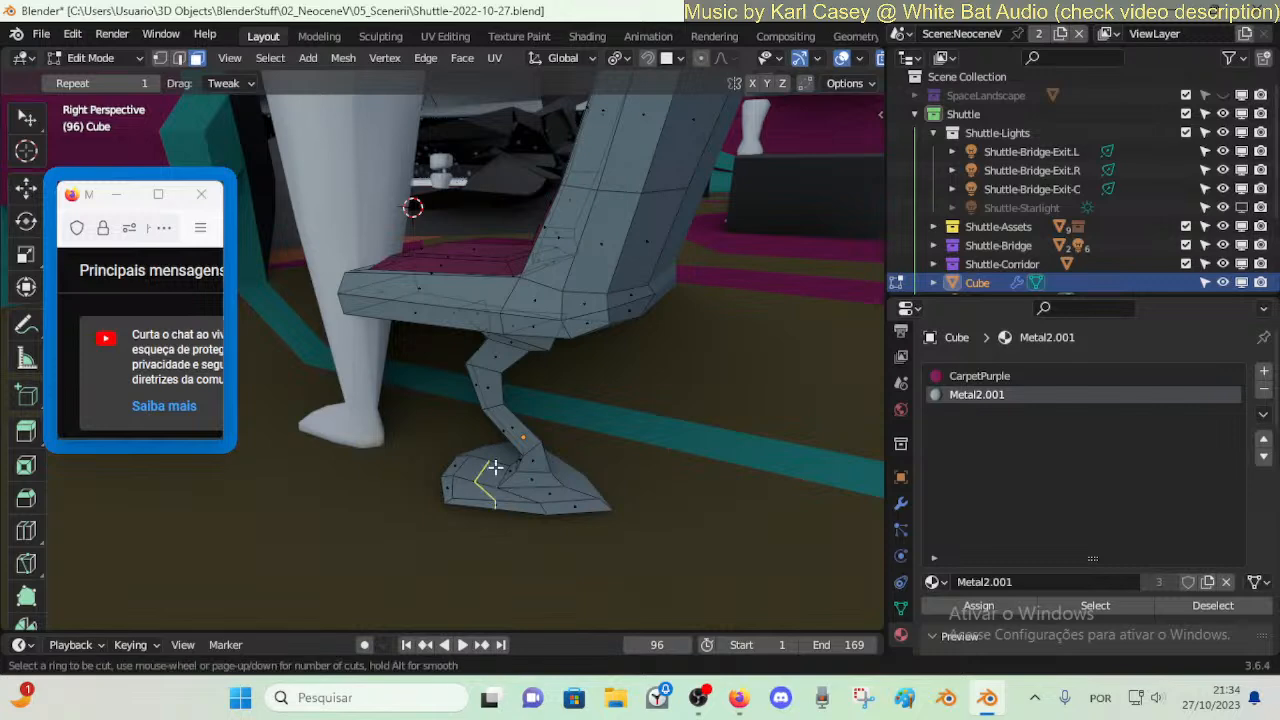
key(Escape)
key(1)
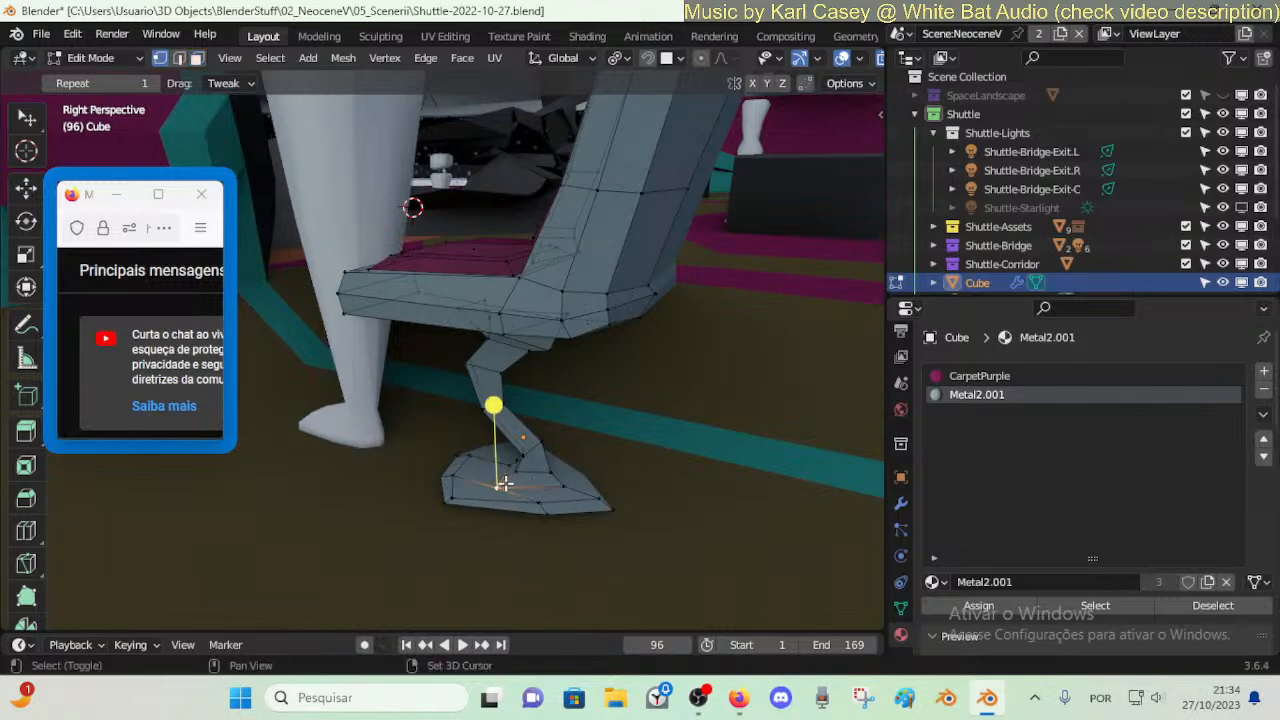
key(shift+v)
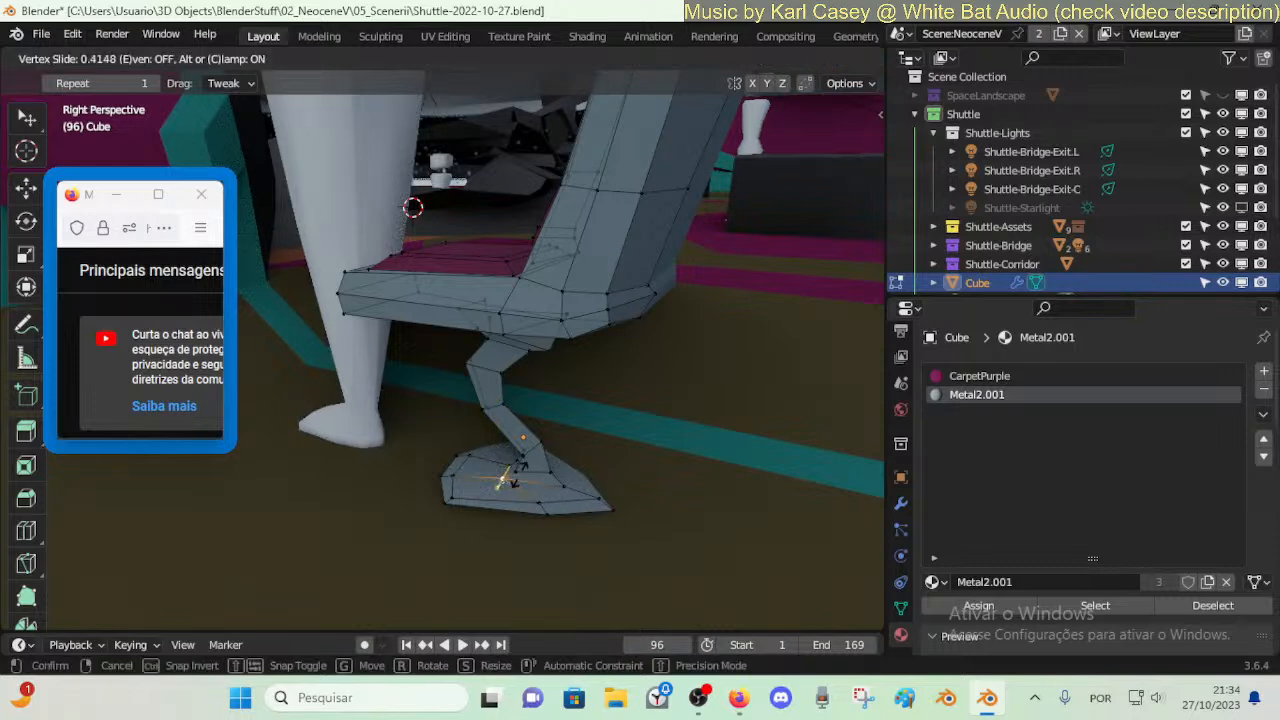
click(508, 480)
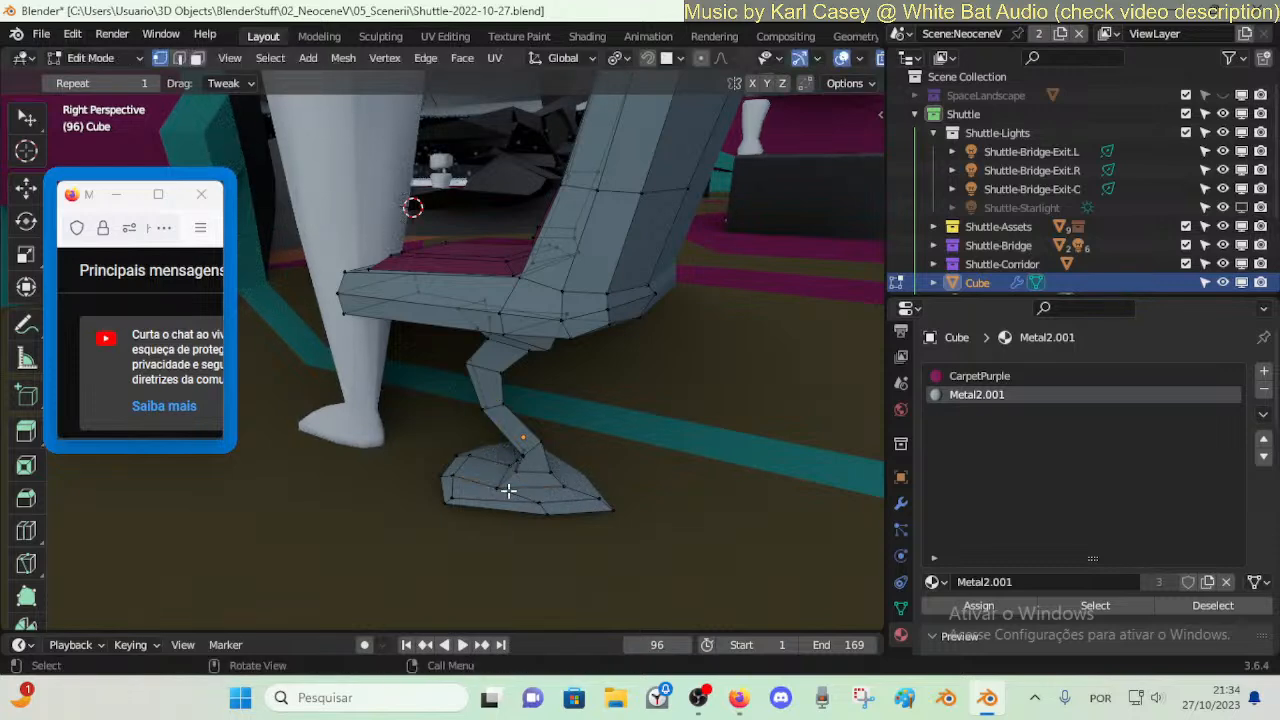
- Add a centered loop cut across the side of the foot and move its rim edge outward along X
key(ctrl+r)
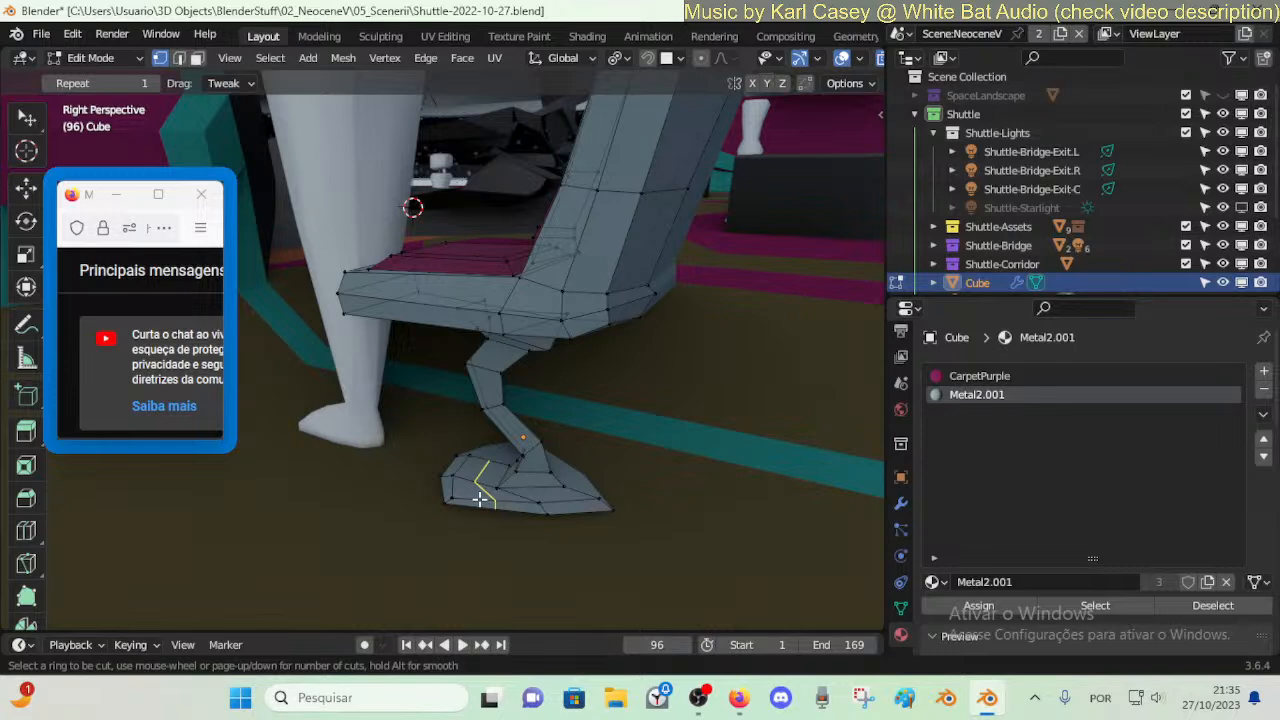
click(480, 498)
right_click(489, 504)
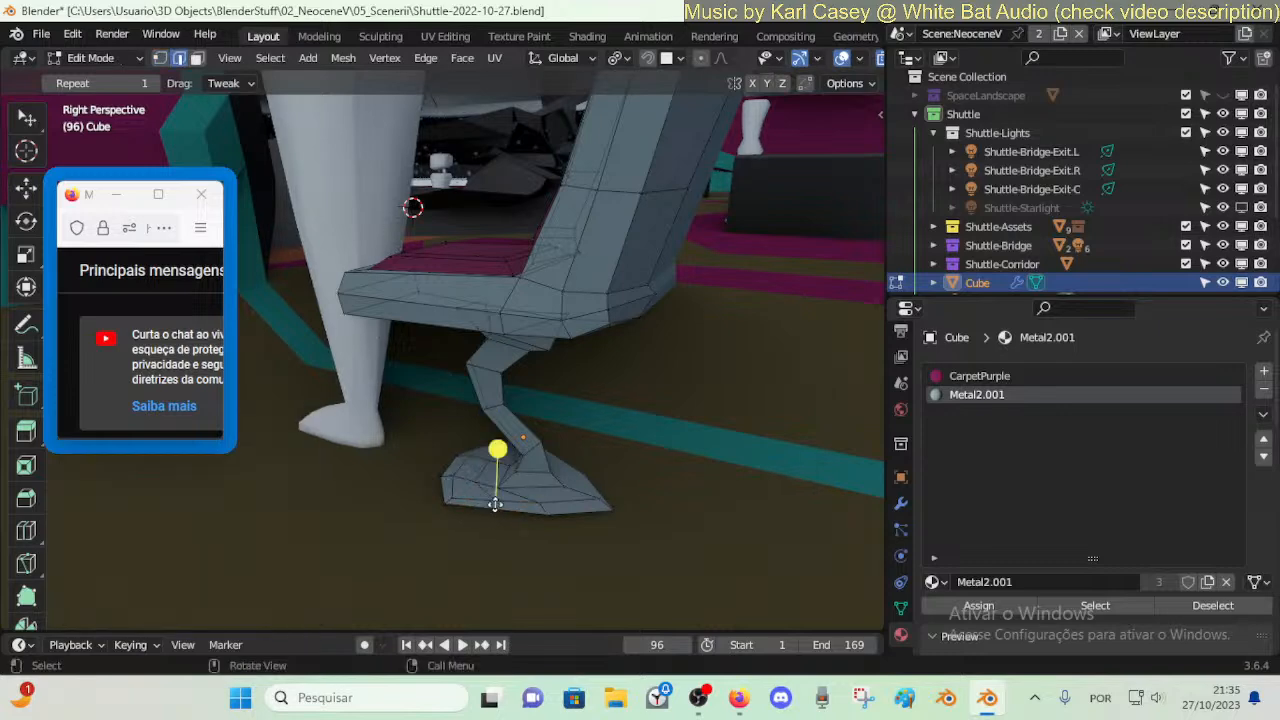
key(g)
key(x)
click(490, 512)
key(alt+a)
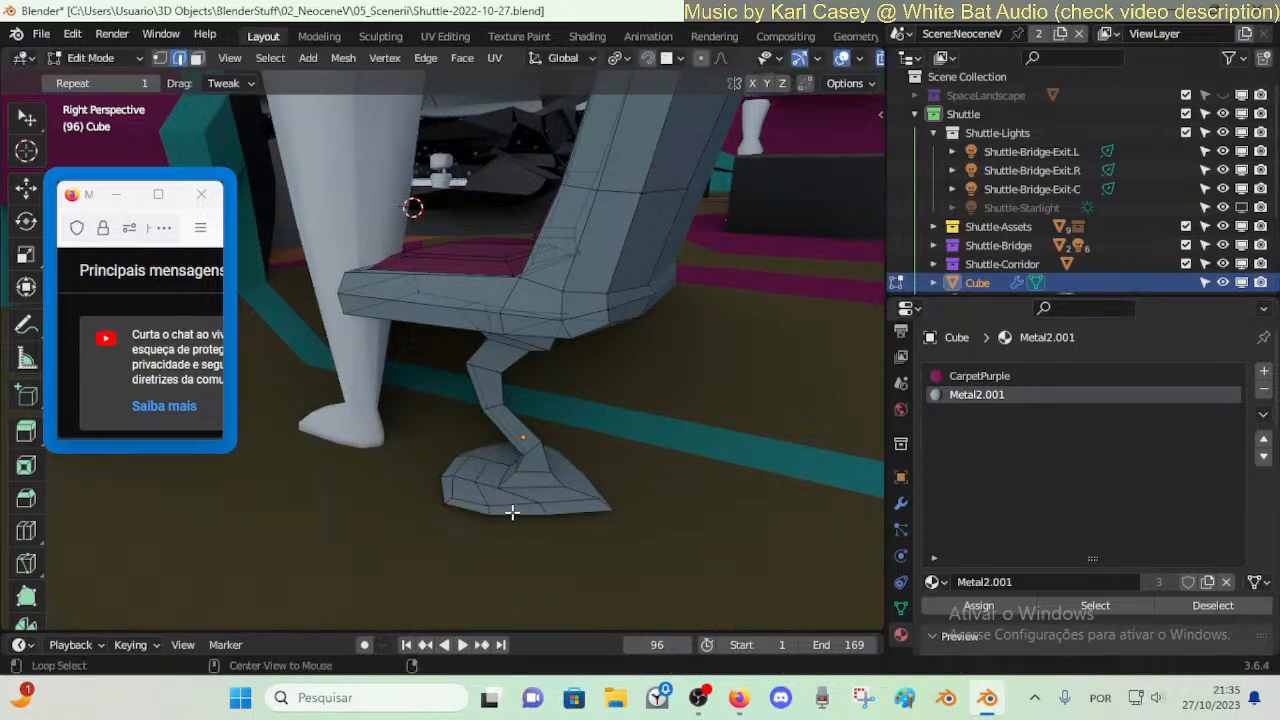
- Merge the new loop's upper vertex into the neighbouring inner vertex on the foot's side
key(1)
click(490, 502)
click(498, 487)
click(478, 484)
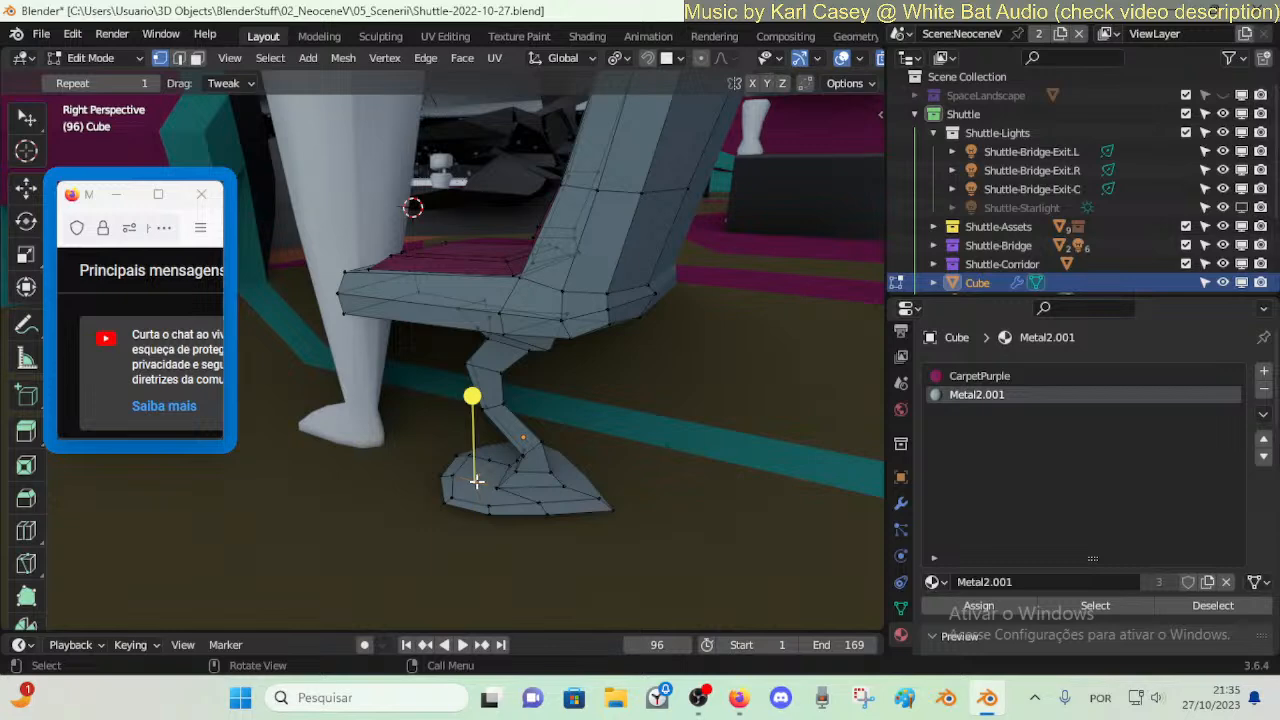
shift+click(495, 487)
key(m)
click(498, 496)
key(alt+a)
- Knife-cut from the merged vertex across the side faces to the upper rim vertex and dissolve the redundant edge
click(507, 486)
key(alt+a)
key(k)
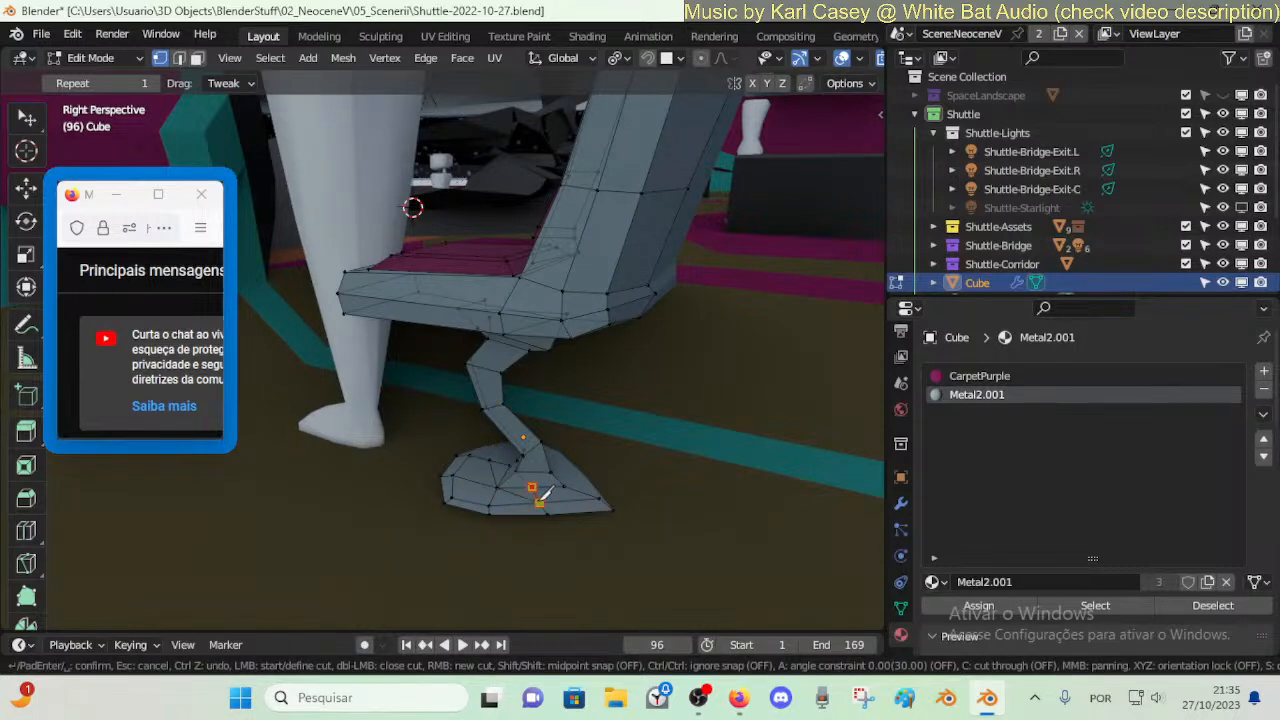
click(540, 502)
key(Return)
key(alt+a)
key(2)
key(x)
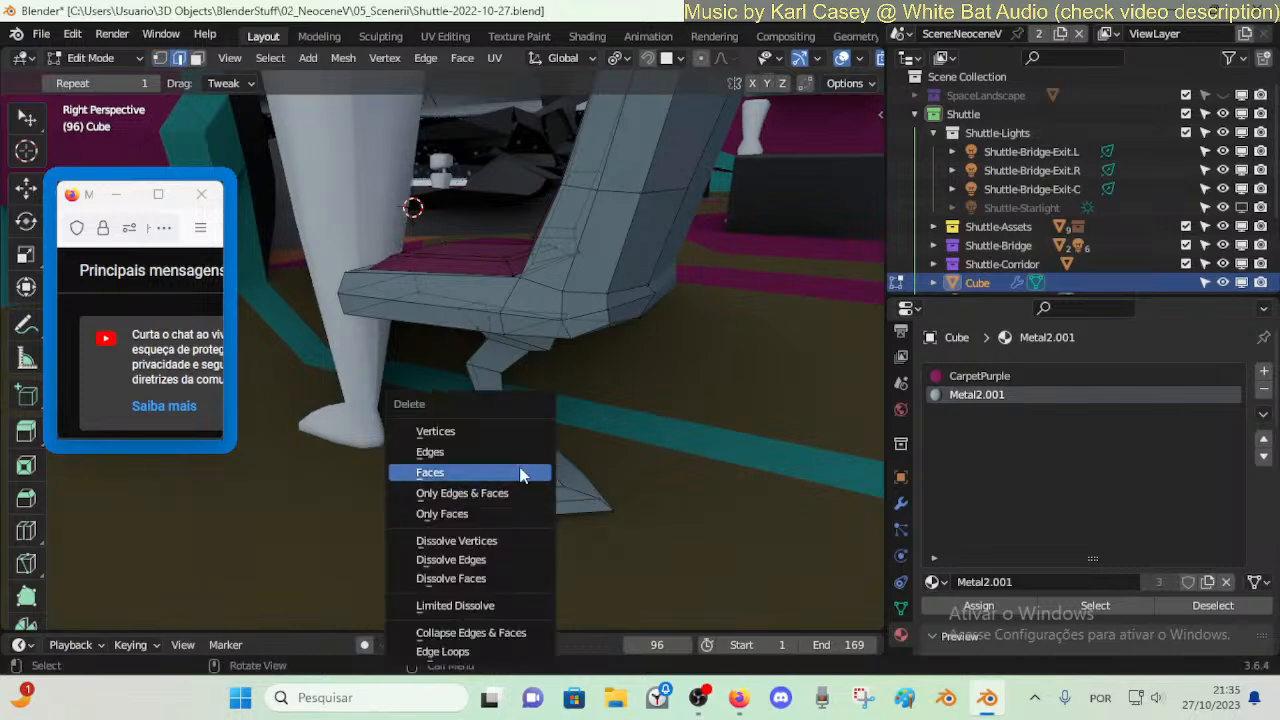
click(488, 559)
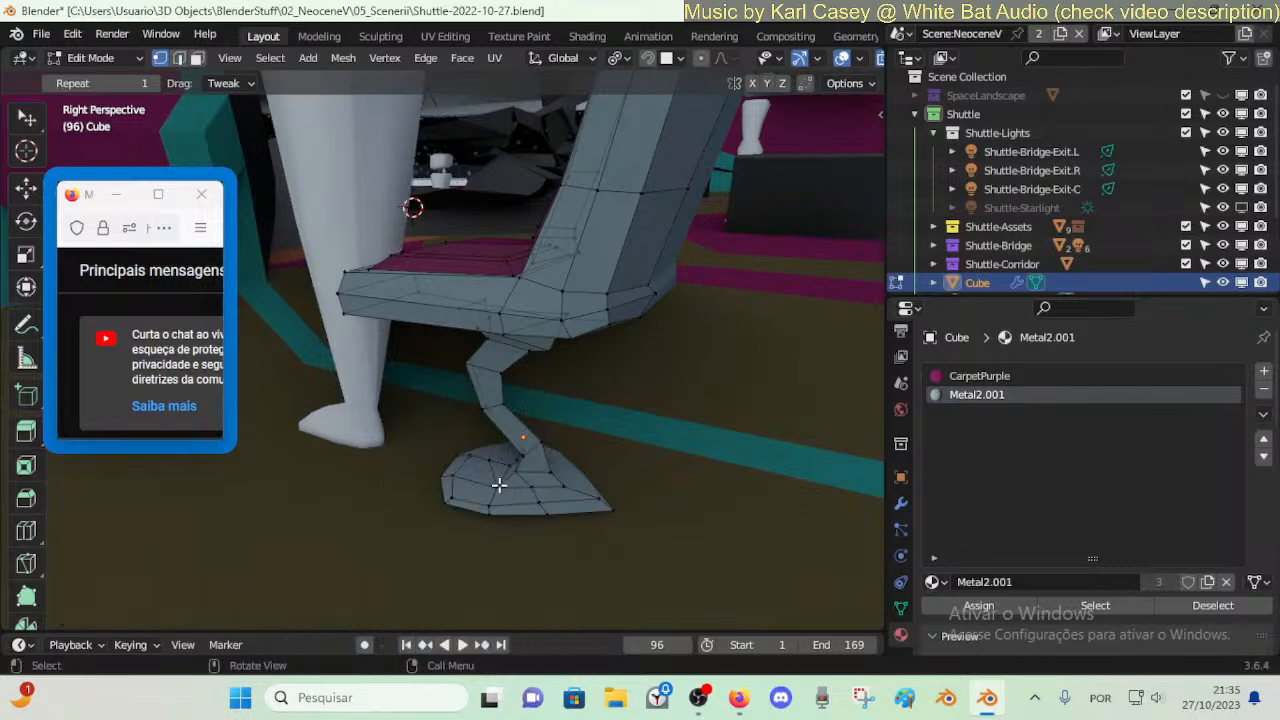
- Knife-cut from the merged vertex to the rim vertex near the foot's tip and dissolve the old edge between them
click(499, 486)
click(454, 479)
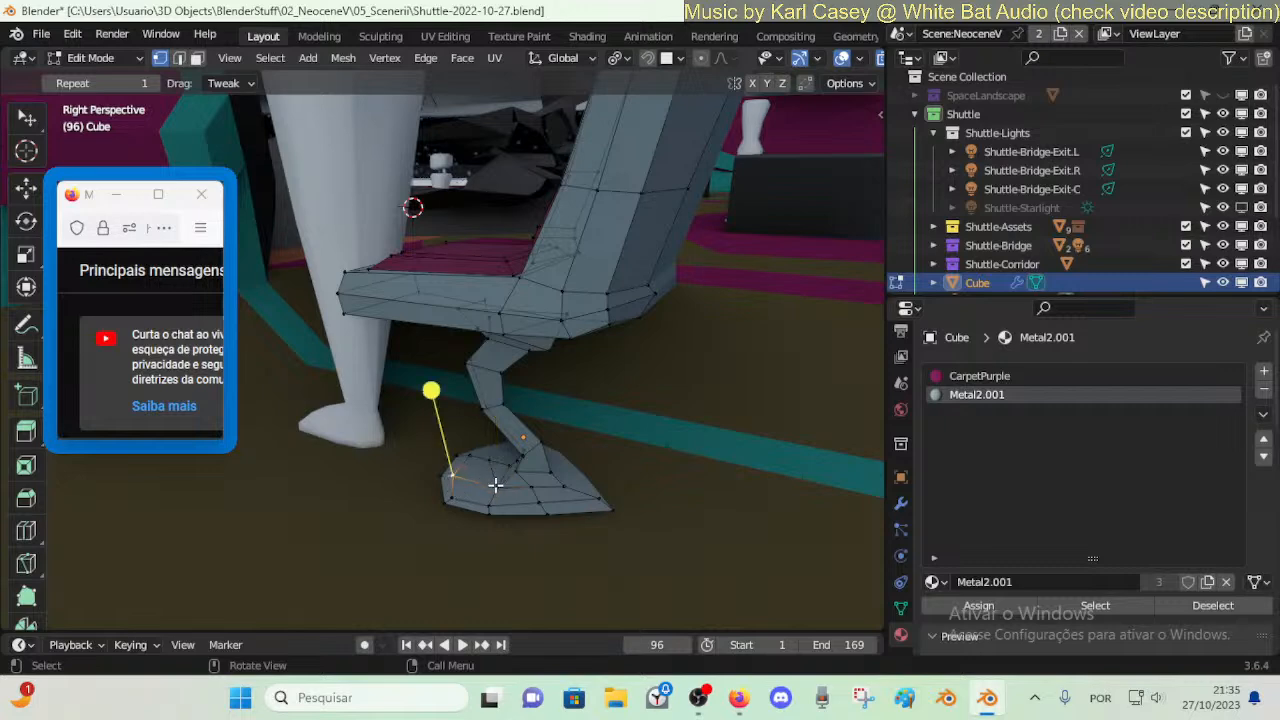
key(k)
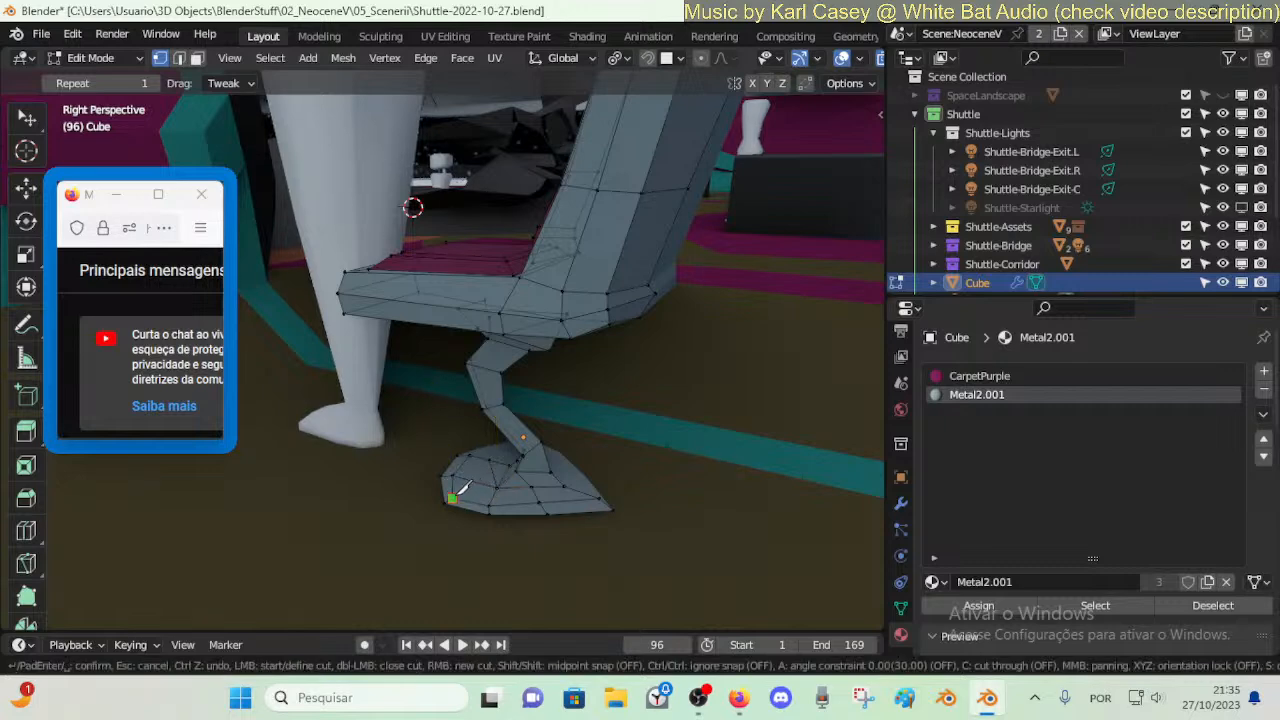
key(Return)
key(alt+a)
key(2)
click(473, 480)
key(x)
click(494, 470)
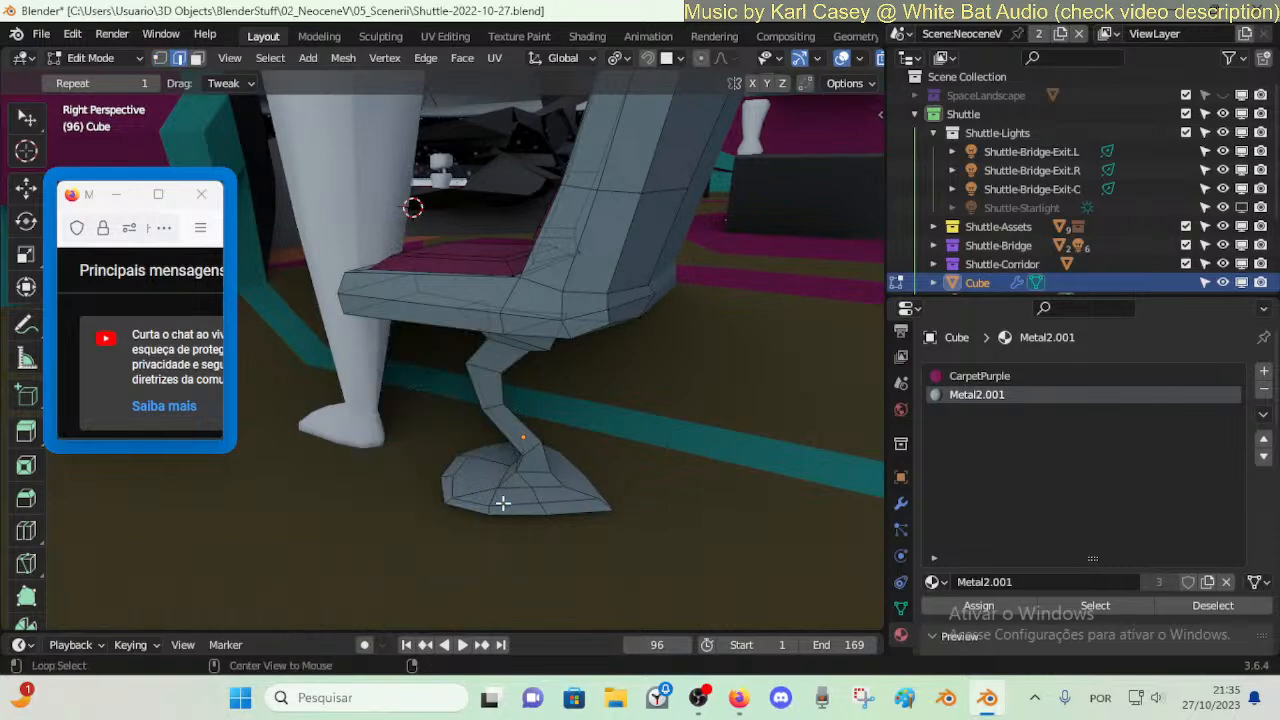
- Knife-cut an edge between the foot's inner corner and the ankle base, and dissolve the redundant edge
key(1)
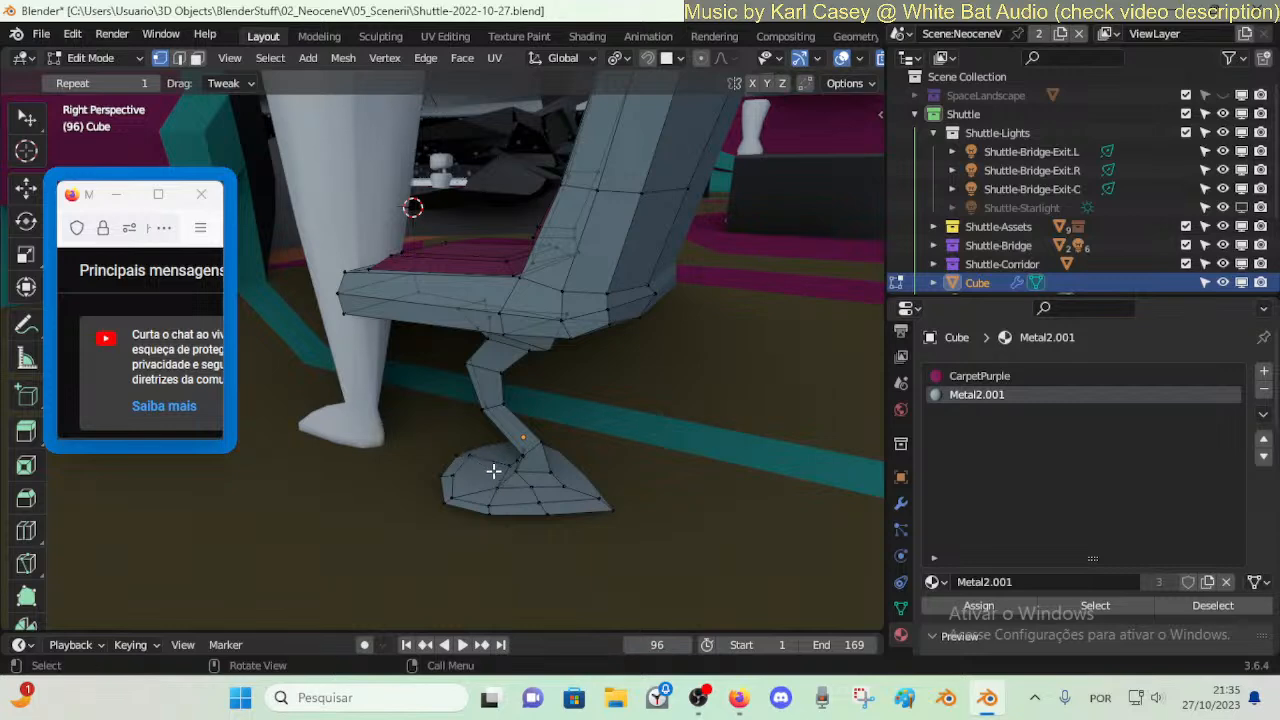
key(3)
click(538, 500)
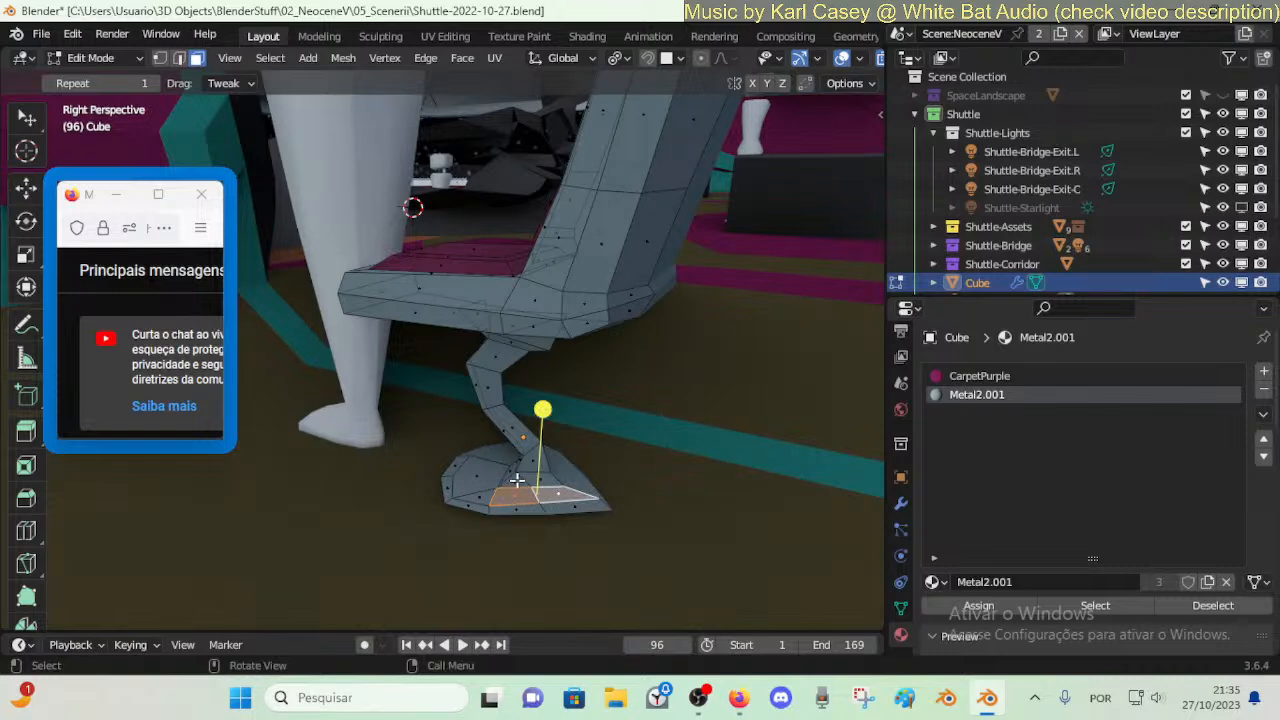
key(1)
key(shift+grave)
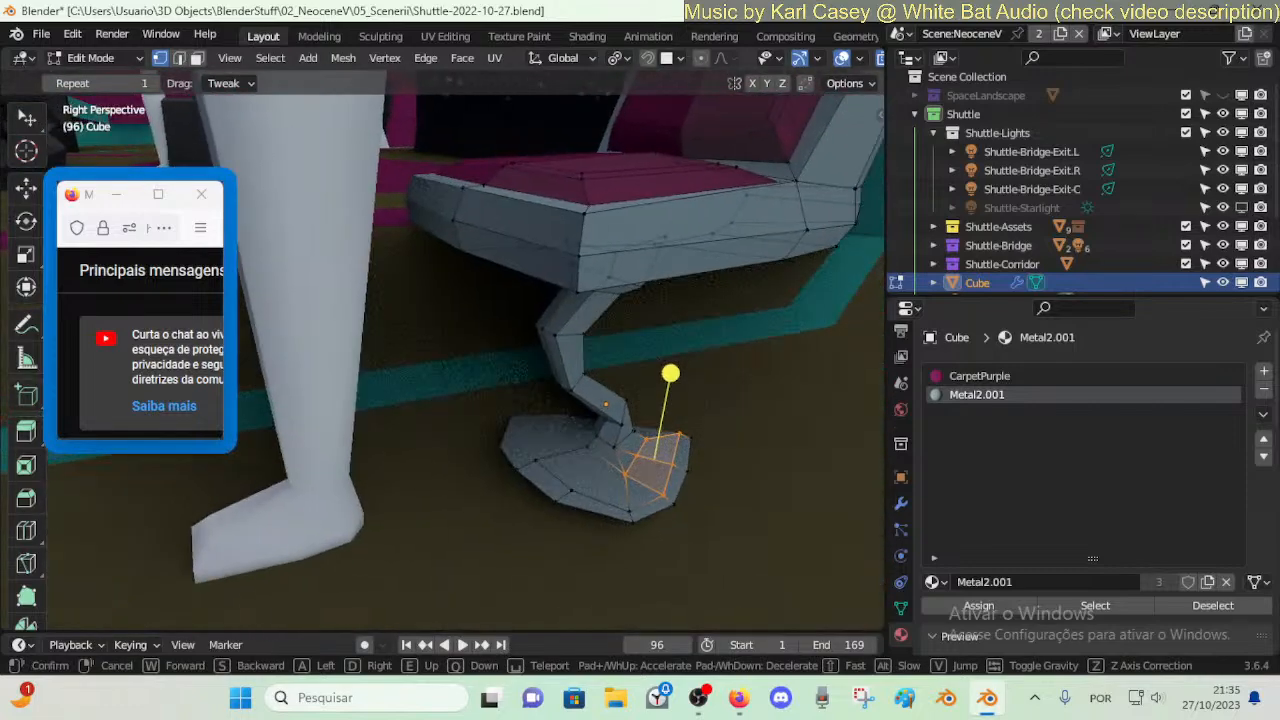
click(510, 472)
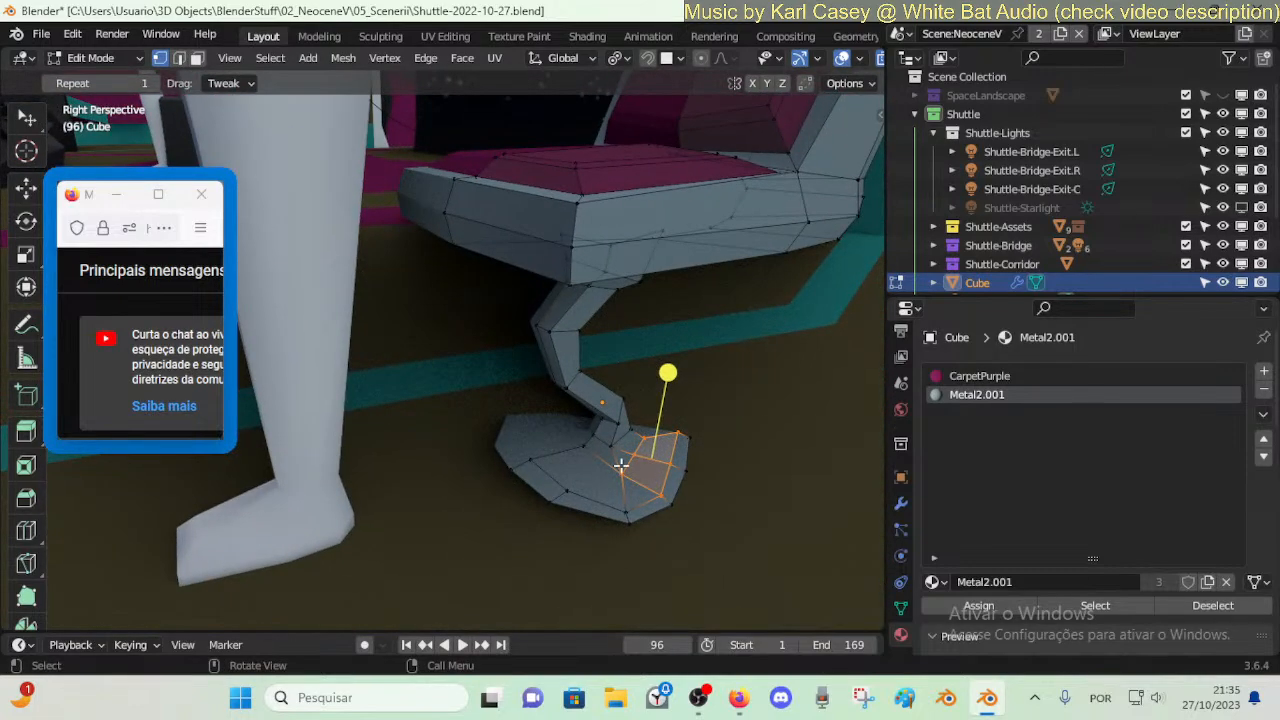
key(k)
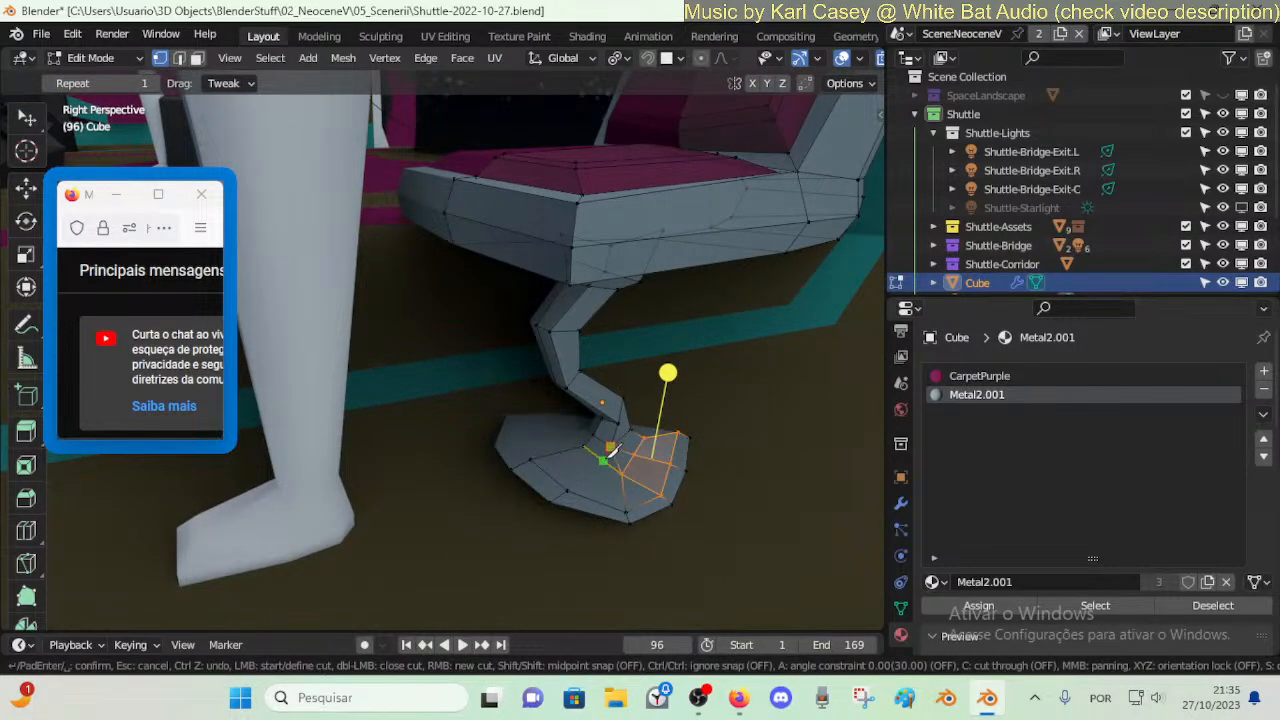
key(Return)
key(2)
key(x)
click(621, 486)
- Merge the paired upper and lower rim vertices at the foot's front corner into single corner vertices
key(1)
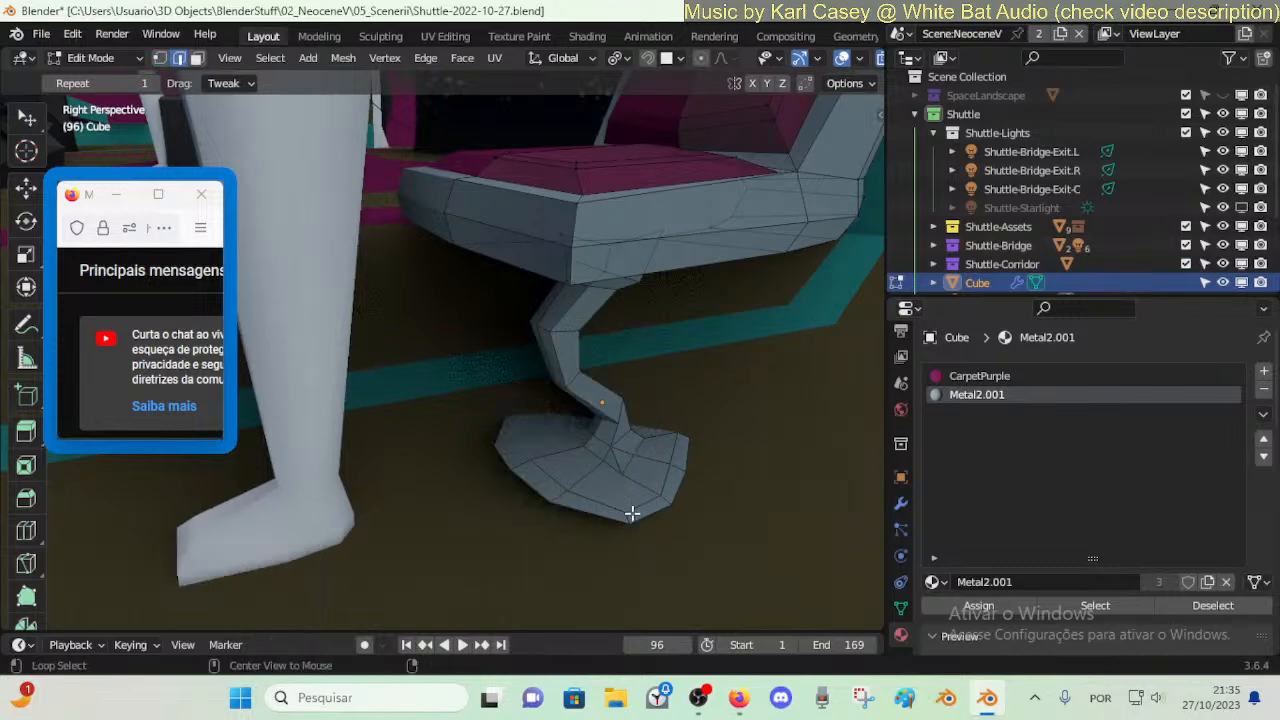
click(665, 496)
shift+click(622, 508)
key(m)
click(621, 508)
click(667, 509)
shift+click(628, 518)
key(m)
click(631, 520)
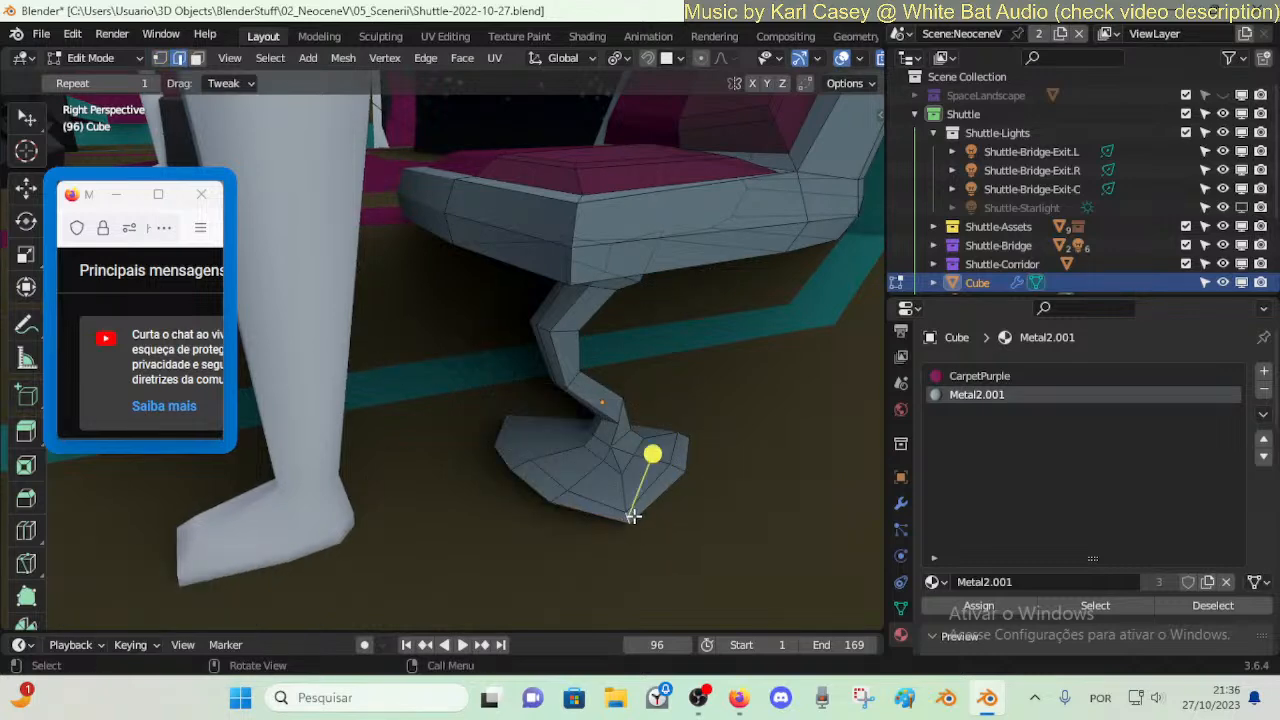
- Move the short vertical rim edge at the foot's front corner along Y
key(g)
key(y)
click(647, 515)
key(3)
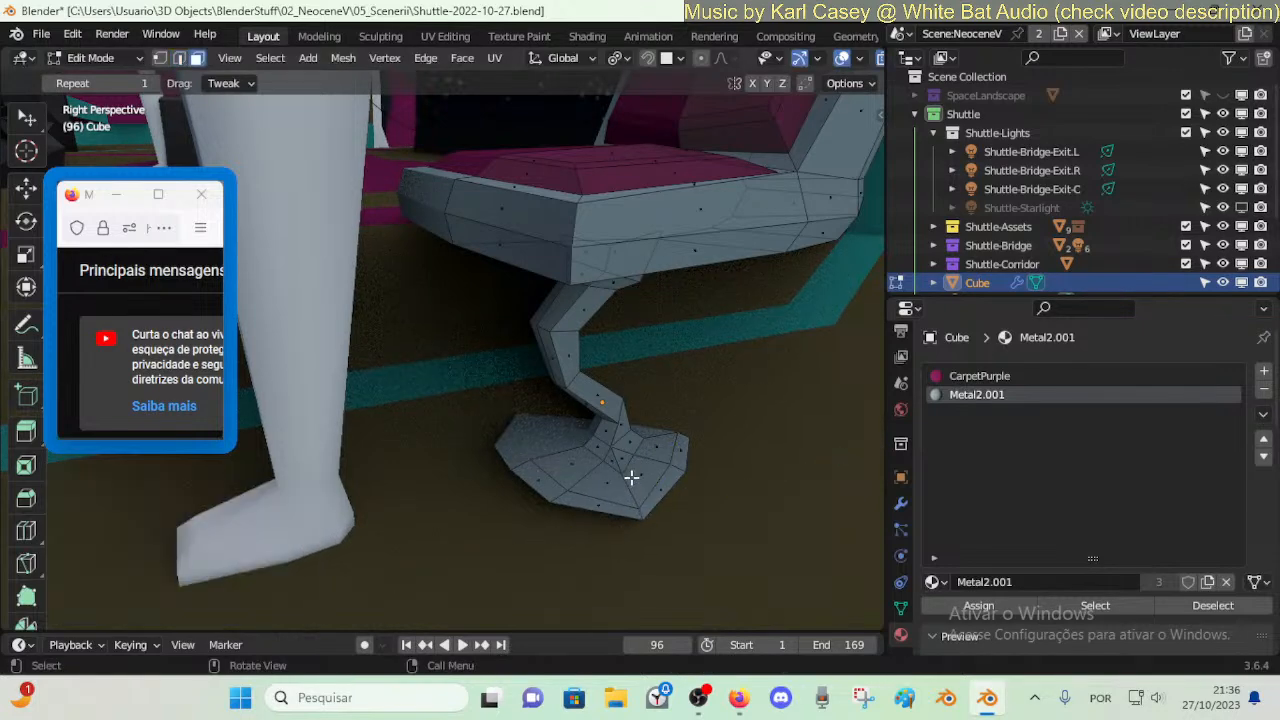
alt+click(631, 478)
drag(636, 376, 698, 403)
key(ctrl+z)
key(ctrl+z)
- Select the foot's lower rim edge loop and move it along Z
key(2)
alt+click(614, 512)
key(g)
key(z)
click(697, 412)
- Inset the face loop on top of the foot by about 0.0046 m
key(3)
alt+click(634, 480)
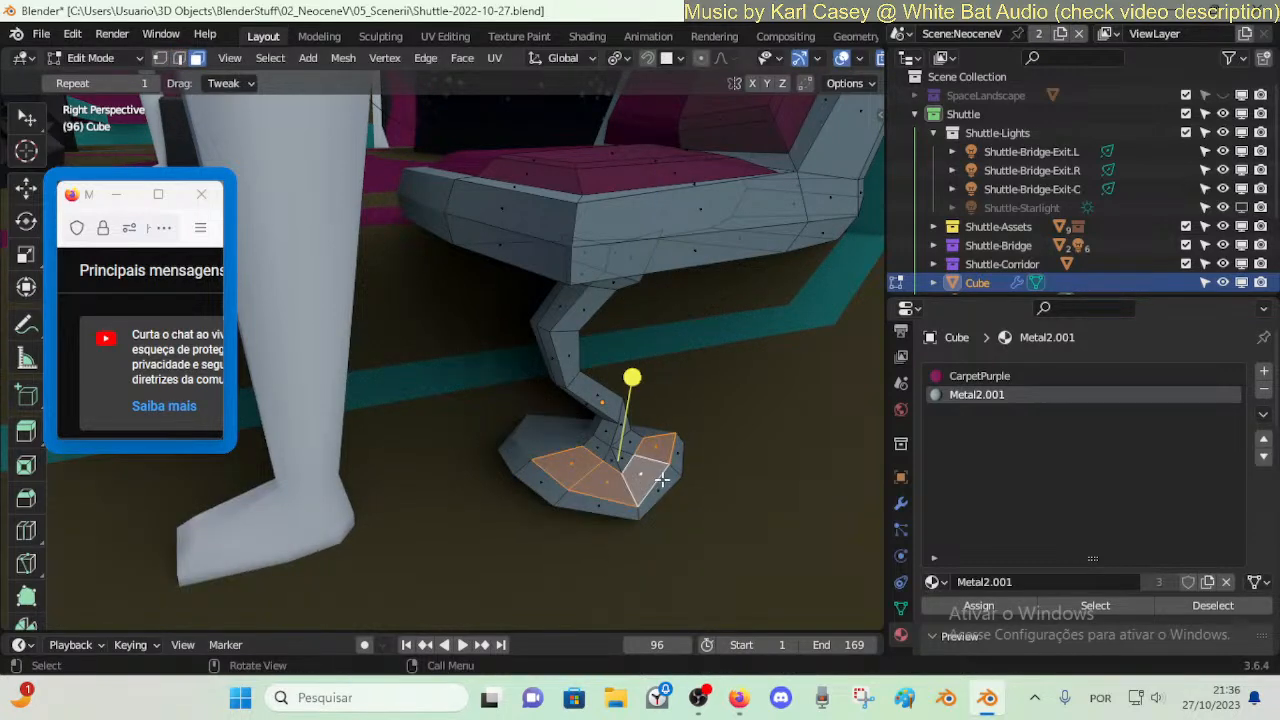
key(i)
click(657, 476)
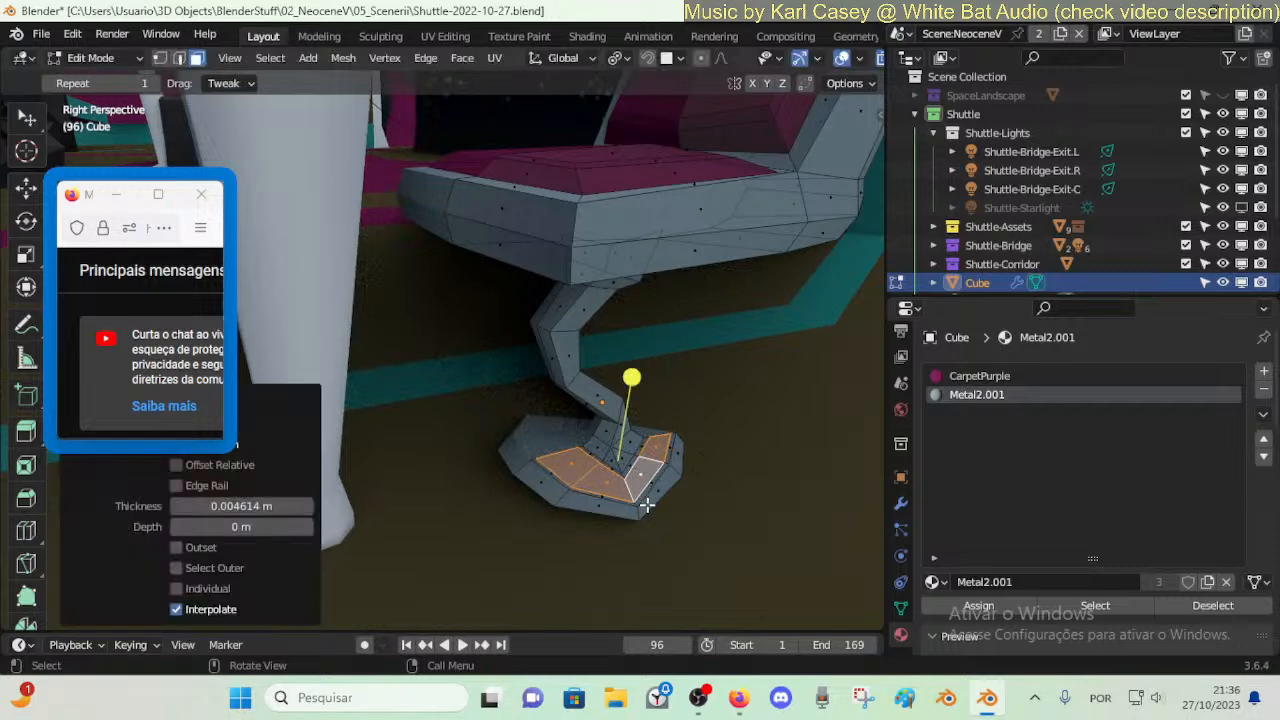
- Extrude the inset foot faces about -0.0025 m along their normals and unwrap them
key(e)
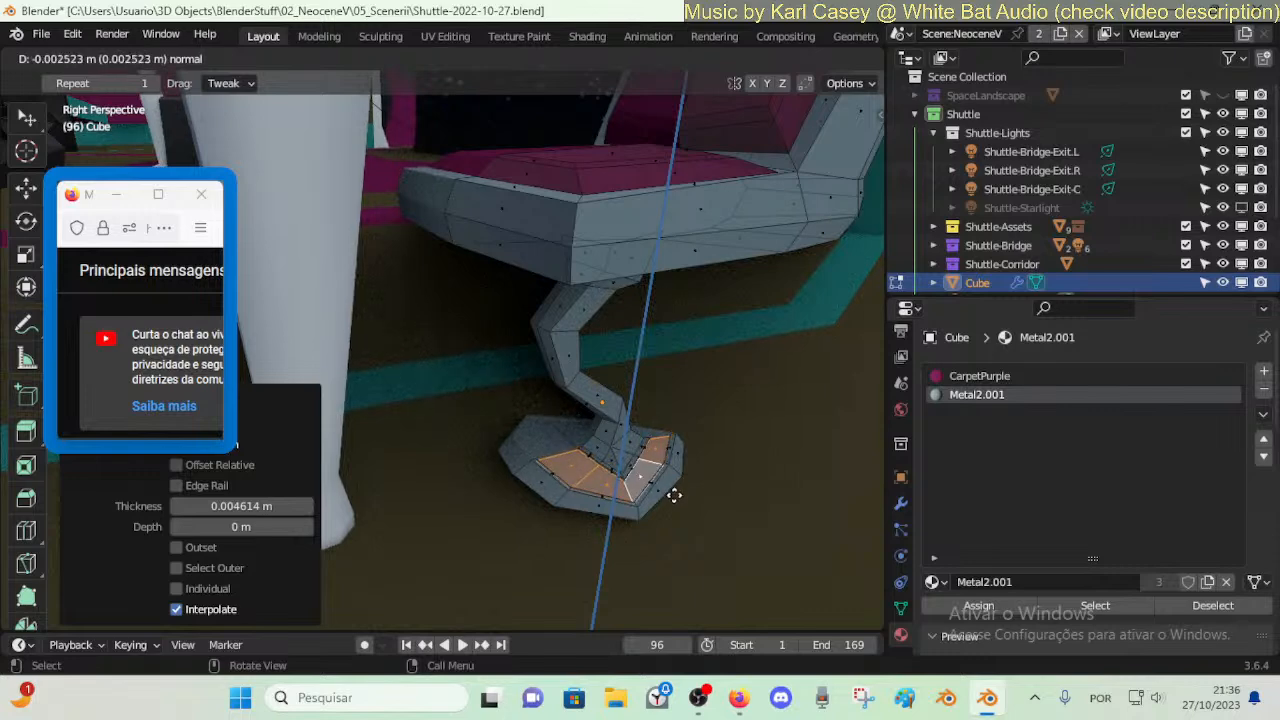
click(674, 495)
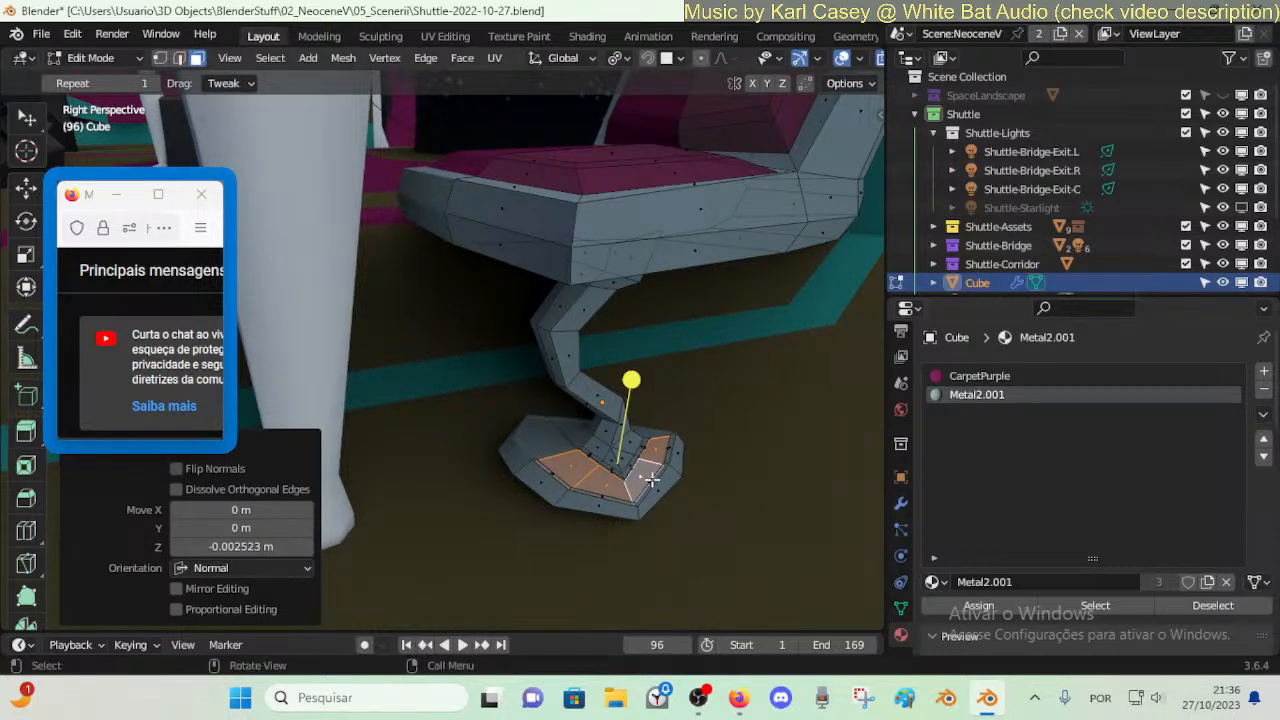
key(u)
click(644, 478)
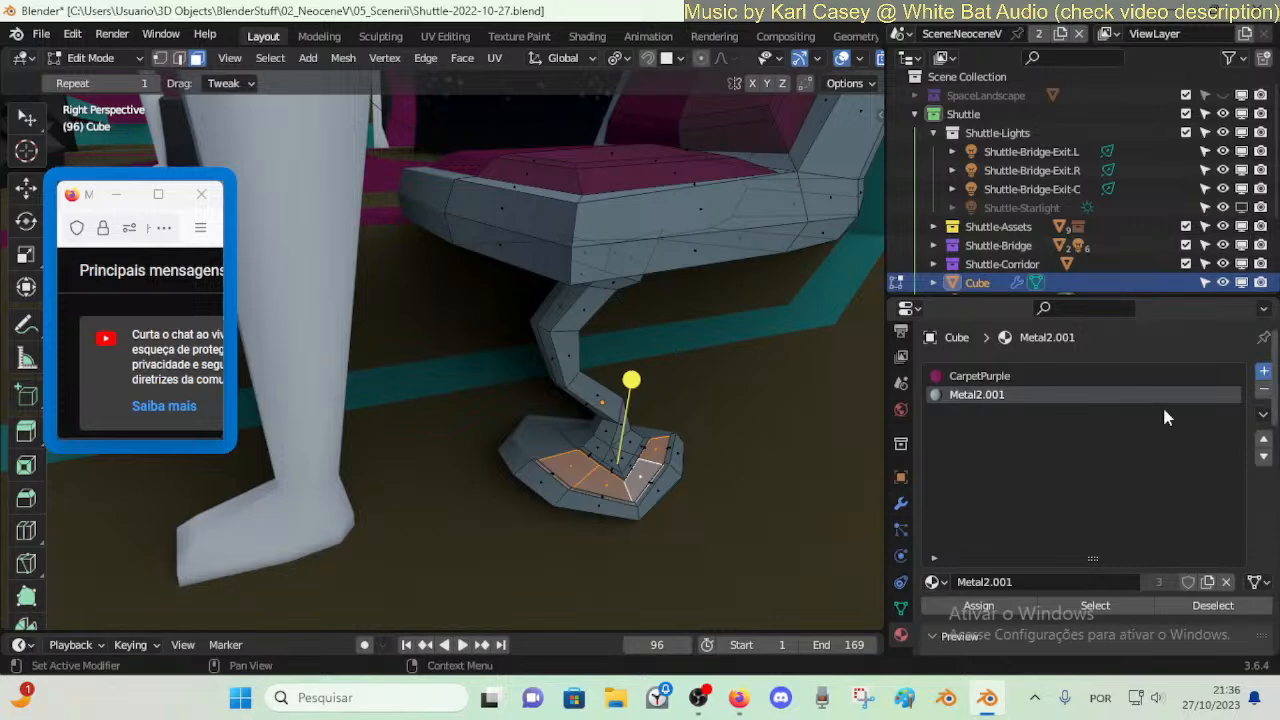
- Add a third material slot using the existing Lamp-Dynamic1 material and assign it to the foot's recessed panel faces
click(1264, 370)
click(938, 581)
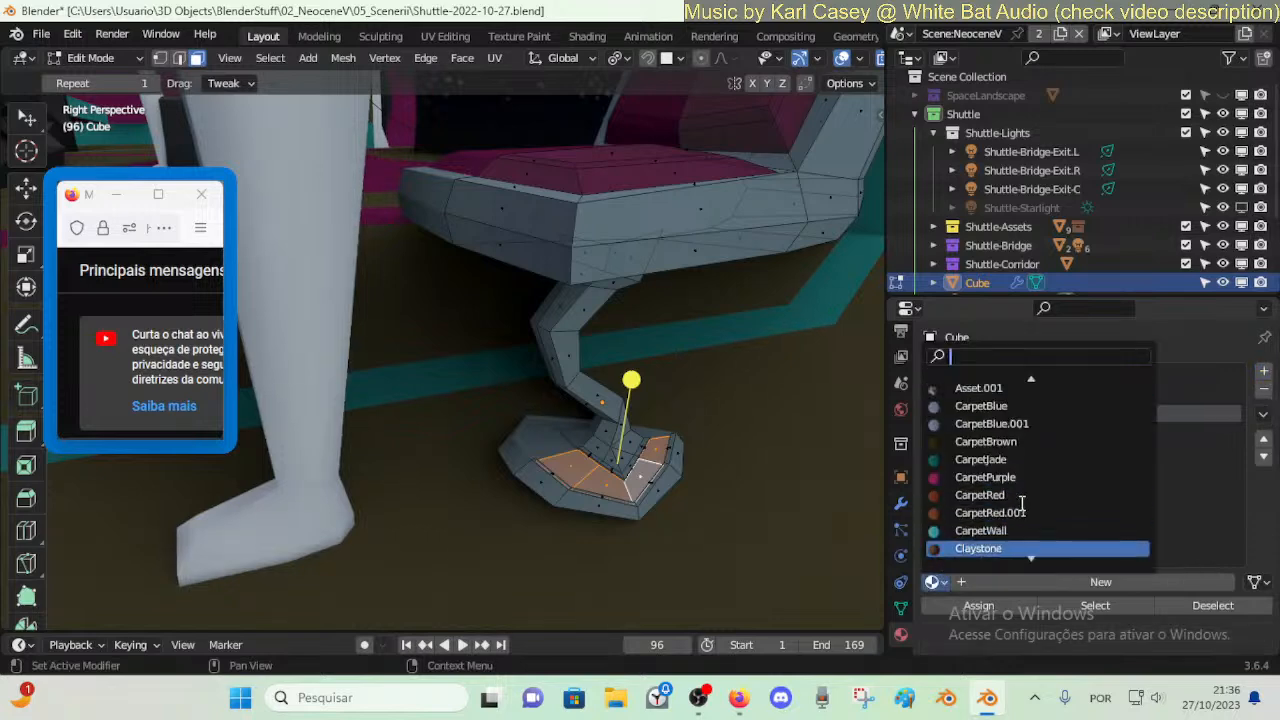
text(wwwwwwwww)
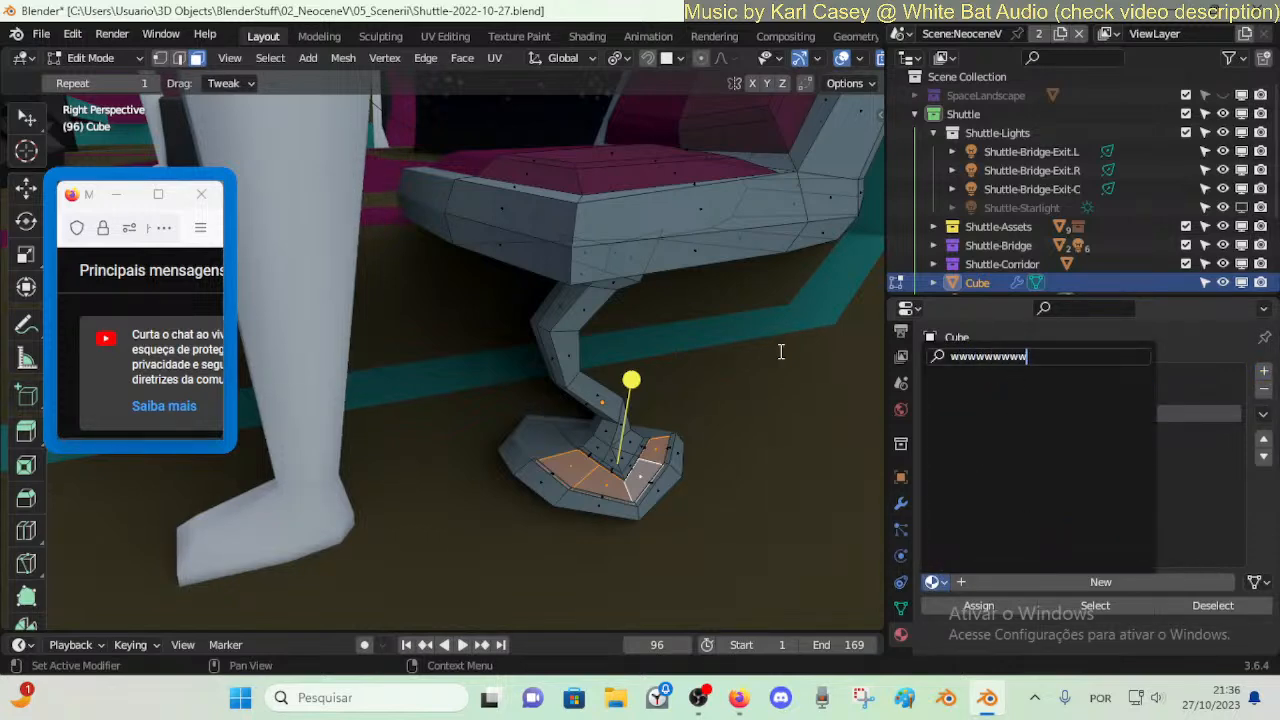
key(ctrl+a)
key(BackSpace)
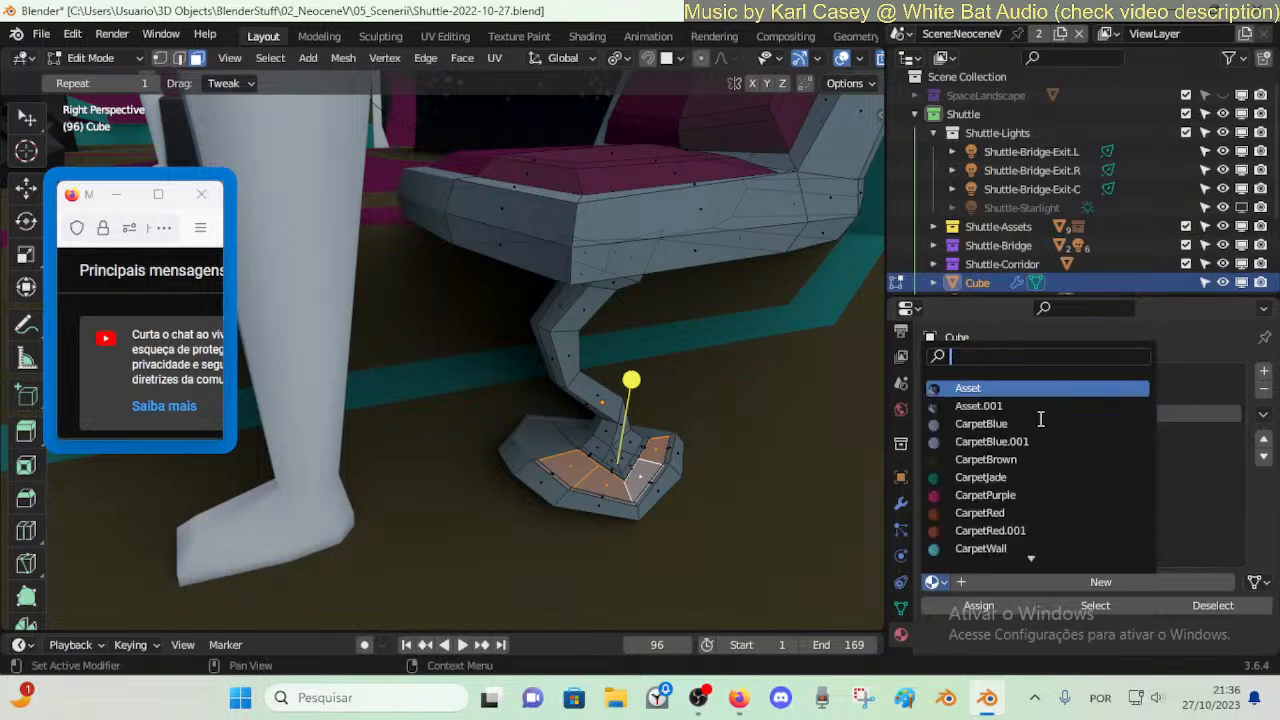
scroll(1042, 430, down, 20)
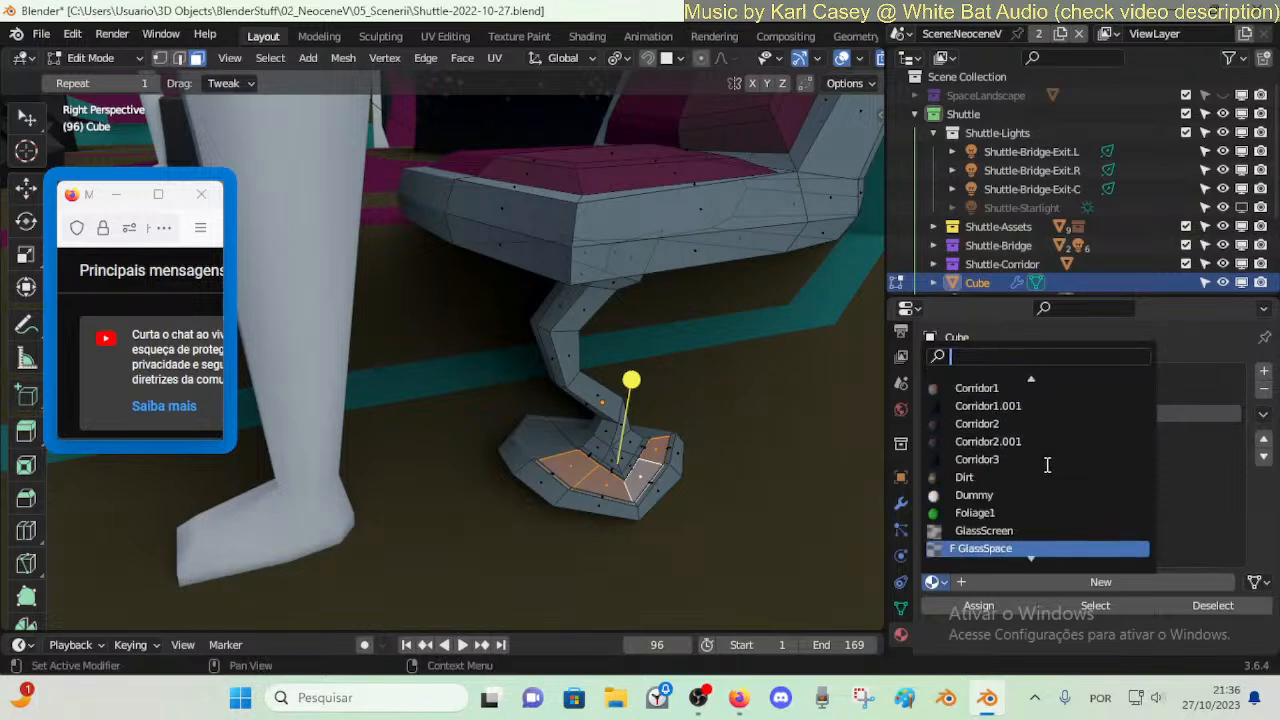
scroll(1047, 464, down, 3)
click(1048, 480)
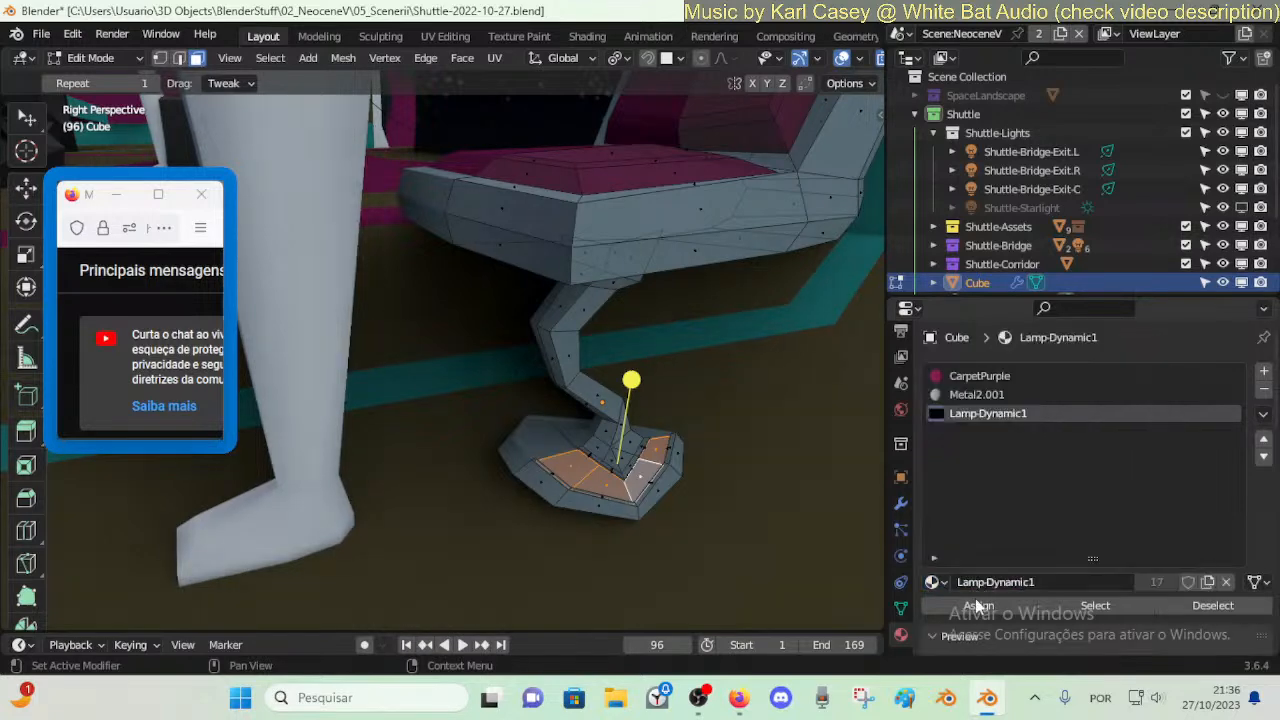
click(979, 605)
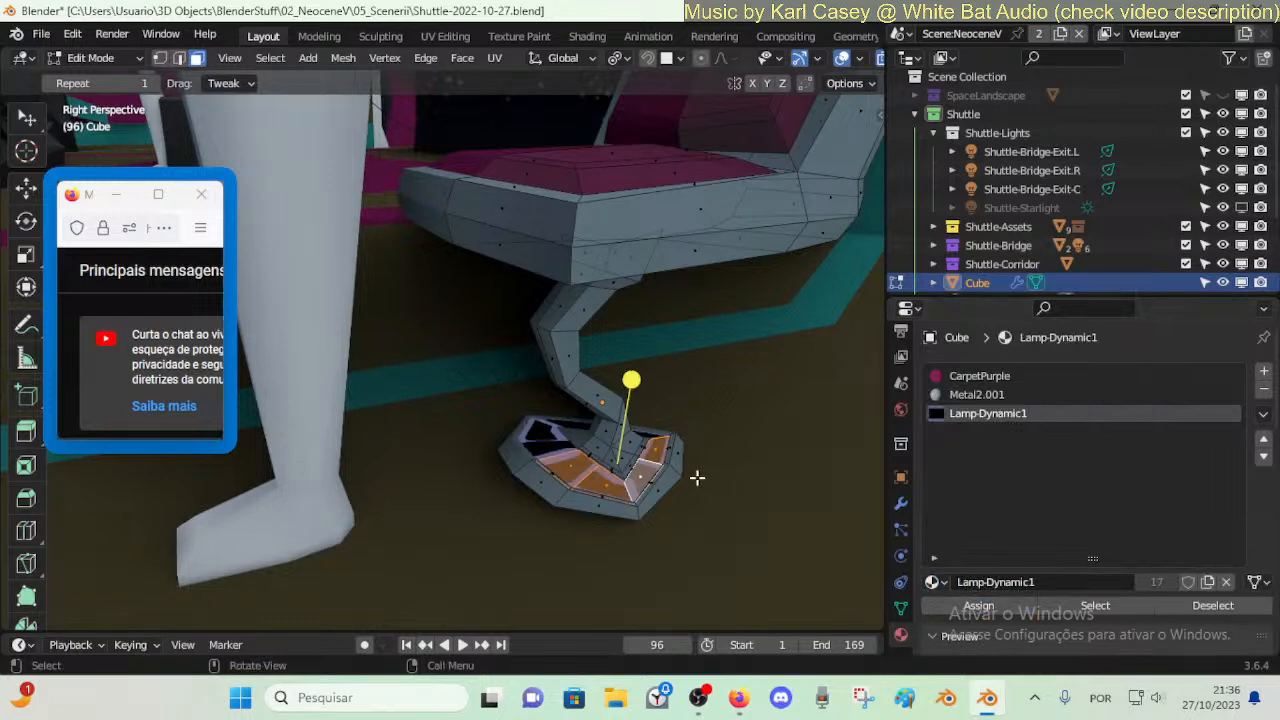
- Play the animation to preview the foot's lamp panel from another angle, and save the file
key(Tab)
key(space)
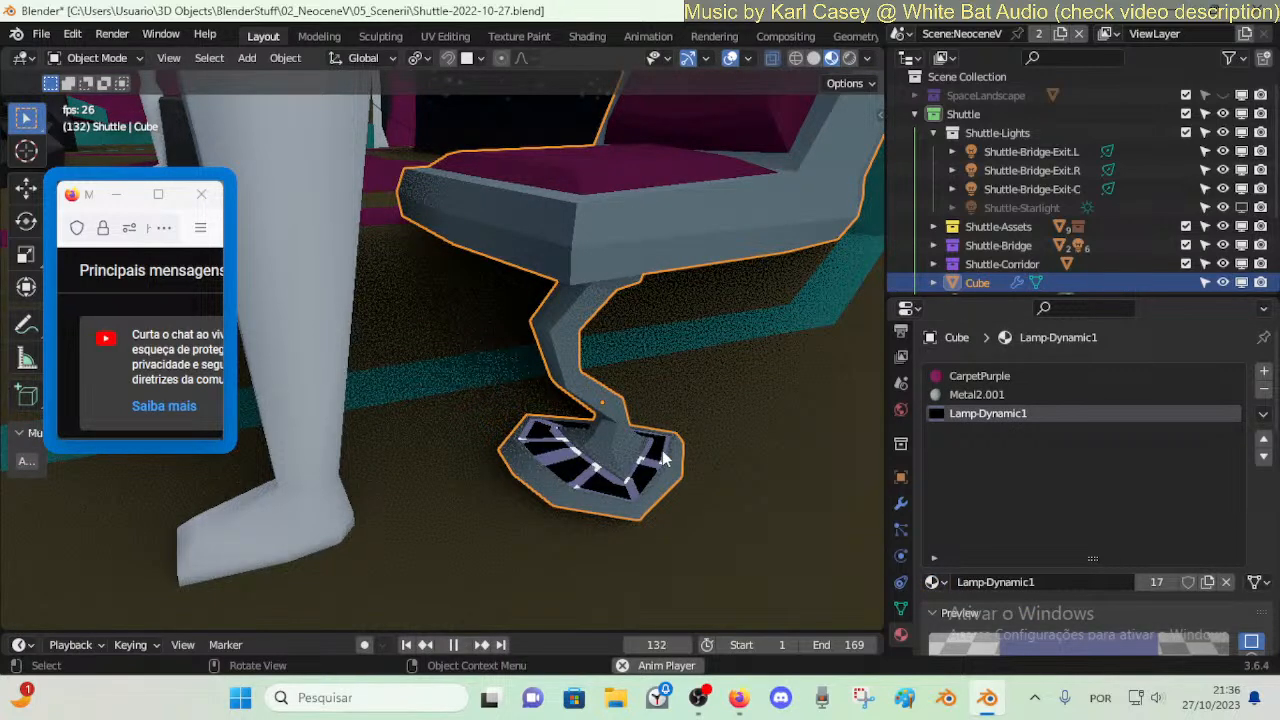
key(shift+grave)
key(w)
key(s)
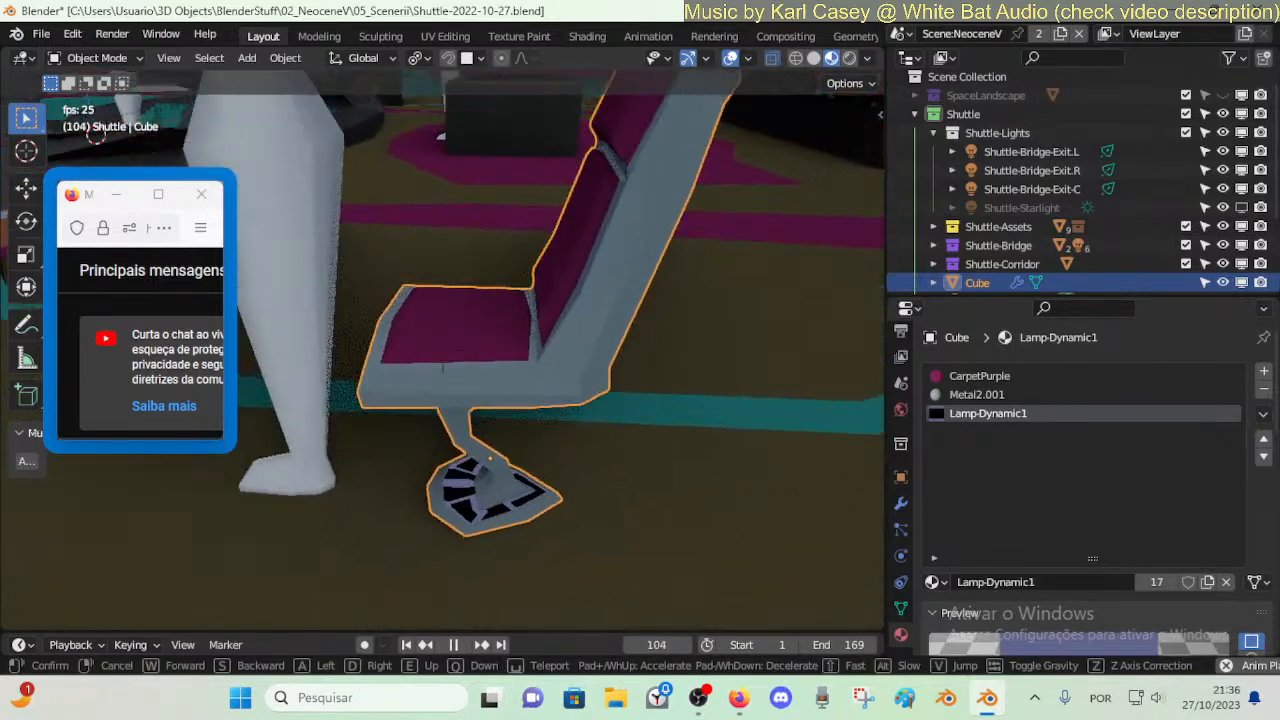
click(667, 455)
key(space)
key(ctrl+s)
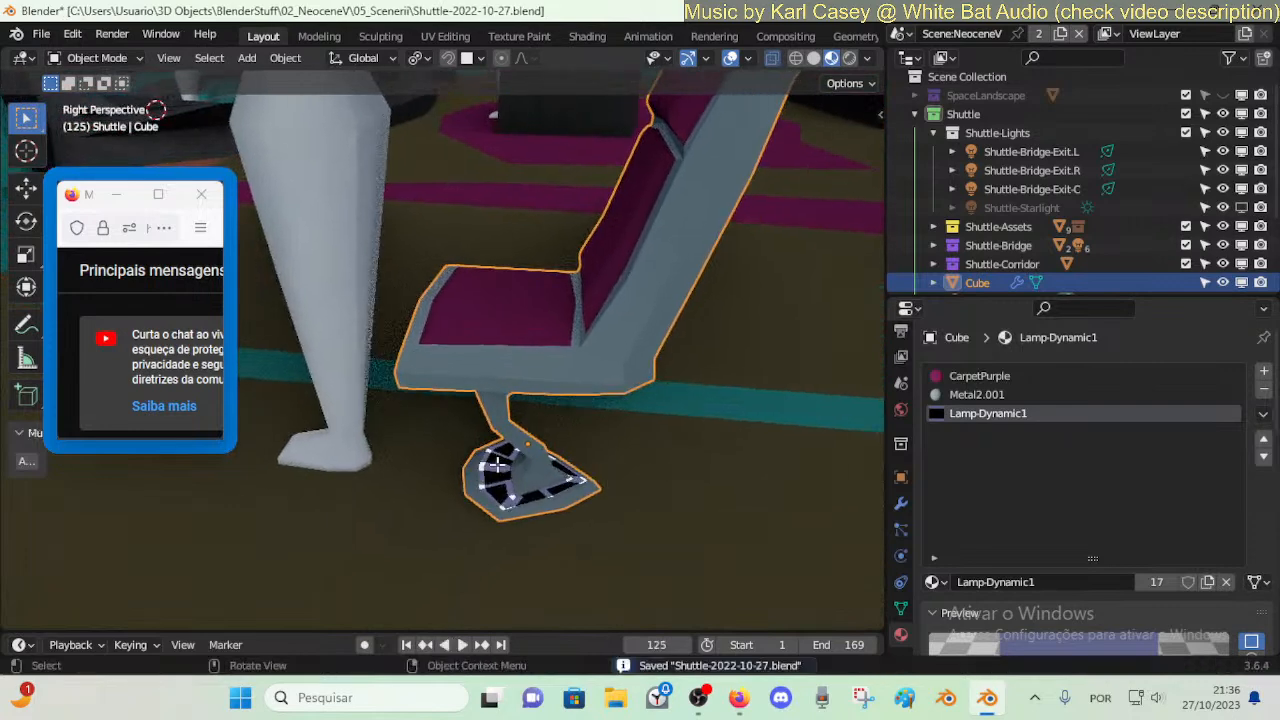
- Reset the UVs of the foot's recessed panel faces and check the animated lamp material up close
key(Tab)
mouse_move(529, 437)
mouse_down()
mouse_move(551, 411)
mouse_move(583, 411)
mouse_move(533, 462)
mouse_up()
key(u)
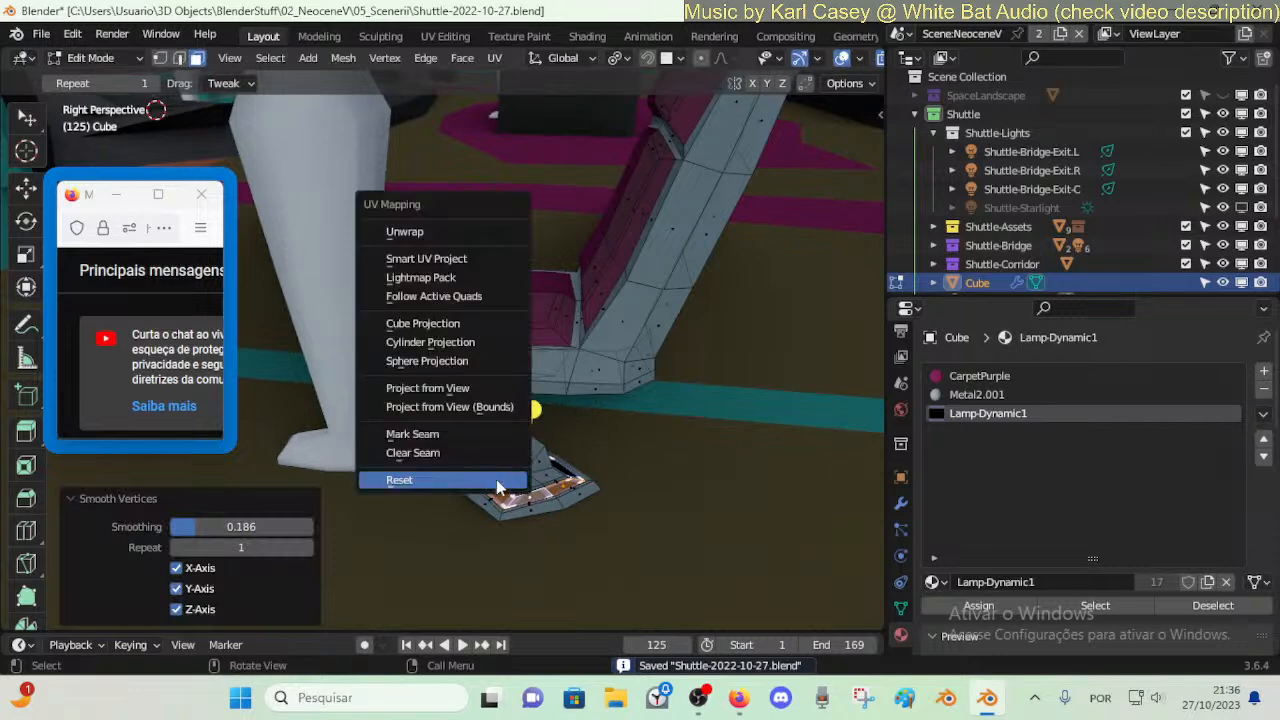
click(497, 483)
key(shift+grave)
key(w)
key(Return)
key(space)
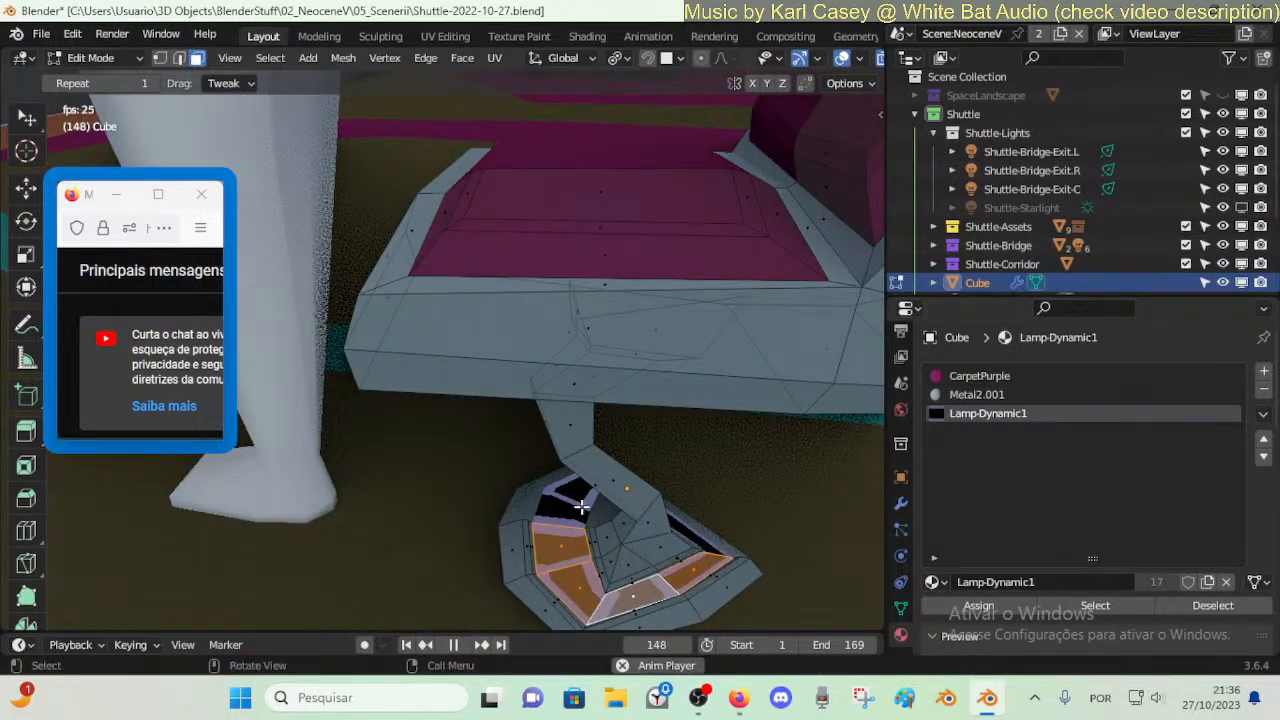
key(space)
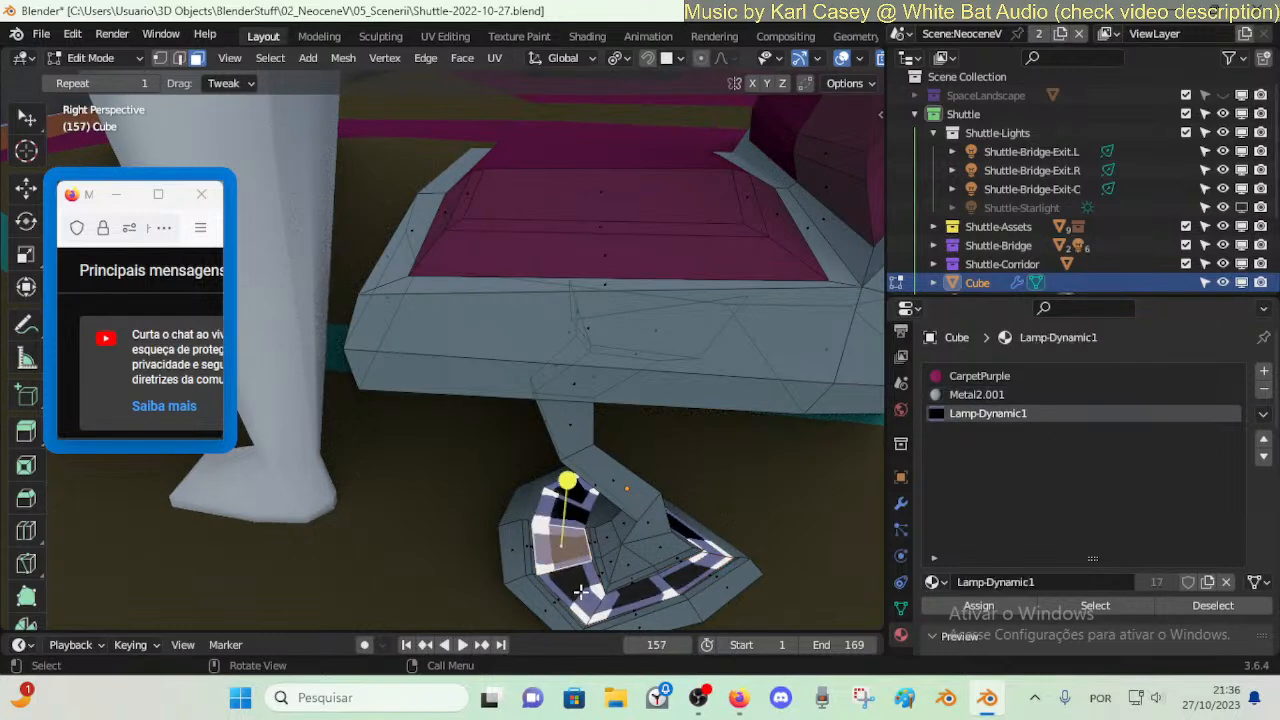
- Delete the foot's recessed panel faces and rebuild the ring by filling a face between each pair of opposite inner and outer edges
key(x)
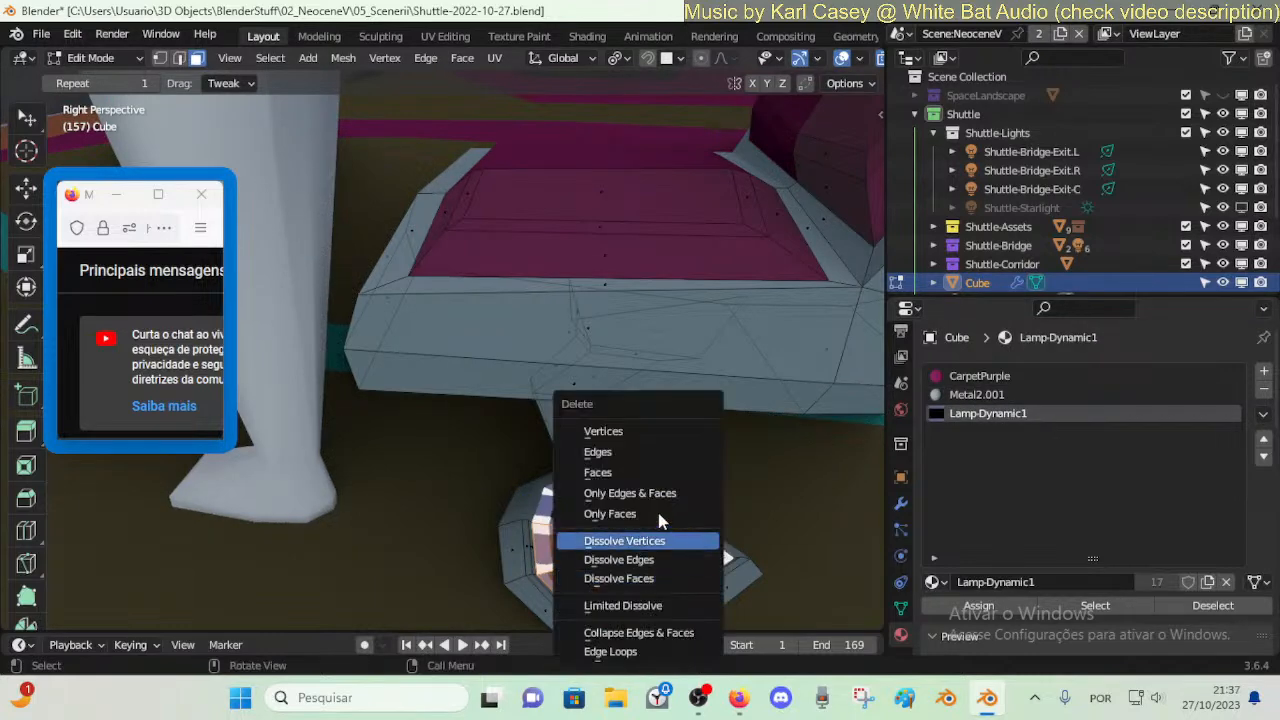
click(600, 472)
key(2)
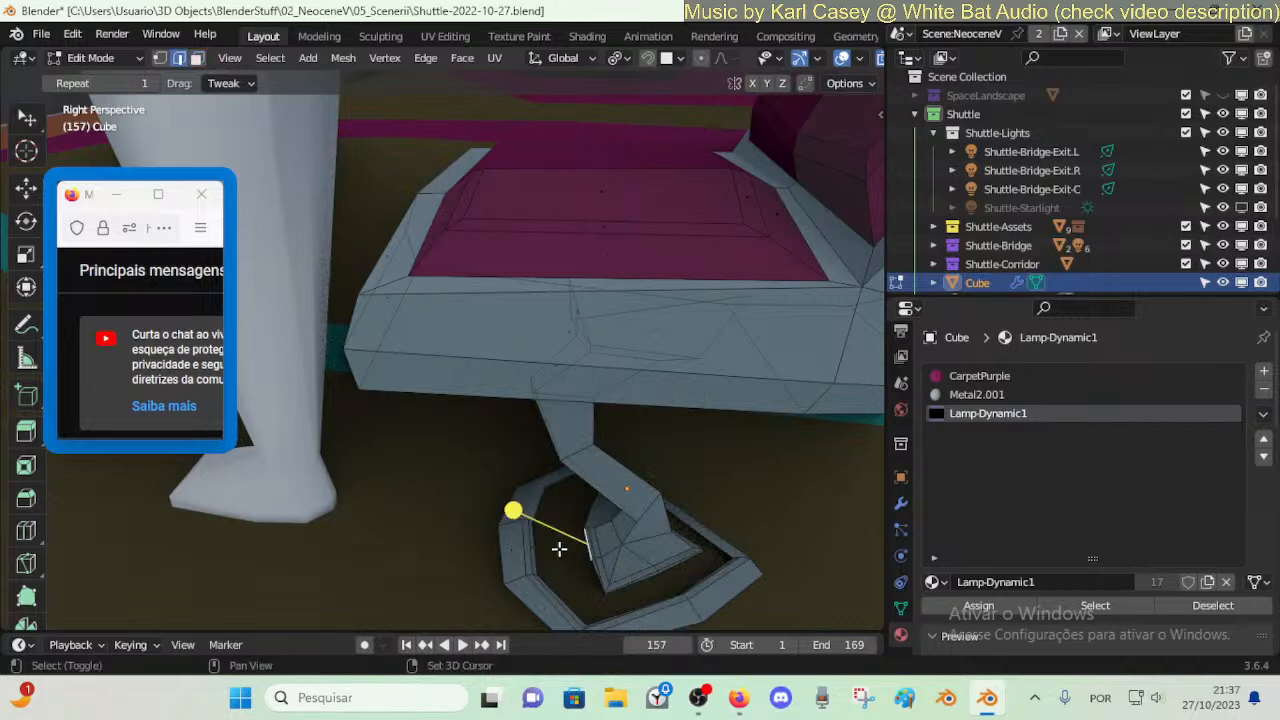
shift+click(538, 551)
key(f)
click(594, 575)
shift+click(561, 593)
key(f)
click(640, 583)
shift+click(648, 601)
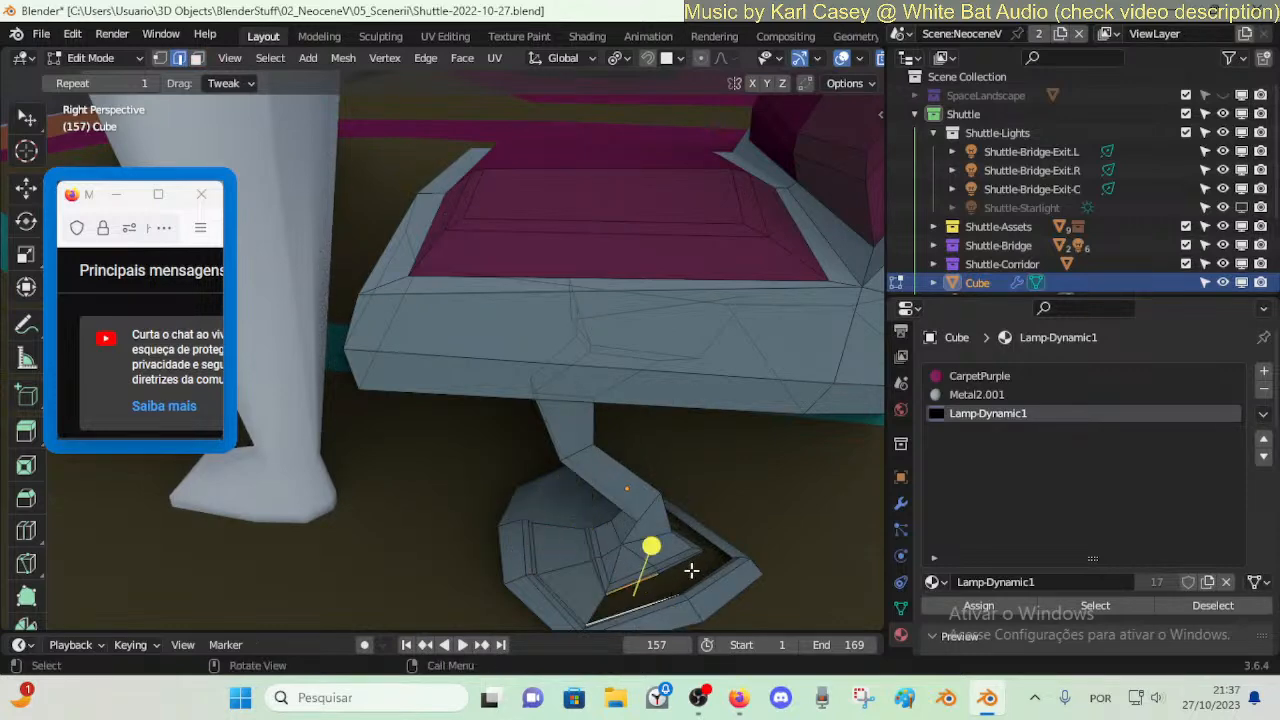
key(f)
click(700, 572)
shift+click(698, 565)
key(f)
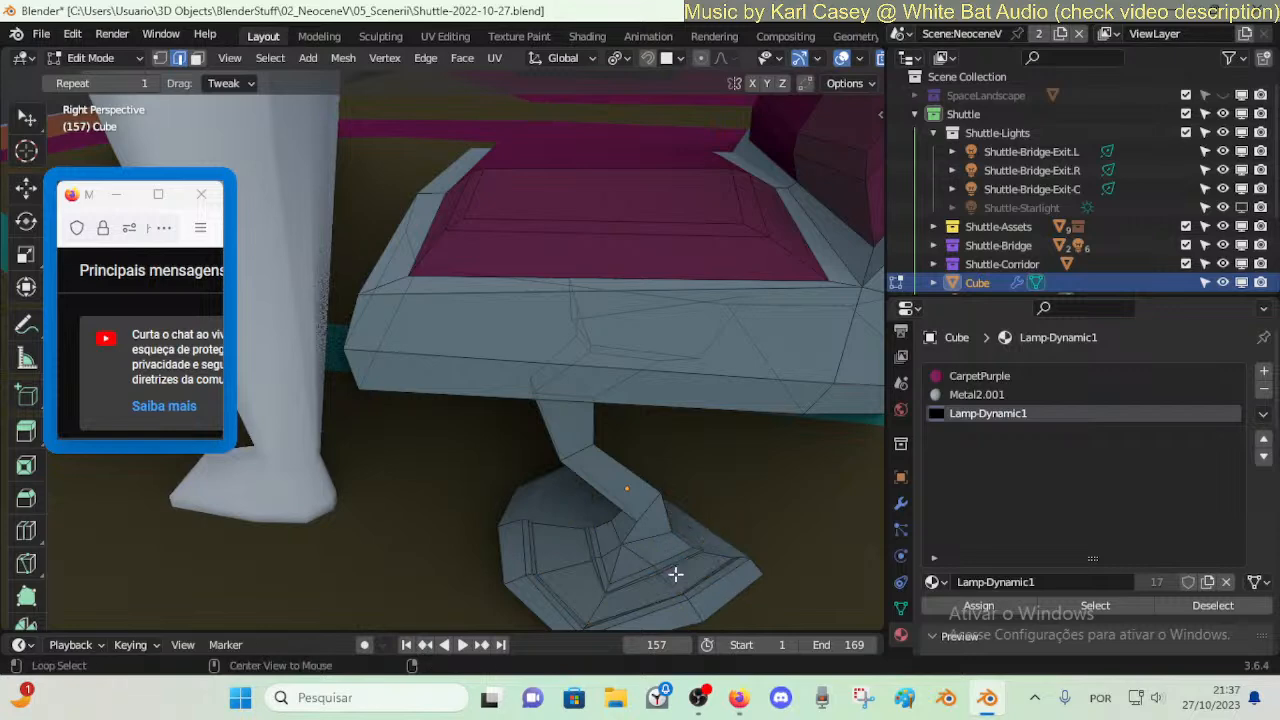
- Select the rebuilt face loop on the foot, reset its UVs and assign Lamp-Dynamic1 to it
key(3)
alt+click(668, 578)
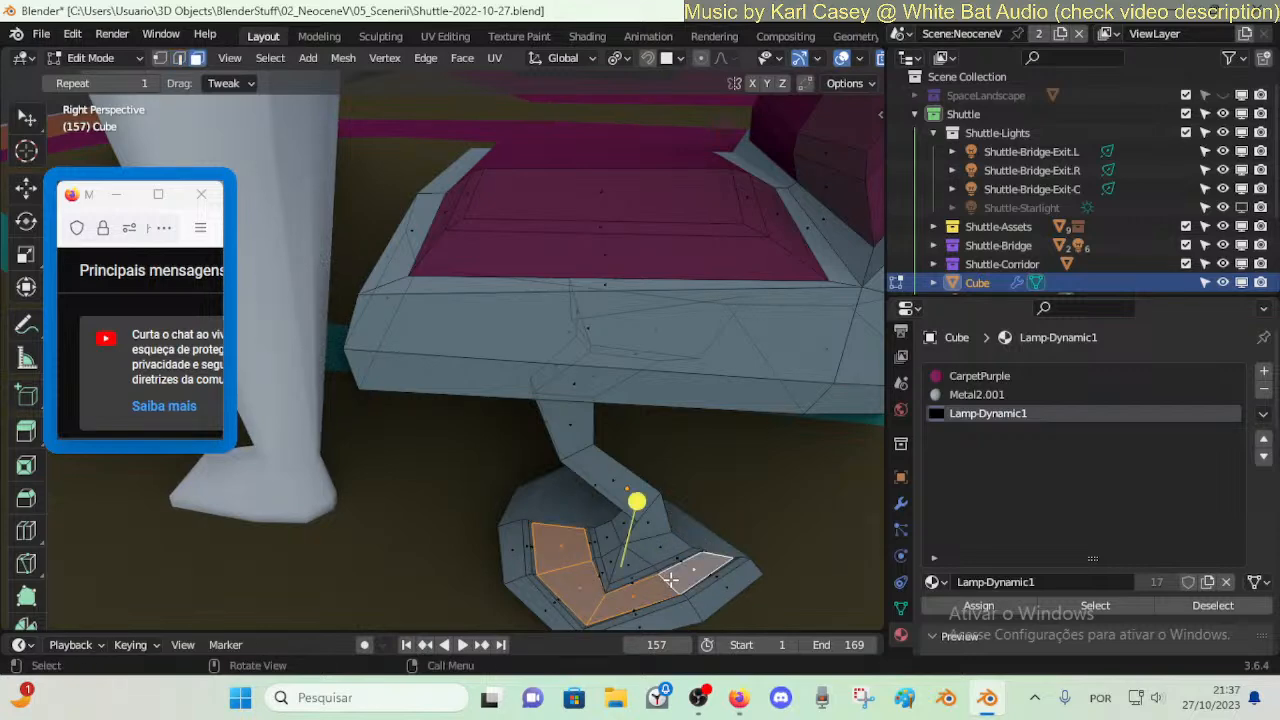
key(u)
click(674, 663)
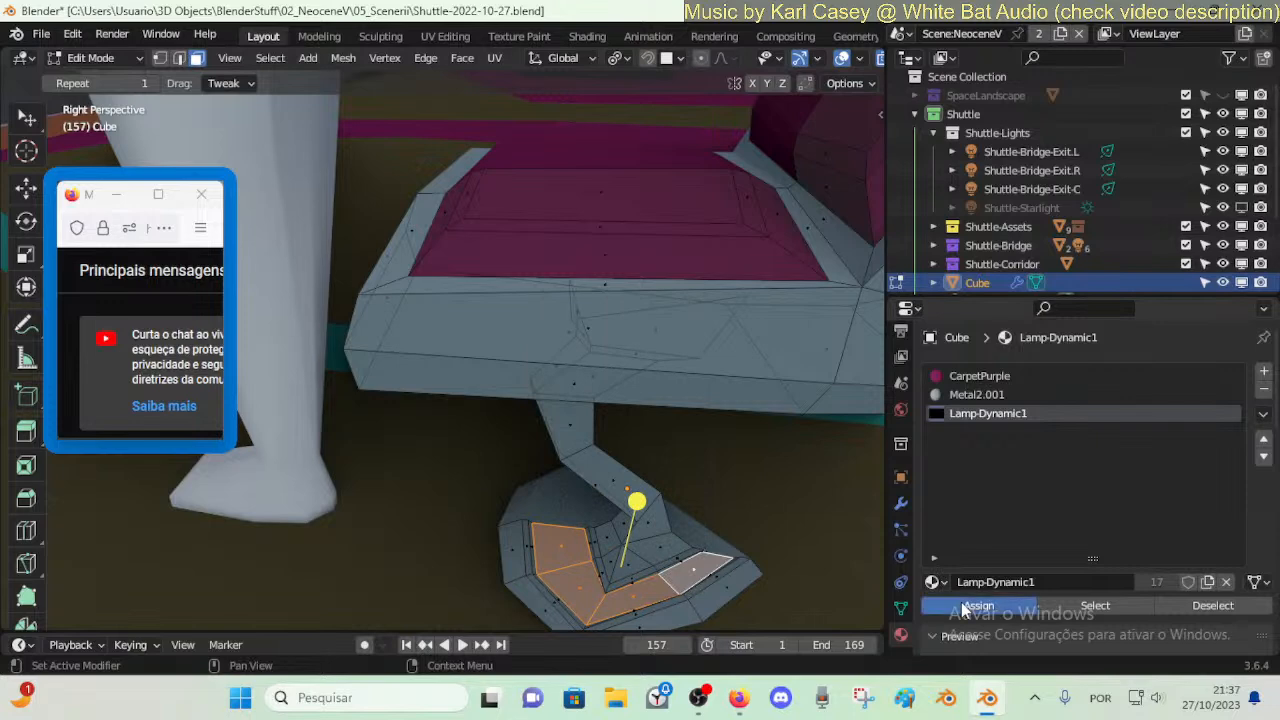
click(976, 605)
- Play the animation and inspect the foot's lamp panel from the rear side of the chair
key(space)
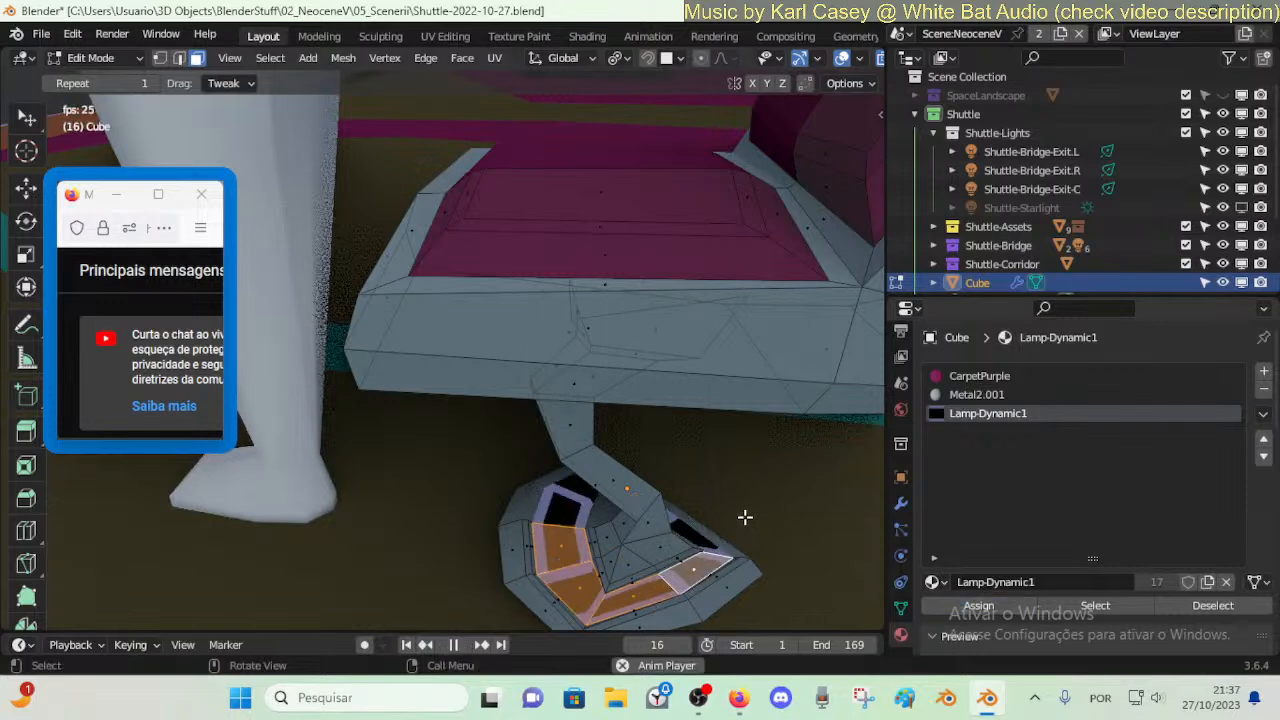
key(shift+grave)
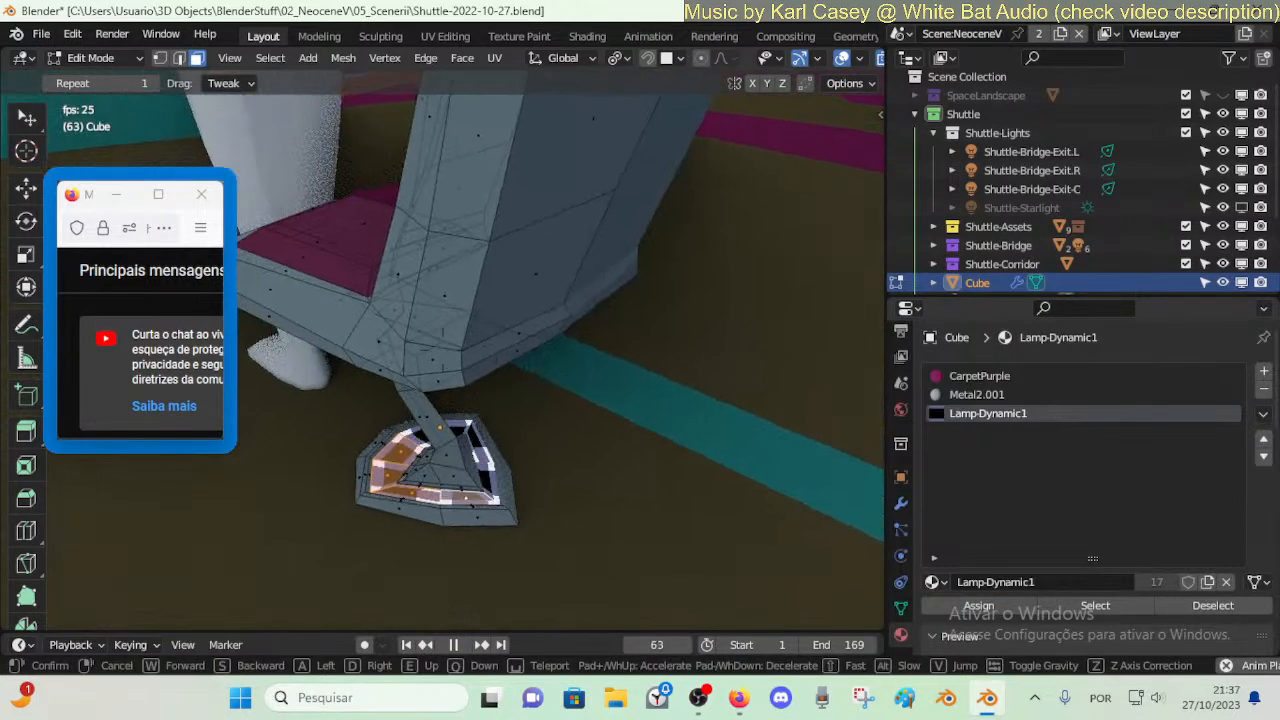
key(d)
click(694, 521)
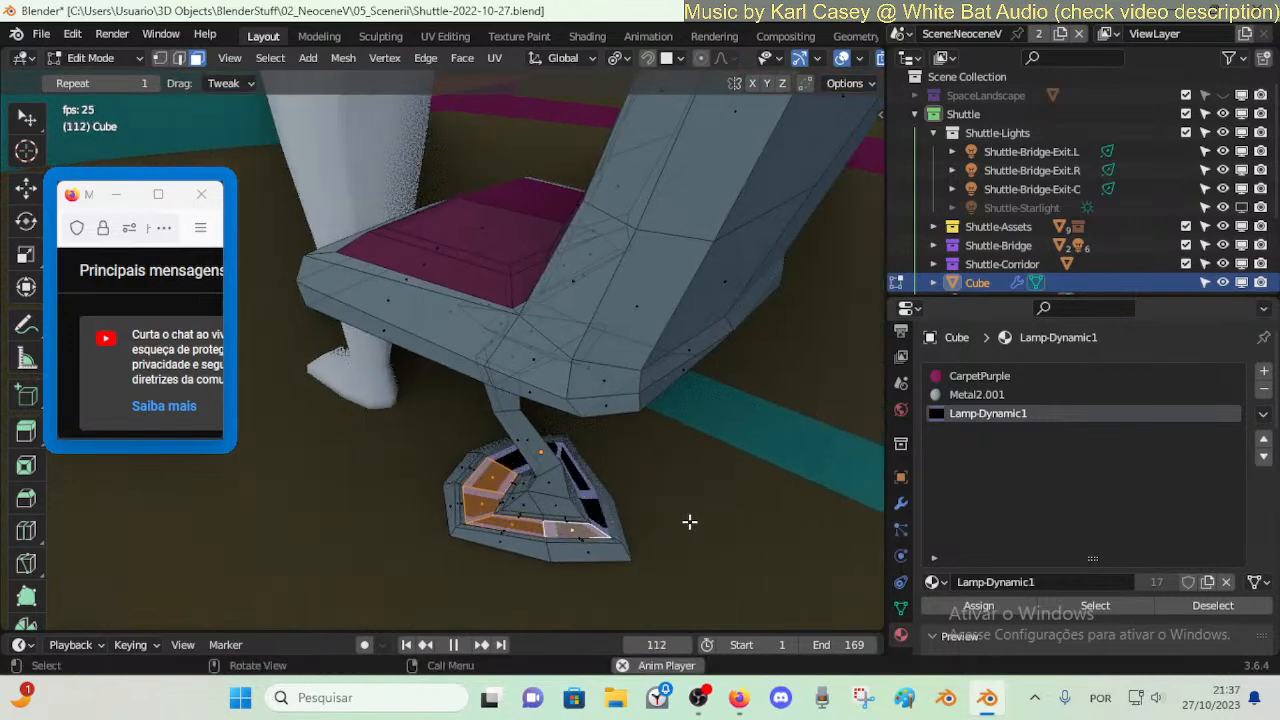
key(space)
scroll(686, 521, up, 3)
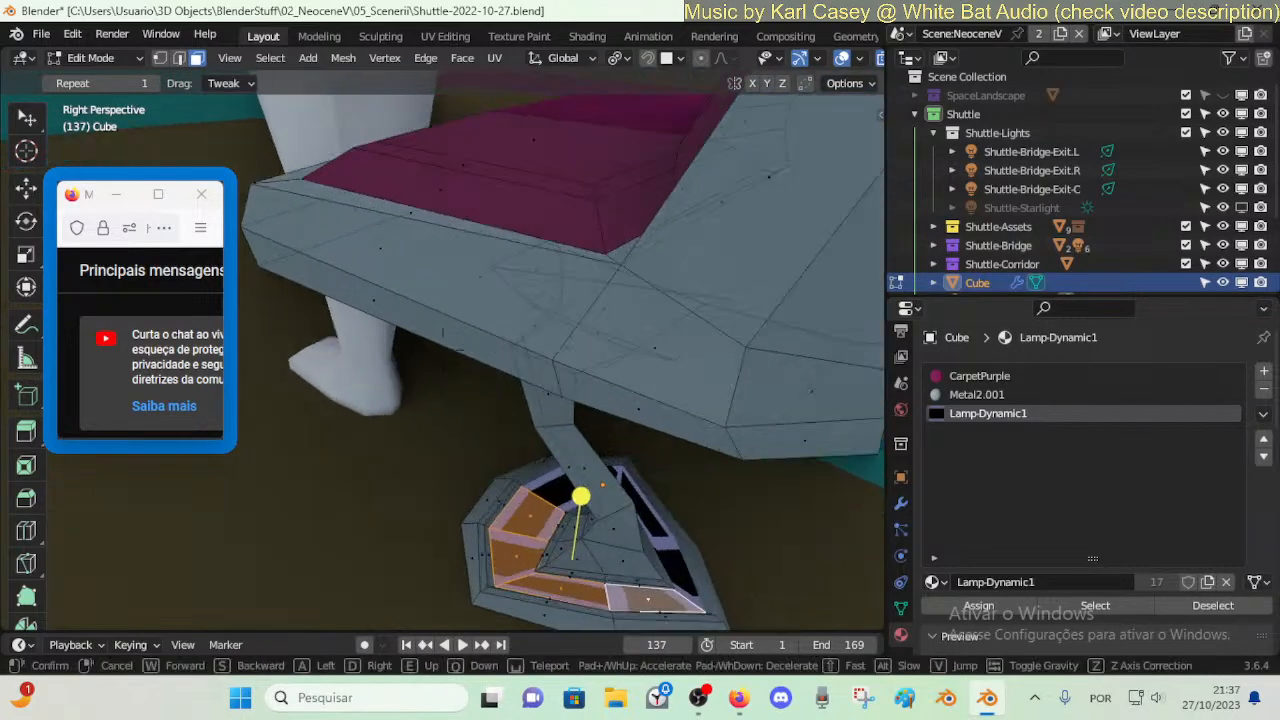
key(2)
key(alt+a)
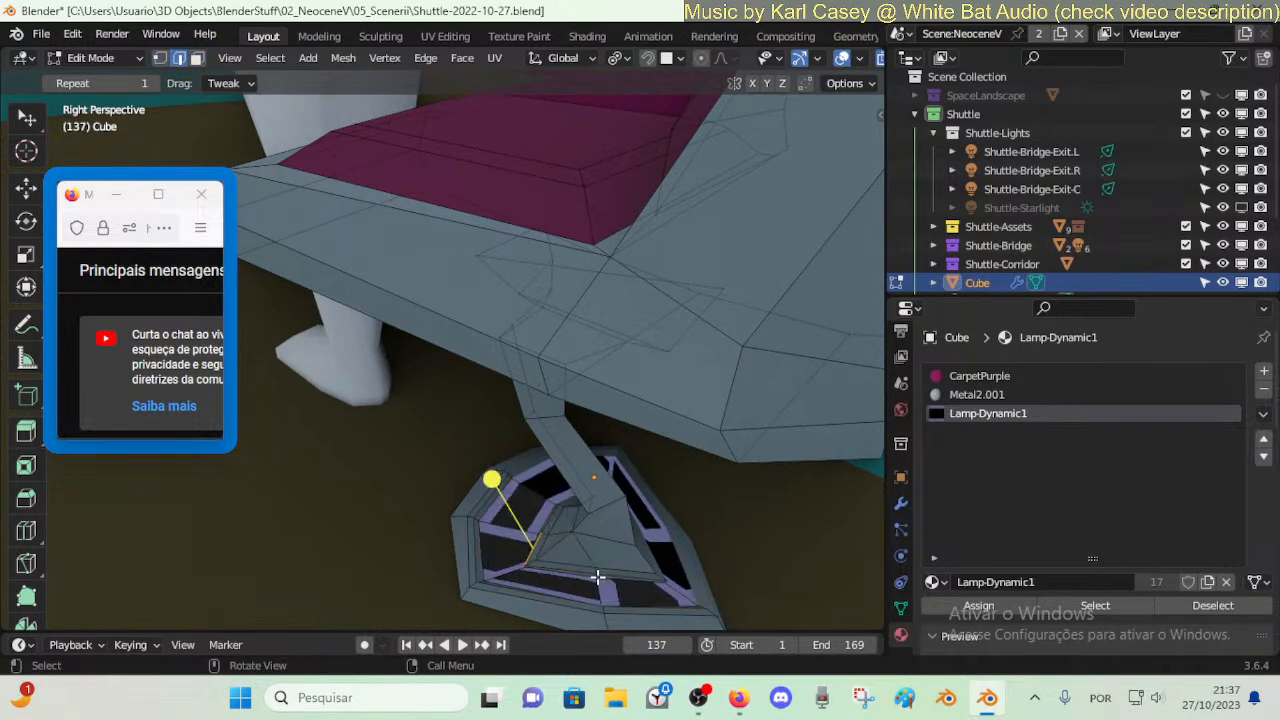
key(Tab)
key(Tab)
- Delete the foot's lamp panel faces and the thin wall faces bordering the gap
key(3)
alt+click(571, 491)
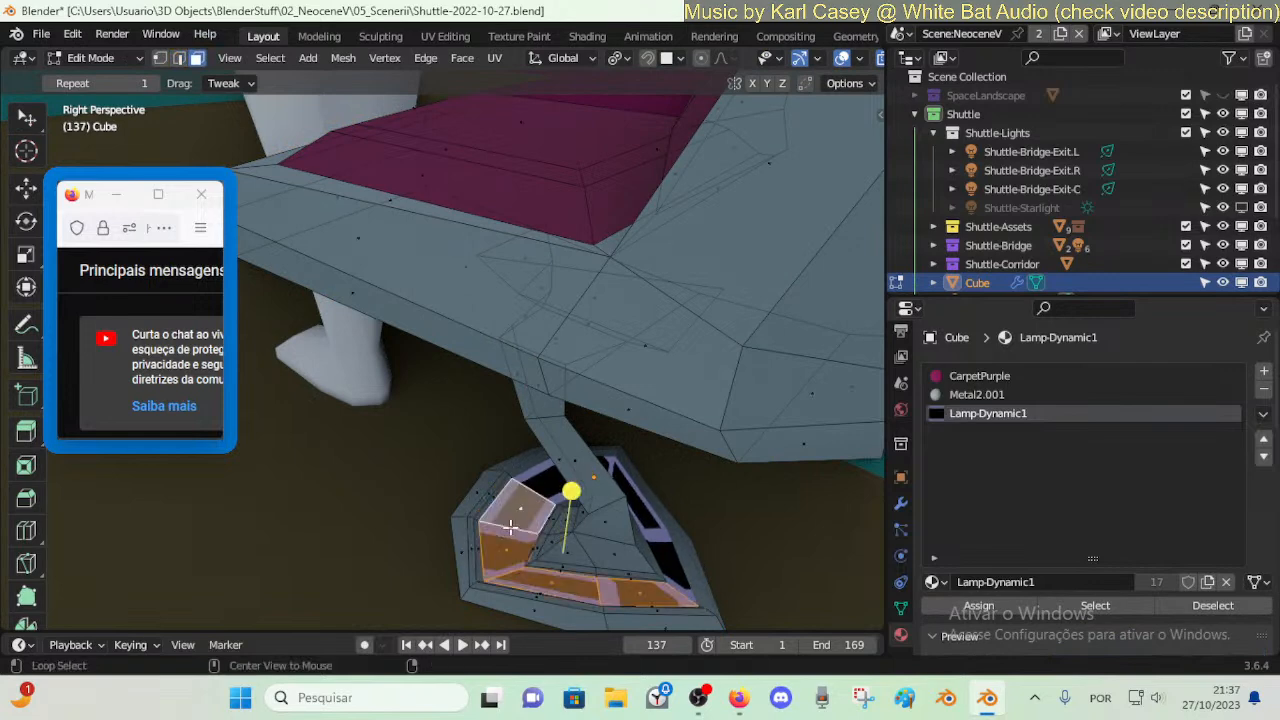
key(x)
click(490, 490)
key(a)
key(alt+a)
alt+click(479, 516)
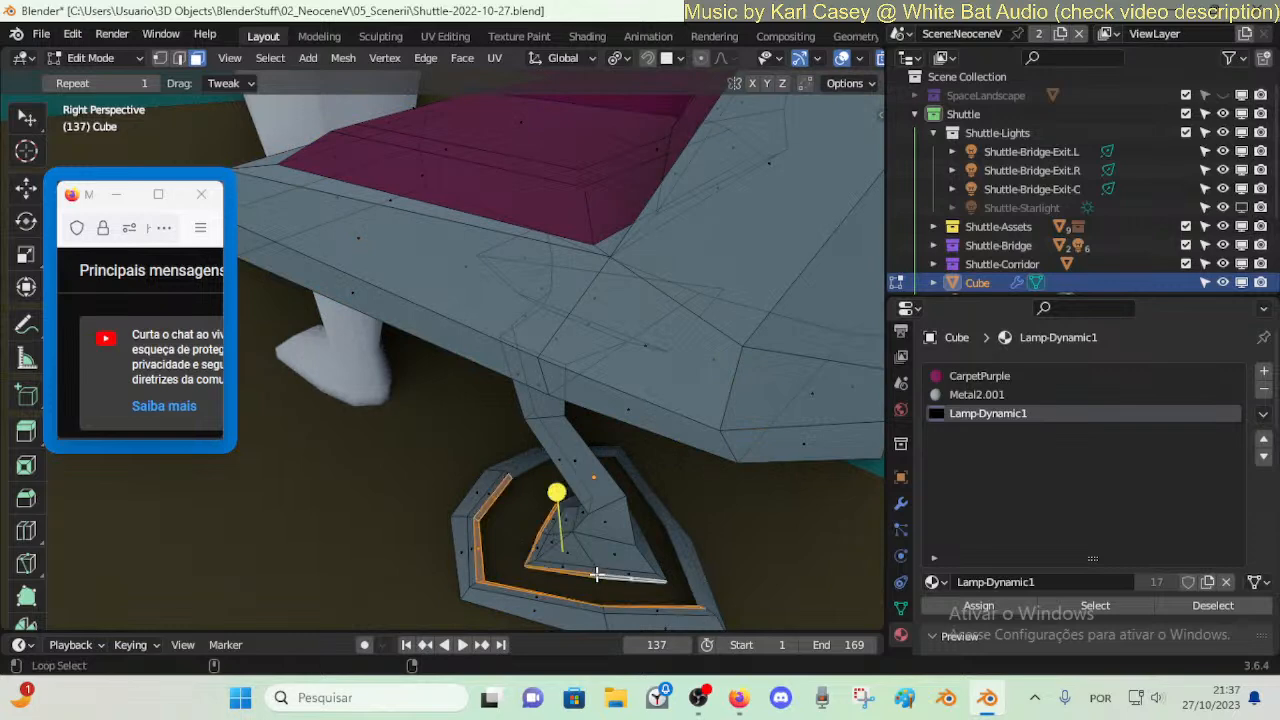
key(x)
click(558, 474)
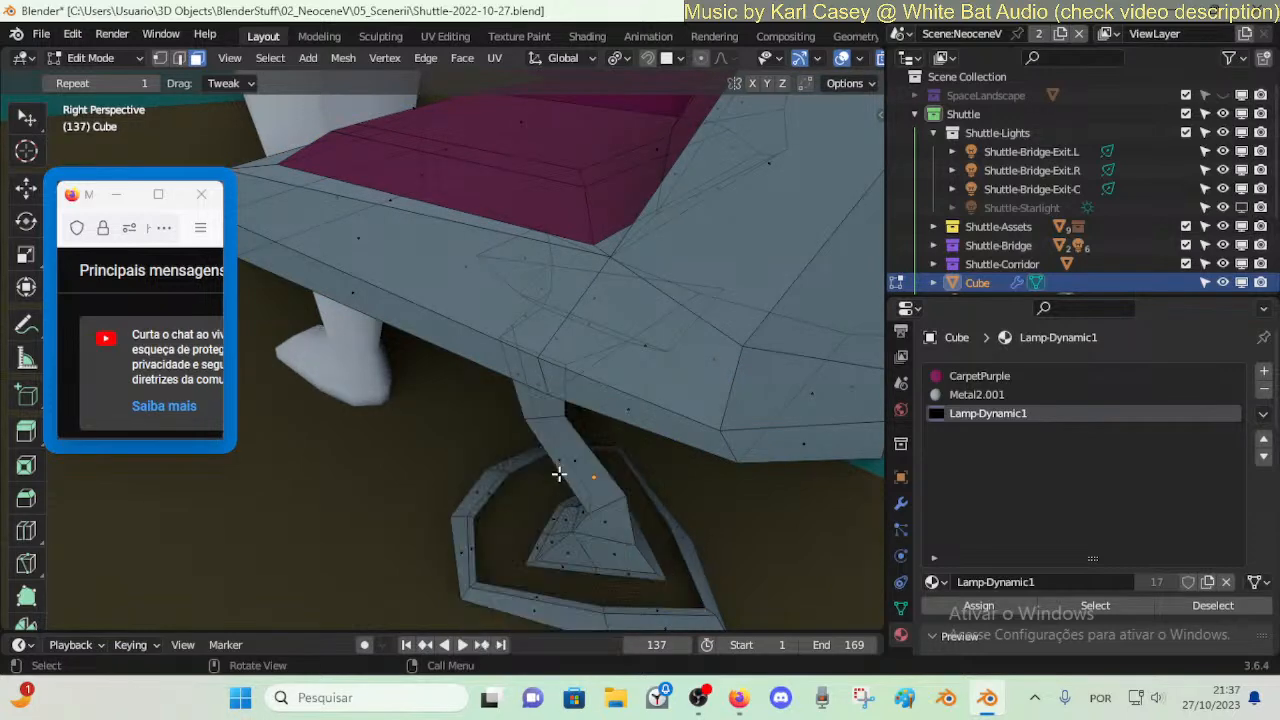
- Select the inner and outer boundary loops of the foot's gap and bridge them with Bridge Edge Loops
key(2)
alt+click(534, 541)
key(ctrl+e)
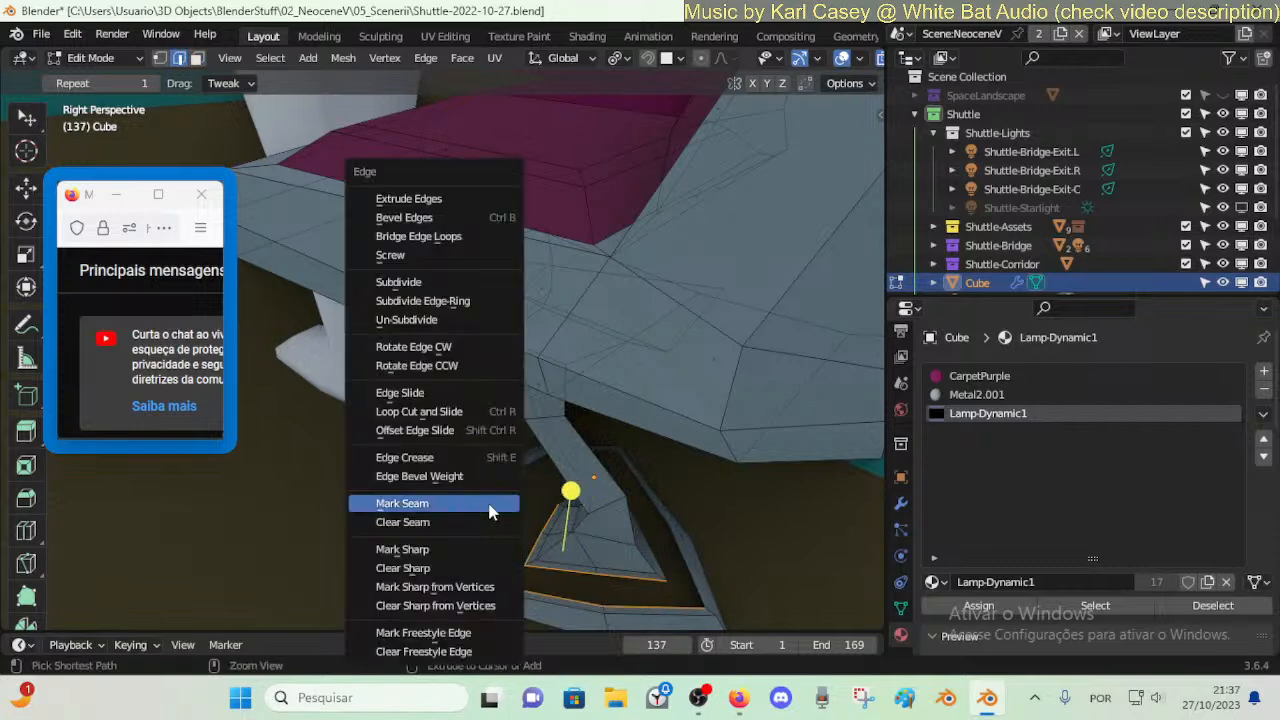
click(447, 237)
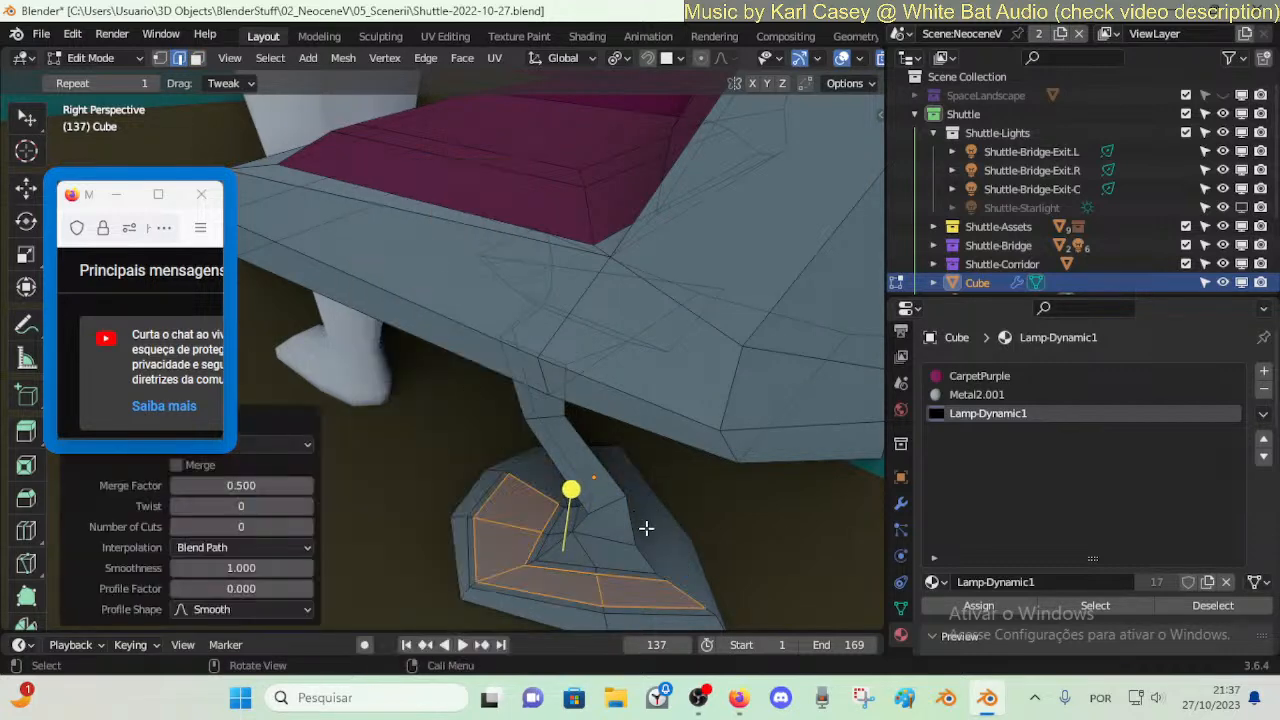
- Reset the UVs of the bridged foot faces and assign the Lamp-Dynamic1 material to them
key(u)
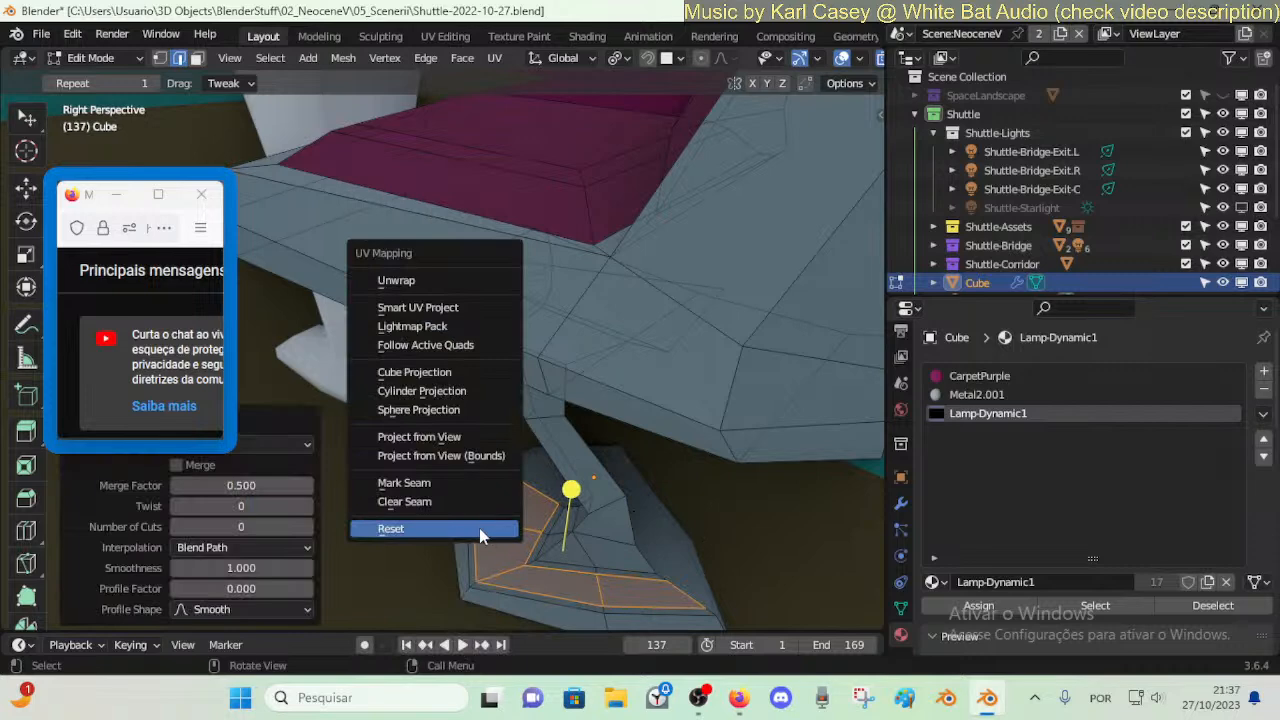
click(479, 528)
click(955, 610)
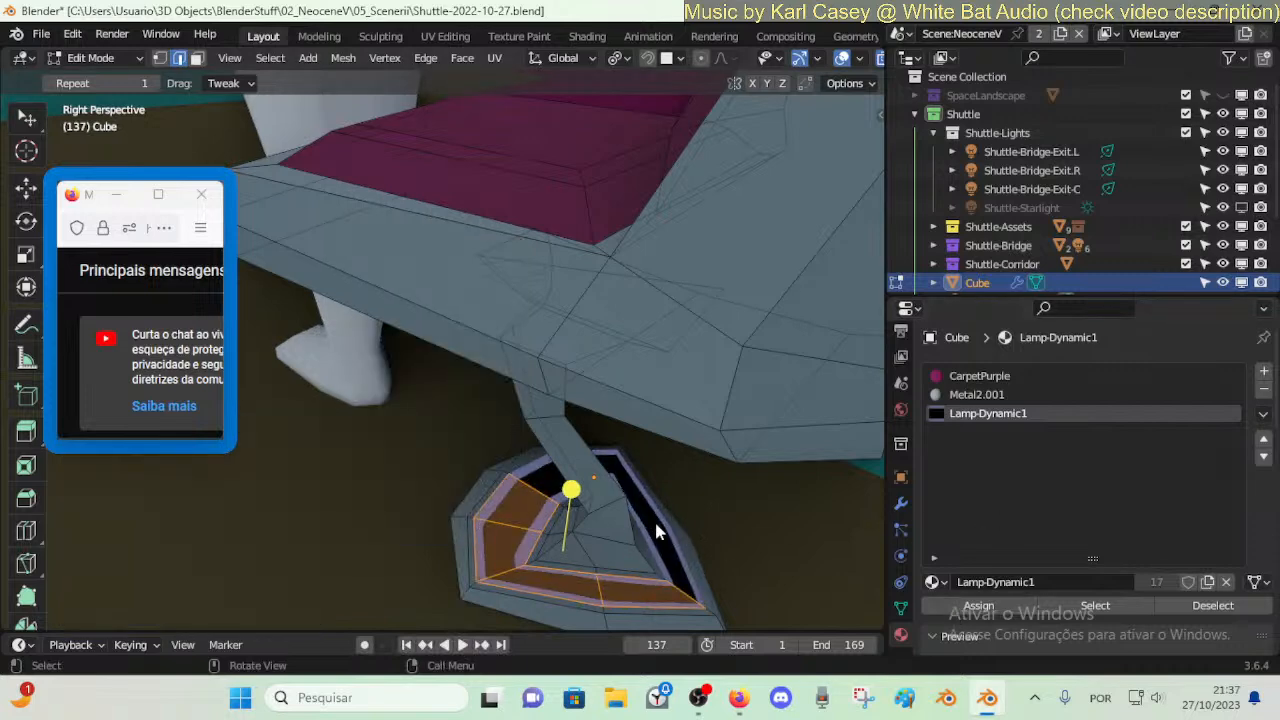
- Preview the whole chair with the animation playing in Object Mode, and save the file
key(Tab)
key(space)
key(shift+grave)
key(s)
click(667, 455)
key(space)
key(shift+grave)
key(ctrl+s)
click(661, 454)
- Add a loop cut running lengthwise along the side frame of the chair's backrest
key(Tab)
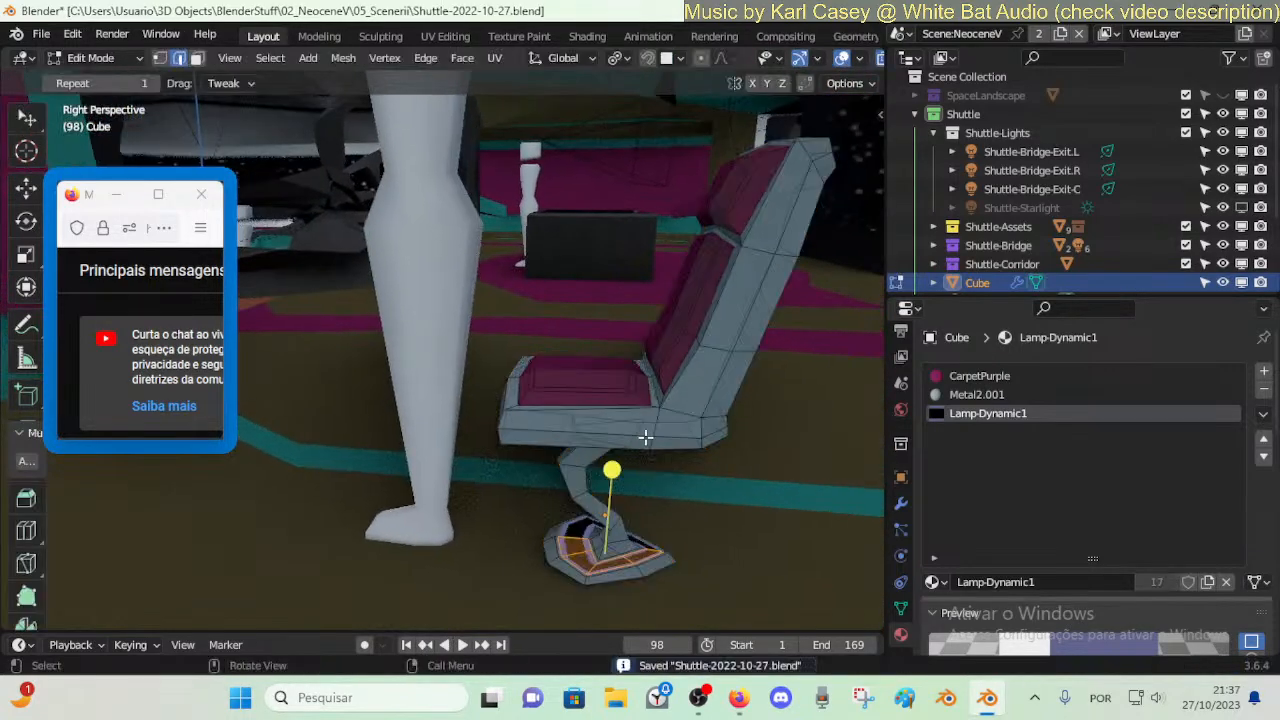
mouse_move(766, 304)
middle_down()
mouse_move(712, 298)
mouse_move(766, 300)
middle_up()
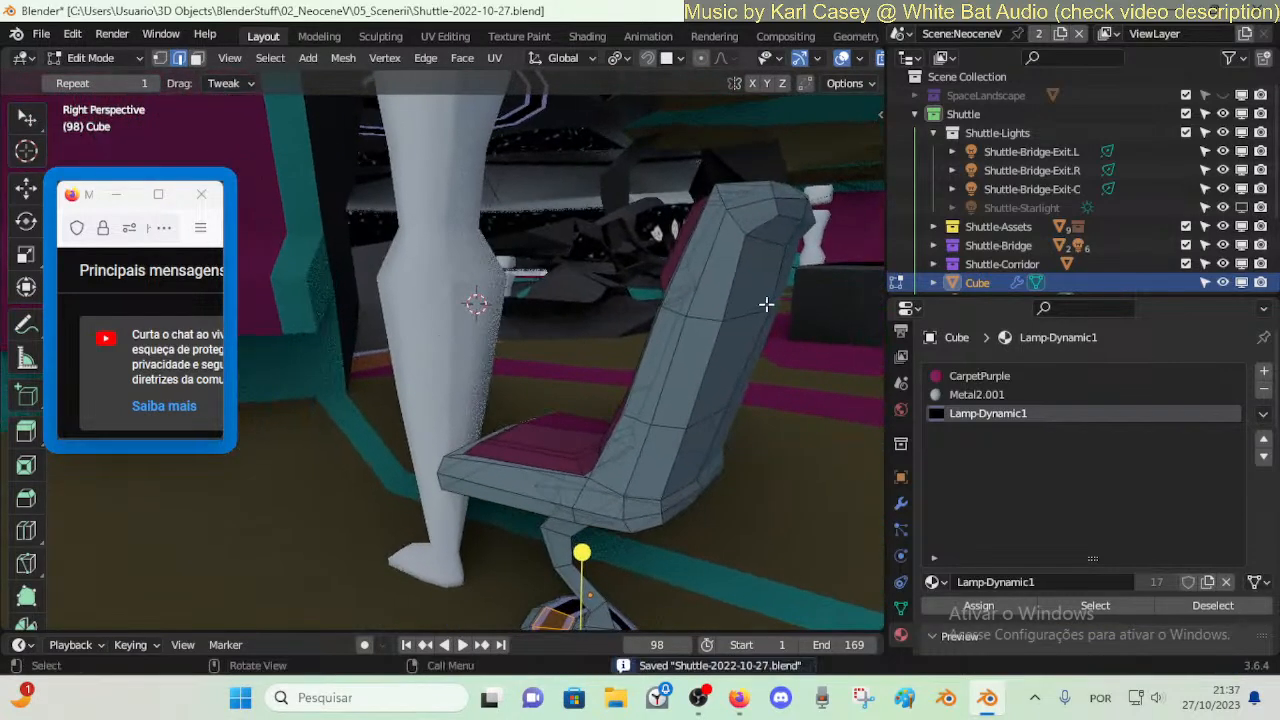
key(ctrl+r)
click(735, 226)
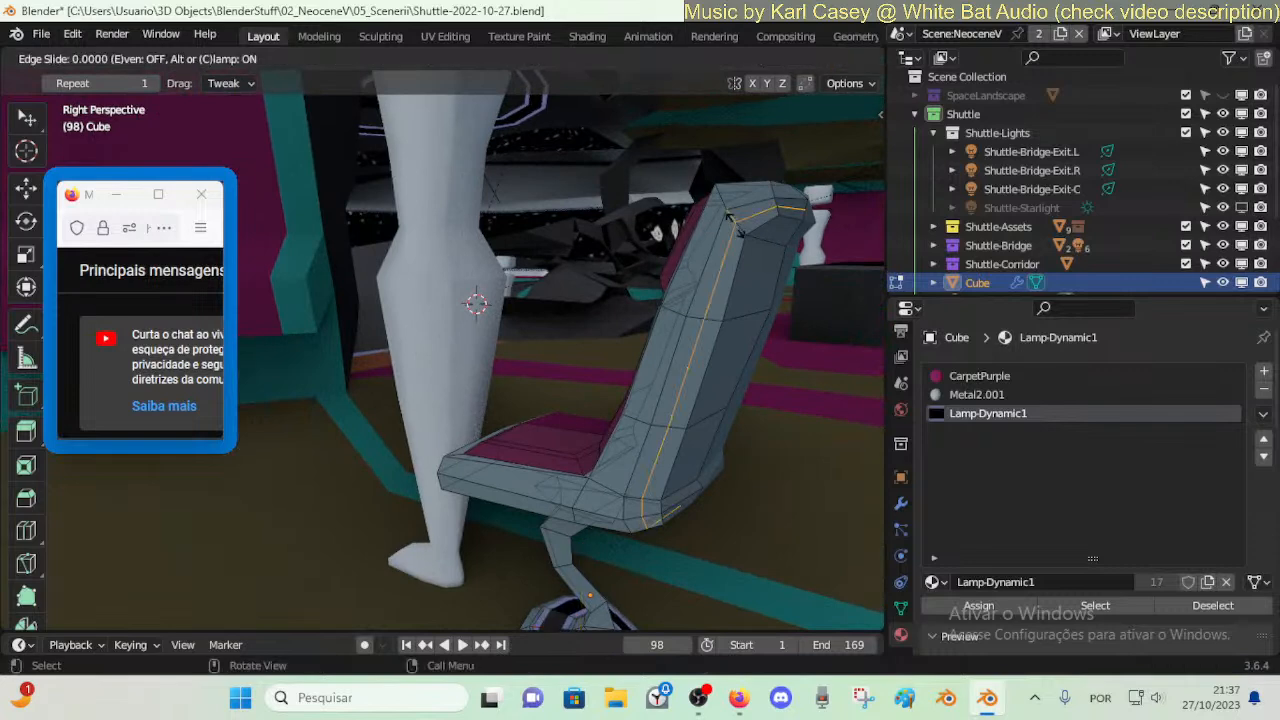
click(735, 228)
- Try to extrude the narrow face loop along the backrest's side frame inward by about 0.012 m
key(3)
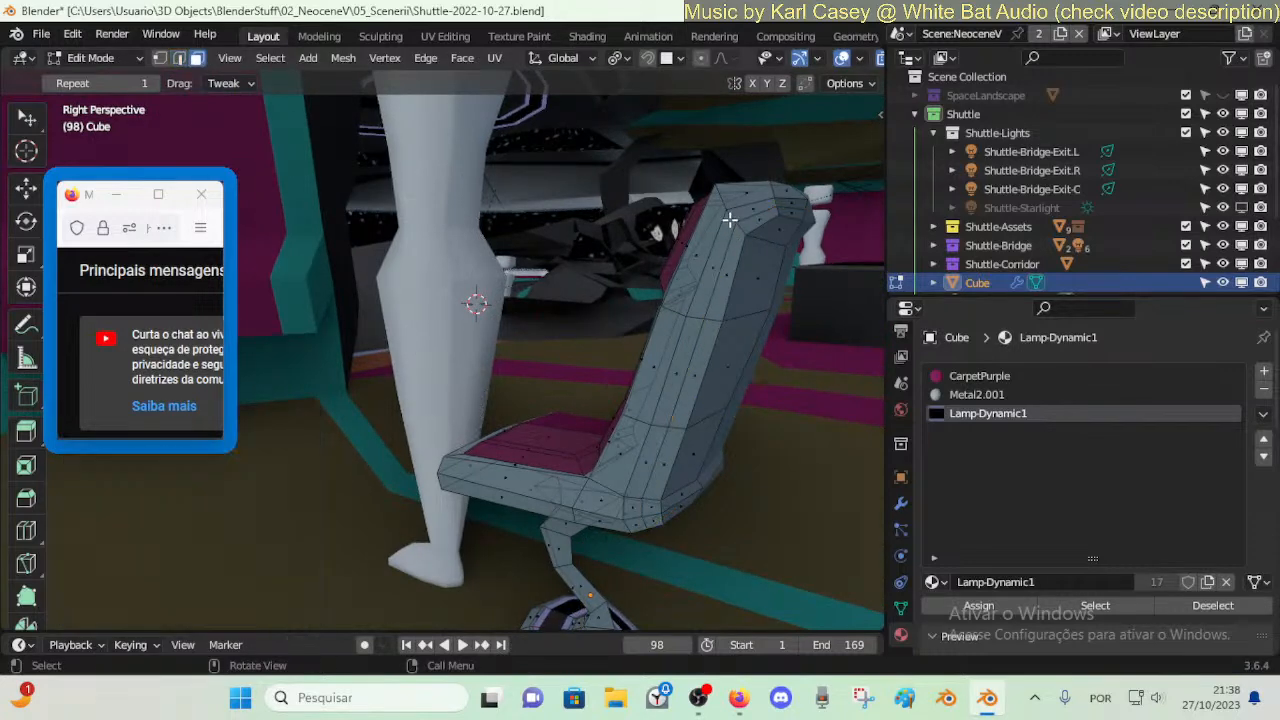
alt+click(730, 256)
key(e)
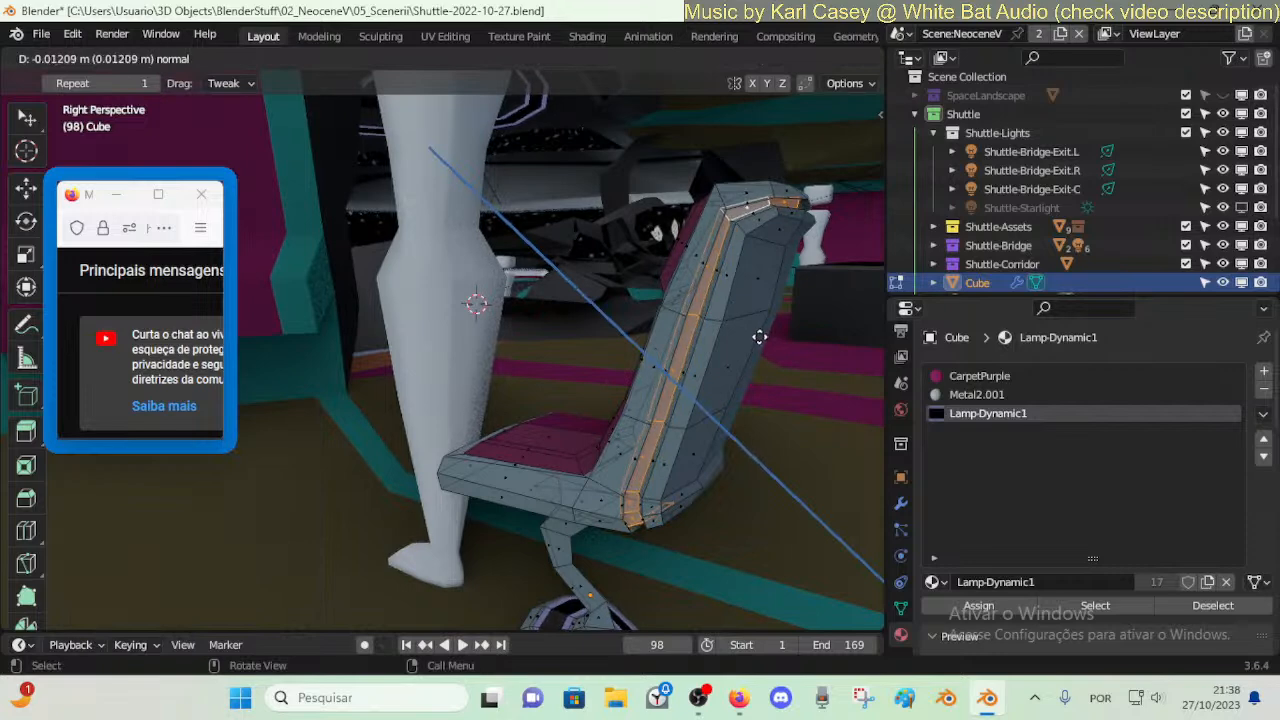
click(759, 337)
middle_drag(710, 416, 628, 422)
drag(637, 423, 648, 423)
middle_drag(648, 423, 633, 421)
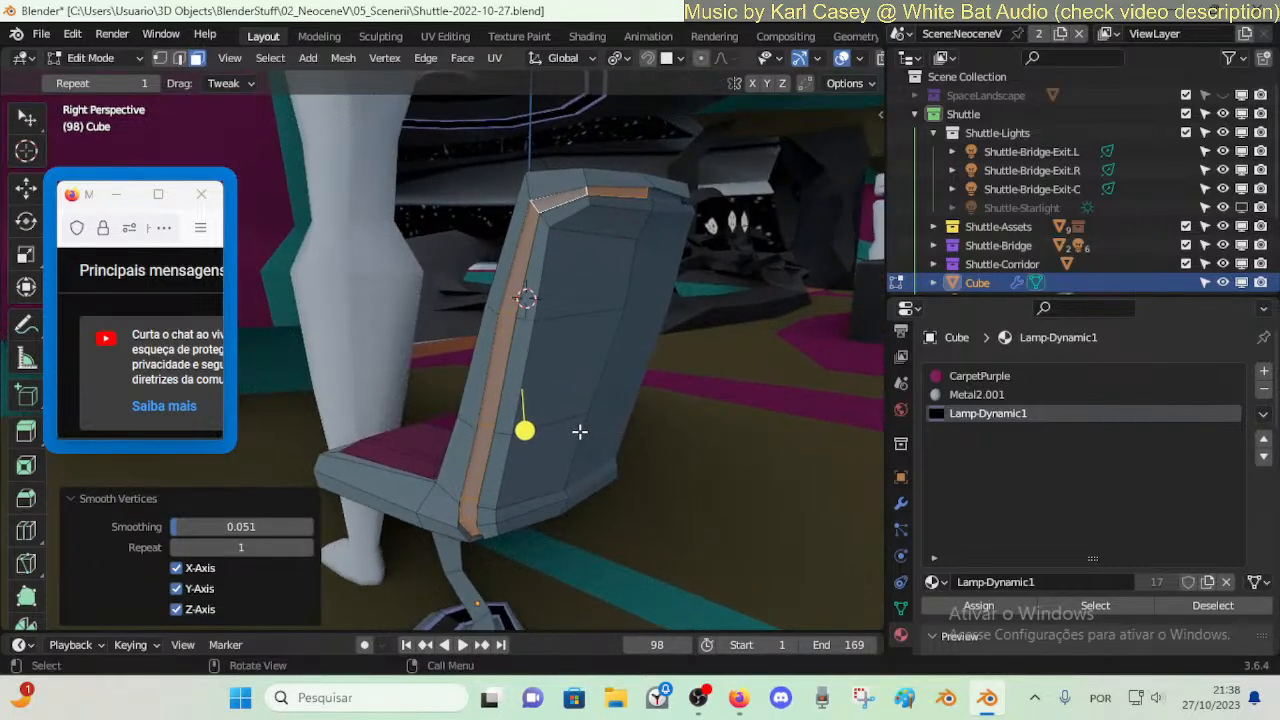
- Try to smooth the vertices of the two edge loops bordering the recessed backrest strip and check it in Object Mode
key(alt+a)
key(2)
alt+click(558, 191)
alt+shift+click(567, 205)
drag(526, 432, 597, 447)
key(Tab)
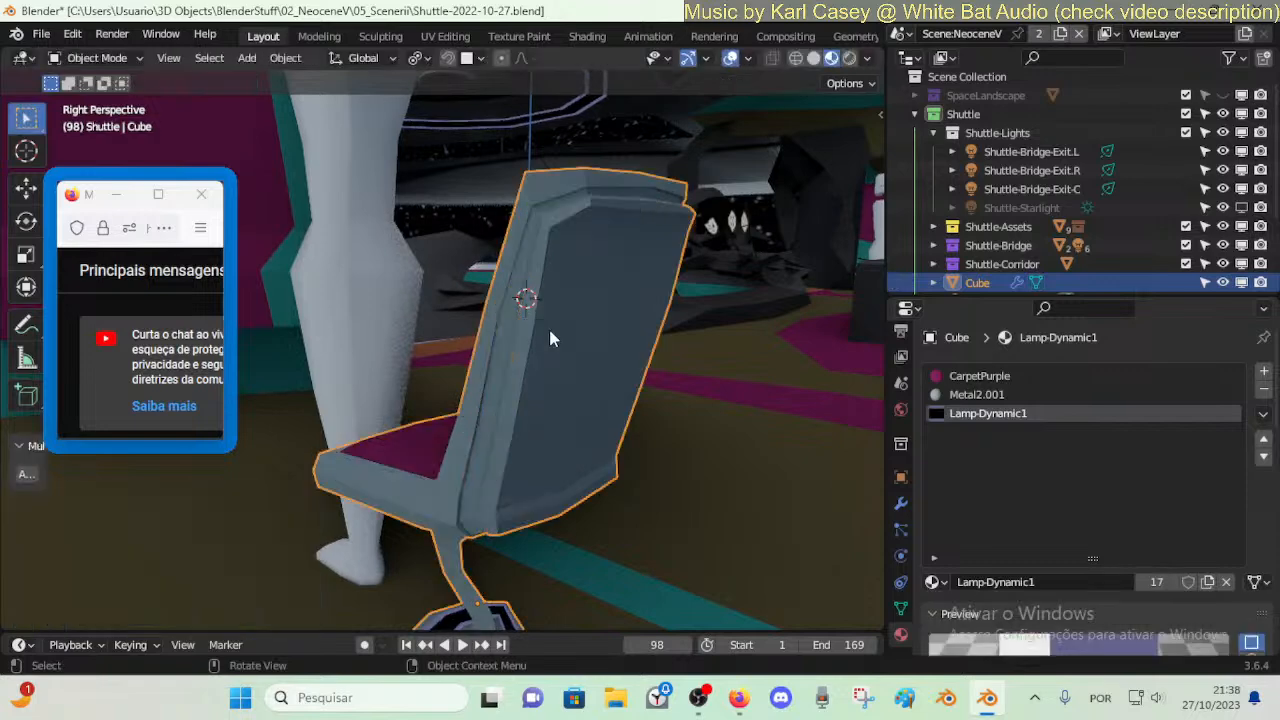
- Try to extrude the recessed strip's face loop on the backrest frame a second time
key(Tab)
key(3)
alt+click(533, 213)
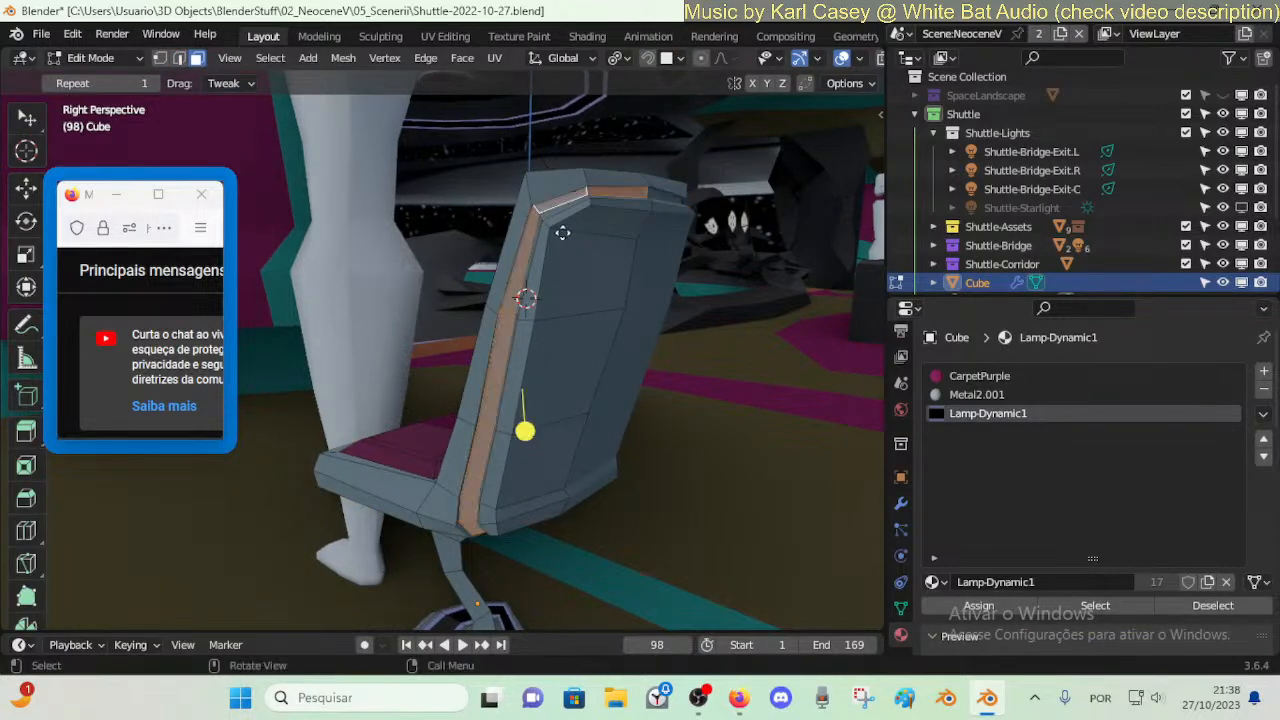
key(e)
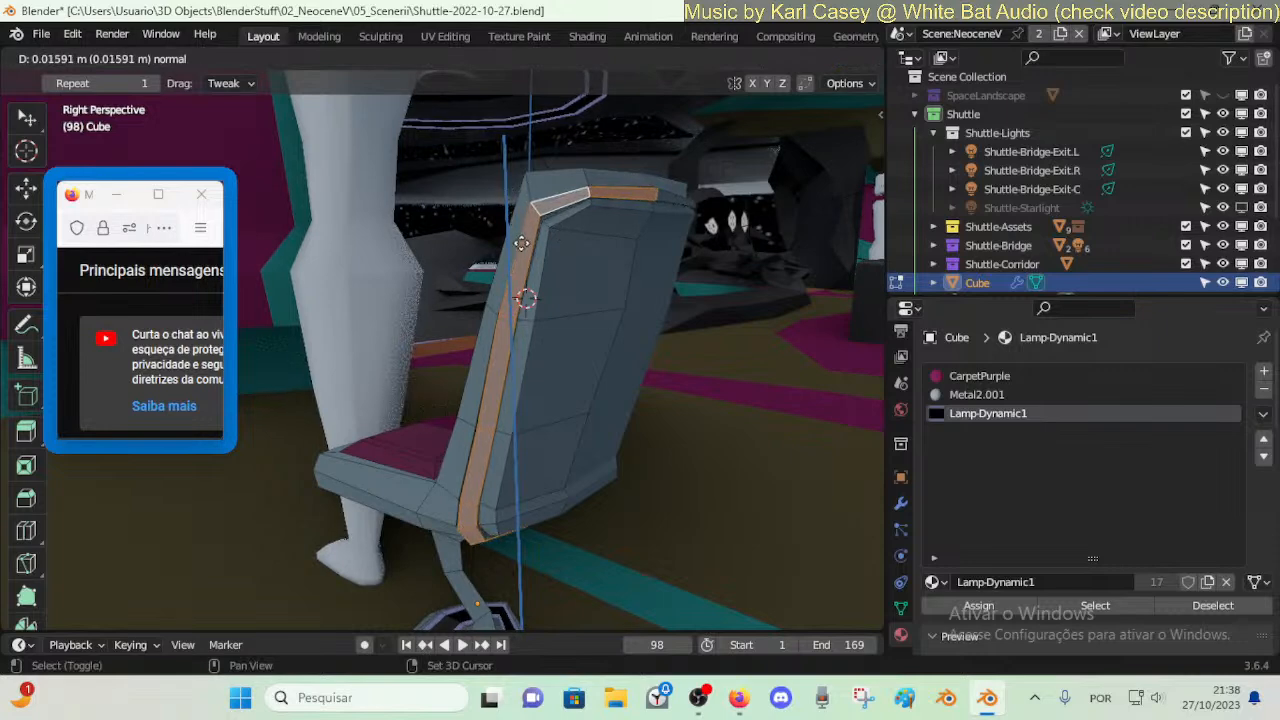
click(507, 198)
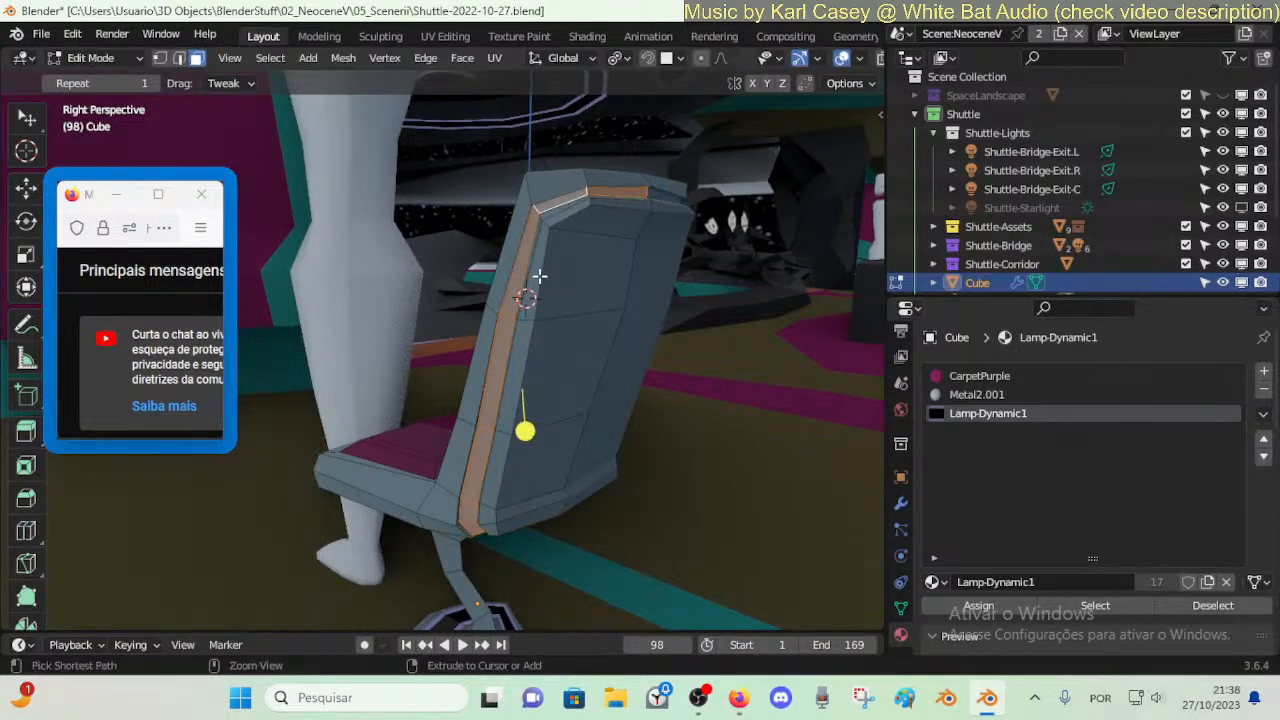
- Undo the extrusions and smoothing of the strip along the backrest frame
key(ctrl+z)
key(ctrl+z)
key(2)
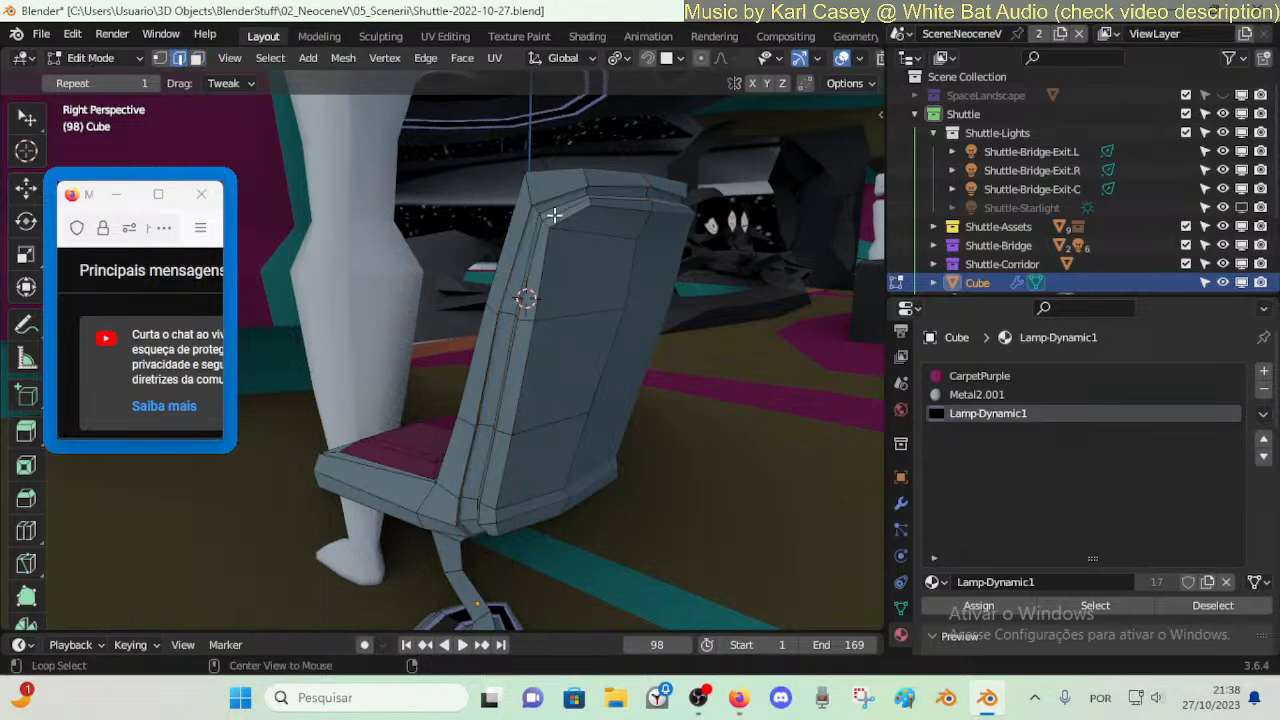
alt+click(552, 210)
key(Tab)
key(Tab)
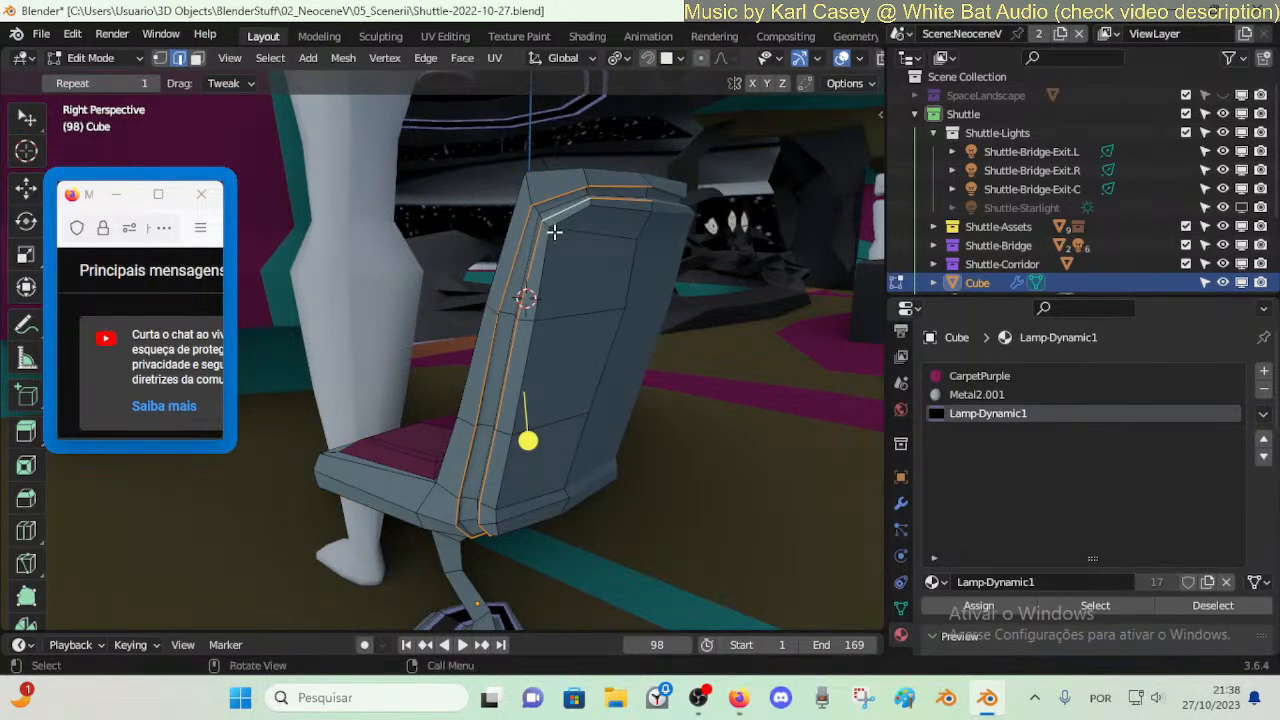
key(ctrl+z)
key(ctrl+z)
key(ctrl+z)
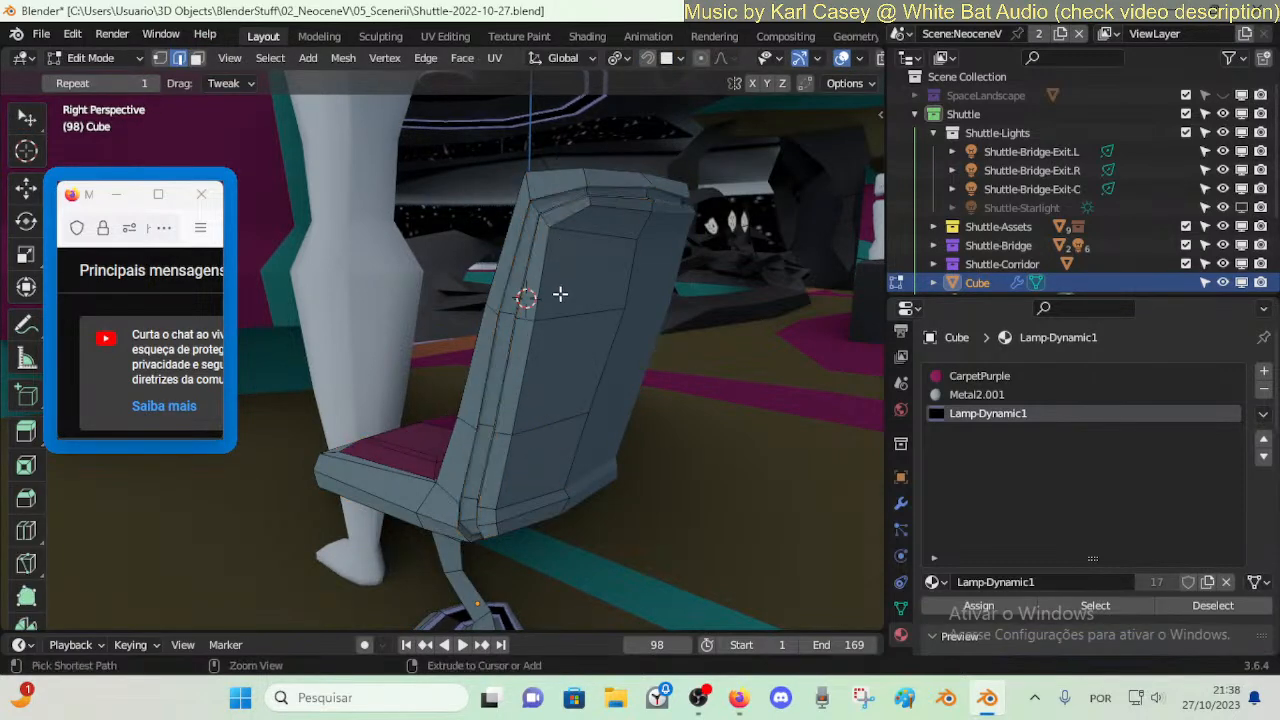
key(ctrl+z)
key(ctrl+z)
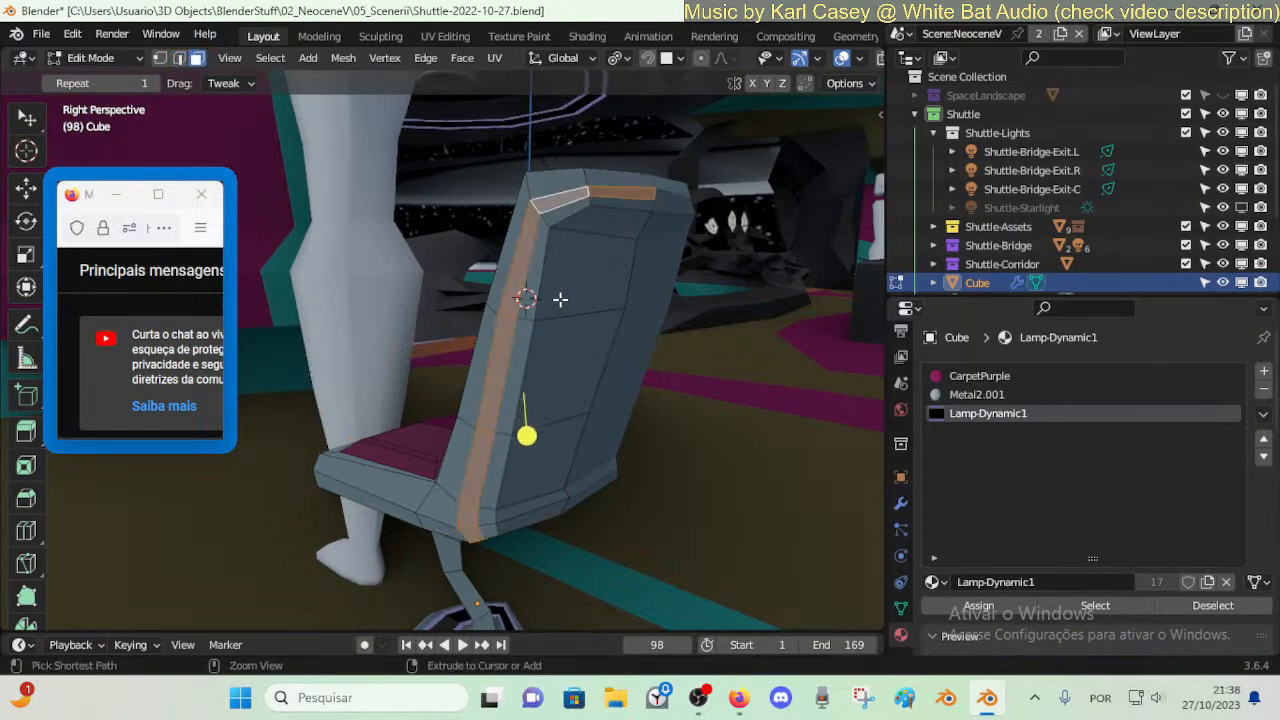
- Try to move the strip faces, undo the changes and clear the selection
key(g)
click(578, 324)
key(ctrl+z)
drag(523, 276, 410, 264)
key(ctrl+z)
key(alt+a)
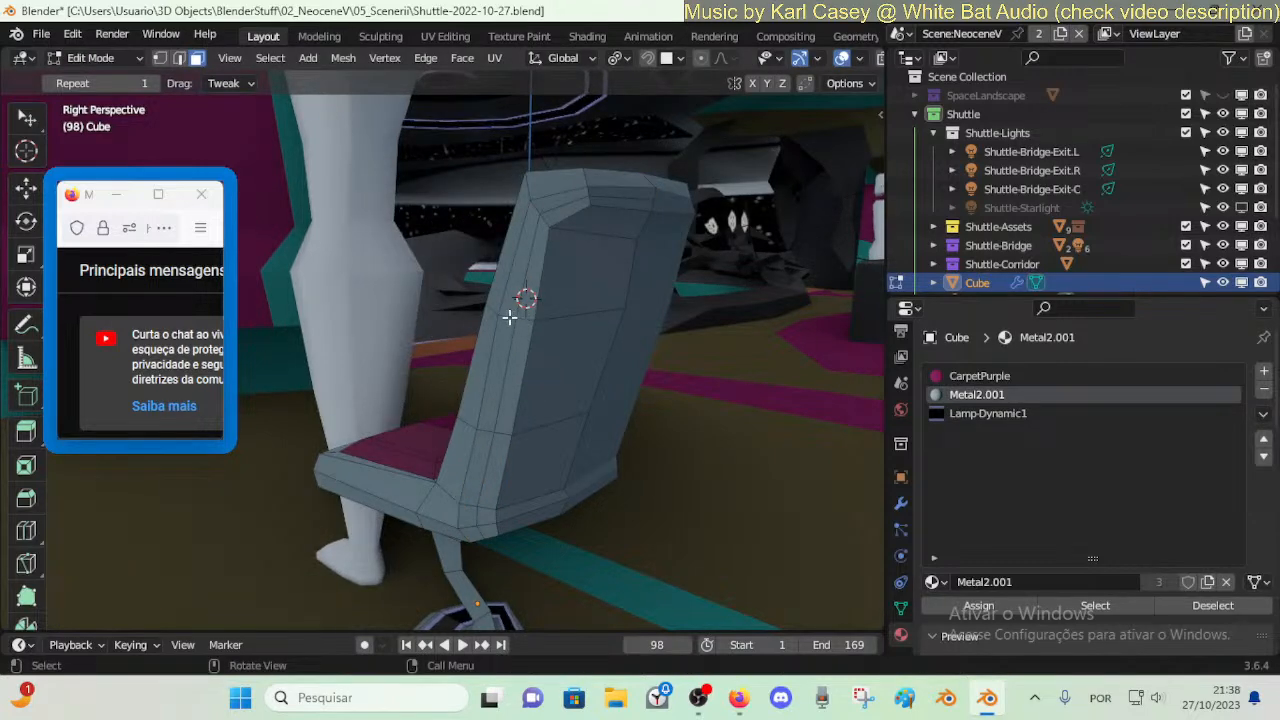
- Extrude the narrow face loop along the backrest's side frame inward by about 0.004 m
alt+click(534, 325)
key(e)
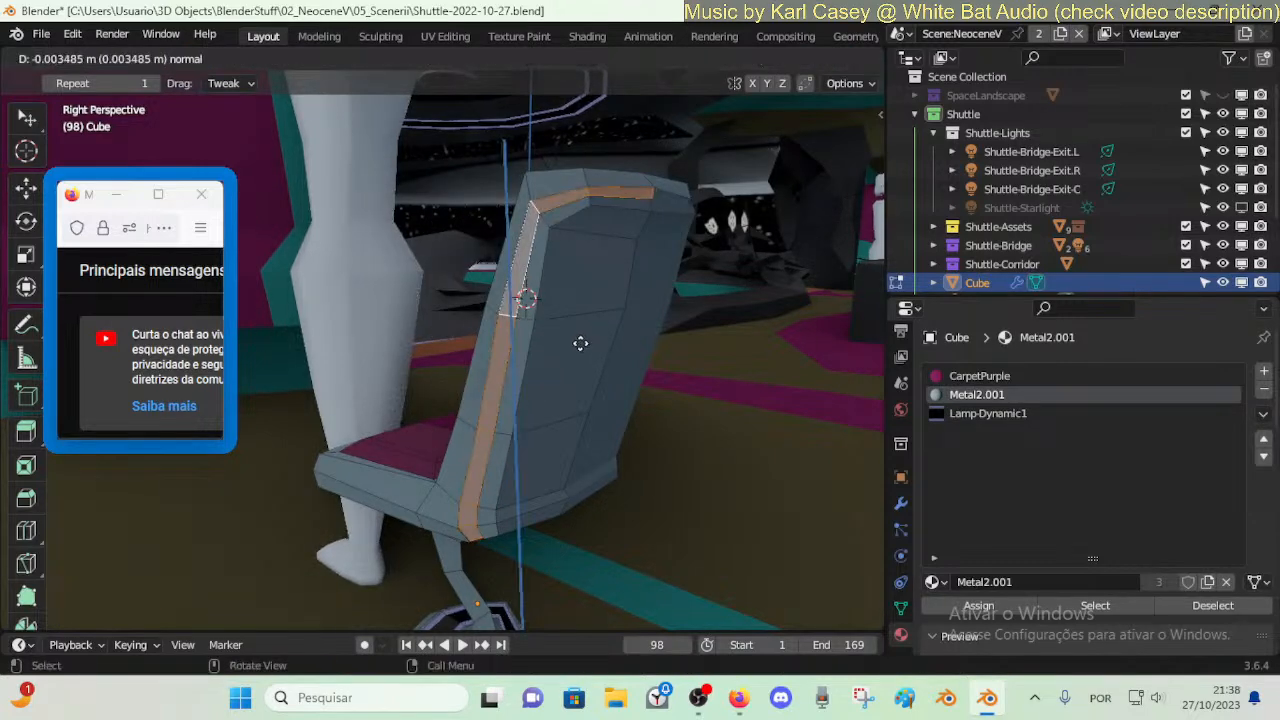
click(586, 349)
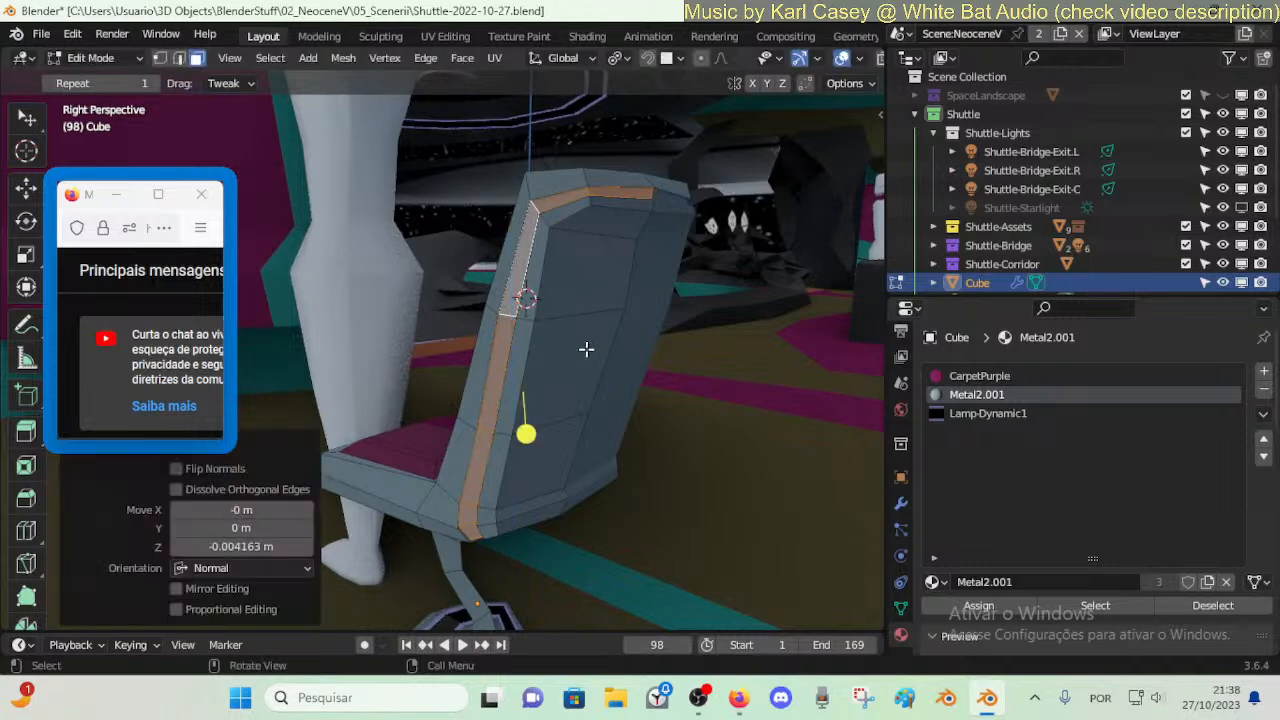
- Reset the UVs of the backrest strip's face loop and assign the Lamp-Dynamic1 material to it
key(alt+a)
alt+click(511, 438)
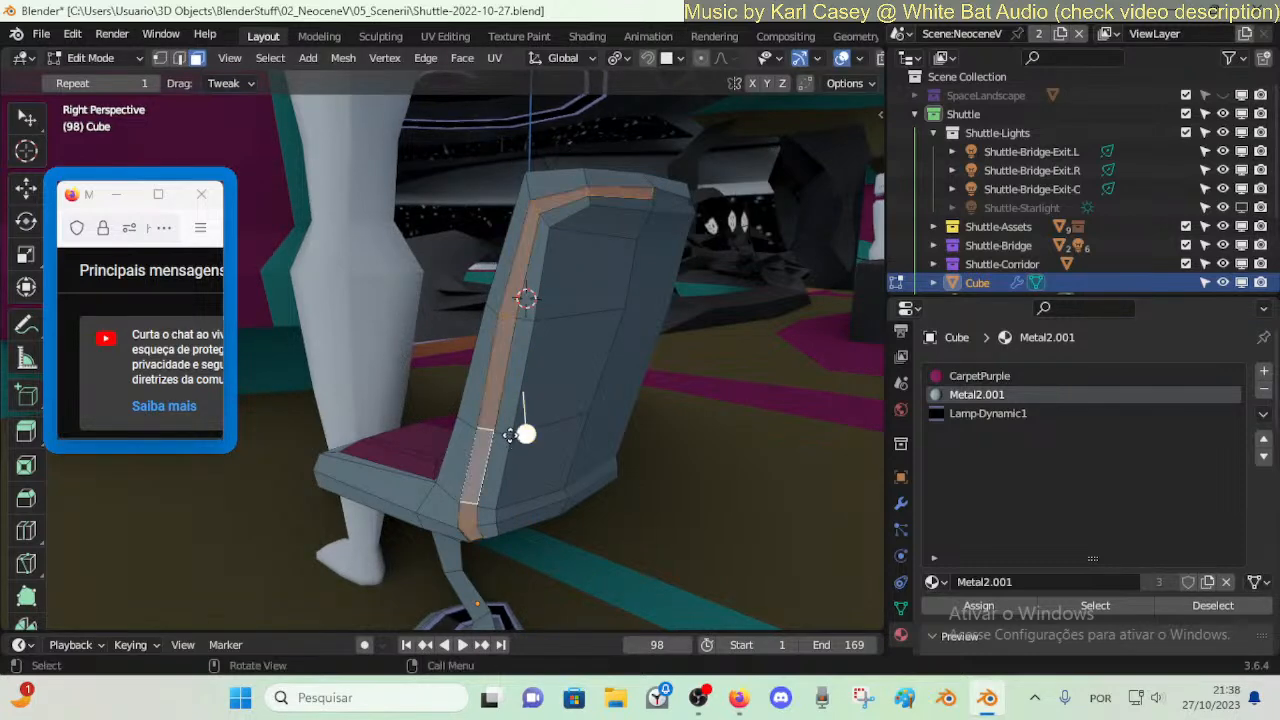
key(u)
click(484, 408)
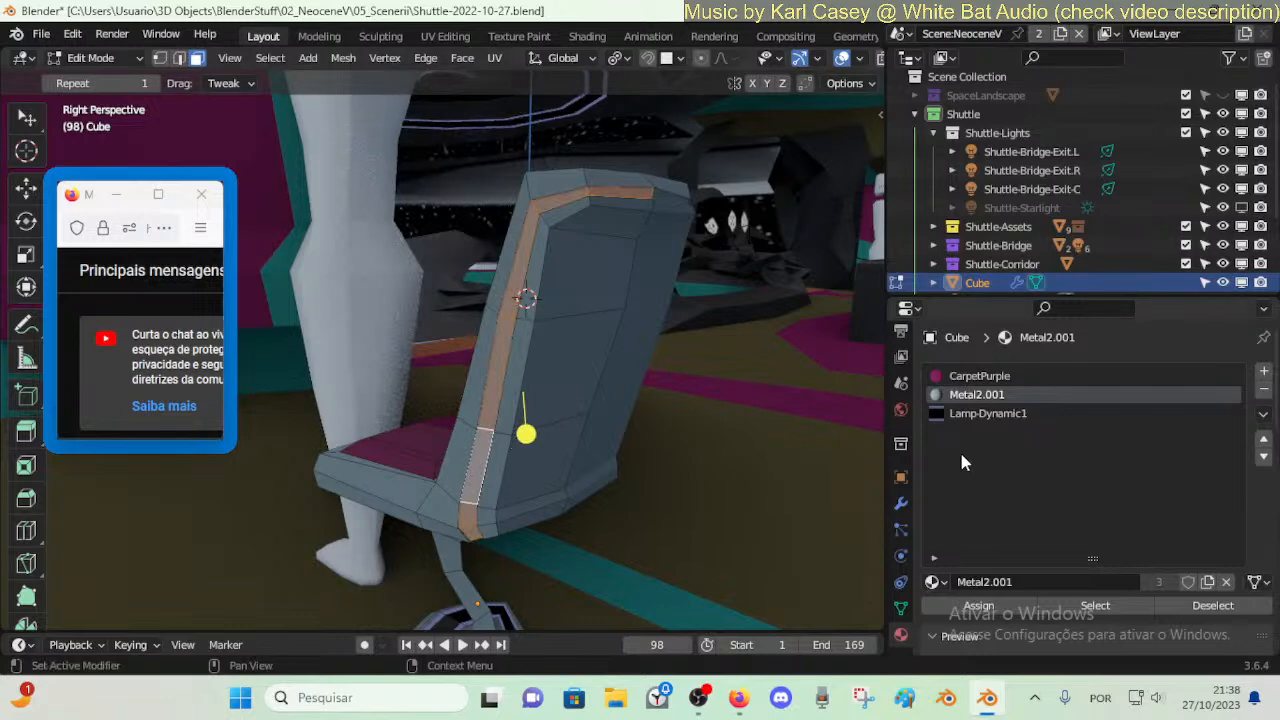
click(988, 413)
click(955, 603)
key(alt+a)
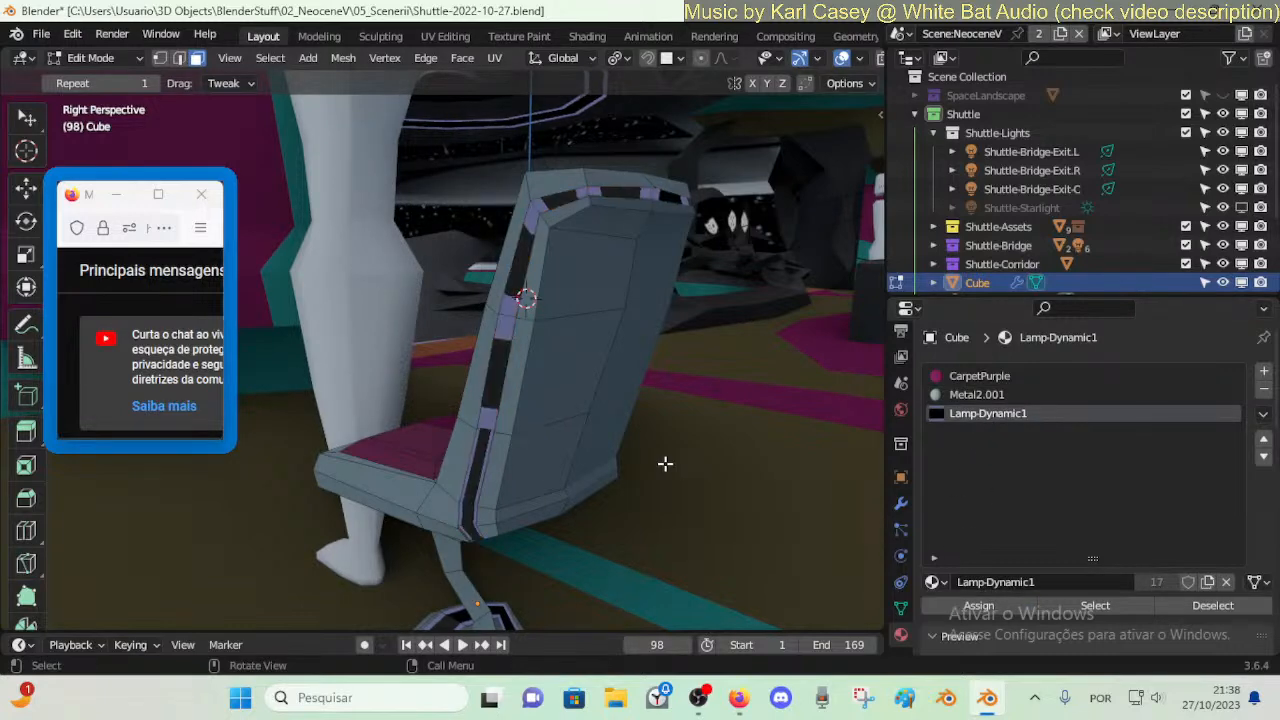
- Play the animation and inspect the lamp pattern on the backrest strip from around the chair
key(space)
key(shift+grave)
key(s)
key(d)
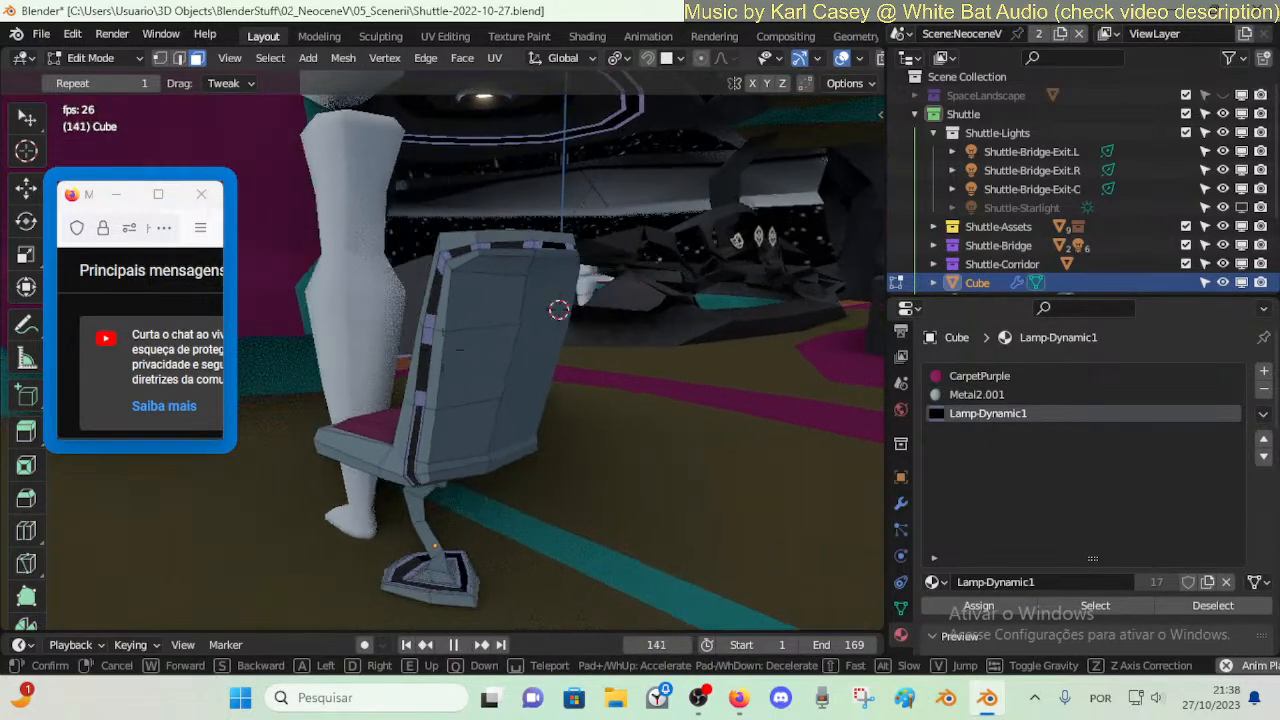
key(a)
key(w)
key(s)
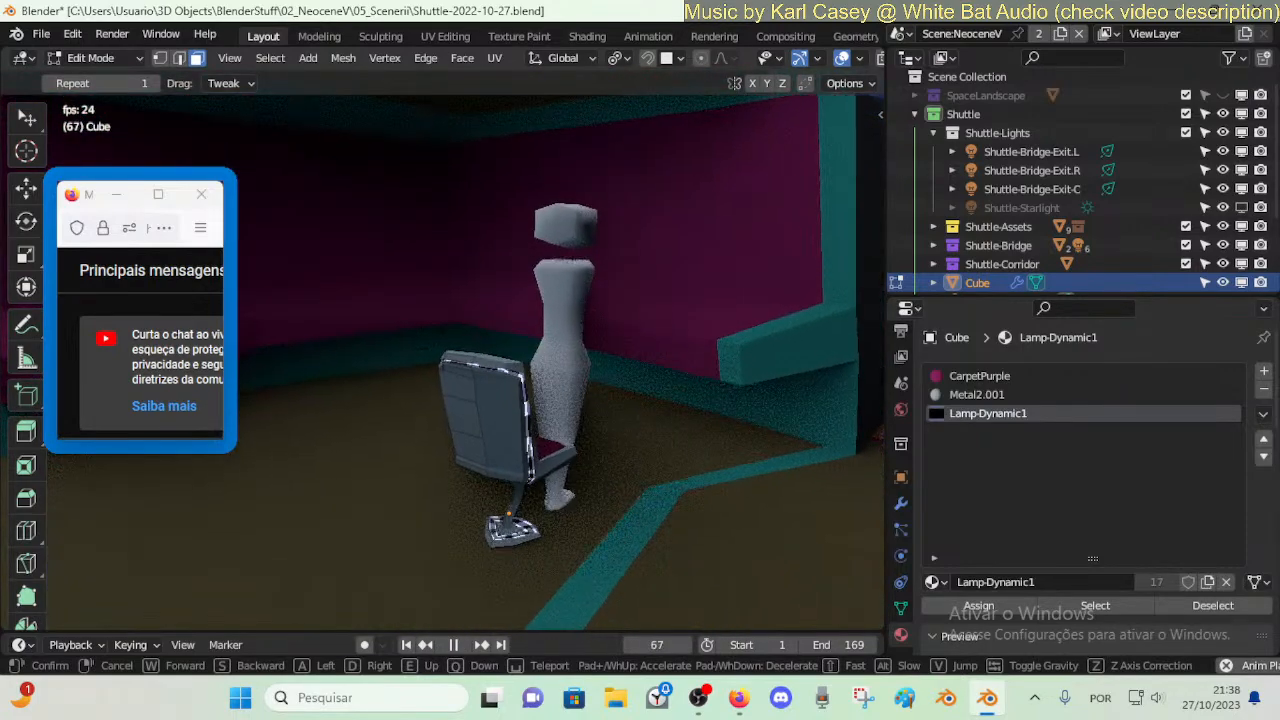
key(w)
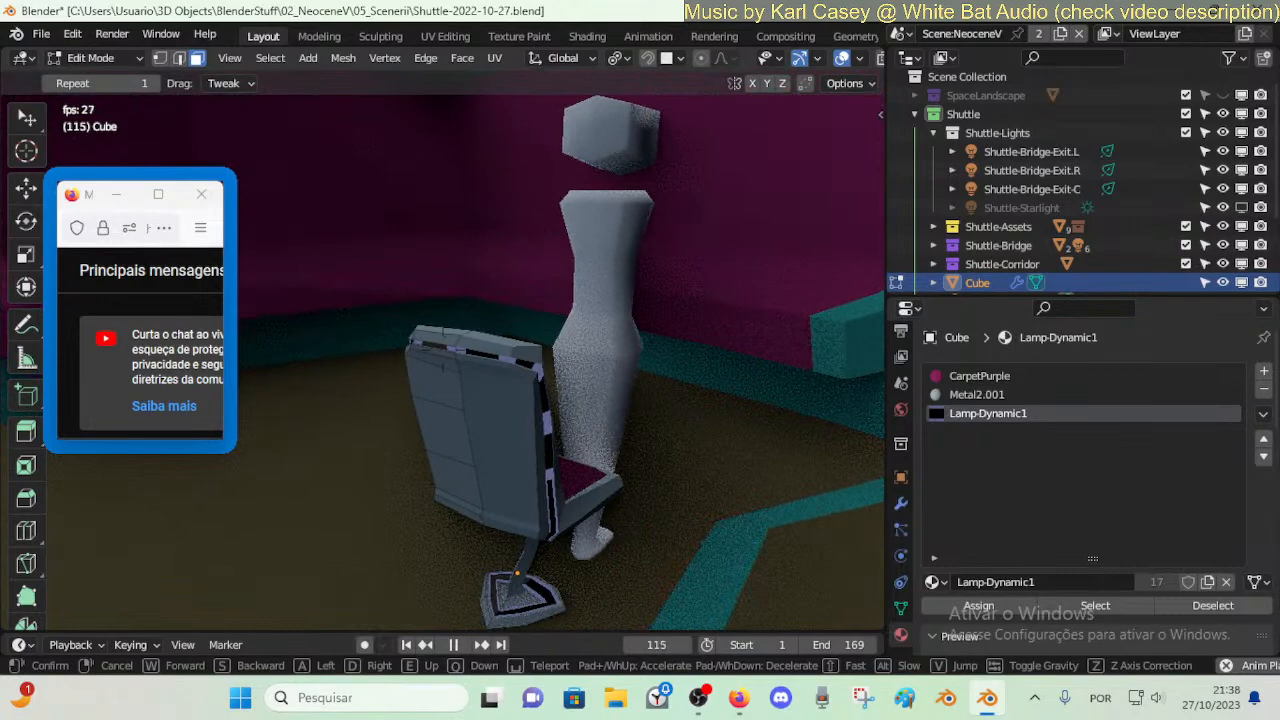
key(Escape)
key(Tab)
key(Tab)
- Select the lamp-material face loop around the backrest frame and delete its faces
key(shift+grave)
key(w)
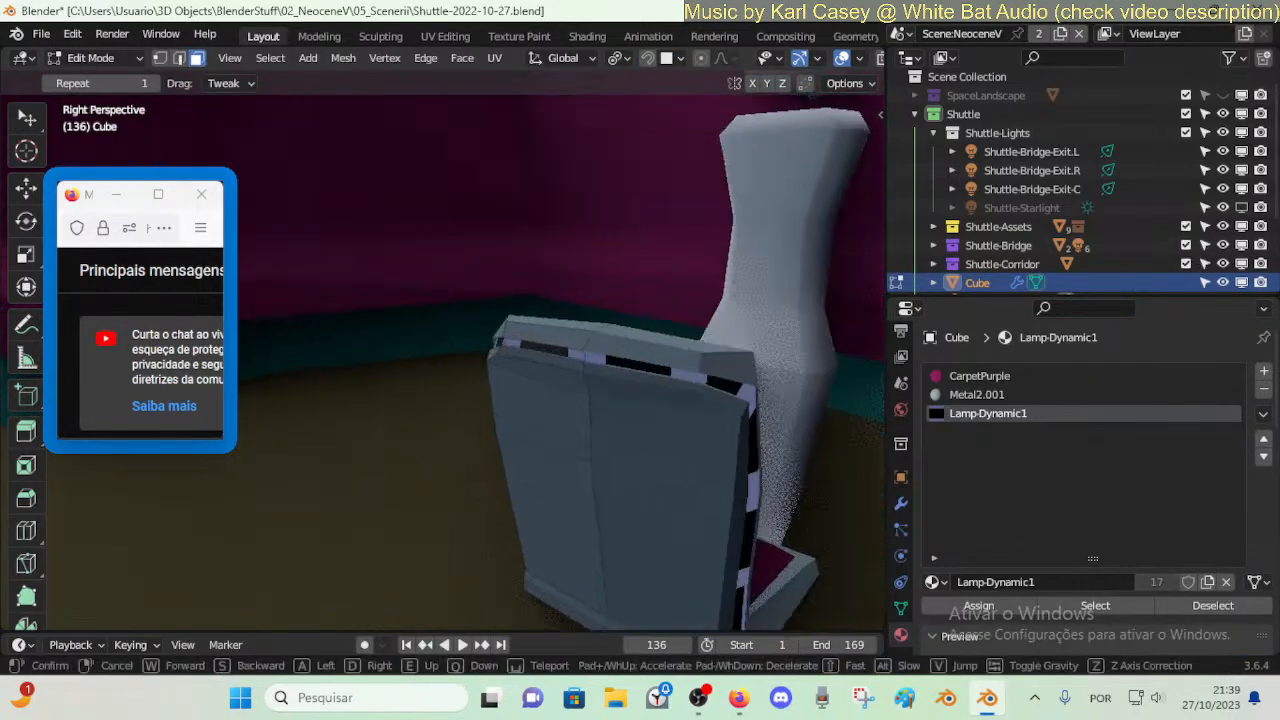
key(s)
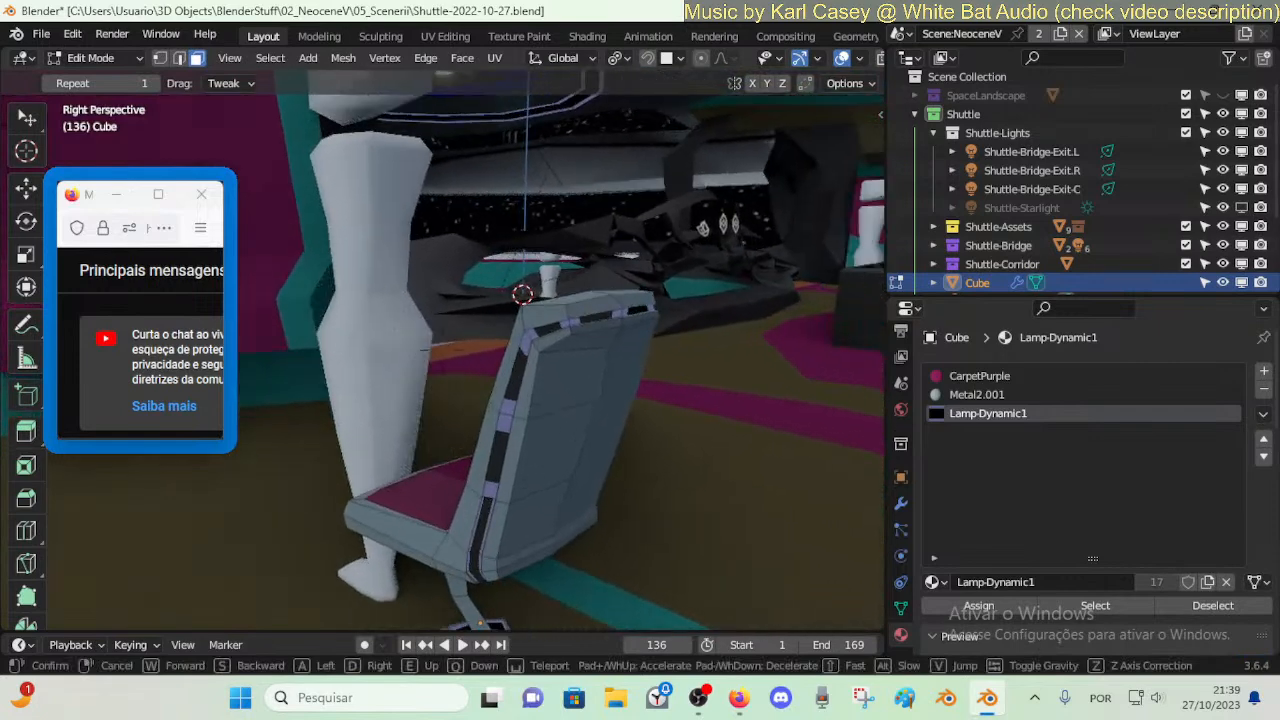
click(557, 340)
alt+click(561, 328)
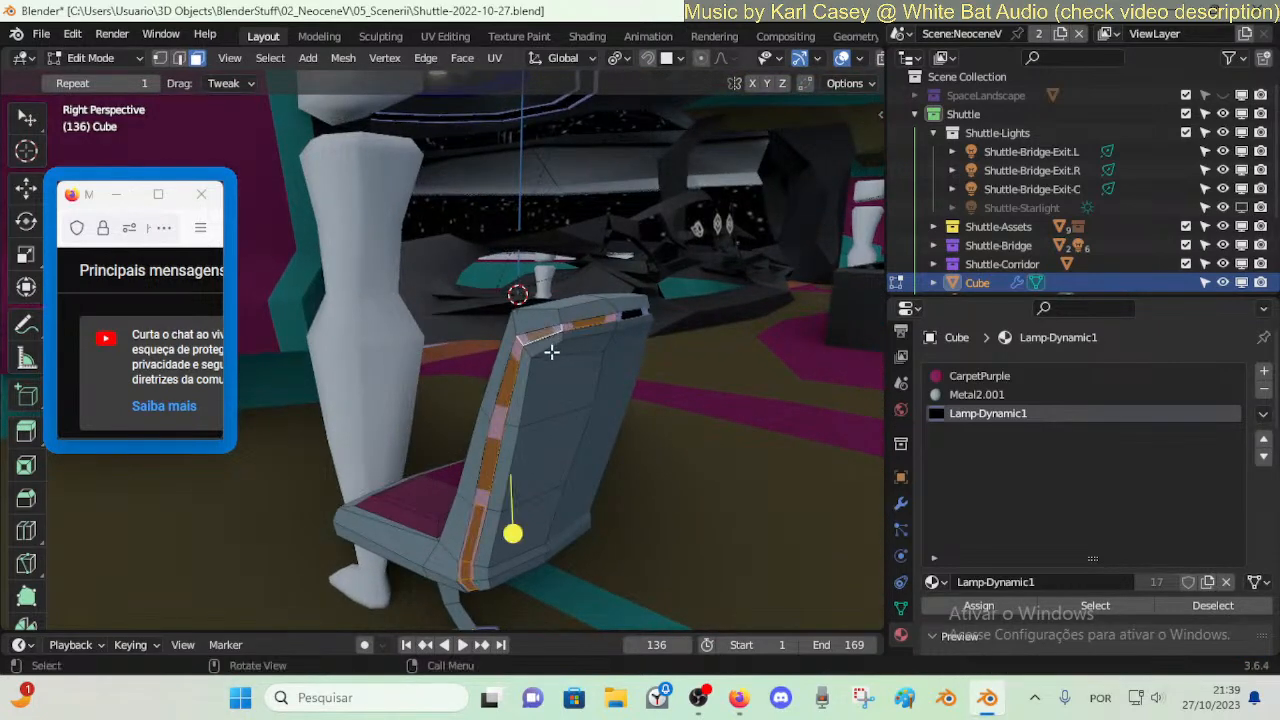
key(x)
click(551, 353)
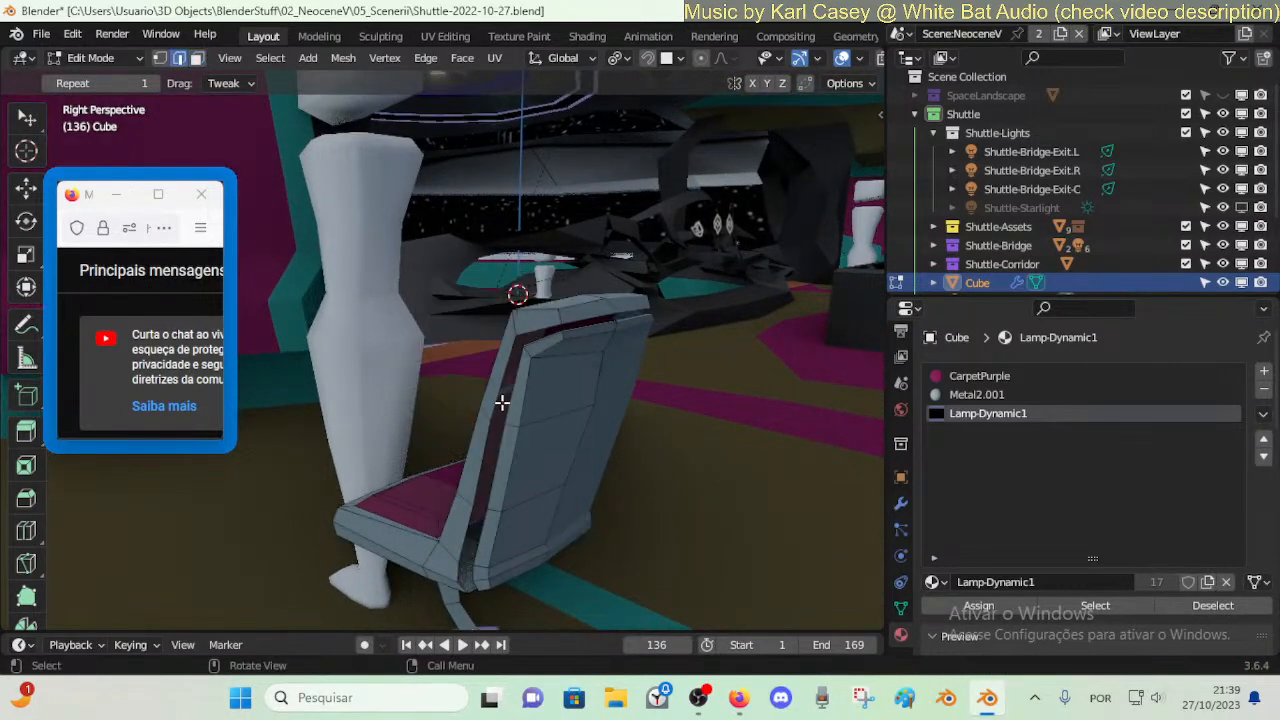
- Select the boundary edge loops on both sides of the open gap around the backrest frame
key(shift+grave)
key(w)
click(502, 403)
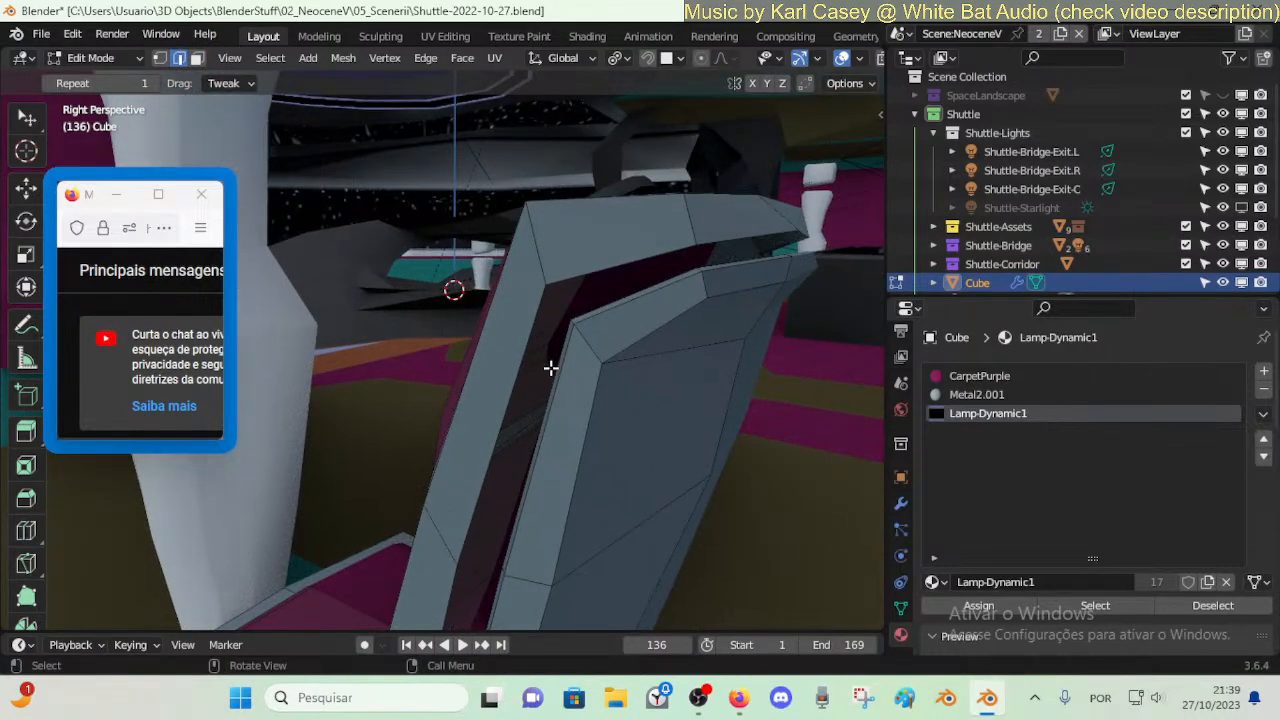
alt+shift+click(552, 363)
key(shift+grave)
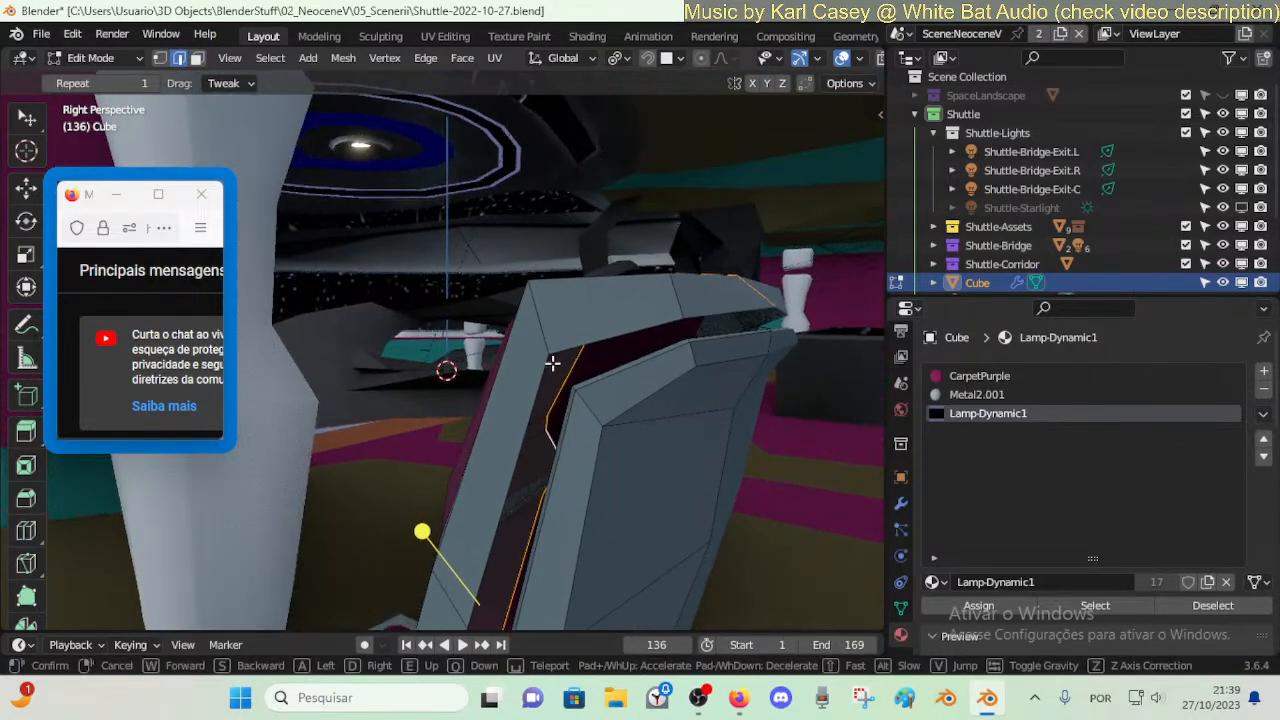
click(552, 363)
key(shift+grave)
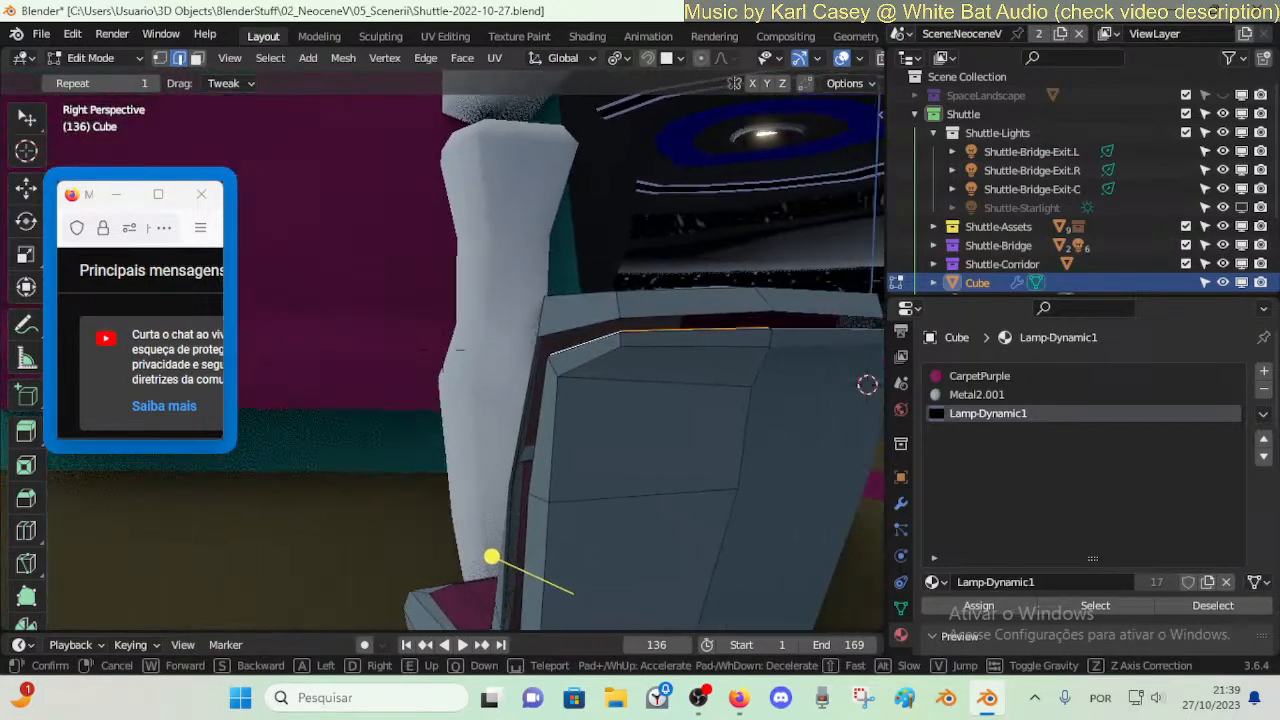
key(w)
click(586, 395)
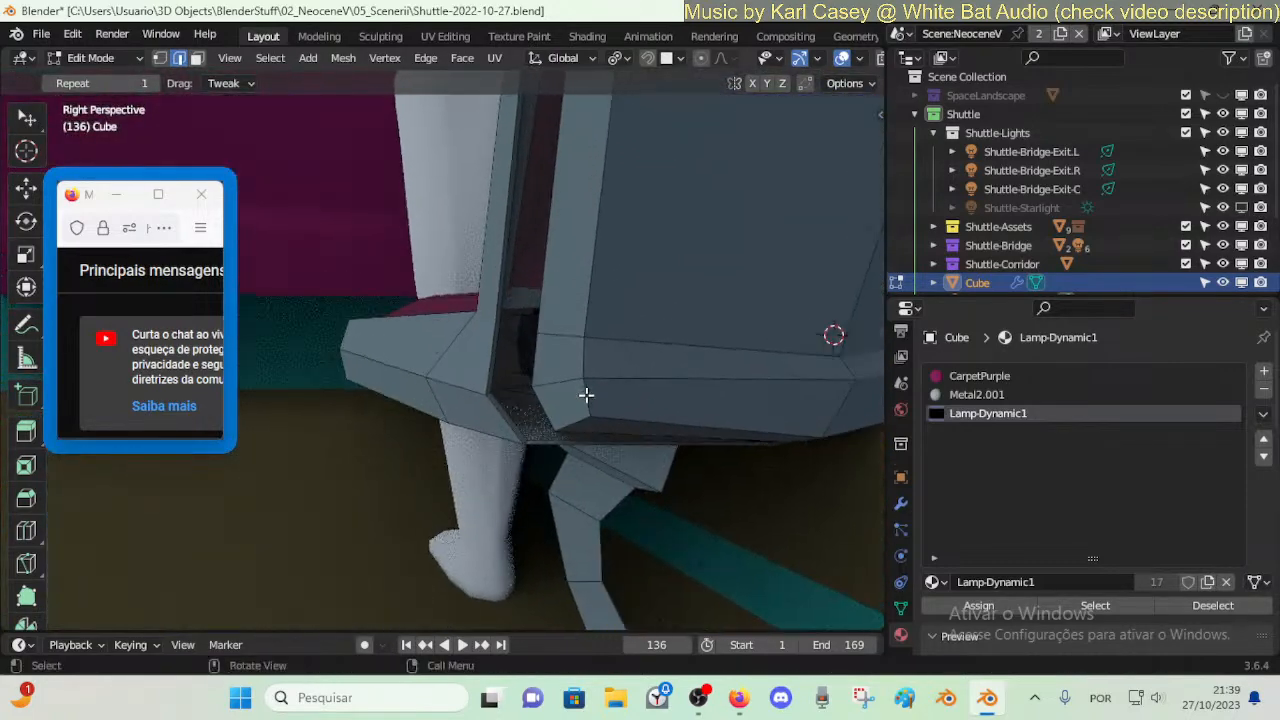
key(shift+grave)
key(s)
click(526, 351)
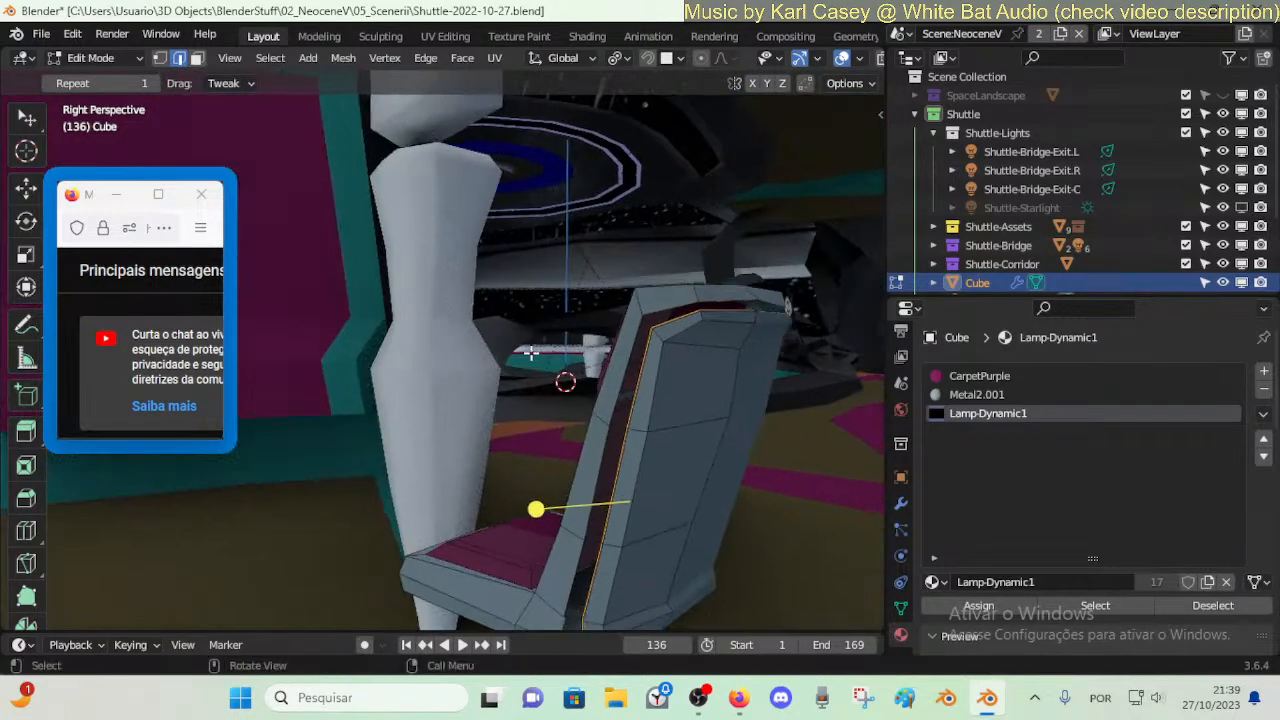
- Fill the backrest gap with Bridge Edge Loops and reset the UVs of the new faces
key(ctrl+e)
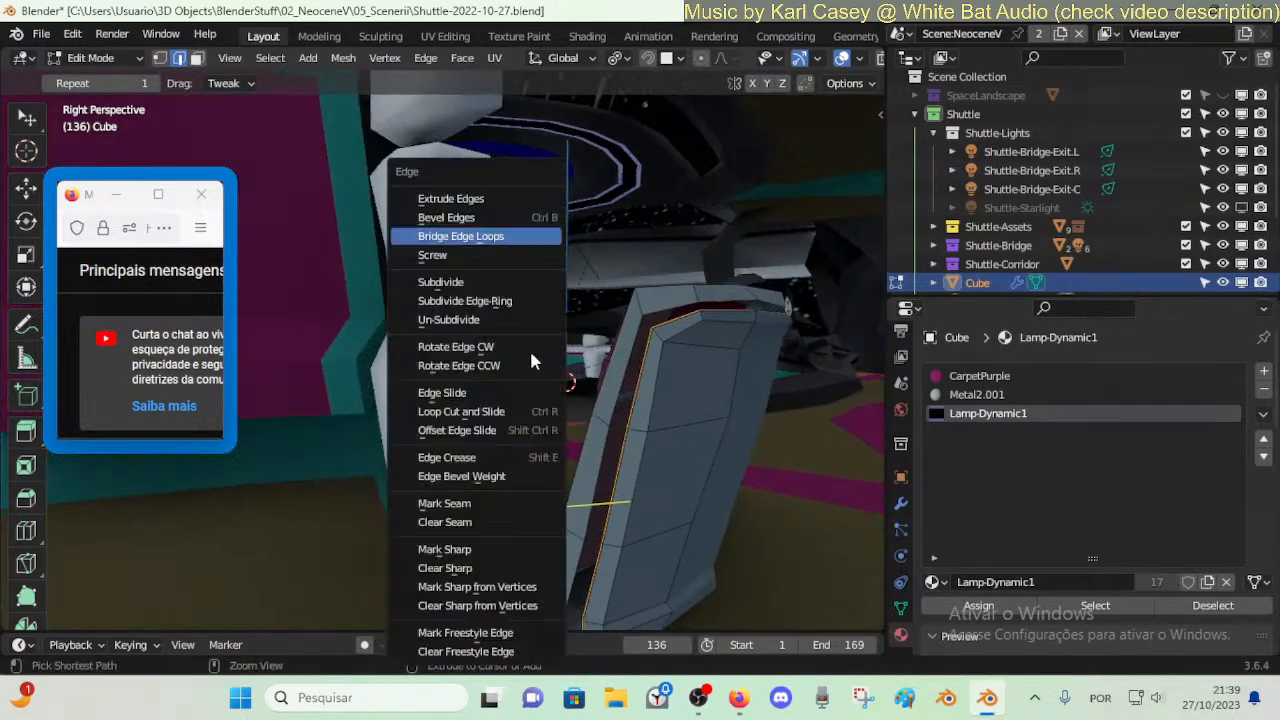
click(490, 237)
key(u)
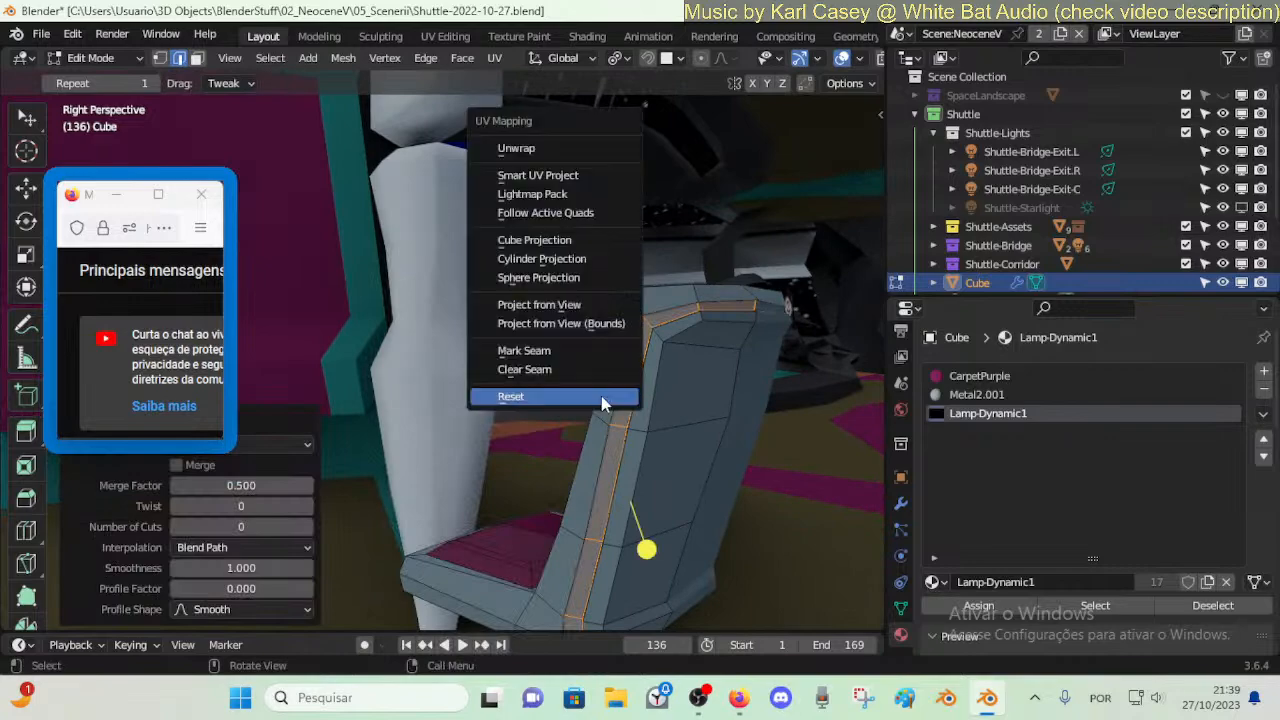
click(562, 400)
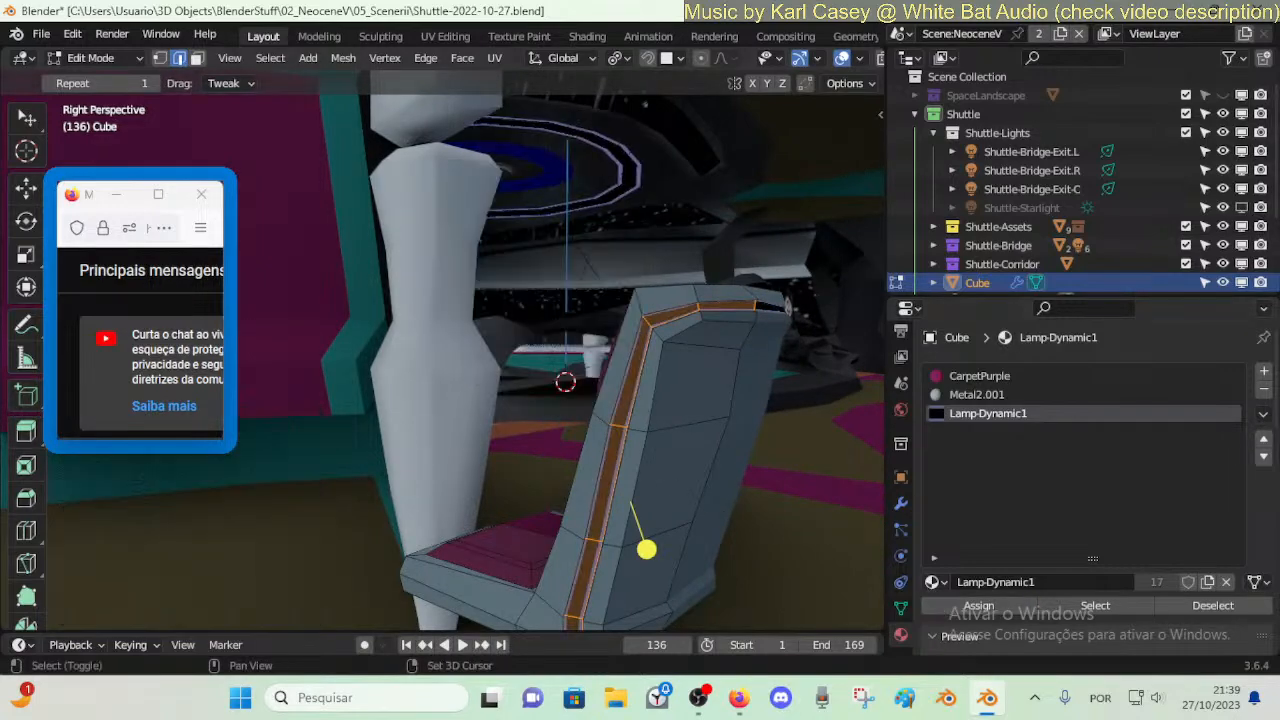
- Play the animation and inspect the bridged lamp strip along the backrest and under the seat
key(shift+grave)
click(653, 476)
key(space)
key(shift+grave)
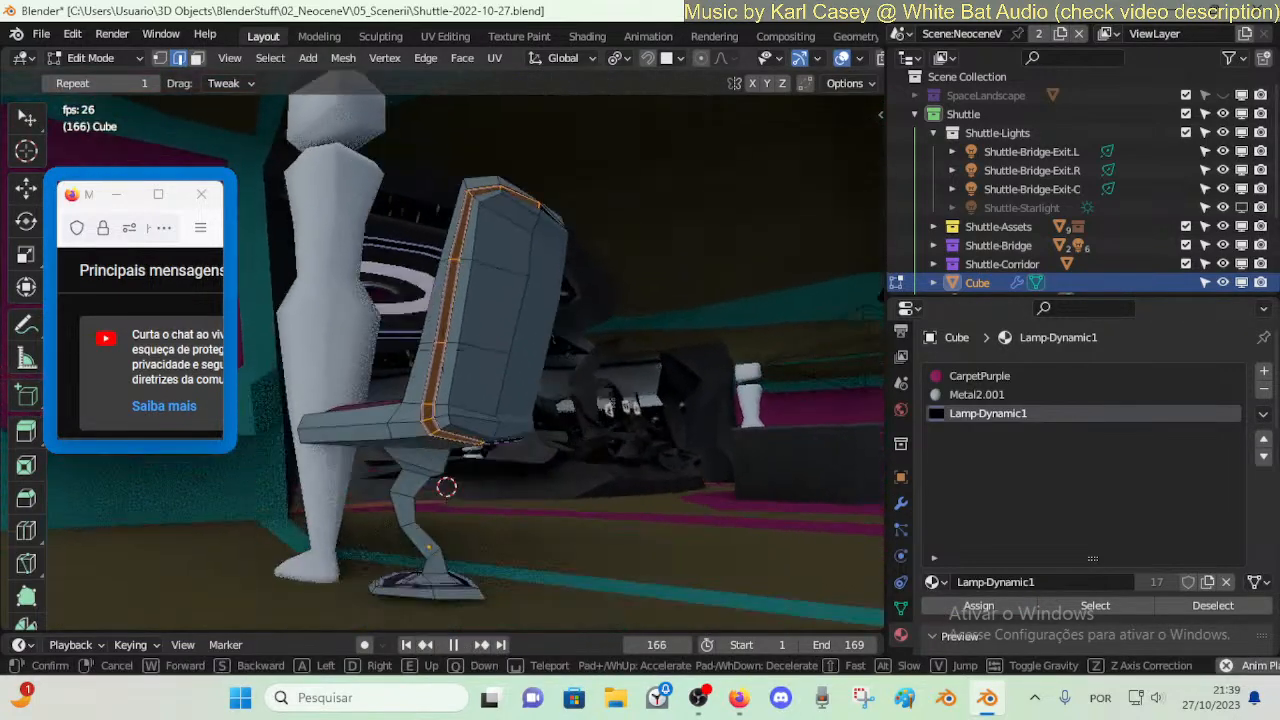
key(w)
key(q)
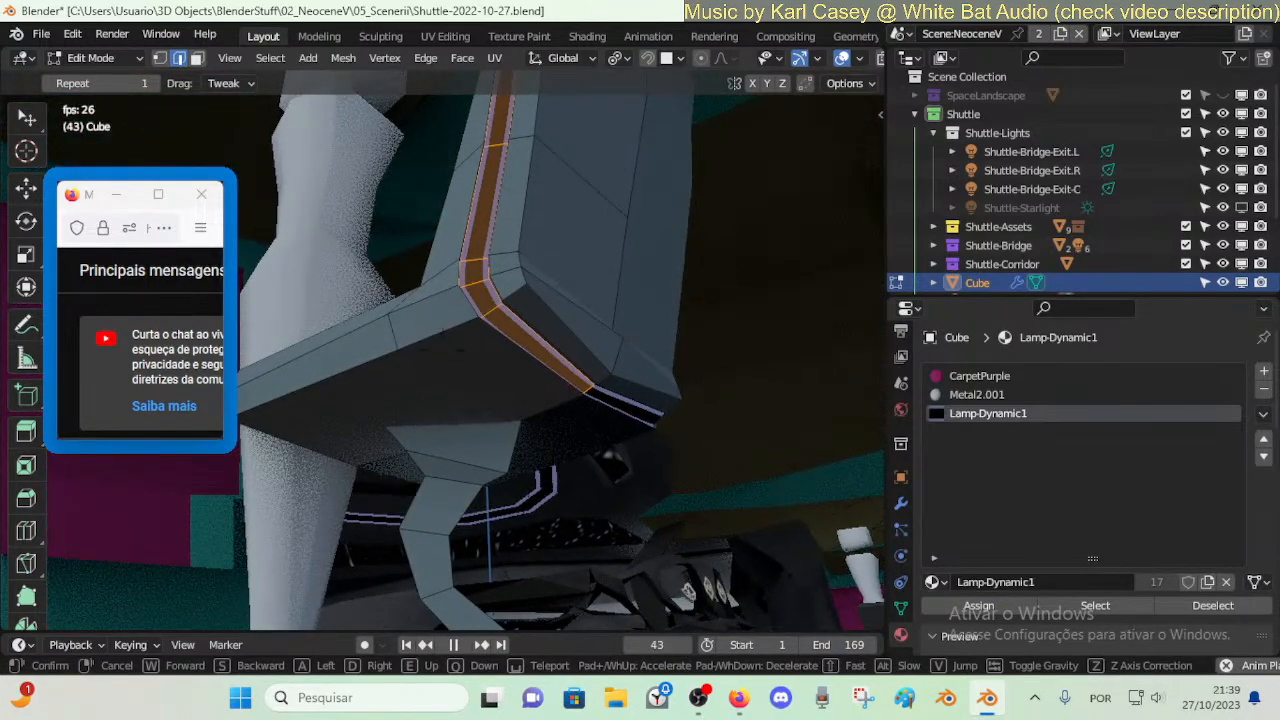
key(e)
click(668, 453)
key(space)
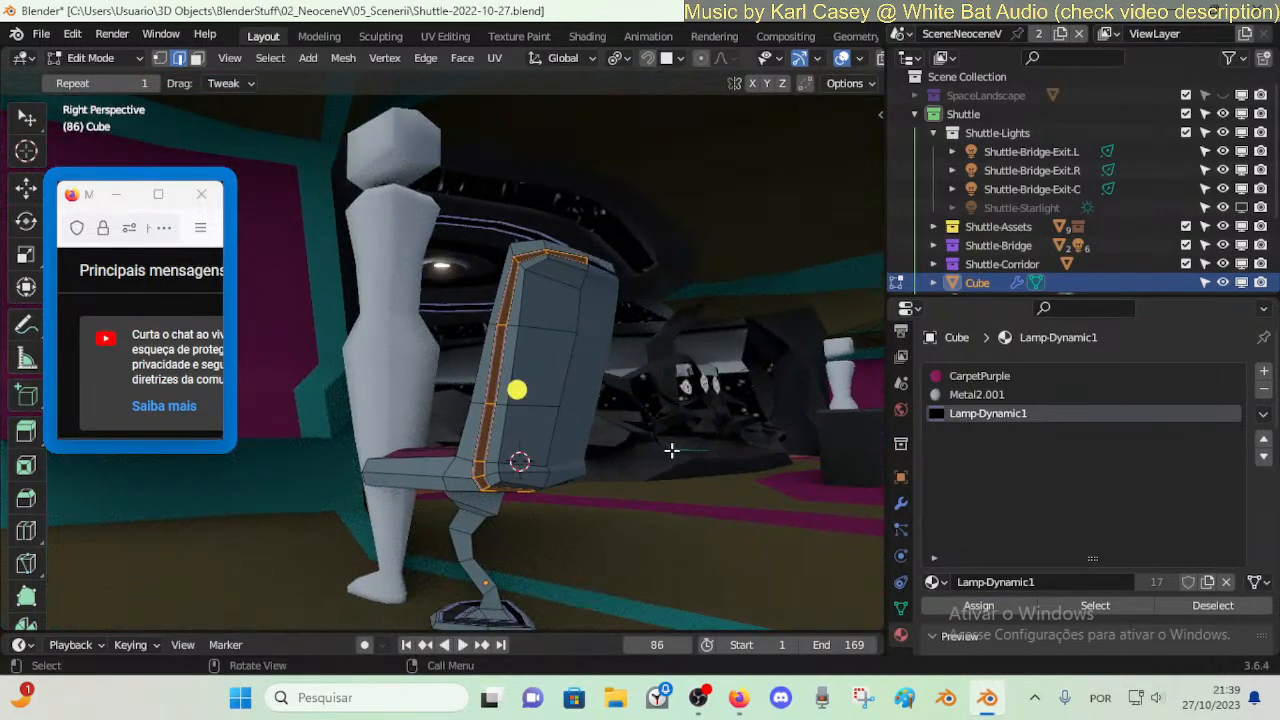
- Save the file, add a material slot using Lamp-Dynamic2, and assign it to the selected strip around the backrest
key(ctrl+s)
click(1264, 370)
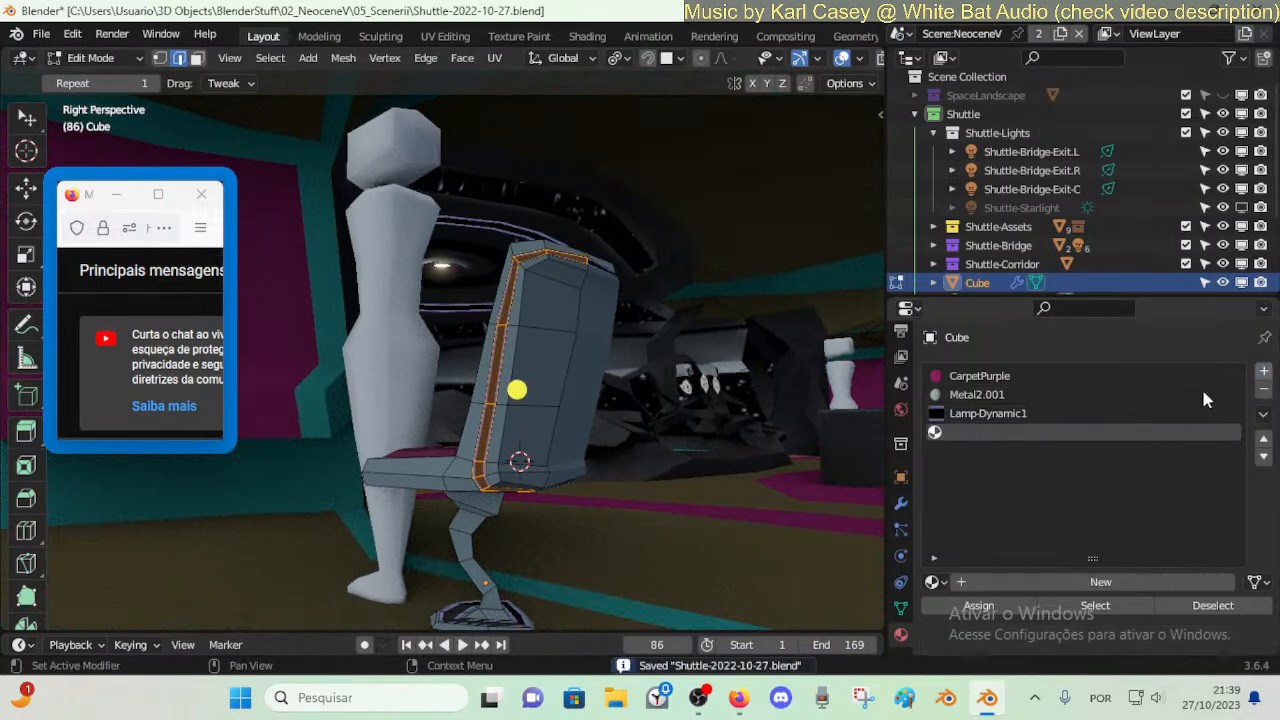
click(932, 581)
scroll(1012, 512, down, 15)
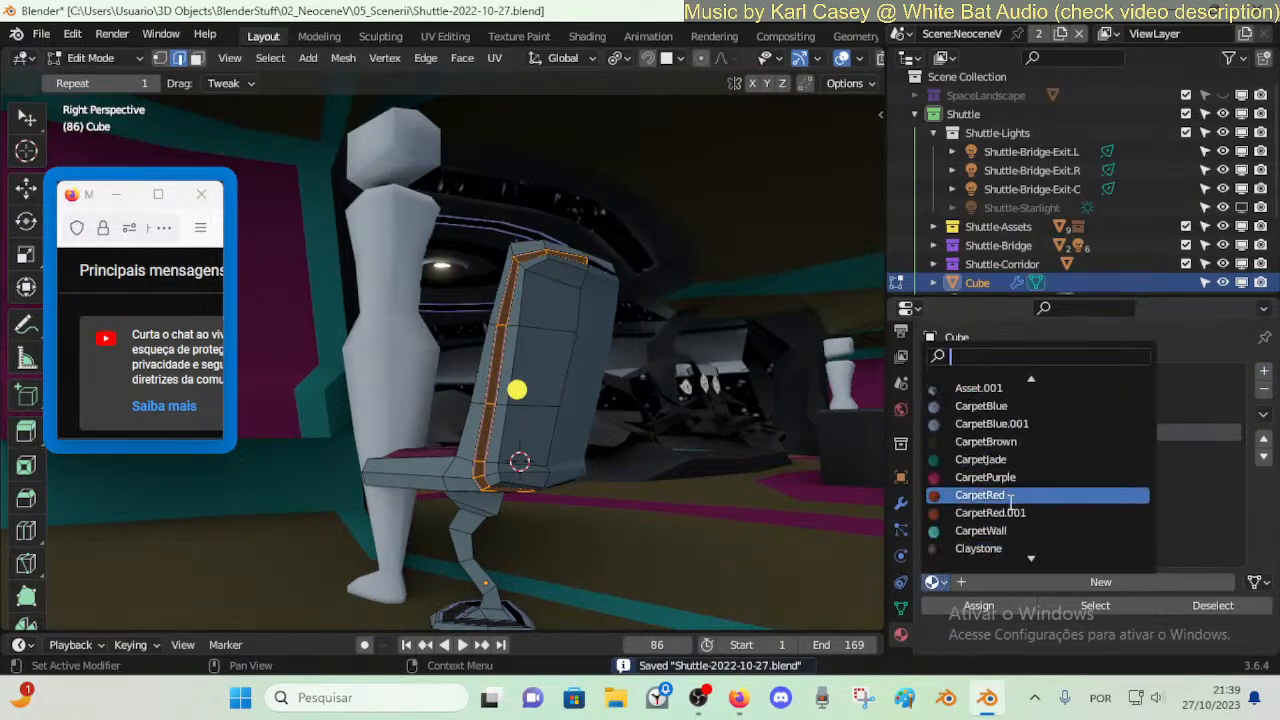
scroll(1012, 512, down, 6)
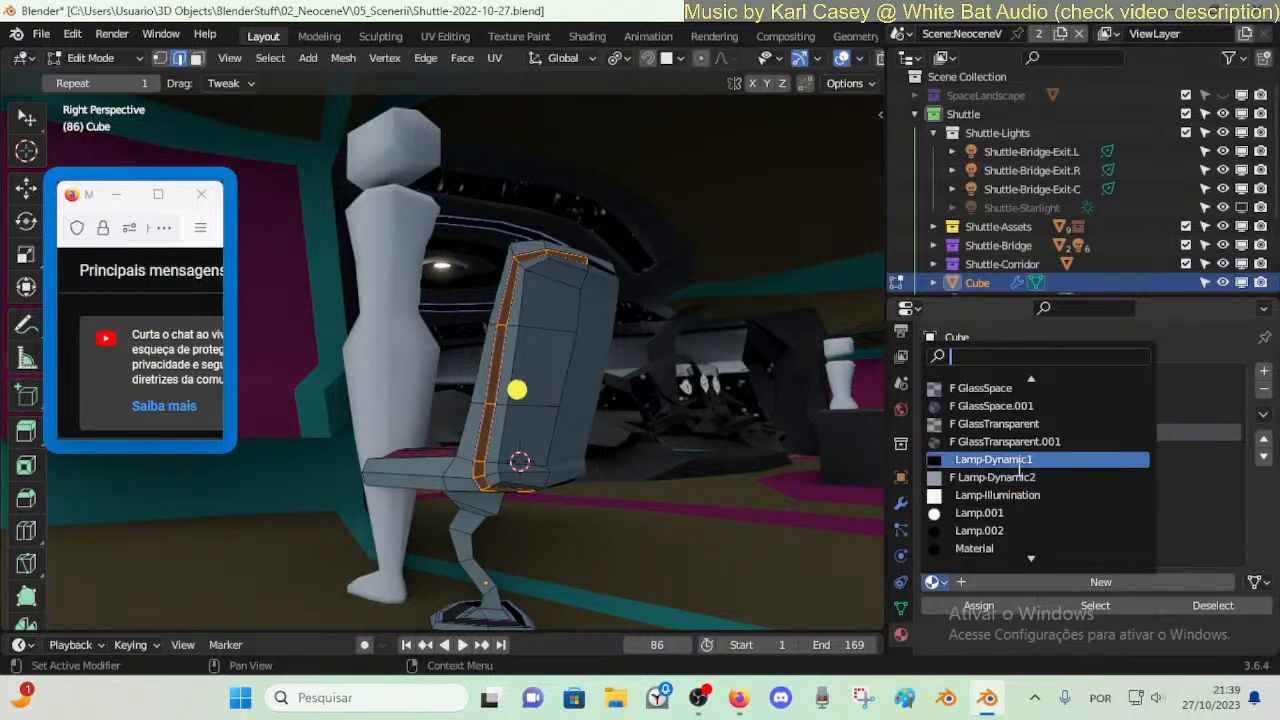
click(1000, 477)
click(963, 612)
- Play the animation and inspect the Lamp-Dynamic2 strip along the backrest
key(space)
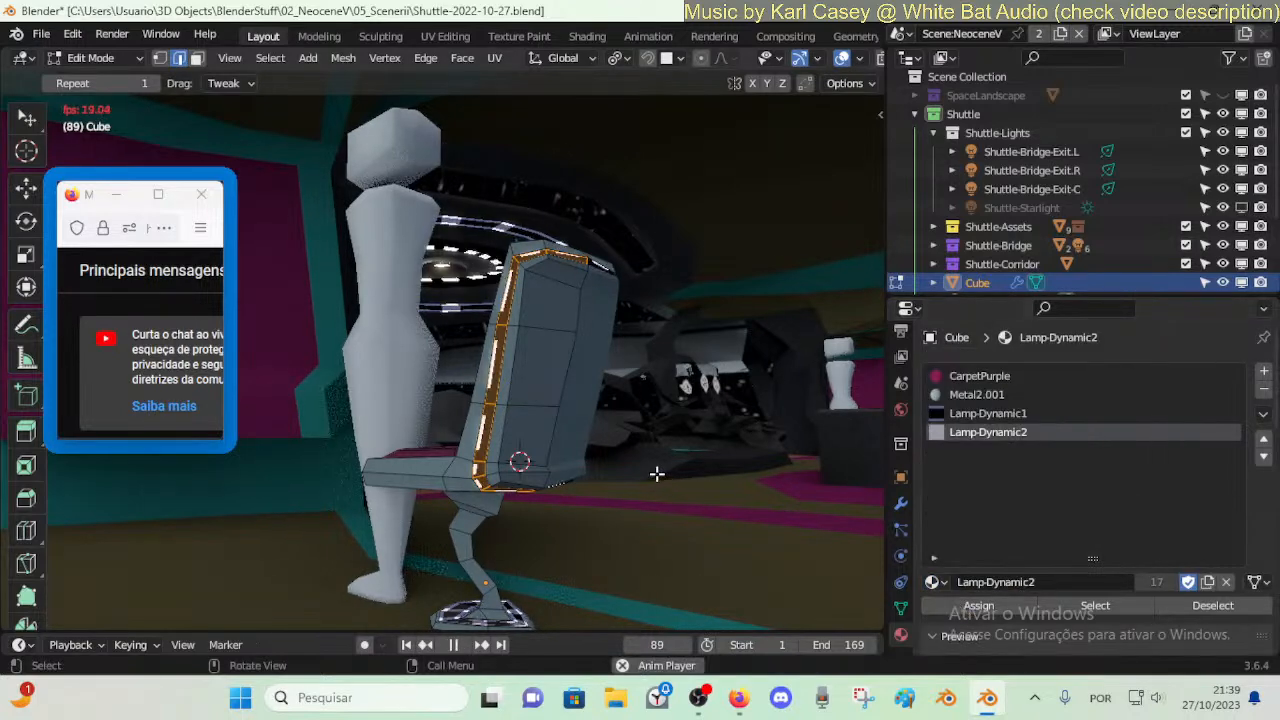
key(shift+grave)
key(e)
click(646, 469)
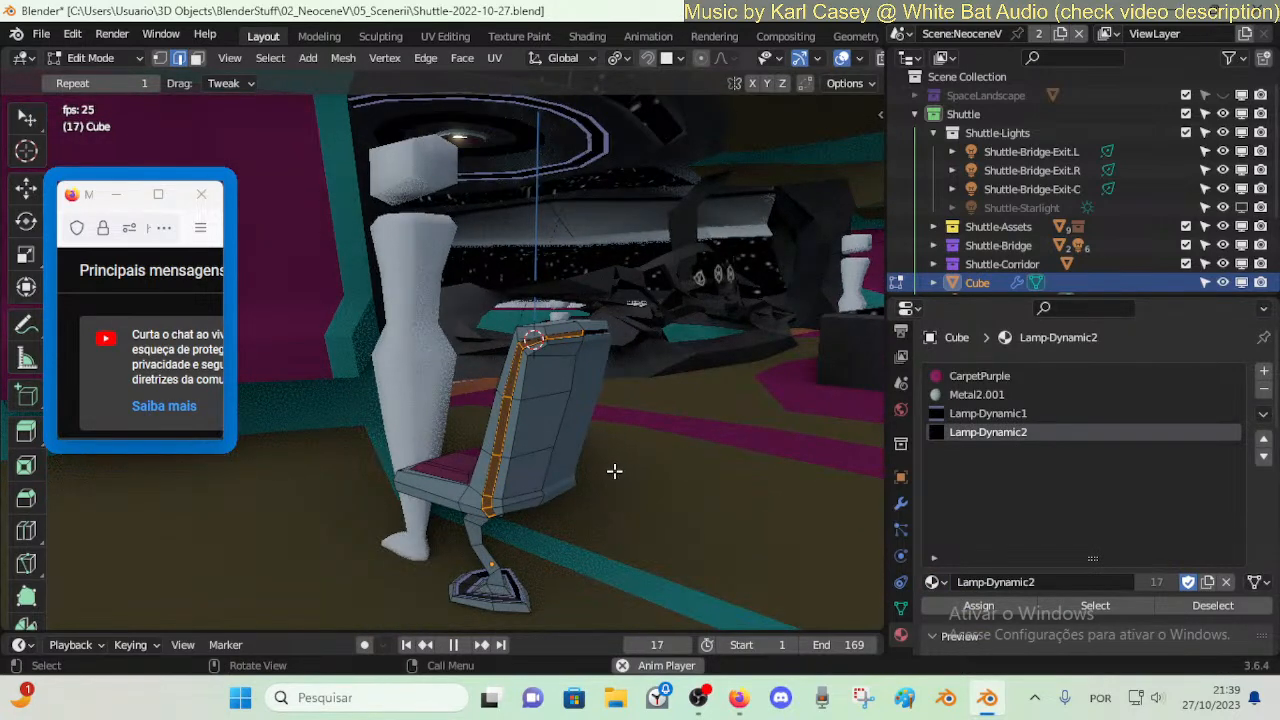
key(space)
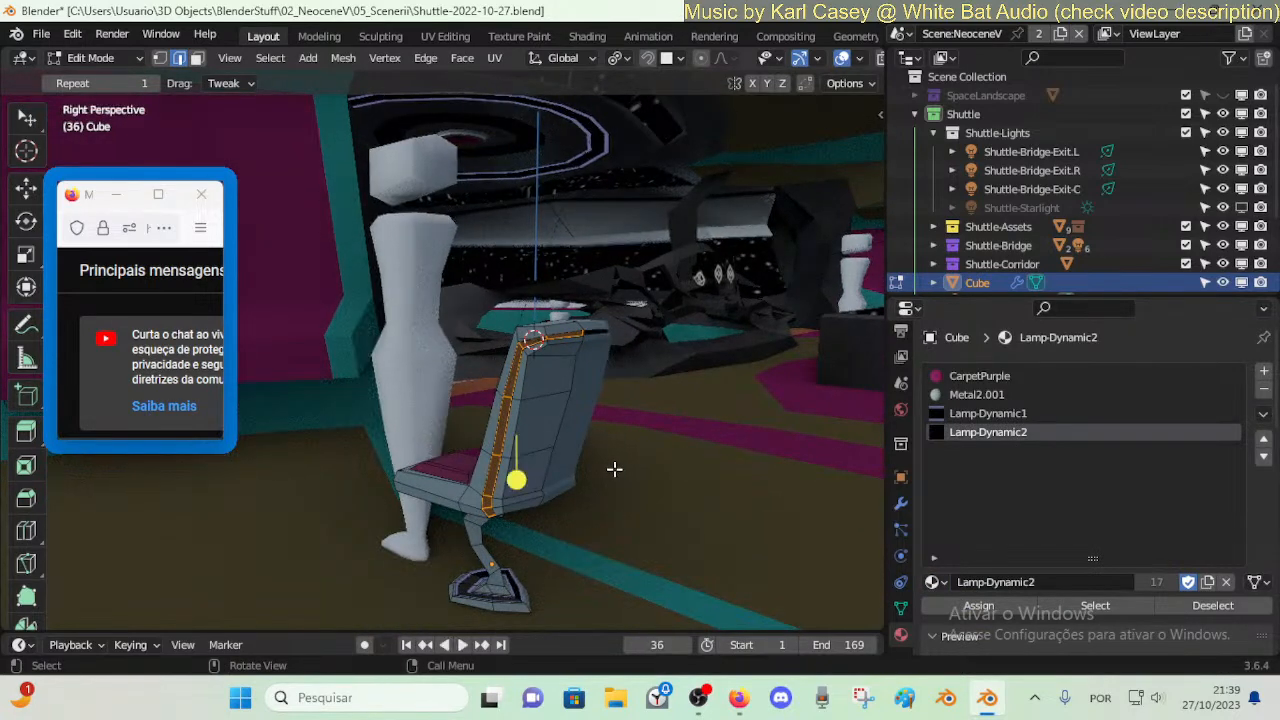
- Assign Lamp-Dynamic1 back to the strip around the backrest and clear the selection
click(990, 414)
click(960, 603)
key(alt+a)
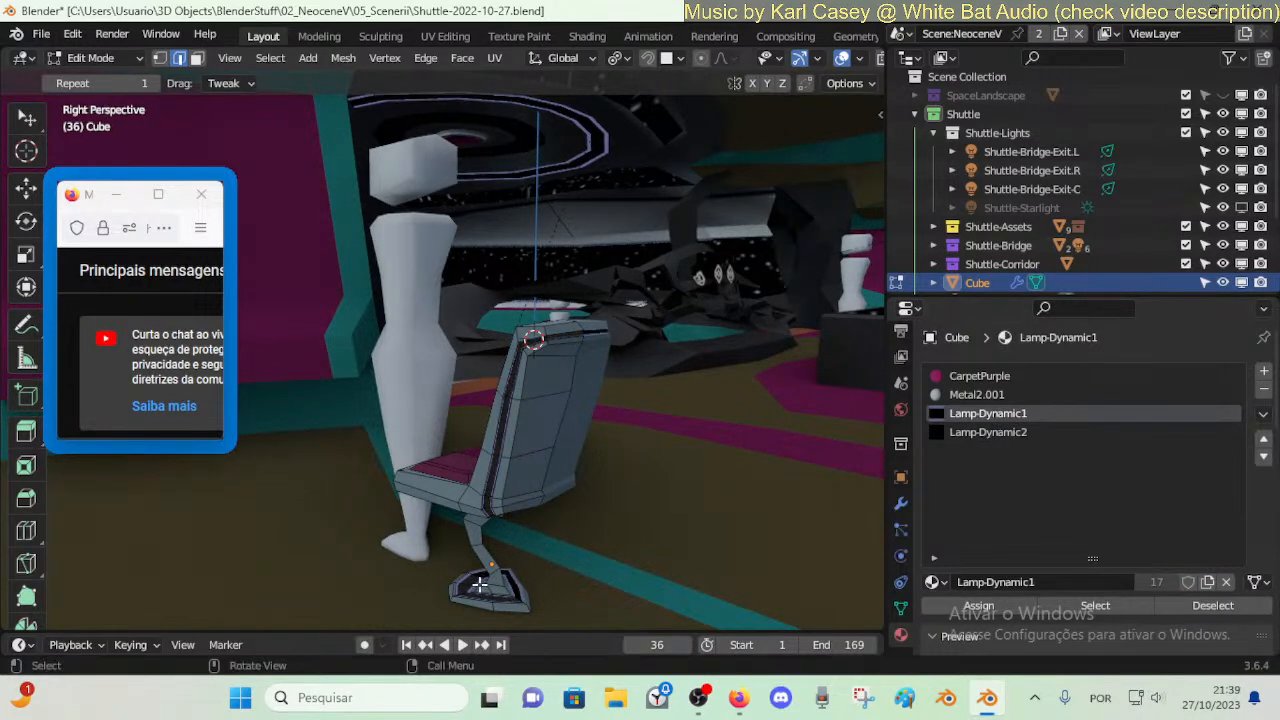
- Select the face loop of lamp panels on the chair's foot and assign Lamp-Dynamic2 to it
key(3)
alt+click(468, 584)
click(990, 432)
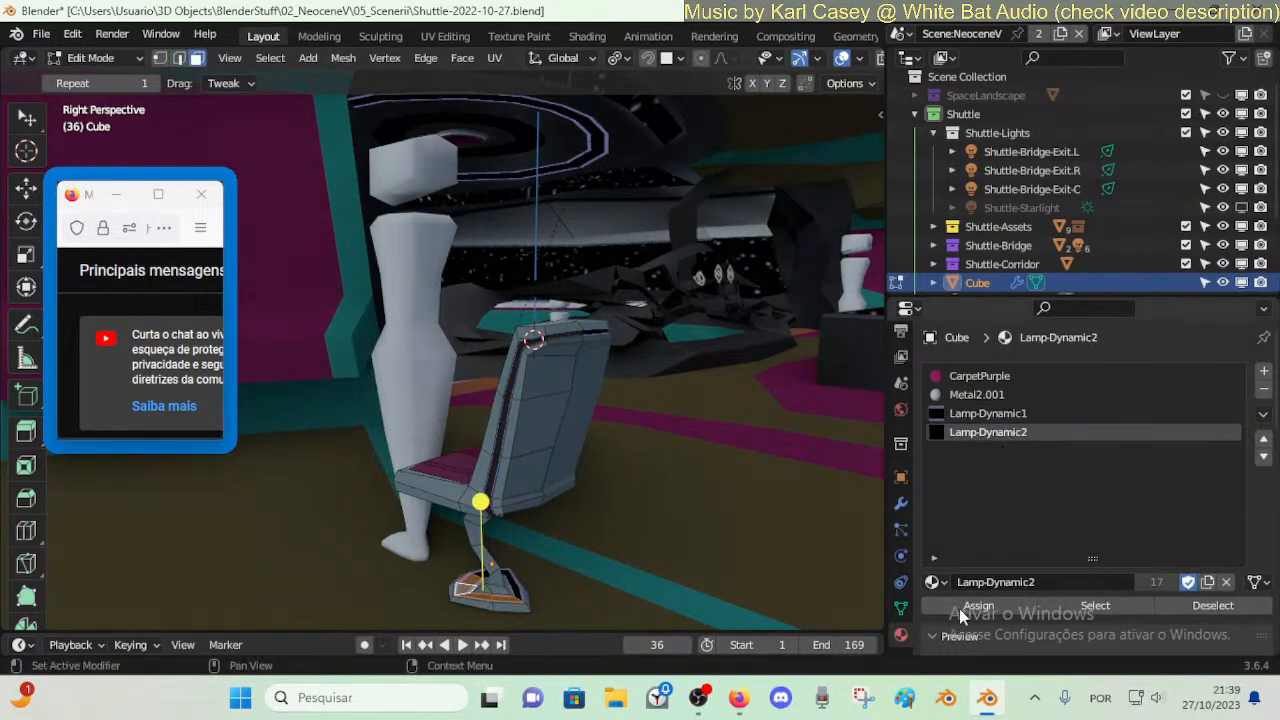
- Play the animation and inspect the foot panels and backrest strip from behind and from the side
key(space)
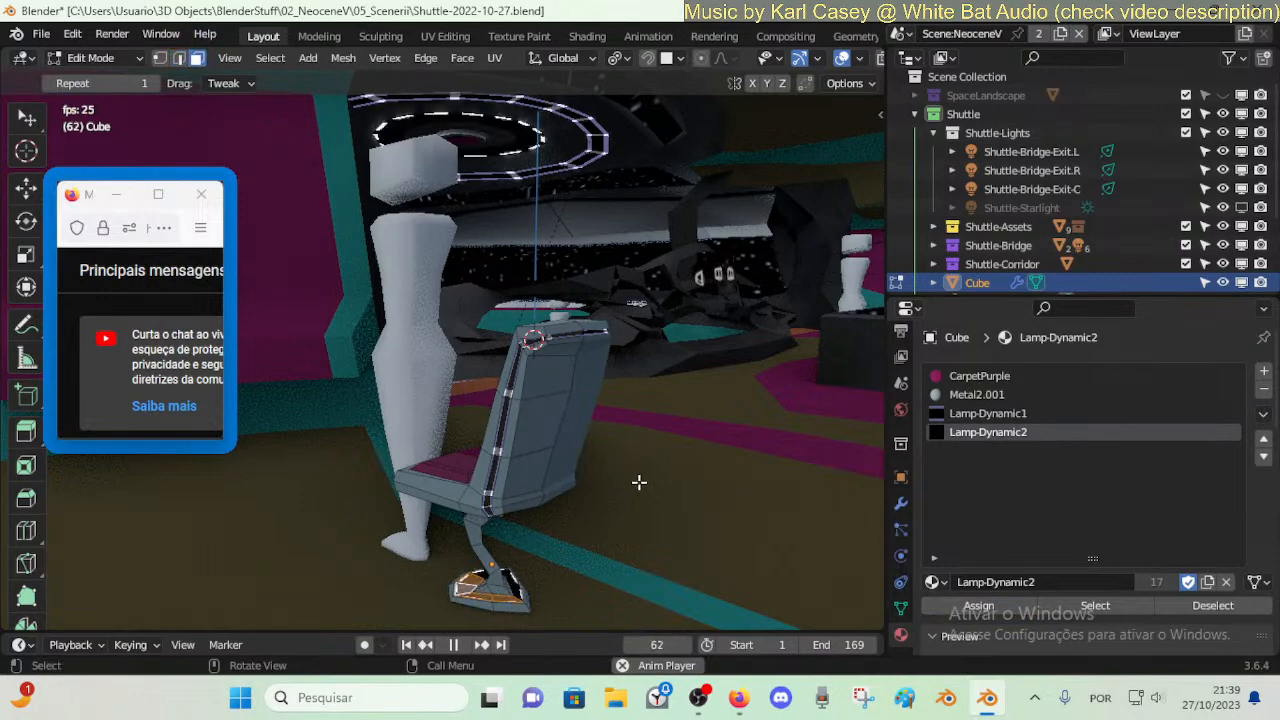
key(shift+grave)
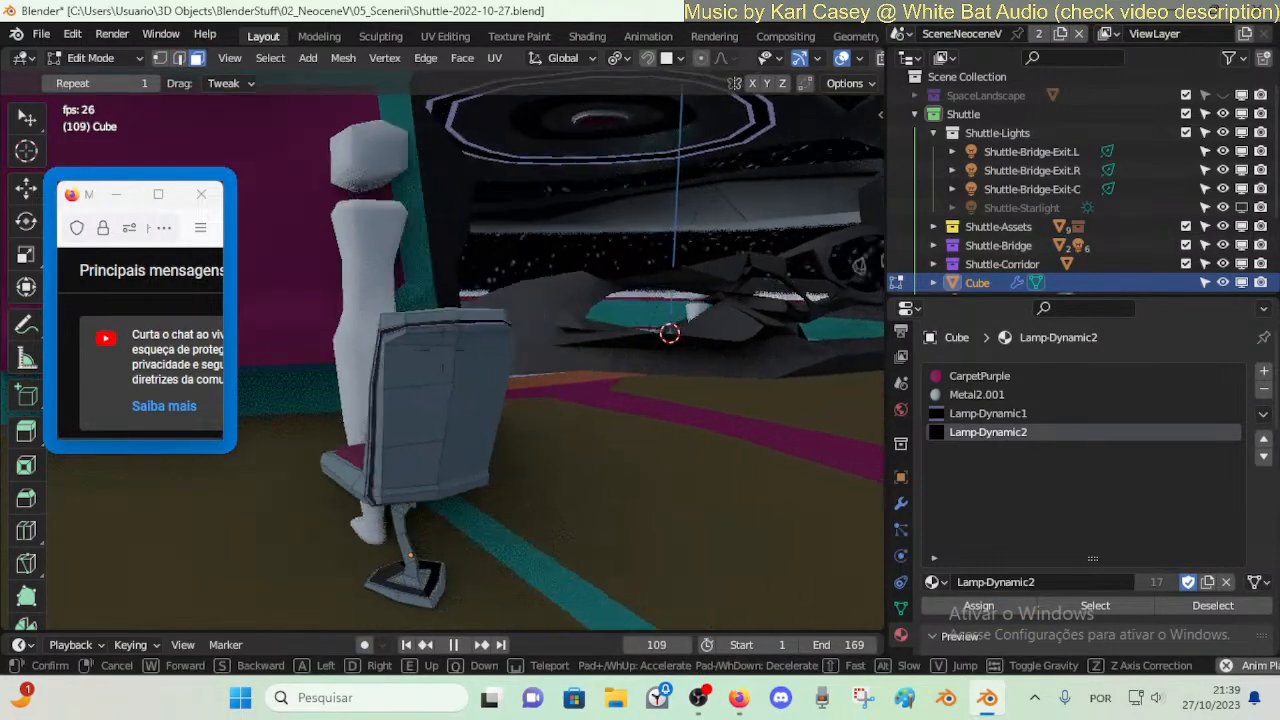
click(637, 482)
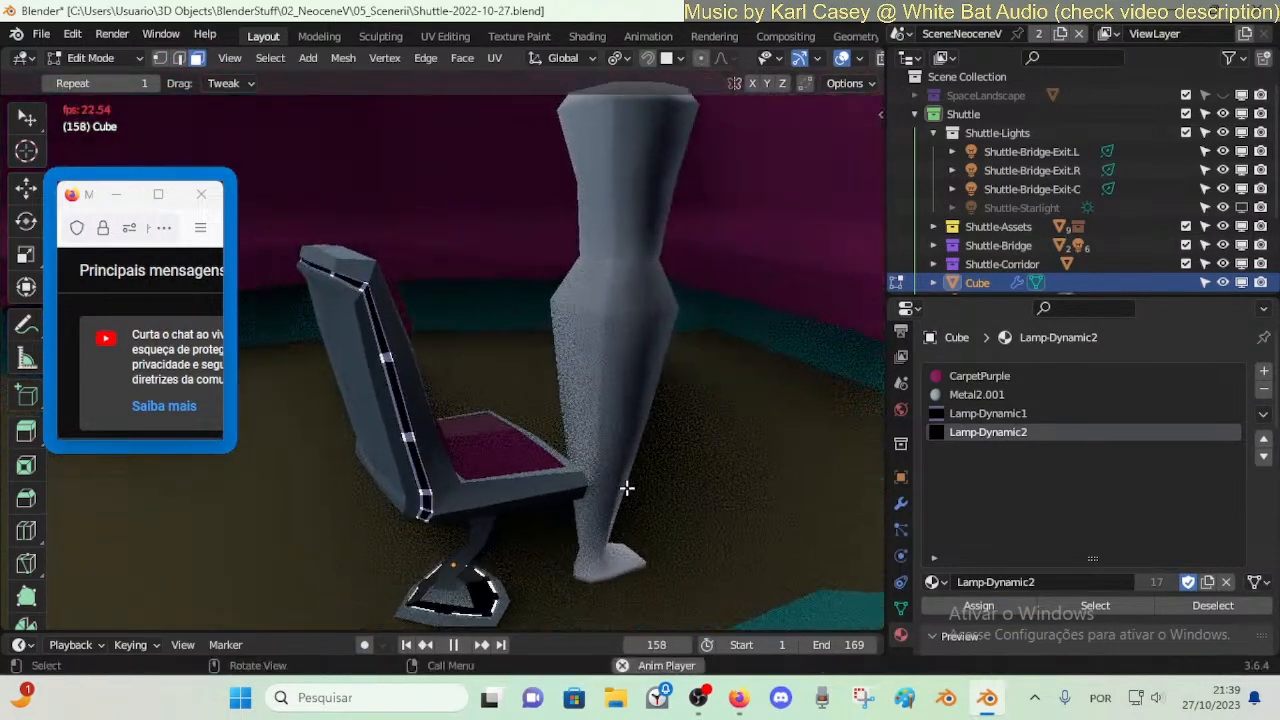
key(space)
key(Tab)
key(Tab)
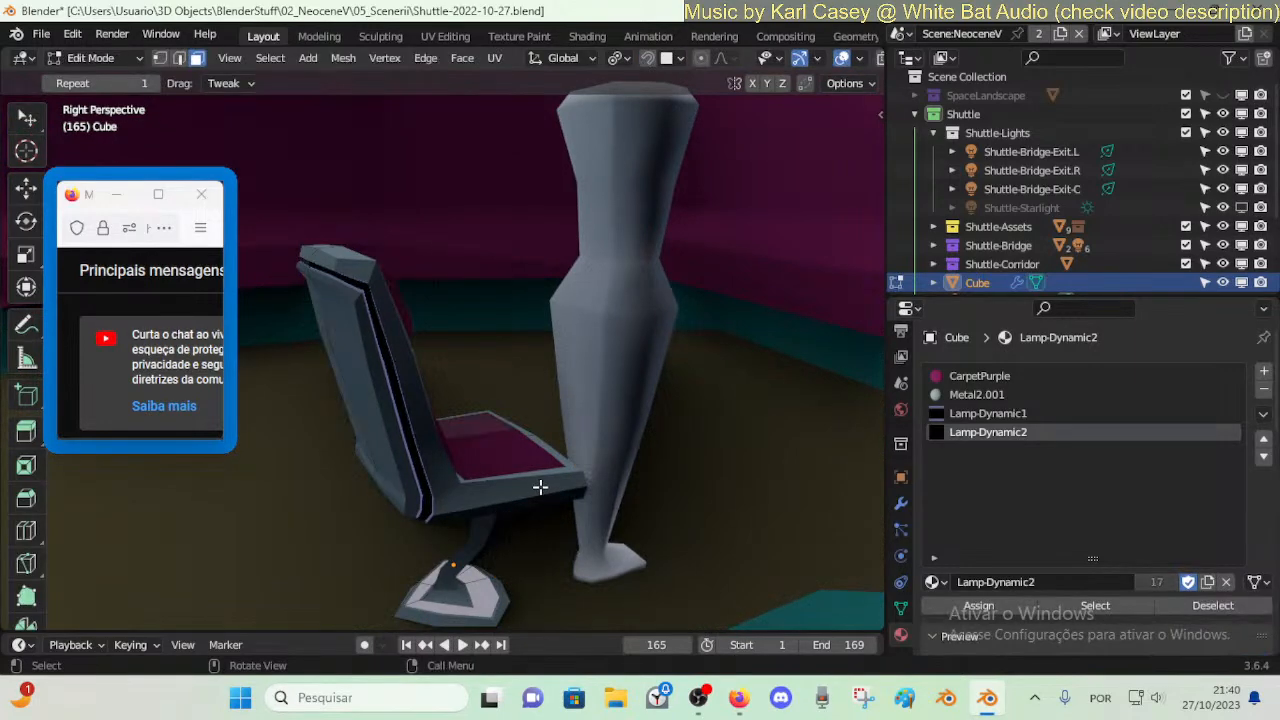
- Inset the long face on the side of the seat and extrude it outward about 0.015 m
key(shift+grave)
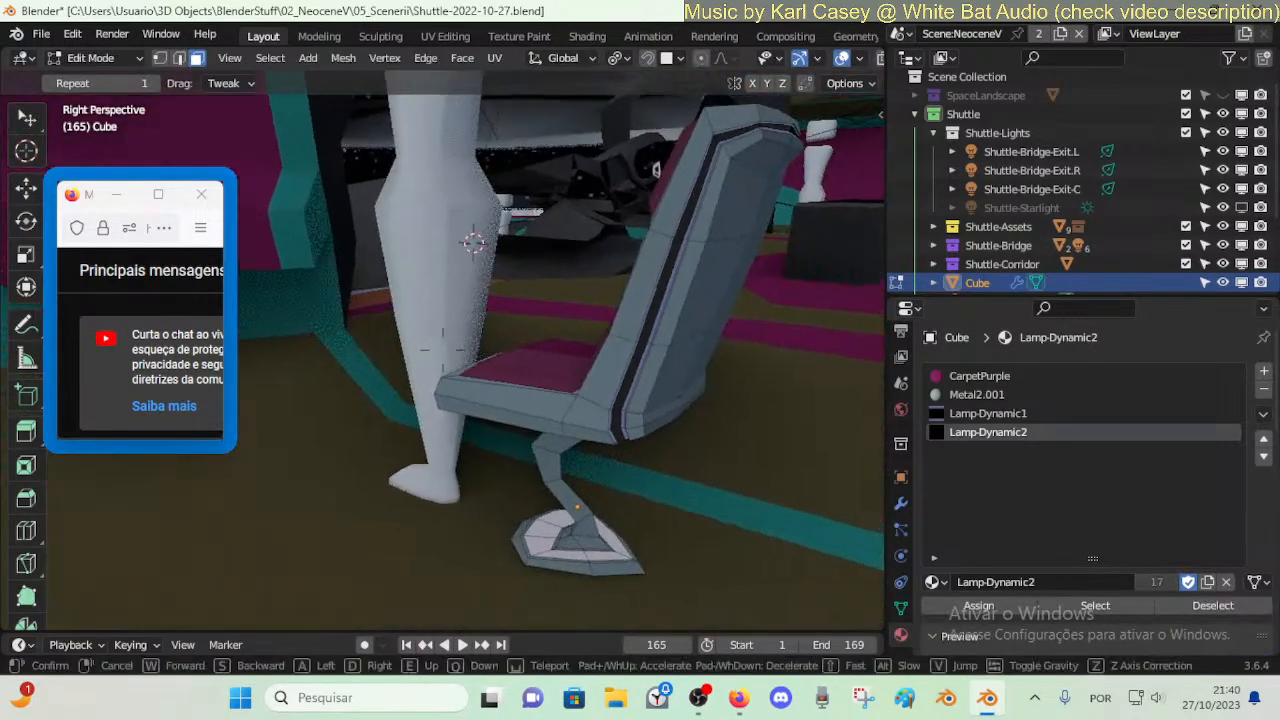
key(w)
click(503, 452)
key(Tab)
key(Tab)
click(503, 452)
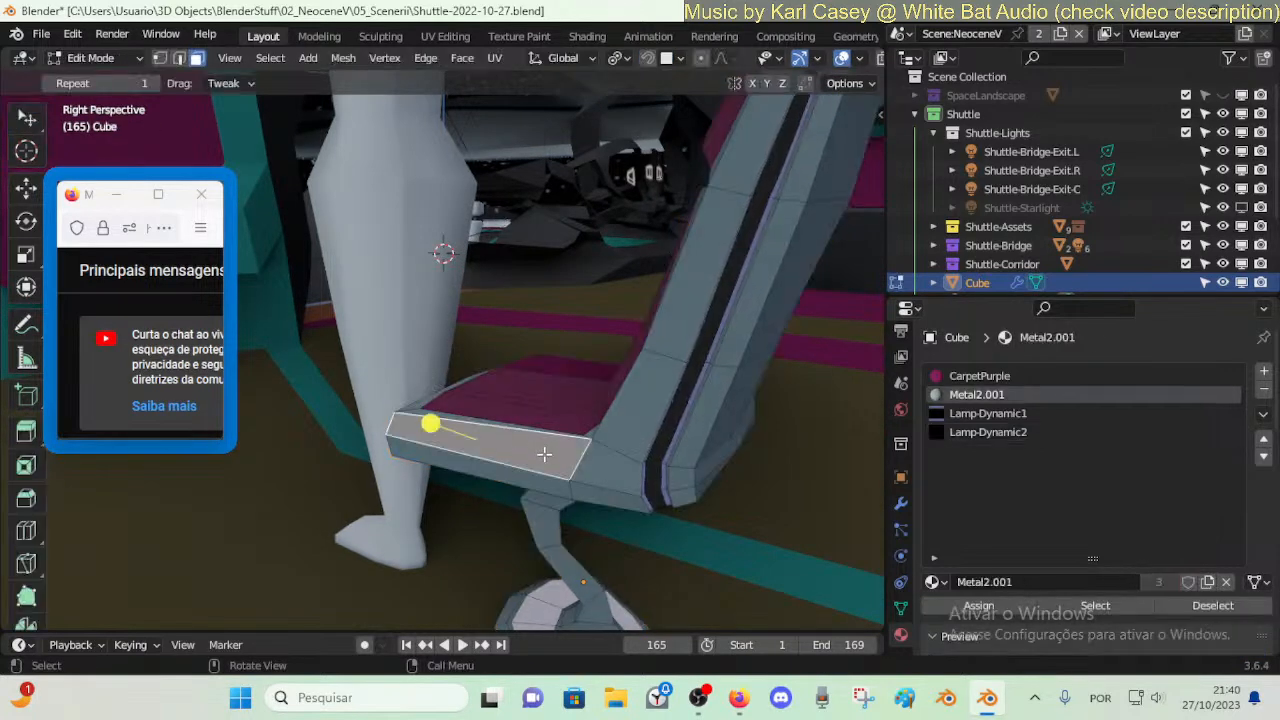
key(i)
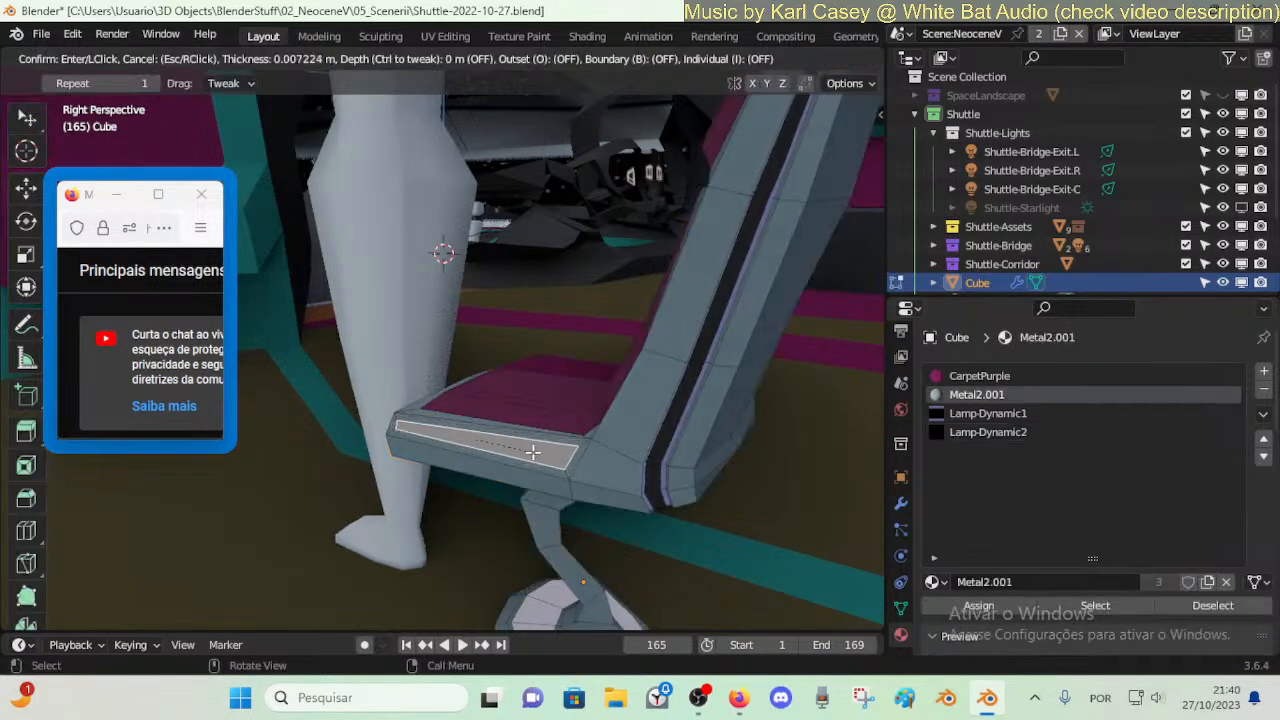
click(533, 452)
key(e)
click(520, 447)
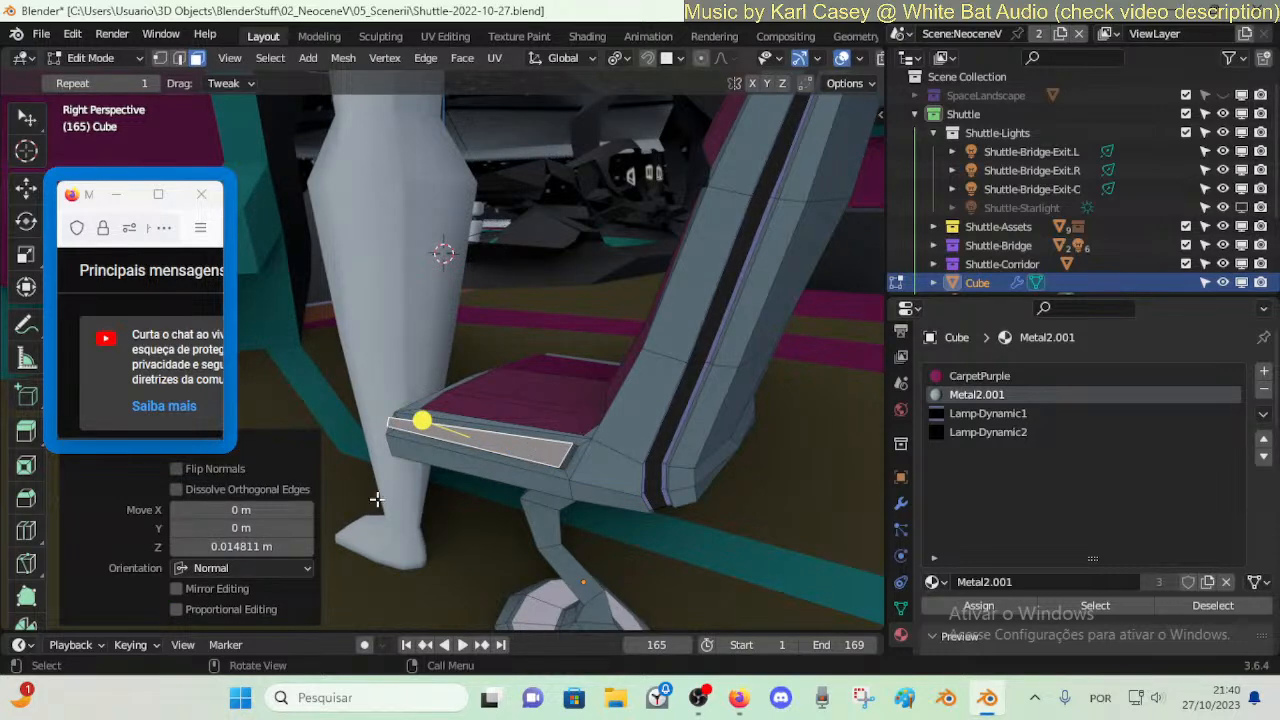
- Try the Lamp-Dynamic1 material on the extruded face on the side of the seat
key(u)
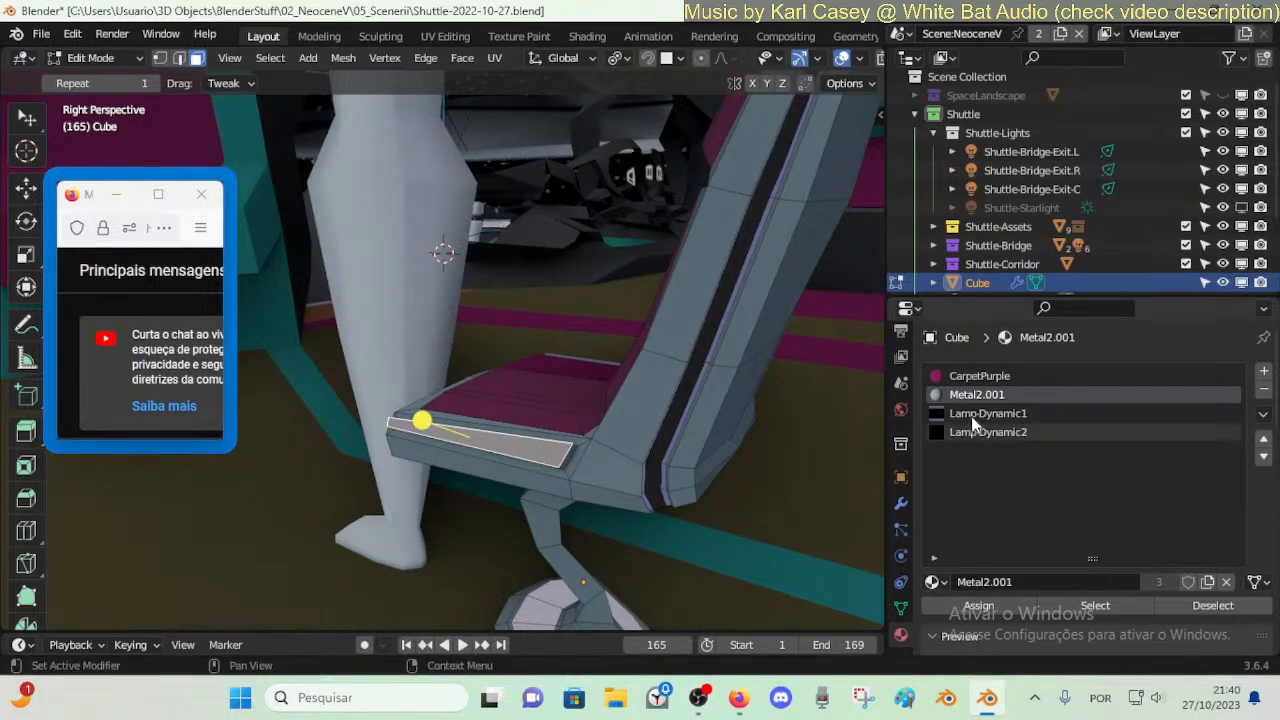
click(975, 414)
click(978, 603)
- Play the animation and examine how the lamp material looks on the side of the seat
key(space)
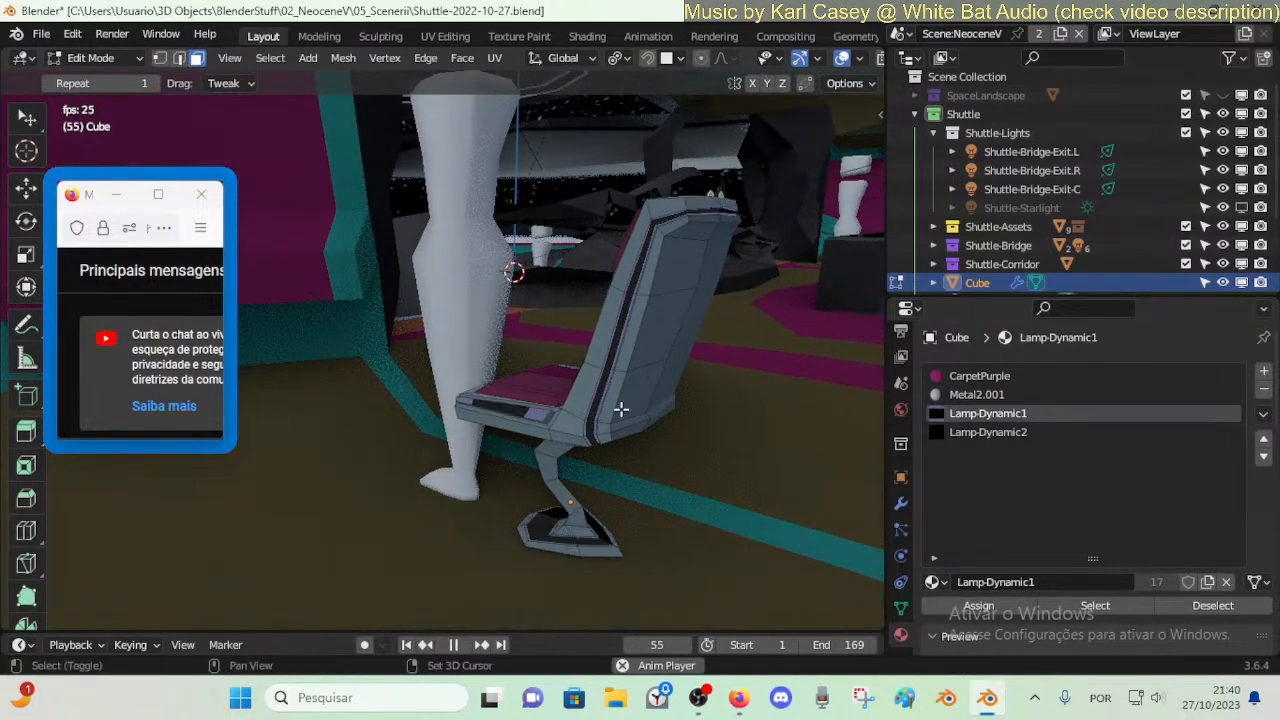
key(shift+grave)
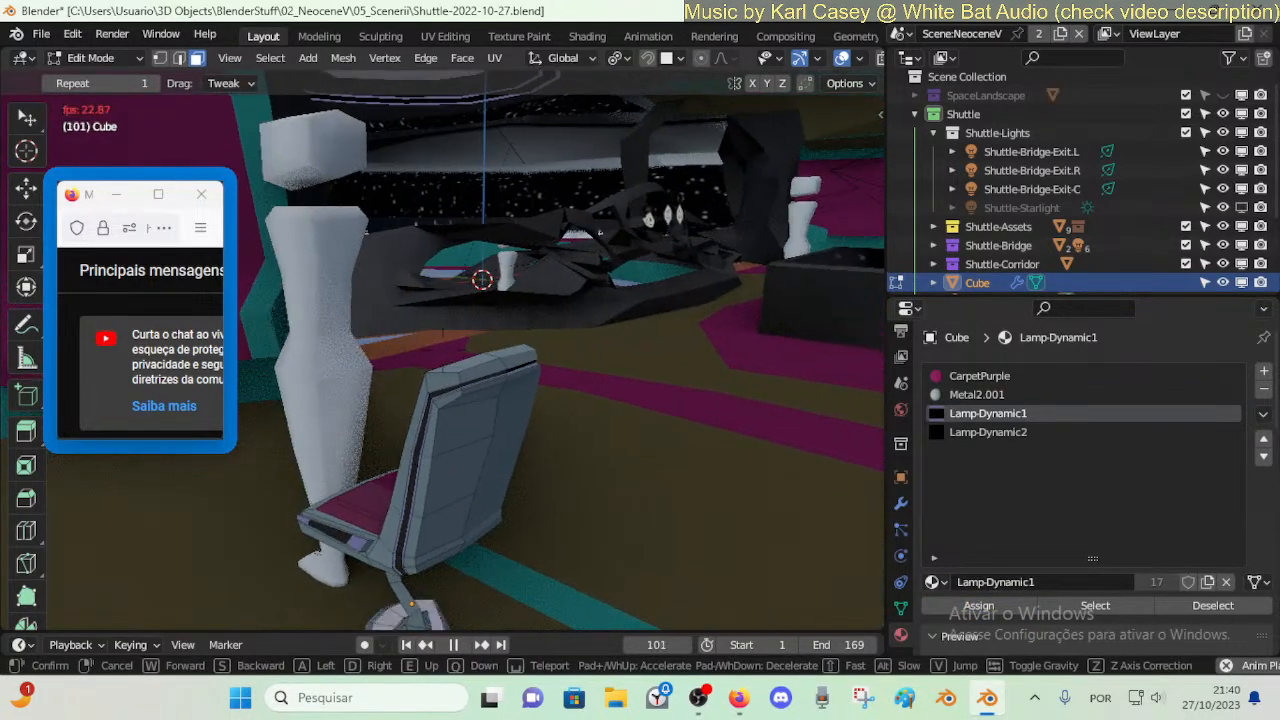
key(a)
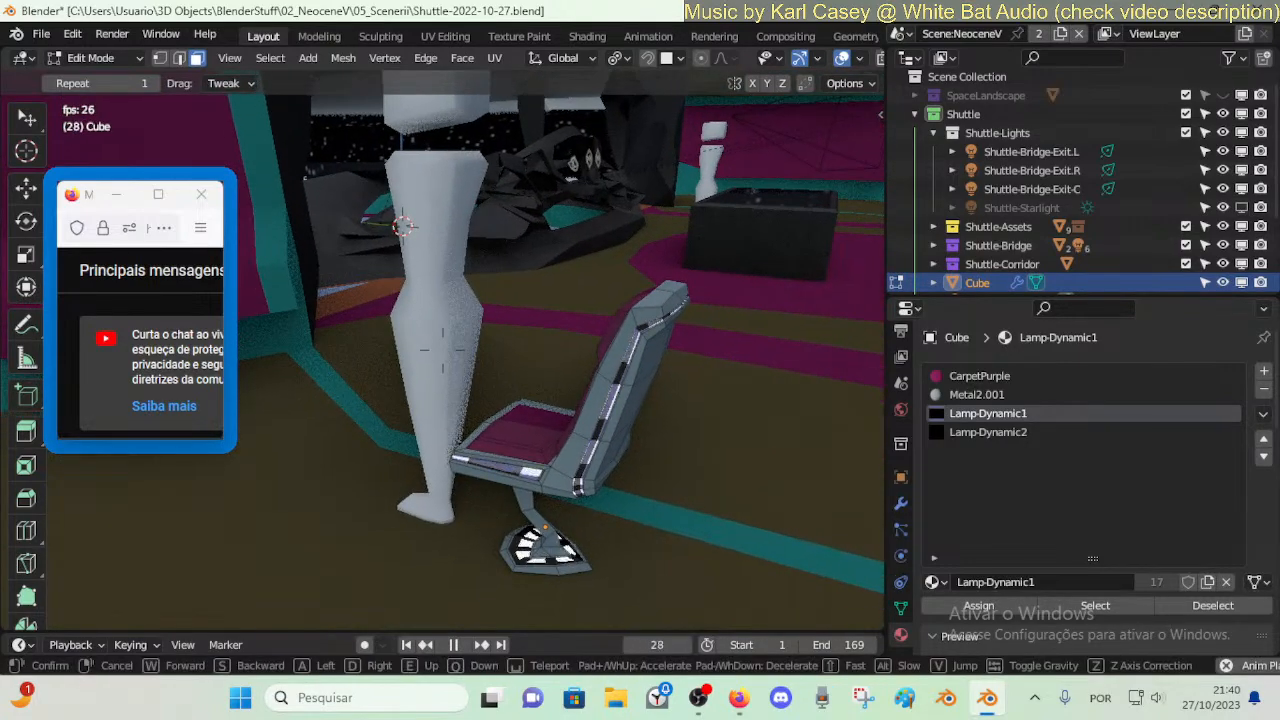
key(d)
key(w)
right_click(569, 454)
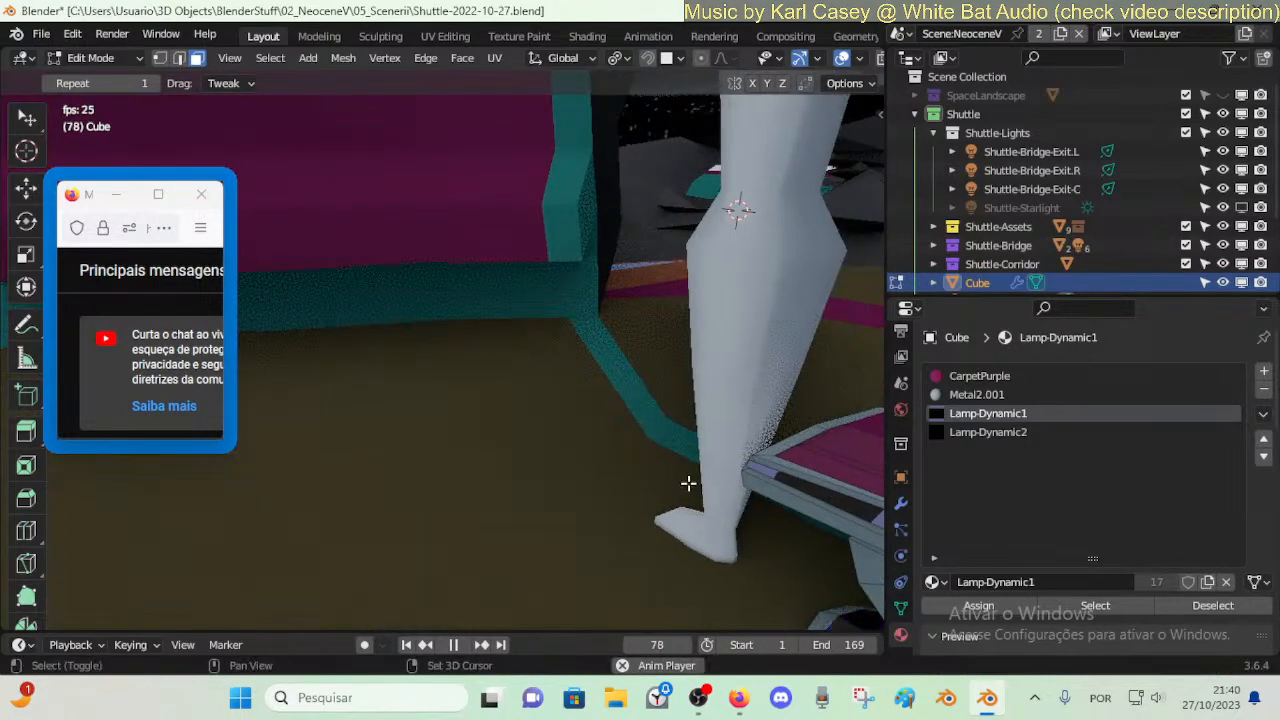
shift+middle_drag(690, 483, 503, 460)
key(space)
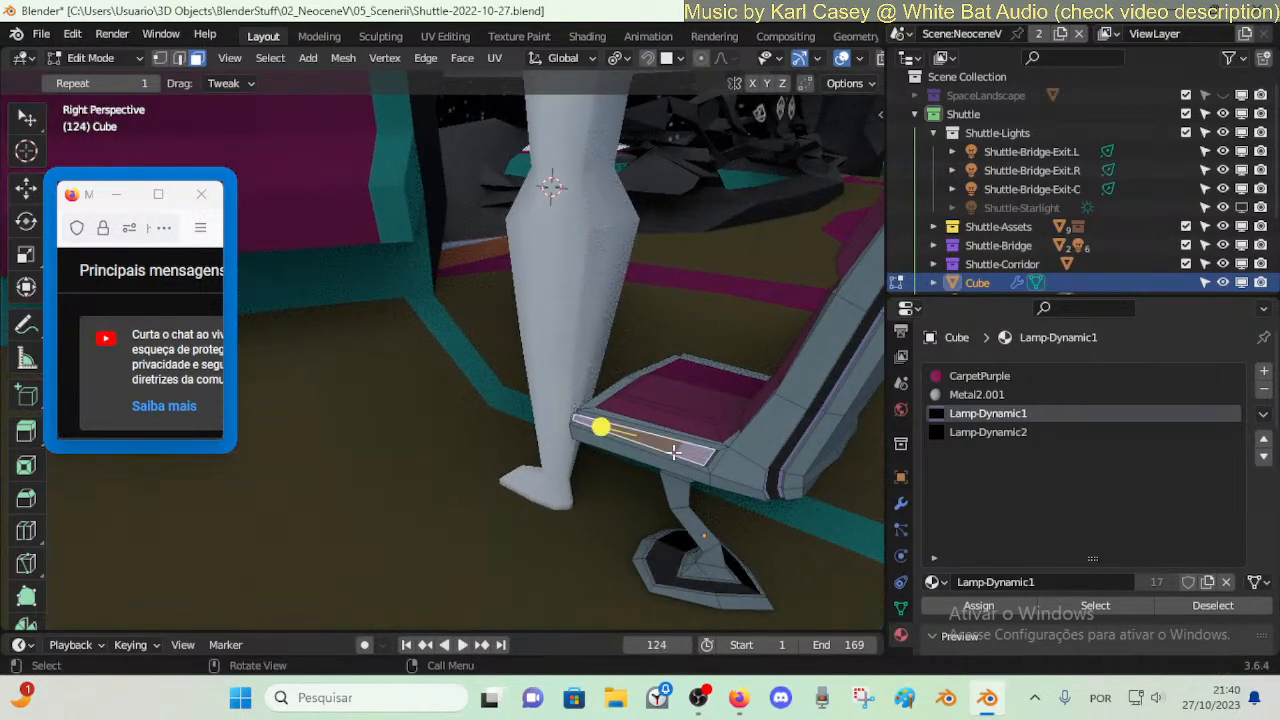
- Assign Metal2.001 to the extruded face on the side of the seat
scroll(736, 454, up, 5)
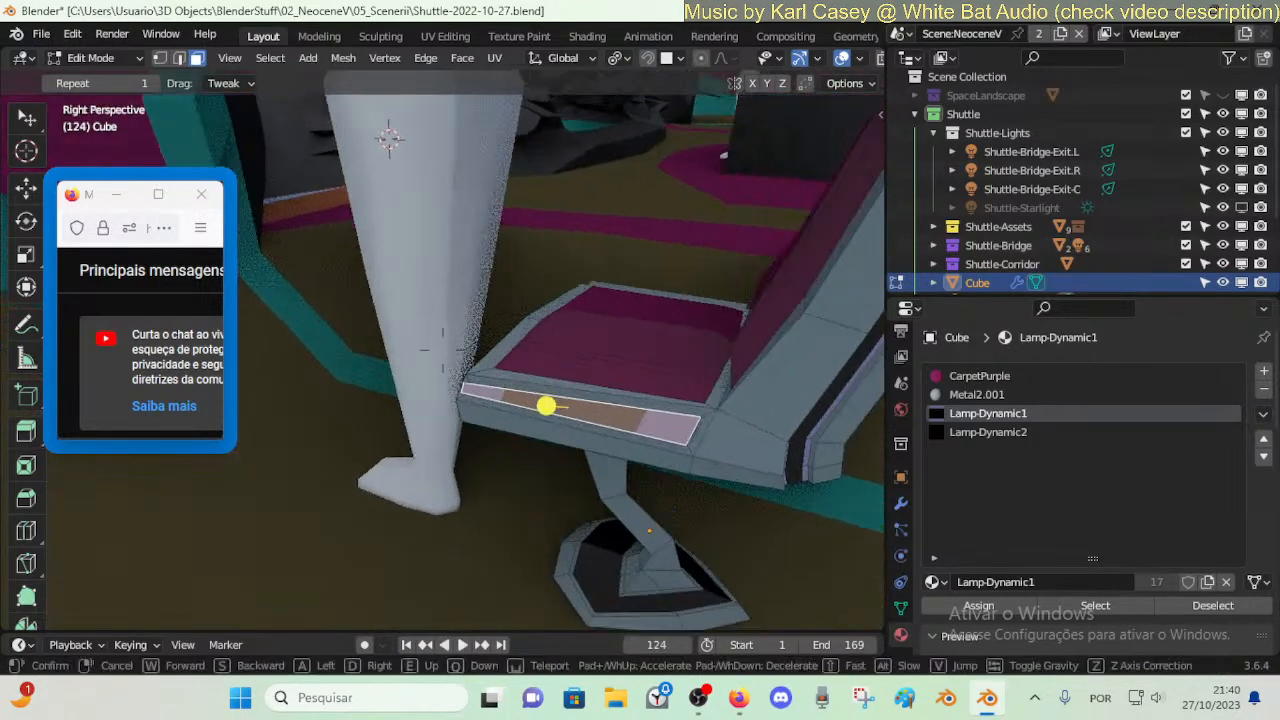
click(976, 394)
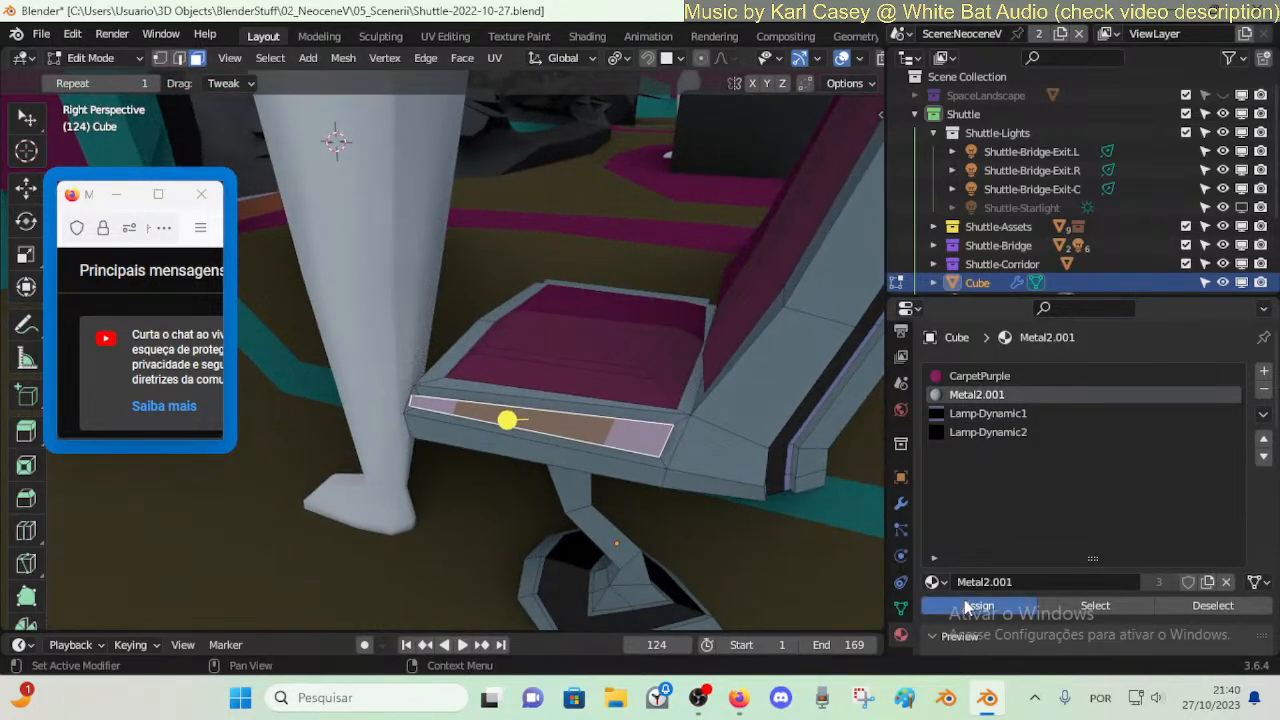
click(975, 605)
middle_drag(649, 463, 532, 459)
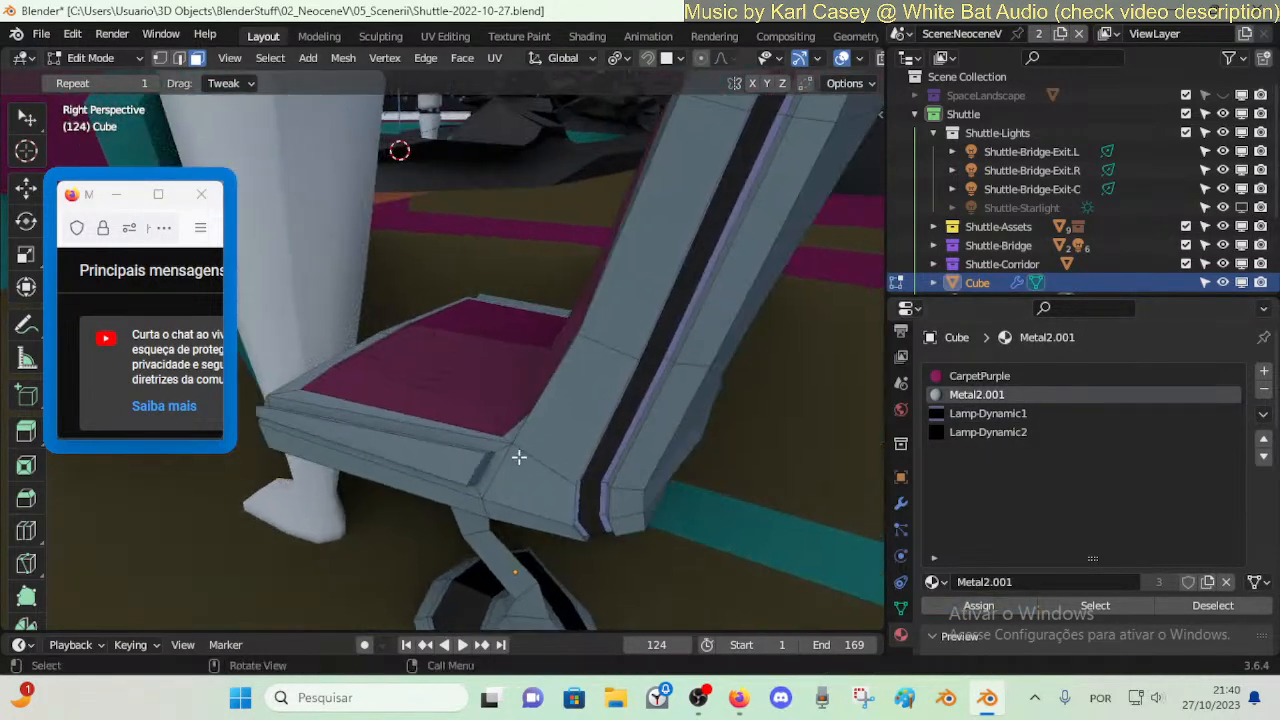
- Try to inset the extruded face on the side of the seat, and undo the inset
click(450, 456)
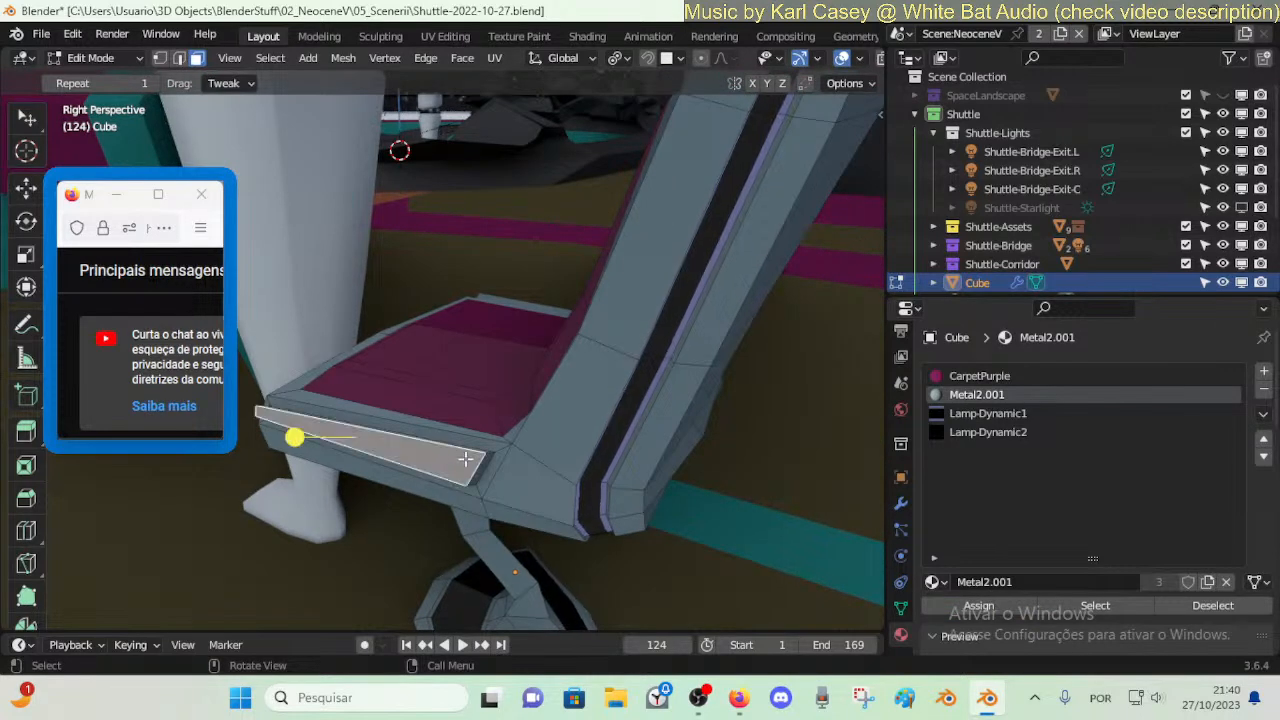
key(i)
click(467, 460)
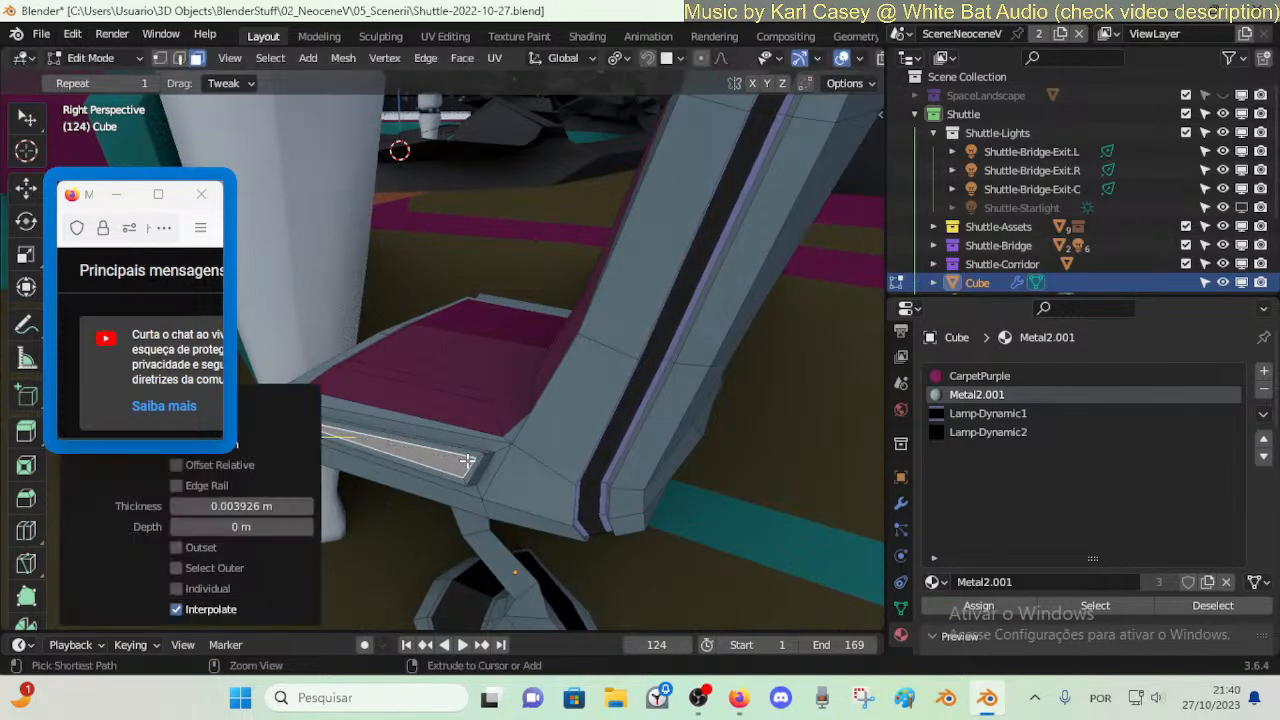
key(ctrl+z)
key(ctrl+z)
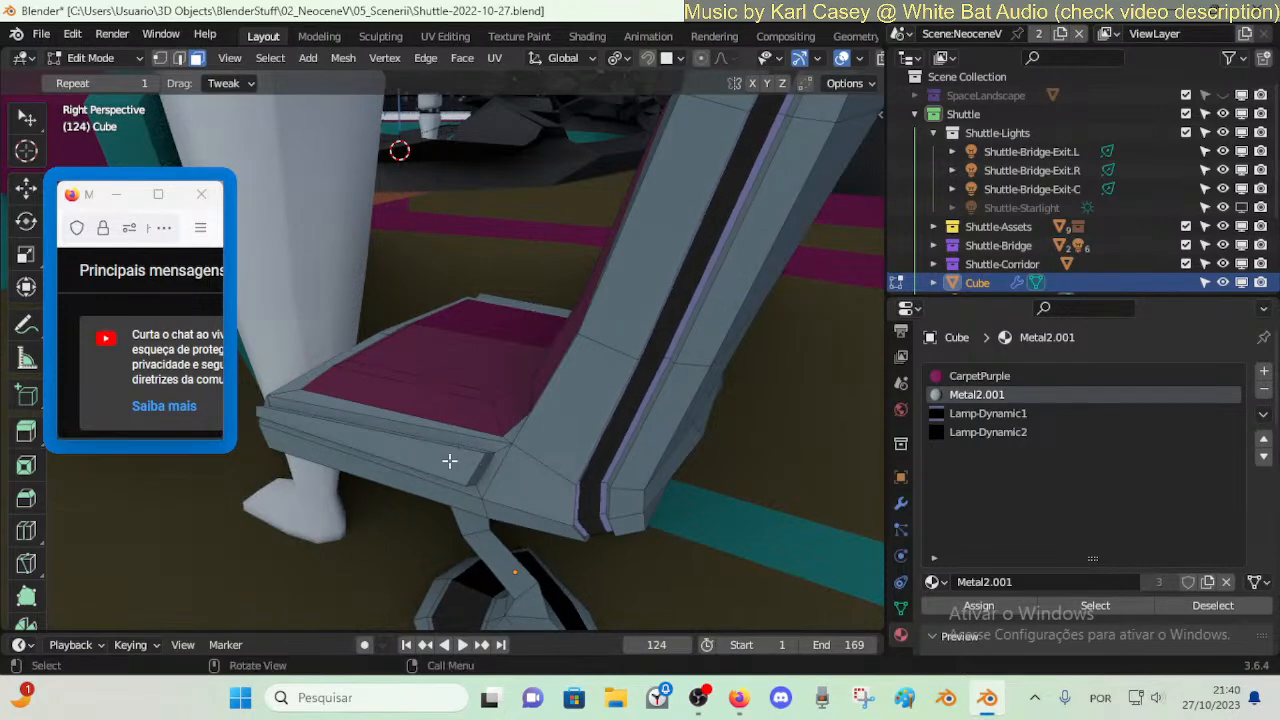
- Subdivide the extruded face on the side of the seat with one cut and save the file
click(450, 461)
key(ctrl+e)
click(368, 280)
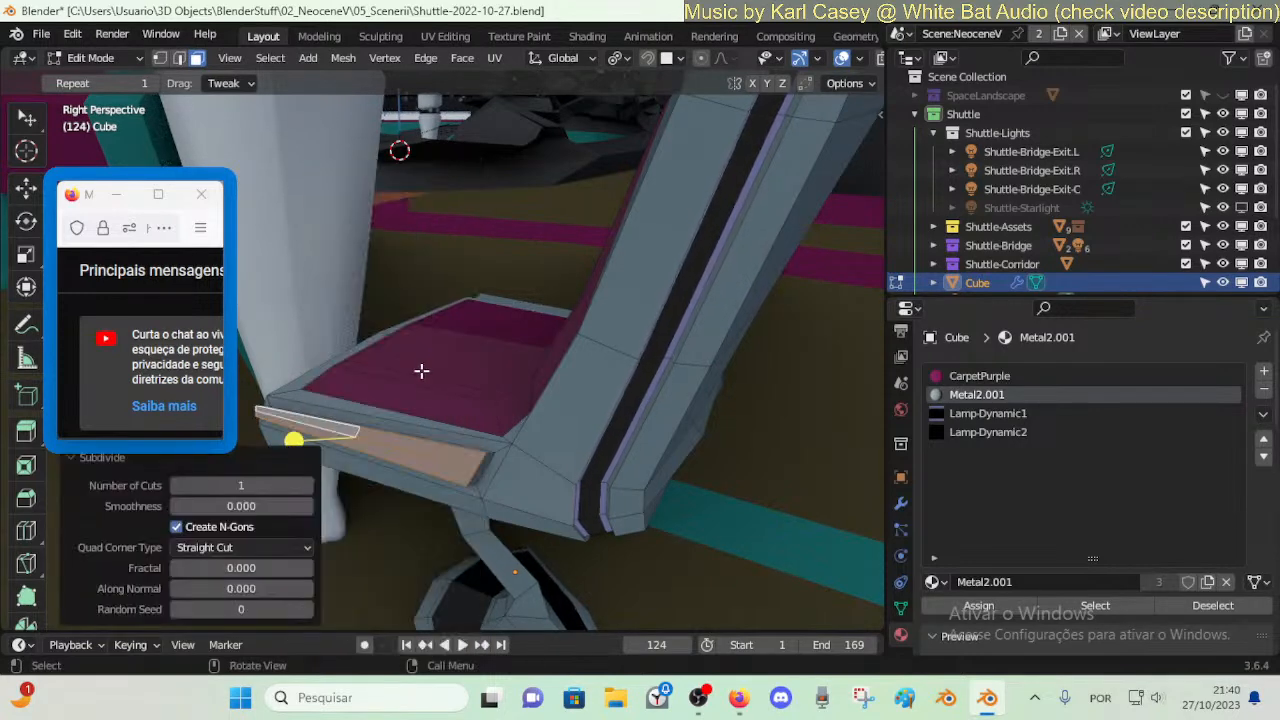
key(alt+a)
click(392, 438)
shift+click(391, 450)
shift+click(333, 428)
shift+click(334, 437)
key(ctrl+s)
key(alt+a)
- Inset the two subdivided faces nearest the backrest on the seat's side together by about 0.004 m
click(408, 449)
click(336, 438)
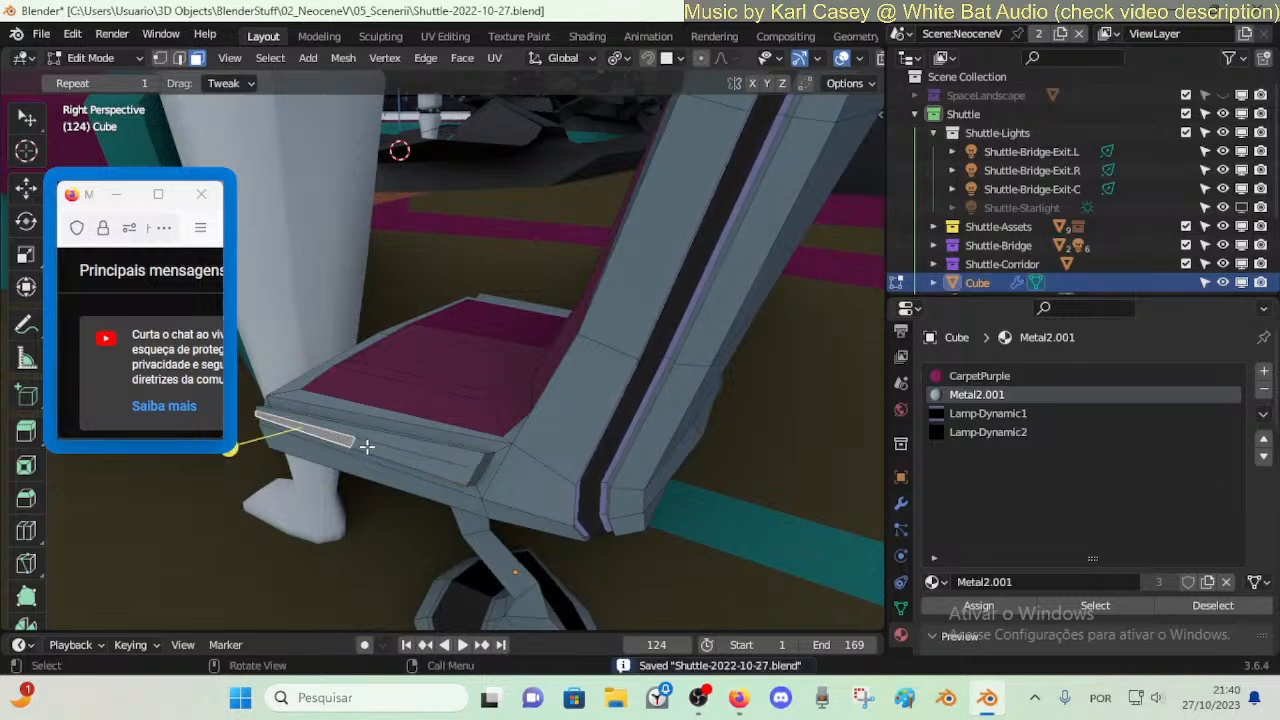
shift+click(413, 456)
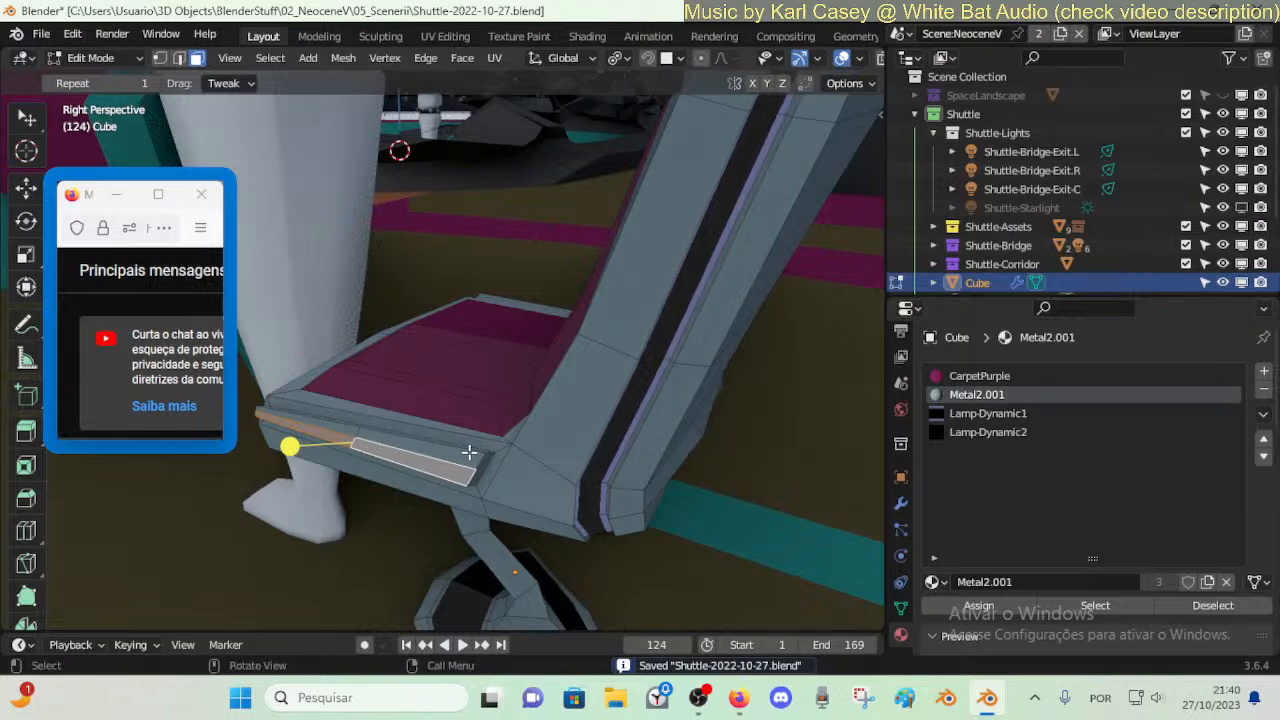
key(alt+a)
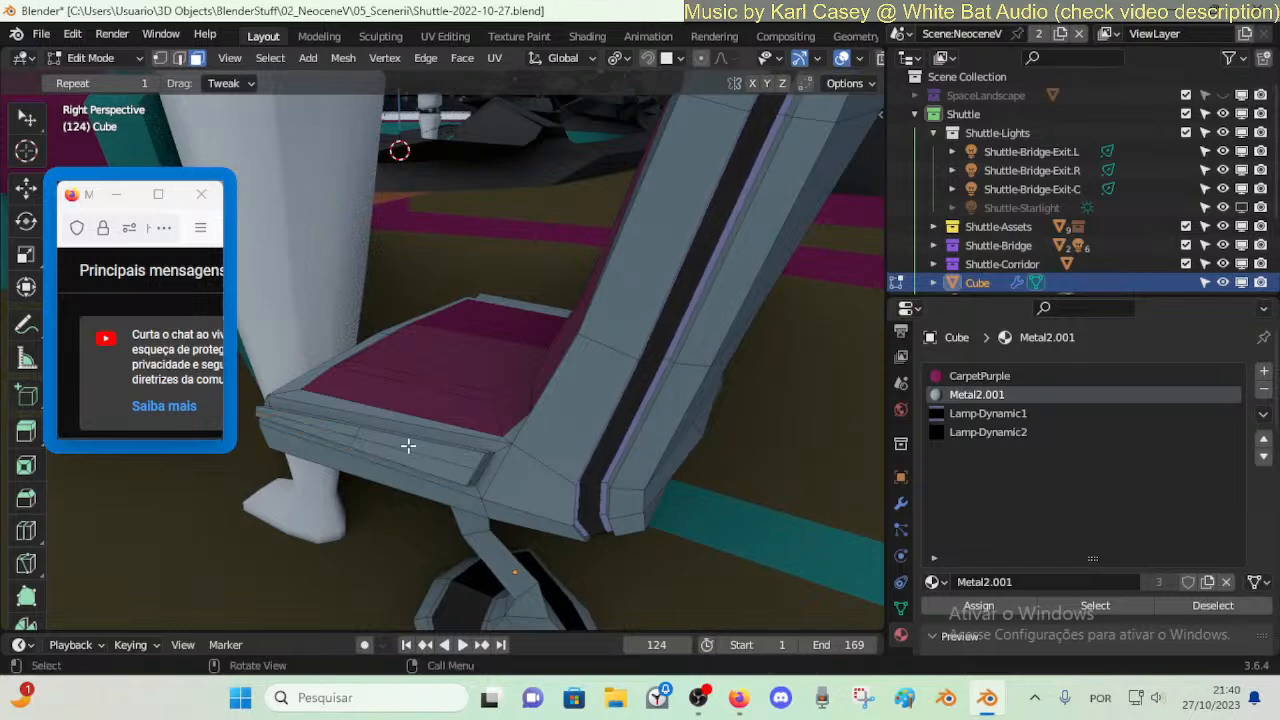
shift+click(406, 455)
key(i)
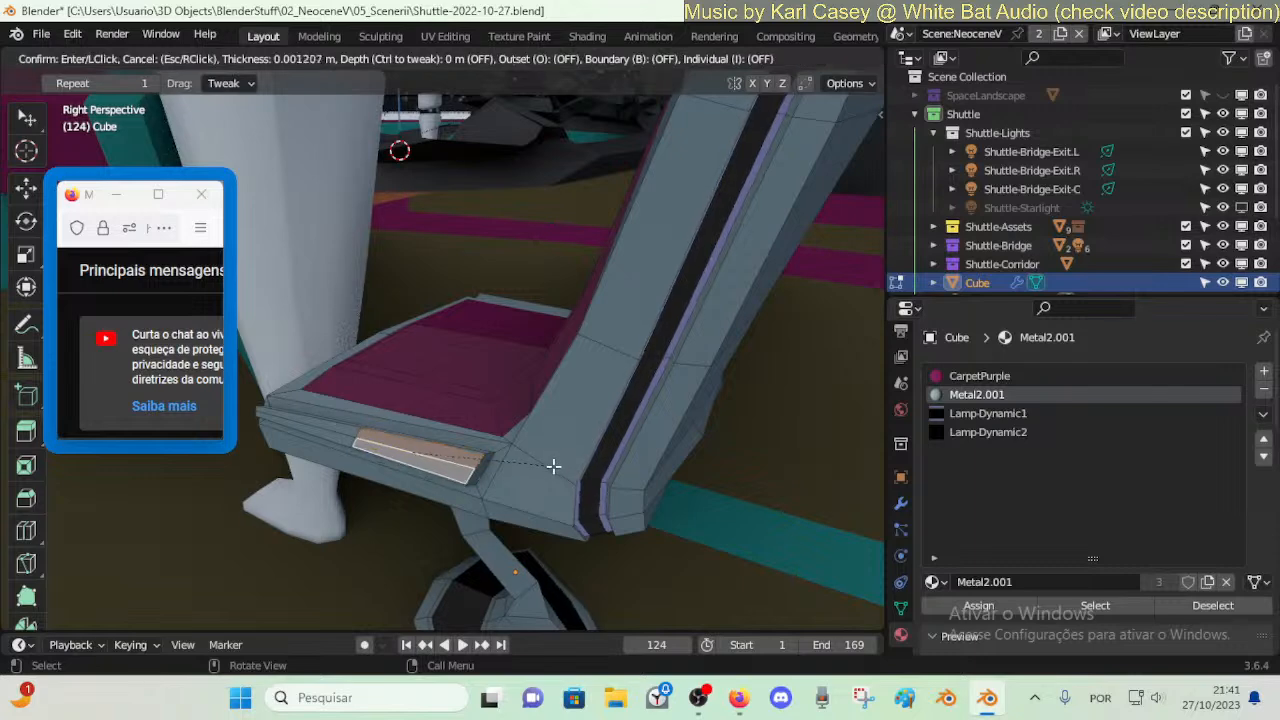
click(550, 463)
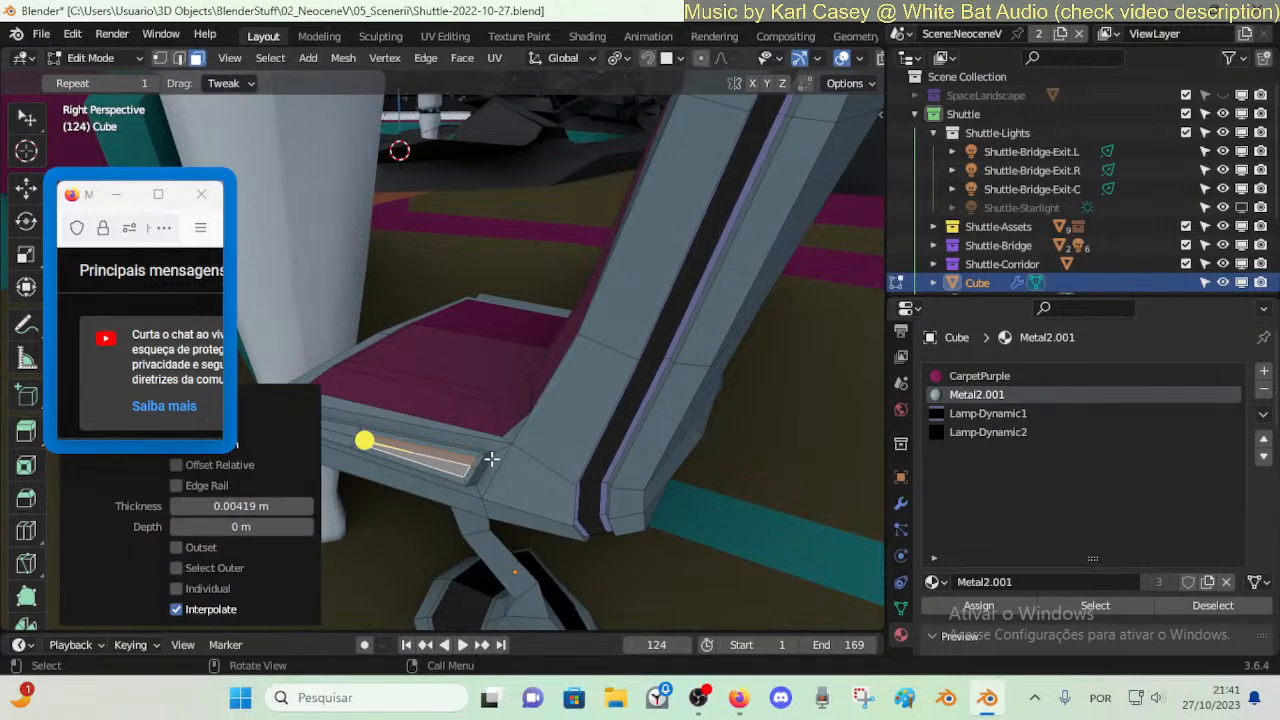
key(alt+a)
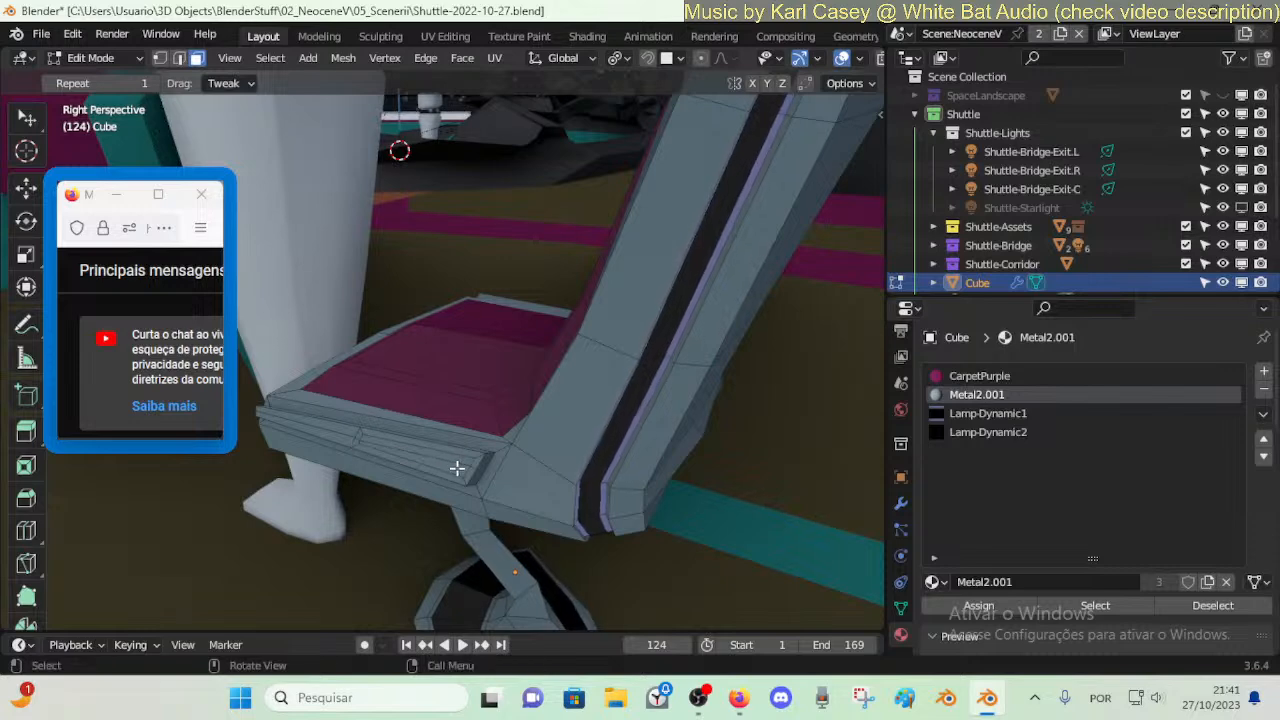
- Undo the inset of the two faces nearest the backrest on the seat's side and clear the selection
click(459, 472)
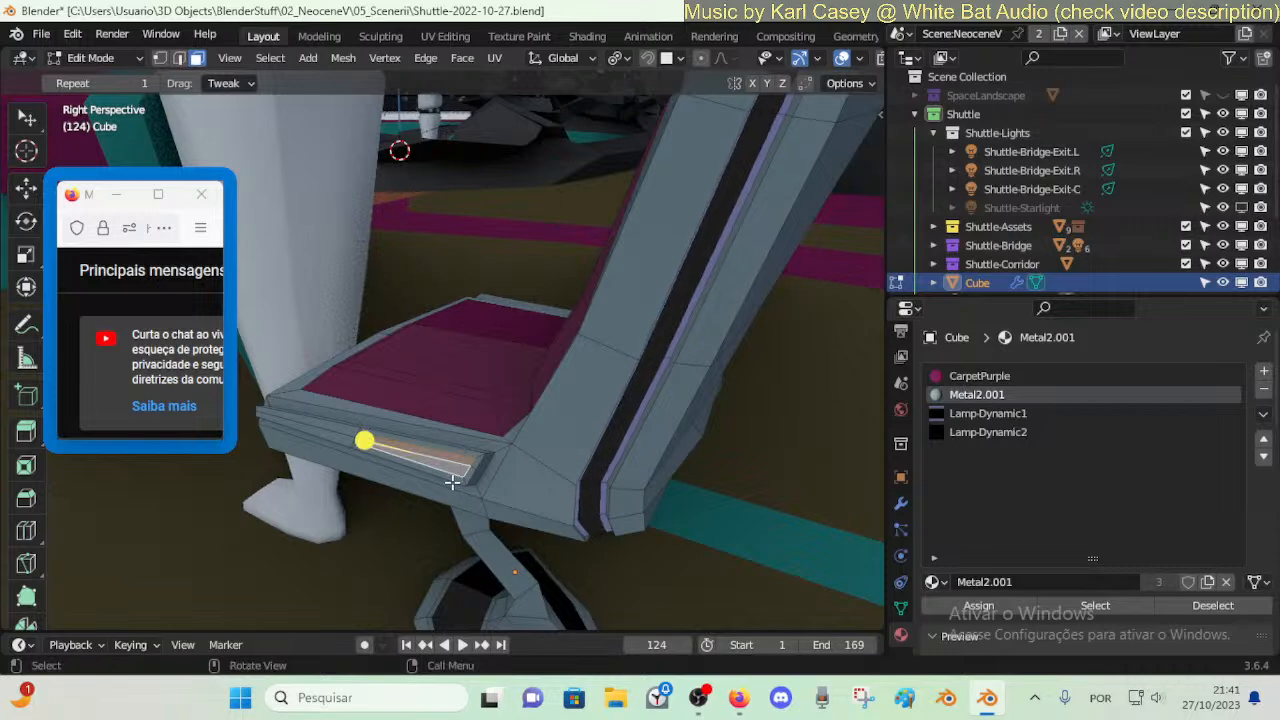
click(482, 470)
key(alt+a)
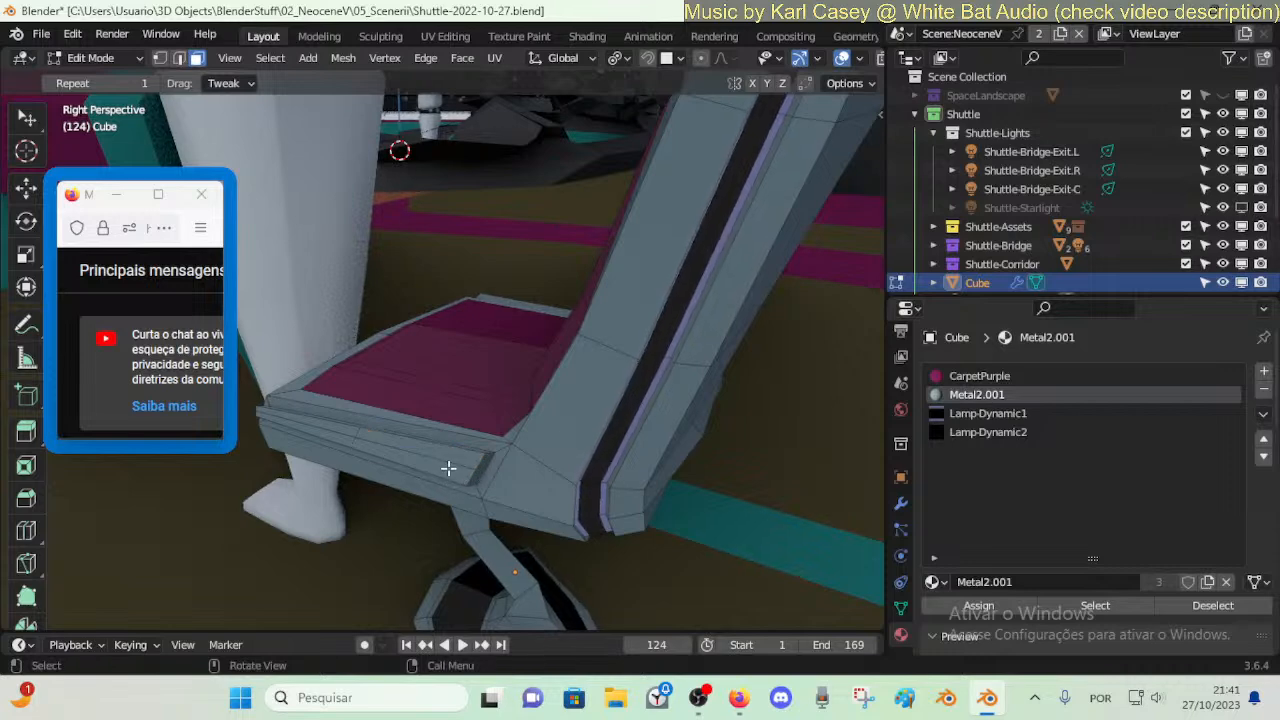
- Unwrap the two subdivided faces nearest the backrest on the seat's side and assign Lamp-Dynamic2 to them
click(447, 463)
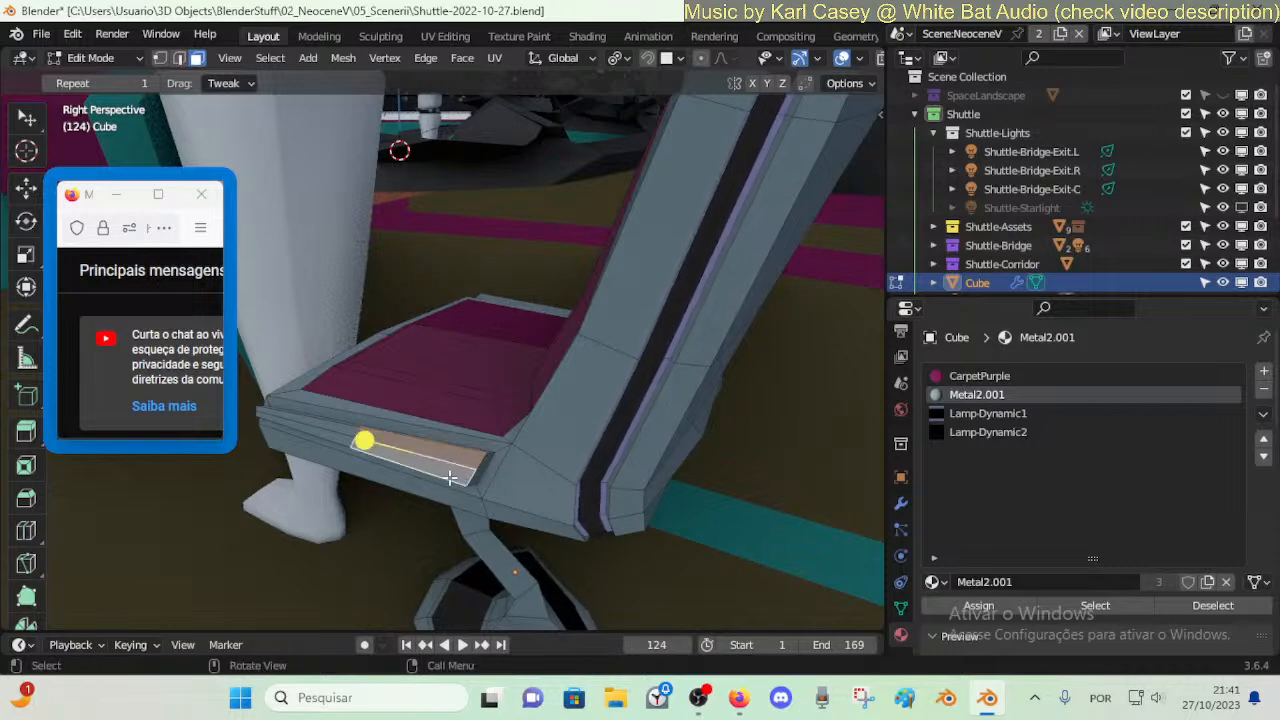
key(u)
click(445, 459)
click(980, 432)
click(968, 607)
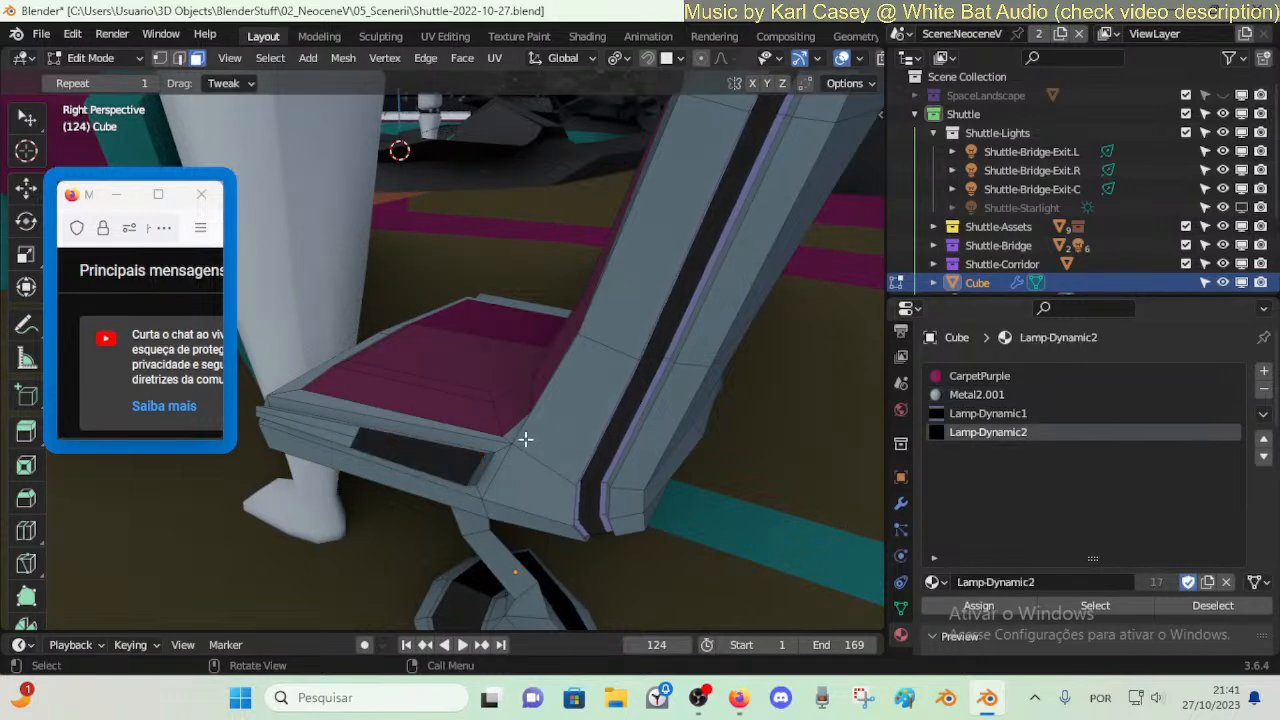
- Play the animation and view the chair from several angles to check the lamp on the seat's side
key(space)
key(shift+grave)
key(d)
key(d)
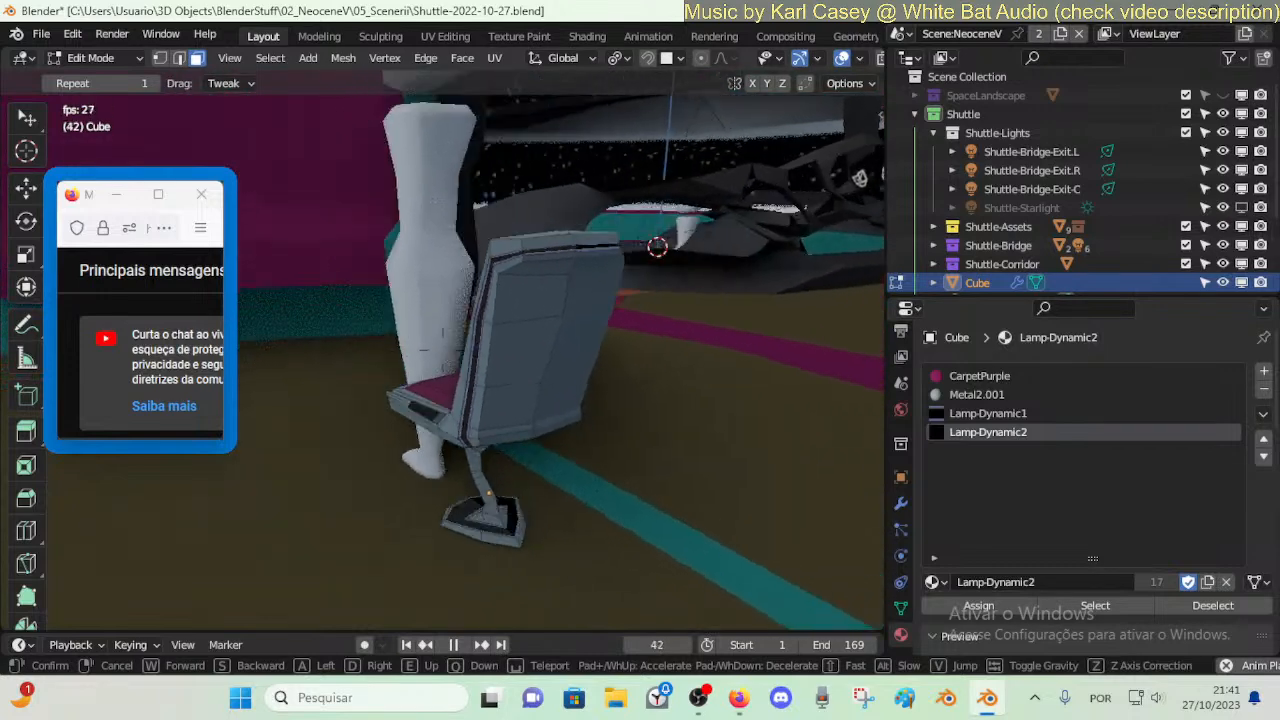
key(a)
key(d)
key(e)
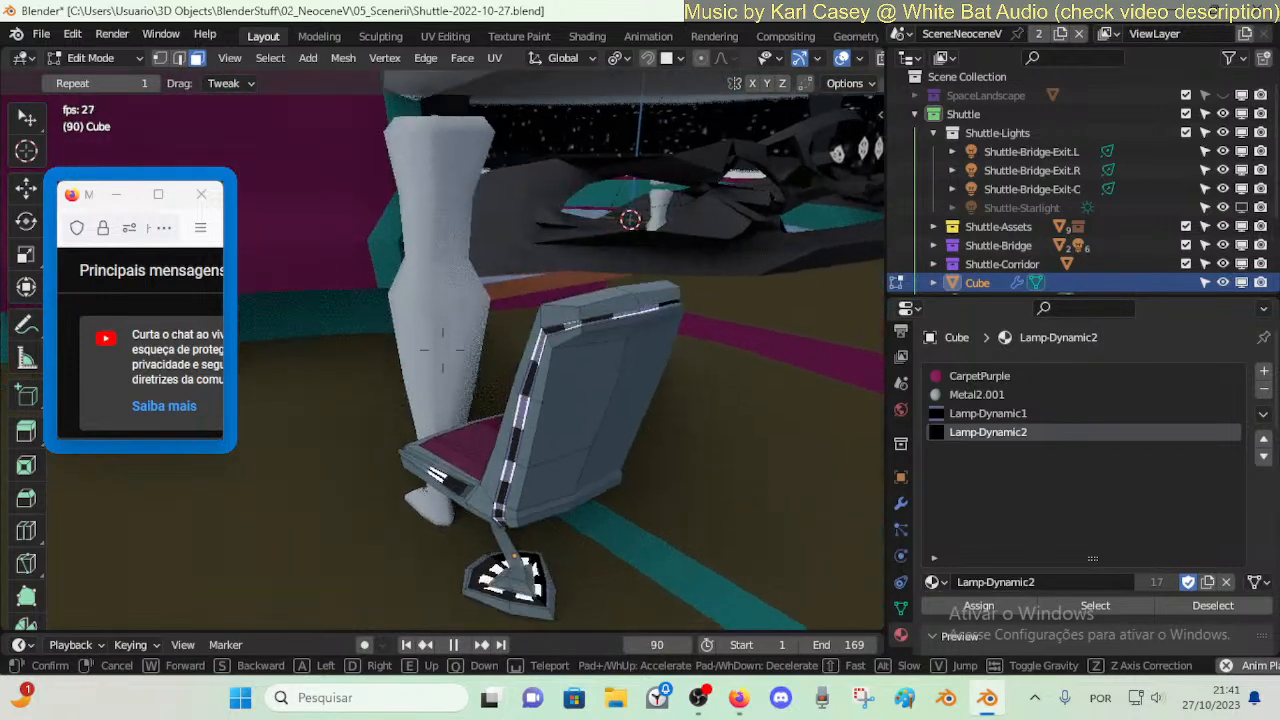
key(d)
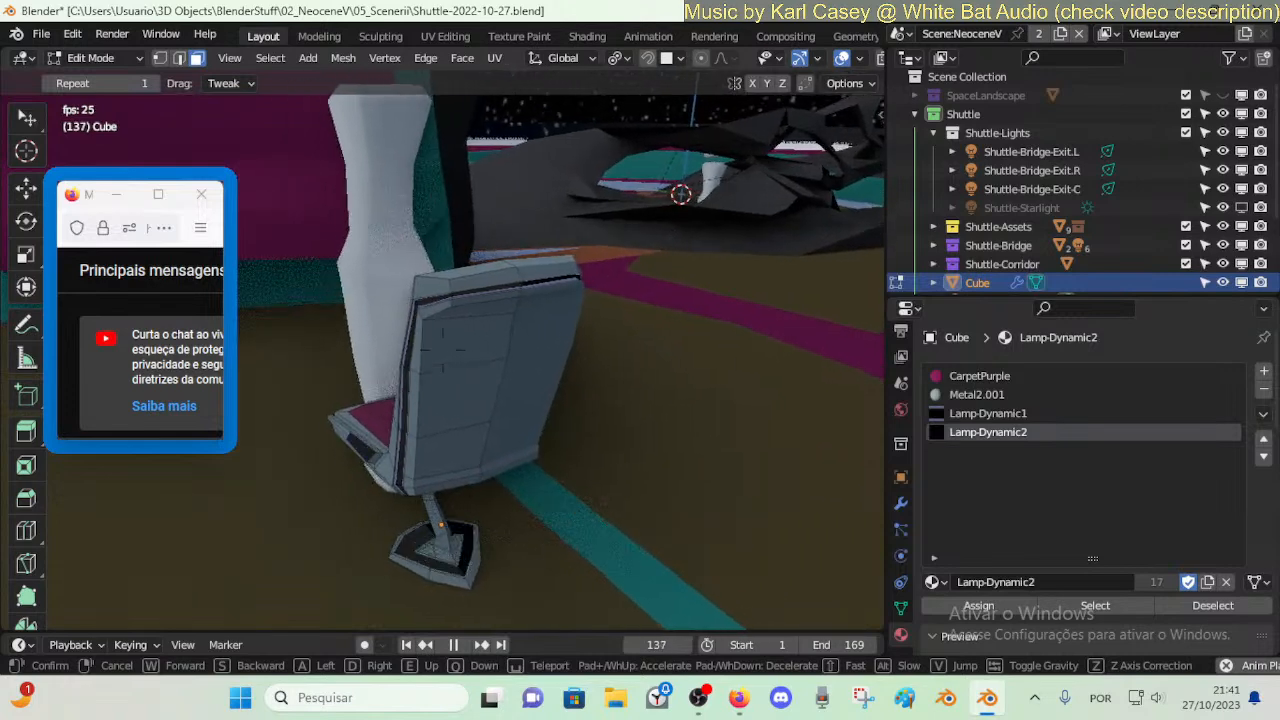
key(w)
key(a)
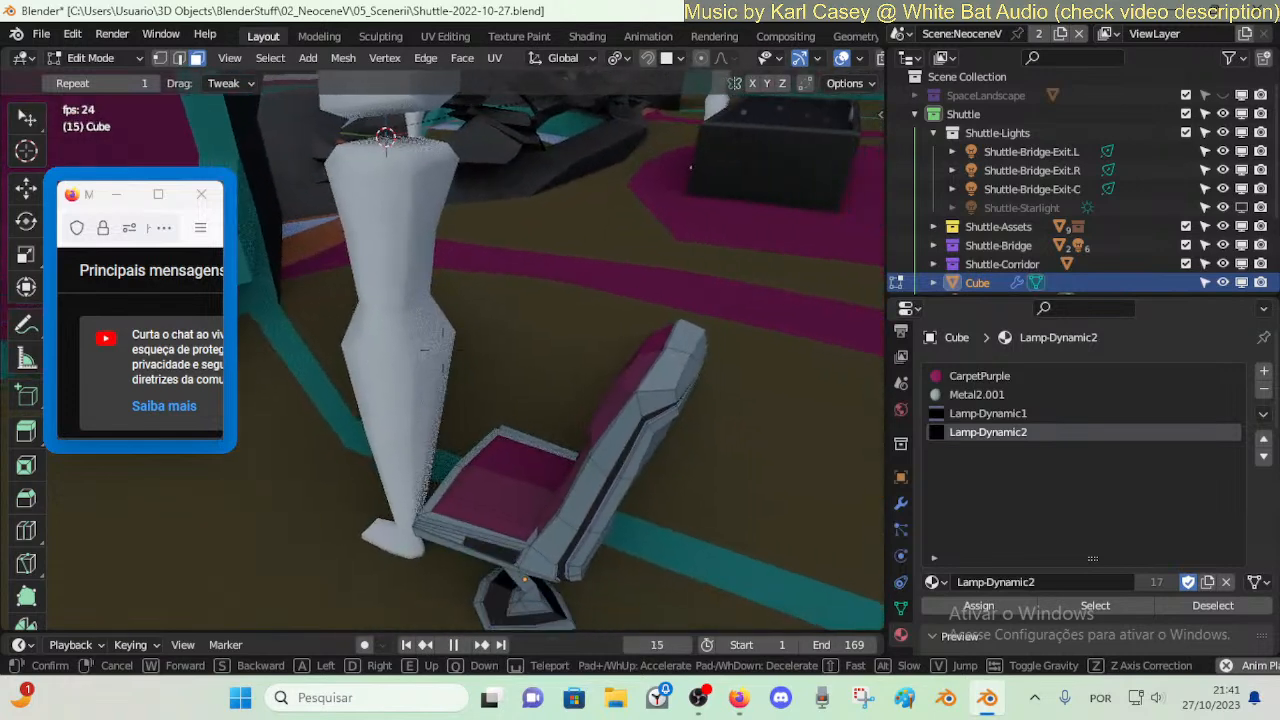
click(652, 406)
key(space)
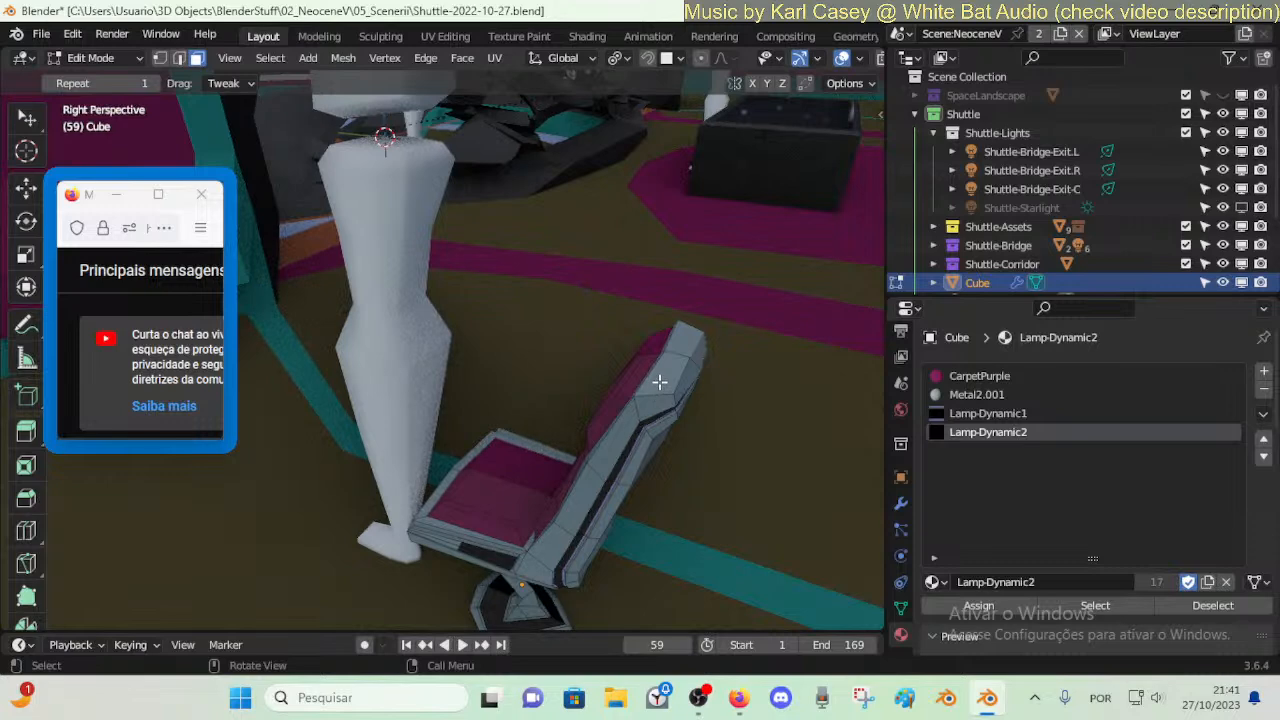
- Try to extrude the face on the upper side of the backrest and undo the extrusion
click(666, 375)
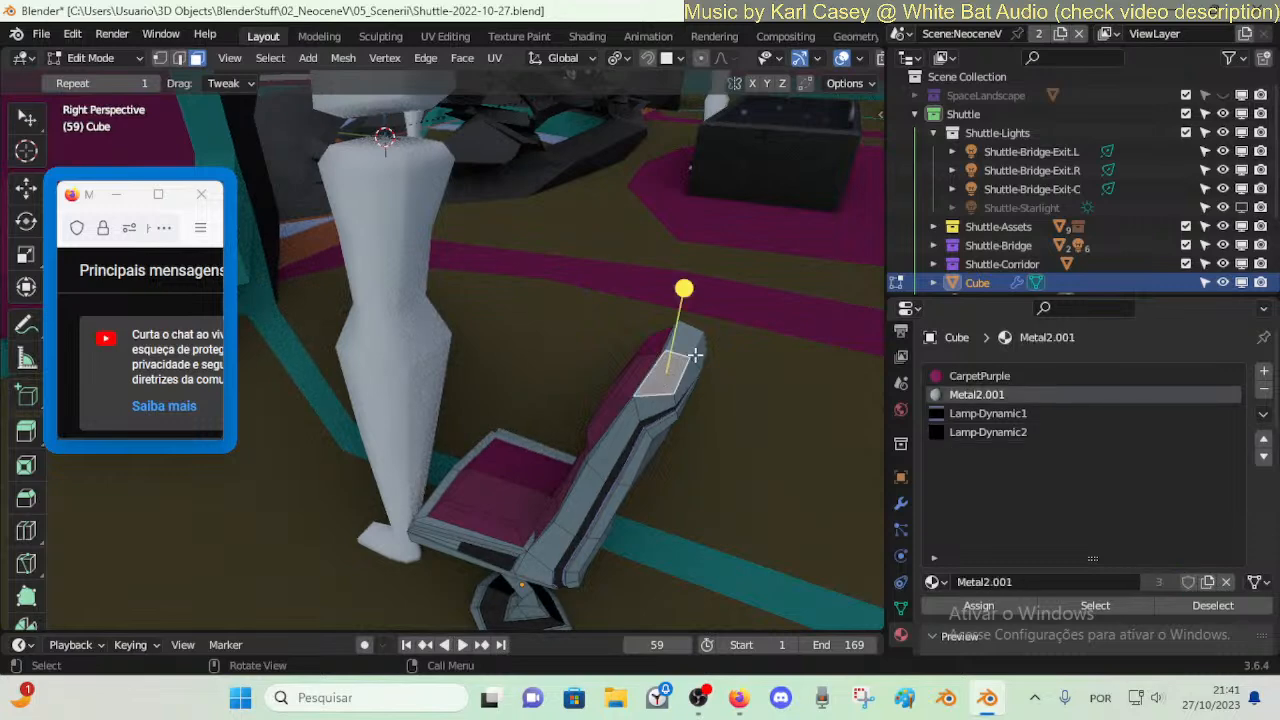
key(e)
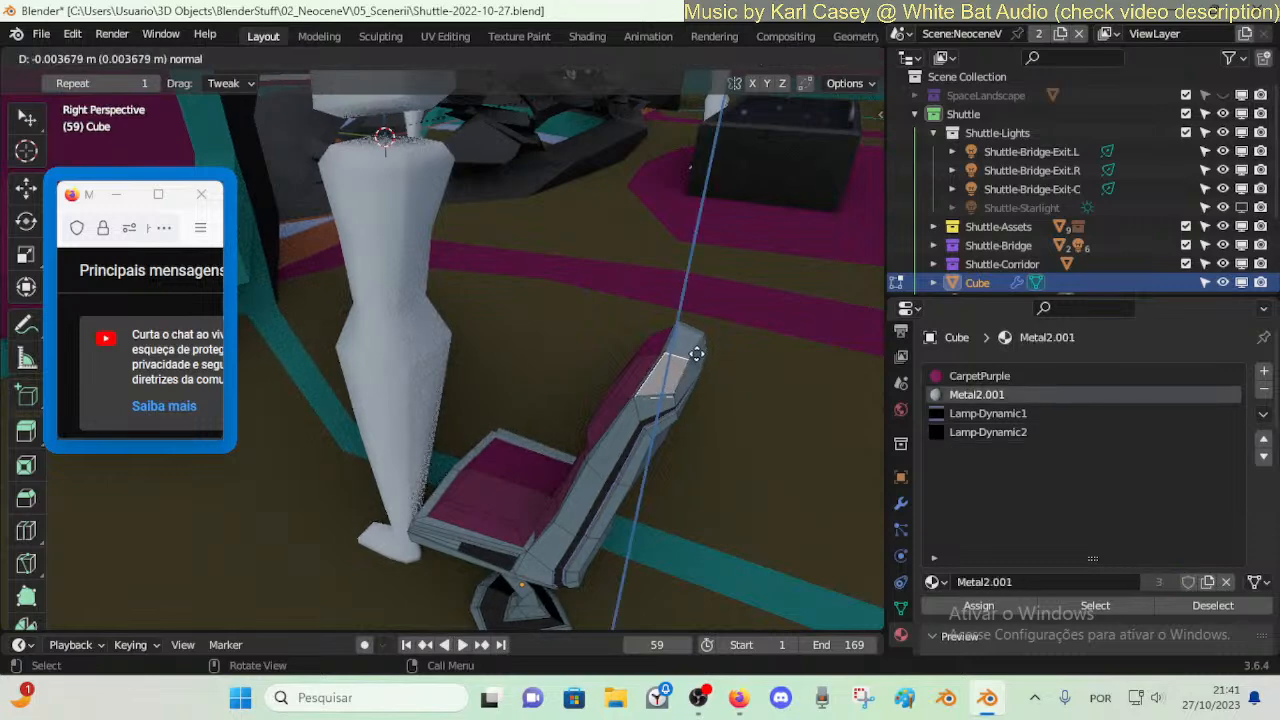
click(703, 349)
key(ctrl+z)
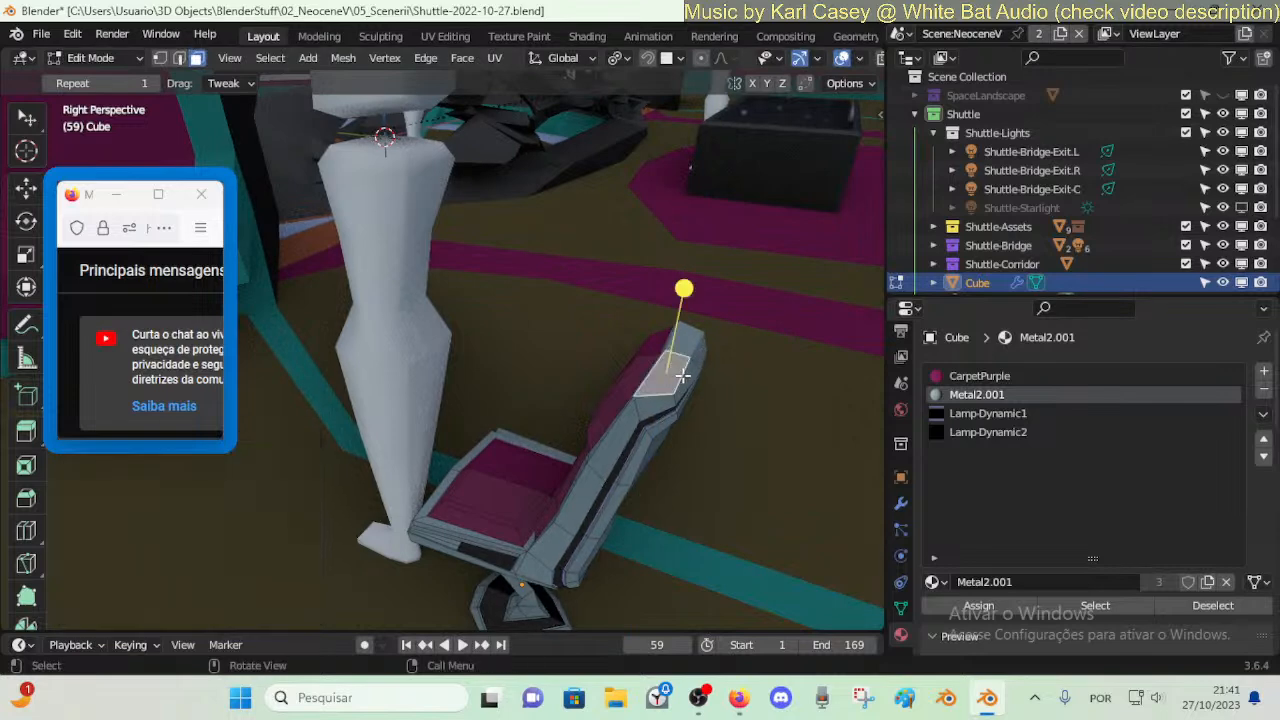
- Inset the face on the backrest's upper side by about 0.007 m and raise it about 0.005 m along Z
key(i)
click(677, 377)
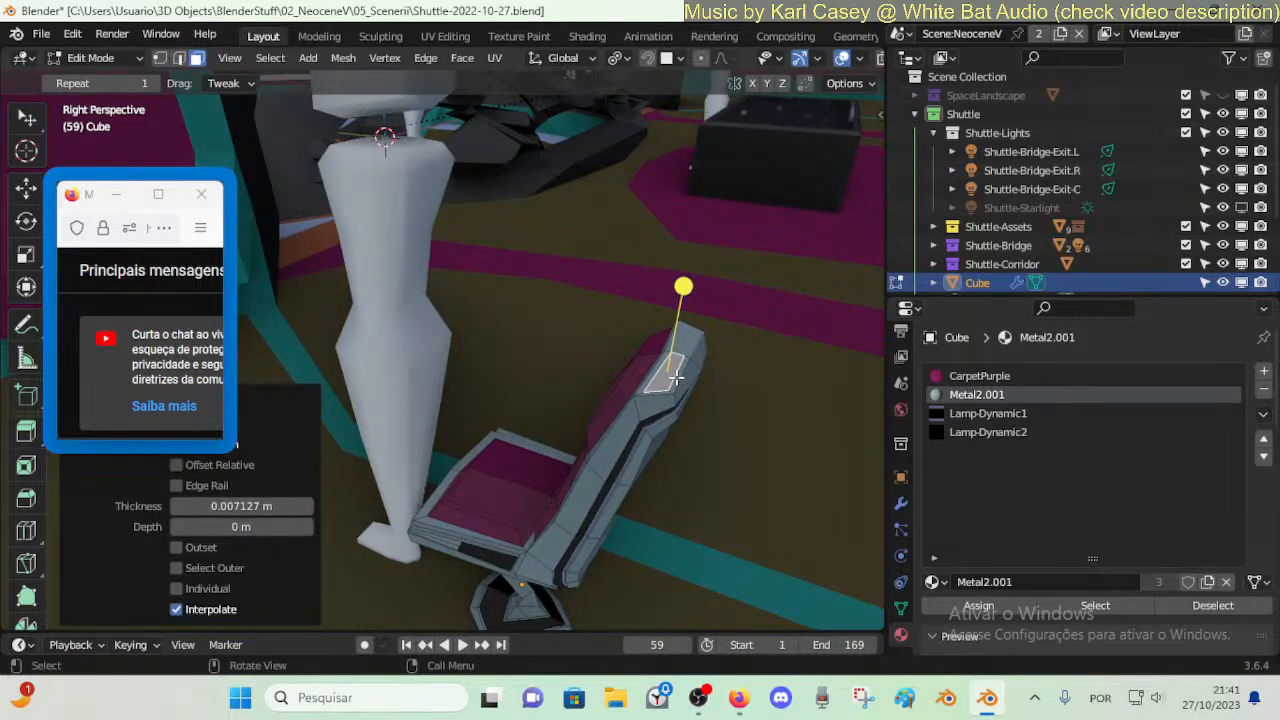
key(g)
key(z)
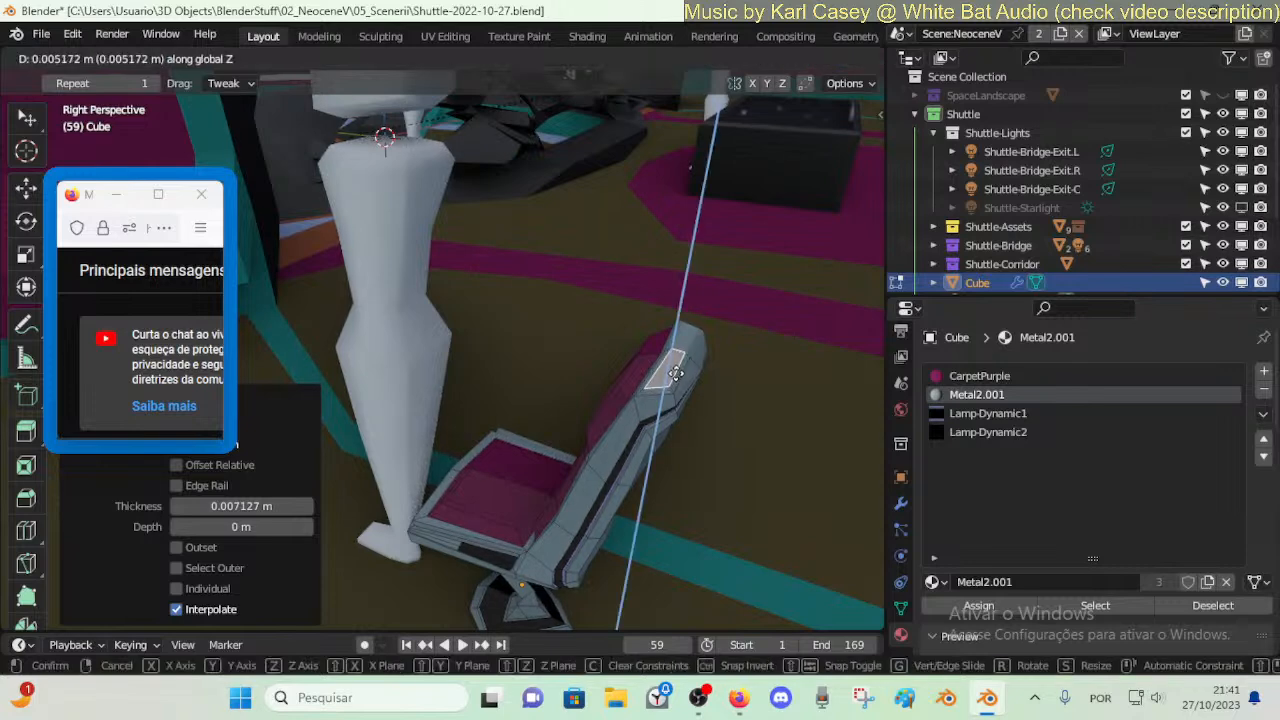
click(676, 374)
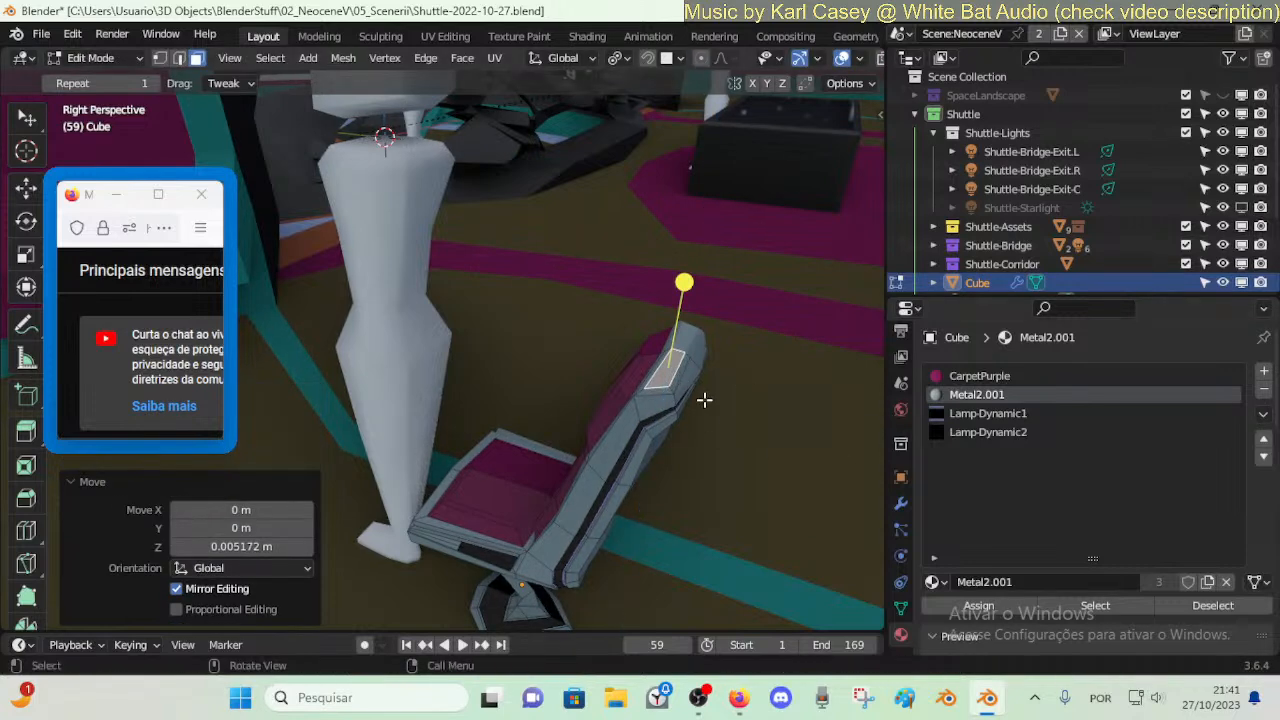
- Unwrap the inset face on the backrest's upper side, assign Lamp-Dynamic1 to it and check it with the animation playing
key(u)
click(651, 363)
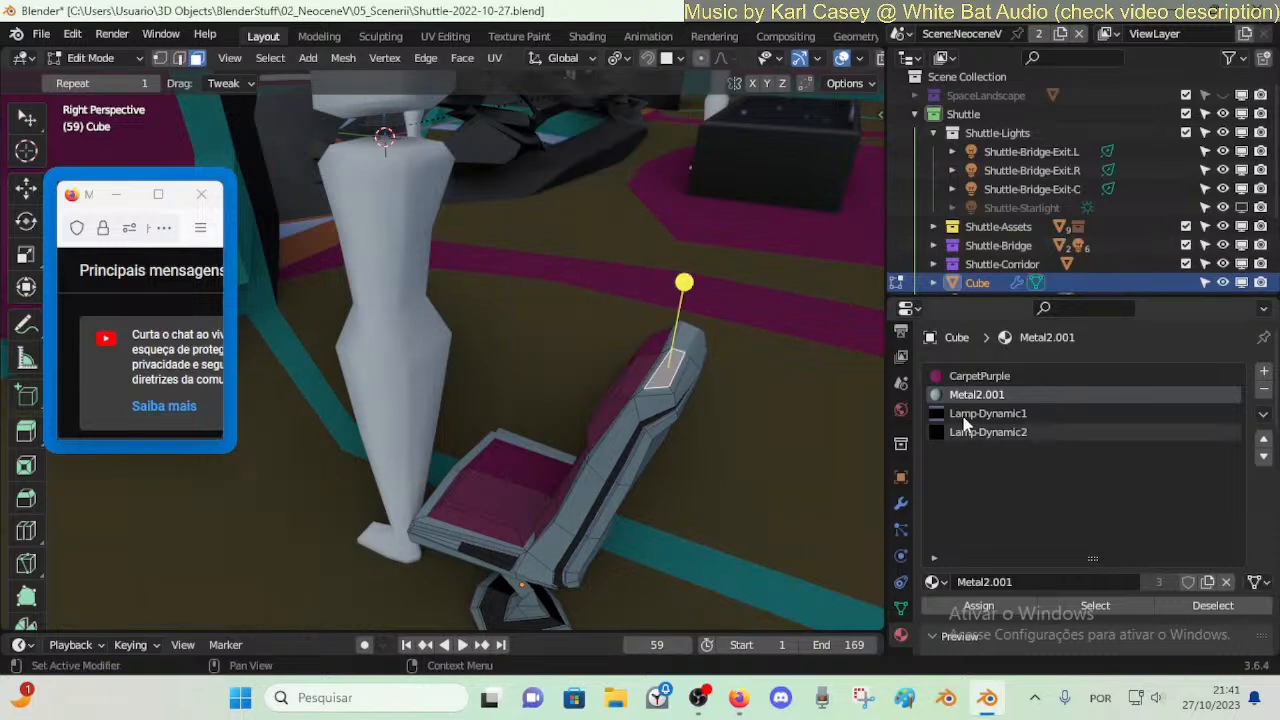
click(988, 413)
key(space)
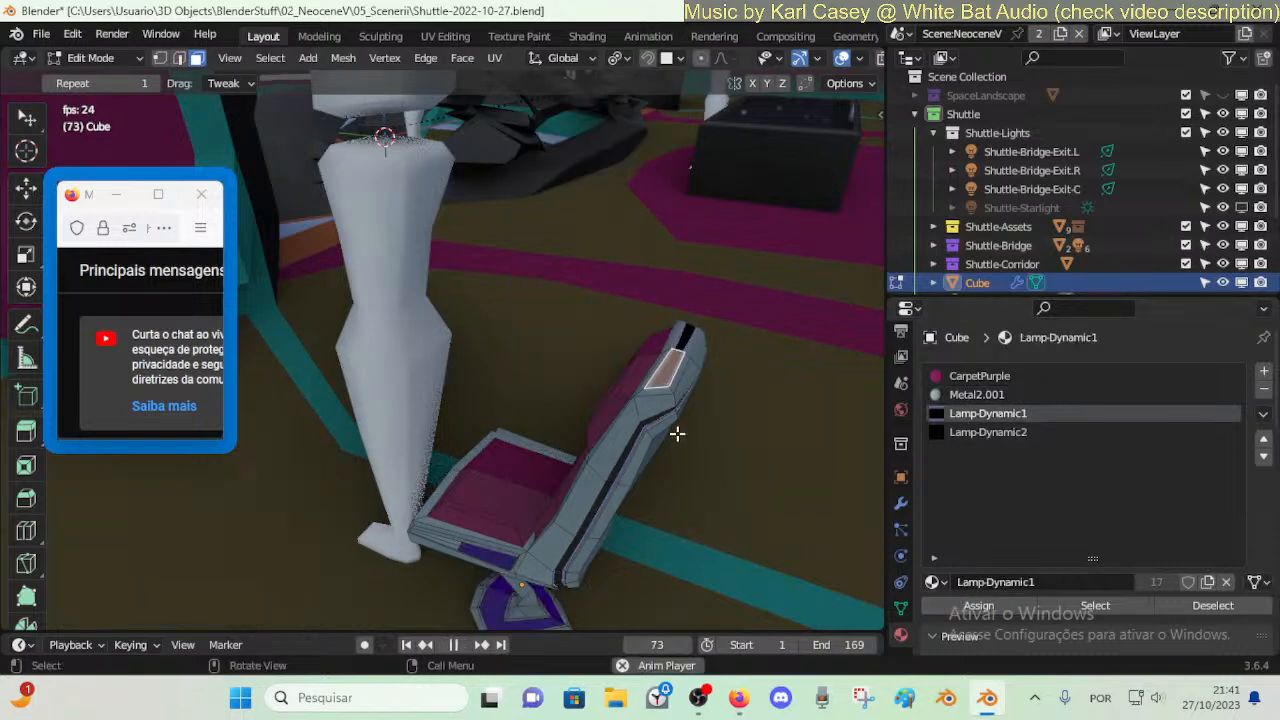
key(shift+grave)
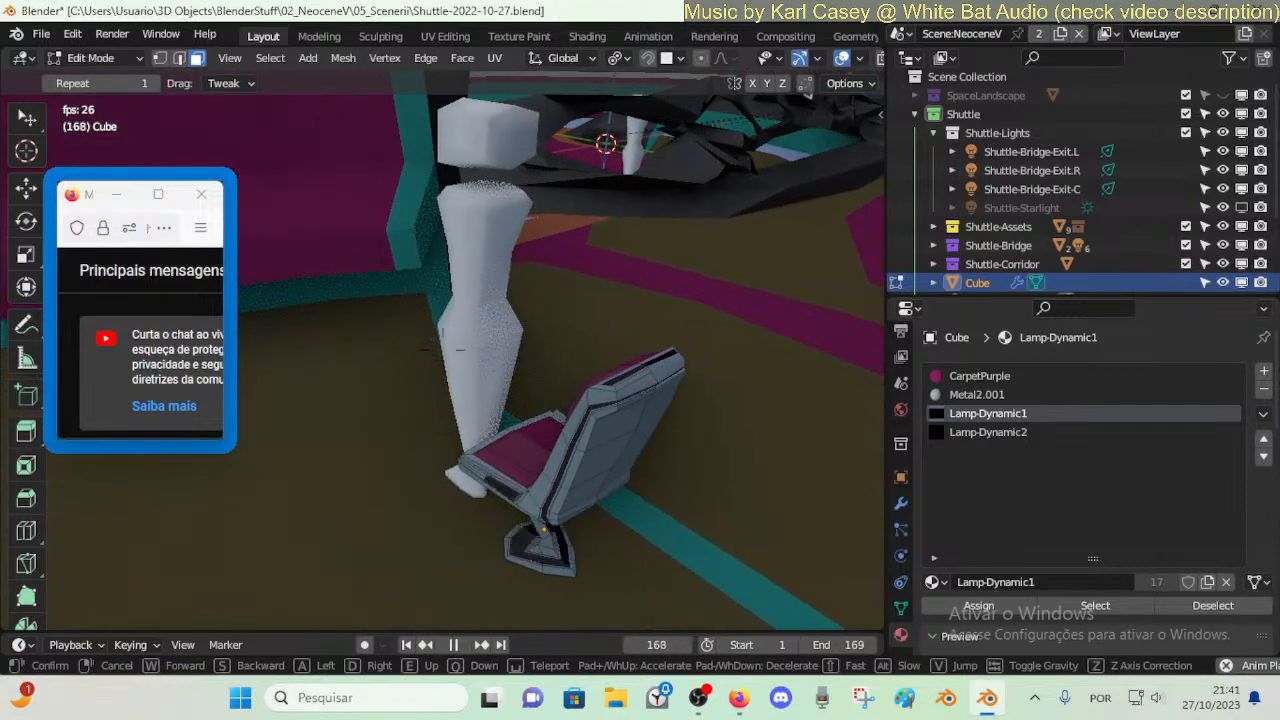
key(w)
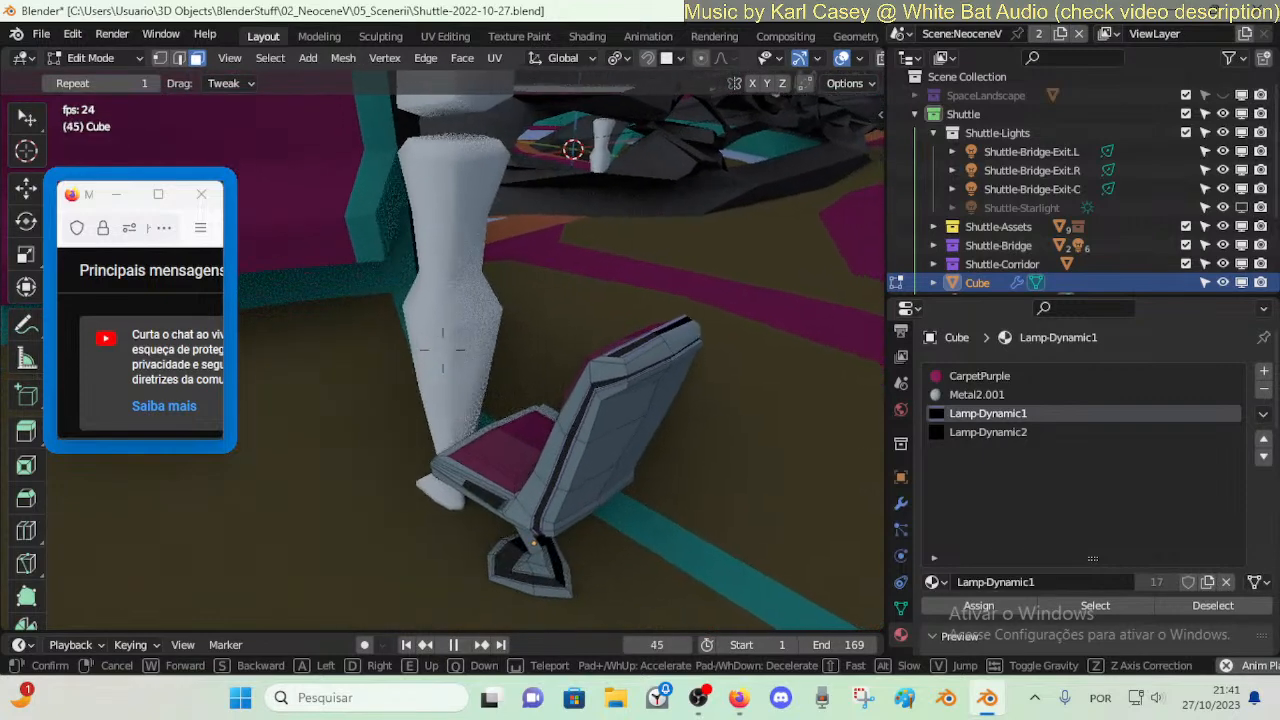
click(669, 434)
key(space)
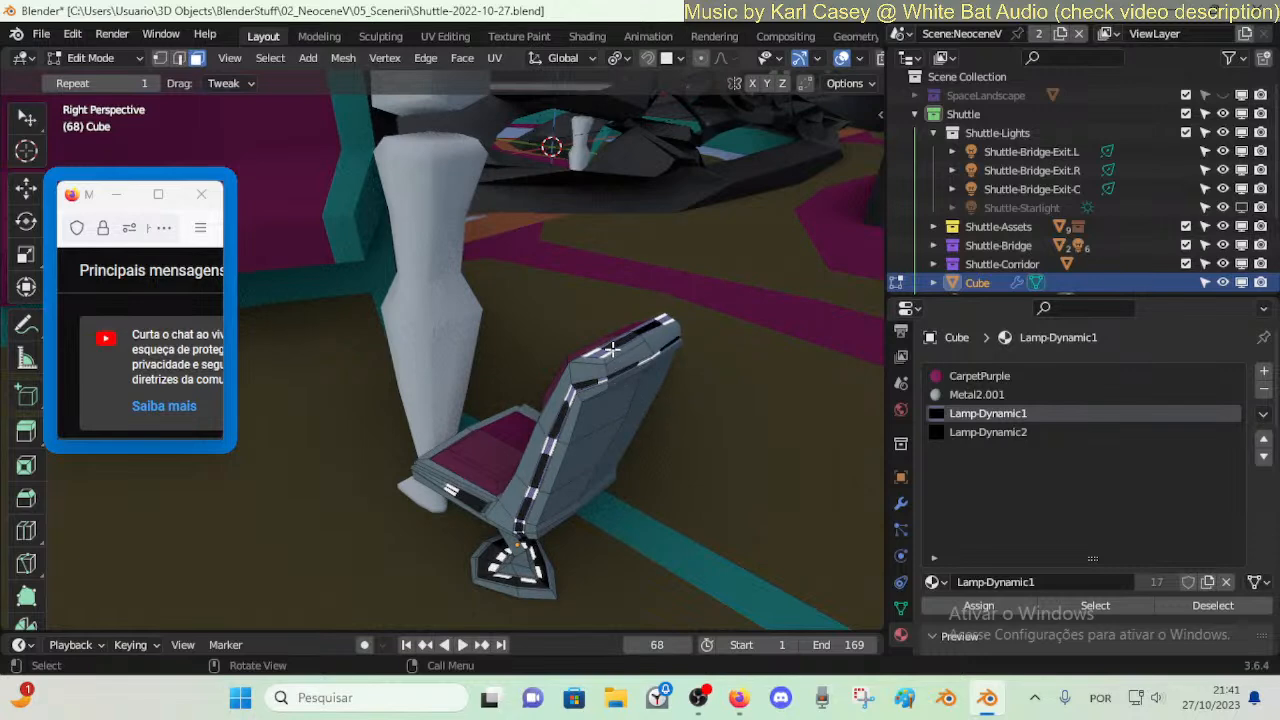
- Select the inset face on the backrest's upper side and assign Lamp-Dynamic2 to it
key(l)
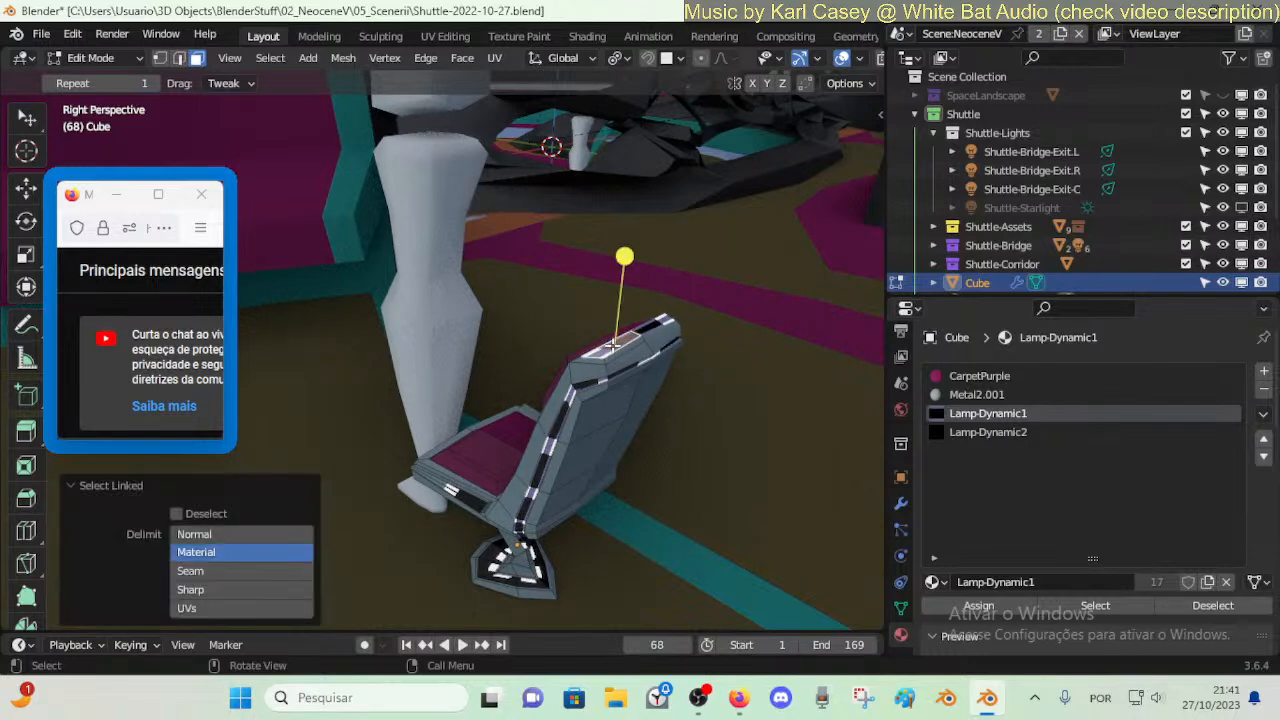
click(941, 435)
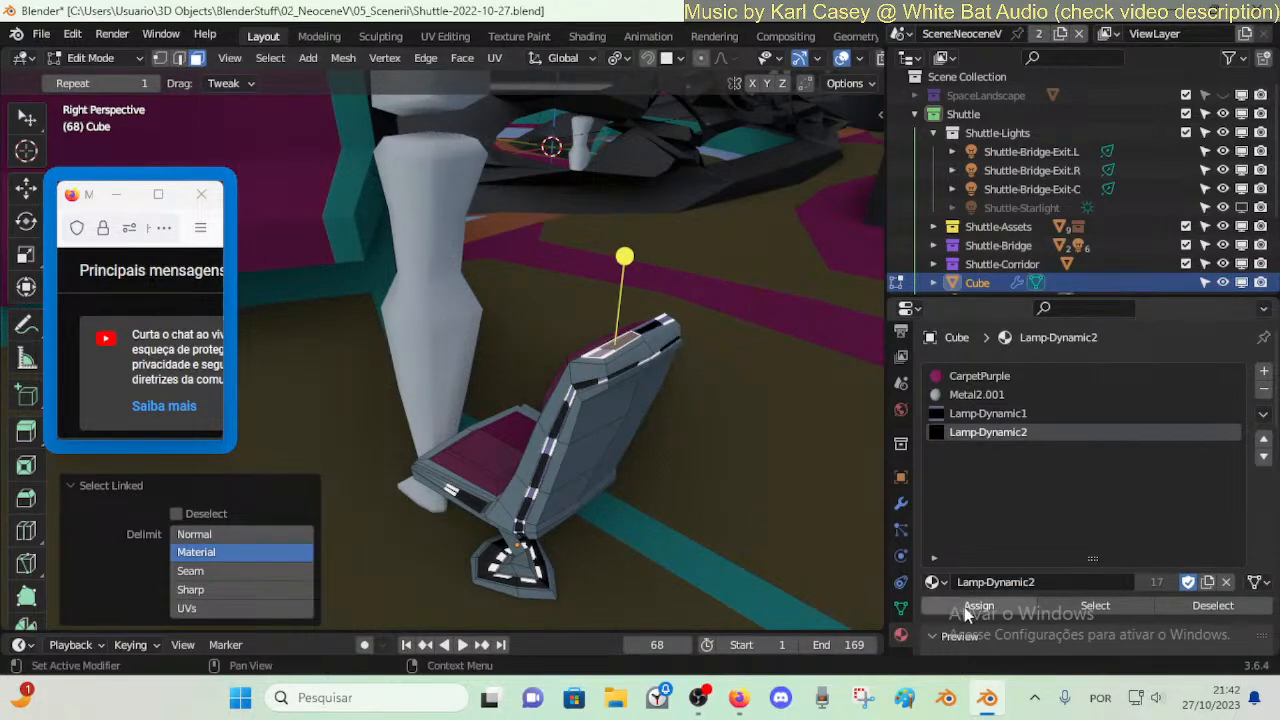
click(964, 607)
- Play the animation and examine the chair's lamps up close and from across the room
key(space)
key(shift+grave)
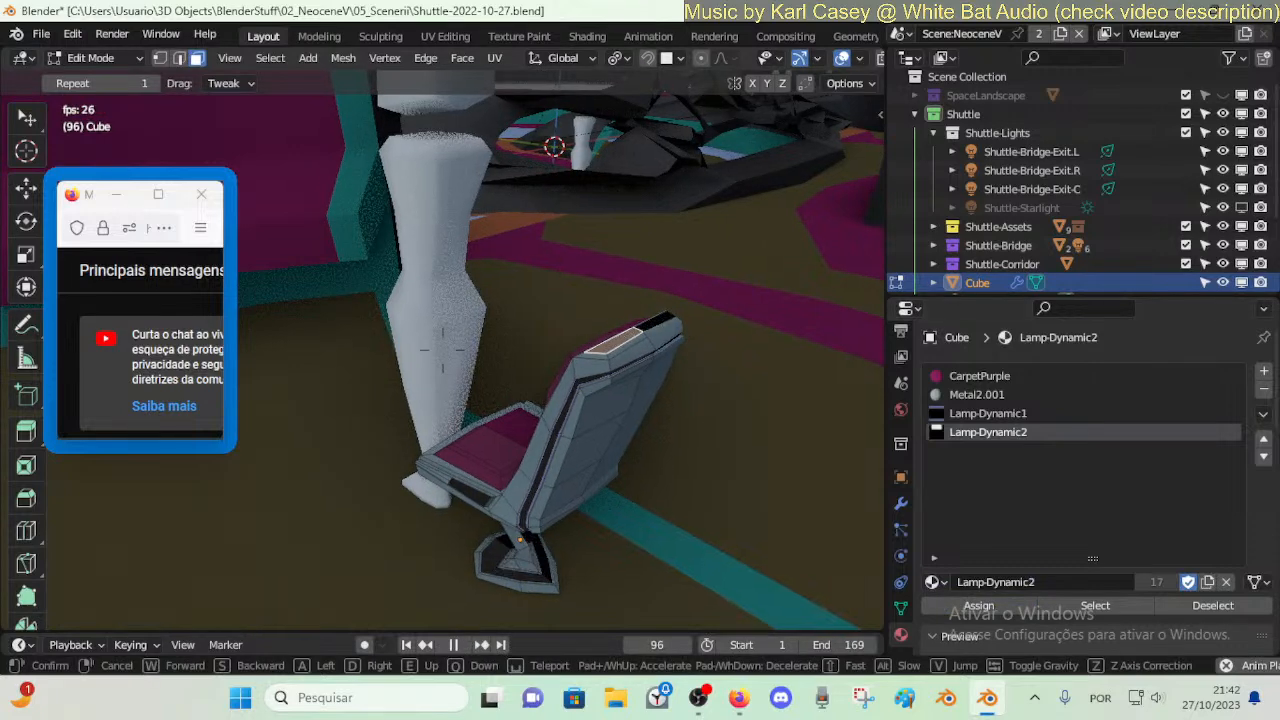
click(690, 424)
key(shift+grave)
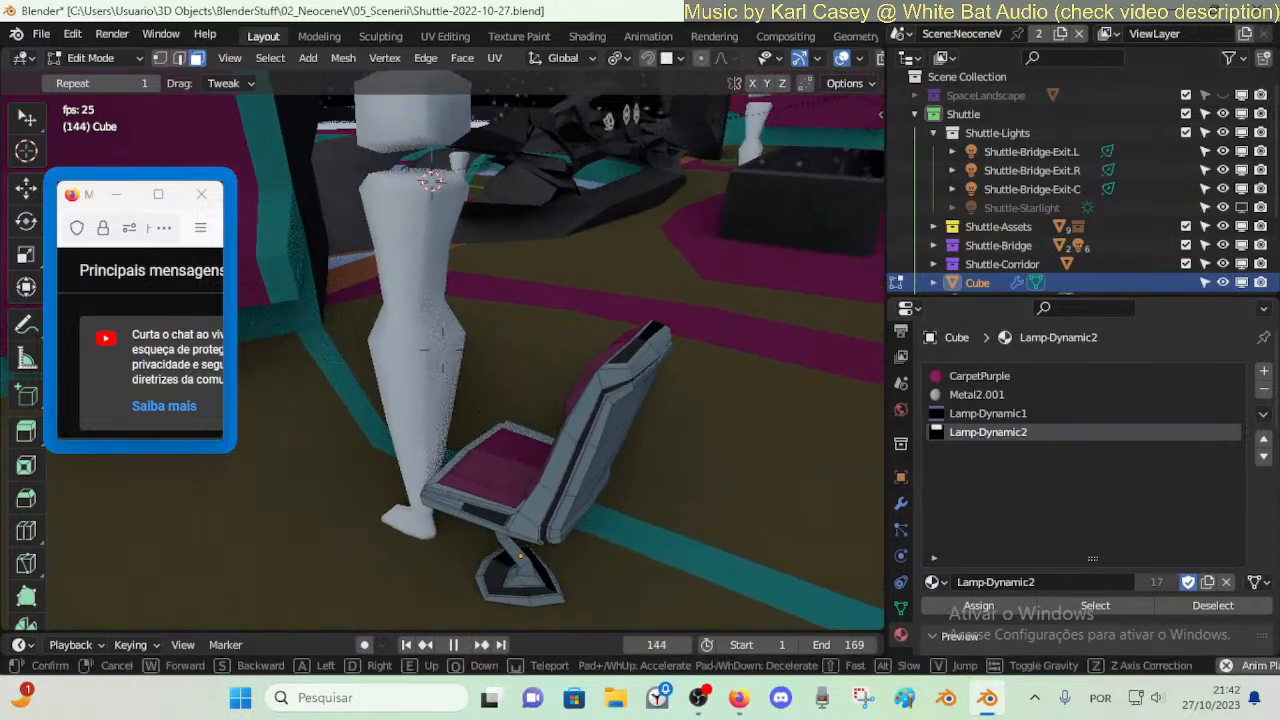
key(d)
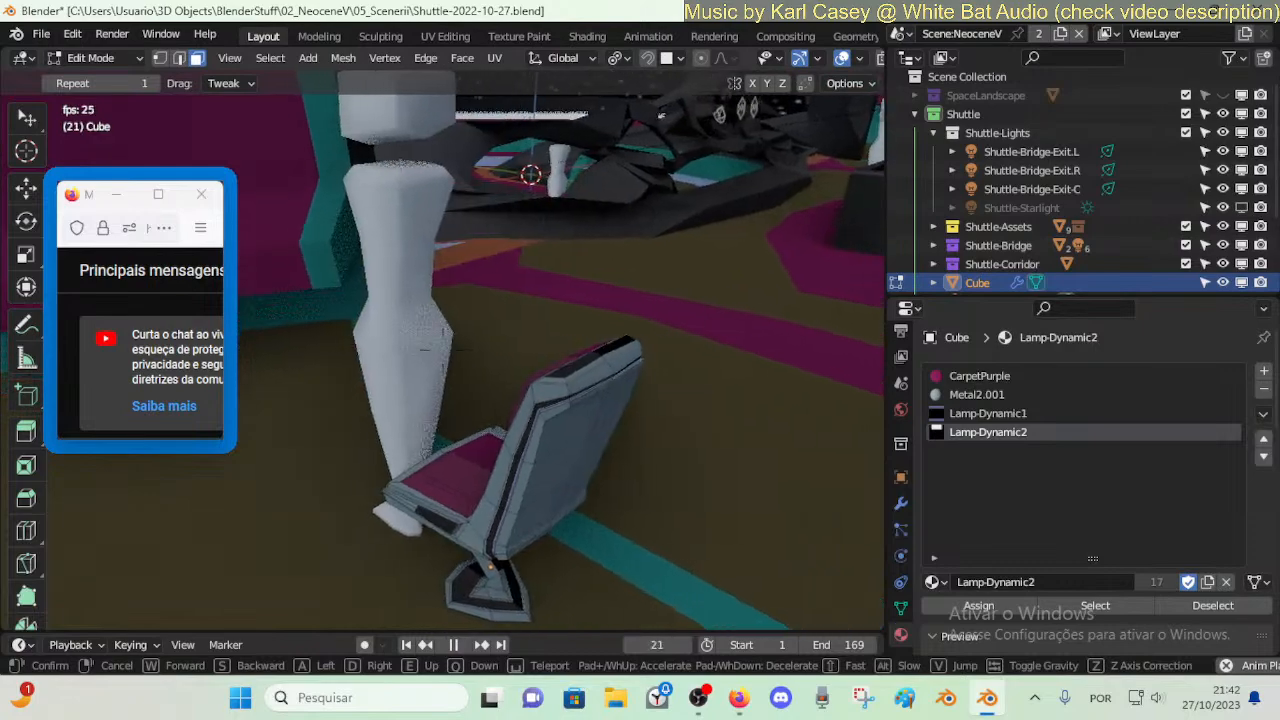
key(s)
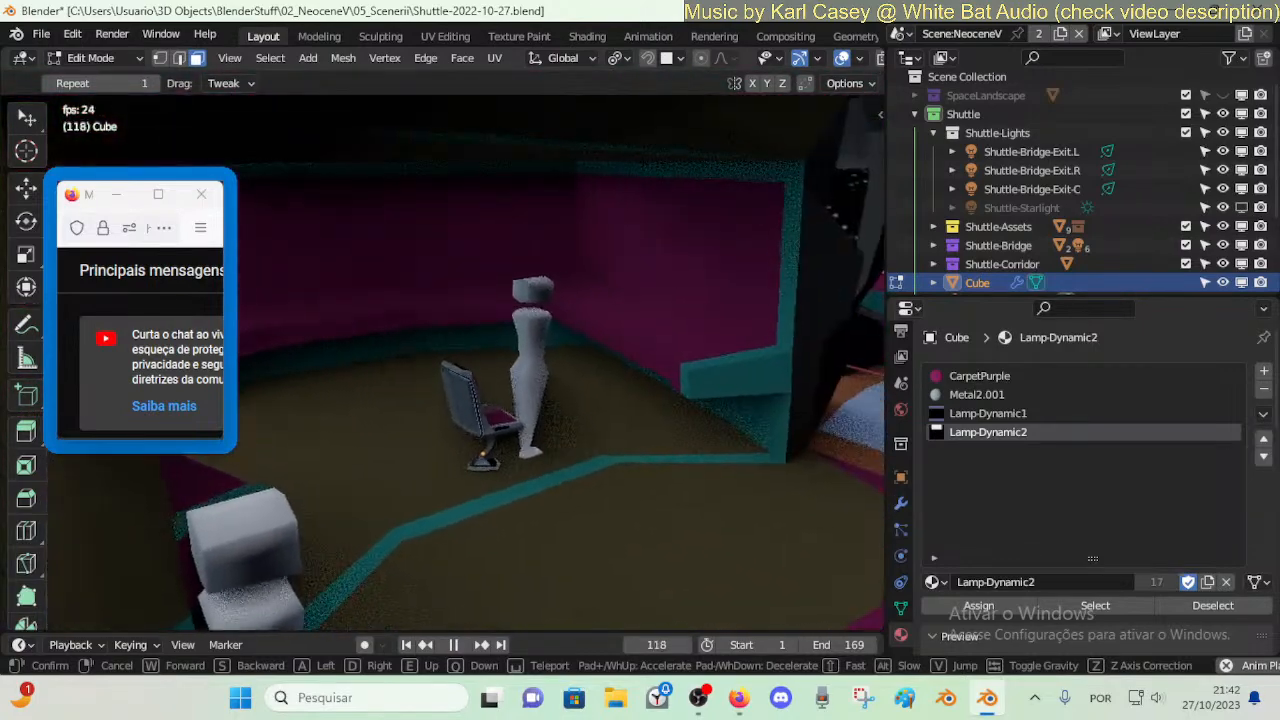
key(w)
click(693, 420)
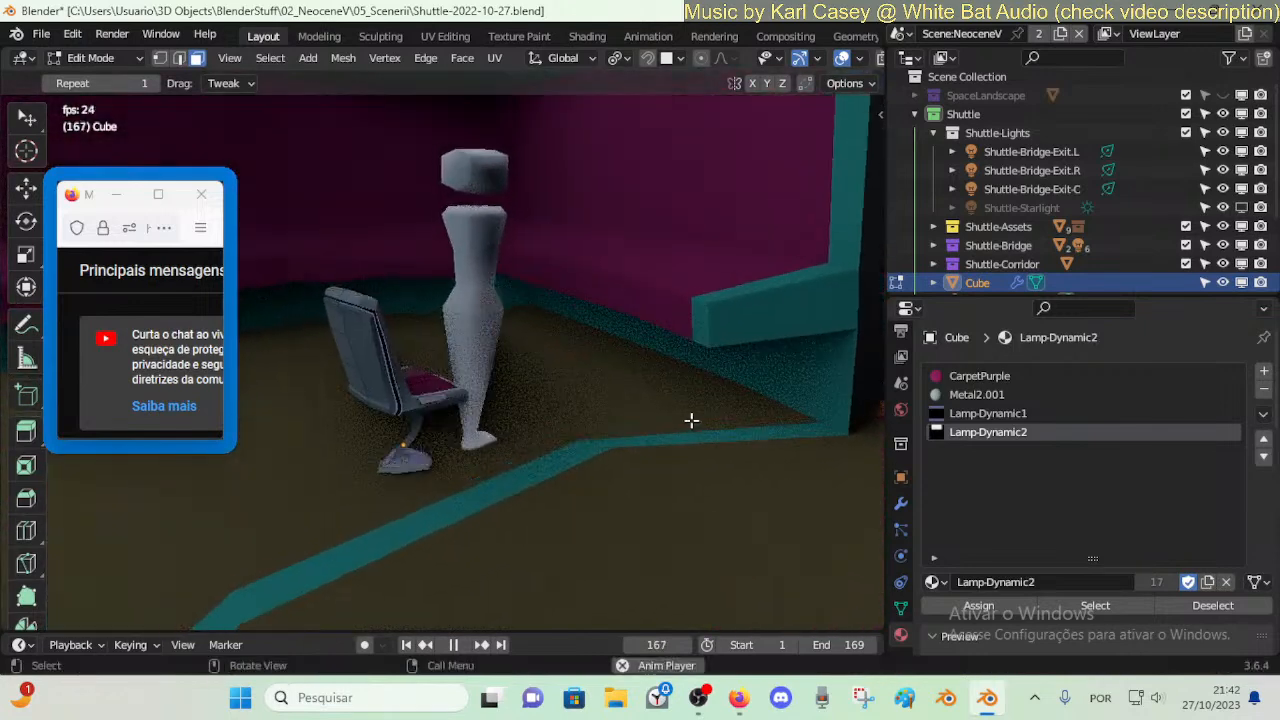
key(space)
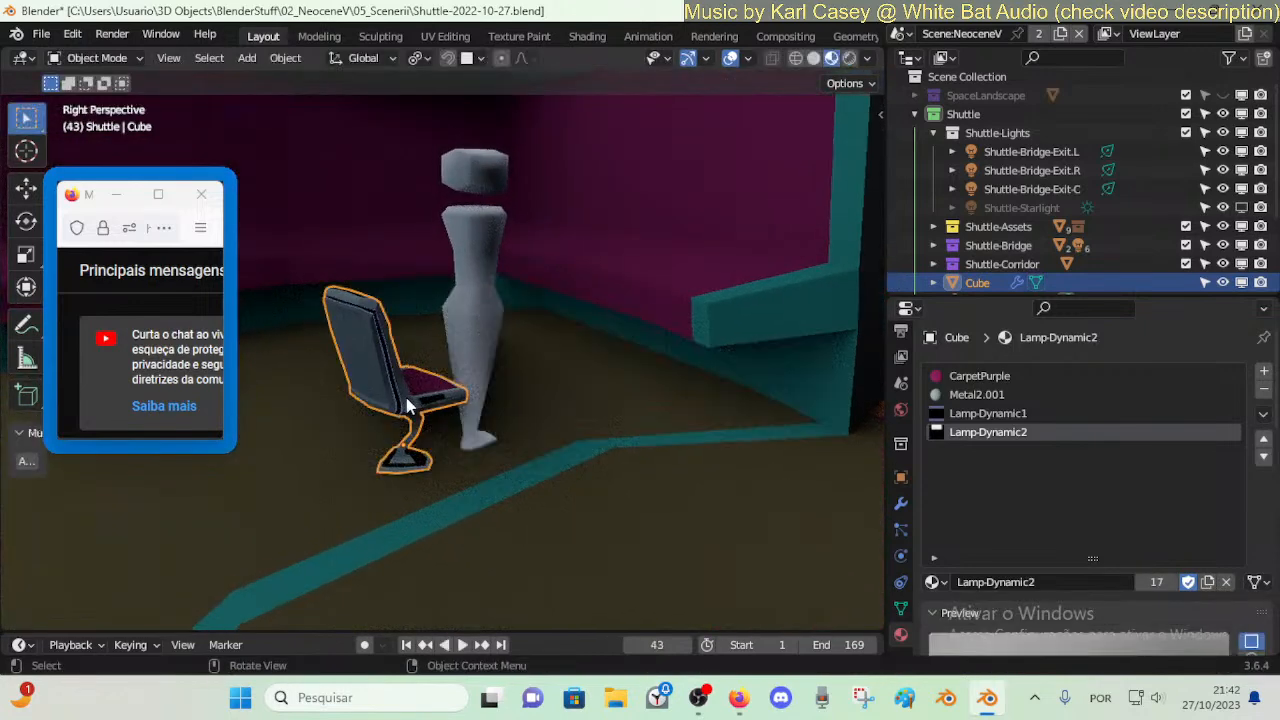
- Select the loop of rim faces around the chair's foot and lower it about 0.008 m along Z
key(shift+grave)
key(w)
click(428, 383)
key(Tab)
key(Tab)
key(shift+grave)
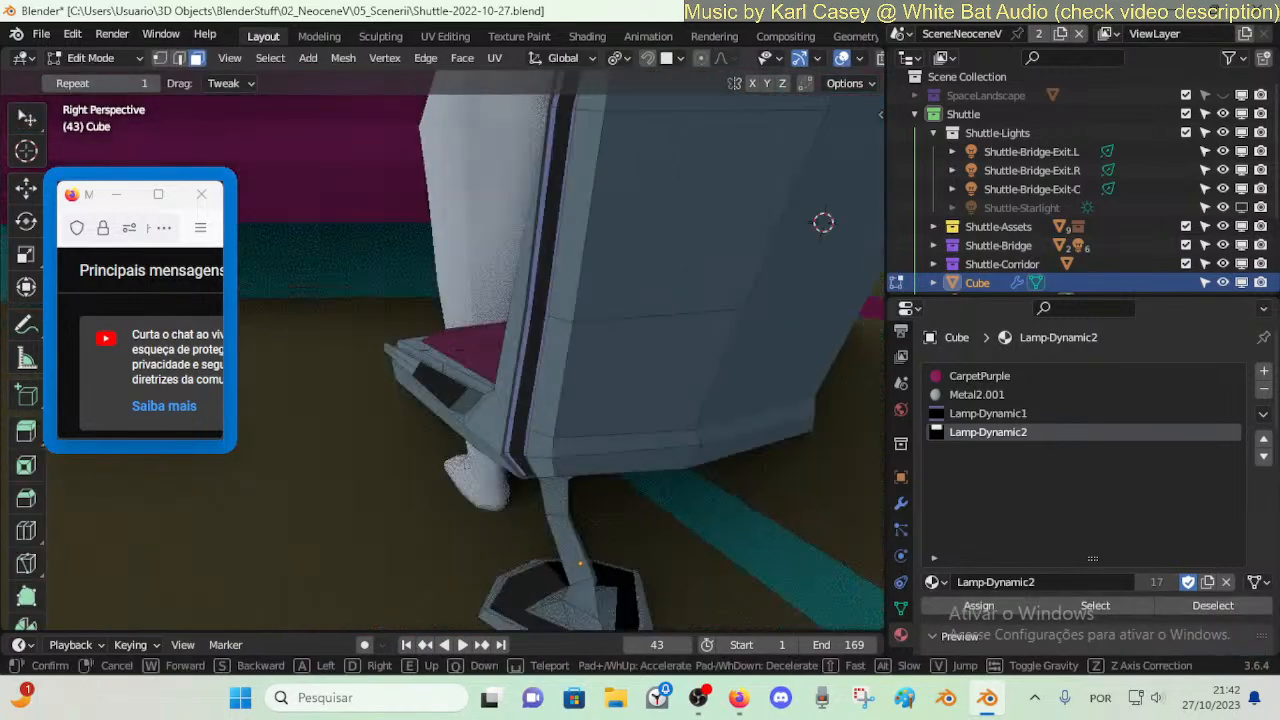
key(a)
click(660, 496)
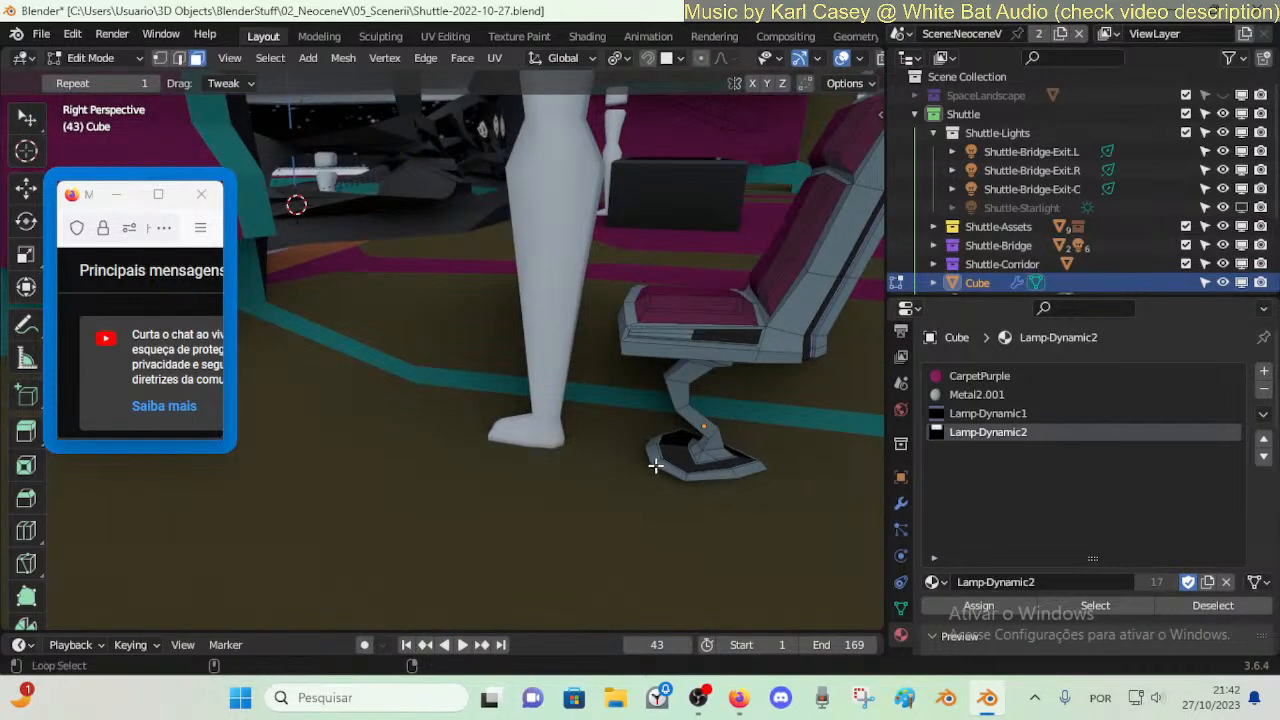
alt+click(657, 459)
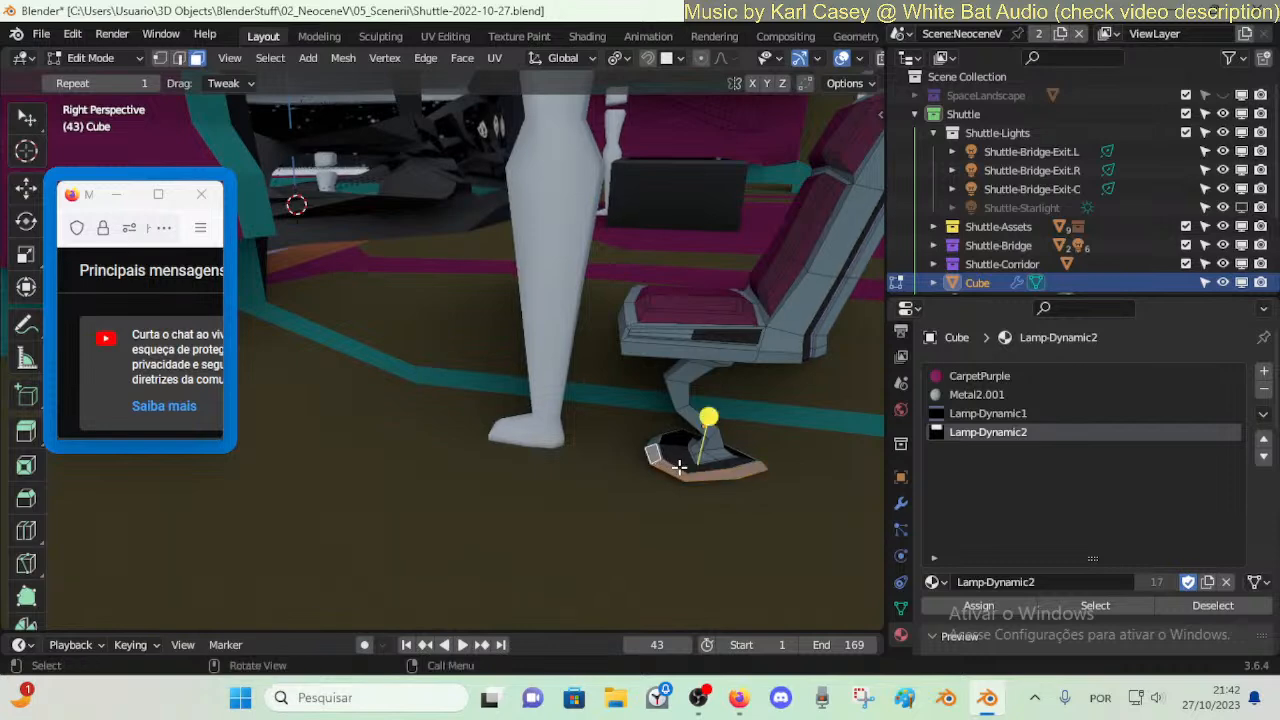
key(g)
key(z)
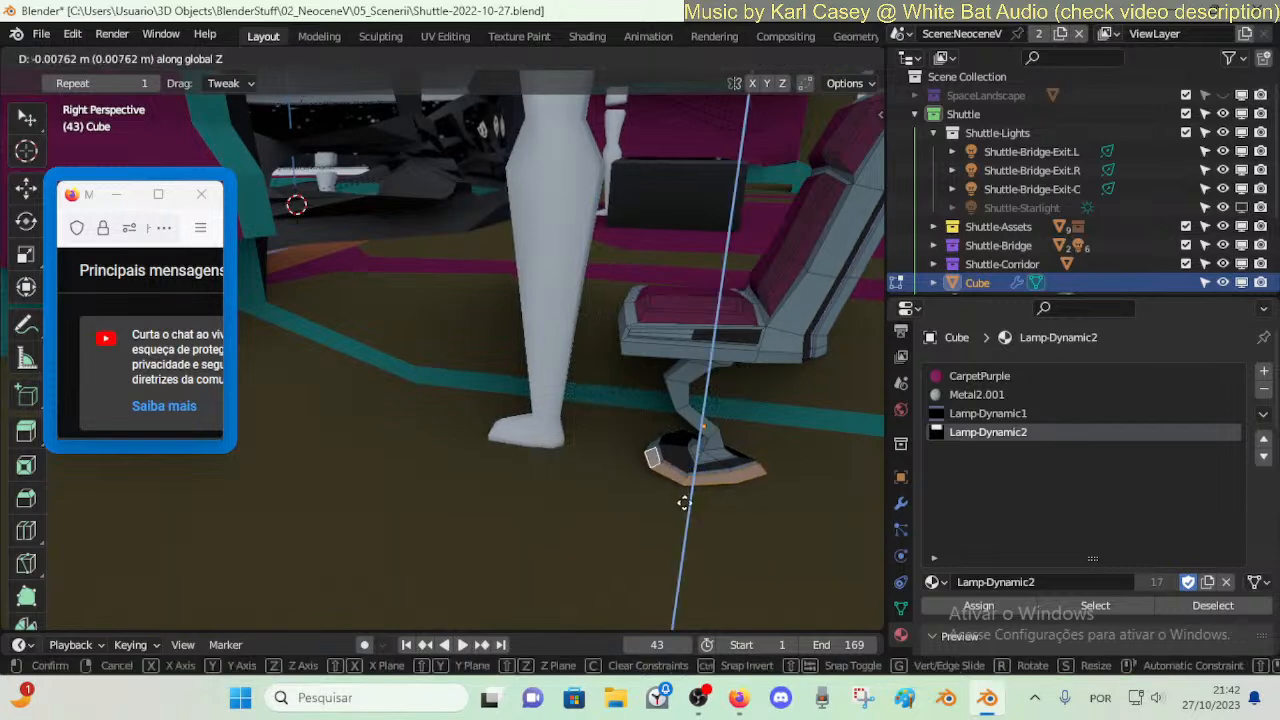
click(700, 423)
- Move the whole chair object by about 0.025 m in X, -0.023 m in Y and -0.011 m in Z
key(Tab)
key(g)
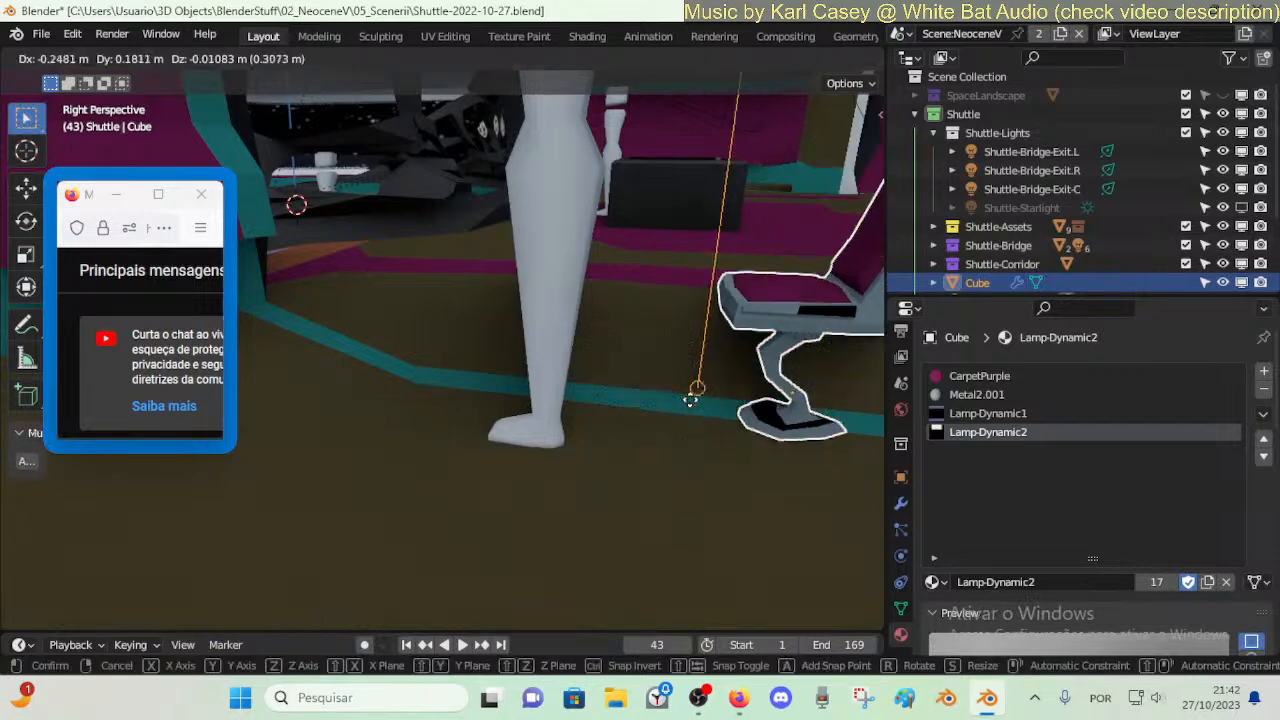
click(595, 428)
key(shift+grave)
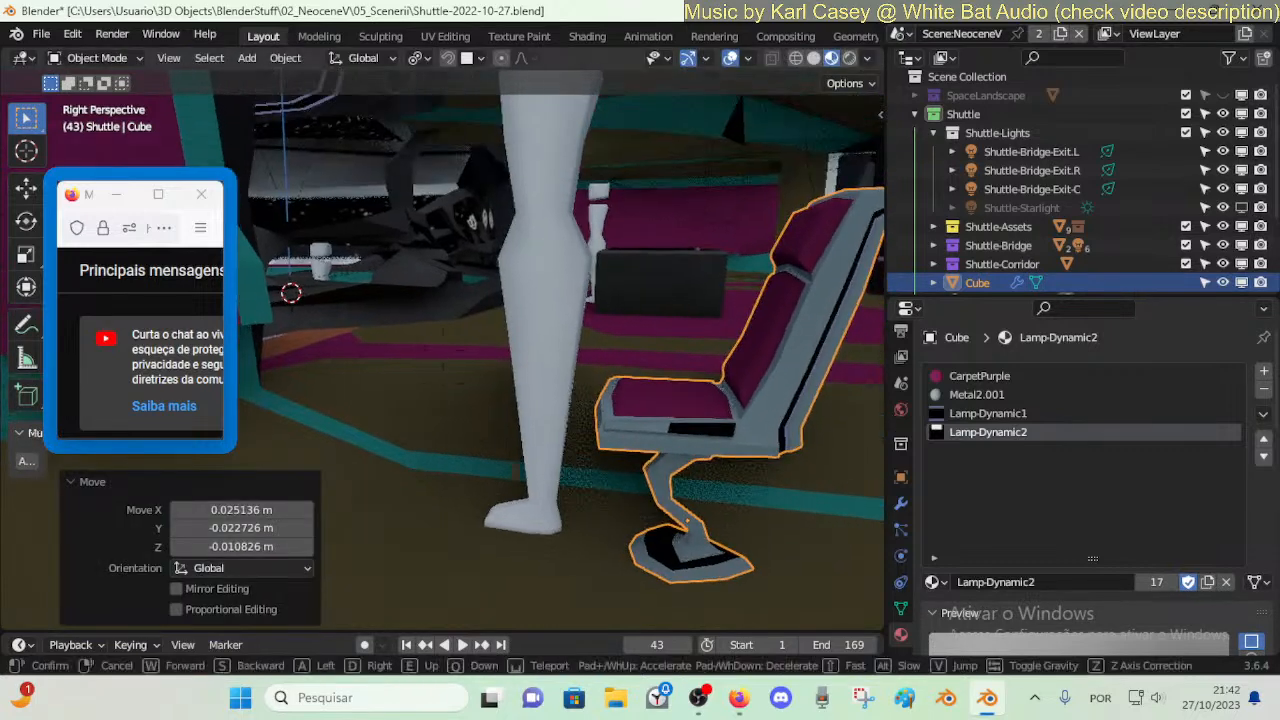
key(s)
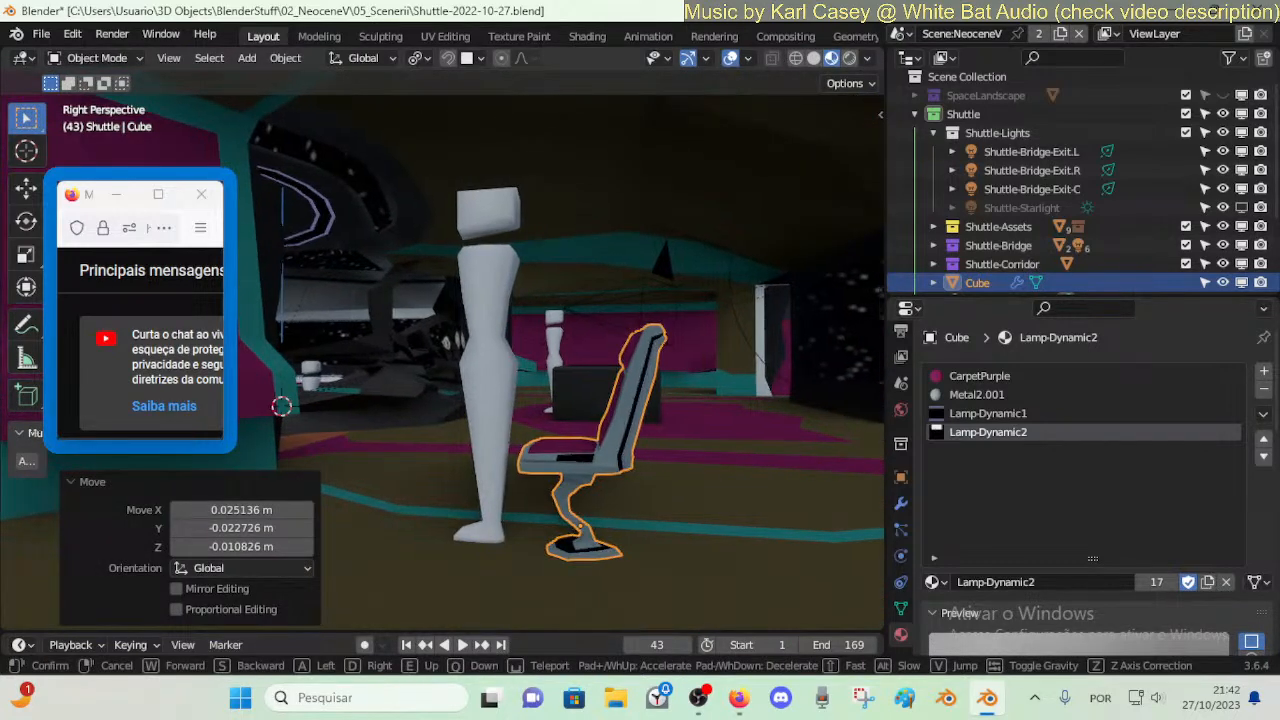
- Compare the standing dummy with the chair by temporarily moving the dummy down over the seat
key(d)
key(s)
key(w)
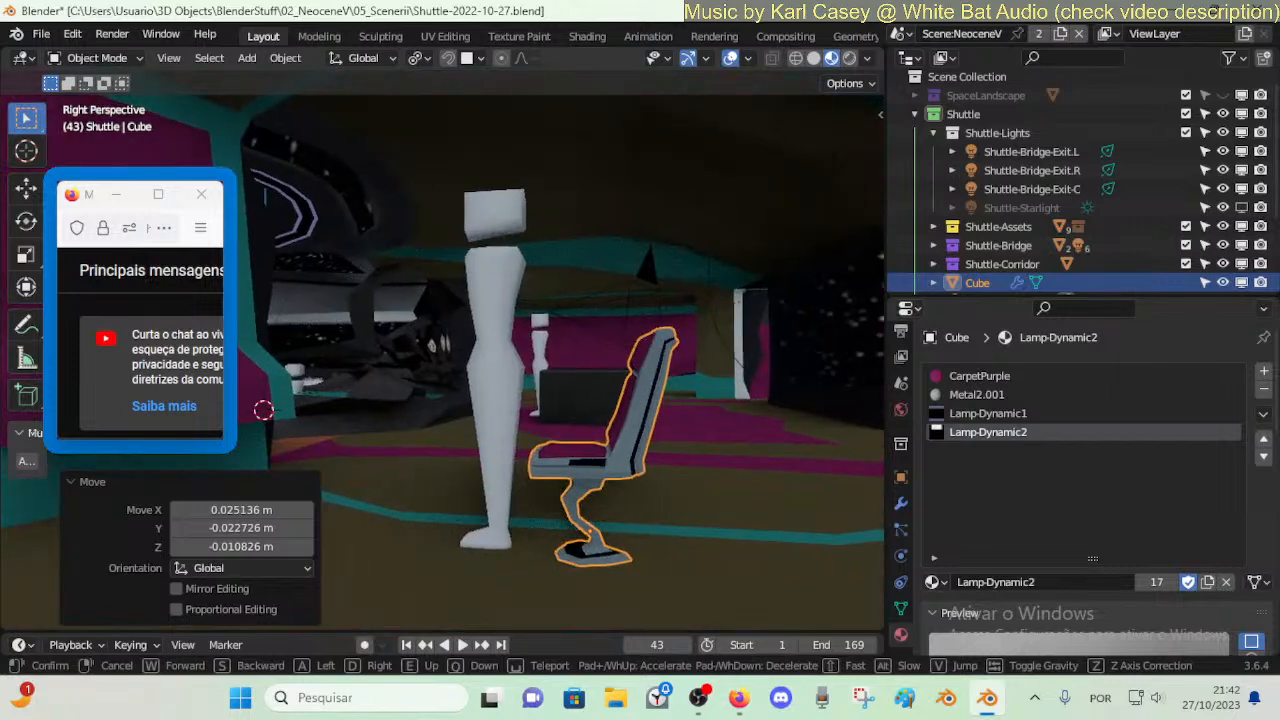
click(490, 327)
click(494, 314)
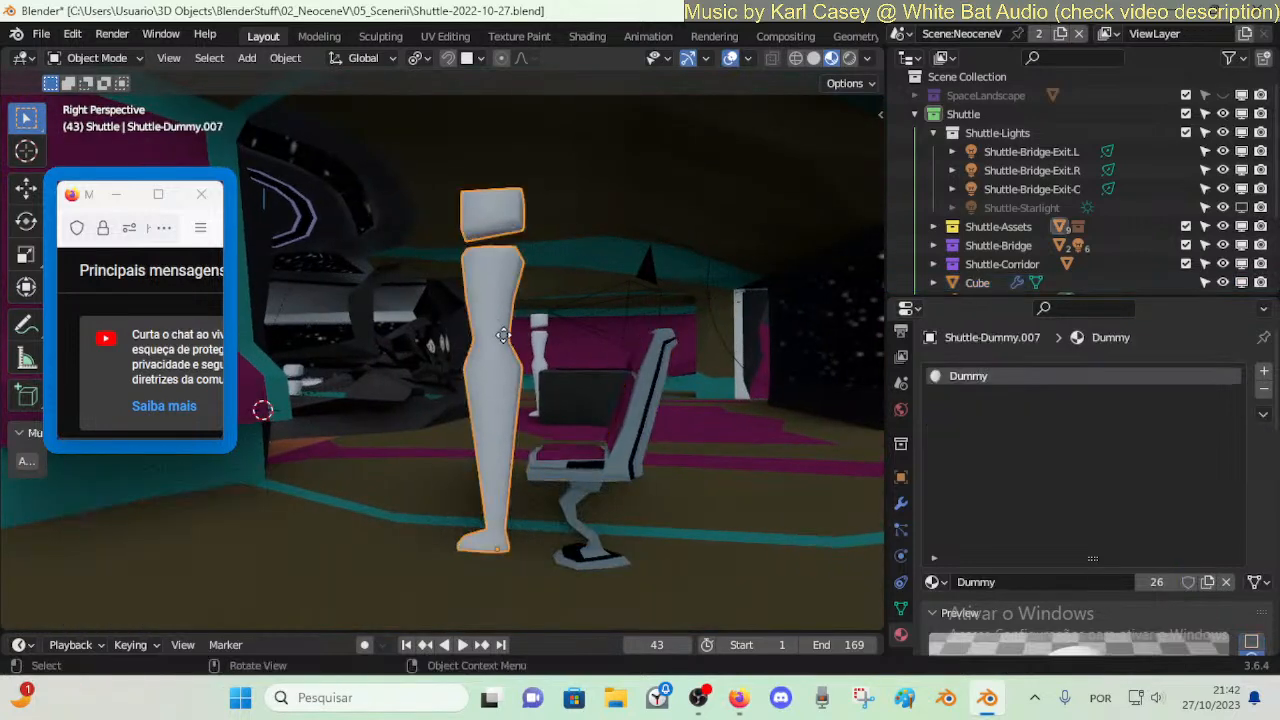
key(g)
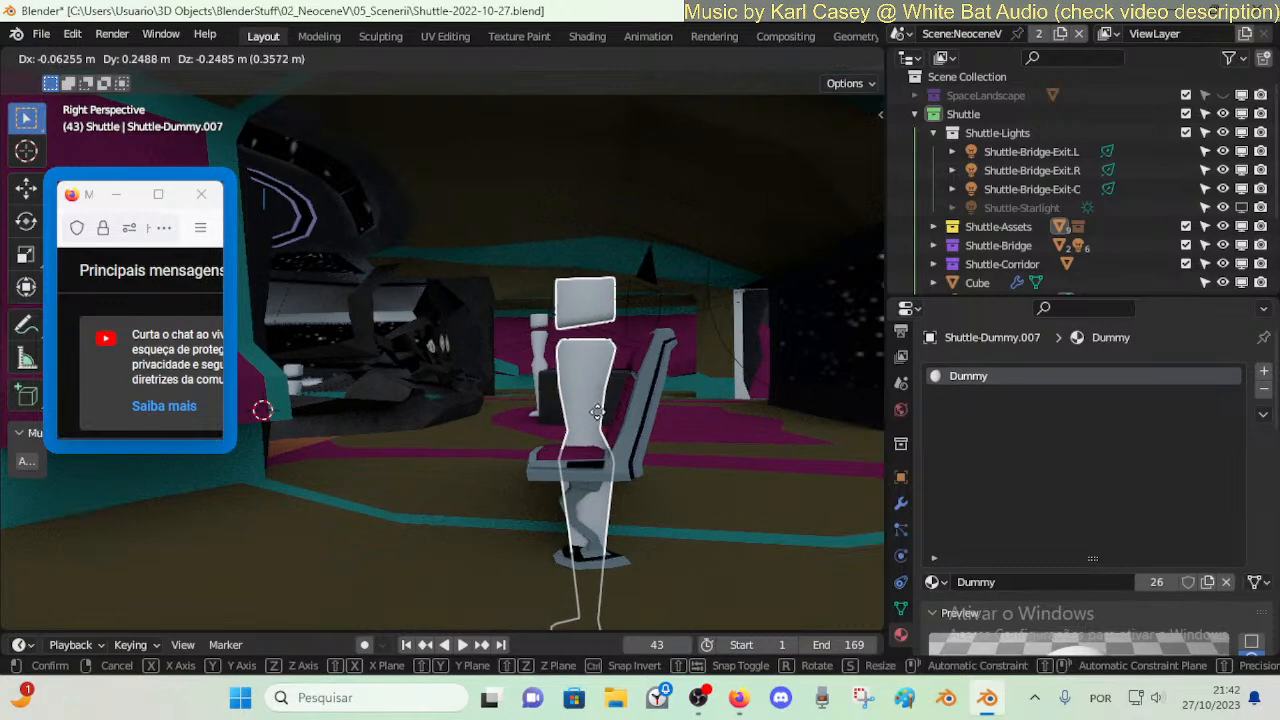
right_click(526, 402)
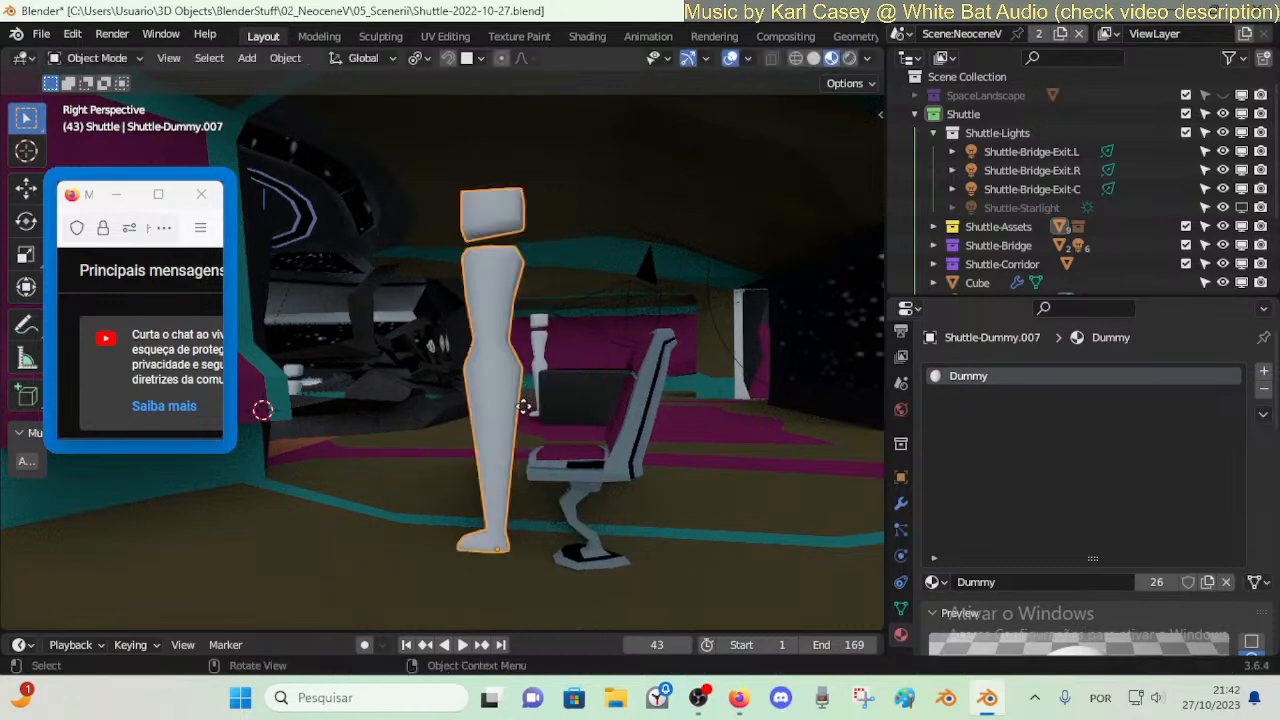
- Select all faces at the top of the chair's backrest, including hidden ones, and raise them about 0.021 m along Z
click(645, 421)
key(Tab)
key(Tab)
key(Tab)
key(alt+z)
key(c)
mouse_move(664, 330)
mouse_down()
mouse_move(651, 360)
mouse_move(685, 342)
mouse_up()
right_click(625, 360)
key(g)
key(z)
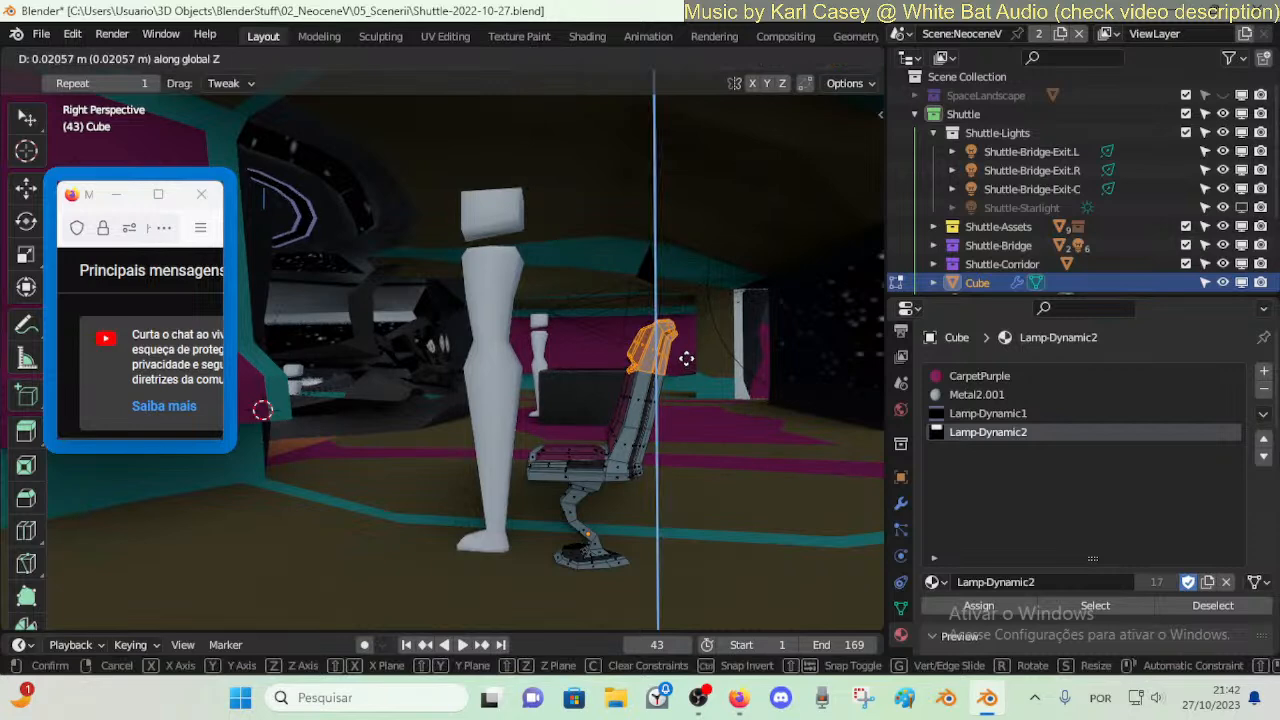
click(686, 358)
- Adjust the headrest faces' tilt around X, shift them about -0.028 m along Y, and finish with a -1.45° X rotation
key(r)
key(x)
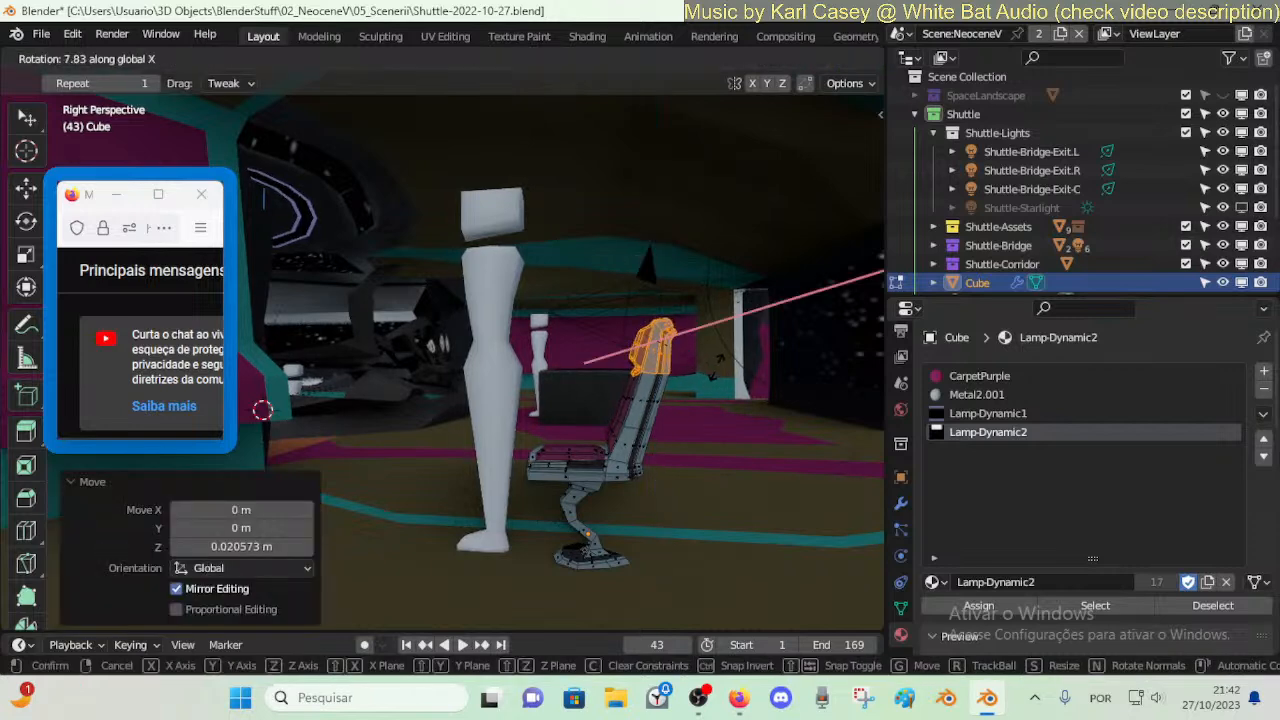
click(719, 358)
key(r)
key(x)
click(715, 358)
key(g)
key(y)
click(703, 357)
key(r)
key(x)
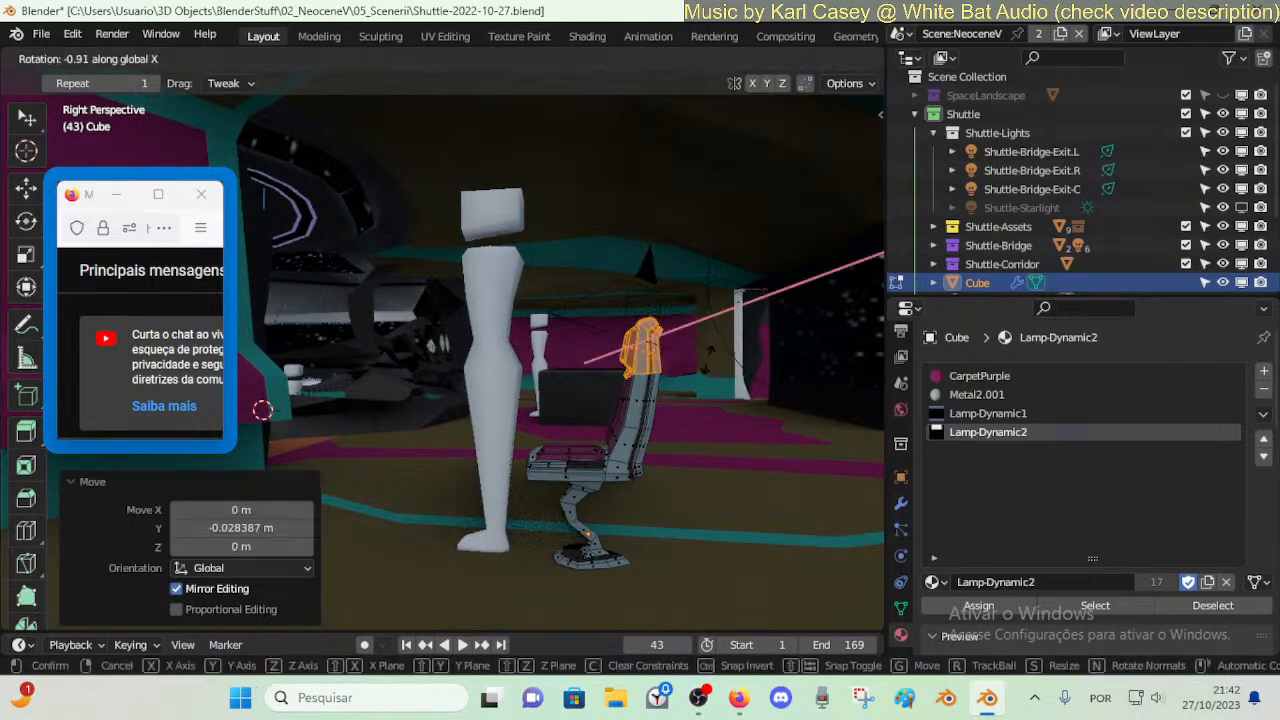
click(709, 362)
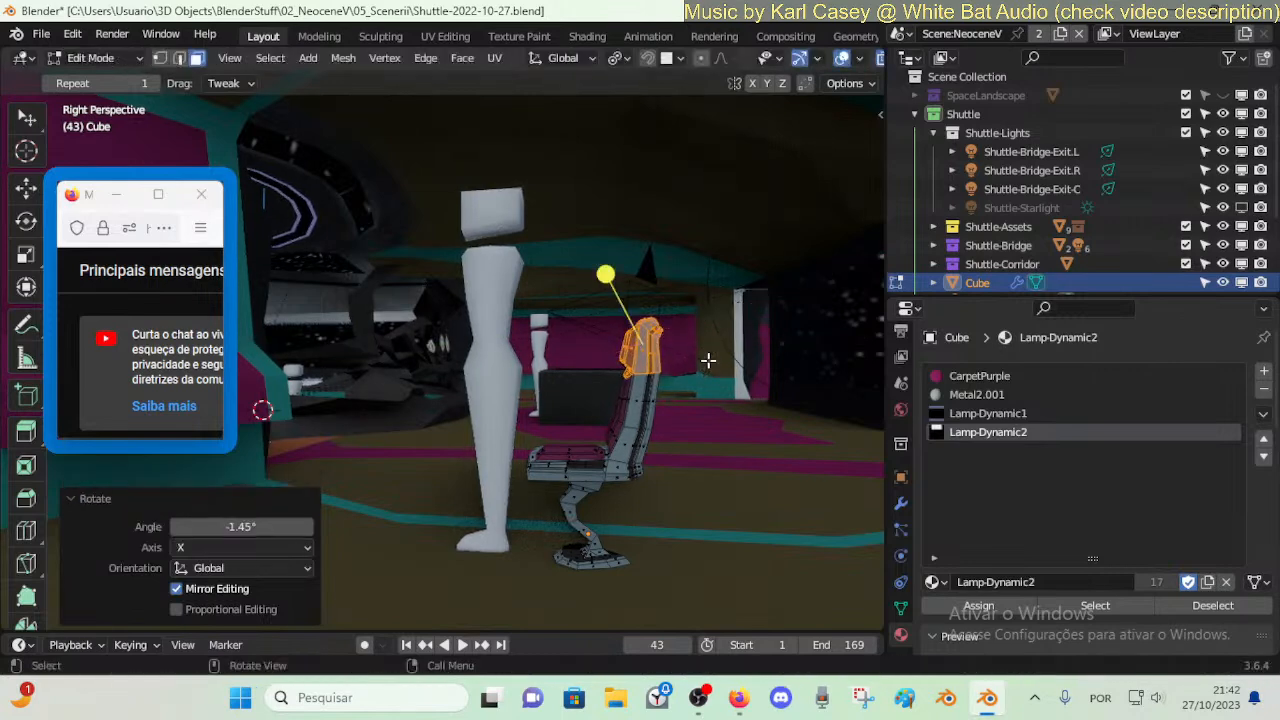
key(Tab)
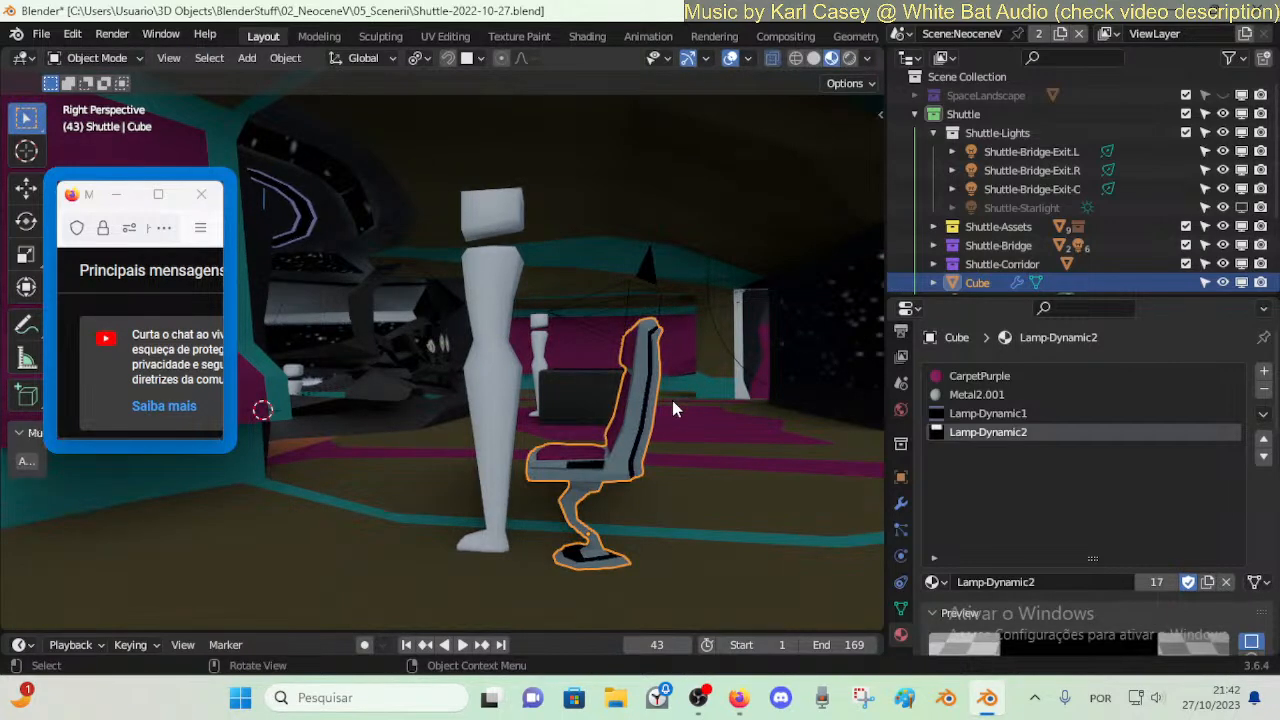
- Check the adjusted headrest's height against the dummy by temporarily moving the dummy in front of the backrest
click(468, 323)
key(g)
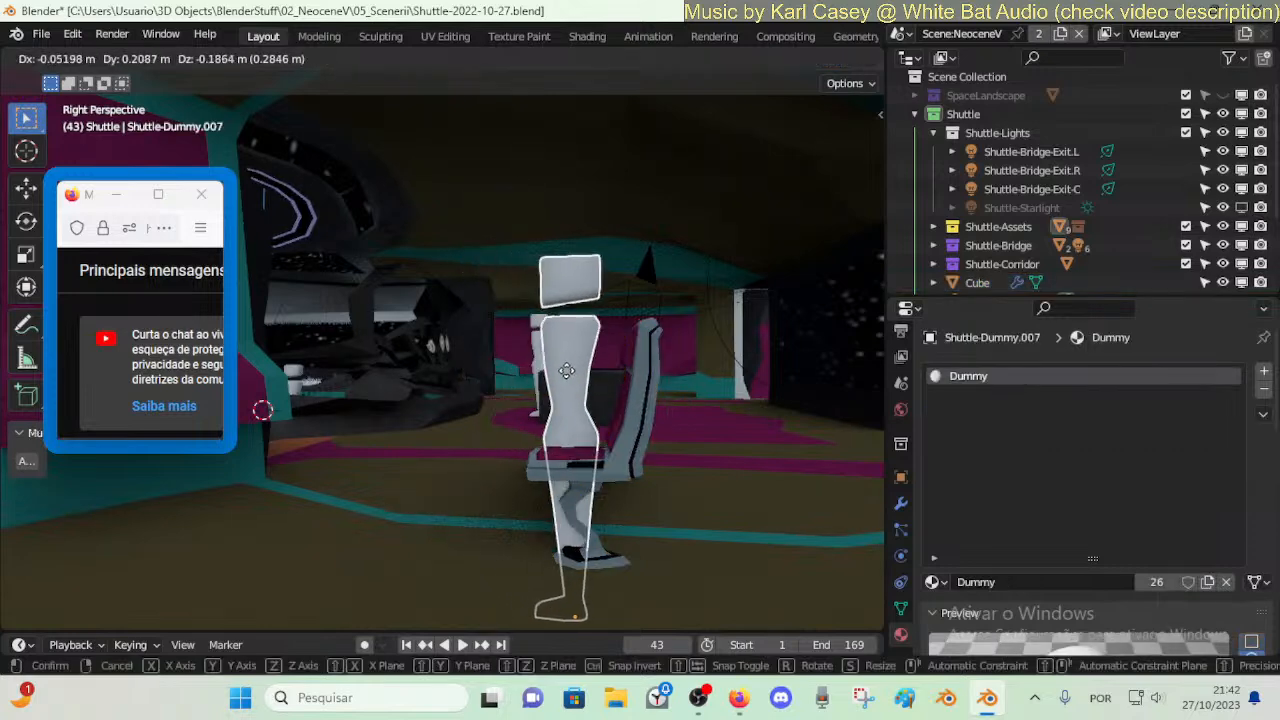
right_click(575, 368)
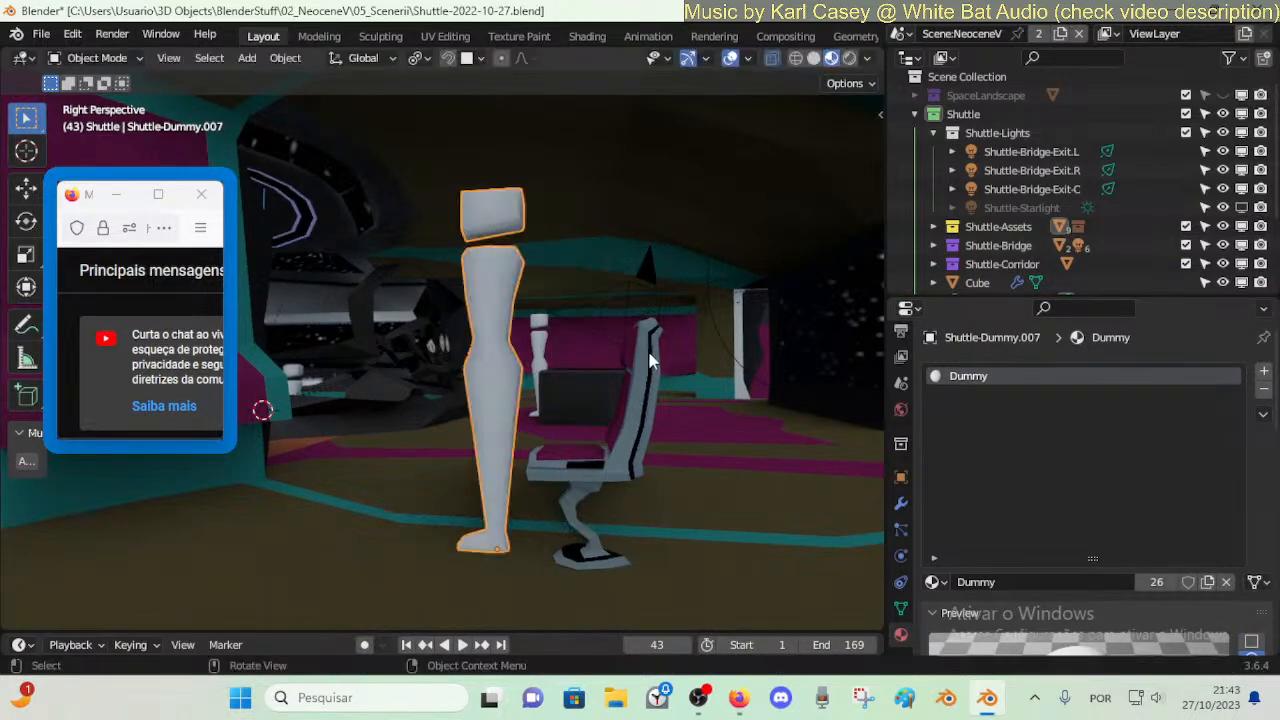
- Try raising the chair's headrest faces about 0.10 m along Z and rotating them about -16.2° around X
click(649, 353)
key(Tab)
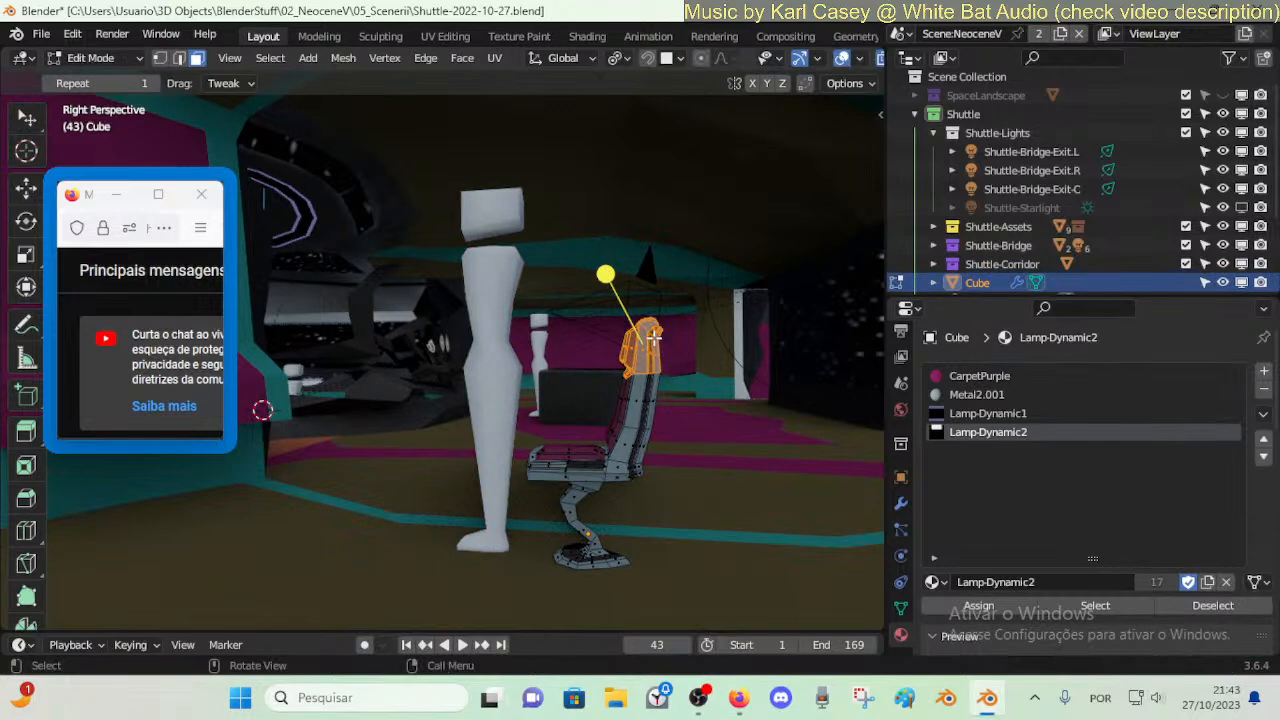
key(g)
key(z)
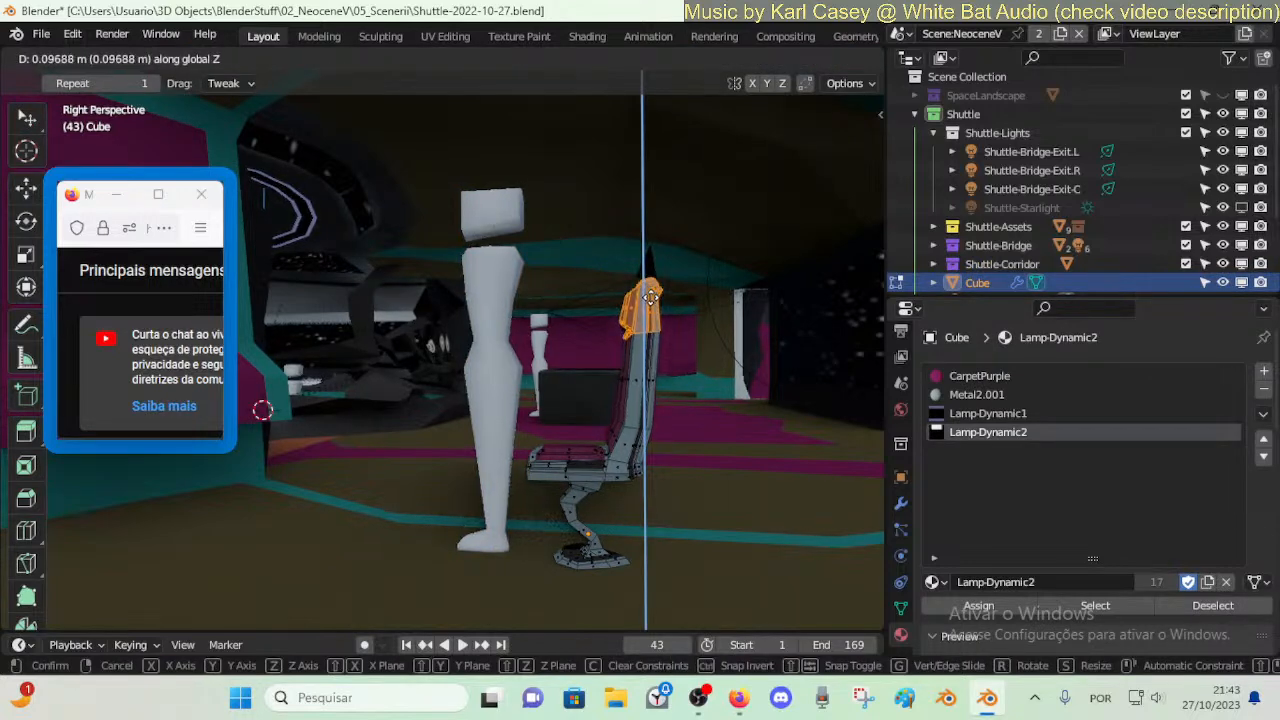
click(650, 296)
key(r)
key(x)
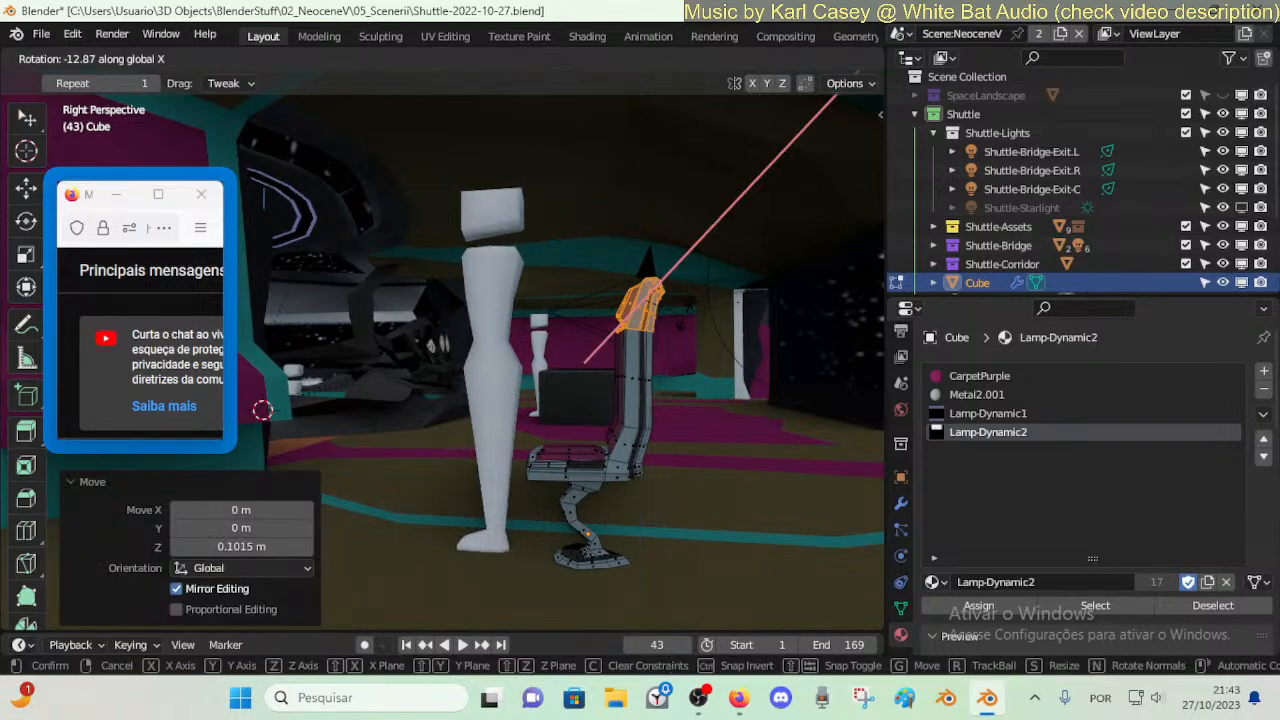
click(684, 320)
key(g)
right_click(686, 325)
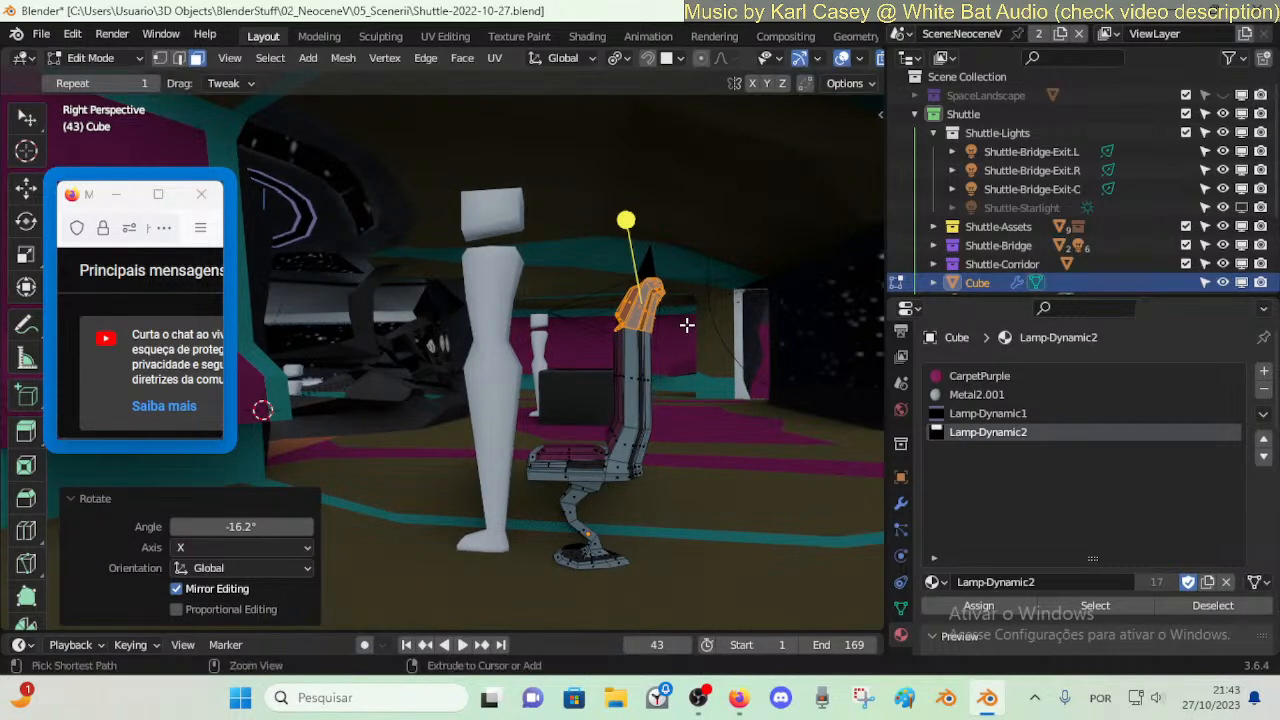
key(ctrl+z)
key(ctrl+z)
key(Tab)
key(Tab)
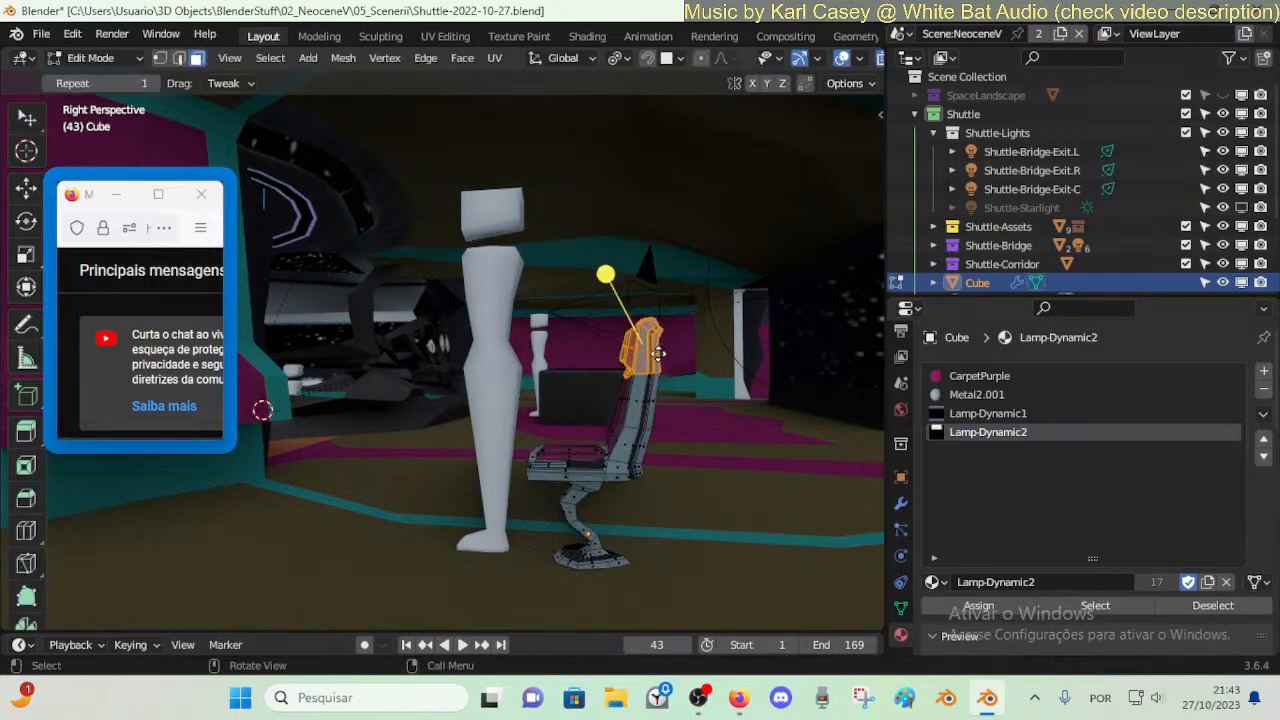
- Raise the selected headrest faces about 0.081 m along Z to lengthen the backrest
key(g)
key(z)
click(657, 331)
key(g)
key(y)
key(x)
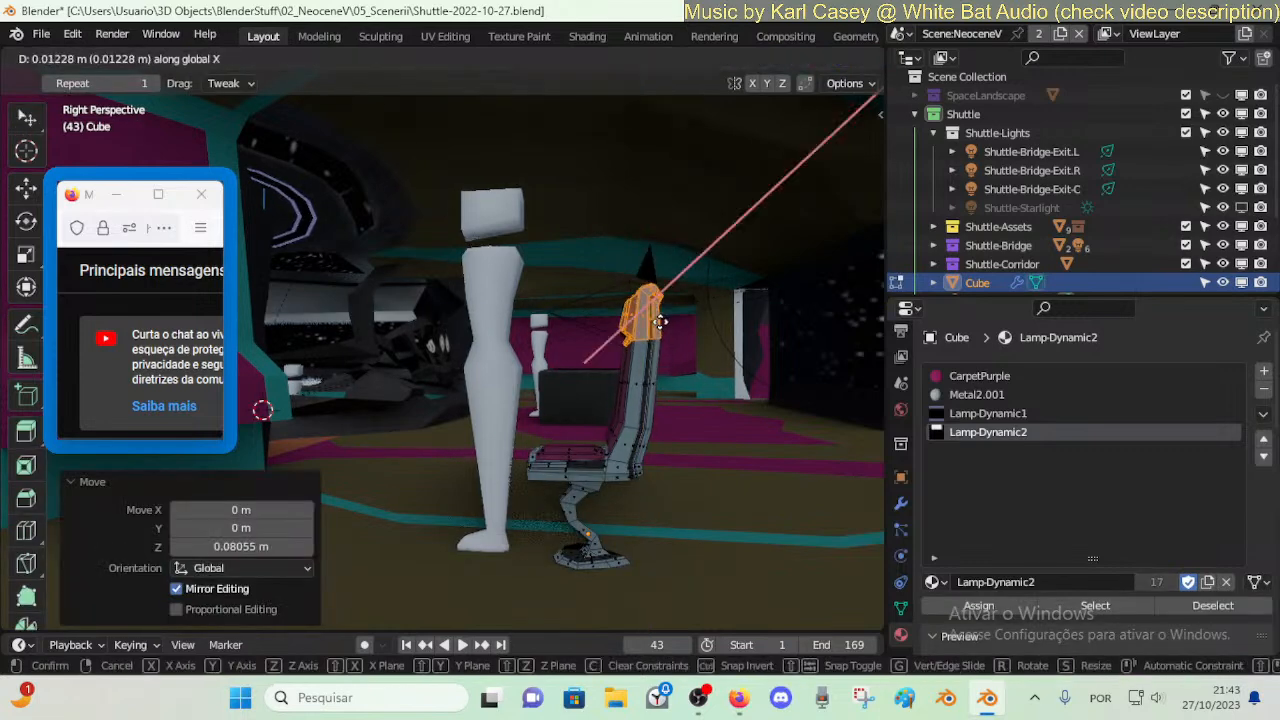
right_click(666, 328)
- Rotate the headrest faces about -20.1° around X and shift them backward along Y to align with the backrest
key(r)
key(x)
click(677, 337)
key(g)
key(y)
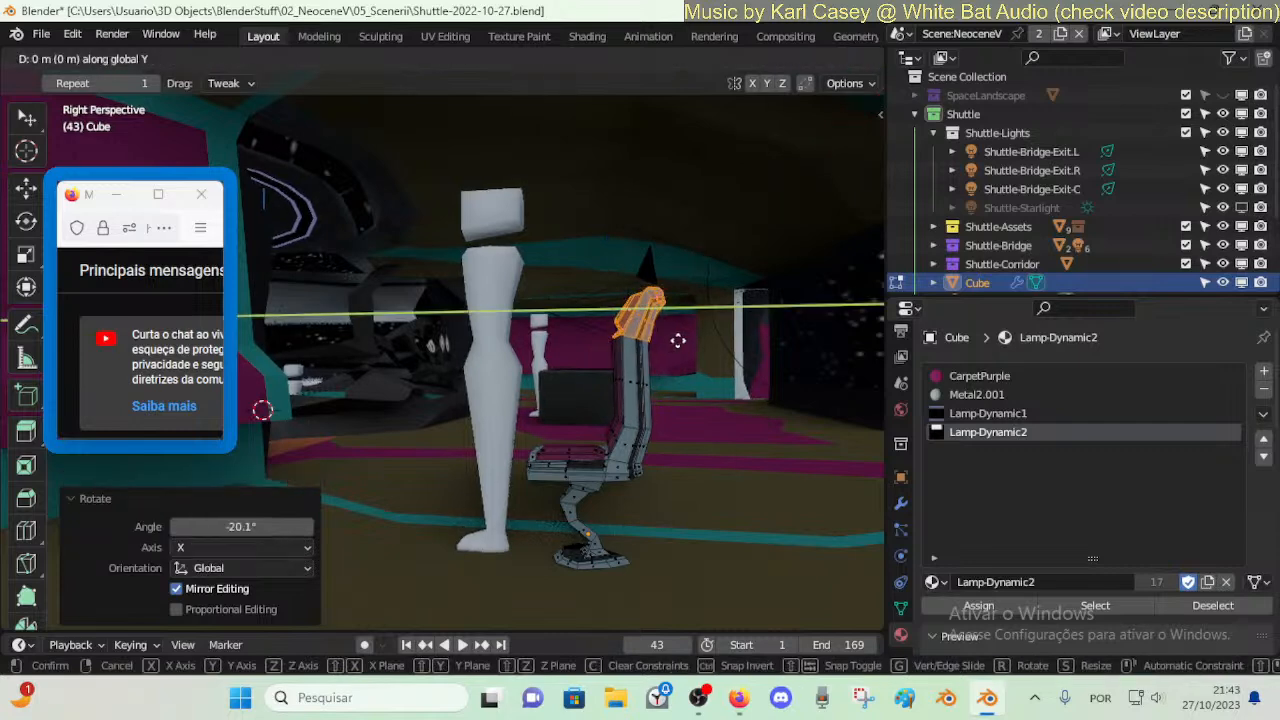
click(687, 343)
key(Tab)
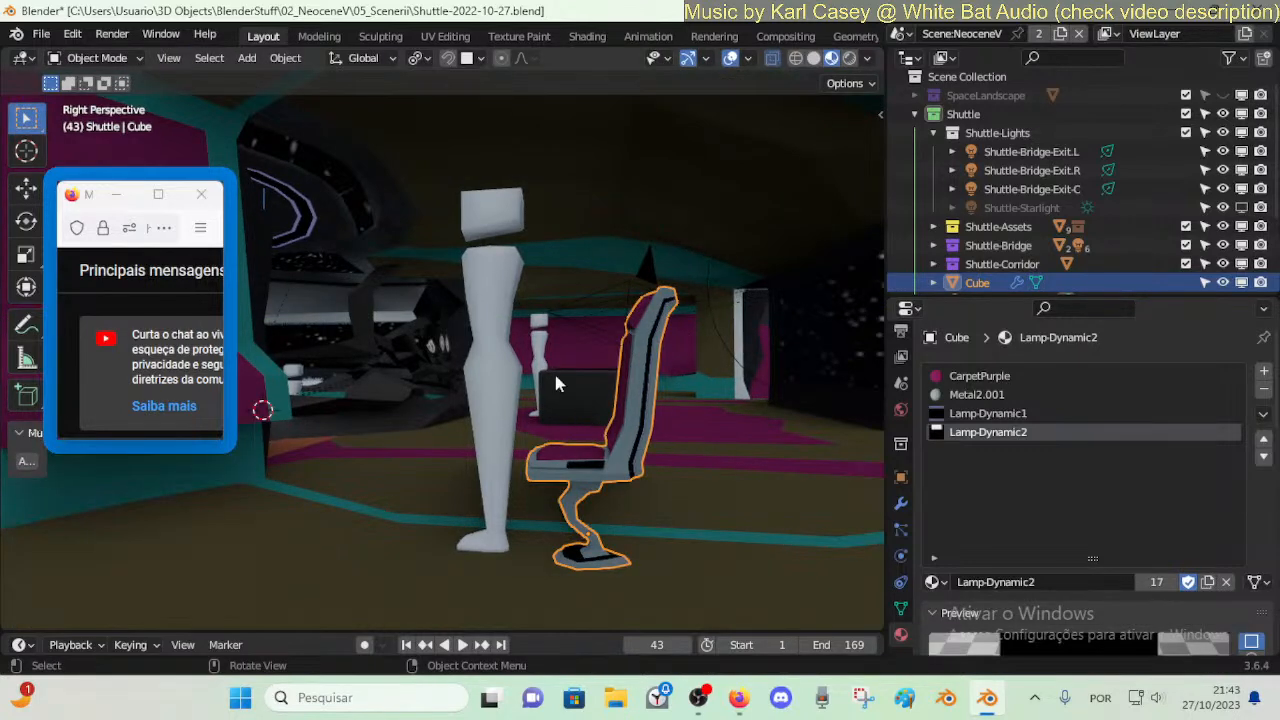
- Check the lengthened backrest against the dummy by temporarily moving the dummy over the seat and along Y
click(487, 288)
key(g)
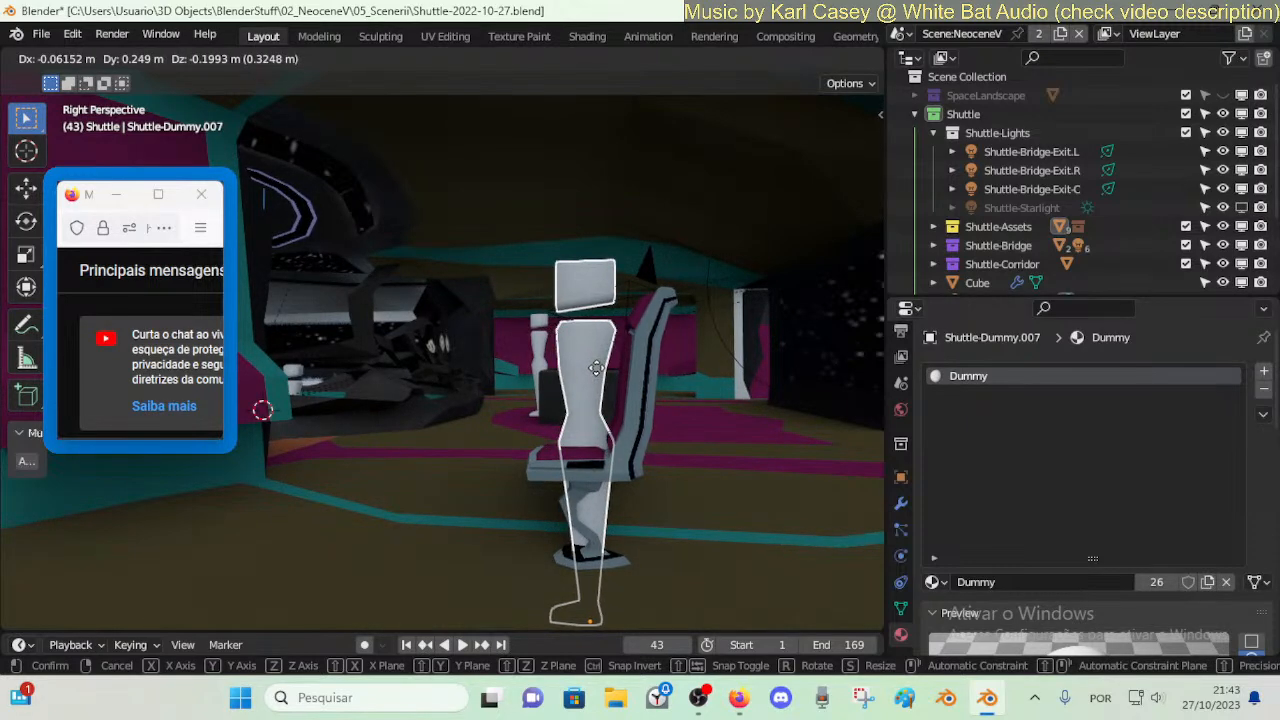
click(575, 433)
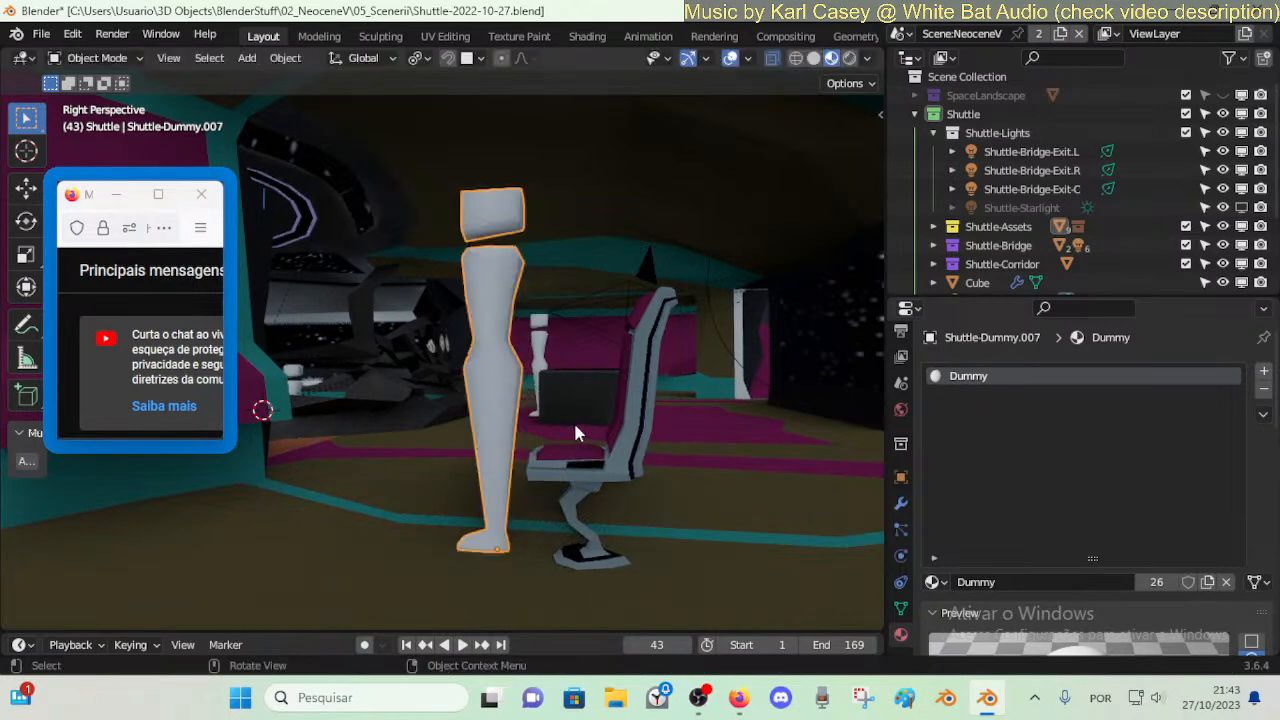
click(650, 383)
key(Tab)
key(Tab)
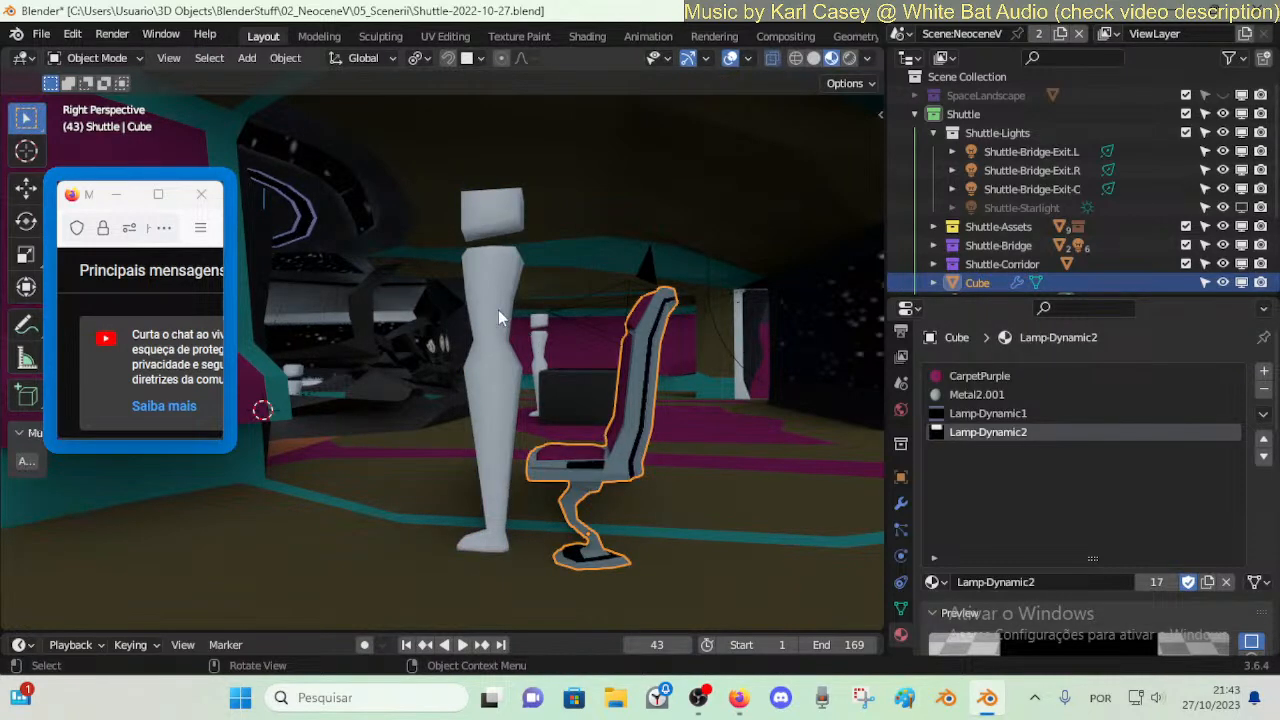
click(498, 311)
key(g)
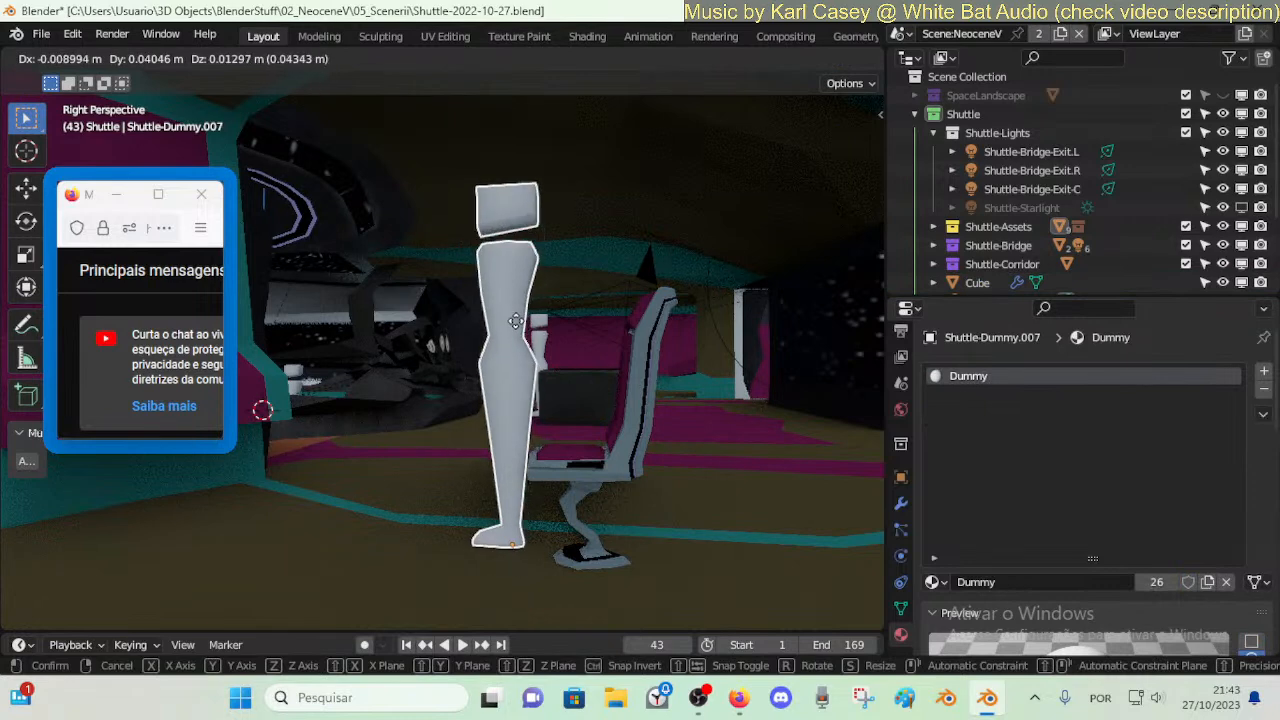
key(y)
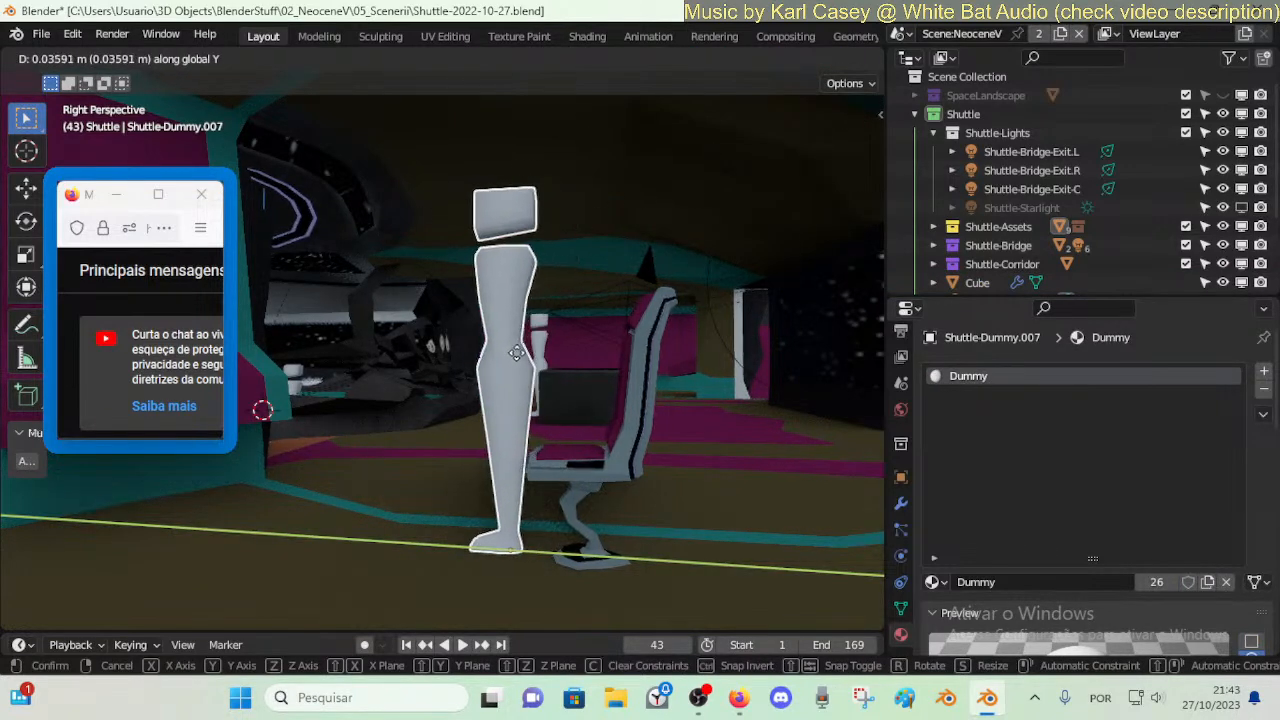
click(505, 358)
- Reopen the chair's mesh for editing and clear the face selection at the top of the backrest
key(shift+grave)
key(e)
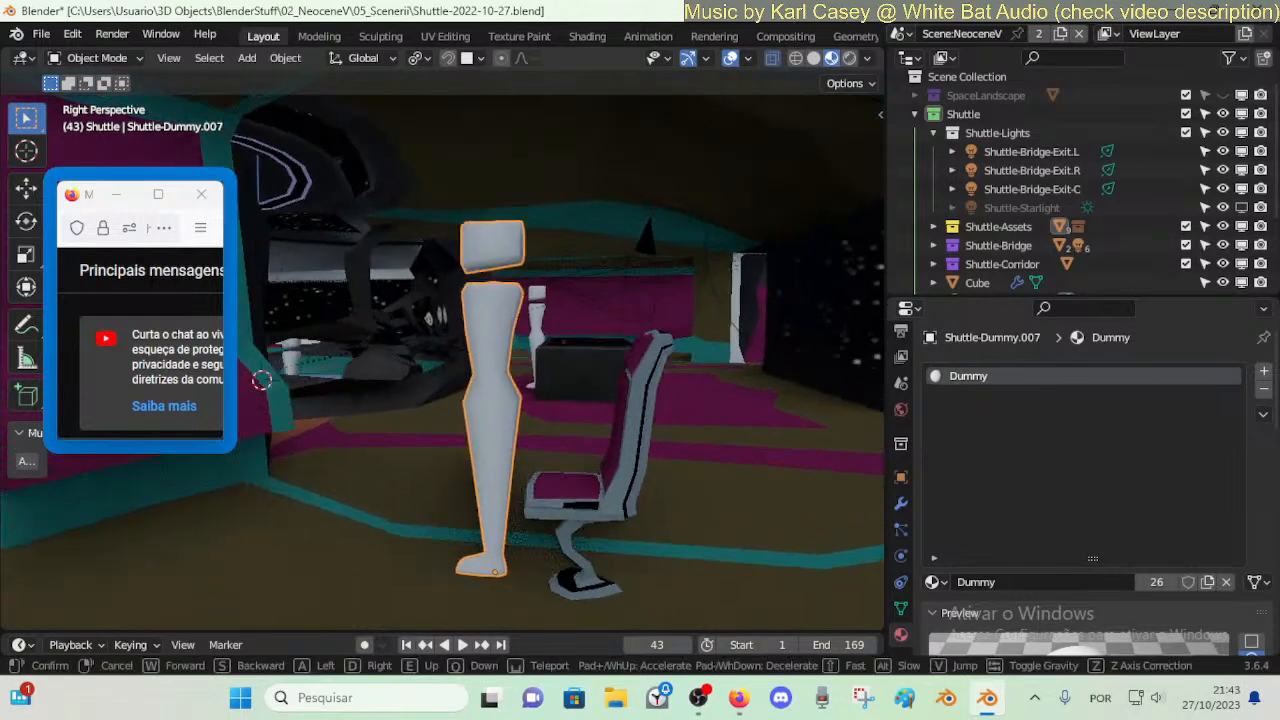
click(660, 339)
click(665, 341)
key(Tab)
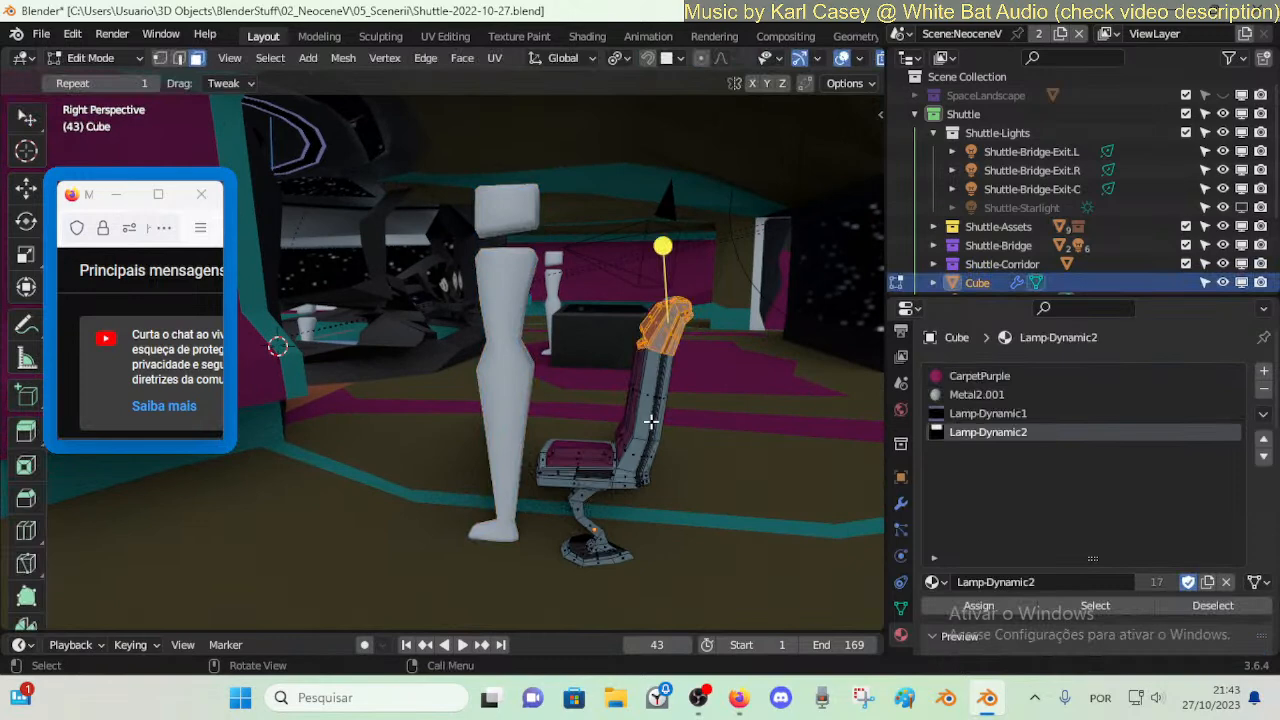
key(h)
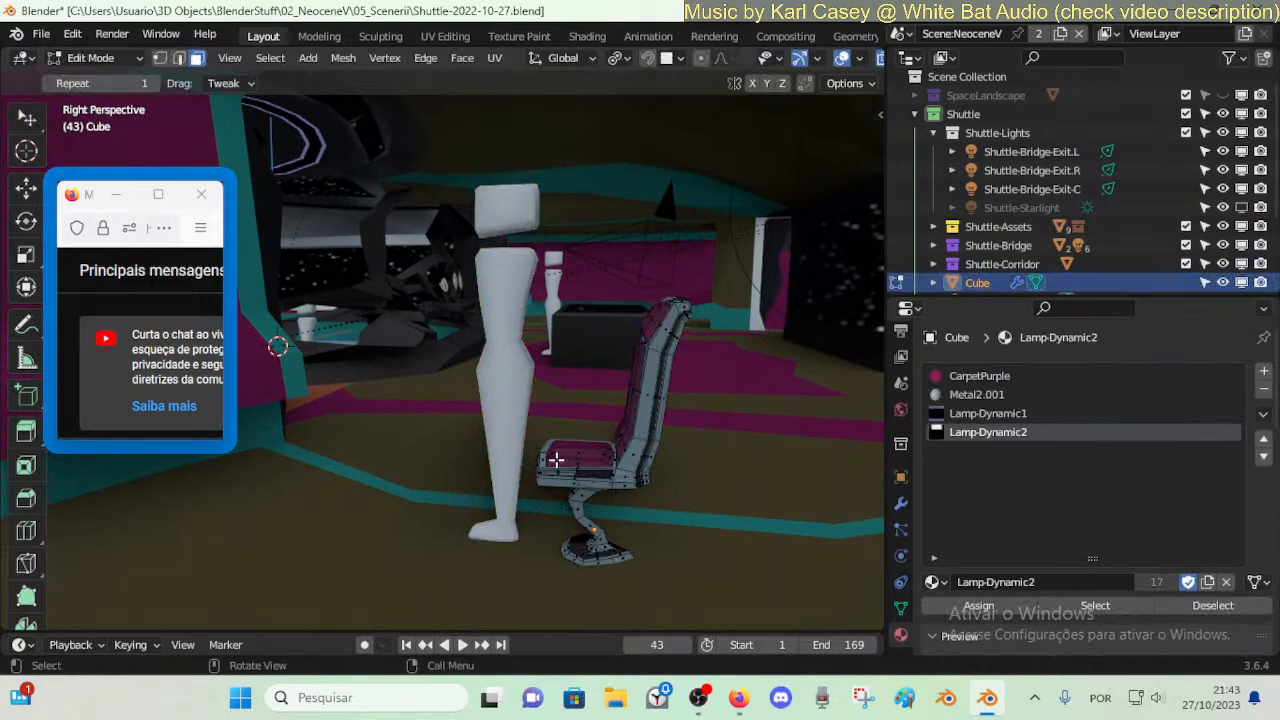
- Examine the chair and the dummy standing in front of it from the opposite side within the shuttle interior
key(KP_5)
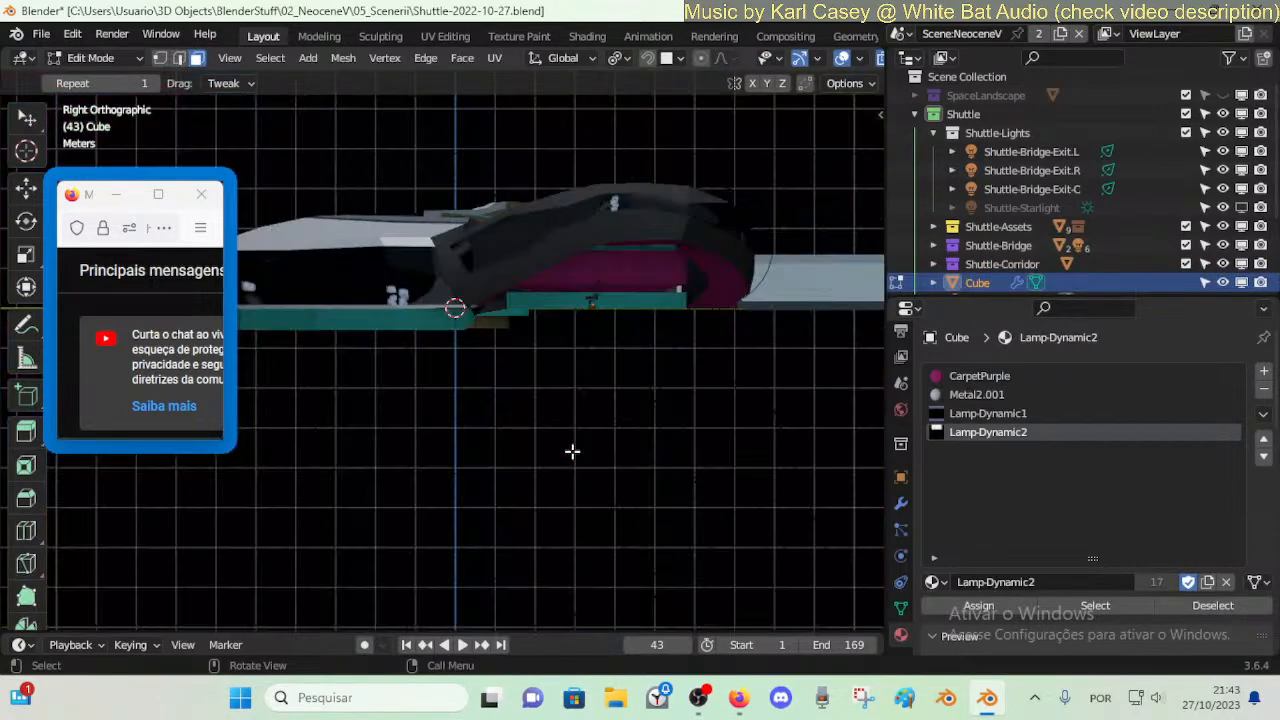
key(shift+grave)
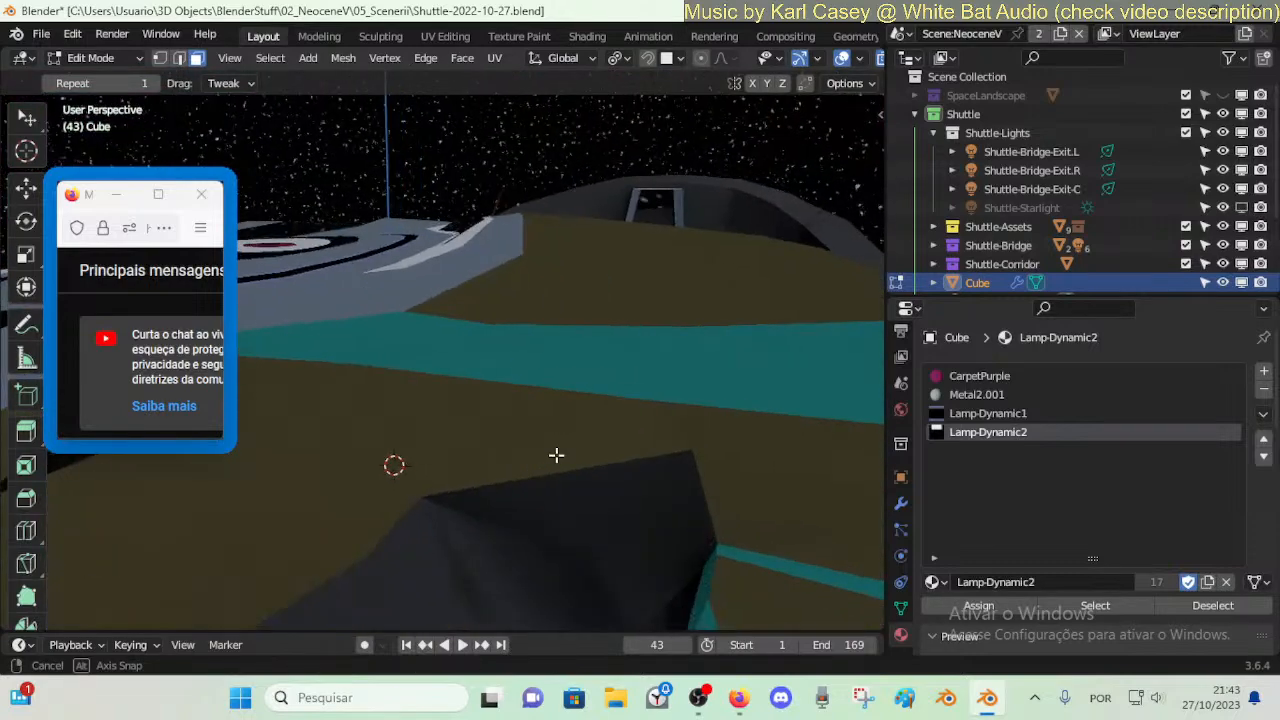
key(w)
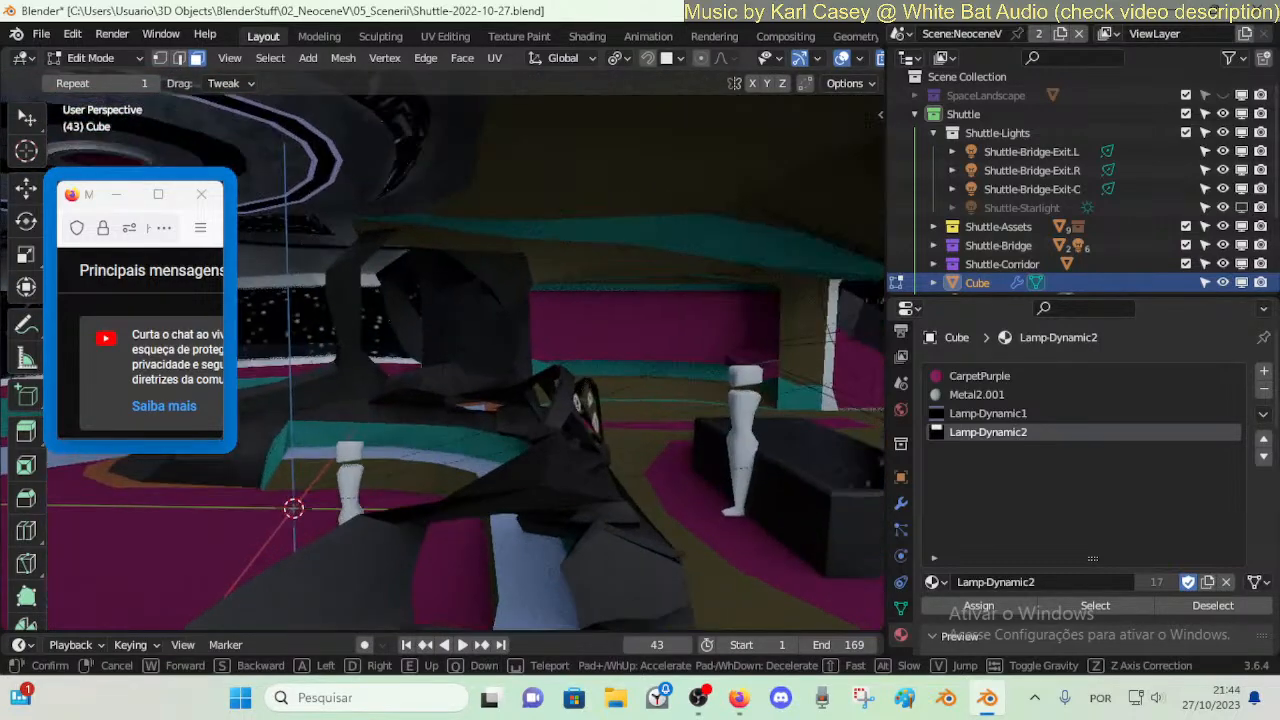
key(q)
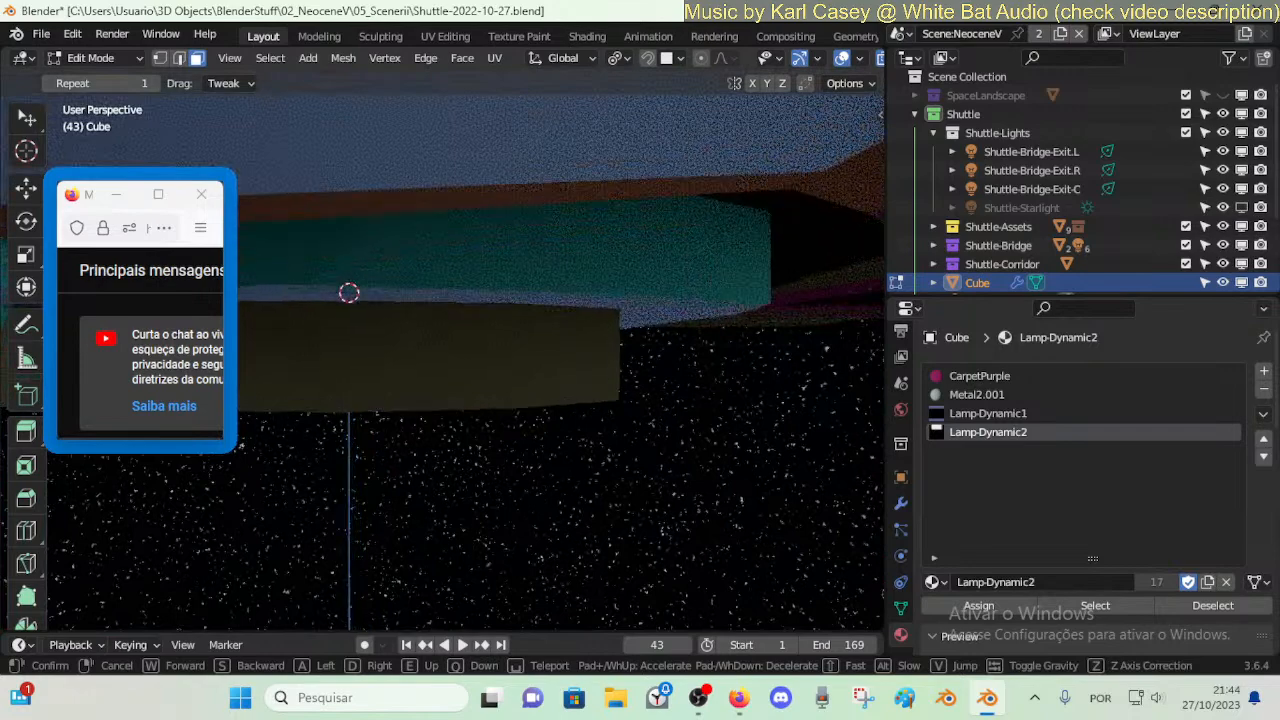
key(e)
key(w)
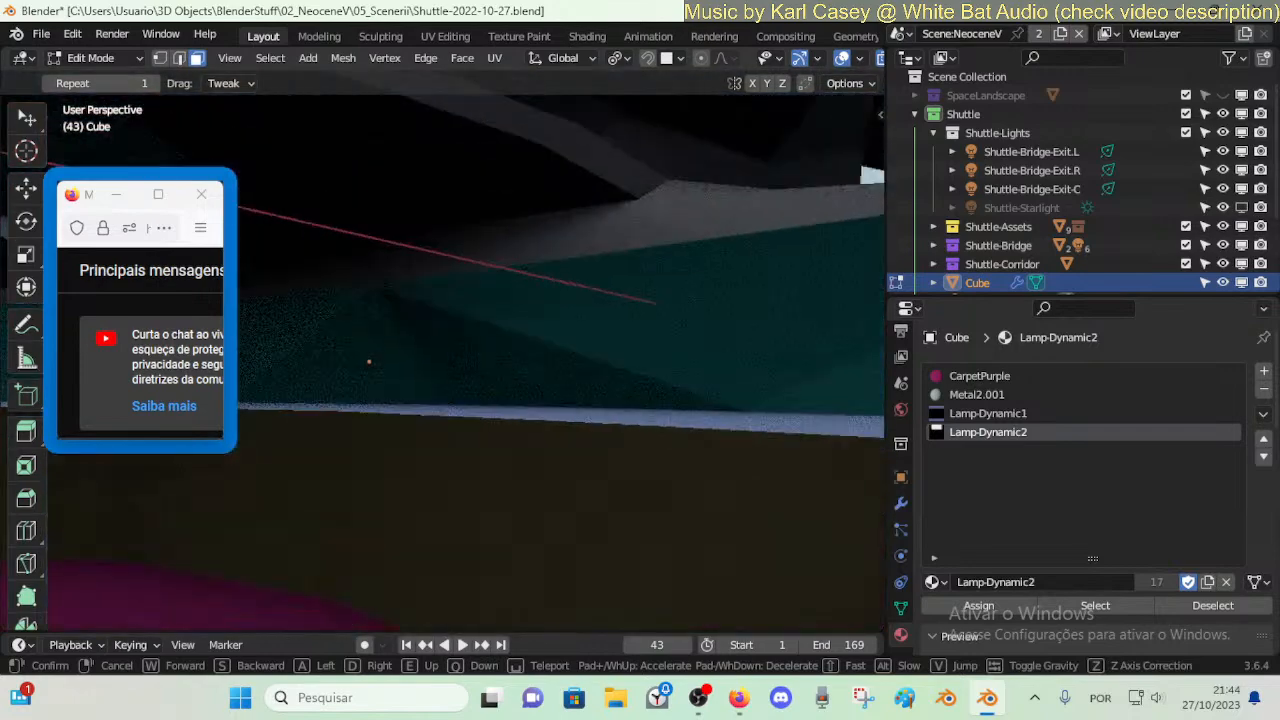
key(w)
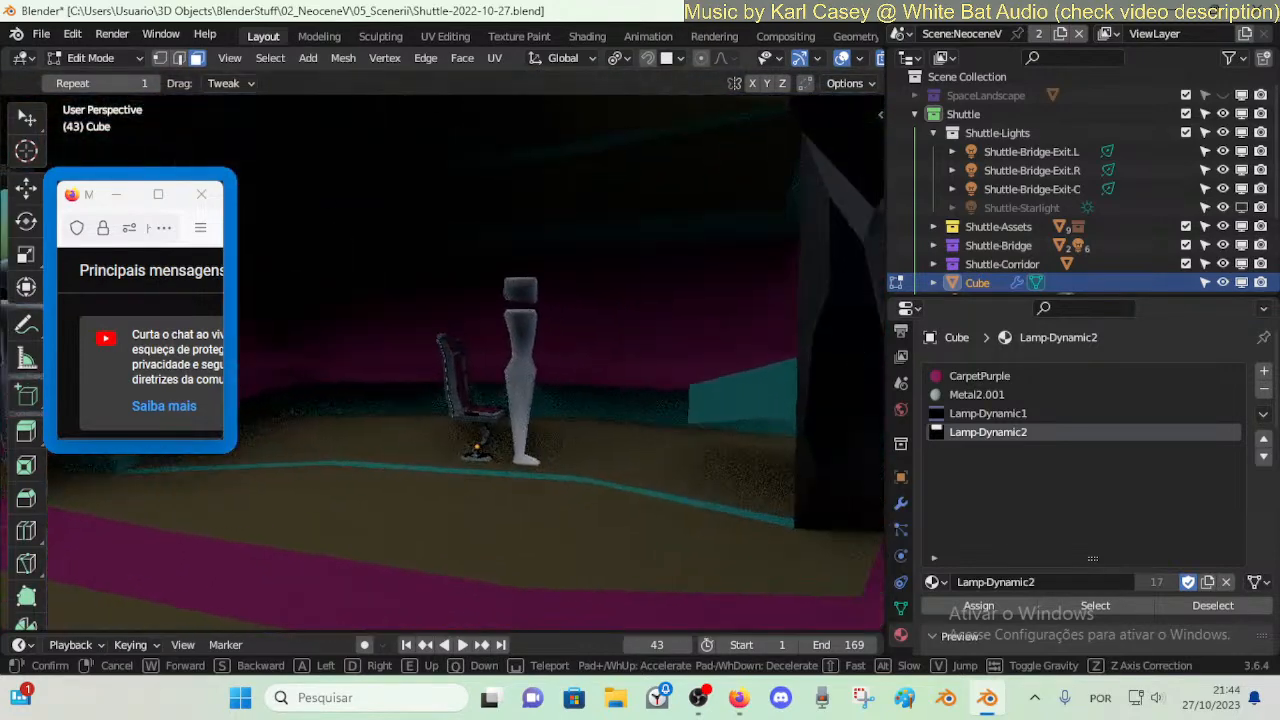
key(a)
key(w)
click(500, 486)
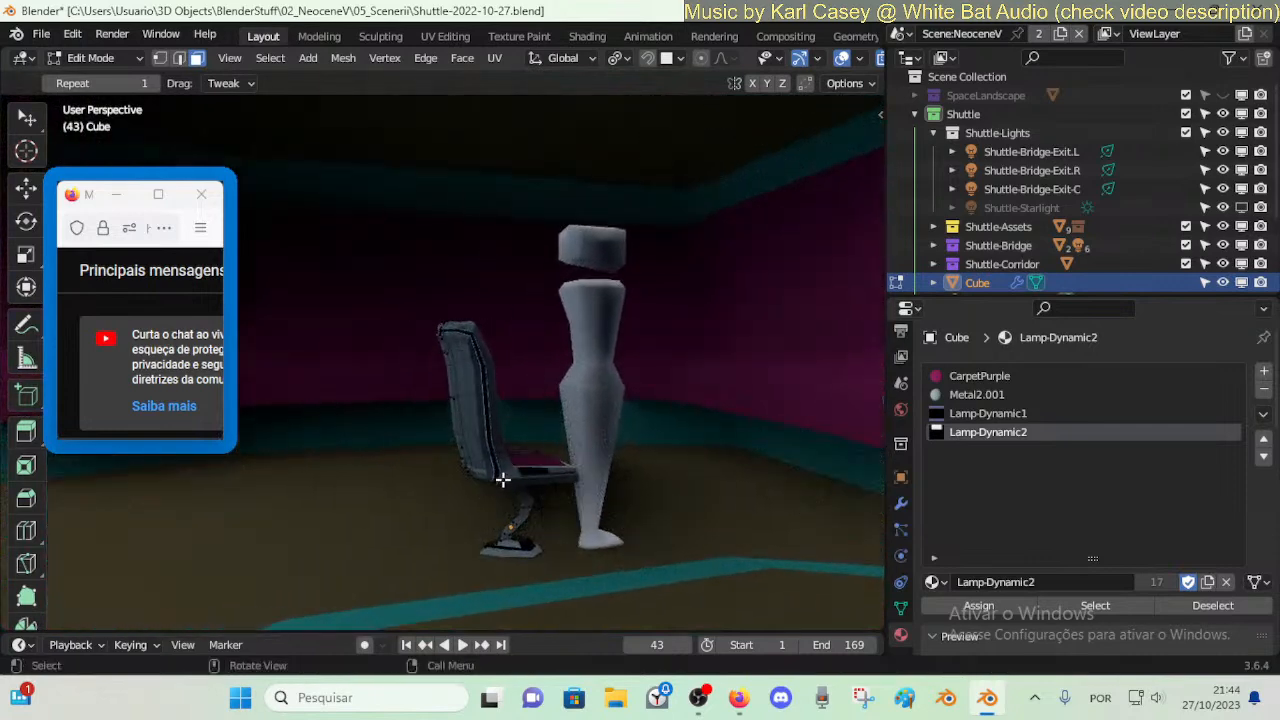
key(Tab)
key(Tab)
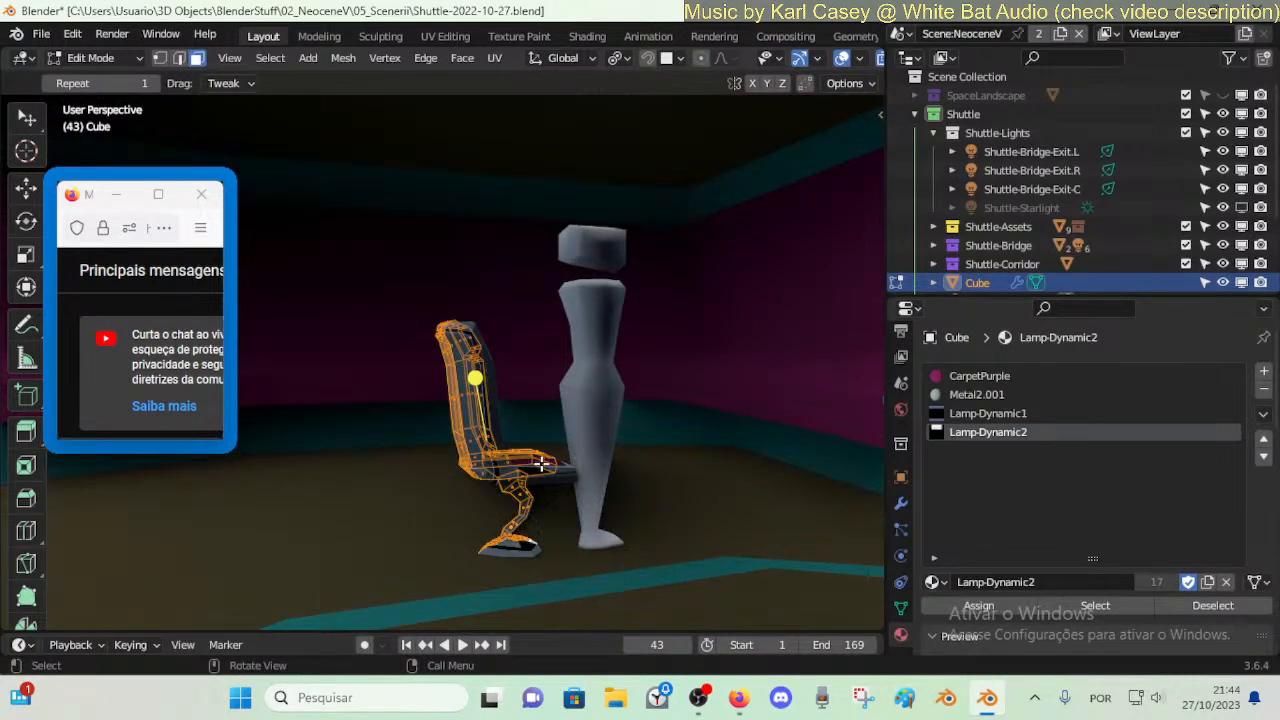
key(s)
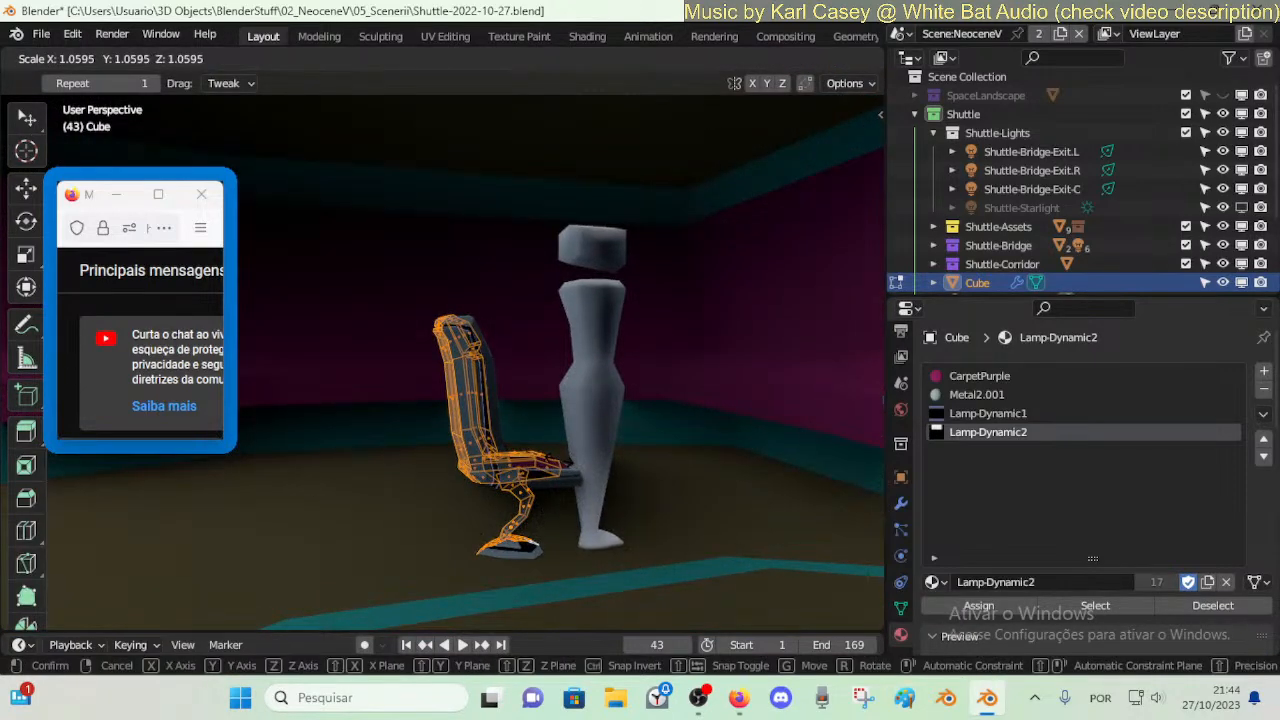
key(Escape)
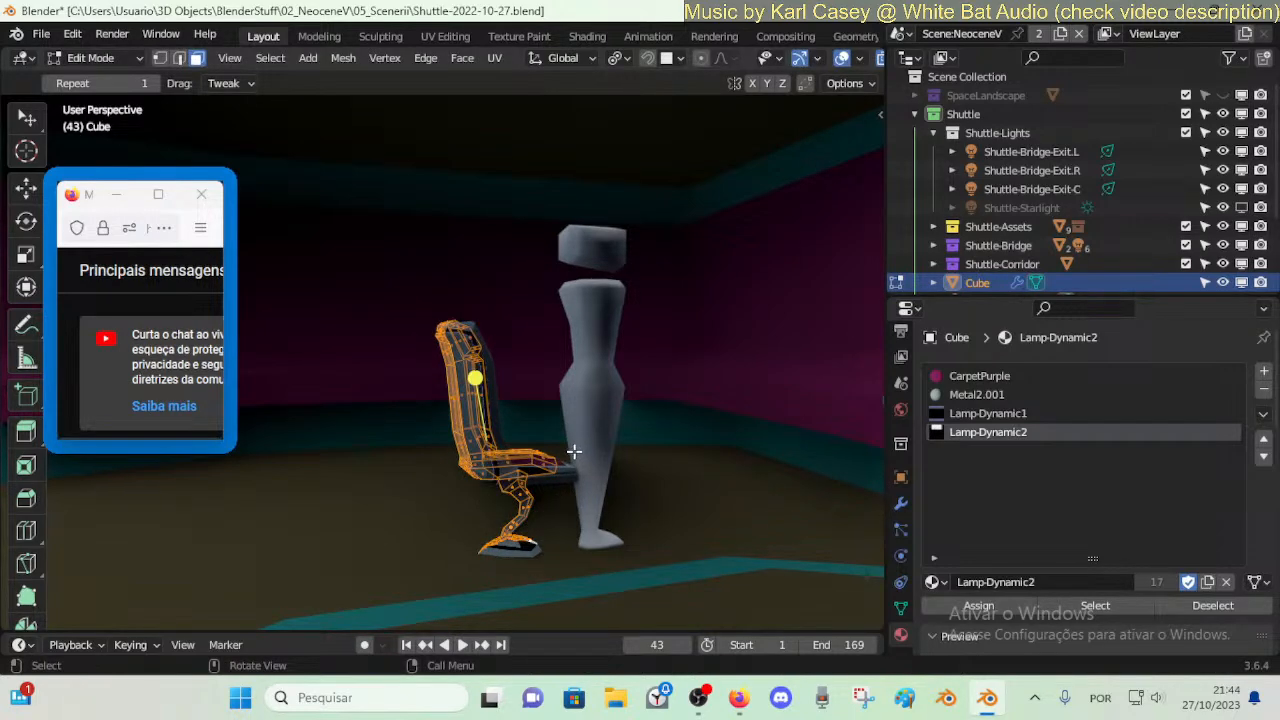
key(s)
right_click(584, 438)
- Stretch the whole chair mesh along Z by a factor of about 1.04
key(s)
key(z)
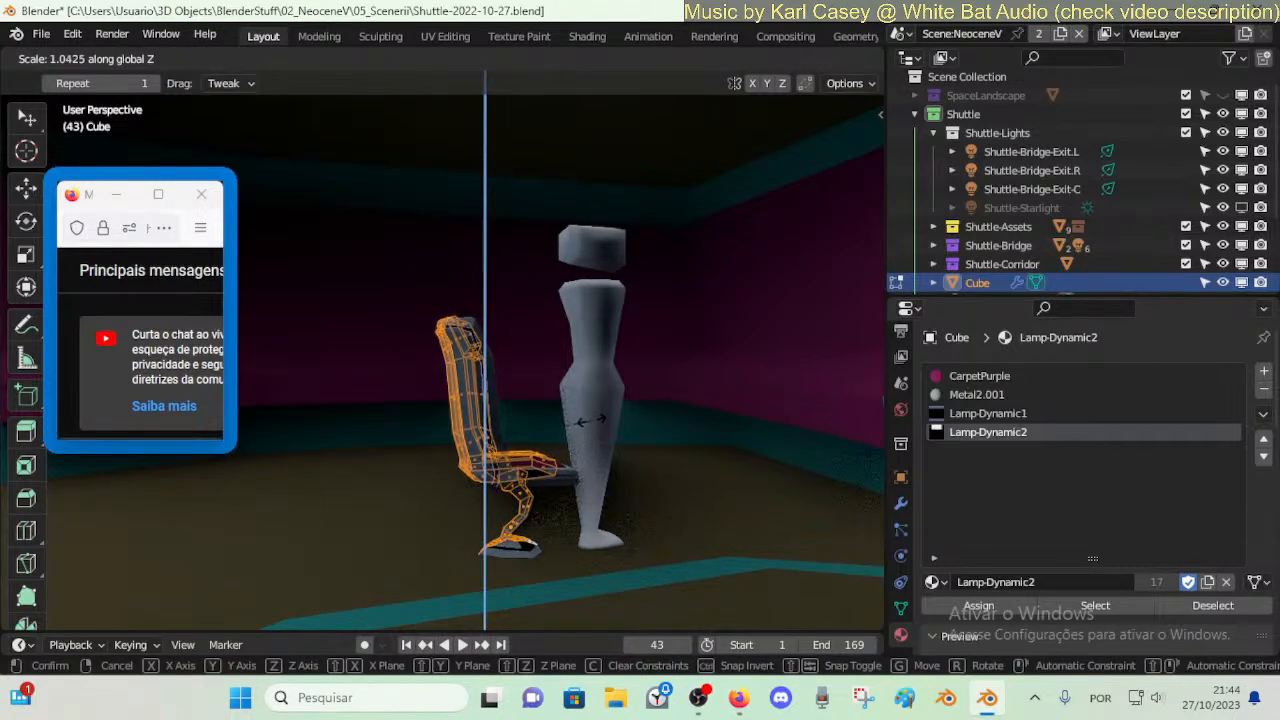
click(588, 420)
middle_drag(531, 452, 573, 445)
key(s)
right_click(597, 435)
- Raise the whole selected chair mesh slightly along Z to lift the seat relative to the dummy's legs
key(shift+grave)
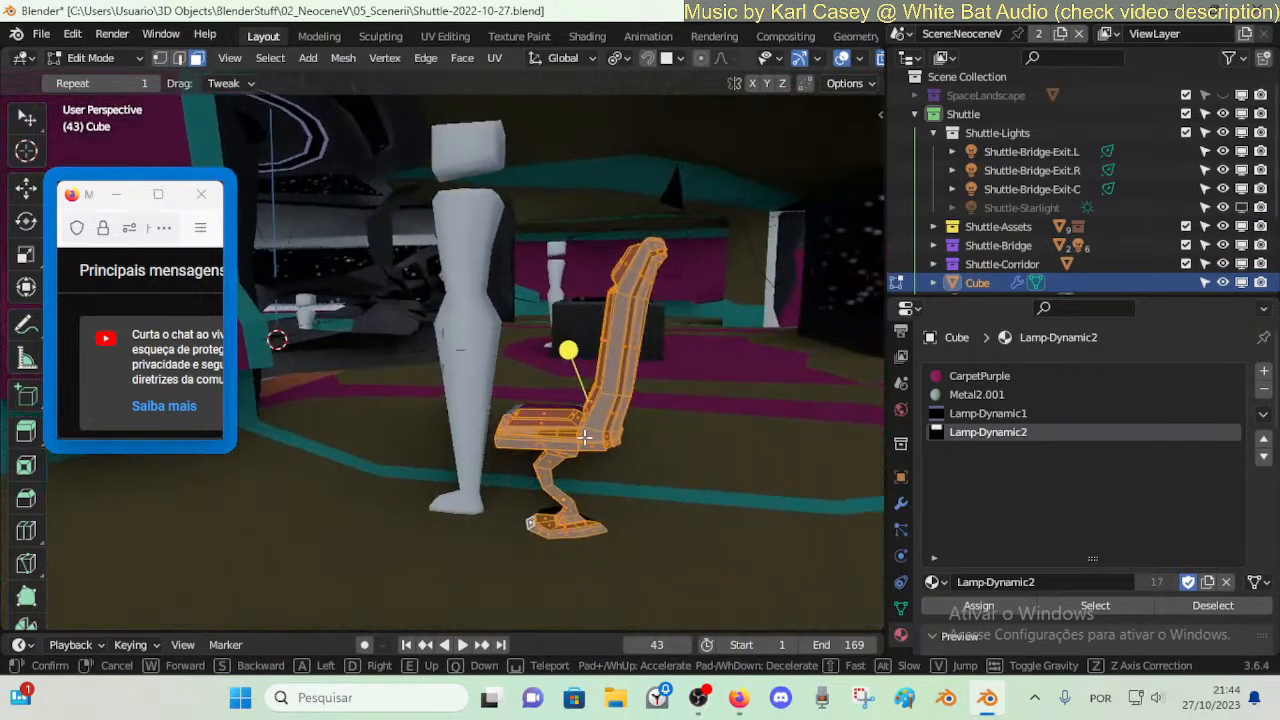
click(597, 455)
key(g)
key(z)
click(530, 500)
- Select only the chair's base and lower leg joint and lower them about 0.042 m along Z, lengthening the leg
key(alt+a)
key(c)
mouse_move(526, 508)
mouse_down()
mouse_move(523, 491)
mouse_move(608, 486)
mouse_up()
key(Escape)
key(g)
key(z)
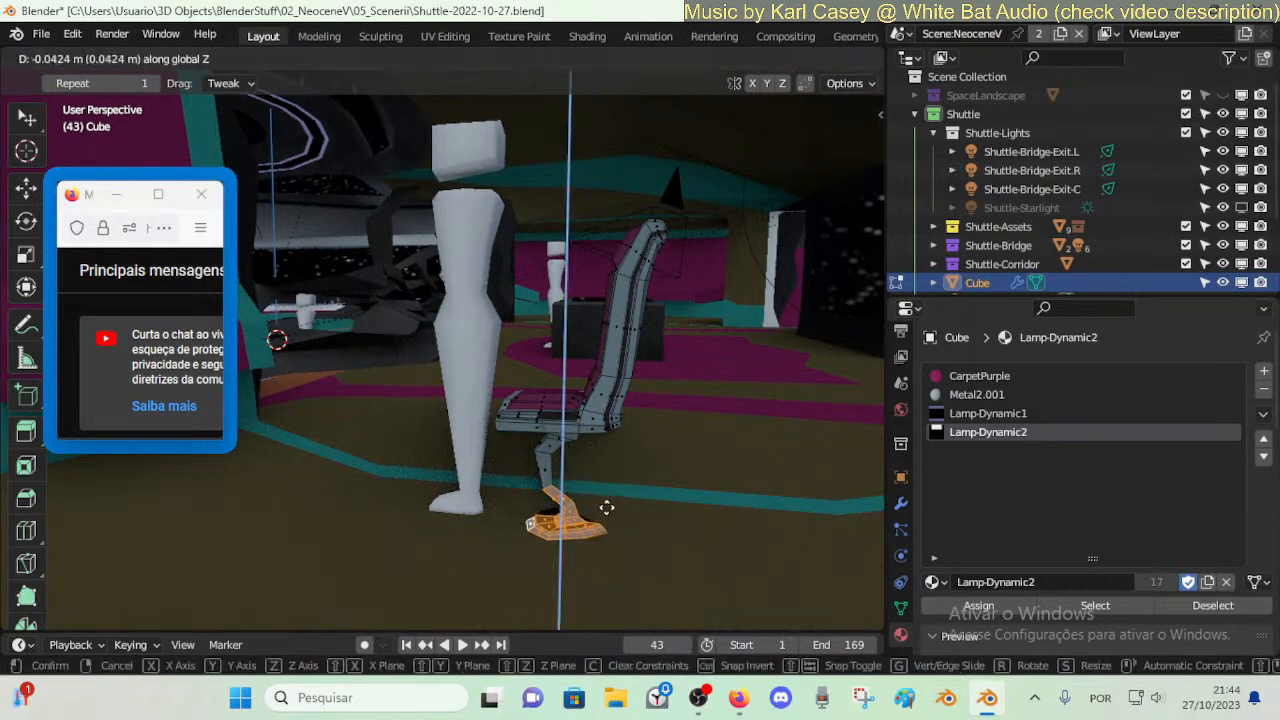
click(615, 479)
- Scale the middle segment of the chair's leg by 1.305 and again by 1.082, and adjust its rotation
key(Tab)
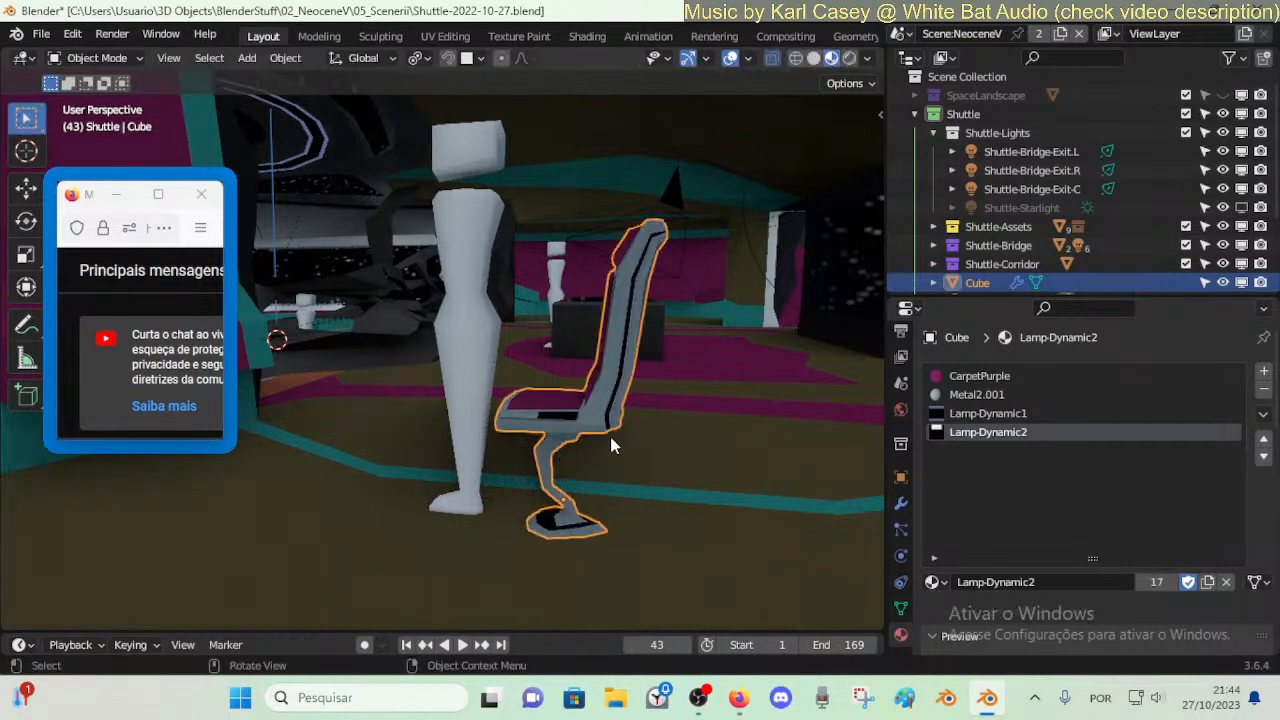
key(Tab)
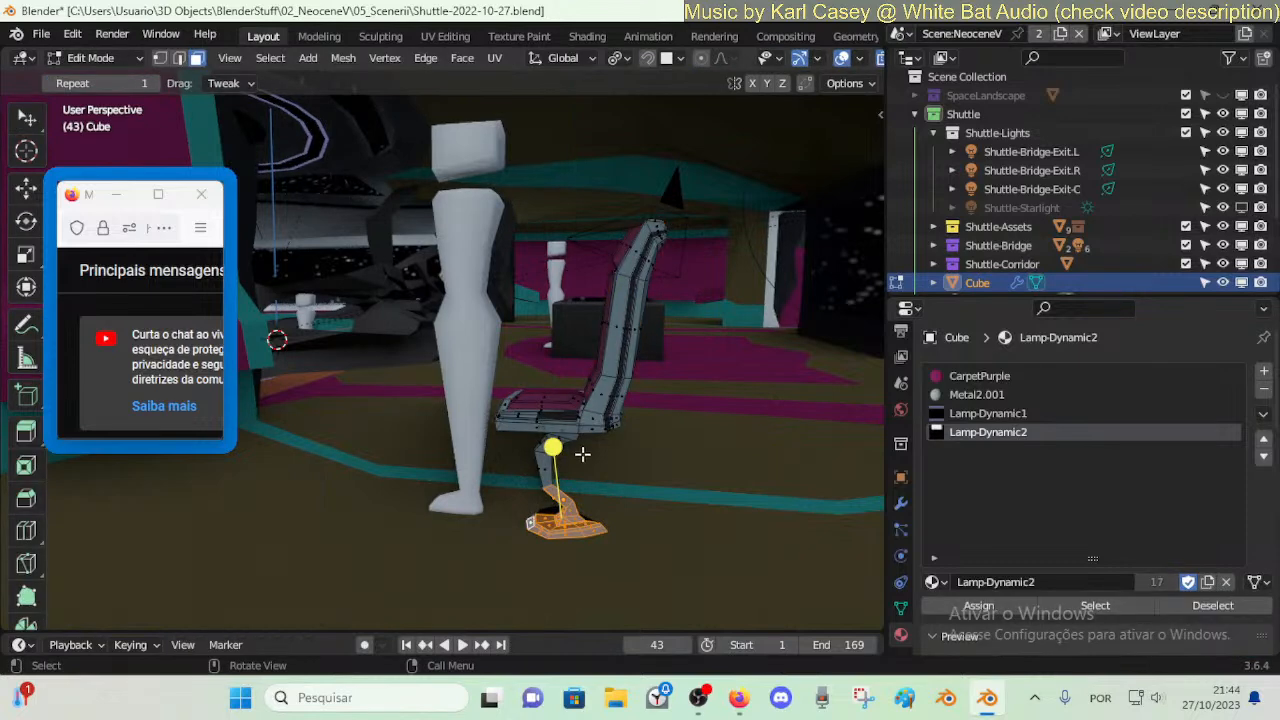
key(alt+a)
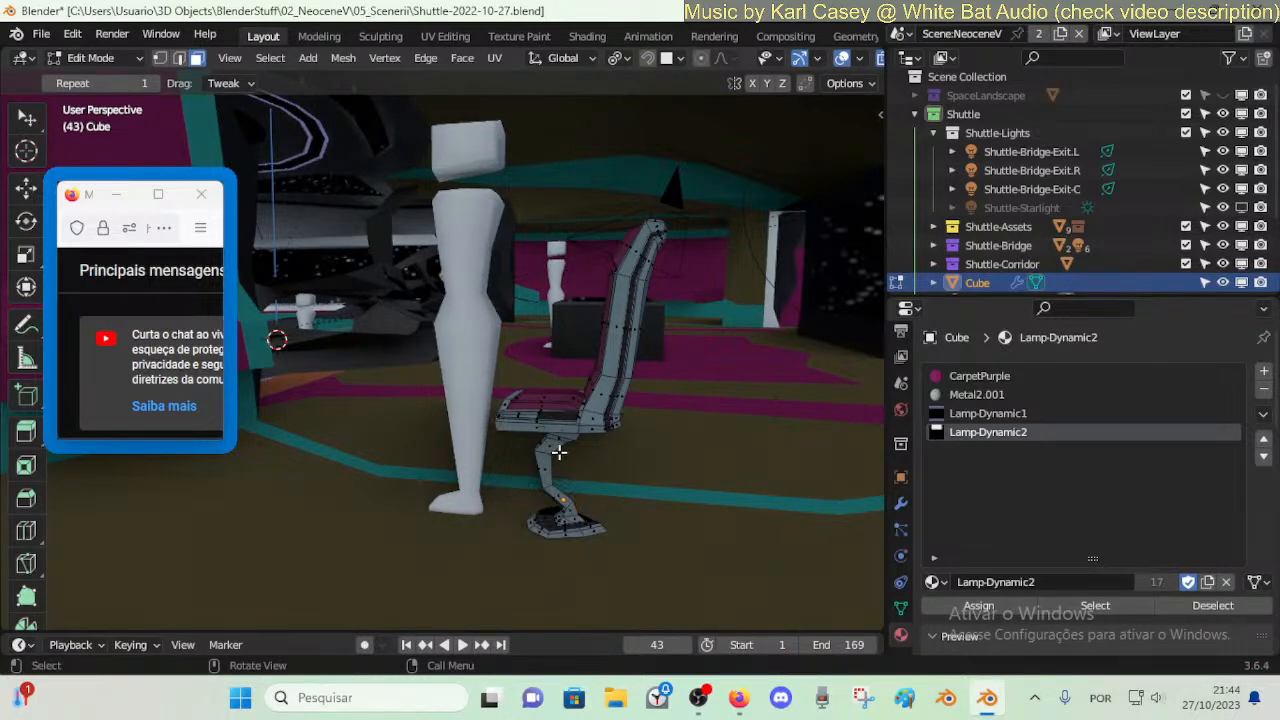
click(540, 468)
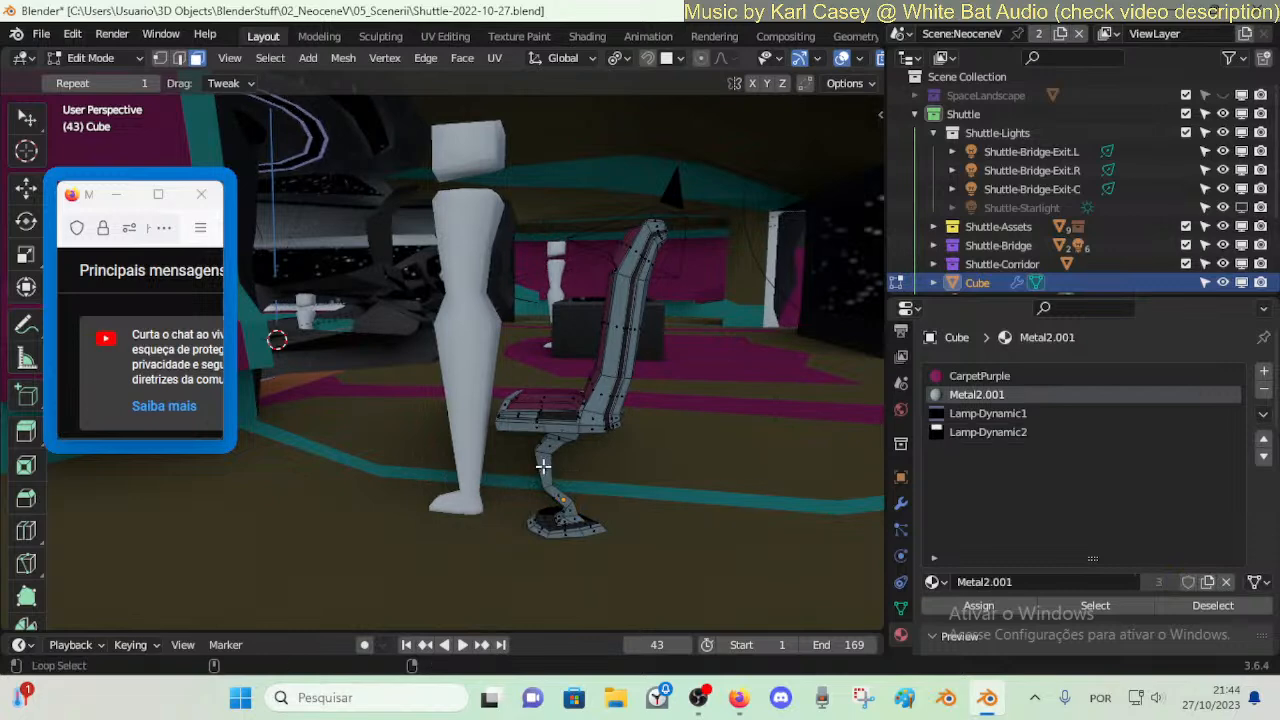
alt+click(537, 468)
key(s)
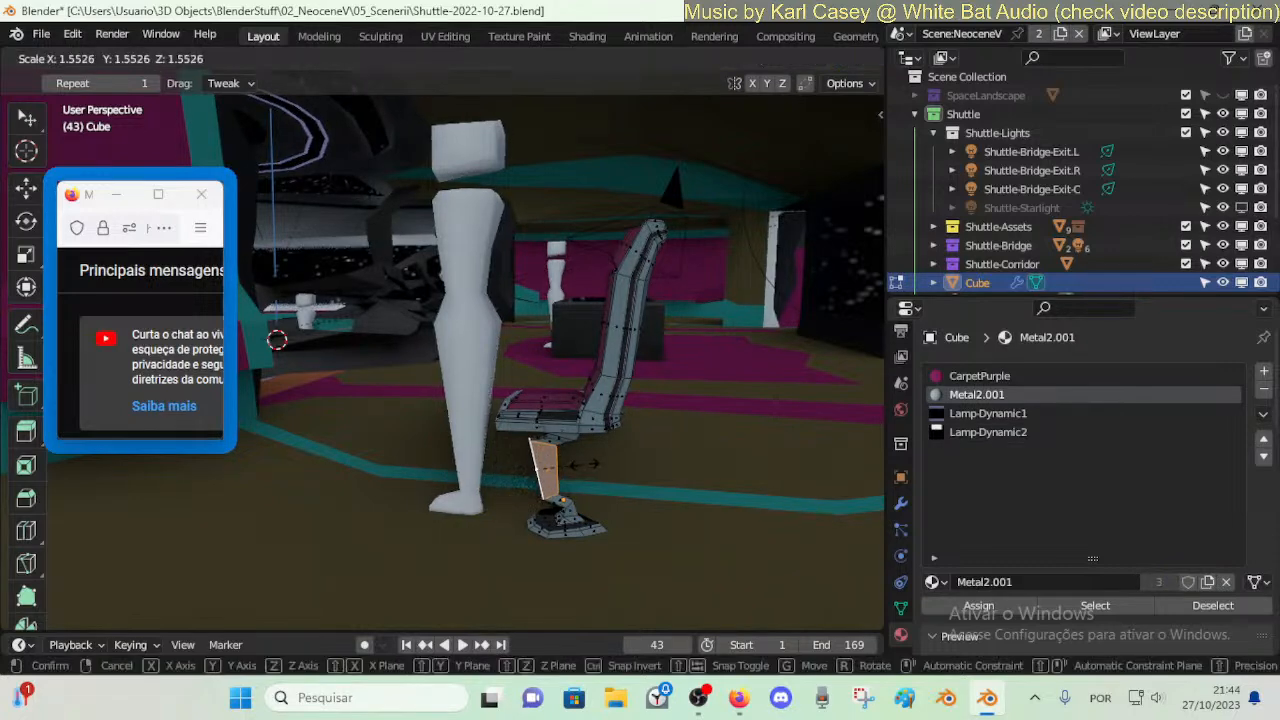
click(582, 468)
key(s)
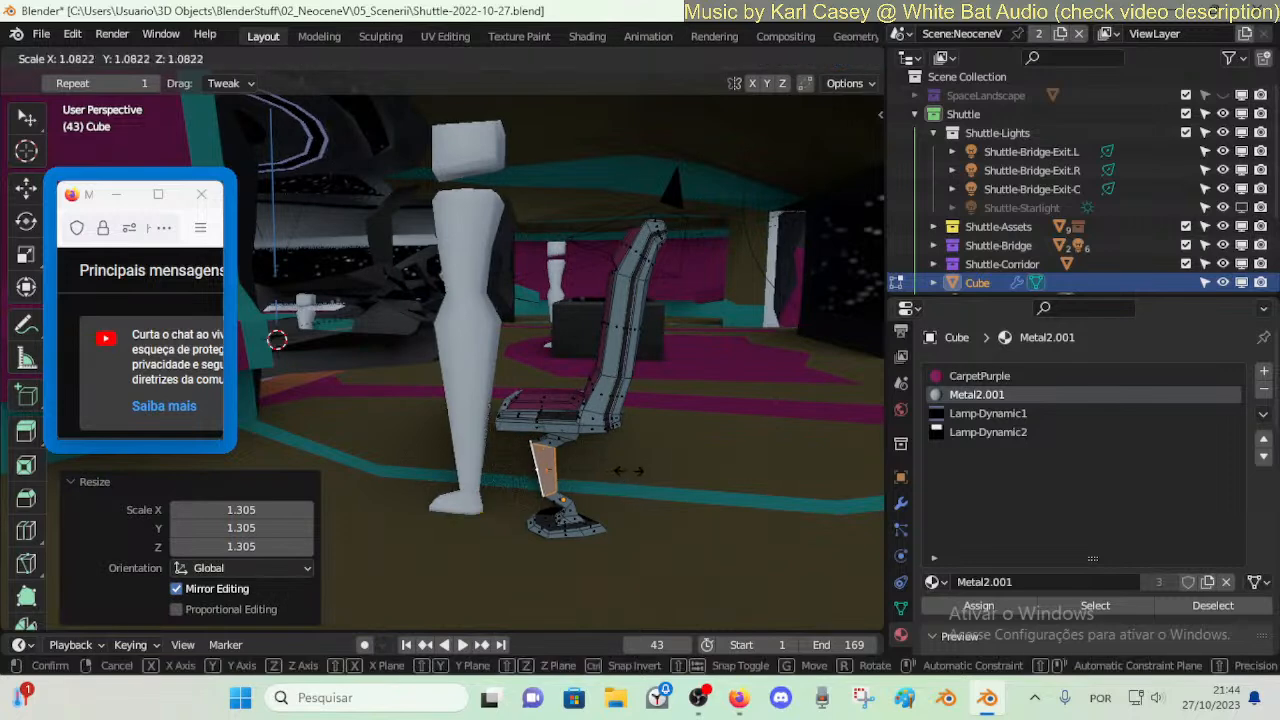
click(622, 470)
key(r)
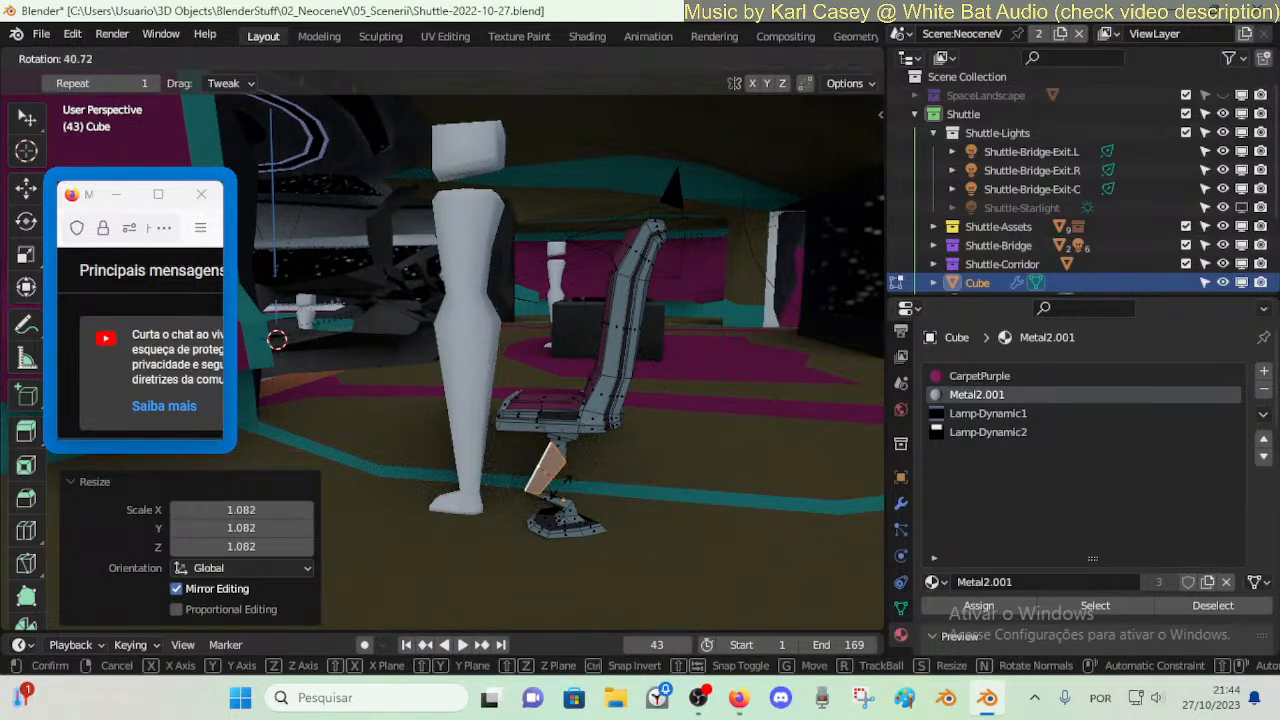
click(651, 455)
key(Tab)
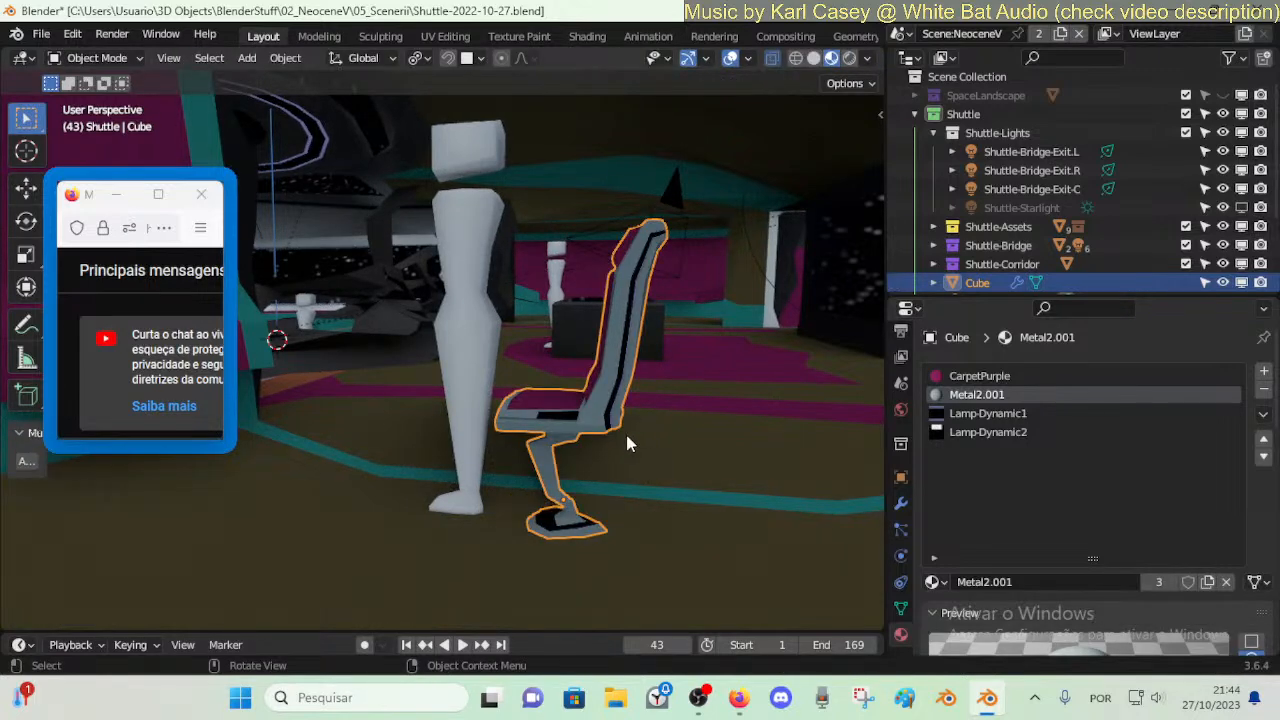
- Select the outer ring of faces around the chair's base and delete it
key(Tab)
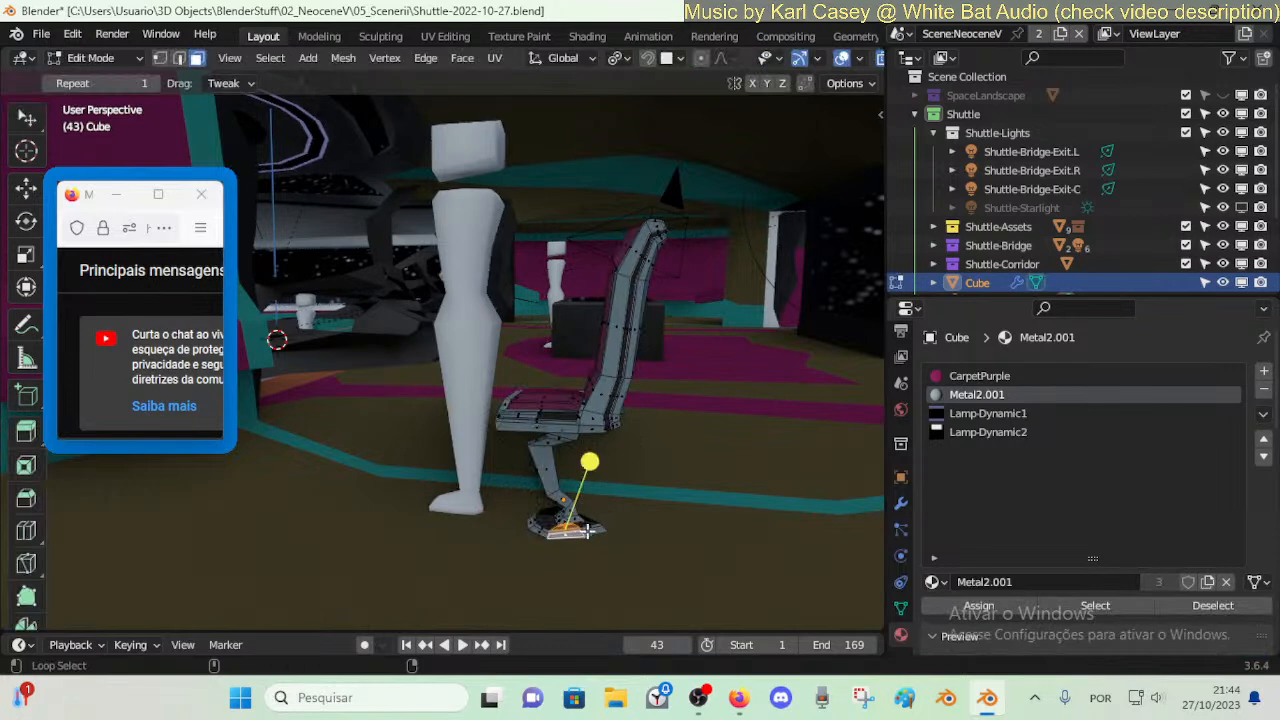
alt+click(589, 531)
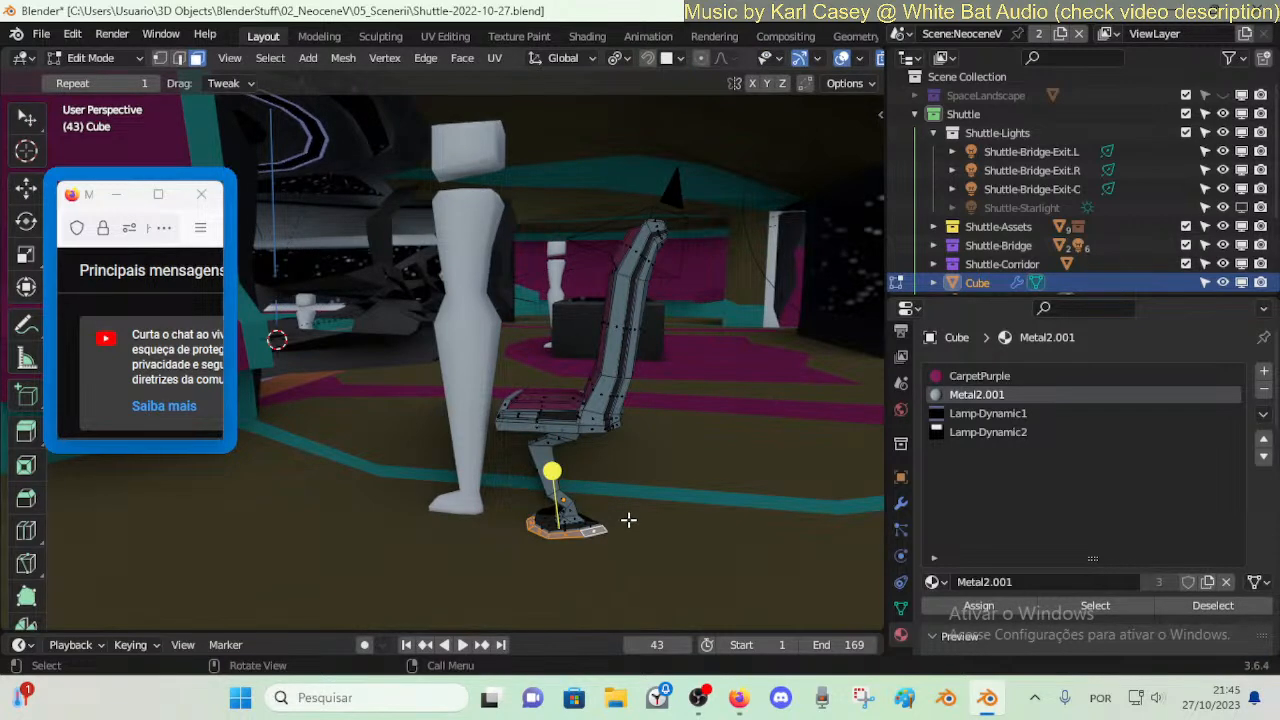
key(x)
click(600, 491)
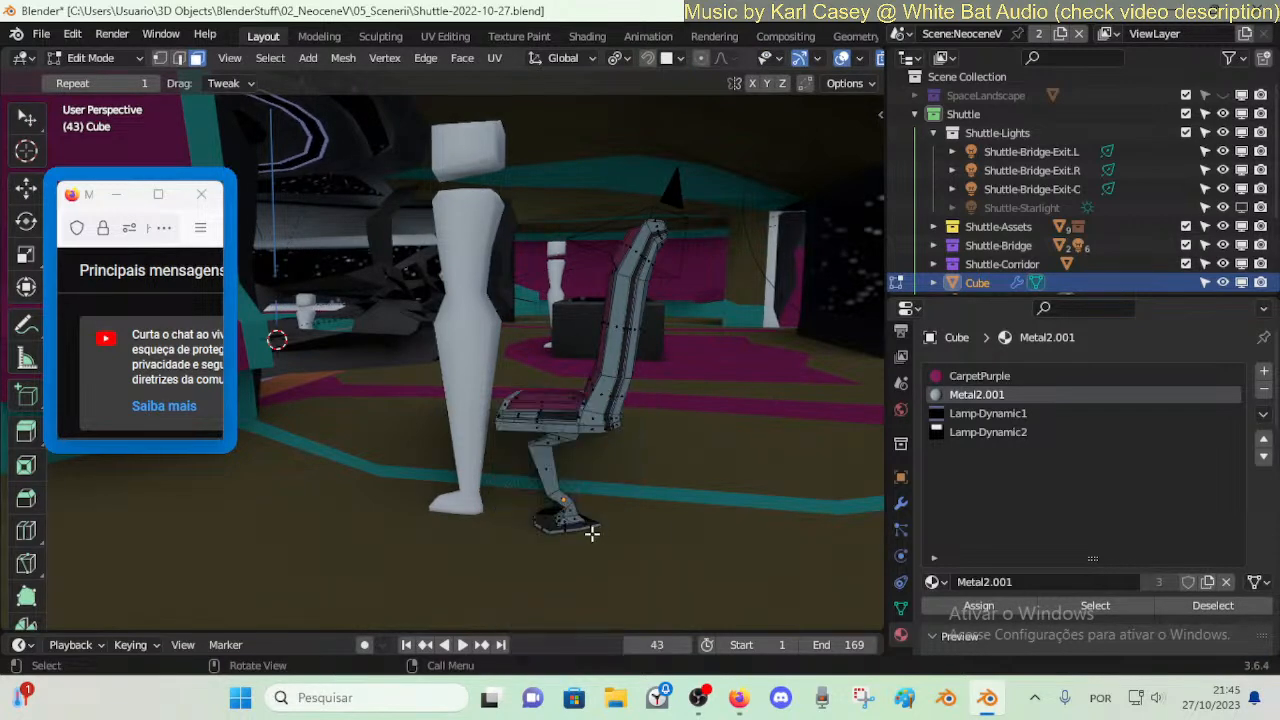
- Scale the base's remaining outer edge loop by 1.367 and lower it about 0.02 m along Z
alt+click(612, 529)
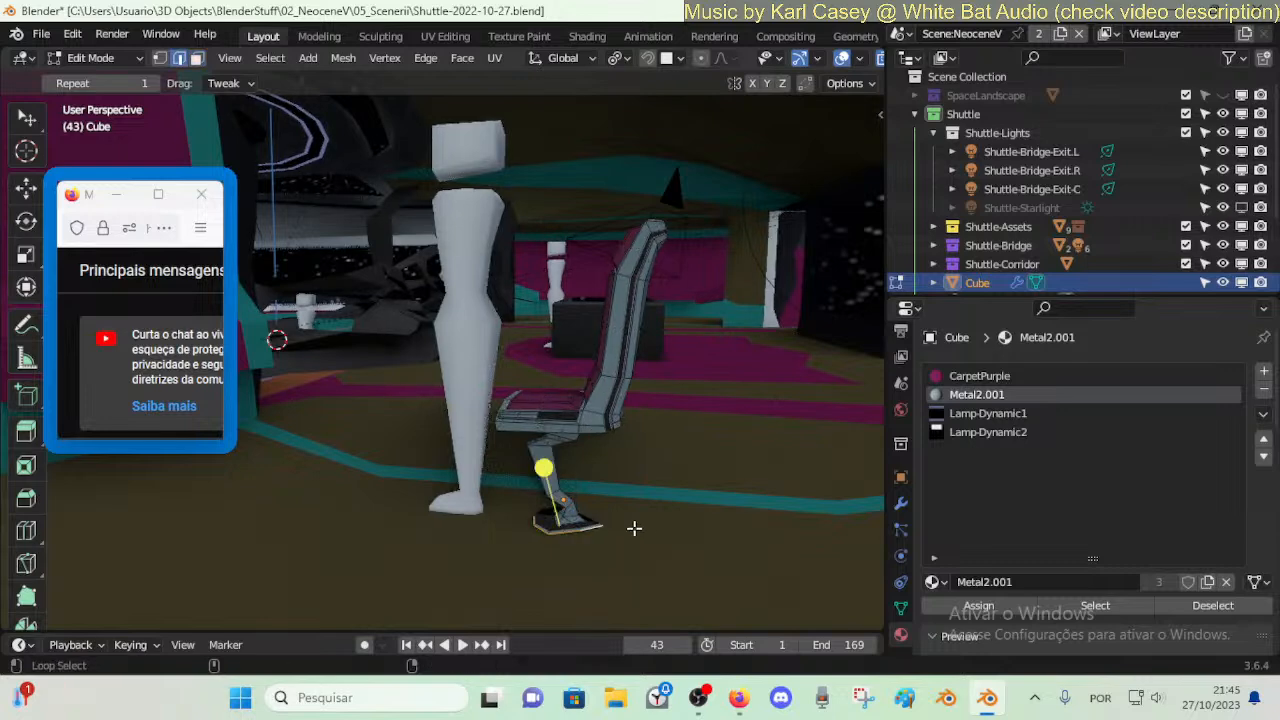
key(s)
click(688, 536)
key(g)
key(z)
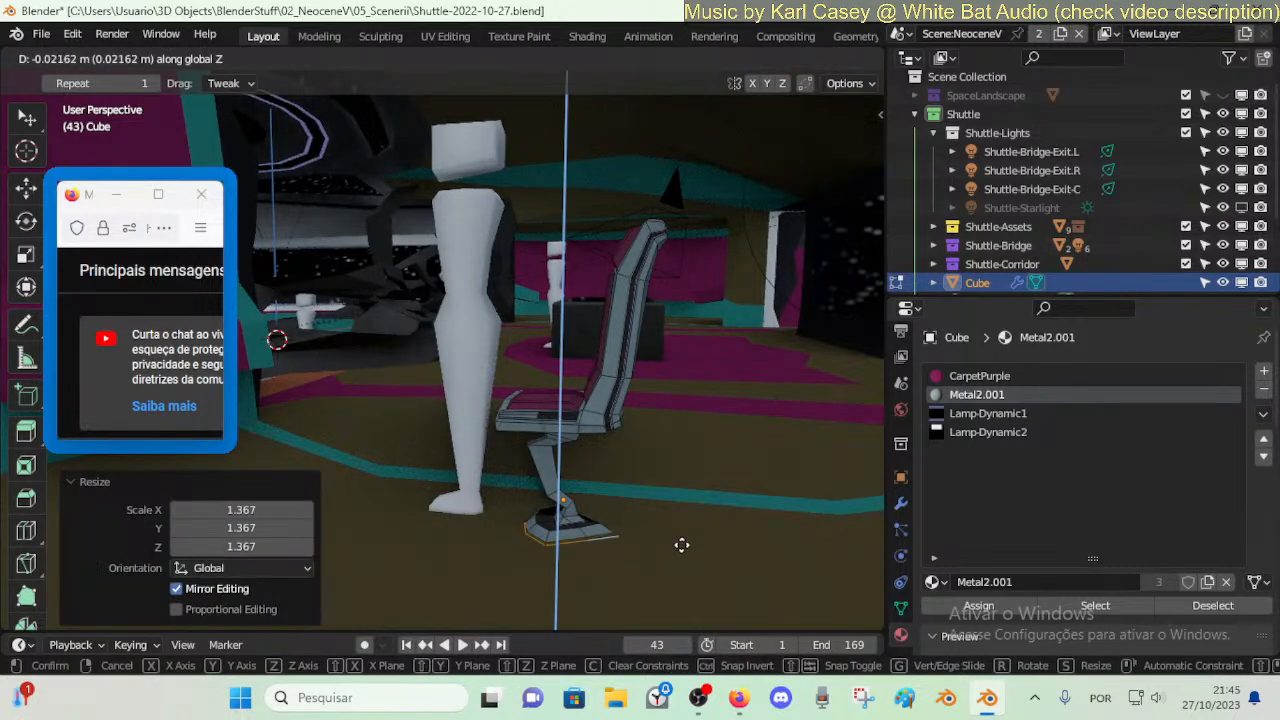
click(676, 538)
- Leave mesh editing and move the chair about 0.058 m along X, 0.037 m along Y and 0.004 m along Z
key(Tab)
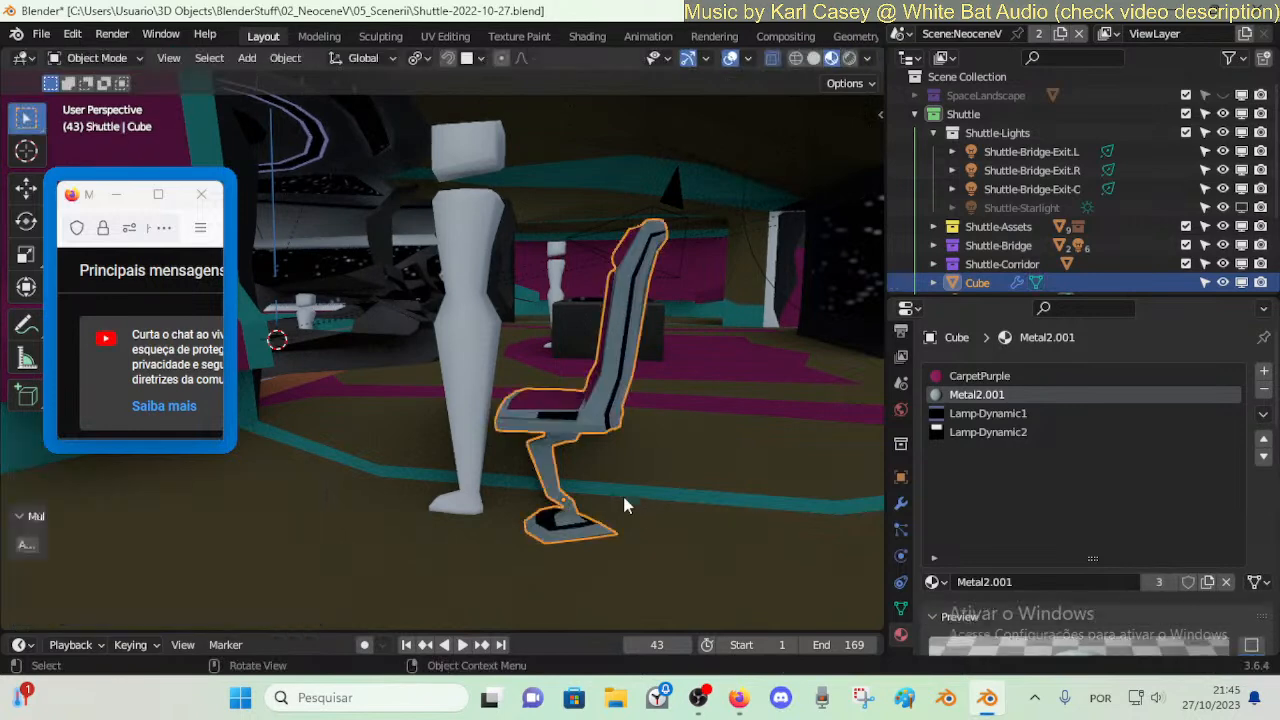
key(g)
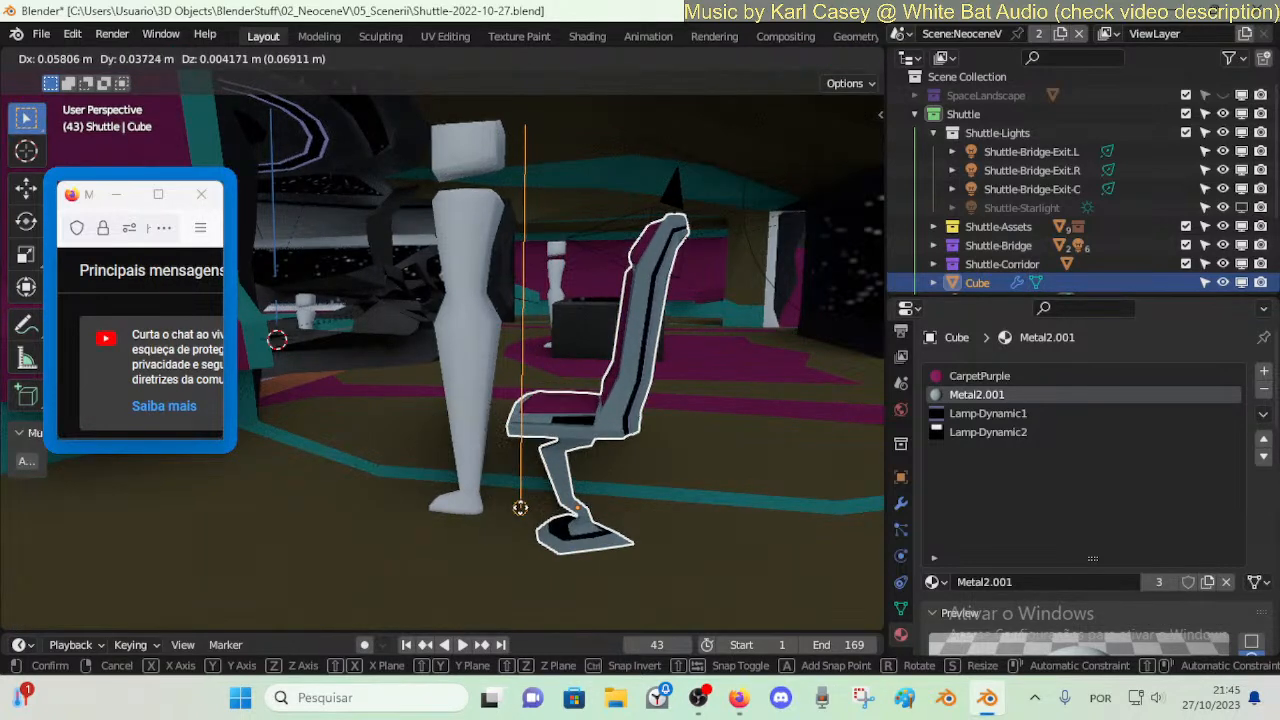
click(547, 474)
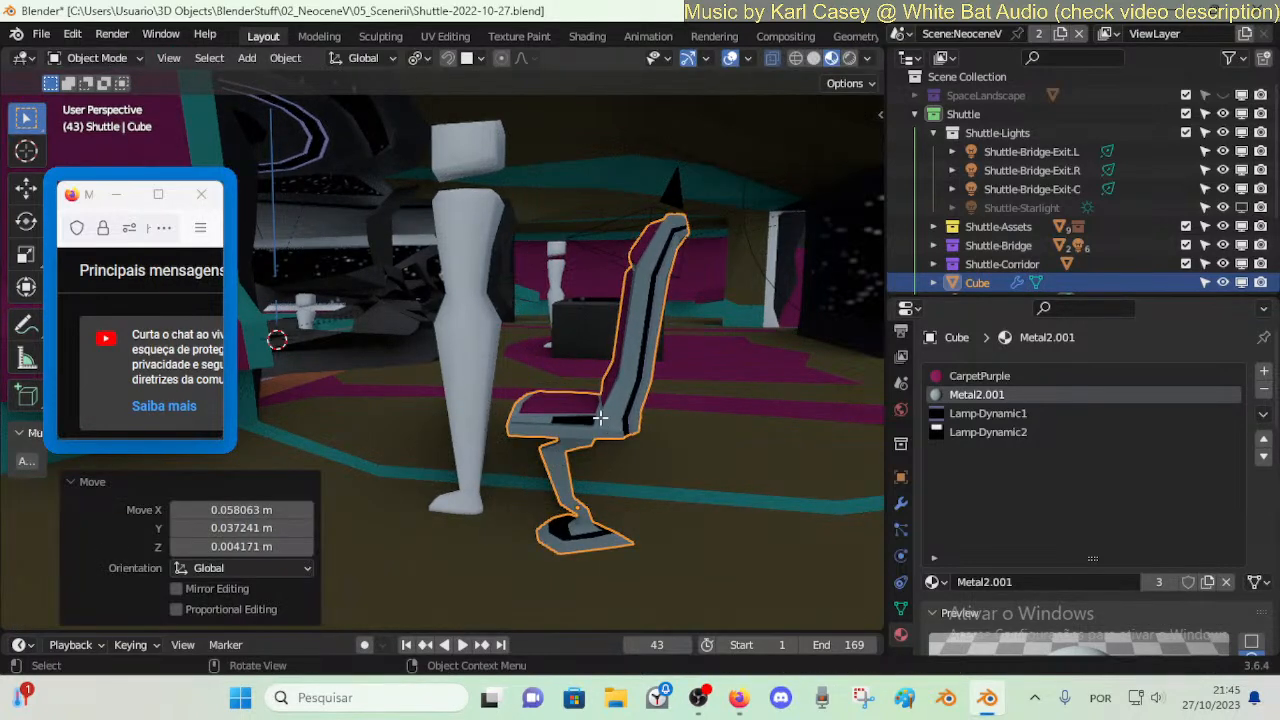
- Lower the edge at the upper bend of the chair's leg about 0.014 m along Z, leaving the base edges out
key(Tab)
alt+shift+click(555, 453)
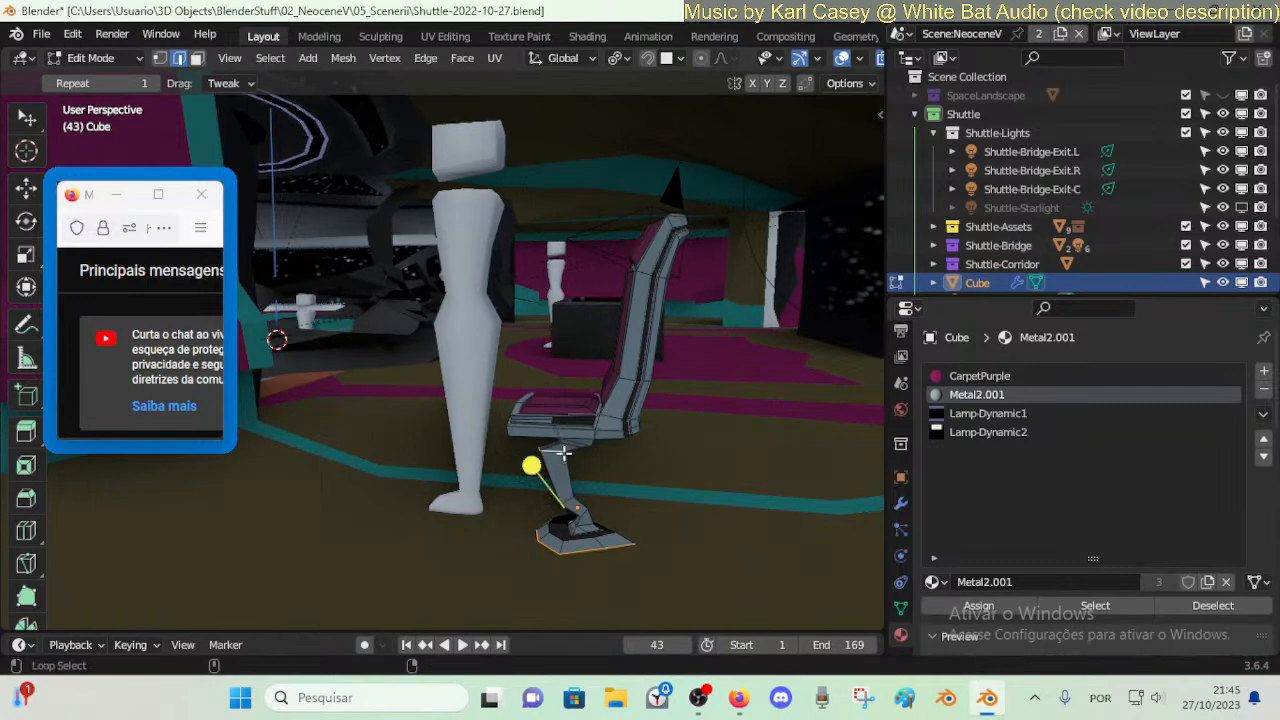
key(g)
key(z)
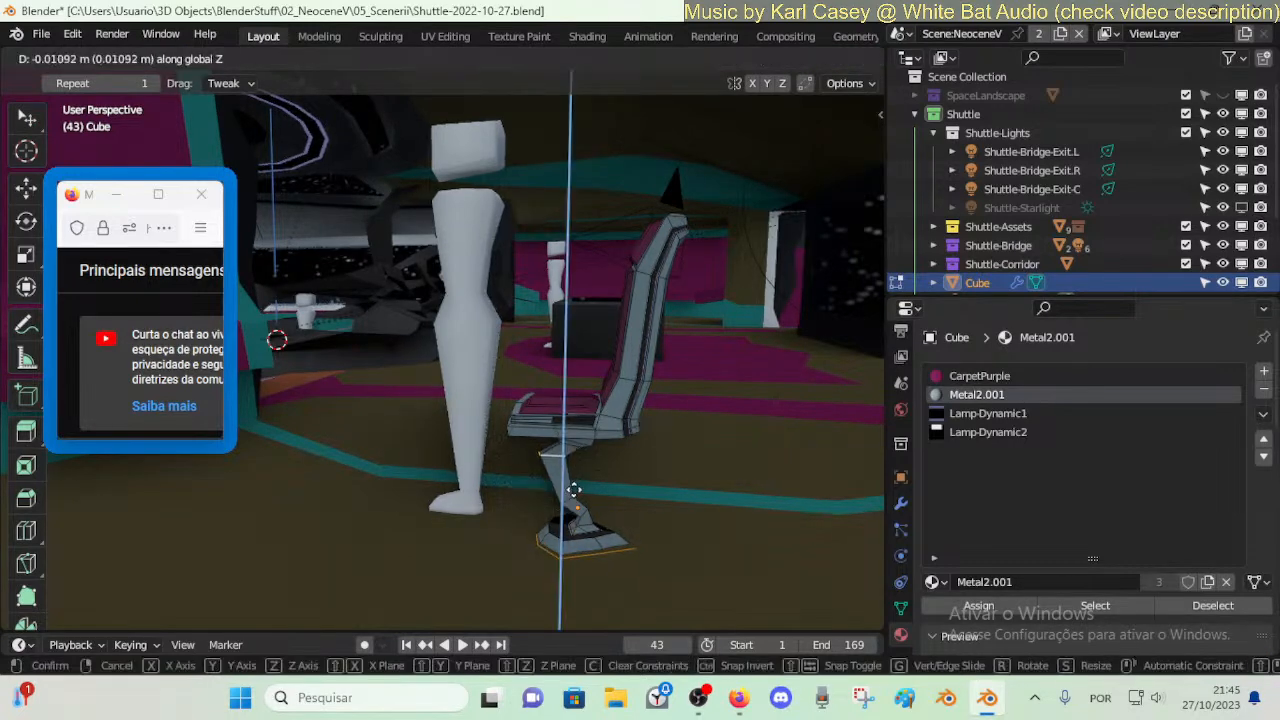
click(574, 490)
key(g)
key(z)
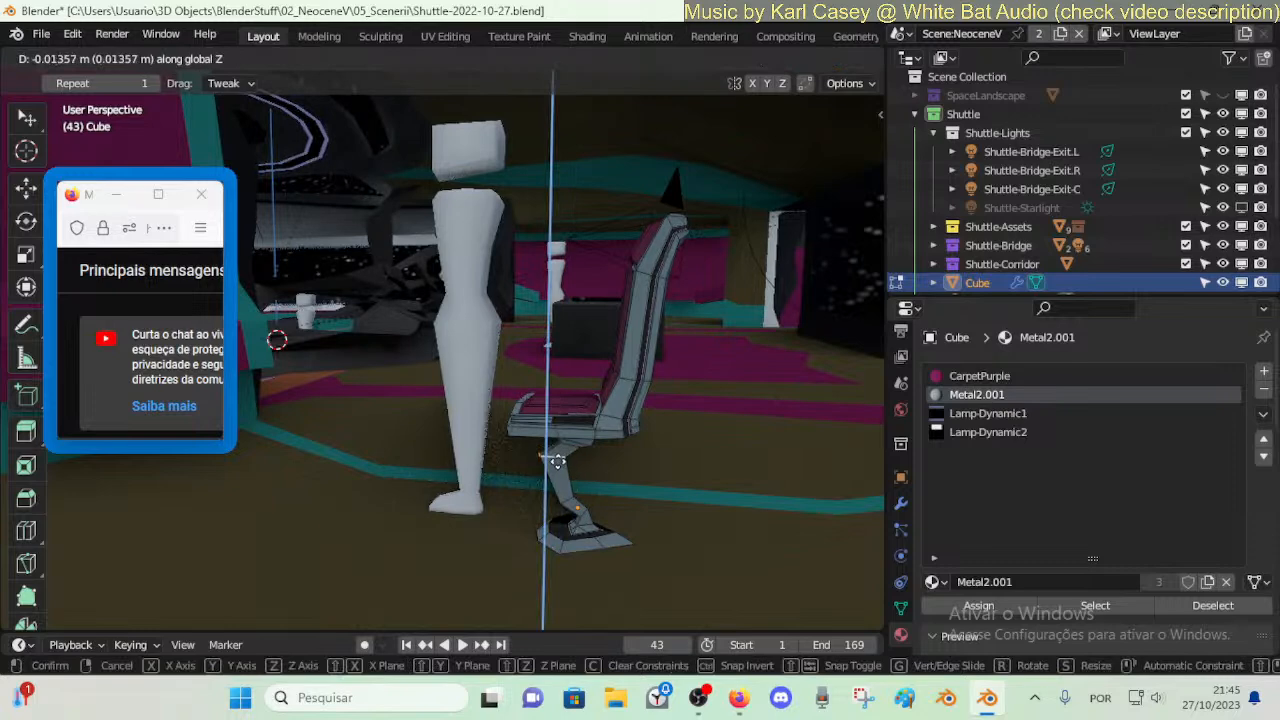
click(557, 462)
key(Tab)
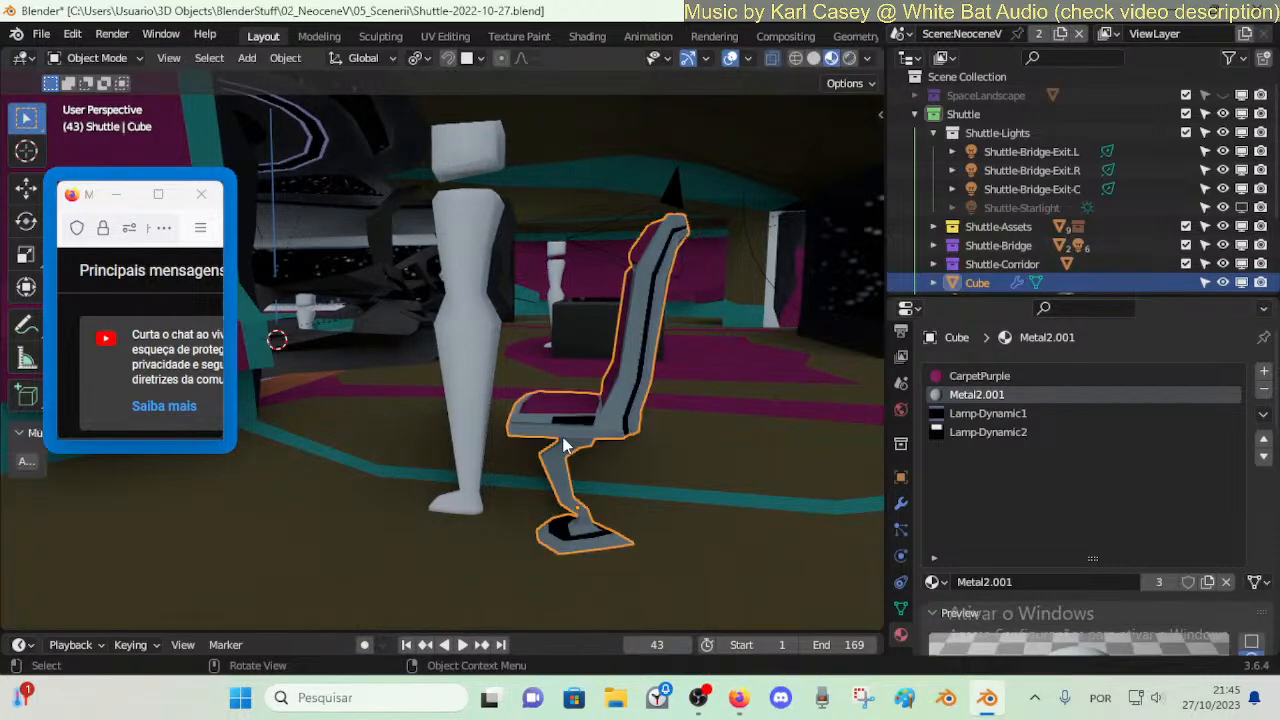
- Check the chair's proportions by temporarily moving the dummy over the seat
click(487, 324)
key(g)
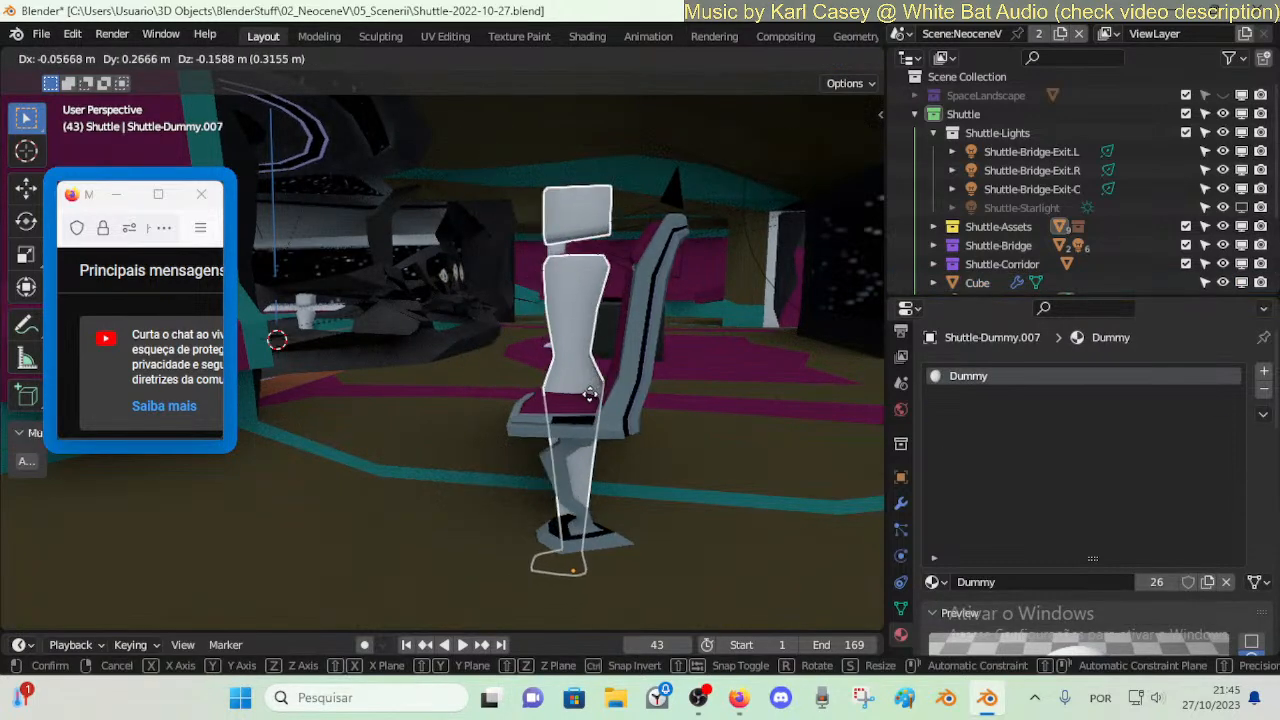
right_click(590, 392)
- Raise the chair's lower backrest edge loop about 0.004 m along Z and shift it toward the seat along Y
click(655, 325)
key(Tab)
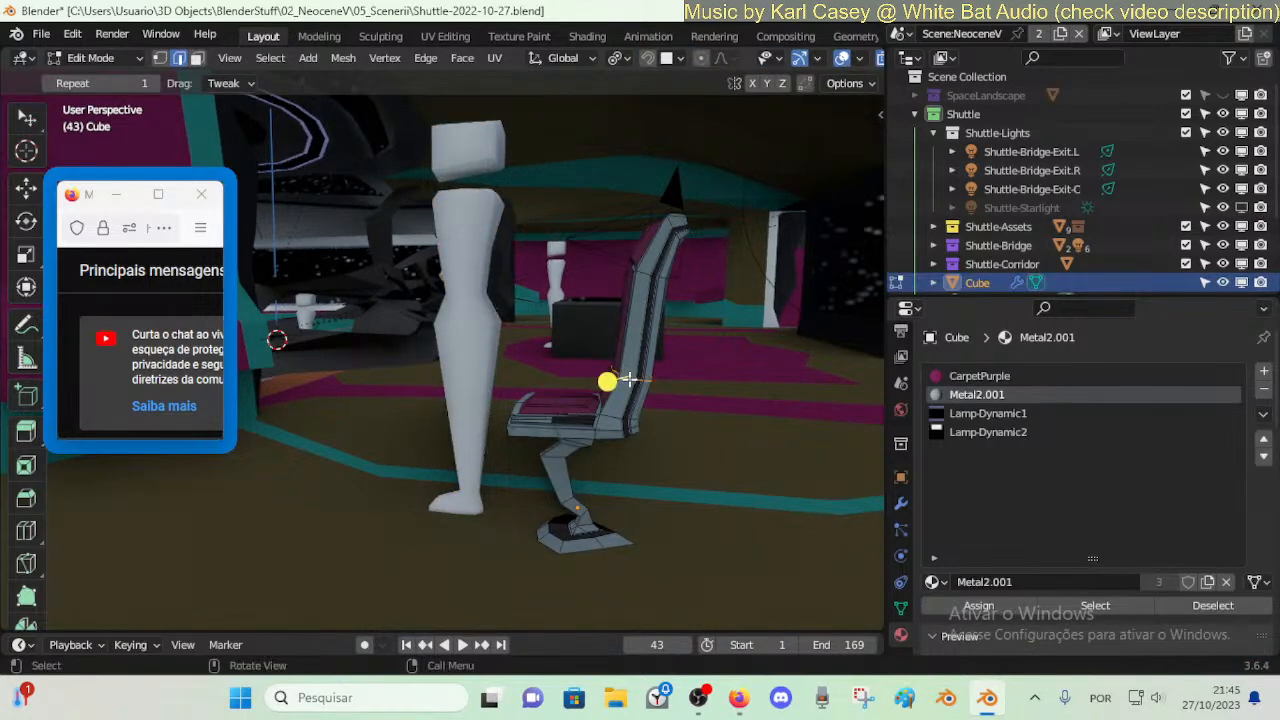
key(g)
key(z)
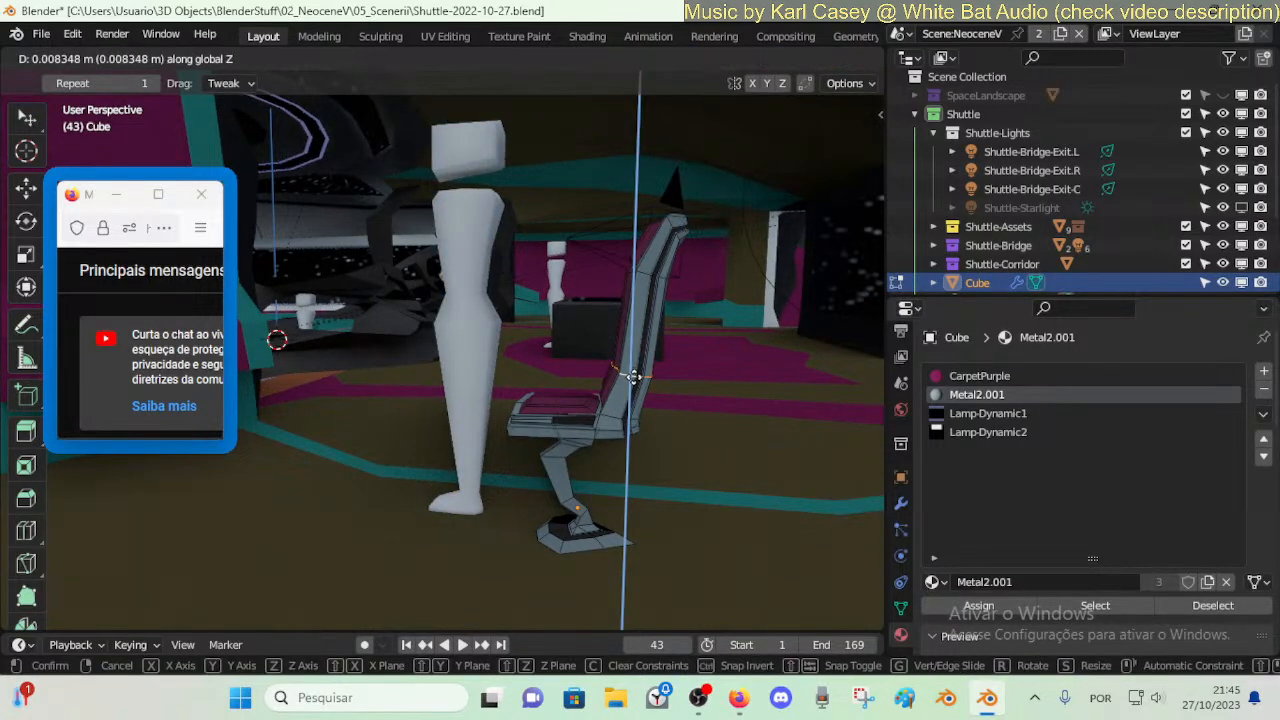
click(633, 377)
key(g)
key(y)
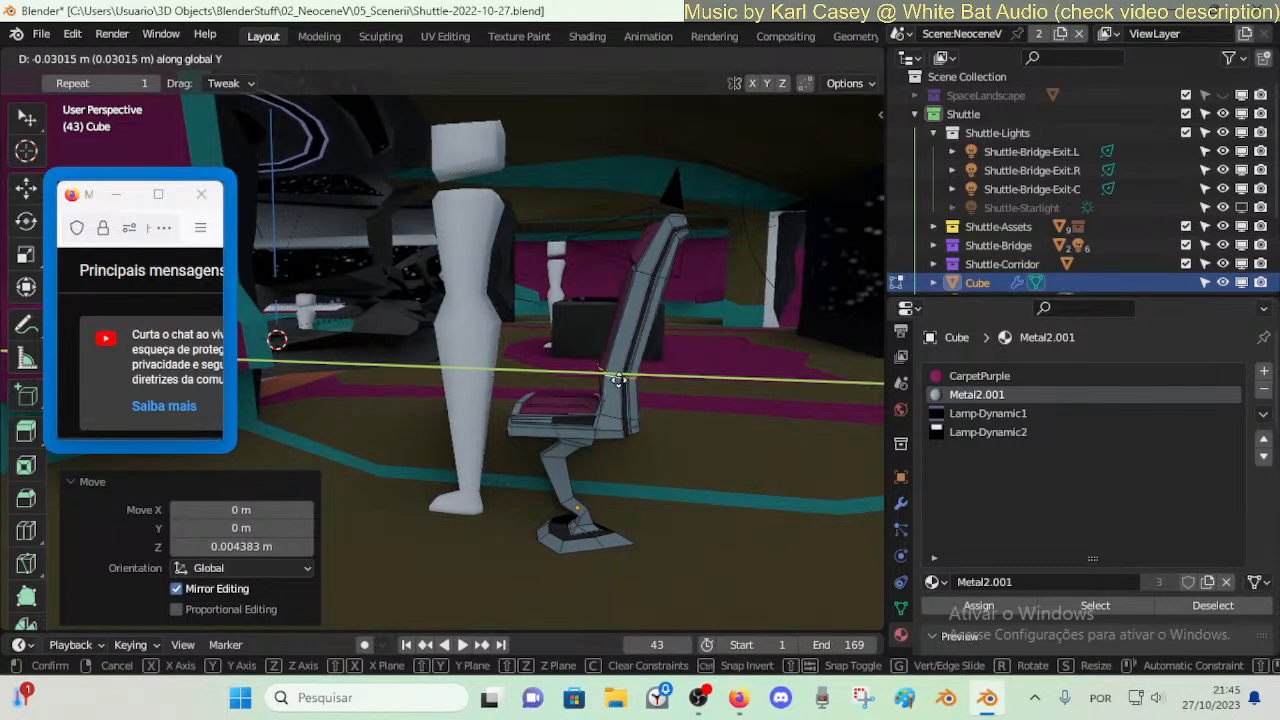
click(625, 380)
- Add a loop cut across the upper half of the backrest and nudge the face band below the headrest slightly along Y
key(ctrl+r)
click(636, 322)
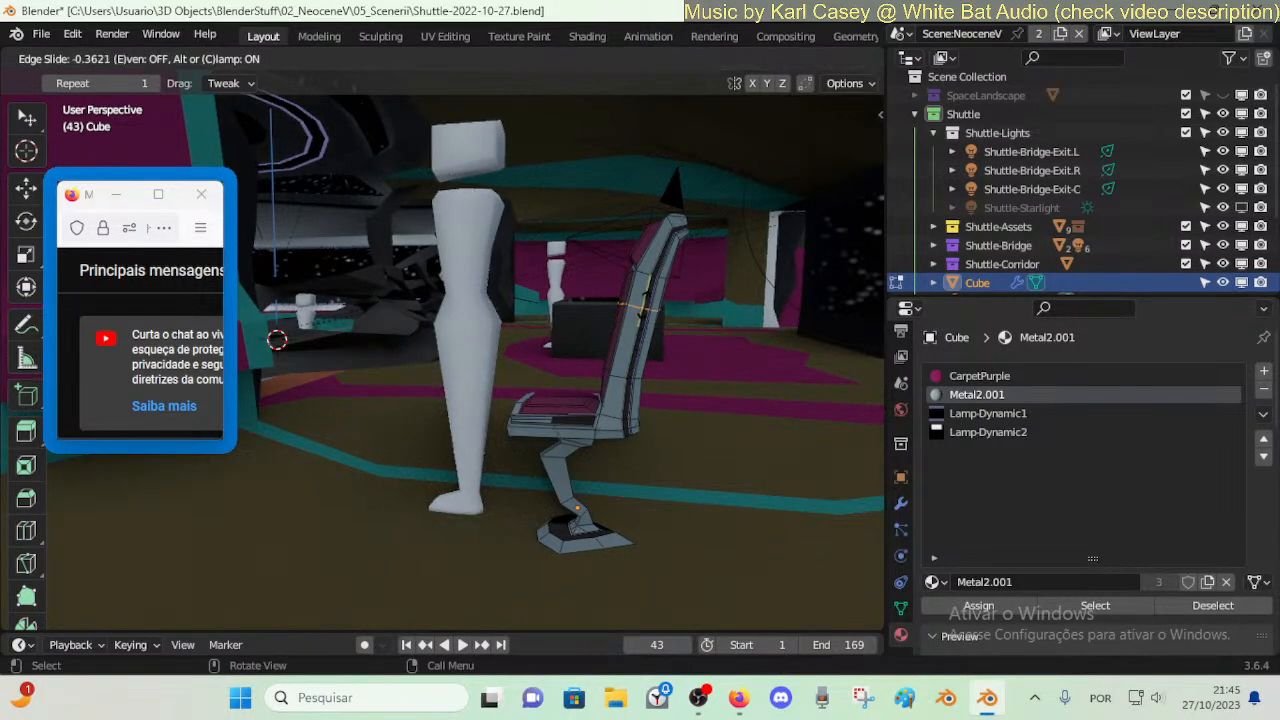
click(625, 300)
key(g)
key(y)
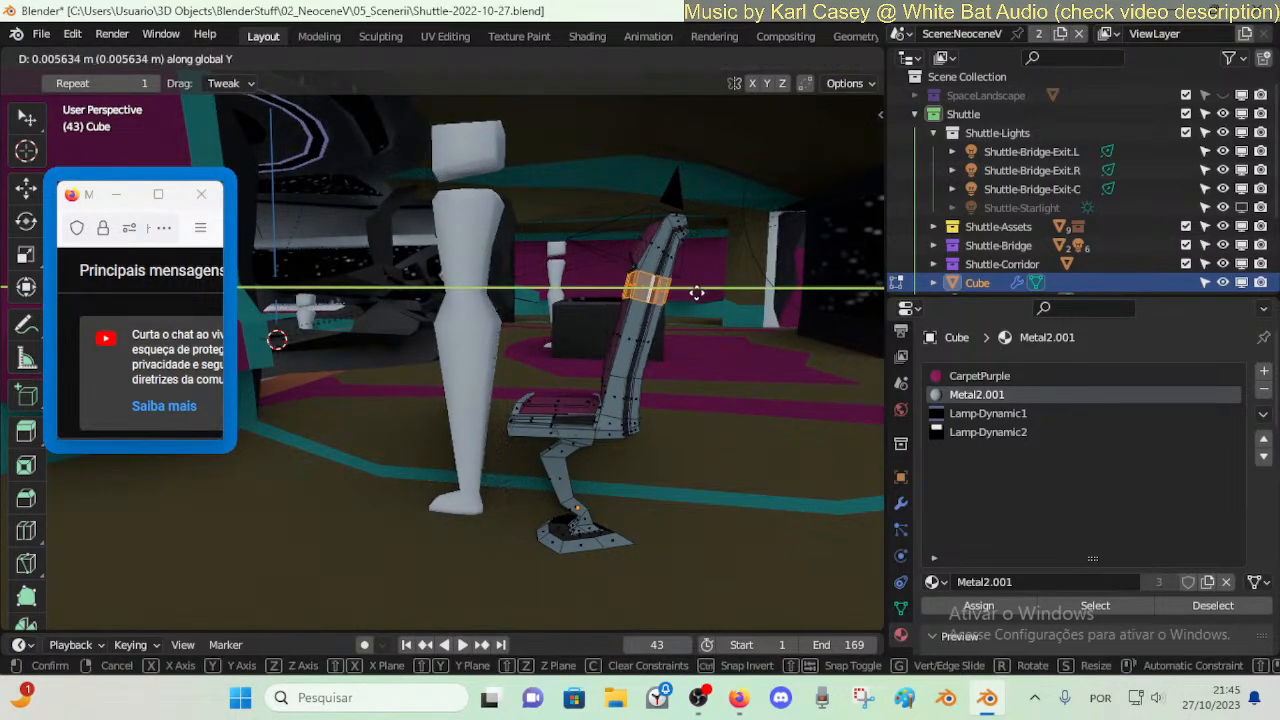
click(689, 293)
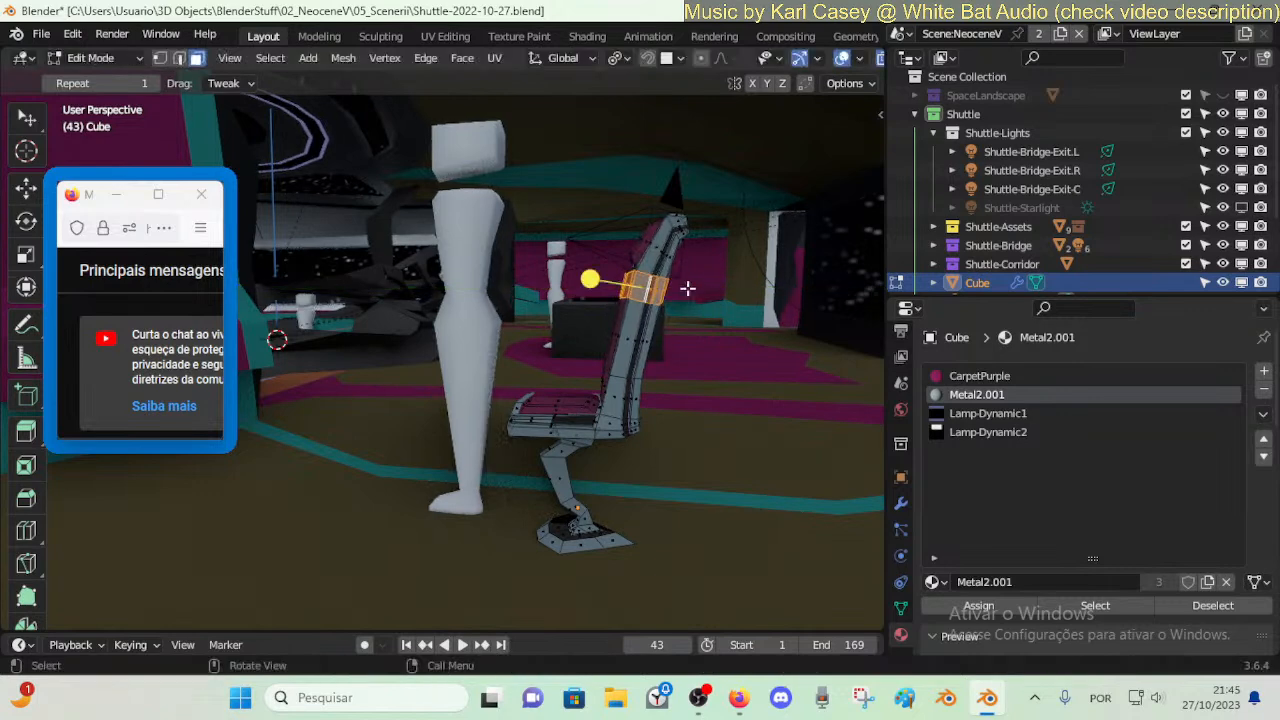
- Move the headrest faces and the band below them about 0.033 m forward along negative Y and rotate them -4.11° about X
alt+click(668, 245)
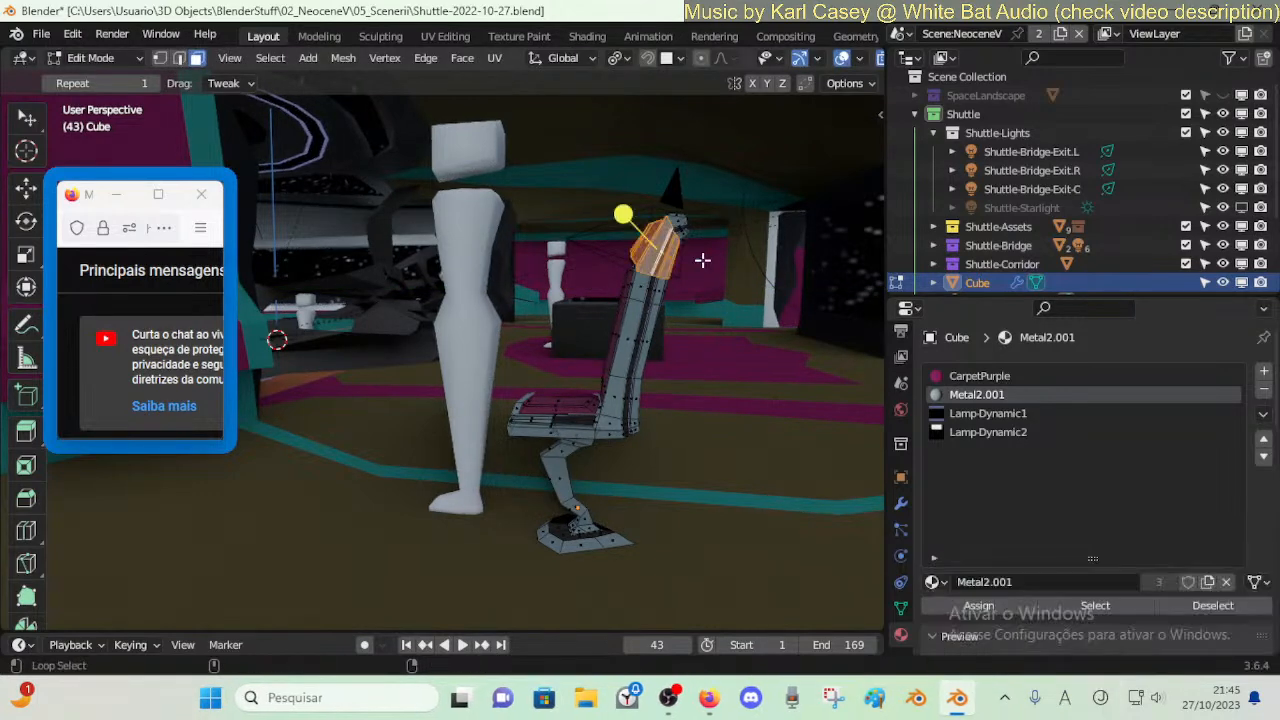
key(ctrl+KP_Add)
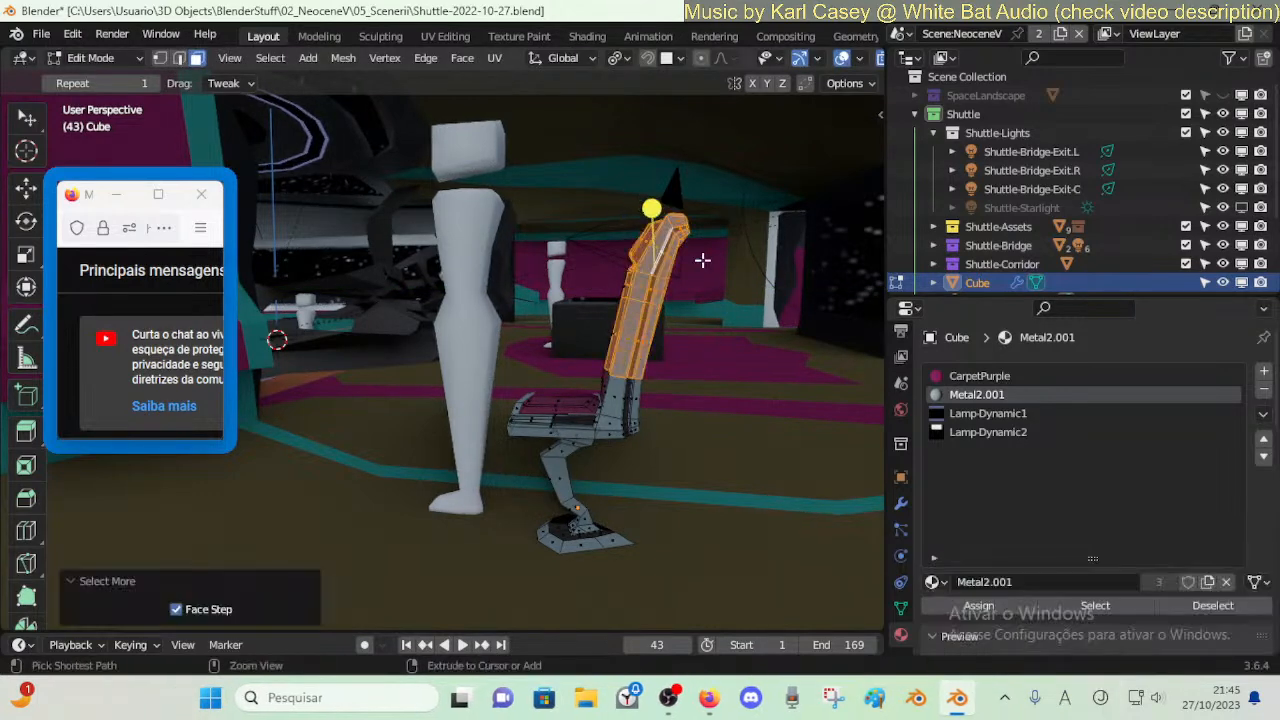
click(700, 256)
alt+click(670, 232)
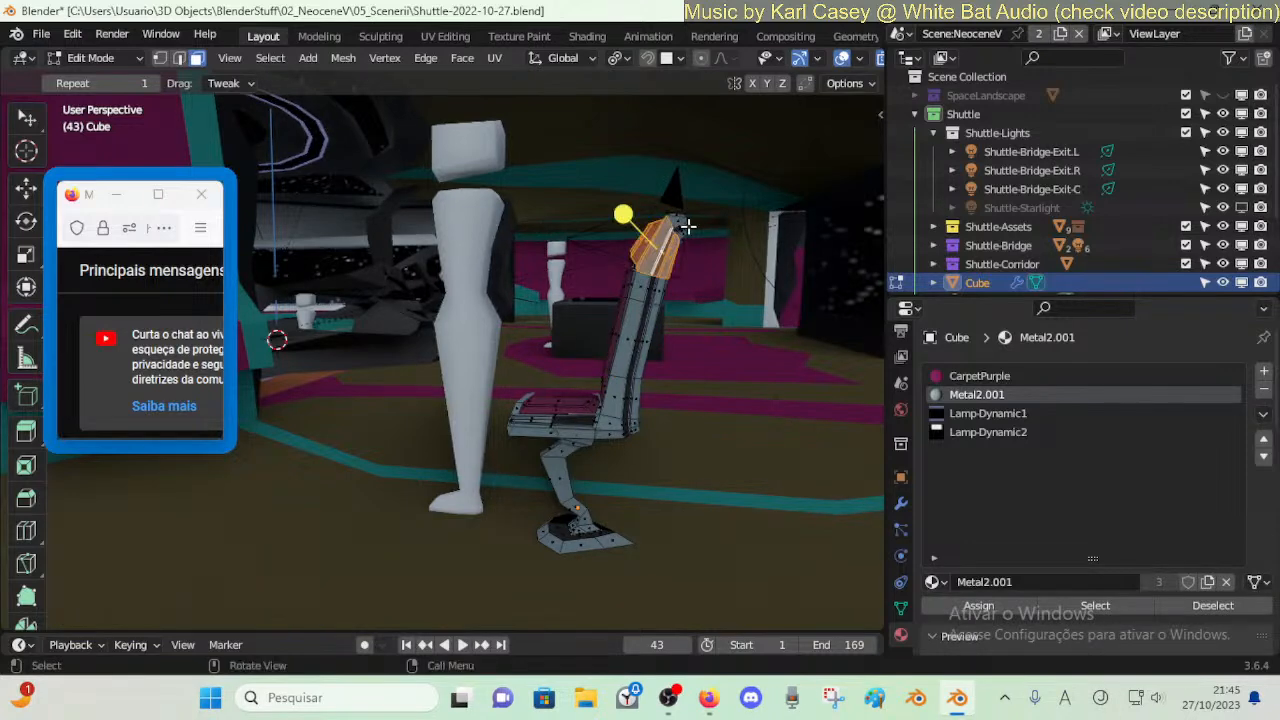
key(ctrl+KP_Add)
key(c)
key(Escape)
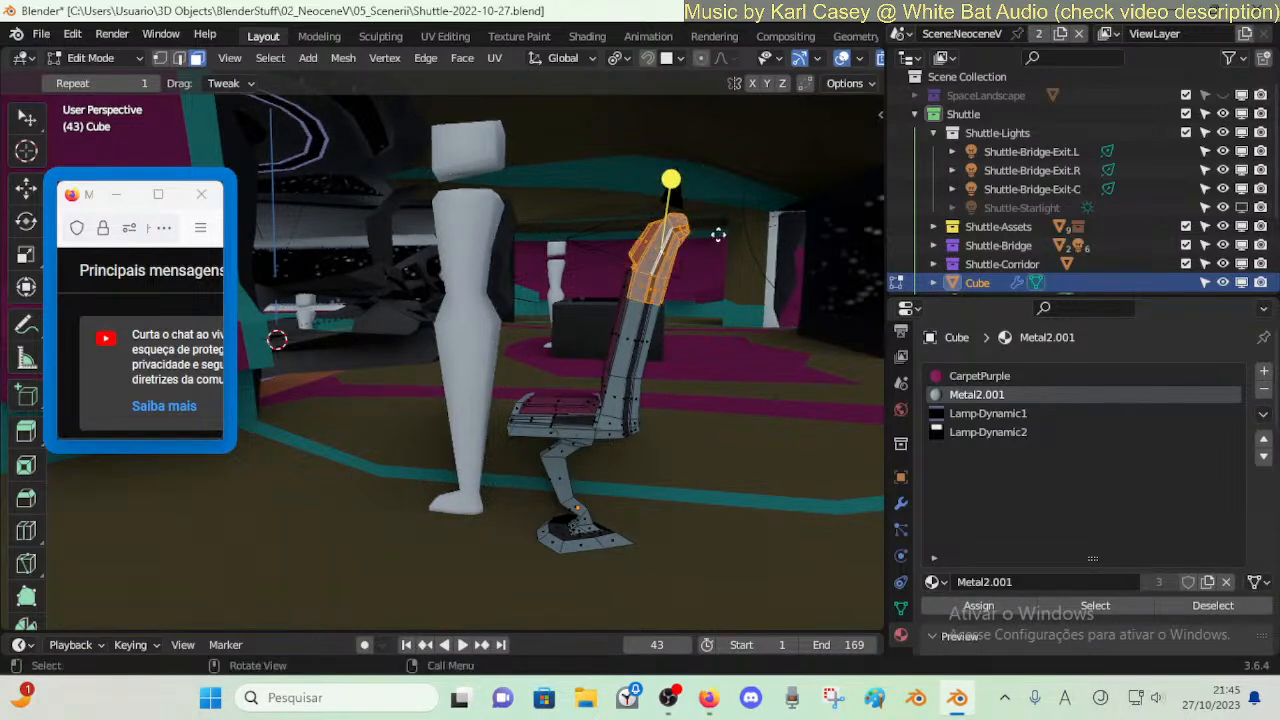
key(g)
key(y)
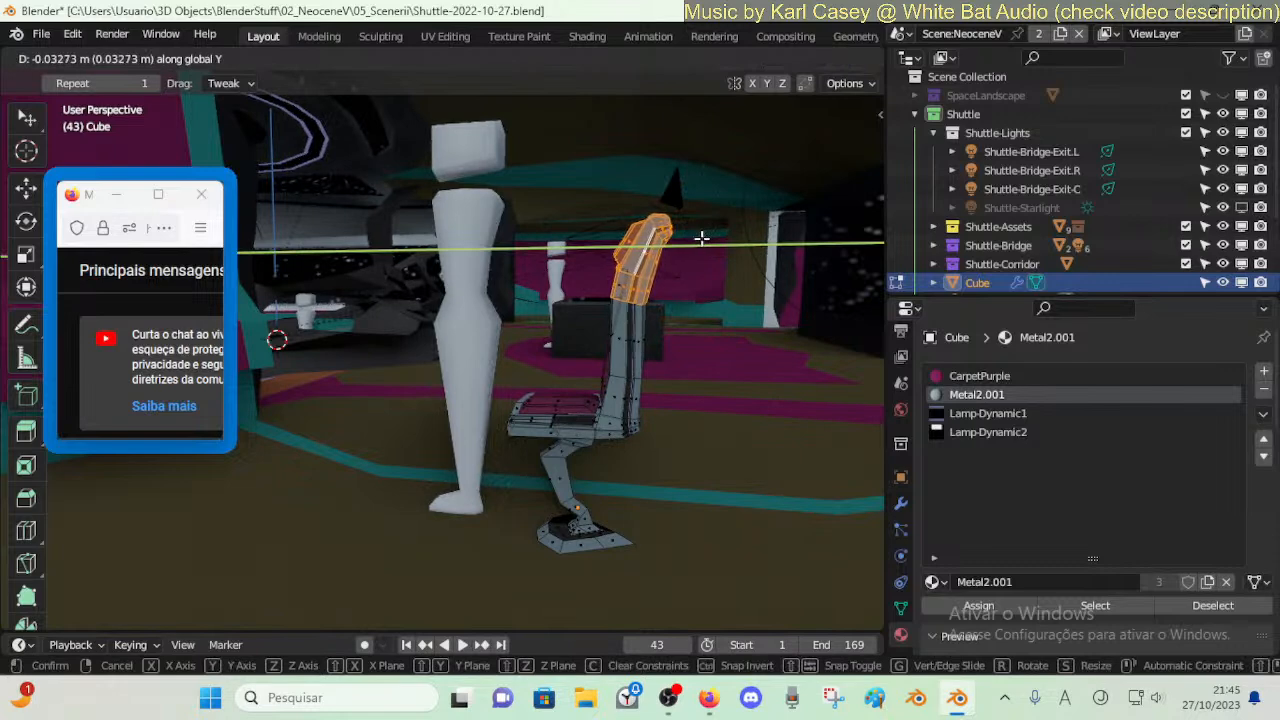
click(700, 238)
key(r)
key(x)
click(711, 243)
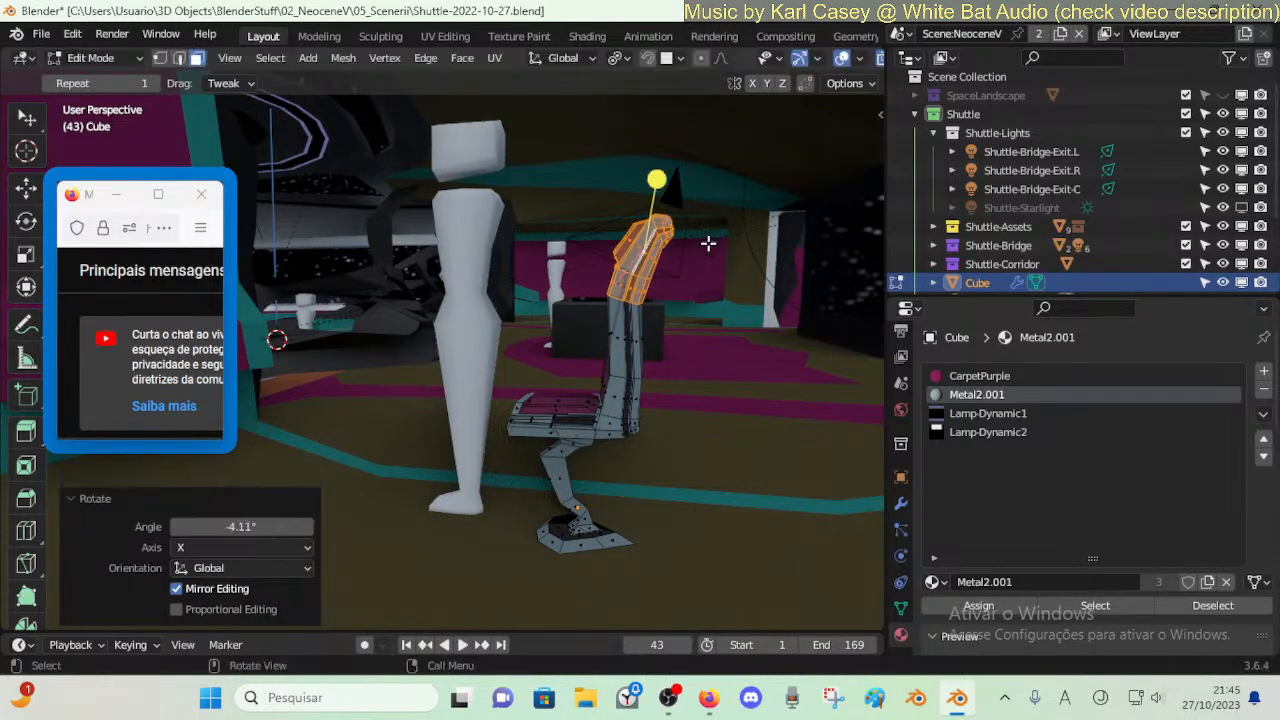
- Lower the edge loop below the headrest about 0.023 m along Z, shift it about 0.002 m along Y and leave mesh editing
click(655, 297)
key(2)
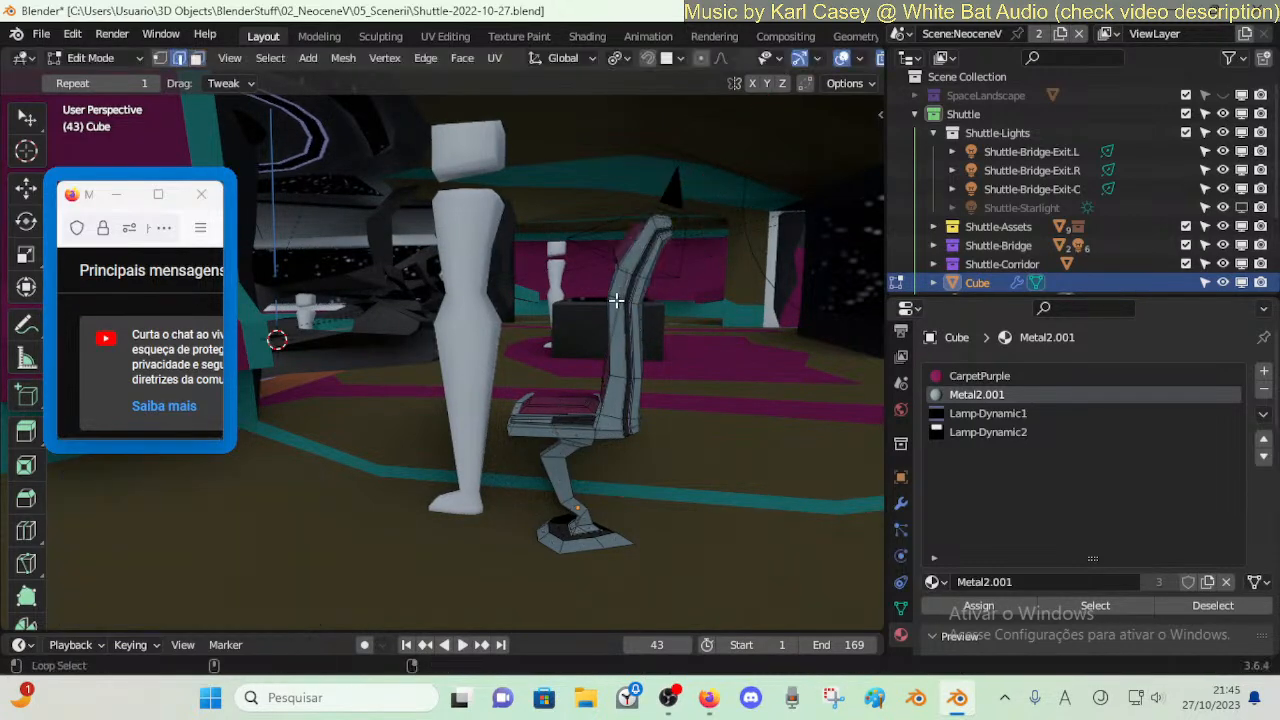
key(g)
key(z)
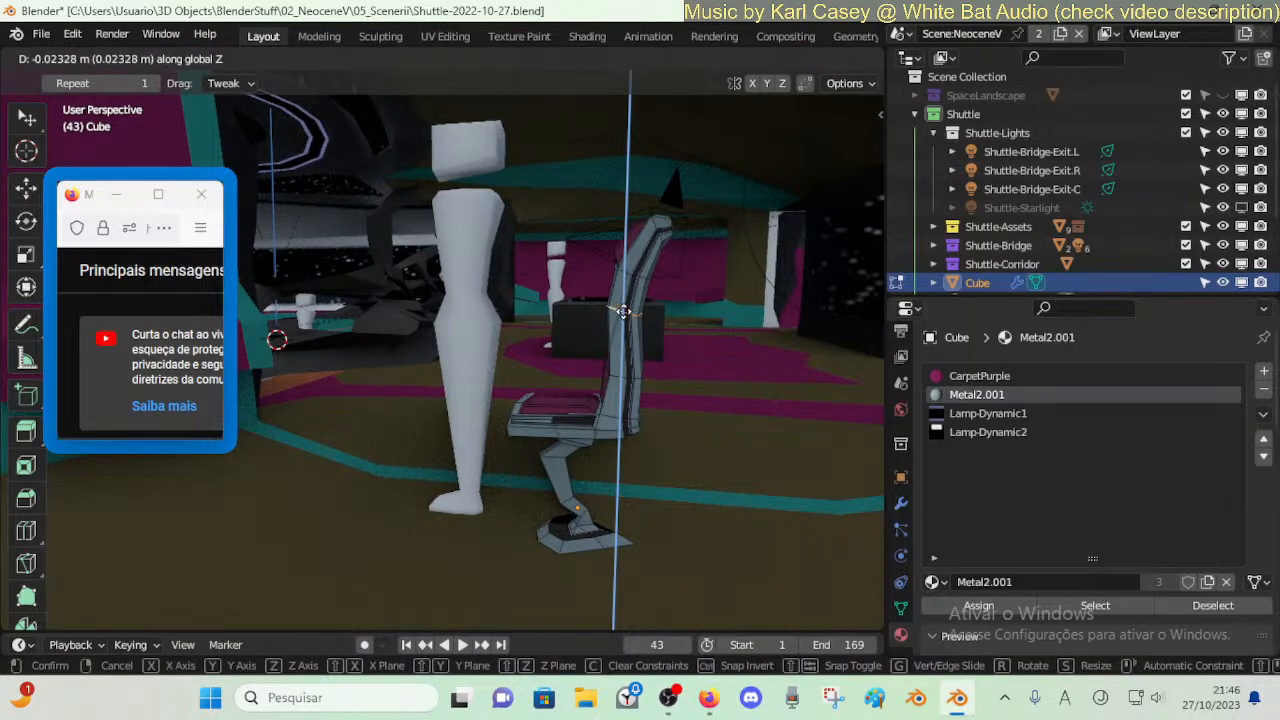
click(620, 310)
key(g)
key(y)
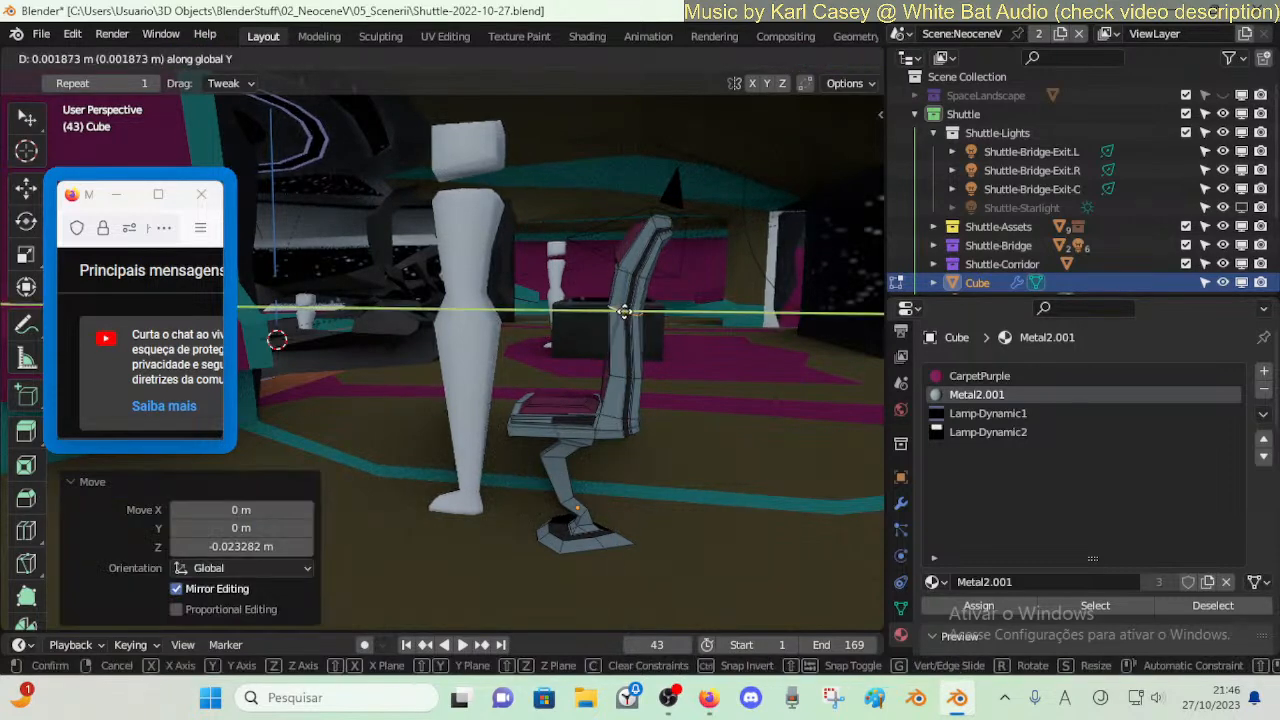
click(625, 311)
key(Tab)
- Move the horizontal edge across the middle of the backrest cushion about 0.021 m along negative Y
key(shift+grave)
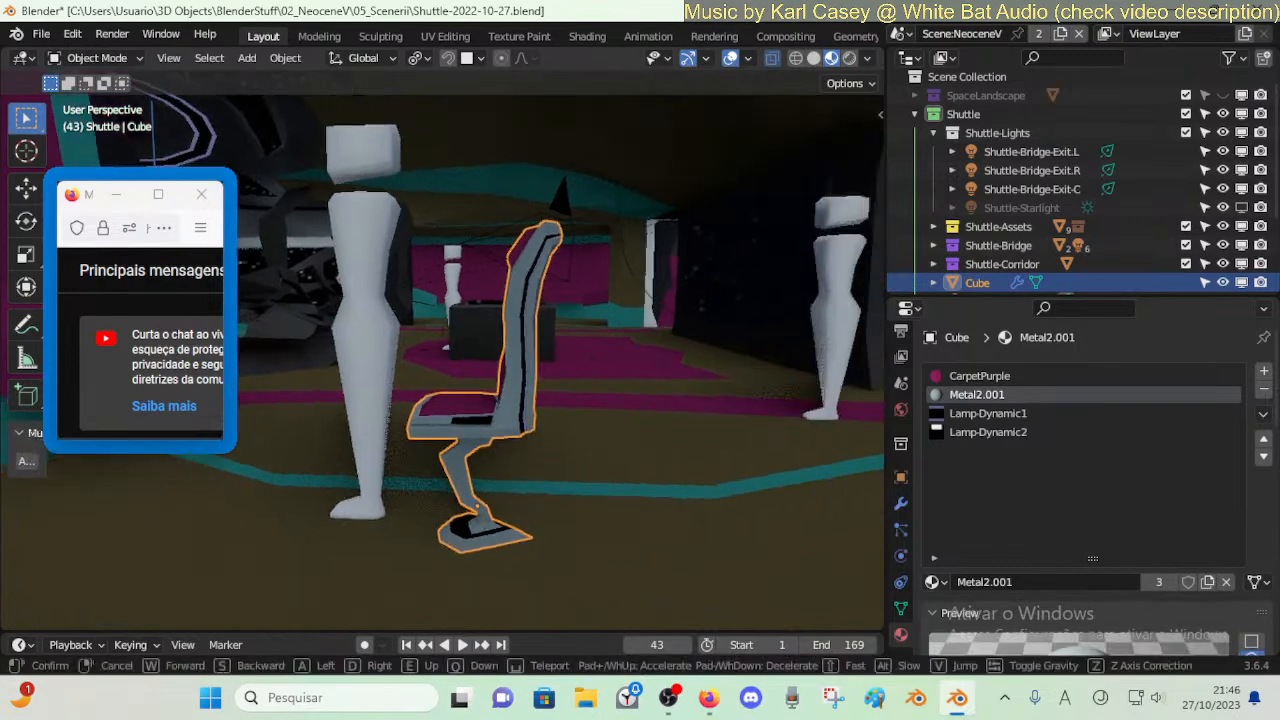
key(w)
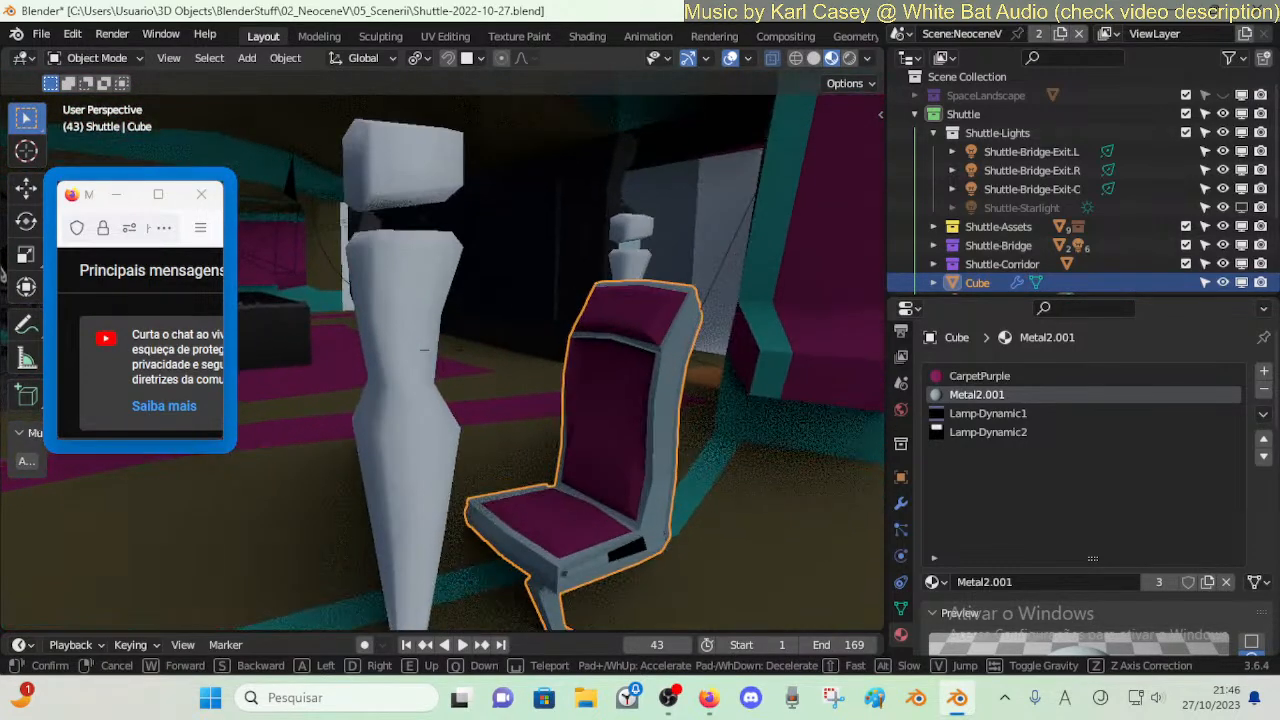
click(631, 410)
key(Tab)
key(shift+grave)
key(w)
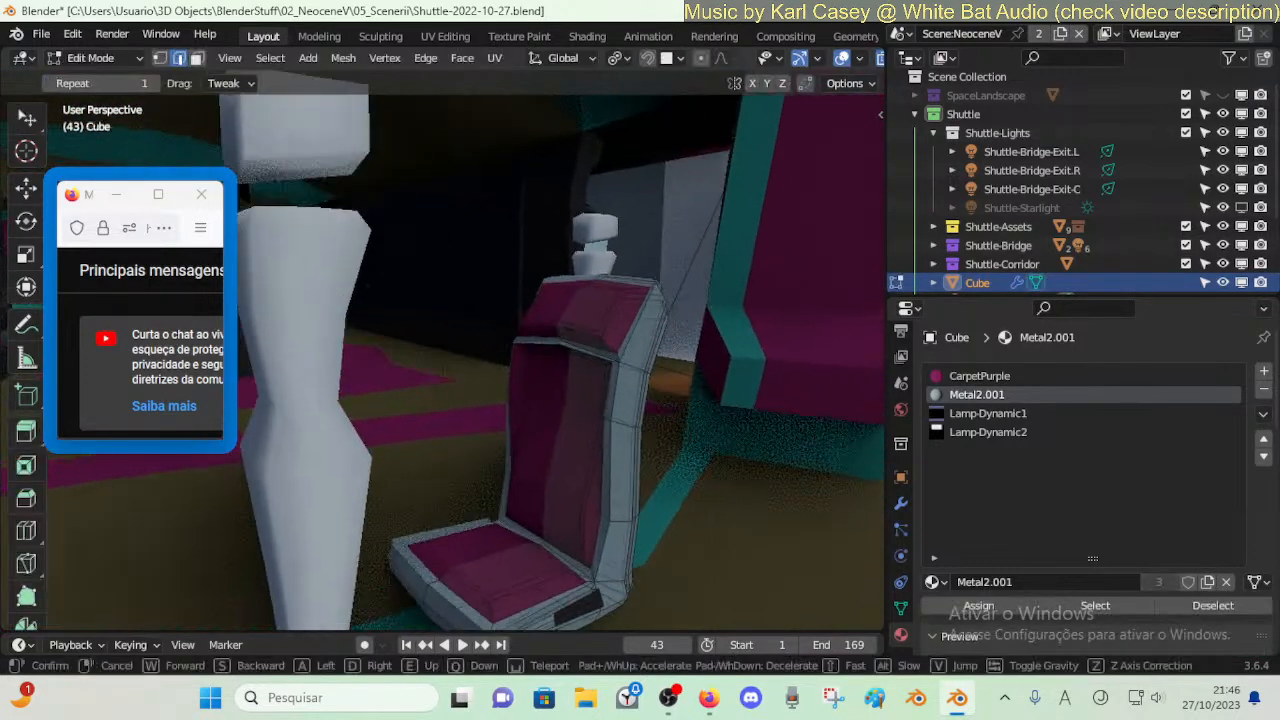
click(612, 433)
click(588, 412)
shift+click(596, 372)
key(g)
click(624, 414)
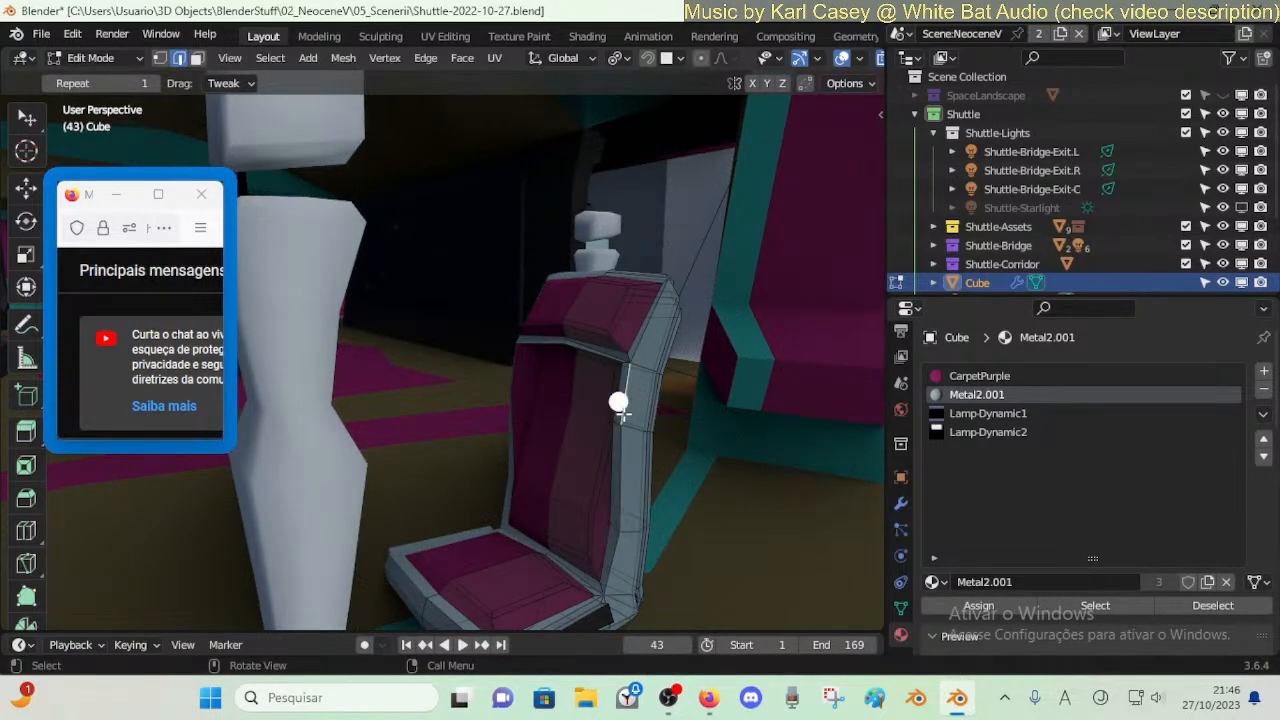
alt+click(593, 413)
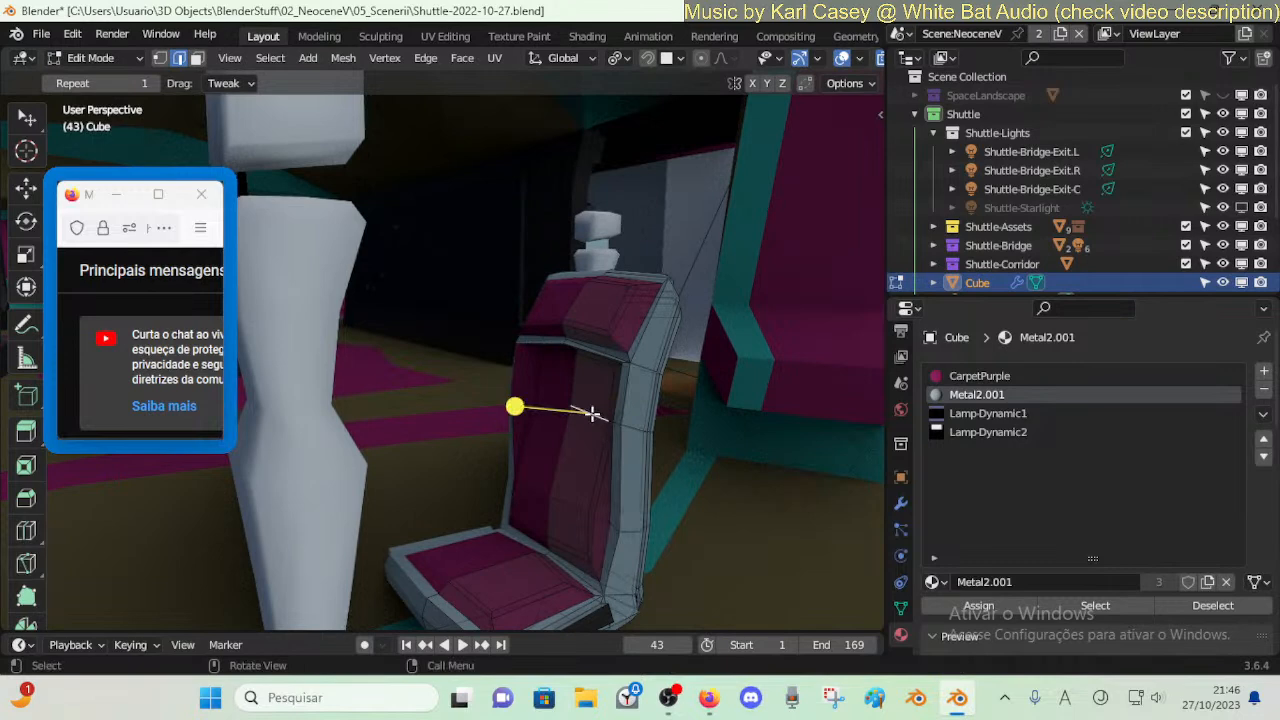
key(g)
key(y)
click(593, 426)
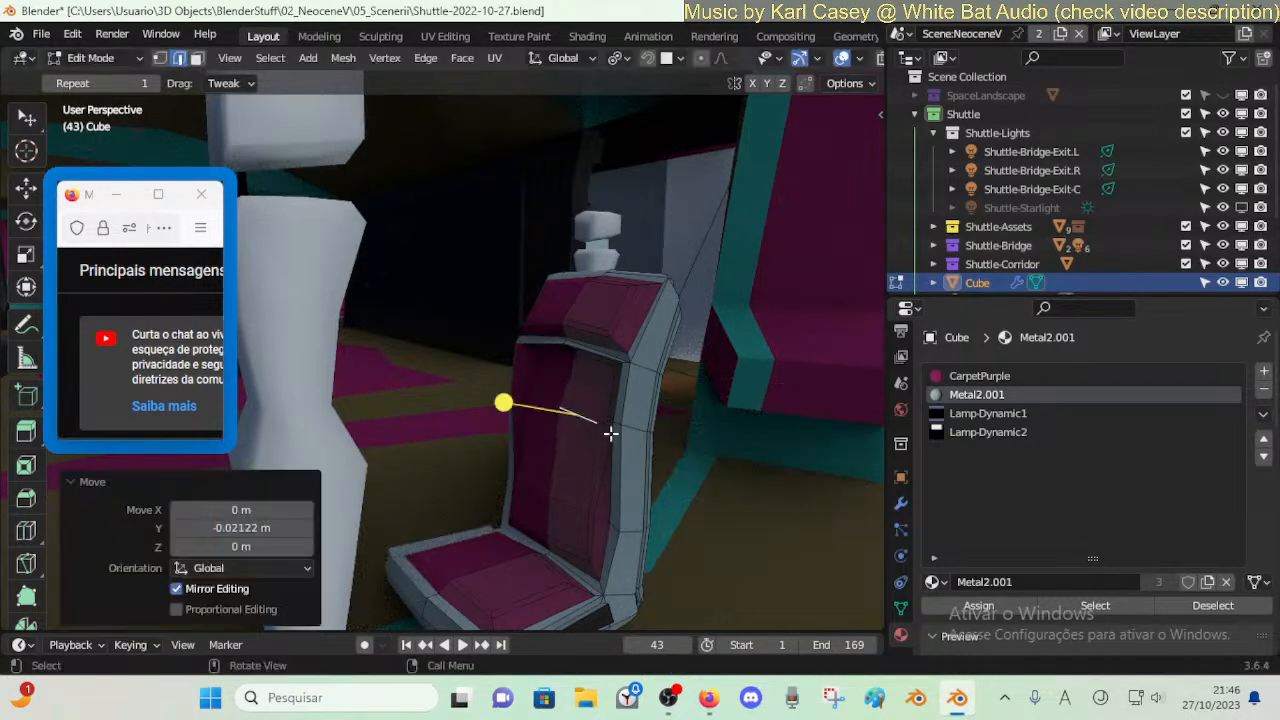
- Shift the vertex at the outer end of the cushion's middle row slightly along Y
alt+click(616, 421)
key(g)
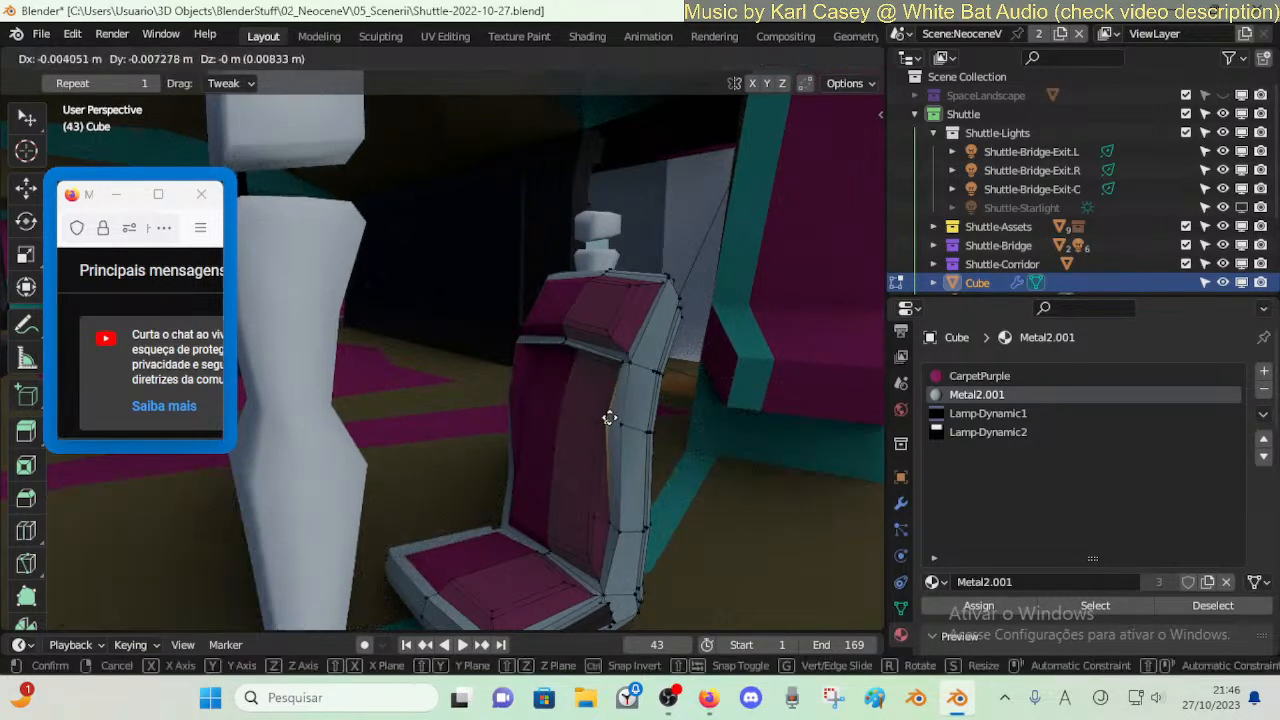
key(y)
click(611, 420)
- Slide the cushion's lower side vertex along its edge and adjust its position along X
key(shift+grave)
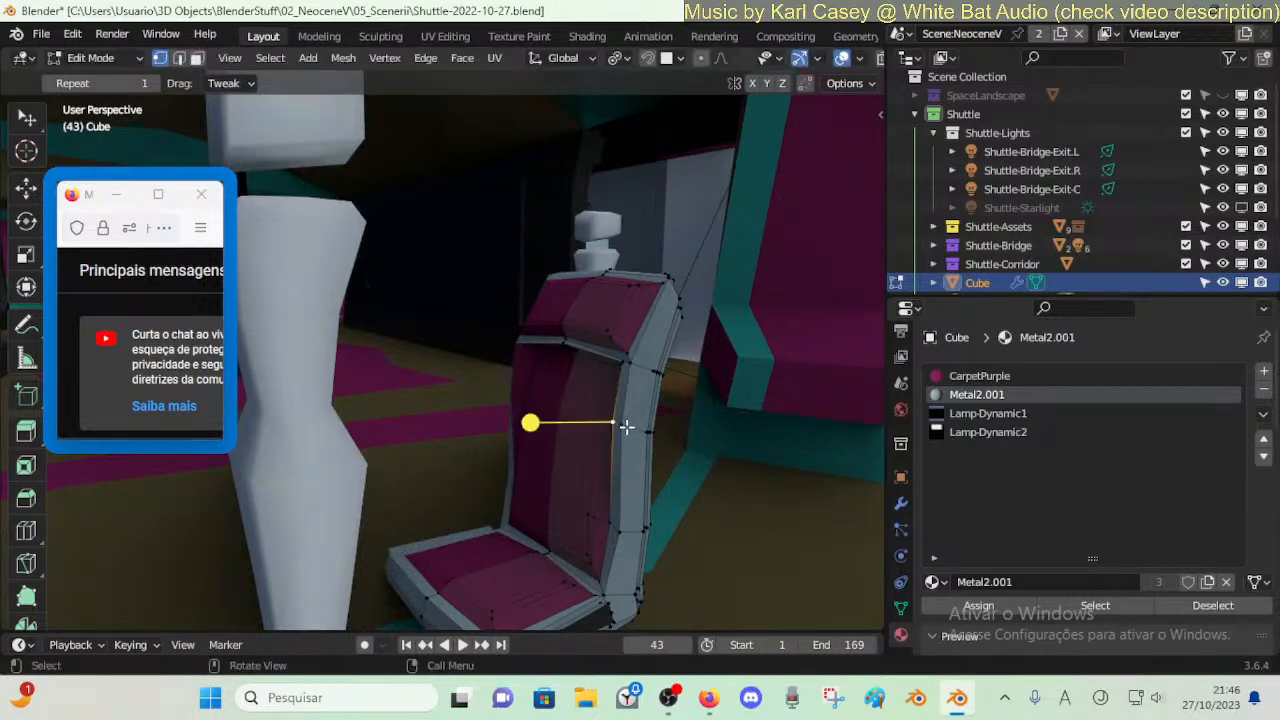
key(w)
click(649, 529)
click(613, 546)
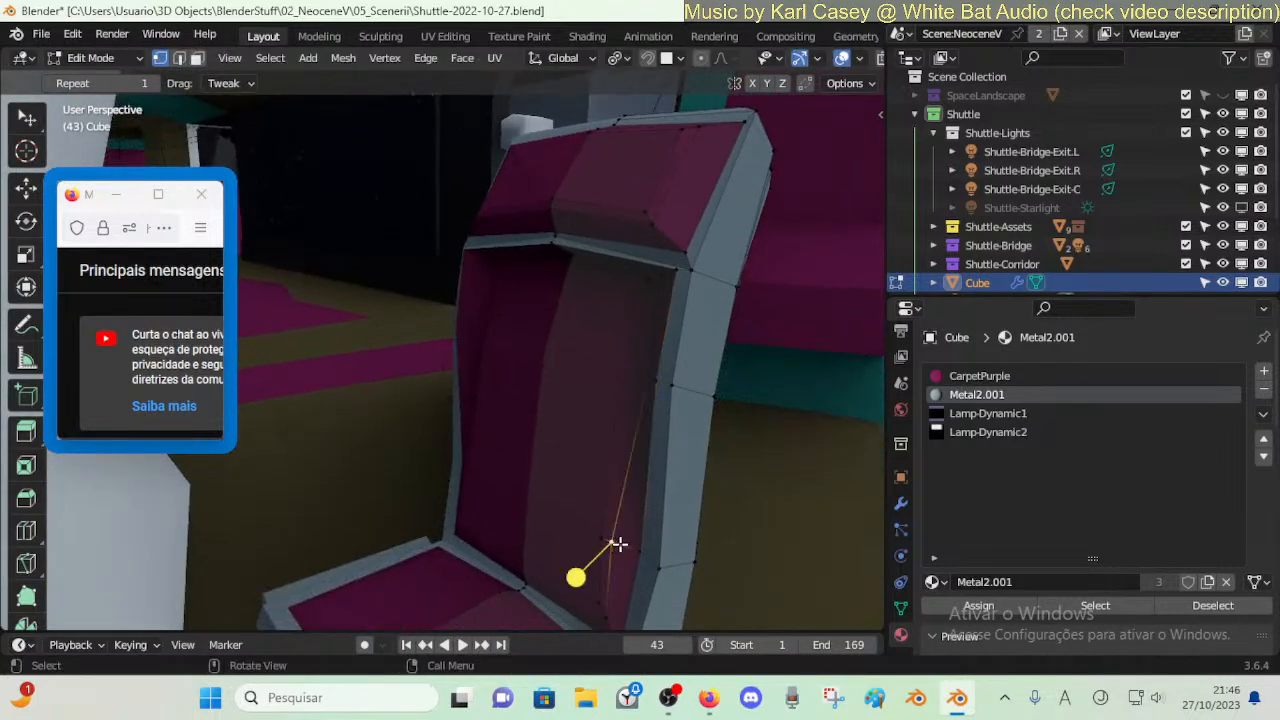
key(g)
key(g)
click(600, 534)
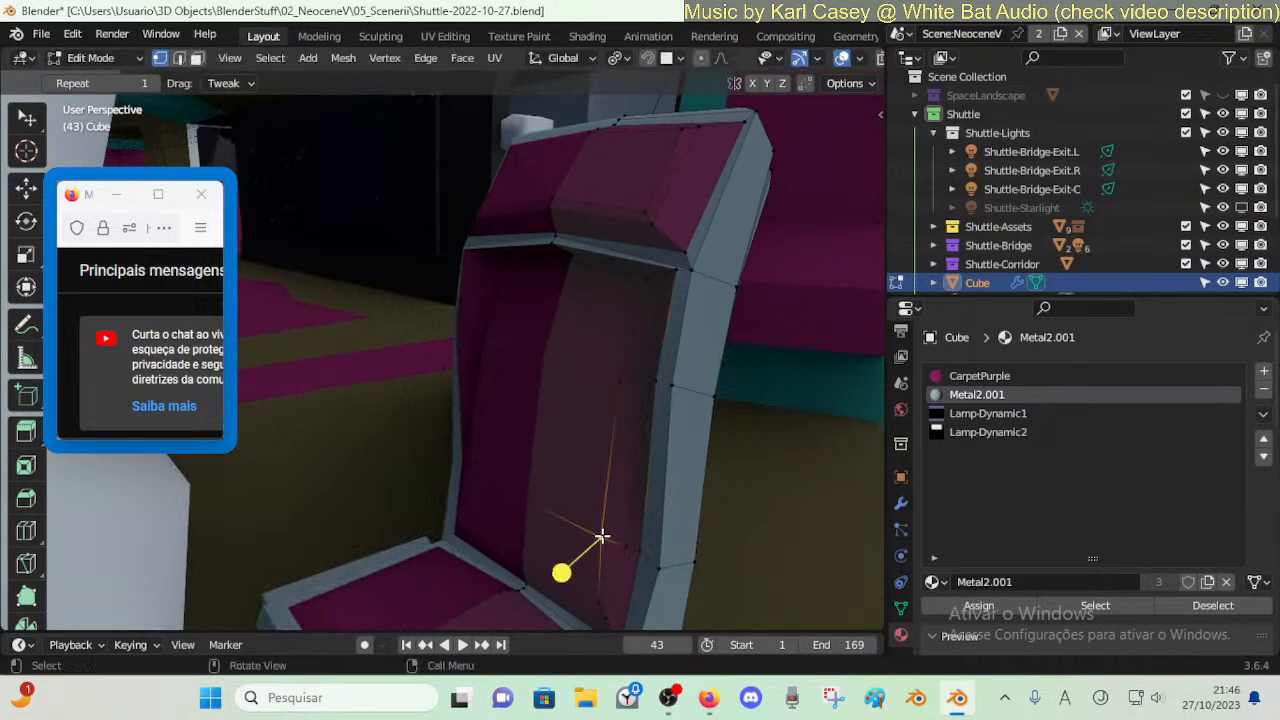
key(g)
key(x)
click(614, 540)
- Move the cushion's side vertex at mid-backrest along X to even out its border
click(638, 376)
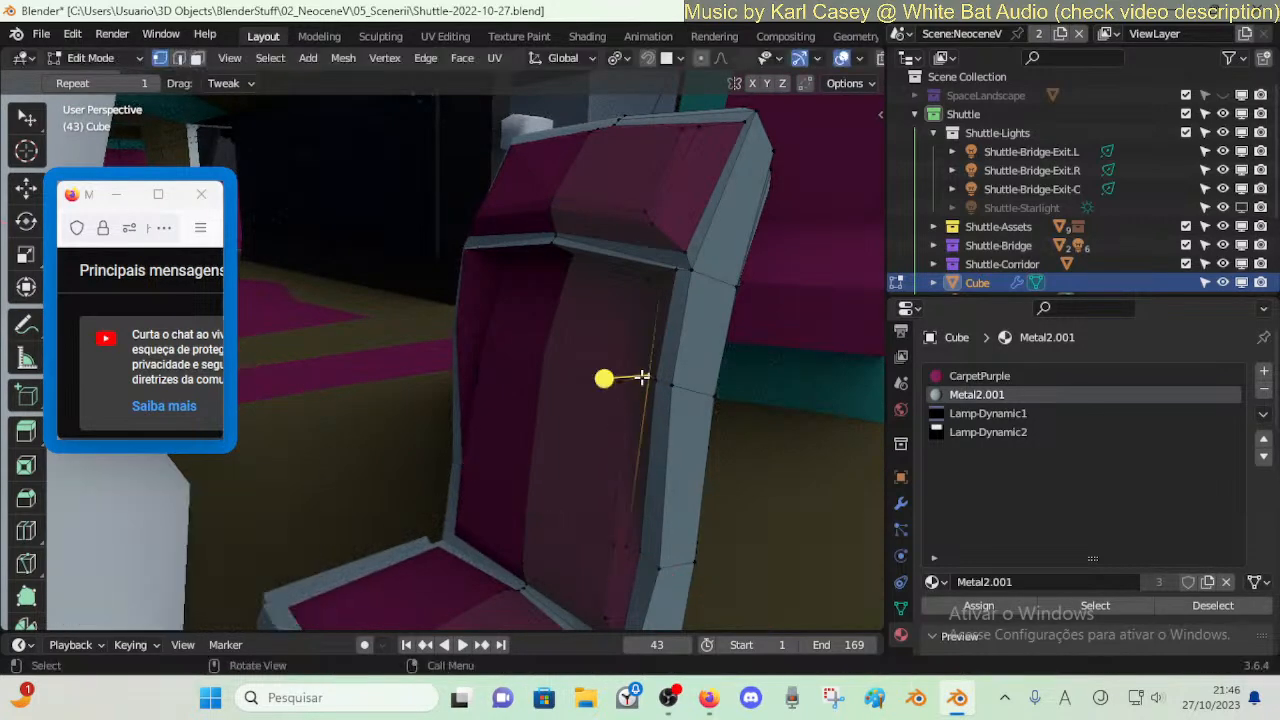
key(g)
key(x)
click(645, 382)
- Slide the inner side vertex at the middle of the backrest cushion along its edge with Vertex Slide
click(660, 381)
click(660, 381)
key(shift+grave)
key(w)
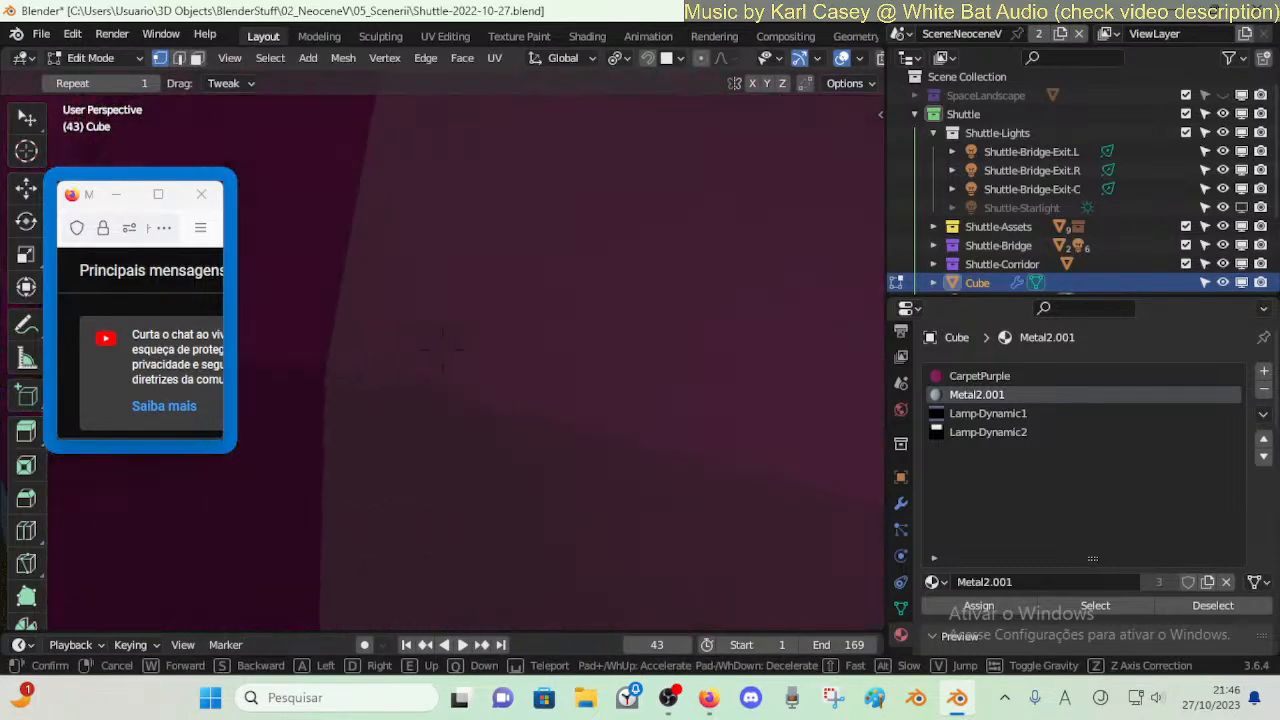
key(s)
click(661, 380)
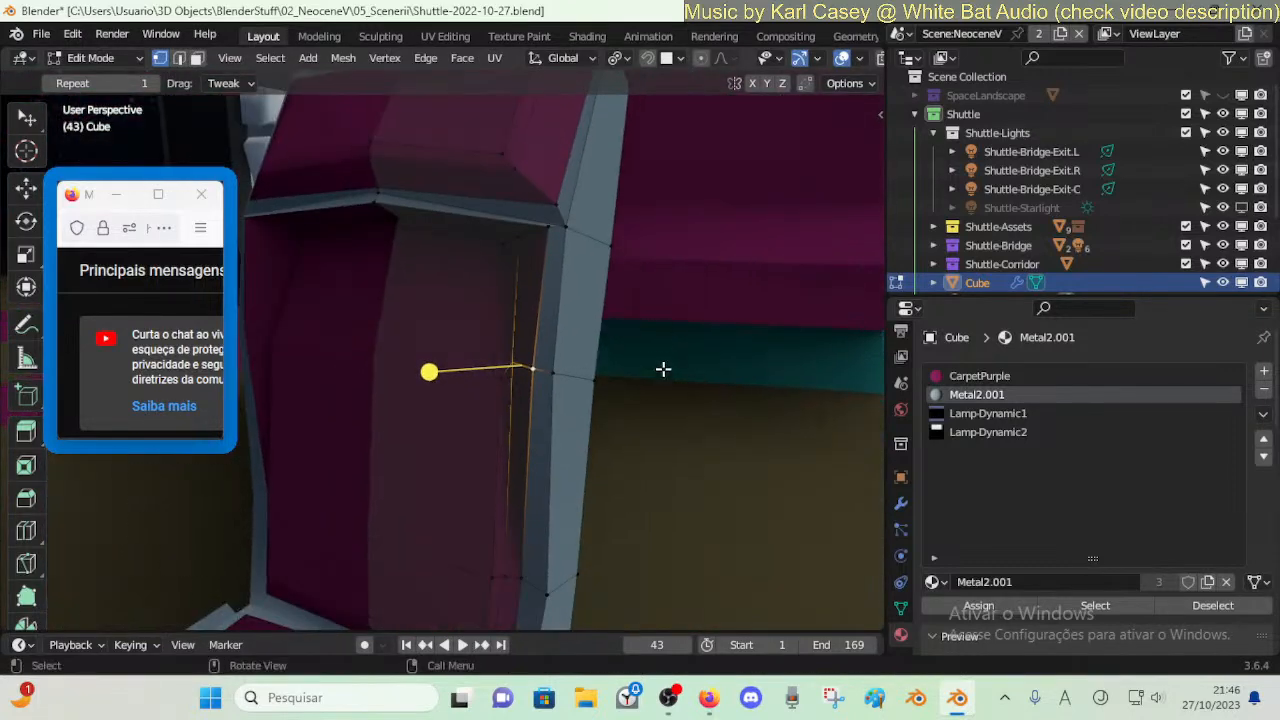
click(524, 364)
key(shift+v)
click(508, 371)
click(511, 373)
key(shift+grave)
key(s)
click(517, 369)
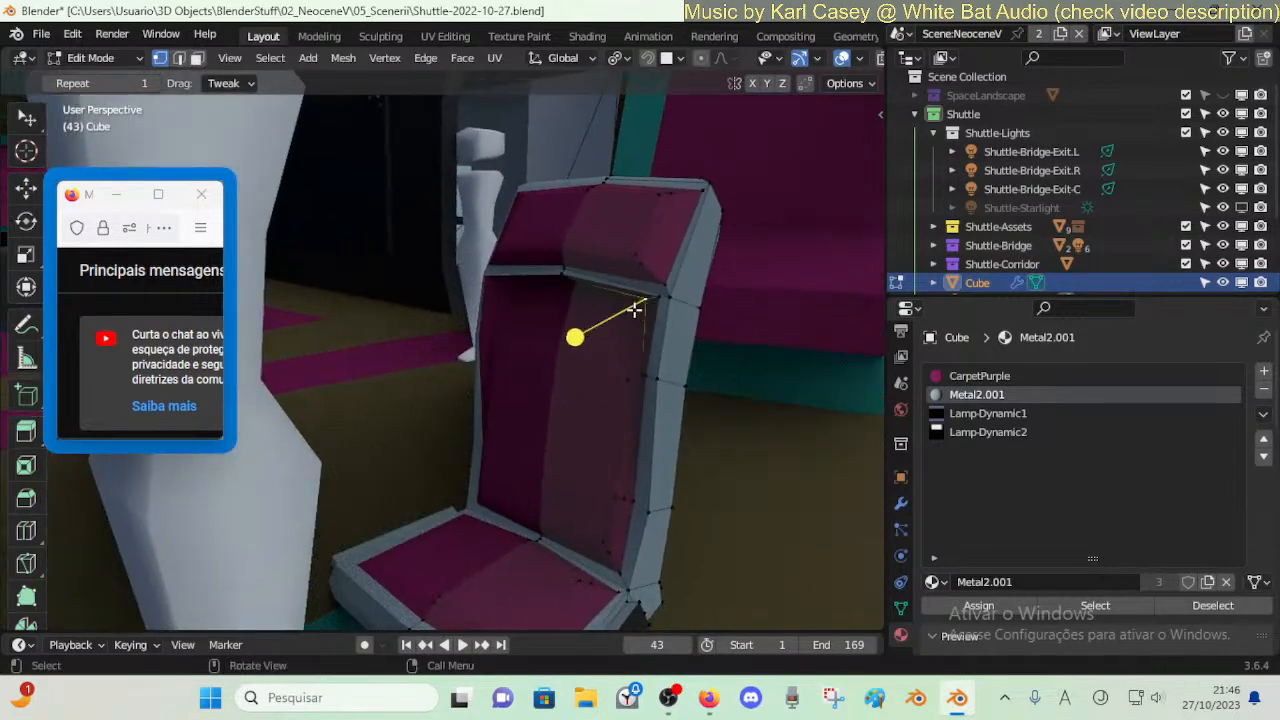
- Select the lower and upper inner horizontal edges of the backrest cushion and leave mesh editing
click(637, 361)
key(2)
click(612, 432)
drag(601, 450, 628, 454)
key(a)
key(alt+a)
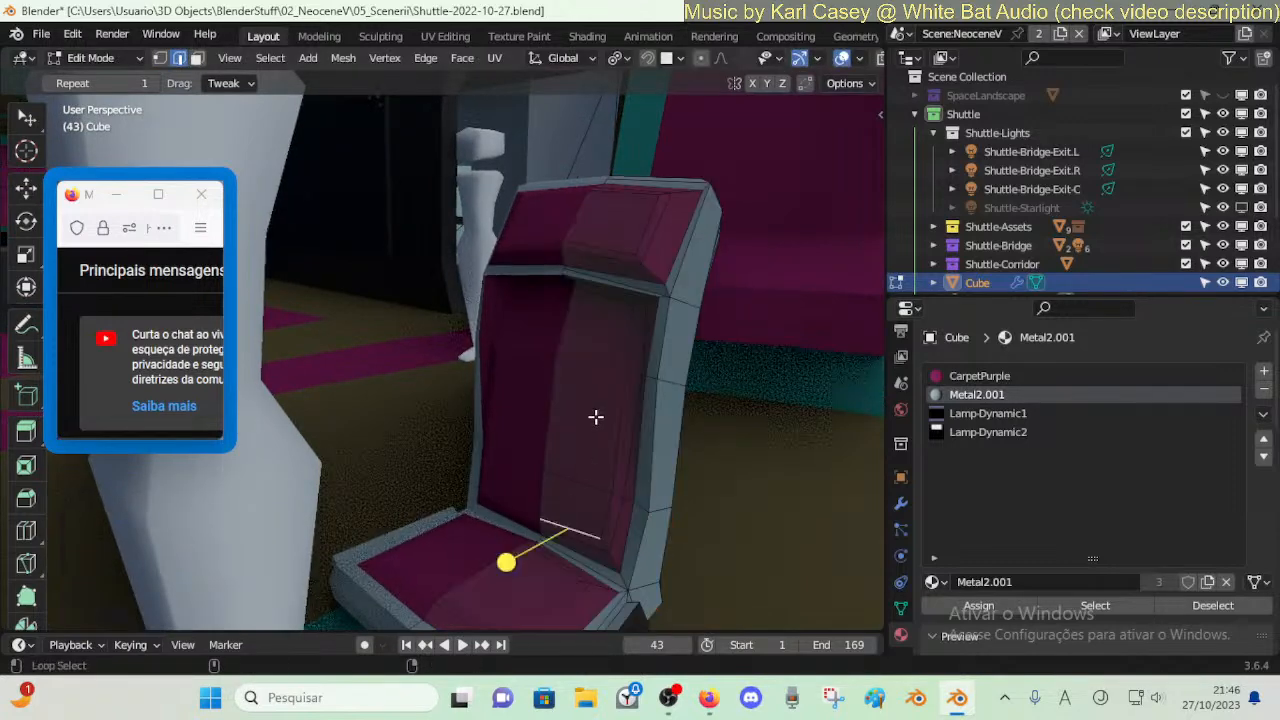
alt+click(601, 305)
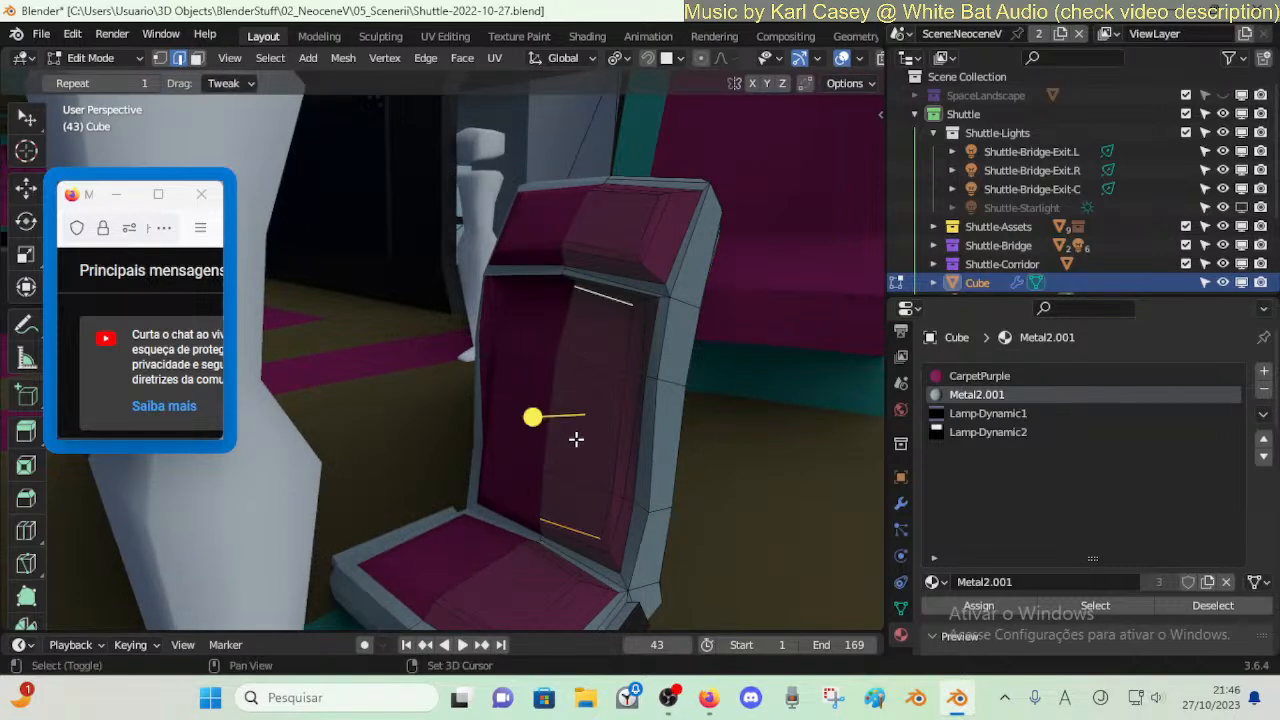
drag(551, 432, 557, 440)
key(Tab)
- Slide the vertex at the bend of the trim under the headrest along its edge and return to object mode
key(shift+grave)
key(d)
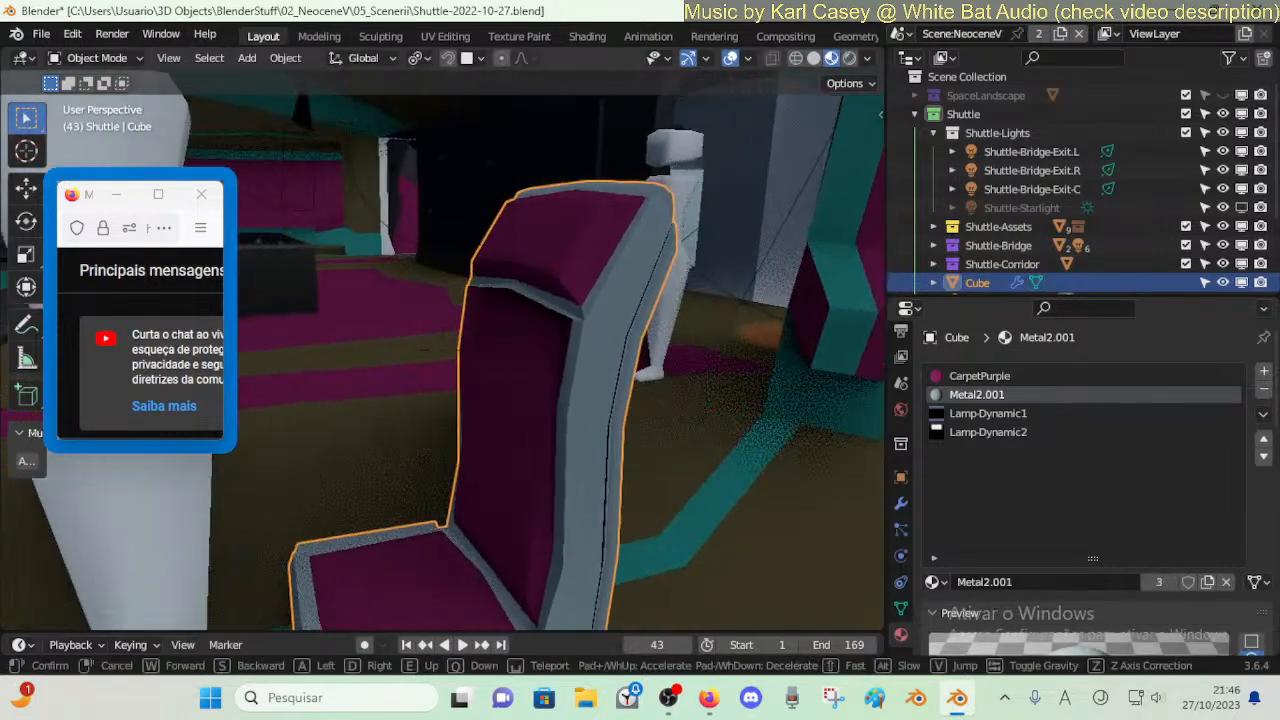
key(w)
click(543, 434)
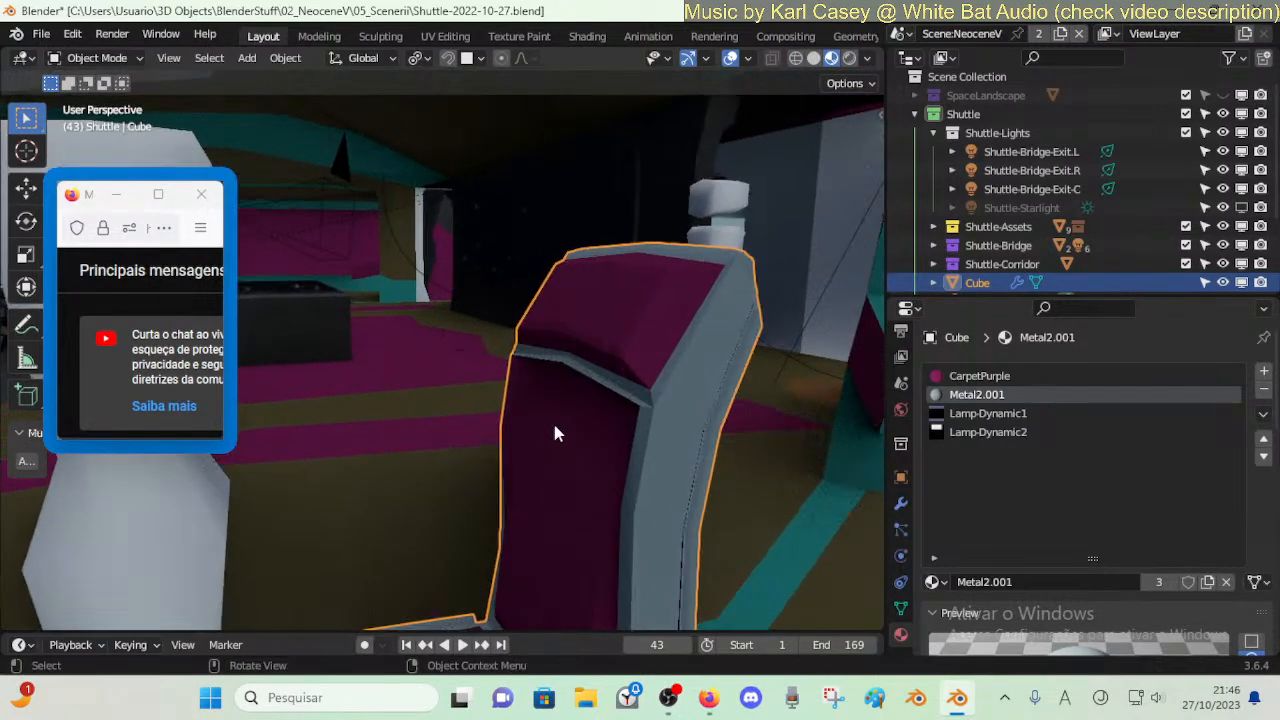
key(Tab)
key(1)
click(567, 356)
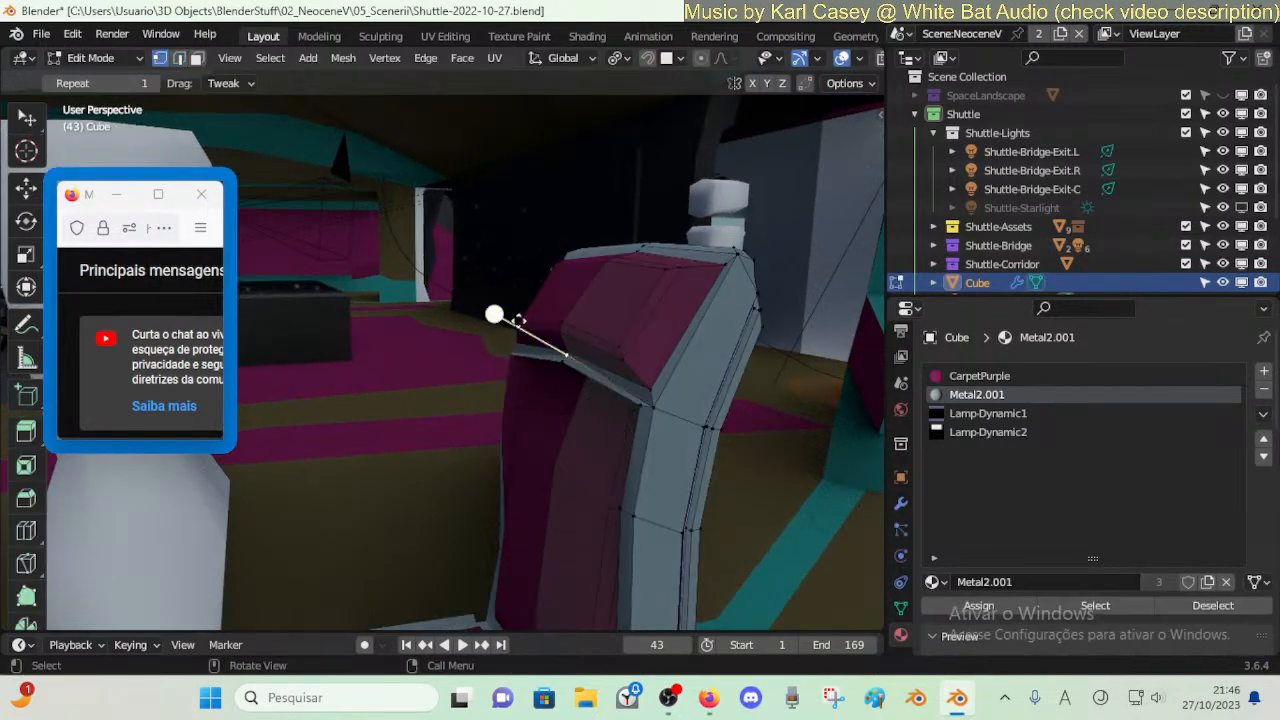
key(shift+v)
drag(631, 363, 631, 370)
key(Tab)
key(shift+grave)
key(s)
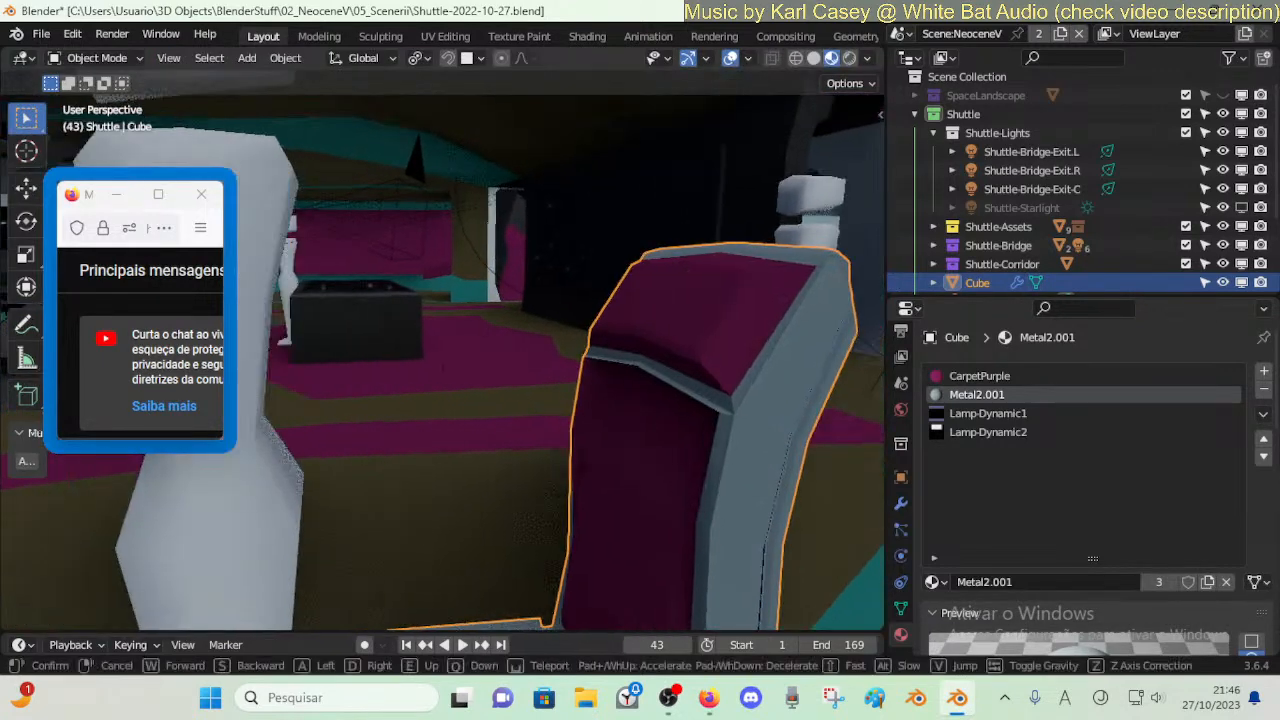
- Select the inner edge loop on the front of the headrest cushion and slide it along its neighbouring edges with Vertex Slide
click(632, 371)
key(Tab)
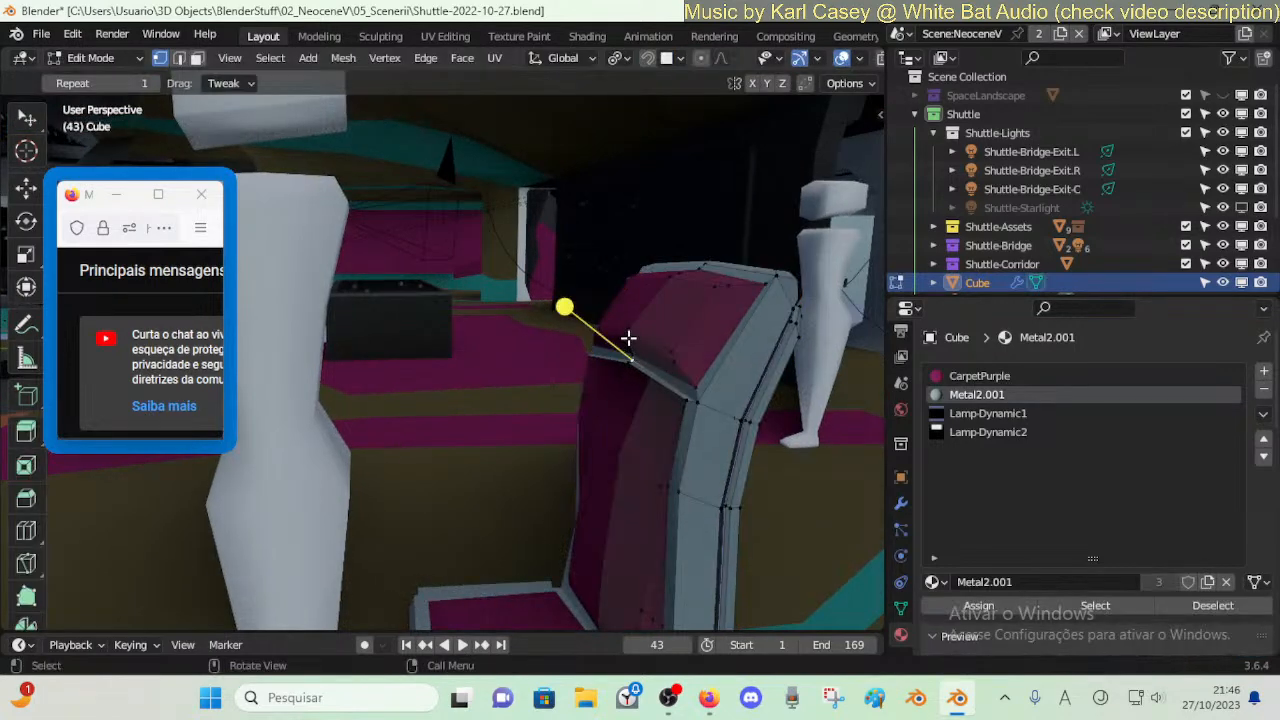
key(3)
key(2)
alt+shift+click(651, 347)
click(669, 330)
alt+shift+click(688, 286)
mouse_move(641, 256)
mouse_down()
mouse_move(663, 300)
mouse_move(663, 280)
mouse_move(640, 283)
mouse_move(673, 276)
mouse_move(636, 271)
mouse_up()
key(3)
alt+shift+click(686, 368)
key(alt+a)
key(2)
alt+click(690, 335)
key(shift+v)
click(712, 317)
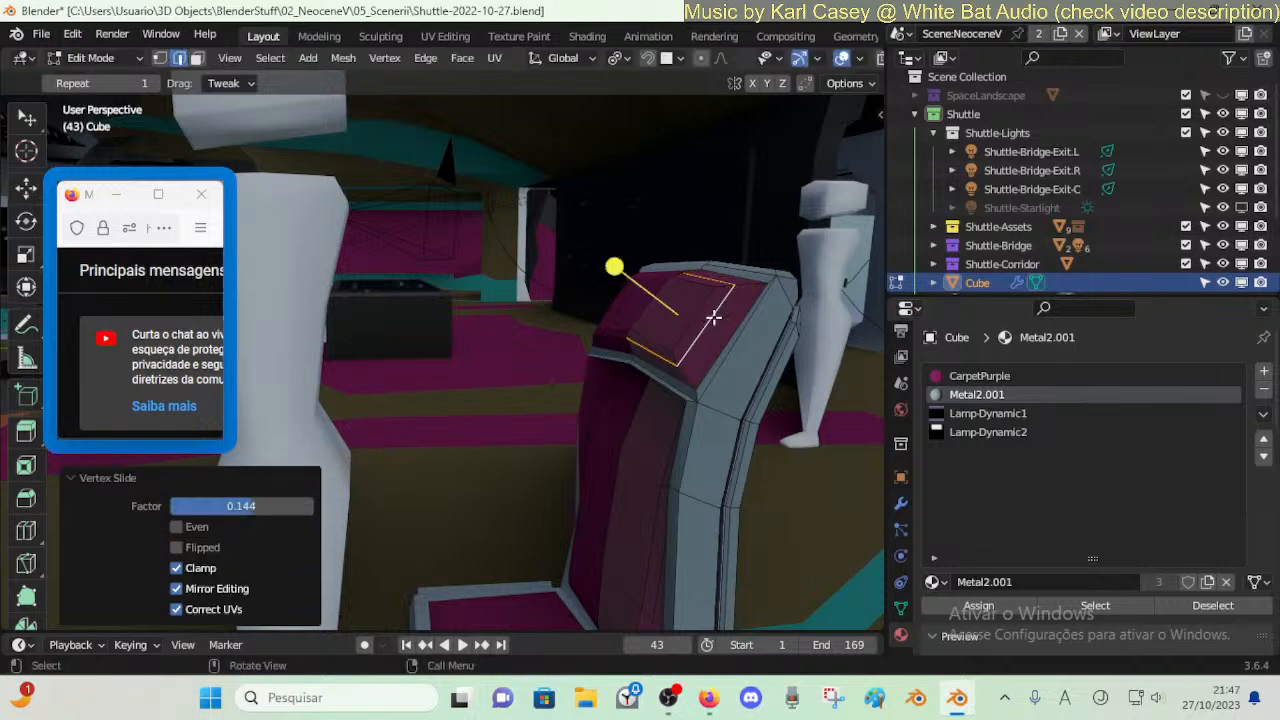
- Select the upper face of the backrest cushion, just under the headrest, and move it along the Y axis
key(Tab)
key(shift+grave)
key(s)
click(698, 329)
key(Tab)
key(3)
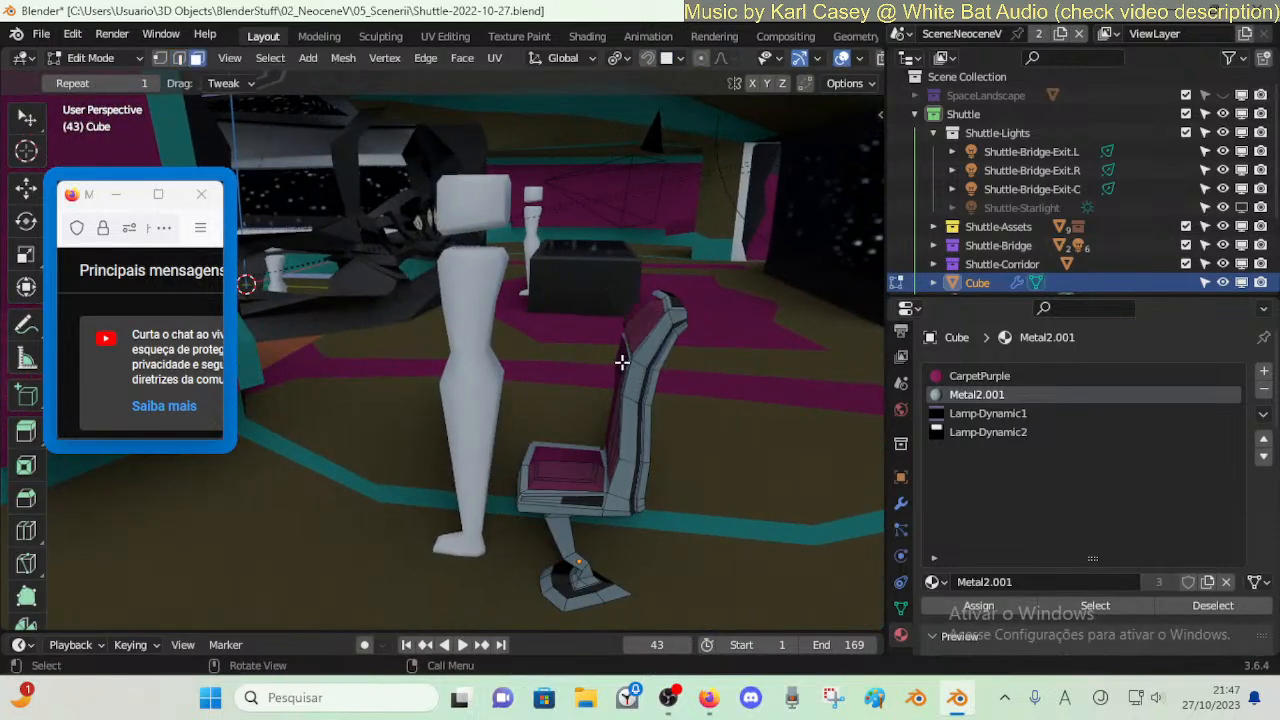
key(shift+grave)
key(w)
key(a)
click(623, 373)
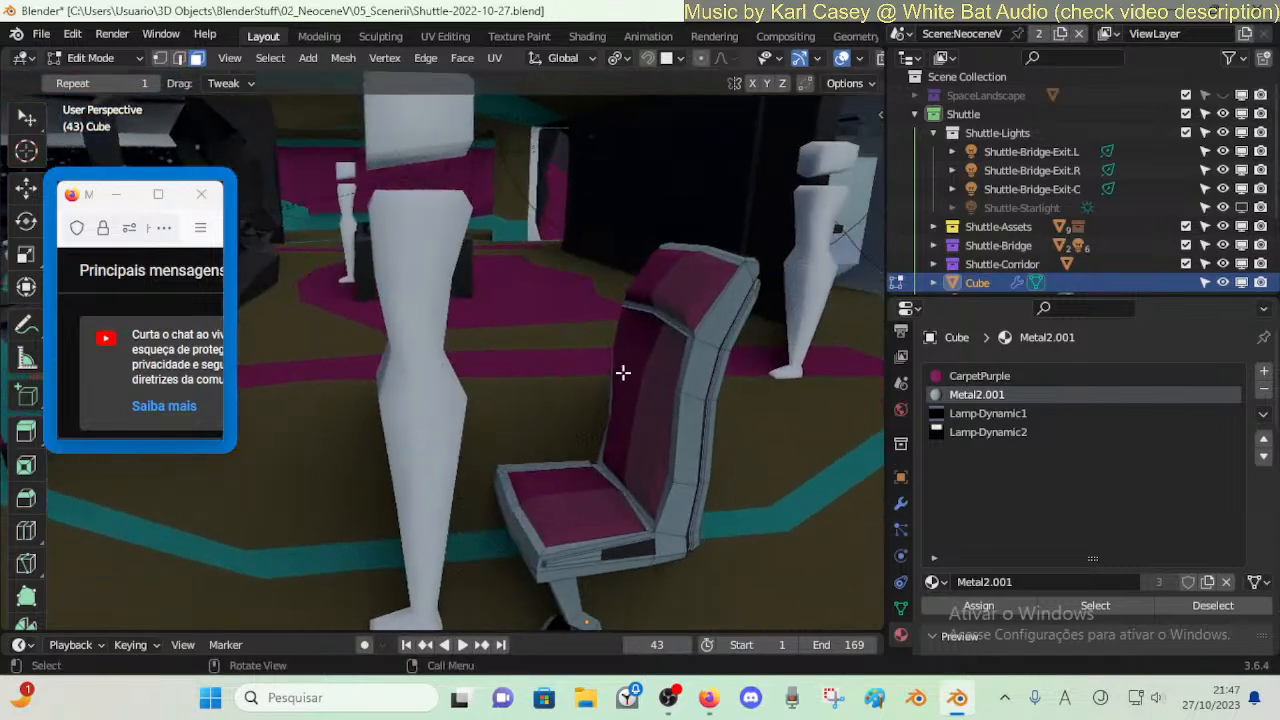
click(652, 360)
key(g)
key(y)
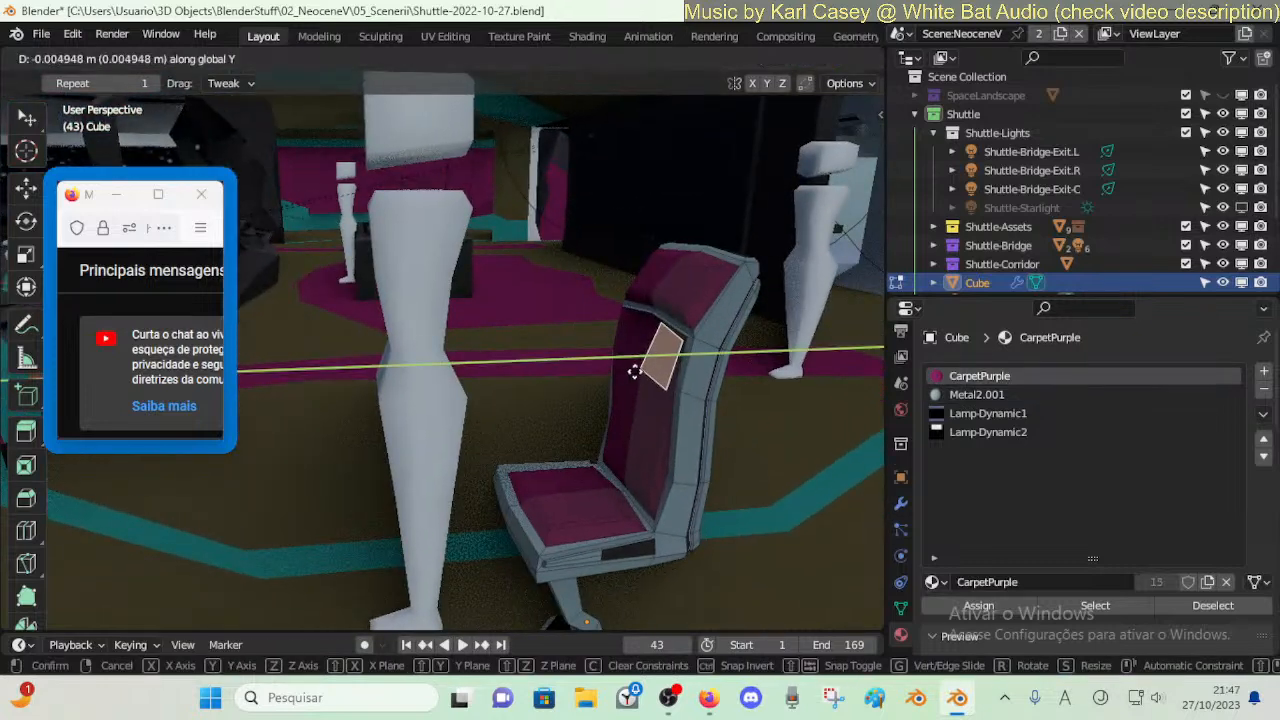
click(618, 372)
- Move the middle and lower faces of the backrest cushion slightly along the Y axis
click(682, 413)
key(g)
key(y)
click(682, 413)
click(620, 467)
key(g)
key(y)
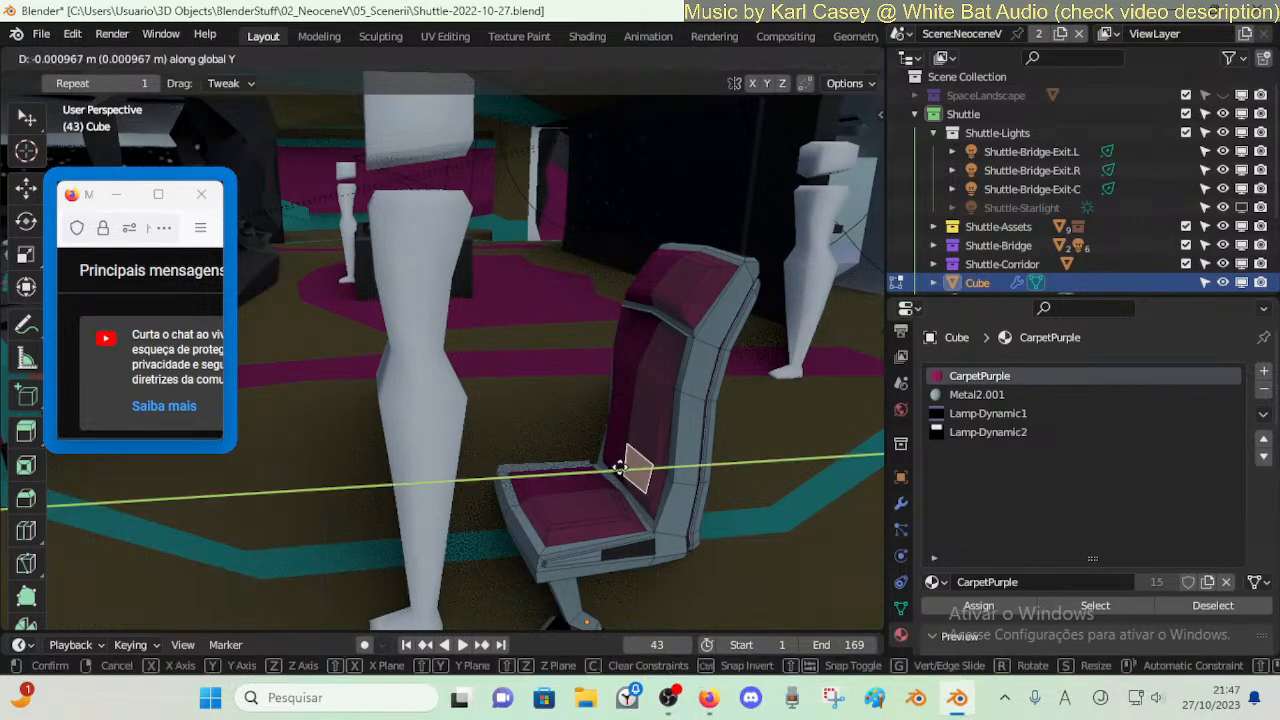
click(615, 467)
- Return to object mode and examine the chair's side profile next to the dummy
key(Tab)
key(shift+grave)
key(d)
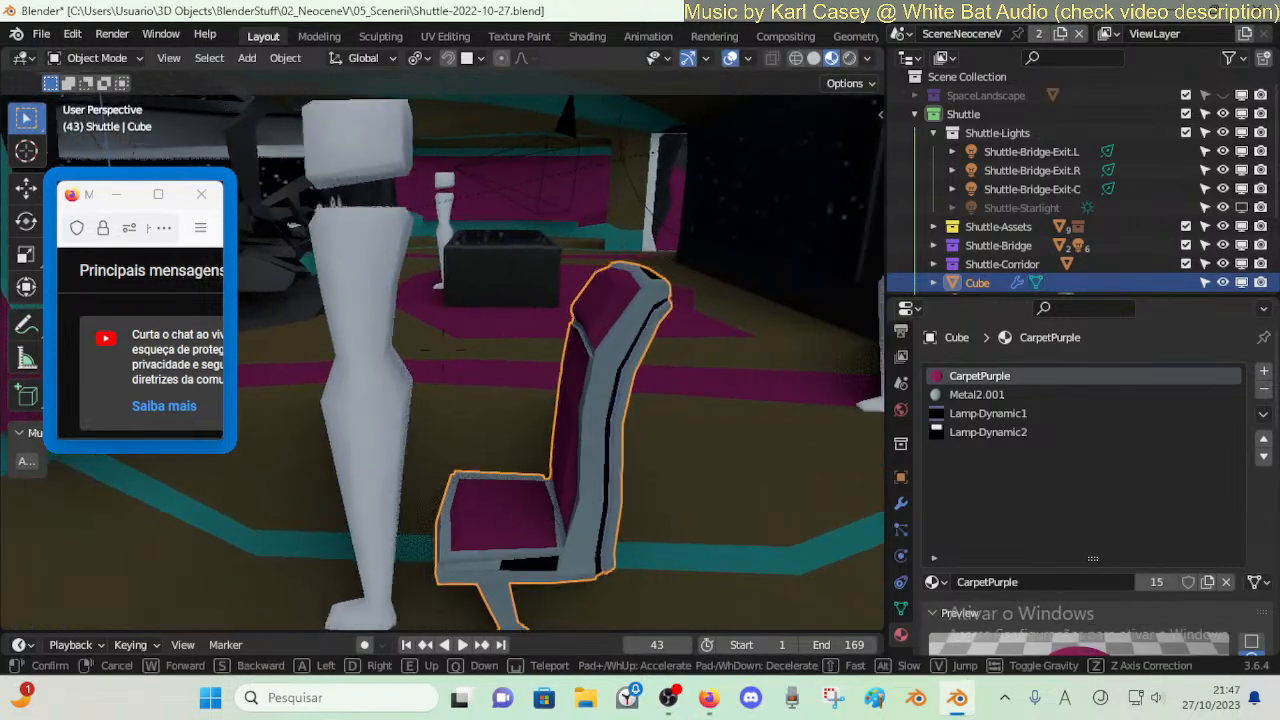
key(s)
key(s)
key(q)
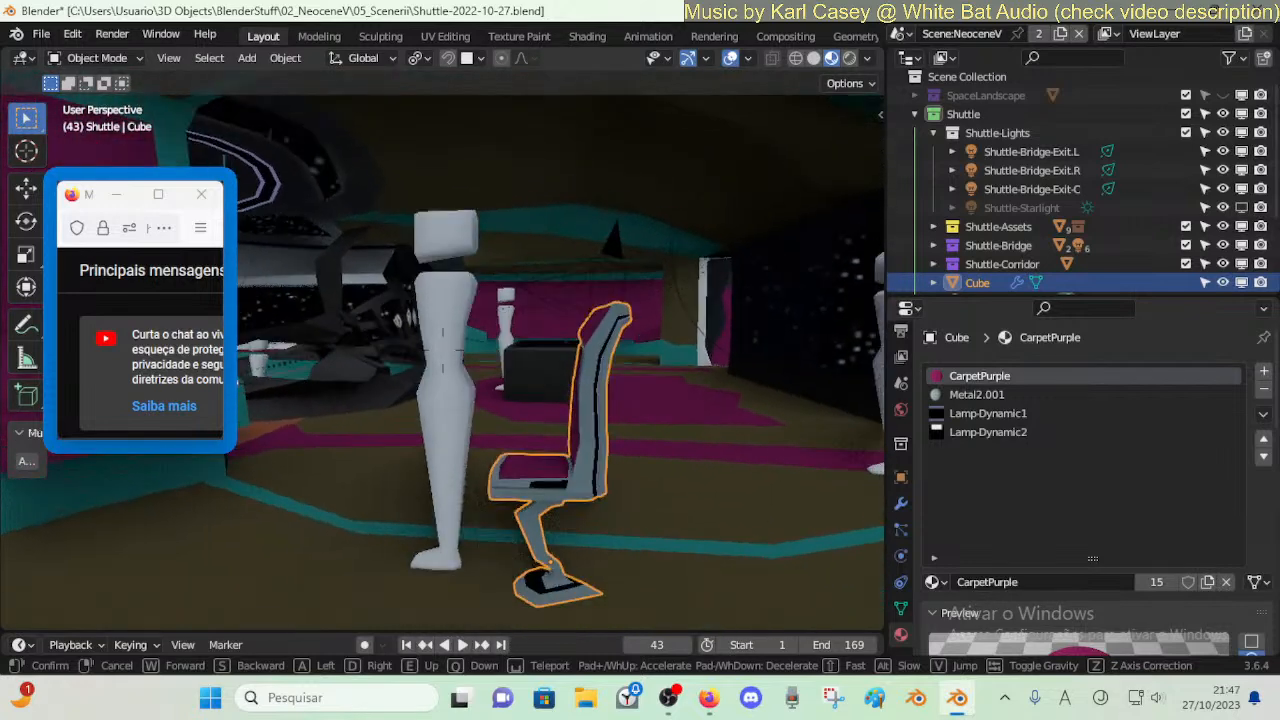
key(w)
click(648, 506)
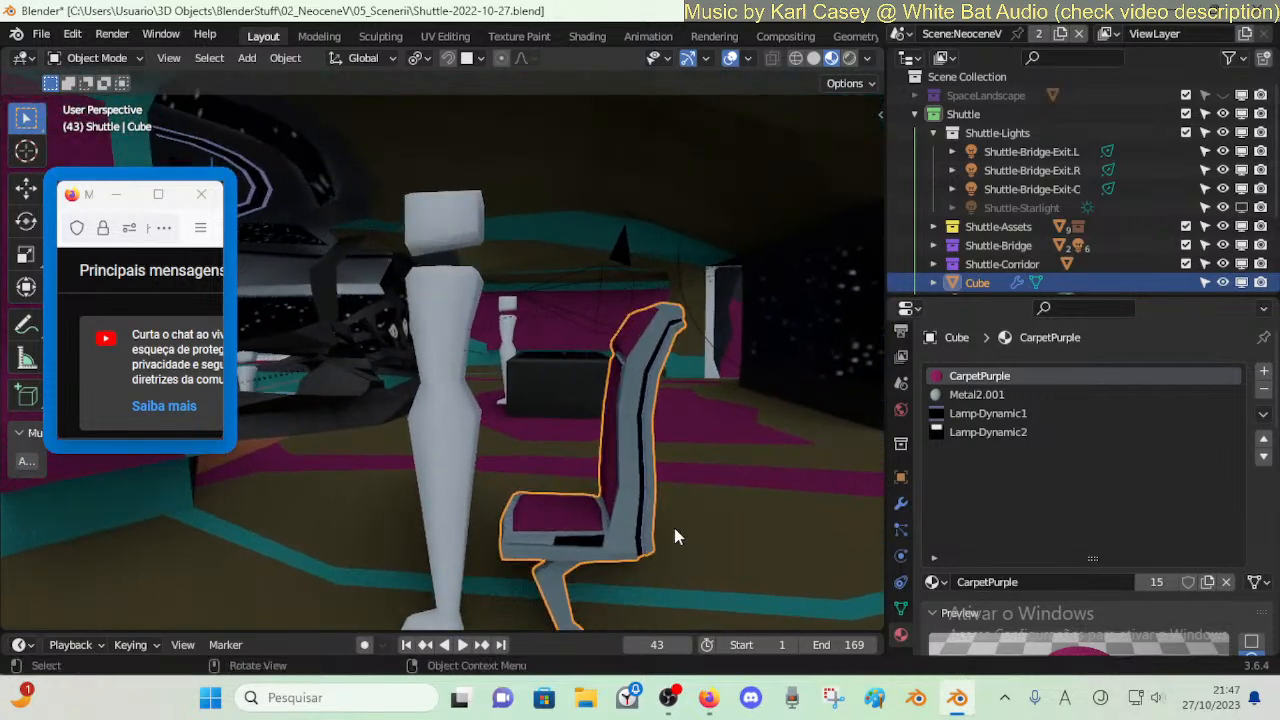
- Select the two face loops around the upper and middle backrest and rotate them about the X axis
key(Tab)
click(628, 446)
click(635, 395)
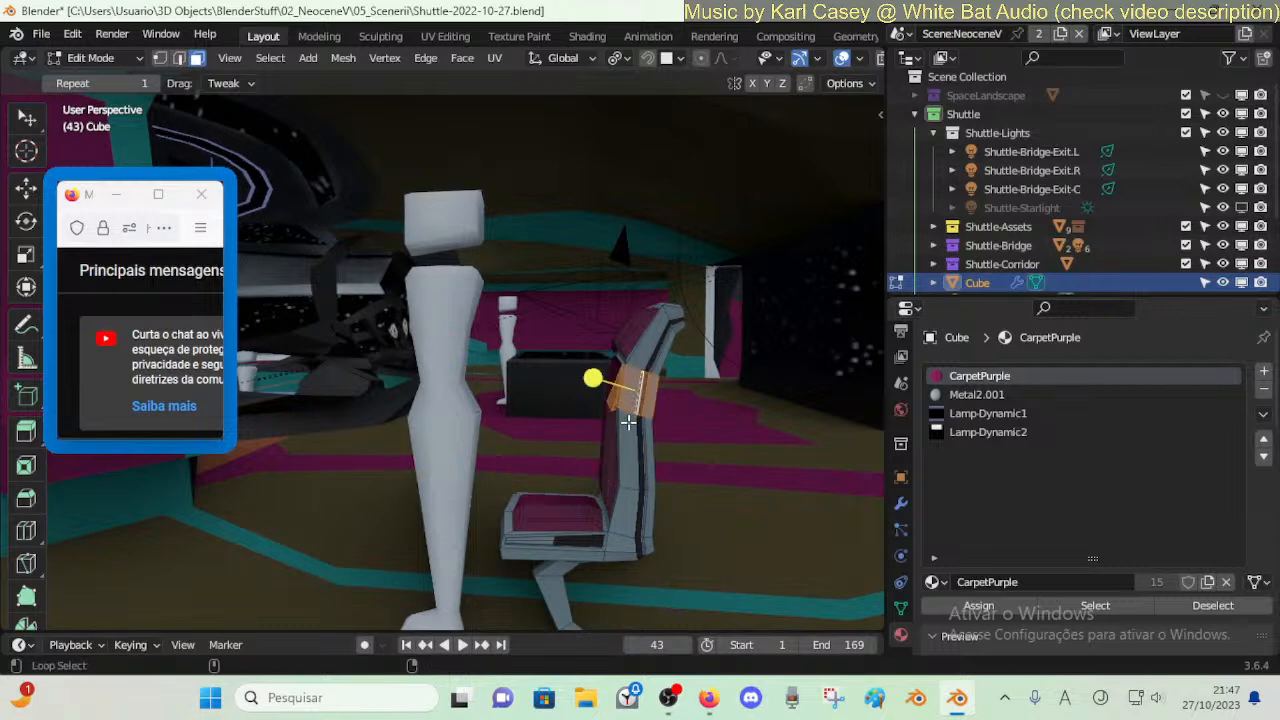
key(r)
key(x)
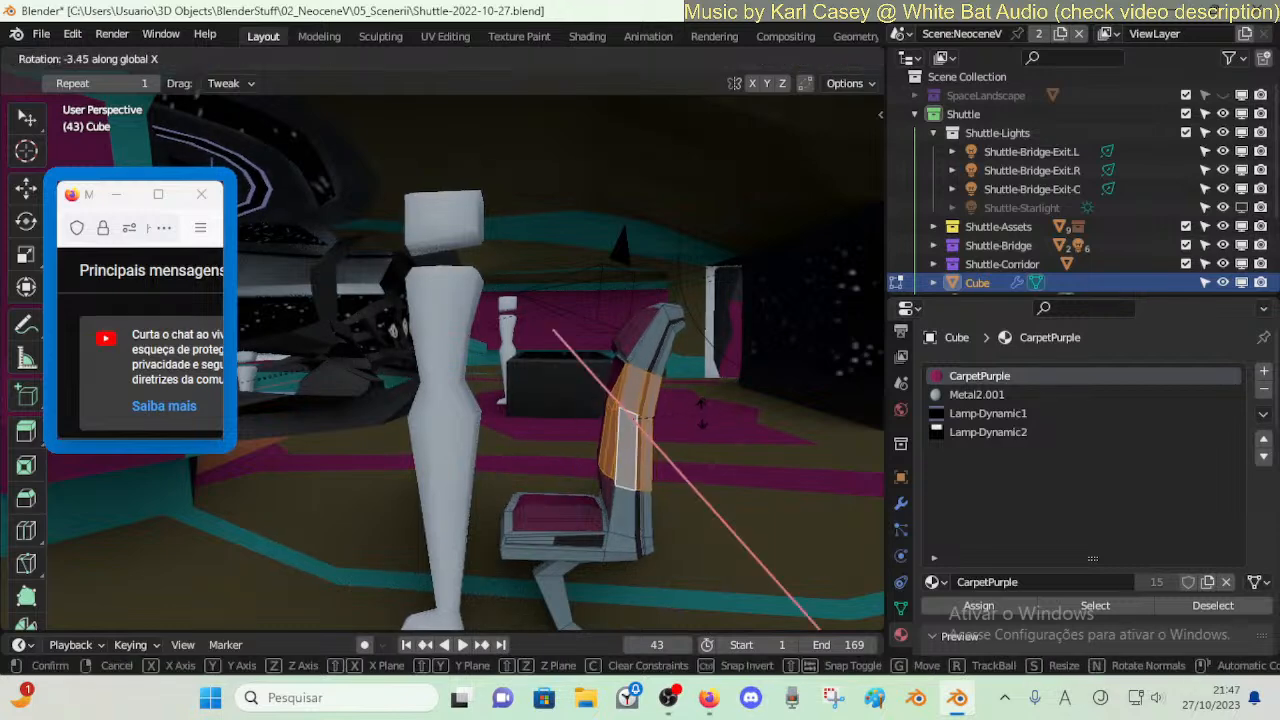
click(706, 402)
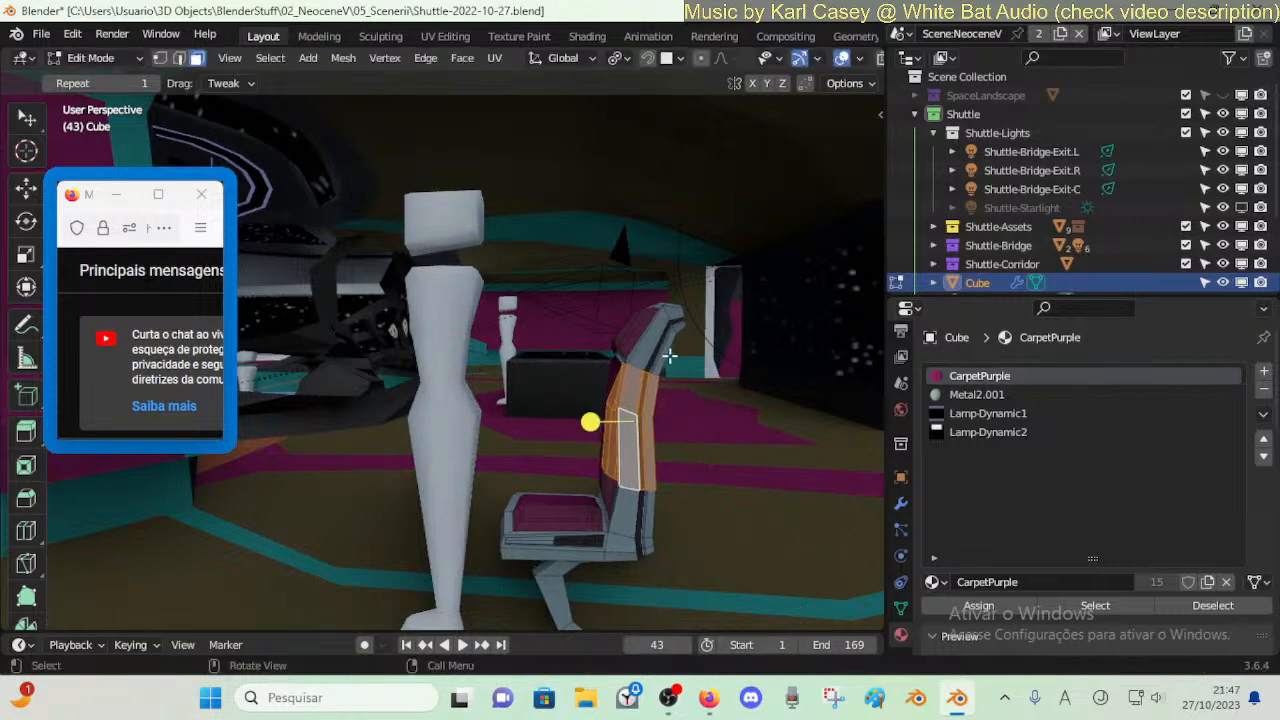
- Extend the selection over the headrest and rotate it together with the upper backrest by about -5.13° around X
key(ctrl+KP_Add)
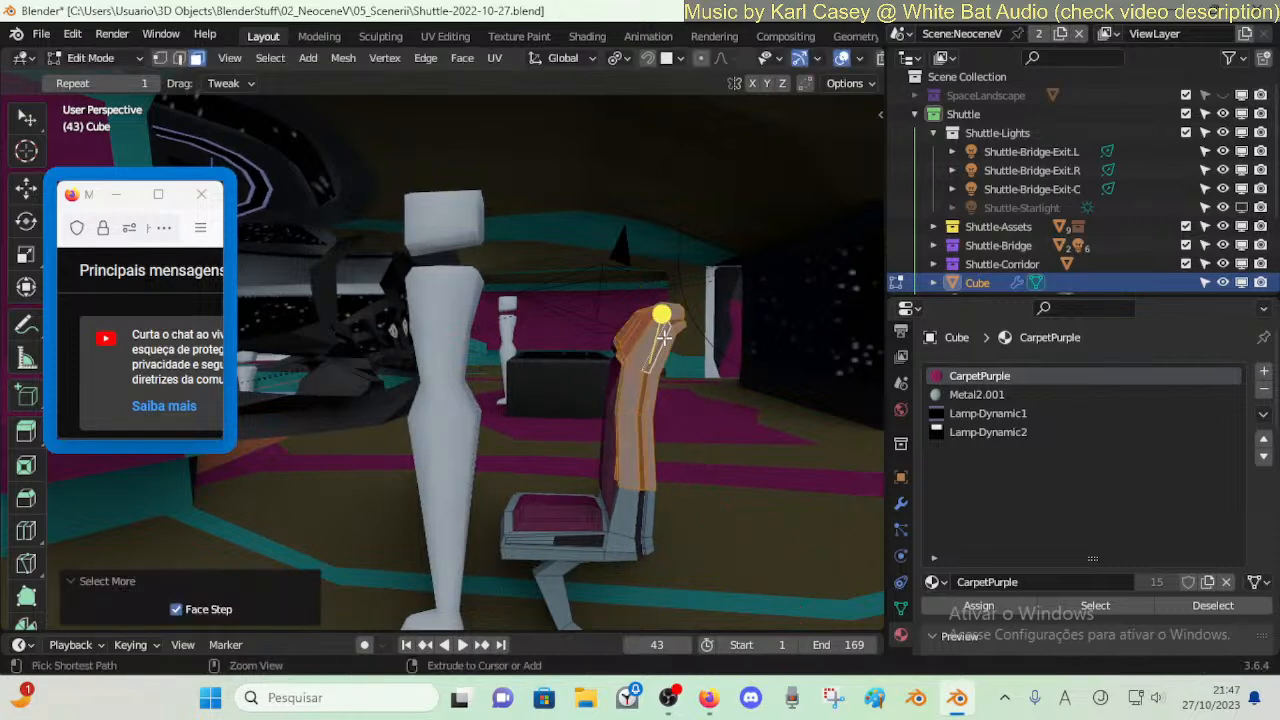
middle_drag(623, 357, 670, 485)
key(c)
drag(708, 515, 721, 451)
right_click(725, 514)
key(shift+grave)
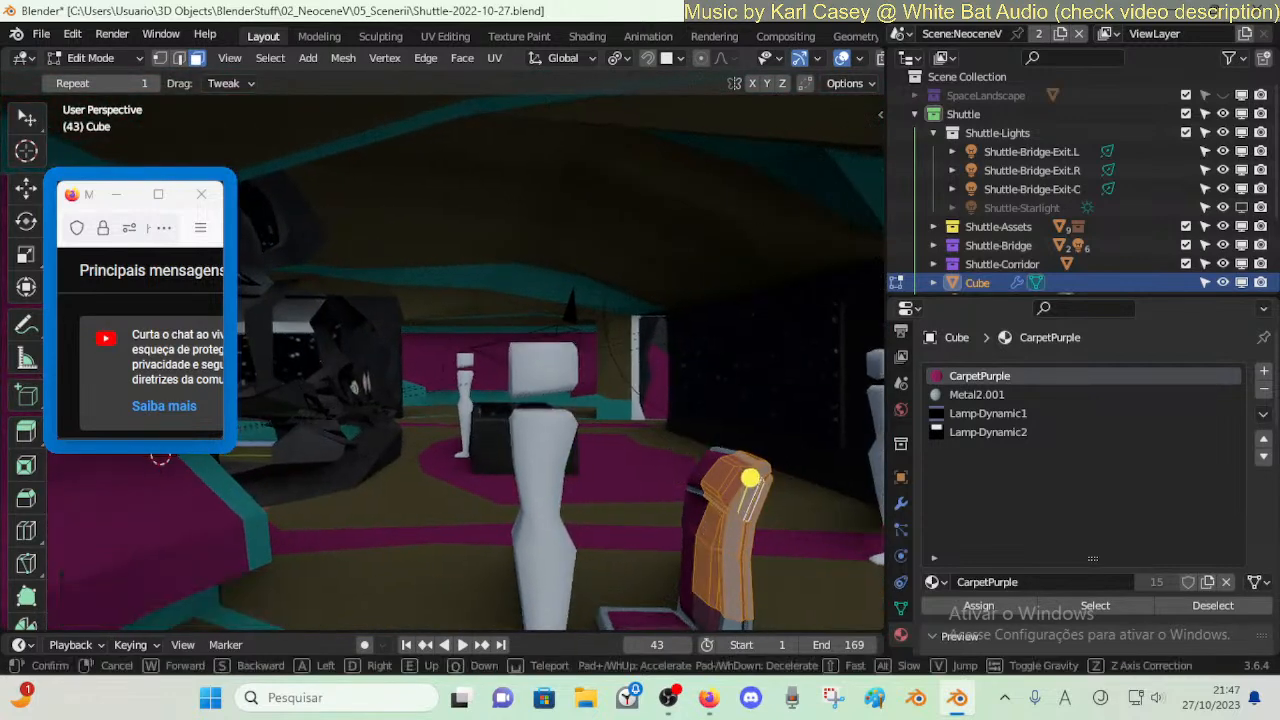
key(s)
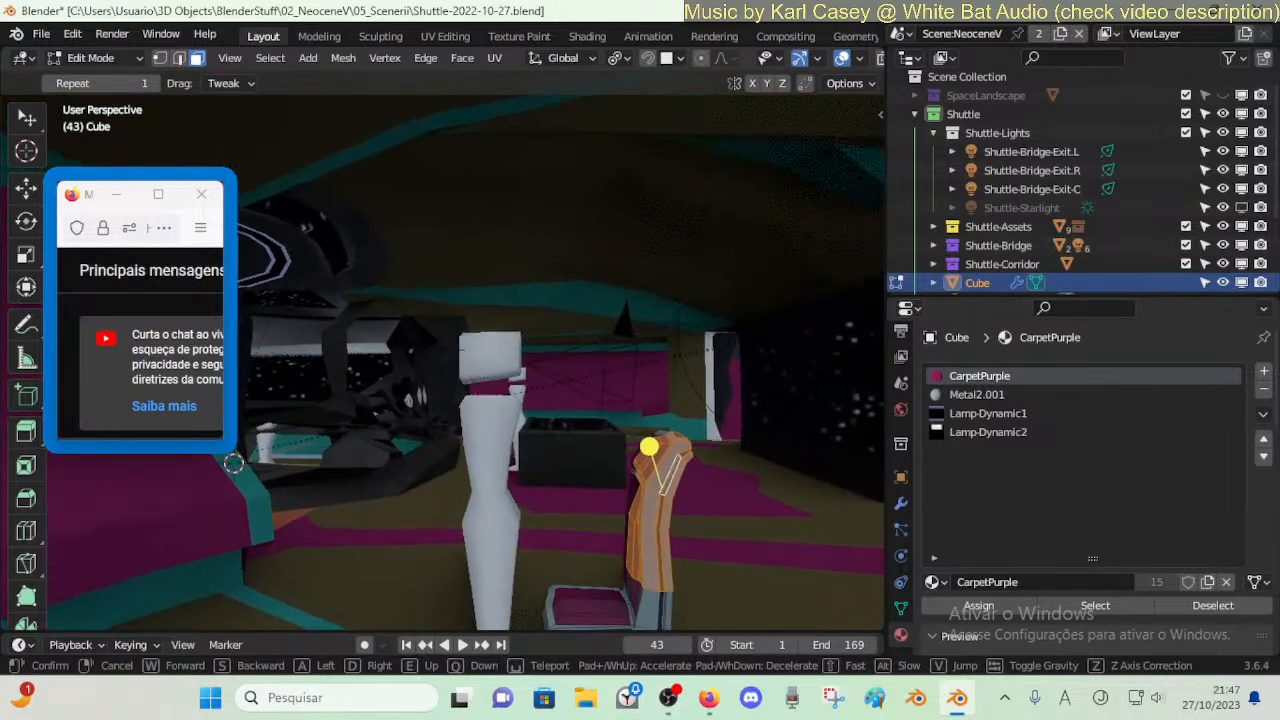
key(d)
click(776, 514)
key(r)
key(x)
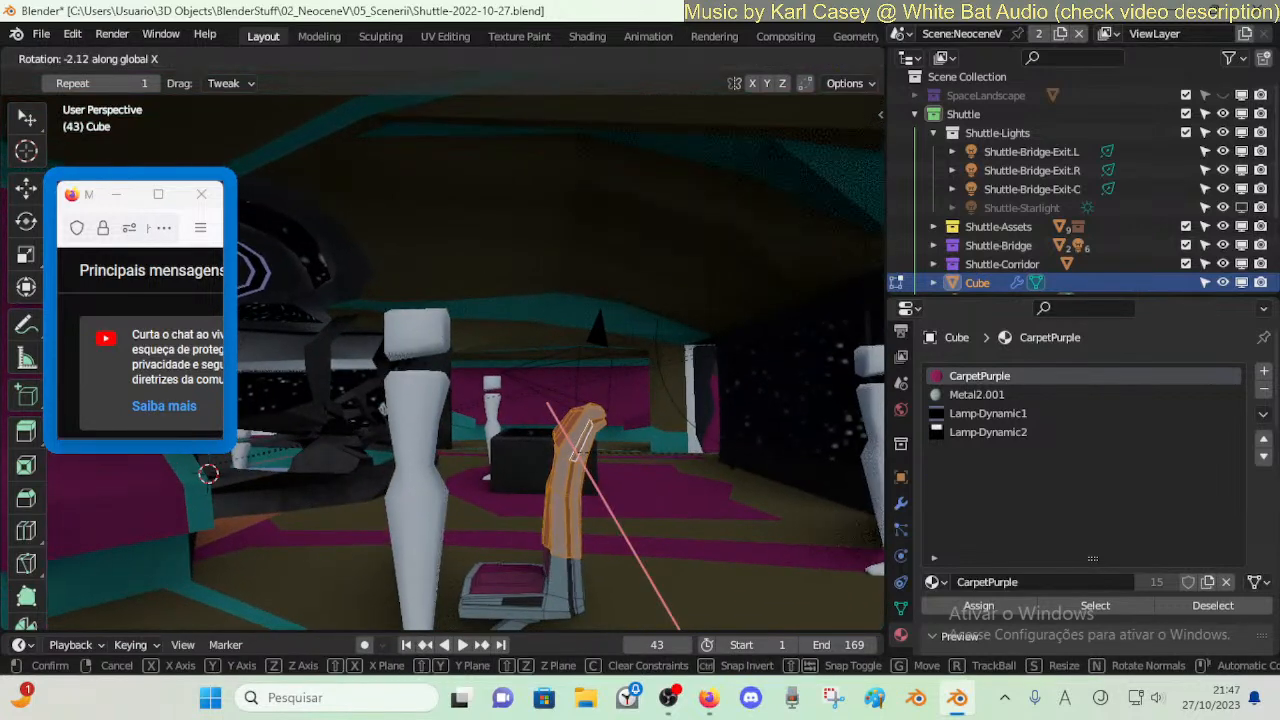
click(735, 465)
- Move the selected upper backrest and headrest about 0.0126 m along Y, tilt them further around X, and return to object mode
key(g)
key(y)
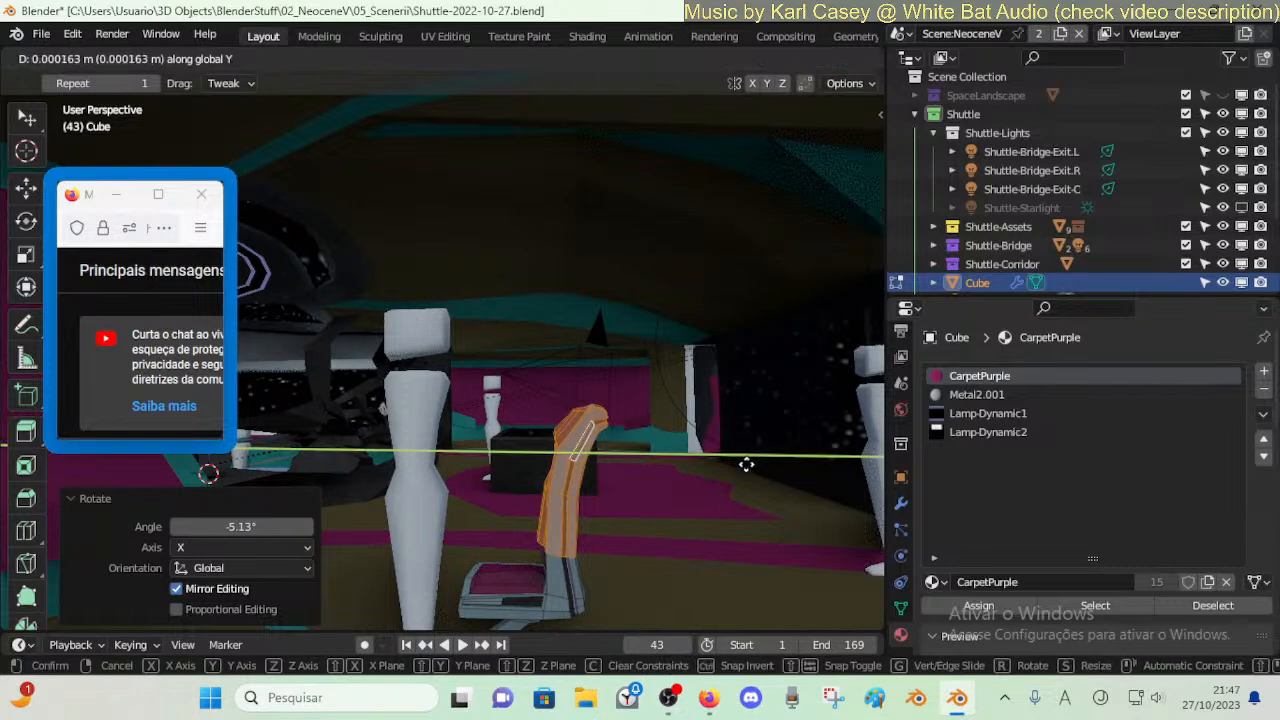
click(792, 465)
key(r)
key(x)
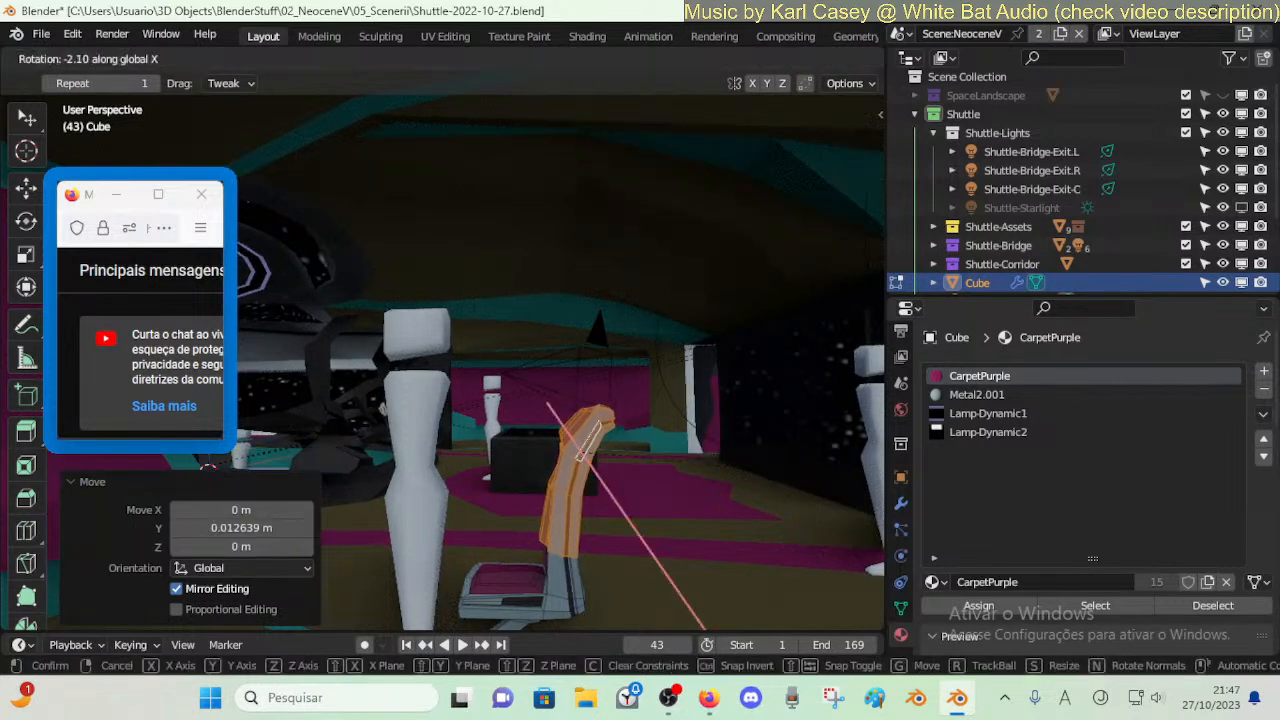
click(788, 468)
key(Tab)
key(Tab)
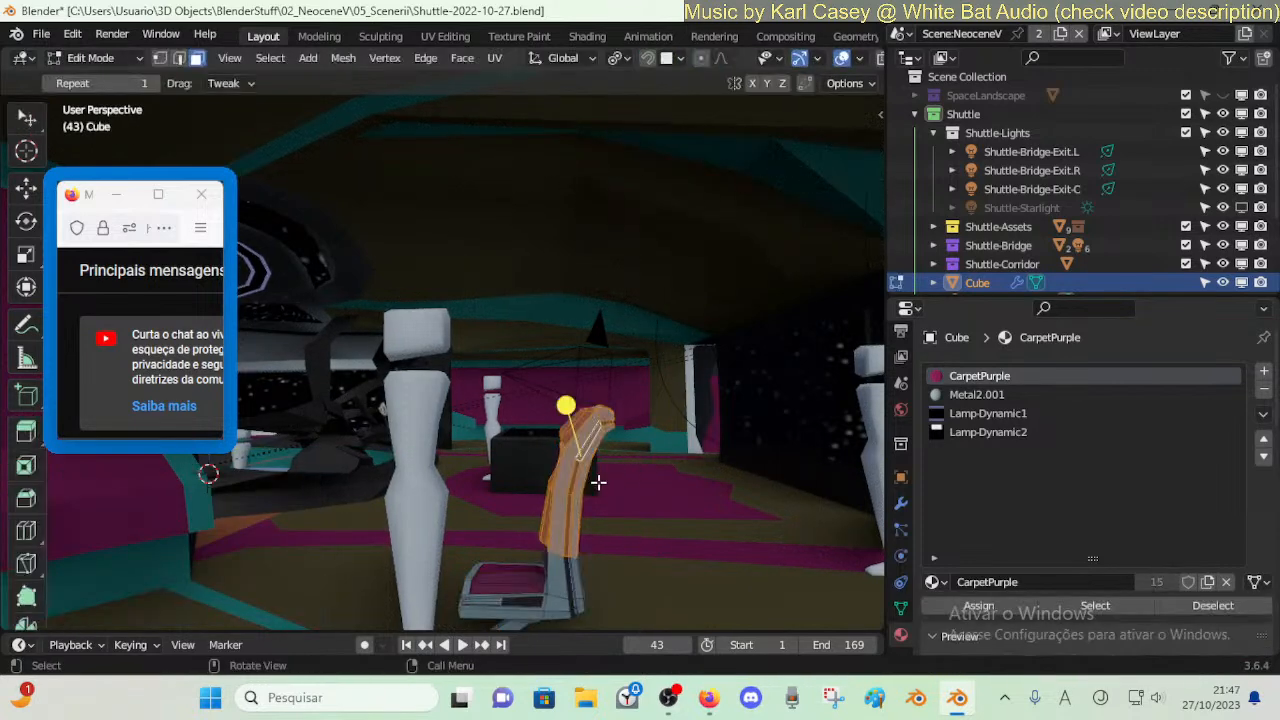
key(Tab)
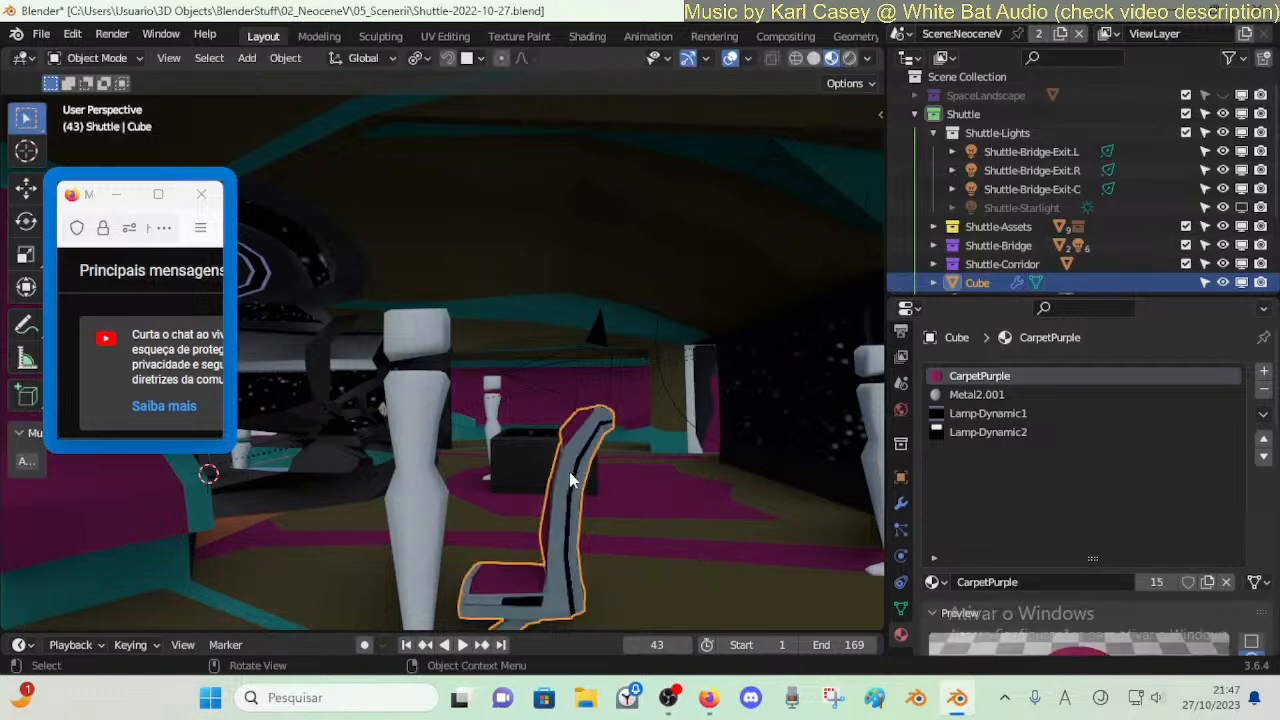
- Move the lower horizontal edge of the backrest cushion about 0.0024 m along Y and lower it about 0.011 m along Z
key(shift+grave)
key(w)
key(d)
click(571, 480)
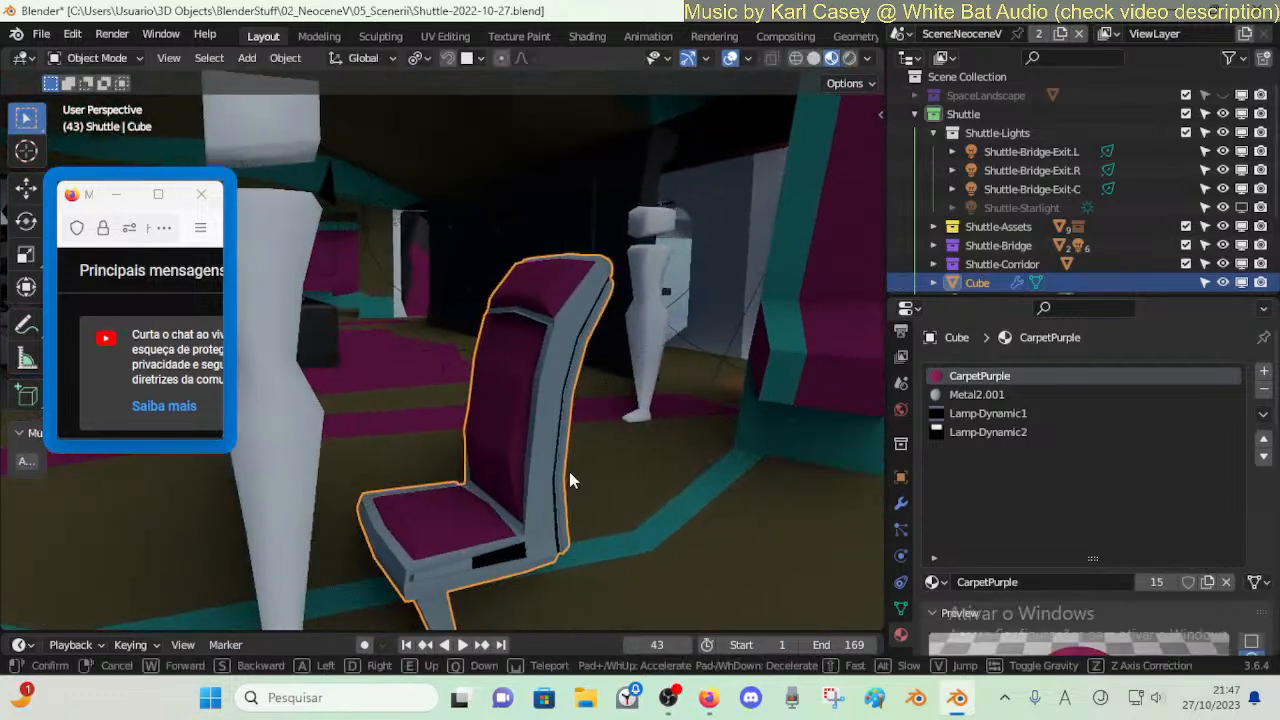
key(Tab)
key(2)
click(493, 450)
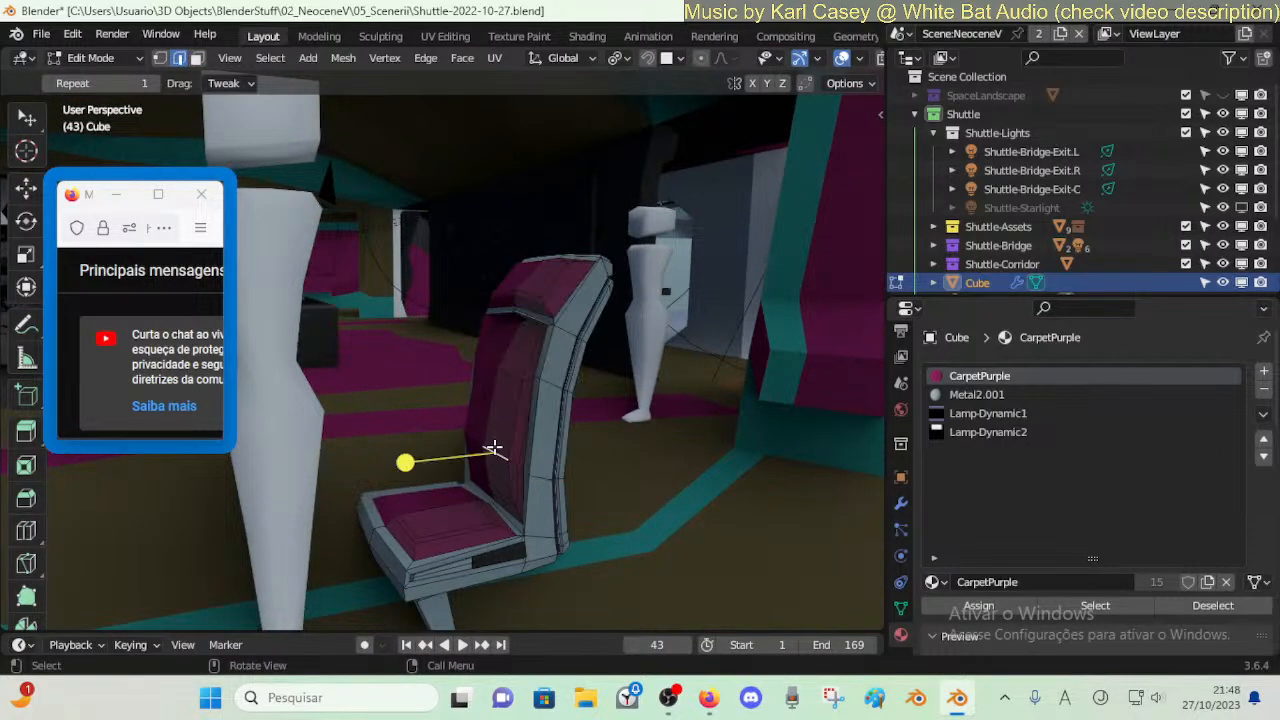
drag(414, 457, 458, 463)
key(g)
key(y)
click(464, 461)
key(g)
key(z)
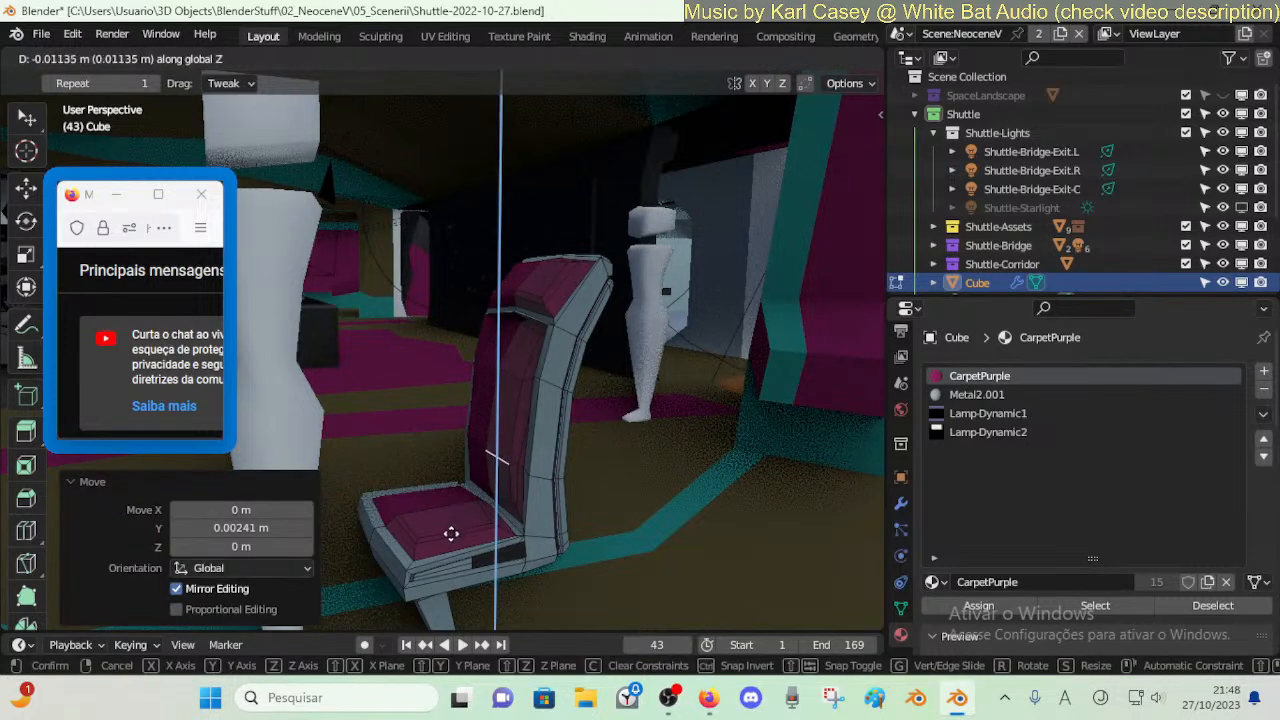
click(451, 539)
- Return to object mode and examine the chair from several sides against the dummy's proportions
key(Tab)
key(shift+grave)
key(d)
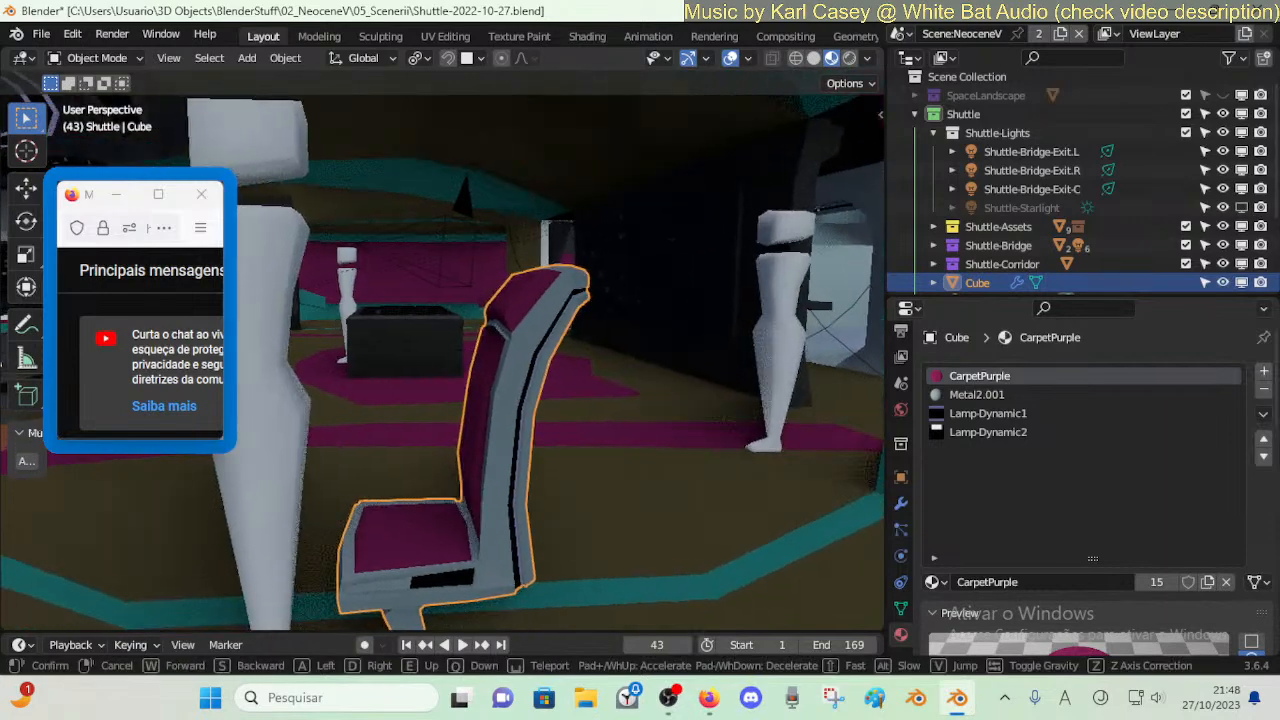
key(s)
key(d)
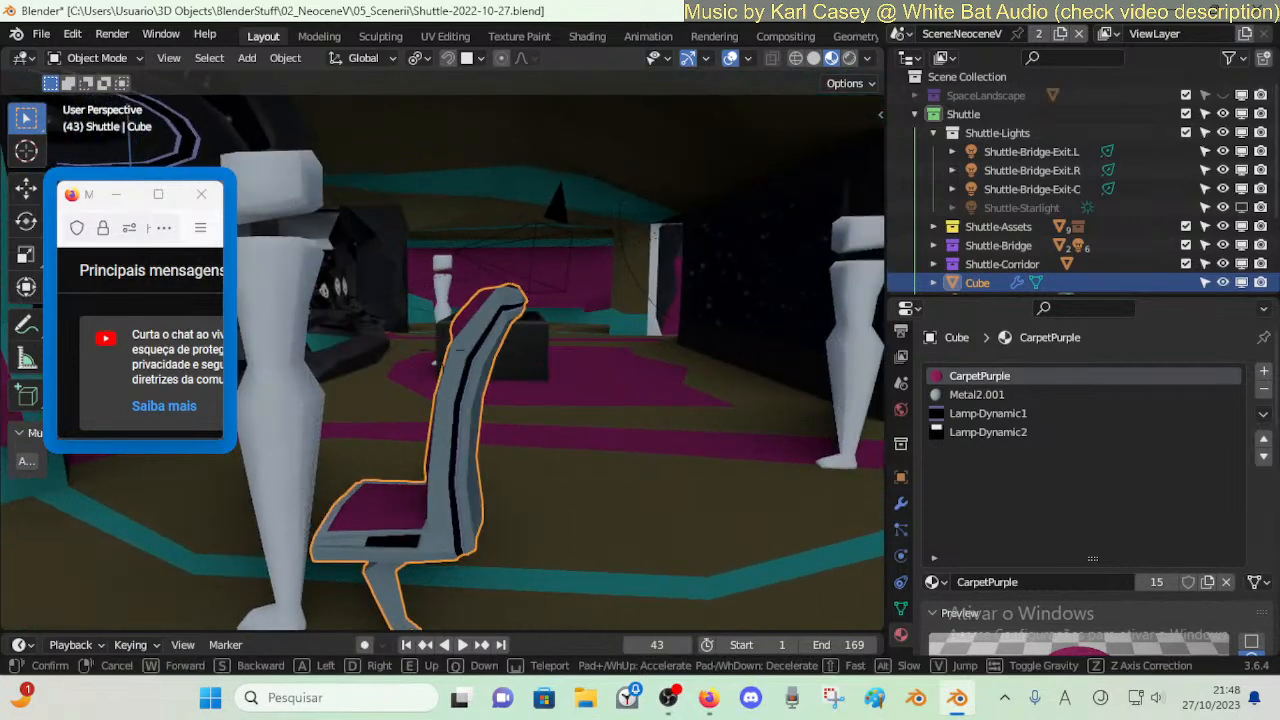
key(d)
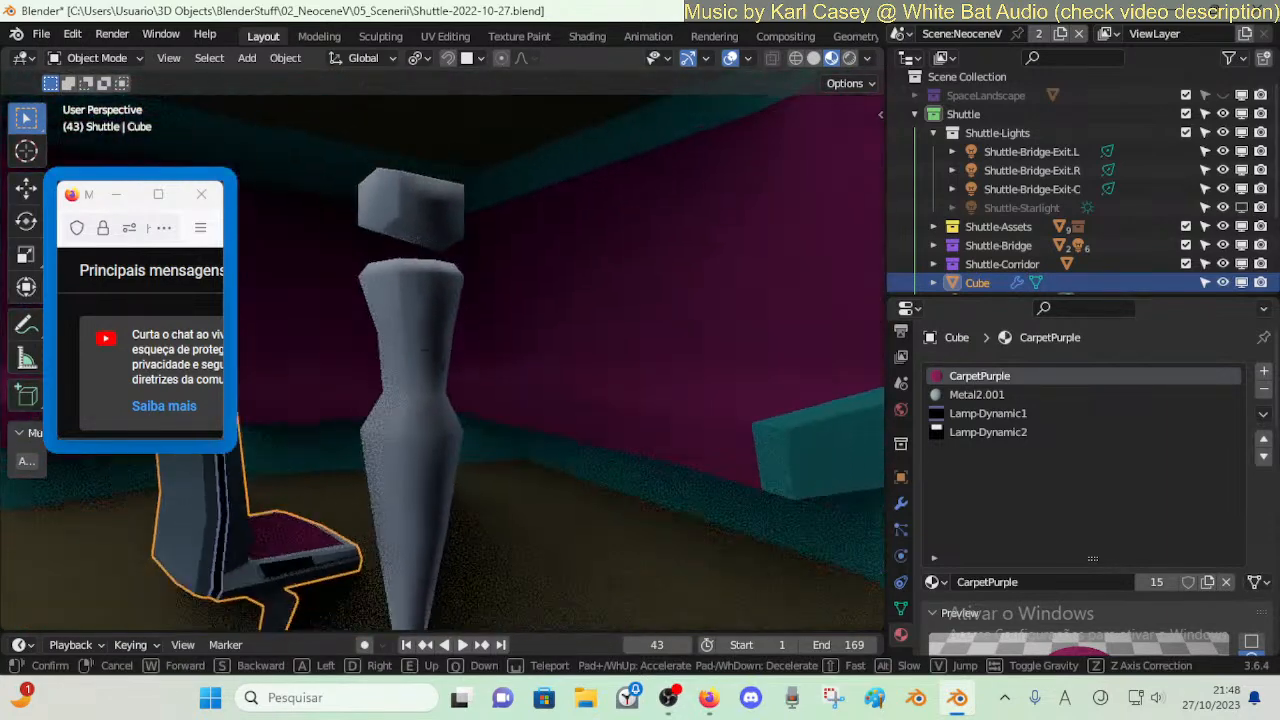
key(s)
click(527, 419)
- Preview the animated lamp materials by playing the timeline, and save the file
key(space)
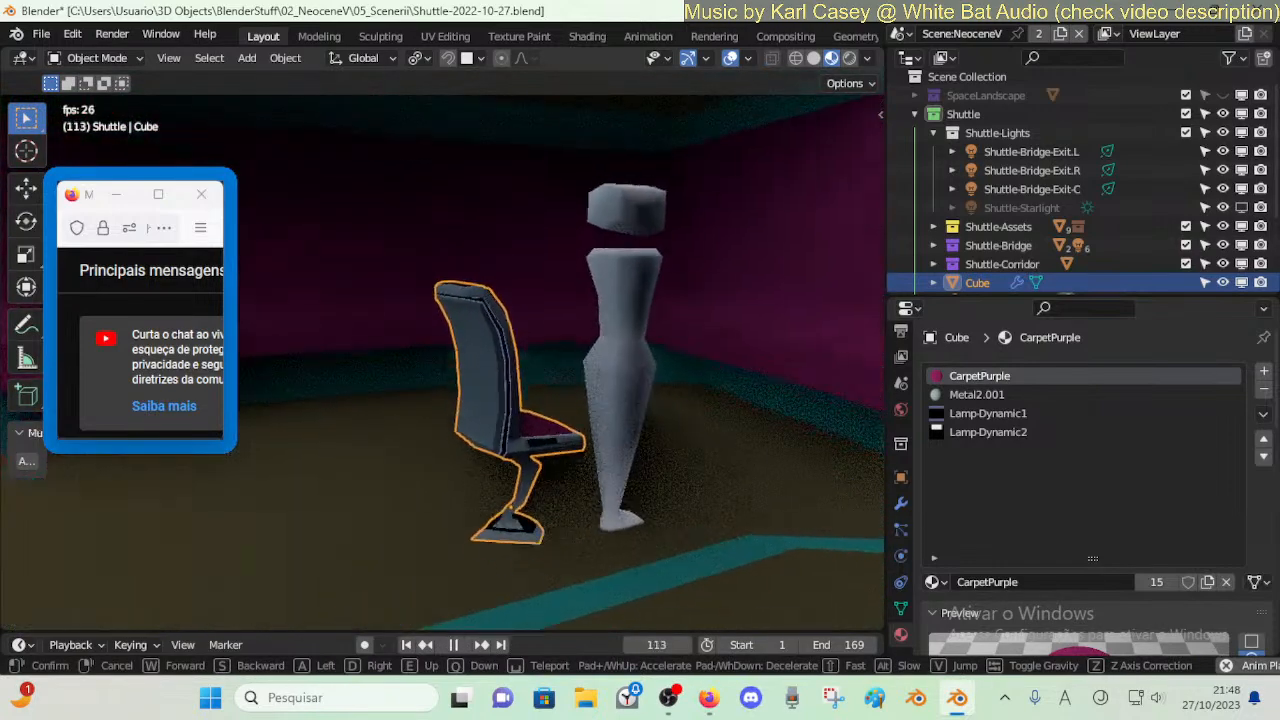
key(space)
key(ctrl+s)
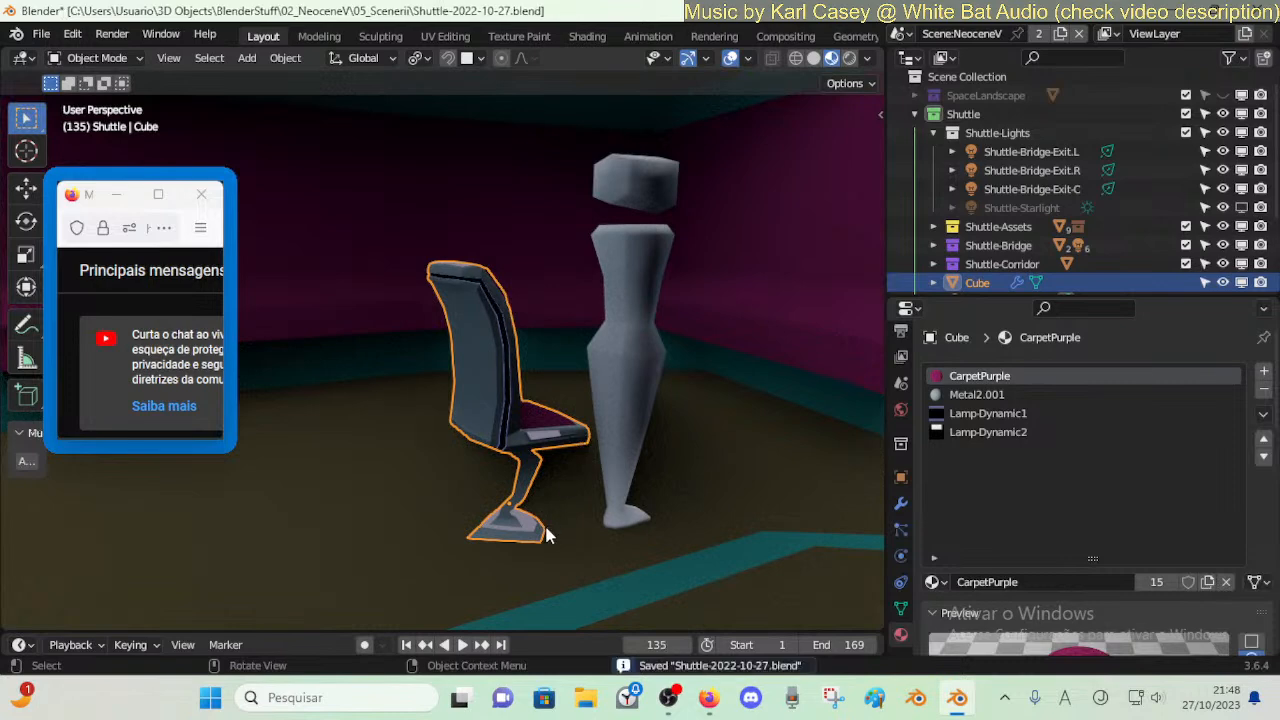
- Move the lower side vertex on the outer rim of the chair's foot base along the Y axis
key(Tab)
key(shift+grave)
key(w)
key(a)
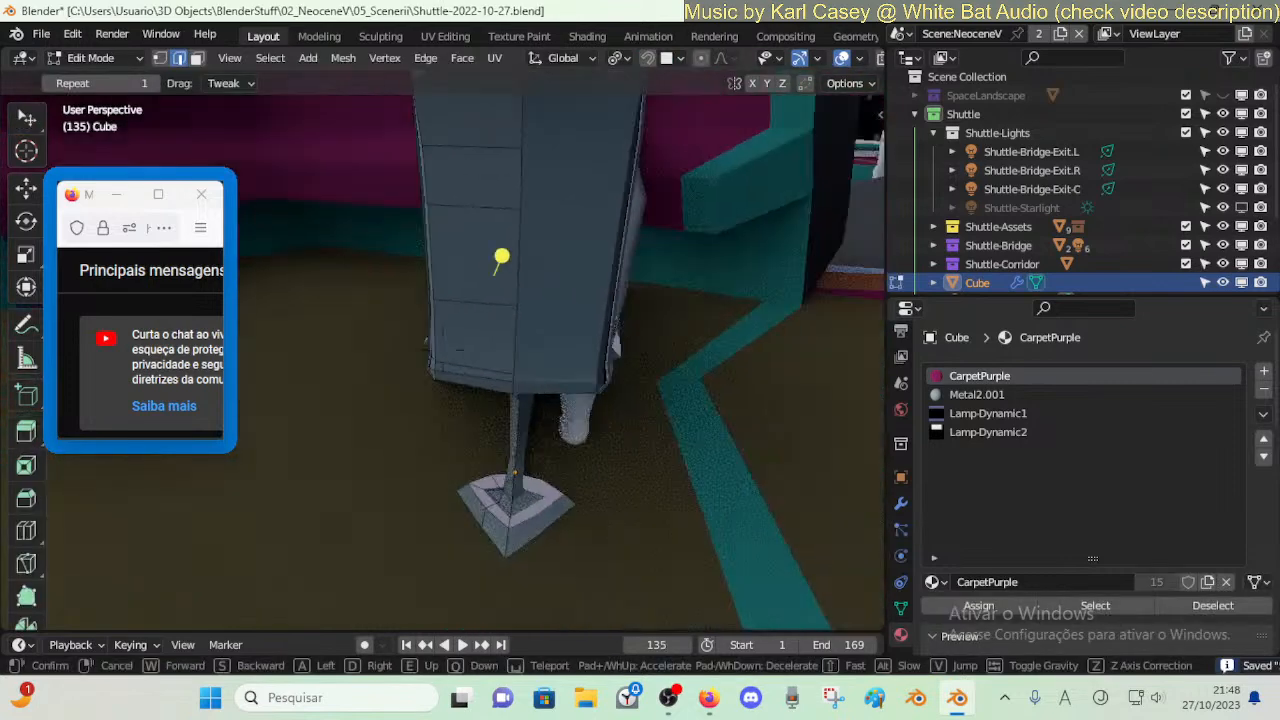
click(590, 521)
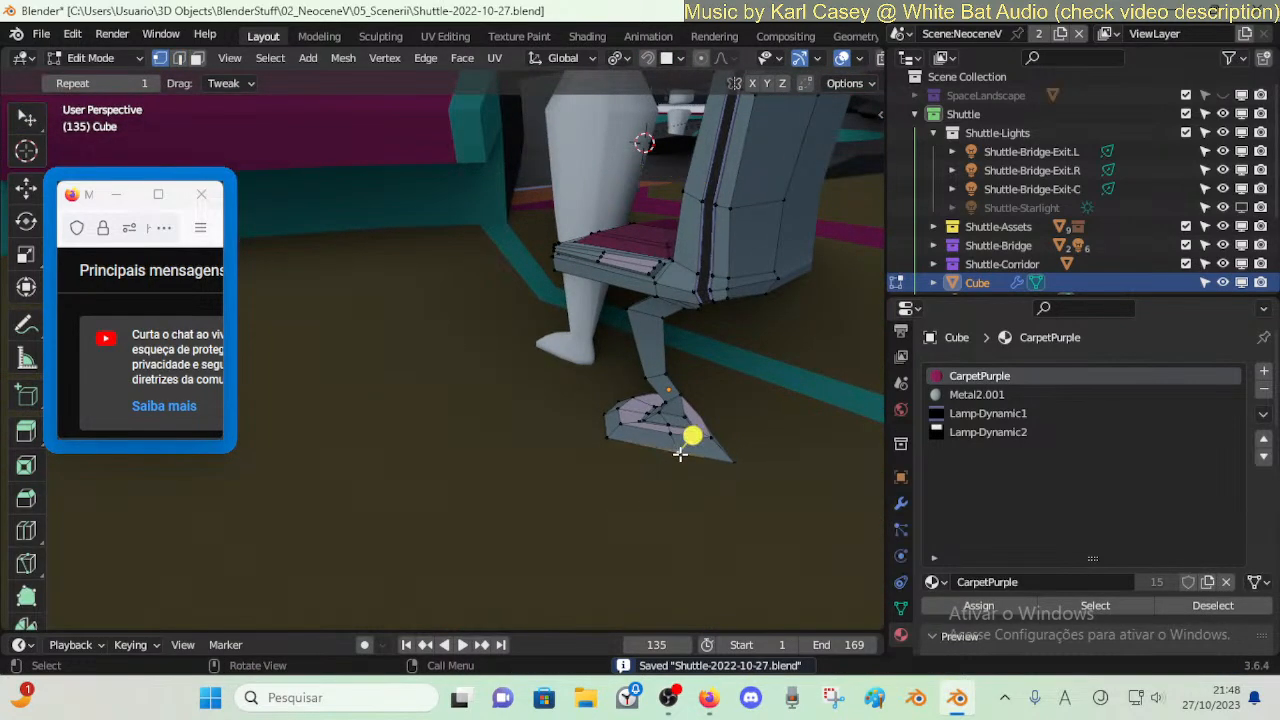
key(g)
key(y)
click(706, 472)
- Move the rear corner vertices of the foot base along the Y axis to shorten and round its pointed end
click(734, 461)
key(g)
key(y)
click(719, 455)
click(706, 470)
key(g)
key(y)
click(654, 457)
- Shift the lower front side vertex of the foot base along Y, adjust it with Vertex Slide, and return to object mode
click(602, 435)
key(g)
key(y)
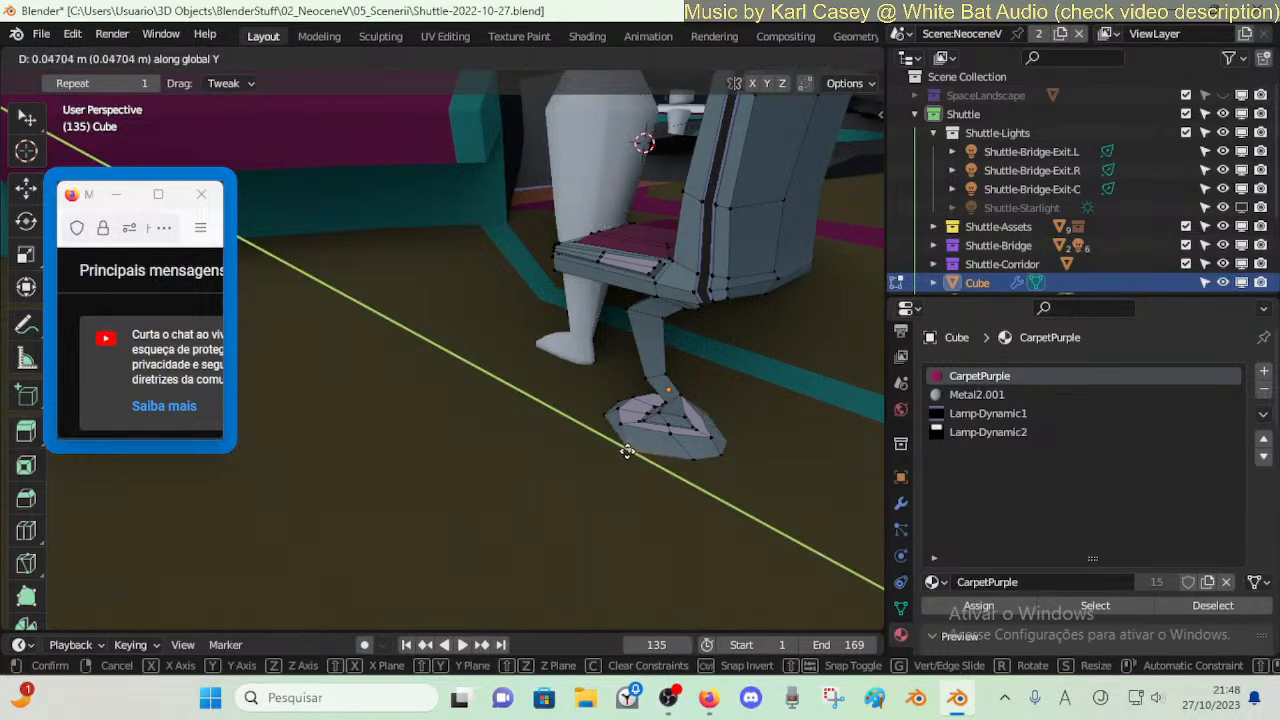
click(614, 443)
key(shift+v)
click(612, 443)
key(shift+v)
click(618, 443)
key(Tab)
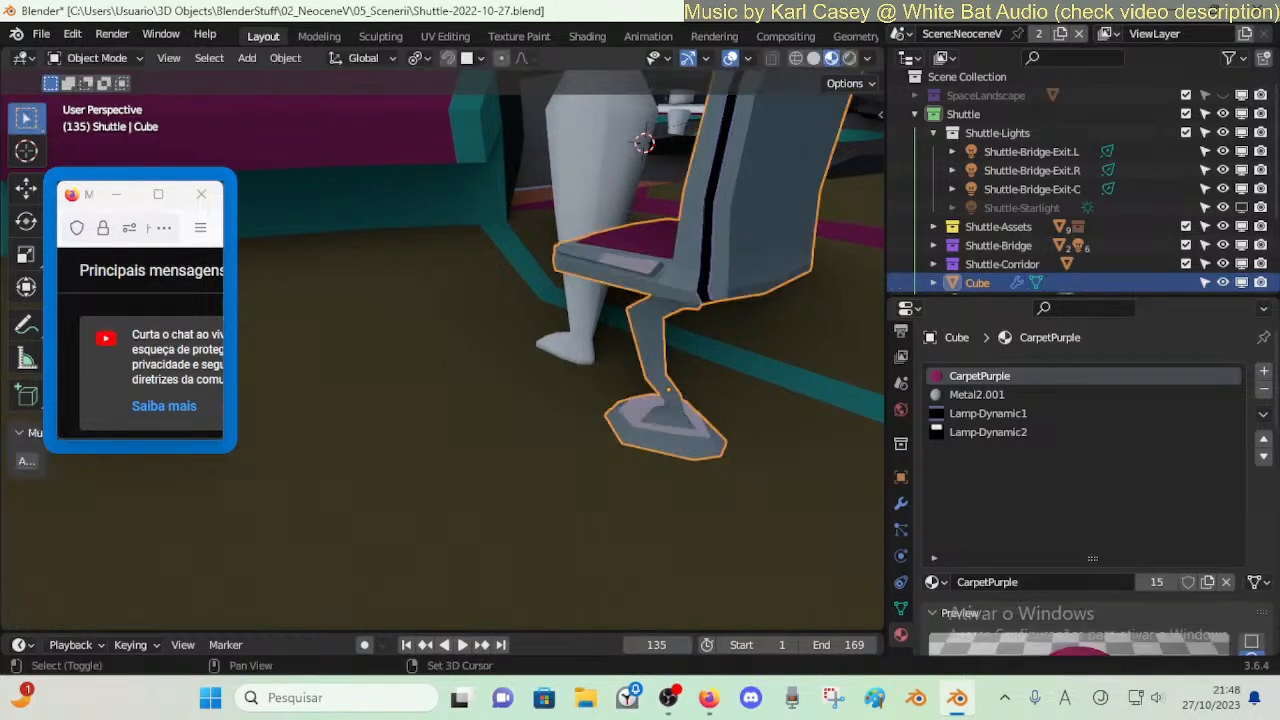
- Play the timeline and examine the chair's reshaped foot base and blinking lamps from the side
key(shift+grave)
click(620, 434)
key(space)
key(shift+grave)
key(e)
key(d)
key(s)
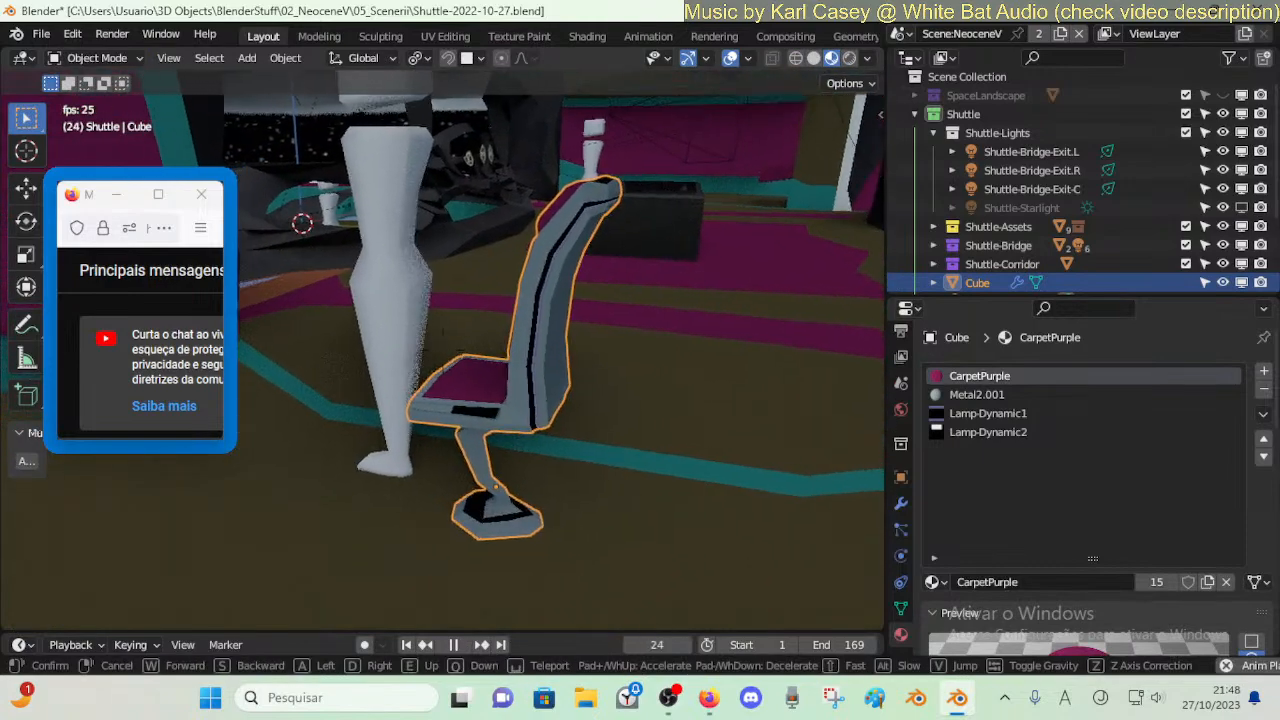
click(628, 446)
key(space)
- Reshape the front of the foot base's lamp ring by adjusting its vertices with Vertex Slide, and return to object mode
key(Tab)
key(shift+grave)
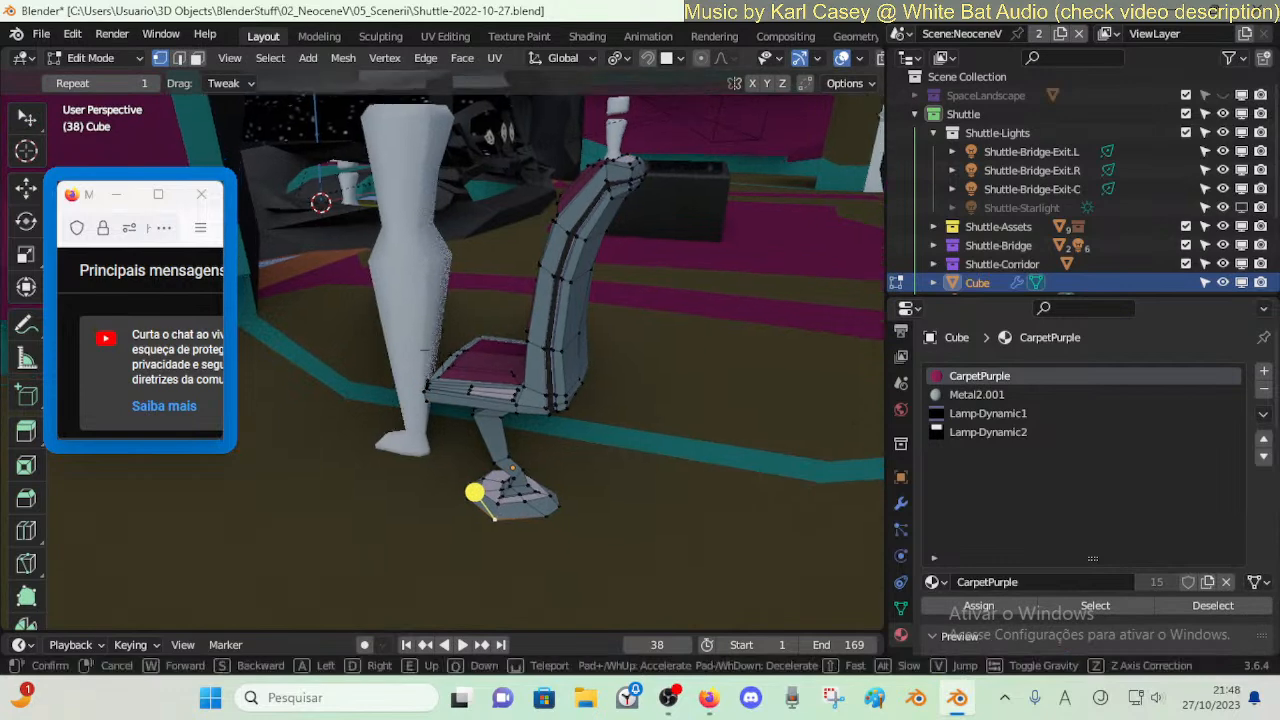
key(w)
click(504, 608)
key(shift+v)
click(522, 490)
key(shift+v)
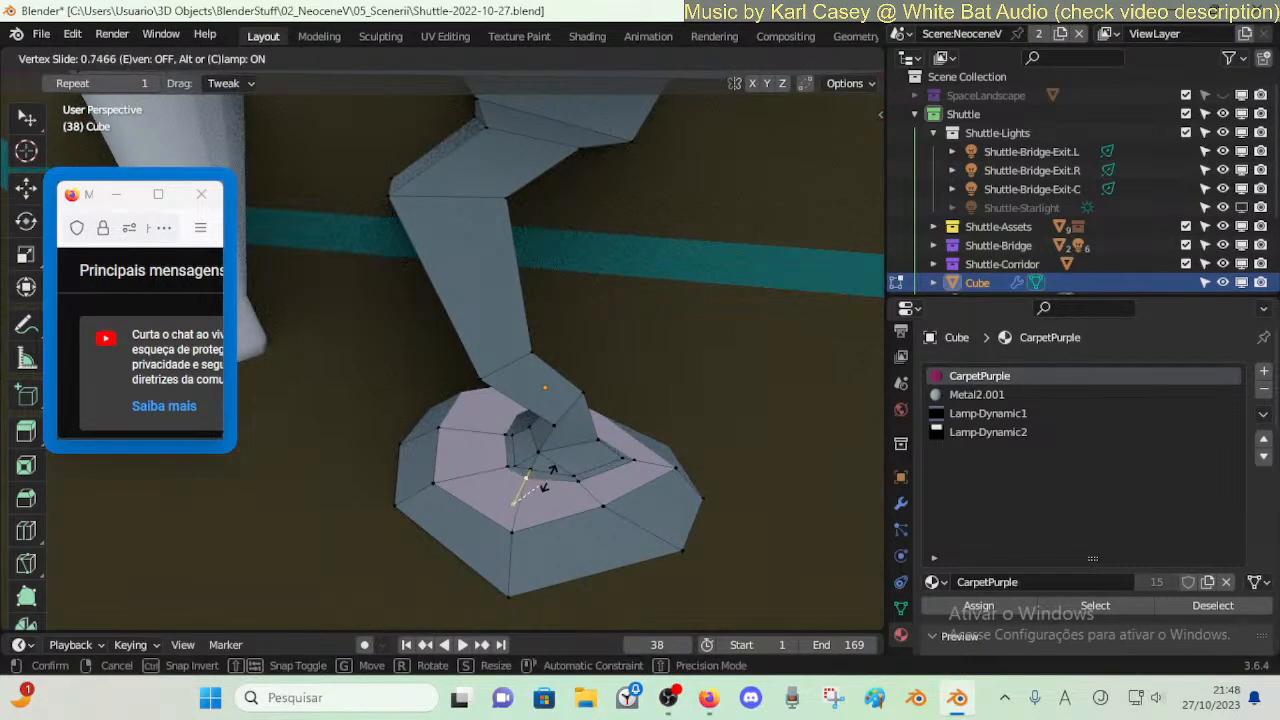
click(530, 488)
key(Tab)
- Play the timeline and examine the blinking lamp ring on the foot base up close, and stop the playback
scroll(549, 473, down, 8)
key(space)
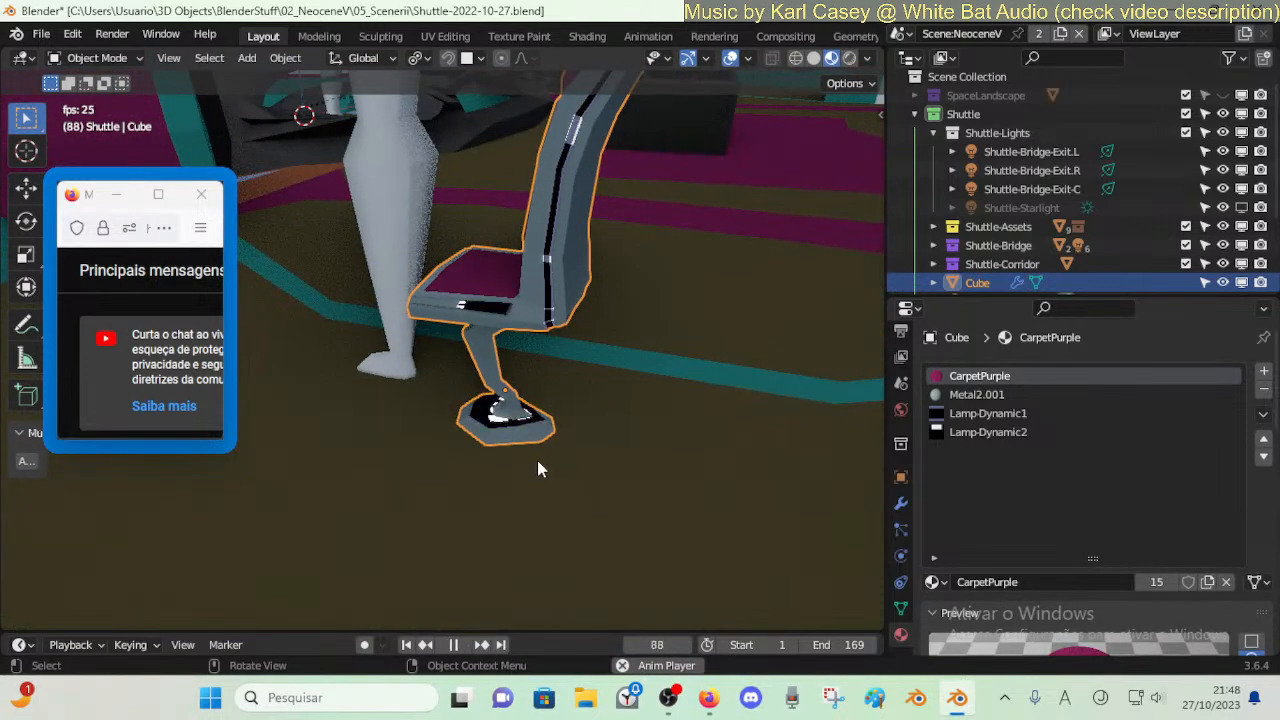
key(shift+grave)
key(w)
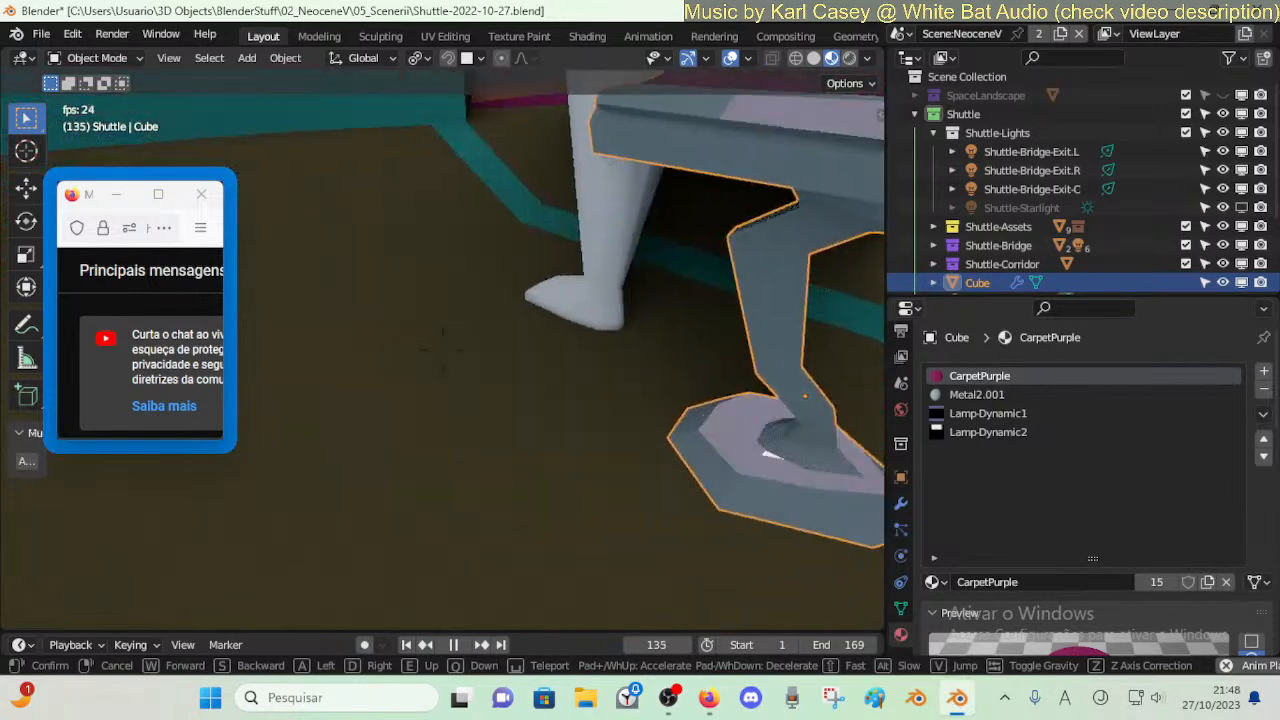
click(536, 460)
key(space)
- Add an edge loop around the foot base's lamp ring, slid slightly off centre with a factor of about -0.107
key(Tab)
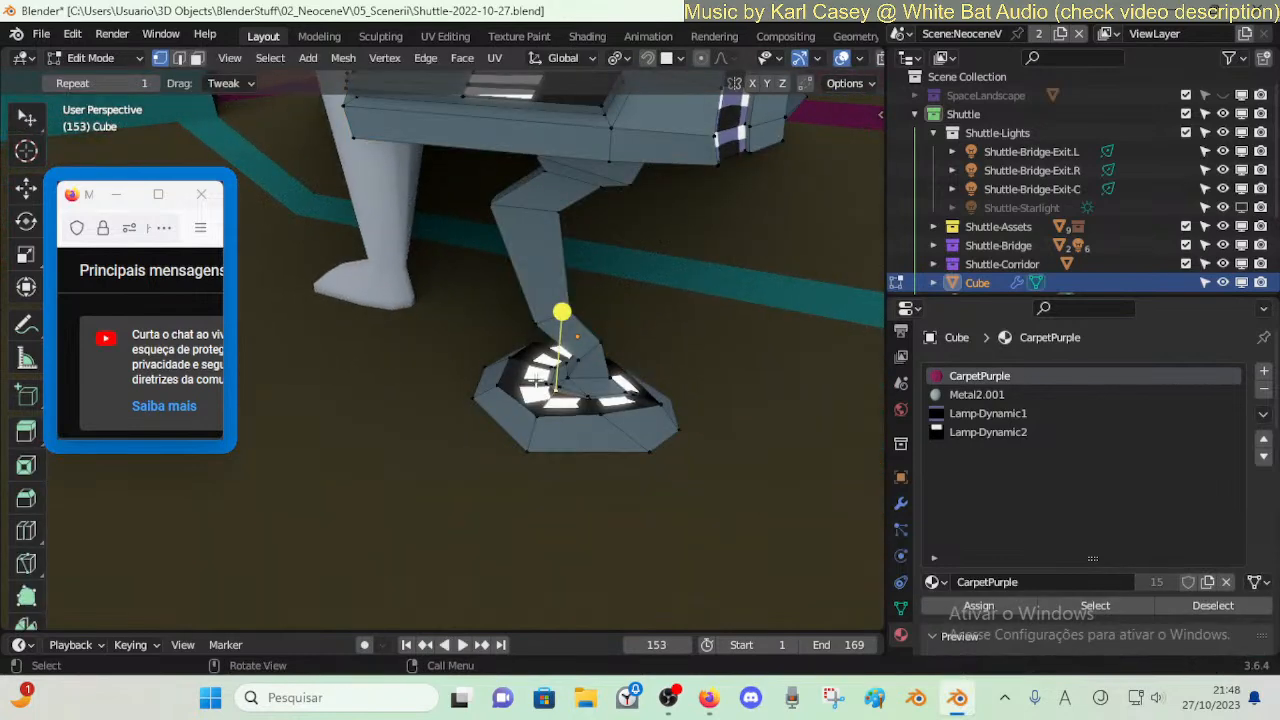
key(ctrl+r)
click(537, 374)
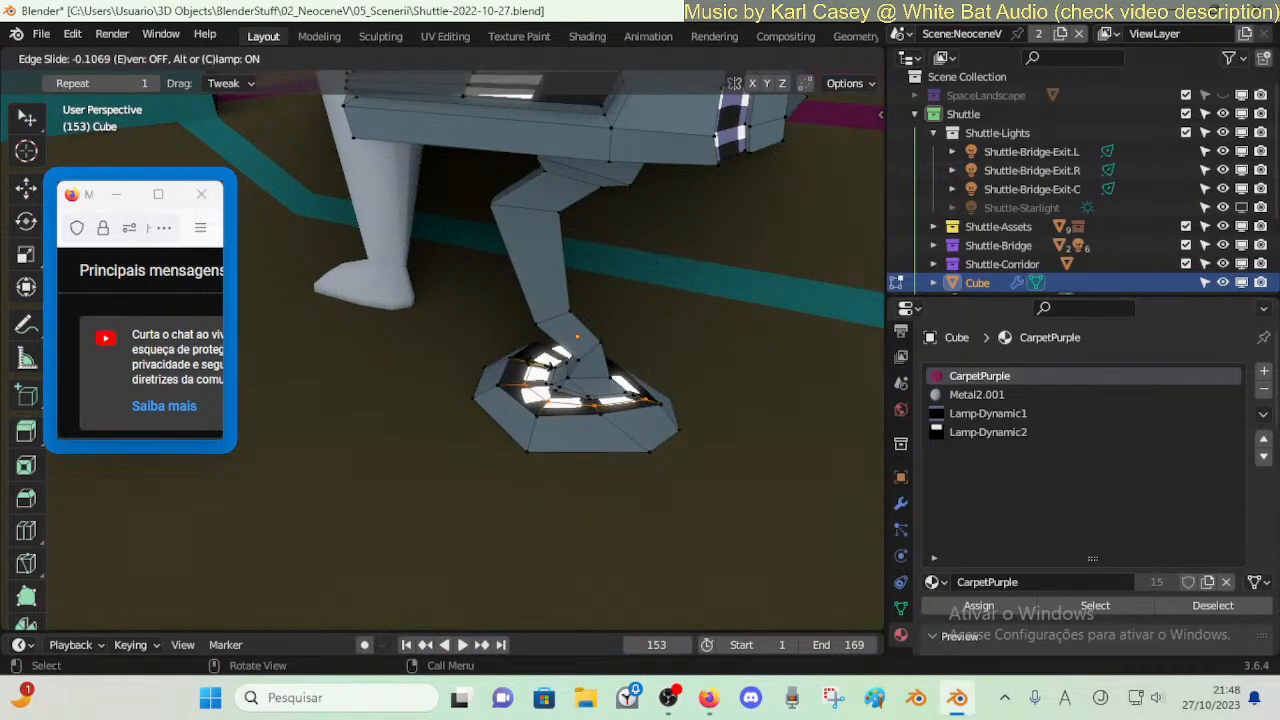
click(540, 368)
key(space)
key(space)
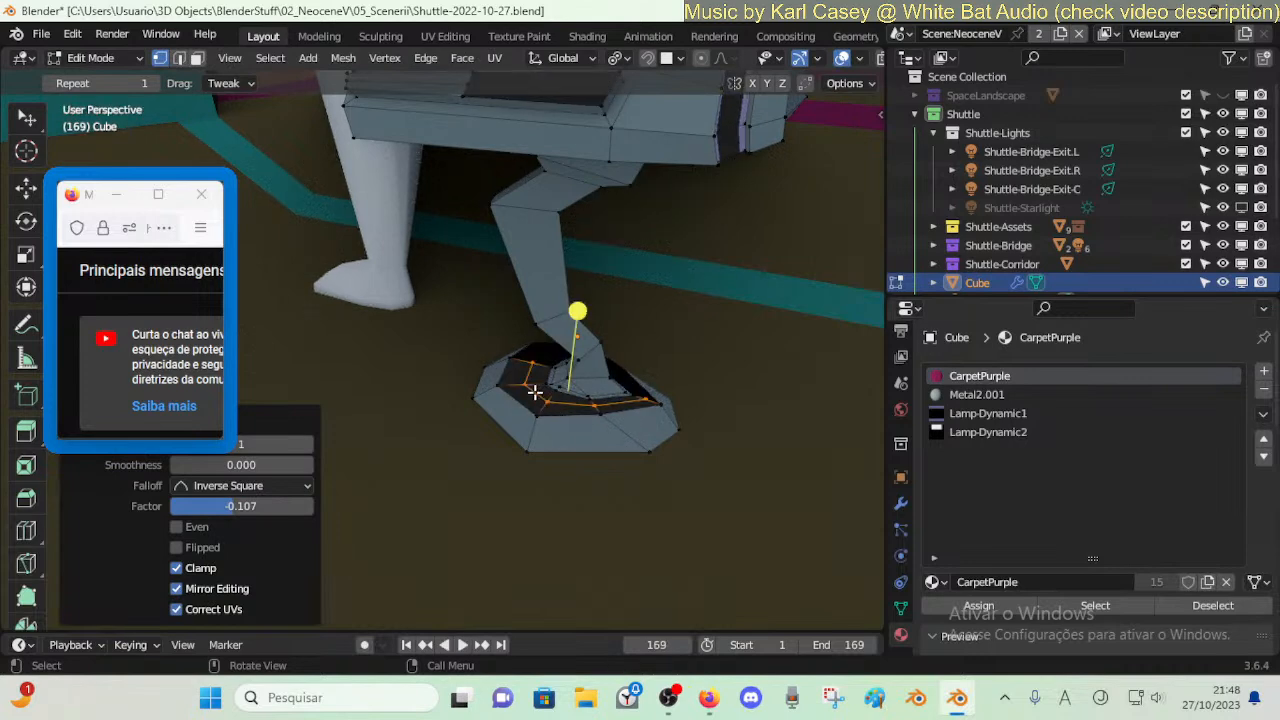
- Select the outer face loop of the foot base's lamp ring and assign the Metal2.001 material to it
key(alt+a)
alt+click(519, 381)
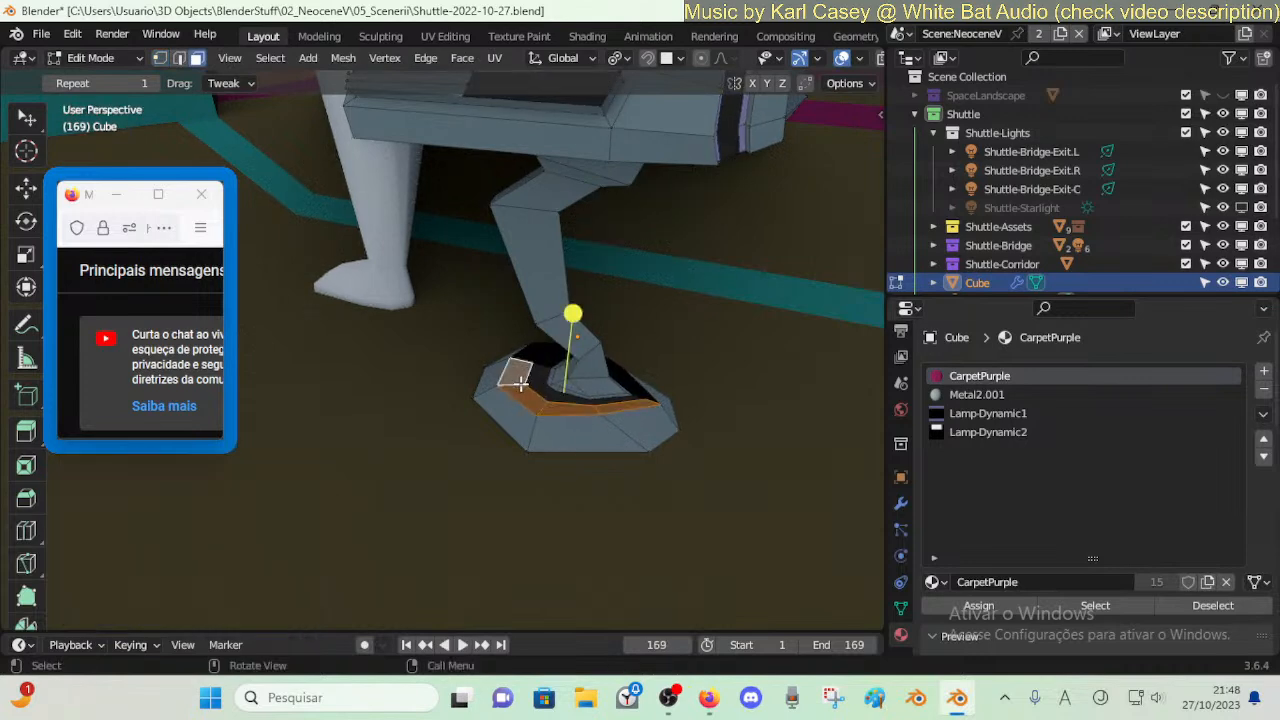
click(976, 394)
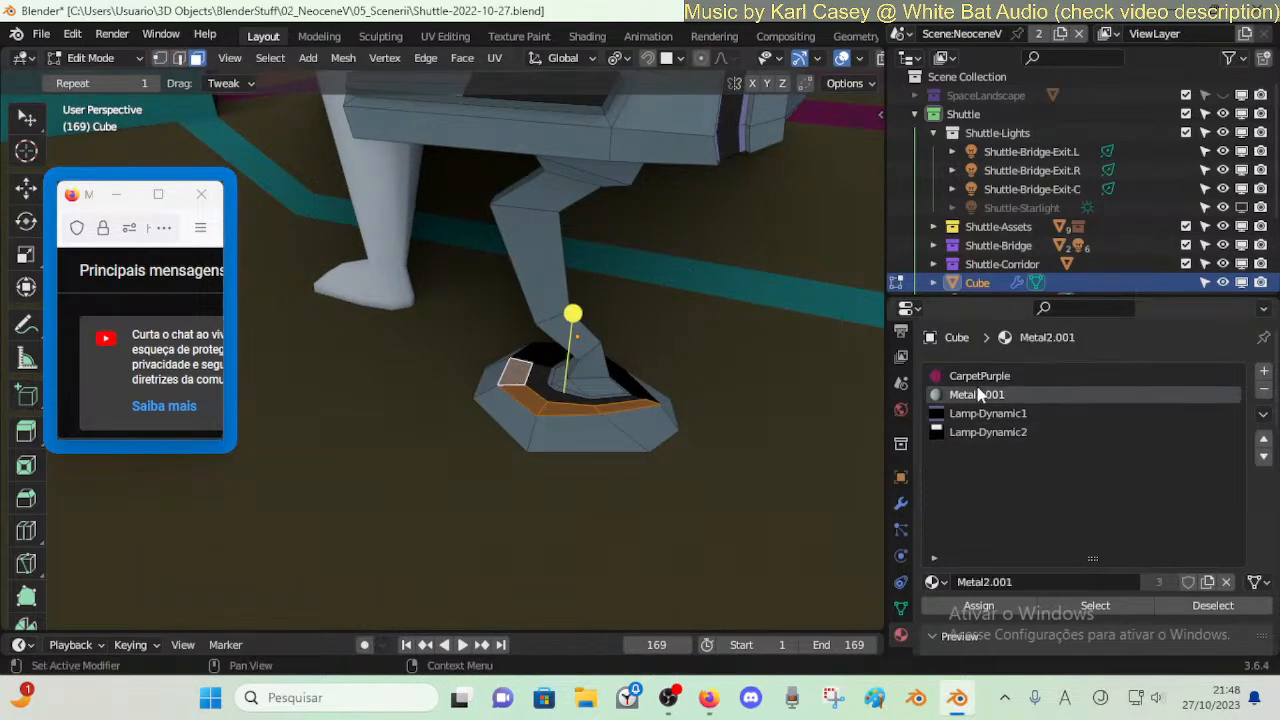
click(950, 602)
key(Tab)
key(Tab)
- Unwrap the remaining thin inner lamp faces of the foot base and play the animation in object mode
key(alt+a)
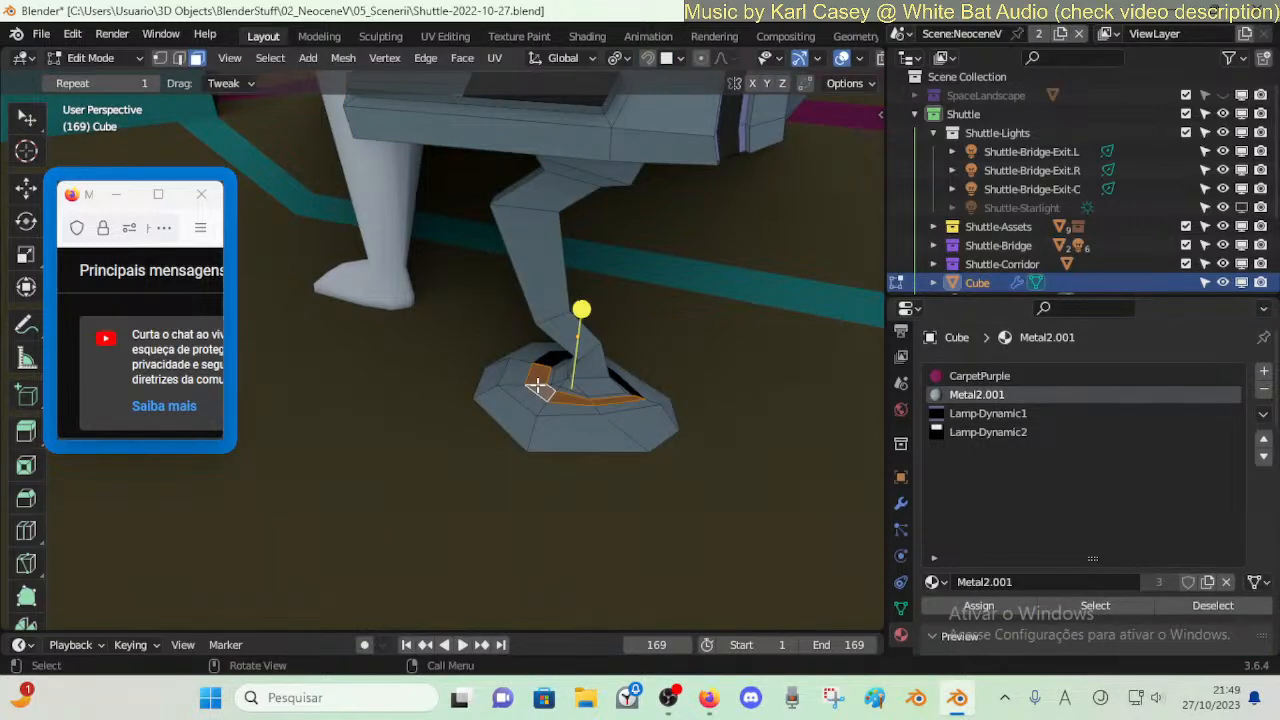
key(u)
click(537, 384)
key(Tab)
key(space)
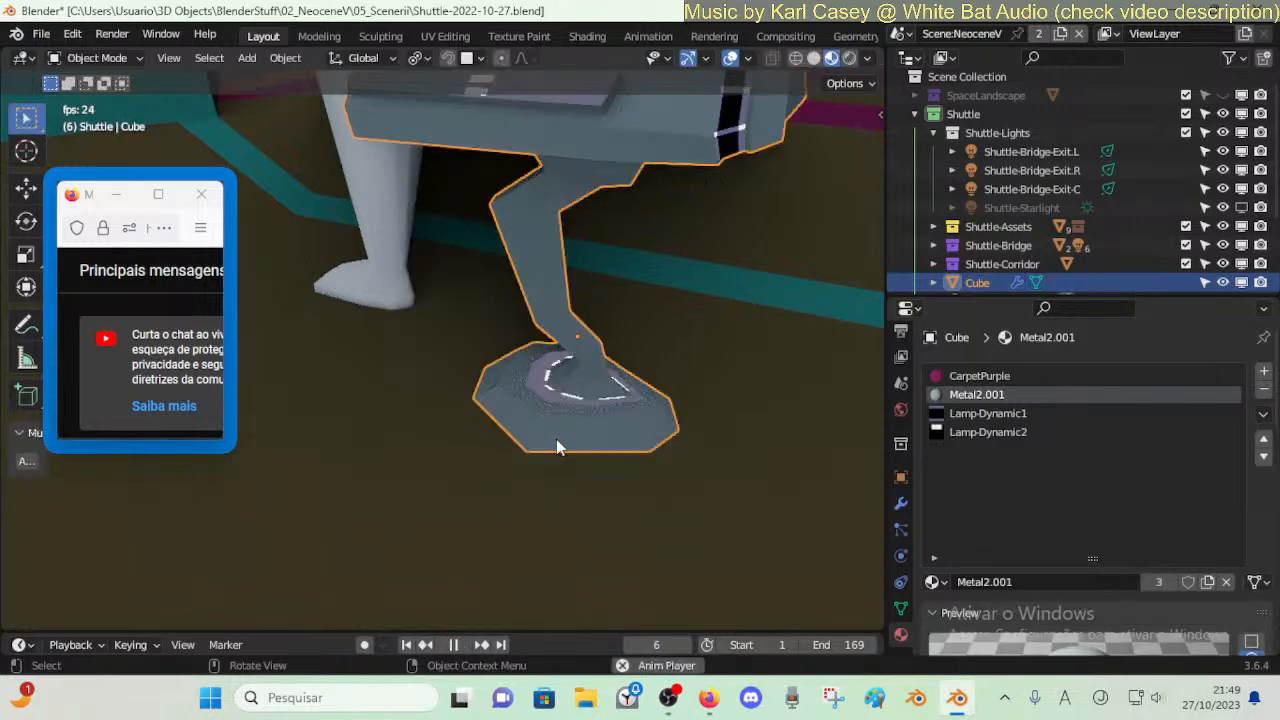
- Examine the animated chair and its thinner foot lamps from behind, from the side and from farther away
key(shift+grave)
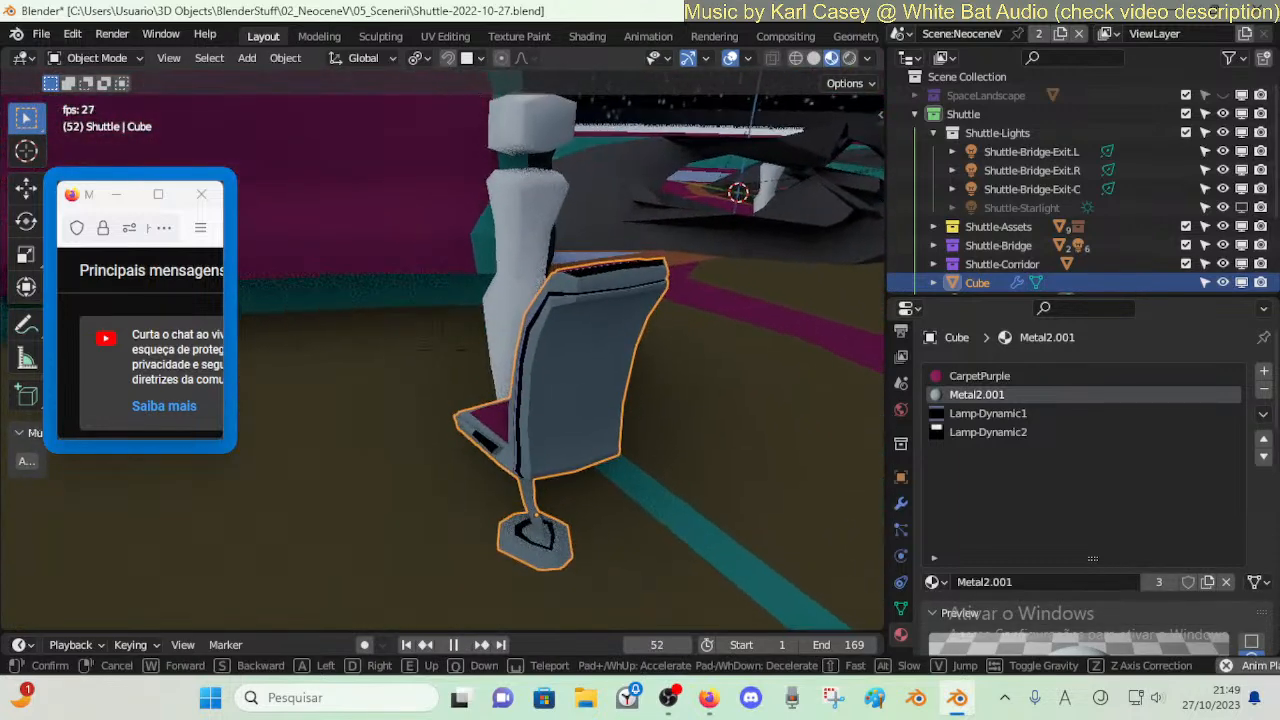
key(w)
key(a)
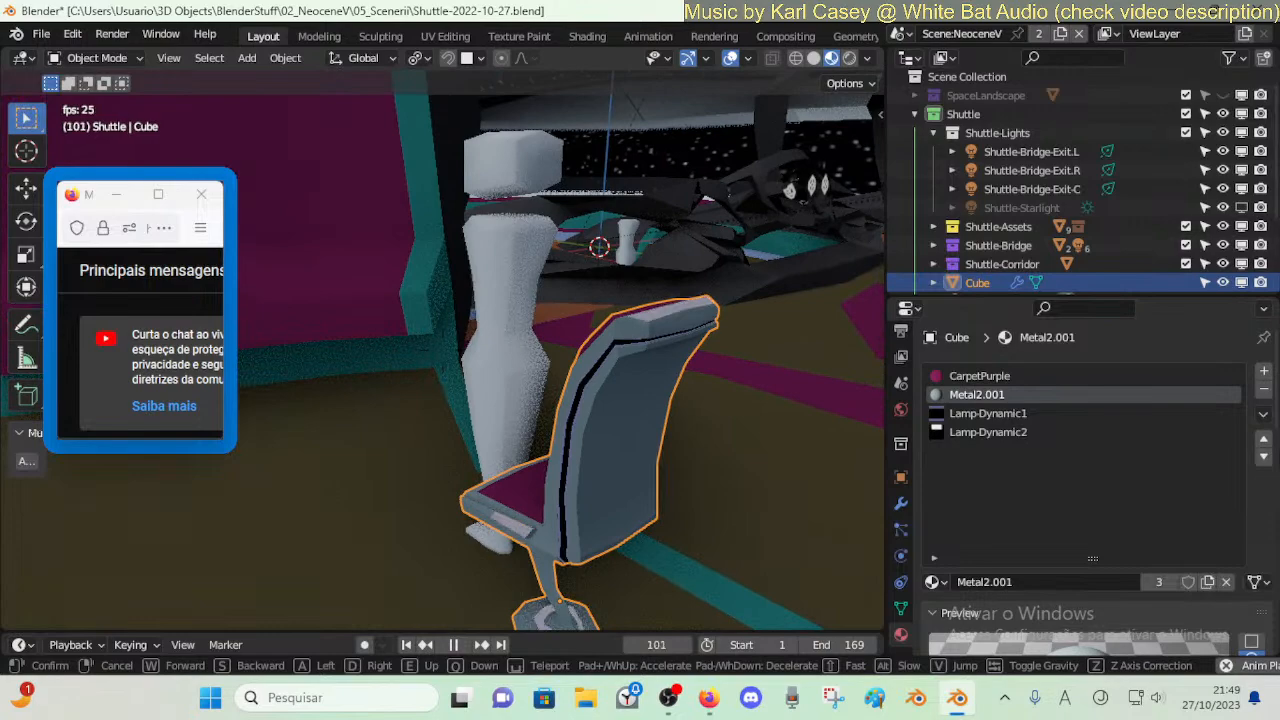
key(s)
key(s)
key(s)
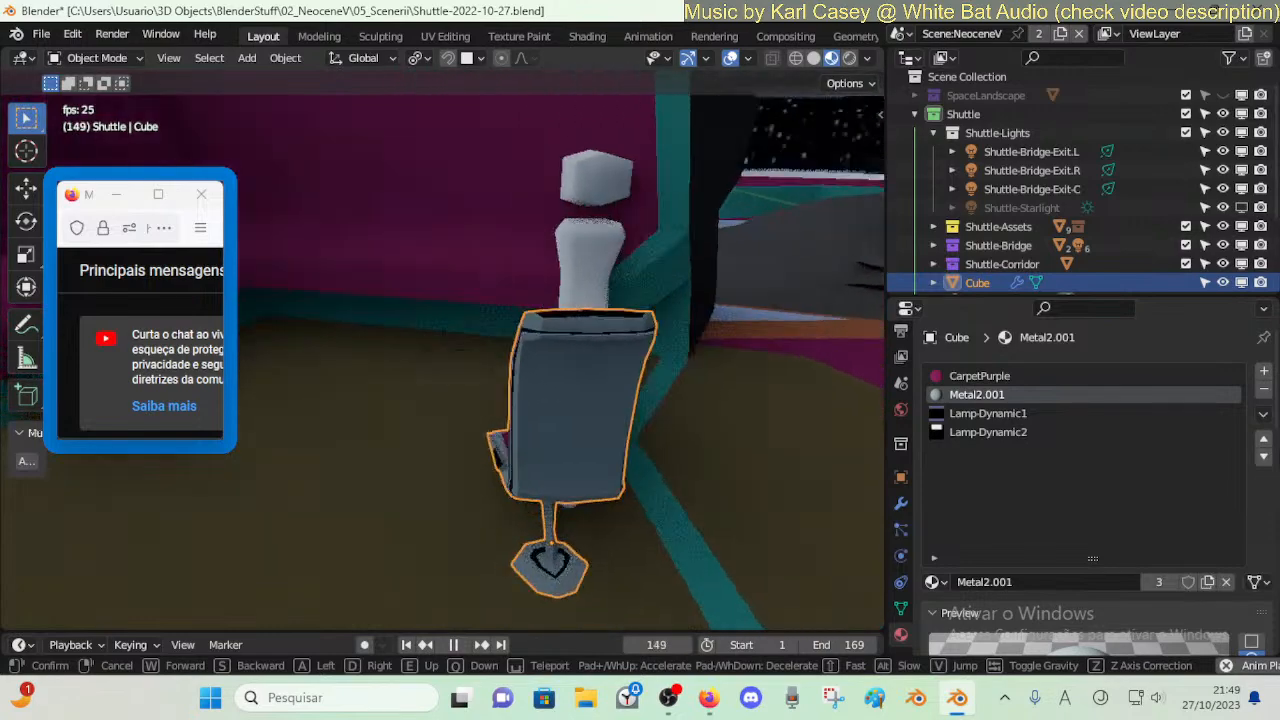
click(577, 433)
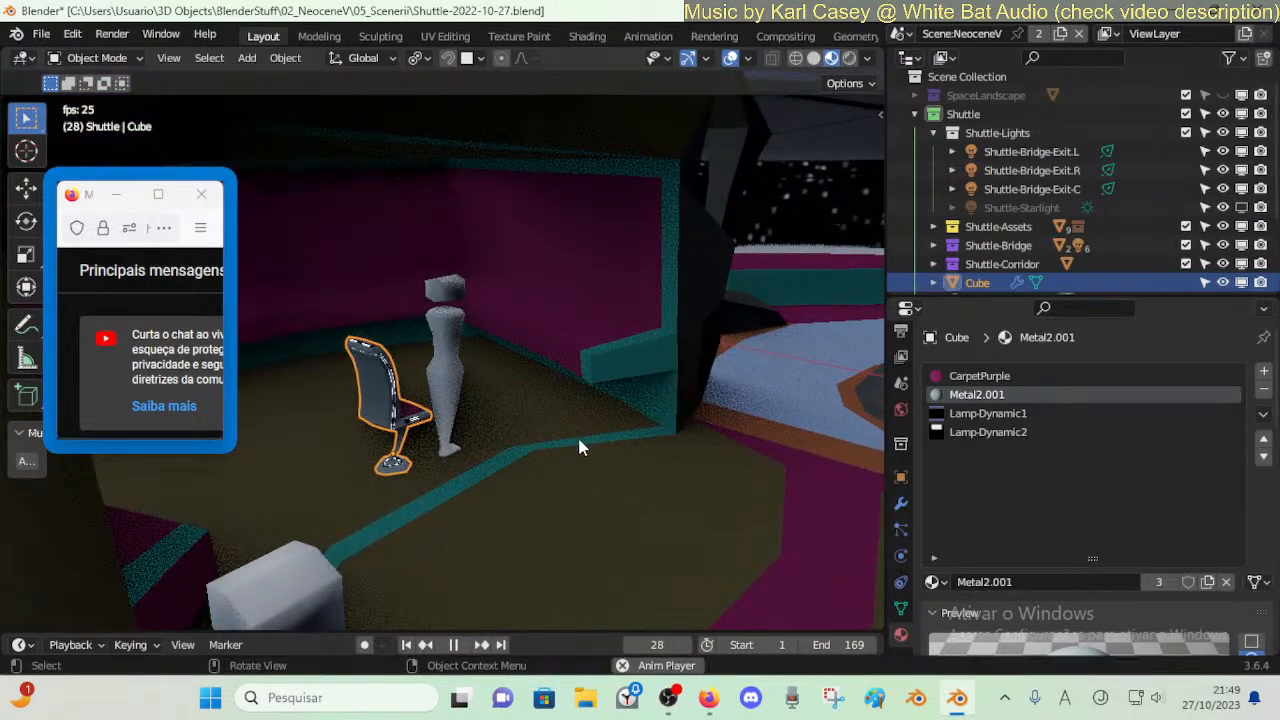
- Save the file, stop the playback and return to a close view of the chair and dummy
key(ctrl+s)
key(space)
key(shift+grave)
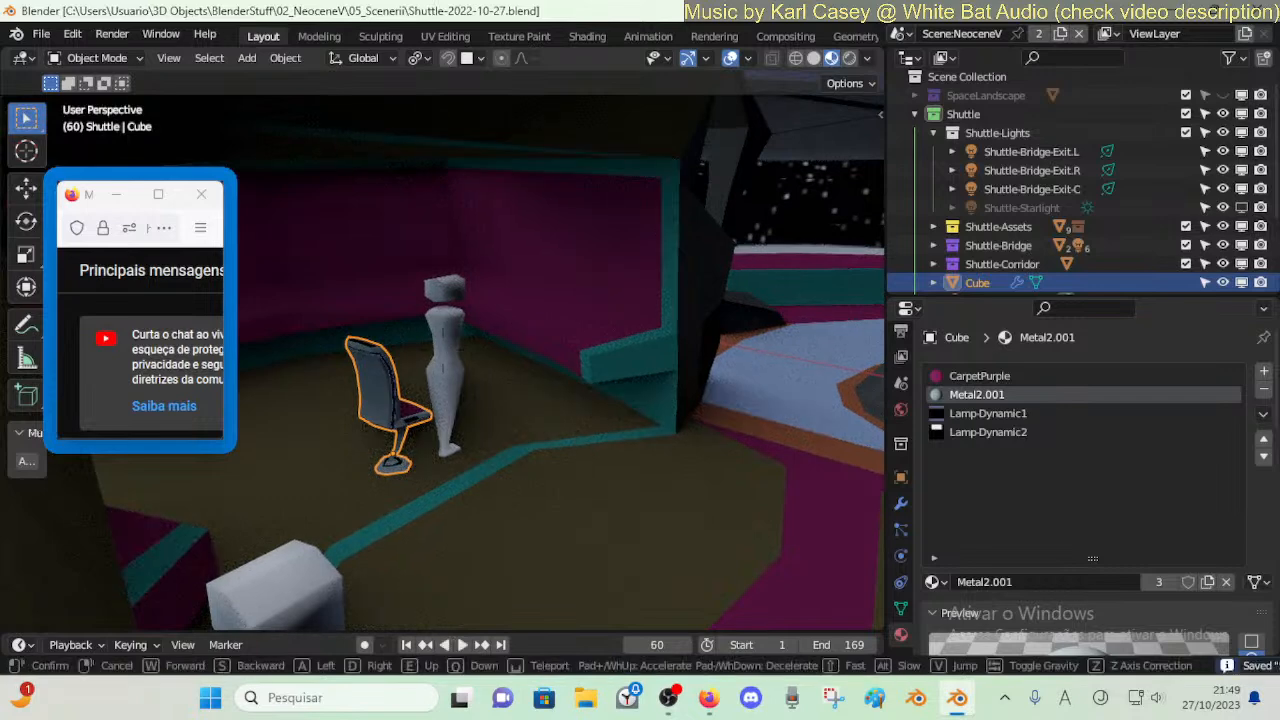
key(w)
click(579, 440)
click(435, 434)
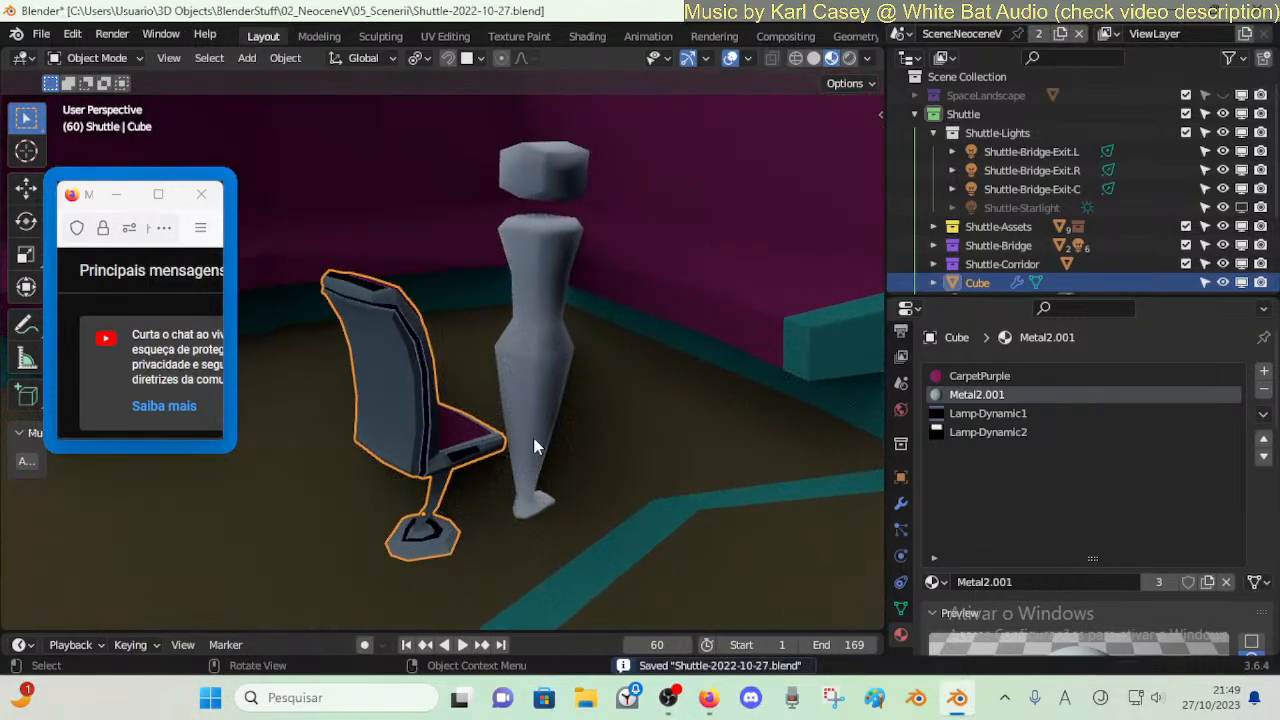
- Move the chair about 1 m across the floor to the other side of the dummy
key(shift+grave)
key(d)
key(s)
key(w)
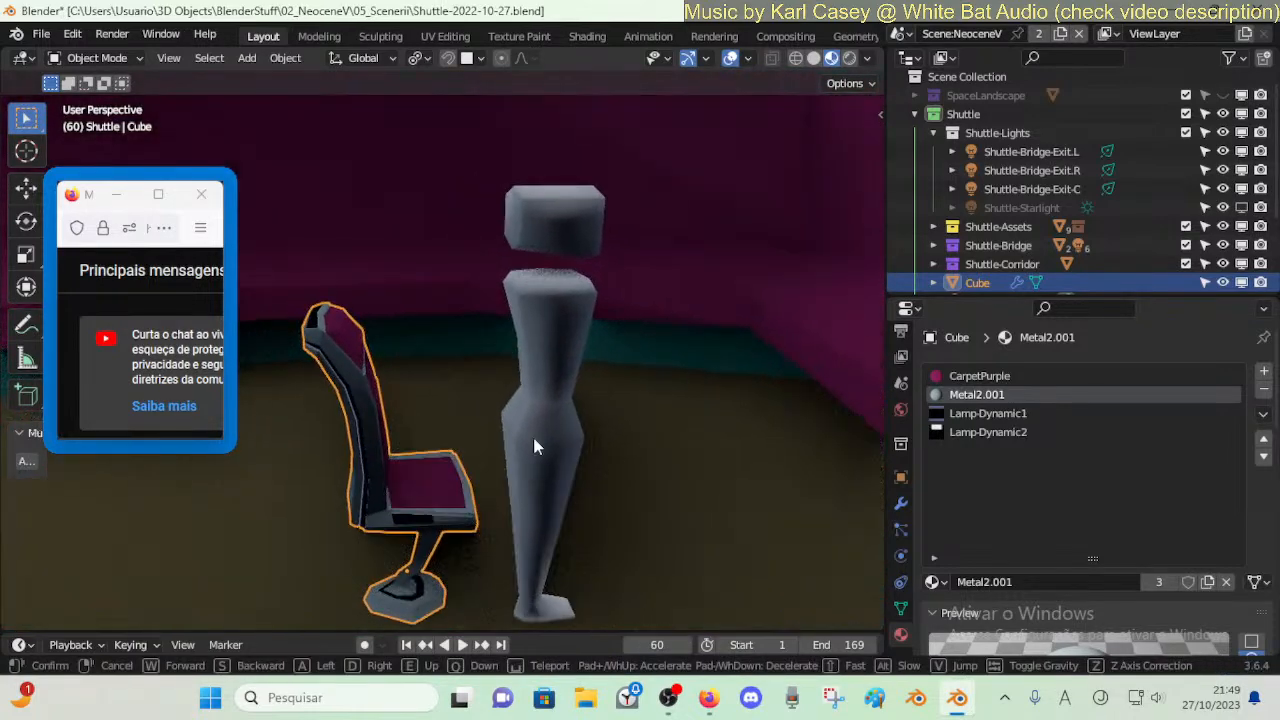
click(392, 481)
key(g)
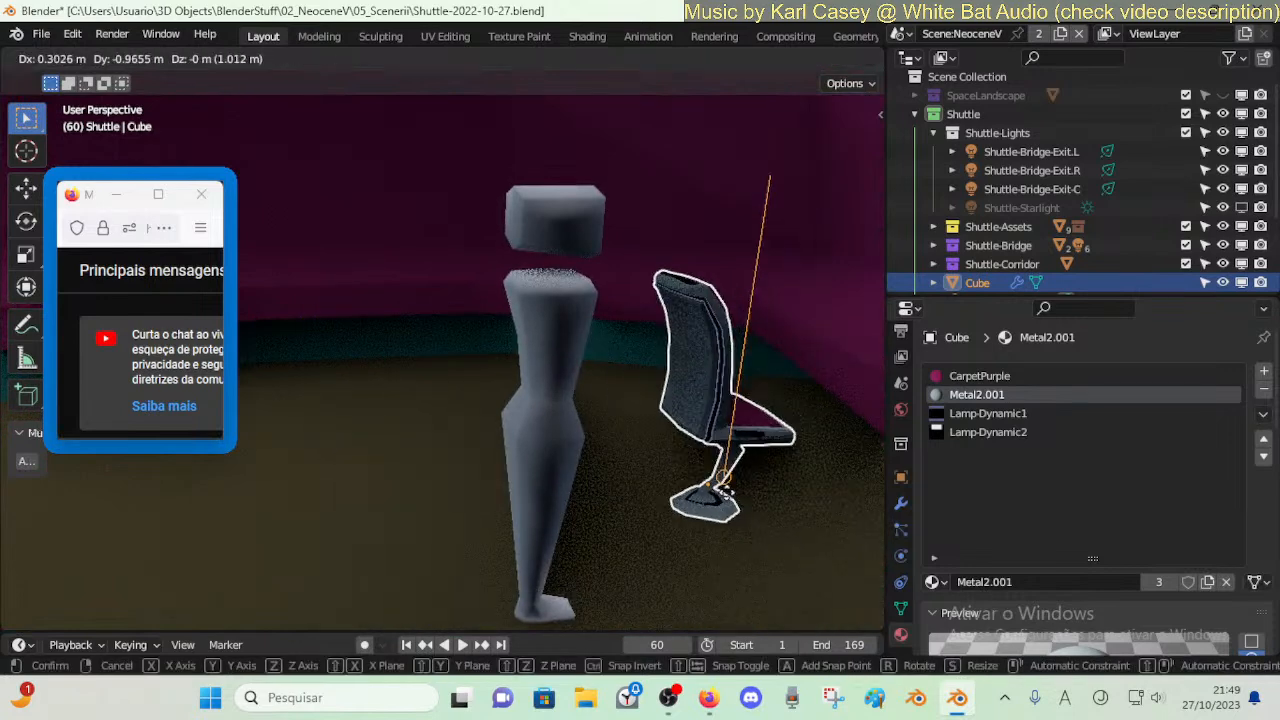
click(725, 495)
- Rotate the chair about -16.6° around the Z axis so its back aligns with the room
key(shift+grave)
key(d)
key(w)
key(s)
click(740, 507)
key(r)
key(z)
click(672, 478)
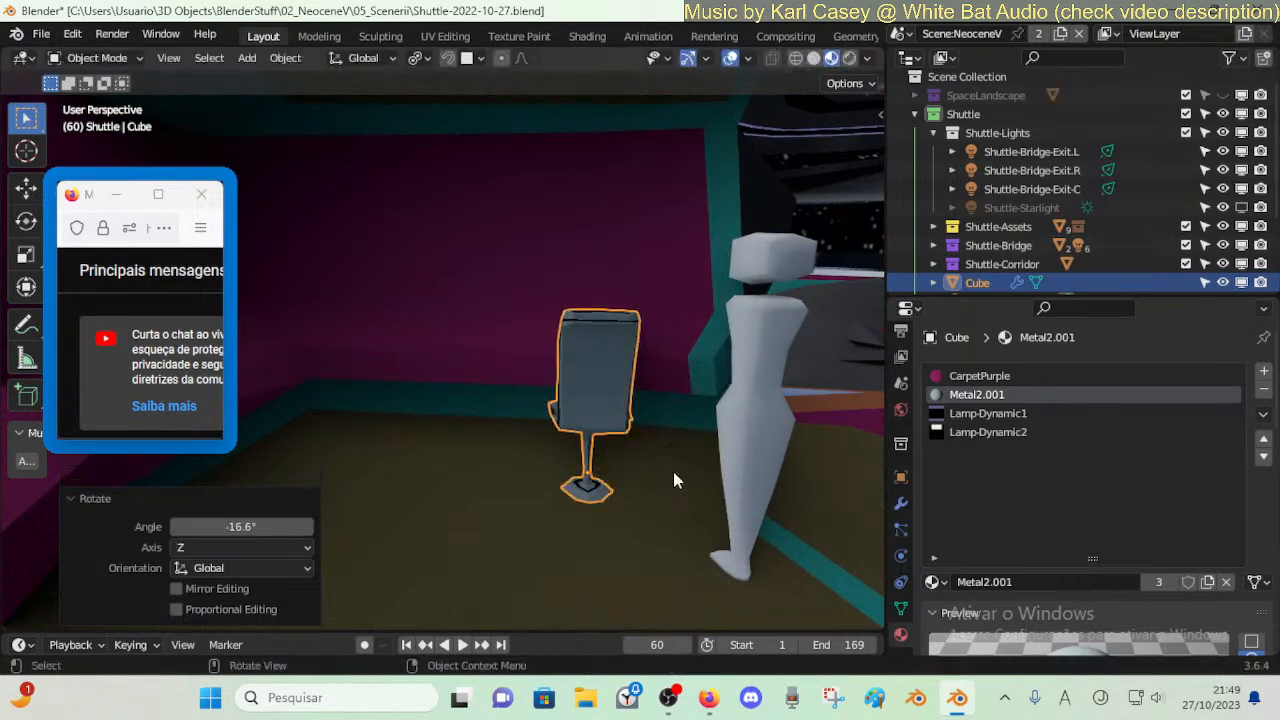
- Shift the chair about -0.022 m along Y and about 0.3 m along X, away from the dummy
key(g)
key(y)
click(655, 490)
key(g)
key(x)
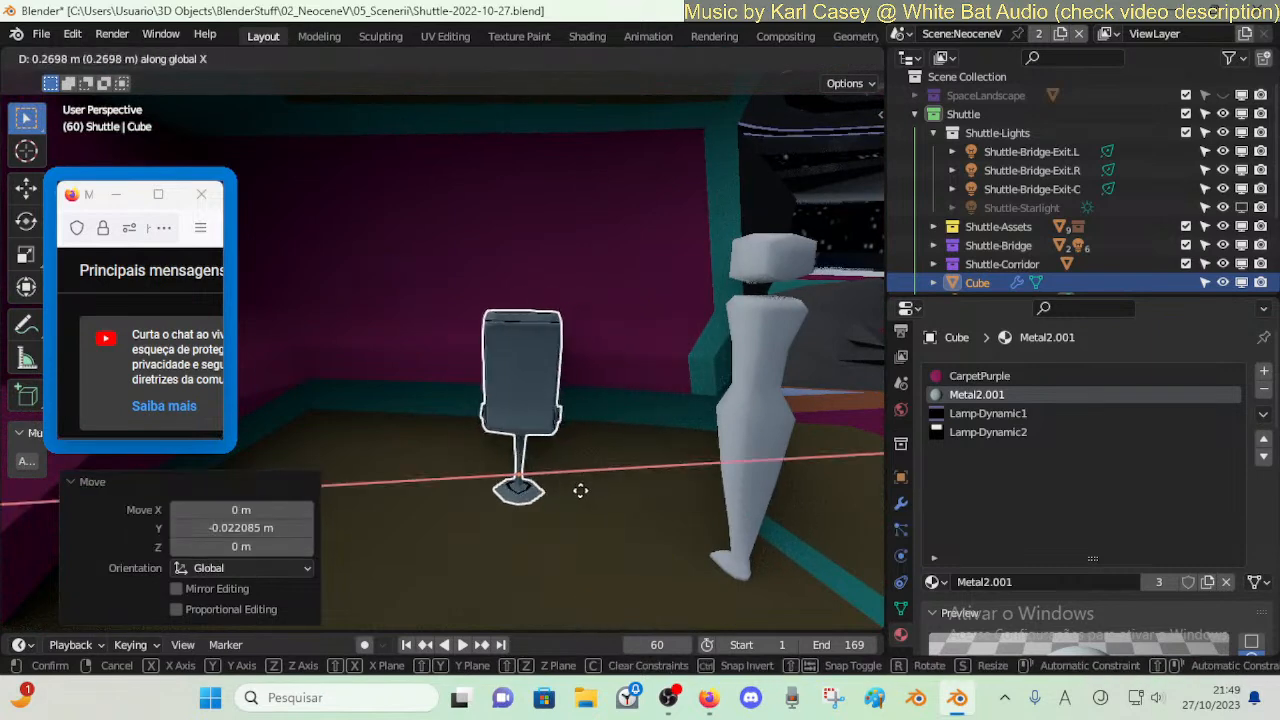
click(576, 474)
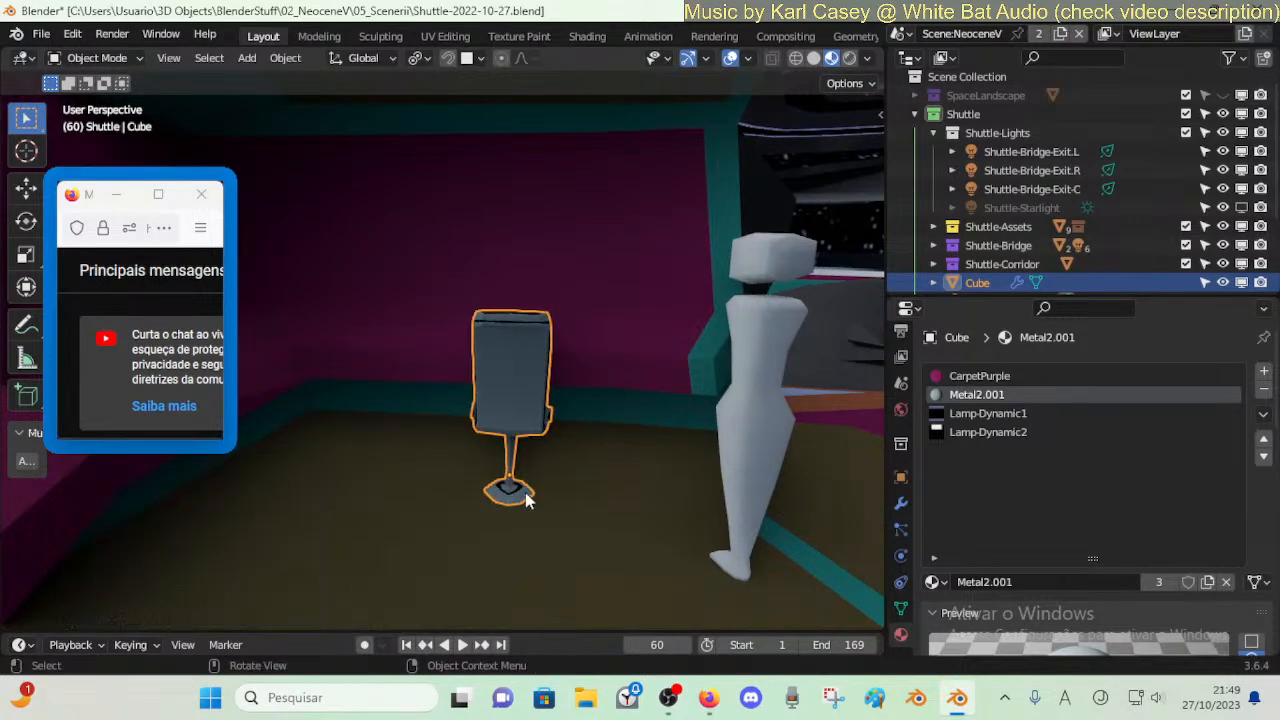
- Select the lower rim vertices of the chair's foot base in edit mode and snap the 3D cursor to them
key(Tab)
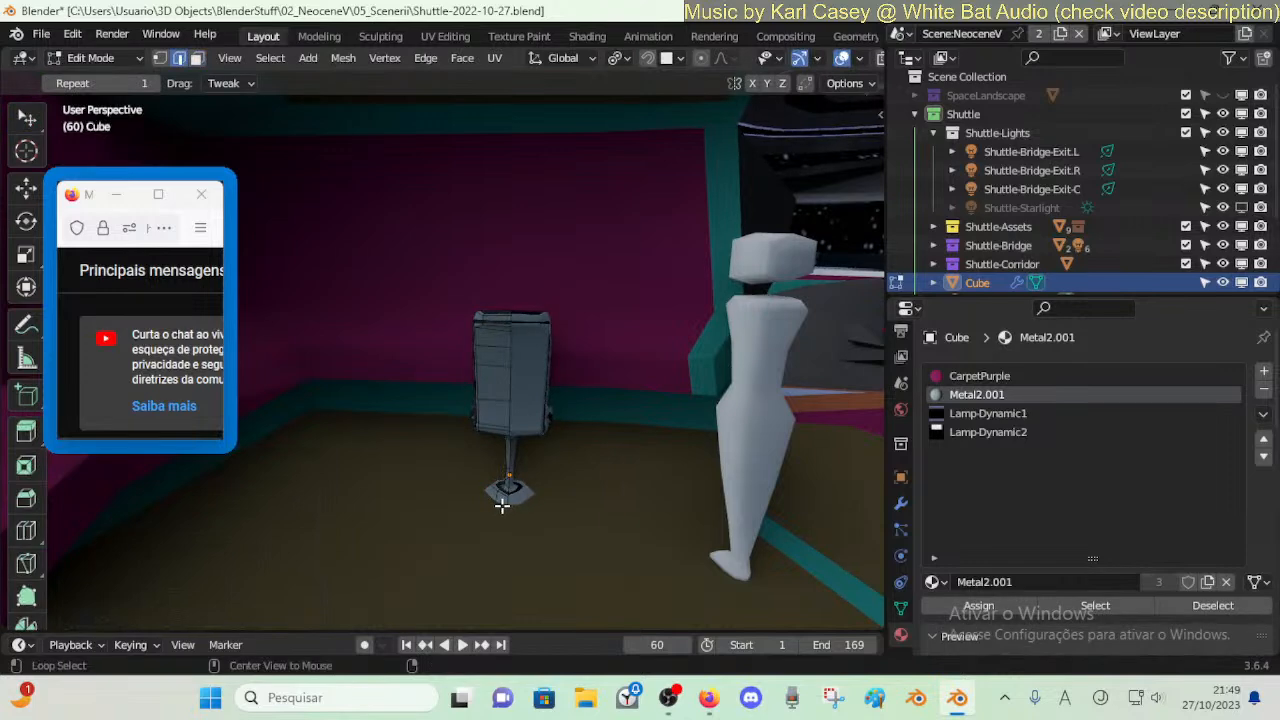
shift+middle_drag(520, 504, 500, 480)
scroll(500, 480, up, 3)
middle_drag(400, 490, 520, 505)
key(shift+s)
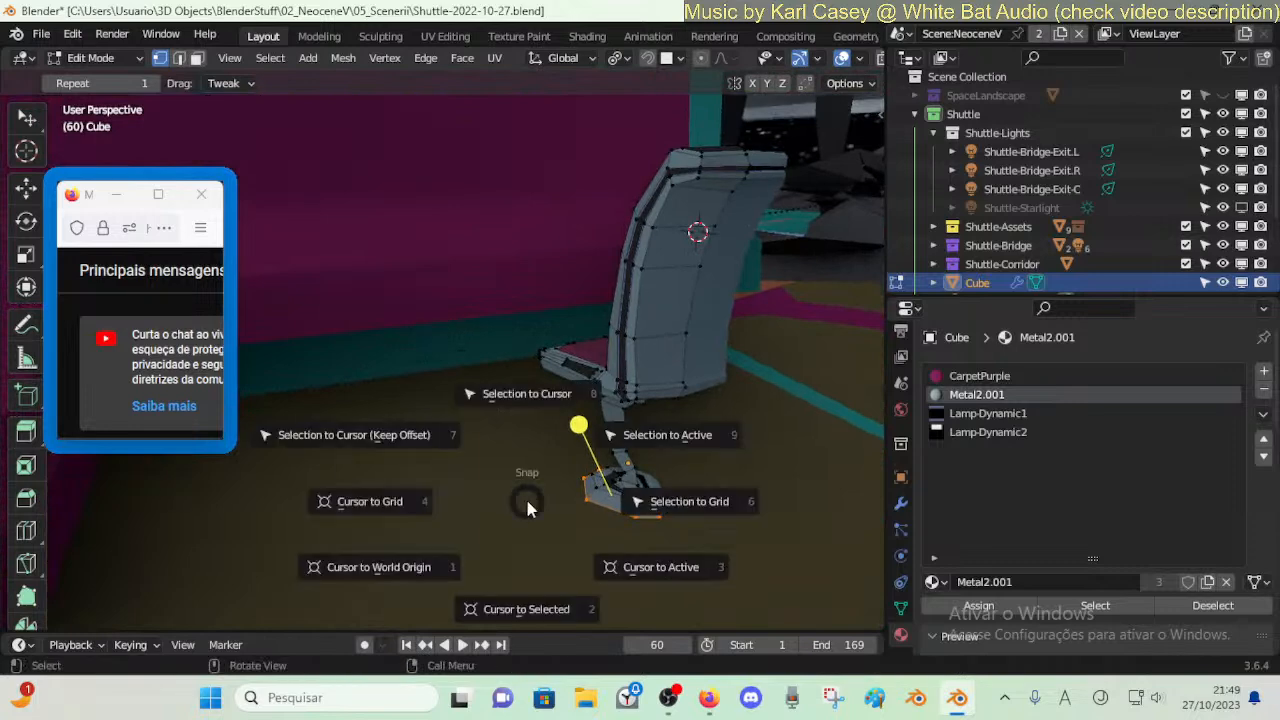
key(Escape)
key(shift+s)
key(2)
- Set the pivot point to the 3D cursor, flatten the foot base's lower rim vertices by scaling along Z, and return to object mode
key(shift+grave)
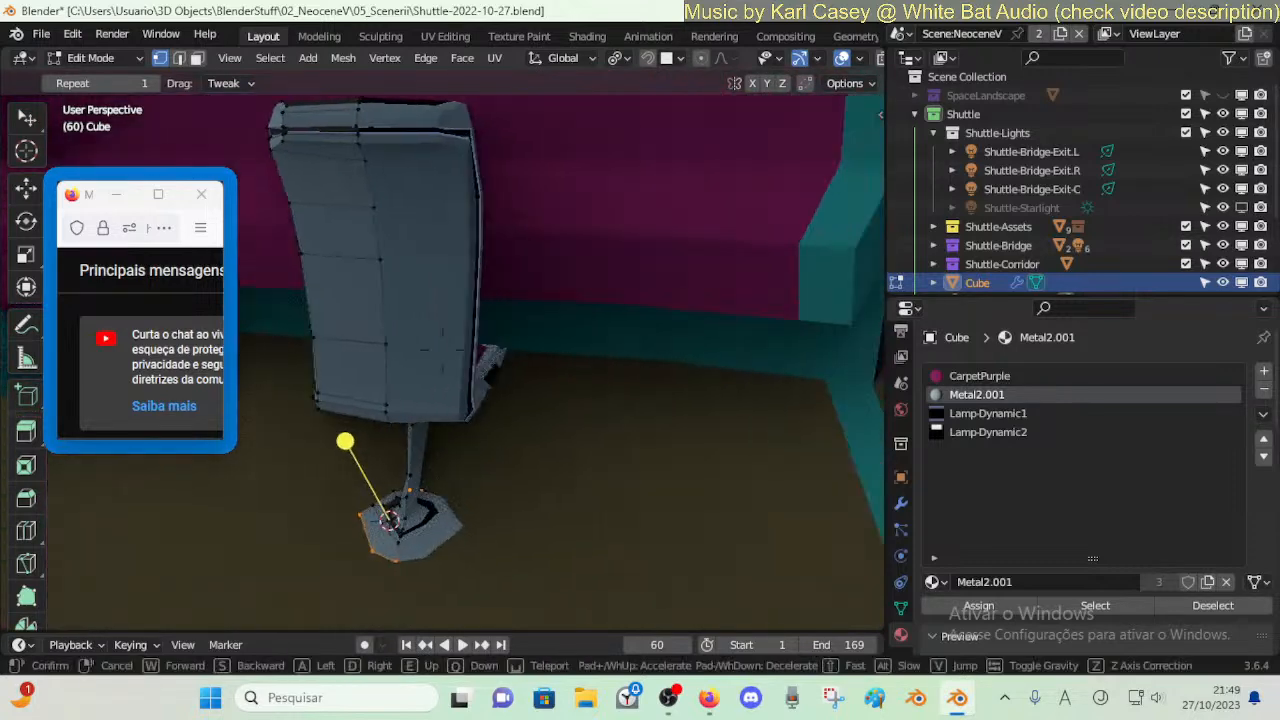
key(w)
click(694, 457)
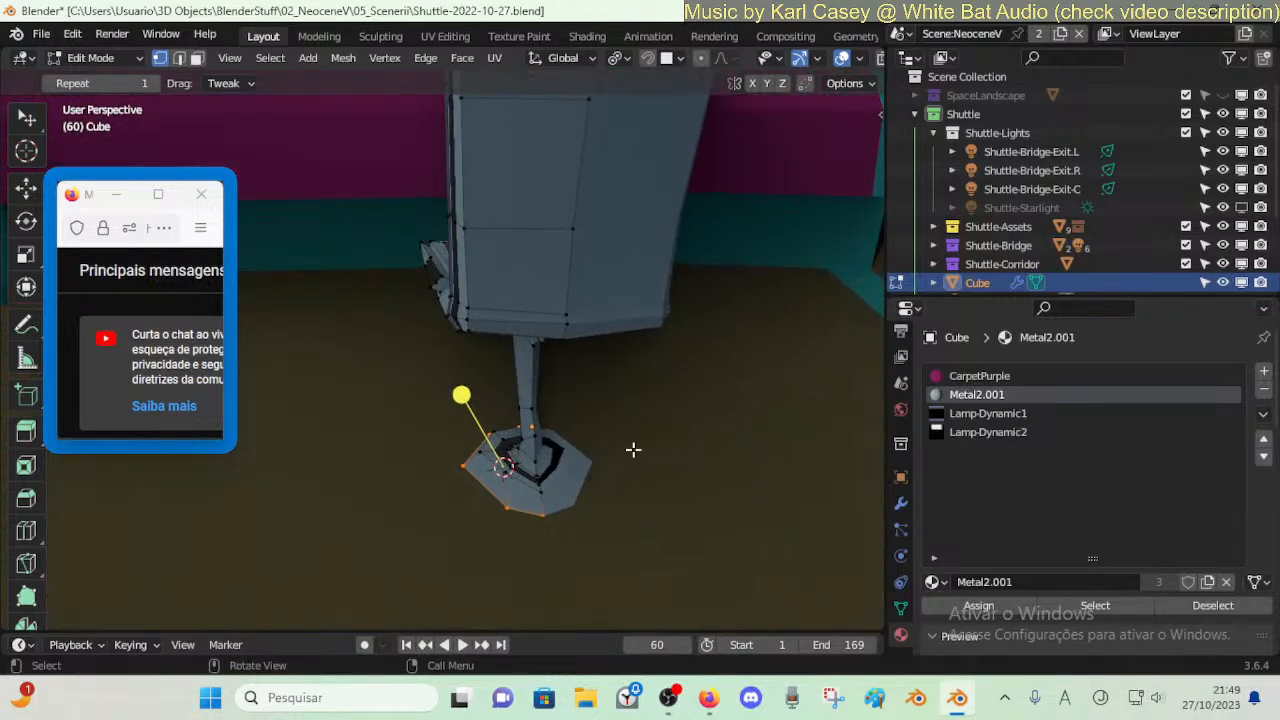
key(shift+grave)
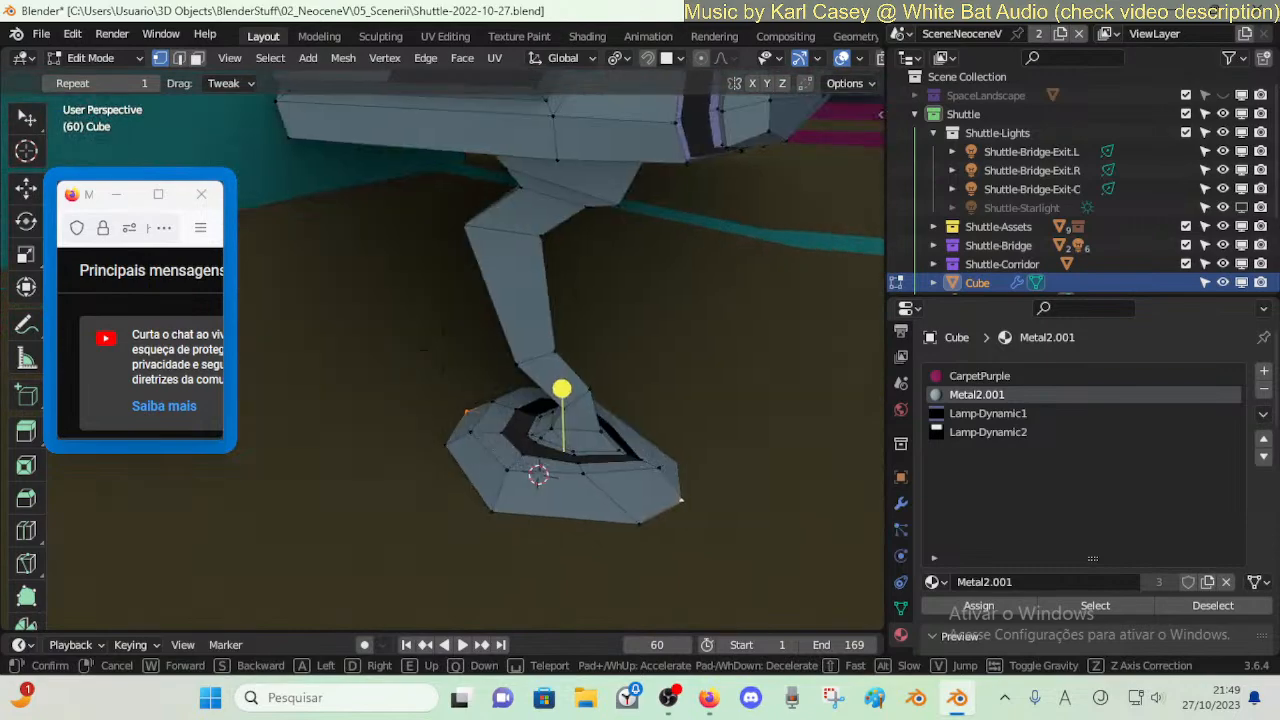
key(w)
key(s)
key(q)
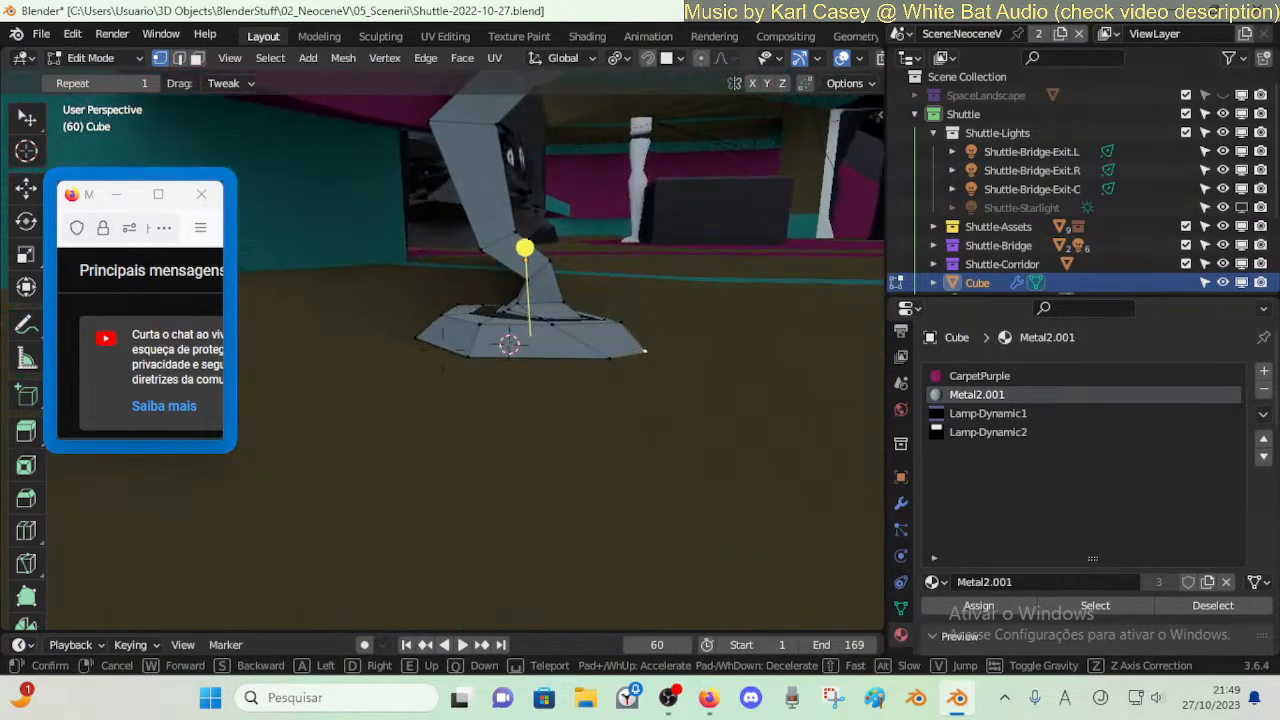
key(q)
key(e)
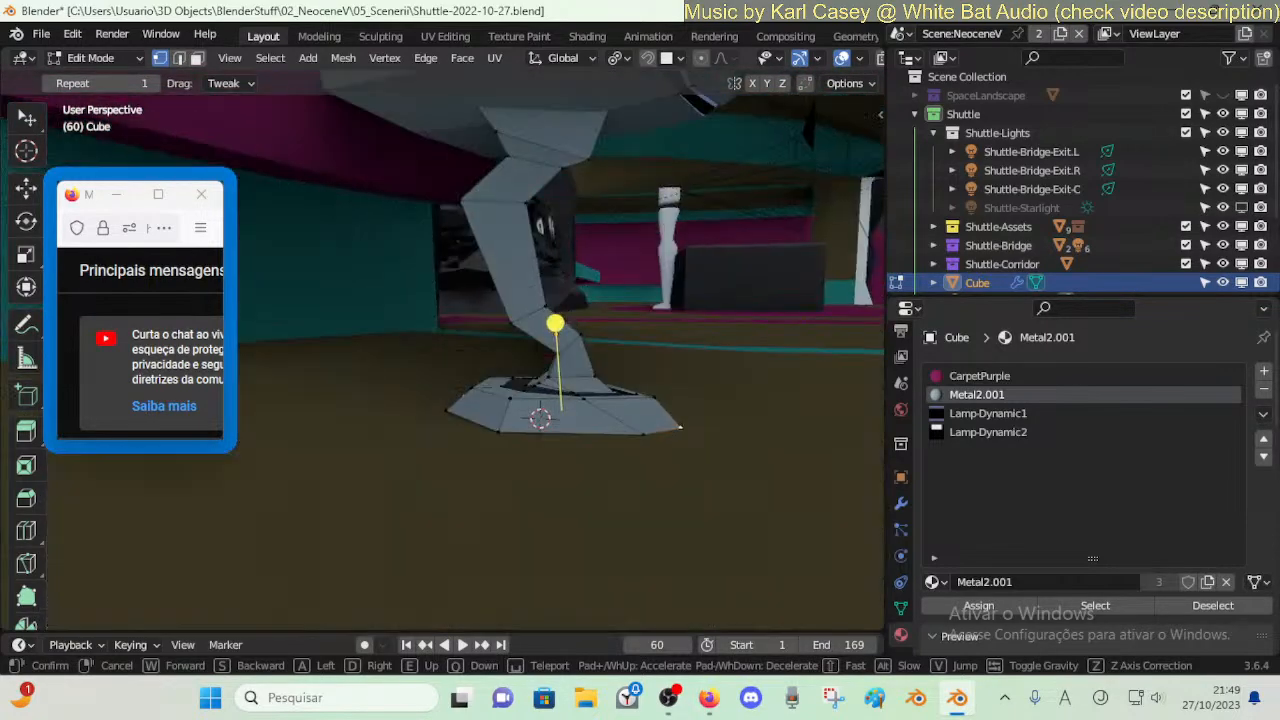
key(w)
key(a)
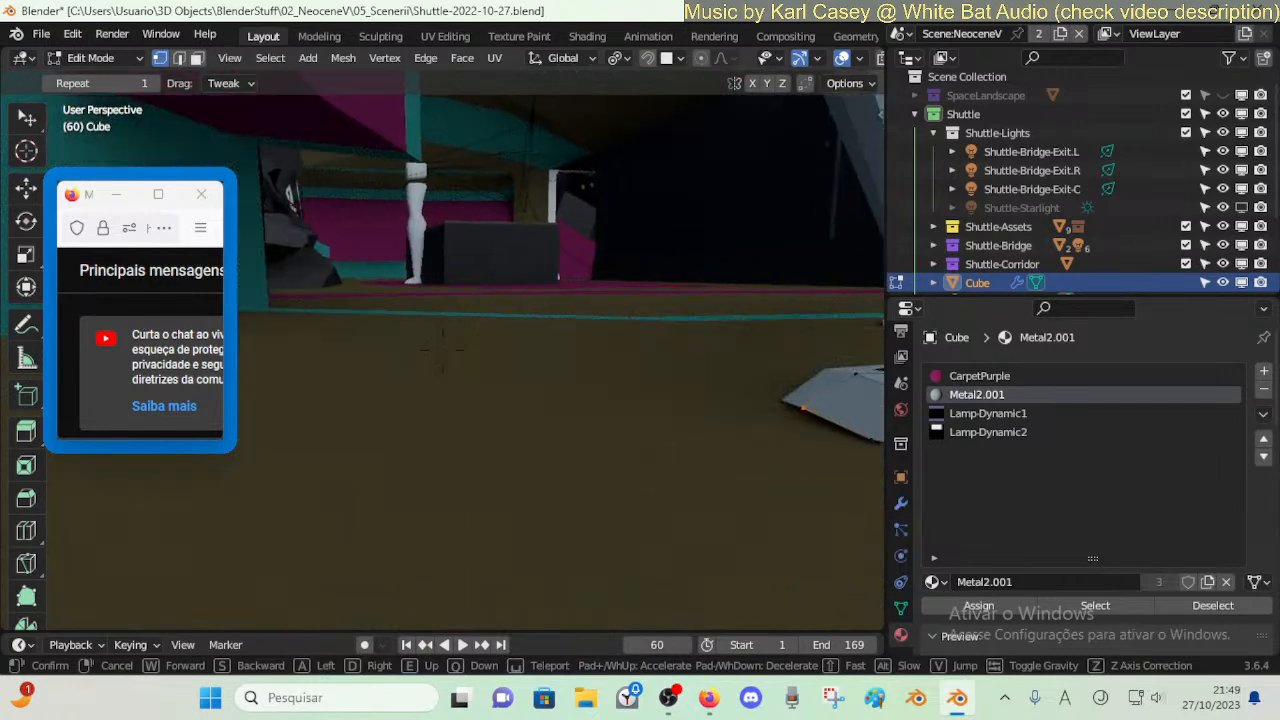
key(s)
click(472, 521)
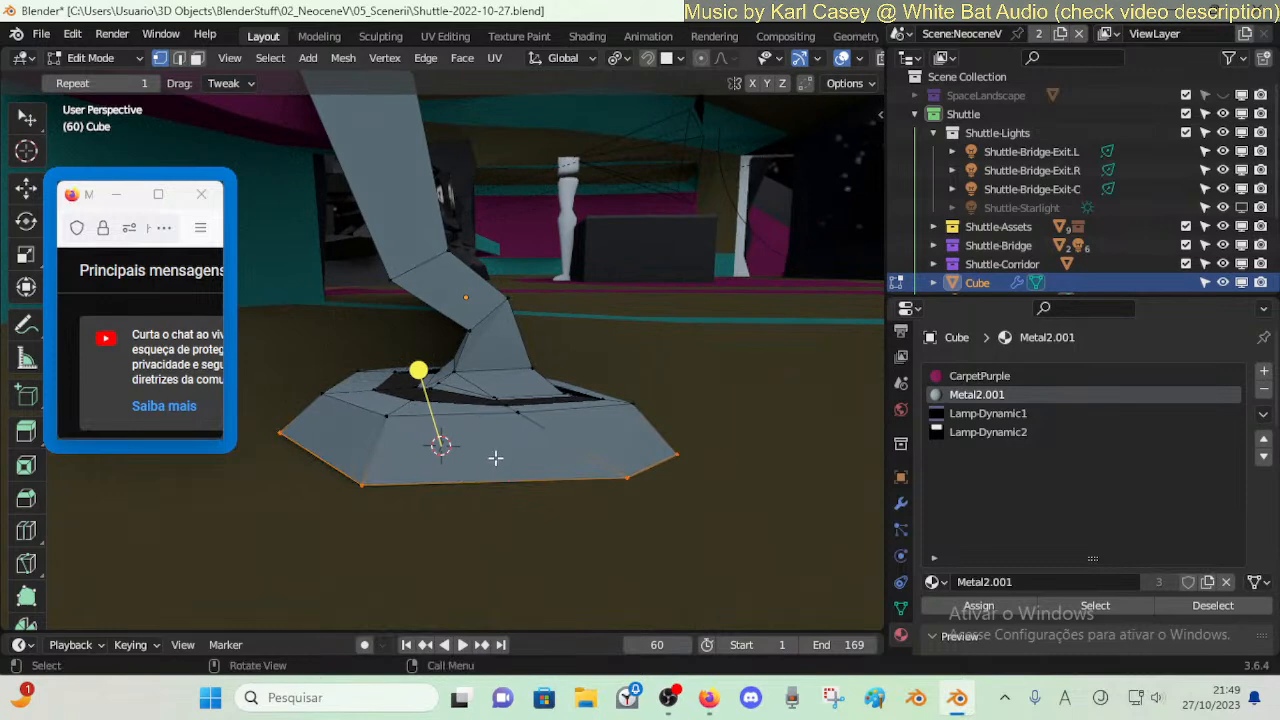
key(period)
click(469, 435)
key(s)
key(z)
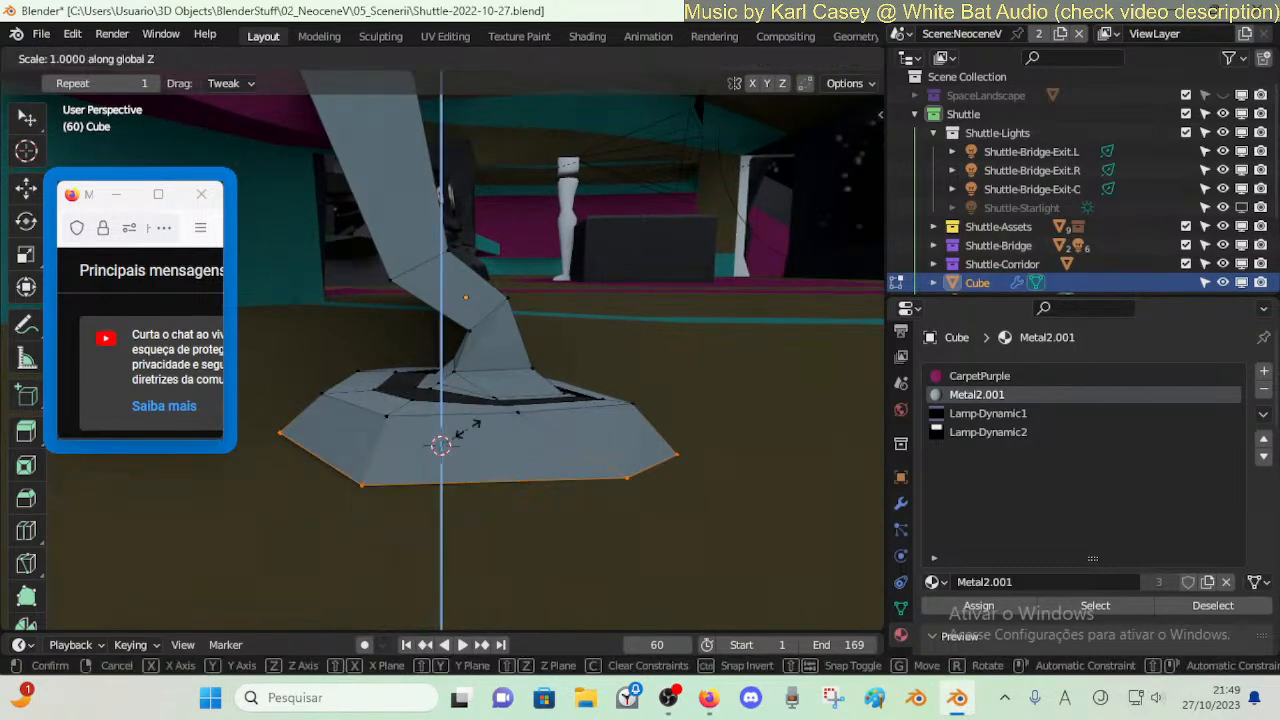
key(Return)
key(Tab)
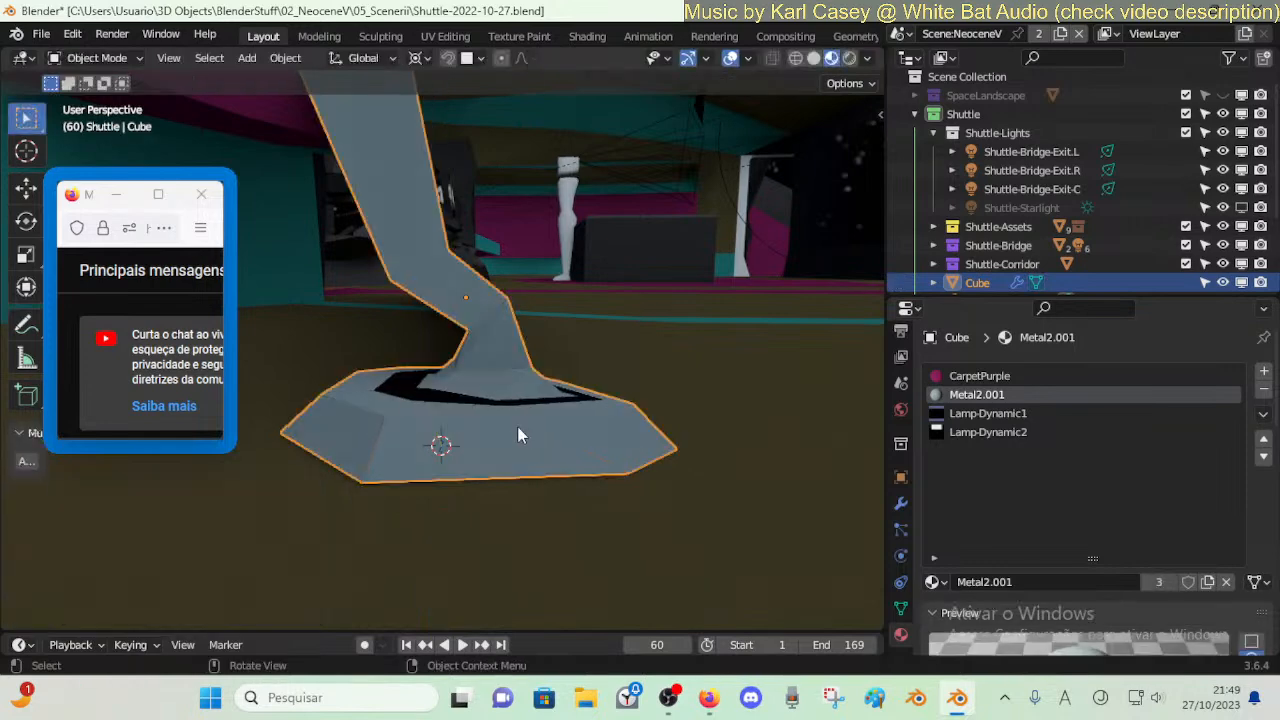
- Reposition the chair on the floor, including a move of about 0.162 m along the Y axis
key(g)
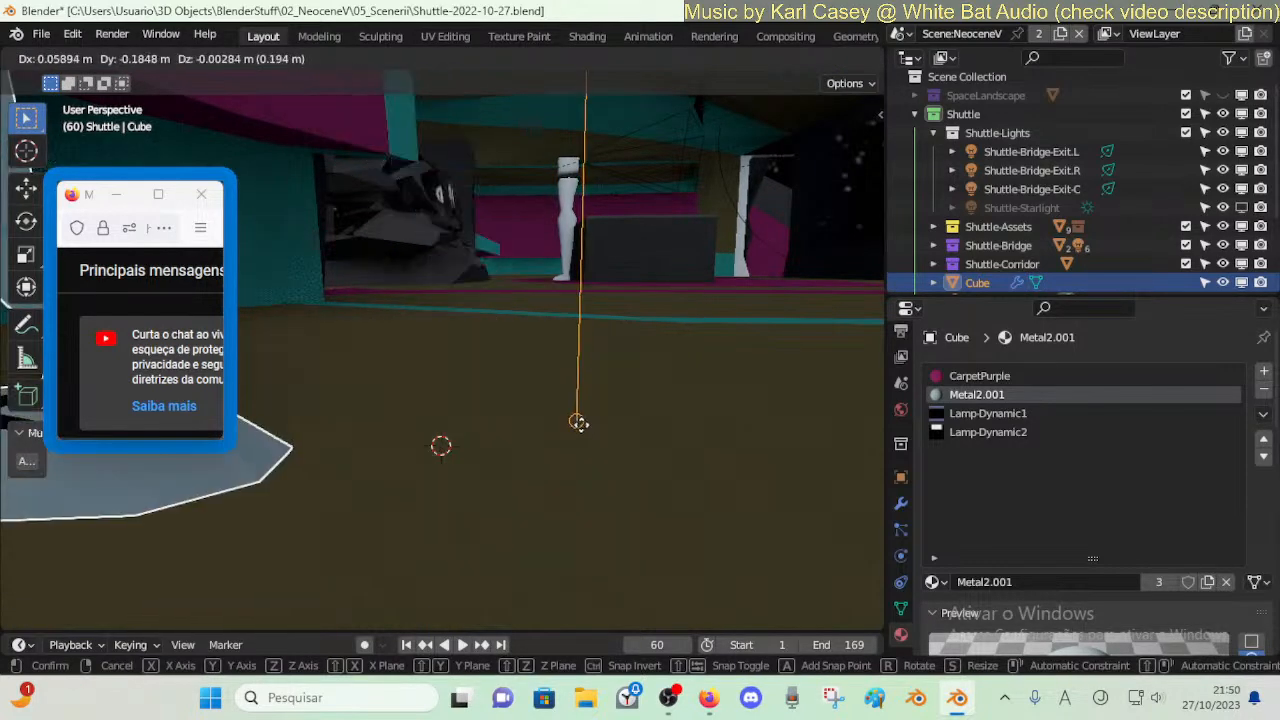
key(Return)
key(g)
key(y)
key(Return)
key(shift+grave)
key(w)
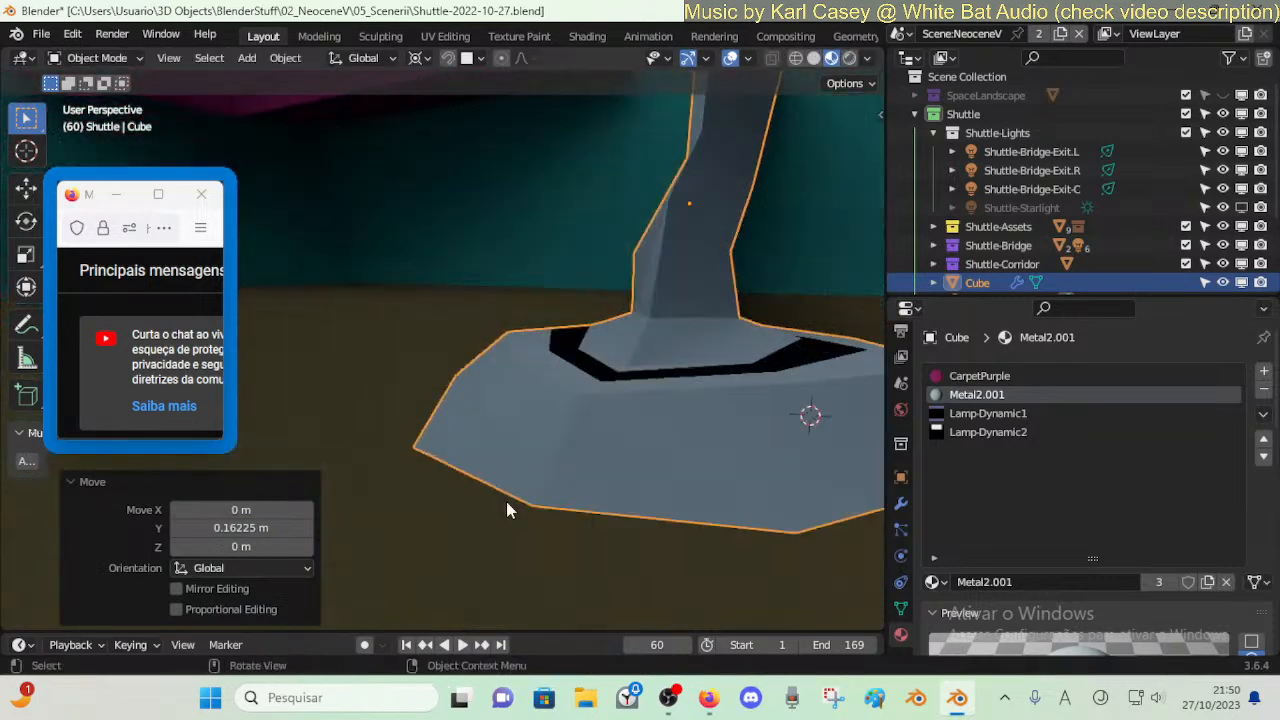
- Snap the 3D cursor to the selected geometry on the chair's foot base in edit mode and return to object mode
key(Return)
key(Tab)
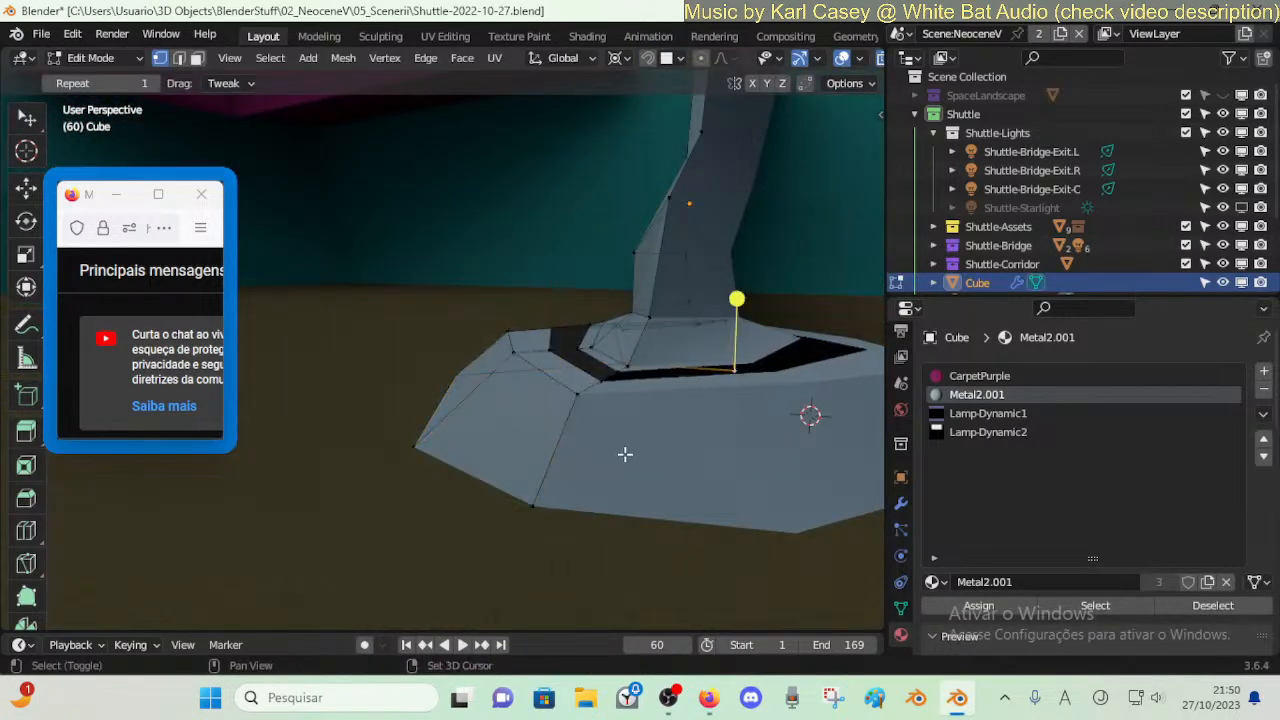
key(shift+s)
click(572, 602)
key(shift+grave)
key(s)
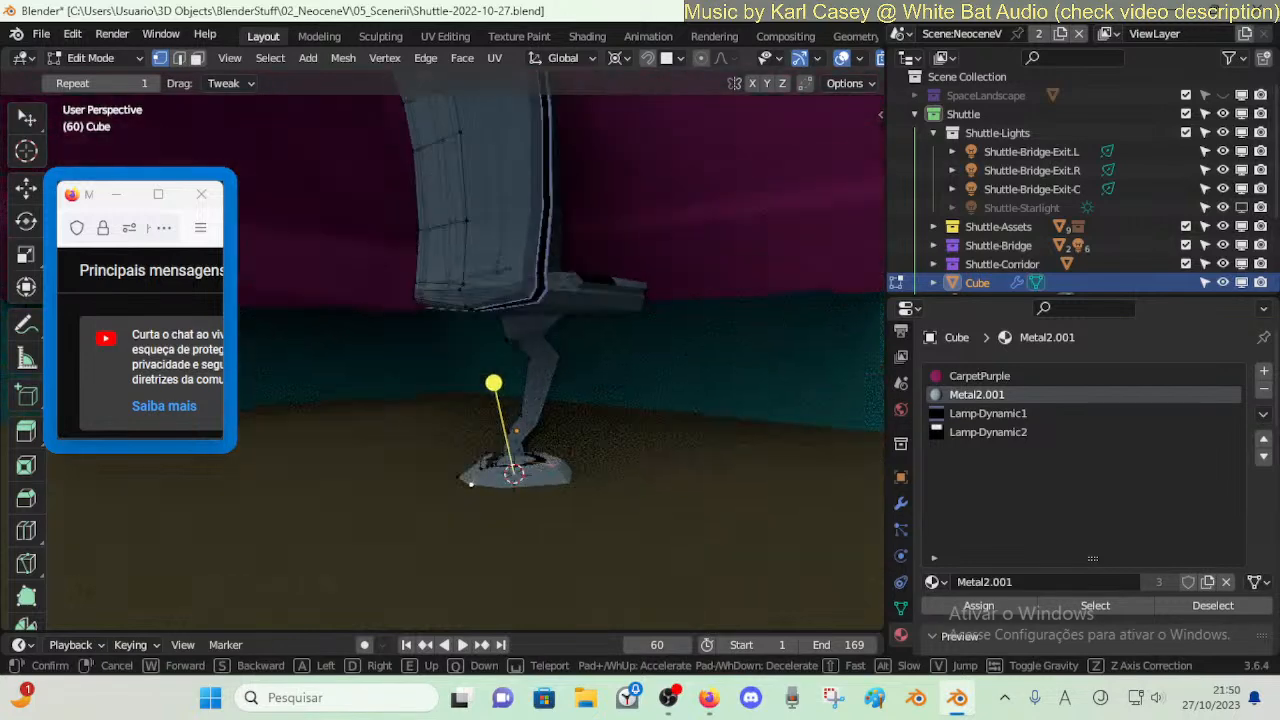
key(w)
click(597, 460)
key(shift+s)
key(3)
key(shift+s)
key(2)
key(shift+grave)
key(s)
click(606, 452)
key(Tab)
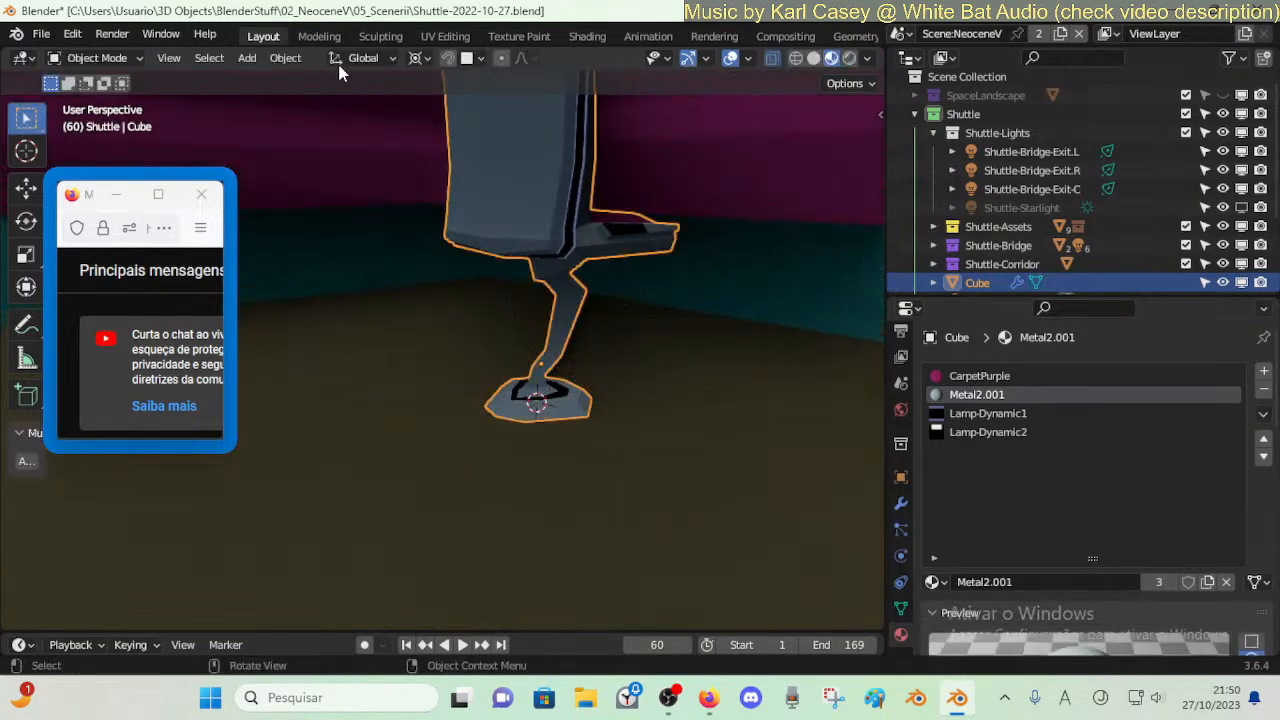
- Set the chair's origin to the 3D cursor at the foot base and save the file
click(286, 57)
mouse_move(315, 105)
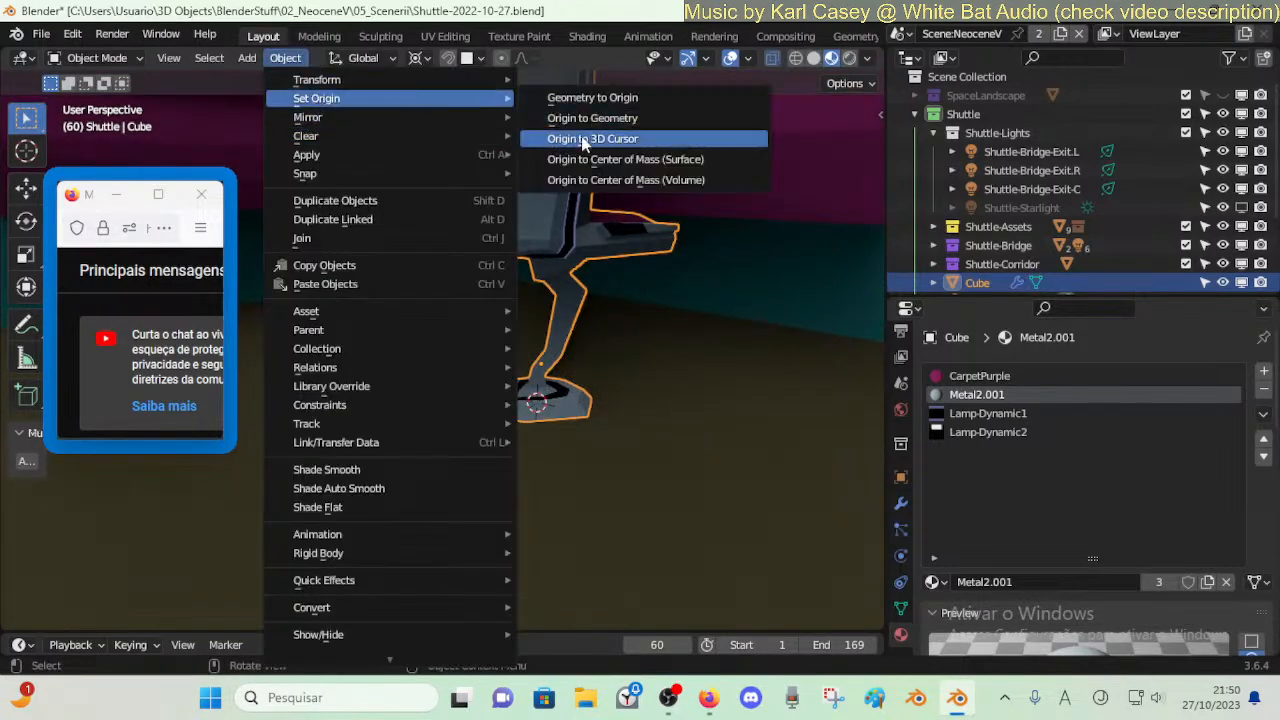
click(556, 134)
key(ctrl+s)
- Enlarge the Outliner and rename the chair object Cube as Shuttle-Seat
key(shift+grave)
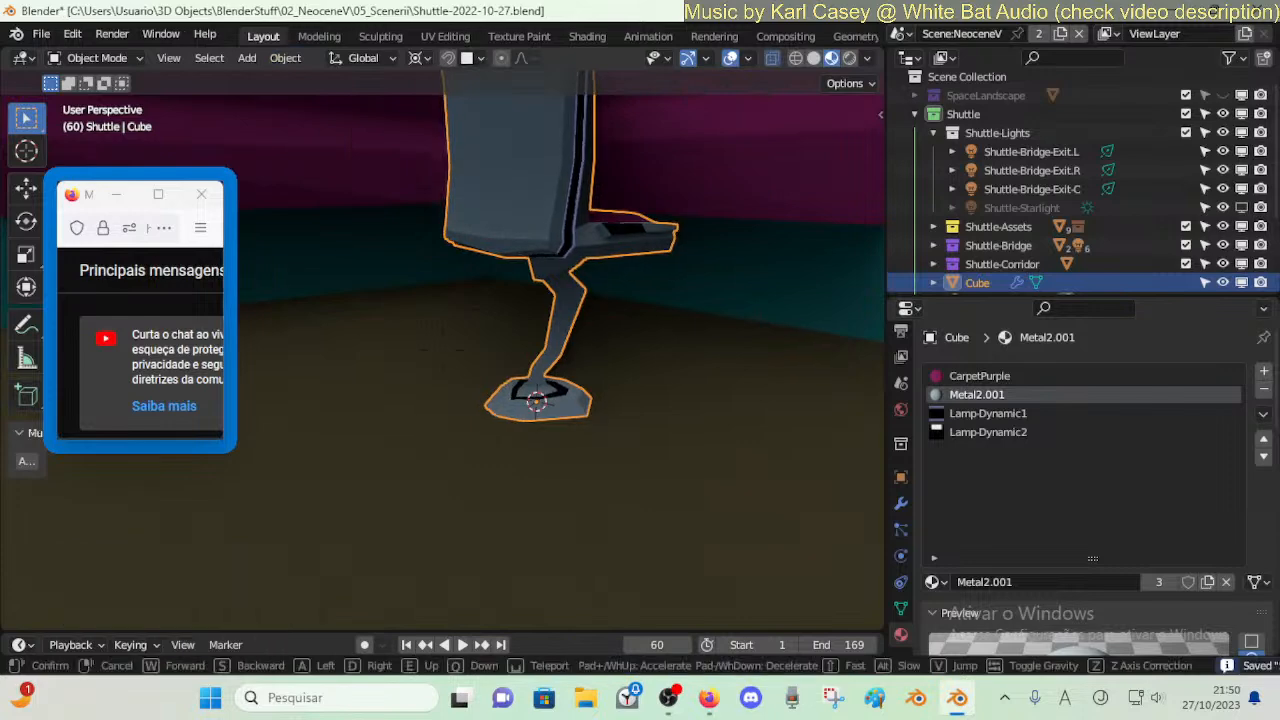
key(s)
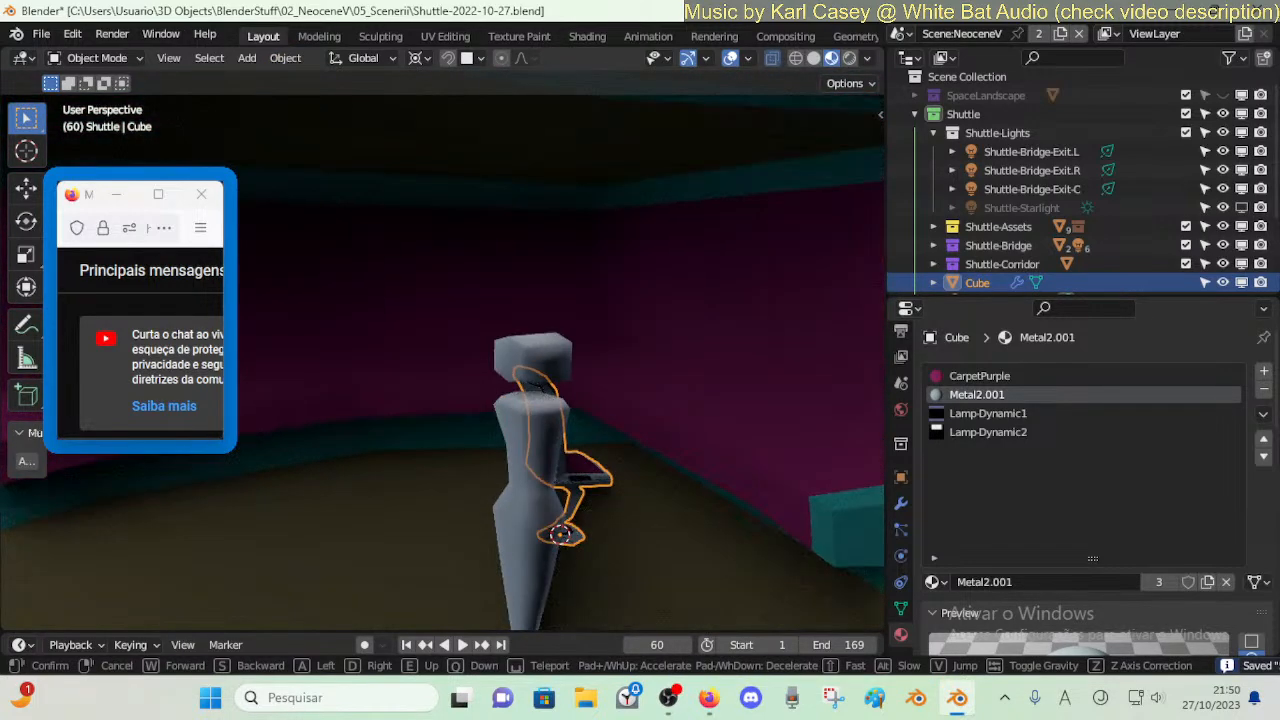
click(593, 277)
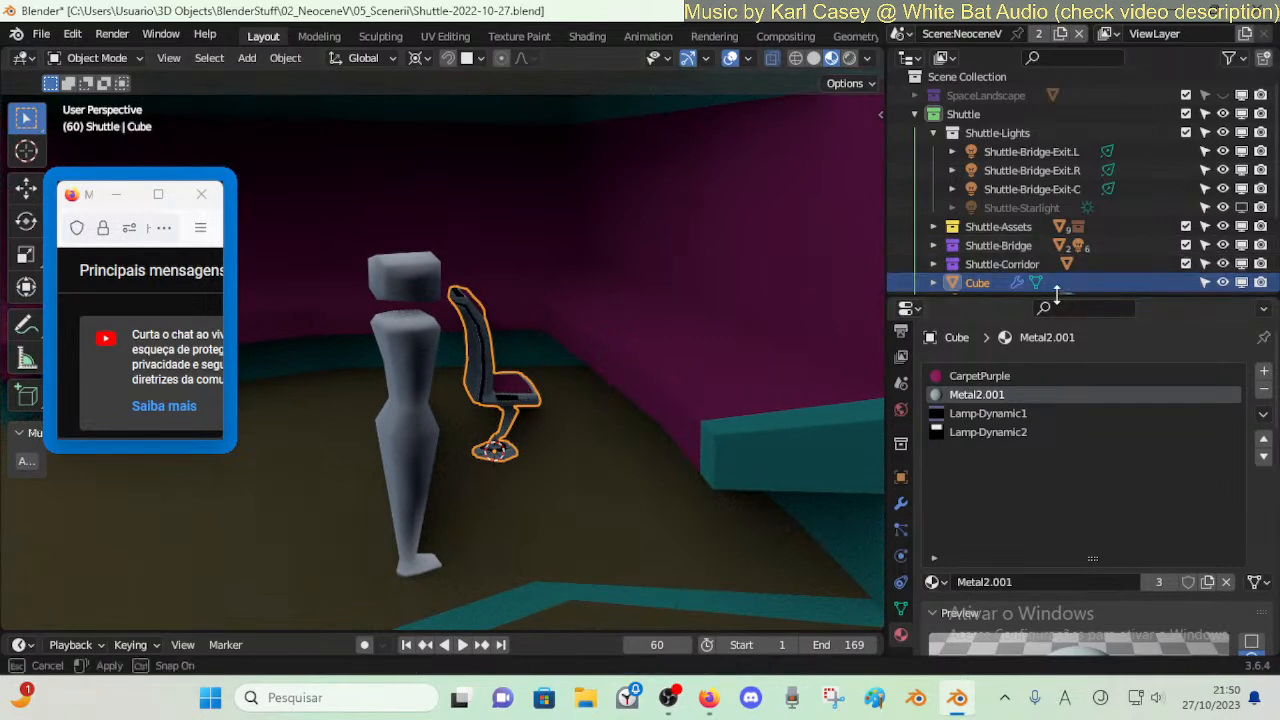
drag(1057, 293, 1057, 331)
double_click(994, 282)
scroll(1068, 283, down, 2)
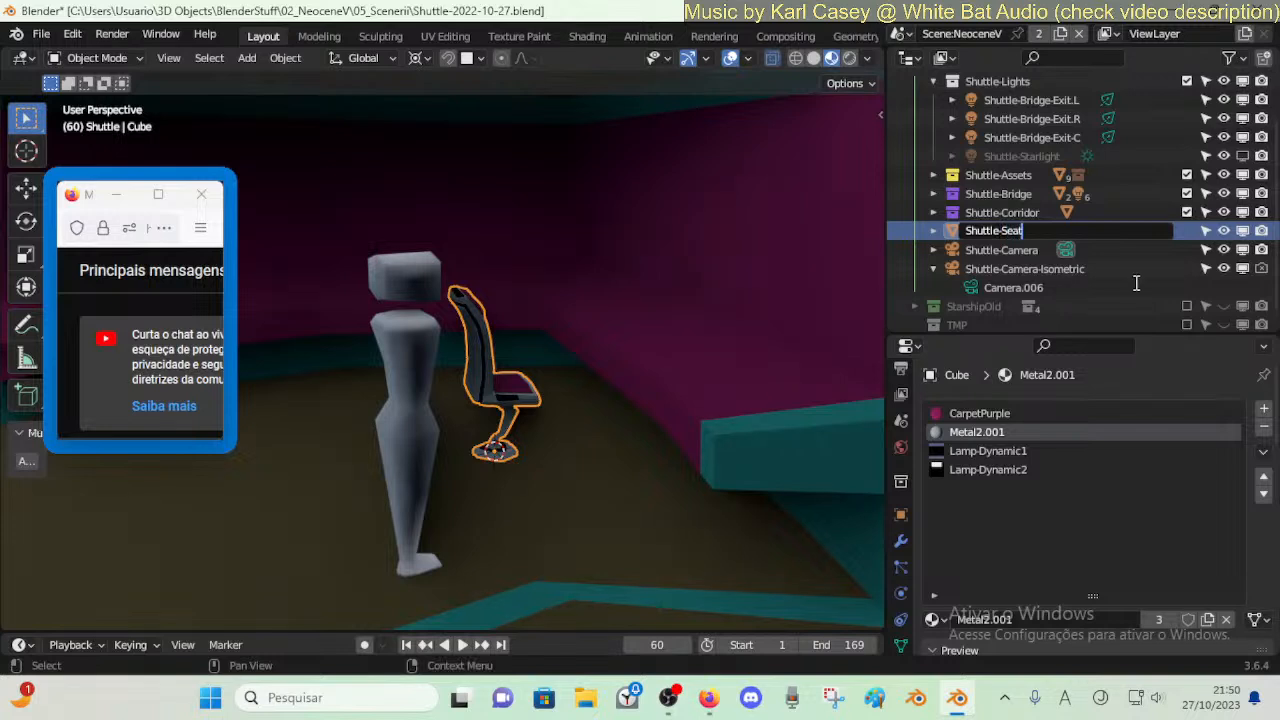
key(Return)
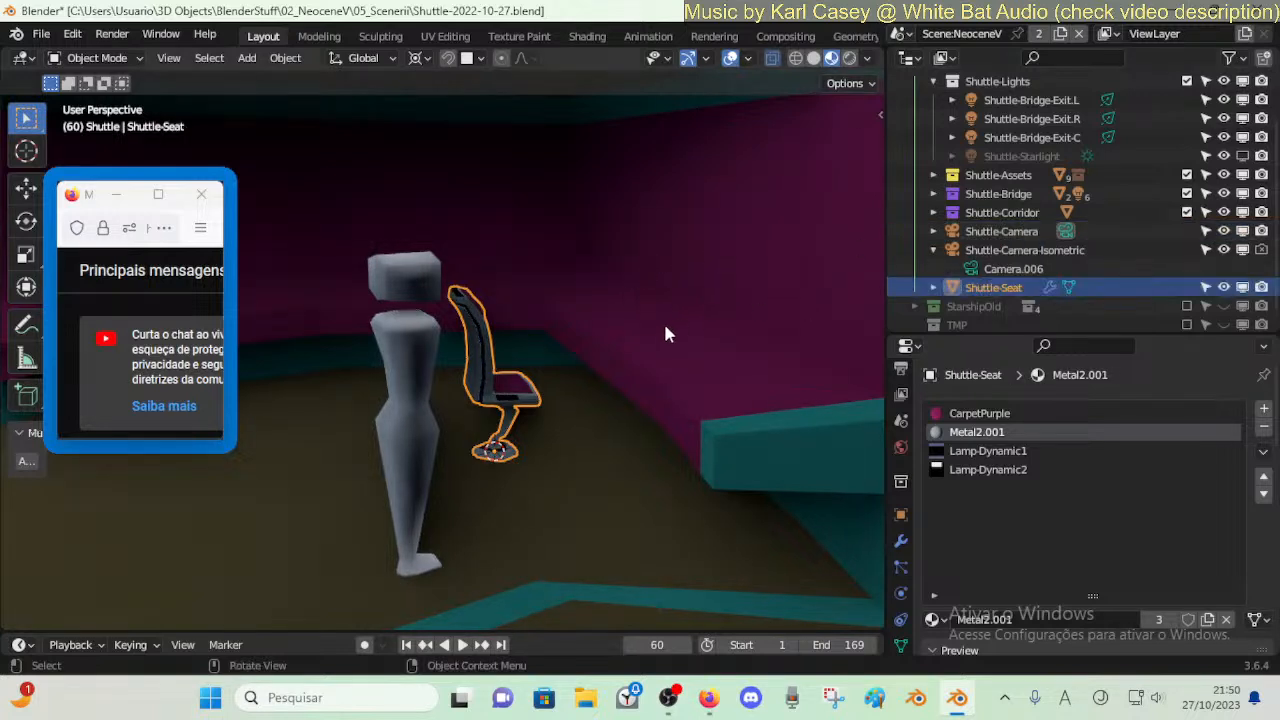
- Save the file and mark the Shuttle-Seat object as an asset
key(shift+grave)
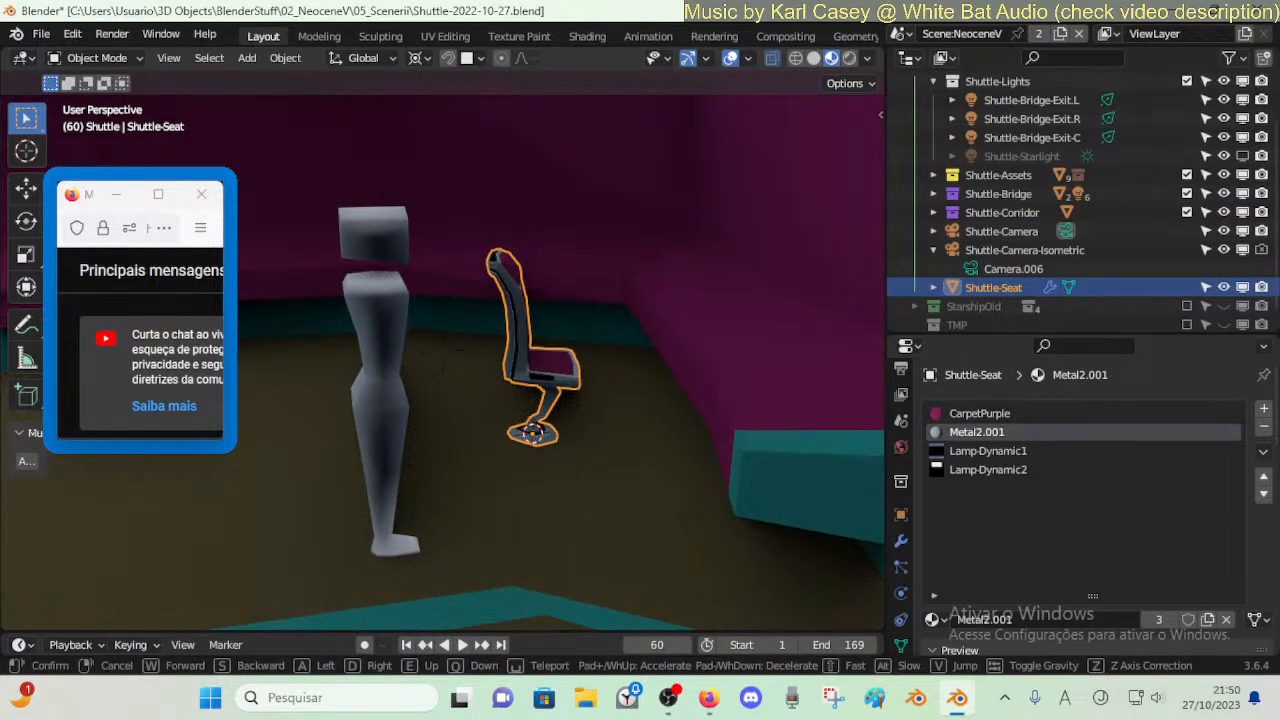
click(572, 383)
key(ctrl+s)
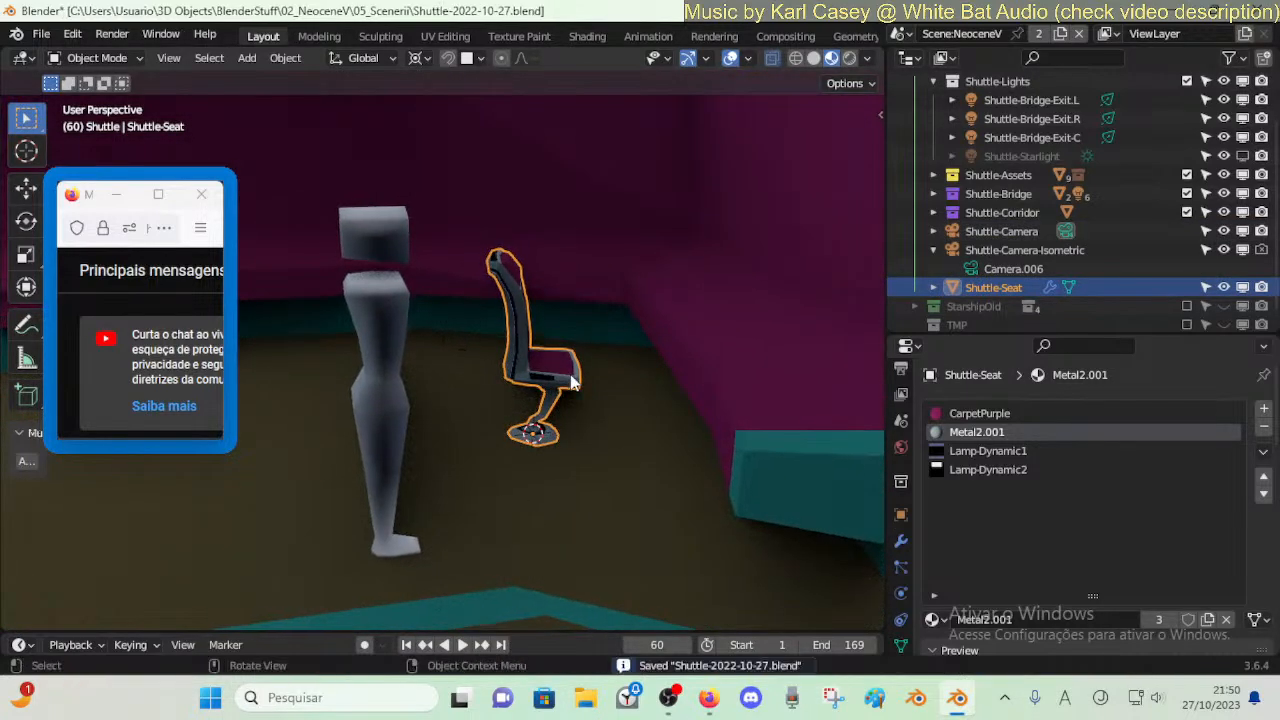
key(shift+grave)
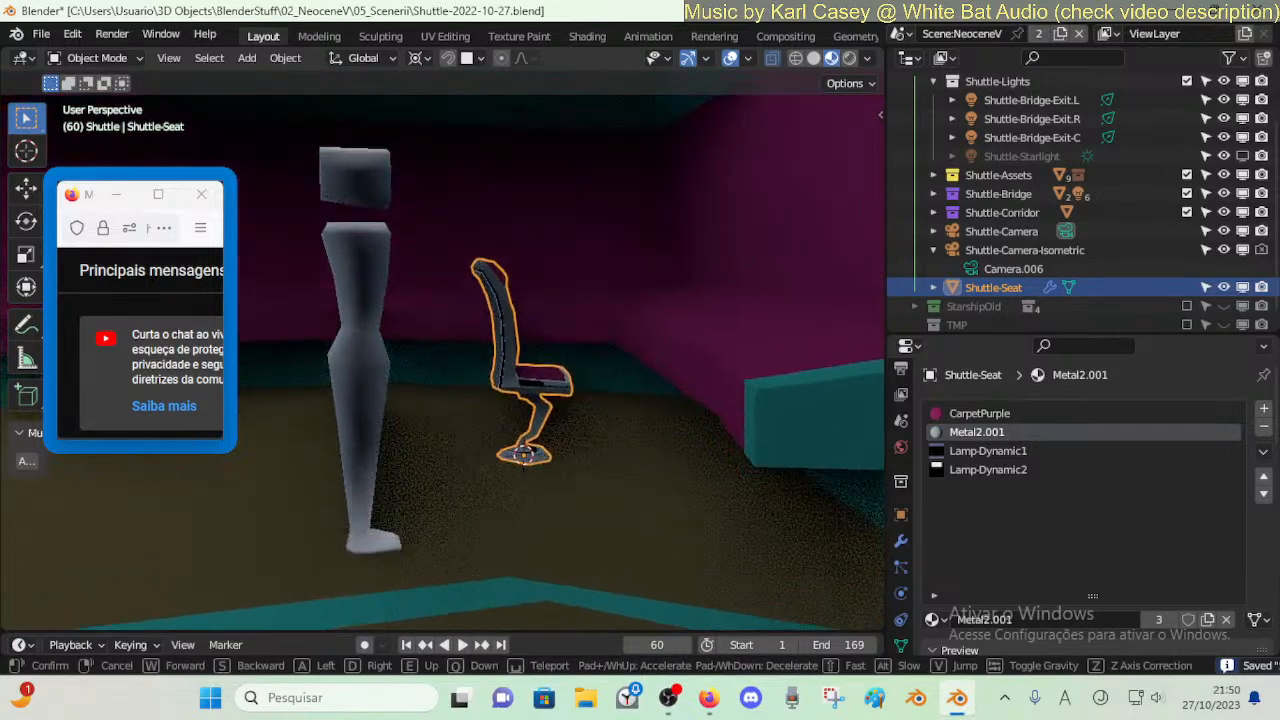
key(s)
click(572, 384)
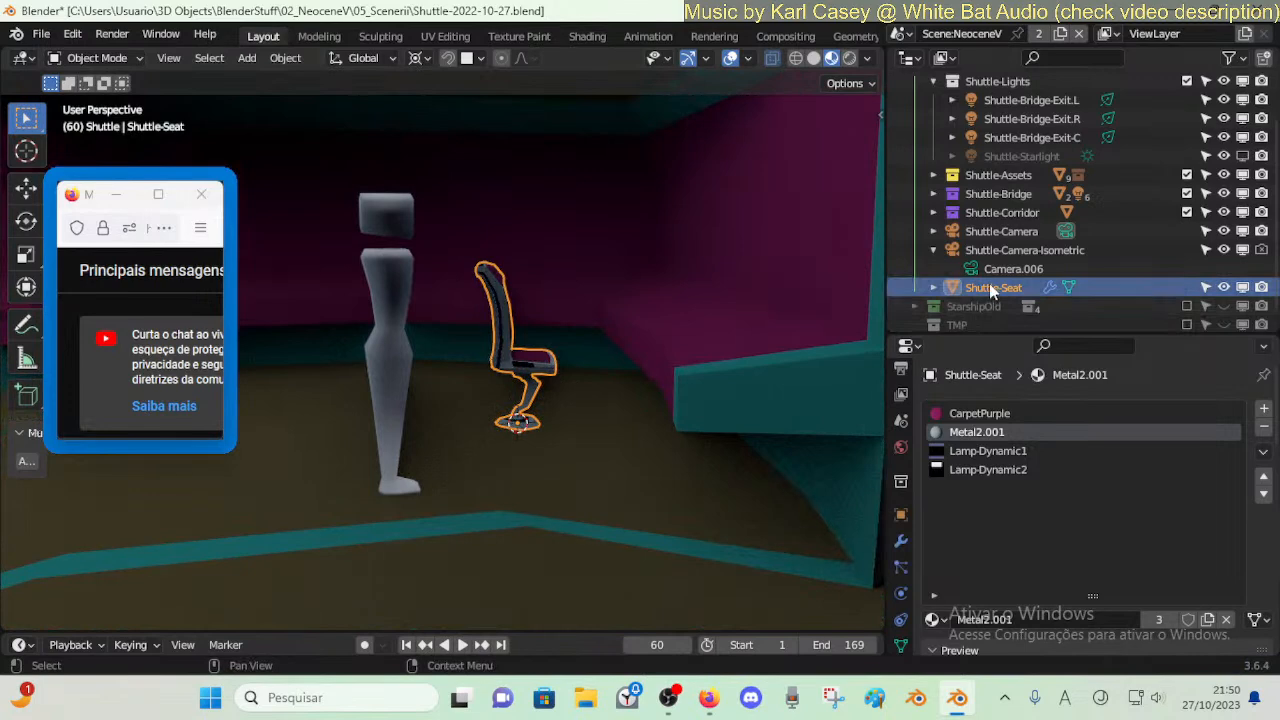
key(ctrl+s)
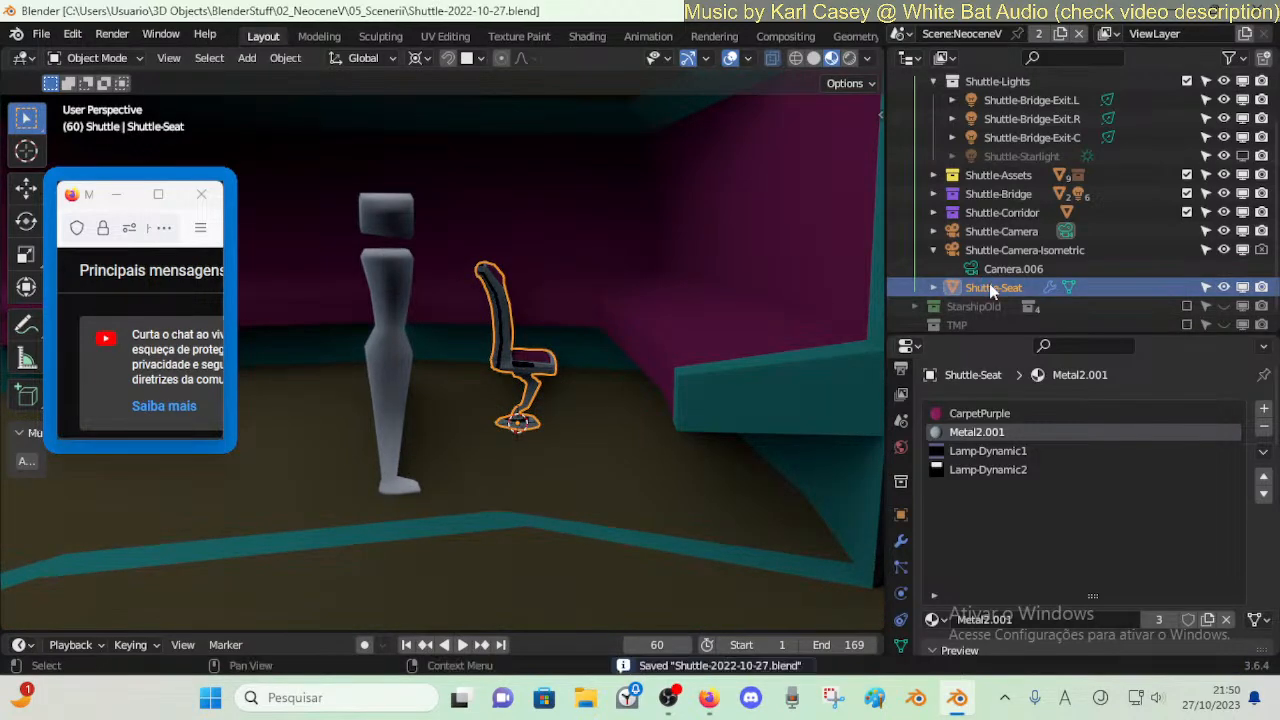
right_click(989, 285)
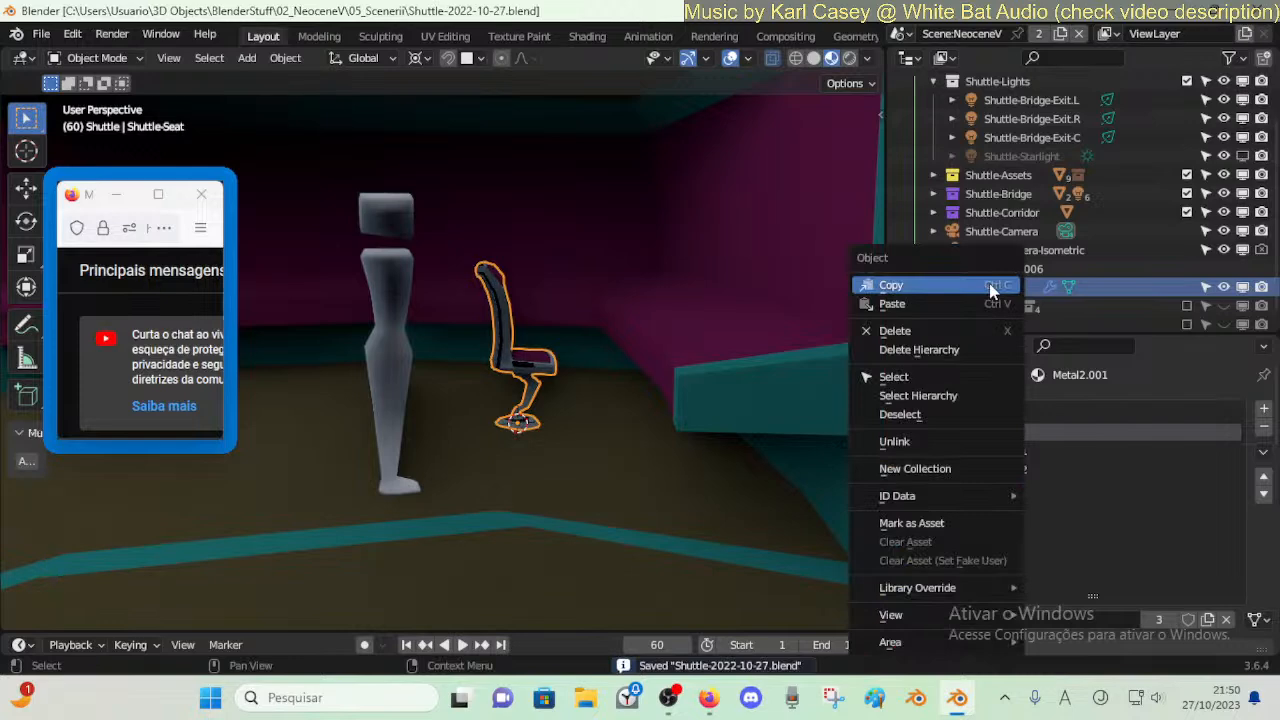
click(911, 523)
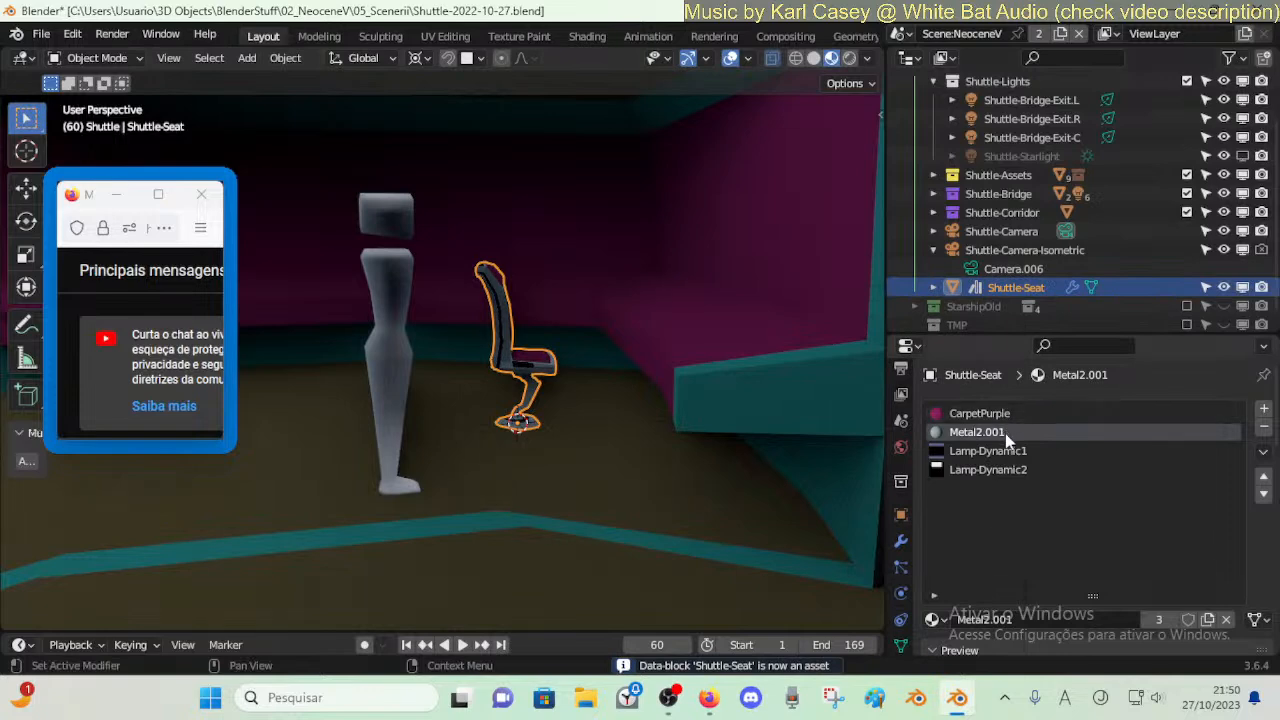
- Replace the Properties editor with the Asset Browser, widen it, show the Unassigned assets and select the Shuttle-Seat asset
key(shift+F1)
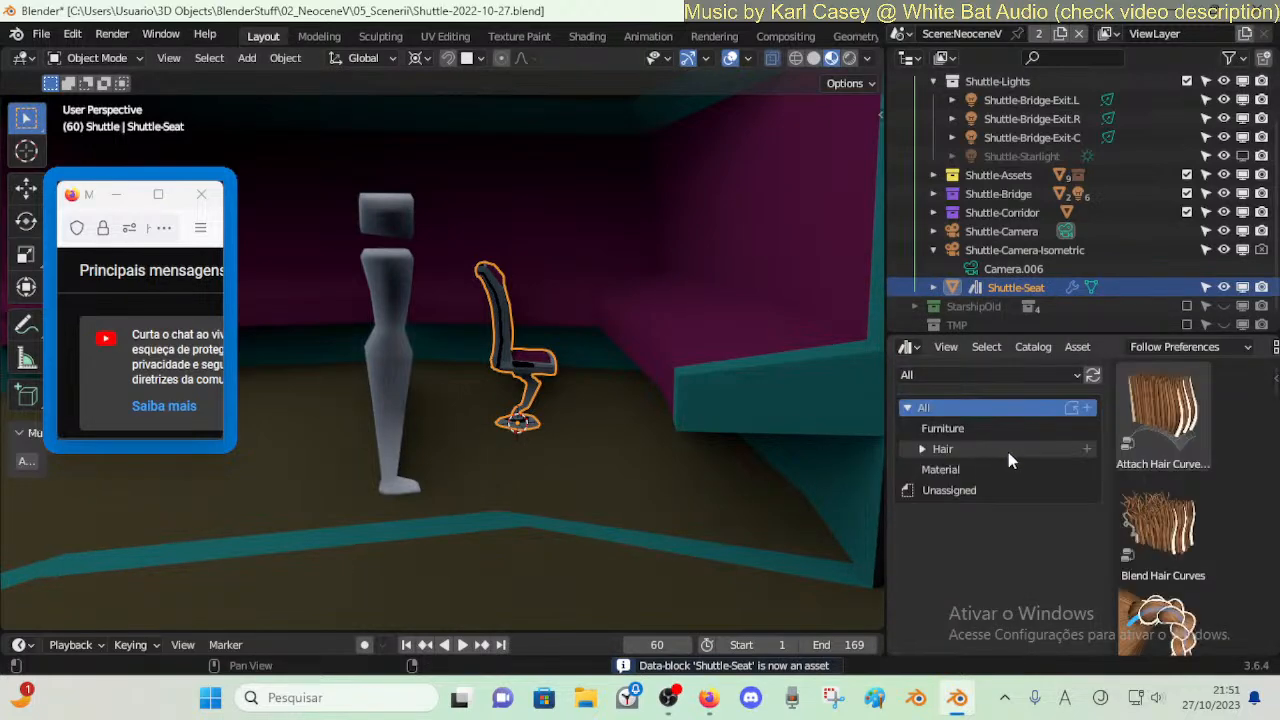
key(shift+F1)
key(shift+F1)
key(shift+F1)
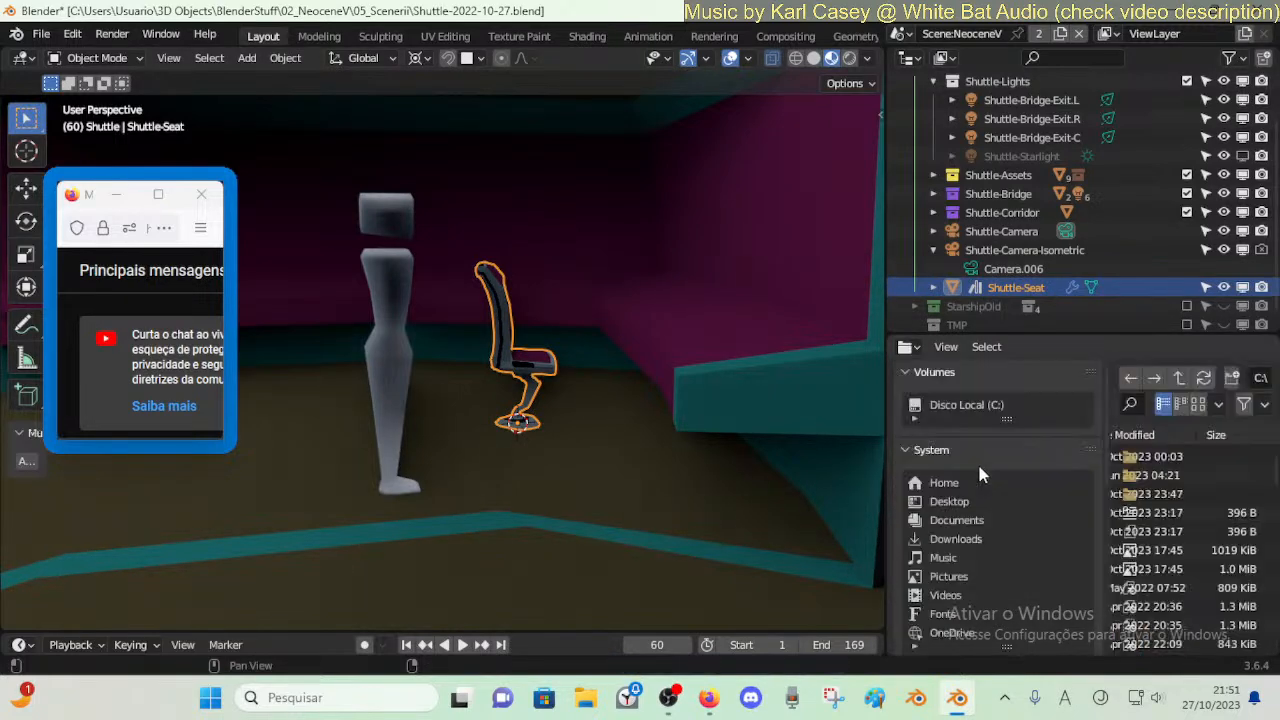
key(shift+F1)
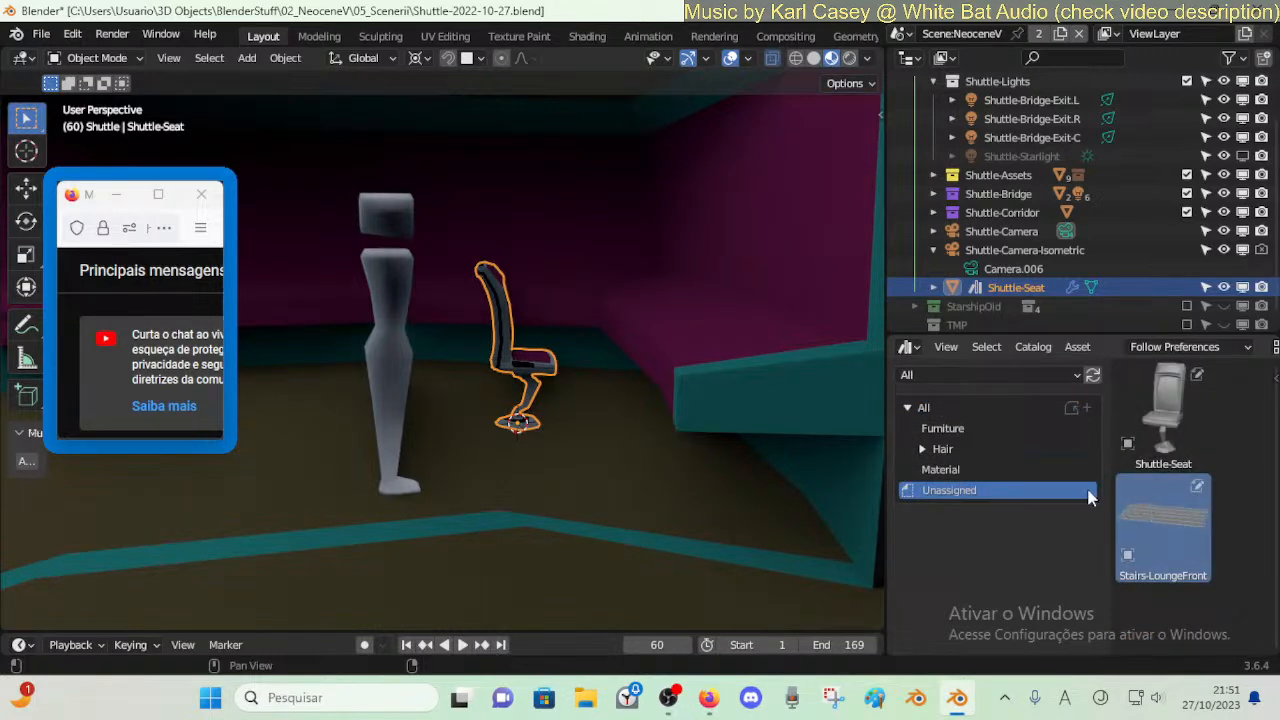
drag(884, 452, 860, 452)
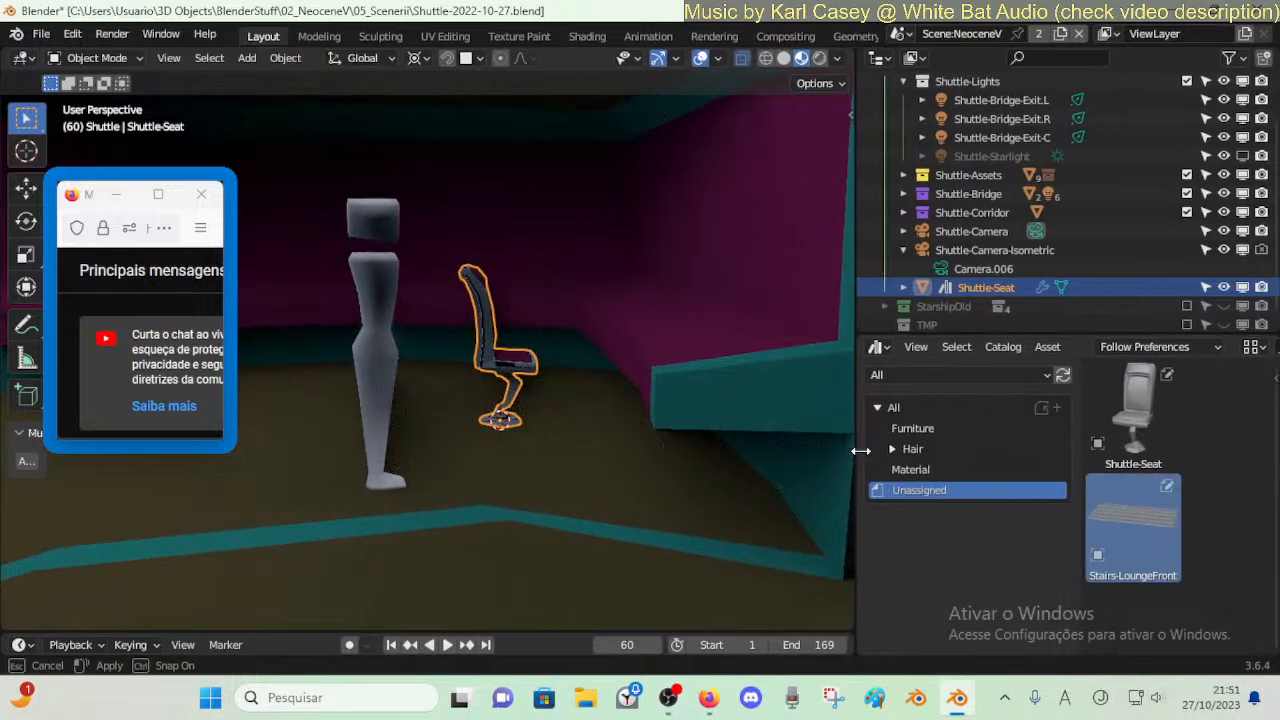
click(1142, 458)
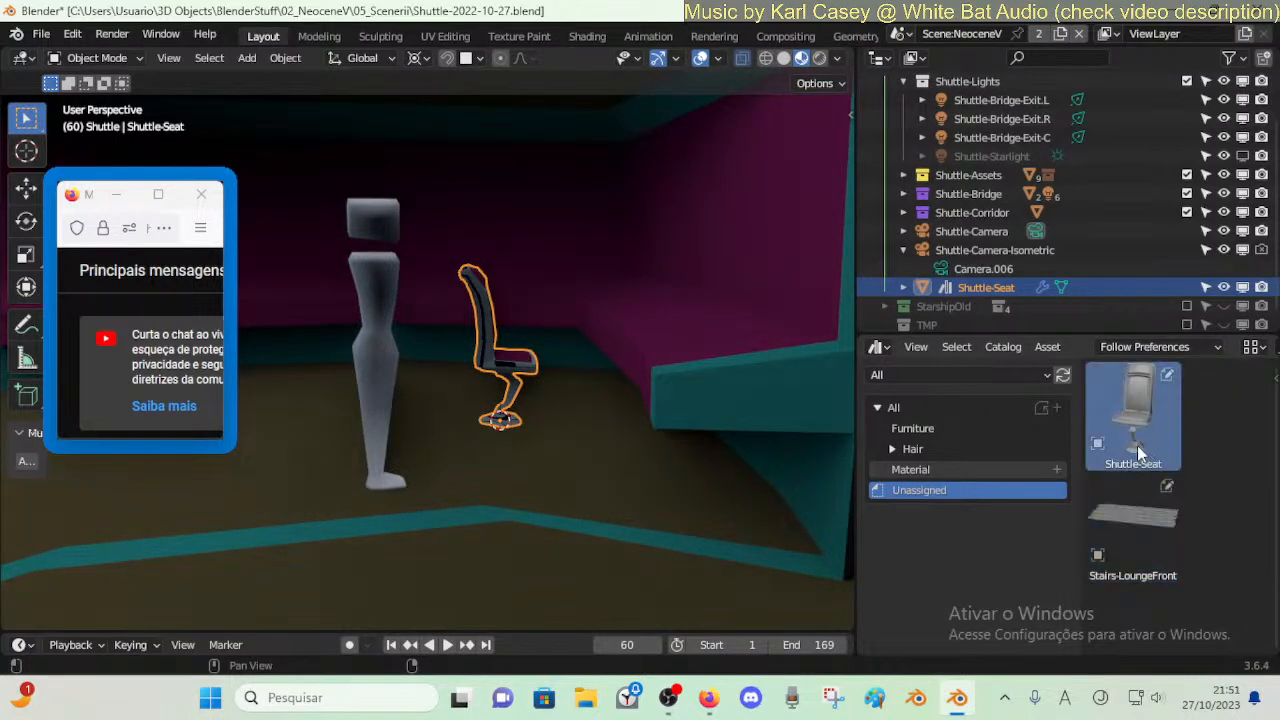
click(1130, 520)
click(1133, 415)
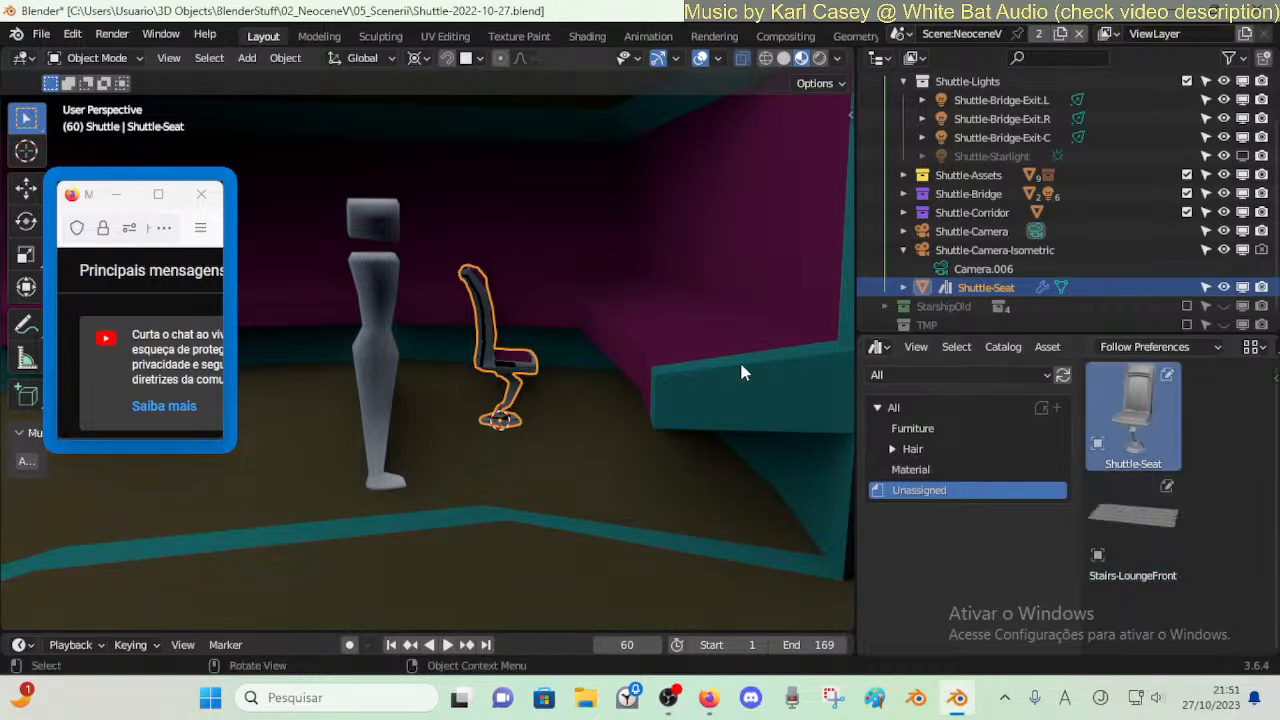
click(1125, 525)
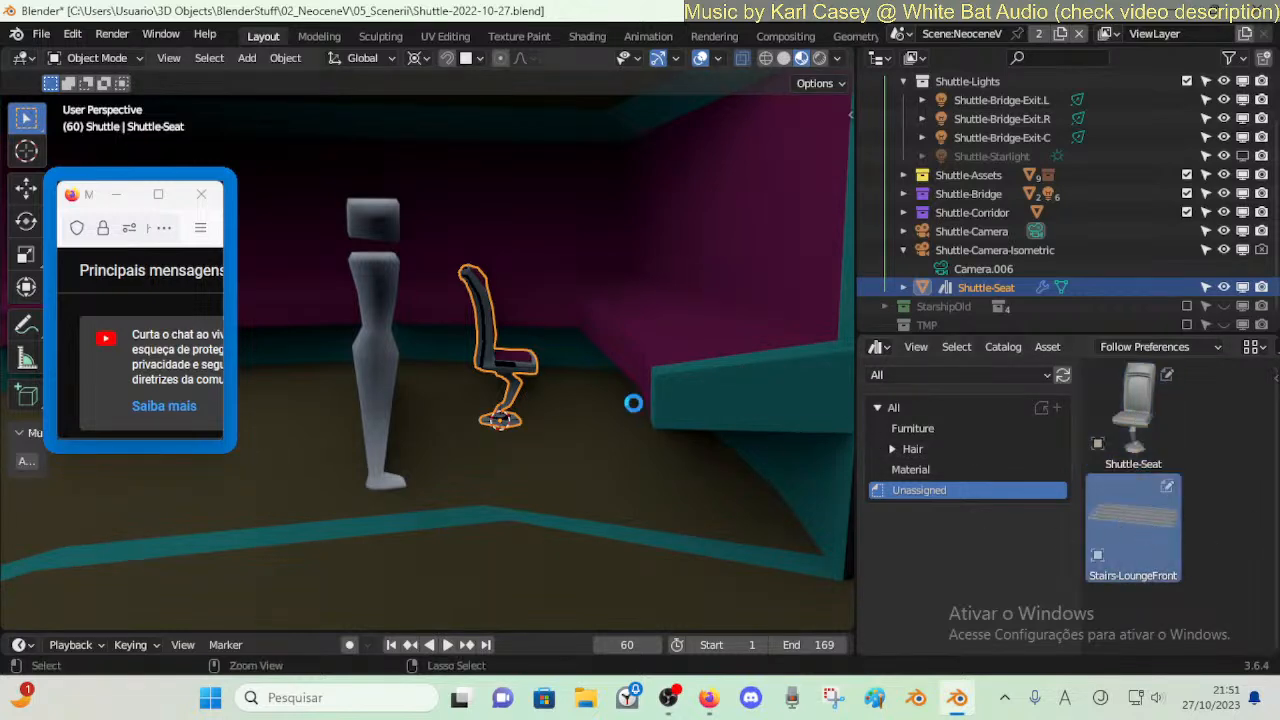
- Move the shuttle seat about -0.46 m along the X axis
middle_drag(632, 402, 580, 382)
key(g)
key(x)
key(Return)
- Shift the shuttle seat along the X axis and rotate it about -7.1° around Z
key(shift+grave)
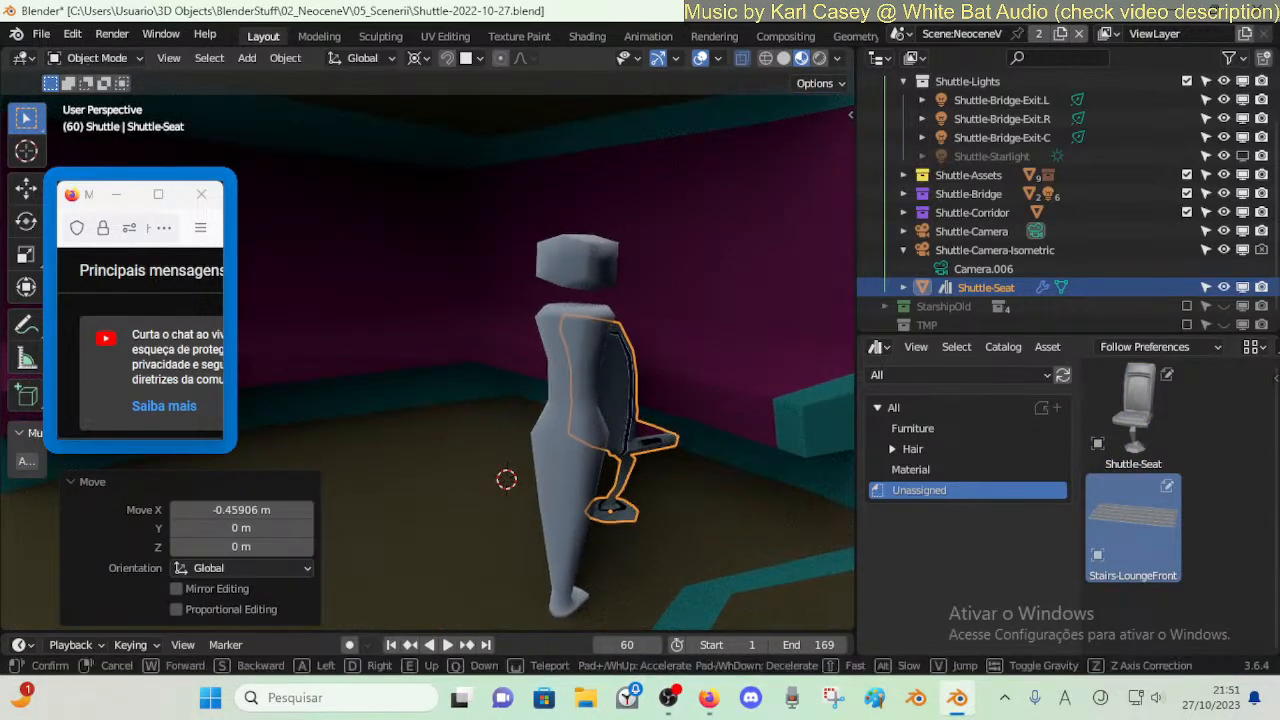
key(w)
key(a)
key(s)
click(577, 454)
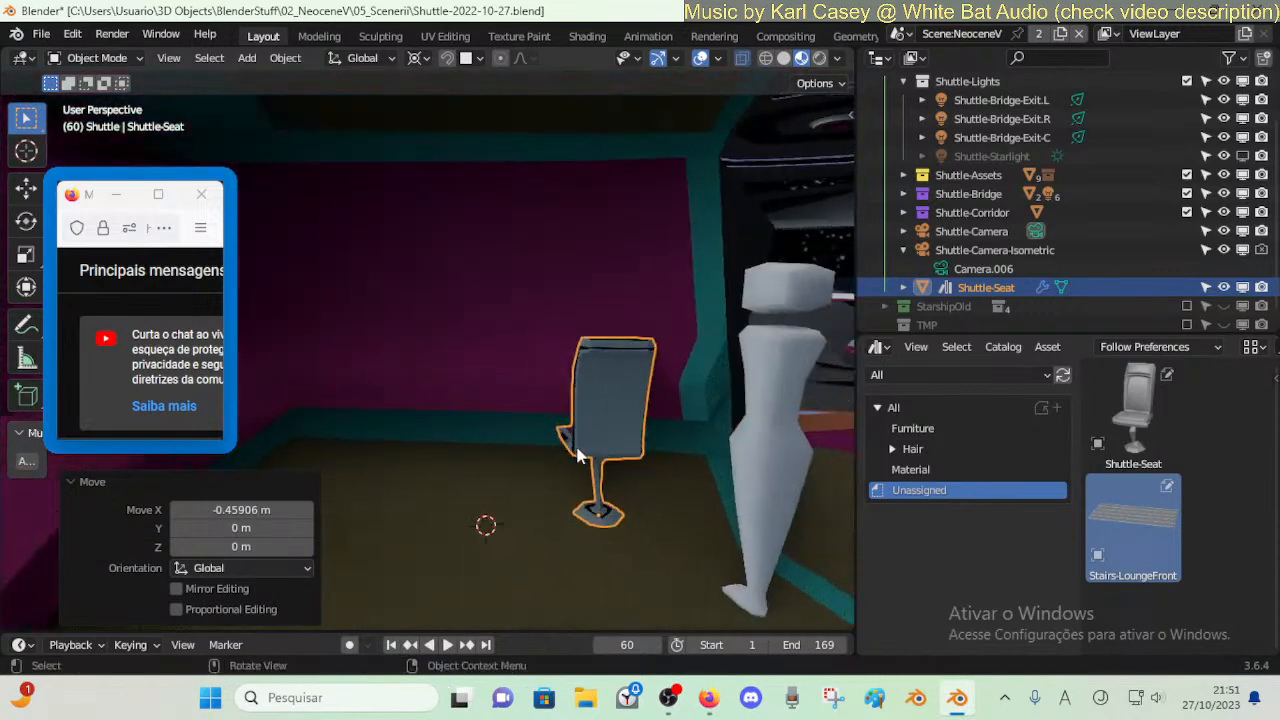
key(g)
key(x)
key(Return)
key(r)
key(z)
key(Return)
- Enable the Shuttle-Starlight light in the viewport to brighten the bridge interior
key(shift+grave)
key(w)
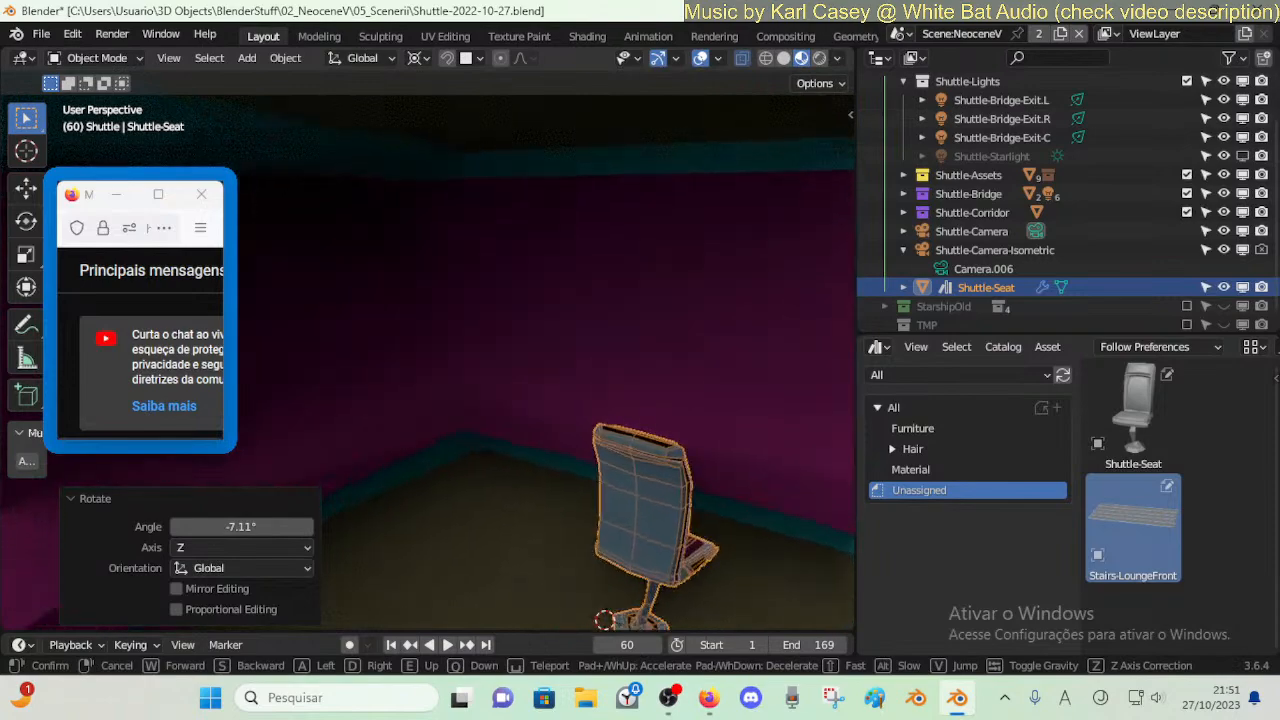
key(d)
key(s)
click(616, 440)
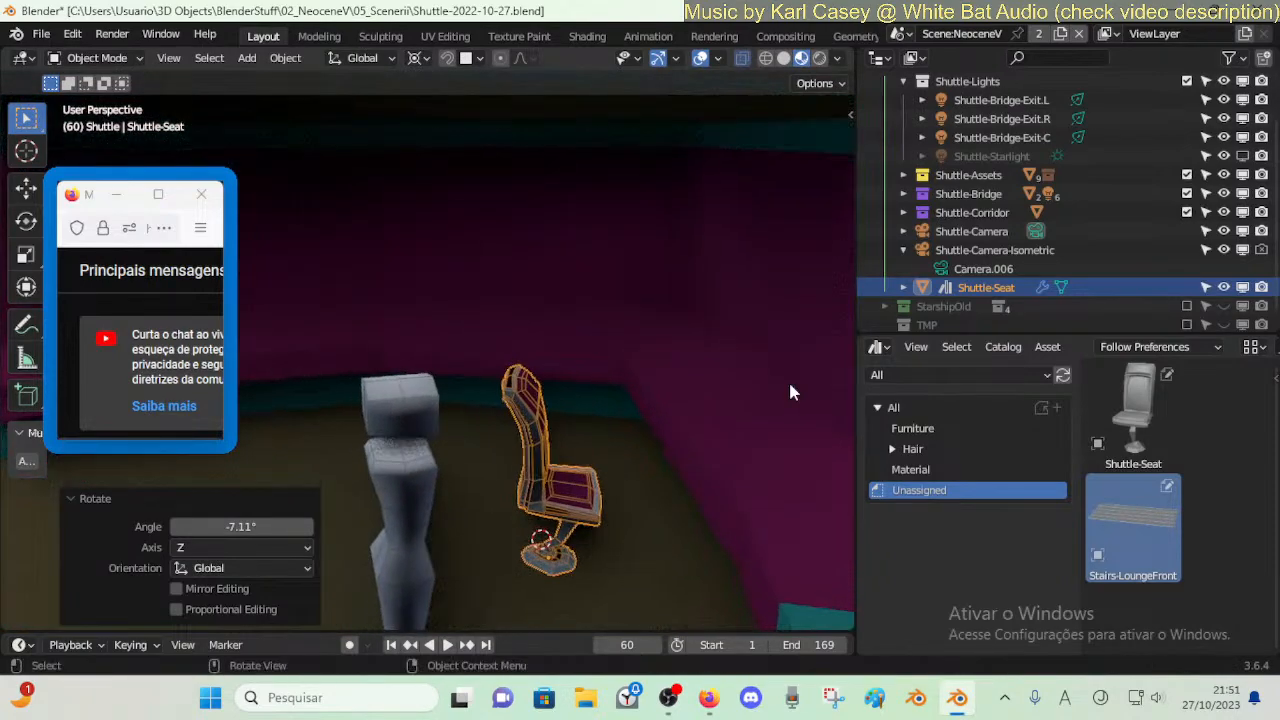
click(1242, 156)
- Nudge the shuttle seat along the X axis and rotate it about 13° around Z
middle_drag(778, 390, 733, 427)
key(g)
key(x)
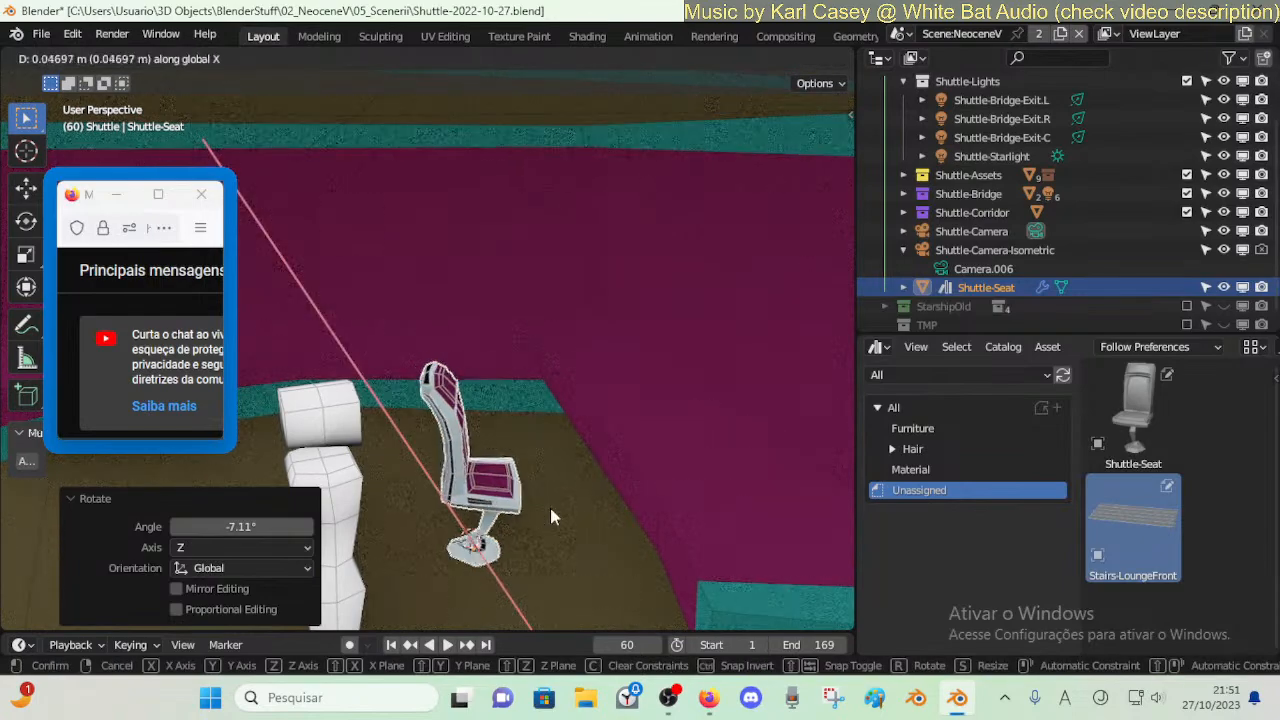
click(548, 502)
key(r)
key(z)
click(594, 486)
key(shift+grave)
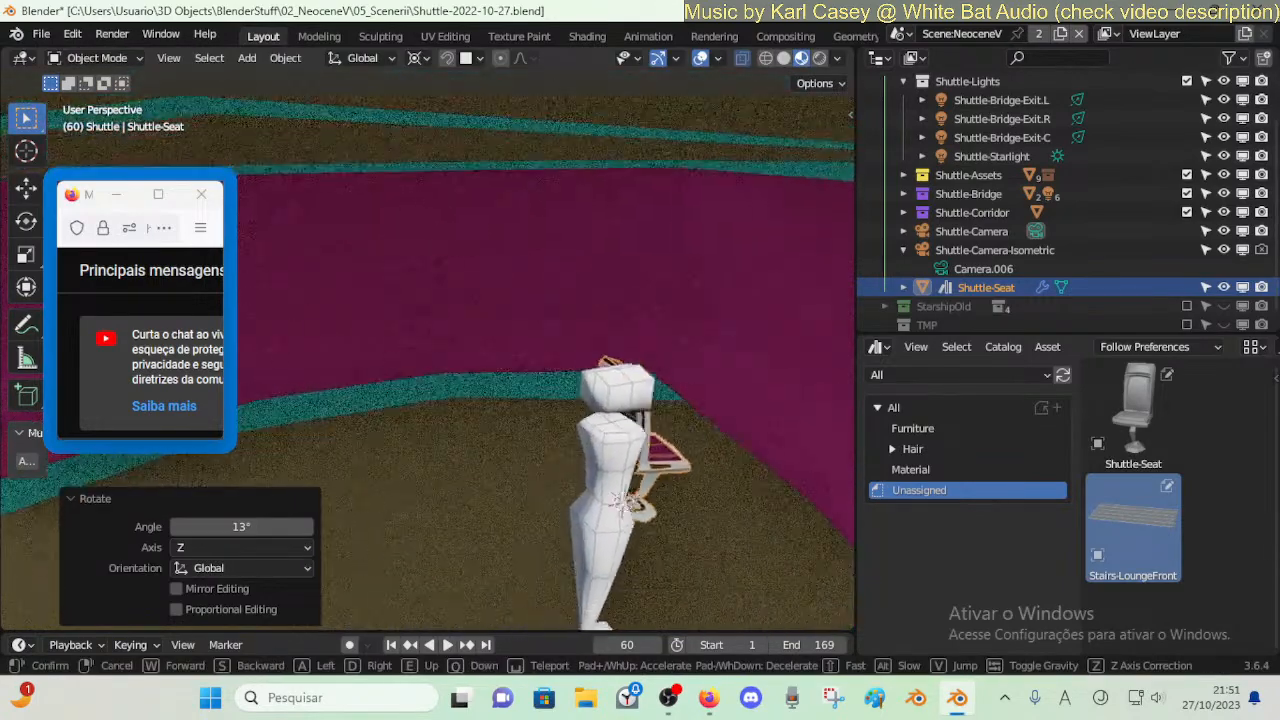
click(594, 486)
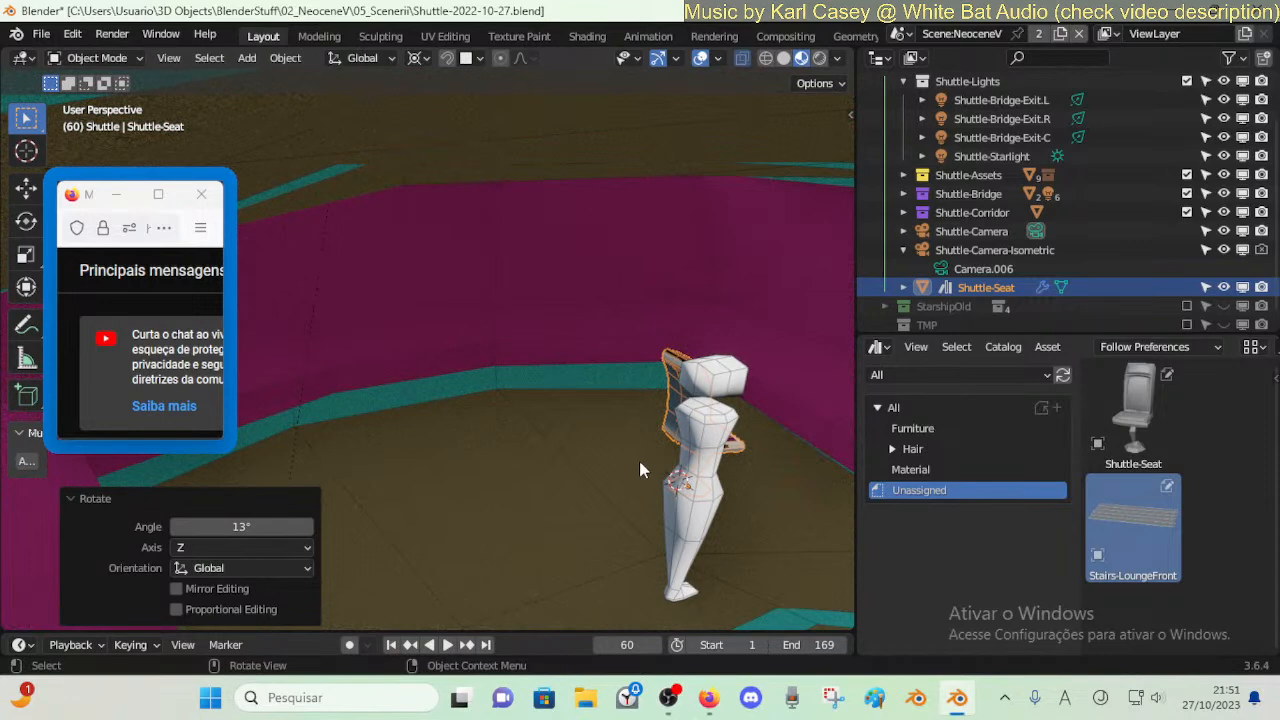
key(shift+d)
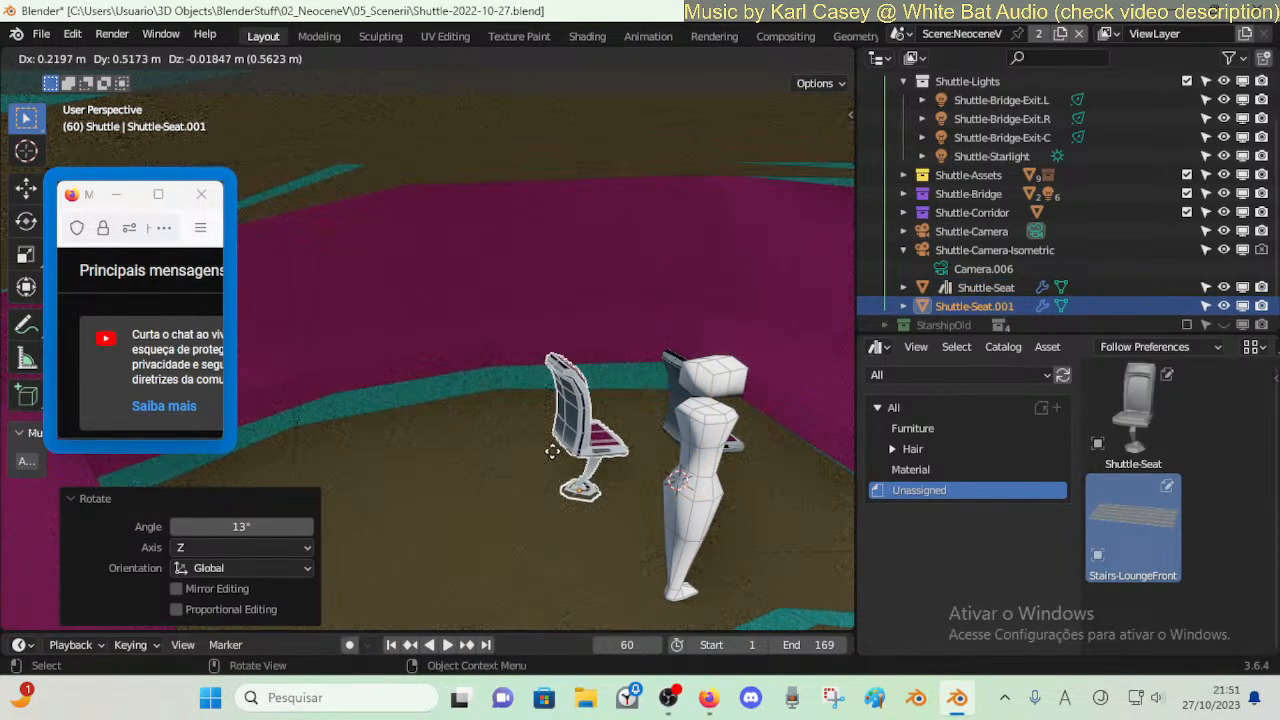
click(427, 491)
key(r)
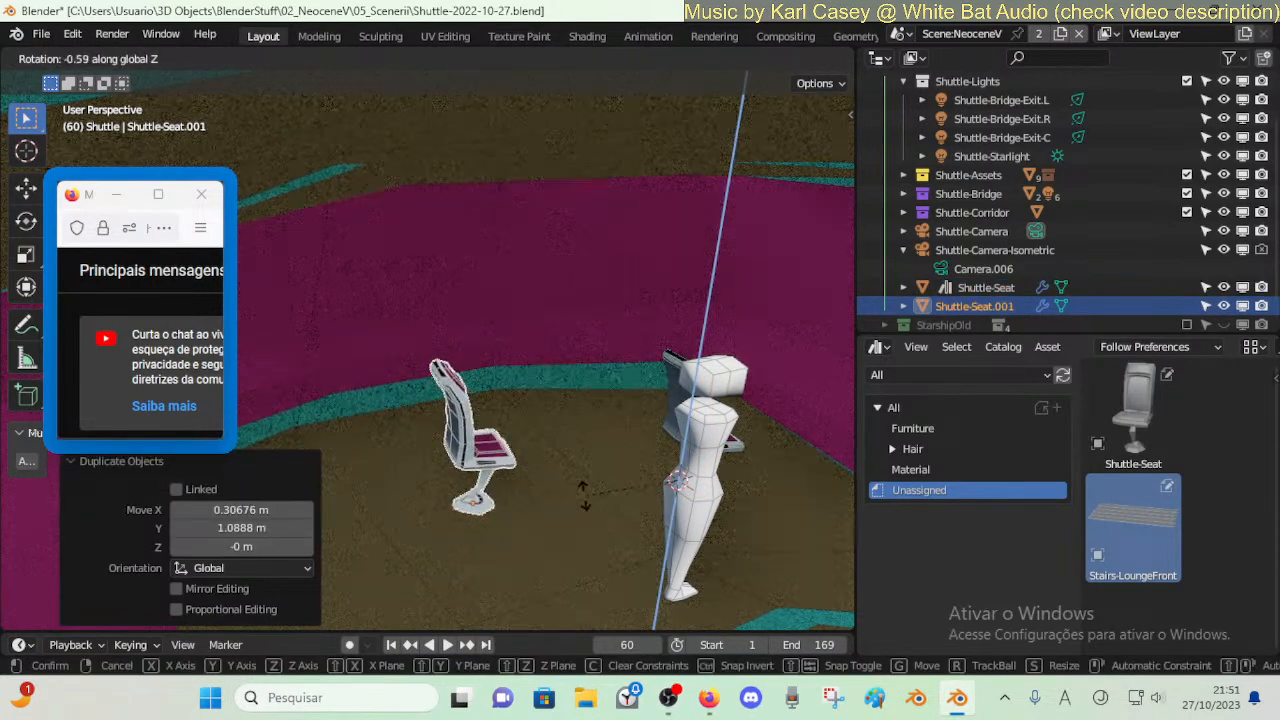
click(585, 495)
key(ctrl+z)
key(ctrl+z)
- Make a linked duplicate of the seat, offset about 0.18 m in X and 1.17 m in Y, and rotate it around Z
key(alt+d)
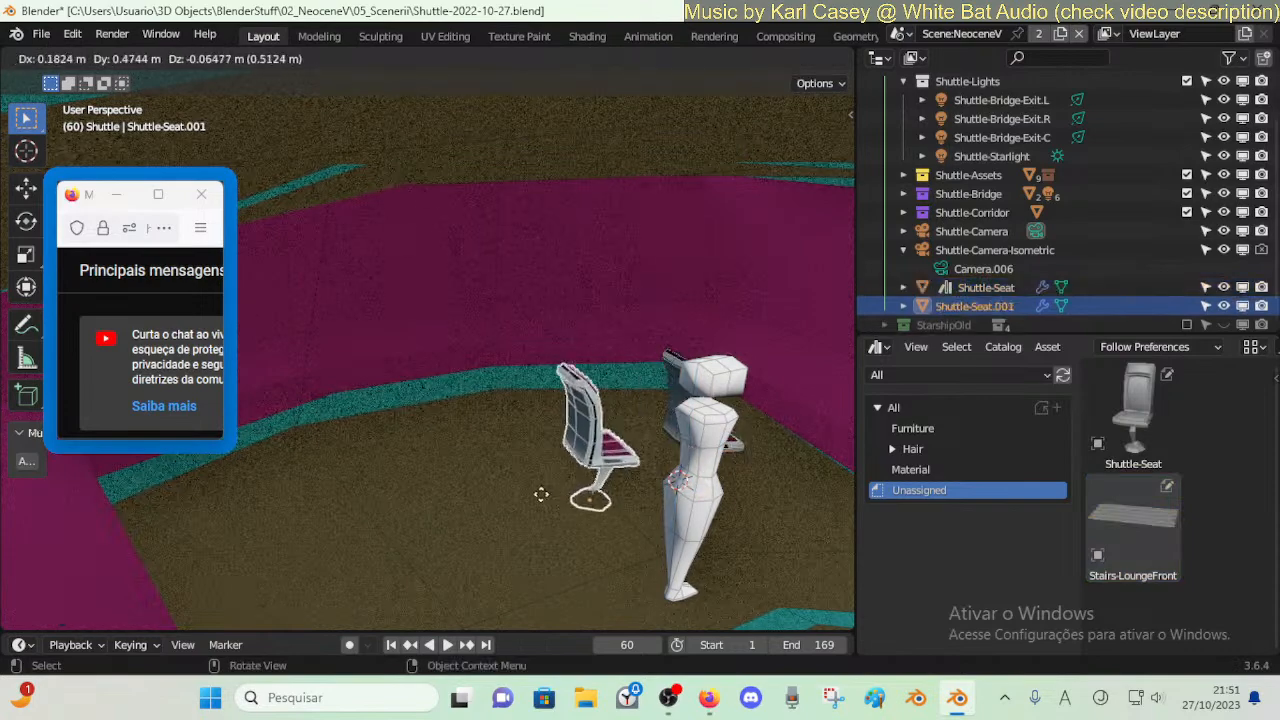
click(519, 545)
key(r)
key(z)
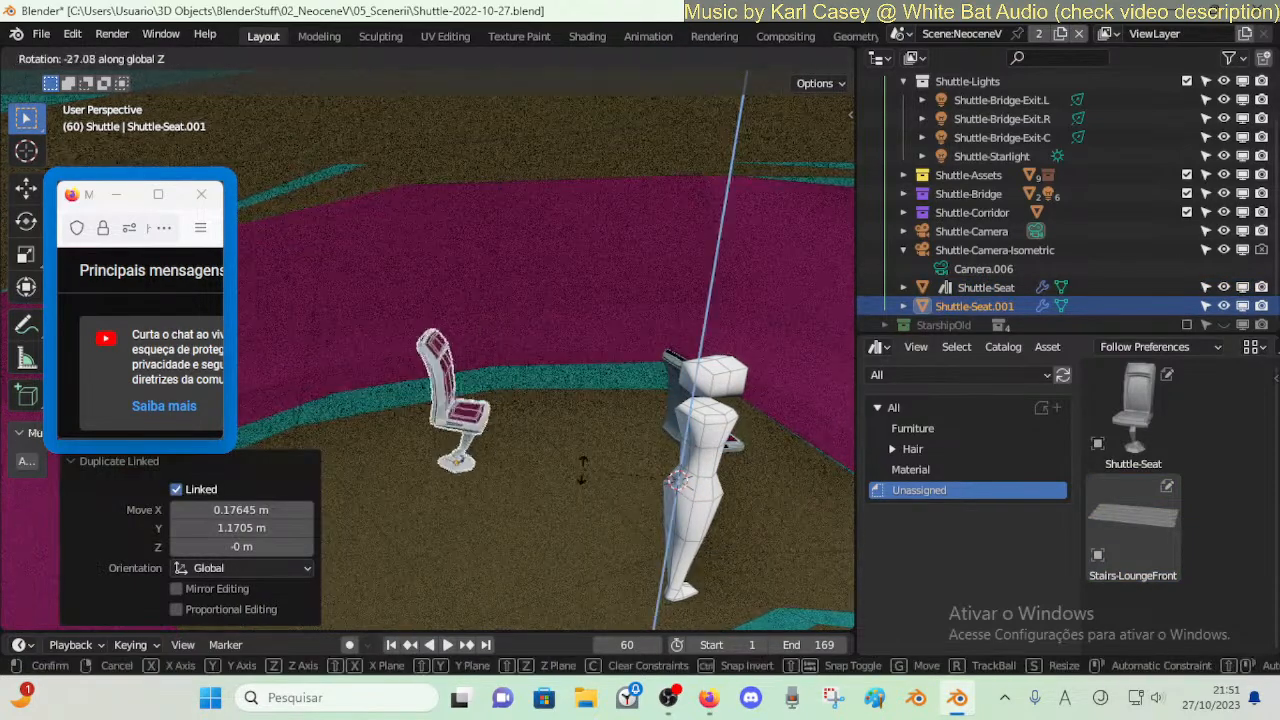
click(705, 484)
- Move the duplicated seat about 1.82 m along the Y axis, toward the opposite side of the bridge
key(g)
key(y)
click(690, 470)
- Move the duplicated seat a further 0.79 m or so along Y and about 0.33 m along X
key(shift+grave)
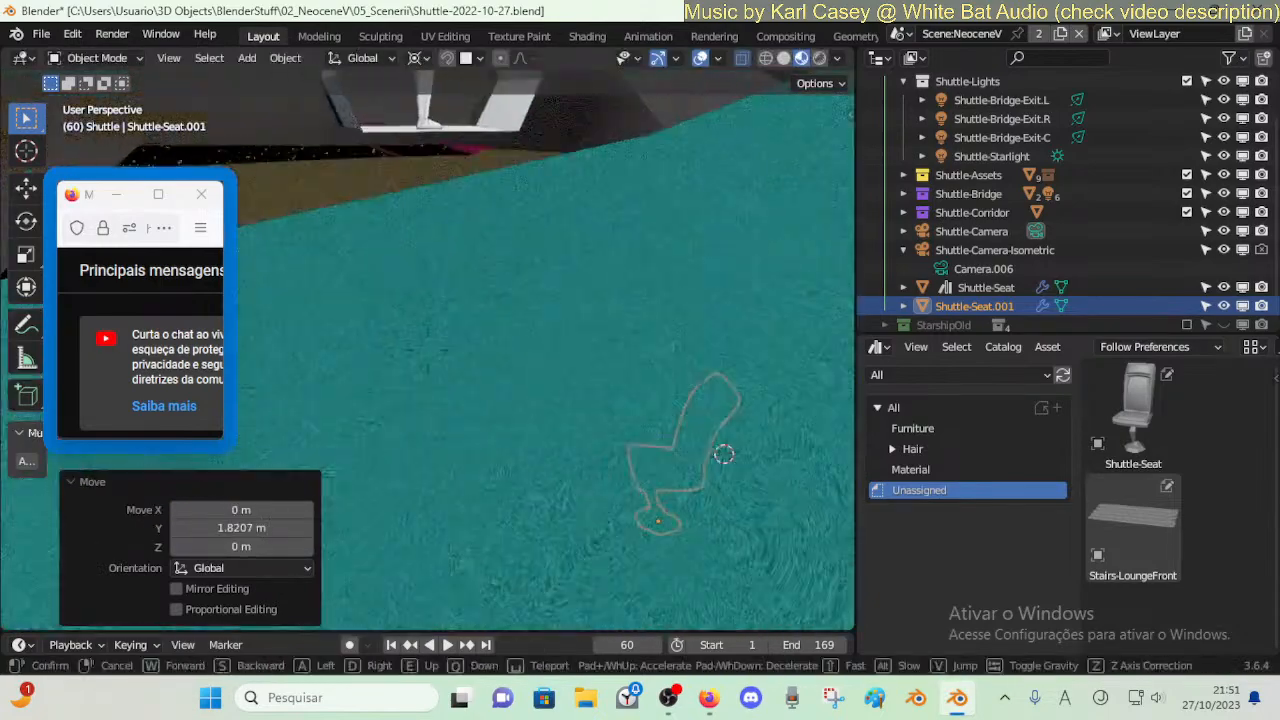
key(w)
click(592, 465)
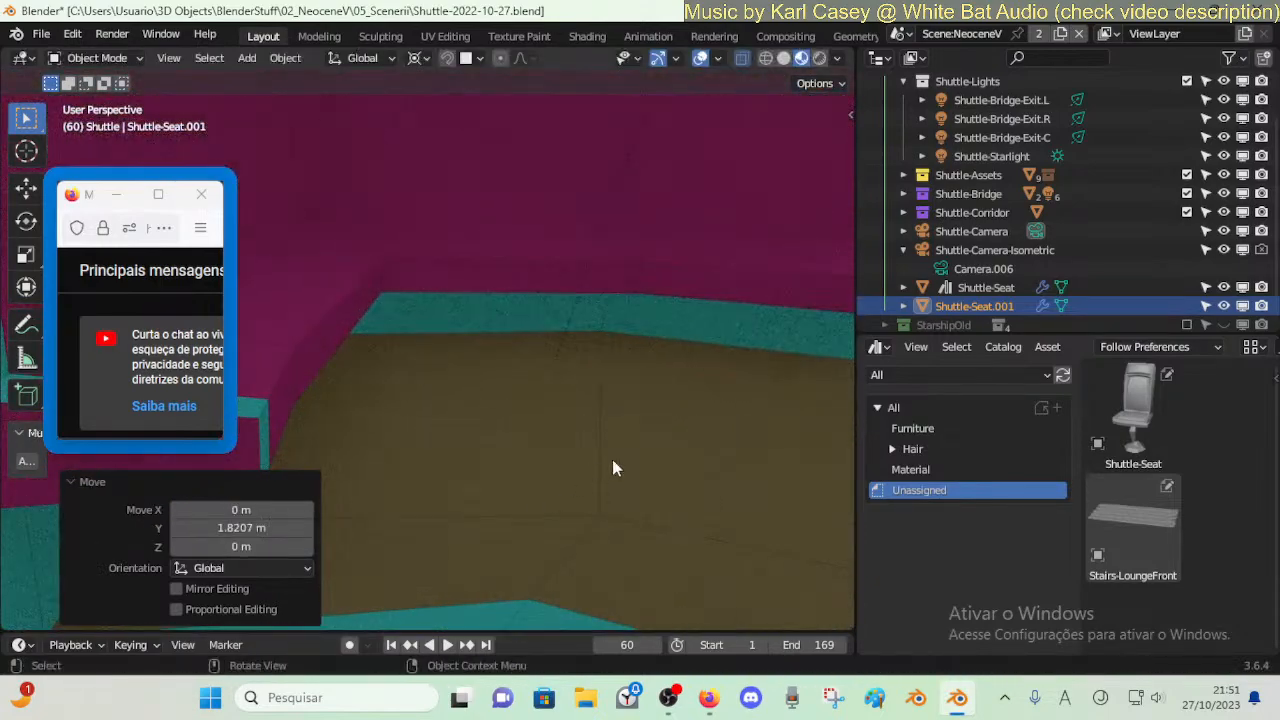
key(g)
key(y)
click(709, 441)
key(r)
key(y)
key(Escape)
key(g)
key(x)
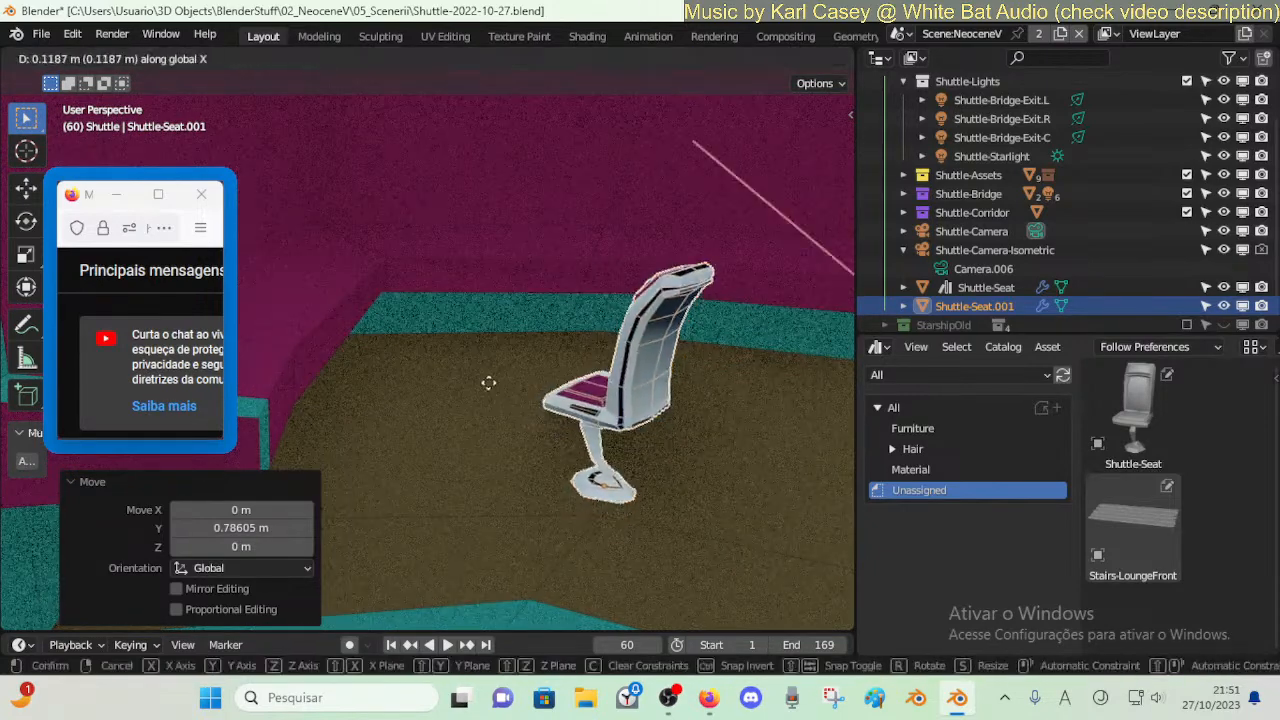
click(452, 385)
- Rotate the second seat around Z and shift it along Y closer to the side console
key(r)
key(z)
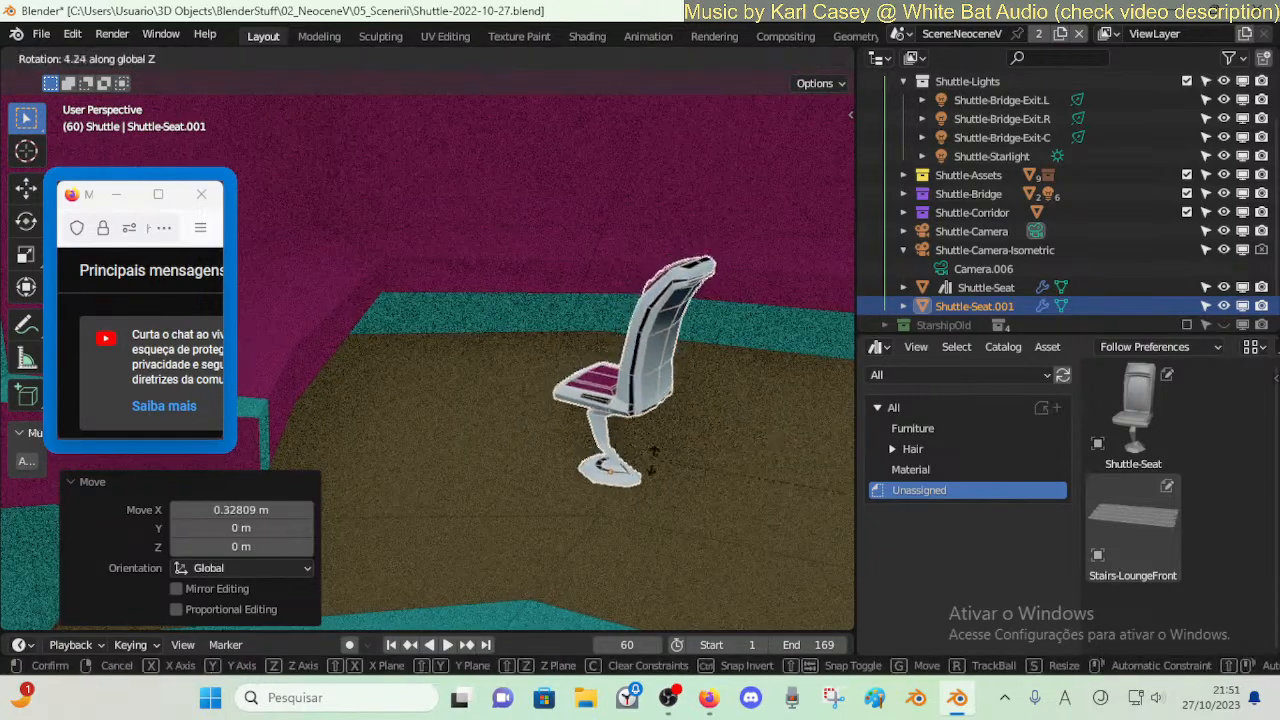
click(674, 495)
key(g)
key(y)
click(453, 448)
key(r)
key(z)
click(566, 401)
- Set the transform pivot point to Individual Origins
key(r)
key(x)
right_click(592, 410)
key(less)
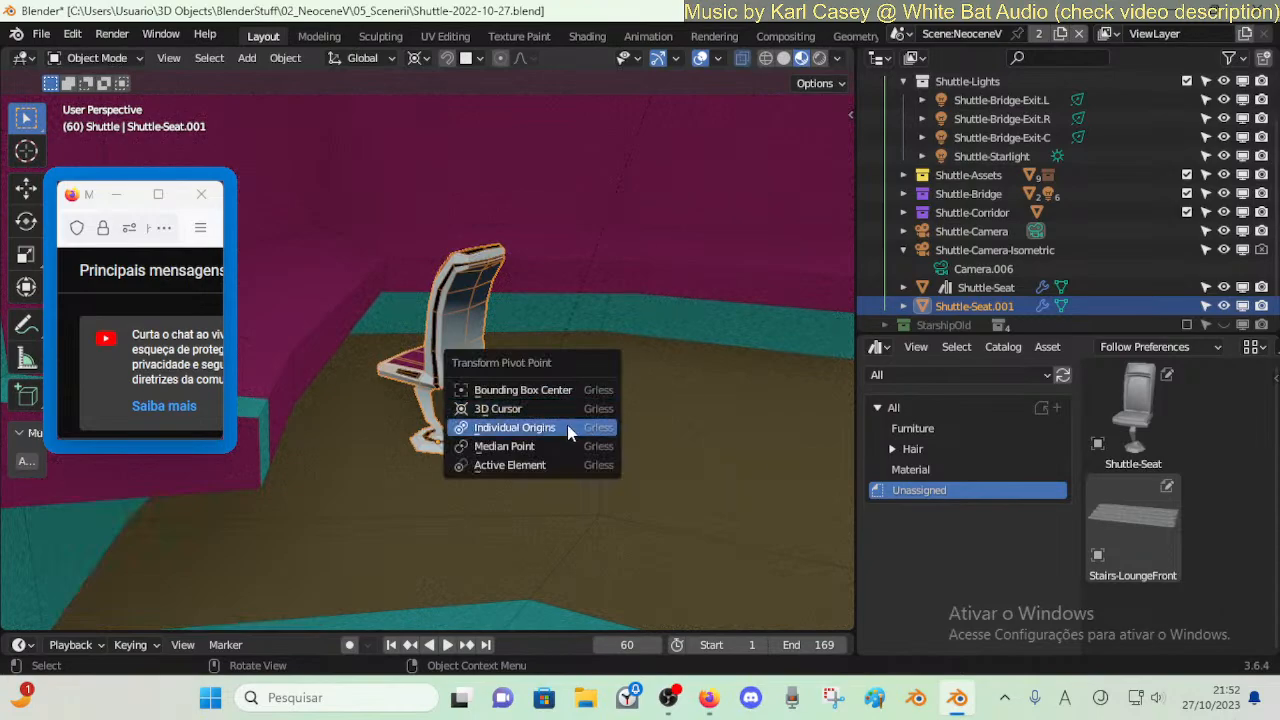
click(571, 429)
click(641, 456)
- Rotate the second seat about 24.1° around the Z axis on its own origin
key(r)
key(z)
right_click(651, 457)
click(443, 383)
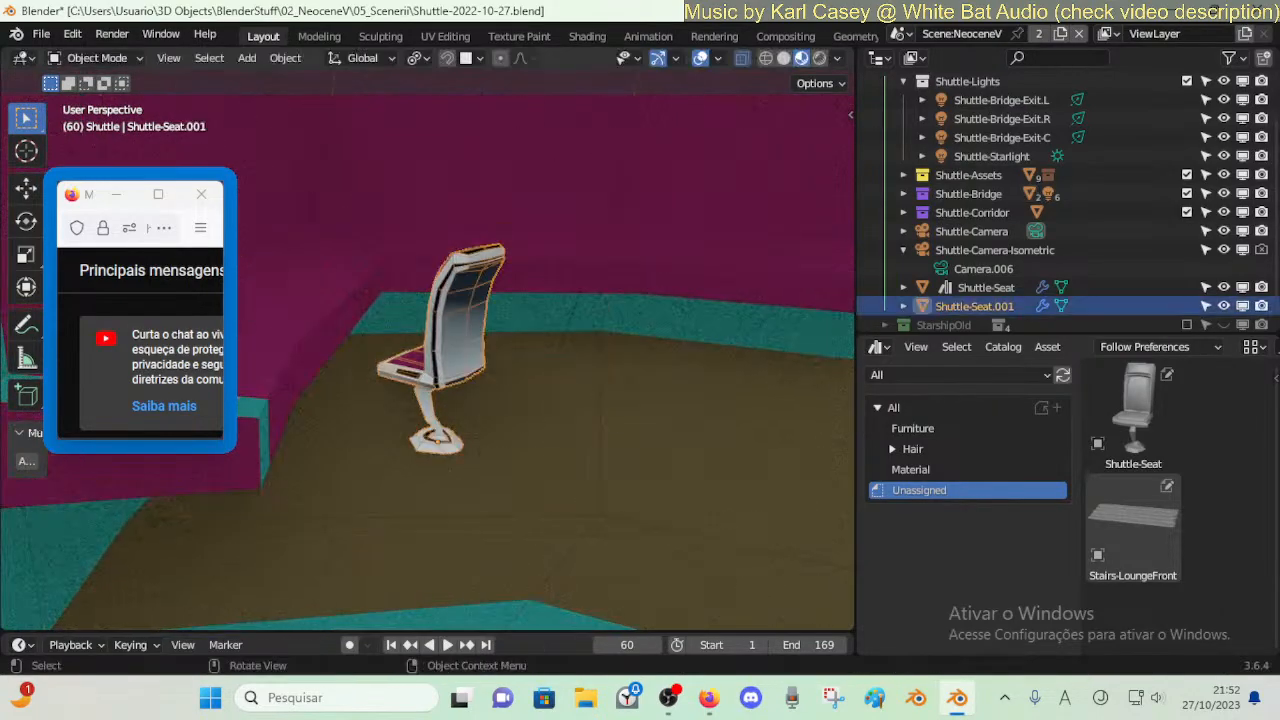
key(r)
key(z)
click(626, 362)
key(shift+grave)
key(s)
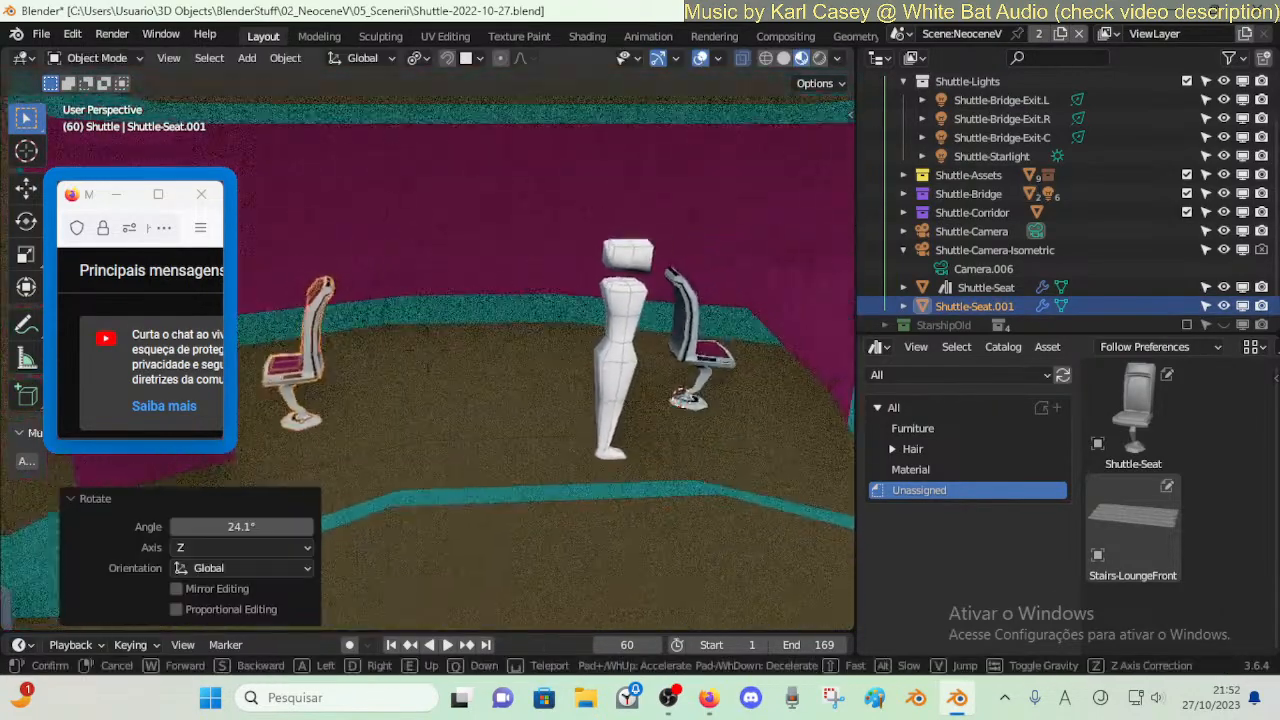
key(w)
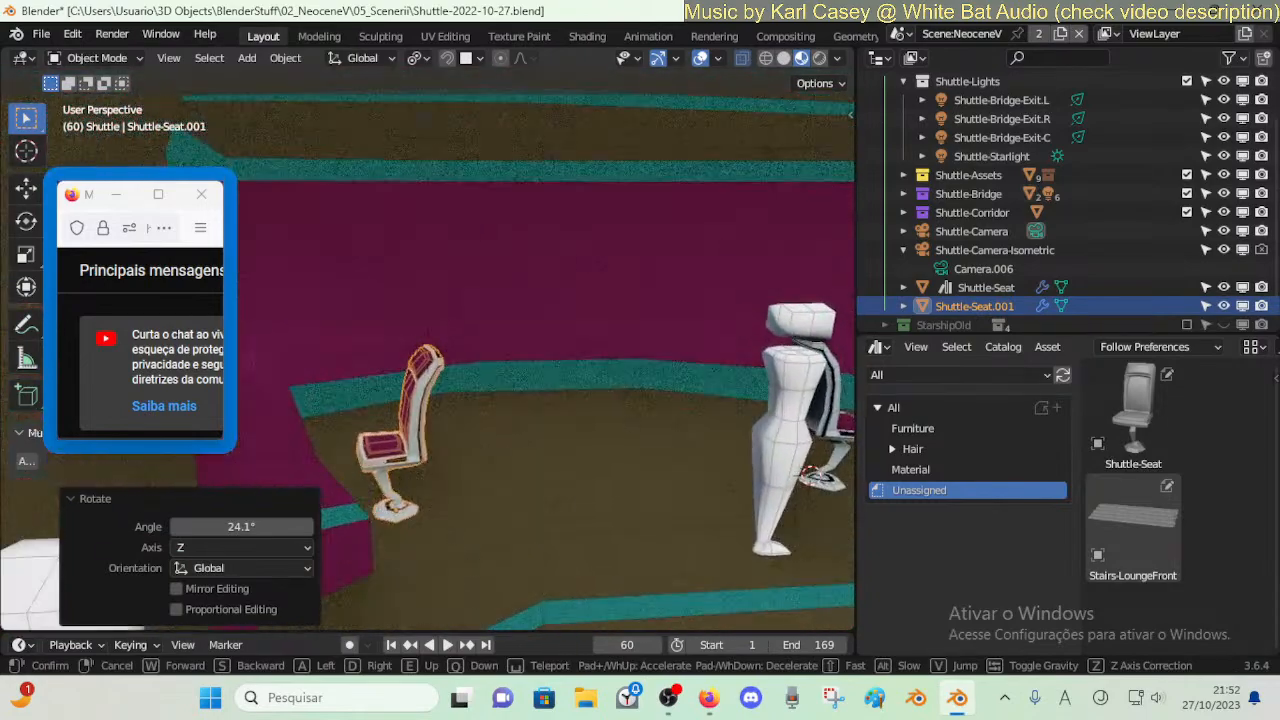
click(491, 416)
key(shift+d)
right_click(462, 435)
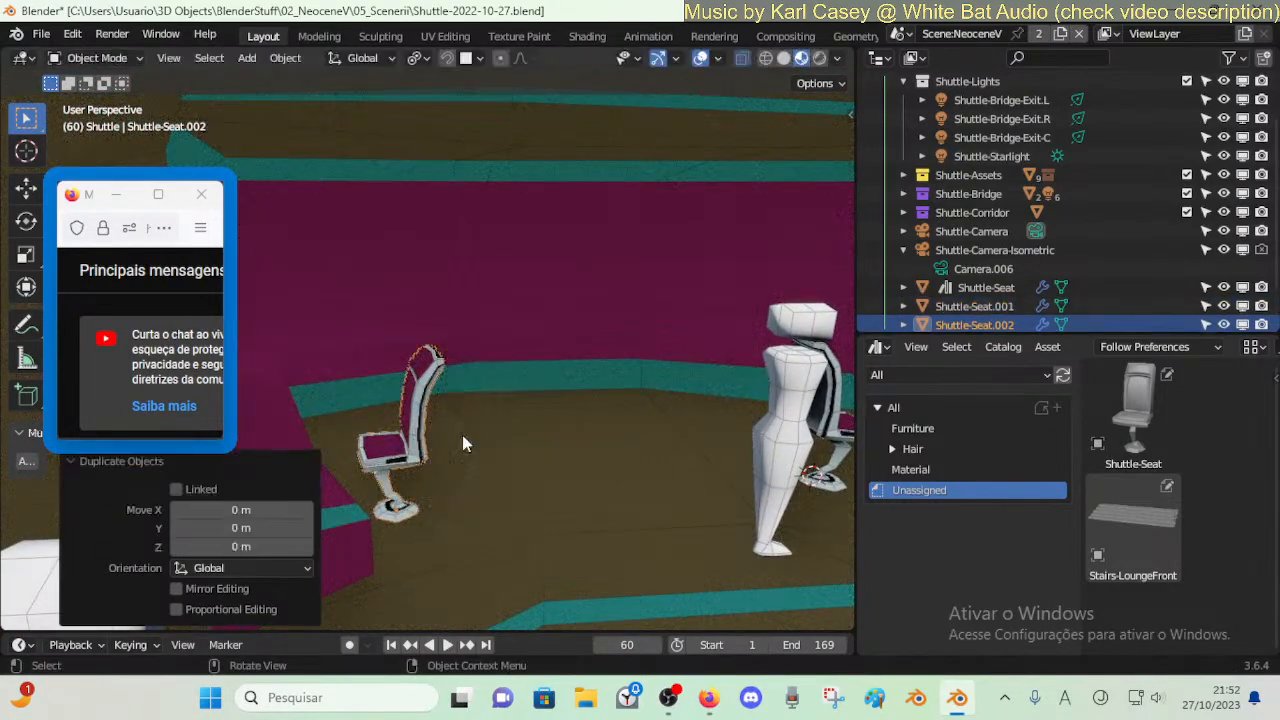
key(ctrl+z)
- Make a linked duplicate of the second seat, offset about 0.78 m in X and -1.15 m in Y, and rotate it around Z
key(alt+d)
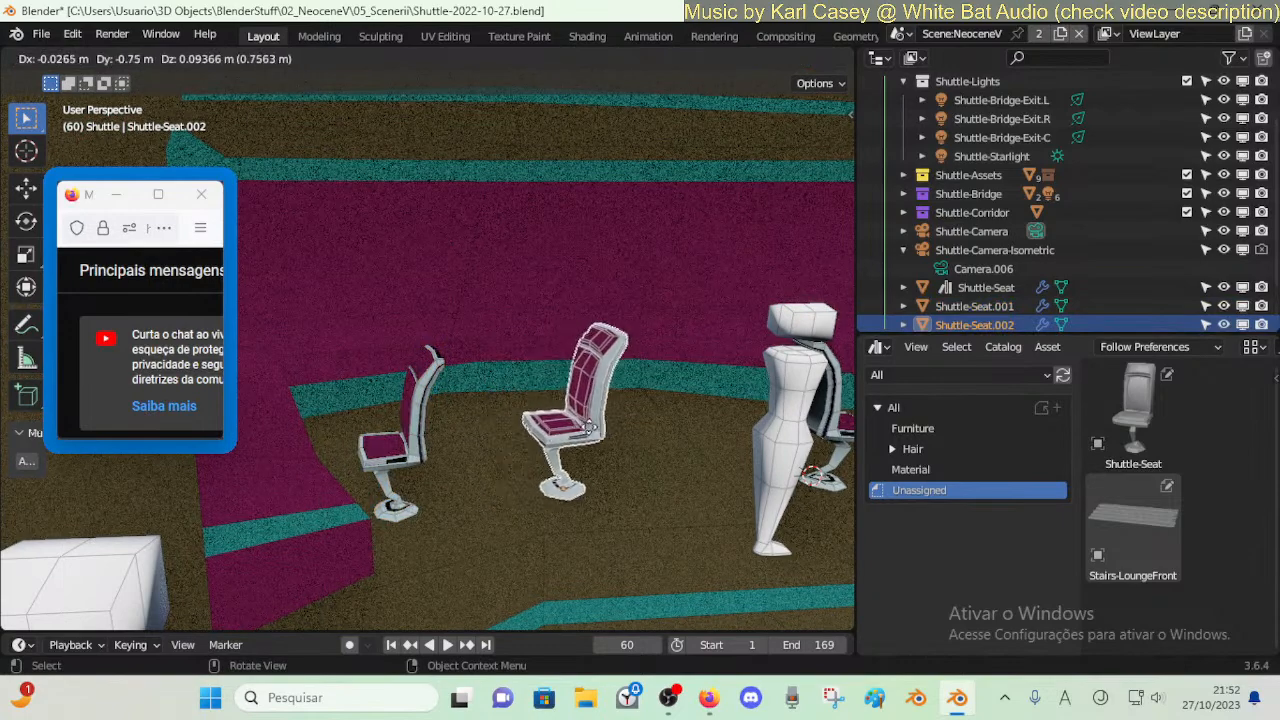
click(620, 428)
key(r)
key(z)
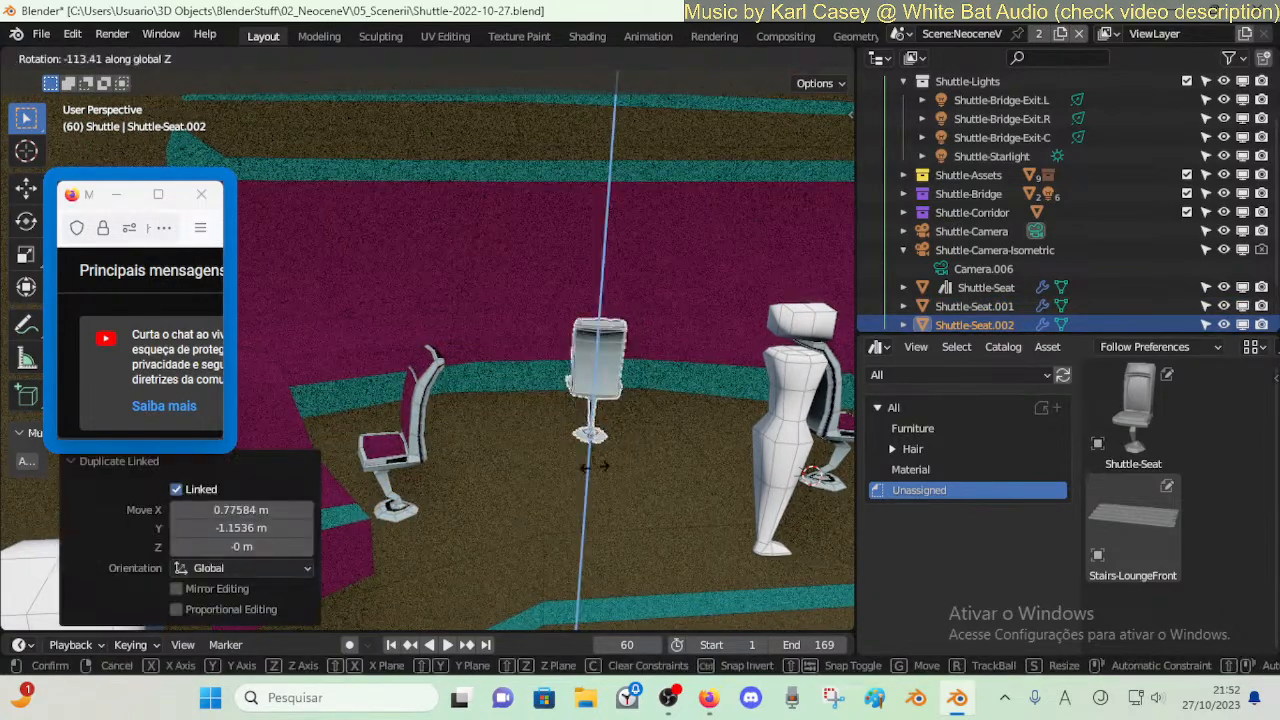
click(615, 463)
- Reposition the third seat along the Y and X axes between the two existing seats
key(g)
key(y)
click(588, 426)
key(g)
key(x)
click(643, 396)
- Fine-tune the third seat's rotation around Z and move it about -0.18 m along X
key(r)
key(z)
click(628, 410)
key(g)
key(y)
key(x)
click(632, 430)
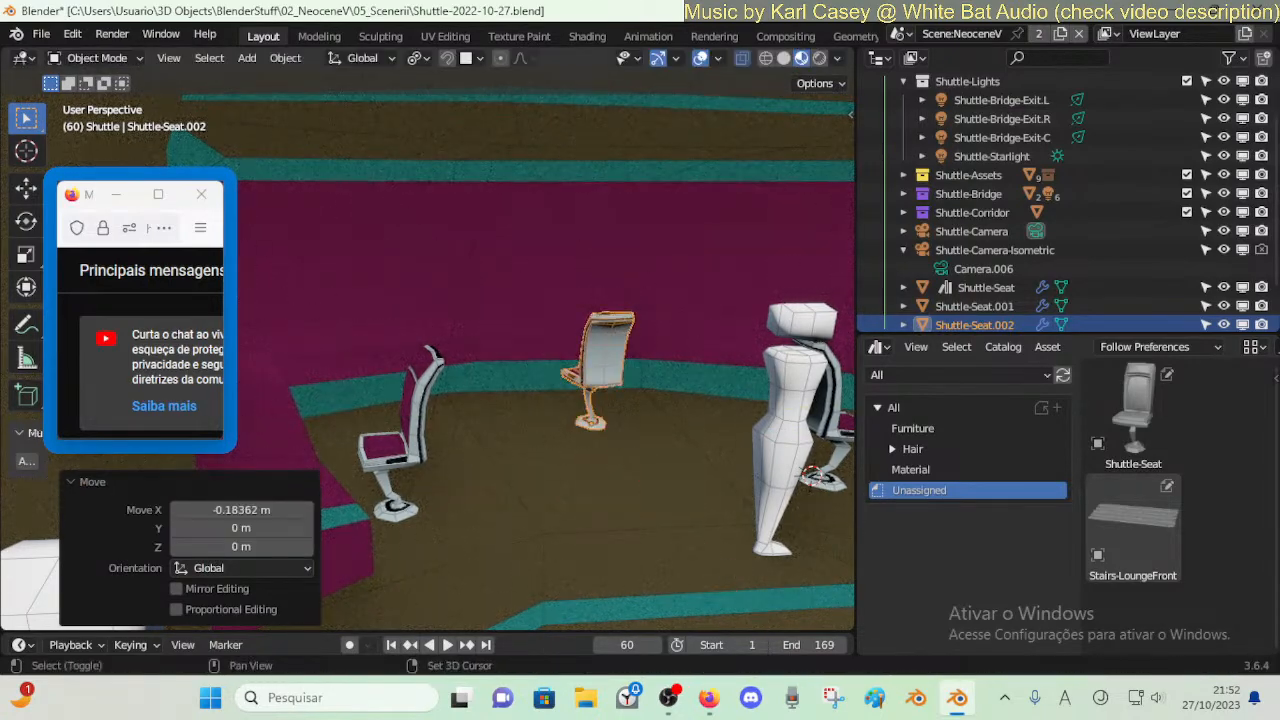
- Select the Shuttle-Bridge room mesh and open it for mesh editing
key(shift+grave)
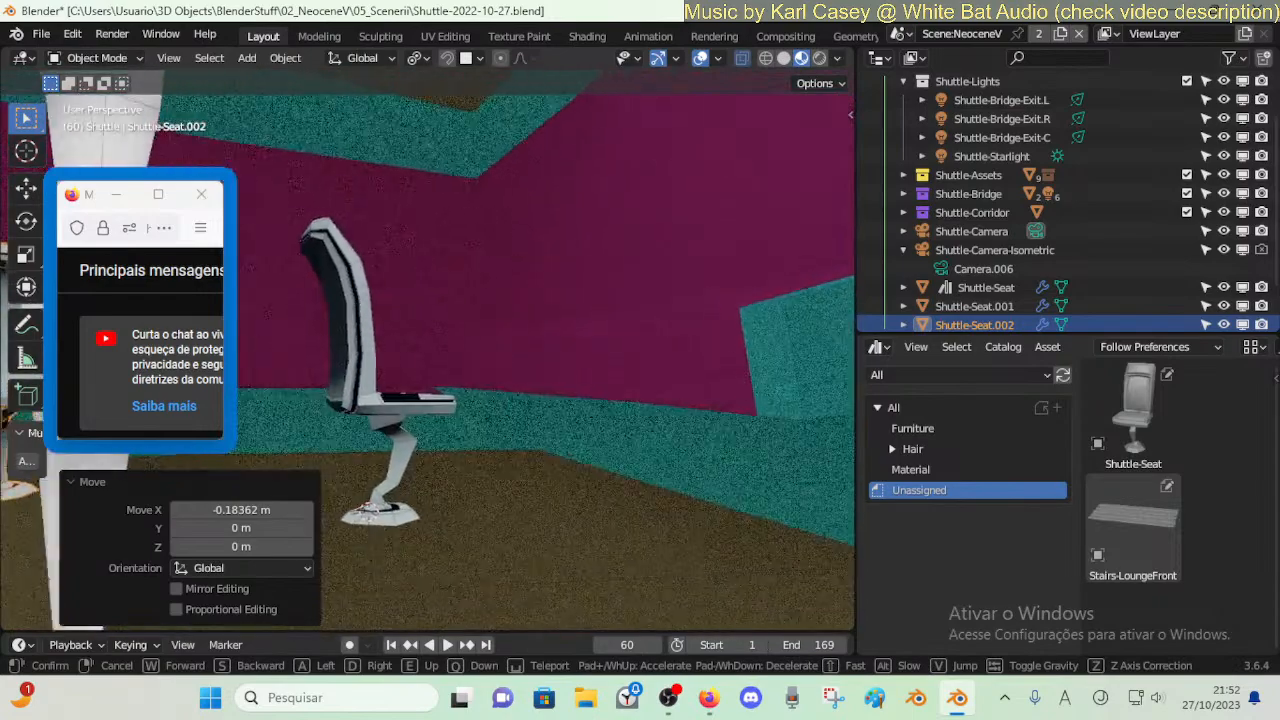
key(s)
click(633, 408)
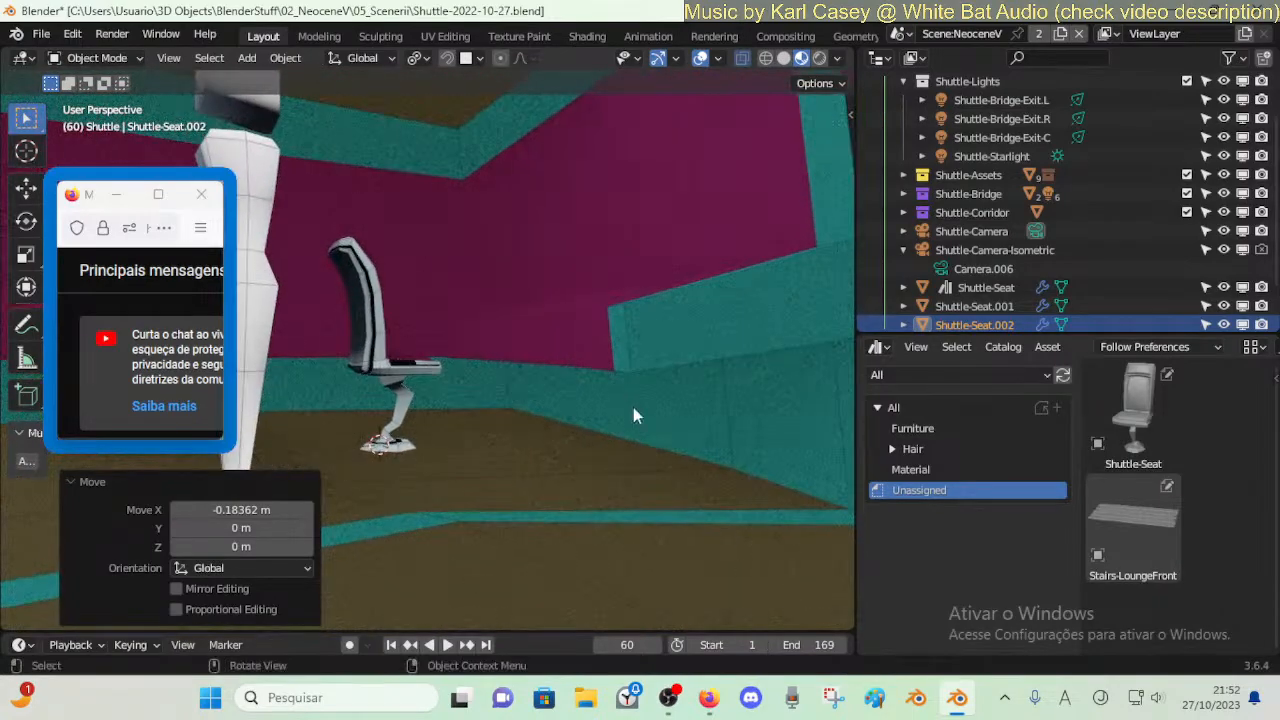
click(595, 354)
key(Tab)
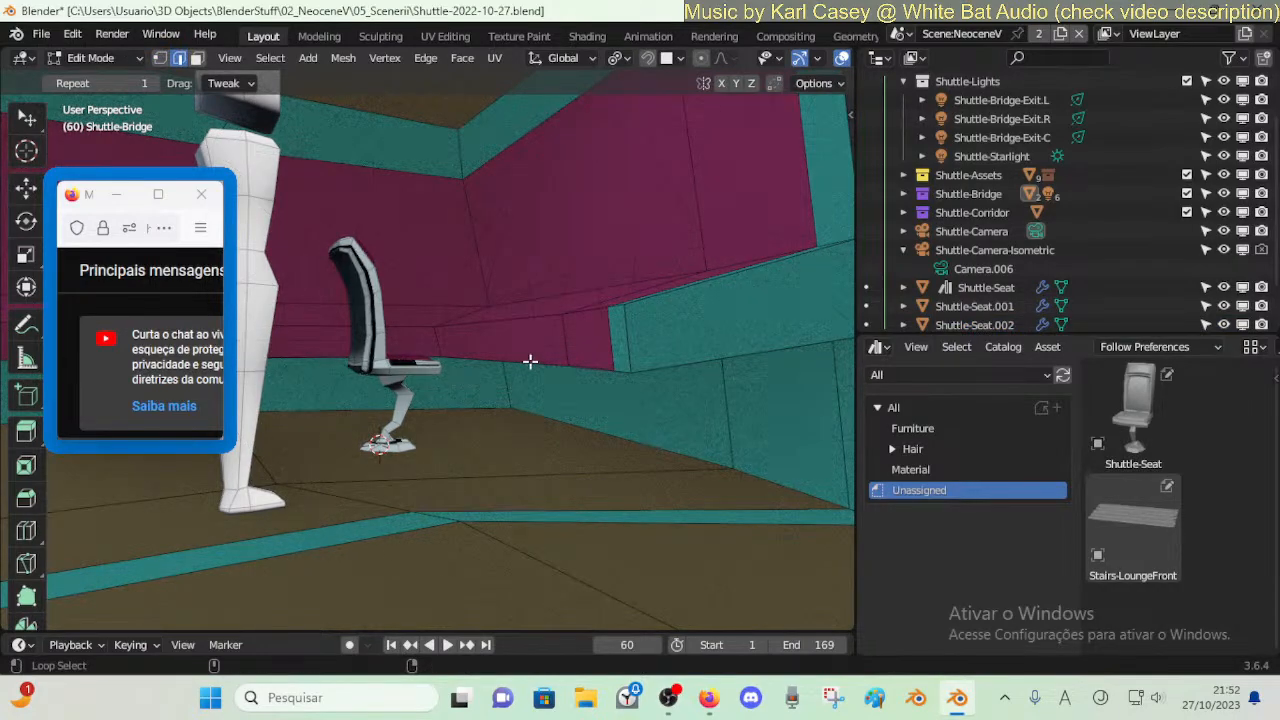
- Raise the edge loop between the magenta wall and the teal base trim about 0.115 m along Z
key(shift+grave)
key(s)
click(535, 361)
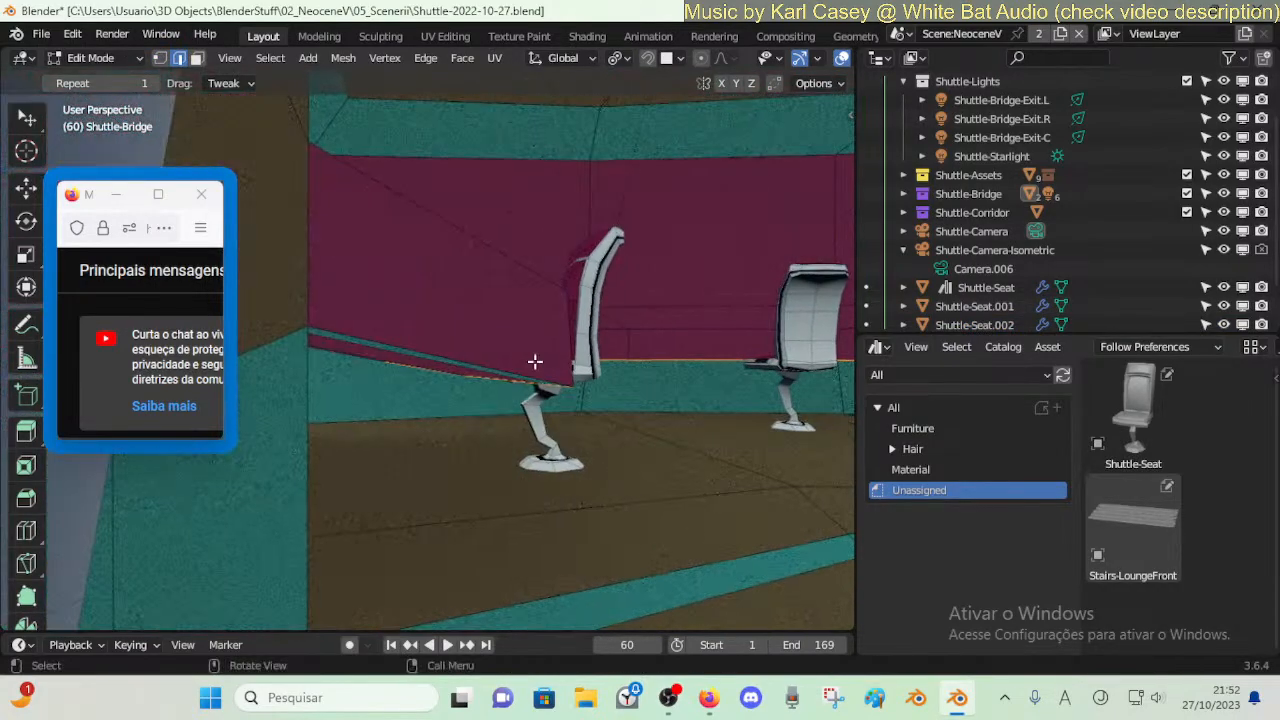
key(g)
key(z)
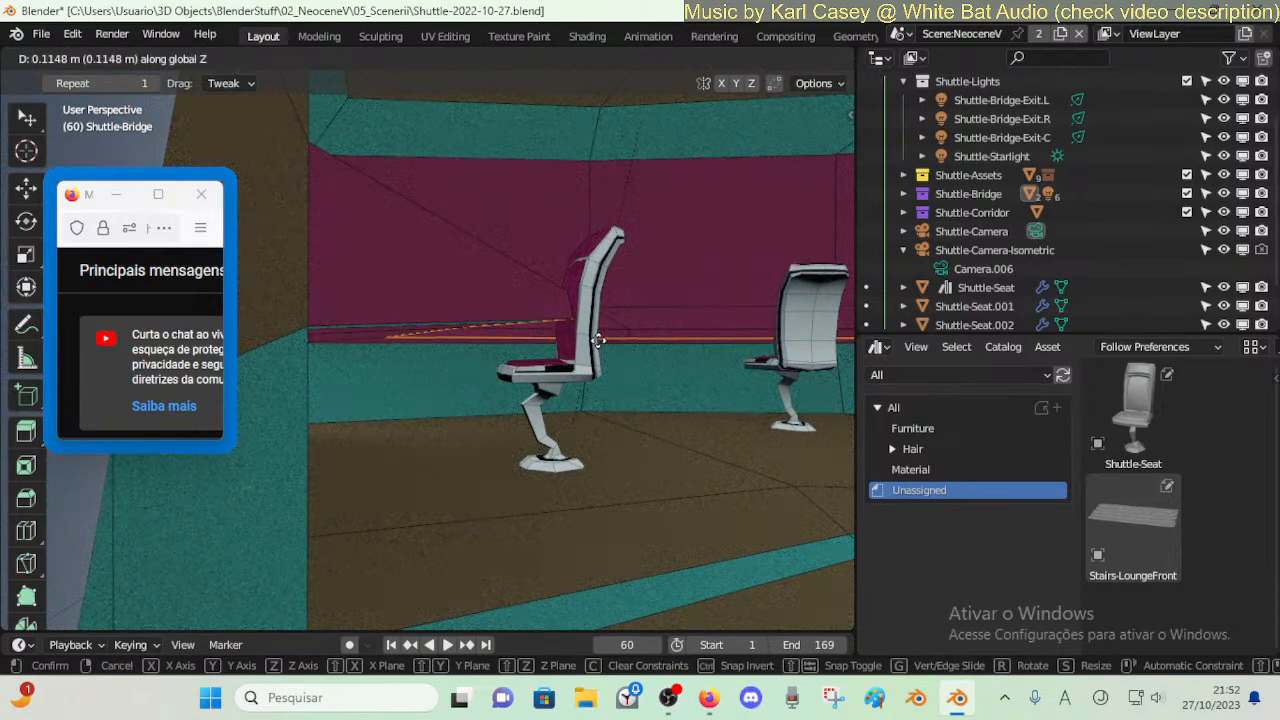
click(598, 341)
- Reselect the edge loop above the teal base trim and raise it about 0.04 m more along Z
key(shift+grave)
key(s)
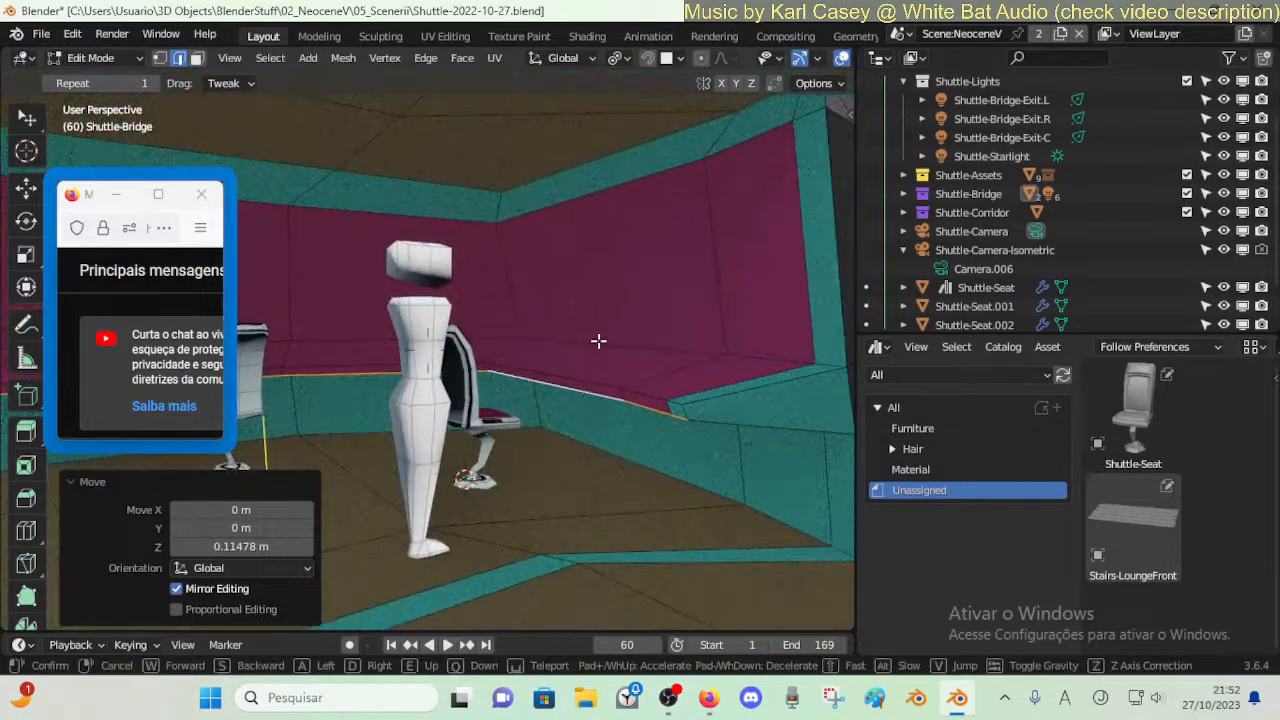
click(577, 360)
alt+click(592, 376)
key(g)
key(z)
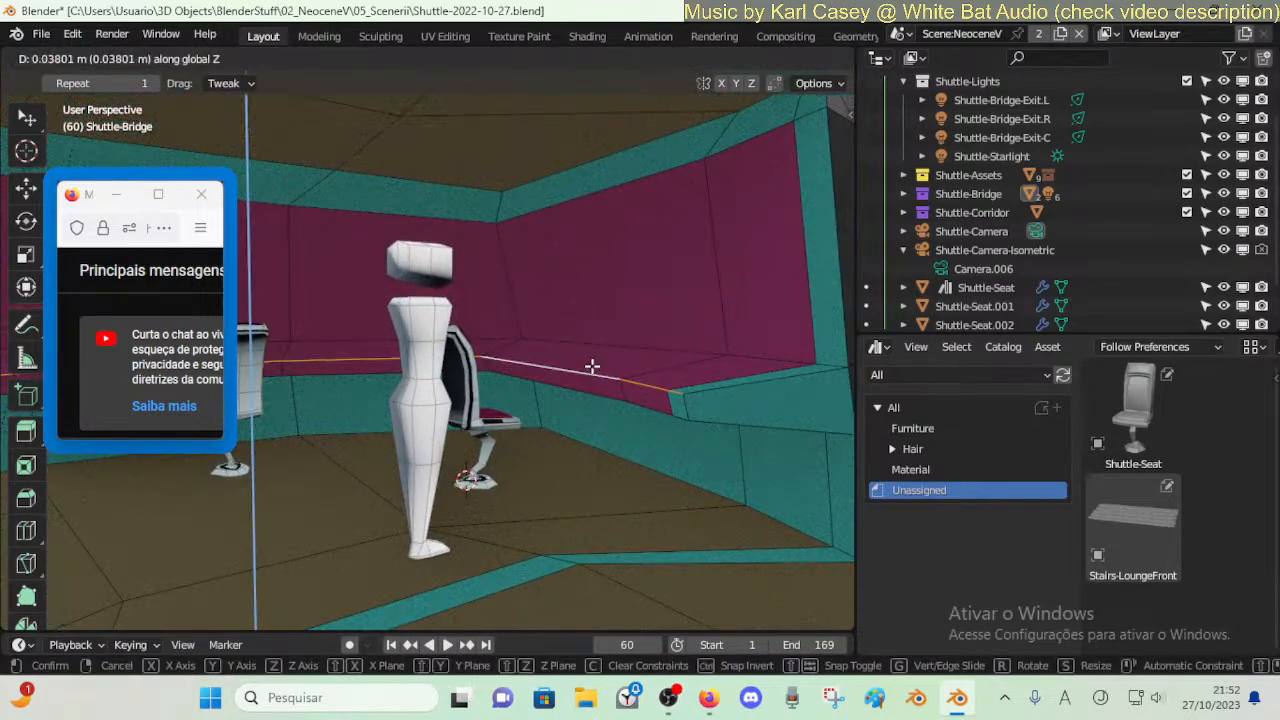
click(594, 366)
- Select the edge loop along the back of the magenta ledge and raise it about 0.055 m along Z
key(a)
key(alt+a)
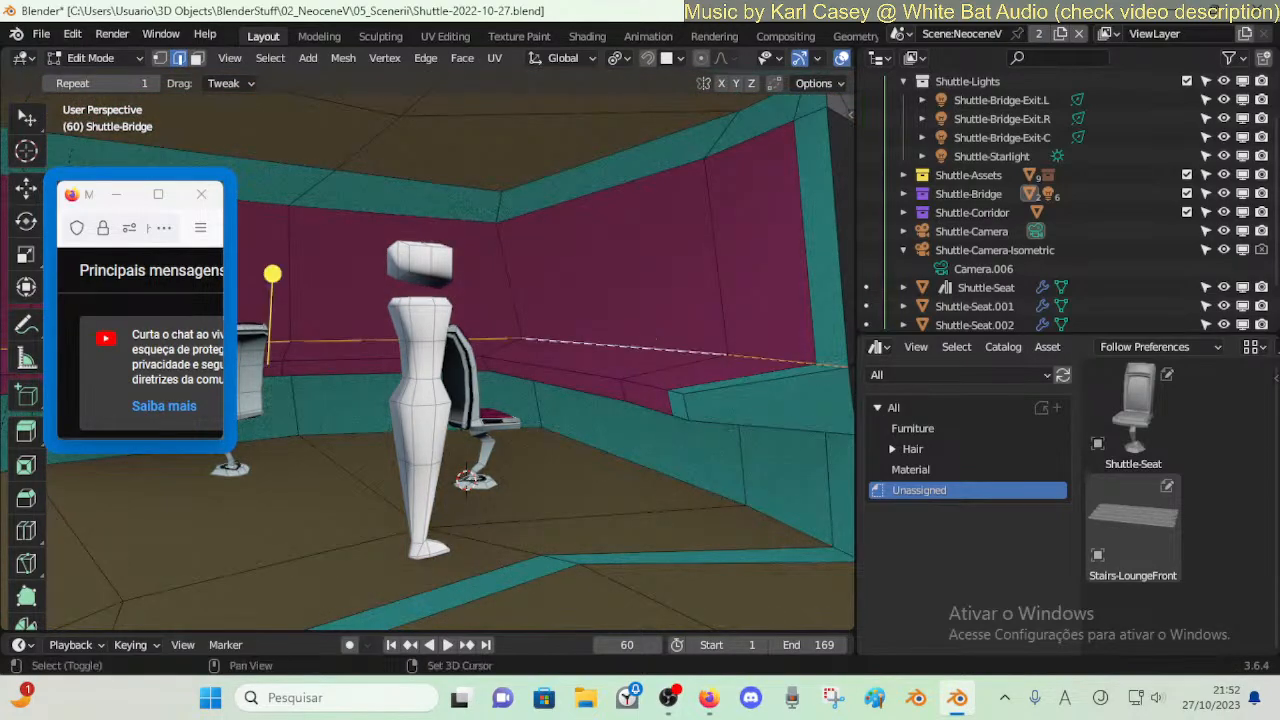
key(shift+grave)
key(s)
click(701, 343)
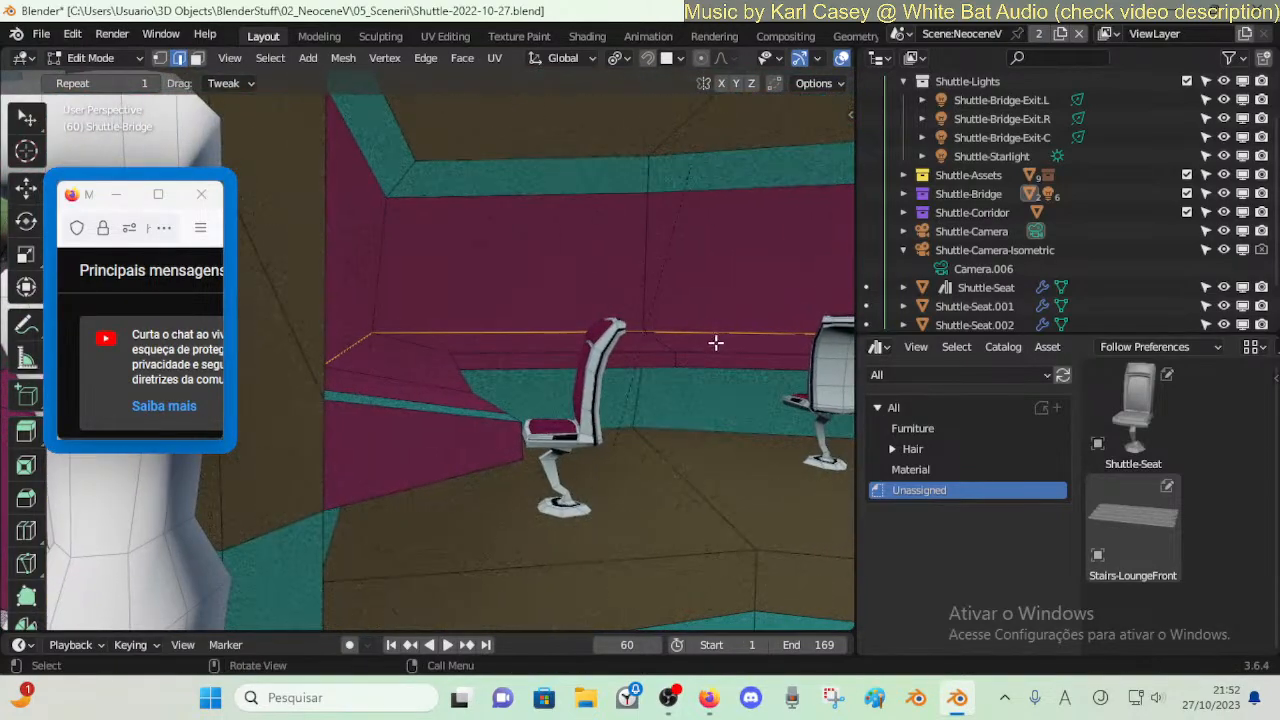
key(g)
key(z)
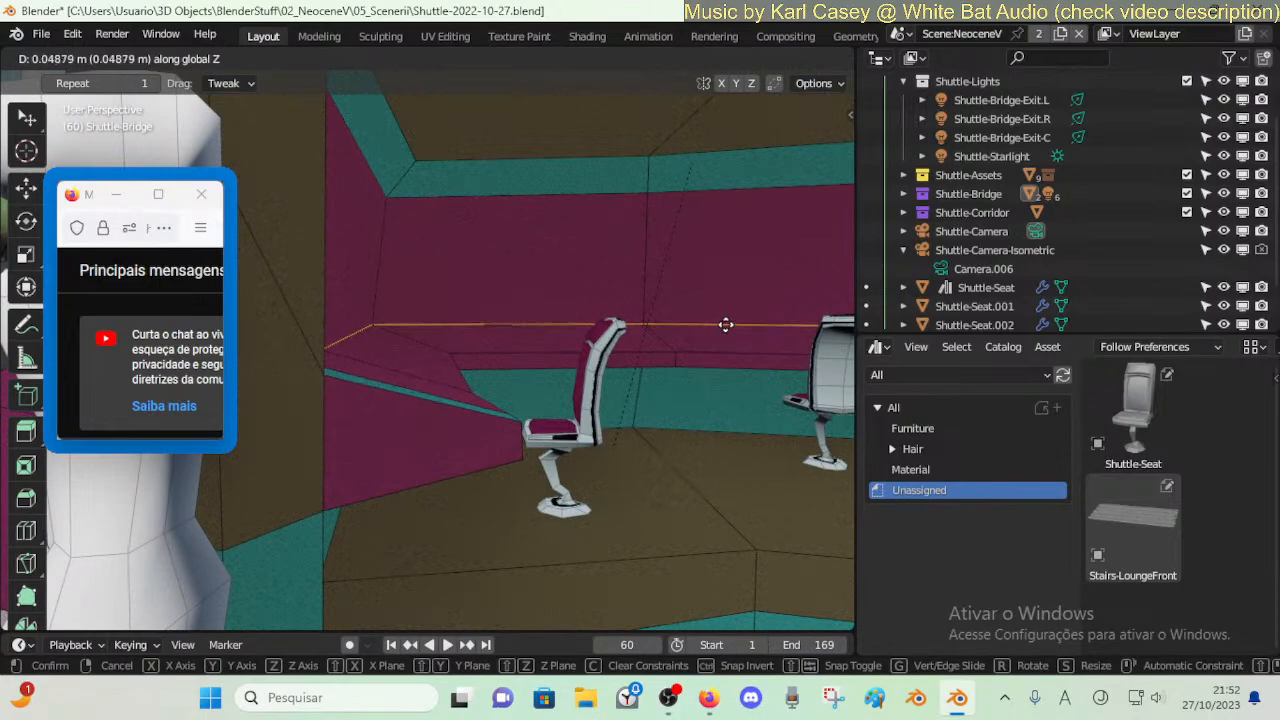
click(725, 324)
- Select the edge loop between the magenta wall and the teal base and raise it about 0.038 m along Z
key(shift+grave)
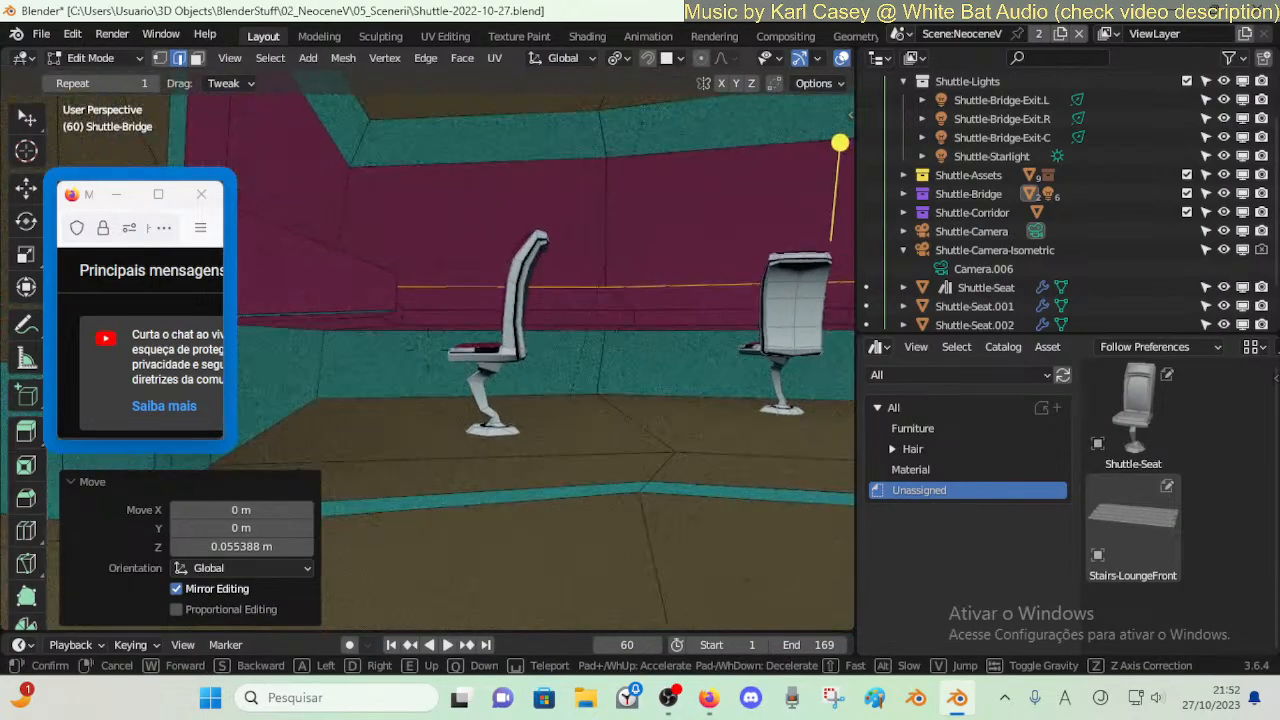
key(a)
click(686, 371)
key(shift+grave)
key(e)
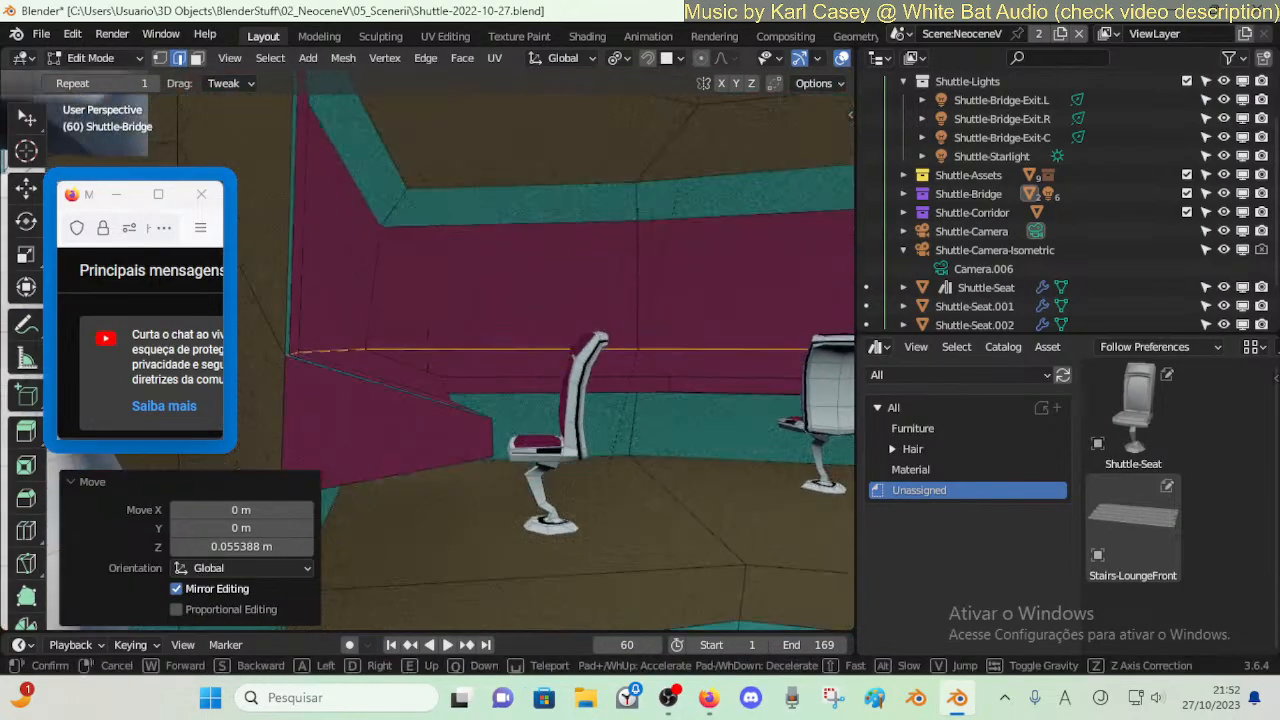
key(q)
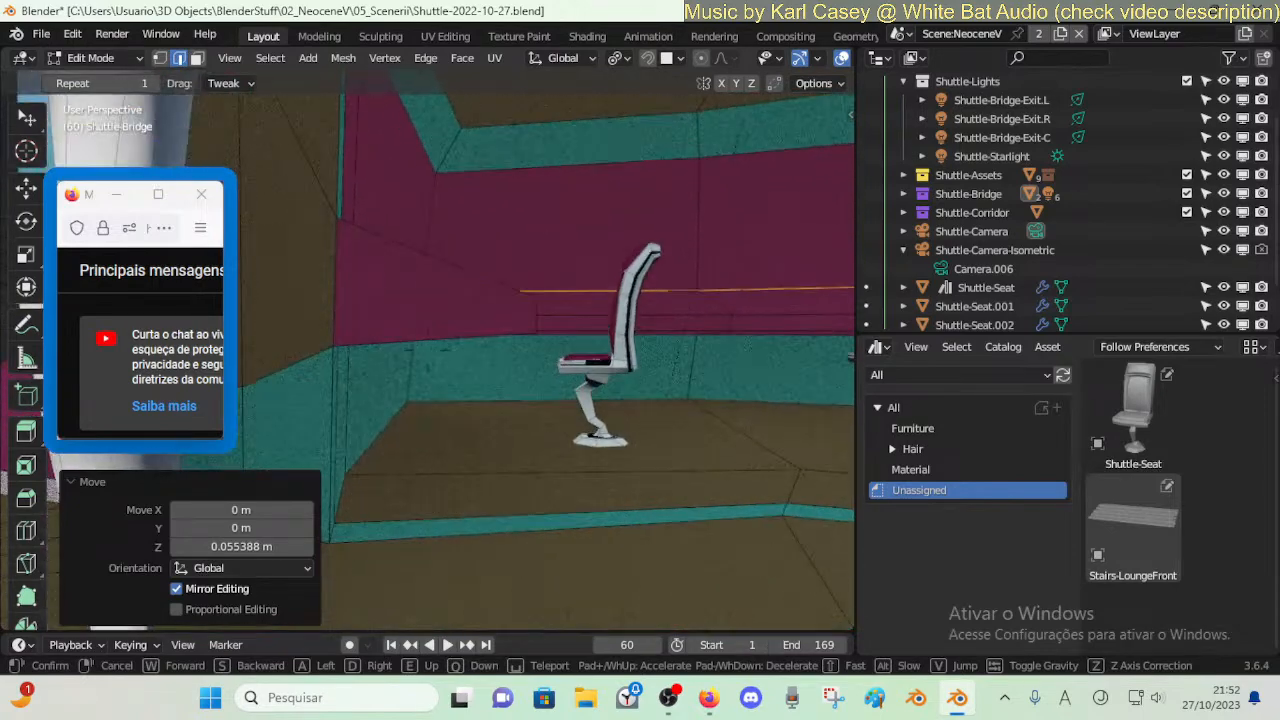
click(669, 378)
key(alt+a)
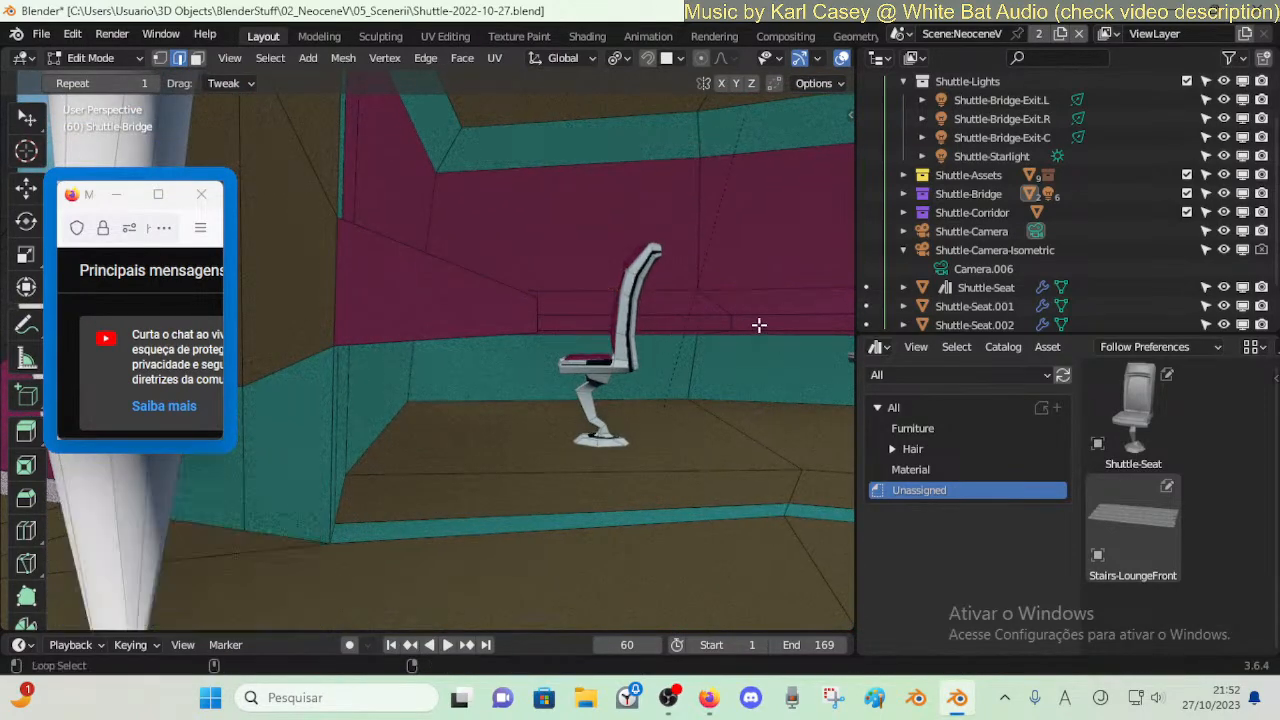
key(g)
key(z)
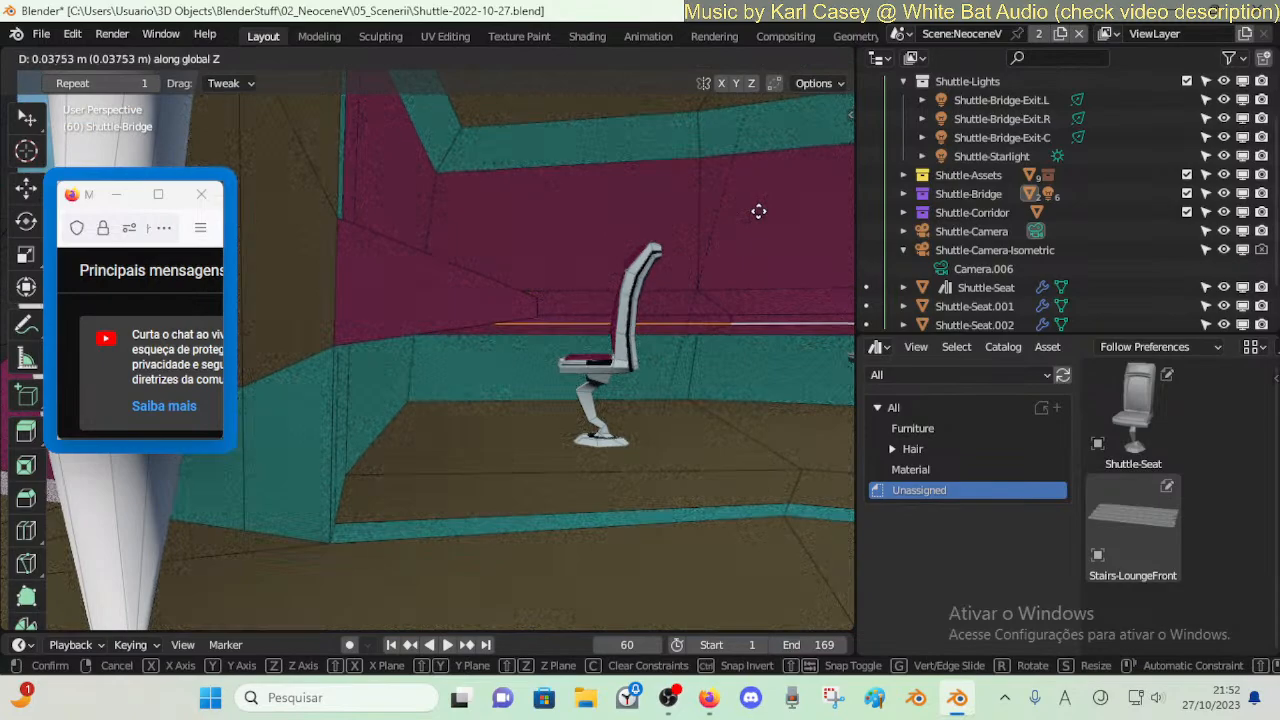
click(759, 211)
- Raise the edge loop above the teal base about 0.023 m more along Z and nudge its height once more
key(shift+grave)
key(s)
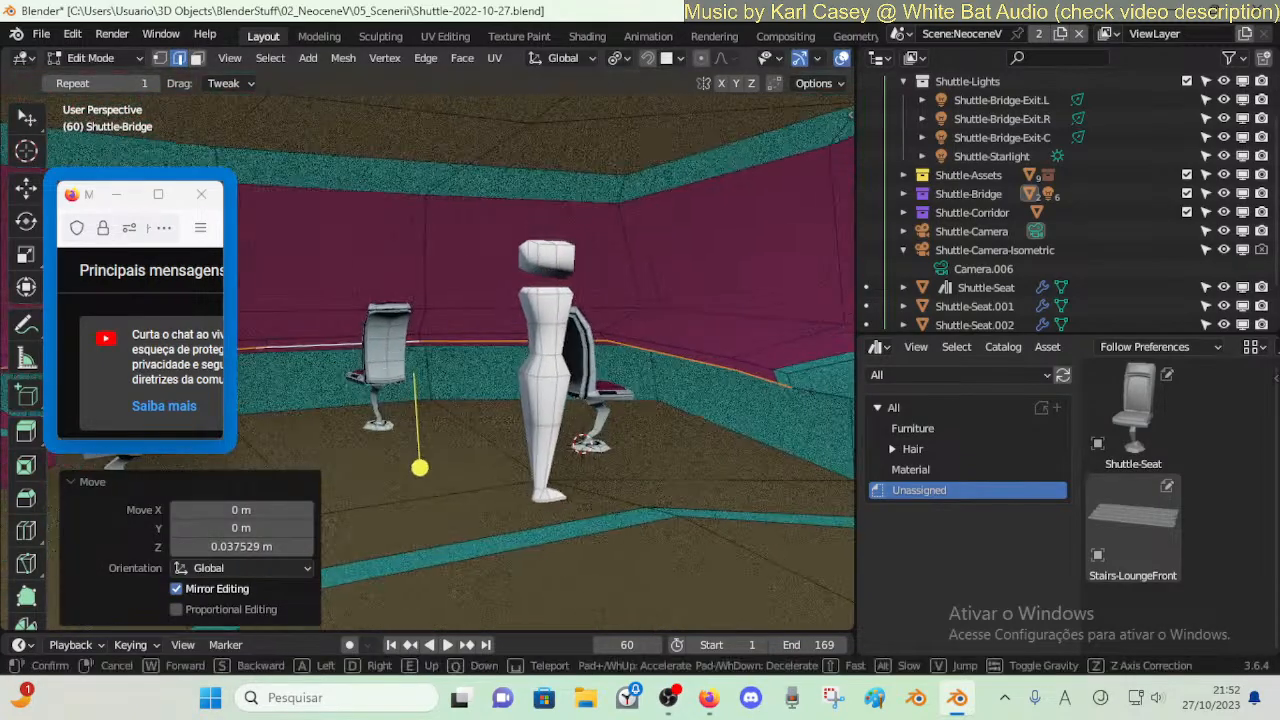
click(741, 278)
key(Tab)
key(Tab)
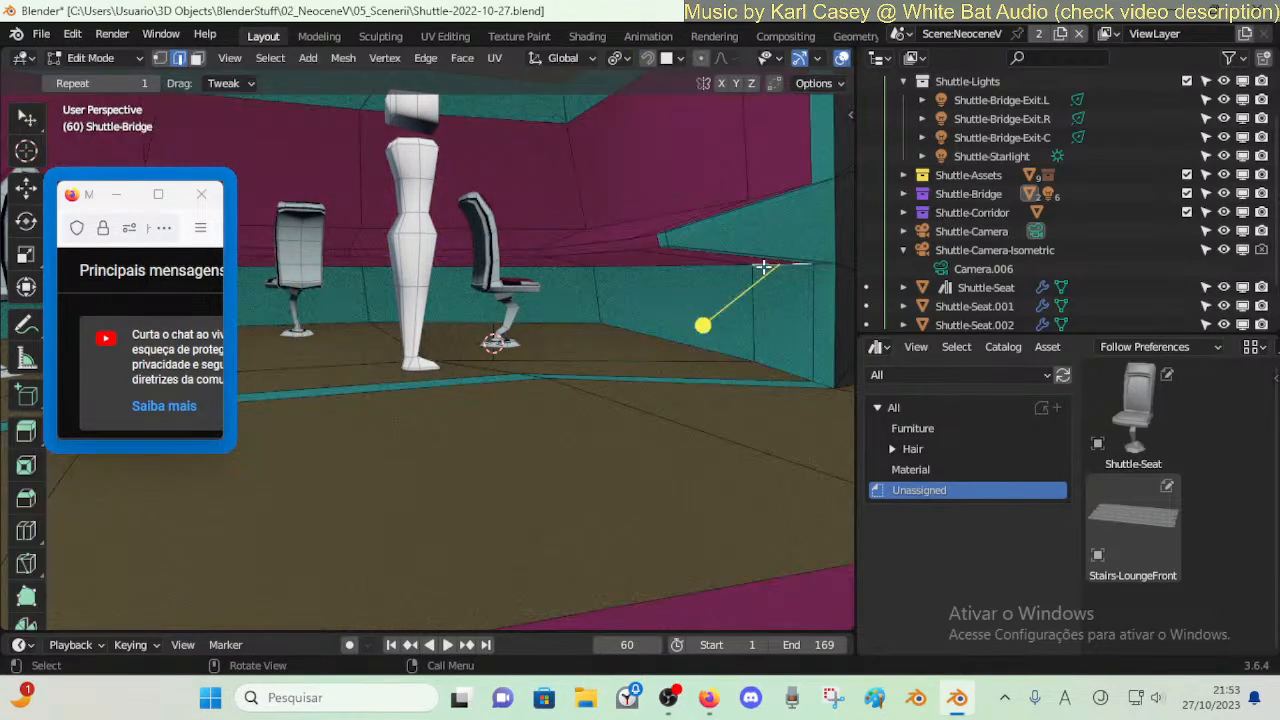
key(g)
key(z)
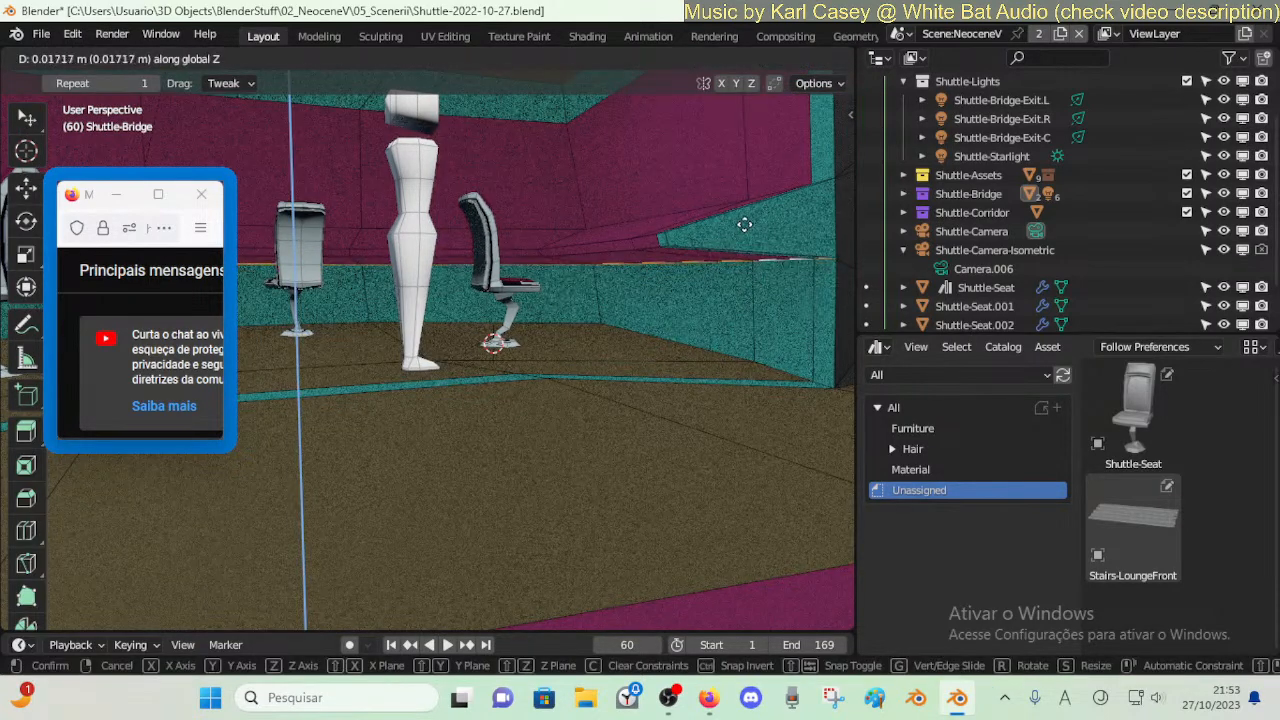
click(746, 213)
key(g)
key(z)
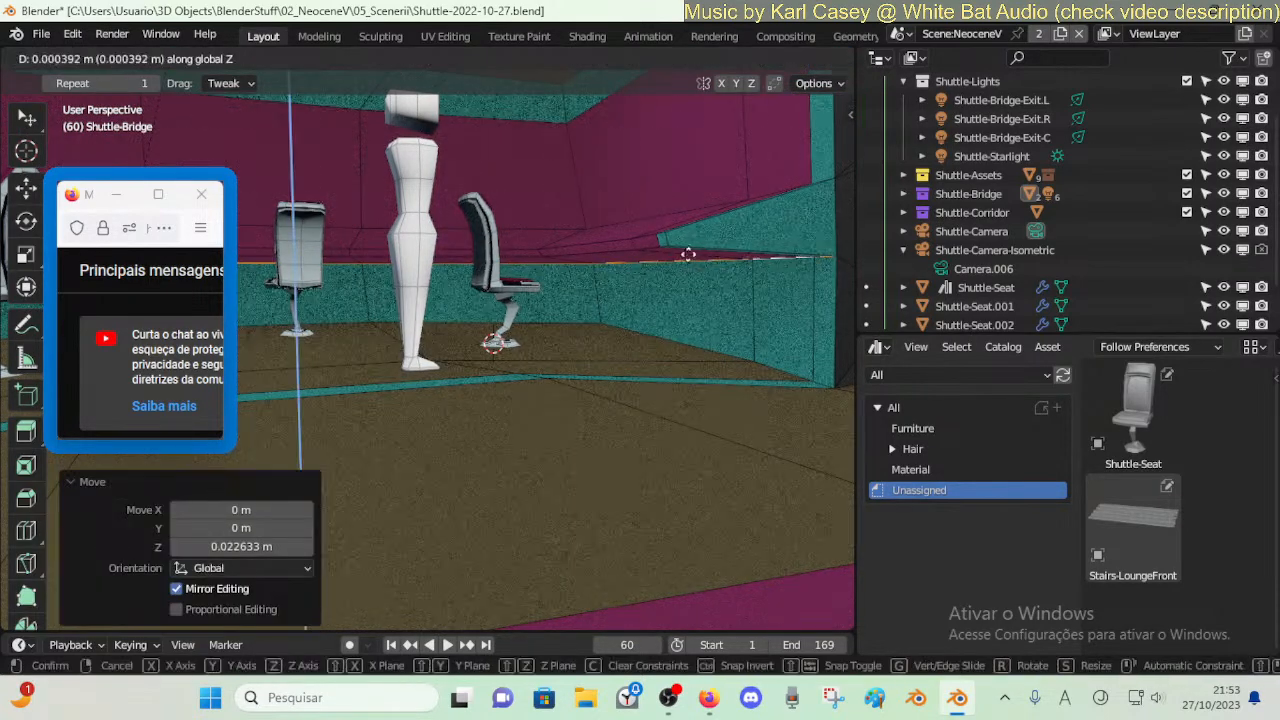
click(697, 226)
- Leave mesh editing and examine the bridge's ledge and base walls around the seats from both ends
key(Tab)
key(shift+grave)
key(e)
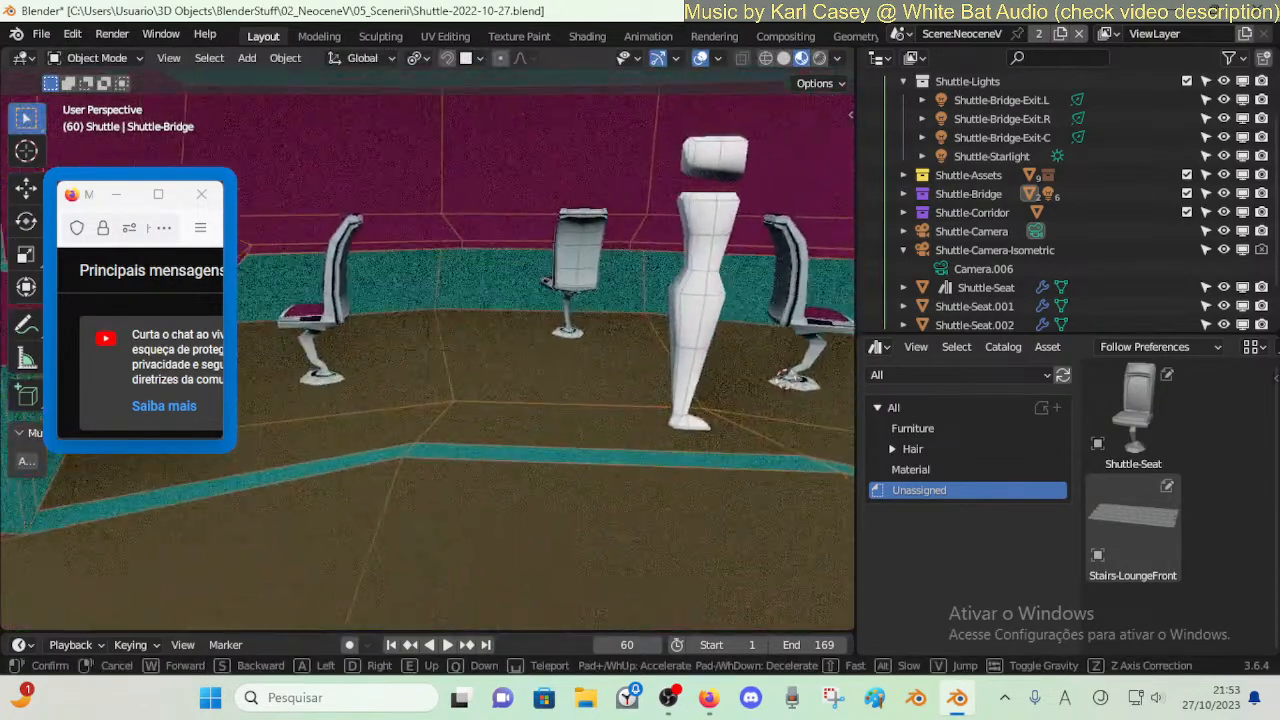
key(d)
click(696, 228)
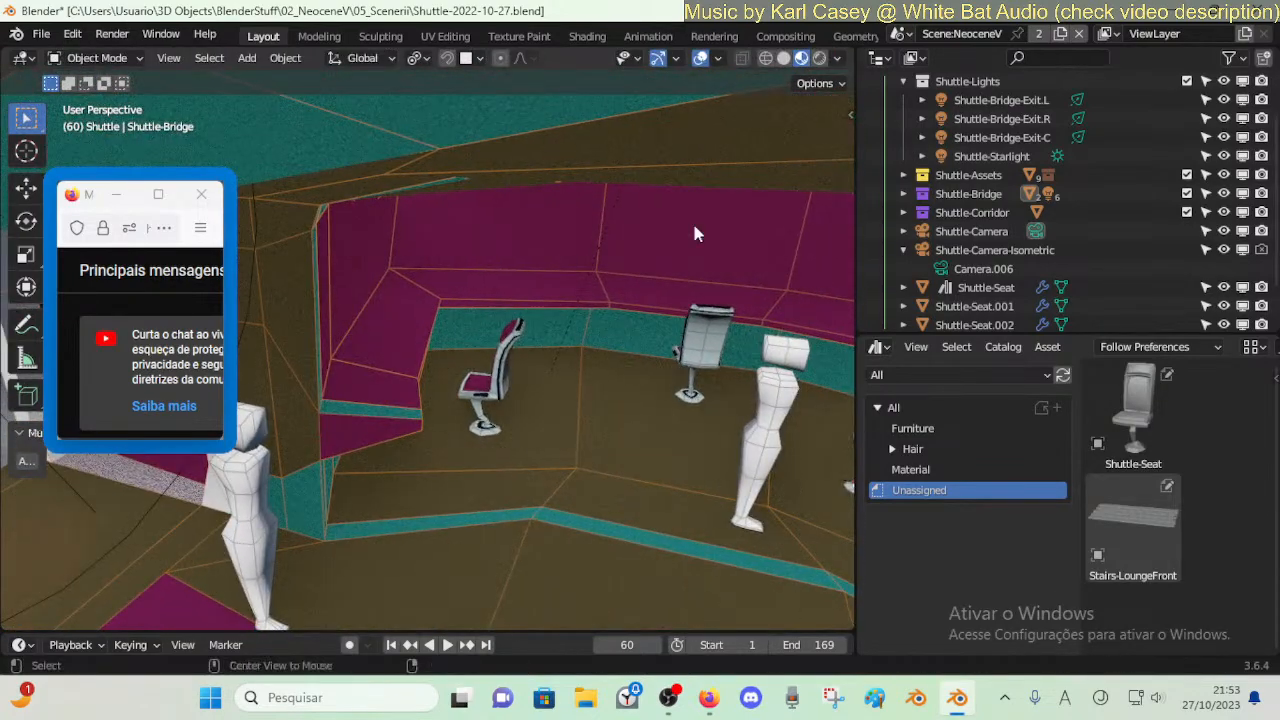
key(shift+grave)
key(a)
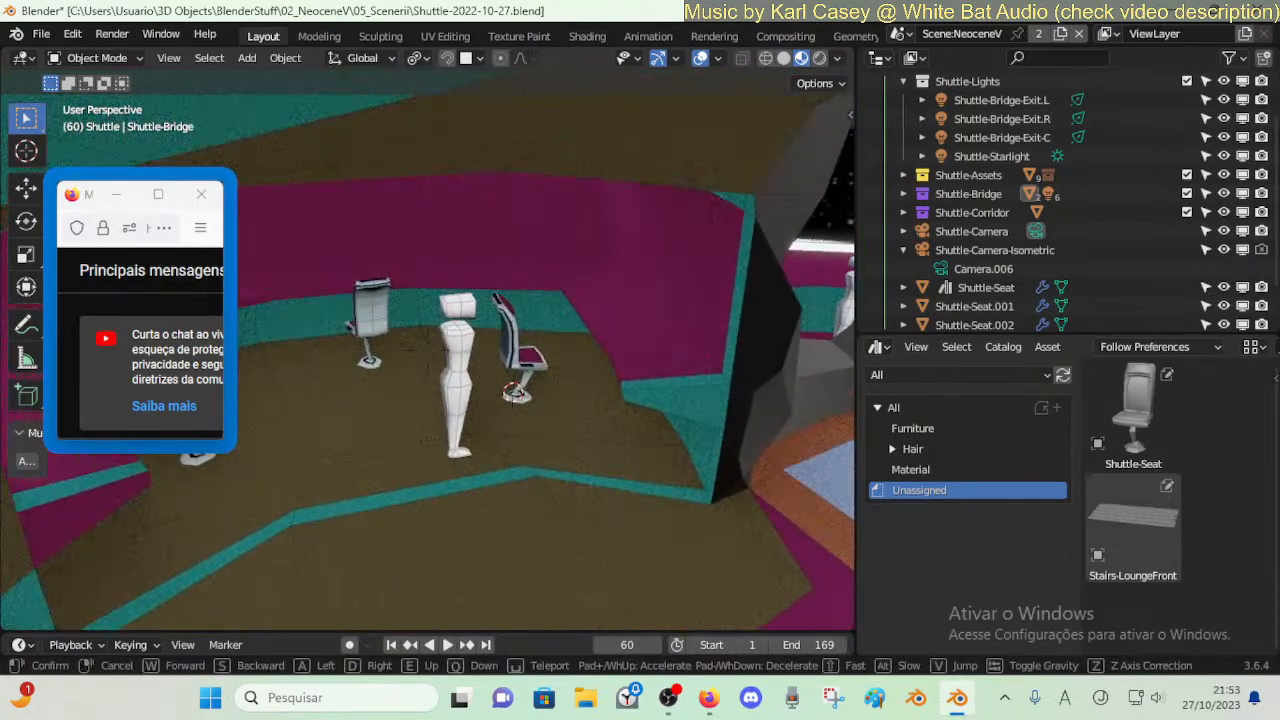
key(w)
click(694, 225)
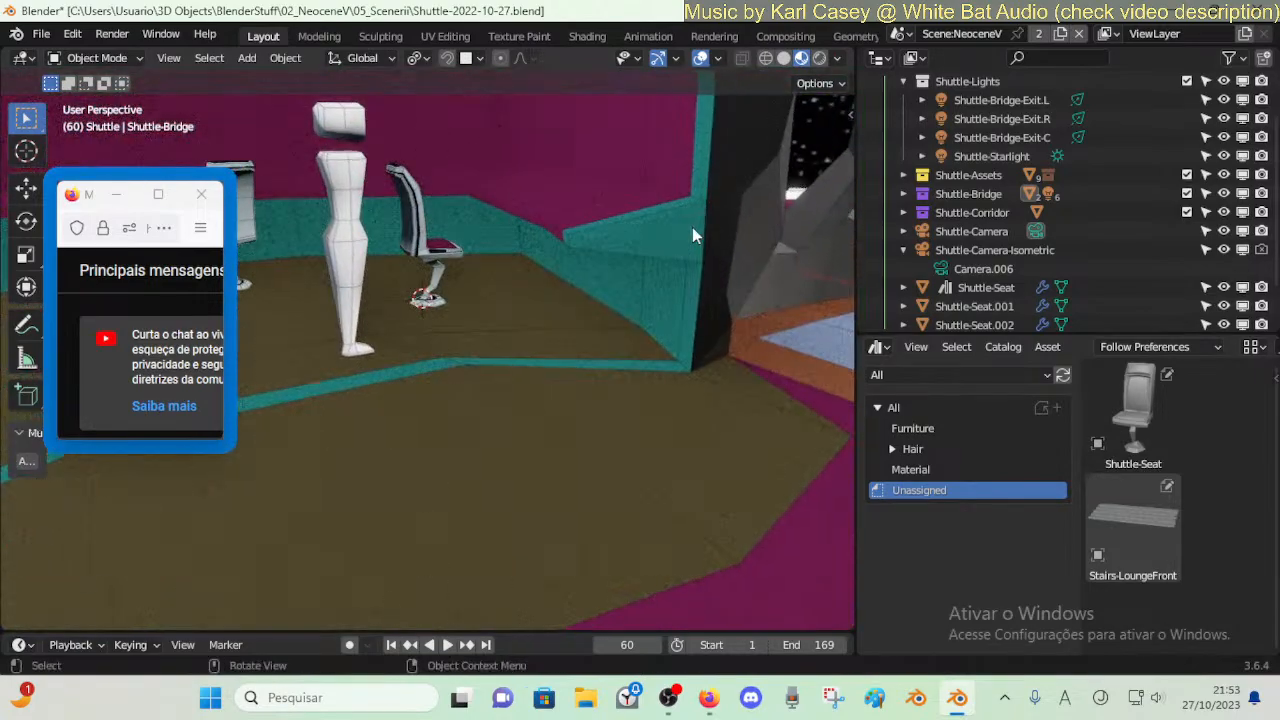
- Reopen the bridge mesh for editing and select the teal base wall faces beneath the ledge all around the seating area
key(Tab)
shift+click(594, 270)
shift+click(510, 233)
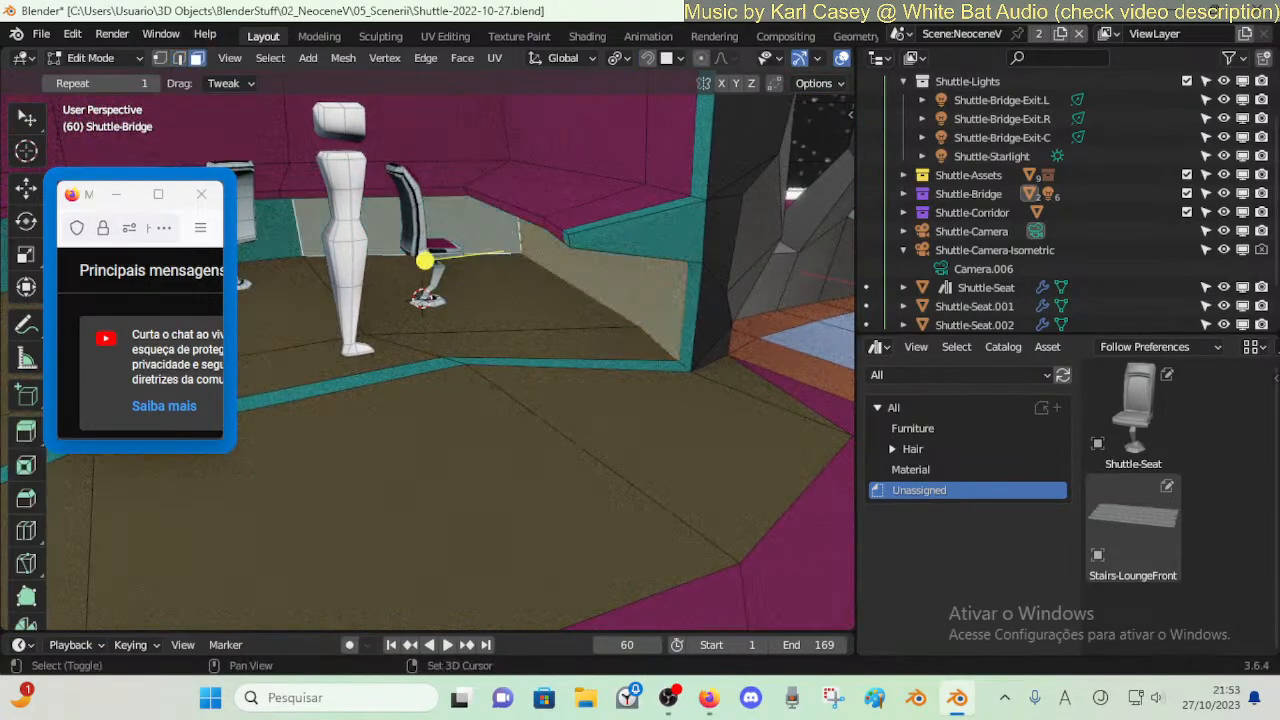
key(shift+grave)
click(605, 258)
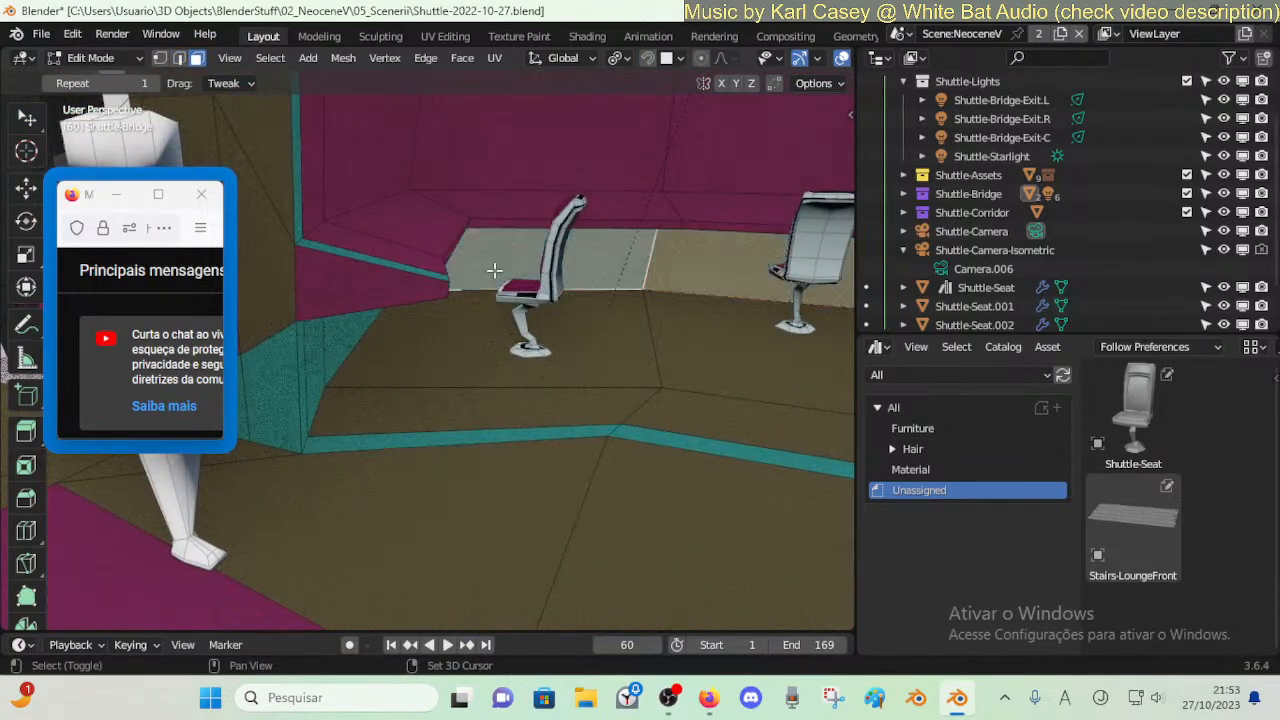
key(shift+grave)
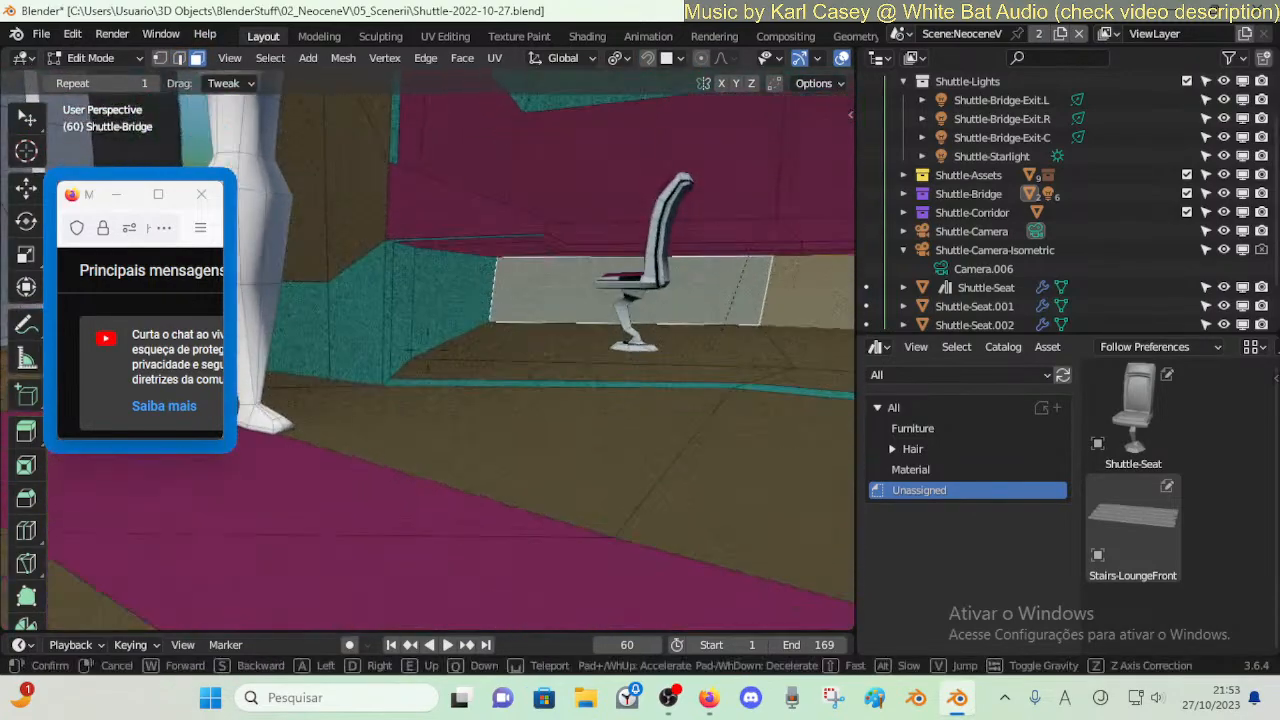
click(437, 291)
click(437, 291)
key(shift+r)
click(400, 301)
key(shift+r)
key(shift+grave)
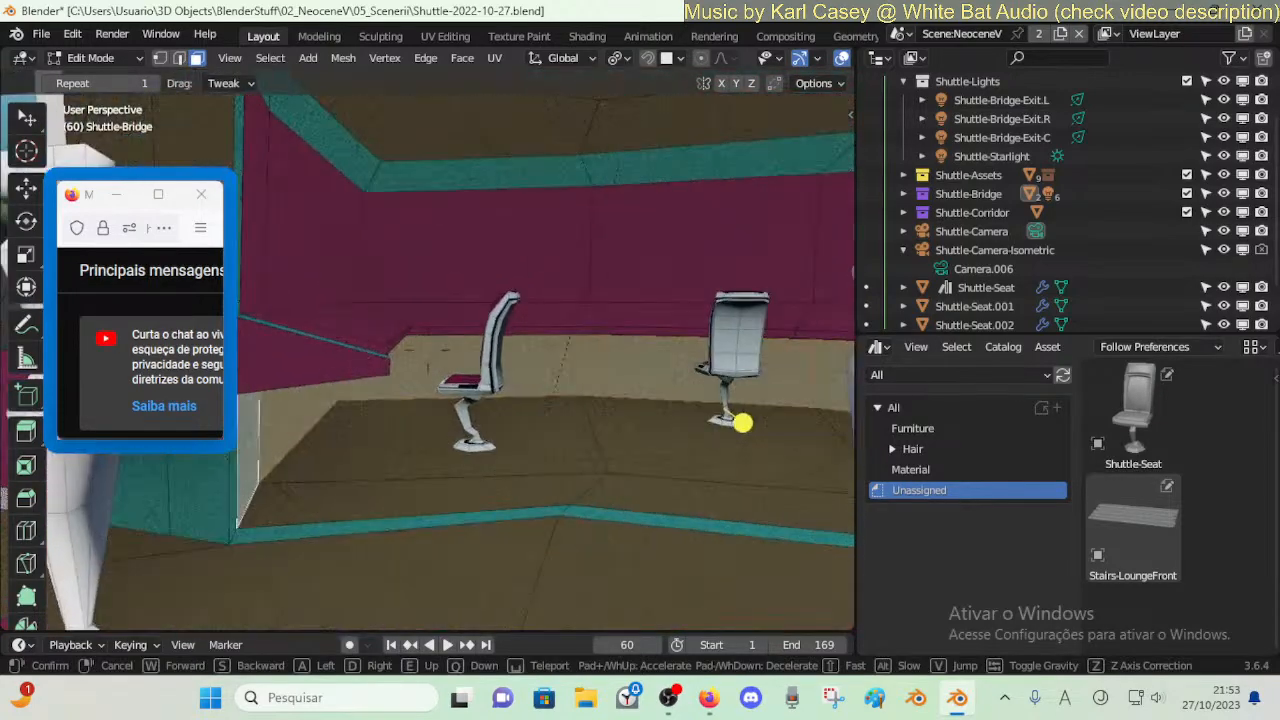
click(651, 416)
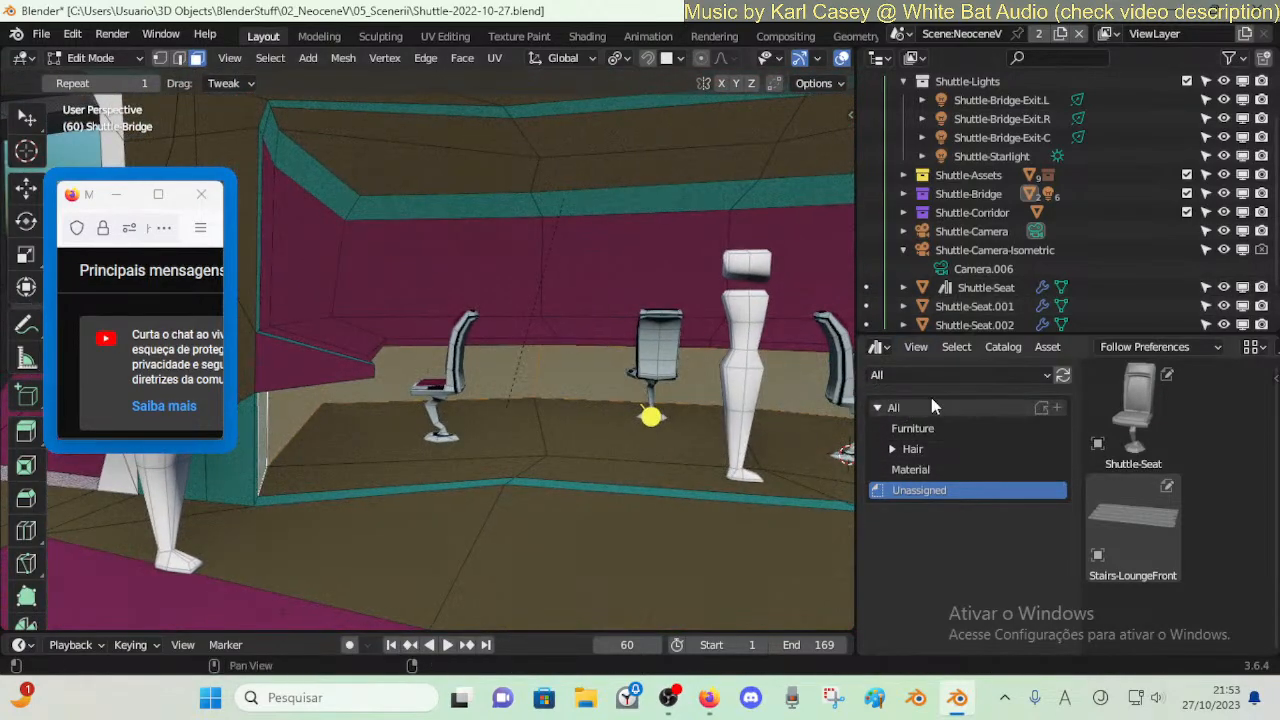
- Display the mesh's material slots and assign CarpetBrown to the selected base wall faces
key(shift+F7)
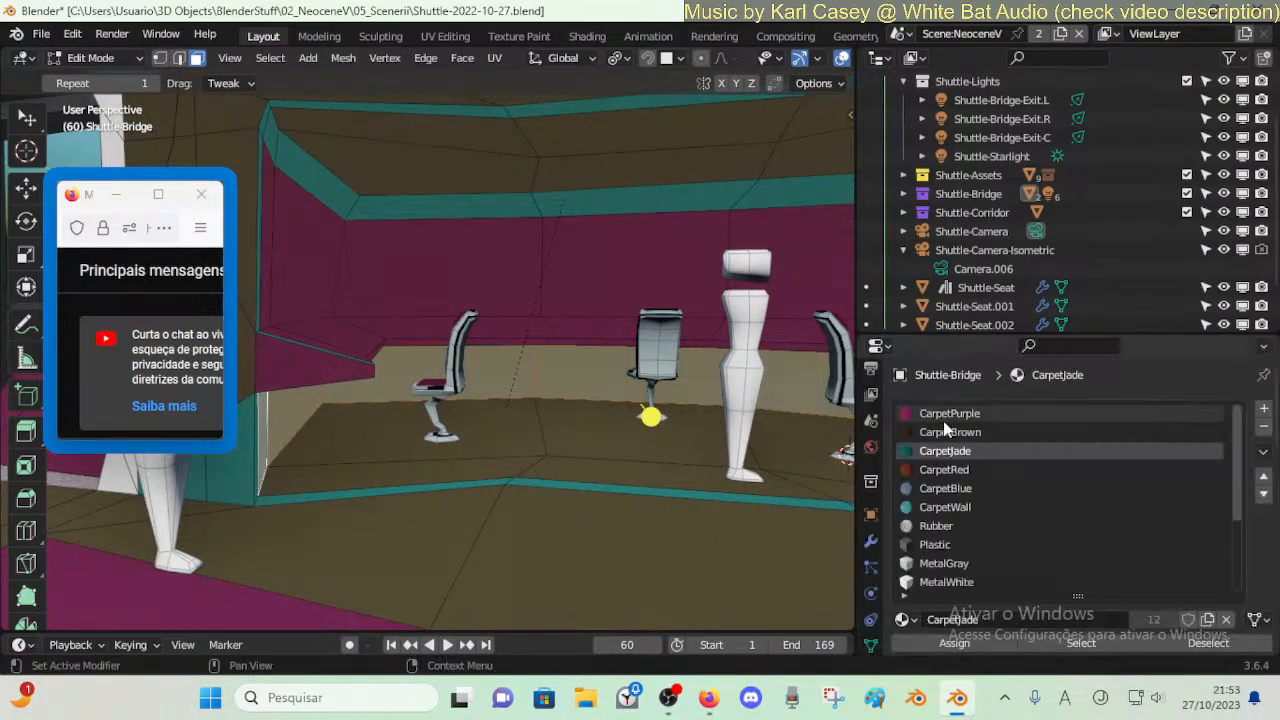
click(943, 414)
click(945, 432)
click(953, 645)
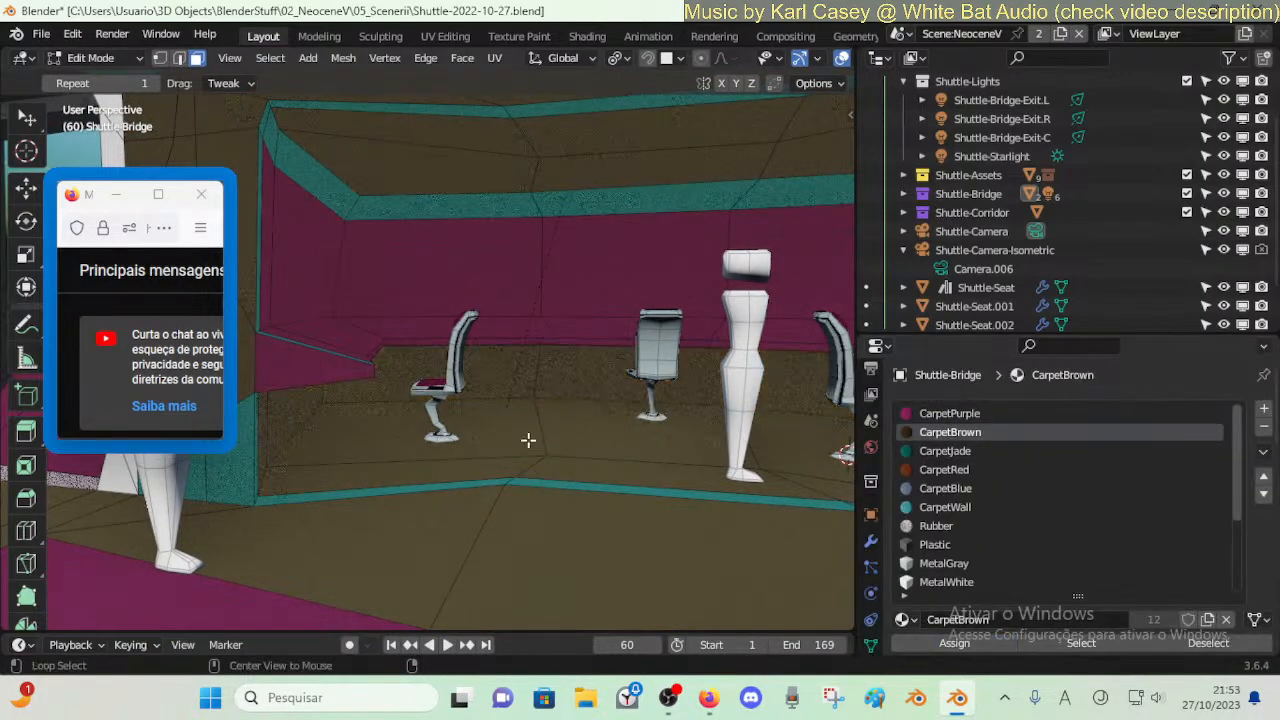
- Assign the CarpetPurple material to the selected base wall faces and leave mesh editing
mouse_move(528, 440)
middle_down()
mouse_move(470, 440)
mouse_move(540, 445)
middle_up()
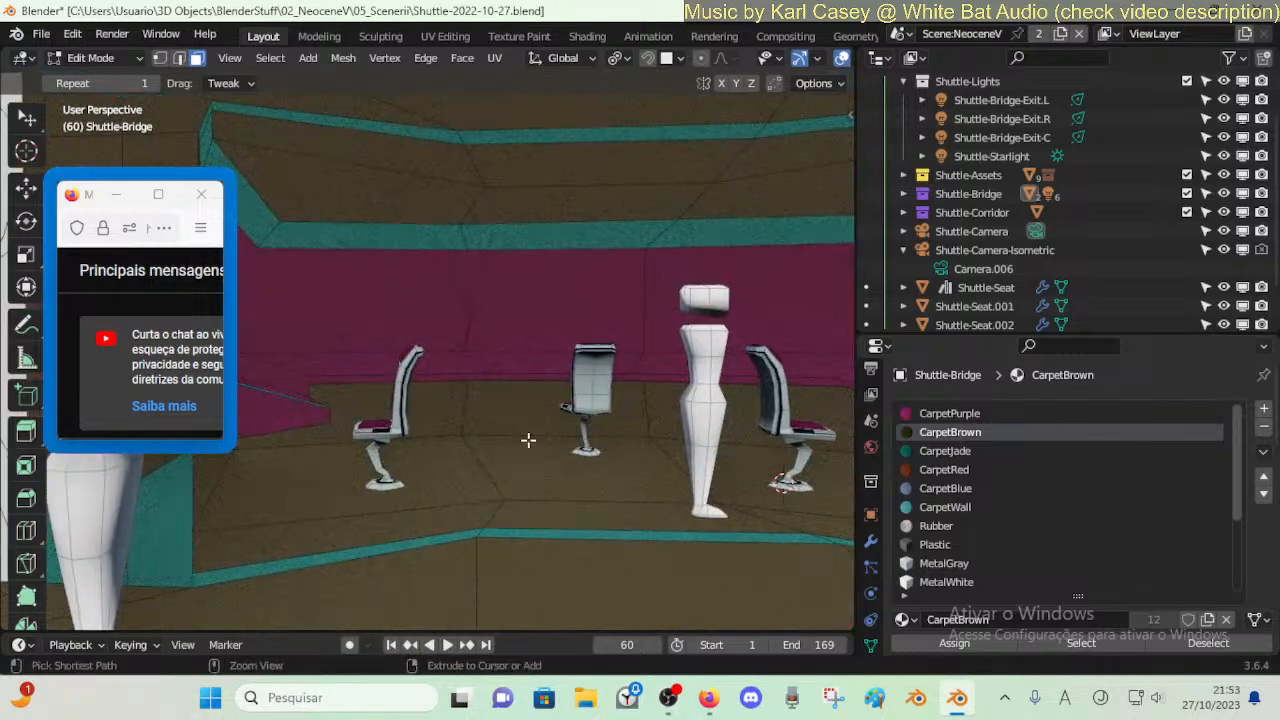
click(950, 414)
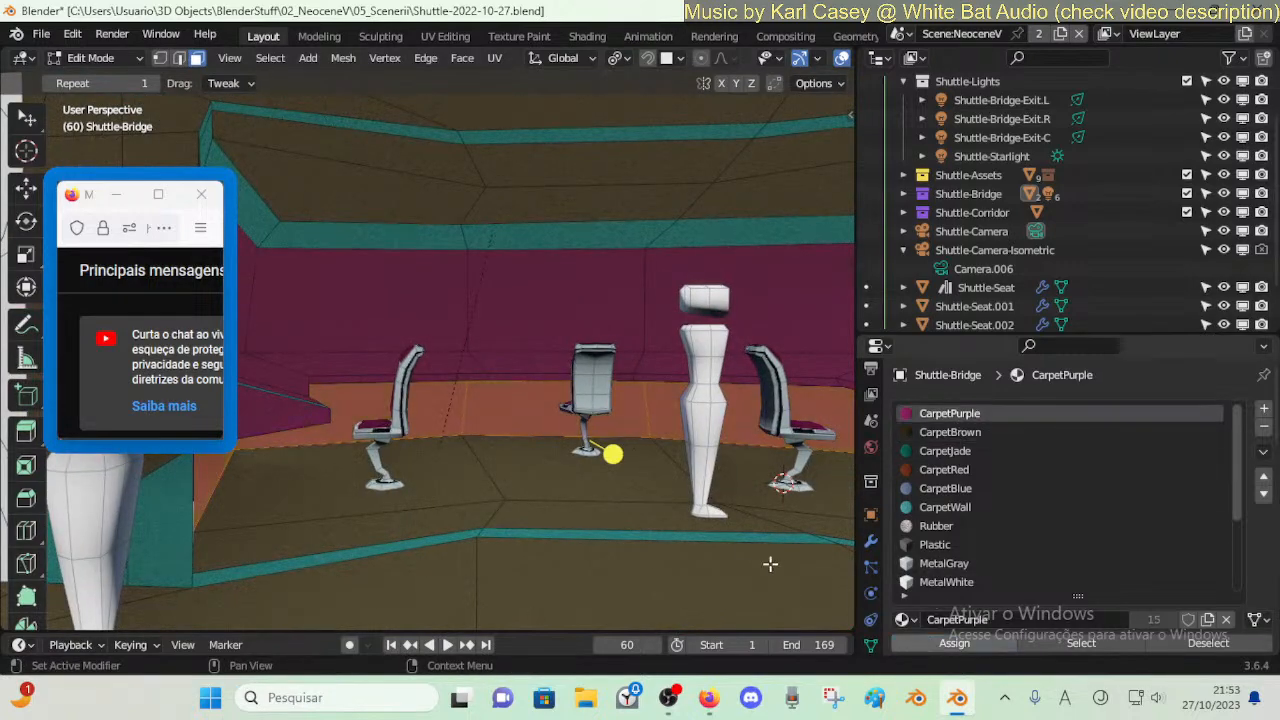
key(ctrl+Tab)
click(514, 489)
- Reopen the bridge mesh for editing and select all top faces of the ledge around the seating area, excluding the wall faces
key(shift+grave)
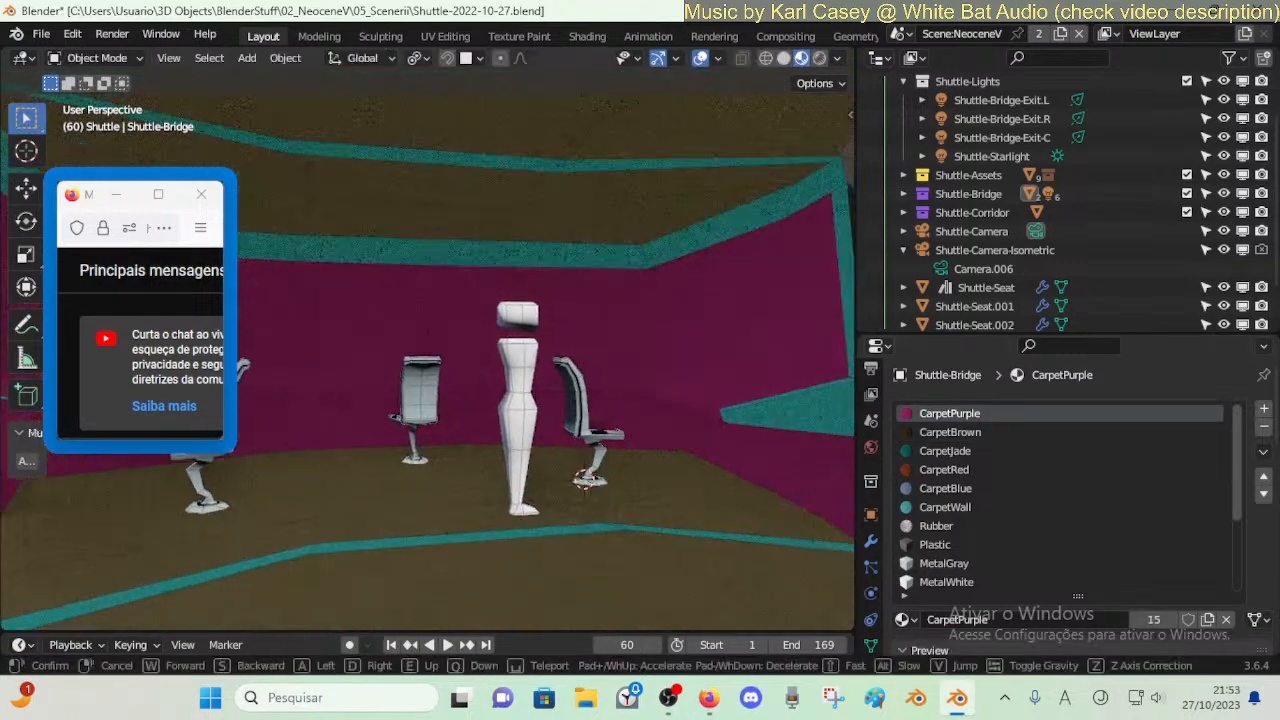
key(d)
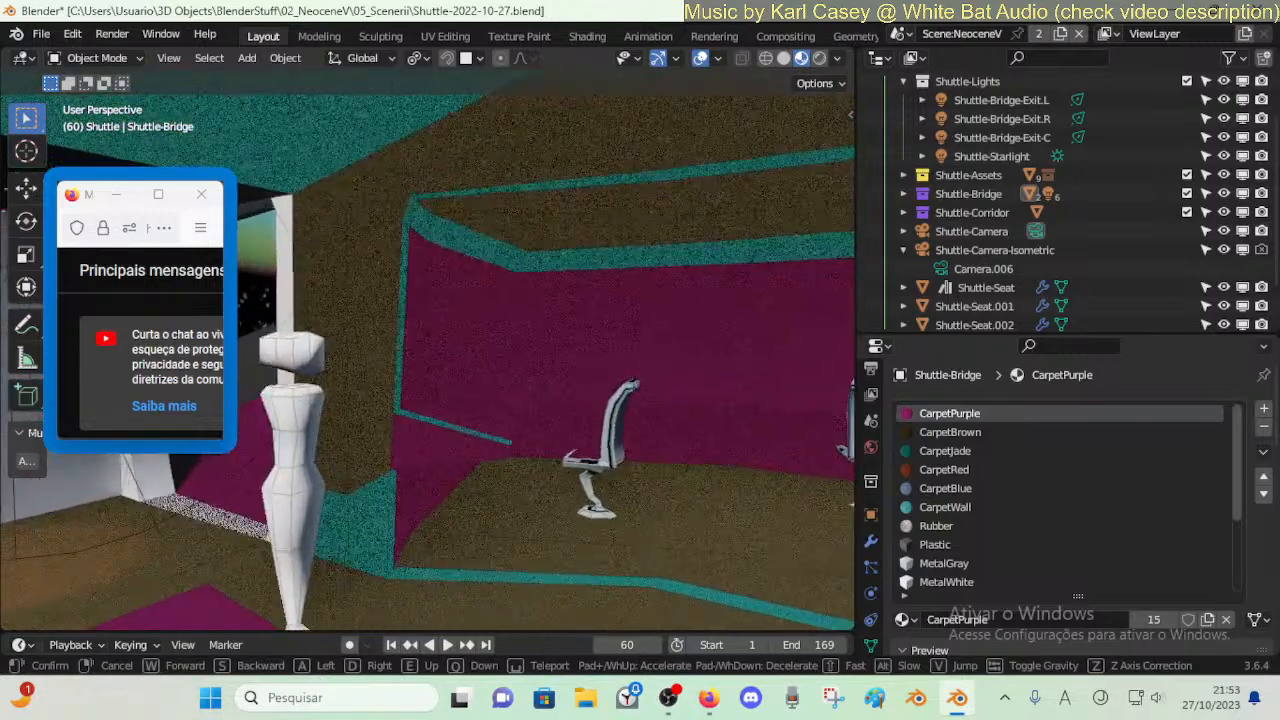
click(553, 409)
key(Tab)
click(446, 402)
shift+click(466, 385)
shift+click(577, 361)
key(h)
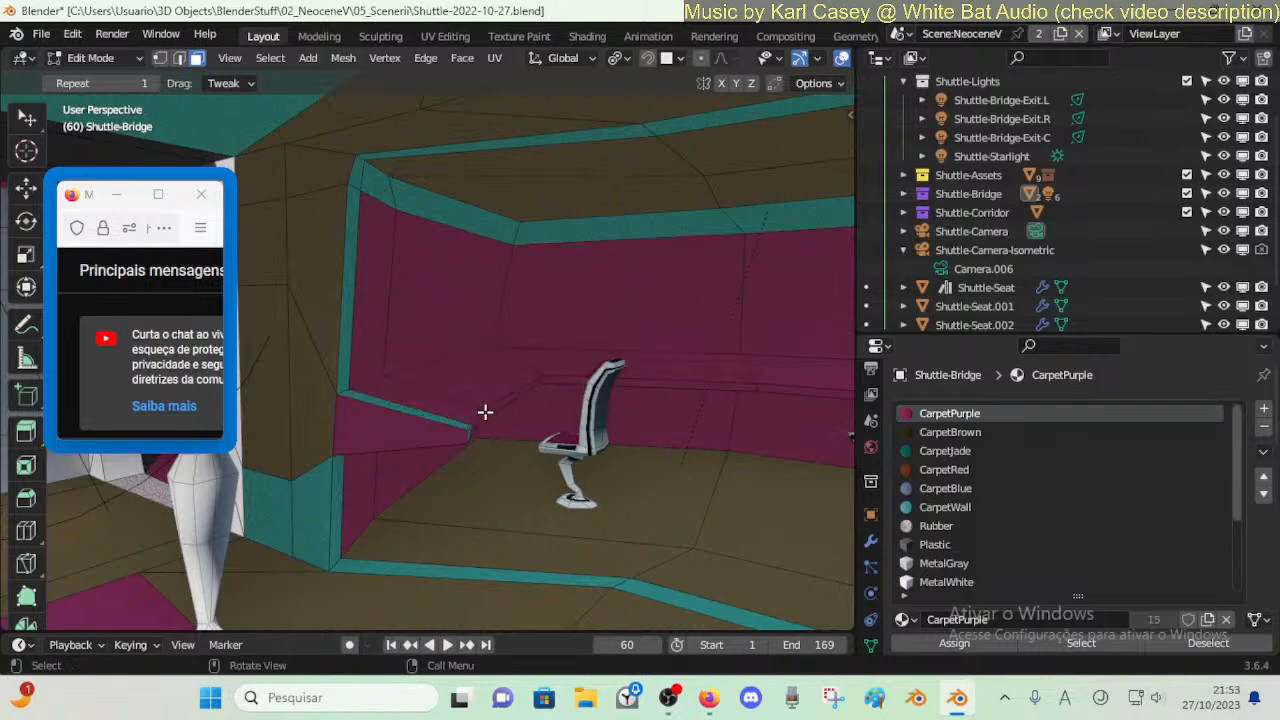
shift+click(580, 362)
shift+click(775, 360)
middle_drag(630, 350, 713, 332)
click(710, 379)
click(740, 330)
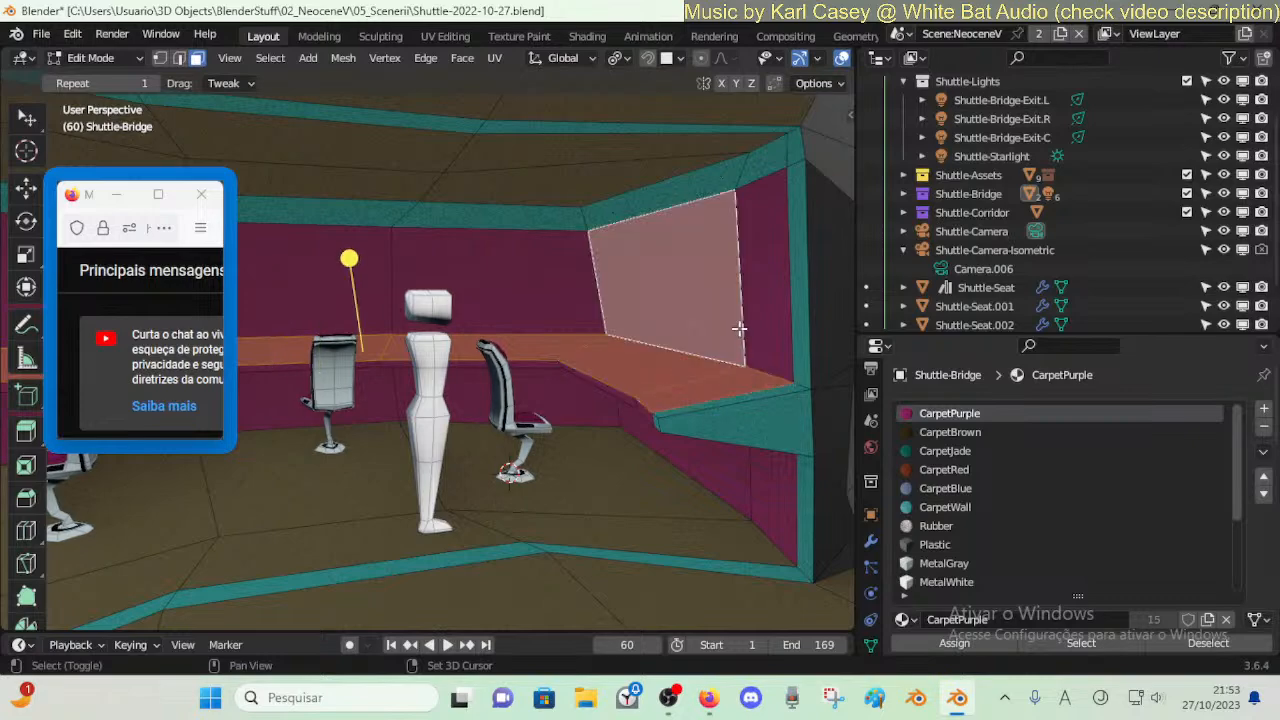
shift+click(738, 337)
middle_drag(738, 337, 731, 341)
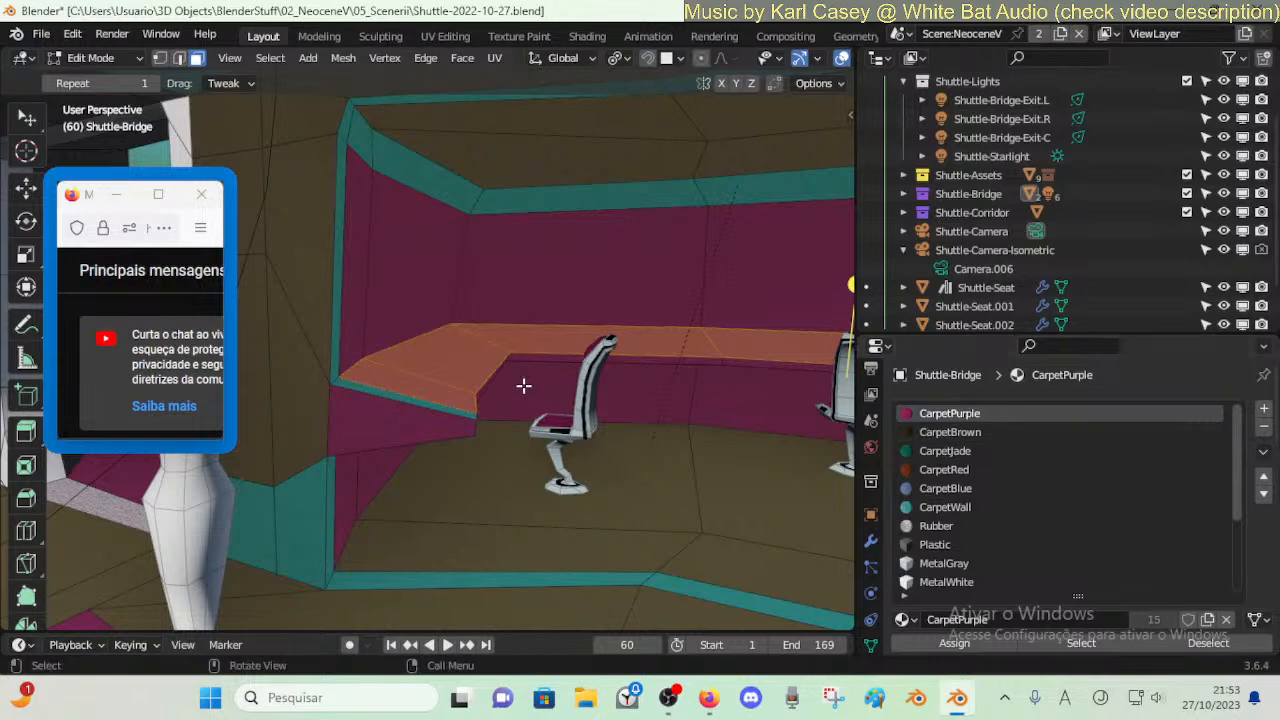
- Inset the selected ledge top faces about 0.048 m
key(i)
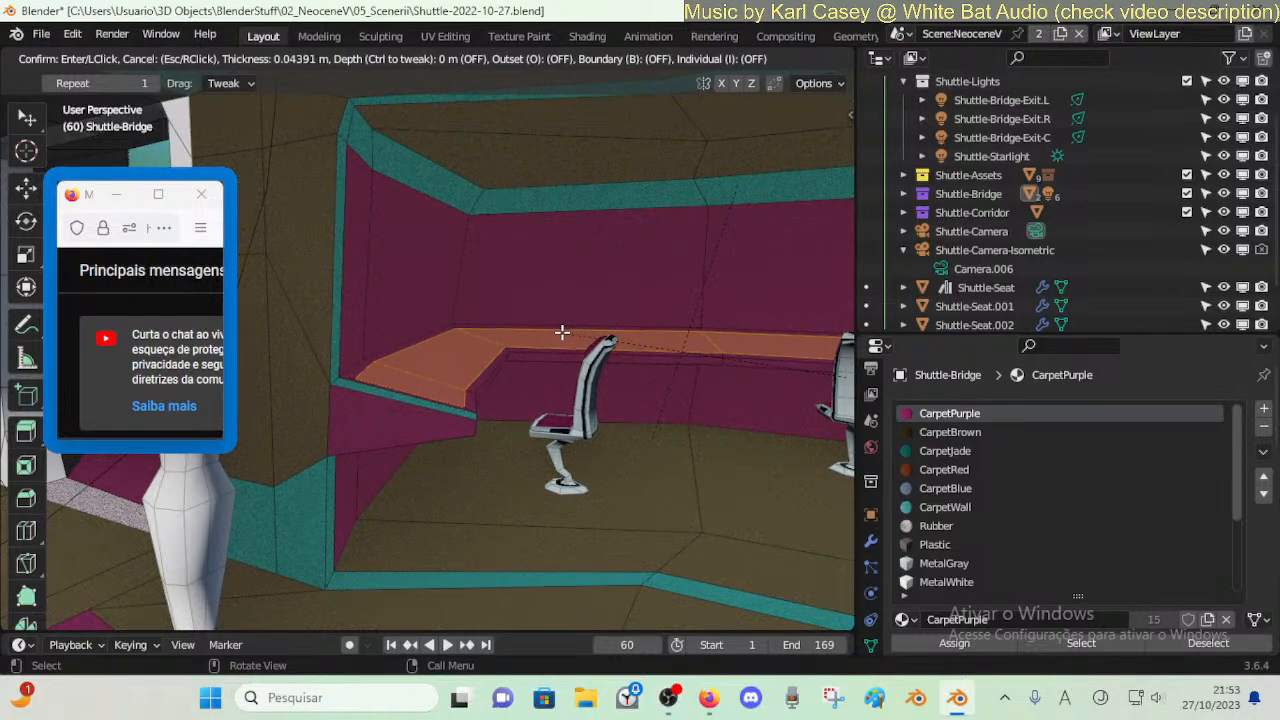
click(562, 332)
key(shift+grave)
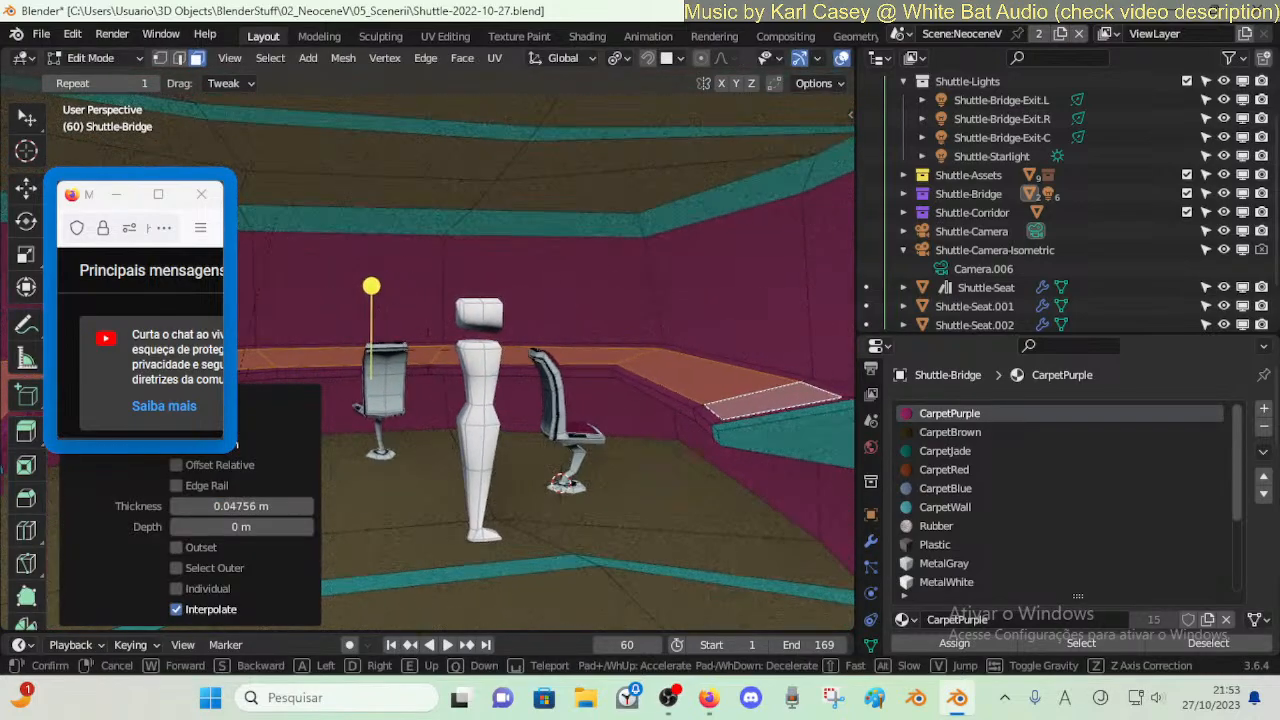
click(883, 446)
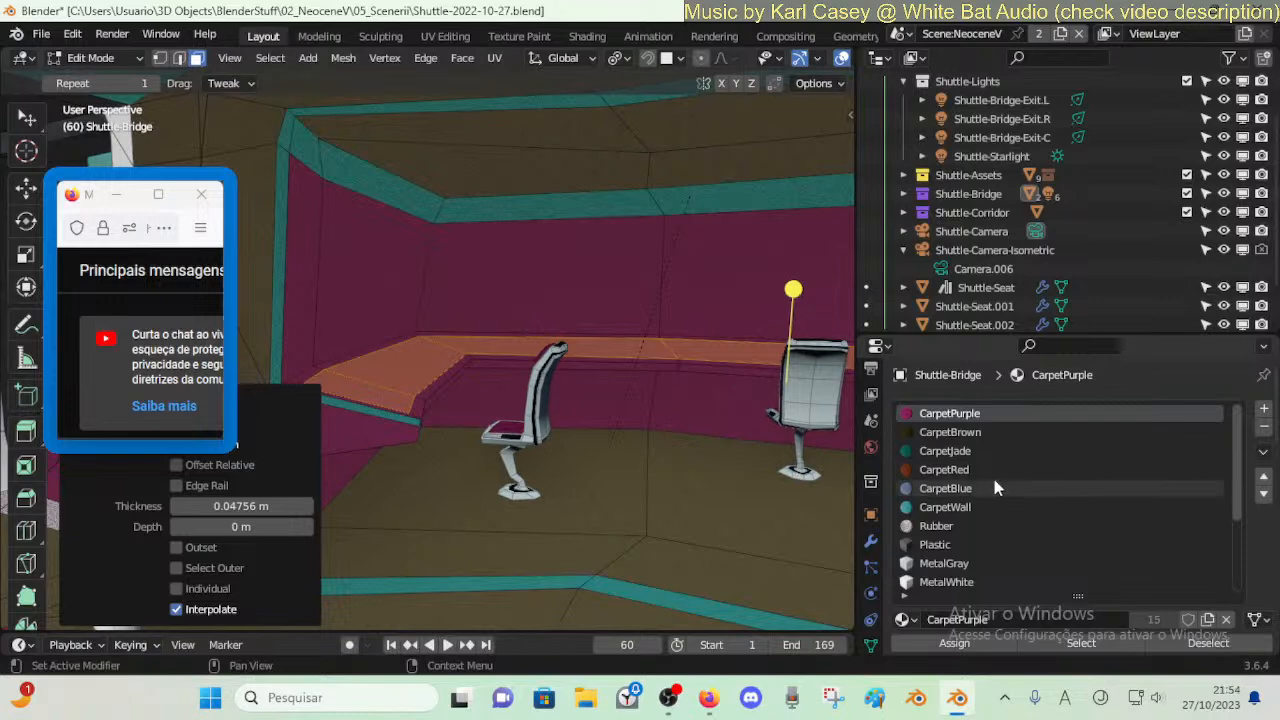
- Assign the MetalWhite material to the inset ledge top faces and clear the selection
scroll(991, 477, down, 1)
click(946, 563)
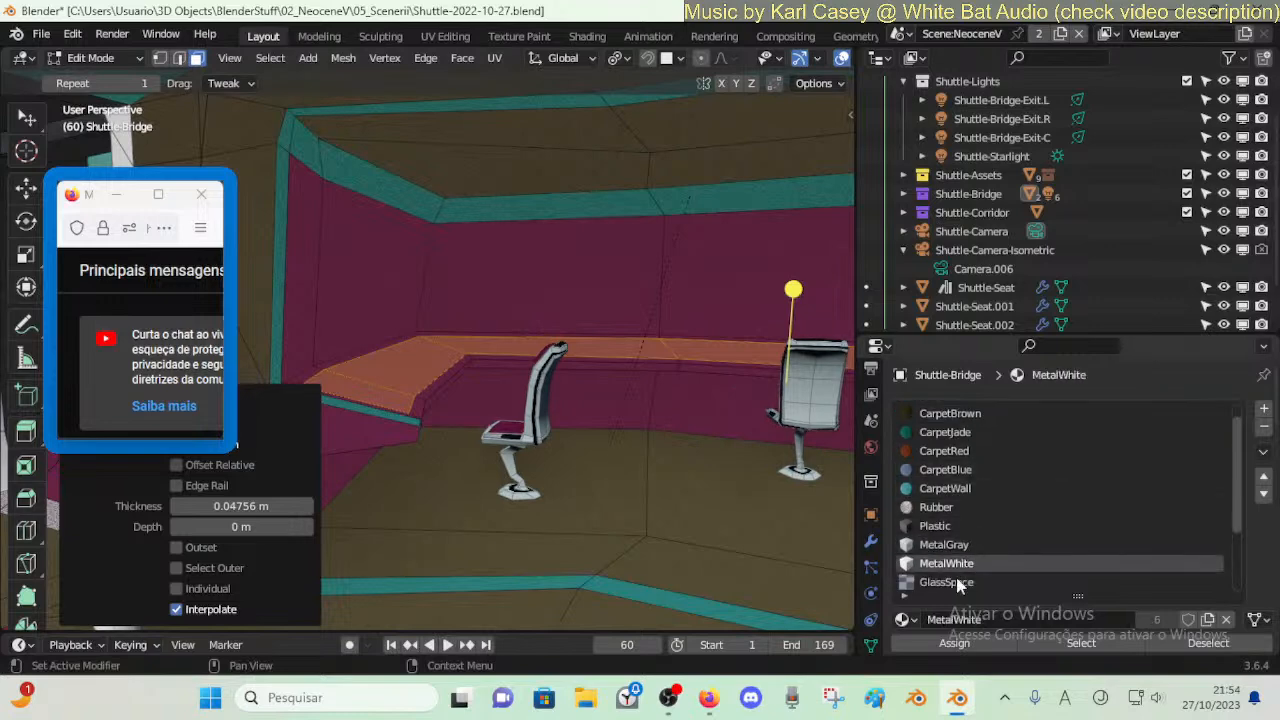
click(953, 643)
key(alt+a)
key(Tab)
key(Tab)
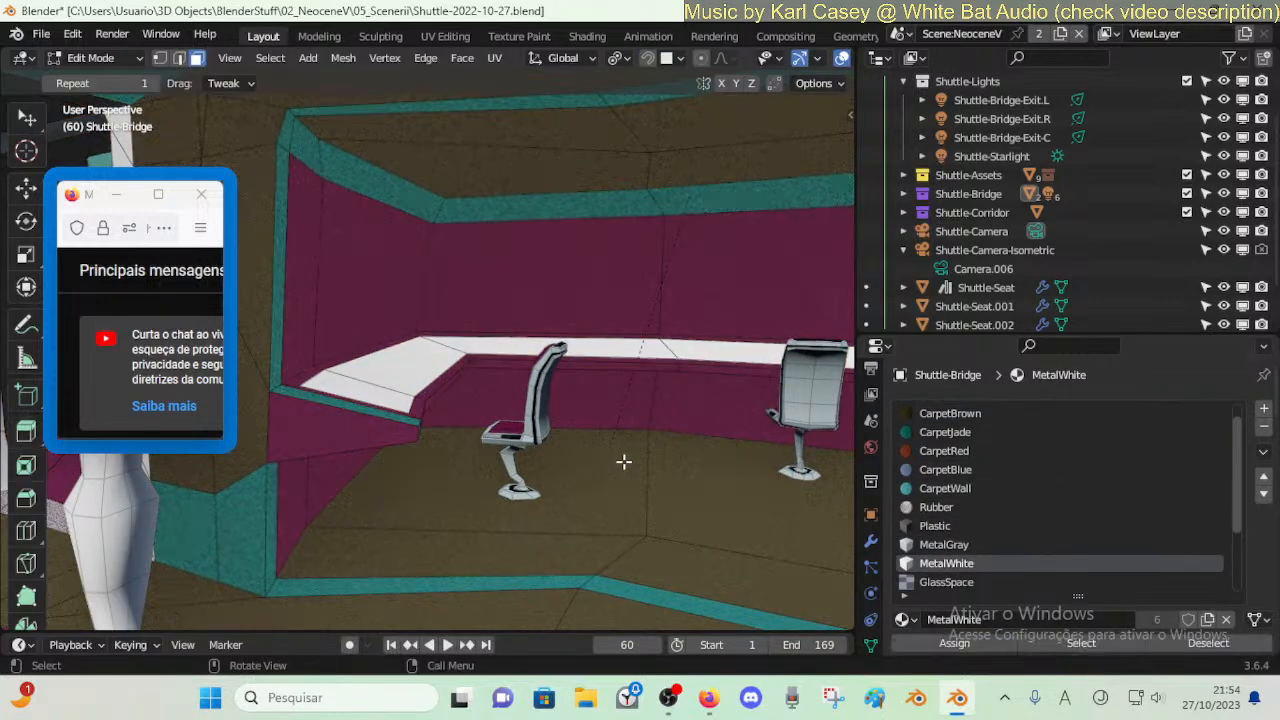
- Select the white inset faces on top of the ledge and assign the MetalGray material to them
key(Tab)
key(Tab)
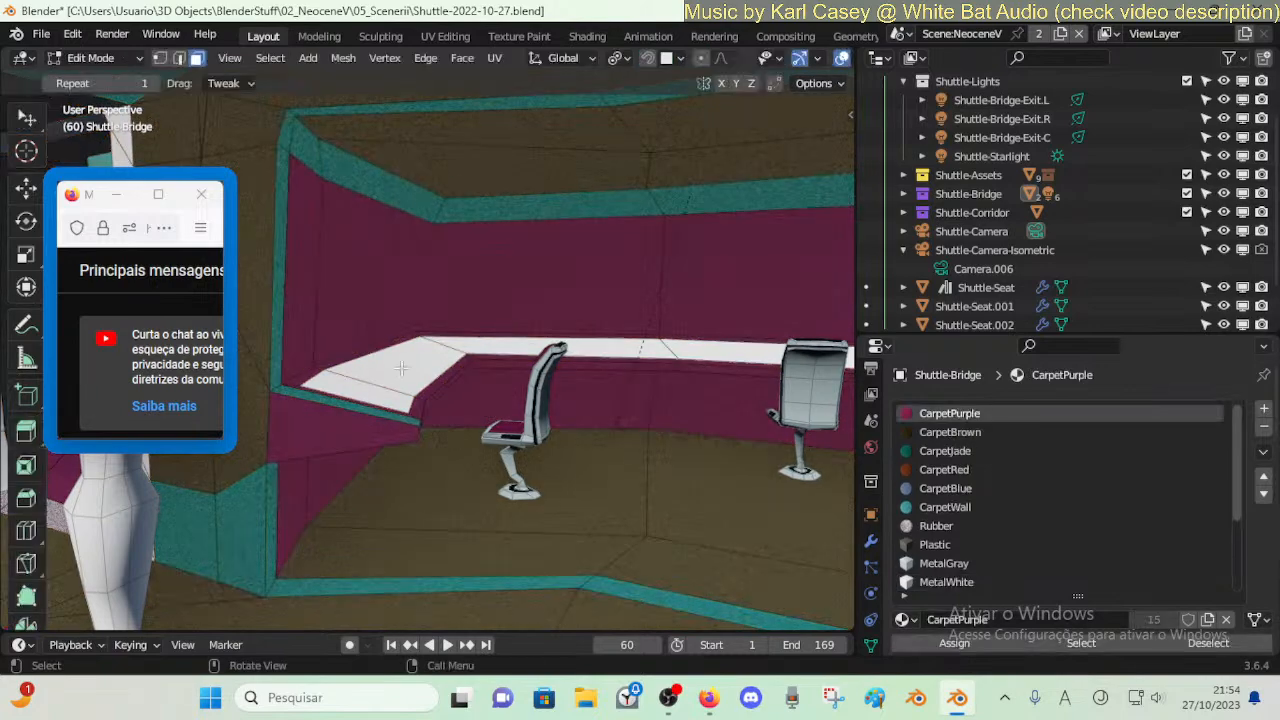
click(962, 563)
key(l)
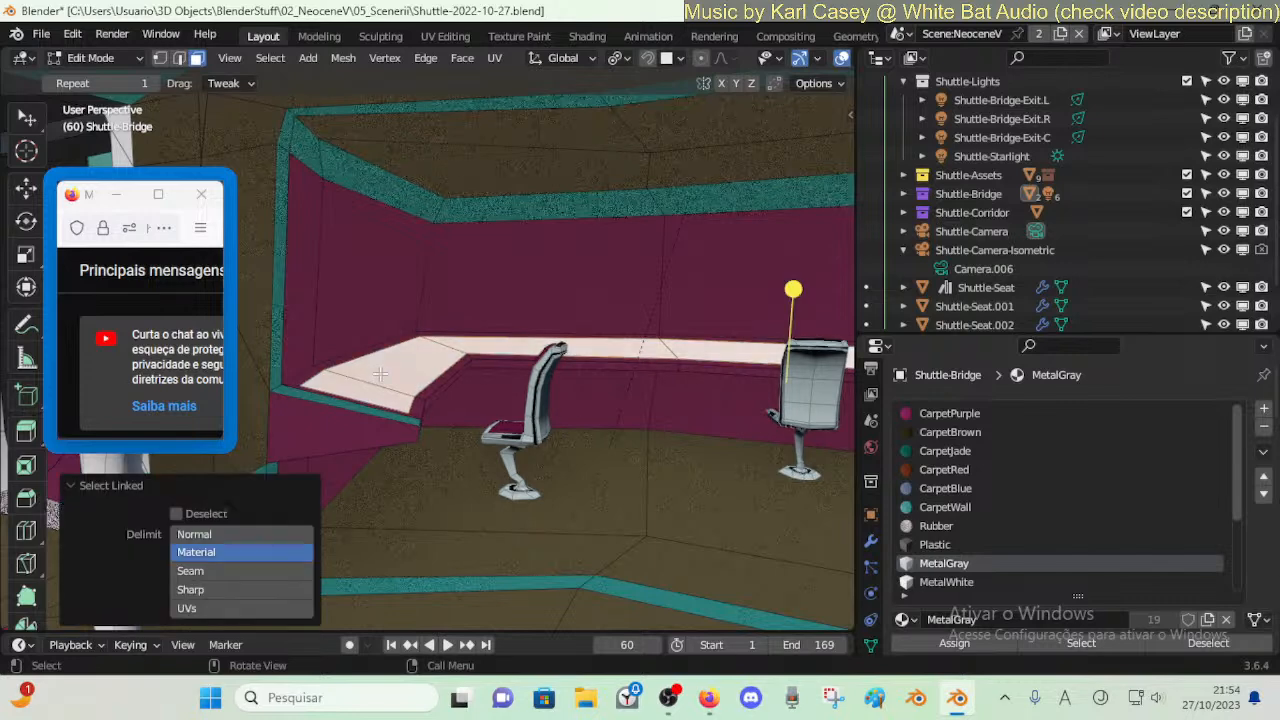
click(935, 545)
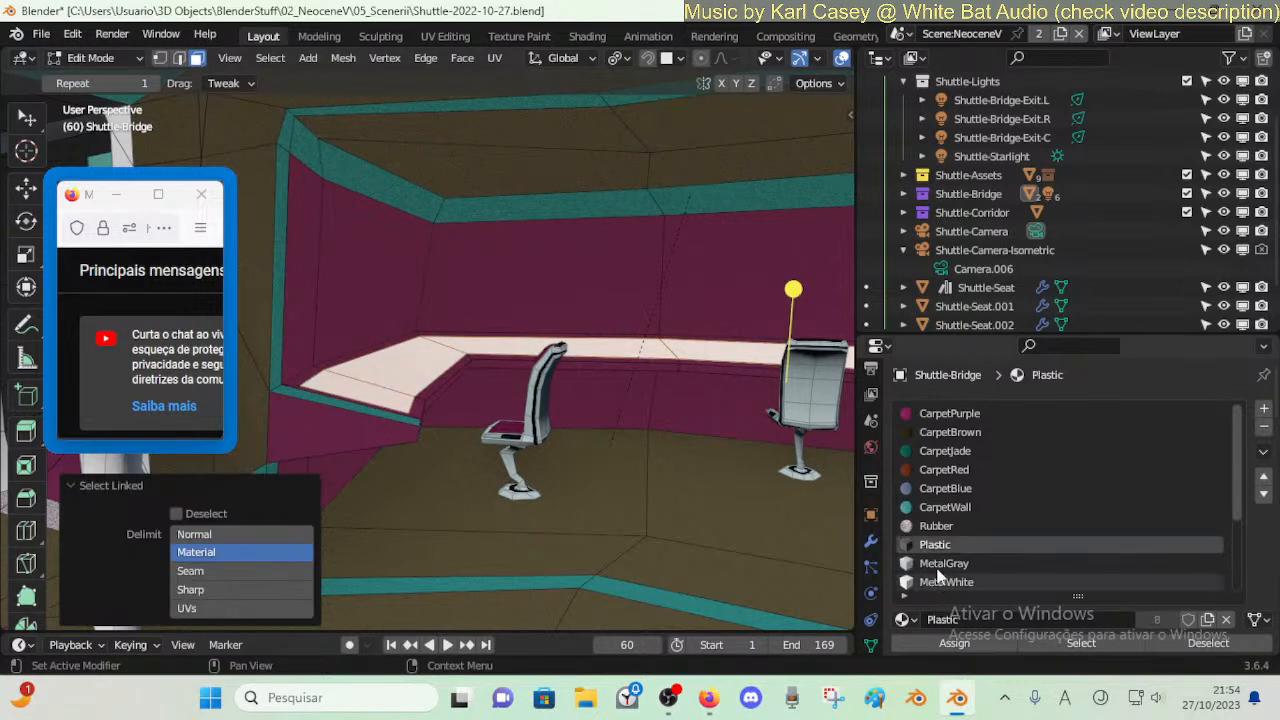
click(940, 564)
click(935, 643)
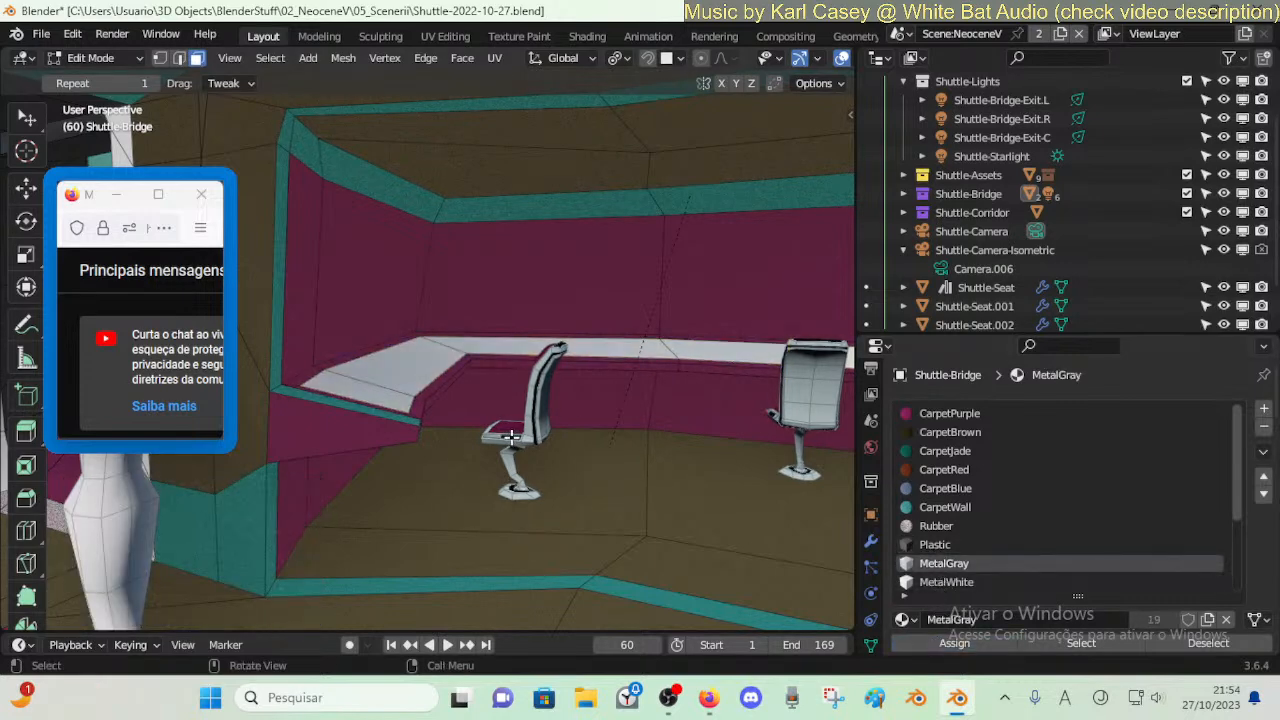
- Select the left-hand, middle and right-hand purple wall panels above the desk
key(Tab)
key(shift+grave)
key(s)
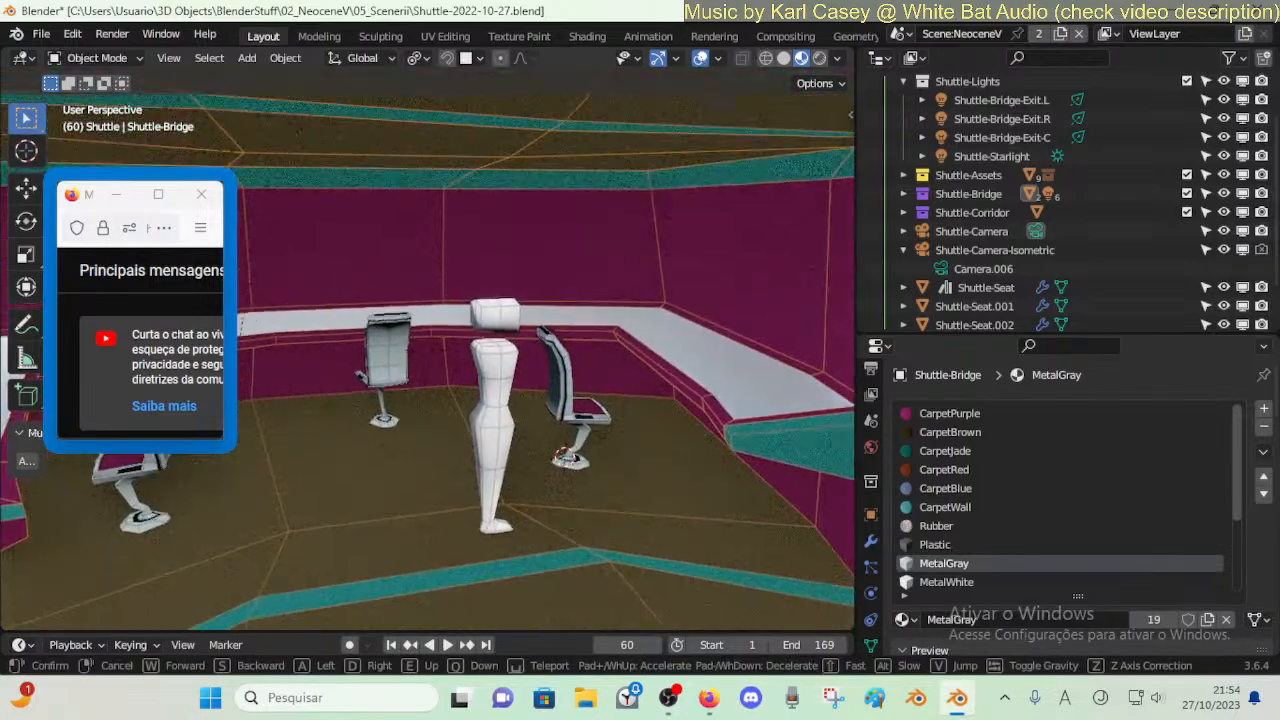
click(513, 434)
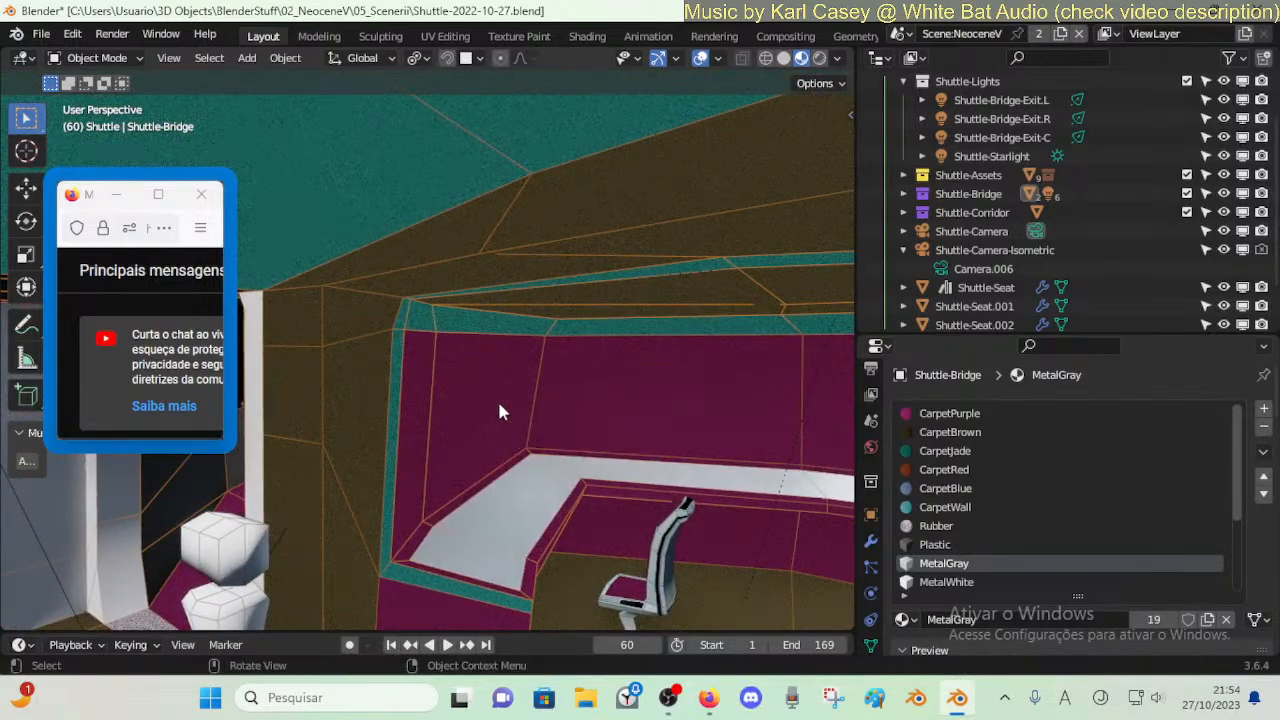
key(Tab)
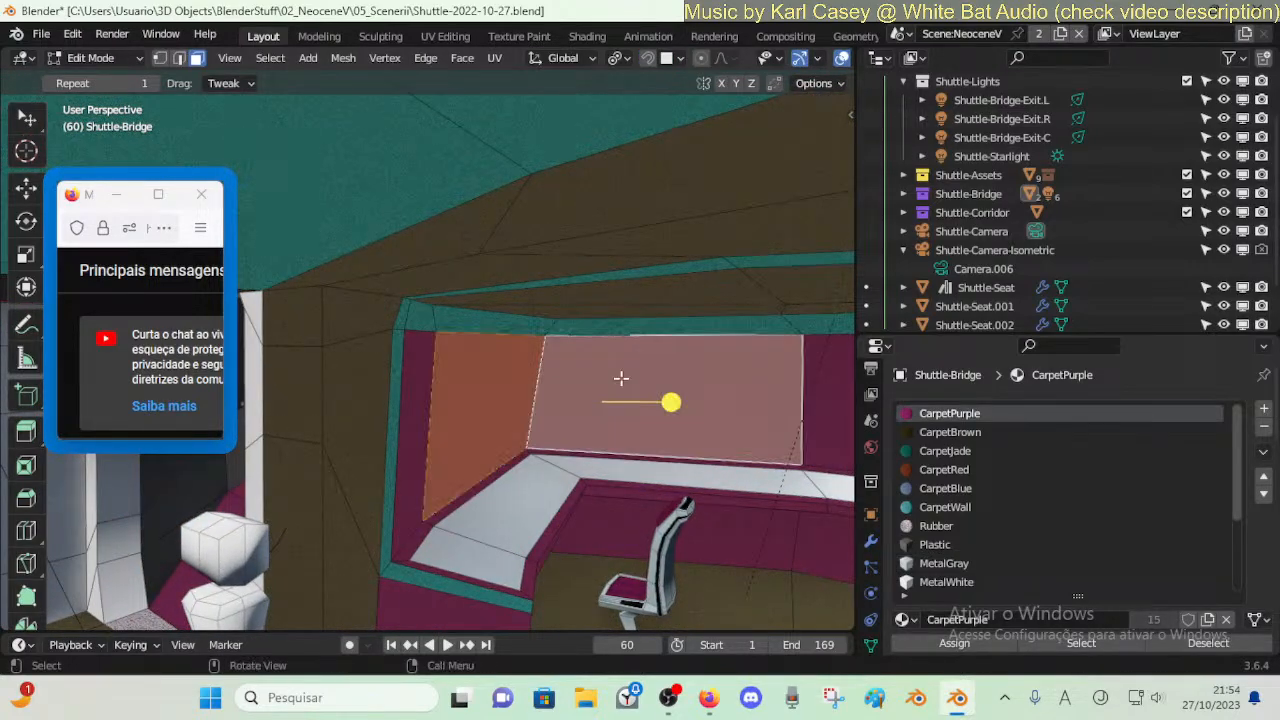
key(shift+grave)
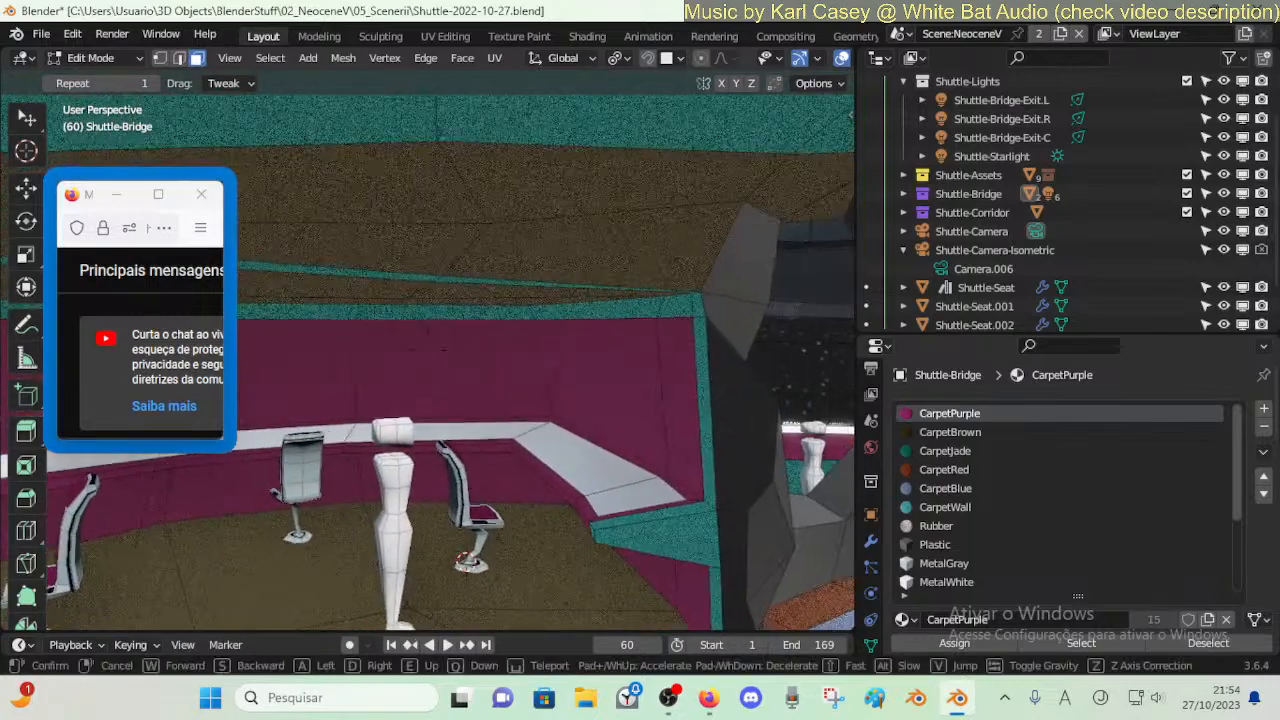
click(591, 406)
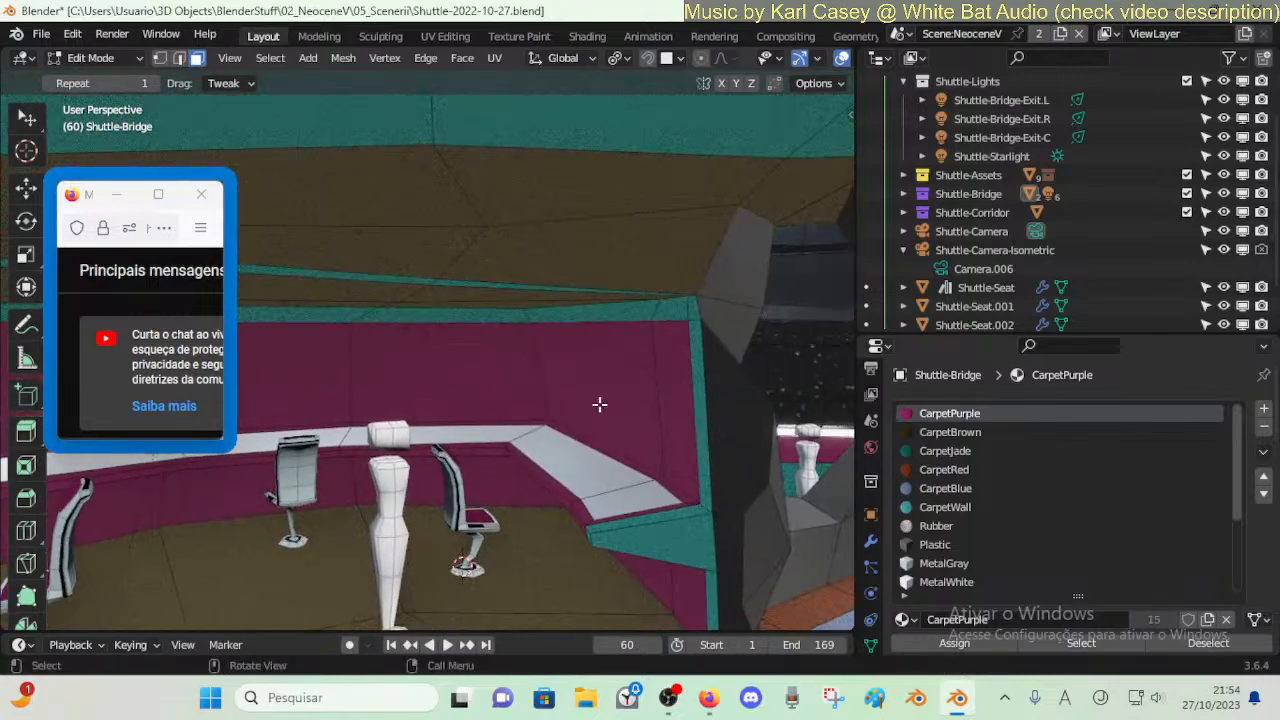
key(shift+grave)
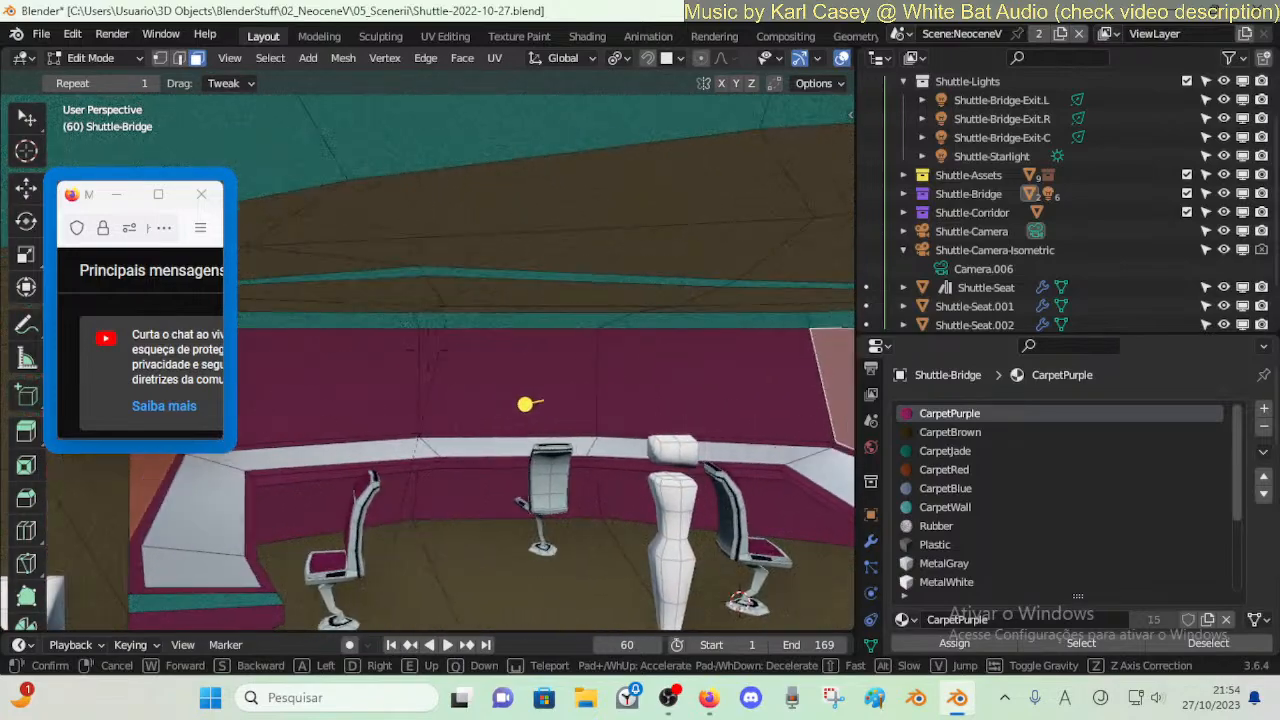
click(524, 371)
click(593, 380)
- Inset the three selected wall panels about 0.088 m
key(i)
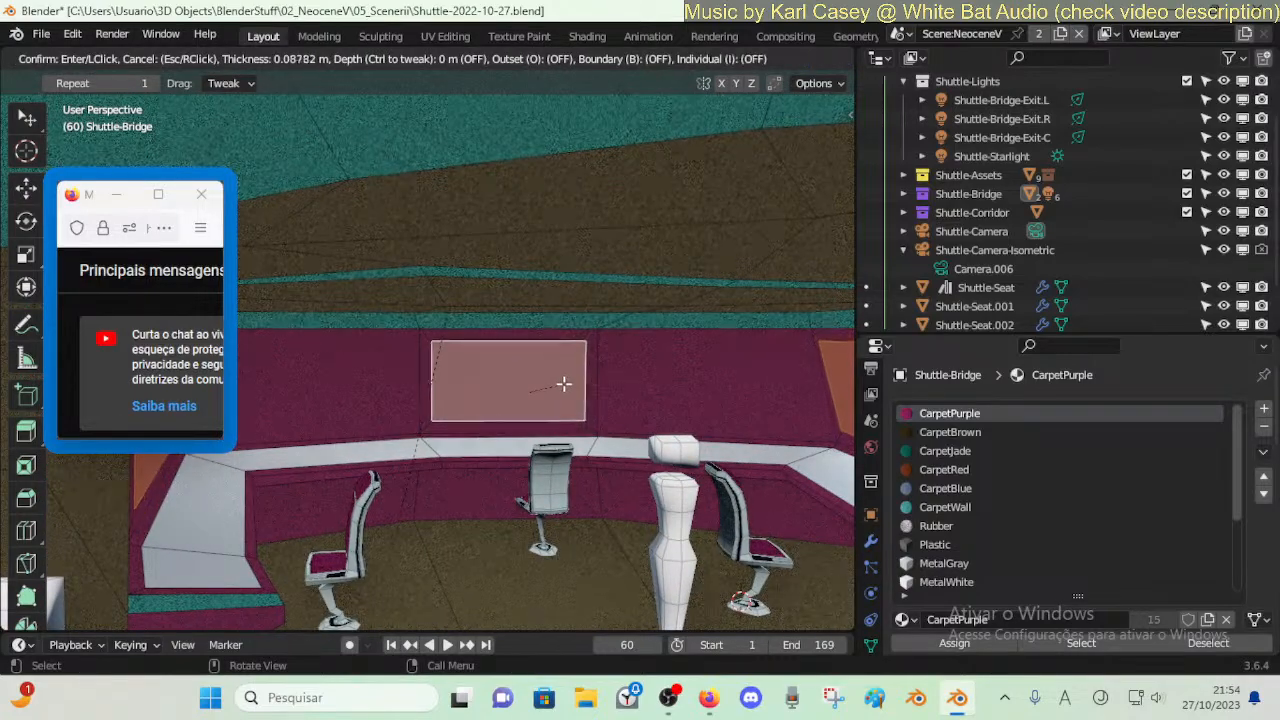
click(563, 383)
middle_drag(649, 423, 563, 383)
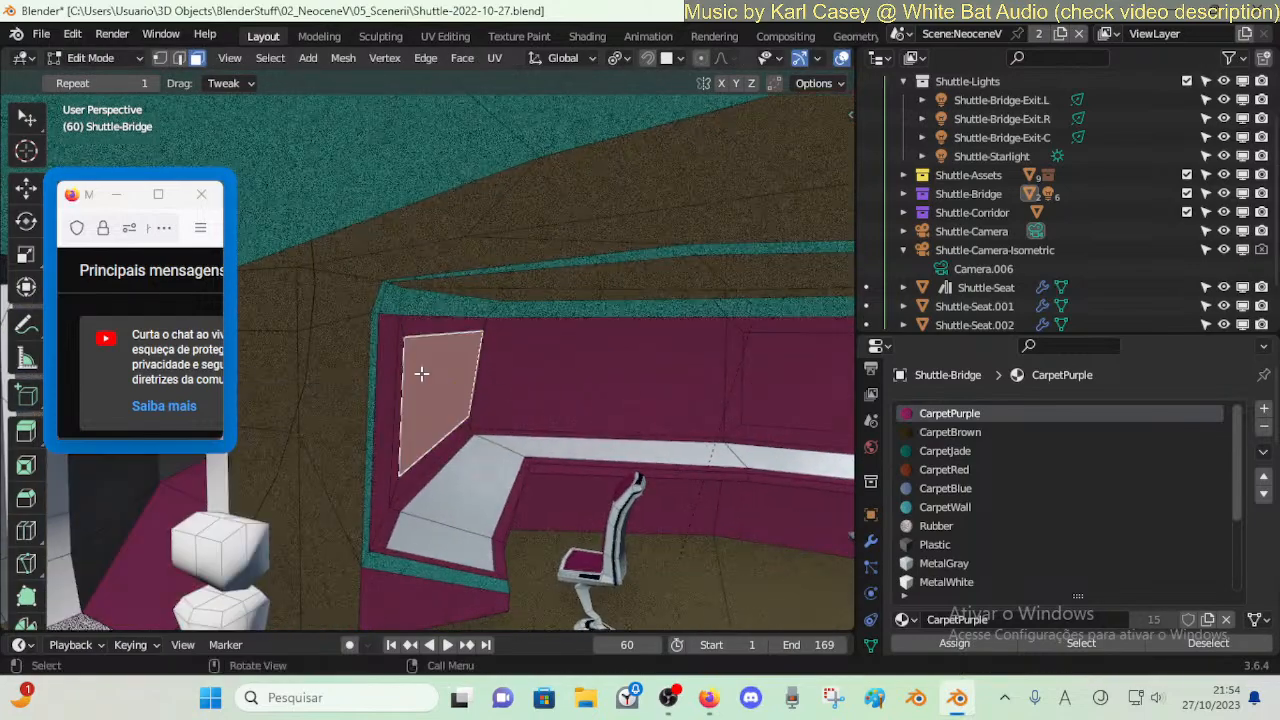
- Select the three inset wall panels, assign the GlassScreen material to them, and clear the selection
key(shift+grave)
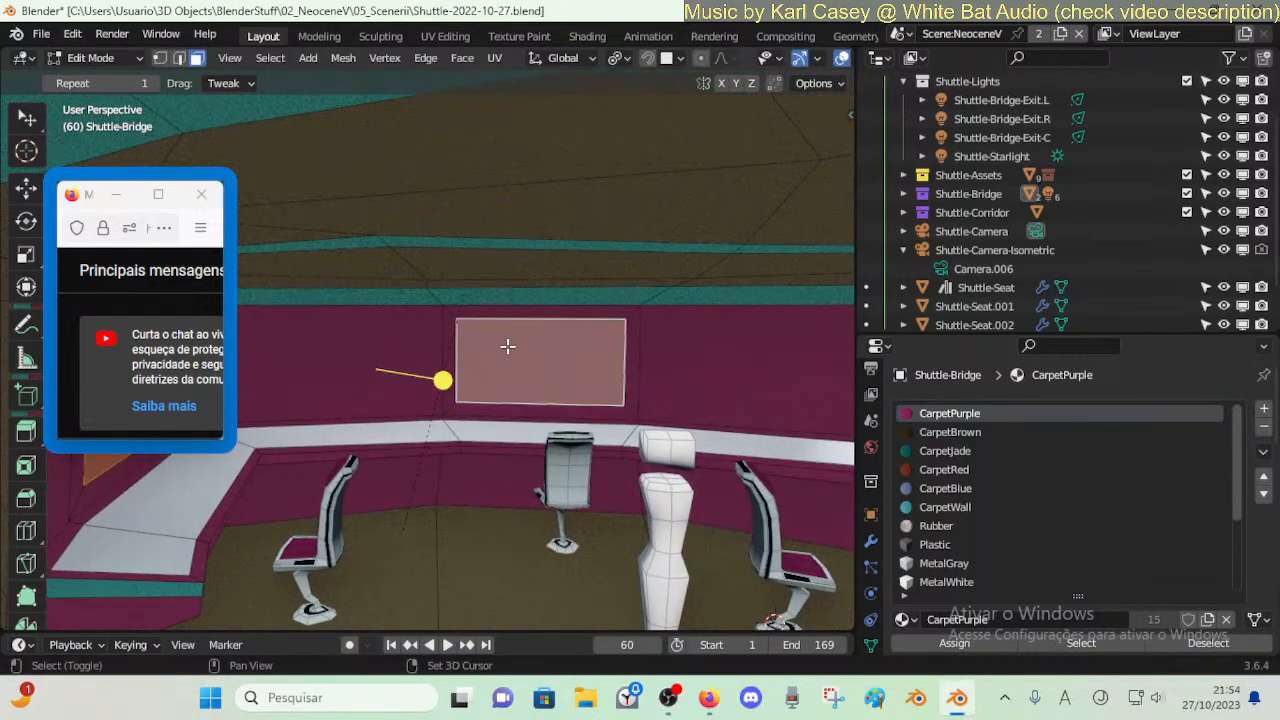
click(657, 339)
shift+click(657, 345)
scroll(1018, 509, down, 3)
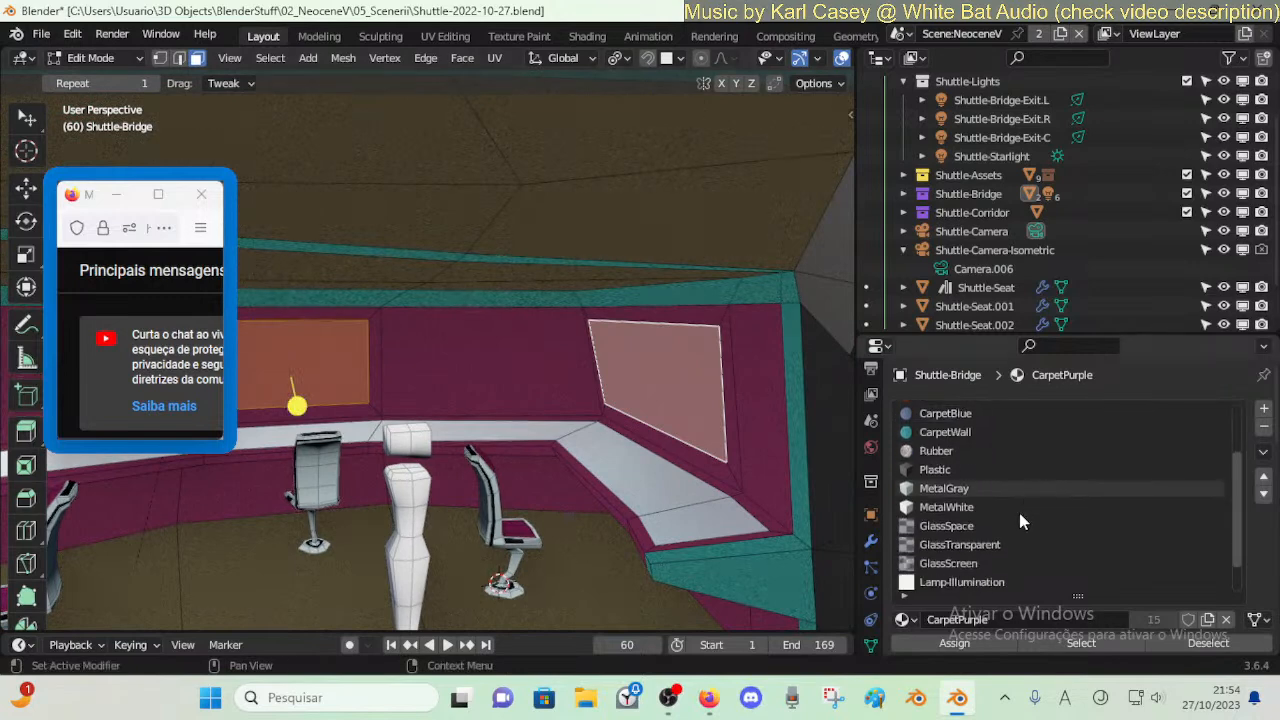
click(985, 527)
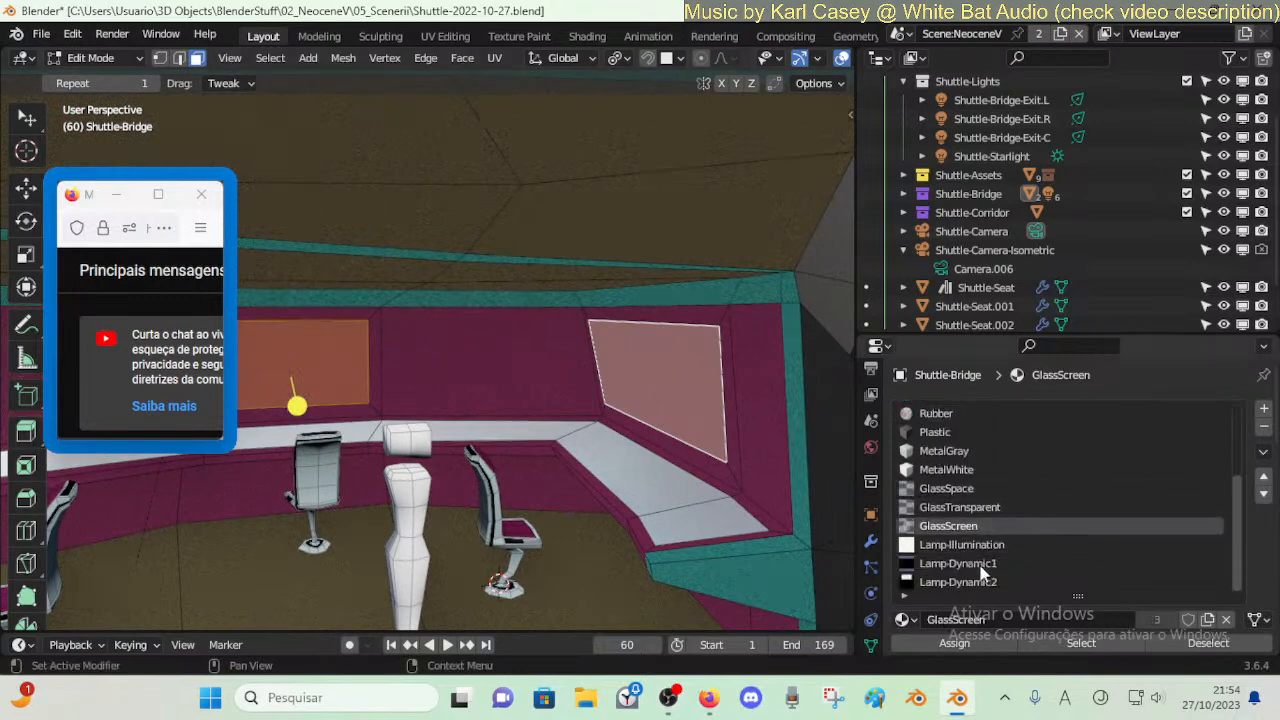
click(950, 643)
key(alt+a)
key(ctrl+Tab)
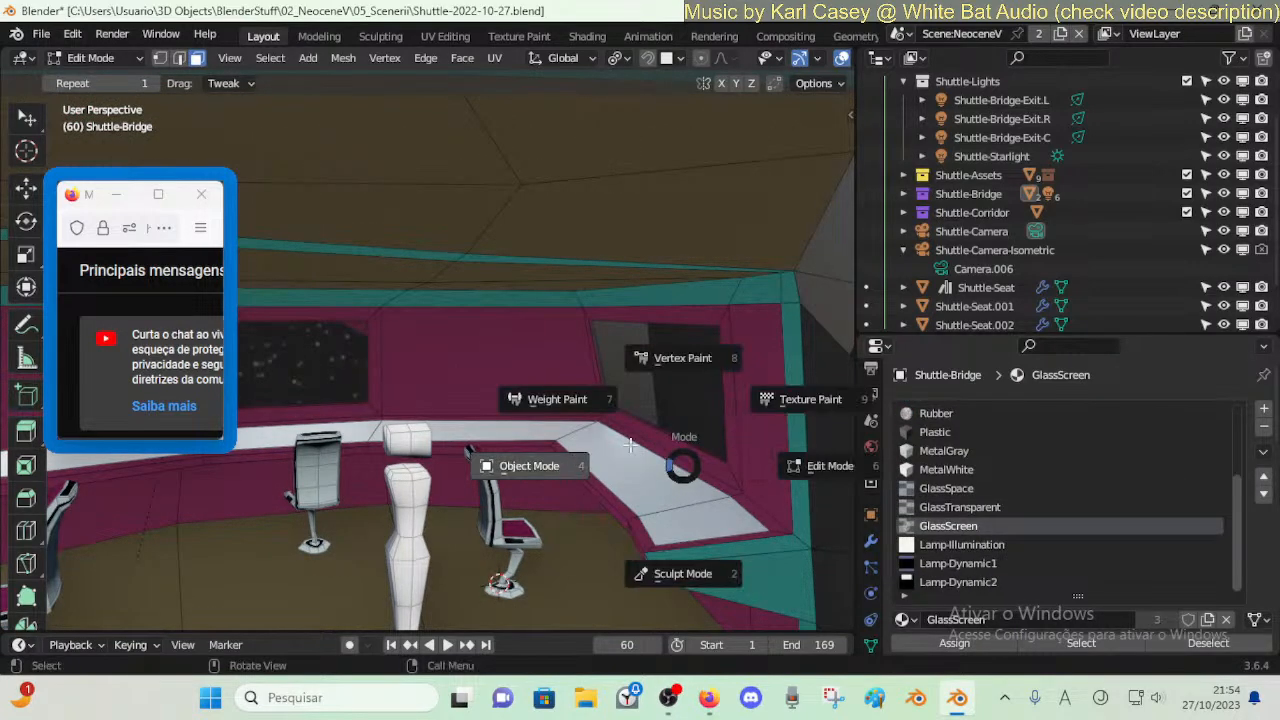
key(Escape)
- Select all three glass screens and reset their UV mapping
middle_drag(675, 436, 630, 432)
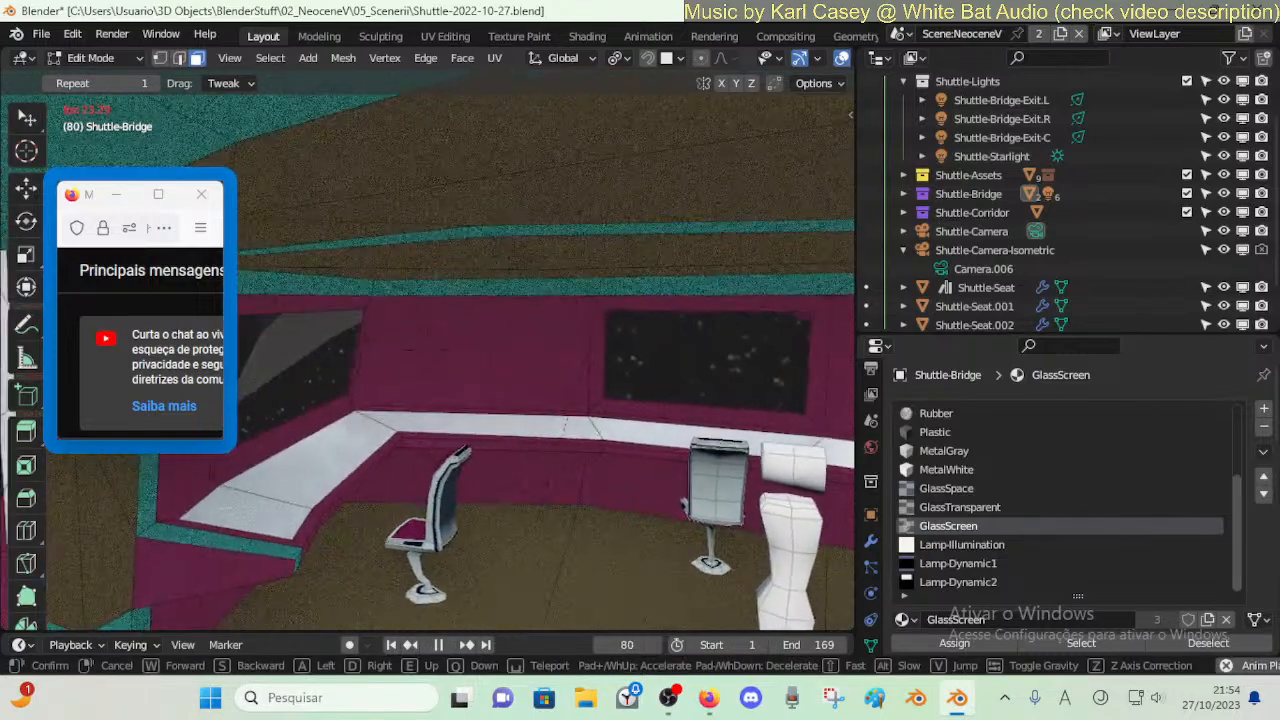
key(space)
click(422, 368)
middle_drag(425, 366, 545, 358)
shift+click(312, 344)
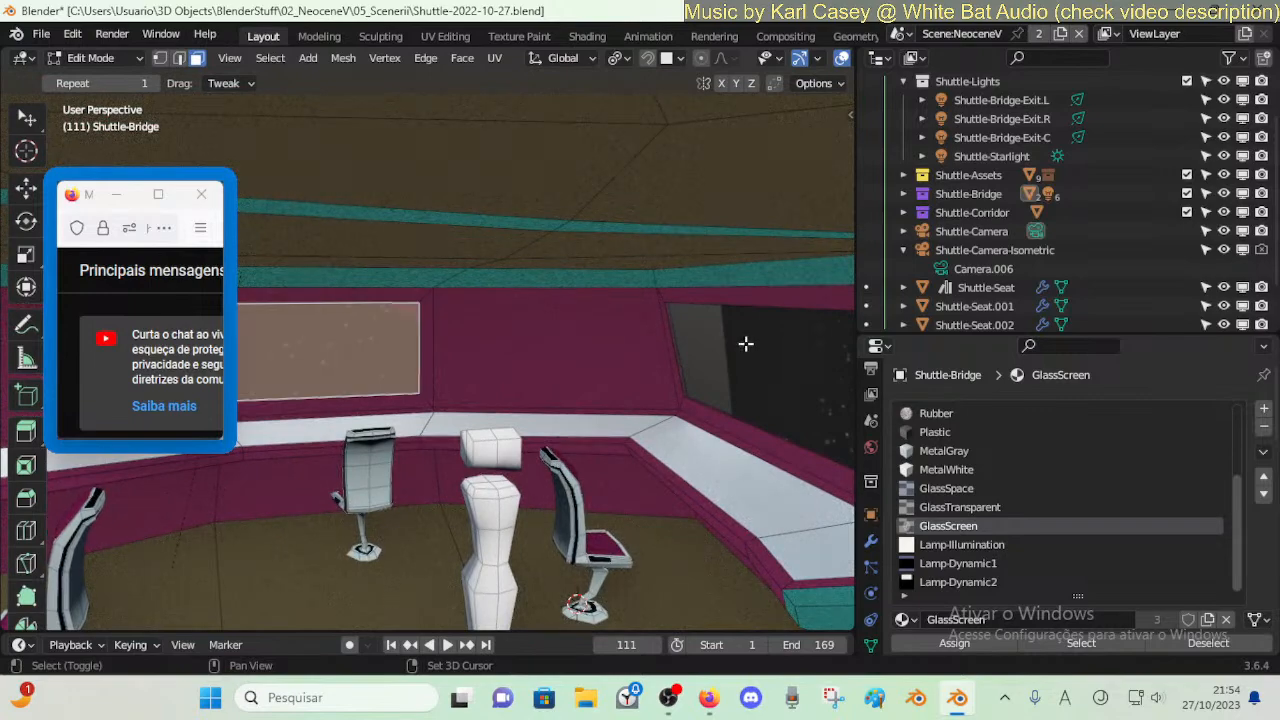
shift+click(745, 343)
key(u)
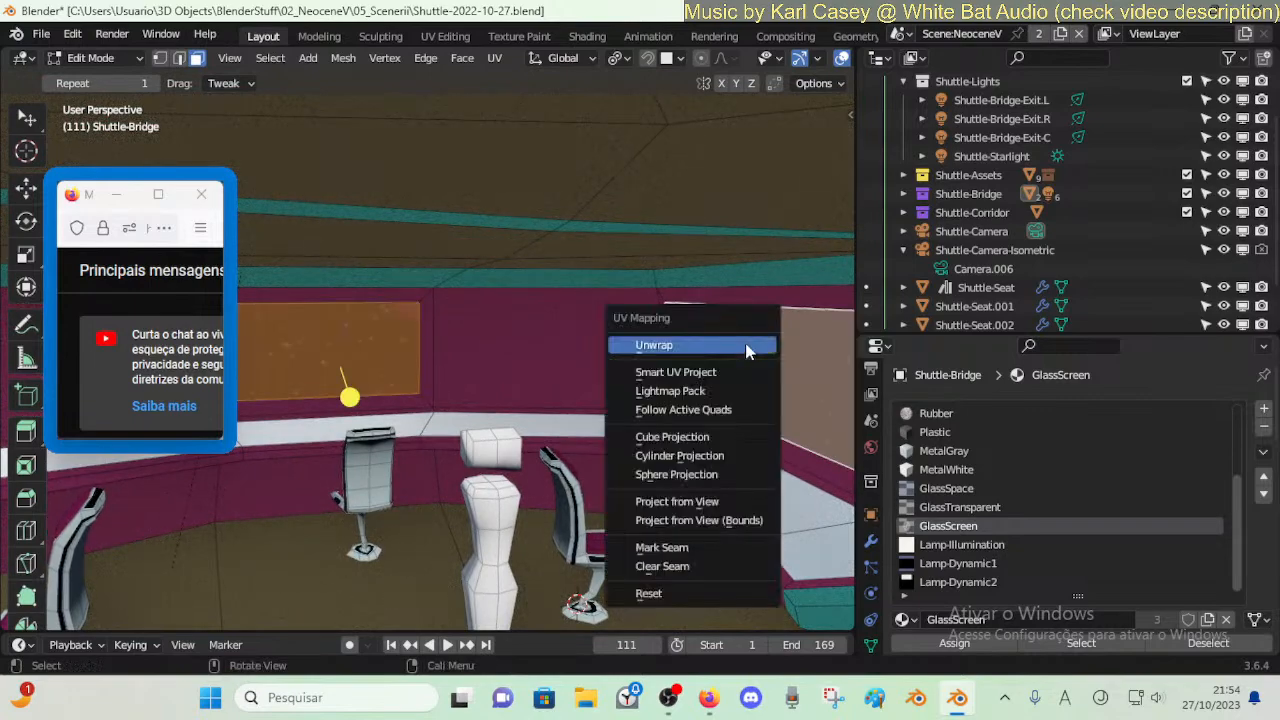
click(652, 593)
- Play the animation and examine the wall screens up close from inside the bridge
key(shift+grave)
click(668, 436)
key(space)
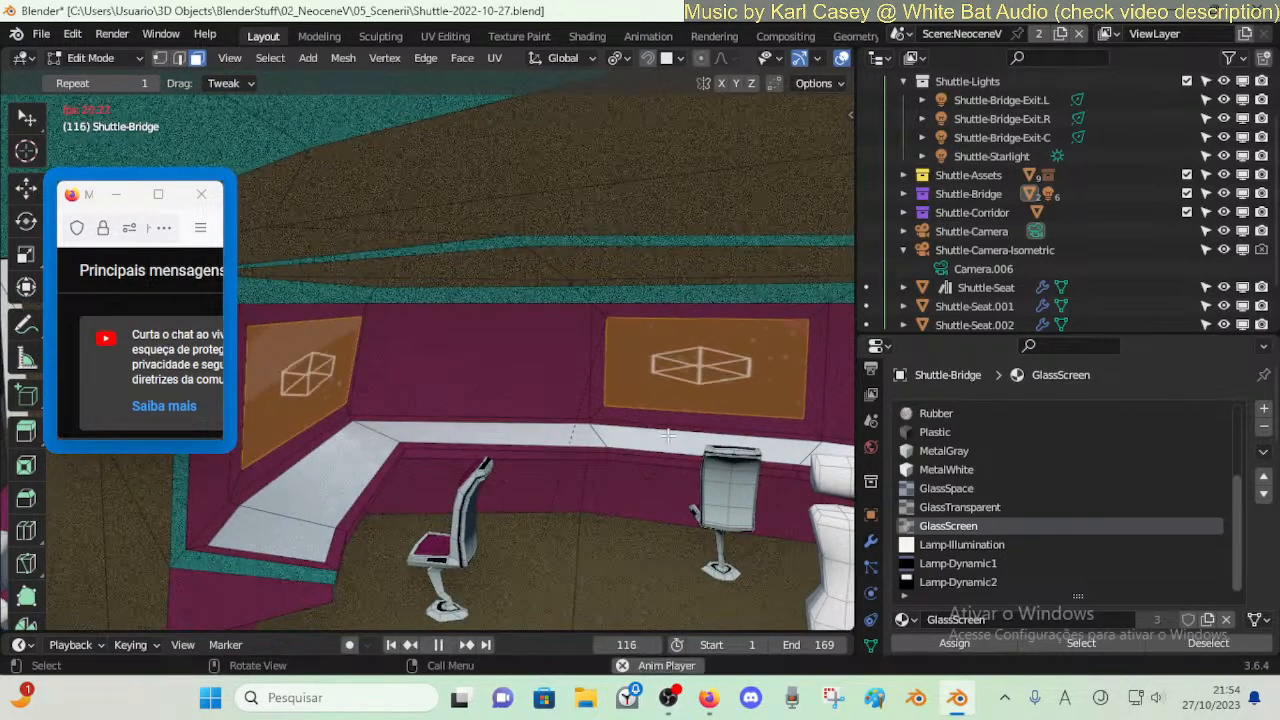
key(shift+grave)
key(w)
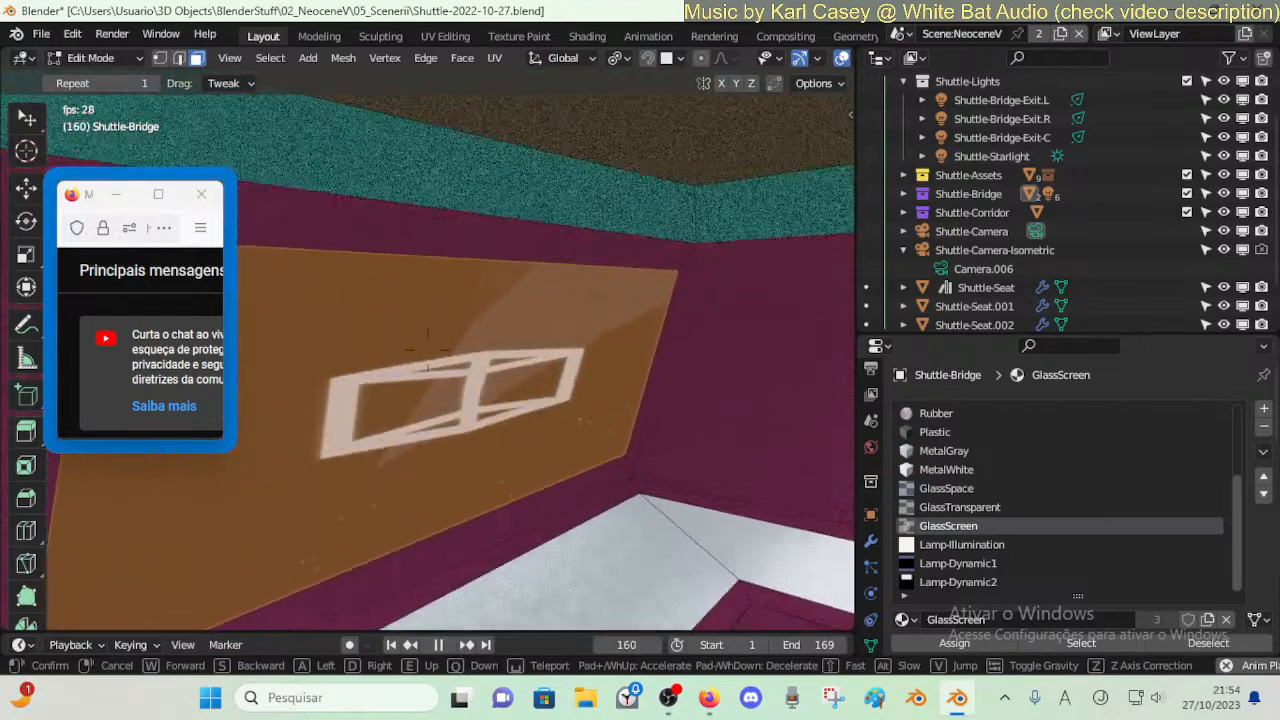
key(s)
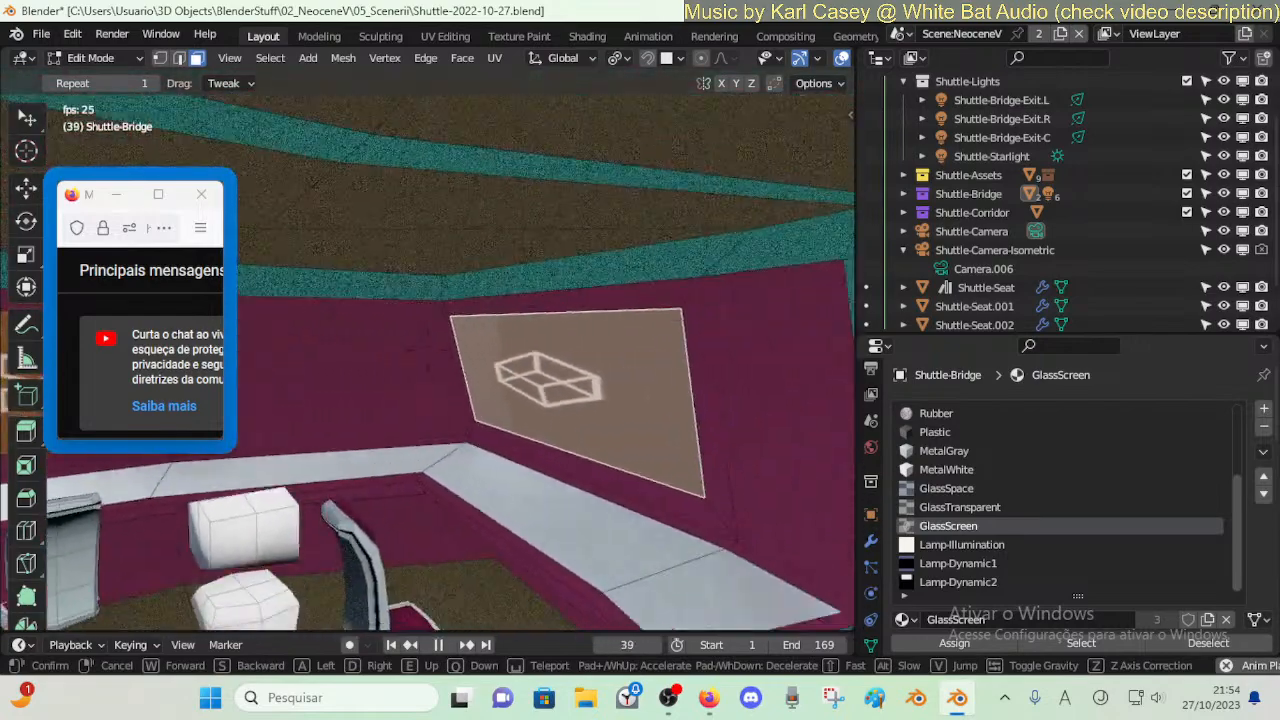
click(668, 436)
key(shift+grave)
key(s)
click(662, 436)
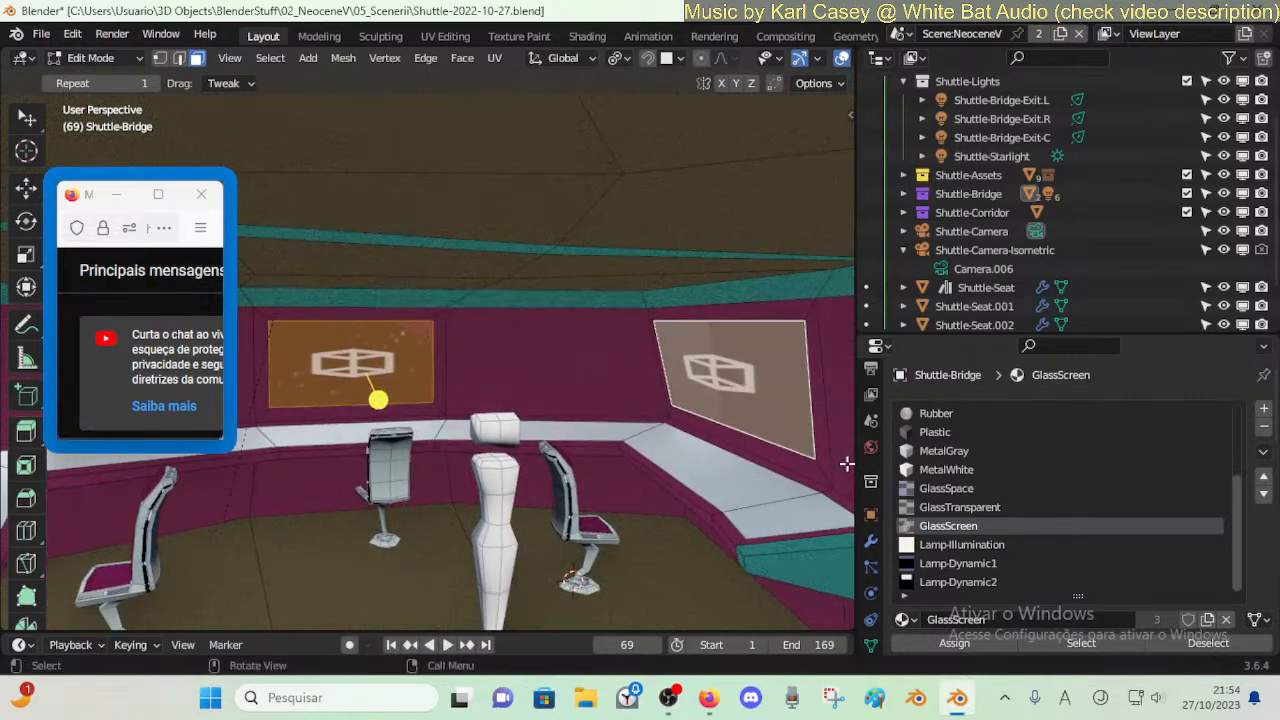
- Try duplicating the wall screen faces in place and offsetting the right-hand copy along the Y axis
key(g)
click(735, 393)
click(735, 392)
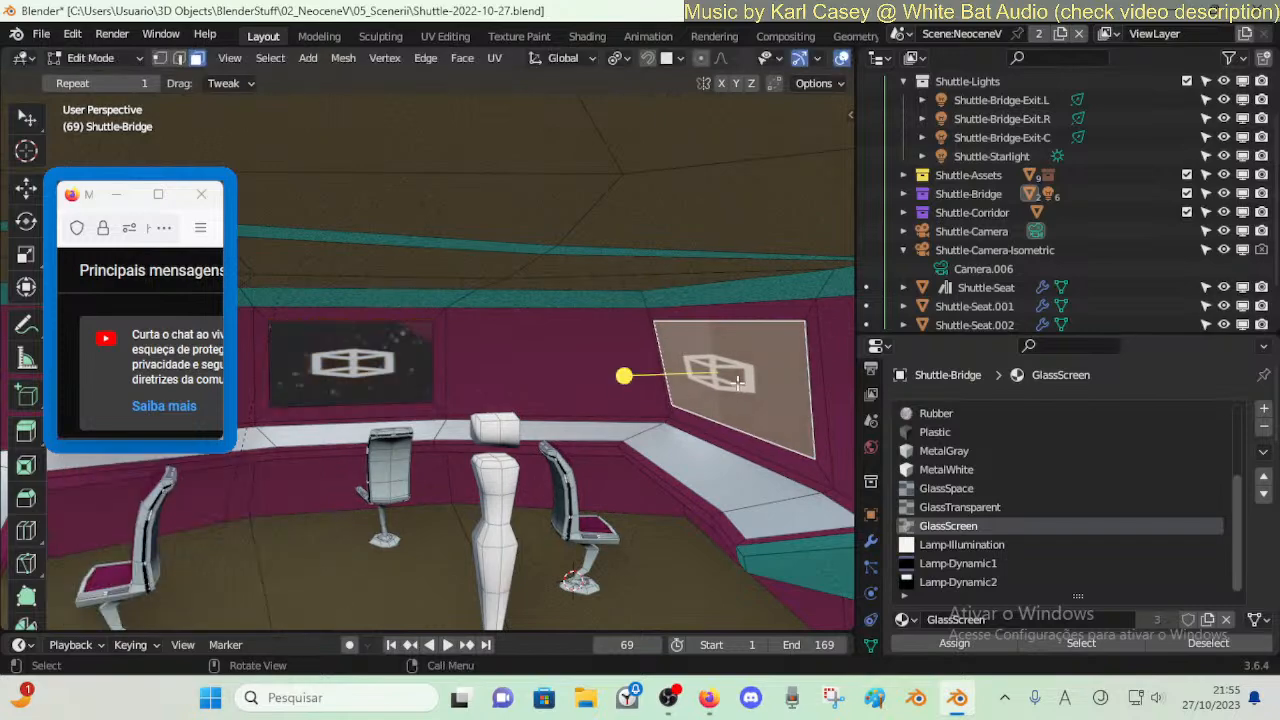
key(g)
key(y)
click(695, 388)
click(379, 374)
key(shift+grave)
click(380, 376)
key(a)
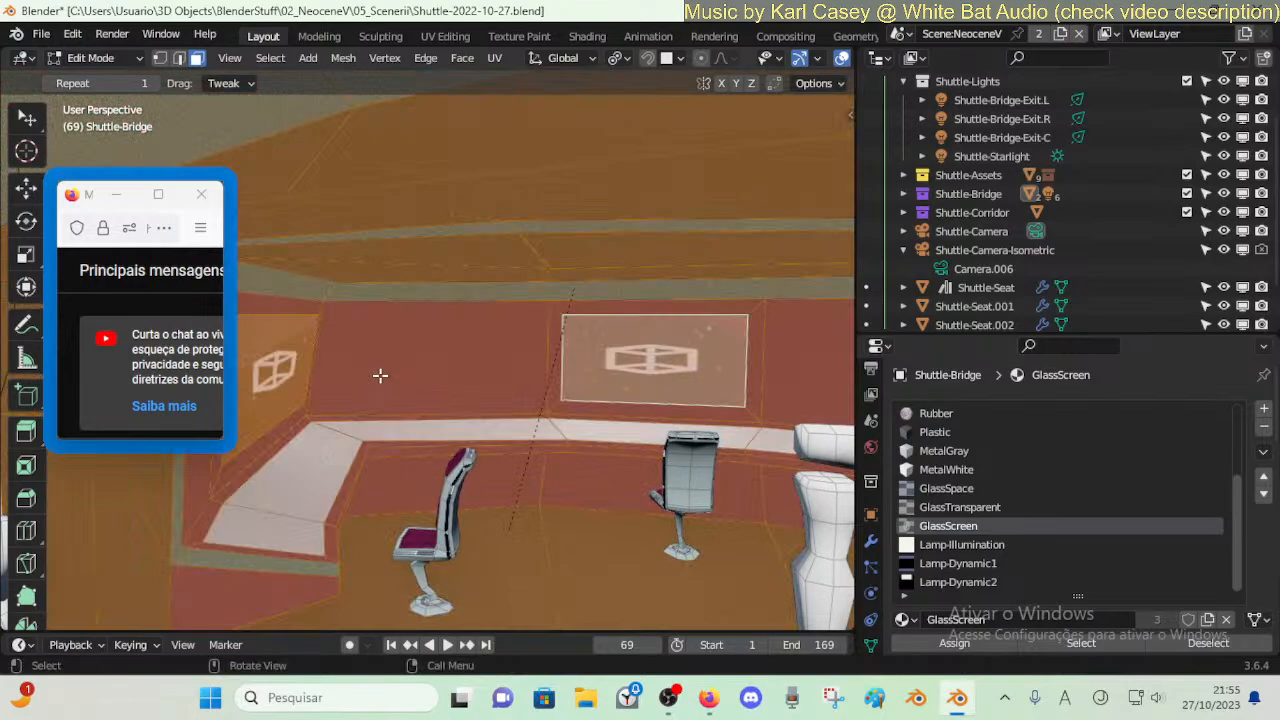
key(alt+a)
key(ctrl+z)
key(ctrl+z)
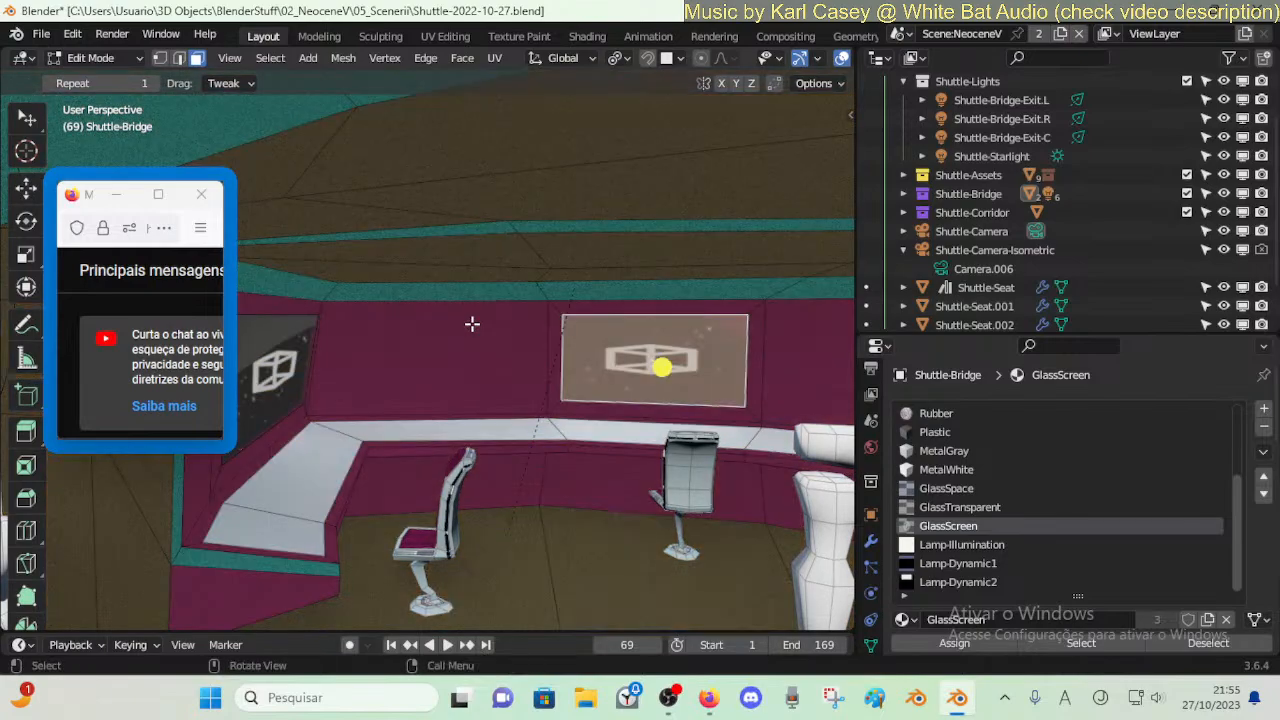
key(shift+grave)
key(w)
click(464, 327)
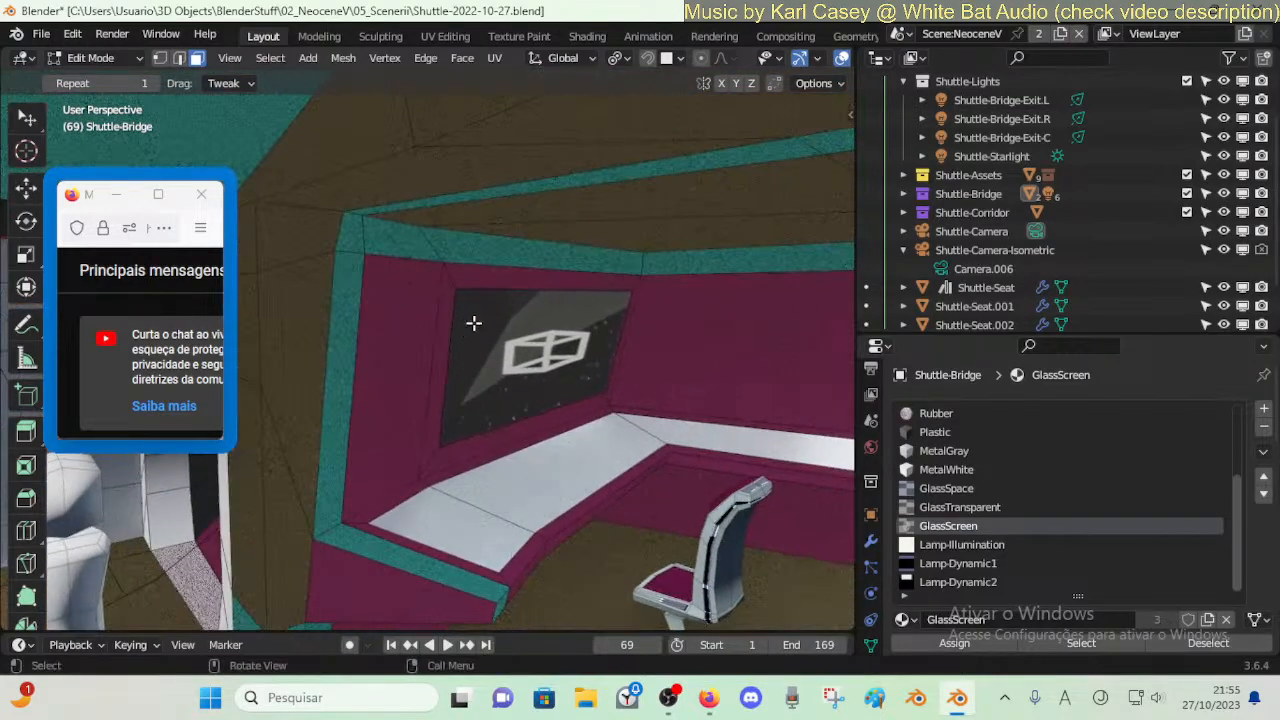
drag(523, 321, 568, 330)
right_click(565, 334)
- Delete the duplicate faces of the right-hand and middle wall screens
key(shift+grave)
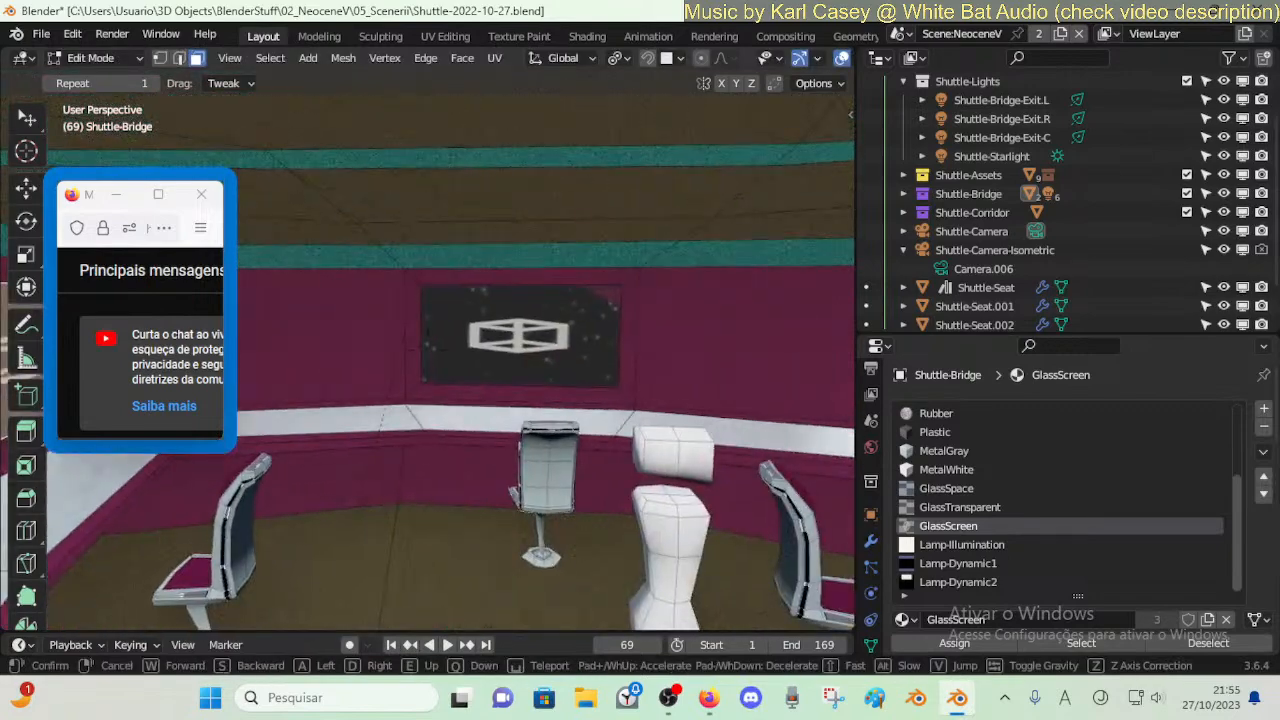
key(s)
click(714, 339)
click(712, 338)
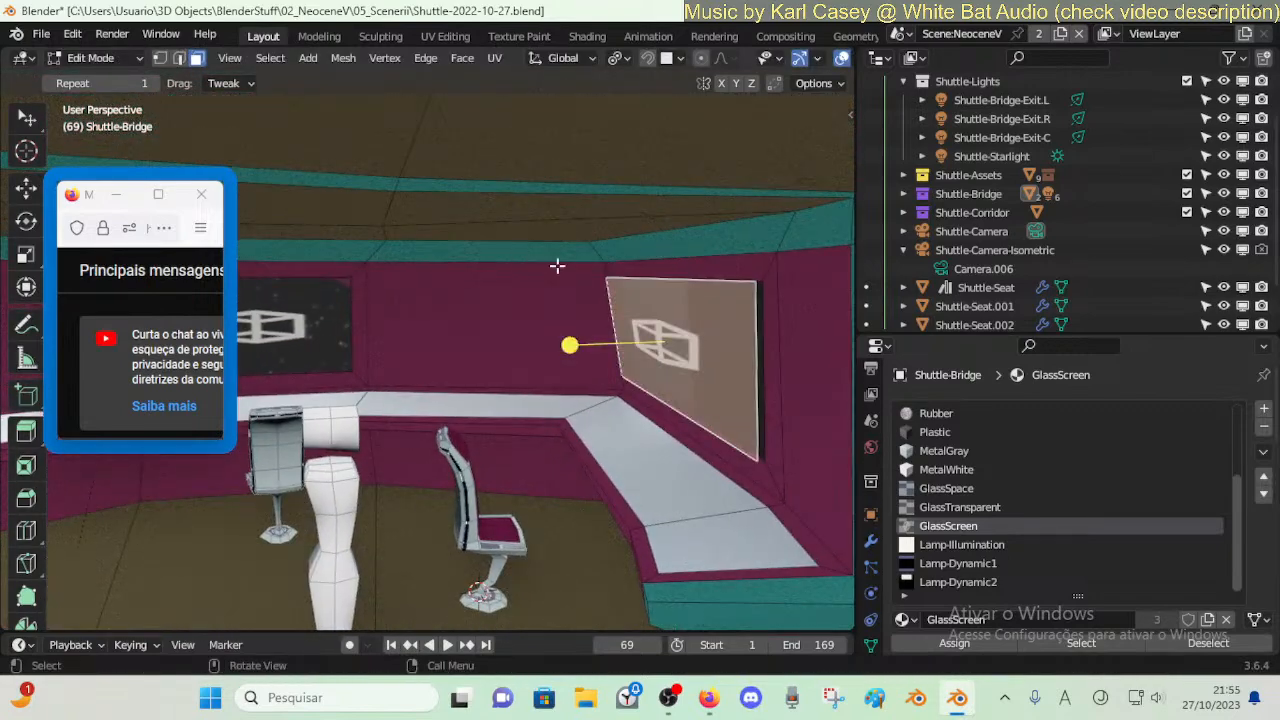
key(g)
right_click(556, 324)
key(x)
click(590, 333)
key(x)
click(304, 325)
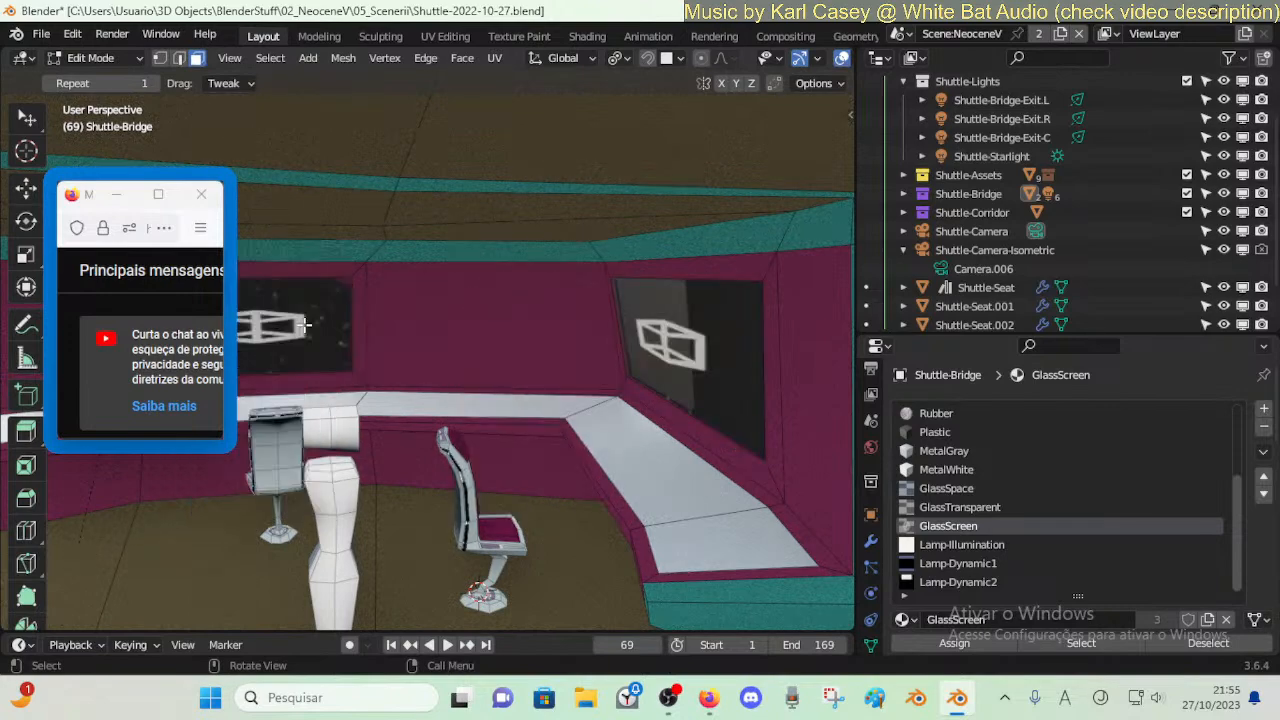
- Delete the duplicate face of the left-hand wall screen
key(shift+grave)
key(a)
click(300, 320)
click(258, 312)
key(x)
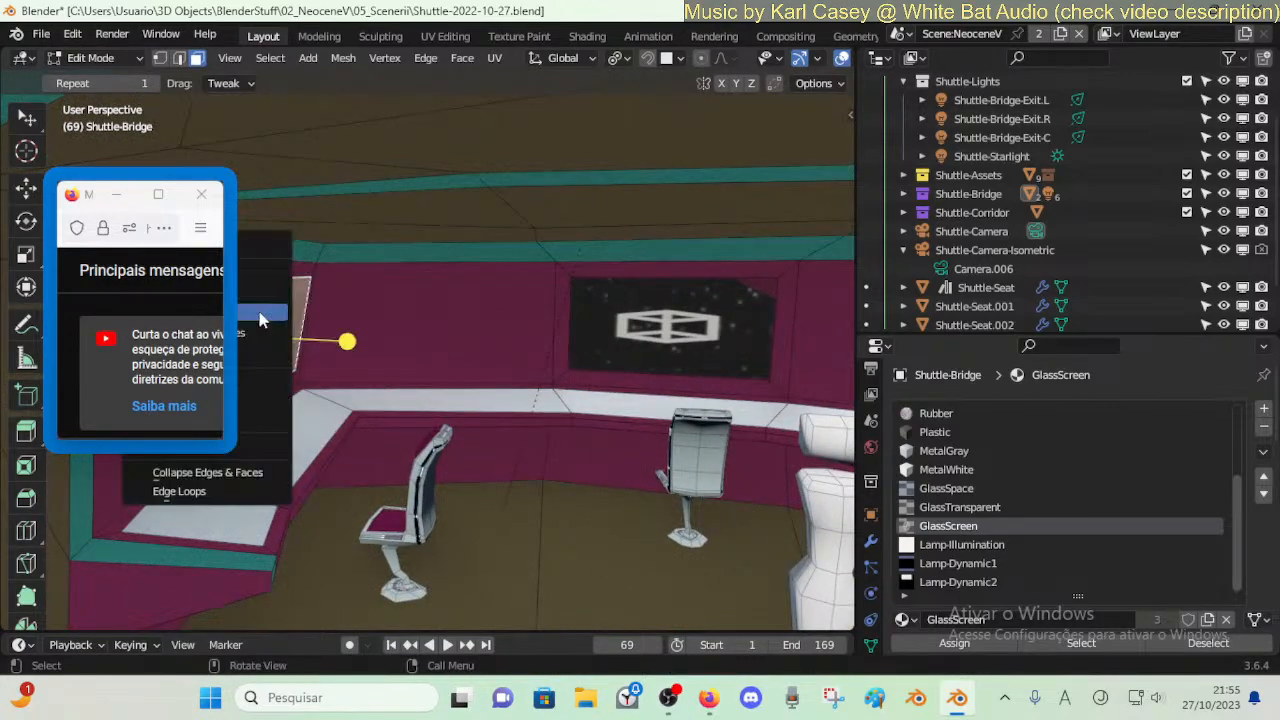
click(260, 316)
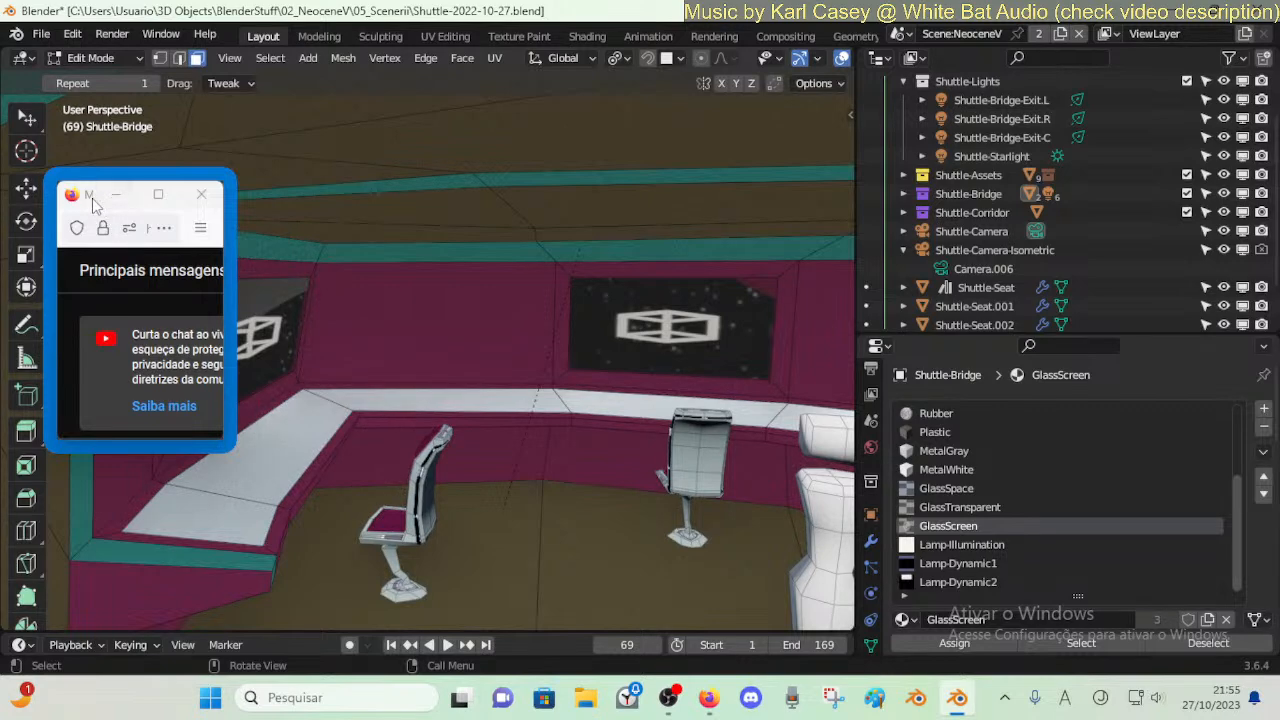
- Move the overlapping browser window clear of the left-hand wall screen and select that screen's face
drag(90, 200, 96, 415)
click(217, 310)
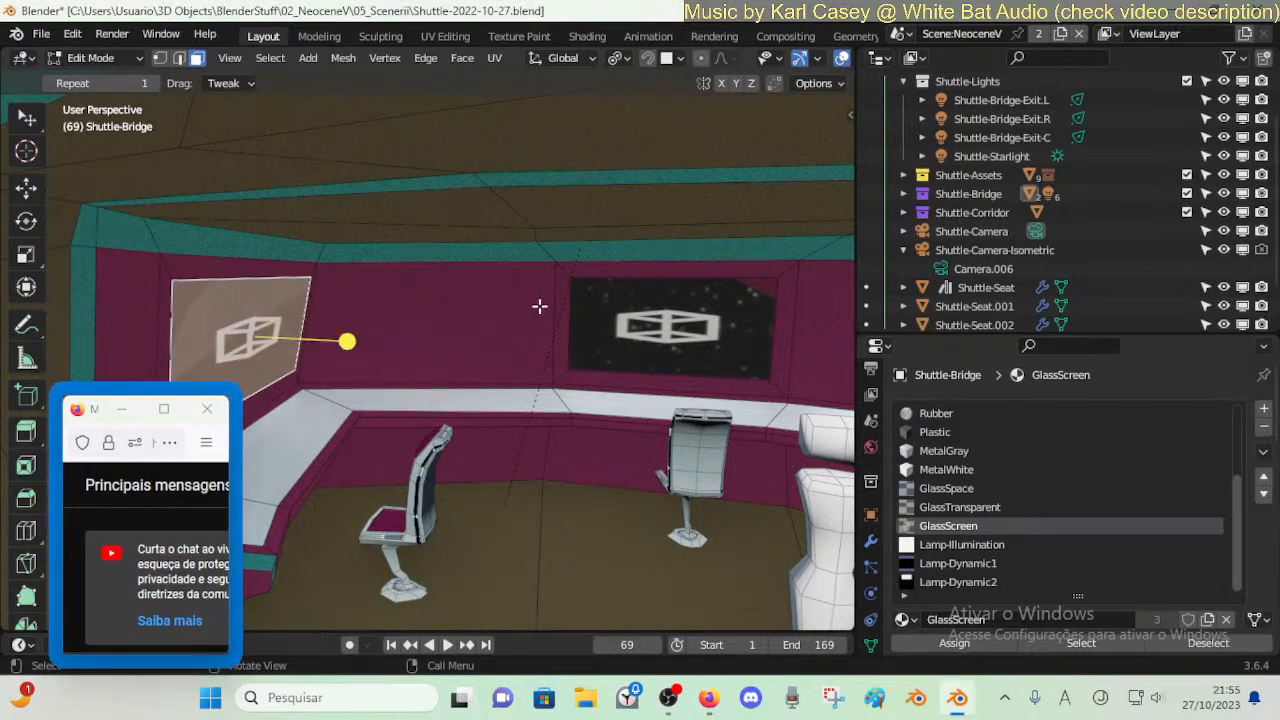
key(g)
right_click(445, 316)
click(630, 328)
click(283, 307)
- Set the transform orientation to Normal, and offset a copy of the left-hand wall screen face about 0.025 m along its normal Z axis
click(558, 60)
click(510, 155)
drag(274, 312, 283, 313)
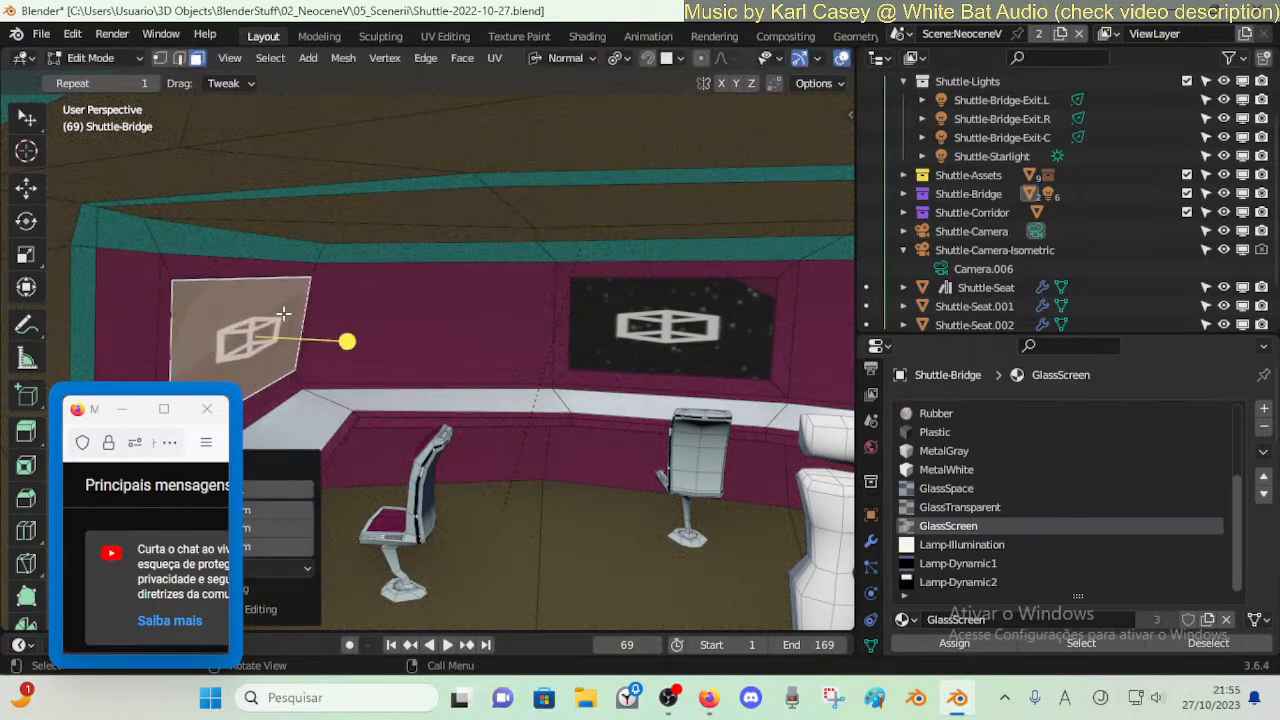
key(g)
key(y)
key(x)
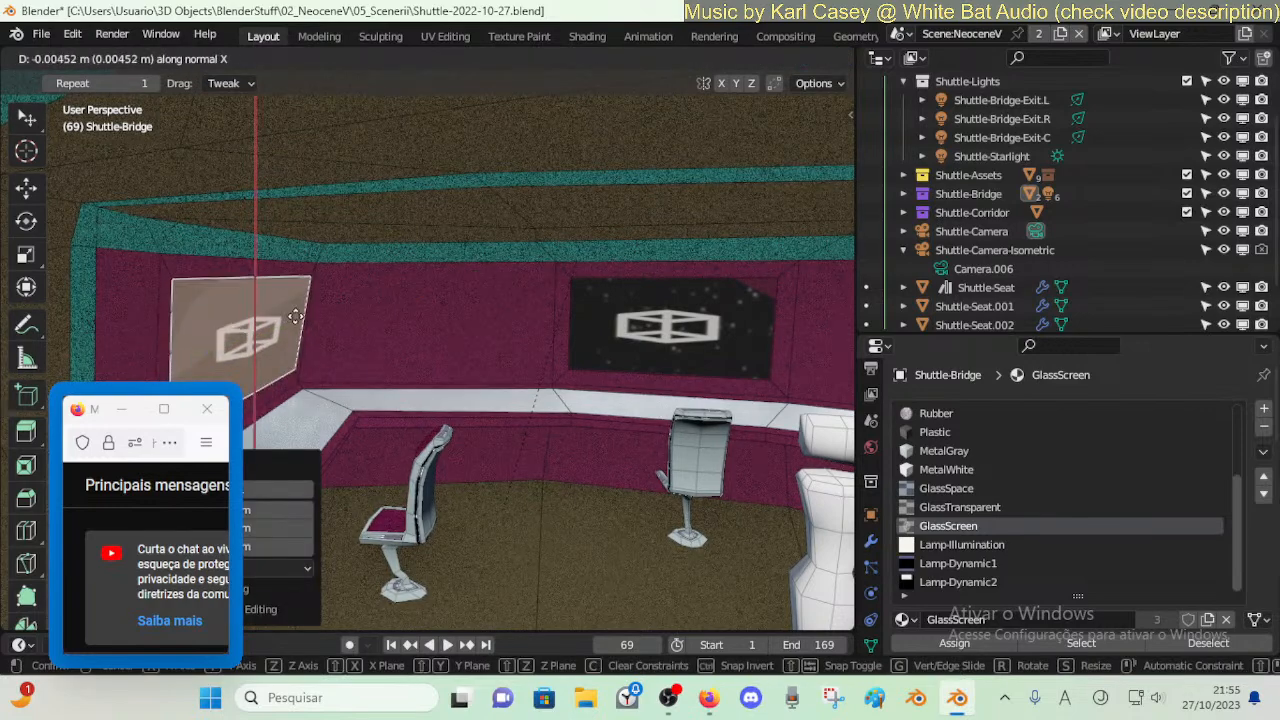
key(z)
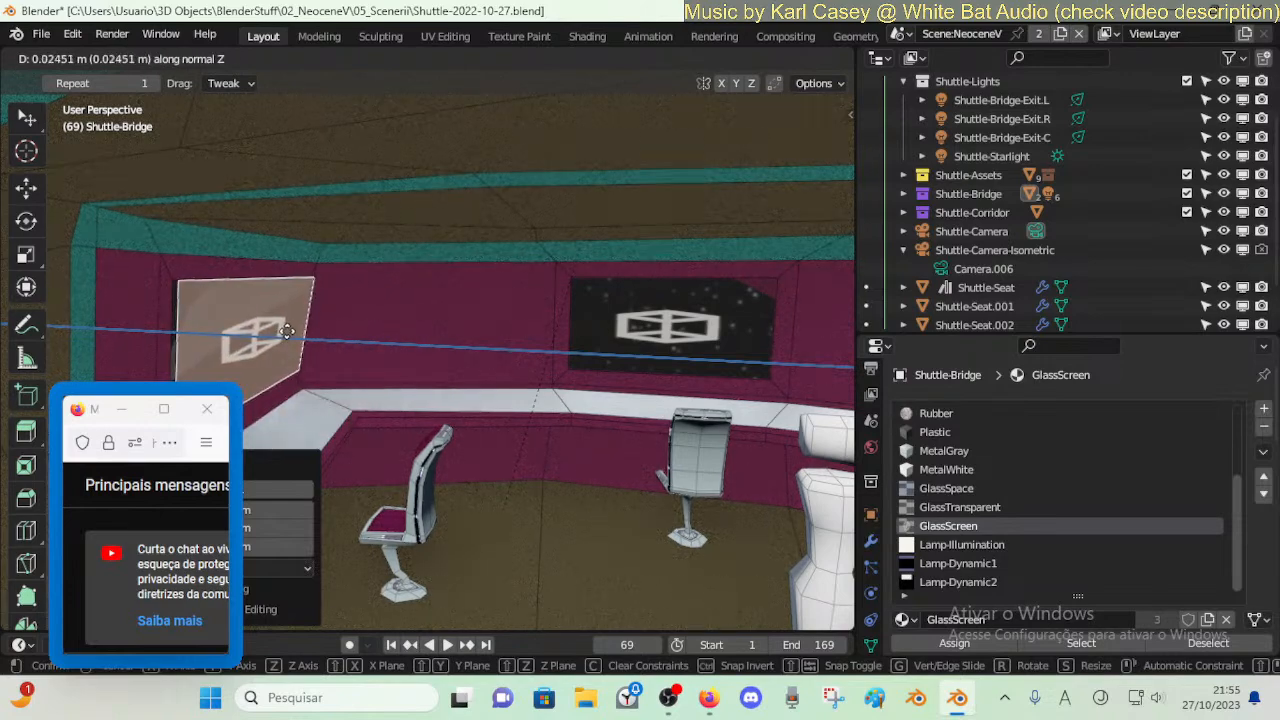
click(286, 331)
- Duplicate the middle wall screen's face and offset the copy along its normal Z axis
click(608, 310)
middle_drag(630, 320, 612, 320)
key(g)
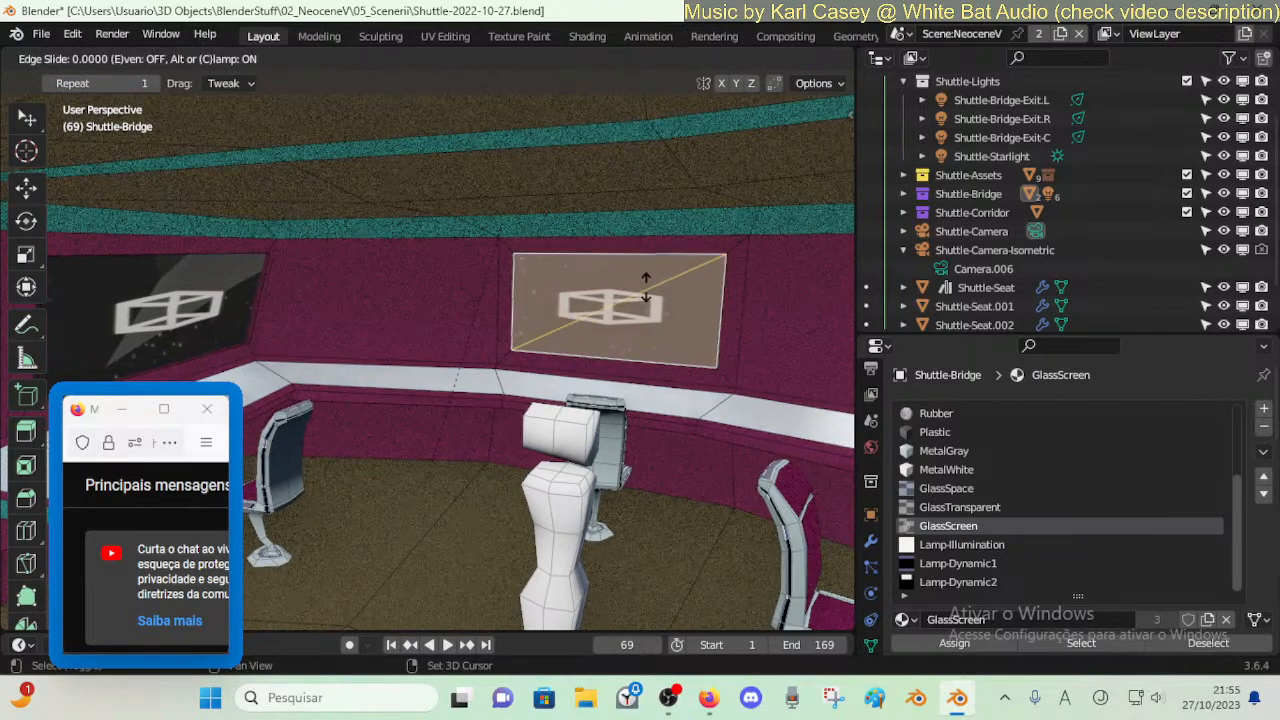
click(696, 348)
middle_drag(589, 340, 555, 341)
key(e)
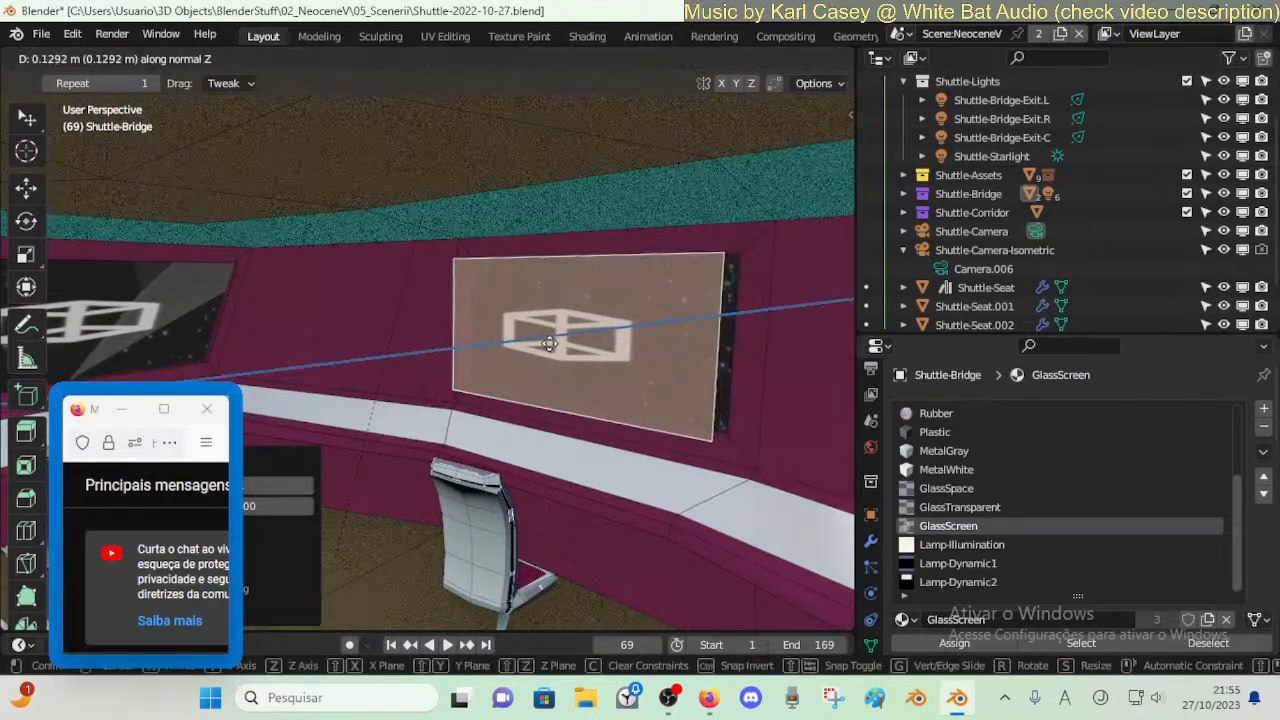
click(514, 337)
- Duplicate the right-hand wall screen's face in place and offset the copy slightly along its normal Z axis
middle_drag(514, 337, 628, 315)
click(628, 315)
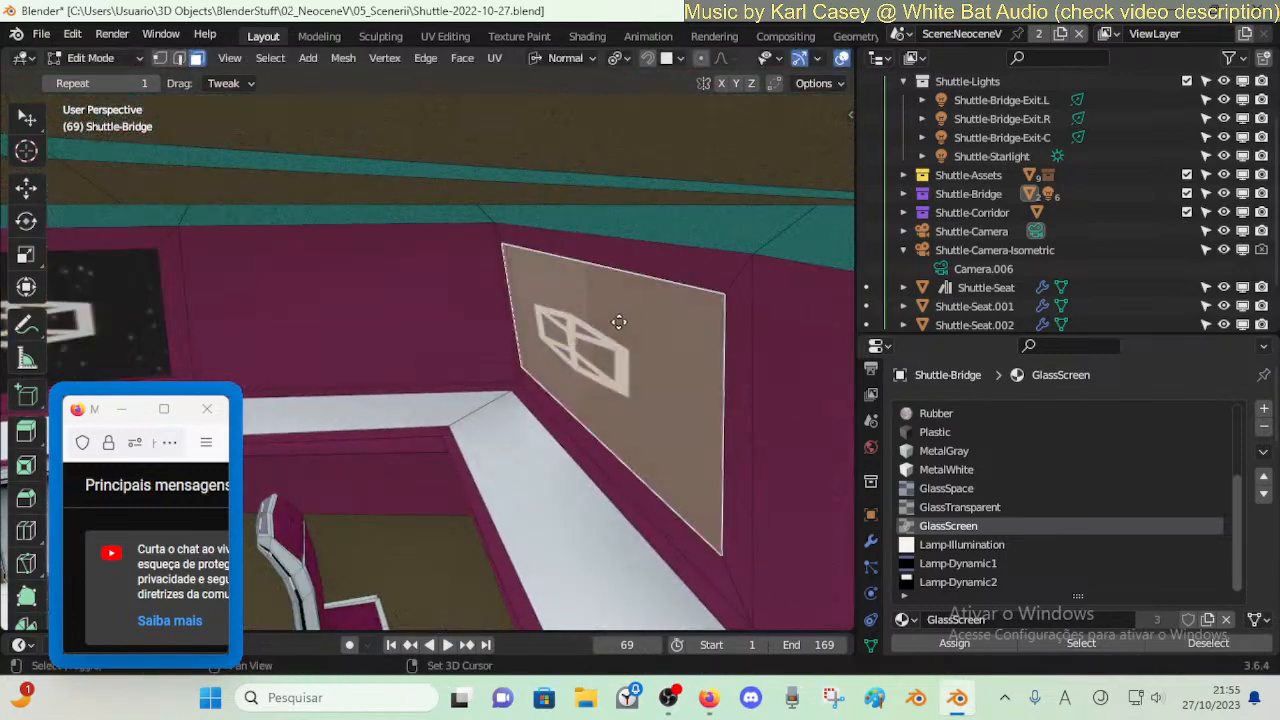
key(shift+d)
right_click(568, 329)
key(e)
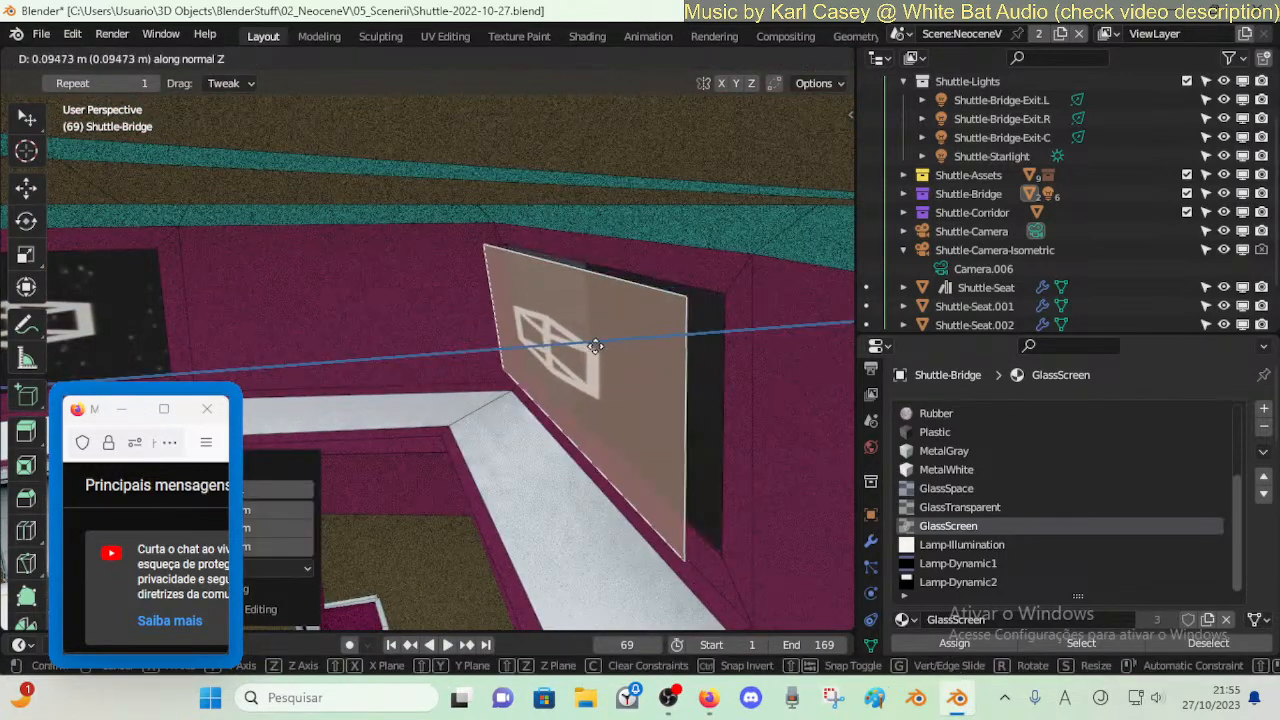
click(615, 341)
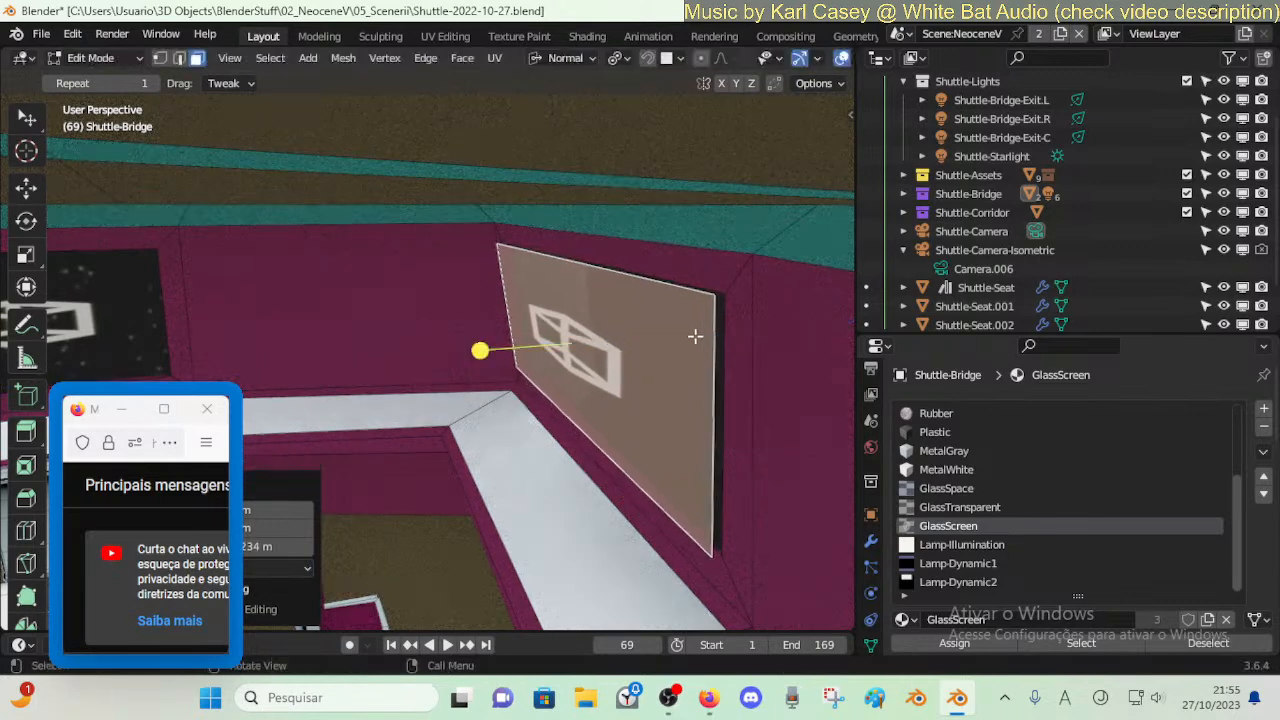
- Hide the offset front glass faces to expose the wall screen faces behind them
click(730, 328)
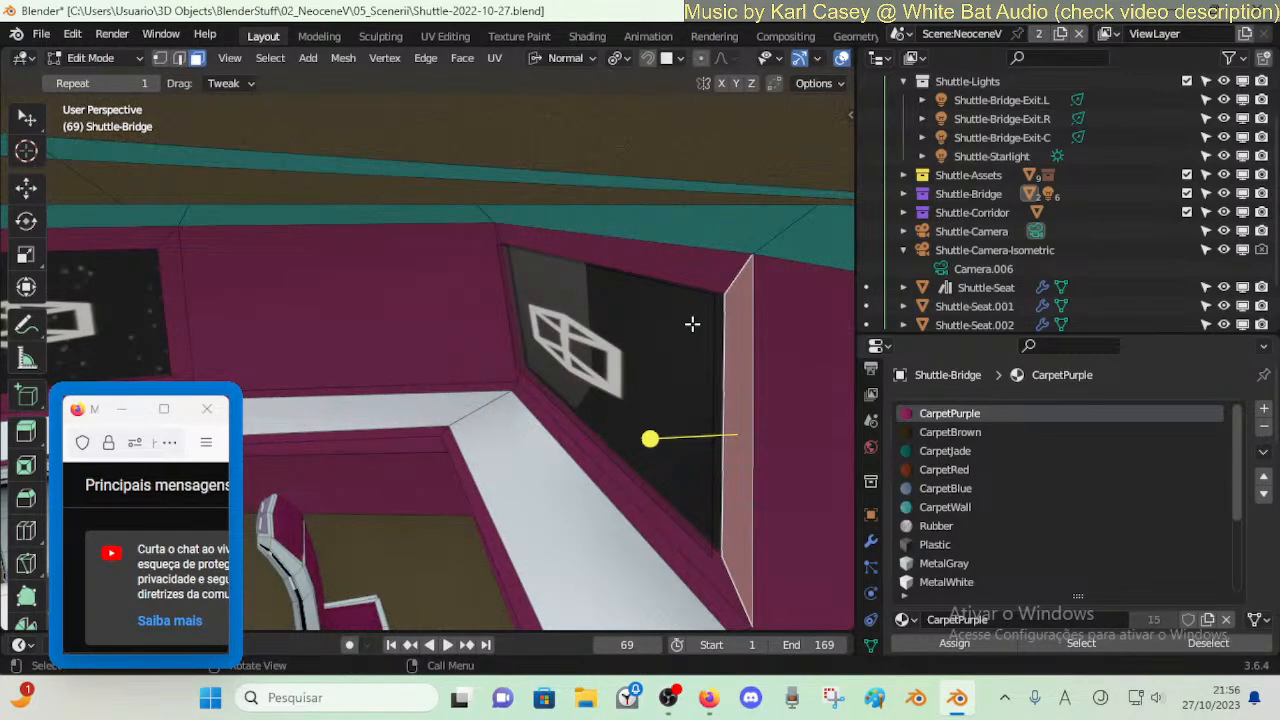
click(690, 325)
key(h)
middle_drag(113, 294, 191, 280)
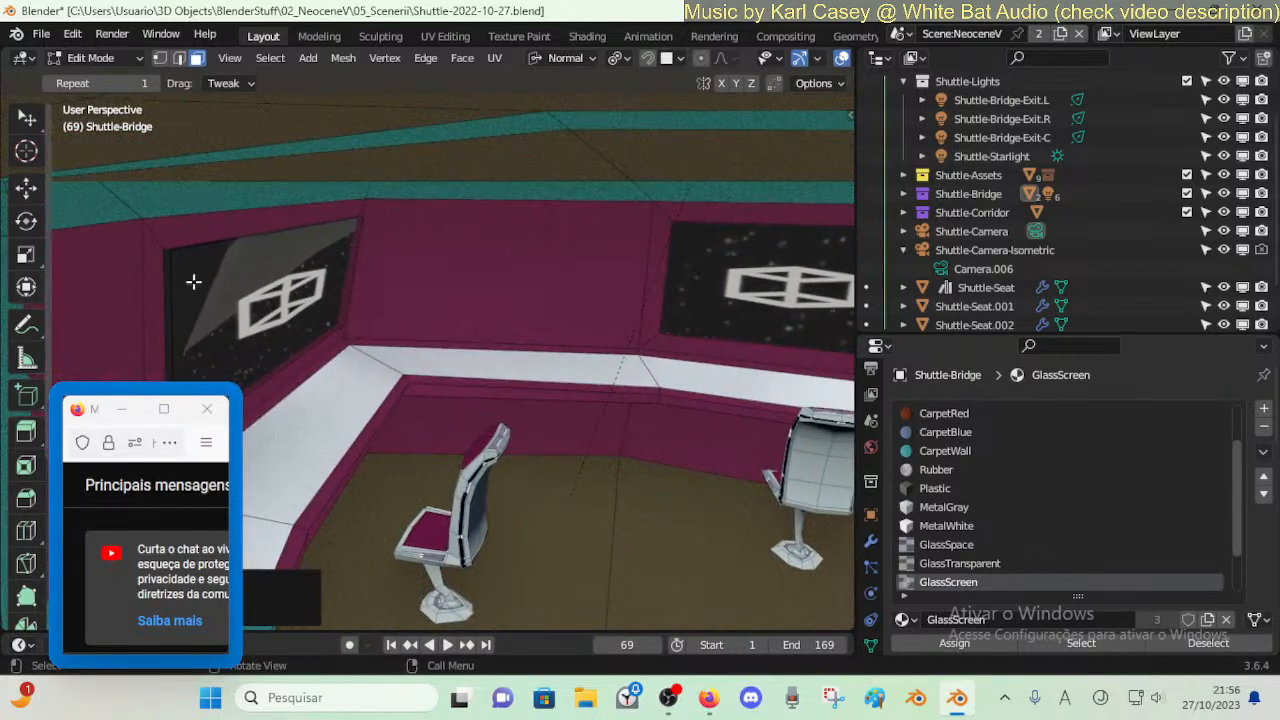
- Select the rear faces of the left, middle and right wall screens and assign them the MetalGray material
click(299, 292)
middle_drag(299, 292, 411, 251)
shift+click(410, 251)
shift+click(651, 290)
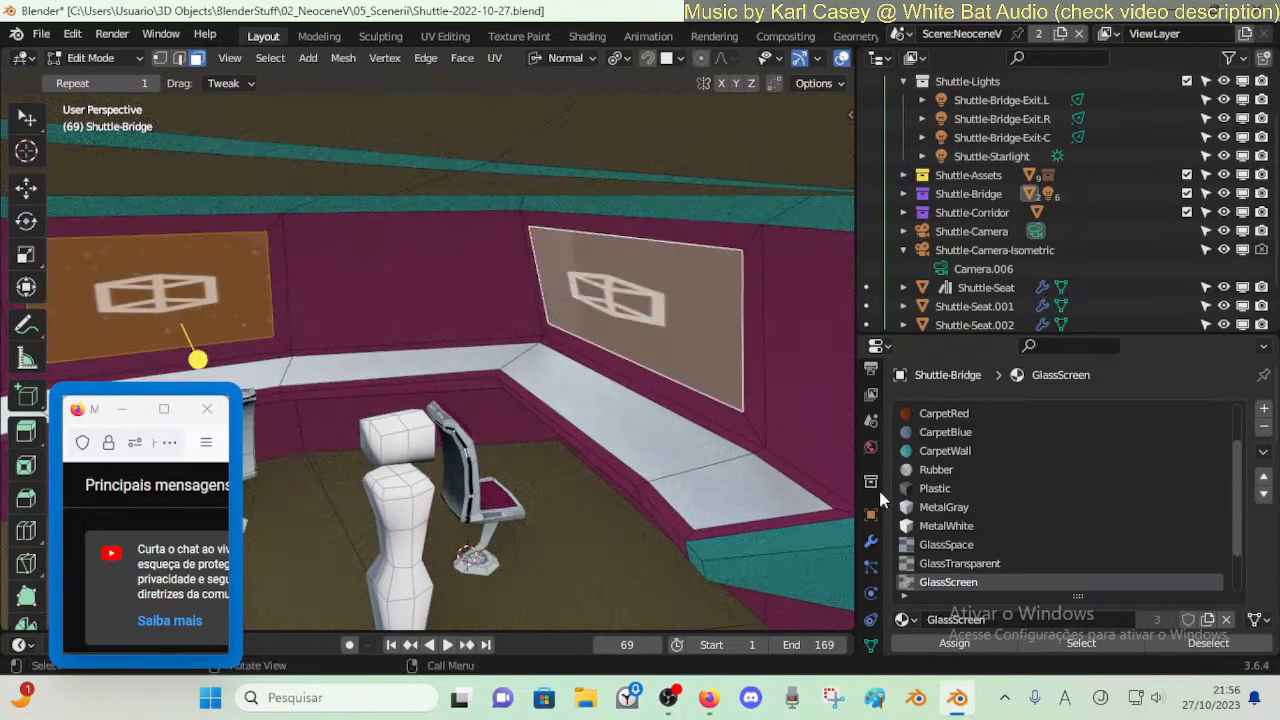
click(968, 509)
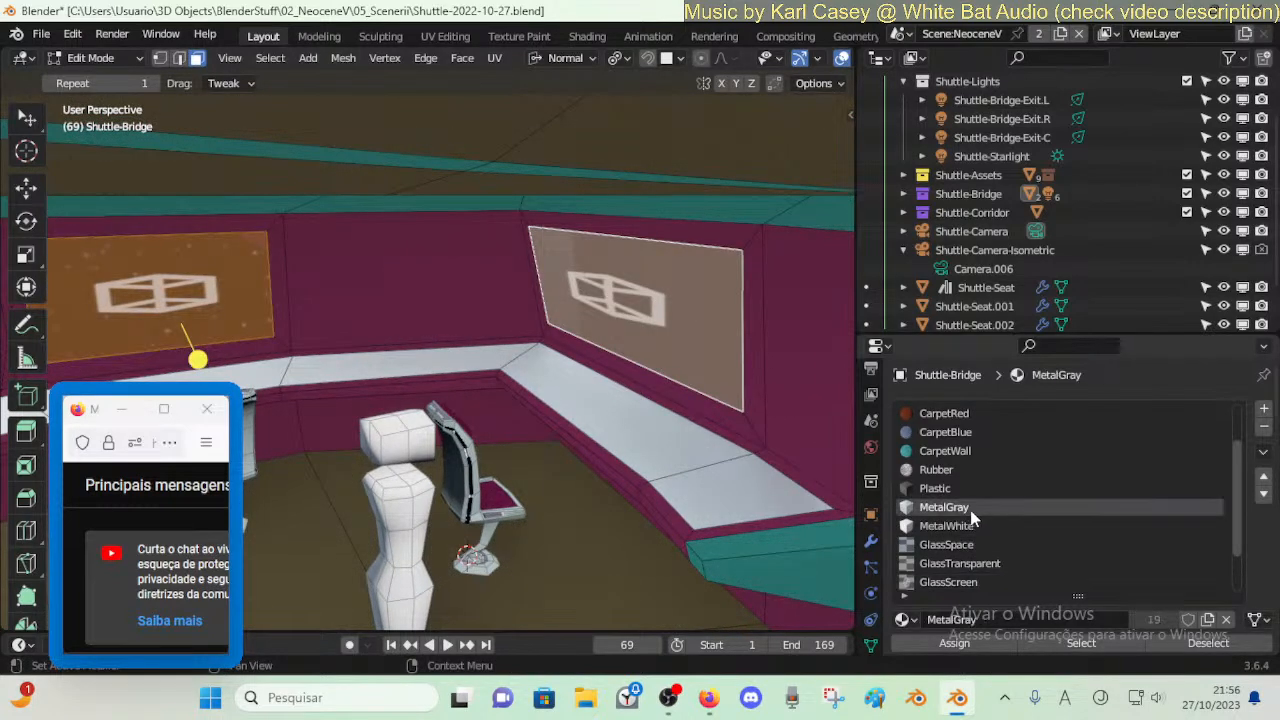
click(954, 643)
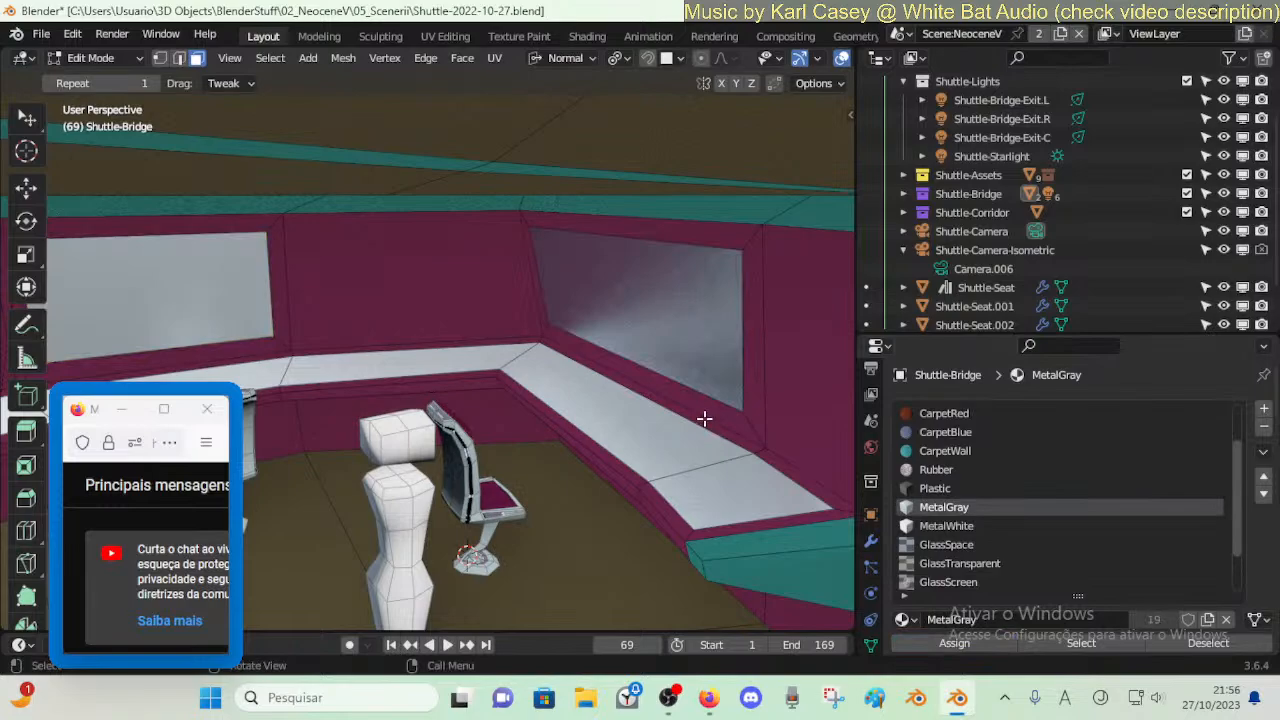
- Reveal the hidden glass faces and check the wall screens against their MetalGray backing from farther back
key(ctrl+z)
key(shift+grave)
key(s)
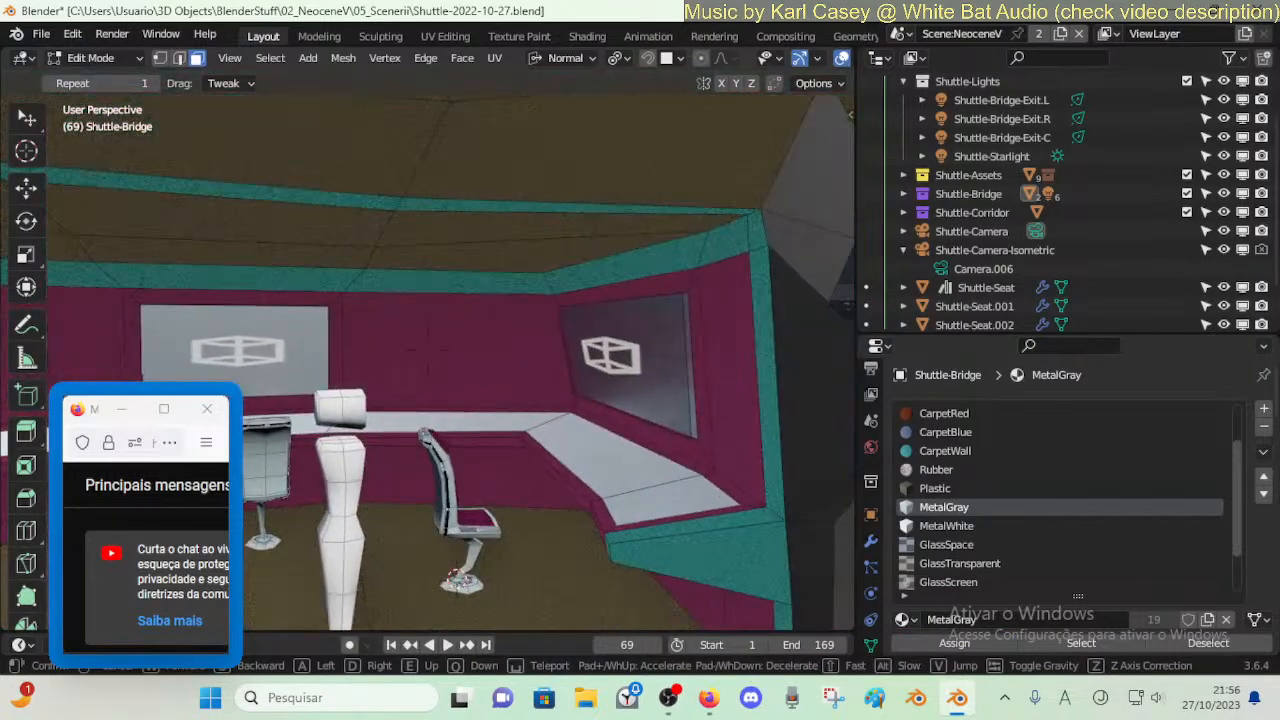
click(708, 417)
key(Tab)
key(Tab)
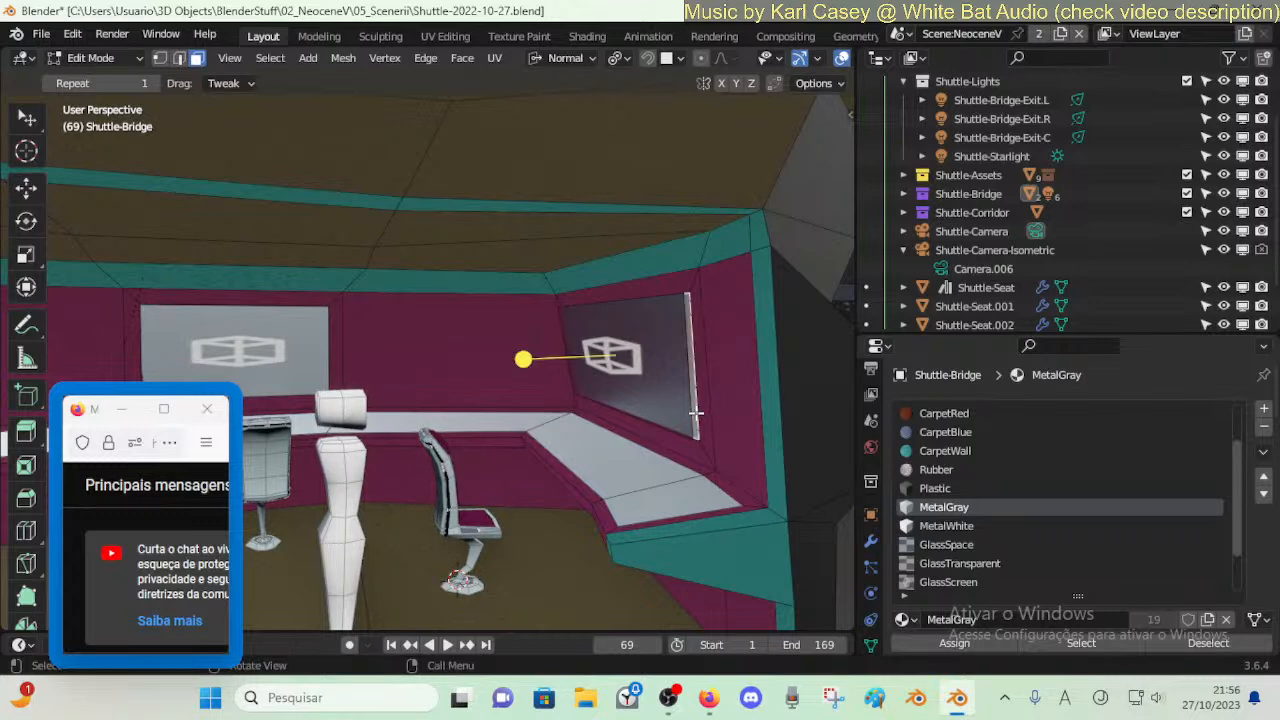
key(Tab)
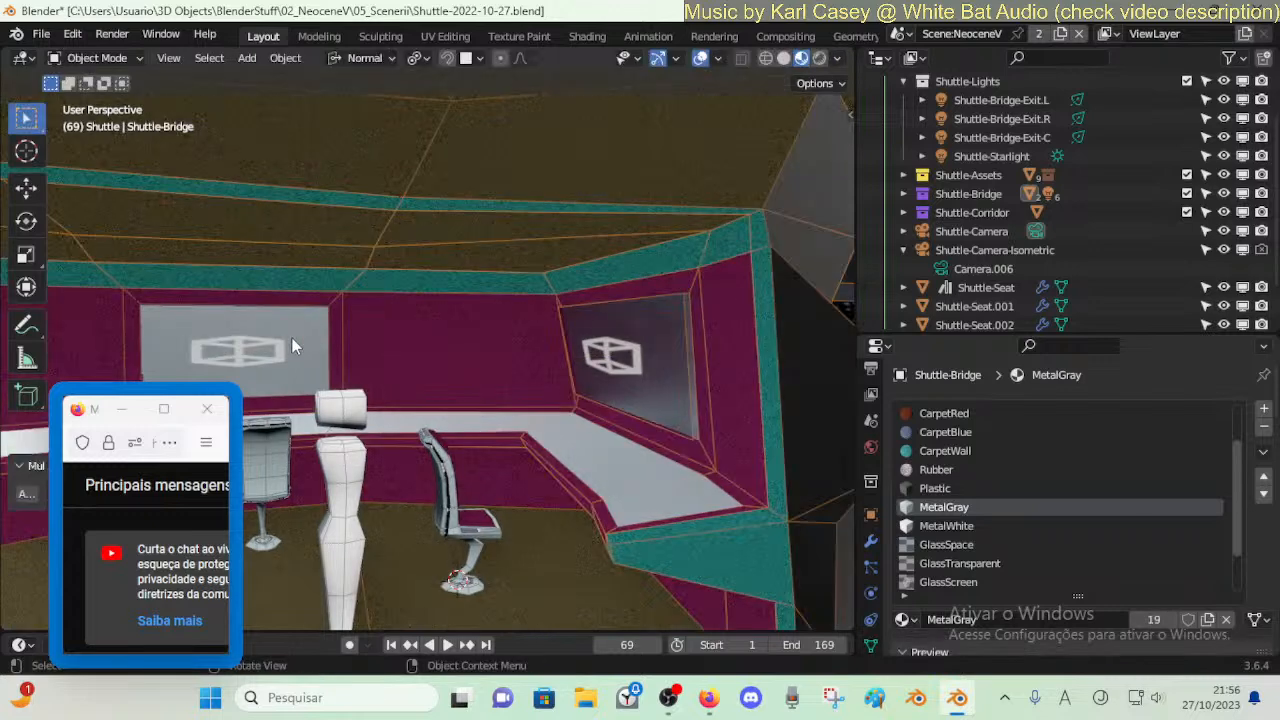
- Hide the front glass faces again in Edit Mode and select the wall screens' backing faces
key(Tab)
click(233, 338)
middle_drag(591, 345, 360, 309)
click(360, 312)
middle_drag(639, 330, 843, 401)
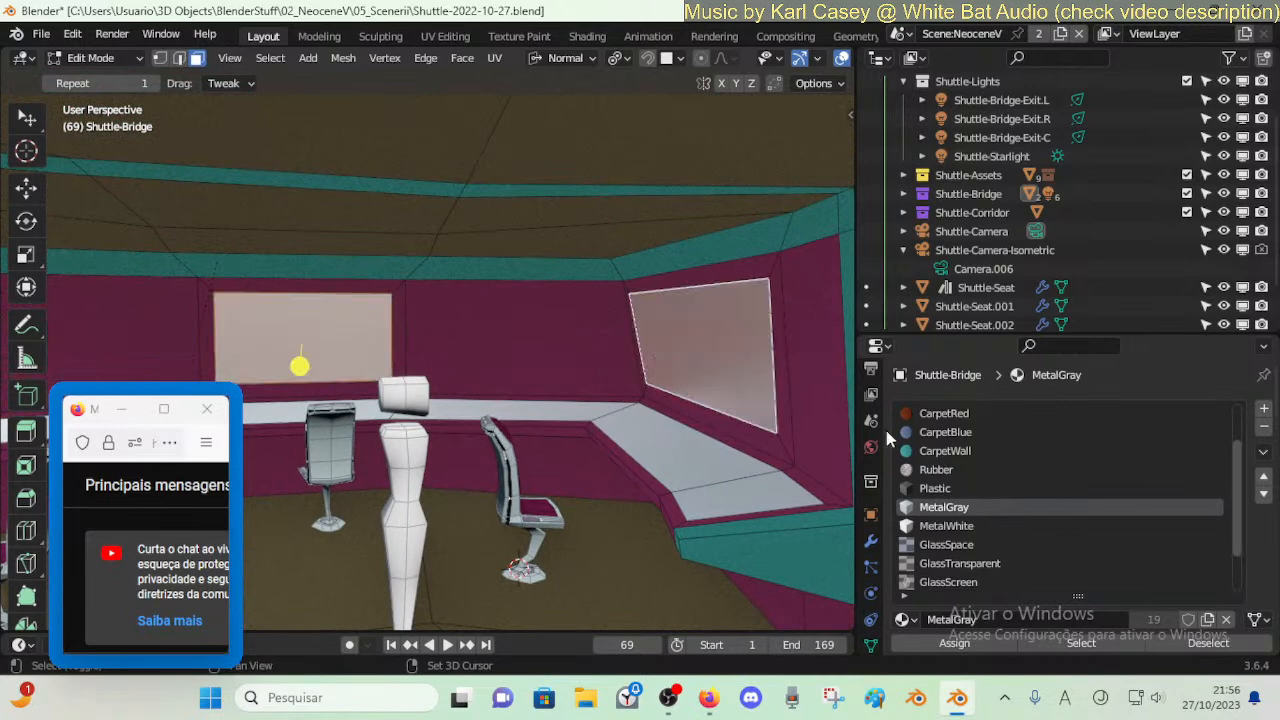
- Assign the CarpetPurple material to the selected backing faces and reveal the glass faces in front of them
scroll(970, 500, down, 3)
scroll(976, 525, up, 4)
scroll(975, 513, up, 1)
scroll(952, 511, down, 5)
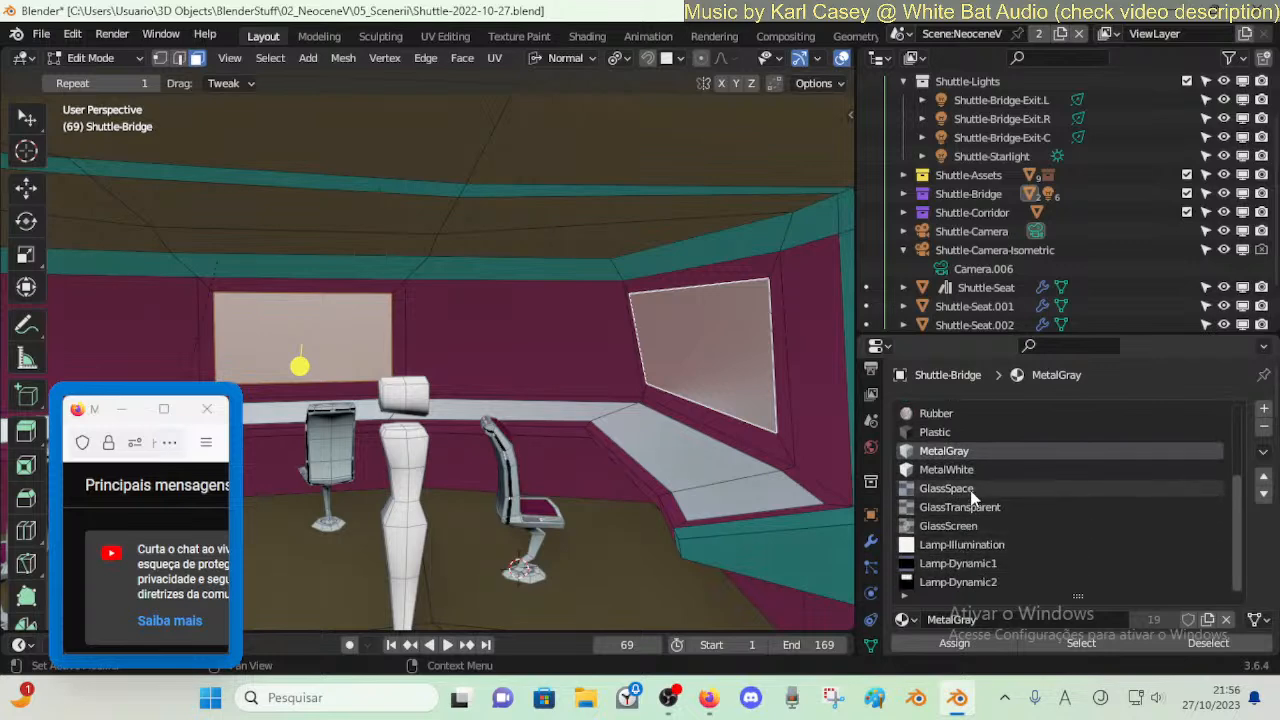
scroll(972, 497, up, 6)
click(965, 416)
click(953, 643)
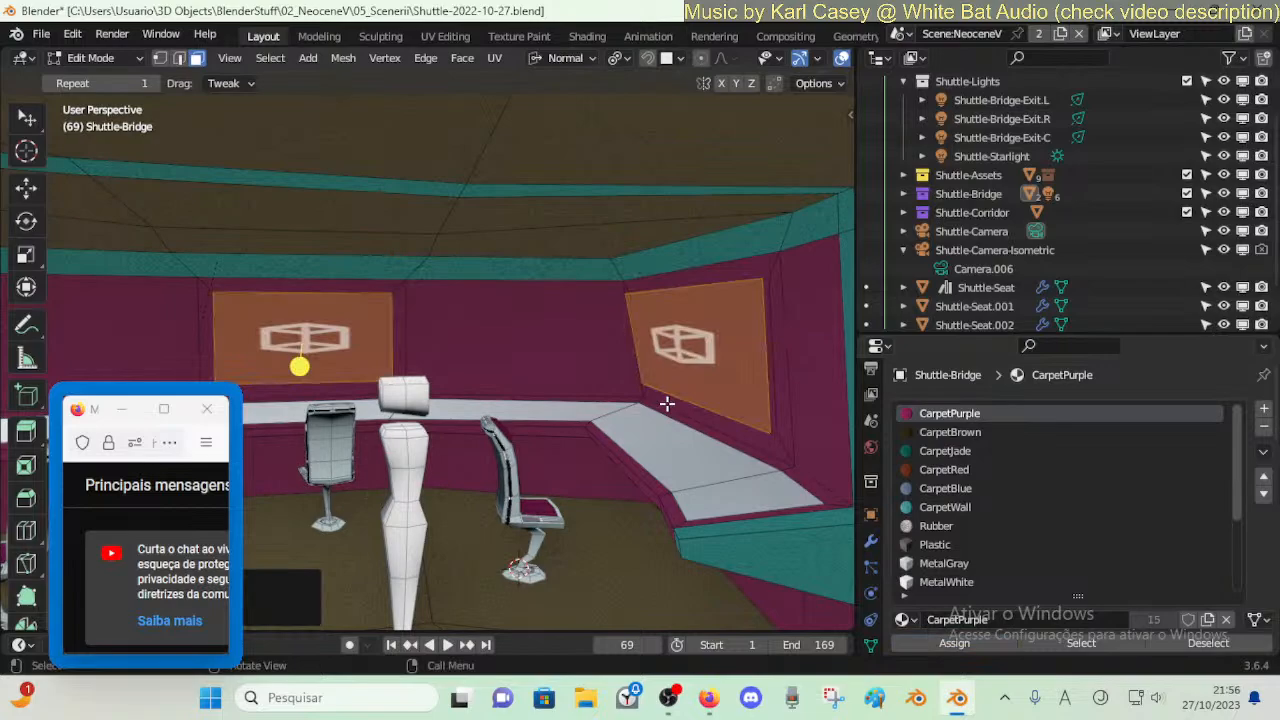
- Play the animation while walking through the bridge to examine the wall screens over the purple backing
key(space)
key(shift+grave)
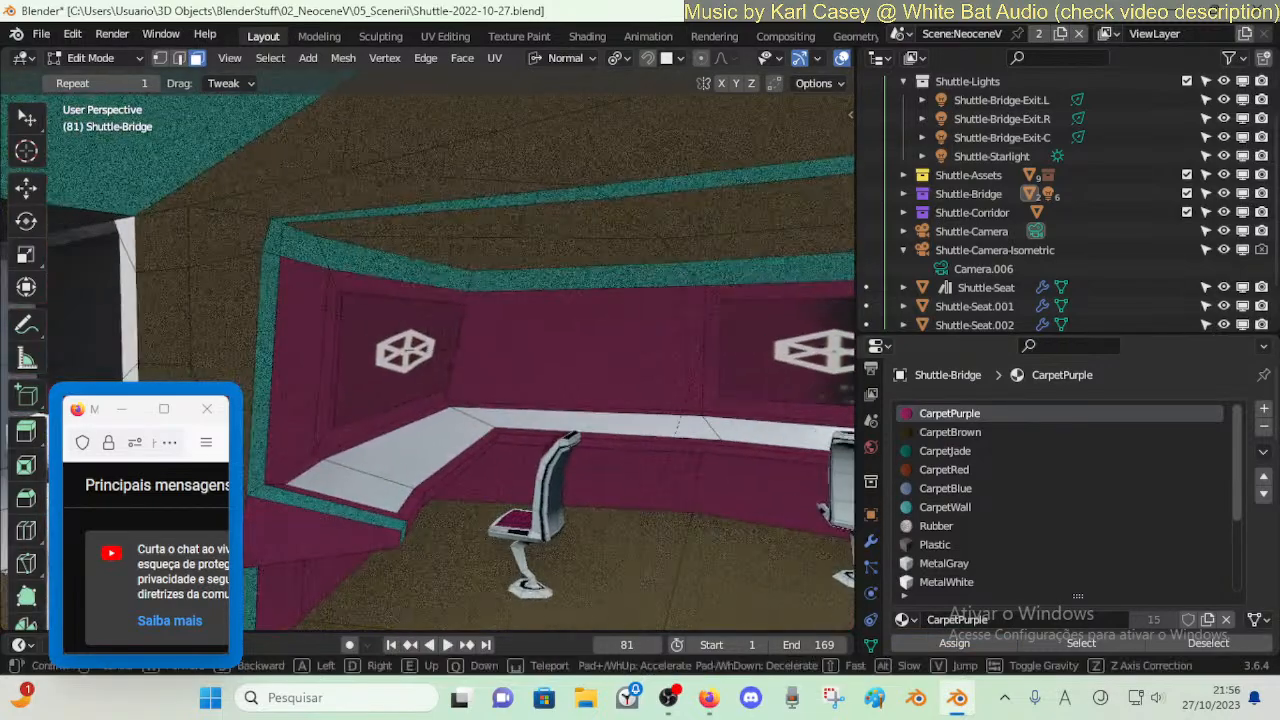
key(s)
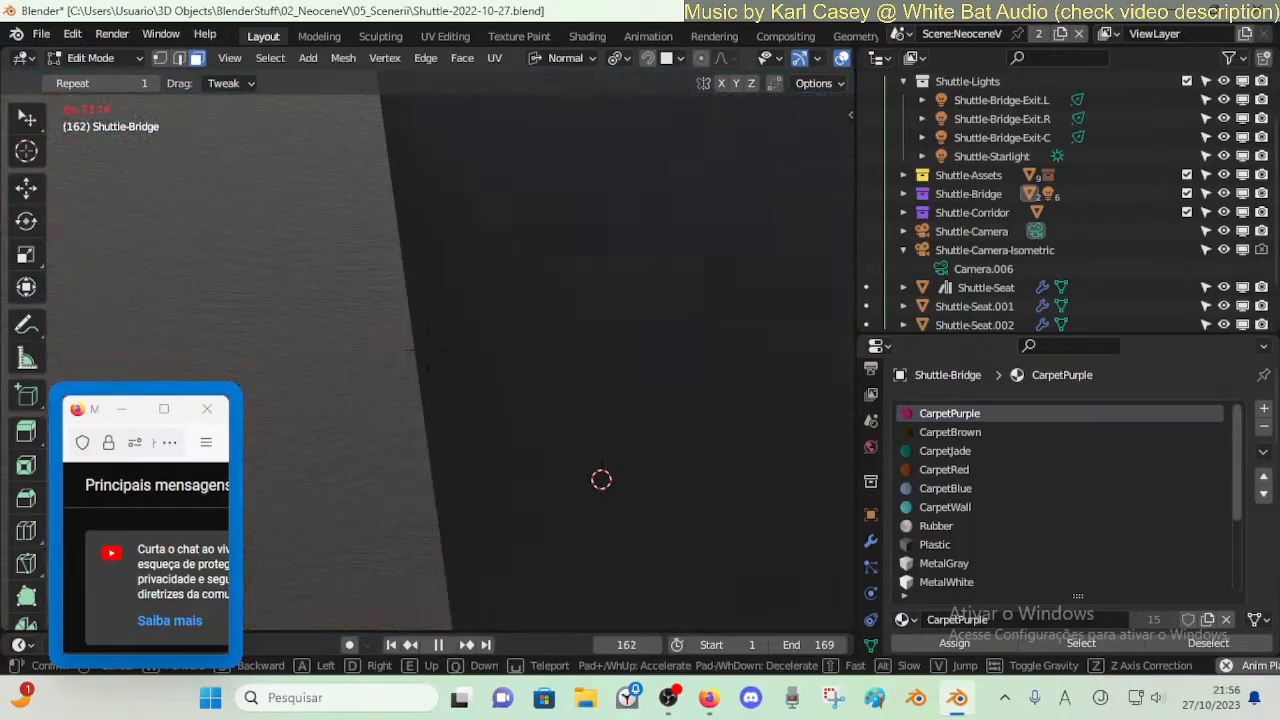
key(w)
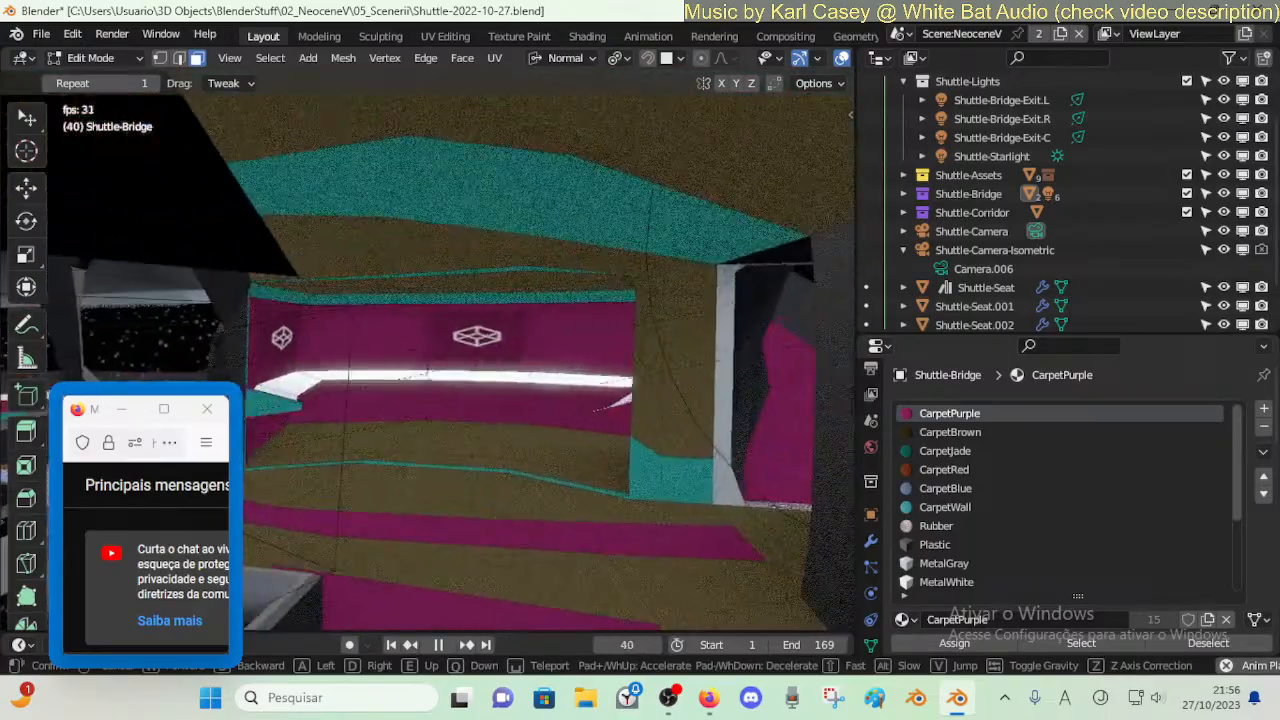
key(w)
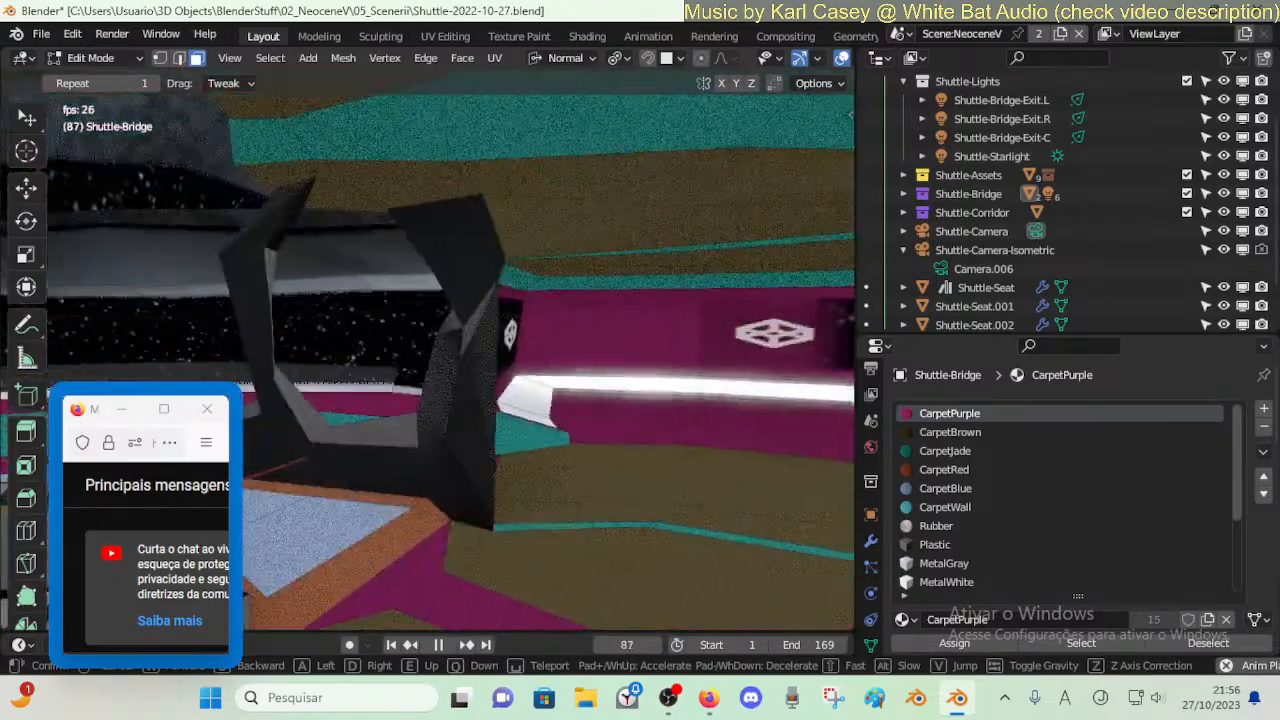
key(Escape)
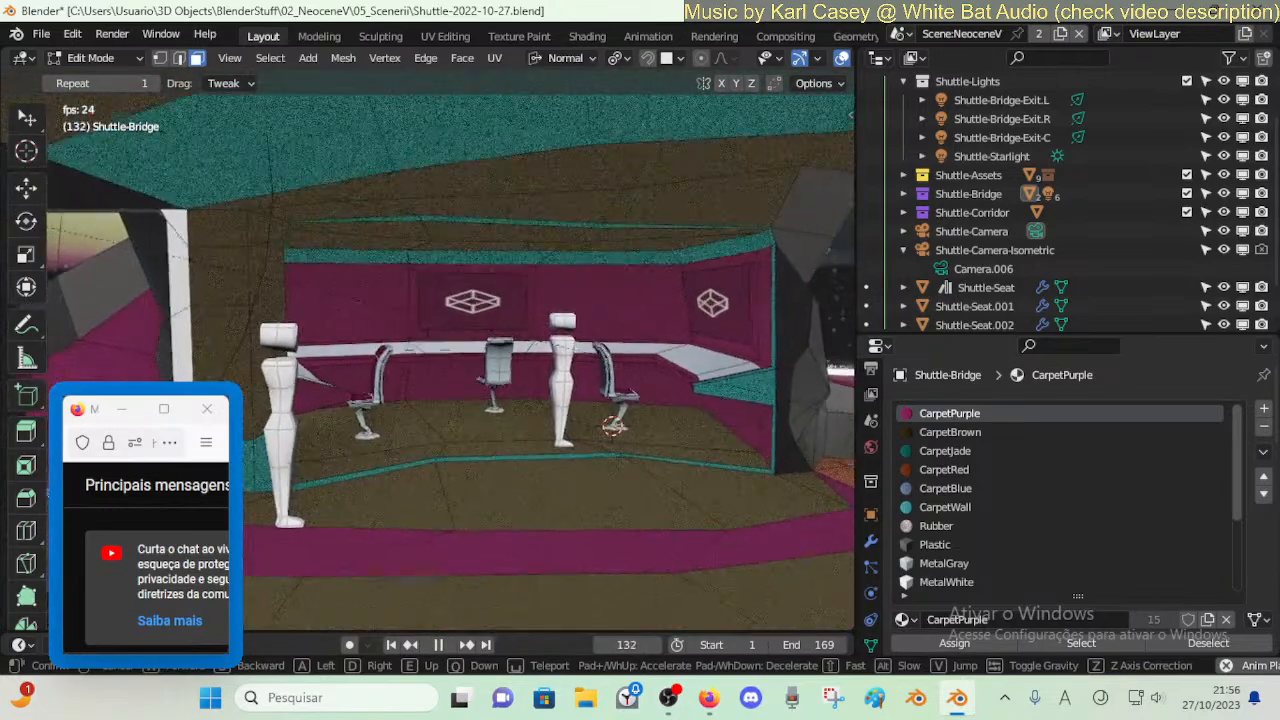
- Stop playback and save the file, with the 3D cursor returned to the world origin
key(space)
key(ctrl+s)
key(shift+s)
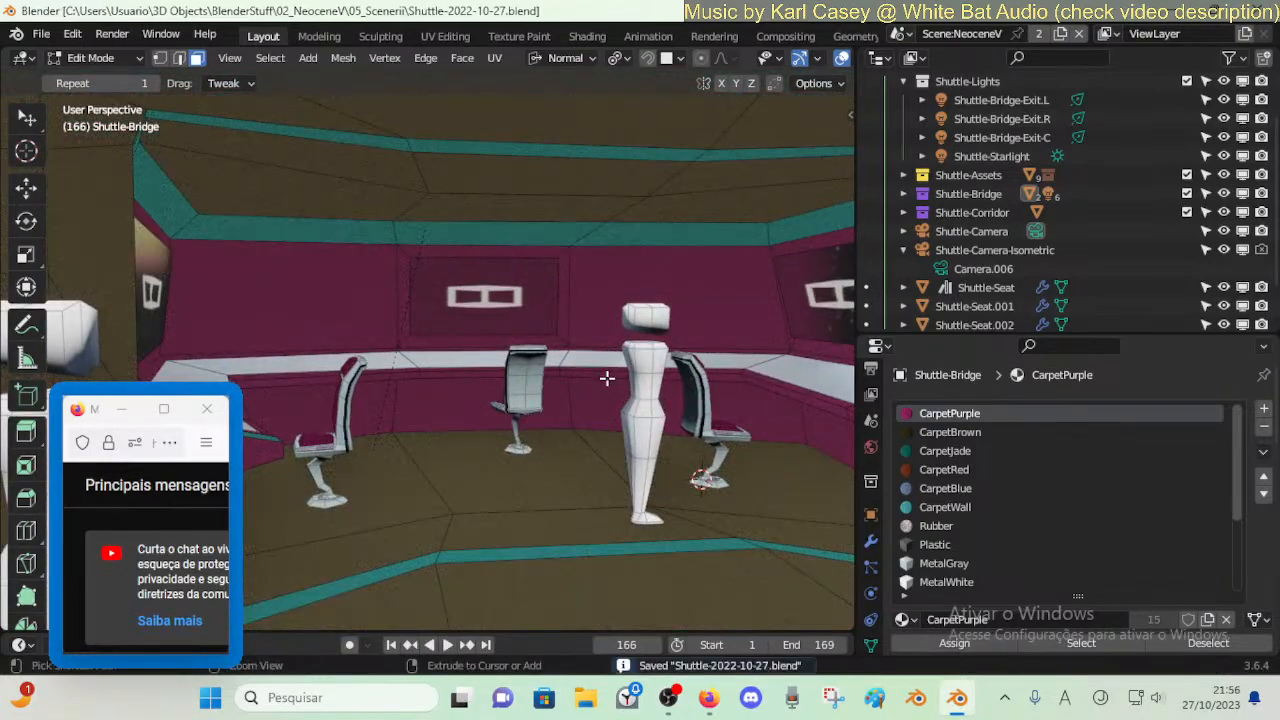
key(1)
- Switch to Object Mode and select all three seats at the wall desk
click(505, 390)
key(ctrl+Tab)
click(337, 389)
click(522, 400)
shift+click(705, 435)
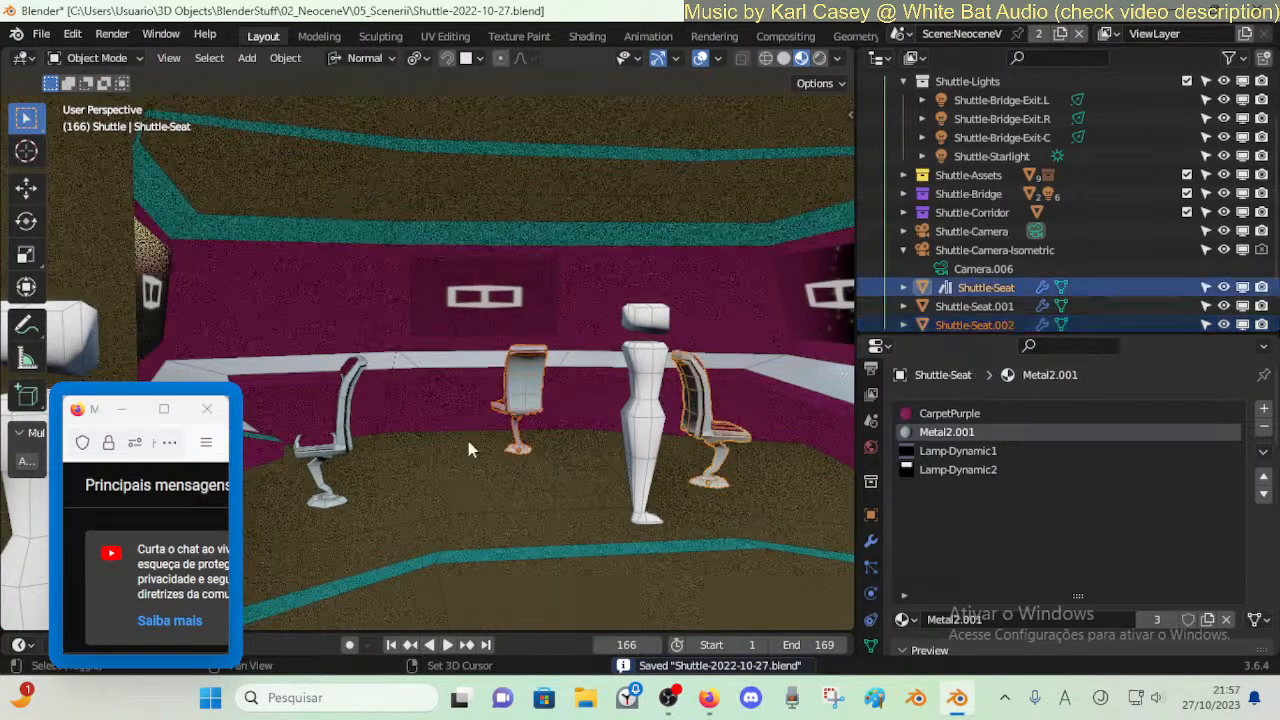
shift+click(340, 437)
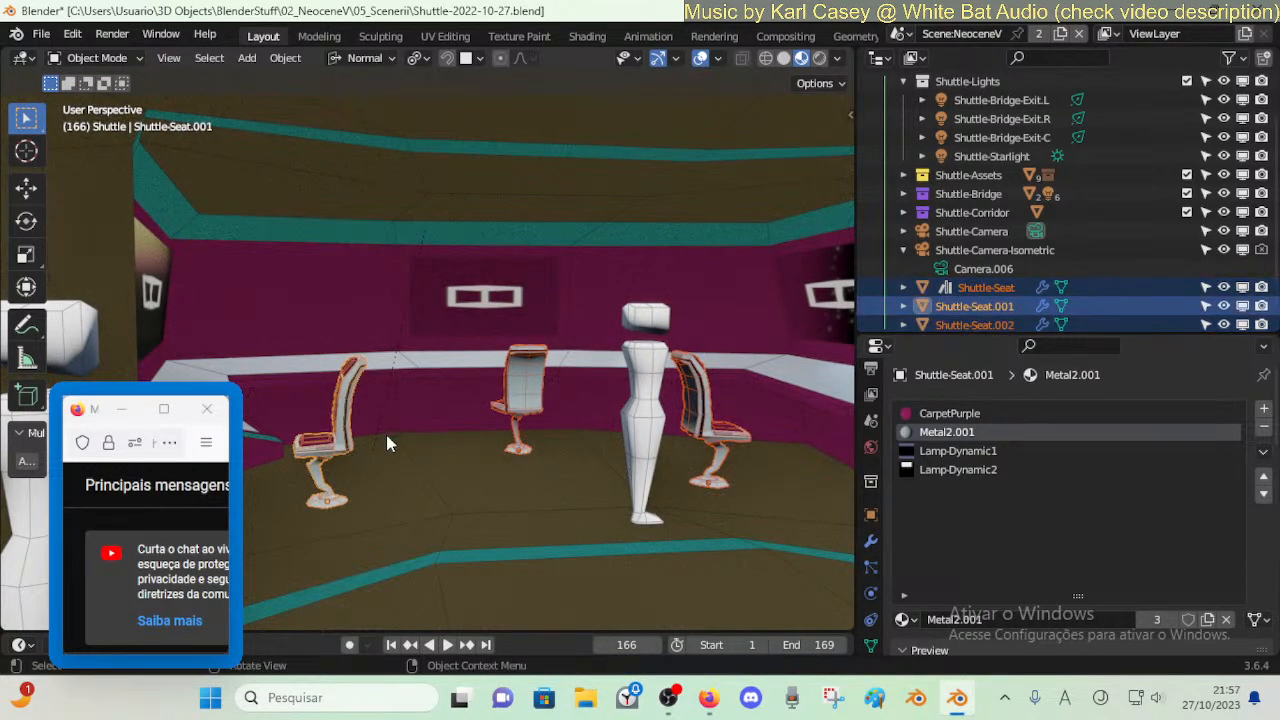
- Try duplicating the three seats in place and mirroring the copies across the global X axis
key(shift+d)
right_click(403, 428)
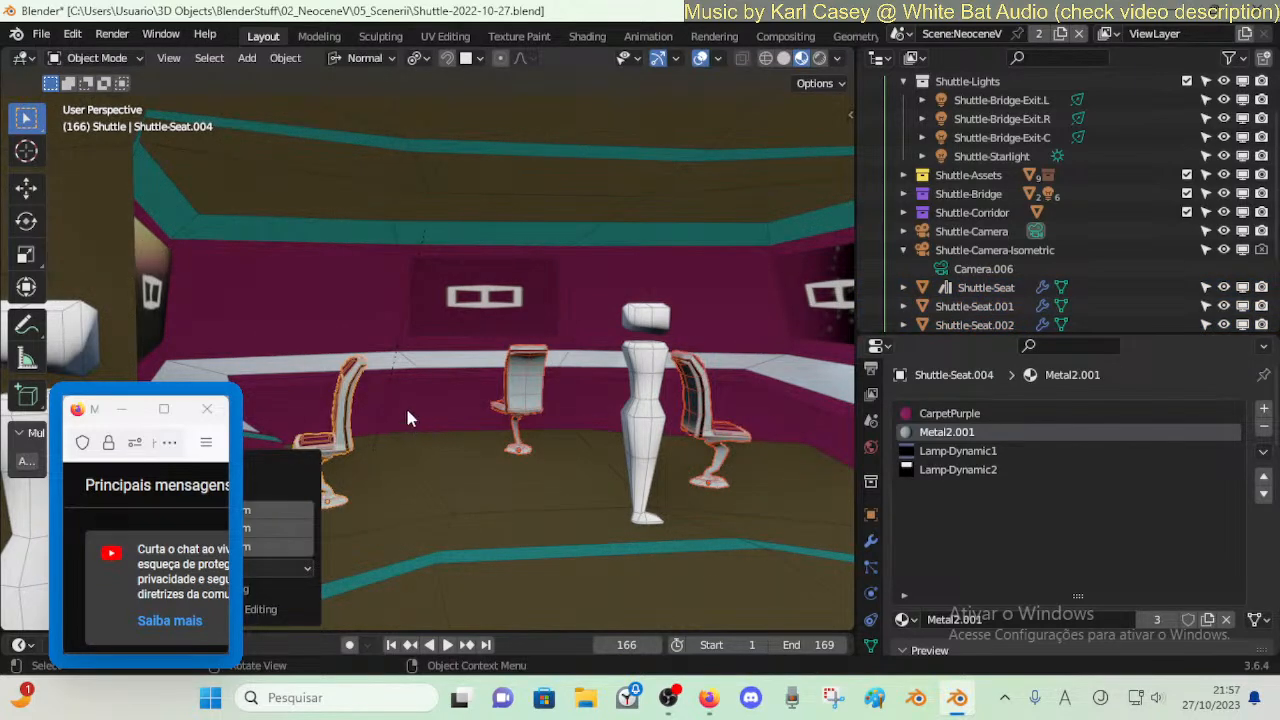
click(285, 57)
mouse_move(307, 118)
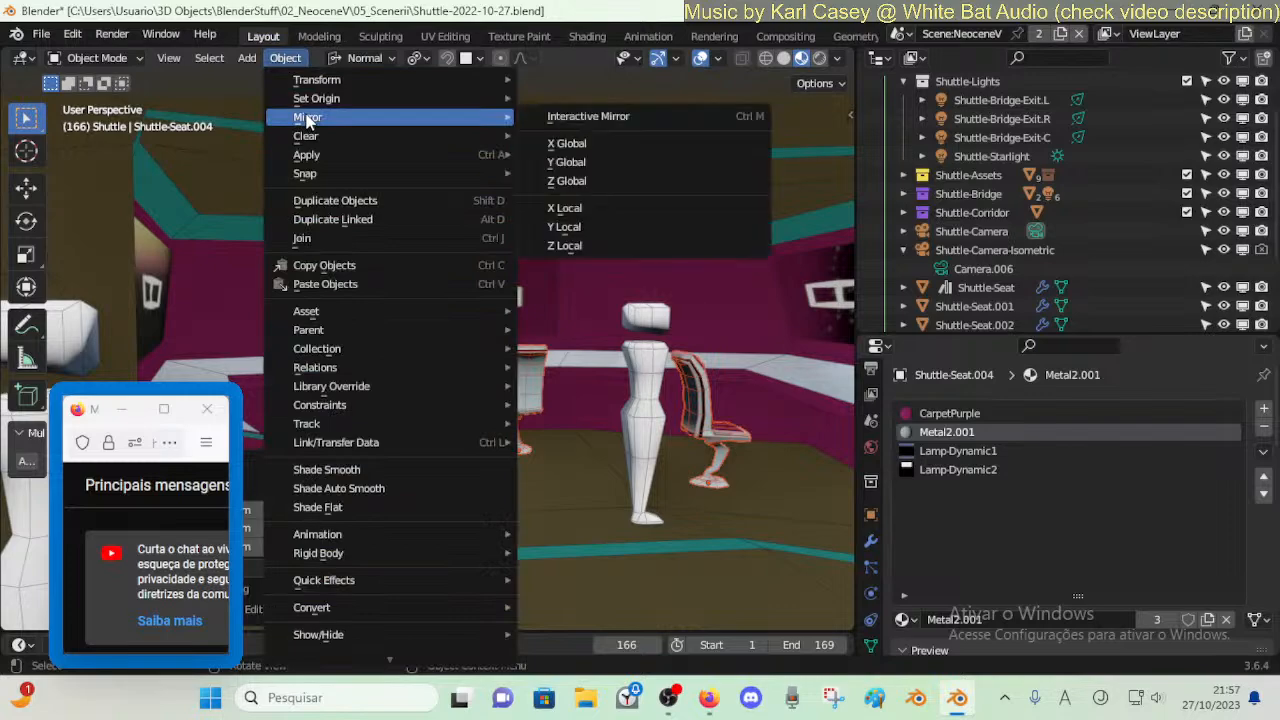
click(550, 145)
shift+middle_drag(532, 187, 492, 168)
key(ctrl+z)
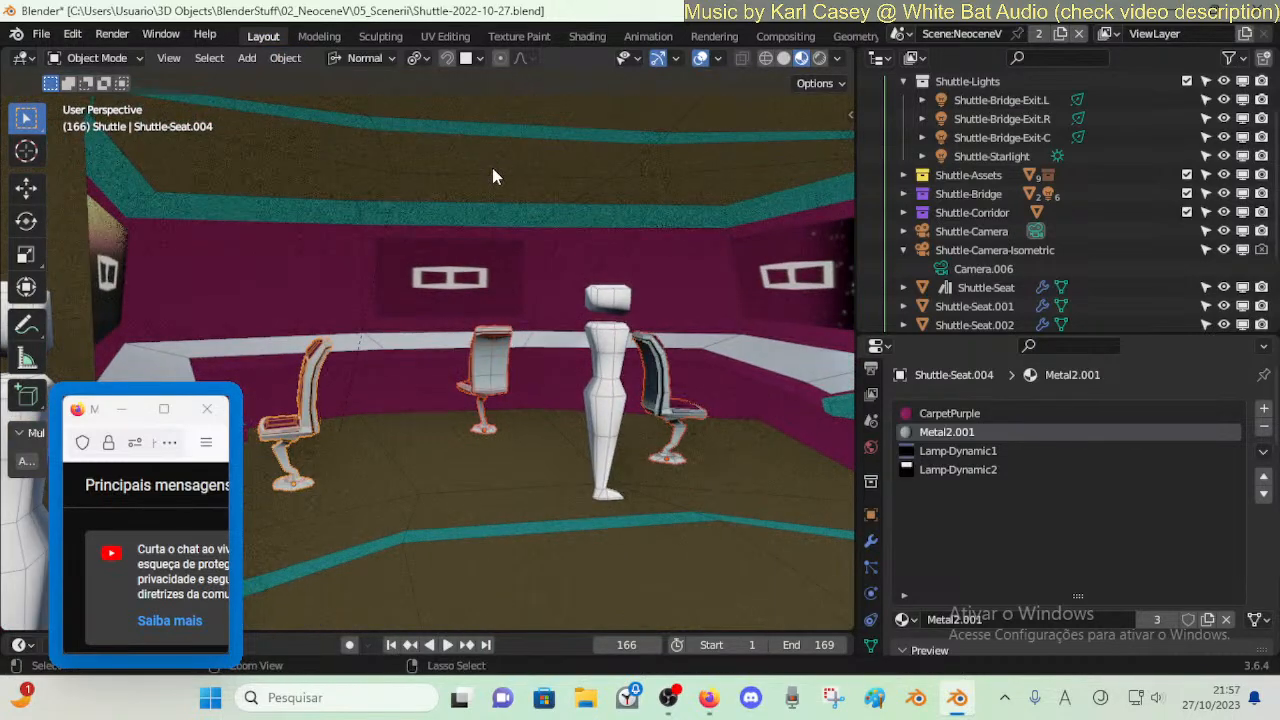
key(ctrl+z)
key(alt+a)
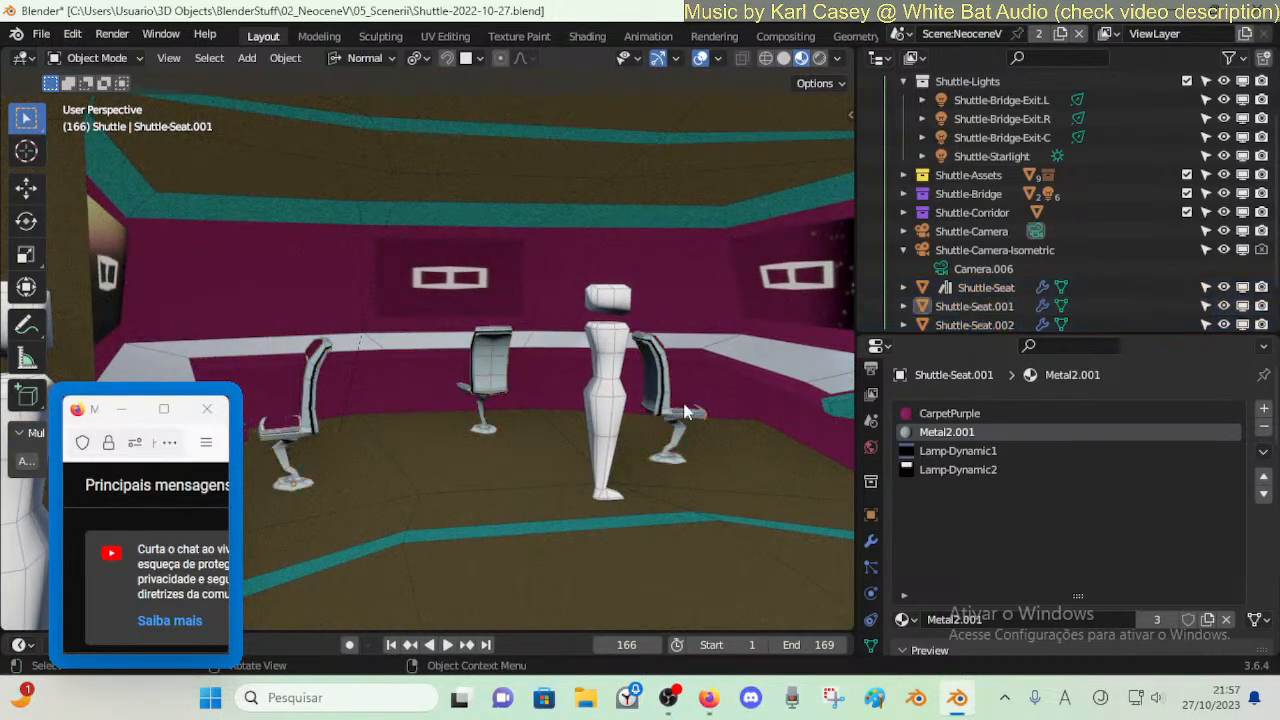
- Select the three desk seats again and duplicate them in place
click(669, 398)
key(g)
right_click(741, 376)
shift+click(494, 382)
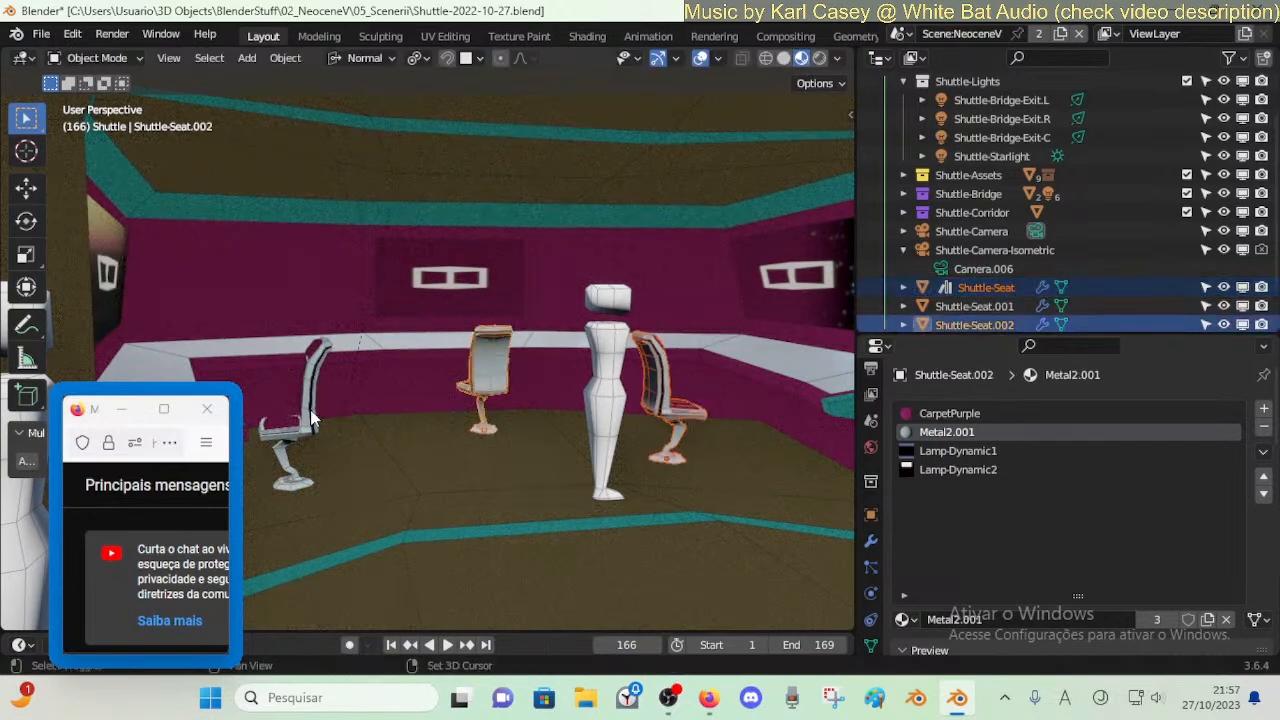
key(shift+d)
click(452, 390)
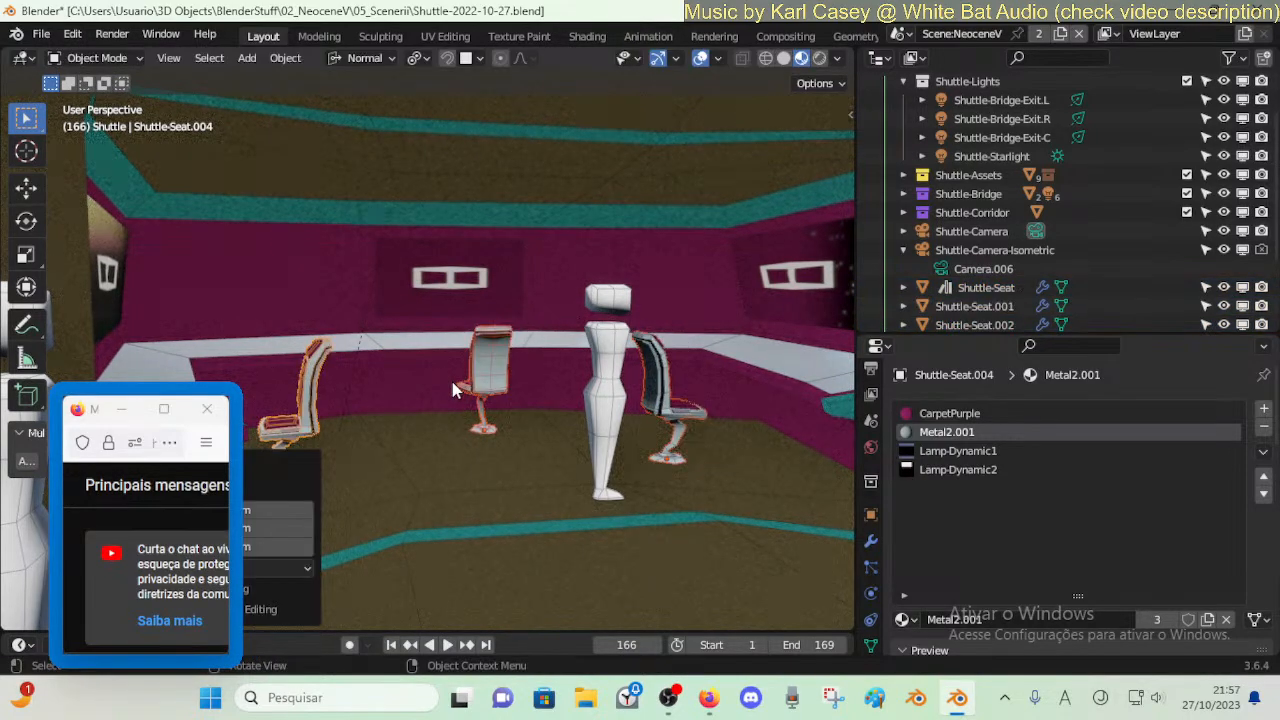
- Return the 3D cursor to the world origin and set the transform pivot point to 3D Cursor
scroll(455, 382, down, 5)
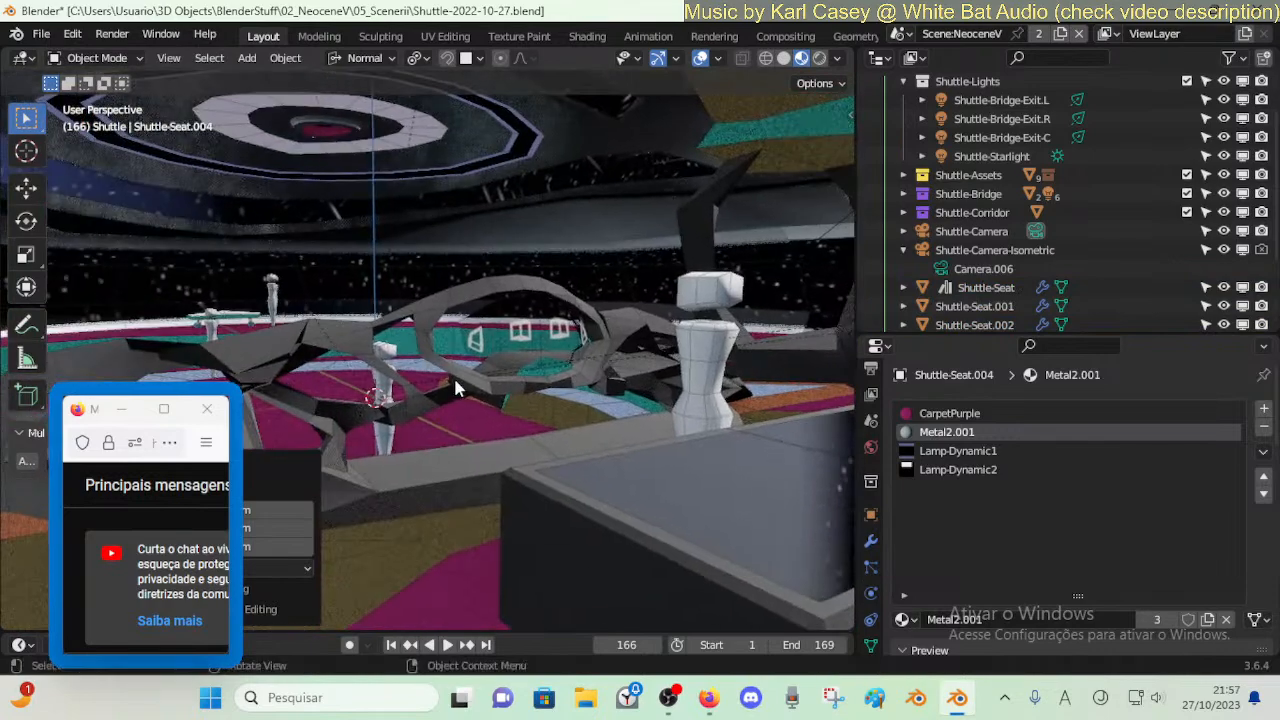
key(shift+s)
key(Escape)
key(shift+s)
key(1)
key(less)
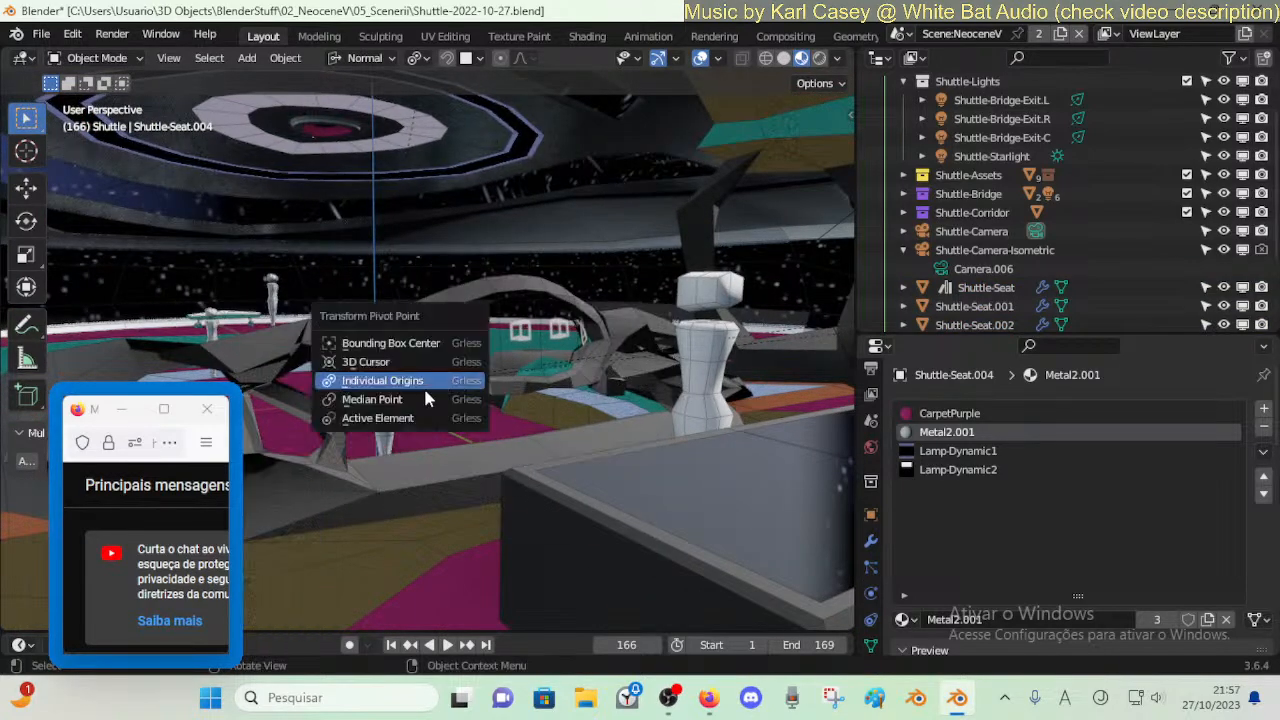
click(410, 362)
- Set the transform orientation to Global, mirror the duplicated desk seats across the global X axis, and deselect everything
click(365, 58)
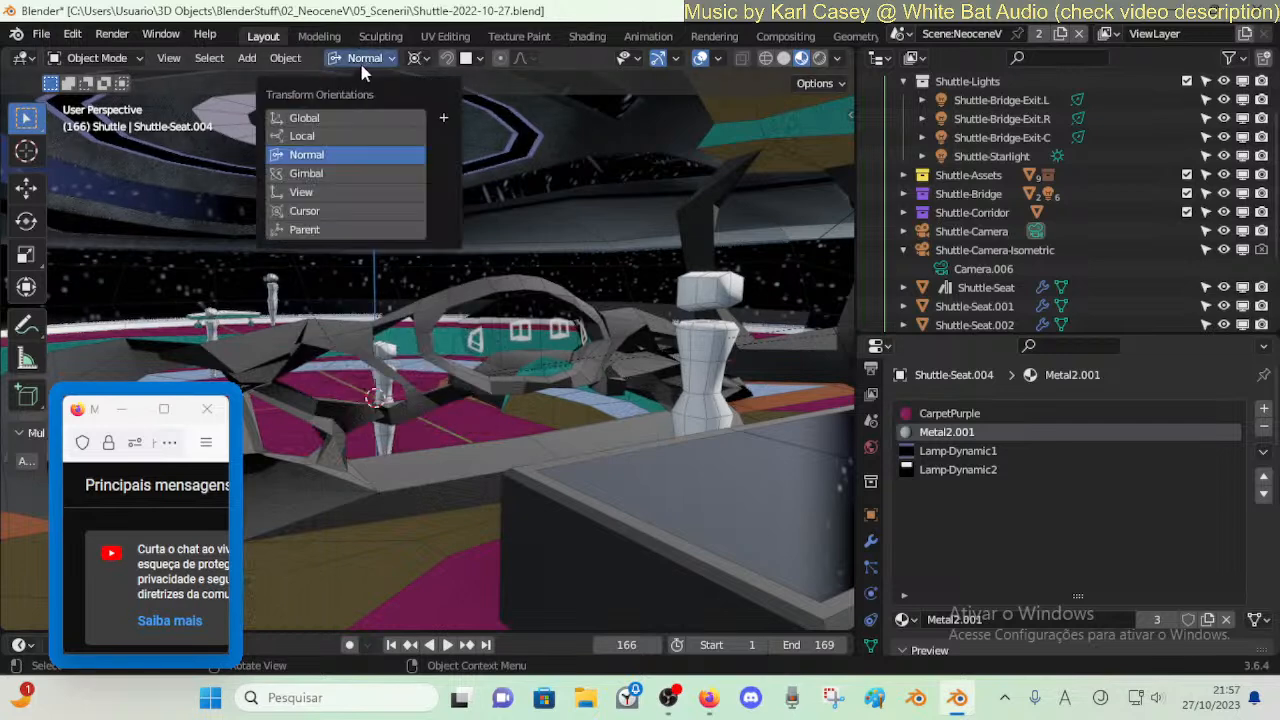
click(328, 113)
click(279, 58)
click(284, 58)
mouse_move(305, 118)
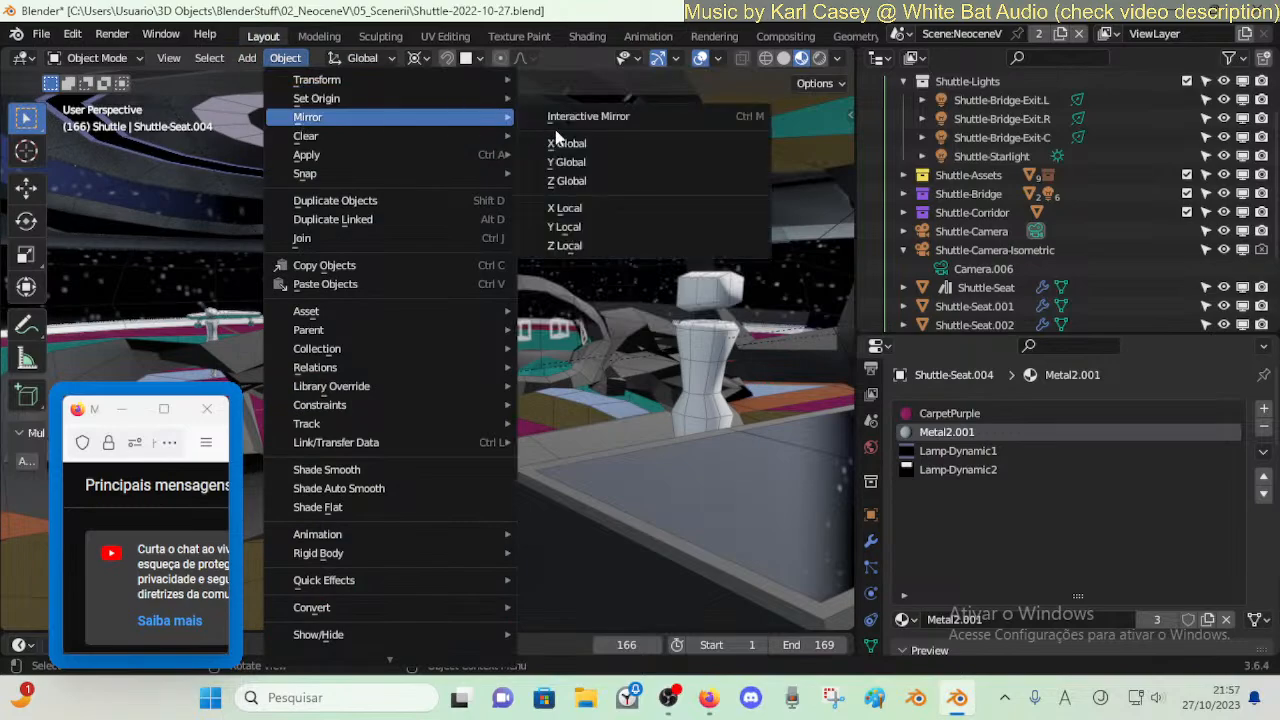
click(573, 146)
key(shift+grave)
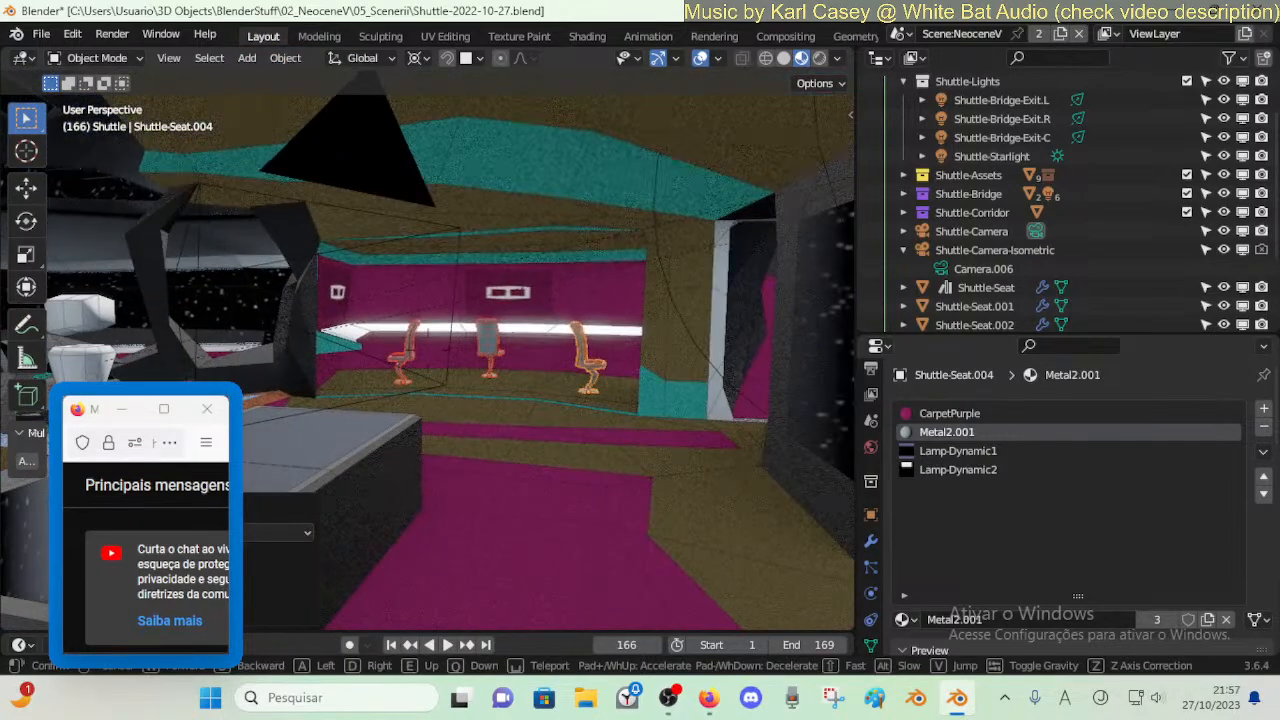
click(453, 171)
key(alt+a)
- Save the shuttle file and start animation playback, viewing the bridge through the corridor
key(shift+grave)
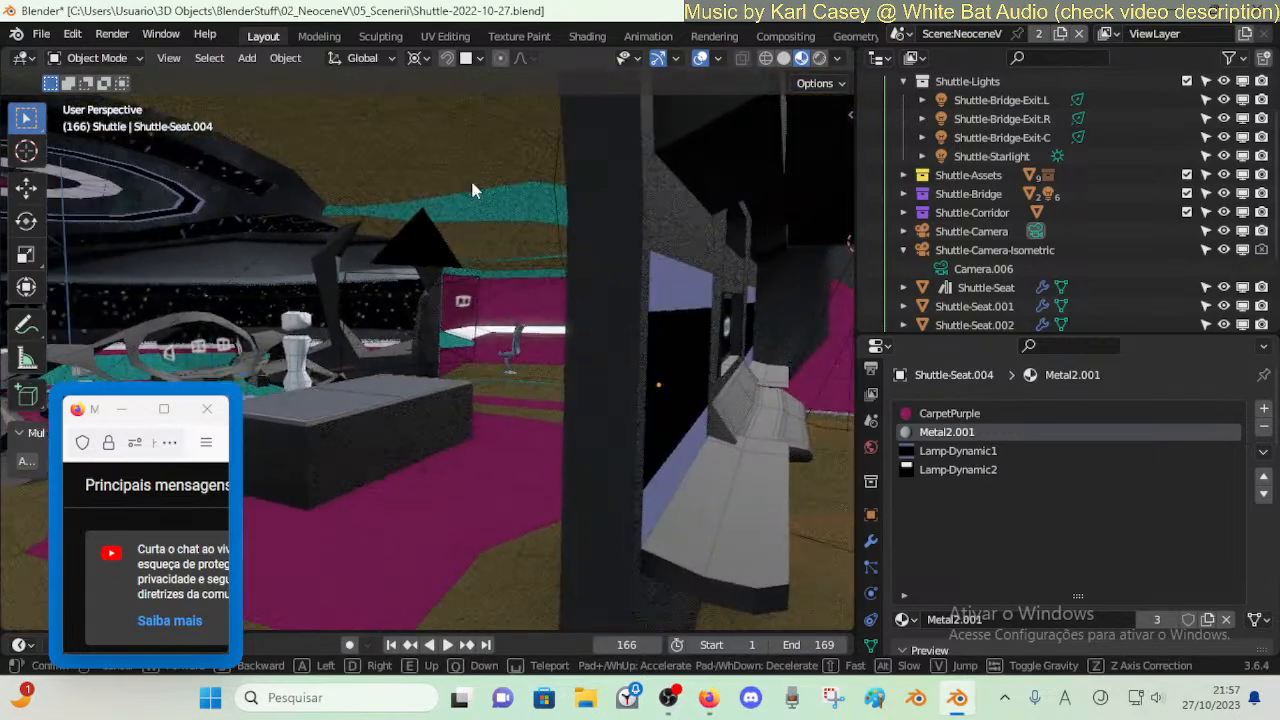
click(500, 204)
key(shift+grave)
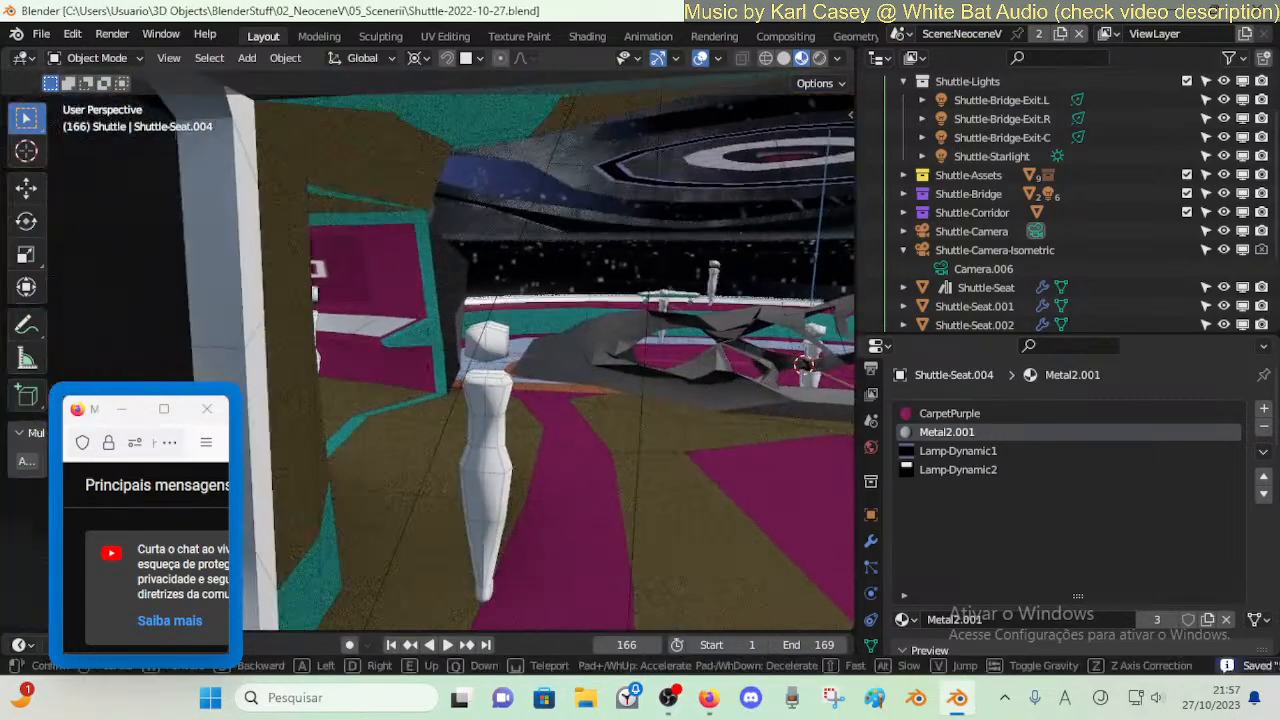
click(507, 220)
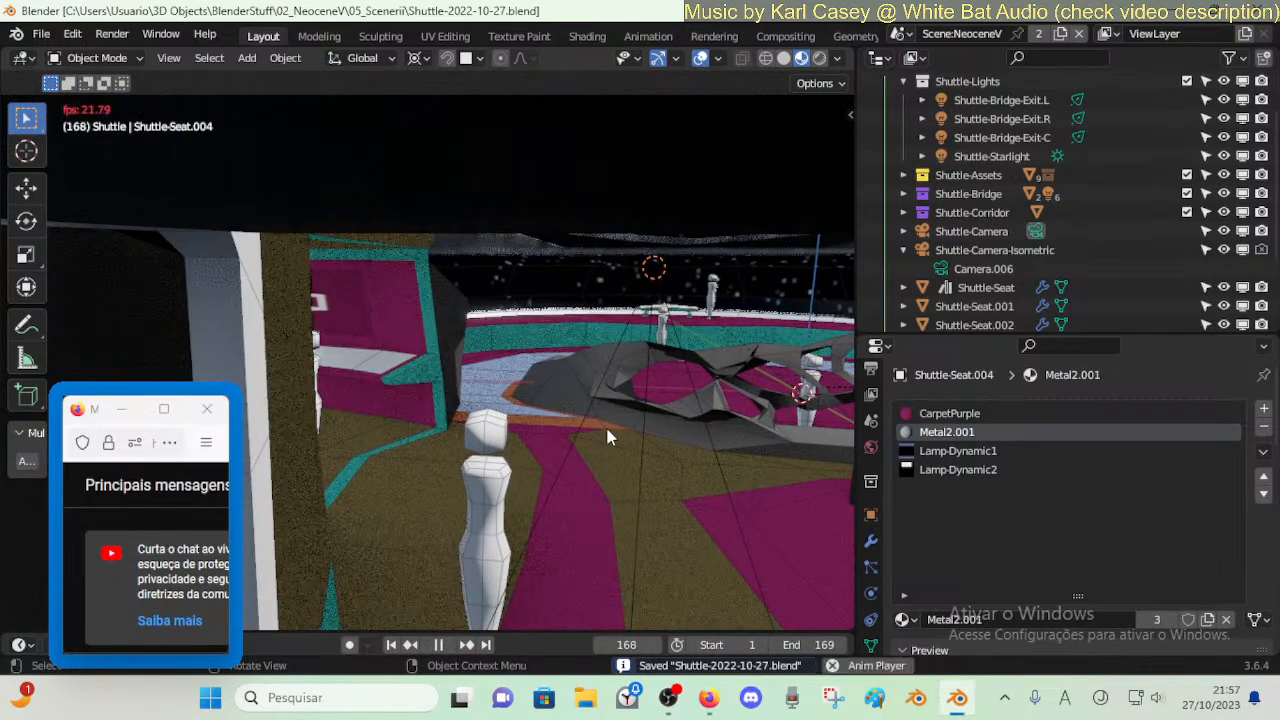
key(w)
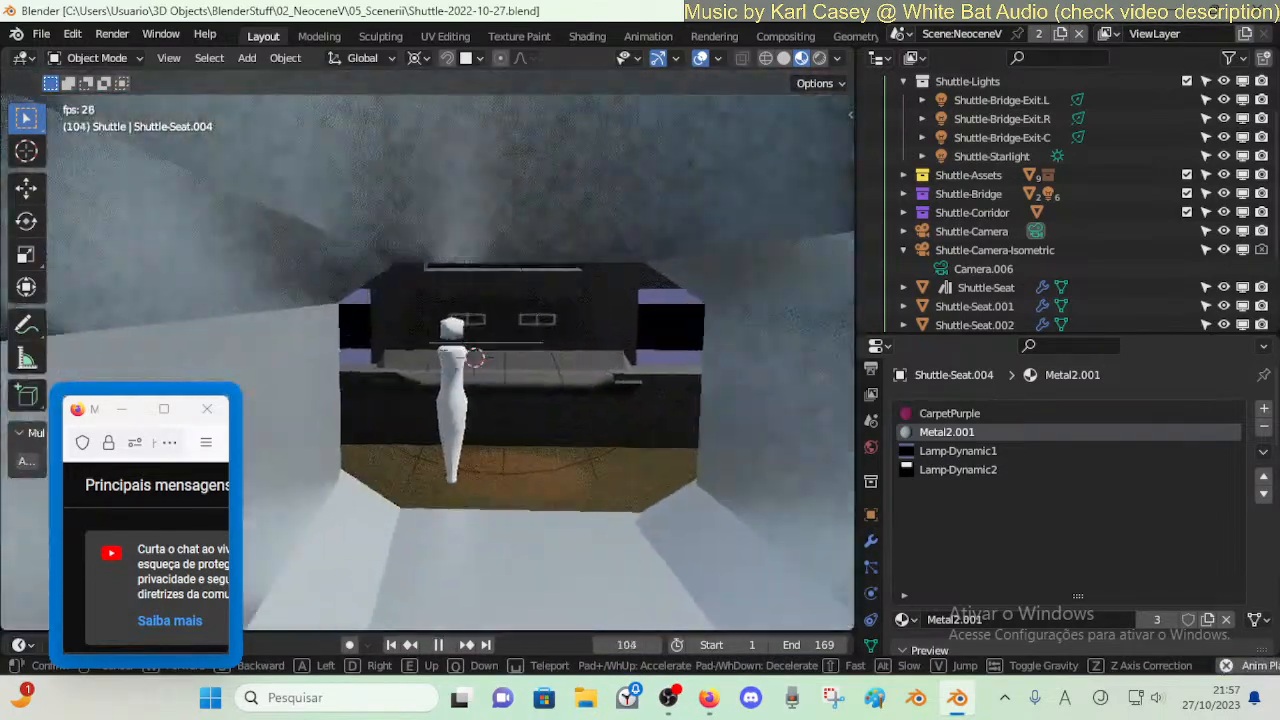
key(s)
click(607, 429)
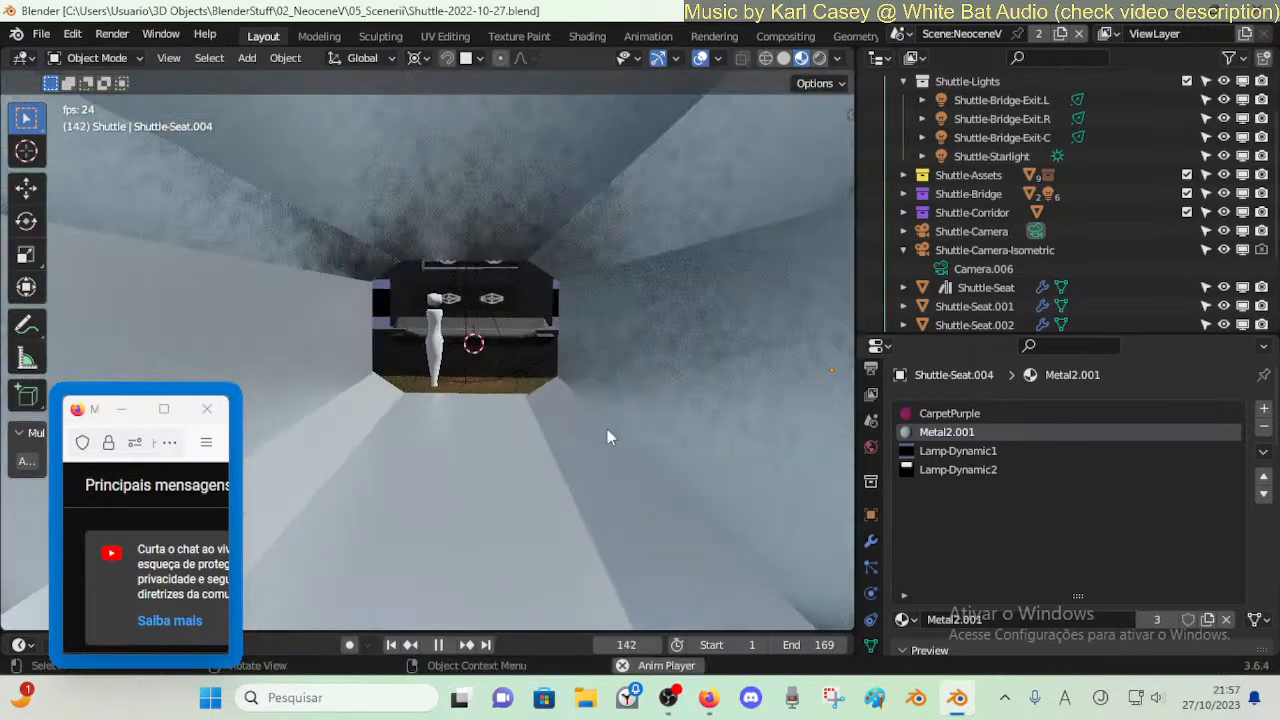
- Compare the corridor in solid and material preview shading, and disable the Shuttle-Starlight light in viewports
click(784, 58)
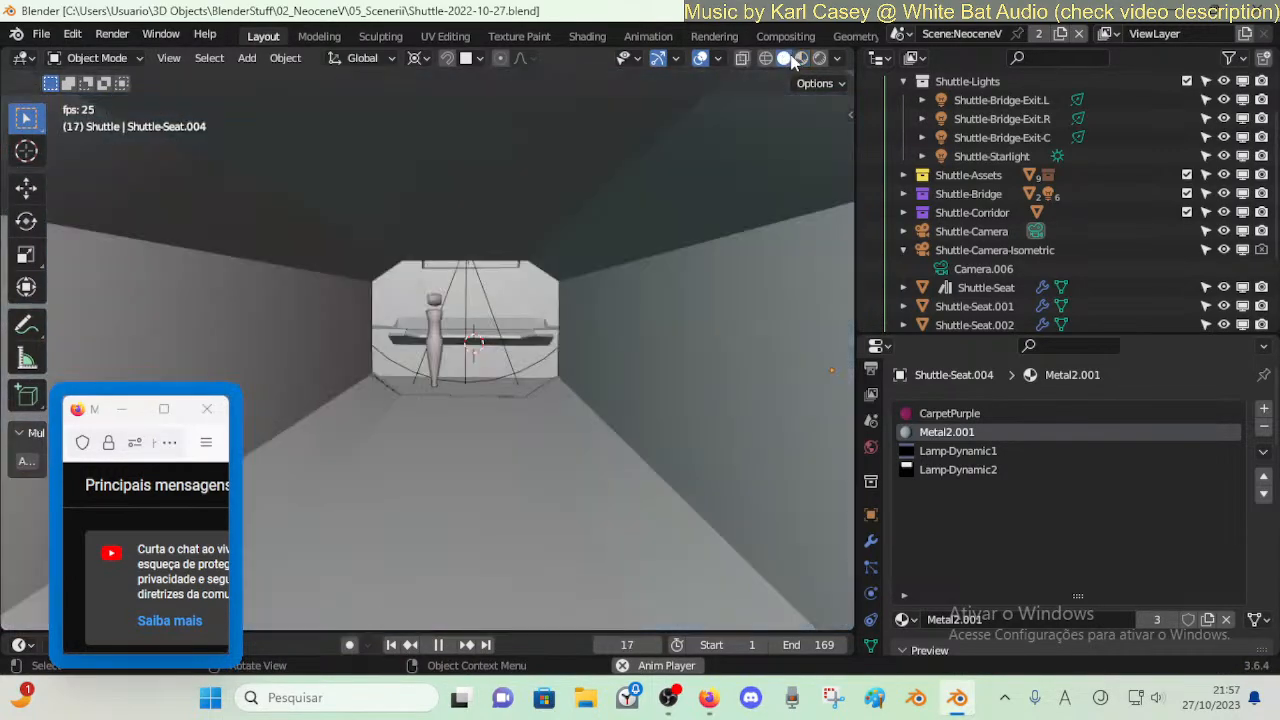
click(801, 58)
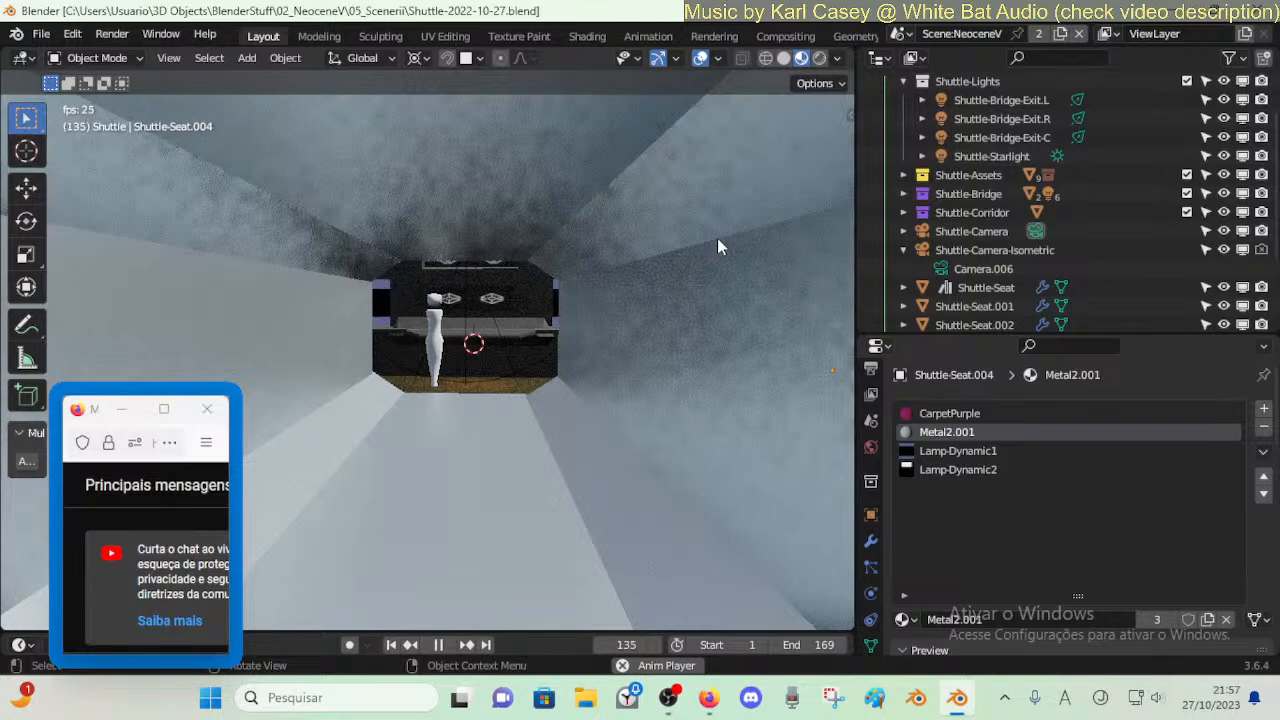
key(shift+grave)
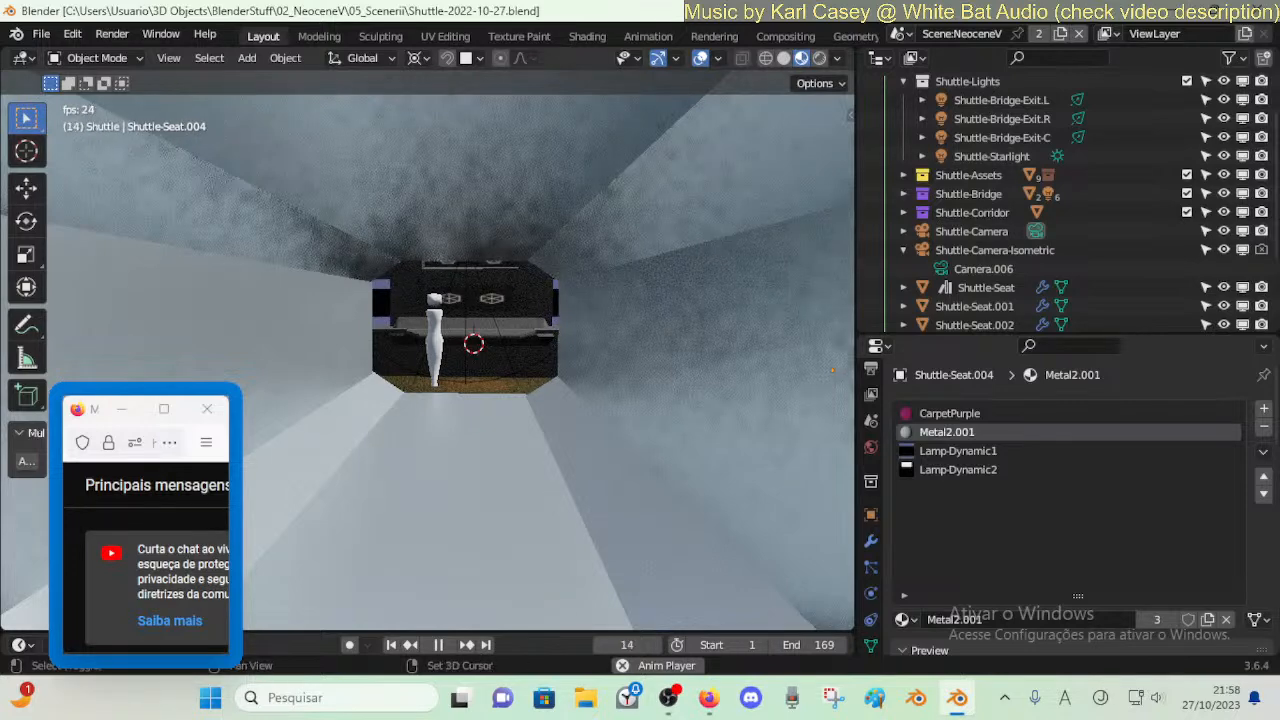
click(501, 287)
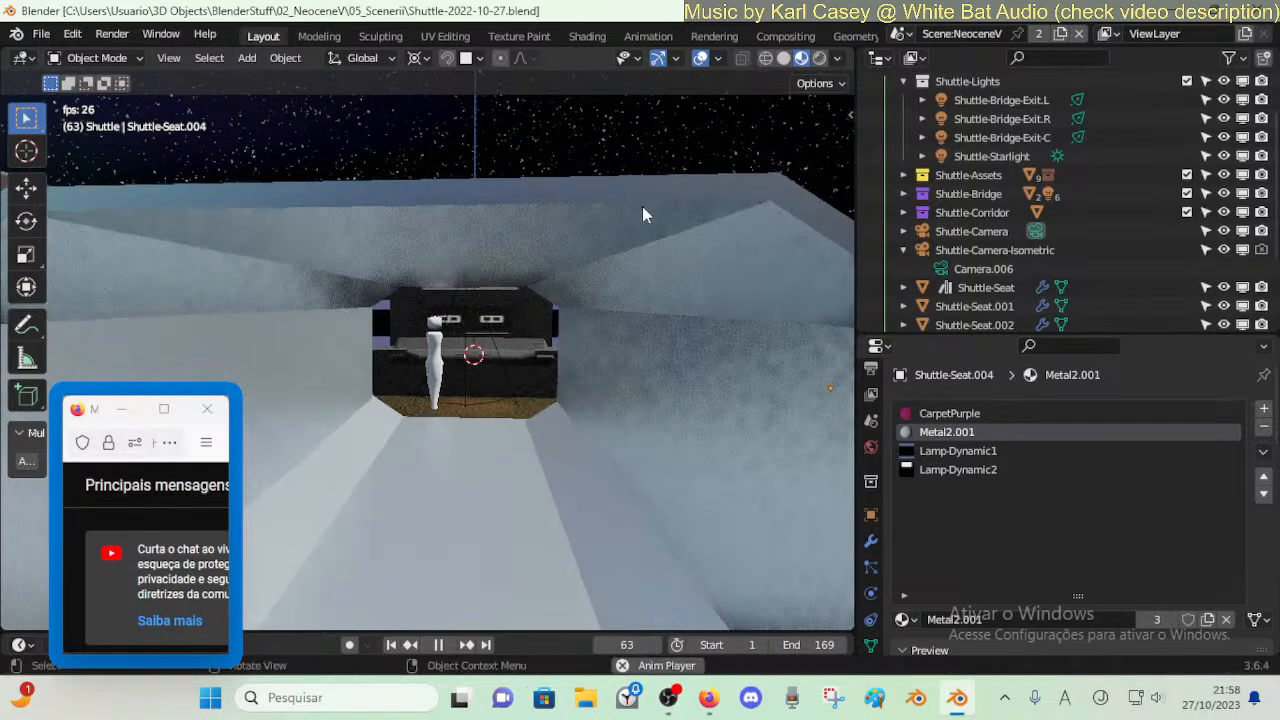
click(1242, 156)
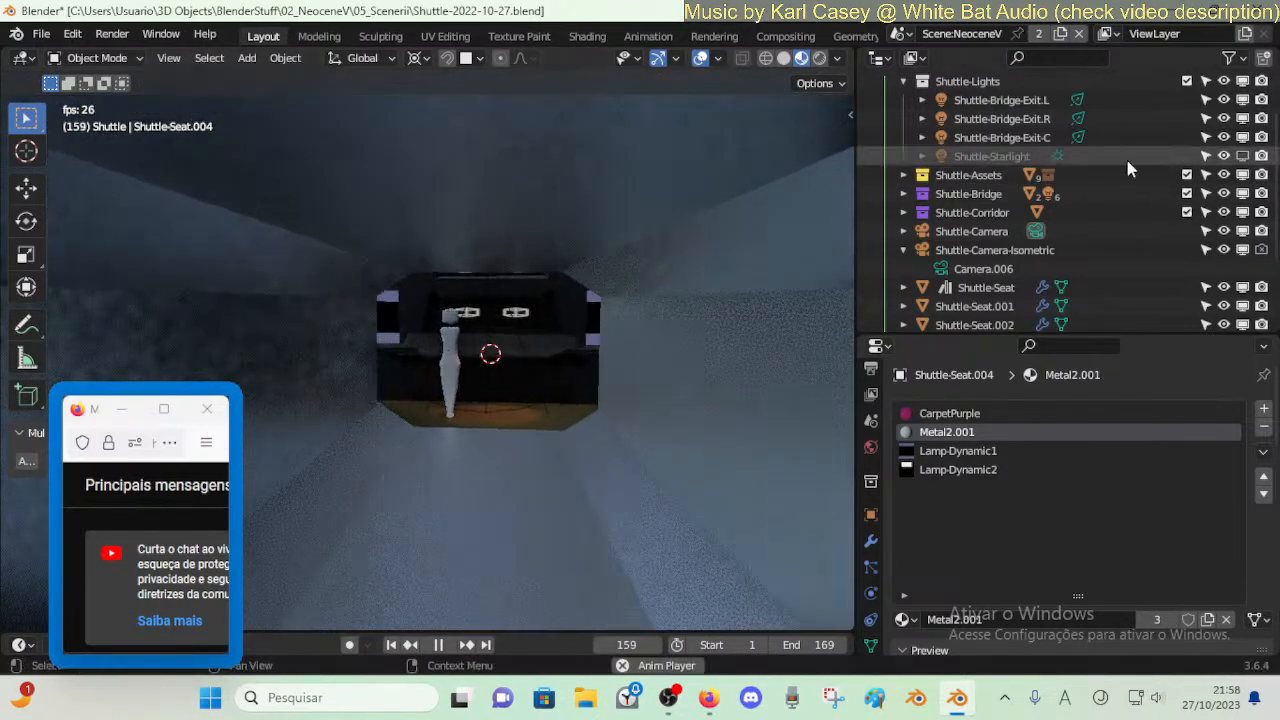
- Walk through the shuttle's doorways, central bridge and desk seating areas during playback to examine the lighting without the starlight
key(shift+grave)
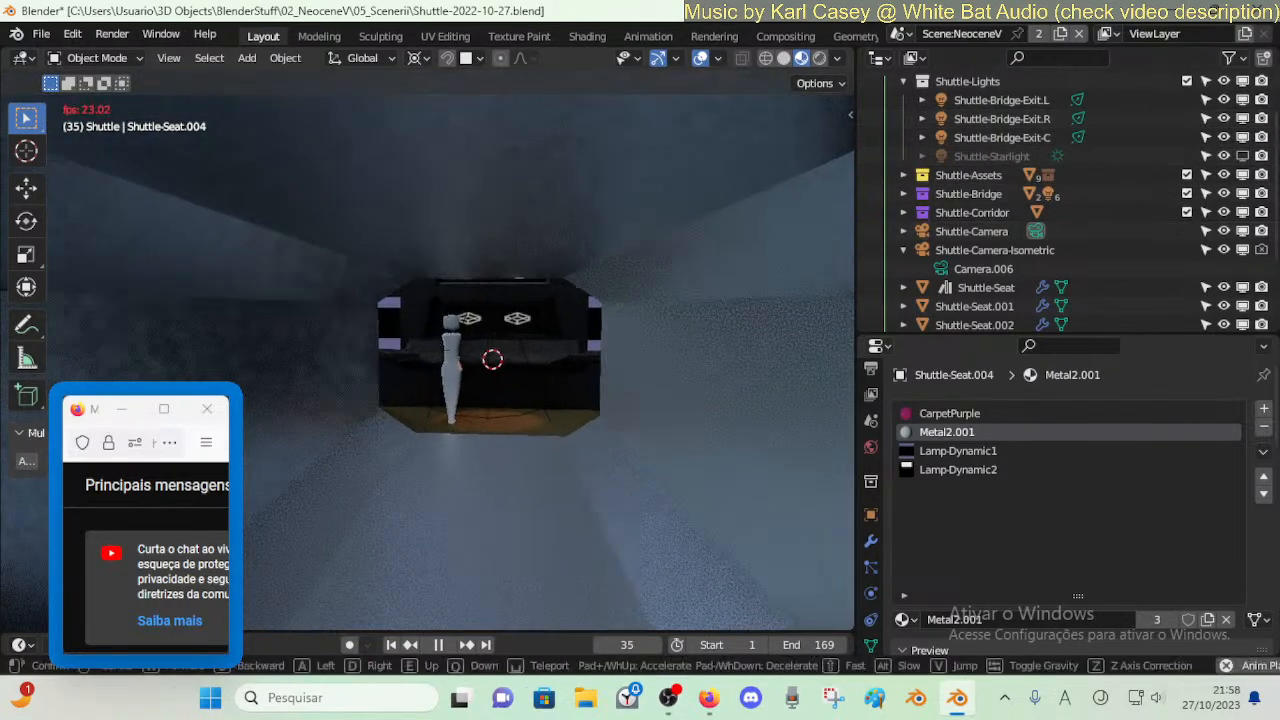
key(w)
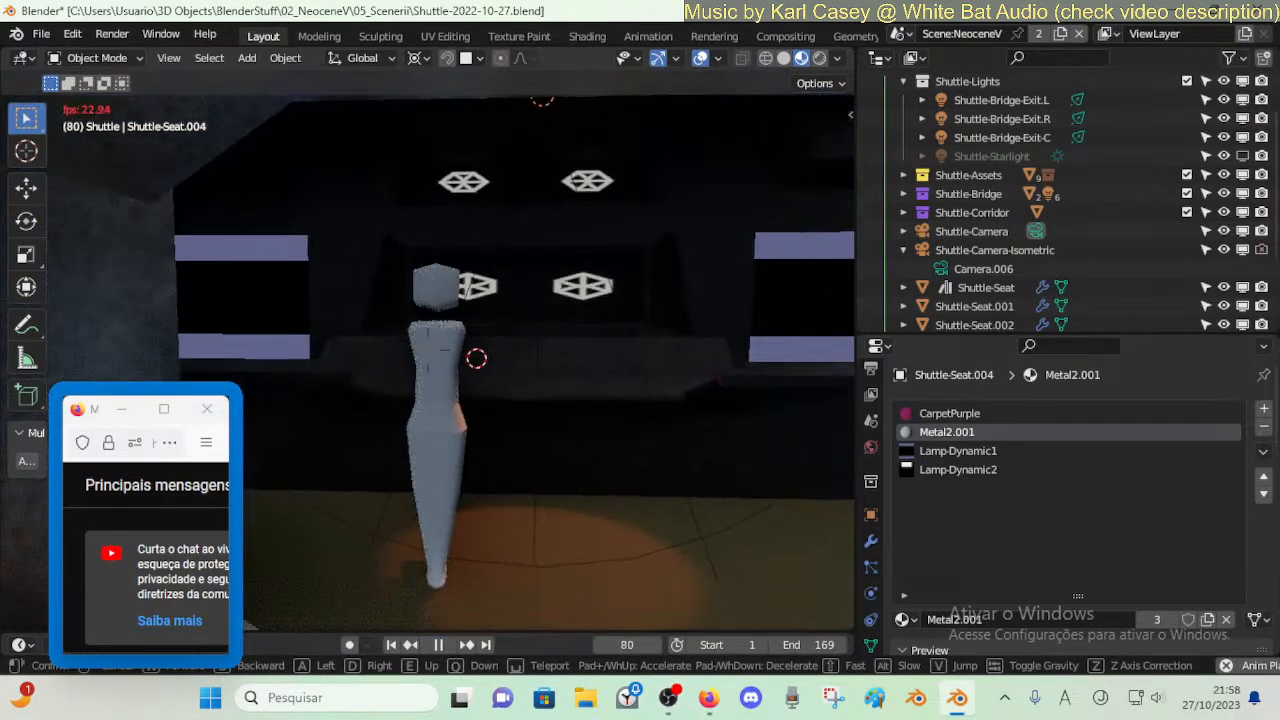
key(w)
key(d)
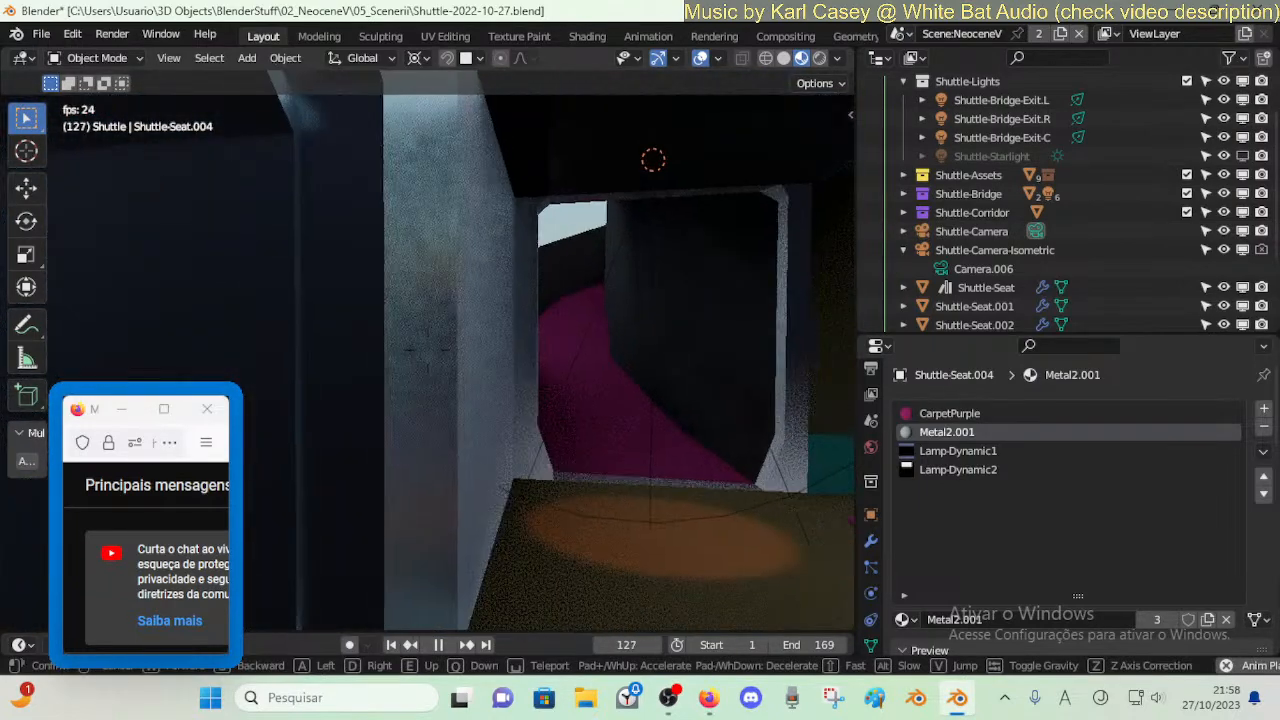
key(w)
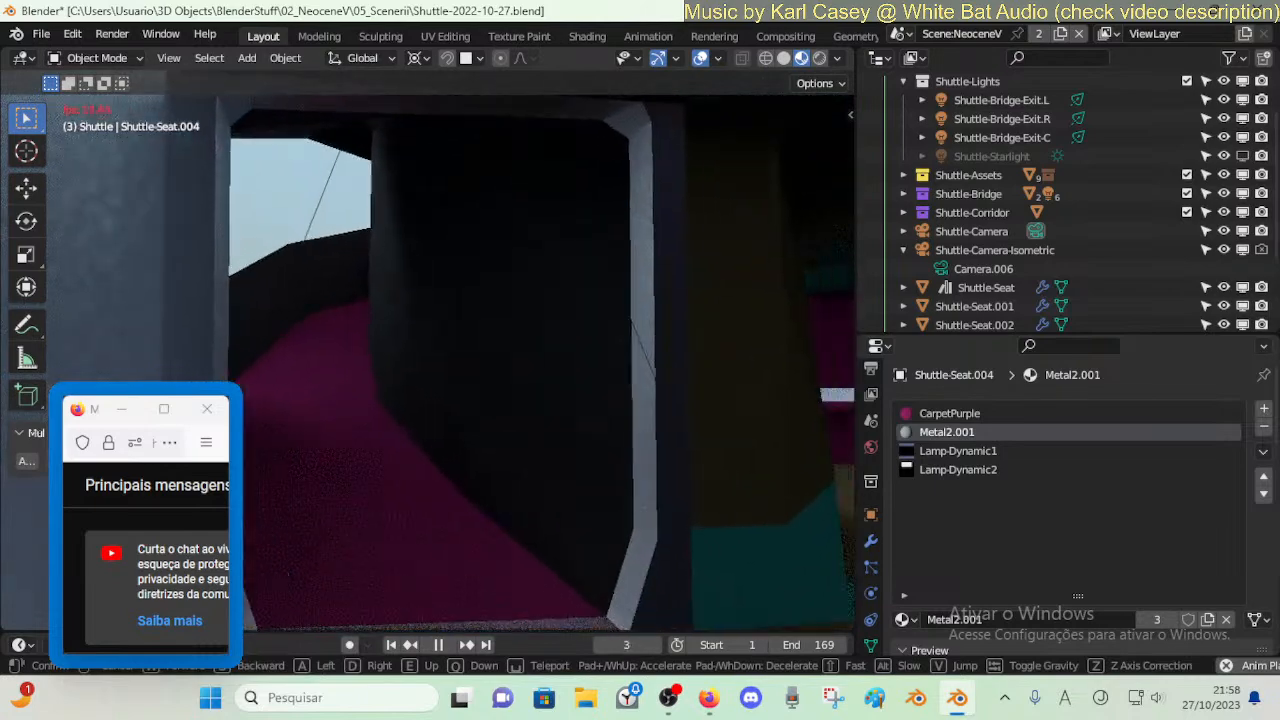
key(w)
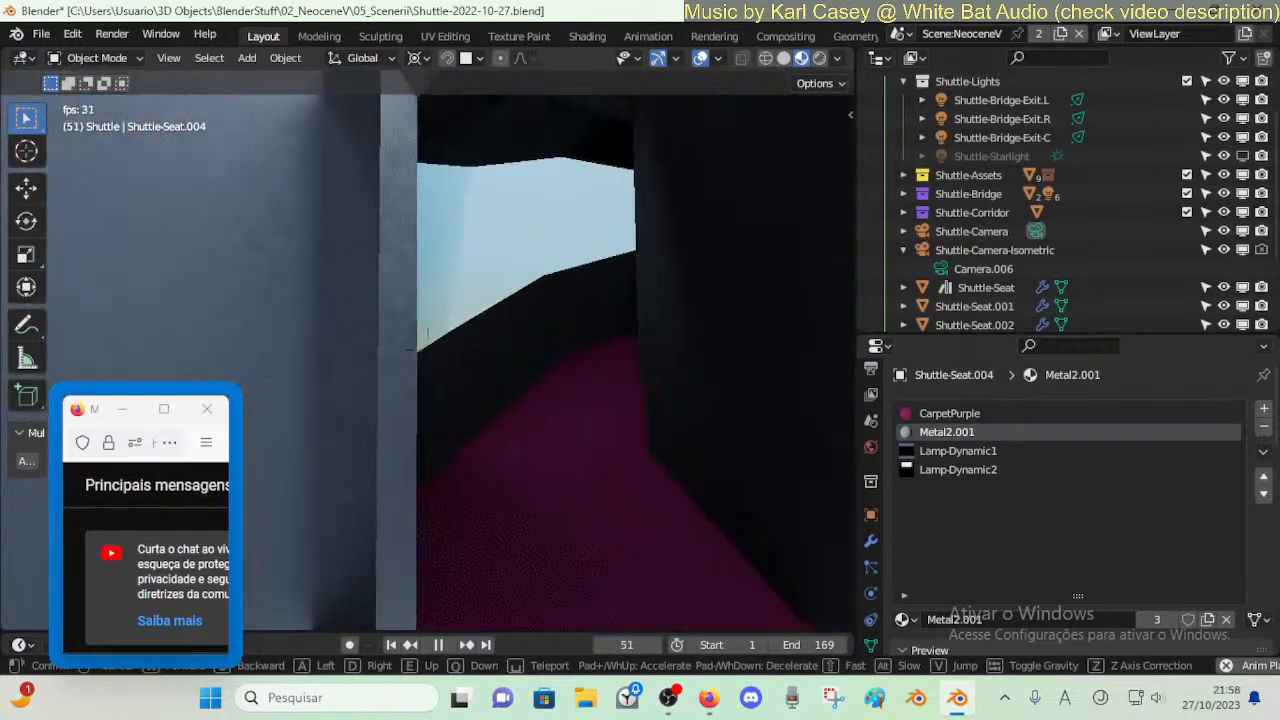
key(w)
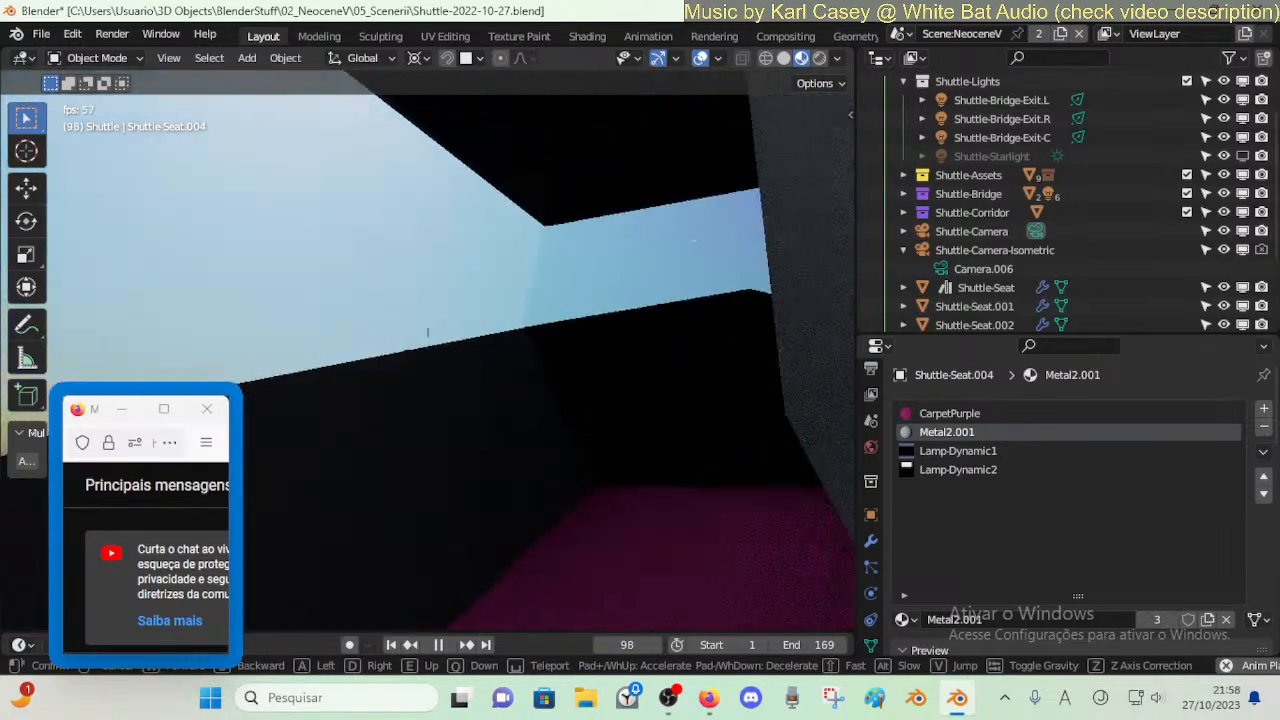
key(w)
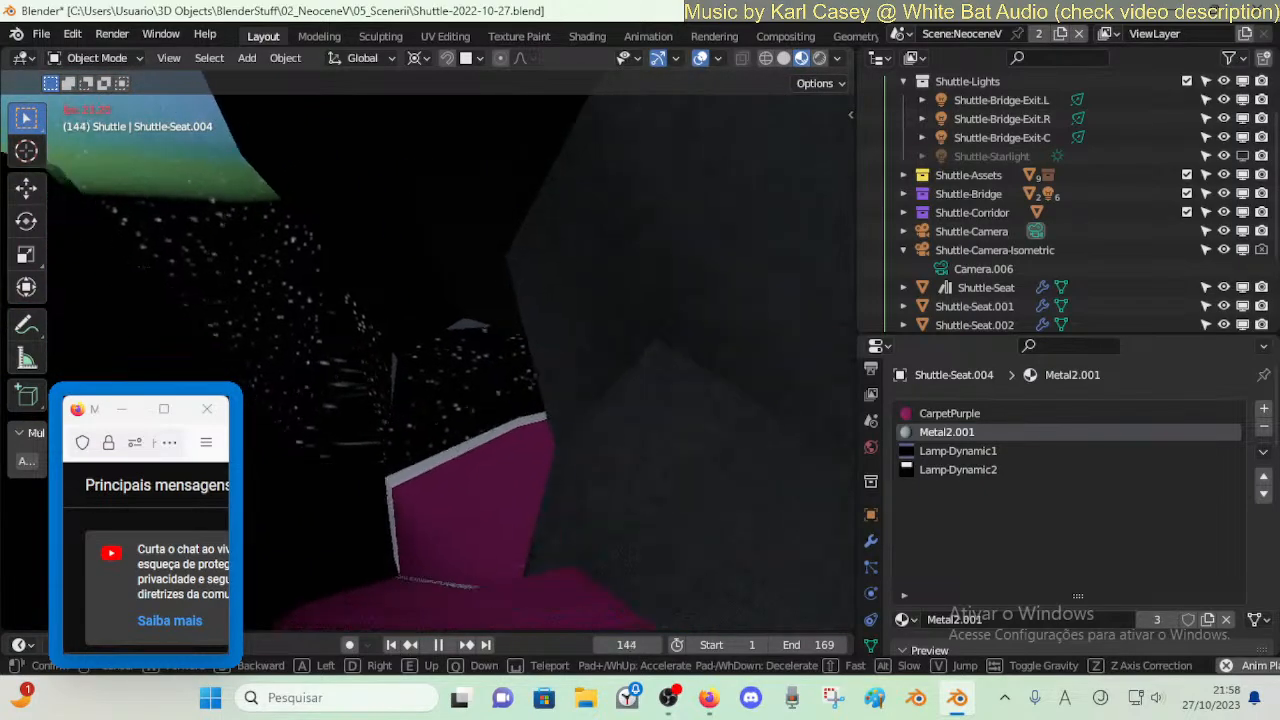
key(w)
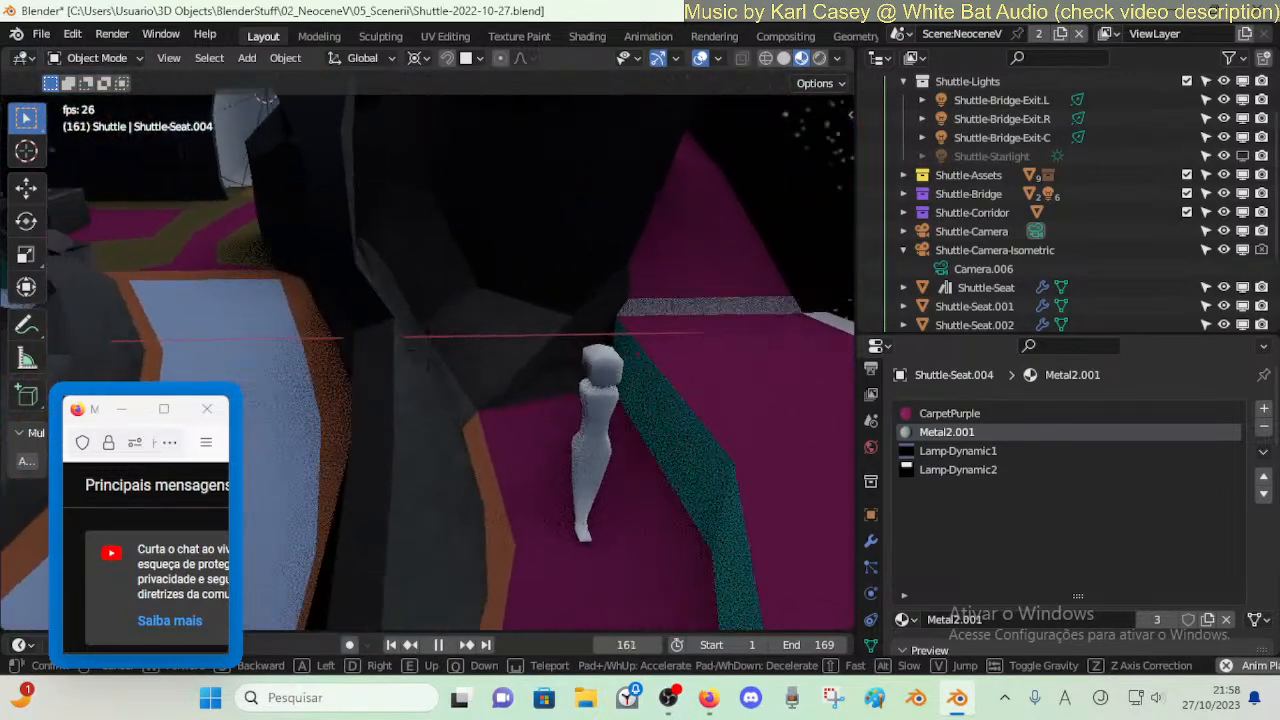
key(w)
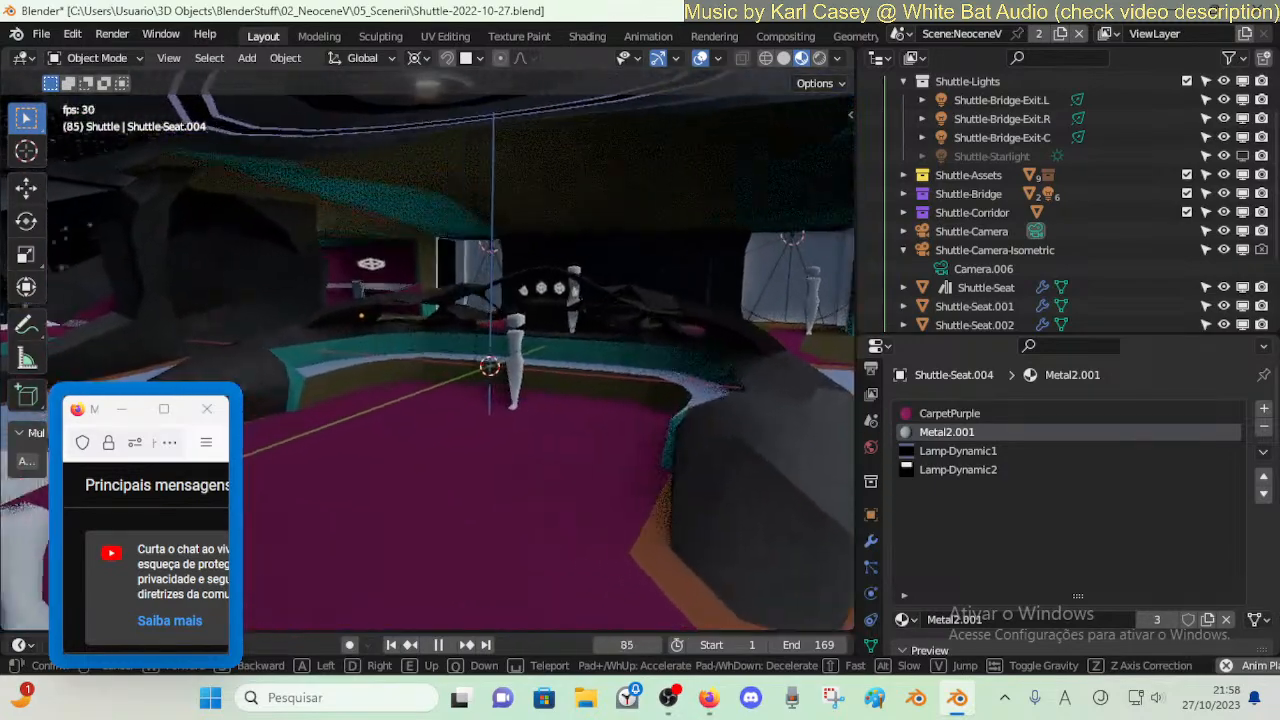
key(w)
key(w)
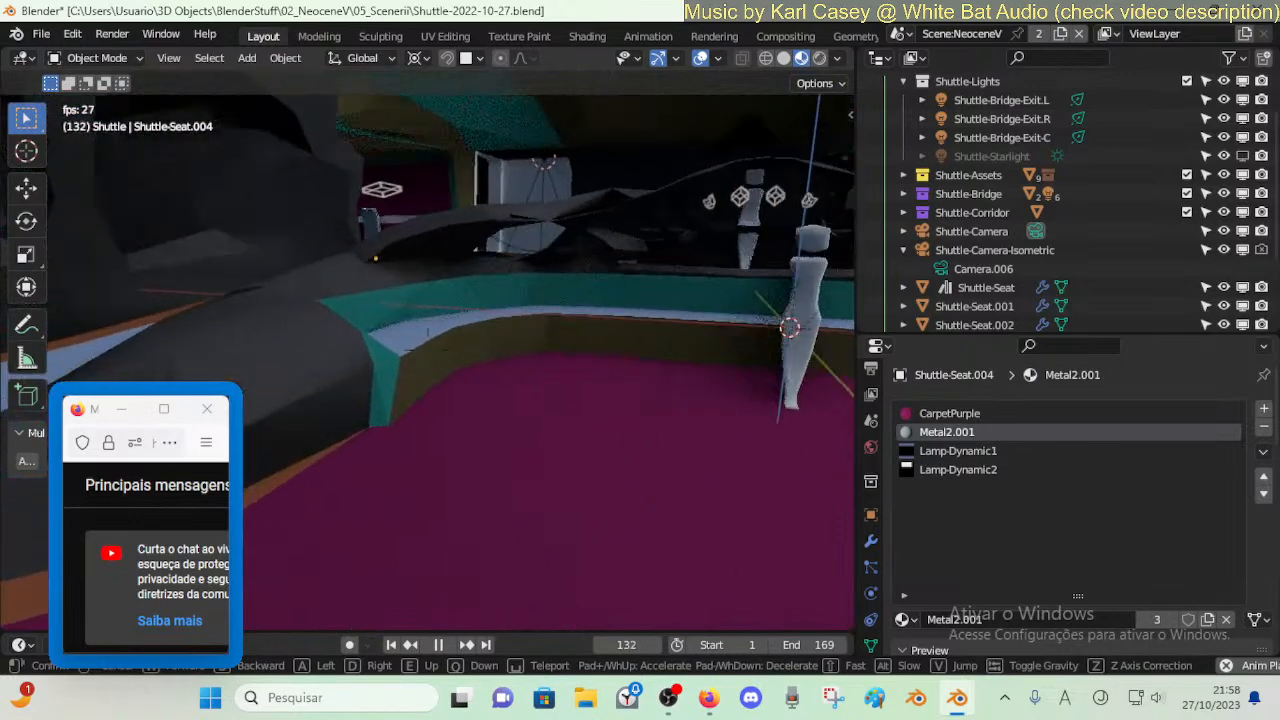
key(w)
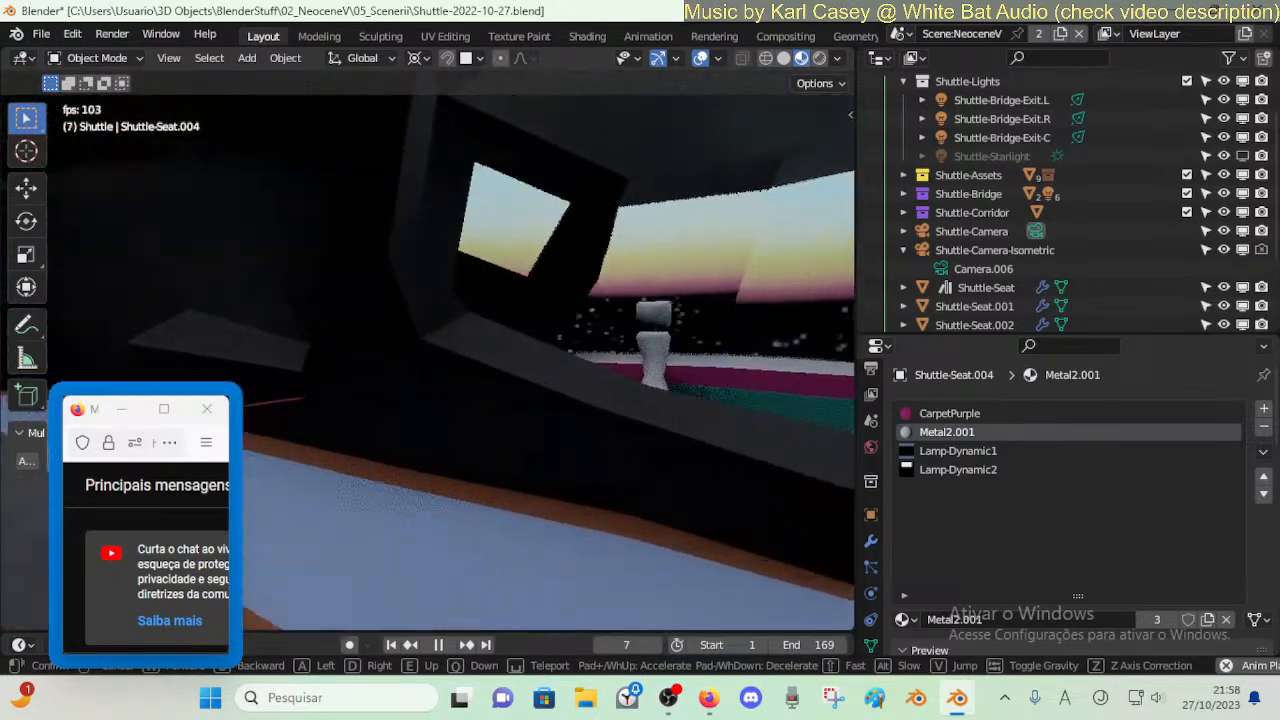
key(w)
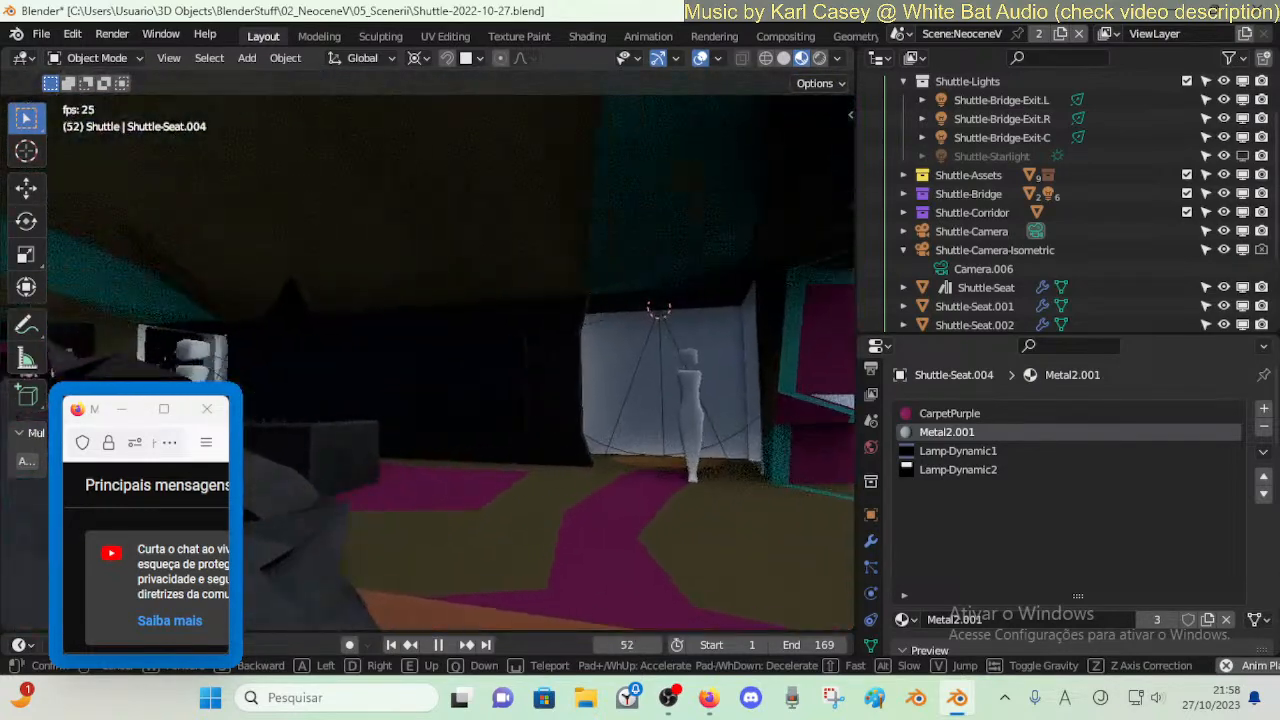
key(w)
key(s)
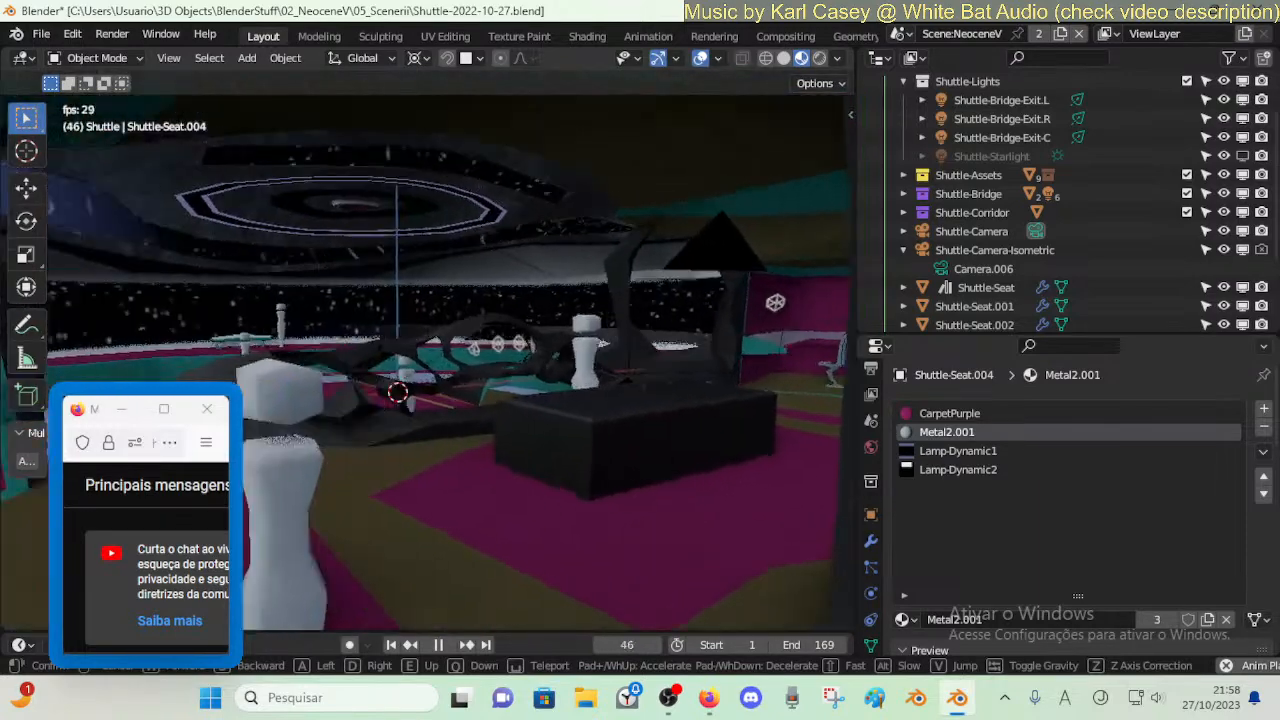
key(w)
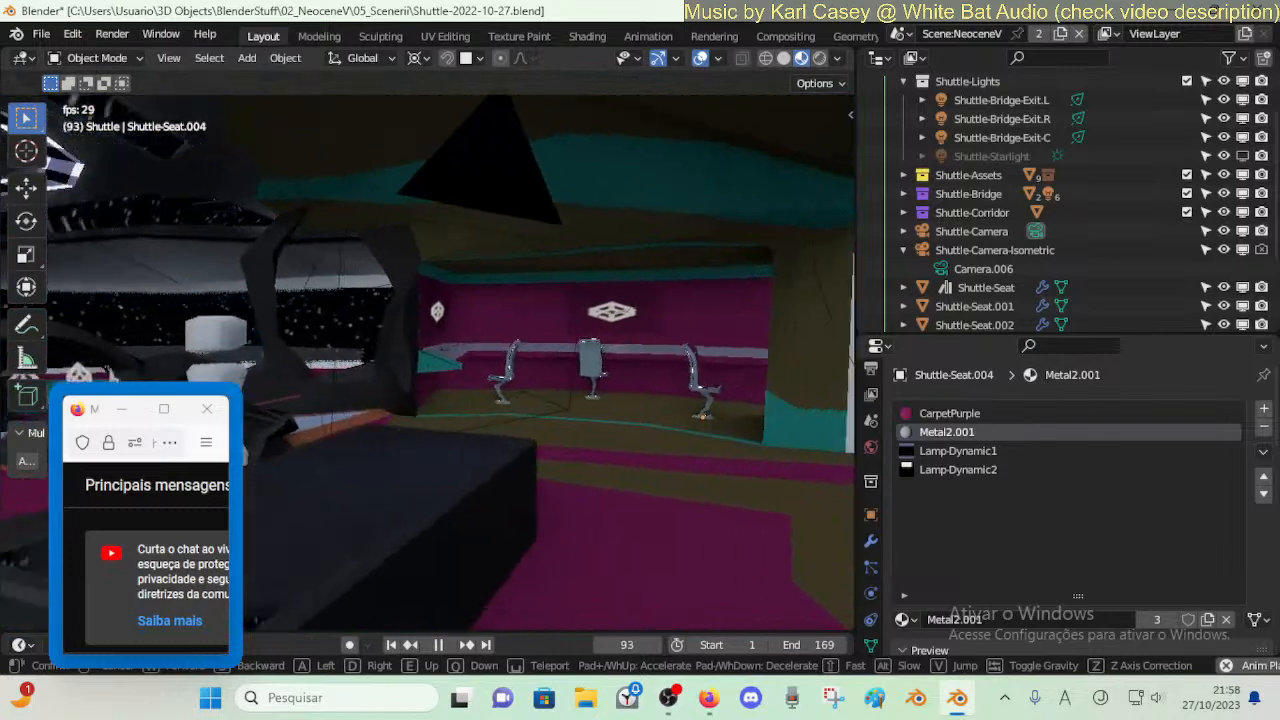
key(w)
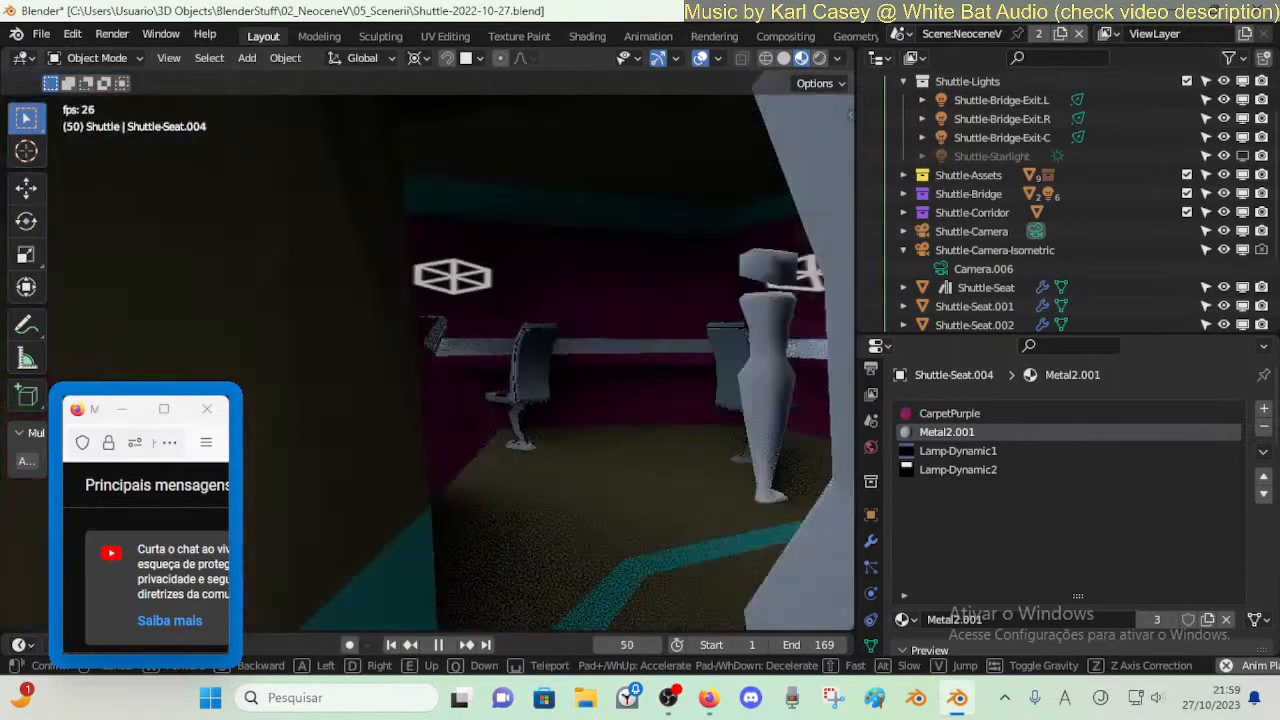
key(w)
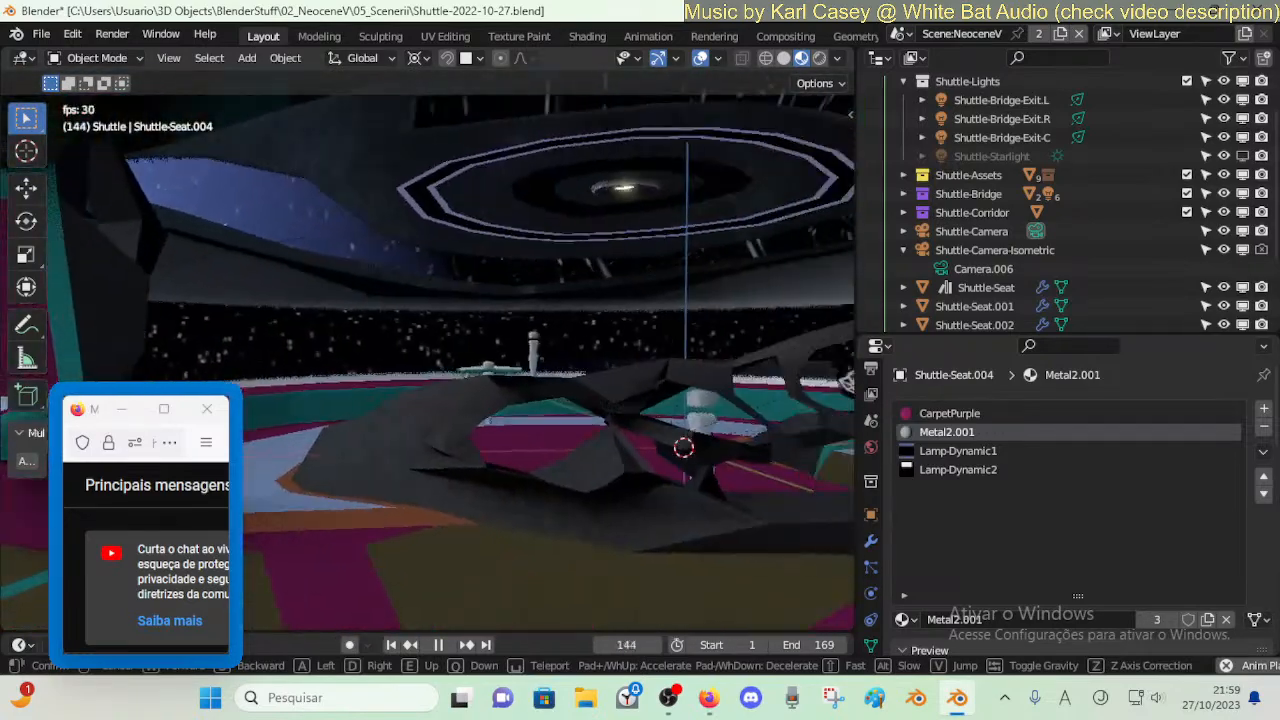
key(w)
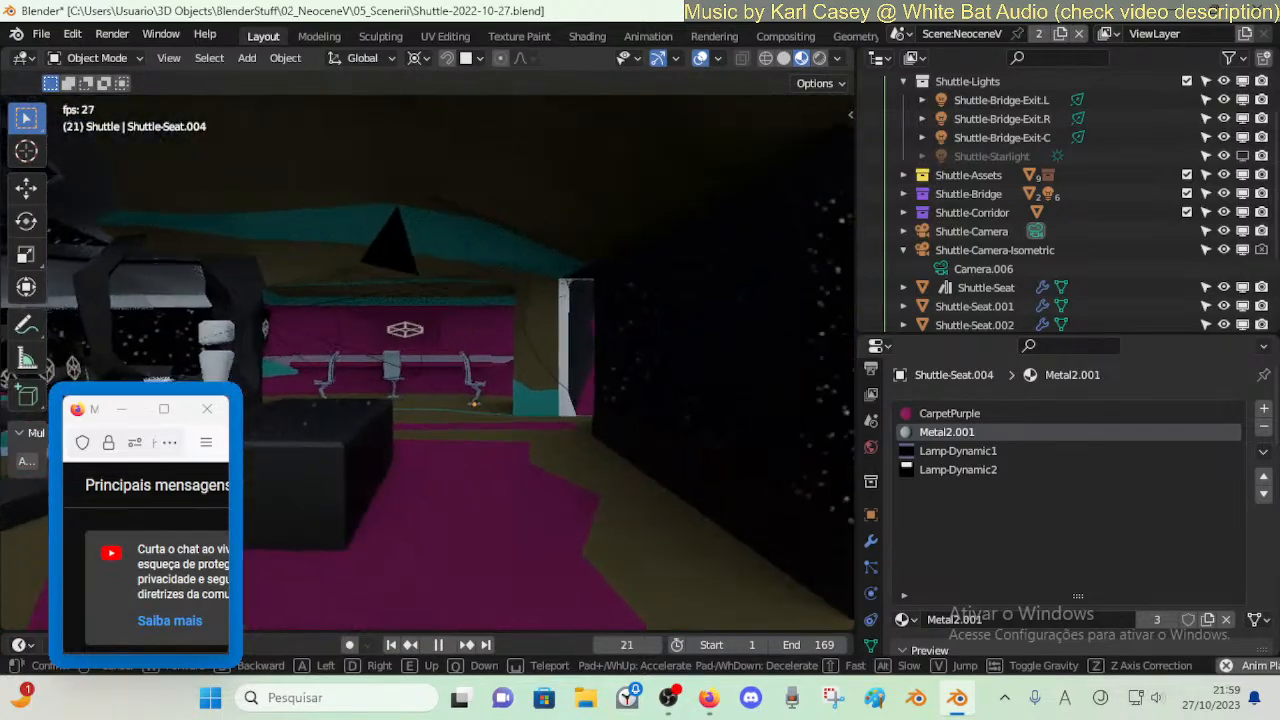
key(w)
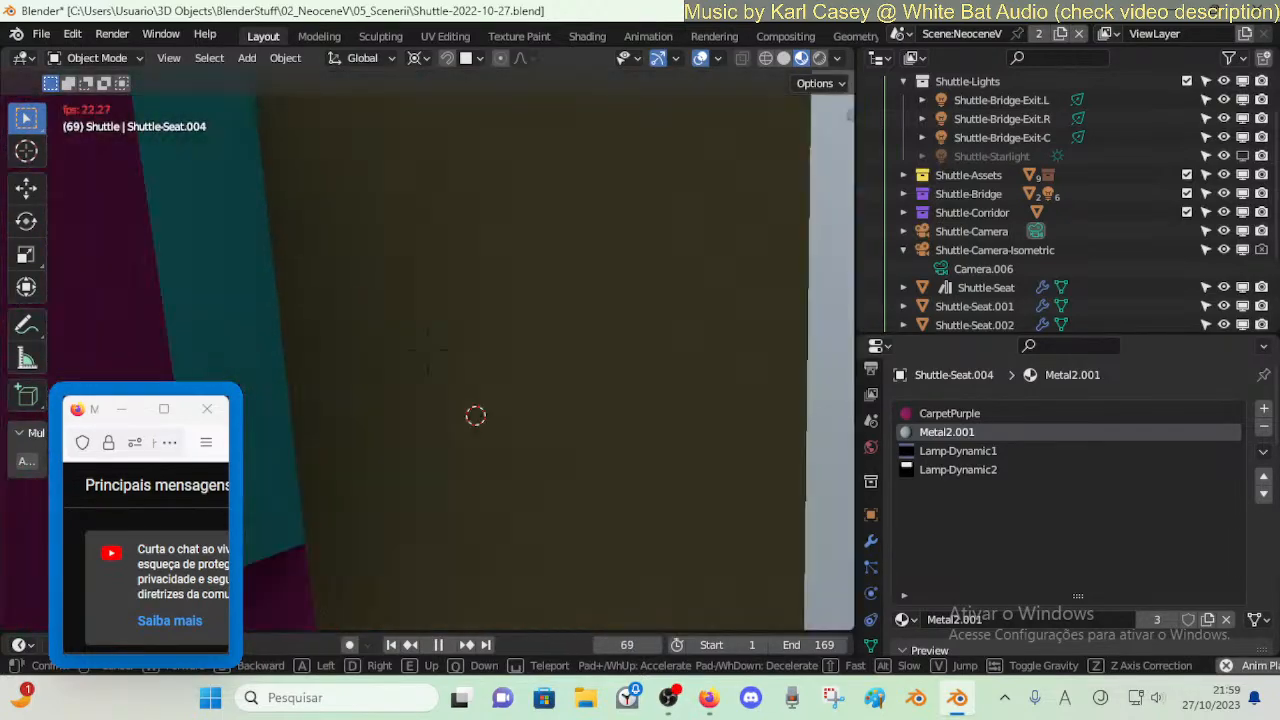
key(w)
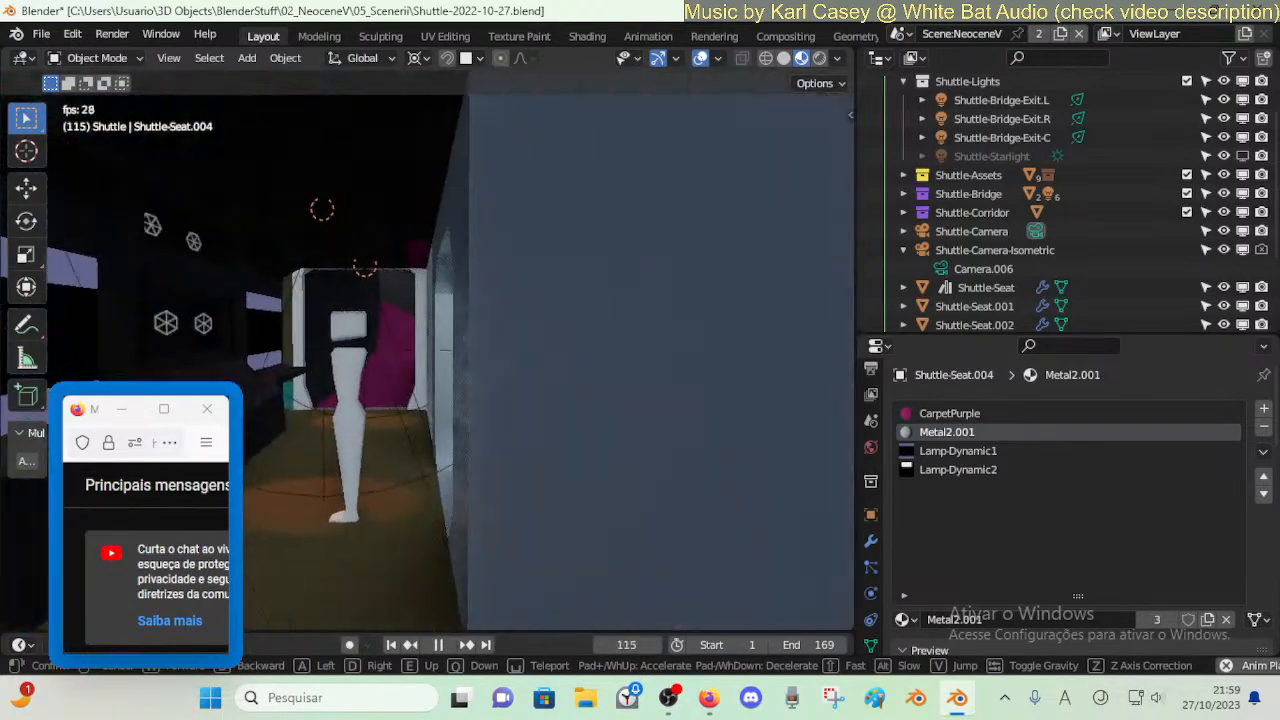
key(w)
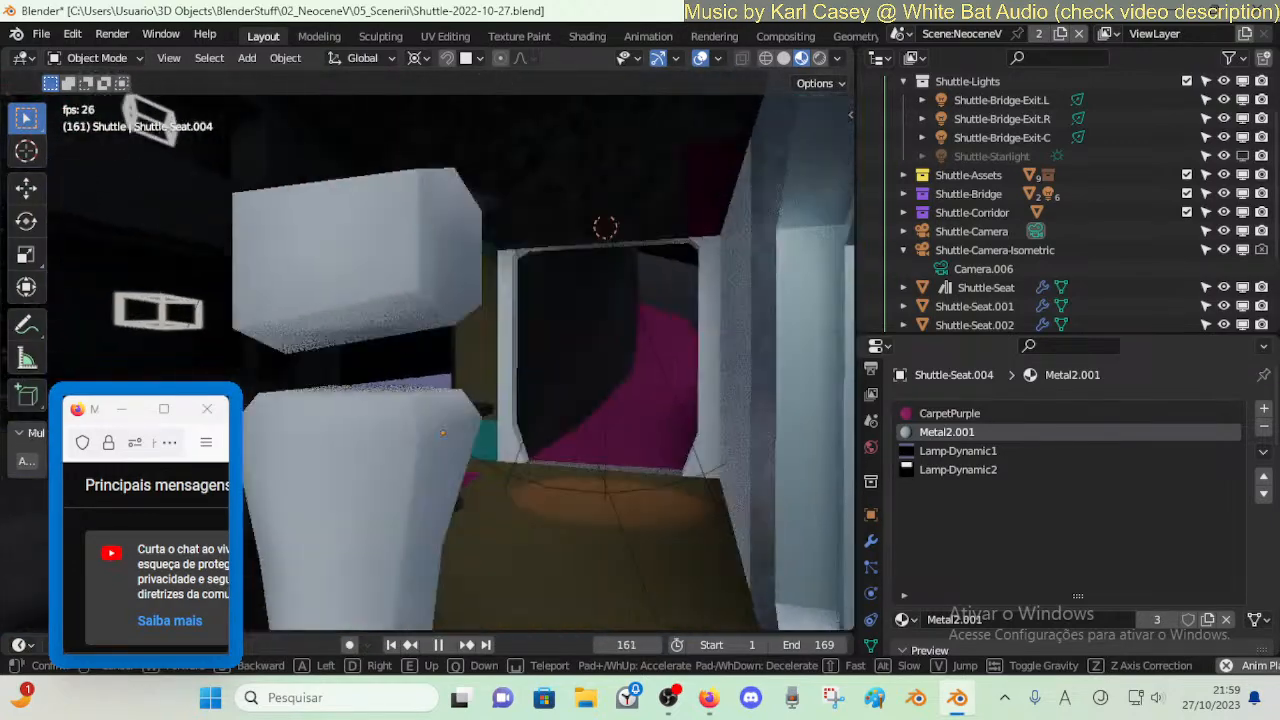
- Stop the animation playback with the shuttle viewed from outside, and save the shuttle file
key(w)
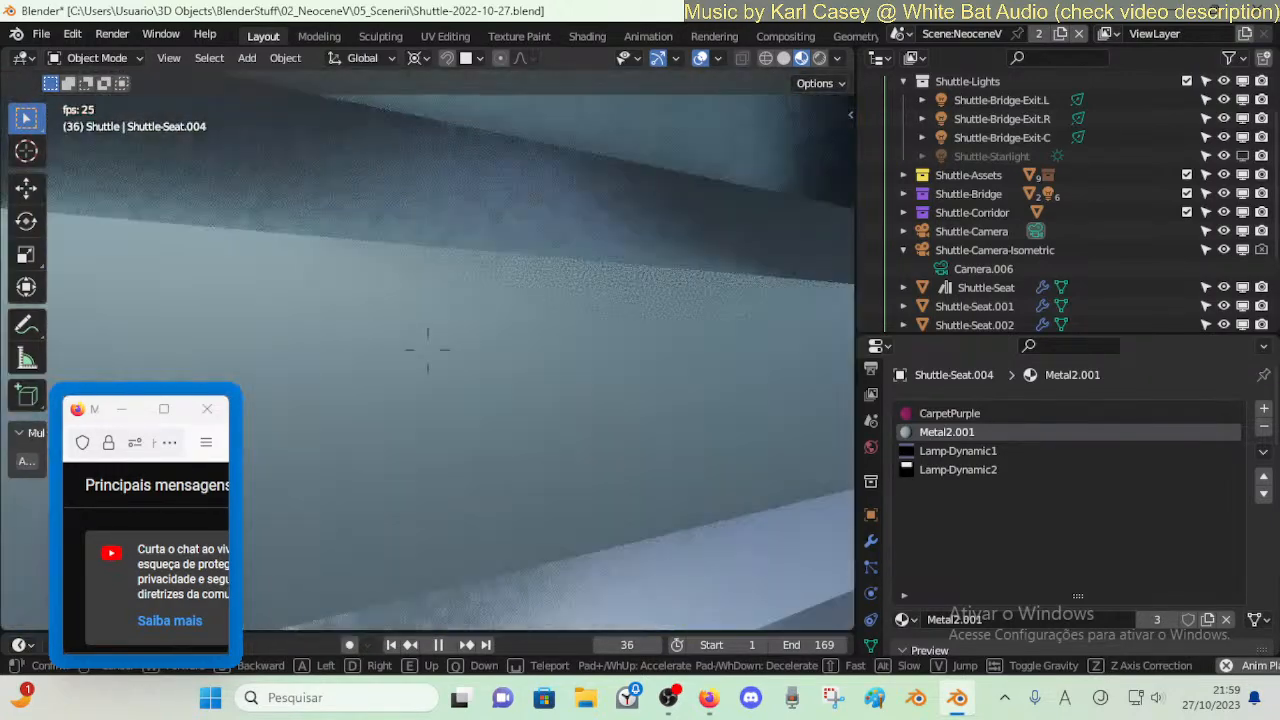
key(w)
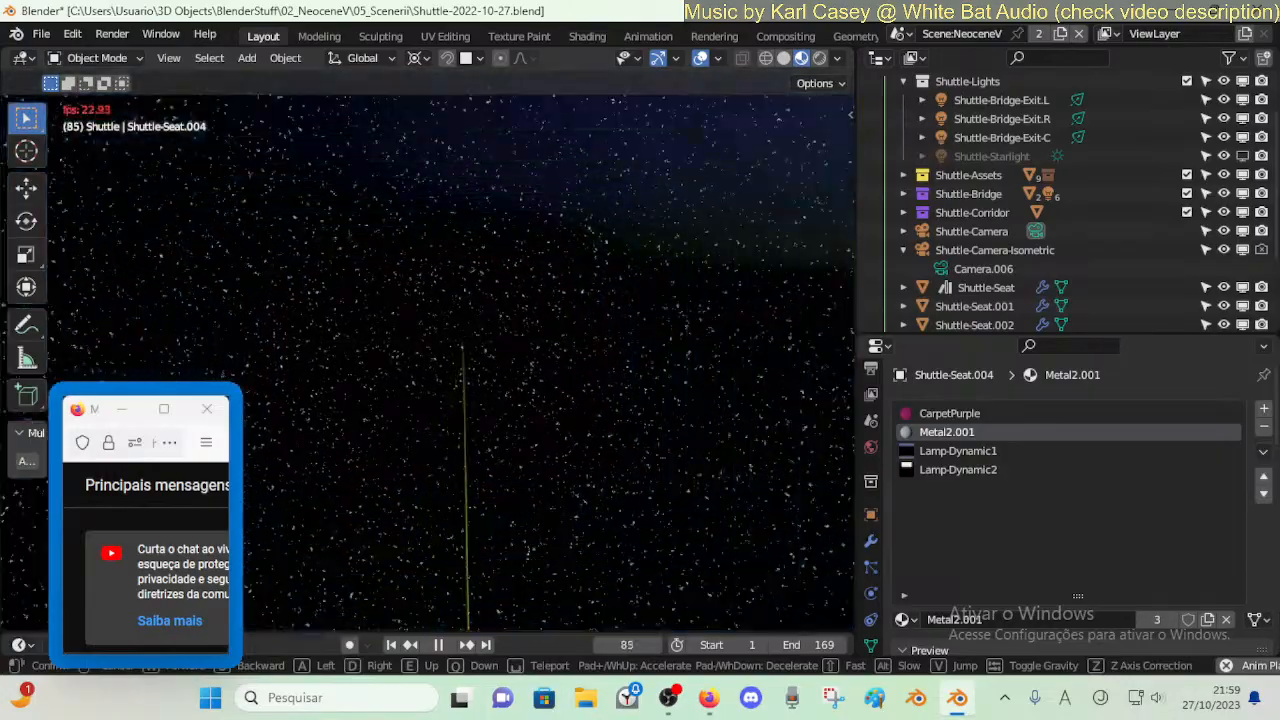
key(s)
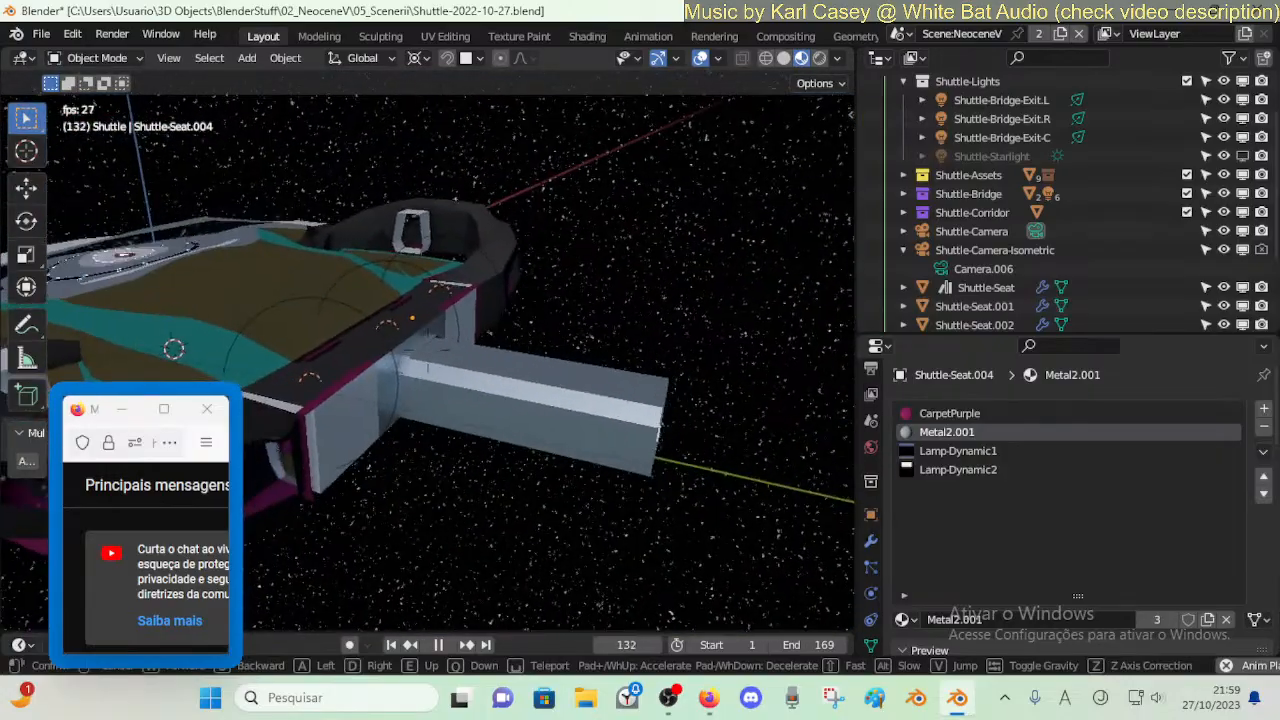
click(700, 288)
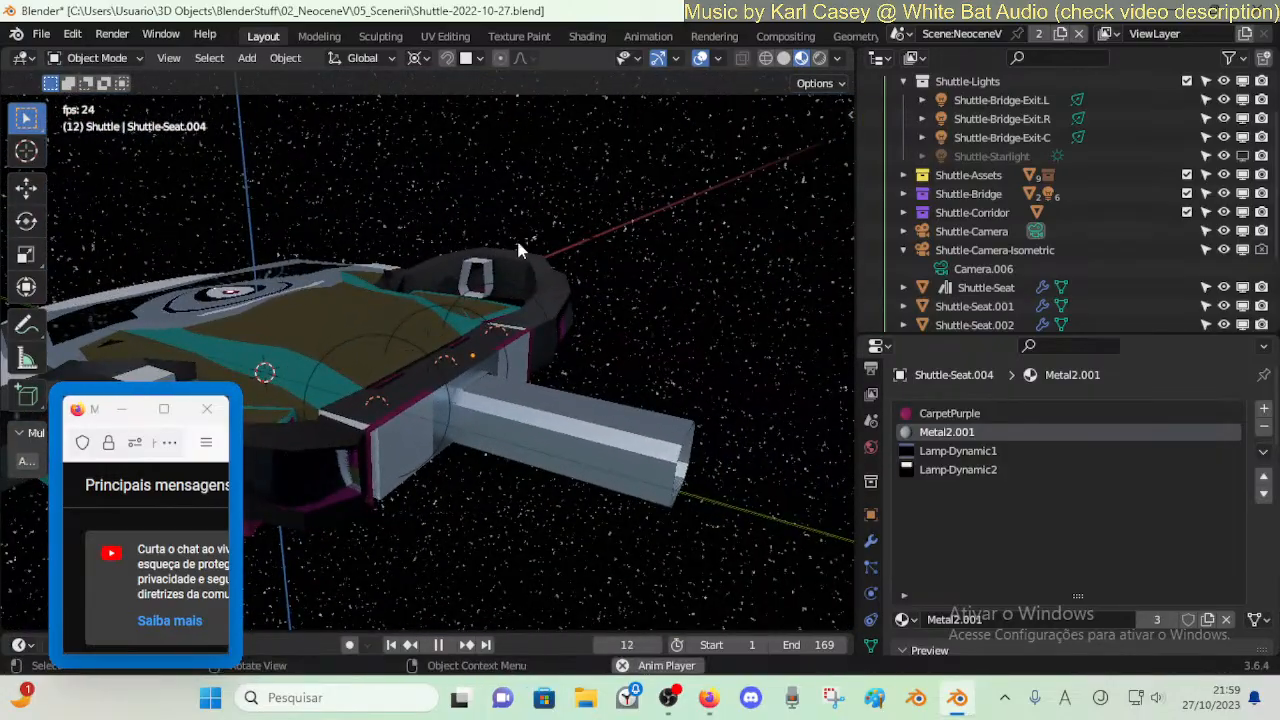
key(space)
key(ctrl+s)
- Select the large Bridge-Boolean box around the shuttle and move it down about 0.47 m along the global Z axis
click(479, 248)
key(a)
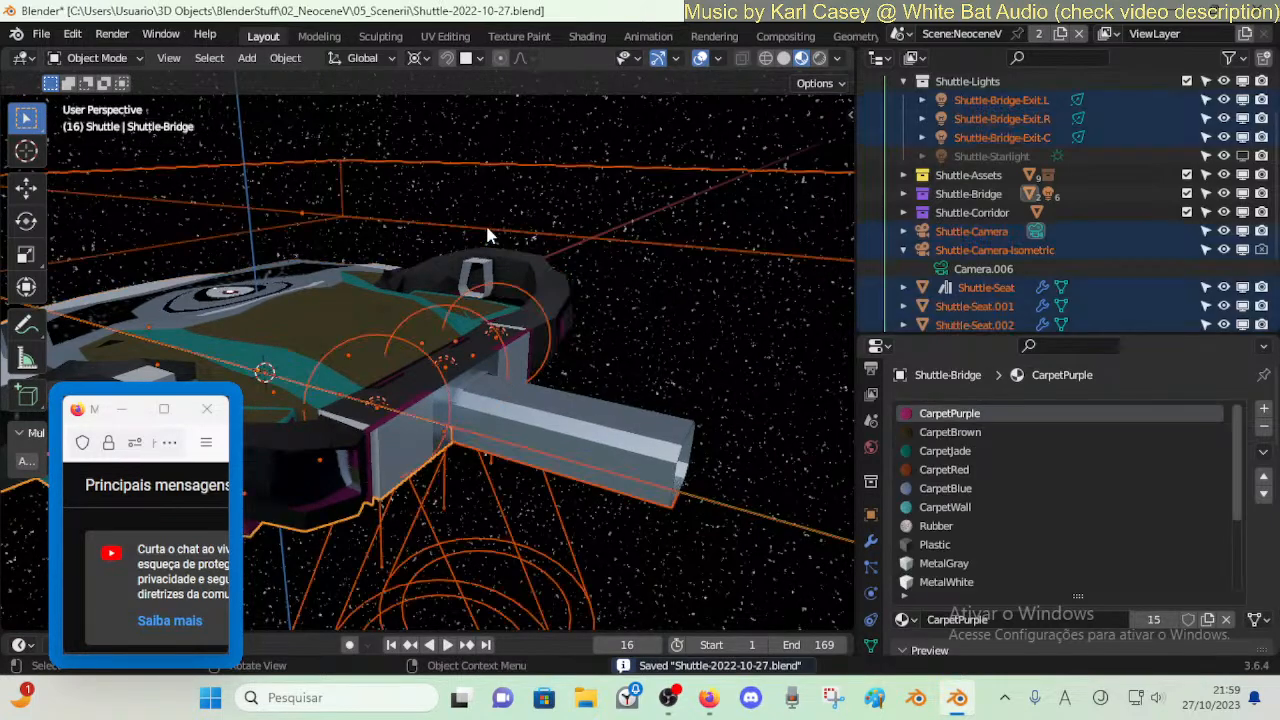
click(522, 224)
key(g)
key(z)
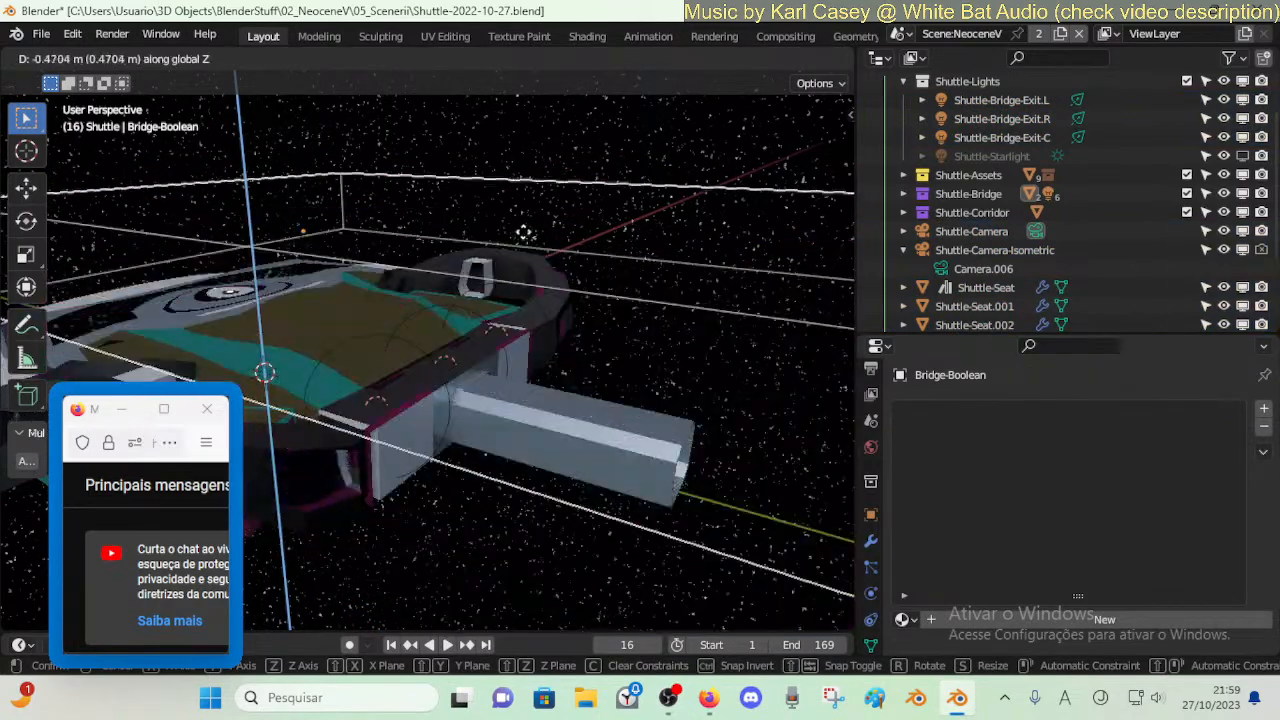
click(526, 238)
middle_drag(526, 238, 474, 293)
- Select the Shuttle-Bridge object, collapse its Boolean modifier settings, and enable its Solidify modifier in the viewport and in renders
click(461, 312)
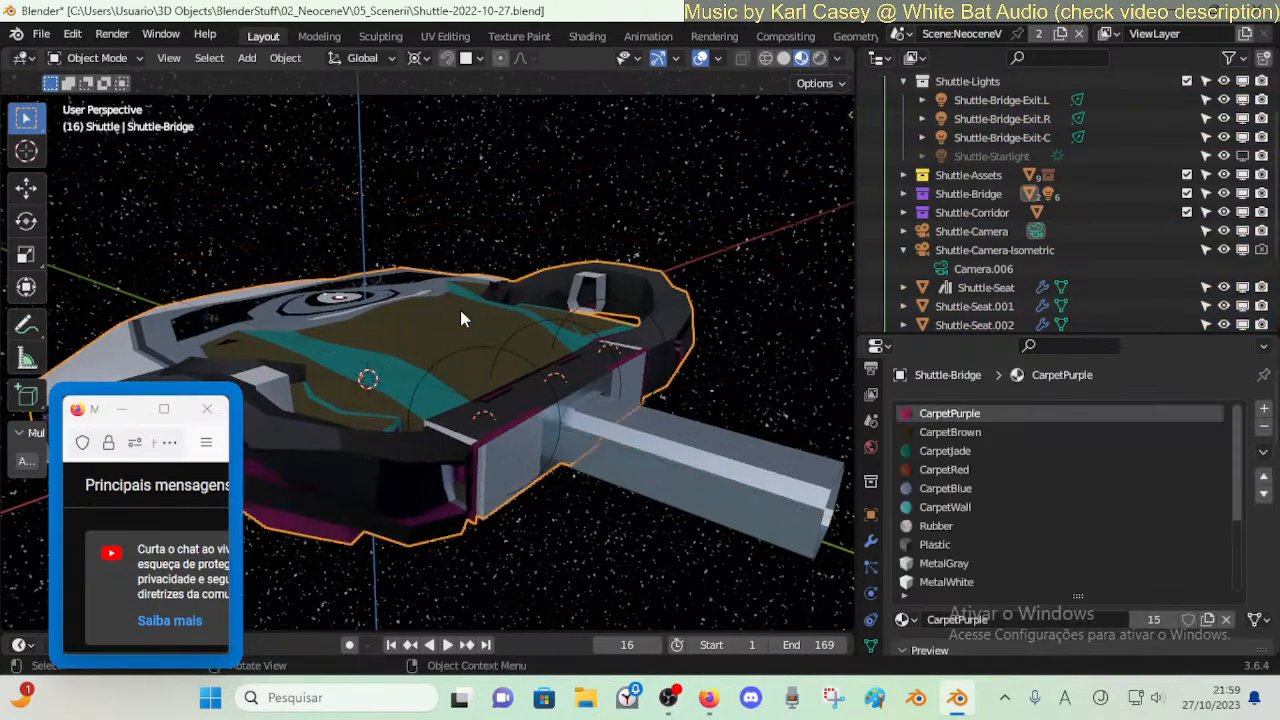
click(871, 541)
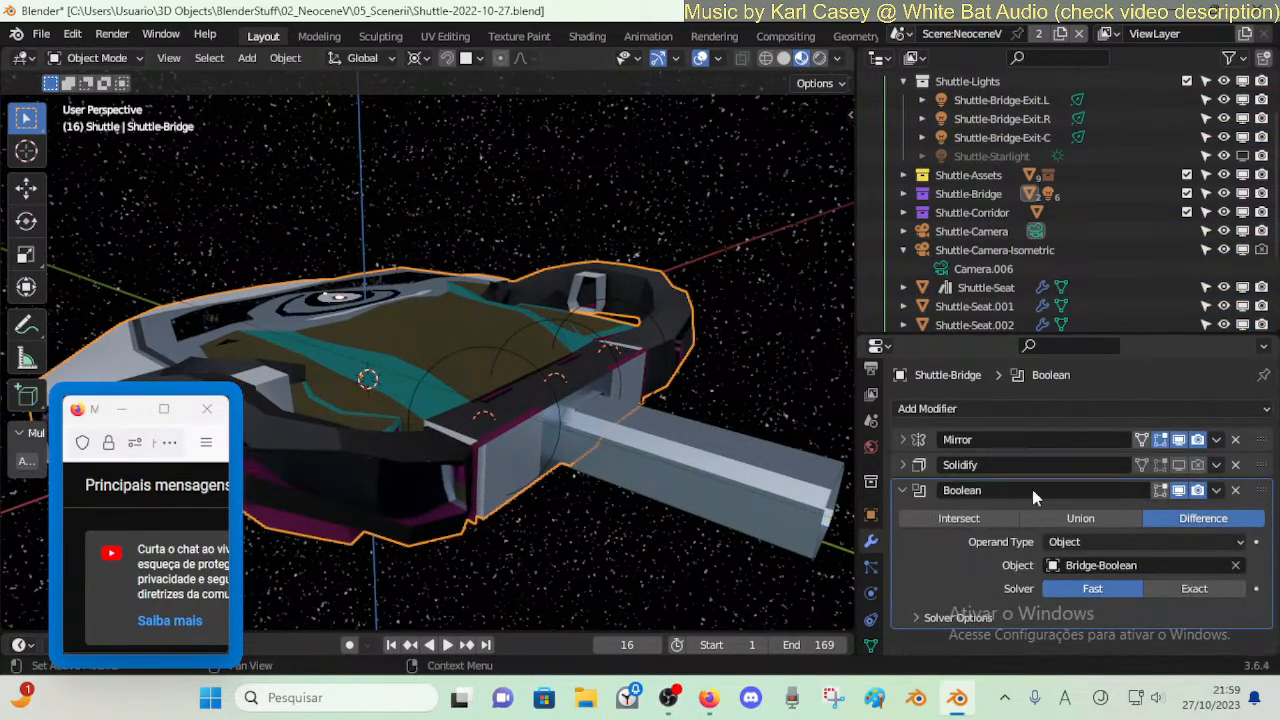
click(903, 490)
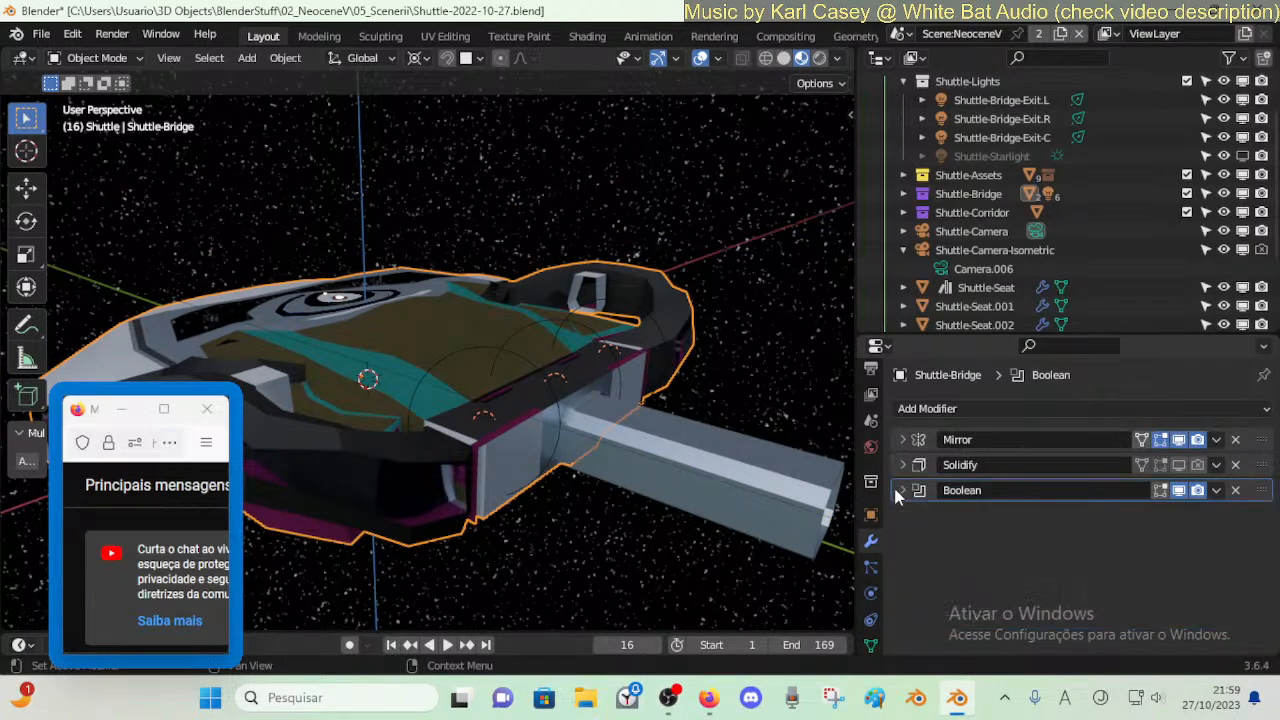
click(1179, 464)
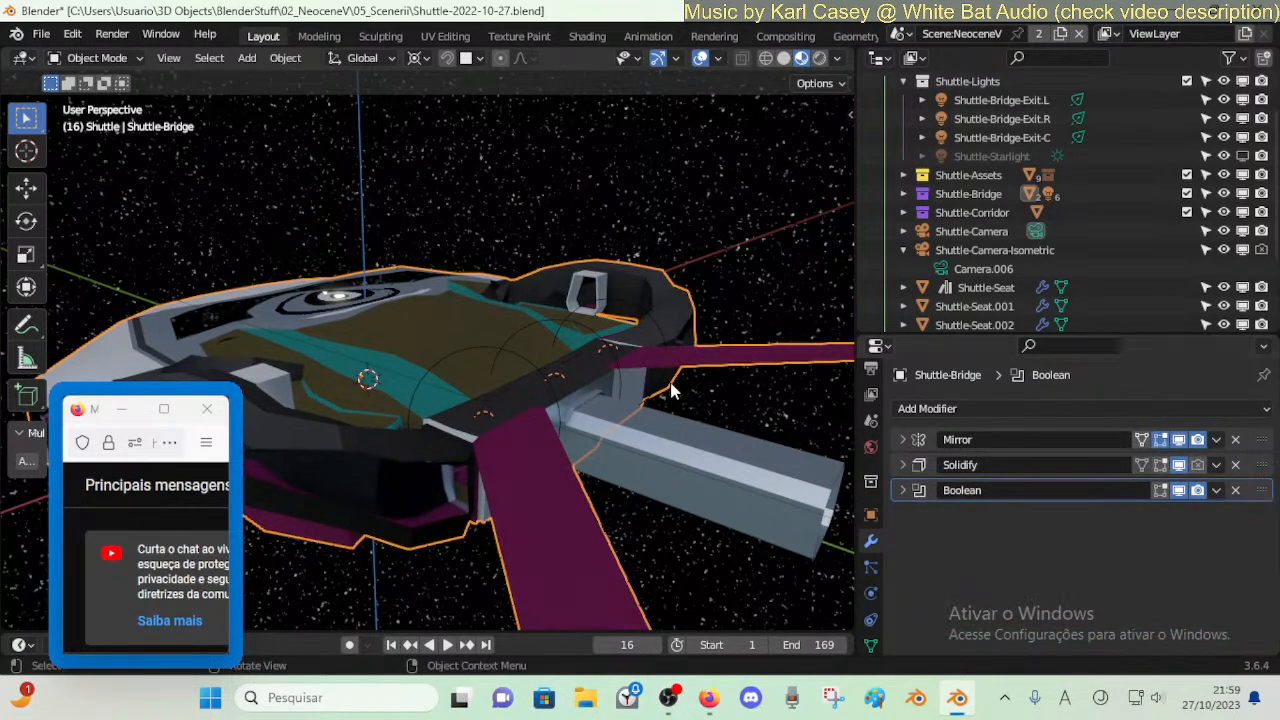
click(1181, 490)
click(1182, 490)
click(1180, 467)
click(1180, 467)
click(1180, 467)
click(1180, 467)
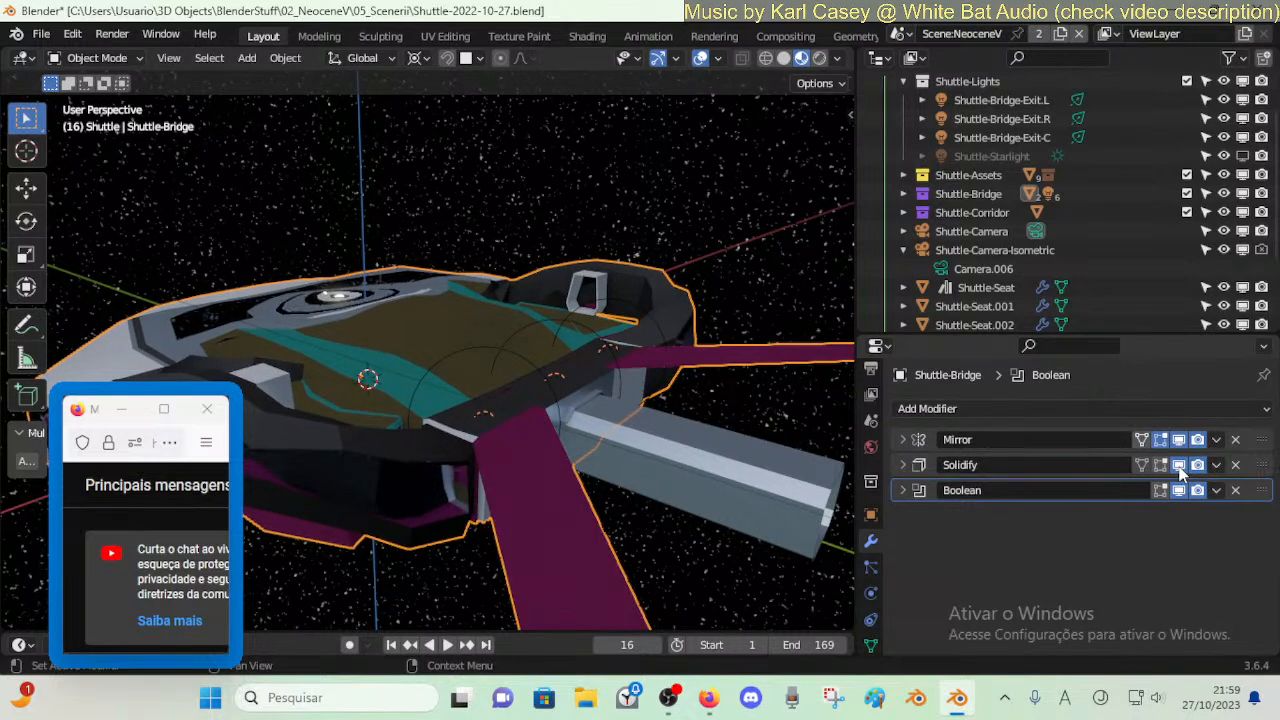
- Fly around and through the bridge to examine the thickened walls and the magenta spikes projecting from its rear wall
key(shift+grave)
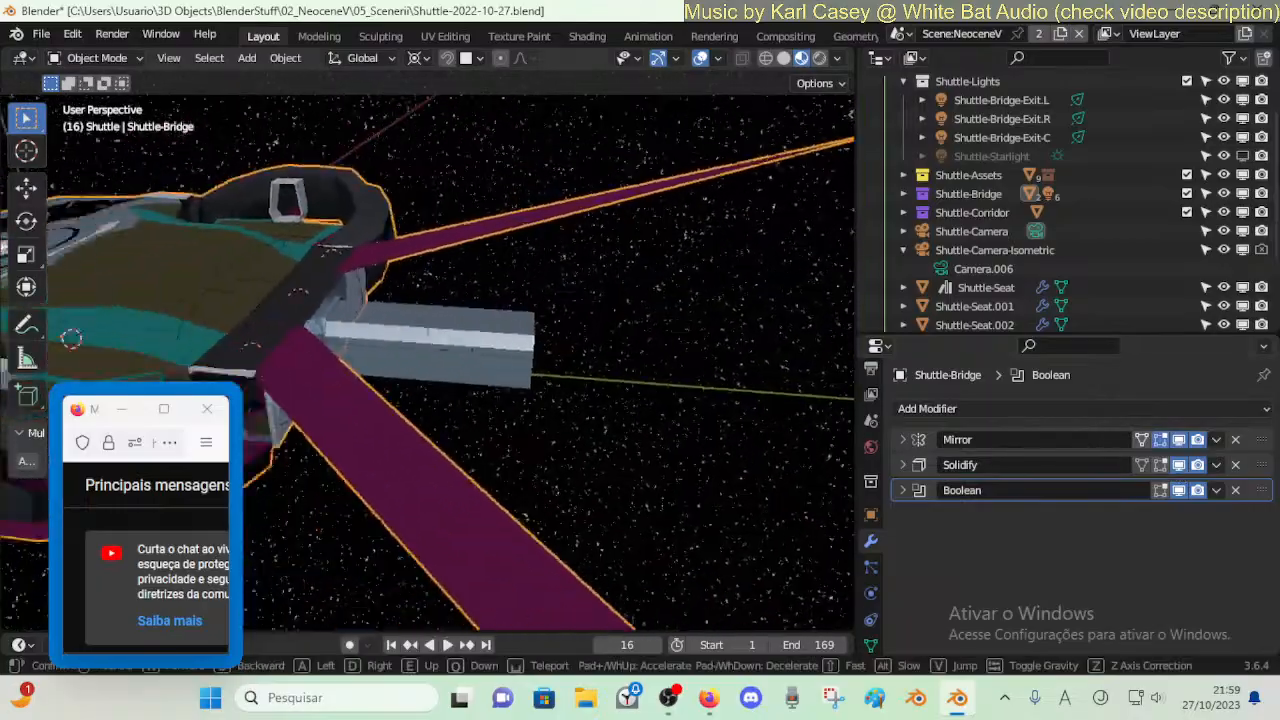
key(s)
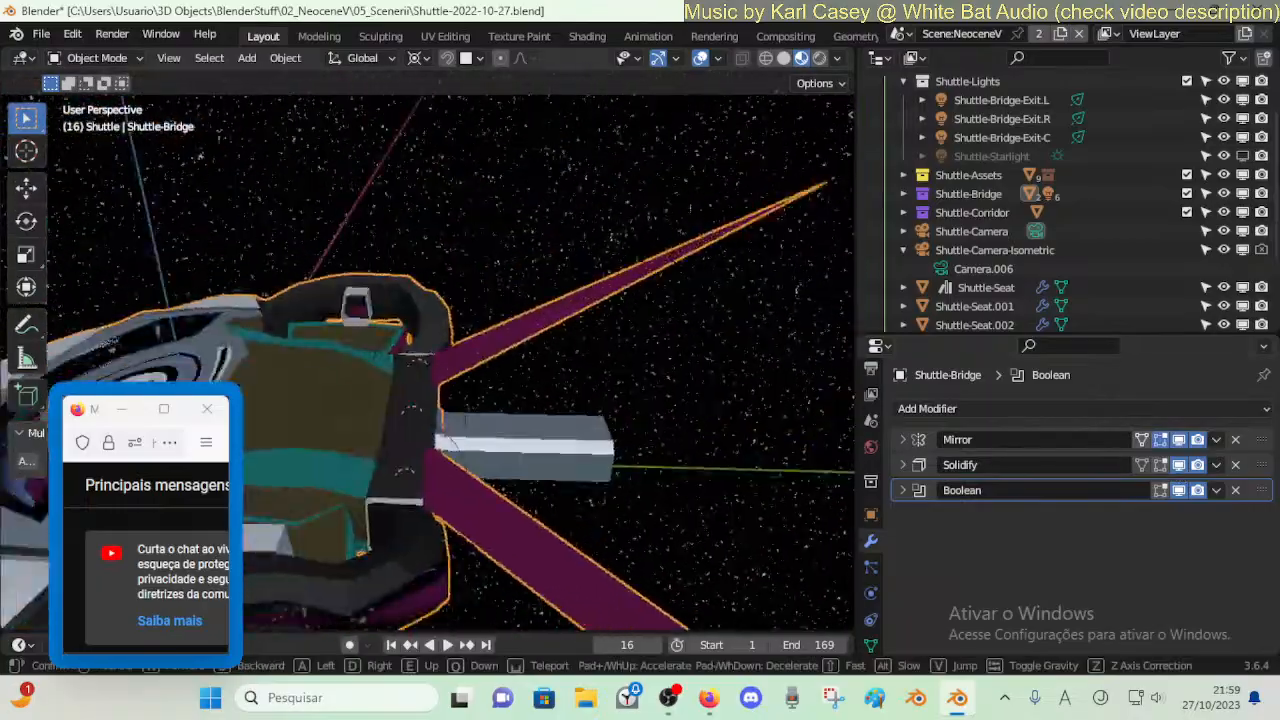
key(w)
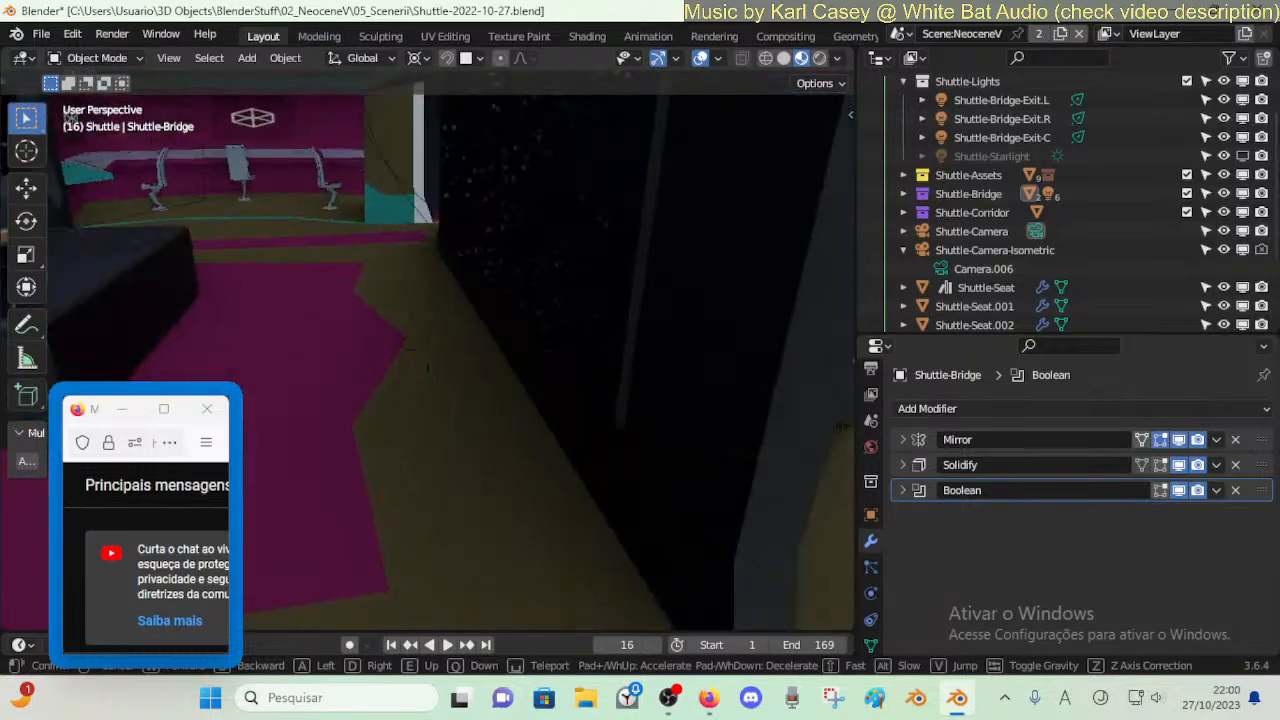
key(s)
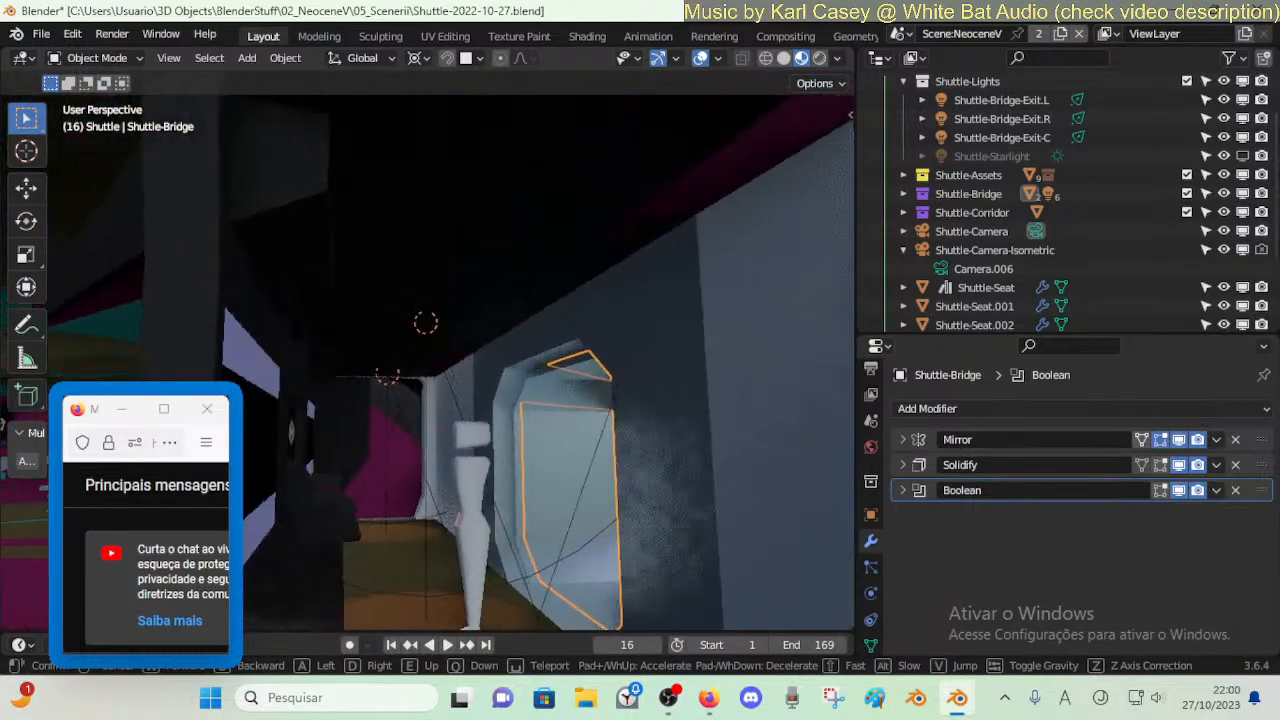
key(w)
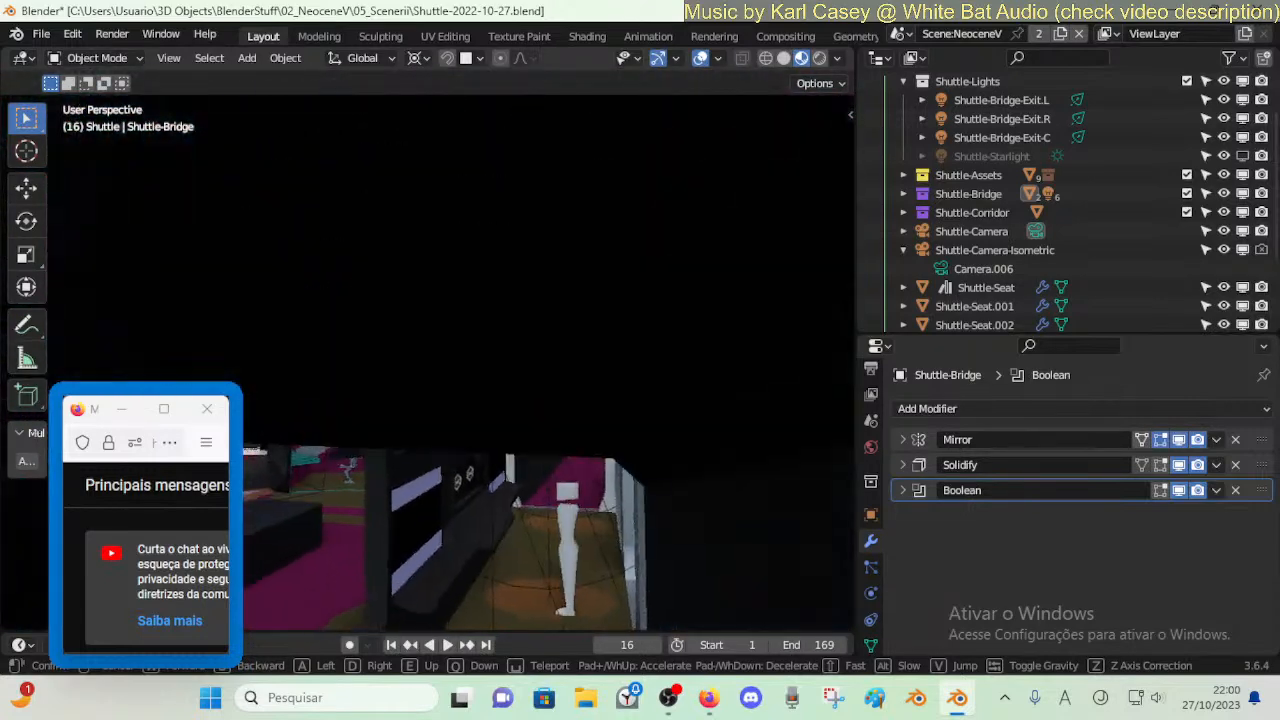
key(s)
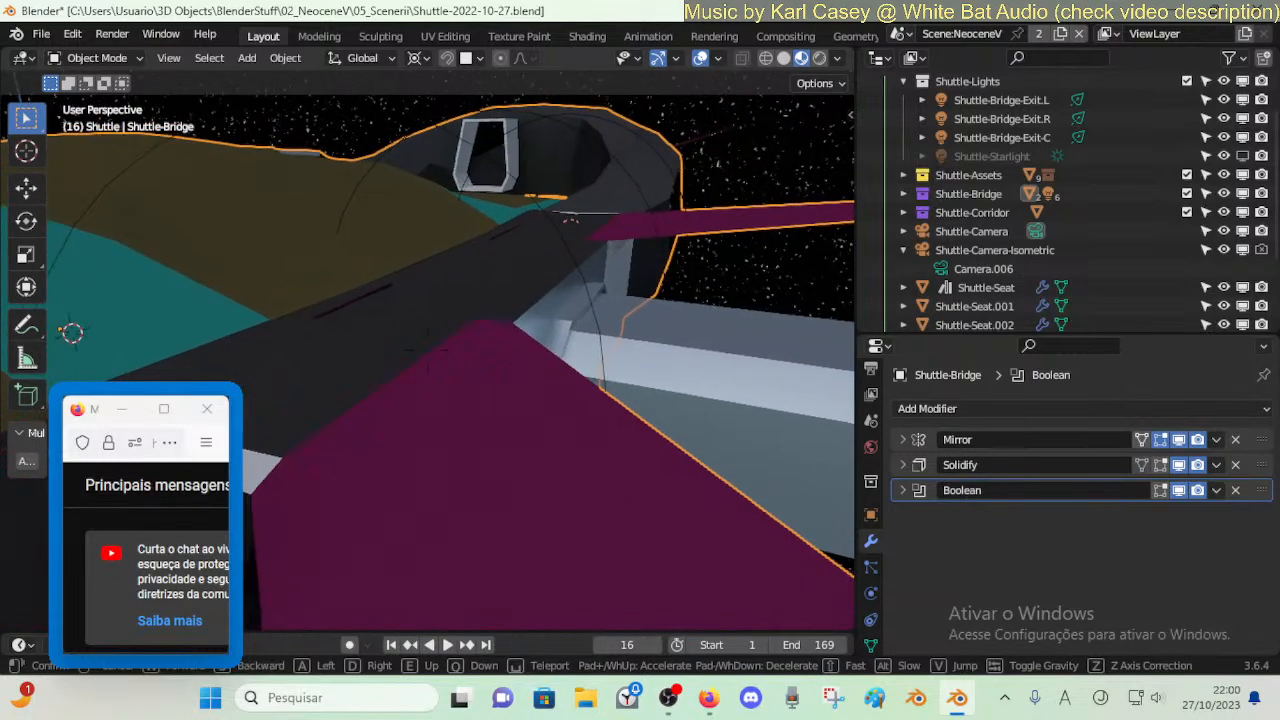
click(570, 420)
- Enter edit mode on Shuttle-Bridge and turn on the Solidify modifier's display in edit mode
key(Tab)
key(shift+grave)
key(s)
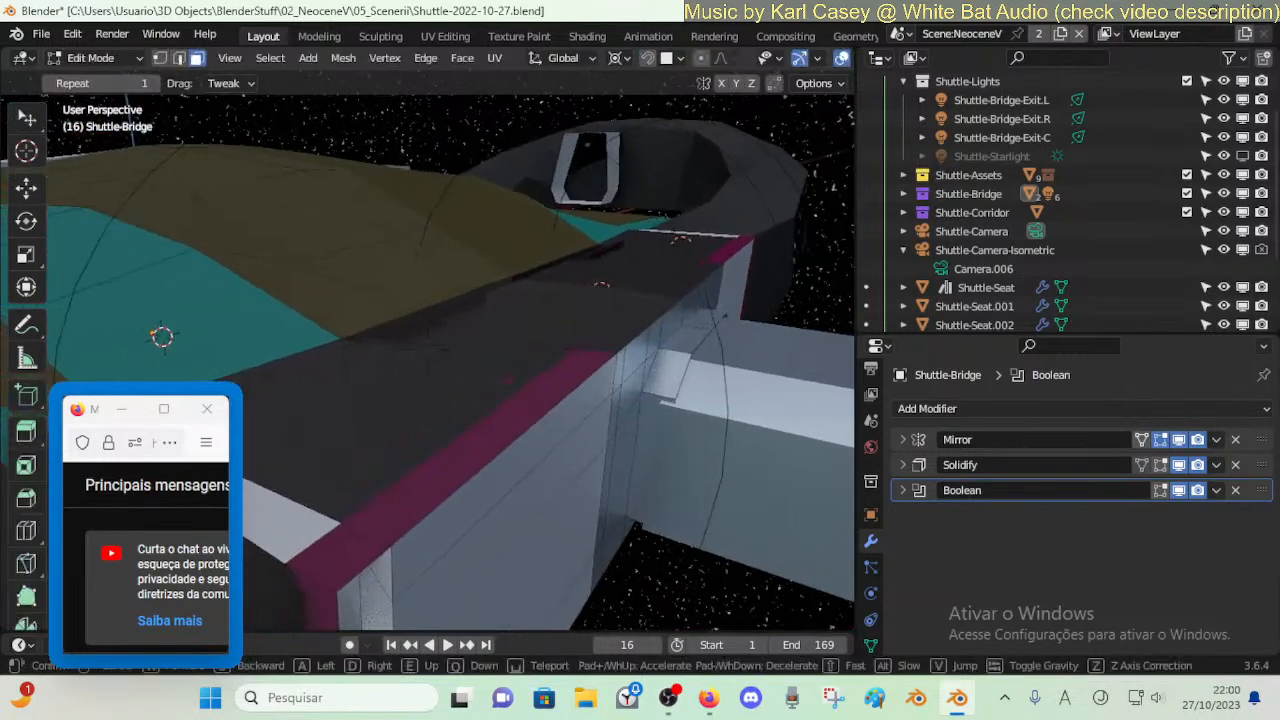
click(1067, 464)
click(1161, 465)
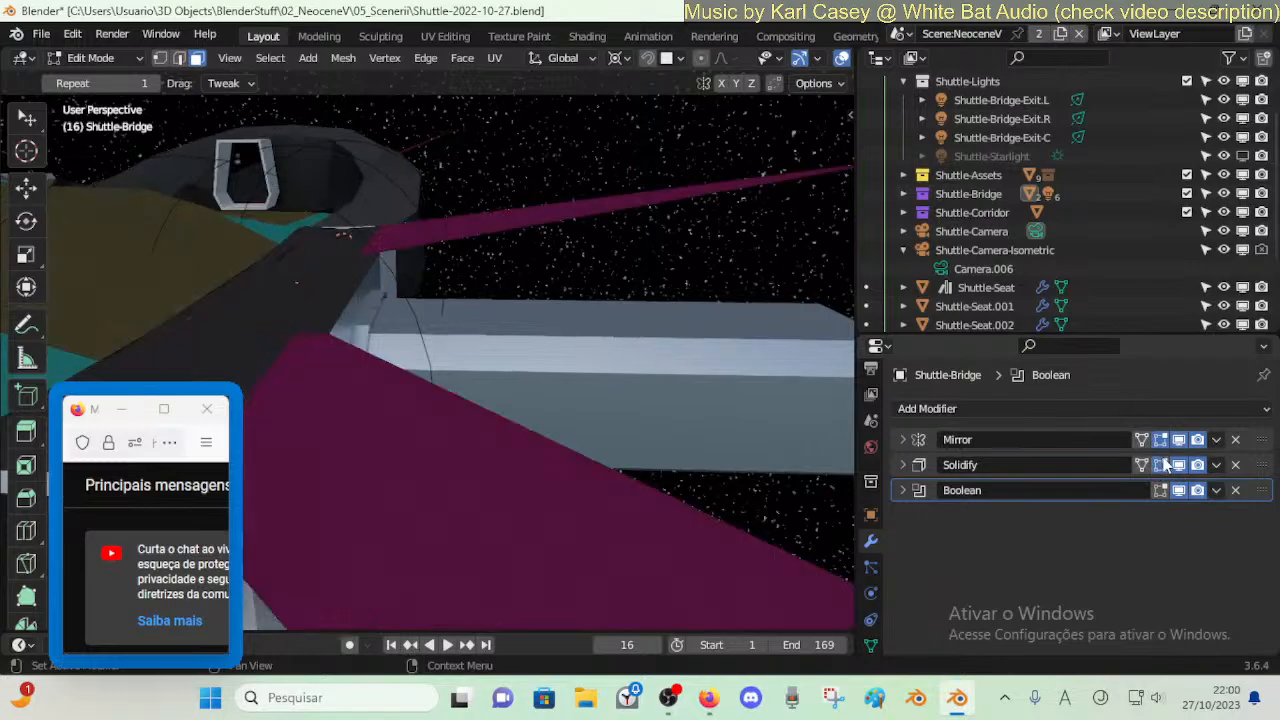
- Inspect the magenta spikes from their base to their tips, switching through edge and vertex selection to look for selectable geometry
key(shift+grave)
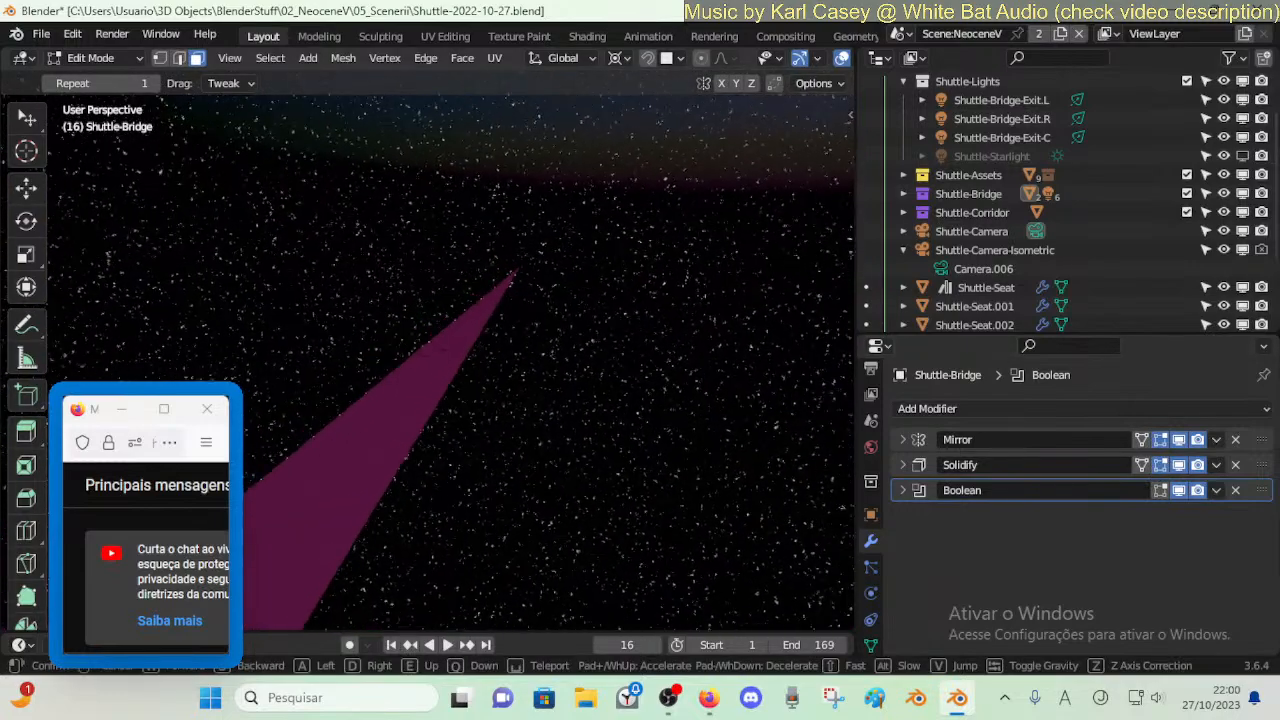
click(474, 370)
key(1)
key(2)
key(shift+grave)
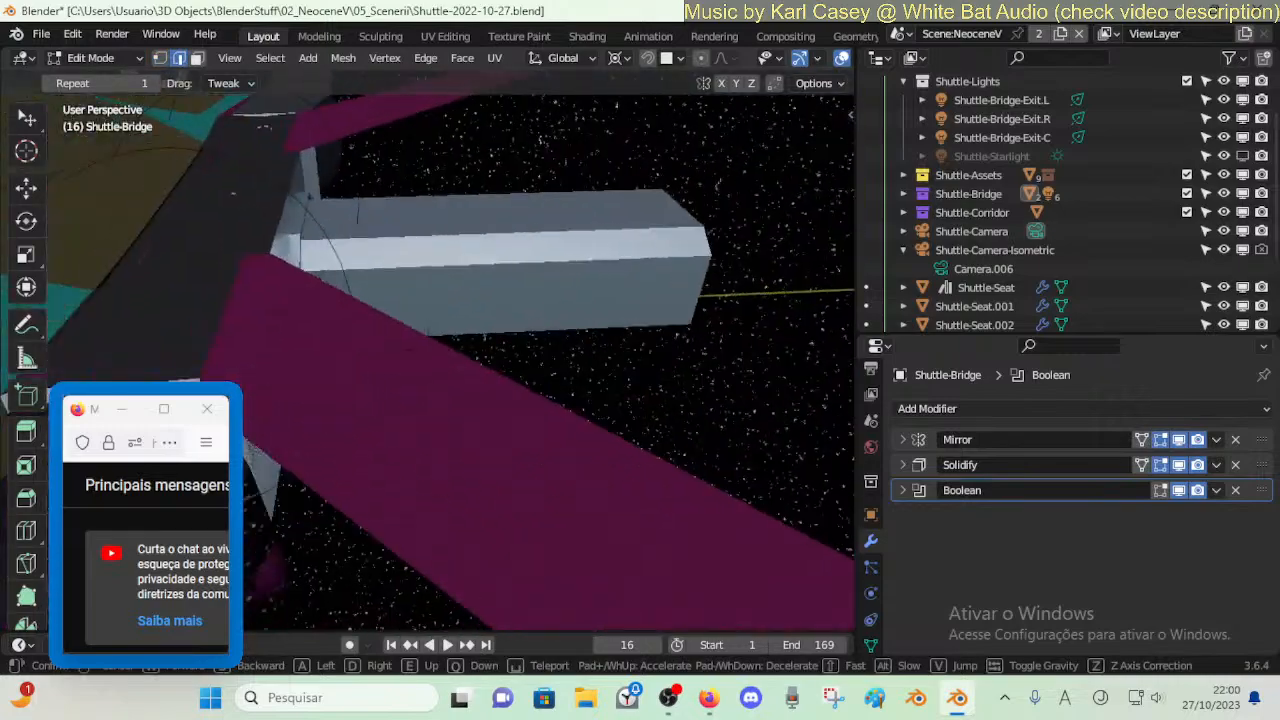
click(448, 420)
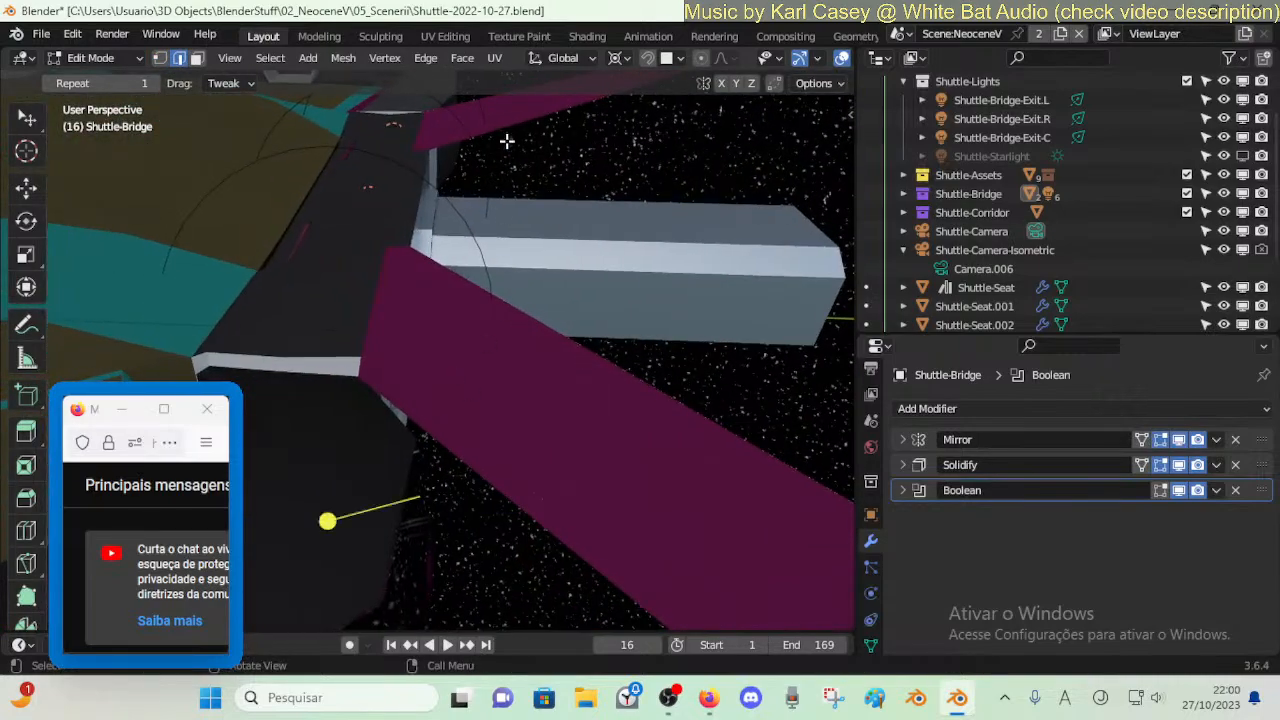
key(shift+grave)
key(w)
click(495, 102)
key(1)
key(shift+grave)
click(484, 231)
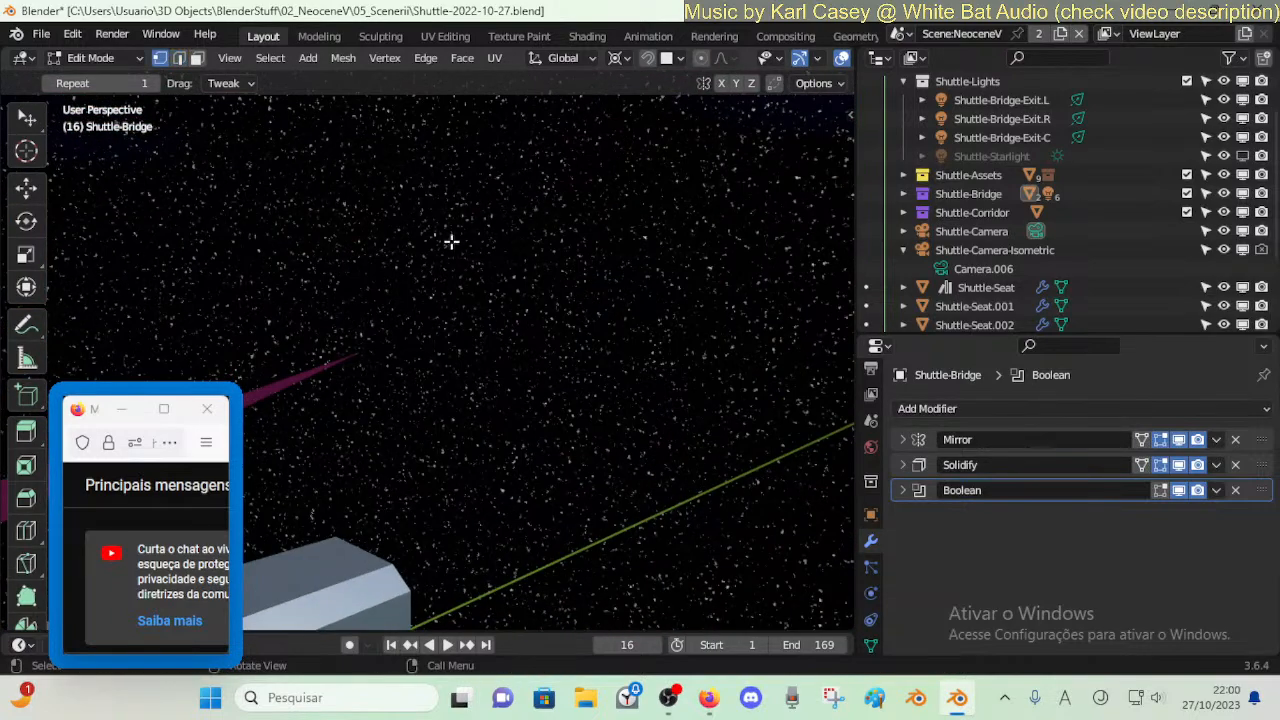
- Try to box-select the vertices at the tips of the magenta spikes and delete them
key(b)
drag(295, 281, 451, 430)
key(shift+grave)
click(401, 375)
key(shift+grave)
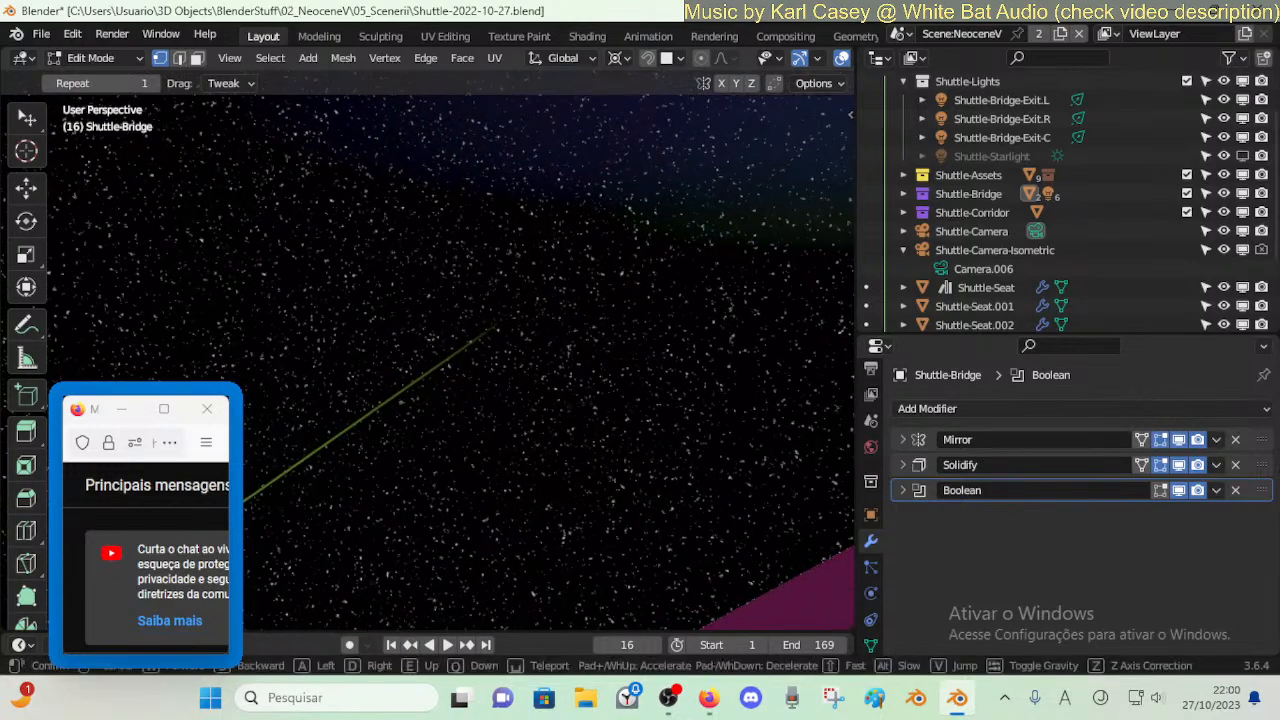
click(574, 409)
key(b)
drag(517, 337, 660, 448)
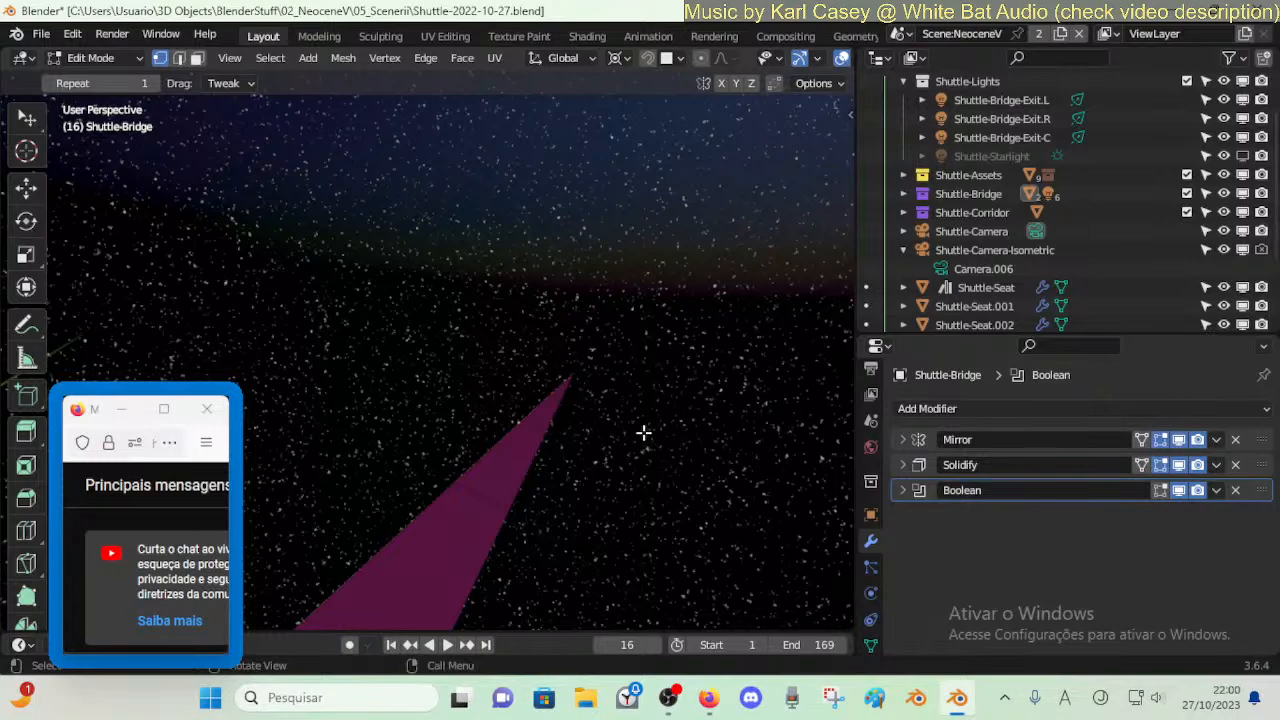
key(x)
click(627, 391)
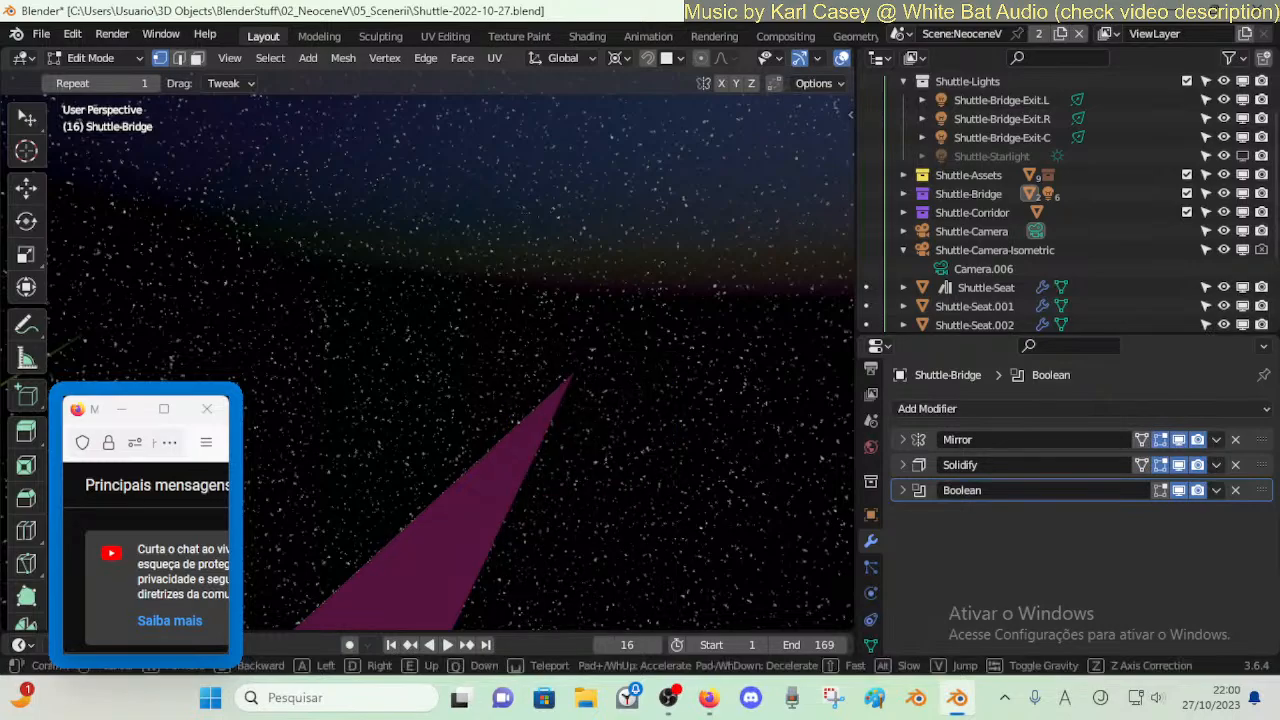
- Try once more to delete the spike-tip vertices with a new box selection from another view
key(shift+grave)
click(623, 388)
drag(366, 272, 560, 384)
key(x)
click(490, 382)
- Toggle edit mode off and on, switch to face selection, and examine where the magenta spikes meet the bridge's rear wall
key(shift+grave)
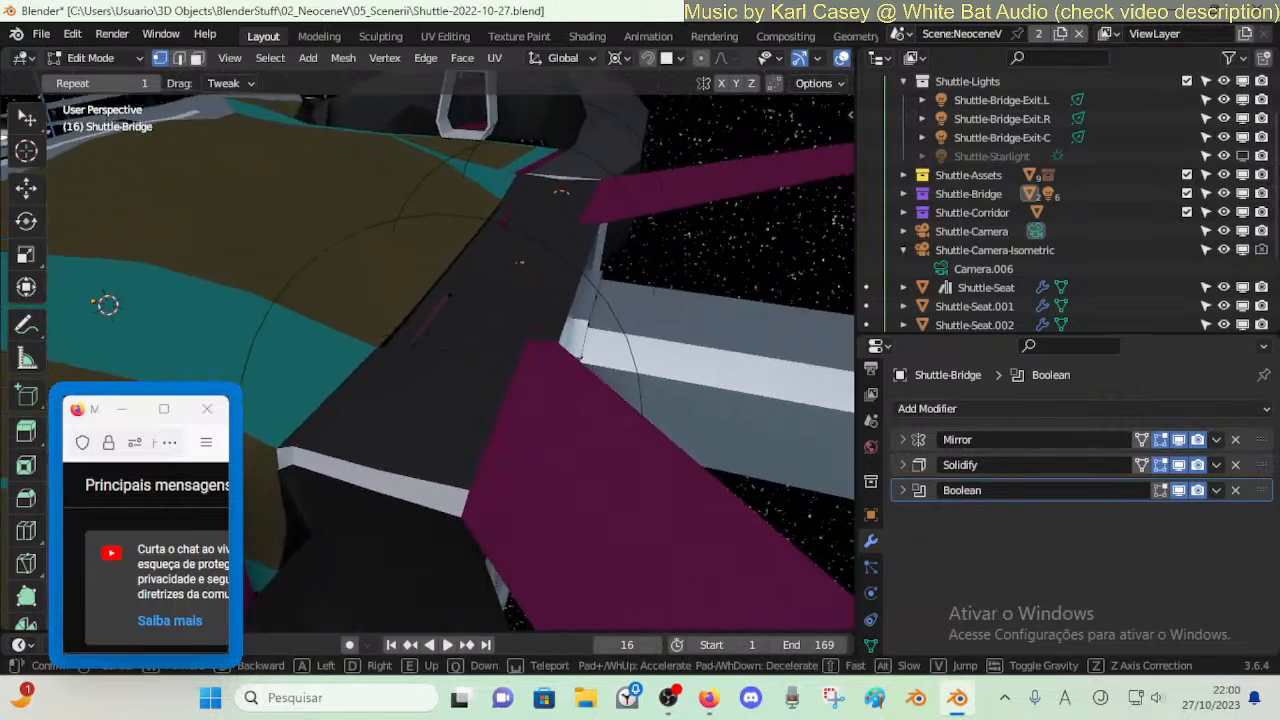
click(503, 400)
key(Tab)
key(Tab)
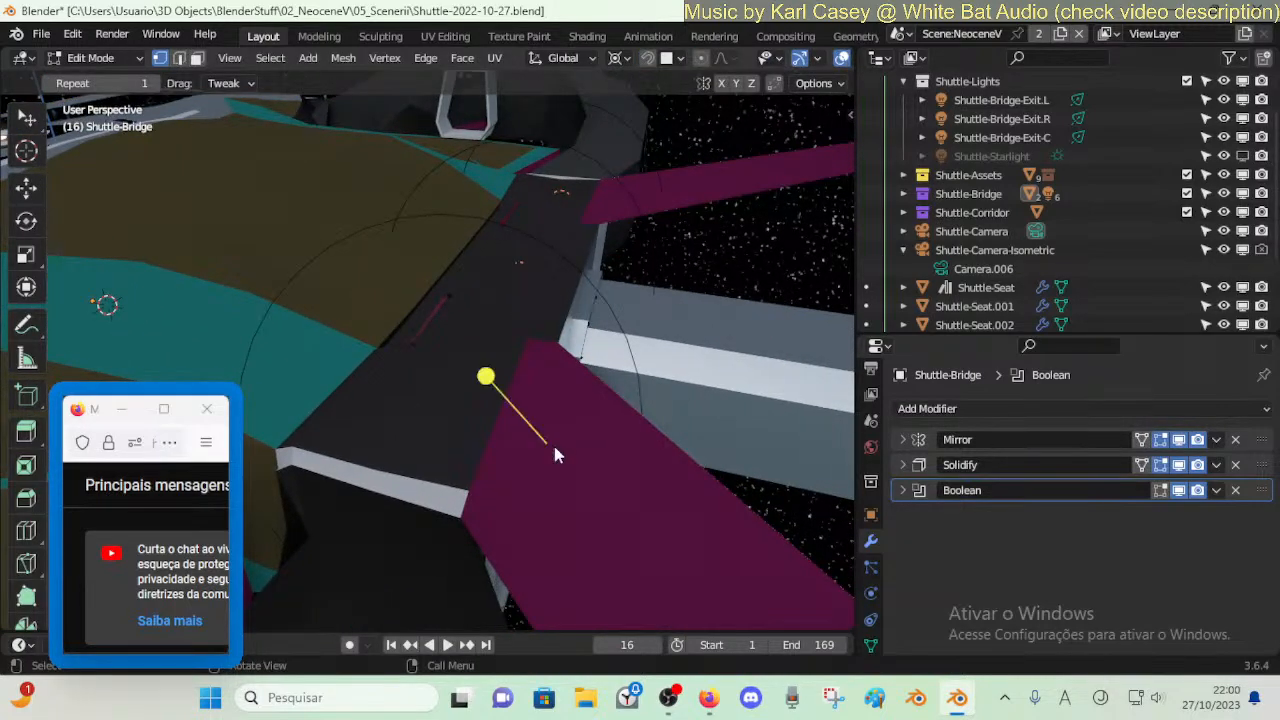
key(Tab)
key(Tab)
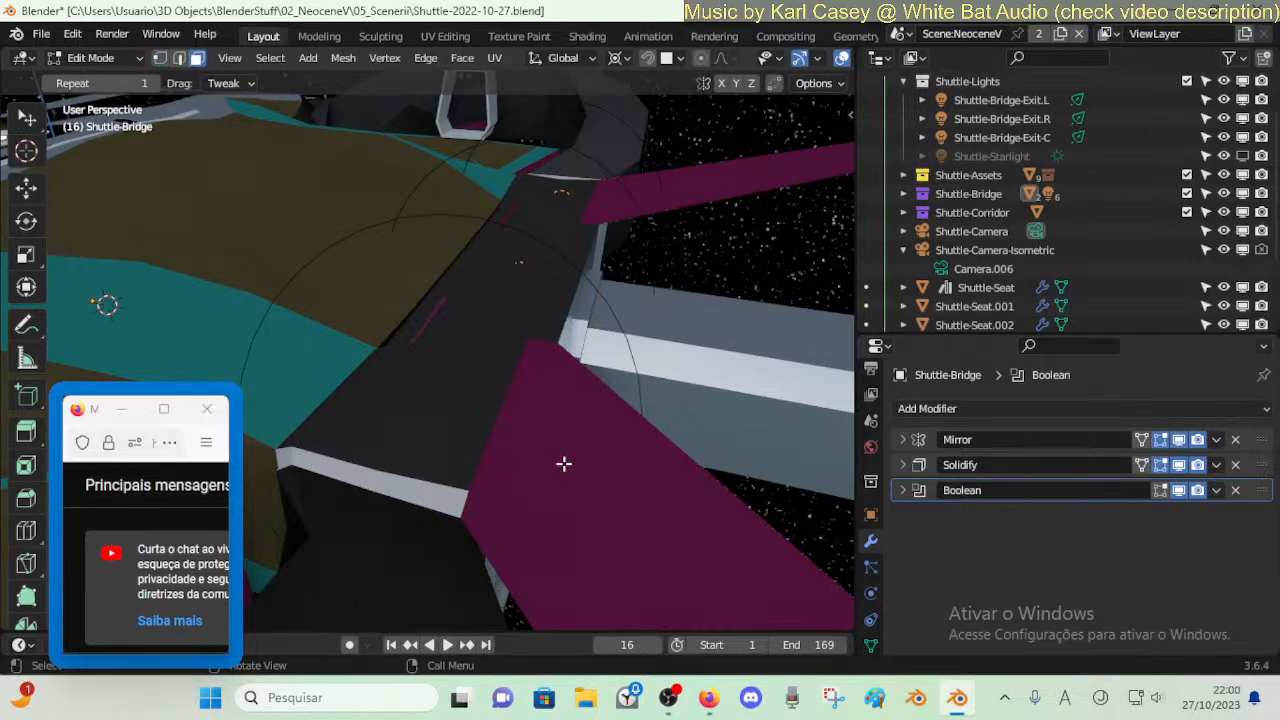
scroll(564, 463, down, 4)
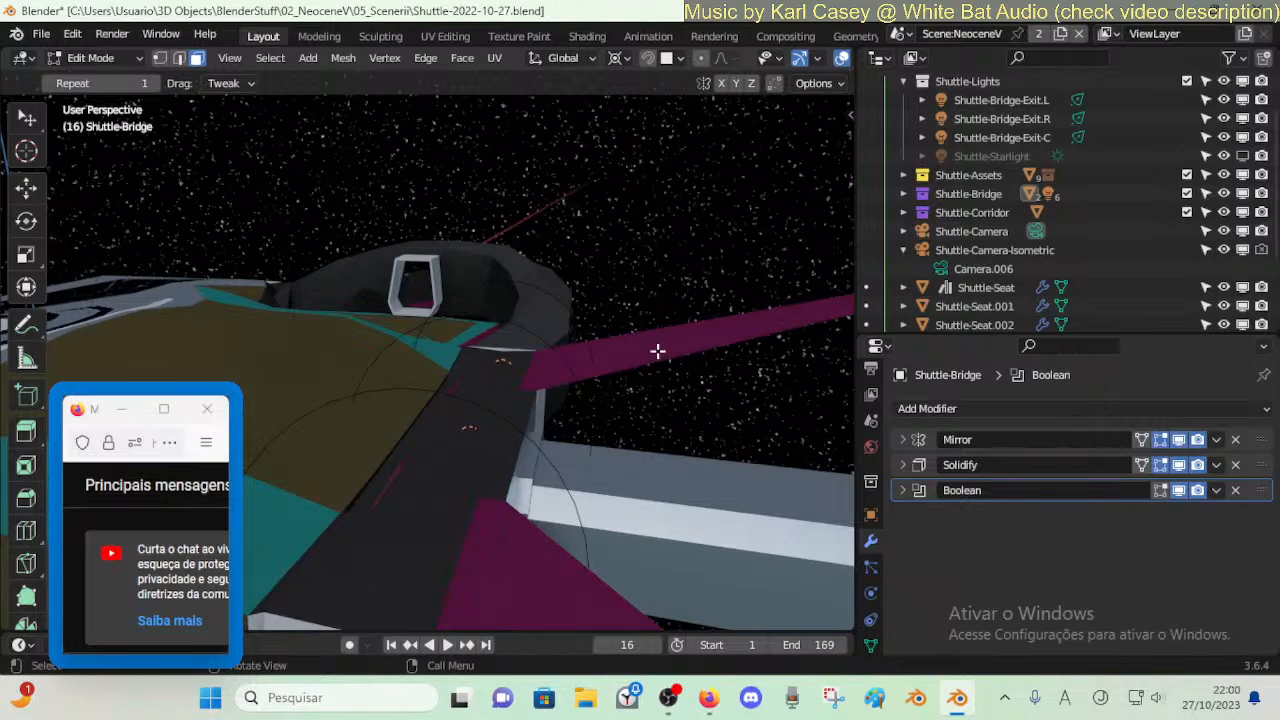
middle_drag(537, 590, 525, 579)
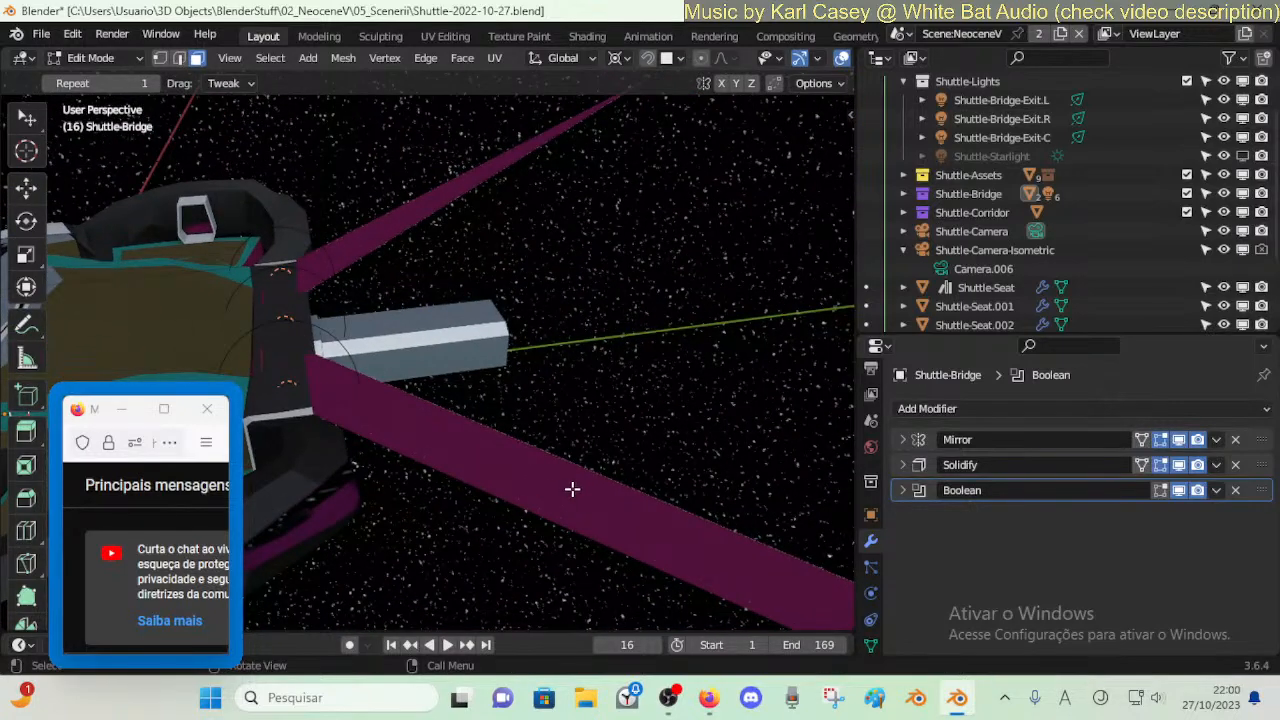
key(shift+grave)
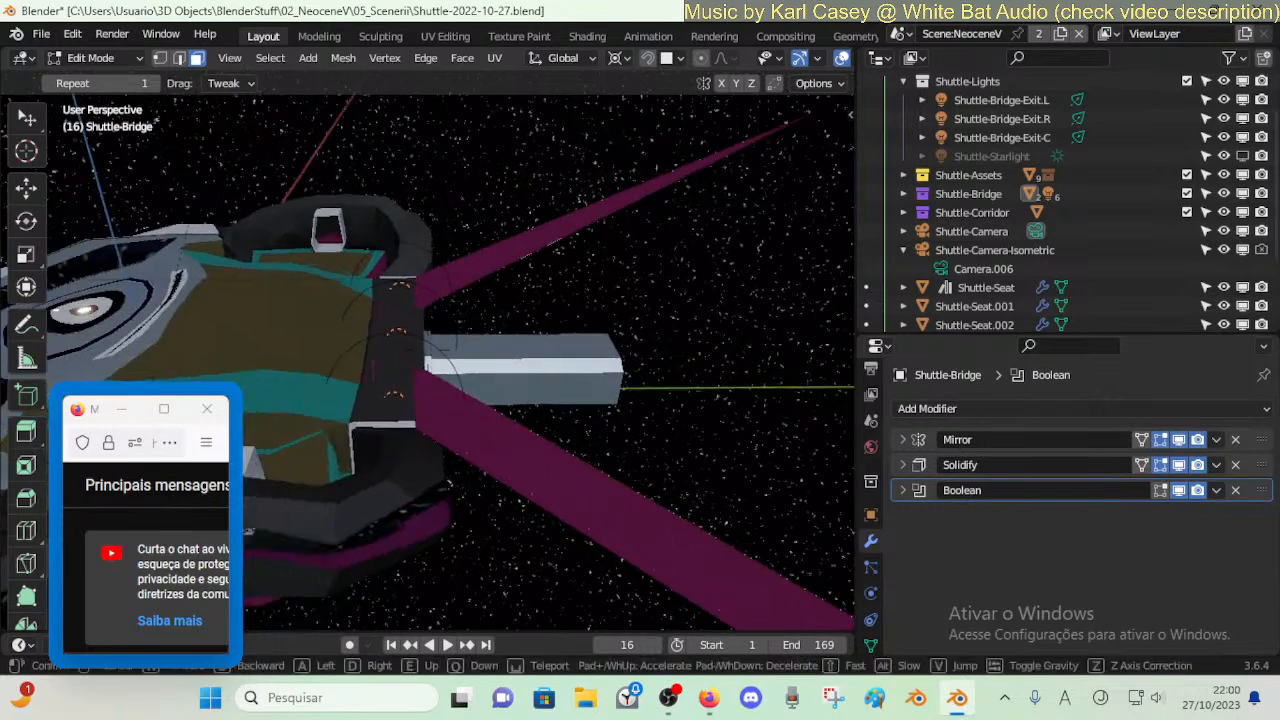
key(w)
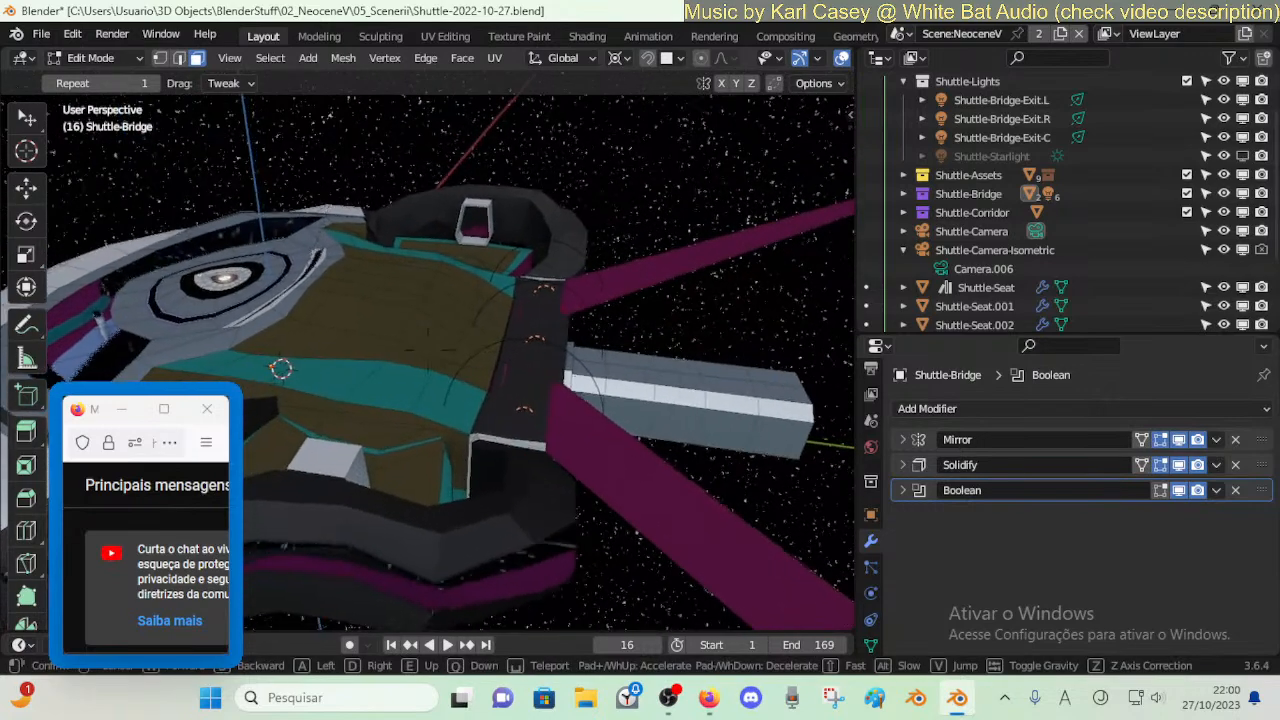
click(471, 457)
scroll(802, 62, down, 4)
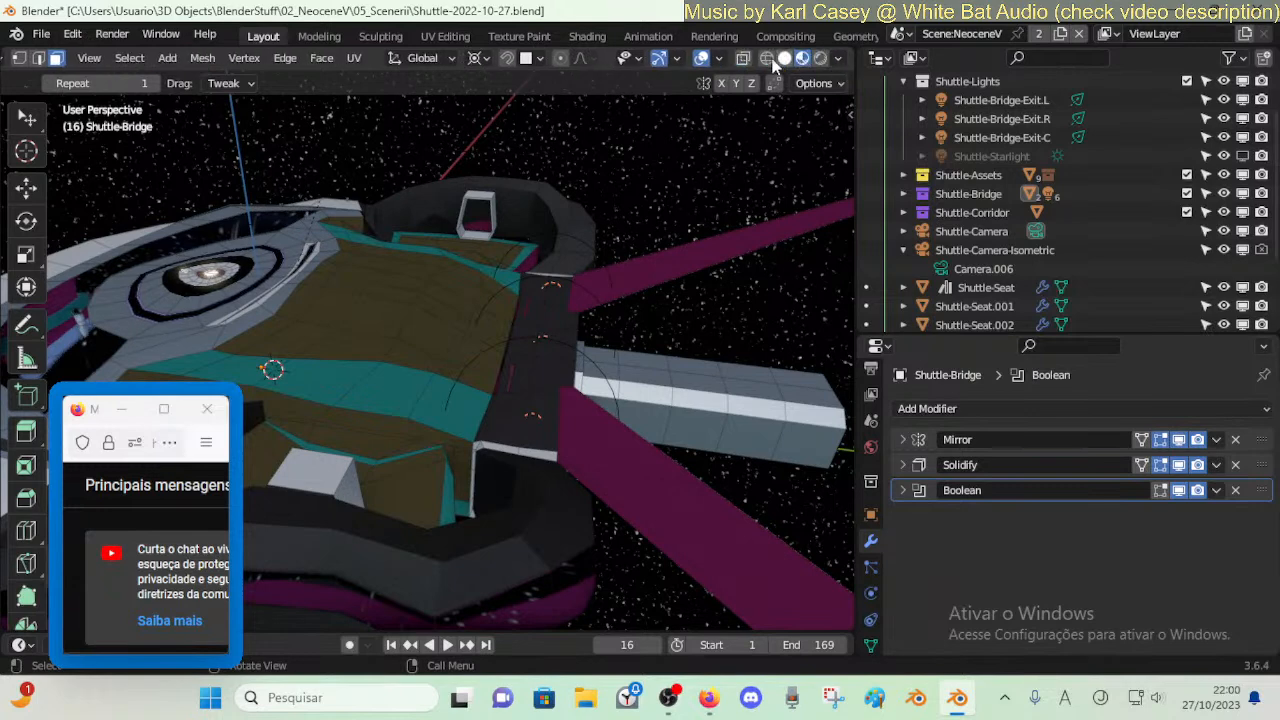
- Switch the viewport to wireframe shading and re-enter edit mode in vertex selection close to the bridge's rear wall
click(766, 58)
key(shift+grave)
key(w)
key(Tab)
key(Tab)
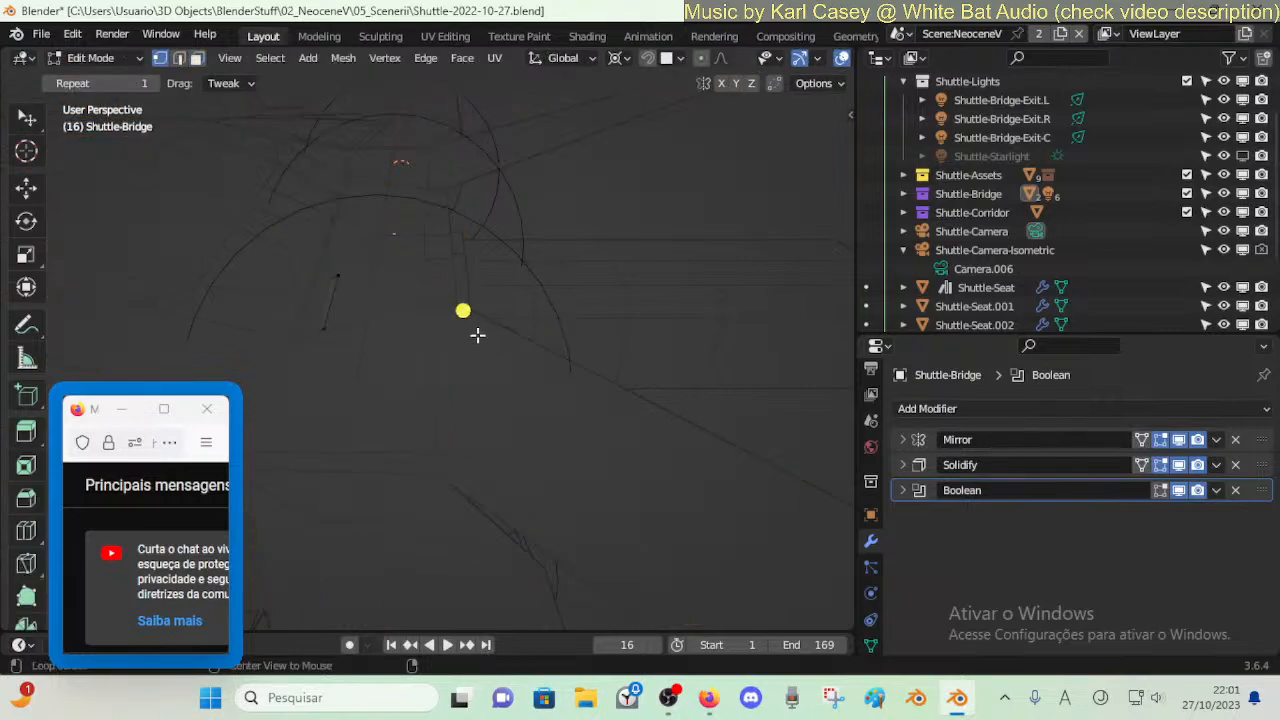
- Try to delete the selected vertex beside the bridge's rear wall from a view outside the hull
key(shift+grave)
key(w)
key(w)
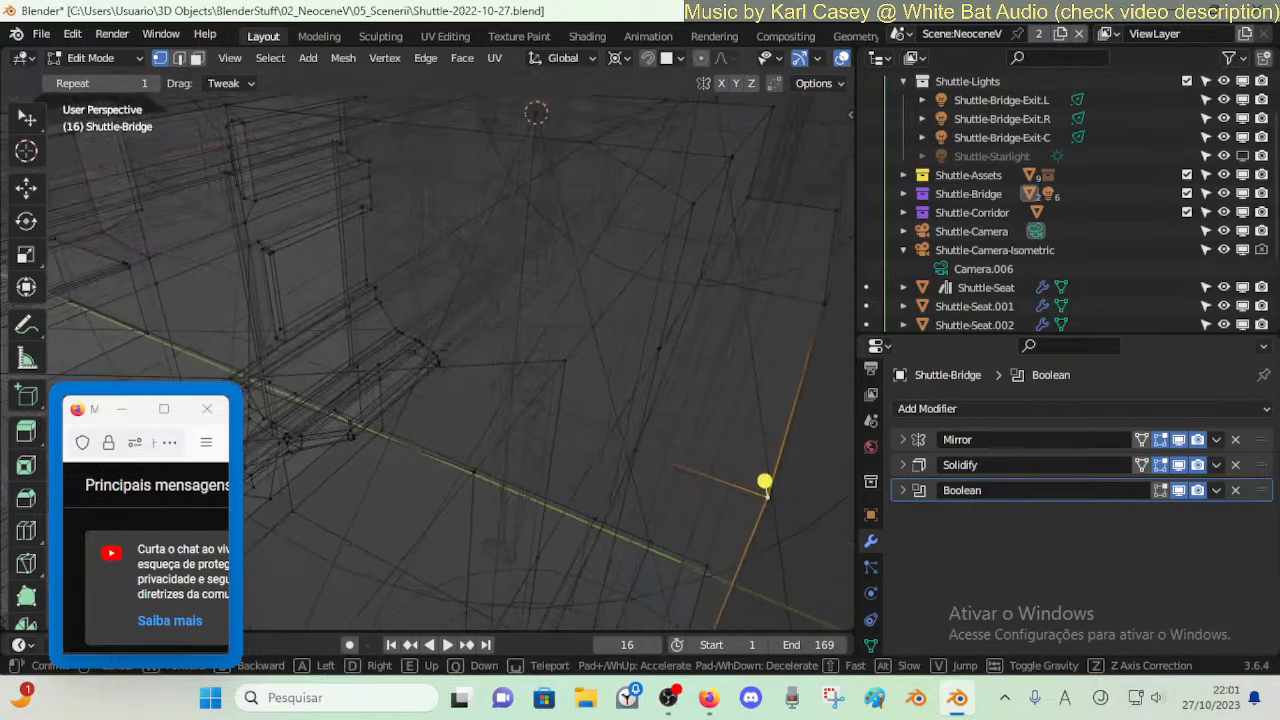
key(s)
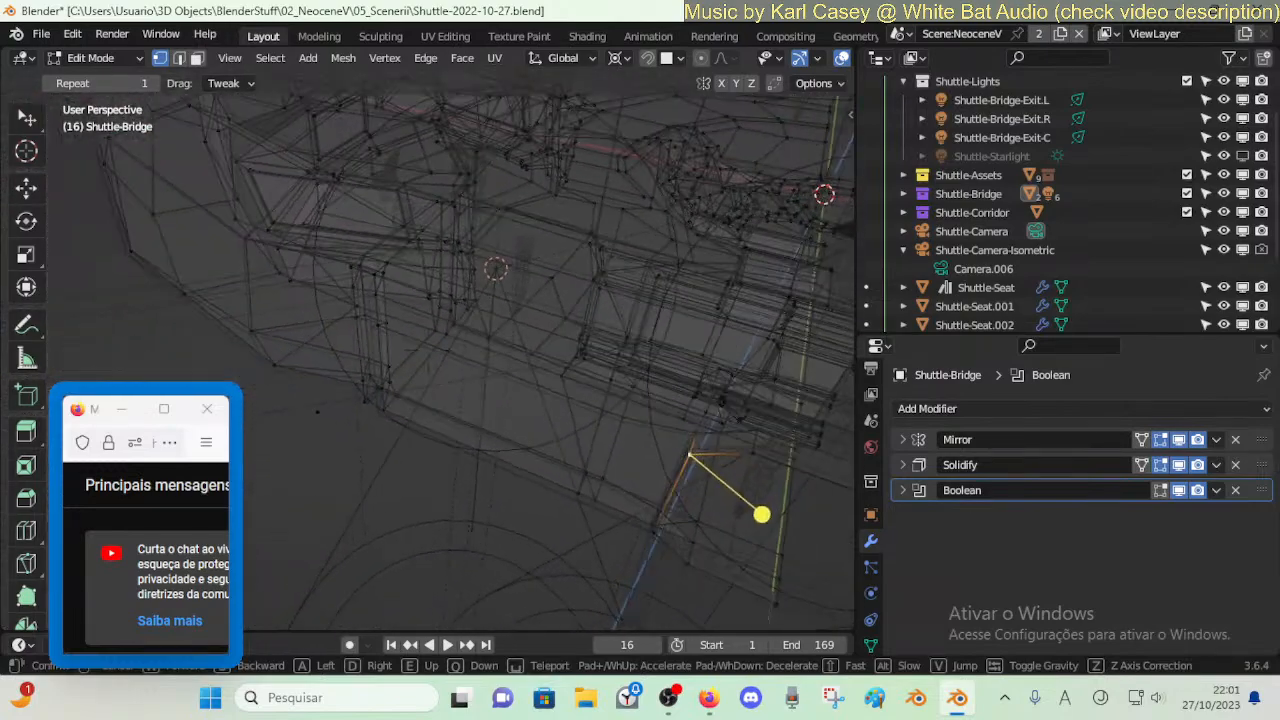
click(469, 367)
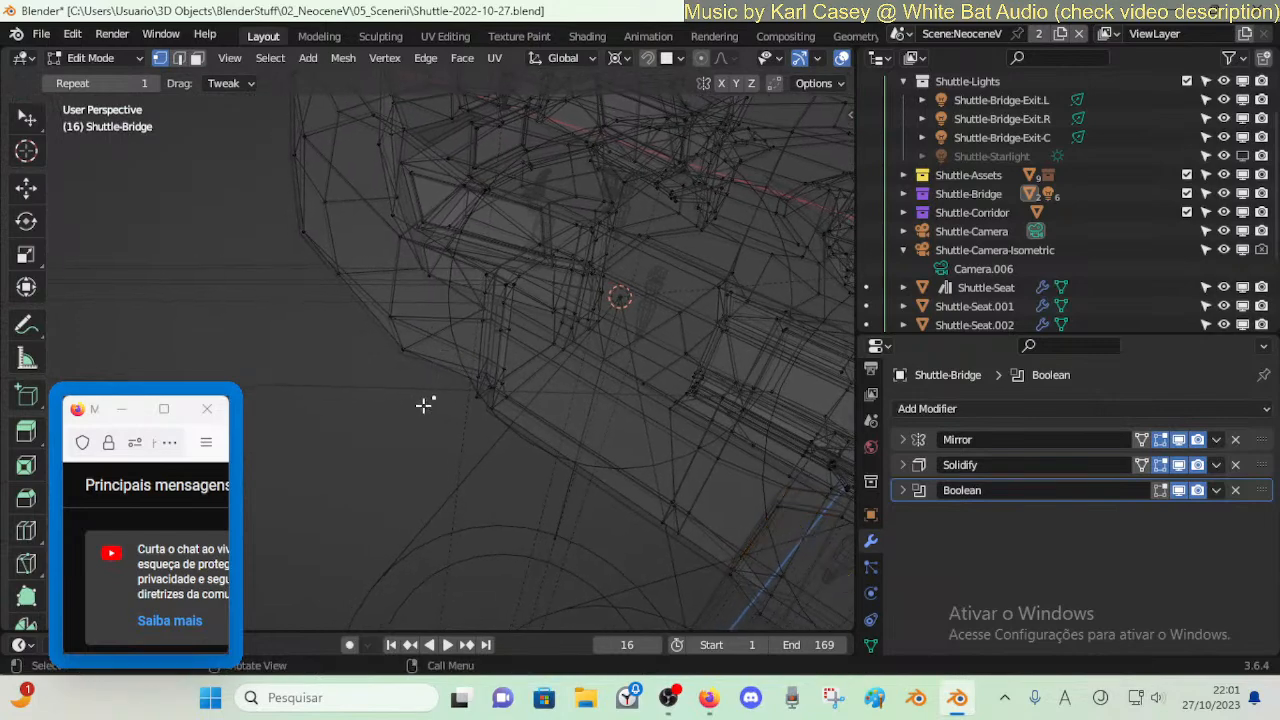
key(x)
key(Escape)
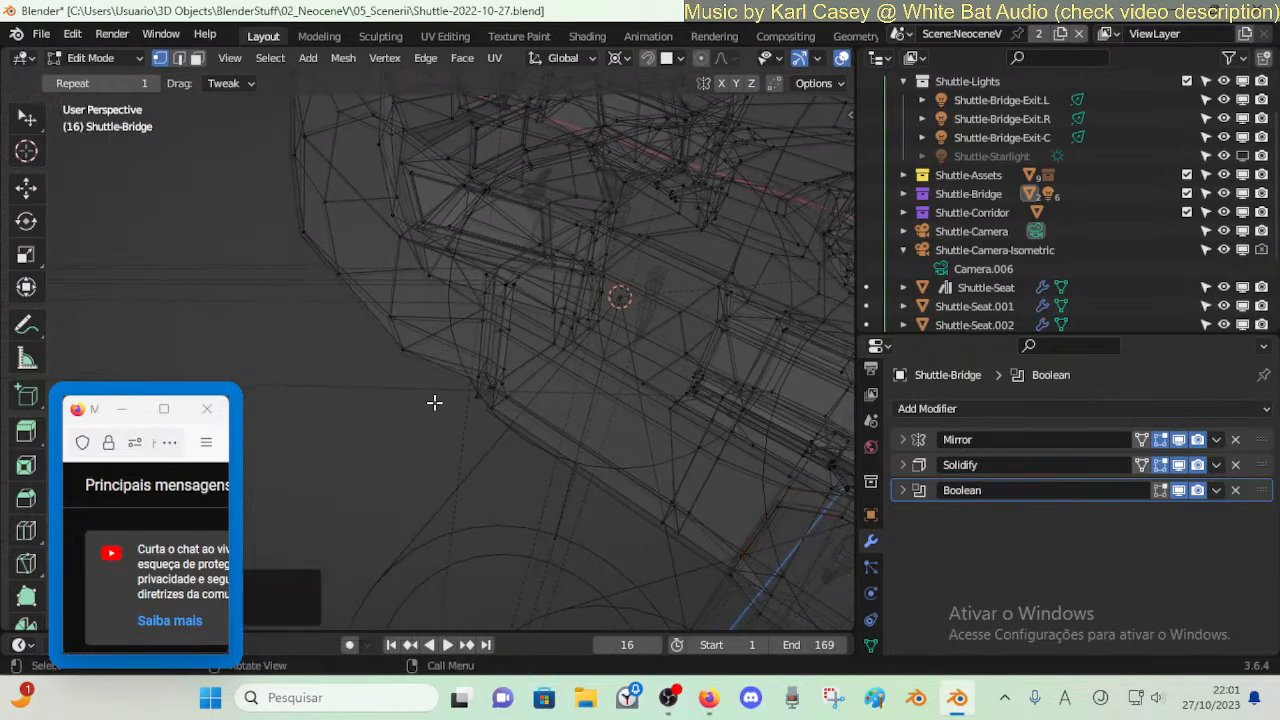
- Pick a vertex near the bridge's rear corner, try moving it and cancel, and inspect it from inside the bridge
key(shift+grave)
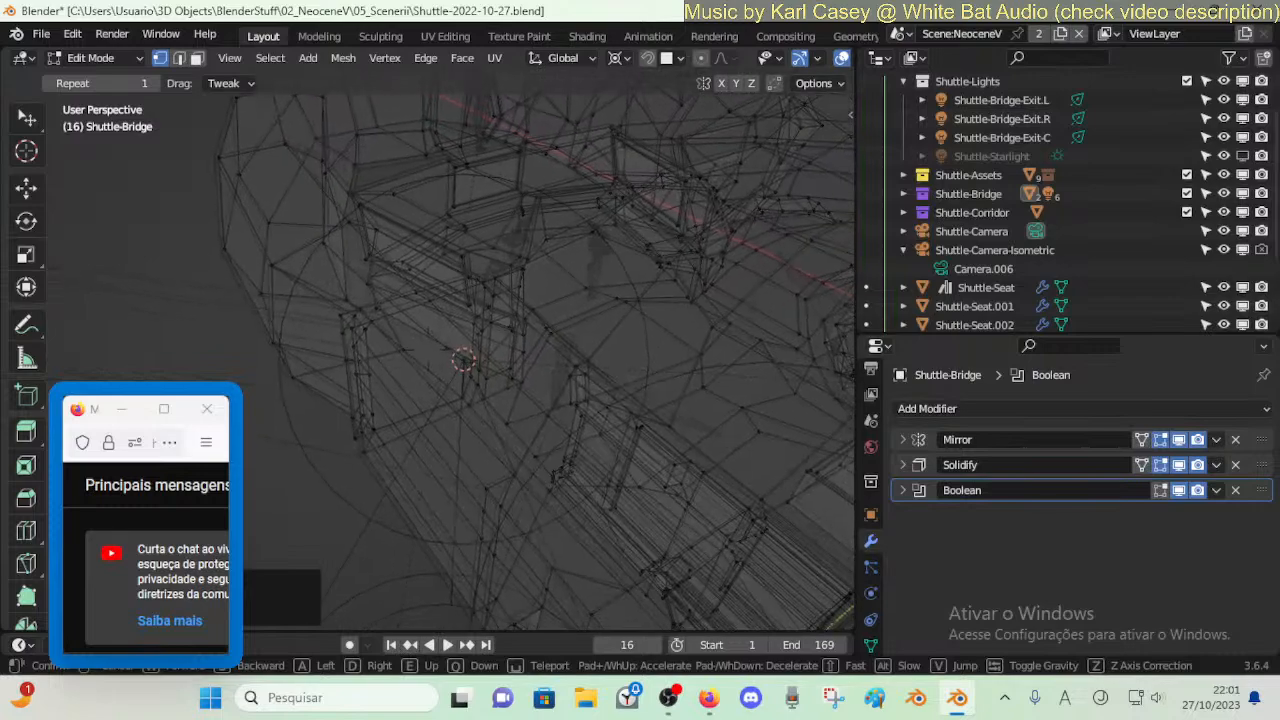
click(457, 486)
drag(480, 491, 431, 456)
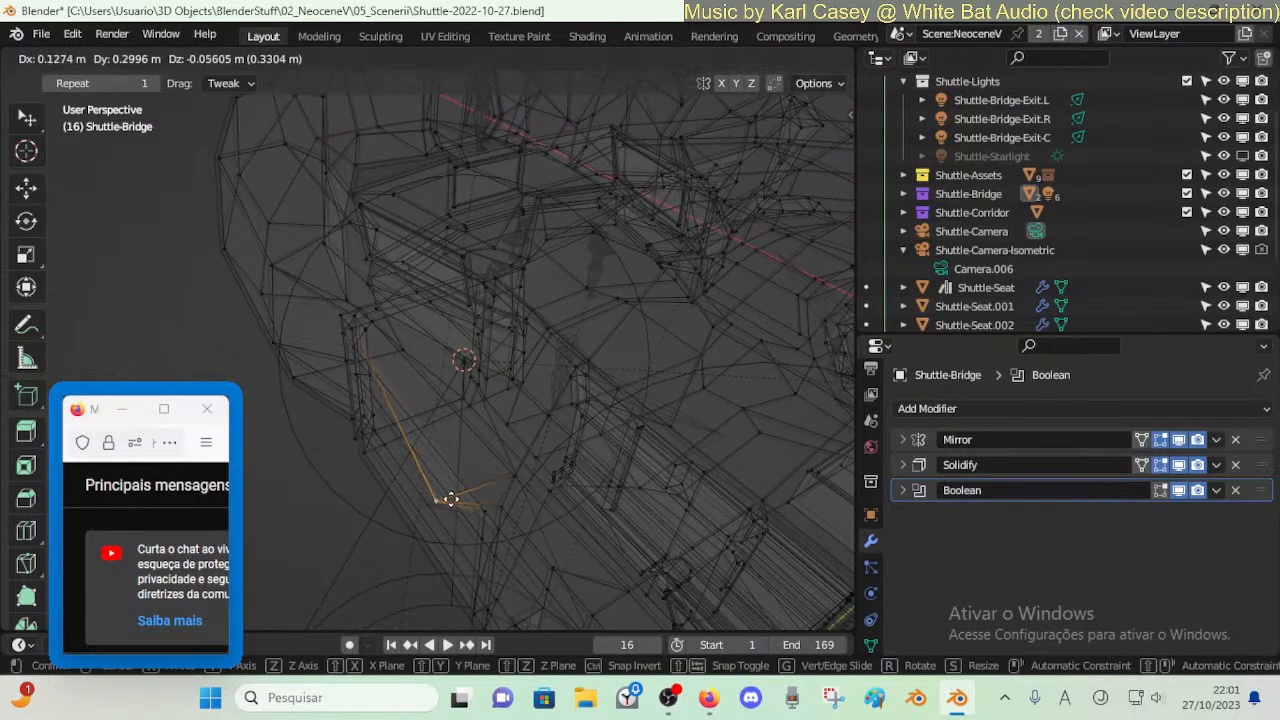
right_click(487, 511)
key(g)
right_click(491, 511)
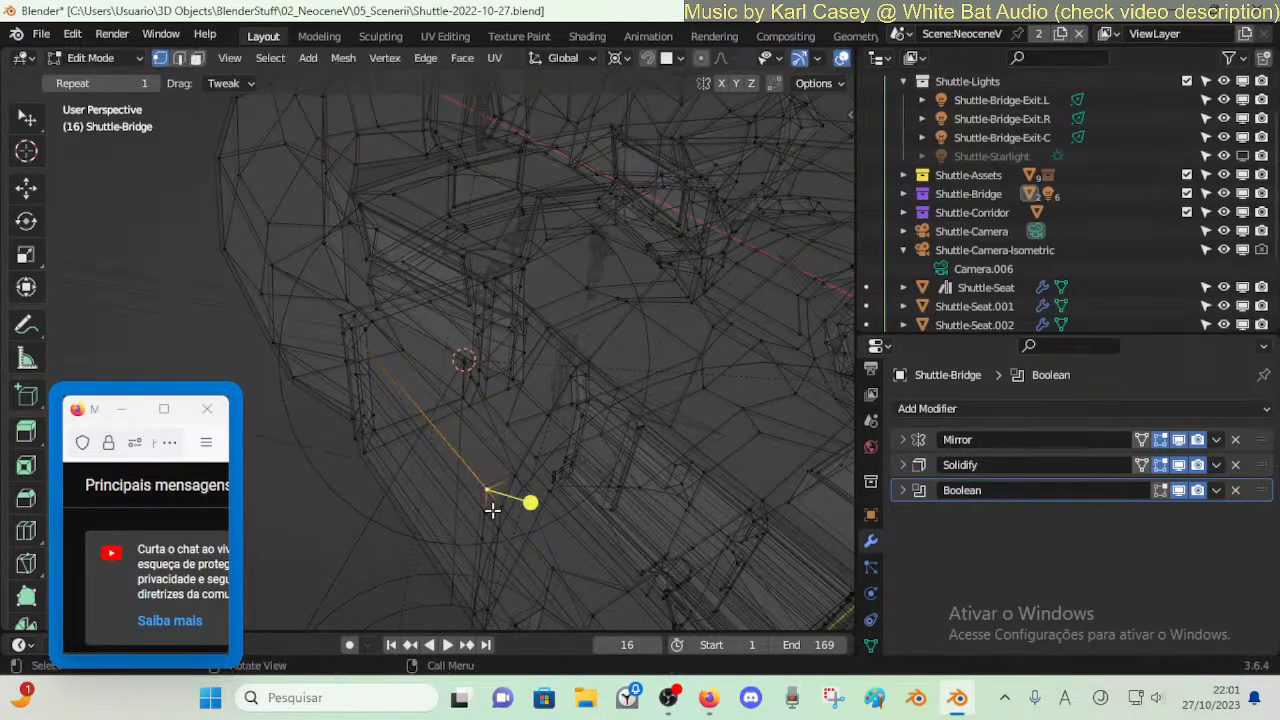
key(shift+grave)
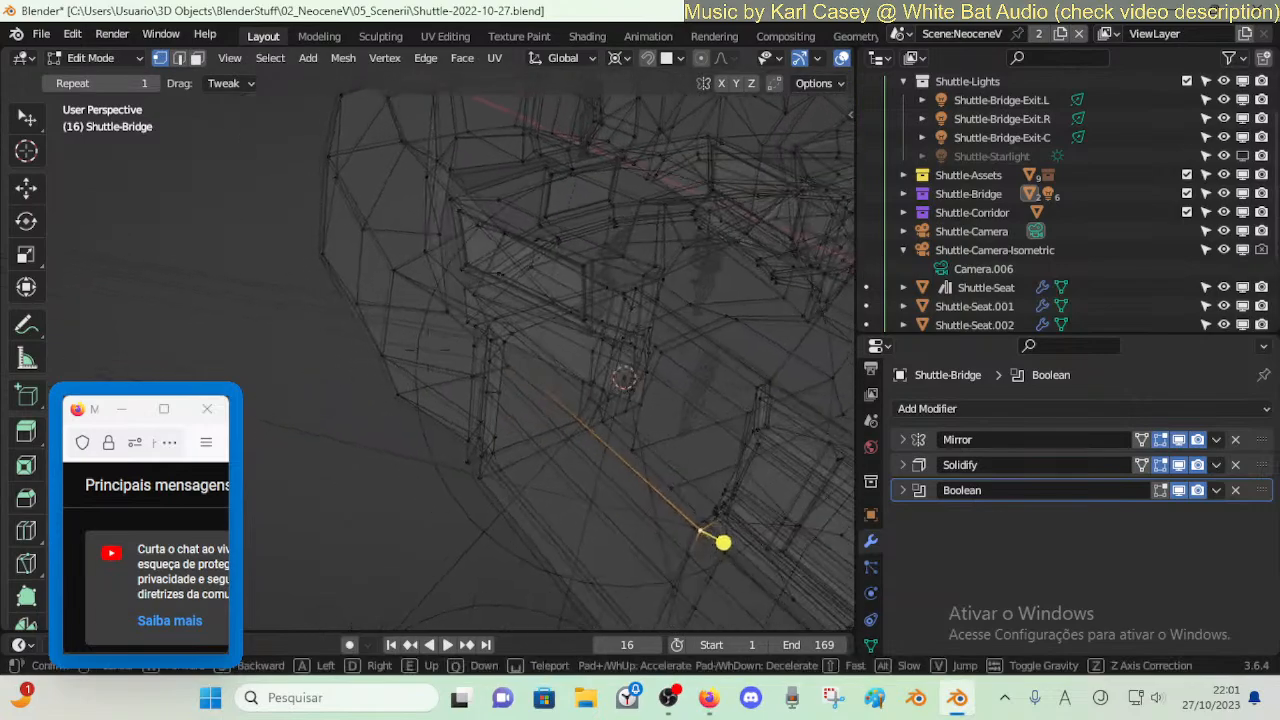
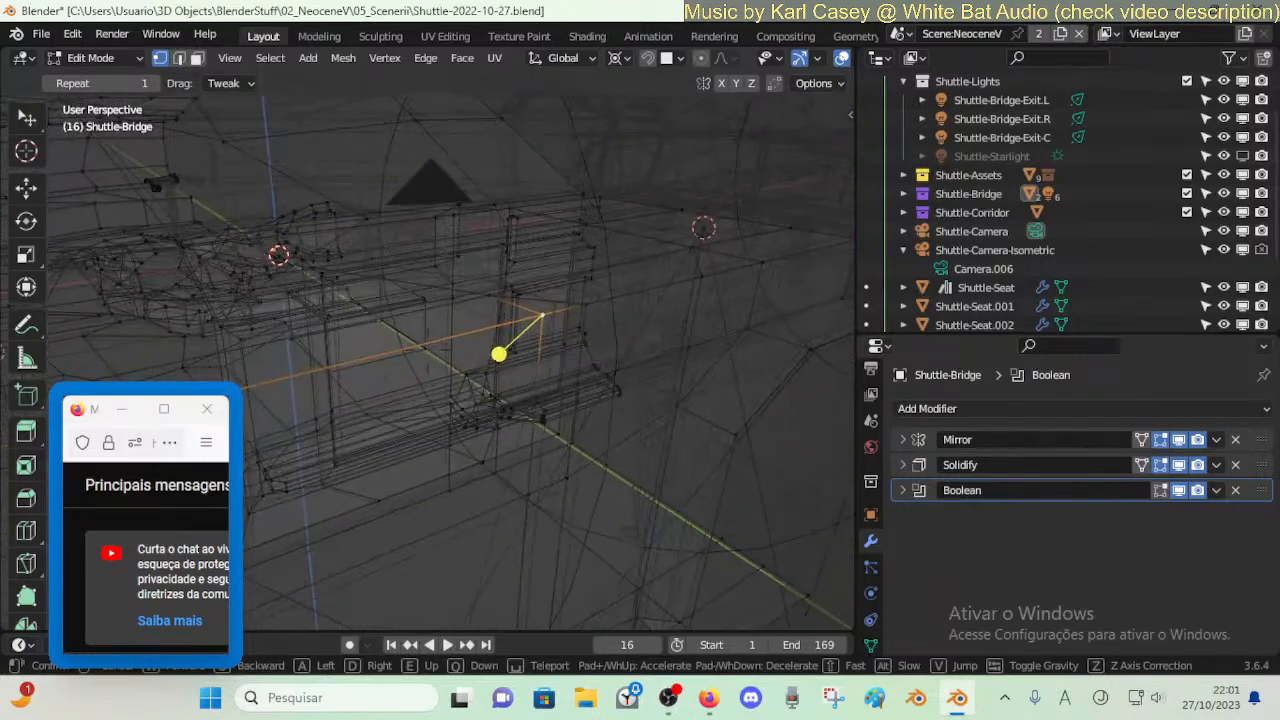
click(515, 496)
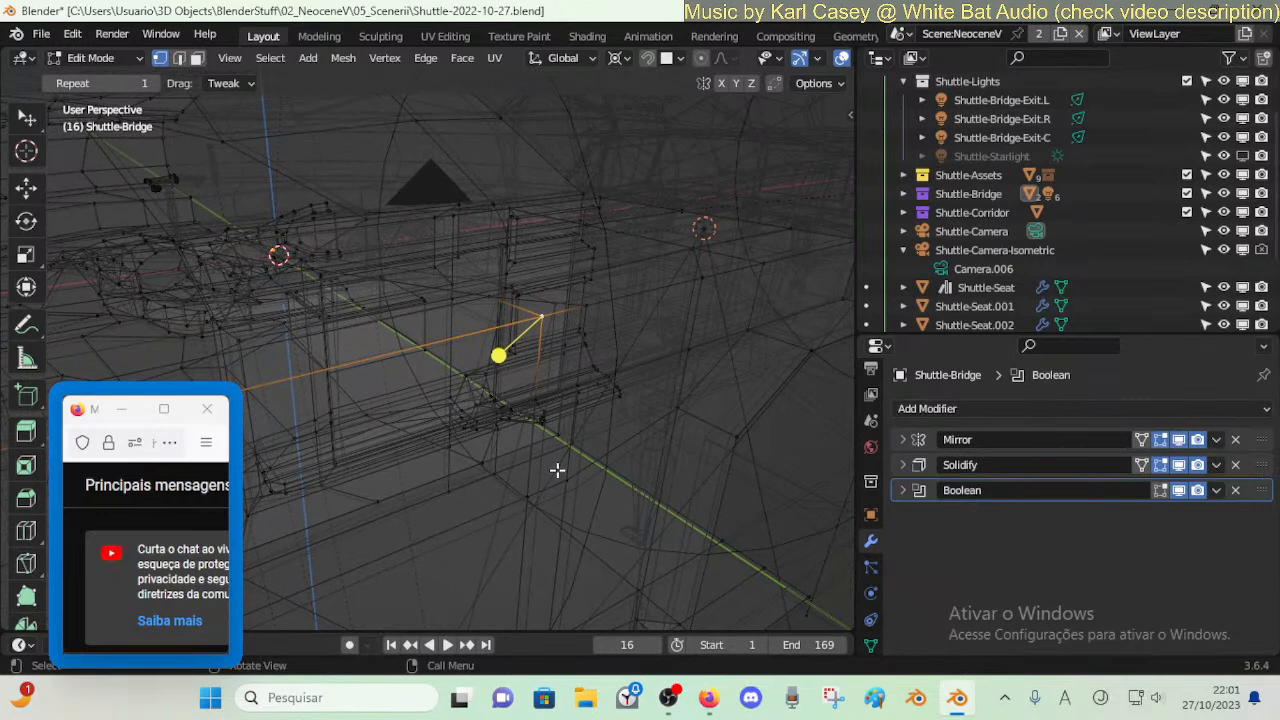
- Turn off X-ray, switch the viewport to material preview shading, and bring the top of the rear wall into view from inside the bridge
key(alt+z)
scroll(812, 62, down, 3)
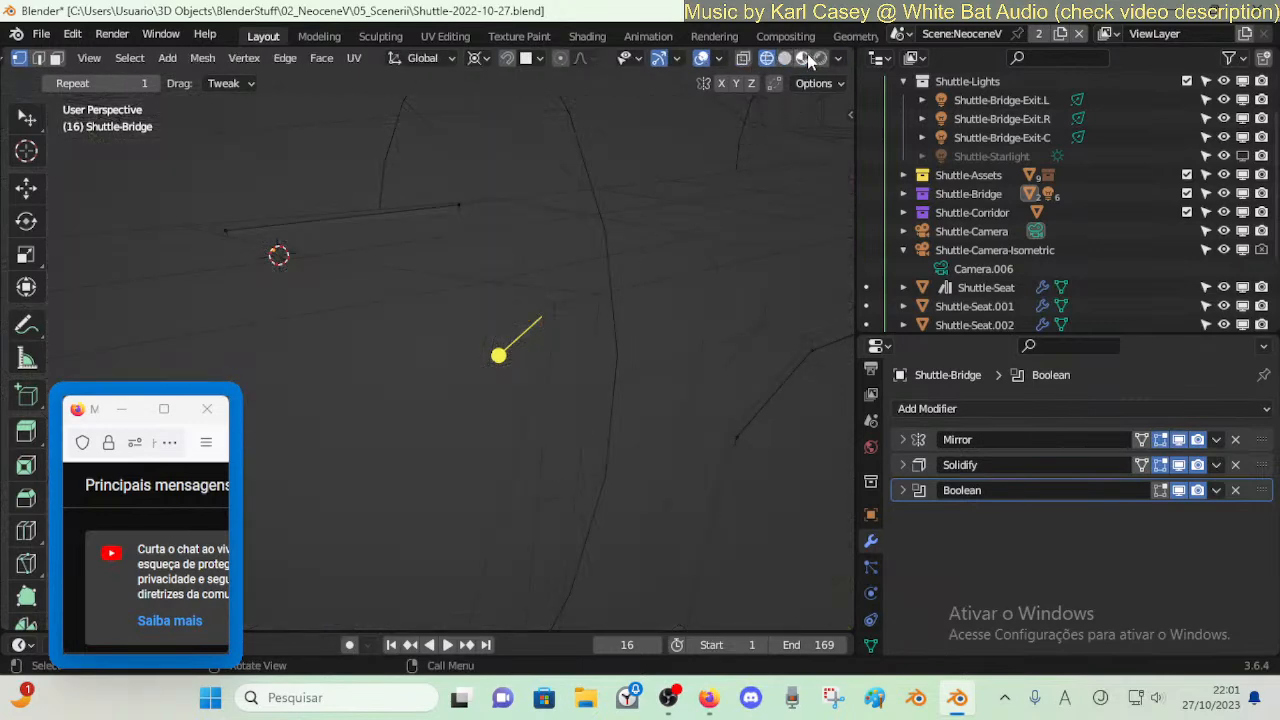
click(786, 58)
click(805, 59)
key(shift+grave)
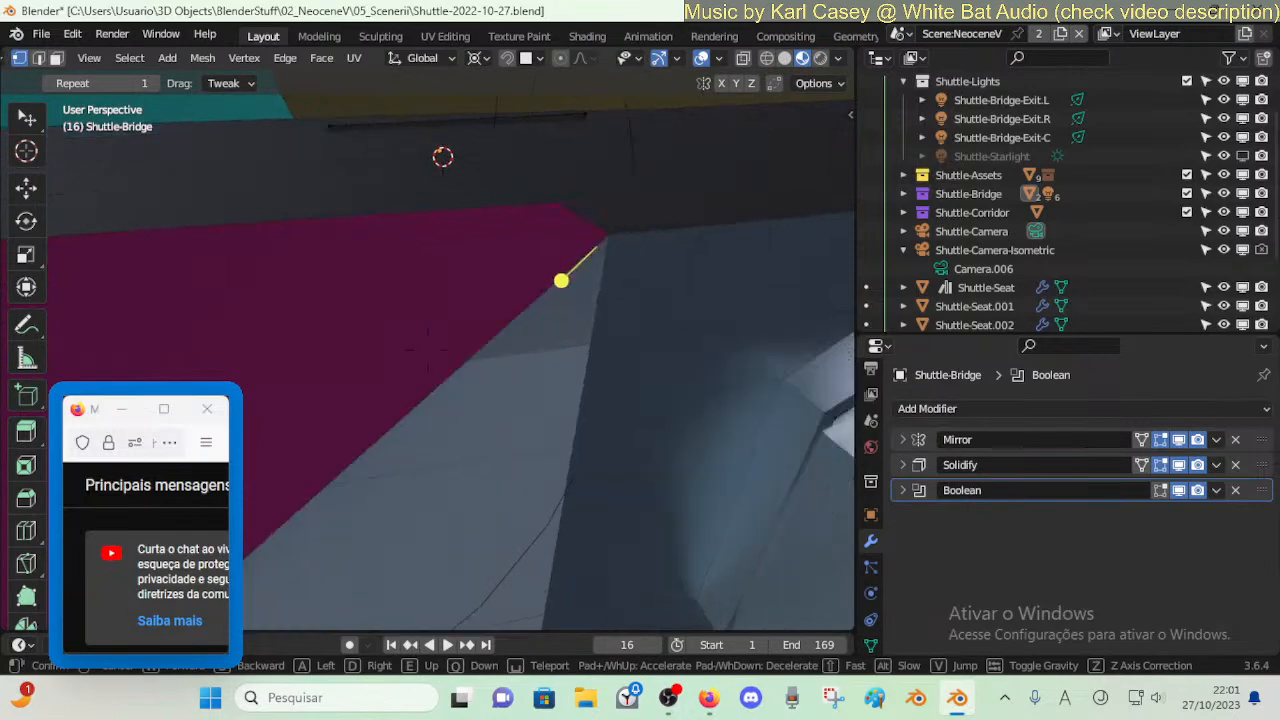
key(w)
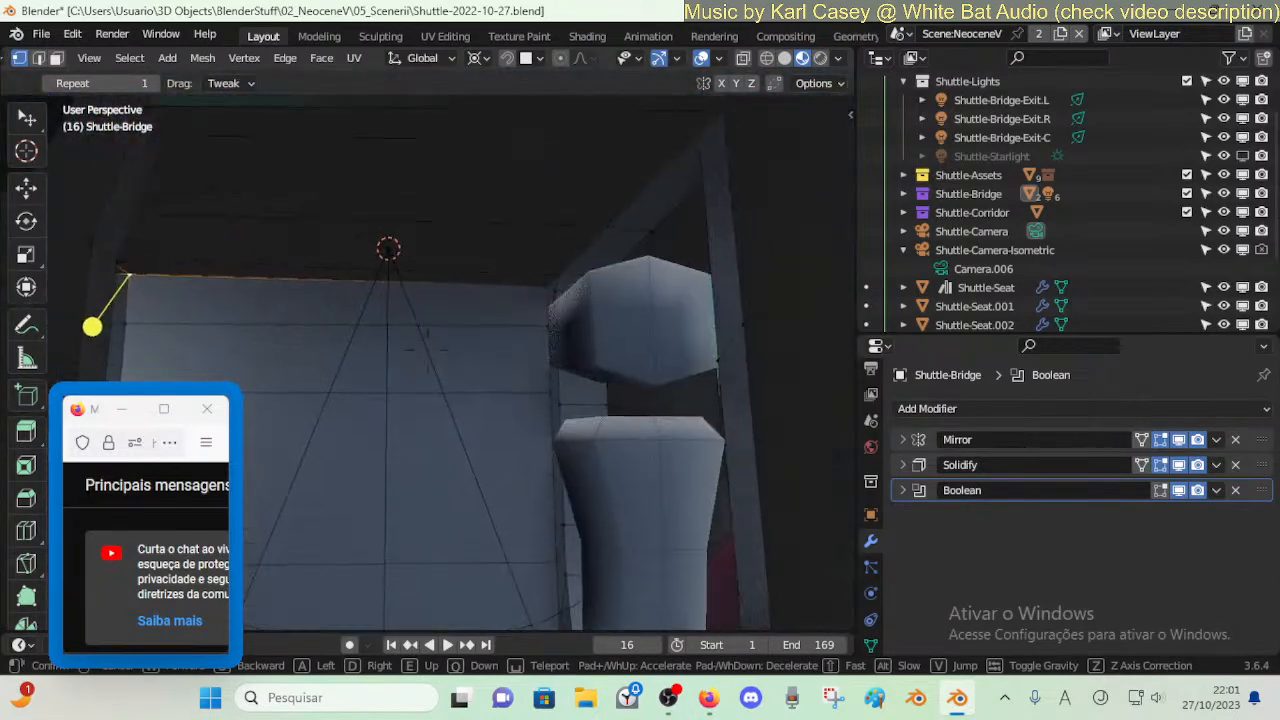
click(777, 91)
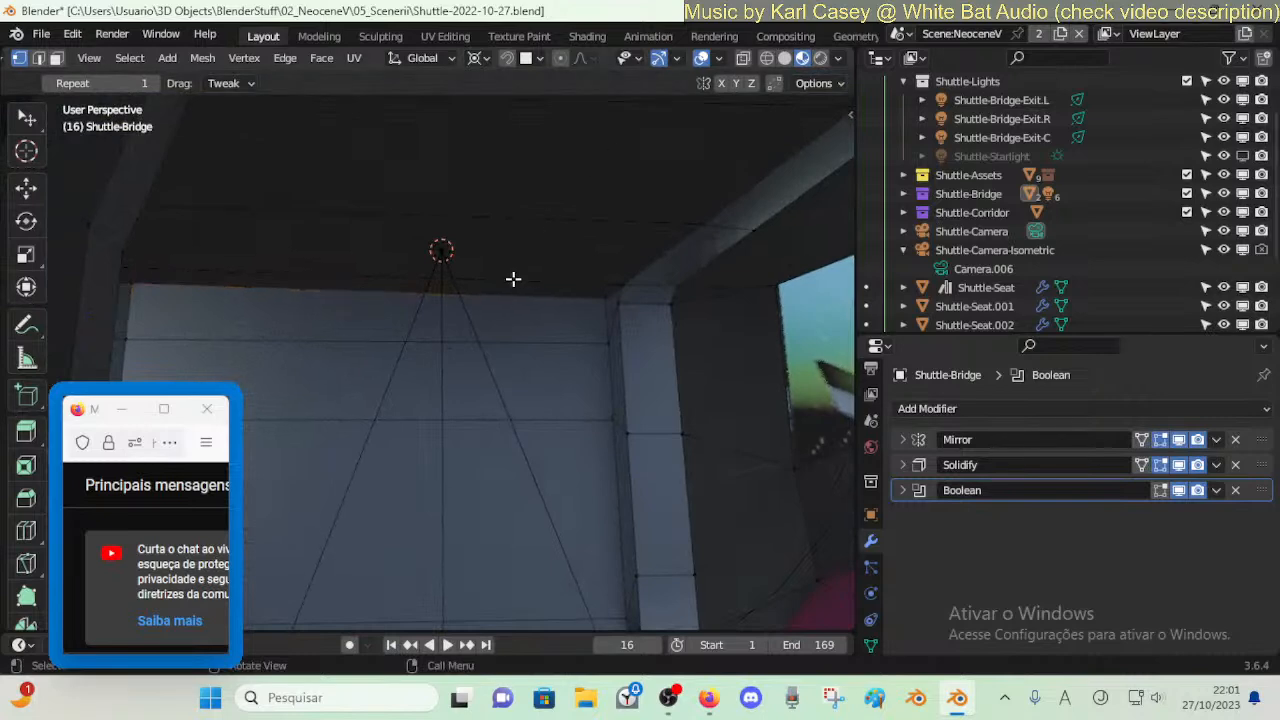
- In edge selection, pick the edge running along the top of the rear wall and delete it to remove the magenta spike
key(Tab)
key(Tab)
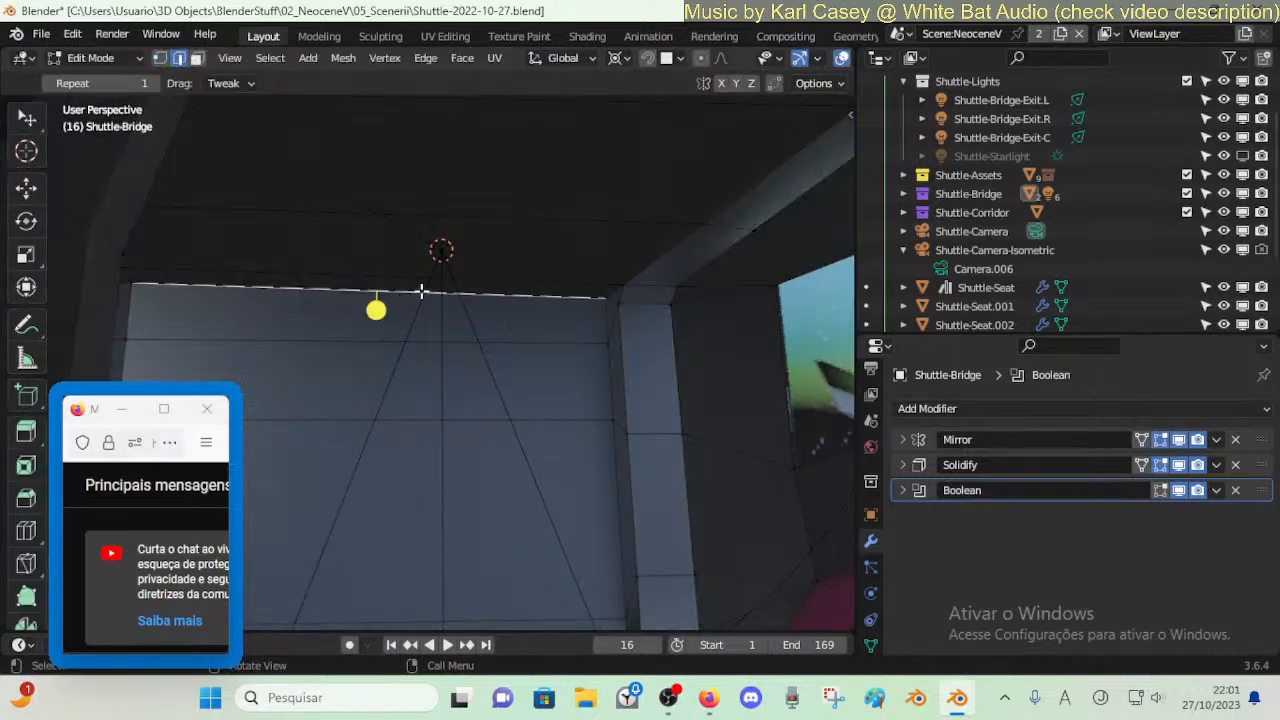
key(shift+grave)
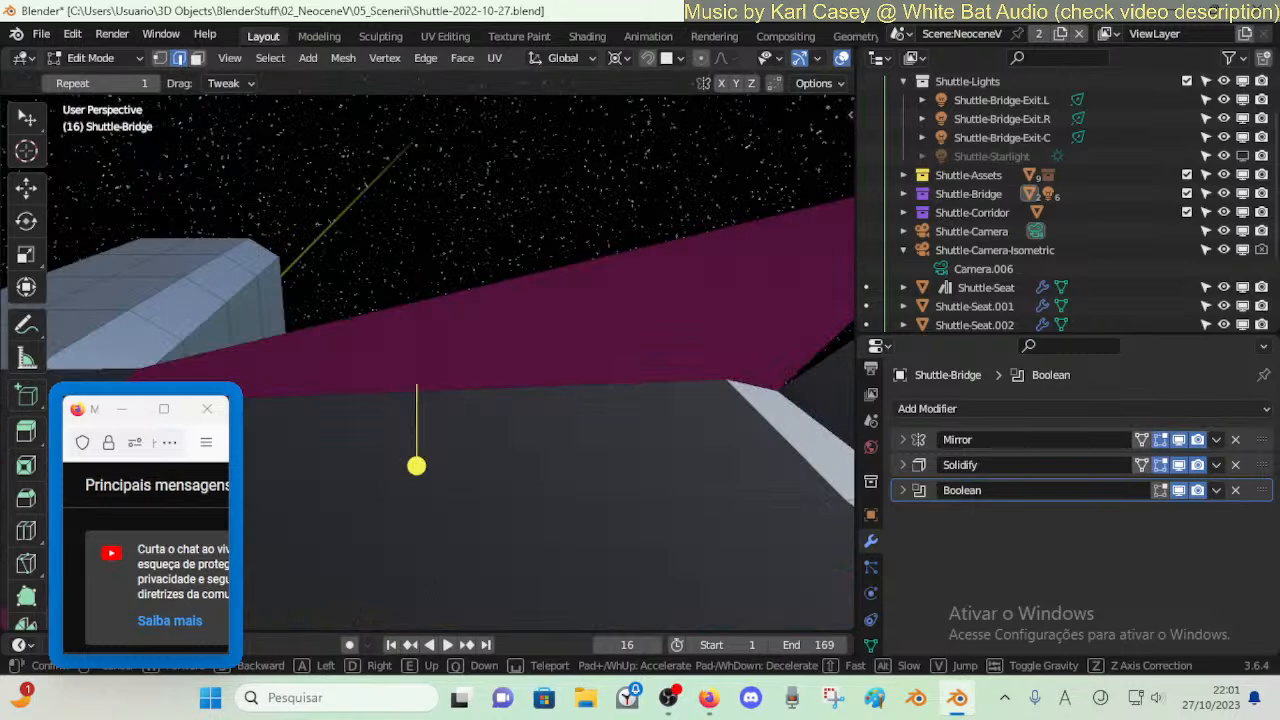
click(473, 342)
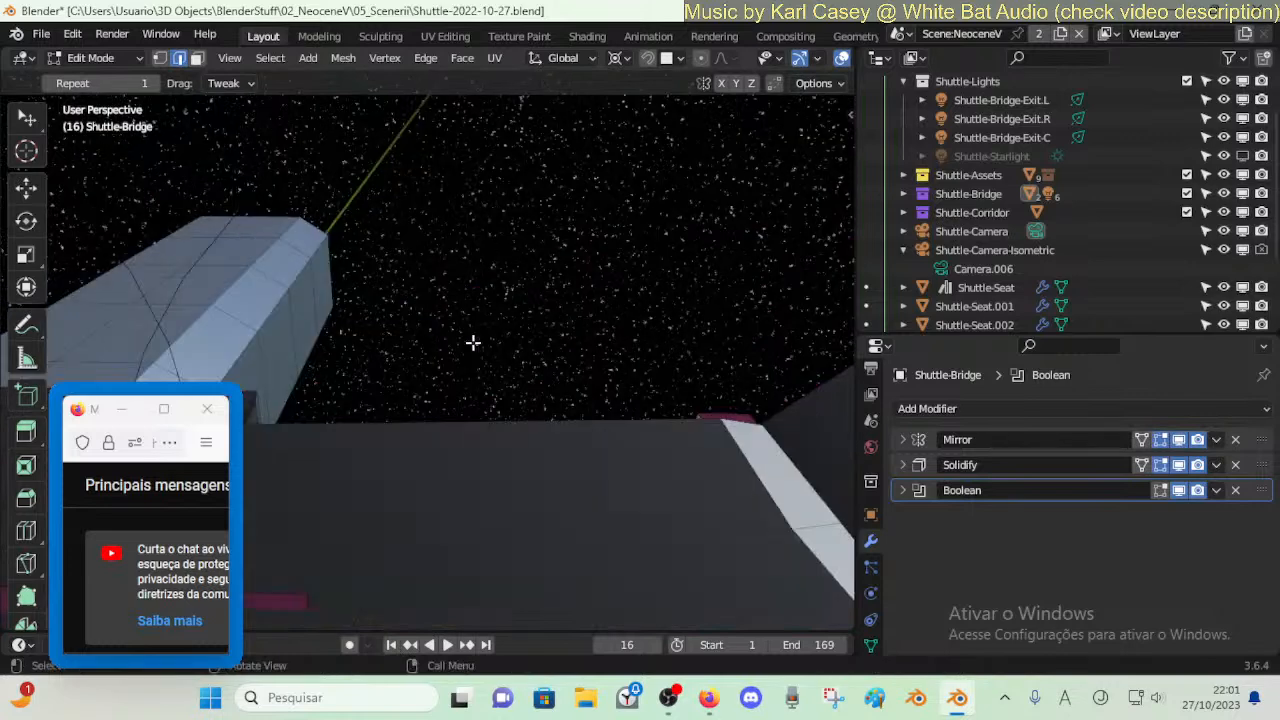
- Inspect the gap above the rear wall, clear the selection, and select the ceiling corner vertex at one end in vertex selection
key(shift+grave)
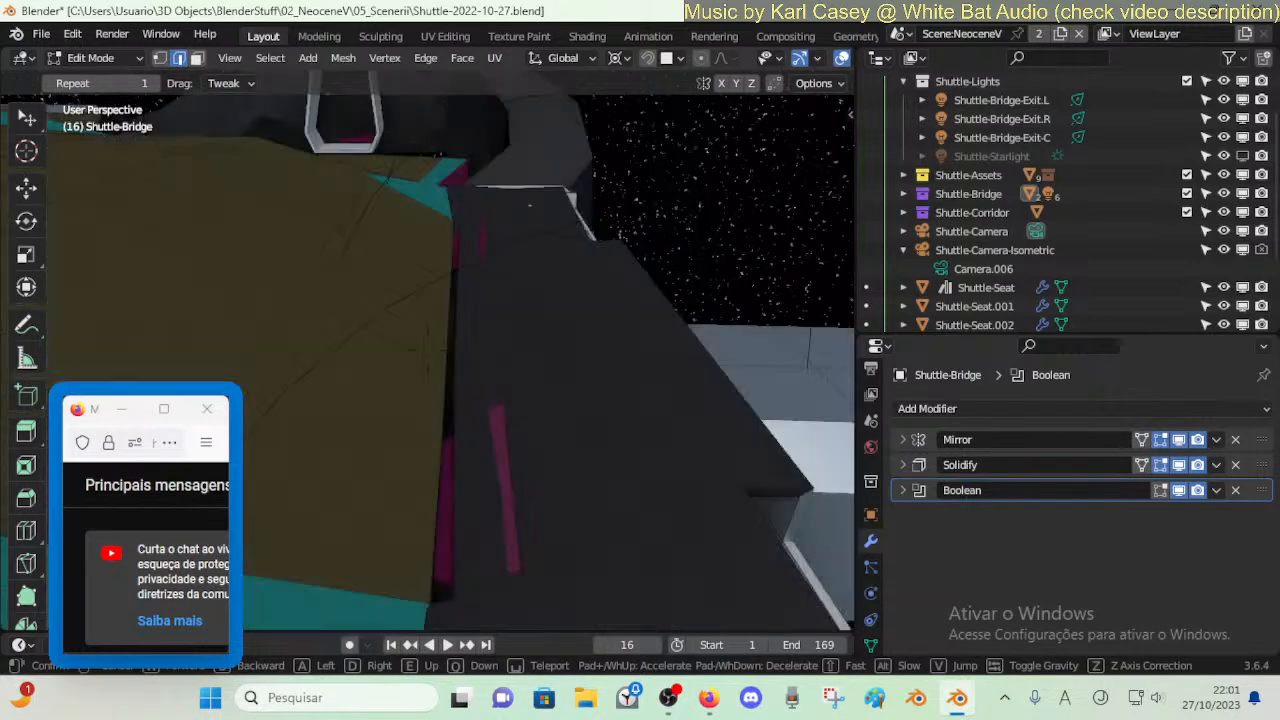
key(d)
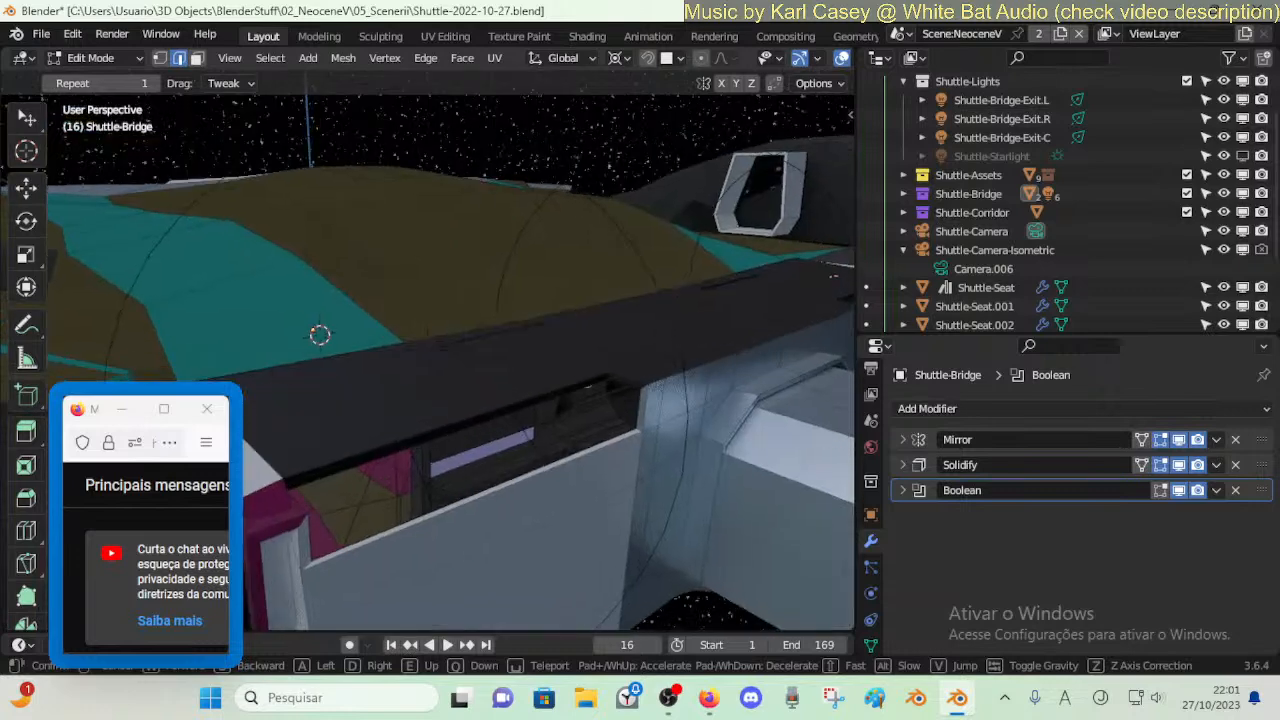
key(w)
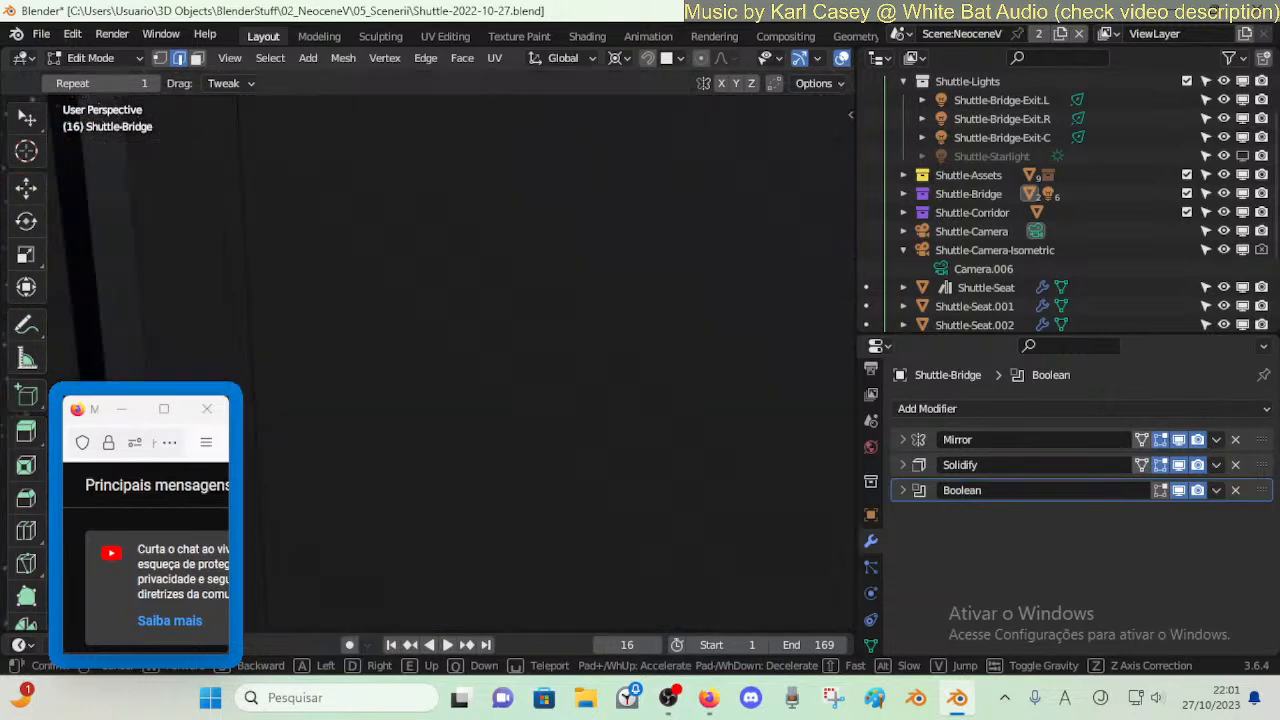
key(Escape)
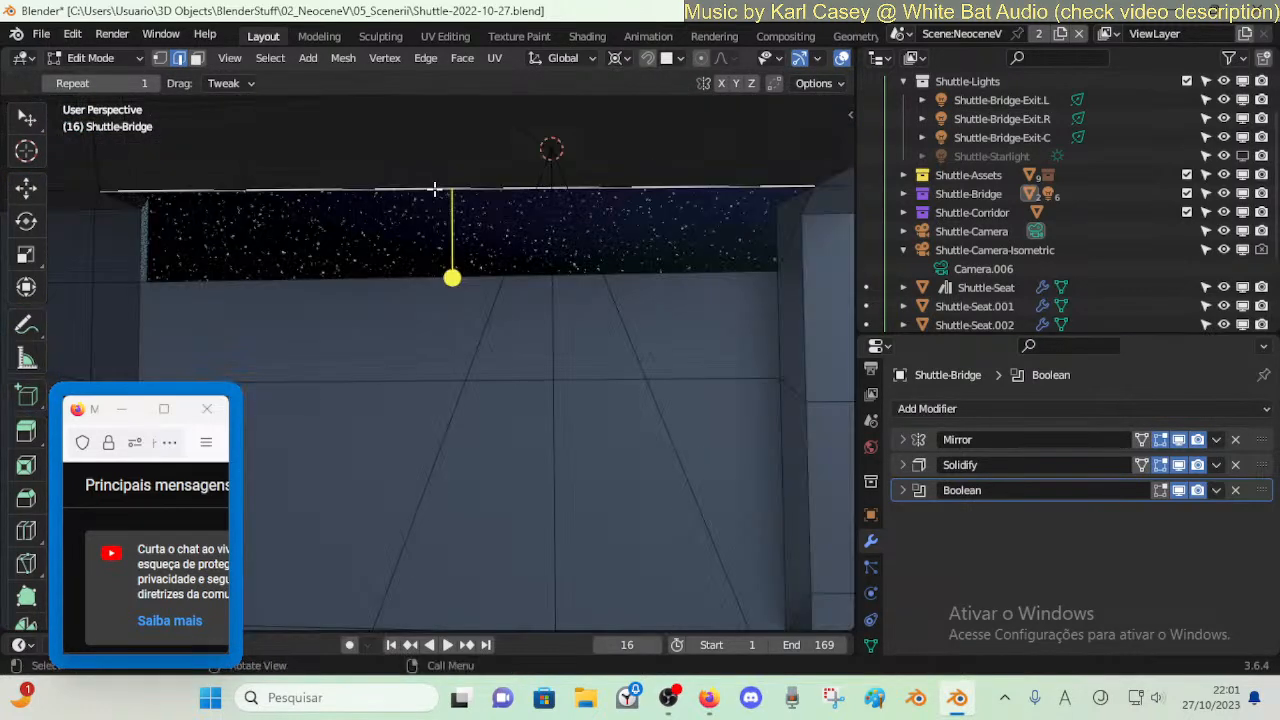
key(alt+a)
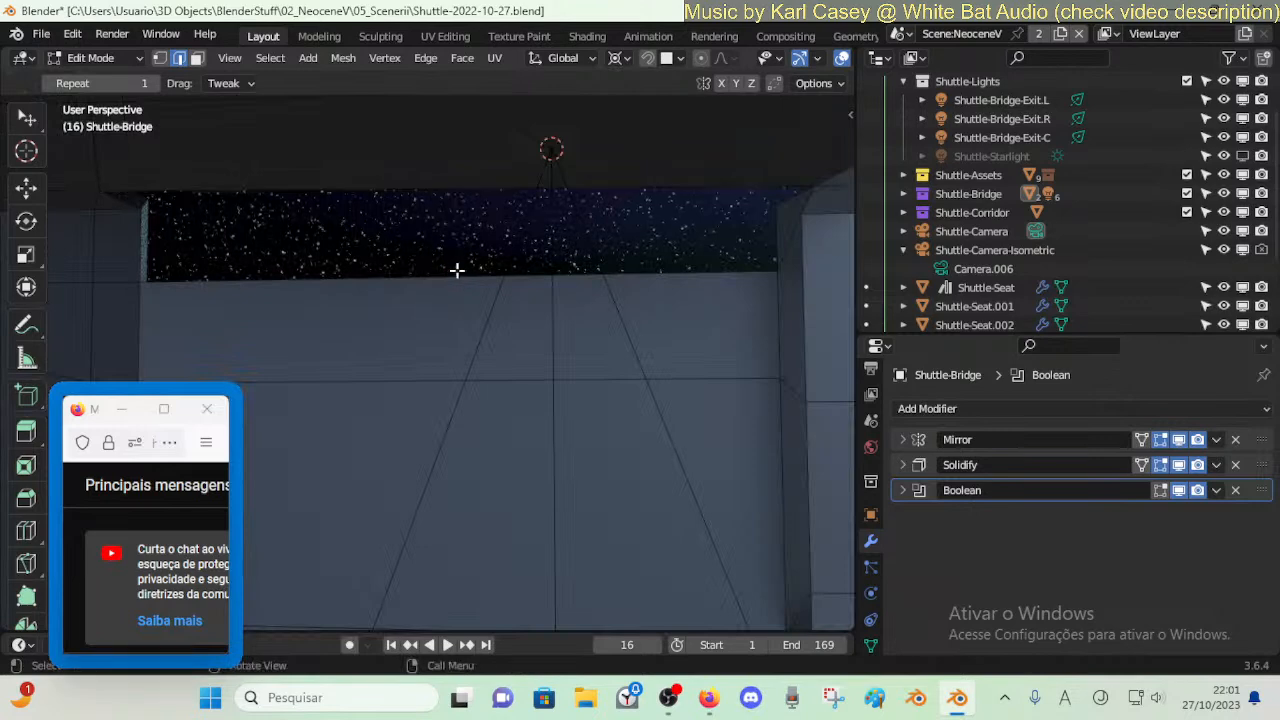
middle_drag(240, 232, 316, 228)
key(1)
click(312, 231)
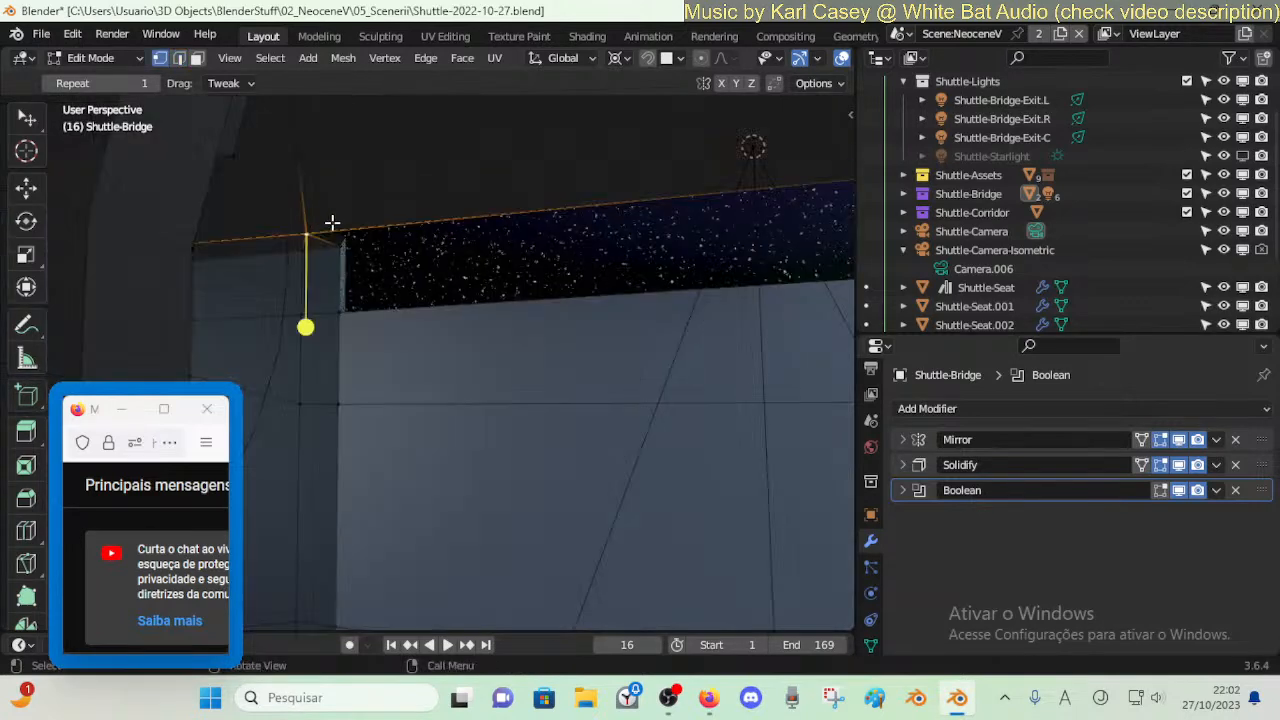
- Hide the Solidify modifier in edit mode and fill a face between the ceiling-side corner vertices at both ends of the rear-wall gap
key(shift+grave)
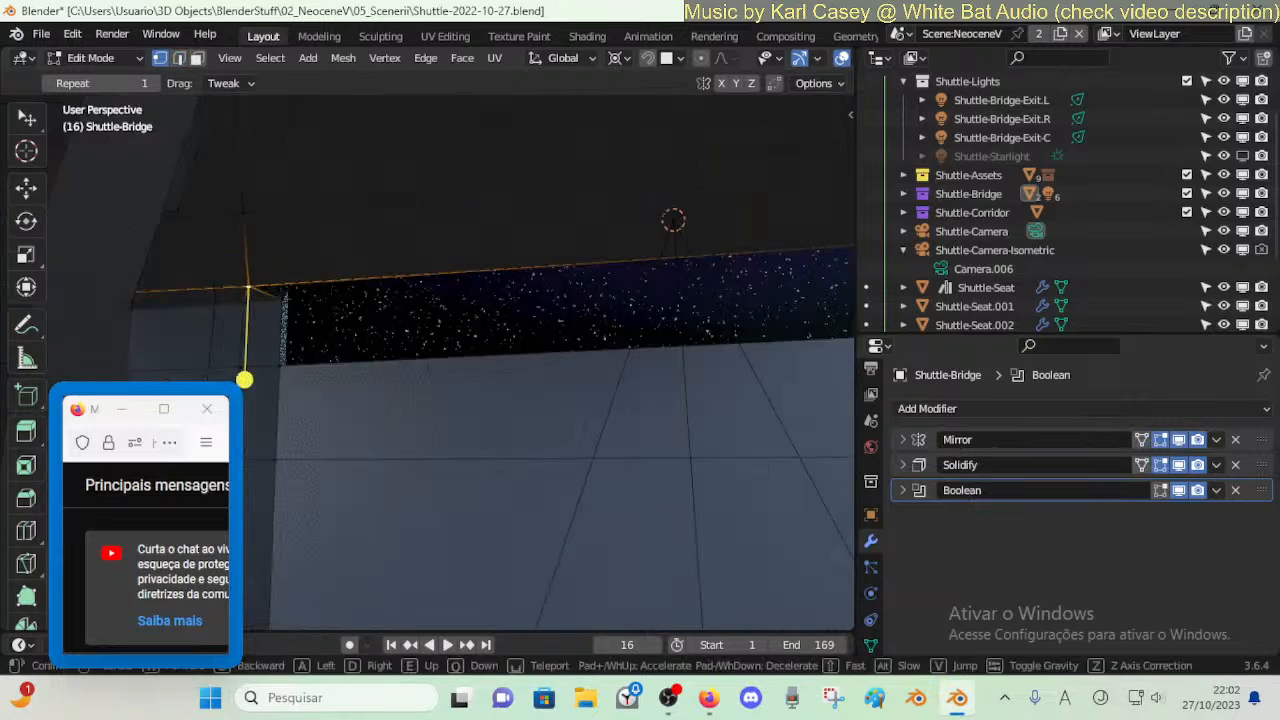
click(566, 331)
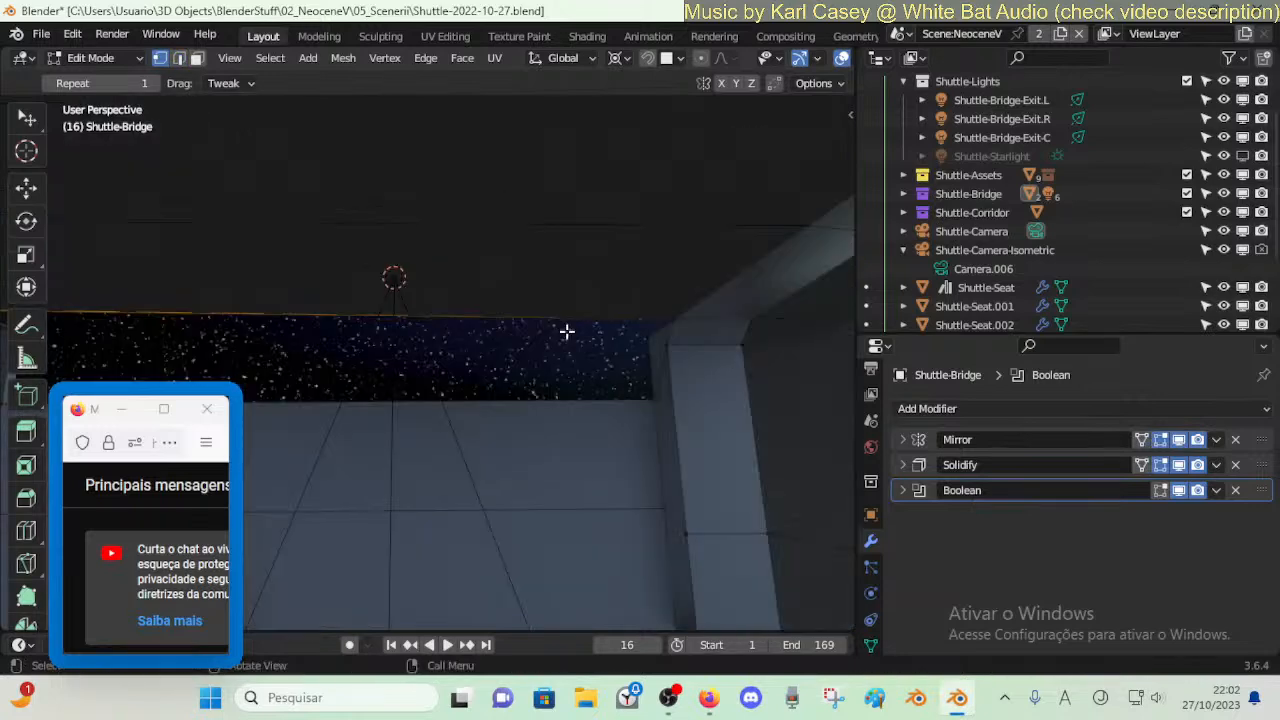
key(shift+grave)
click(630, 346)
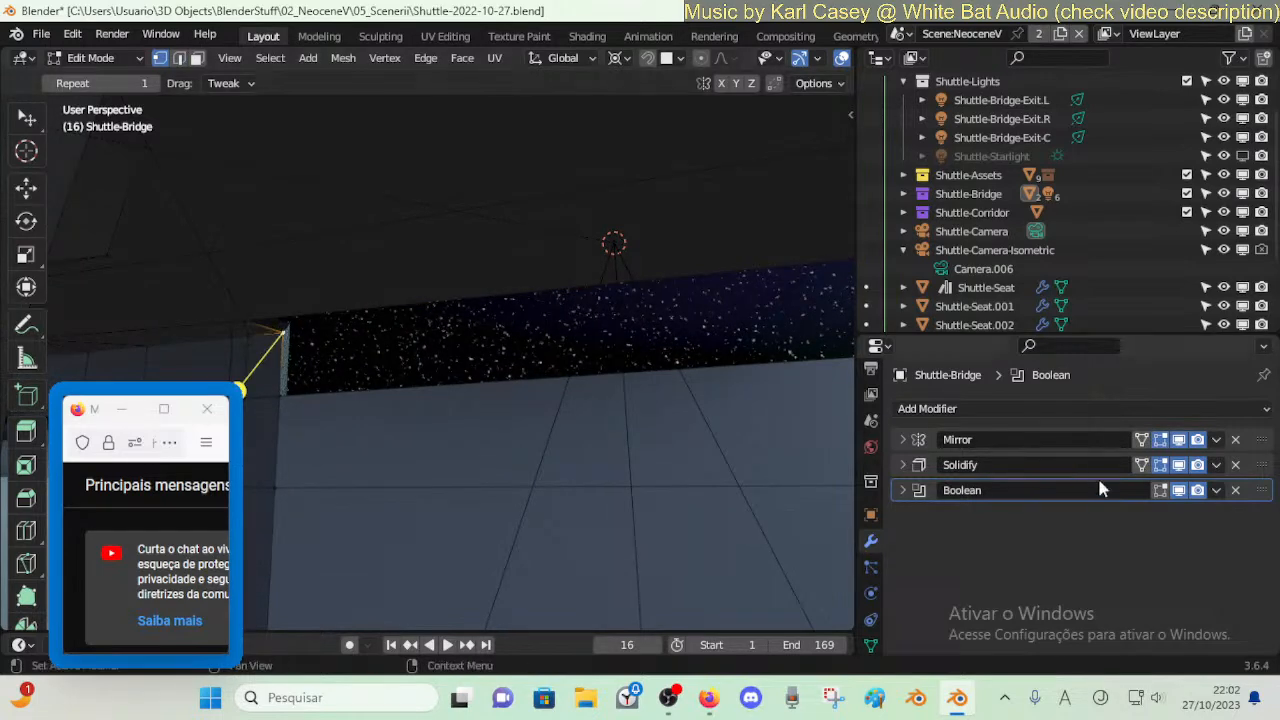
key(shift+grave)
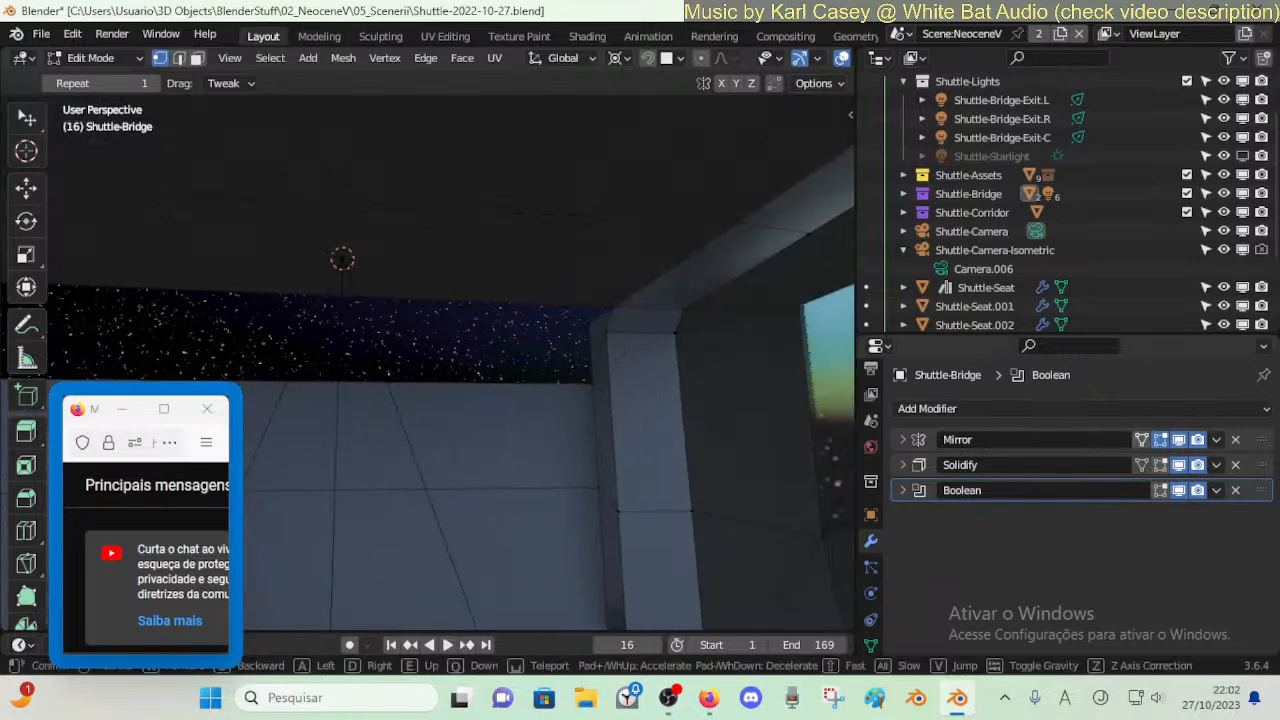
click(499, 371)
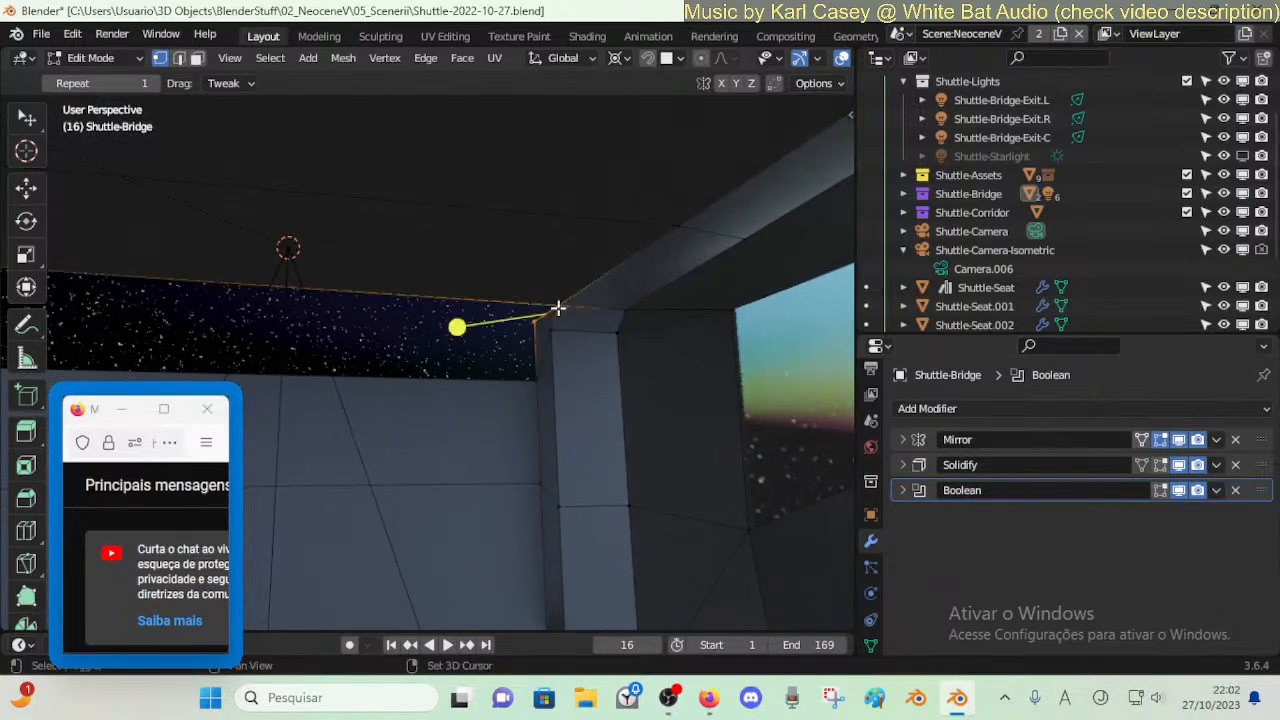
key(shift+grave)
click(344, 276)
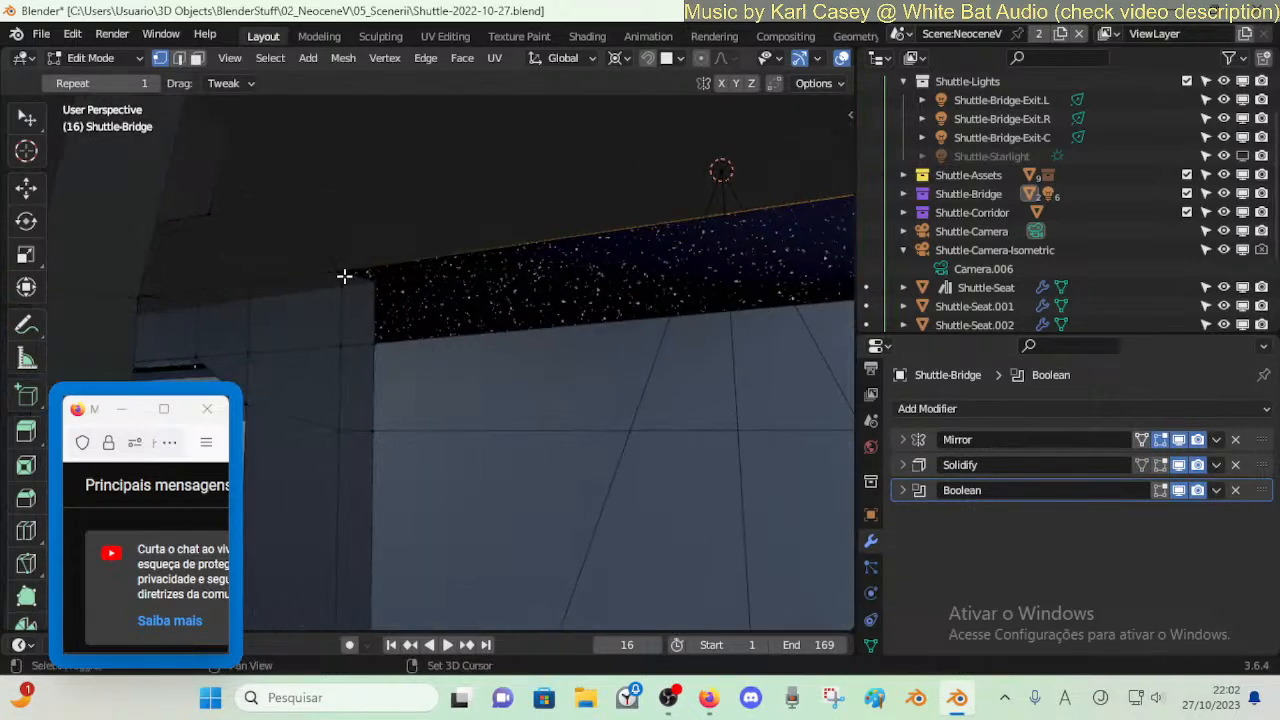
key(f)
key(alt+a)
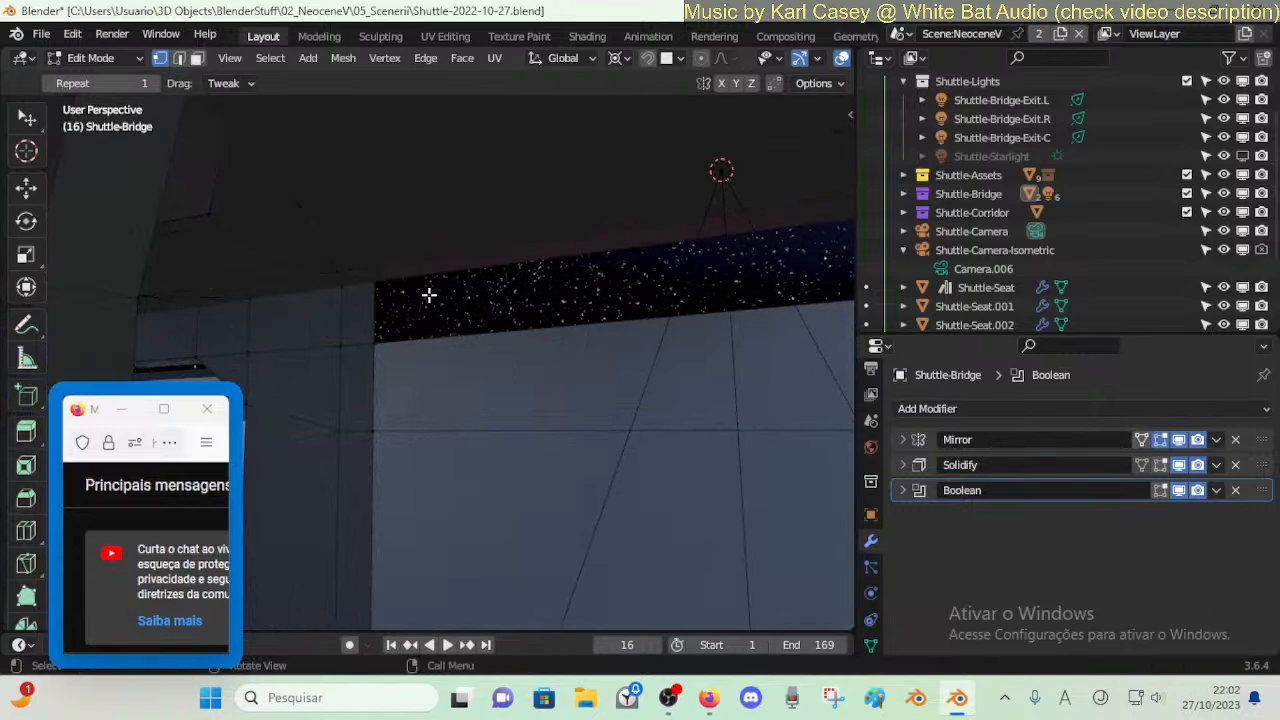
- Try selecting the ceiling edge and wall-top edge that border the remaining gap in edge selection, and undo the last selection change
shift+click(436, 327)
key(shift+grave)
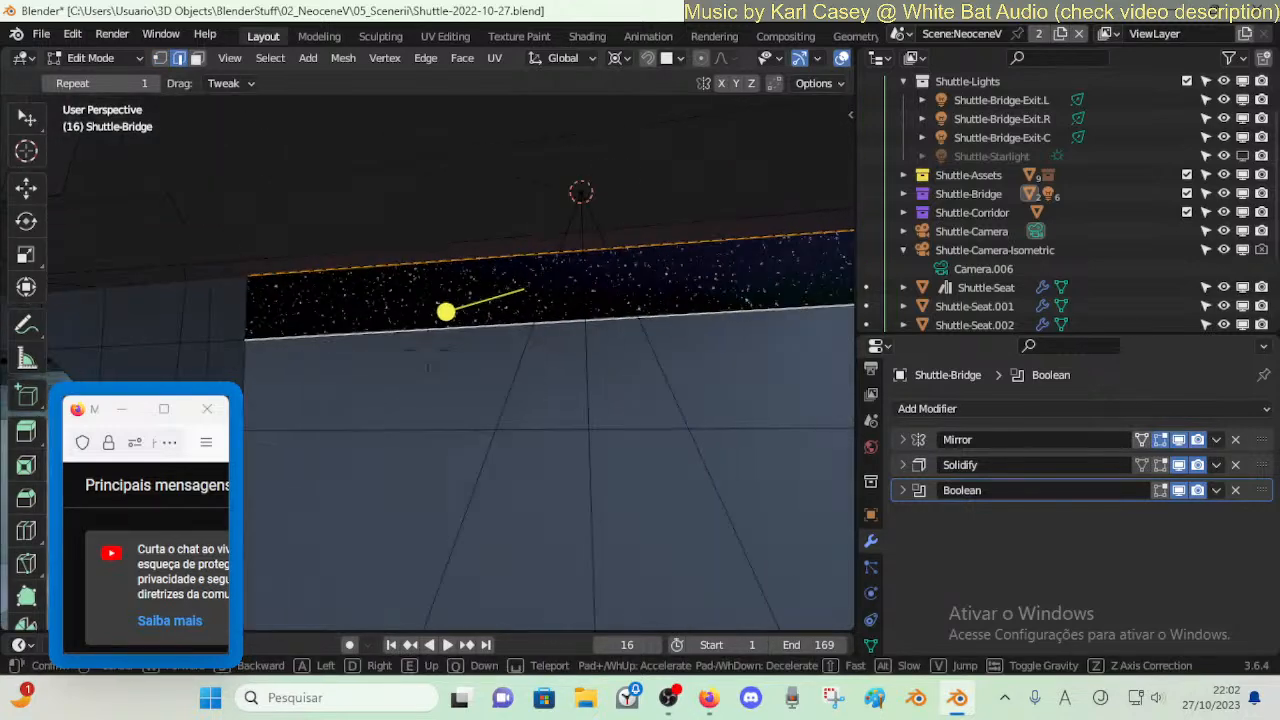
key(s)
click(471, 303)
key(alt+a)
key(ctrl+z)
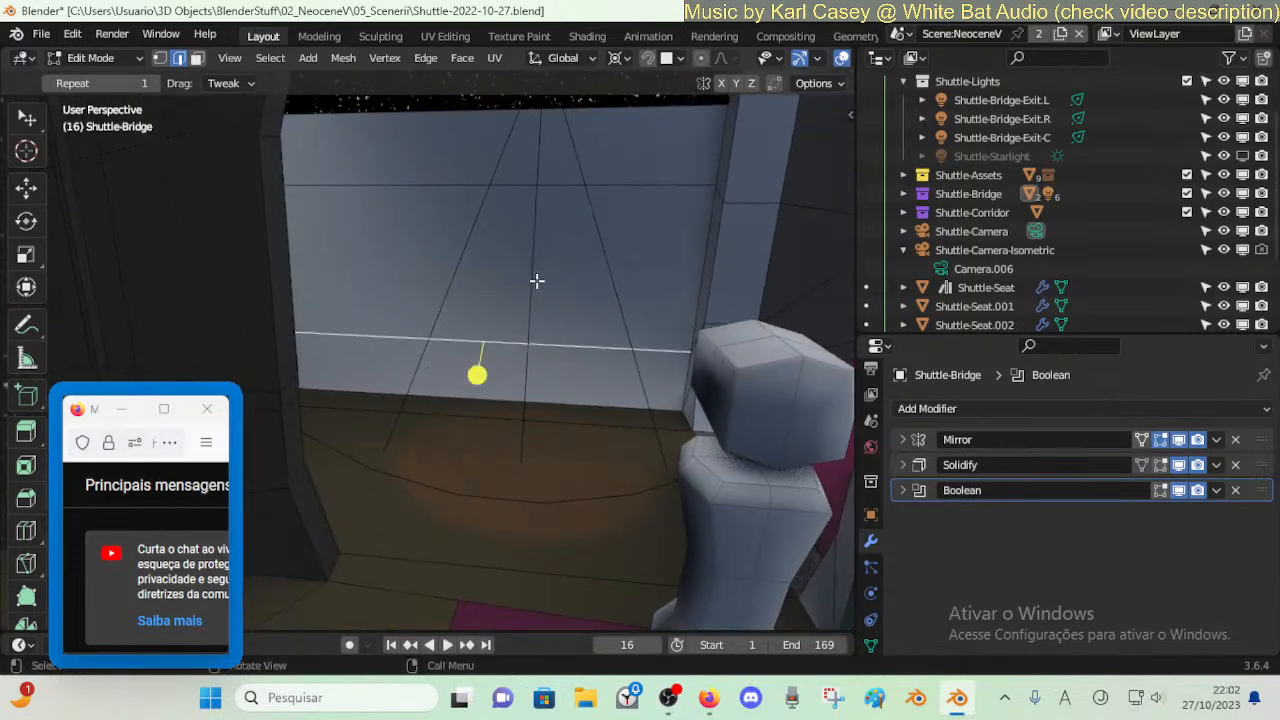
- Check the gap above the rear wall in object mode, undo the stray selection, and return to edit mode
key(Tab)
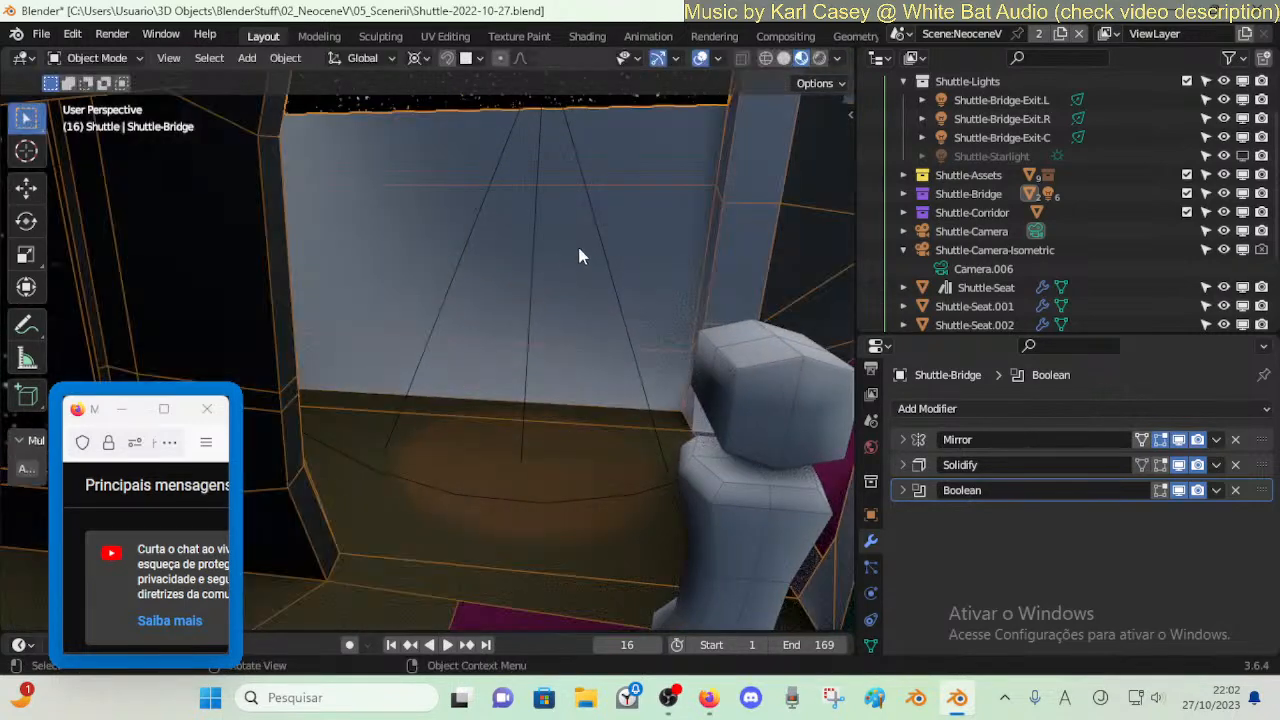
click(597, 229)
key(ctrl+z)
key(shift+grave)
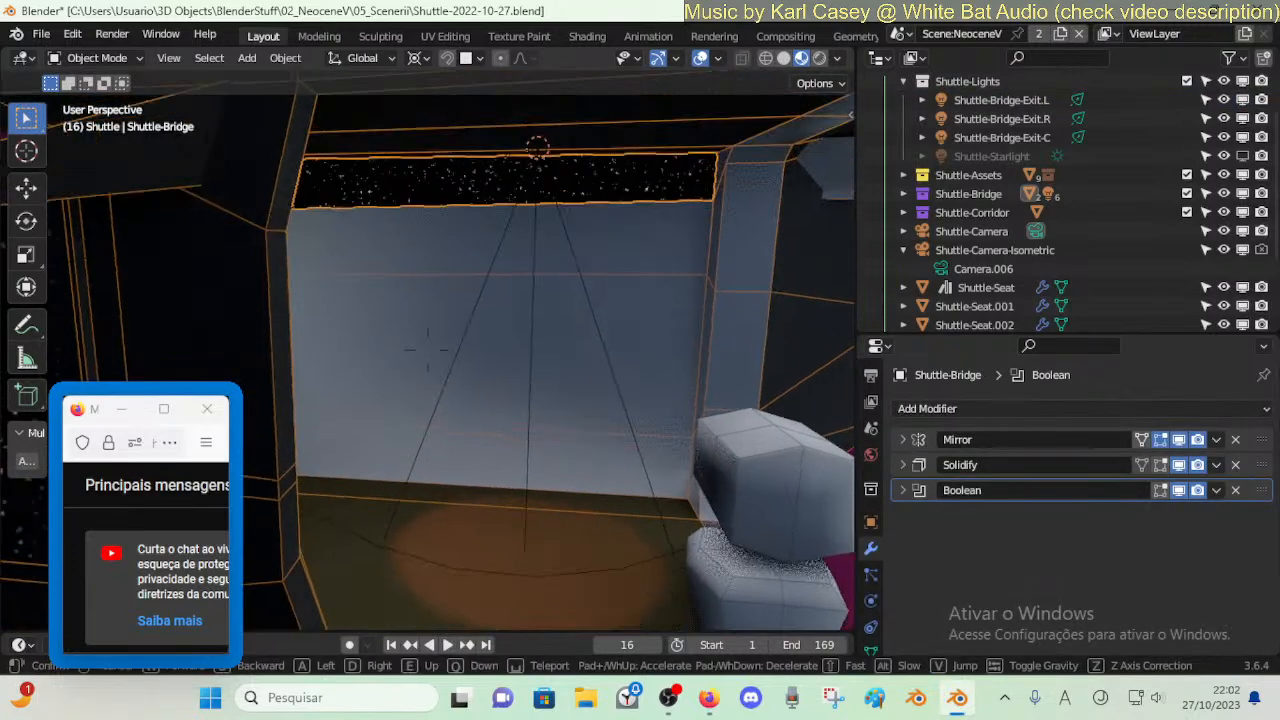
click(571, 392)
key(Tab)
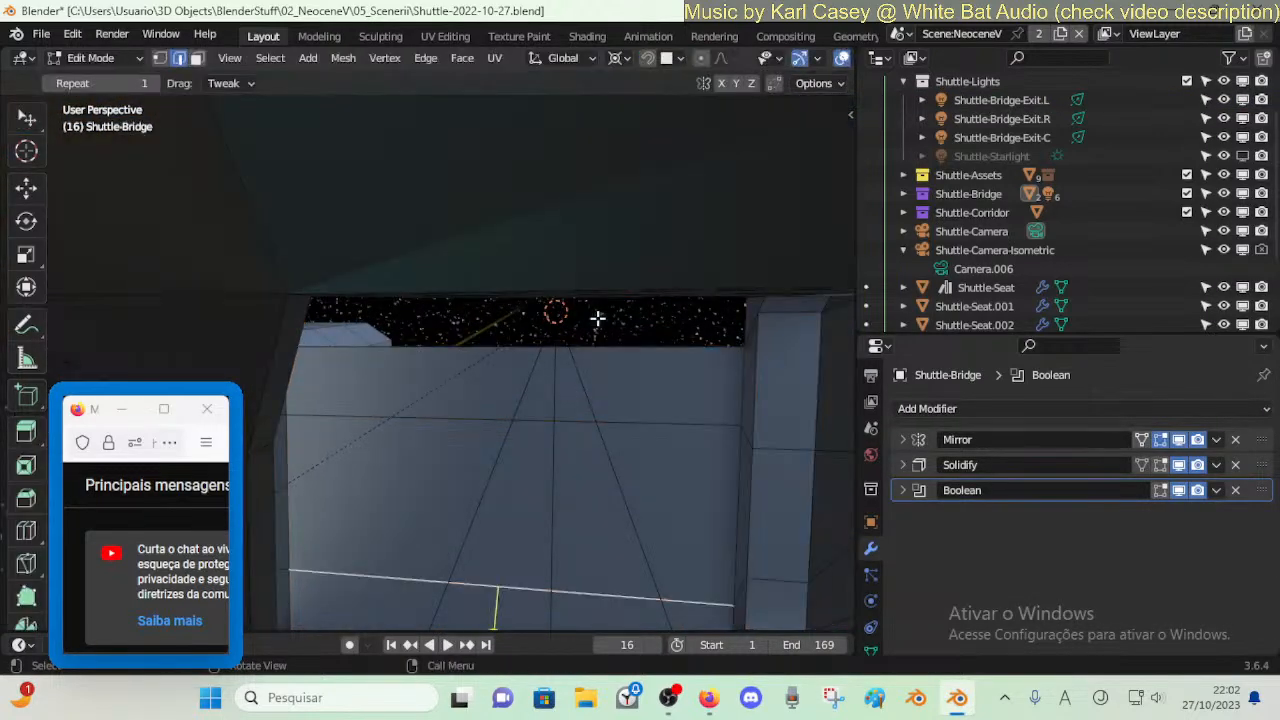
- Fill a face between the ceiling edge and the wall-top edge bordering the rear-wall gap, and clear the selection
middle_drag(602, 343, 602, 311)
click(607, 198)
click(612, 204)
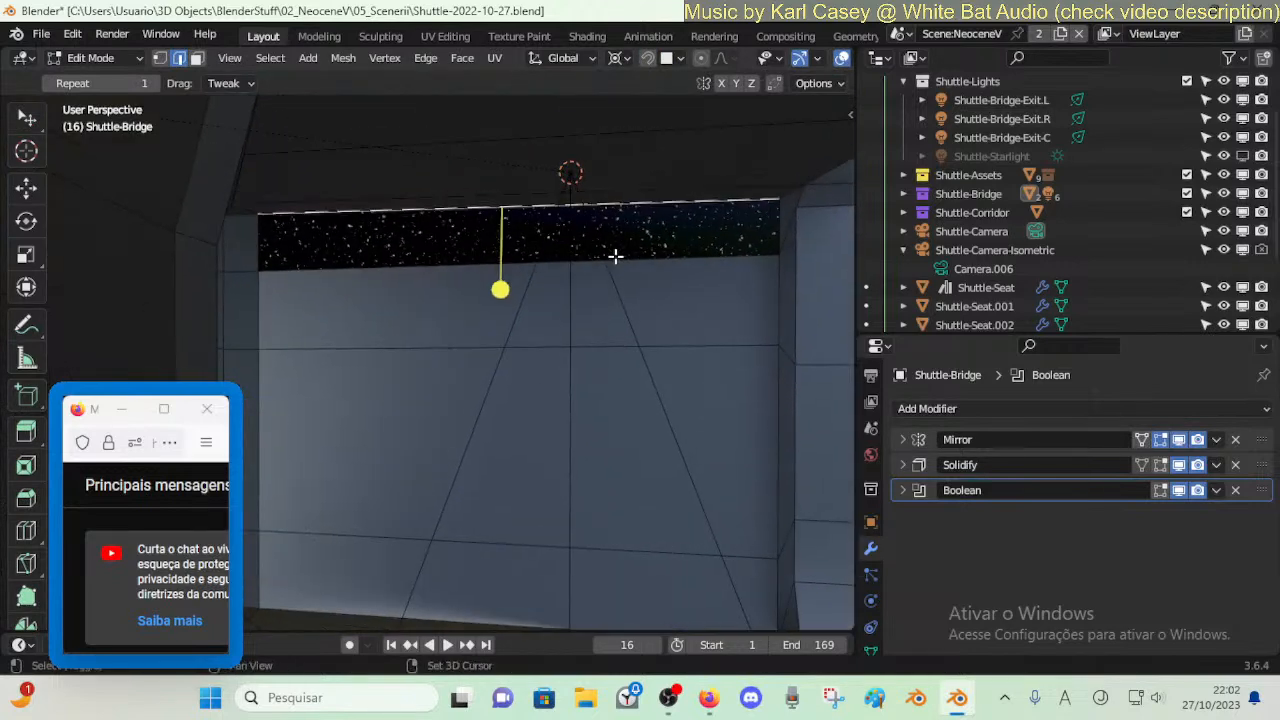
shift+click(614, 257)
key(f)
key(shift+grave)
click(616, 258)
key(alt+a)
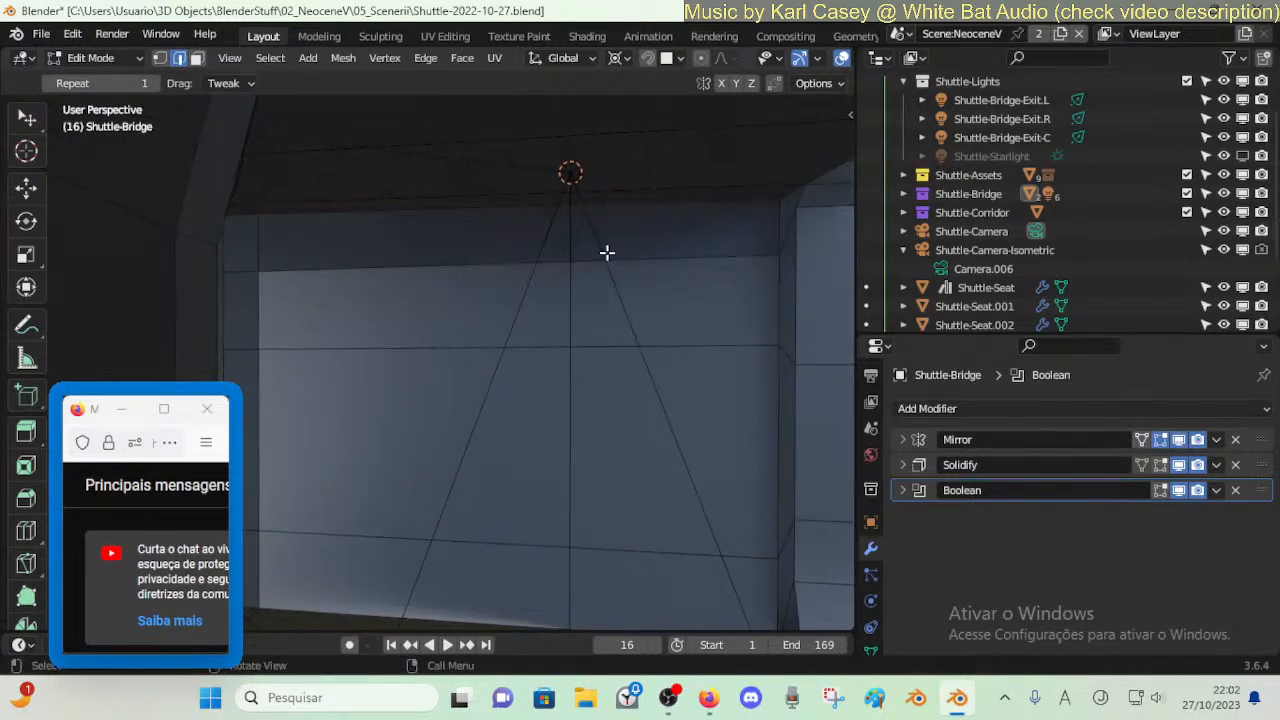
- Assign the MetalWhite material to the new gap face and the wall face directly below it, and return to object mode
key(3)
click(607, 298)
shift+click(607, 245)
shift+click(640, 304)
shift+click(640, 303)
scroll(870, 630, down, 2)
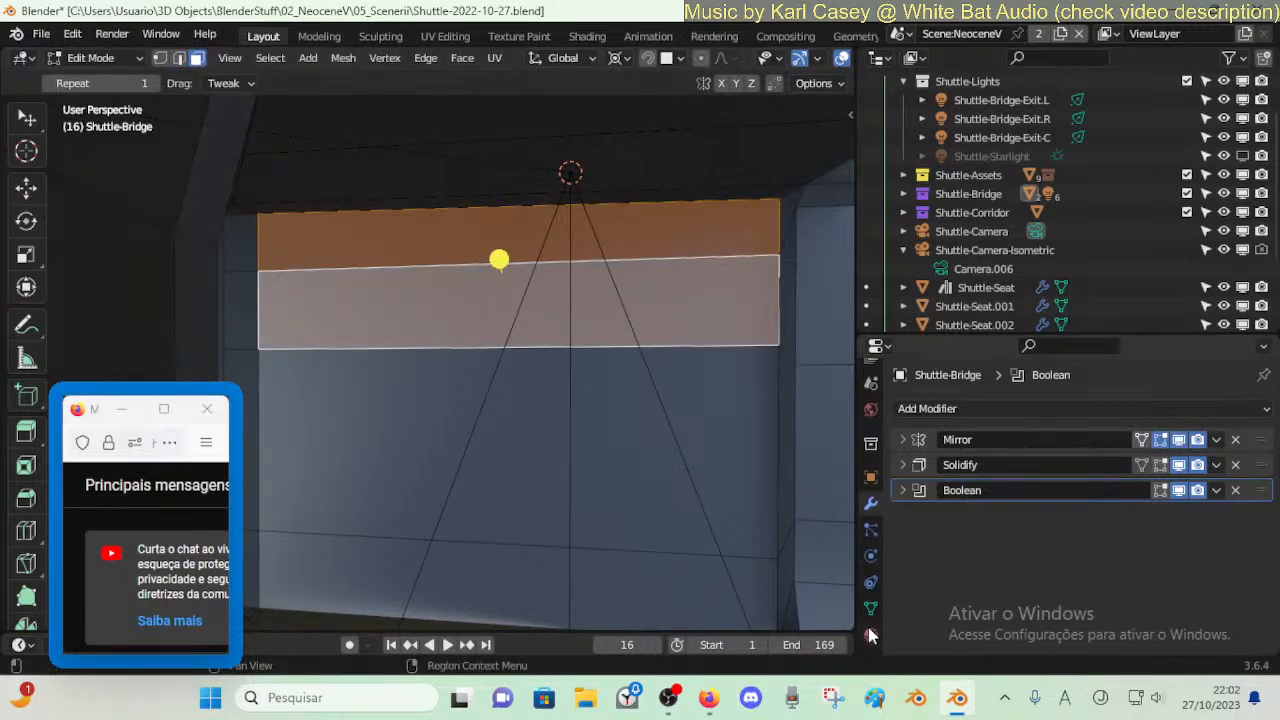
click(870, 637)
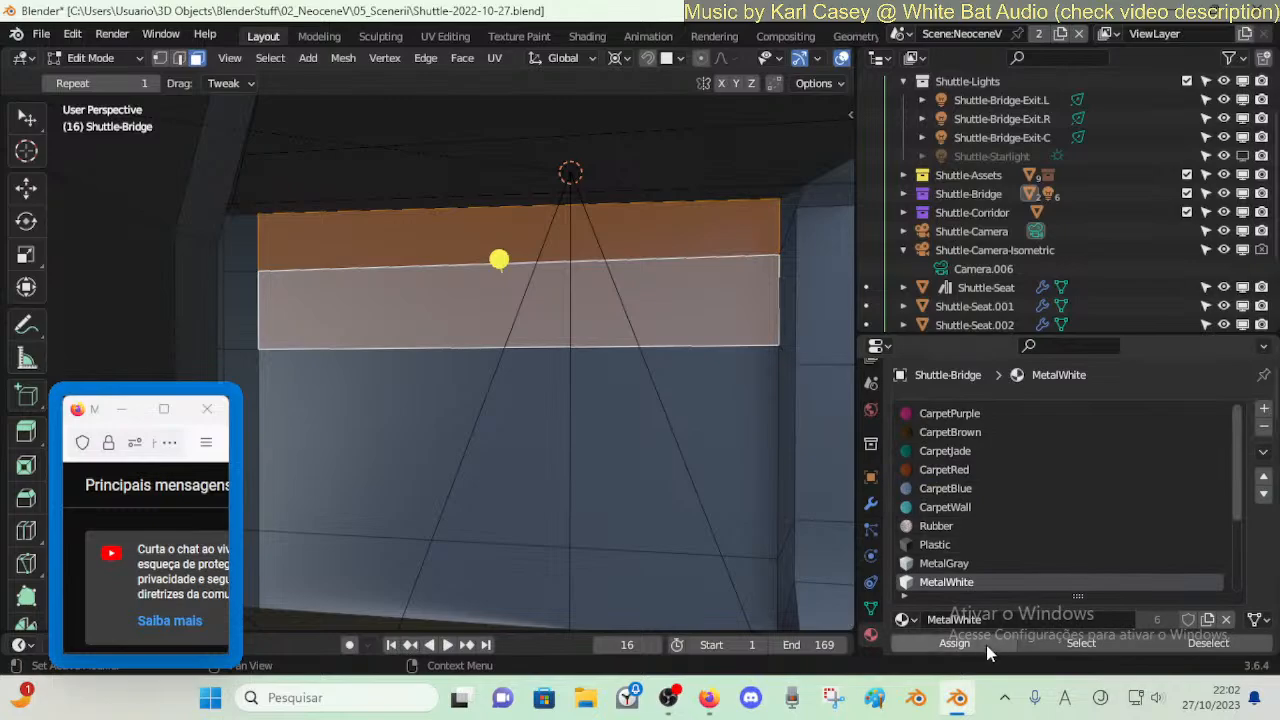
click(954, 643)
key(alt+a)
key(Tab)
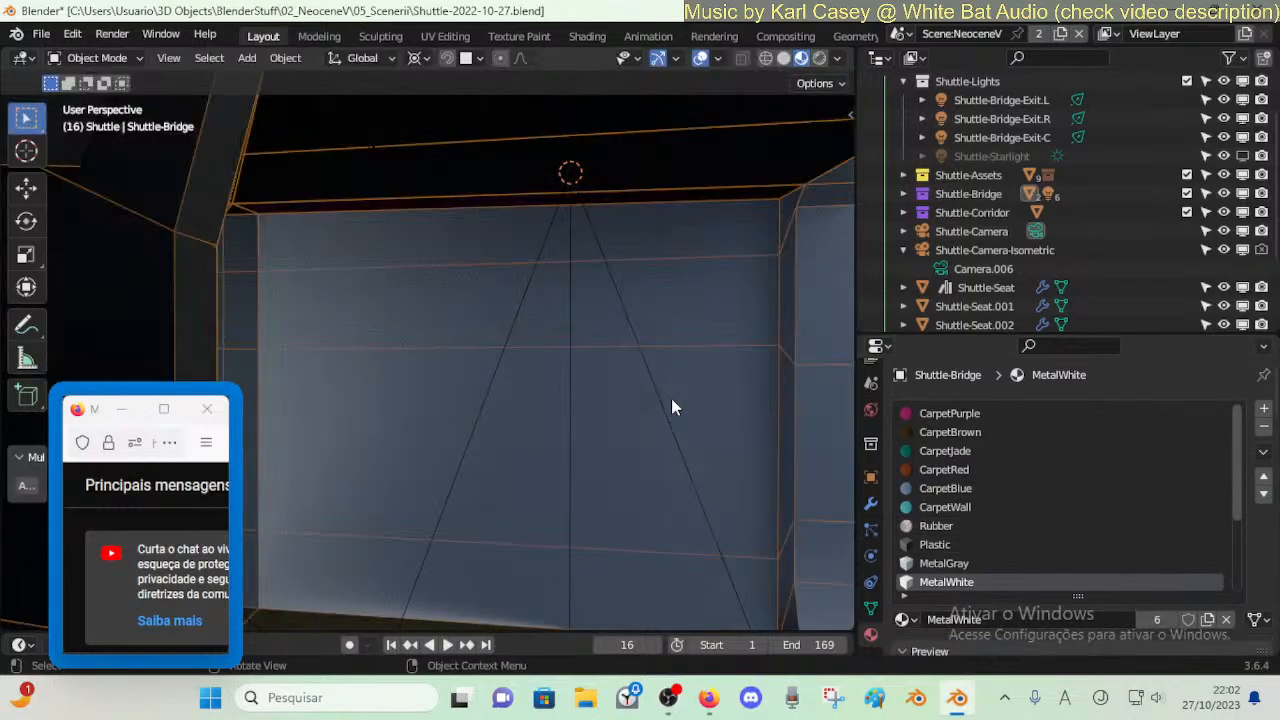
- Dissolve the stray vertex at the end of the magenta strip on the rear wall's outer top edge and check in object mode
key(shift+grave)
key(e)
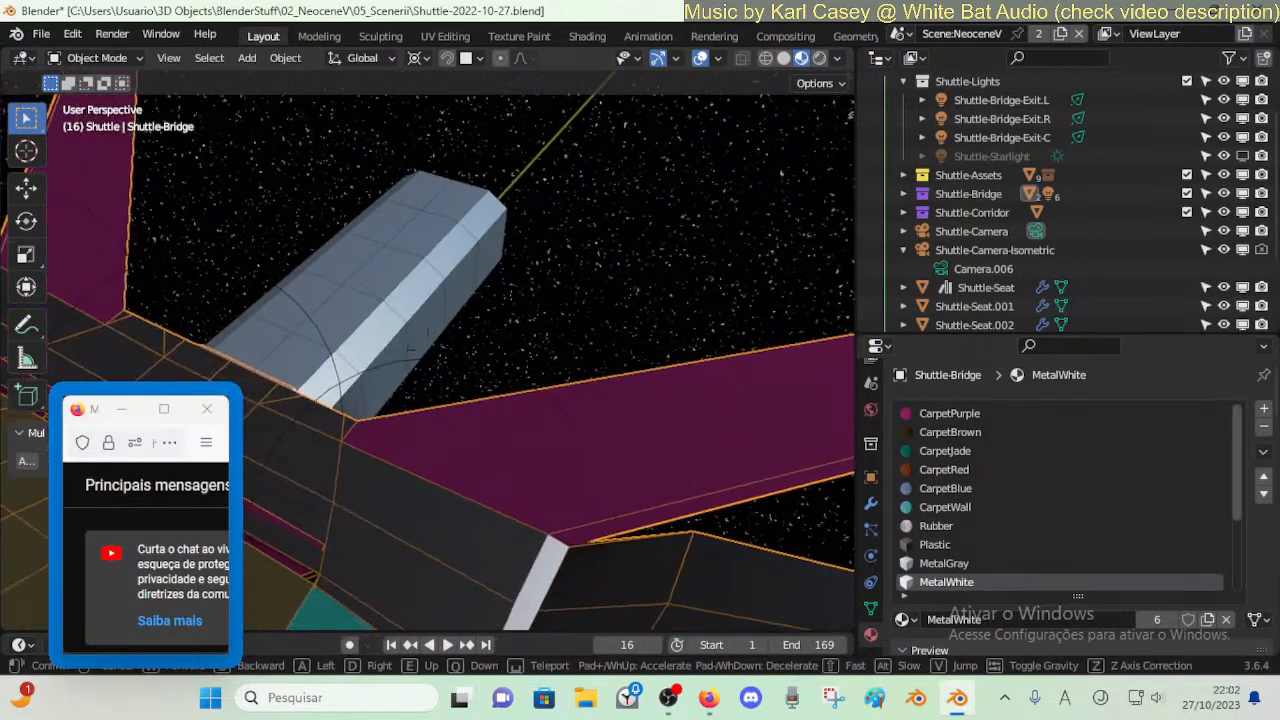
key(w)
key(s)
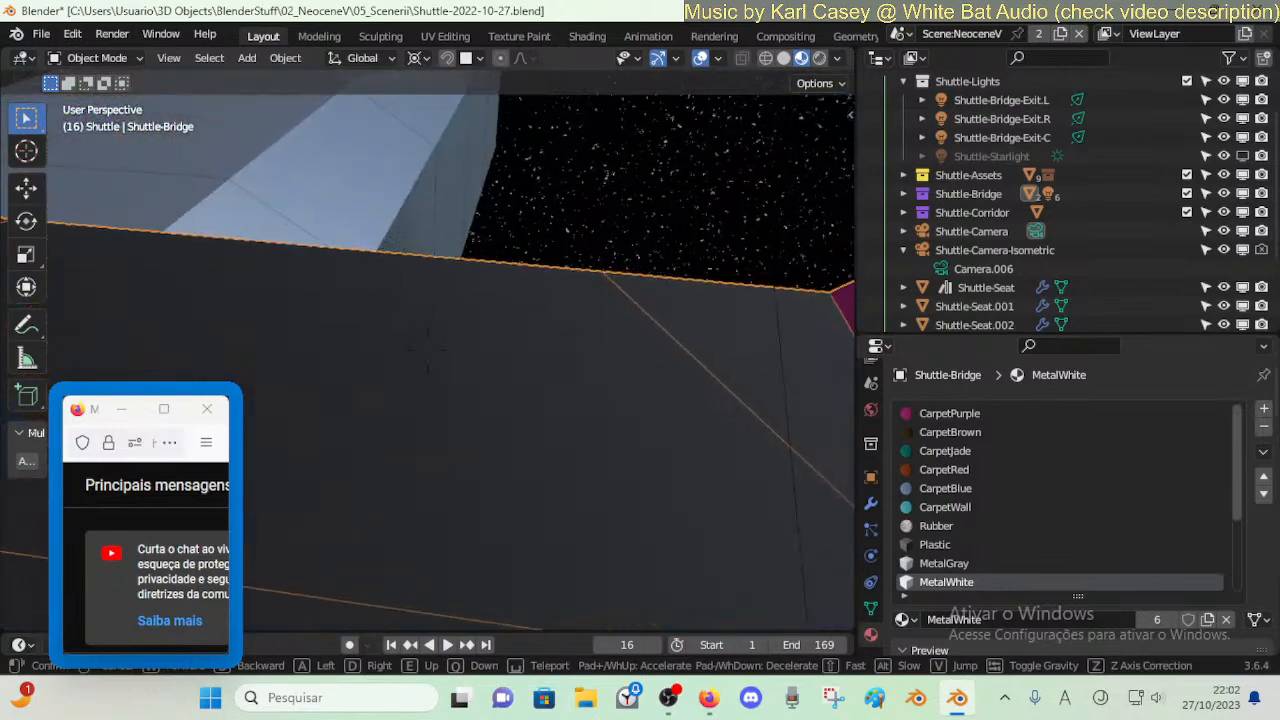
key(s)
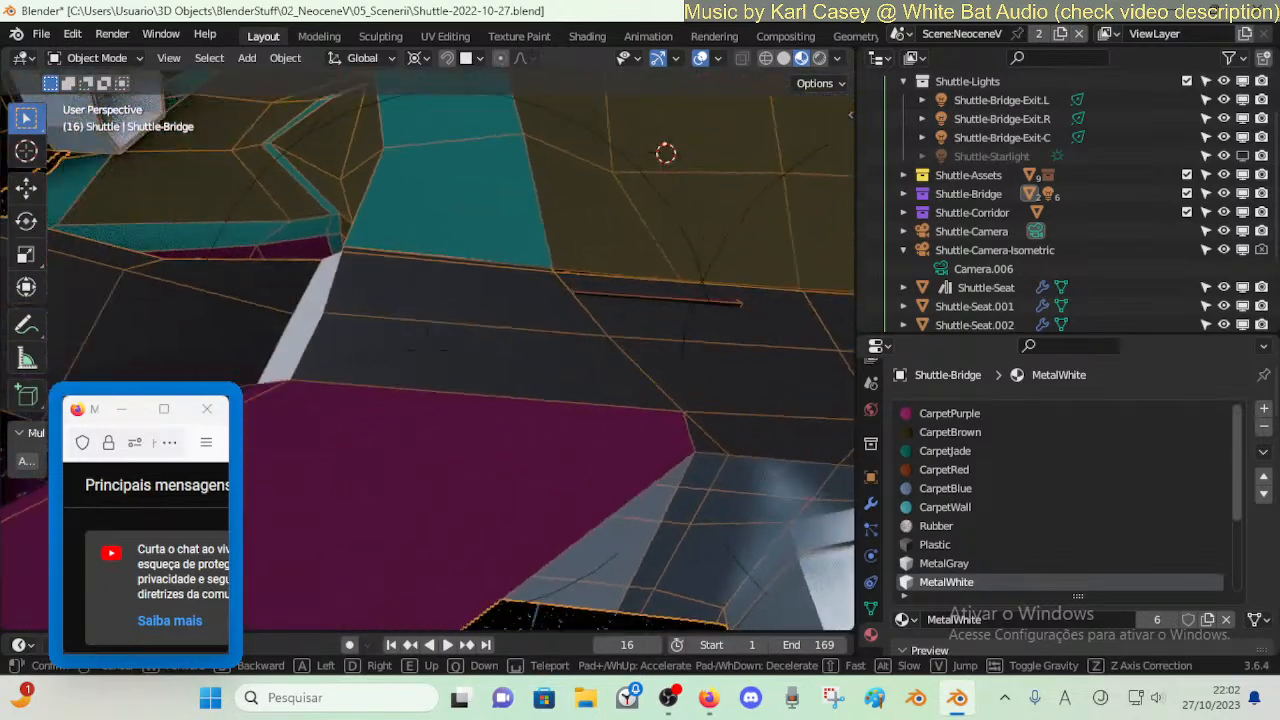
key(w)
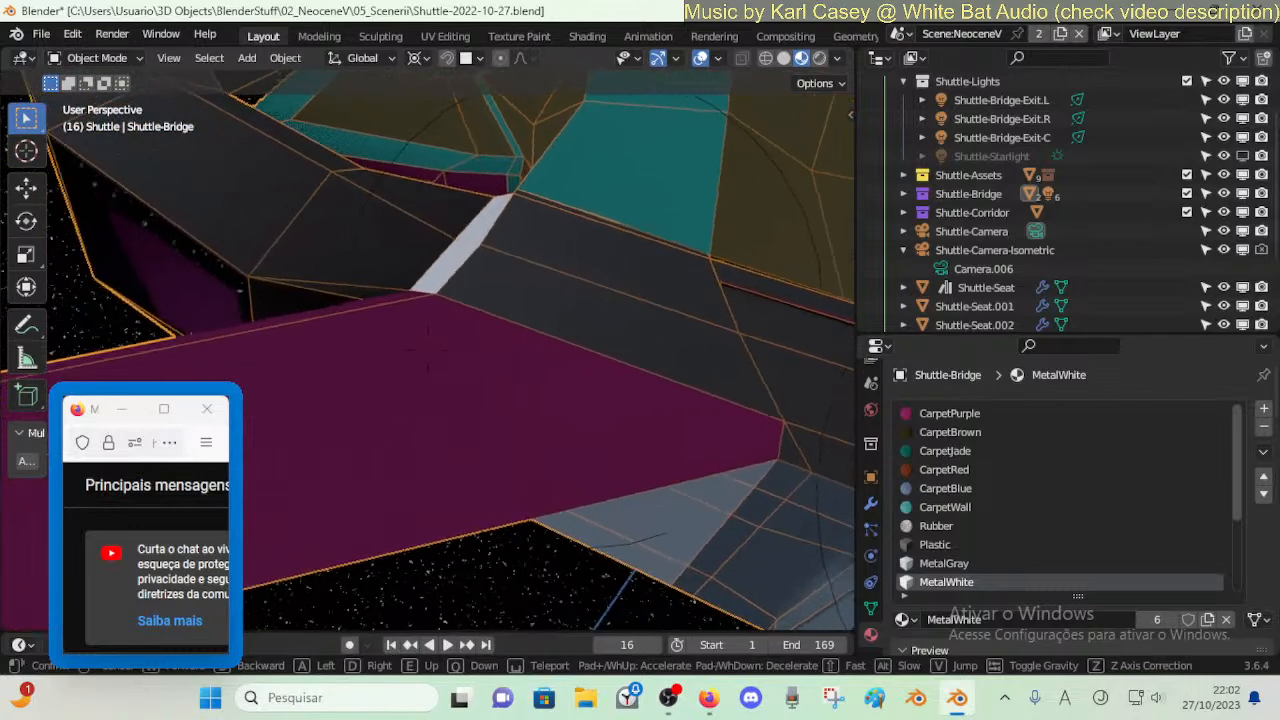
key(s)
click(671, 398)
key(Tab)
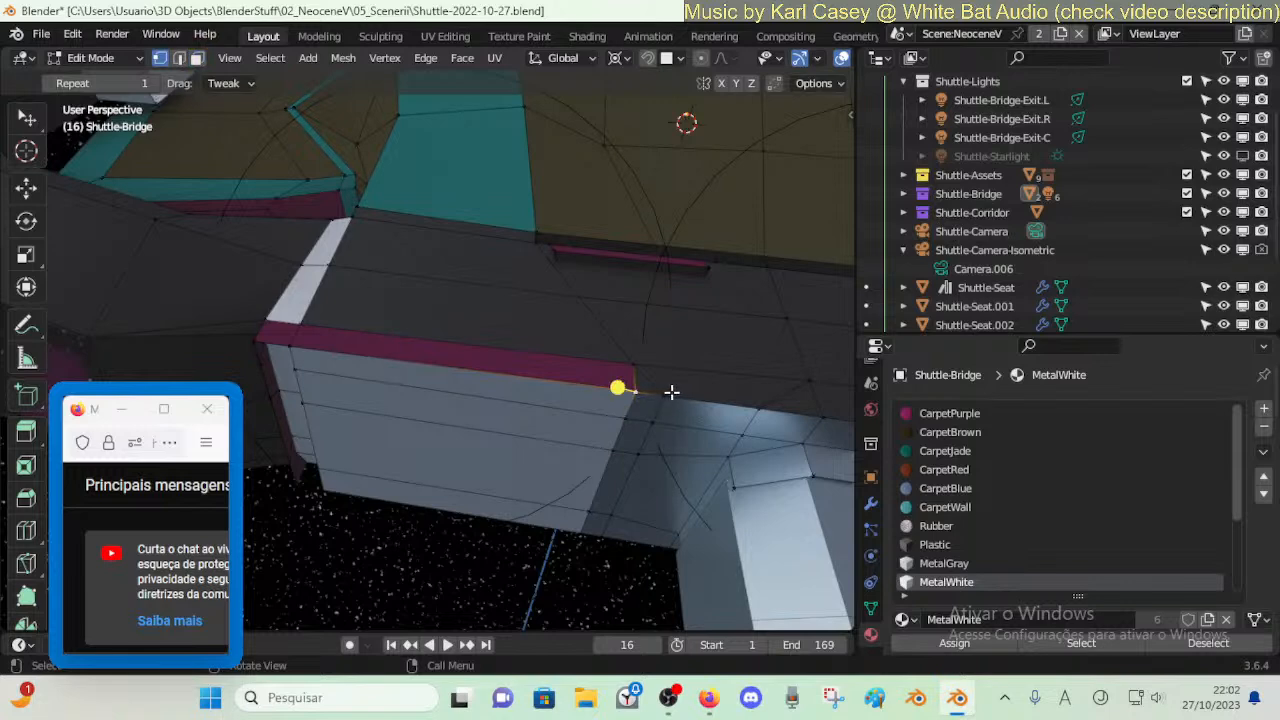
key(x)
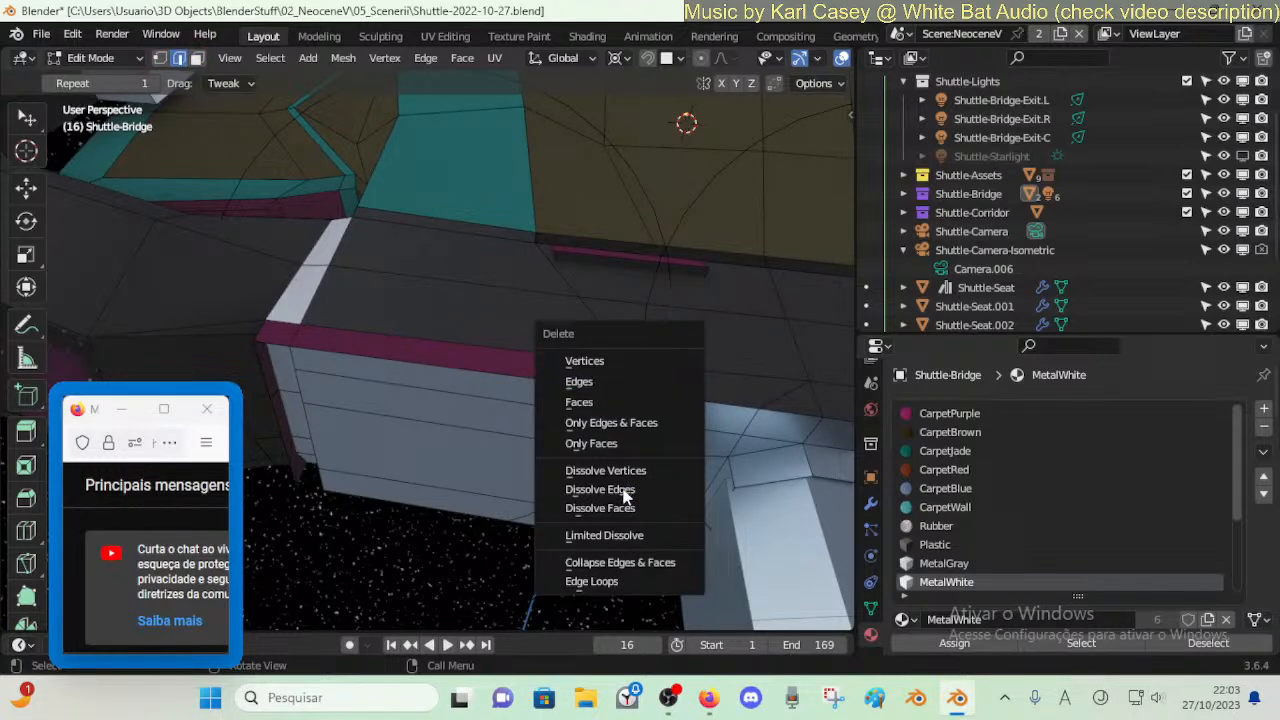
click(633, 470)
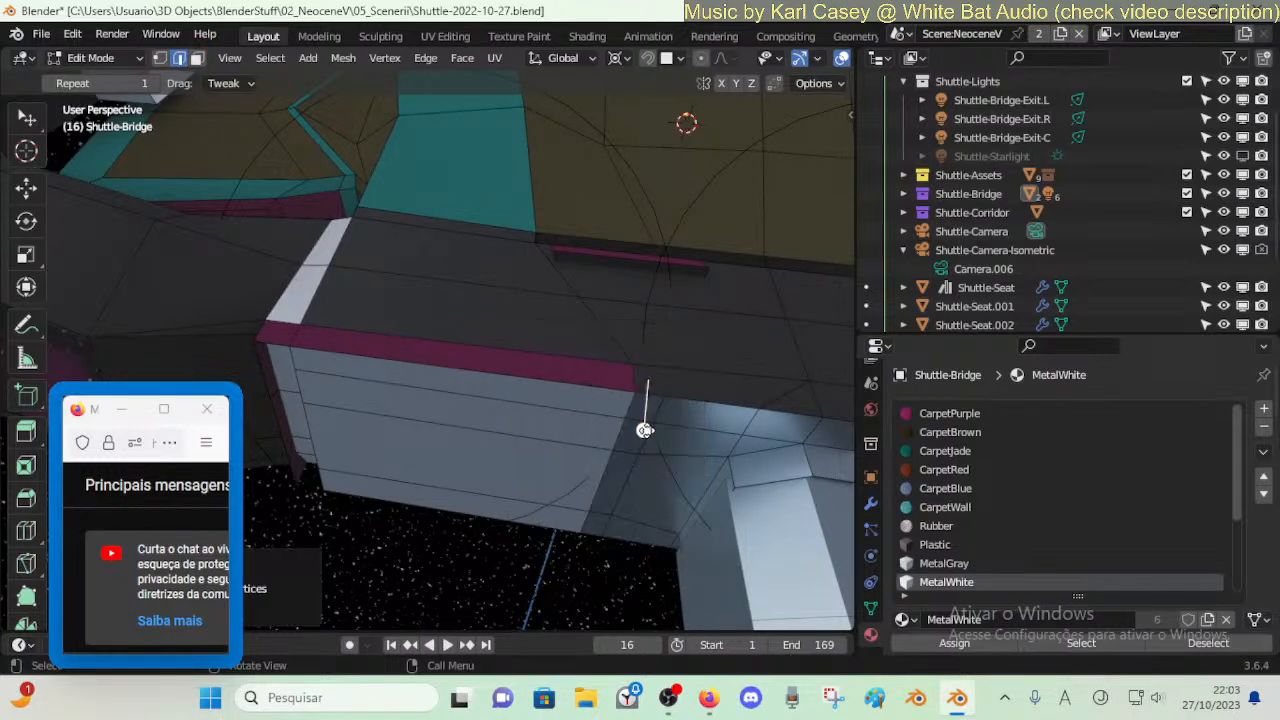
key(Tab)
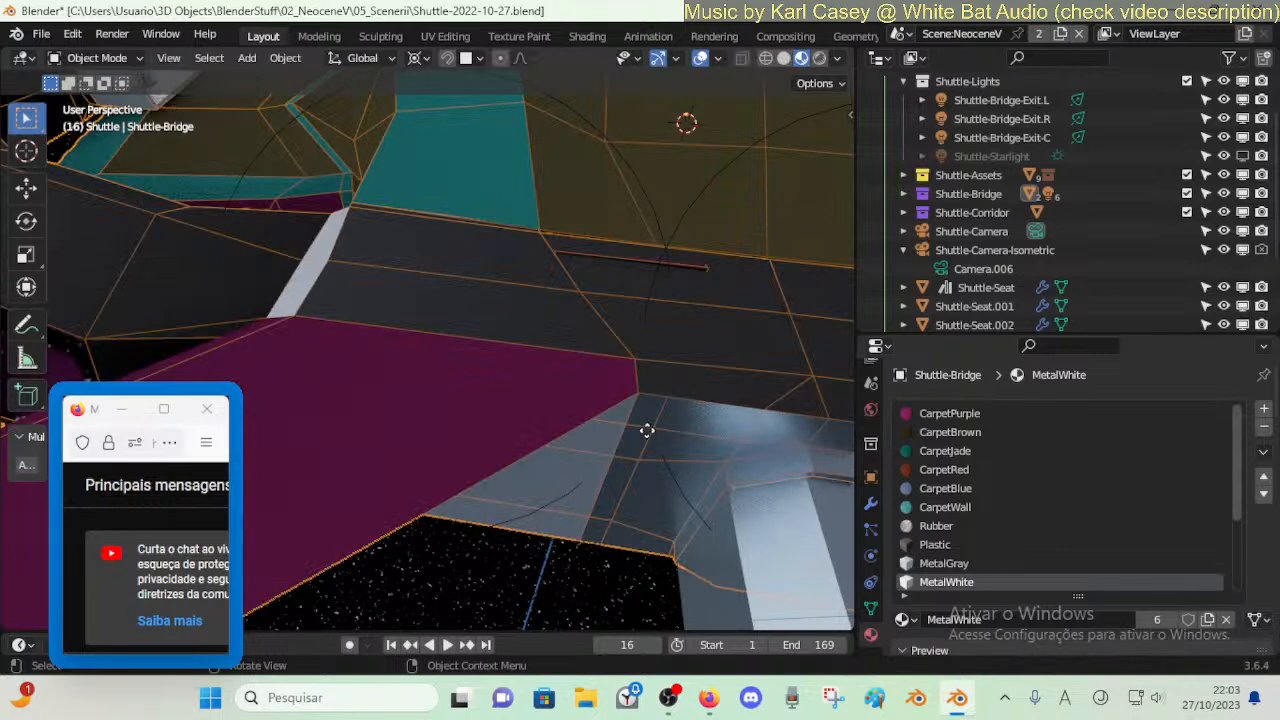
- Try to dissolve geometry at the outer corner of the magenta strip, check it in object mode, and undo the attempt
key(Tab)
key(shift+a)
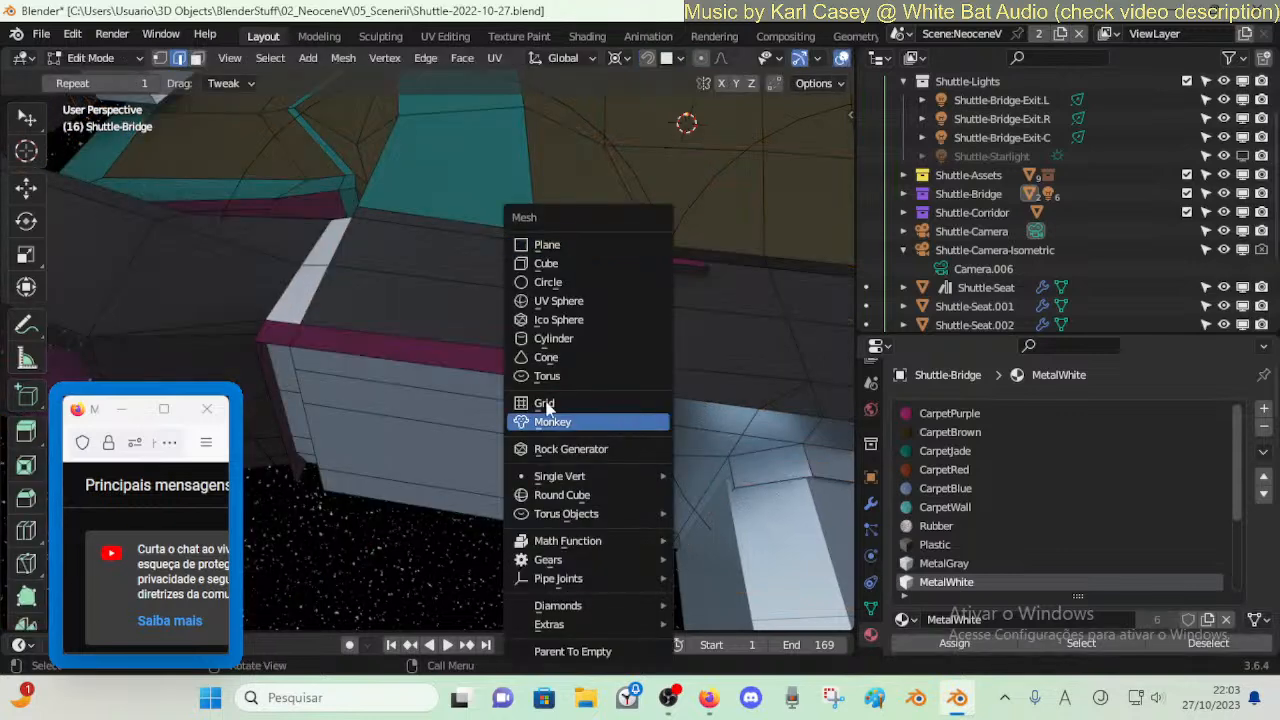
key(x)
click(313, 342)
key(Tab)
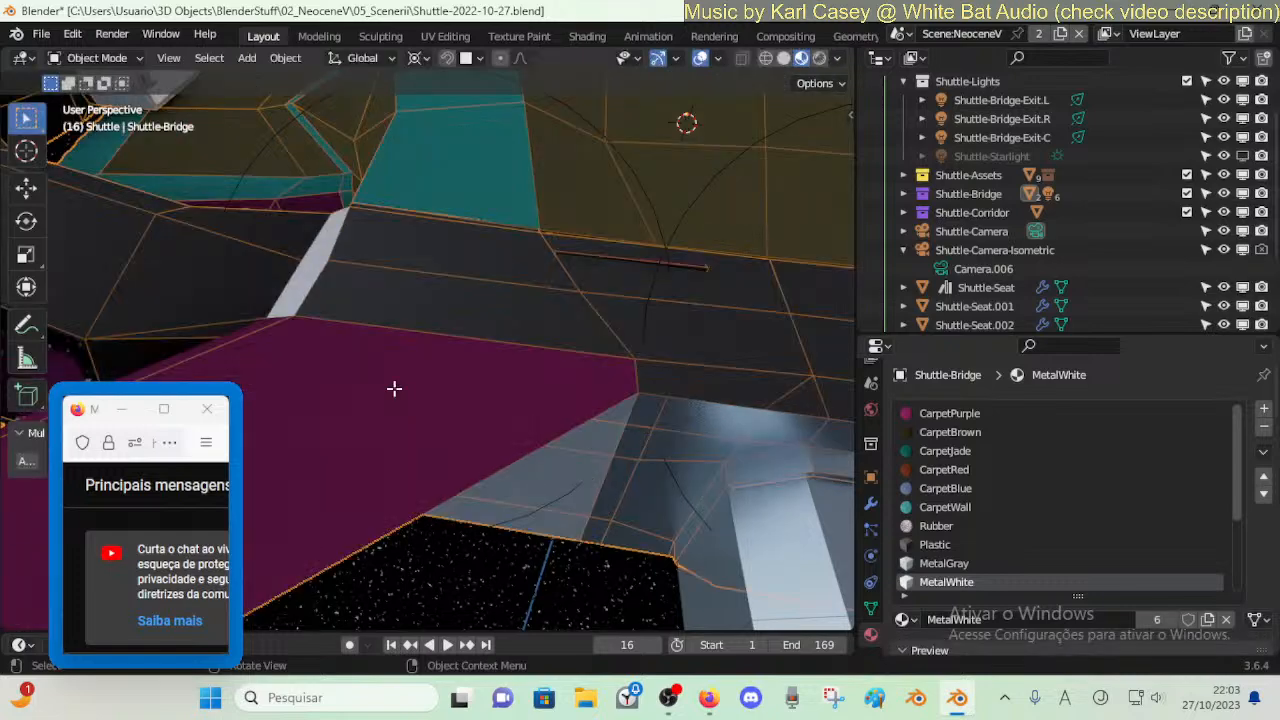
key(ctrl+z)
key(ctrl+z)
- Delete the magenta face at the rear wall's outer top corner and the narrow vertical magenta face running down beside it
key(shift+grave)
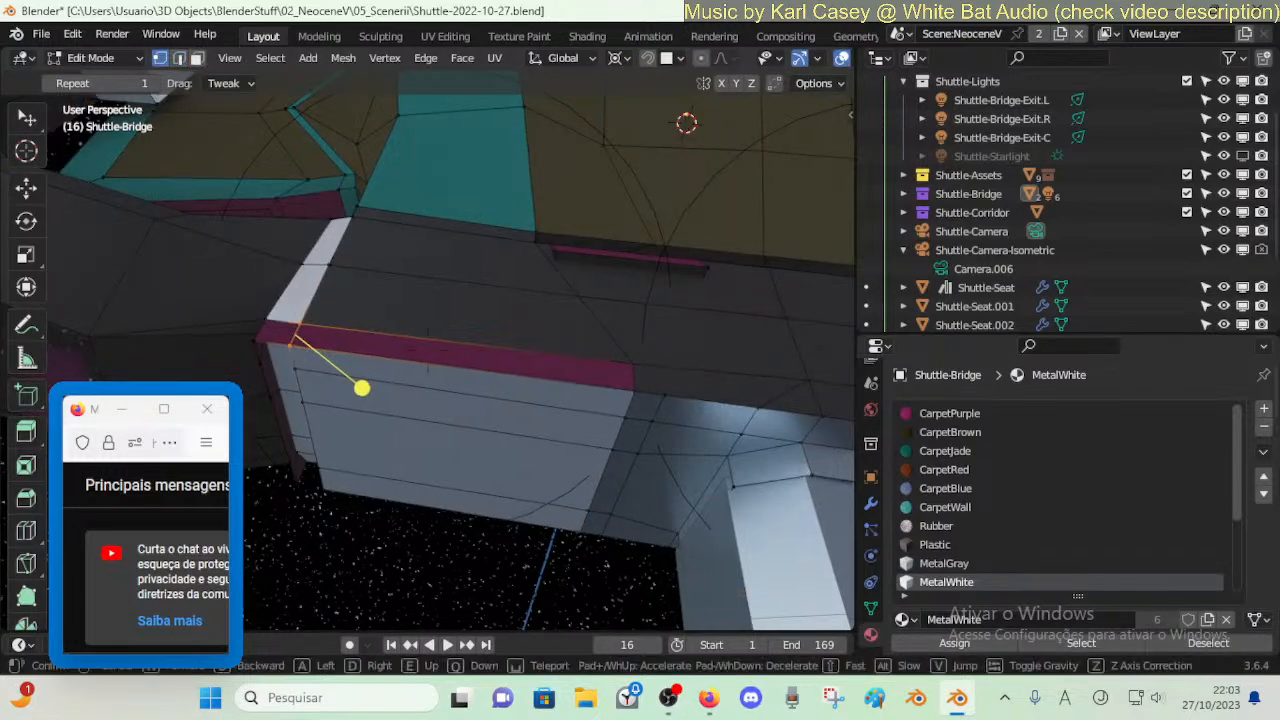
key(a)
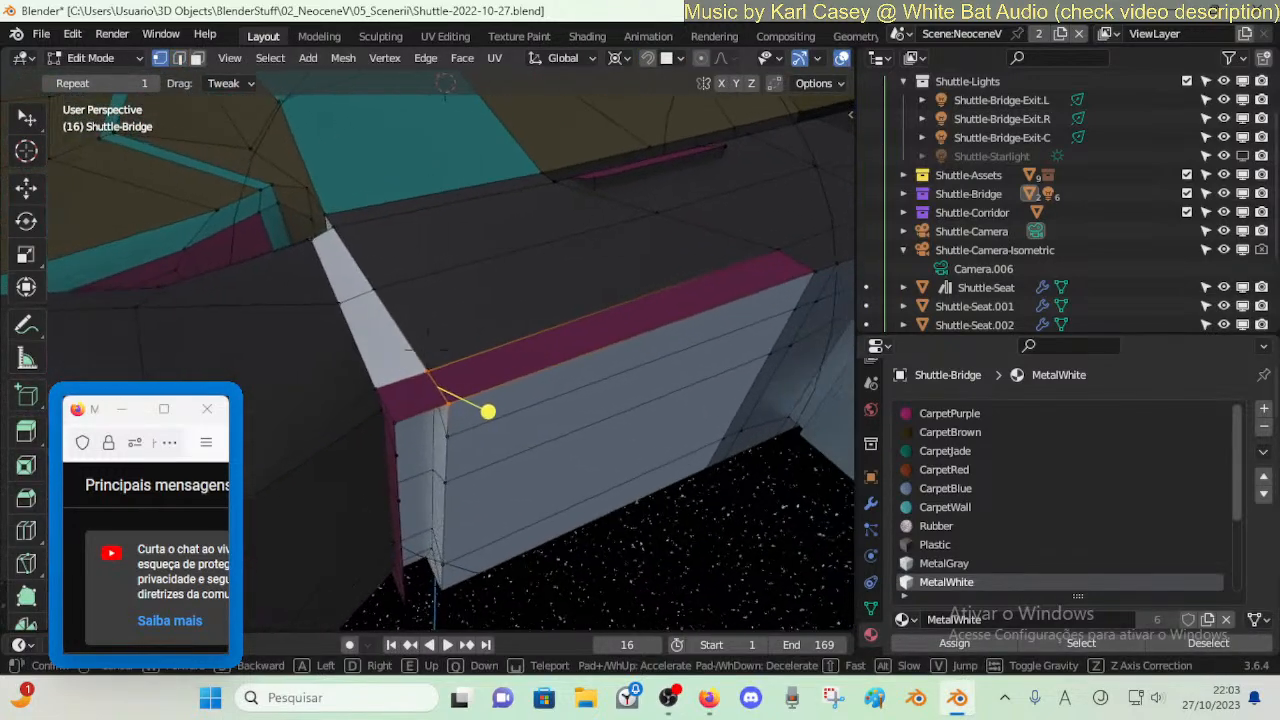
click(347, 379)
click(489, 401)
key(x)
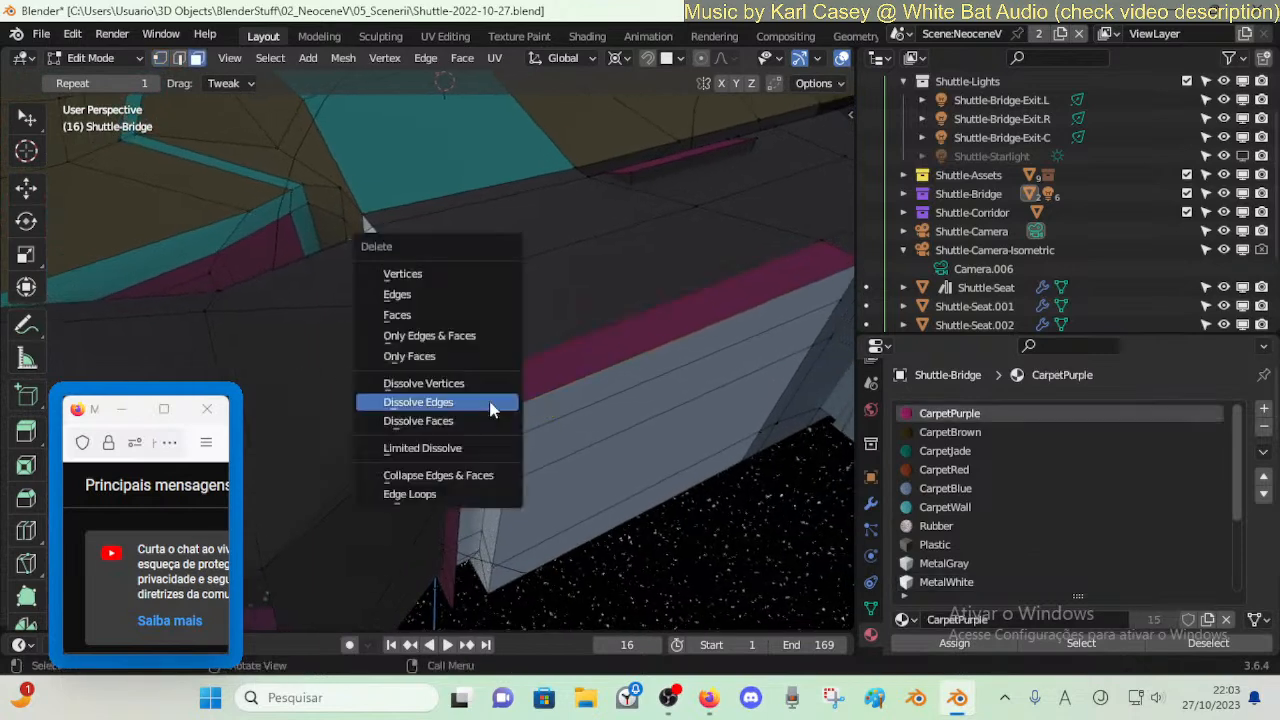
click(400, 314)
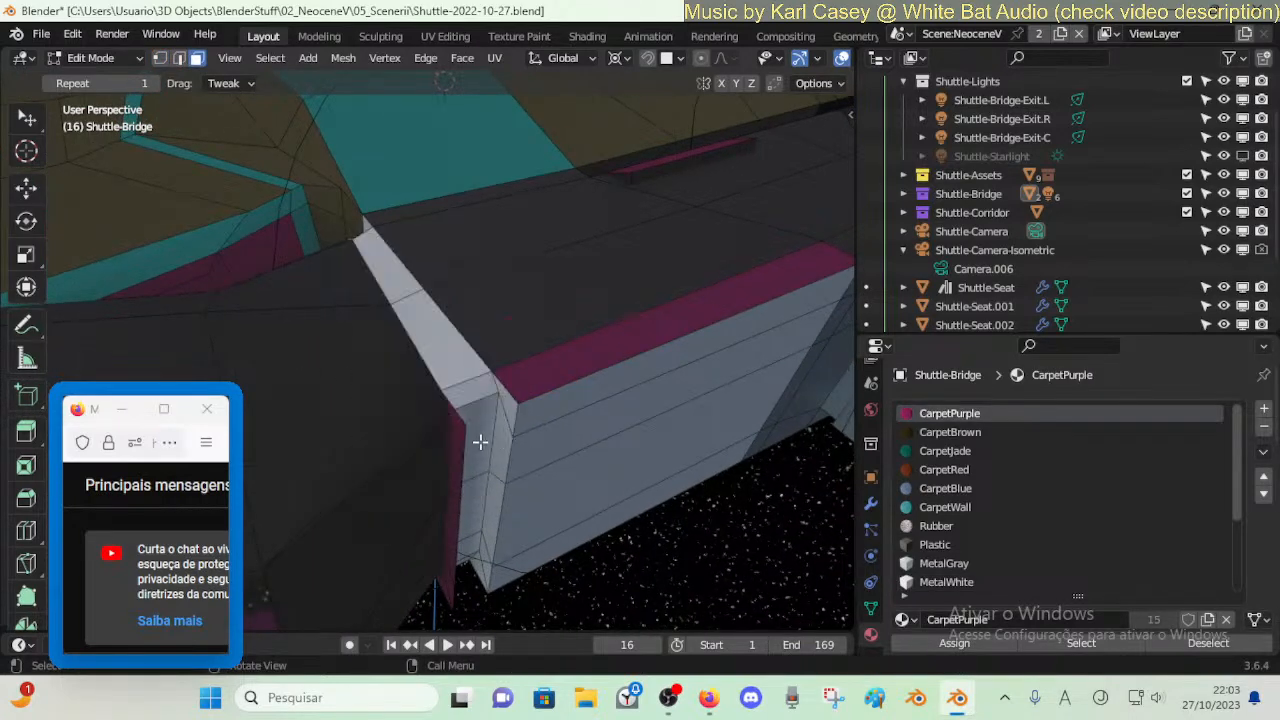
key(x)
click(462, 448)
- Assign the Plastic material to the long magenta strip and its adjoining face atop the rear wall, and check in object mode
shift+middle_drag(528, 449, 568, 316)
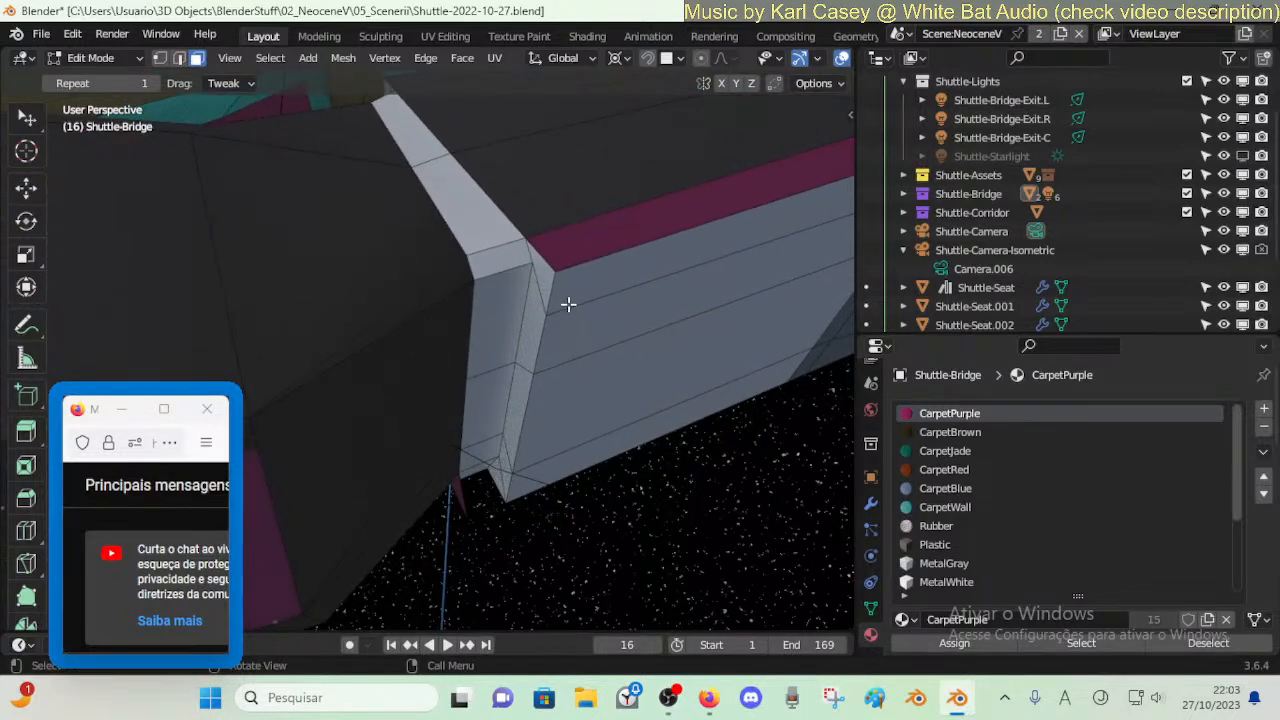
click(584, 249)
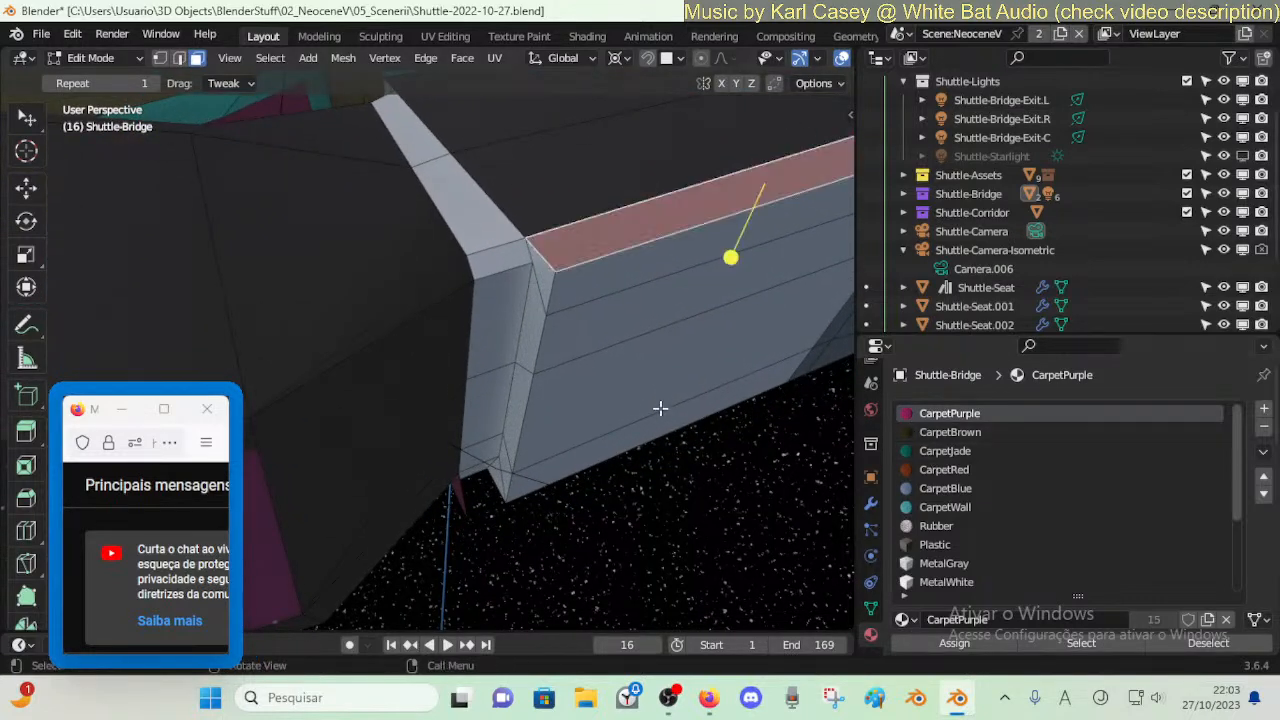
key(shift+grave)
click(667, 394)
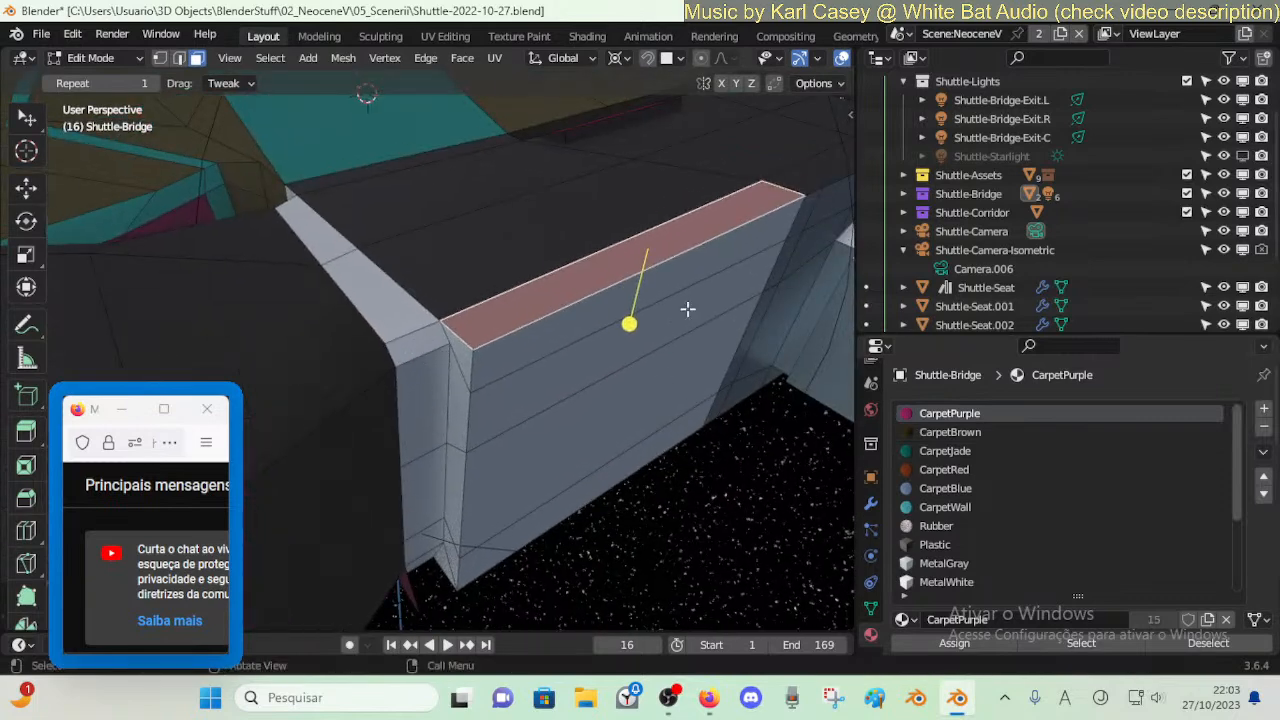
click(935, 544)
click(955, 643)
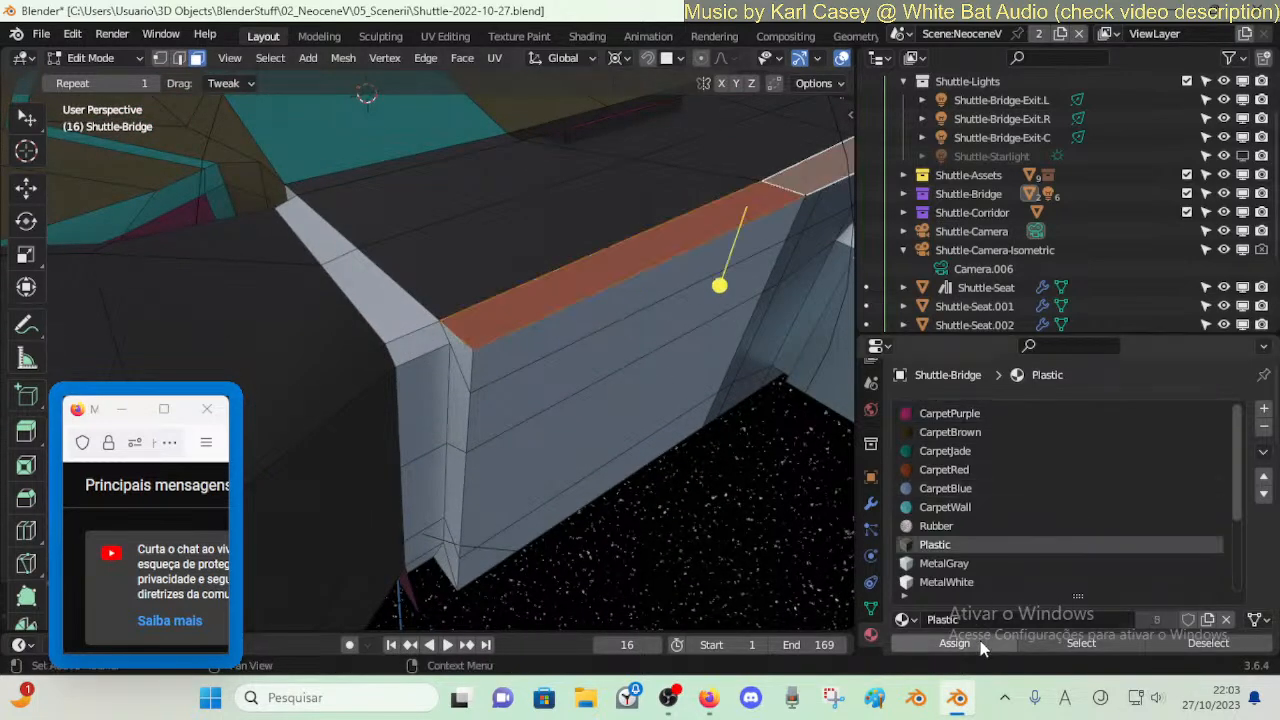
key(Tab)
key(shift+grave)
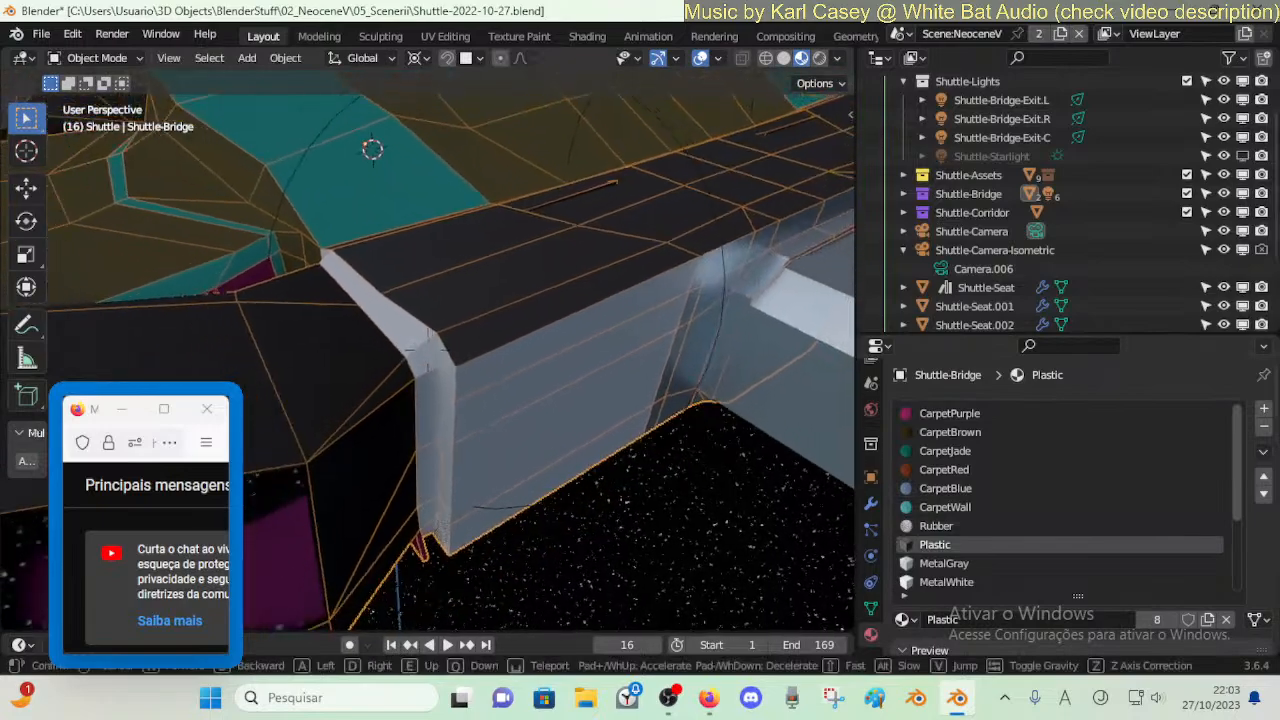
click(687, 398)
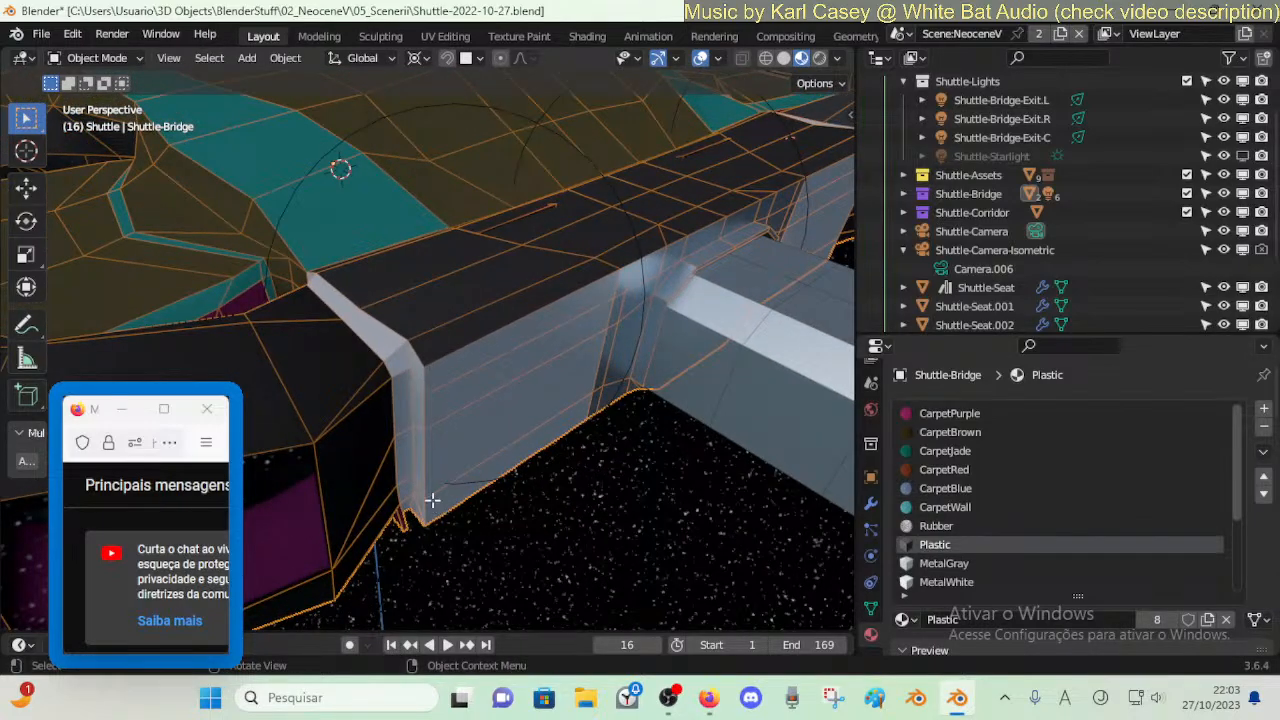
- Delete the small magenta triangular face at the rear wall's outer bottom corner and return to object mode
key(Tab)
key(shift+grave)
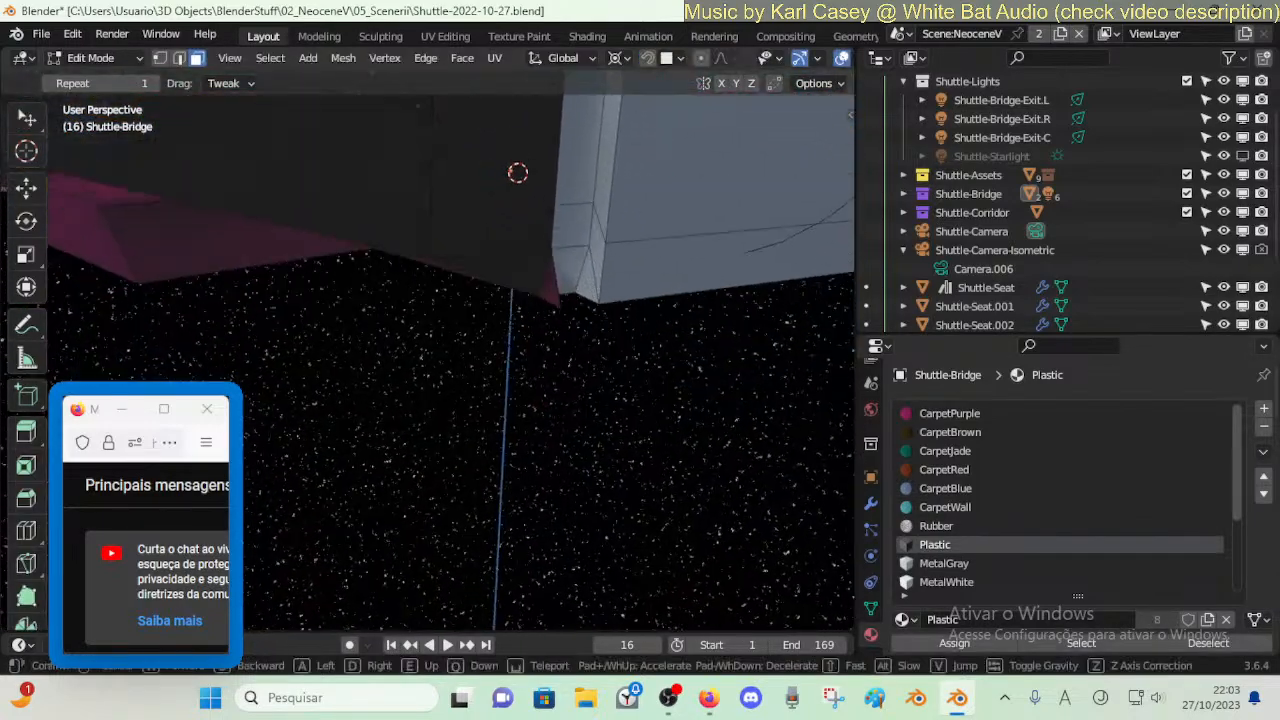
click(510, 530)
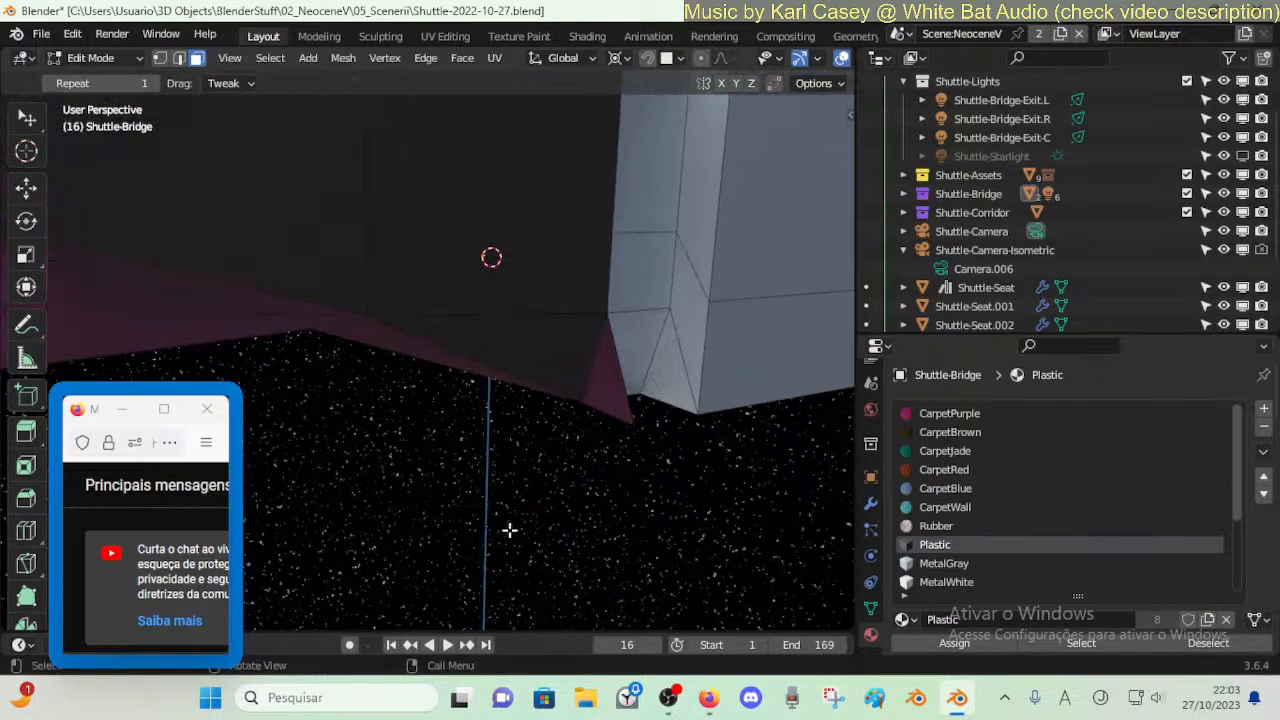
click(607, 389)
key(x)
click(591, 399)
key(Tab)
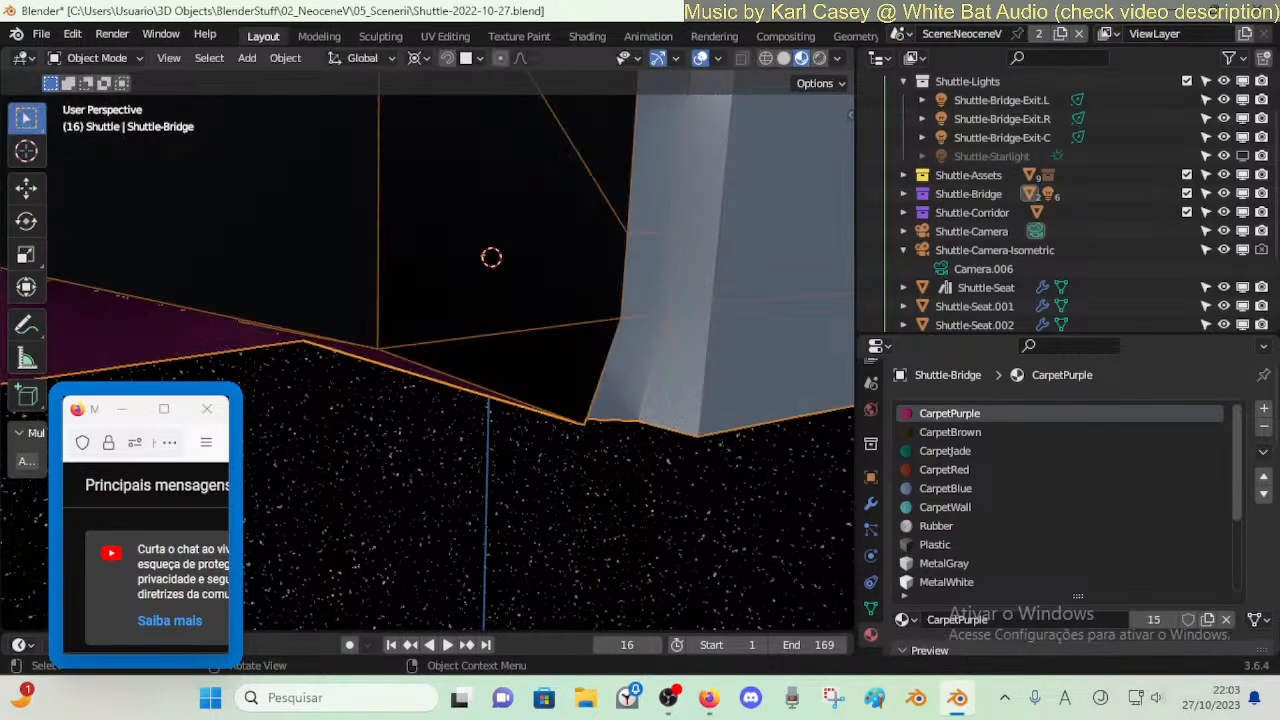
- Show the bridge's modifiers, turn on the face orientation overlay, and inspect the hull's face normals all around from outside
key(shift+grave)
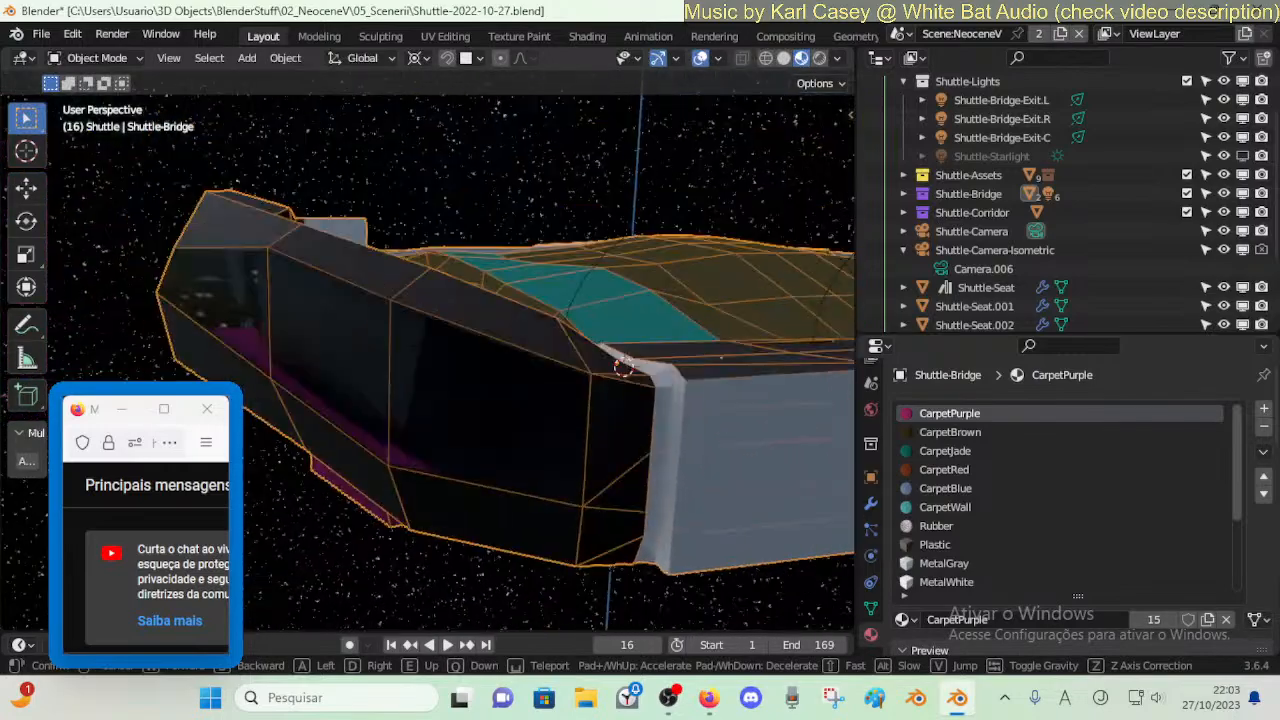
click(775, 478)
click(868, 505)
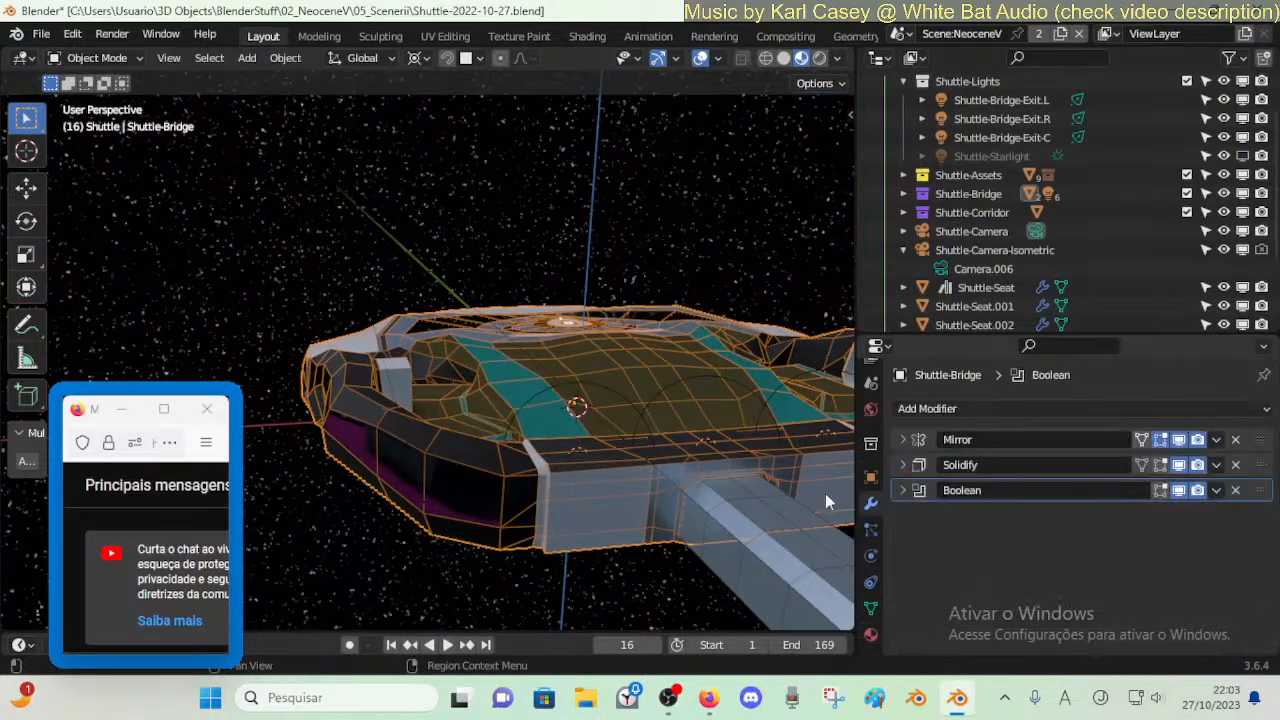
key(shift+f)
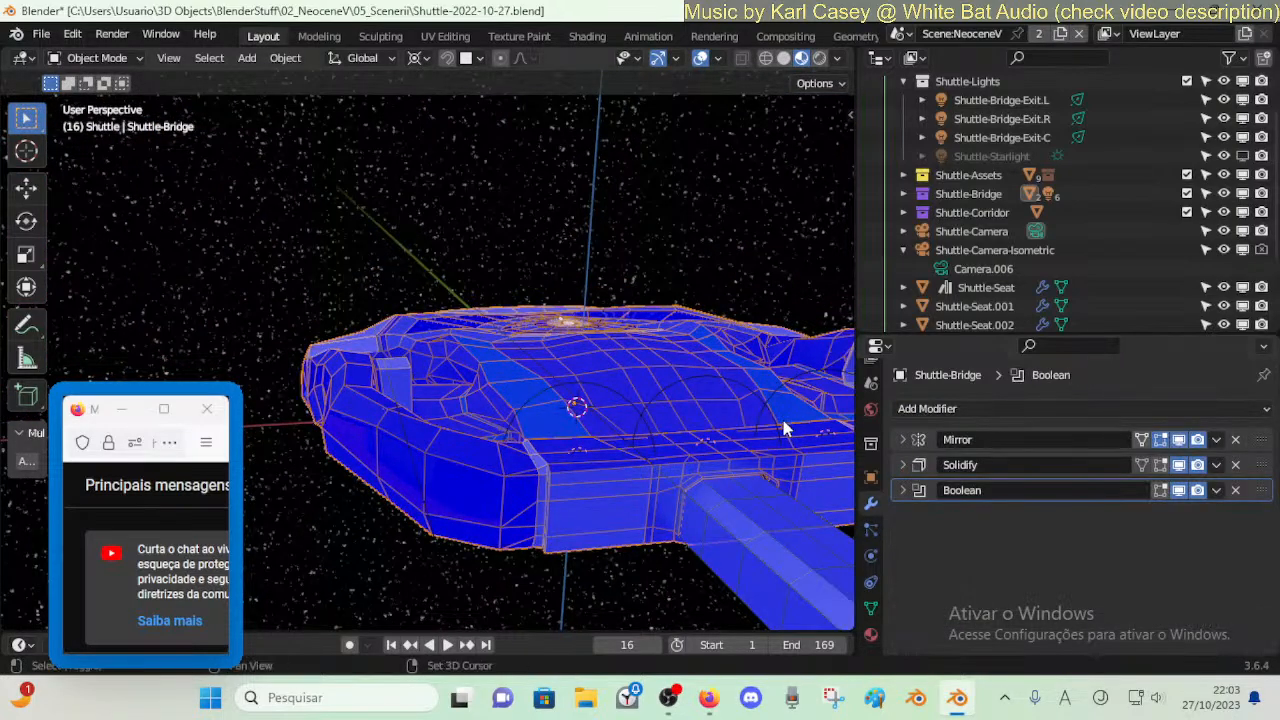
key(shift+grave)
key(a)
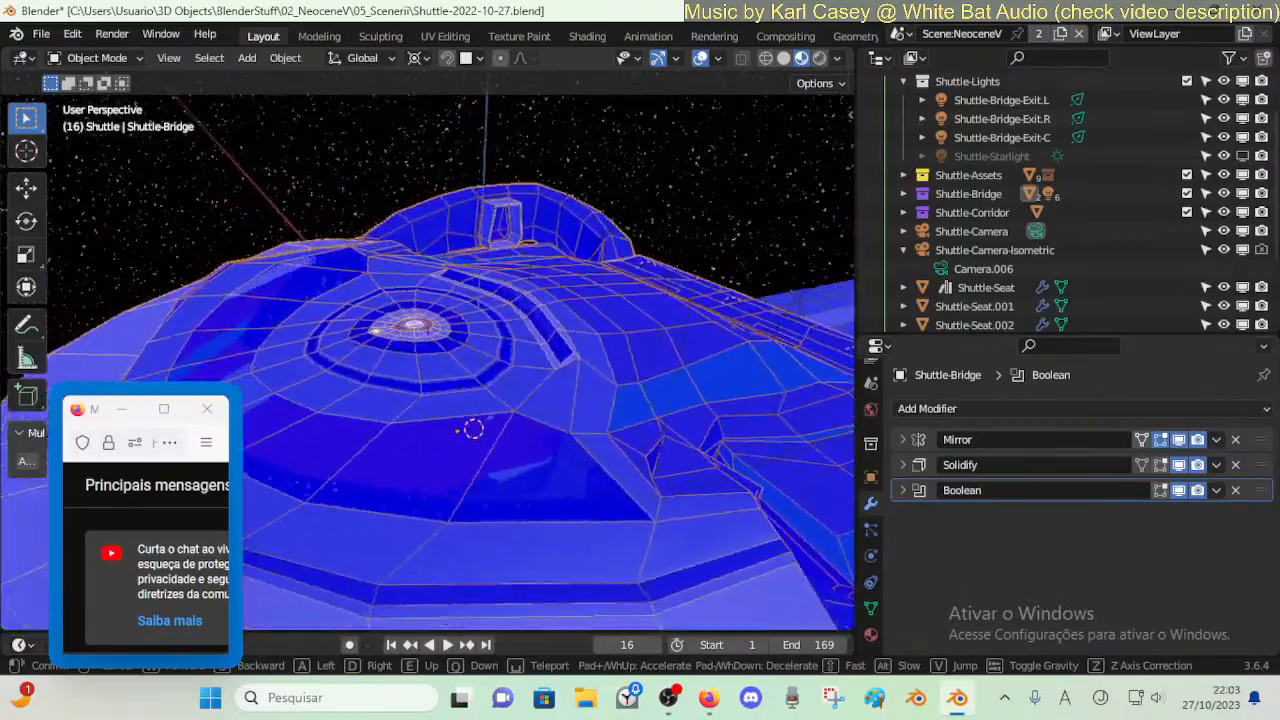
key(d)
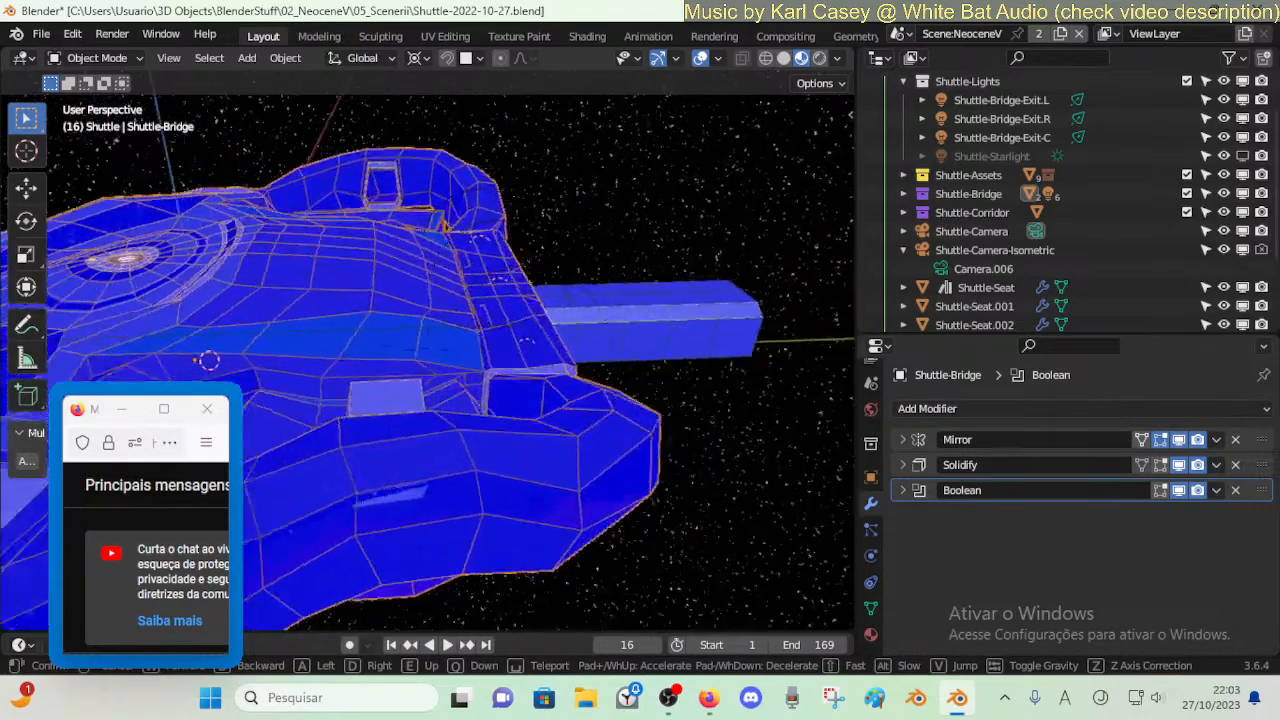
key(s)
key(w)
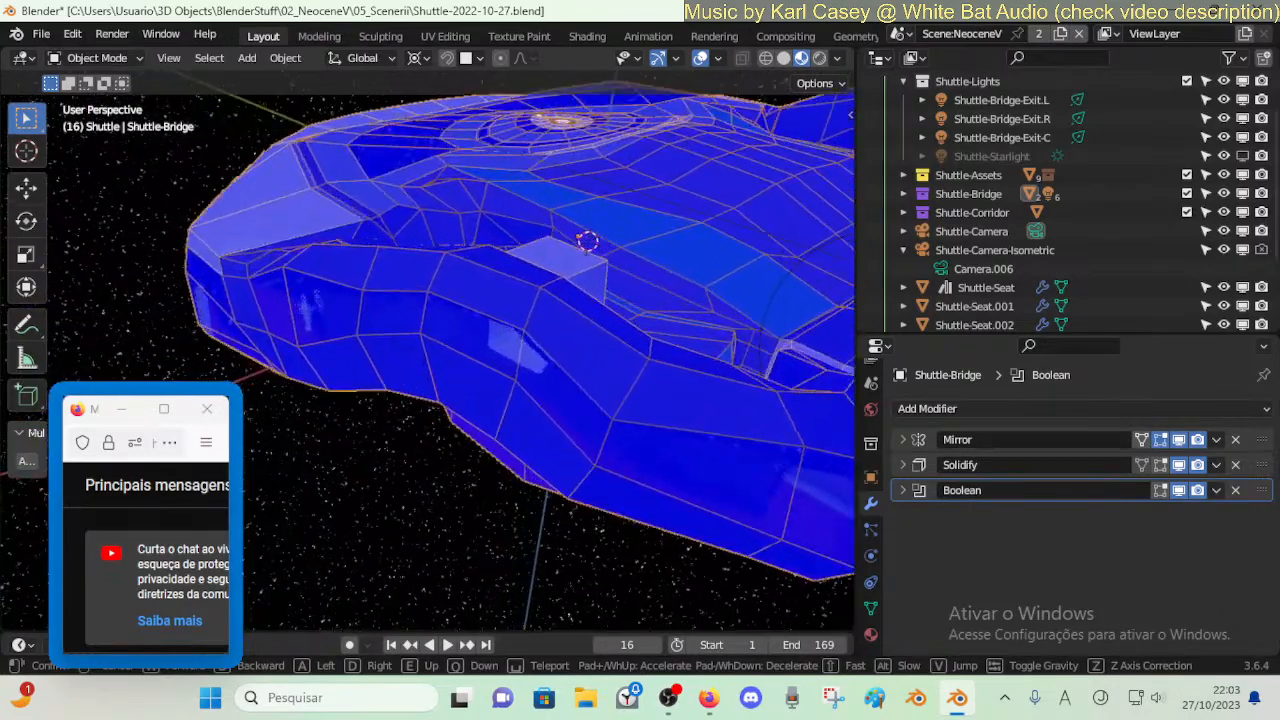
click(816, 414)
- Toggle edit mode on the bridge and back, and isolate the SpaceLandscape collection in the viewport
key(Tab)
key(Tab)
key(1)
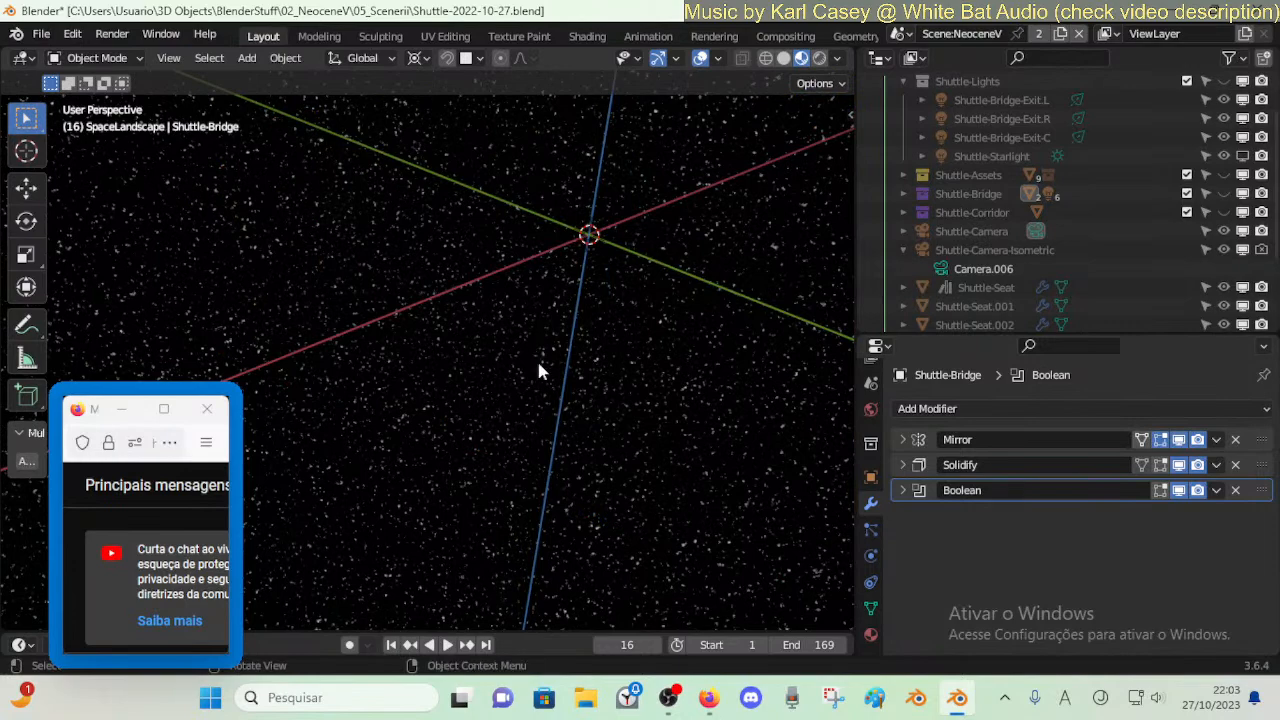
- Restore the hidden collections and shift the edge crossing the pale patch on the bridge hull's outer side along X
key(ctrl+z)
key(Tab)
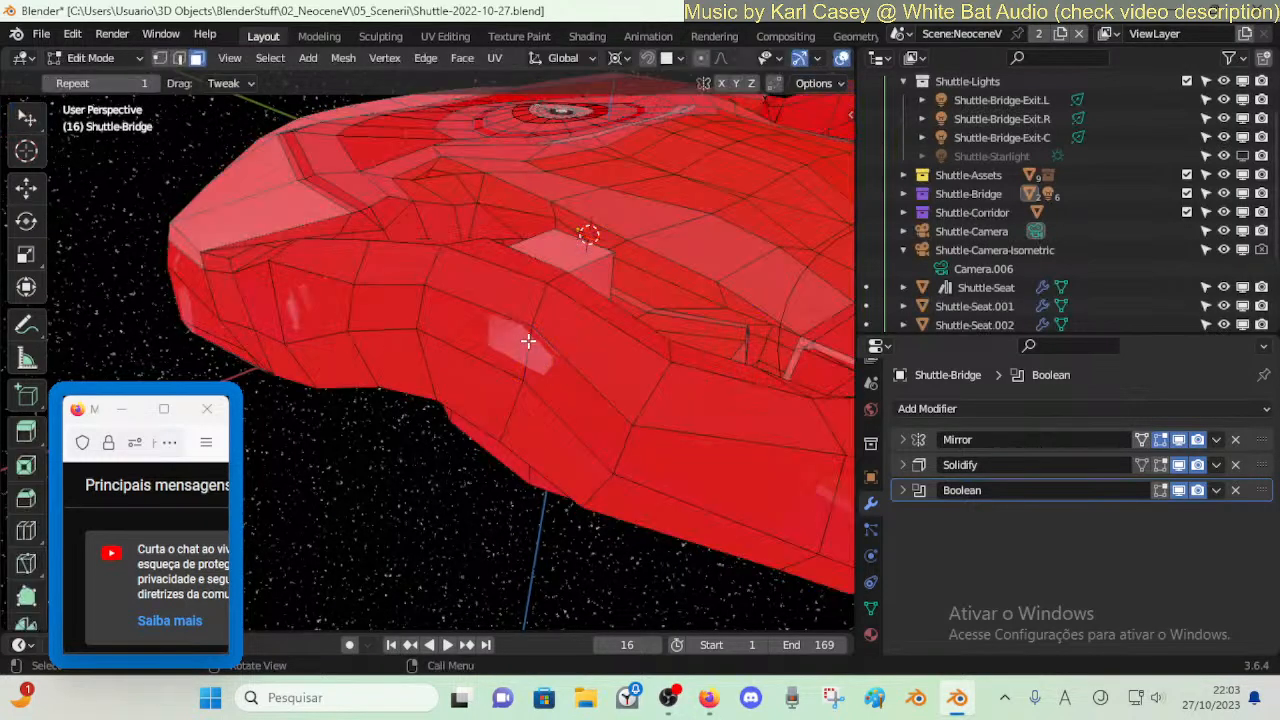
key(g)
key(y)
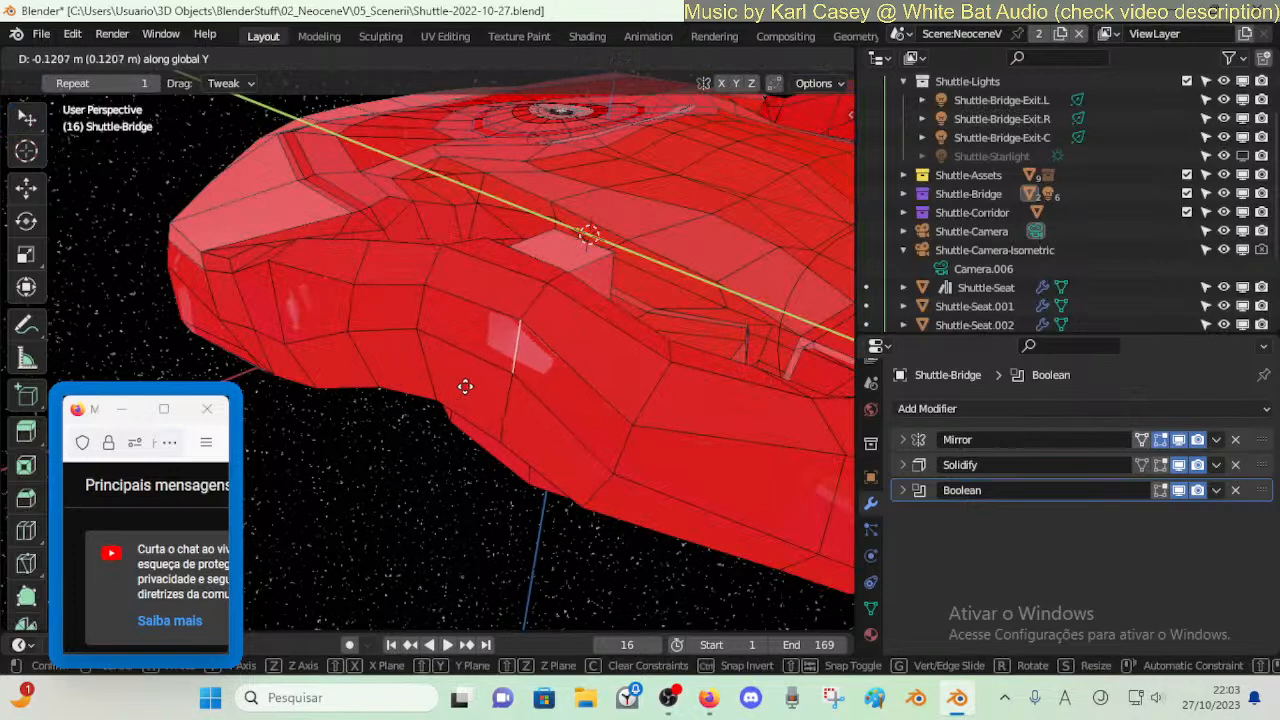
key(x)
click(510, 378)
key(g)
key(x)
click(492, 393)
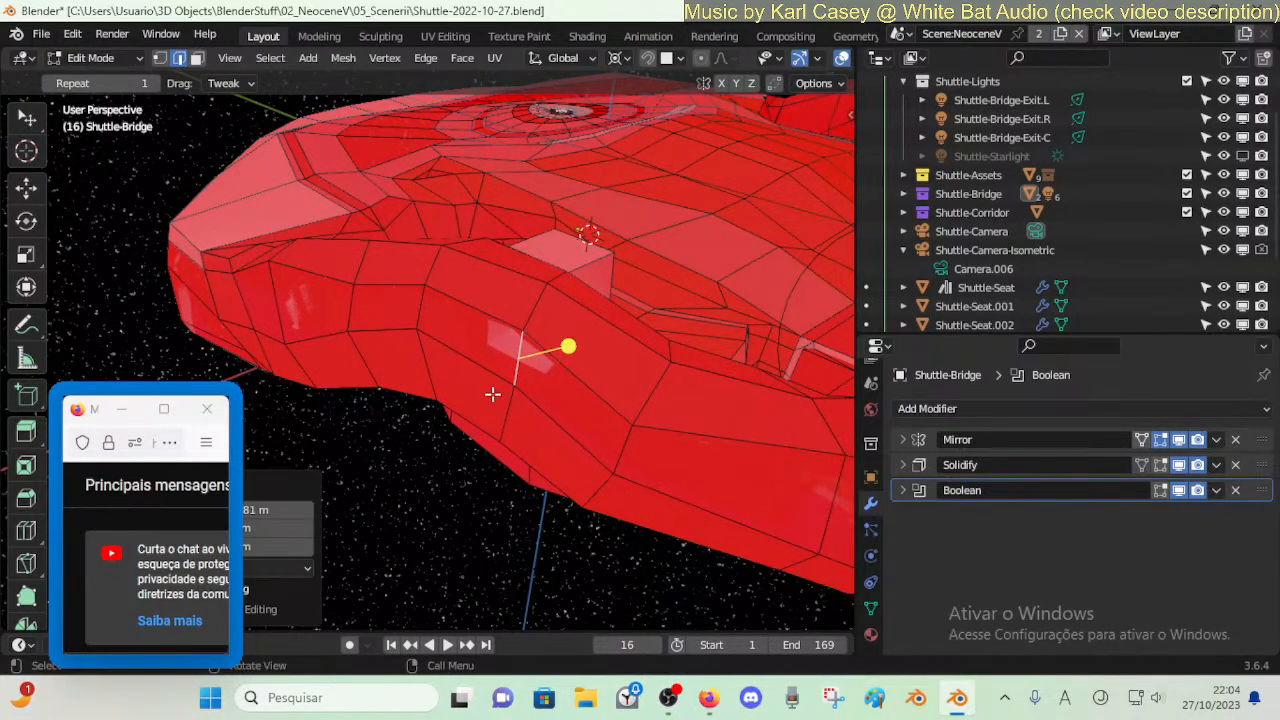
- Inspect the face orientation around the hull's rear roof openings from outside and around the bench recess inside the bridge
key(shift+grave)
key(w)
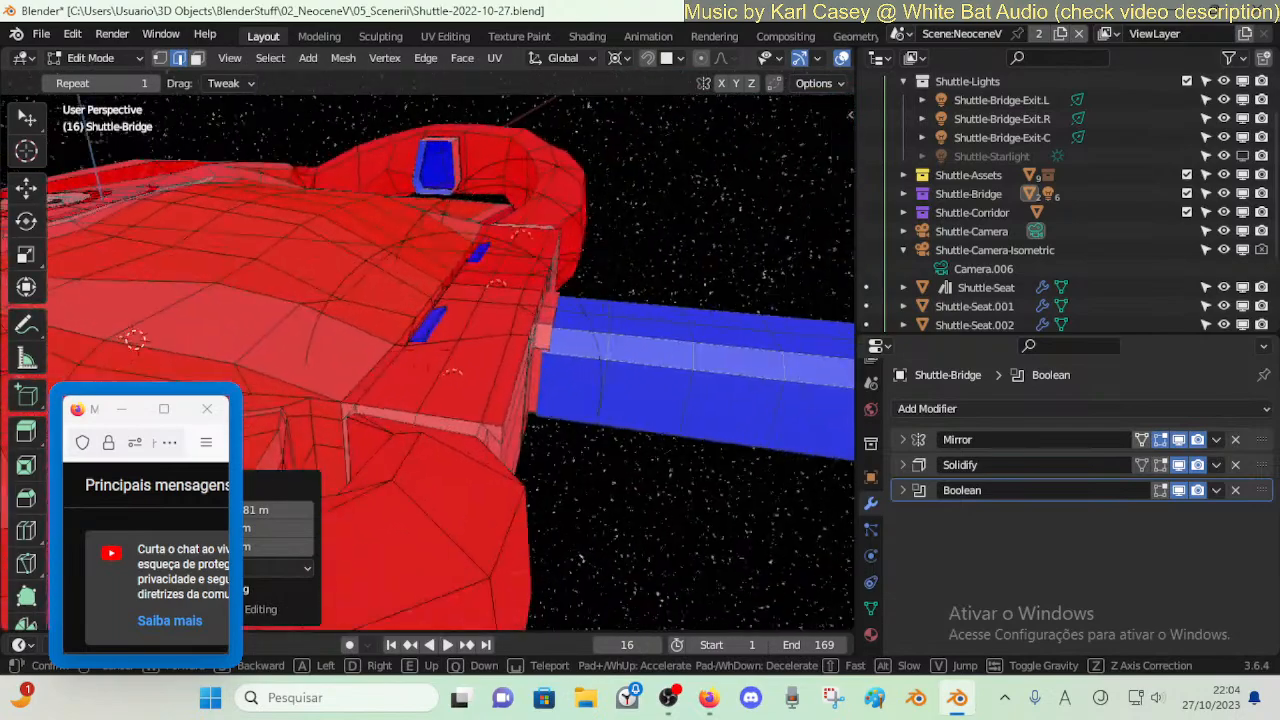
click(495, 392)
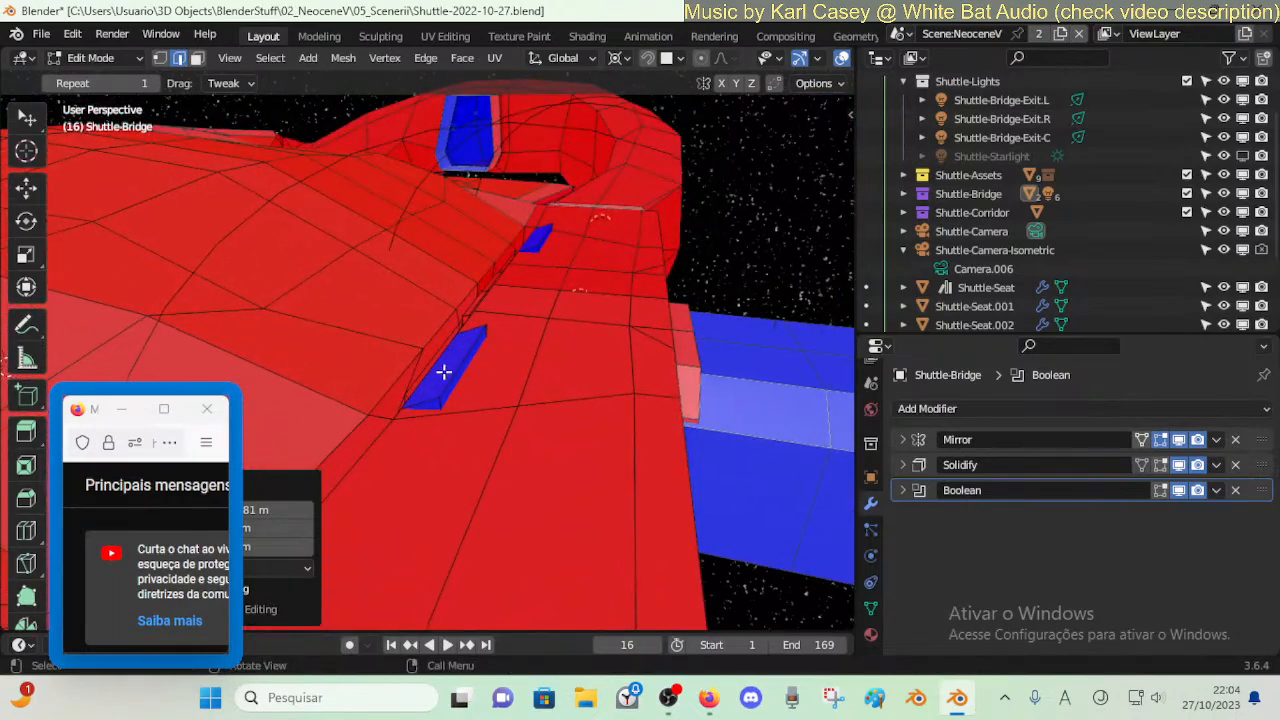
click(449, 369)
key(shift+grave)
key(q)
key(w)
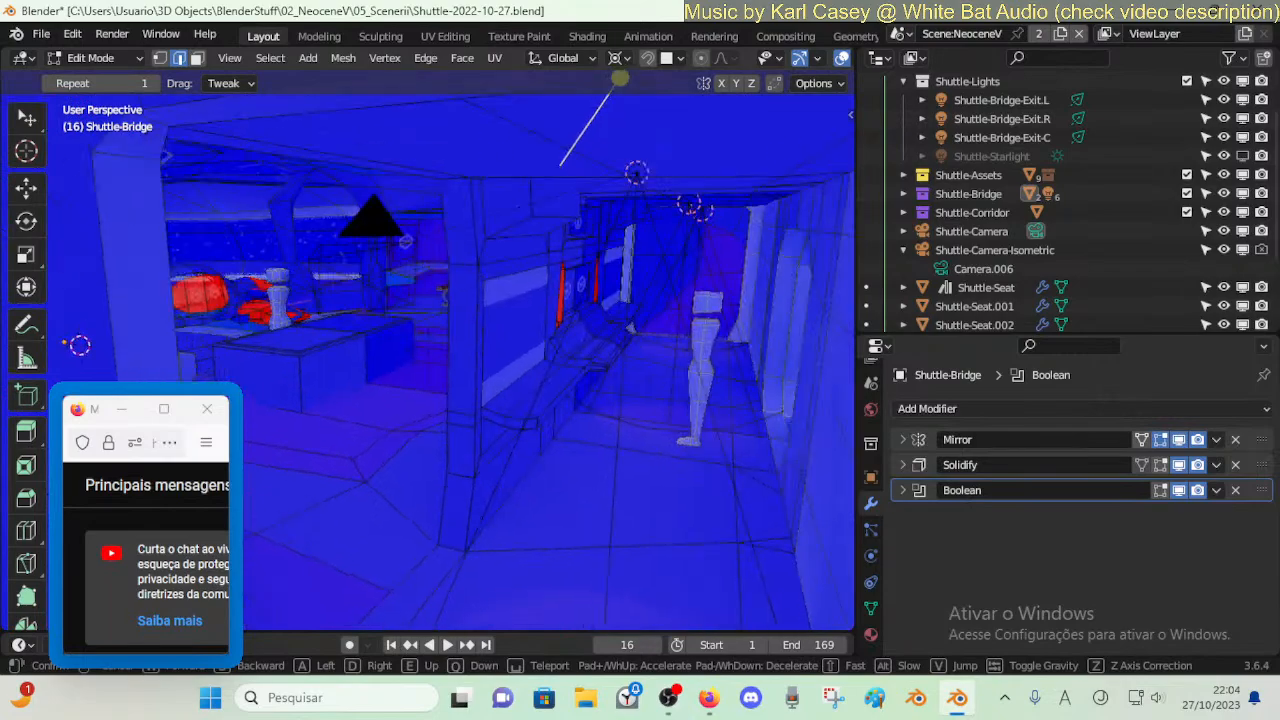
key(e)
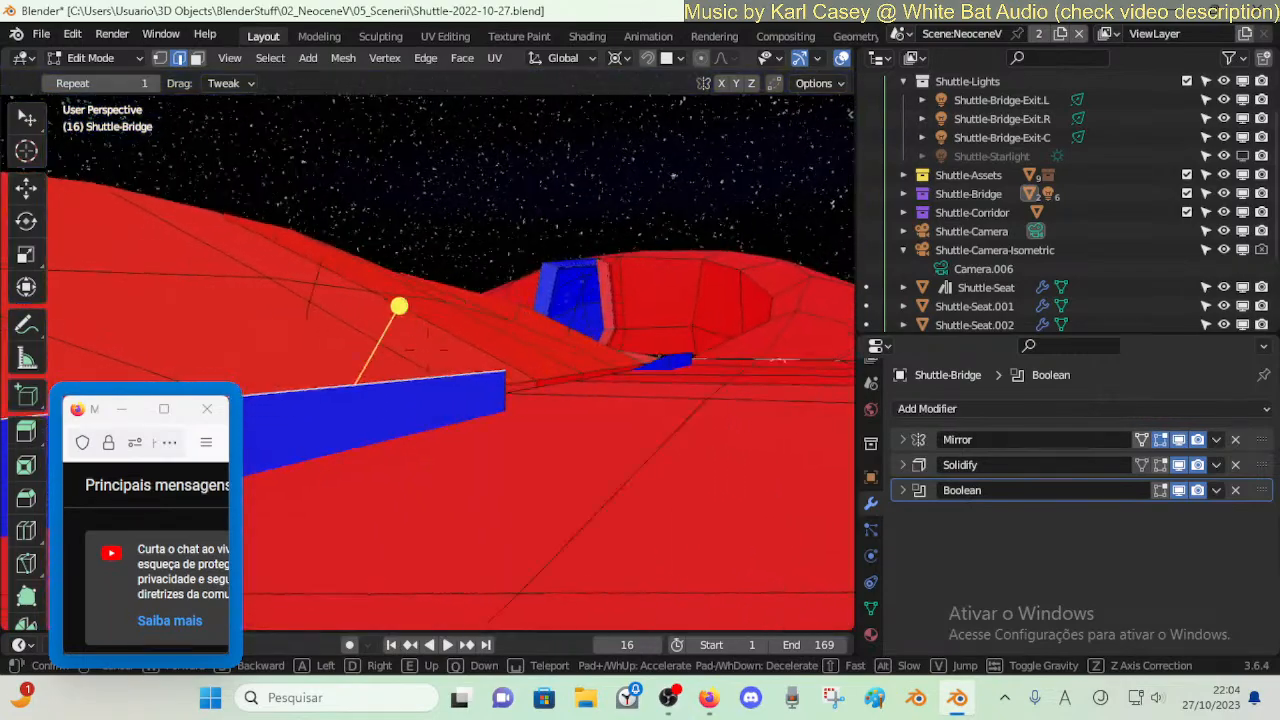
key(q)
key(d)
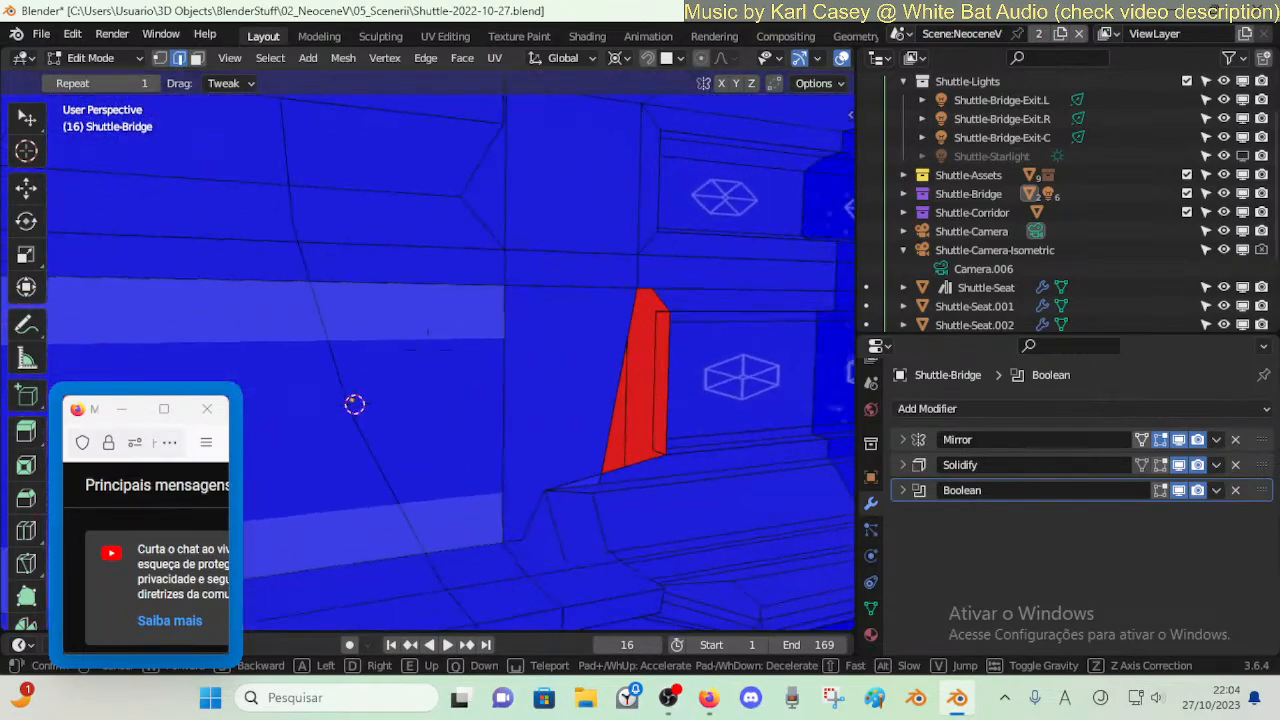
click(464, 362)
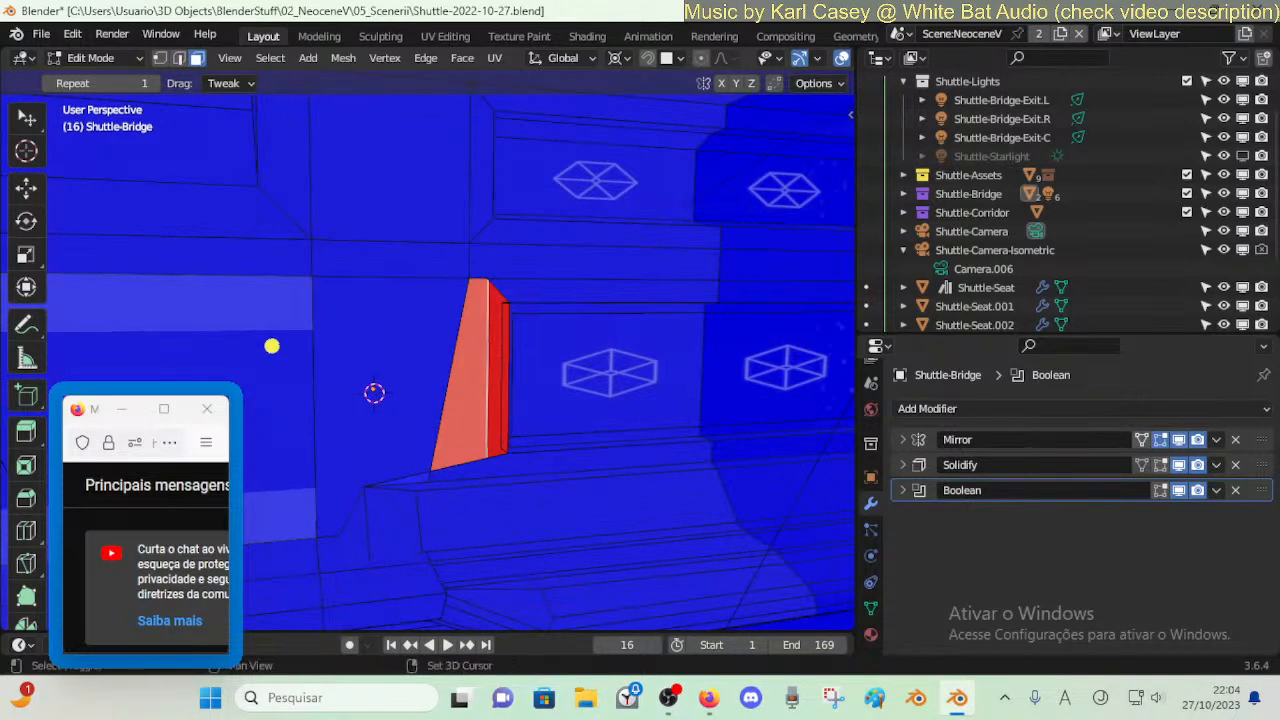
- Turn off the face orientation overlay, slide the bench's back corner vertex along its edge toward the wall recess, and check in object mode
key(shift+grave)
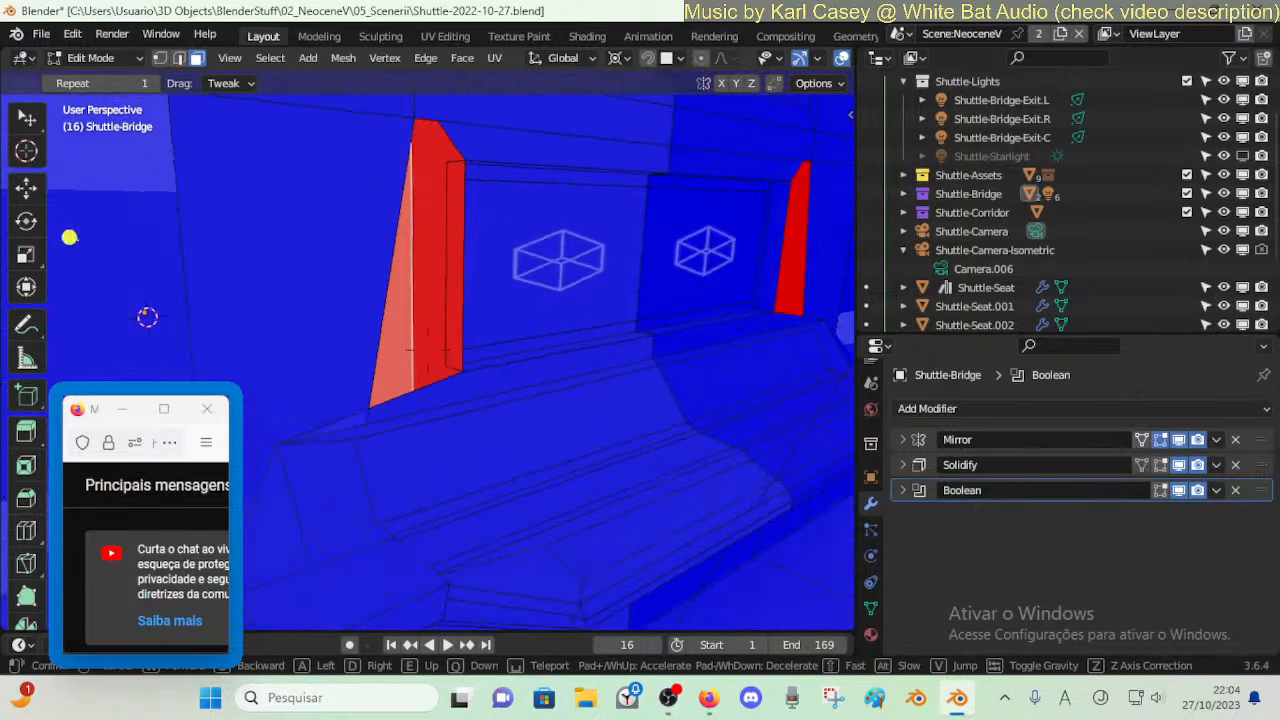
key(s)
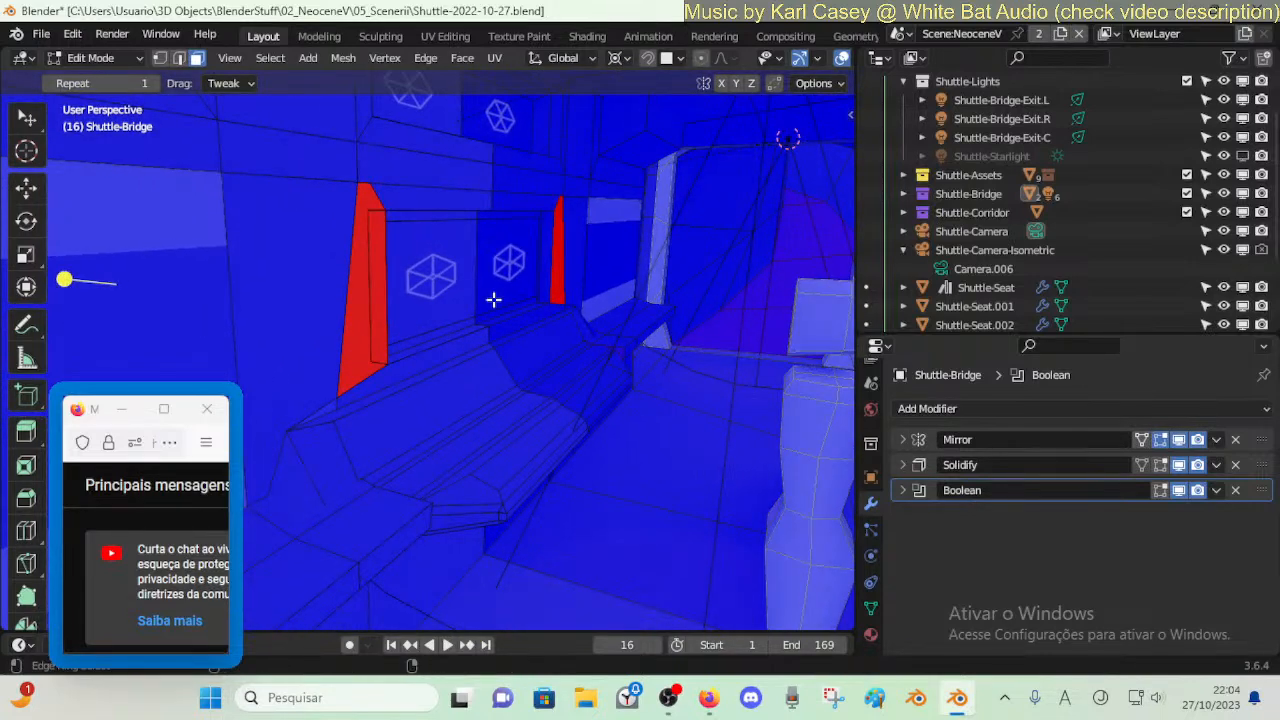
key(ctrl+alt+f)
key(shift+grave)
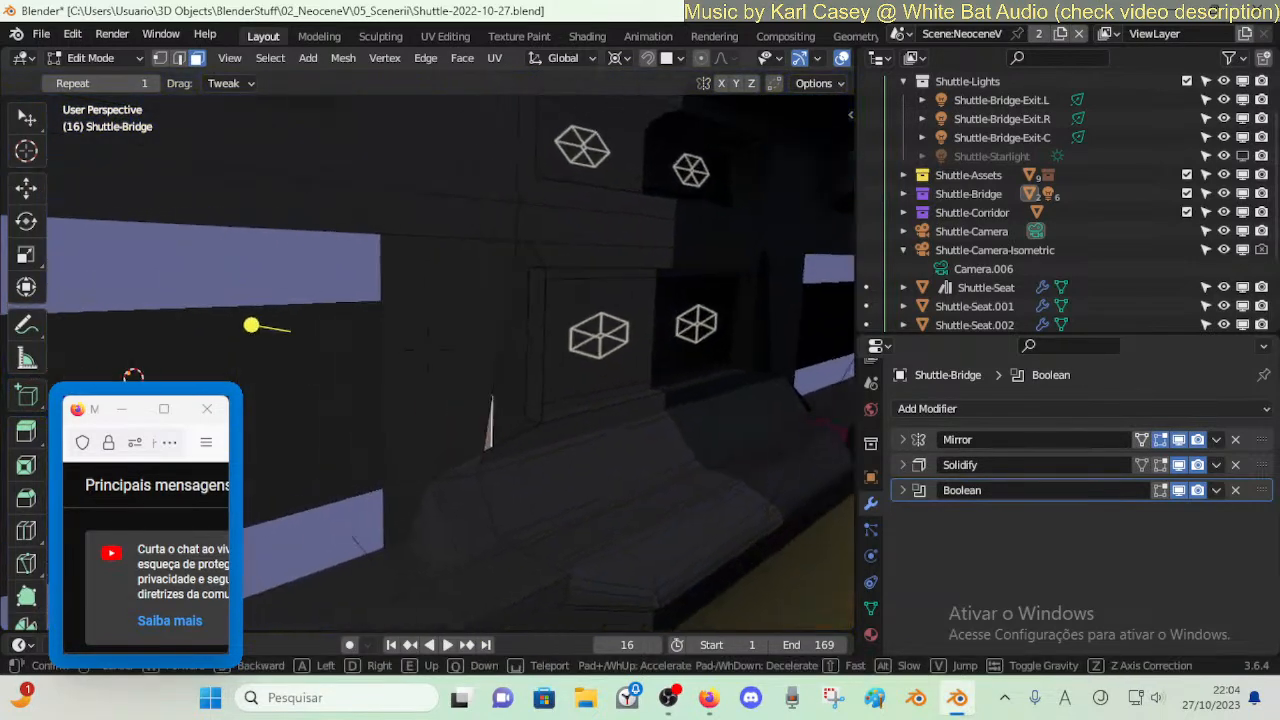
click(536, 312)
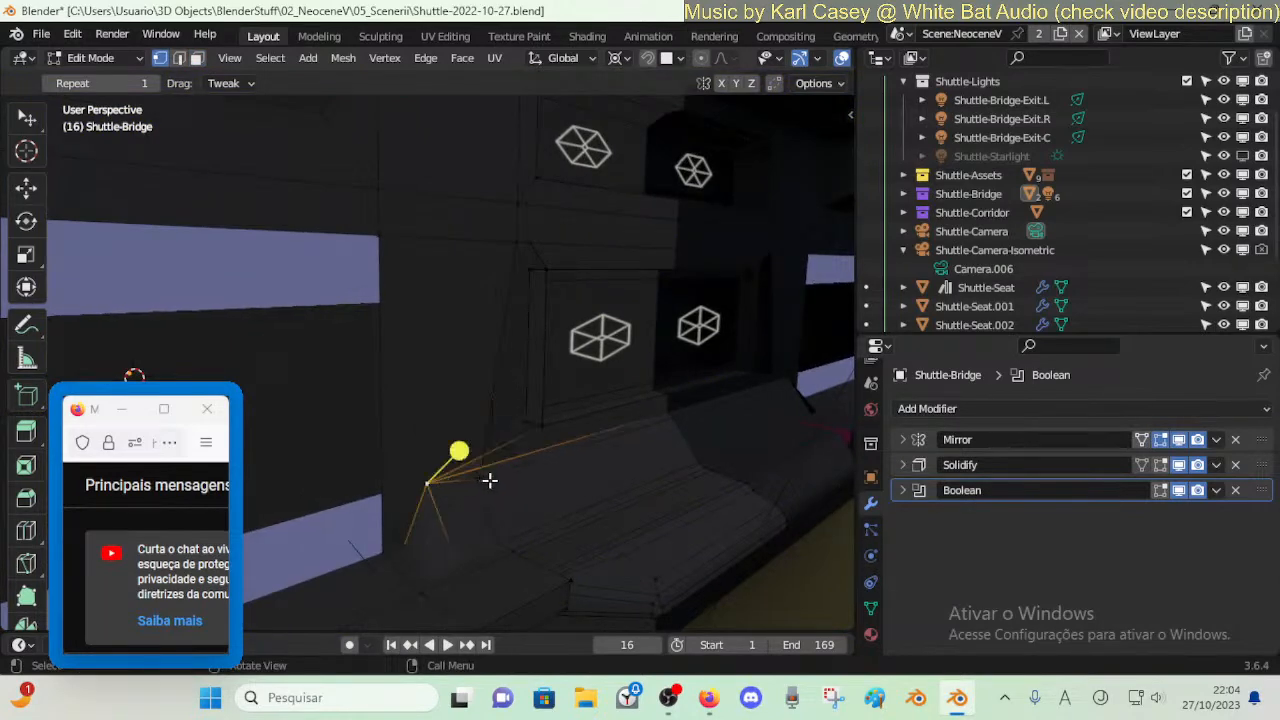
key(g)
key(g)
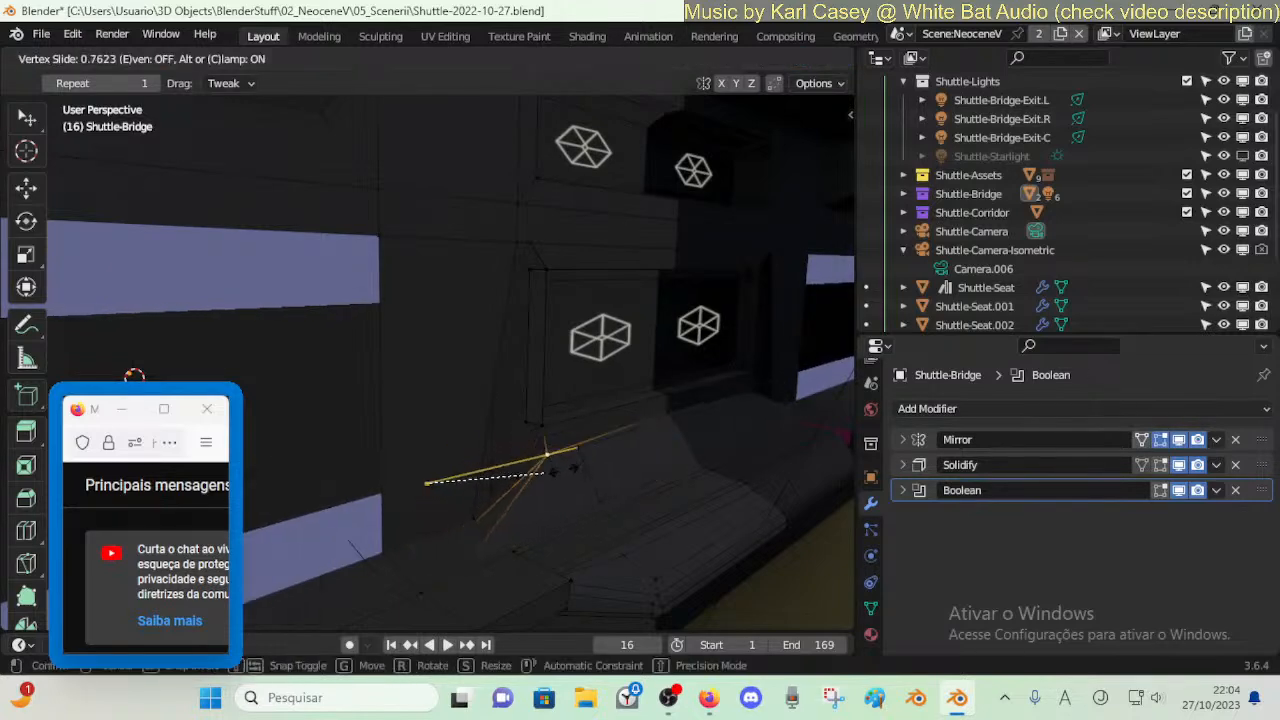
click(558, 476)
key(Tab)
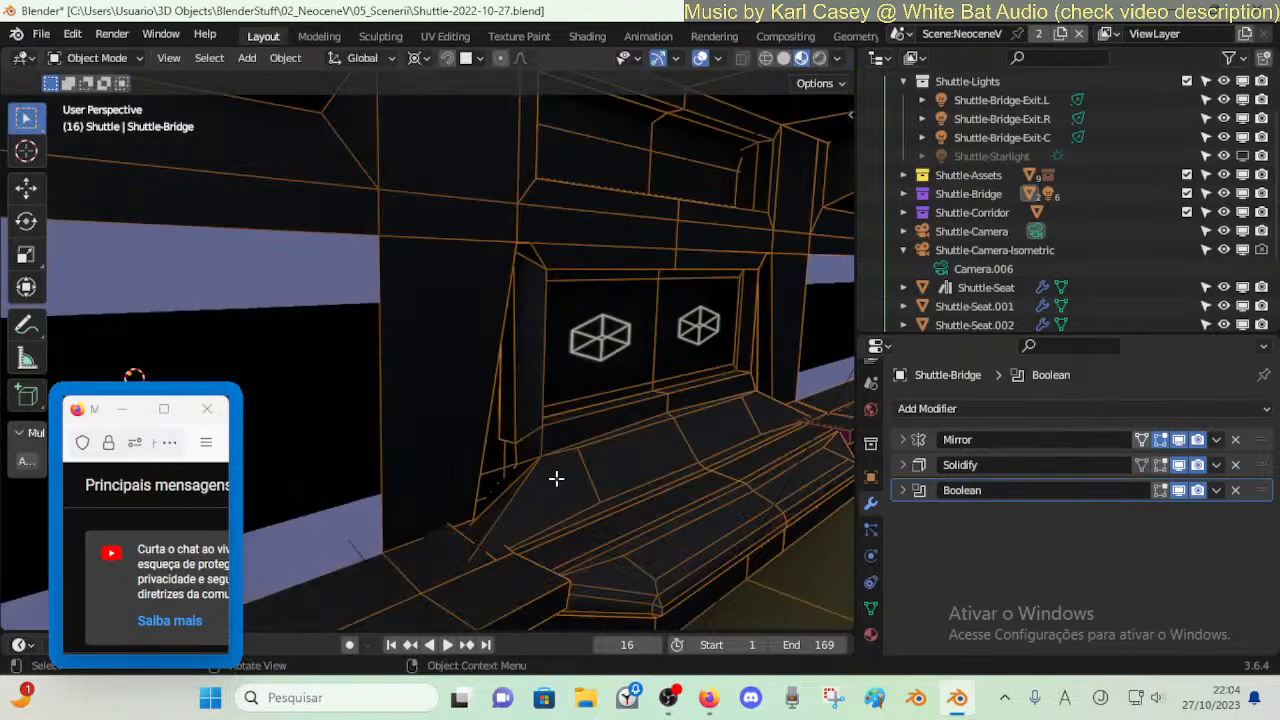
- With face orientation shown, move the bench's back corner vertex along X and correct the red reversed faces beside the wall recess
key(Tab)
middle_drag(558, 482, 530, 457)
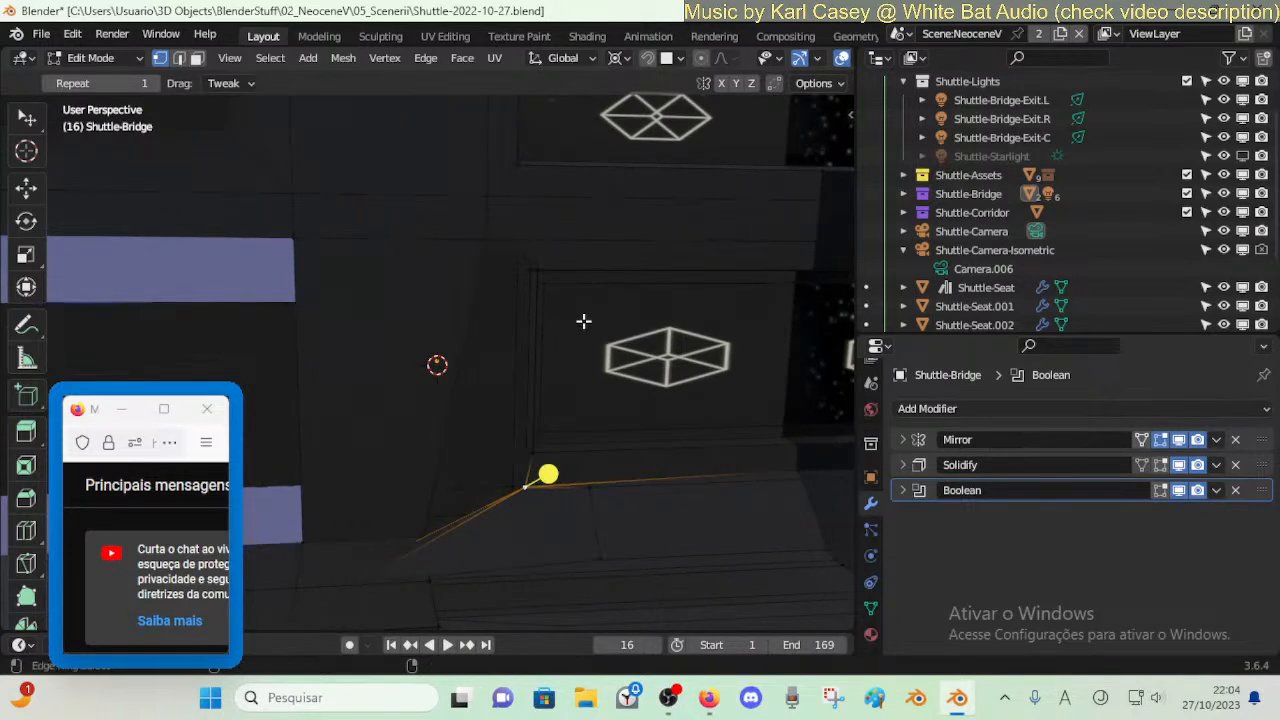
key(ctrl+alt+f)
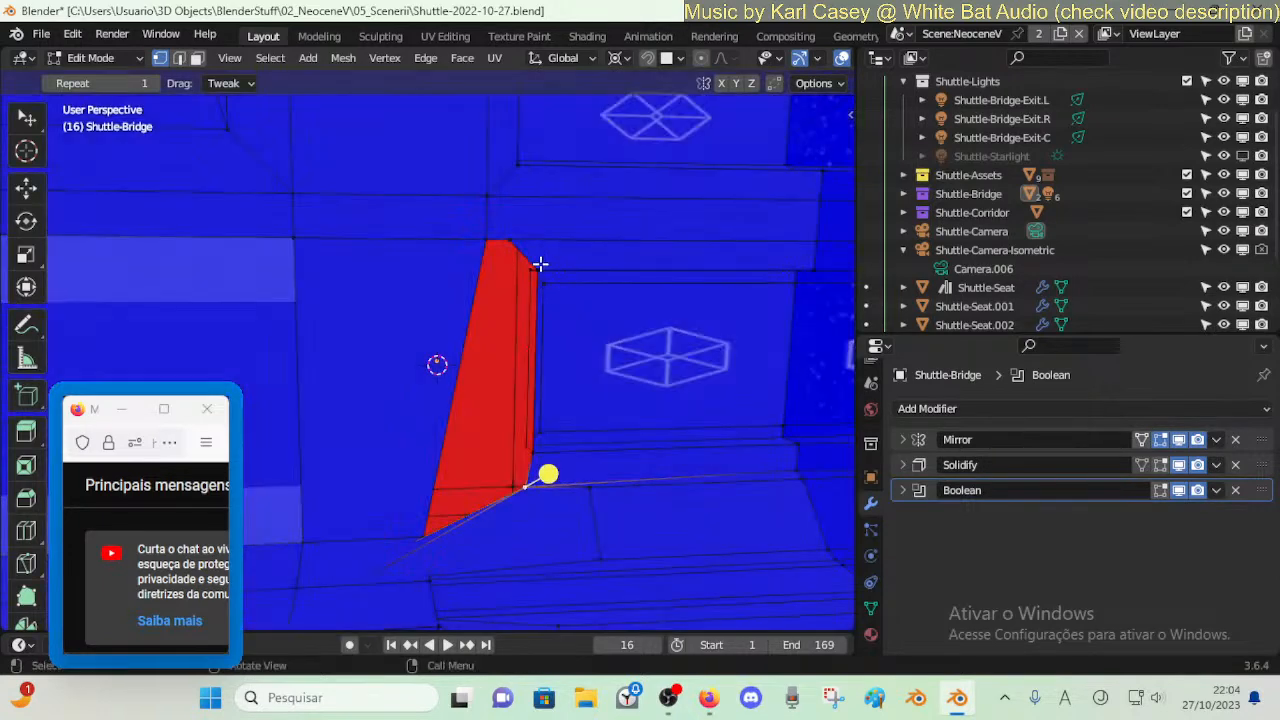
key(y)
key(x)
click(533, 471)
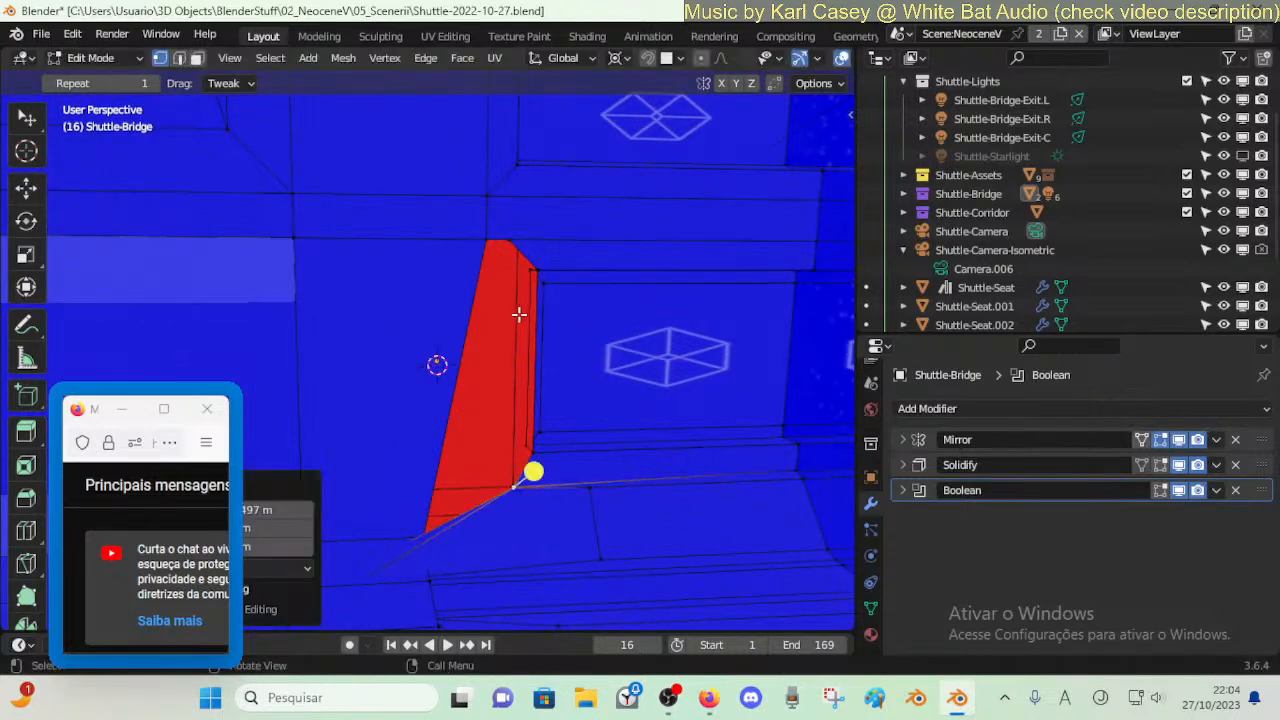
key(2)
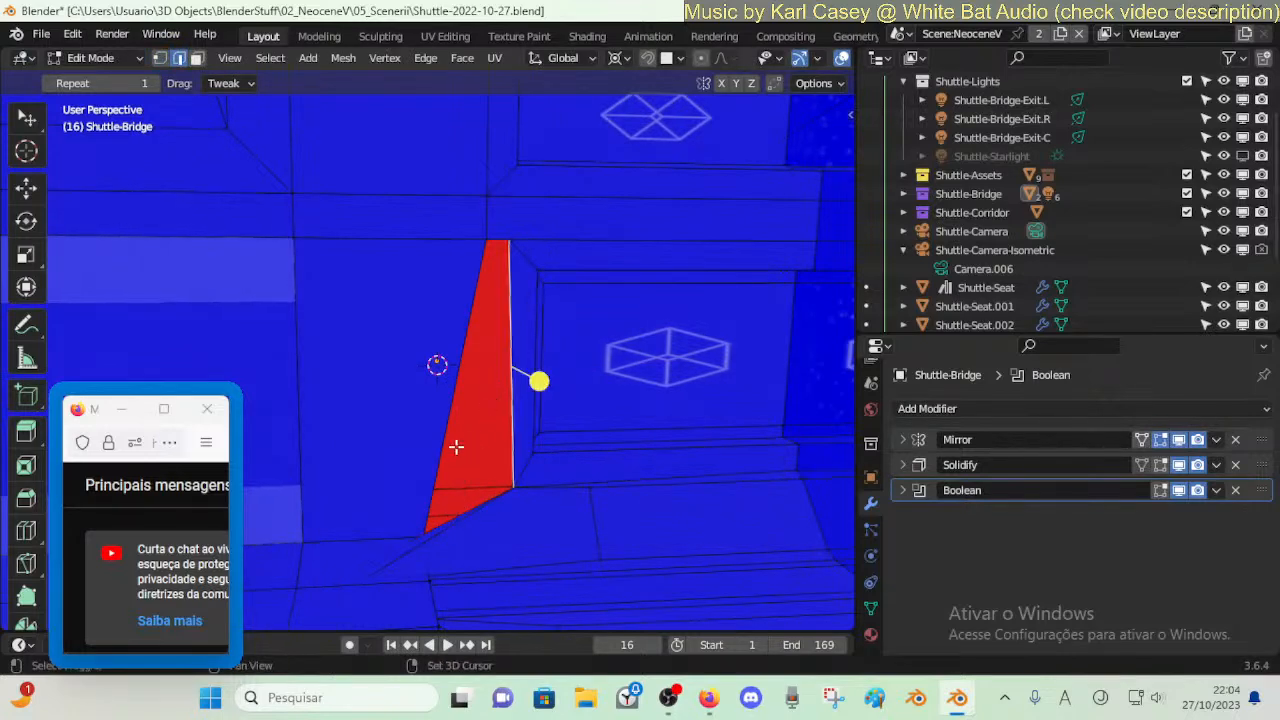
key(alt+a)
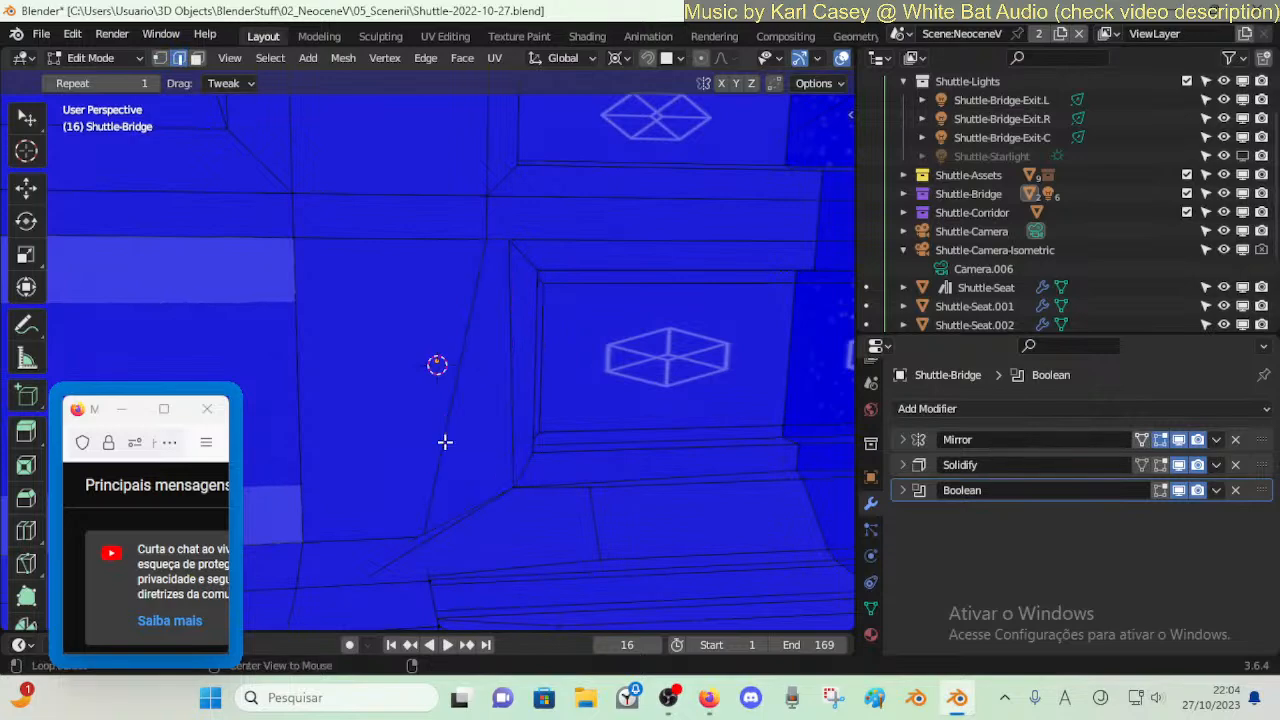
- Examine the bridge interior's face orientation in object mode, and turn the overlay off to view the pillar beside the large window
key(shift+grave)
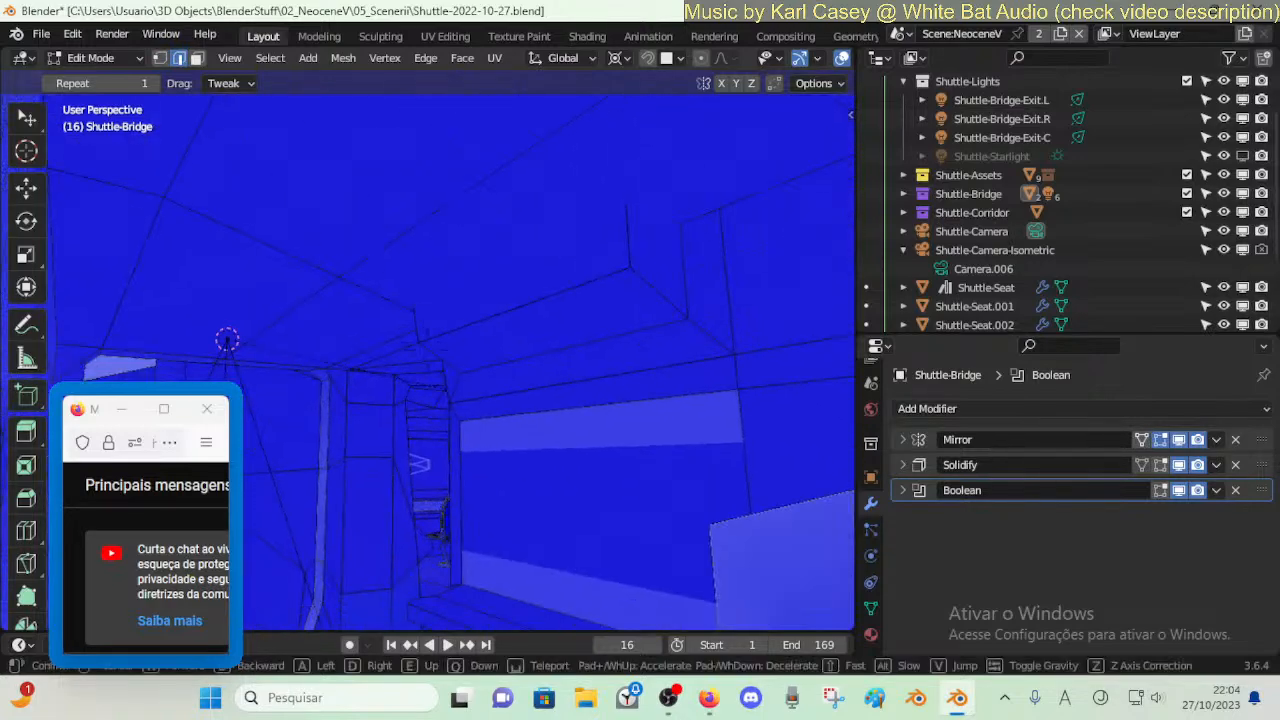
key(s)
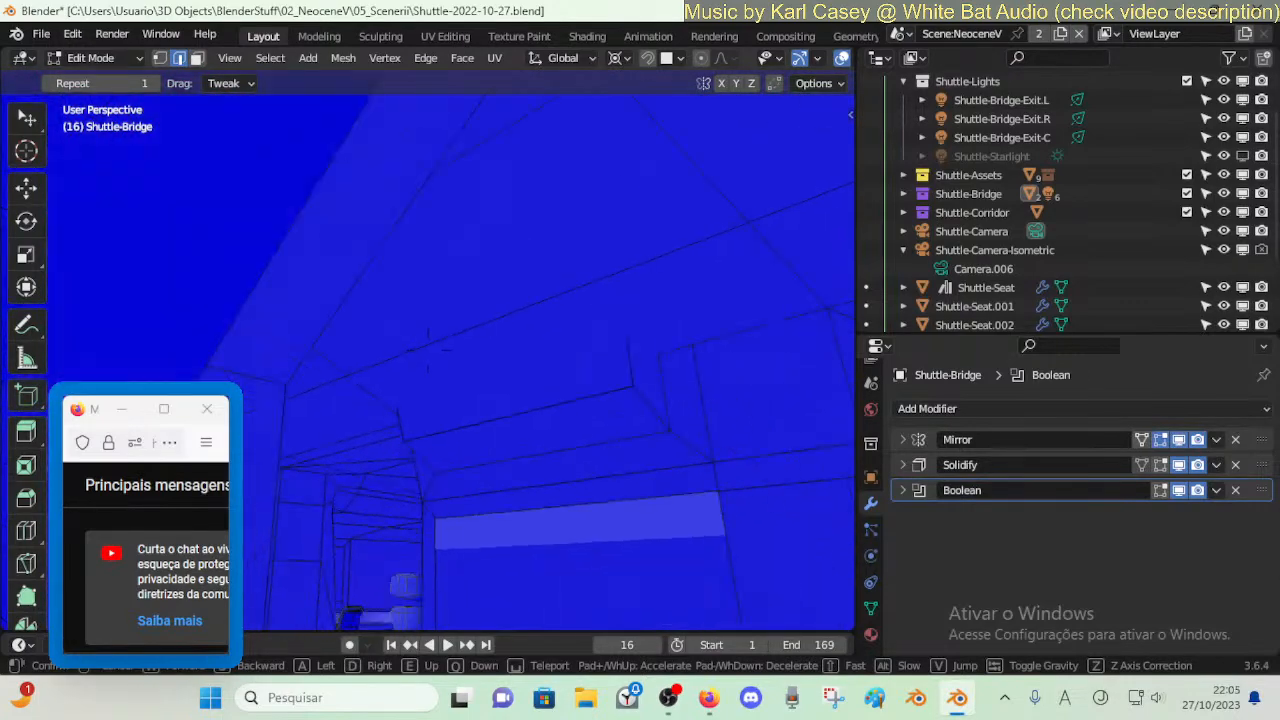
click(458, 434)
key(Tab)
key(shift+grave)
key(s)
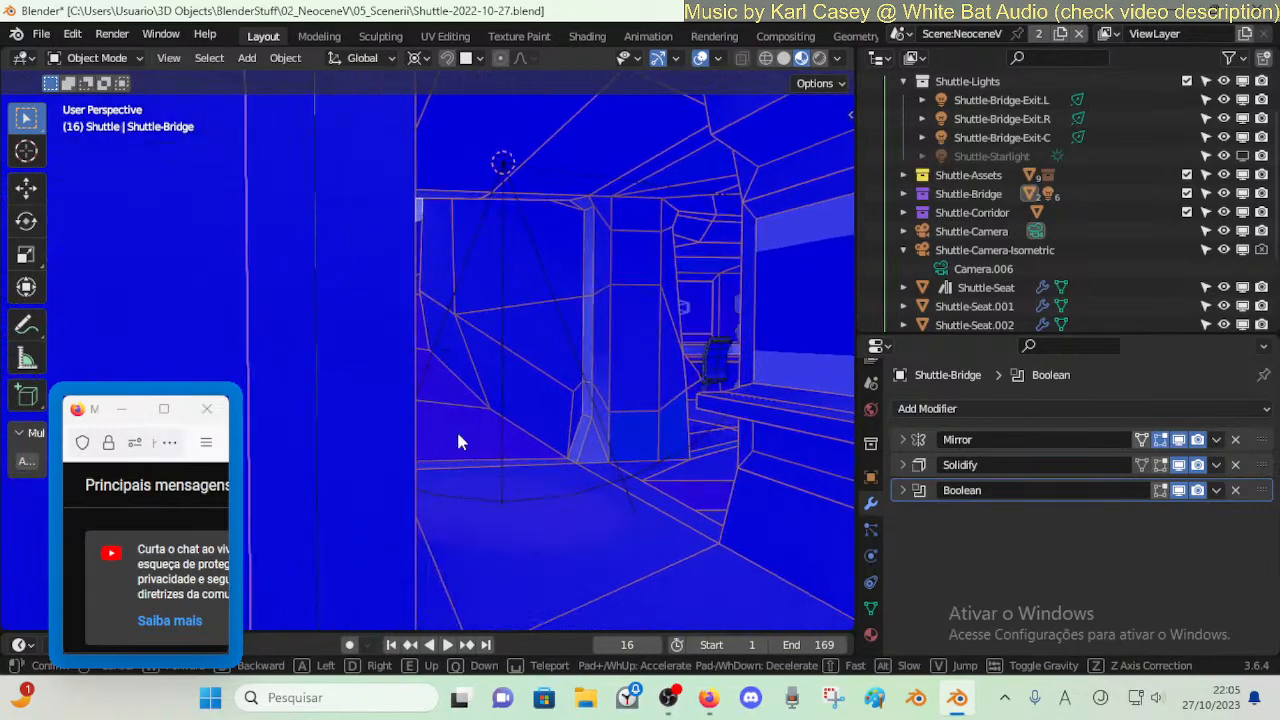
click(456, 428)
key(shift+grave)
key(w)
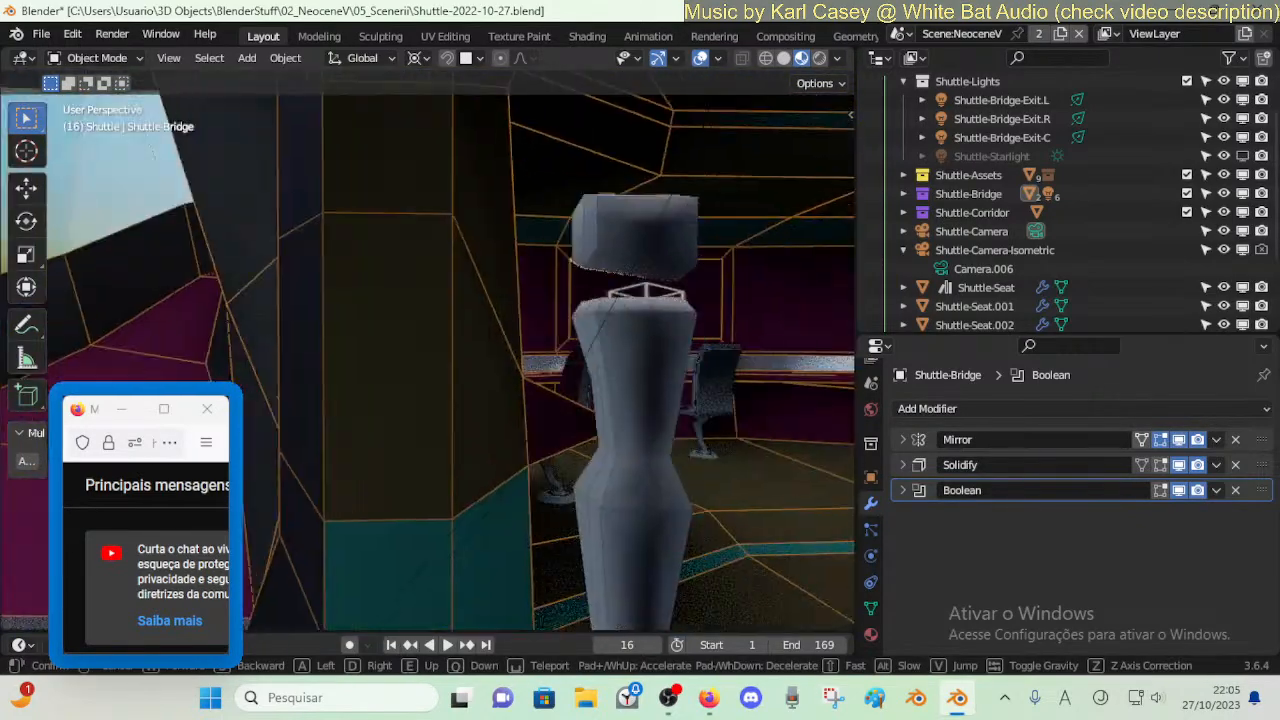
key(d)
key(w)
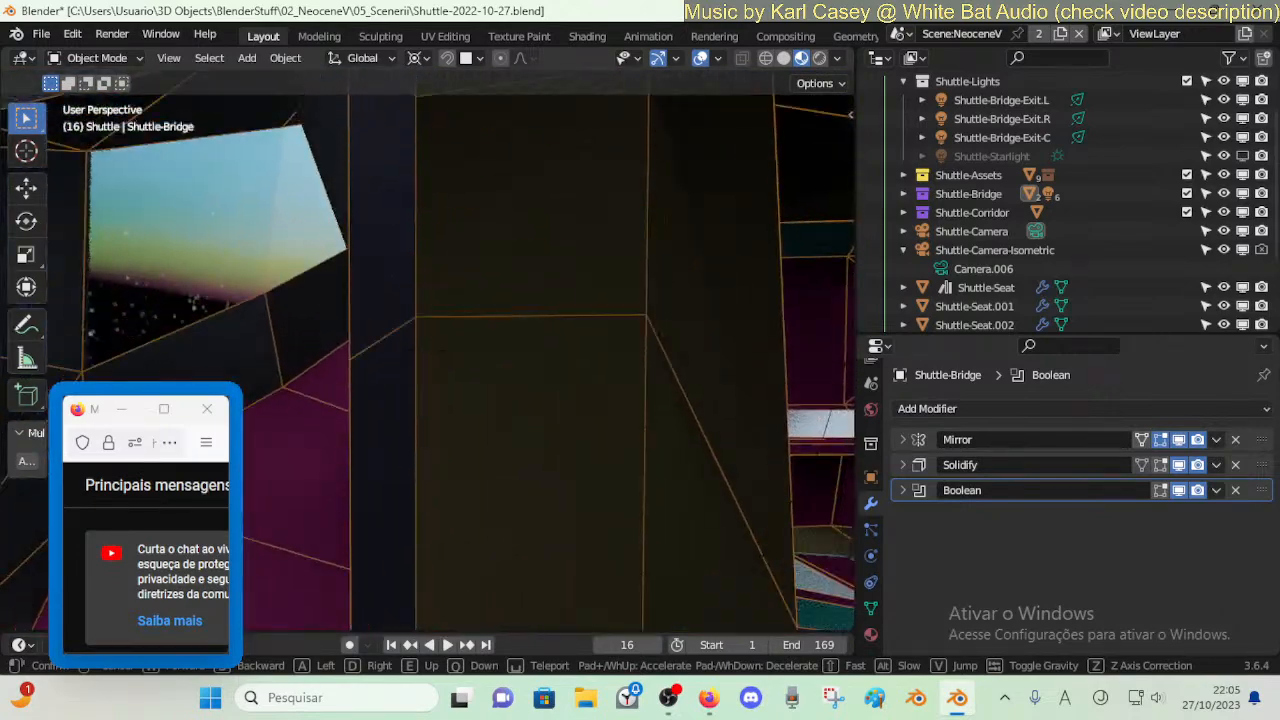
click(506, 425)
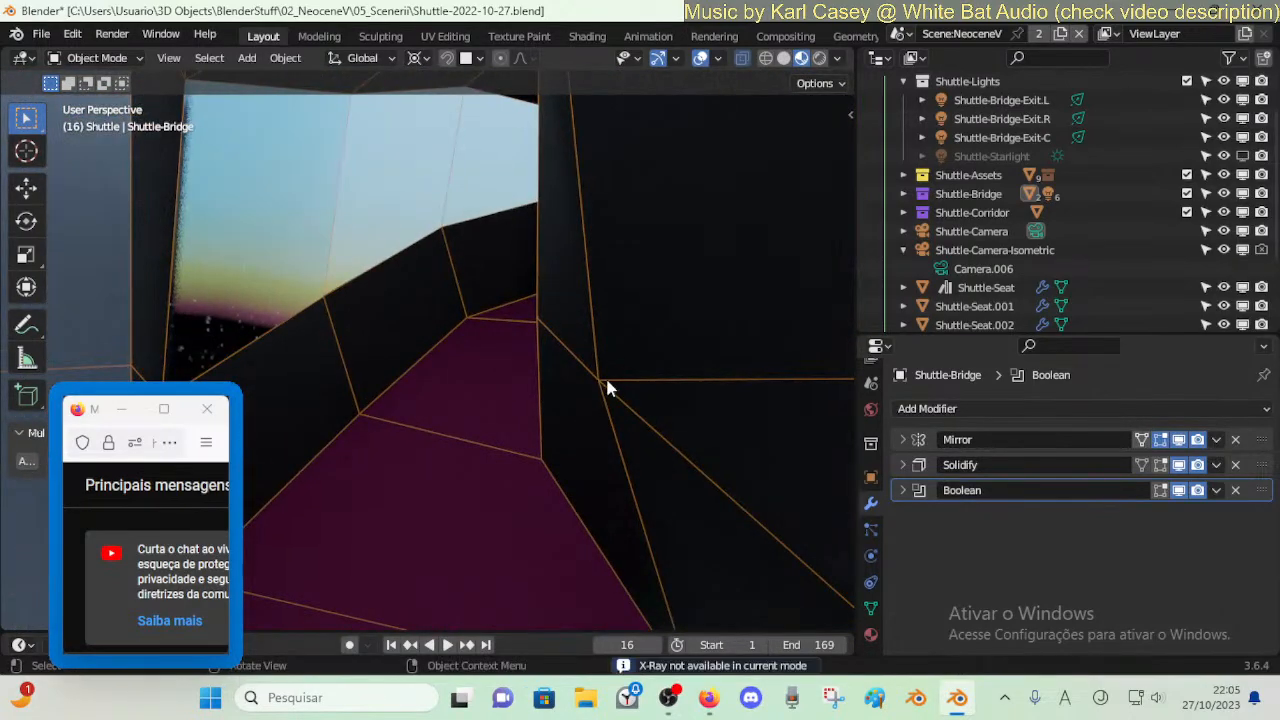
- Move the horizontal edge on the pillar beside the large window along Y, away from the window
key(Tab)
click(603, 377)
key(g)
key(y)
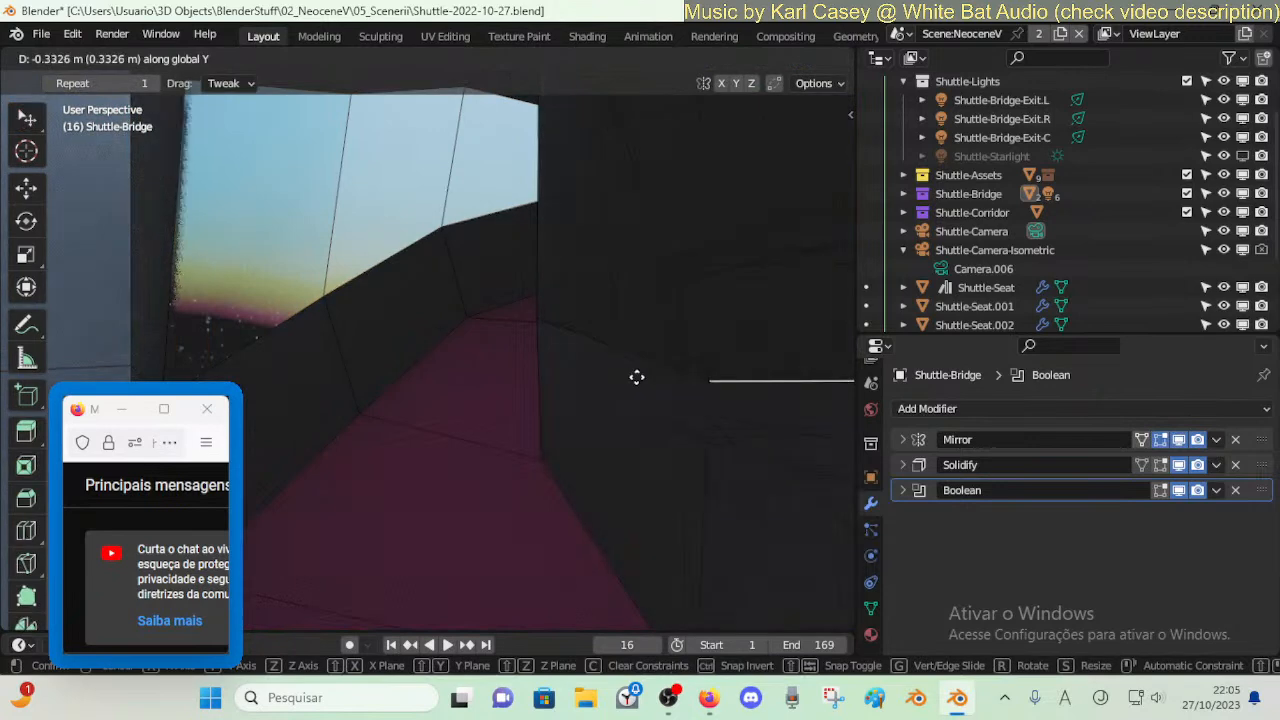
click(630, 380)
- Move the lower and upper vertices where the pillar meets the magenta surface along Y, in line with the shifted edge
click(546, 443)
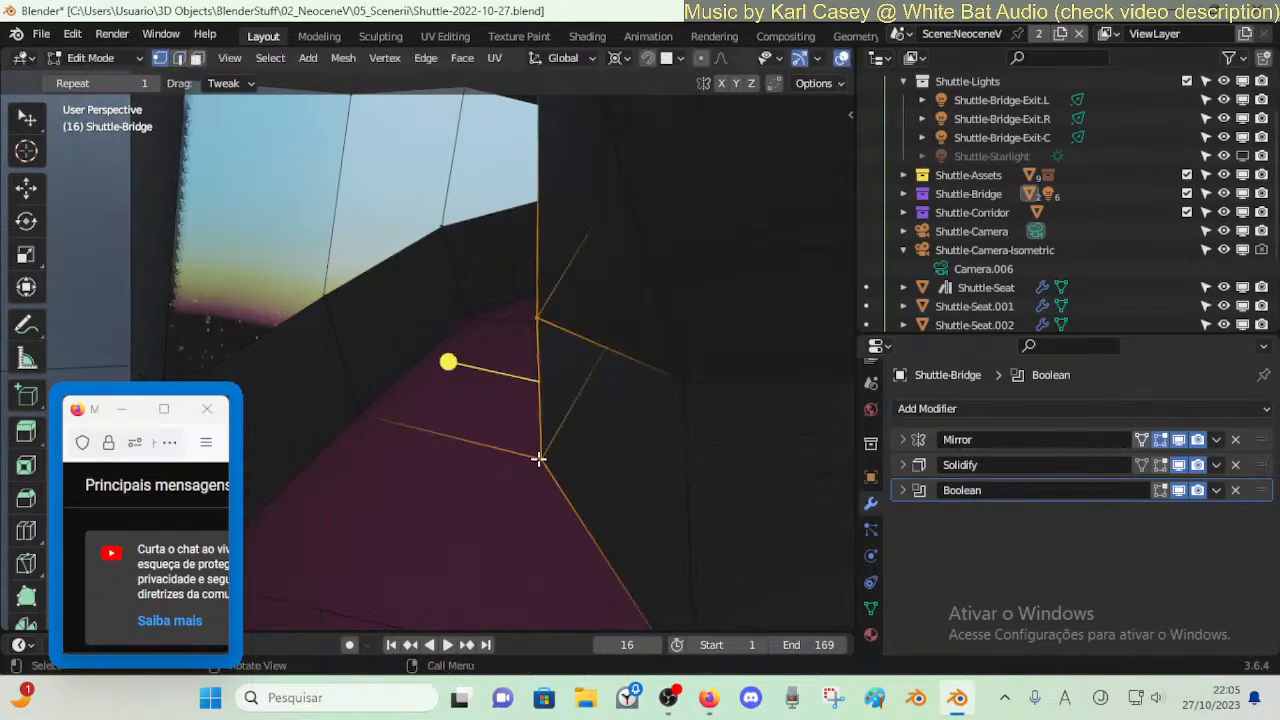
key(y)
click(581, 465)
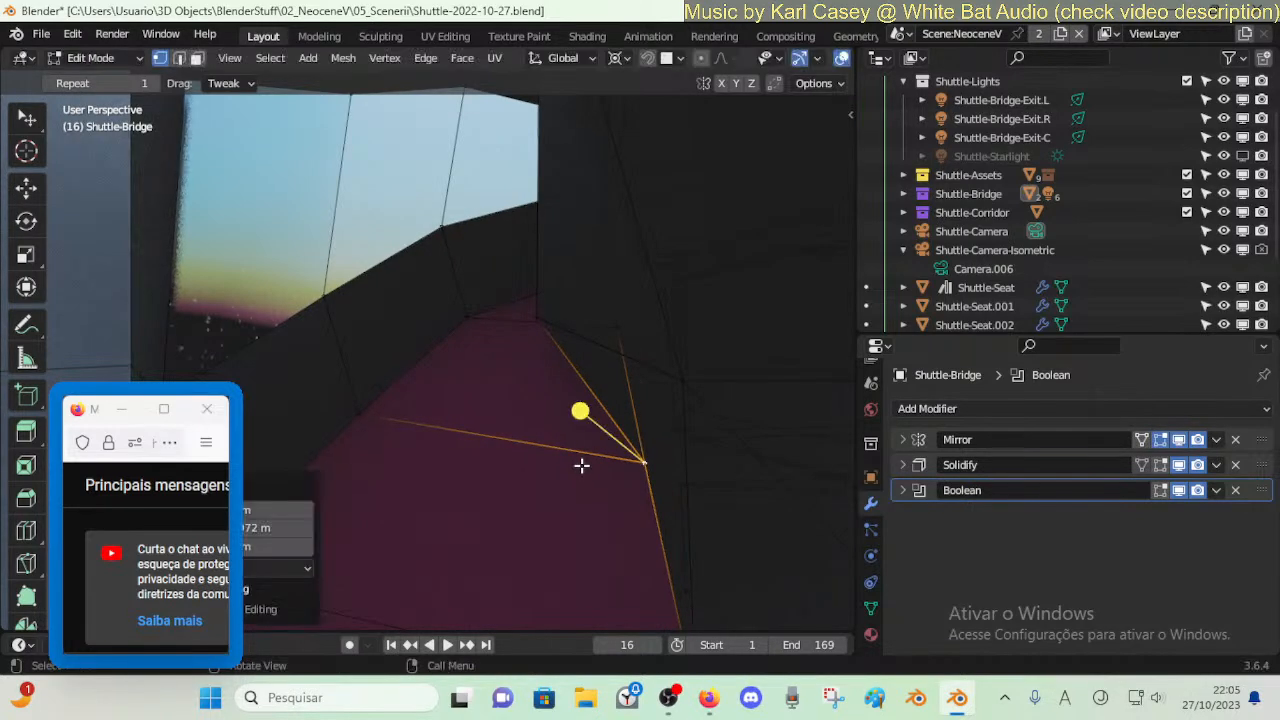
key(y)
click(572, 452)
click(542, 329)
key(g)
key(y)
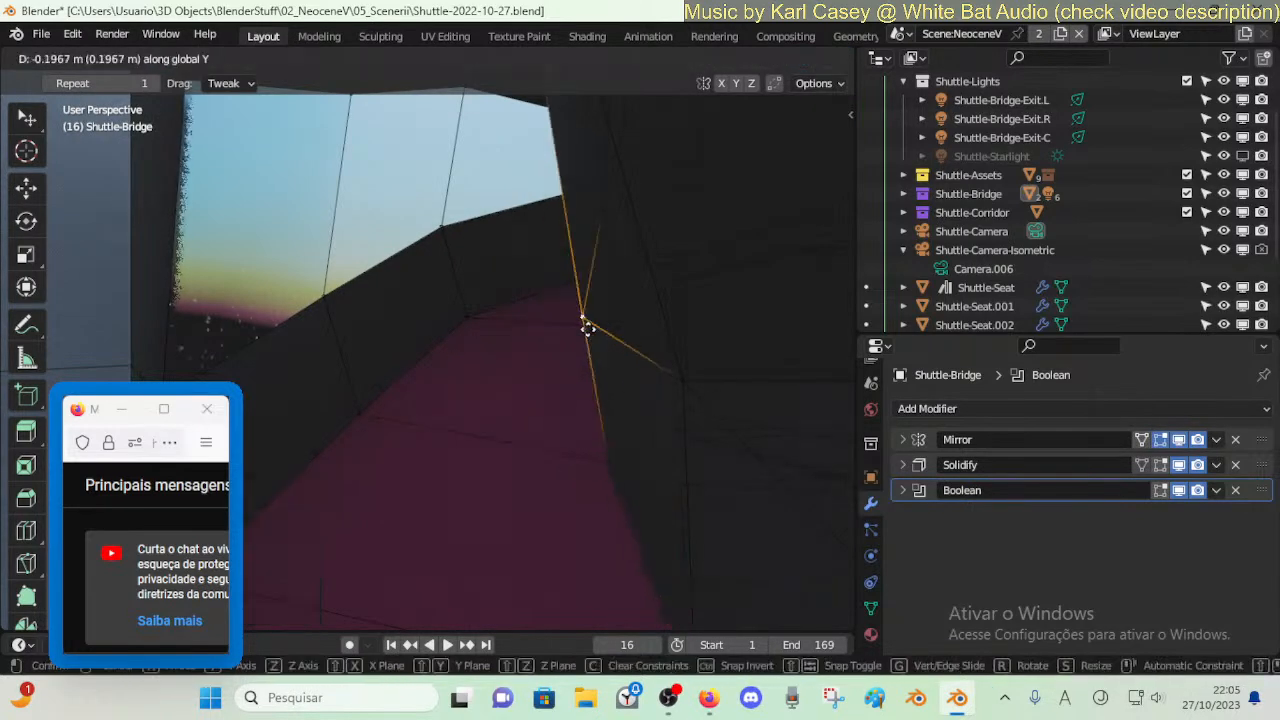
click(580, 330)
- Check the reshaped pillar from farther inside the bridge and save the file
key(shift+grave)
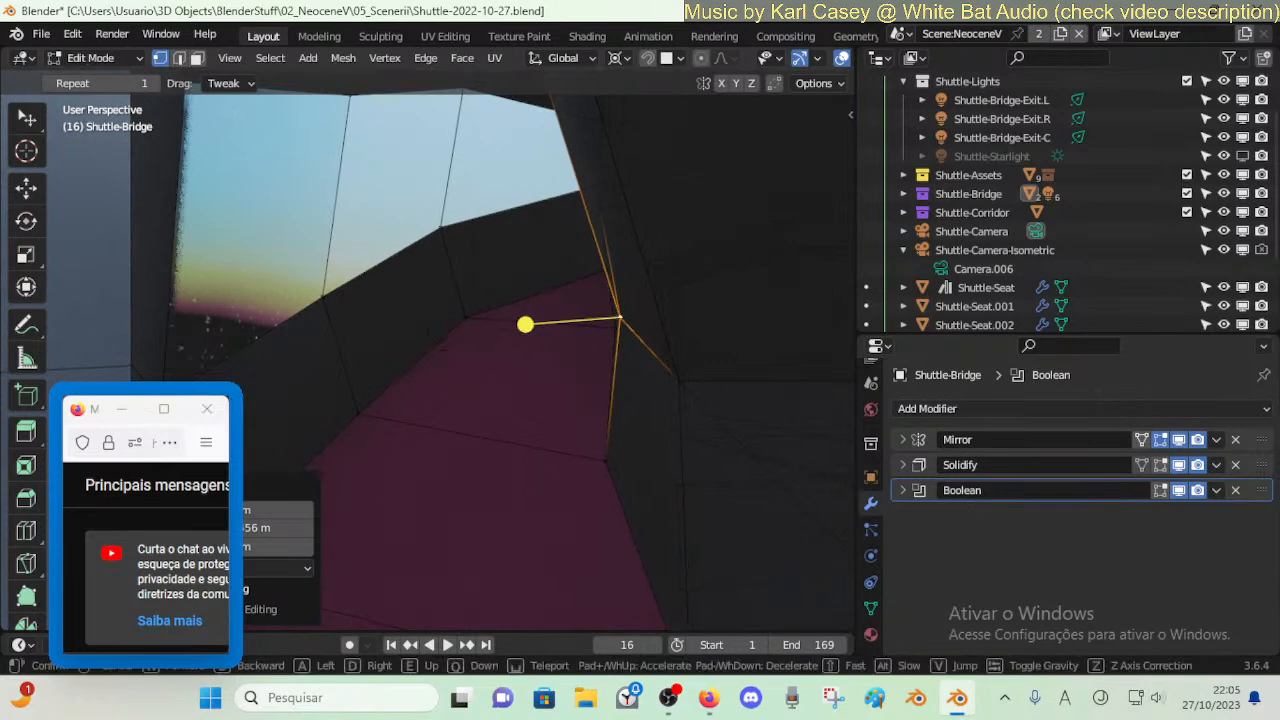
key(s)
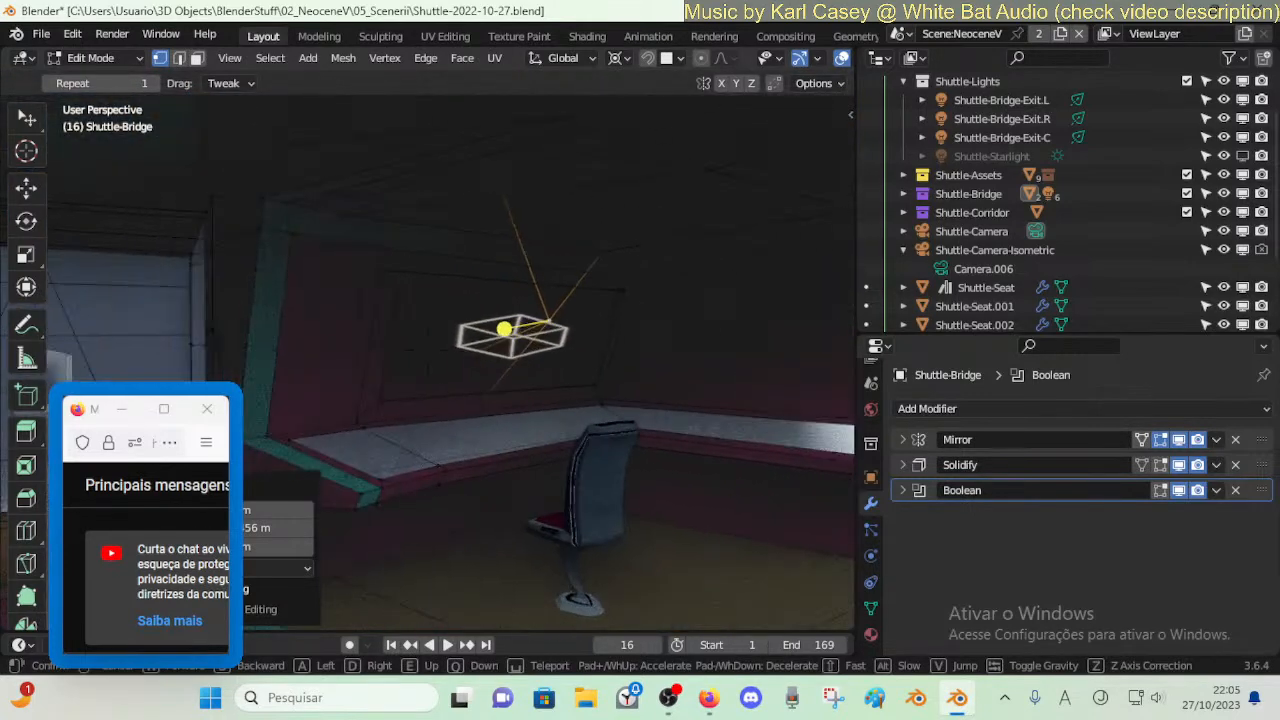
click(582, 289)
middle_drag(670, 291, 708, 291)
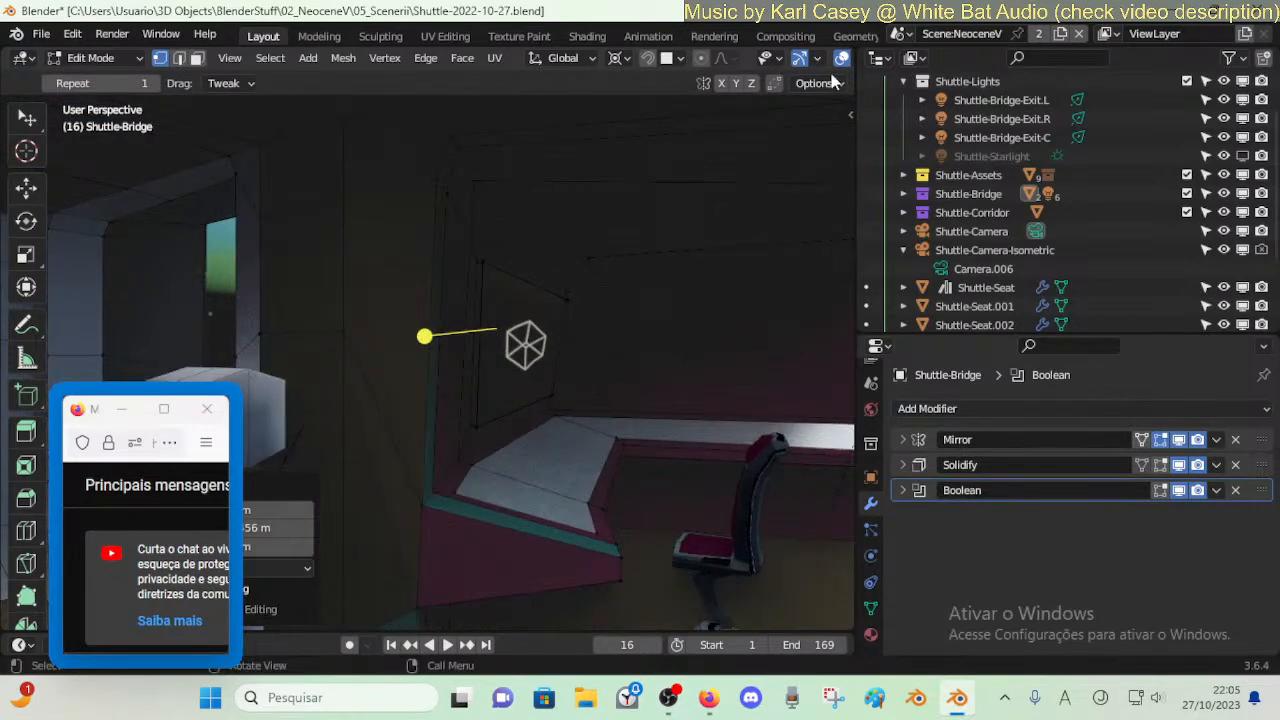
scroll(820, 57, down, 3)
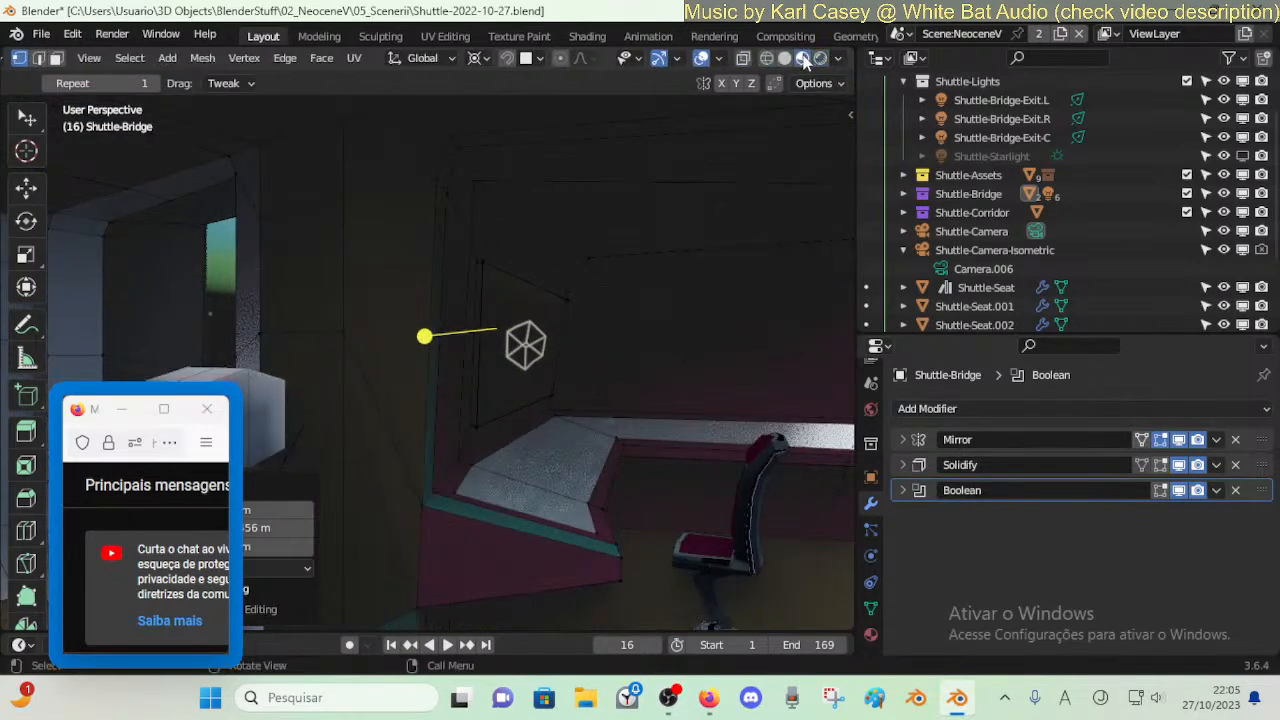
key(shift+grave)
click(633, 250)
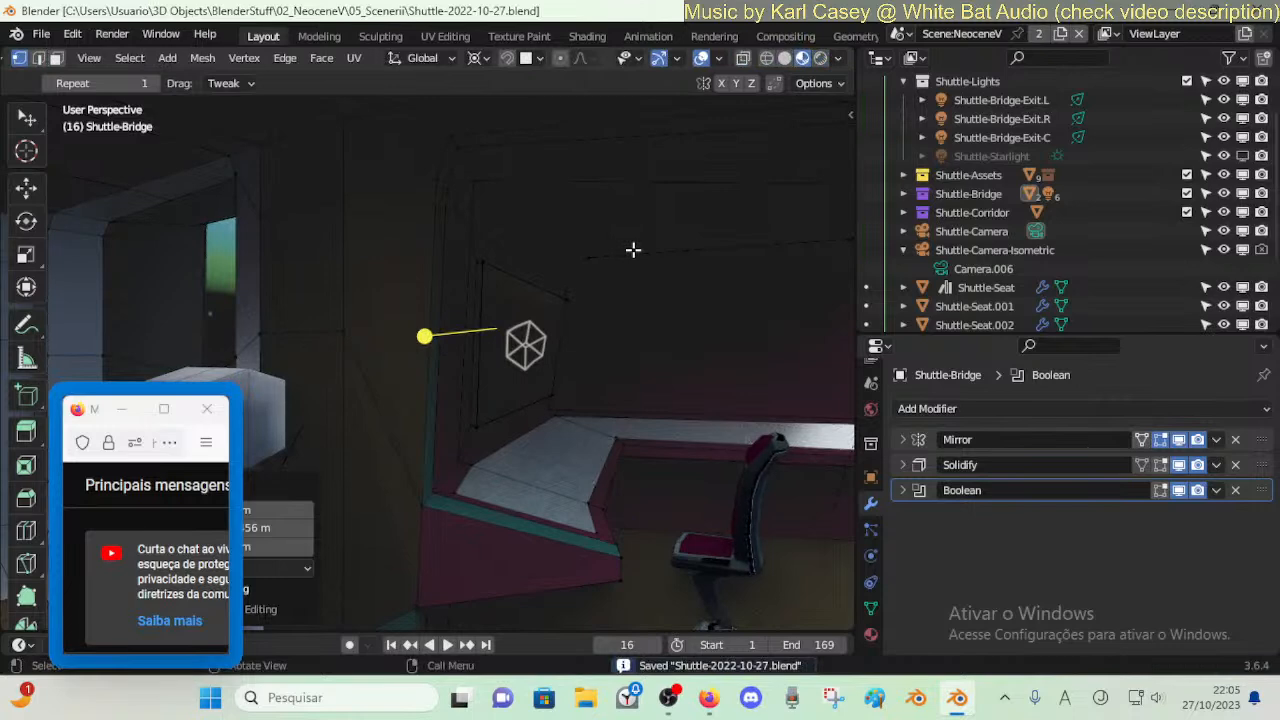
- Play the animation and view the bridge interior around the consoles and seats in Object Mode
key(shift+grave)
key(s)
click(633, 250)
key(space)
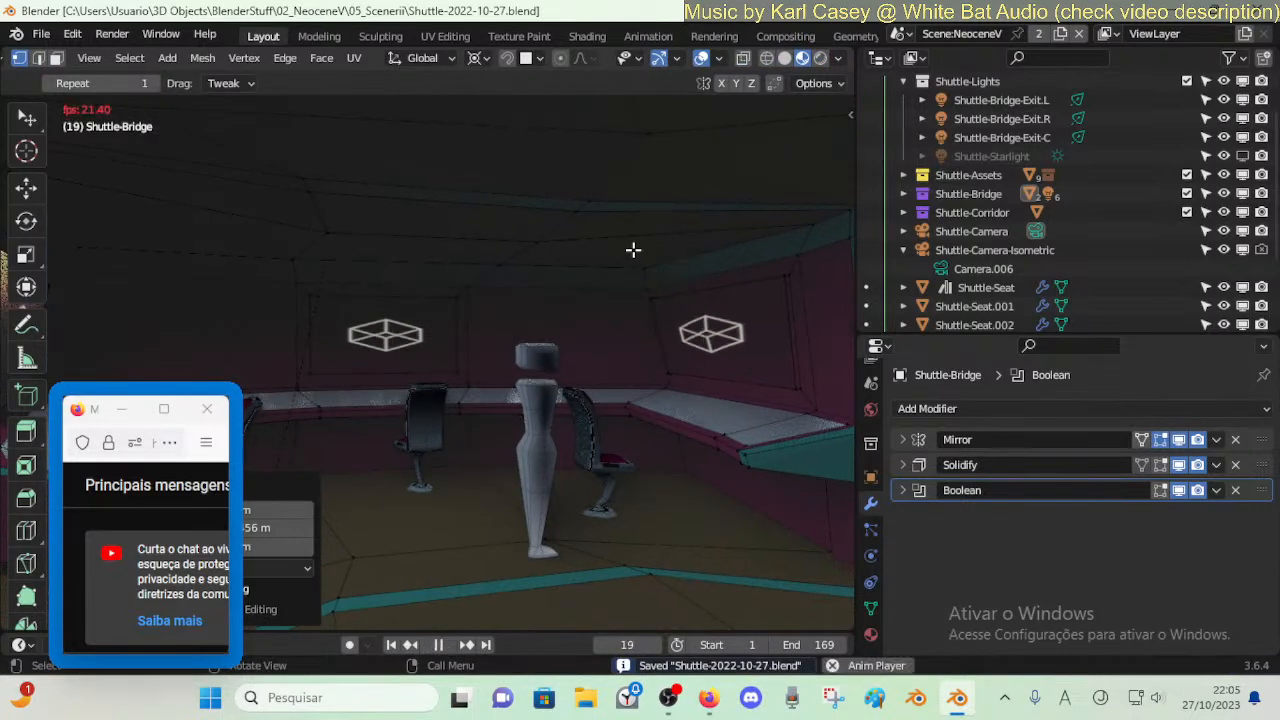
key(4)
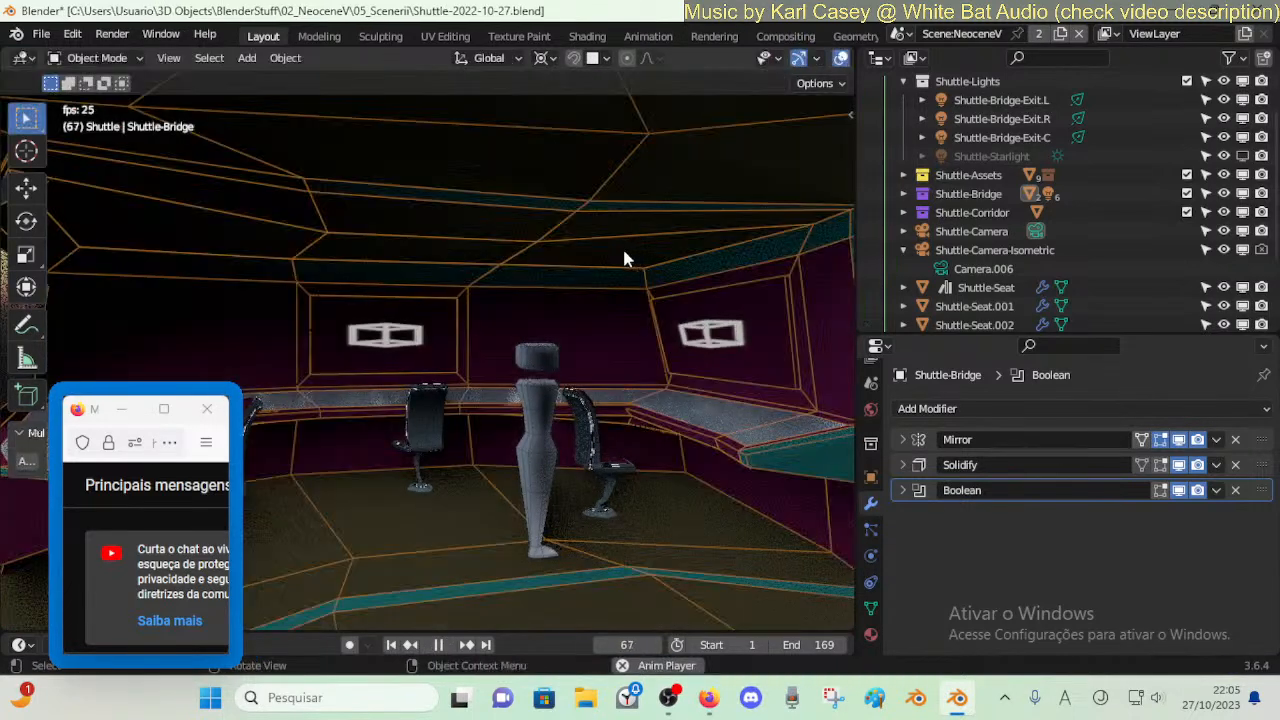
key(w)
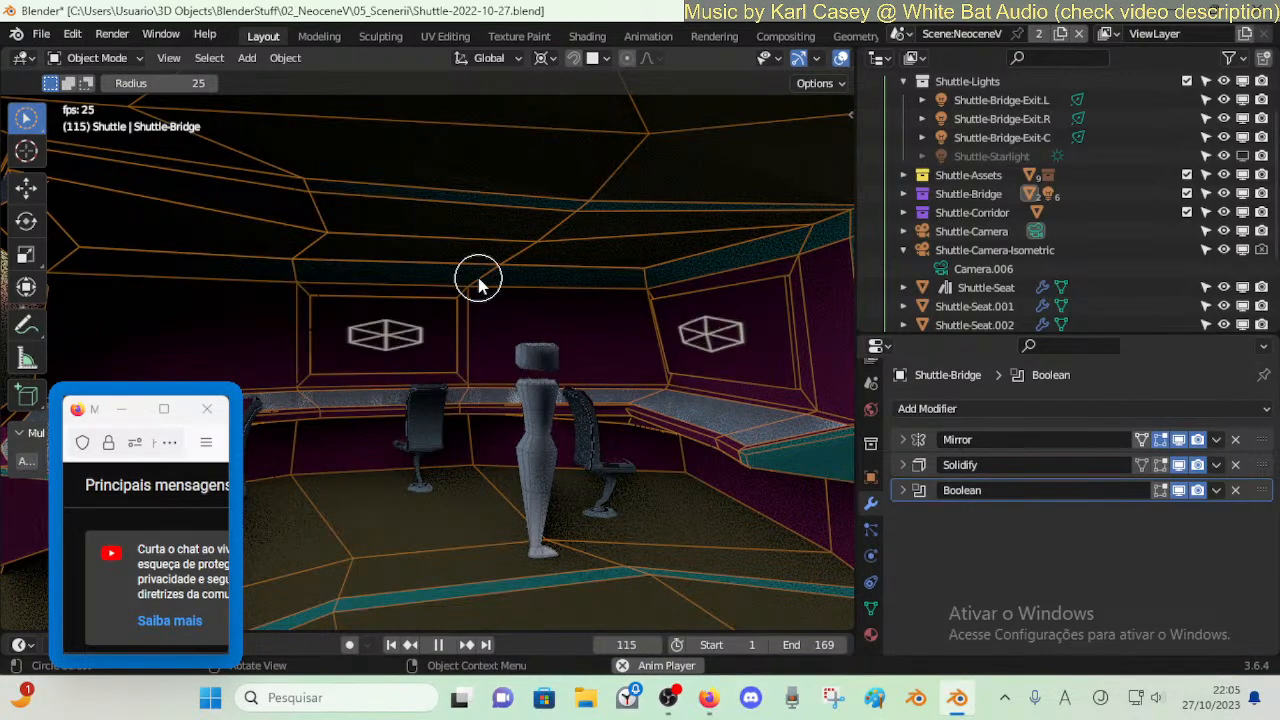
key(q)
key(Escape)
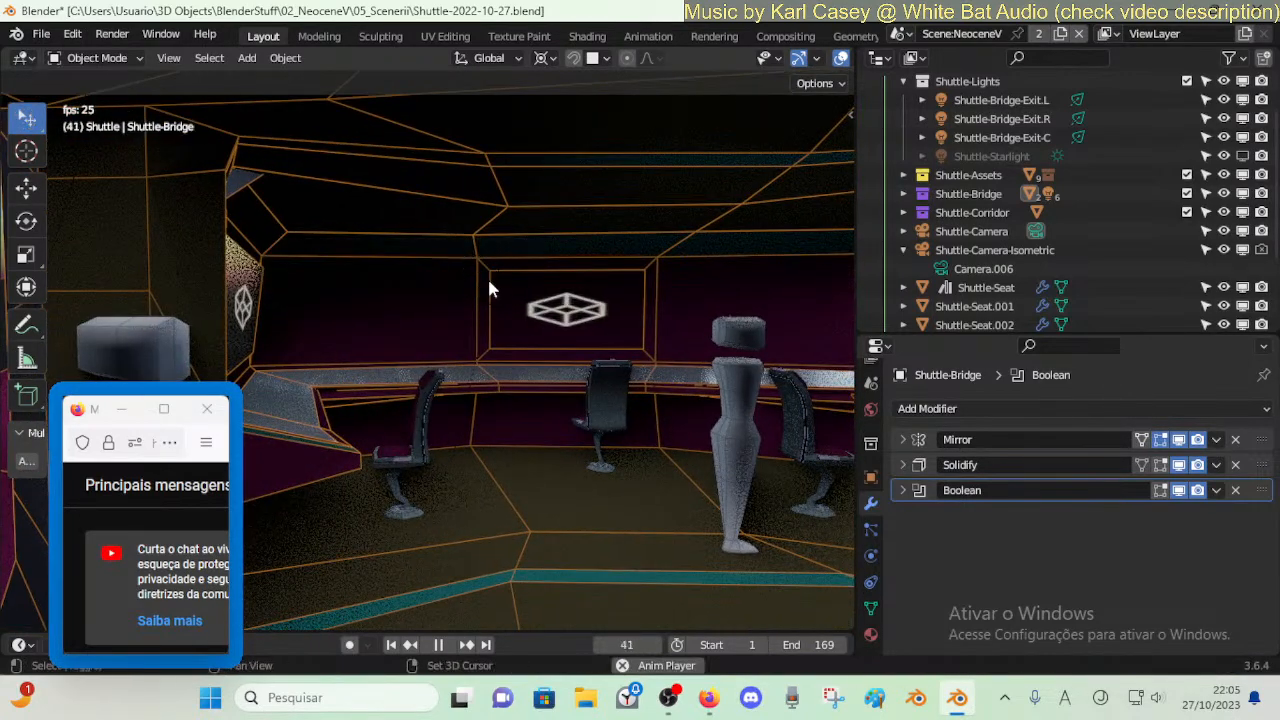
- Walk through the bridge interior and examine the long window wall in Object Mode
key(shift+grave)
key(w)
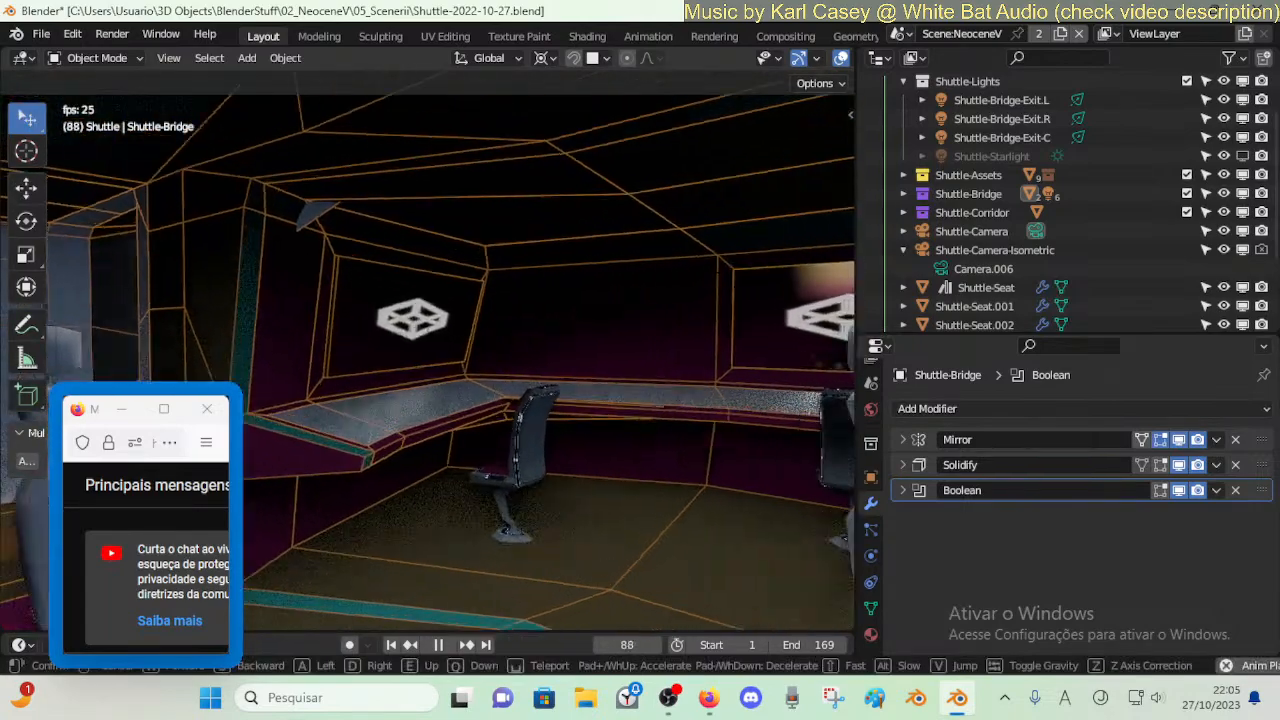
key(s)
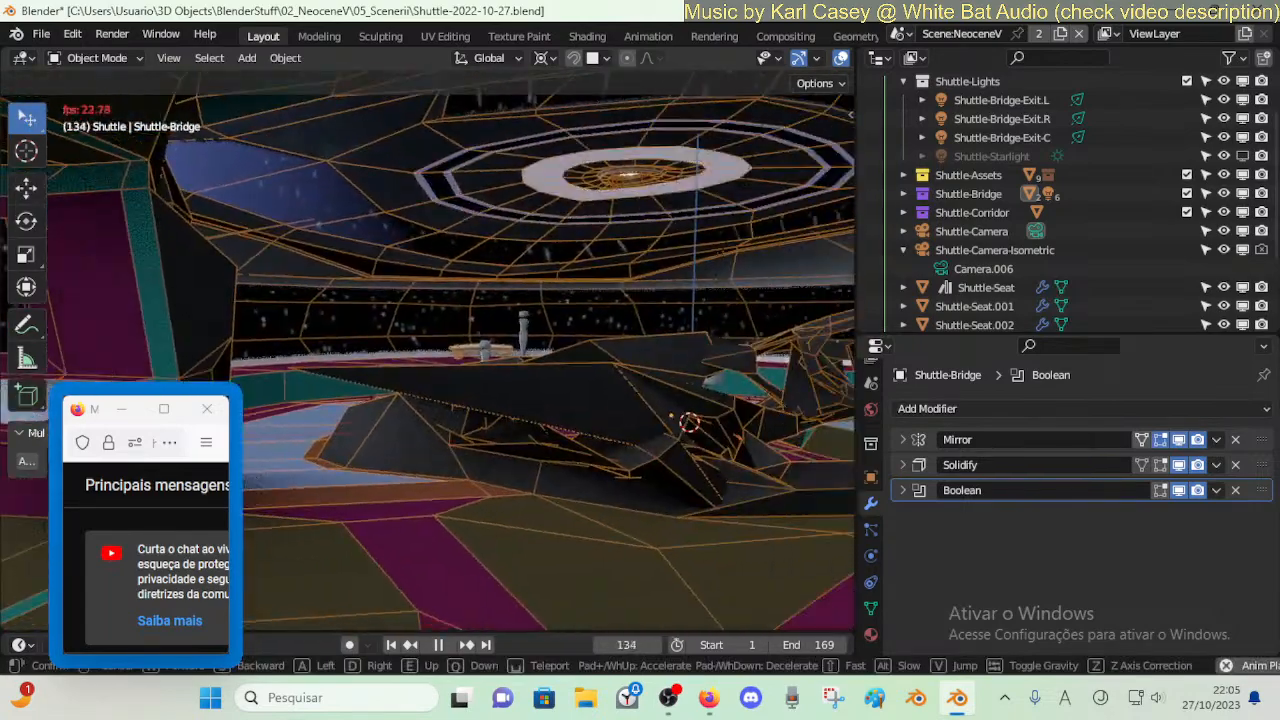
key(w)
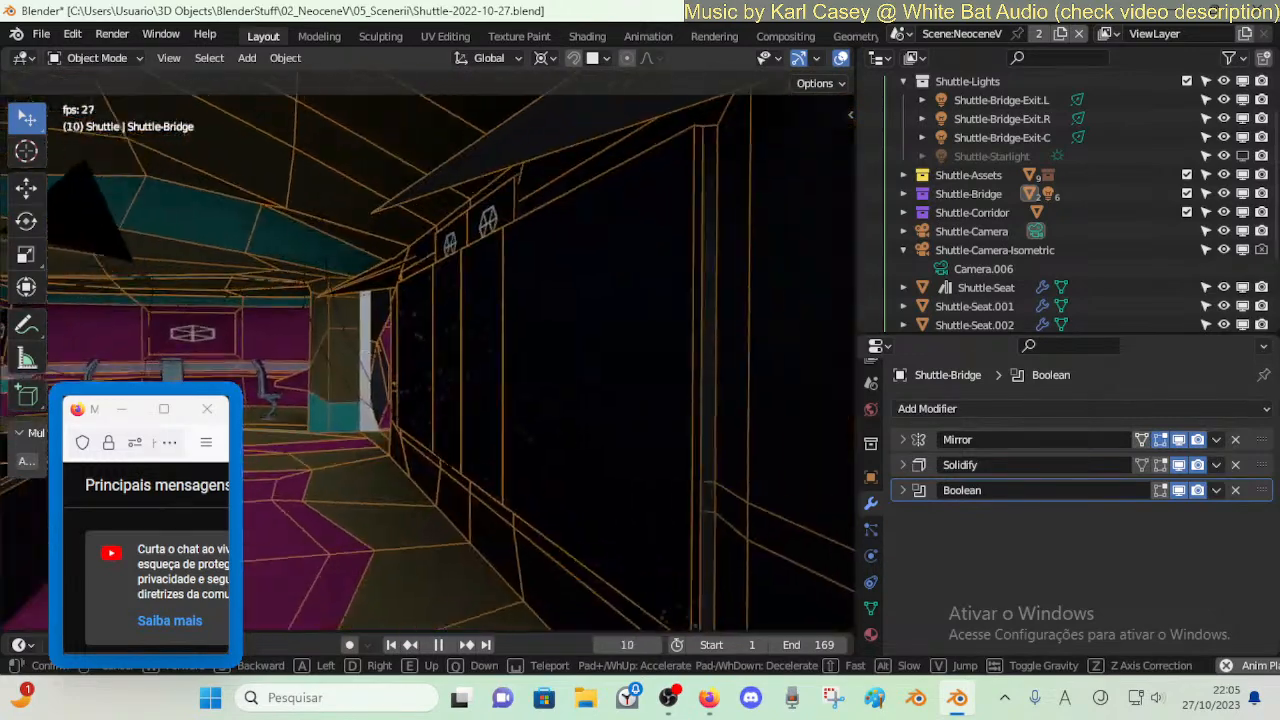
key(a)
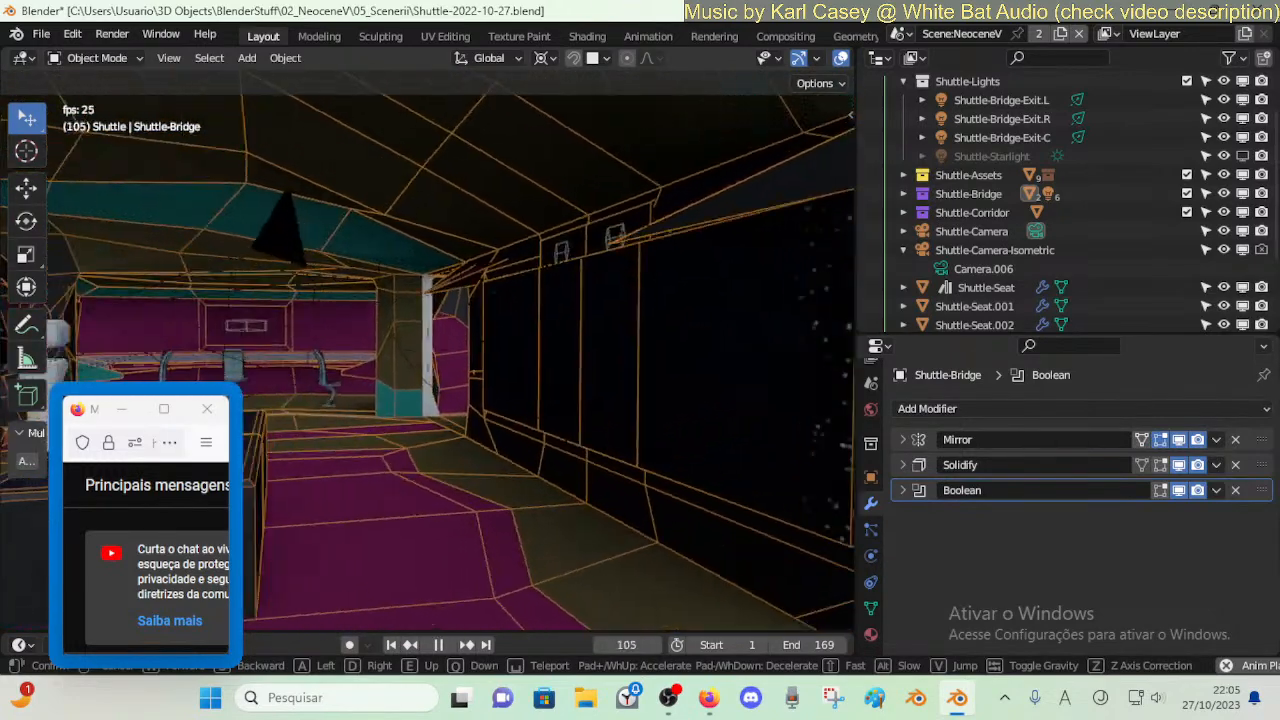
key(d)
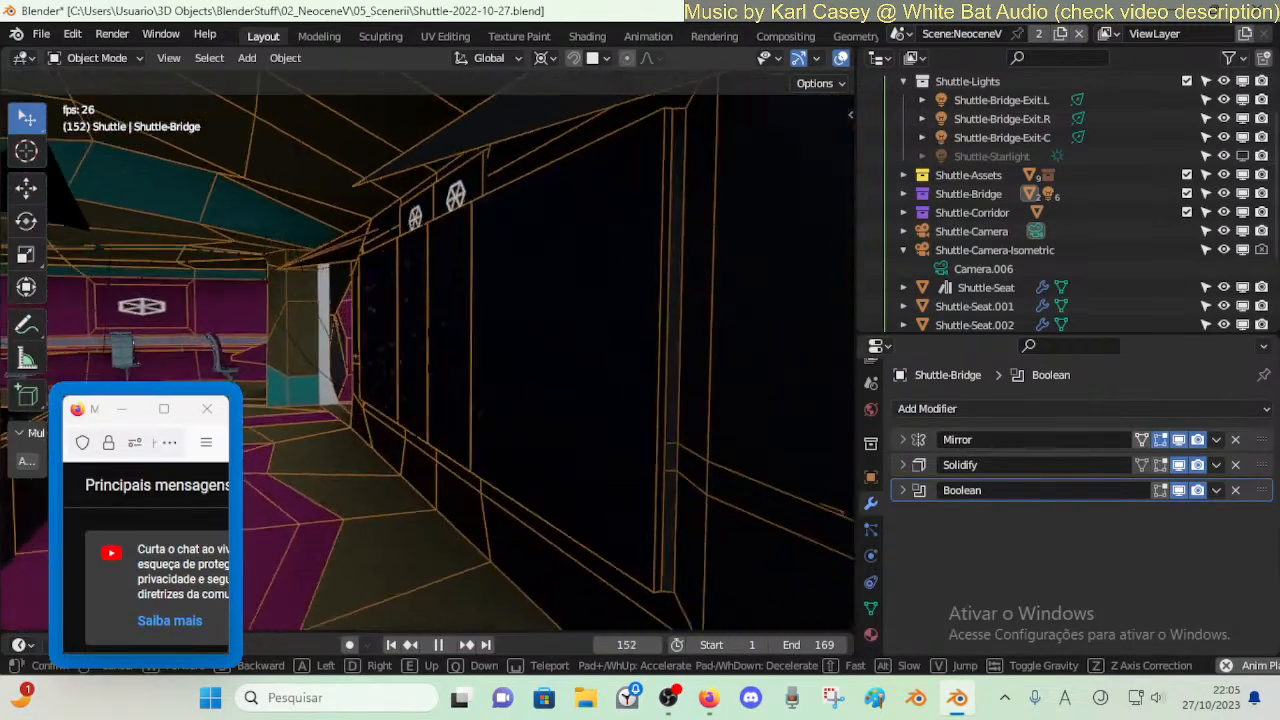
click(514, 242)
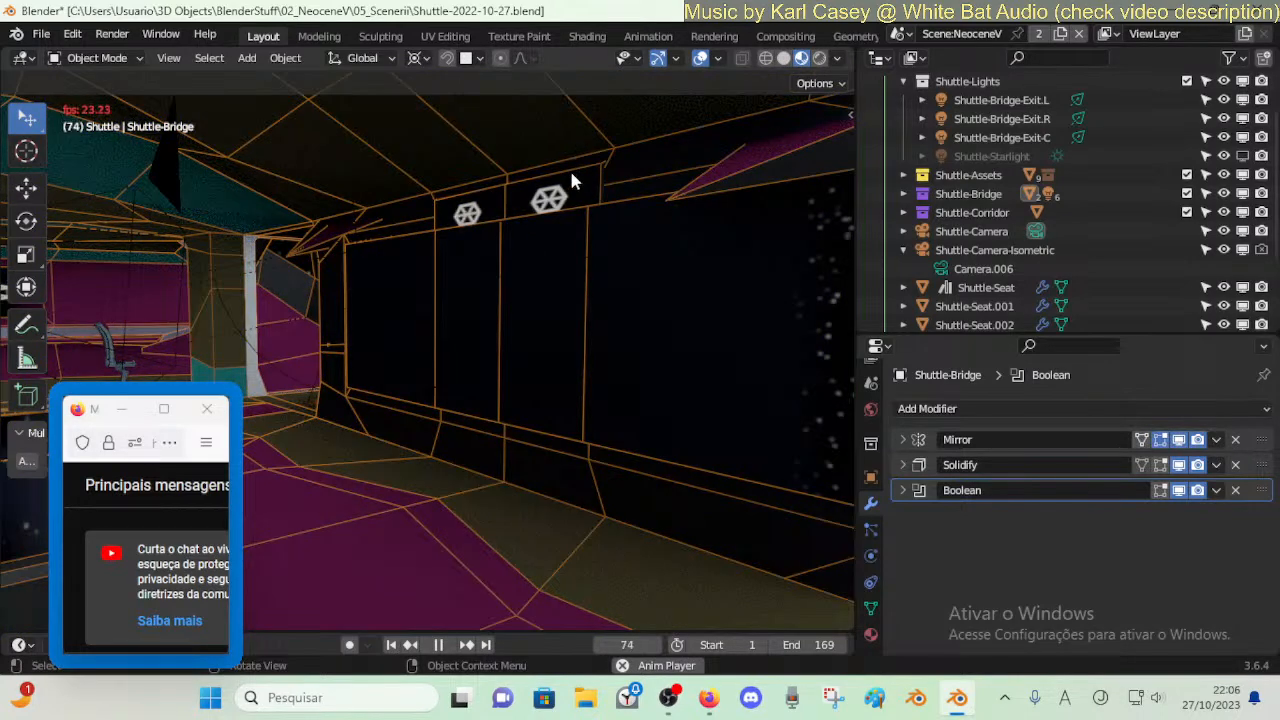
- Compare the long window wall in Edit and Object Mode, and disable the Solidify modifier's viewport display
key(Tab)
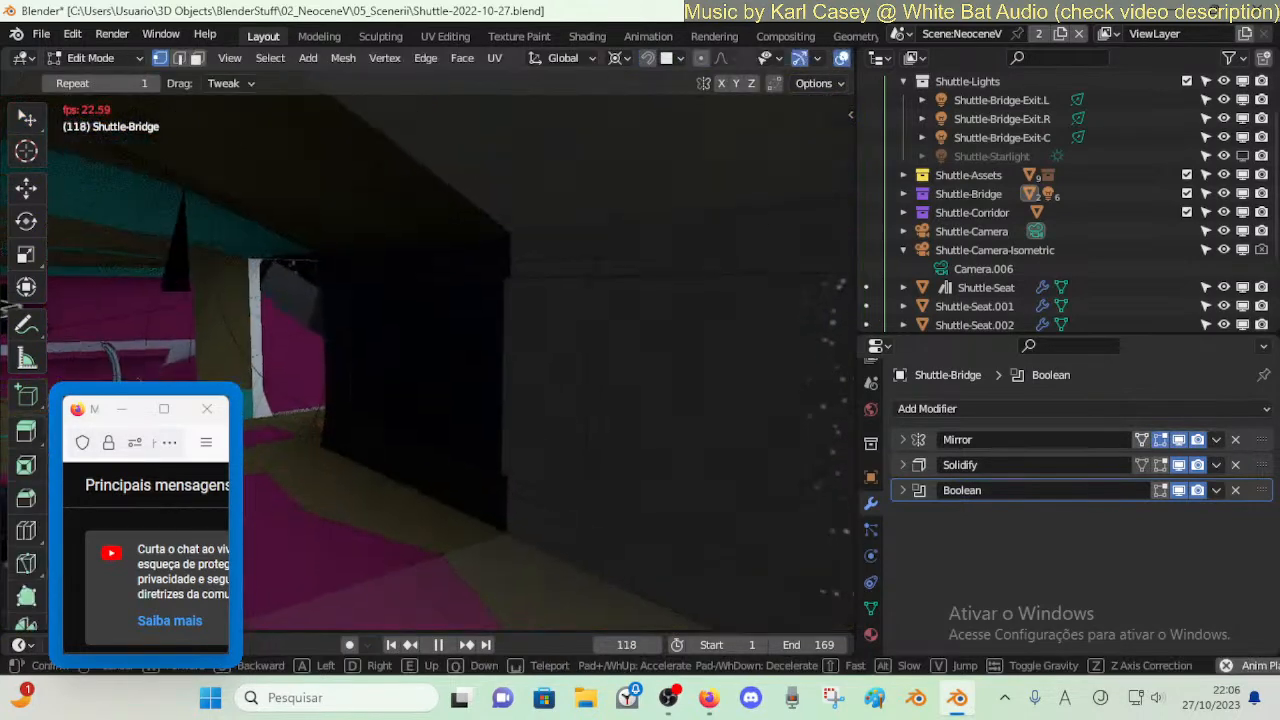
key(Tab)
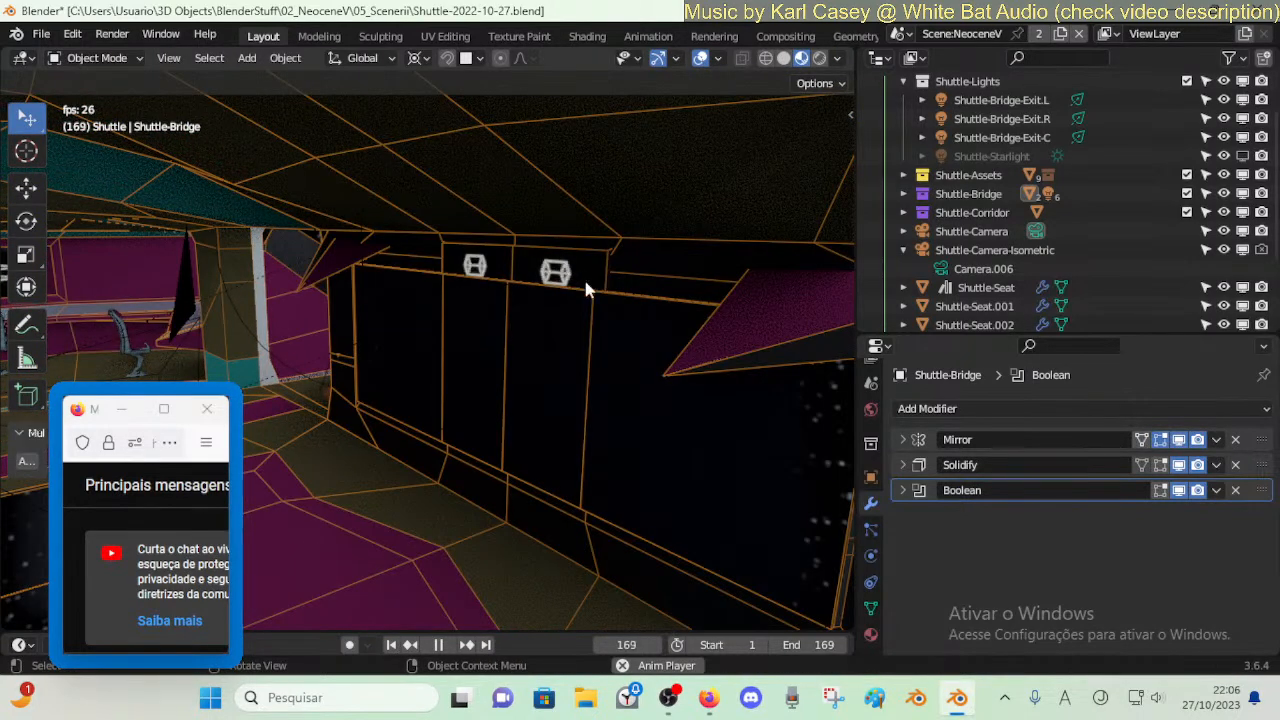
key(Tab)
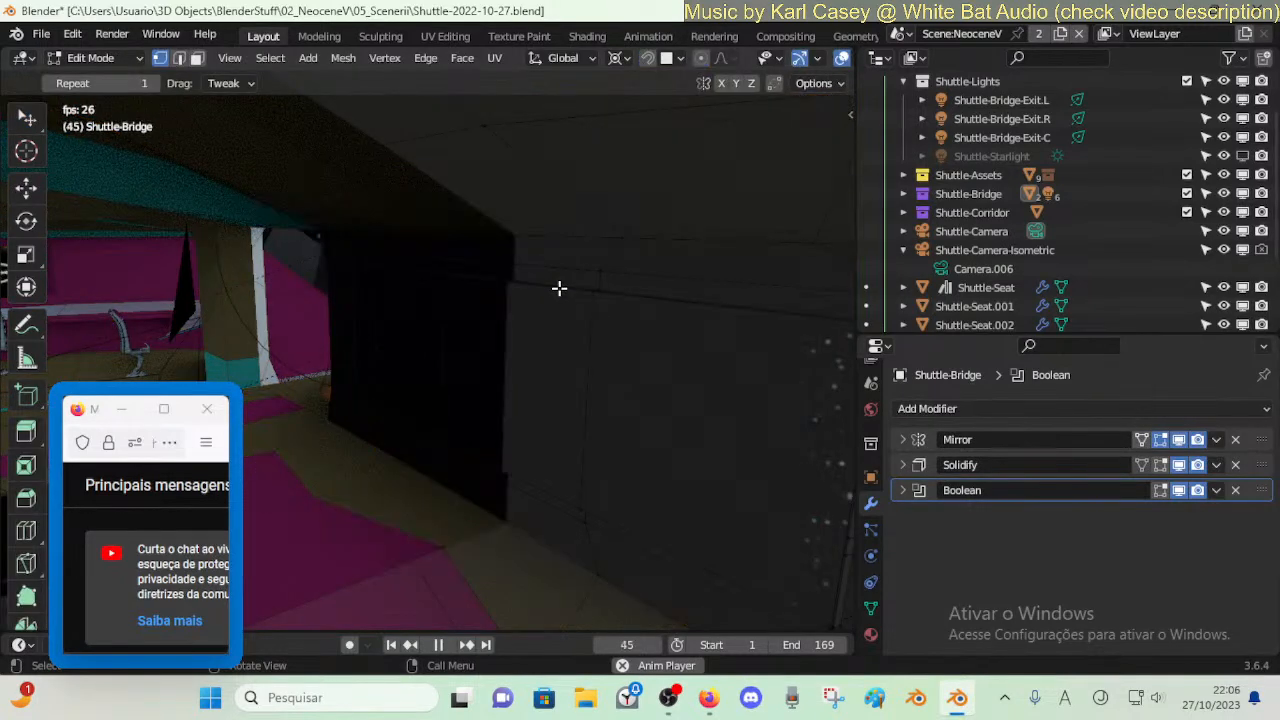
click(904, 465)
click(904, 465)
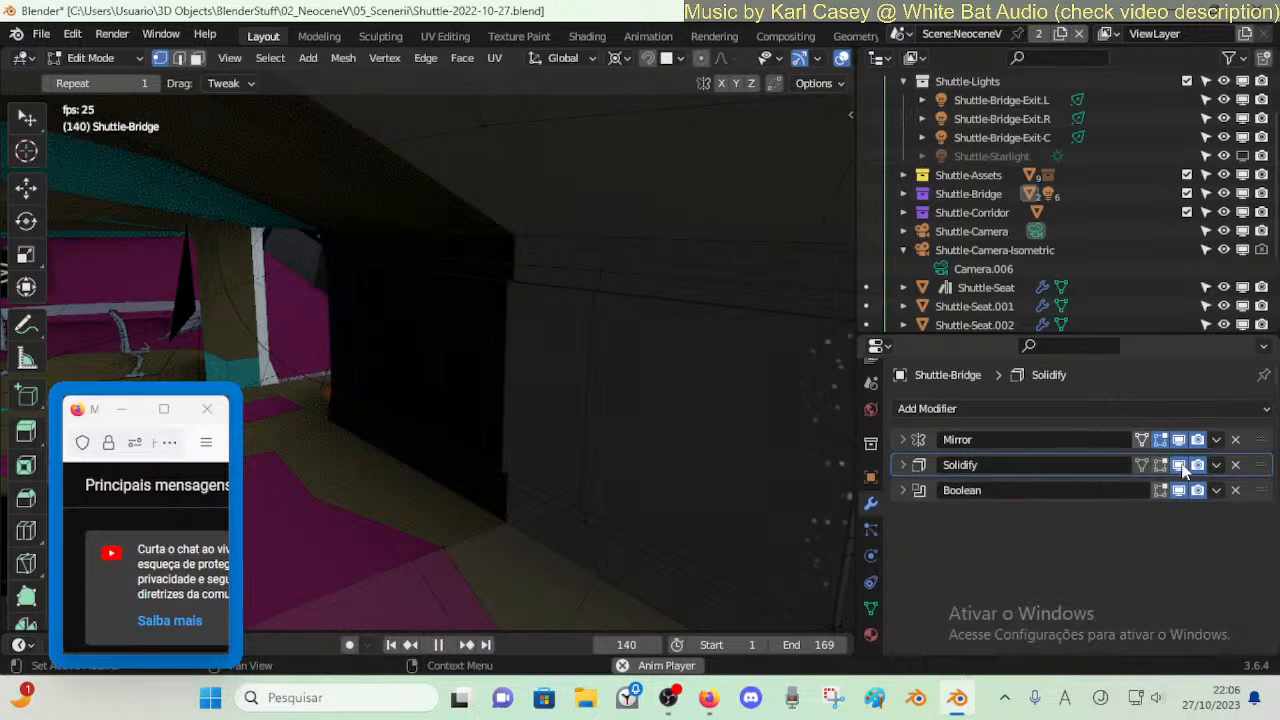
key(Tab)
- Walk through the bridge to inspect its walls, windows and floor without the Solidify thickness
key(shift+grave)
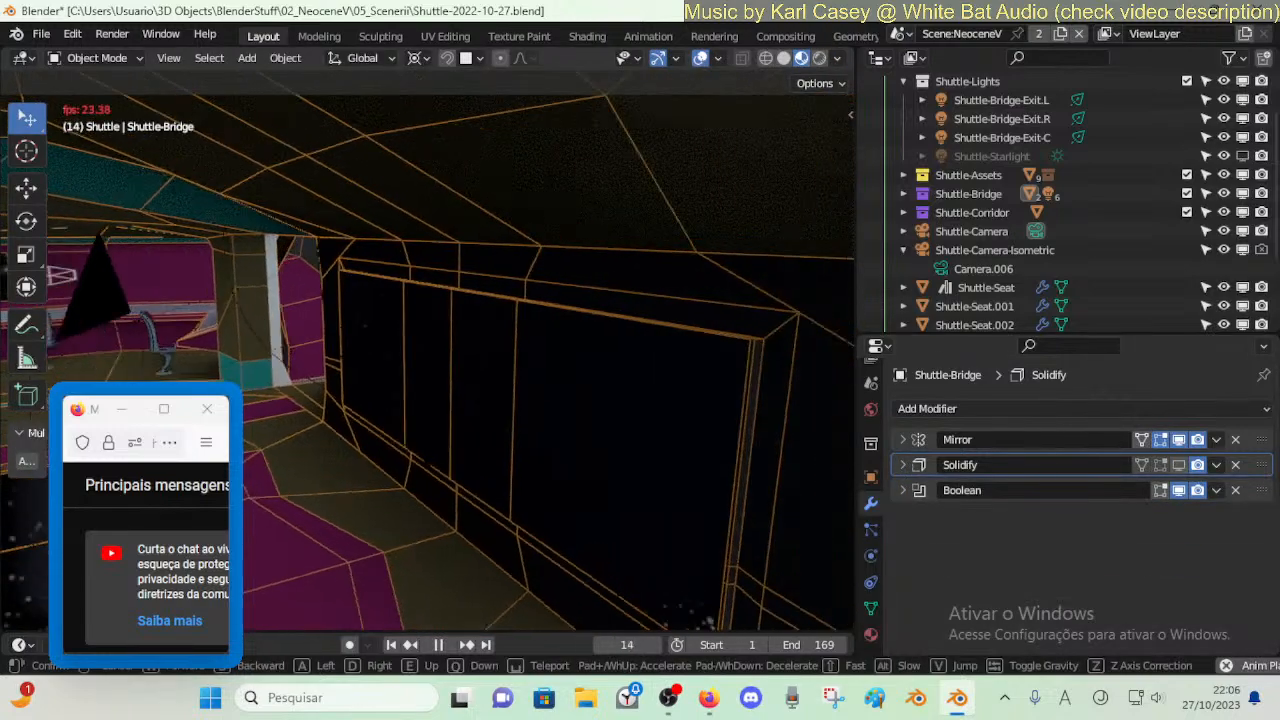
key(w)
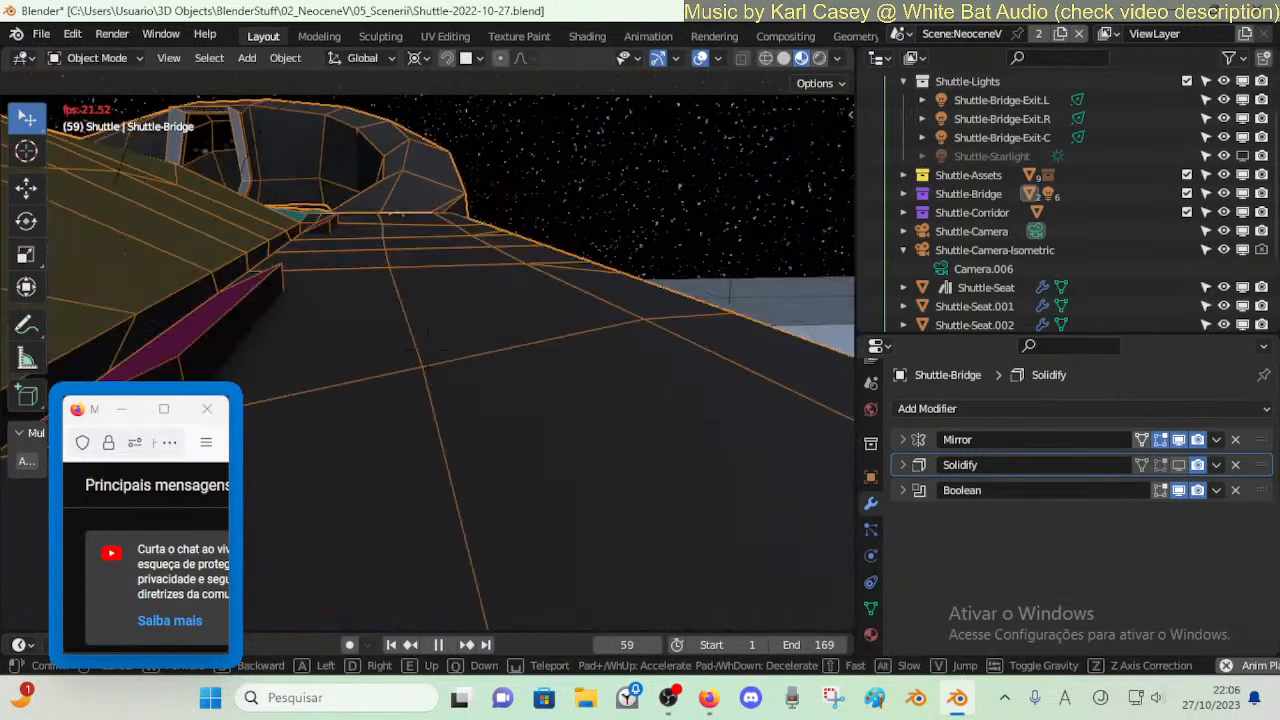
key(w)
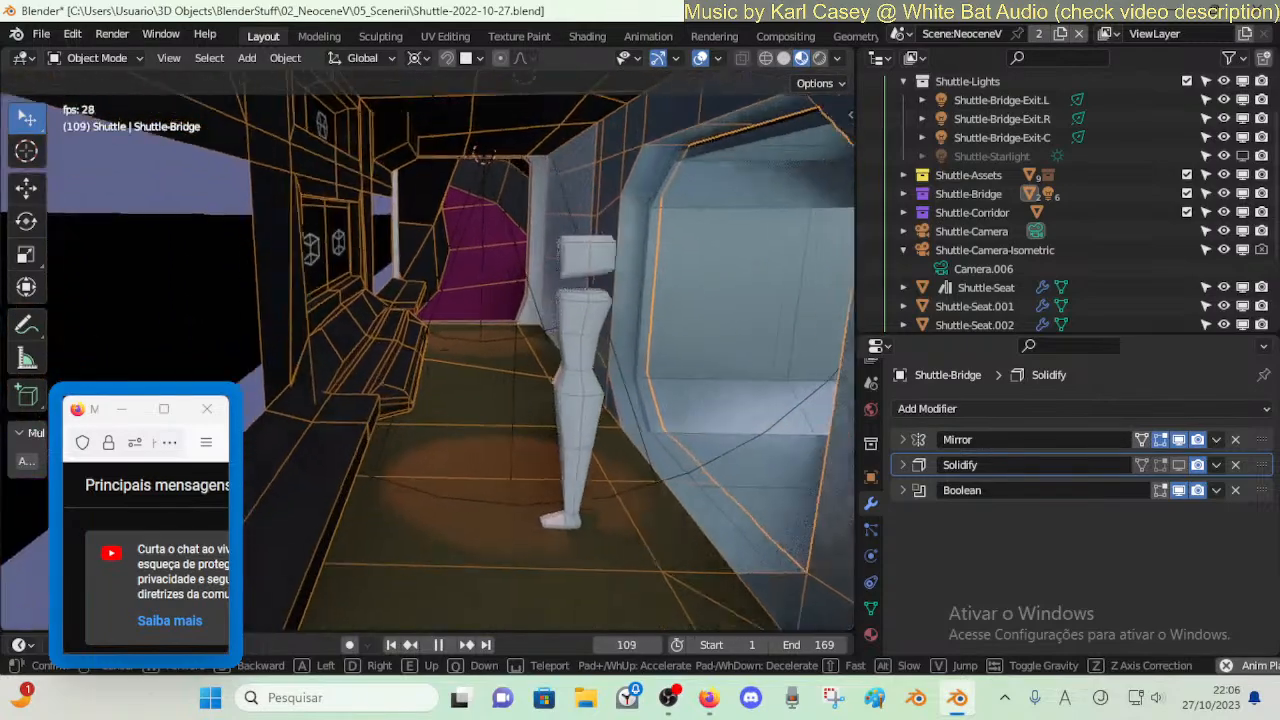
key(w)
key(s)
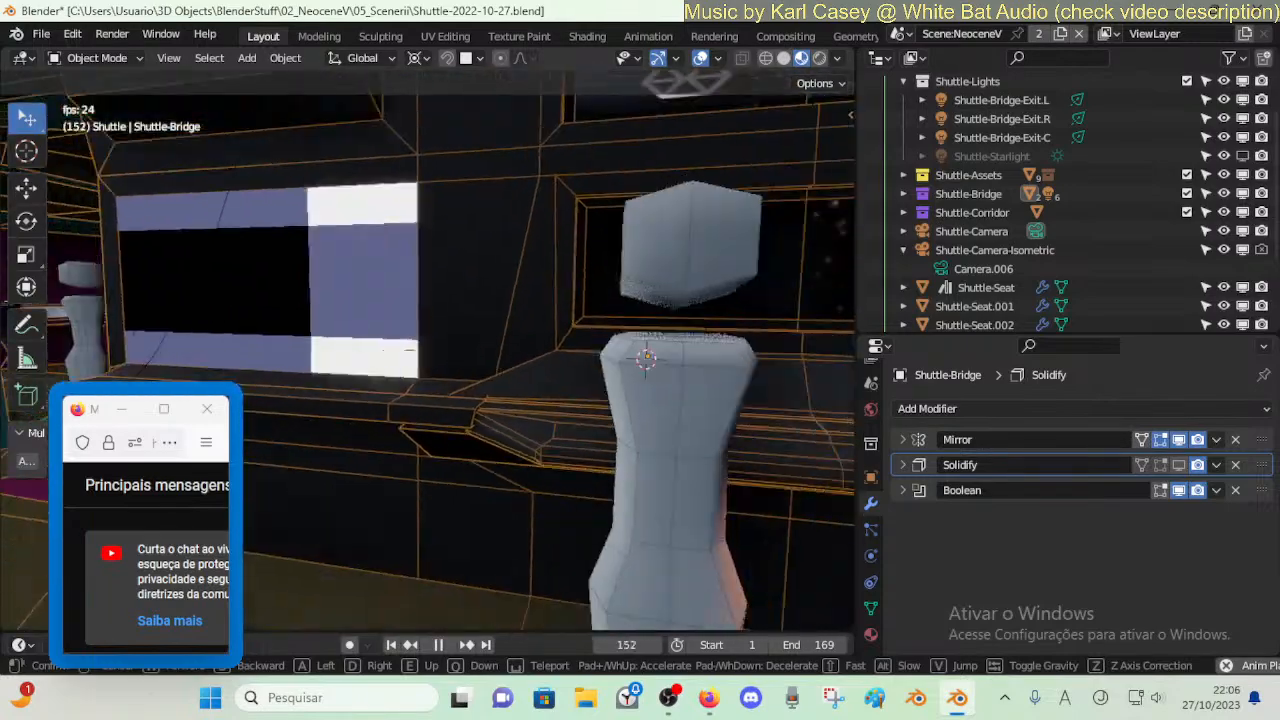
key(w)
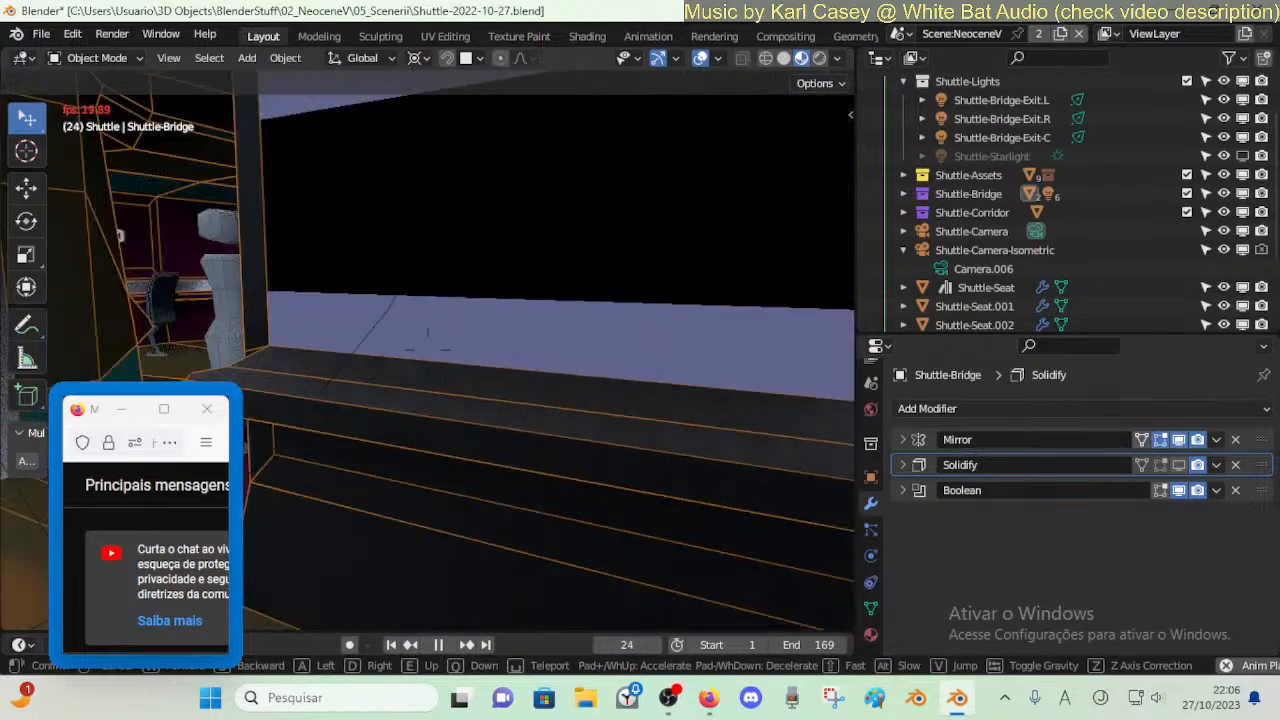
key(w)
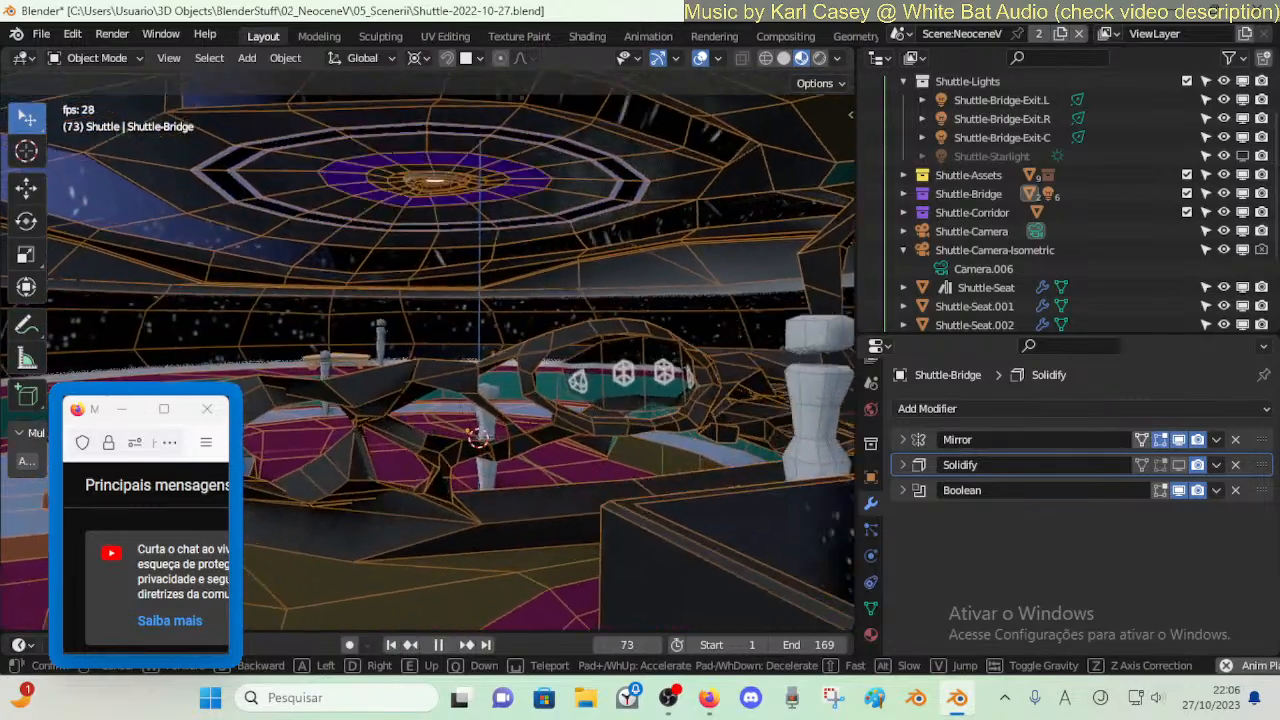
key(w)
key(a)
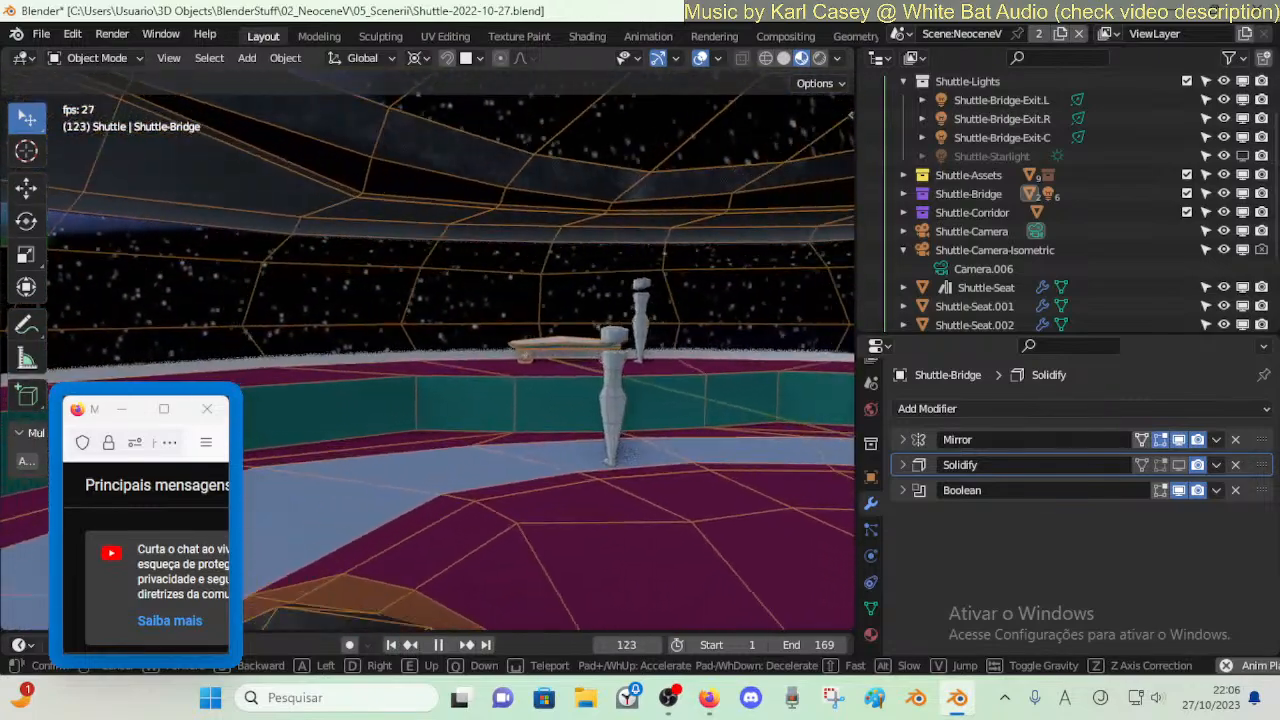
key(w)
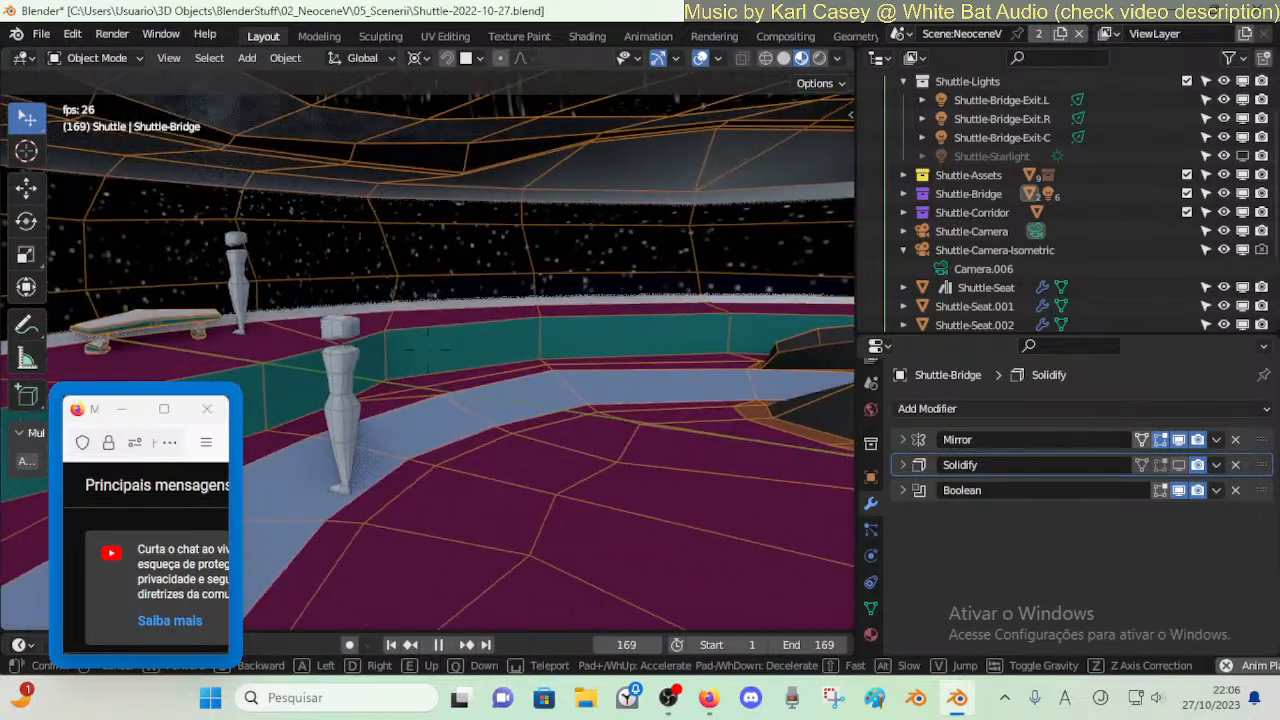
key(w)
key(s)
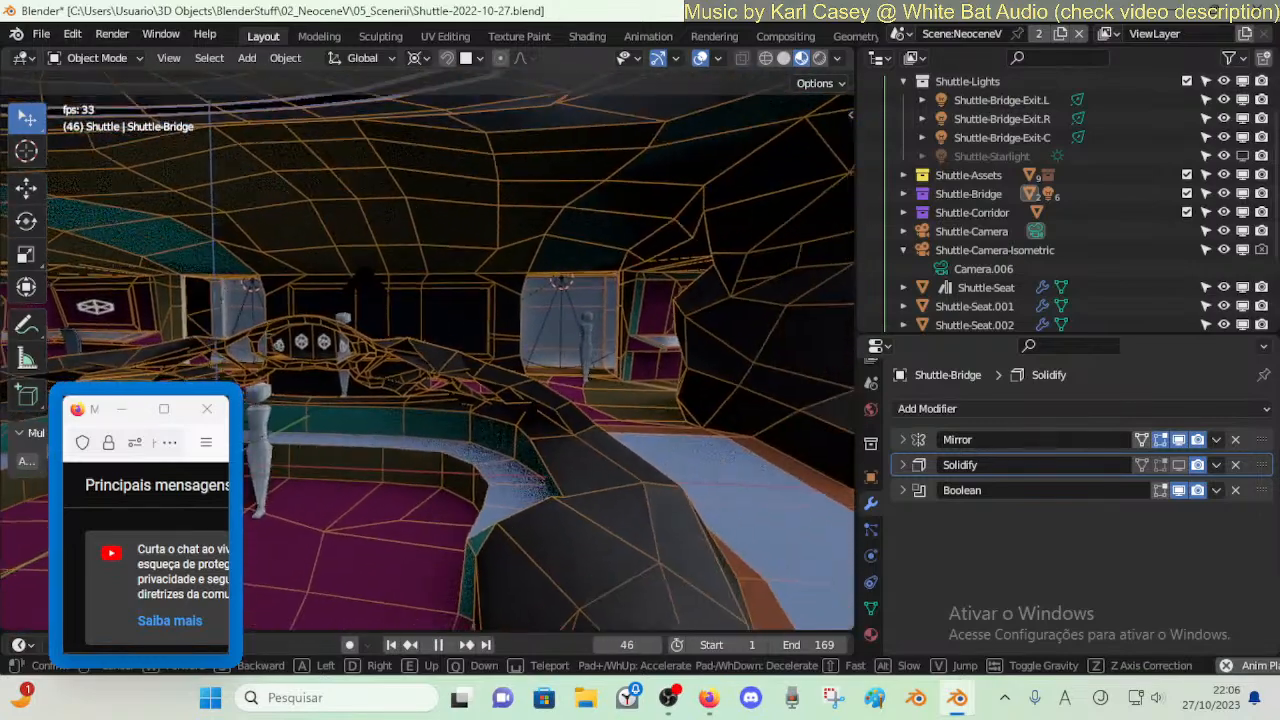
key(d)
- Examine the shuttle from outside near the octagonal corridor, checking it with the face orientation overlay on and off
key(shift+grave)
key(w)
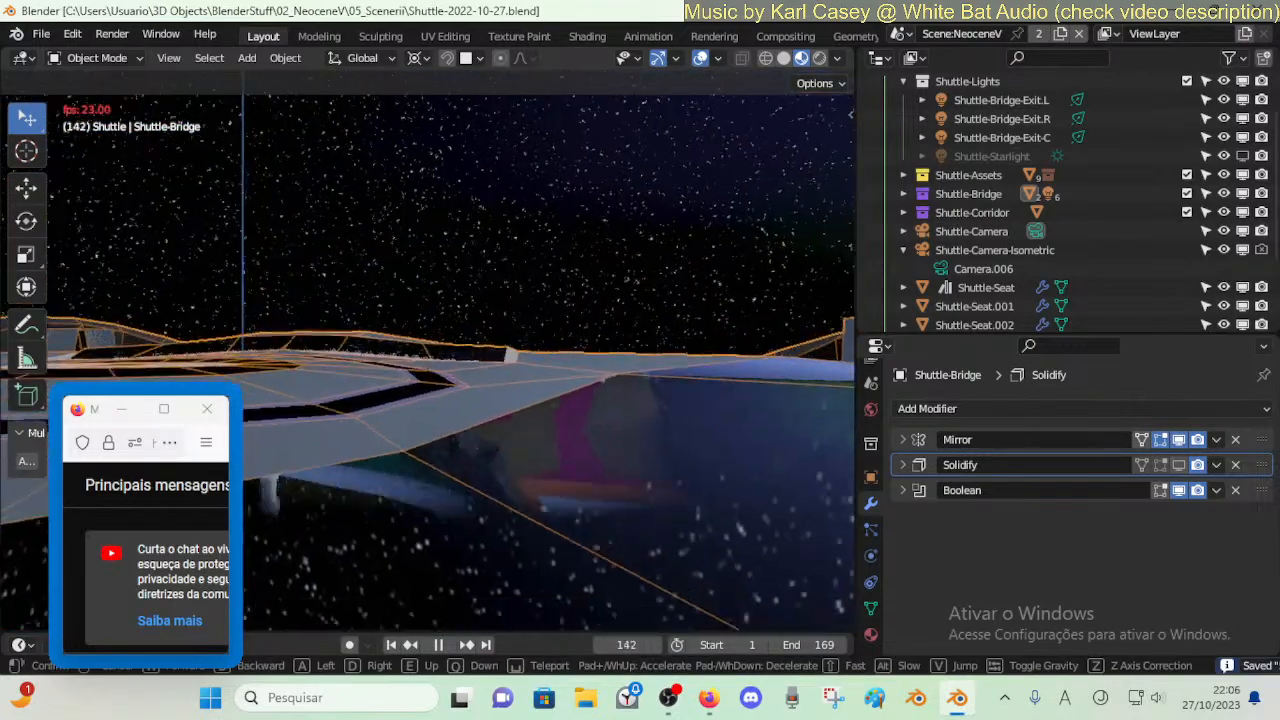
key(w)
key(w)
key(w)
key(w)
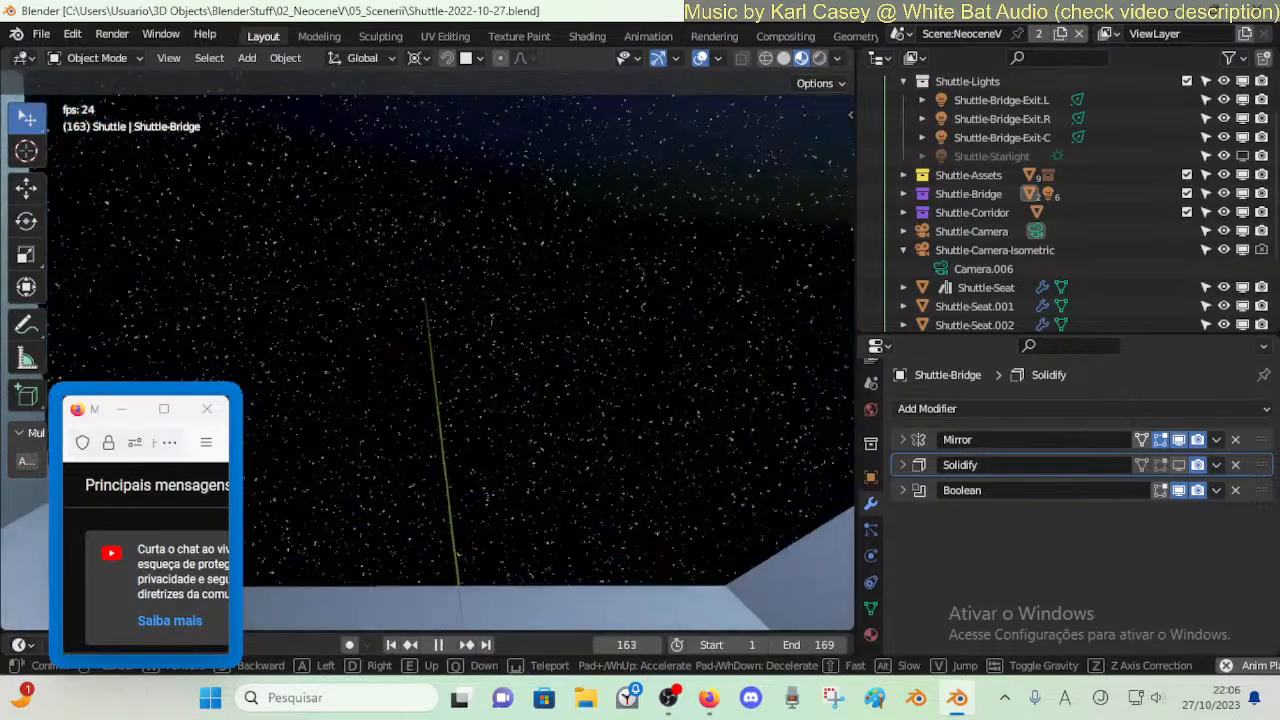
key(Escape)
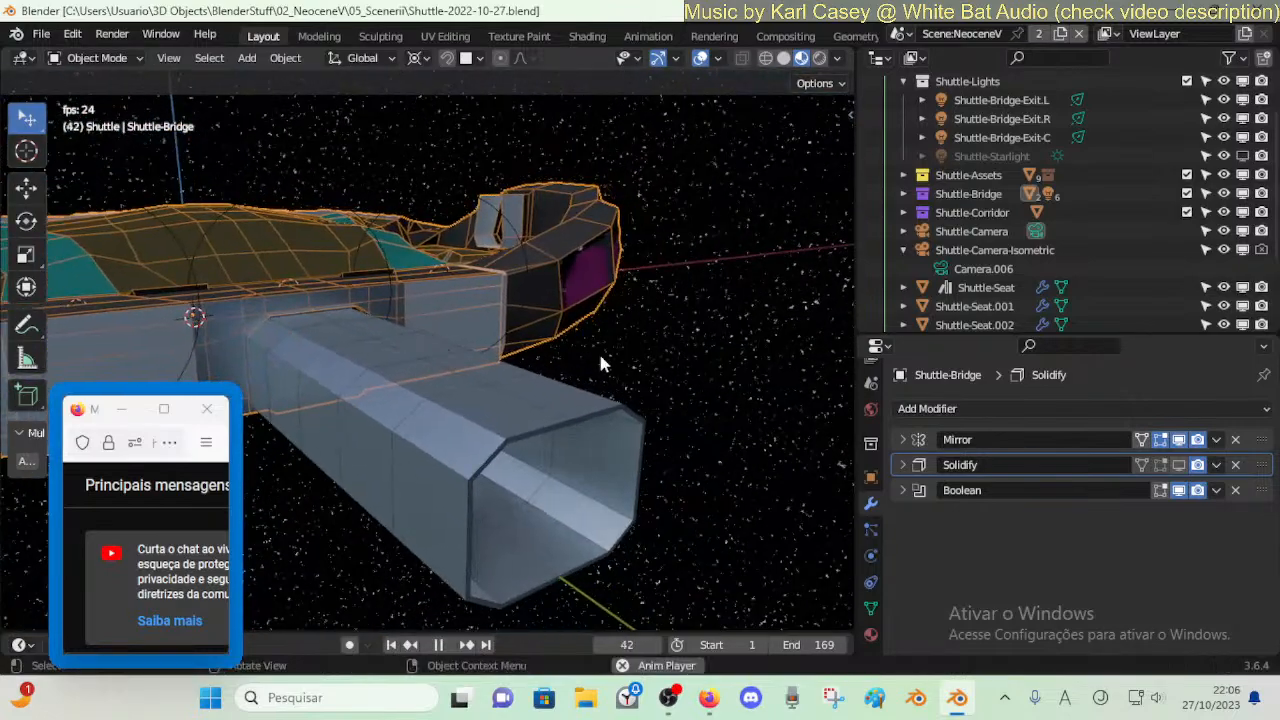
key(shift+f)
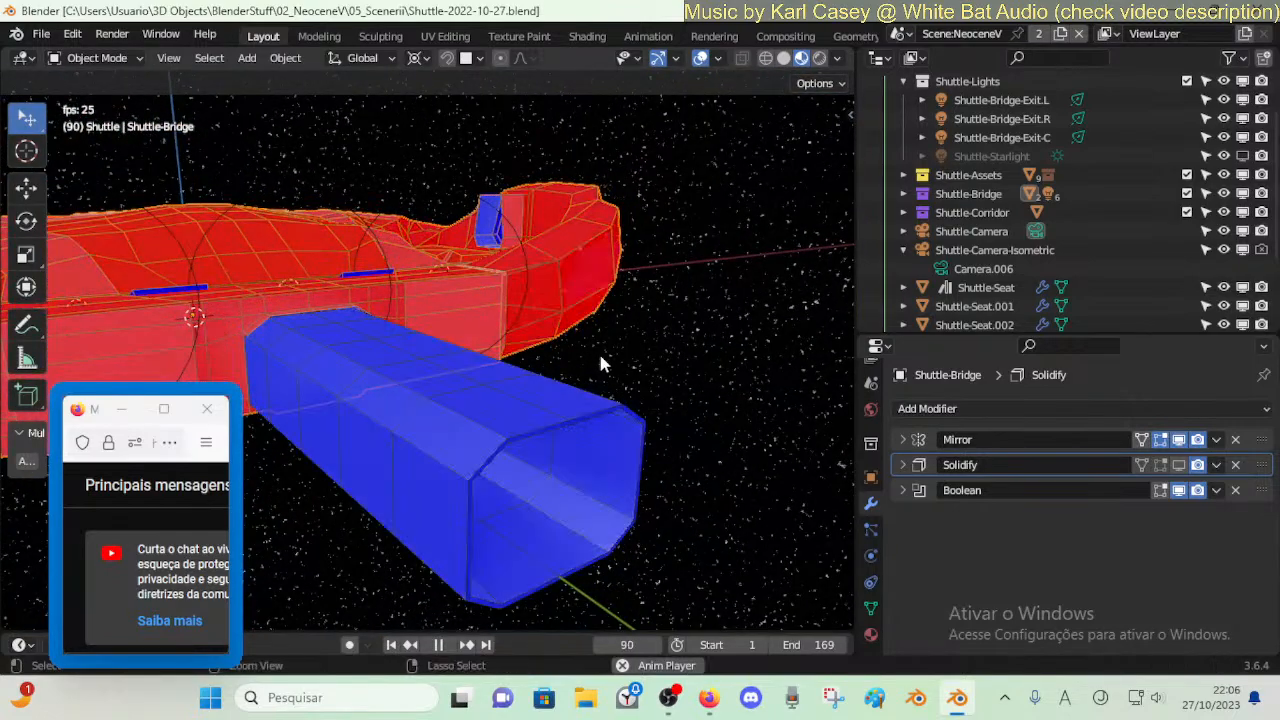
key(shift+f)
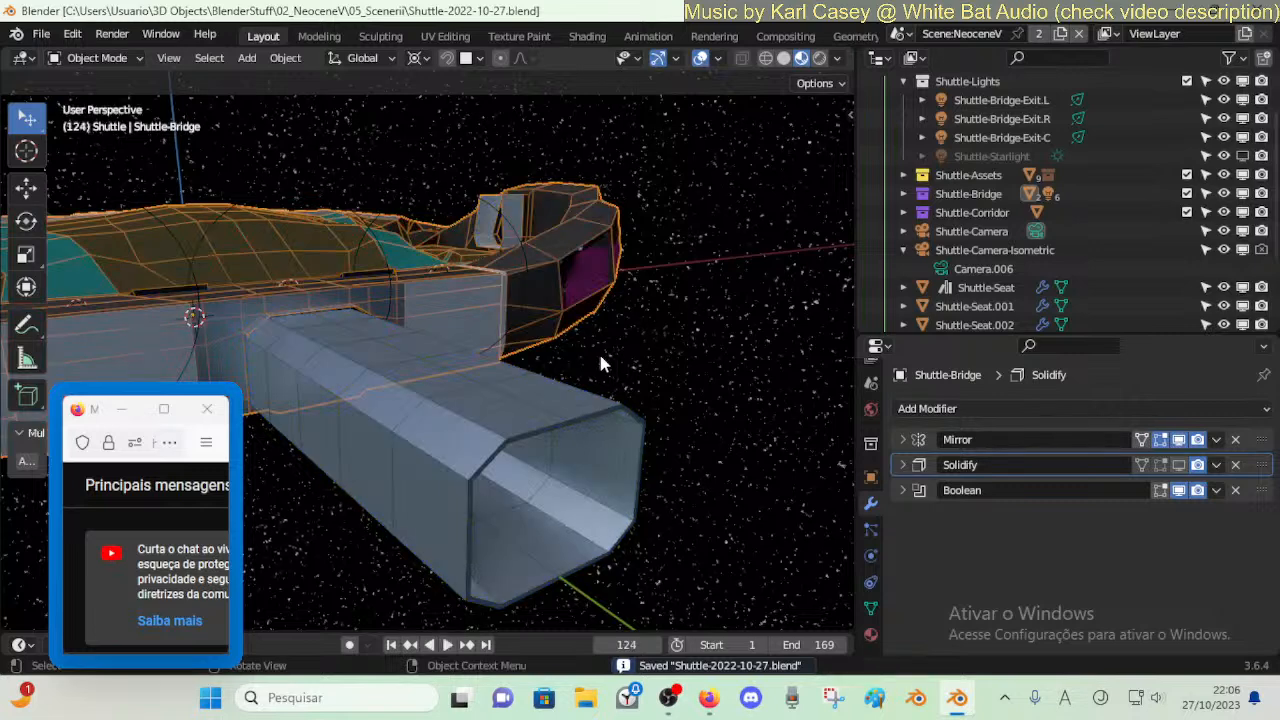
- Enlarge the timeline, move the chat window clear of it, set the current frame to 0 and save the file
drag(494, 627, 520, 554)
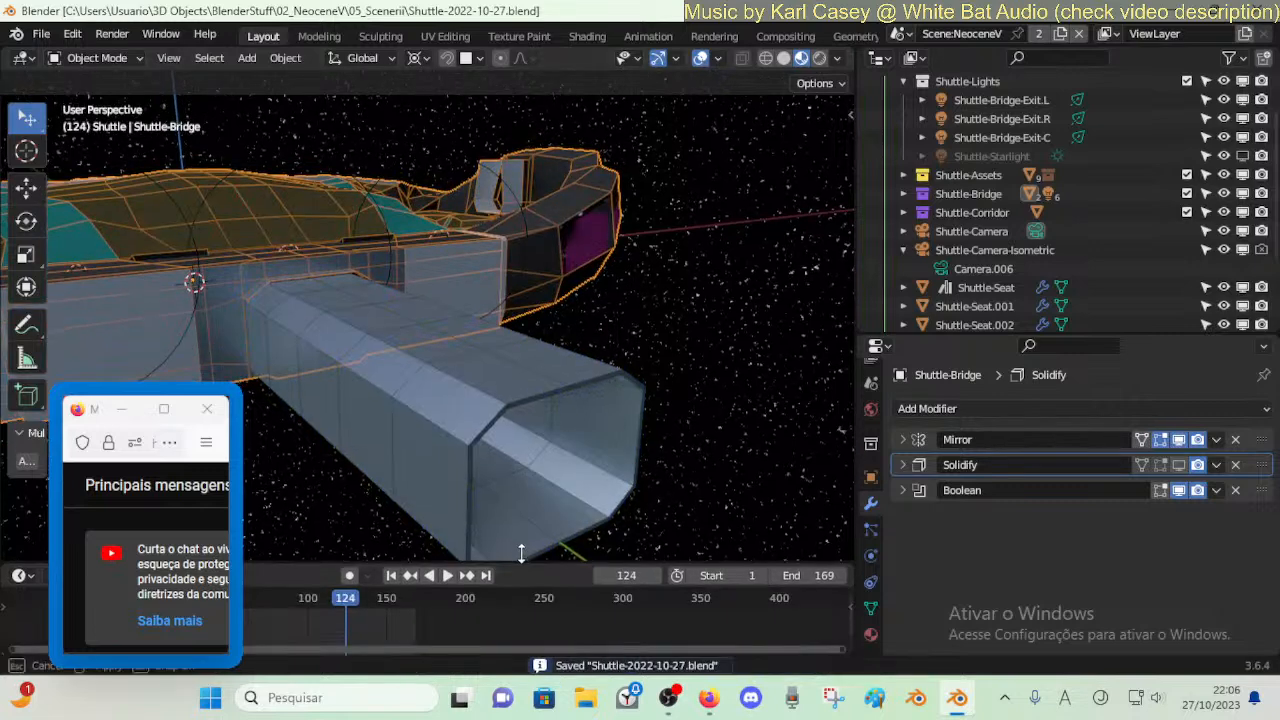
mouse_move(95, 415)
mouse_down()
mouse_move(94, 230)
mouse_move(92, 293)
mouse_up()
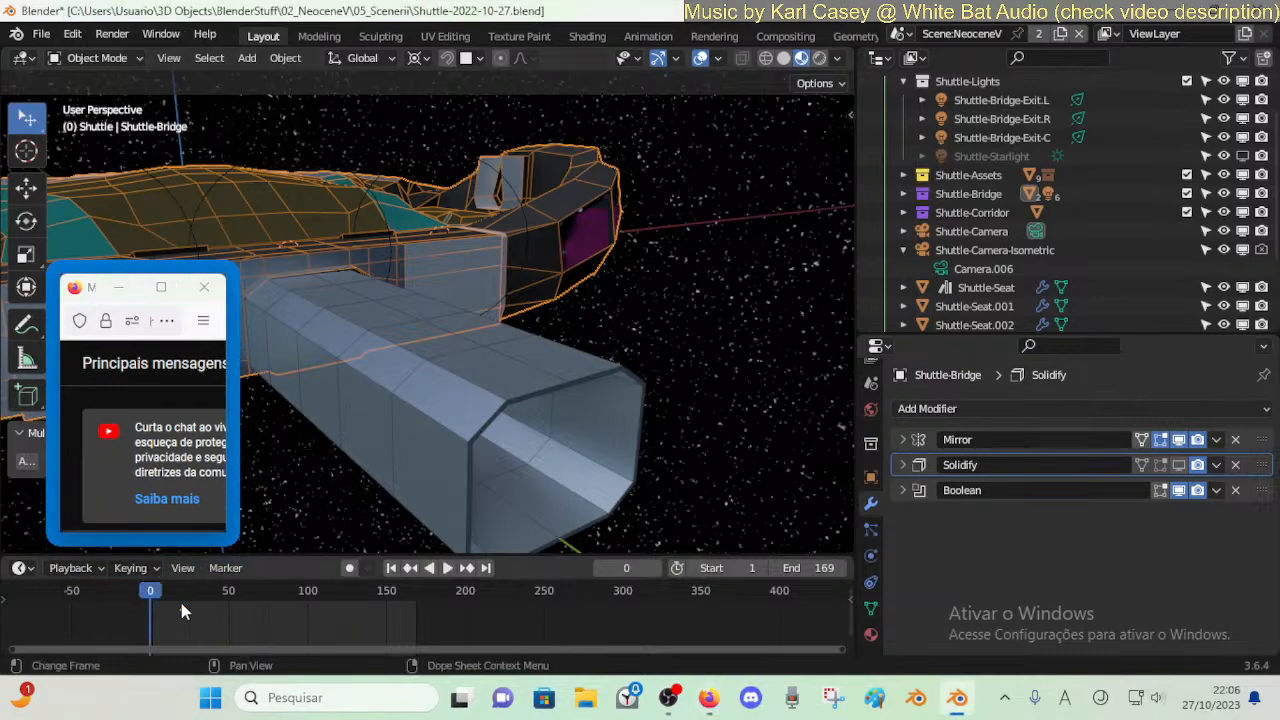
key(shift+grave)
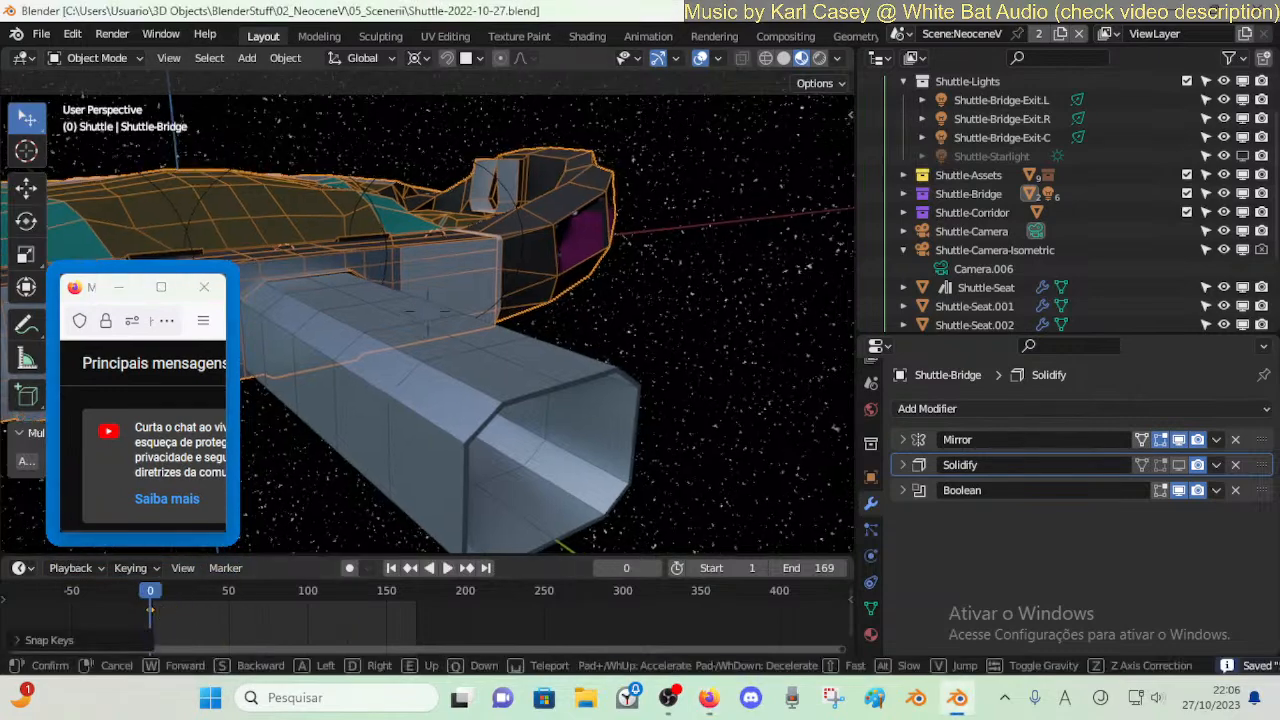
click(472, 292)
key(ctrl+s)
- Open the annotation settings for the Shuttle data and show the Shuttle-Floor1 layer
key(n)
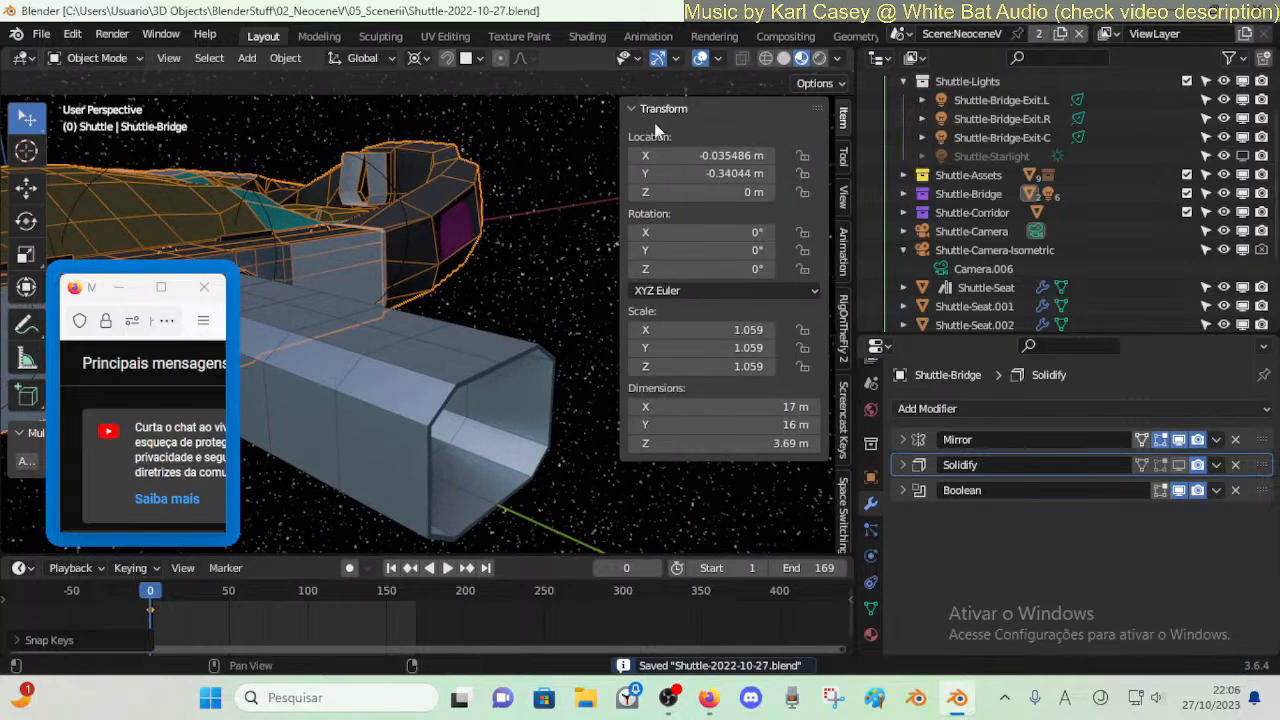
click(650, 109)
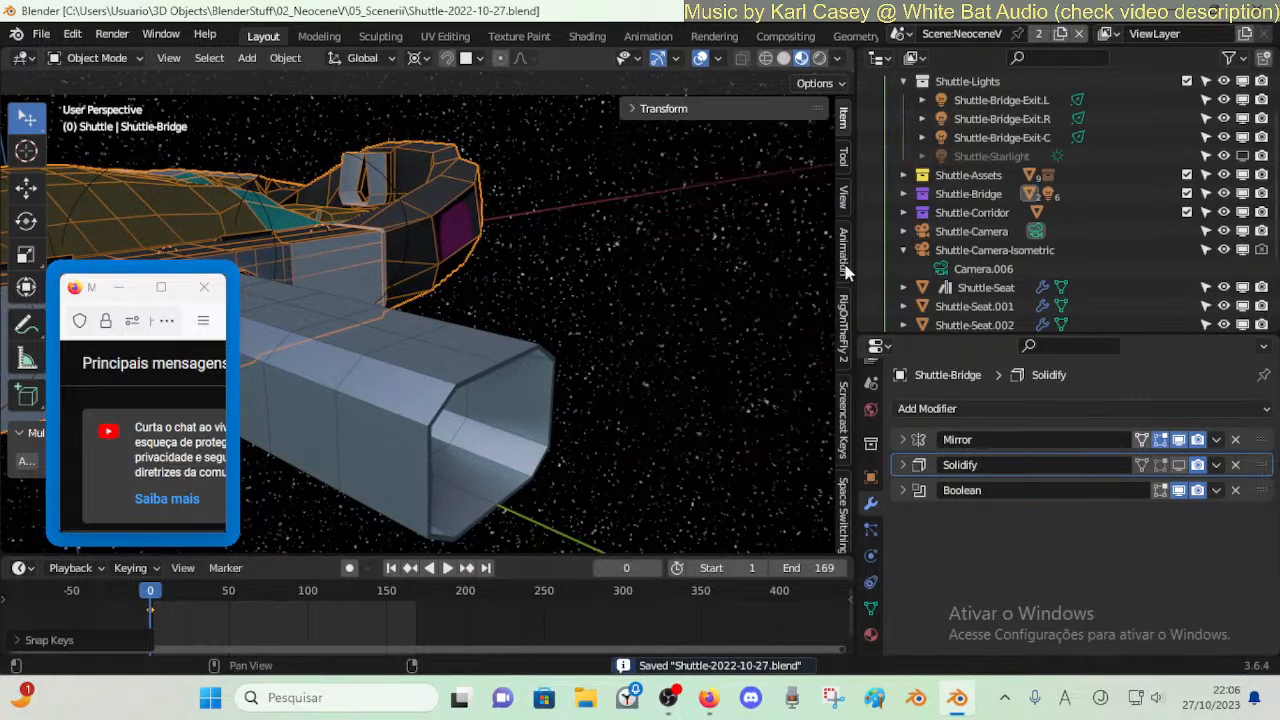
click(843, 196)
click(668, 184)
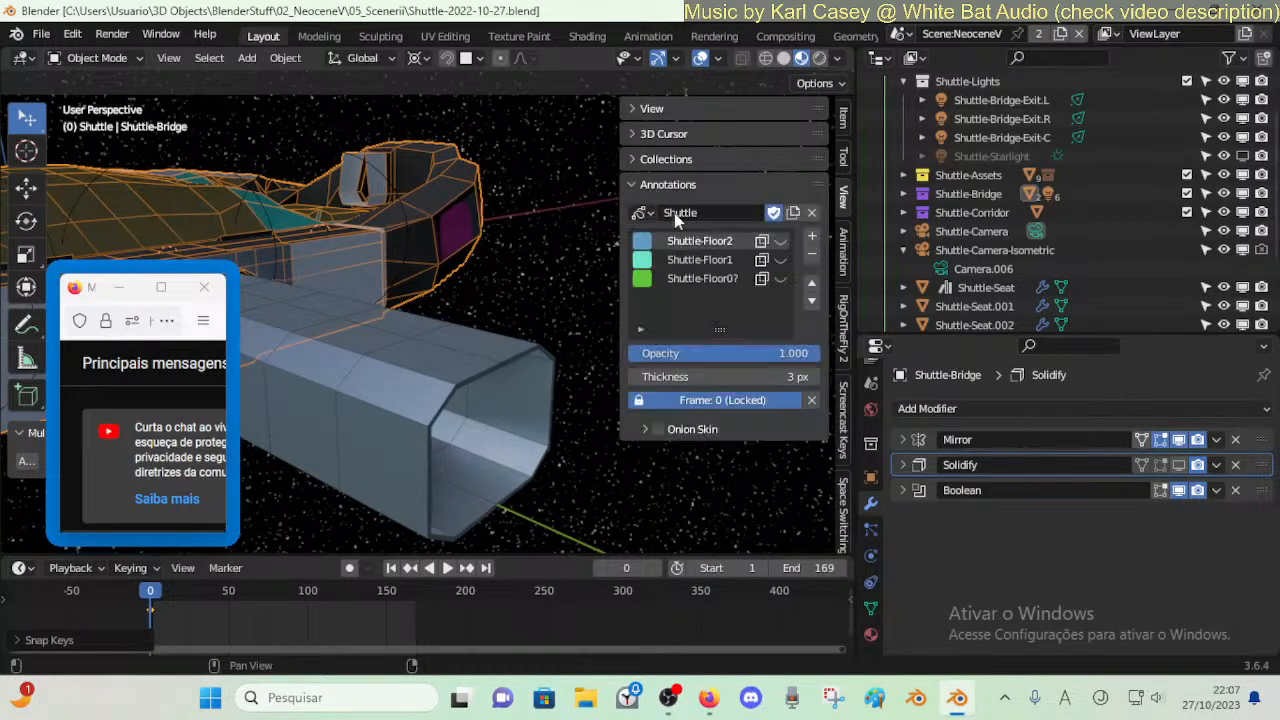
click(780, 259)
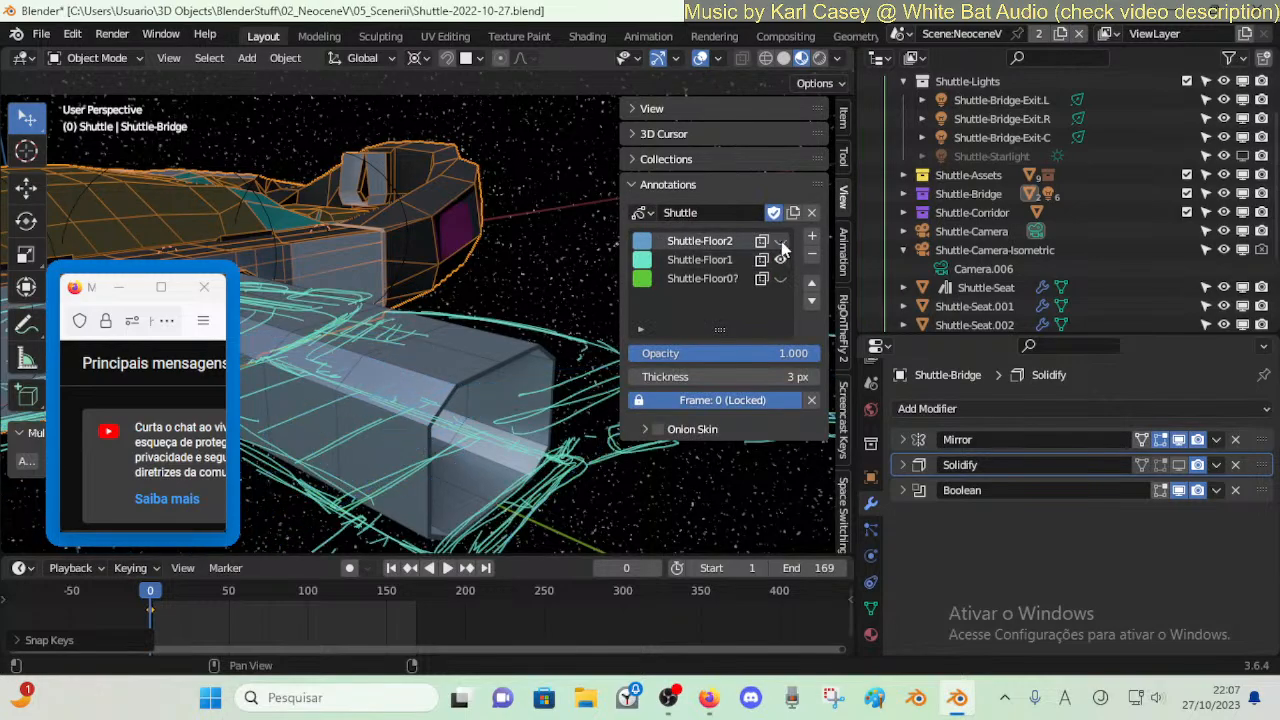
- Move the Shuttle-Floor1 annotation layer above Shuttle-Floor2 in the layer order and close the annotation settings
key(shift+grave)
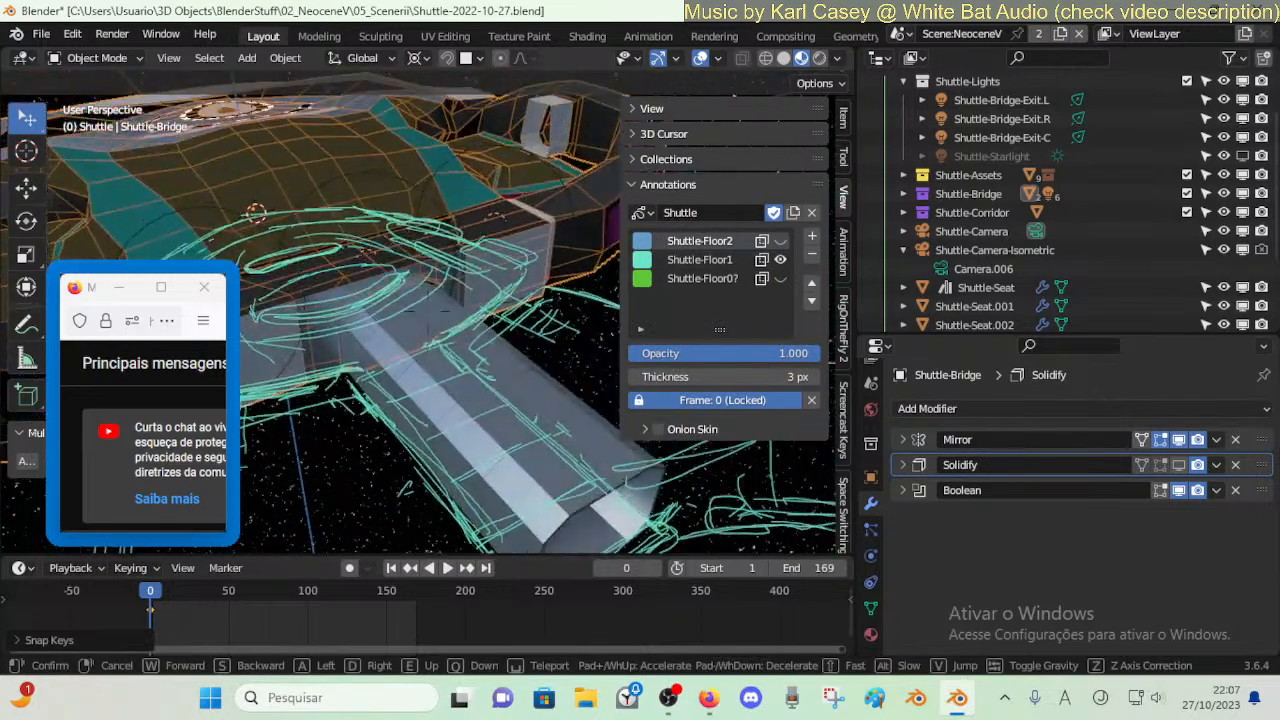
click(541, 230)
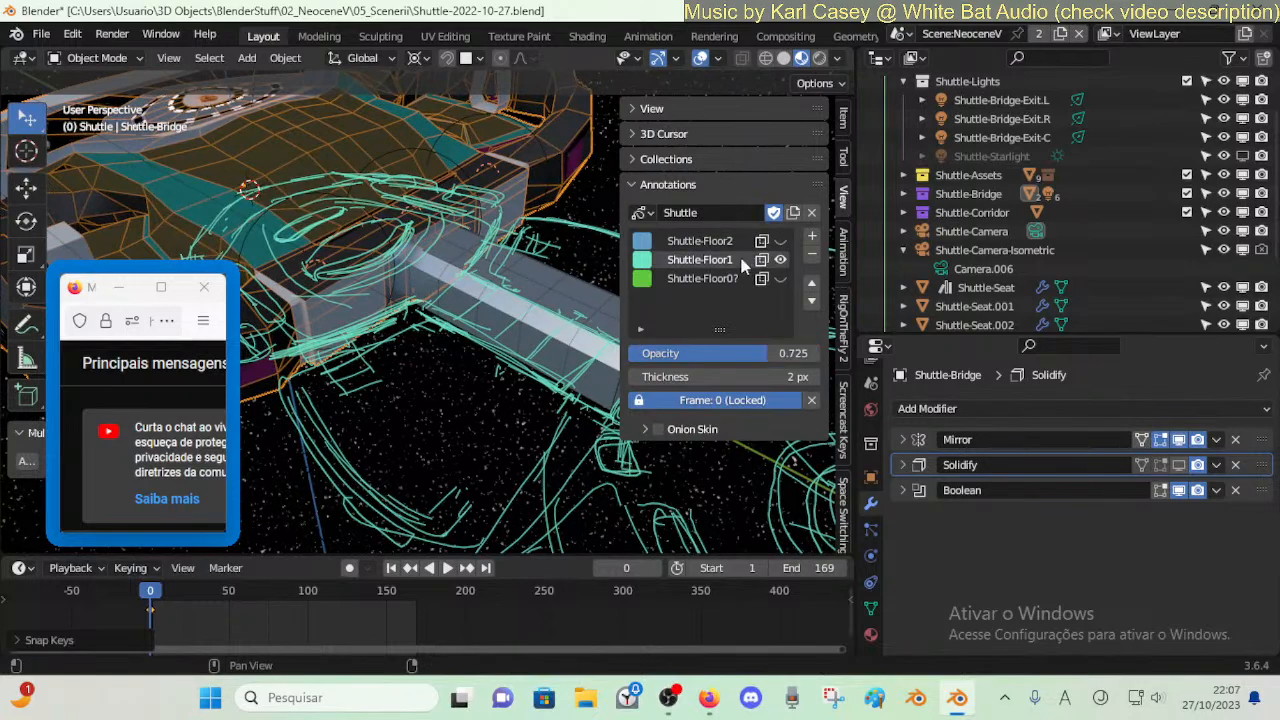
click(811, 284)
key(shift+grave)
click(449, 307)
key(shift+grave)
click(397, 332)
key(n)
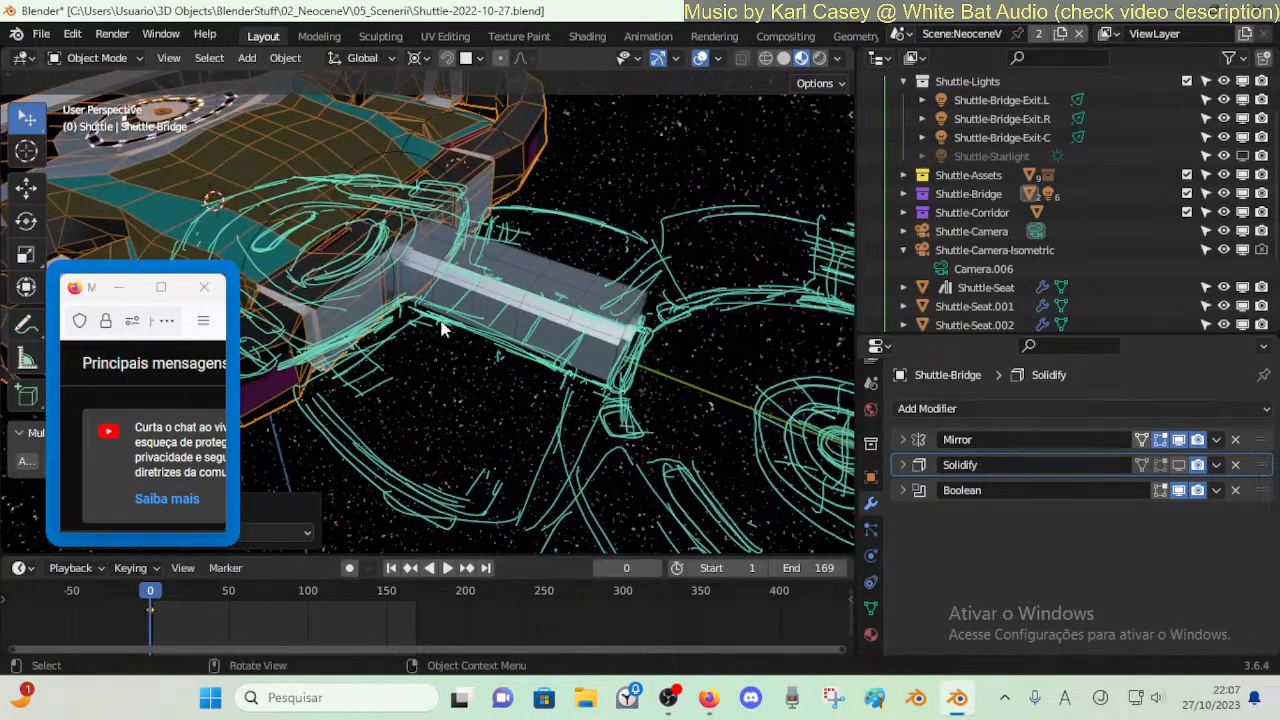
- Examine how the Shuttle-Floor1 sketch lines up with the bridge and the octagonal corridor from above and behind
key(shift+grave)
key(a)
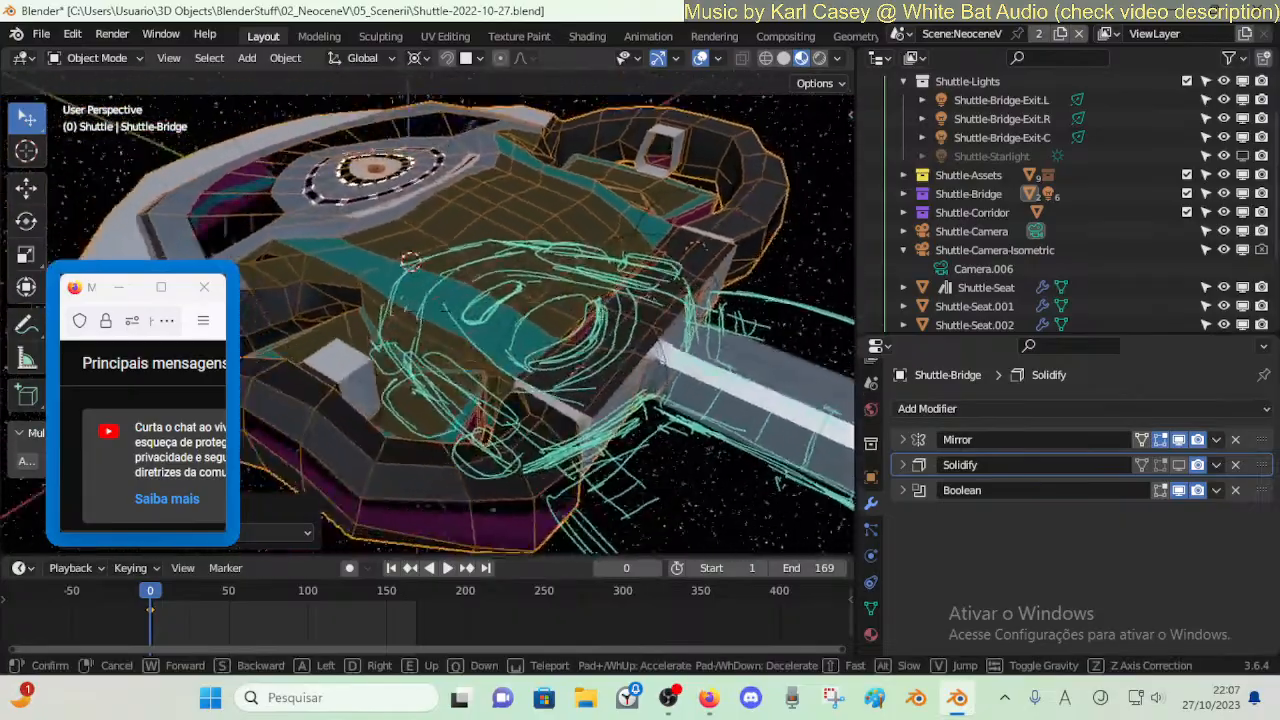
key(w)
key(e)
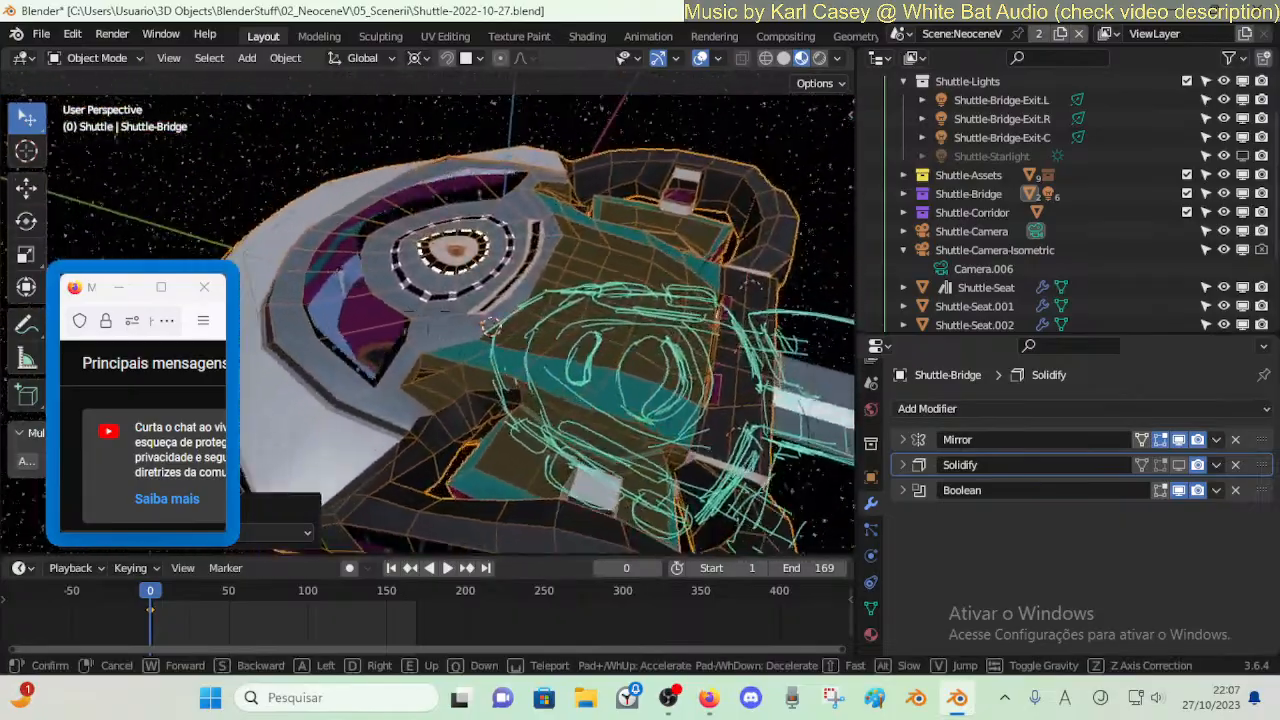
key(d)
key(s)
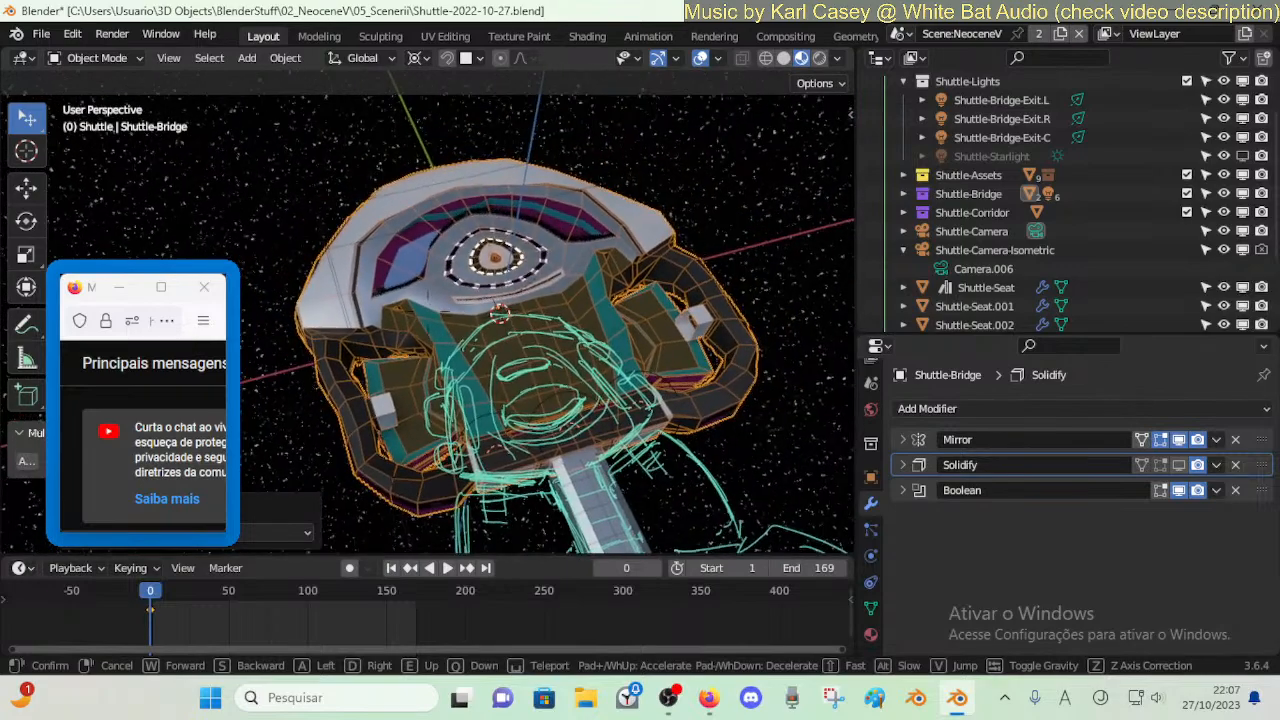
key(w)
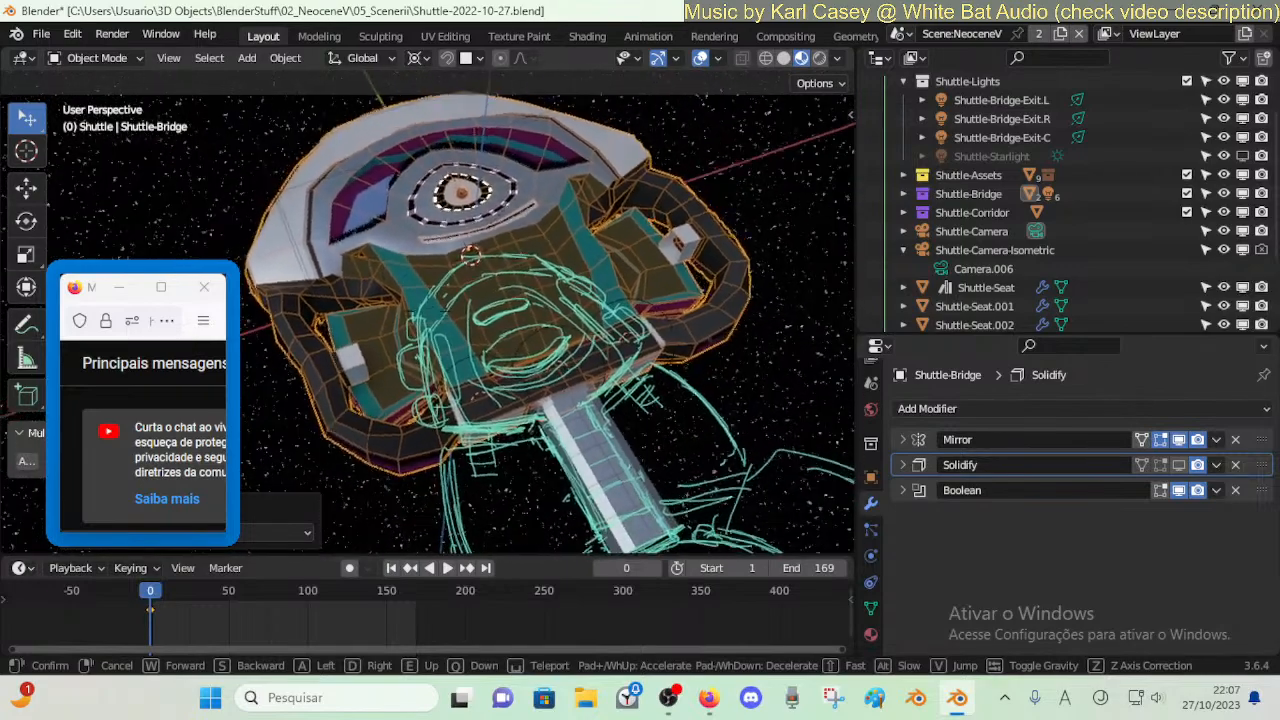
key(s)
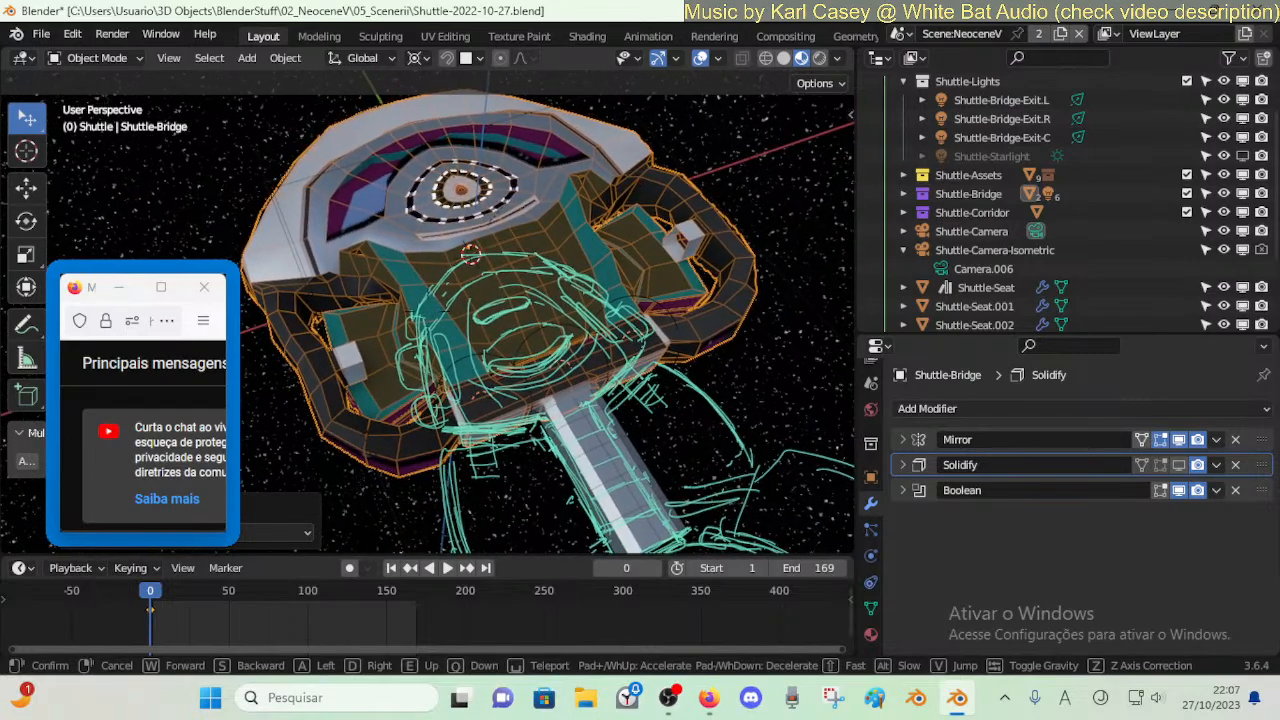
key(w)
key(w)
key(s)
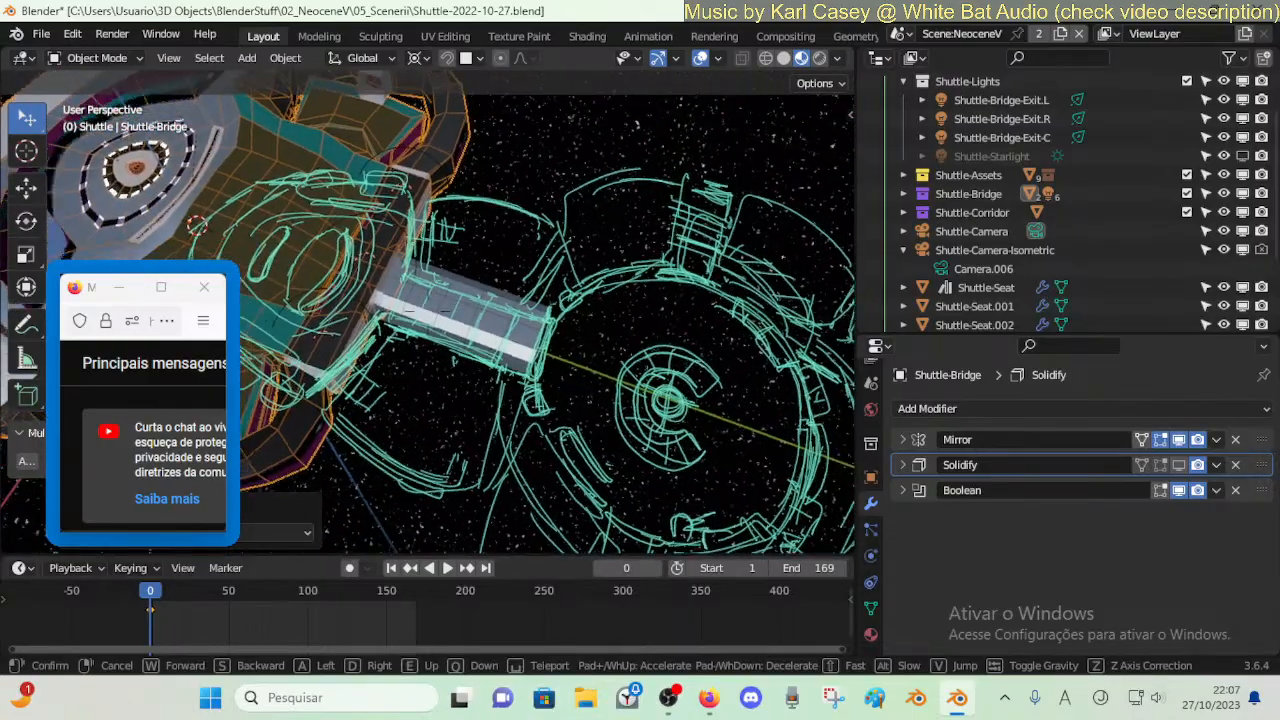
click(340, 418)
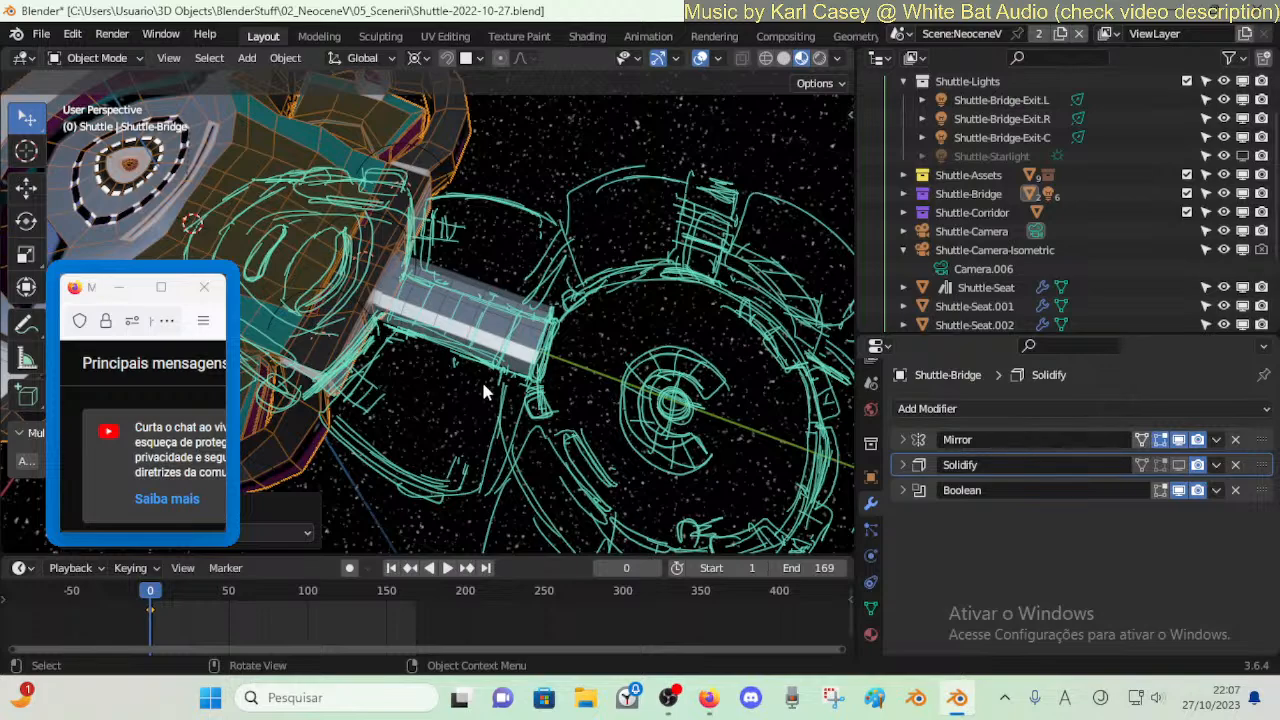
key(shift+grave)
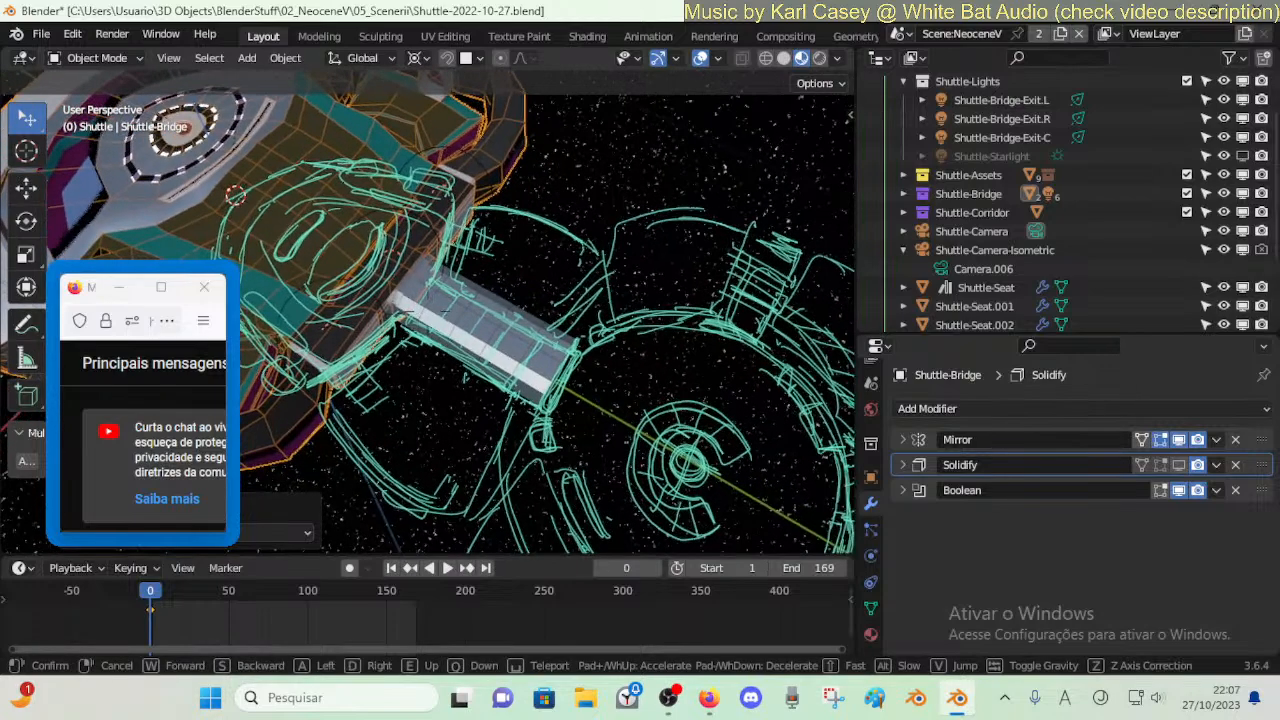
click(430, 395)
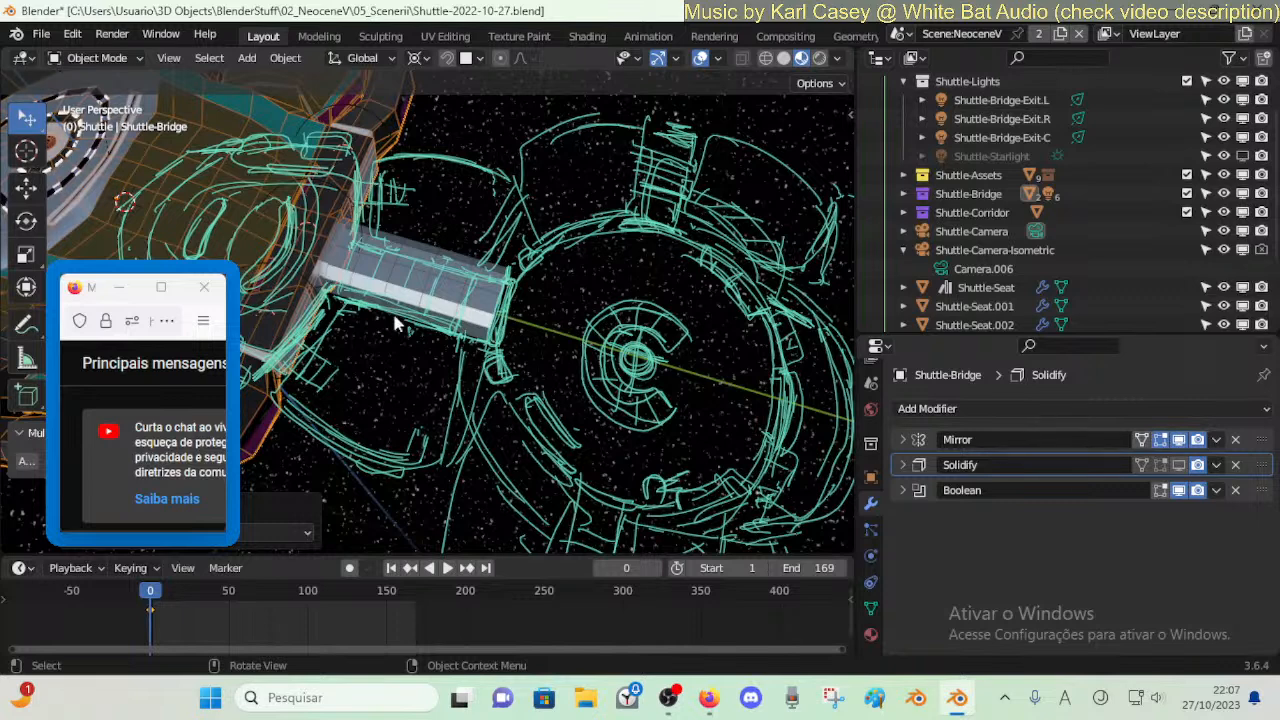
- Study the circular room and its surrounding compartments in the Shuttle-Floor1 sketch beyond the corridor's end
key(w)
key(w)
key(q)
key(Escape)
key(w)
key(w)
middle_drag(595, 287, 595, 287)
key(shift+grave)
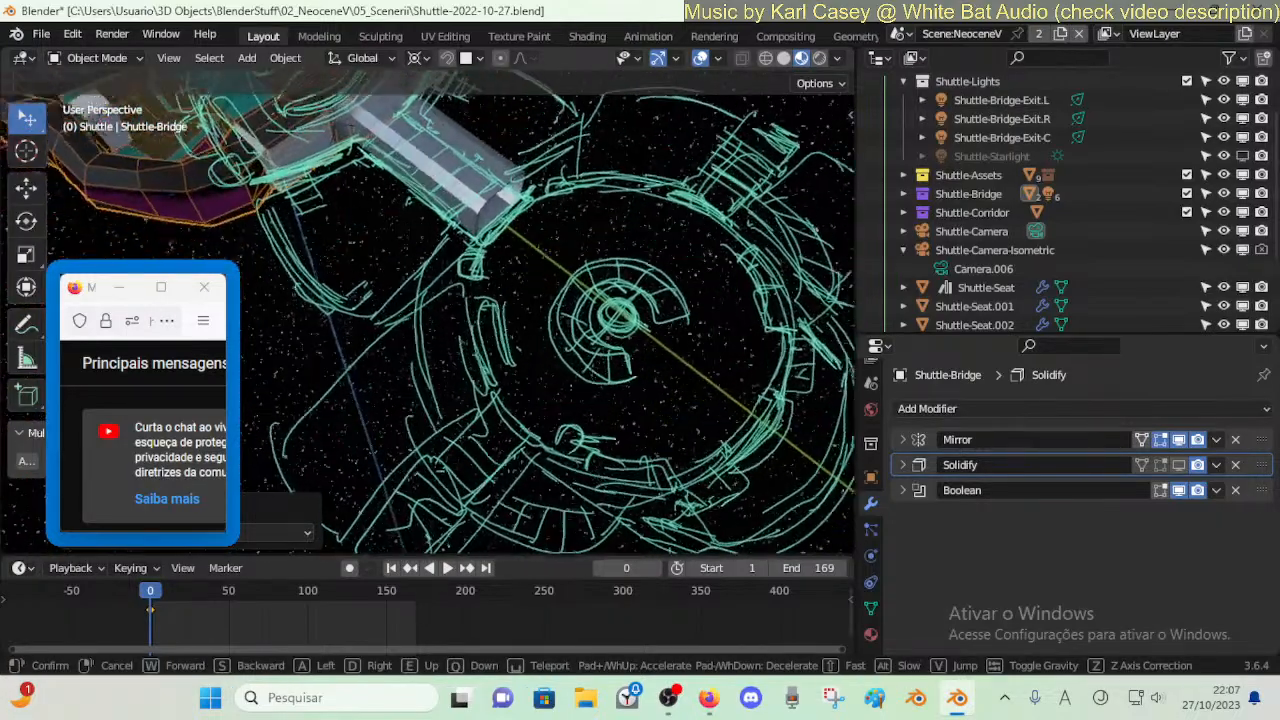
click(595, 287)
mouse_move(474, 330)
middle_down()
mouse_move(380, 420)
mouse_move(290, 480)
mouse_move(466, 336)
middle_up()
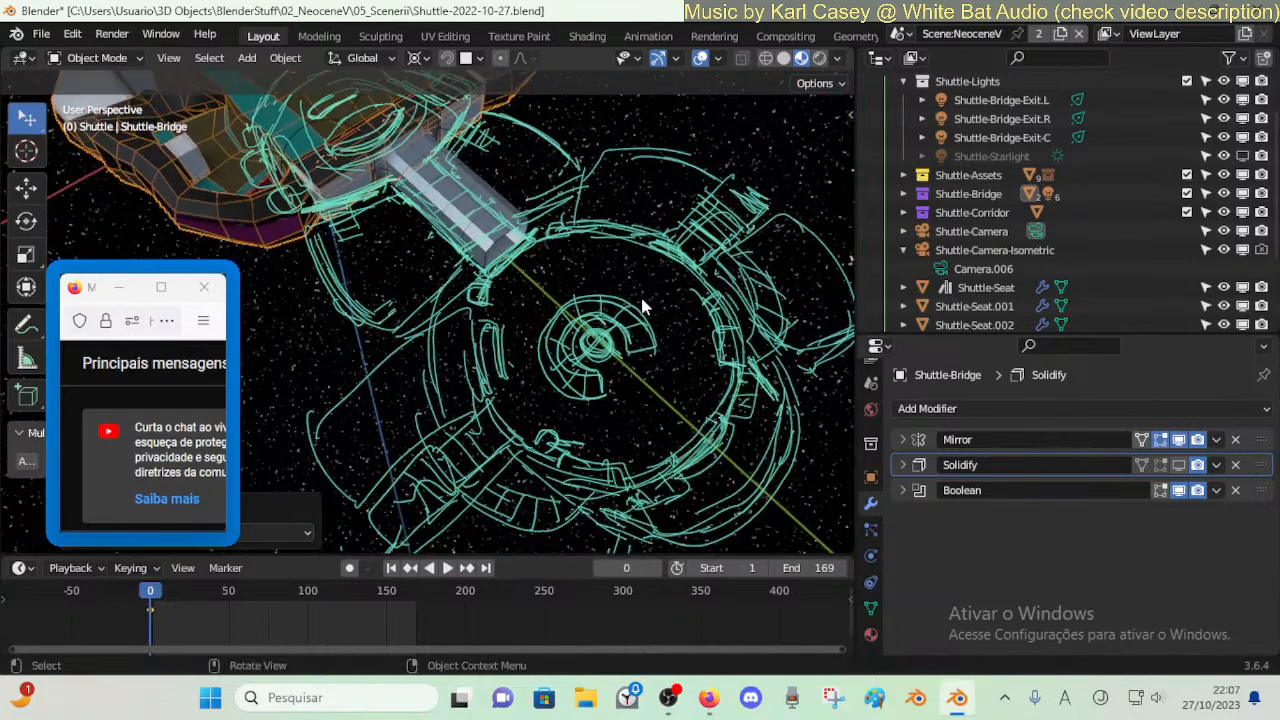
middle_drag(579, 279, 635, 368)
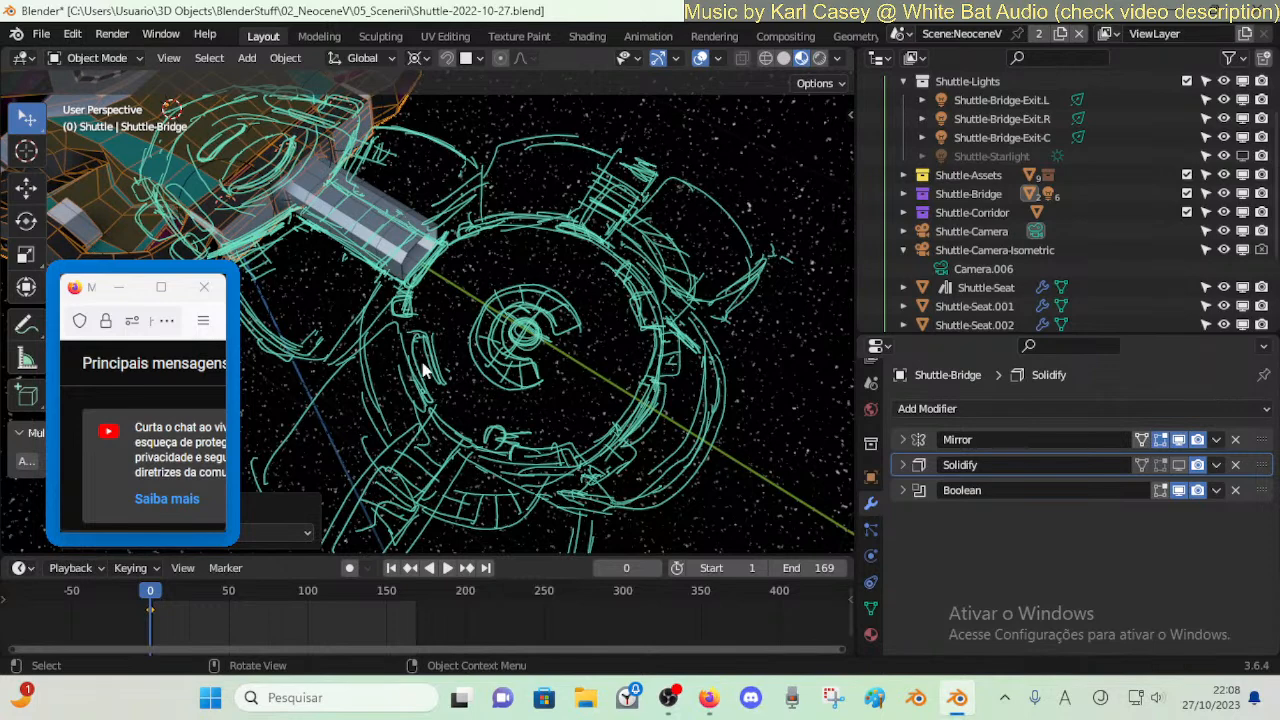
mouse_move(424, 370)
middle_down()
mouse_move(470, 385)
mouse_move(423, 366)
middle_up()
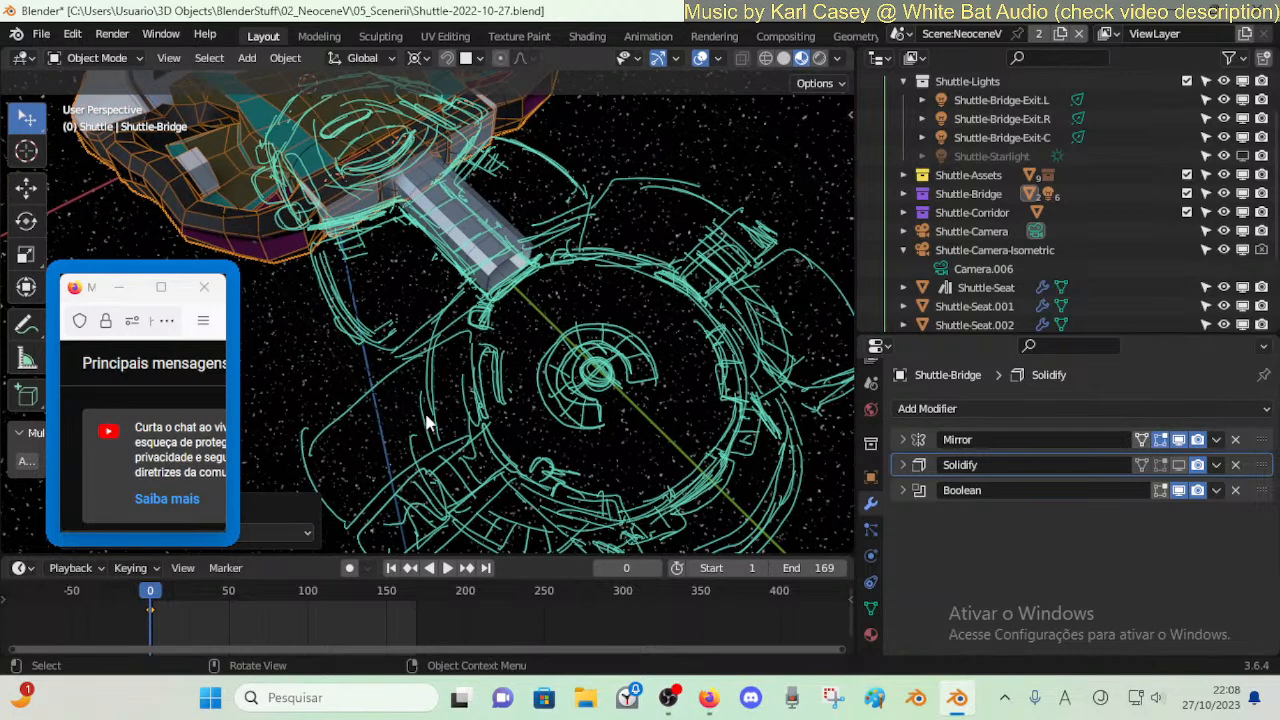
middle_drag(408, 440, 512, 380)
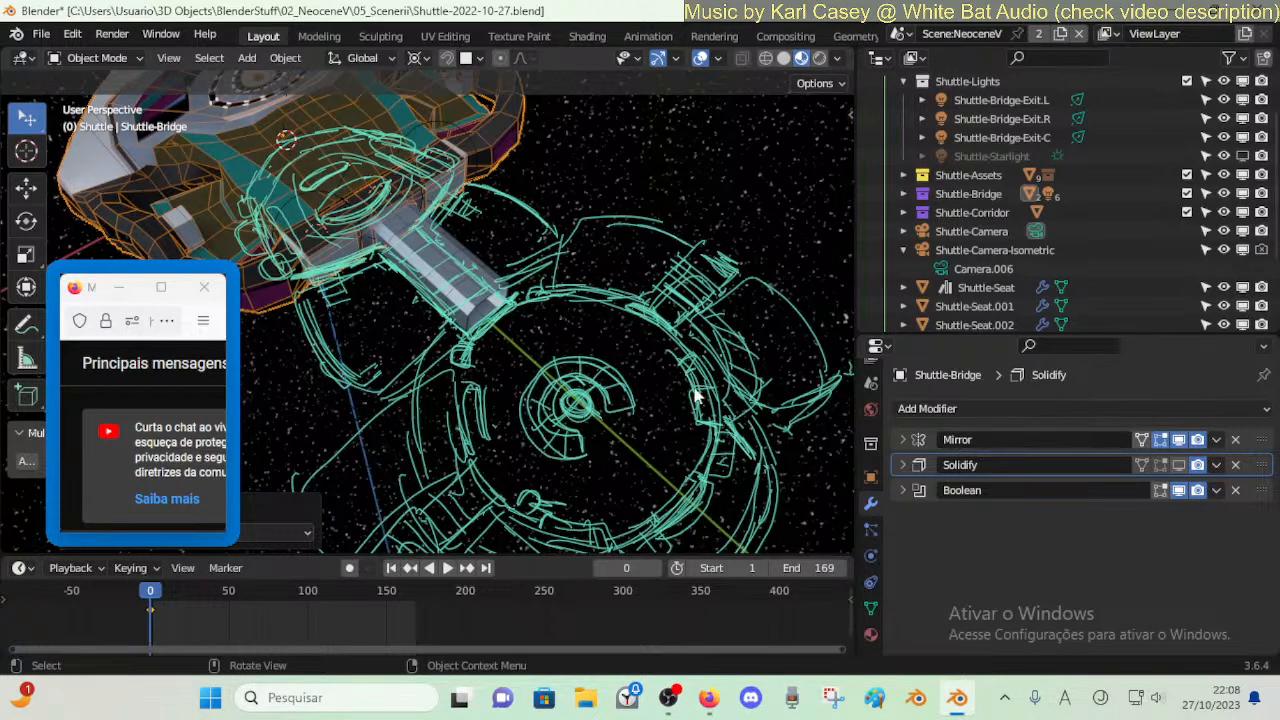
key(w)
middle_drag(665, 420, 640, 460)
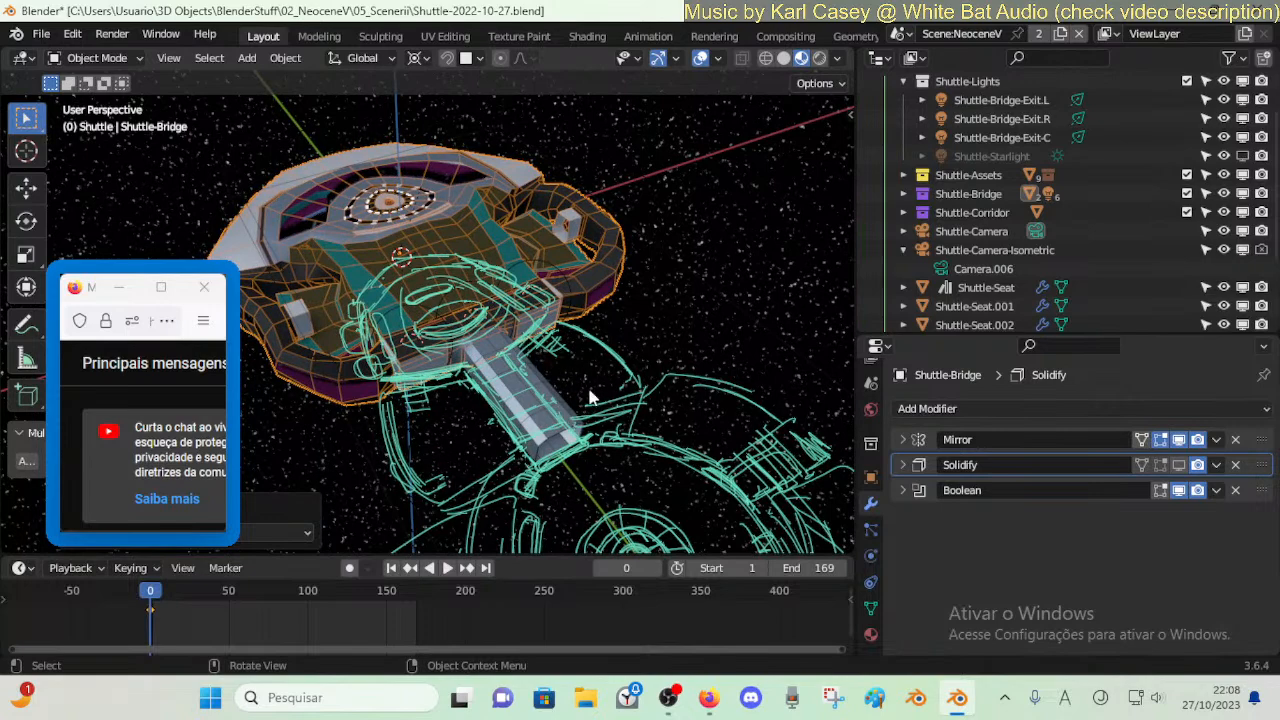
mouse_move(757, 410)
middle_down()
mouse_move(608, 320)
mouse_move(620, 330)
middle_up()
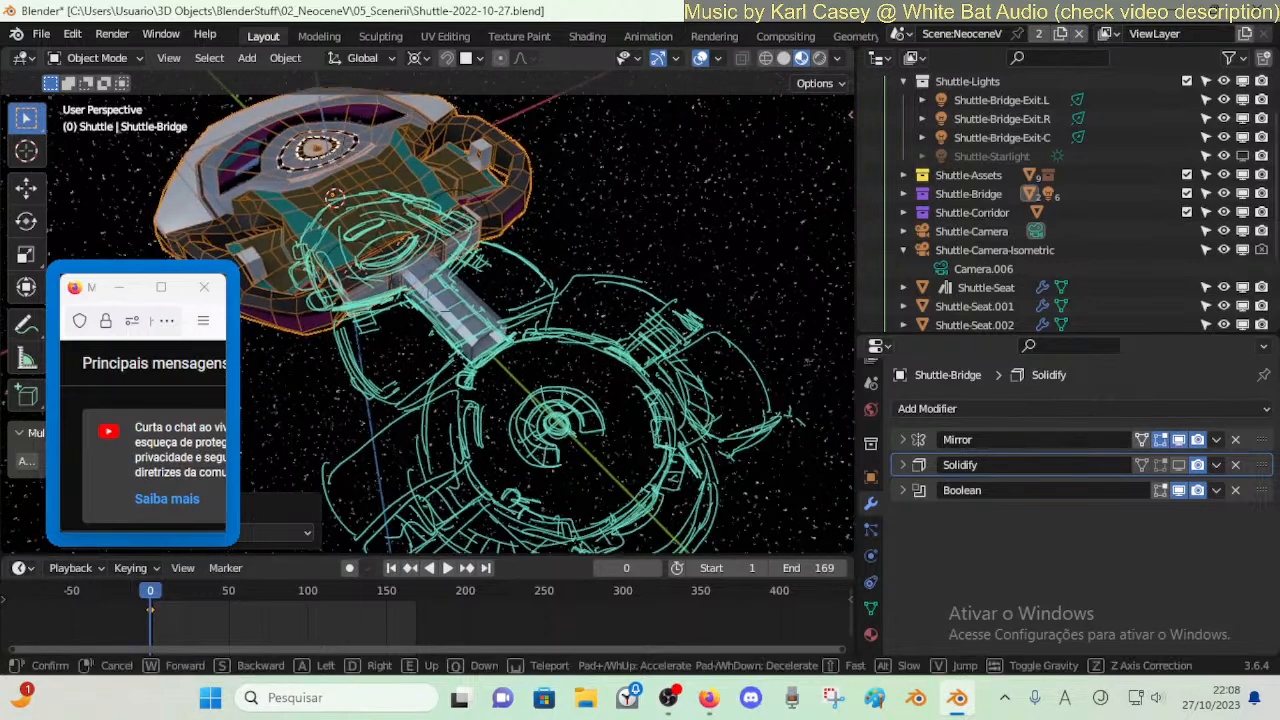
- Show the Shuttle-Floor2 annotation layer, hide Shuttle-Floor1 and close the annotation settings
key(n)
click(780, 259)
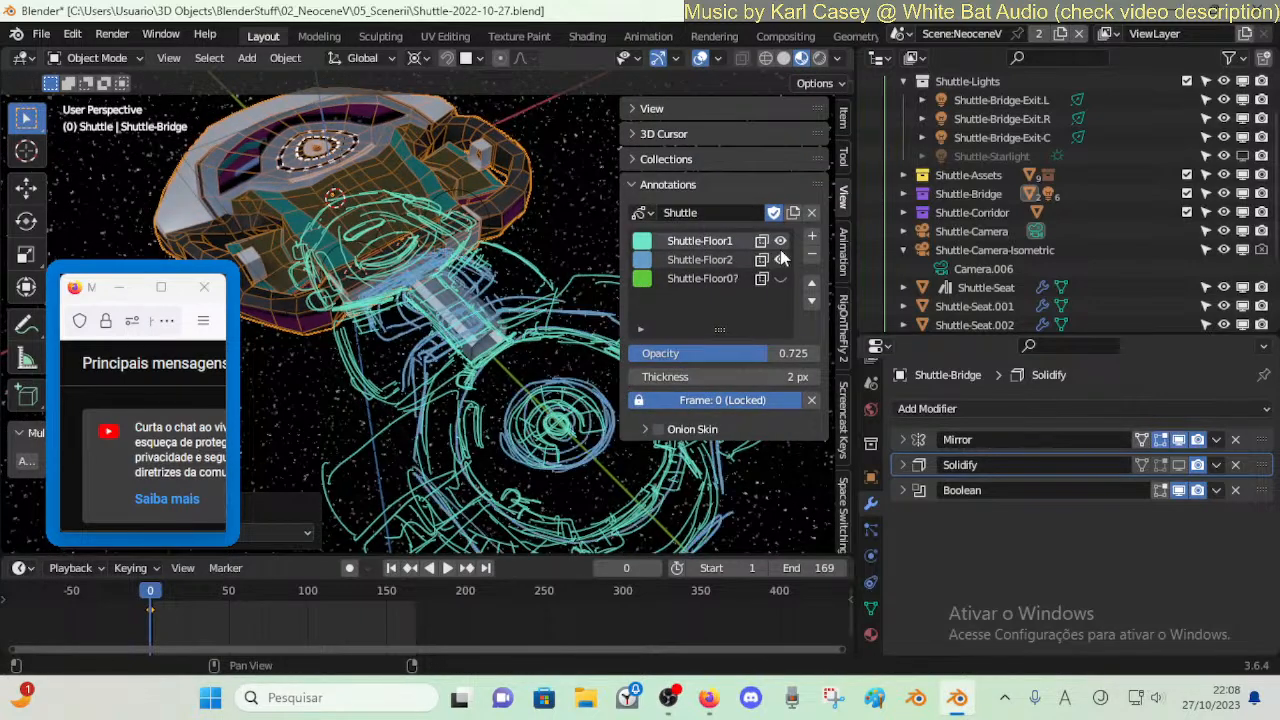
click(780, 240)
key(n)
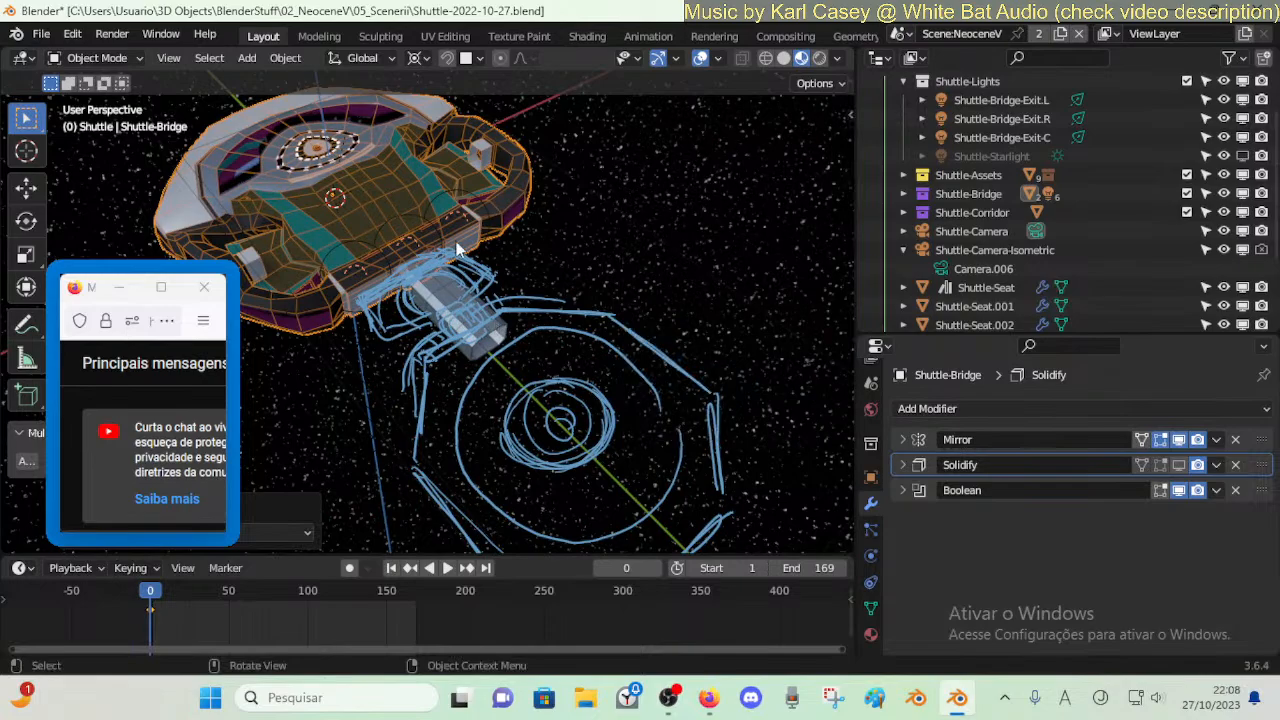
- Examine the Shuttle-Floor2 sketch around the rear of the bridge and the corridor from several angles
key(shift+grave)
key(w)
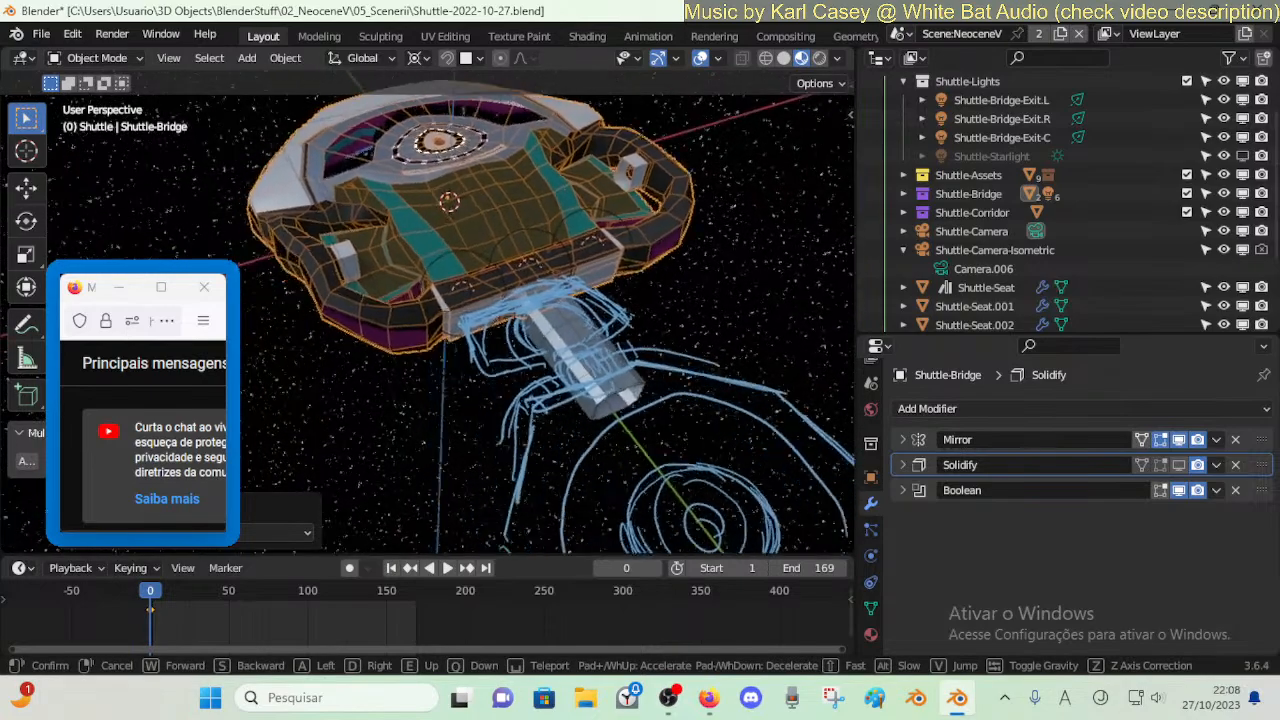
key(a)
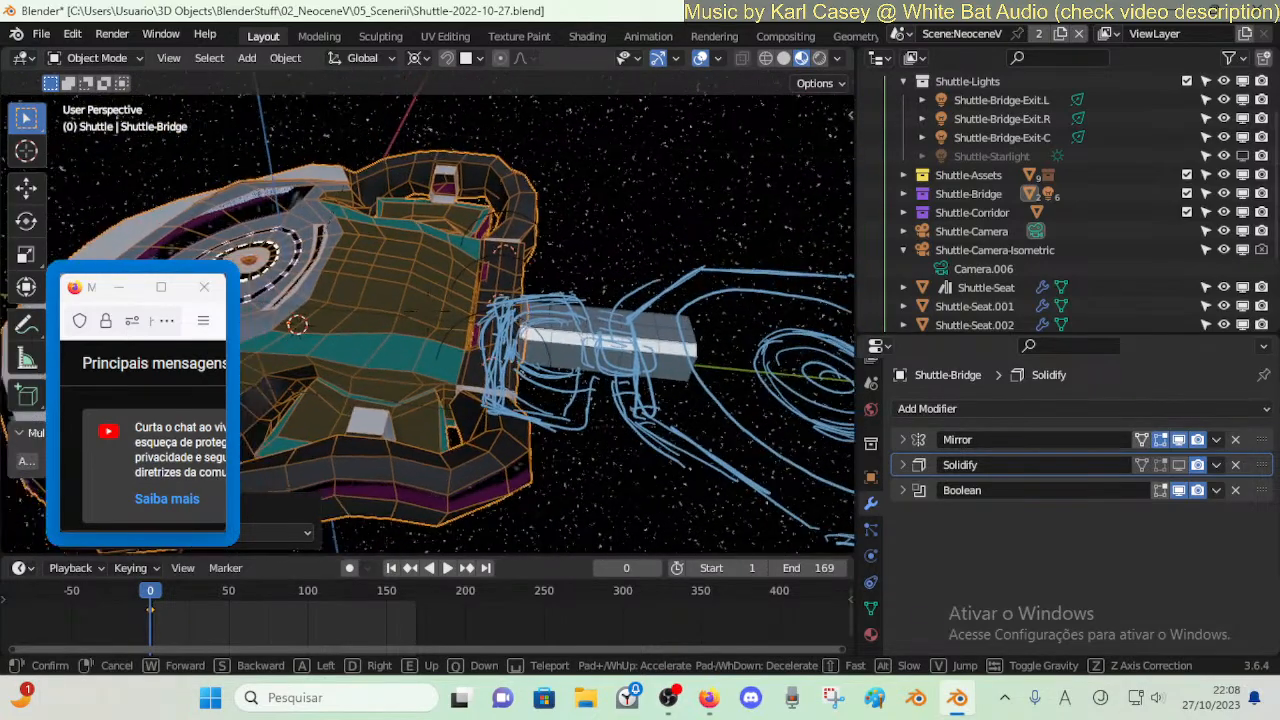
click(382, 257)
key(shift+grave)
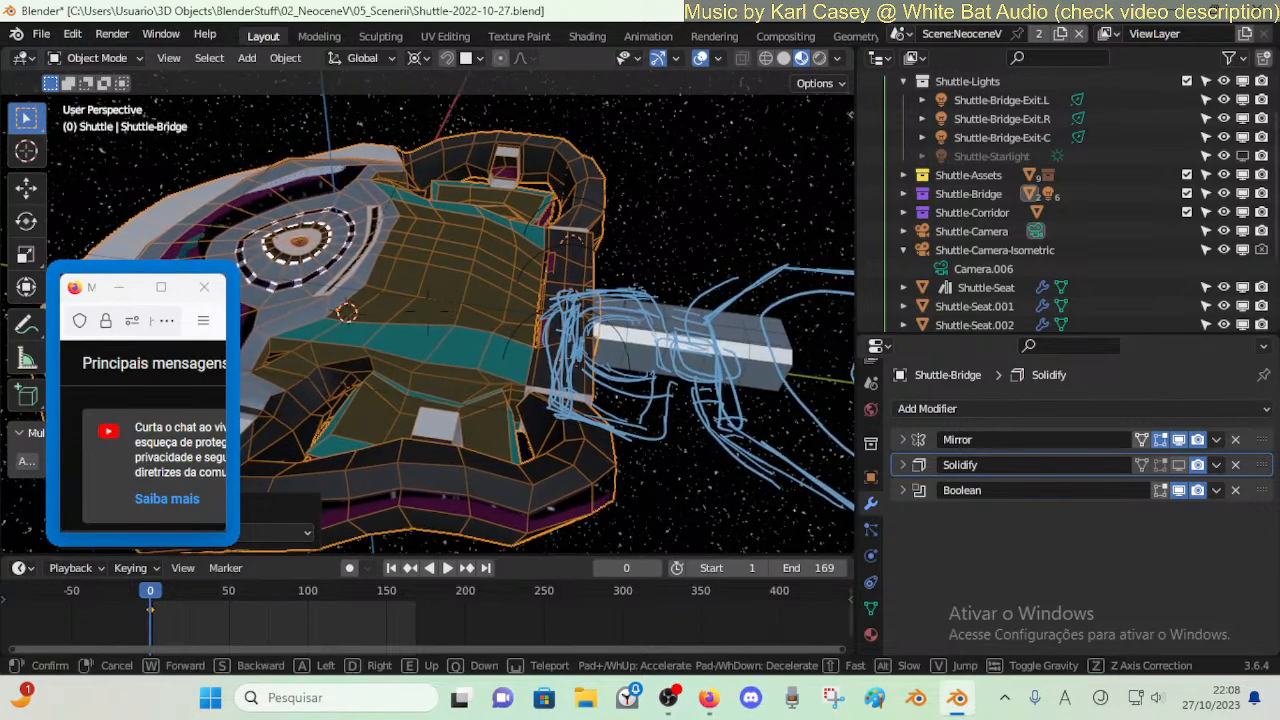
click(430, 316)
key(shift+grave)
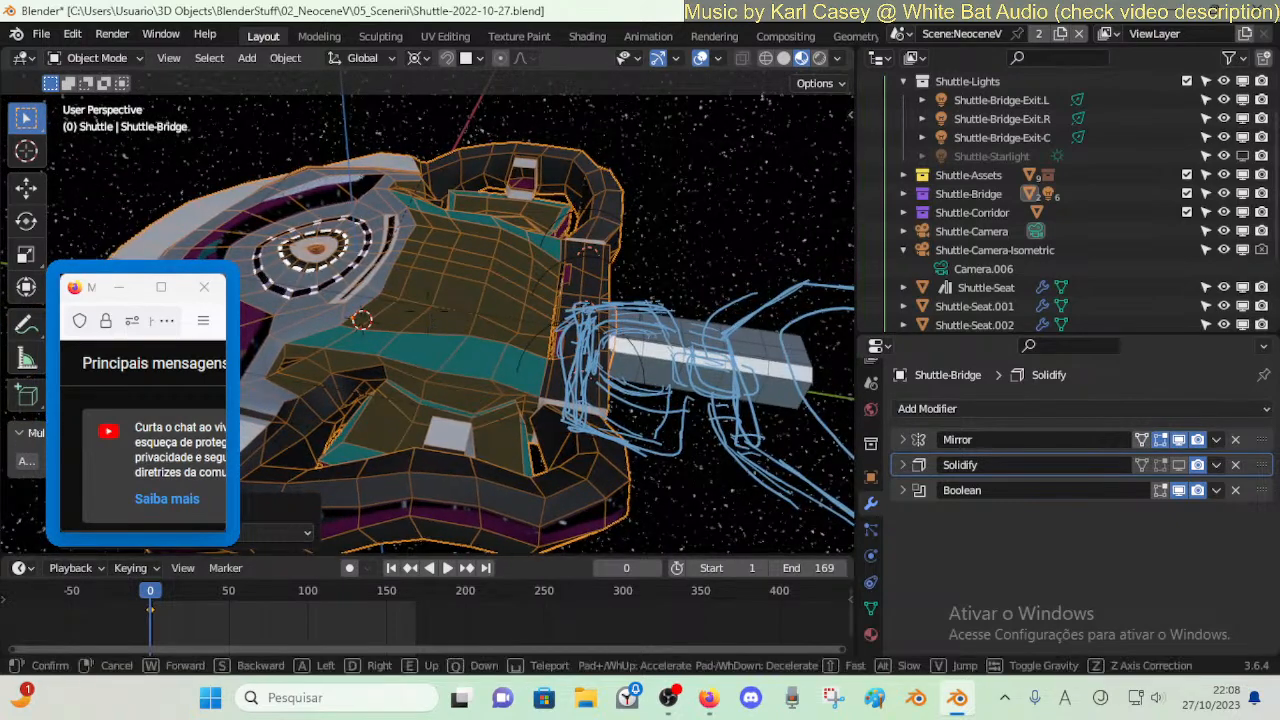
click(448, 317)
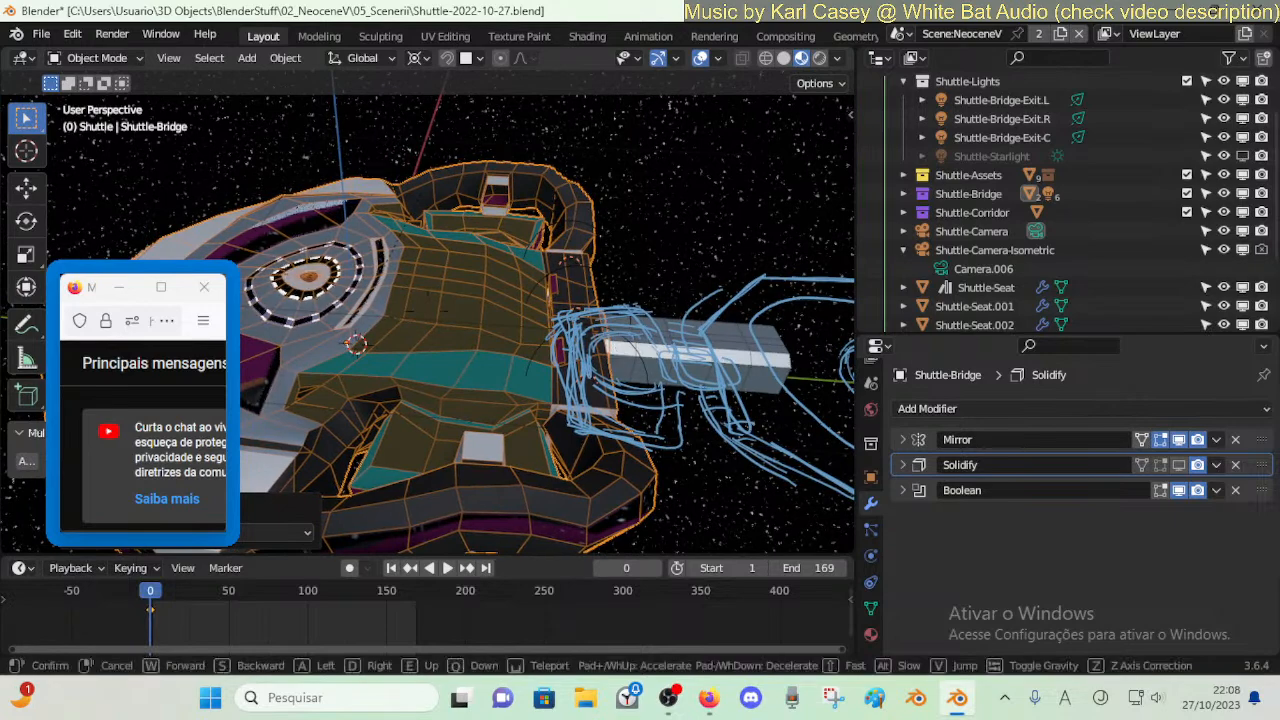
- Deselect all objects to clear the selection outlines from the shuttle and view the Shuttle-Floor2 sketch around the corridor
shift+middle_drag(669, 242, 615, 345)
key(b)
drag(370, 188, 1035, 370)
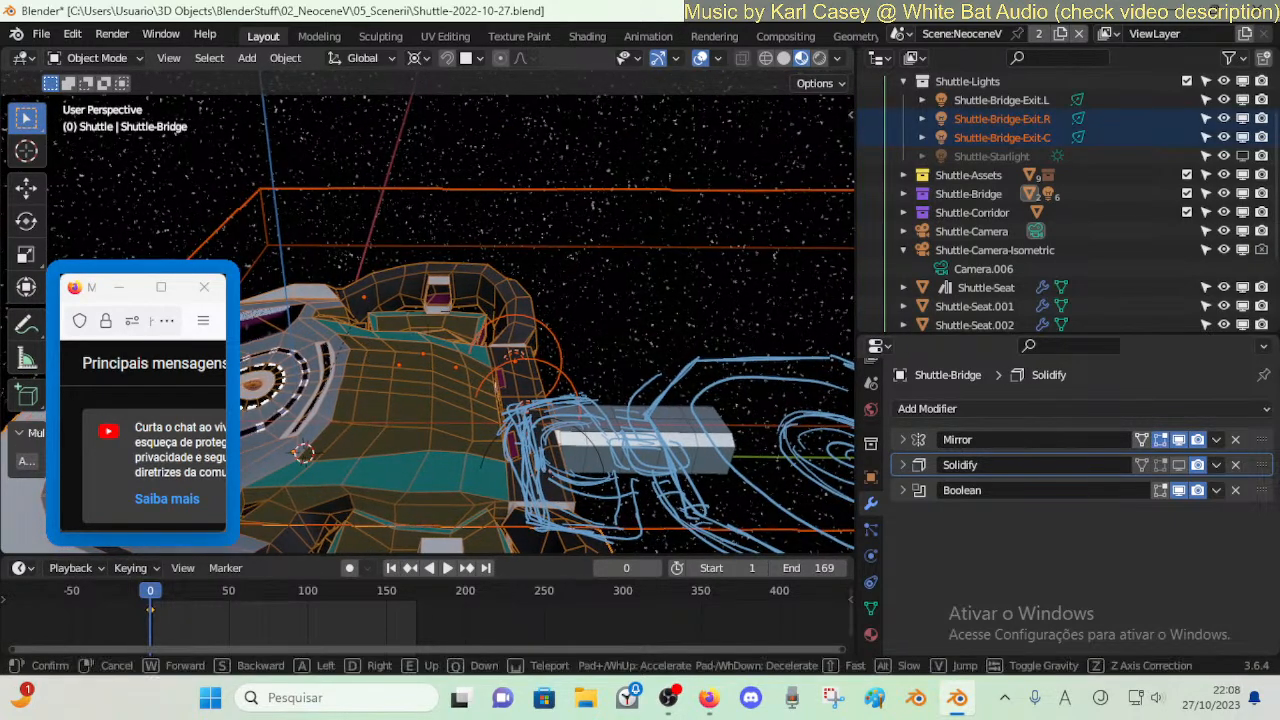
click(651, 340)
middle_drag(651, 340, 489, 430)
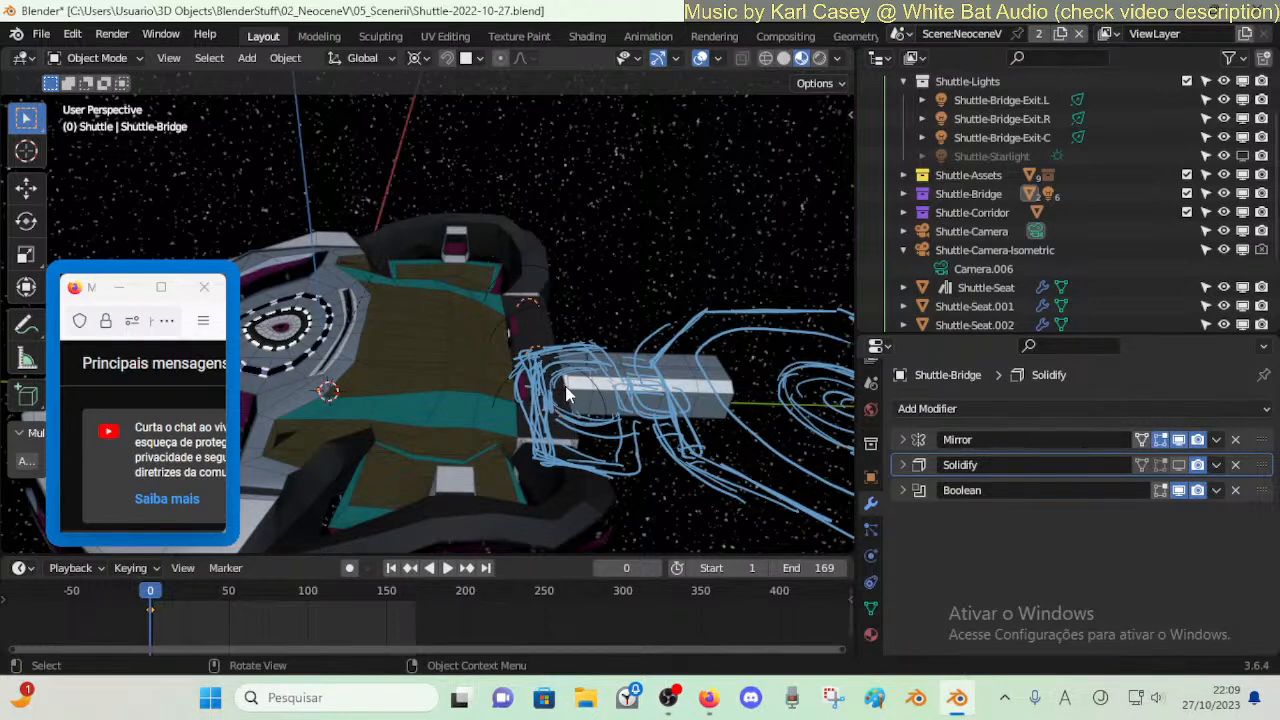
middle_drag(626, 347, 541, 404)
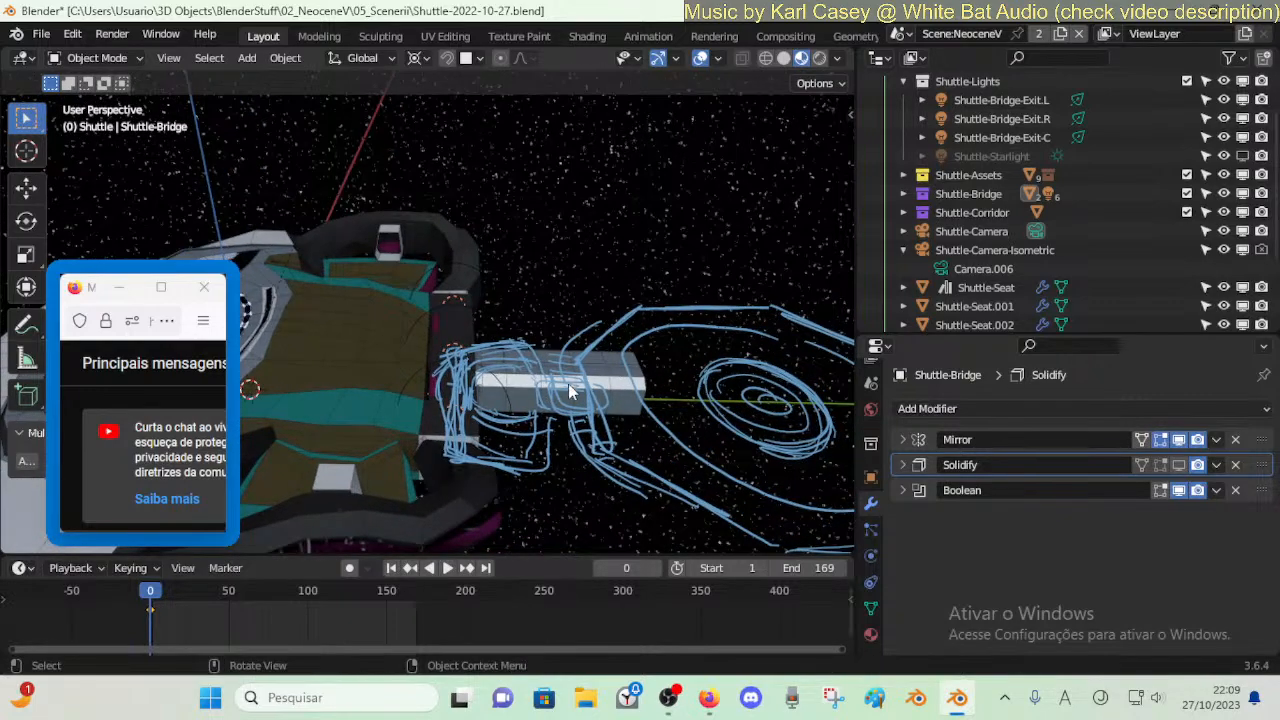
middle_drag(528, 323, 610, 318)
- Show the Shuttle-Floor1 layer together with Shuttle-Floor2 and compare the two sketches along the corridor from a low side view
key(n)
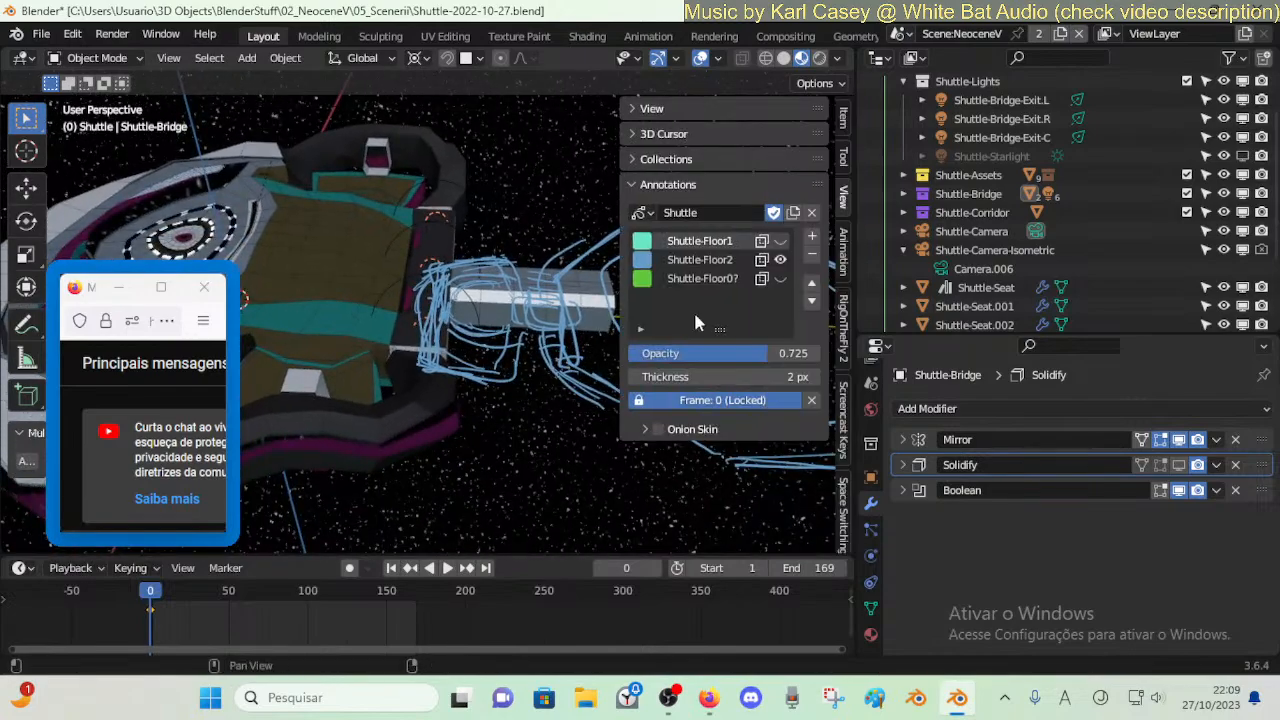
click(780, 241)
key(n)
key(shift+grave)
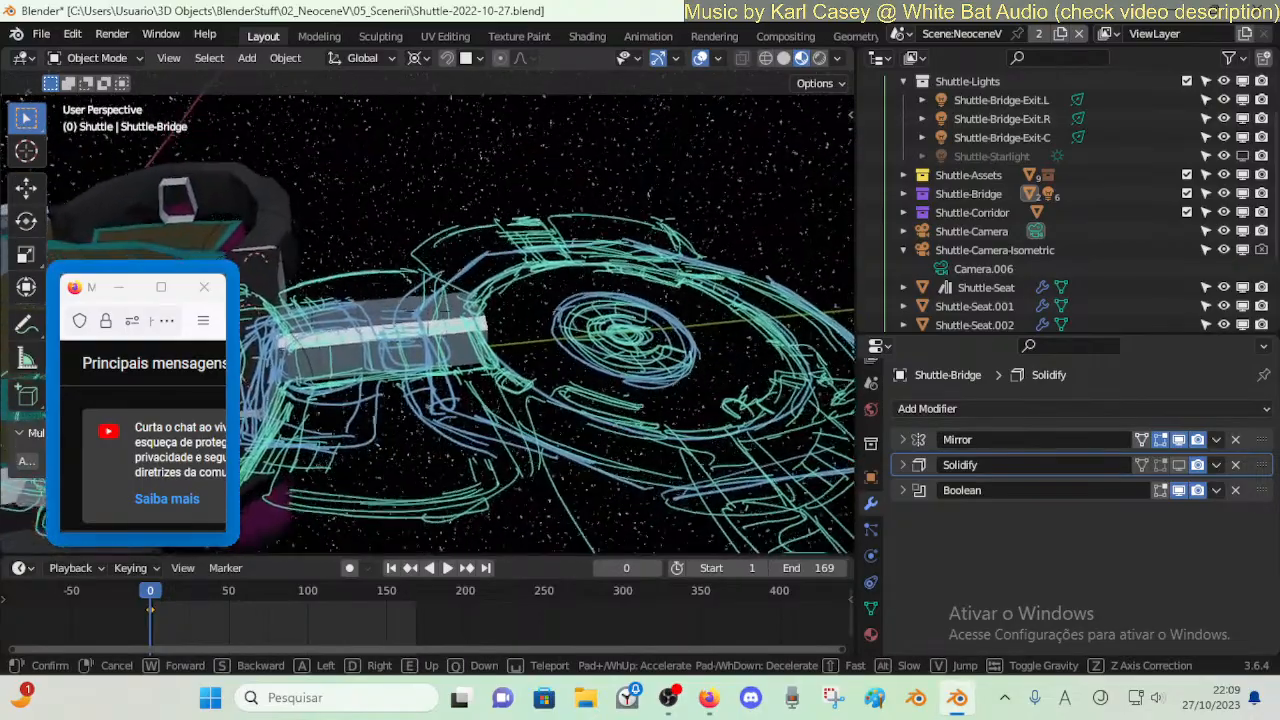
key(w)
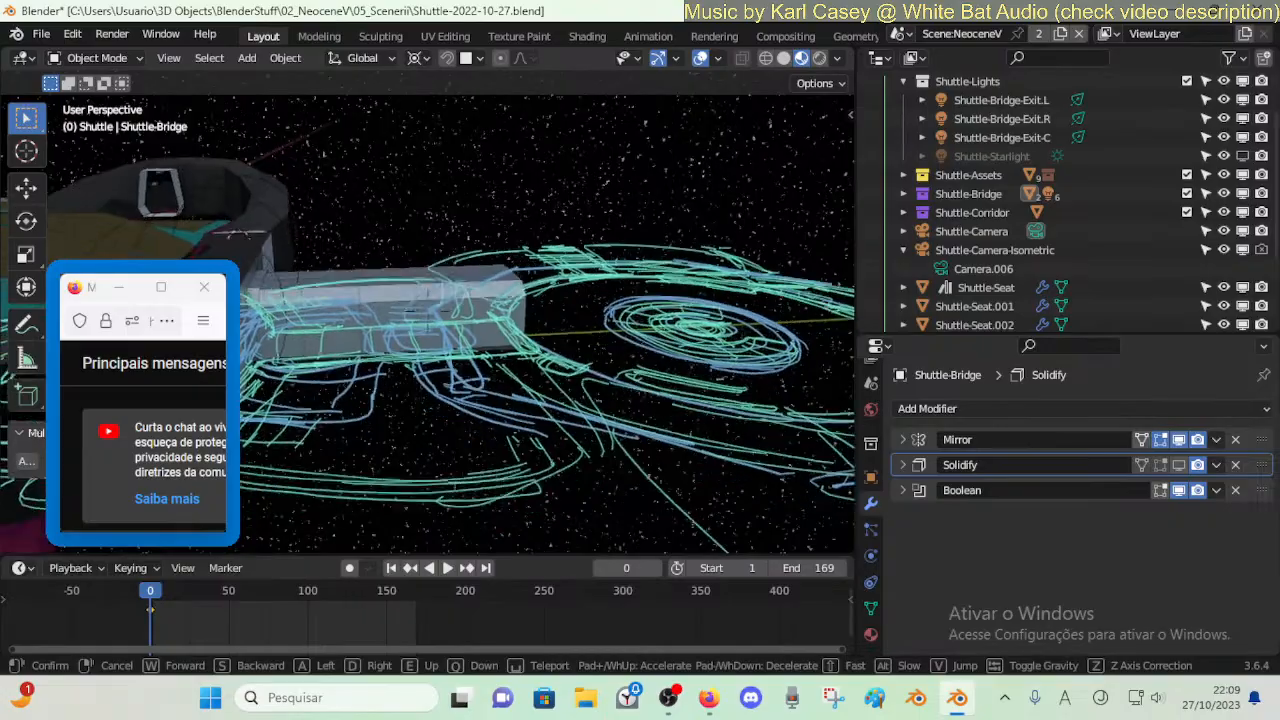
key(q)
key(e)
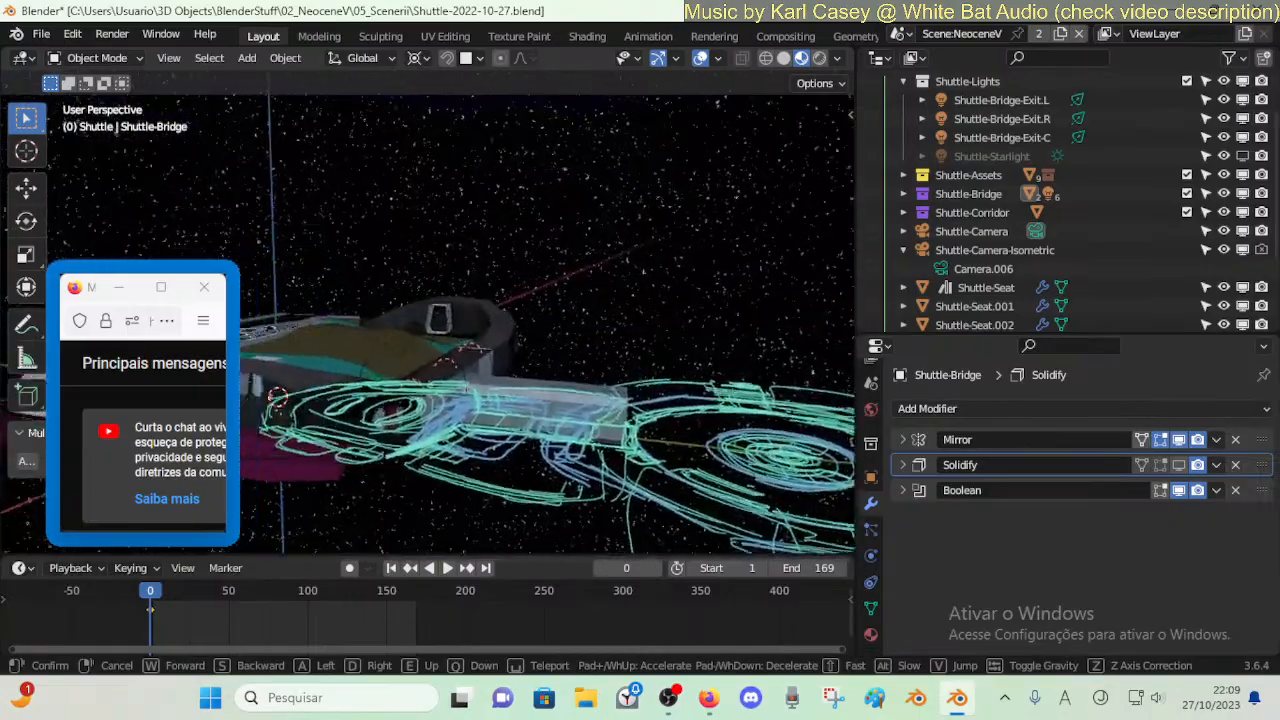
click(481, 318)
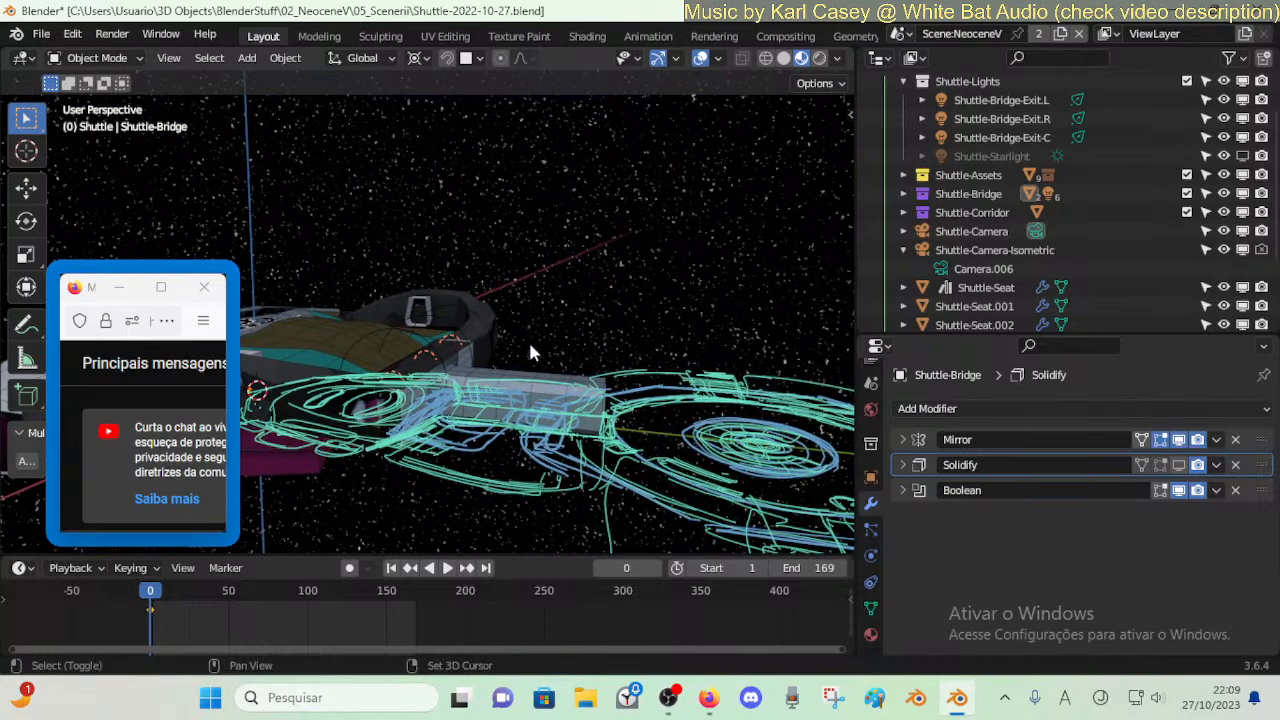
key(shift+grave)
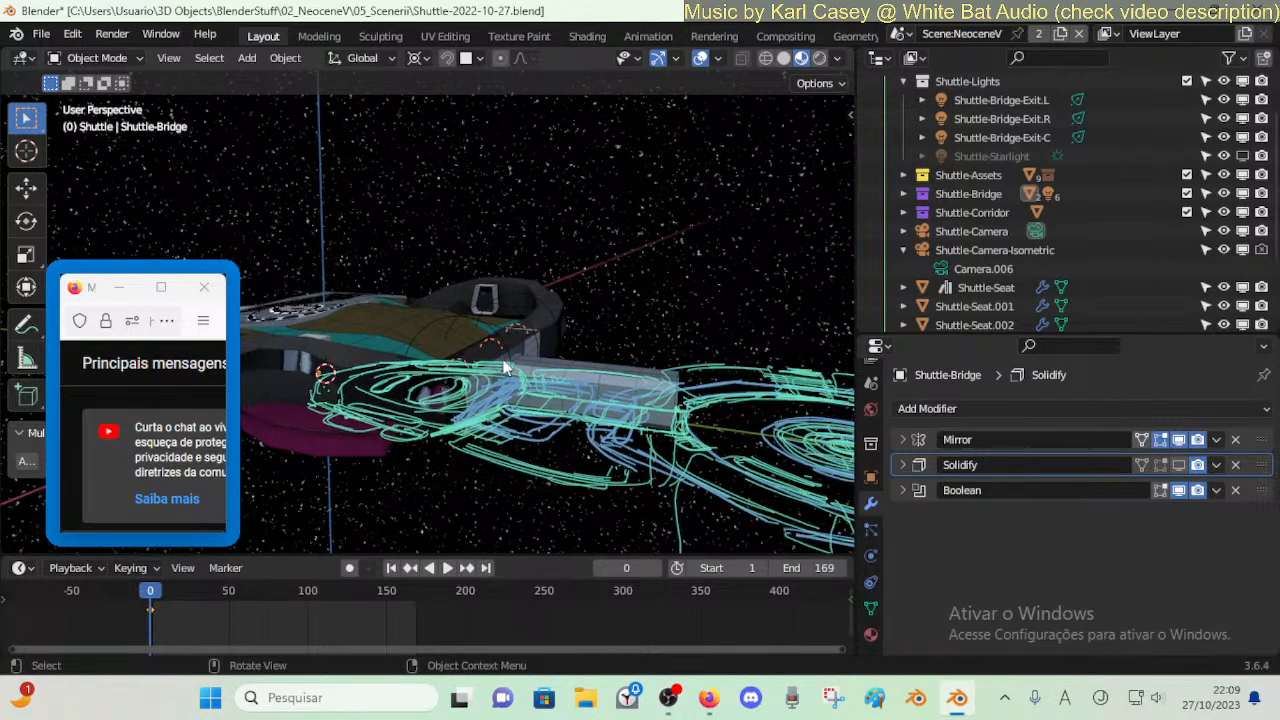
- View the Shuttle-Floor1 and Shuttle-Floor2 sketches around the circular section beyond the corridor and save the blend file
click(632, 406)
shift+middle_drag(632, 406, 737, 460)
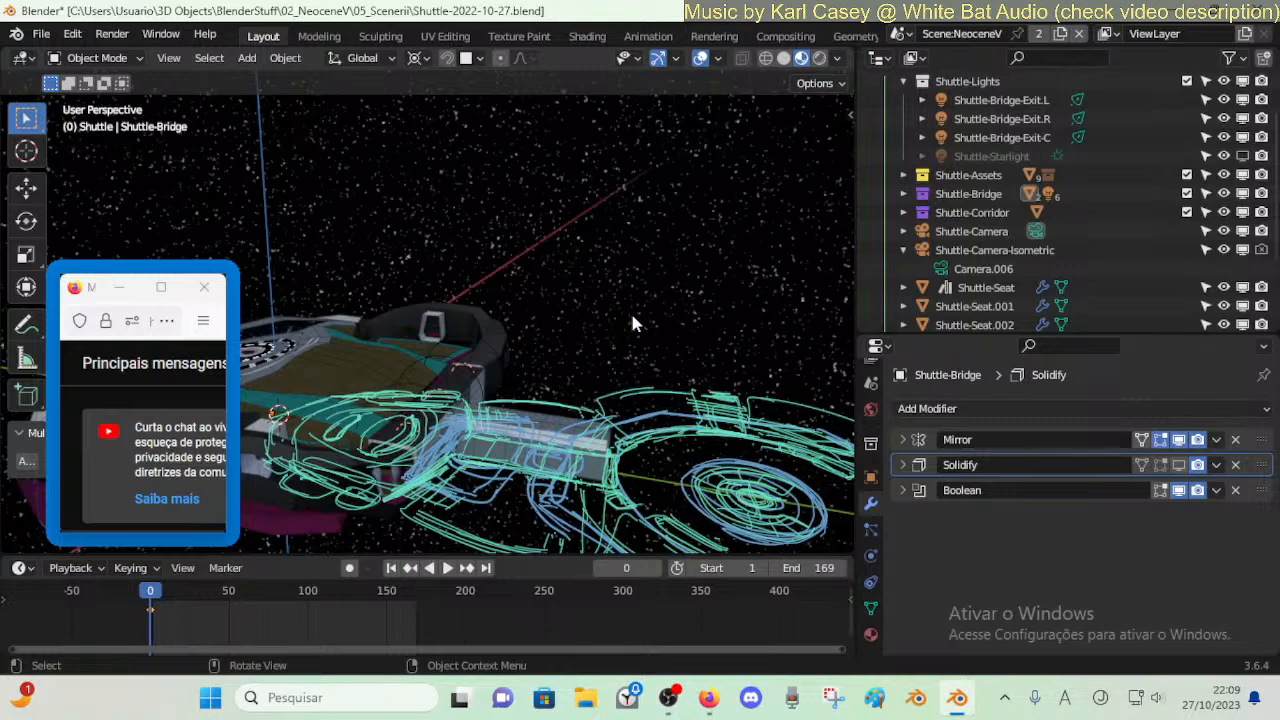
shift+middle_drag(833, 475, 683, 378)
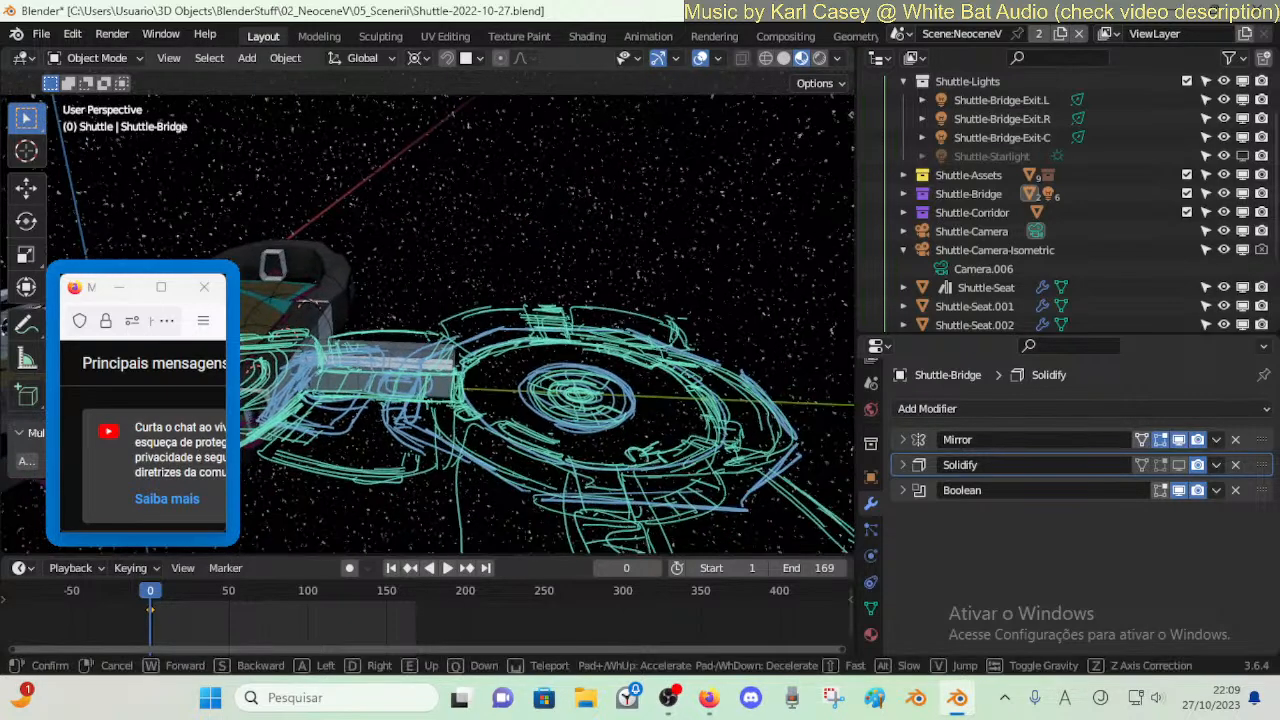
key(ctrl+s)
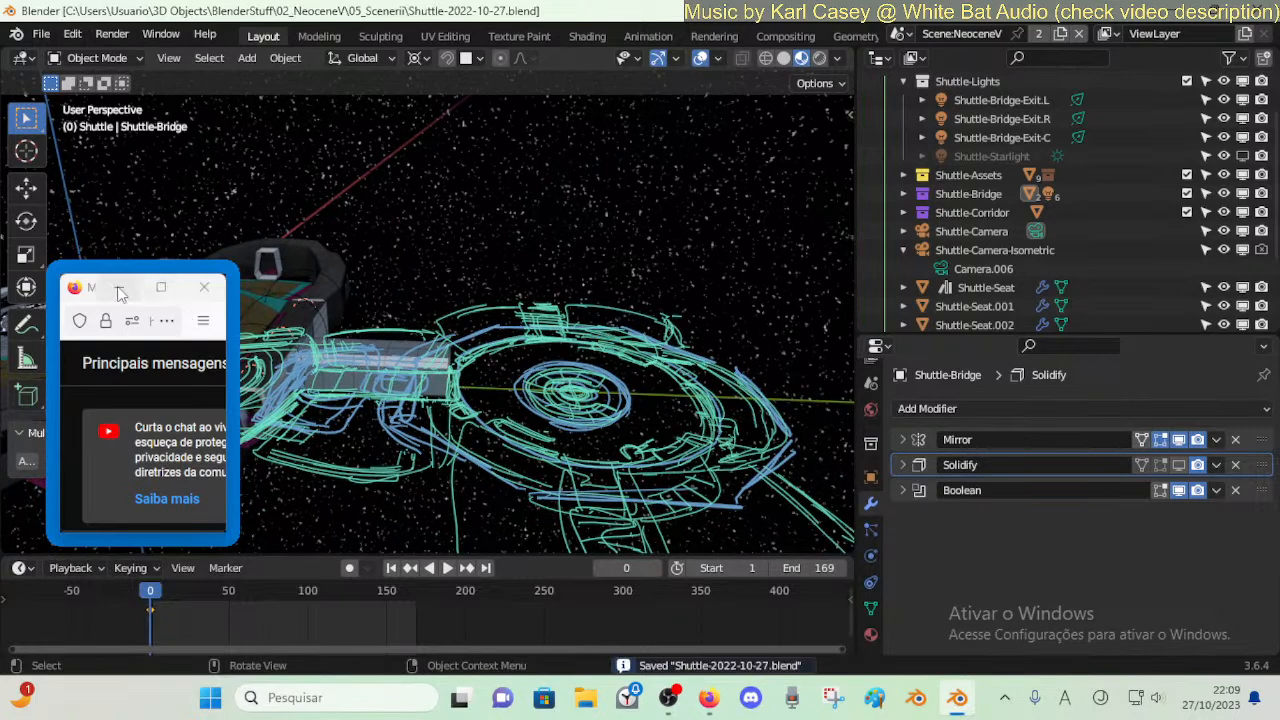
- Switch to Firefox and resume playback of the paused 80's Horror Synthwave MIX video
mouse_move(706, 706)
click(657, 606)
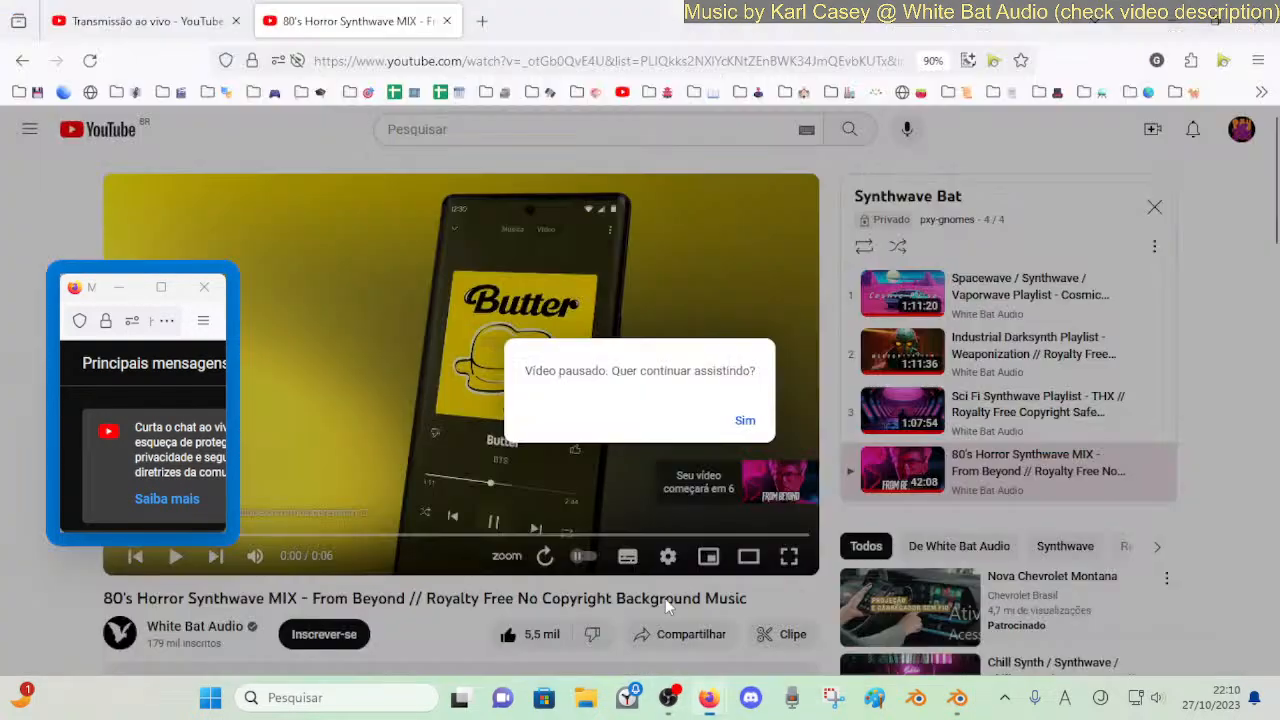
click(750, 423)
- End the live broadcast in YouTube Studio, confirm ending it, and return to the Synthwave music video
click(119, 13)
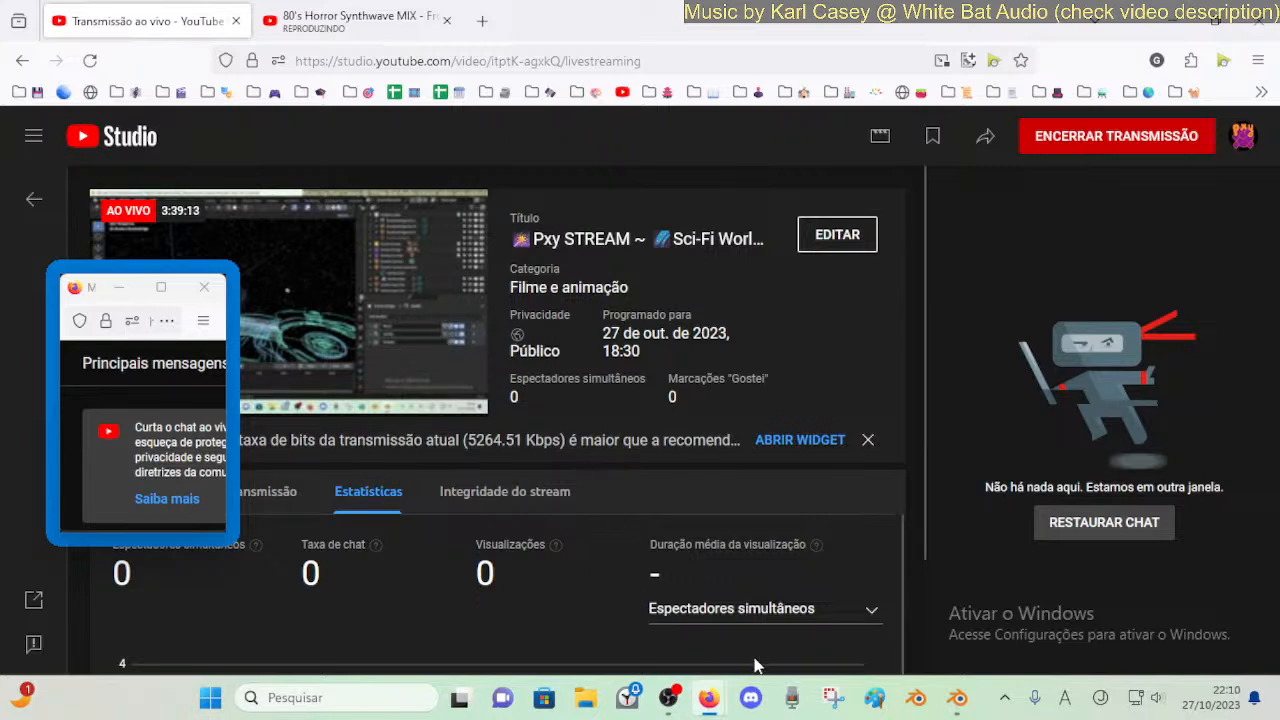
mouse_move(711, 699)
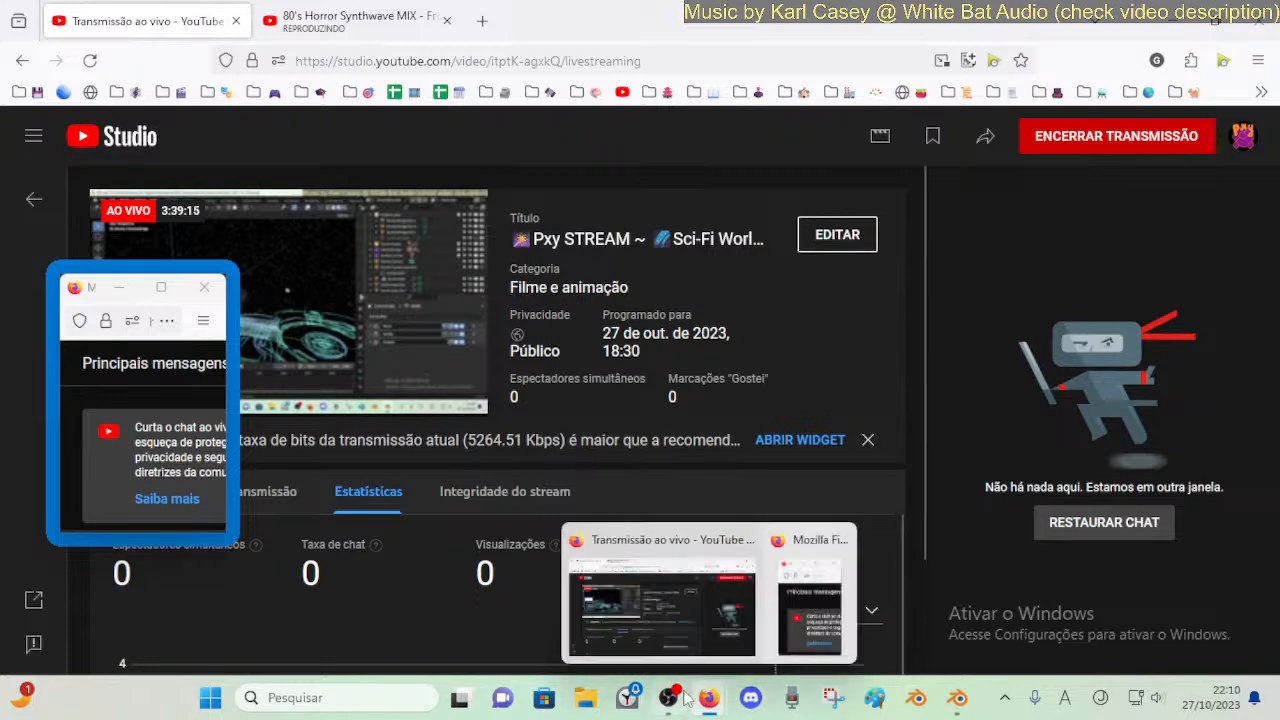
click(320, 22)
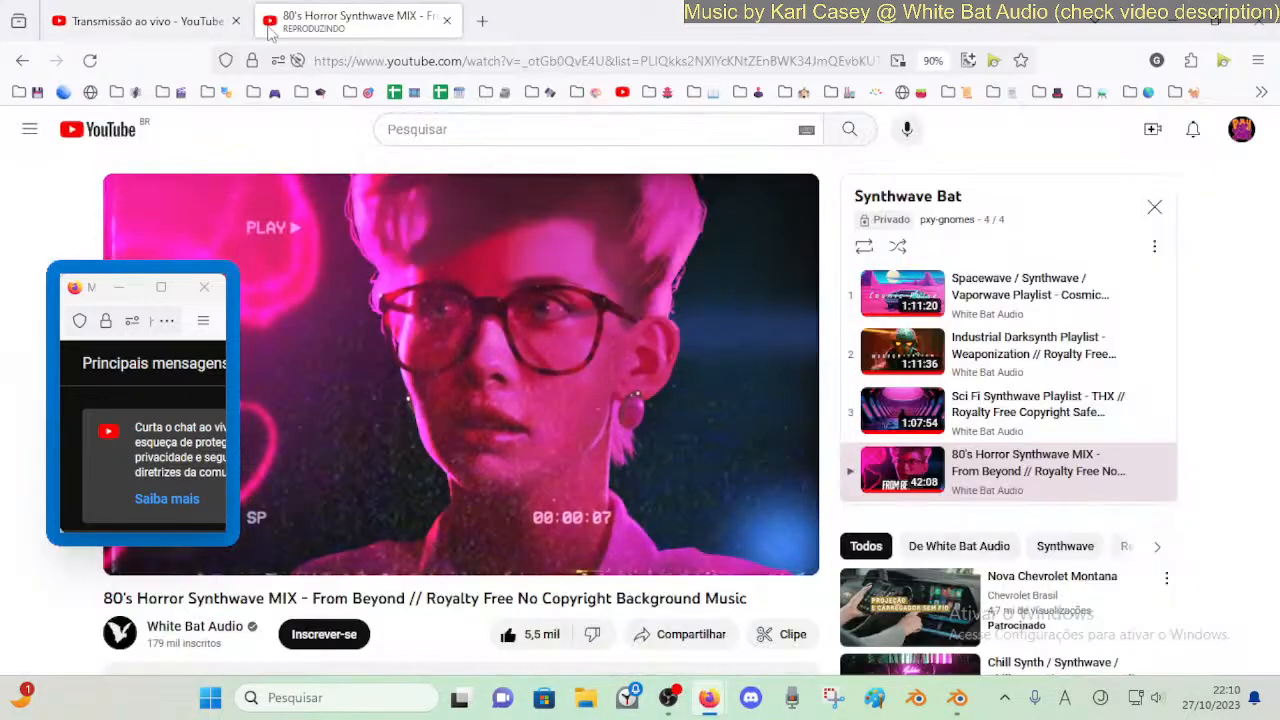
click(150, 21)
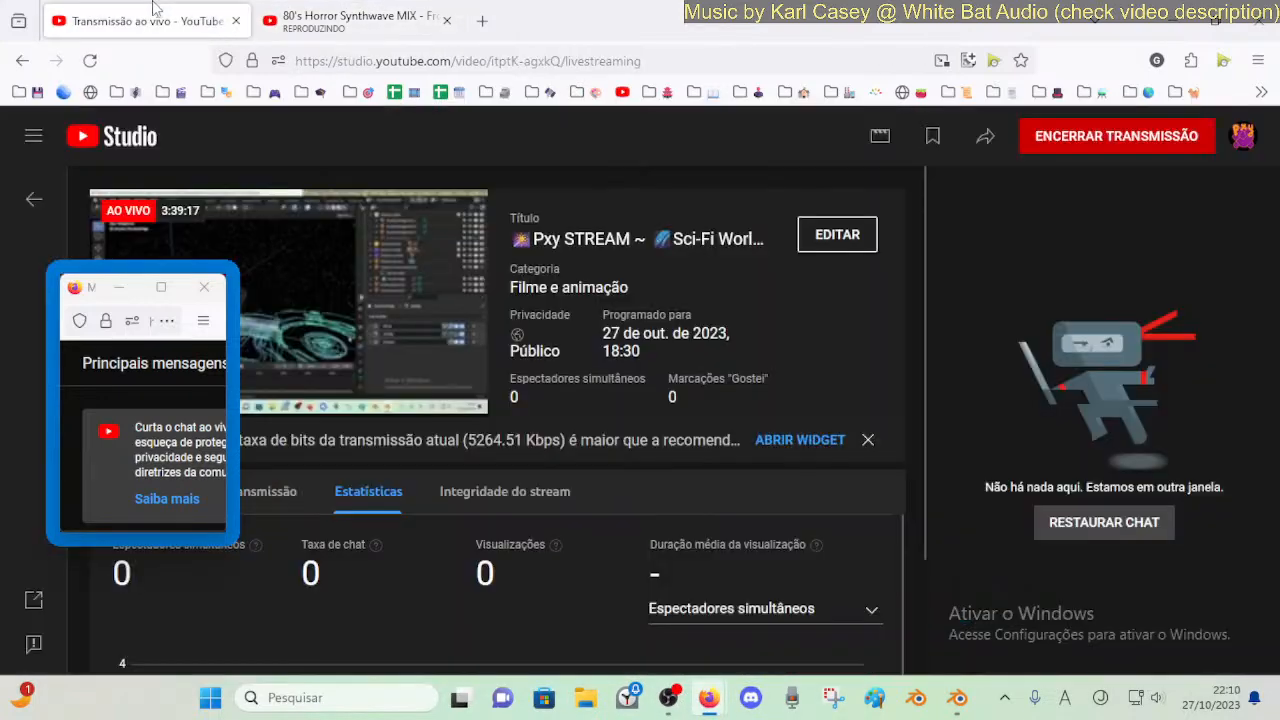
click(1073, 146)
click(769, 464)
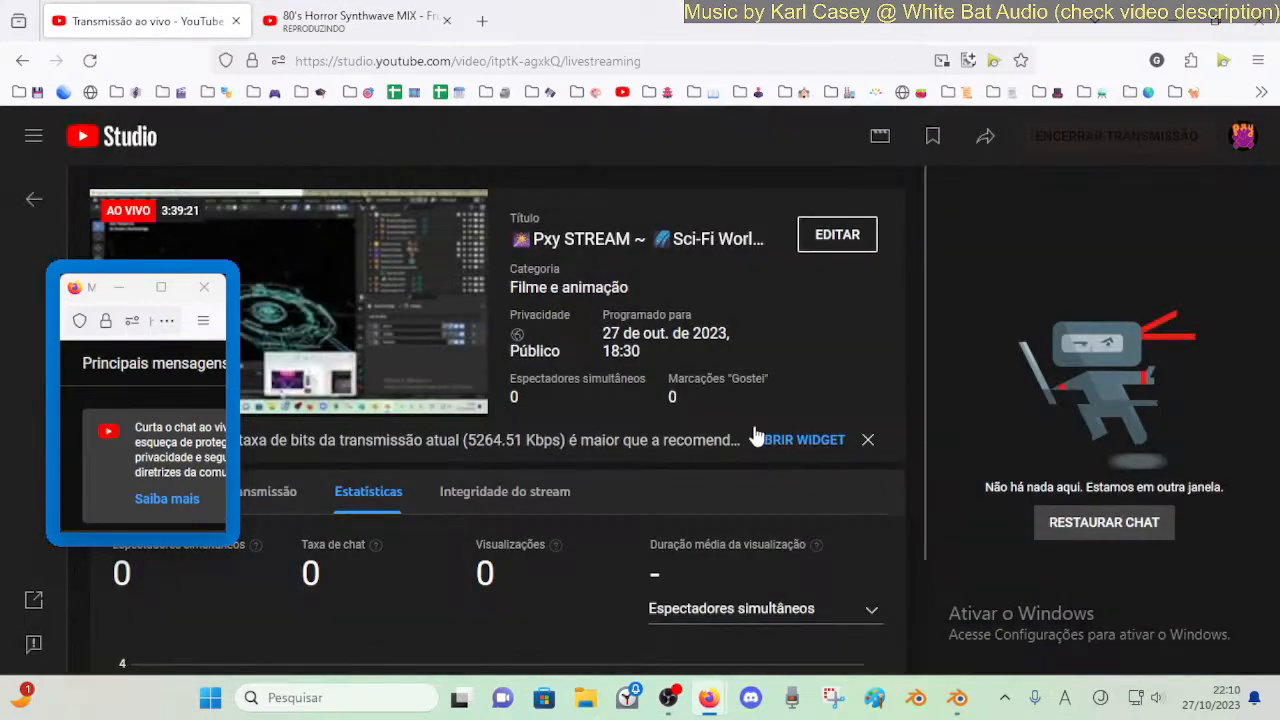
click(390, 28)
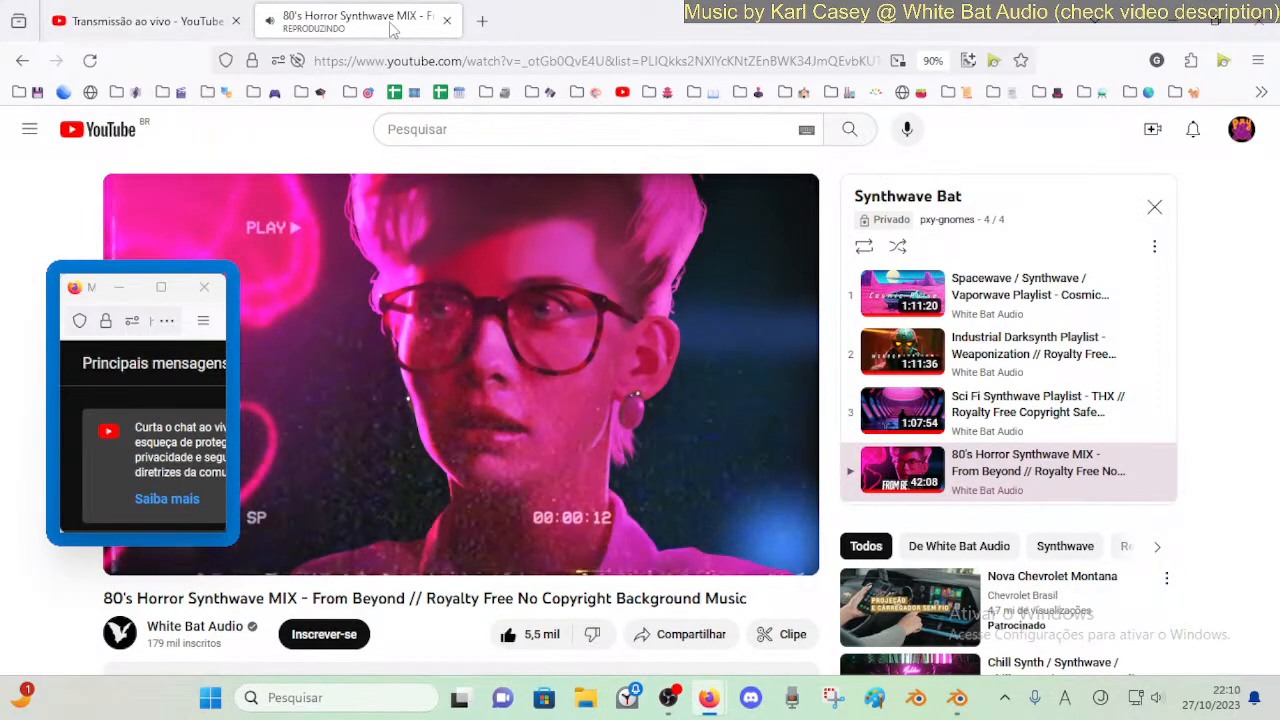